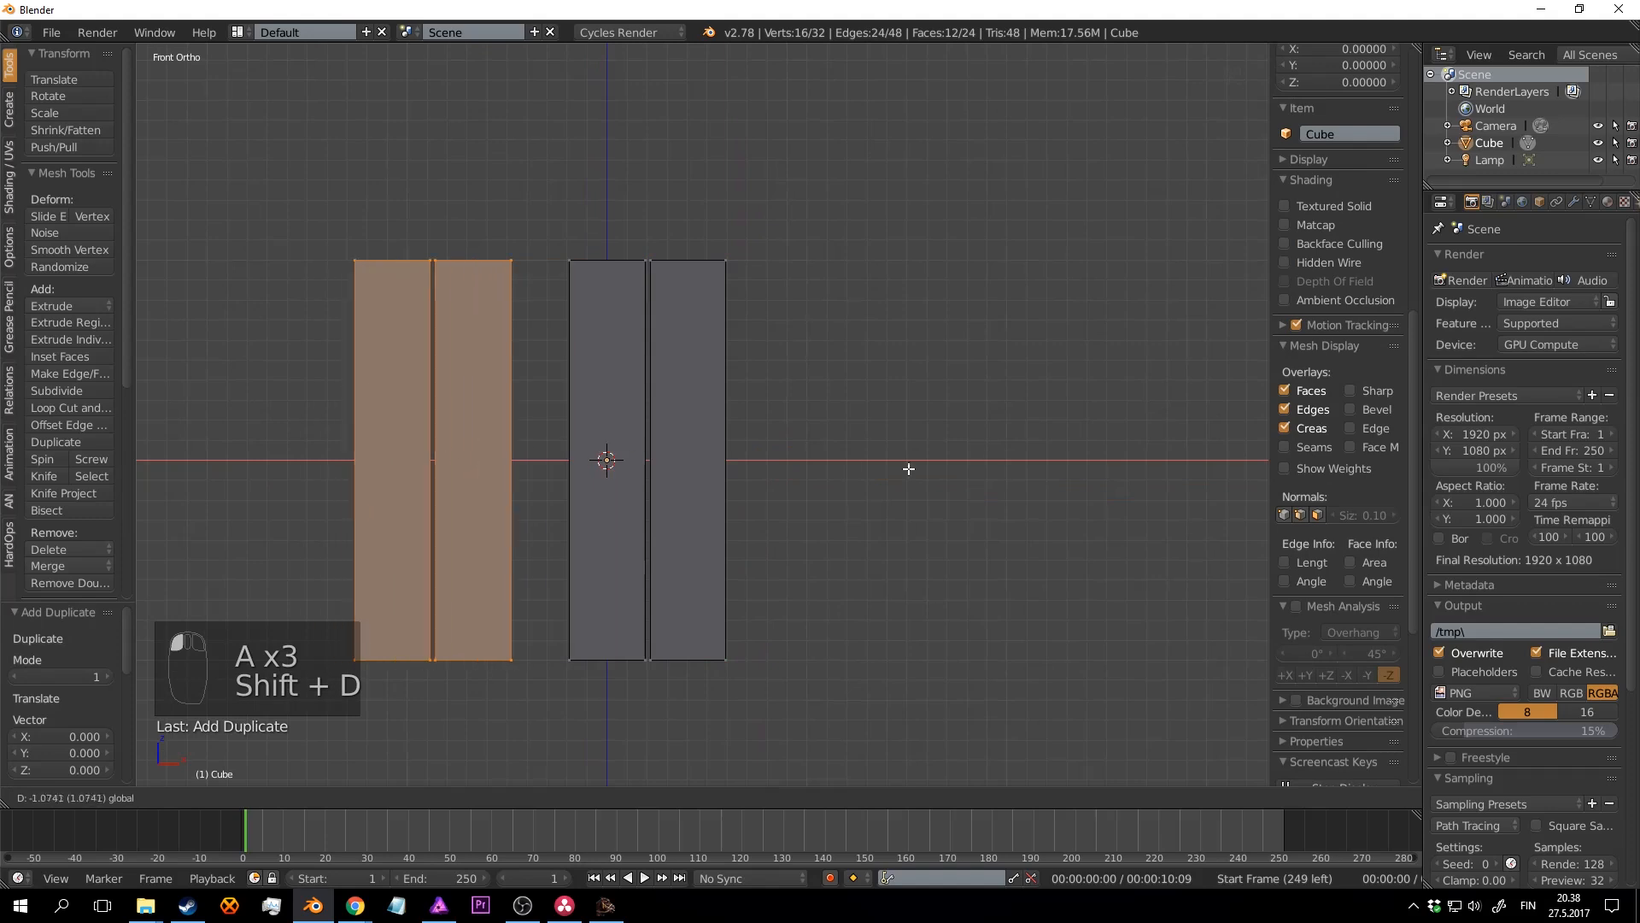
Step: Place the duplicated pair of planks beside the original pair, about -0.799 along X, and duplicate all four to form a row of eight
click(270, 476)
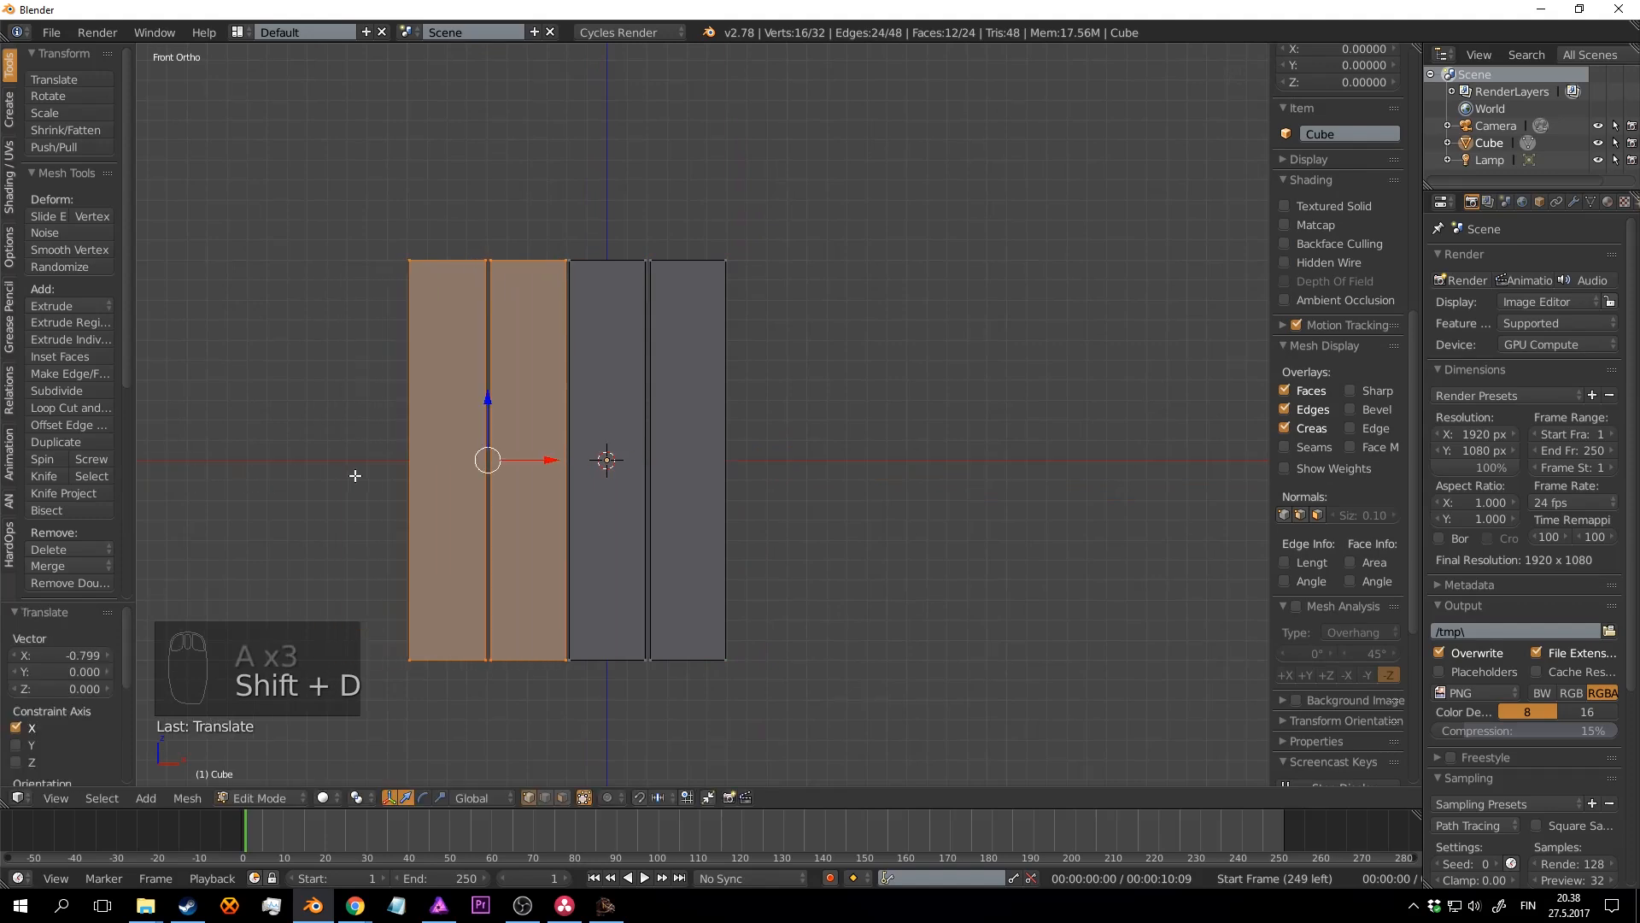
scroll(714, 424, down, 4)
scroll(708, 426, up, 3)
key(a)
key(a)
key(shift+d)
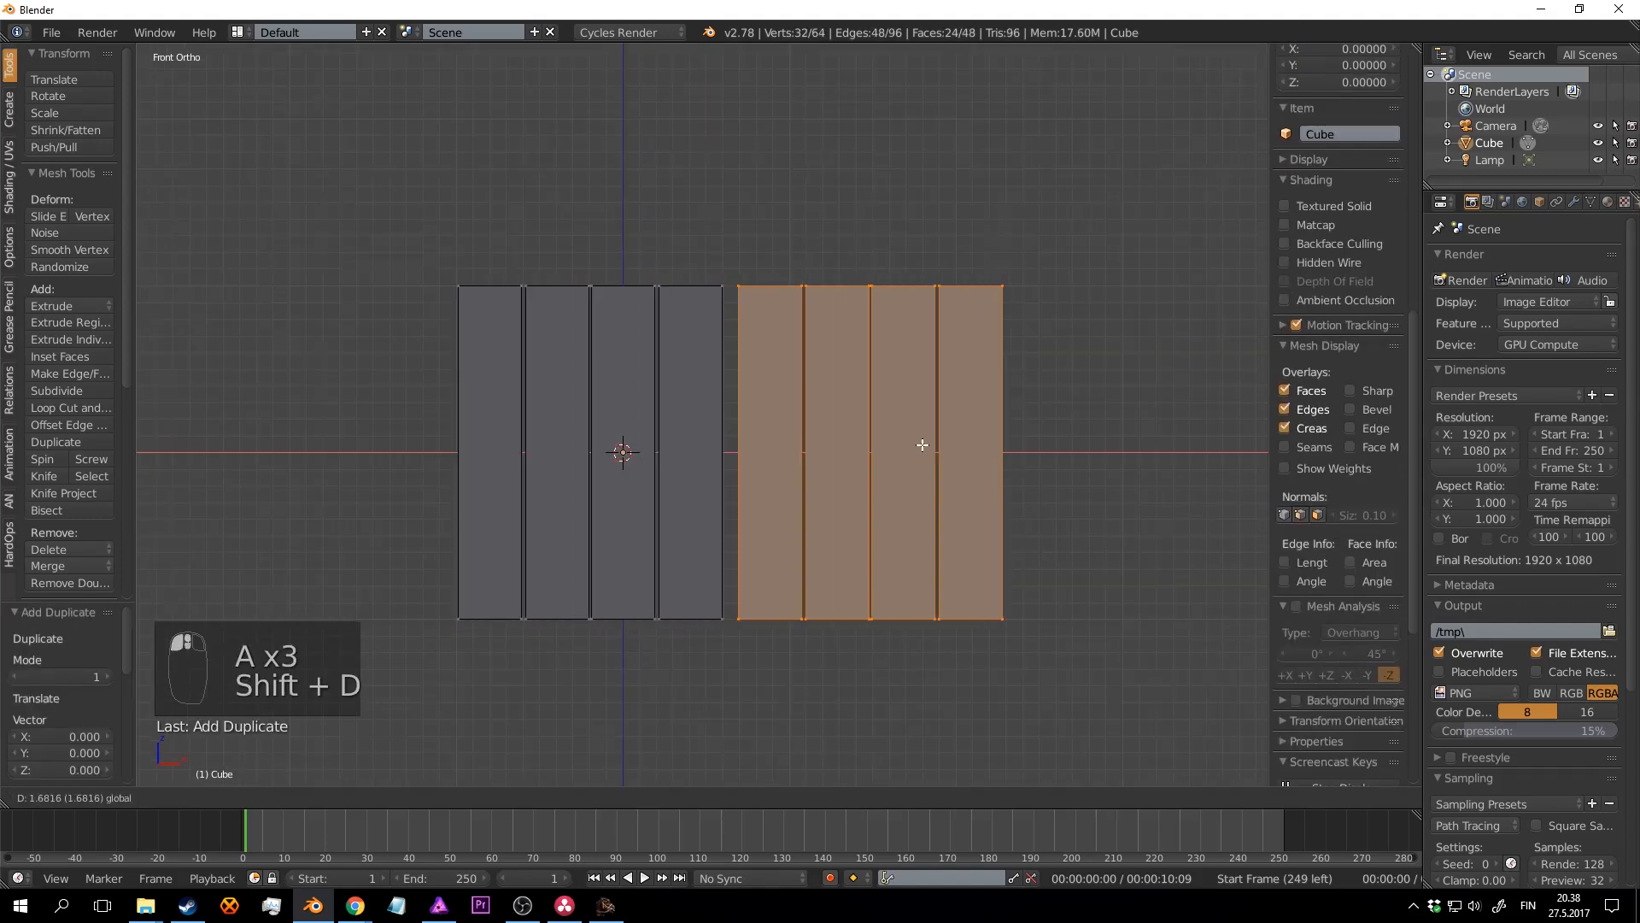
click(776, 435)
key(a)
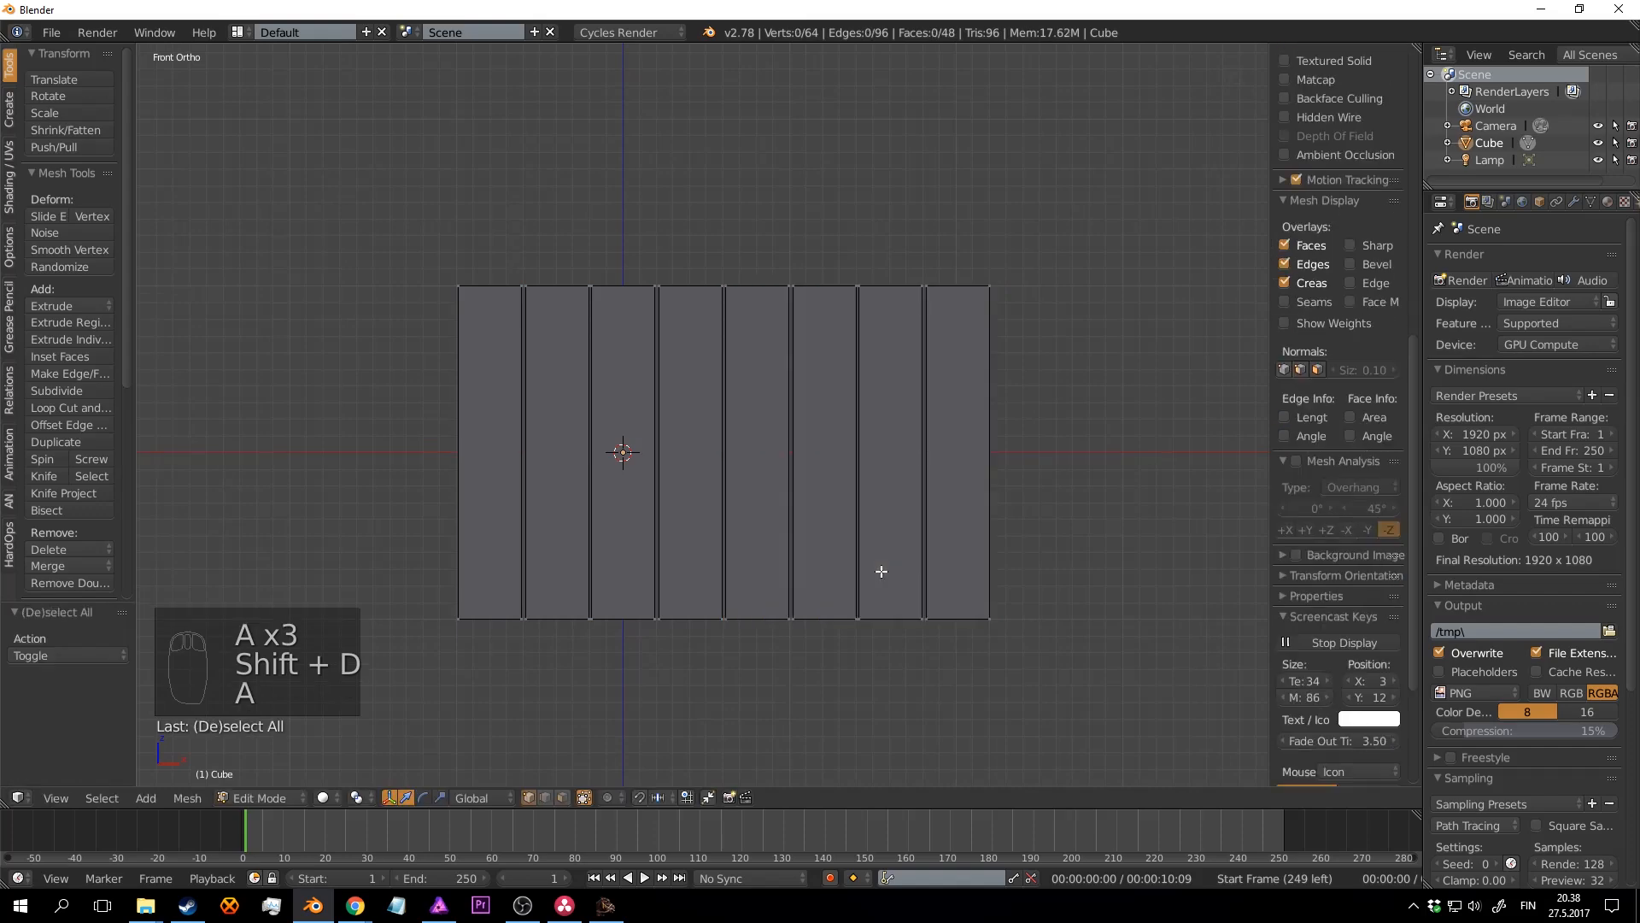
Step: Scale all eight planks along the Z axis by about 1.56 to make them taller
key(a)
key(s)
key(z)
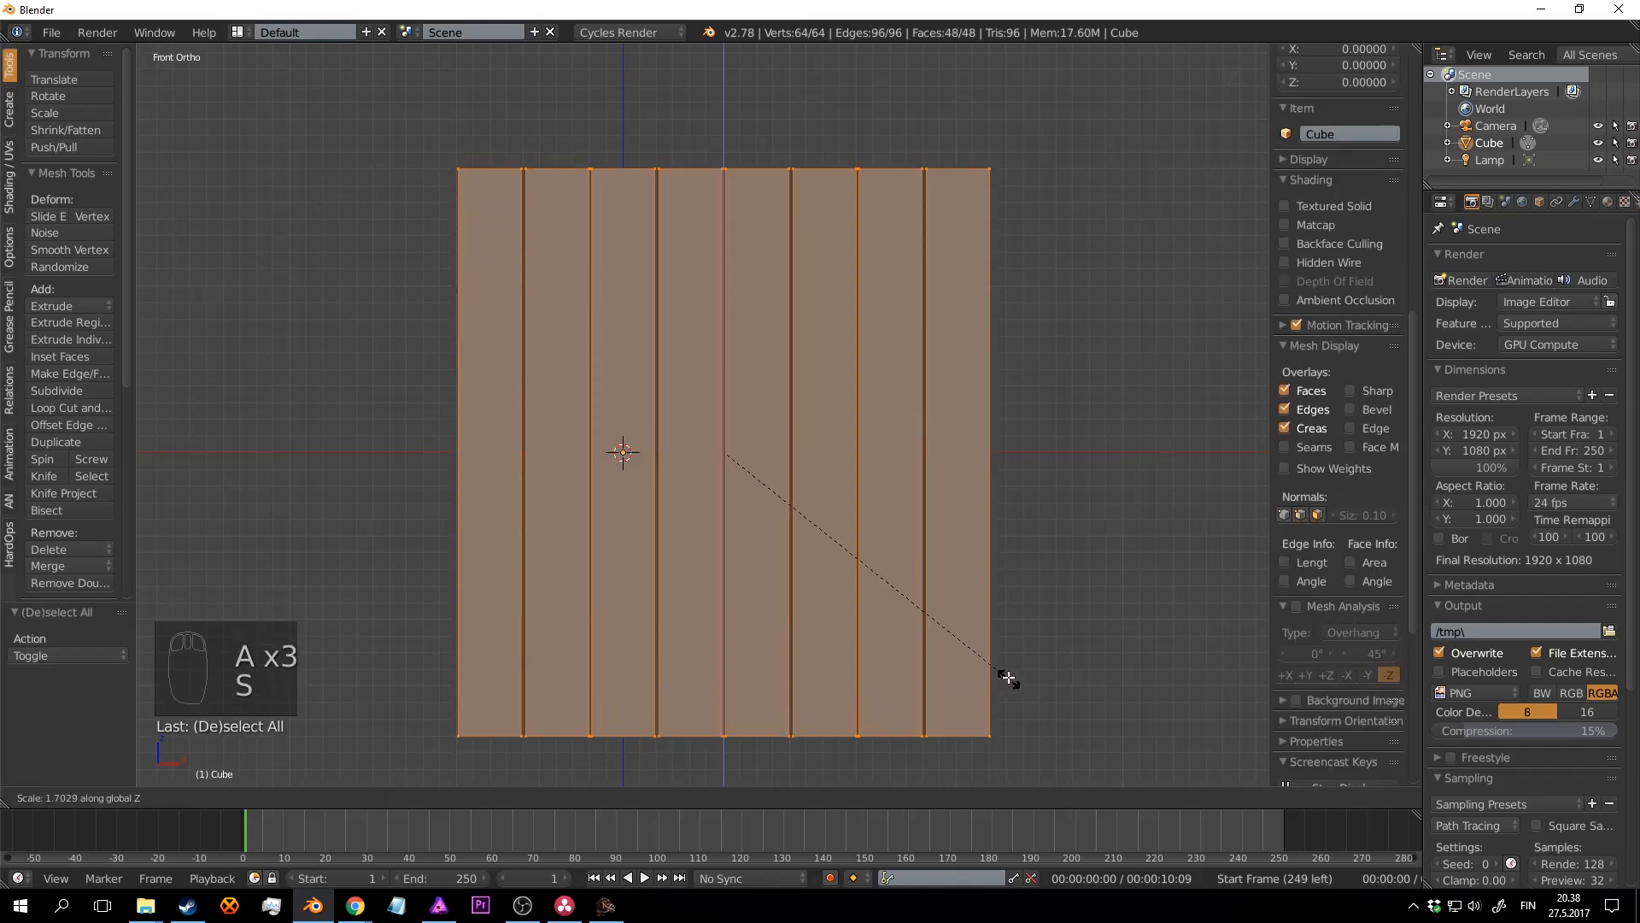
click(981, 652)
scroll(987, 598, down, 3)
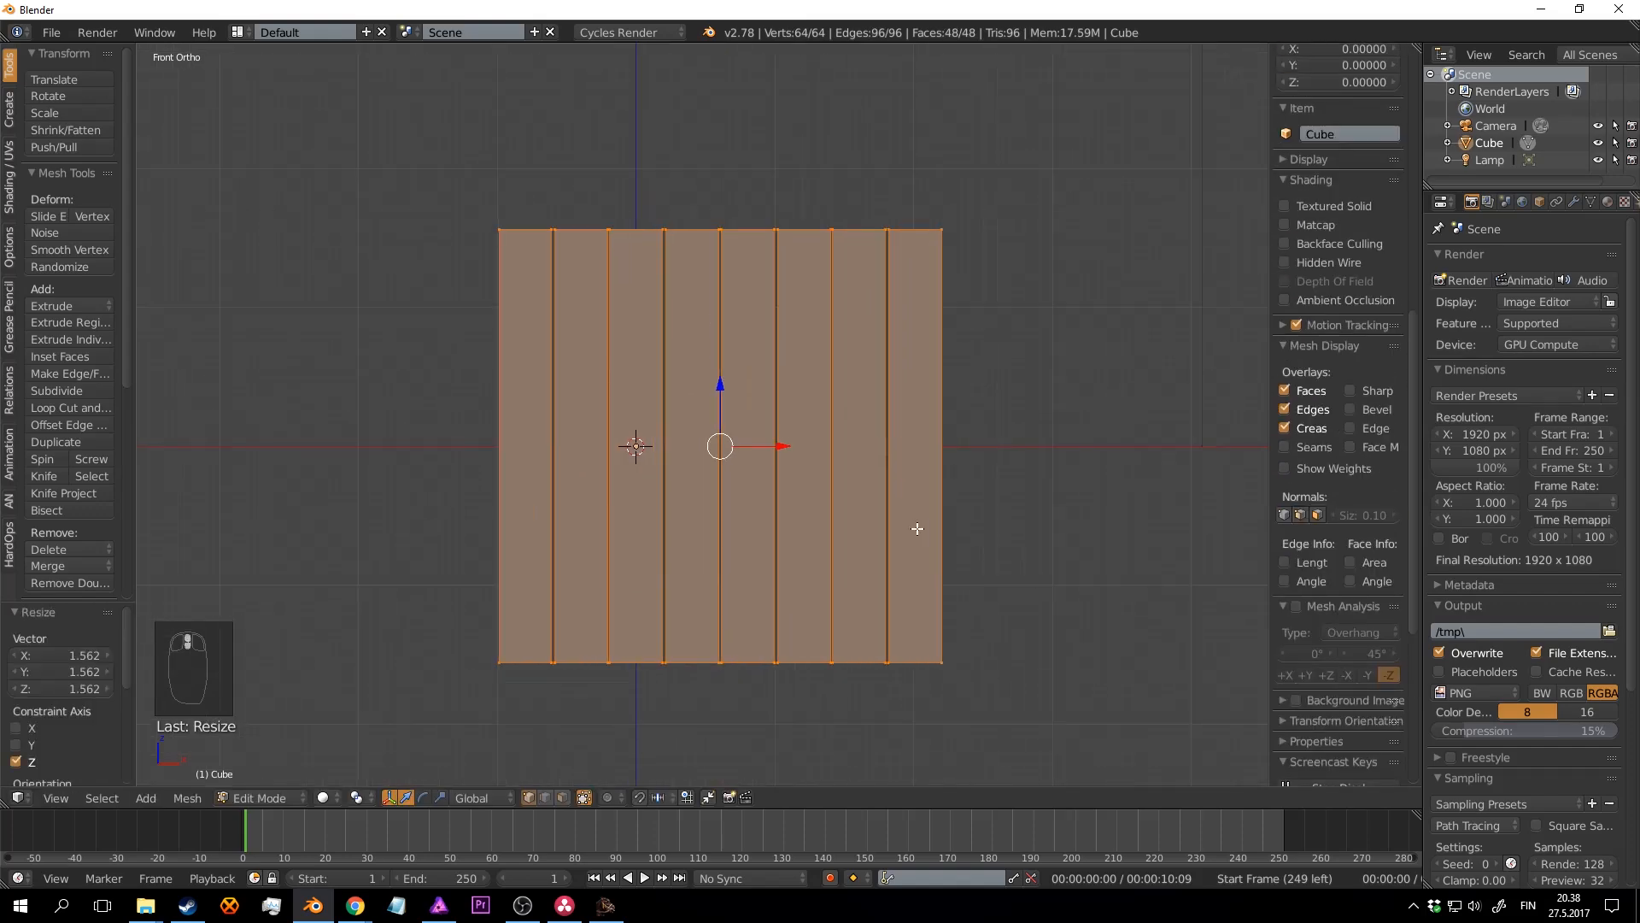
key(a)
Step: Examine the row of planks from an angle in perspective, and return to the front orthographic view
middle_drag(915, 524, 690, 545)
scroll(690, 545, down, 3)
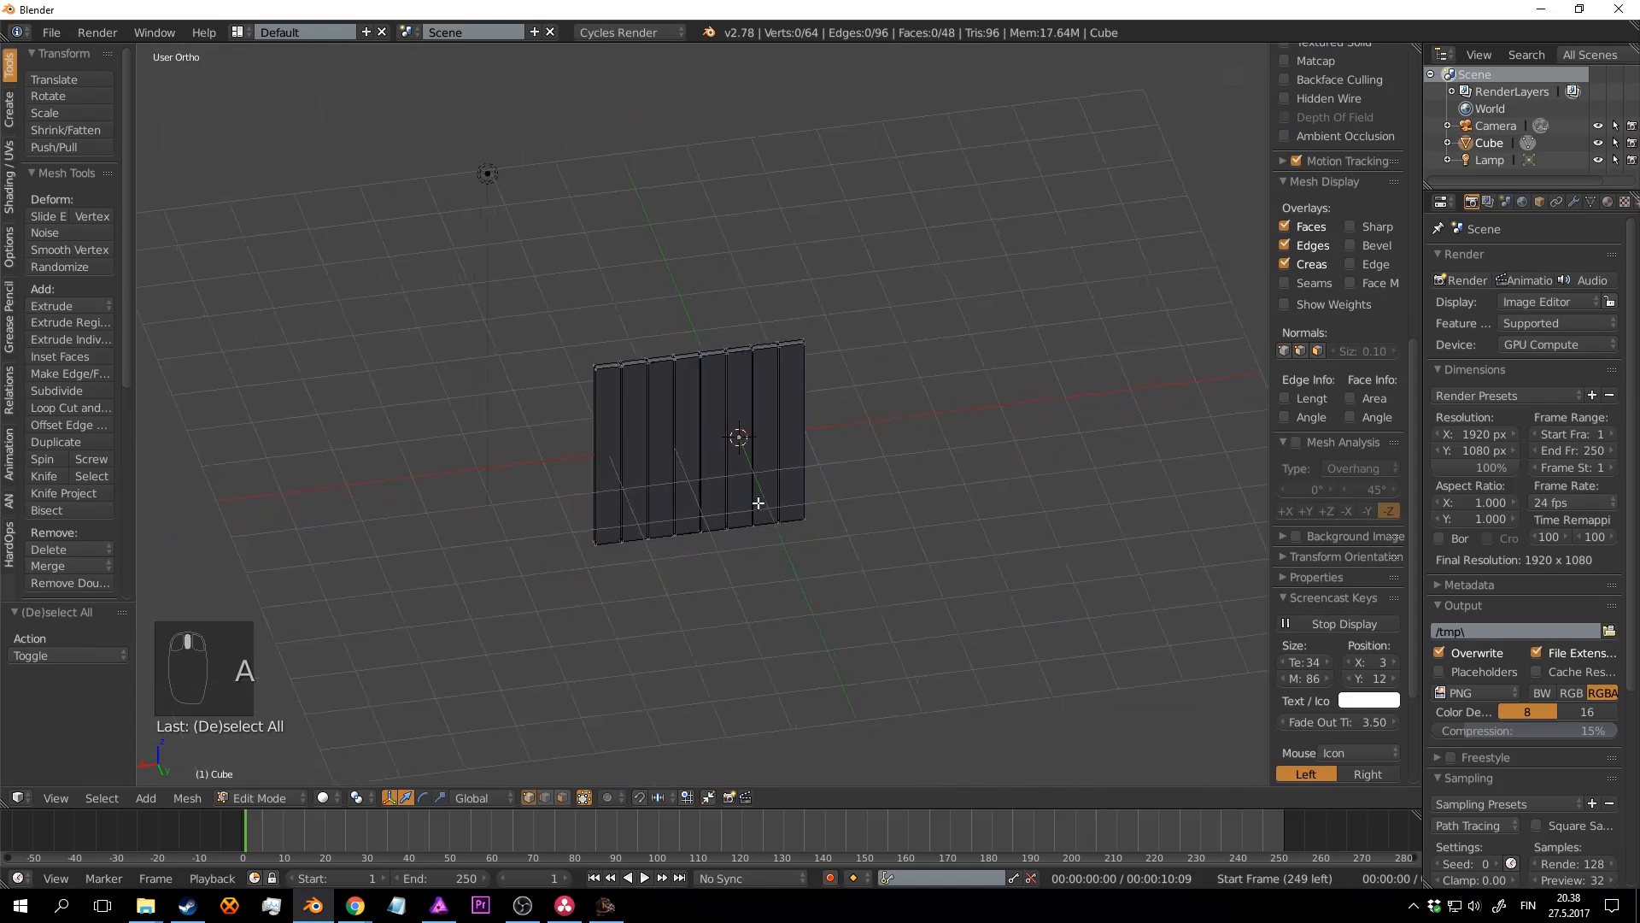
middle_drag(484, 172, 502, 190)
key(KP_5)
scroll(969, 430, up, 3)
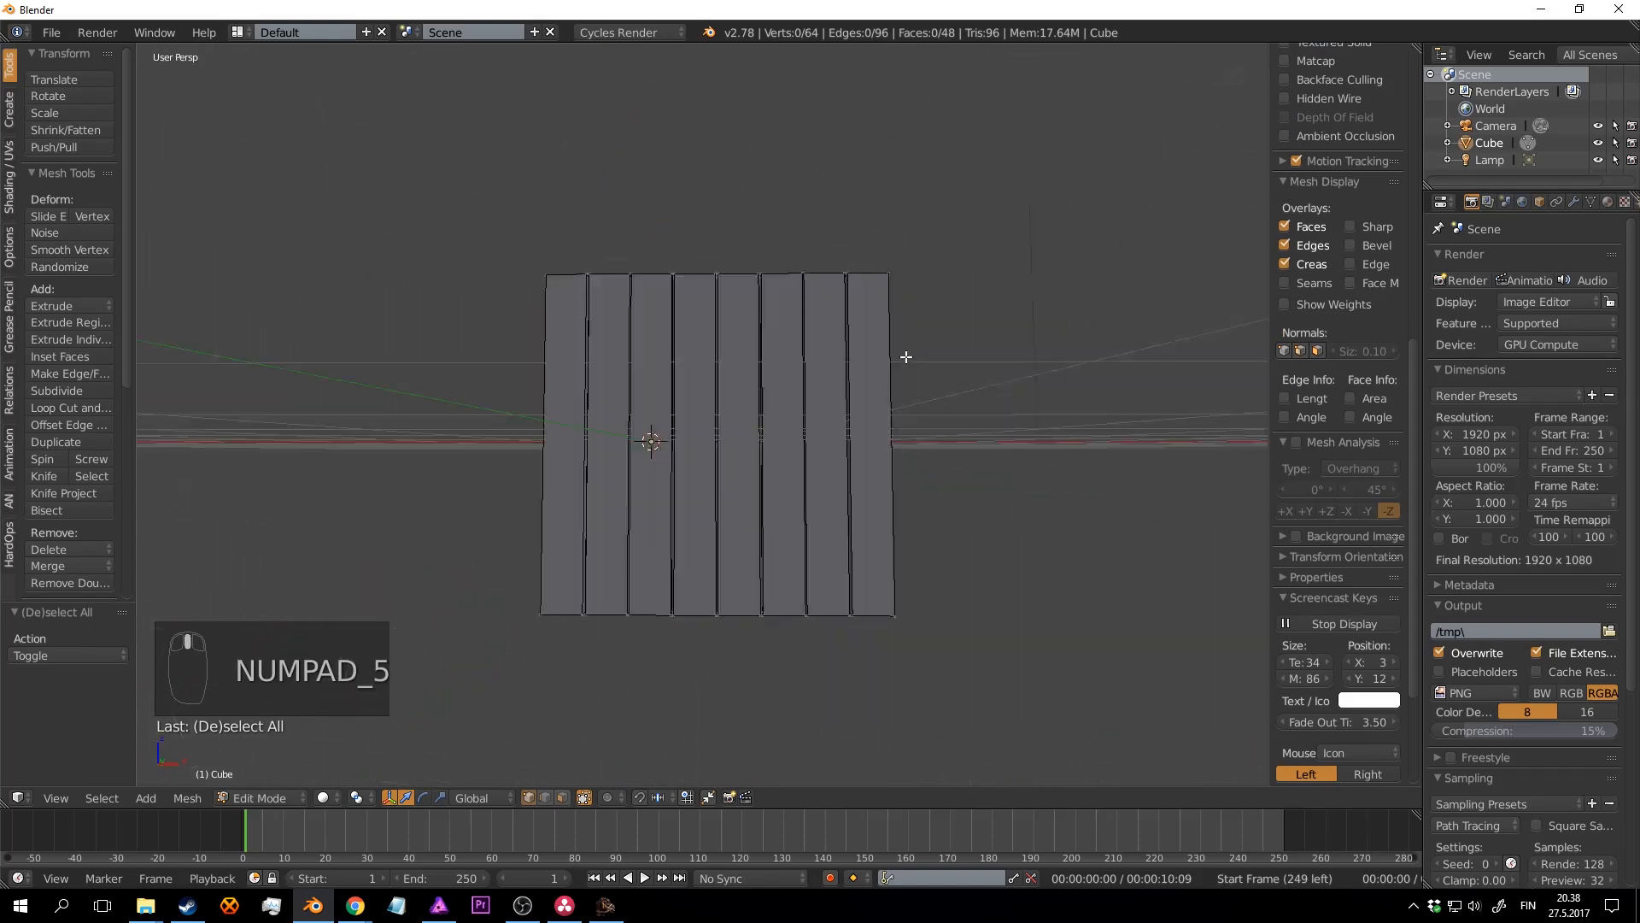
scroll(820, 449, down, 3)
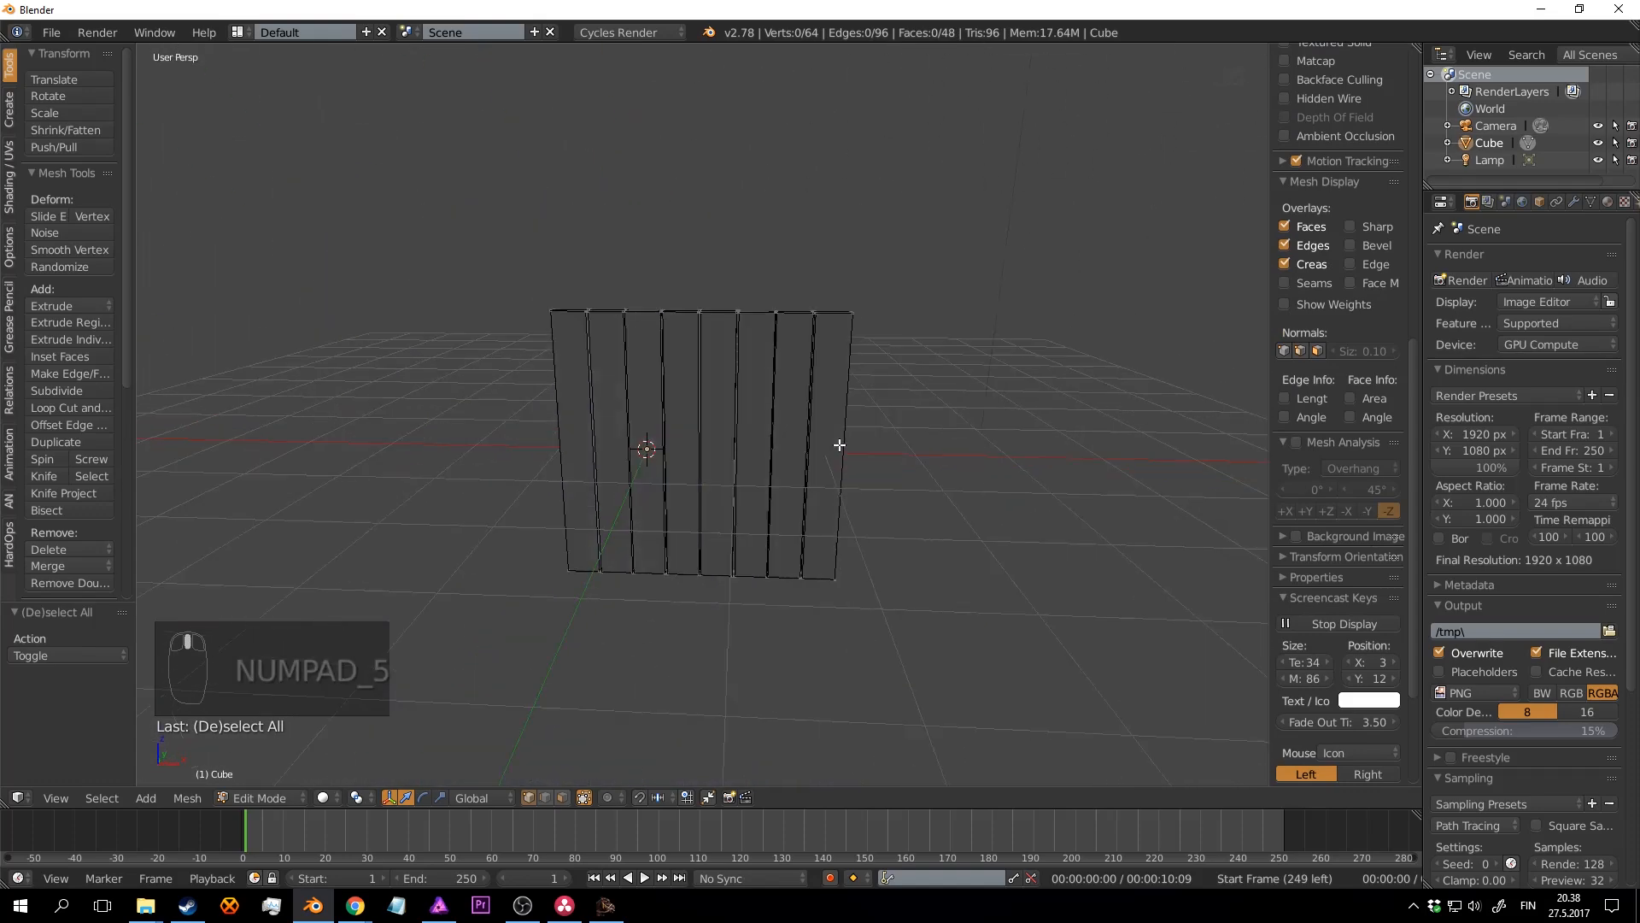
key(KP_1)
shift+middle_drag(996, 359, 904, 364)
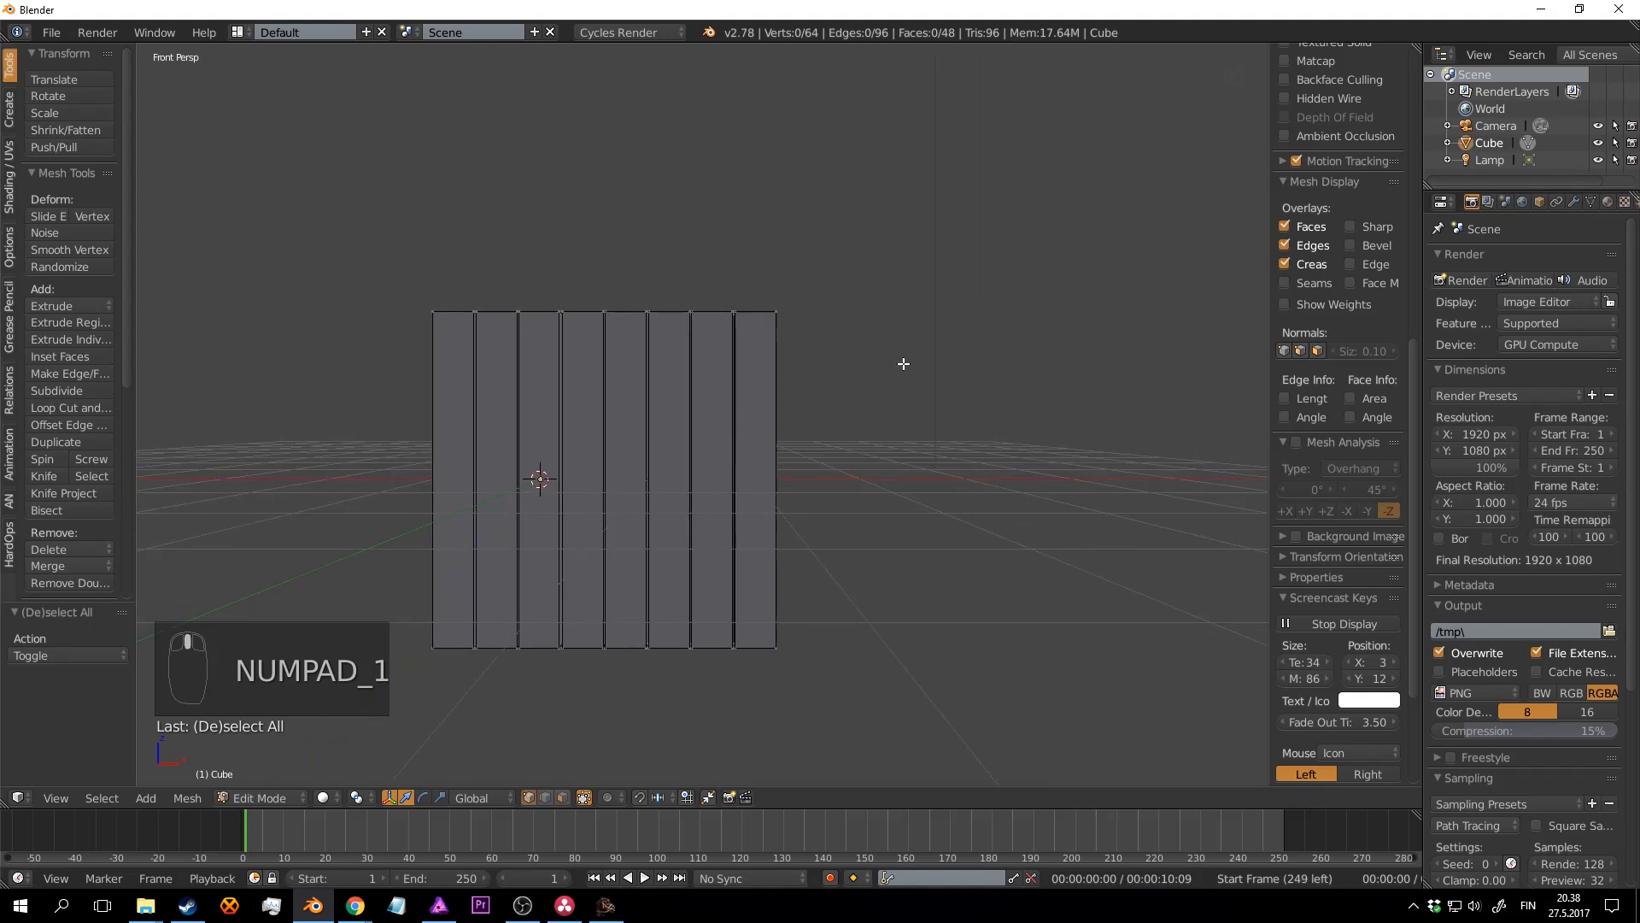
key(KP_5)
scroll(881, 188, up, 2)
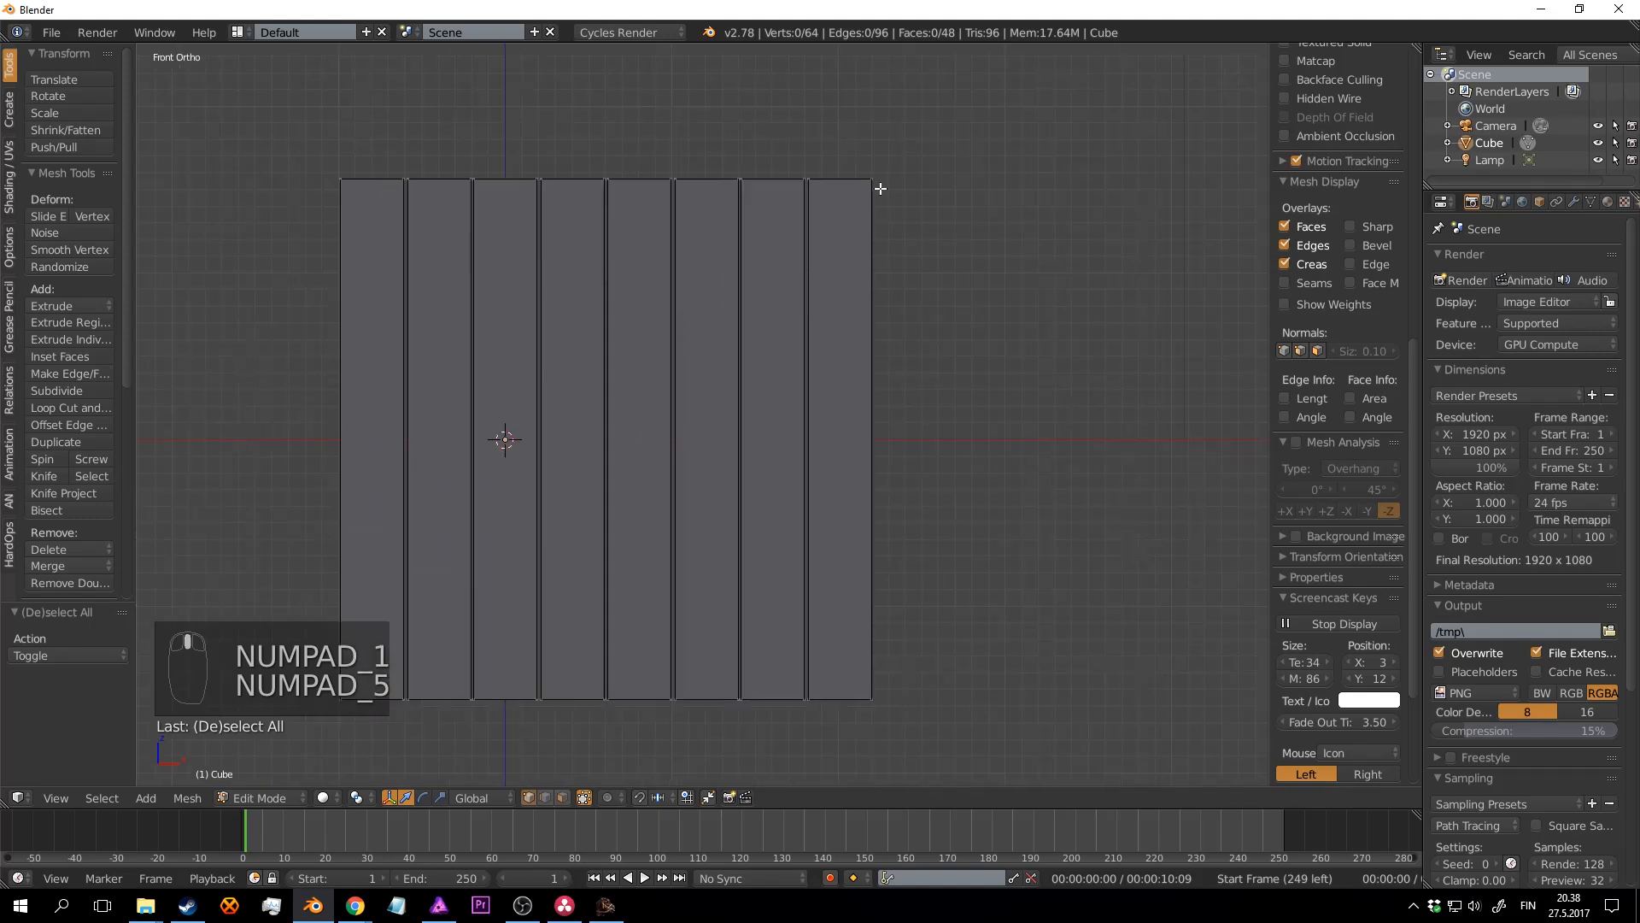
Step: Move the rightmost plank about -0.016 along X, and nudge the last two planks together toward the rest of the row
key(l)
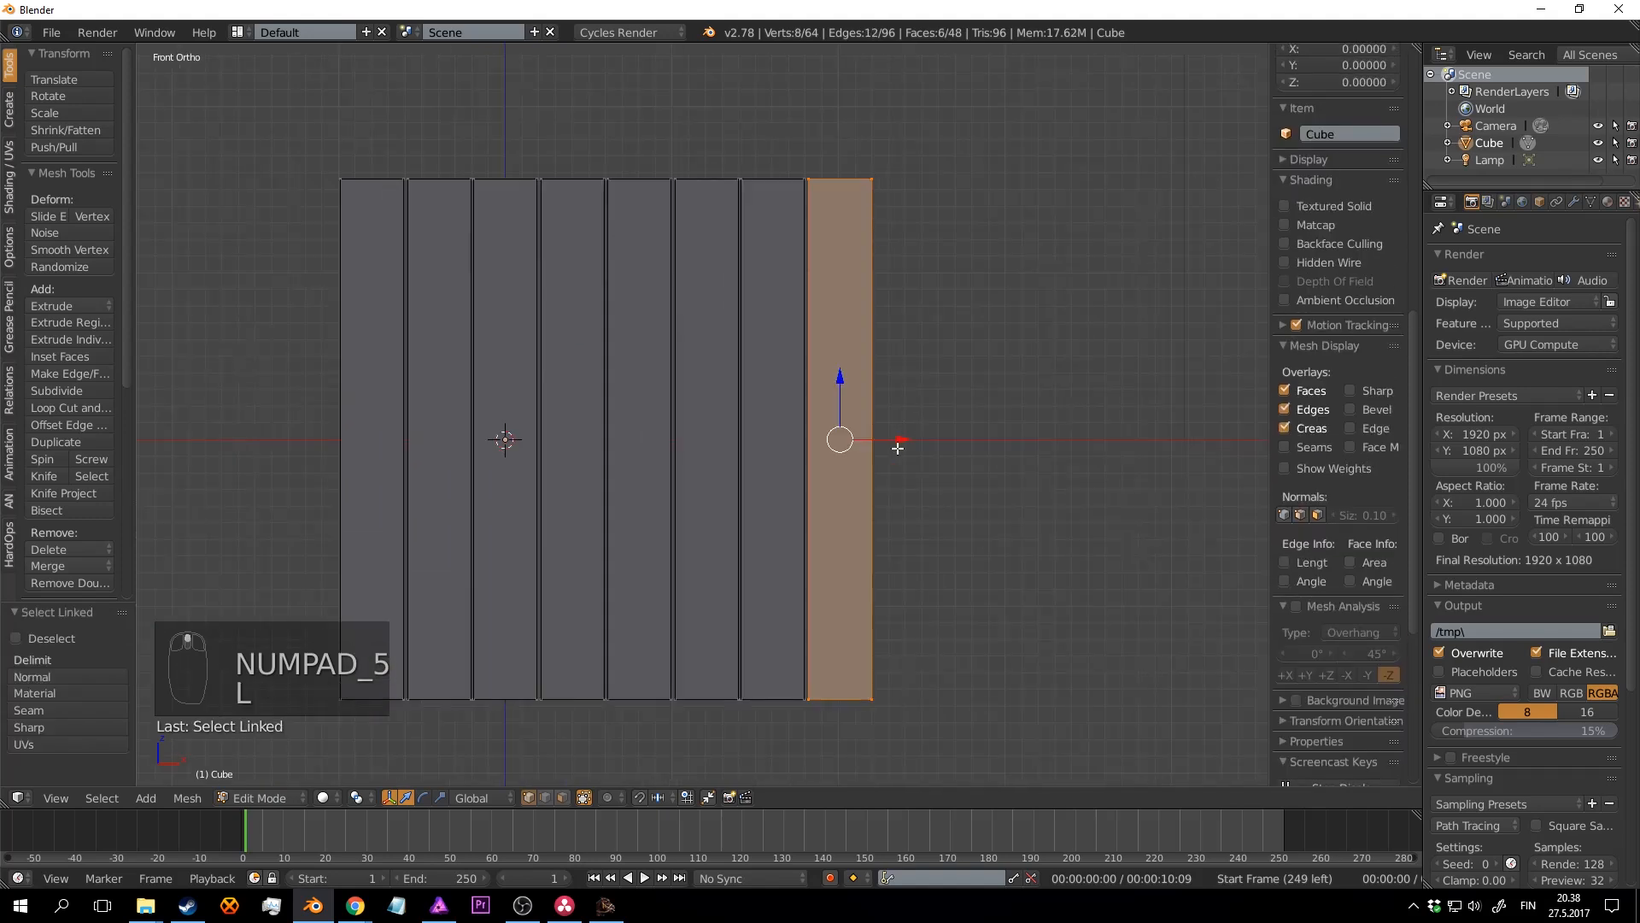
drag(896, 442, 879, 435)
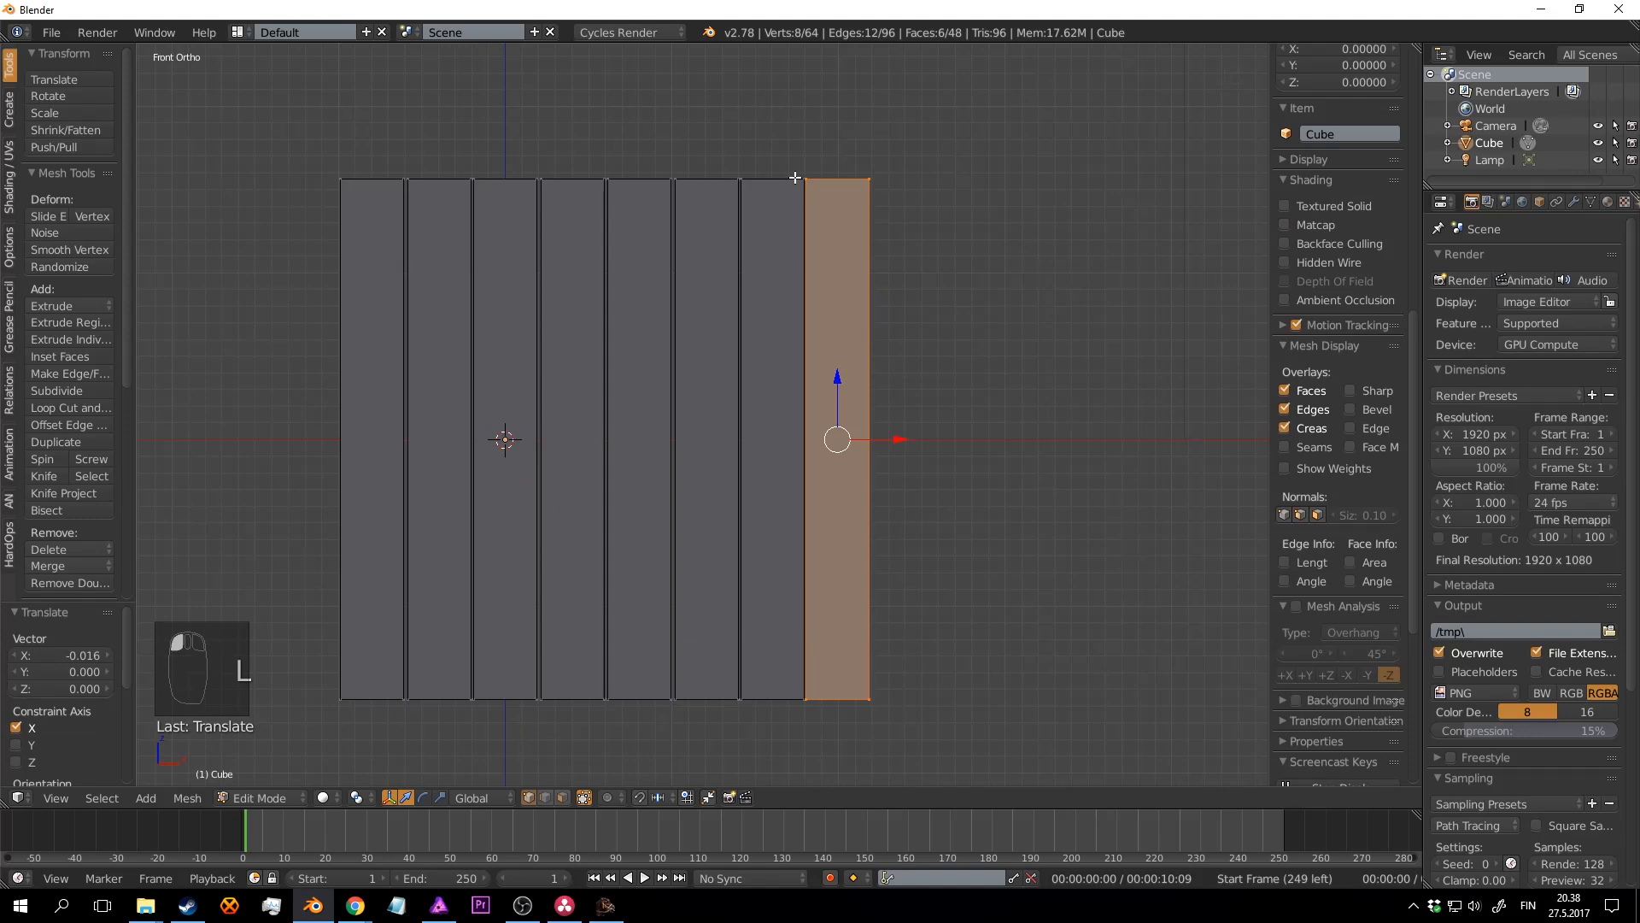
key(grave)
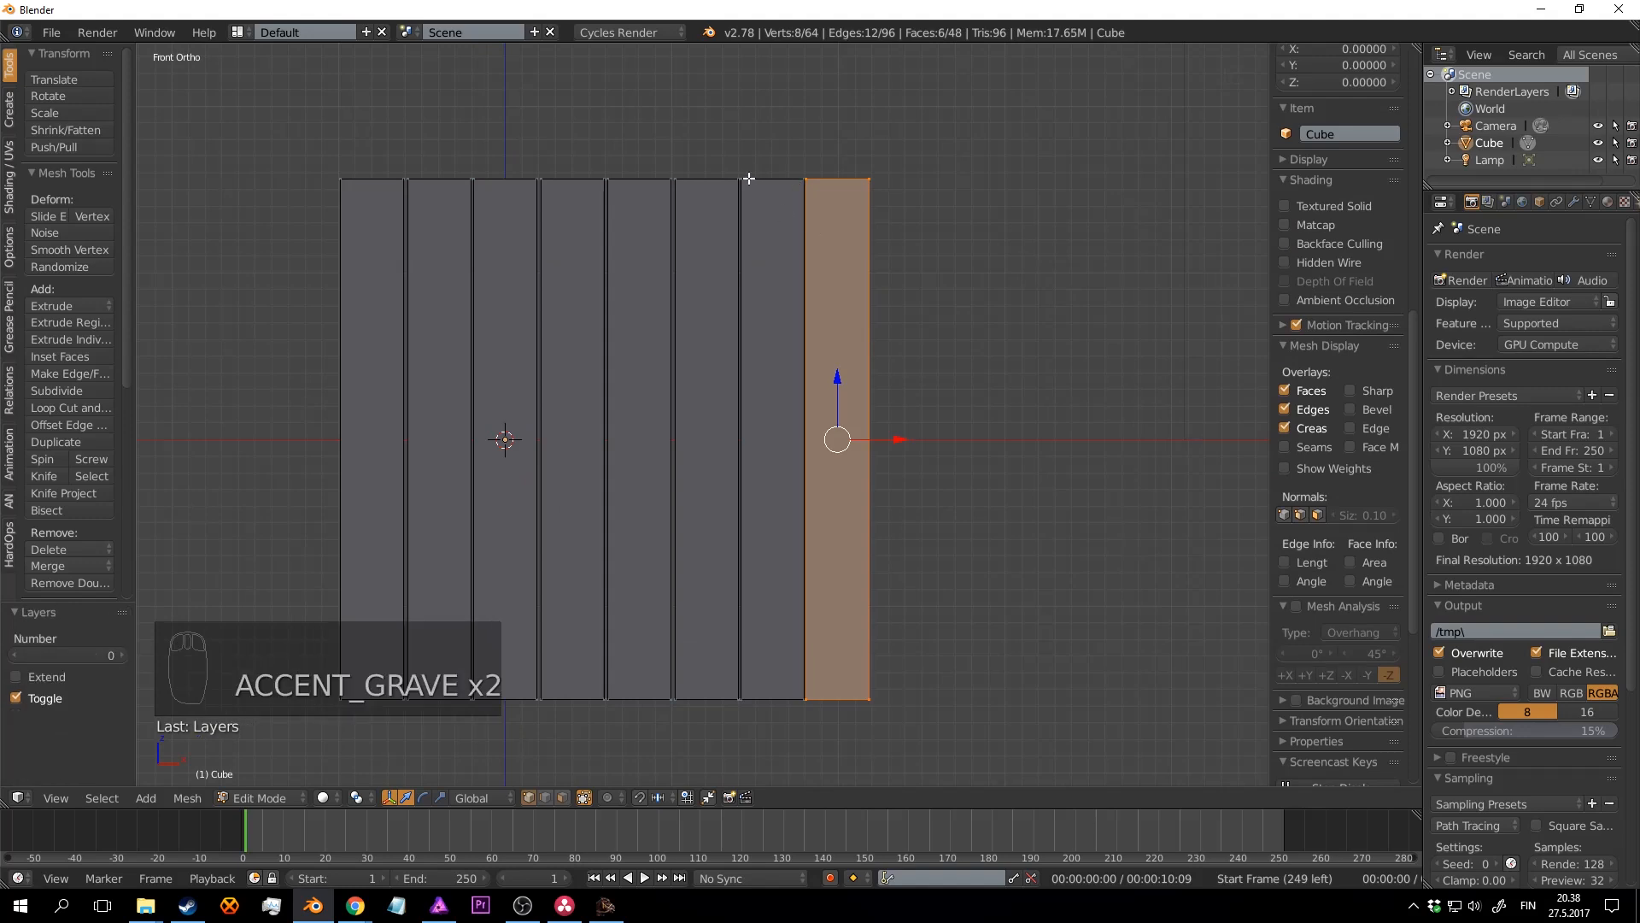
key(grave)
key(l)
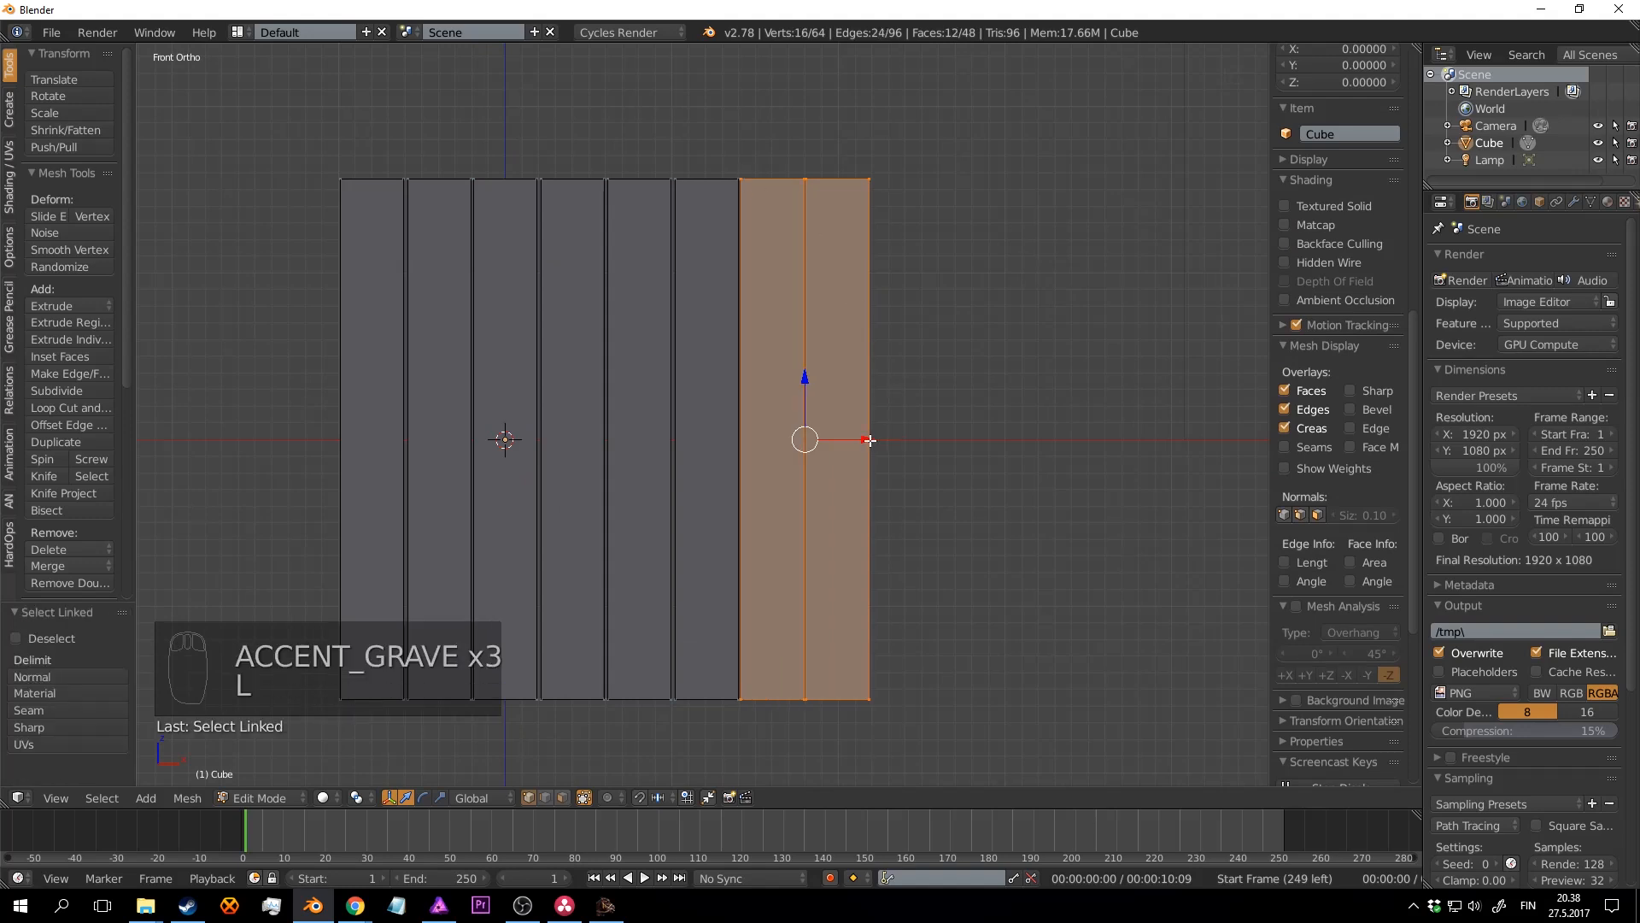
key(a)
Step: Move the three rightmost planks together slightly along X to narrow the gap to their neighbour, and return to Object Mode
key(grave)
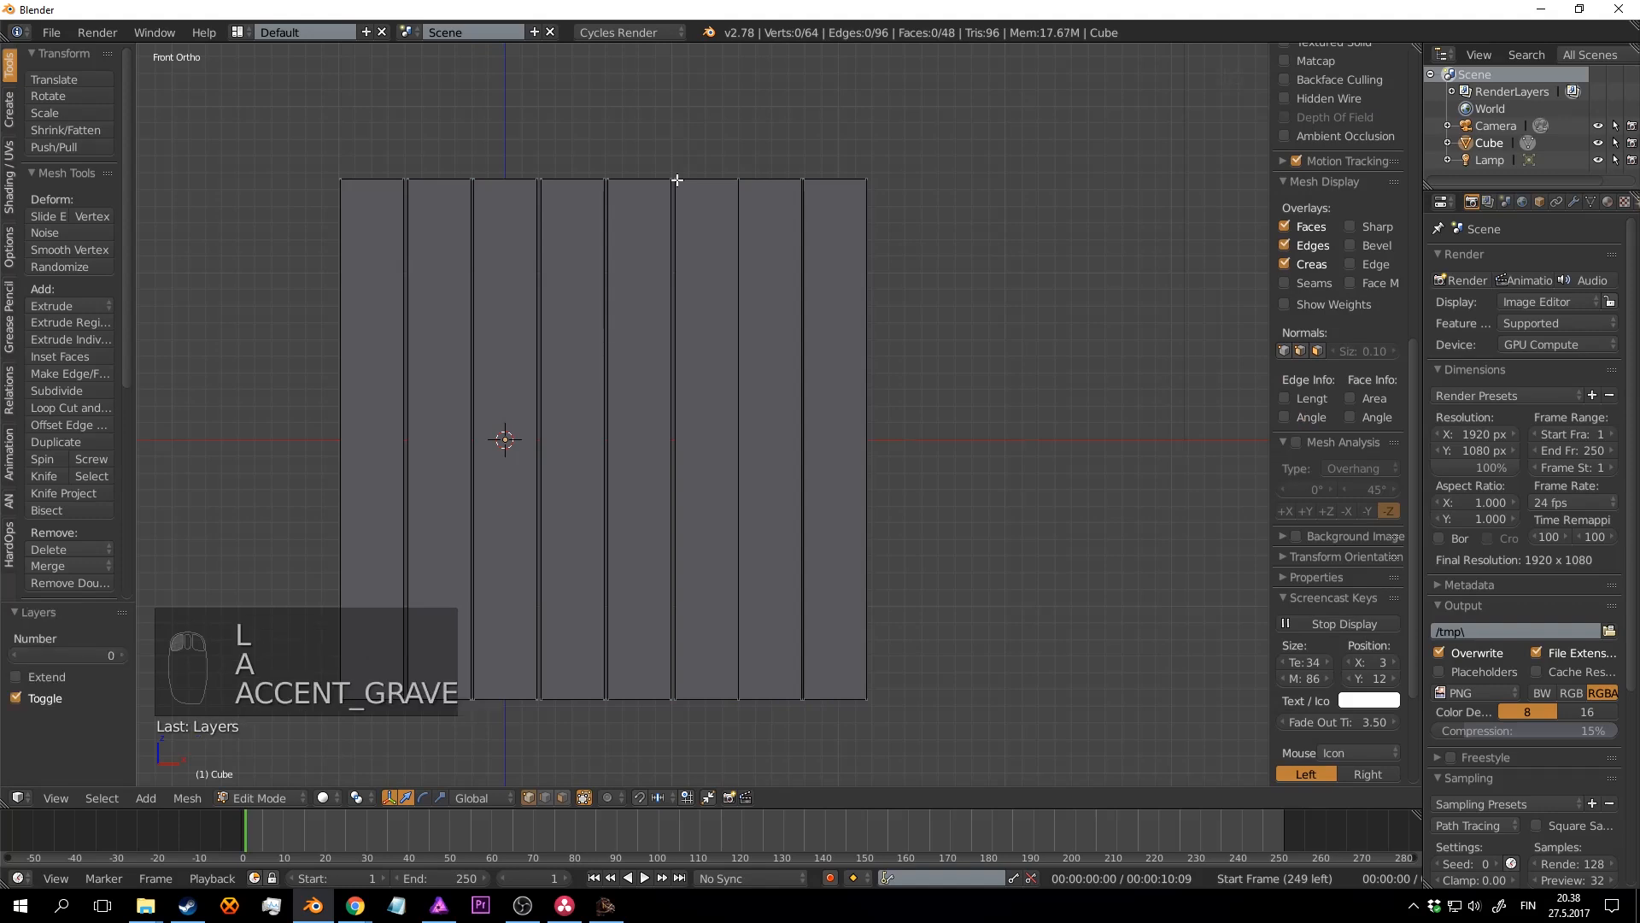
key(grave)
key(grave)
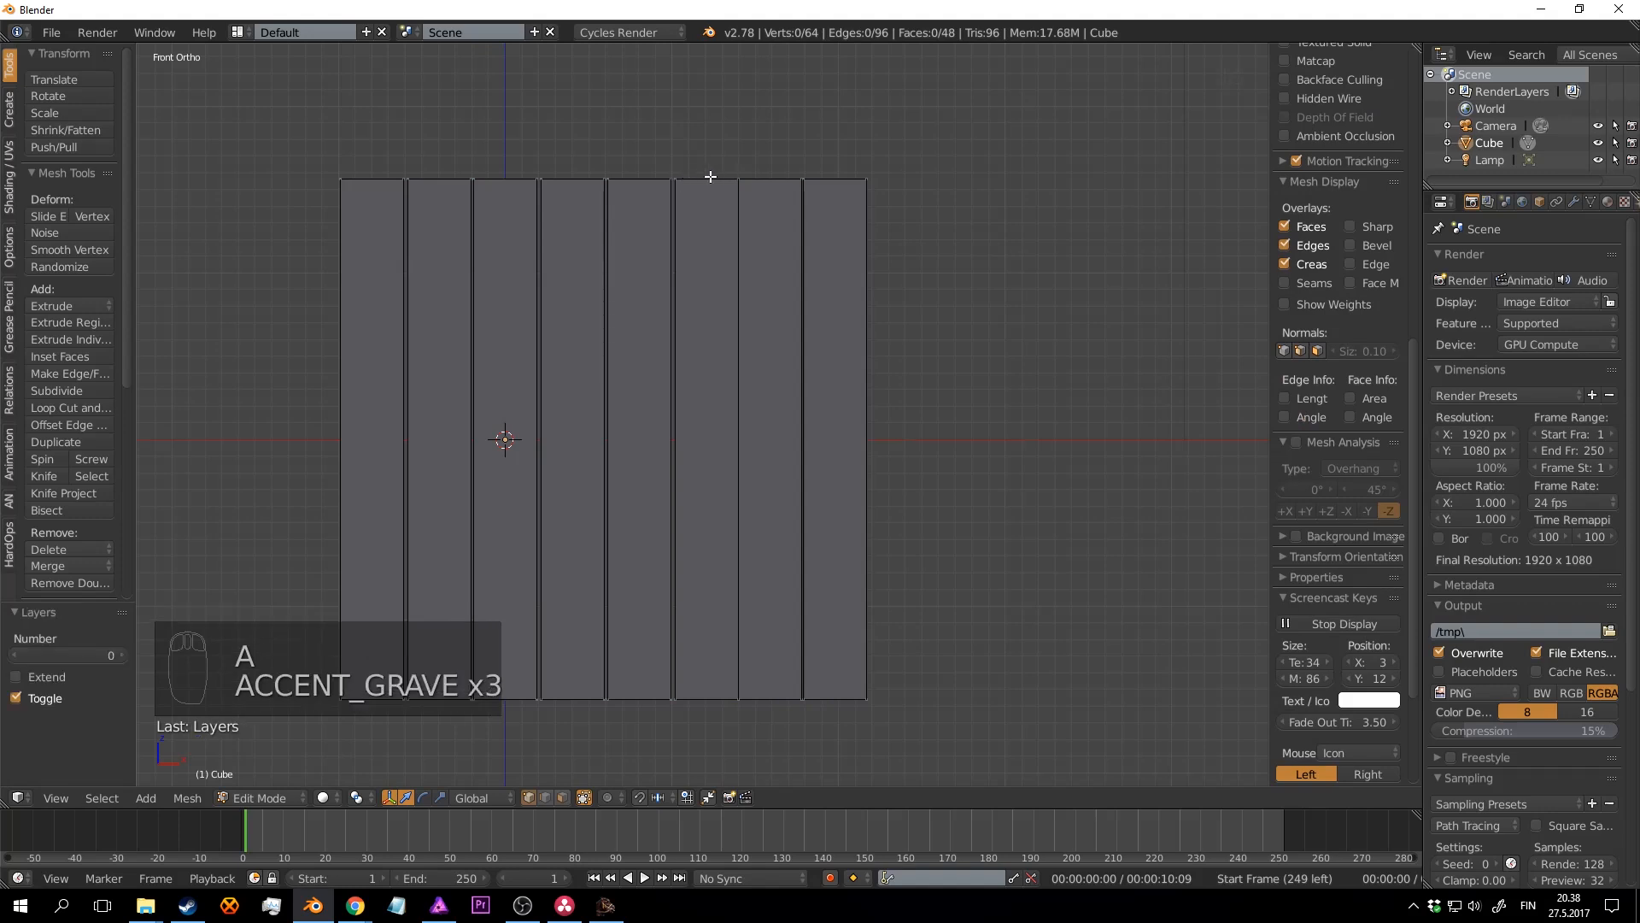
key(l)
key(l)
key(l)
key(l)
shift+drag(832, 438, 812, 433)
key(a)
scroll(884, 376, down, 2)
key(Tab)
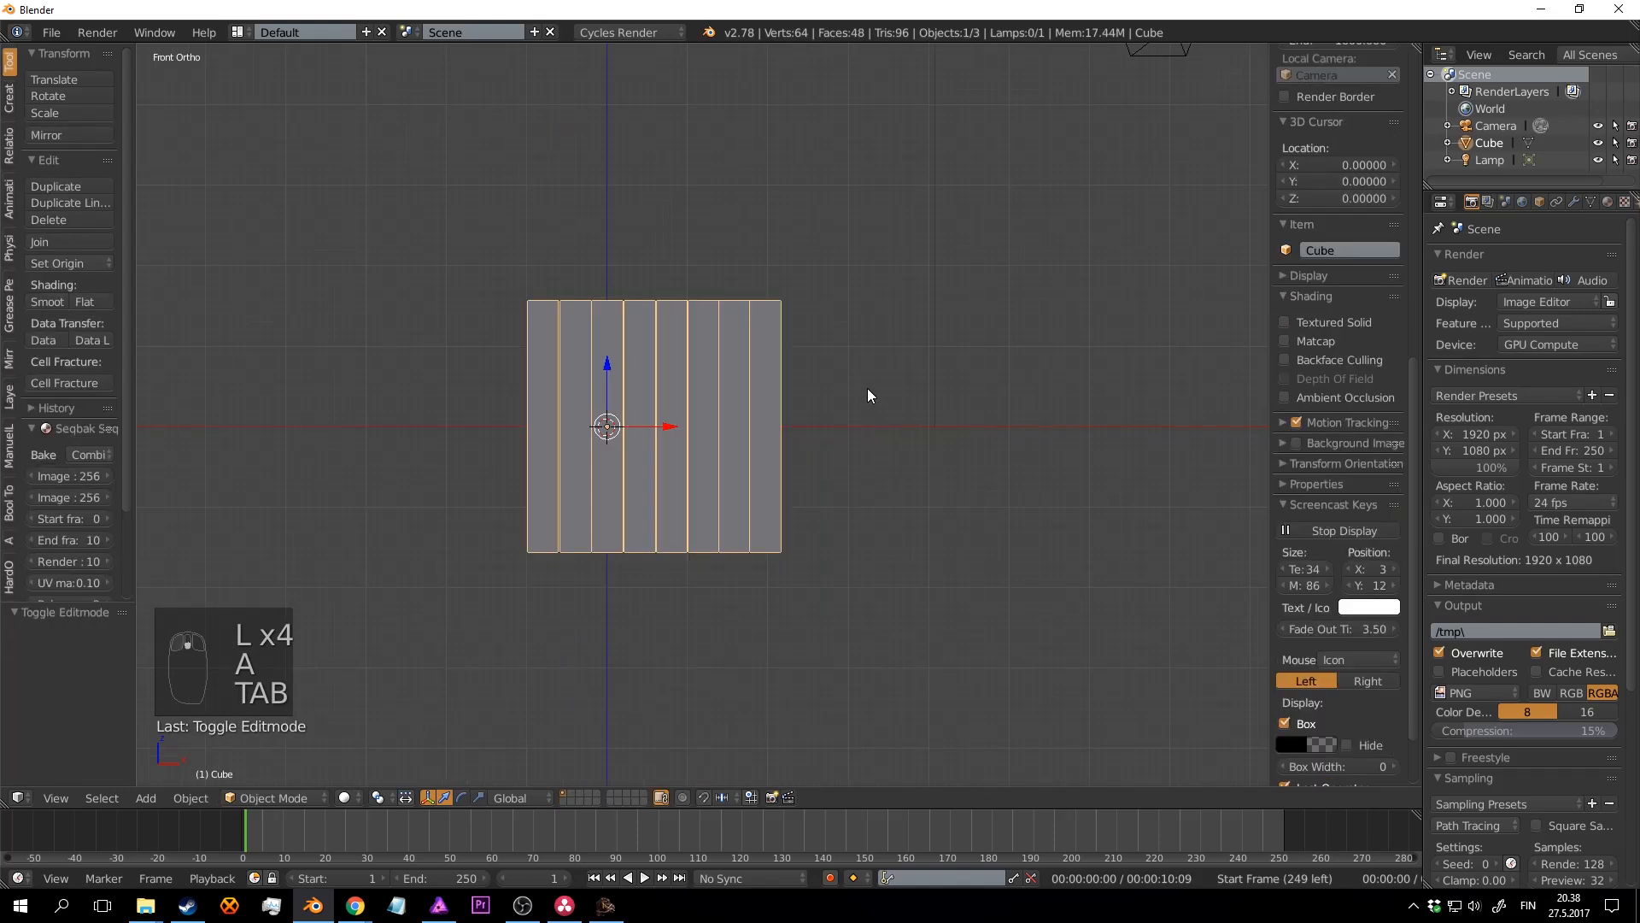
Step: Examine the spacing between the planks in Object Mode, from a slight angle and from the front
key(a)
key(a)
middle_drag(868, 395, 706, 359)
scroll(707, 359, up, 4)
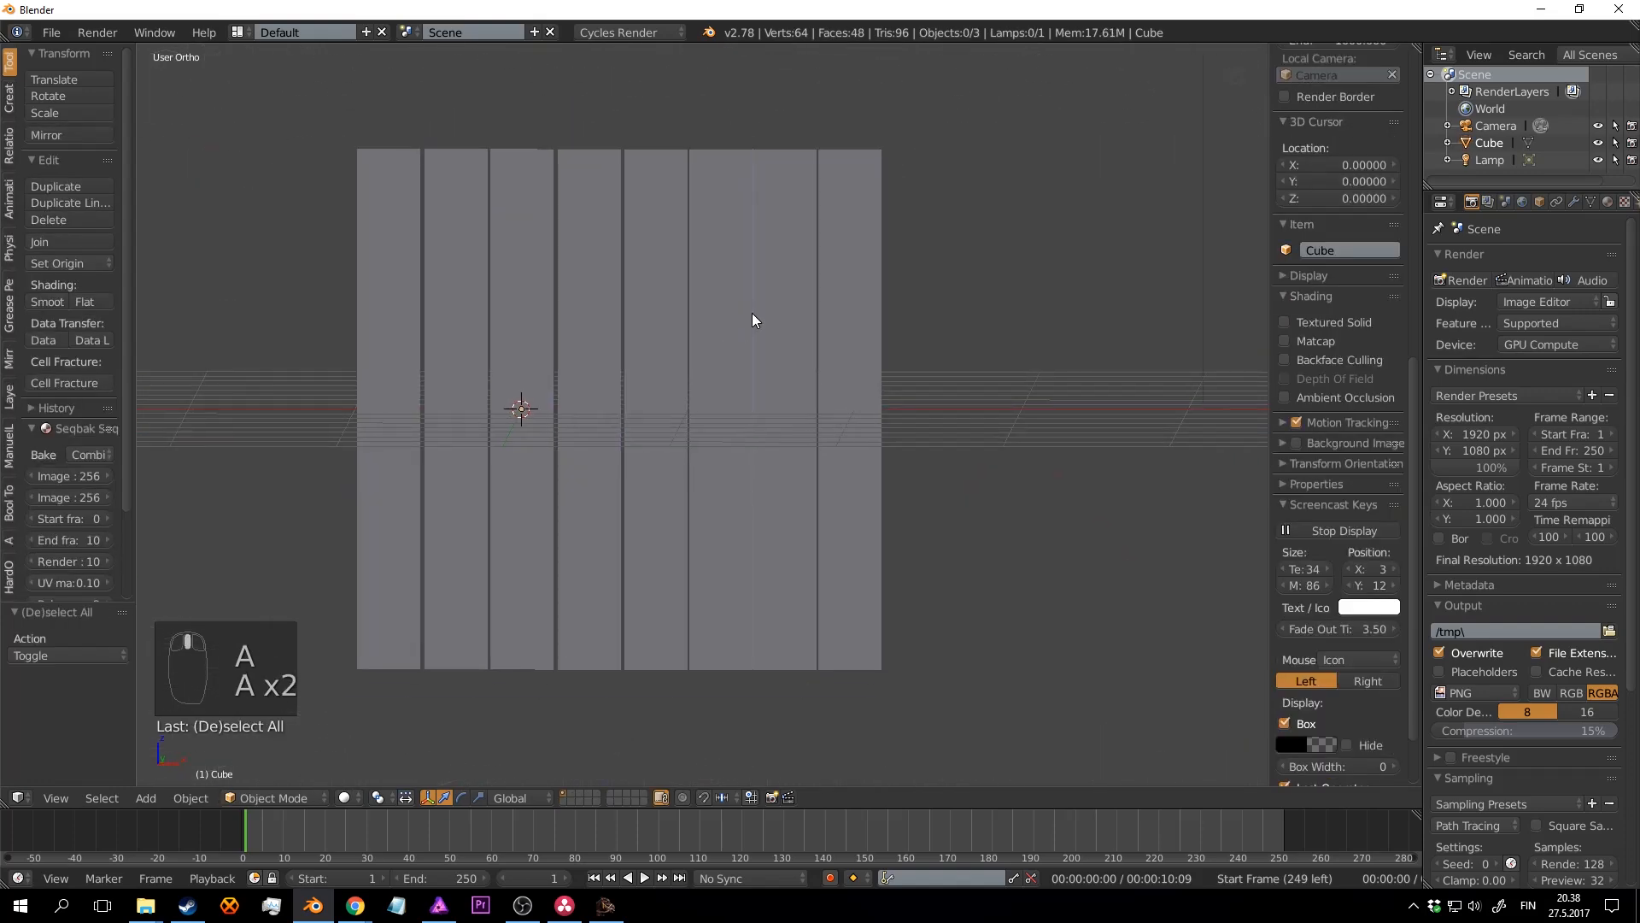
key(KP_1)
scroll(795, 256, down, 2)
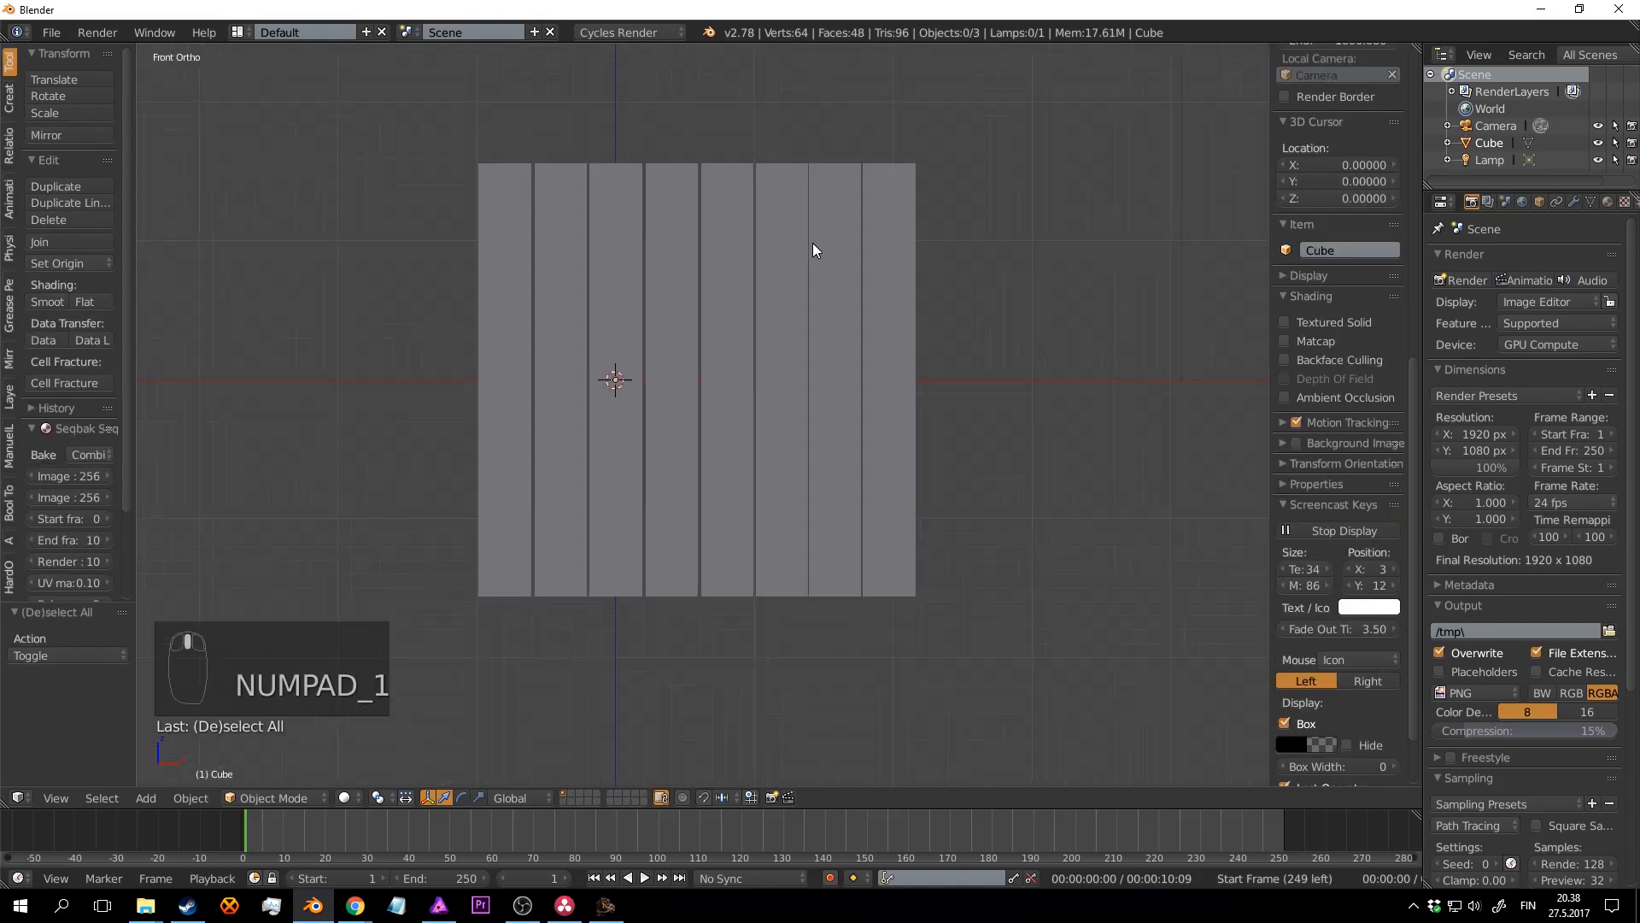
key(shift+c)
shift+middle_drag(630, 532, 799, 367)
scroll(824, 342, up, 5)
Step: Move the whole plank mesh about -0.608 along X in Edit Mode to centre it on the object's origin, and return to Object Mode
right_click(843, 341)
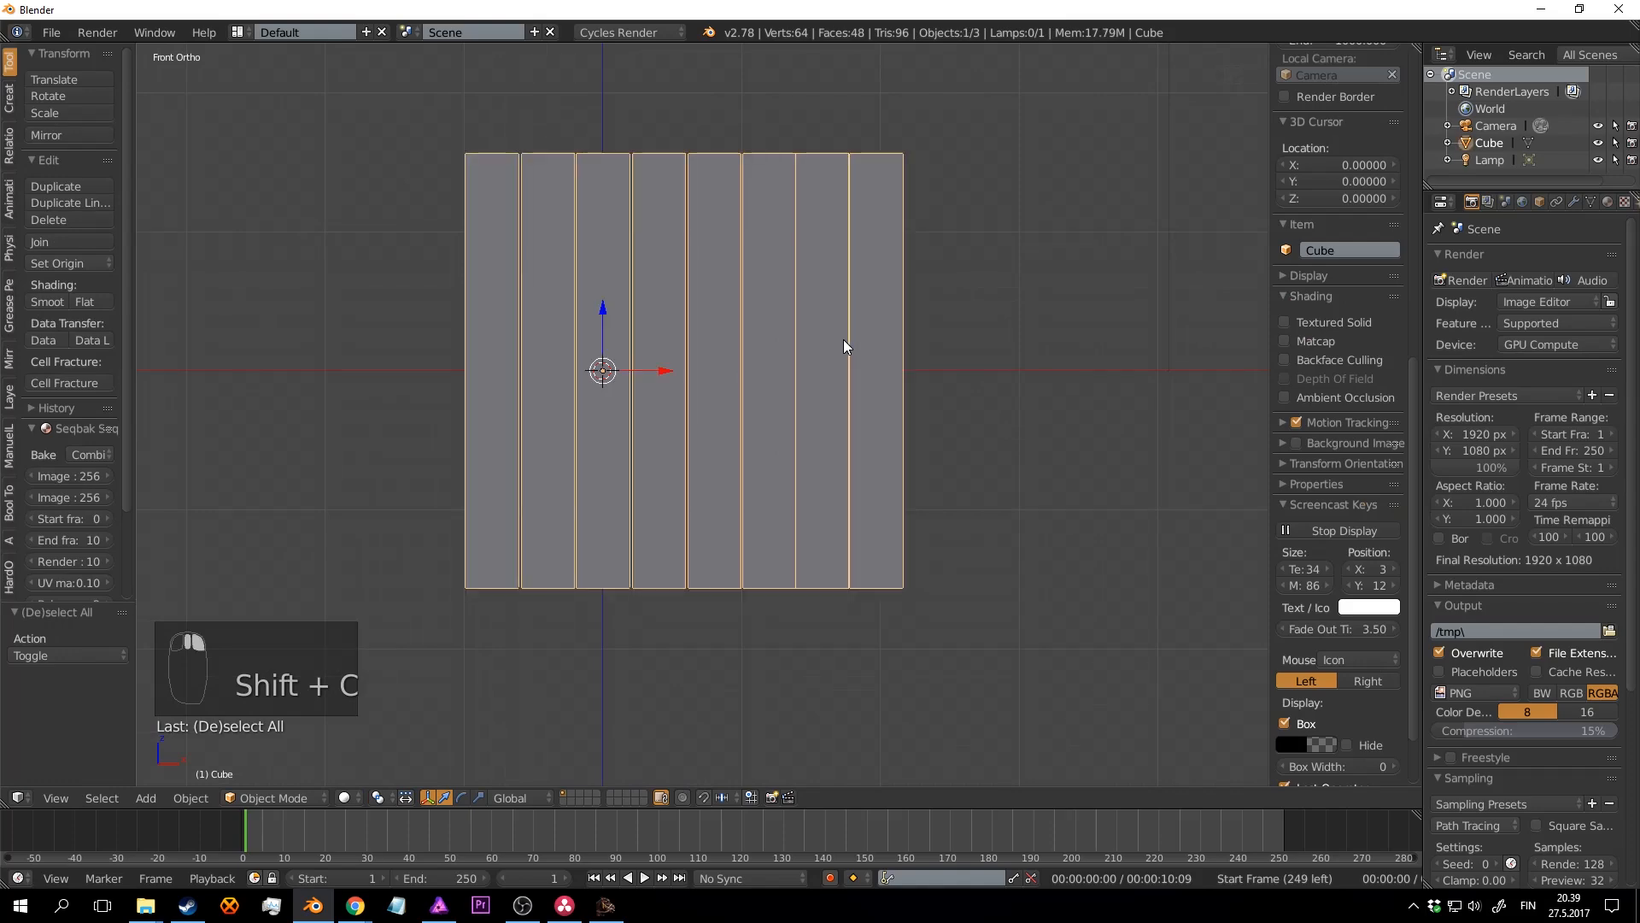
key(Tab)
key(a)
key(a)
key(a)
key(a)
key(a)
key(g)
key(x)
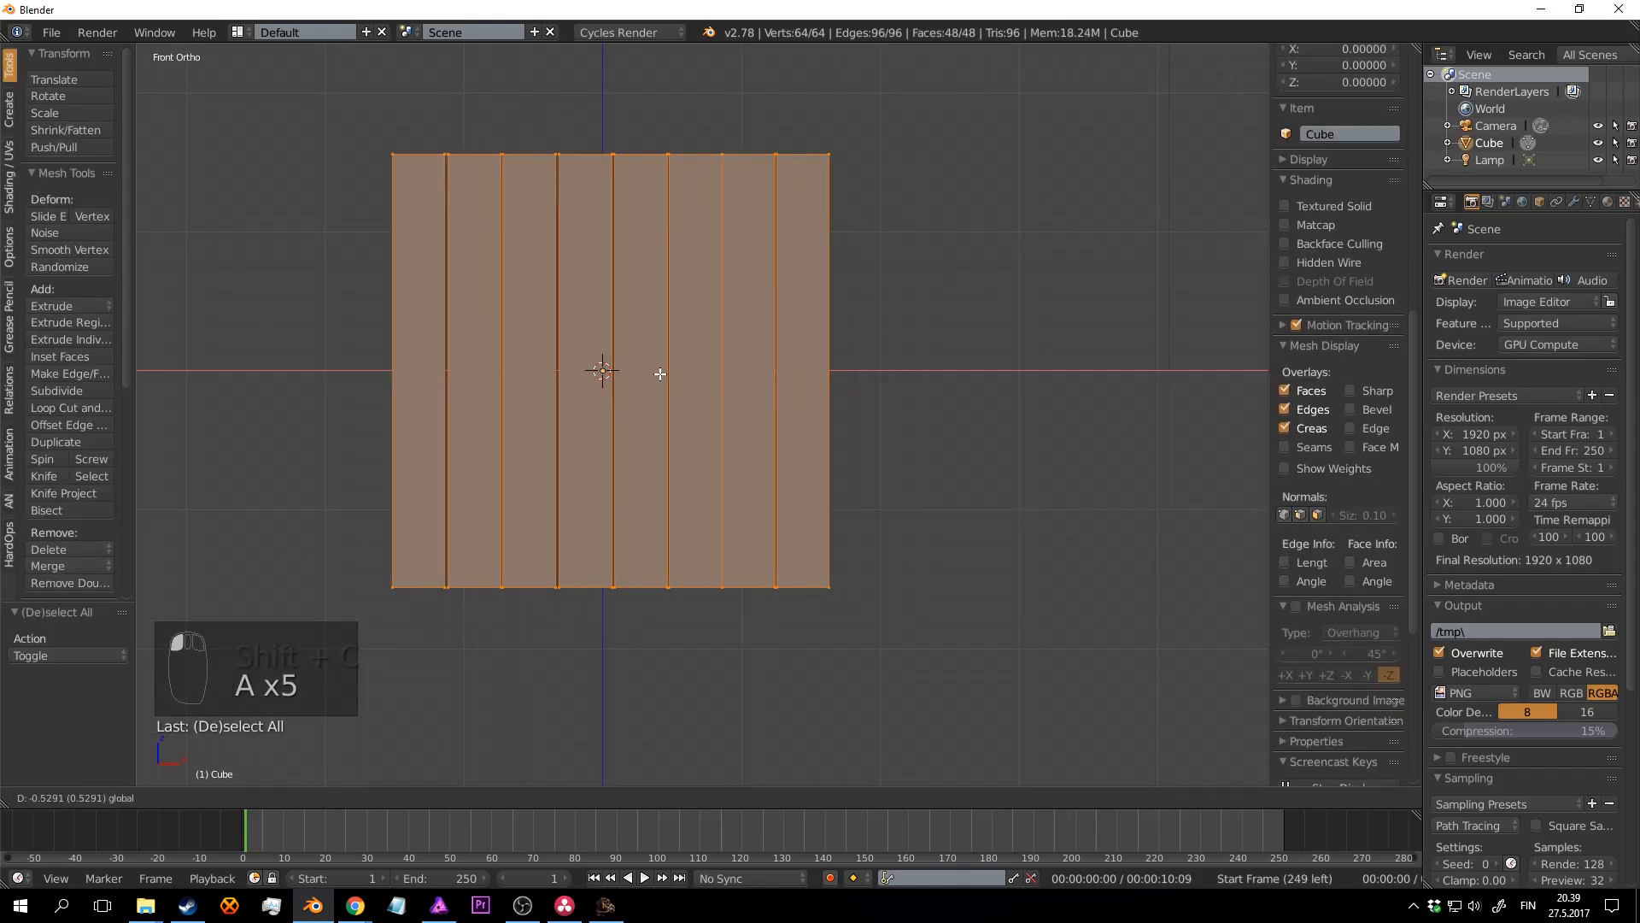
drag(633, 387, 630, 381)
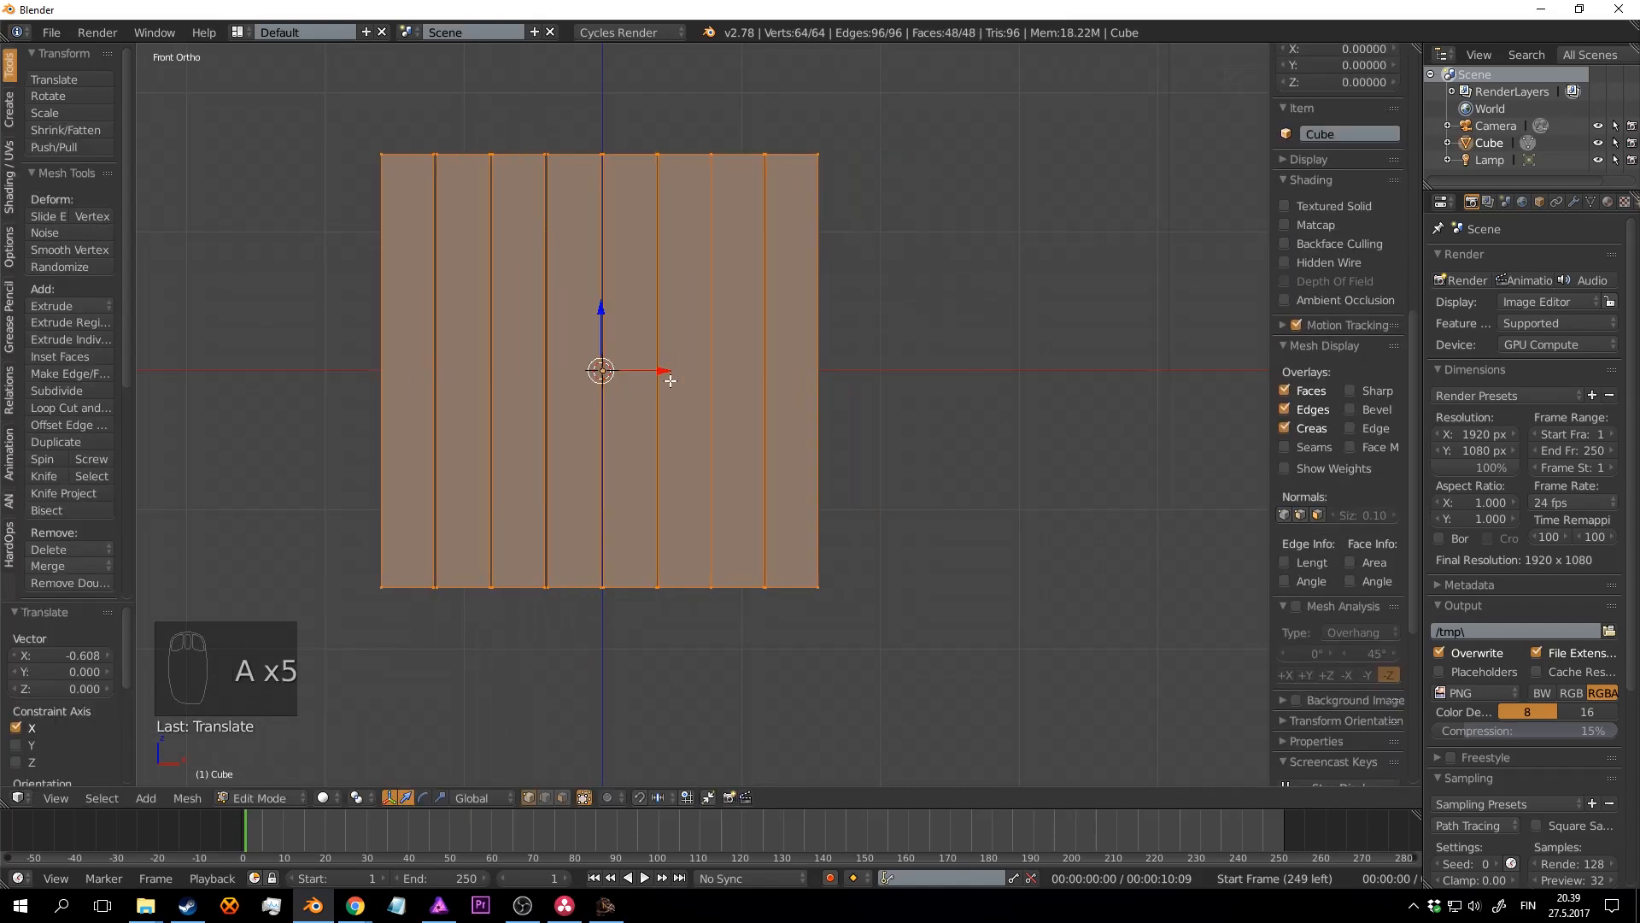
scroll(709, 380, up, 2)
key(Tab)
Step: Examine the centred planks from an angle and from the front, checking the gaps between them
mouse_move(779, 342)
middle_down()
mouse_move(688, 322)
mouse_move(765, 336)
middle_up()
scroll(765, 337, down, 6)
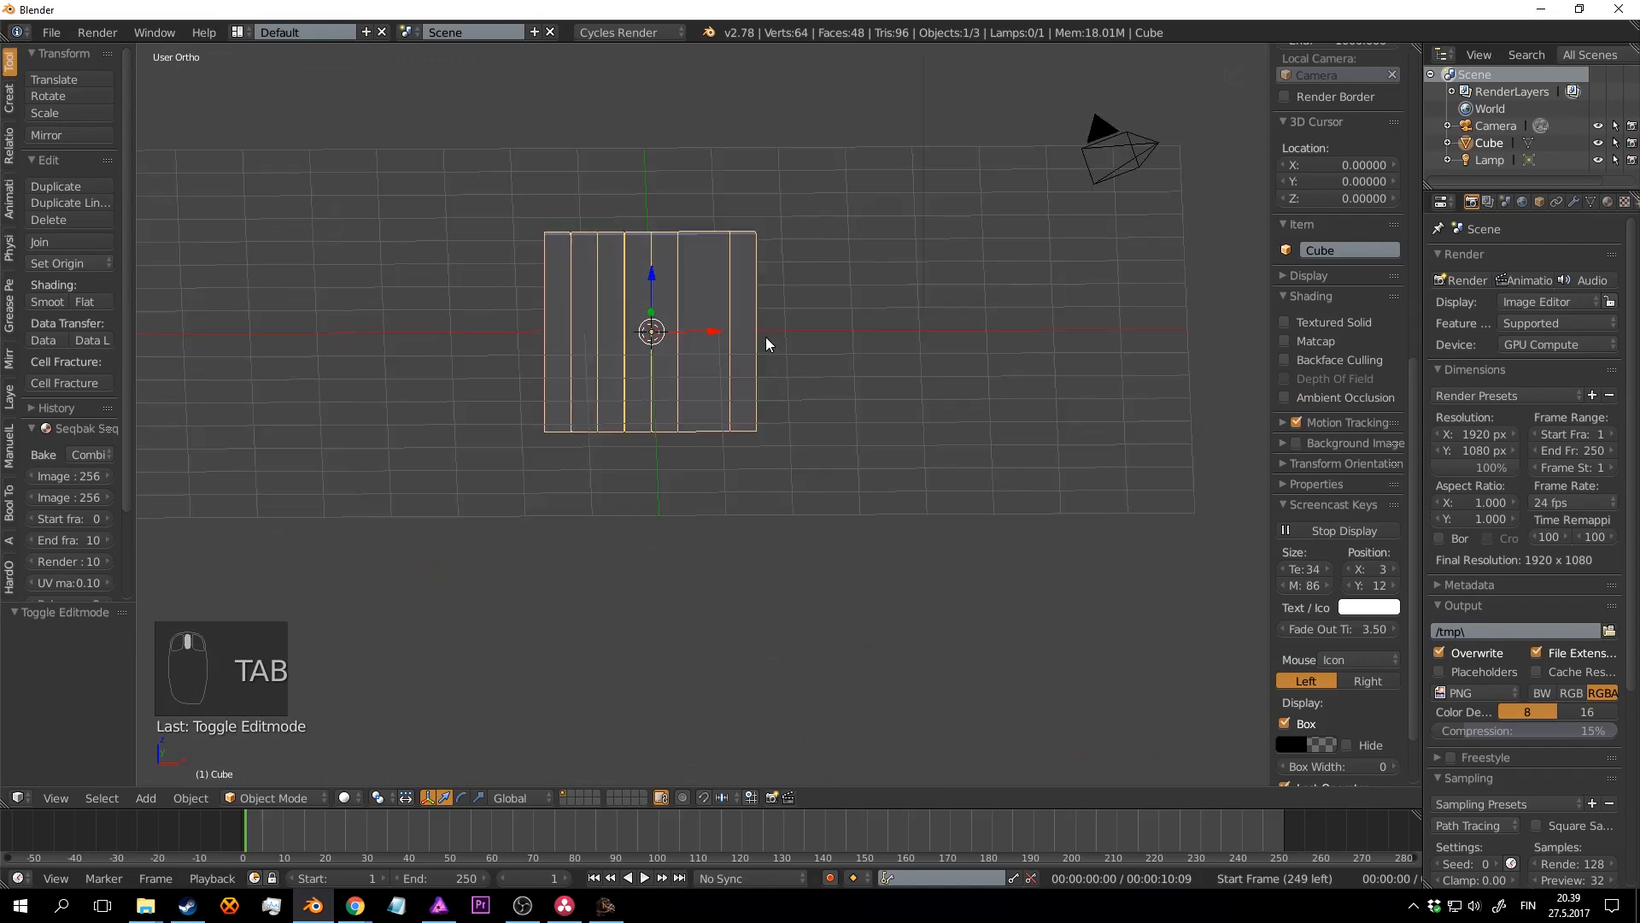
scroll(765, 337, up, 5)
middle_drag(697, 408, 718, 294)
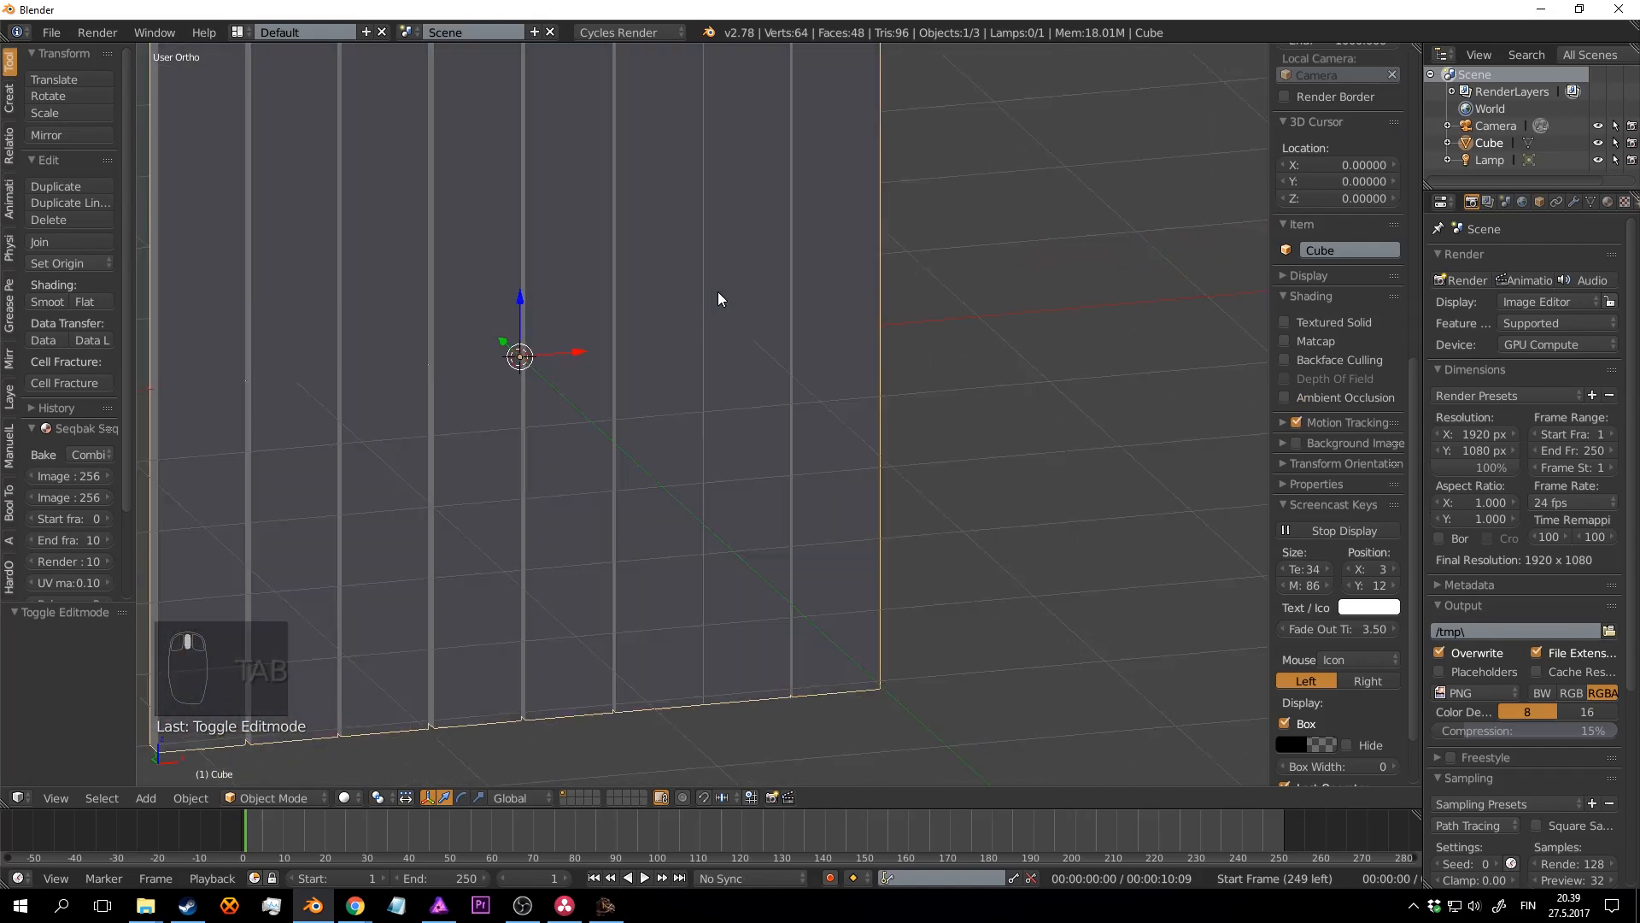
key(KP_1)
scroll(720, 290, down, 5)
scroll(781, 262, up, 4)
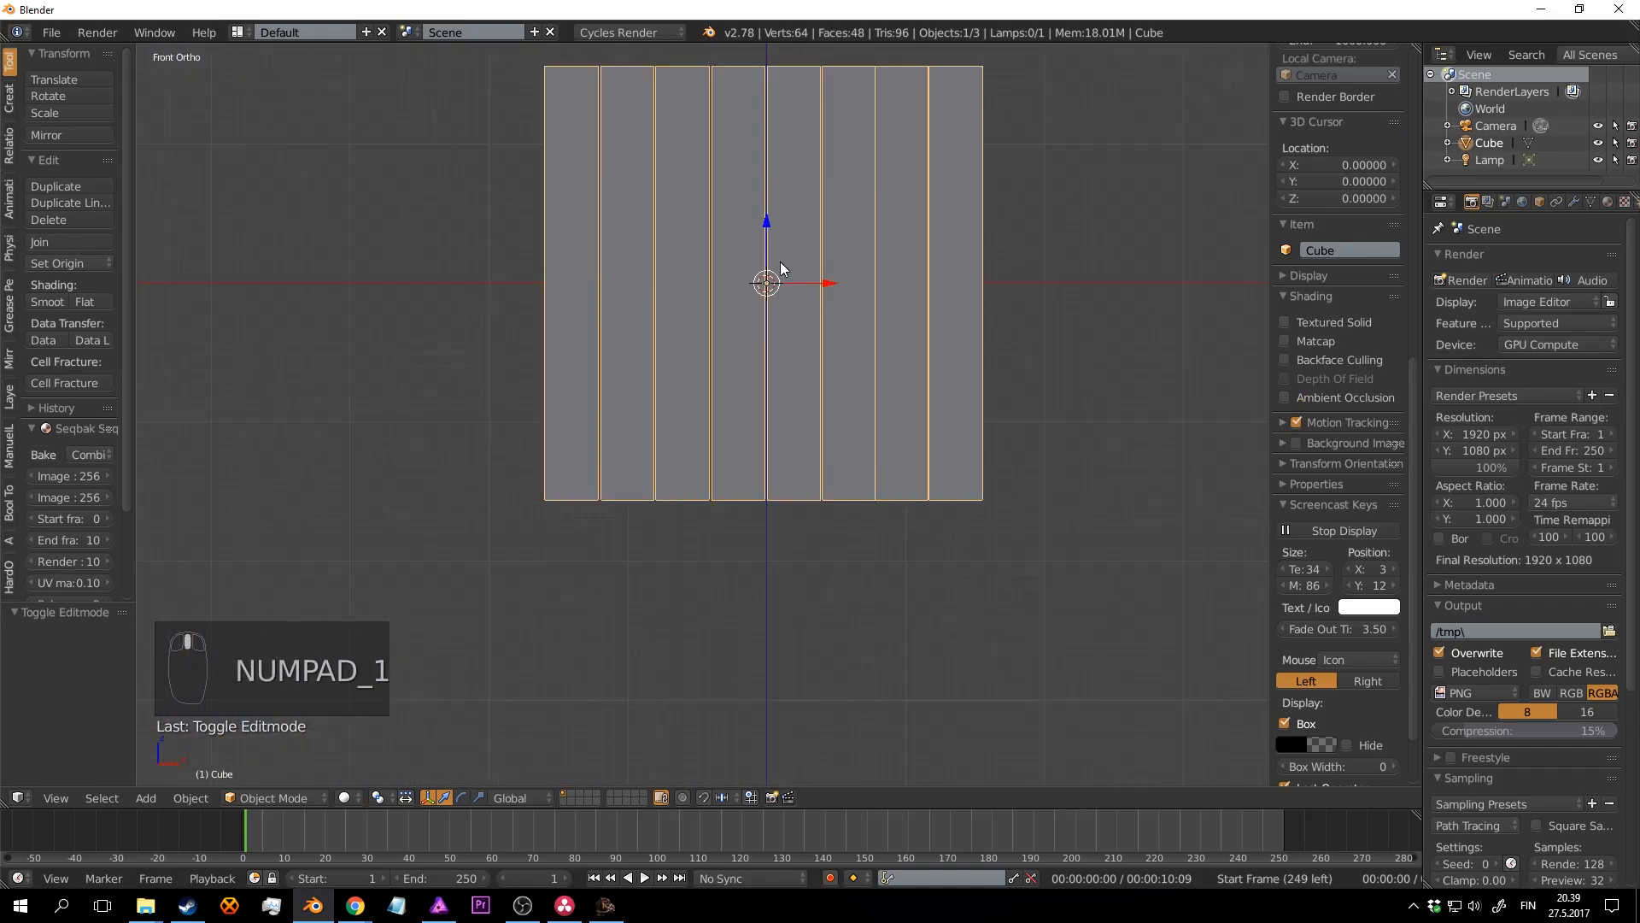
shift+middle_drag(575, 223, 549, 261)
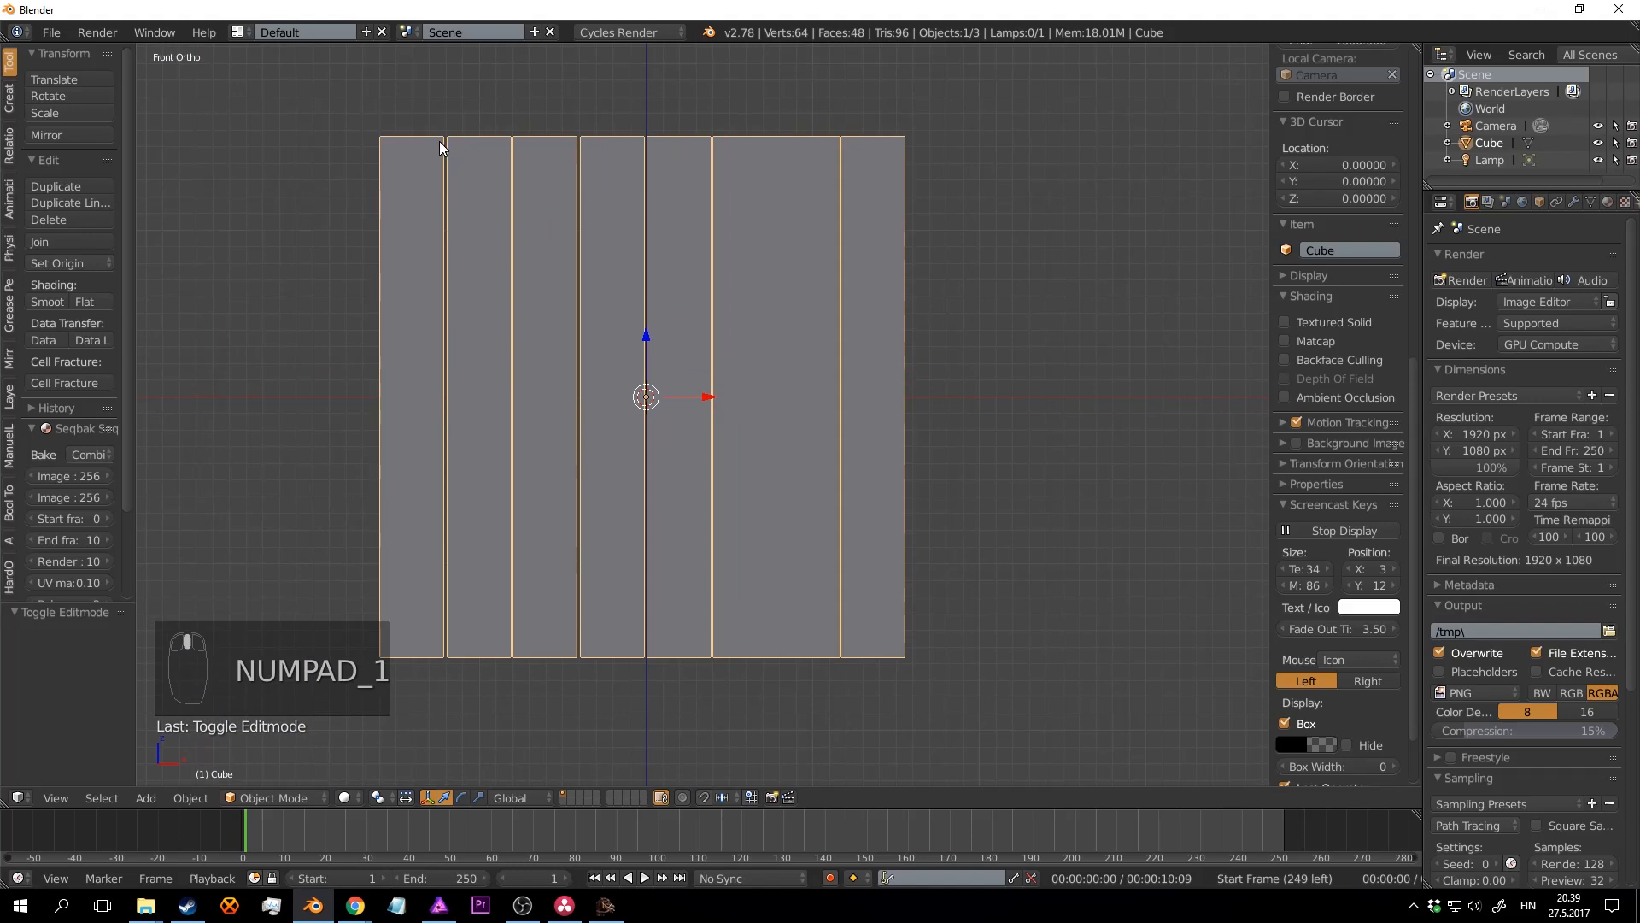
shift+middle_drag(787, 241, 757, 210)
scroll(752, 213, up, 1)
shift+middle_drag(679, 274, 718, 270)
Step: Add a cylinder mesh at the centre of the planks
key(shift+a)
mouse_move(702, 269)
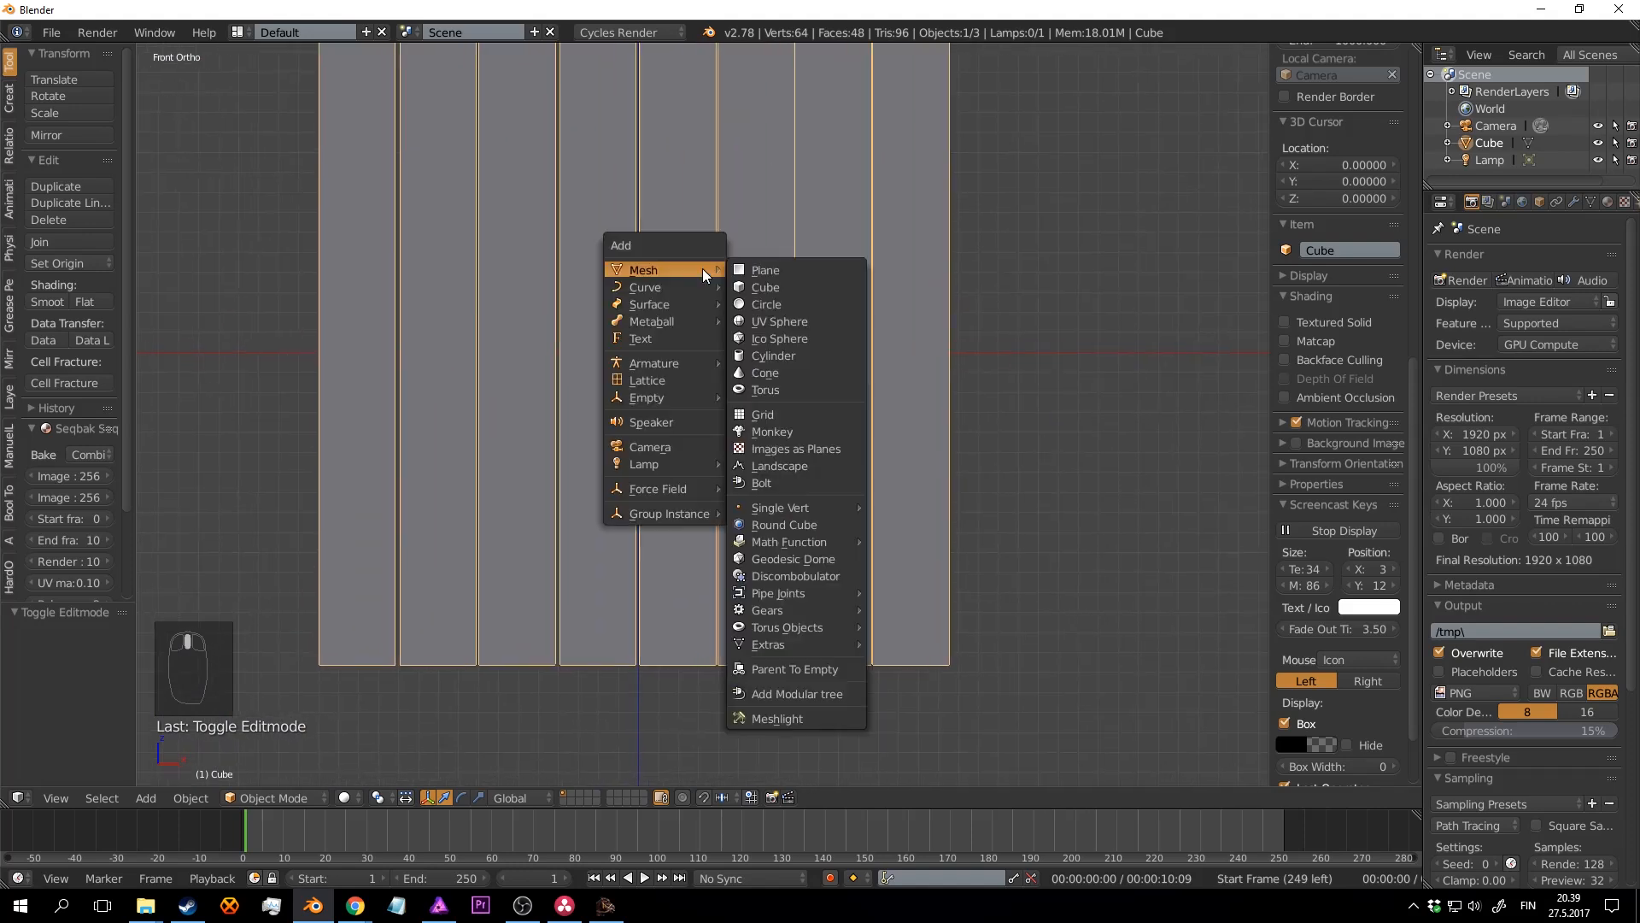
click(770, 352)
middle_drag(772, 337, 710, 279)
scroll(702, 374, up, 3)
scroll(694, 368, up, 1)
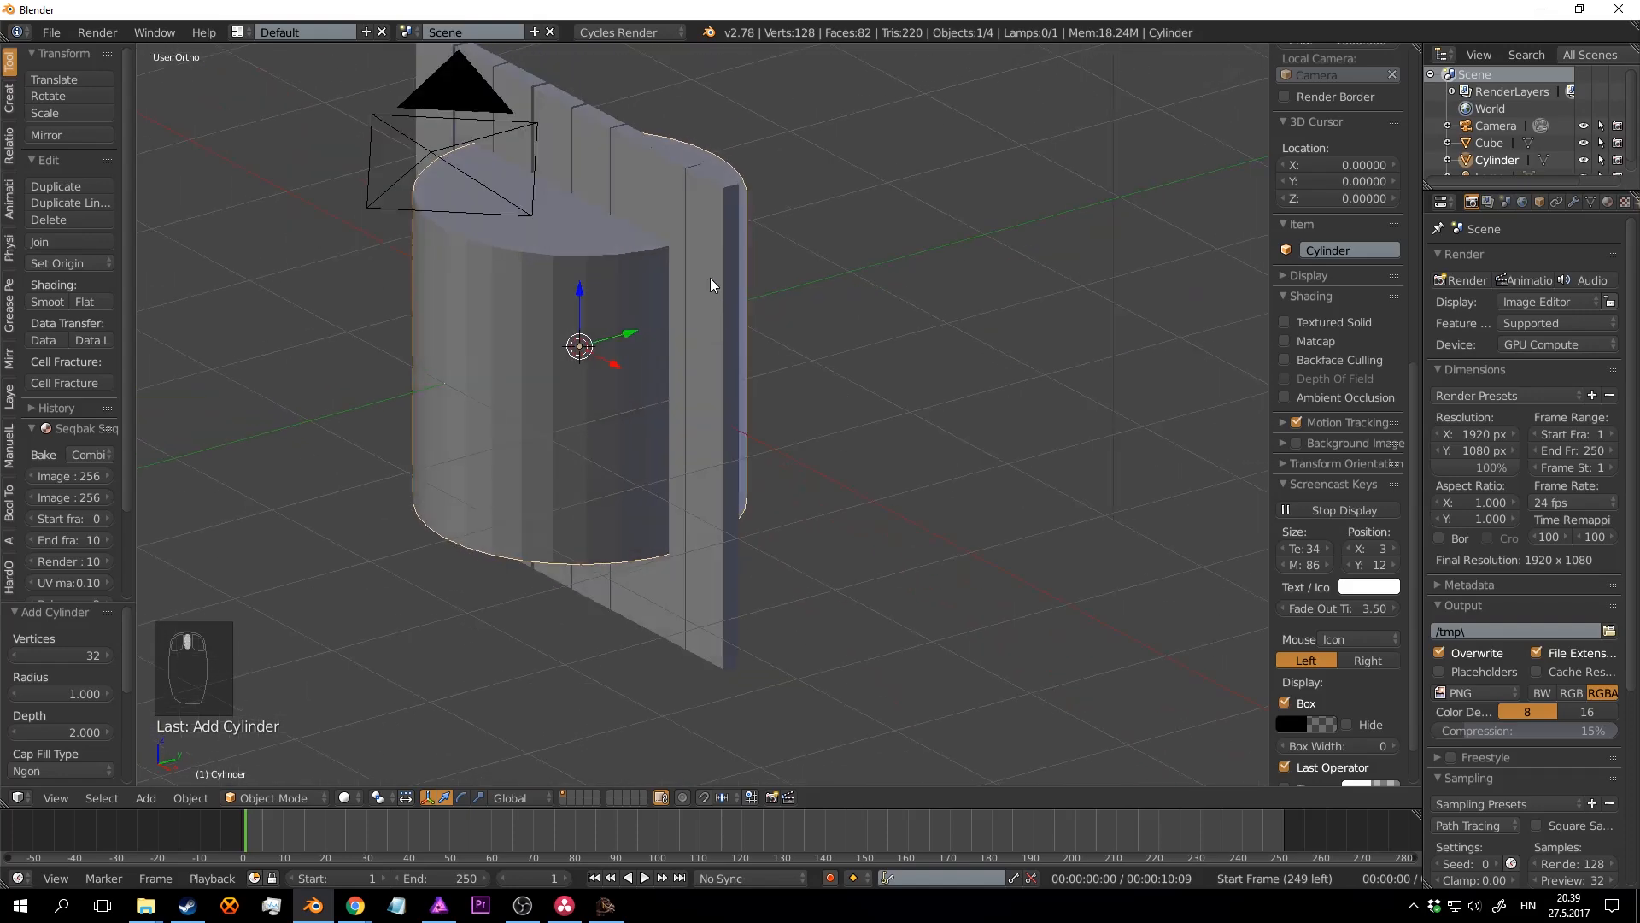
middle_drag(484, 264, 832, 391)
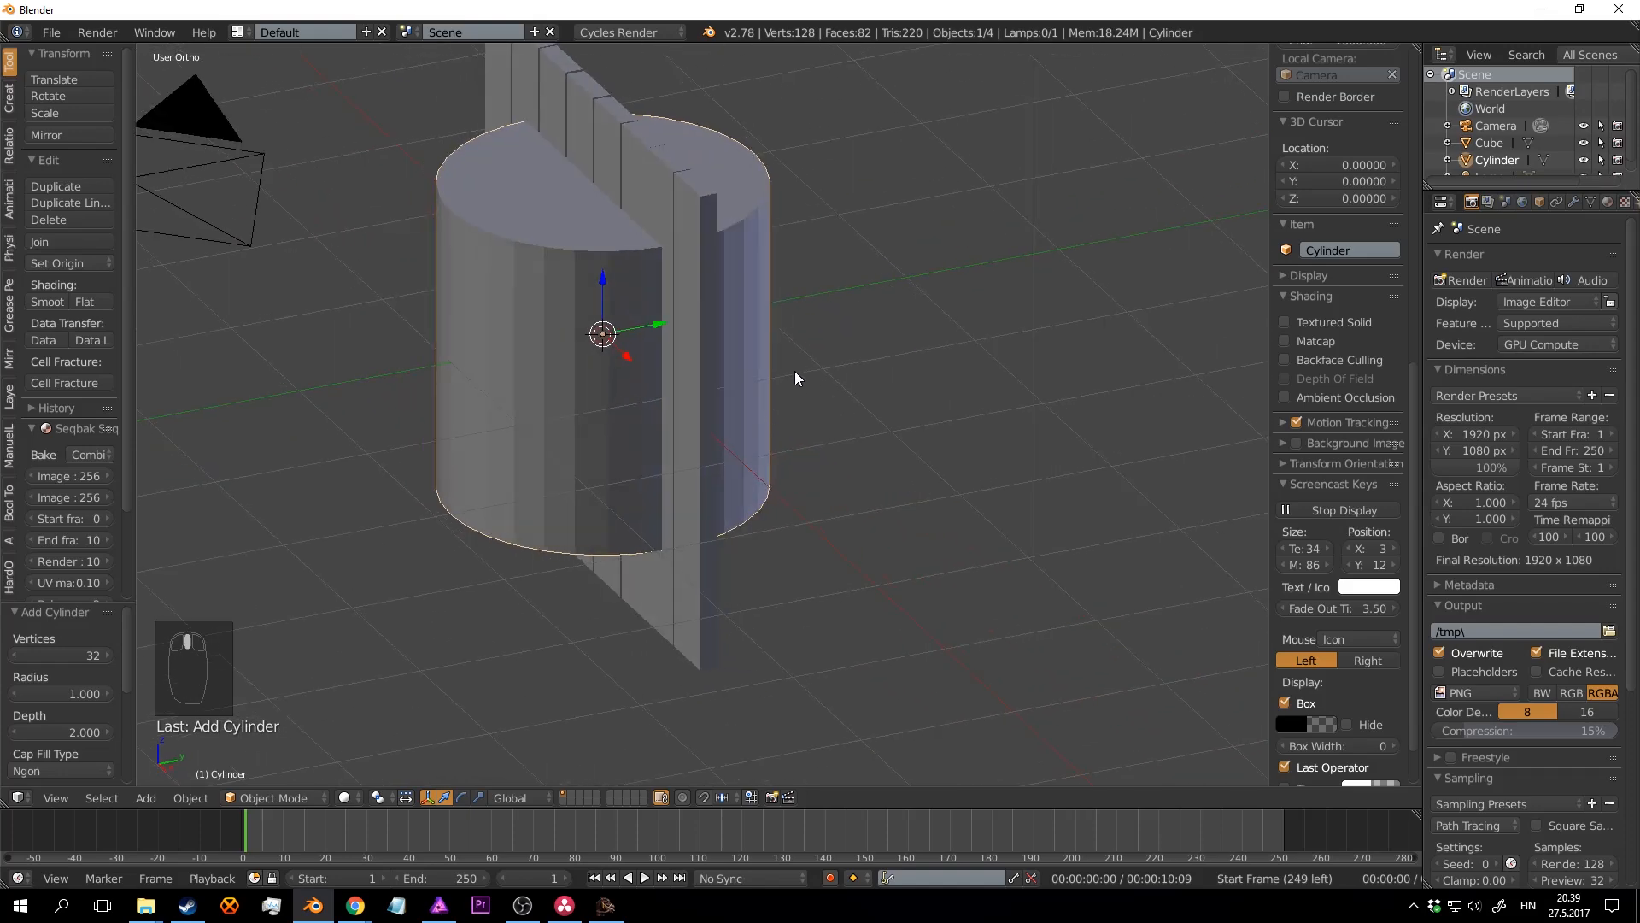
Step: Rotate the cylinder 90° about the X axis and scale it uniformly by about 1.52
text(rx)
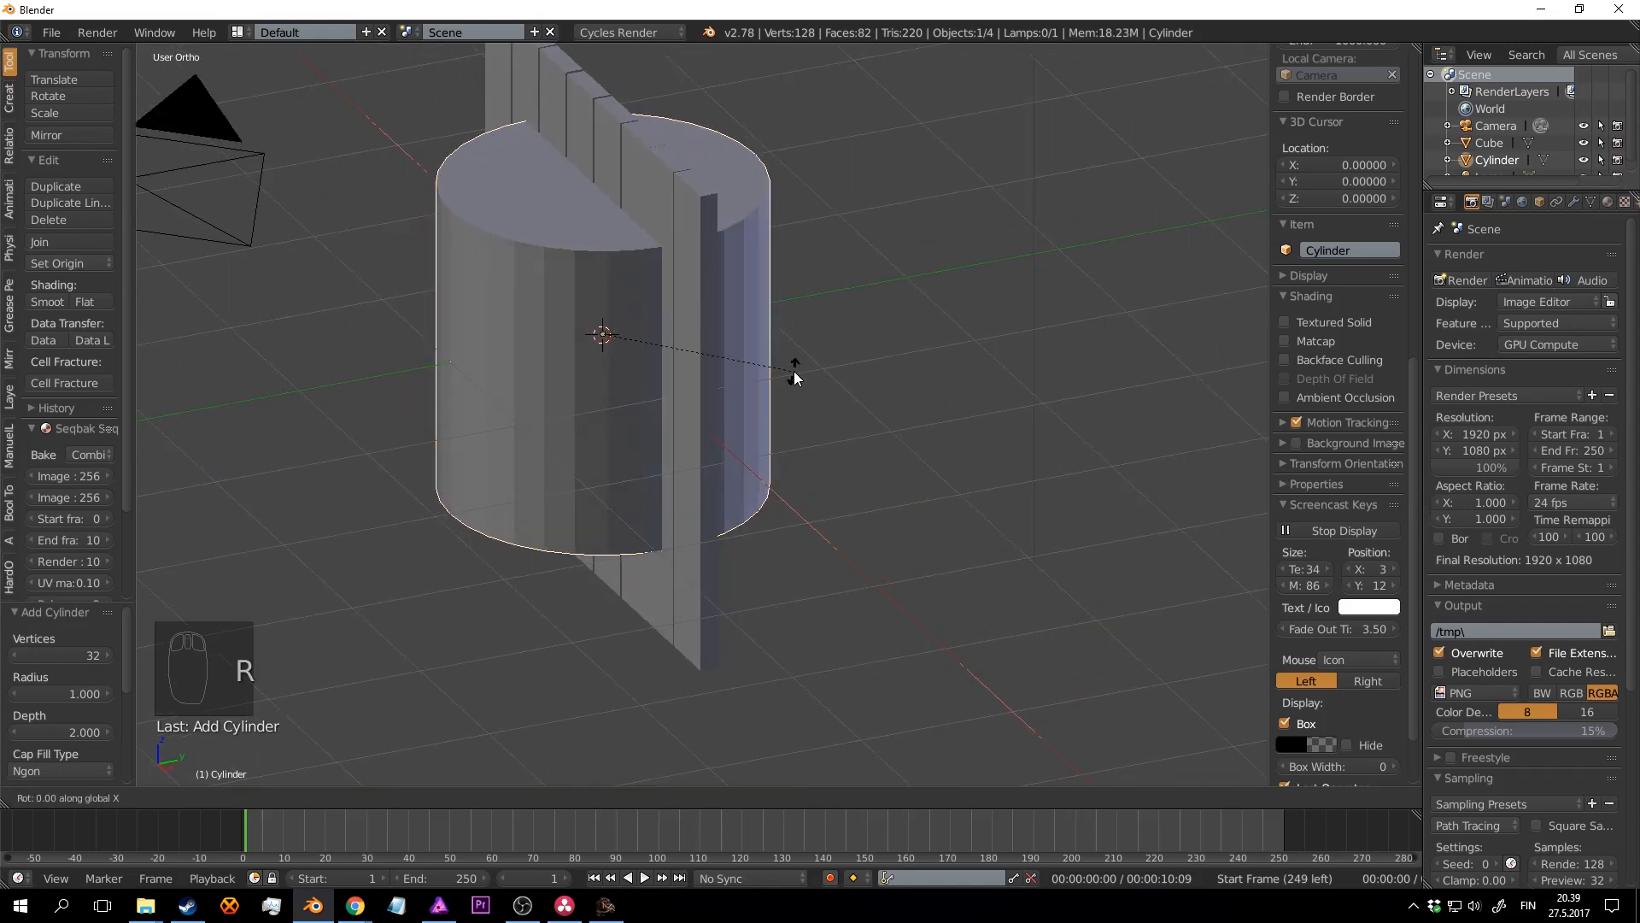
text(90)
key(Return)
middle_drag(793, 370, 864, 427)
key(s)
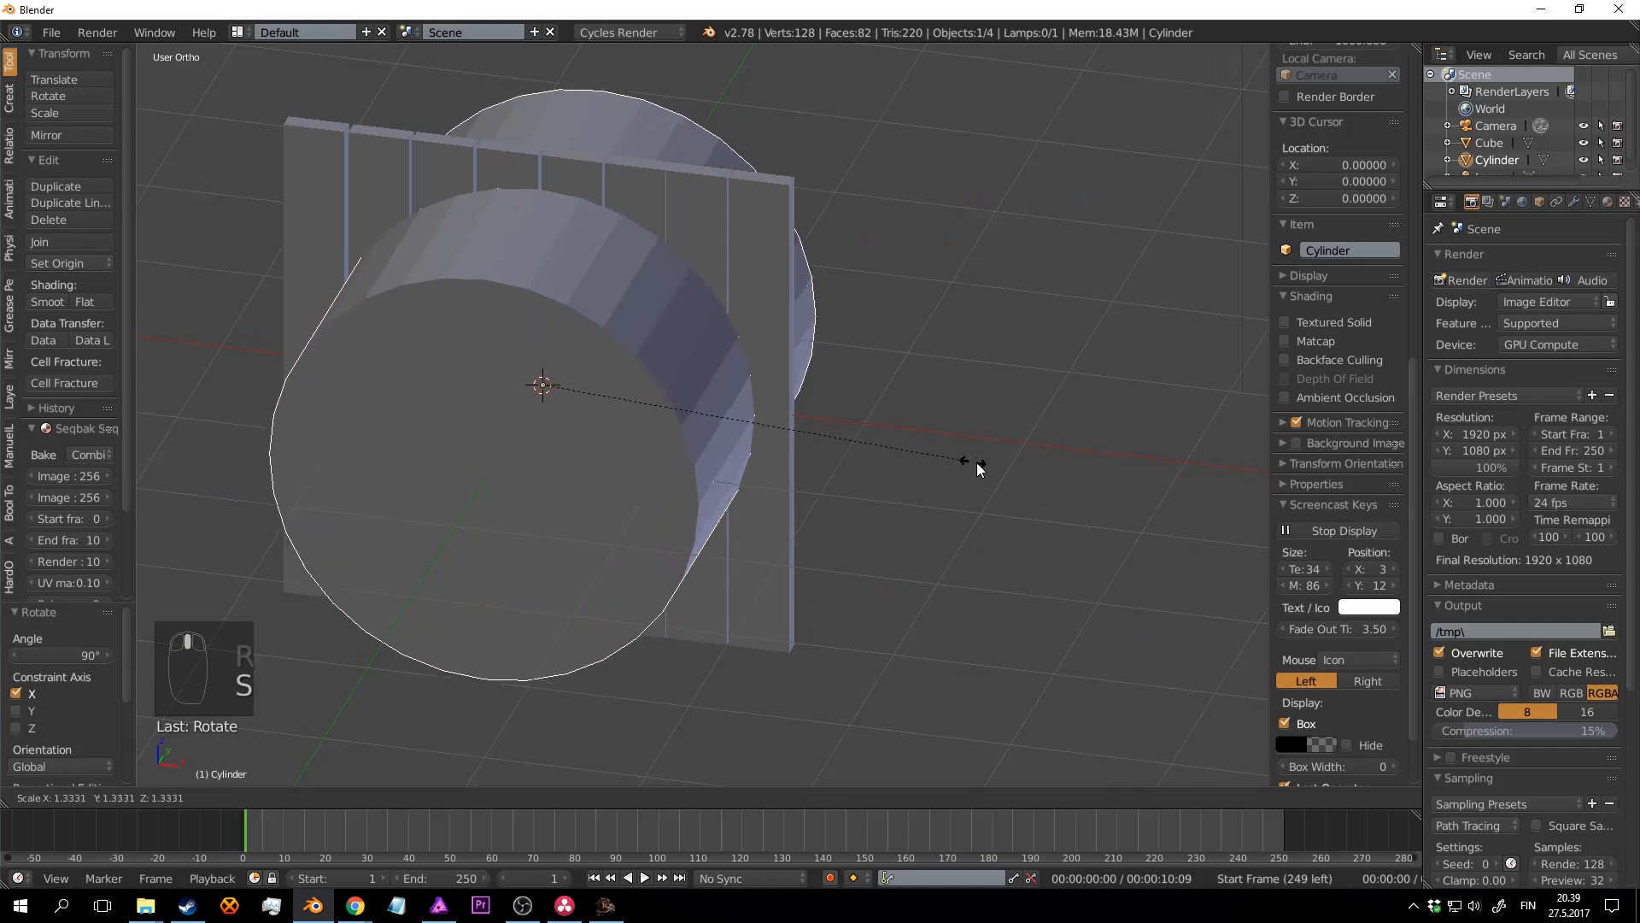
click(1033, 469)
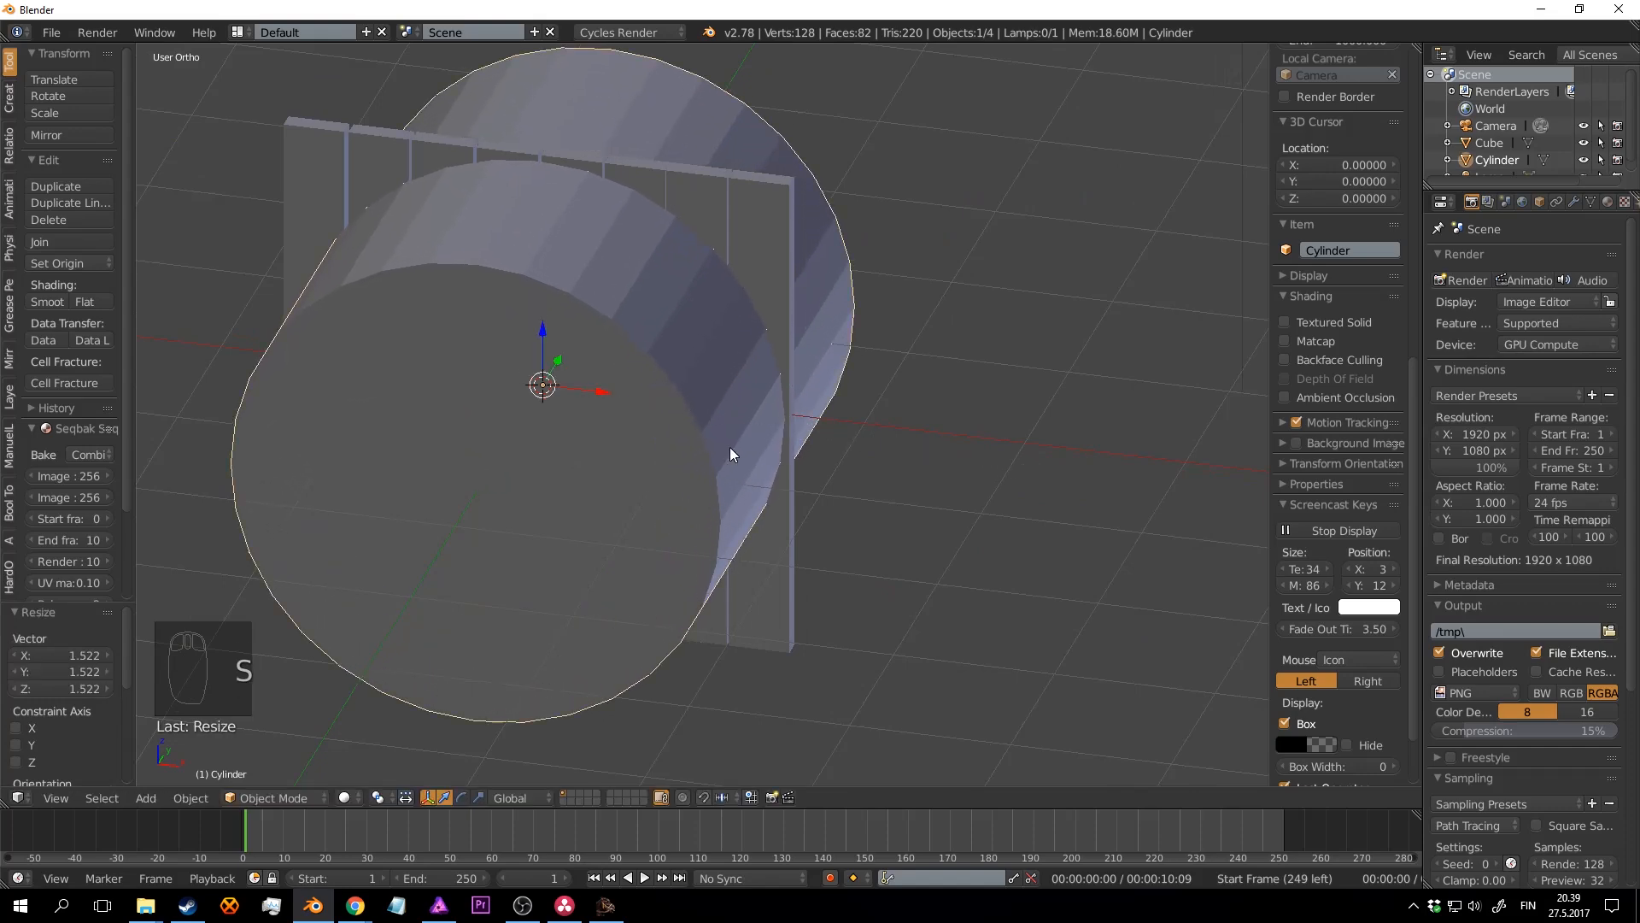
middle_drag(729, 447, 619, 422)
scroll(639, 381, down, 3)
scroll(664, 348, up, 4)
Step: Apply the cylinder's object transform and deselect everything
key(a)
key(a)
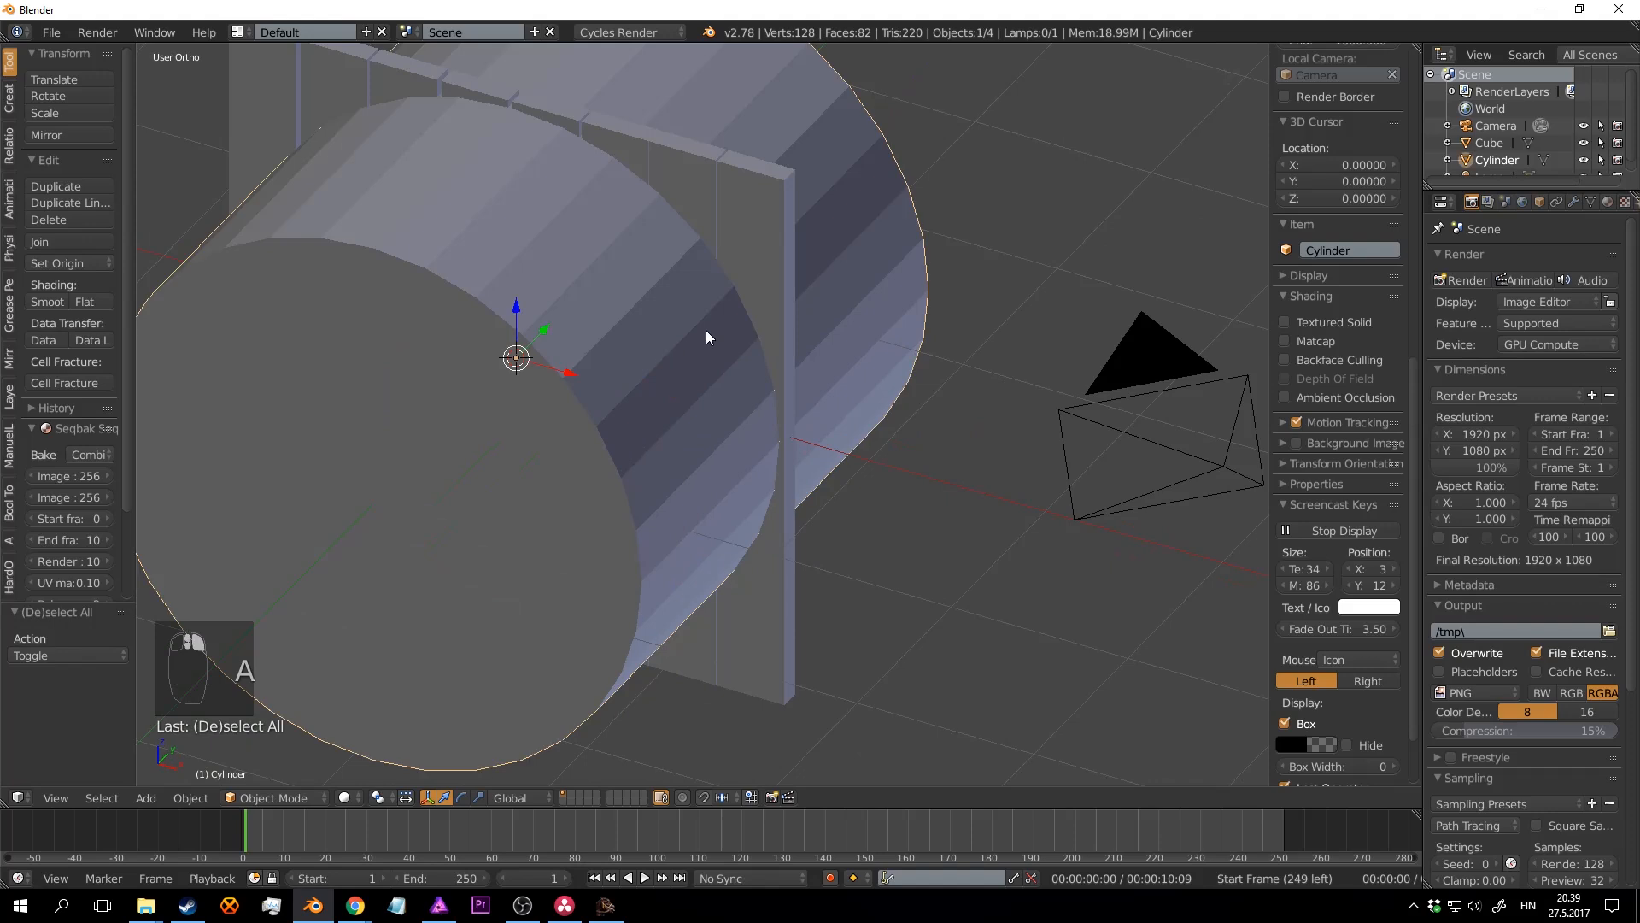
key(ctrl+a)
click(694, 342)
key(a)
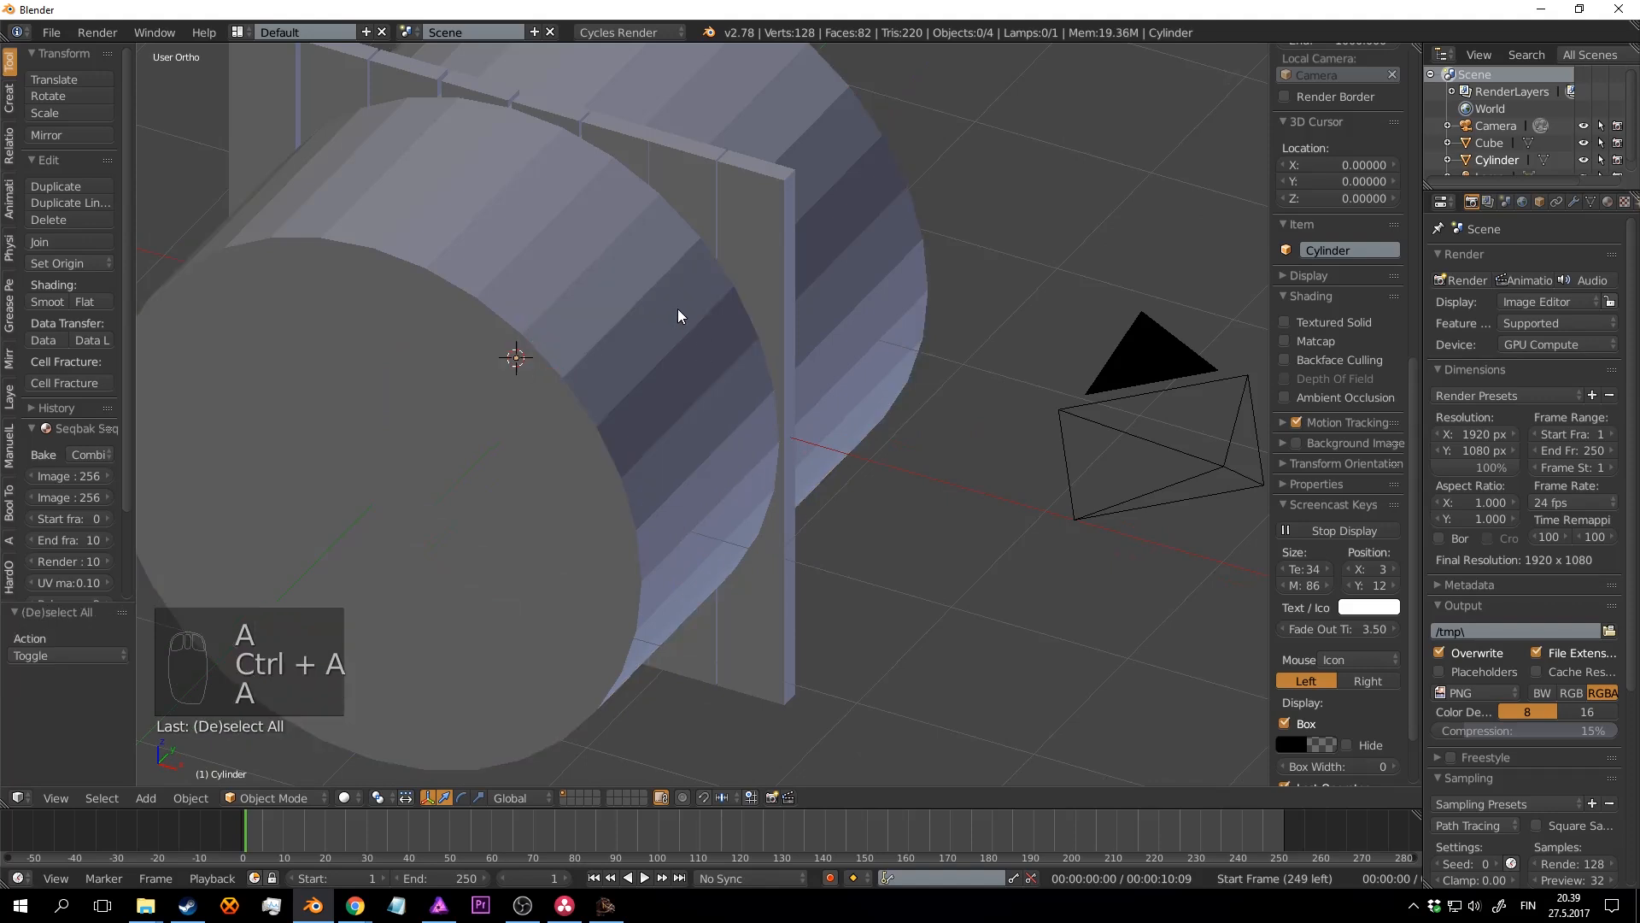
Step: Apply the plank object's transform and clear the selection
right_click(760, 215)
key(ctrl+a)
click(761, 213)
key(a)
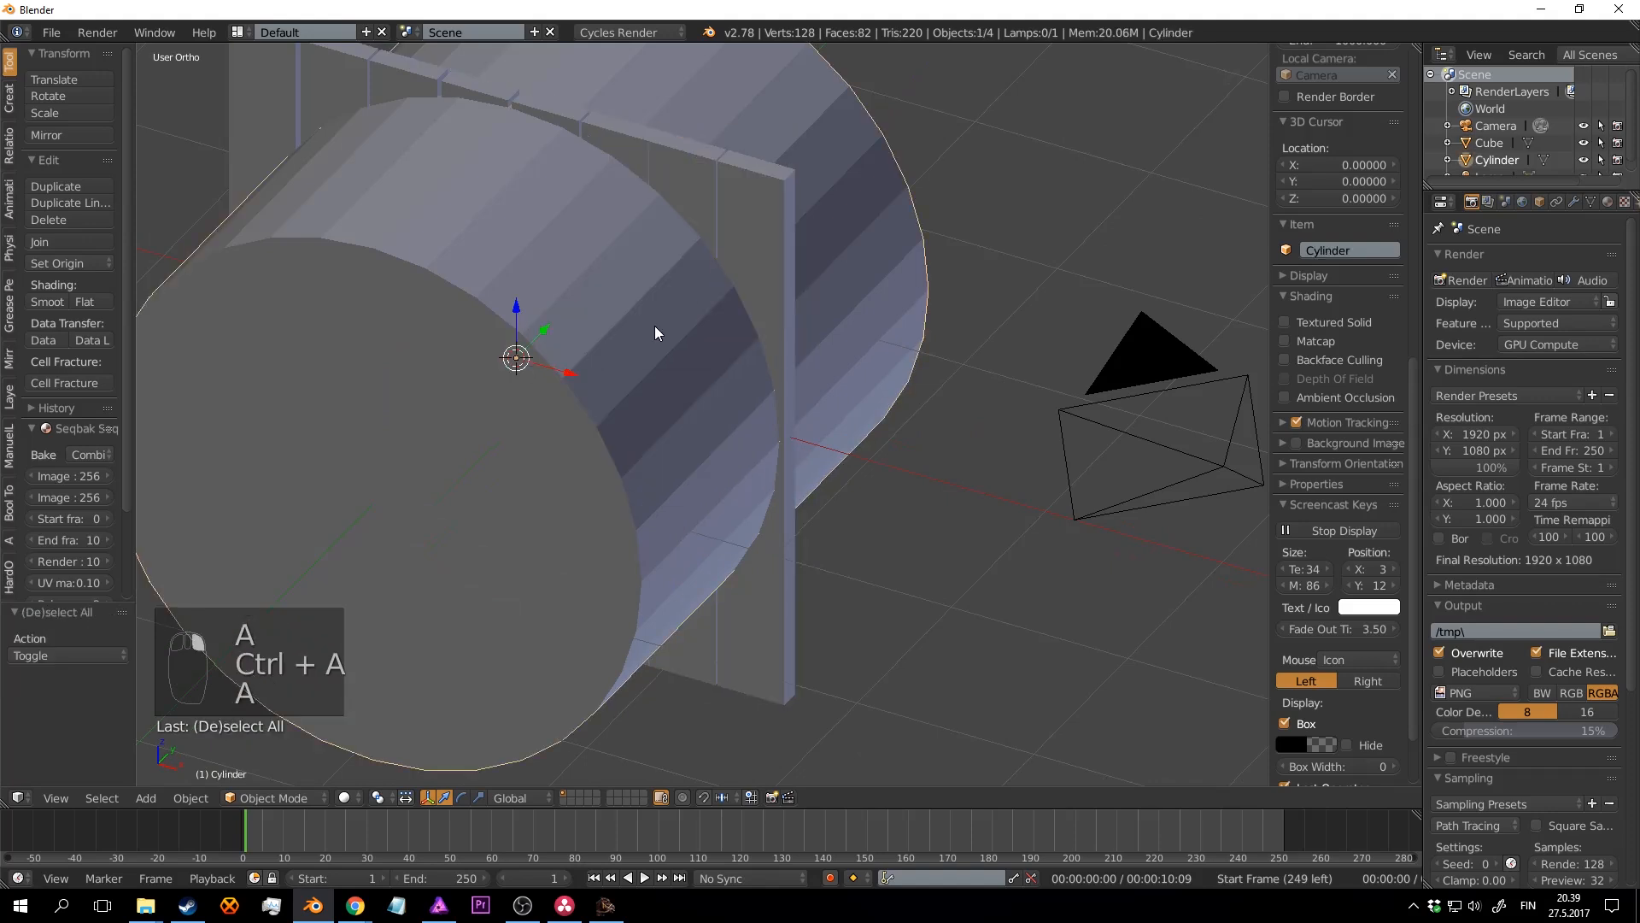
Step: Select the cylinder and add the planks to the selection as the active object, with the Bool Tool operations displayed in a widened panel
key(a)
right_click(619, 333)
middle_drag(620, 333, 662, 322)
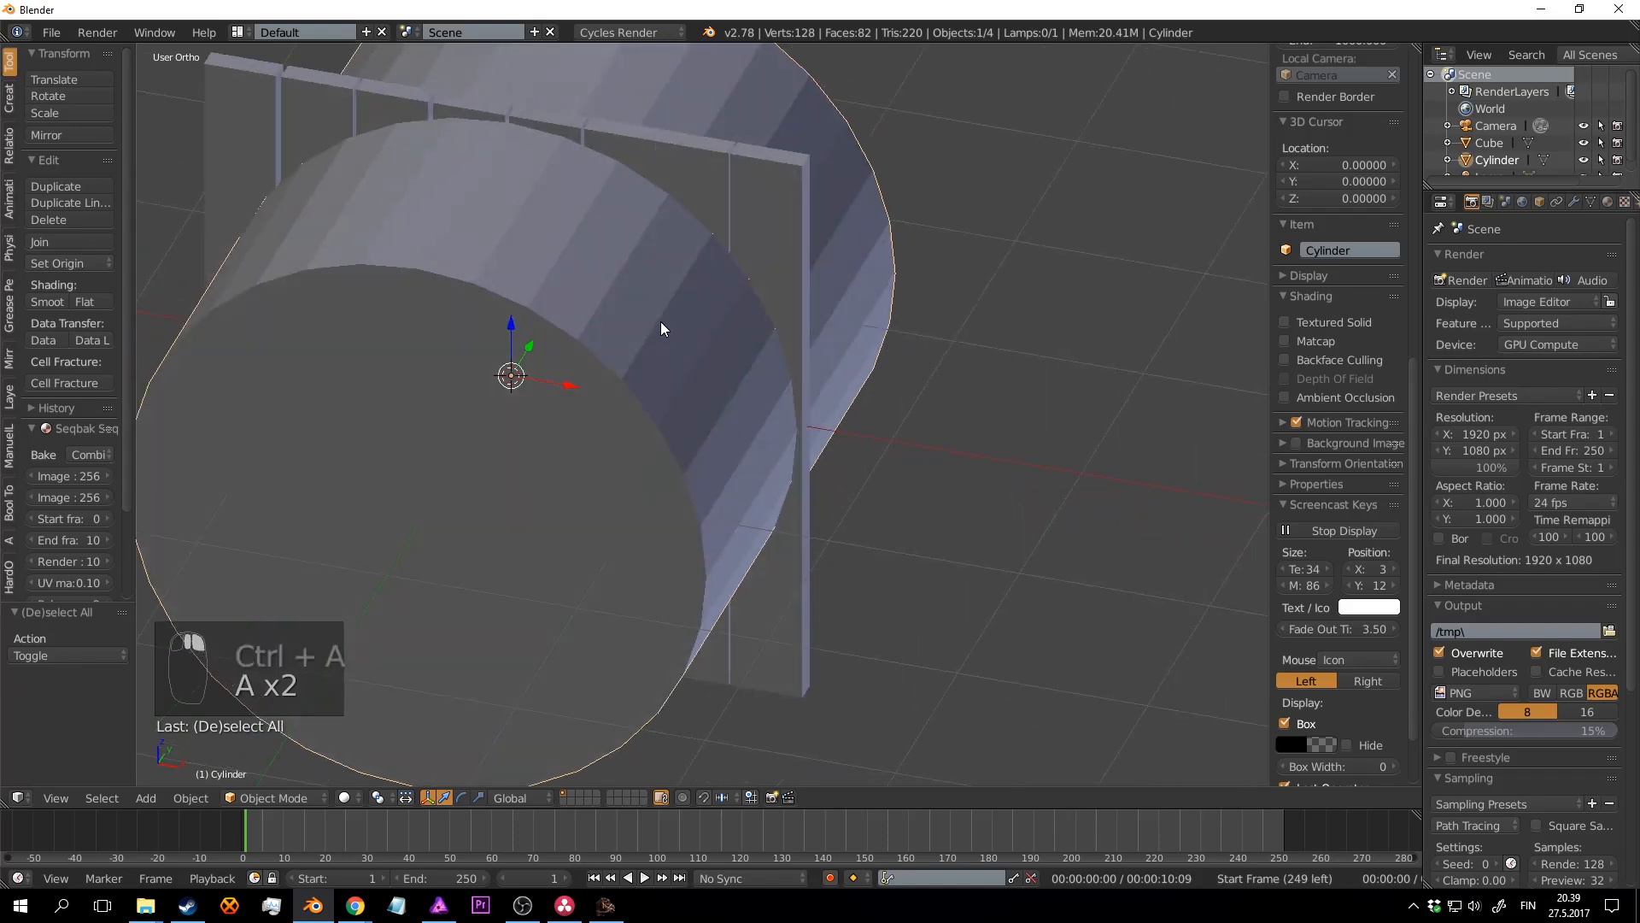
shift+right_click(776, 198)
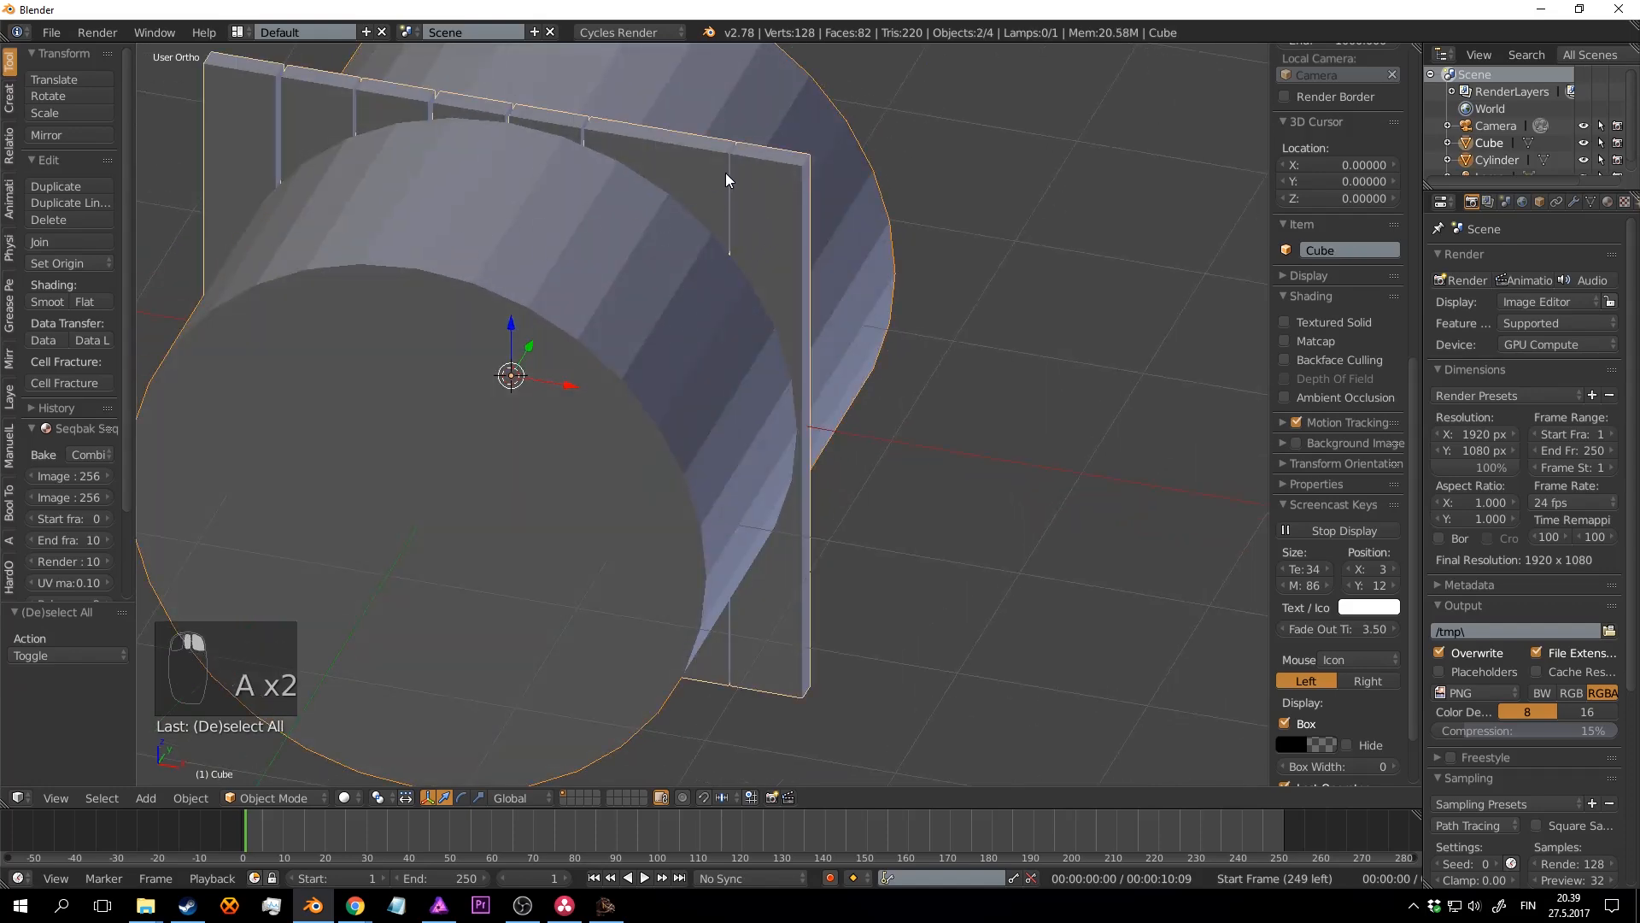
middle_drag(726, 173, 683, 304)
scroll(684, 326, up, 7)
middle_drag(576, 284, 642, 245)
scroll(674, 260, down, 8)
click(10, 506)
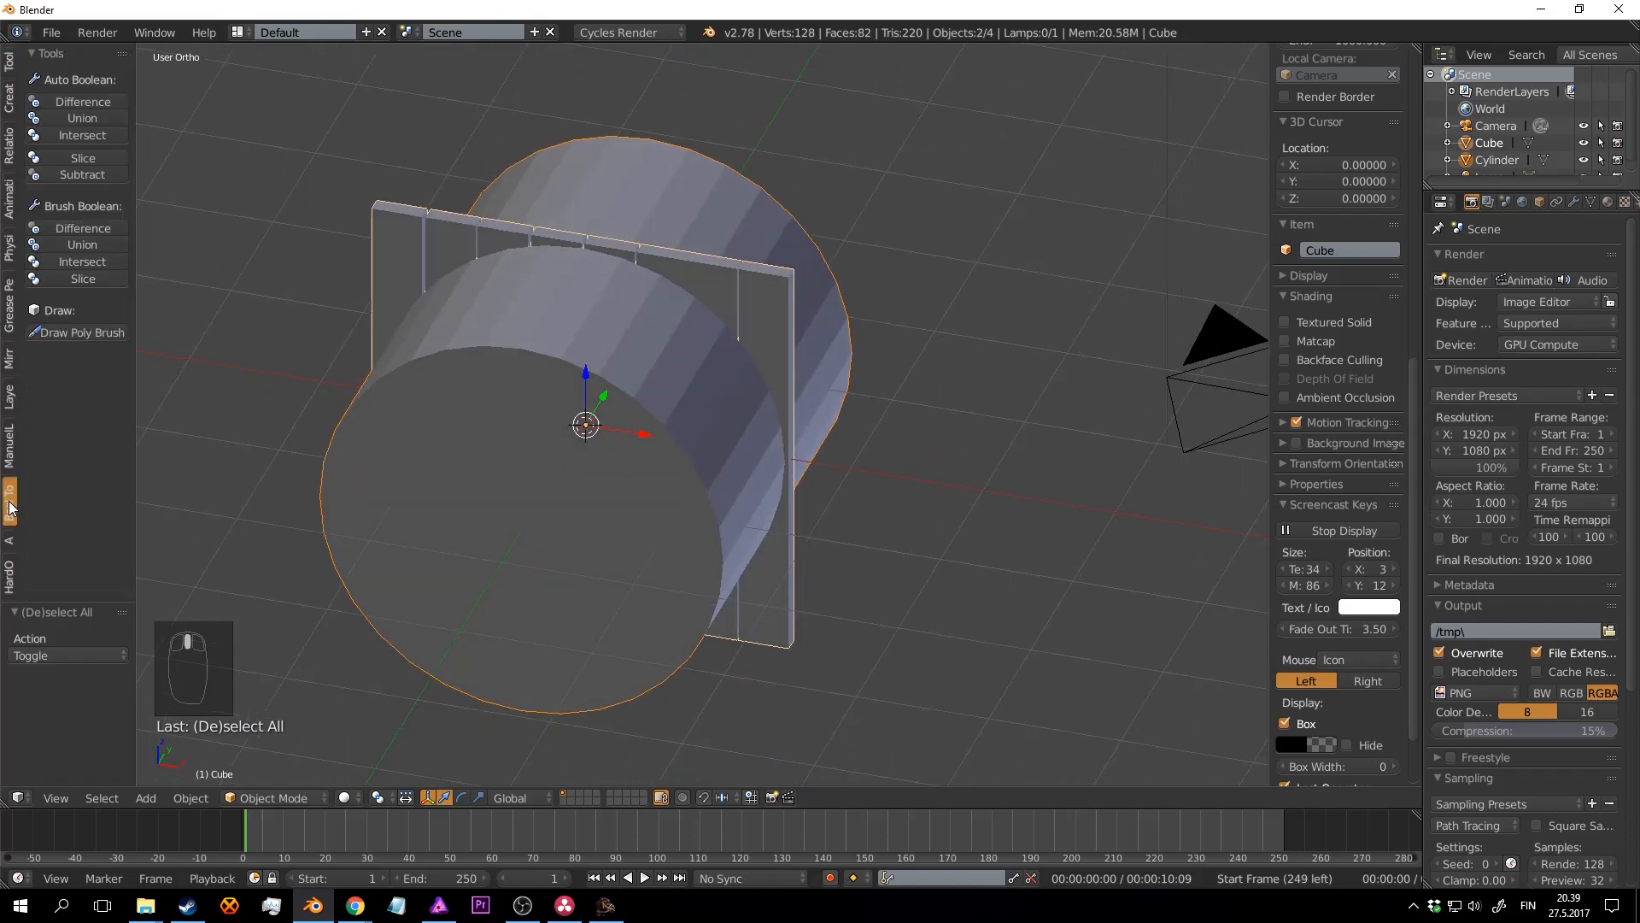
drag(142, 350, 239, 342)
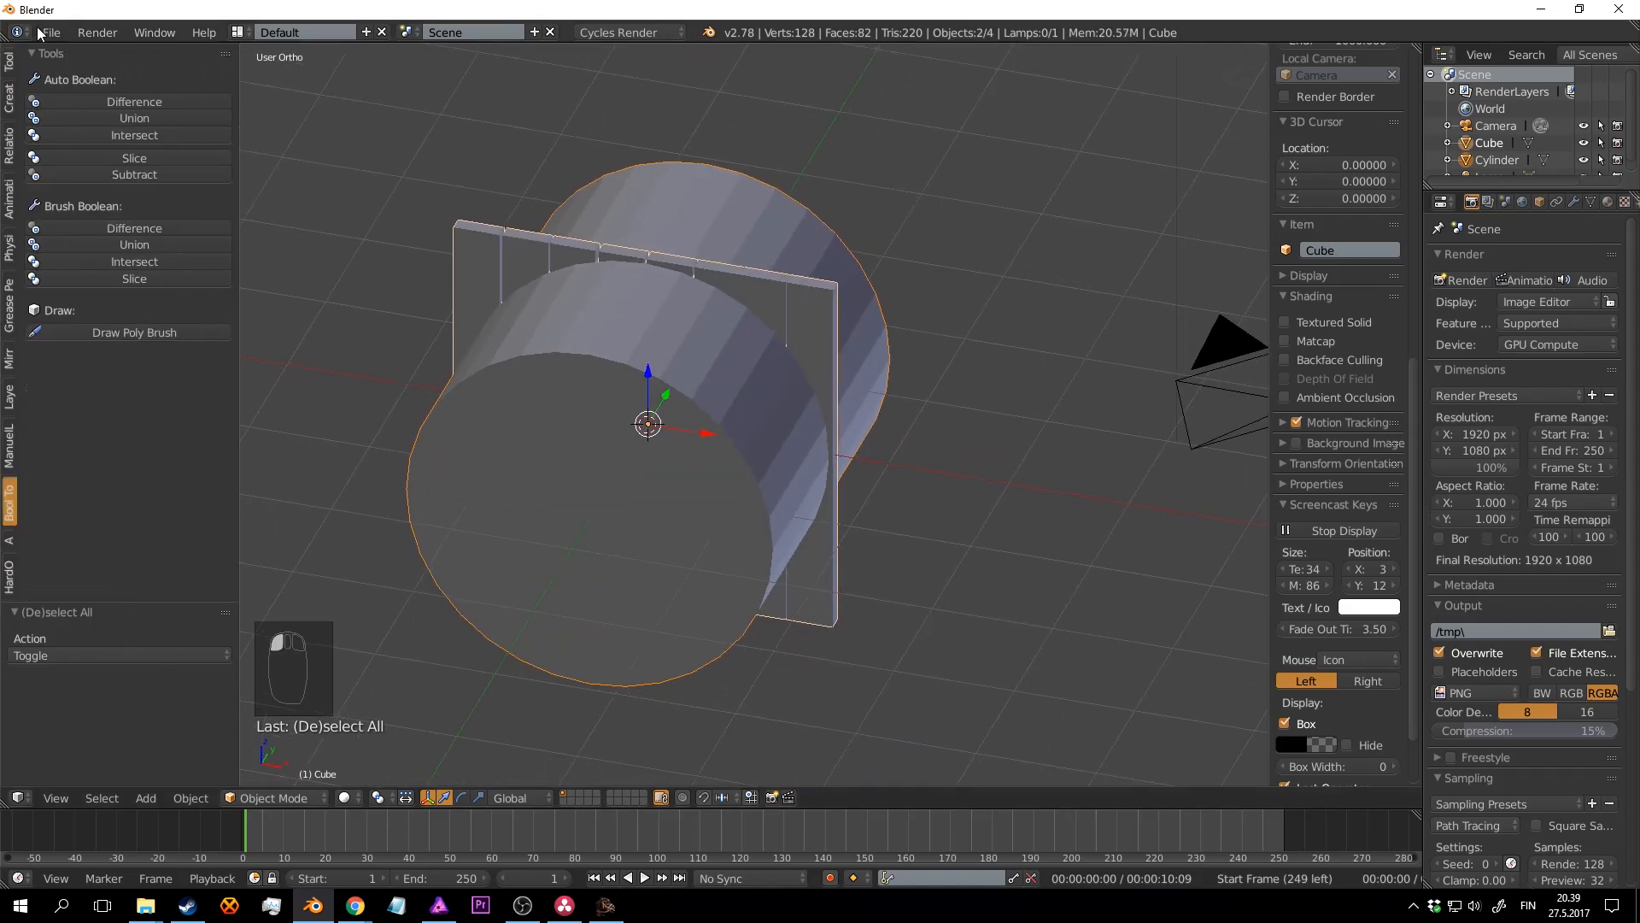
Step: Look up the Bool Tool add-on in the user preferences by searching the add-ons for "boo", and close the preferences
click(51, 32)
click(105, 225)
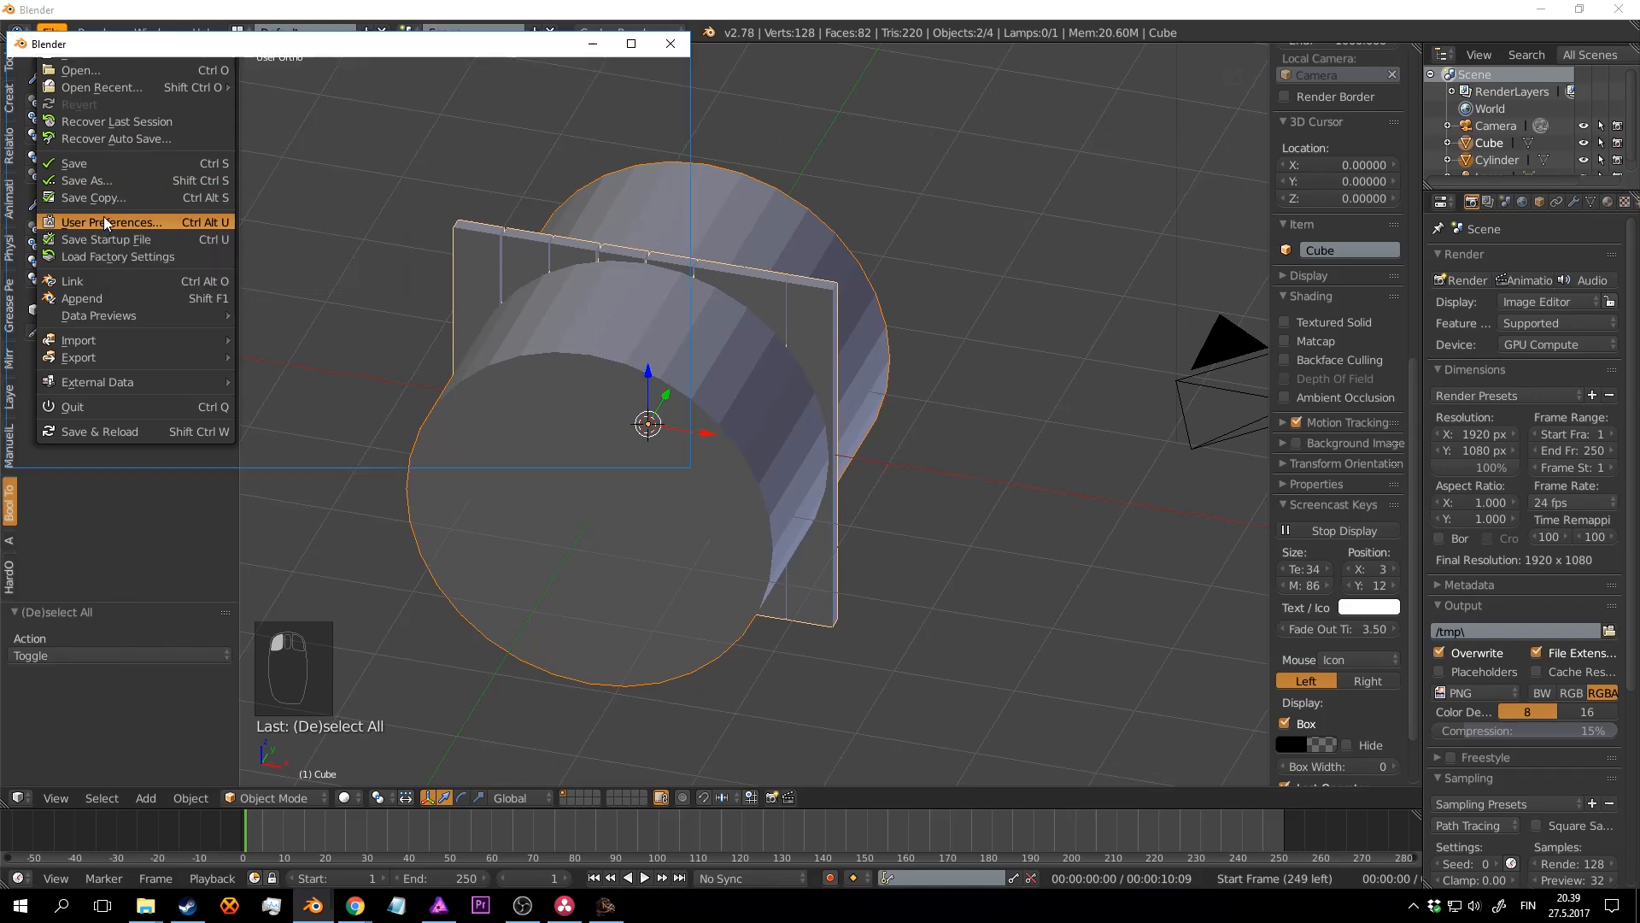
click(343, 82)
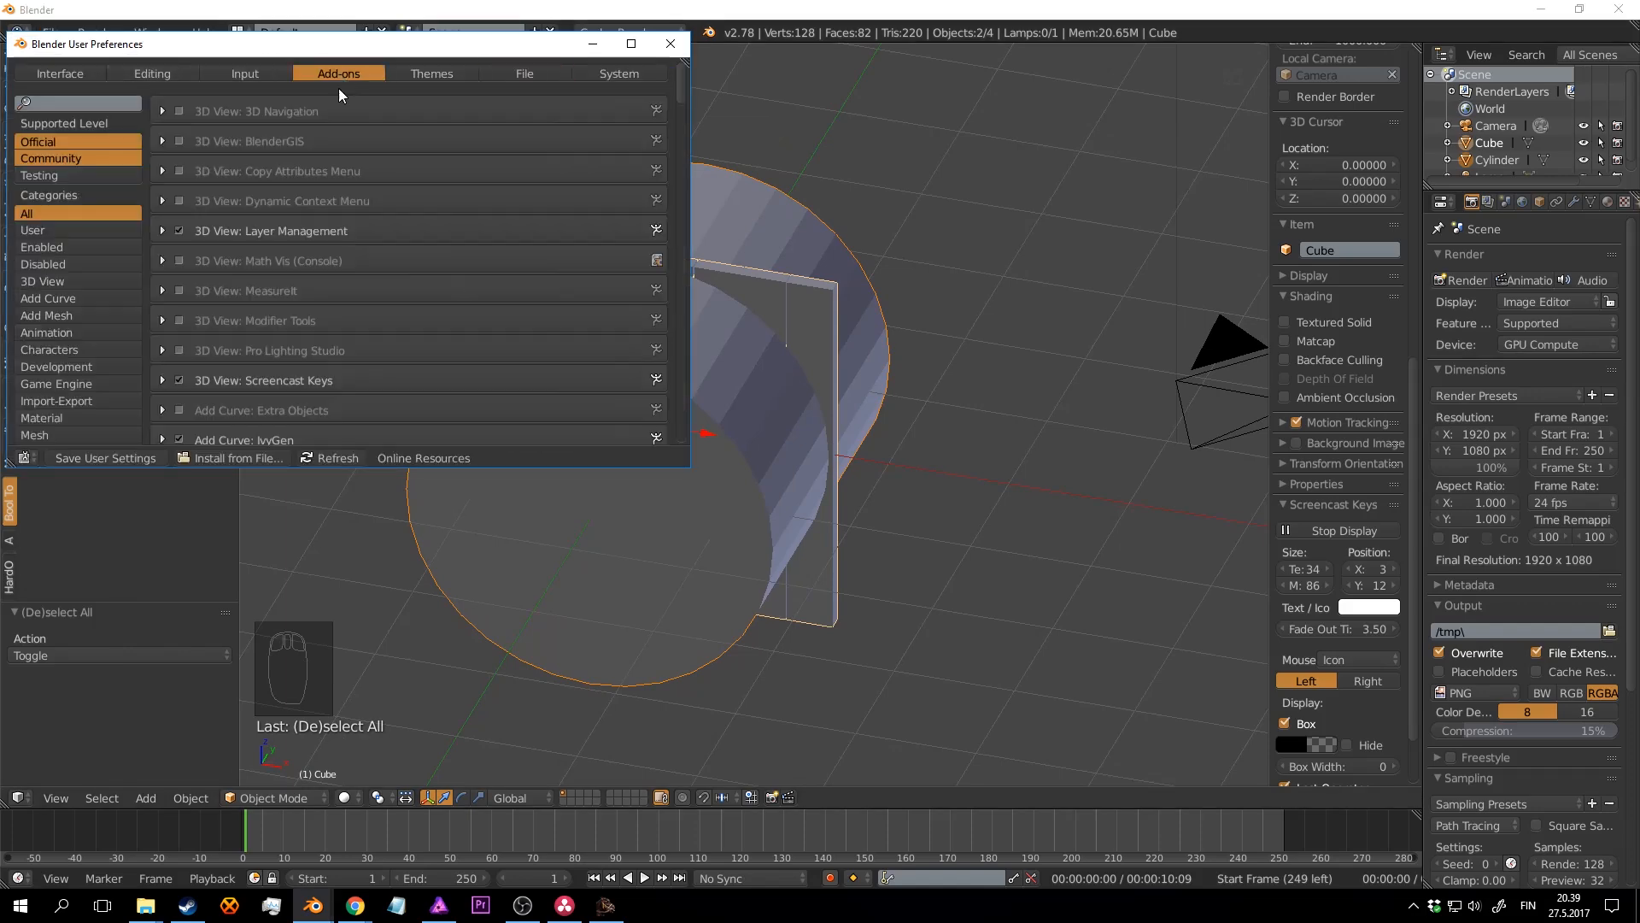
text(voo)
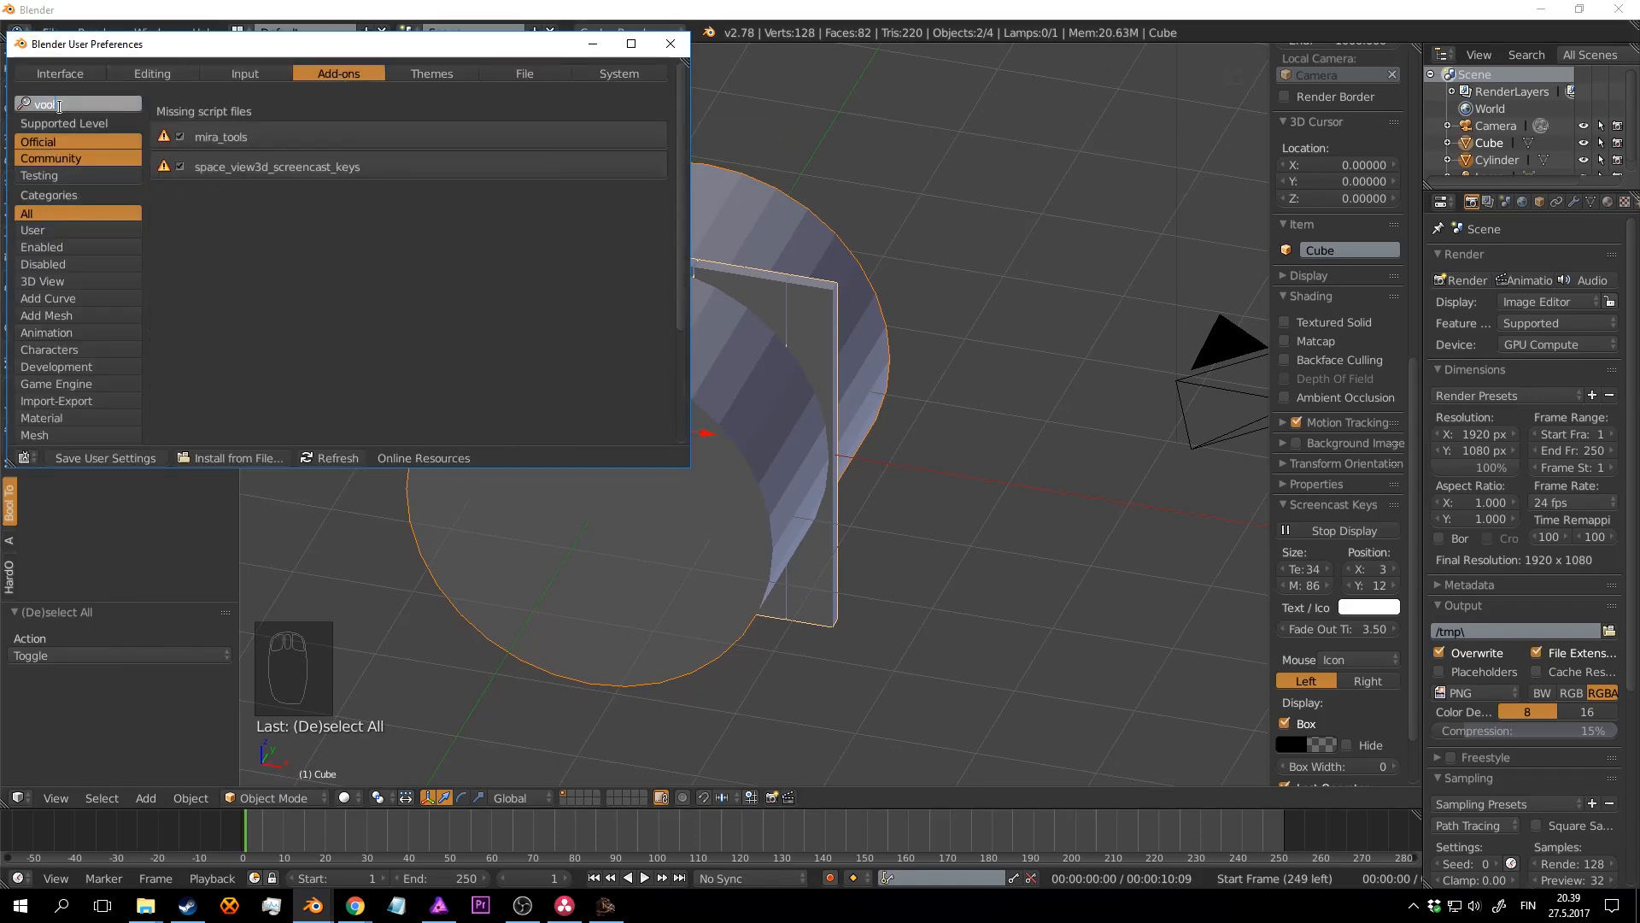
text(l)
key(BackSpace)
key(BackSpace)
key(BackSpace)
key(BackSpace)
text(boo)
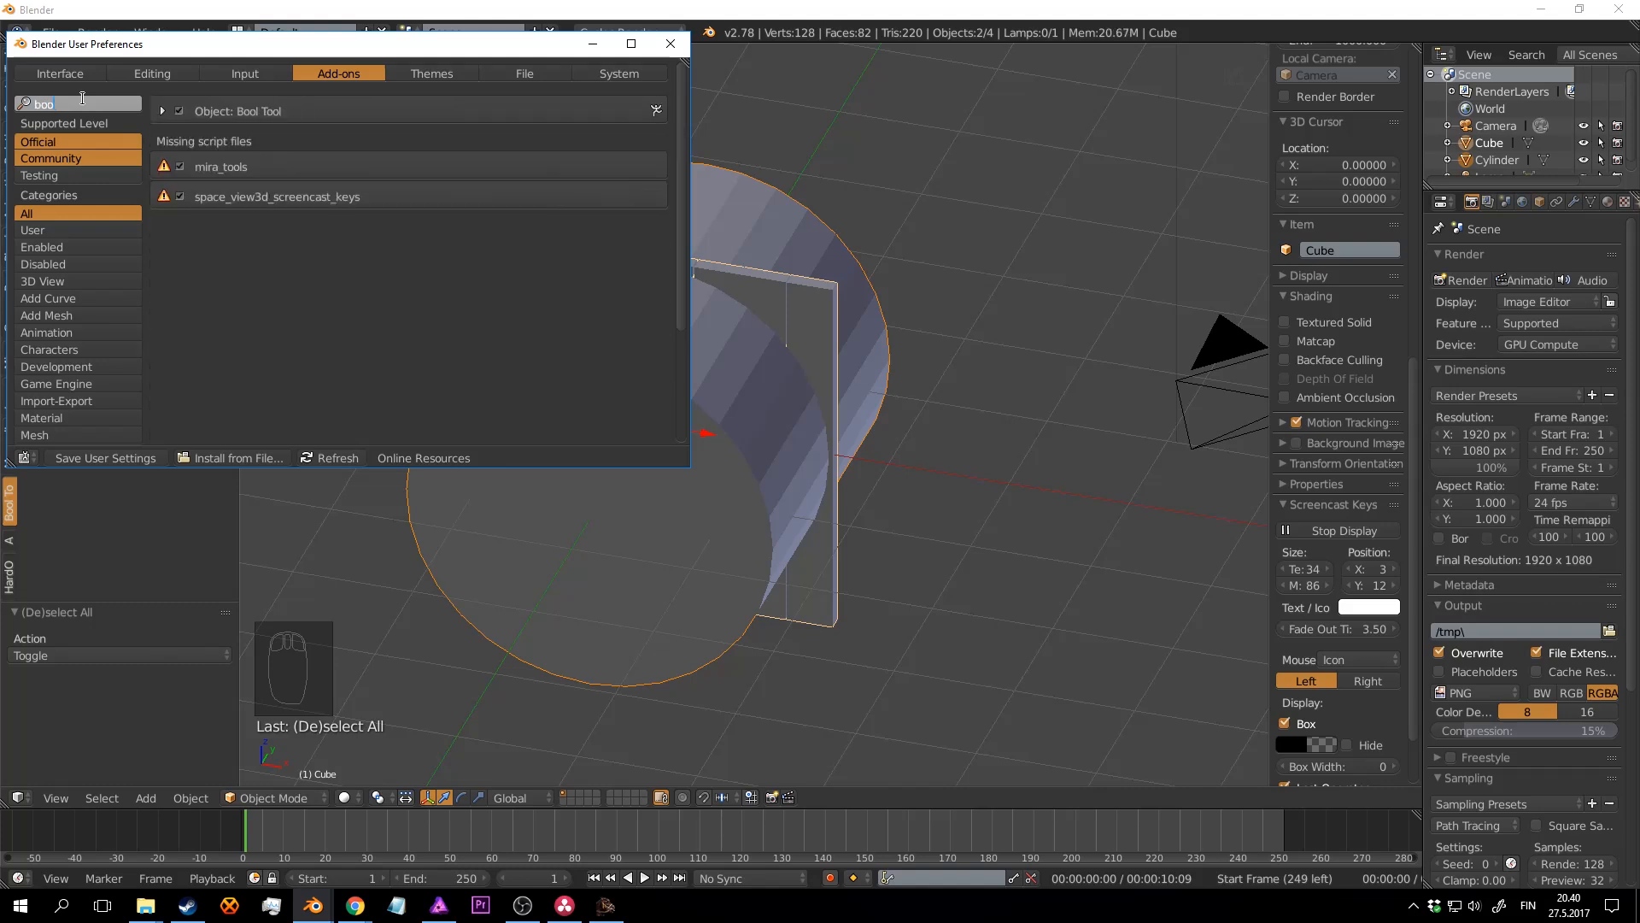
click(671, 43)
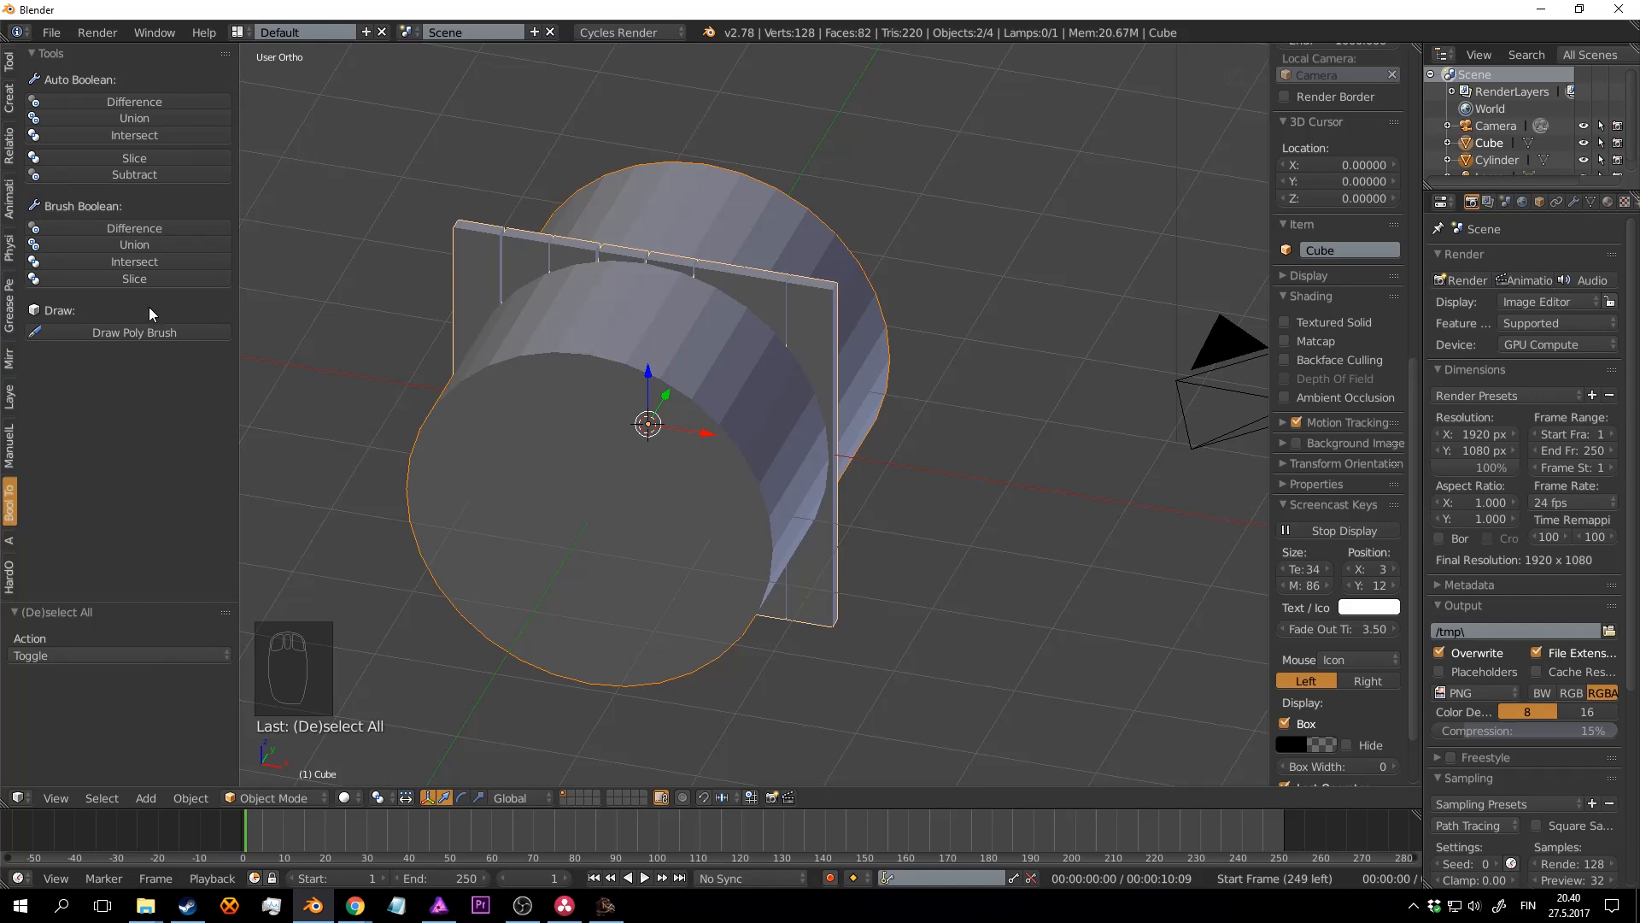
Step: Try a brush Boolean union of the planks and the cylinder, and undo it
click(181, 245)
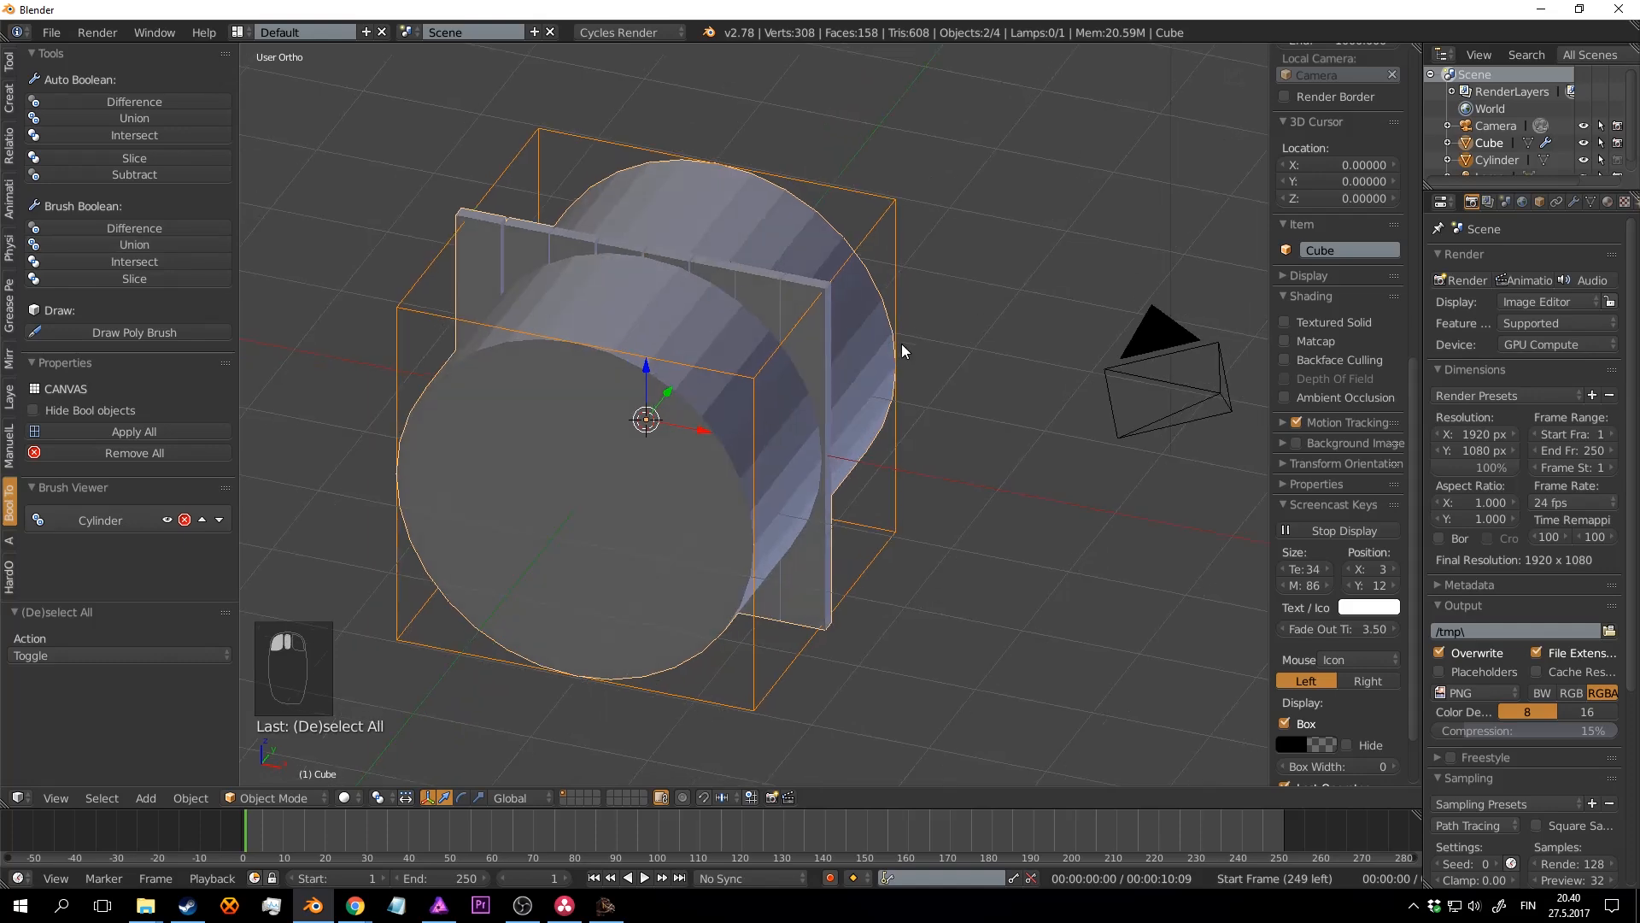
key(ctrl+z)
key(a)
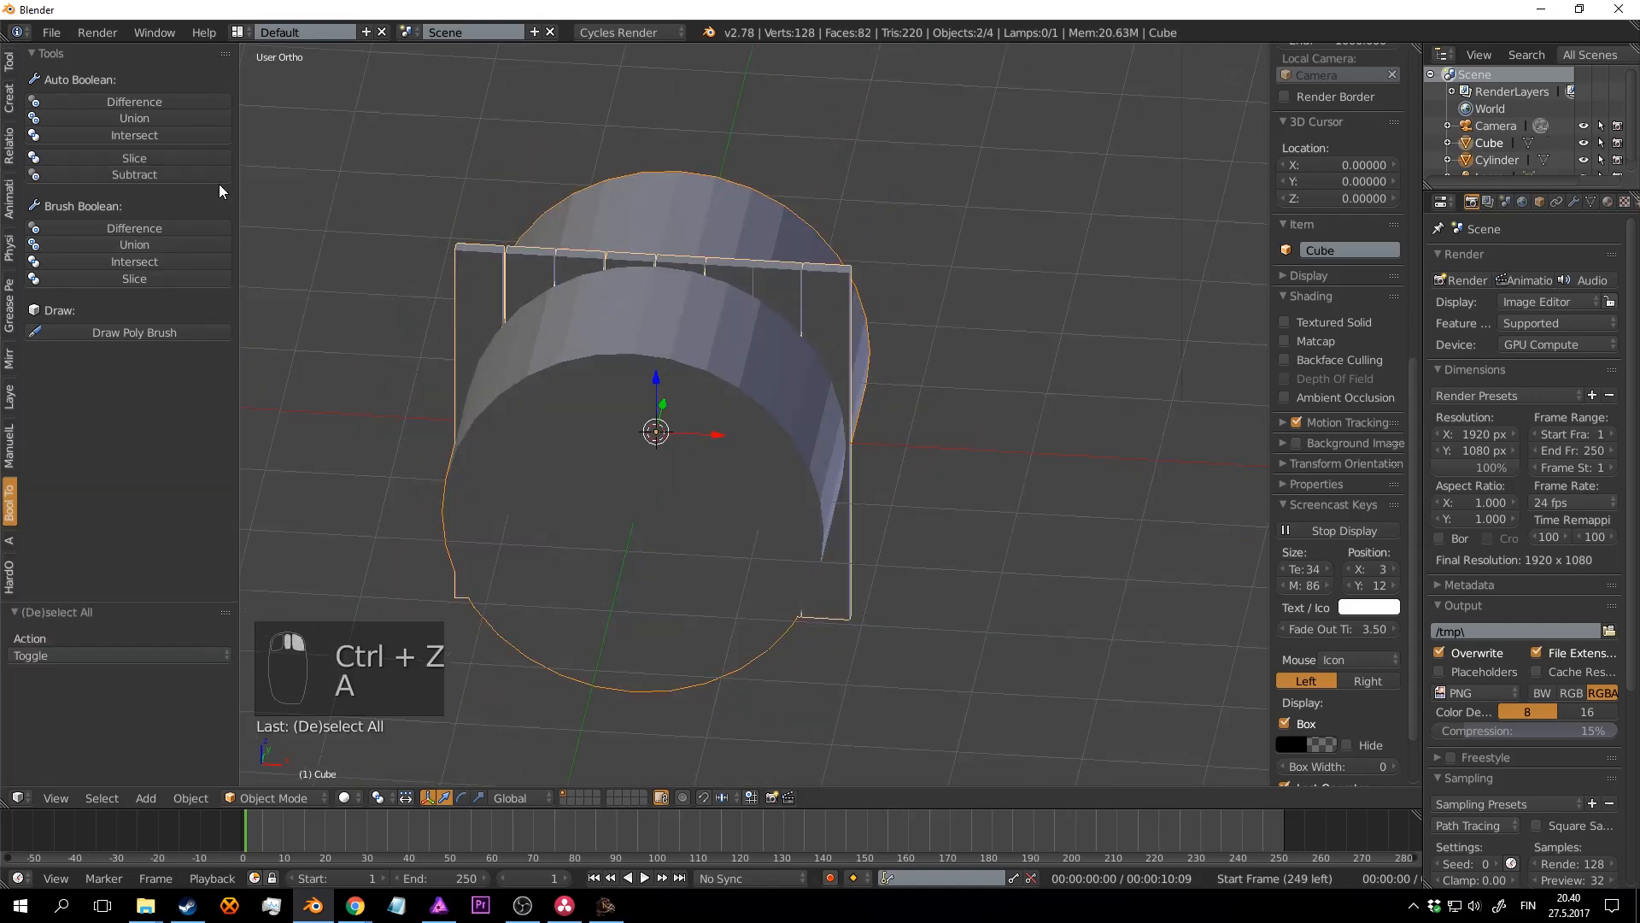
key(a)
key(a)
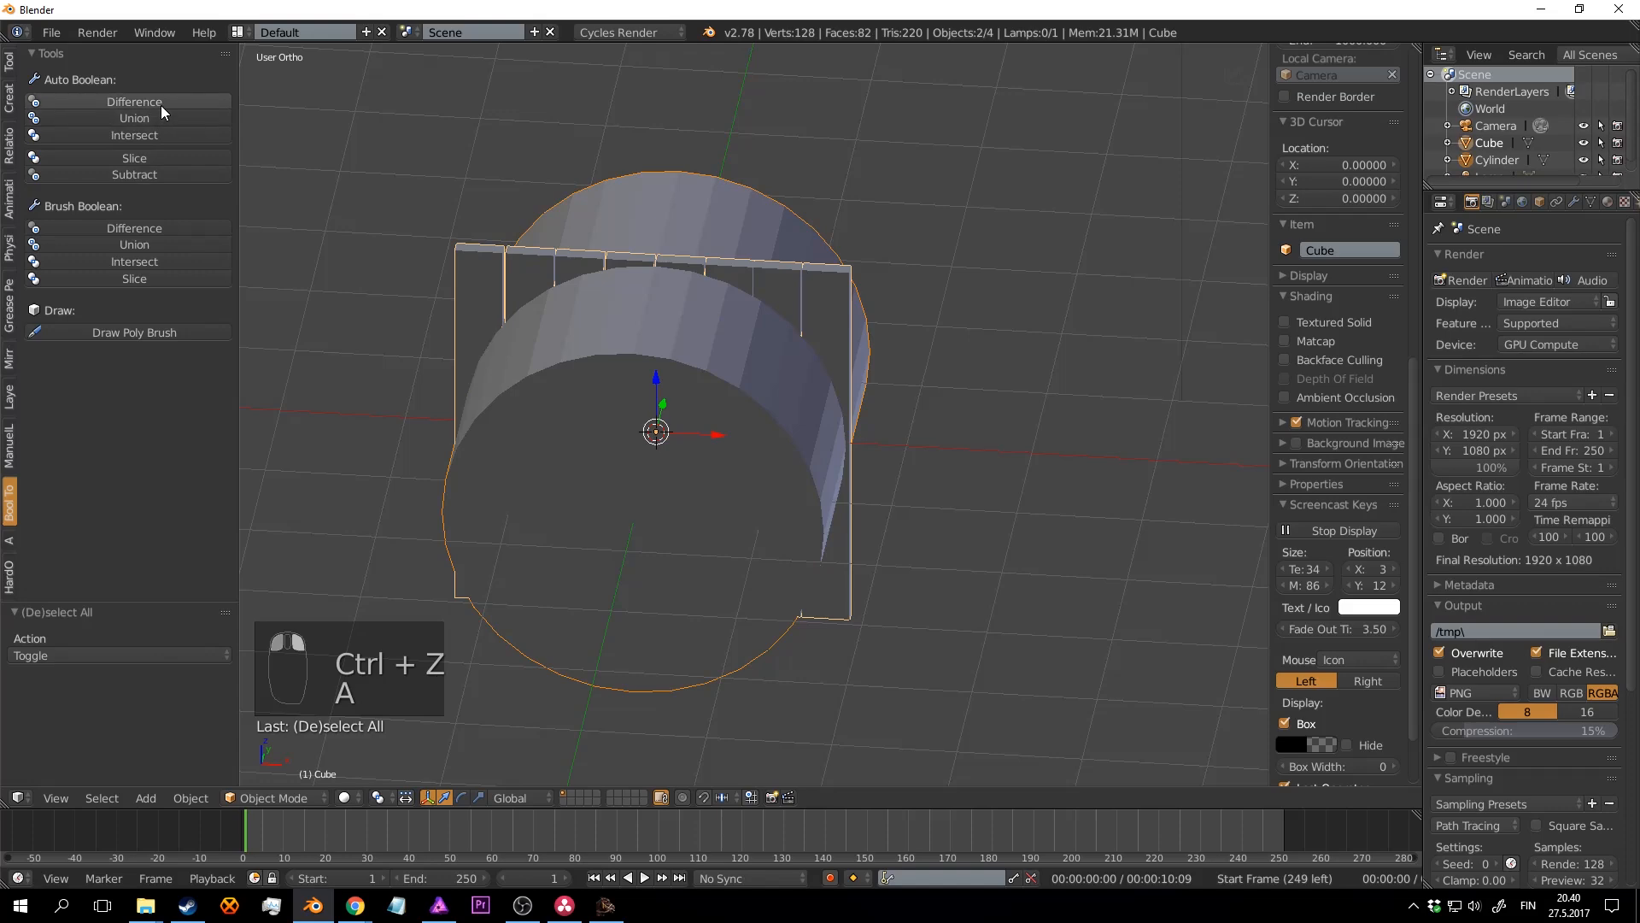
Step: Cut the planks to a round disc with an auto Boolean Intersect against the cylinder
click(162, 134)
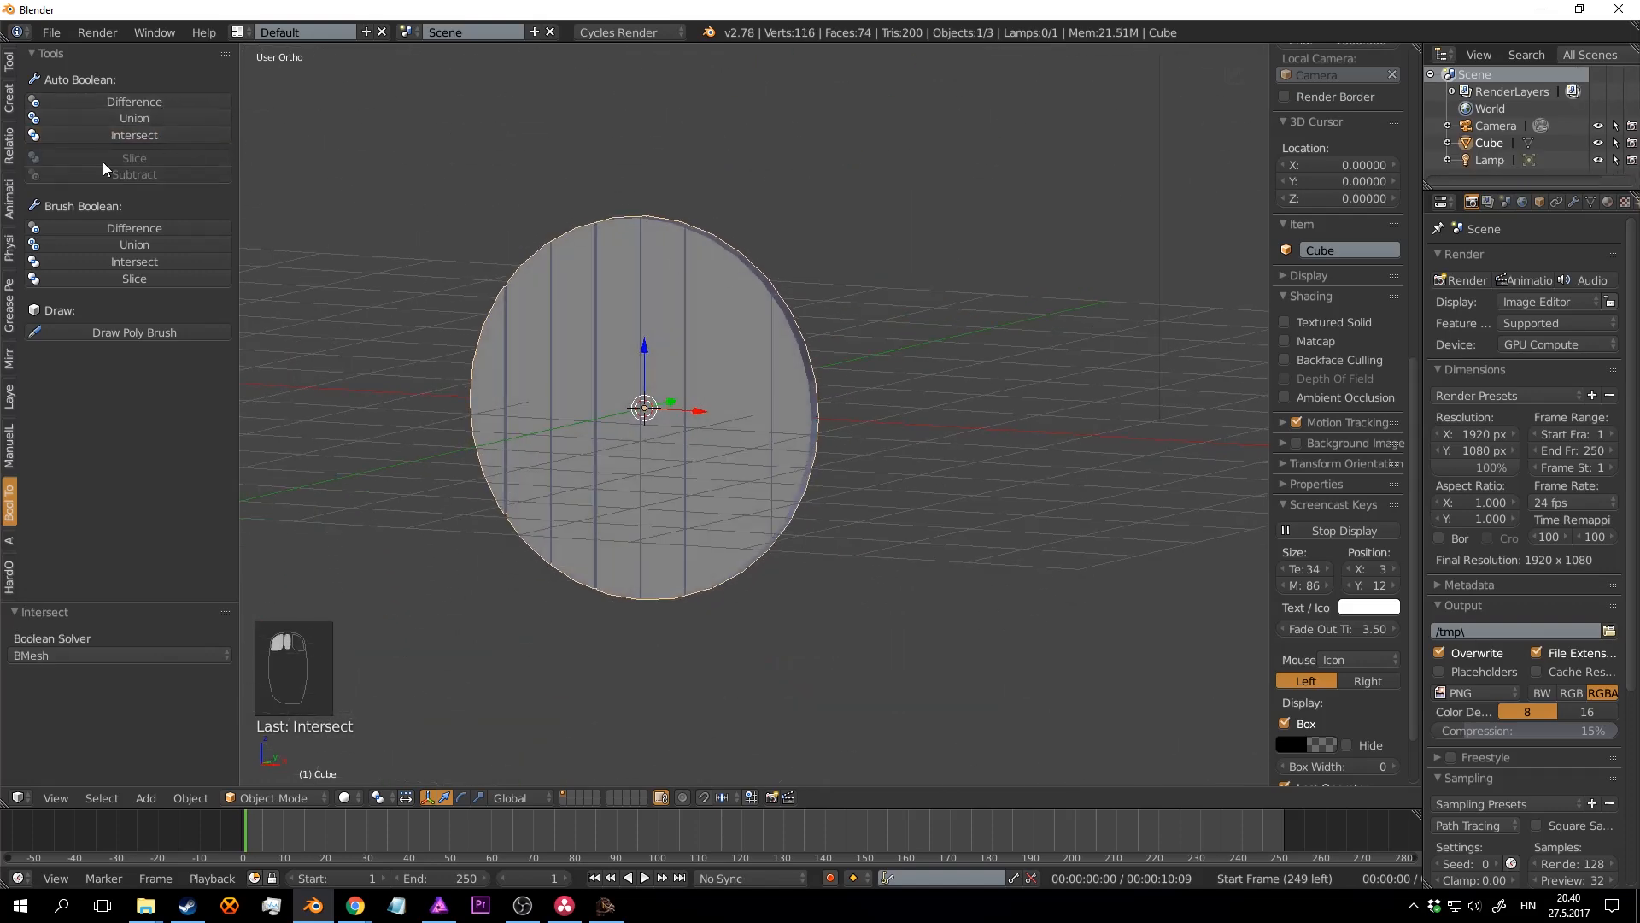
middle_drag(683, 333, 820, 393)
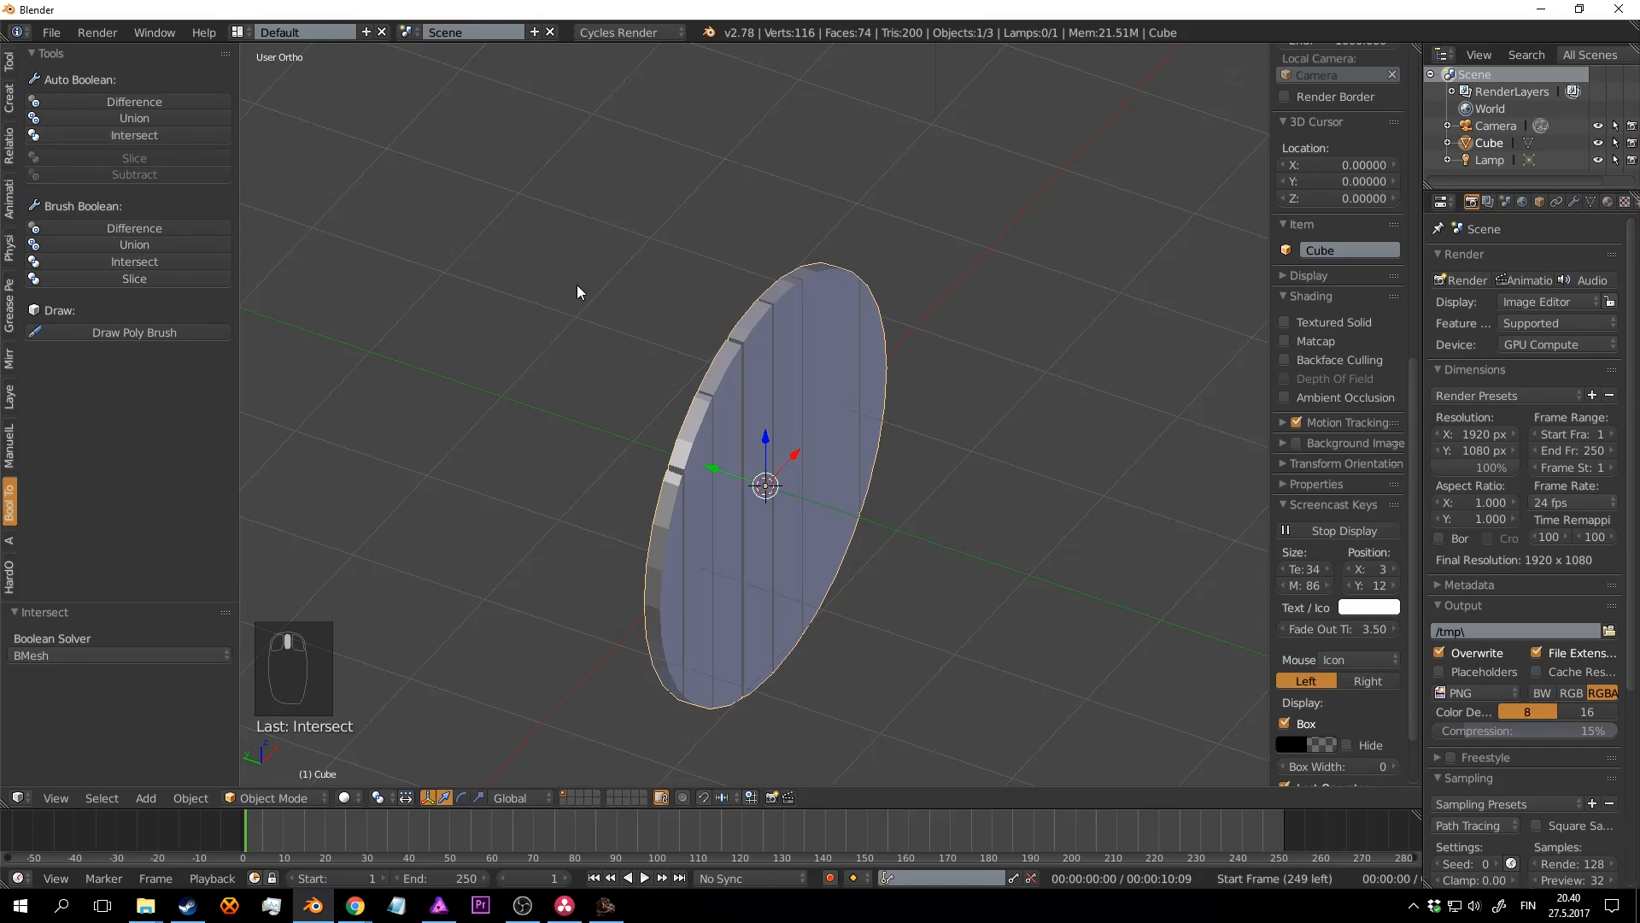
middle_drag(577, 292, 844, 417)
Step: Thicken the round plank disc by scaling its whole mesh along the Y axis in Edit Mode
key(a)
key(Tab)
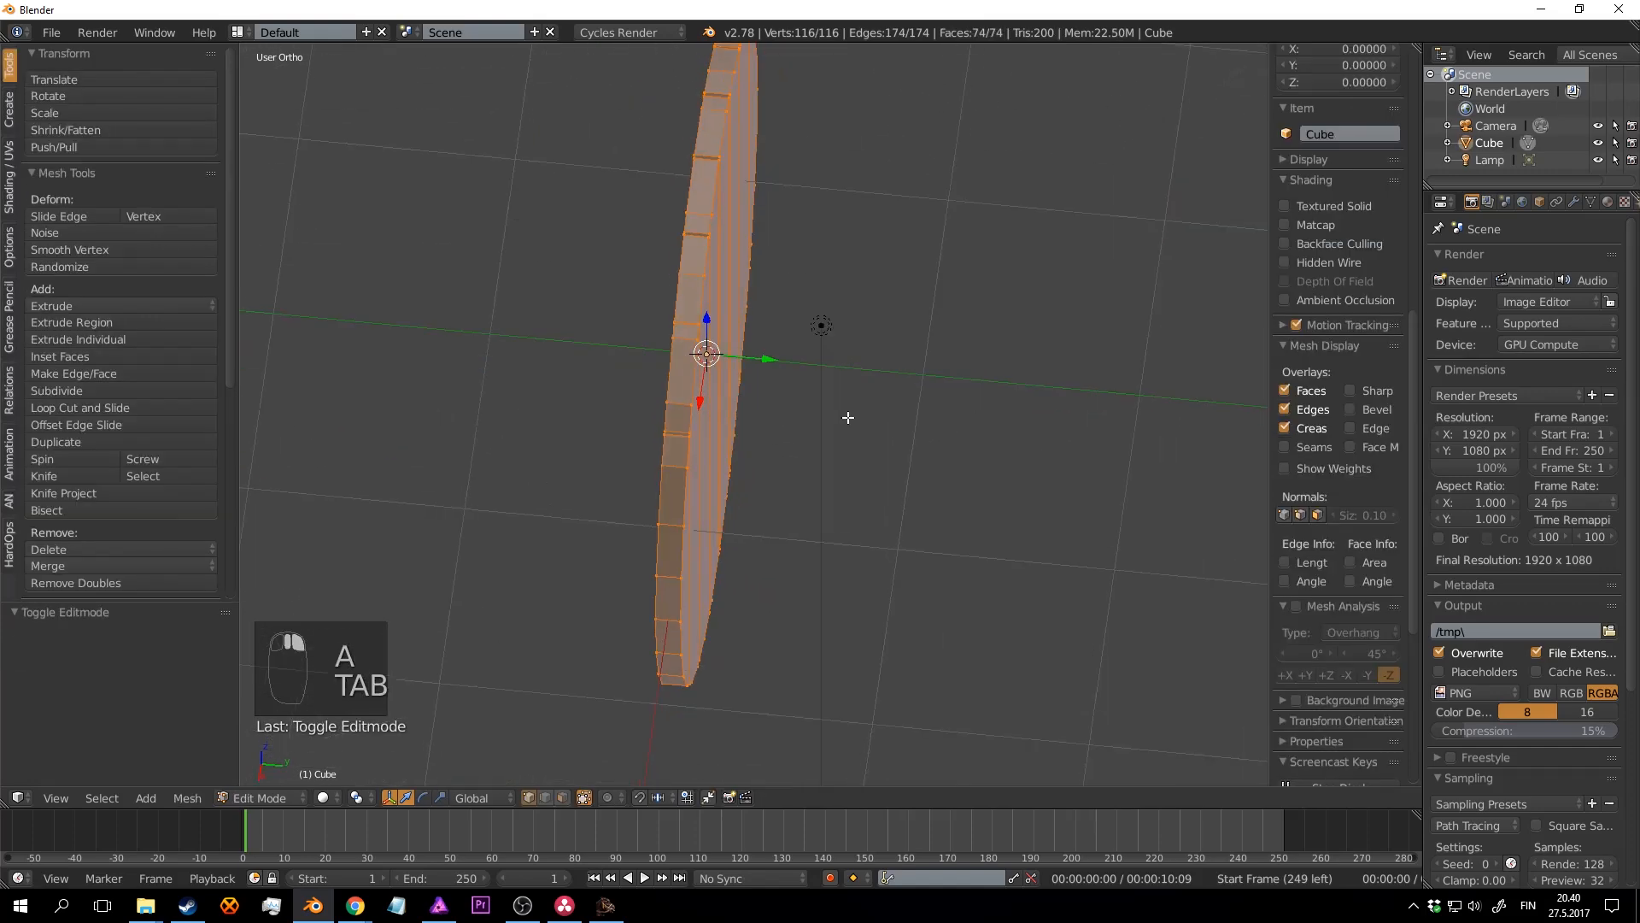
key(s)
key(y)
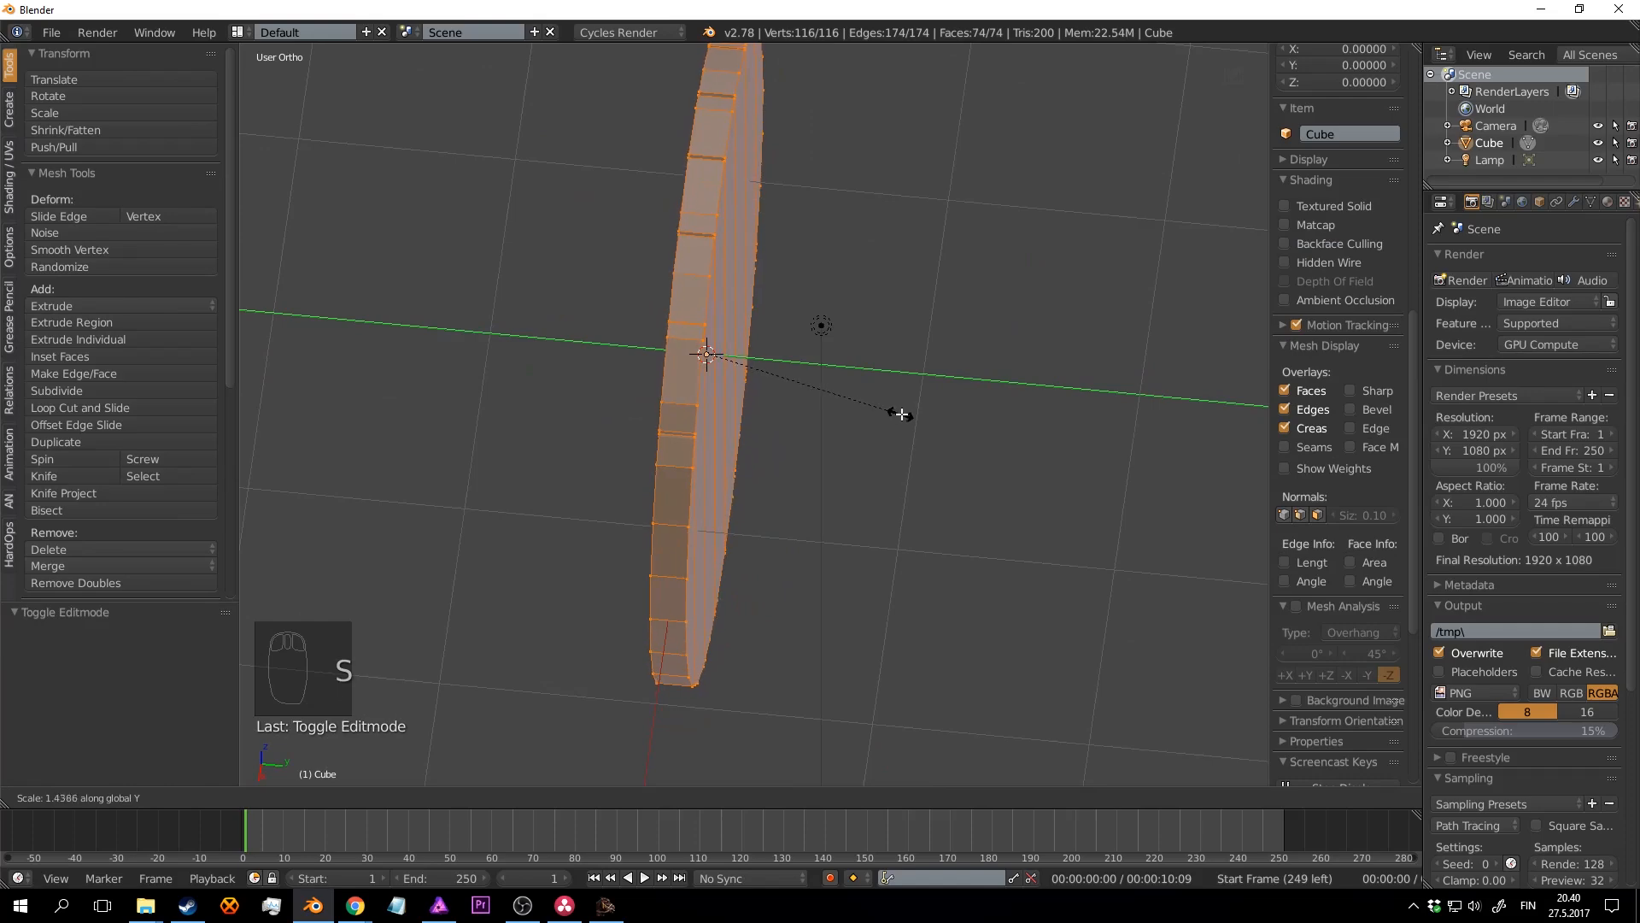
click(1050, 422)
key(Tab)
middle_drag(1062, 424, 961, 340)
key(Tab)
key(s)
click(1059, 429)
key(Tab)
key(Tab)
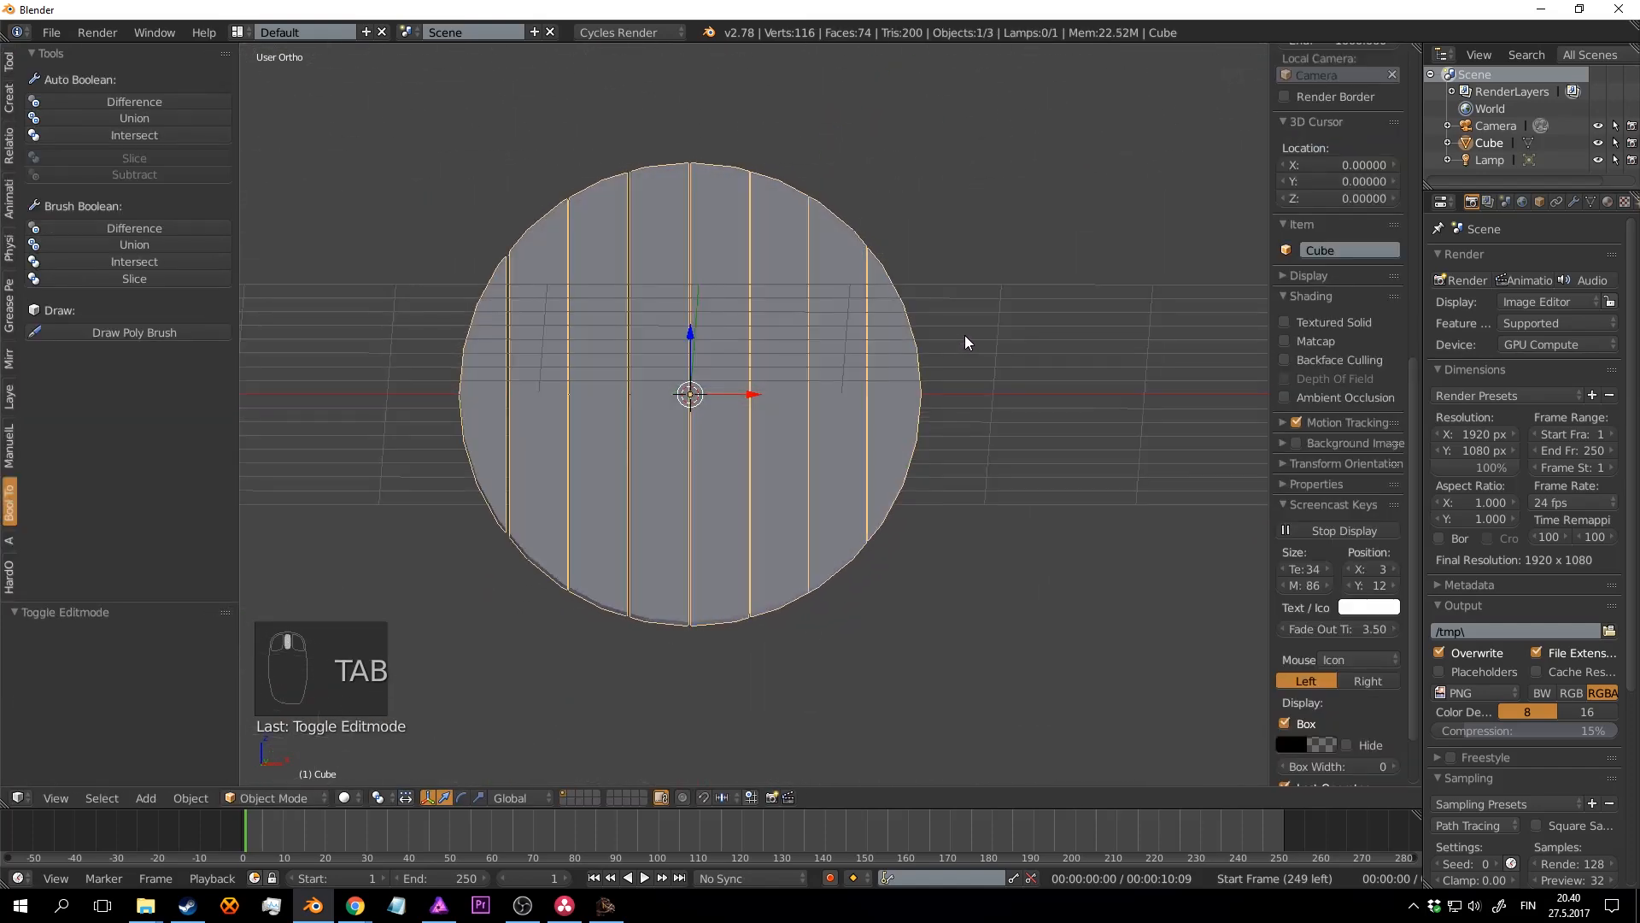
Step: In front view, deselect the disc's mesh in Edit Mode and add a cube at the 3D cursor
key(KP_1)
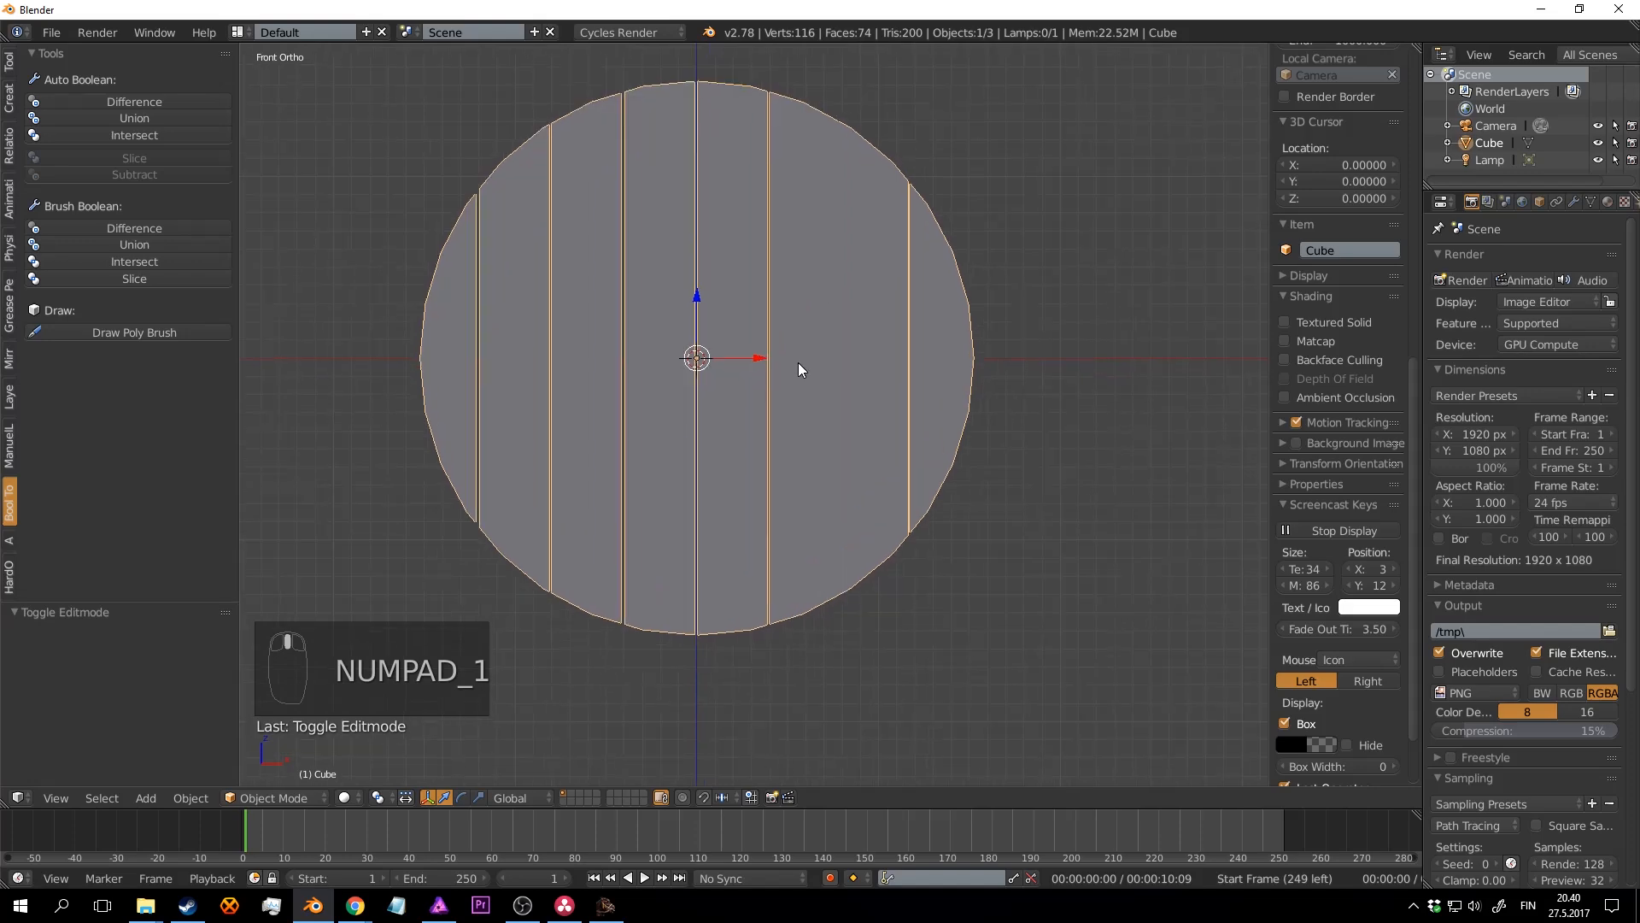
key(shift+a)
key(Tab)
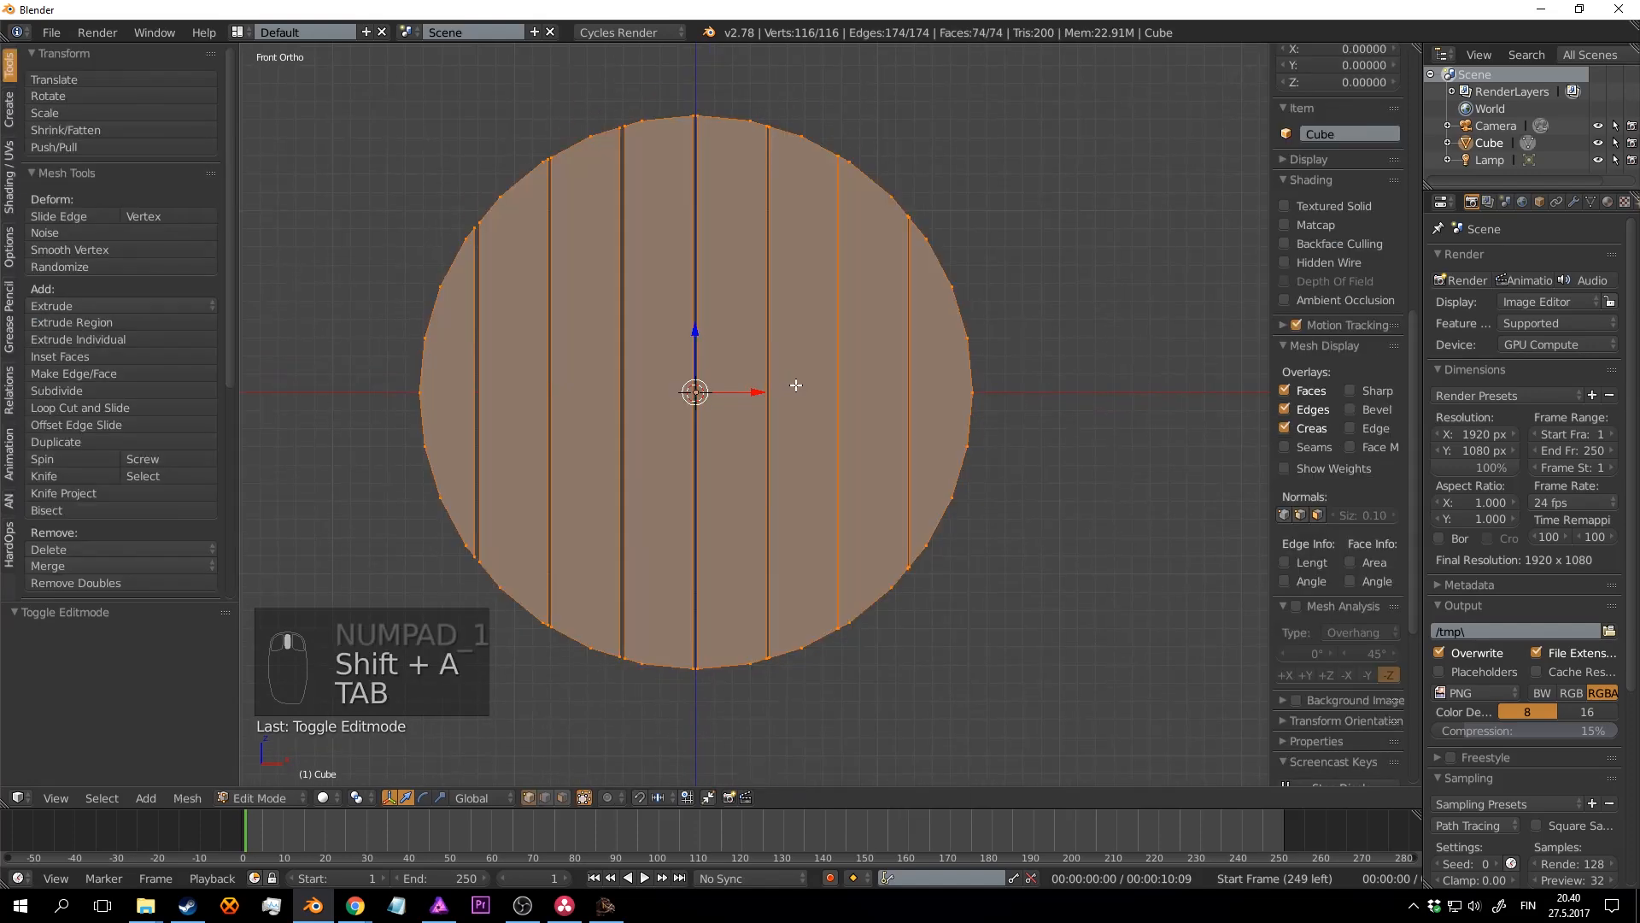
key(a)
key(a)
scroll(796, 387, up, 1)
shift+middle_drag(749, 396, 758, 355)
scroll(758, 359, up, 2)
scroll(758, 360, down, 4)
scroll(734, 376, up, 2)
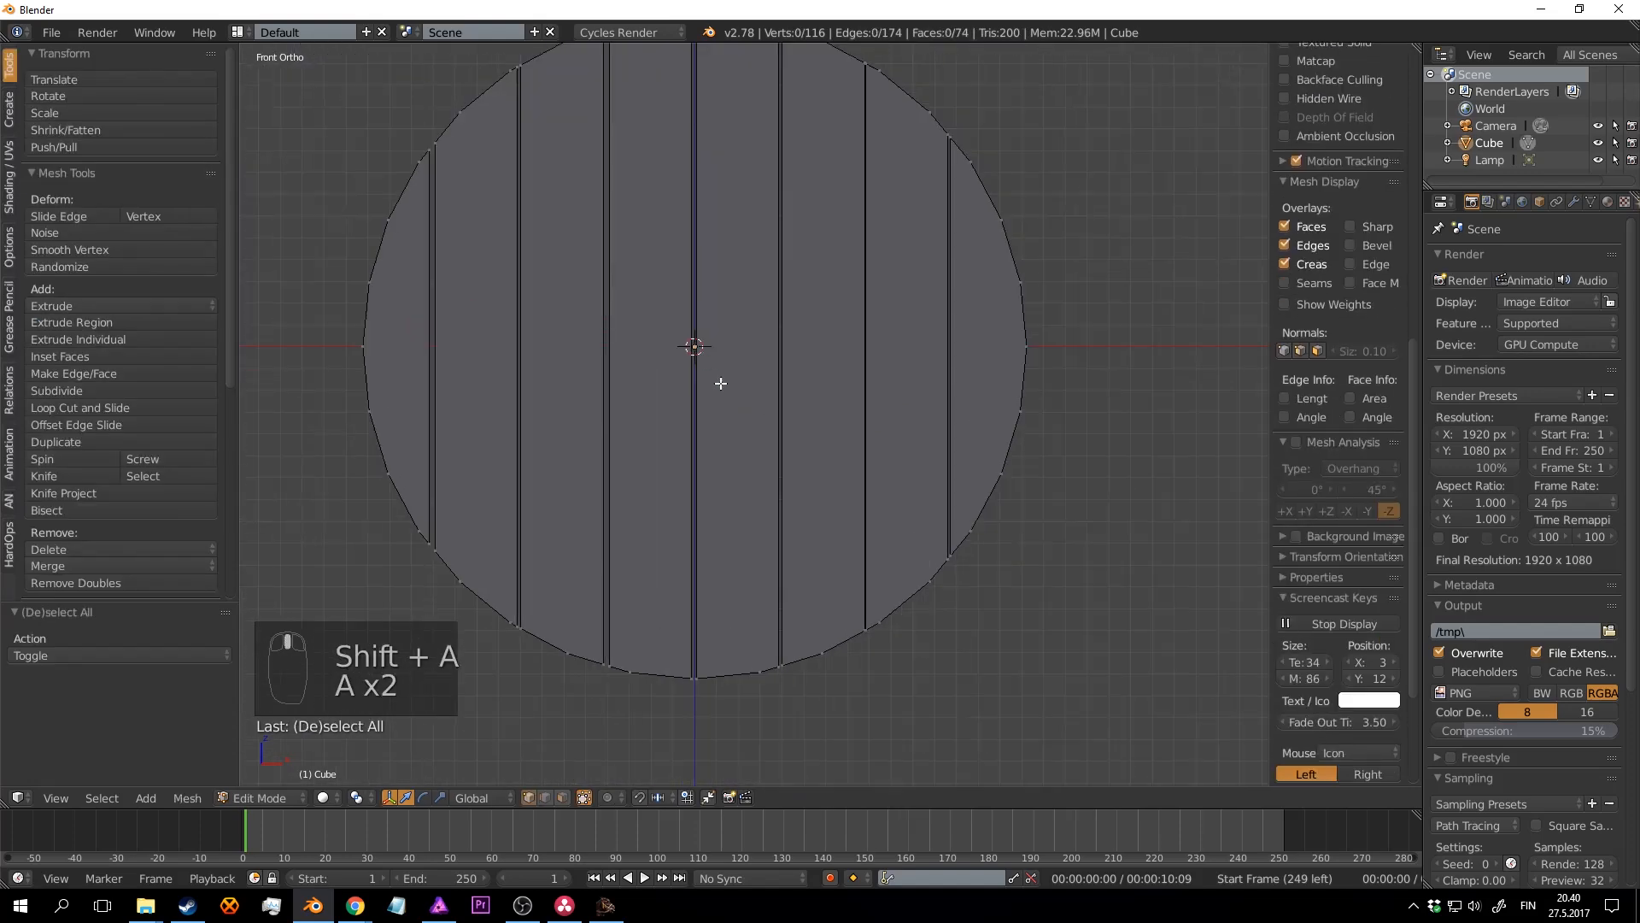
key(shift+a)
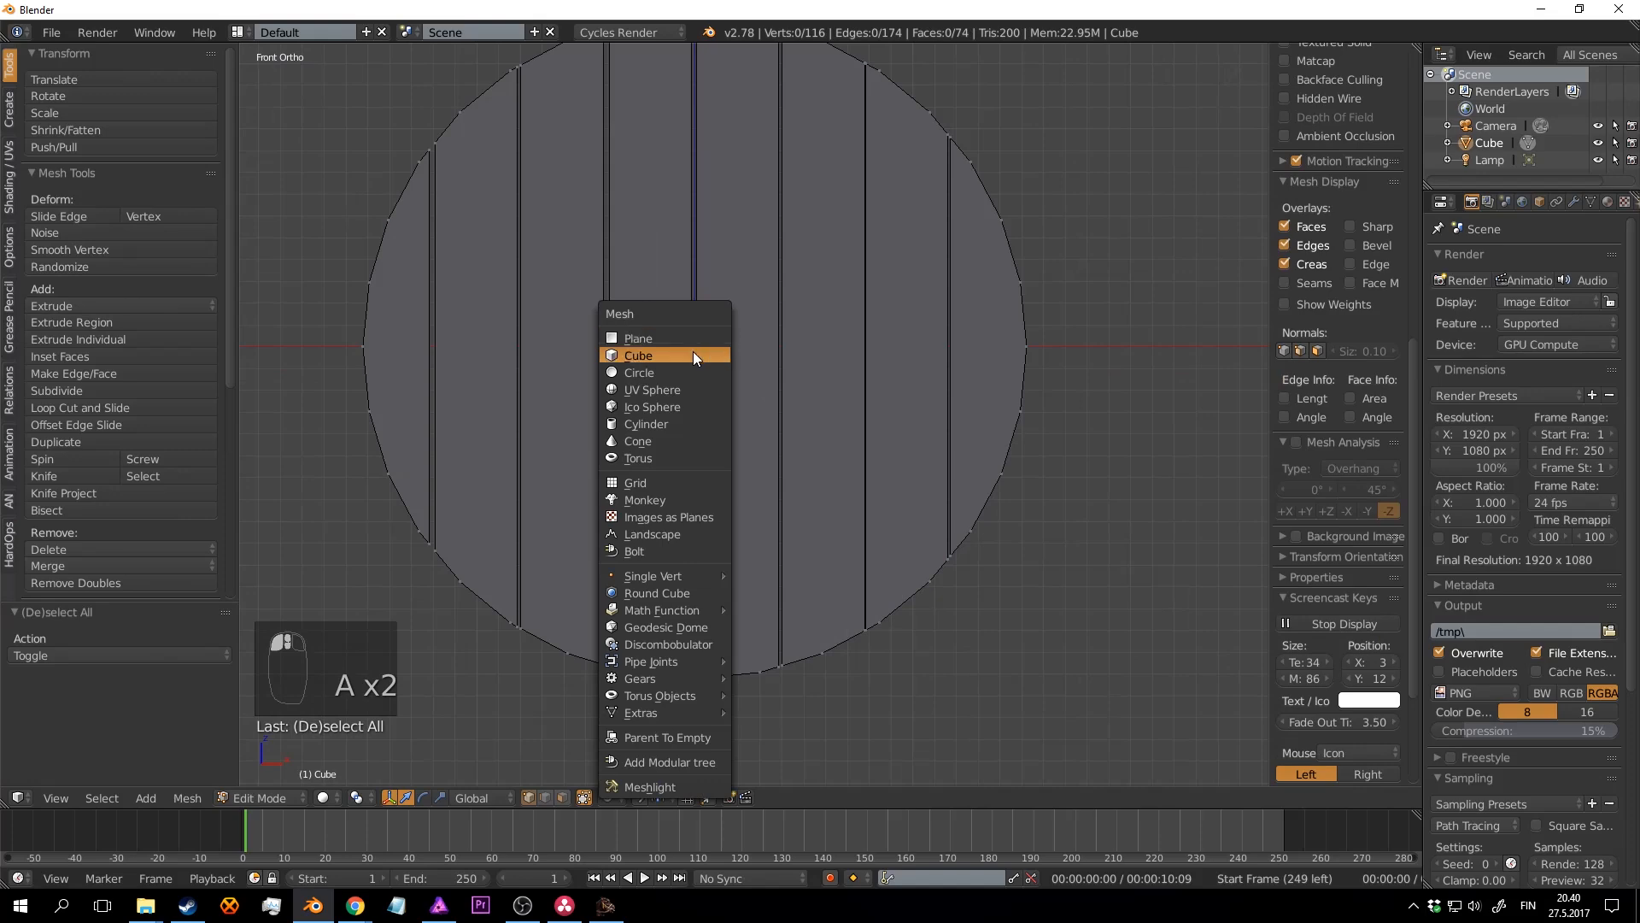
click(694, 357)
Step: Scale the cube uniformly by about 0.177 and stretch it along X by about 8.193 into a crossbar
scroll(725, 366, down, 2)
middle_drag(726, 367, 1108, 469)
scroll(1108, 469, up, 3)
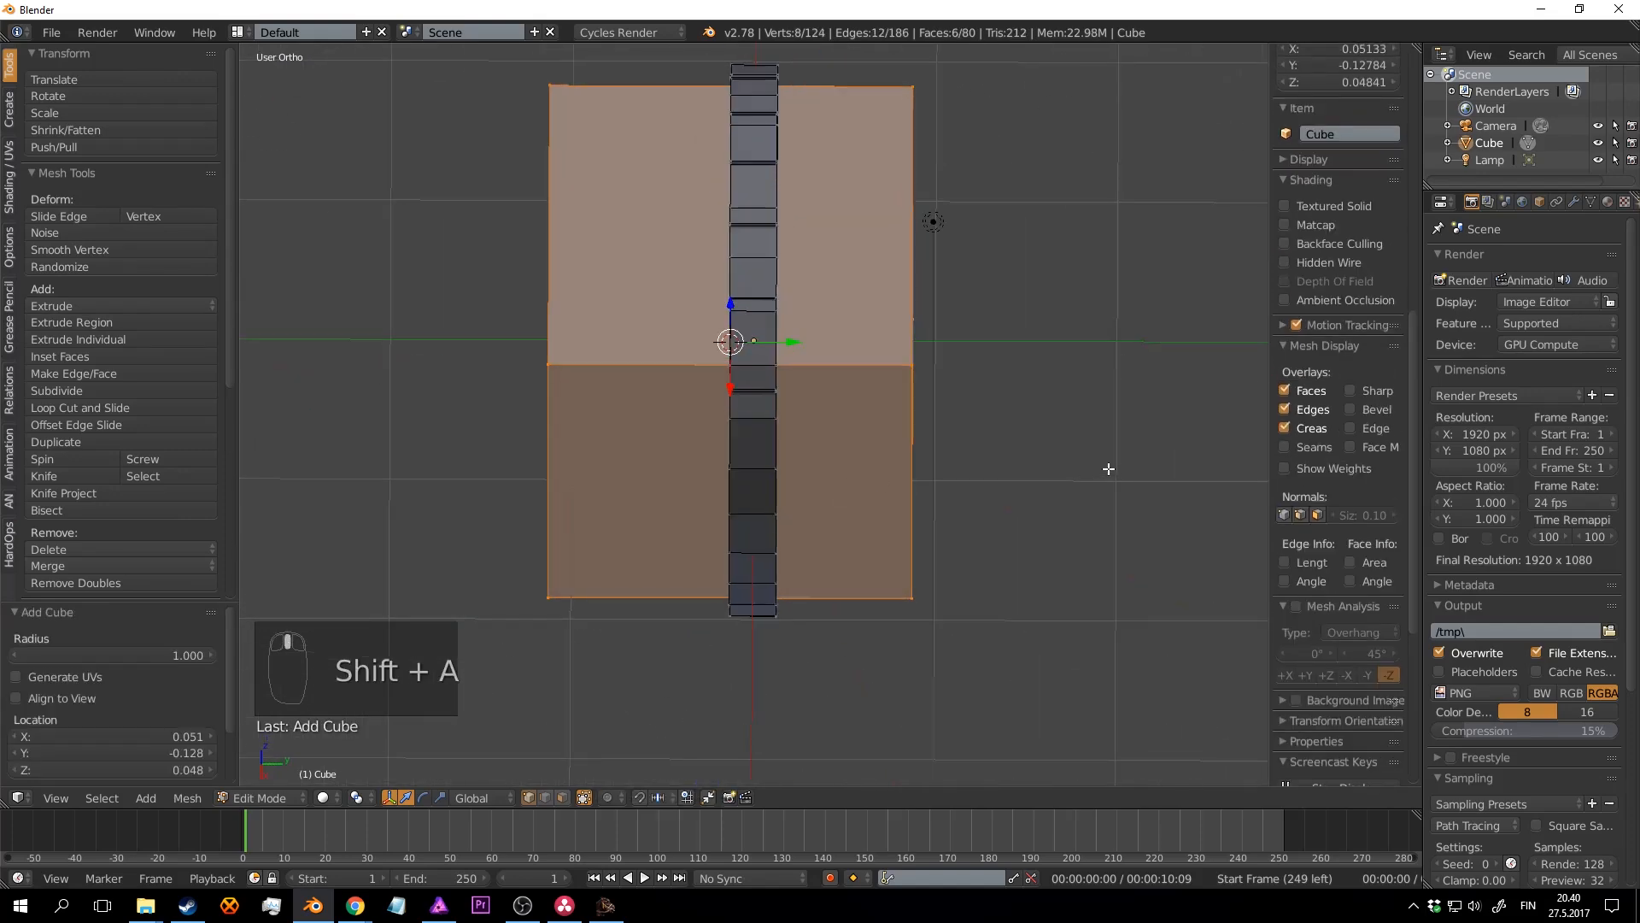
key(s)
click(790, 388)
middle_drag(730, 409, 767, 359)
scroll(872, 338, up, 1)
key(s)
key(x)
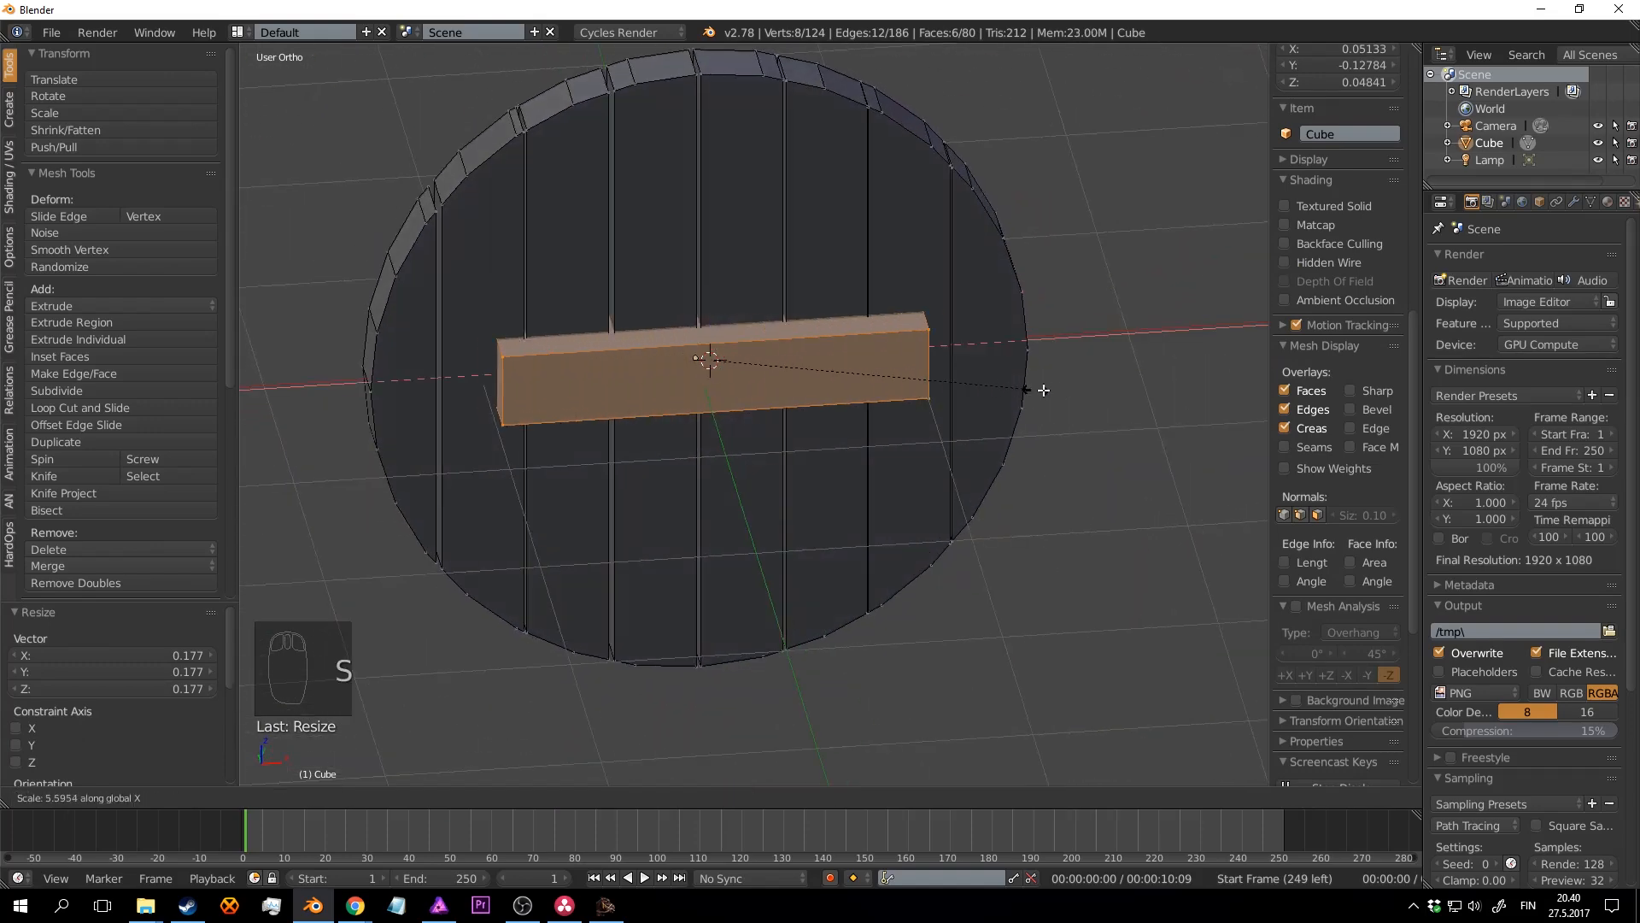
click(333, 410)
Step: Thin the crossbar along the Y axis and move it about -0.067 along Y
middle_drag(333, 410, 777, 357)
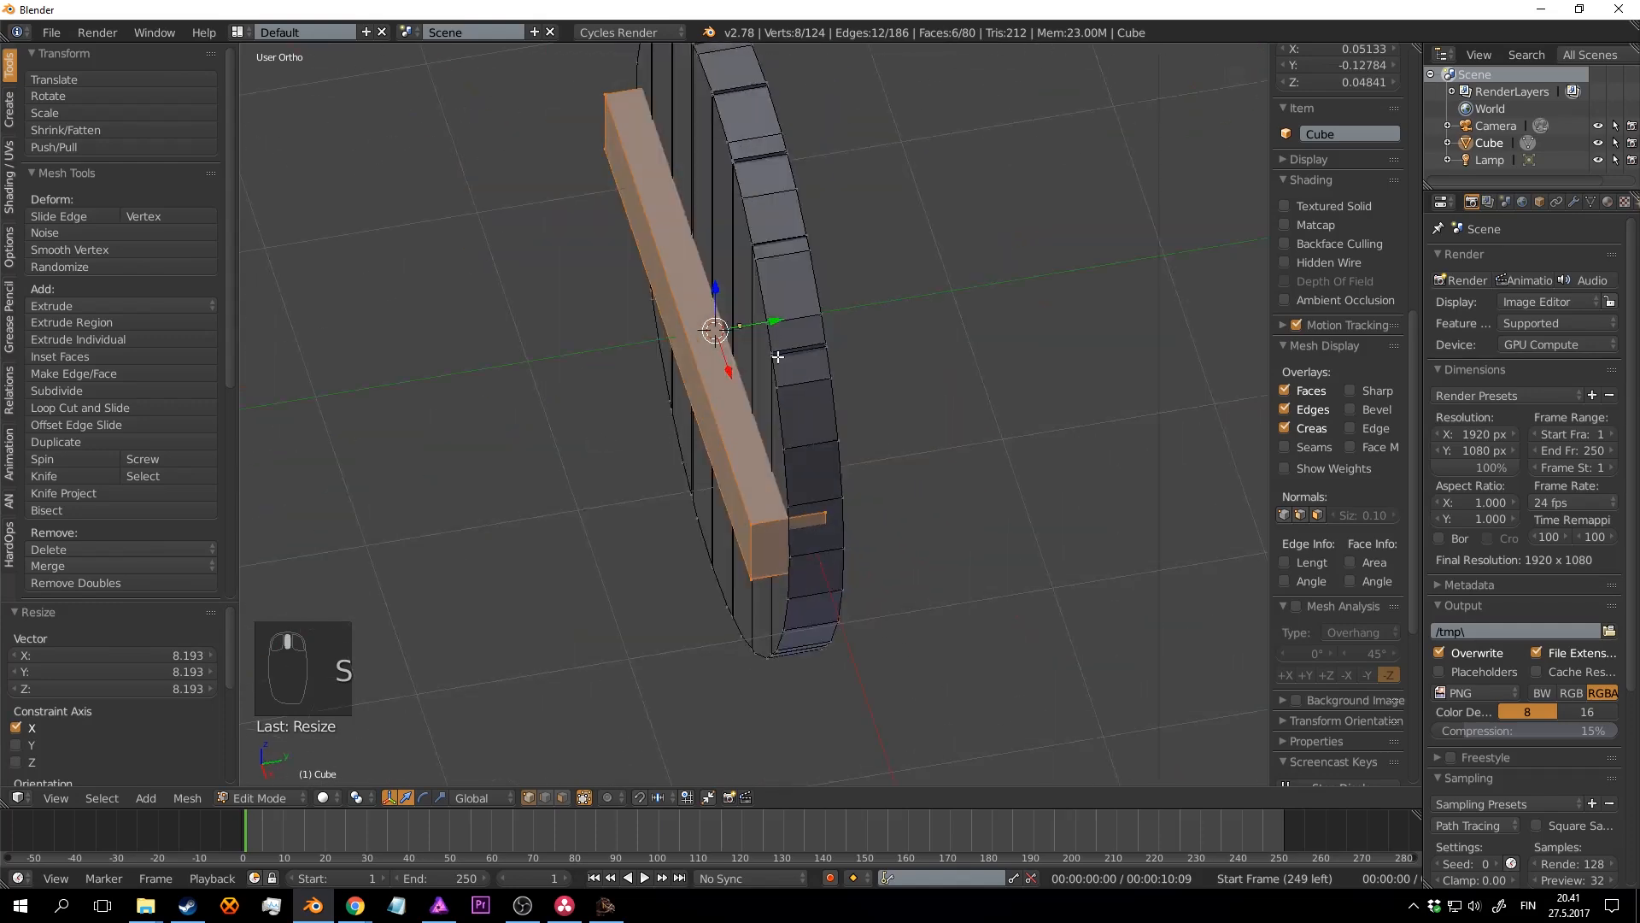
key(s)
key(y)
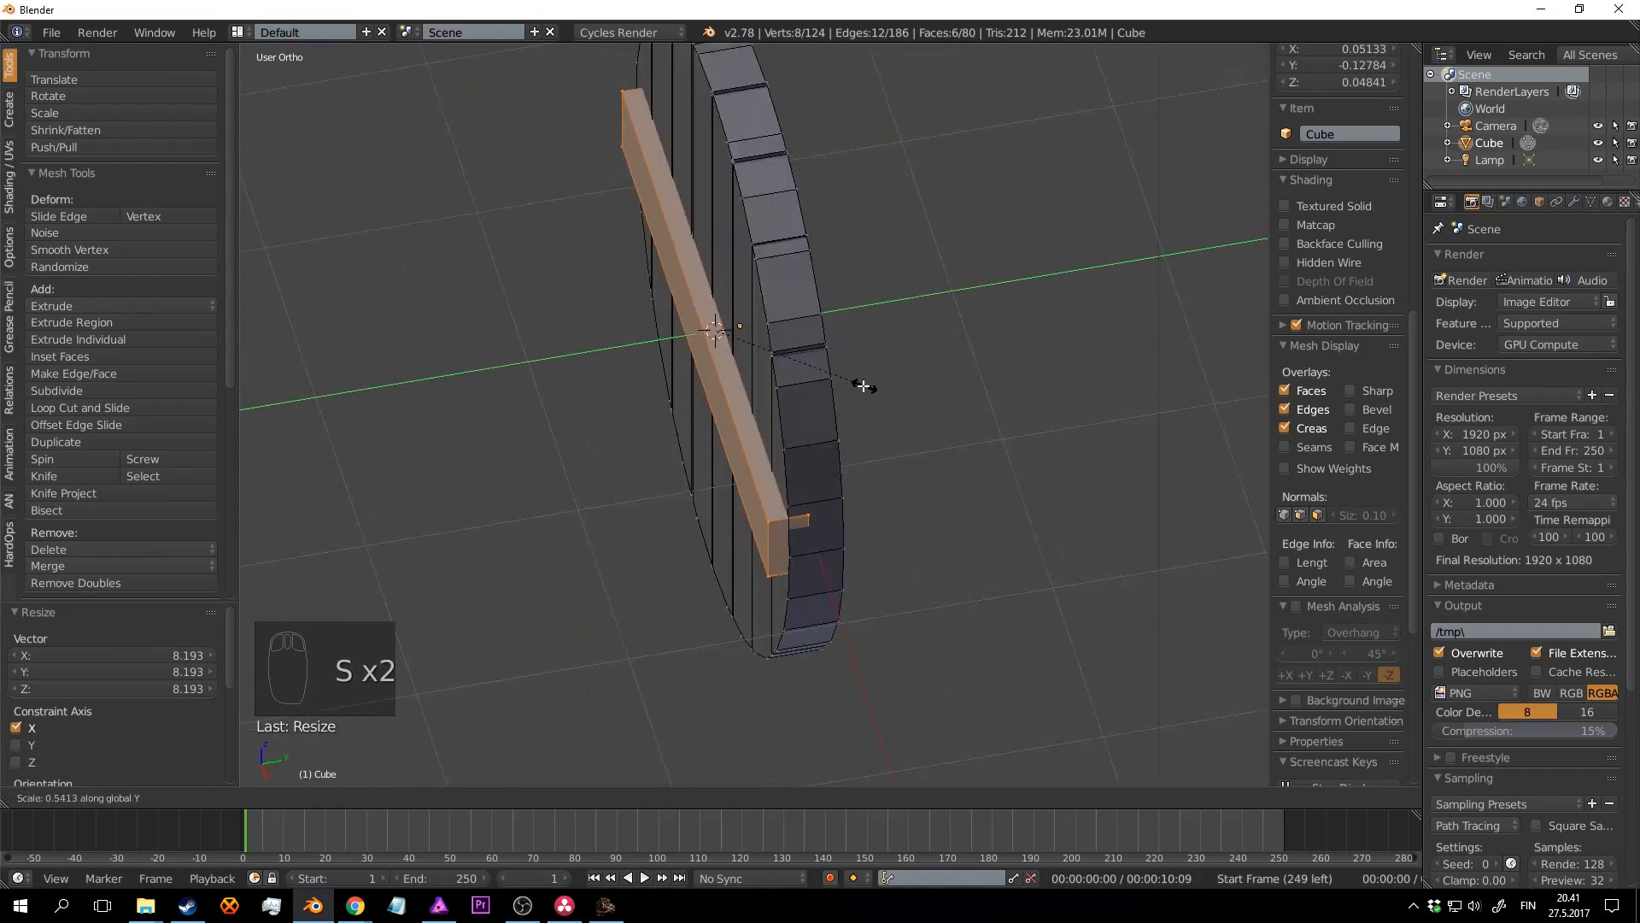
click(816, 376)
drag(772, 326, 698, 340)
Step: Enlarge the crossbar along Z and shift it along Y, returning to Object Mode when done
middle_drag(698, 340, 843, 384)
scroll(769, 346, up, 3)
key(s)
key(z)
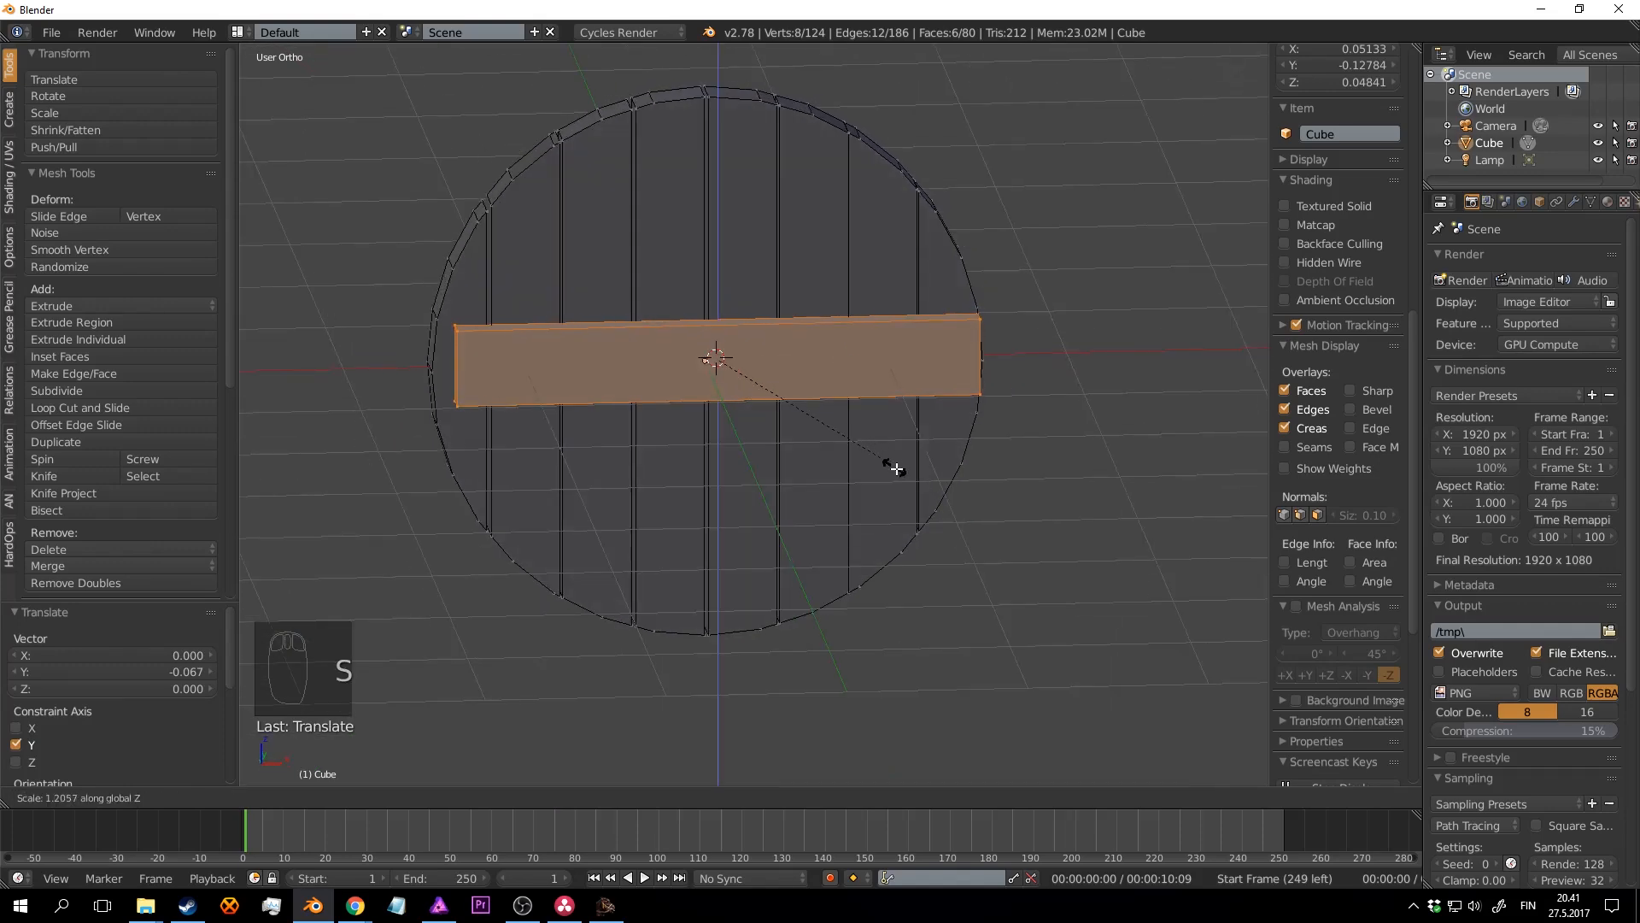
click(921, 492)
middle_drag(921, 492, 788, 342)
drag(789, 341, 666, 345)
key(Tab)
middle_drag(893, 368, 915, 393)
key(a)
Step: Start saving the file and create a folder named "bull chart" inside D:\assettikokoelmat
key(ctrl+s)
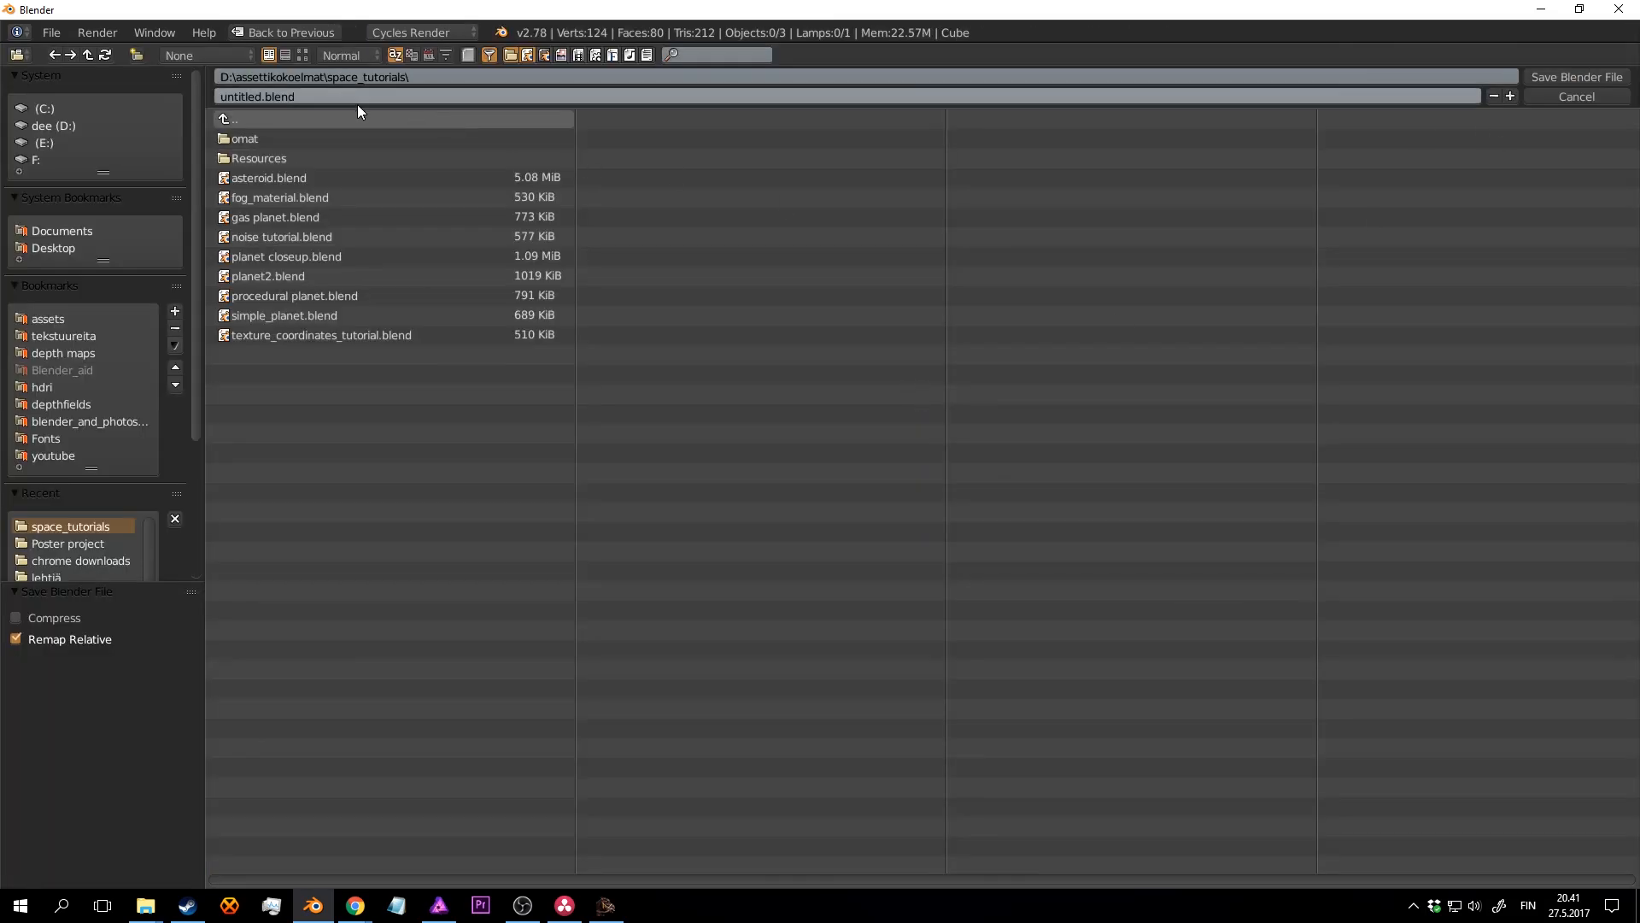
click(225, 117)
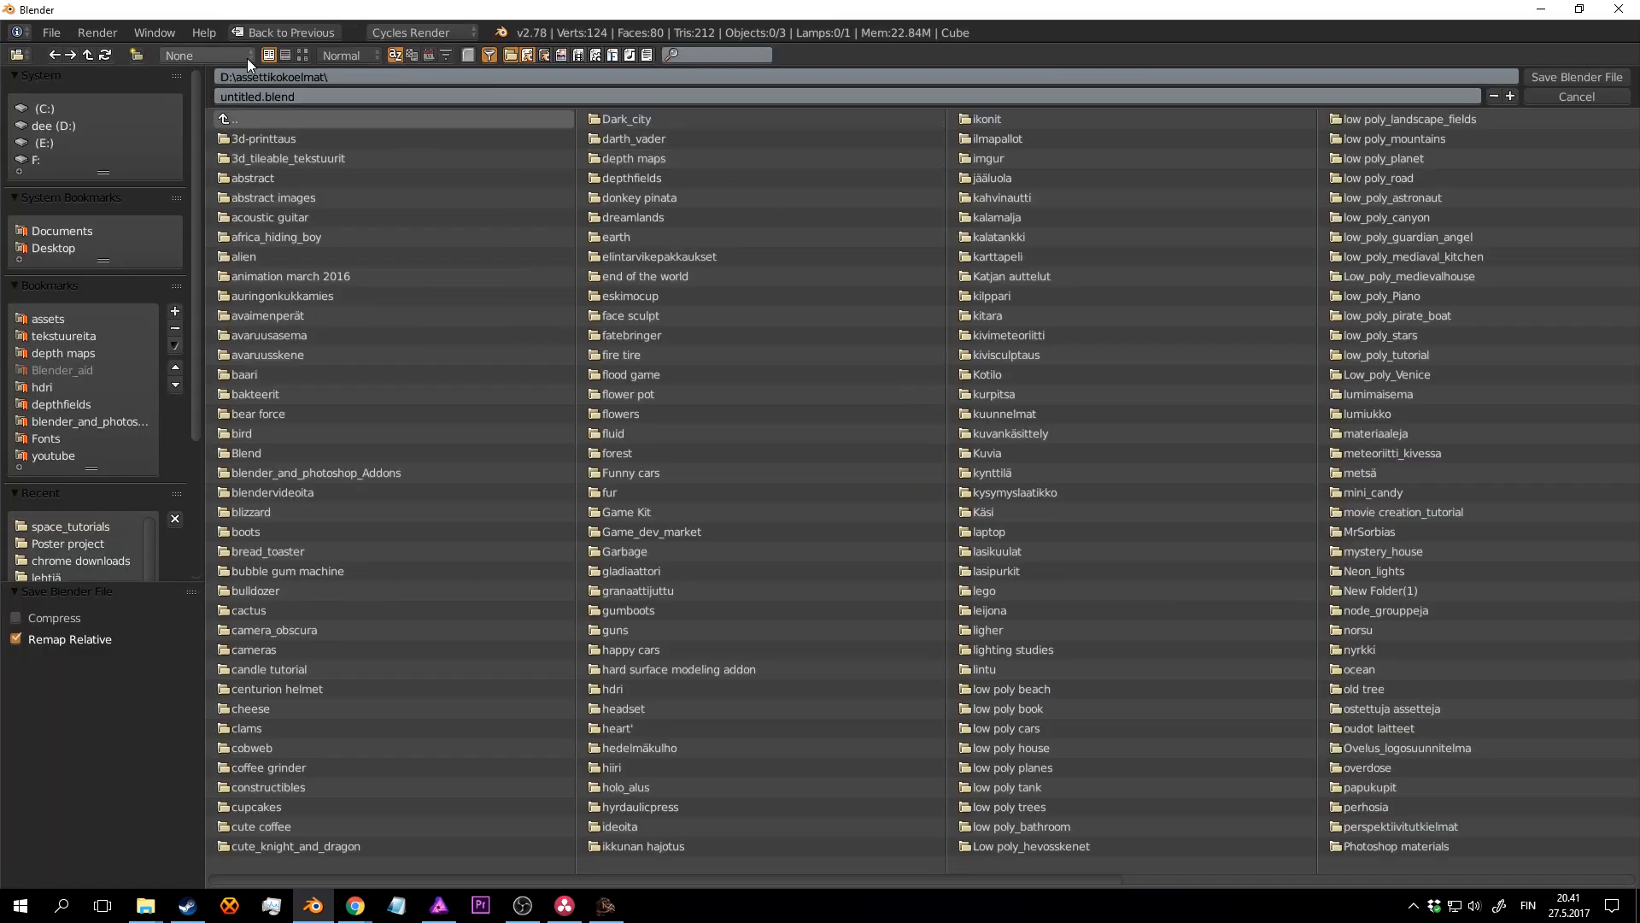
click(135, 57)
text(bull chart)
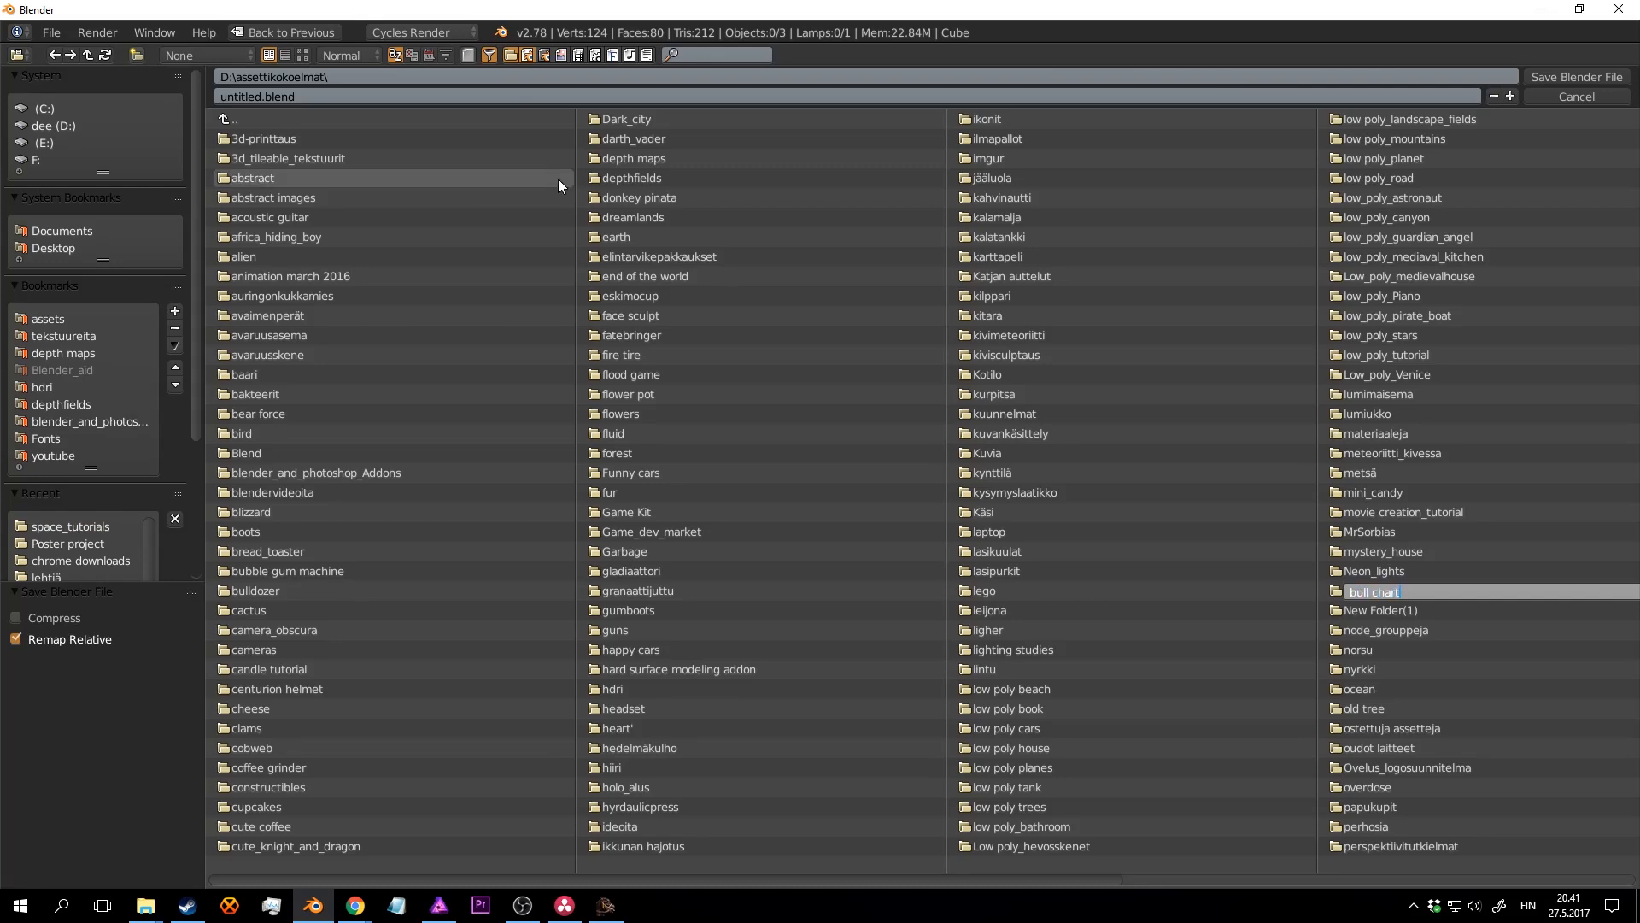
key(Return)
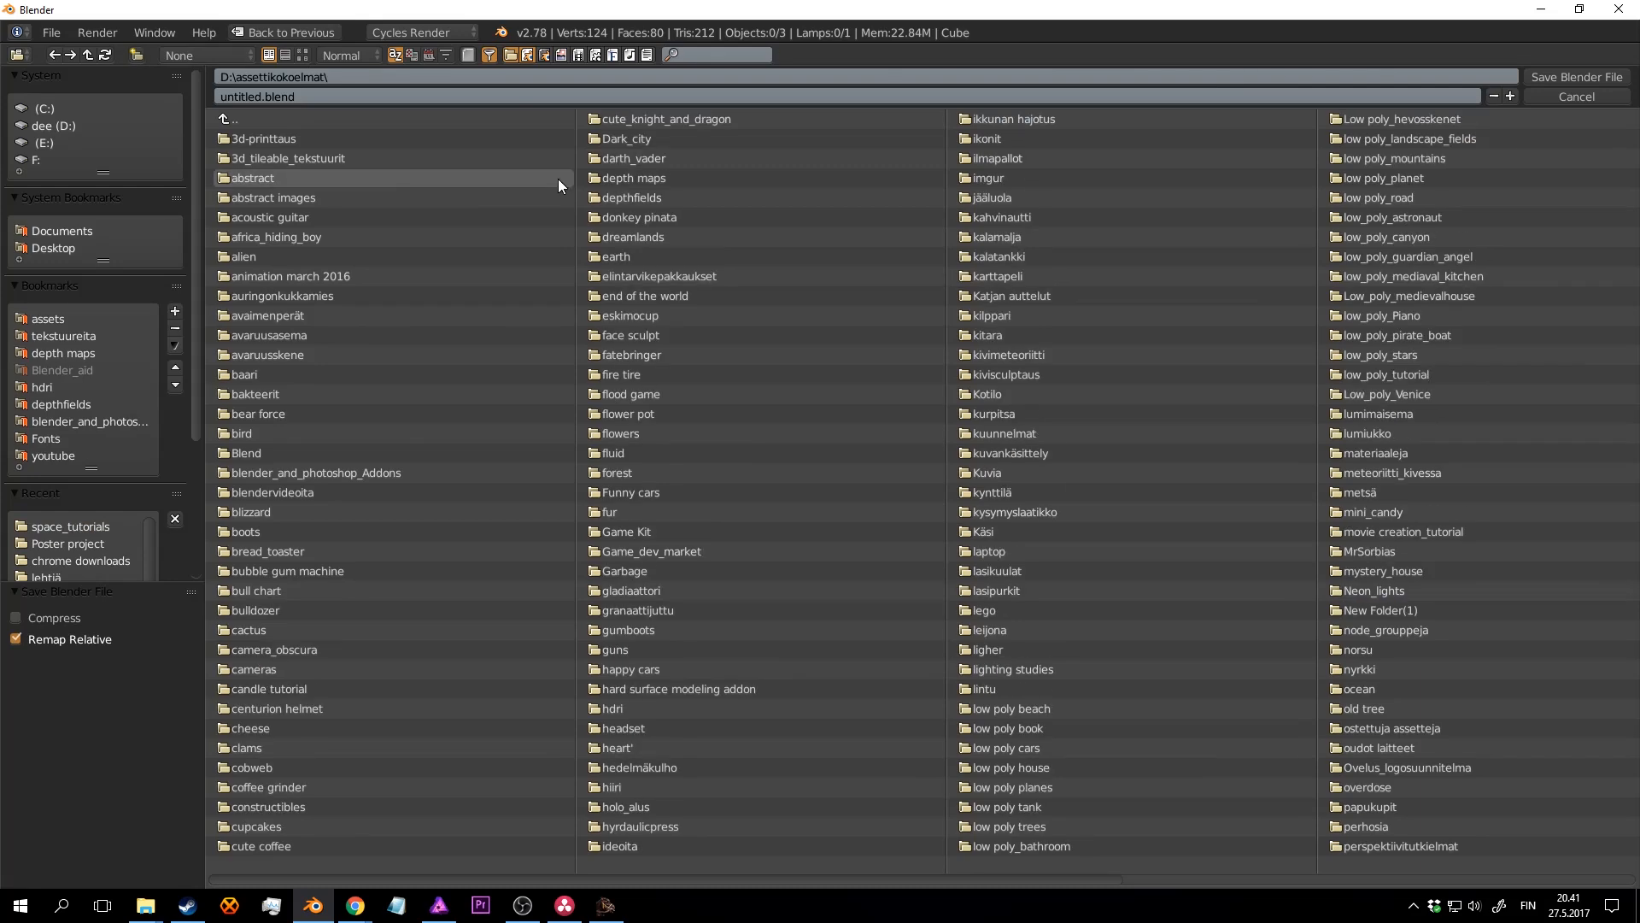
Step: Filter the folder list by "bull" and enter the "bull chart" folder as the save location
click(722, 53)
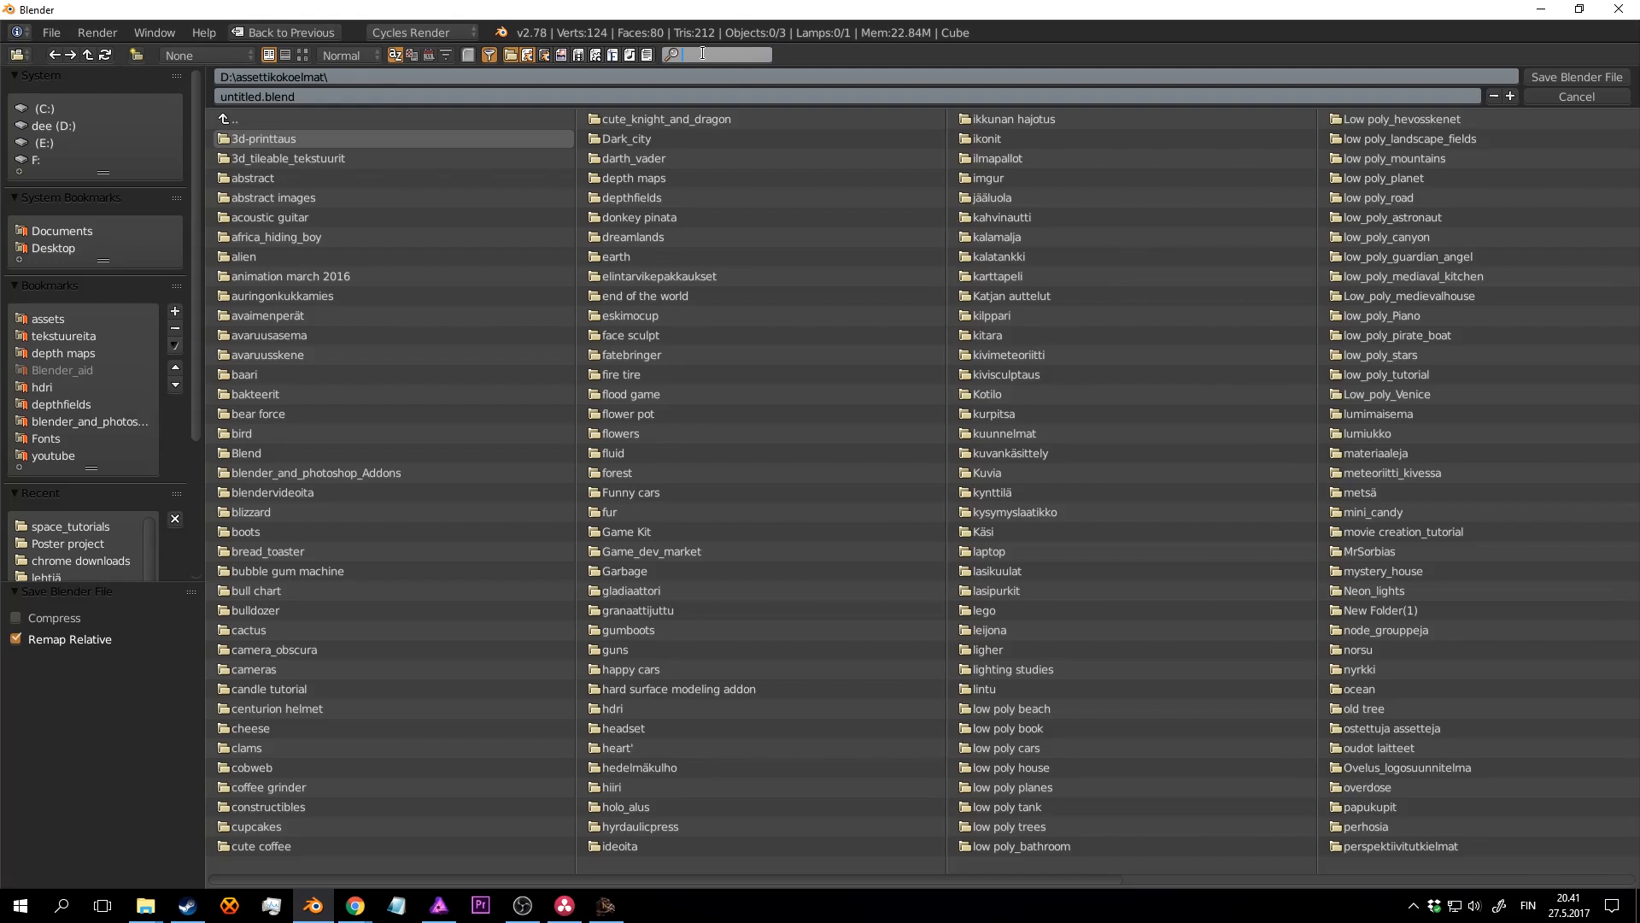
text(bull)
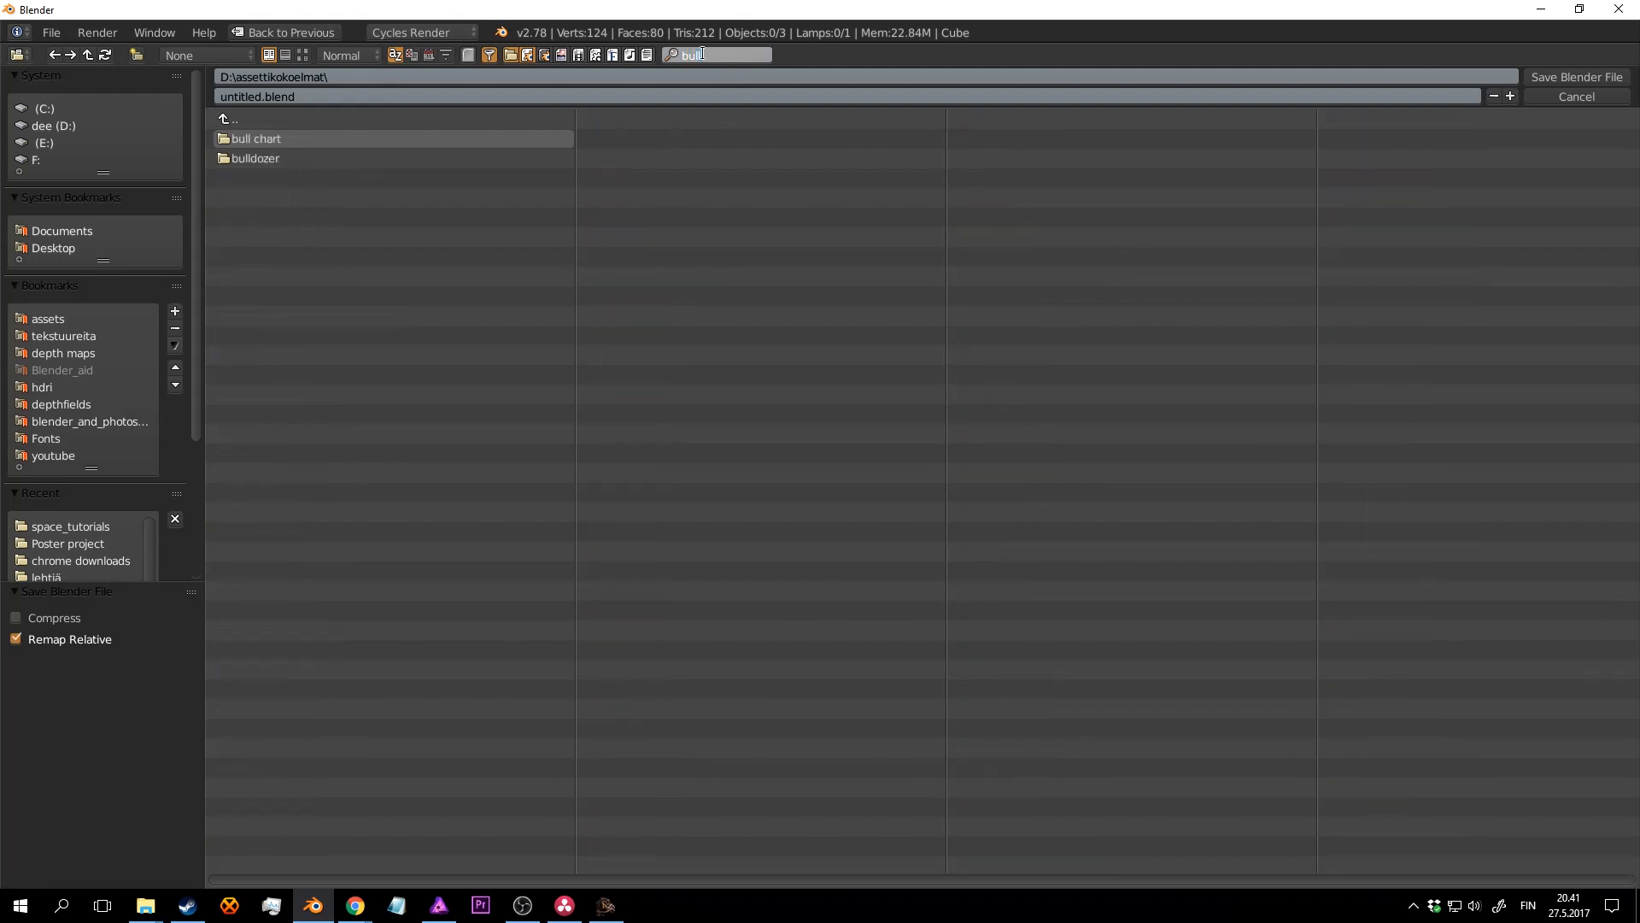
click(247, 140)
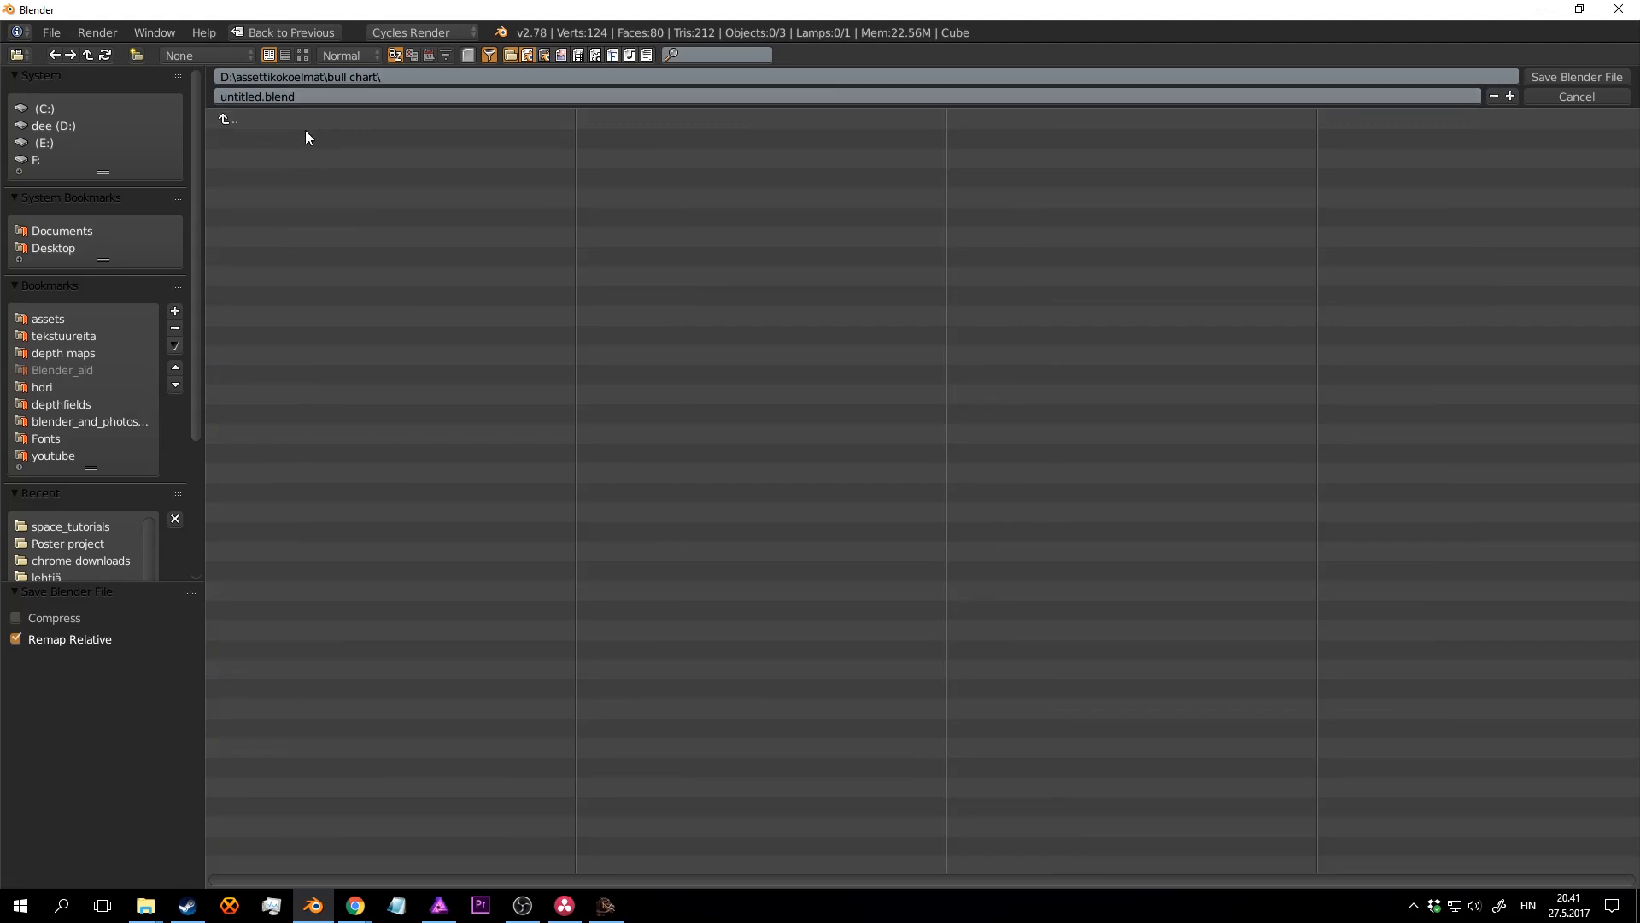
Step: Name the file cart.blend and save it in the "bull chart" folder
click(264, 96)
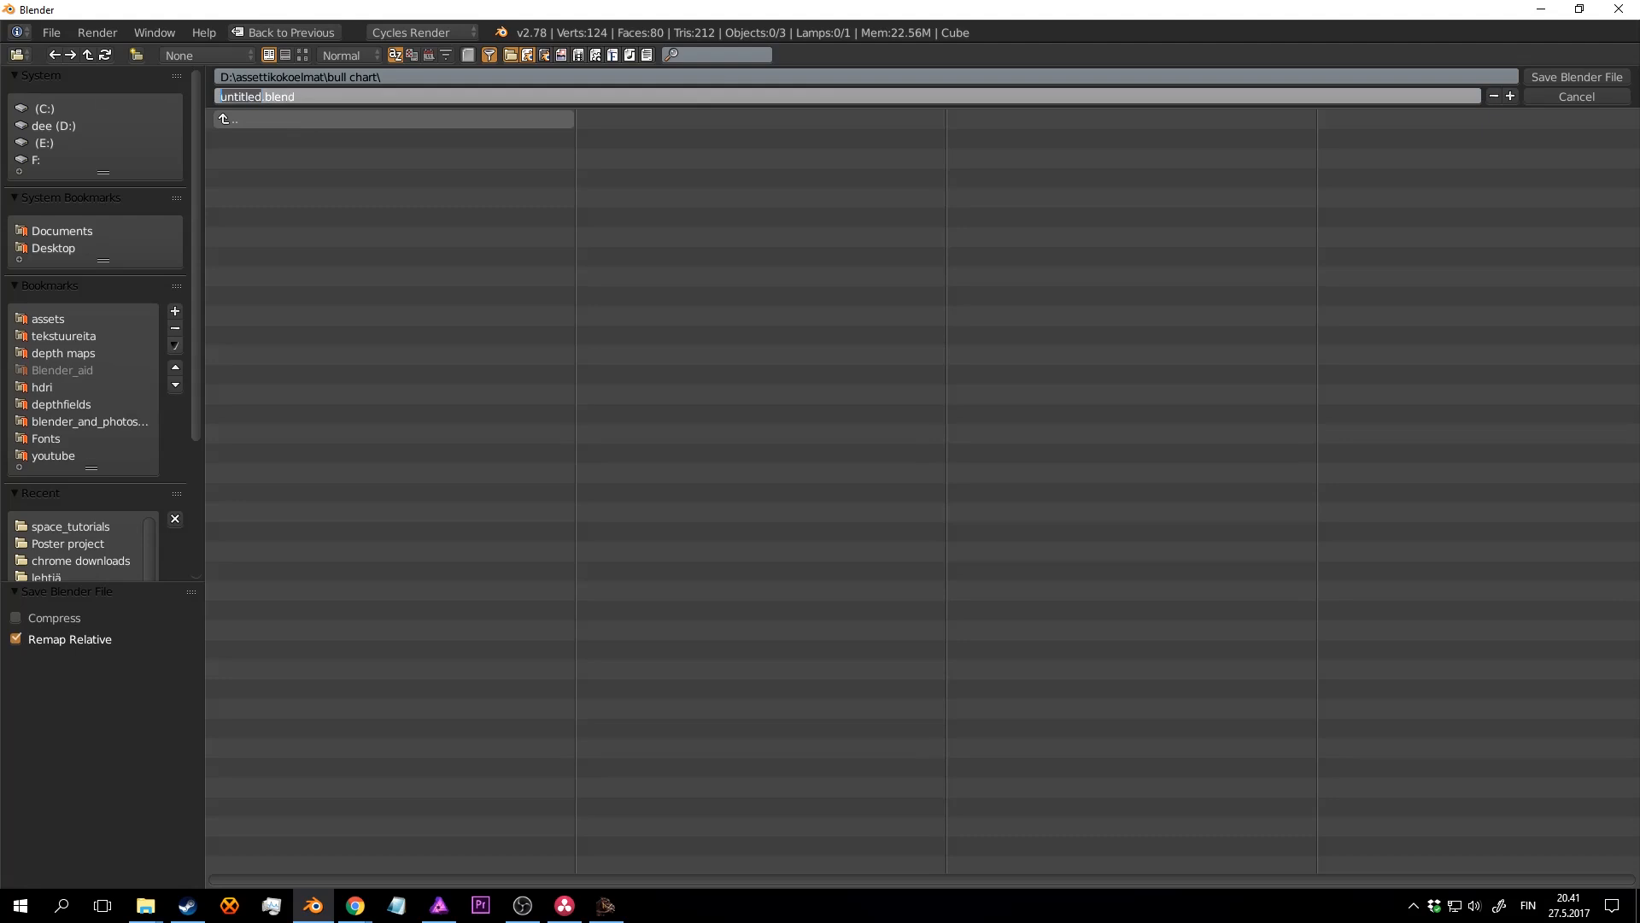
click(364, 79)
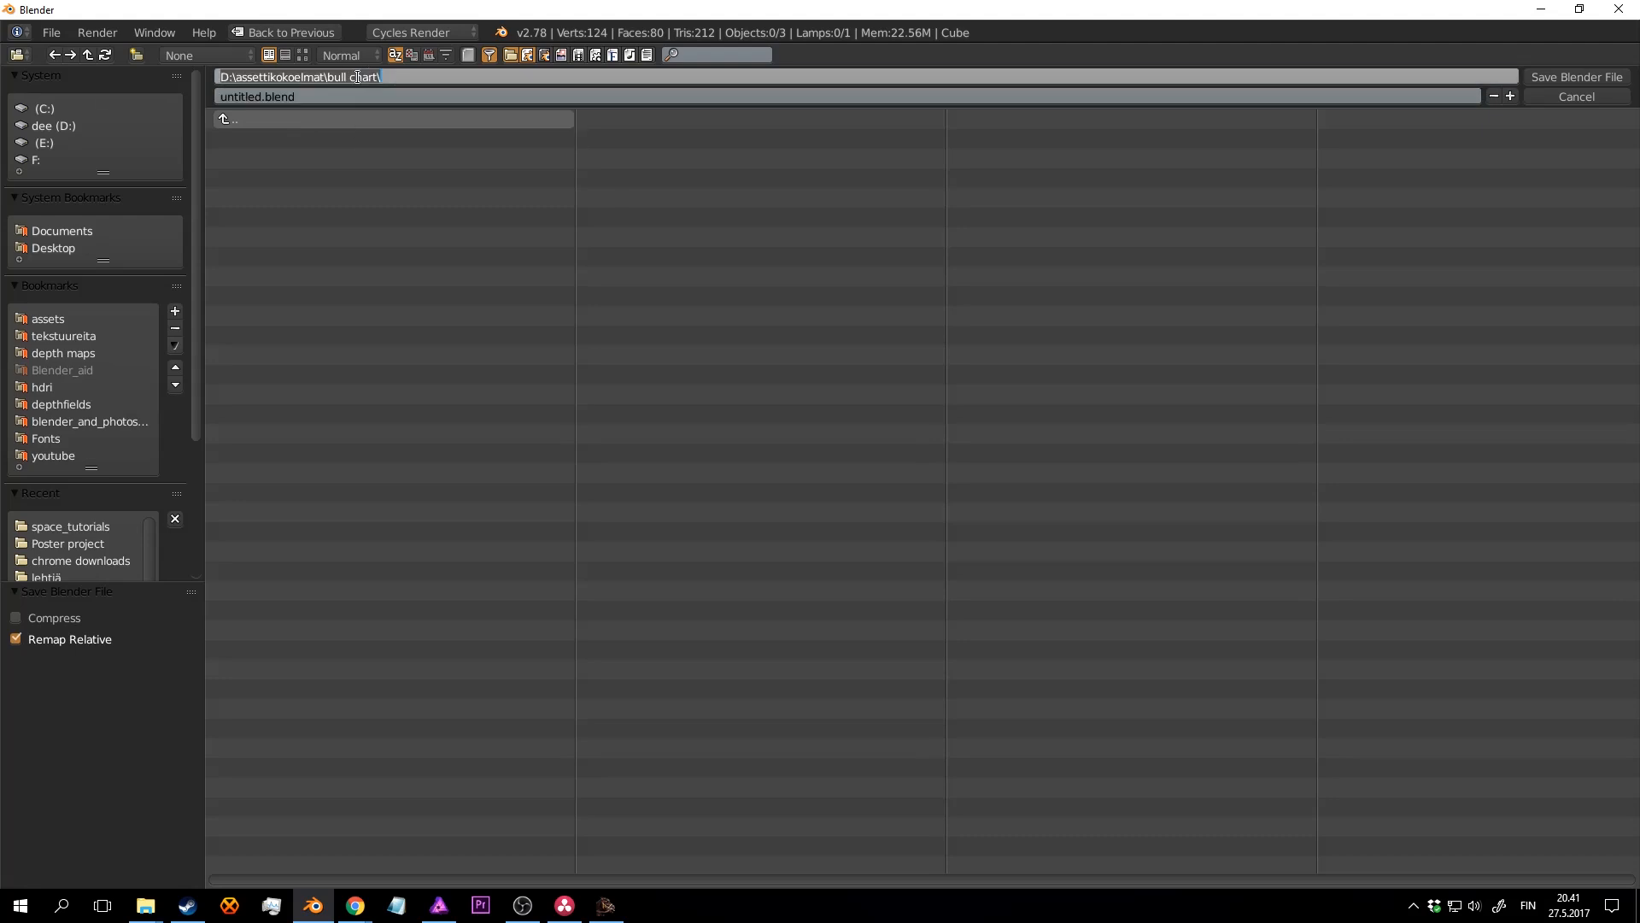
click(263, 98)
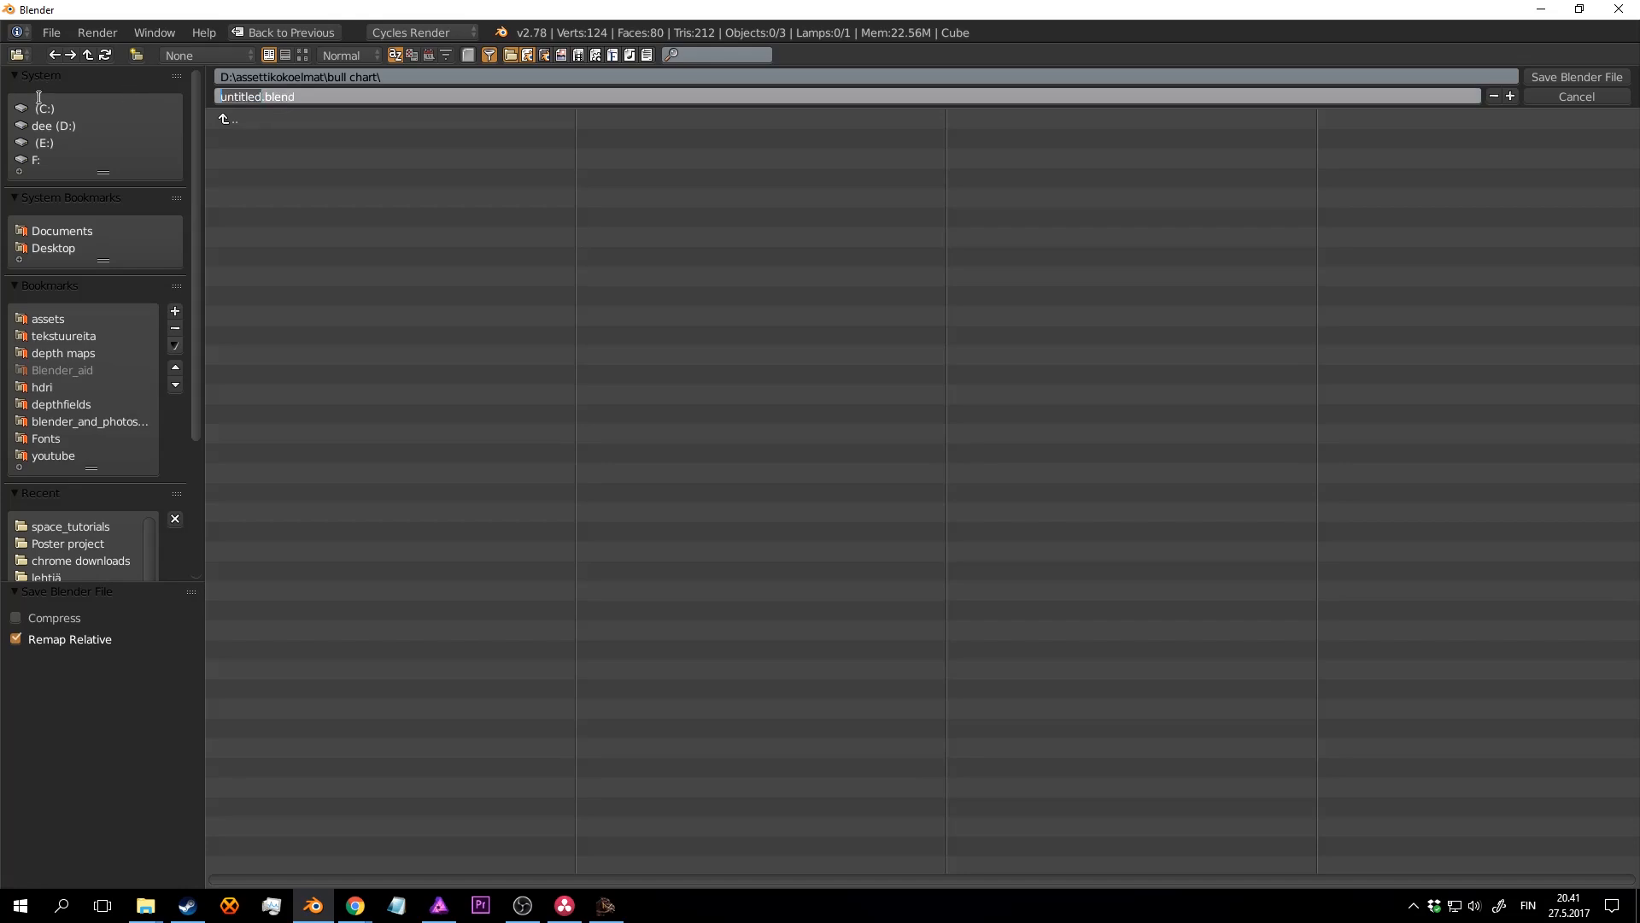
key(Return)
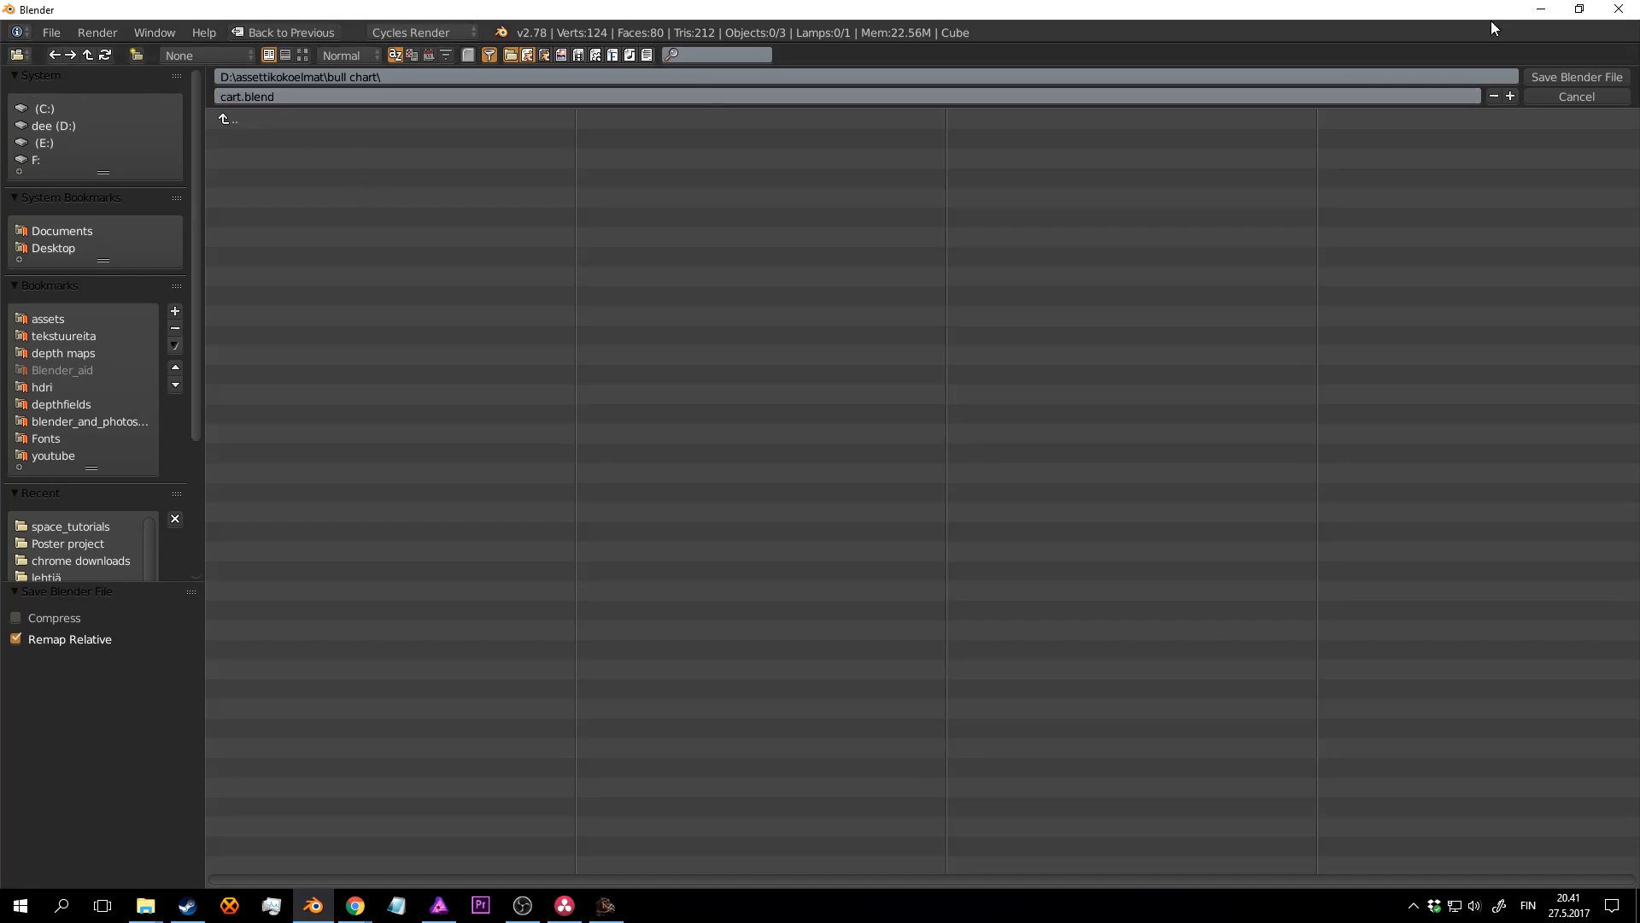
click(1578, 77)
scroll(853, 382, up, 2)
click(853, 386)
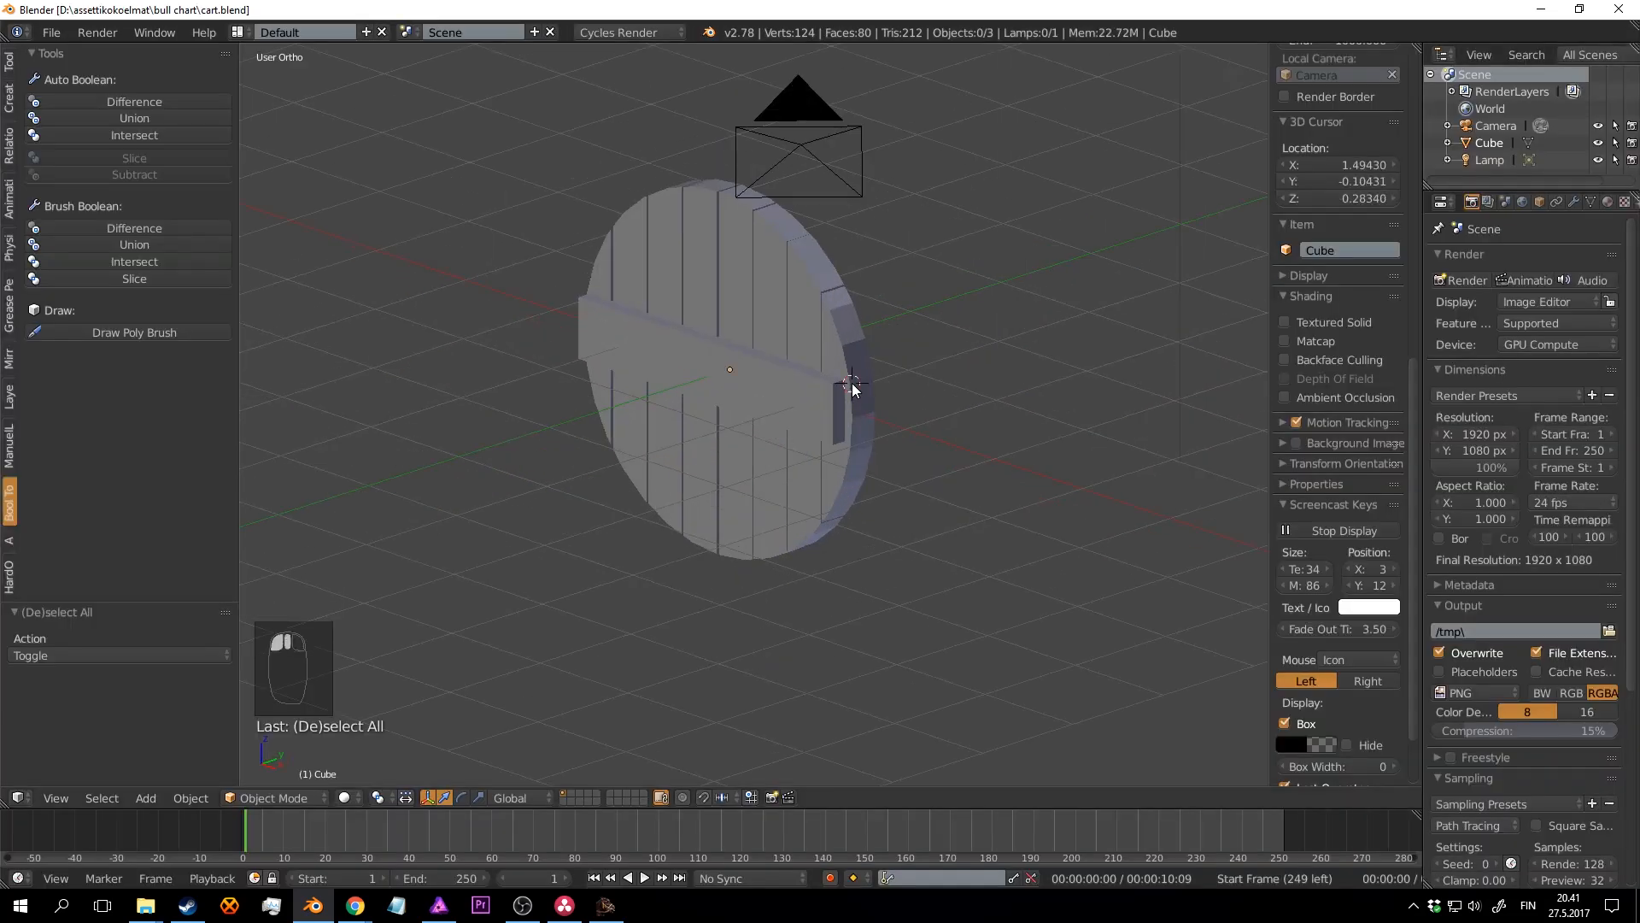
Step: Save again over the existing cart.blend and select the round board
key(ctrl+s)
scroll(940, 439, up, 2)
scroll(1003, 440, up, 1)
middle_drag(1003, 440, 884, 399)
key(ctrl+s)
click(958, 433)
right_click(865, 341)
key(ctrl+s)
click(865, 340)
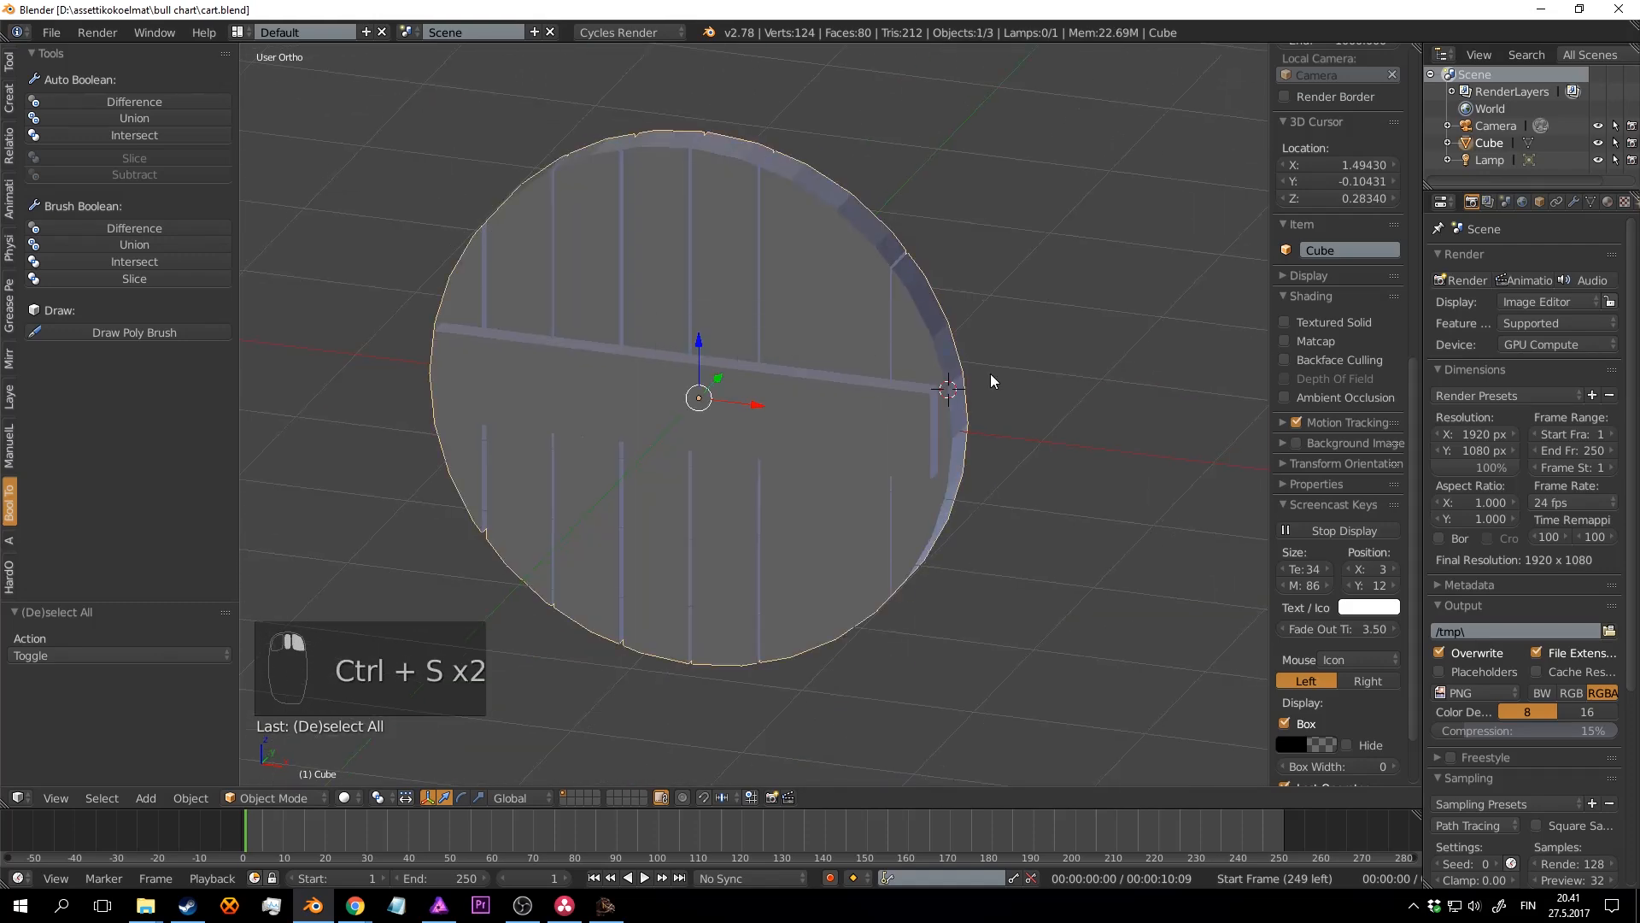
Step: Apply smooth shading to the round board and overwrite the saved file
middle_drag(1016, 284, 955, 271)
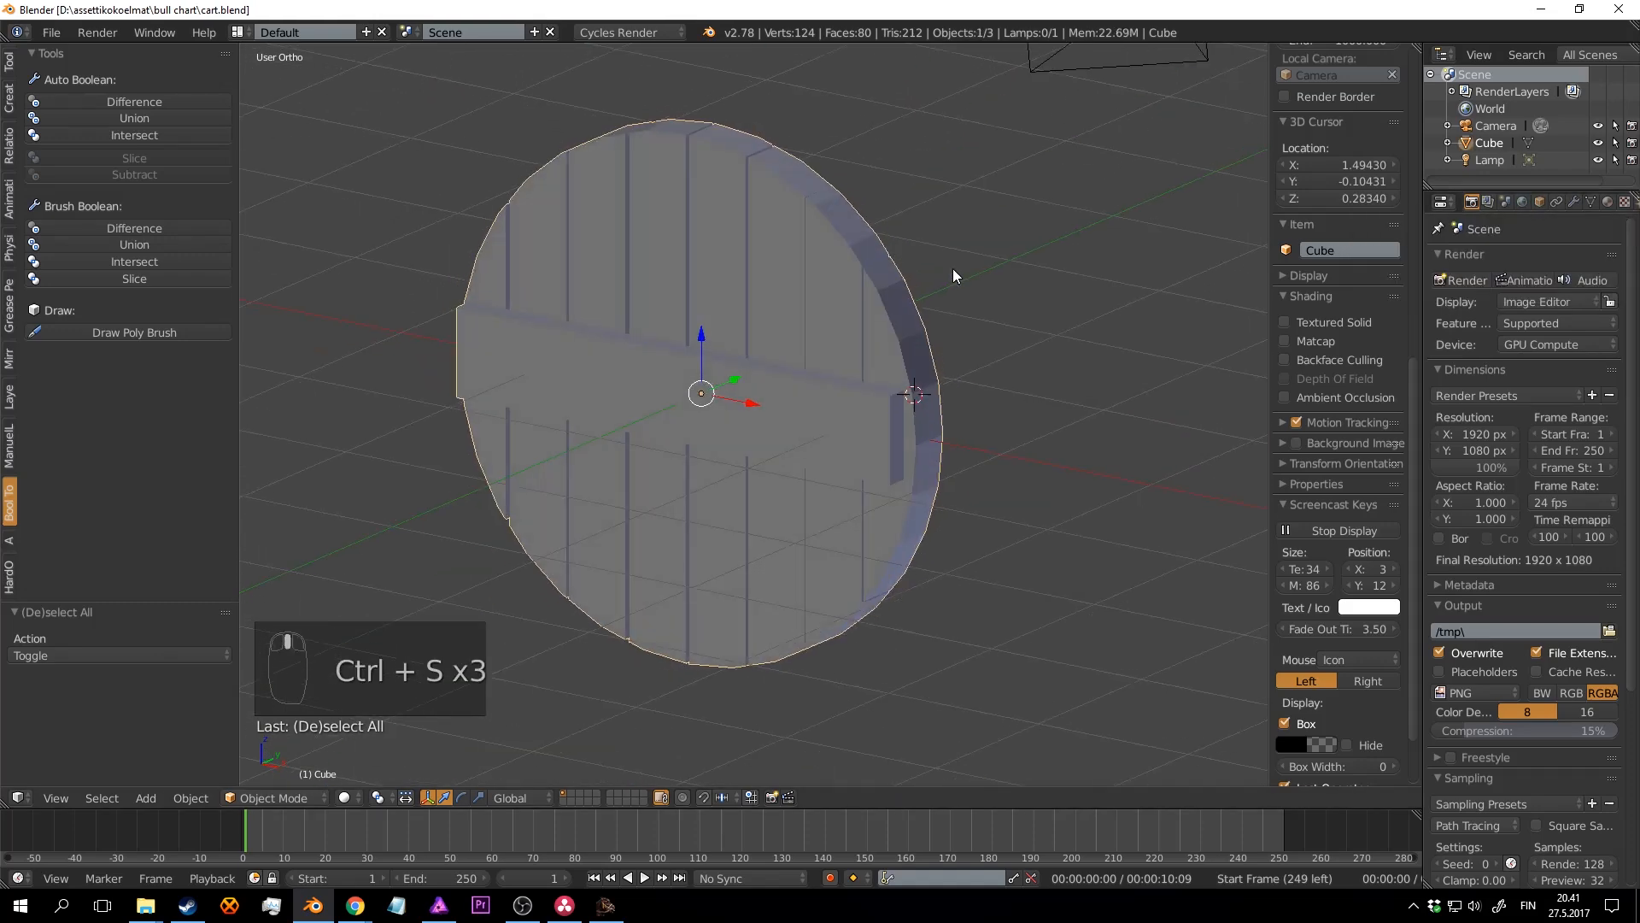
middle_drag(630, 266, 558, 320)
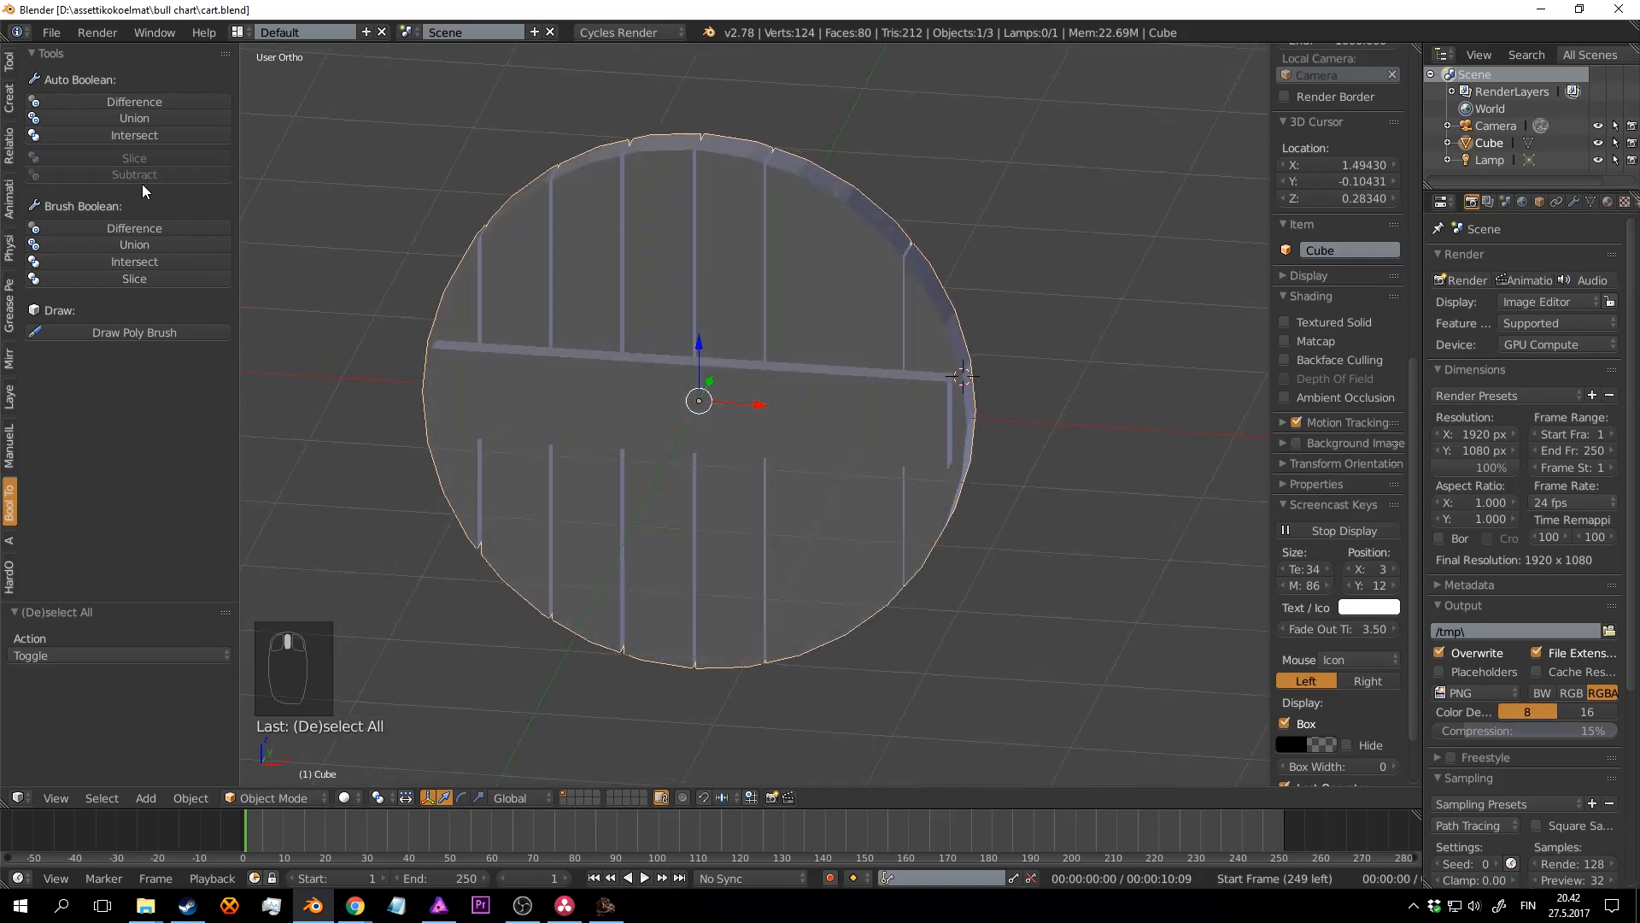
click(11, 62)
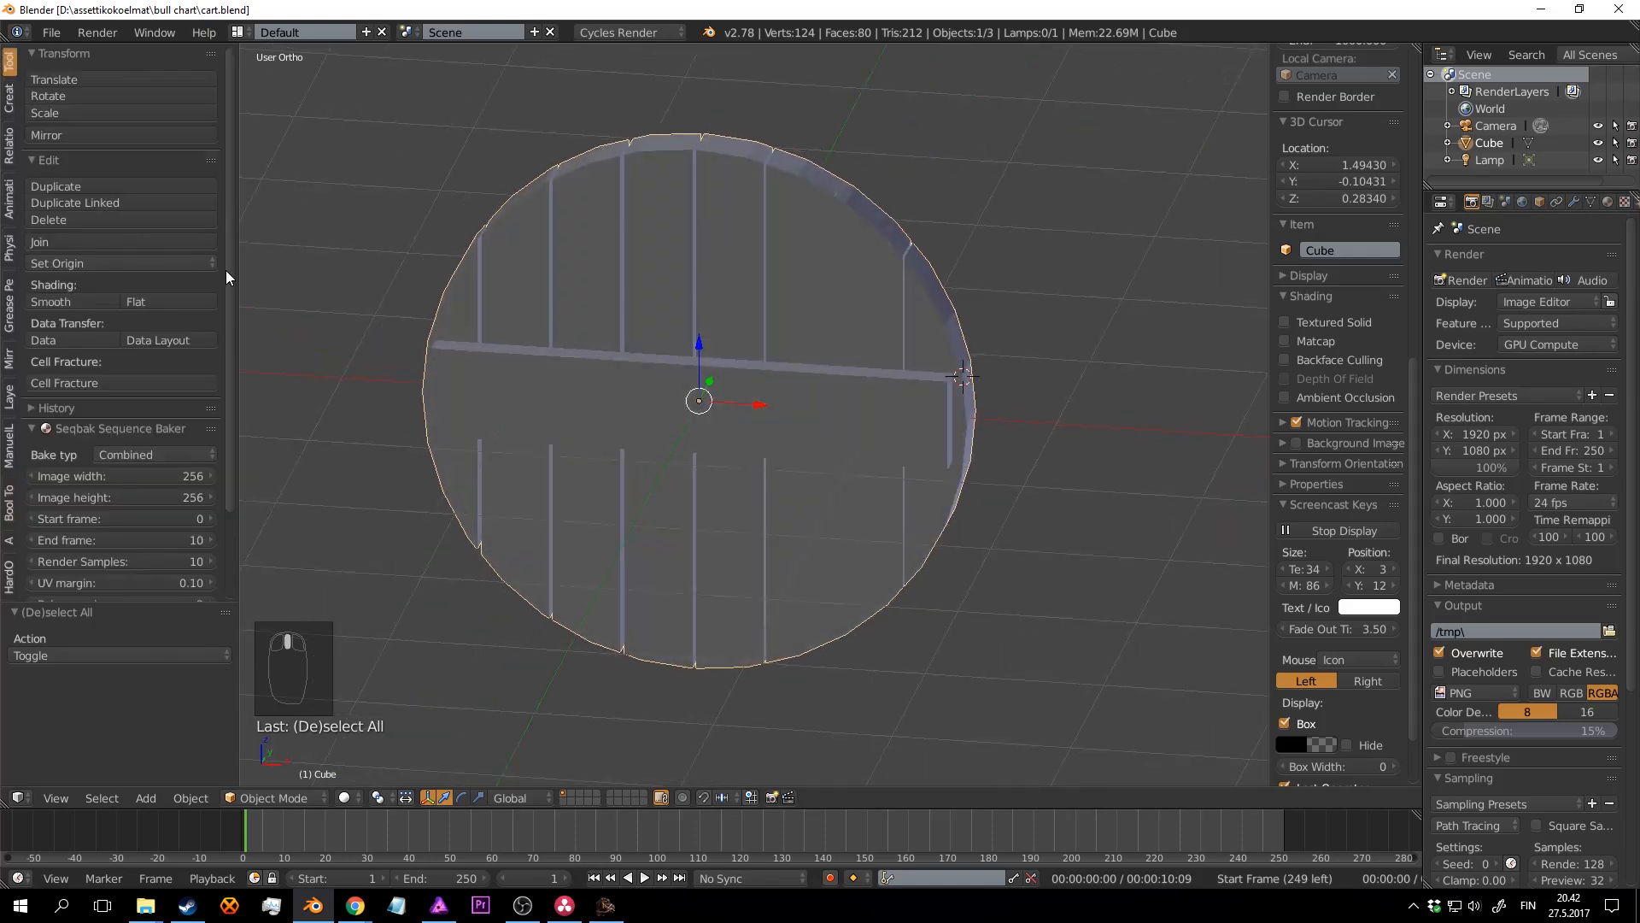
middle_drag(705, 298, 764, 296)
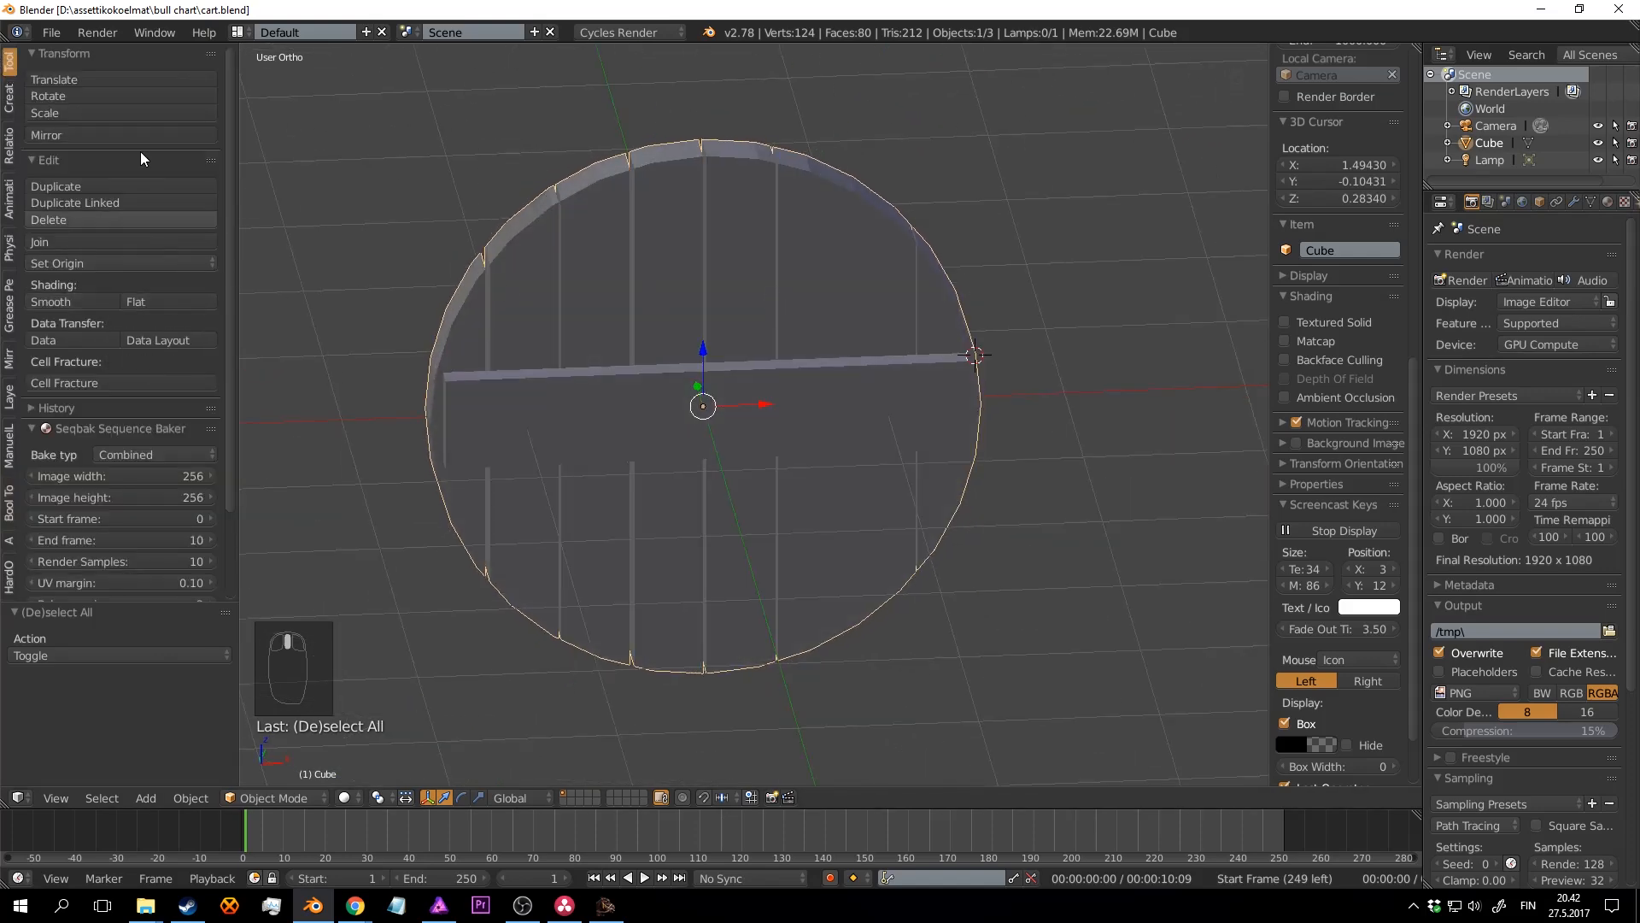
click(84, 303)
middle_drag(752, 427, 823, 429)
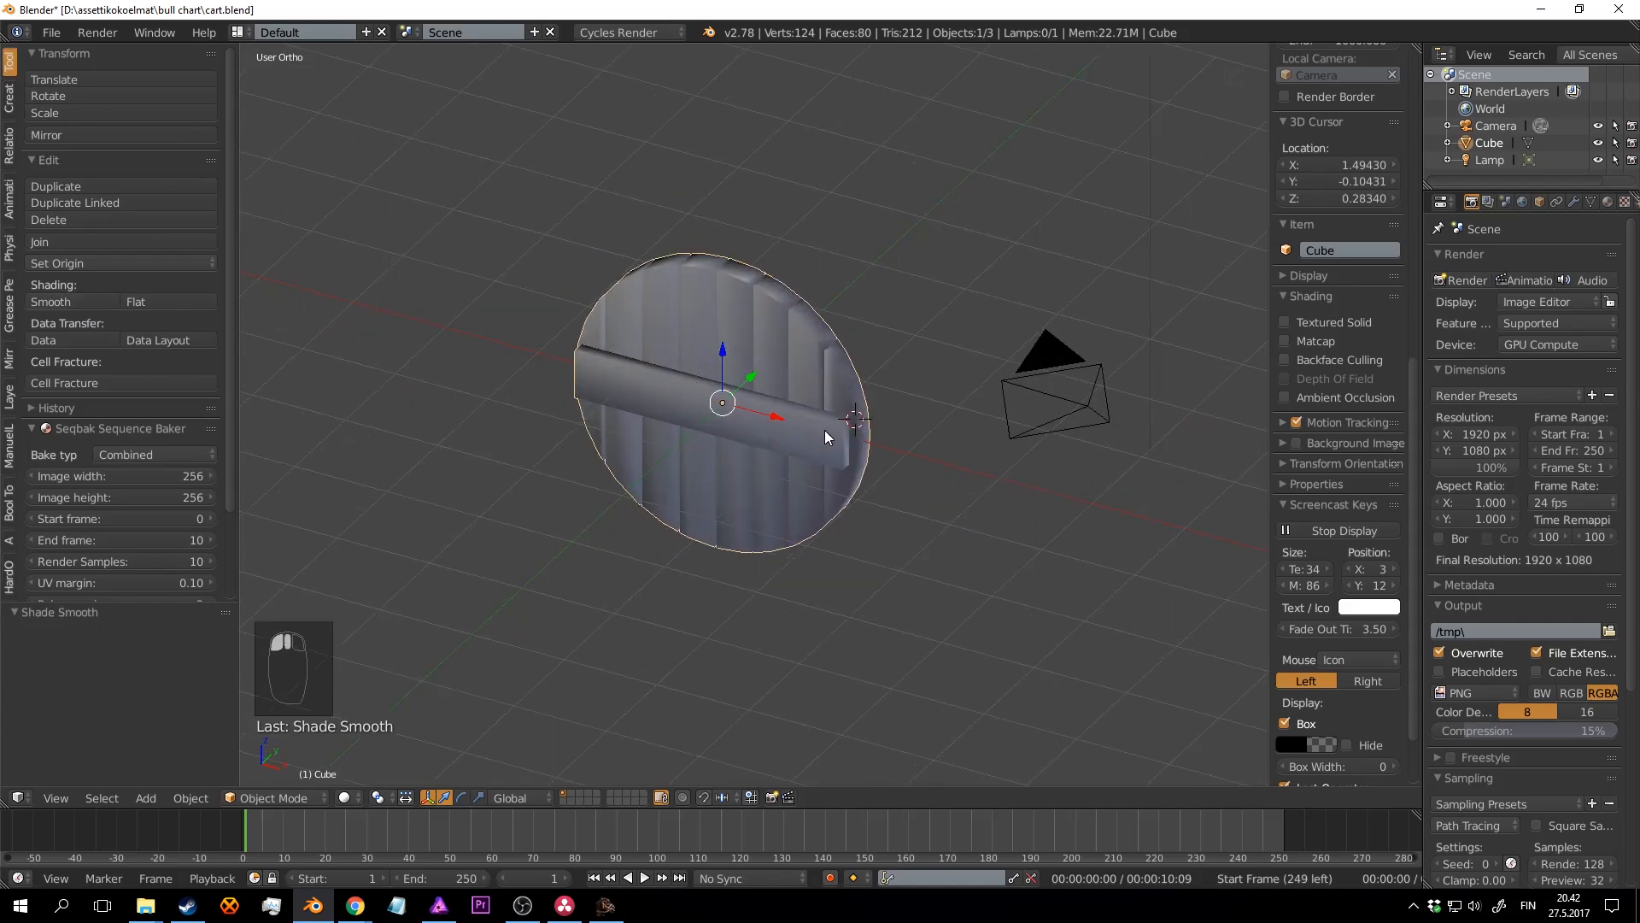
key(a)
key(ctrl+s)
middle_drag(1064, 301, 1056, 258)
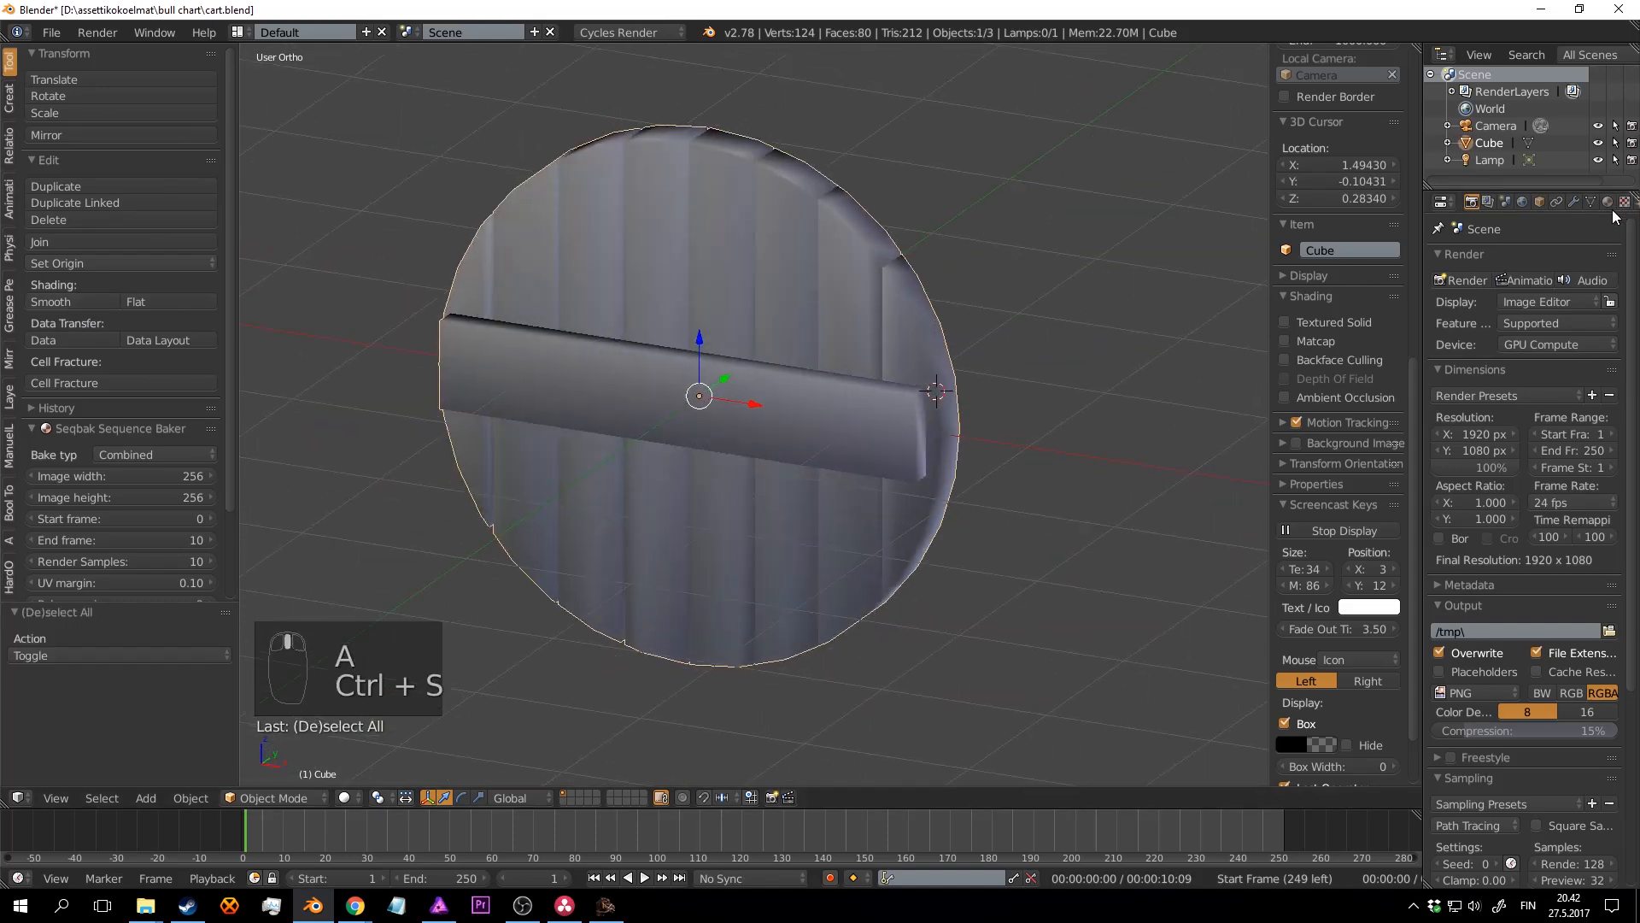
mouse_move(940, 336)
middle_down()
mouse_move(1017, 341)
mouse_move(957, 338)
middle_up()
key(ctrl+s)
click(957, 336)
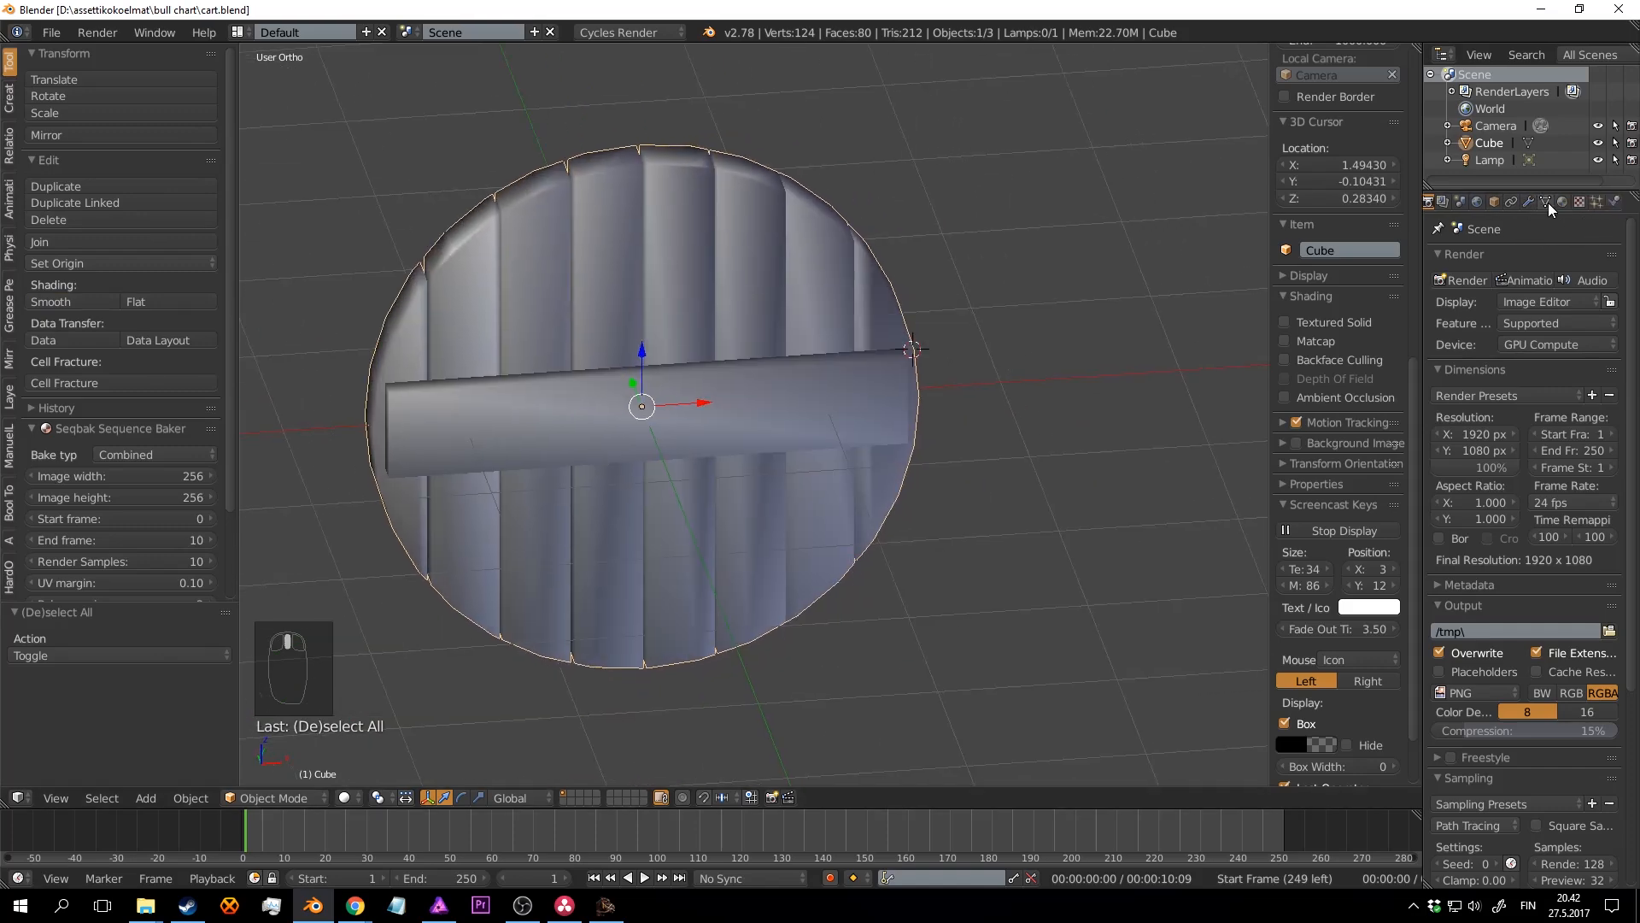
Step: Enable Auto Smooth for the board mesh's normals, save the file and reselect the board
click(1546, 202)
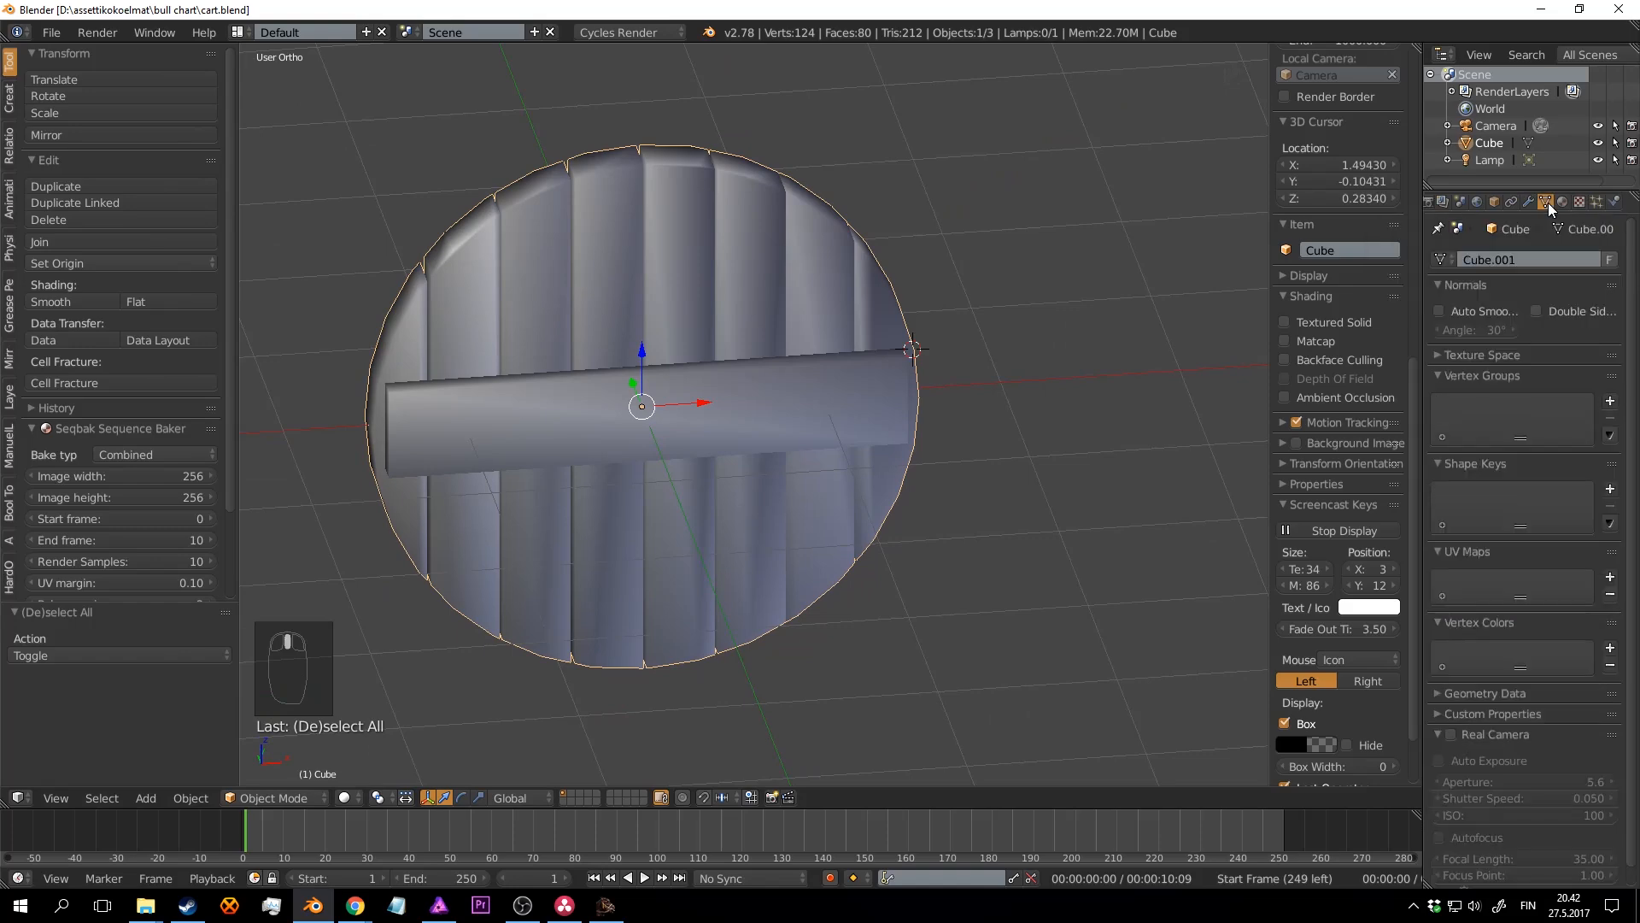
click(1489, 313)
key(a)
middle_drag(1125, 363, 886, 320)
key(ctrl+s)
right_click(886, 355)
scroll(892, 296, up, 2)
scroll(864, 325, down, 3)
scroll(850, 340, up, 1)
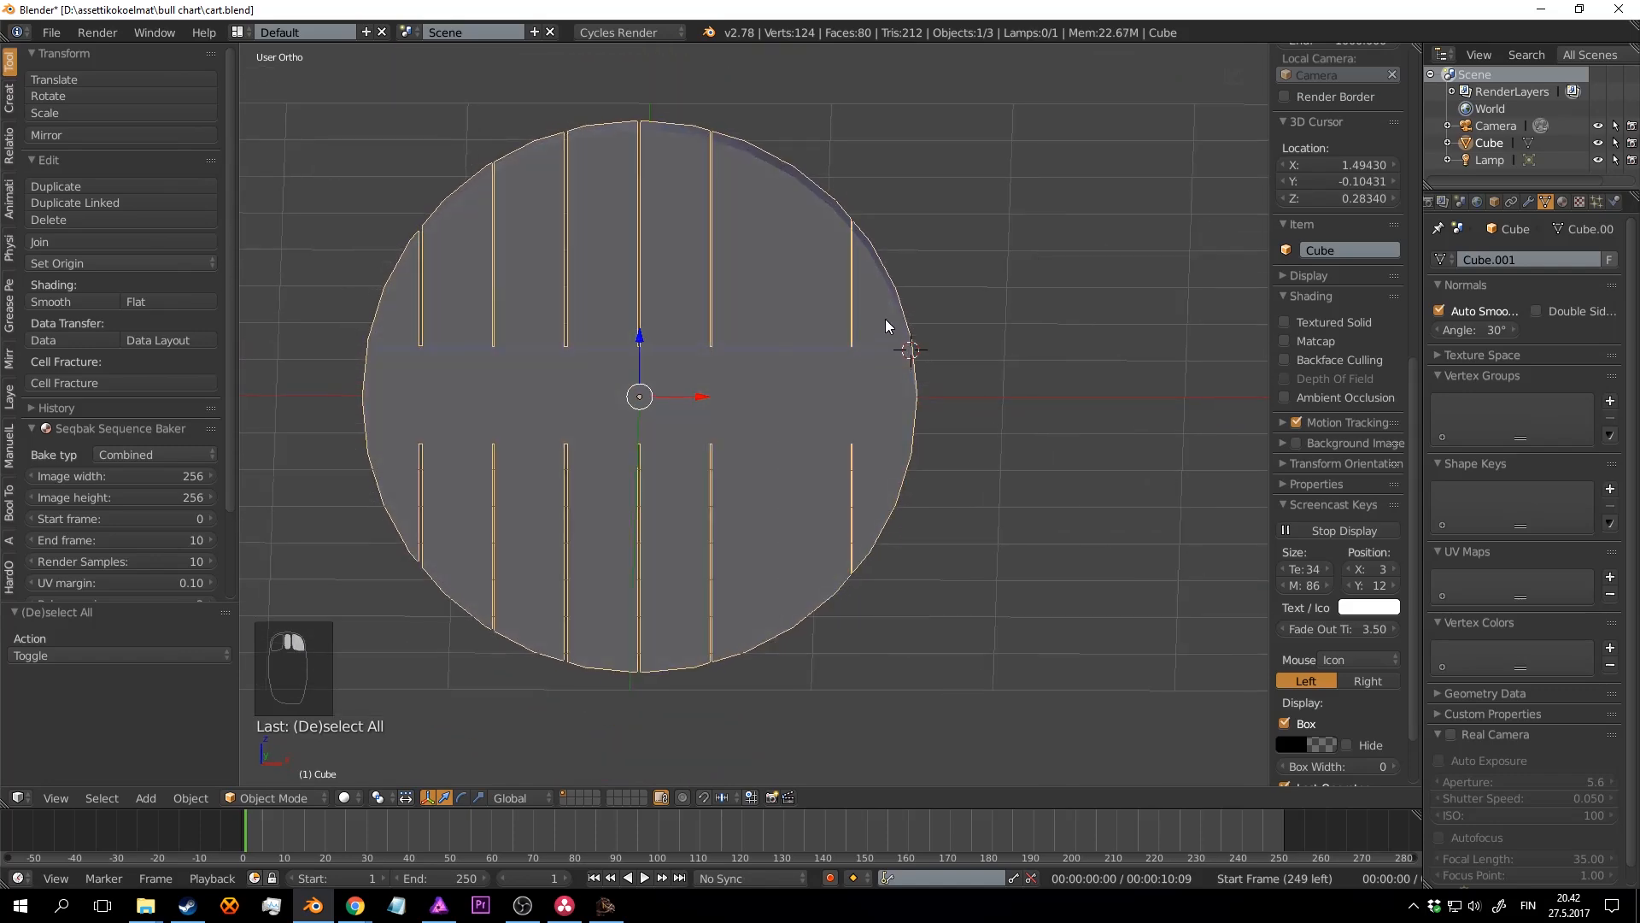
Step: Add a Bevel modifier to the board, save over the file and reselect the board
click(1530, 202)
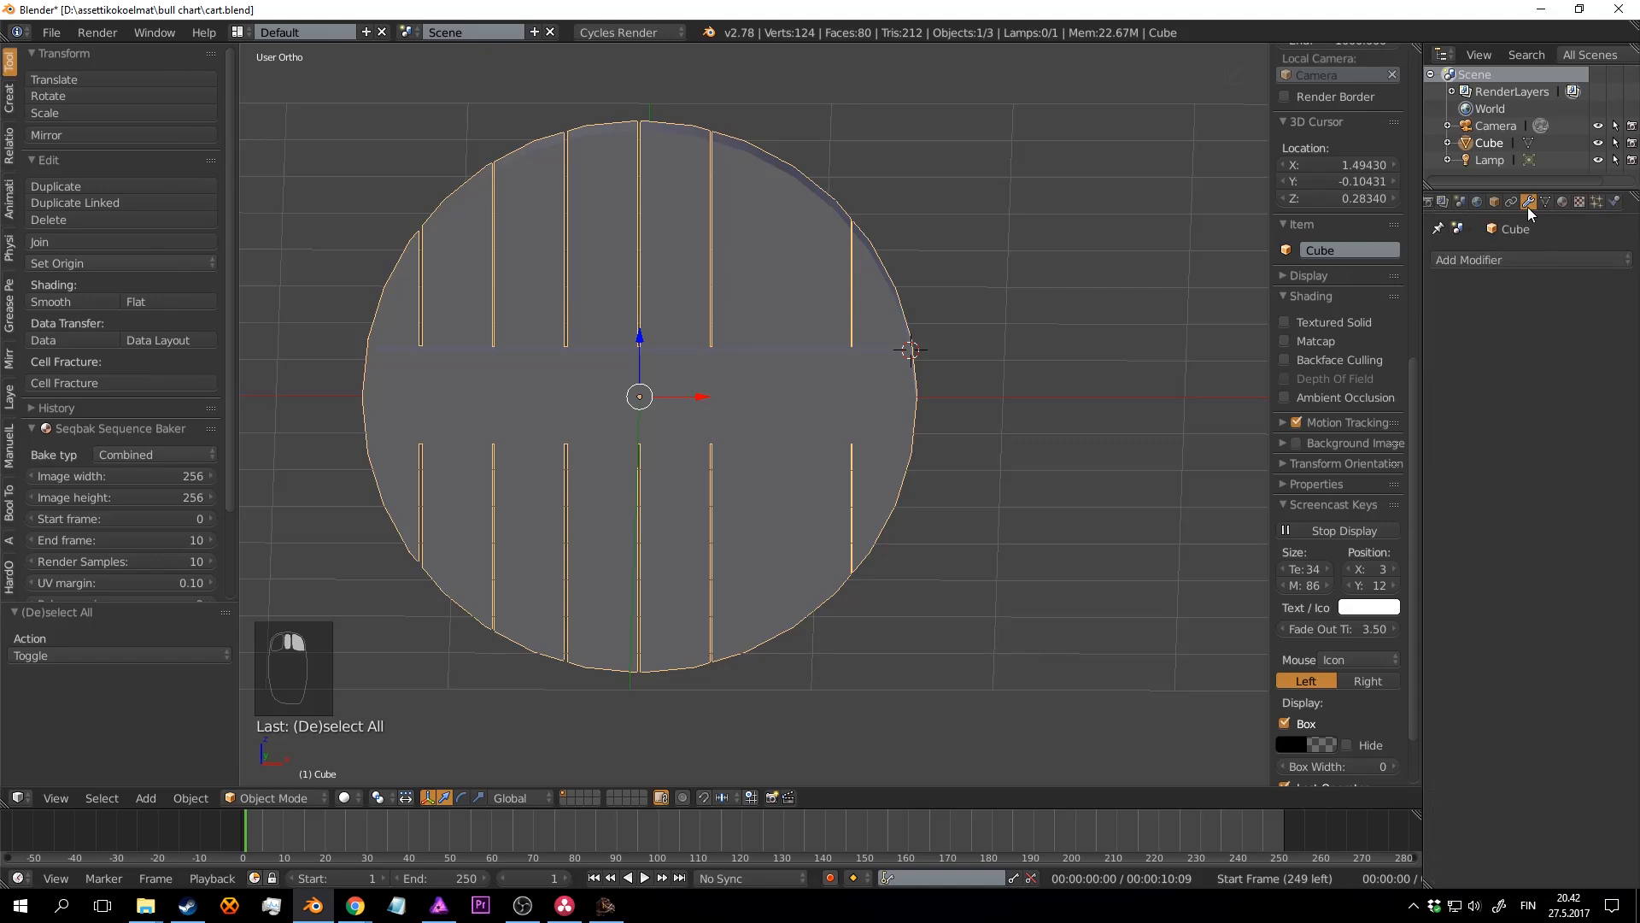
click(1522, 260)
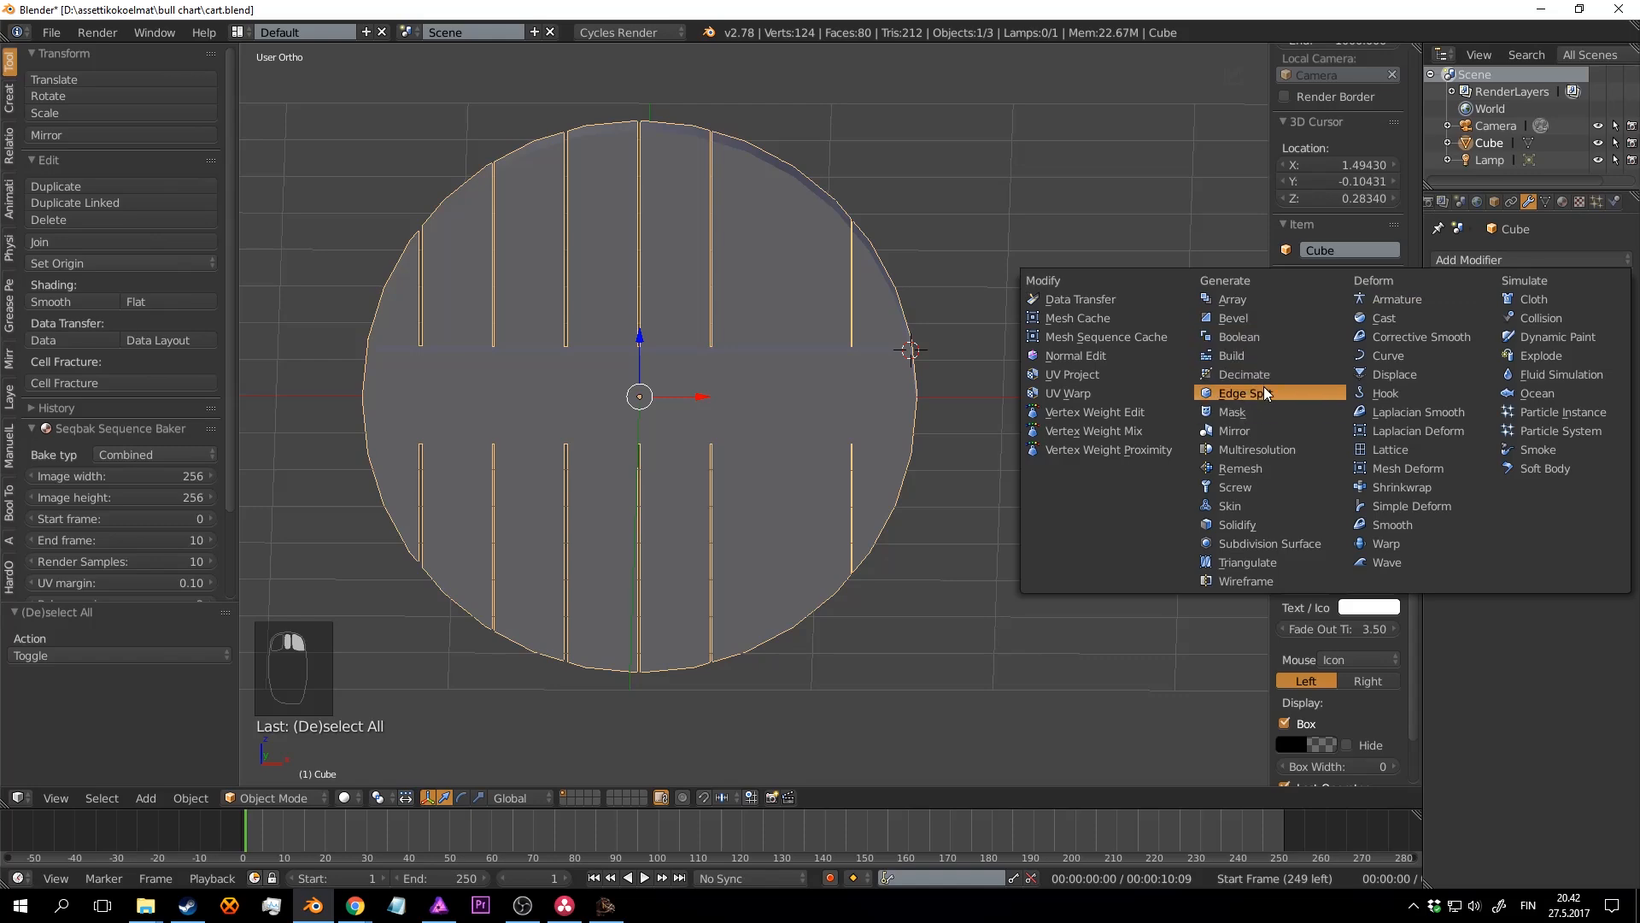
click(1273, 321)
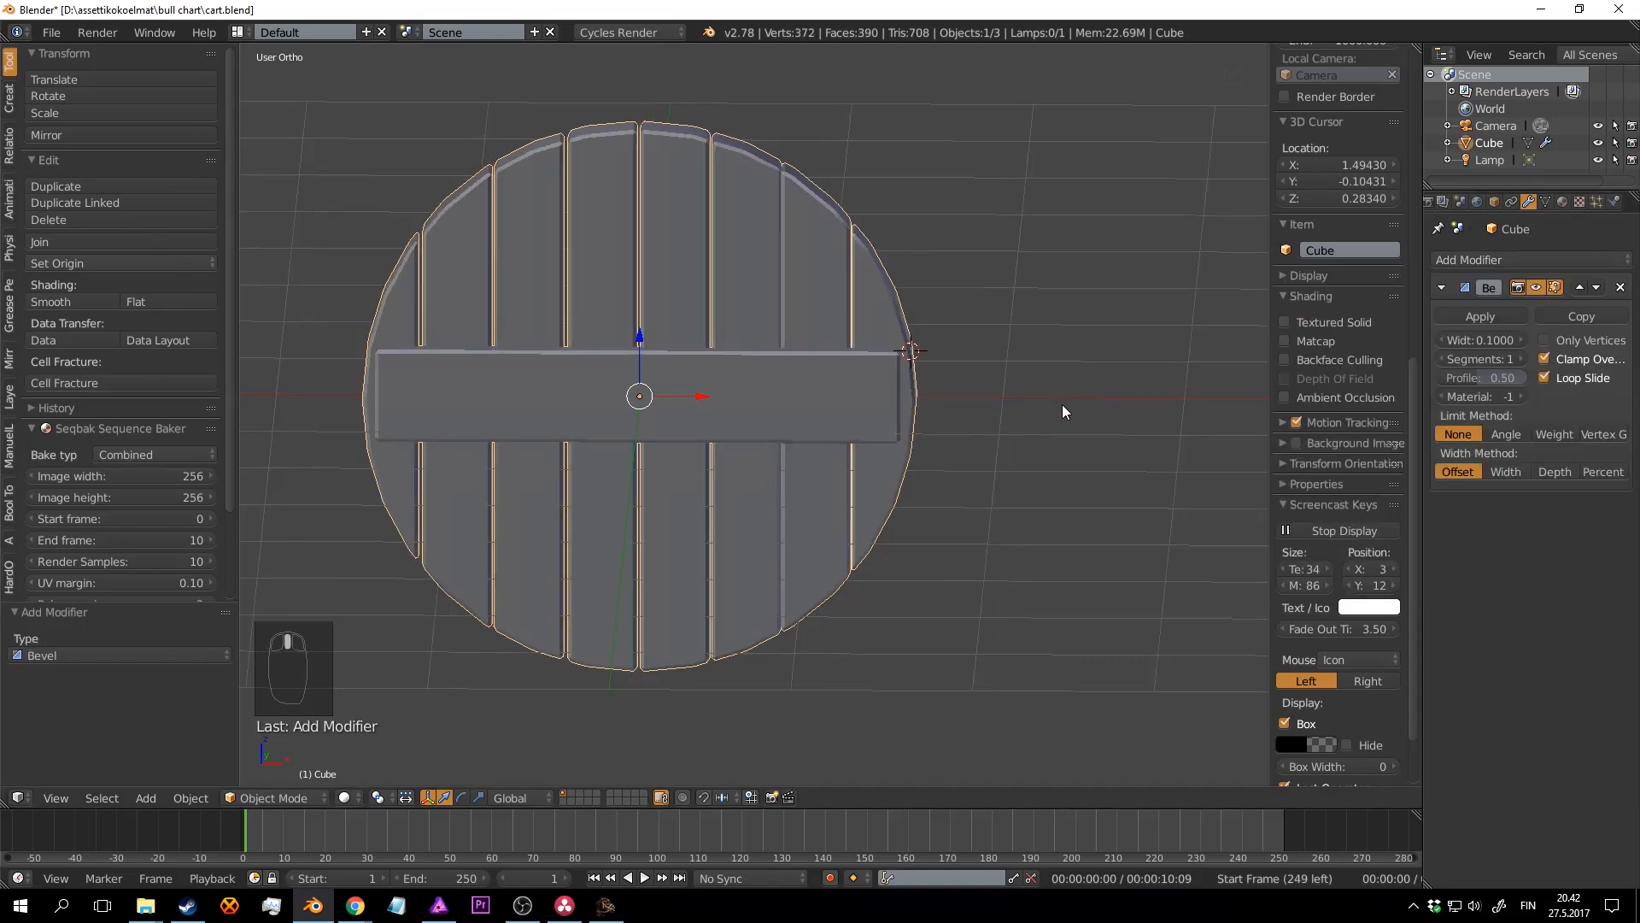
middle_drag(1063, 404, 978, 328)
key(a)
key(ctrl+s)
click(950, 428)
right_click(882, 274)
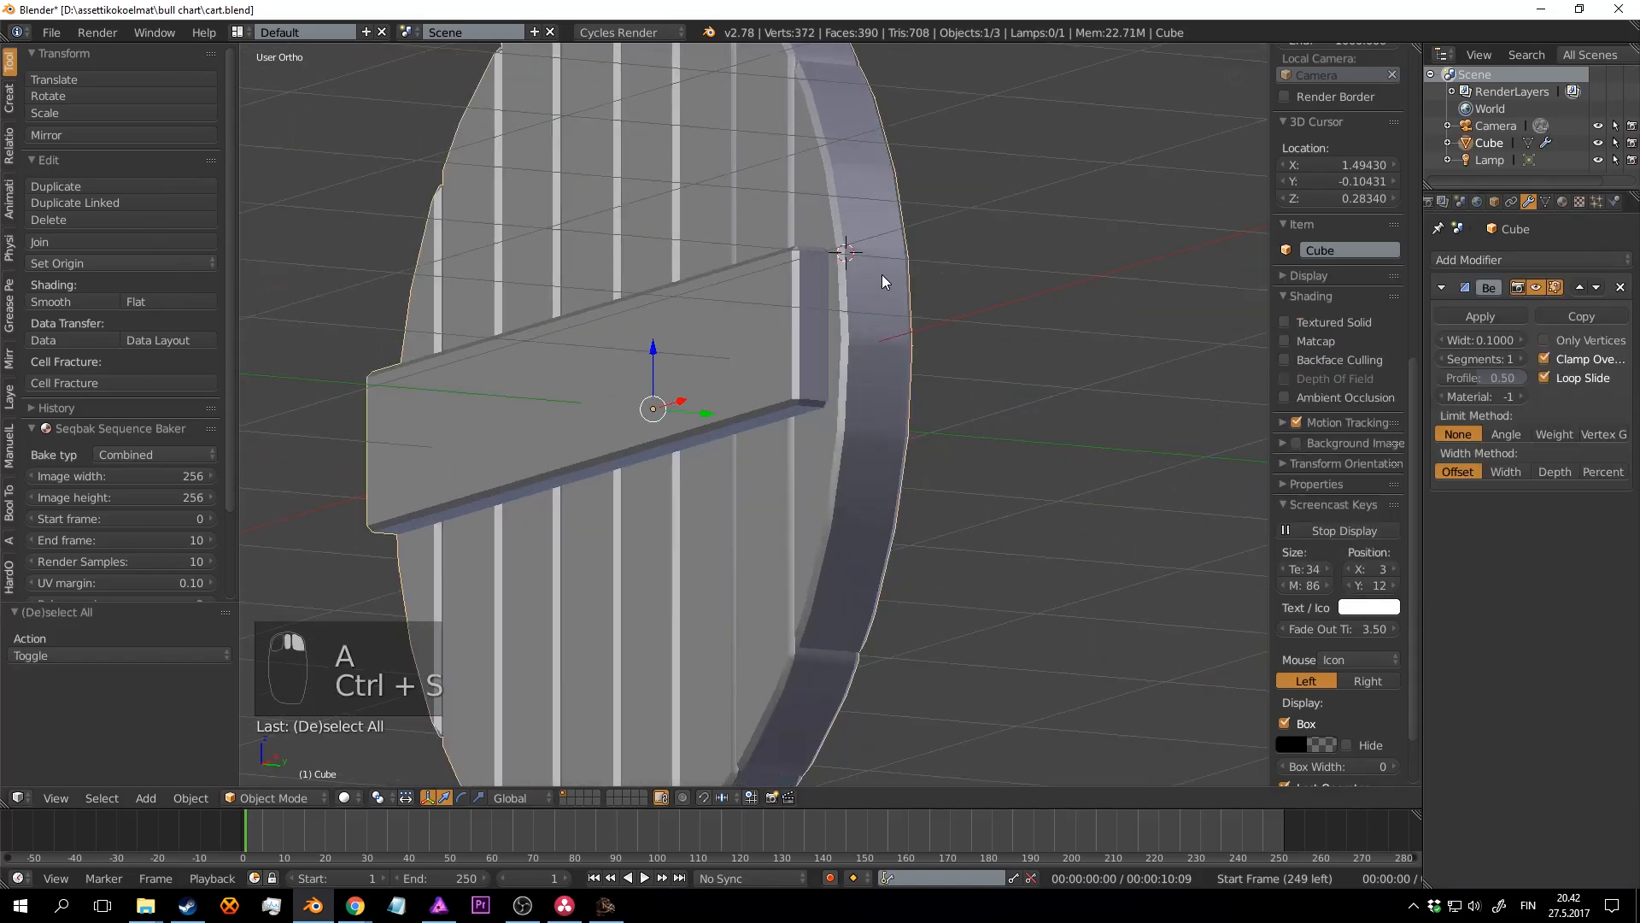
Step: Set the Bevel modifier's width to 0.0057 and its segments to 2
middle_drag(770, 316, 796, 554)
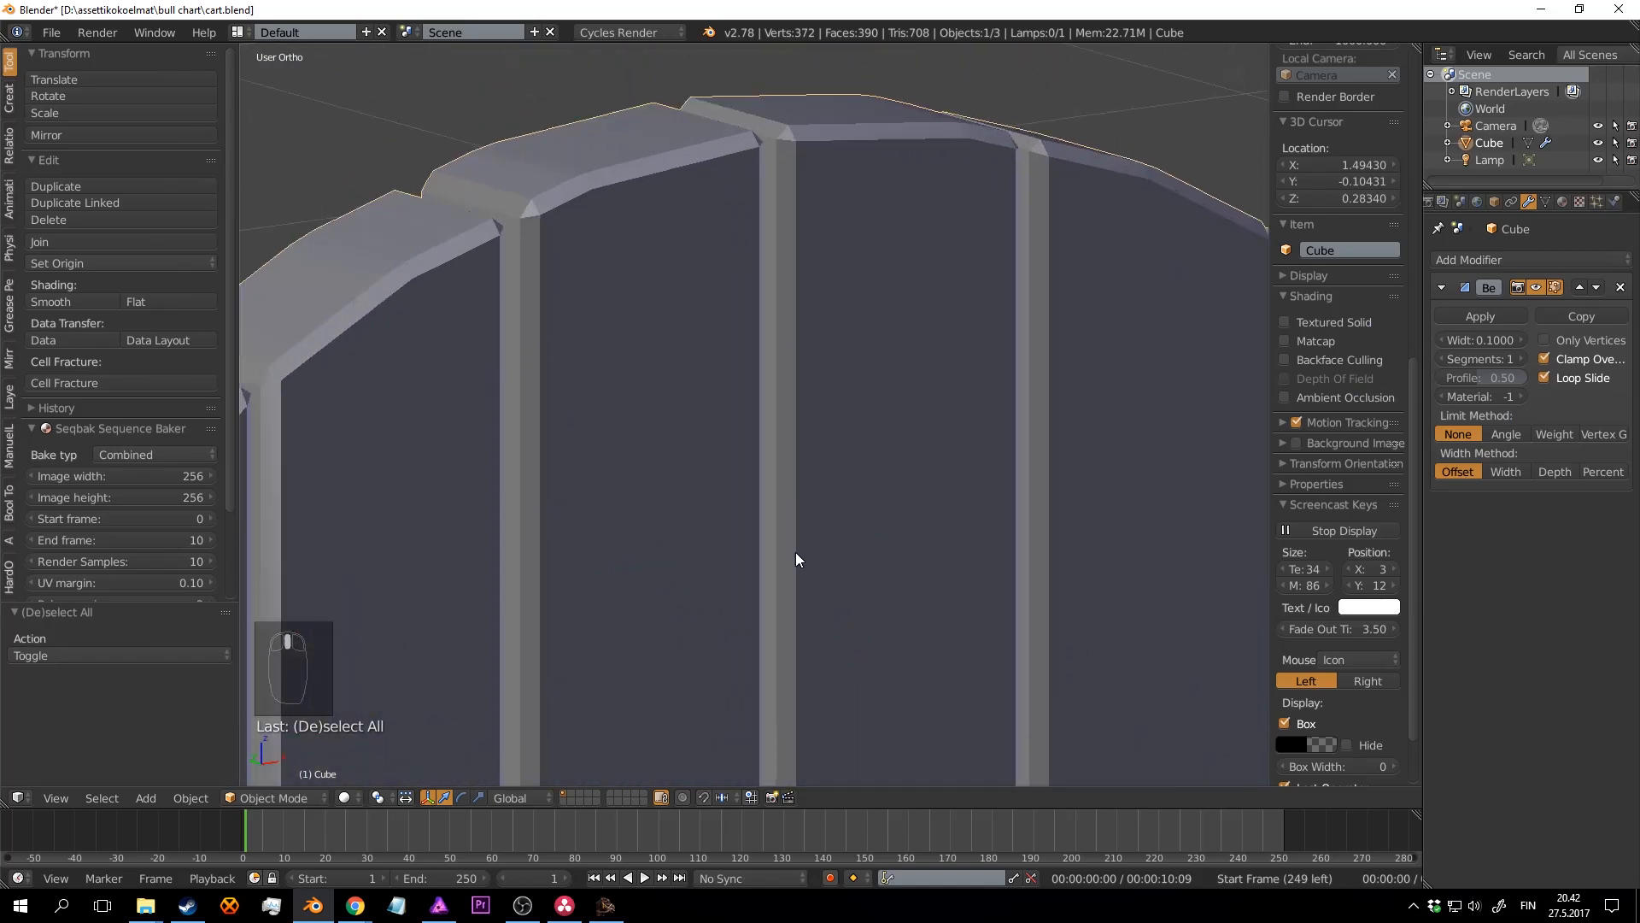
scroll(747, 213, down, 4)
middle_drag(746, 212, 865, 387)
scroll(864, 388, up, 3)
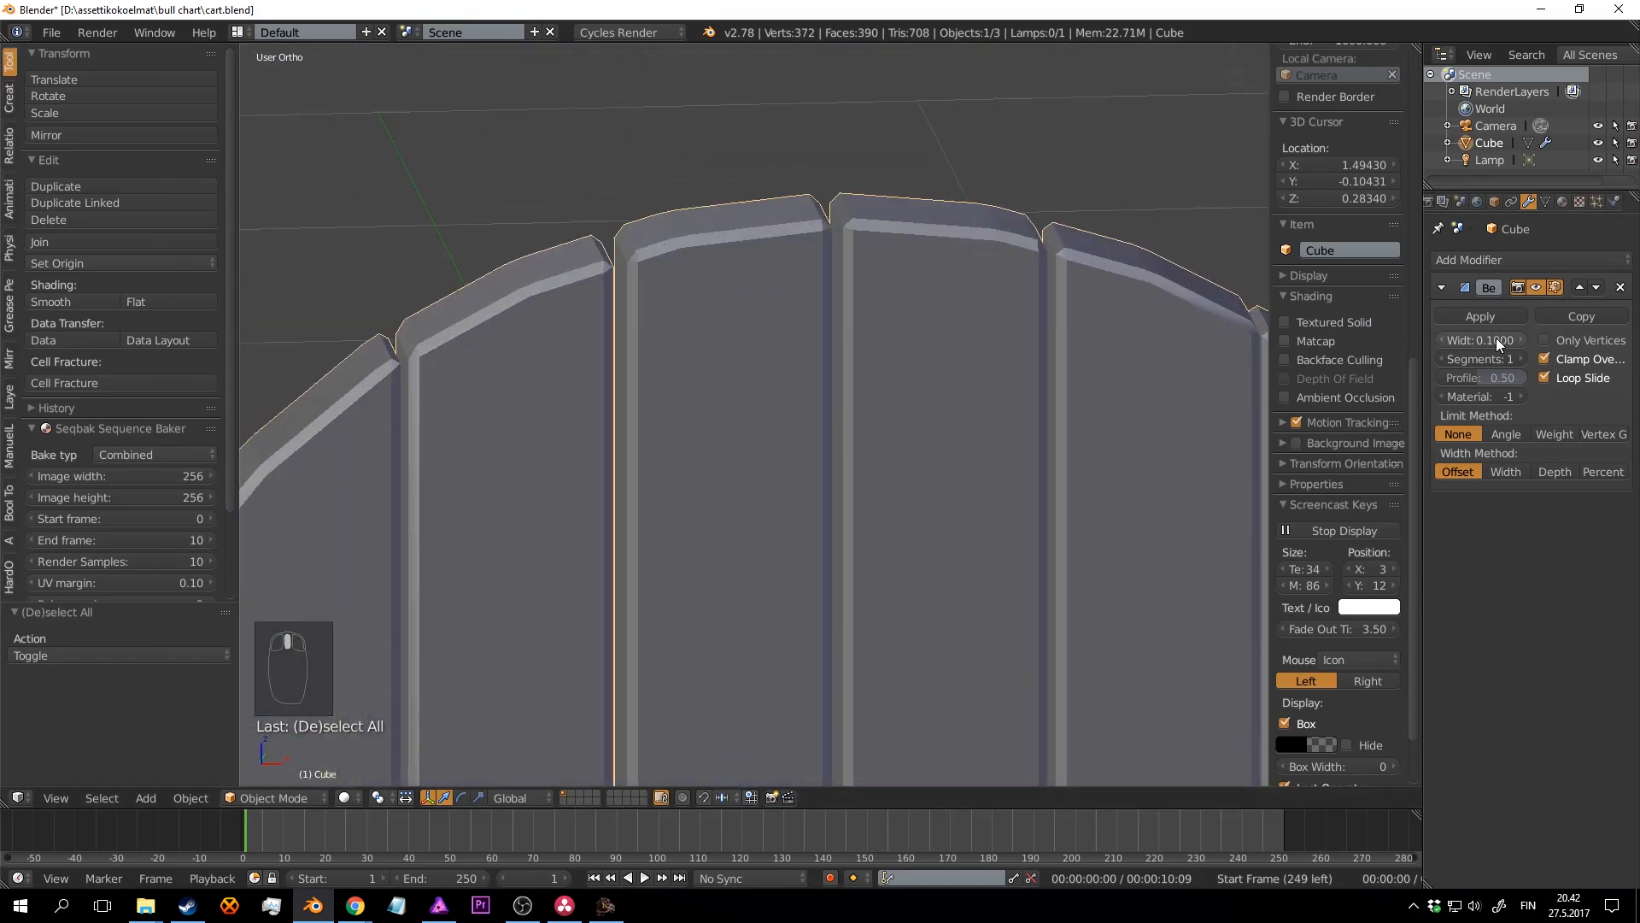
drag(1495, 337, 1452, 339)
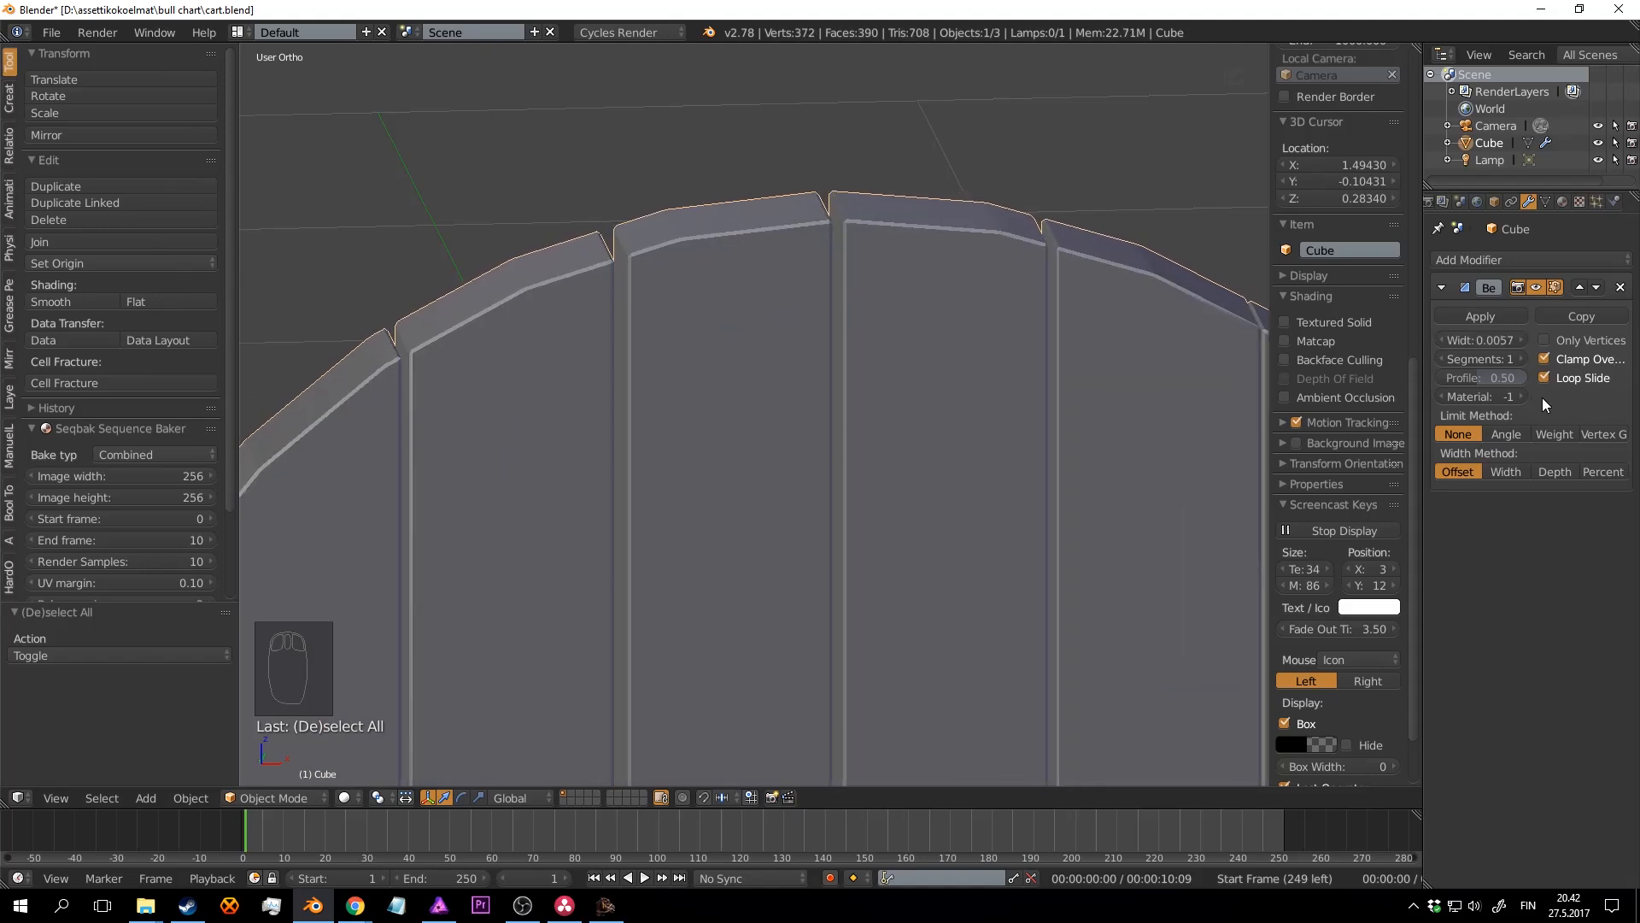
click(1520, 356)
scroll(1063, 377, down, 3)
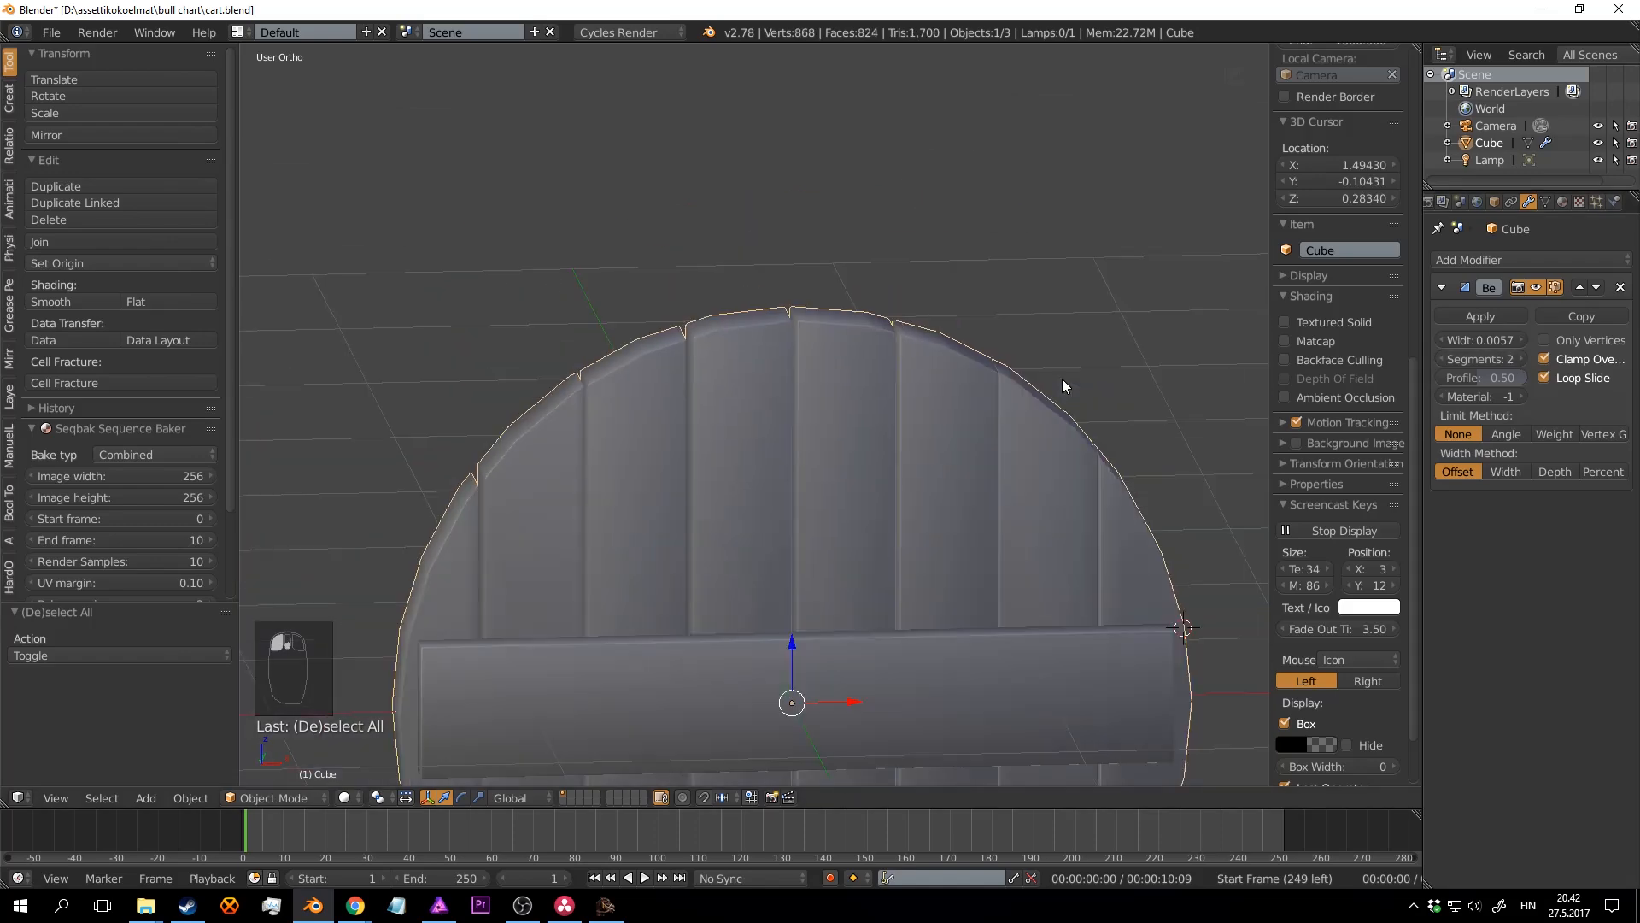
Step: Deselect the board and save the adjusted bevel over the existing file
key(a)
middle_drag(1062, 377, 1068, 465)
key(ctrl+s)
scroll(857, 286, up, 4)
scroll(900, 332, down, 4)
scroll(1022, 399, up, 2)
key(ctrl+s)
click(1003, 470)
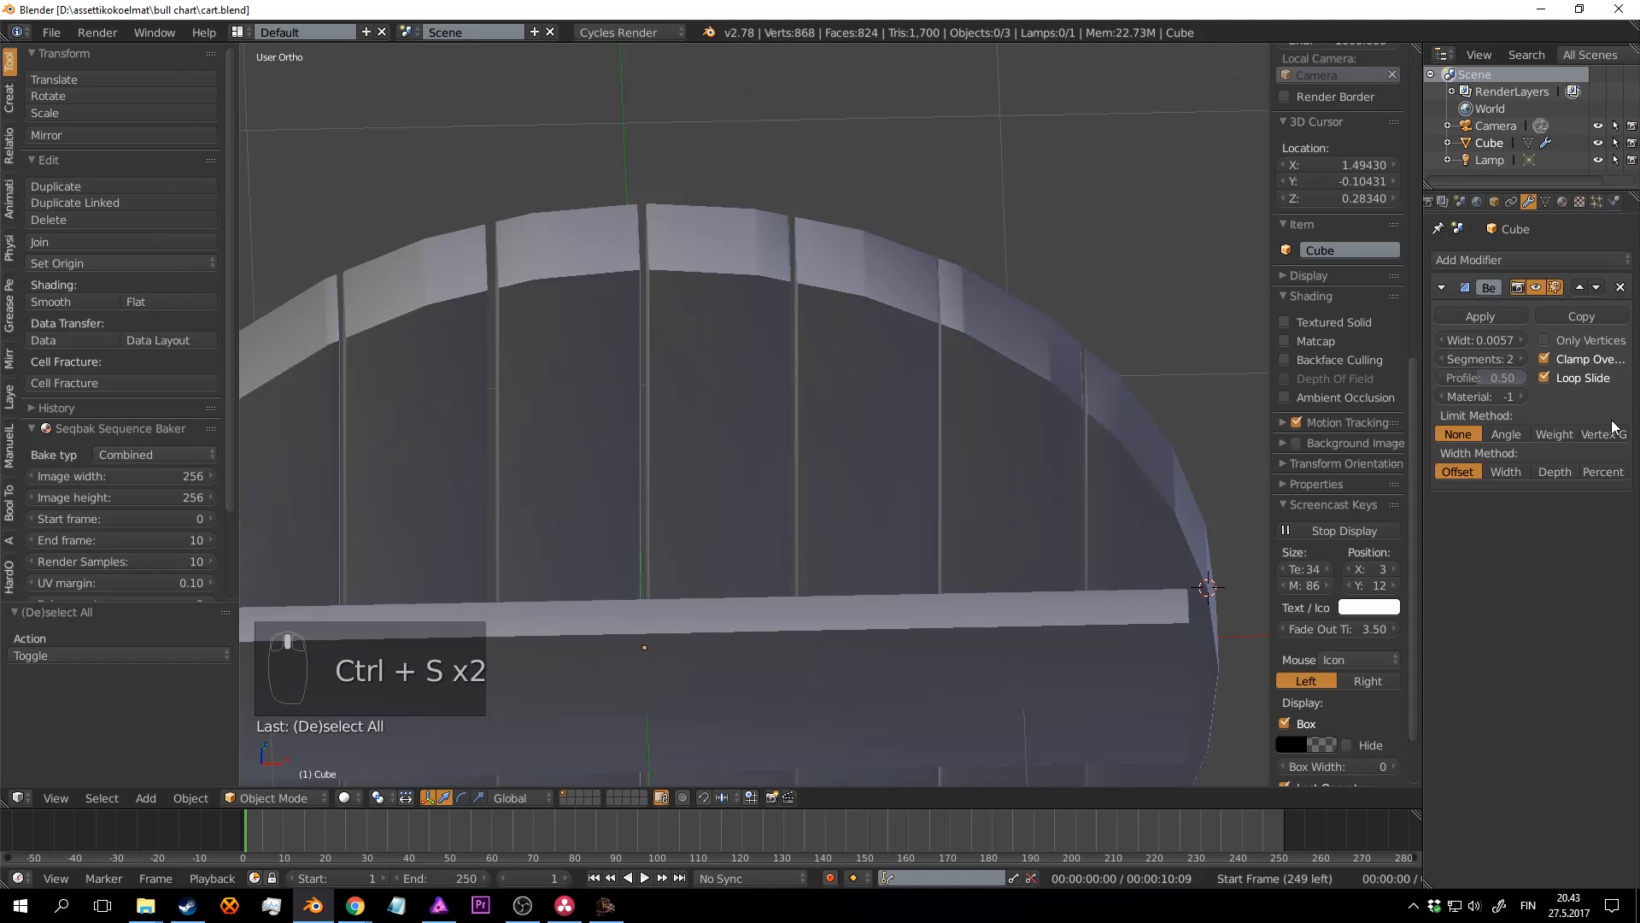
Step: Set the Bevel modifier's limit method to Angle and save the file
click(1494, 433)
middle_drag(1213, 402, 797, 233)
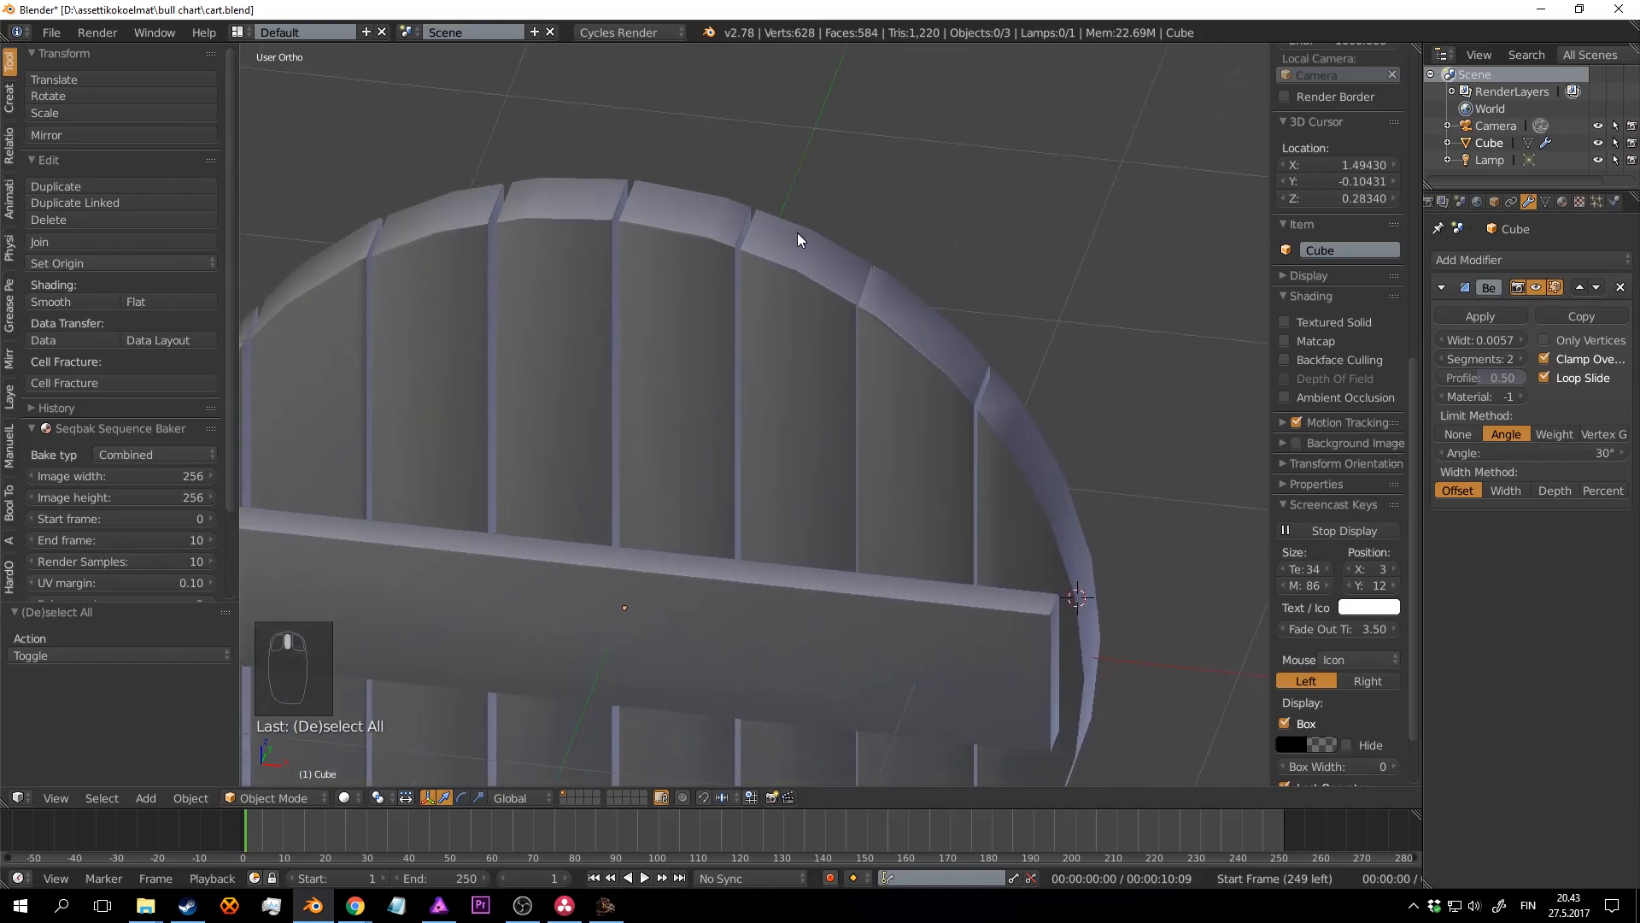
middle_drag(1072, 502, 804, 354)
key(ctrl+s)
scroll(930, 392, up, 3)
scroll(930, 351, down, 2)
scroll(803, 326, up, 2)
Step: In Edit Mode, select the crossbar's two long front edges and snap the 3D cursor to their centre
key(Tab)
key(a)
key(a)
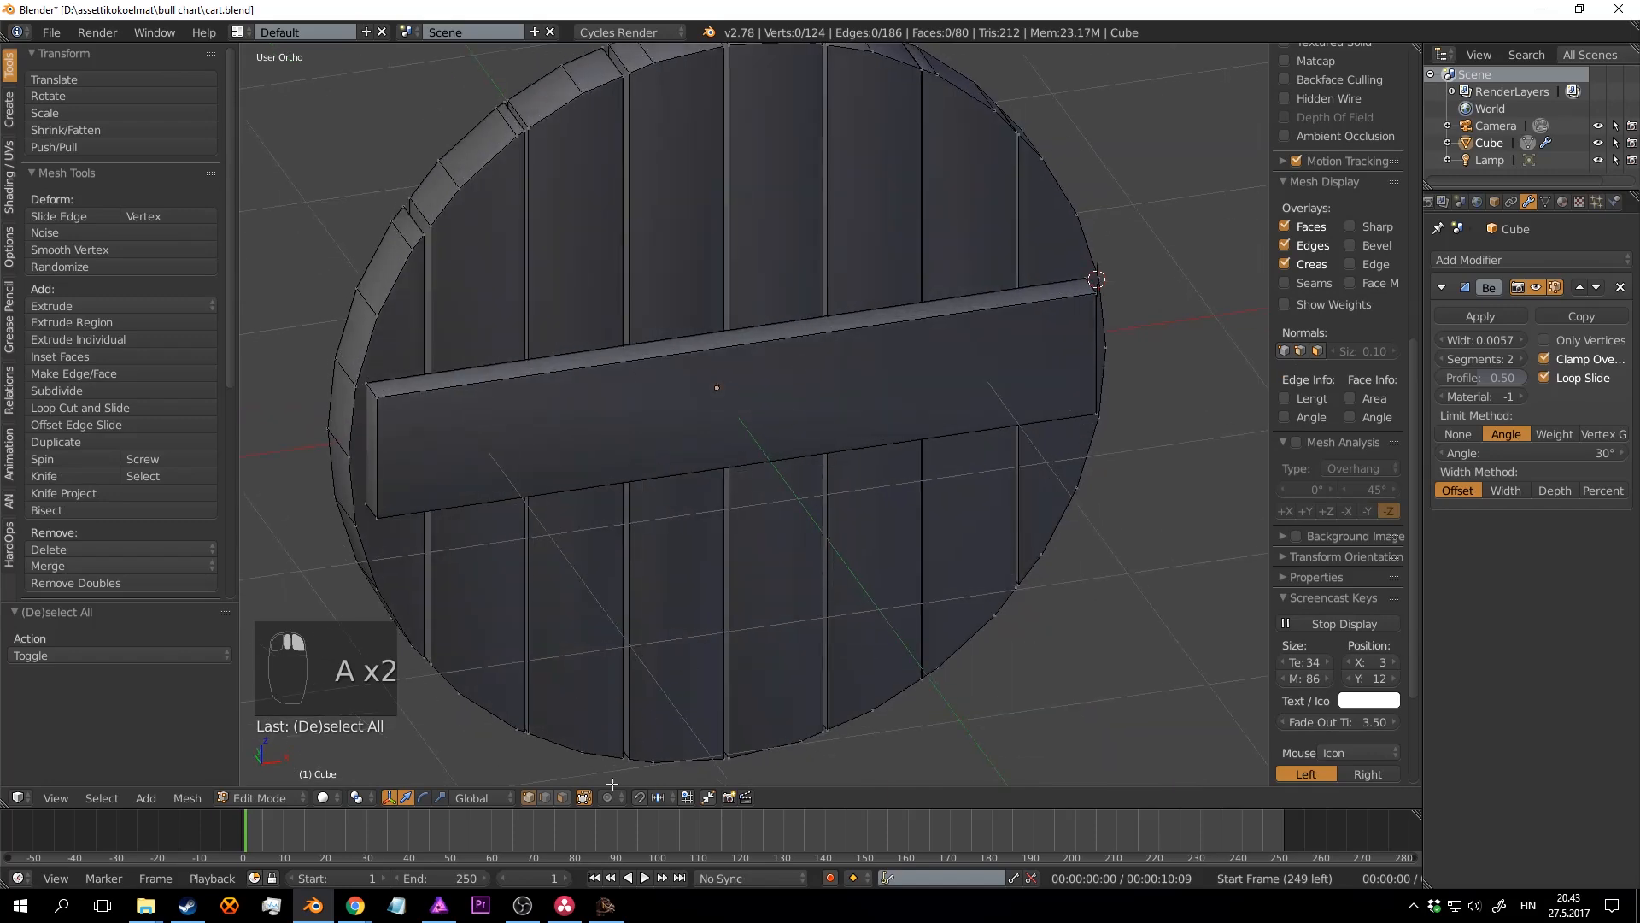
click(547, 796)
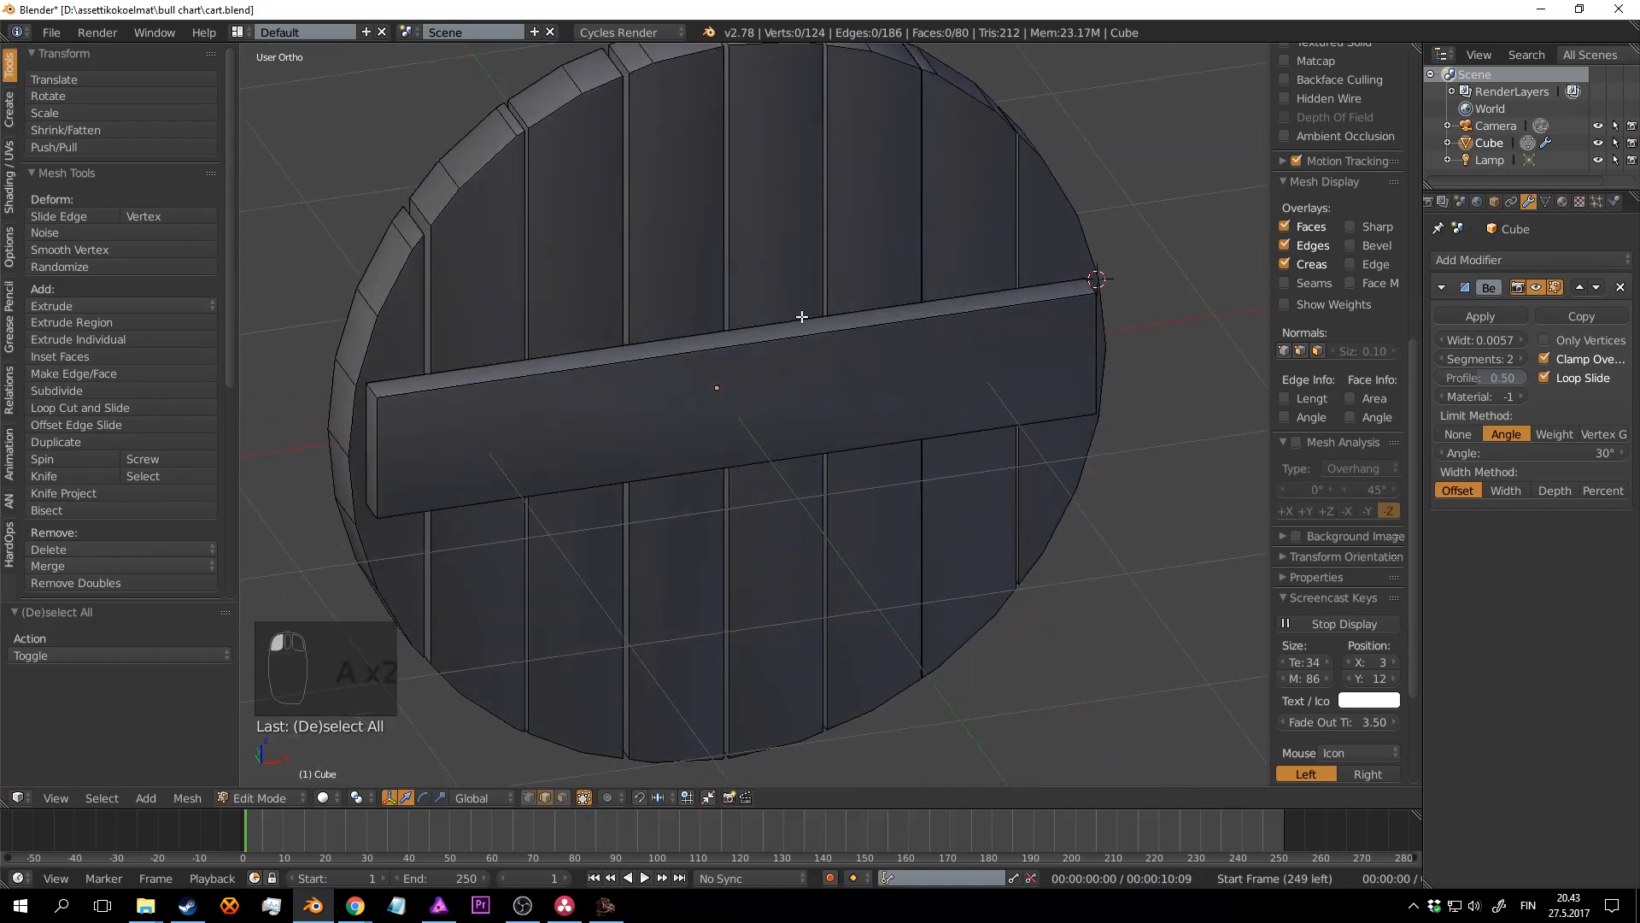
right_click(799, 339)
shift+right_click(818, 434)
middle_drag(827, 424, 803, 391)
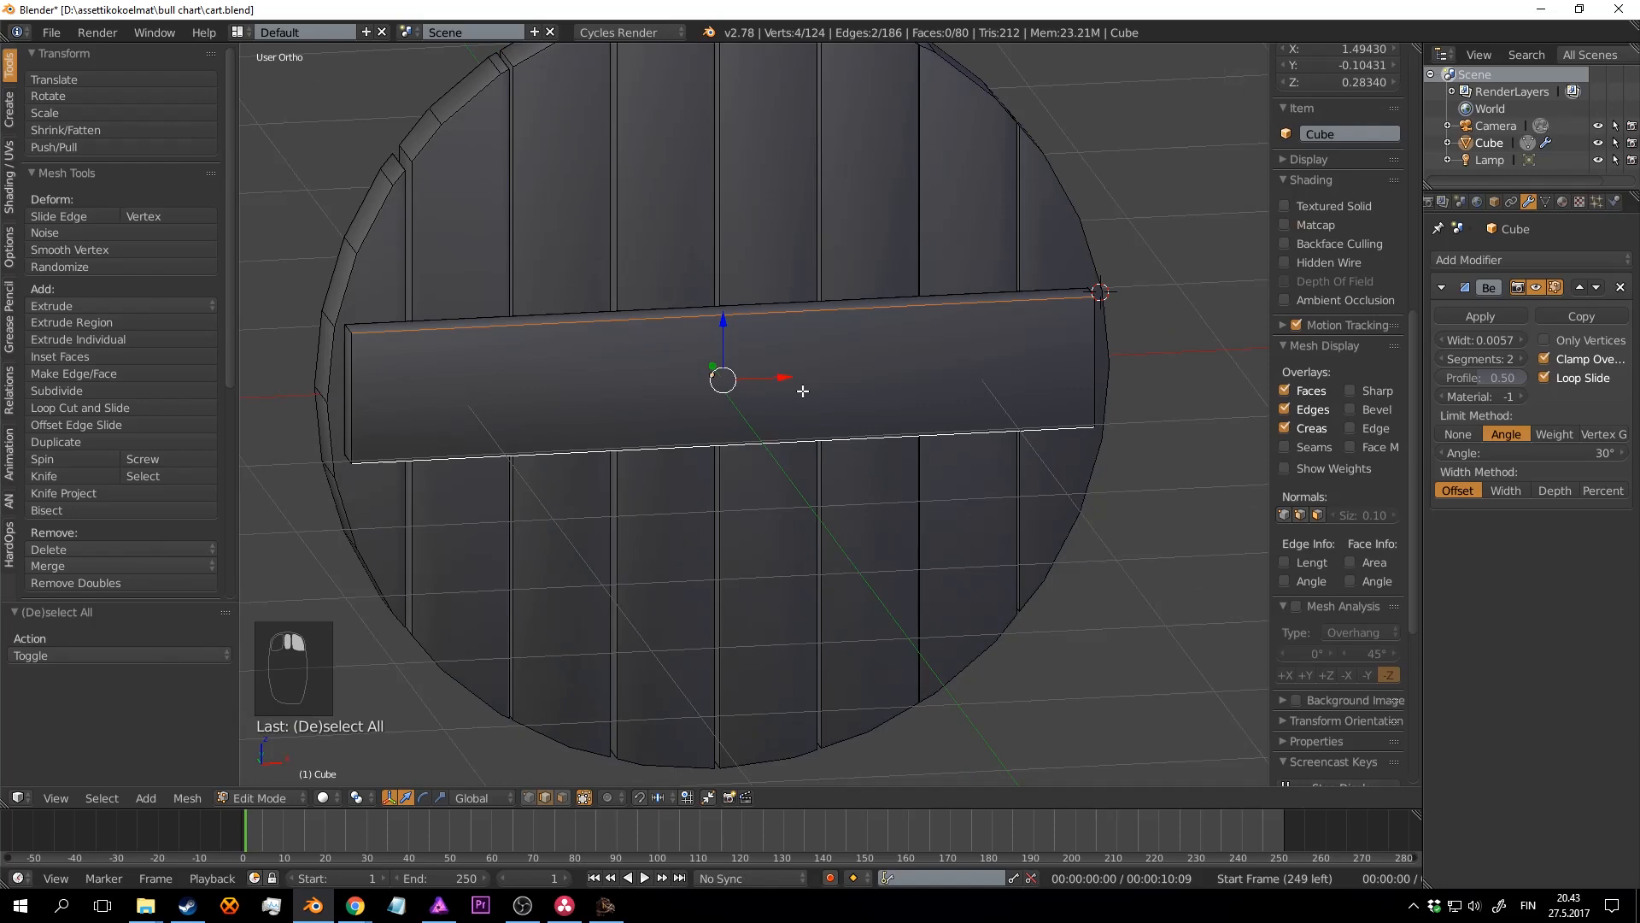
key(shift+s)
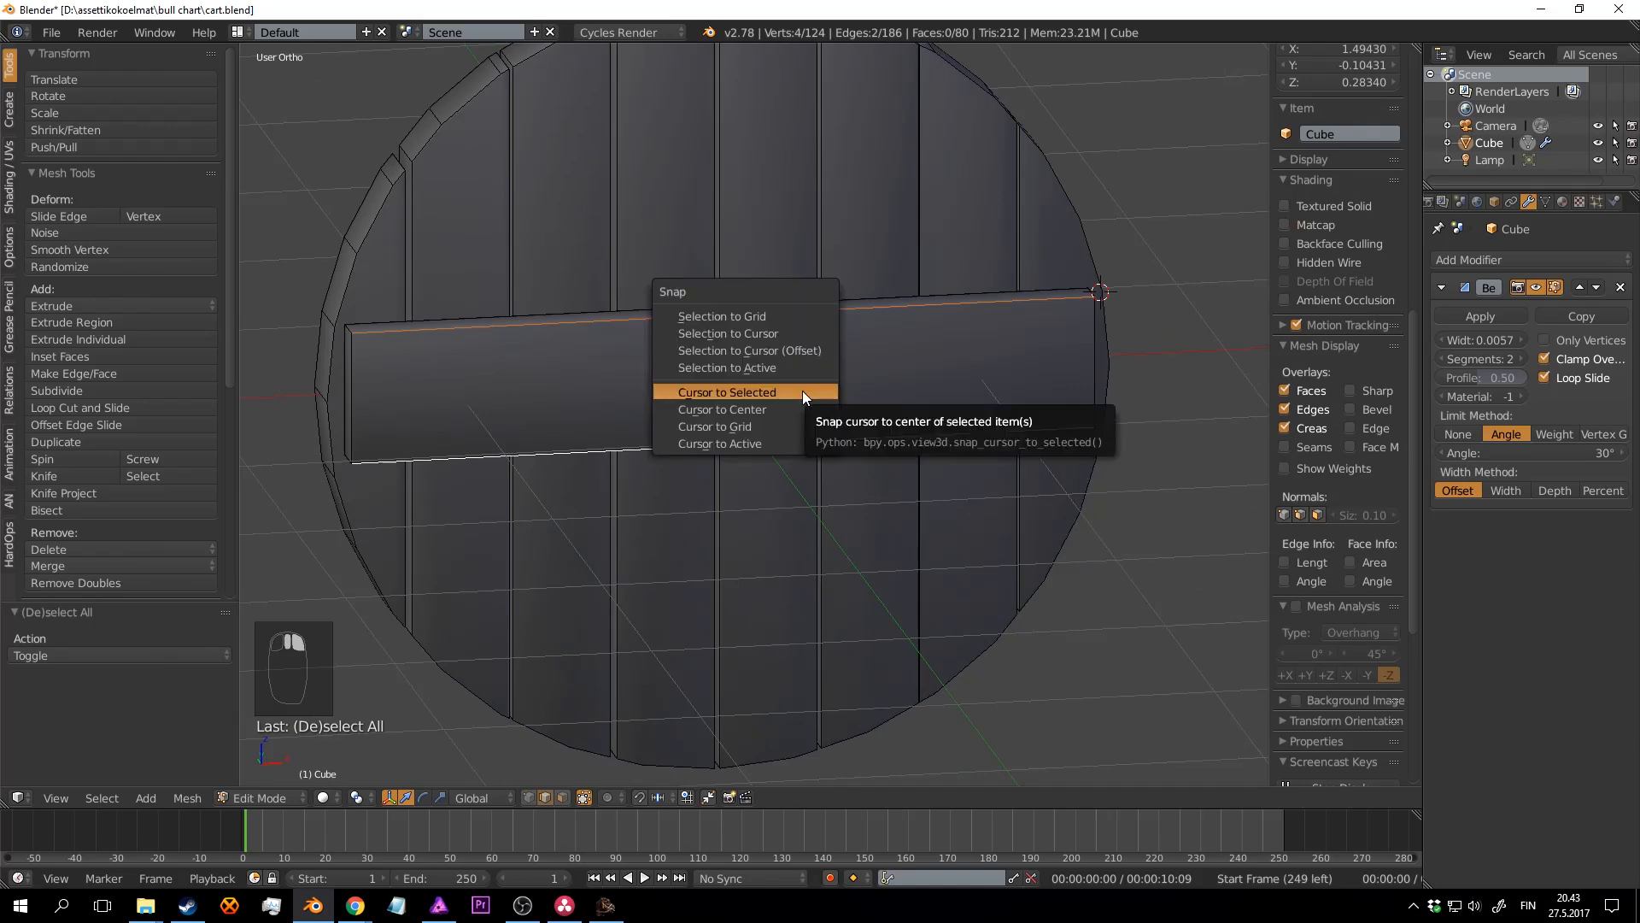
click(802, 391)
Step: Add a cylinder at the 3D cursor in front of the crossbar and set its vertices to 10
key(a)
scroll(839, 392, down, 3)
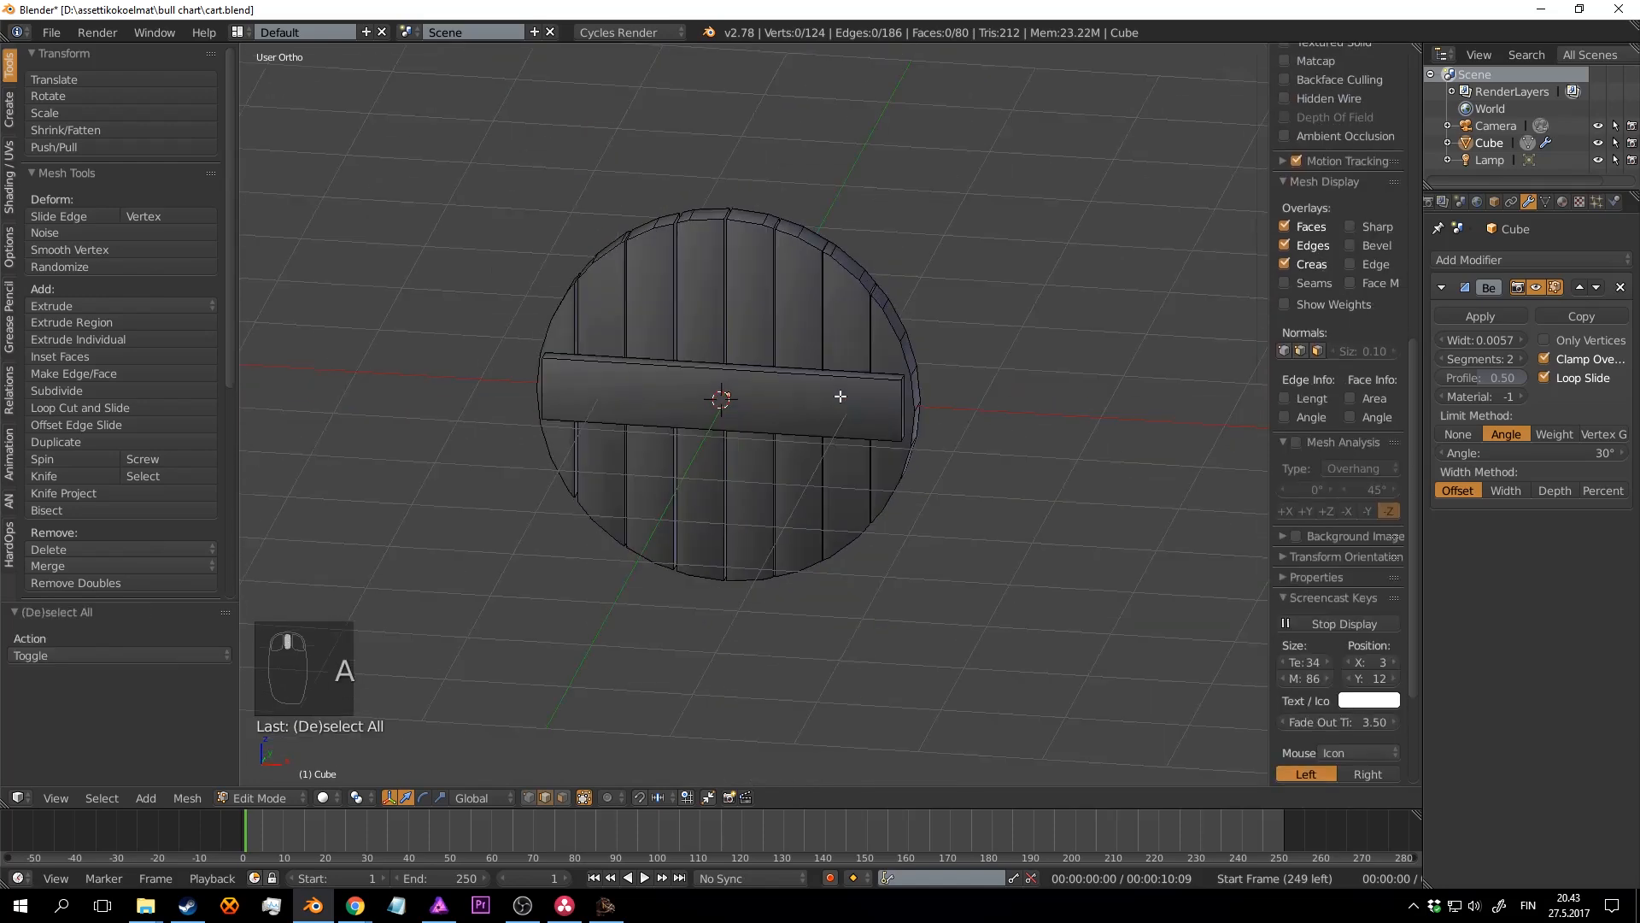
mouse_move(839, 392)
middle_down()
mouse_move(751, 389)
mouse_move(815, 383)
middle_up()
key(shift+a)
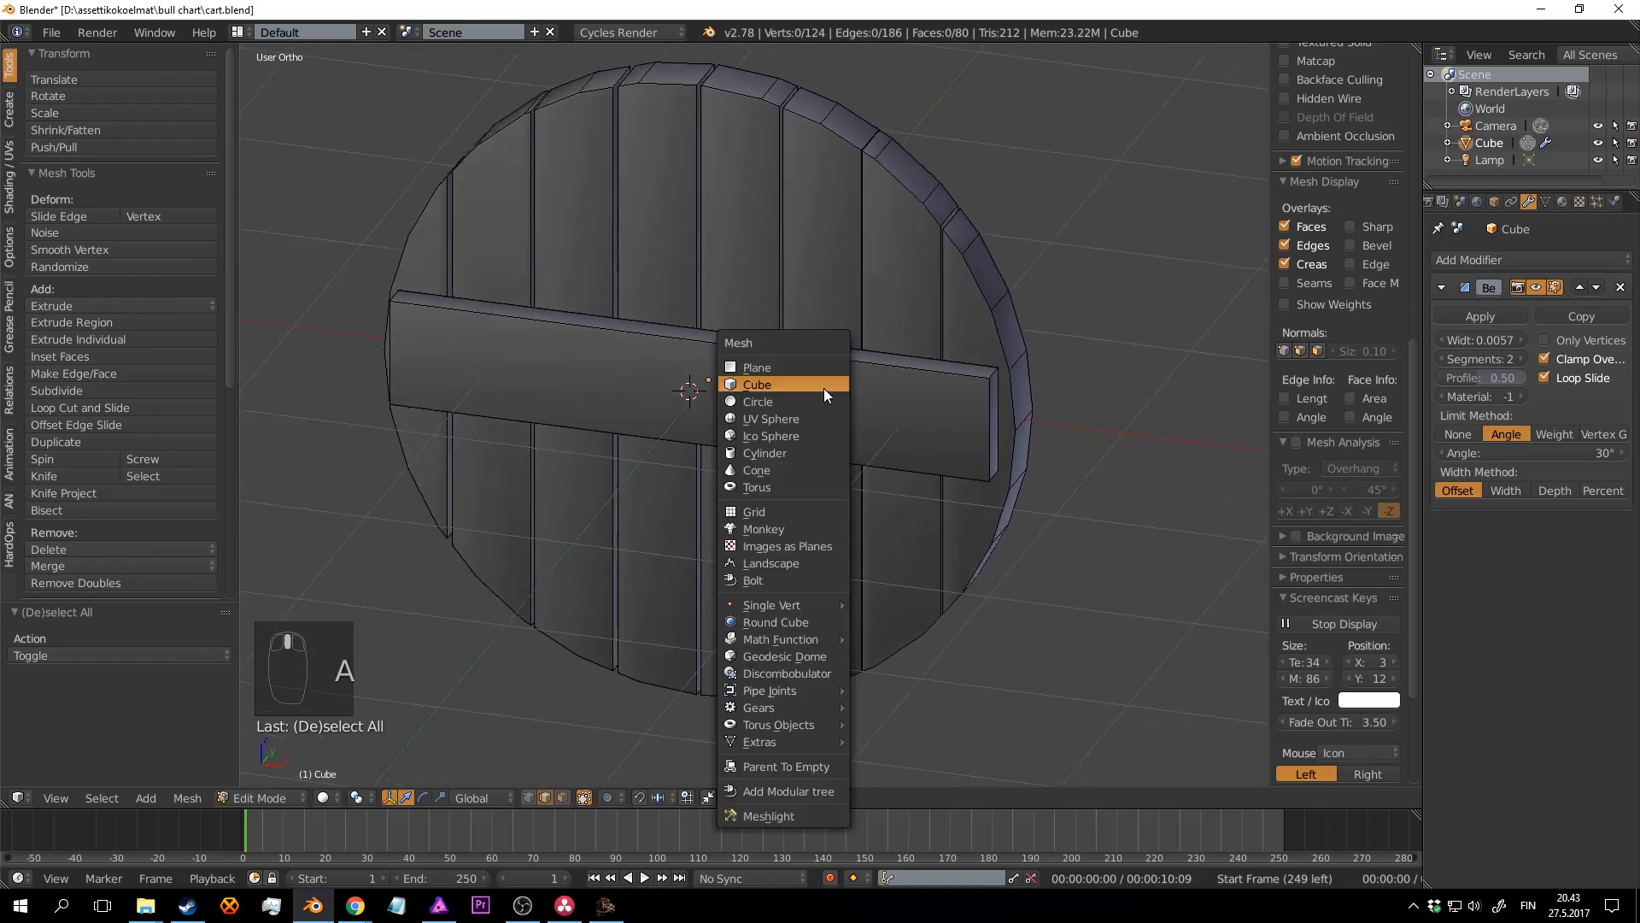
click(810, 453)
middle_drag(868, 413, 607, 485)
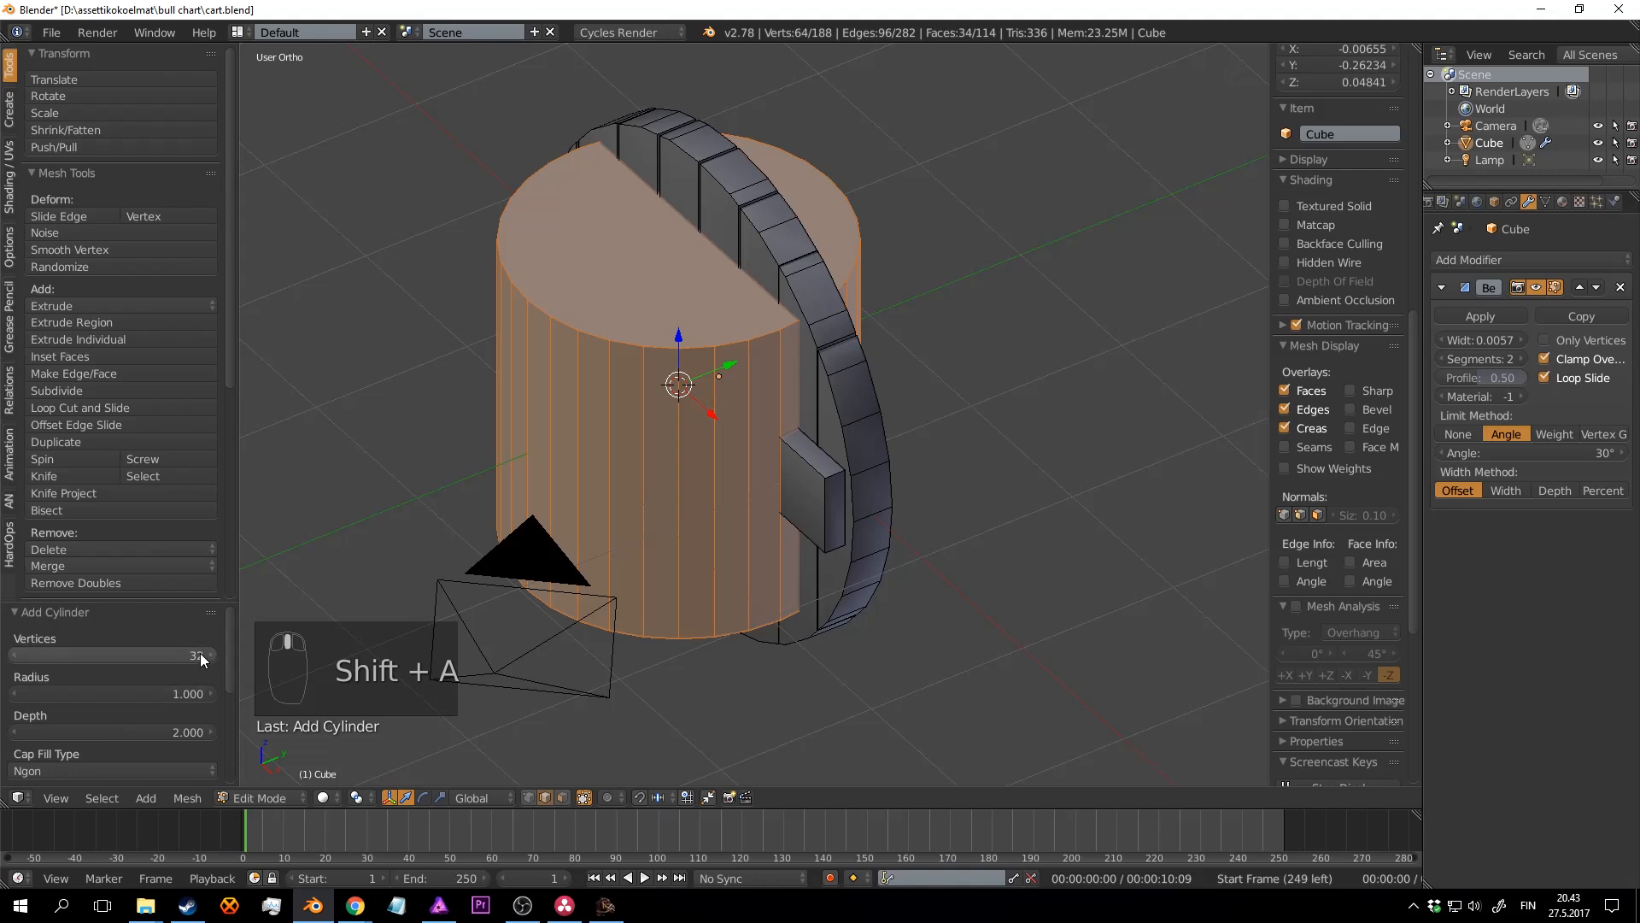
drag(202, 659, 158, 659)
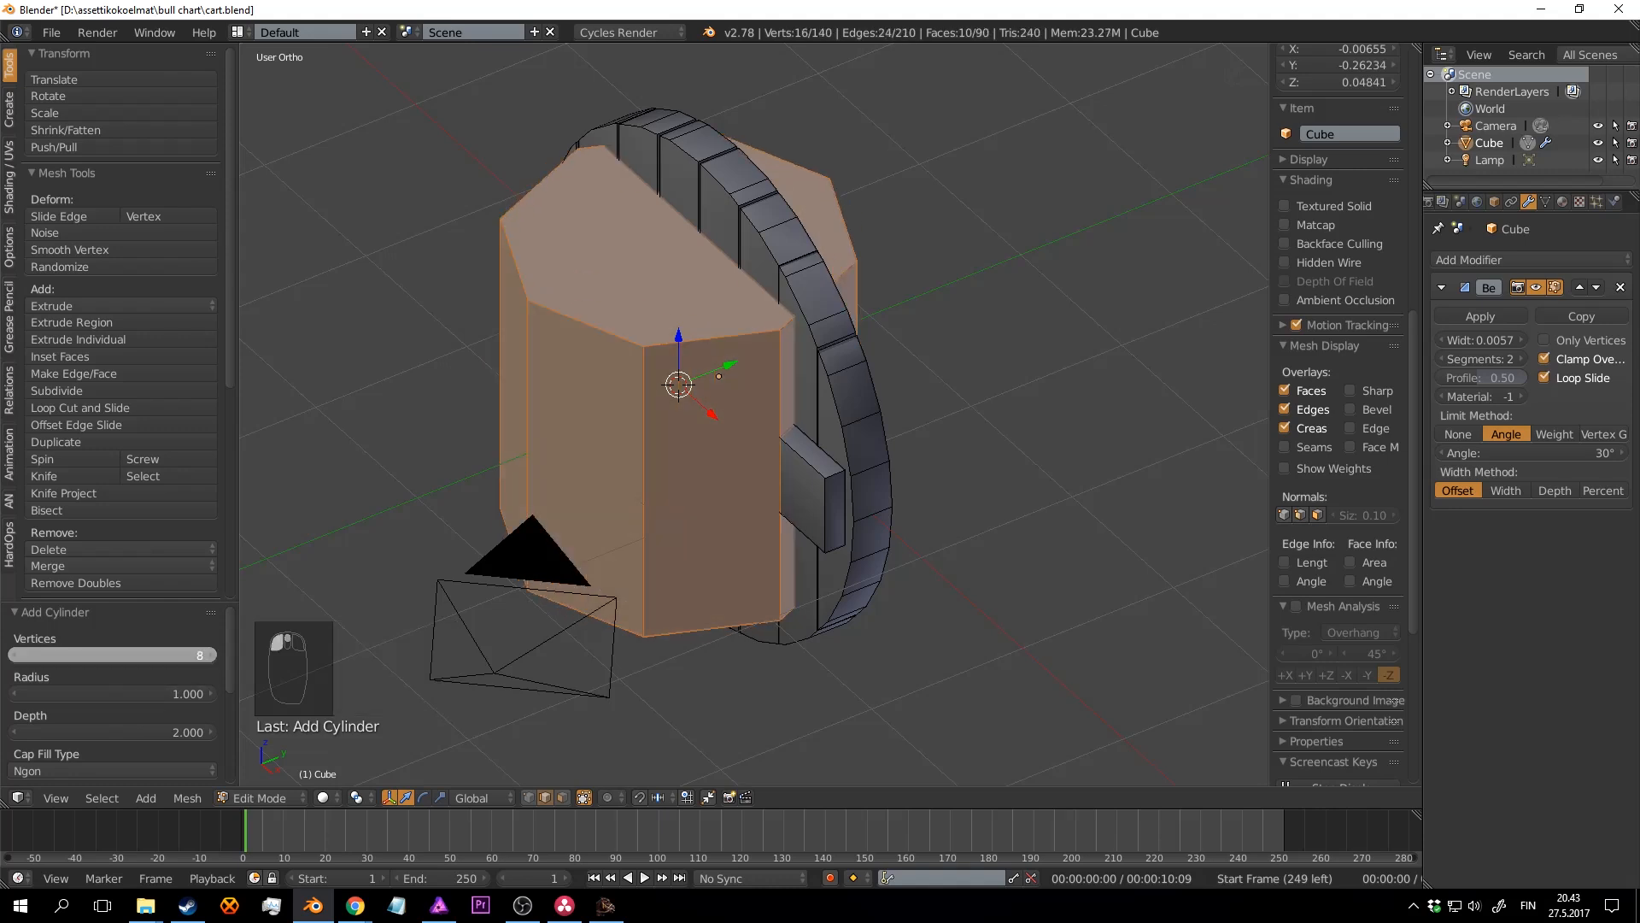
click(211, 655)
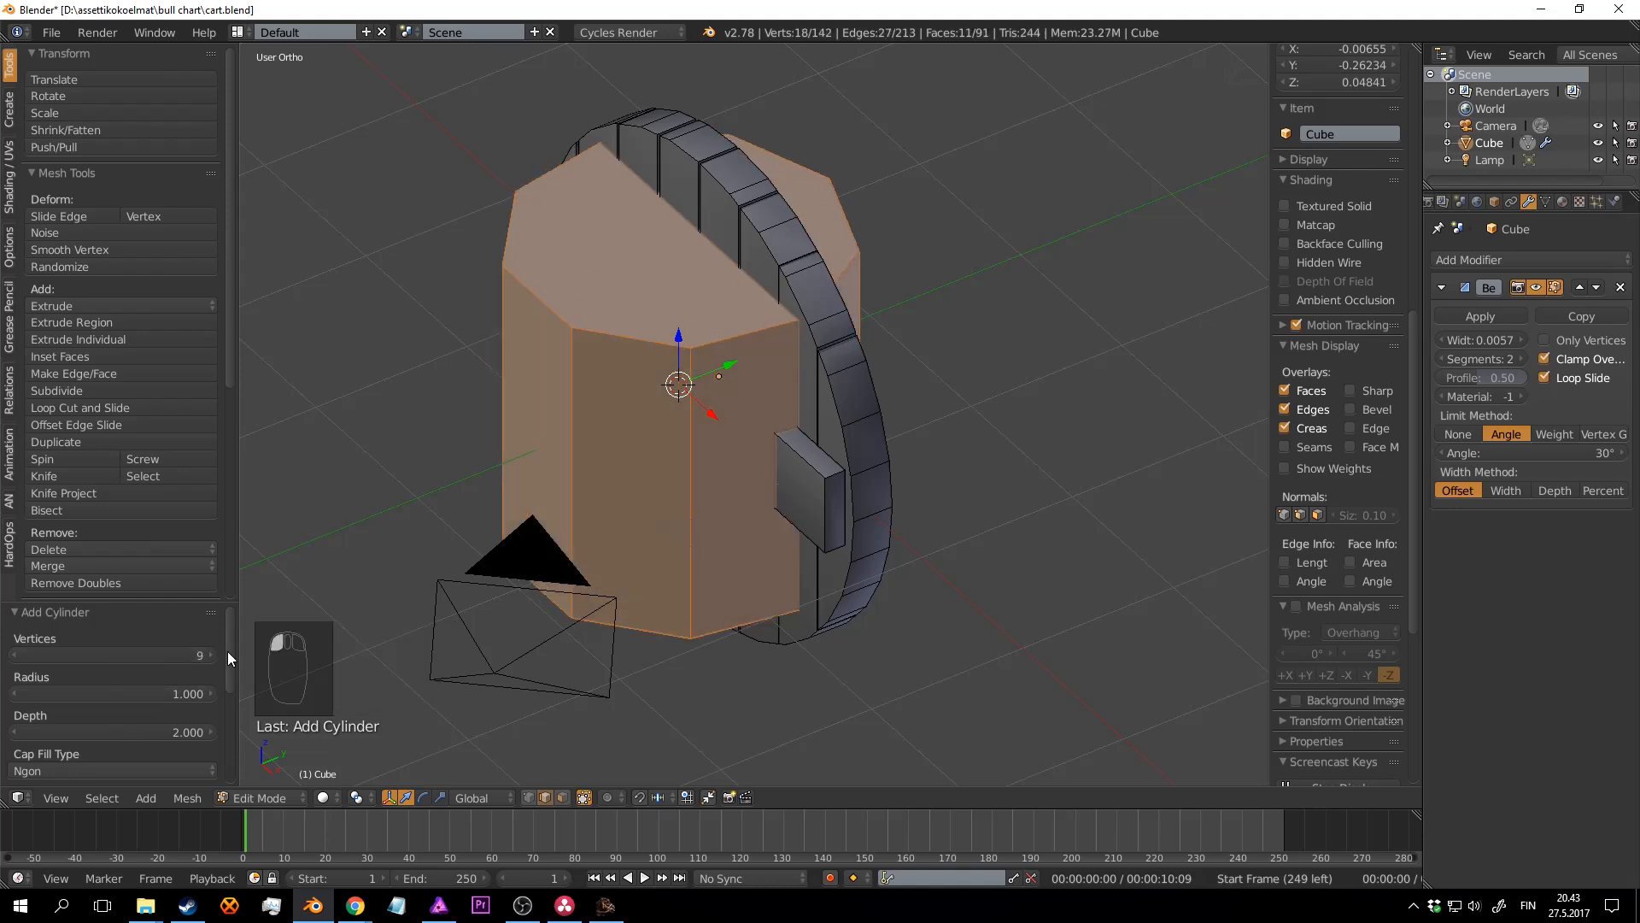
click(217, 657)
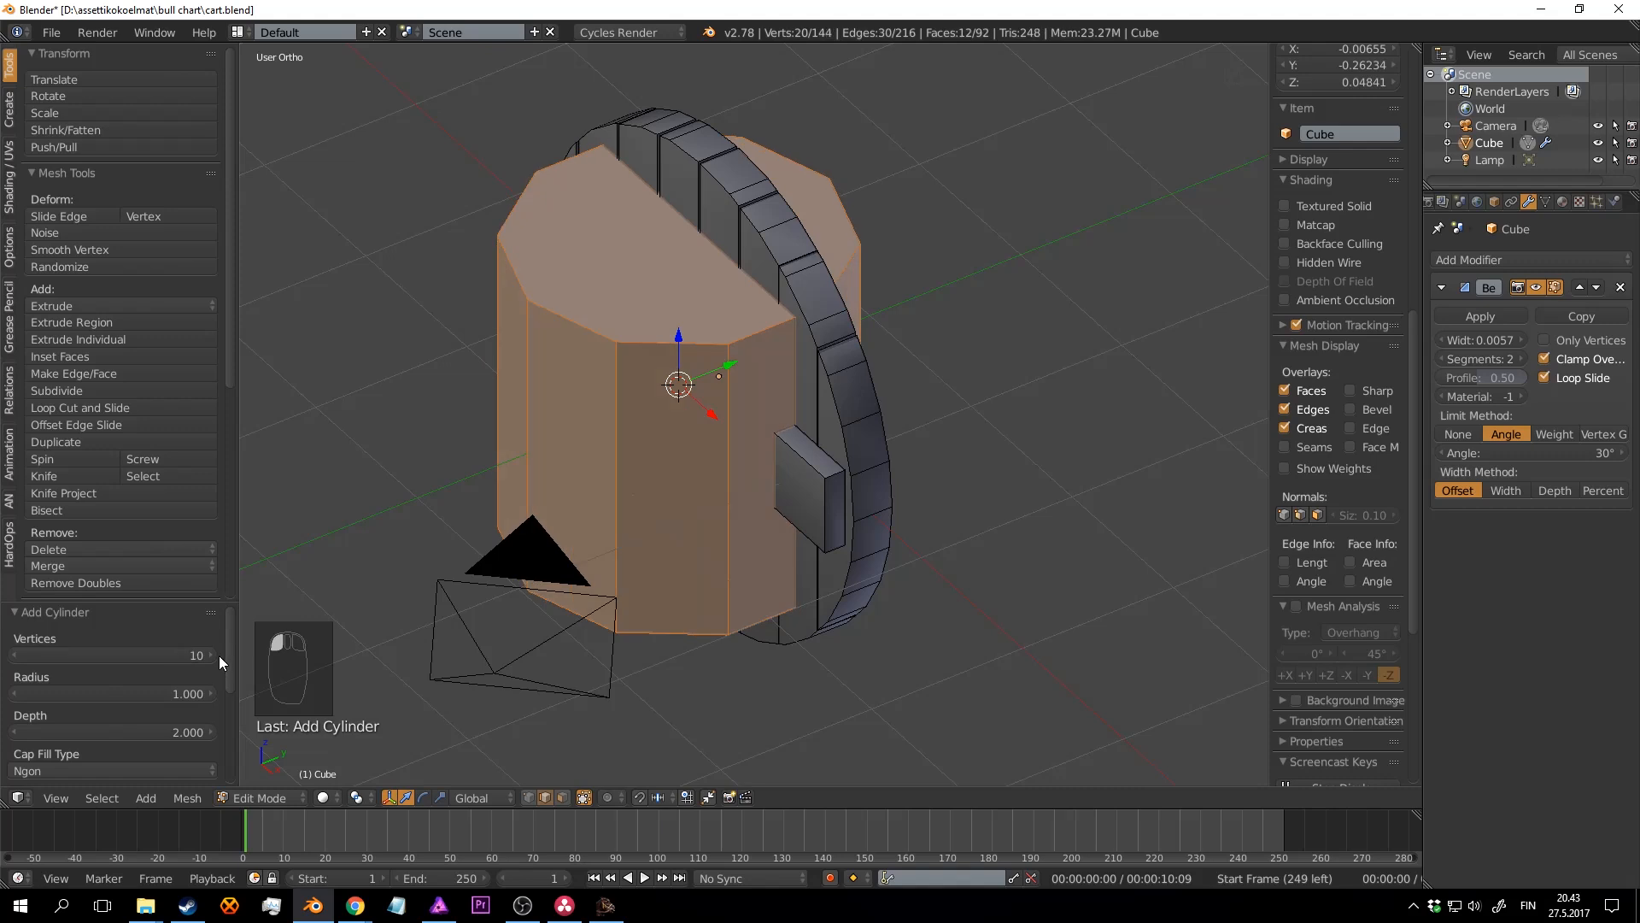
Step: Set the new cylinder's vertices to 12 and scale it down to about 0.156
click(218, 656)
click(214, 655)
middle_drag(675, 565, 861, 500)
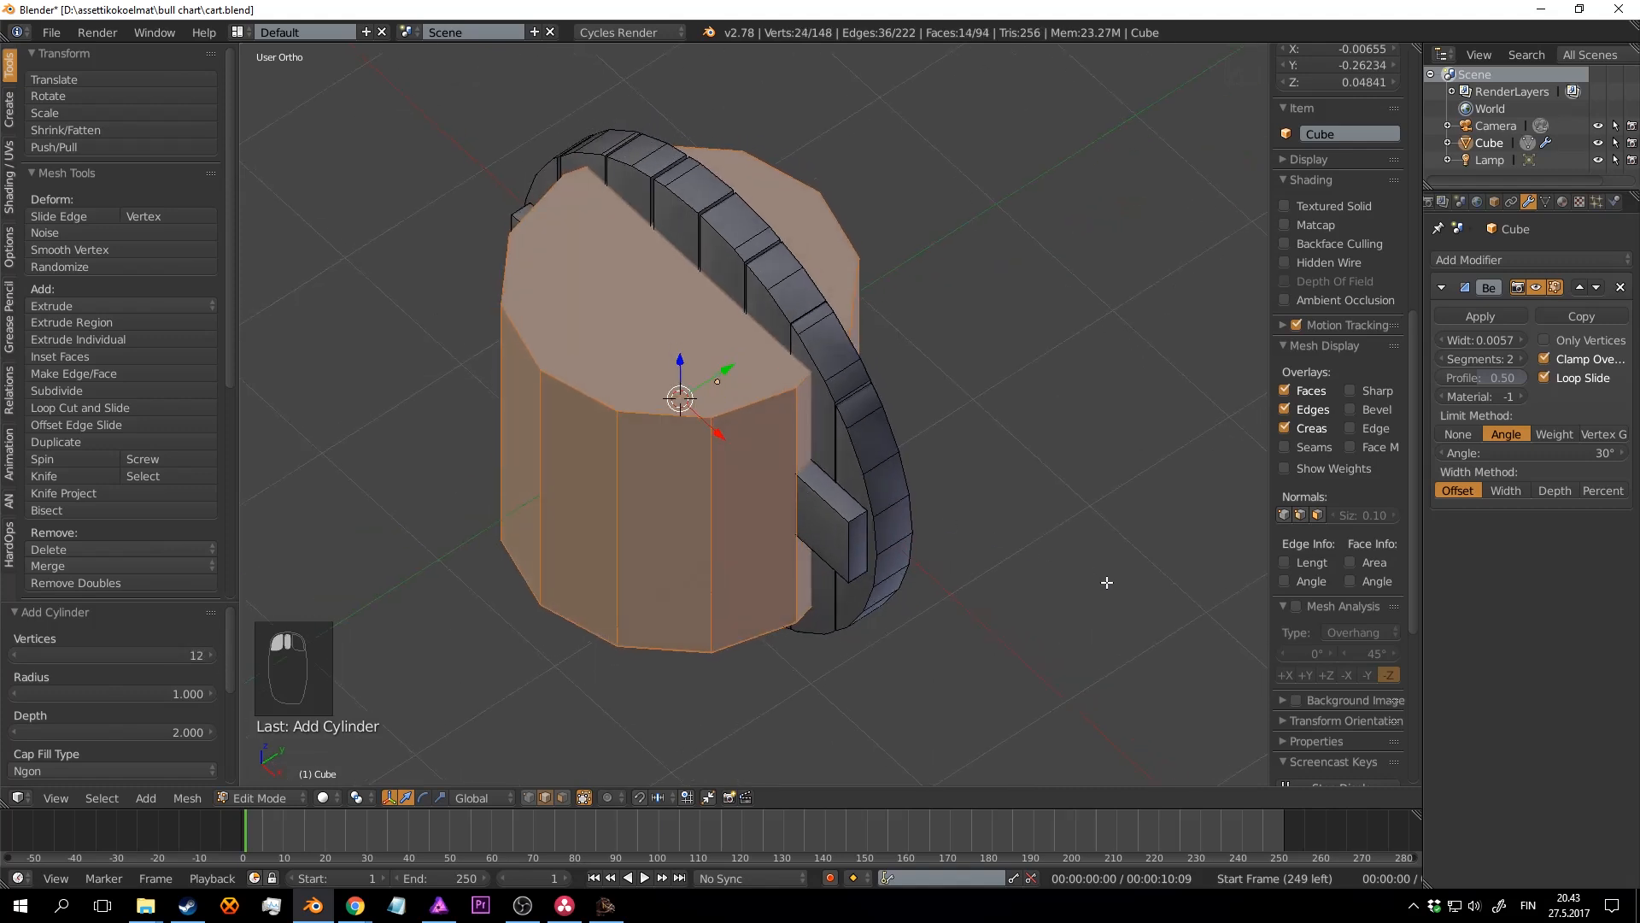
key(s)
click(745, 428)
Step: Rotate the cylinder about the X axis to lie along Y, and stretch it along Y by about 7.19
key(r)
key(x)
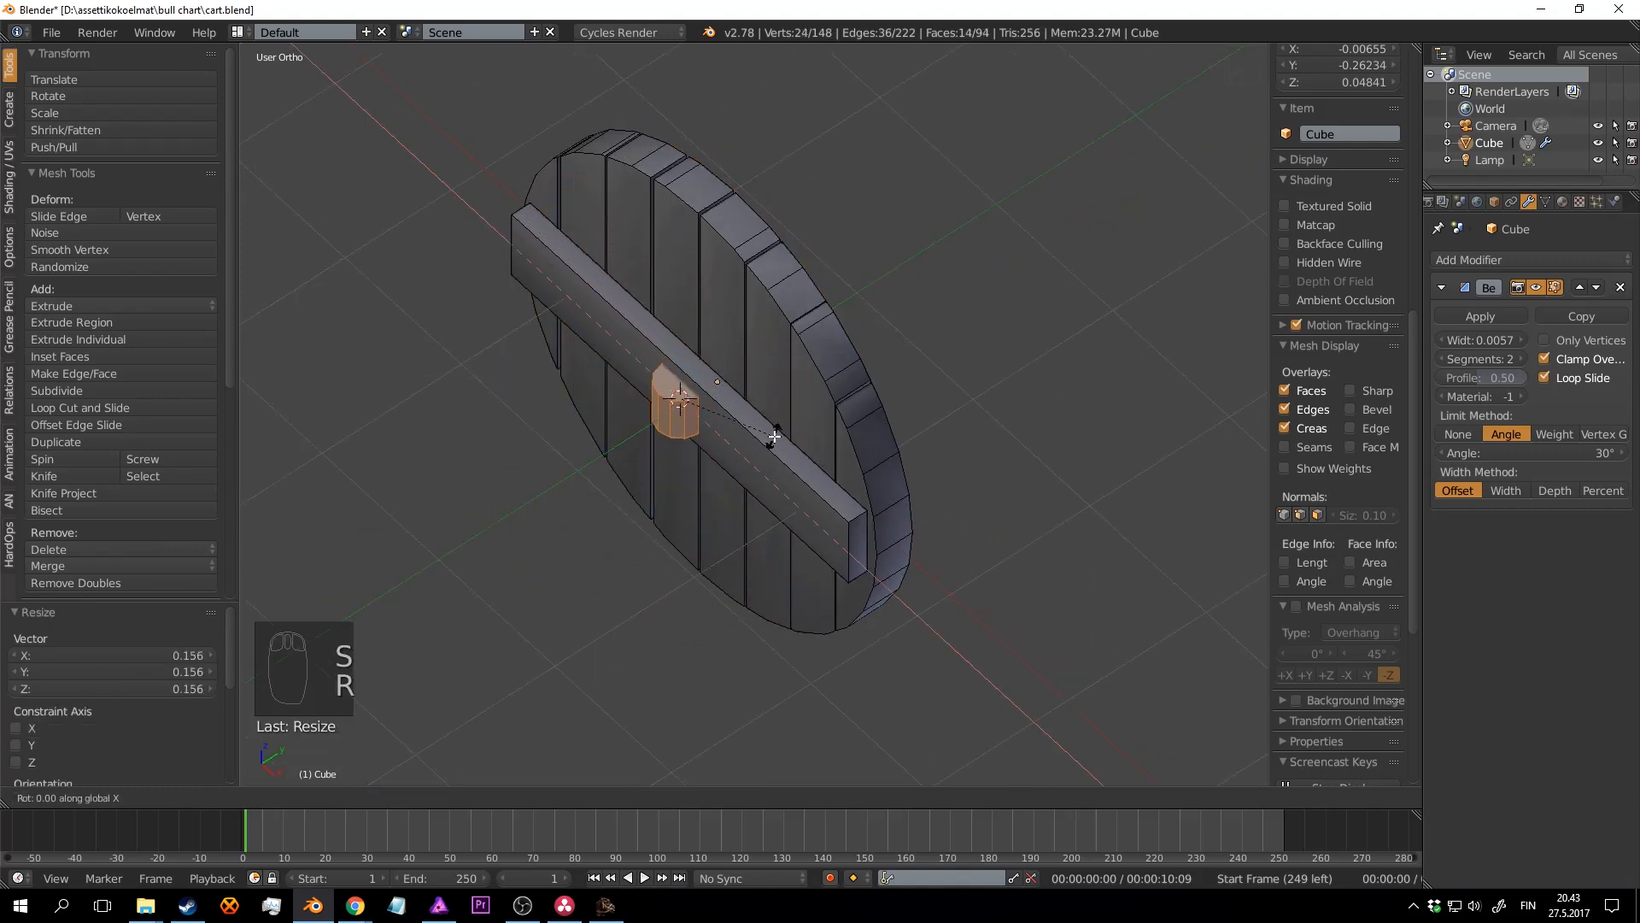
key(Return)
middle_drag(815, 434, 750, 436)
key(s)
key(y)
click(343, 419)
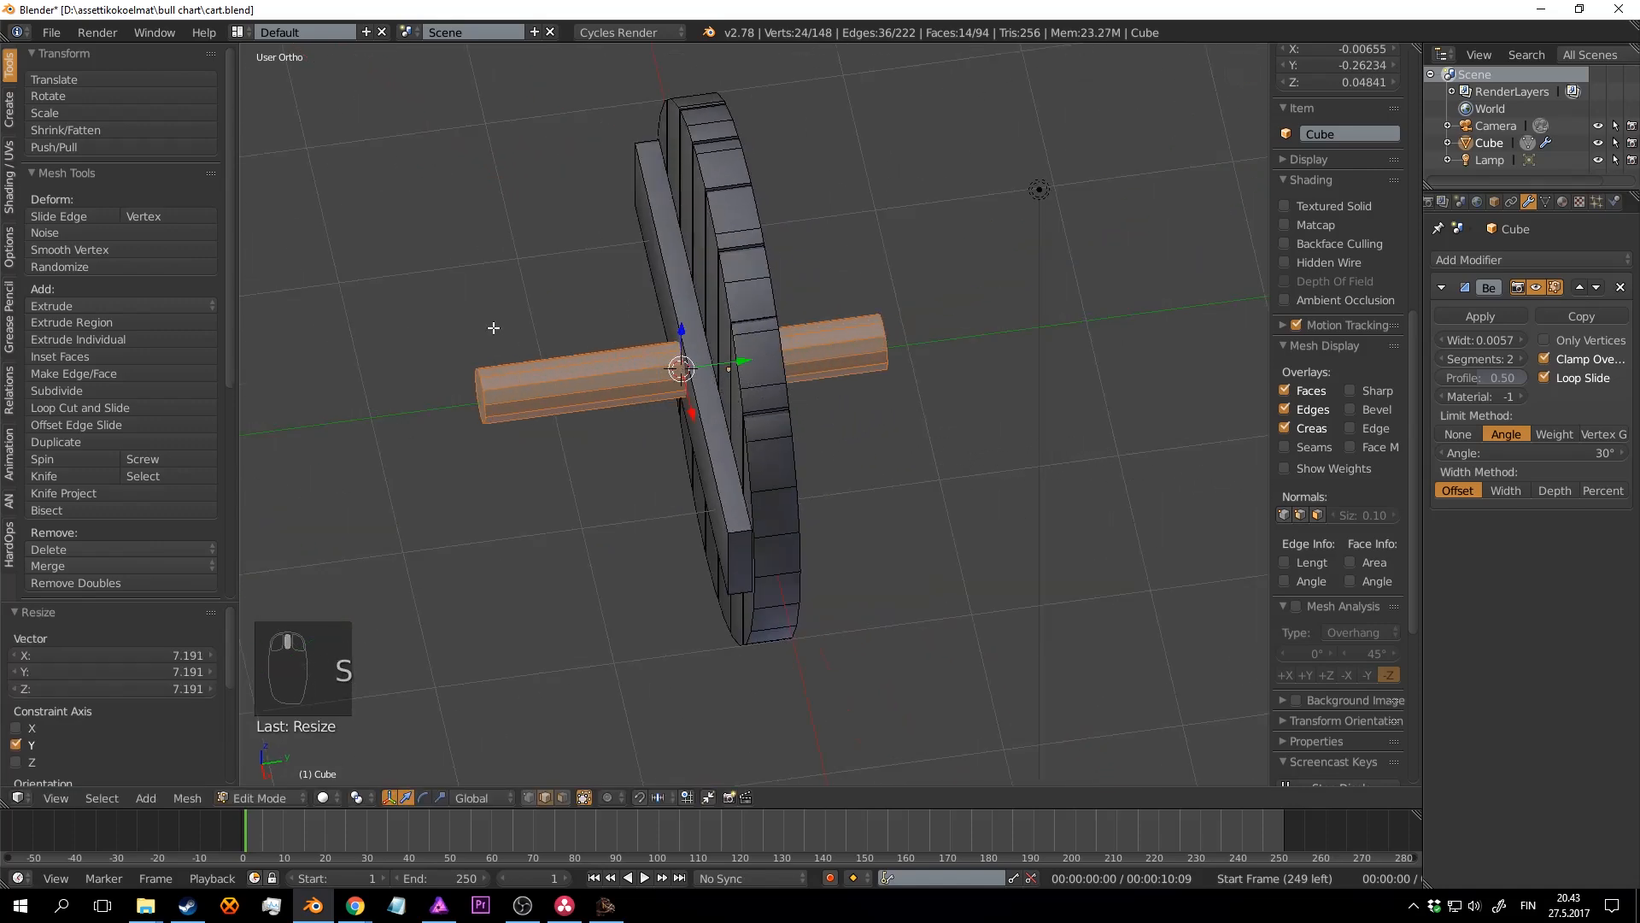
Step: Move the cylinder along Y so only a short stub sticks out in front of the crossbar
drag(748, 365, 344, 386)
scroll(649, 427, down, 3)
scroll(854, 479, up, 1)
middle_drag(897, 504, 794, 449)
Step: Select only the end face of the cylinder behind the wheel and move it along Y to form a long axle
key(a)
scroll(793, 450, up, 2)
alt+right_click(774, 454)
drag(798, 480, 950, 513)
scroll(824, 458, down, 4)
middle_drag(723, 425, 806, 458)
scroll(806, 457, up, 3)
drag(779, 418, 709, 418)
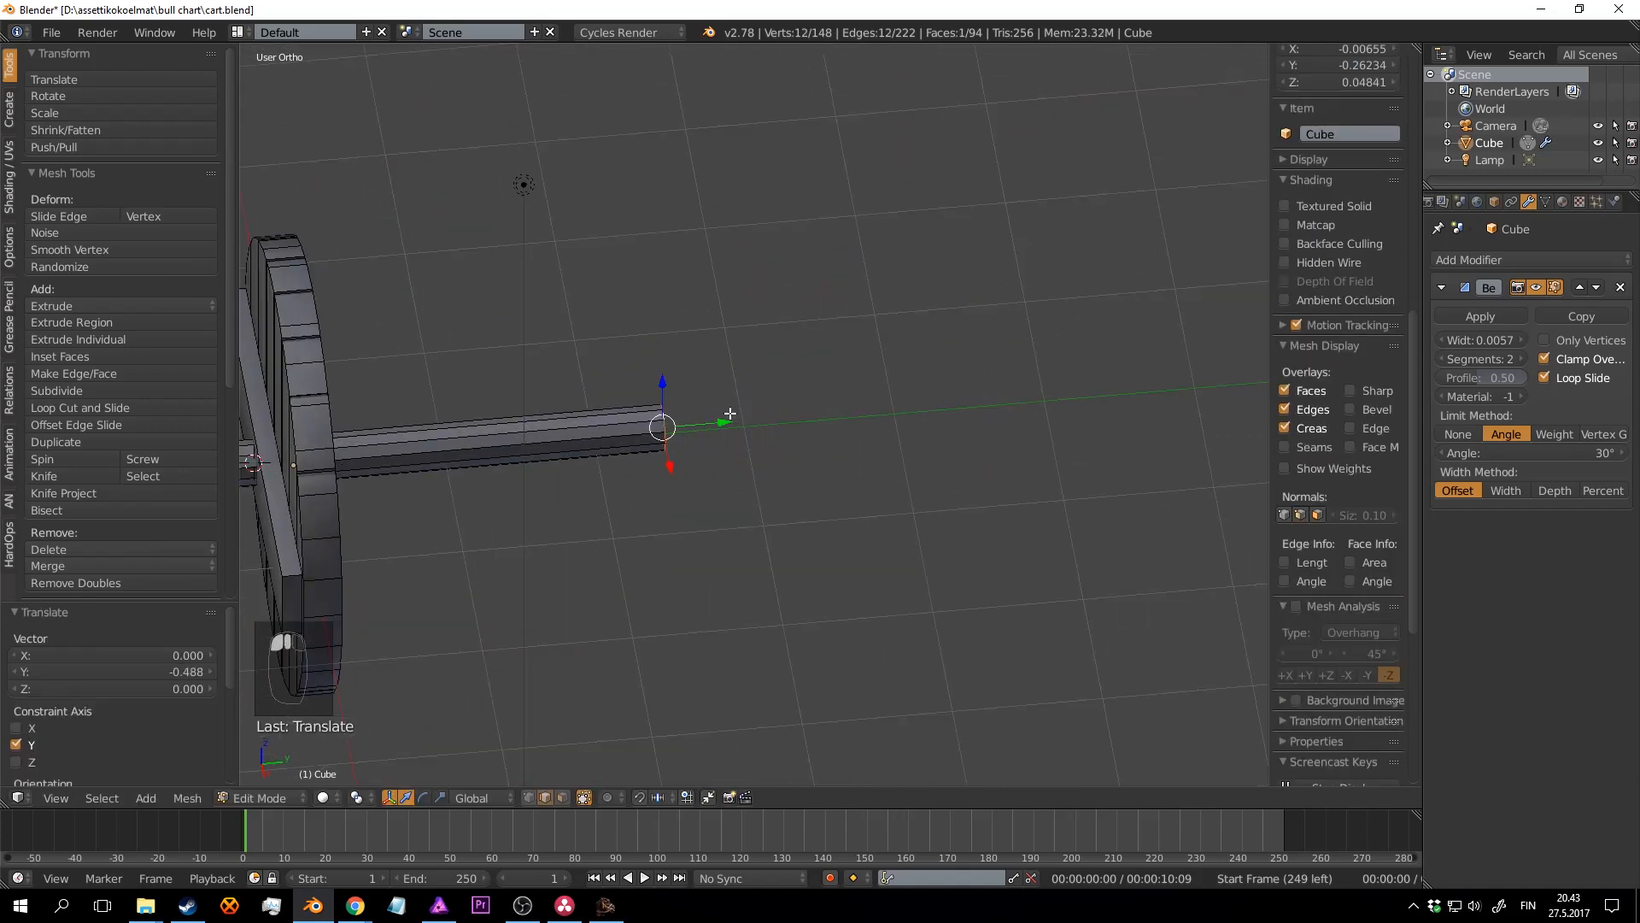
Step: Fine-tune the axle's length by shifting its inner end face further along Y in small moves
scroll(736, 412, down, 3)
scroll(740, 411, up, 2)
middle_drag(773, 410, 812, 430)
drag(812, 431, 861, 442)
scroll(851, 430, down, 3)
middle_drag(849, 428, 853, 462)
scroll(859, 396, up, 2)
mouse_move(834, 449)
mouse_down()
mouse_move(874, 453)
mouse_move(842, 447)
mouse_up()
scroll(843, 446, down, 5)
middle_drag(844, 447, 851, 457)
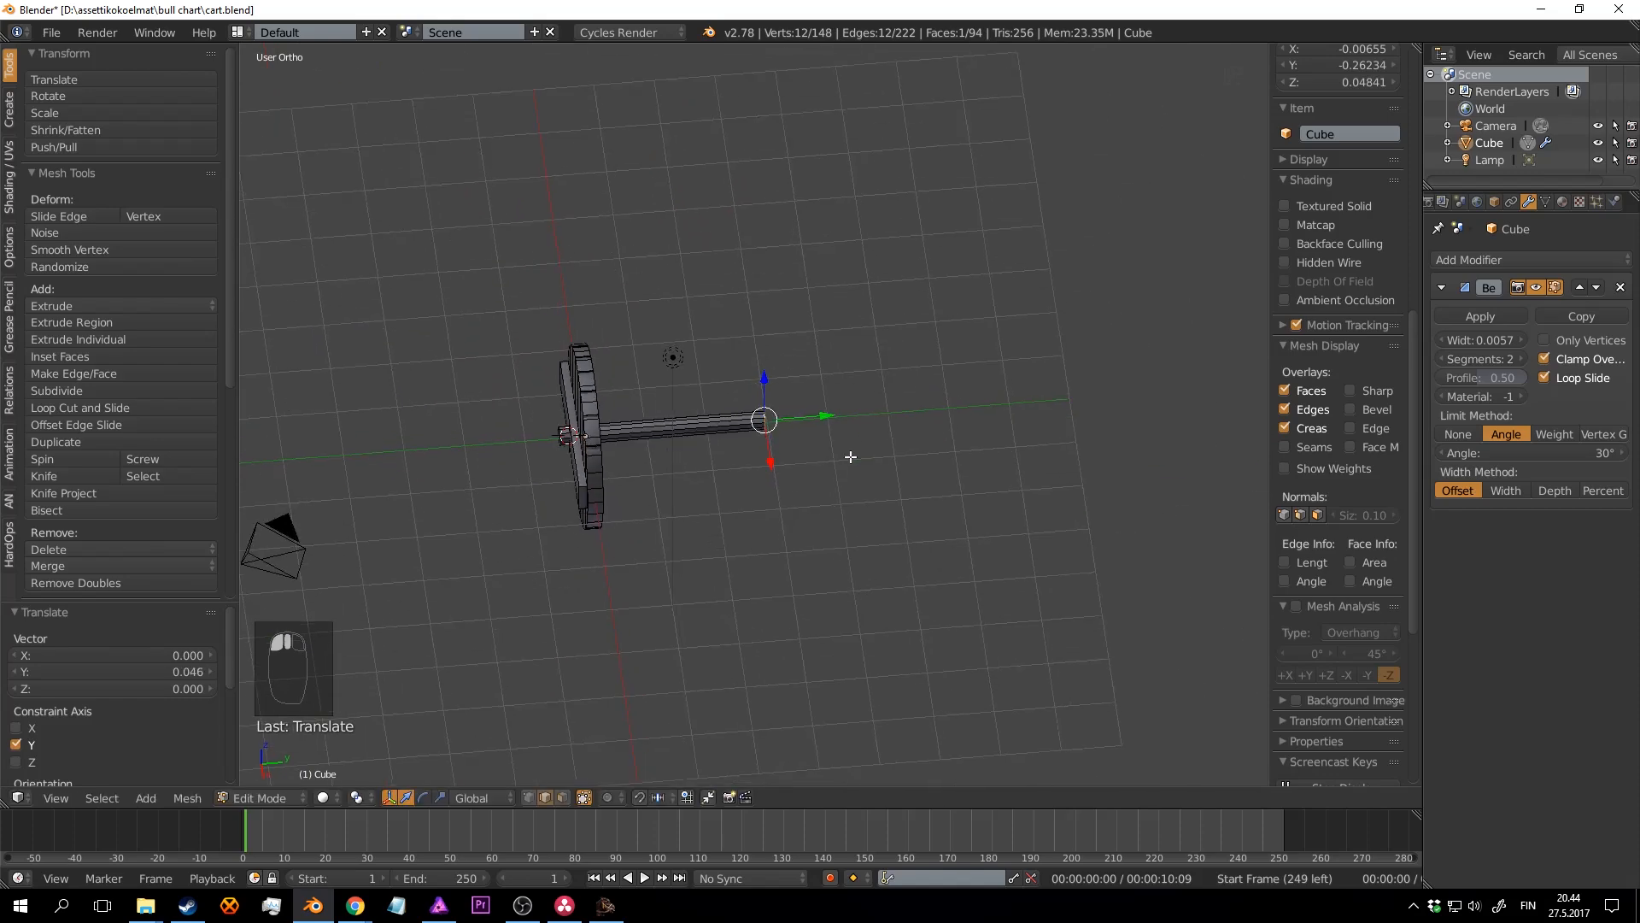
Step: Delete the face that caps the inner end of the axle
scroll(851, 457, up, 2)
key(x)
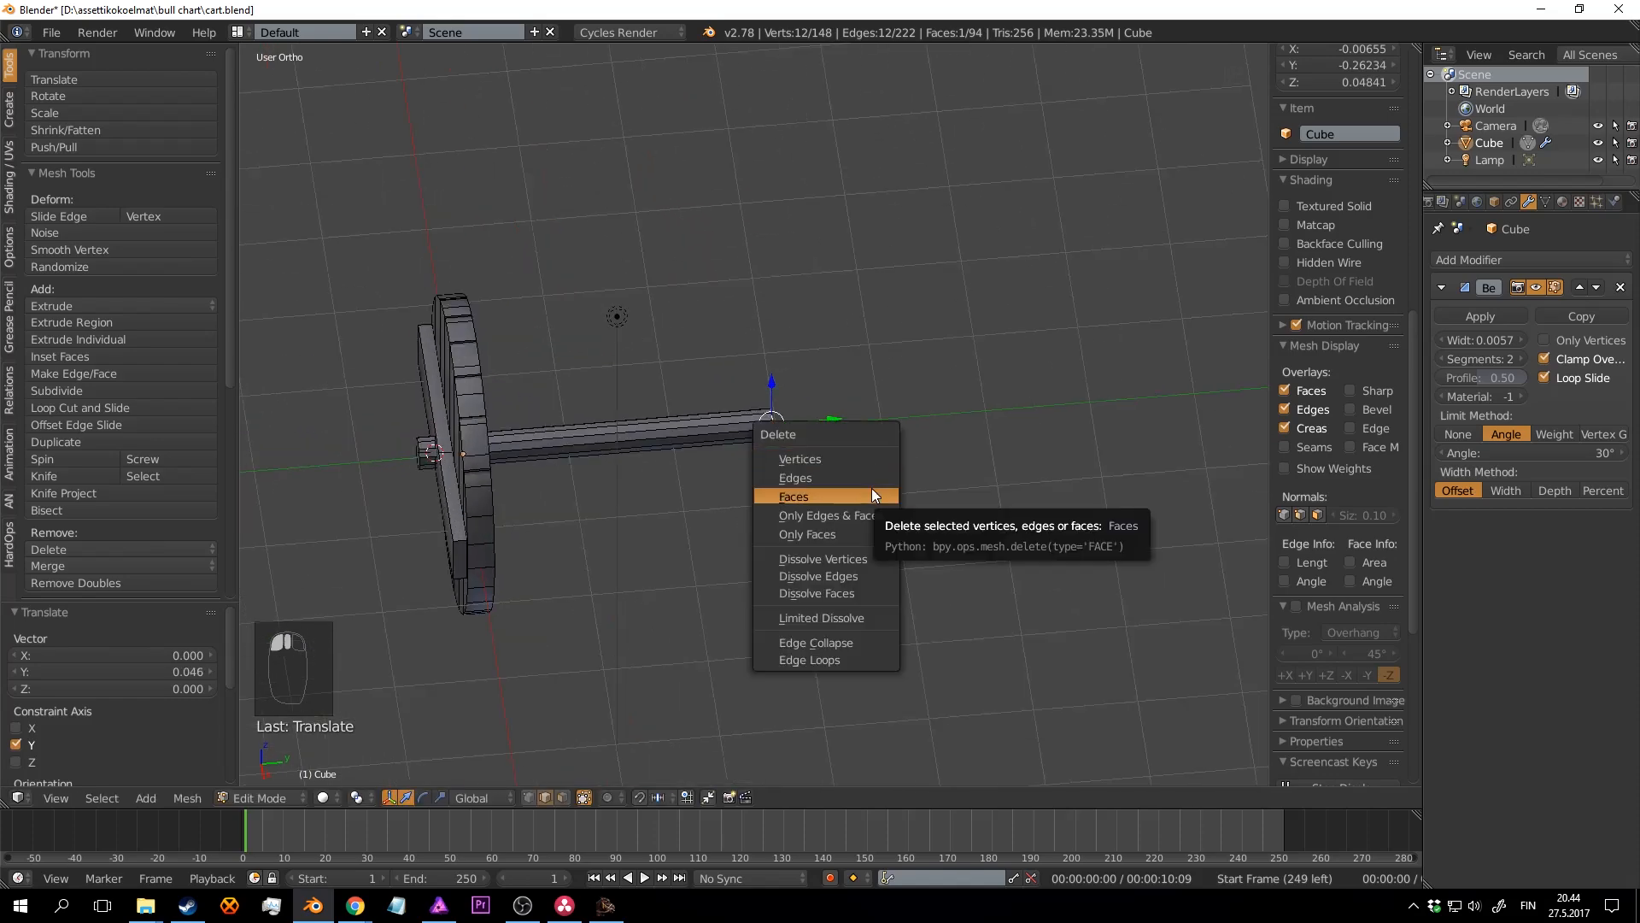
click(871, 489)
Step: Select the whole mesh, move it about -3.006 along Y so the axle's open end nears the origin, and return to Object Mode
key(a)
middle_drag(850, 403, 607, 371)
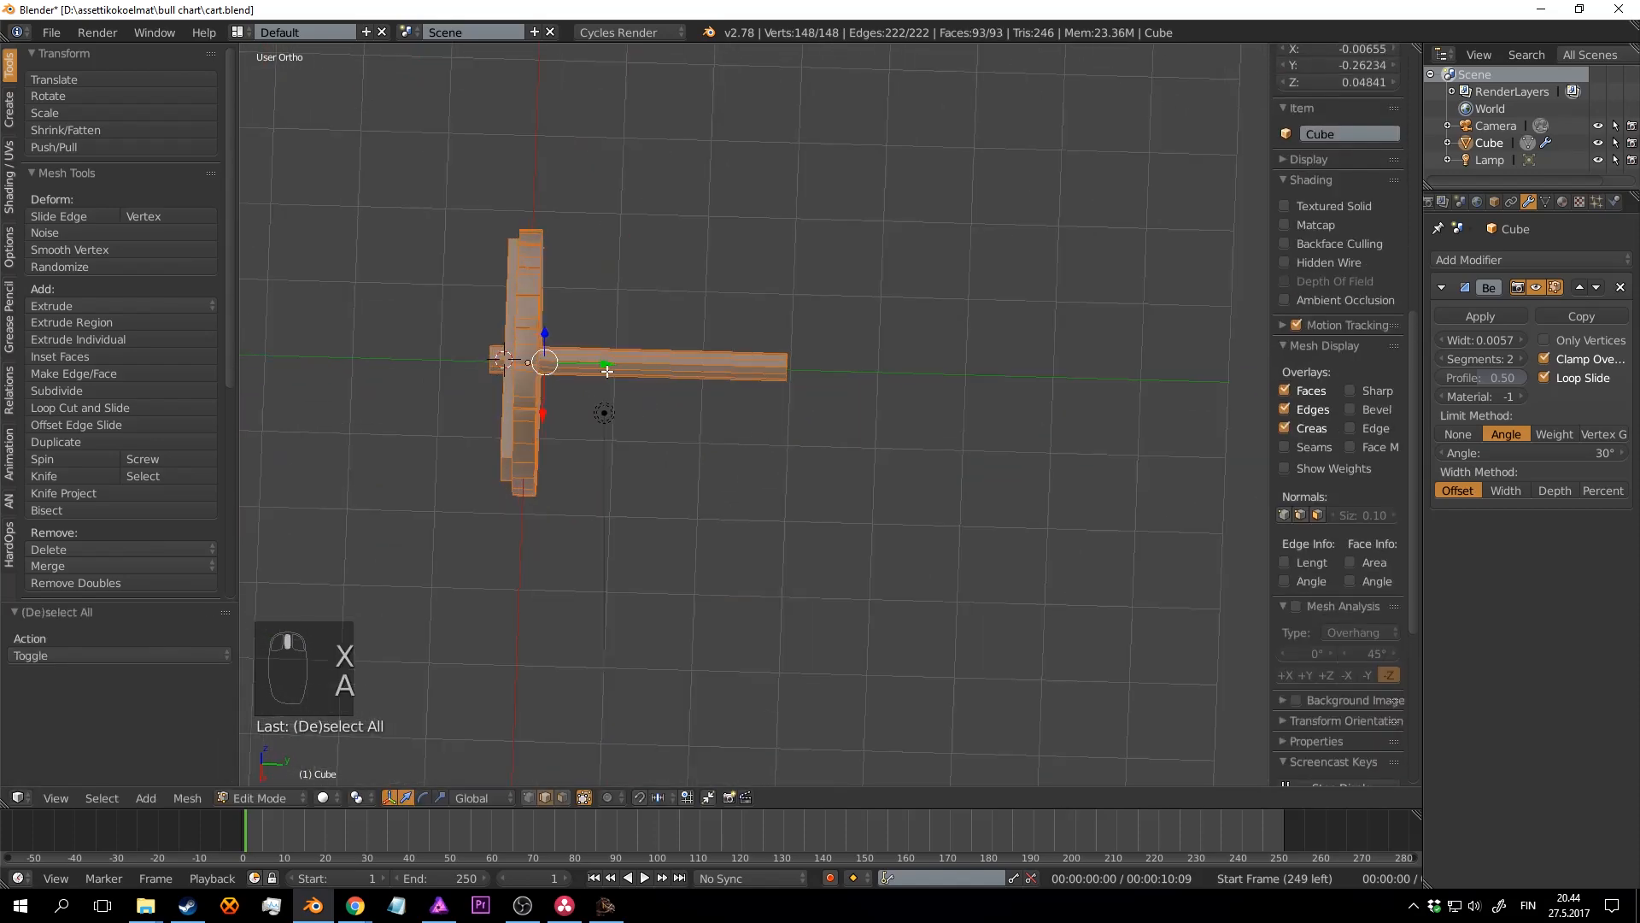
drag(606, 371, 344, 365)
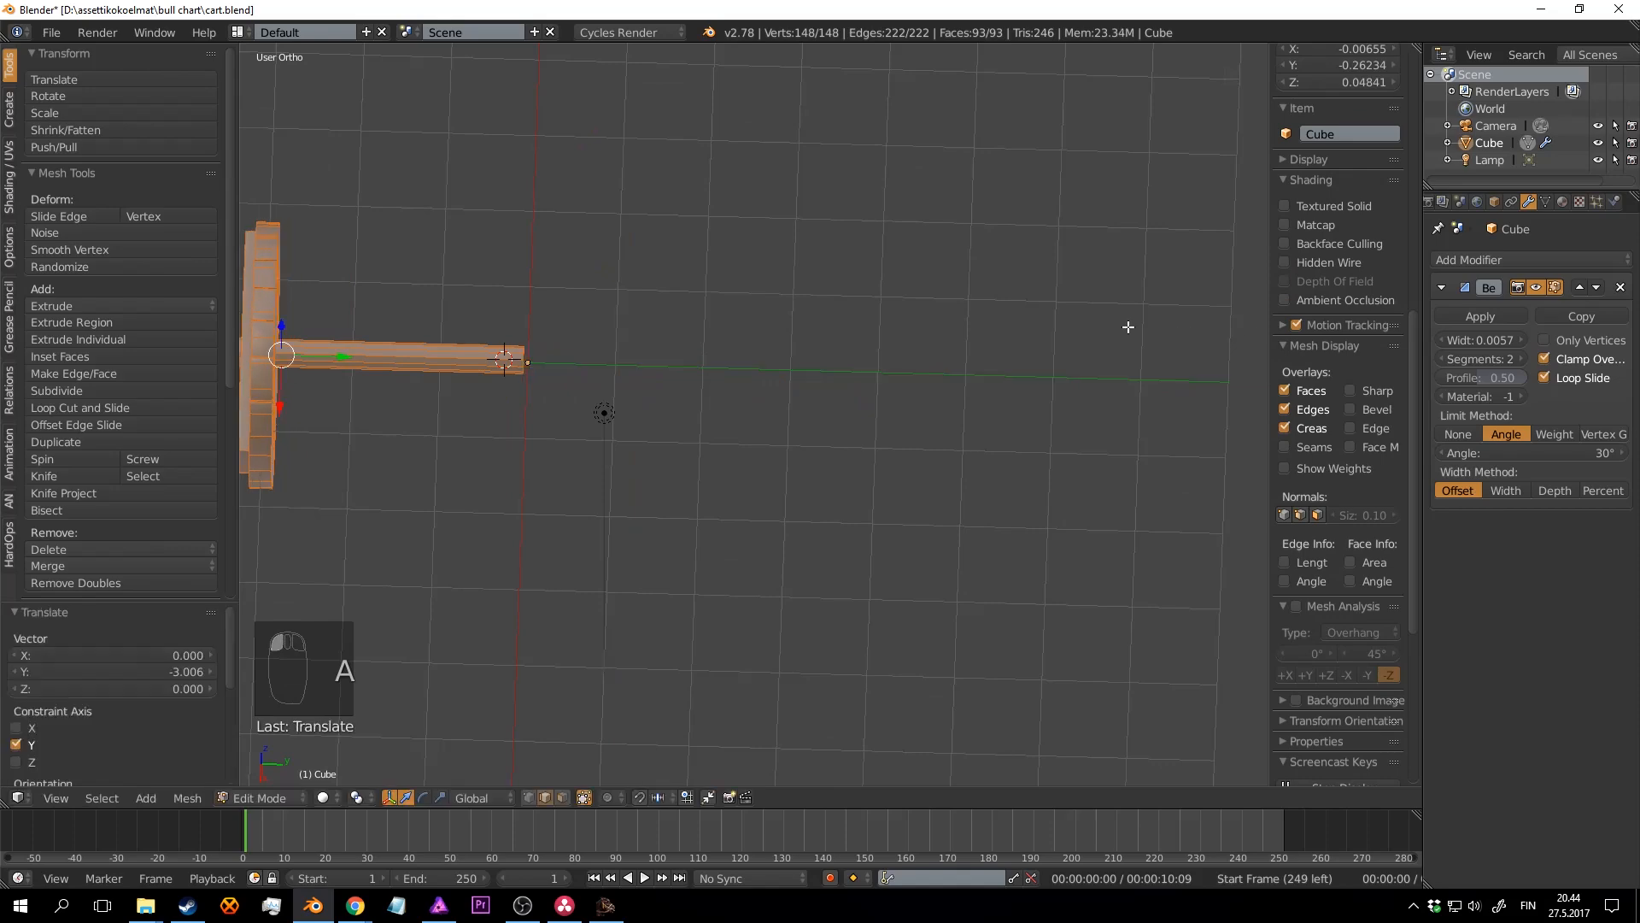
scroll(1128, 327, down, 5)
shift+middle_drag(837, 371, 1047, 388)
scroll(1047, 388, up, 3)
middle_drag(884, 436, 823, 463)
scroll(864, 465, up, 3)
key(Tab)
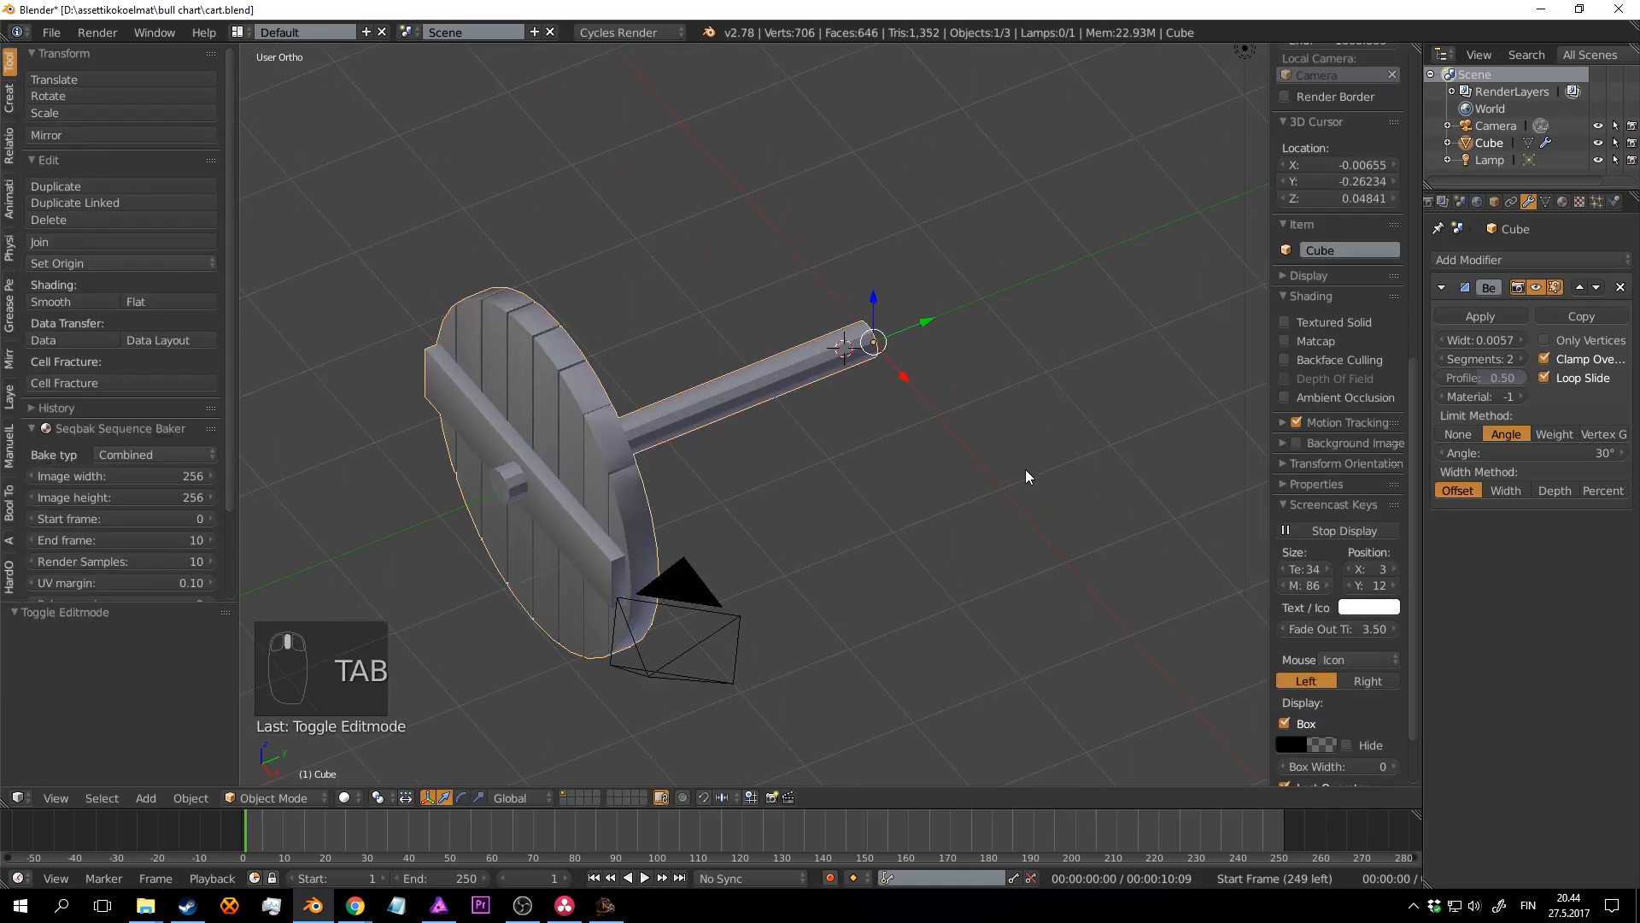
Step: Save the wheel and axle over the existing file
scroll(1029, 471, down, 3)
key(ctrl+s)
click(1046, 469)
scroll(943, 444, up, 3)
middle_drag(1047, 469, 778, 413)
key(ctrl+s)
click(937, 433)
Step: Apply smooth shading to the wheel and axle object
right_click(793, 400)
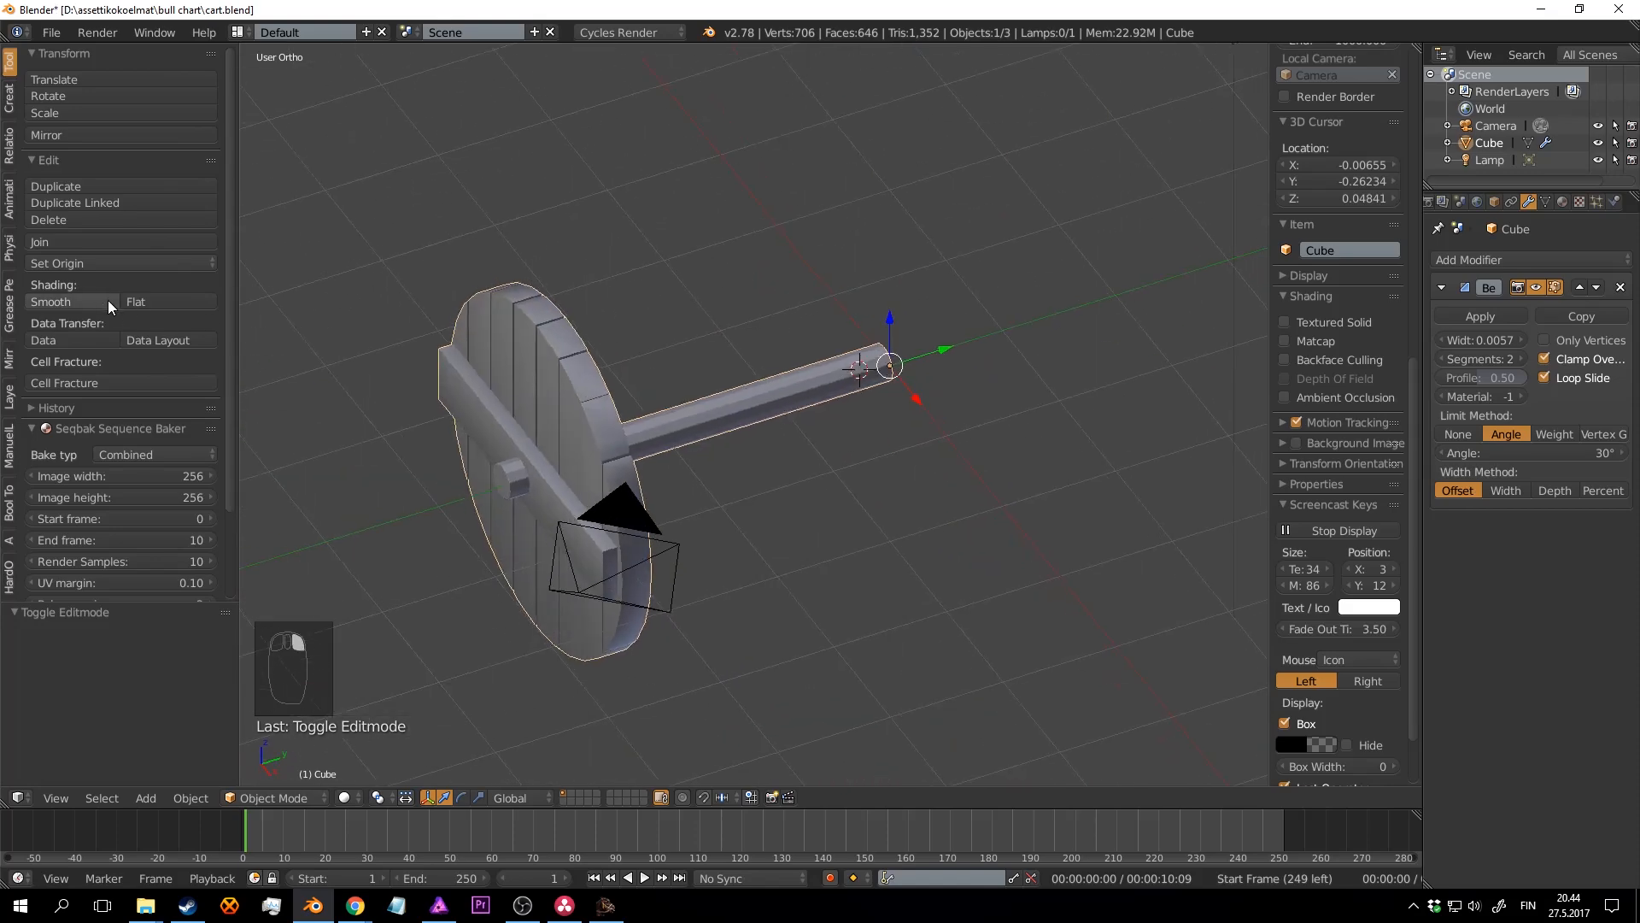
click(82, 304)
mouse_move(820, 401)
middle_down()
mouse_move(761, 368)
mouse_move(761, 426)
mouse_move(636, 385)
middle_up()
Step: In Edit Mode, nudge the whole mesh along Y until the axle's open end lines up with the object origin
key(Tab)
key(g)
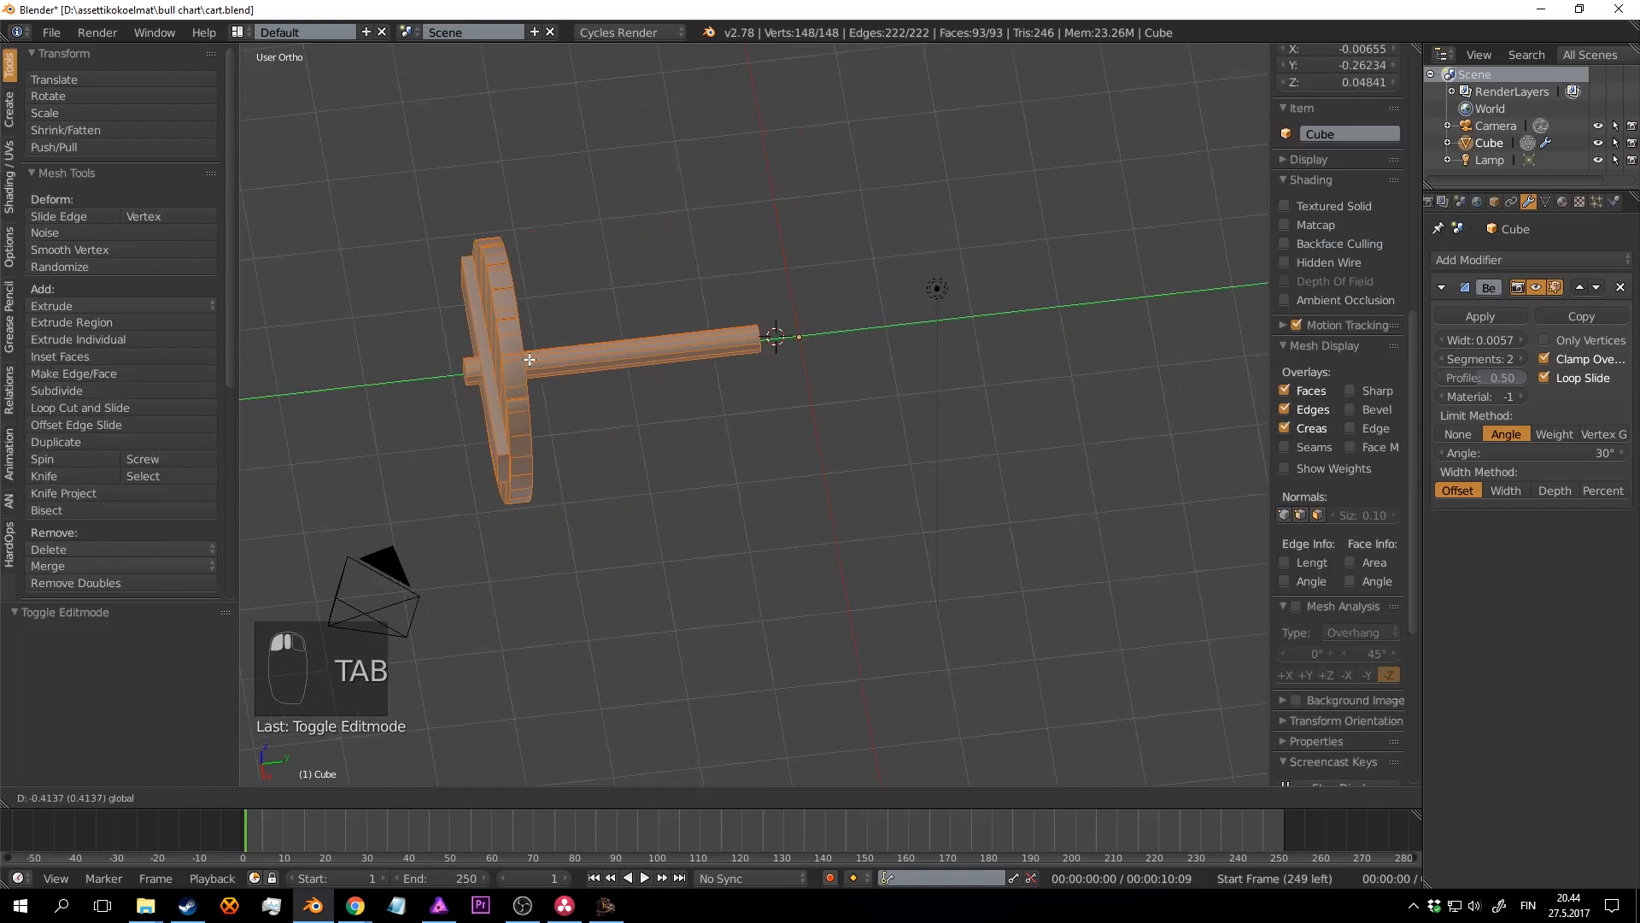
drag(710, 366, 605, 369)
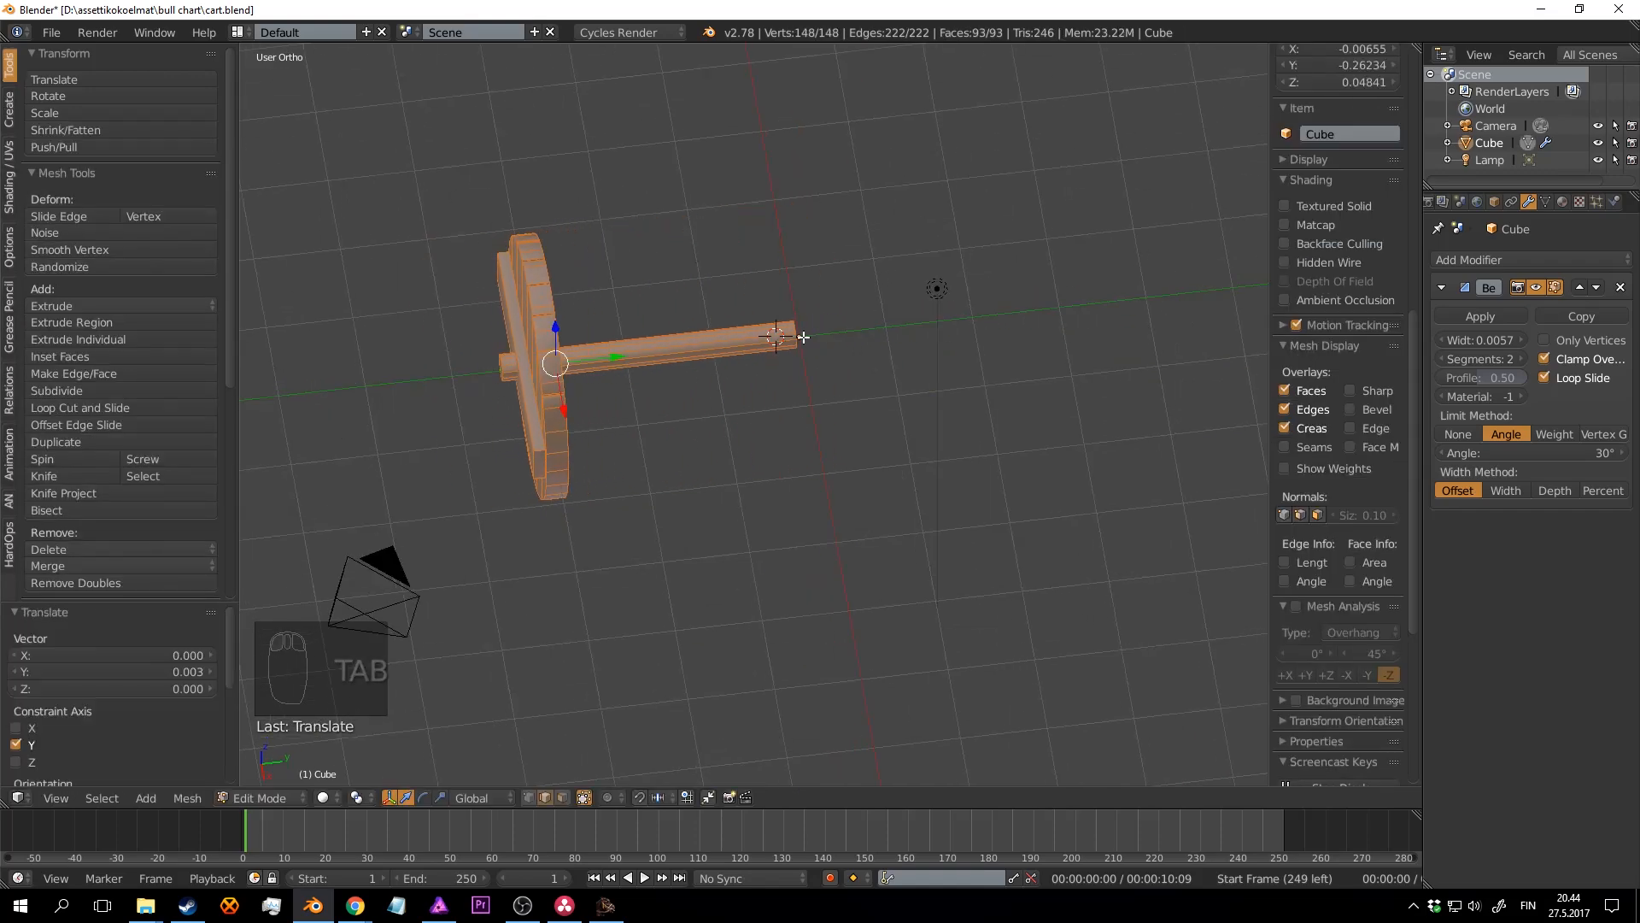
middle_drag(813, 354, 631, 317)
drag(548, 265, 554, 266)
middle_drag(740, 299, 767, 348)
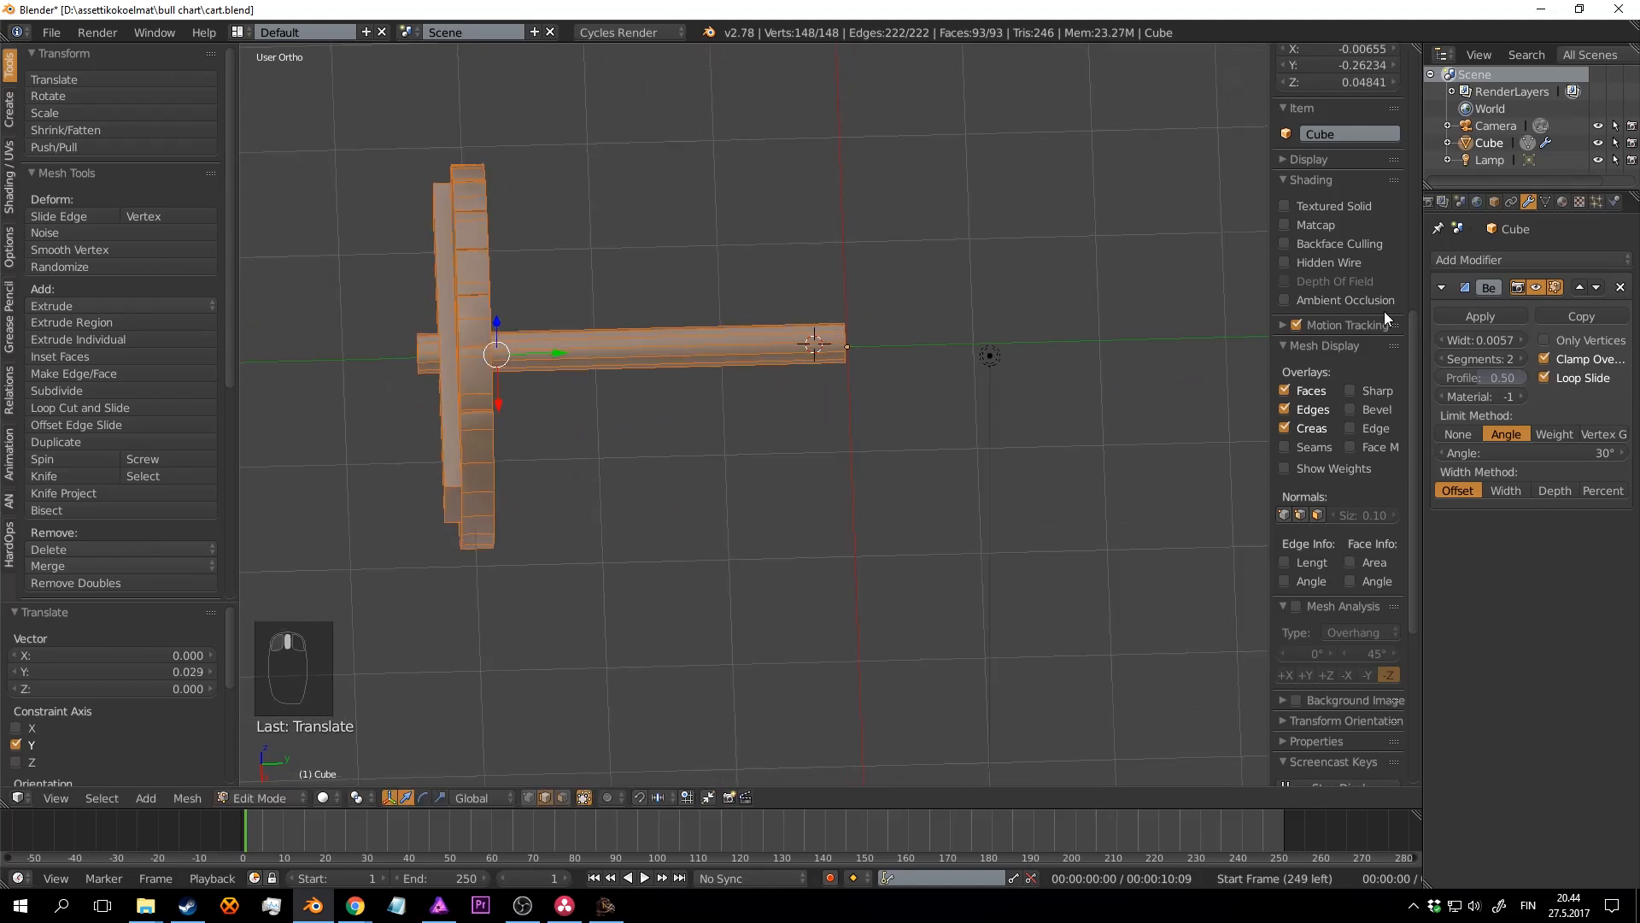
Step: Collapse the Bevel modifier's settings and add a Mirror modifier to the object
click(1440, 287)
middle_drag(948, 282, 868, 376)
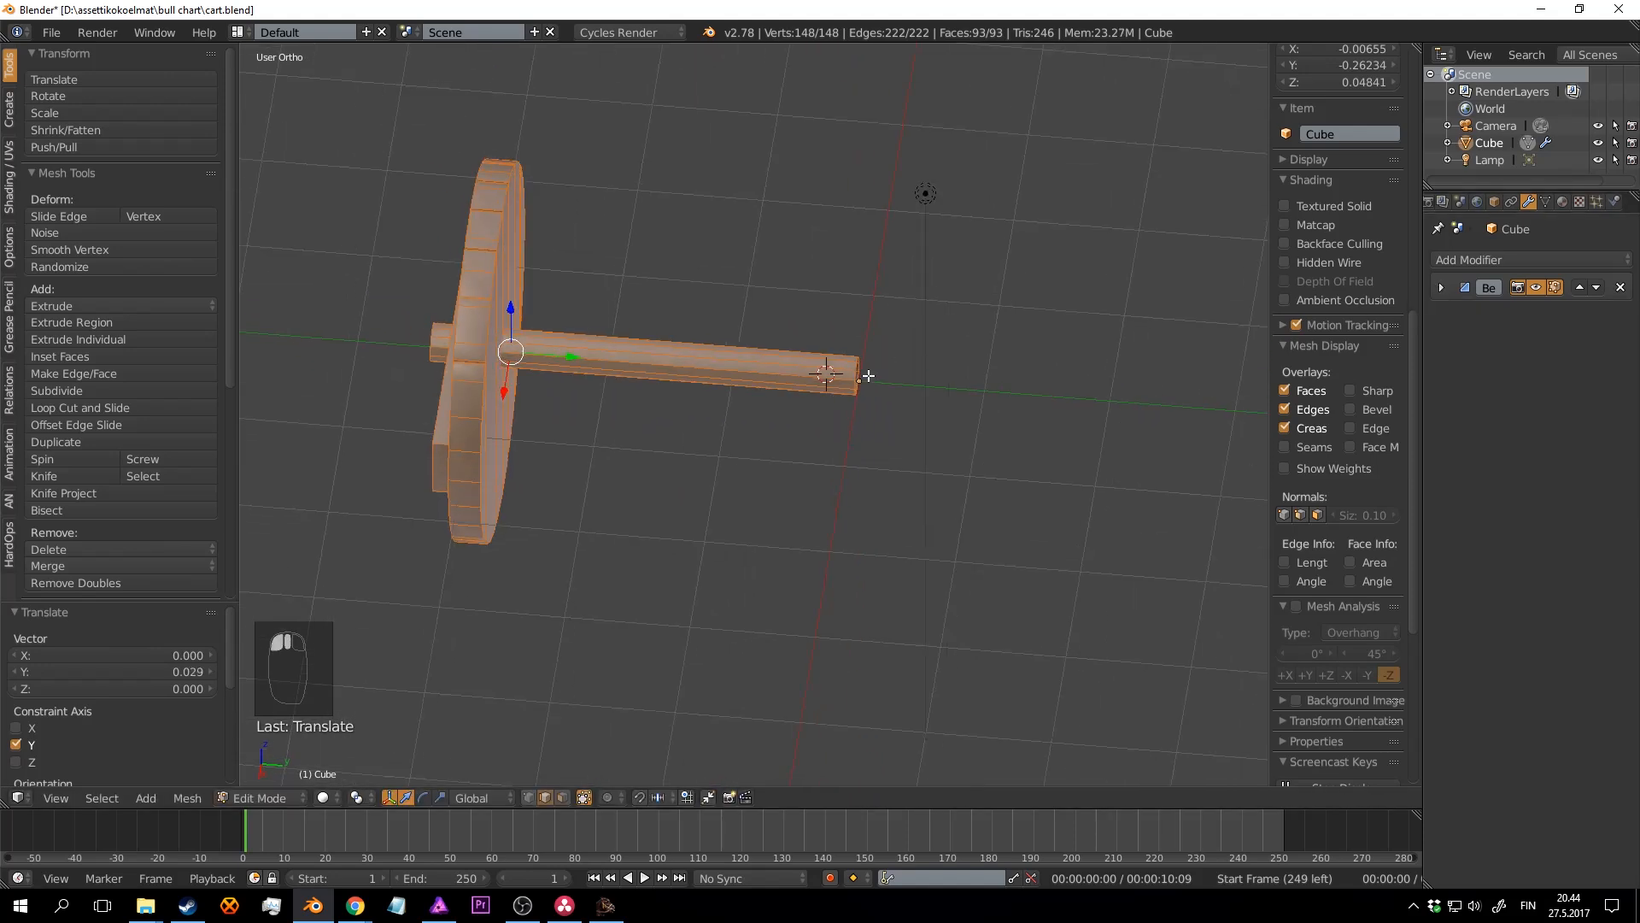
click(1478, 260)
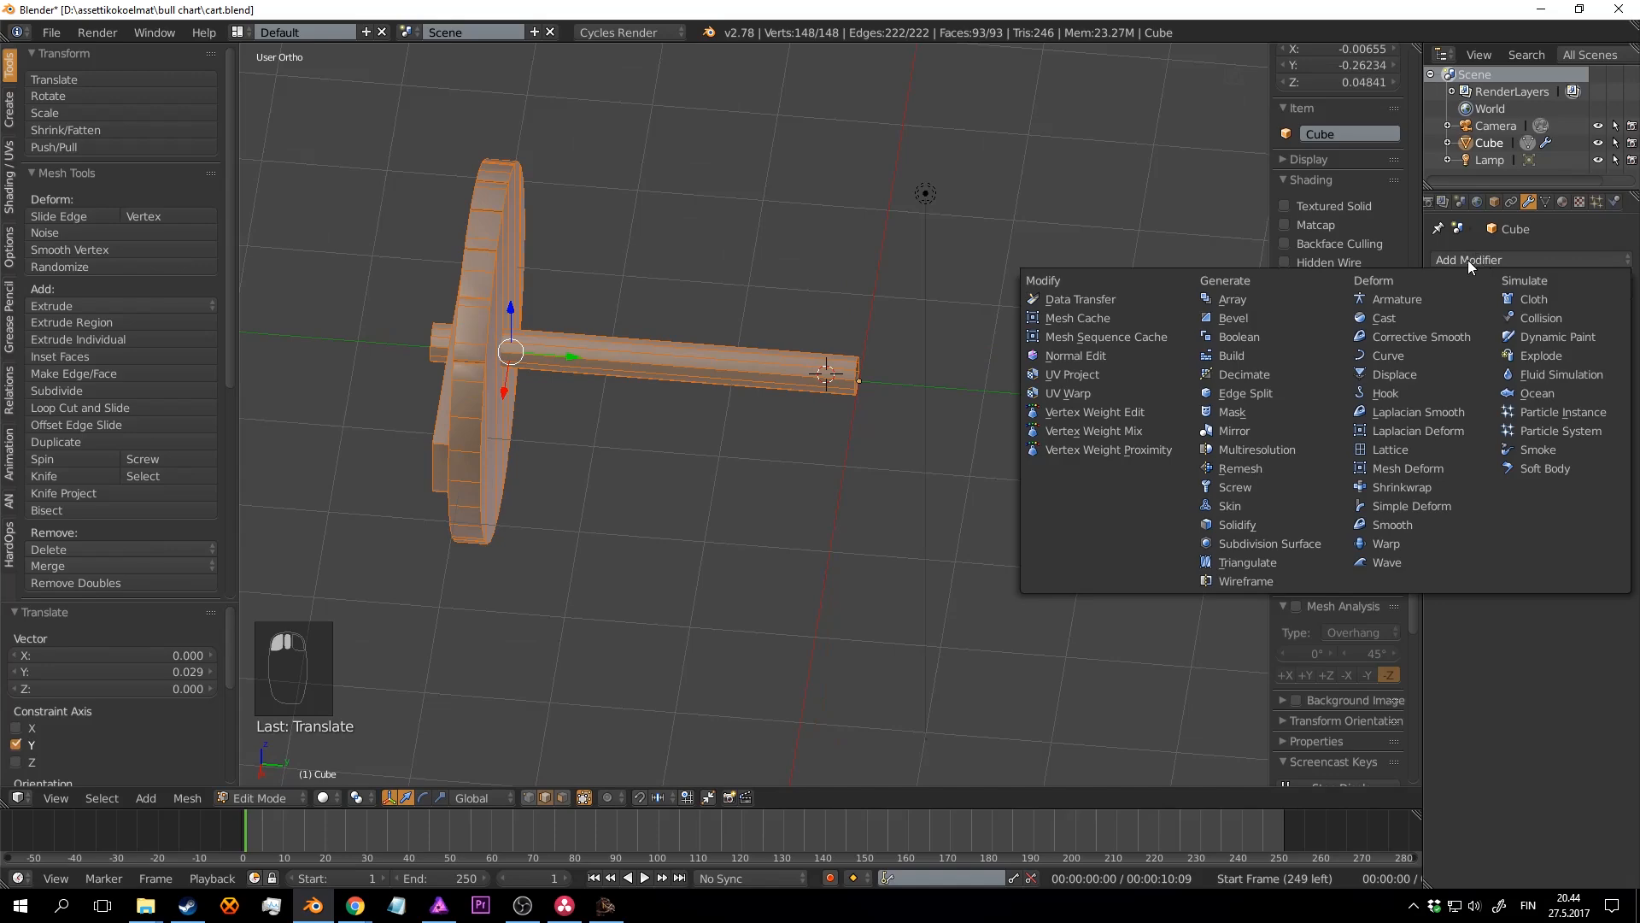
click(1267, 428)
scroll(612, 380, down, 3)
middle_drag(612, 380, 798, 419)
scroll(734, 393, up, 3)
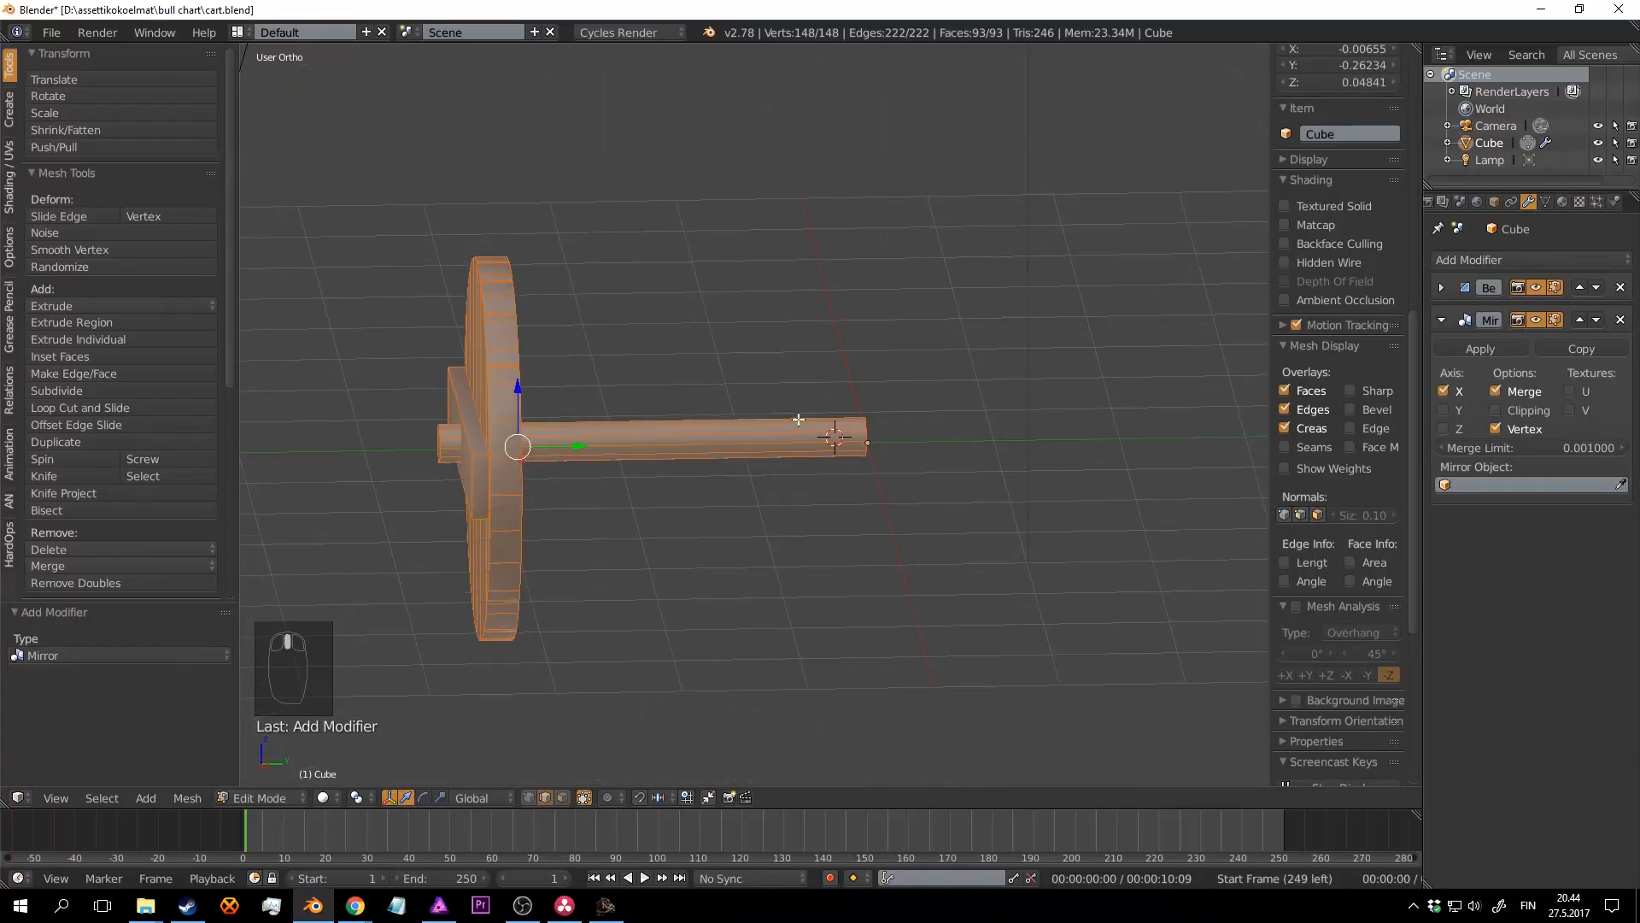
Step: Set the Mirror modifier to mirror across the Y axis only, with X disabled
click(1449, 409)
middle_drag(1067, 402, 1107, 338)
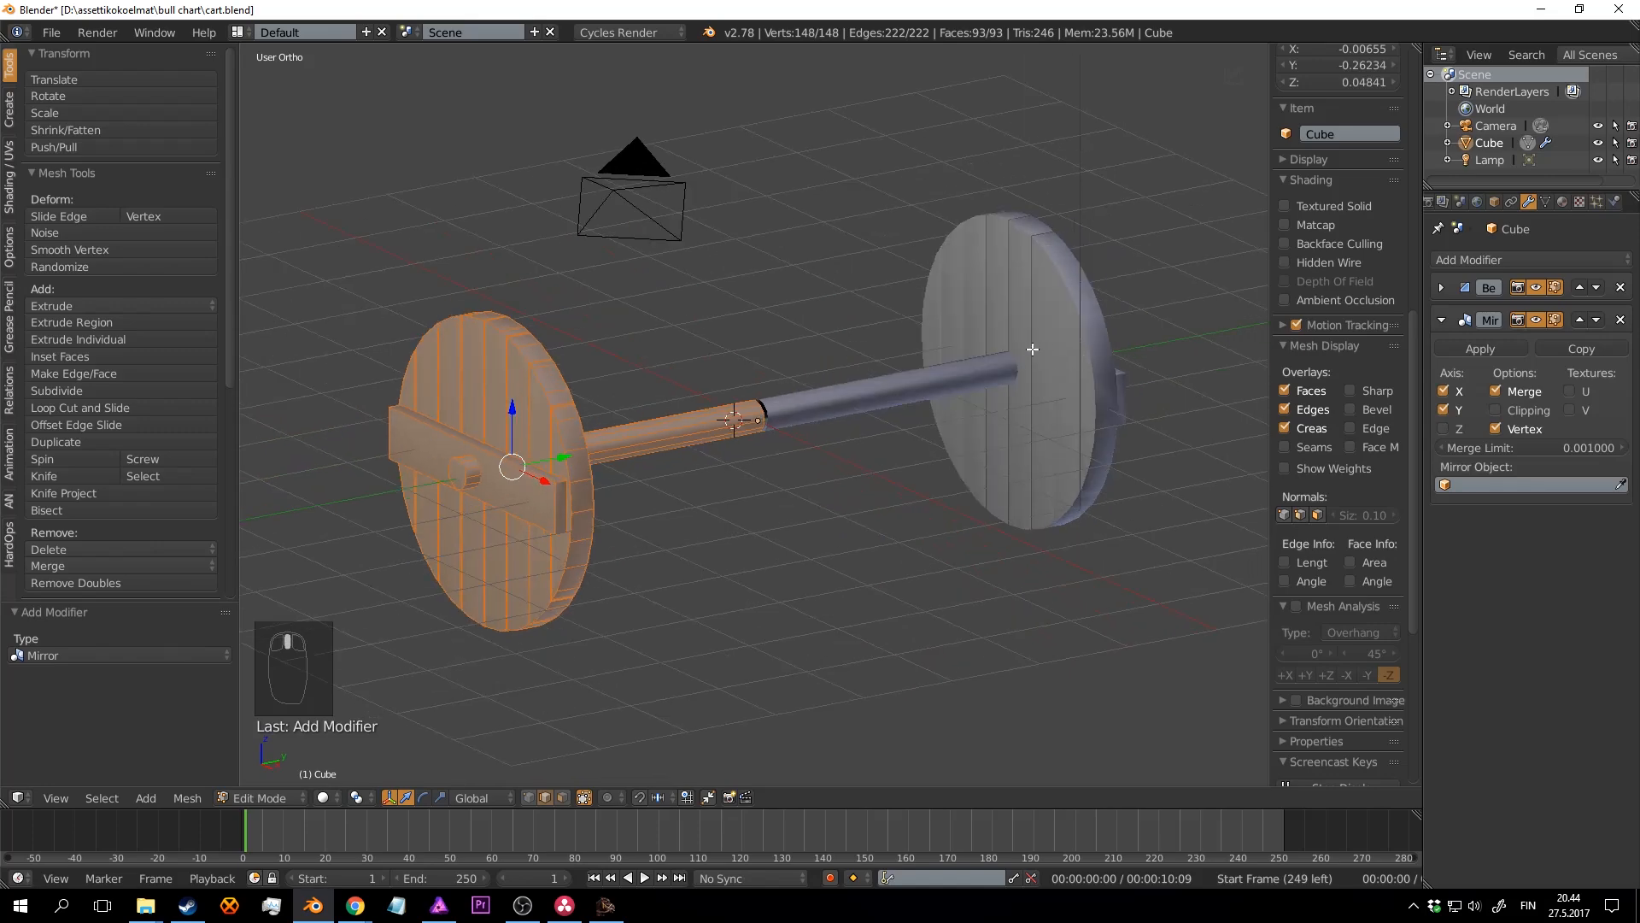
click(1443, 391)
click(1443, 410)
middle_drag(838, 381, 772, 443)
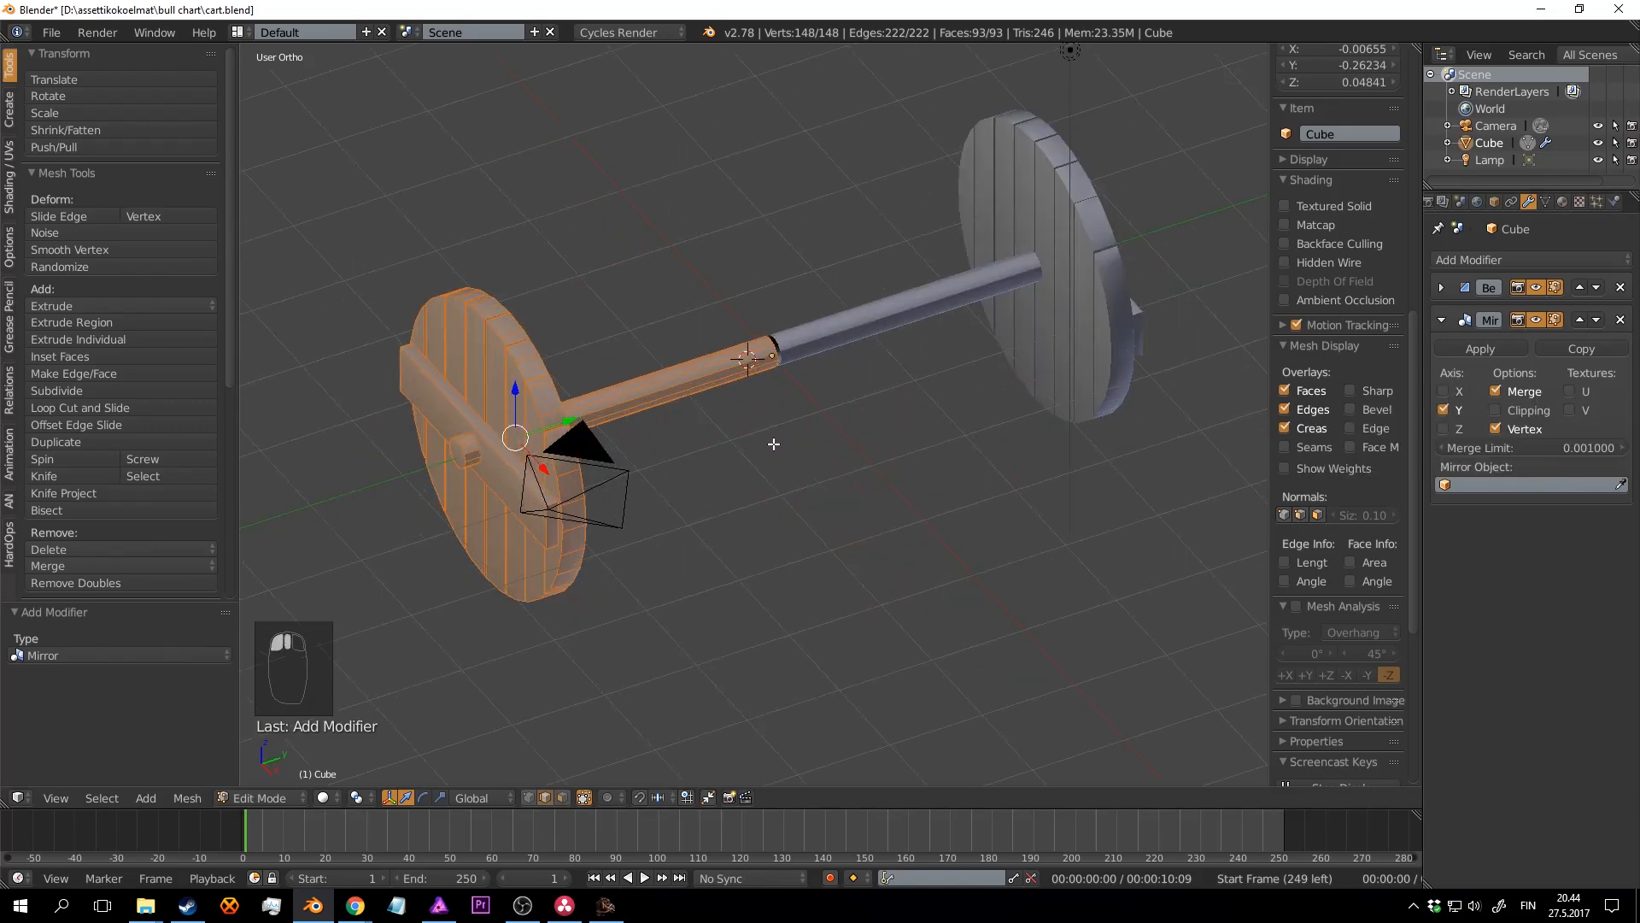
Step: Examine the joint between the two axle halves and both wheels from several angles
scroll(777, 401, up, 4)
middle_drag(786, 368, 726, 372)
scroll(754, 376, down, 4)
shift+middle_drag(1168, 410, 868, 394)
scroll(868, 392, up, 5)
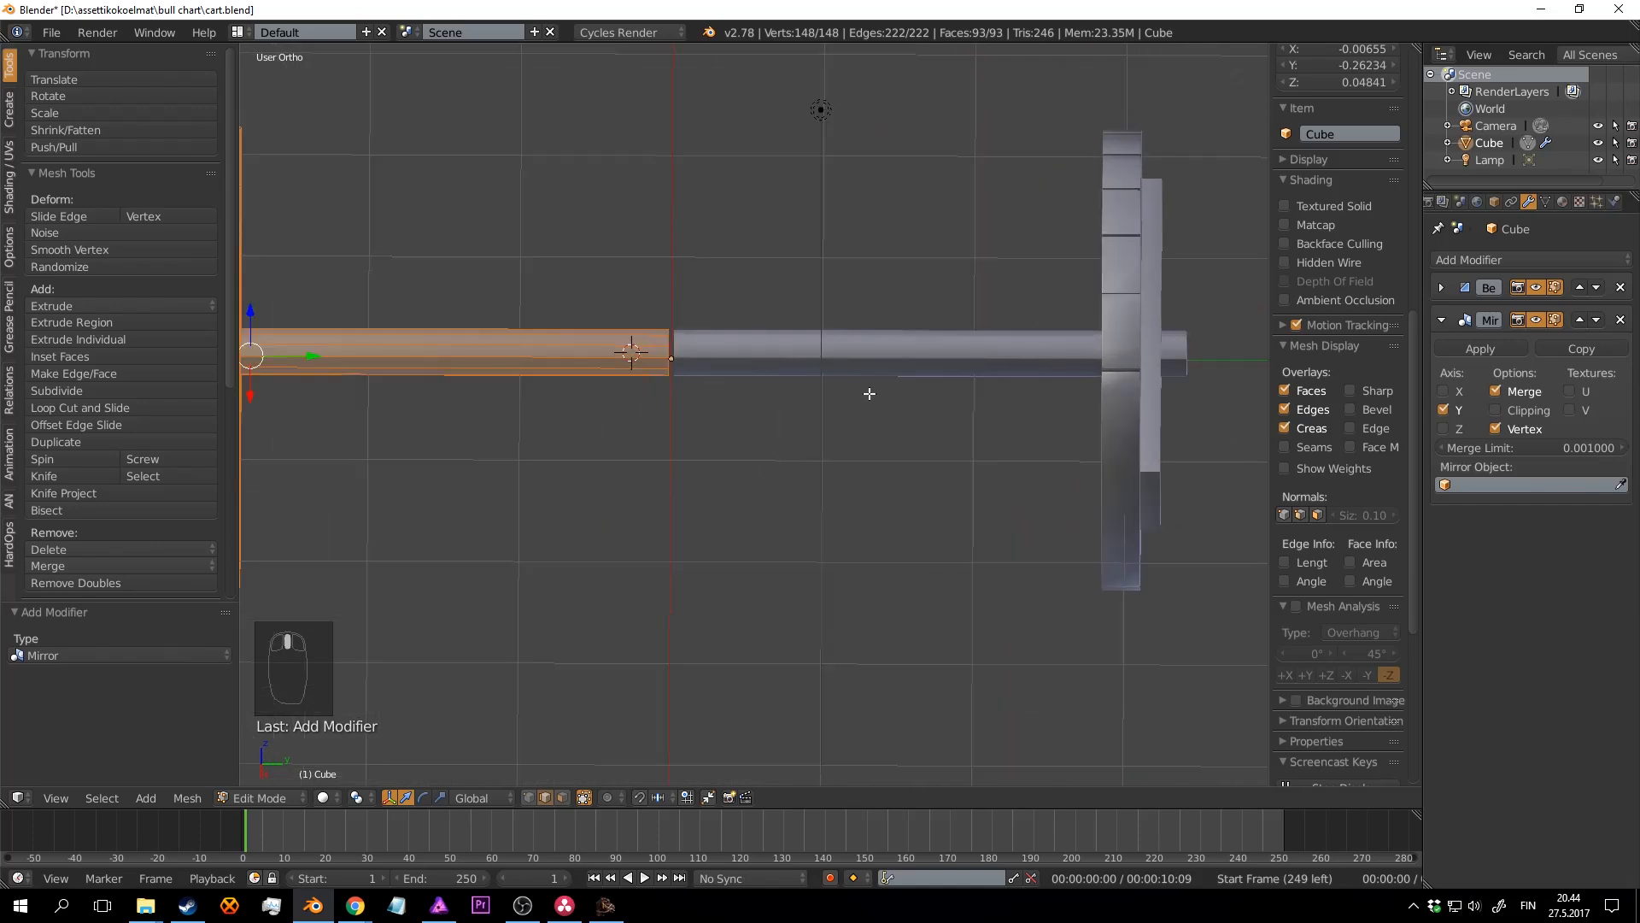
scroll(787, 384, down, 4)
shift+middle_drag(589, 368, 944, 392)
scroll(944, 392, up, 1)
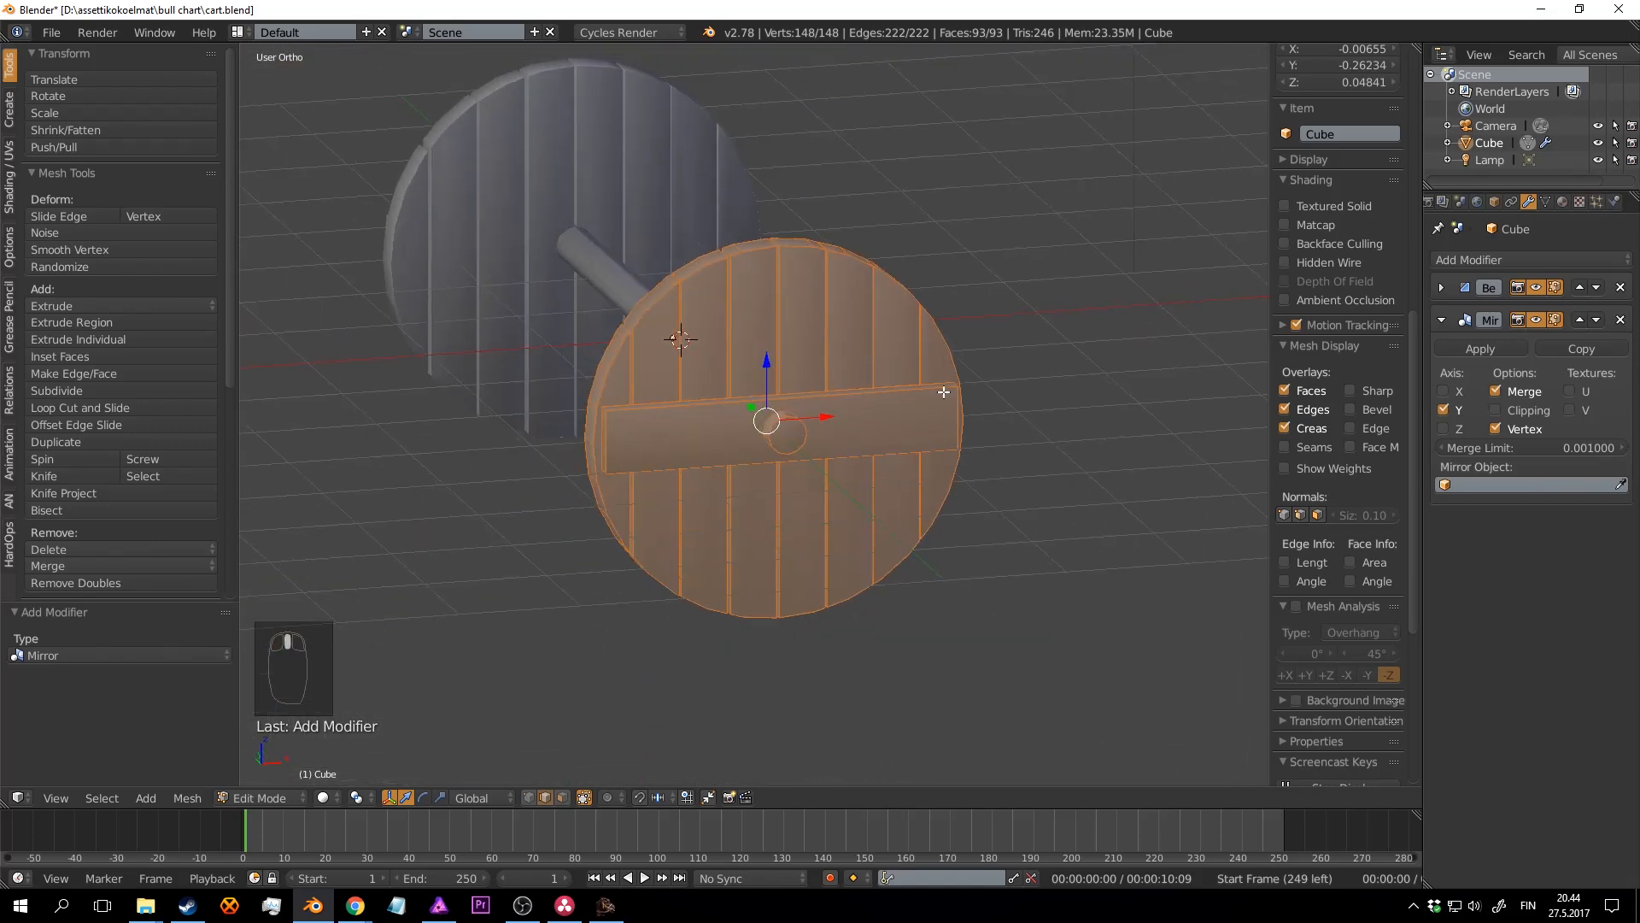
middle_drag(859, 394, 654, 440)
shift+middle_drag(927, 410, 780, 402)
Step: Select the edge loop at the axle's open end, enable Clipping on the Mirror modifier, and move the loop along Y onto the mirror plane
scroll(780, 403, up, 2)
scroll(779, 403, up, 1)
middle_drag(999, 346, 957, 399)
key(a)
alt+right_click(865, 376)
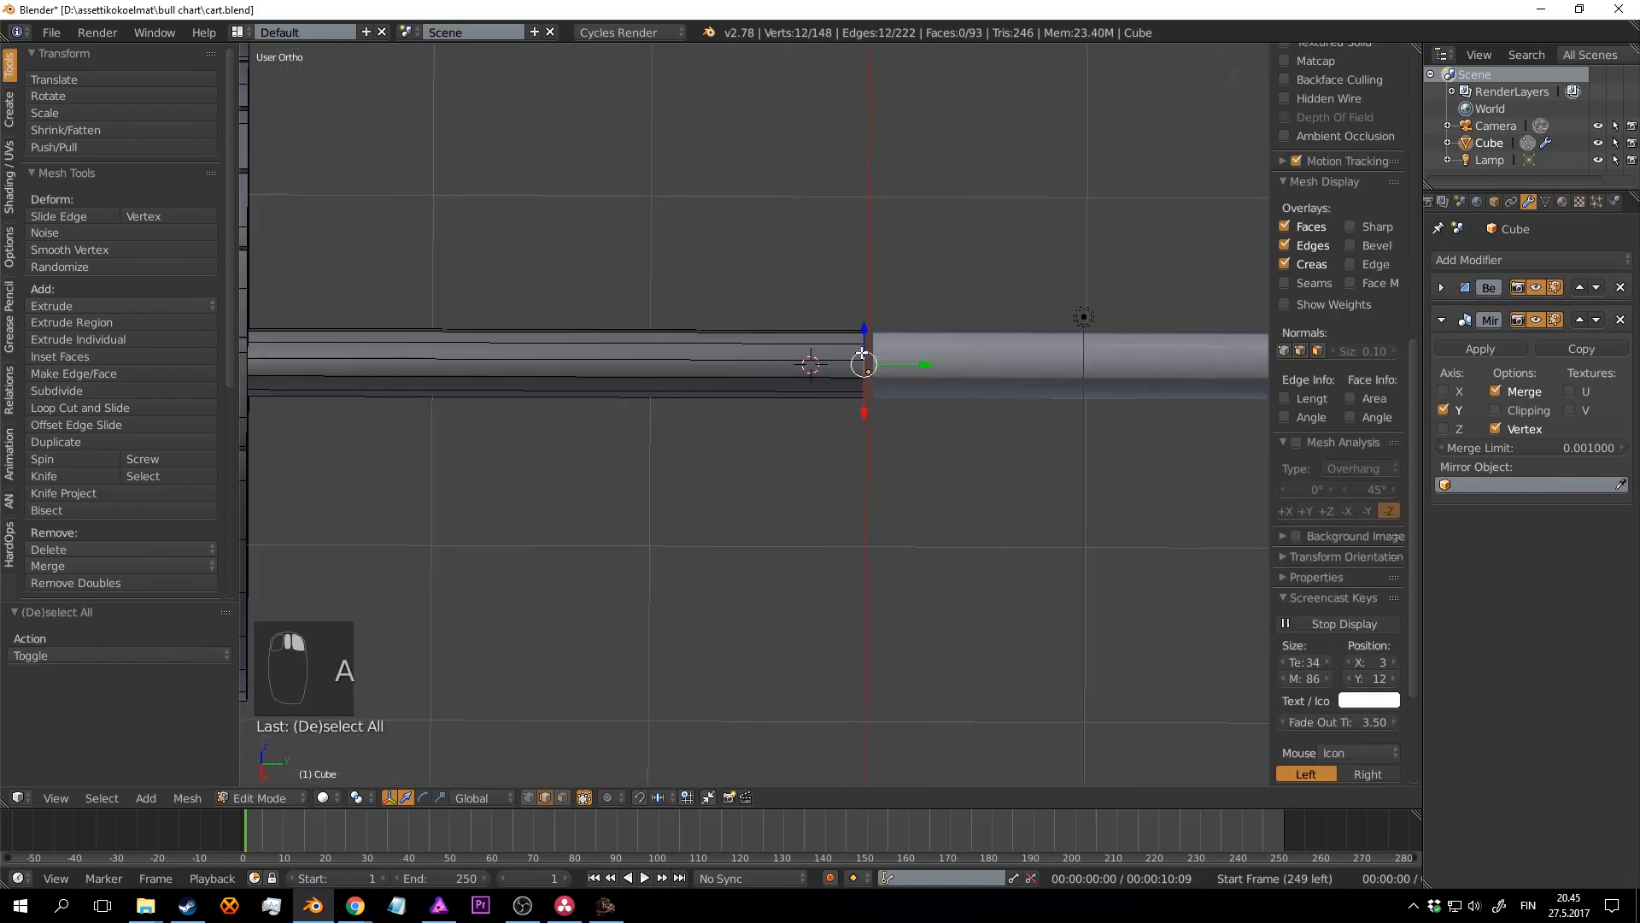
click(1496, 410)
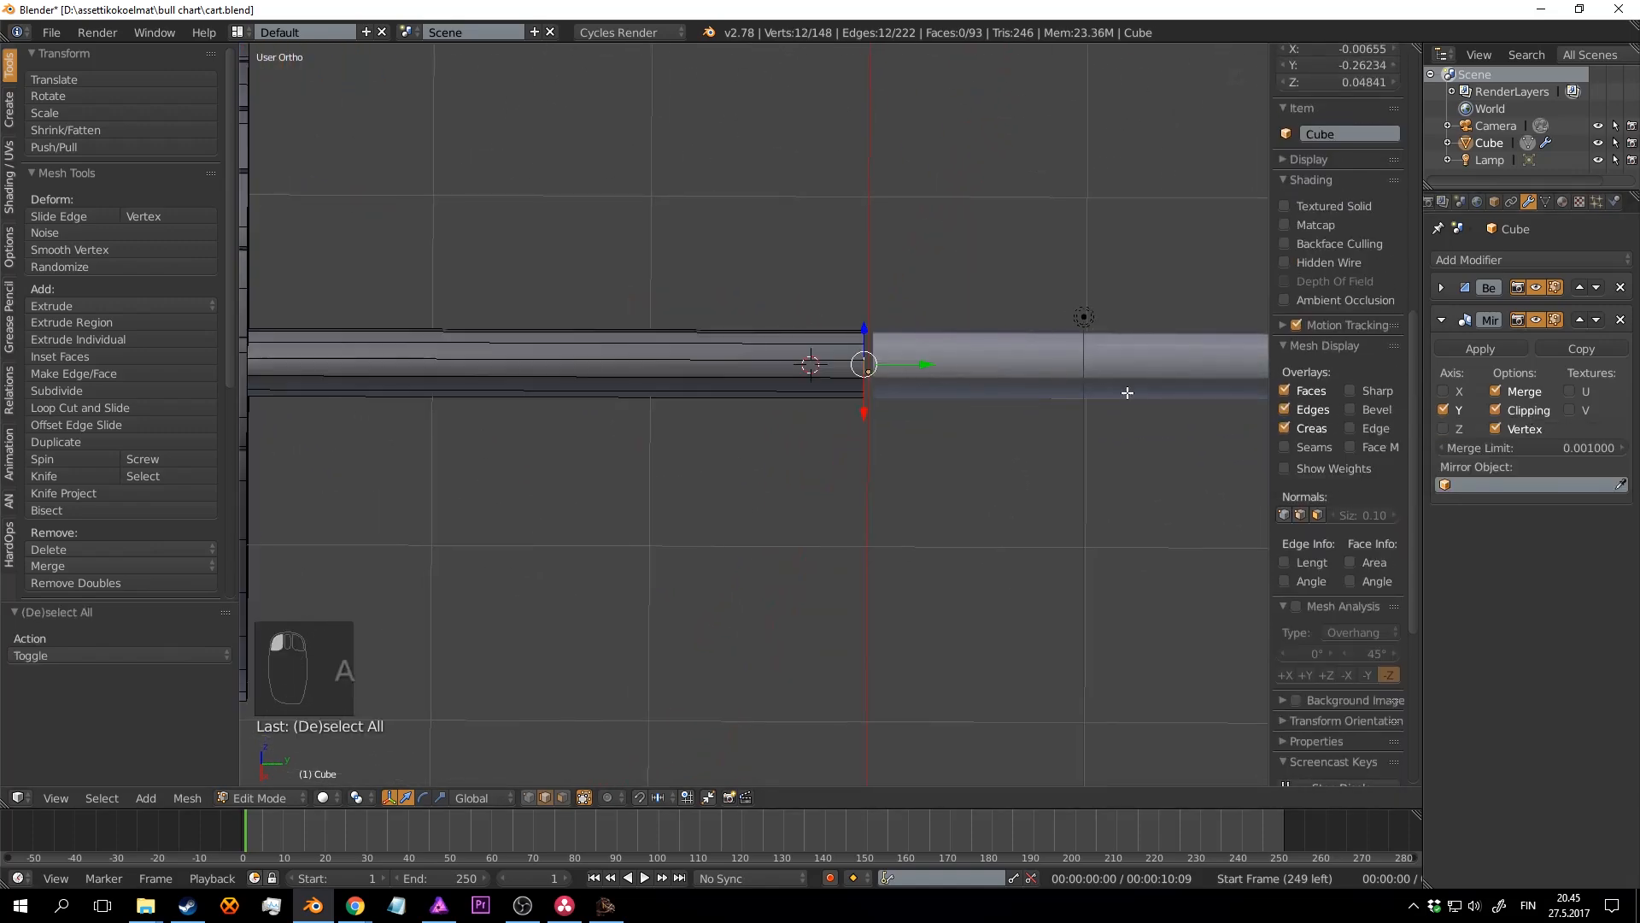
drag(918, 367, 801, 383)
scroll(913, 372, down, 3)
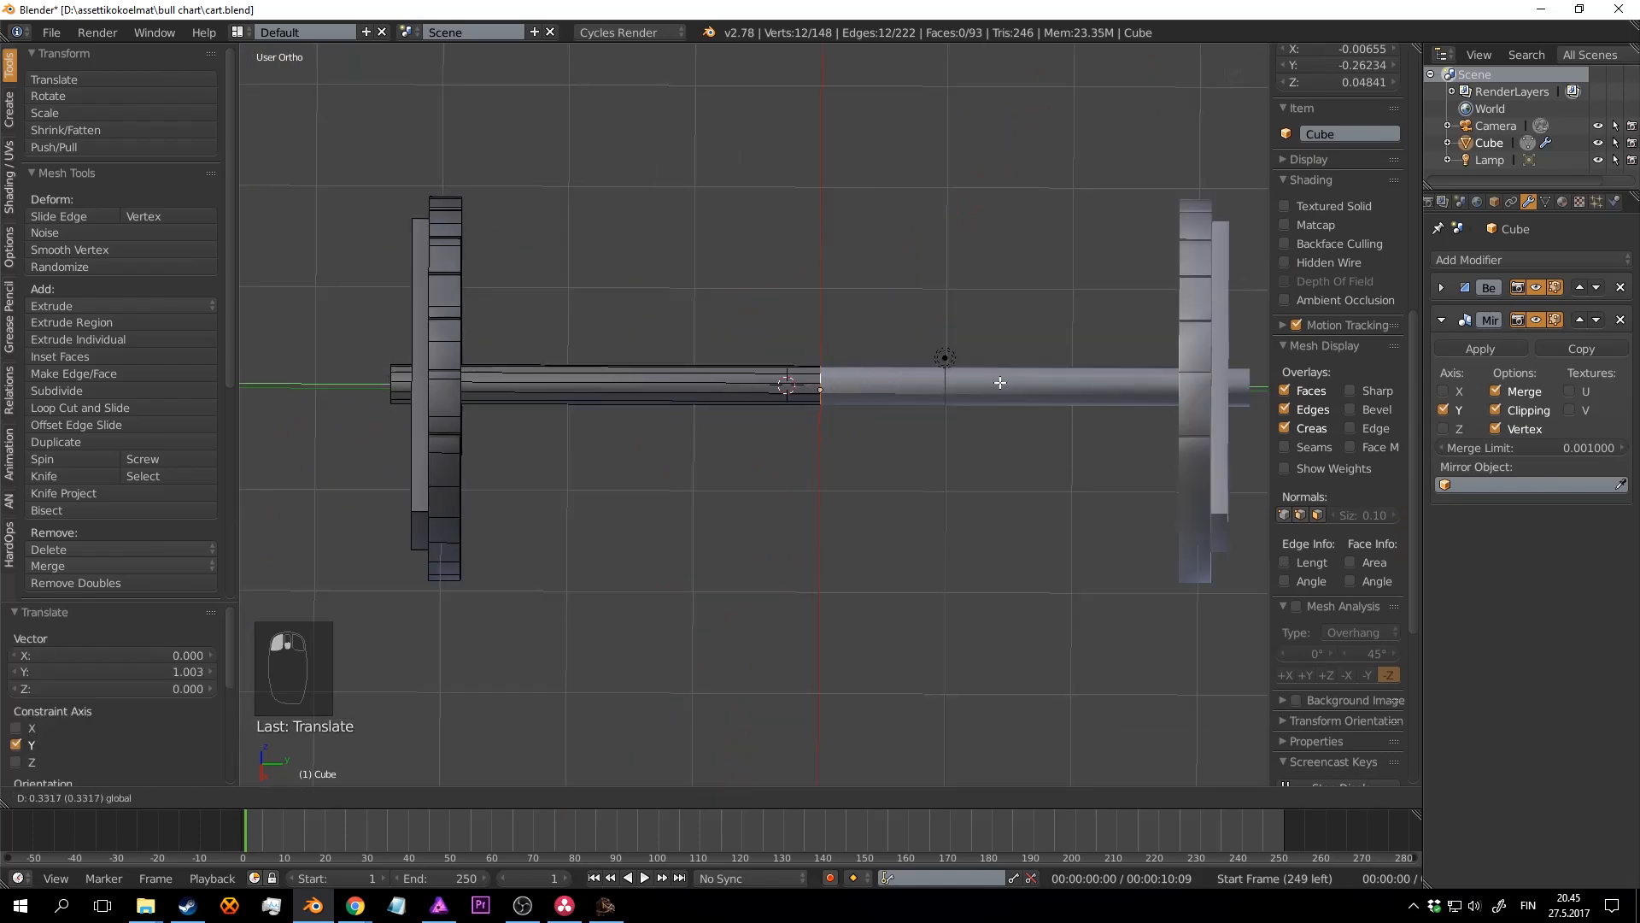
drag(999, 382, 893, 385)
scroll(835, 381, up, 3)
Step: Clear the selection and select all linked geometry of the crossbar on the wheel's outer face
middle_drag(835, 381, 777, 490)
scroll(823, 459, up, 3)
key(l)
scroll(777, 490, up, 3)
key(a)
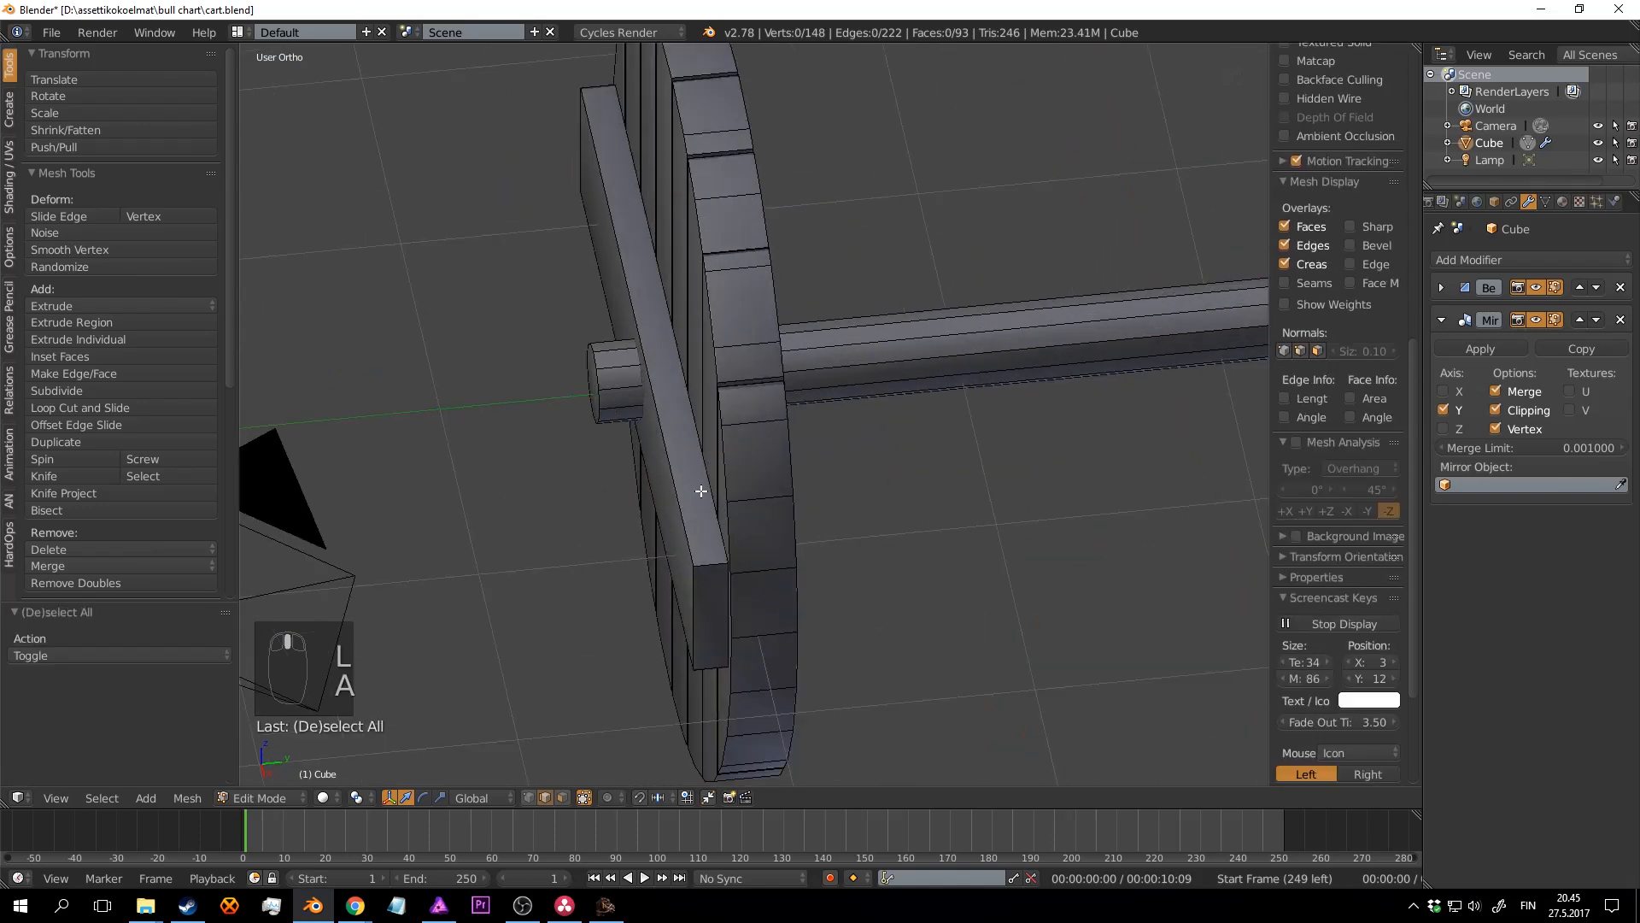
key(a)
key(a)
key(a)
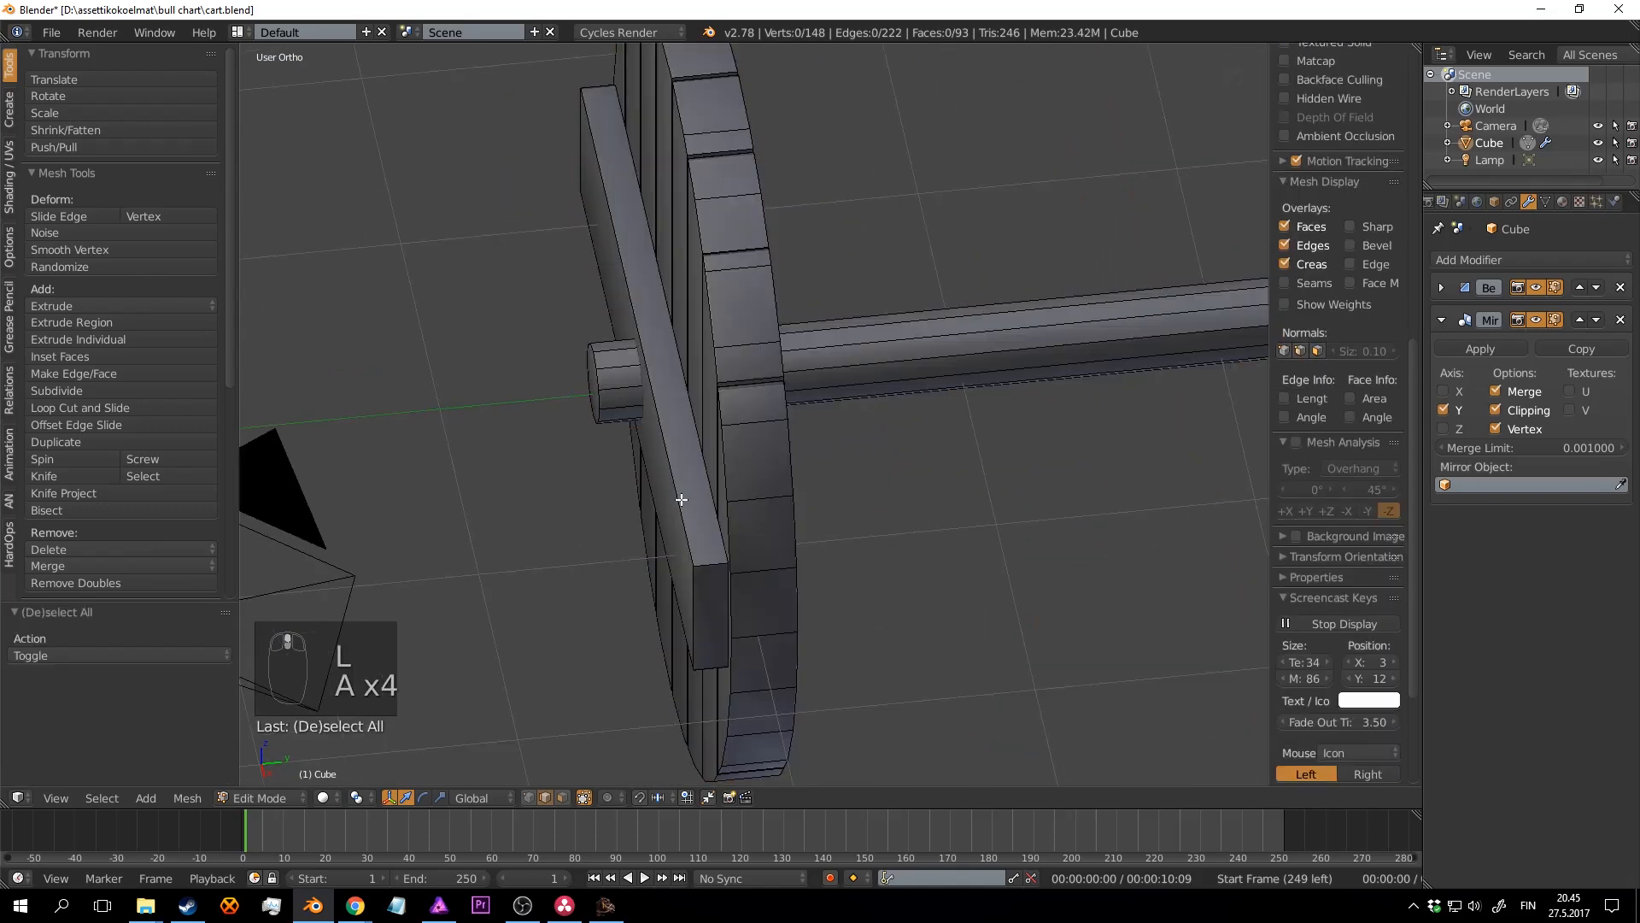
key(l)
middle_drag(686, 494, 559, 555)
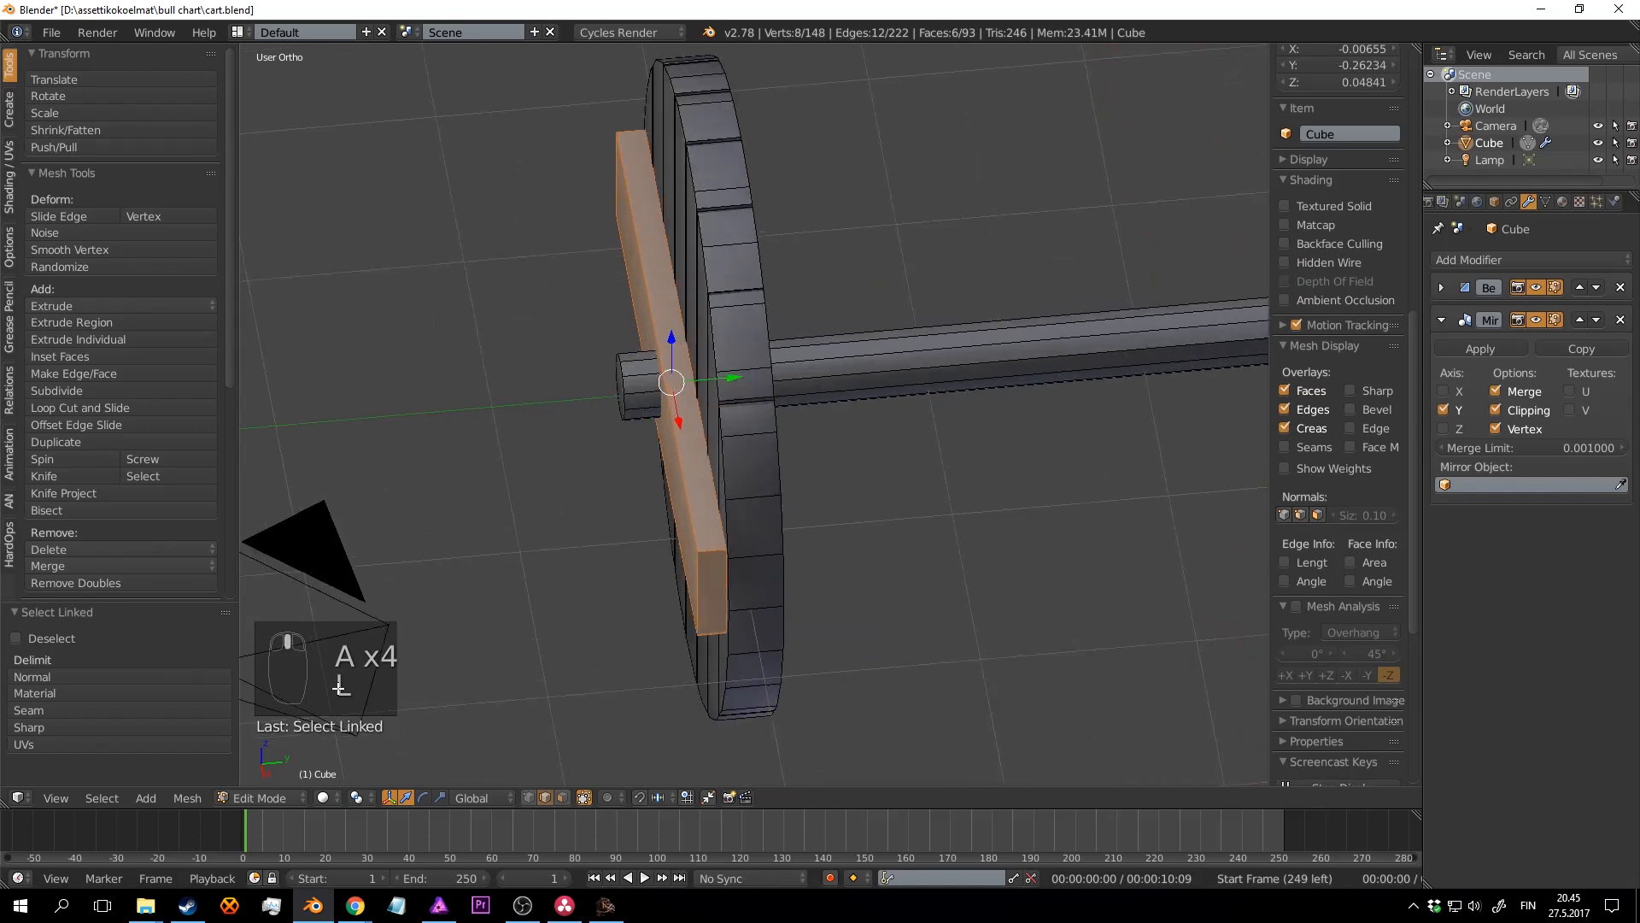
Step: Duplicate the crossbar and move the copy along Y to rest against the wheel's inner face
middle_drag(757, 390, 737, 391)
key(shift+d)
click(737, 391)
drag(738, 387, 897, 375)
middle_drag(957, 386, 941, 302)
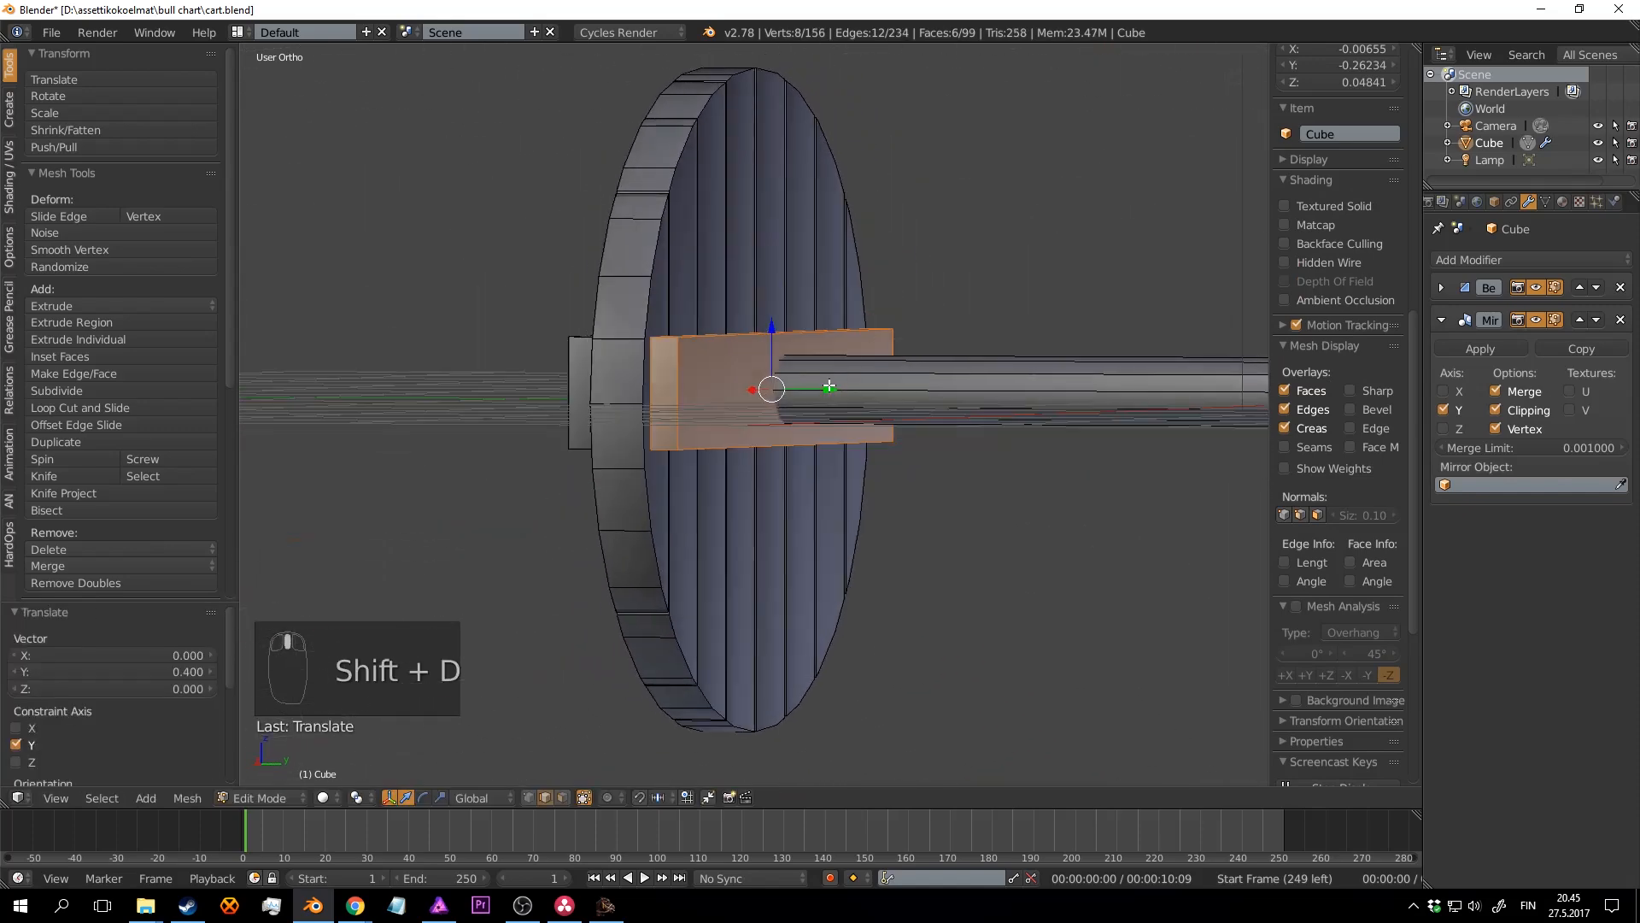
drag(829, 386, 768, 386)
Step: Return to Object Mode, deselect the wheelset and save it over the existing cart.blend
key(Tab)
scroll(886, 307, down, 4)
key(ctrl+s)
middle_drag(886, 308, 981, 395)
key(a)
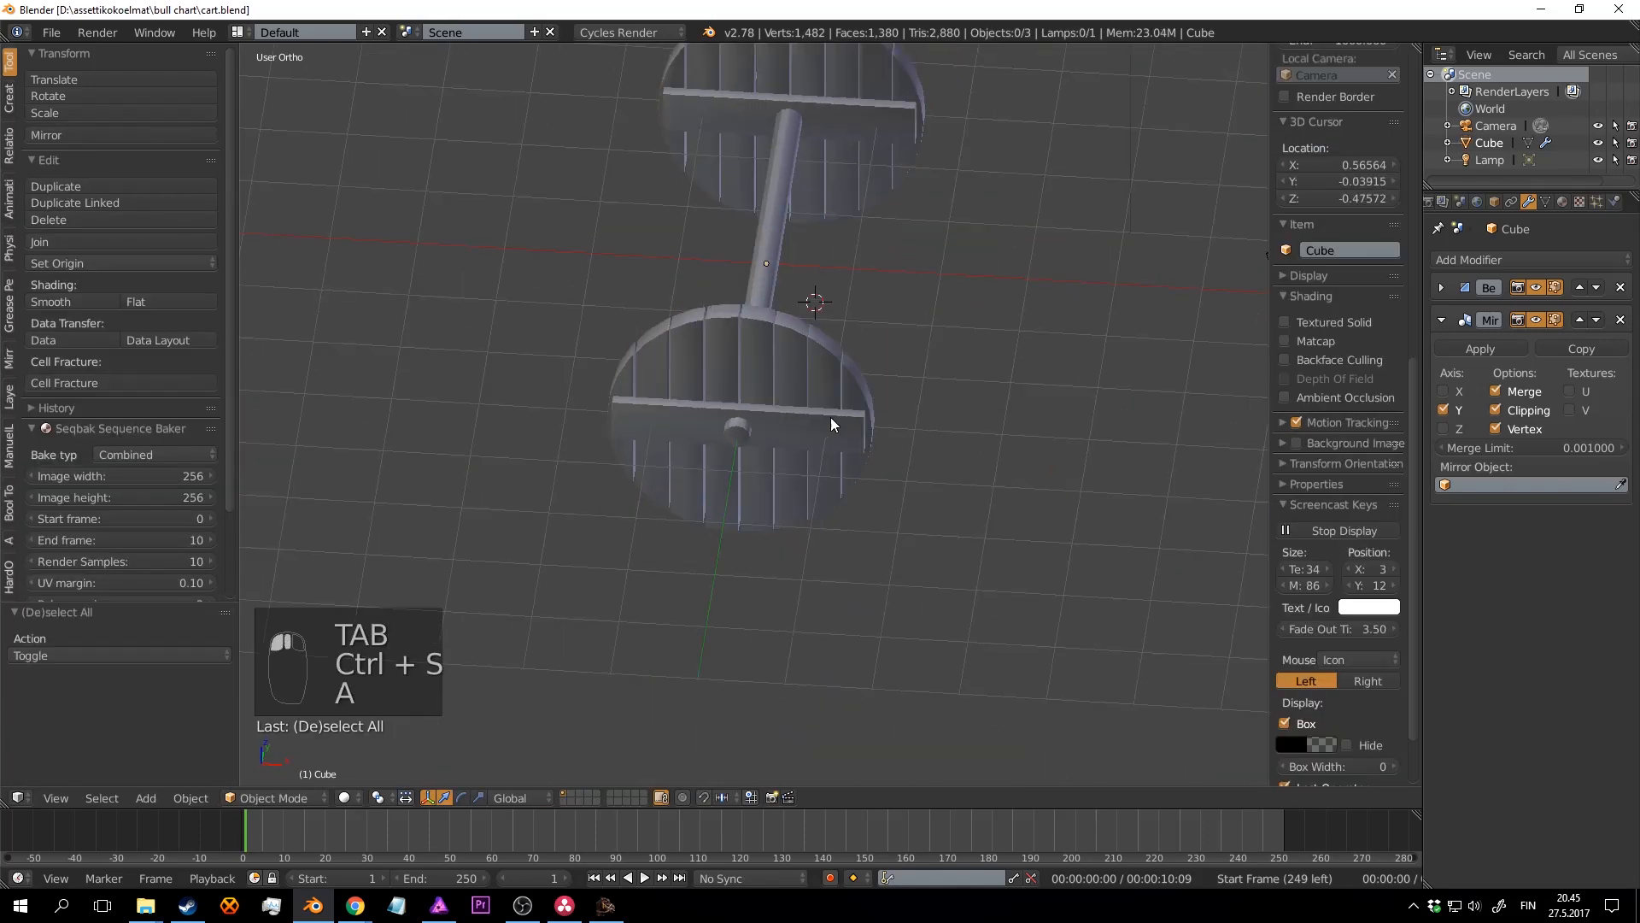
key(ctrl+s)
click(945, 324)
middle_drag(833, 424, 815, 527)
key(ctrl+s)
click(946, 326)
scroll(713, 423, down, 4)
scroll(713, 424, up, 3)
key(ctrl+s)
scroll(822, 387, up, 2)
key(ctrl+s)
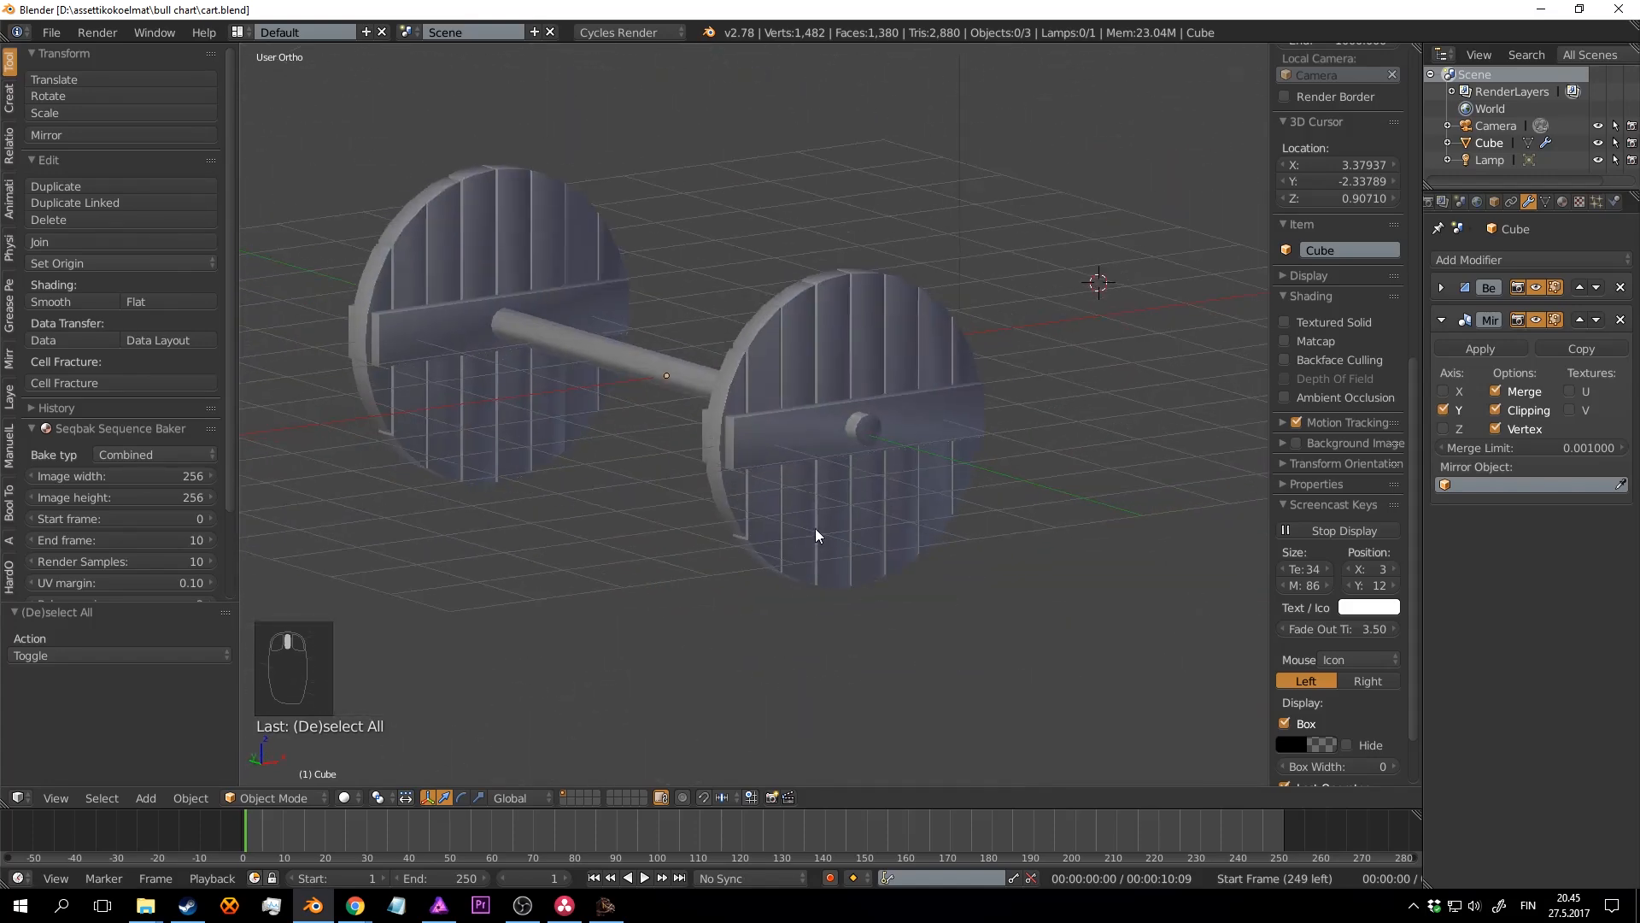
click(524, 904)
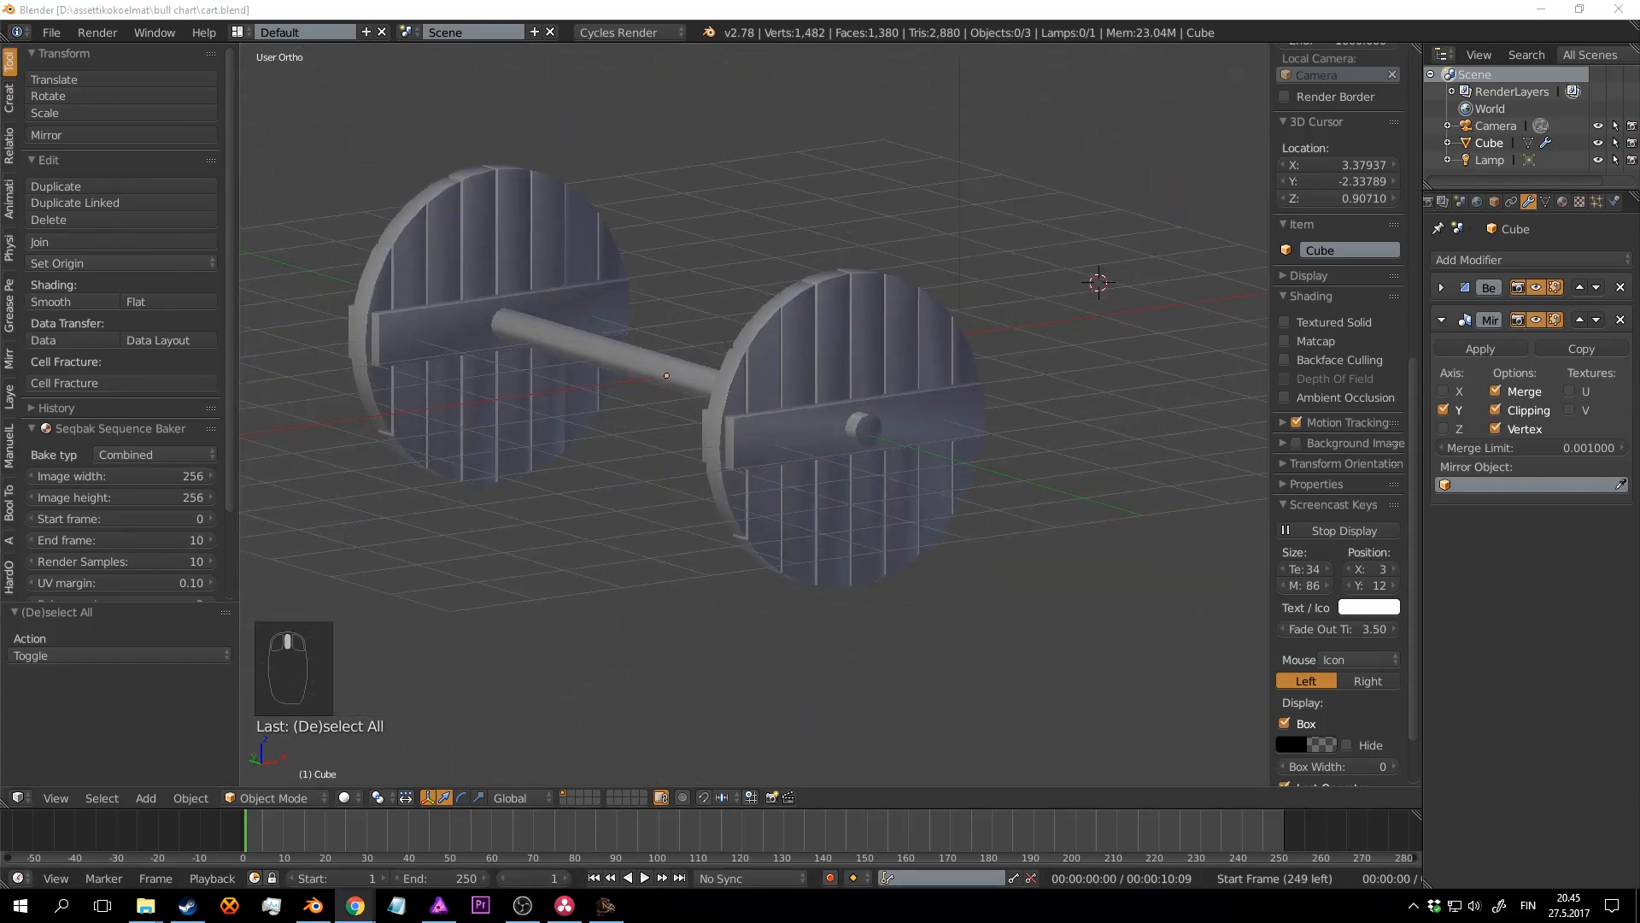
middle_drag(550, 408, 625, 656)
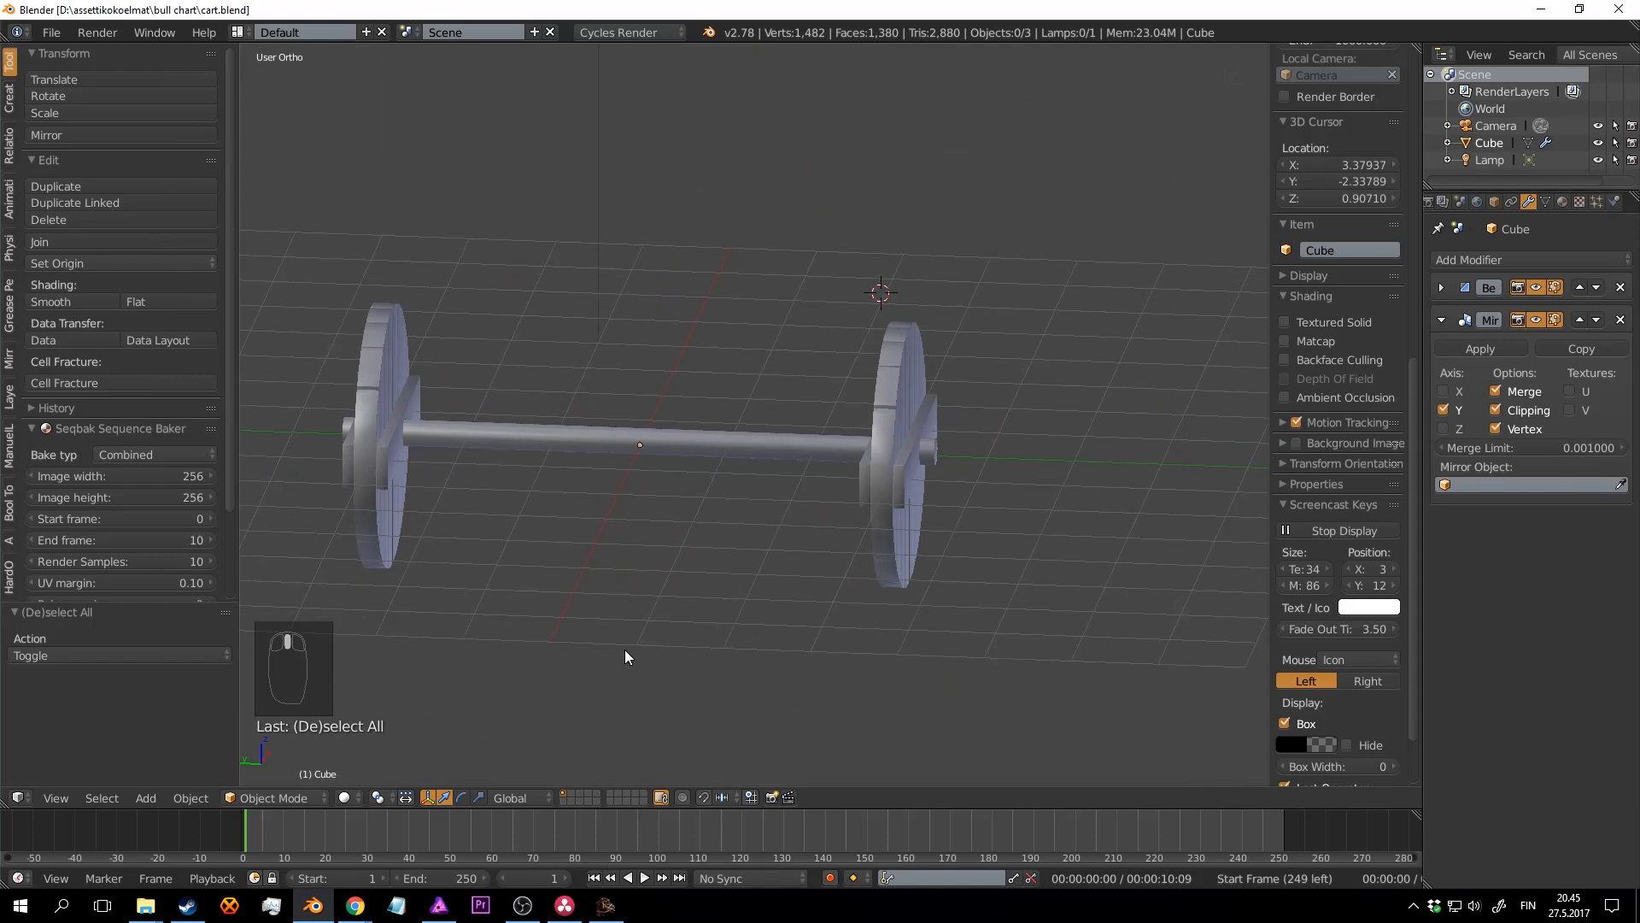
click(522, 905)
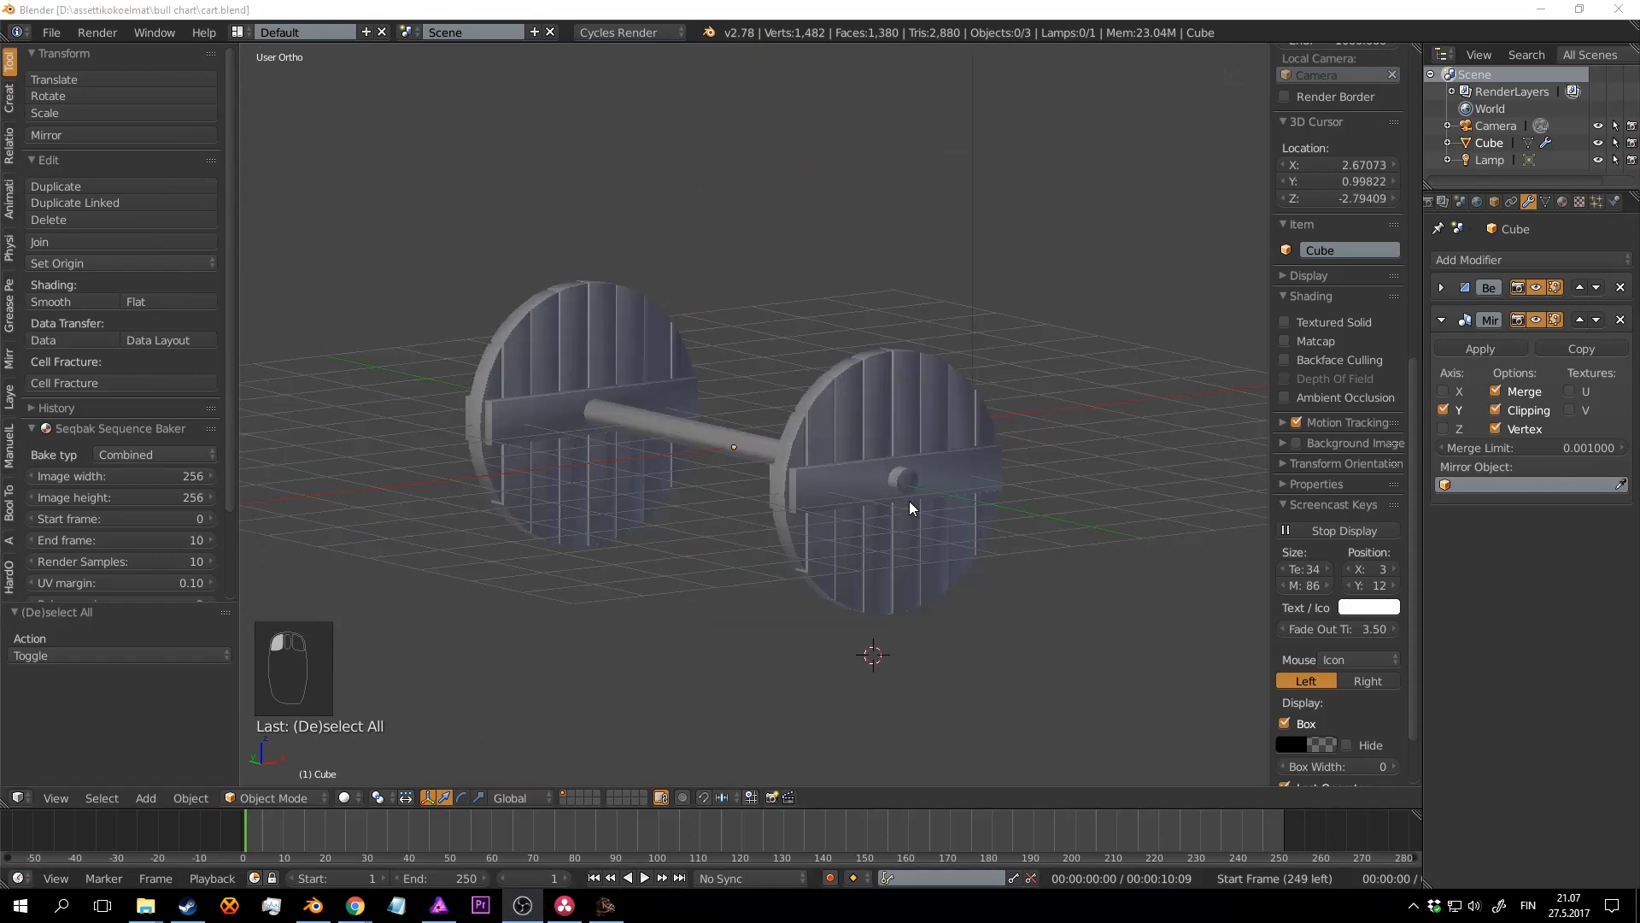
Step: Examine the wheelset's faces, crossbars and the plank gaps along the wheel's rim
middle_drag(909, 501, 801, 191)
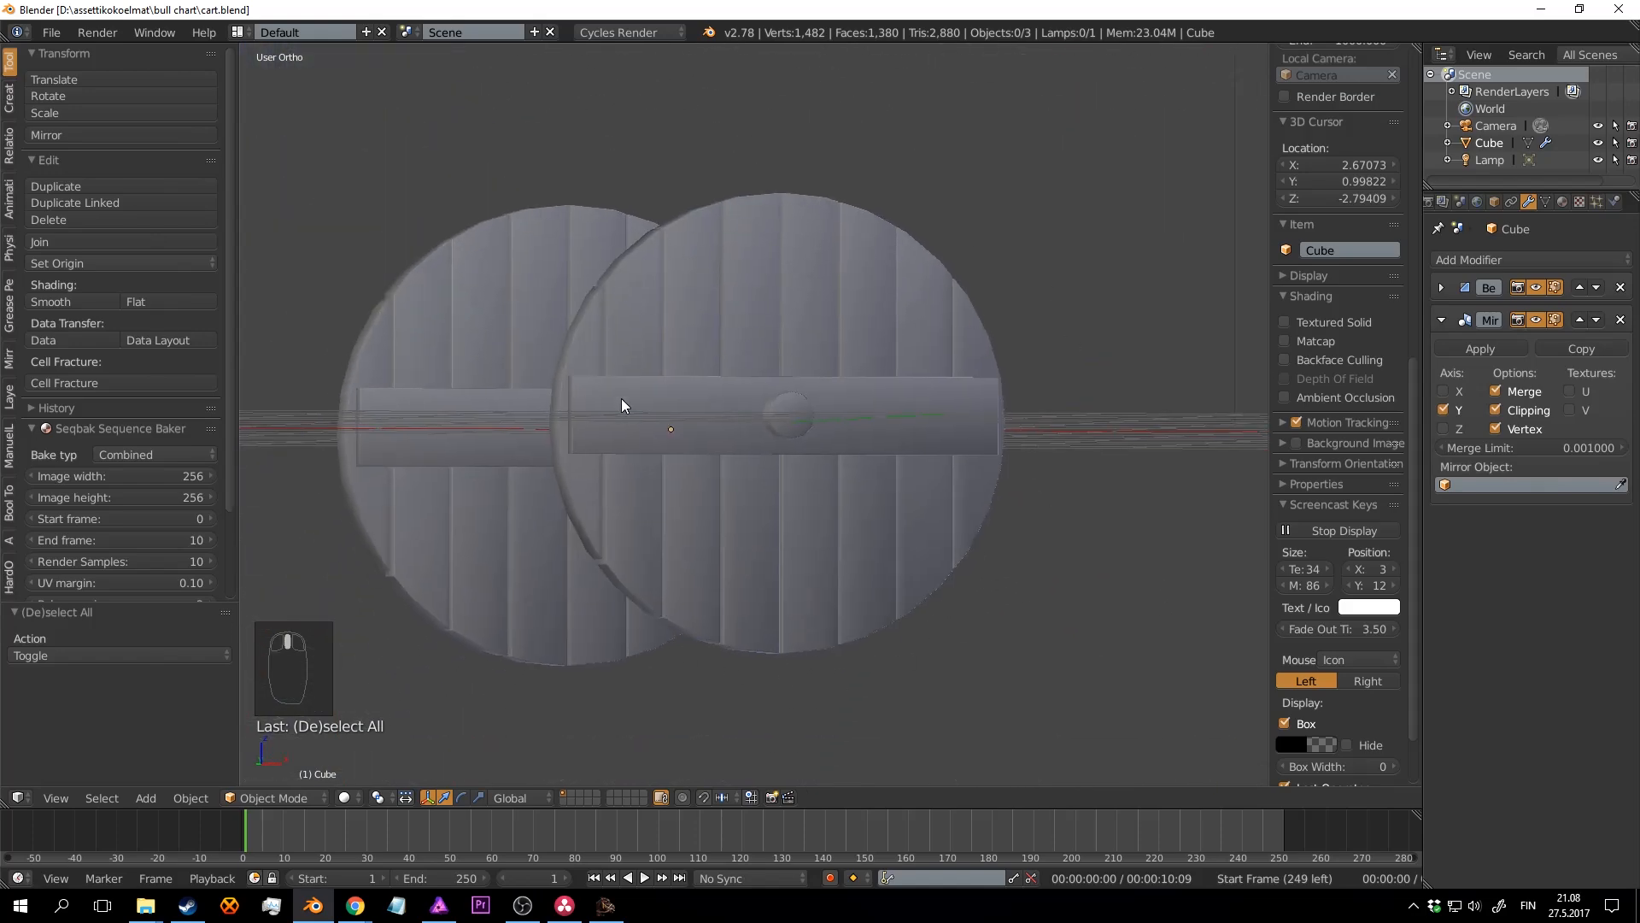
middle_drag(622, 398, 874, 221)
middle_drag(582, 511, 766, 335)
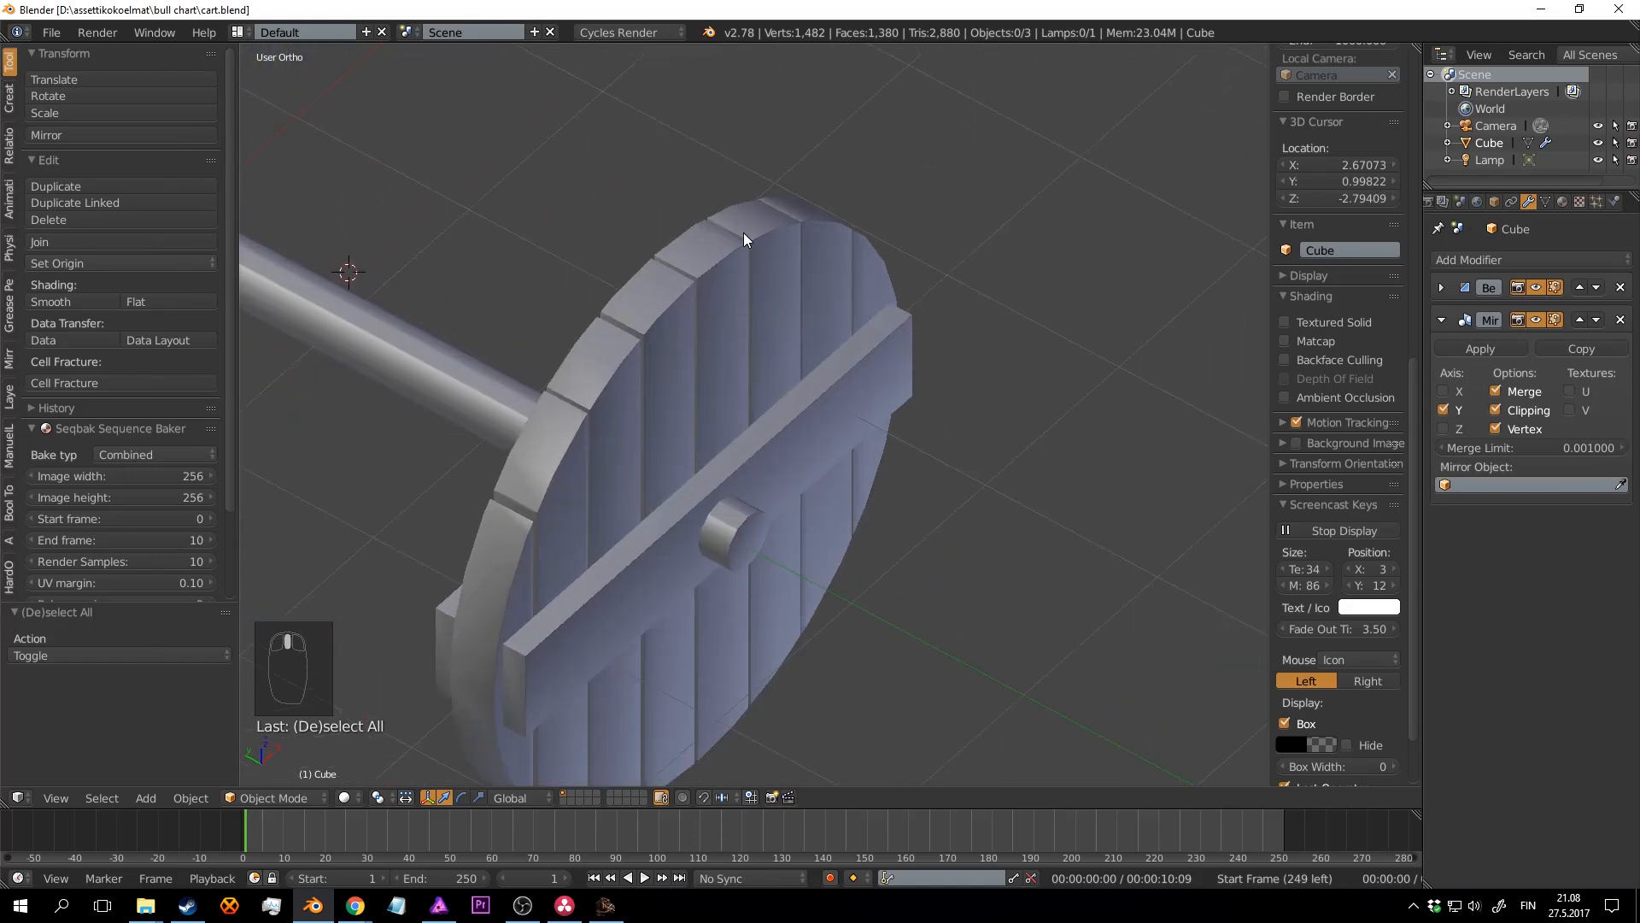
middle_drag(743, 239, 858, 349)
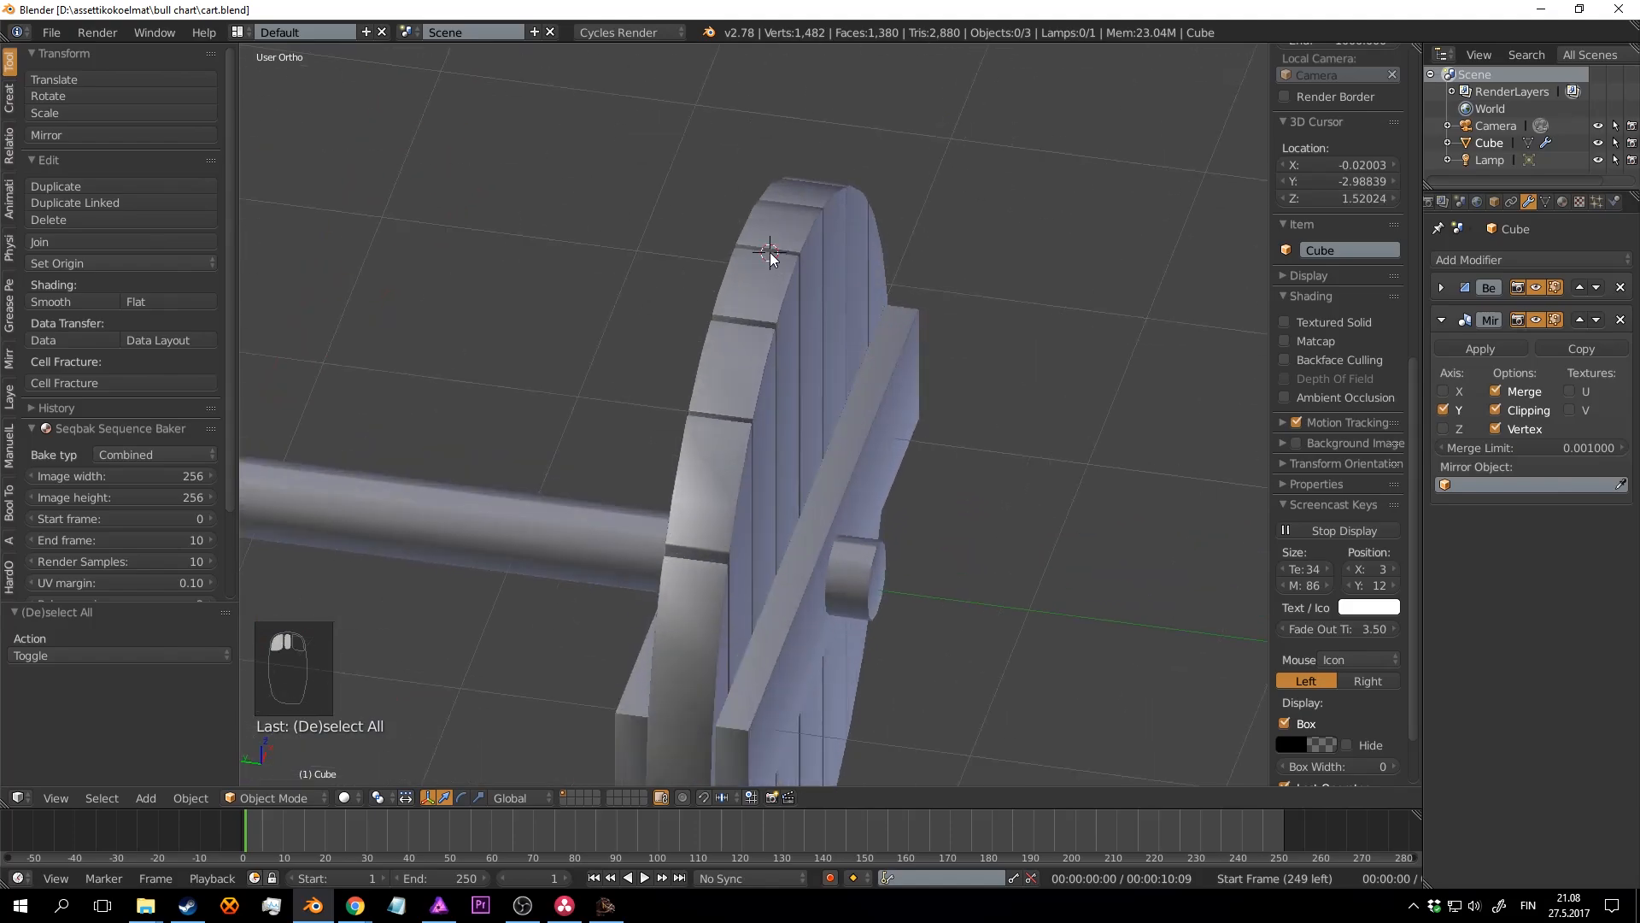
Step: Enter Edit Mode on the wheelset, clear the selection and show the wheel in front view
middle_drag(771, 256, 713, 236)
key(Tab)
key(a)
key(a)
scroll(744, 216, down, 2)
scroll(836, 297, up, 2)
key(KP_1)
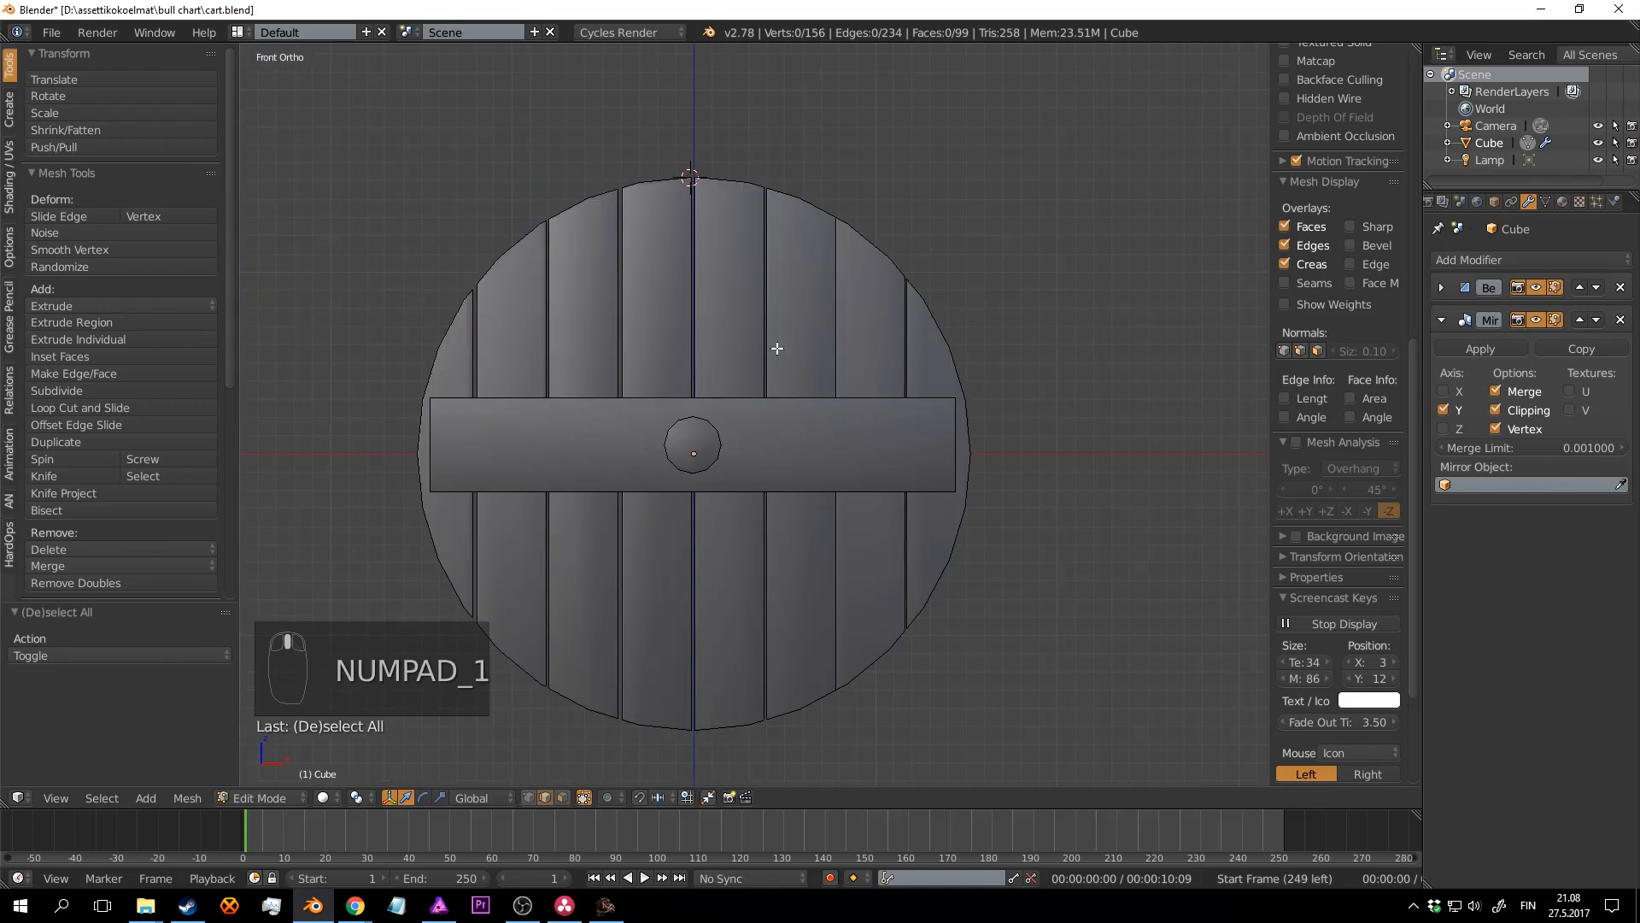
scroll(777, 347, up, 4)
key(a)
key(a)
key(a)
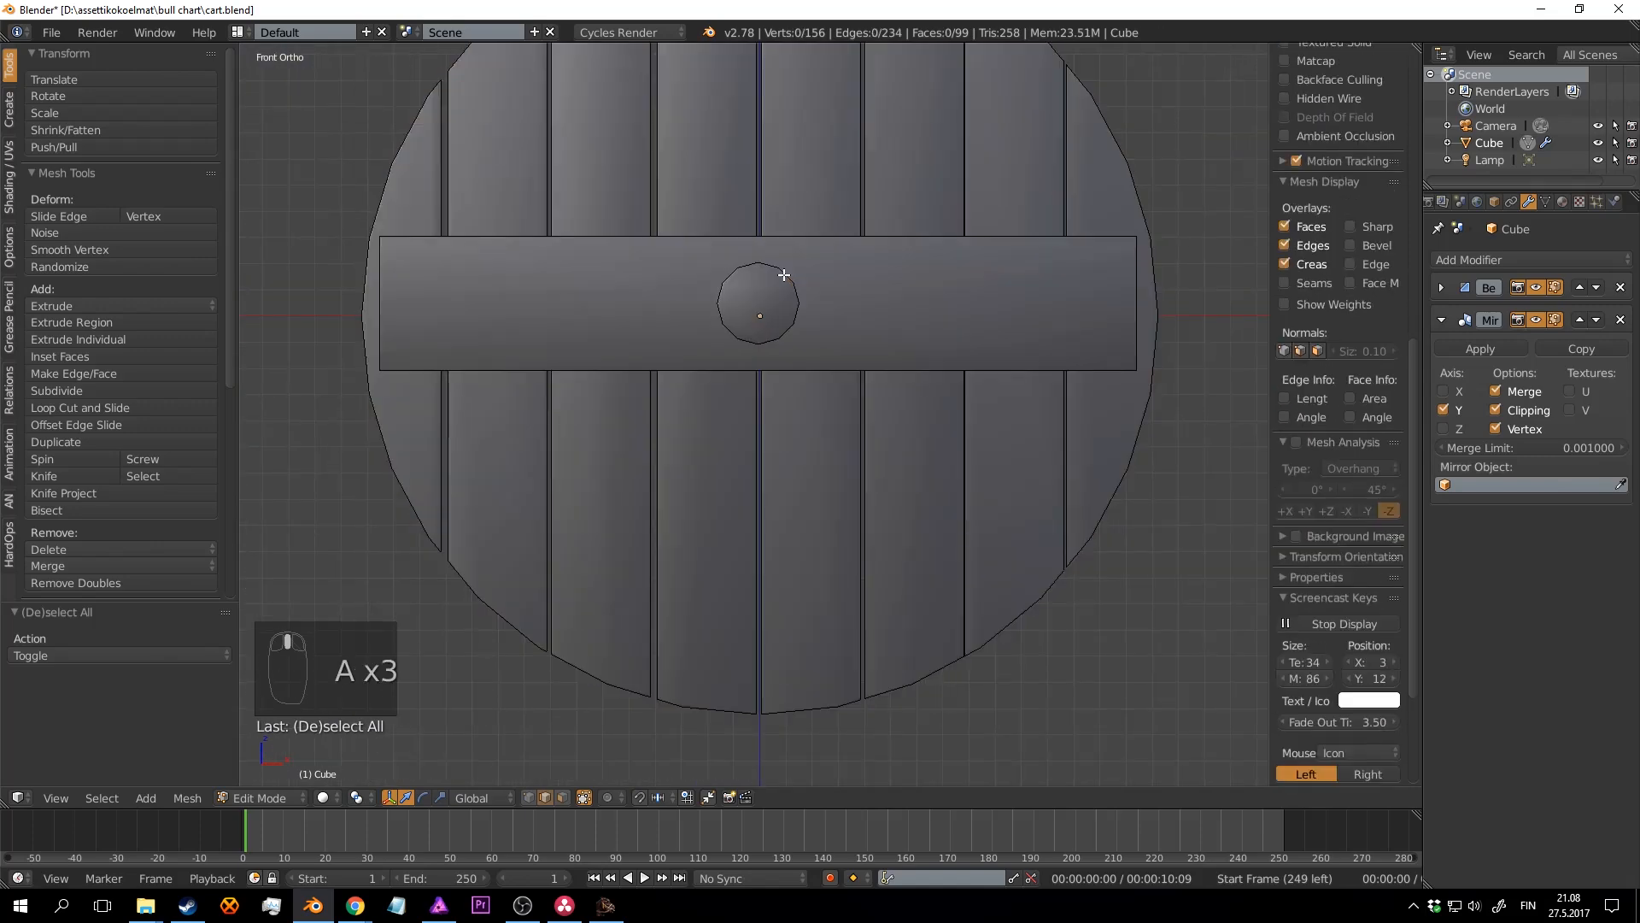
Step: Select the axle's round end face and snap the 3D cursor to its centre
right_click(1120, 163)
key(a)
scroll(821, 304, down, 2)
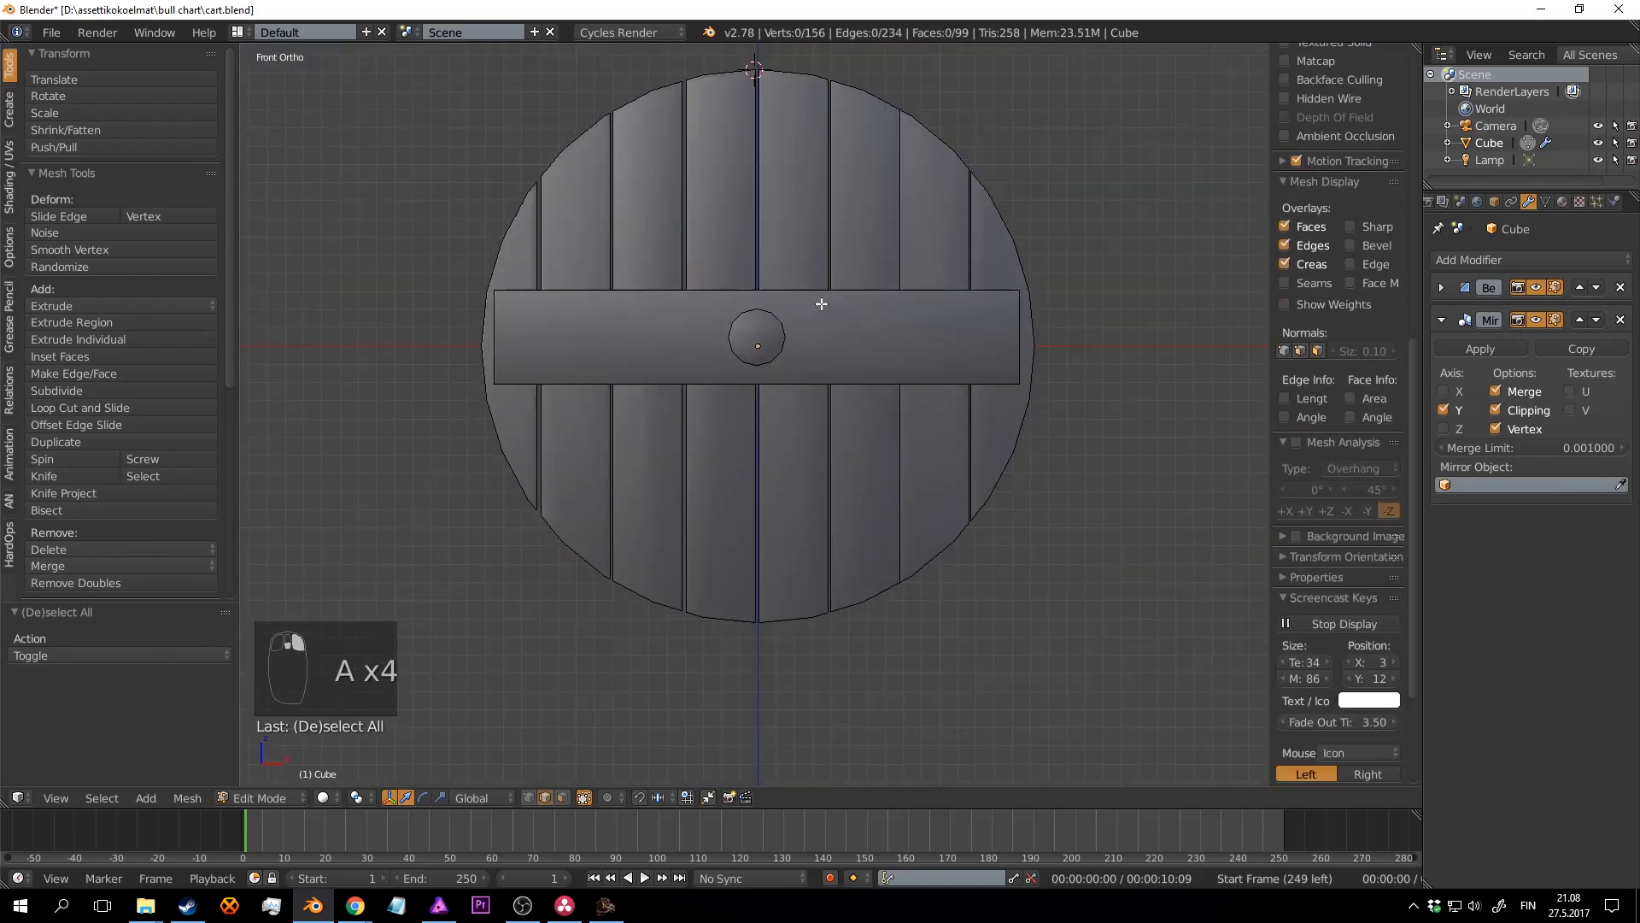
right_click(775, 318)
scroll(775, 317, up, 1)
key(a)
right_click(782, 304)
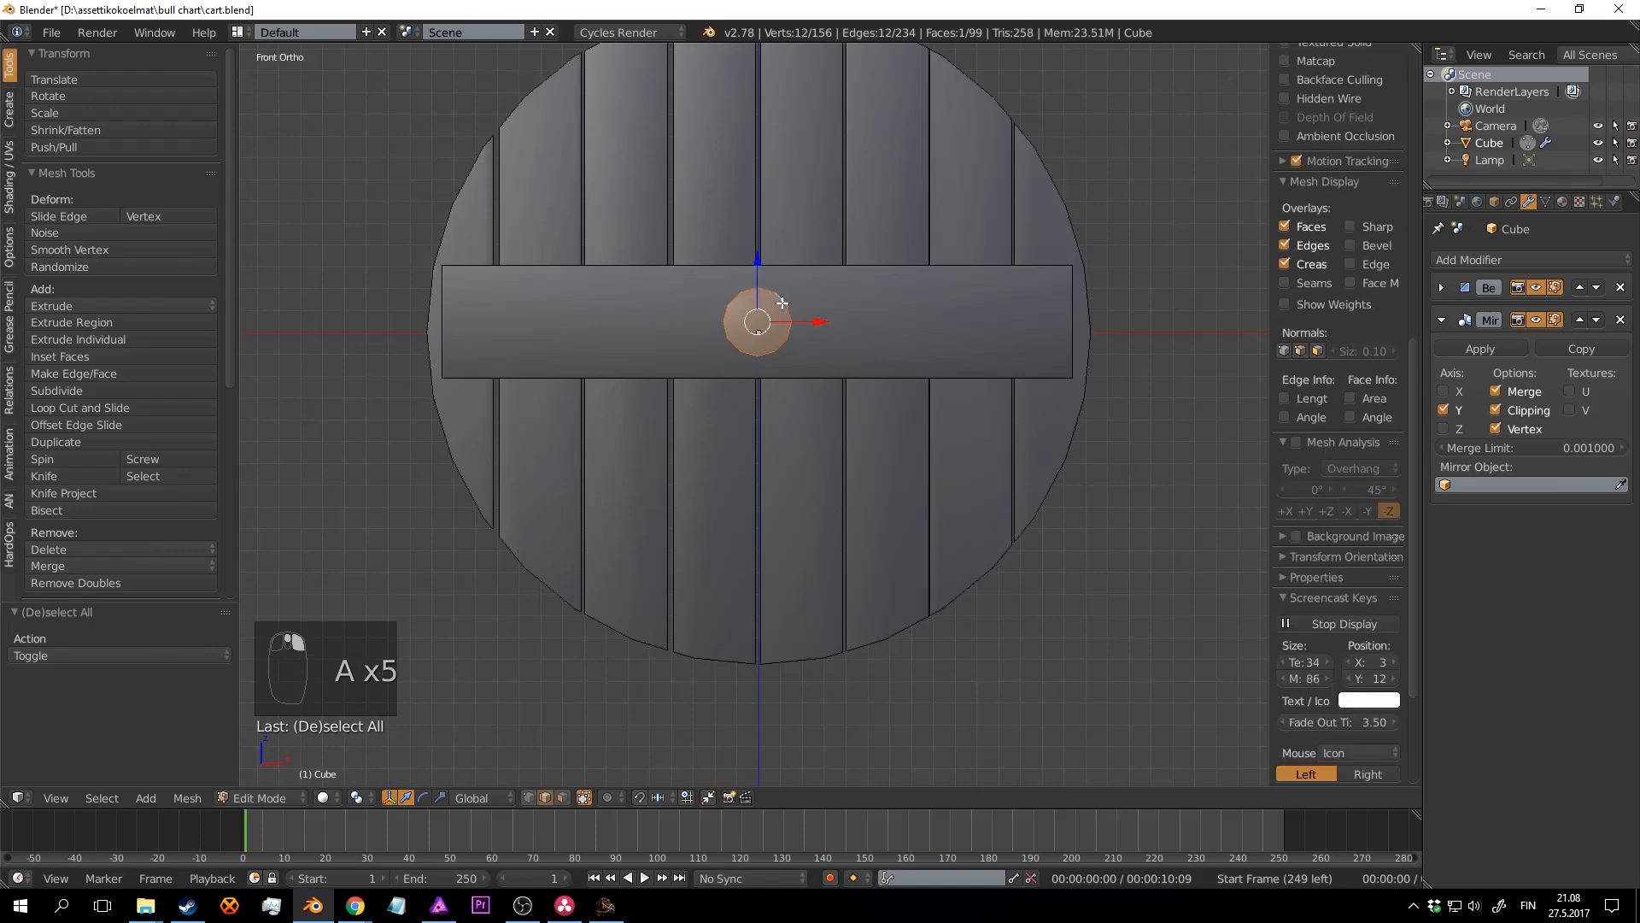
key(shift+s)
click(783, 306)
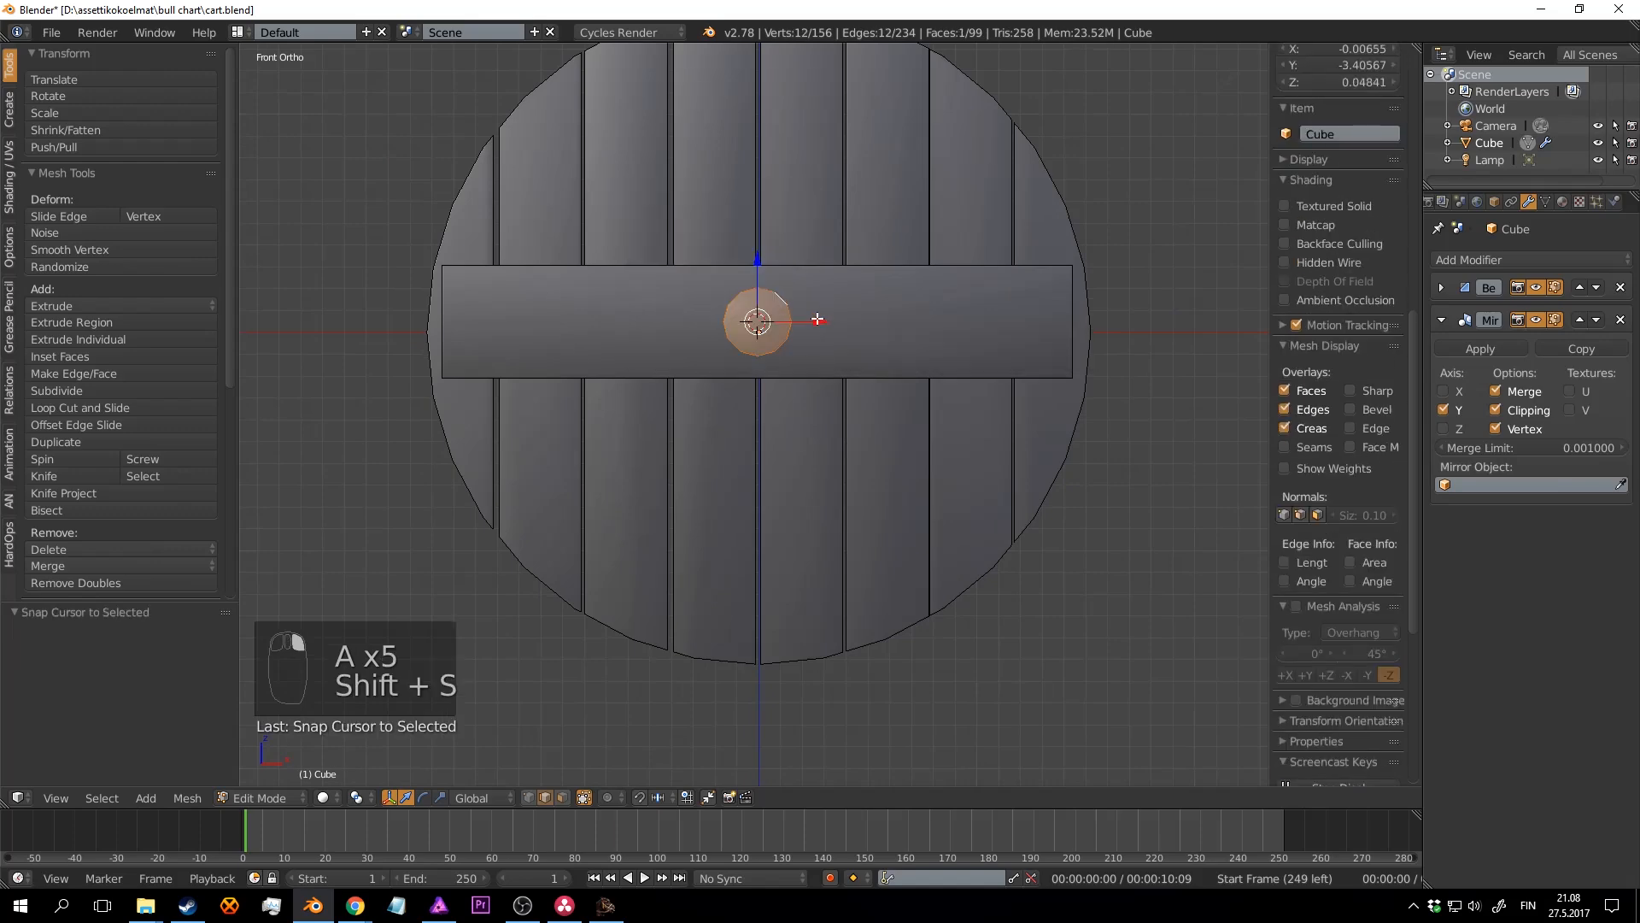
Step: Add a 32-vertex circle of radius 1.000 at the 3D cursor, aligned to the front view
key(a)
scroll(813, 318, down, 1)
scroll(812, 318, up, 1)
key(shift+a)
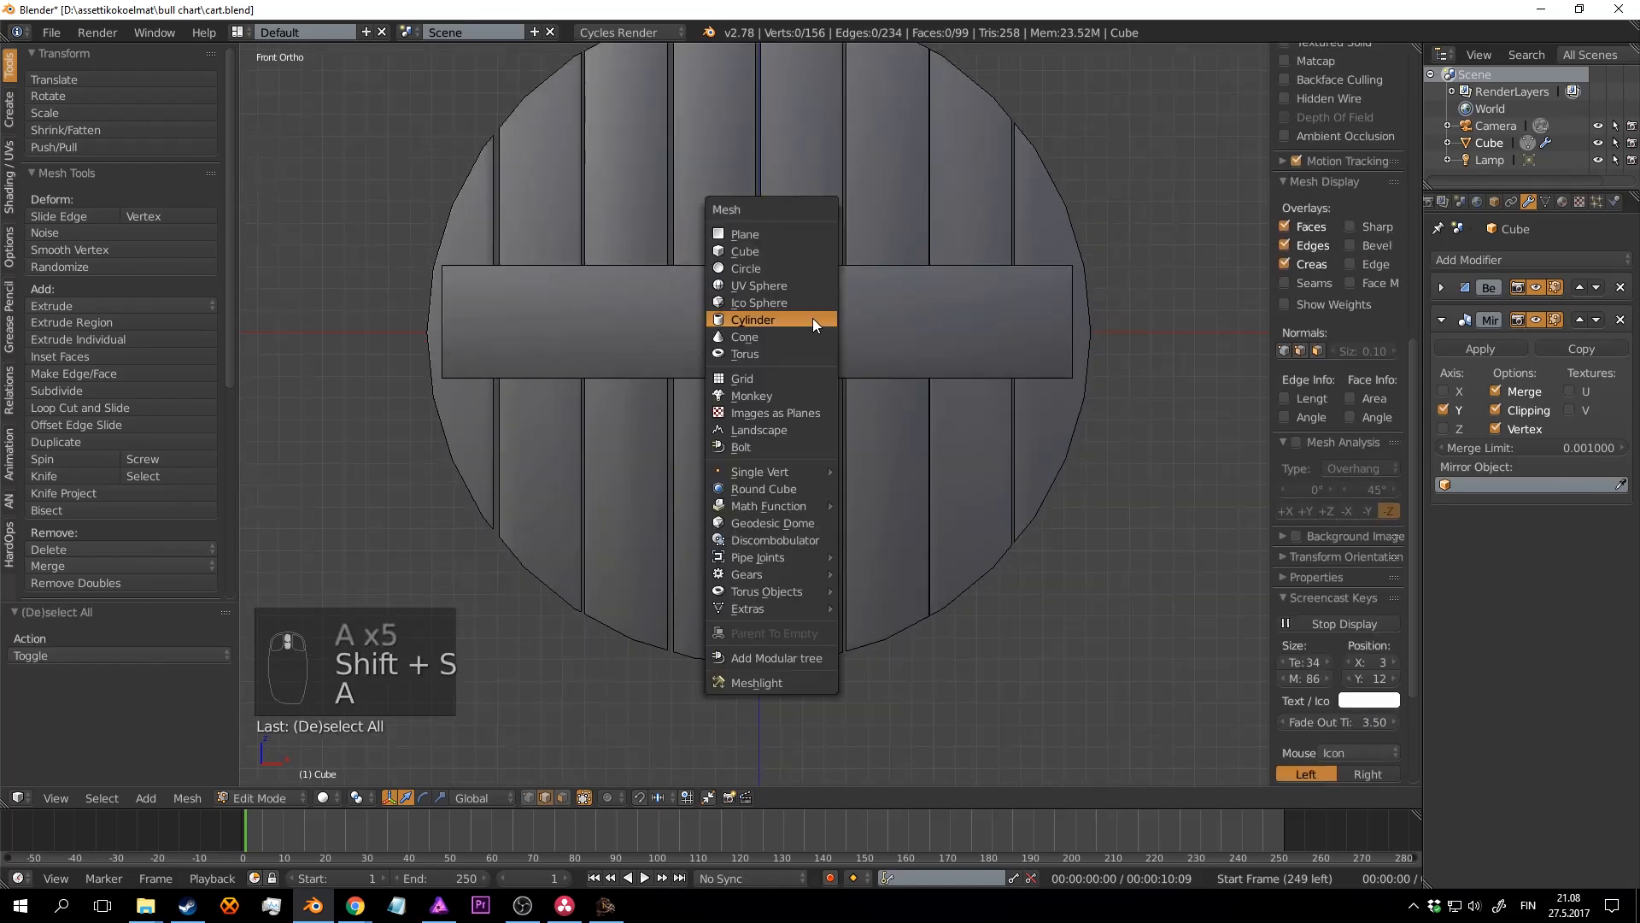
click(788, 263)
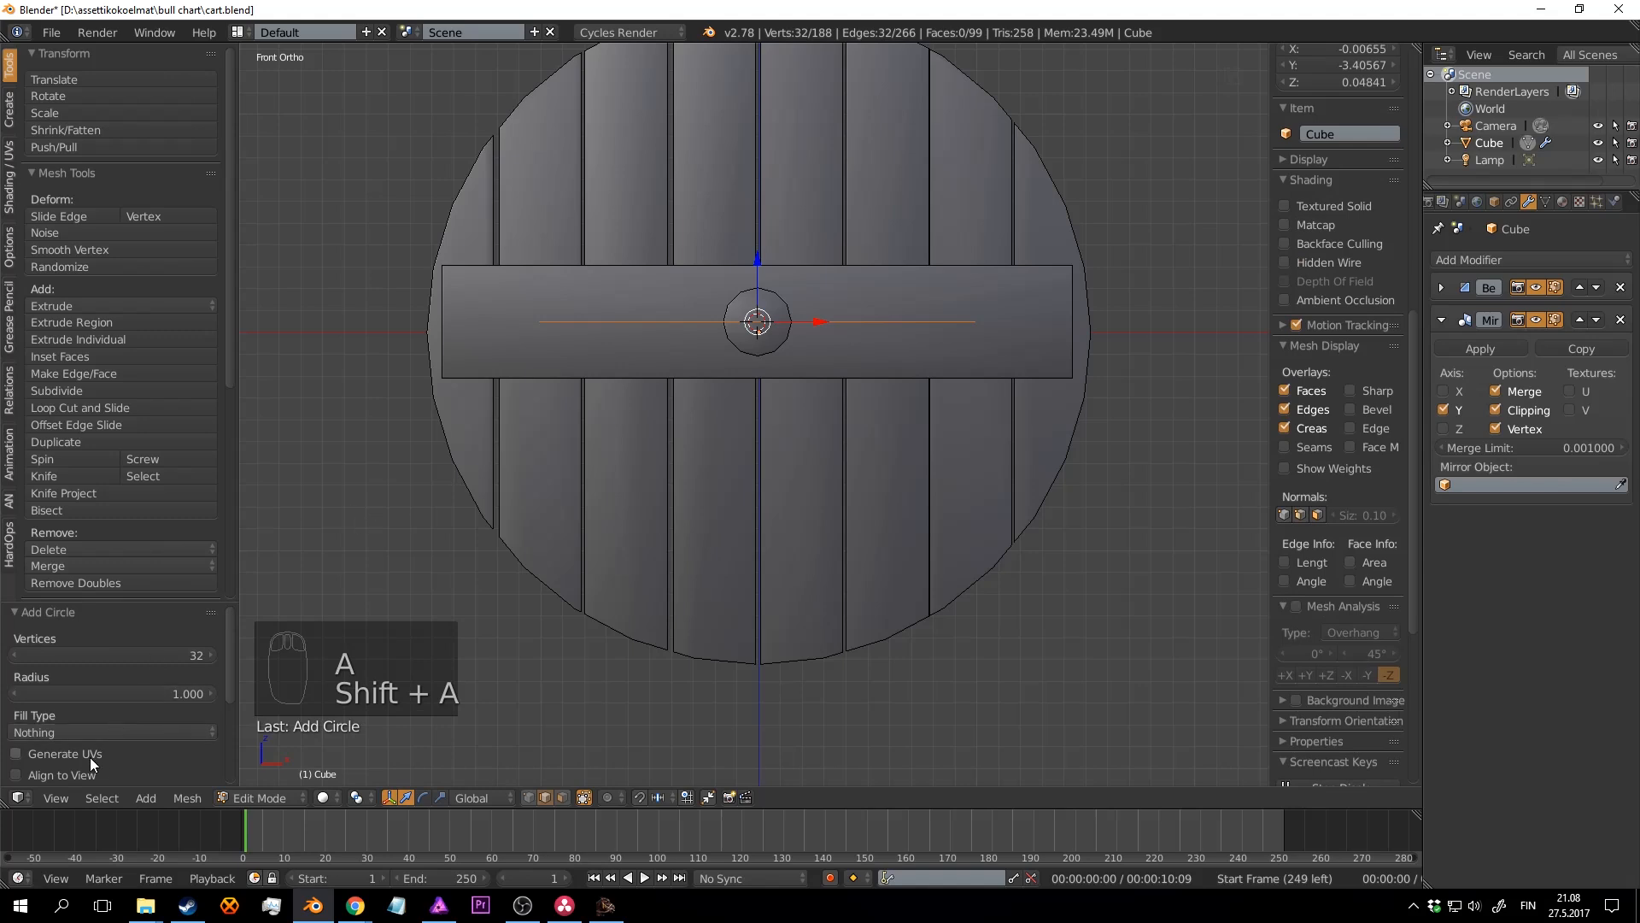
click(72, 776)
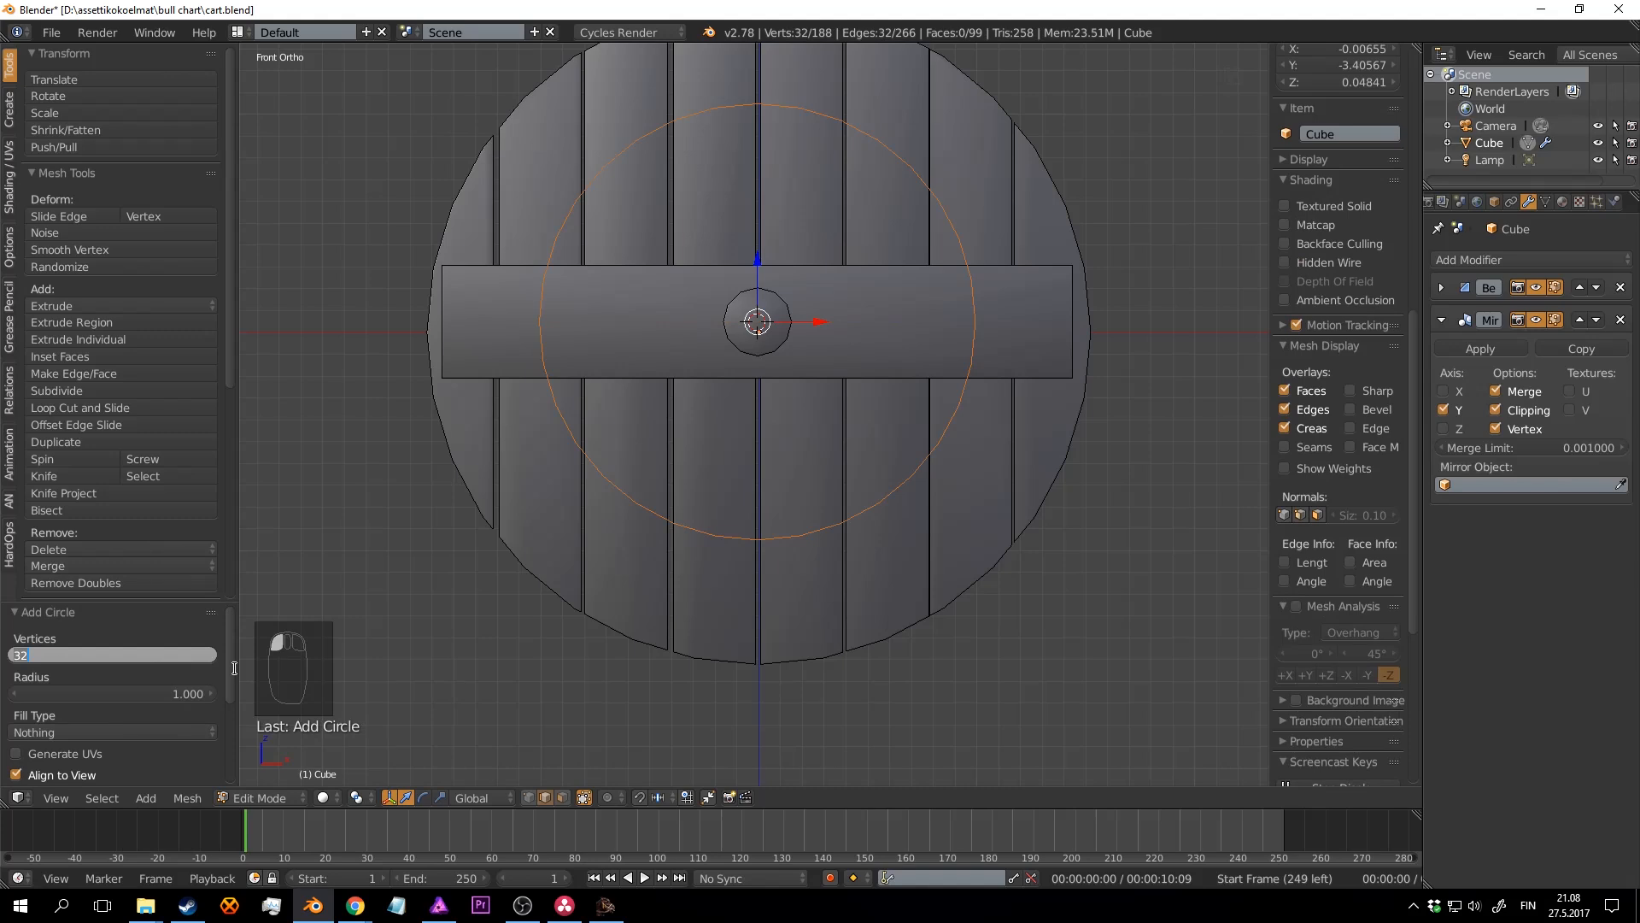
Step: Scale the circle by about 1.559 so it surrounds the wheel's rim
click(1047, 365)
scroll(1049, 368, down, 2)
shift+scroll(1060, 384, up, 2)
key(s)
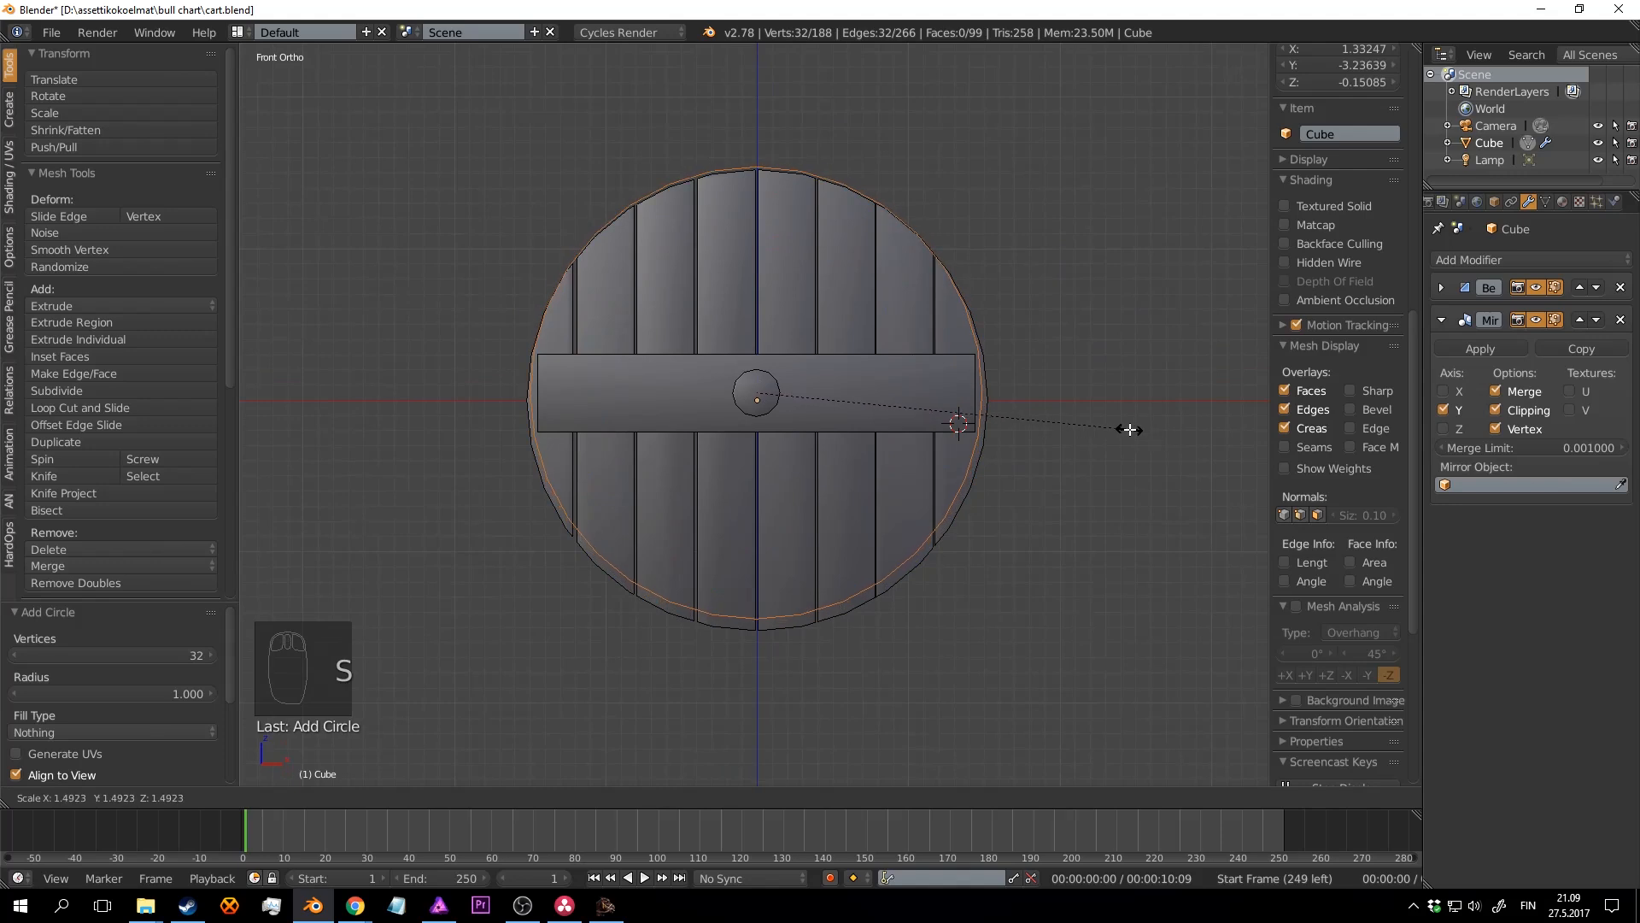
click(287, 467)
scroll(810, 378, up, 2)
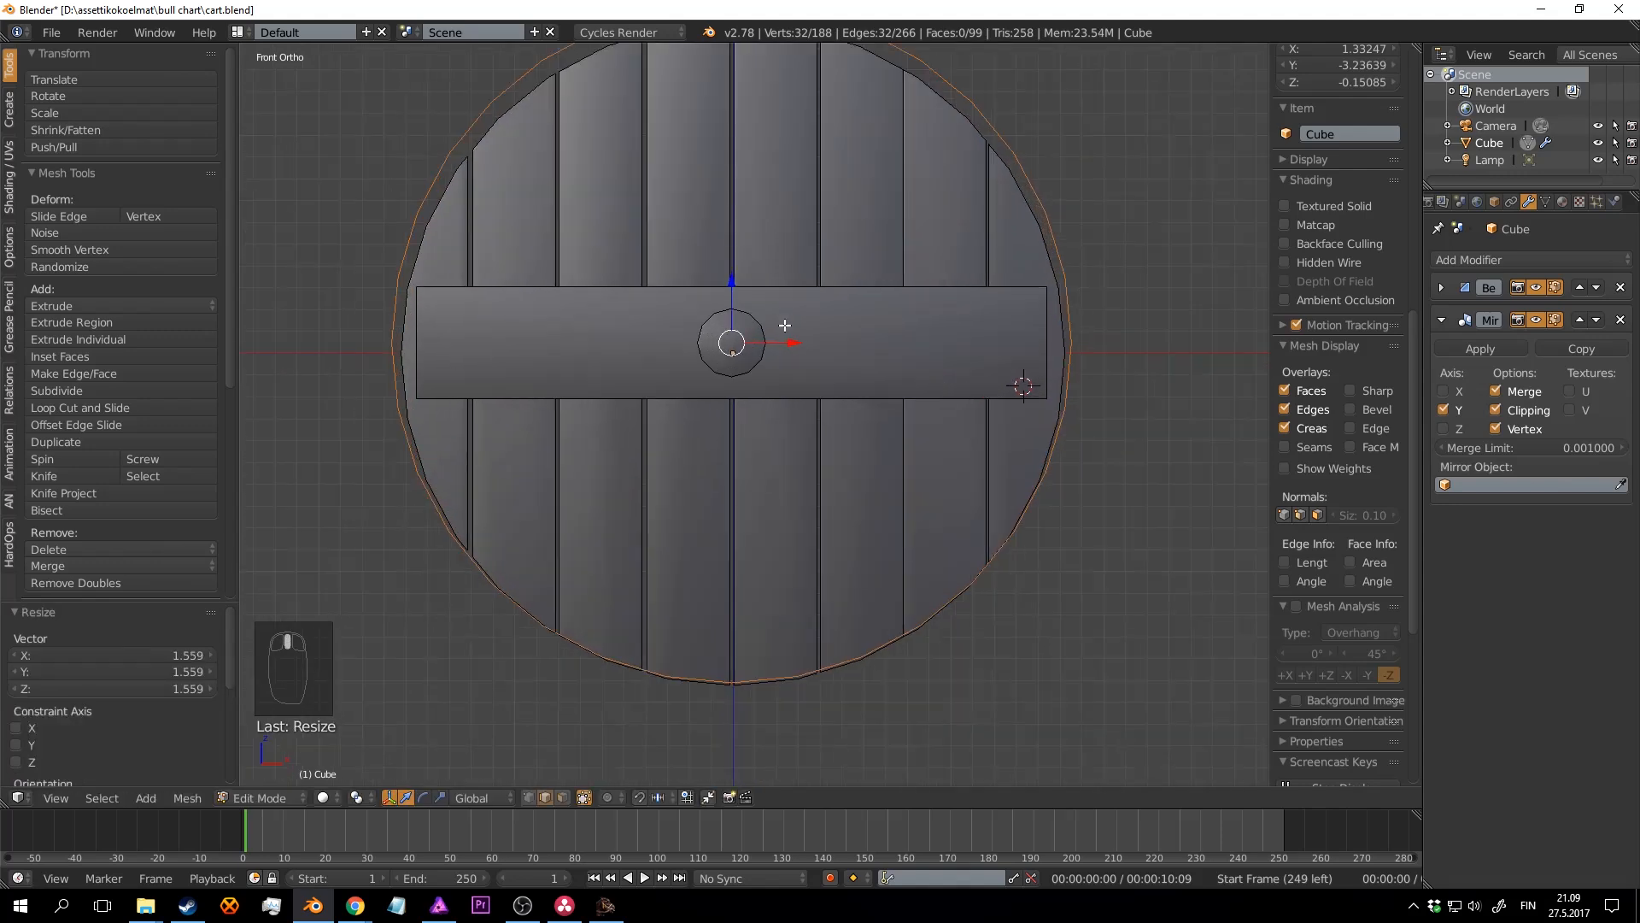
Step: Clear the selection and select all linked planks, crossbars and the axle, leaving out the new circle
scroll(815, 336, down, 1)
key(a)
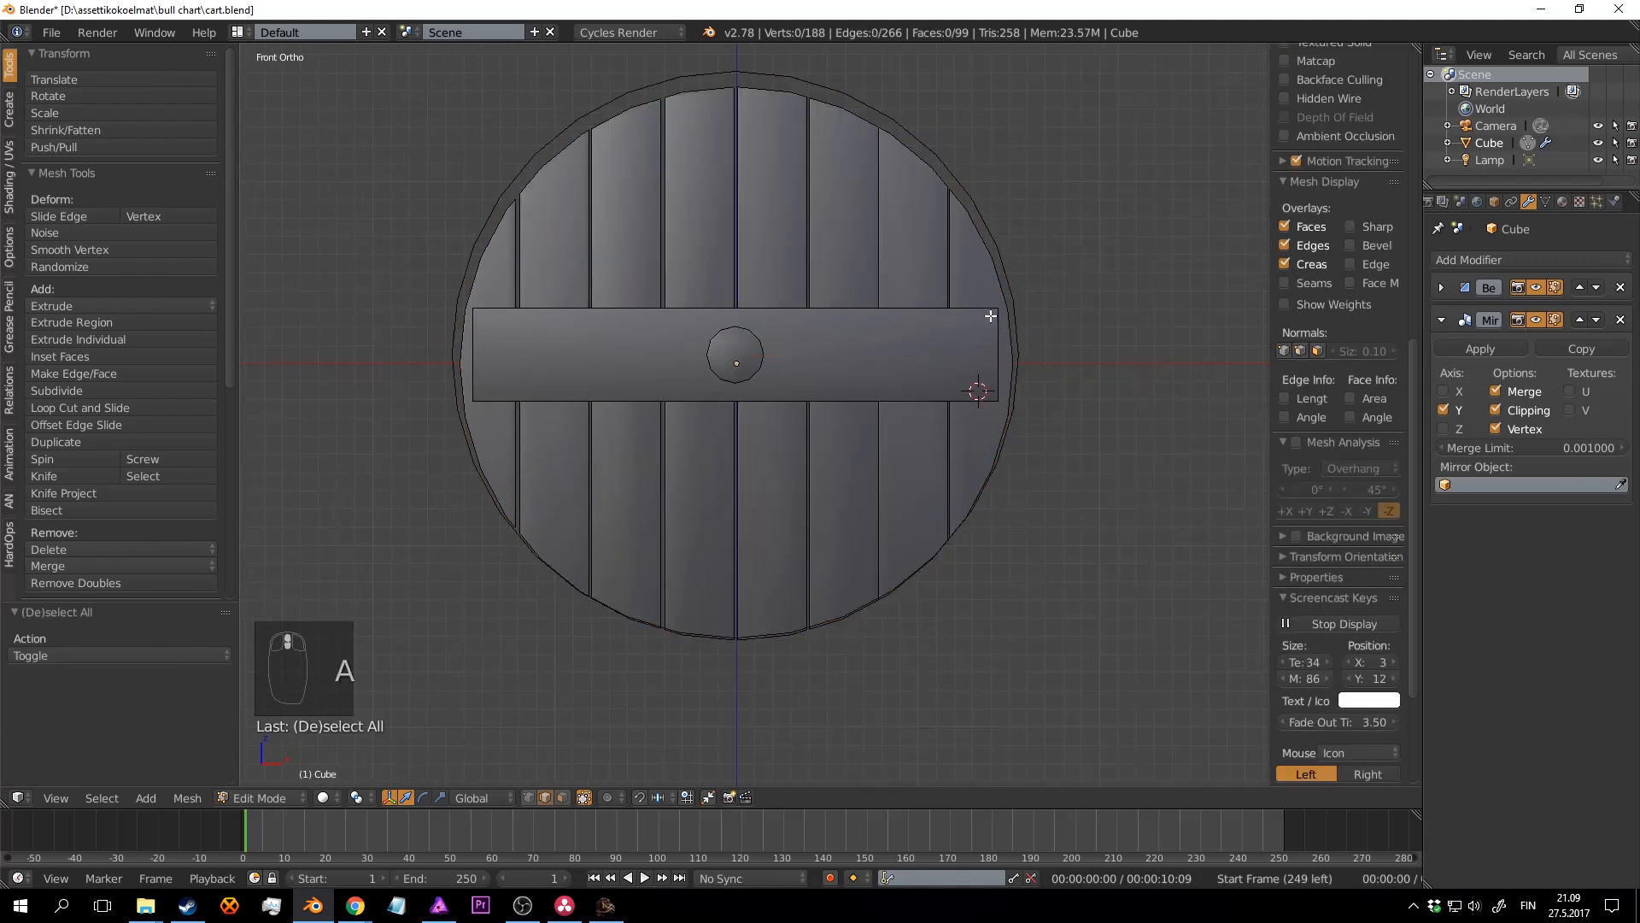
key(grave)
key(grave)
key(grave)
key(l)
key(l)
key(l)
key(l)
key(l)
key(l)
key(l)
key(l)
key(l)
key(l)
key(l)
key(l)
key(l)
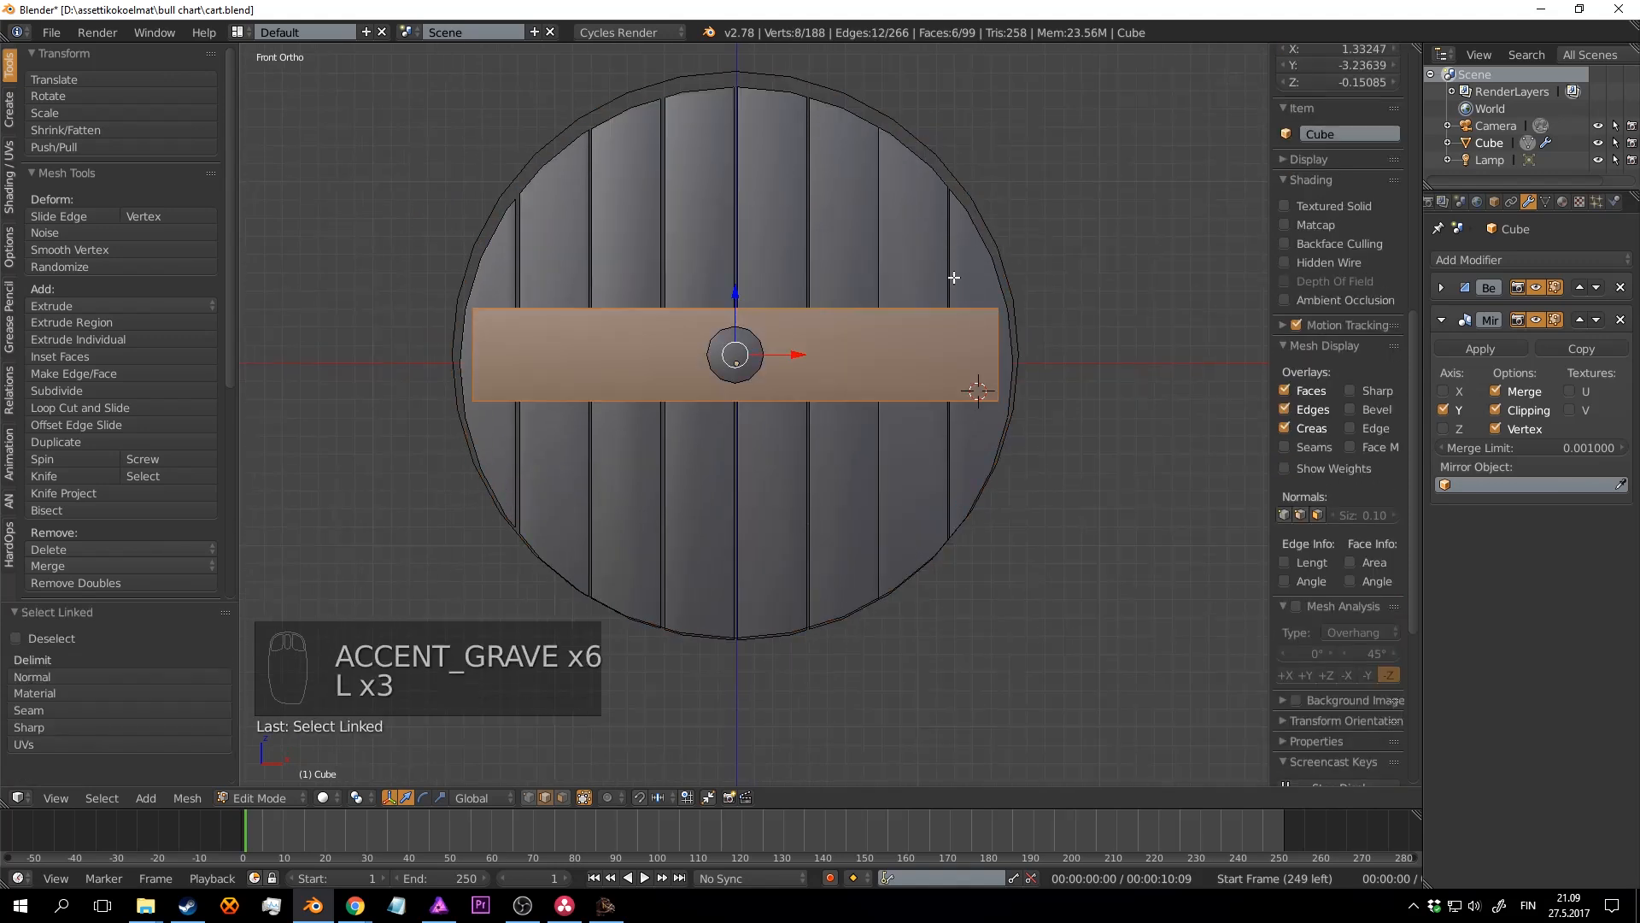
key(l)
key(l)
key(l)
key(l)
key(l)
key(l)
key(l)
key(l)
key(l)
key(l)
key(l)
key(l)
key(l)
key(l)
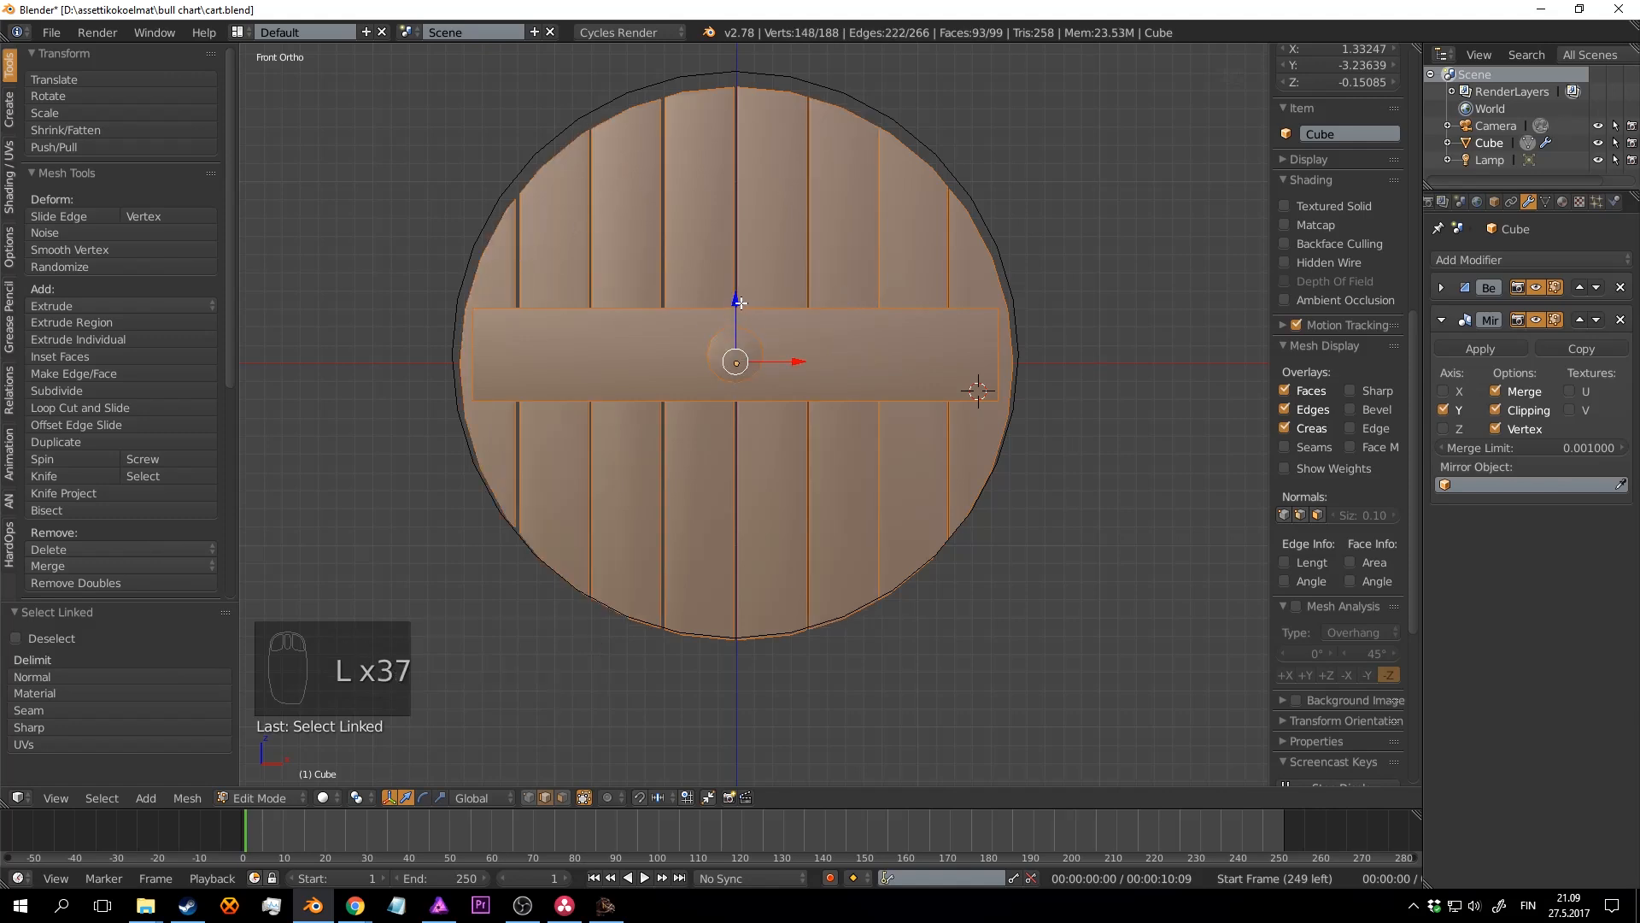
Step: Move the selected wheel parts up about 0.058 along Z and slightly along X to centre them inside the circle
drag(740, 303, 731, 238)
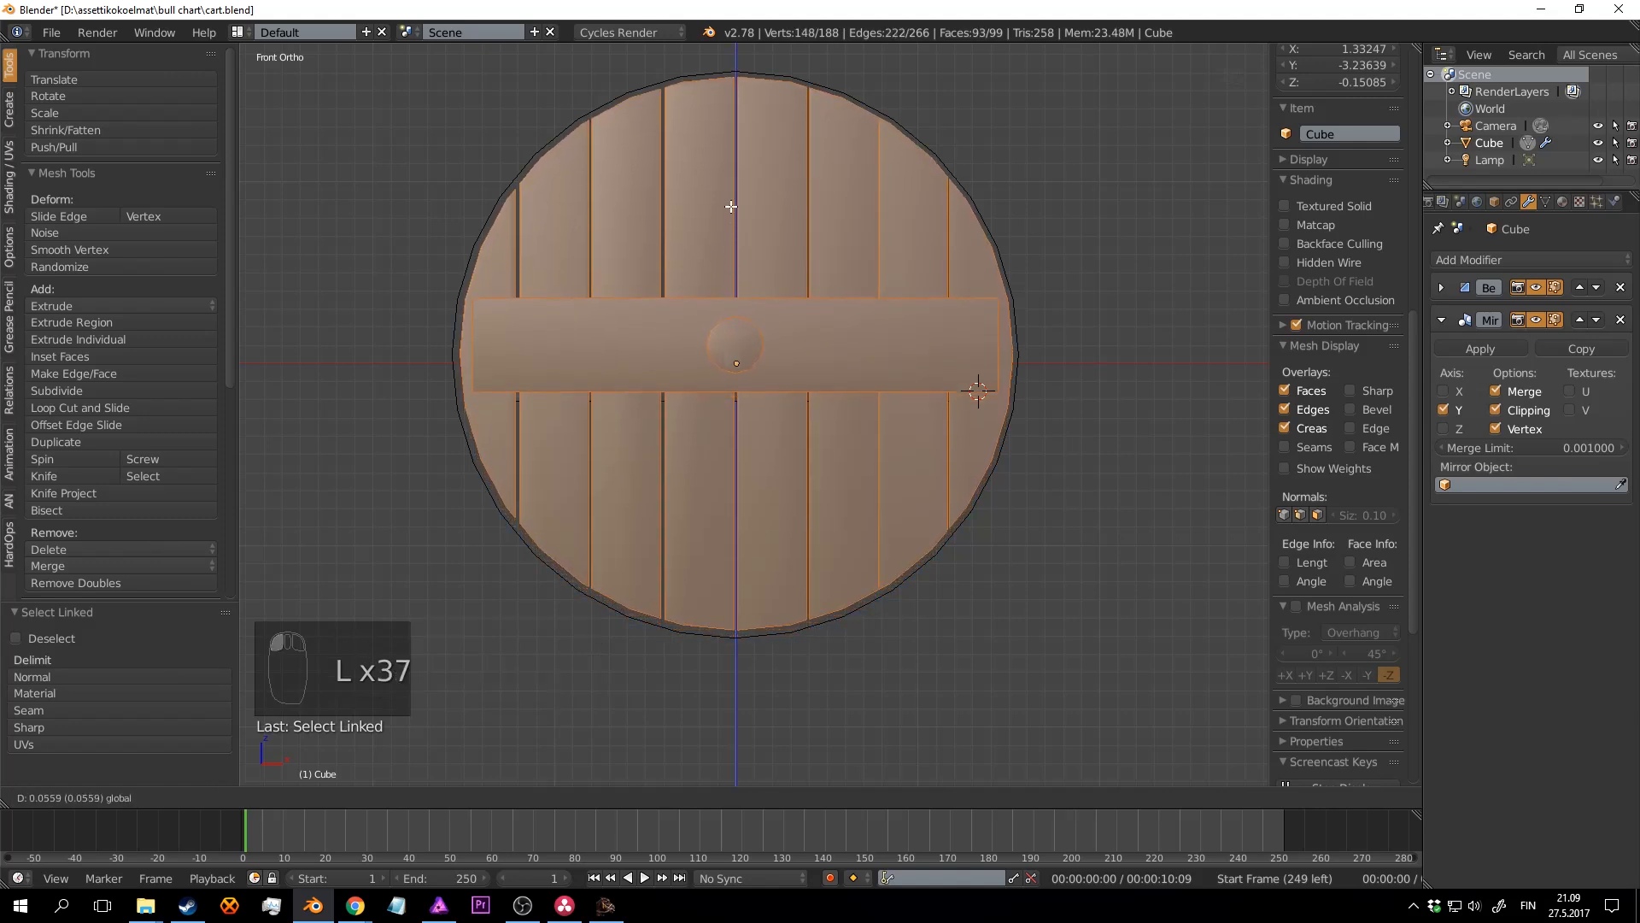
drag(731, 206, 731, 205)
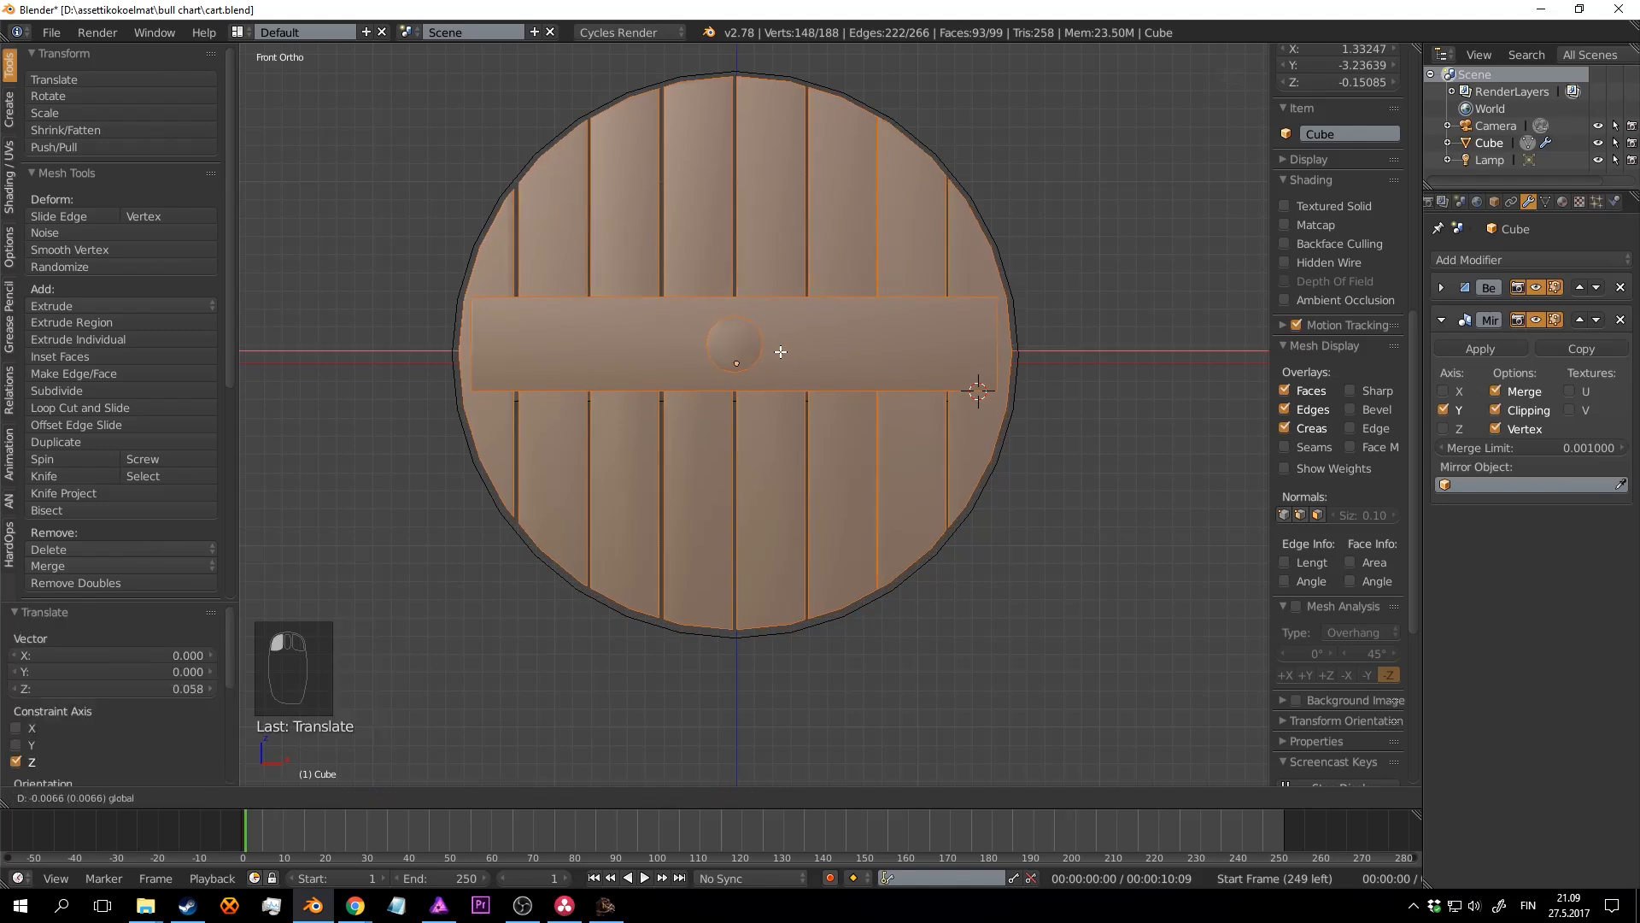
key(a)
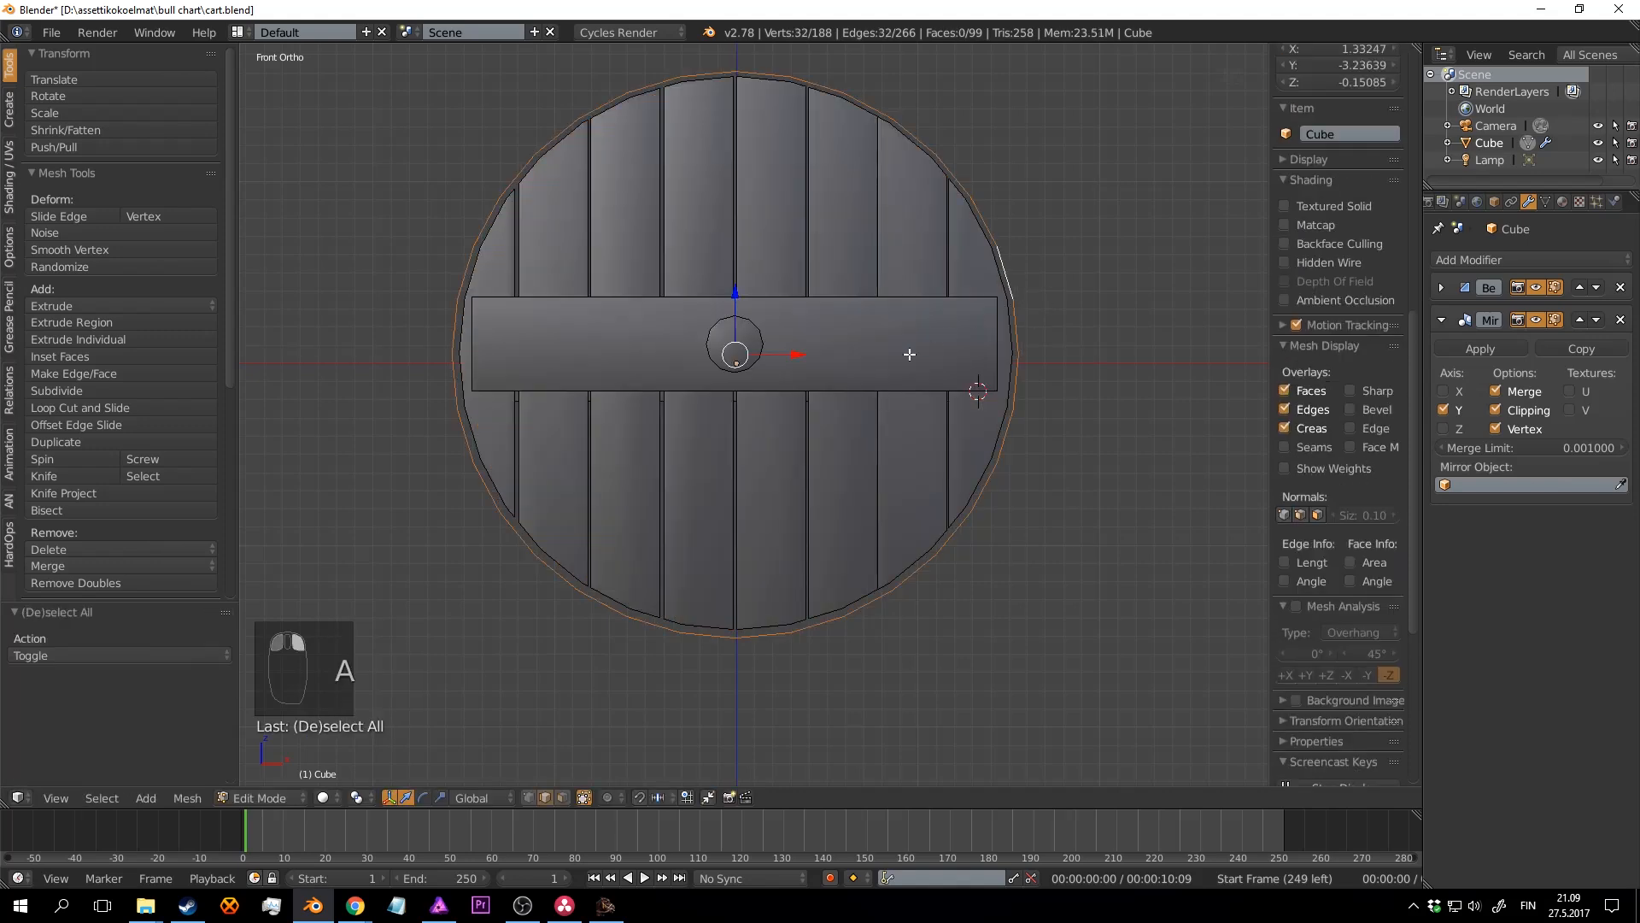
Step: With only the circle selected, snap the 3D cursor to its centre
click(188, 797)
mouse_move(233, 718)
scroll(782, 401, up, 2)
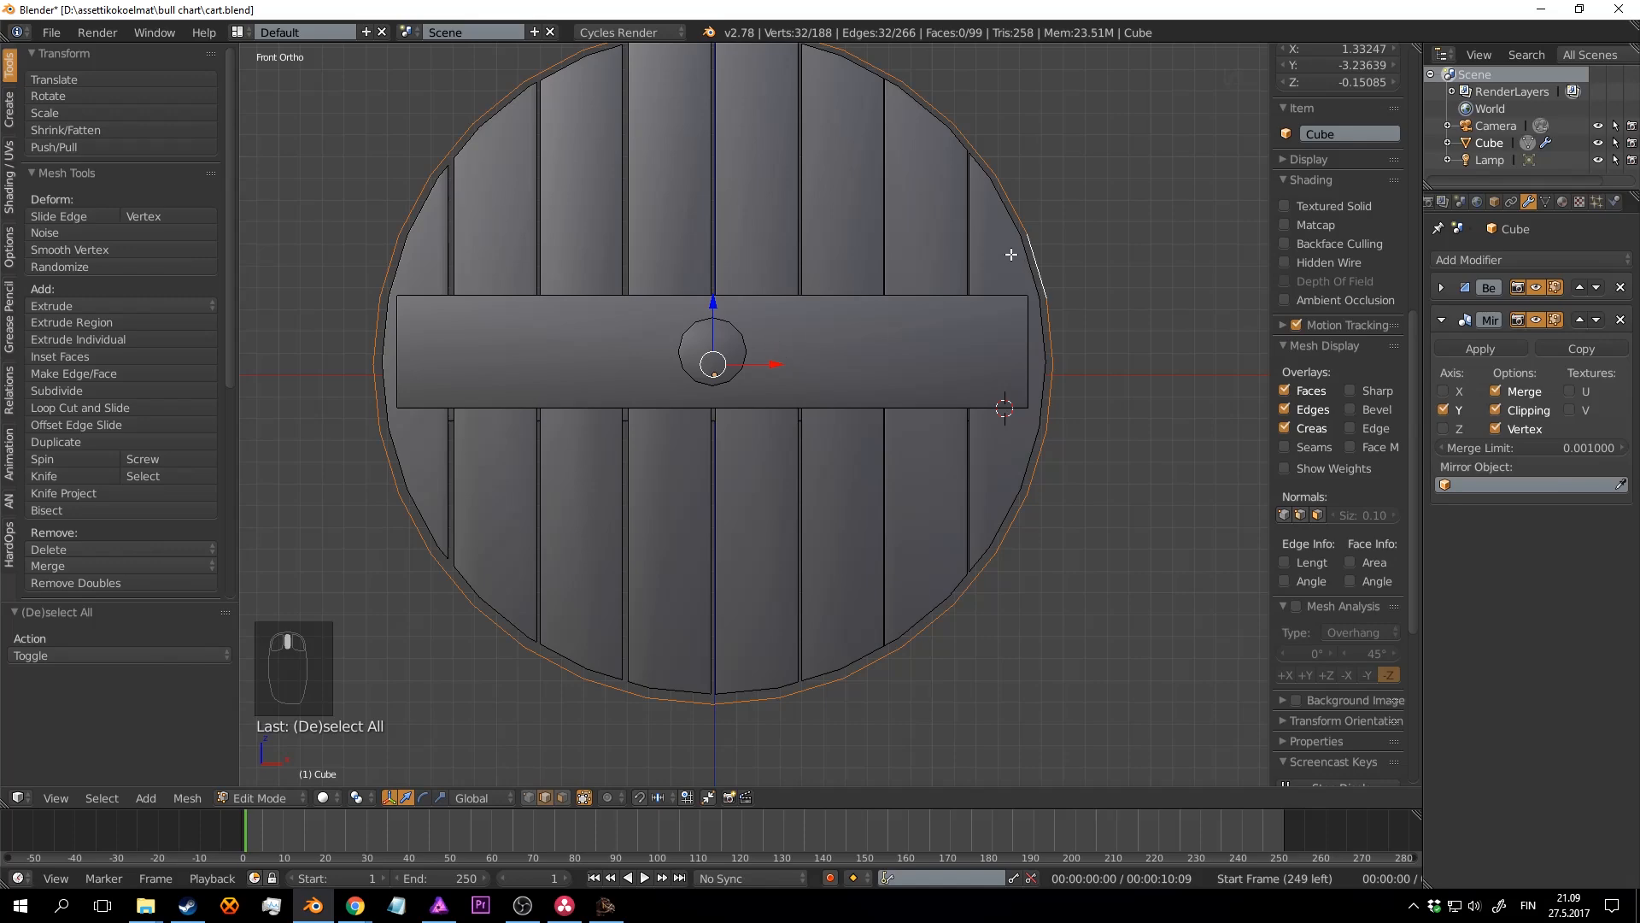
key(a)
scroll(770, 323, down, 2)
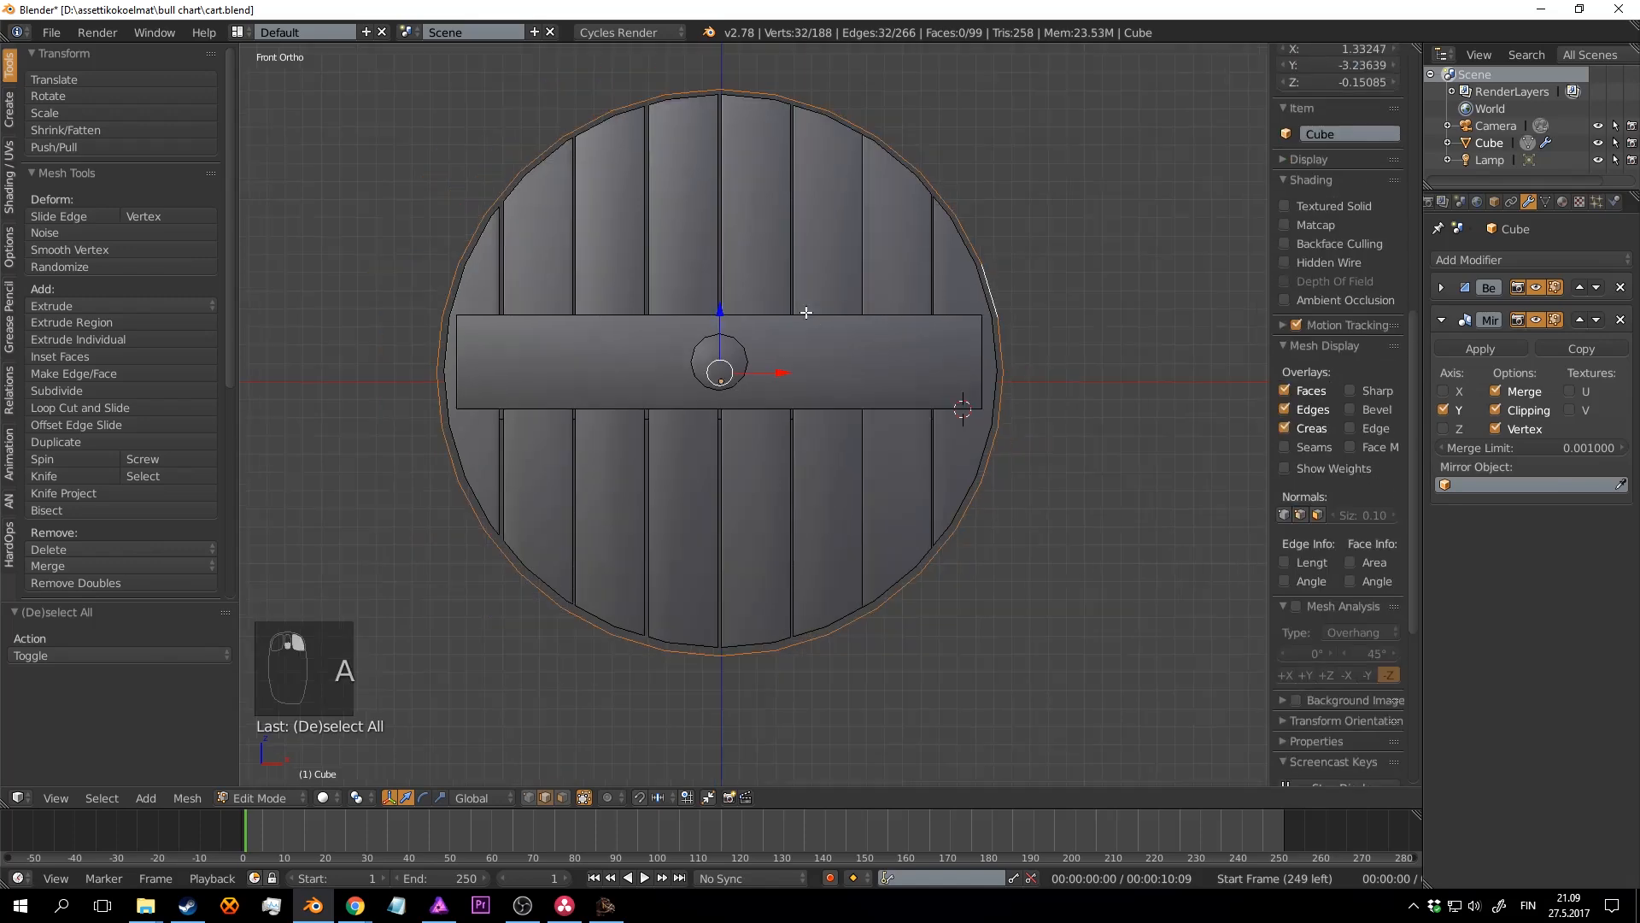
scroll(778, 344, up, 2)
key(shift+s)
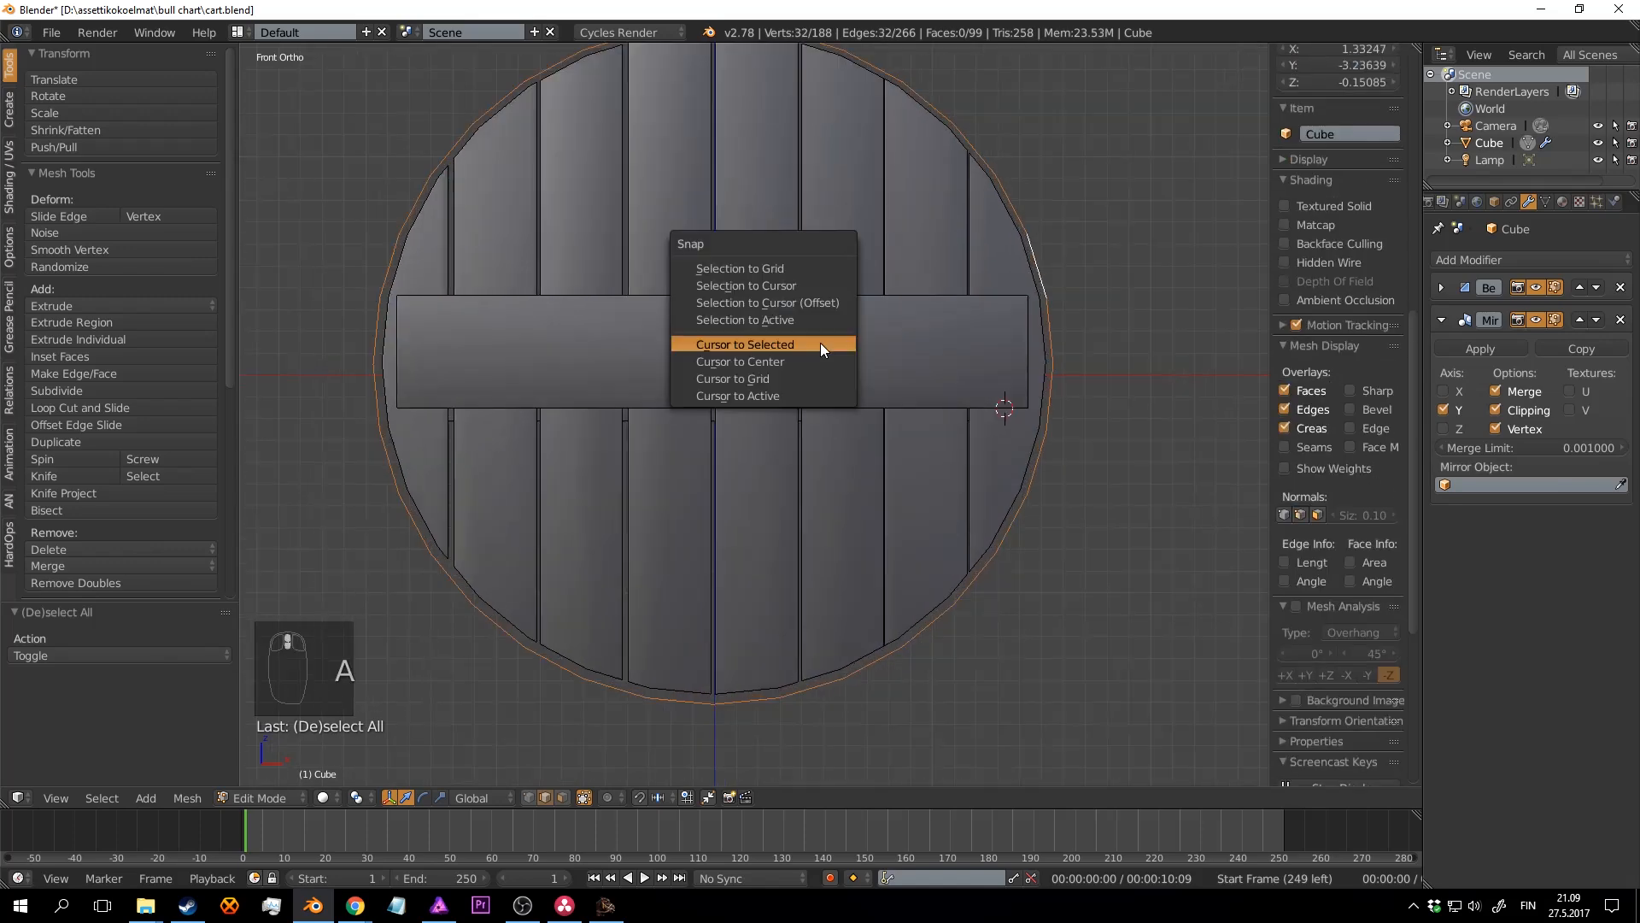
click(820, 345)
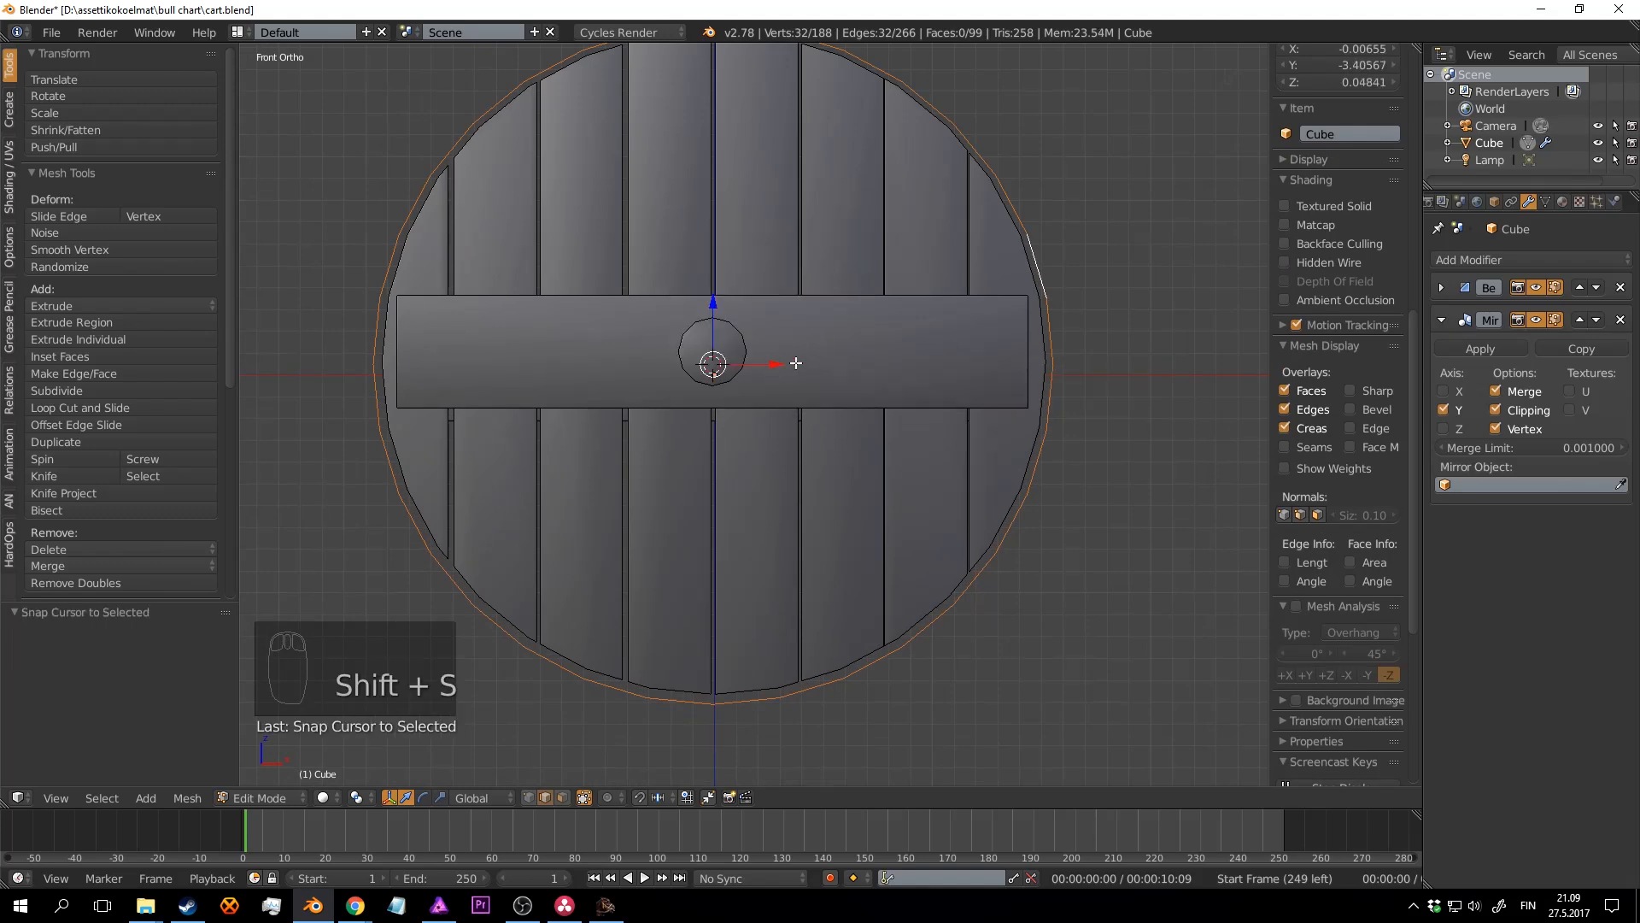
Step: Return to Object Mode and try to set the wheelset's origin to the 3D cursor
key(Tab)
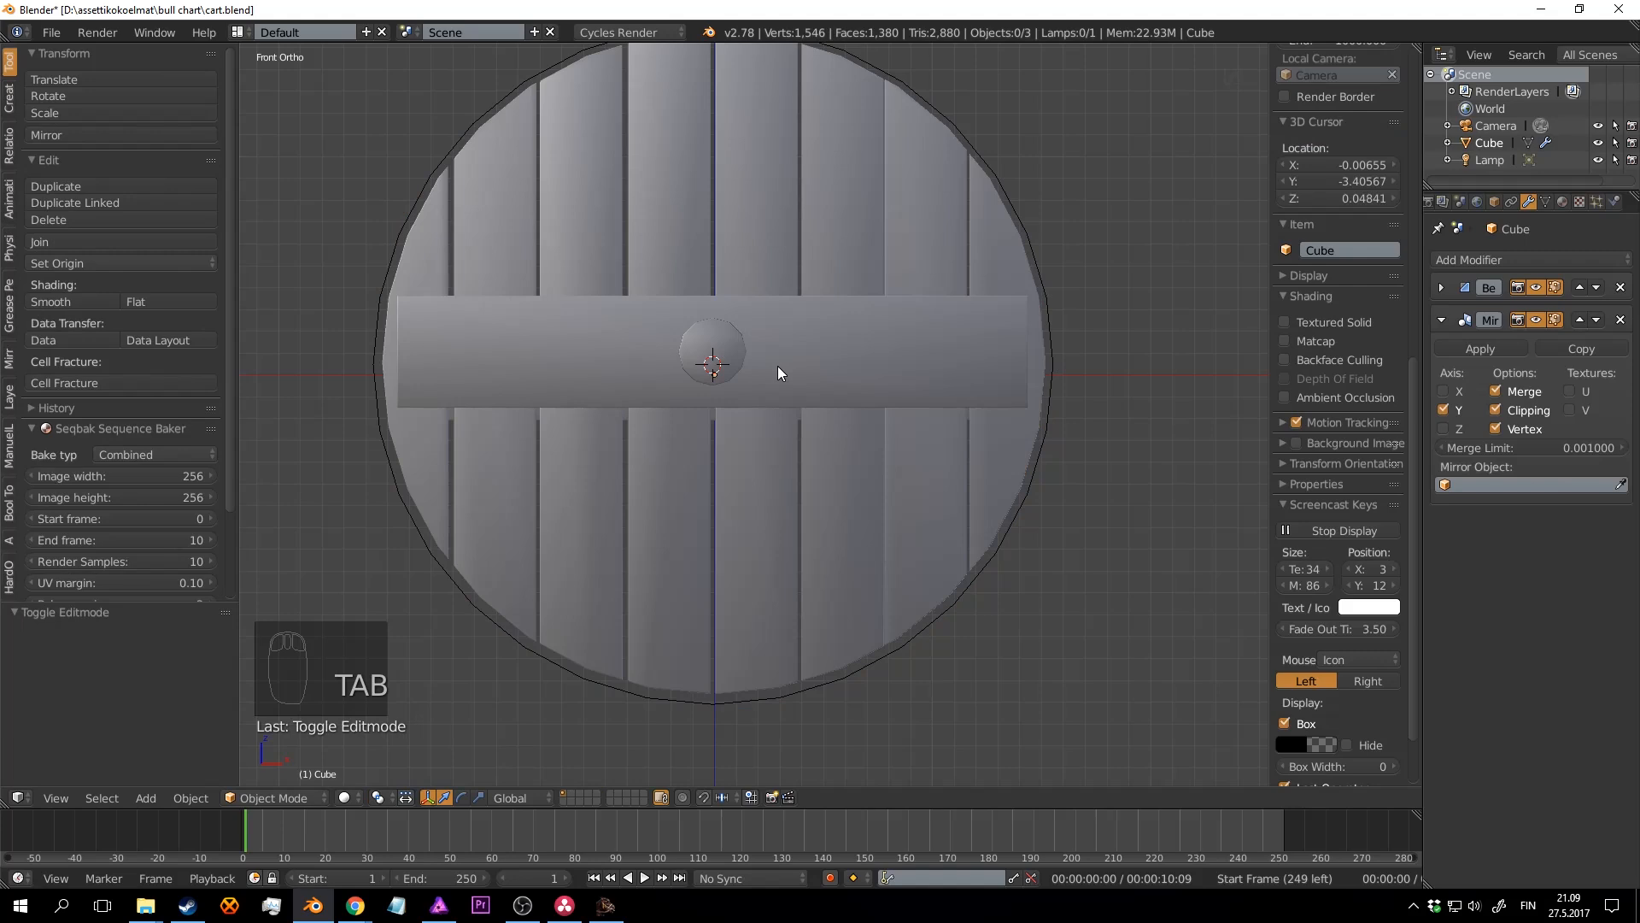
click(189, 799)
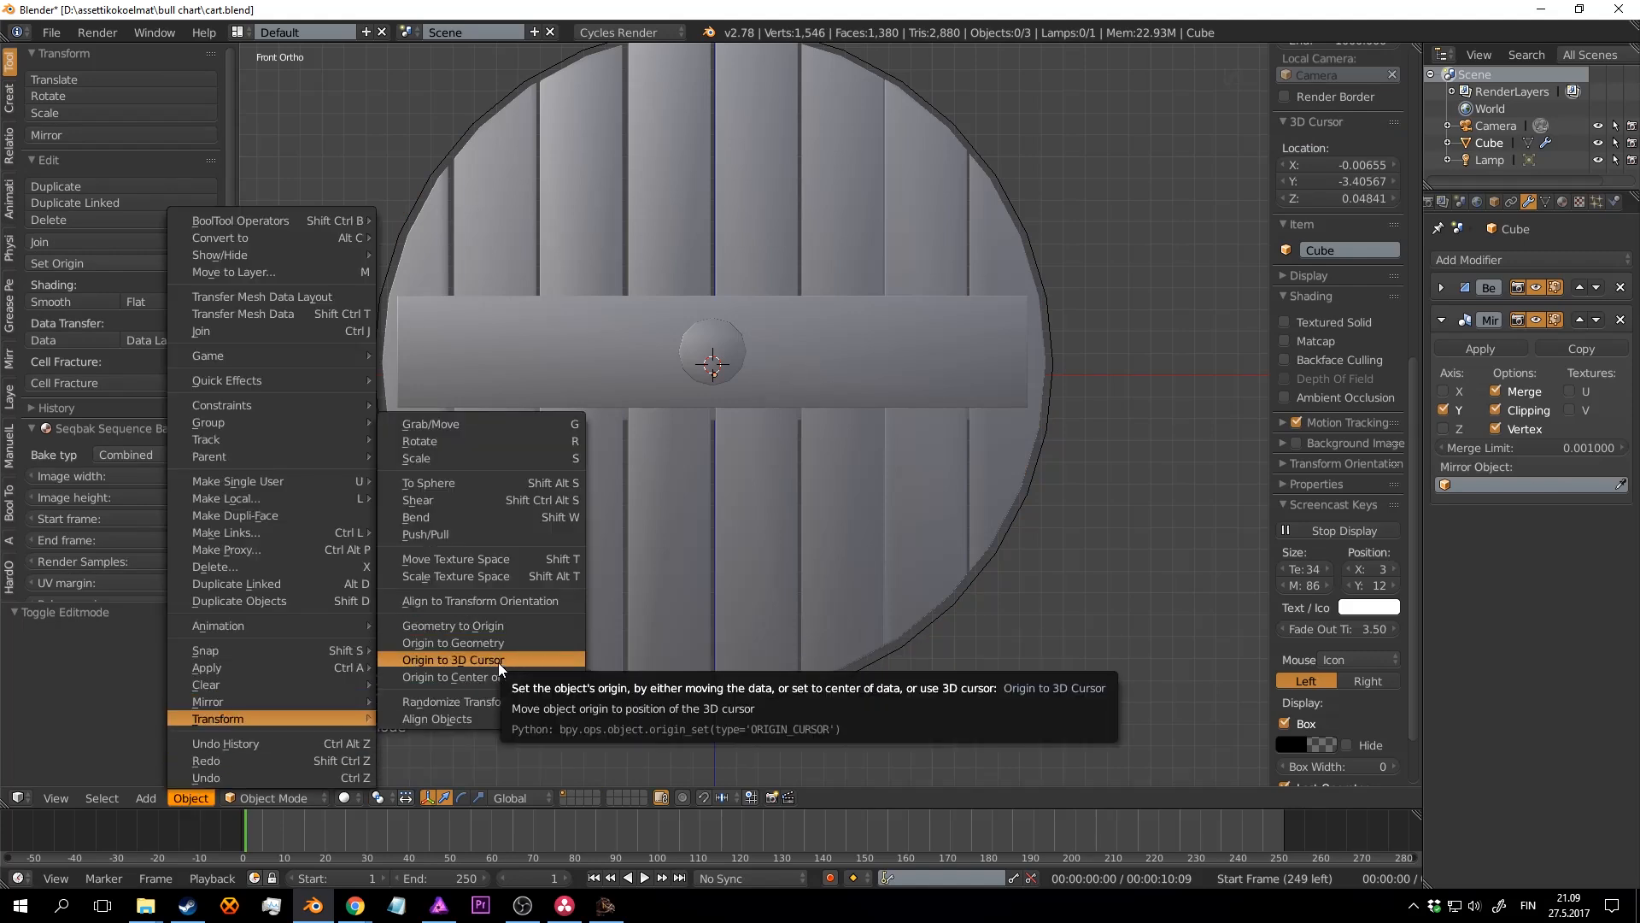
click(499, 661)
middle_drag(706, 483, 728, 376)
scroll(732, 413, up, 3)
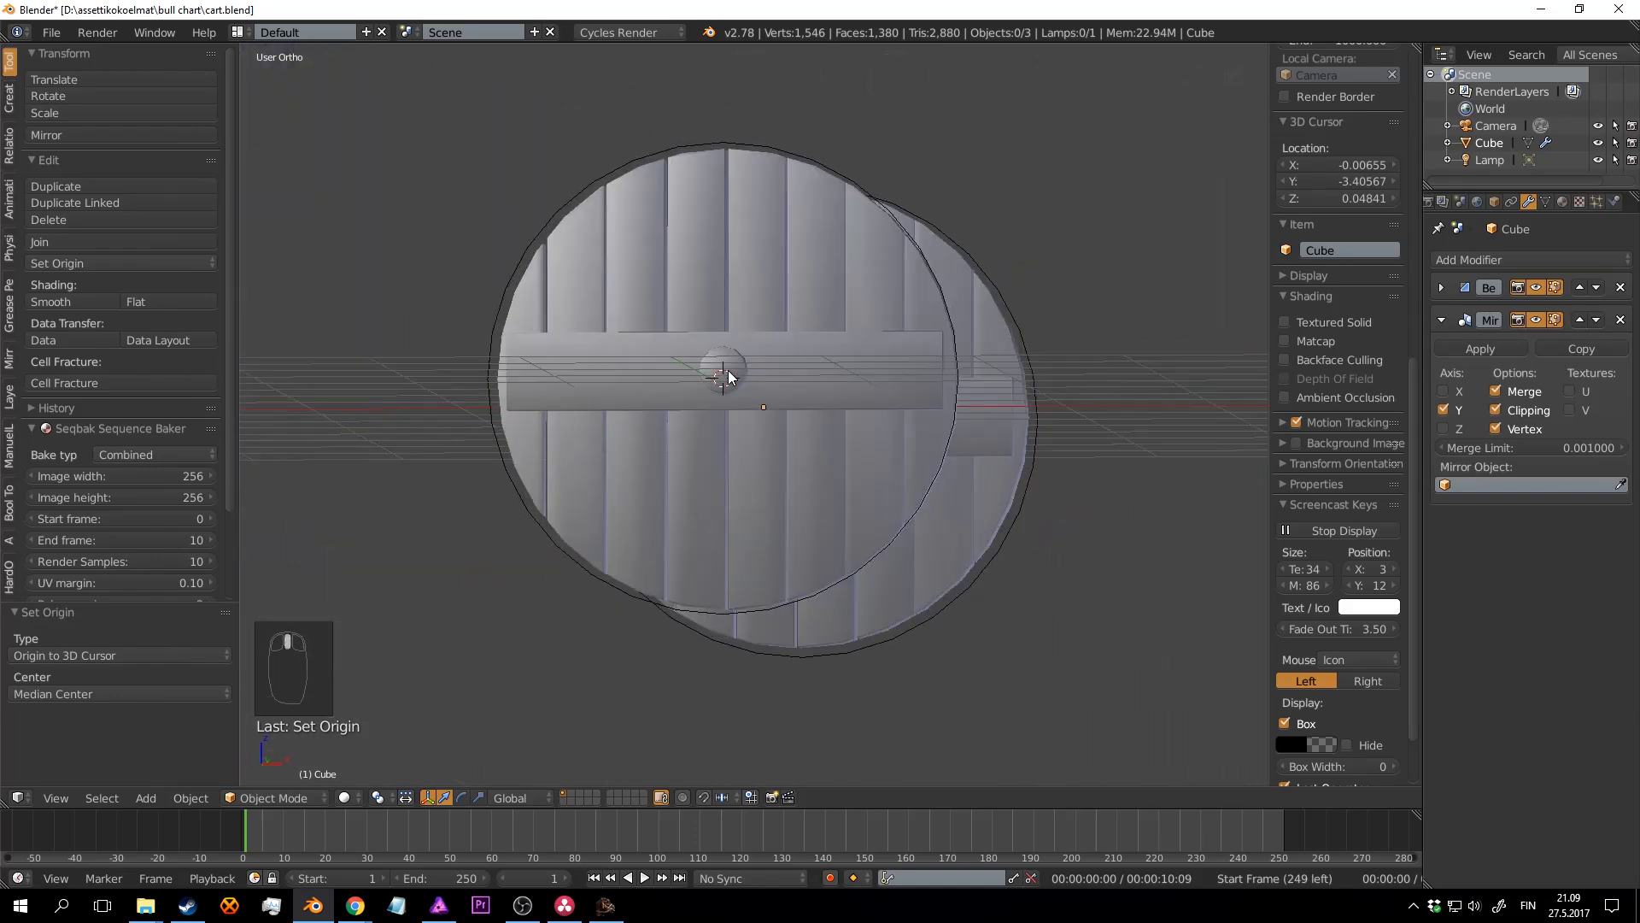
key(KP_1)
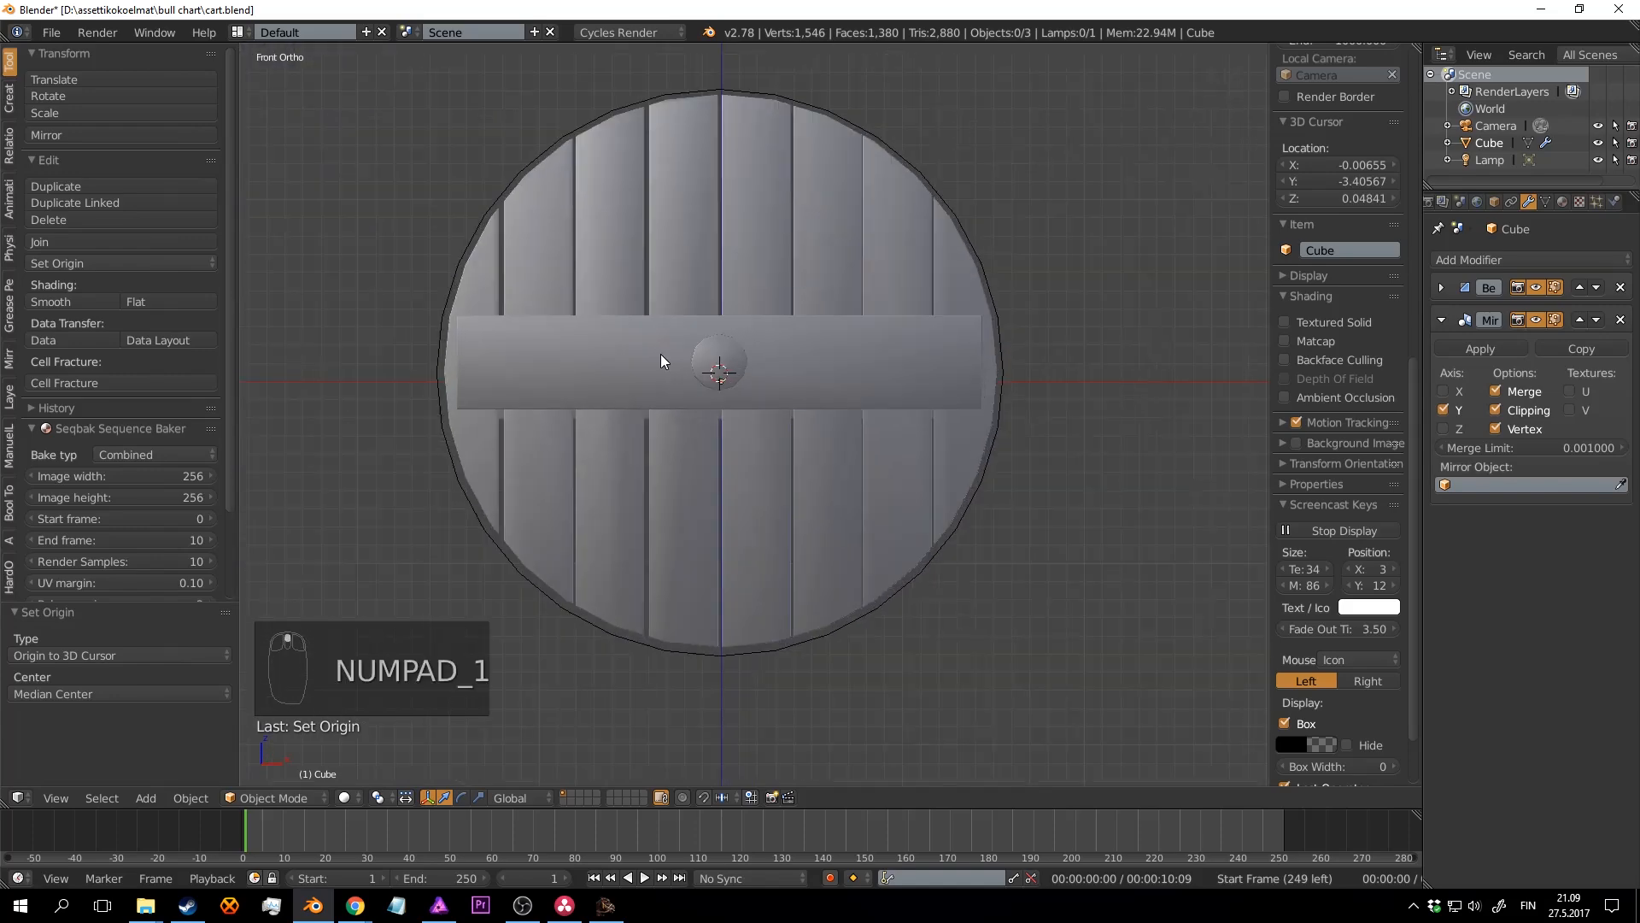
scroll(931, 334, up, 3)
scroll(796, 350, down, 2)
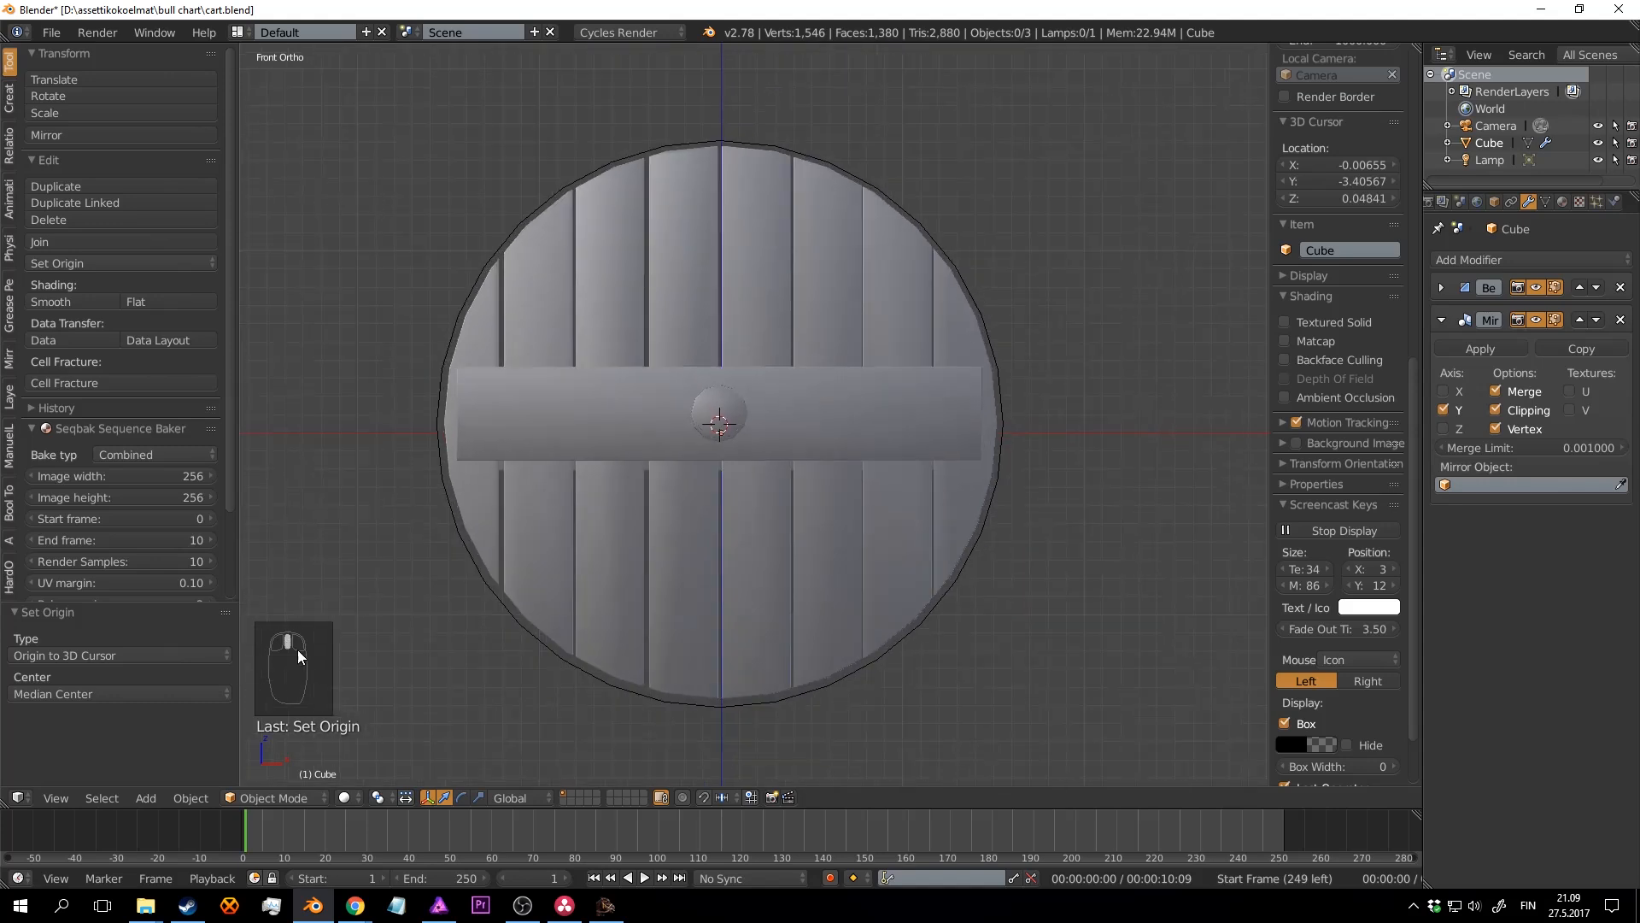
Step: Select the wheelset object and set its origin to the 3D cursor
right_click(616, 396)
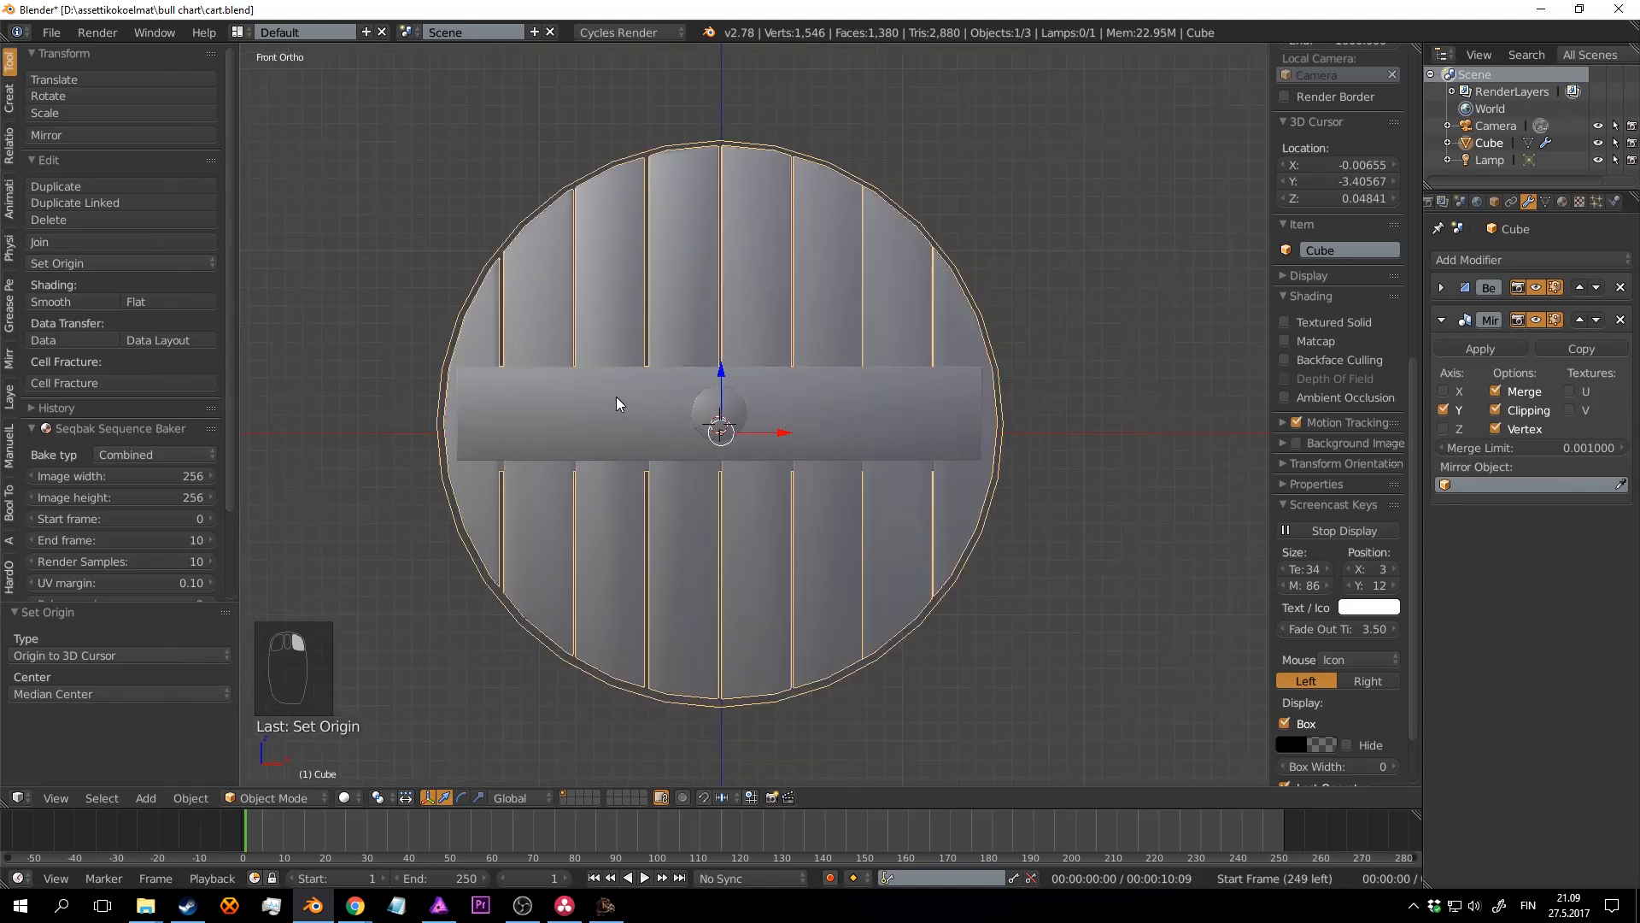
key(Left)
click(189, 797)
mouse_move(219, 717)
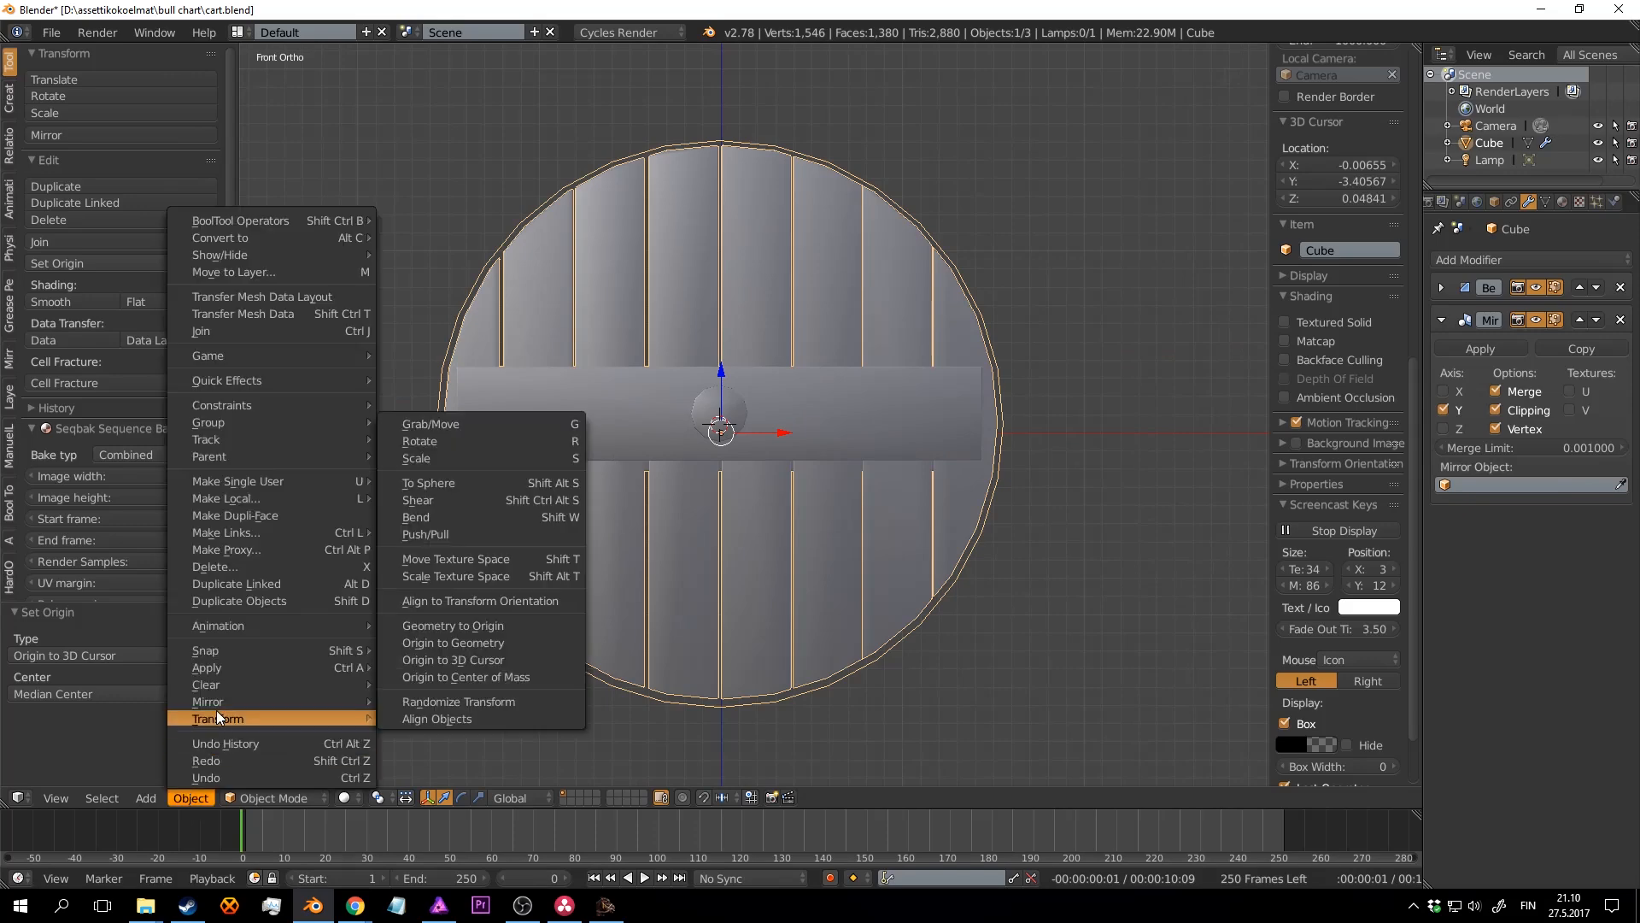
click(480, 659)
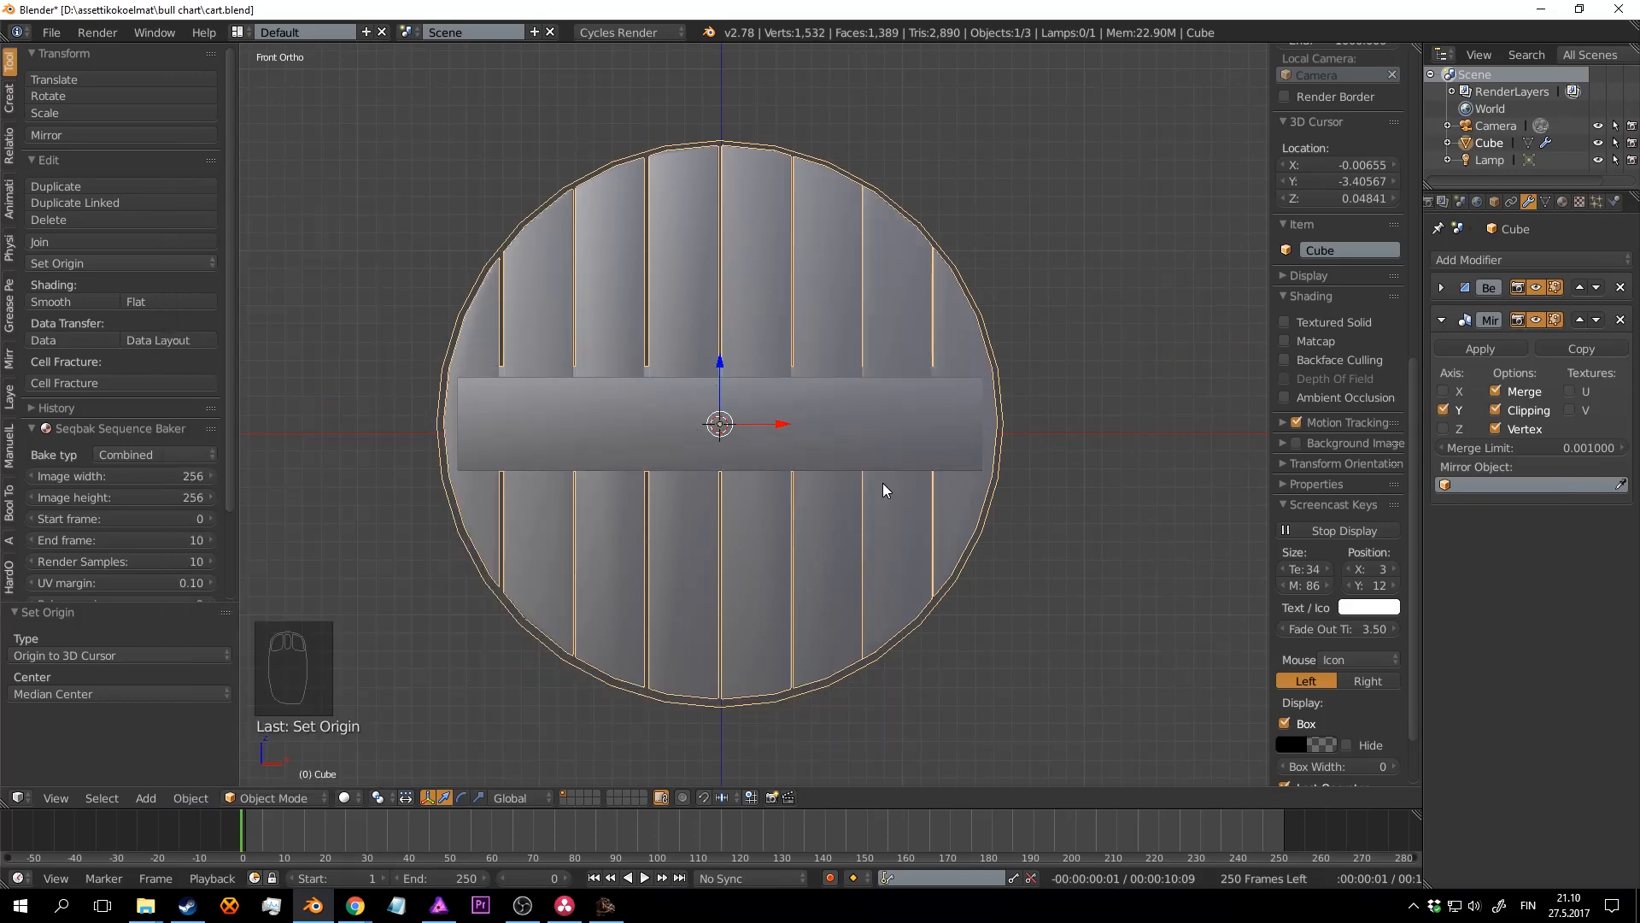
Step: Turn off the Mirror modifier's clipping and move the whole mesh -3.415 along Y in Edit Mode
scroll(884, 483, down, 3)
middle_drag(884, 484, 858, 461)
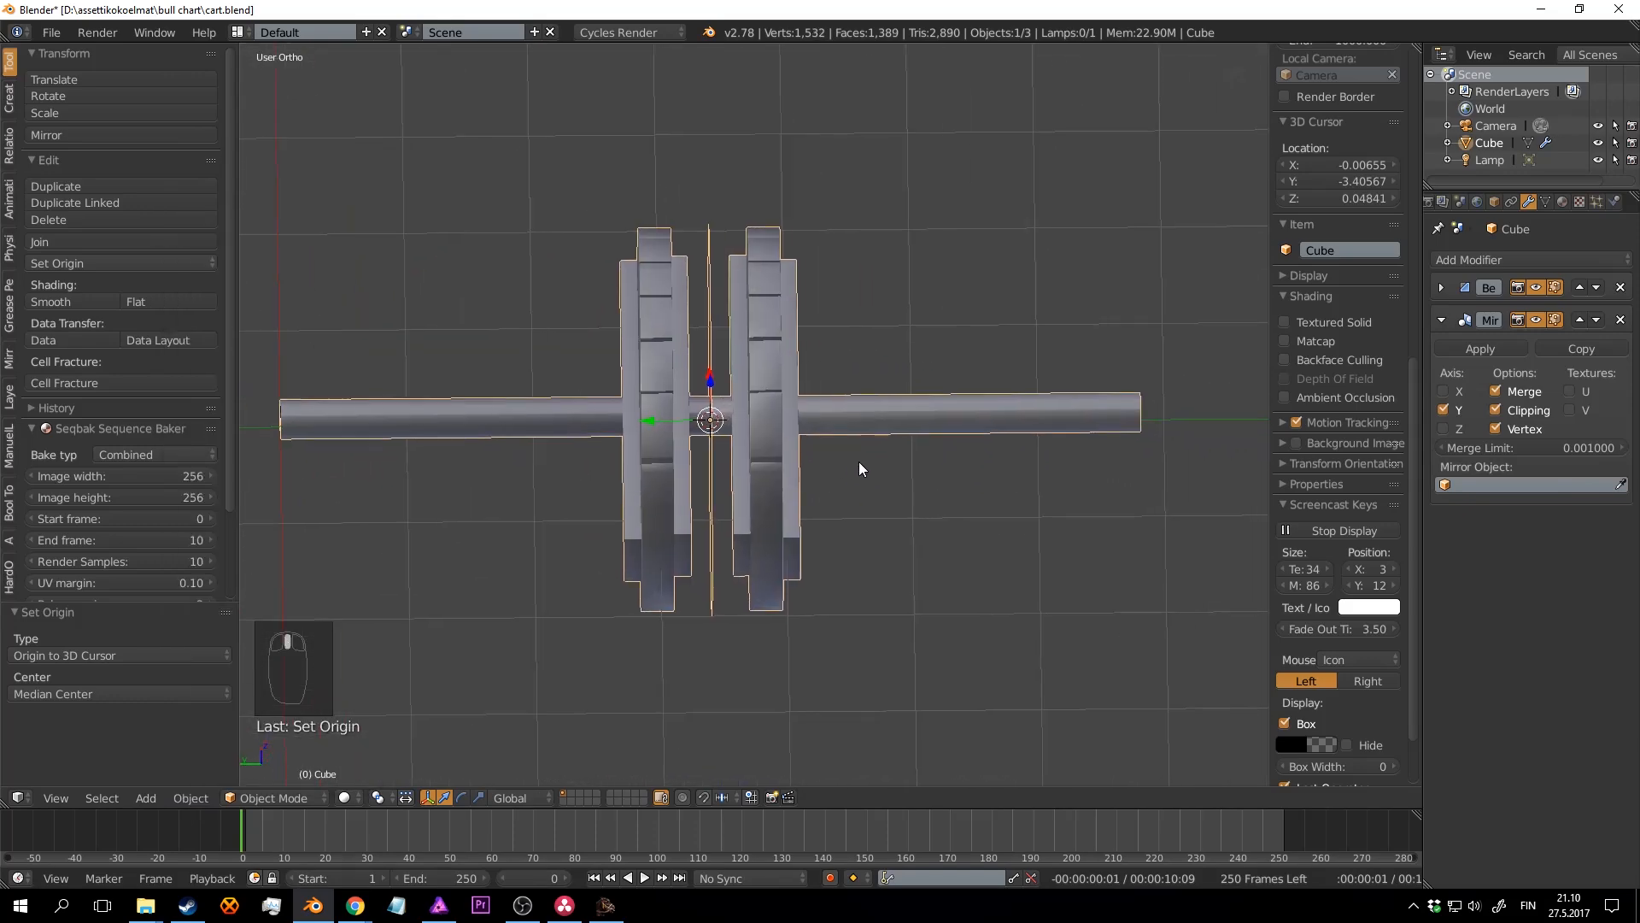
scroll(859, 462, up, 2)
key(Tab)
key(a)
key(a)
key(a)
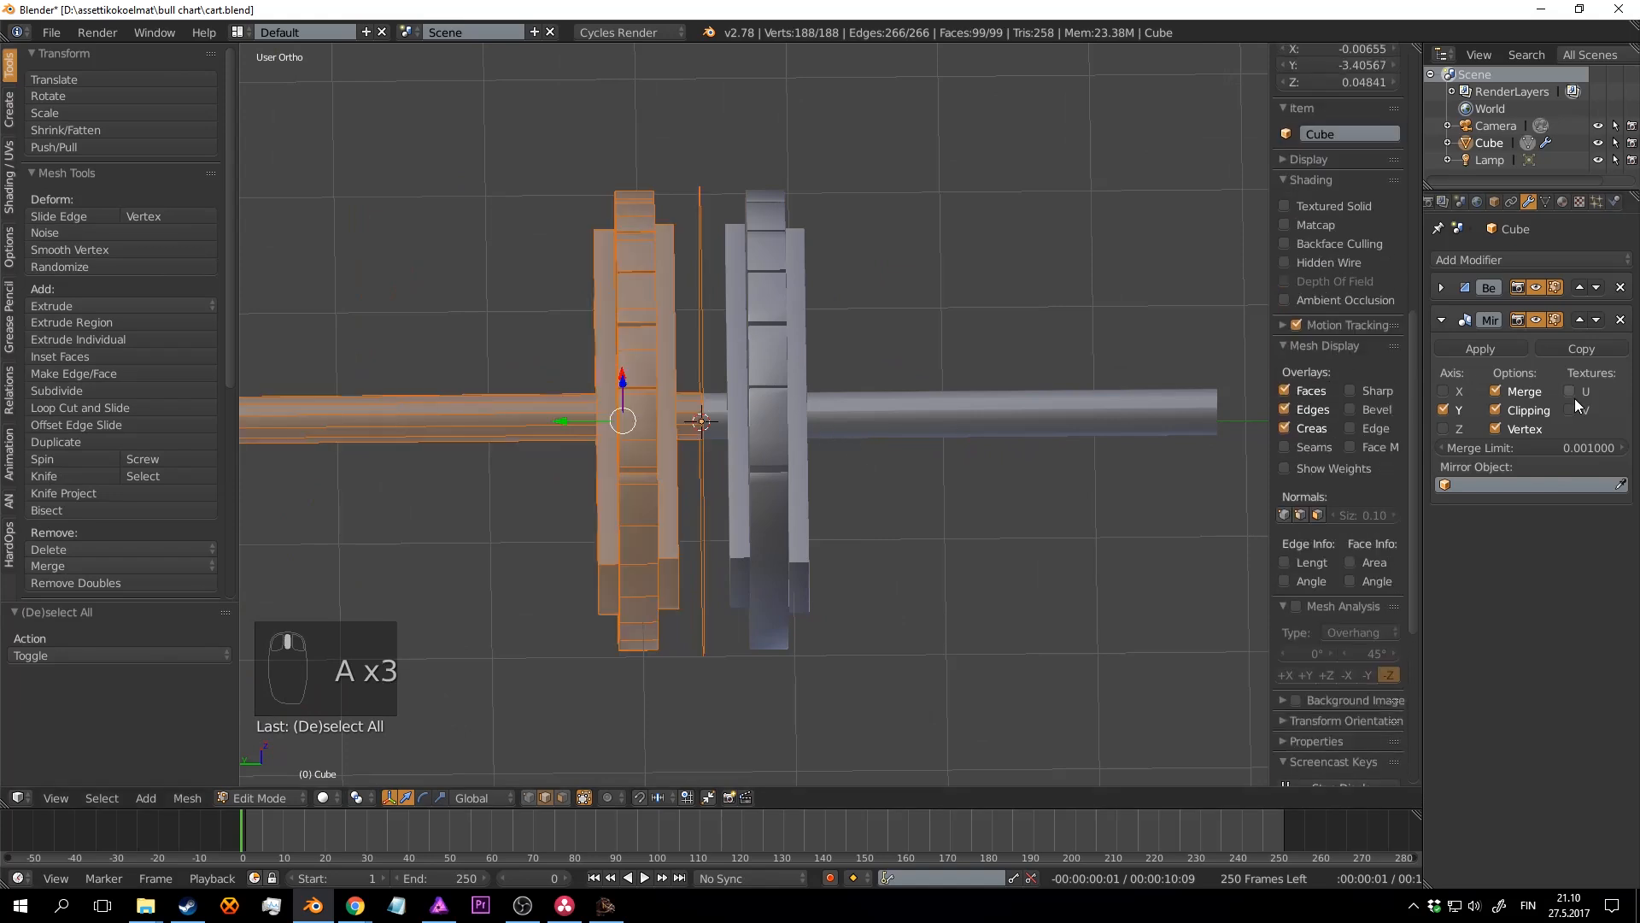
click(1530, 410)
key(g)
scroll(878, 445, down, 3)
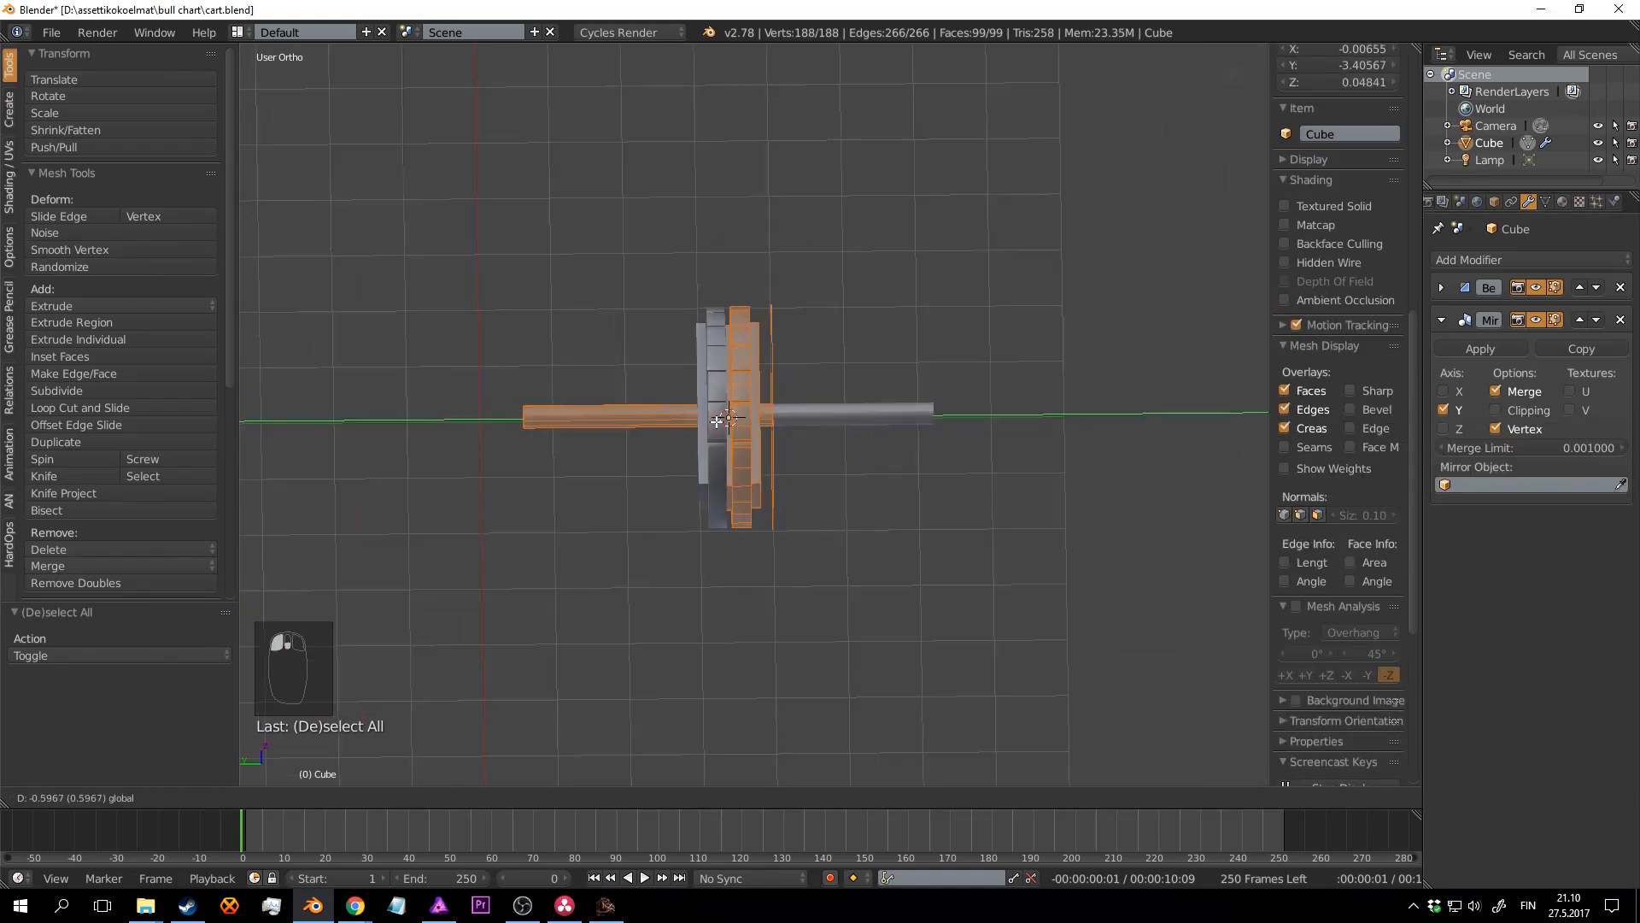
click(1220, 405)
scroll(1212, 407, up, 3)
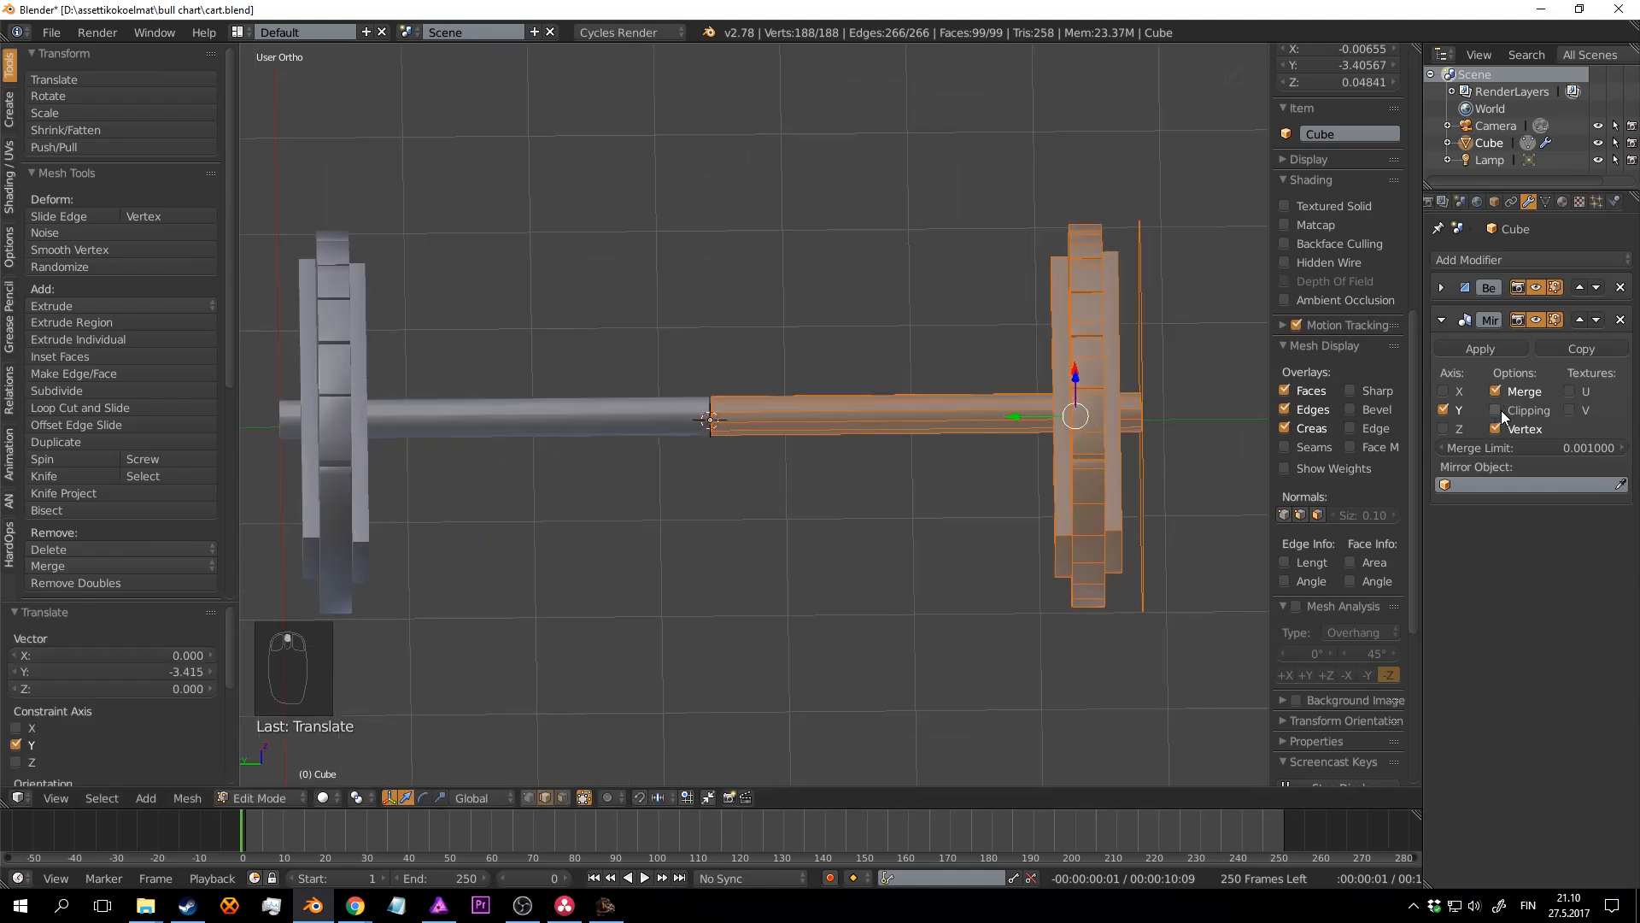
Step: Turn Mirror clipping back on, nudge the mesh along Y to join the axle halves, and return to Object Mode
click(1496, 410)
mouse_move(998, 415)
mouse_down()
mouse_move(971, 414)
mouse_move(1022, 418)
mouse_up()
scroll(1082, 449, down, 5)
key(Tab)
Step: In Edit Mode's front view, select the linked axle mesh and move it up 0.020 along Z
middle_drag(1081, 448, 874, 341)
scroll(889, 354, up, 3)
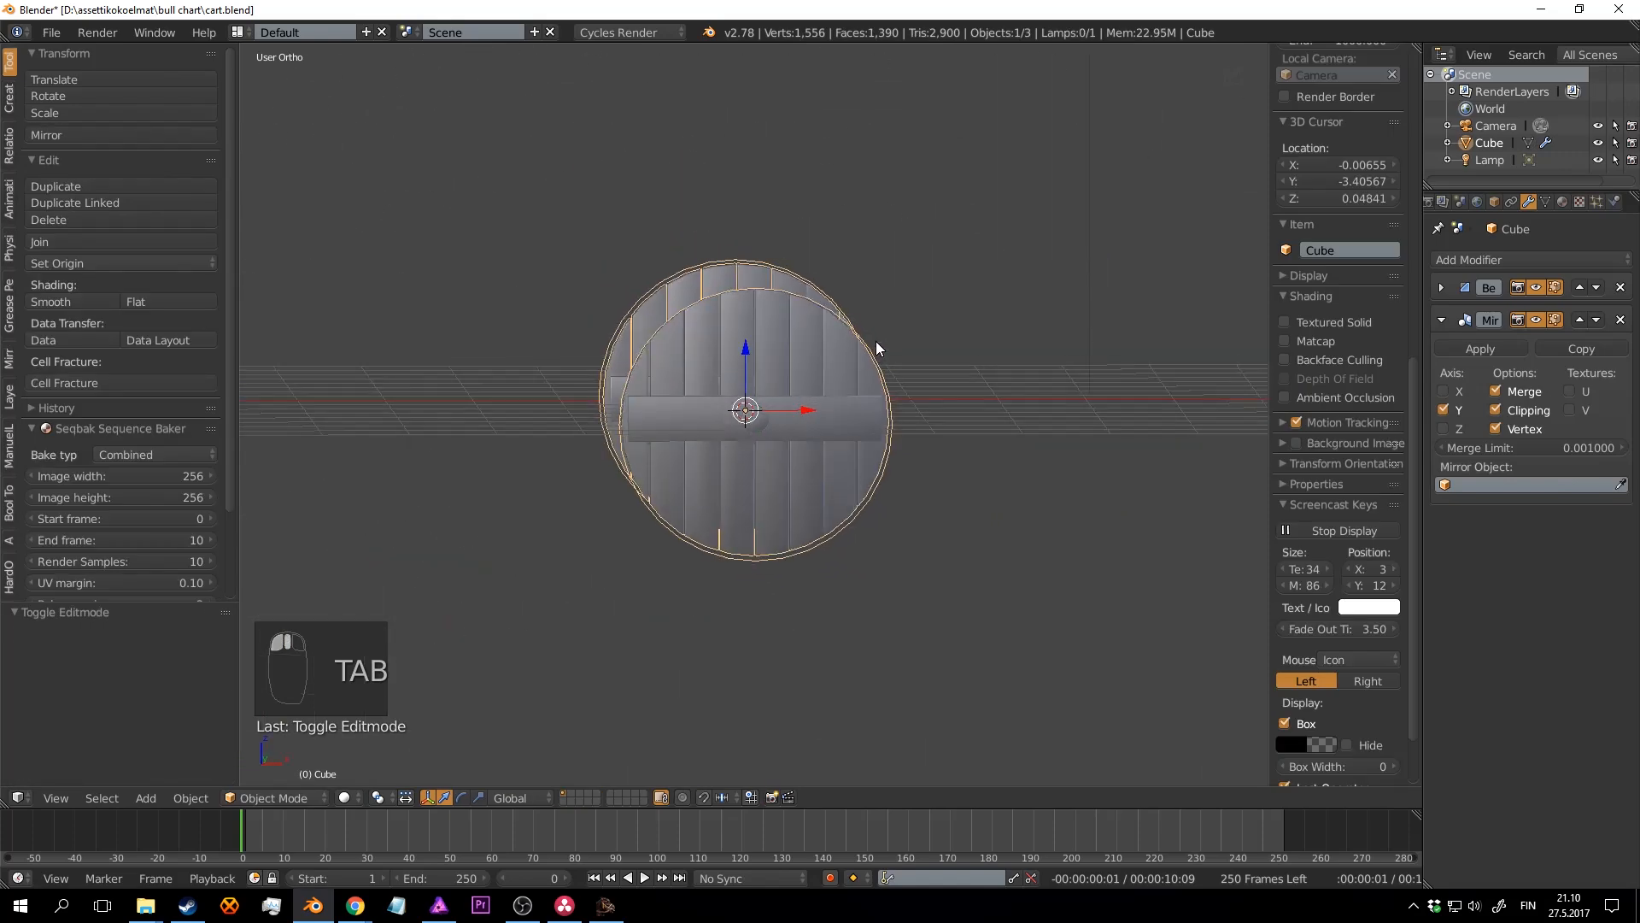
scroll(880, 339, up, 3)
key(KP_1)
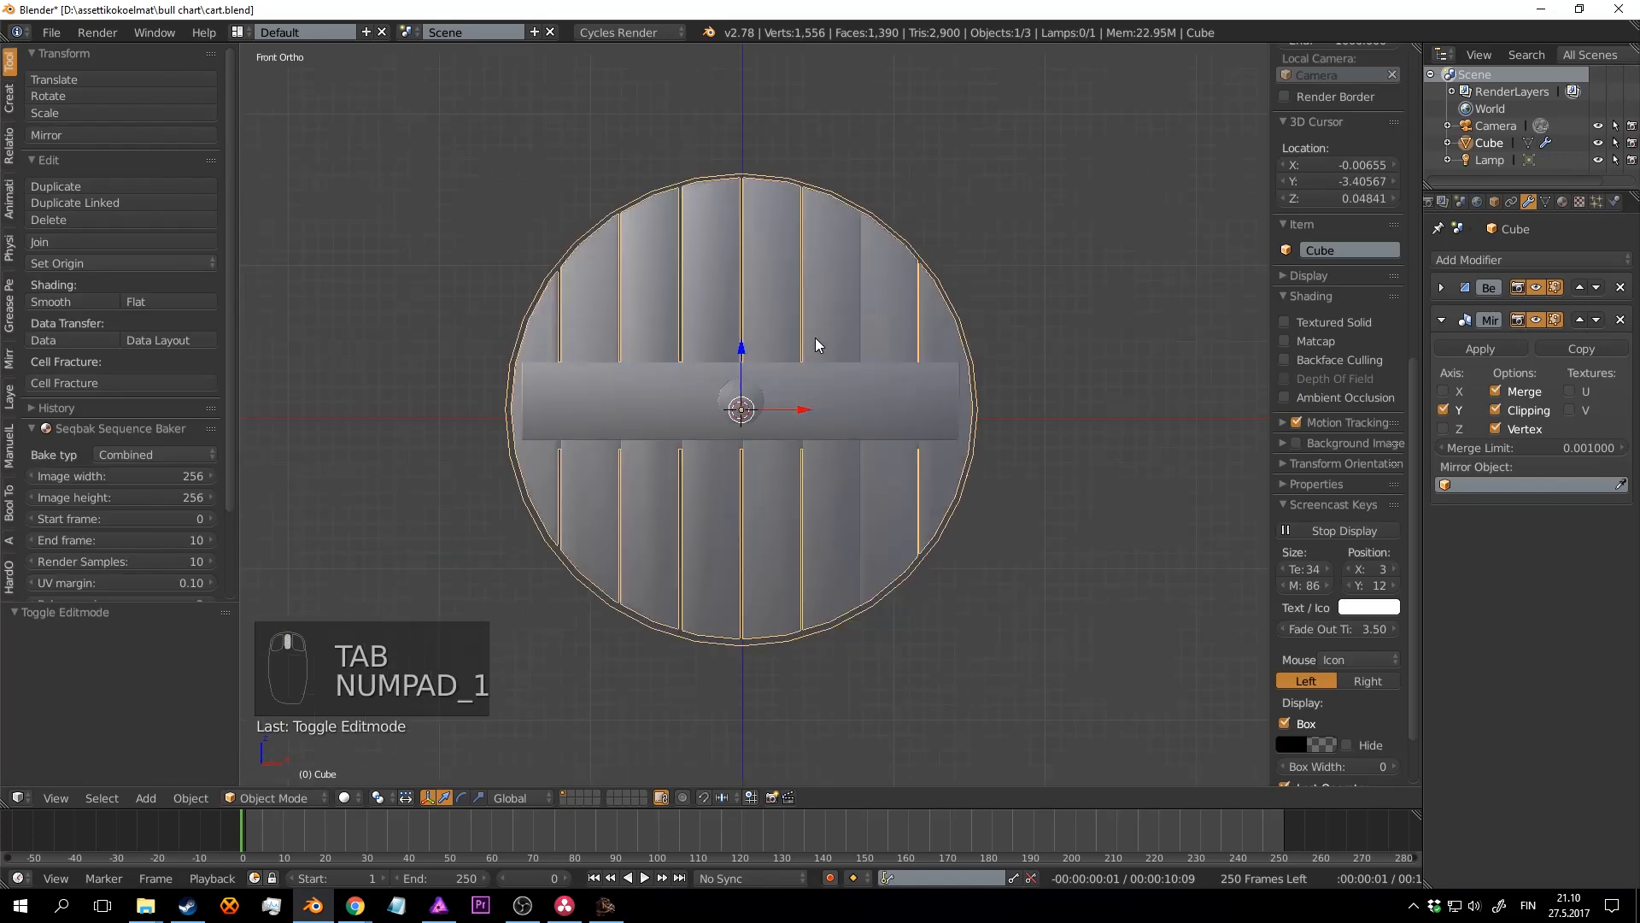
scroll(820, 342, up, 2)
key(Tab)
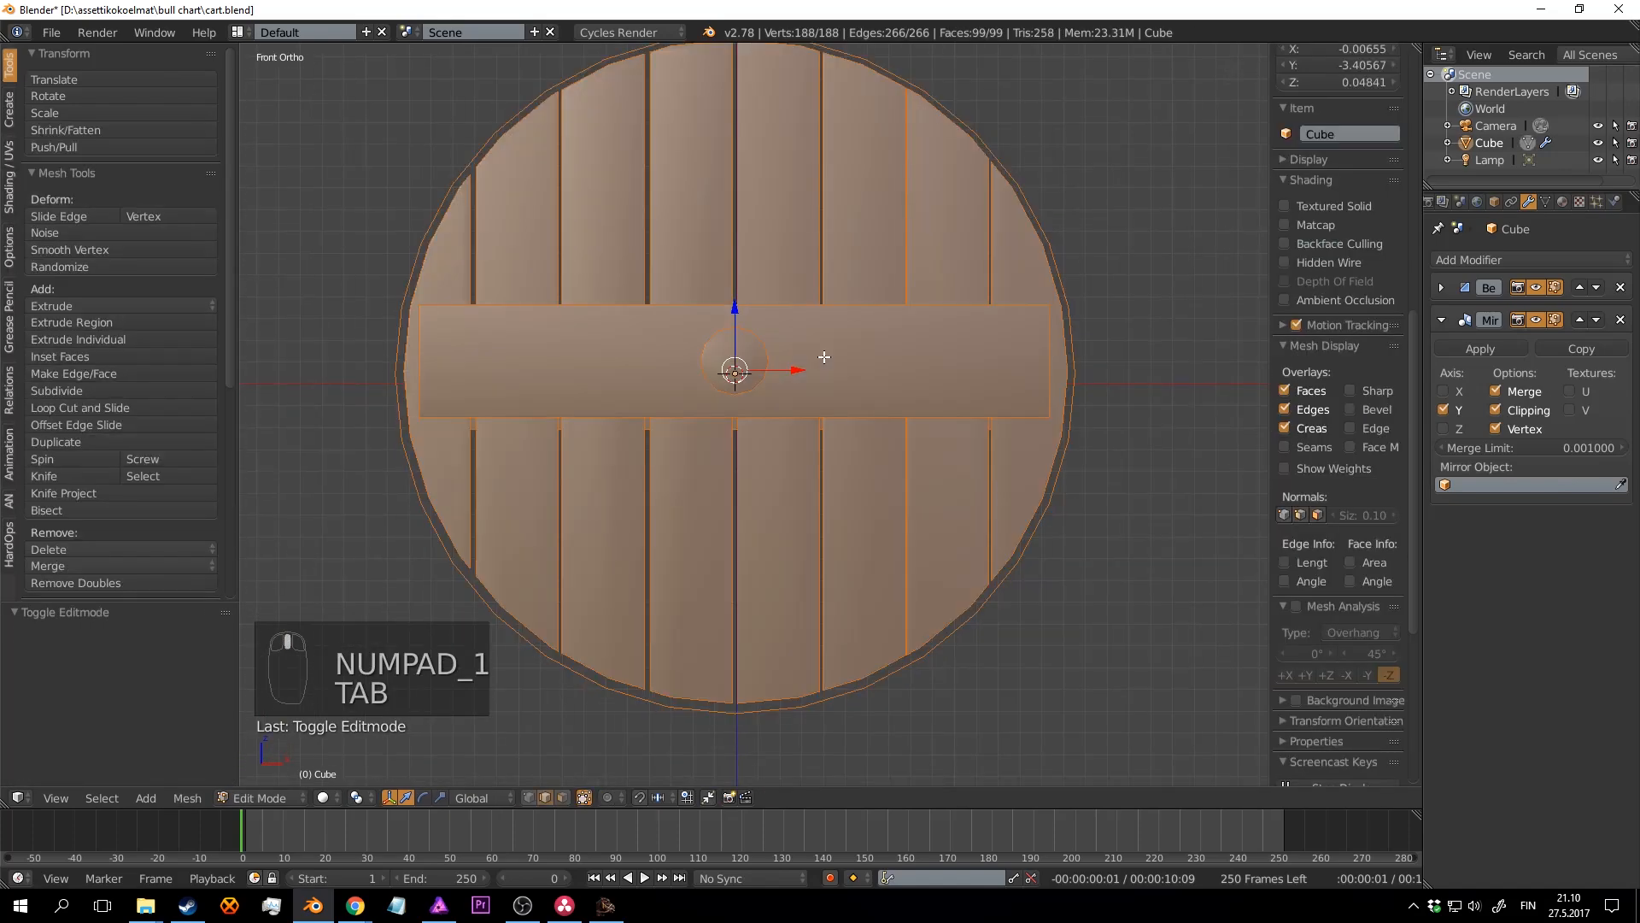
scroll(812, 328, up, 3)
key(a)
key(a)
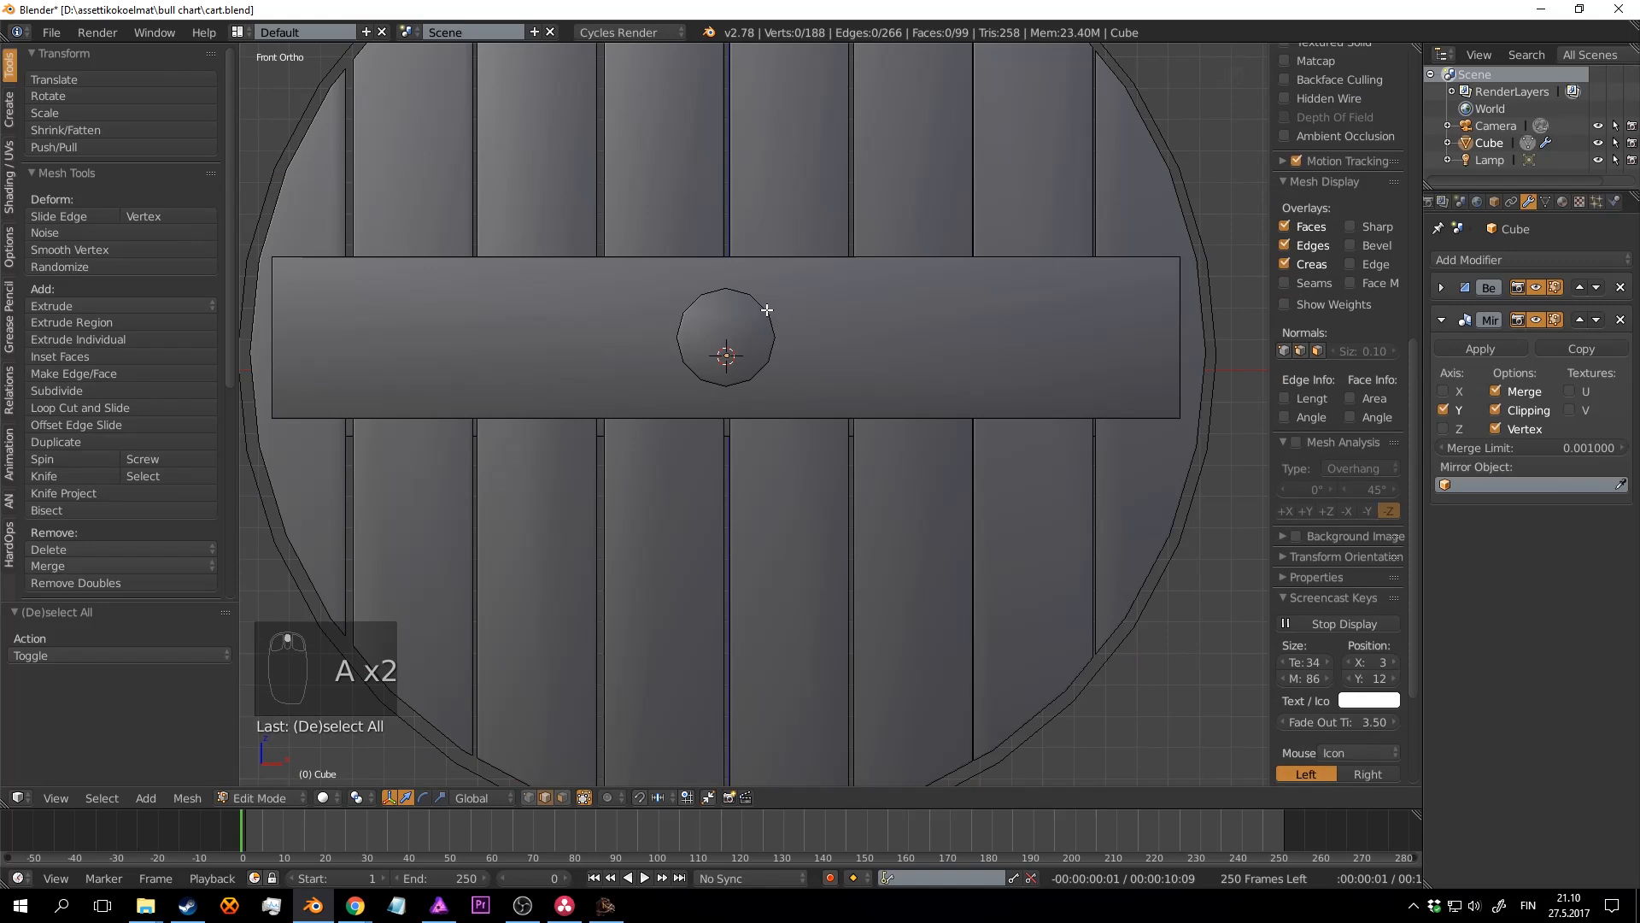
key(l)
mouse_move(732, 266)
mouse_down()
mouse_move(737, 328)
mouse_move(718, 274)
mouse_up()
scroll(750, 323, up, 2)
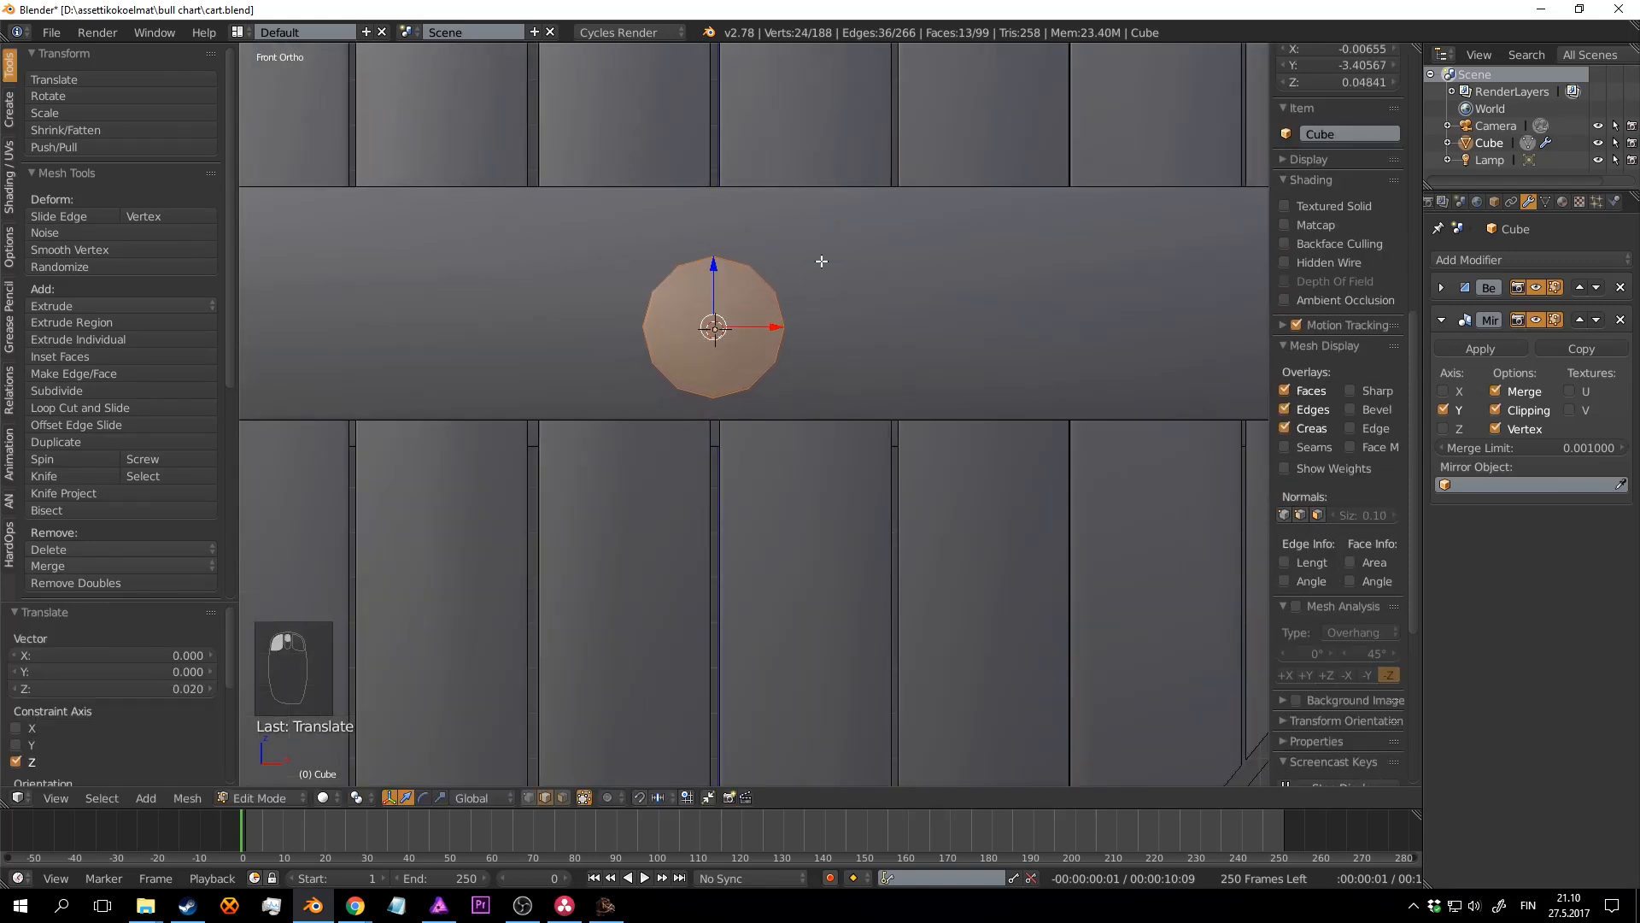
Step: Select the linked geometry of both crossbars and move them -0.021 along Z around the axle
key(a)
key(l)
key(z)
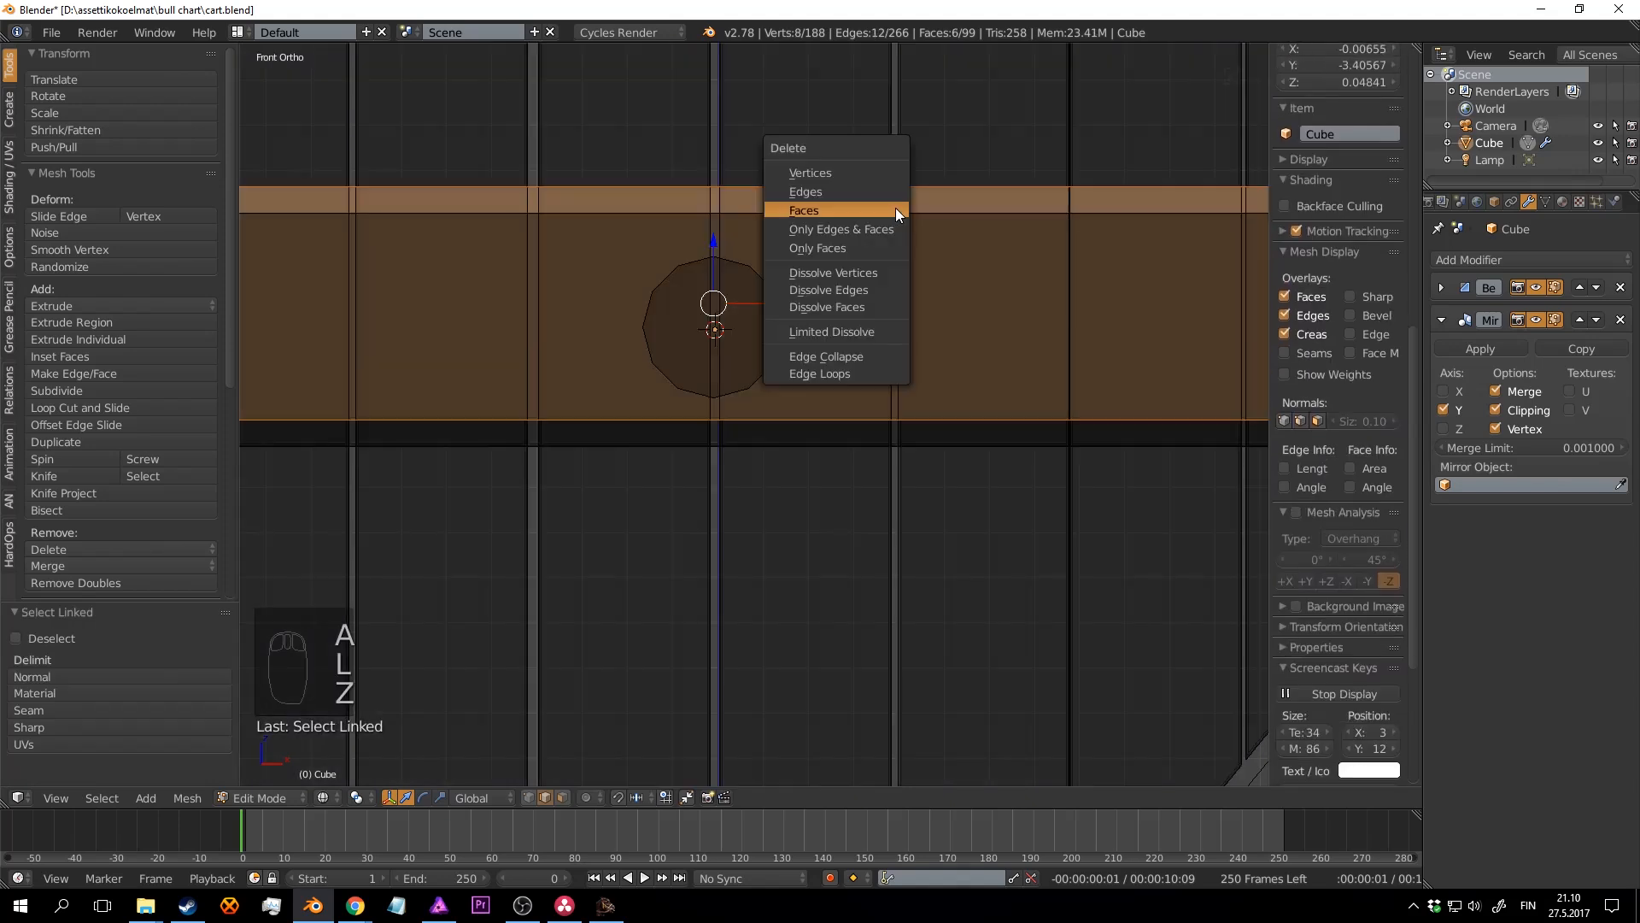
key(x)
key(l)
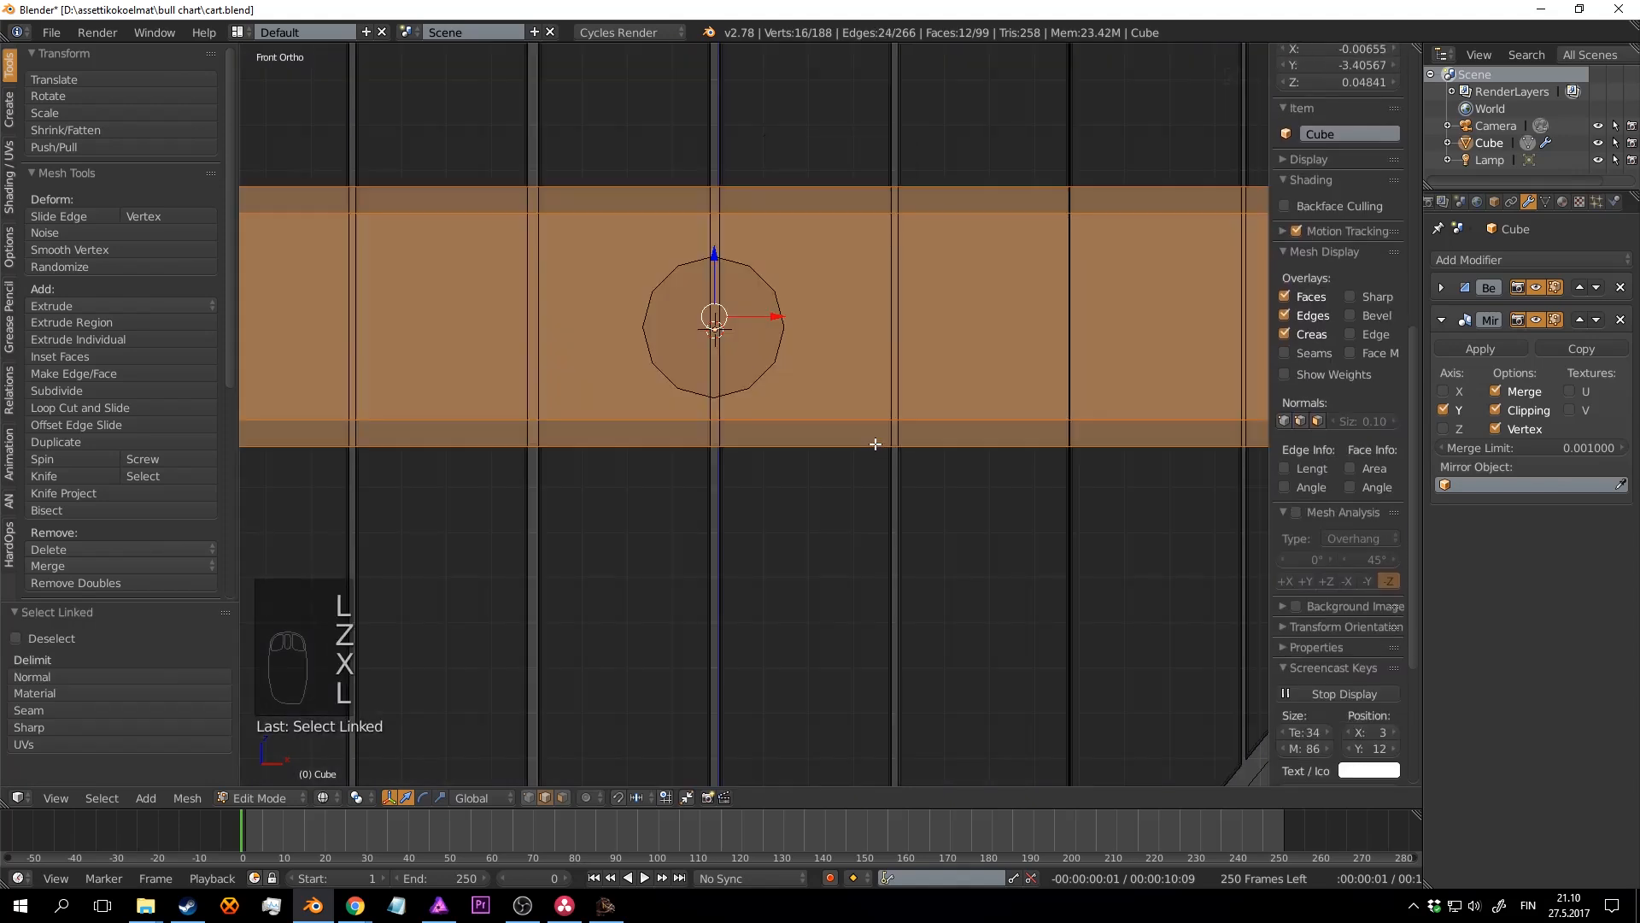
drag(732, 268, 726, 314)
key(z)
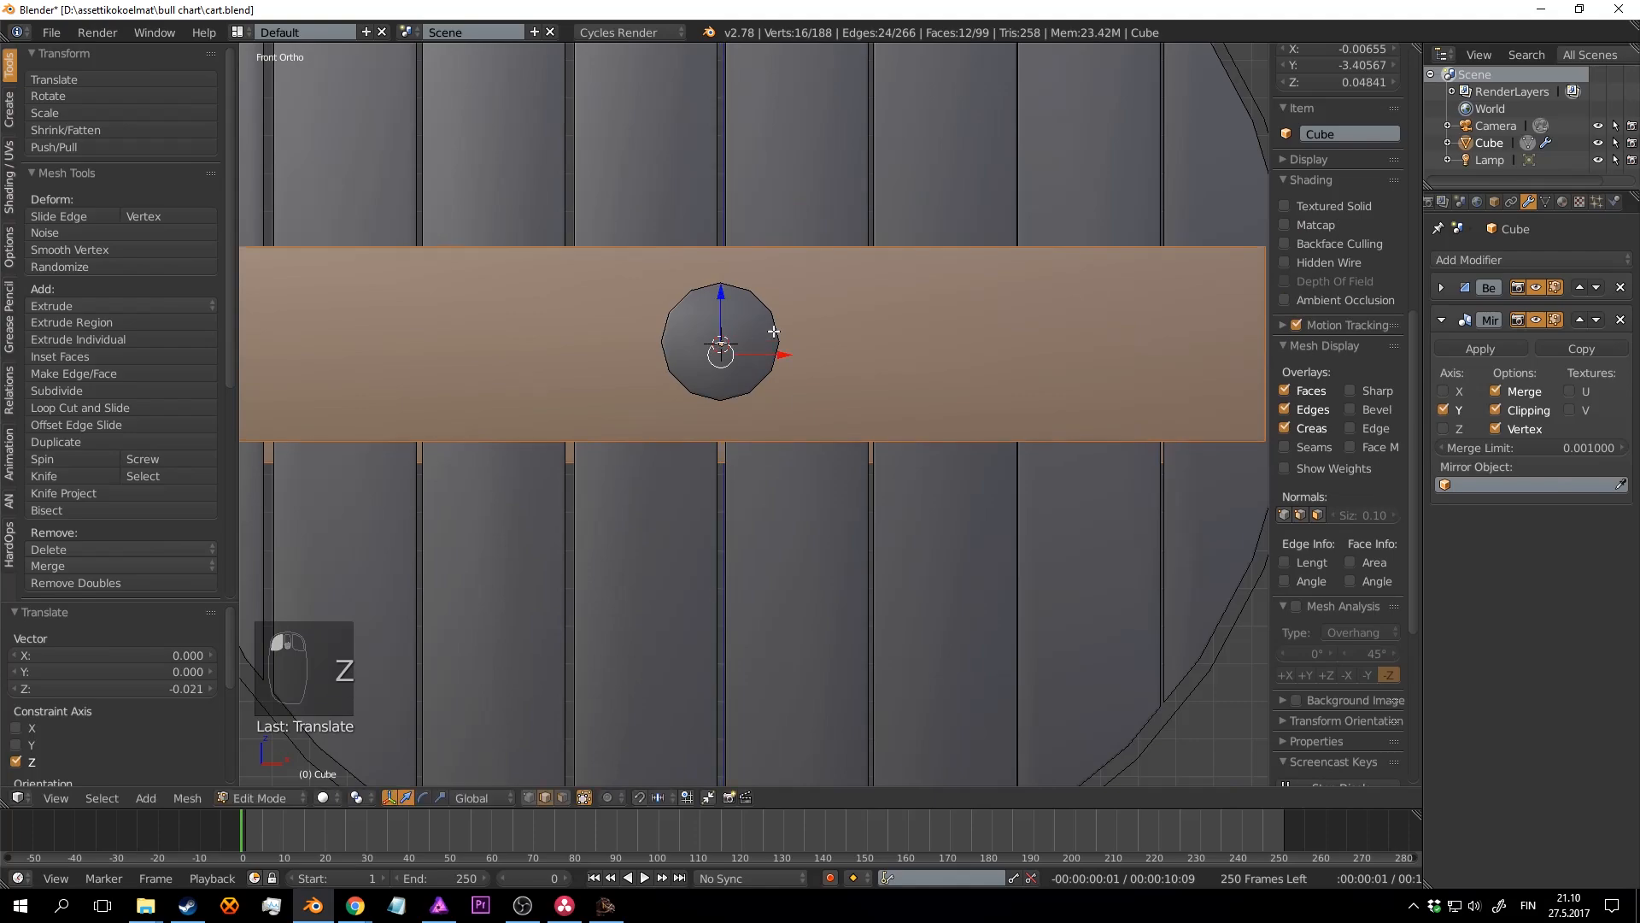
middle_drag(773, 332, 810, 413)
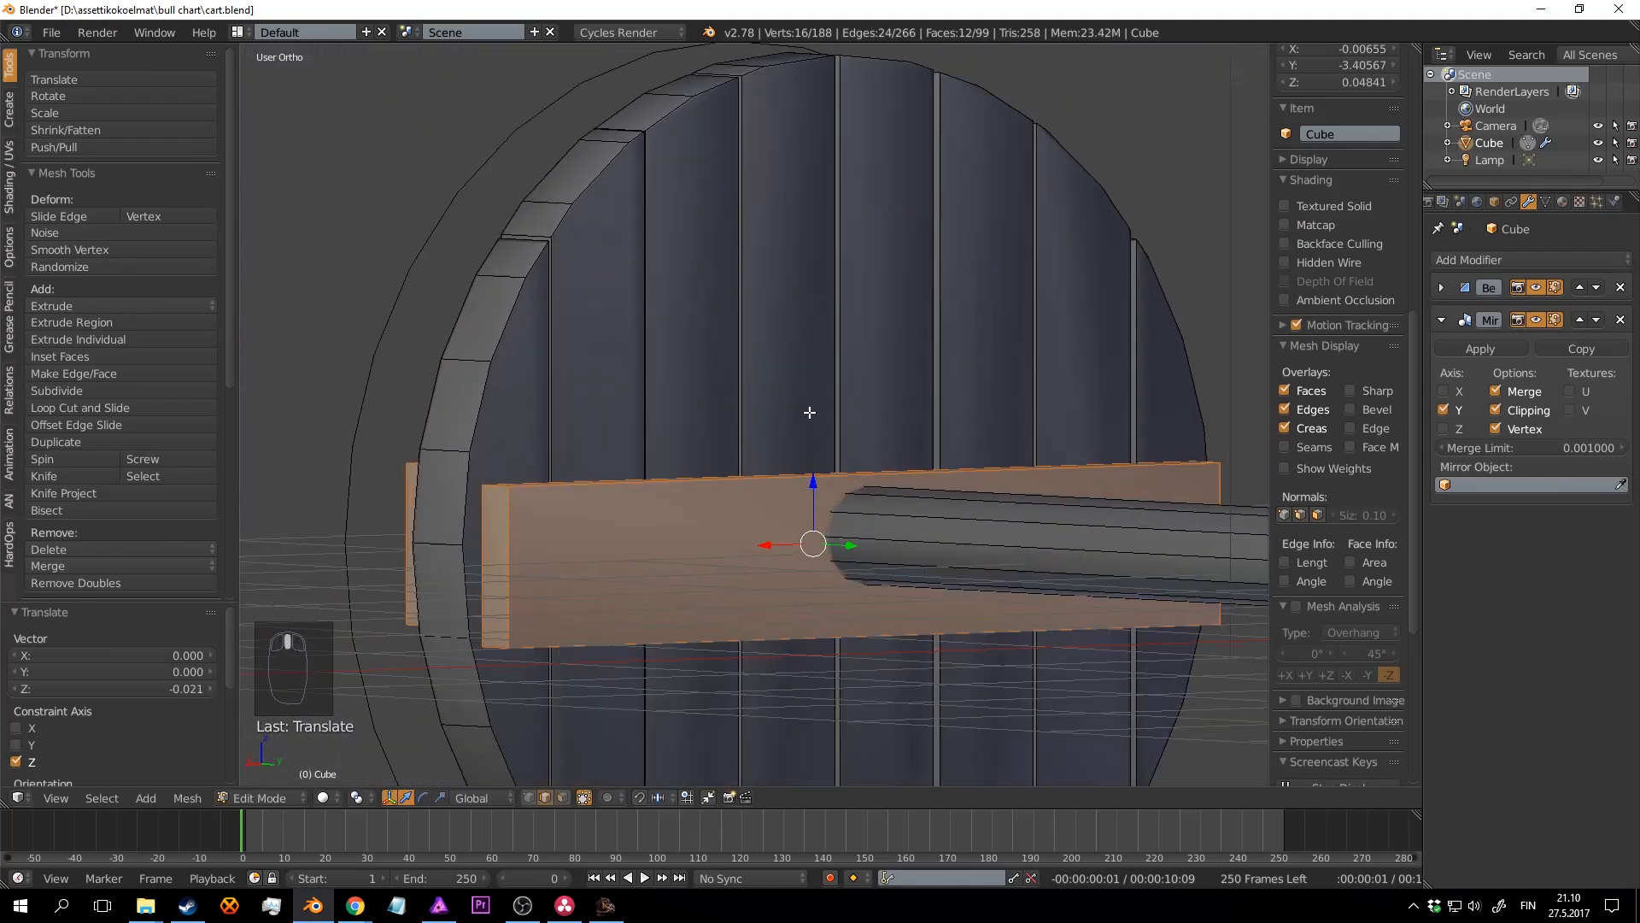
middle_drag(763, 521, 835, 513)
scroll(863, 528, down, 5)
scroll(871, 535, up, 2)
key(z)
key(z)
key(a)
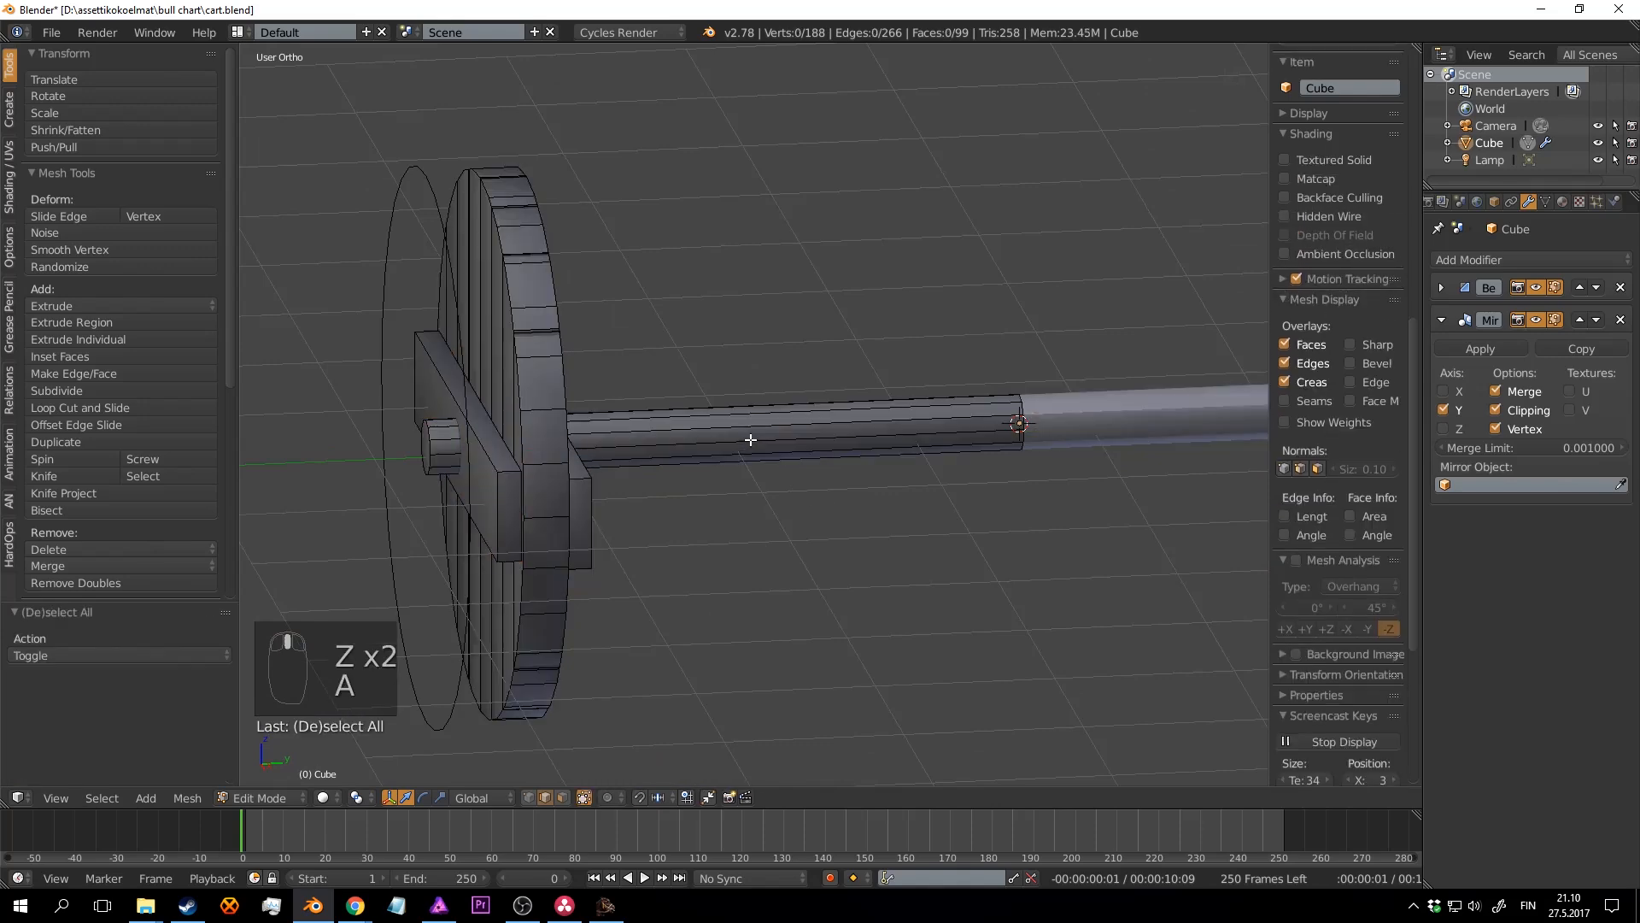
Step: Select only the crossbar on the wheel's inner side and raise it 0.006 along Z
key(KP_1)
key(z)
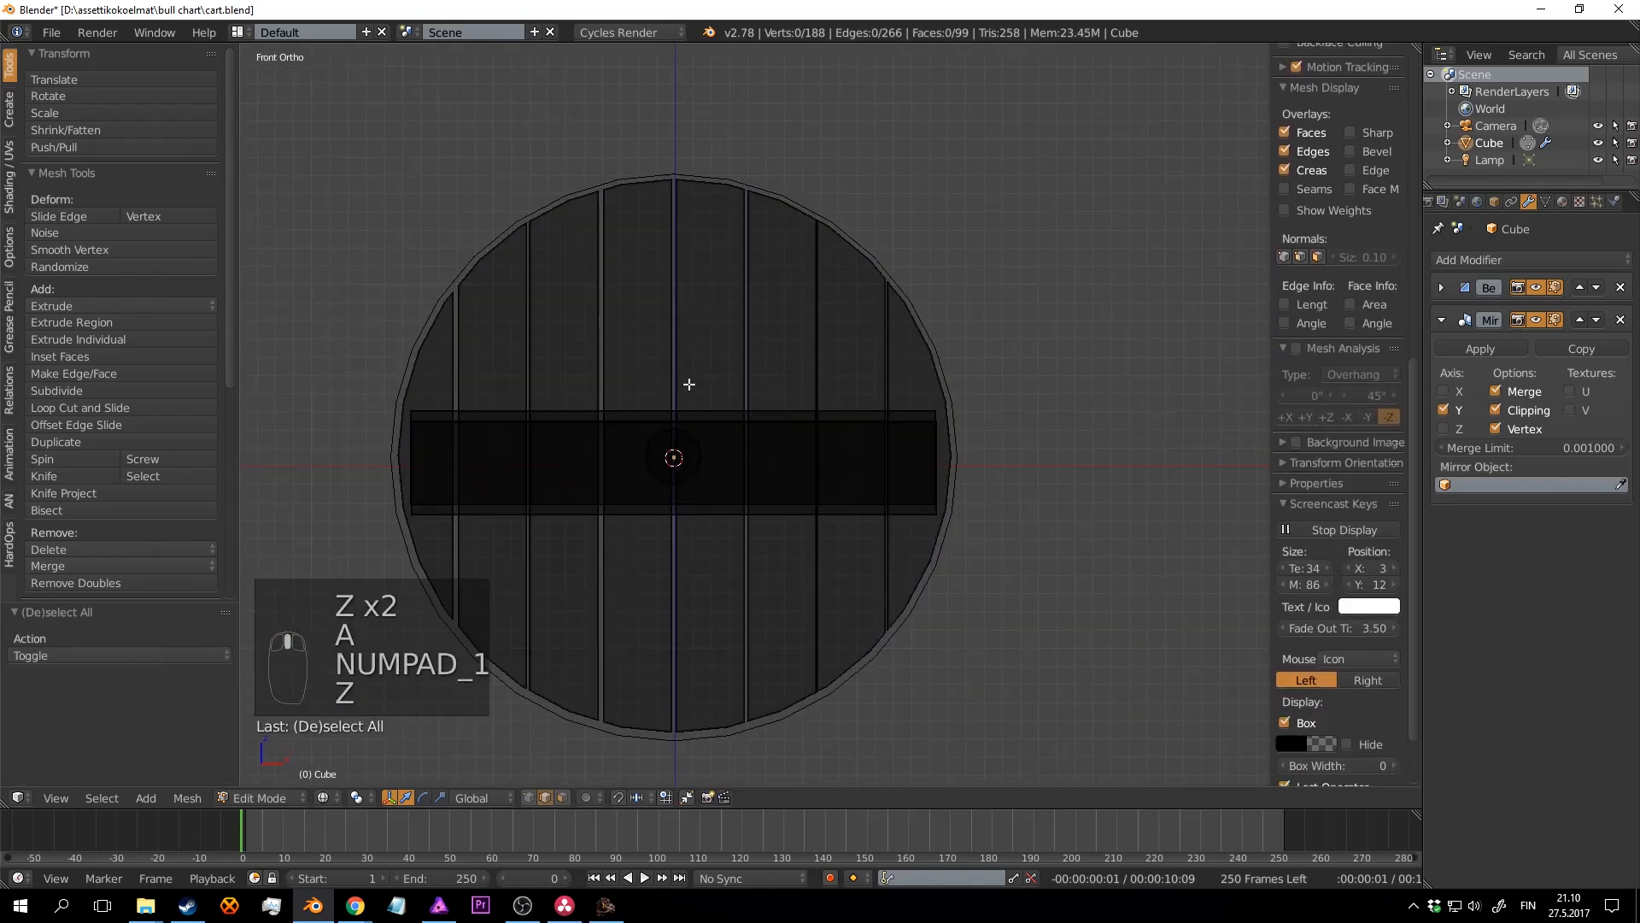
scroll(790, 511, up, 3)
shift+middle_drag(790, 511, 823, 380)
key(l)
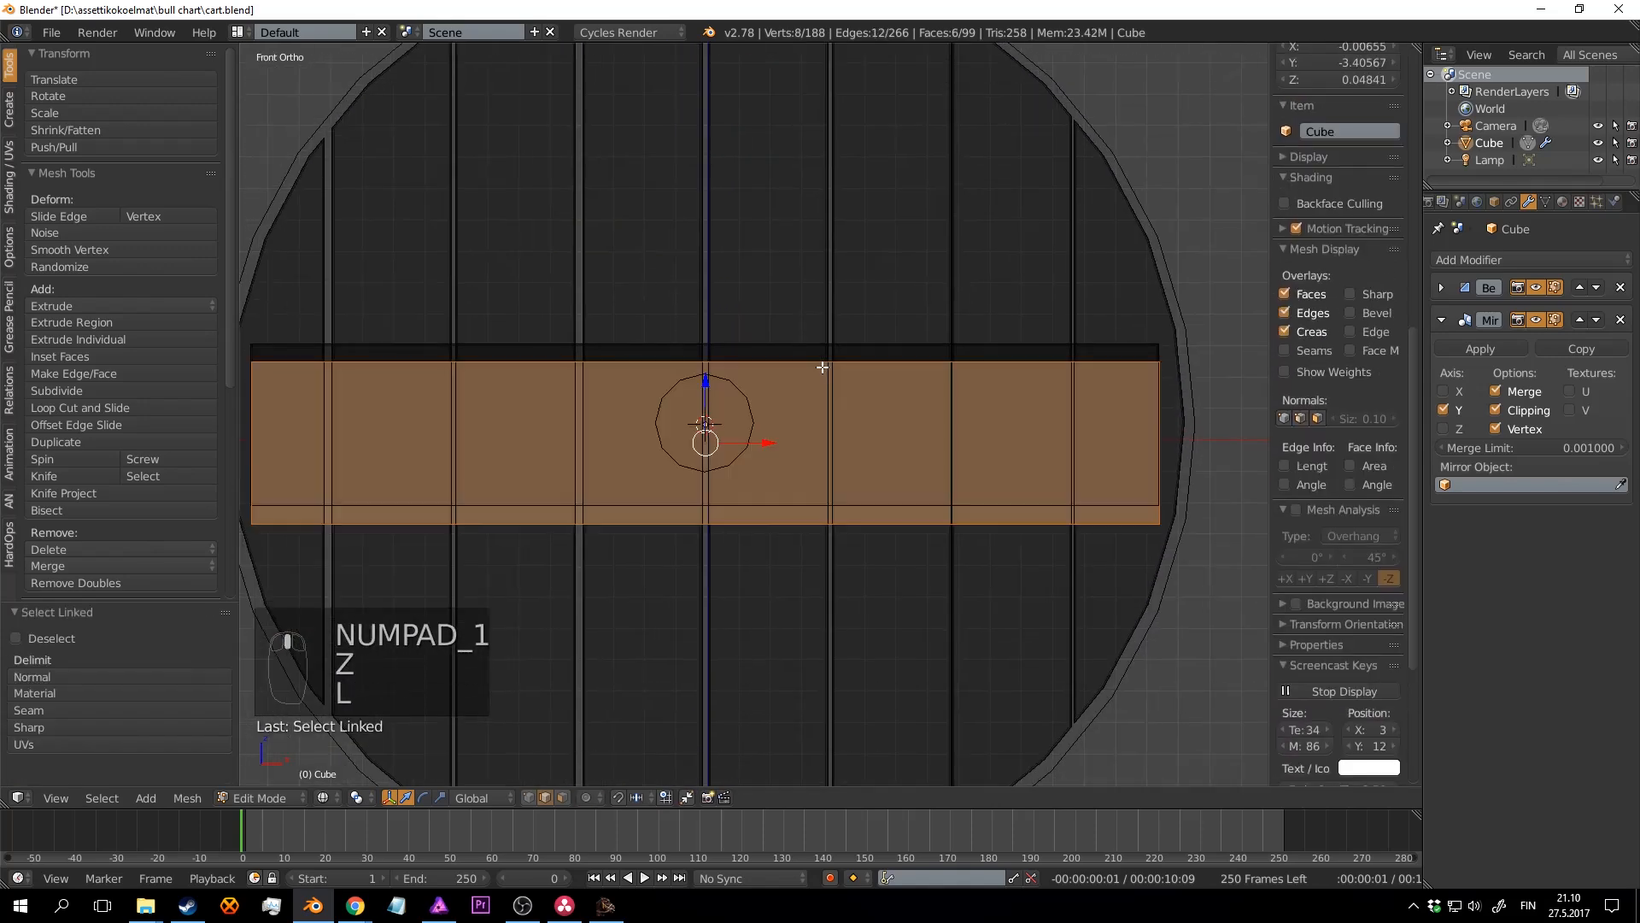
key(z)
drag(701, 377, 701, 354)
scroll(752, 349, down, 4)
middle_drag(705, 379, 750, 377)
scroll(762, 413, up, 3)
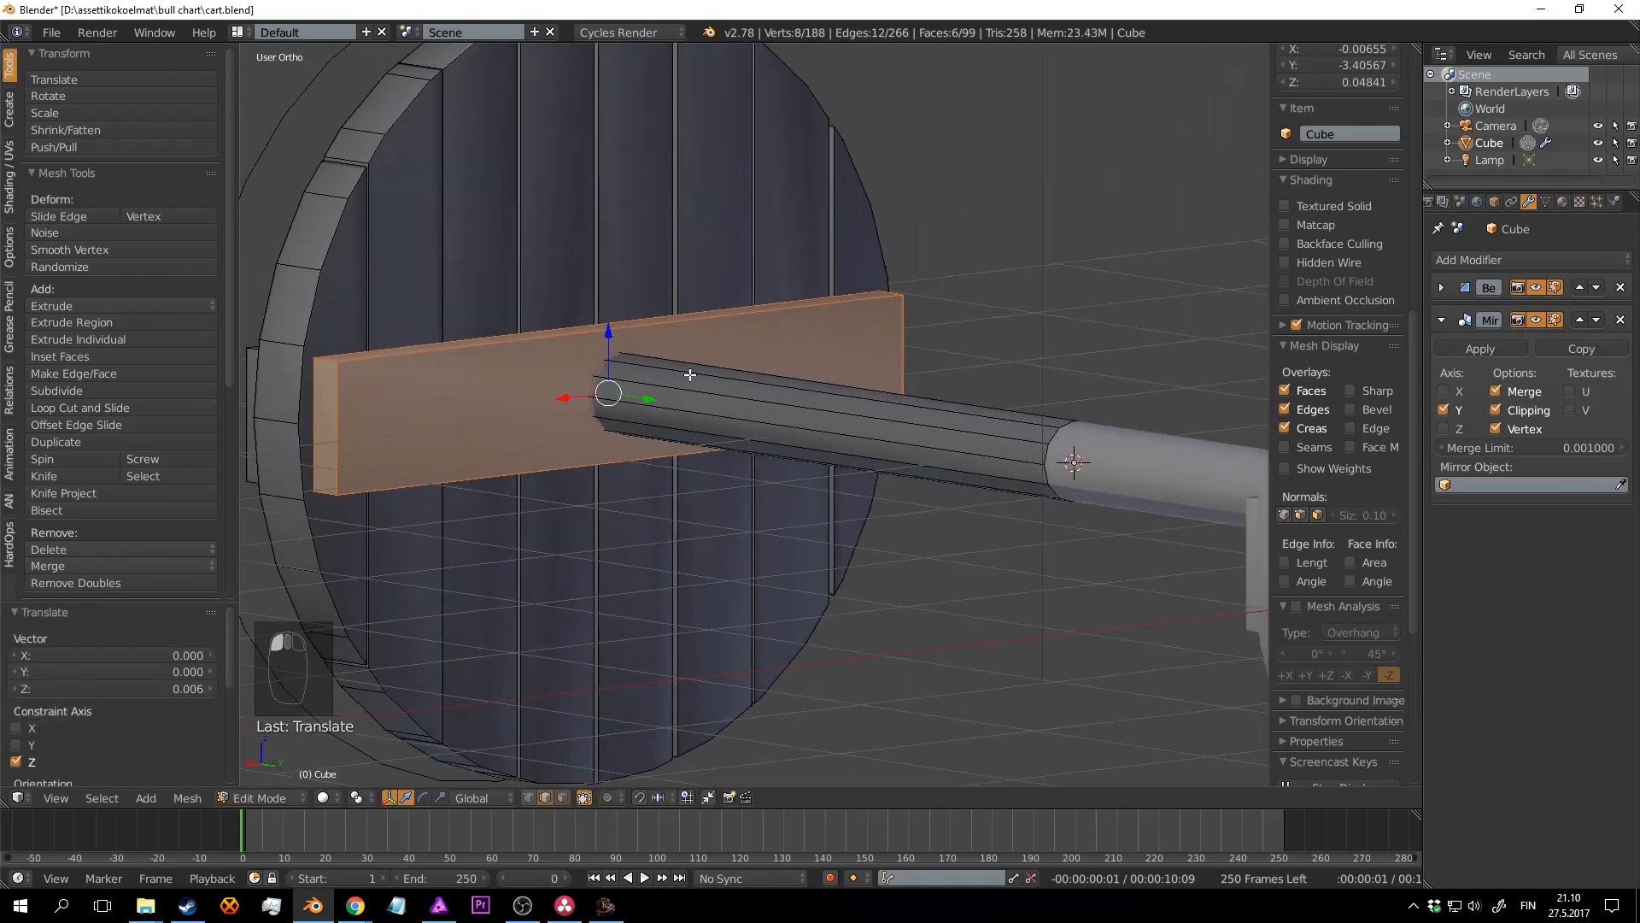
Step: Deselect the crossbar, check the wheelset's alignment, and save the file
key(z)
key(z)
scroll(812, 458, down, 5)
middle_drag(812, 458, 820, 443)
key(a)
key(z)
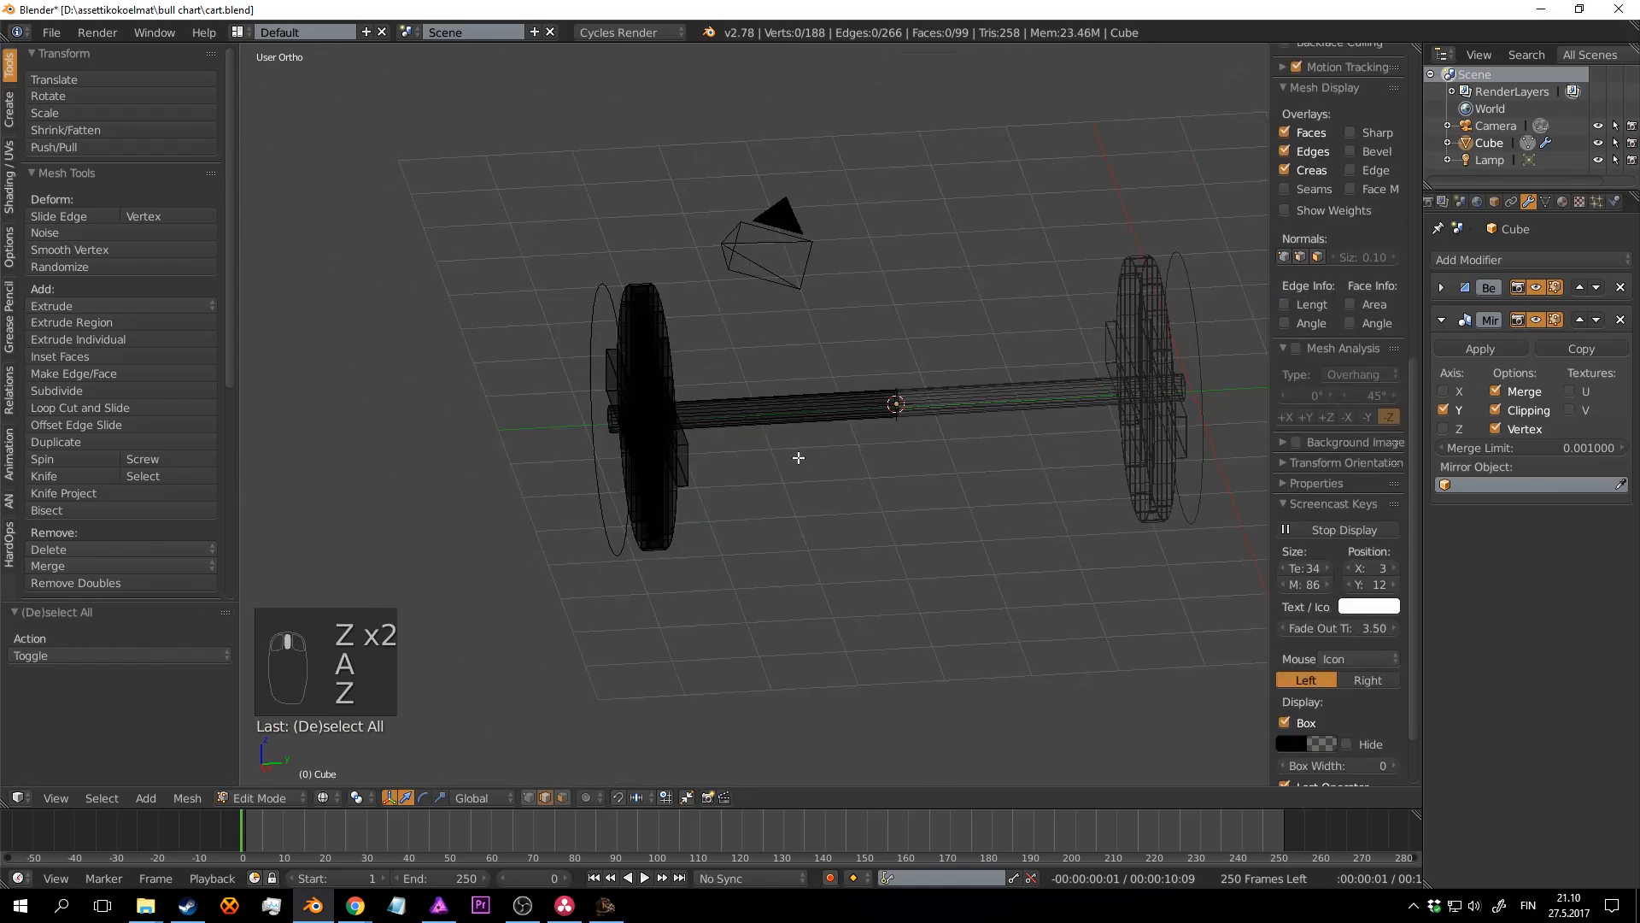
key(z)
scroll(908, 461, up, 5)
key(a)
key(a)
key(a)
key(ctrl+s)
middle_drag(970, 469, 884, 425)
scroll(884, 425, down, 2)
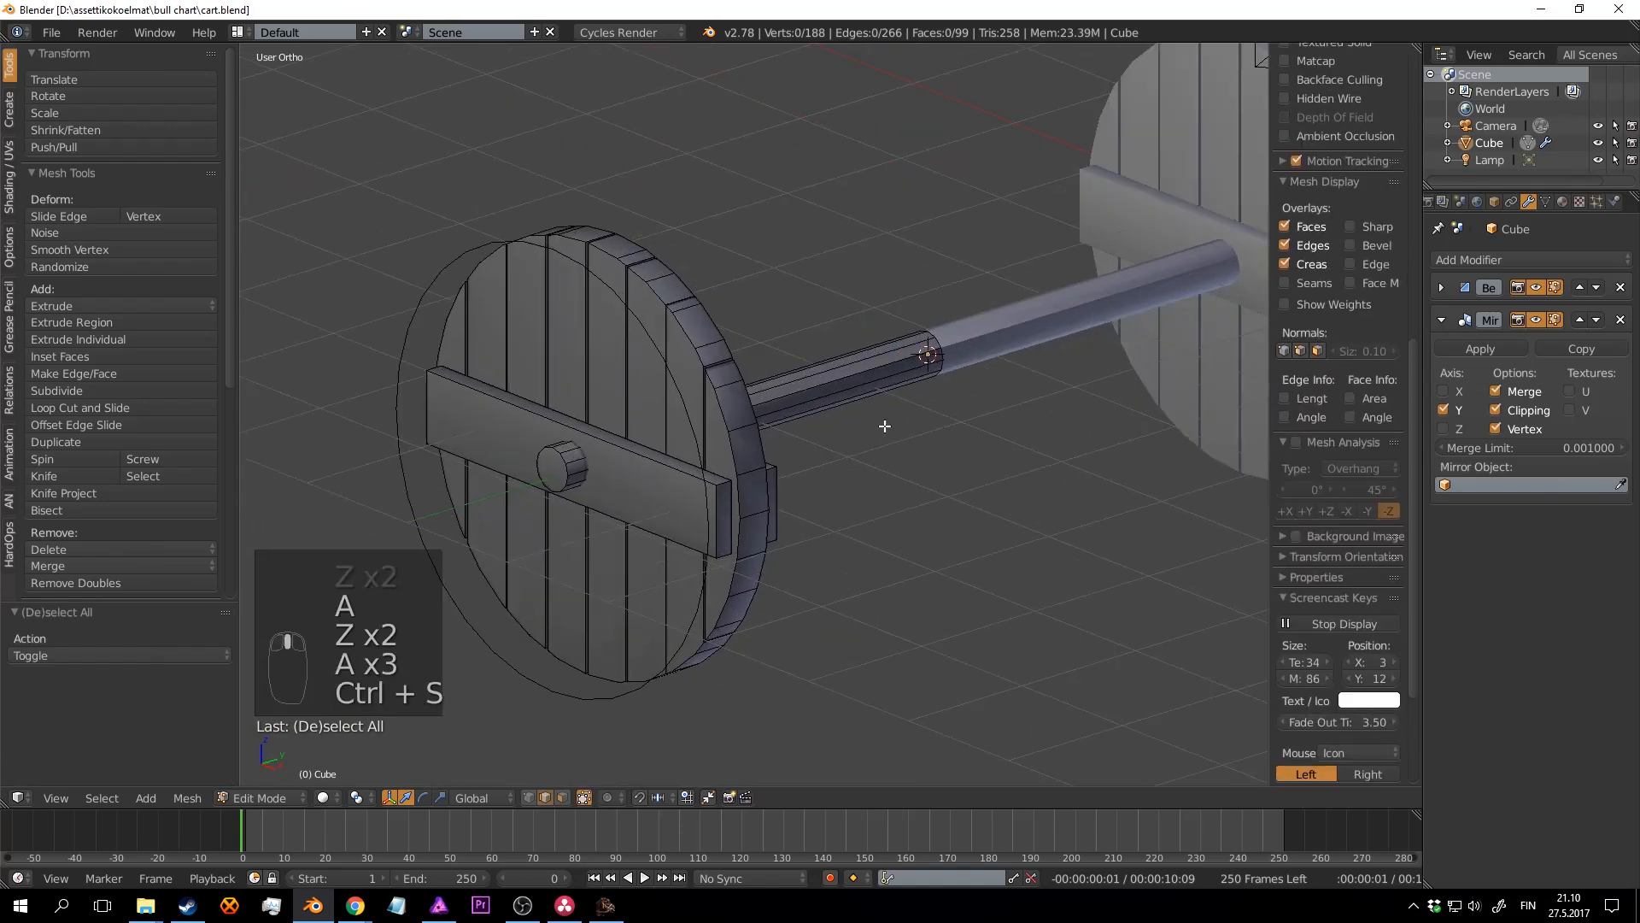
Step: Select the loose circle's edge loop and move it along Y onto the wheel's rim
scroll(884, 425, up, 2)
right_click(742, 309)
key(a)
alt+right_click(744, 304)
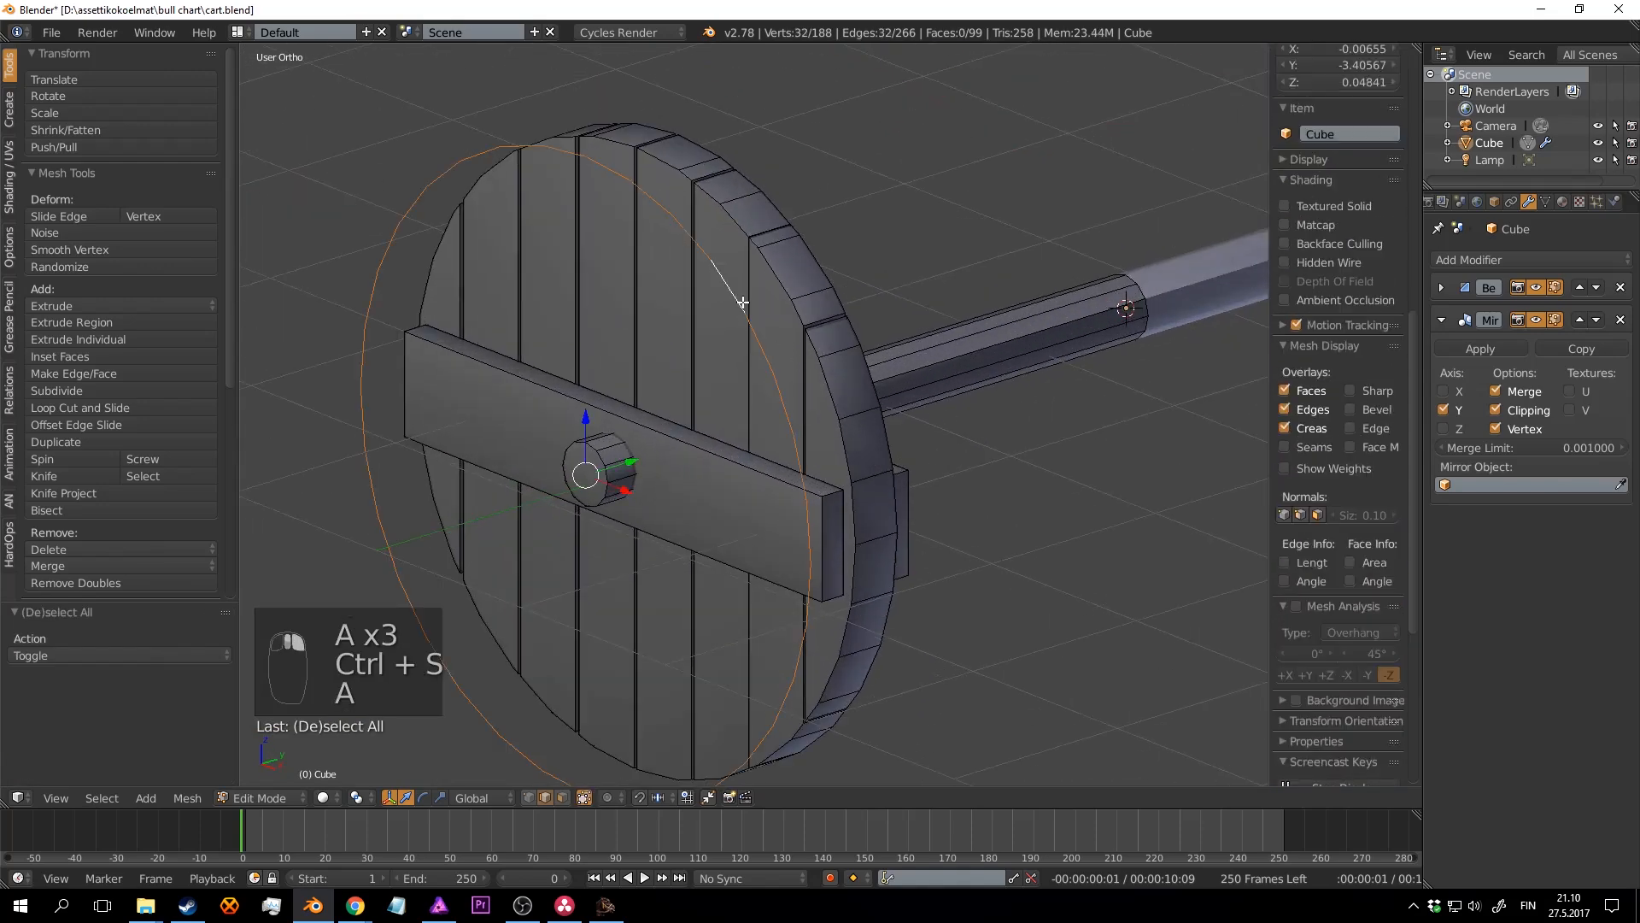
middle_drag(762, 305, 707, 314)
drag(574, 452, 709, 450)
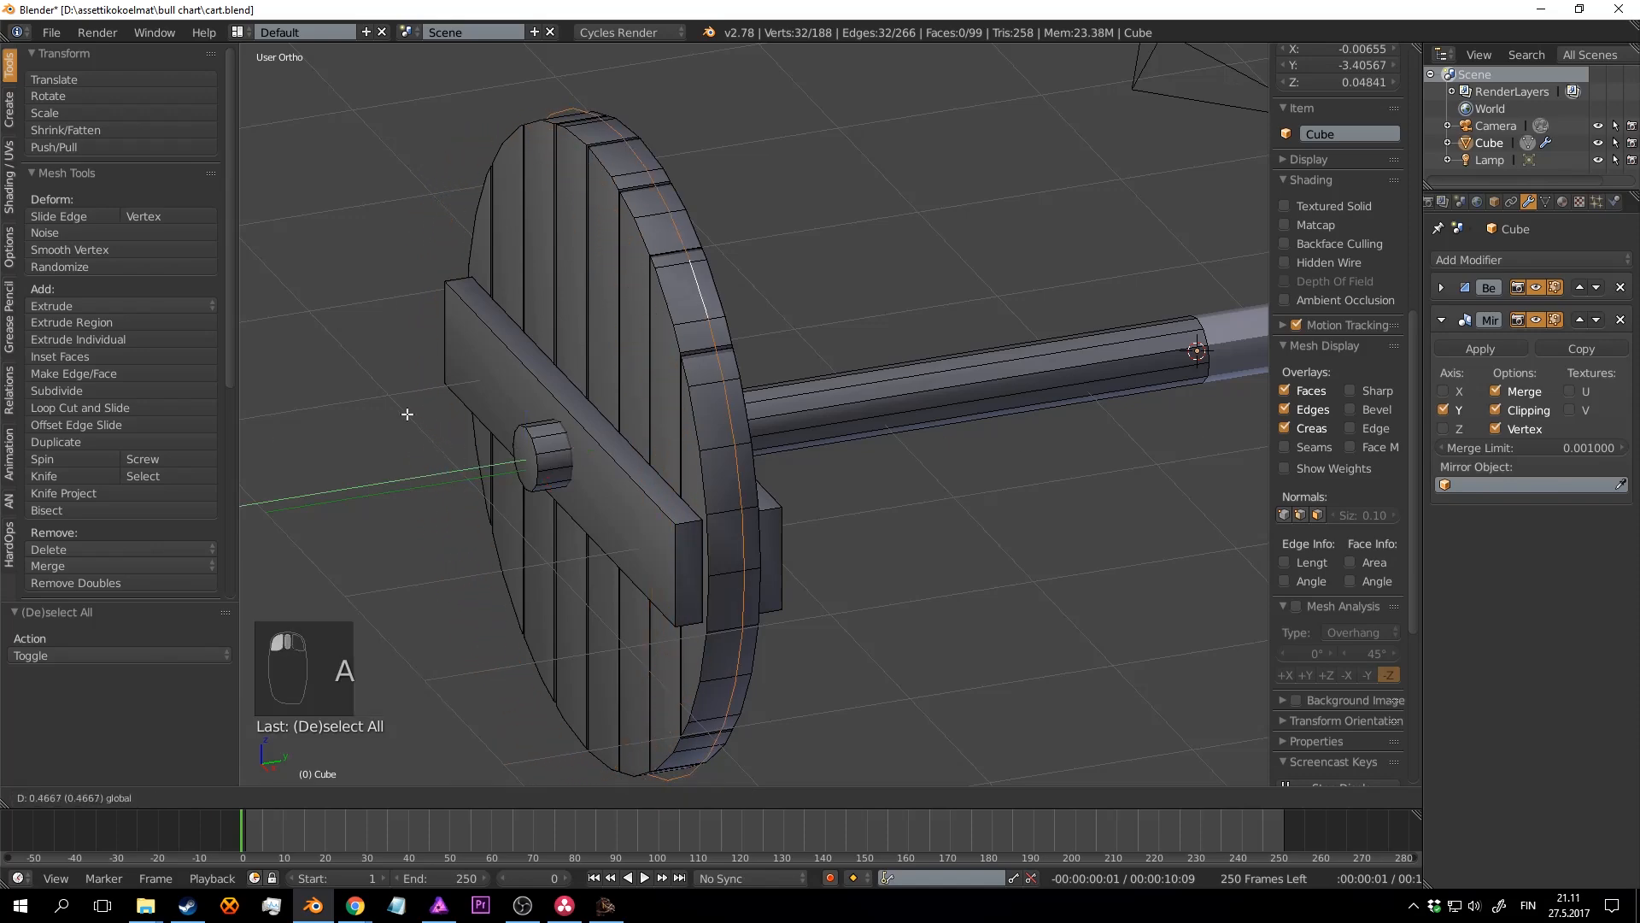
drag(592, 417, 598, 423)
middle_drag(598, 423, 714, 421)
Step: Extrude the circle -0.249 along Y into a rim band and scale the whole band down slightly in X and Z only
key(e)
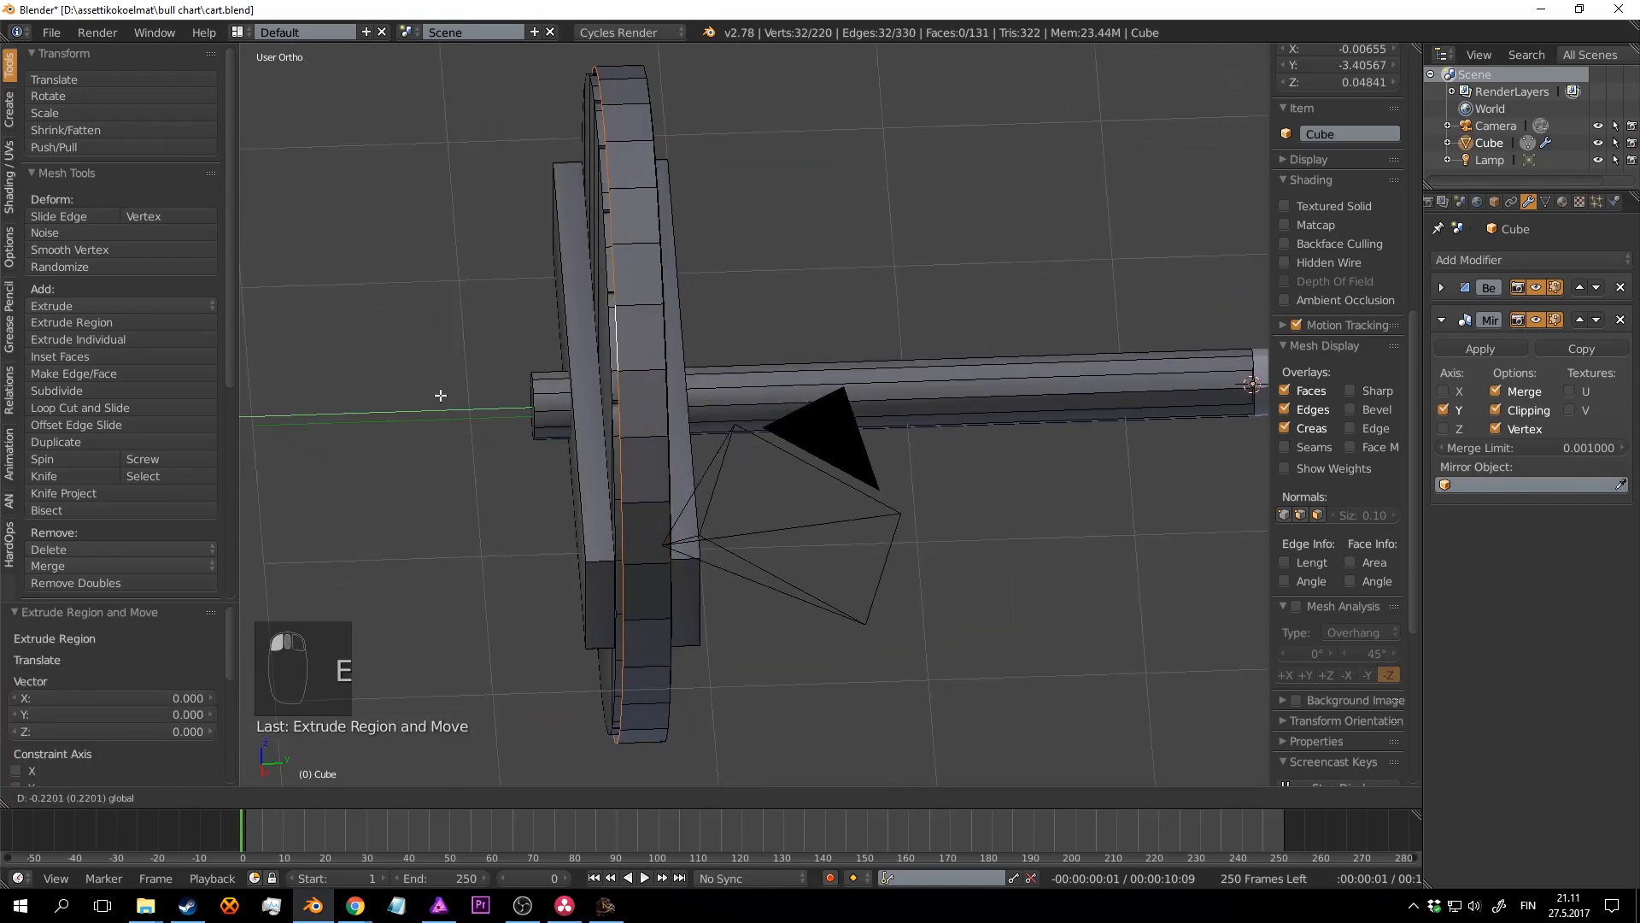
click(382, 394)
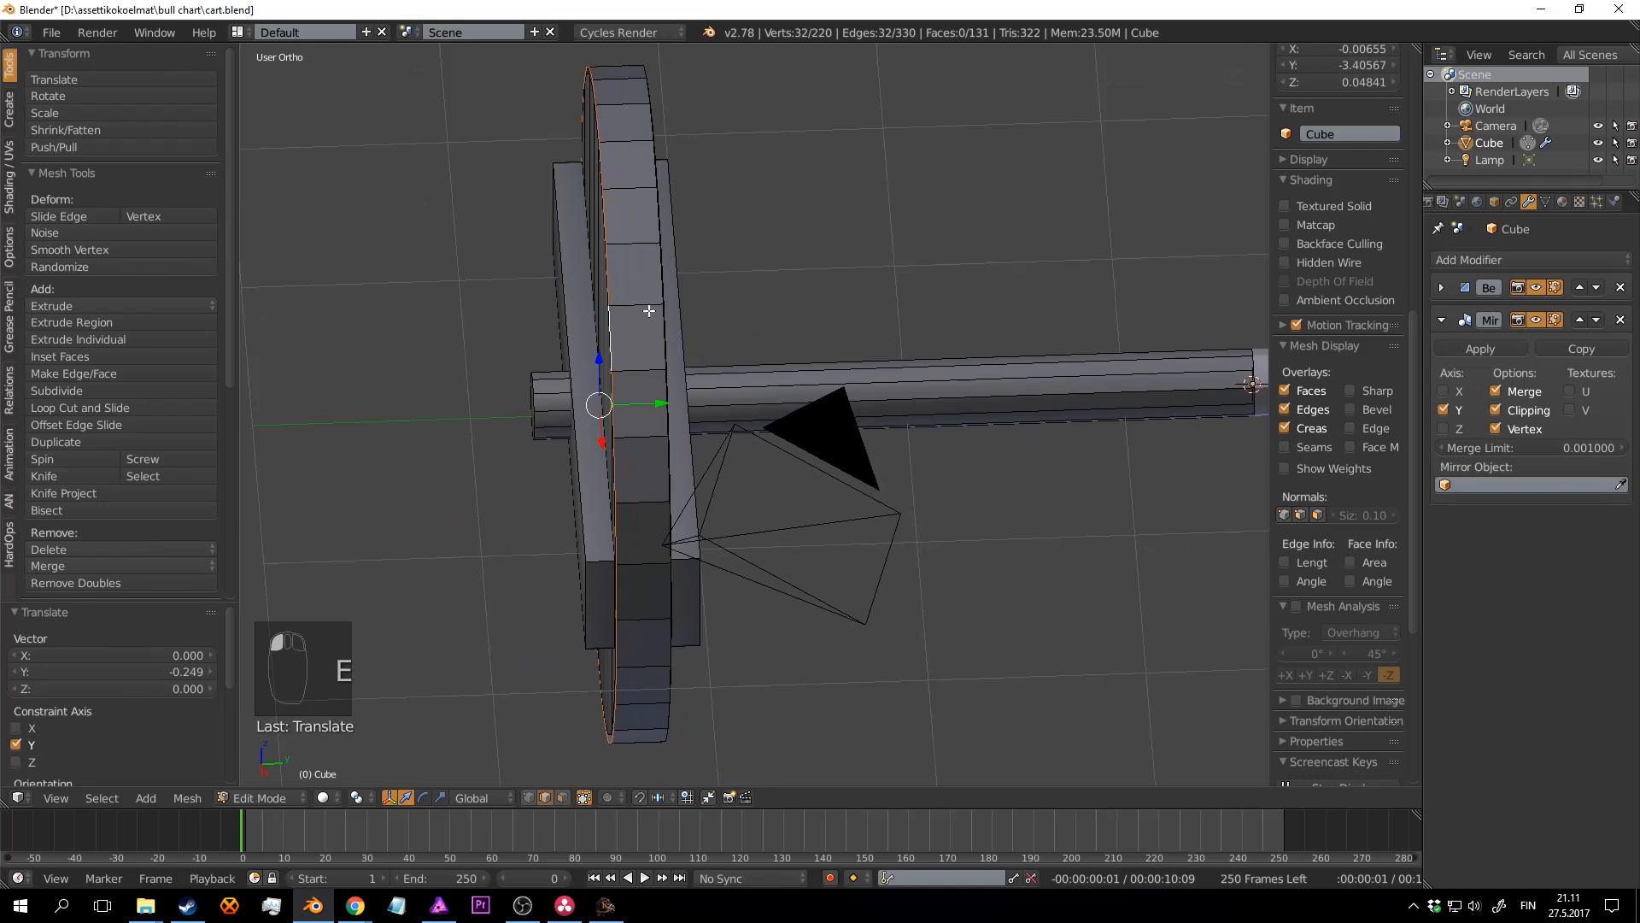
key(ctrl+KP_Add)
middle_drag(594, 316, 1083, 389)
key(s)
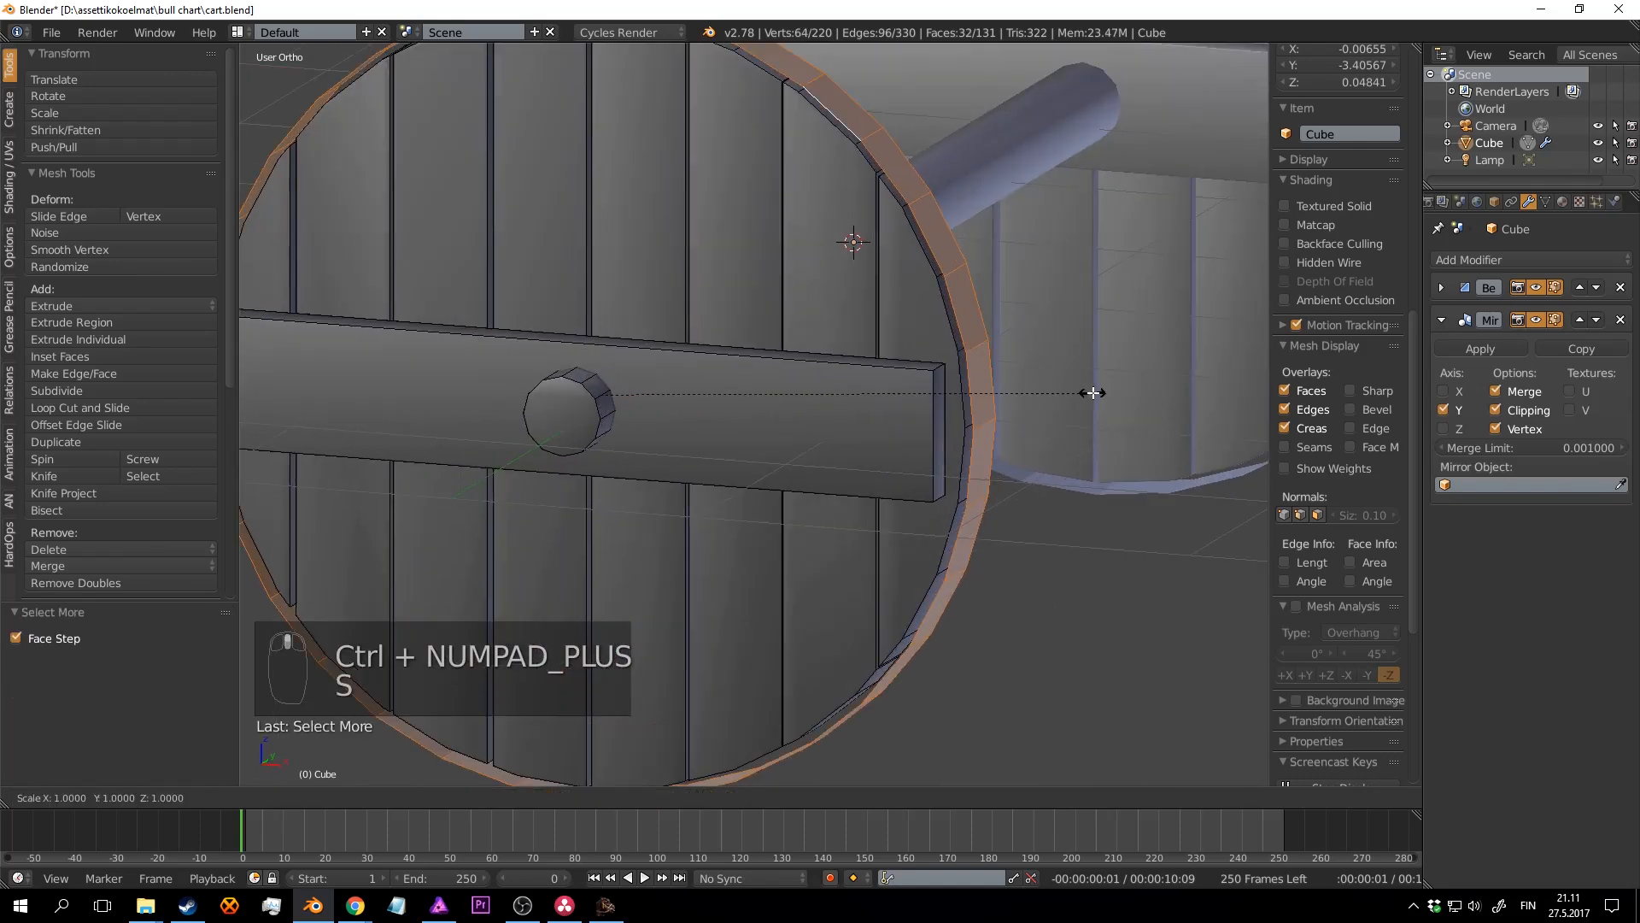
key(shift+y)
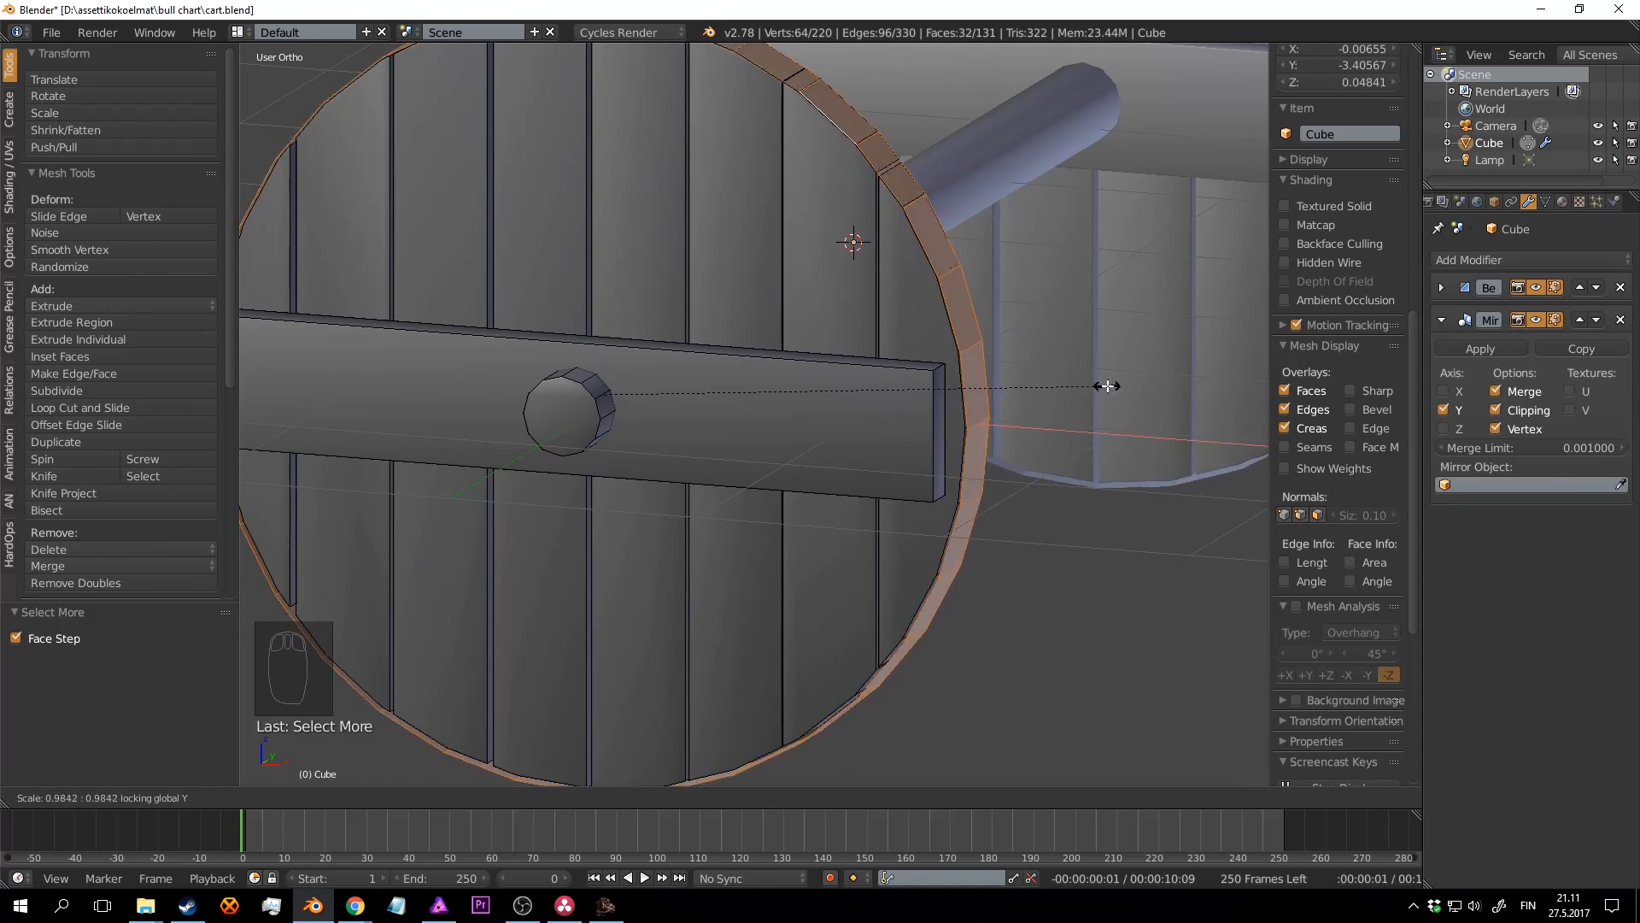
click(1108, 386)
Step: Extrude the rim band in place and scale it outward to 1.036 in X and Z, leaving Y locked
scroll(1065, 381, down, 2)
mouse_move(1053, 367)
middle_down()
mouse_move(1071, 362)
mouse_move(1055, 392)
middle_up()
key(e)
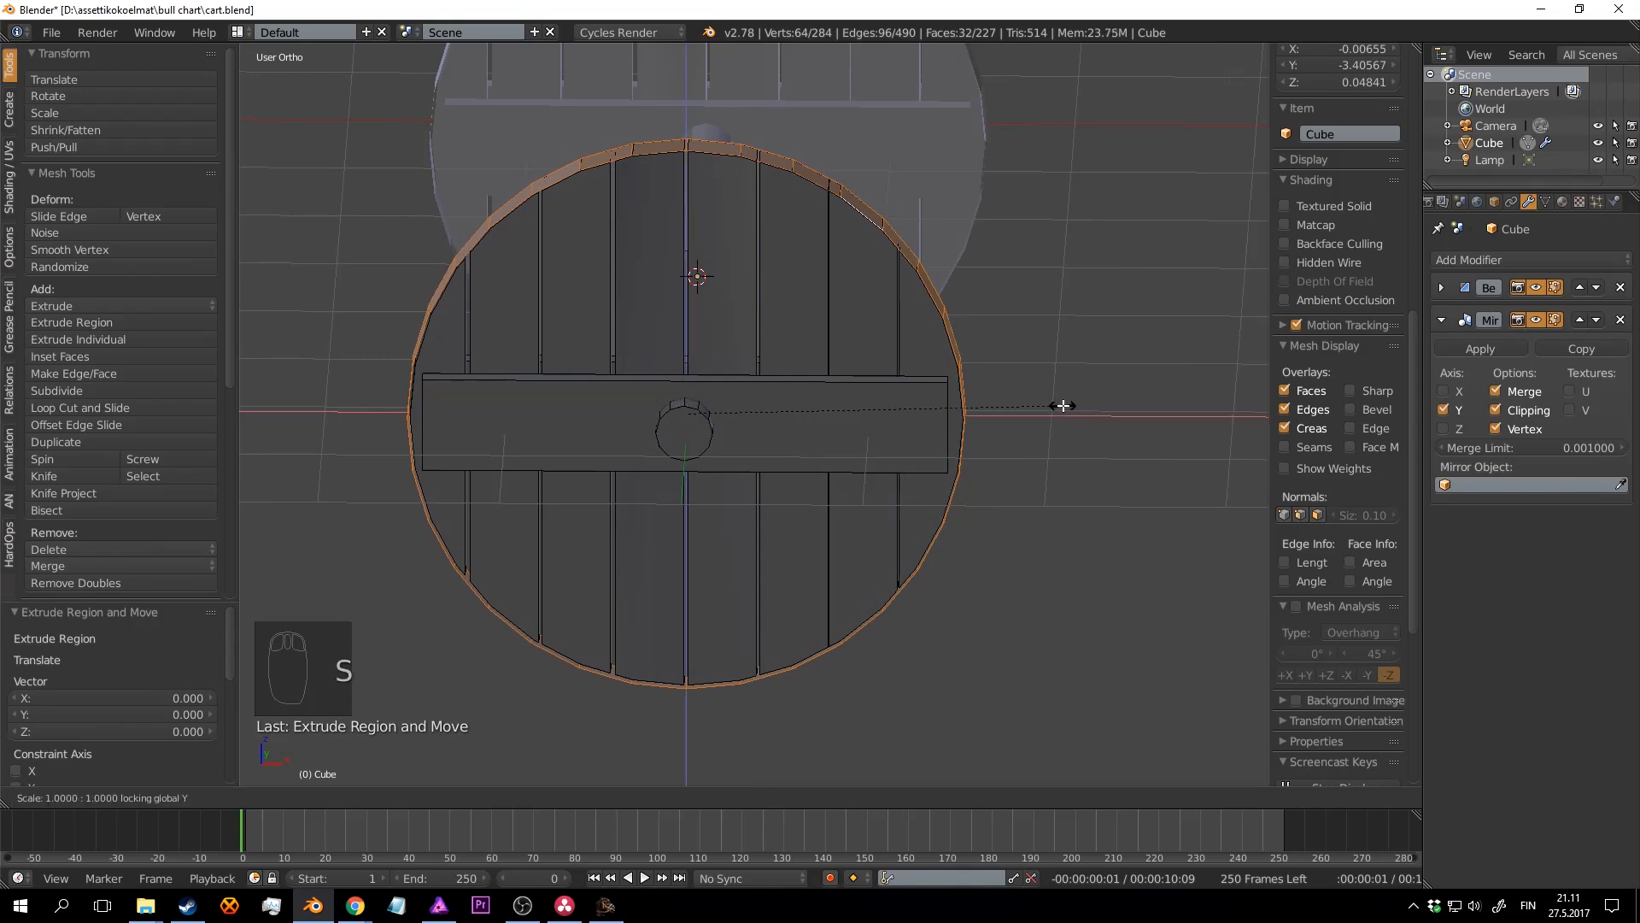
click(1064, 406)
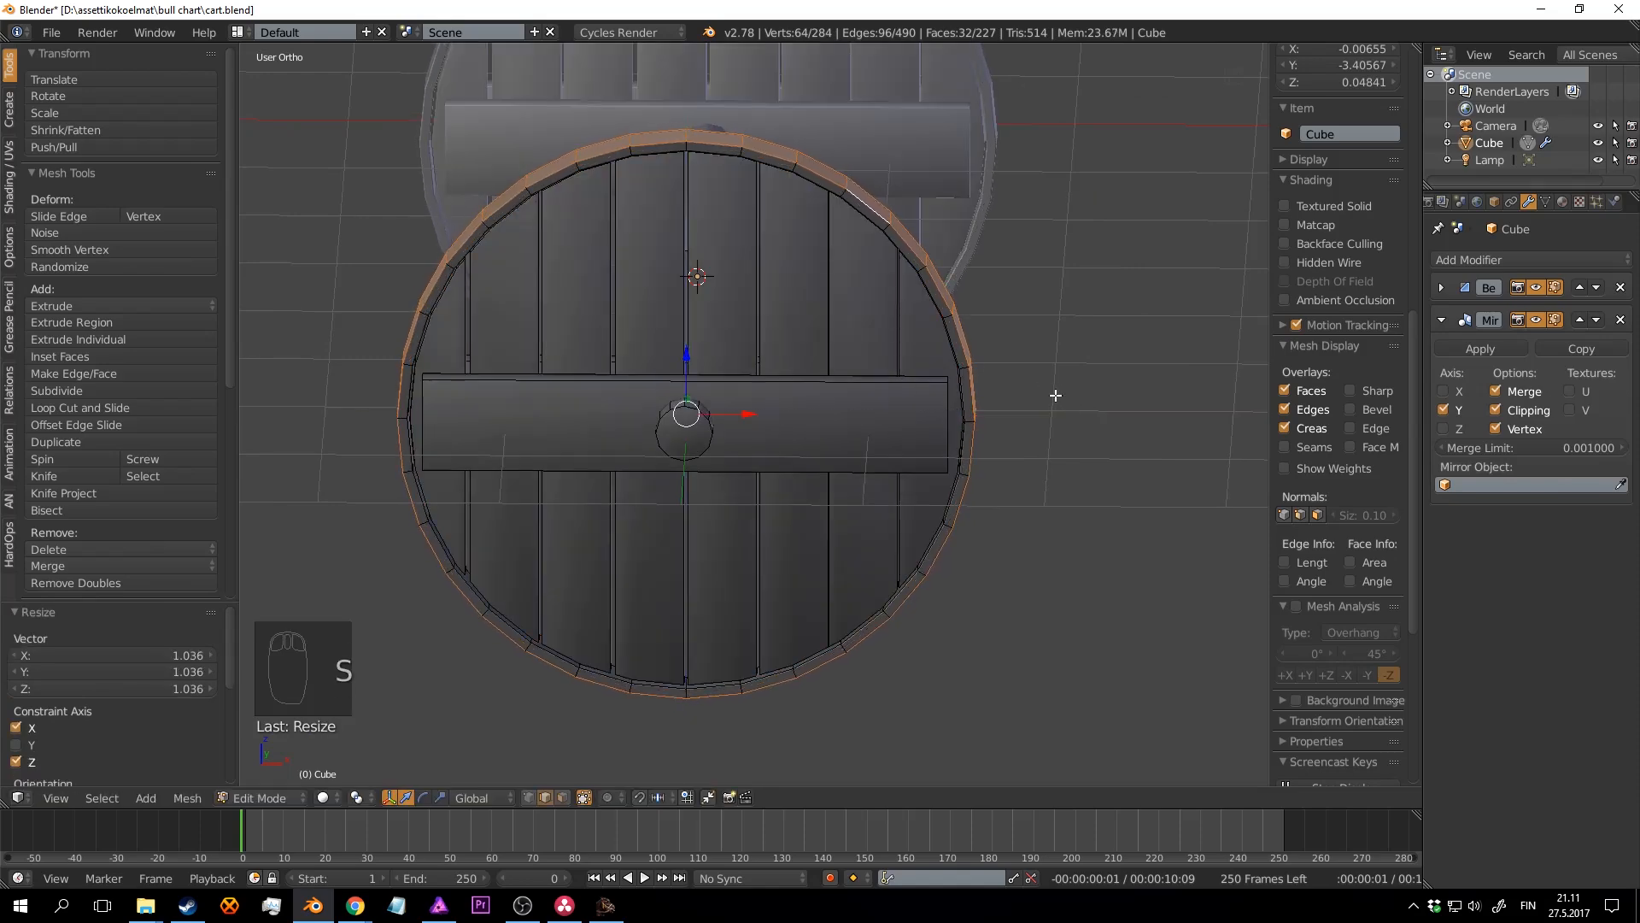
Step: Return to Object Mode, save the file, and apply smooth shading to the wheelset
key(Tab)
scroll(1054, 395, down, 4)
mouse_move(1054, 396)
middle_down()
mouse_move(894, 358)
mouse_move(934, 338)
mouse_move(902, 338)
mouse_move(1027, 357)
mouse_move(997, 255)
mouse_move(928, 330)
mouse_move(936, 408)
middle_up()
scroll(946, 369, up, 2)
key(a)
key(a)
key(ctrl+s)
scroll(893, 356, up, 2)
right_click(695, 227)
click(83, 302)
Step: Deselect the wheelset, inspect the rim from several angles, and save the file
key(a)
key(ctrl+s)
key(ctrl+s)
scroll(956, 341, up, 2)
middle_drag(956, 340, 791, 301)
key(ctrl+s)
key(ctrl+s)
scroll(687, 333, down, 5)
click(891, 378)
key(ctrl+s)
scroll(891, 386, up, 4)
key(ctrl+s)
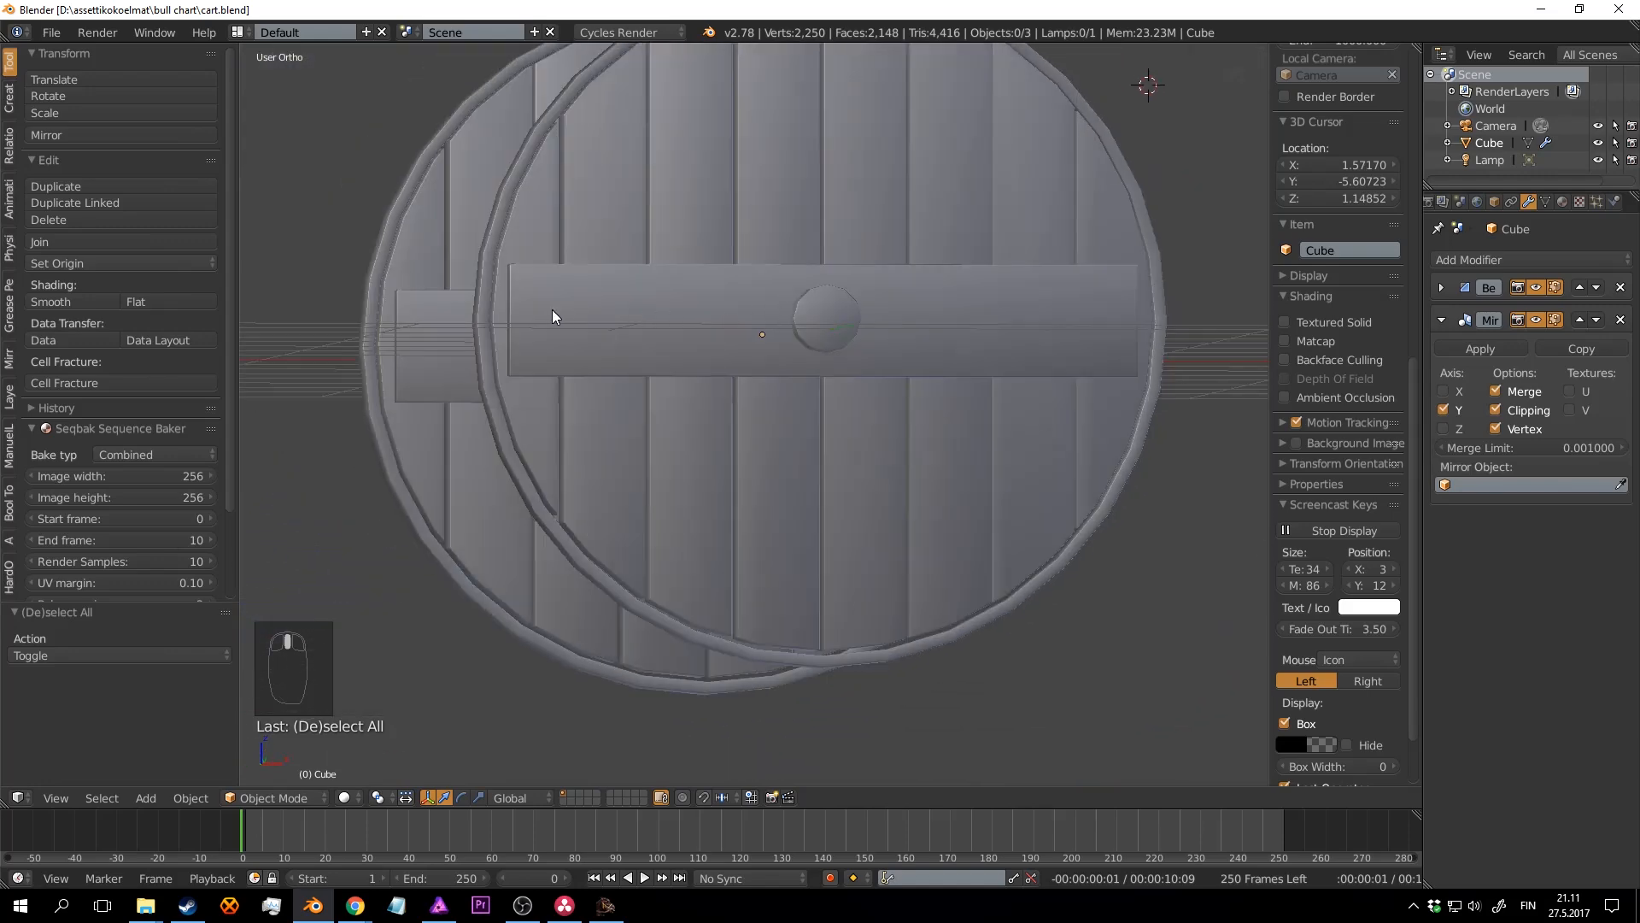
Step: In Edit Mode, select the upright end edges of both crossbars and scale them outward along X
key(Tab)
middle_drag(554, 316, 1023, 424)
key(a)
key(a)
shift+right_click(598, 306)
shift+right_click(590, 295)
shift+right_click(733, 323)
key(s)
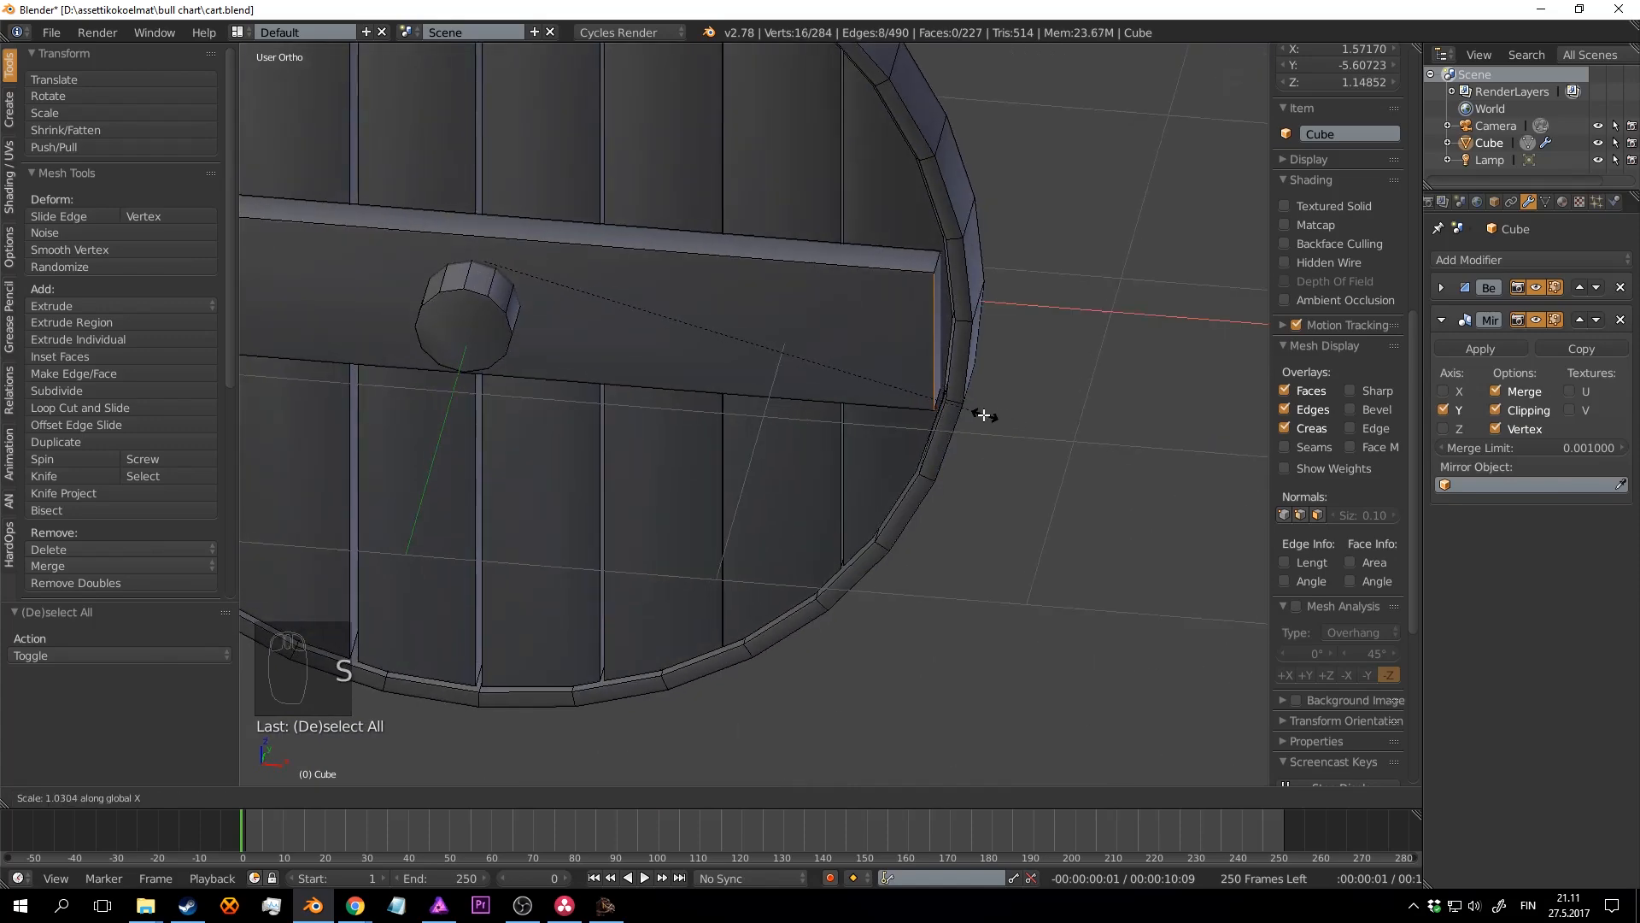
click(972, 411)
Step: Deselect the crossbar edges, return to Object Mode, and save the file
scroll(854, 397, down, 4)
key(a)
middle_drag(838, 392, 862, 304)
scroll(889, 366, up, 2)
key(ctrl+s)
key(Tab)
key(ctrl+s)
click(844, 339)
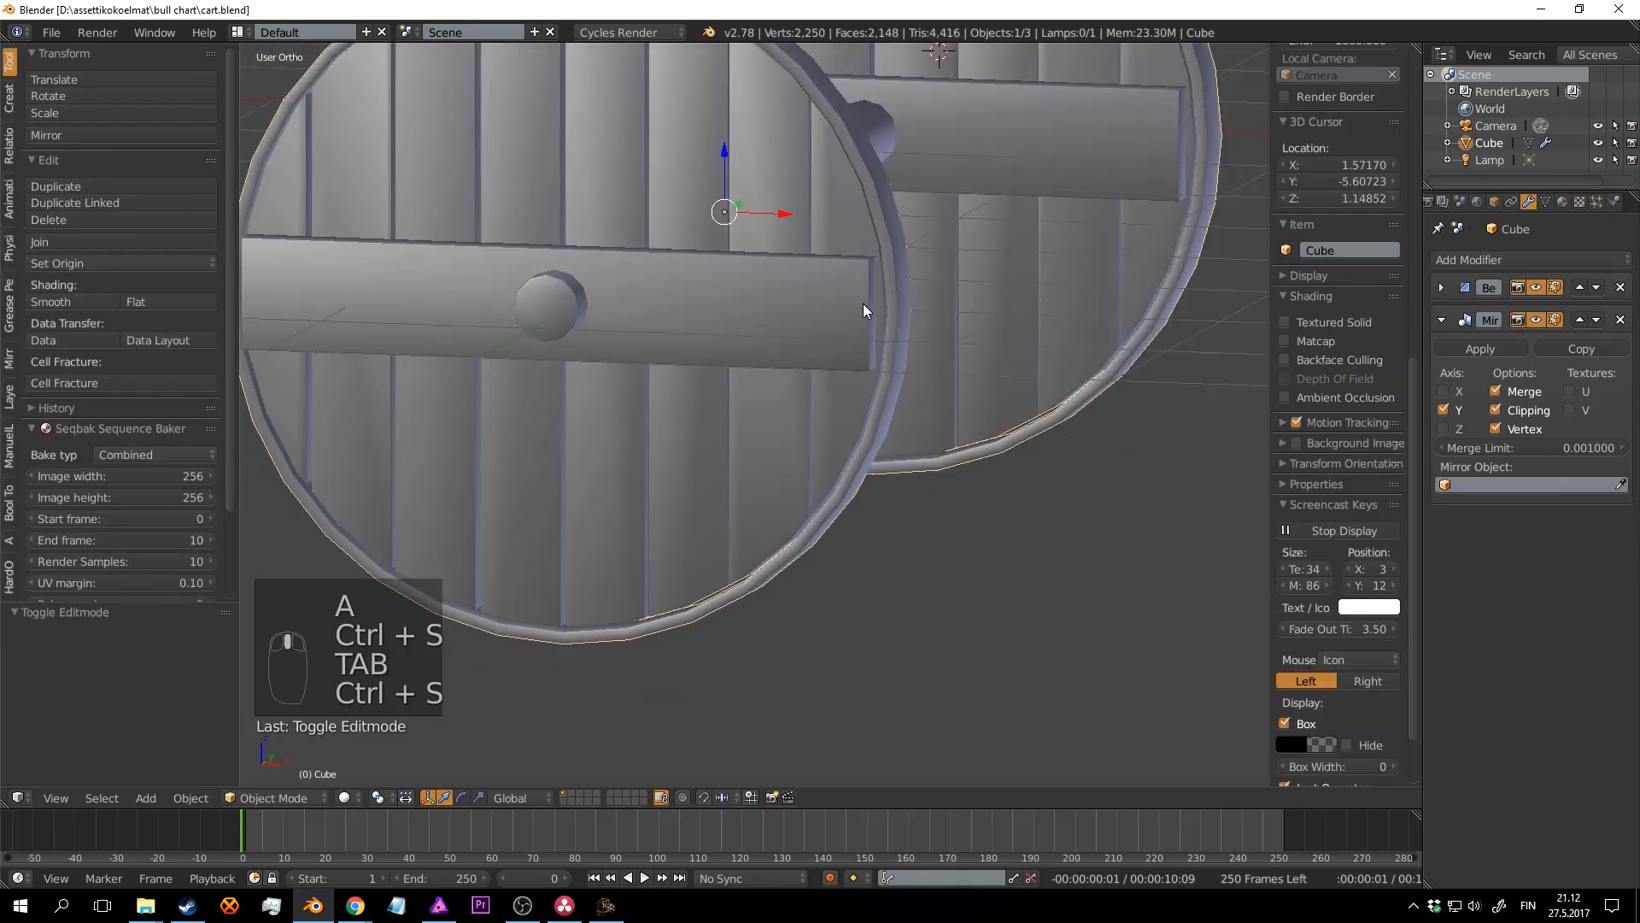
Step: In Edit Mode, select the outer crossbar's upper and lower front edges and snap the 3D cursor to the selection
scroll(863, 304, up, 3)
scroll(767, 284, down, 4)
key(Tab)
scroll(846, 337, up, 3)
key(a)
middle_drag(806, 352, 868, 370)
key(a)
scroll(889, 319, down, 3)
scroll(868, 370, up, 3)
right_click(844, 293)
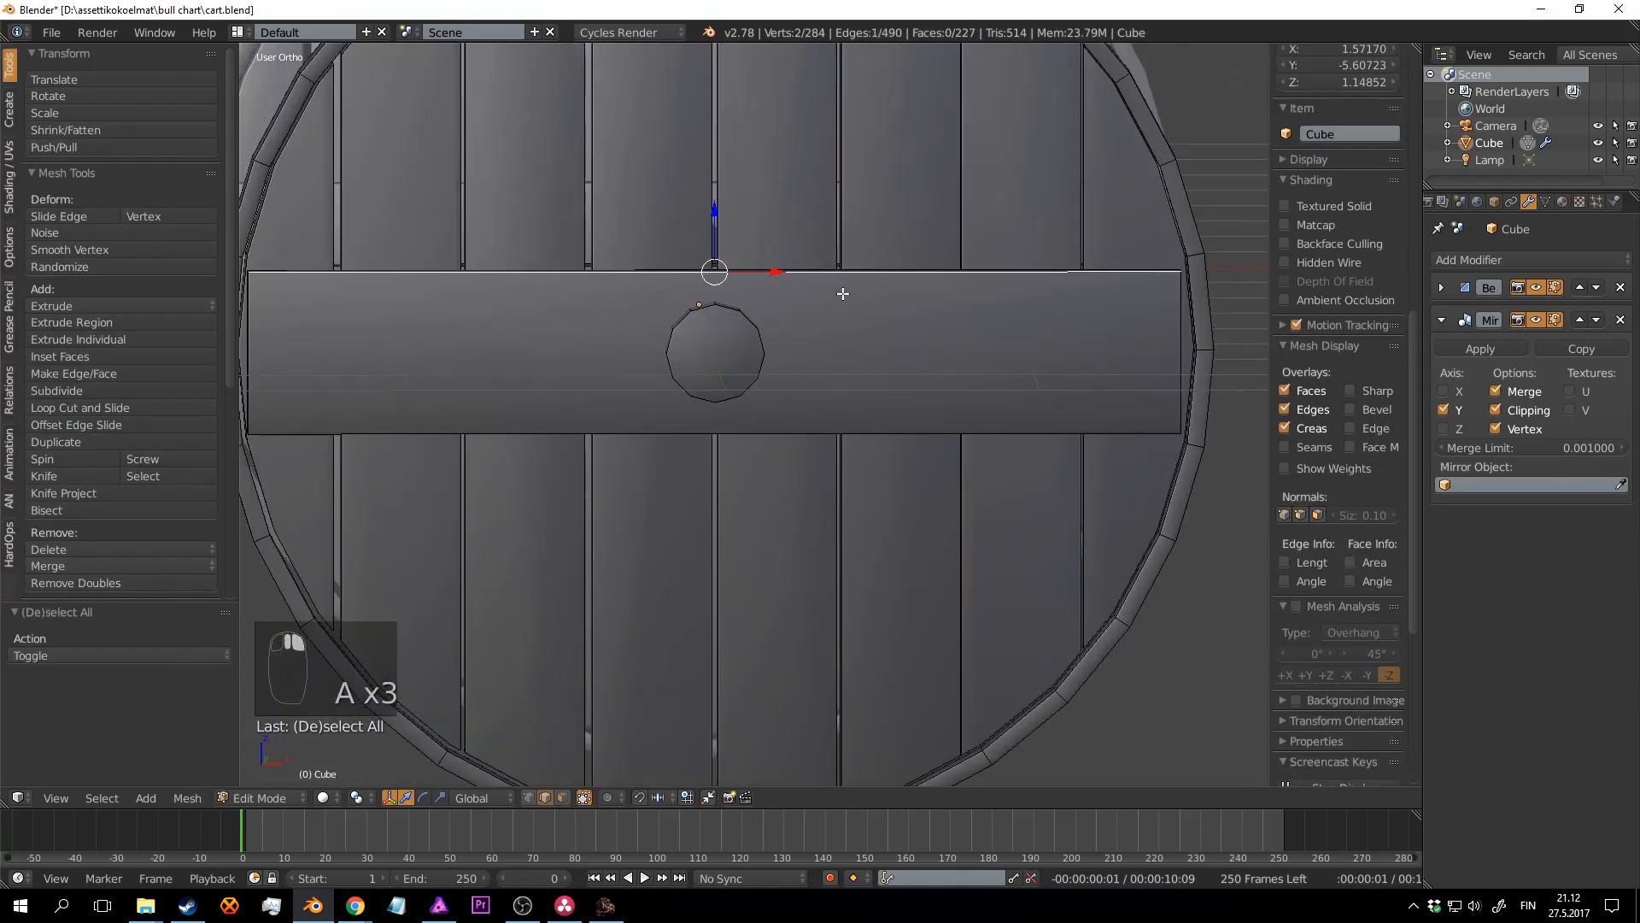
key(shift+s)
click(852, 413)
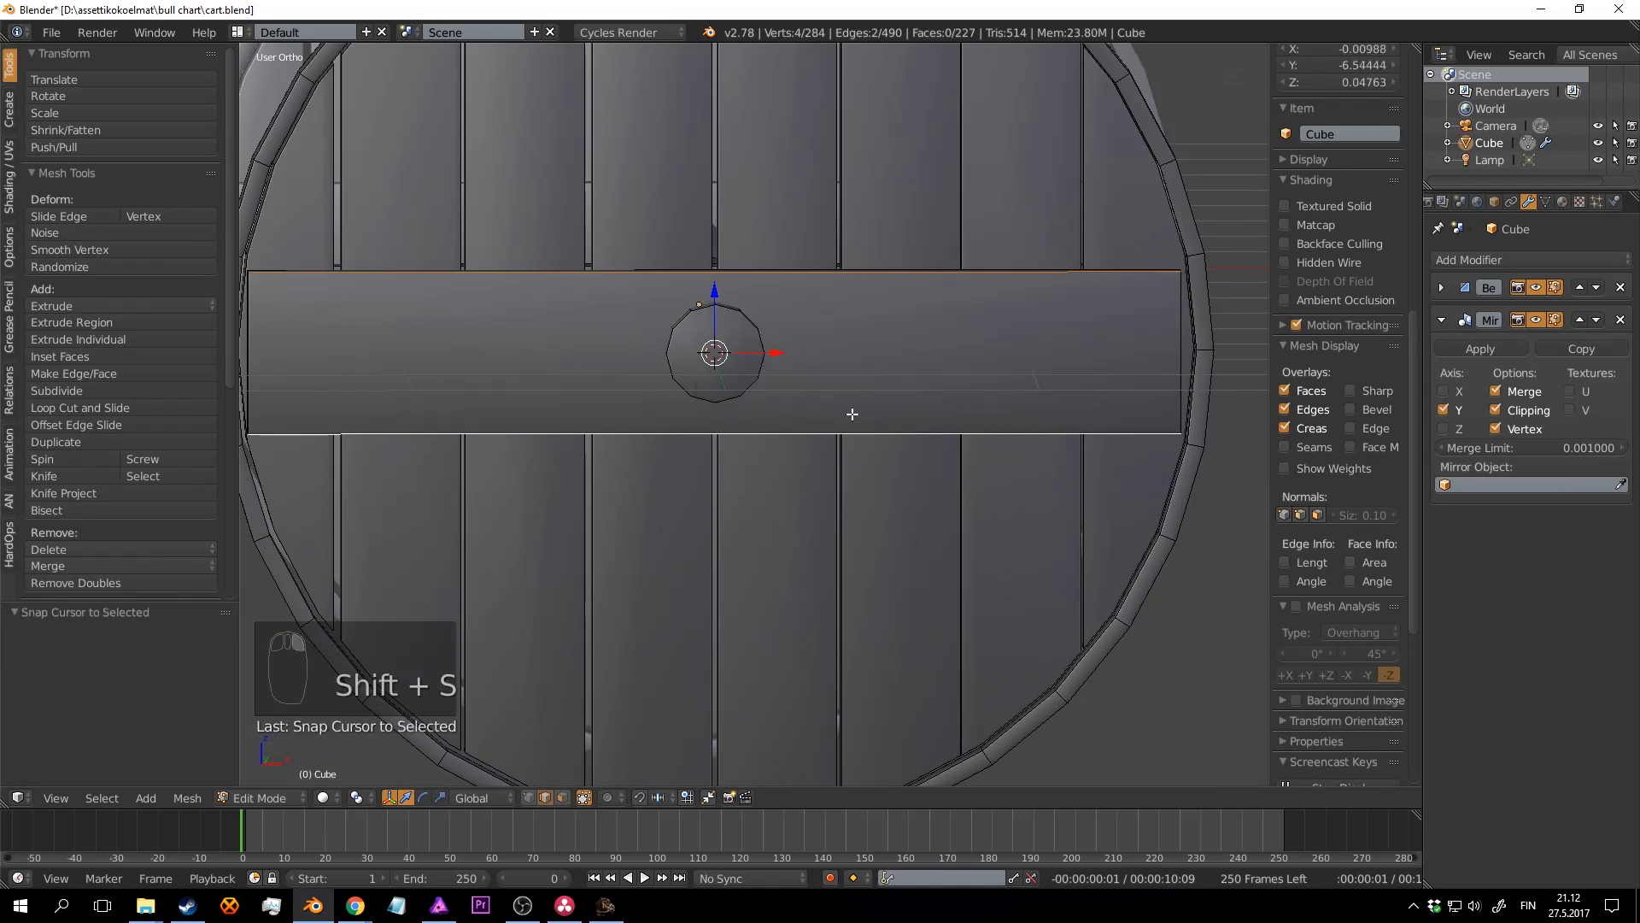
Step: Add an ico sphere with 2 subdivisions at the 3D cursor on the outer crossbar
scroll(837, 387, down, 3)
middle_drag(852, 414, 820, 375)
key(a)
scroll(821, 376, up, 3)
scroll(808, 362, up, 2)
key(shift+a)
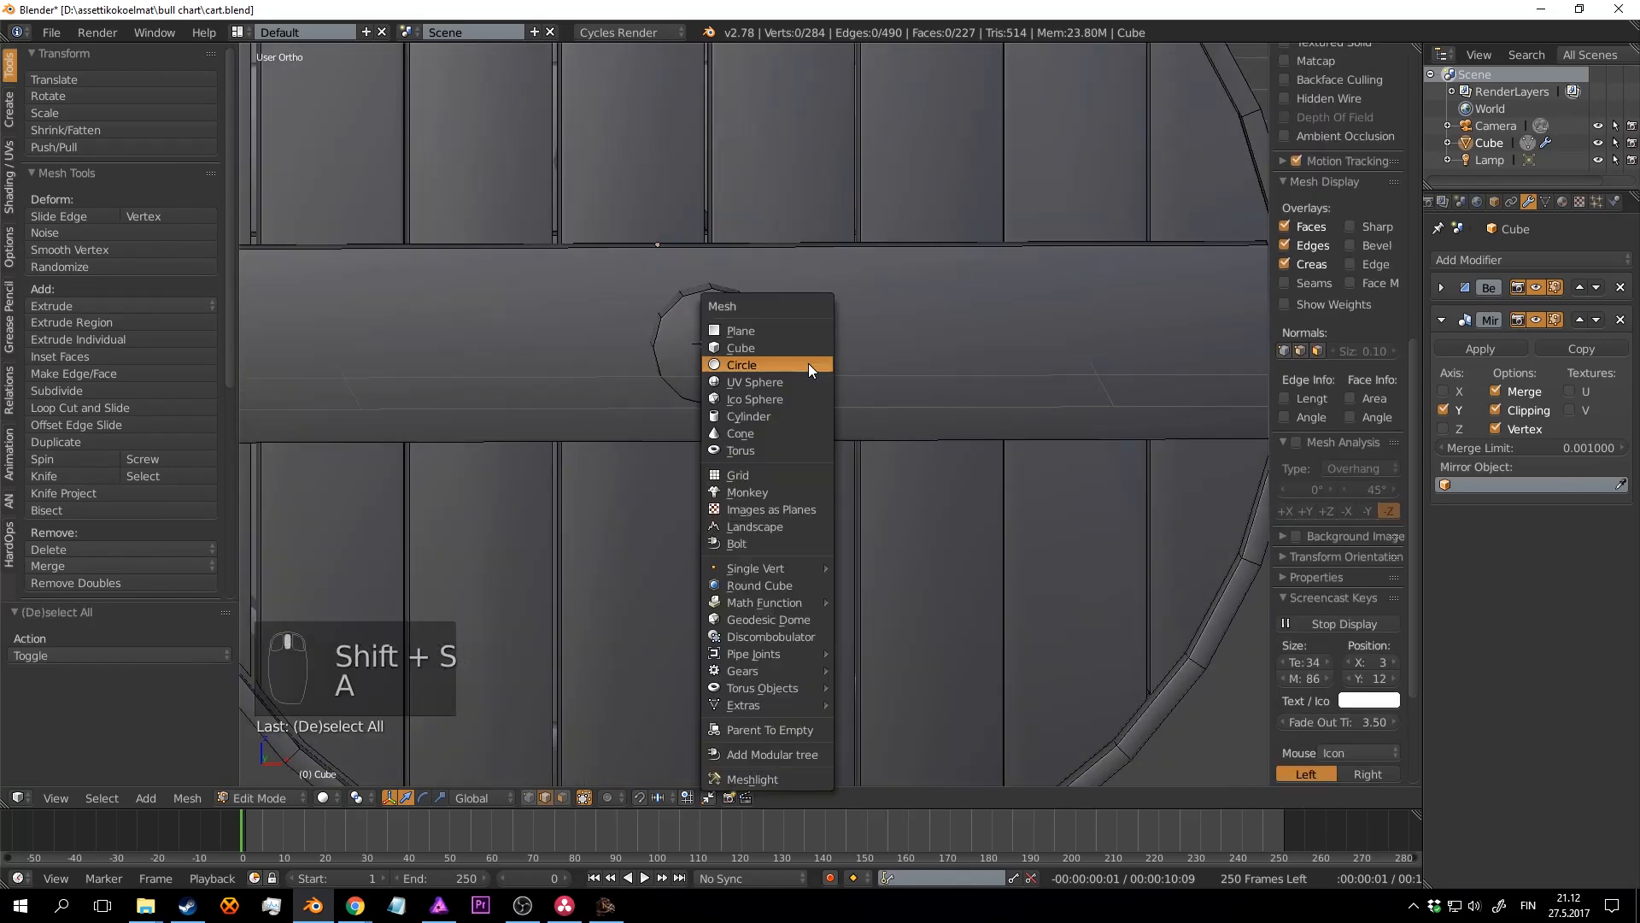
click(781, 399)
scroll(781, 395, down, 3)
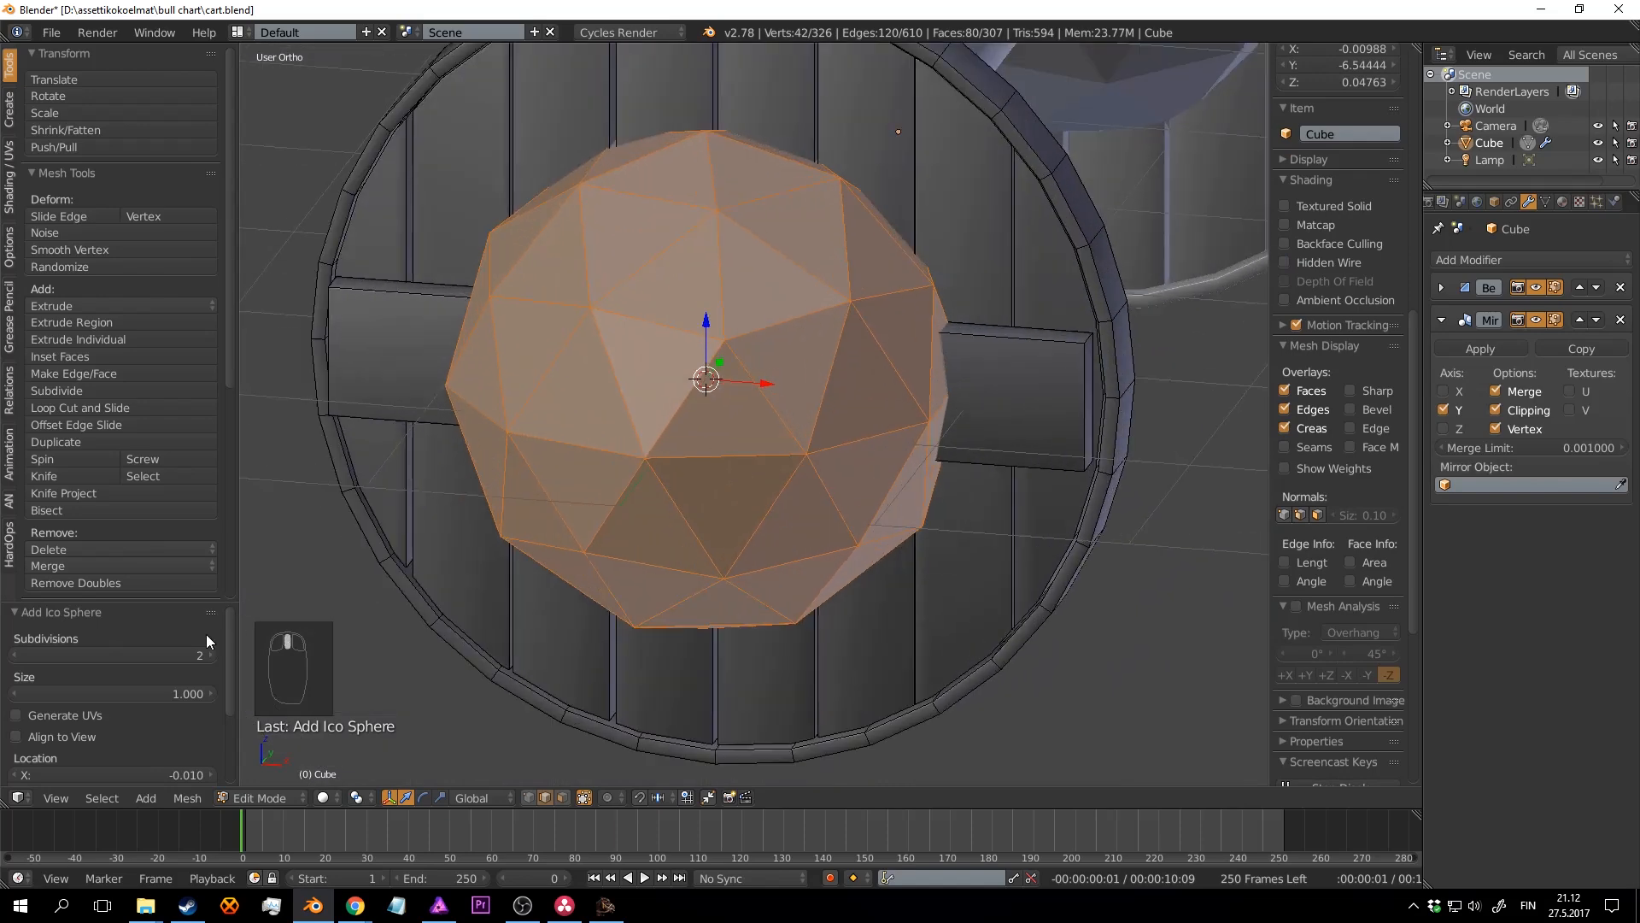
click(19, 655)
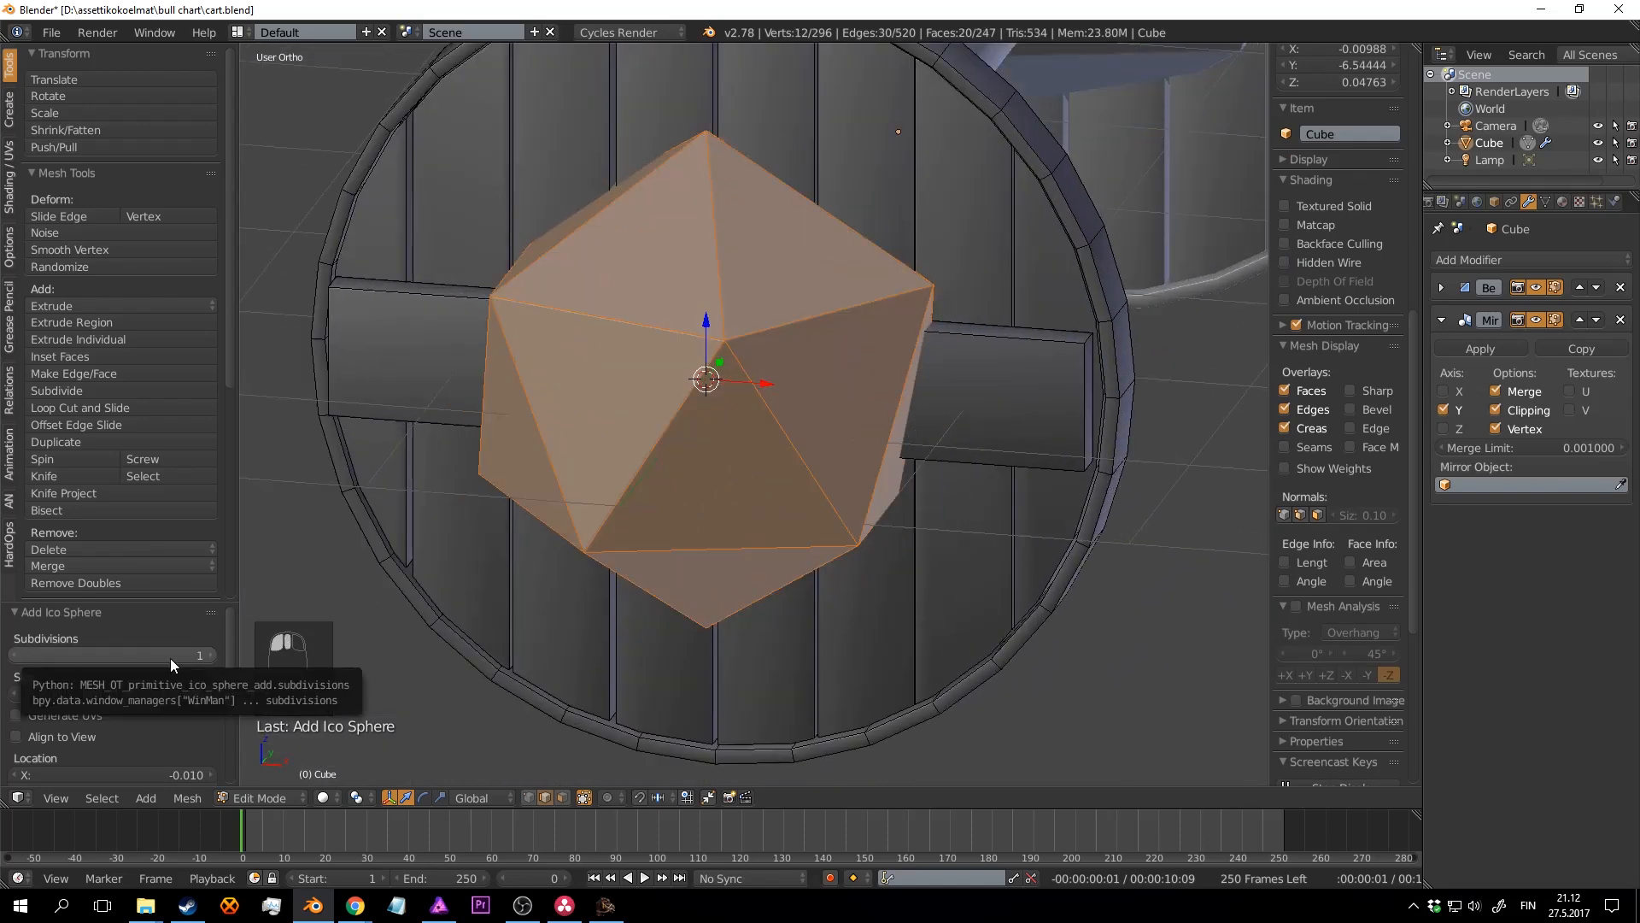
click(210, 654)
Step: Move the ico sphere along Y clear of the wheel's outer side and scale it to 0.100
middle_drag(649, 401, 747, 376)
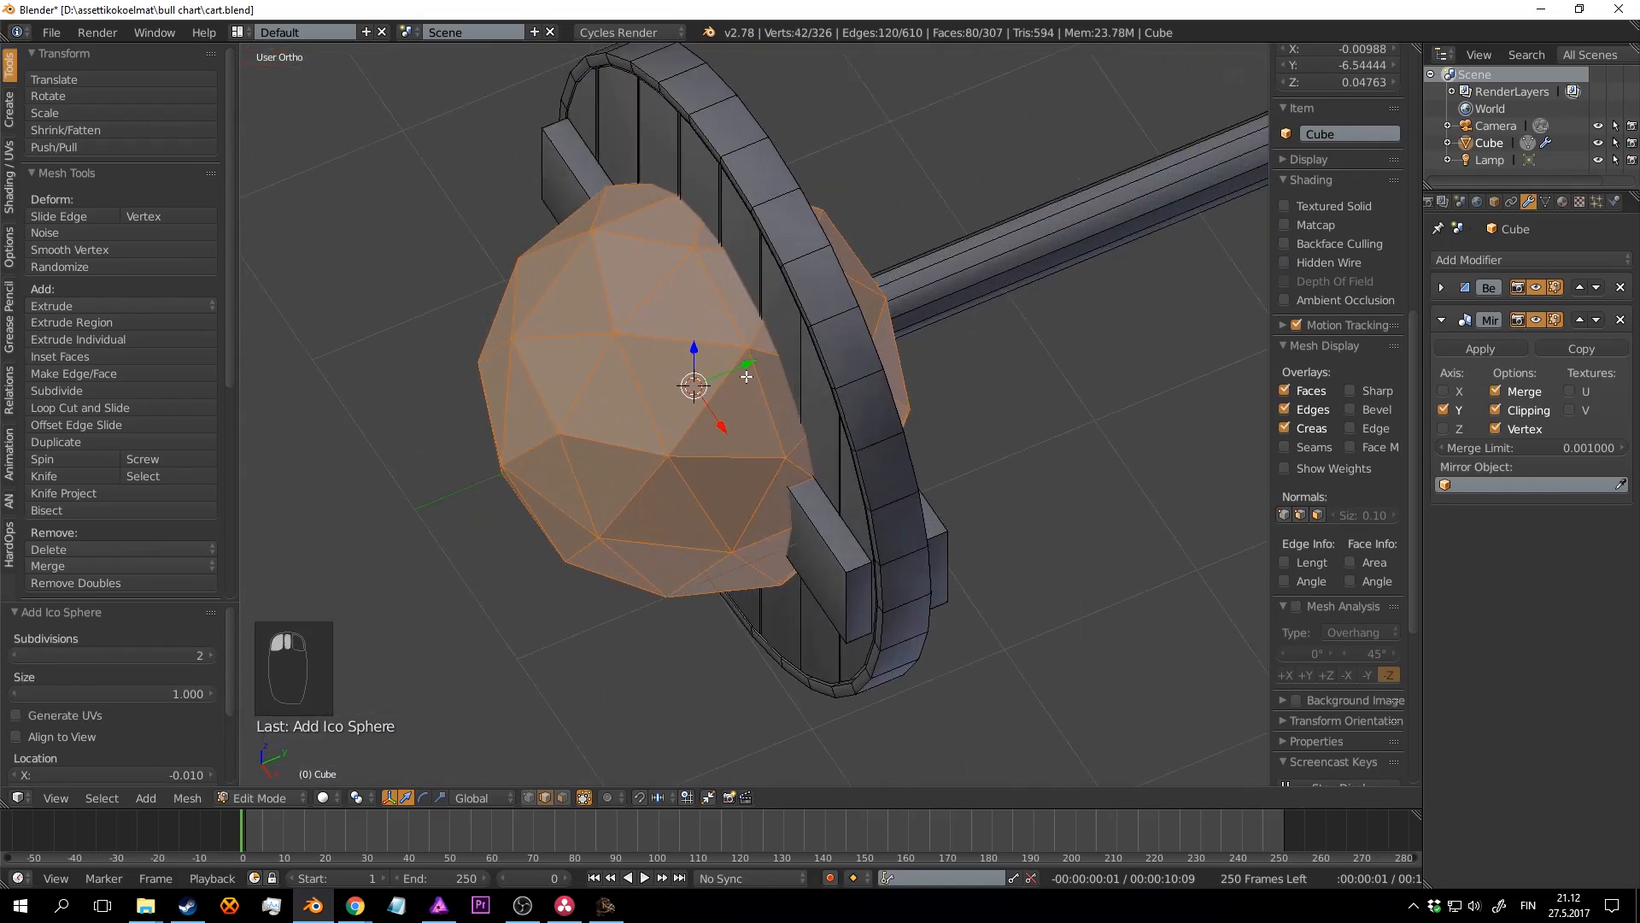
drag(746, 375, 422, 475)
shift+middle_drag(524, 458, 737, 416)
scroll(707, 406, up, 4)
key(s)
click(534, 430)
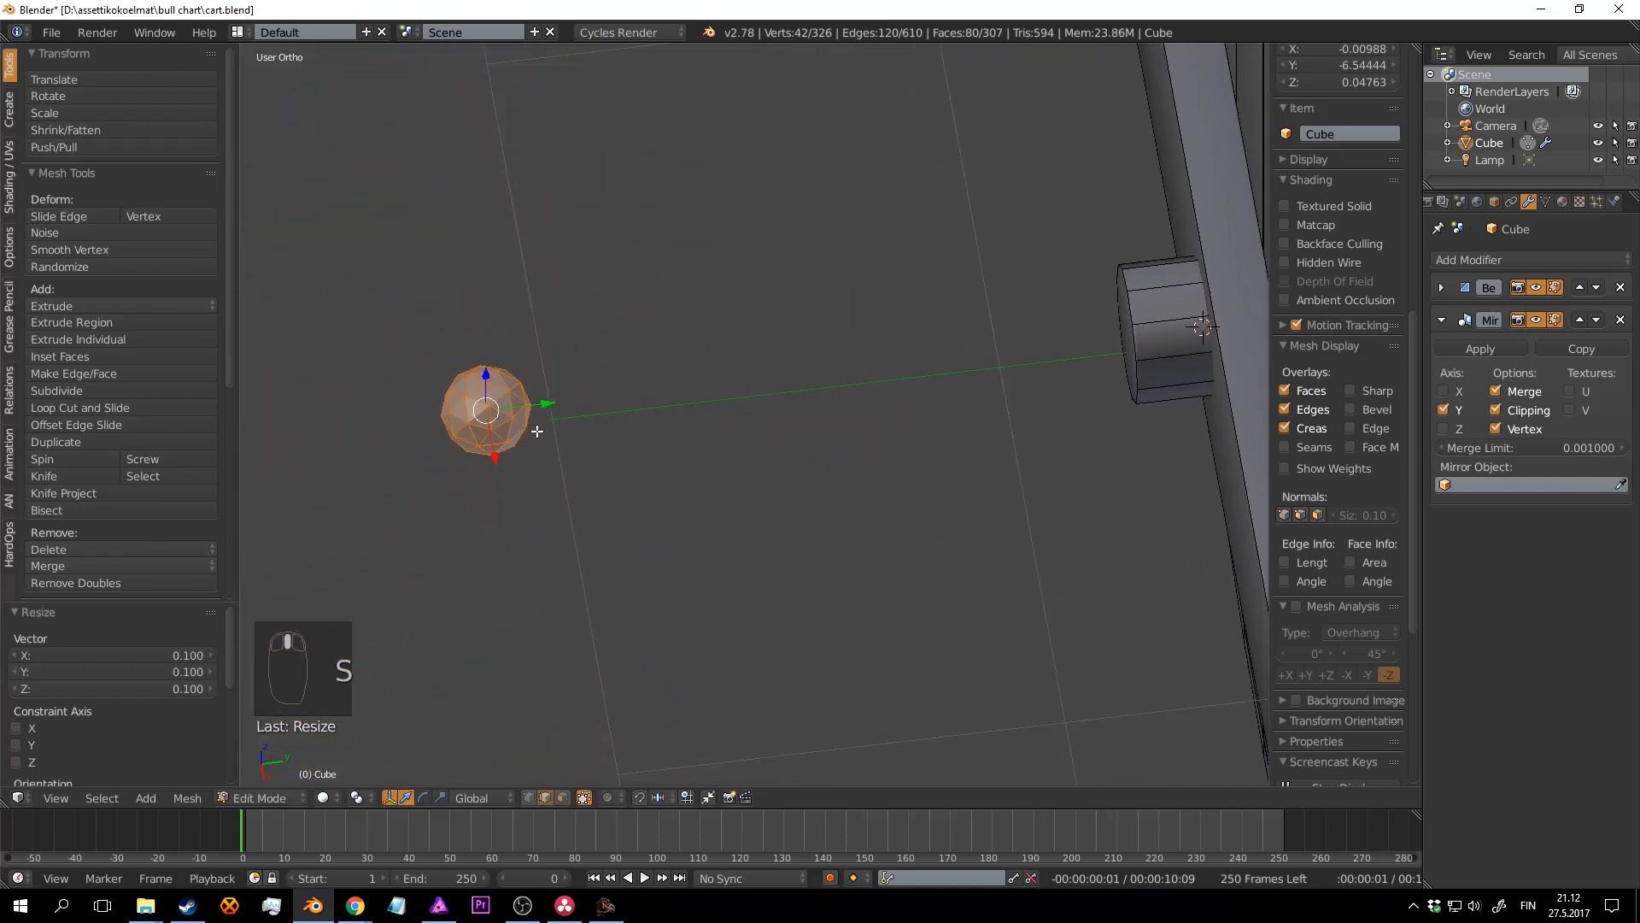
Step: From the top view, select the ico sphere's wheel-facing cap in wireframe and delete its vertices
key(KP_7)
key(KP_Decimal)
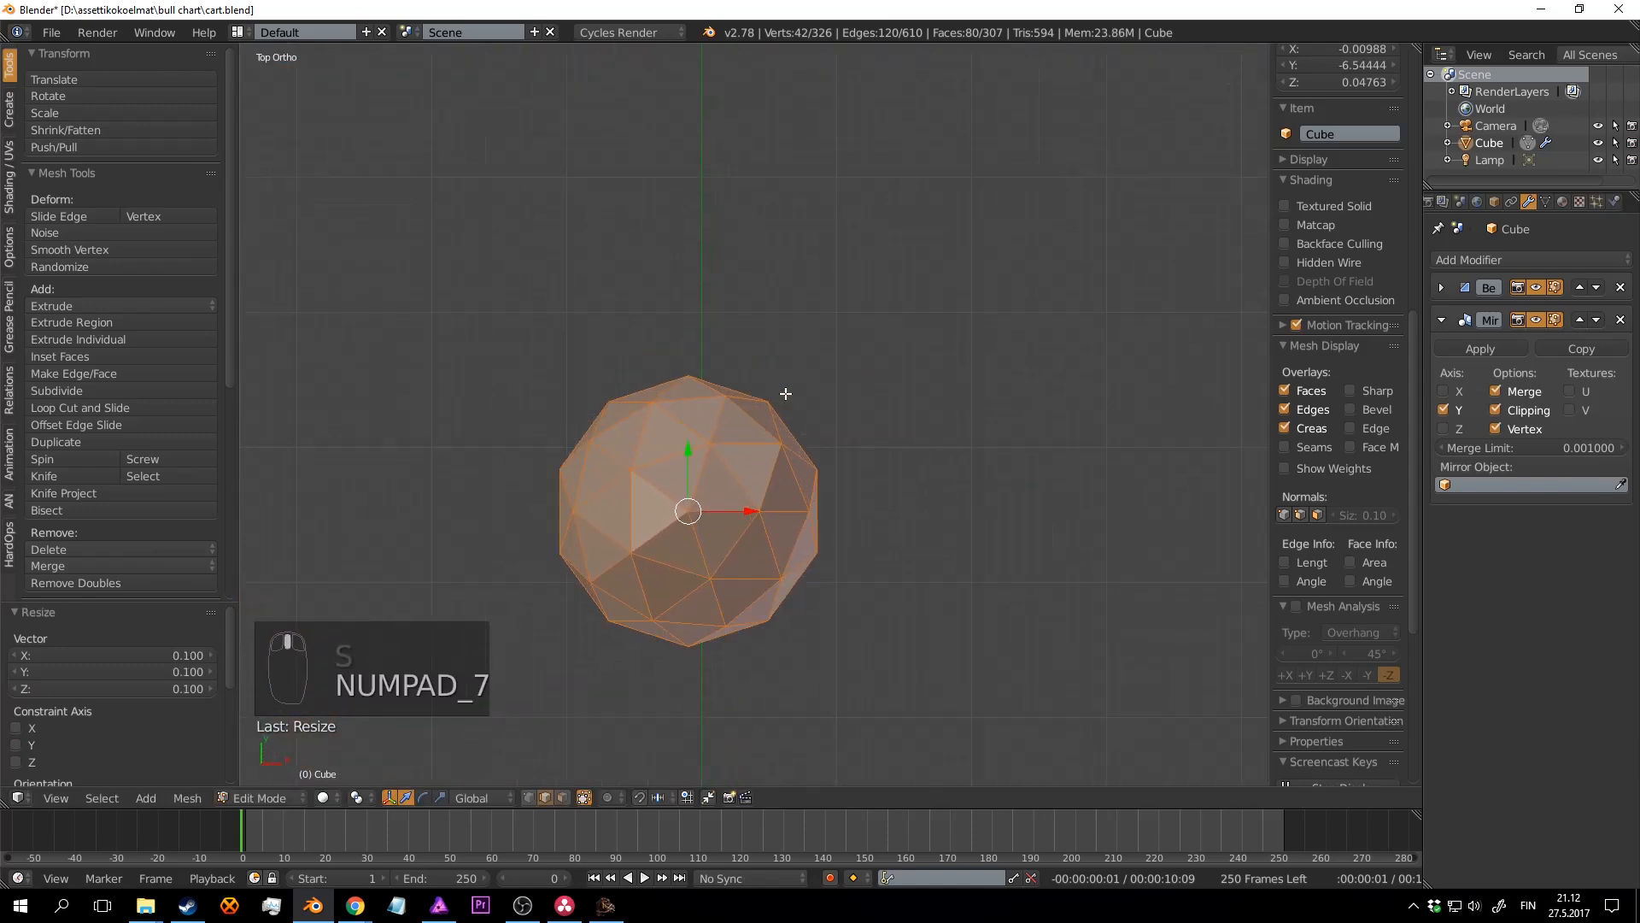
key(z)
key(a)
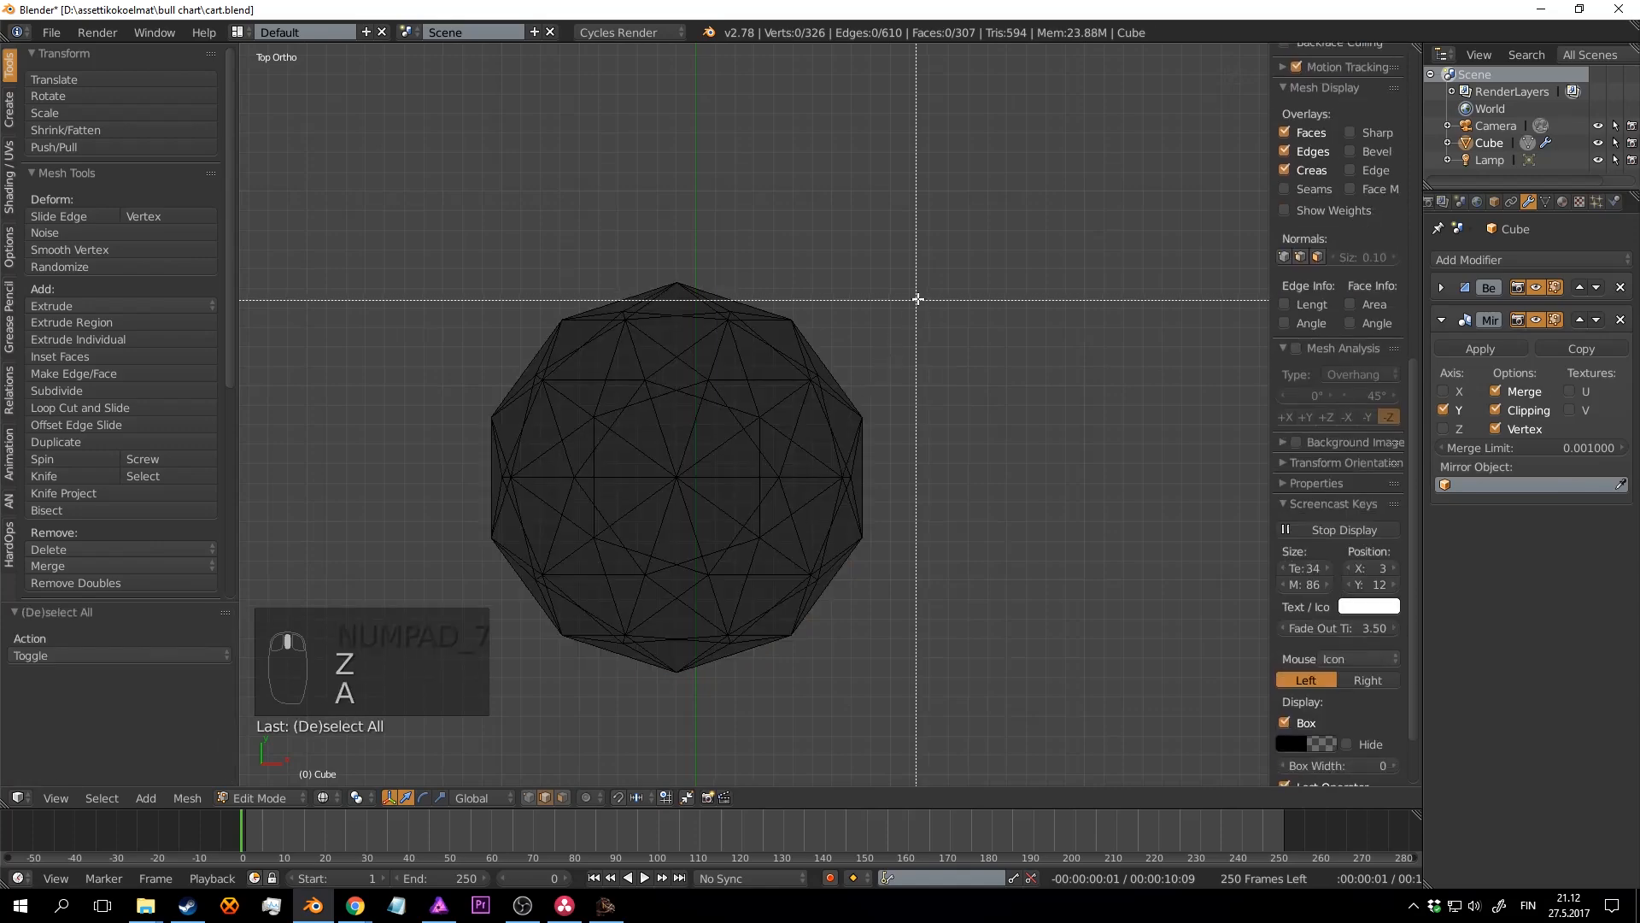
key(b)
drag(940, 250, 353, 398)
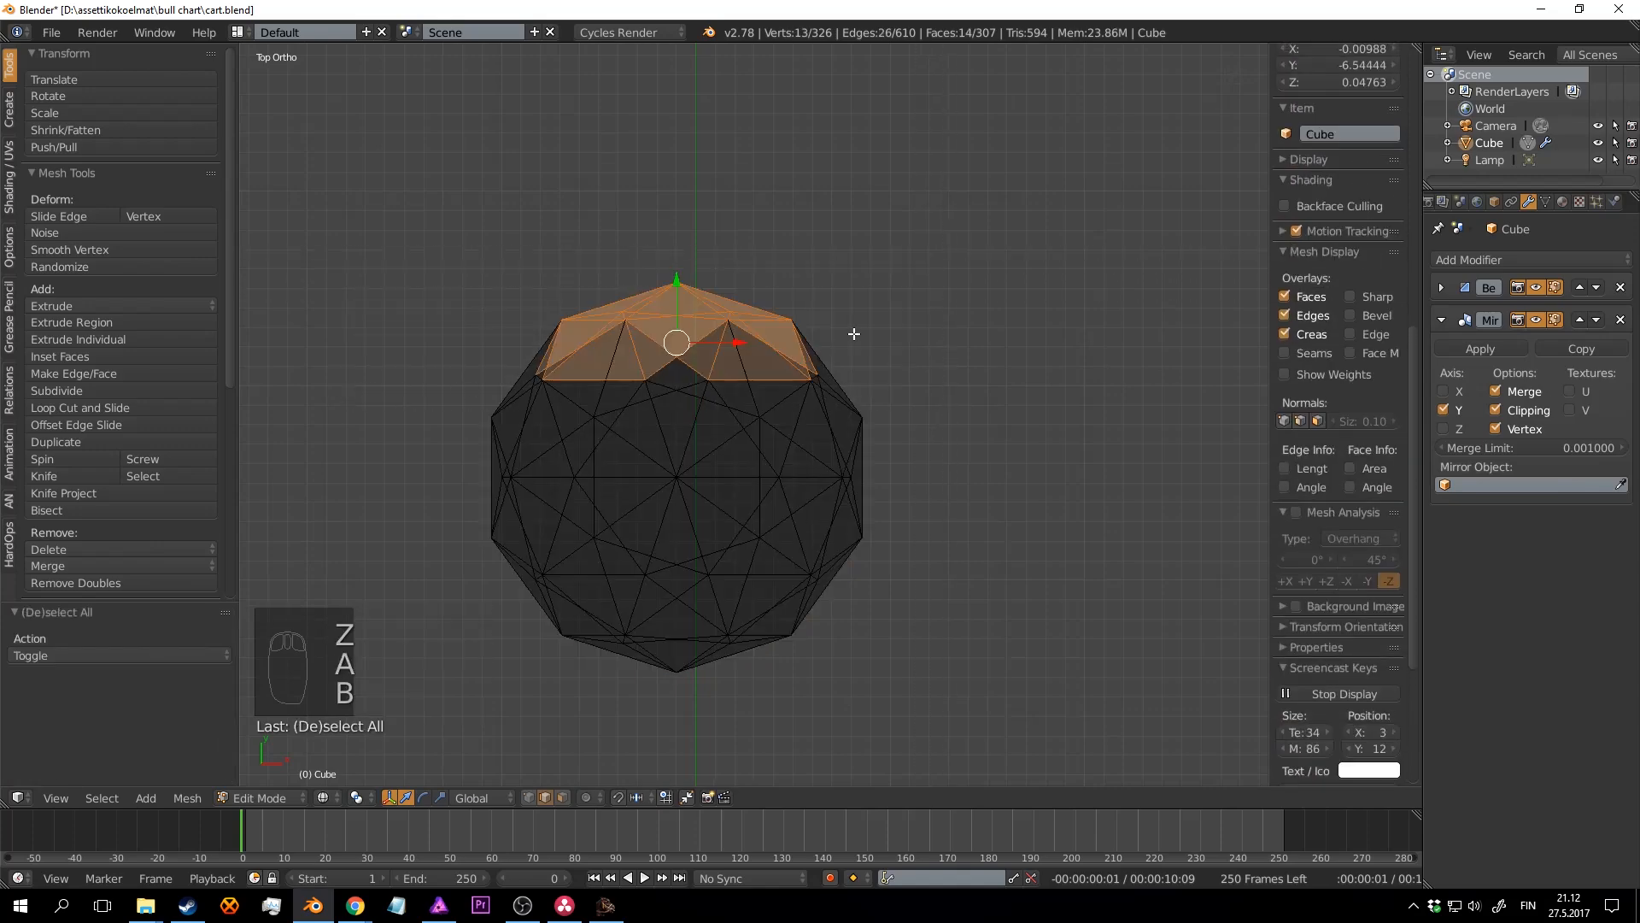
key(z)
key(z)
key(x)
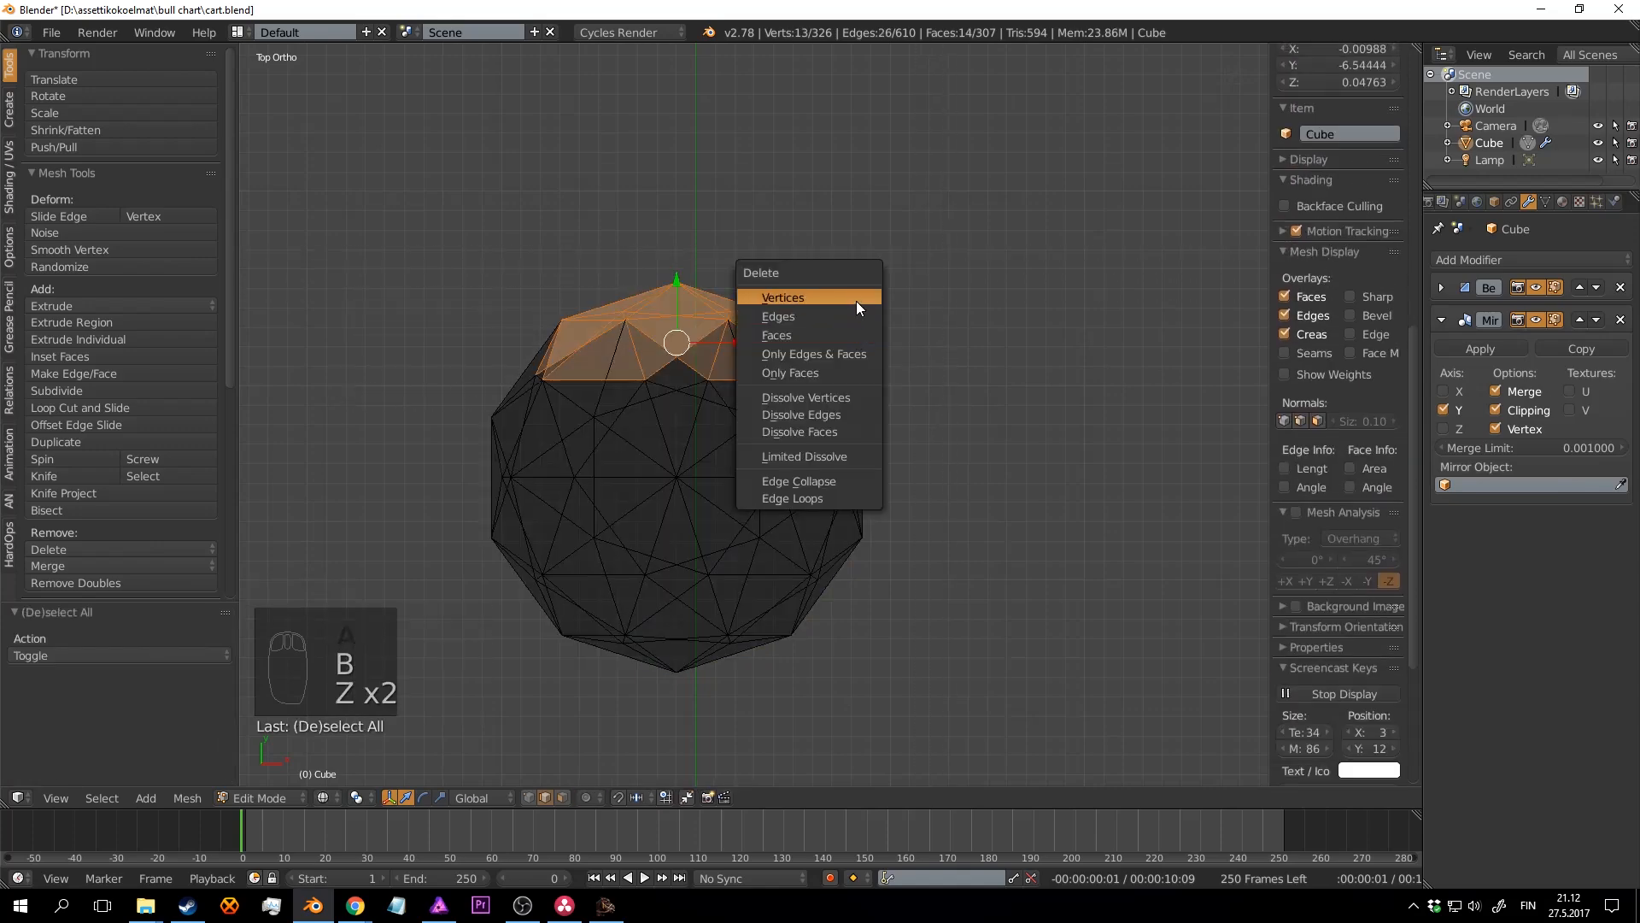
click(856, 299)
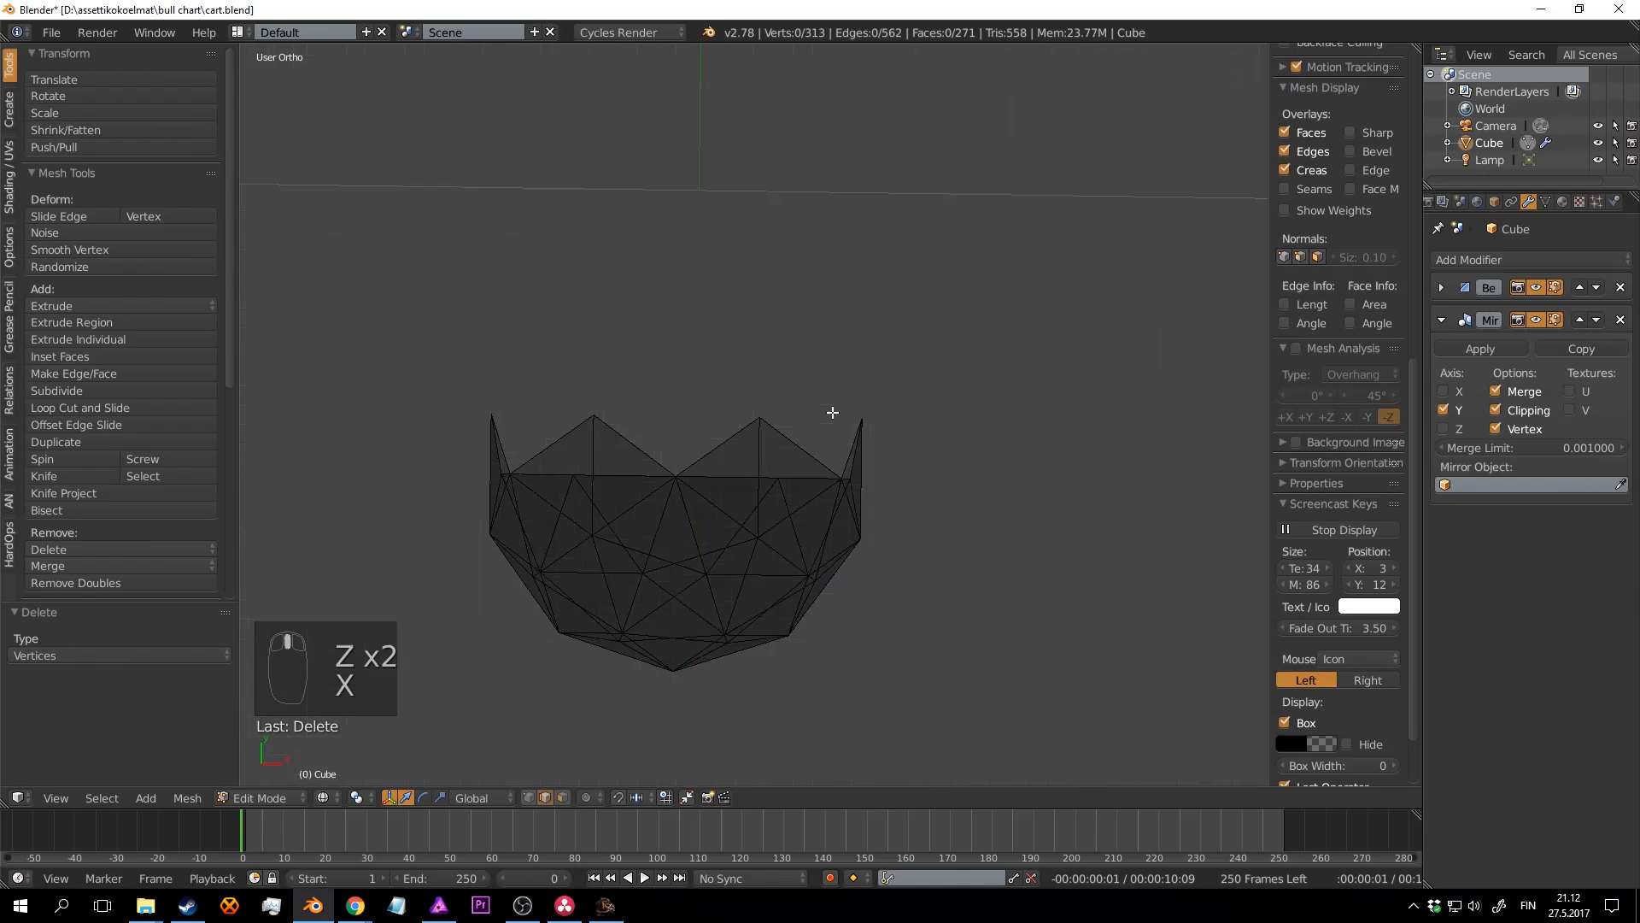
Step: Select the cut sphere's open edge loop, flatten it with a Y scale of 0, and move it -0.019 along Y
mouse_move(833, 413)
middle_down()
mouse_move(710, 333)
mouse_move(882, 531)
mouse_move(802, 396)
mouse_move(851, 560)
mouse_move(835, 487)
mouse_move(709, 473)
middle_up()
key(z)
alt+right_click(692, 413)
middle_drag(692, 413, 950, 438)
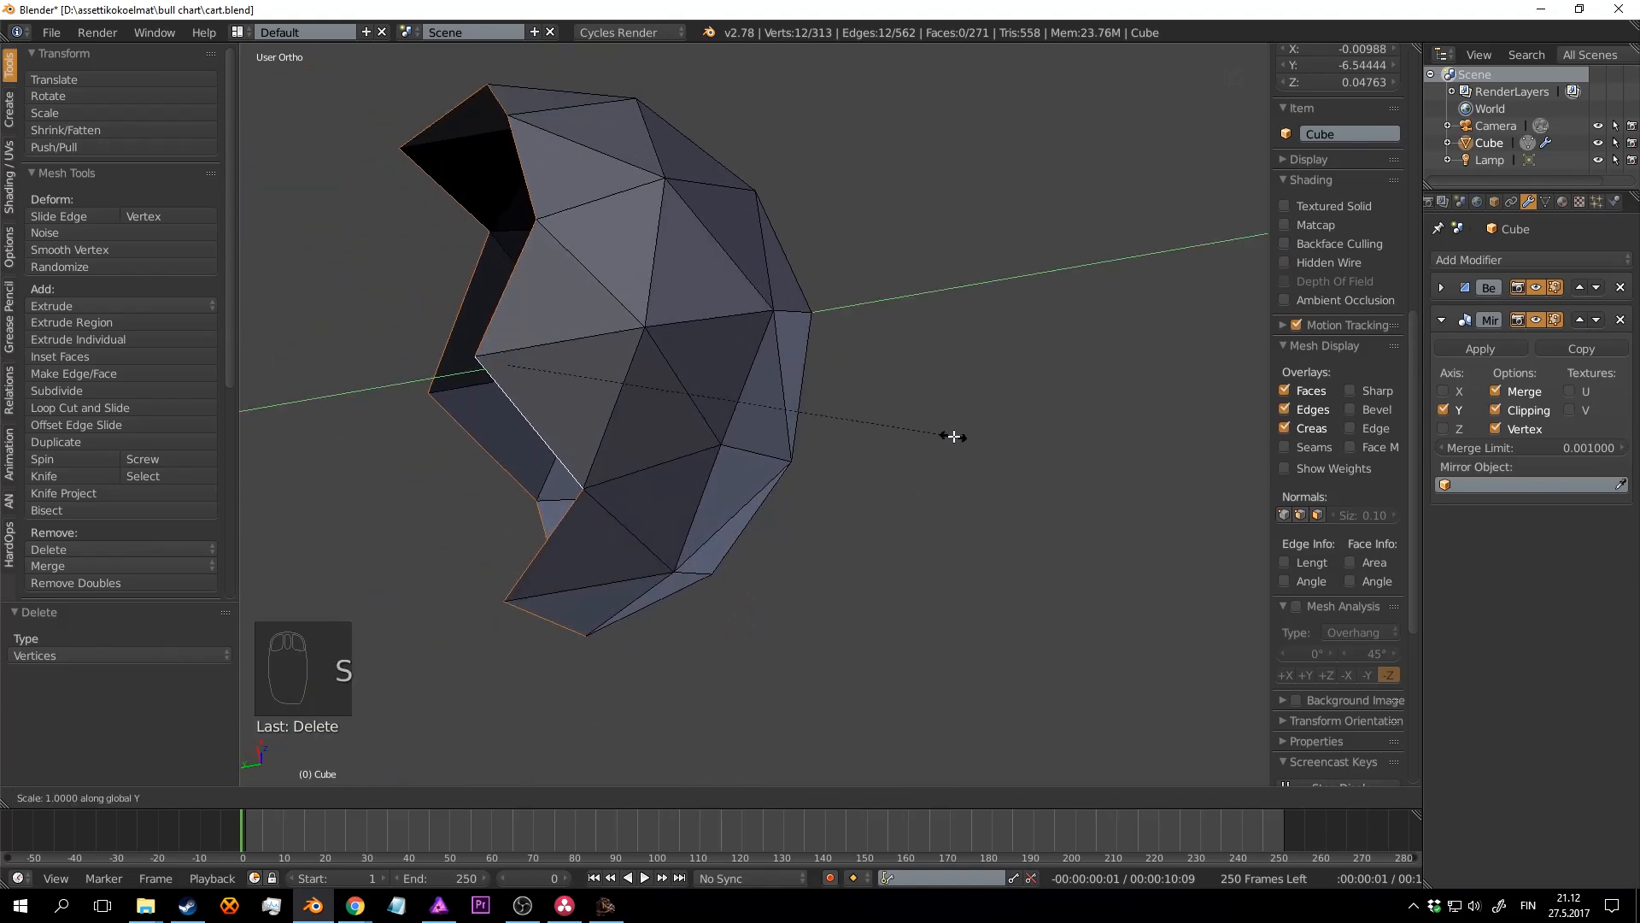
text(0)
click(897, 443)
middle_drag(897, 443, 693, 322)
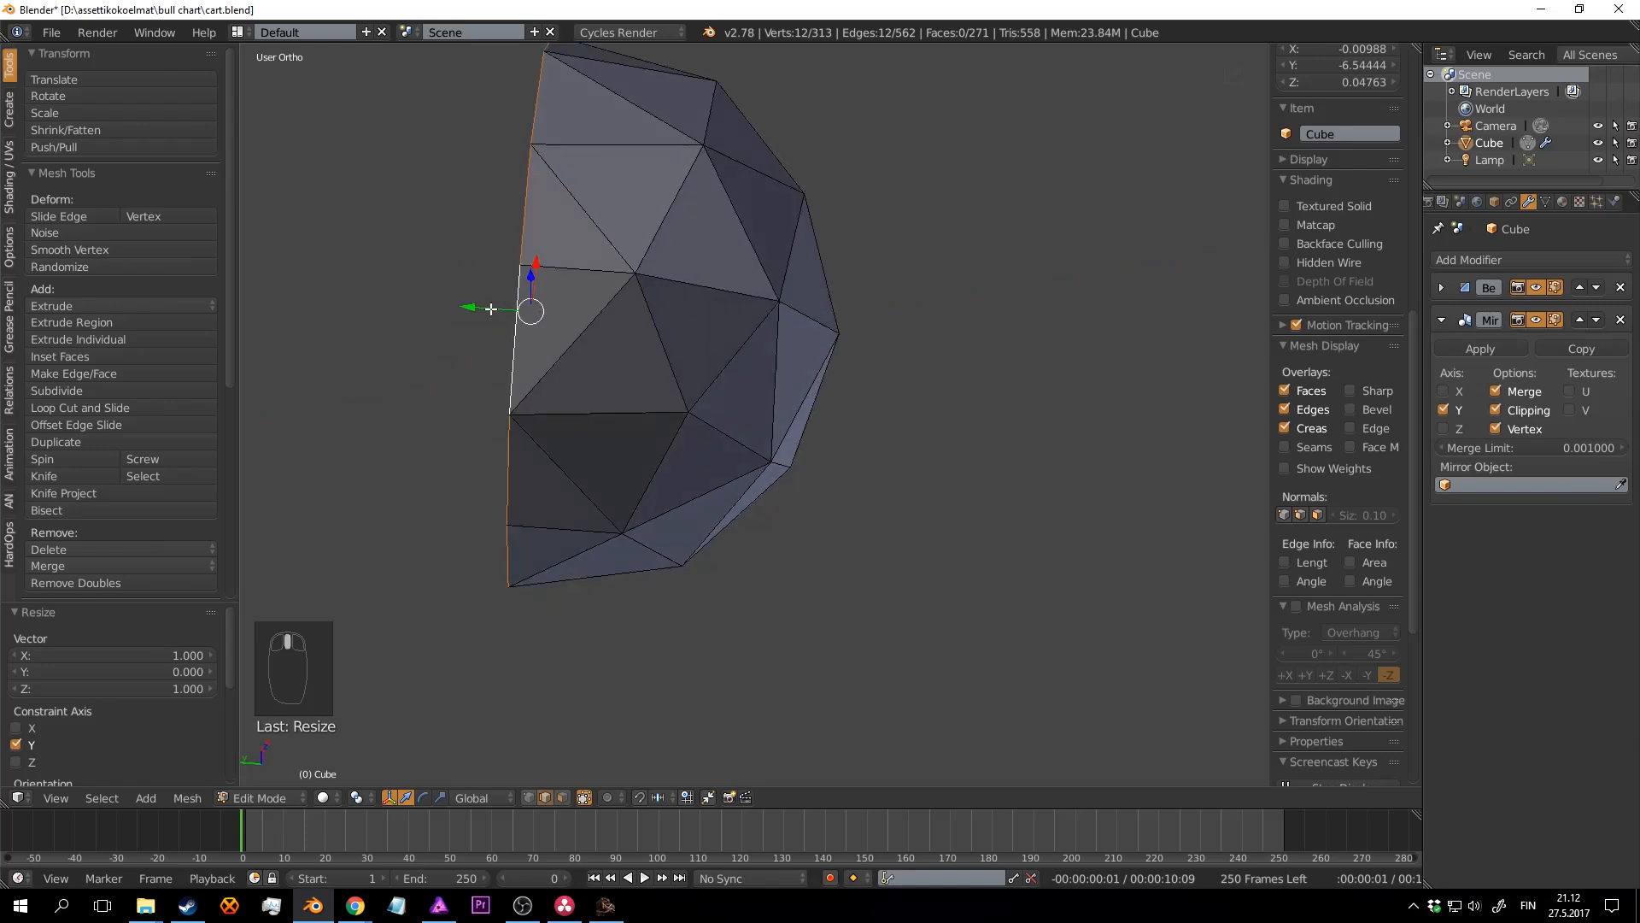
drag(492, 308, 968, 363)
scroll(960, 351, down, 4)
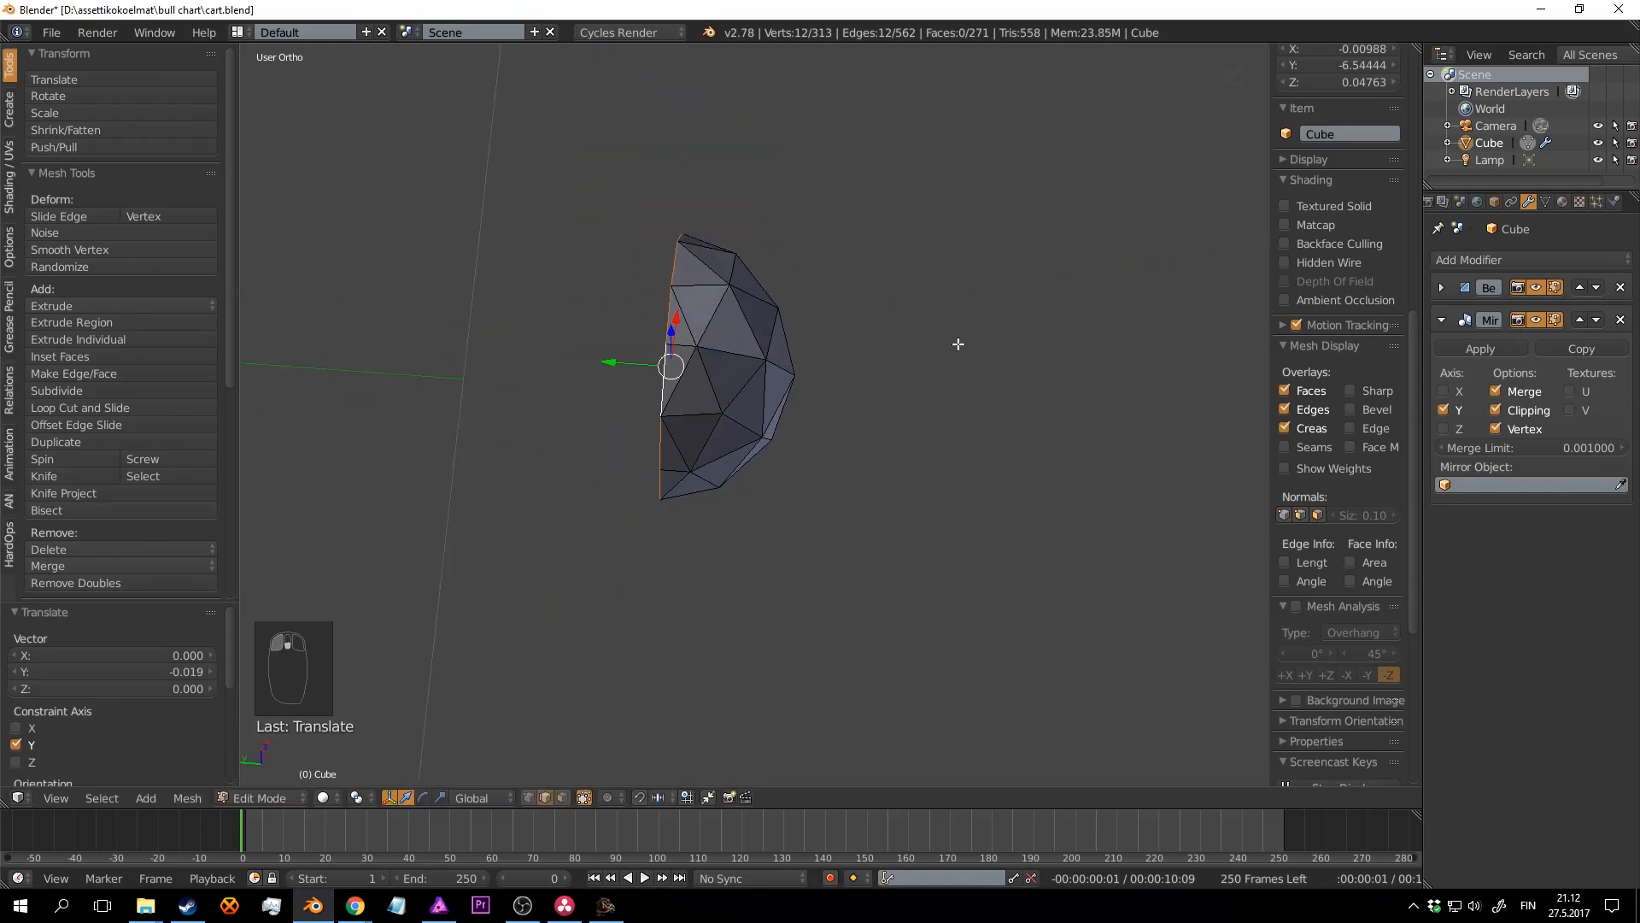
Step: Extrude the half-sphere's open edge loop inward at a scale of 0.475 and preview the mesh in Object Mode
middle_drag(955, 344, 1071, 402)
scroll(1090, 337, up, 4)
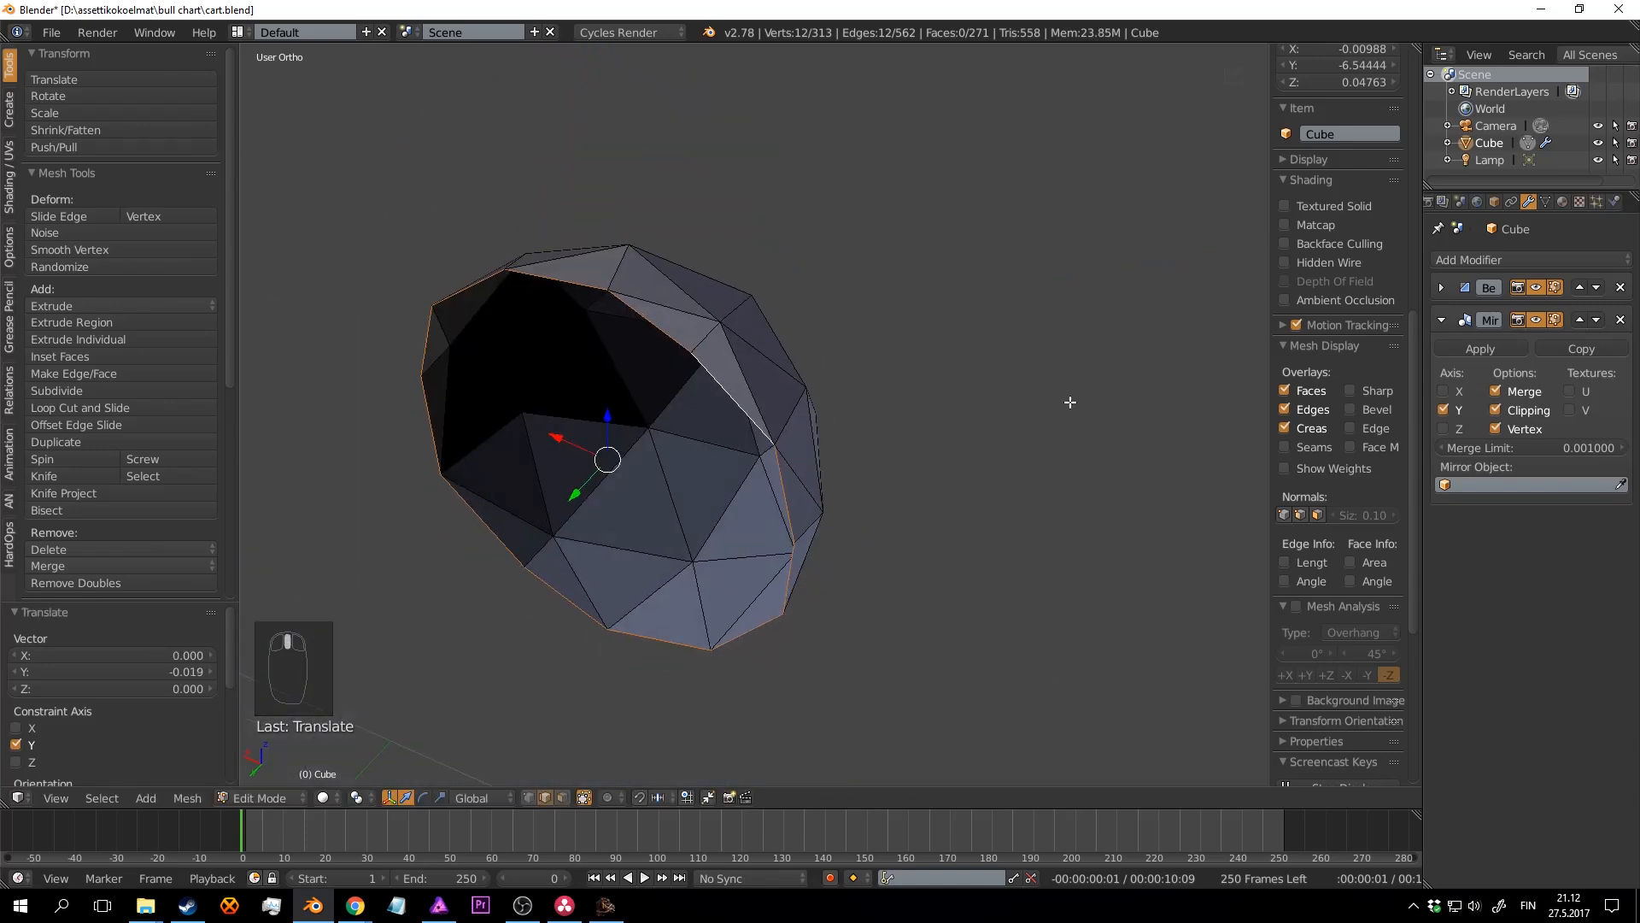
key(e)
right_click(1073, 403)
key(s)
click(837, 403)
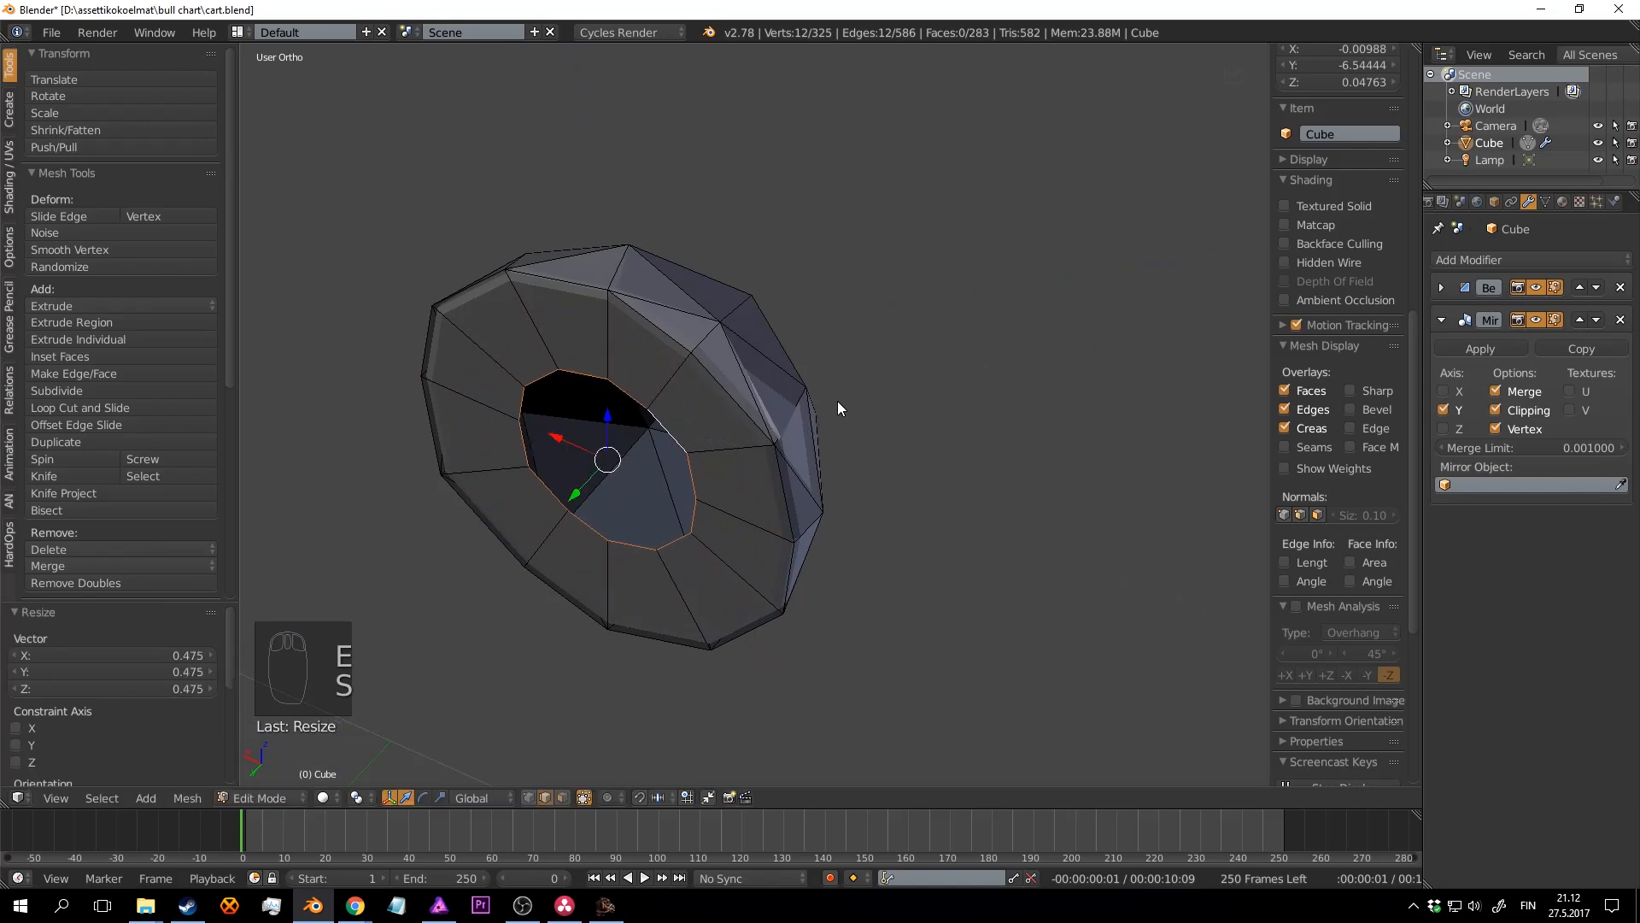
key(Tab)
scroll(837, 403, down, 3)
middle_drag(837, 403, 813, 446)
scroll(928, 446, down, 4)
Step: In Edit Mode, select the whole linked rivet and move it along Y by 1.185 and a further 0.373 toward the outer crossbar
key(Tab)
key(a)
key(a)
key(a)
key(l)
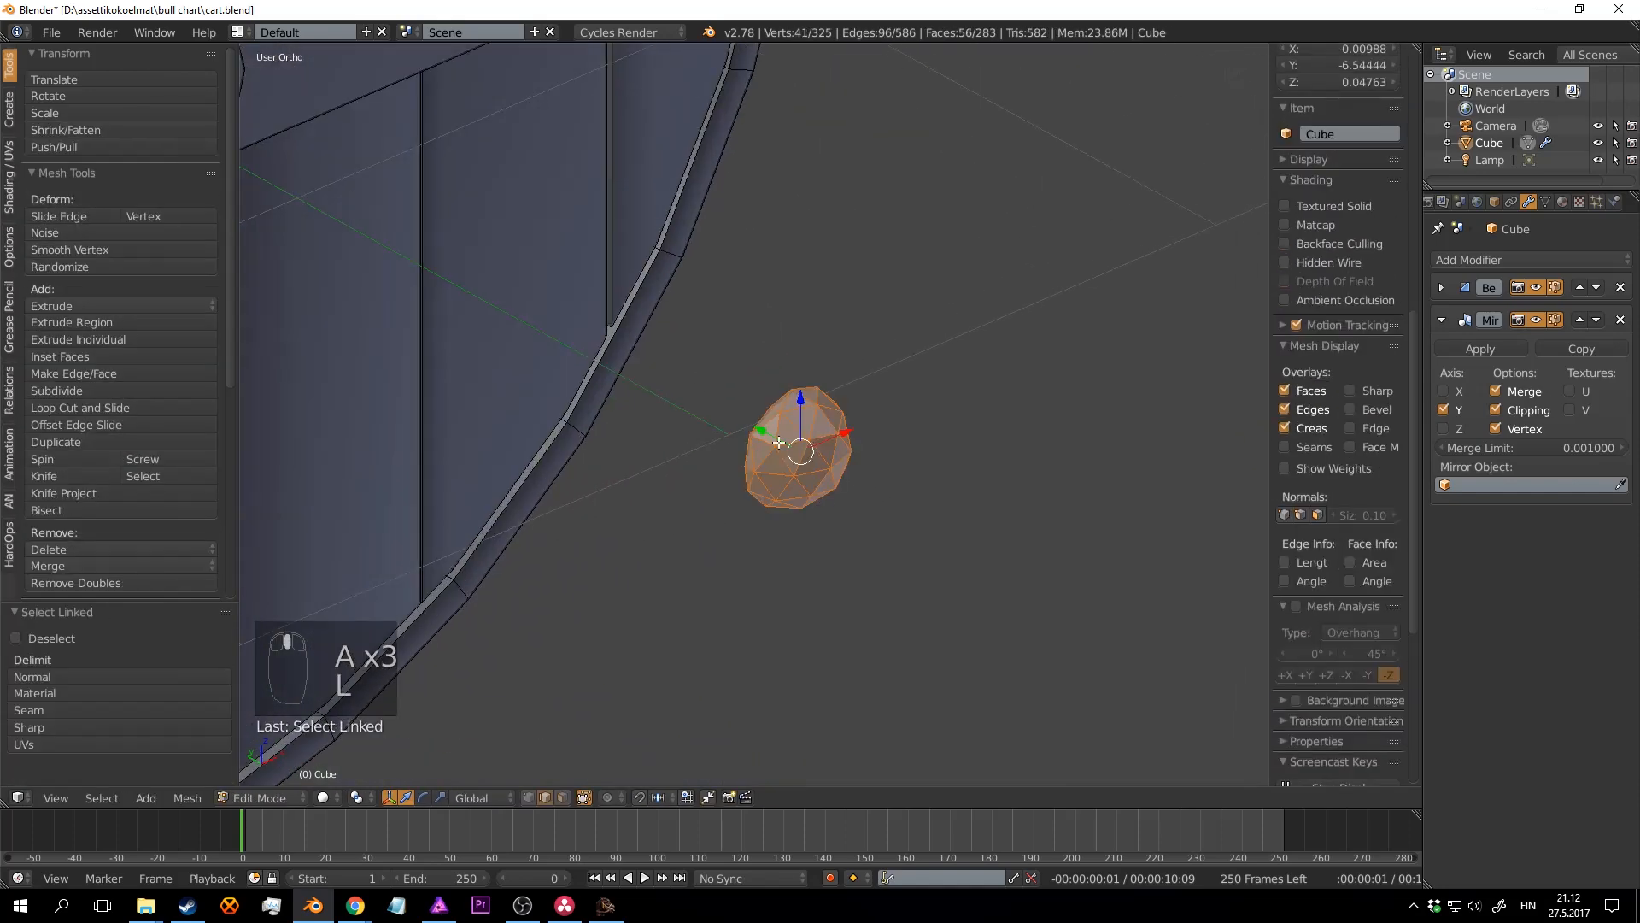
key(g)
key(y)
drag(278, 111, 271, 108)
shift+middle_drag(343, 175, 623, 379)
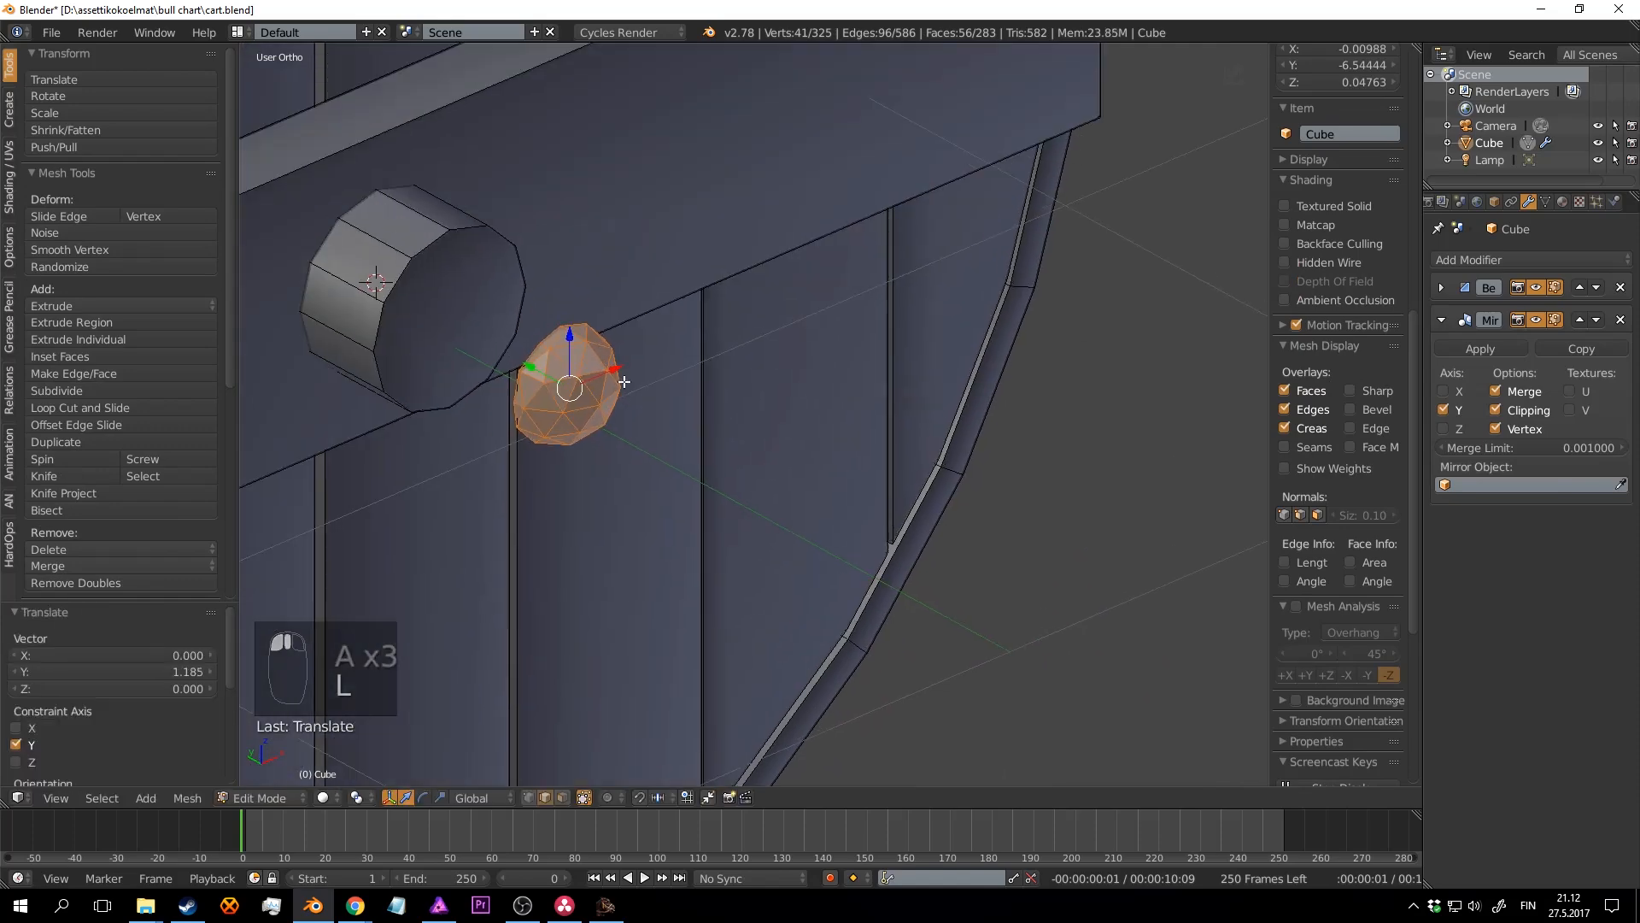
scroll(623, 379, up, 2)
drag(442, 362, 1251, 201)
scroll(1276, 207, down, 2)
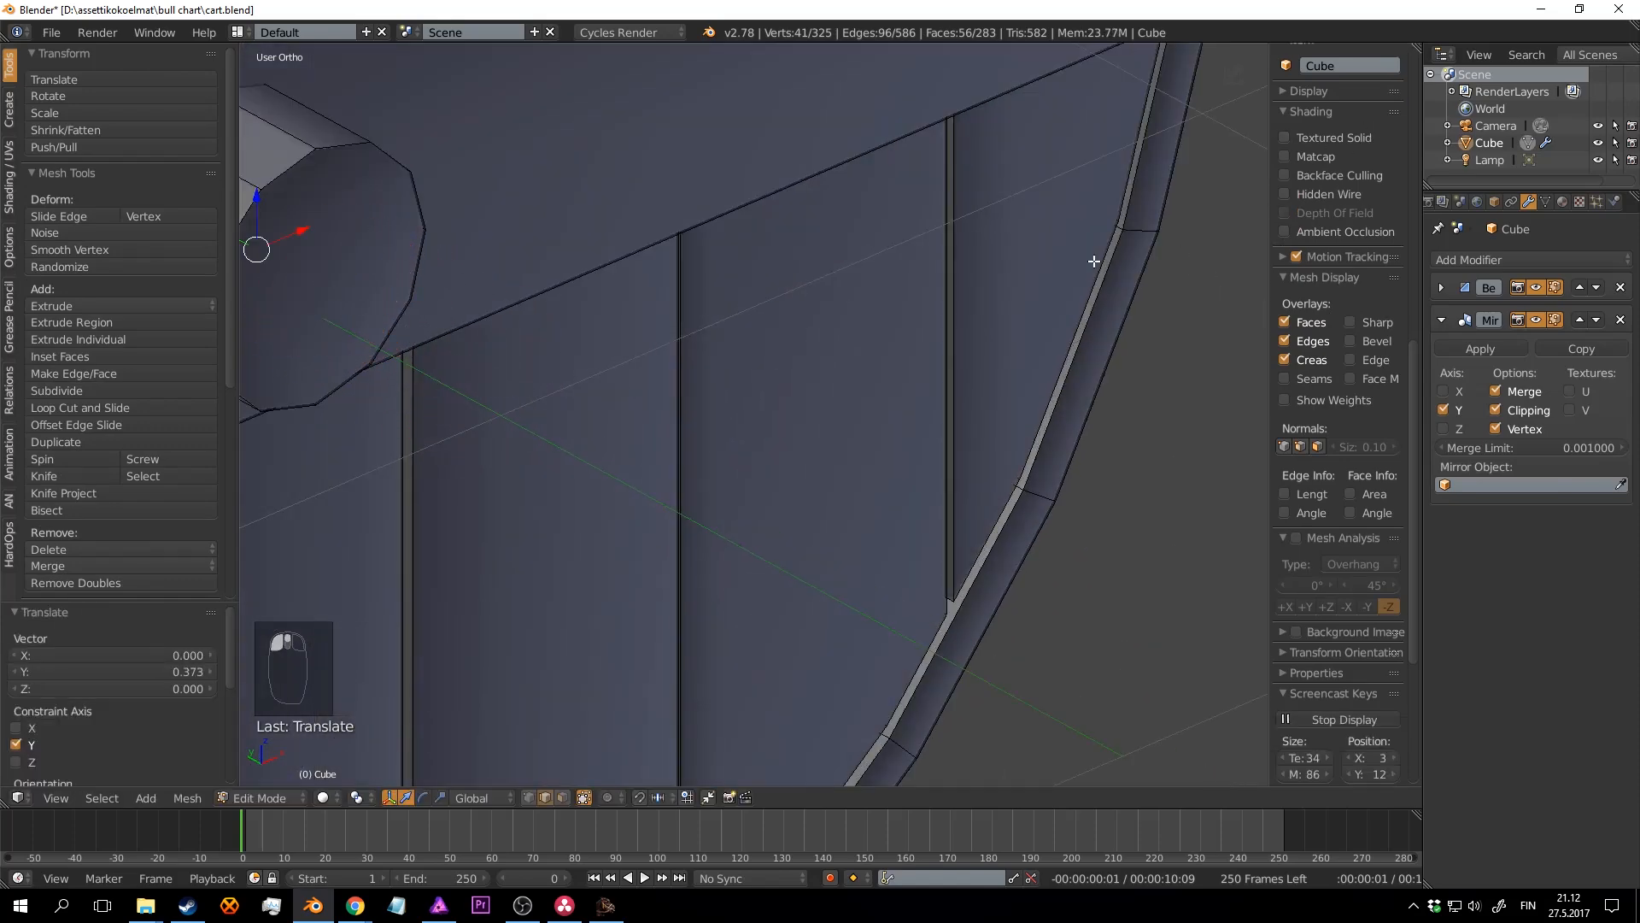
Step: Move the rivet along X beside the axle end, scale it down, and shift it 0.066 along Y onto the crossbar's face
scroll(1091, 260, down, 4)
middle_drag(1091, 260, 843, 378)
scroll(749, 398, up, 4)
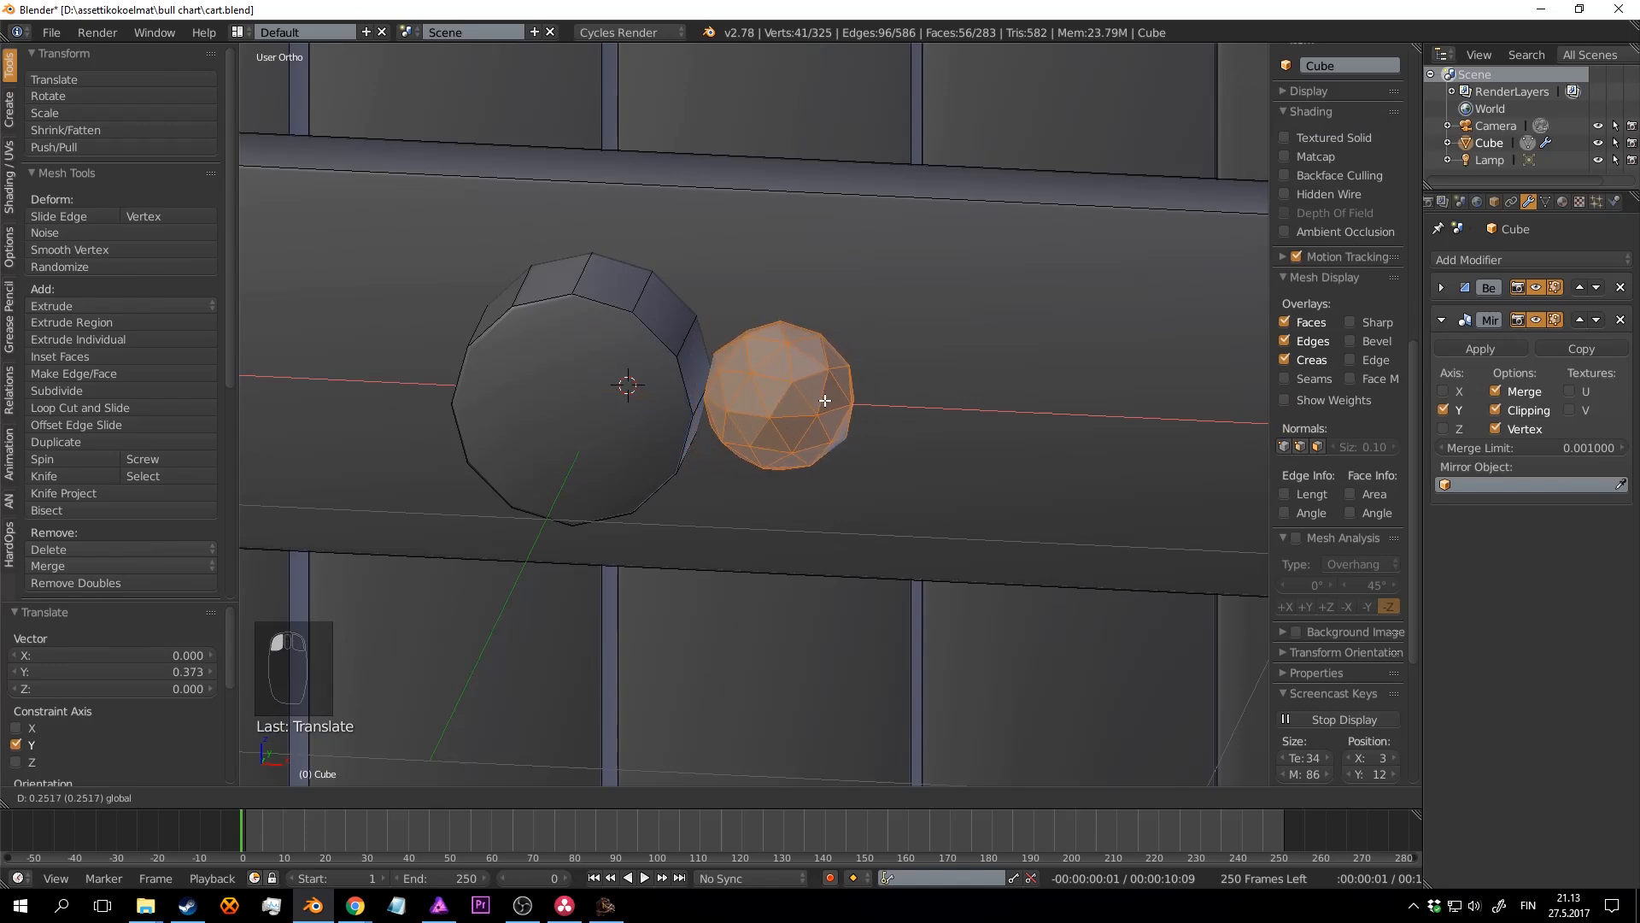
key(s)
drag(852, 414, 836, 415)
middle_drag(836, 415, 628, 460)
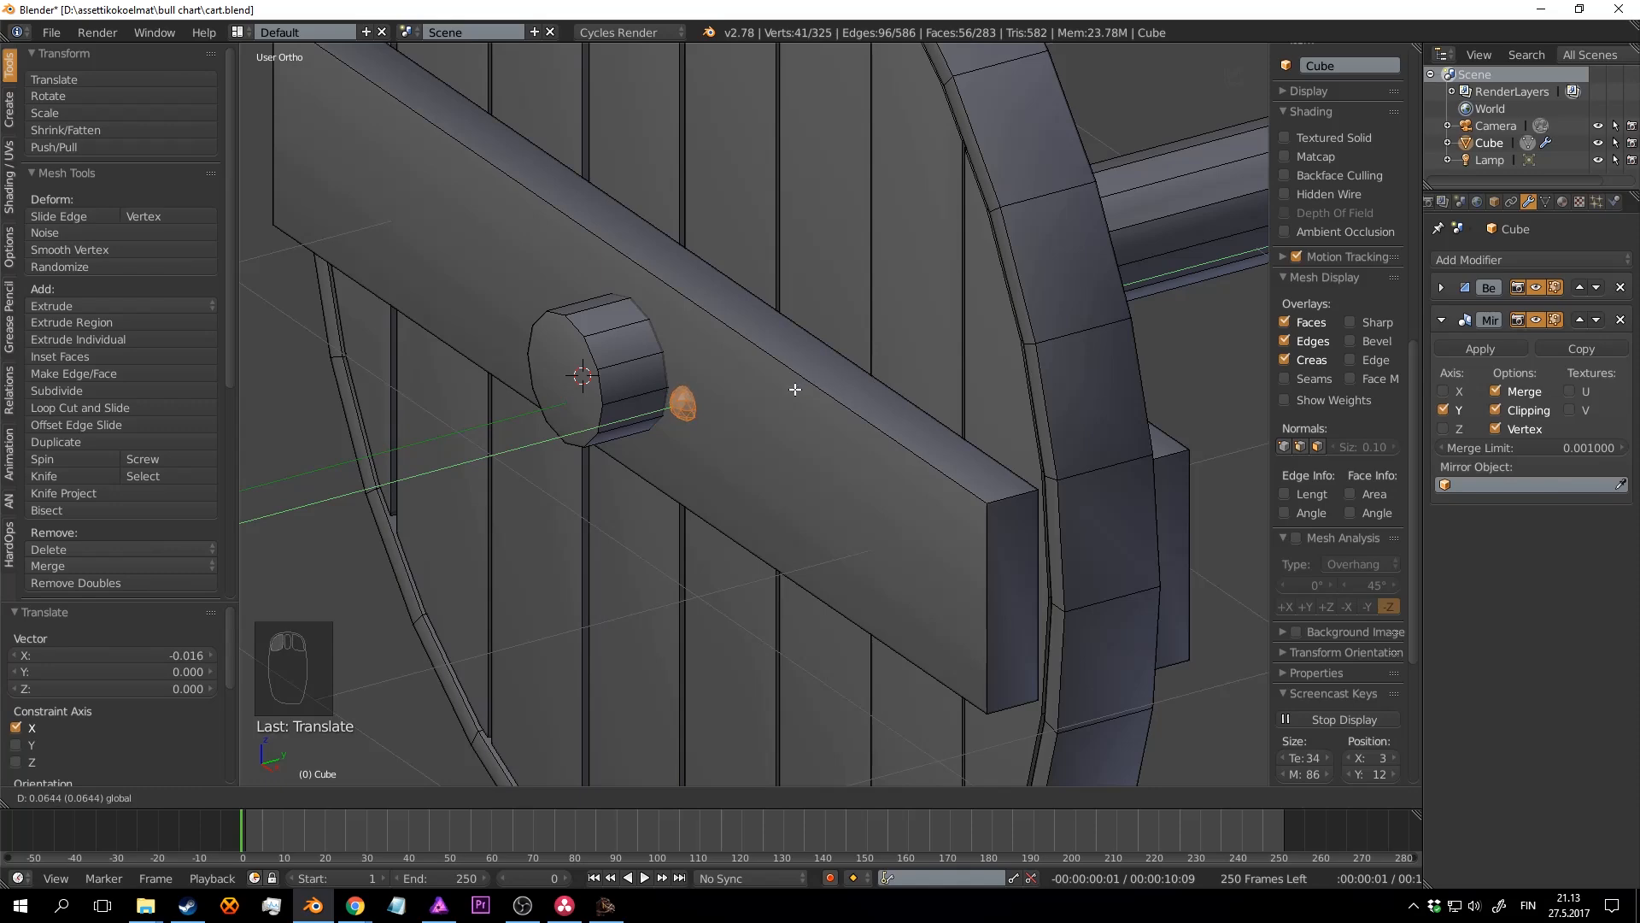
scroll(803, 389, down, 4)
Step: In front view, move the rivet along X to the axle's other side and place a duplicate 0.490 along X from it
key(KP_1)
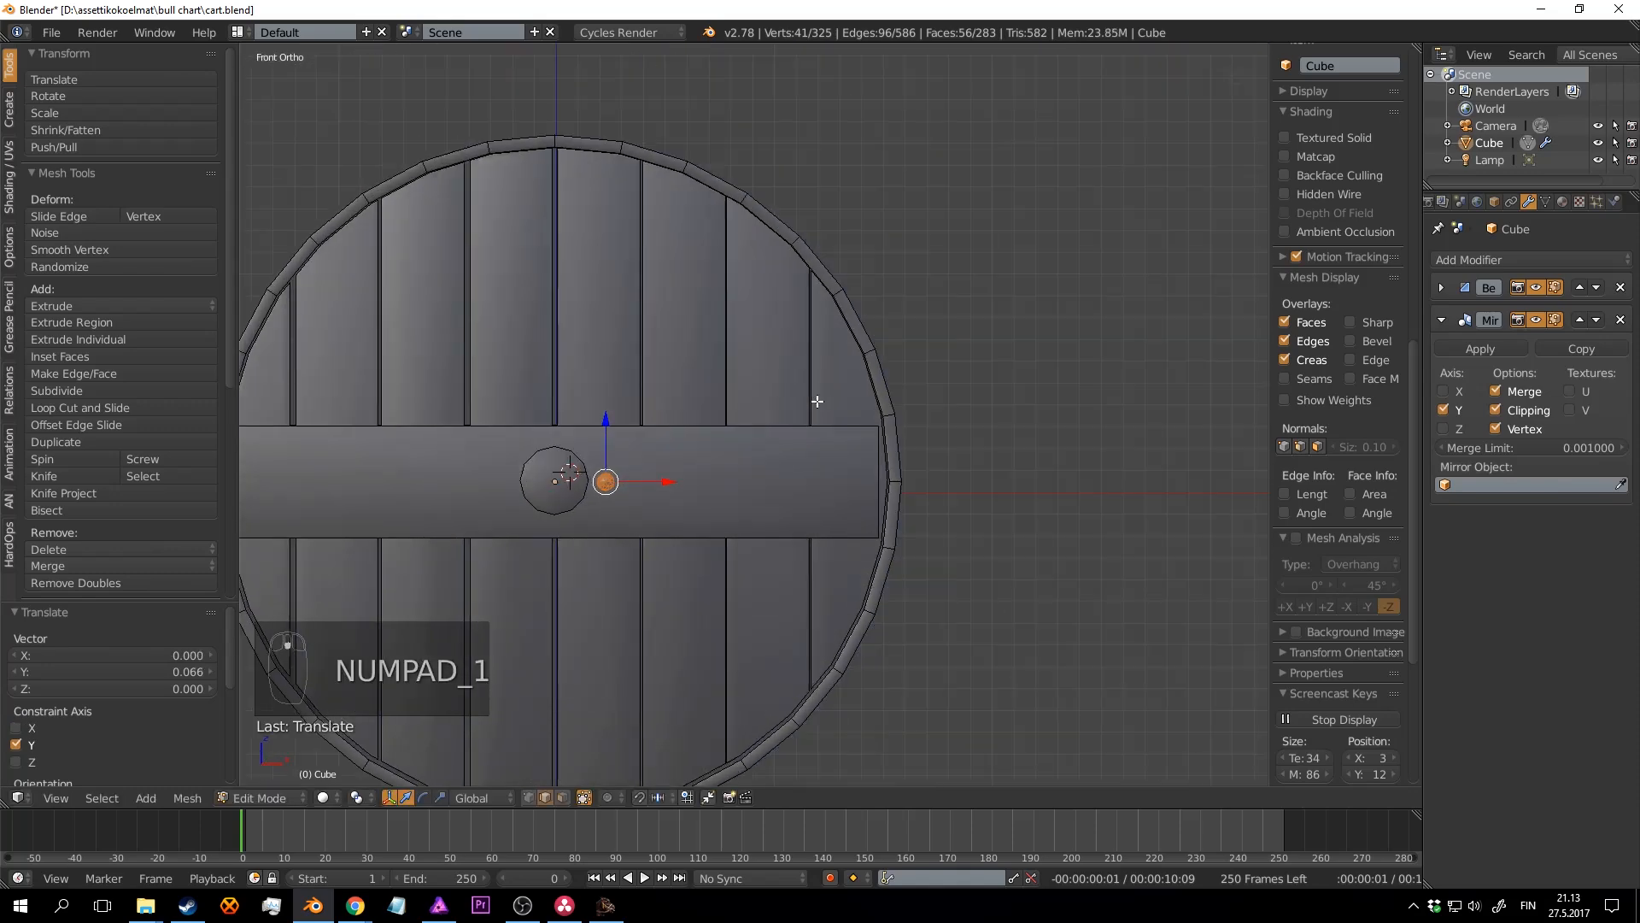
scroll(946, 416, up, 2)
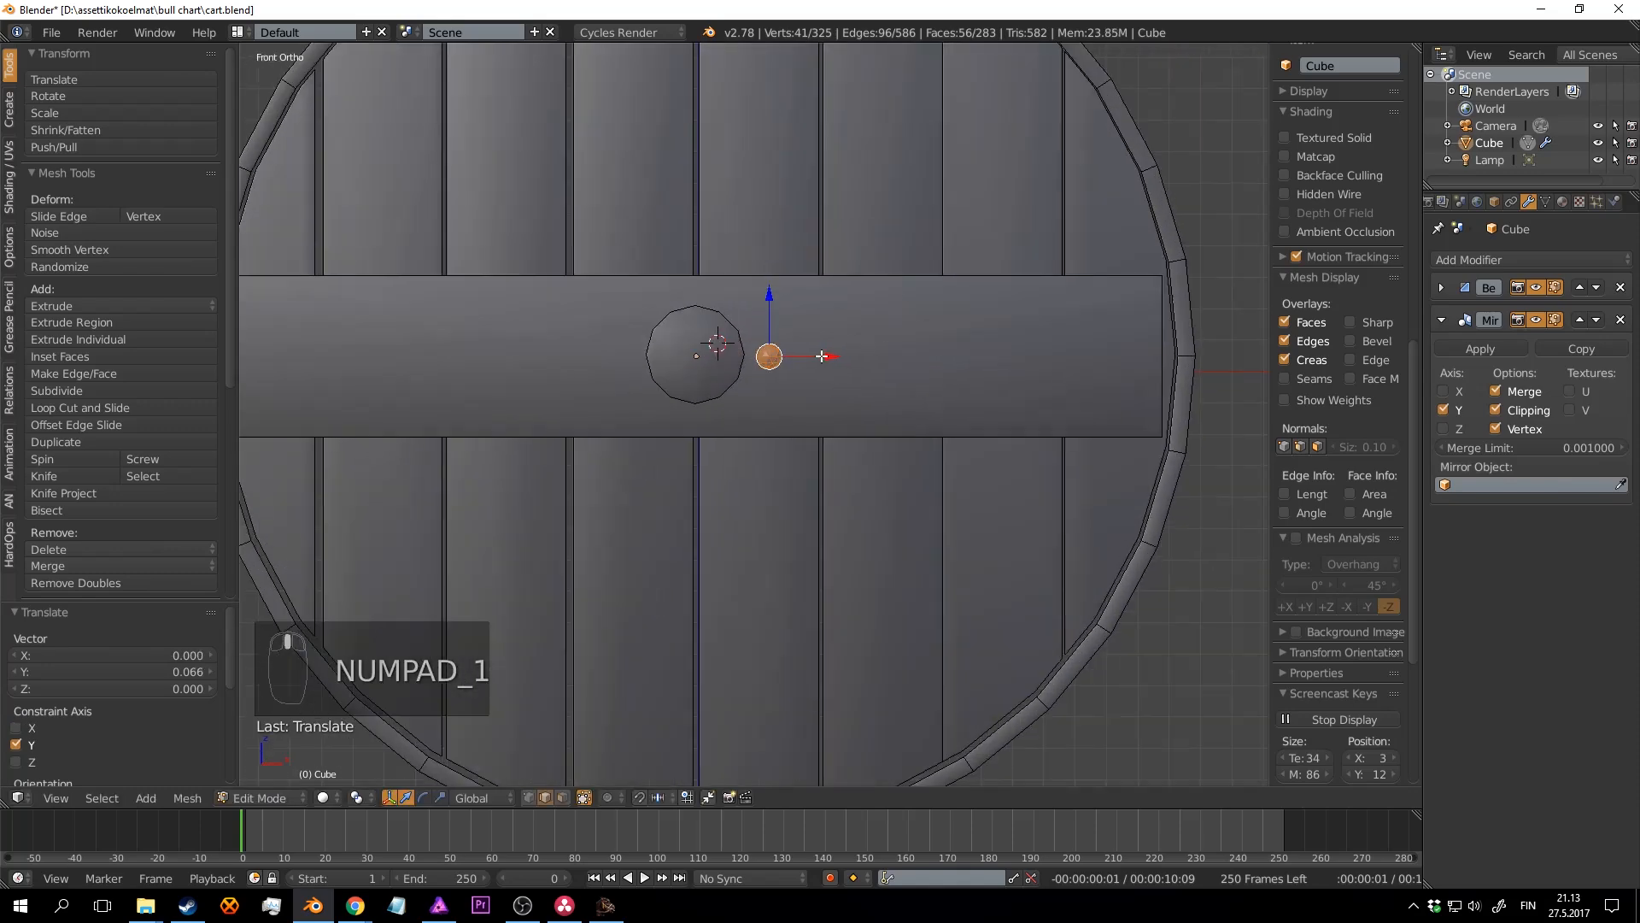
click(815, 357)
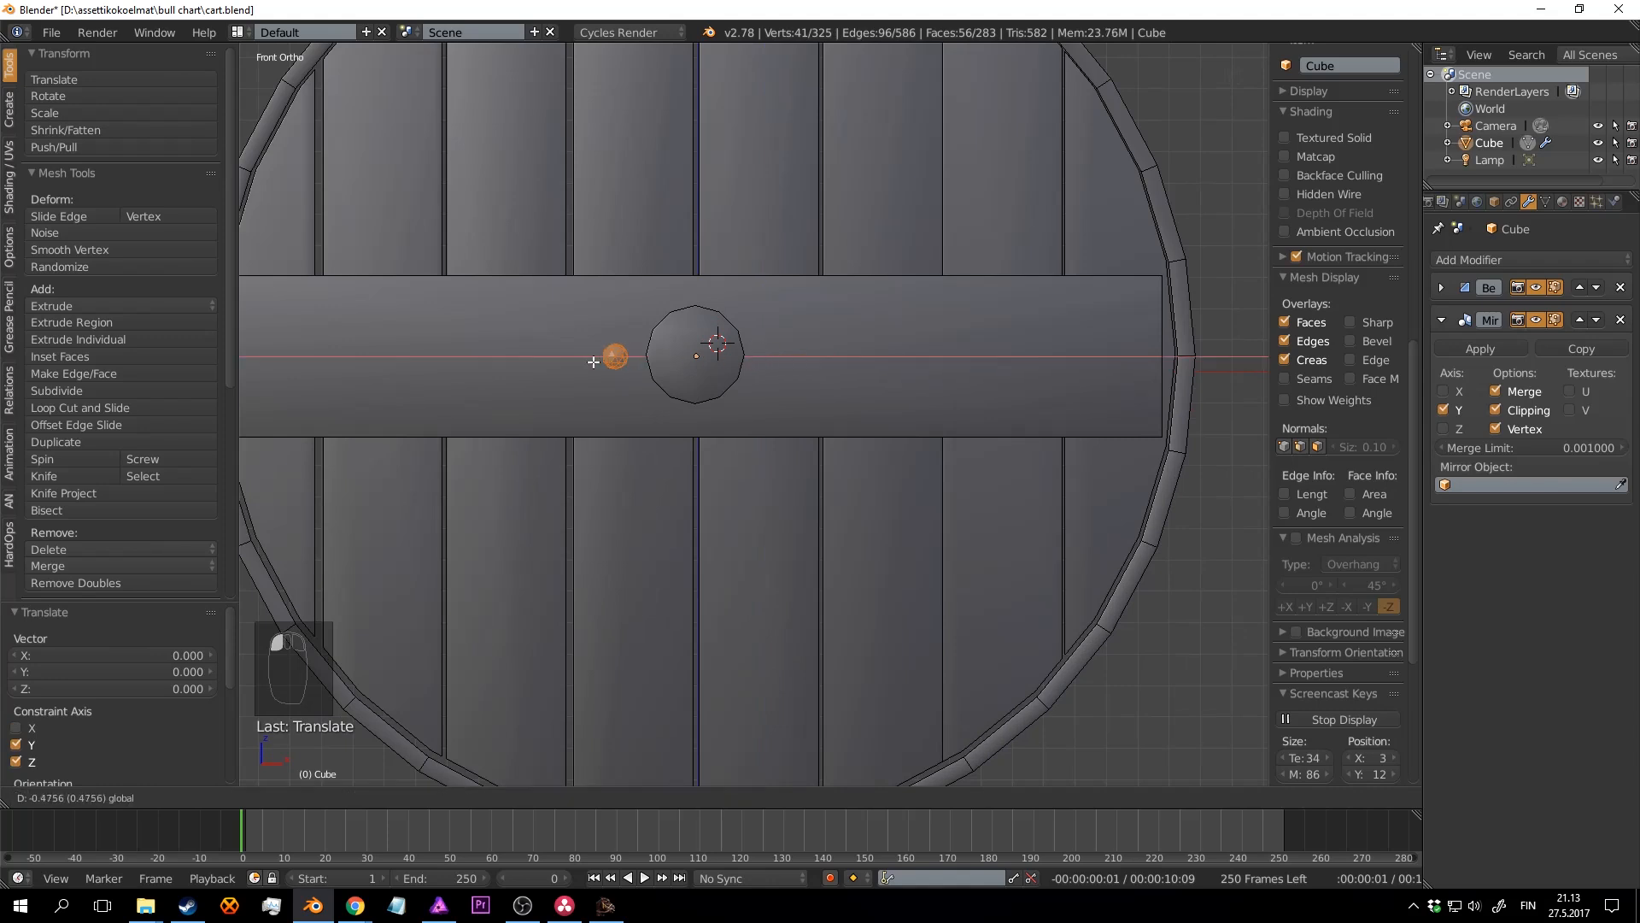
key(shift+d)
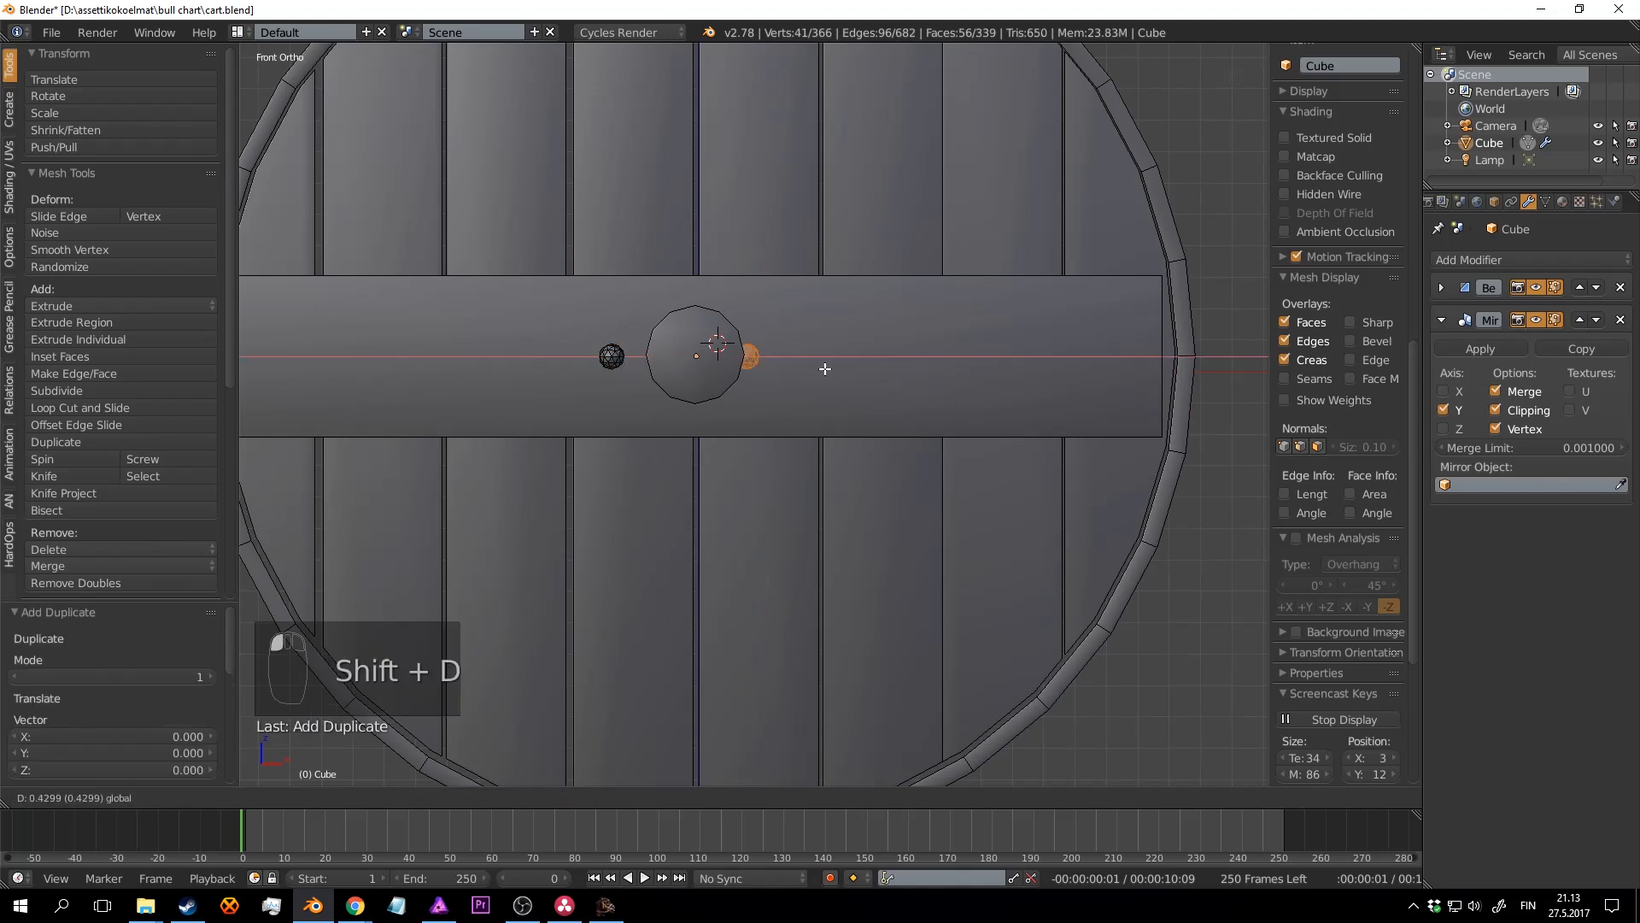
click(815, 361)
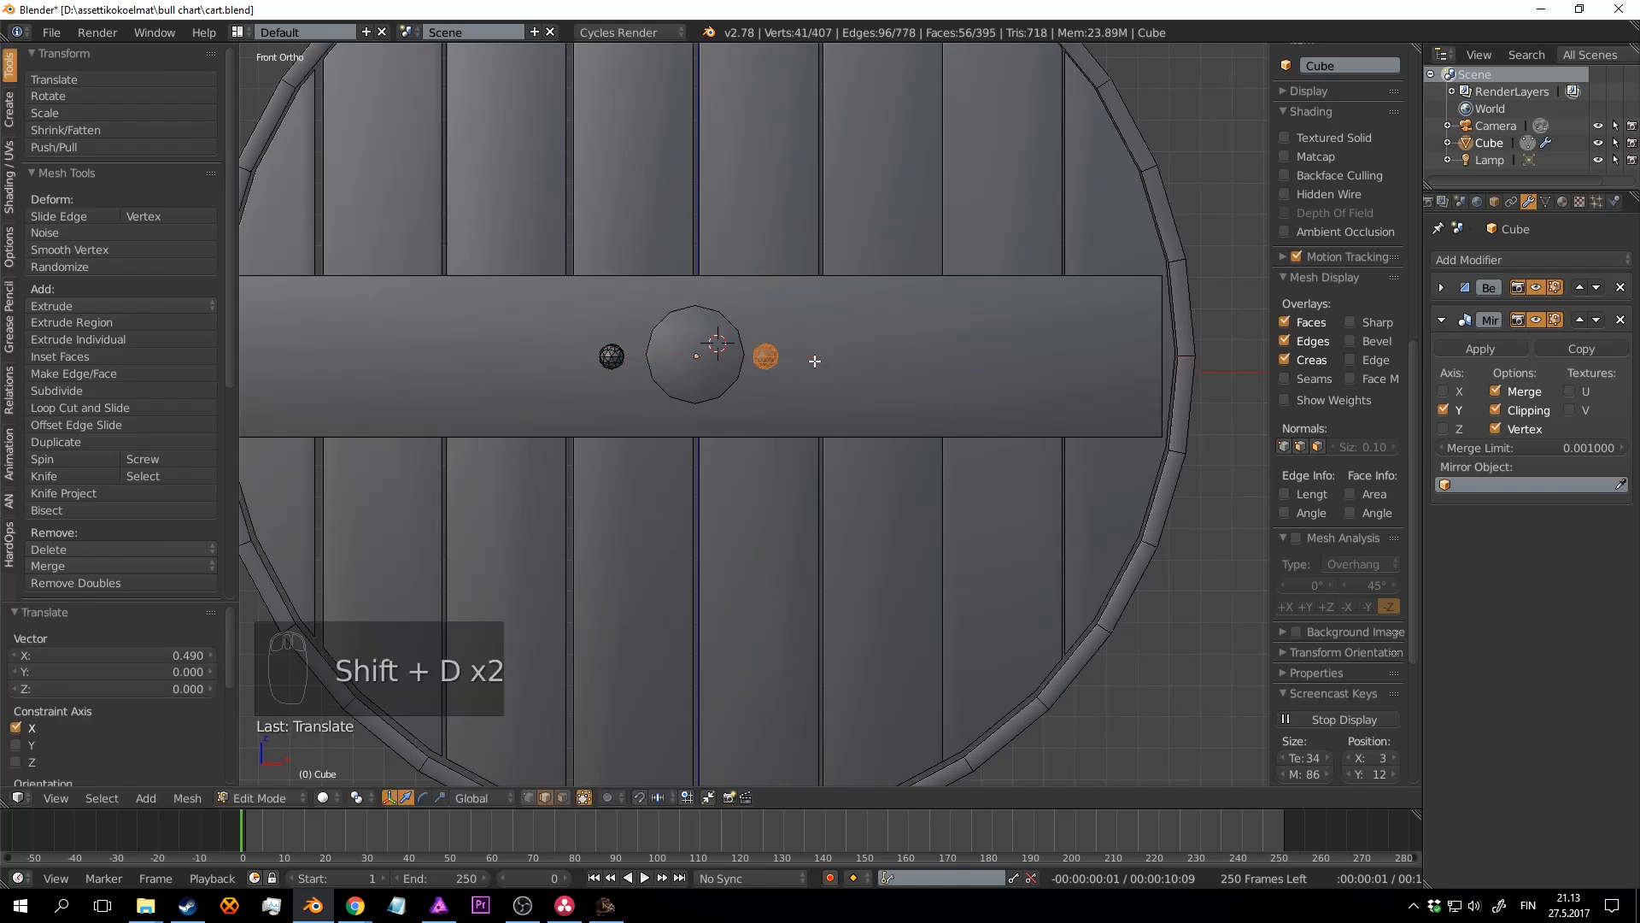
Step: Duplicate the rivet three times along positive X toward the crossbar's end, spaced about 0.36, 0.36 and 0.412
key(shift+d)
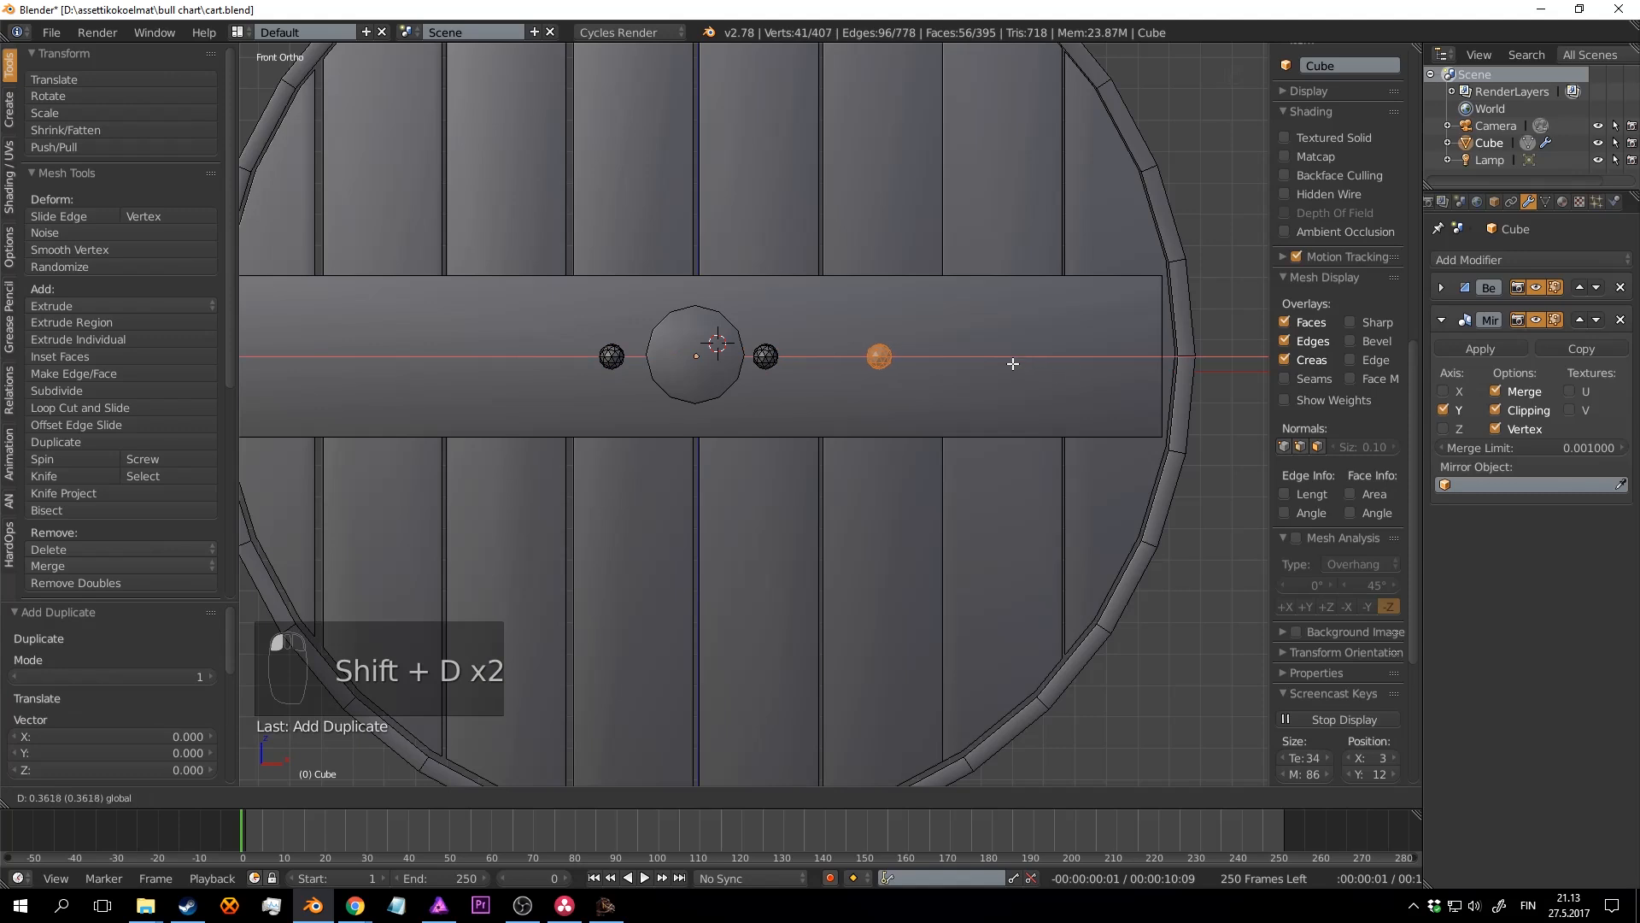
click(1011, 363)
key(shift+d)
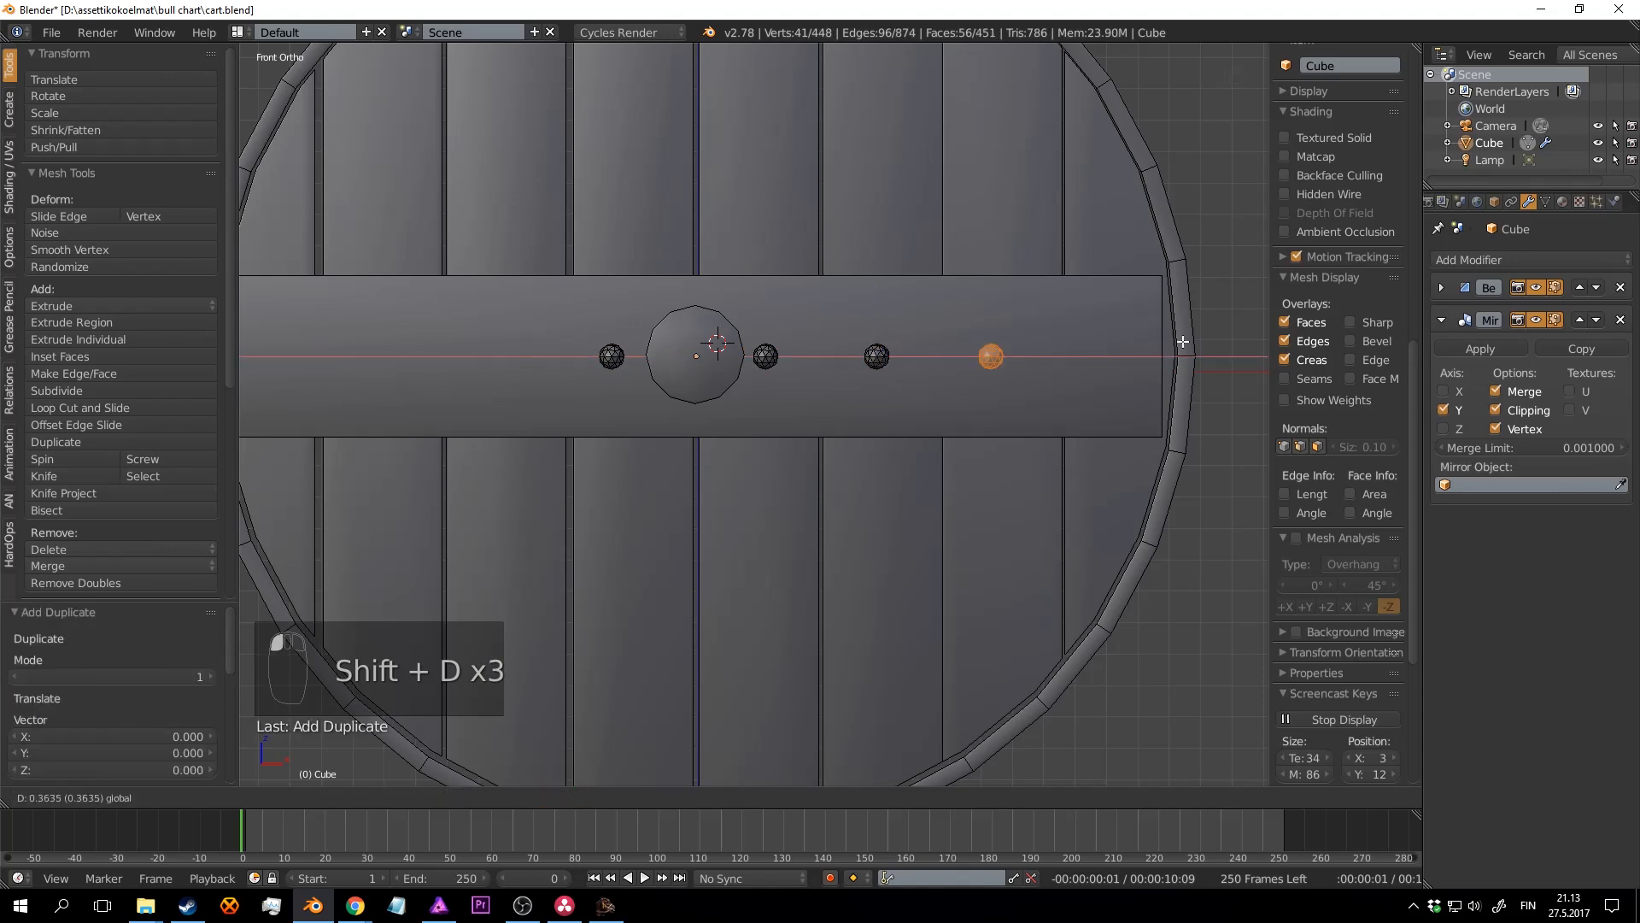
click(1185, 342)
key(shift+d)
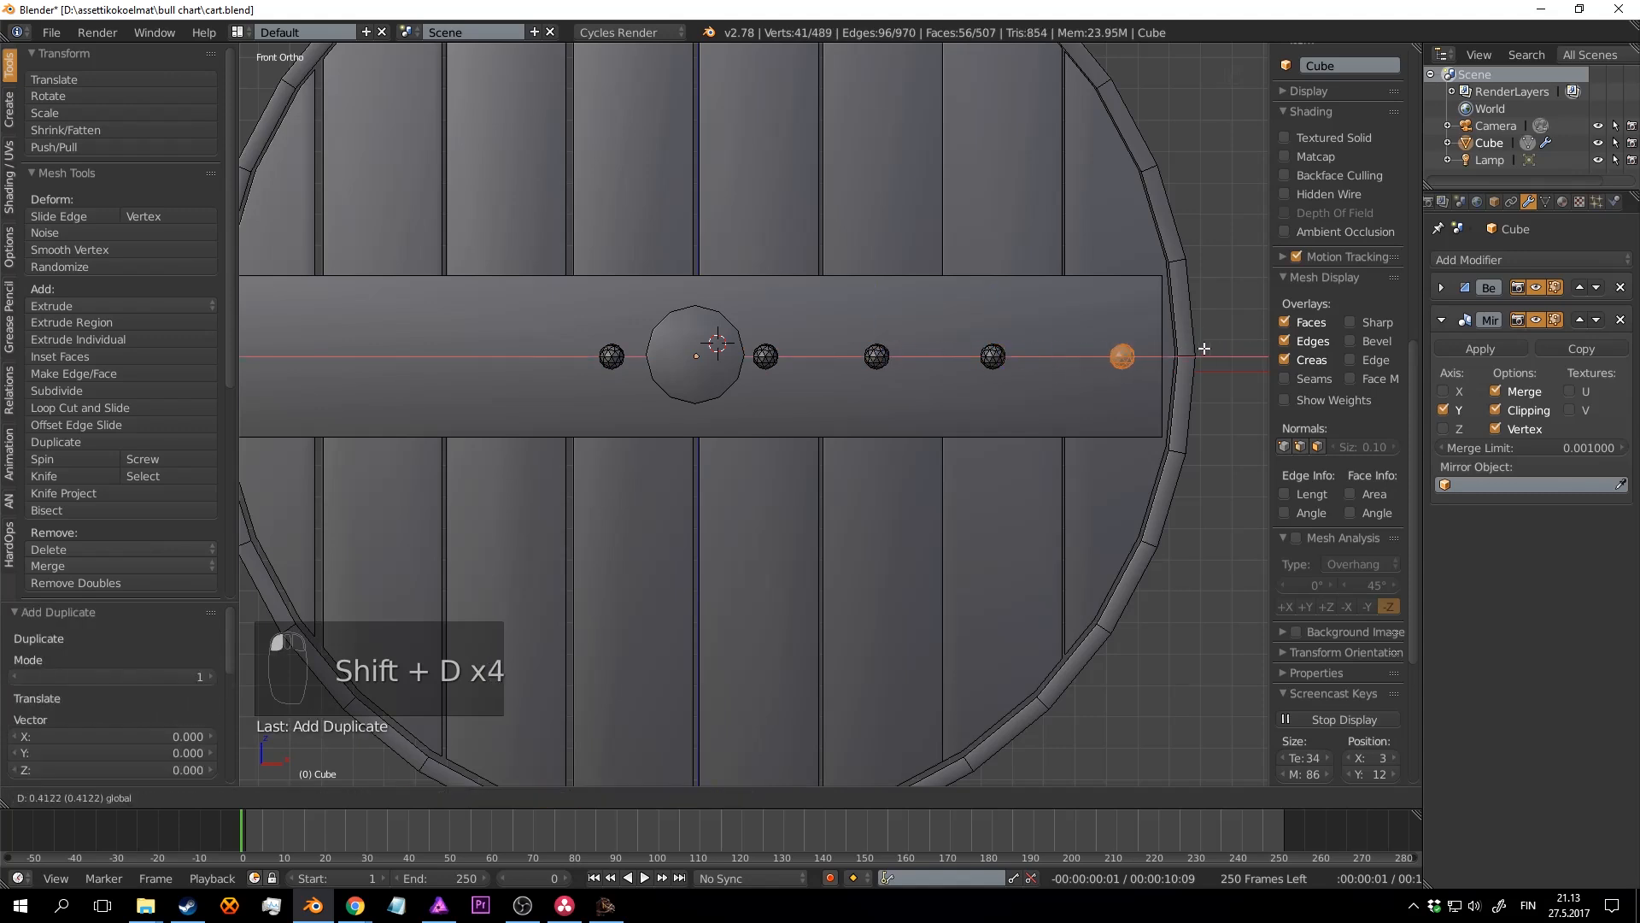
click(1204, 349)
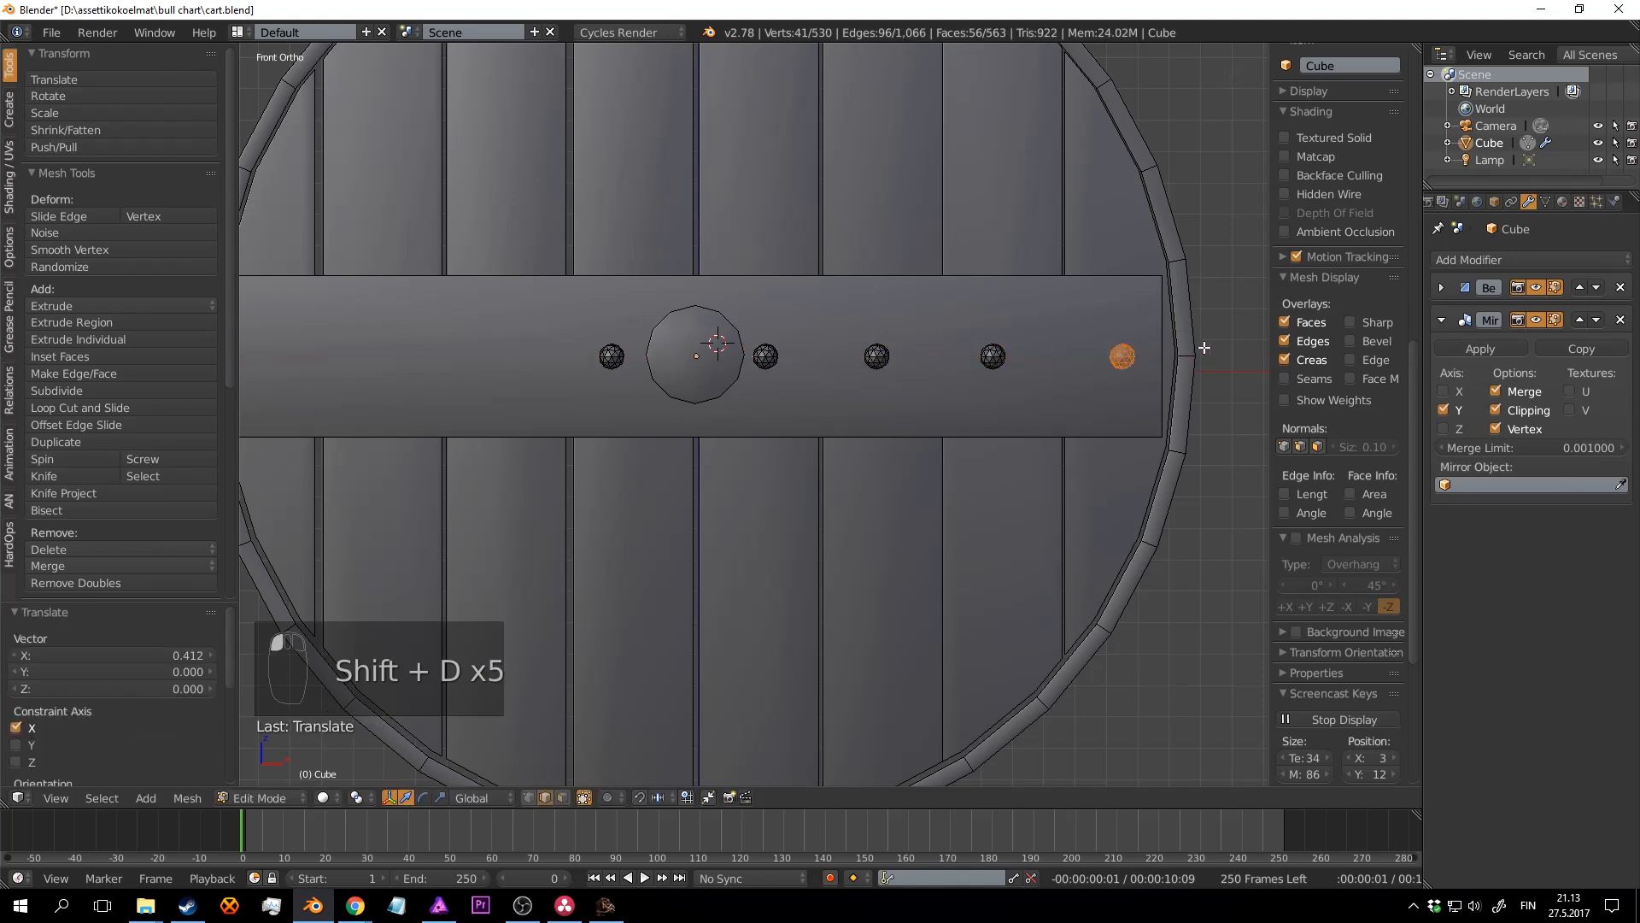
Step: Place duplicate rivets along negative X on the crossbar's other half, spacing the last two about 0.38 and 0.368
click(370, 379)
shift+middle_drag(478, 367, 720, 360)
key(shift+d)
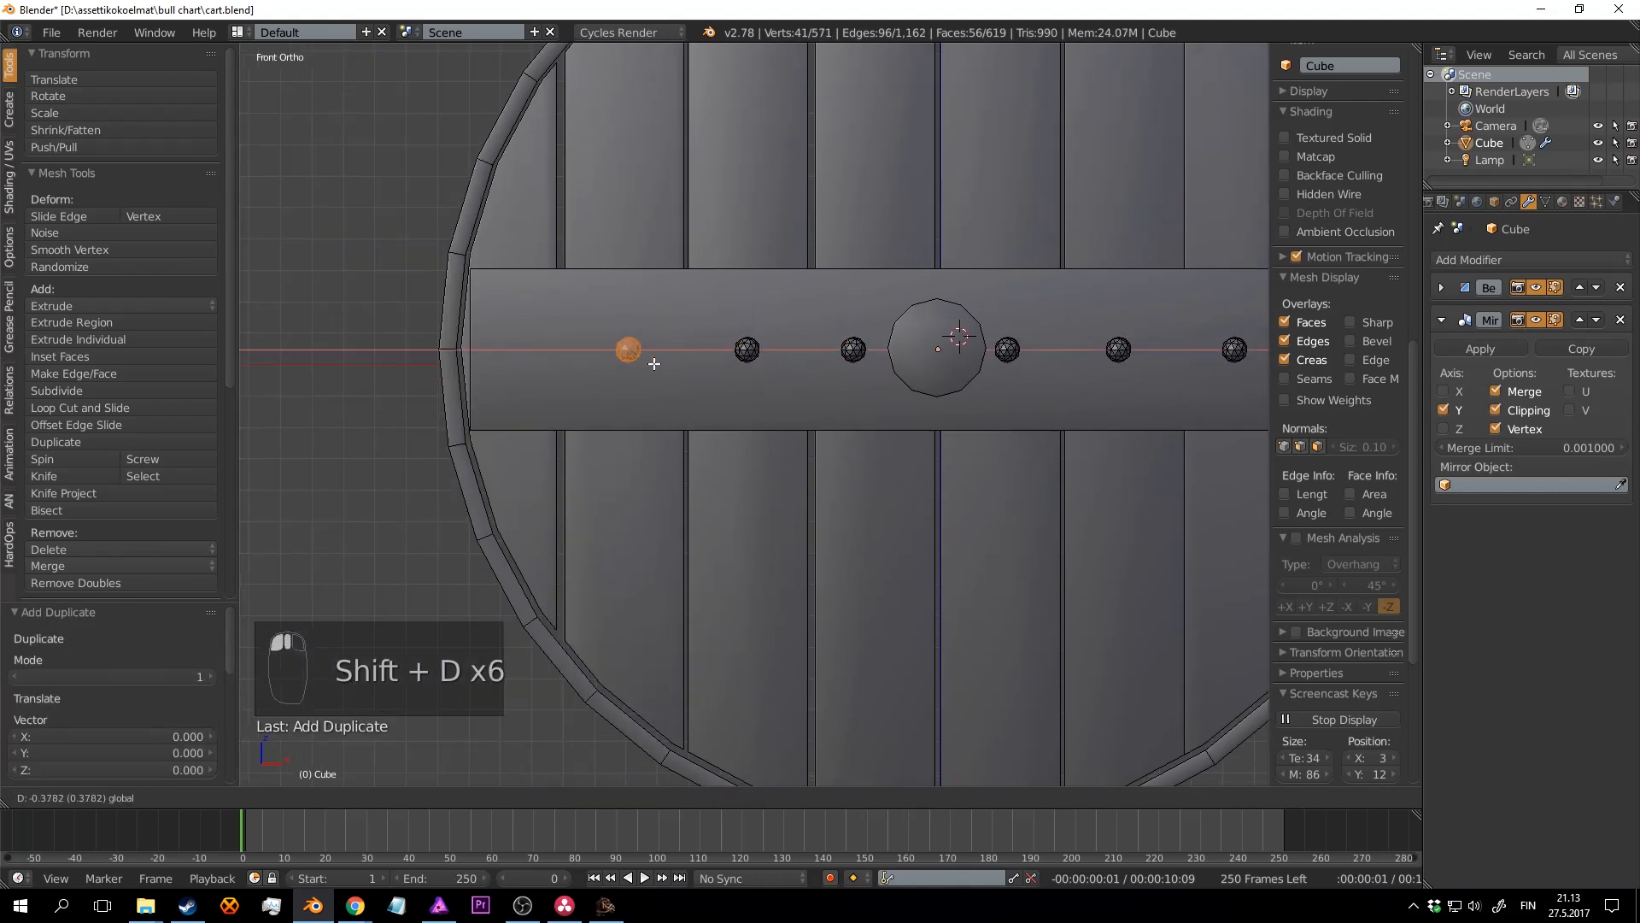
click(659, 360)
key(shift+d)
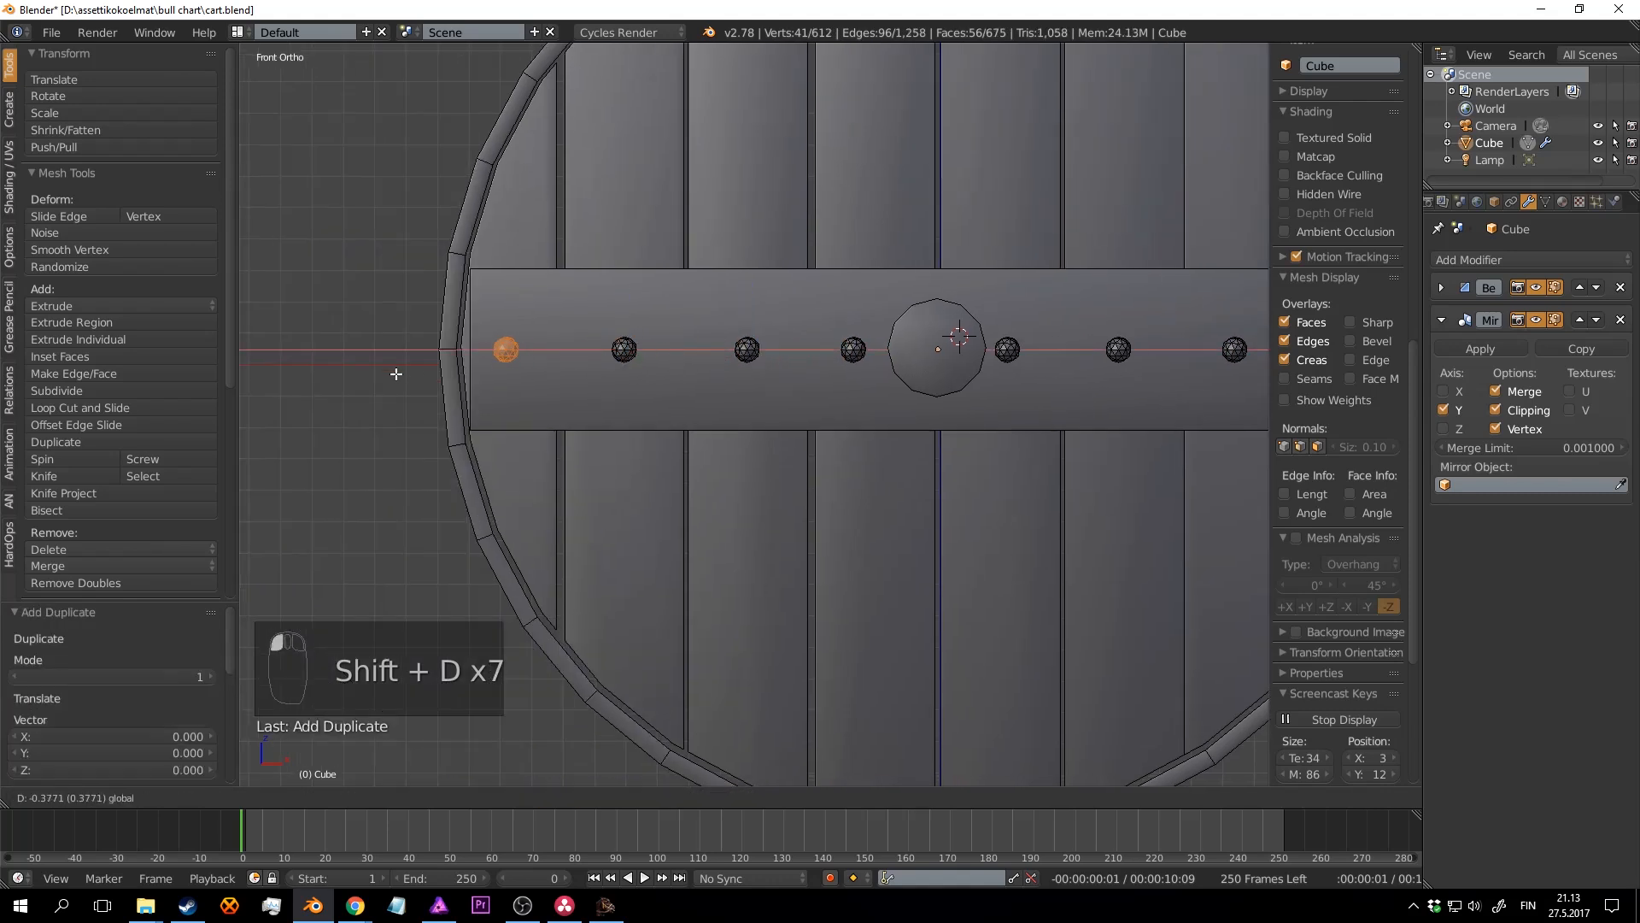
click(421, 374)
Step: Select all eight linked rivets along the outer crossbar
scroll(783, 363, down, 2)
middle_drag(783, 363, 825, 404)
scroll(599, 360, up, 3)
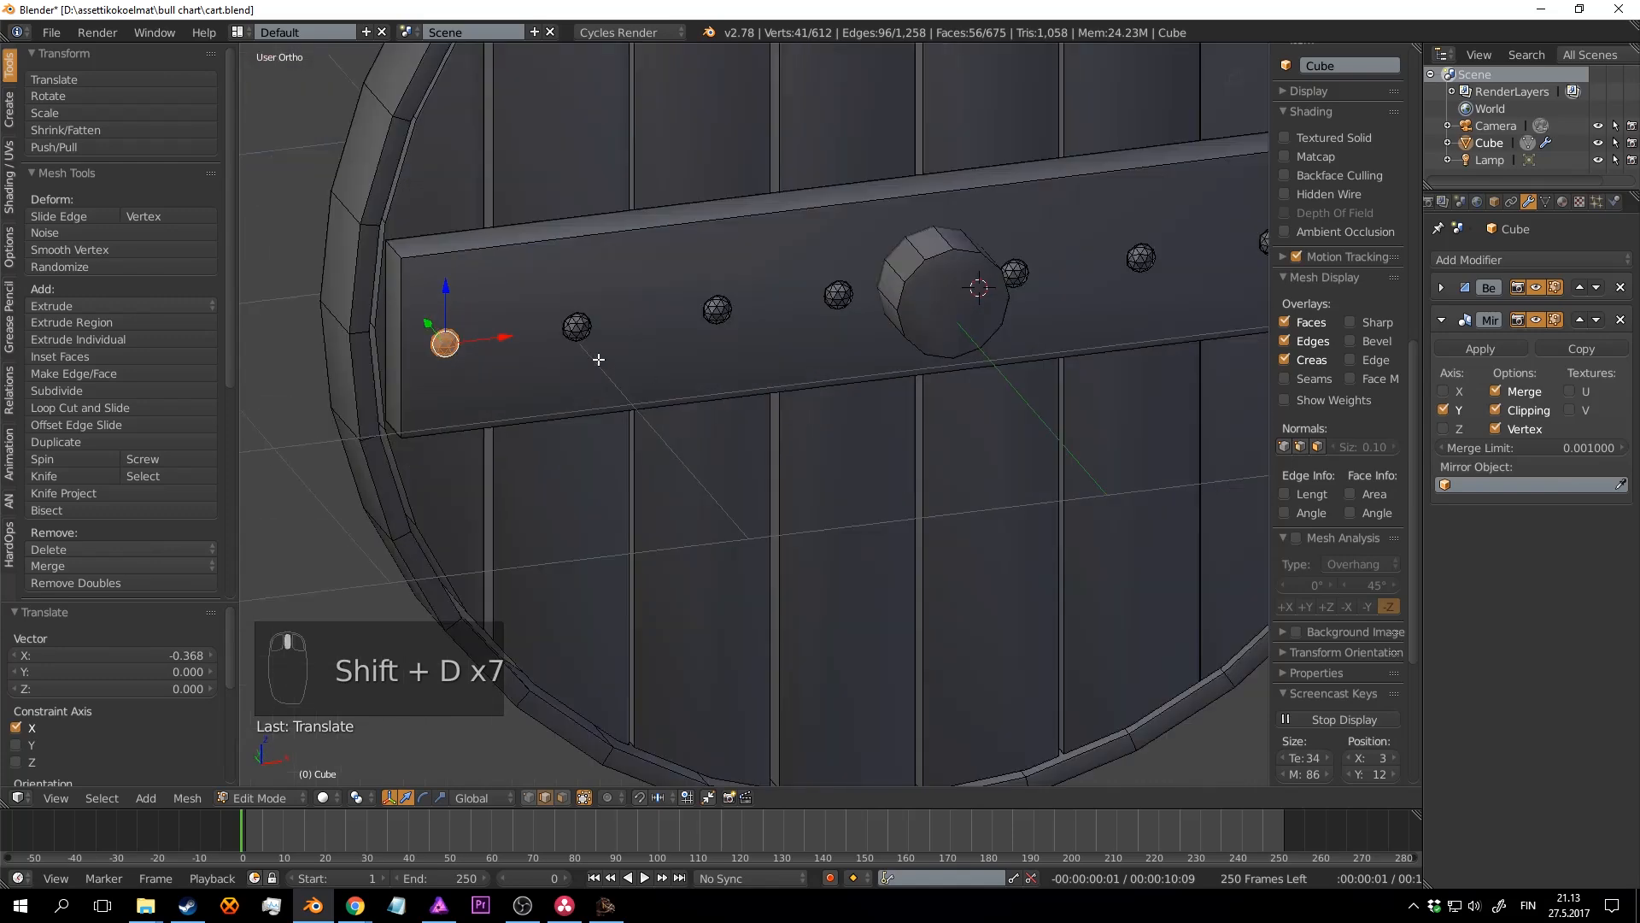
key(l)
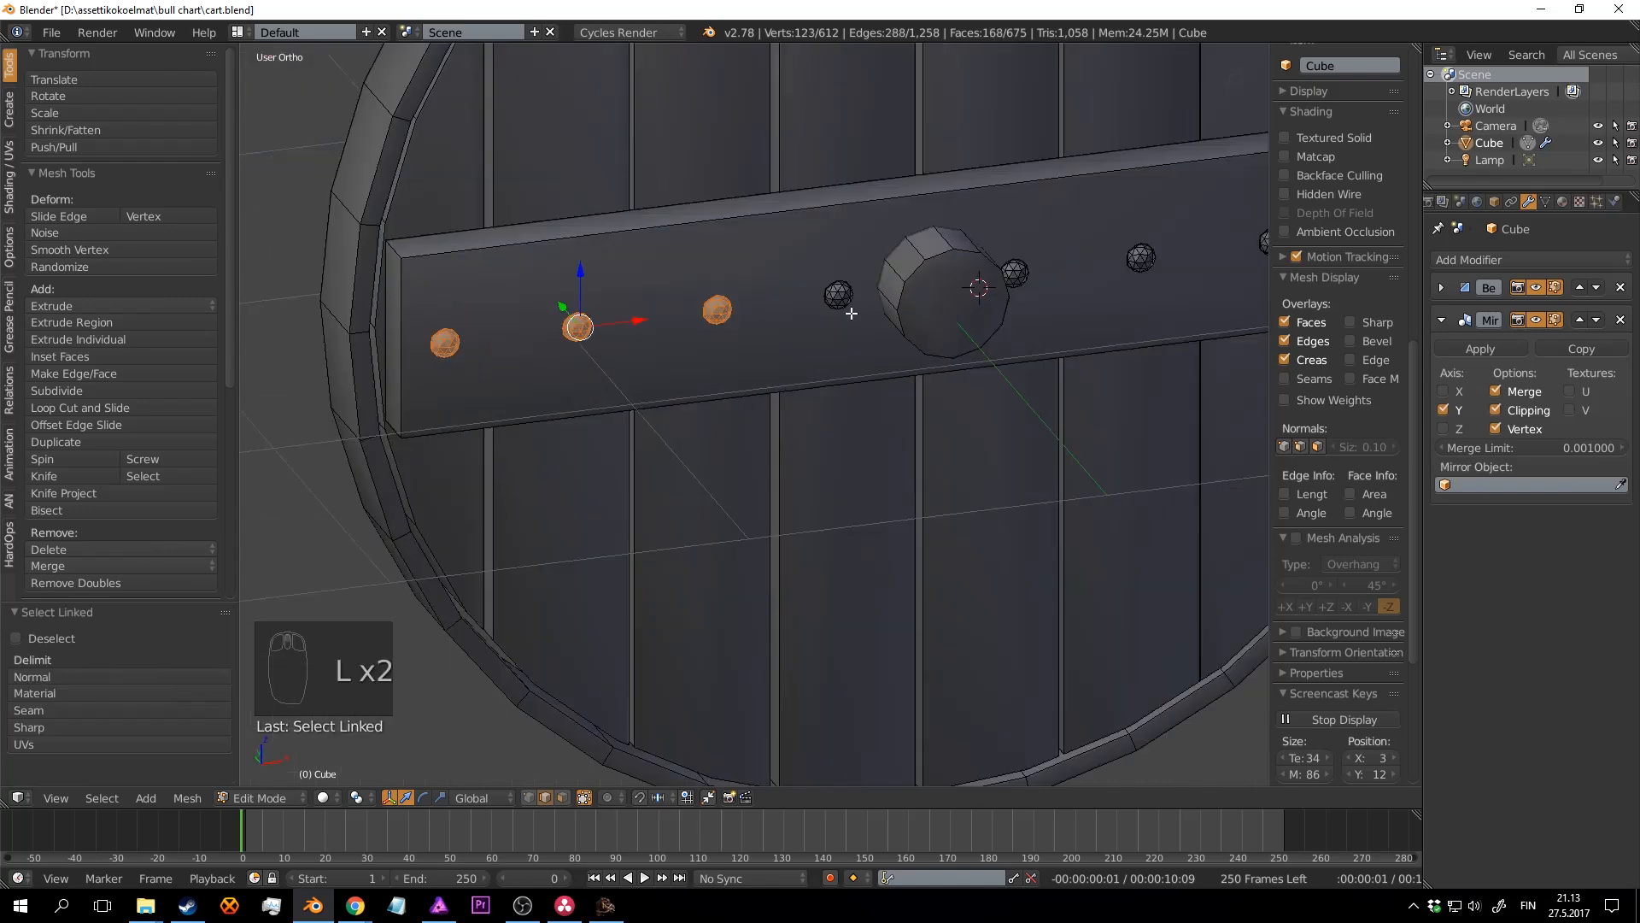
scroll(1107, 323, down, 3)
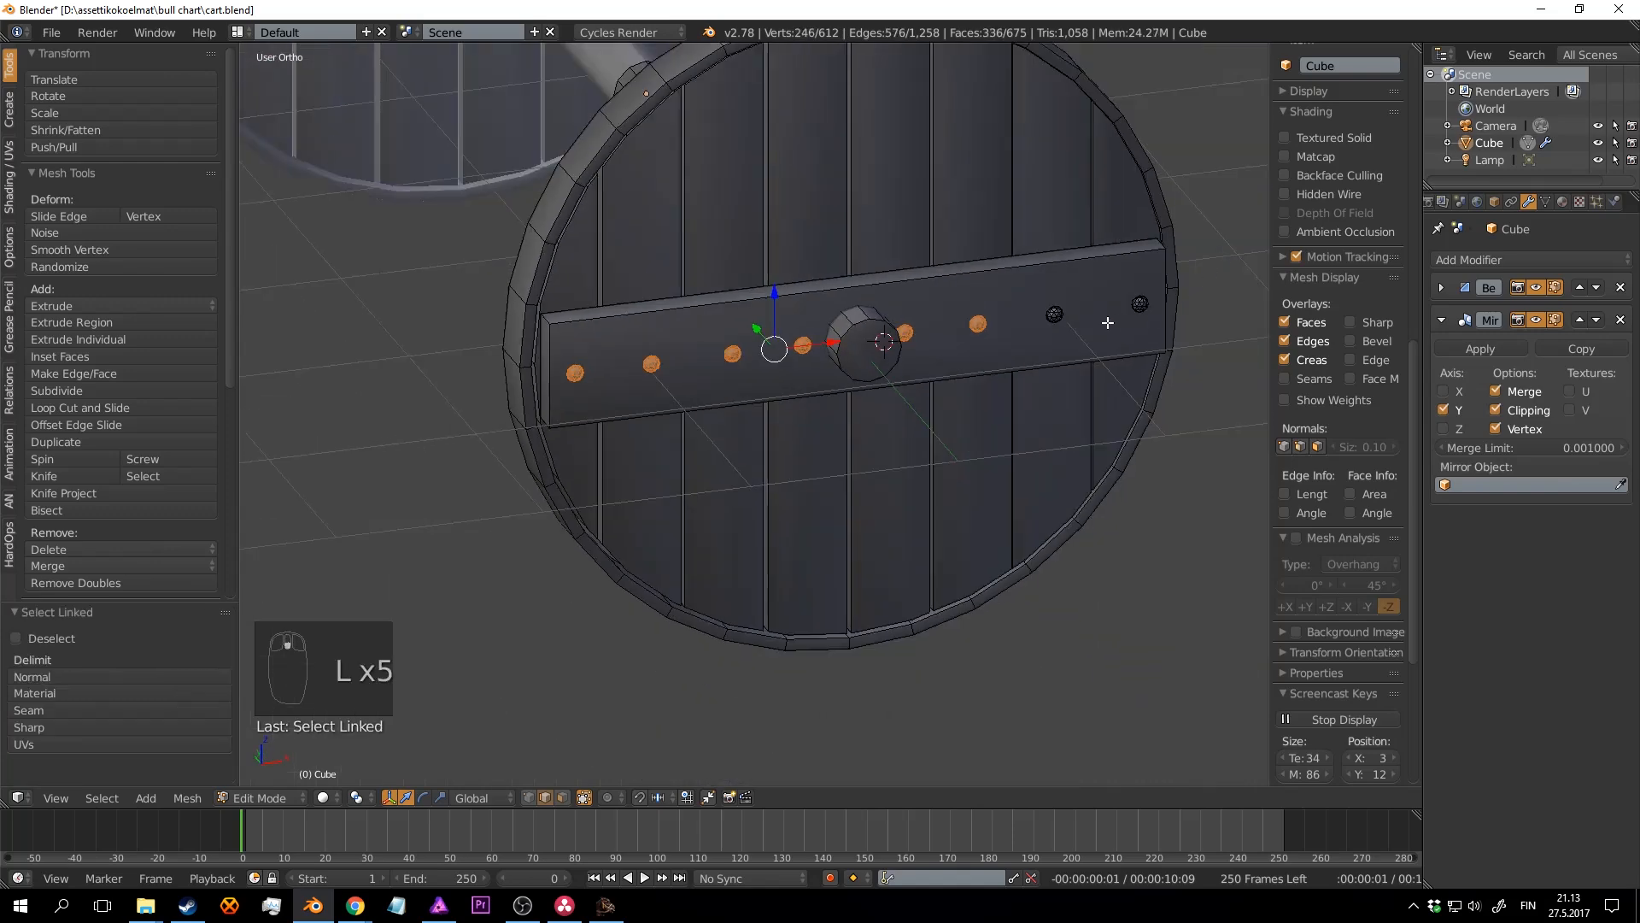
key(l)
Step: Duplicate the selected rivets, flip them with a Y scale of -1, and move them 0.752 along Y to the inner crossbar's side
scroll(915, 294, down, 3)
scroll(894, 370, up, 2)
middle_drag(768, 333, 900, 355)
scroll(898, 371, up, 2)
key(shift+d)
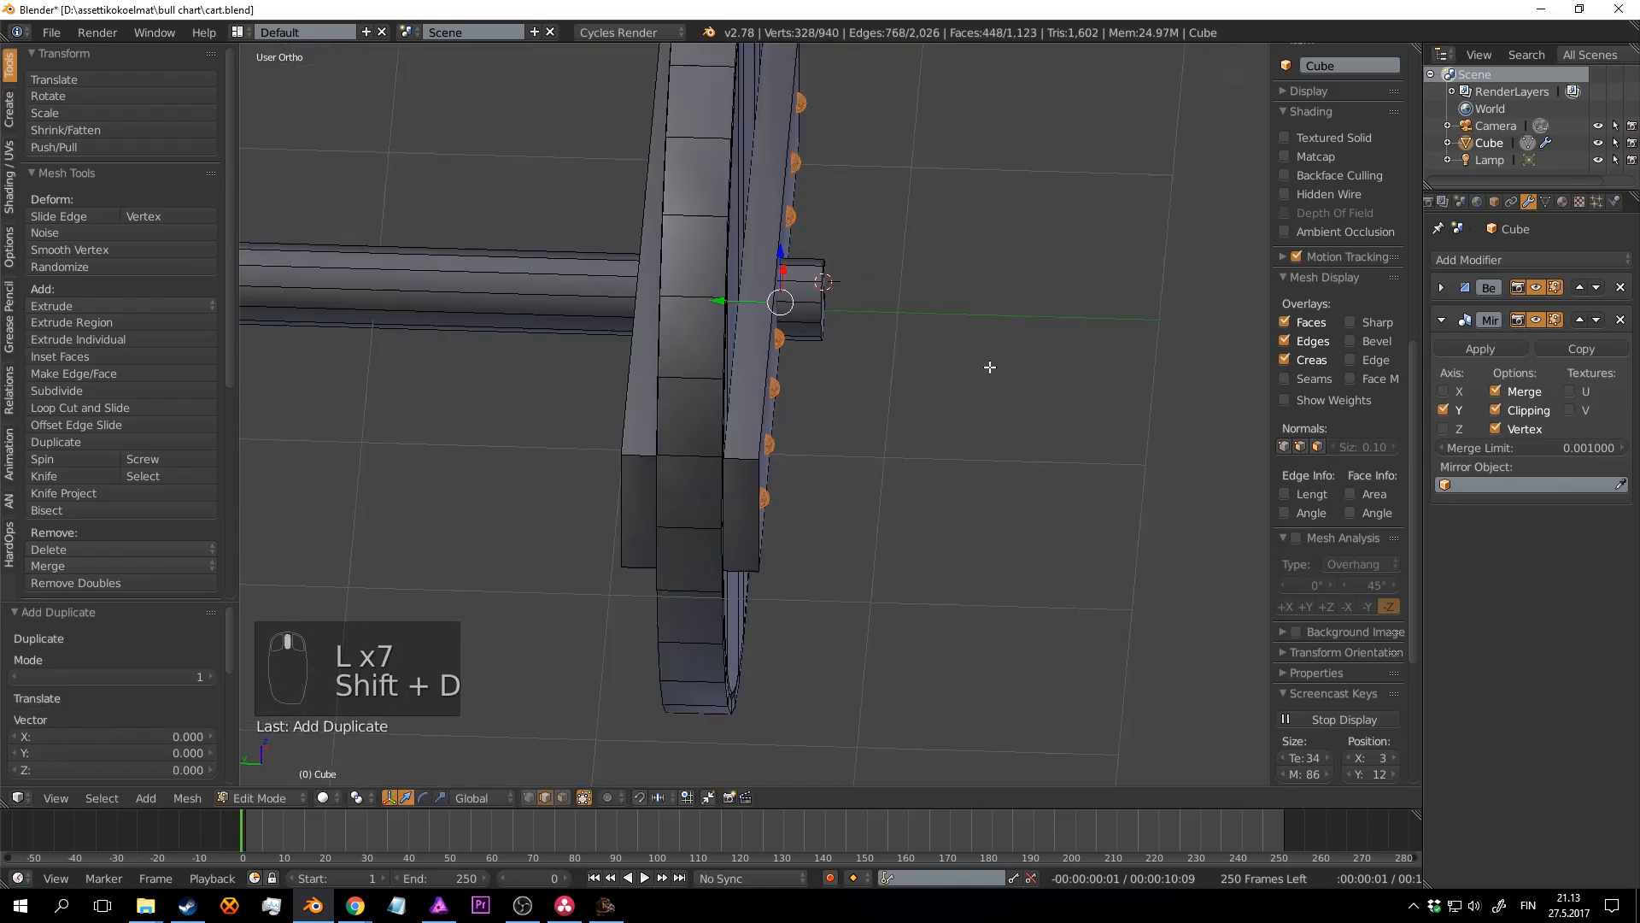
text(s-1)
key(Return)
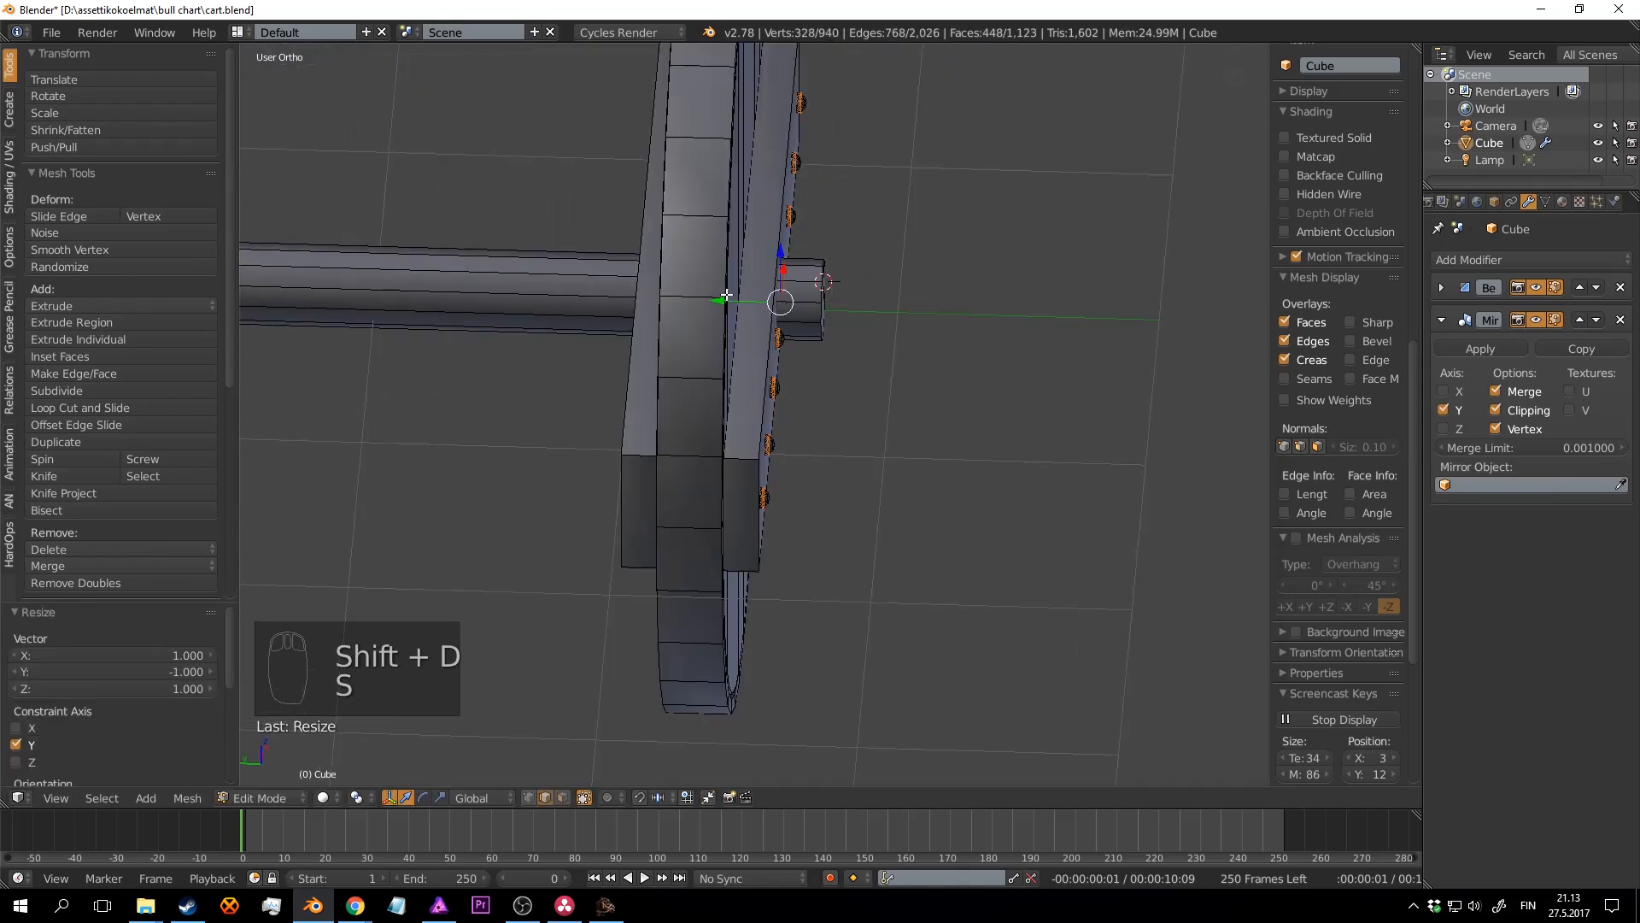
drag(612, 298, 523, 295)
Step: Recalculate the flipped rivets' normals, move them about -0.24 along Y against the inner crossbar's face, and return to Object Mode
middle_drag(523, 296, 798, 367)
scroll(798, 368, up, 2)
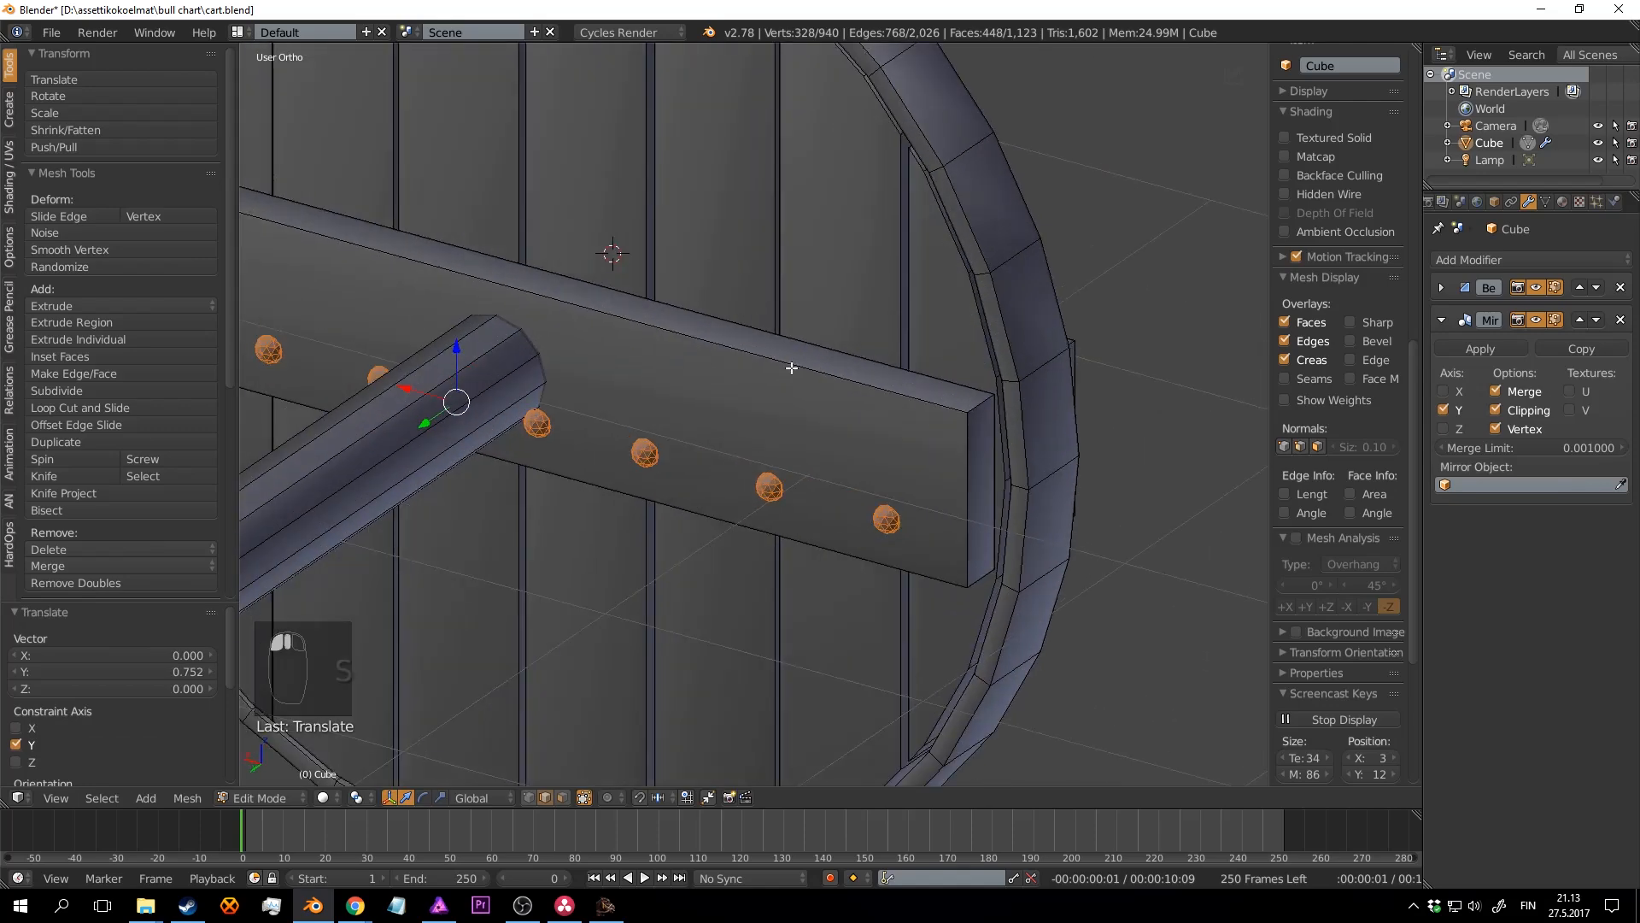
key(ctrl+n)
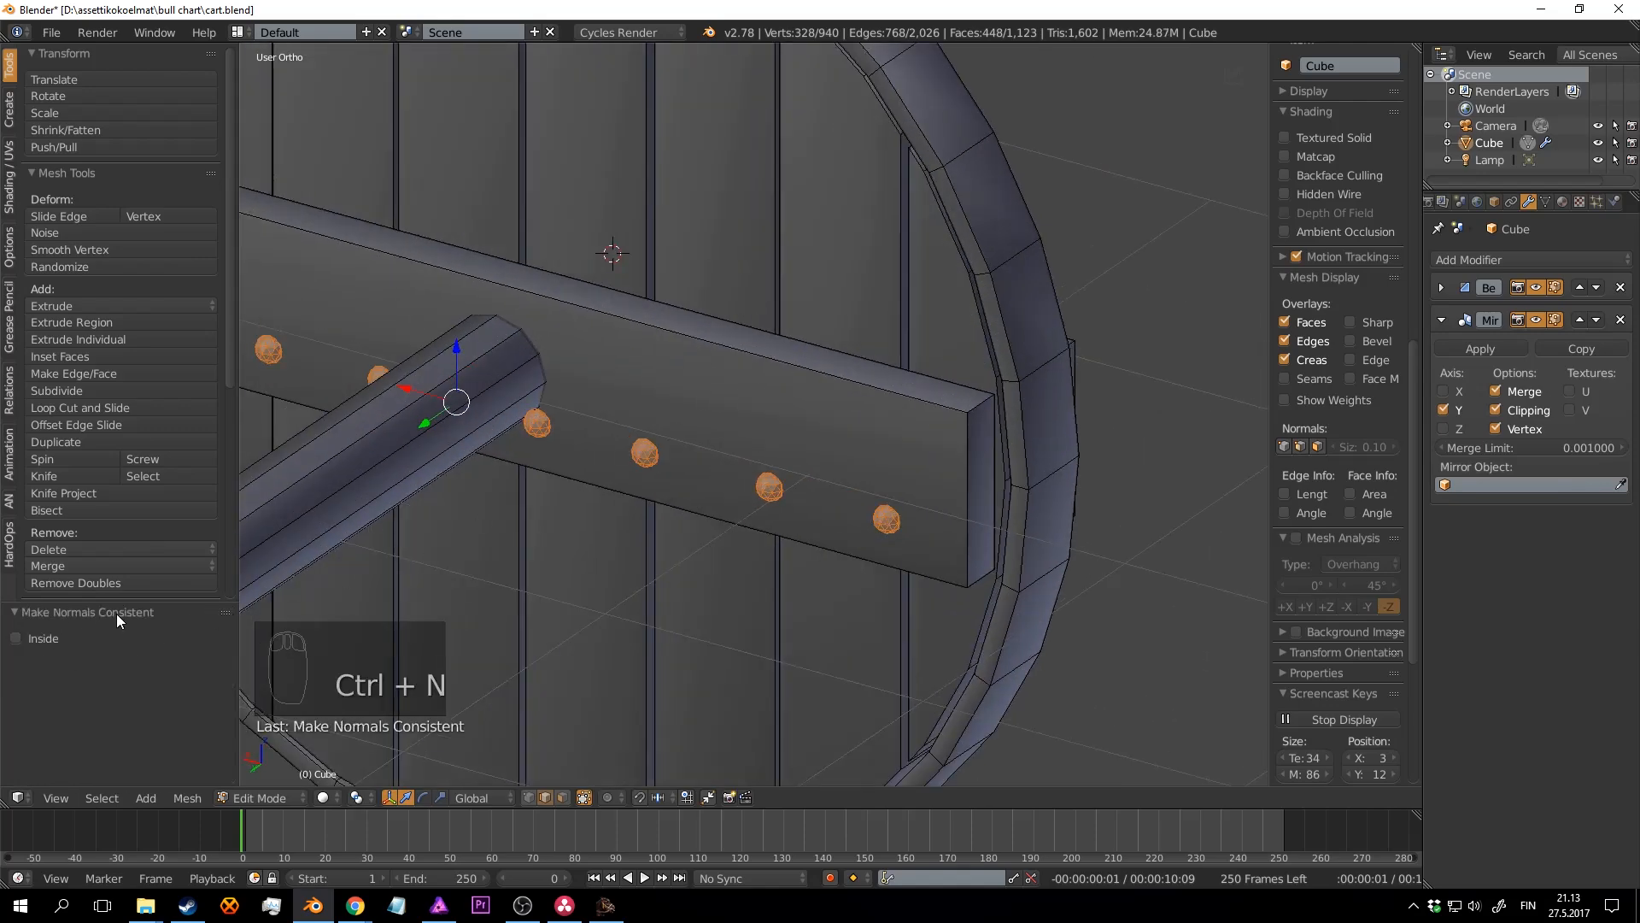
drag(430, 422, 752, 369)
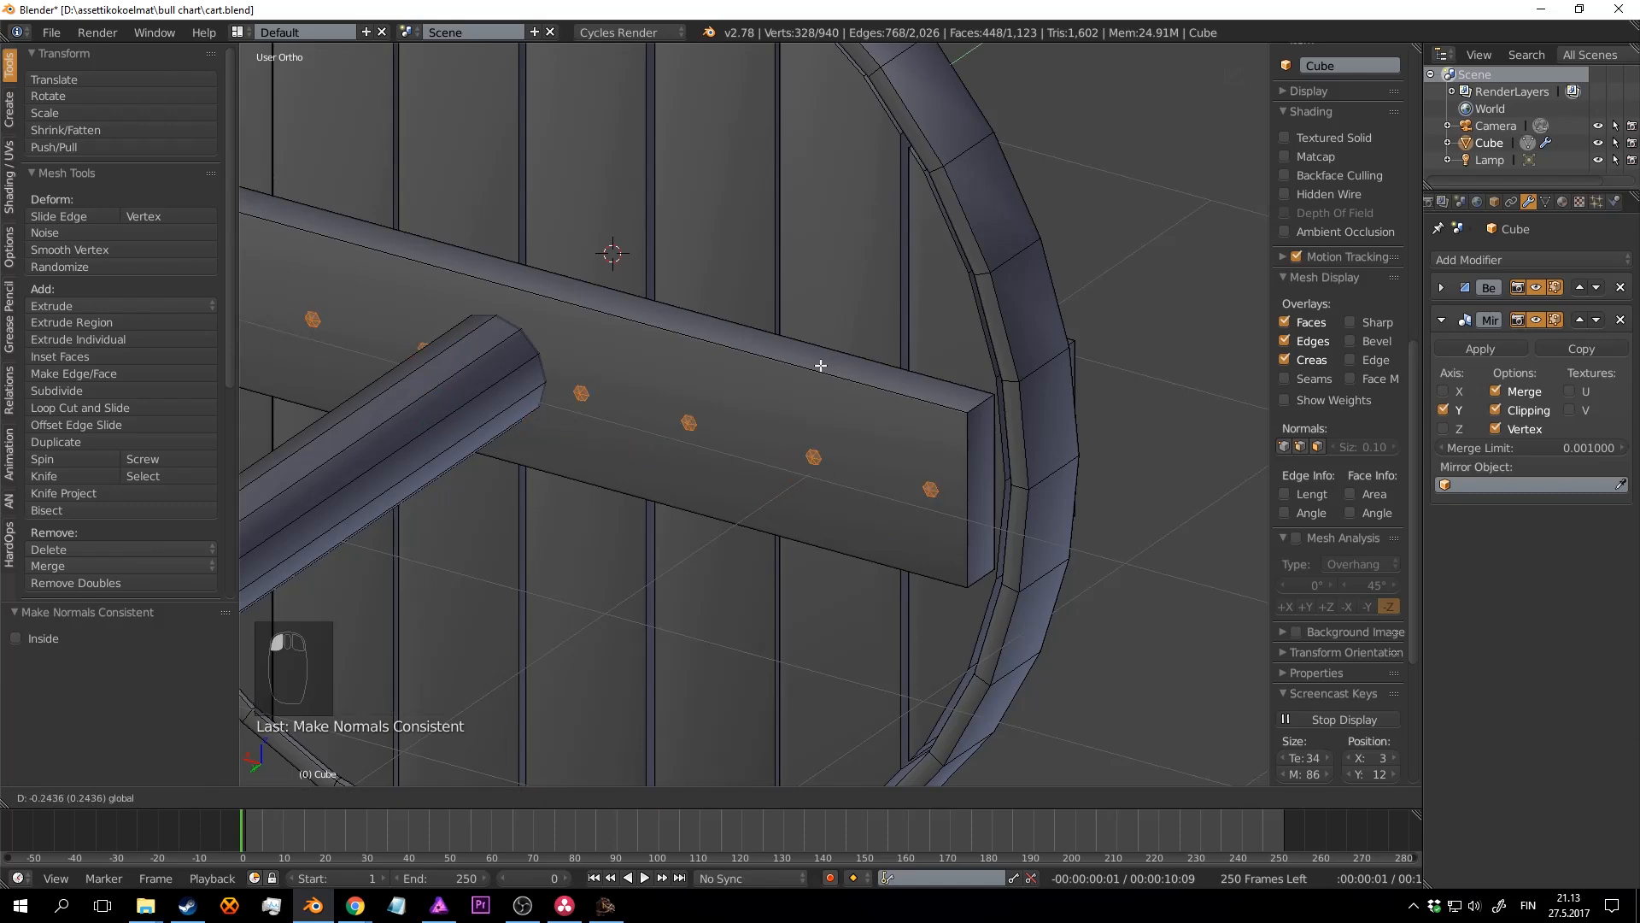
key(Tab)
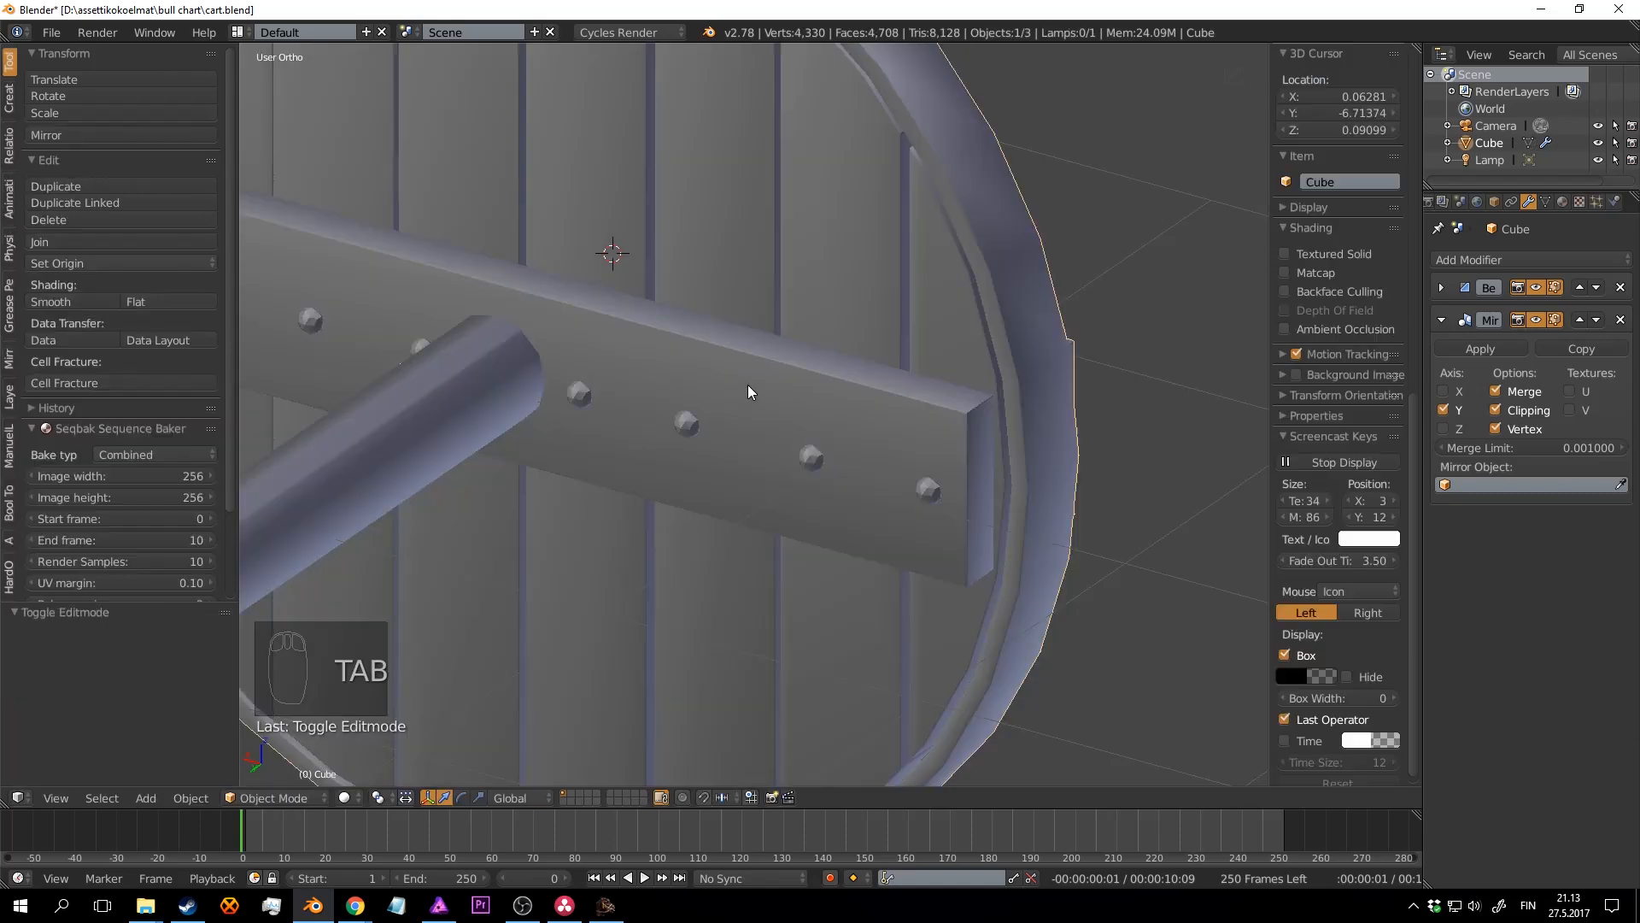
Step: Deselect everything and save the cart file while checking the riveted wheels from both sides
scroll(846, 462, down, 5)
key(ctrl+s)
key(a)
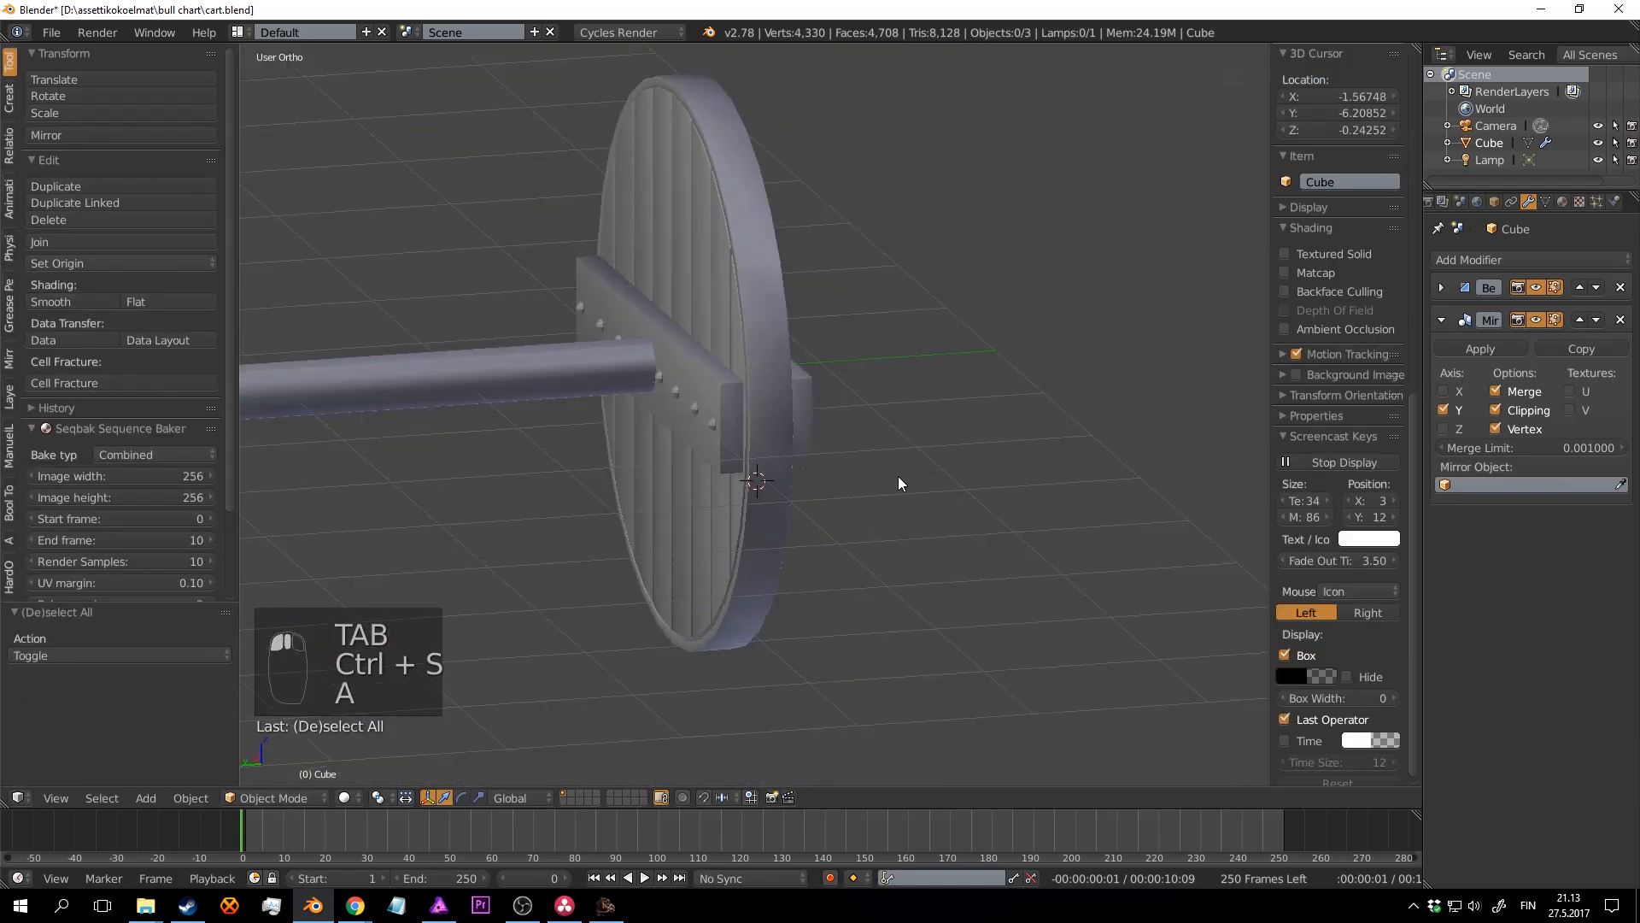
key(ctrl+s)
middle_drag(987, 475, 700, 450)
scroll(750, 487, up, 3)
scroll(913, 387, down, 6)
key(ctrl+s)
scroll(981, 475, up, 5)
key(ctrl+s)
scroll(700, 450, up, 4)
Step: Select the axle's outer end face in Edit Mode and move it -0.095 along Y to lengthen the protruding stub
right_click(701, 450)
scroll(700, 449, down, 4)
key(Tab)
scroll(700, 453, up, 3)
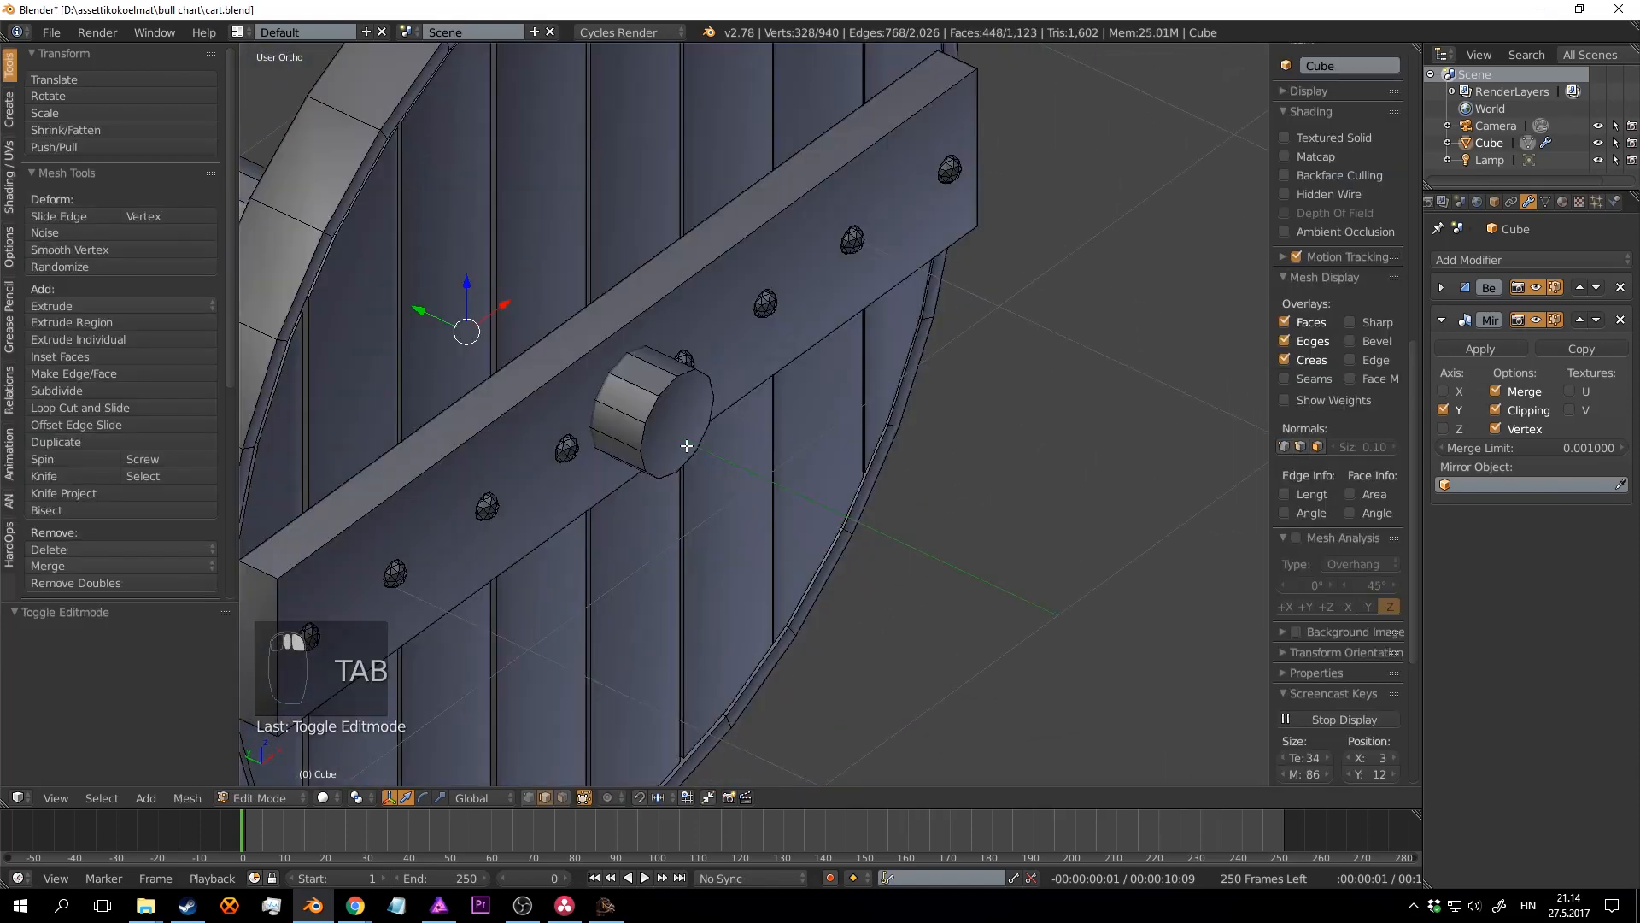
key(a)
key(a)
scroll(700, 453, up, 2)
right_click(688, 454)
scroll(689, 453, up, 1)
scroll(688, 453, up, 1)
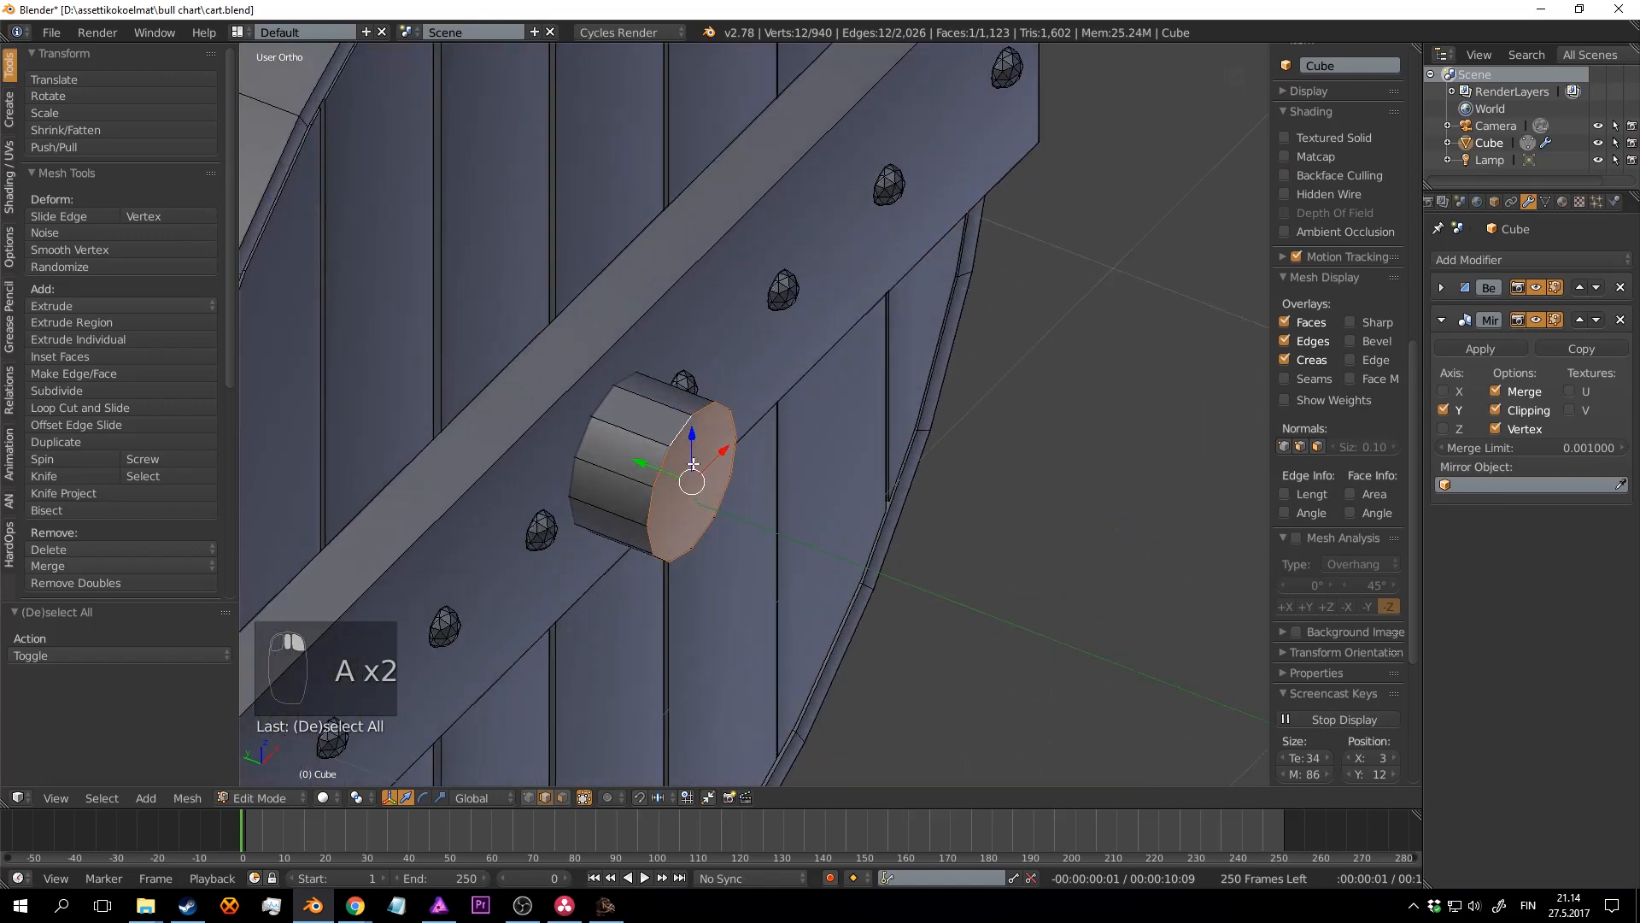
key(a)
right_click(688, 453)
drag(643, 470, 879, 640)
middle_drag(879, 640, 820, 547)
scroll(859, 491, up, 4)
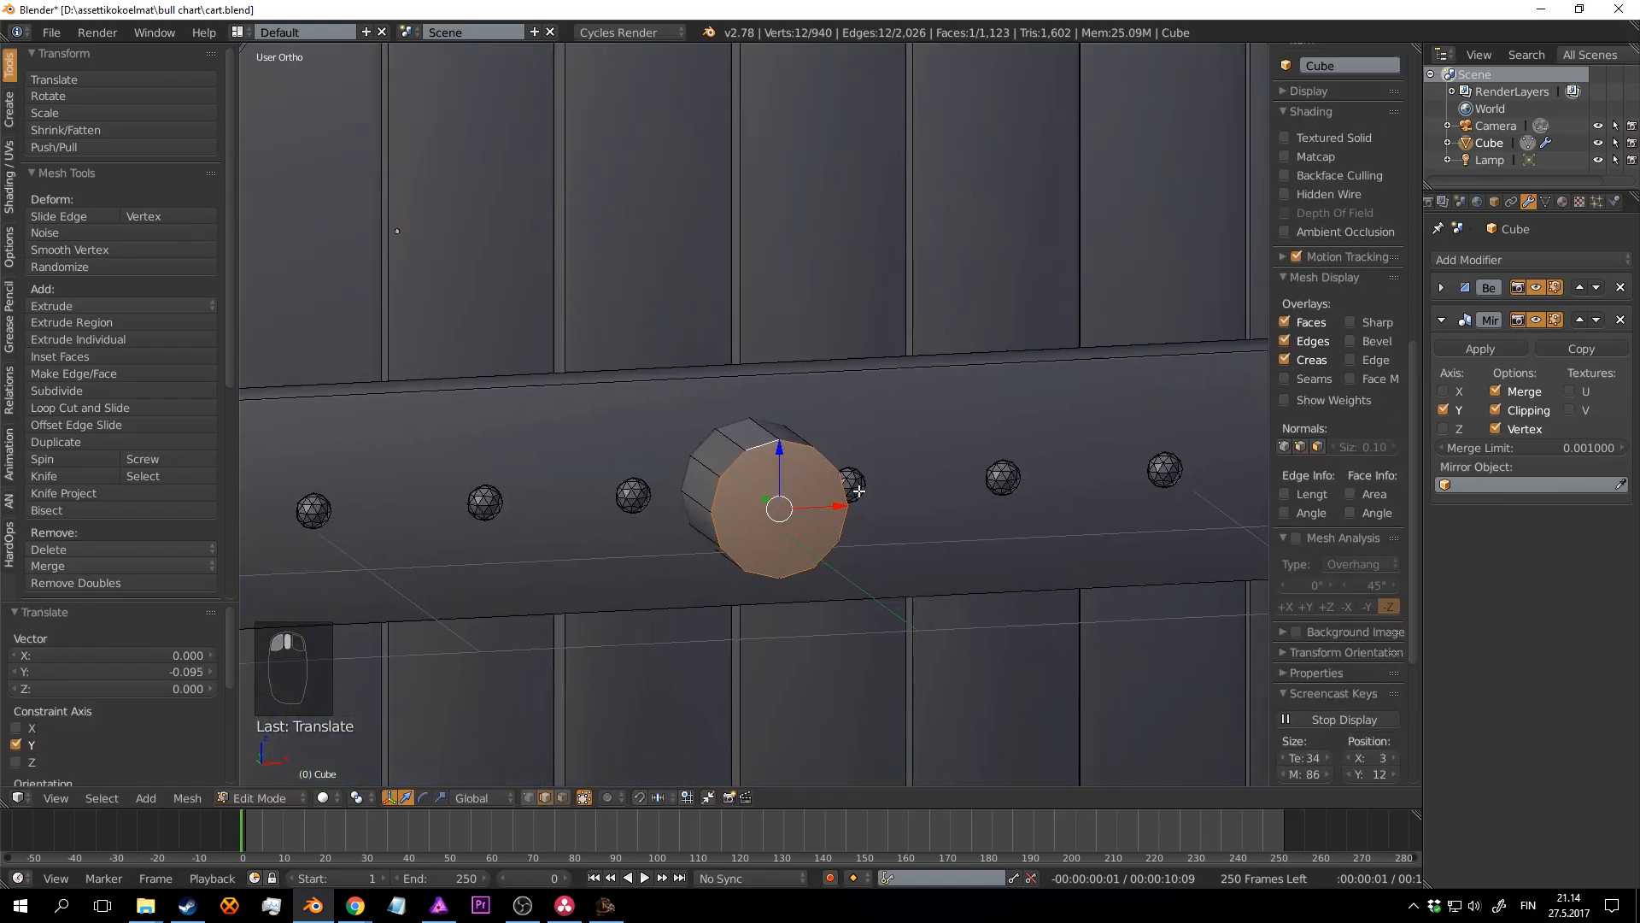
Step: Duplicate the axle's end face, rotate the copy 90° about X, shrink it, and move it 0.15 along Y inside the stub
middle_drag(858, 491, 901, 516)
key(shift+d)
right_click(901, 516)
middle_drag(1075, 503, 1046, 539)
key(Return)
key(s)
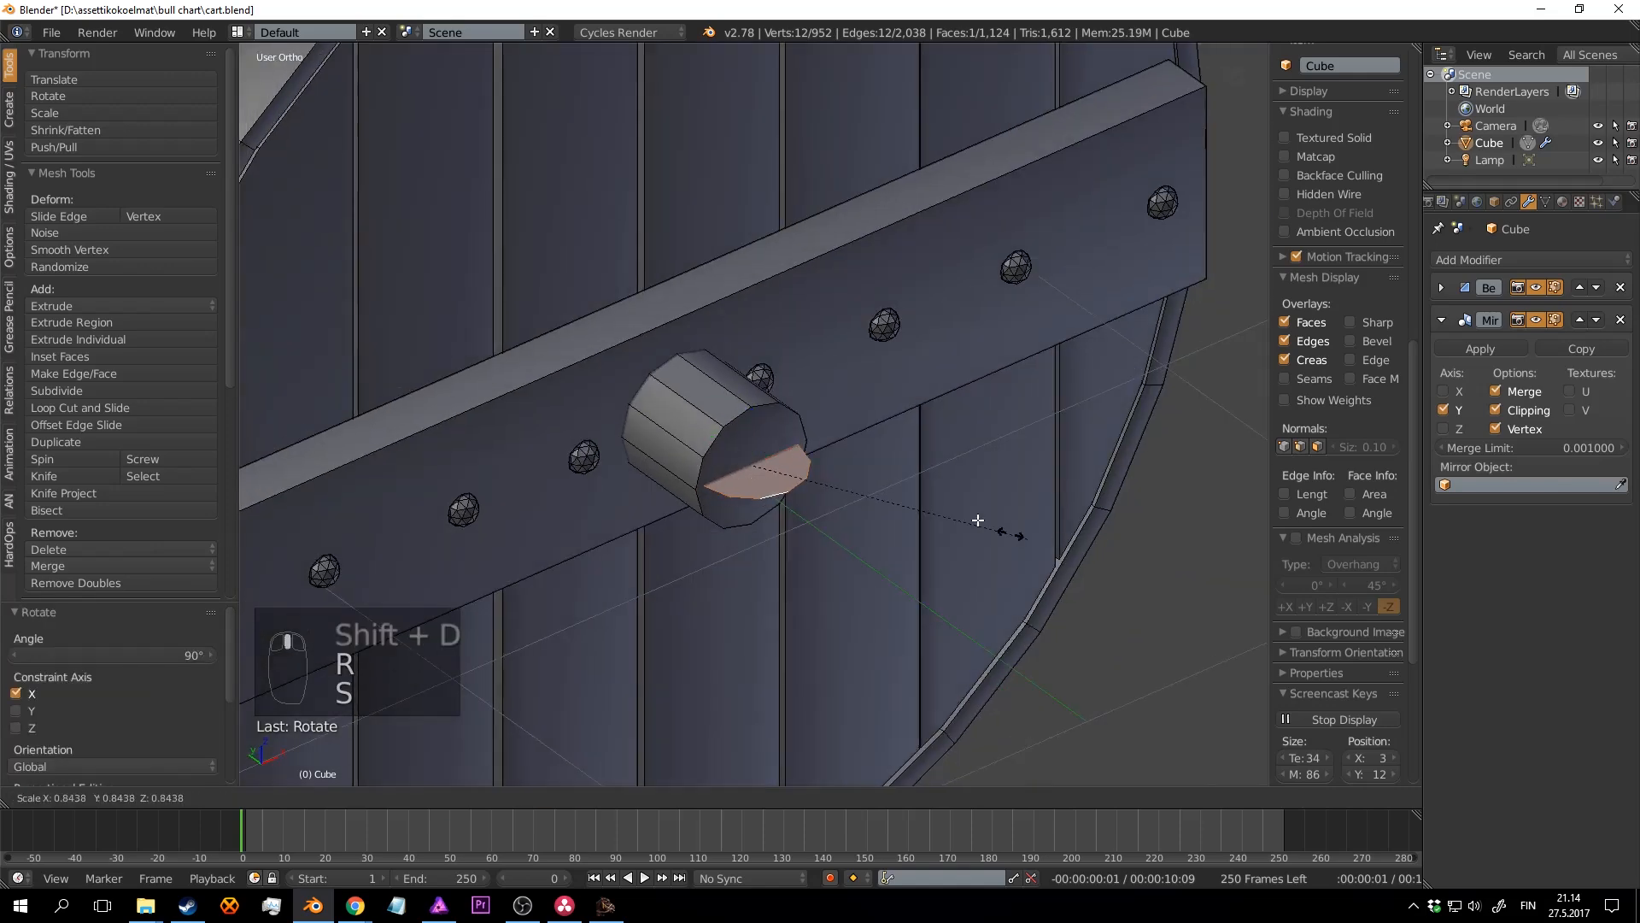
click(846, 482)
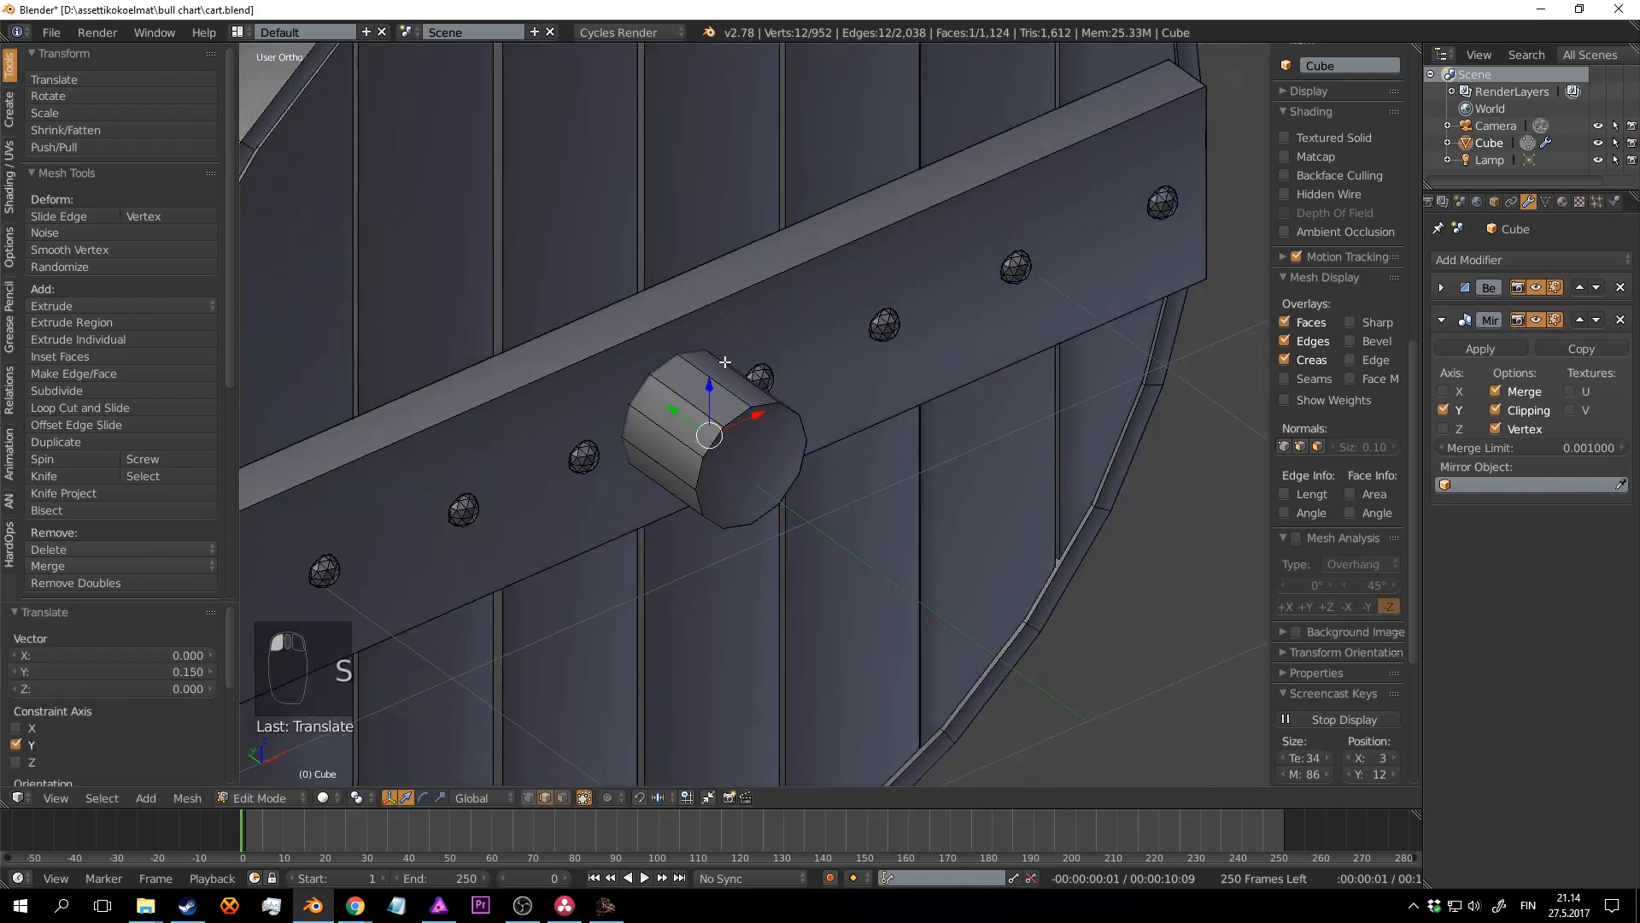
Step: Extrude the small round face about 0.452 upward into a pin, select the whole pin, and recalculate its normals
key(e)
click(738, 217)
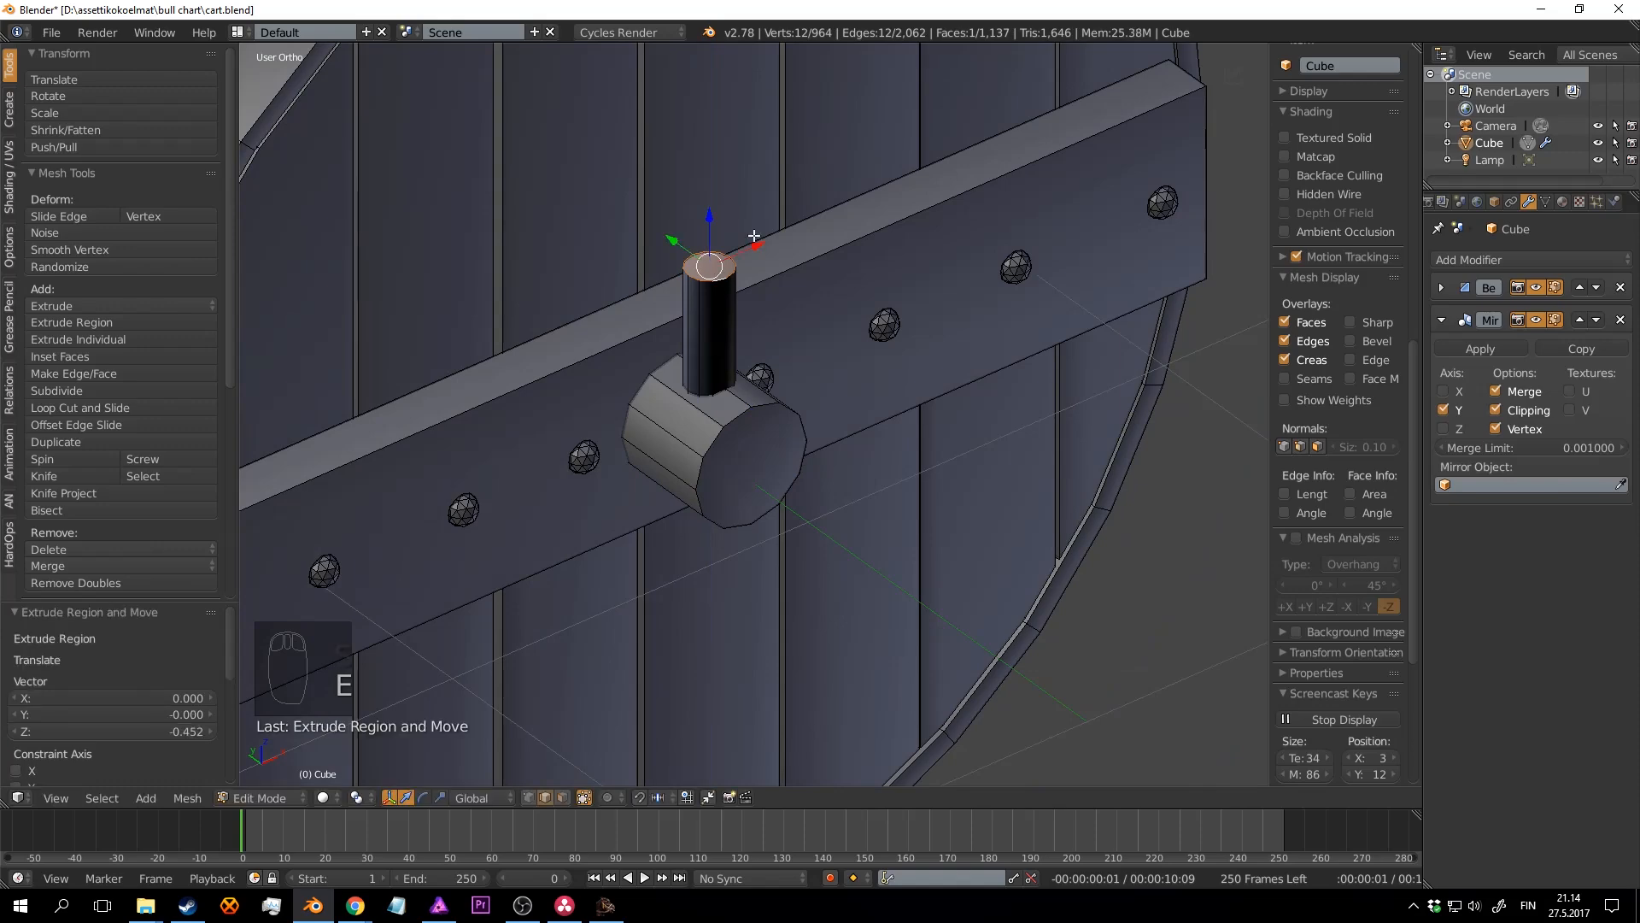
key(a)
key(l)
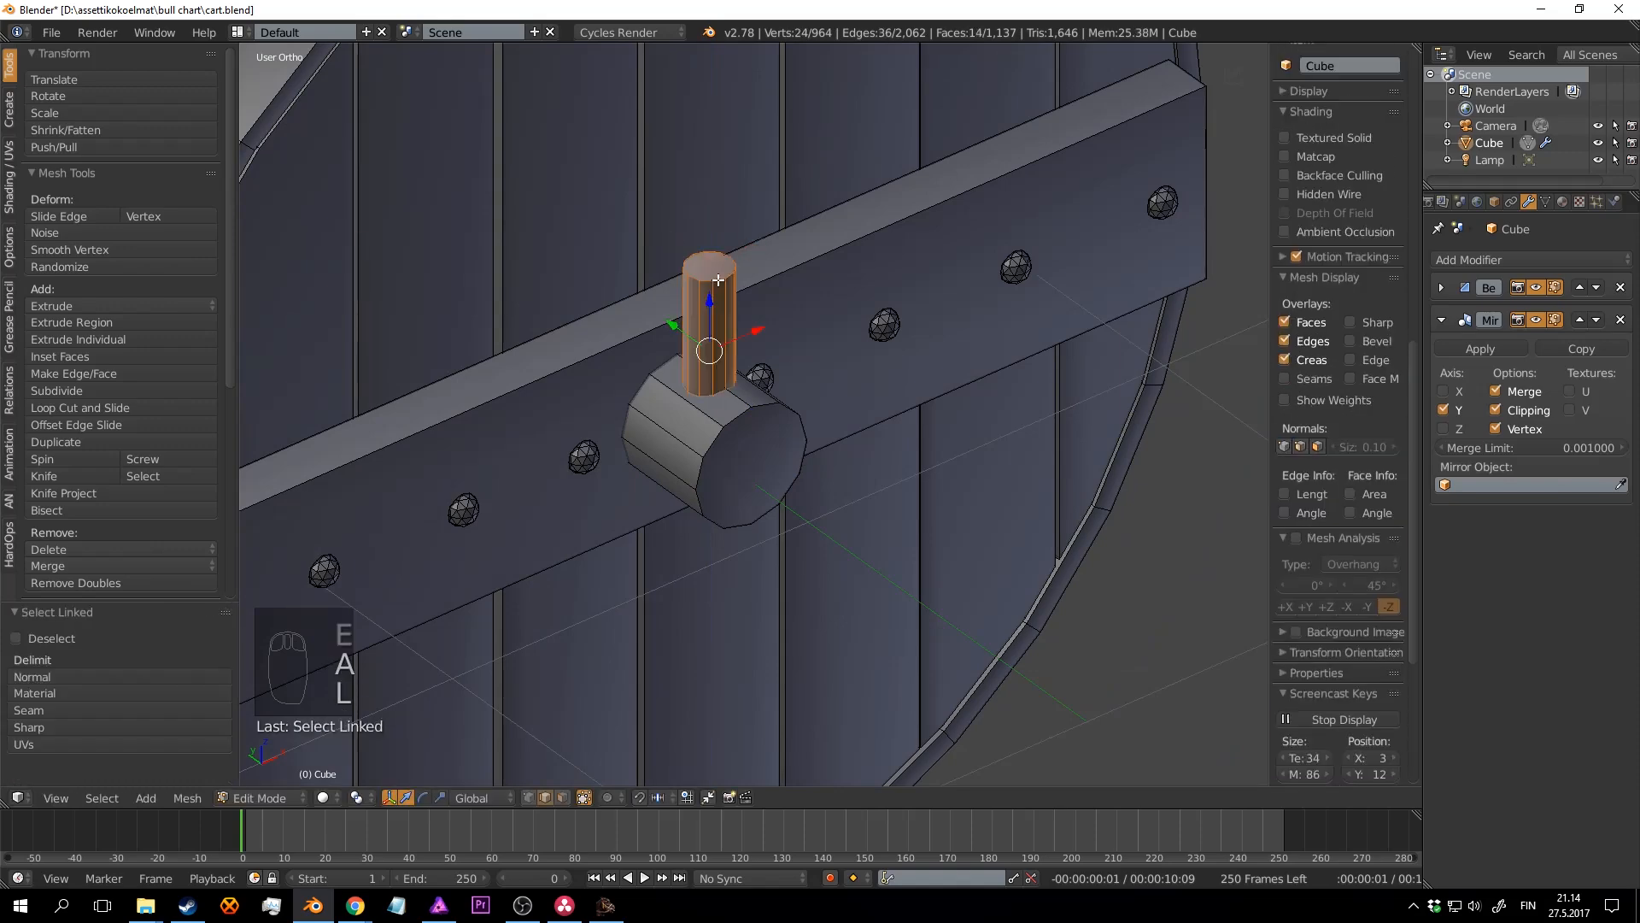
key(ctrl+n)
Step: Lower the pin through the axle stub, stretch it 1.513 along Z, centre it vertically, and save from Object Mode
middle_drag(710, 308, 713, 289)
drag(699, 321, 704, 366)
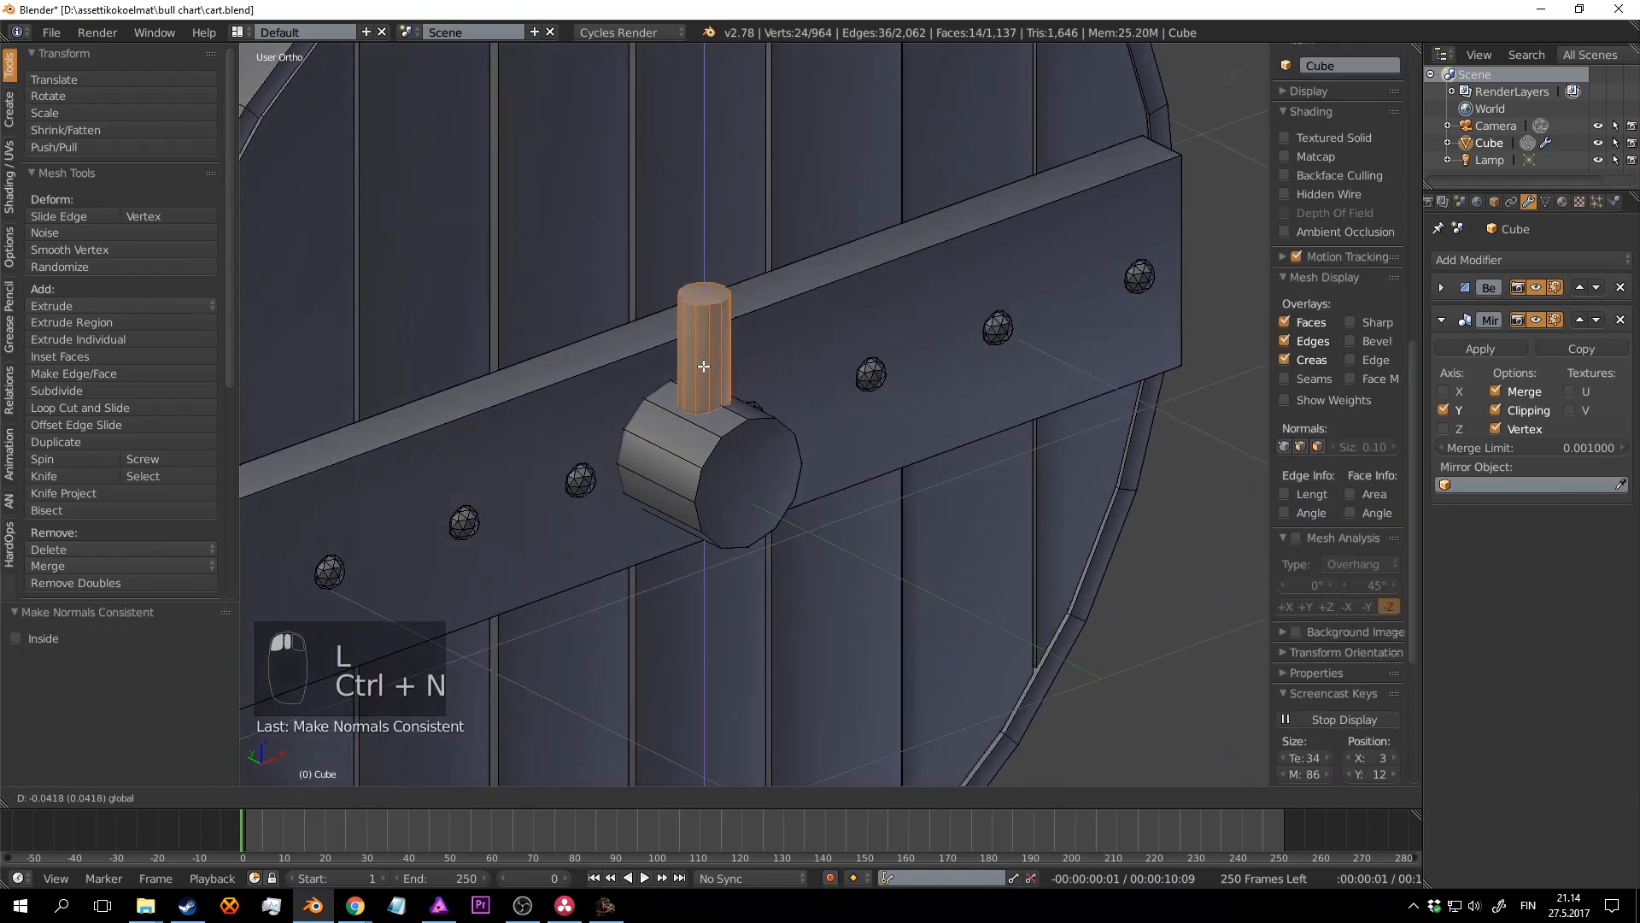
drag(709, 624, 709, 628)
middle_drag(709, 628, 866, 530)
key(s)
scroll(943, 559, down, 3)
scroll(913, 549, up, 2)
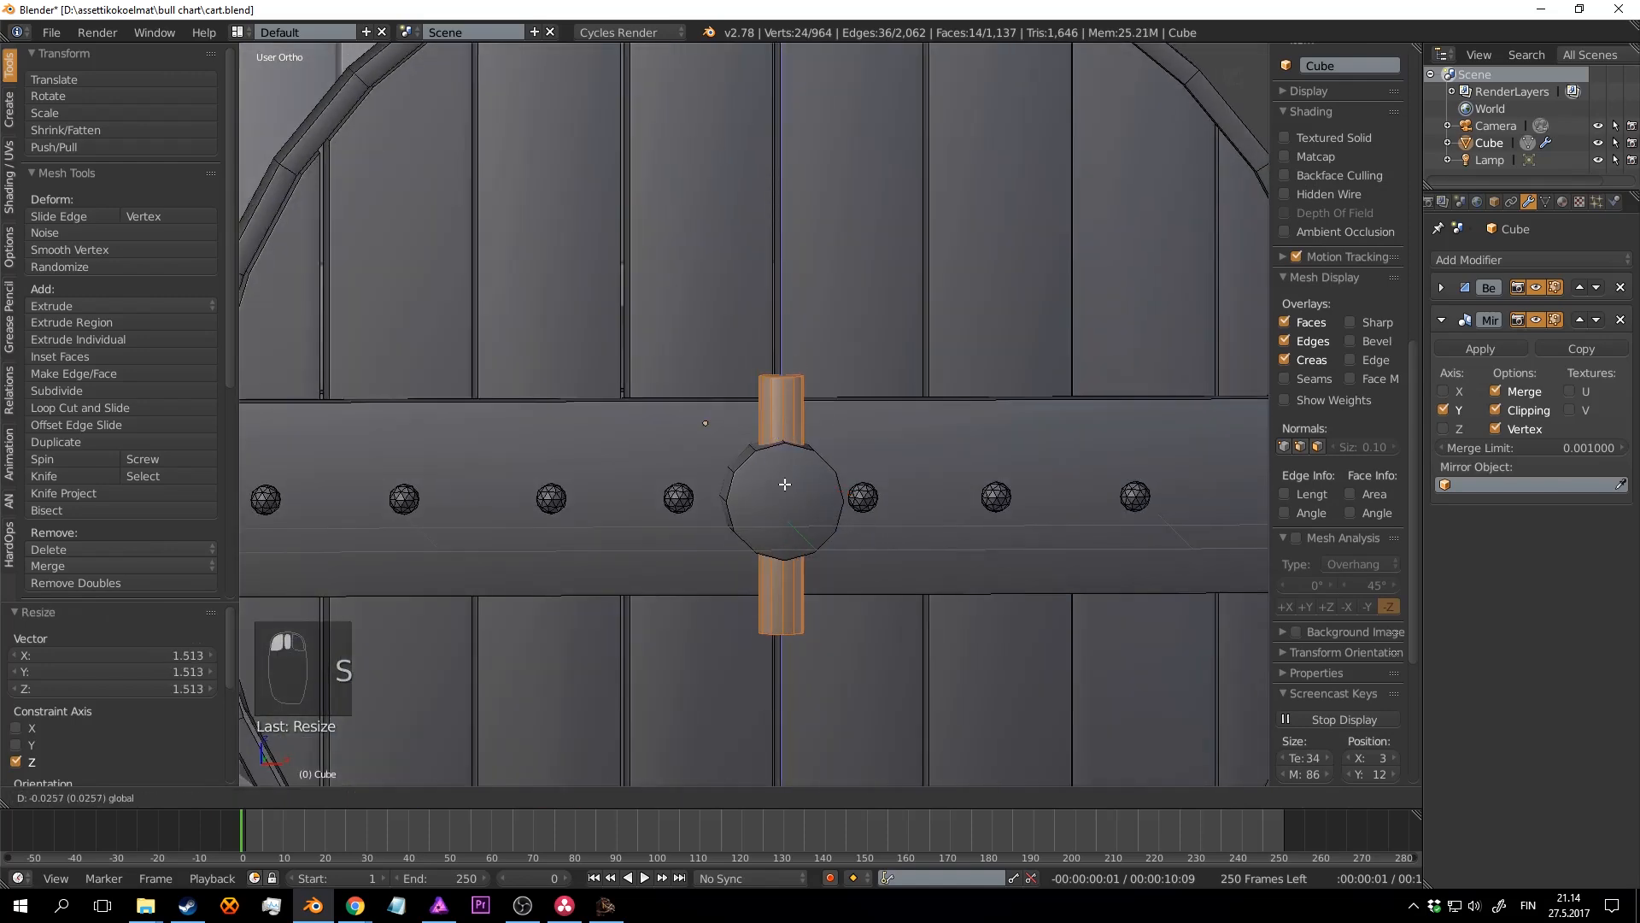
scroll(785, 483, down, 3)
key(Tab)
middle_drag(785, 483, 905, 536)
scroll(905, 536, up, 4)
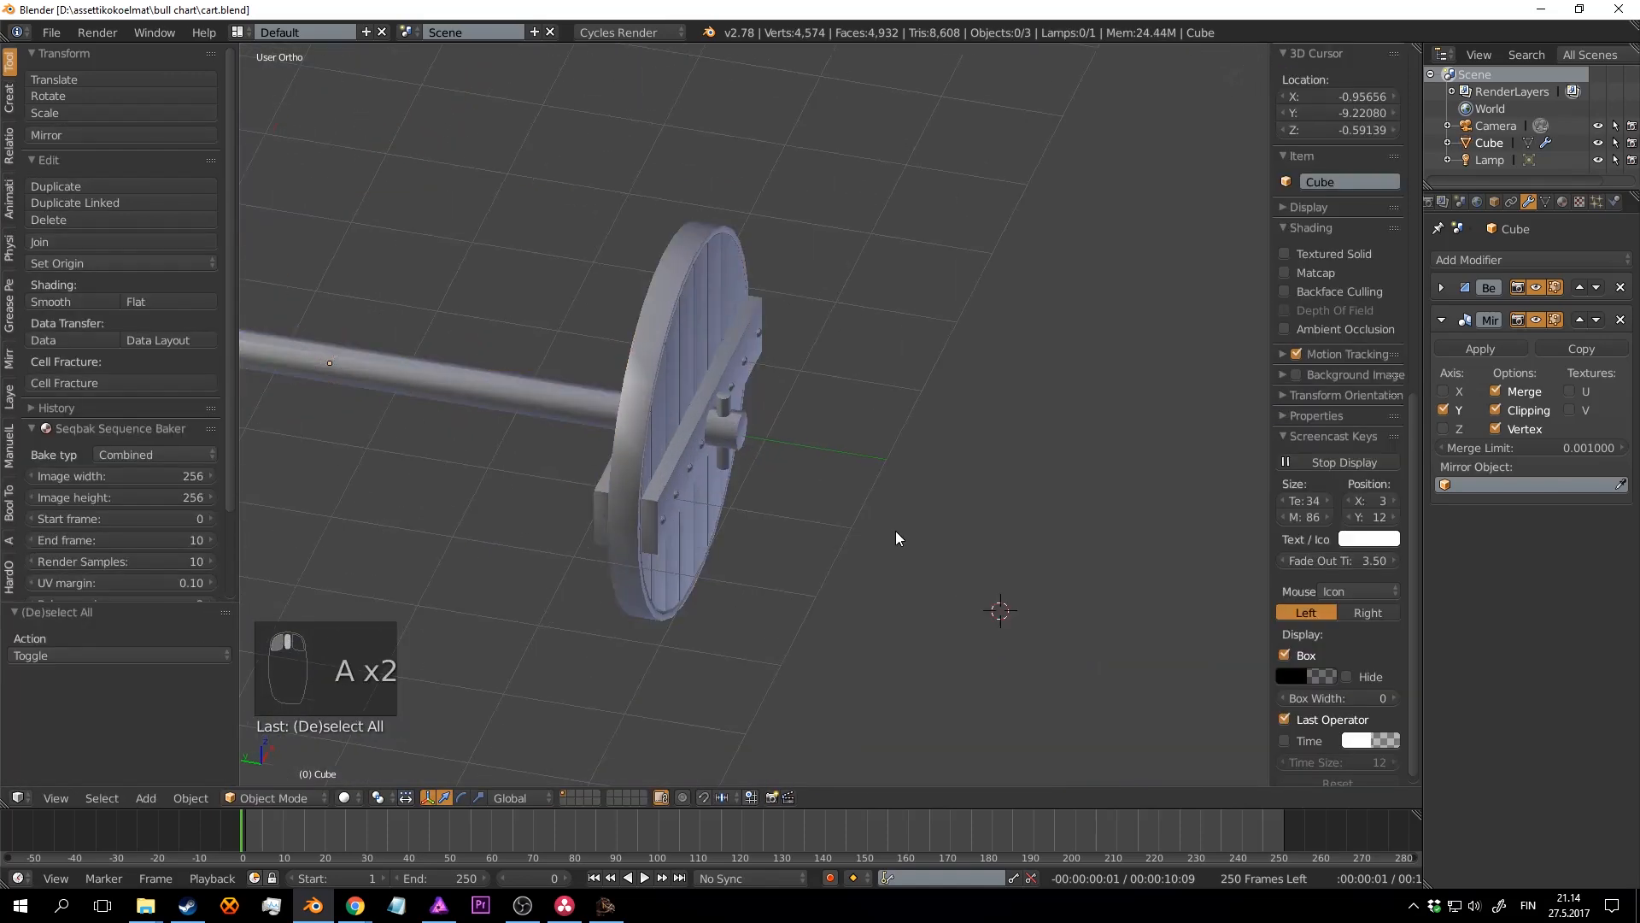
scroll(896, 538, up, 8)
key(ctrl+s)
Step: Select the linked pin in Edit Mode and move it about 0.05 along Y toward the crossbar
key(Tab)
key(a)
key(a)
key(l)
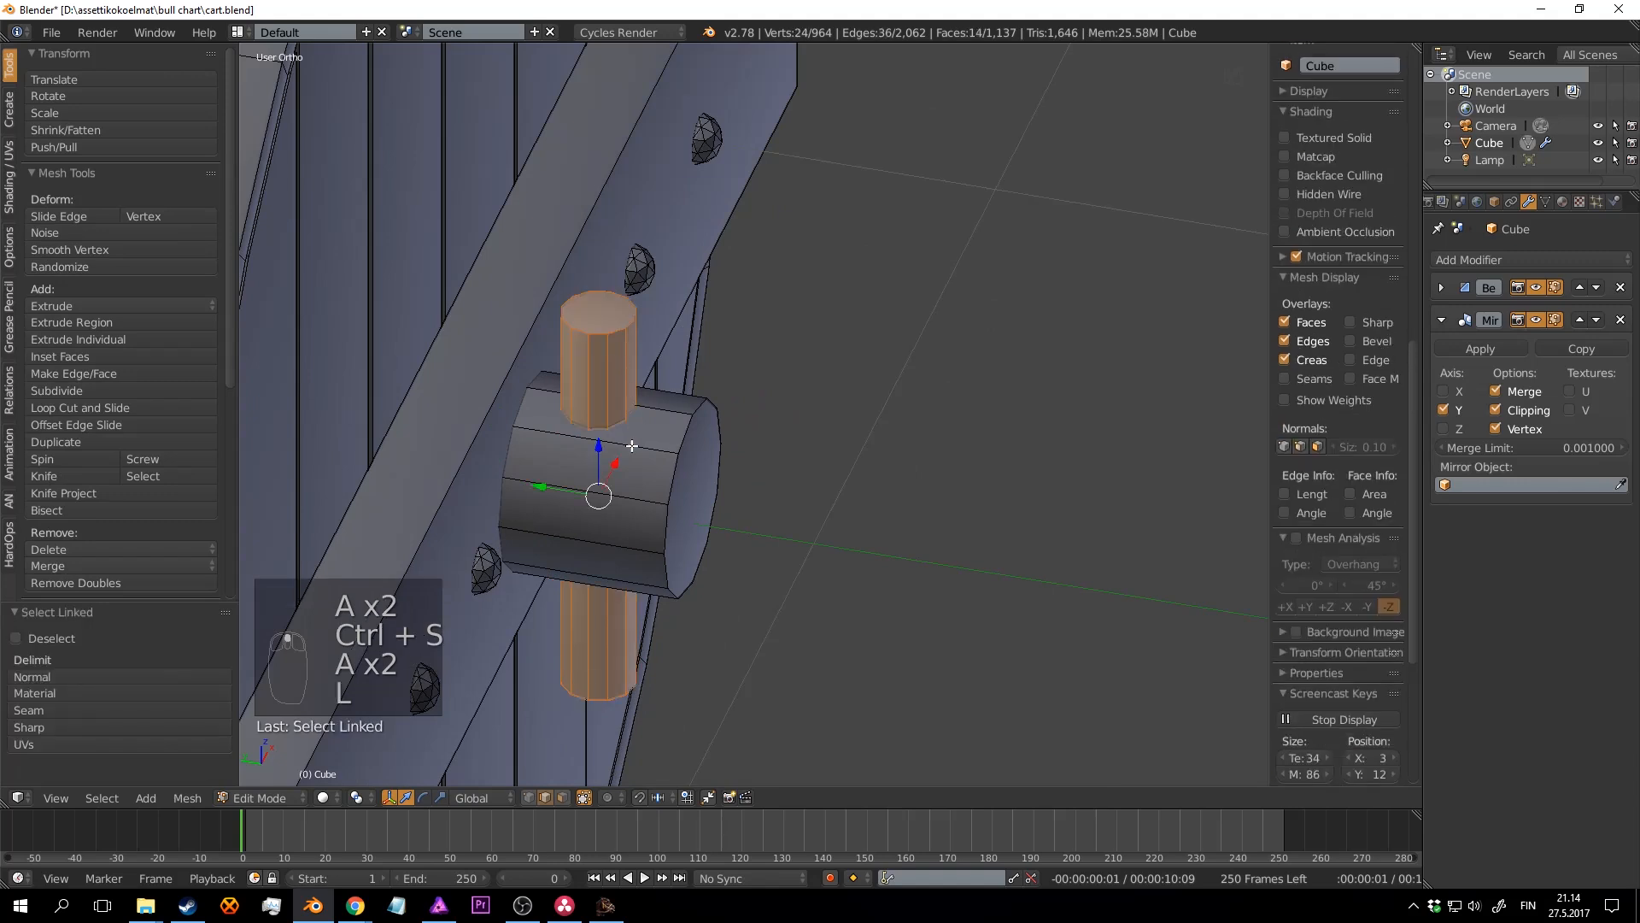
drag(303, 427, 1236, 425)
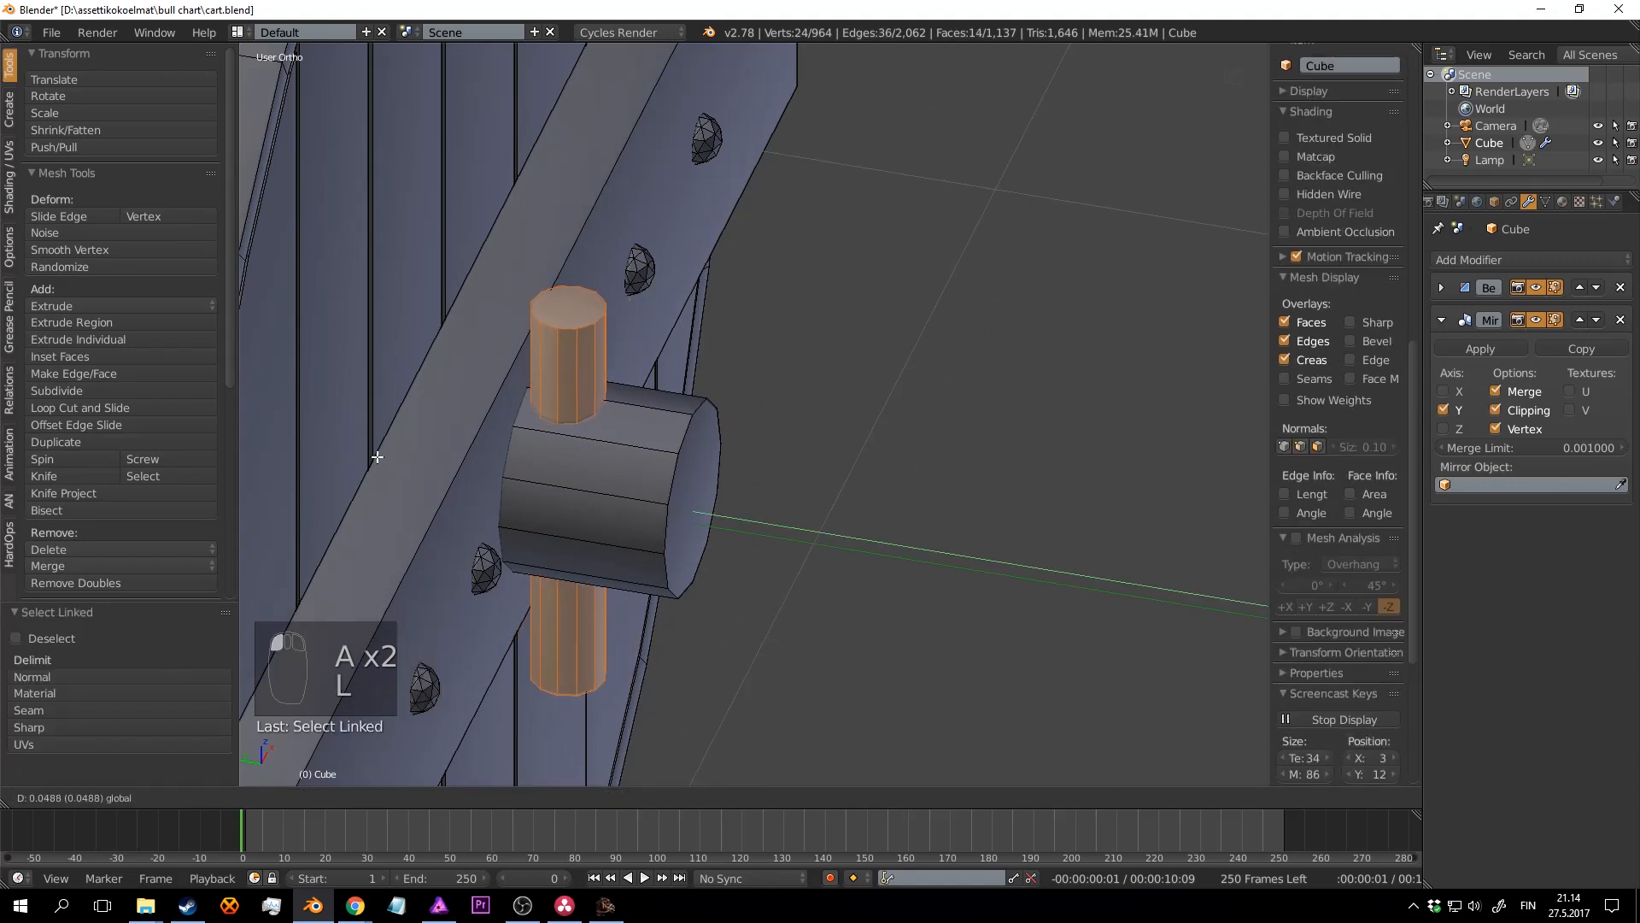
Step: Adjust the axle's outer end face along Y, return to Object Mode, and save the file
key(a)
right_click(684, 475)
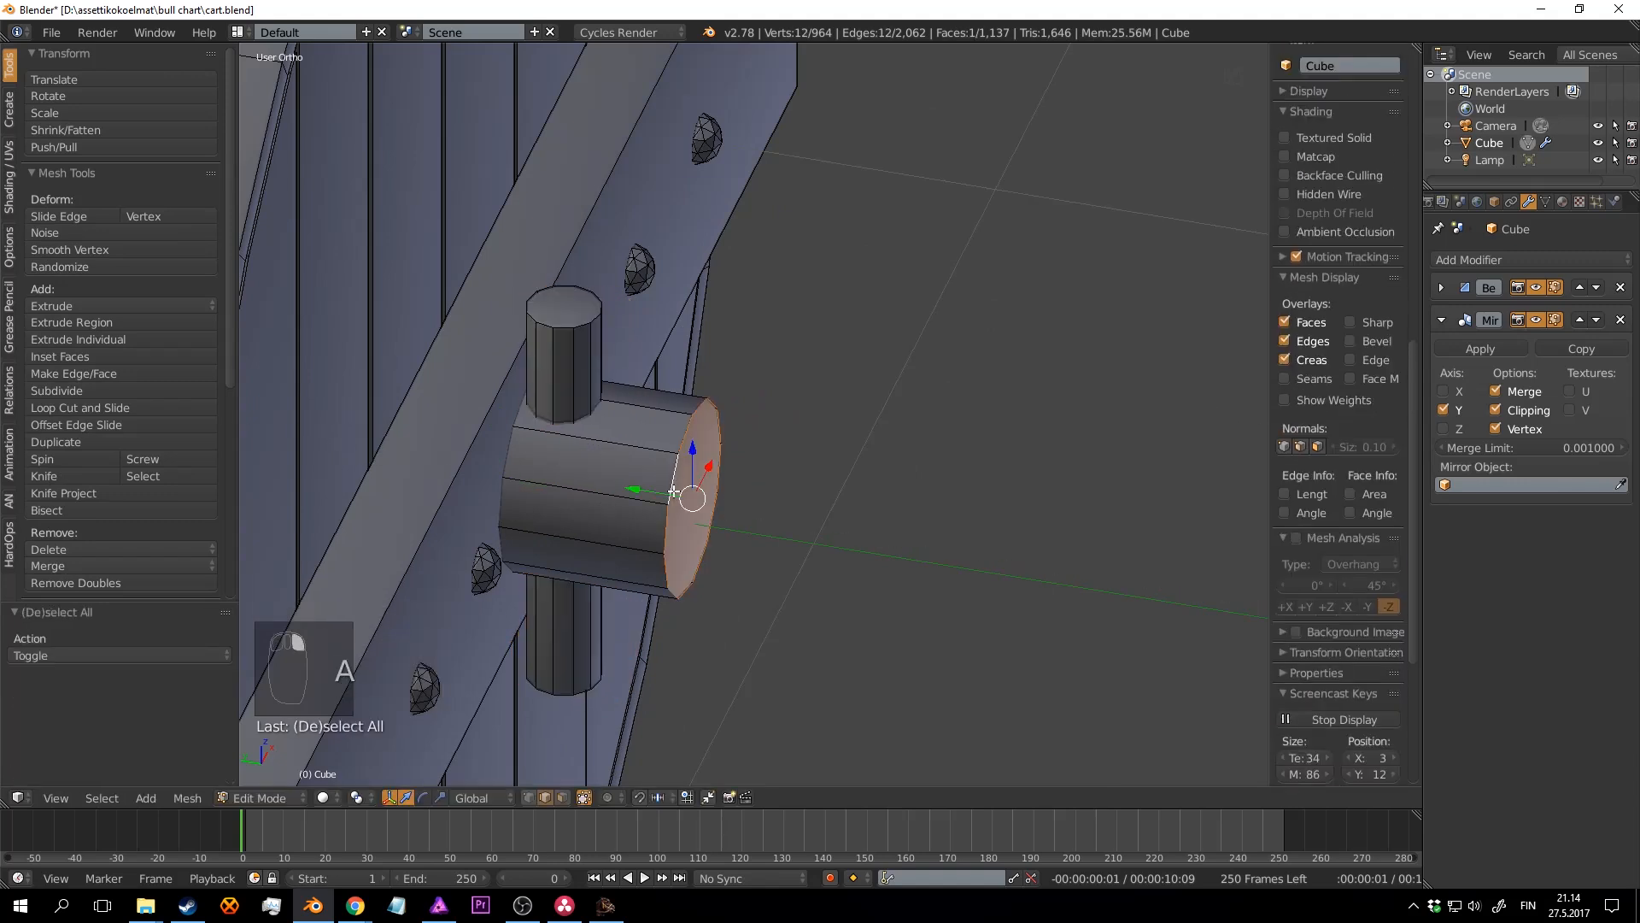
drag(417, 449, 415, 449)
key(Tab)
scroll(743, 484, down, 7)
middle_drag(1005, 551, 860, 469)
key(ctrl+s)
scroll(902, 498, down, 2)
scroll(858, 467, up, 7)
Step: Select the linked pin, raise it about 0.016 along Z, and save the file from Object Mode
key(Tab)
key(a)
key(a)
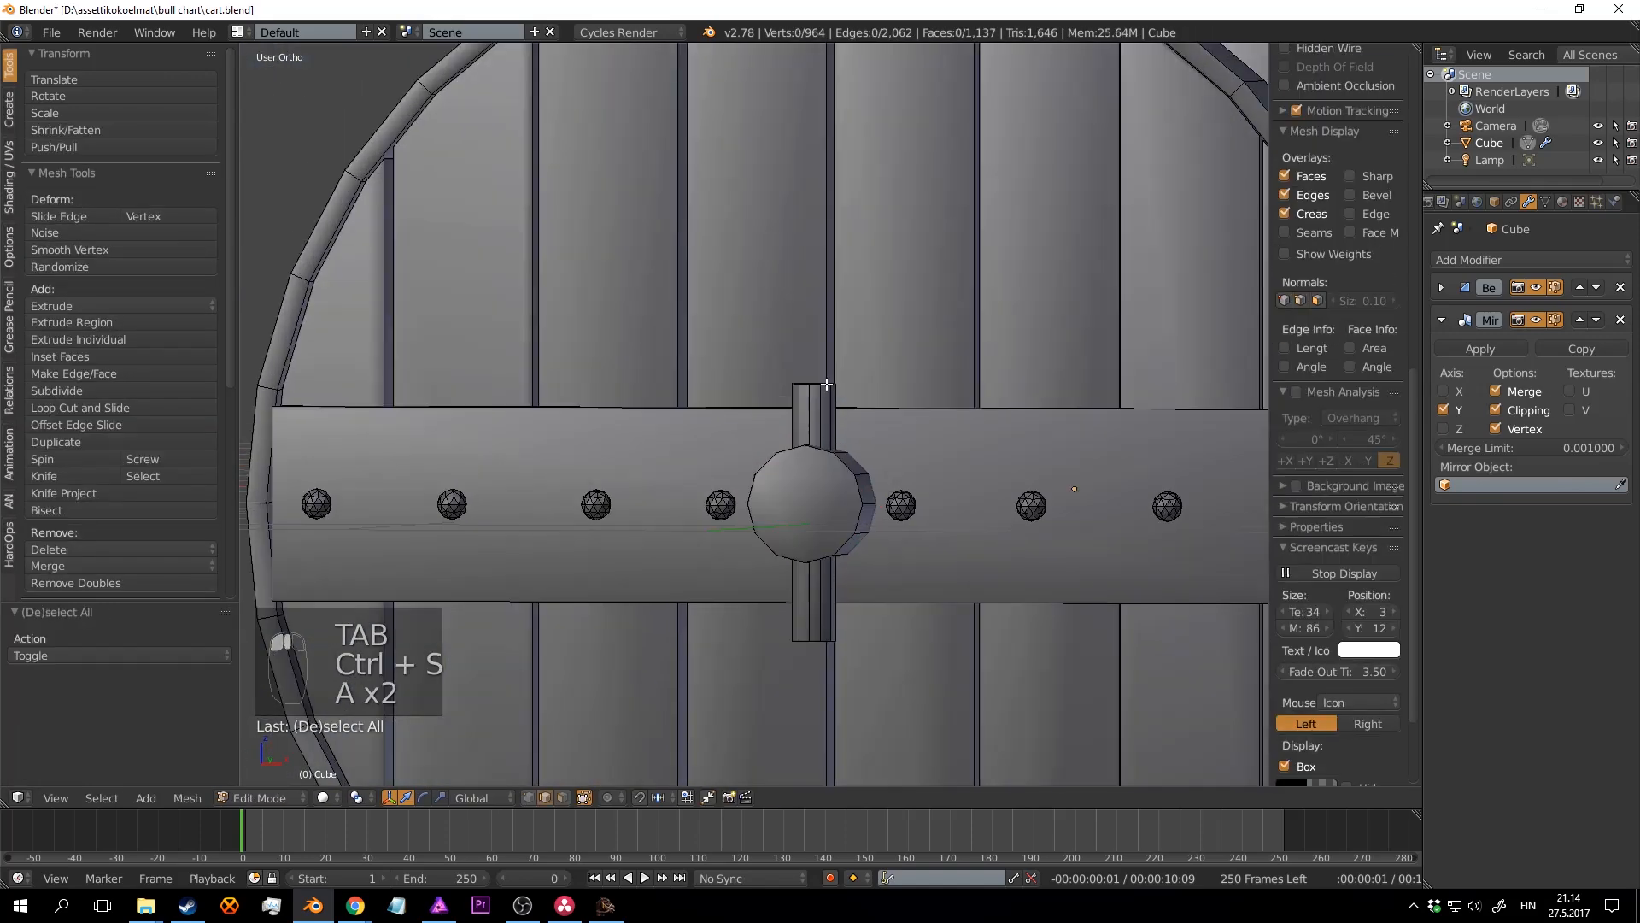
key(l)
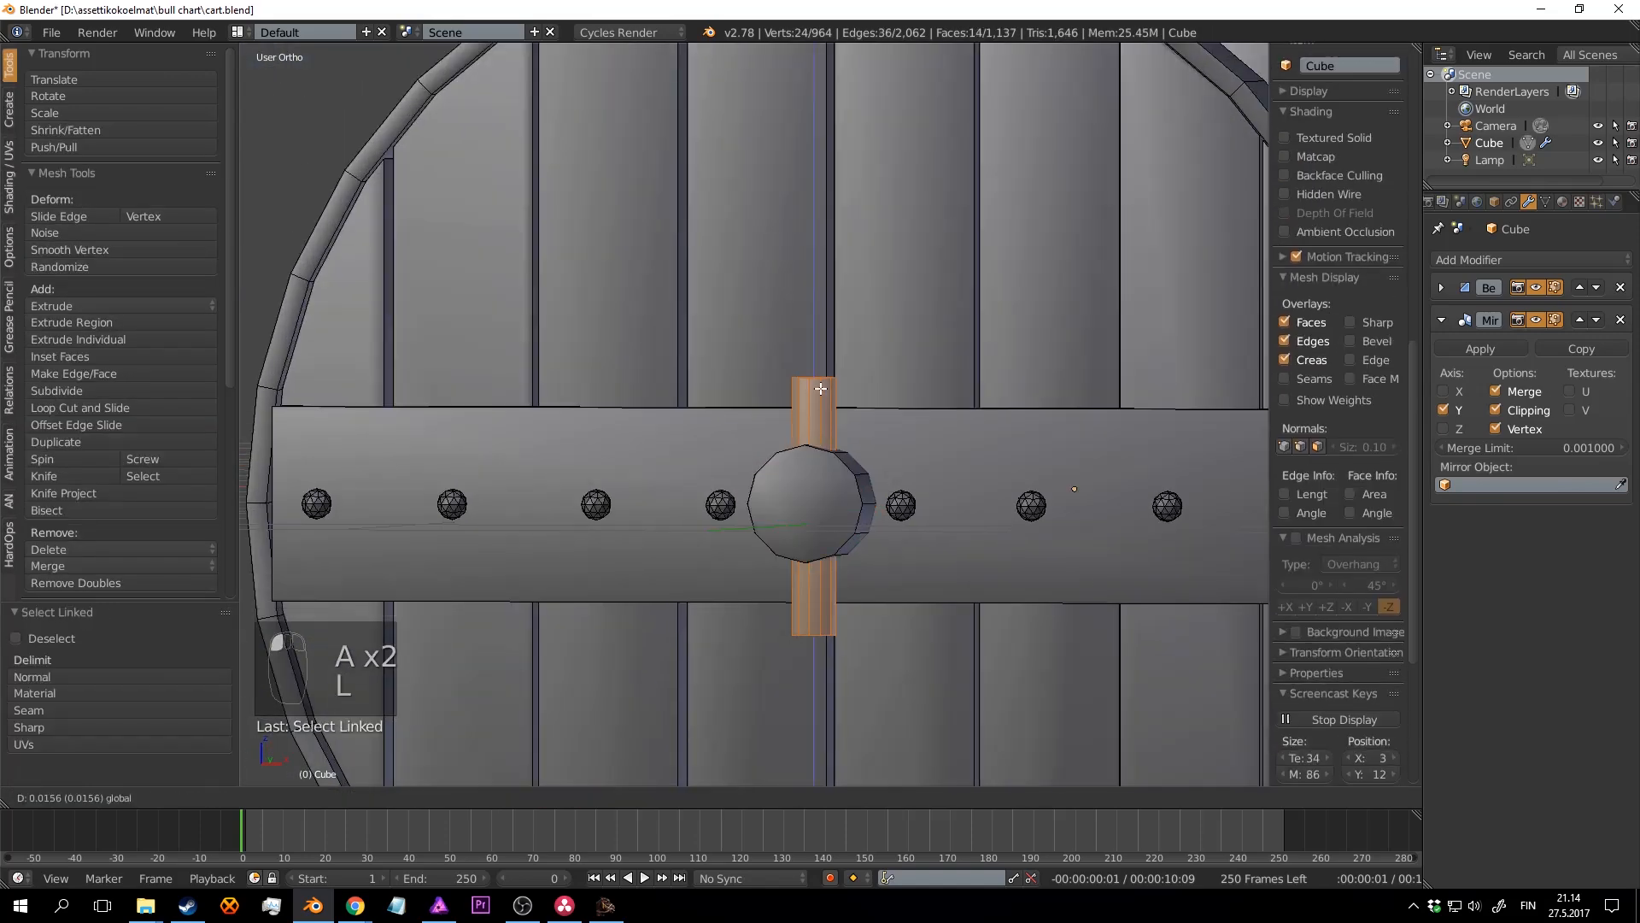
key(Tab)
scroll(854, 401, down, 6)
key(ctrl+s)
Step: Examine the mirrored wheelset and its axle pins from several angles, saving the file
click(722, 509)
middle_drag(723, 509, 837, 410)
scroll(890, 540, up, 2)
key(ctrl+s)
scroll(955, 544, down, 6)
scroll(906, 515, up, 6)
key(ctrl+s)
scroll(884, 465, up, 3)
scroll(748, 379, up, 2)
Step: Select the linked rim band in Edit Mode and move it 0.010 along Z in the front view
key(Tab)
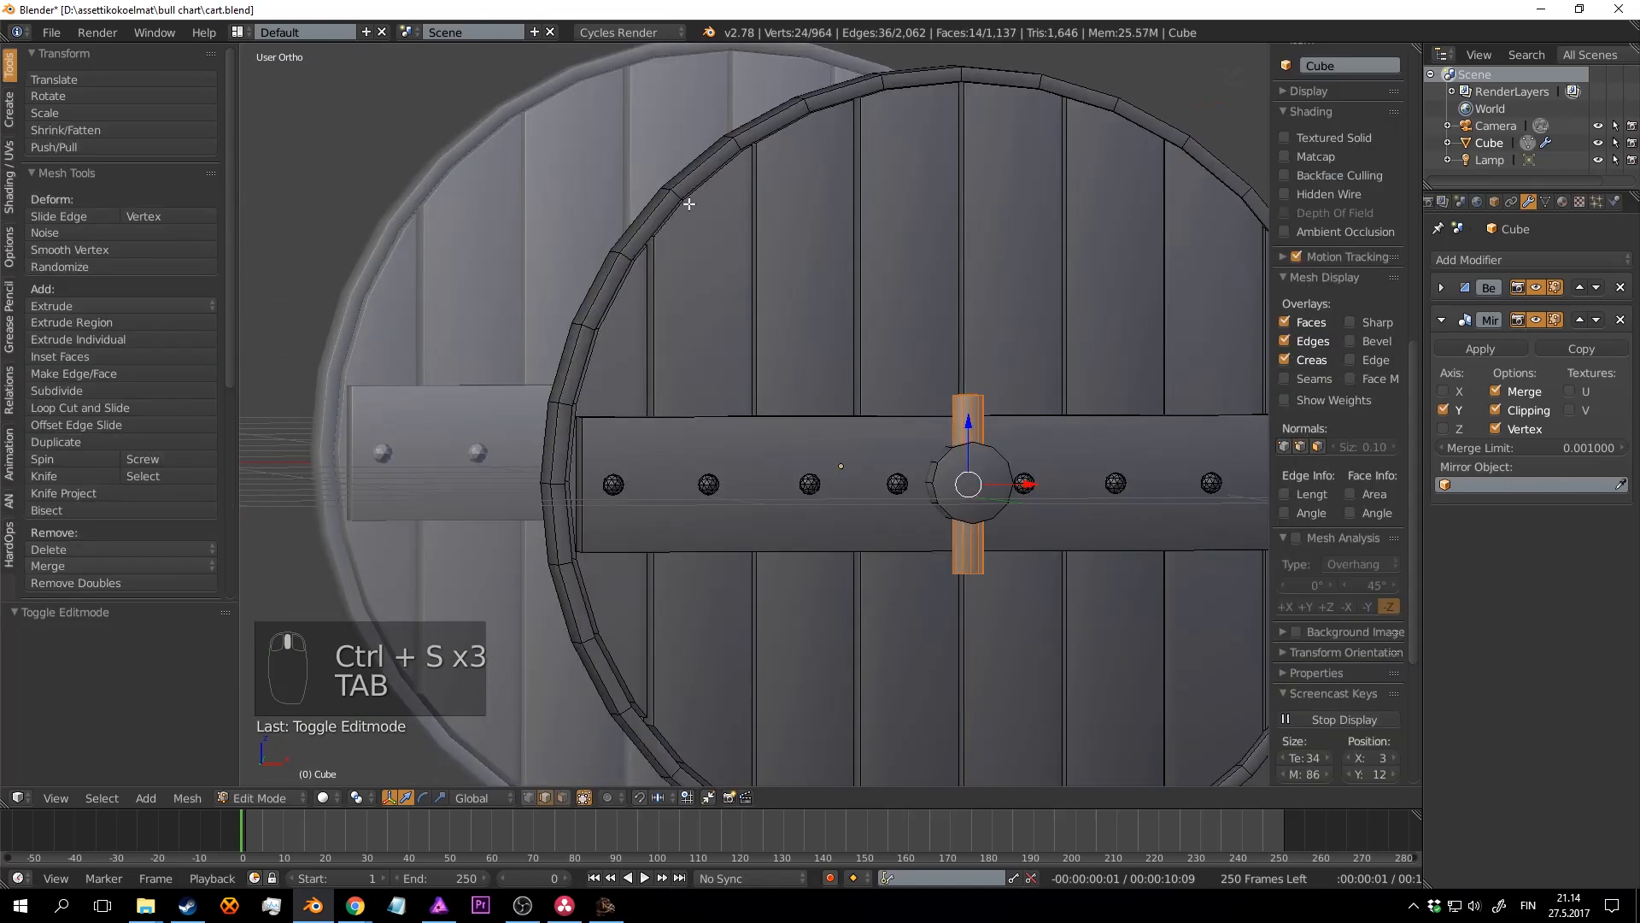
key(a)
key(a)
key(l)
scroll(999, 395, down, 3)
middle_drag(999, 396, 934, 386)
key(KP_1)
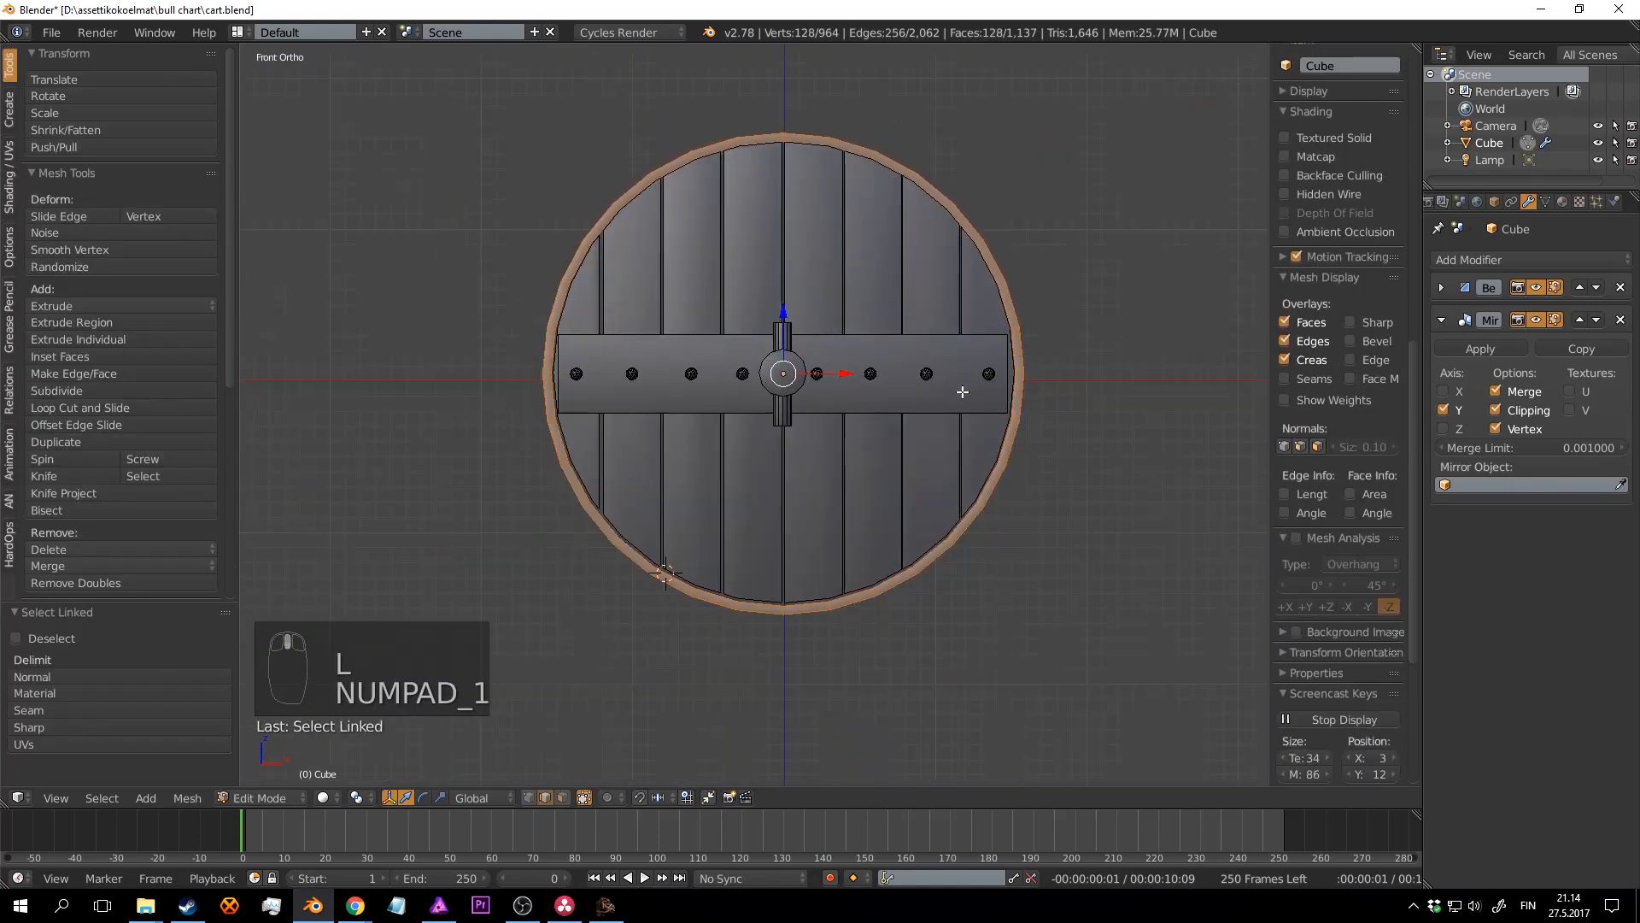
scroll(943, 338, up, 3)
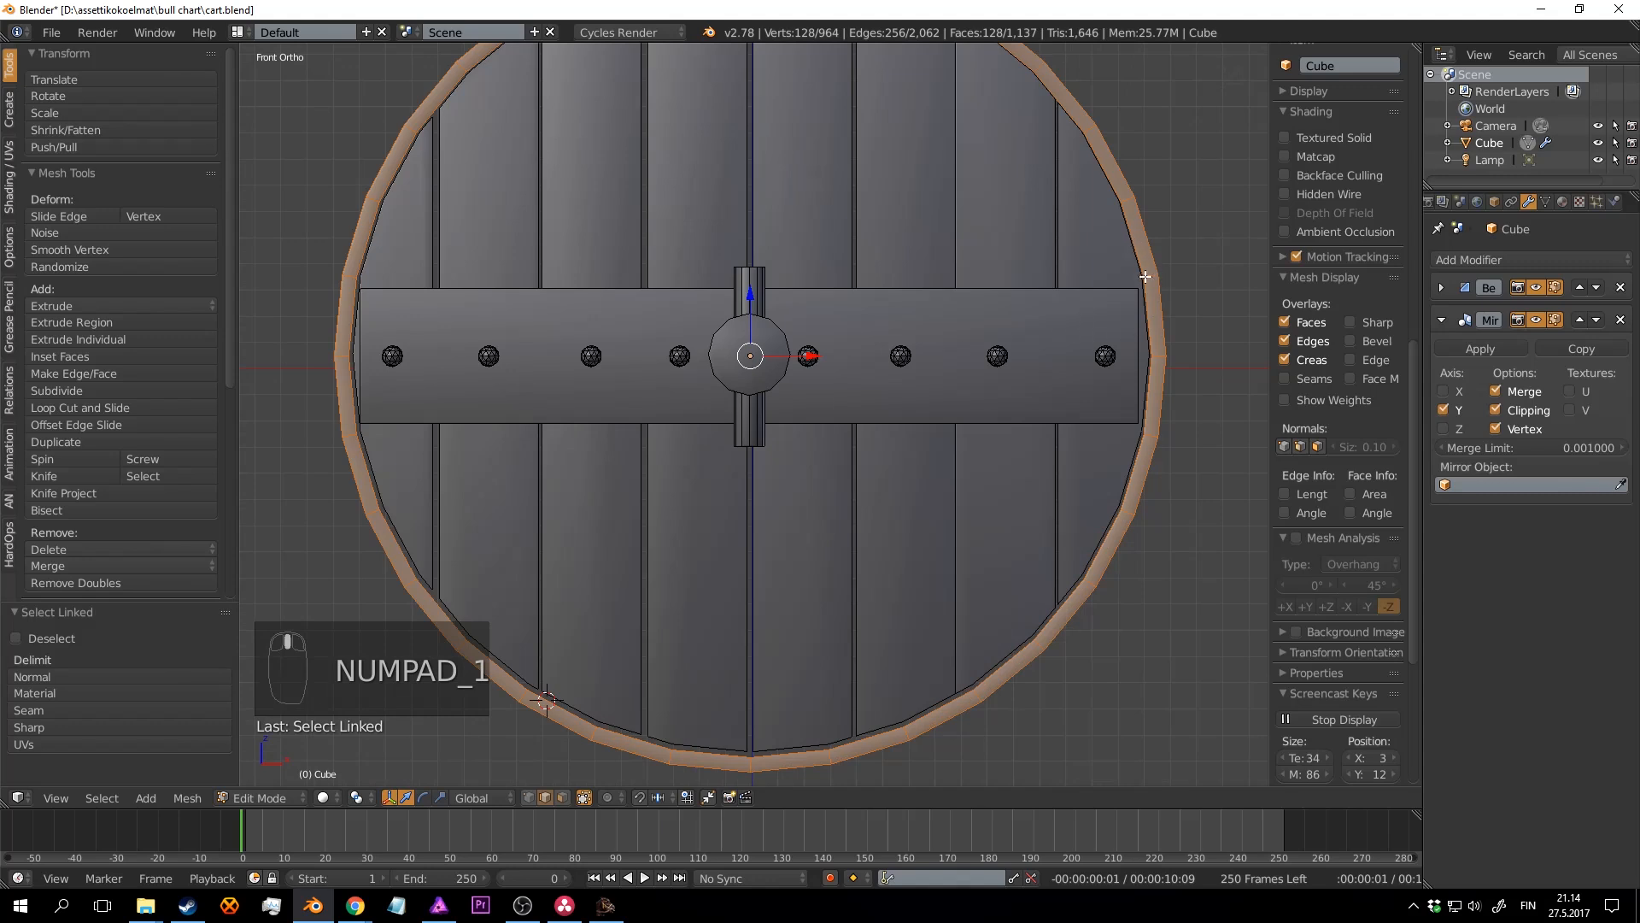
drag(749, 305, 752, 279)
shift+middle_drag(790, 314, 783, 383)
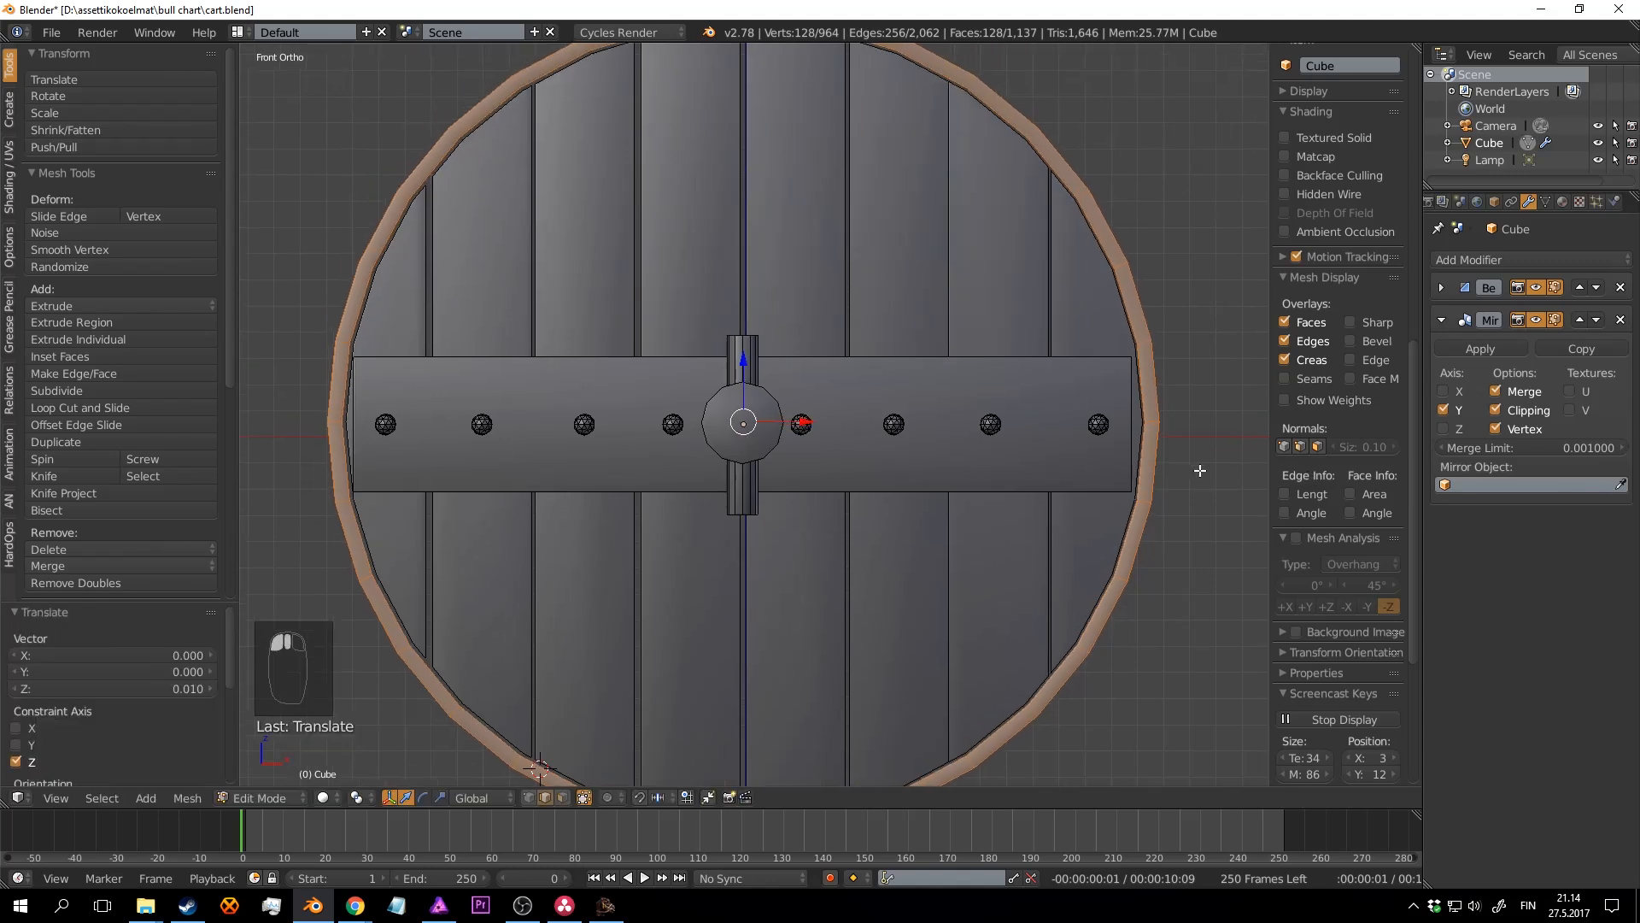
shift+middle_drag(1199, 469, 1089, 472)
scroll(1084, 513, down, 2)
scroll(1110, 471, up, 2)
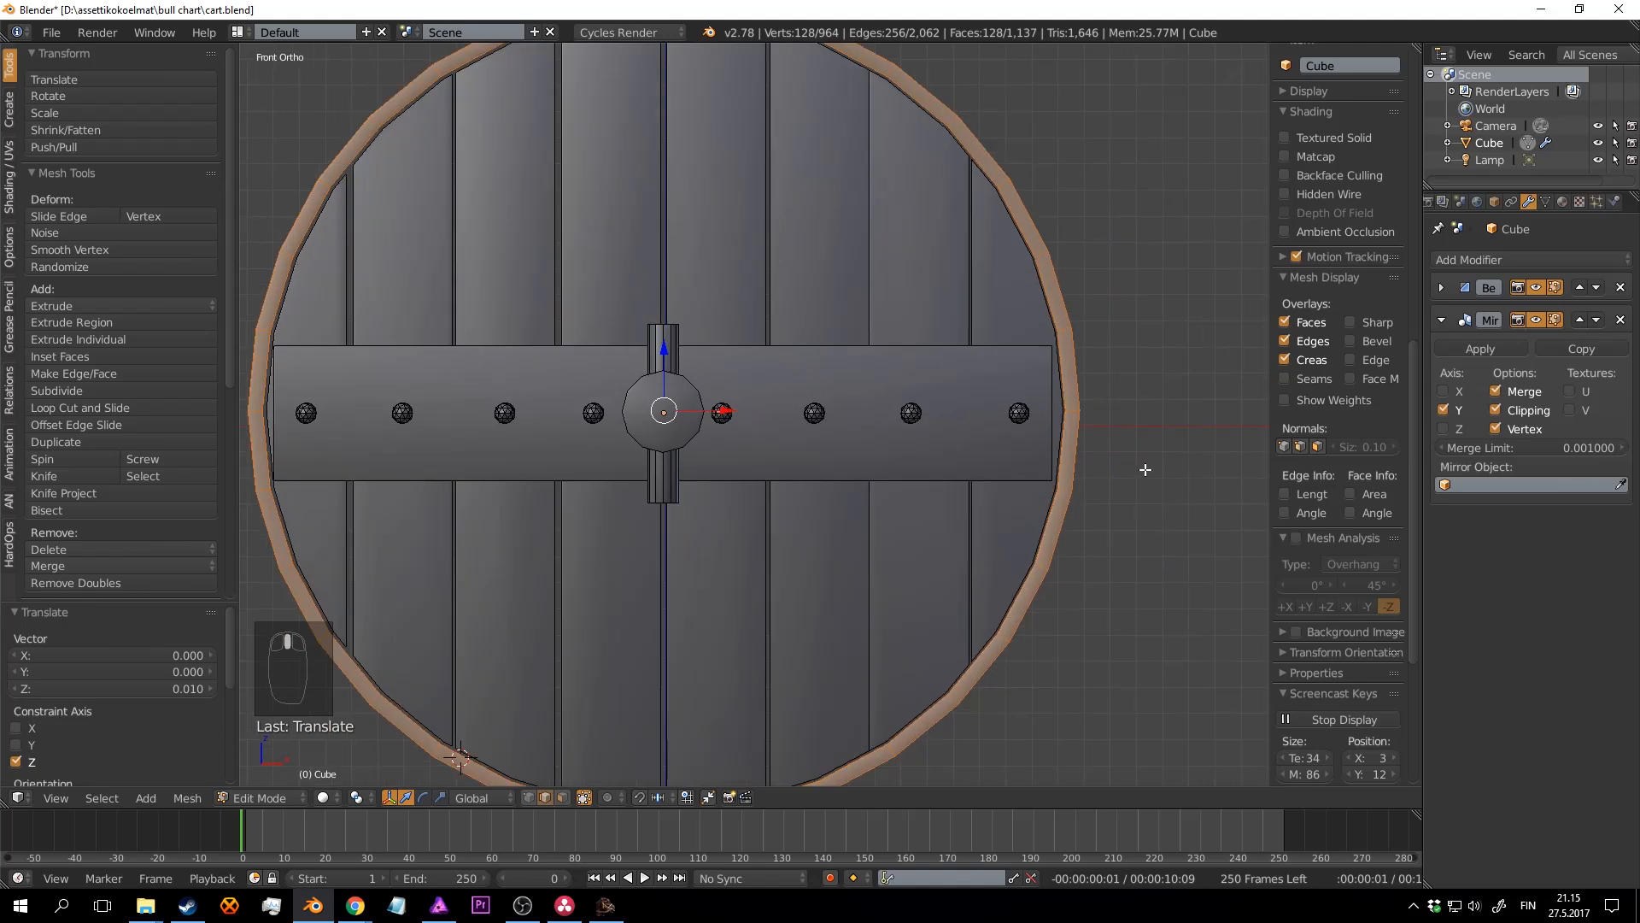
Step: Scale the rim band to about 0.993 with Y locked, return to Object Mode, deselect everything, and save
key(shift+y)
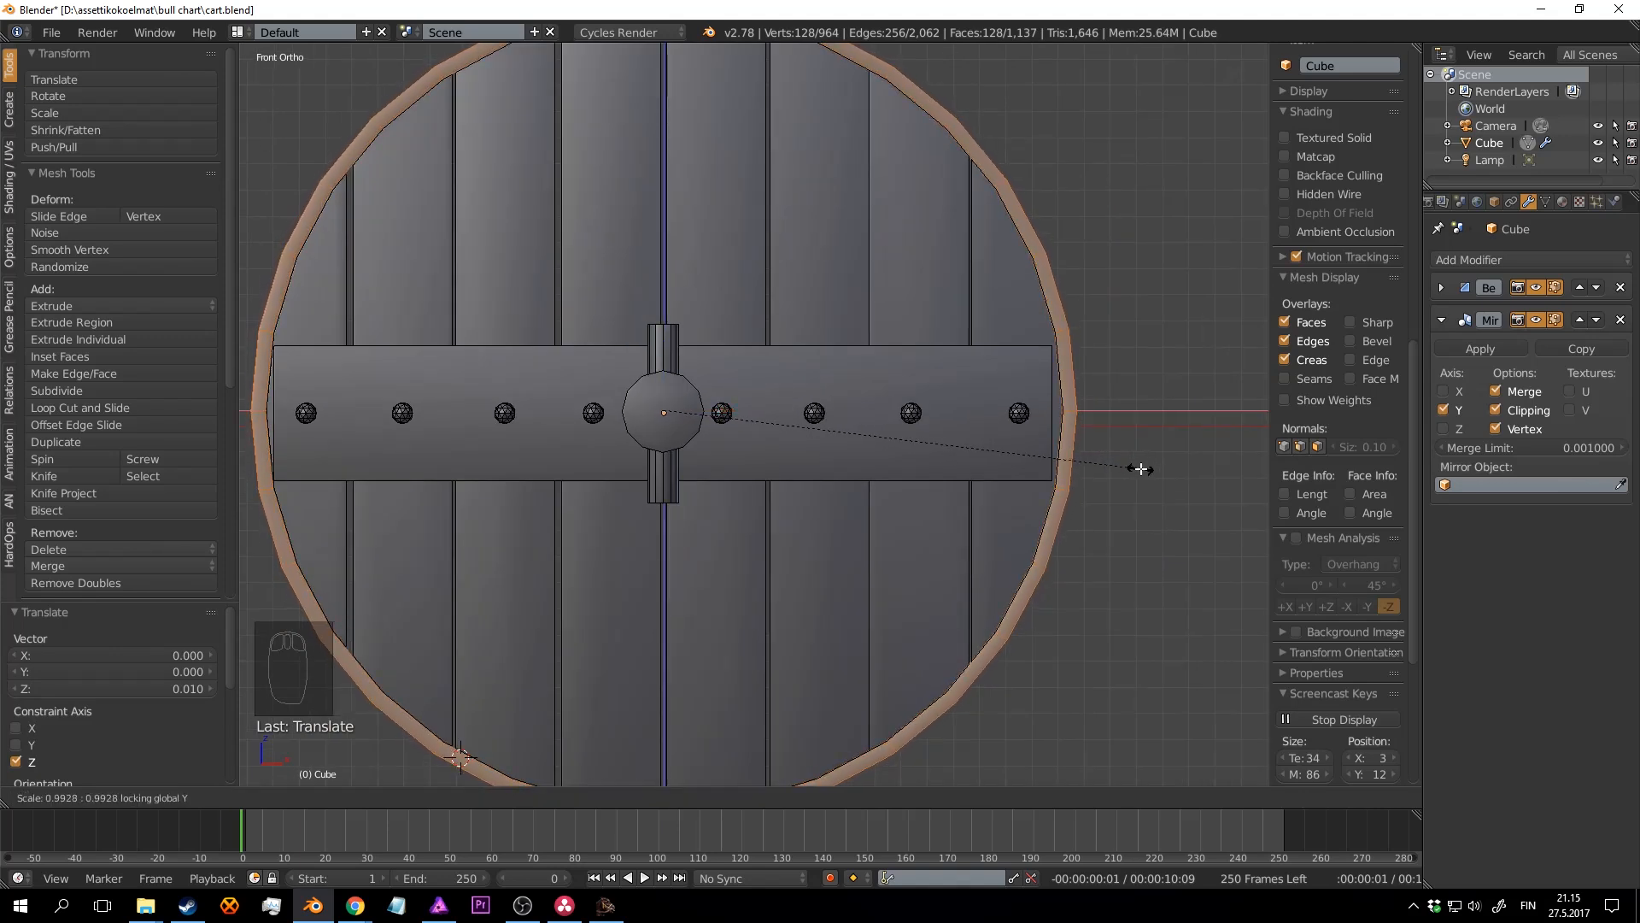
key(Tab)
mouse_move(1005, 402)
middle_down()
mouse_move(982, 415)
mouse_move(1032, 434)
mouse_move(963, 459)
mouse_move(961, 401)
mouse_move(1004, 391)
middle_up()
key(a)
key(a)
key(a)
key(a)
key(ctrl+s)
Step: Inspect the adjusted rim bands and the complete wheelset up close and from a distance, saving the file
scroll(1026, 432, up, 4)
scroll(963, 459, up, 3)
click(1005, 391)
key(ctrl+s)
scroll(998, 389, down, 4)
middle_drag(859, 372, 832, 449)
scroll(937, 452, up, 2)
key(ctrl+s)
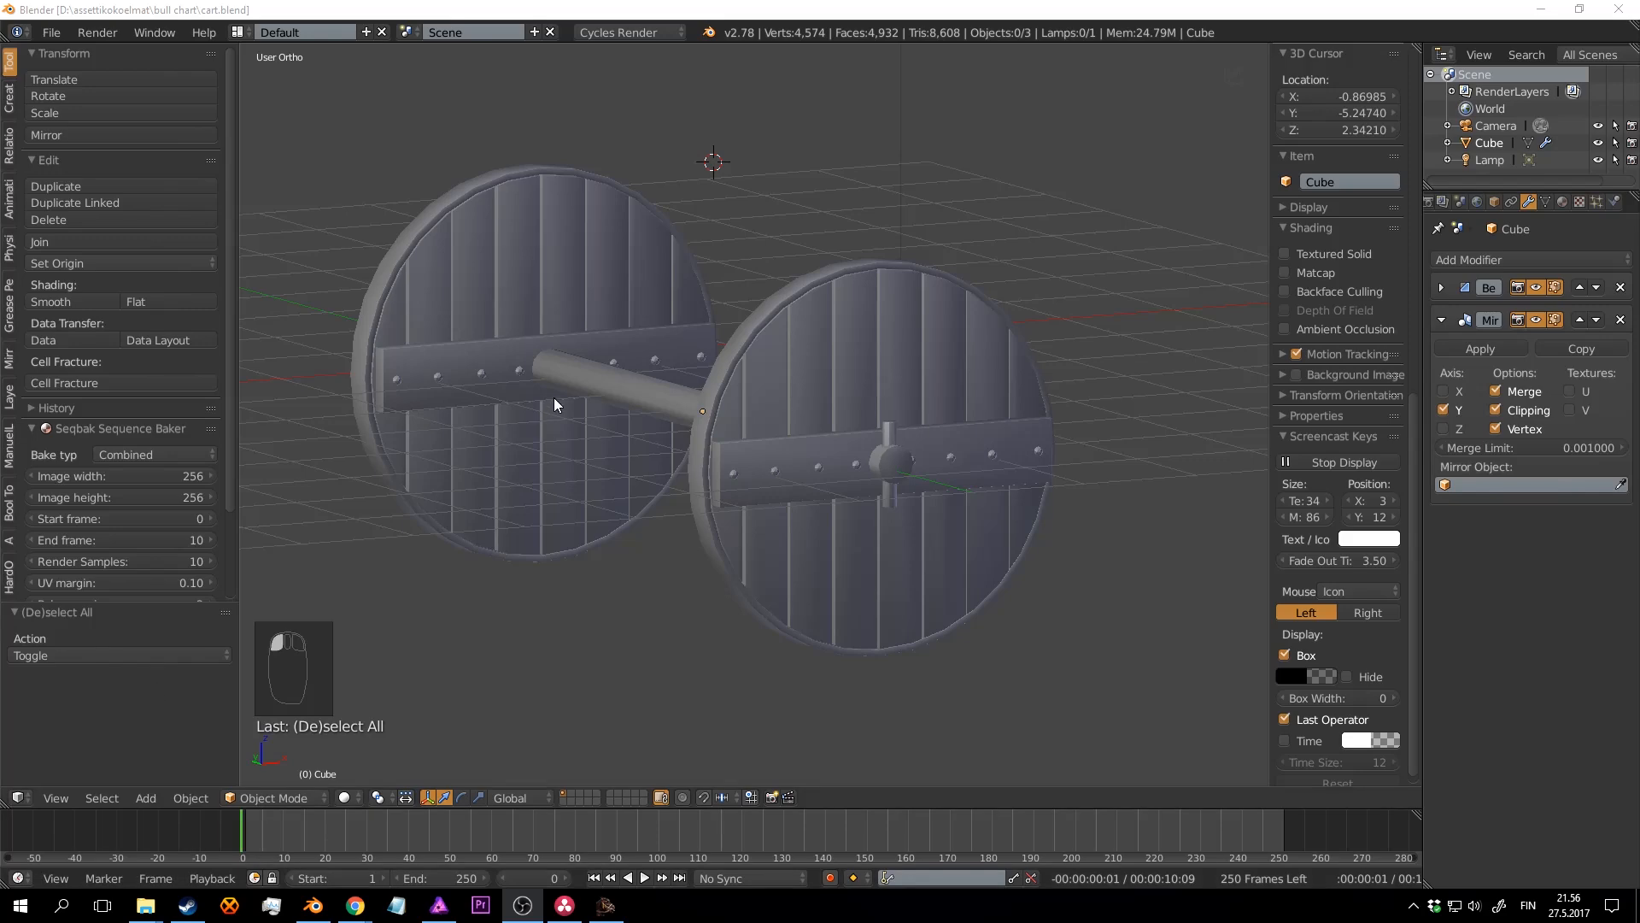
Step: Select the lengthwise edge on top of the axle in Edit Mode and snap the 3D cursor to it
scroll(689, 372, down, 2)
middle_drag(553, 397, 881, 424)
right_click(819, 438)
scroll(862, 451, up, 2)
key(Tab)
scroll(915, 382, down, 2)
scroll(849, 417, up, 3)
key(a)
key(a)
scroll(880, 424, up, 2)
right_click(771, 368)
key(shift+s)
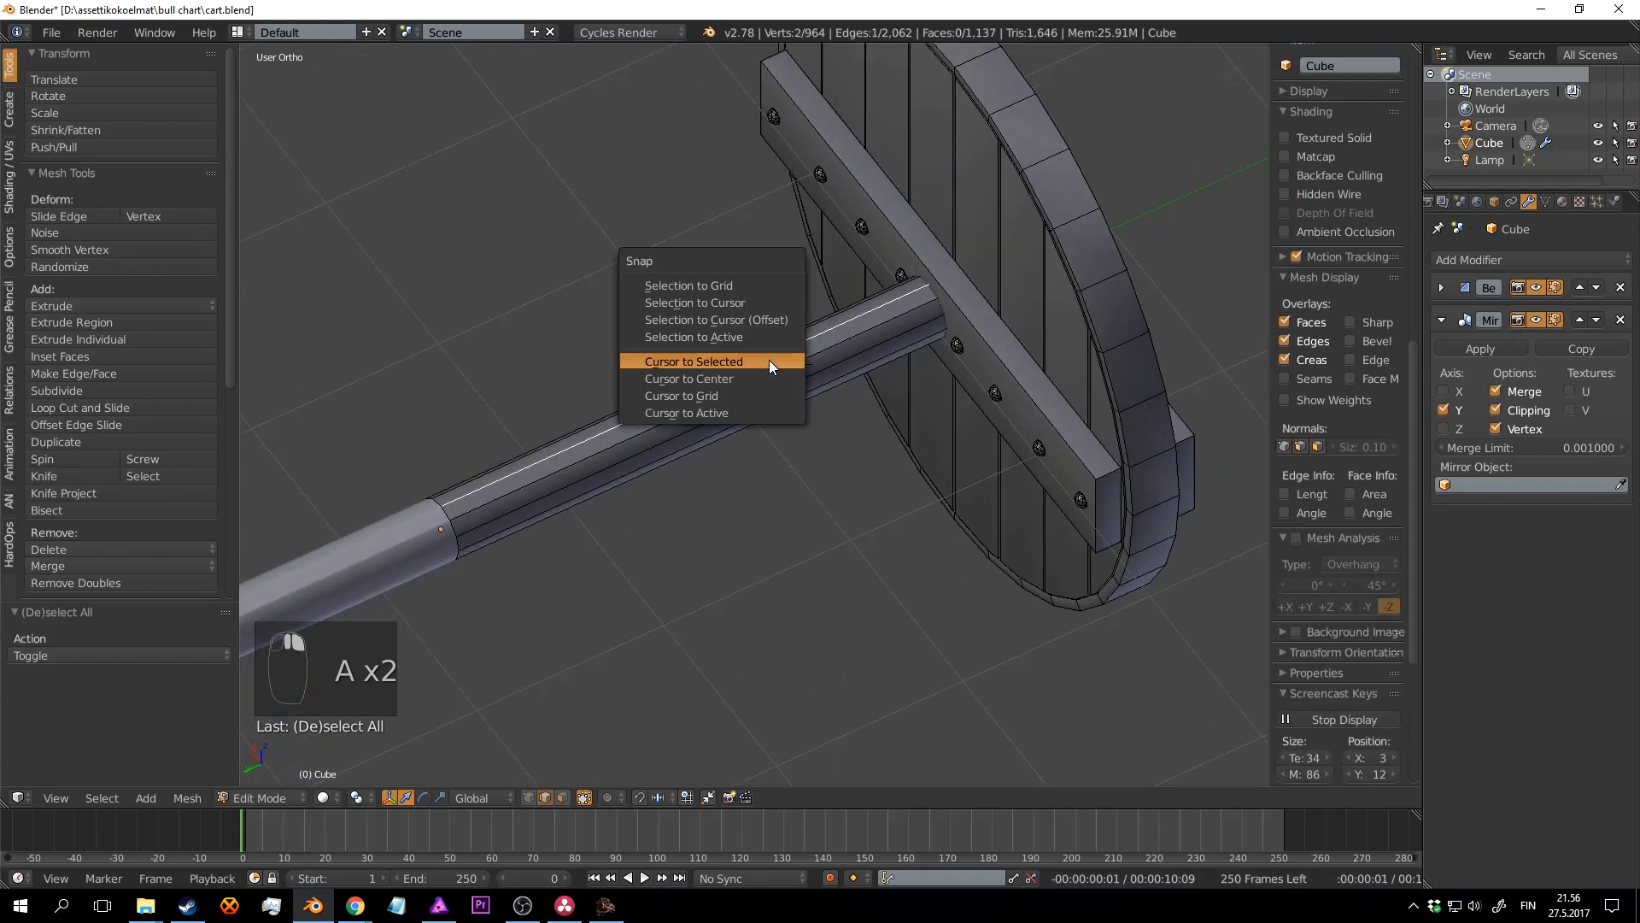
click(769, 361)
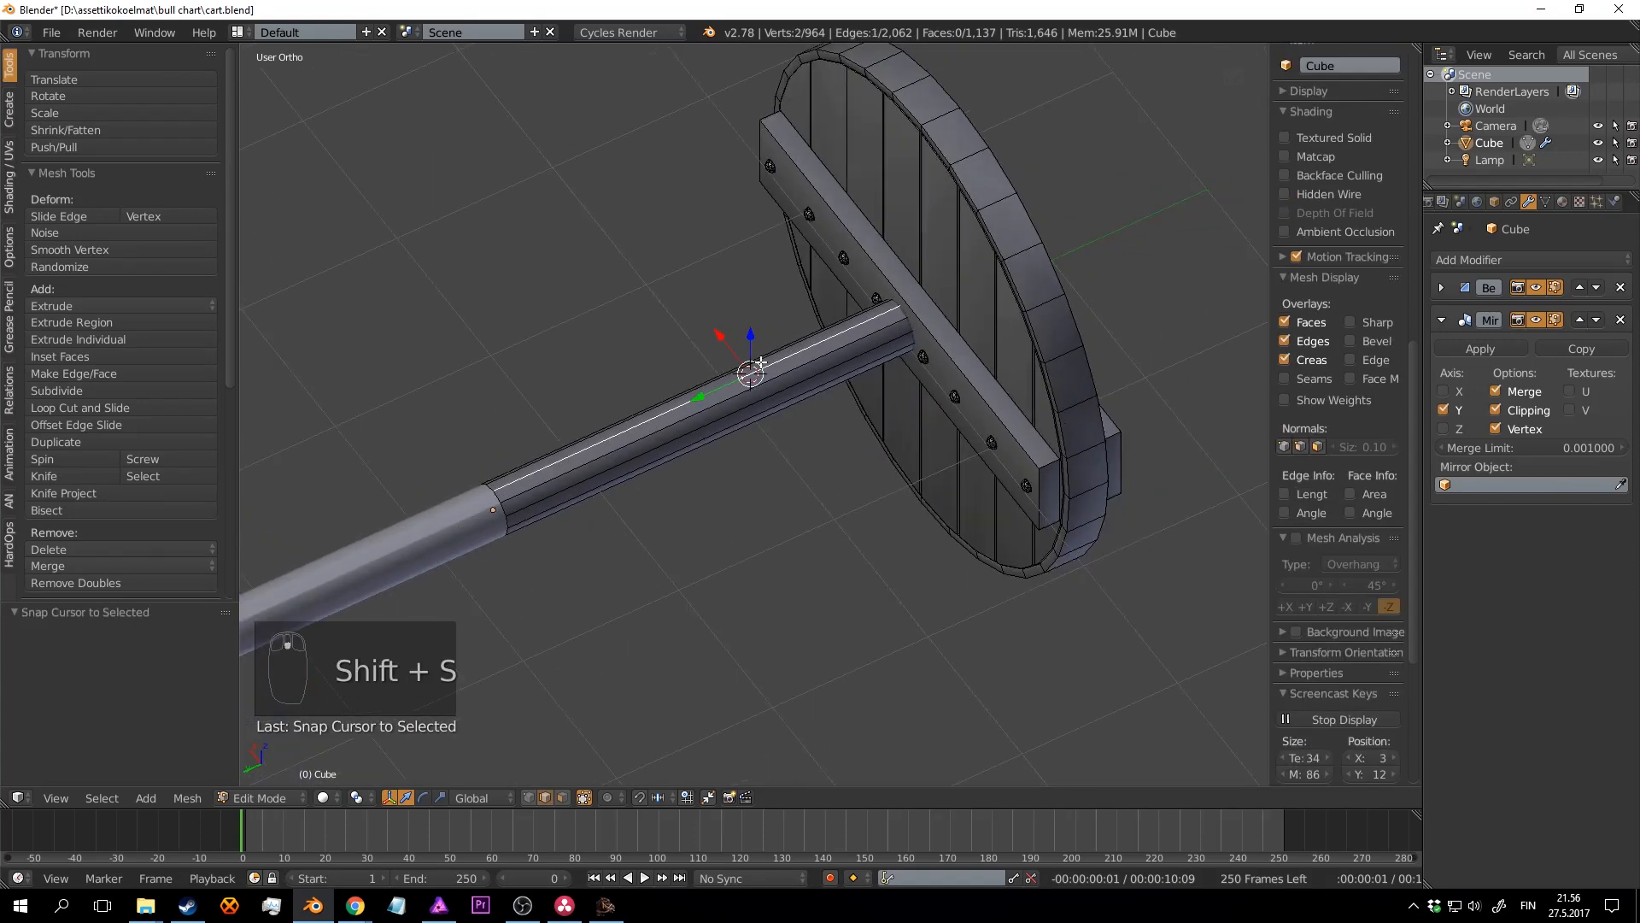
Step: Add a cube at the 3D cursor on the axle and scale it to 0.238
middle_drag(769, 361, 891, 360)
scroll(631, 388, down, 3)
key(shift+a)
click(868, 309)
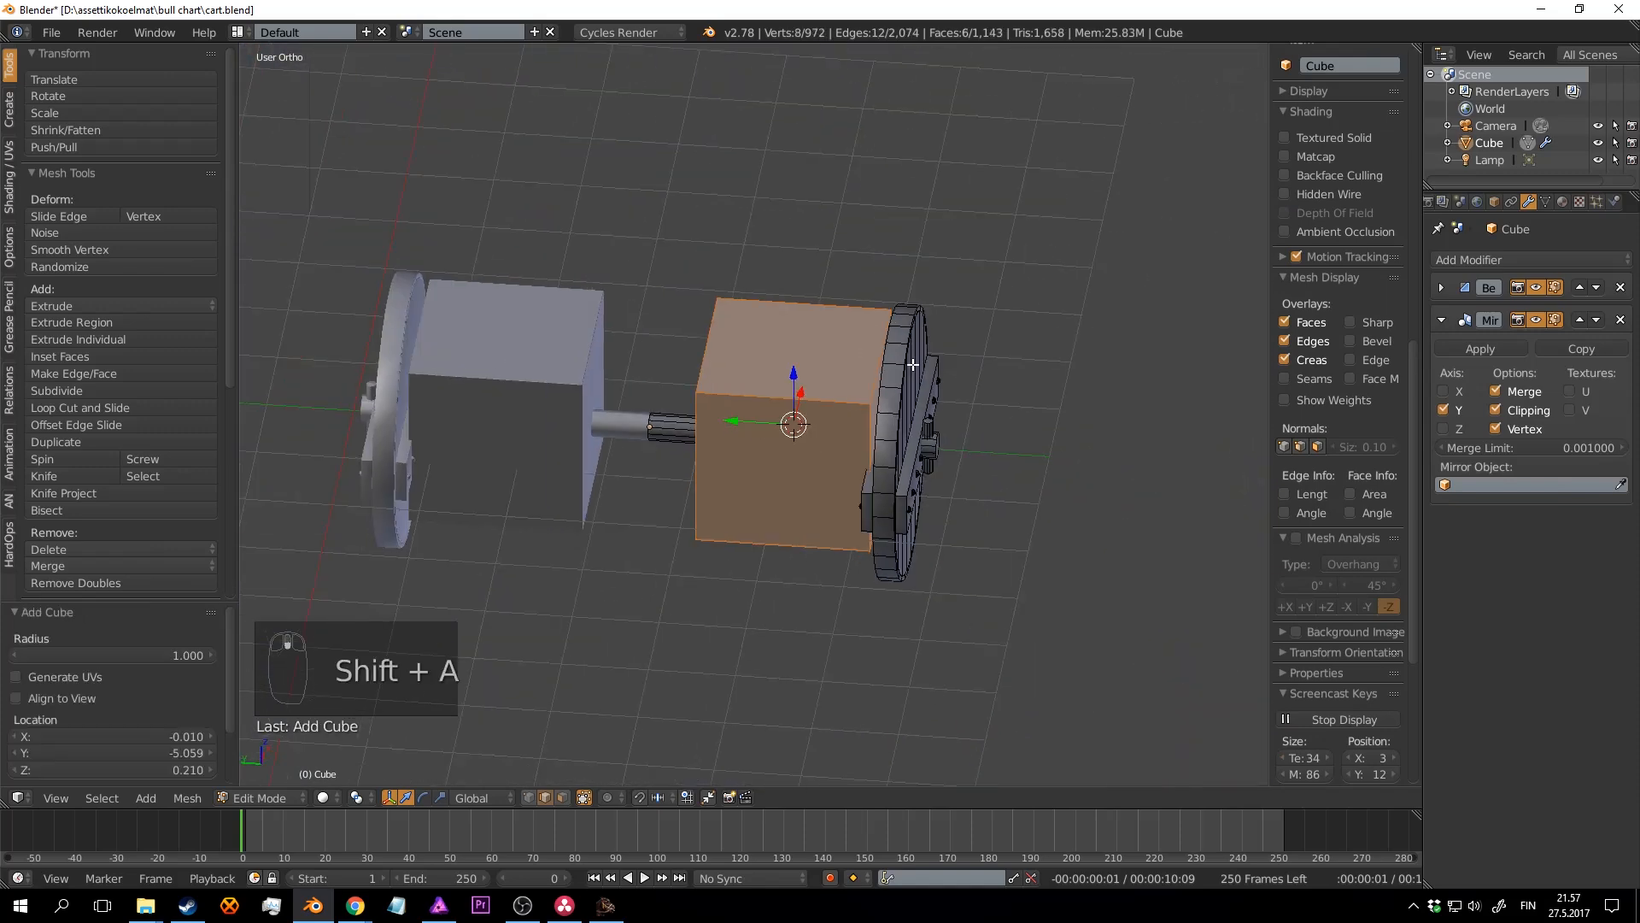
key(s)
click(855, 445)
Step: Flatten the cube along Z and stretch it 13.437 along X into a long plank across the axle
middle_drag(683, 427, 938, 555)
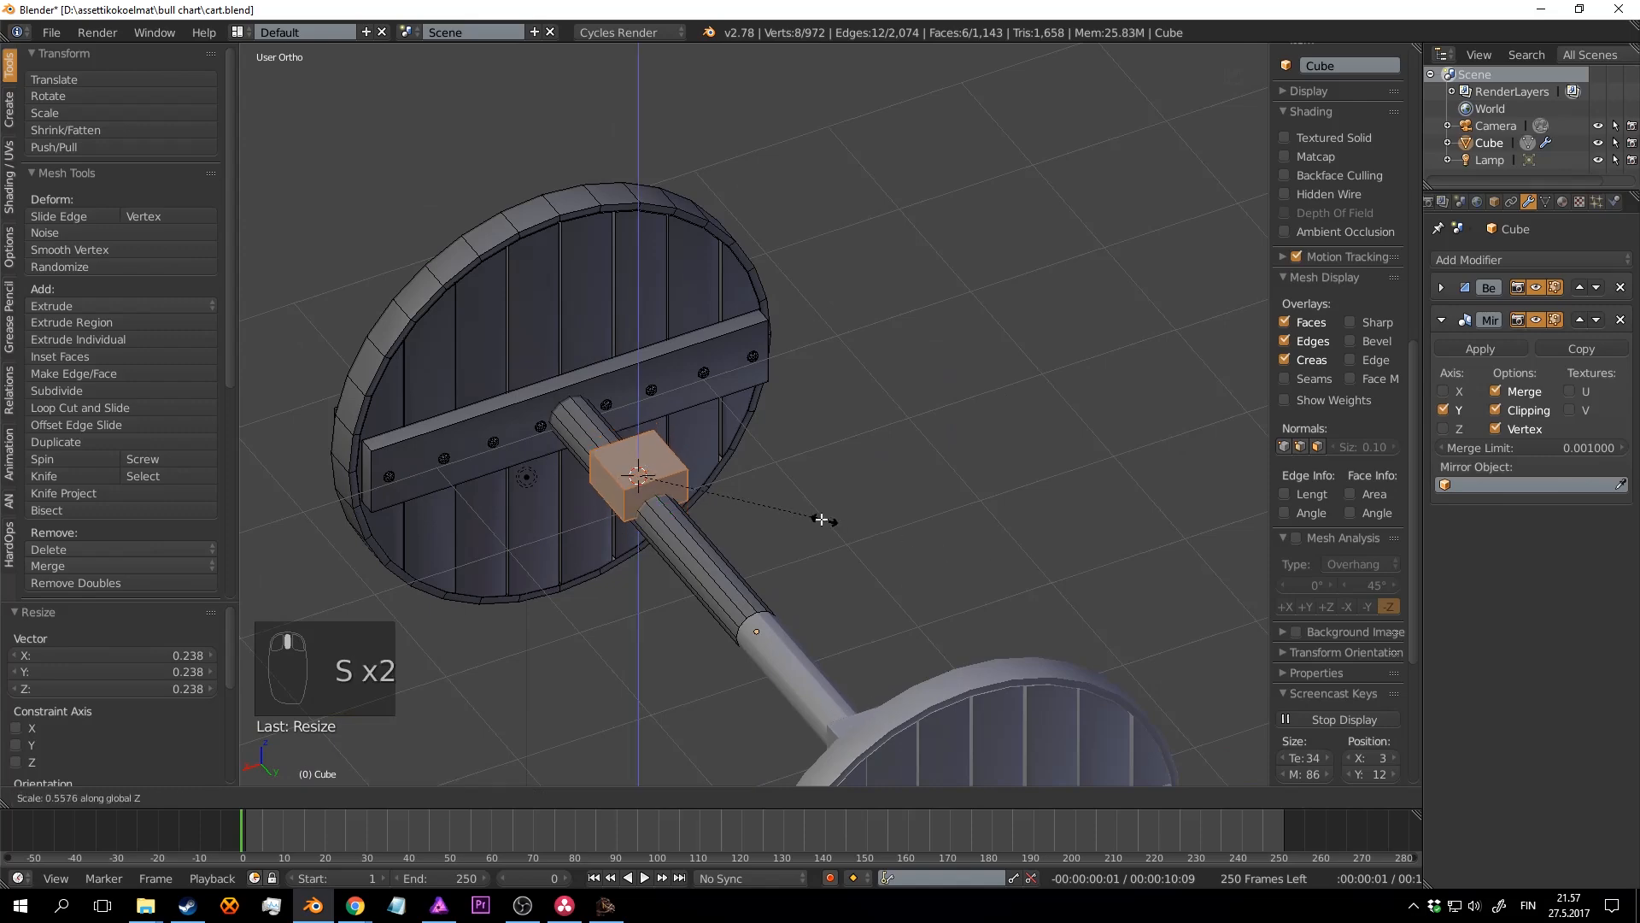
key(s)
key(x)
click(549, 586)
middle_drag(549, 586, 766, 409)
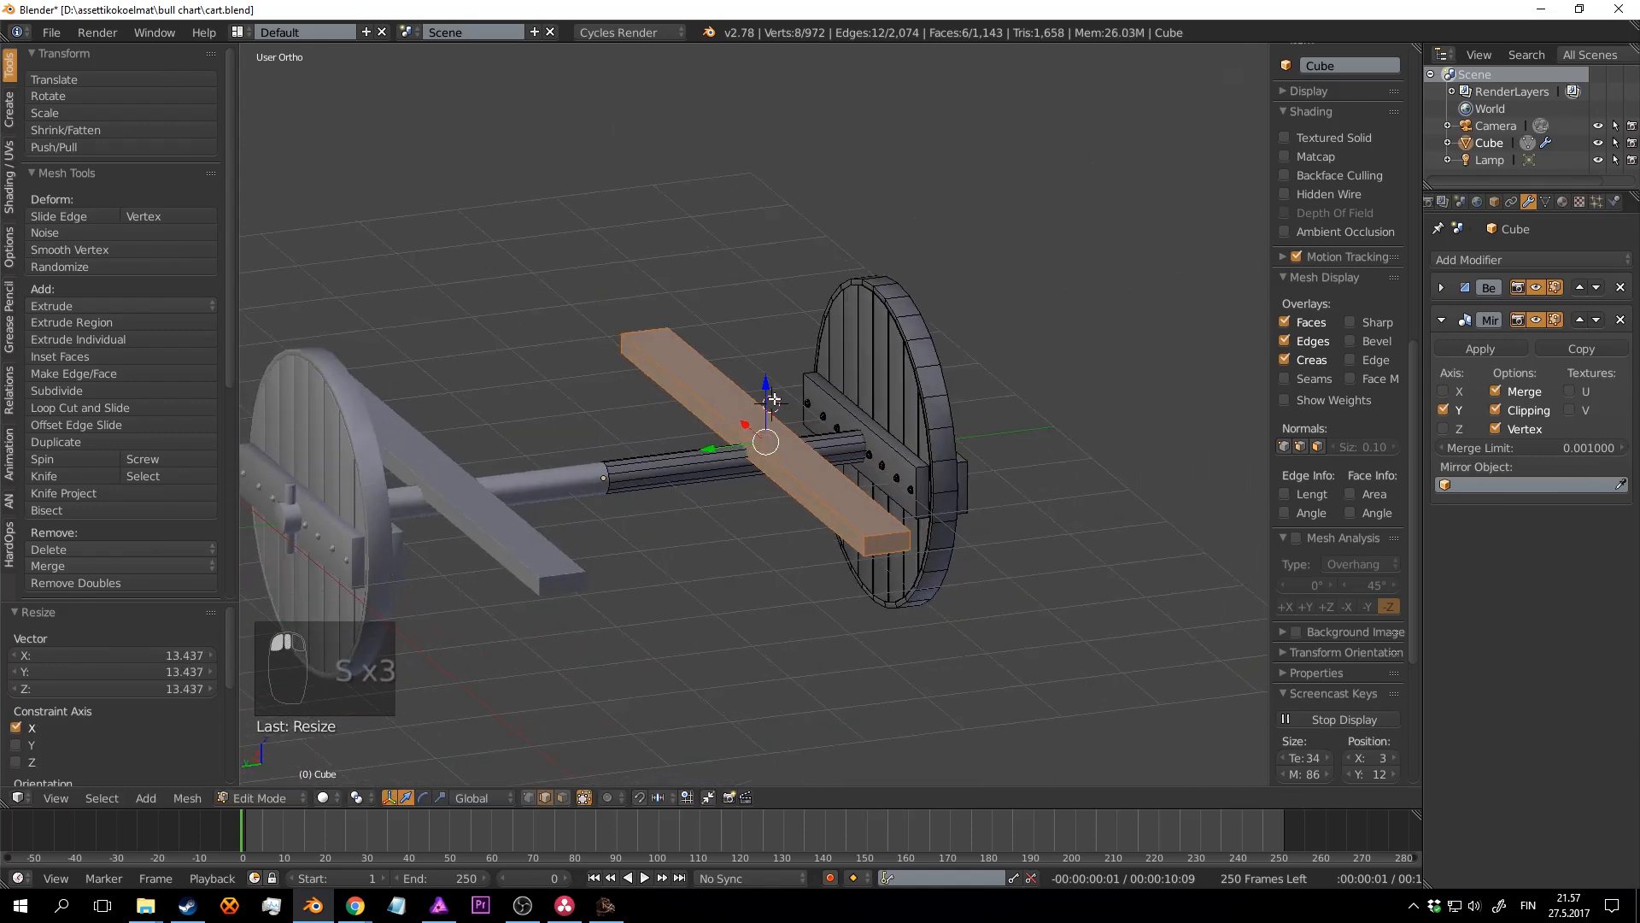
Step: Raise the plank 0.107 along Z onto the axle and move it -0.178 along Y toward the wheel
drag(781, 385, 771, 354)
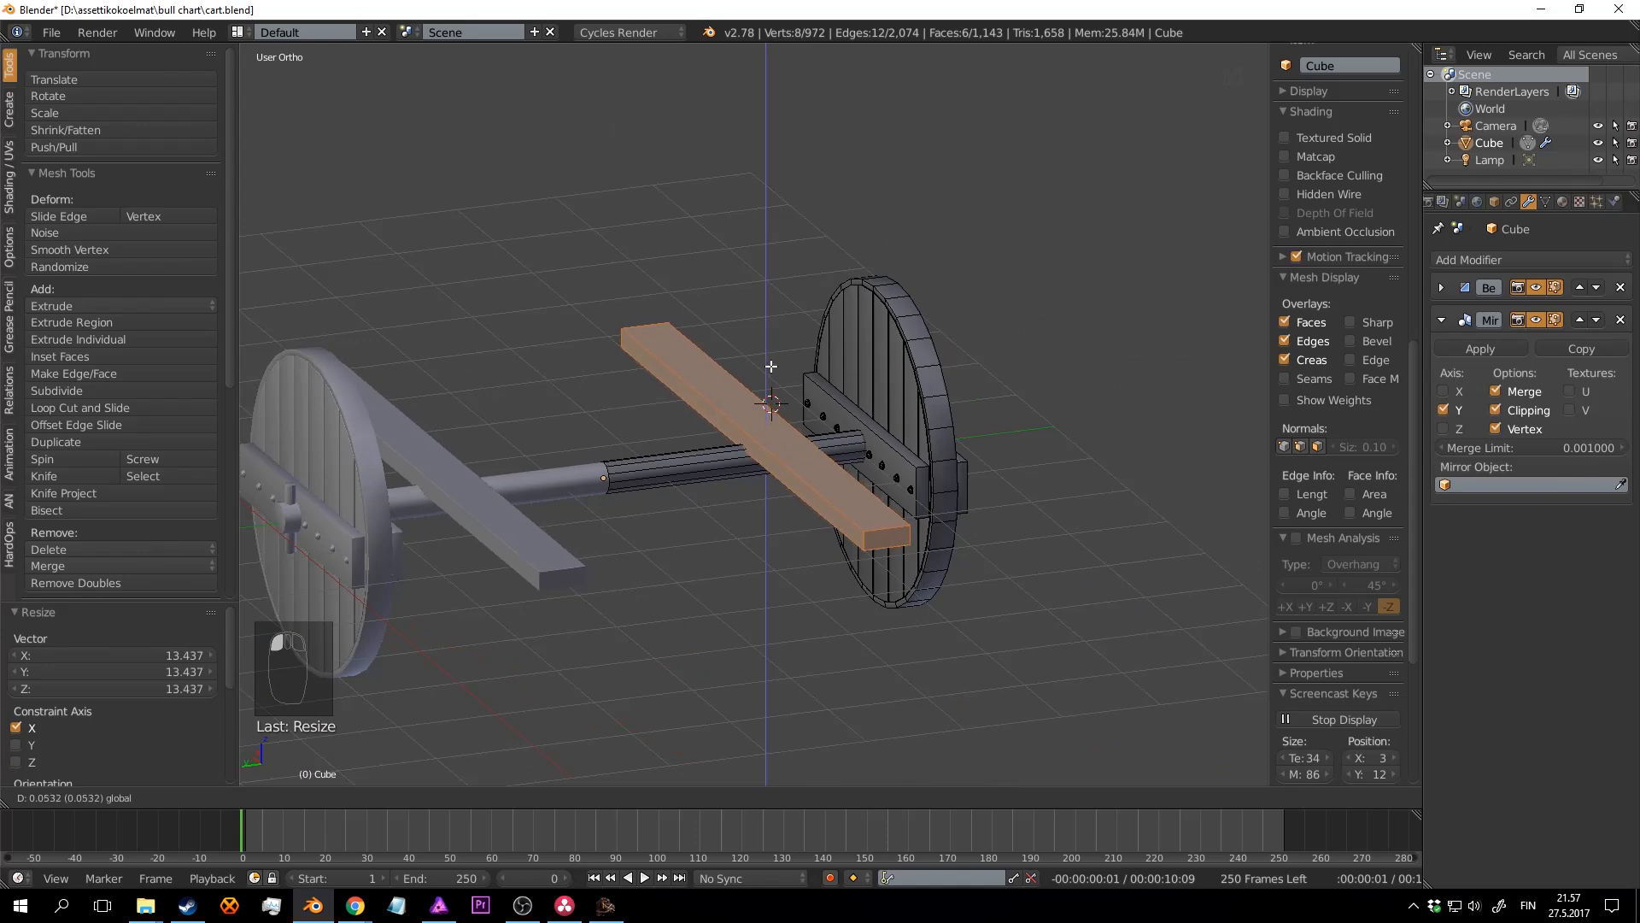
middle_drag(758, 319, 771, 376)
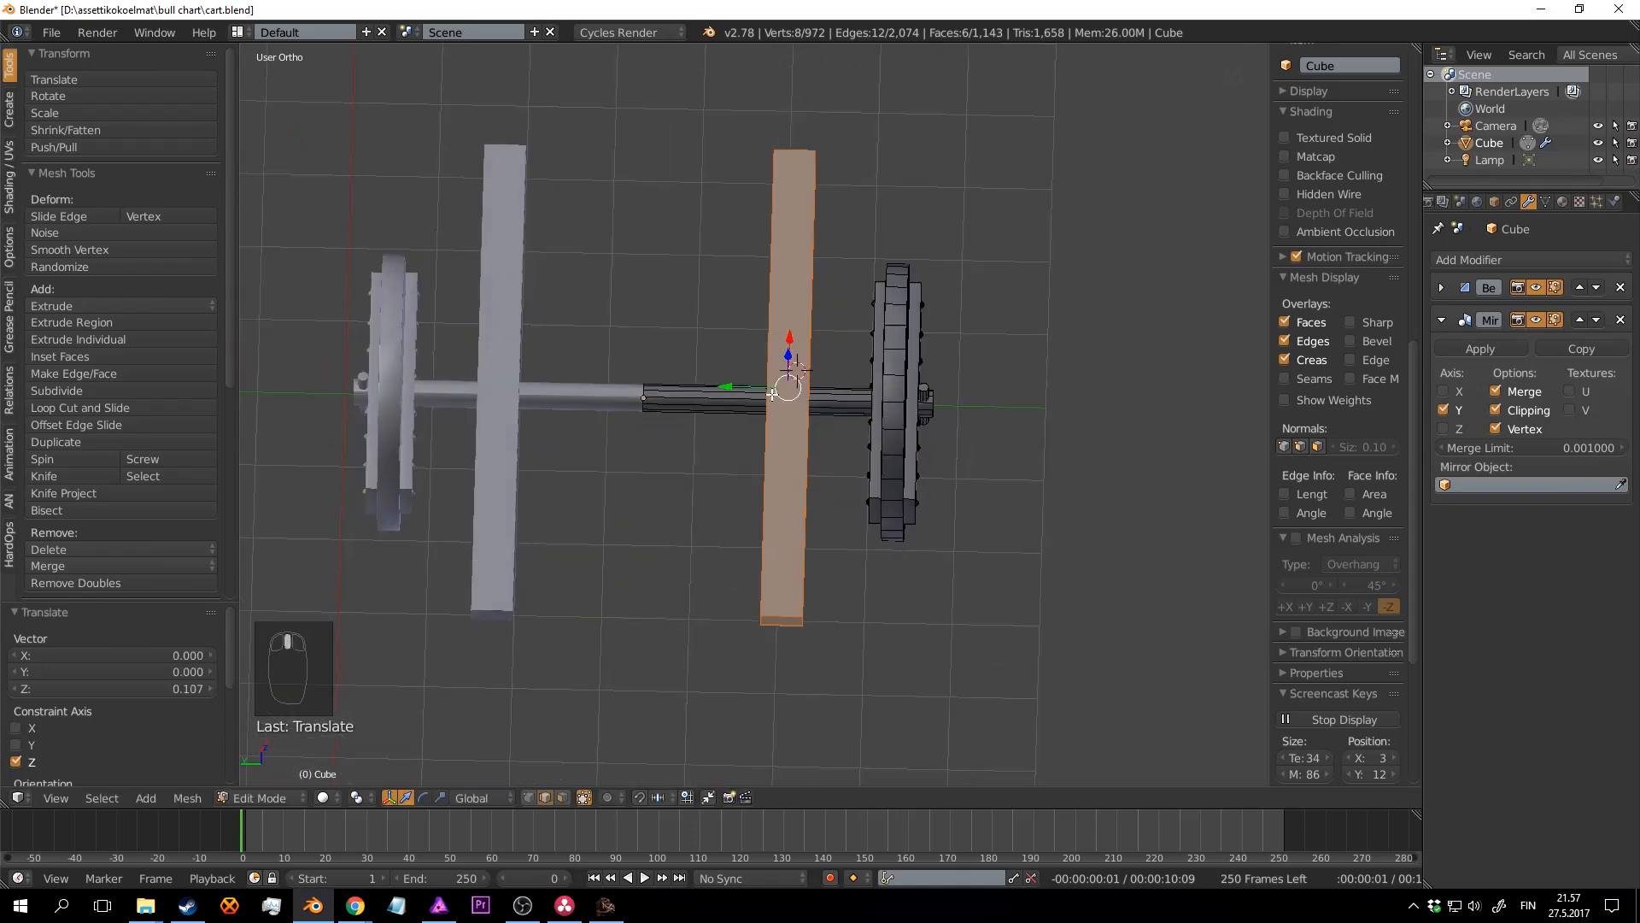
drag(774, 363, 771, 387)
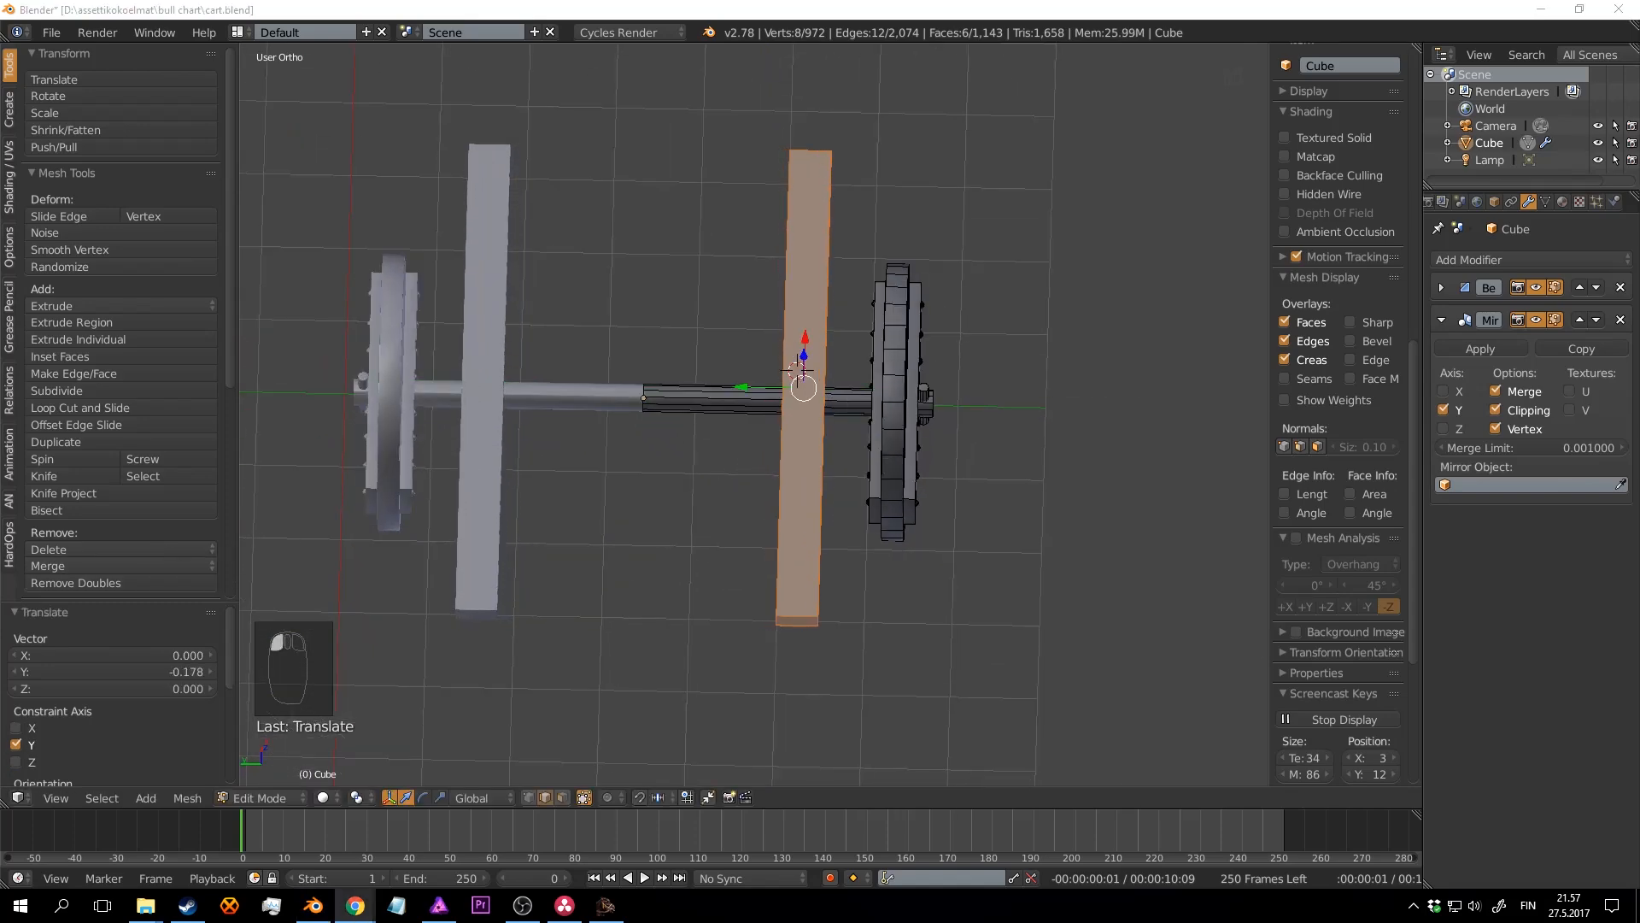
middle_drag(801, 376, 799, 347)
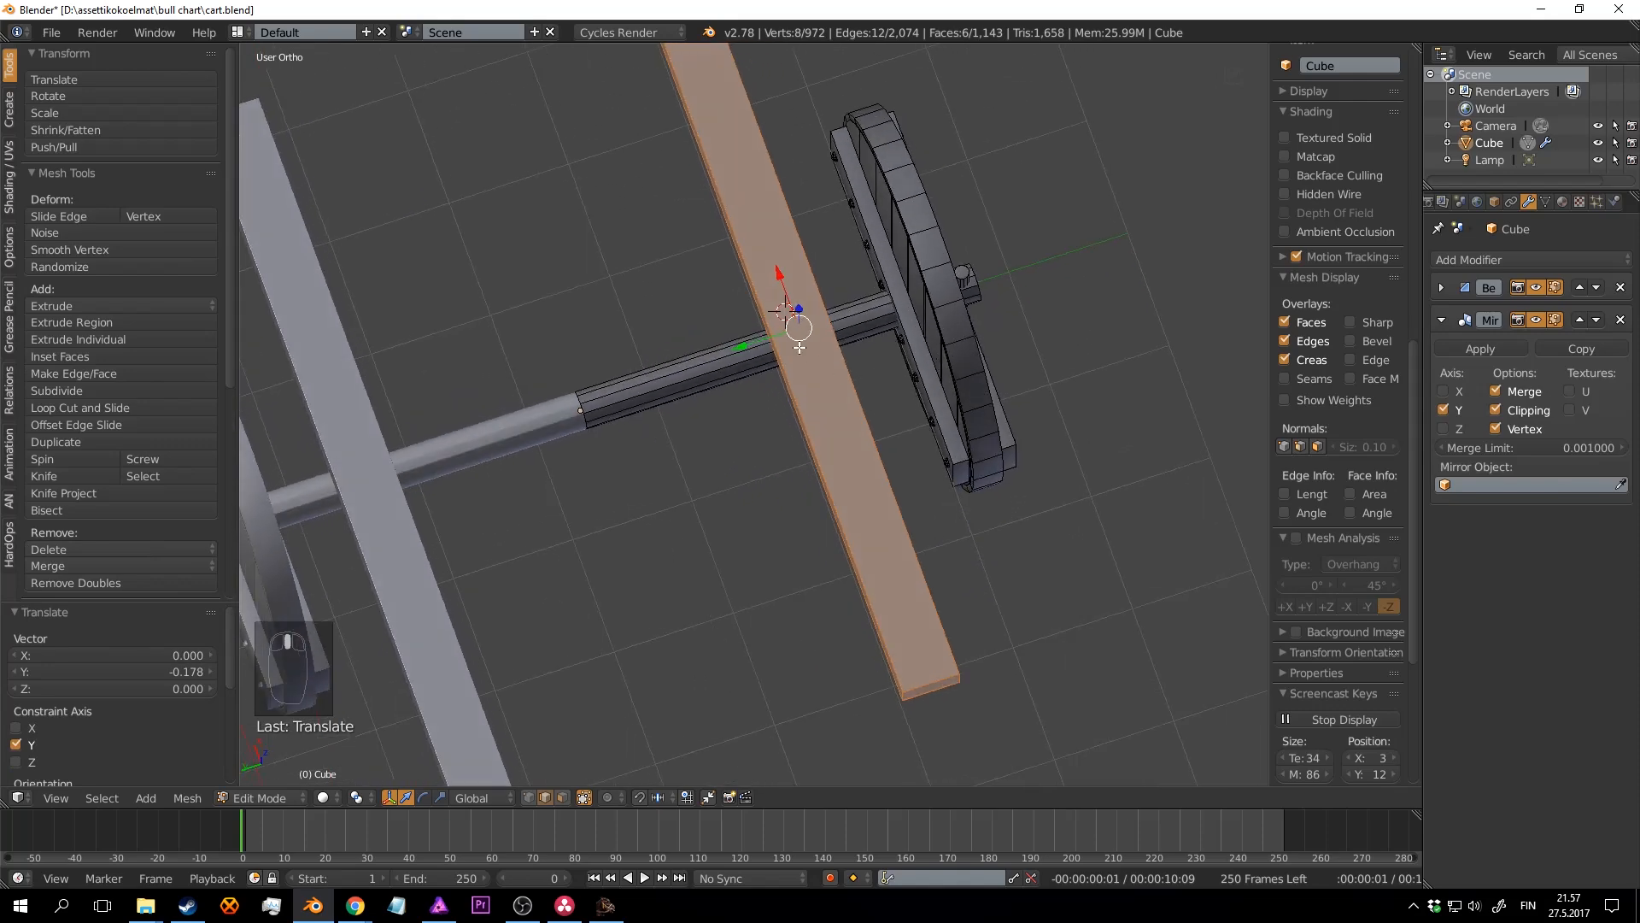
Step: Shift the plank closer to the wheel and duplicate it twice along Y toward the axle's middle, making three parallel planks
drag(798, 347, 244, 536)
key(shift+d)
right_click(813, 338)
key(shift+d)
right_click(709, 357)
key(a)
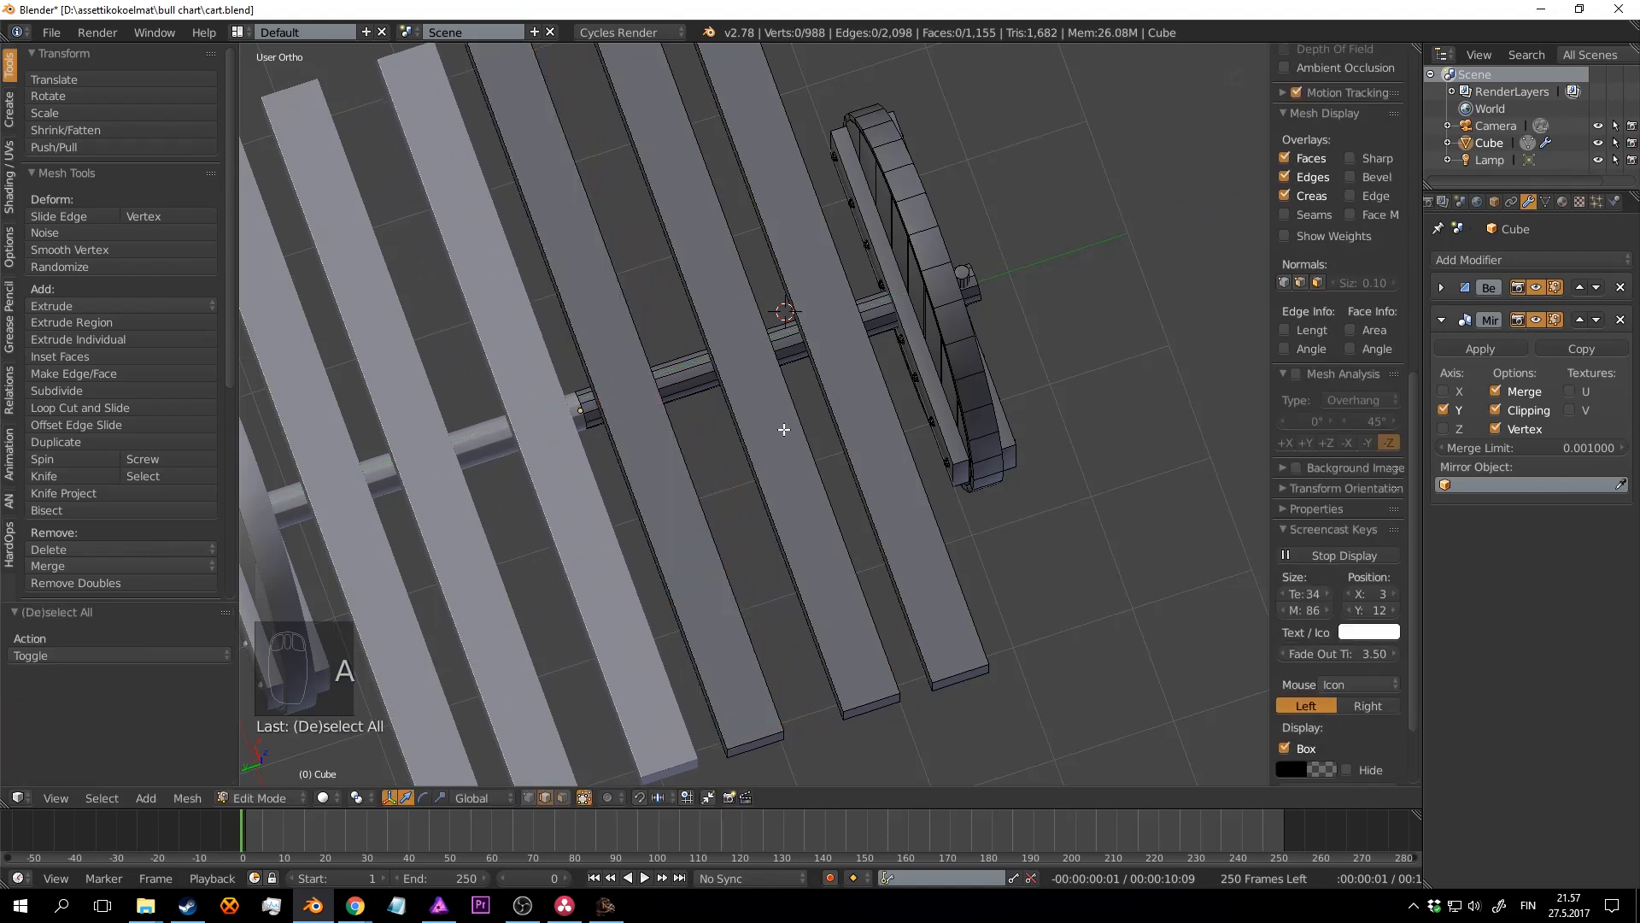
Step: Select the two planks nearest the wheel, move them along Y to even out the spacing, and deselect everything
key(l)
key(l)
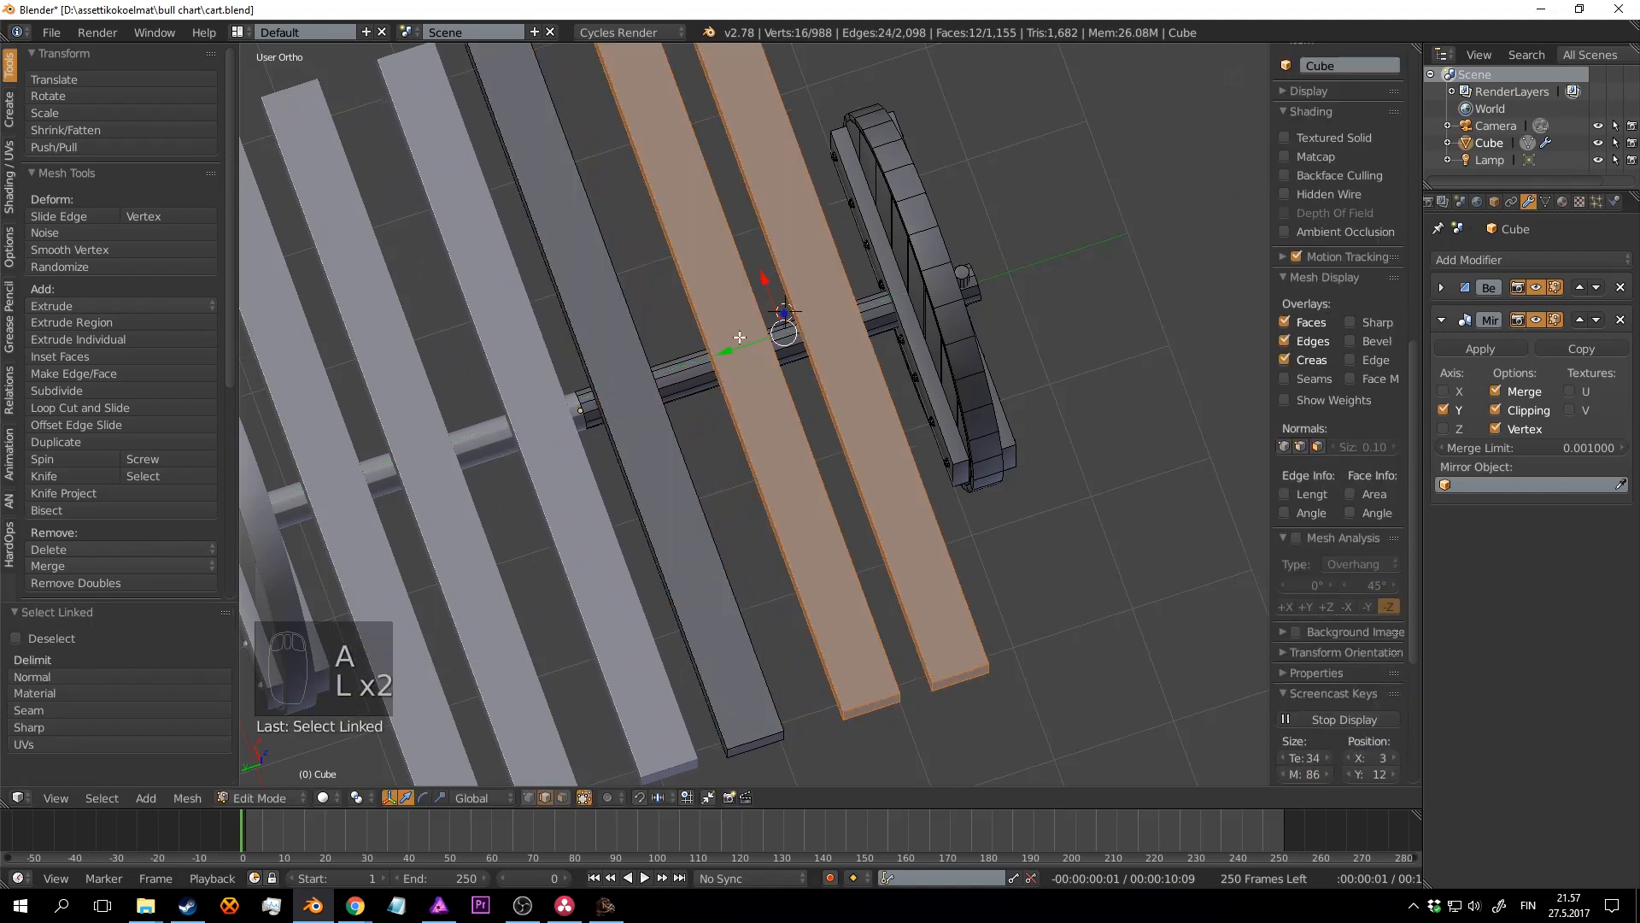
drag(728, 351, 646, 386)
key(a)
scroll(981, 424, down, 4)
middle_drag(982, 425, 904, 344)
scroll(904, 343, up, 2)
scroll(905, 343, up, 1)
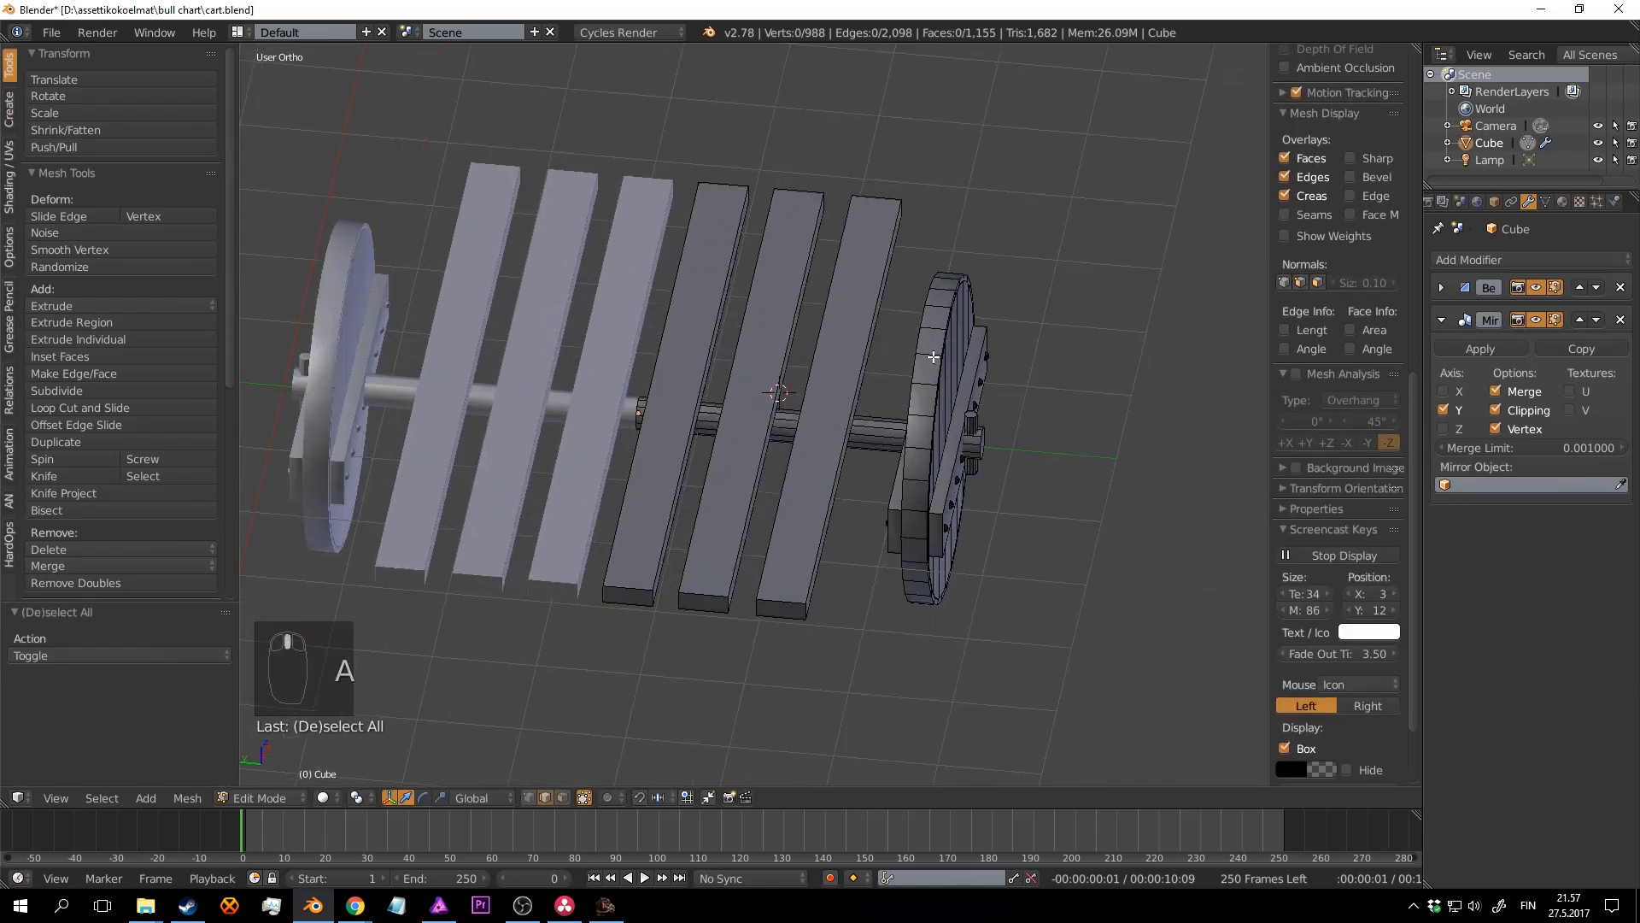
Step: Leave mesh editing and save the file with the three parallel planks in place
key(Tab)
middle_drag(888, 410, 925, 422)
key(a)
key(ctrl+s)
click(935, 504)
scroll(935, 504, down, 4)
mouse_move(935, 504)
middle_down()
mouse_move(905, 483)
mouse_move(814, 505)
mouse_move(957, 491)
middle_up()
scroll(814, 505, up, 3)
Step: Select the plank nearest the wheel in mesh editing and duplicate it -0.775 along Y toward the wheel
key(Tab)
scroll(957, 491, up, 2)
key(a)
middle_drag(854, 478, 804, 433)
key(a)
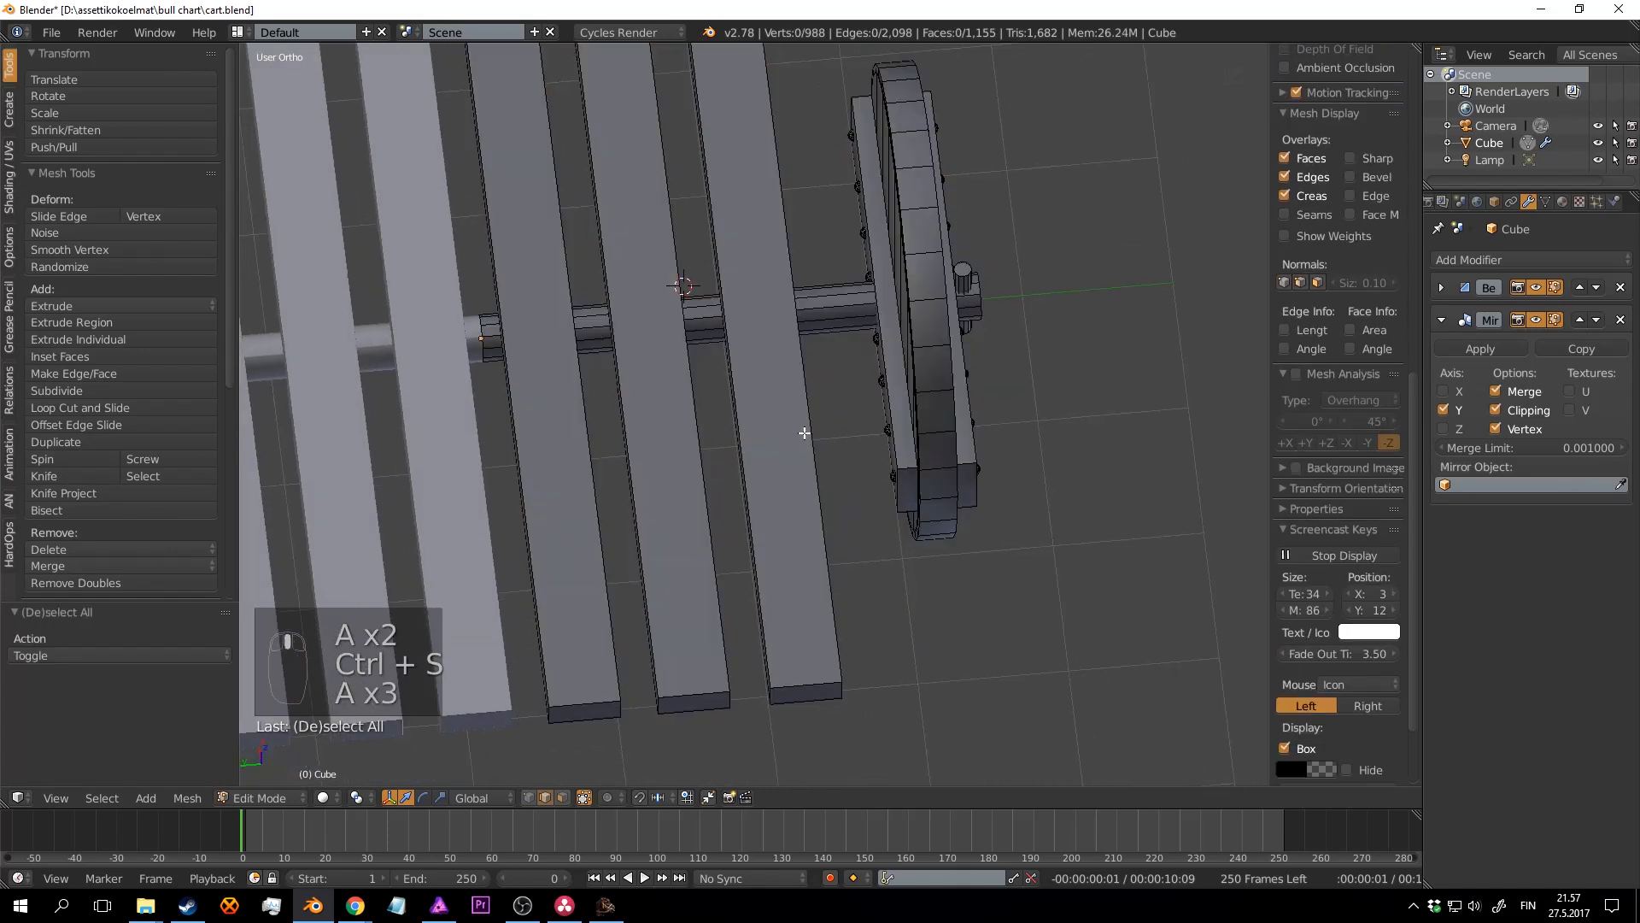
key(l)
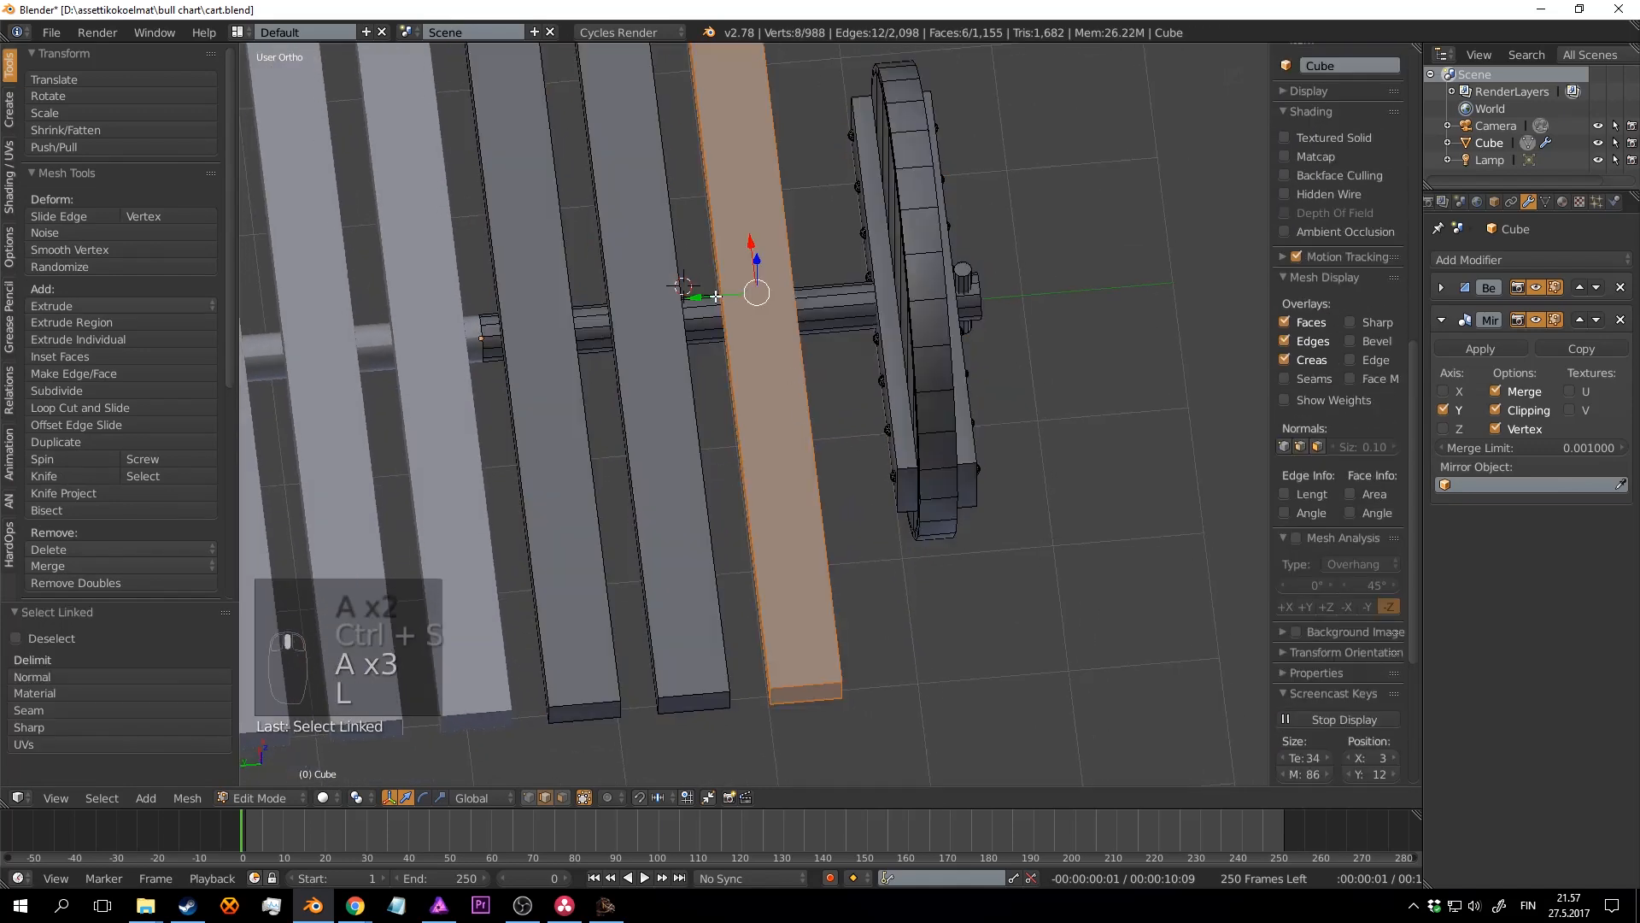
key(shift+d)
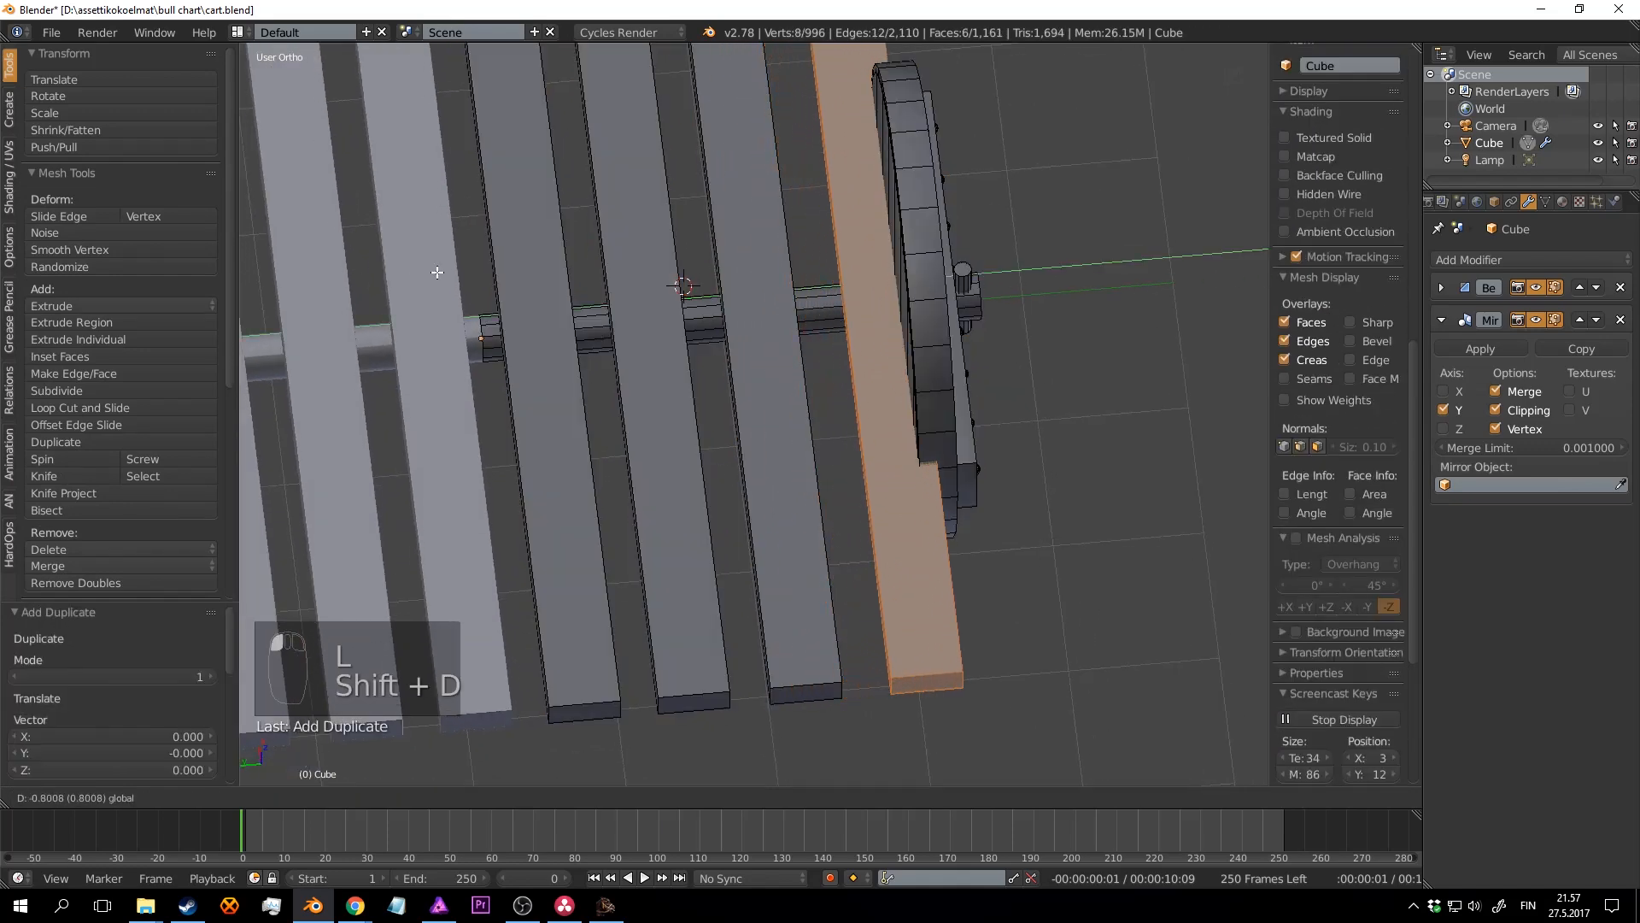
click(423, 266)
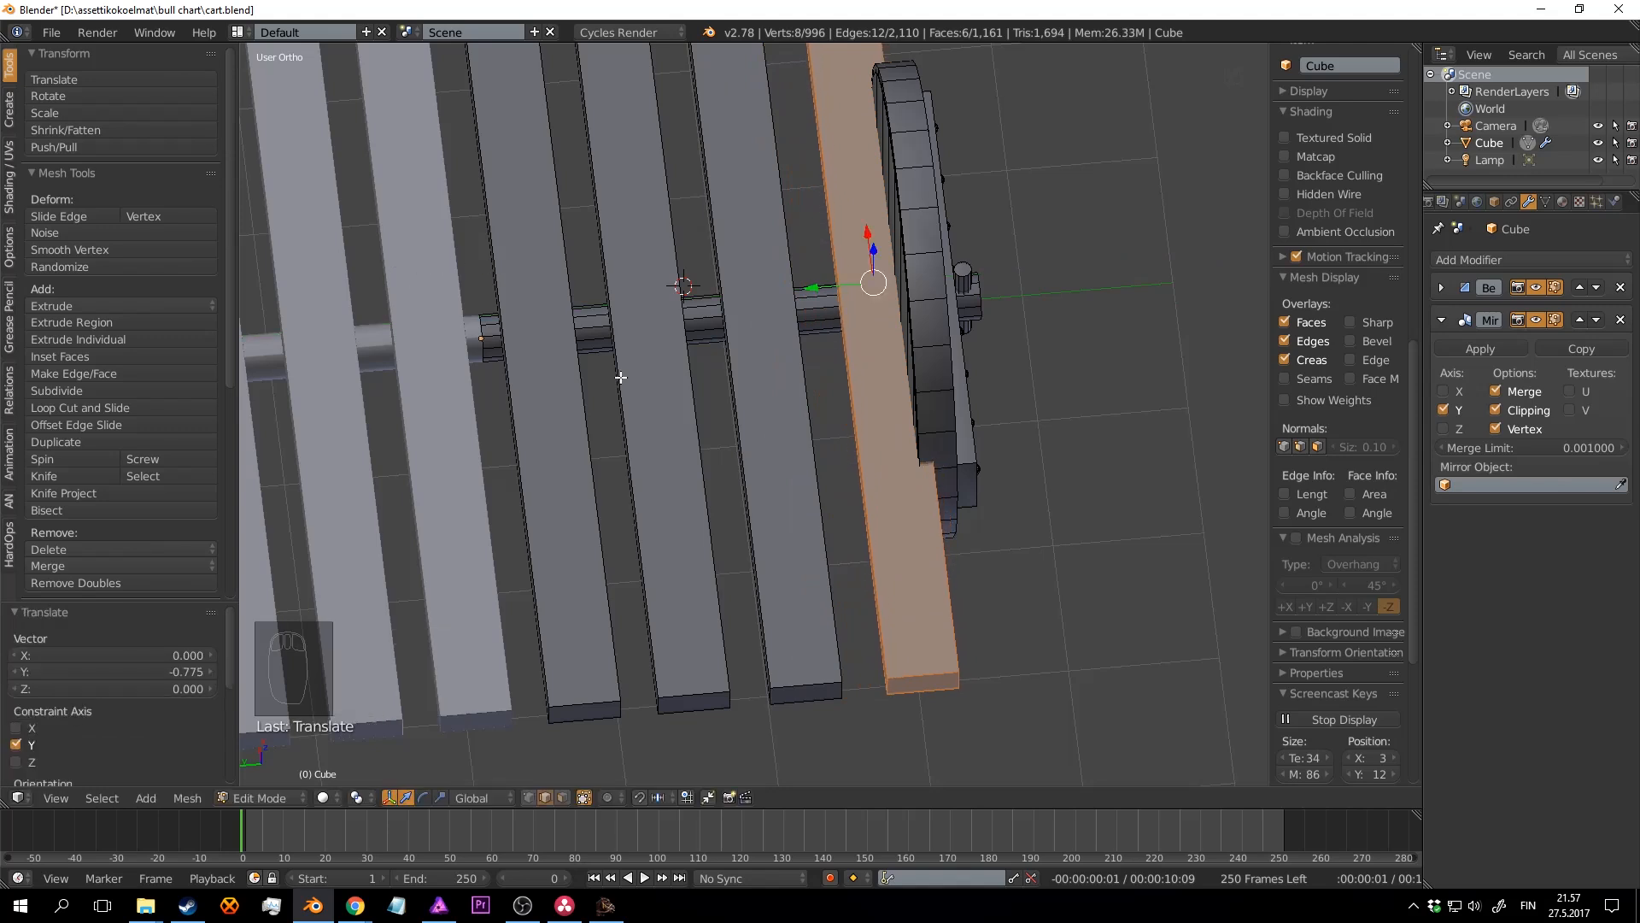
Step: Select all four planks, narrow them along Y by 0.925 and 0.956, and shift them away from the wheel along Y
key(l)
key(l)
key(l)
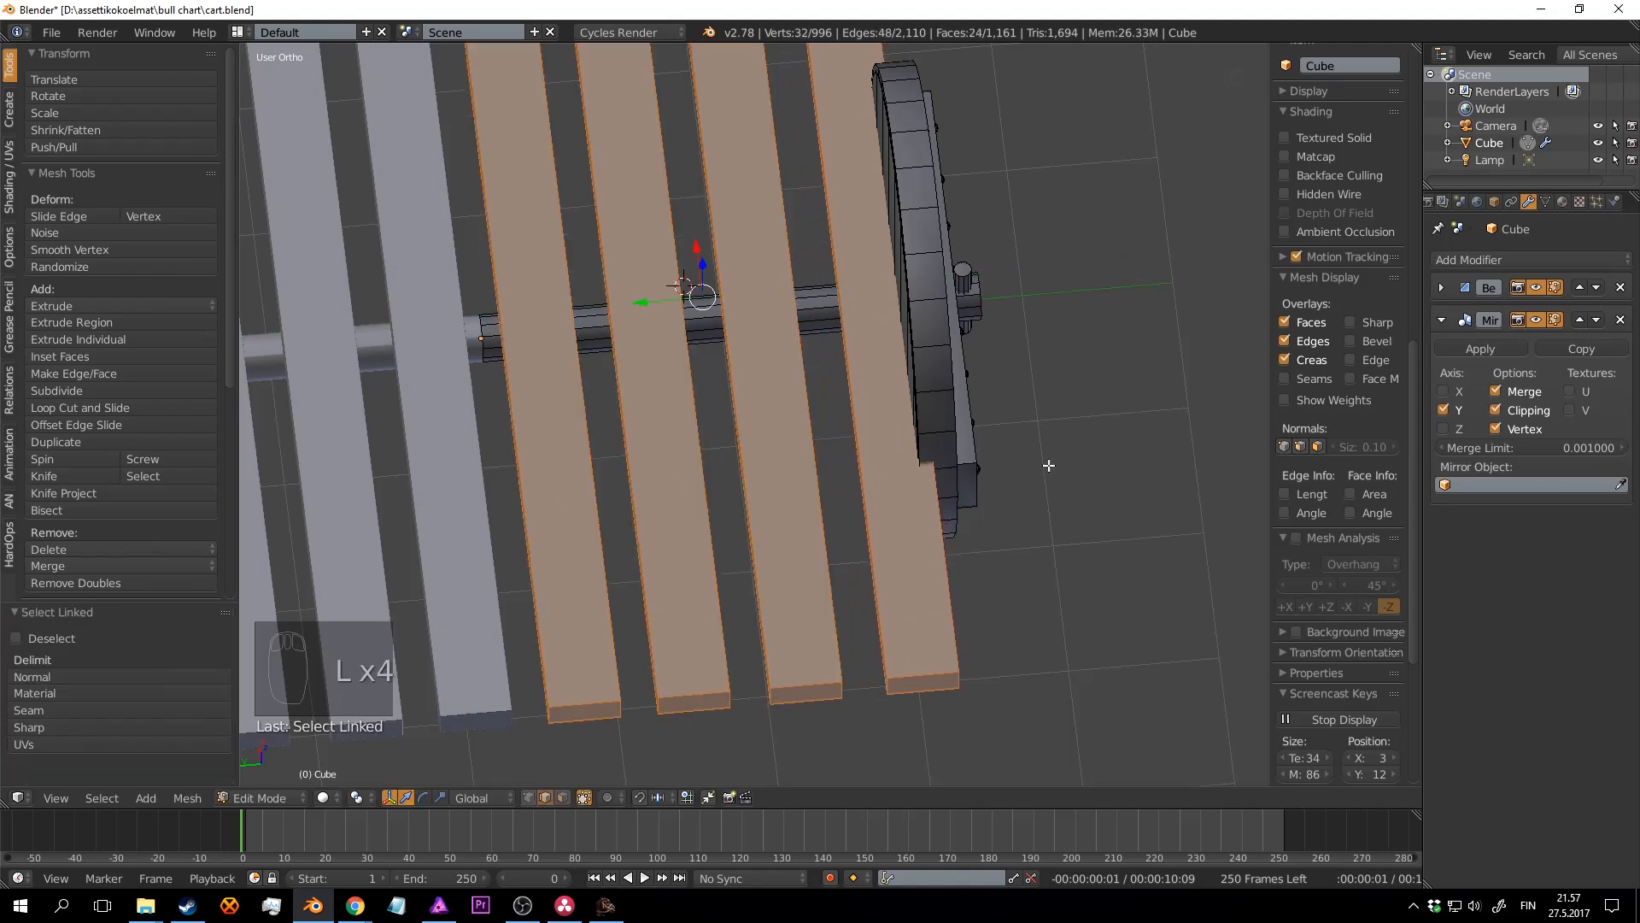
key(y)
click(1055, 443)
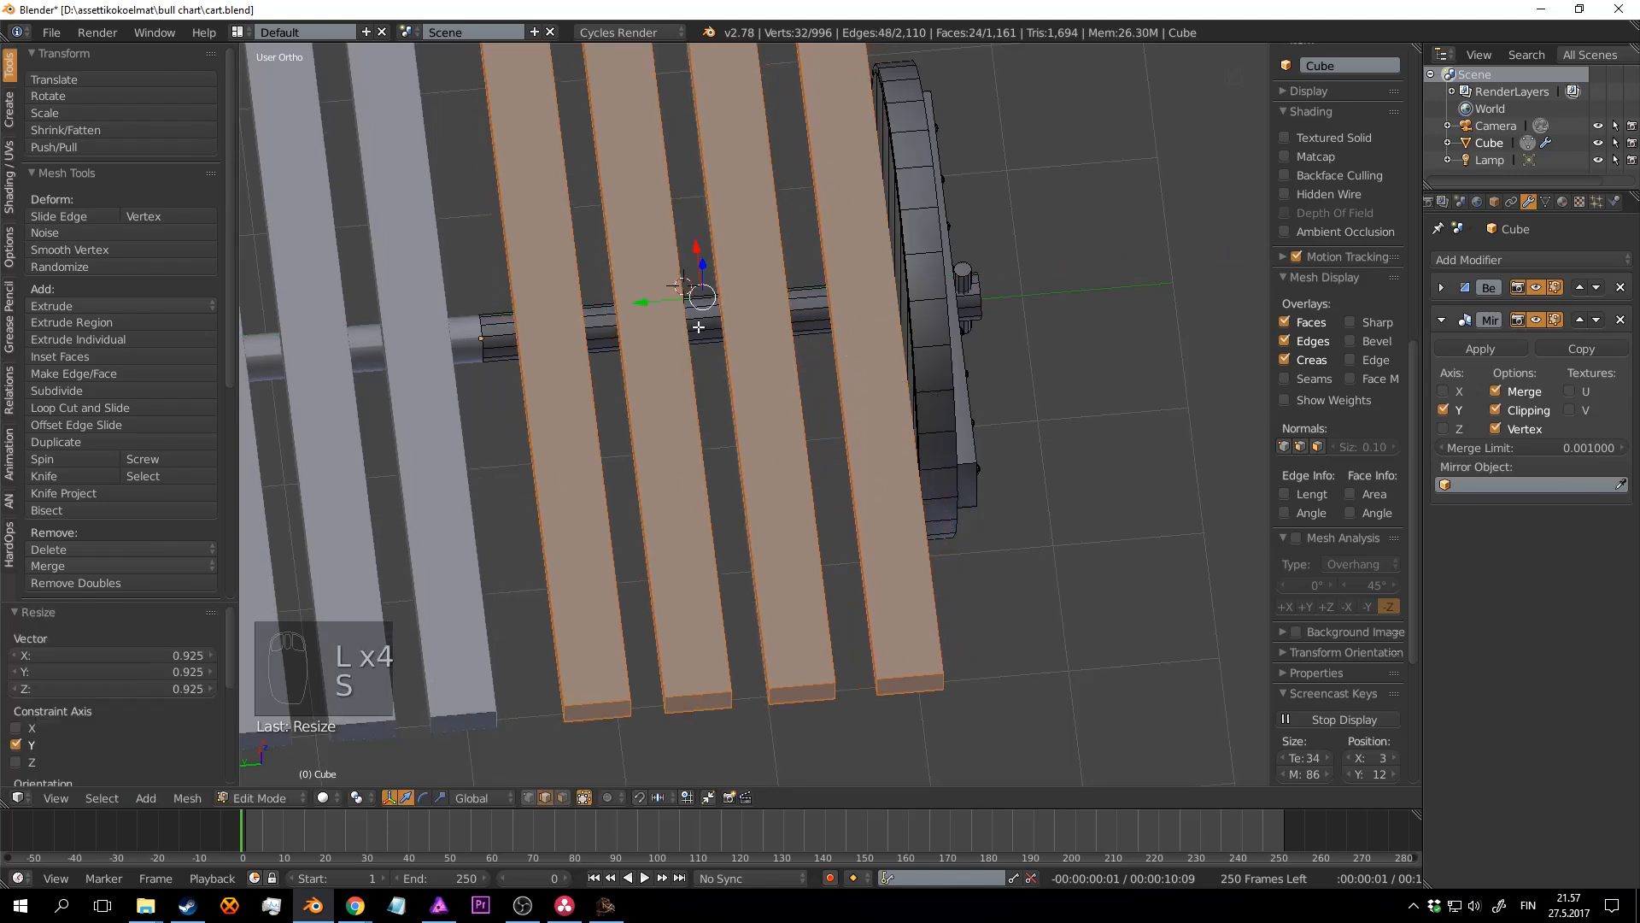
drag(670, 301, 534, 305)
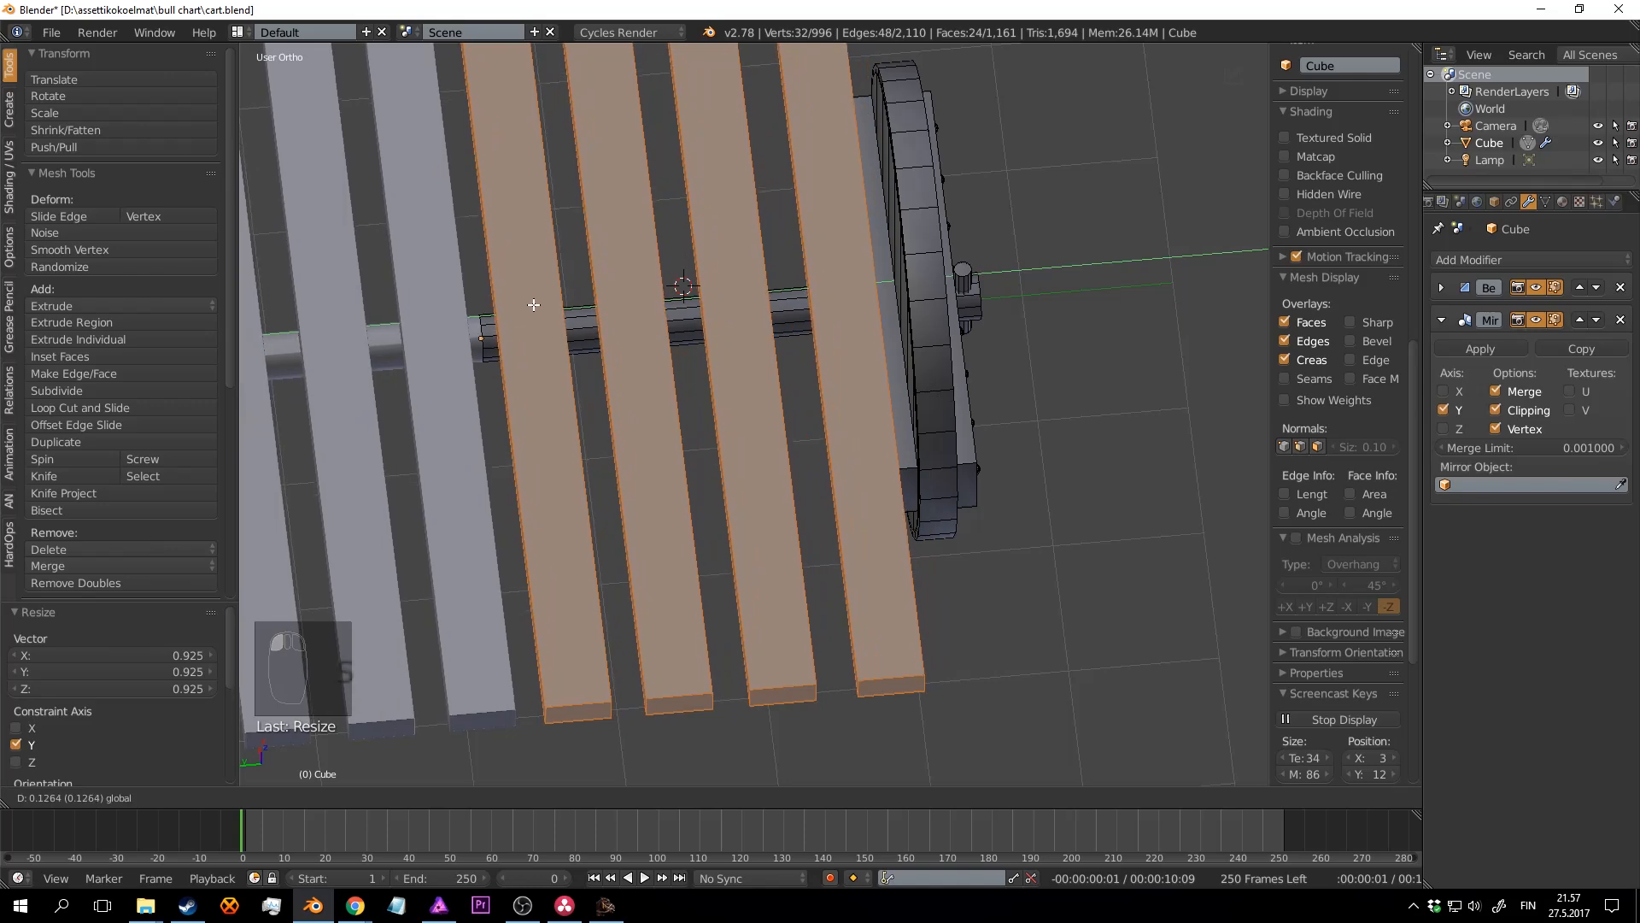
click(1122, 434)
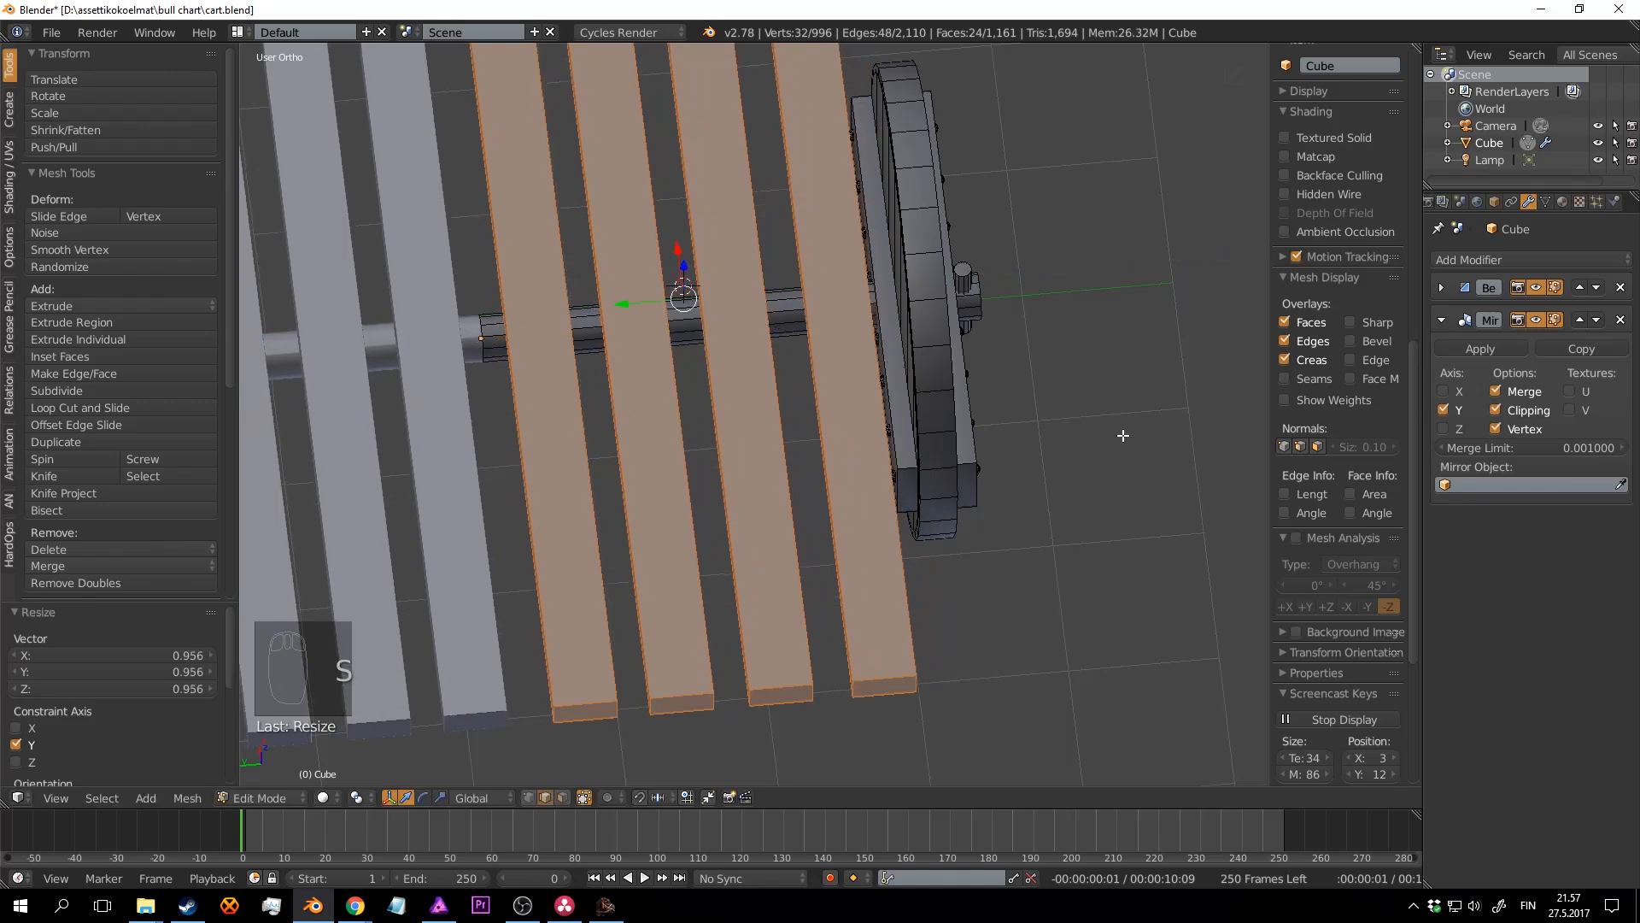
drag(645, 301, 627, 302)
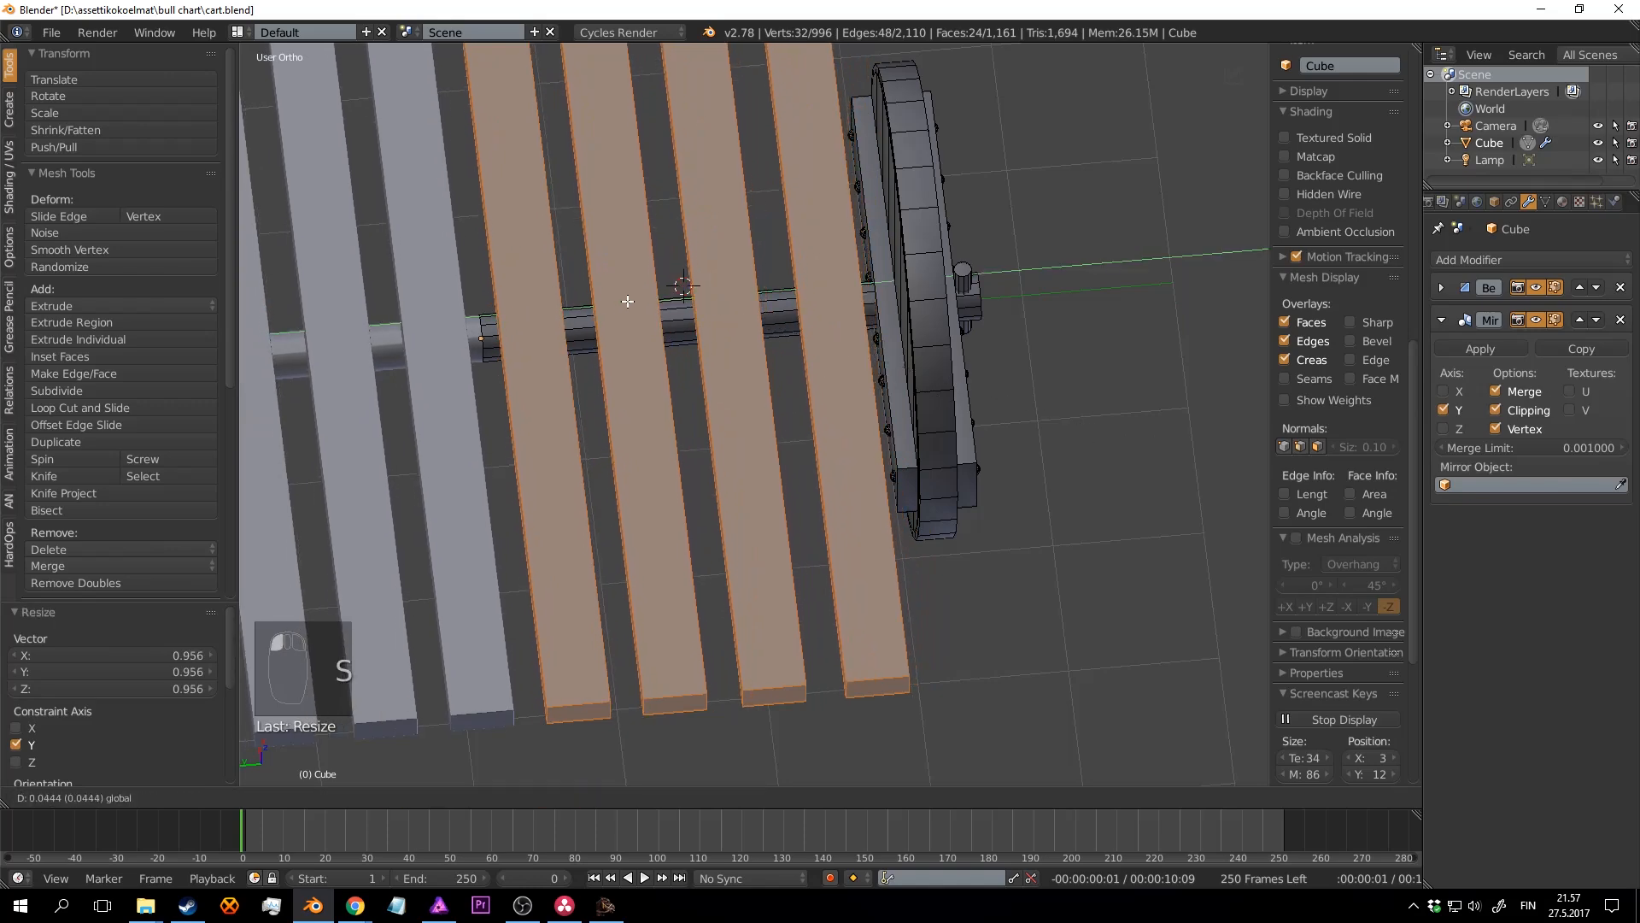
Step: Leave mesh editing and save the file with the four evenly spaced planks
key(Tab)
scroll(887, 405, down, 4)
middle_drag(886, 405, 882, 476)
key(ctrl+s)
key(ctrl+s)
Step: Lengthen the four planks along X by a factor of about 1.53 and save the file
key(Tab)
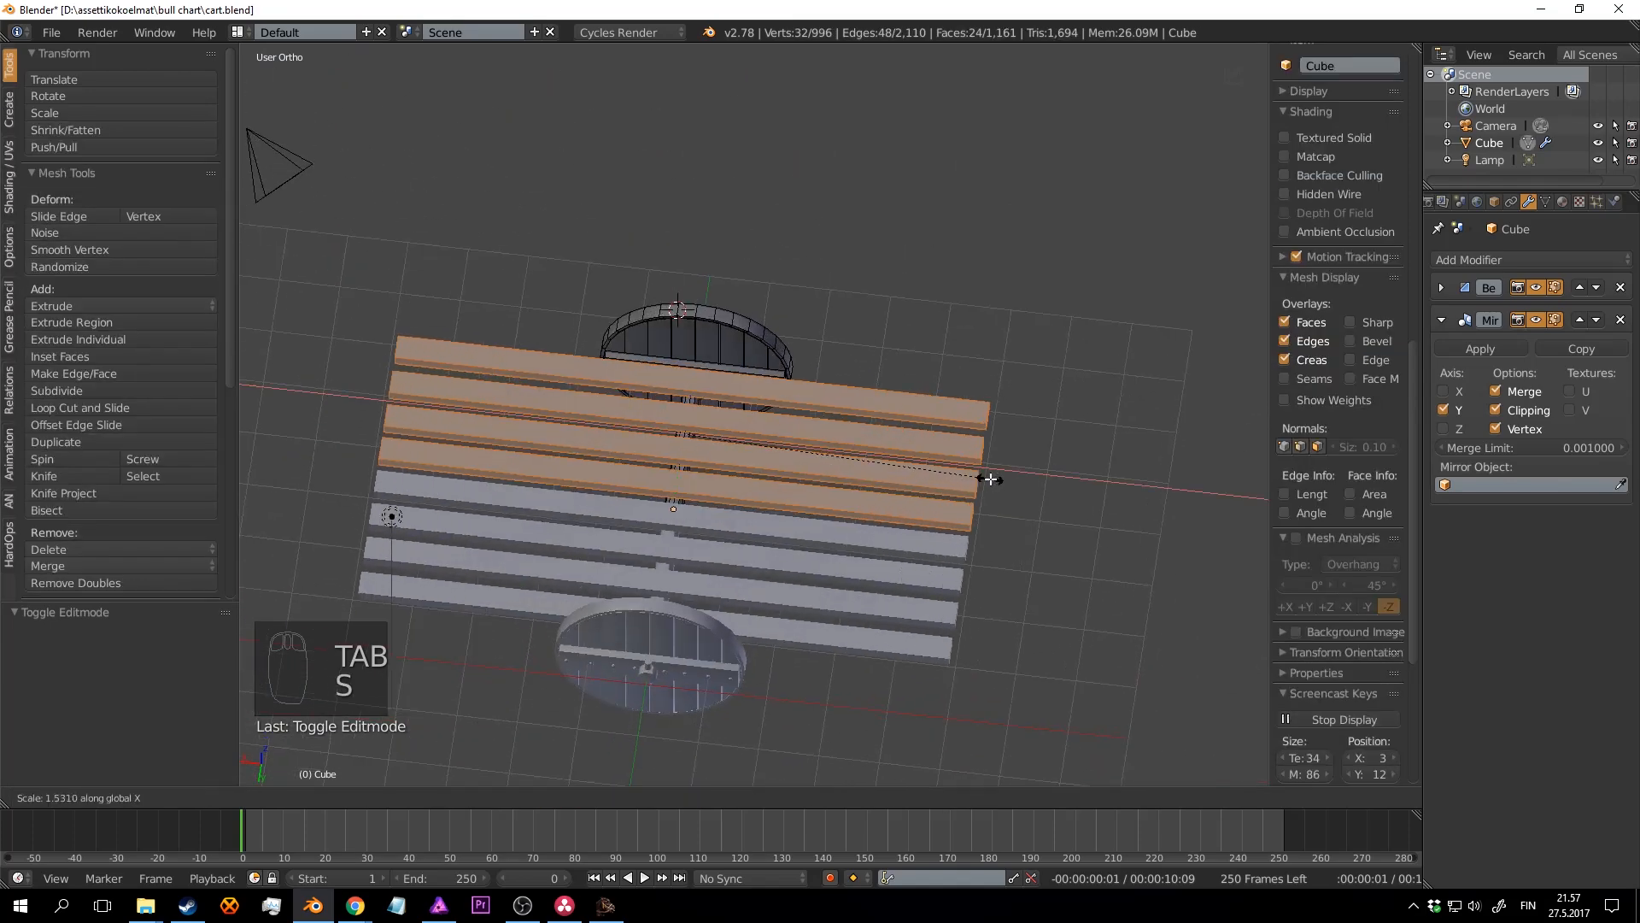
click(992, 472)
middle_drag(1084, 516, 825, 493)
key(Tab)
key(ctrl+s)
key(ctrl+s)
Step: Duplicate the outermost plank in place and rotate the copy 90° about Z into a crosspiece
key(Tab)
key(a)
key(a)
key(l)
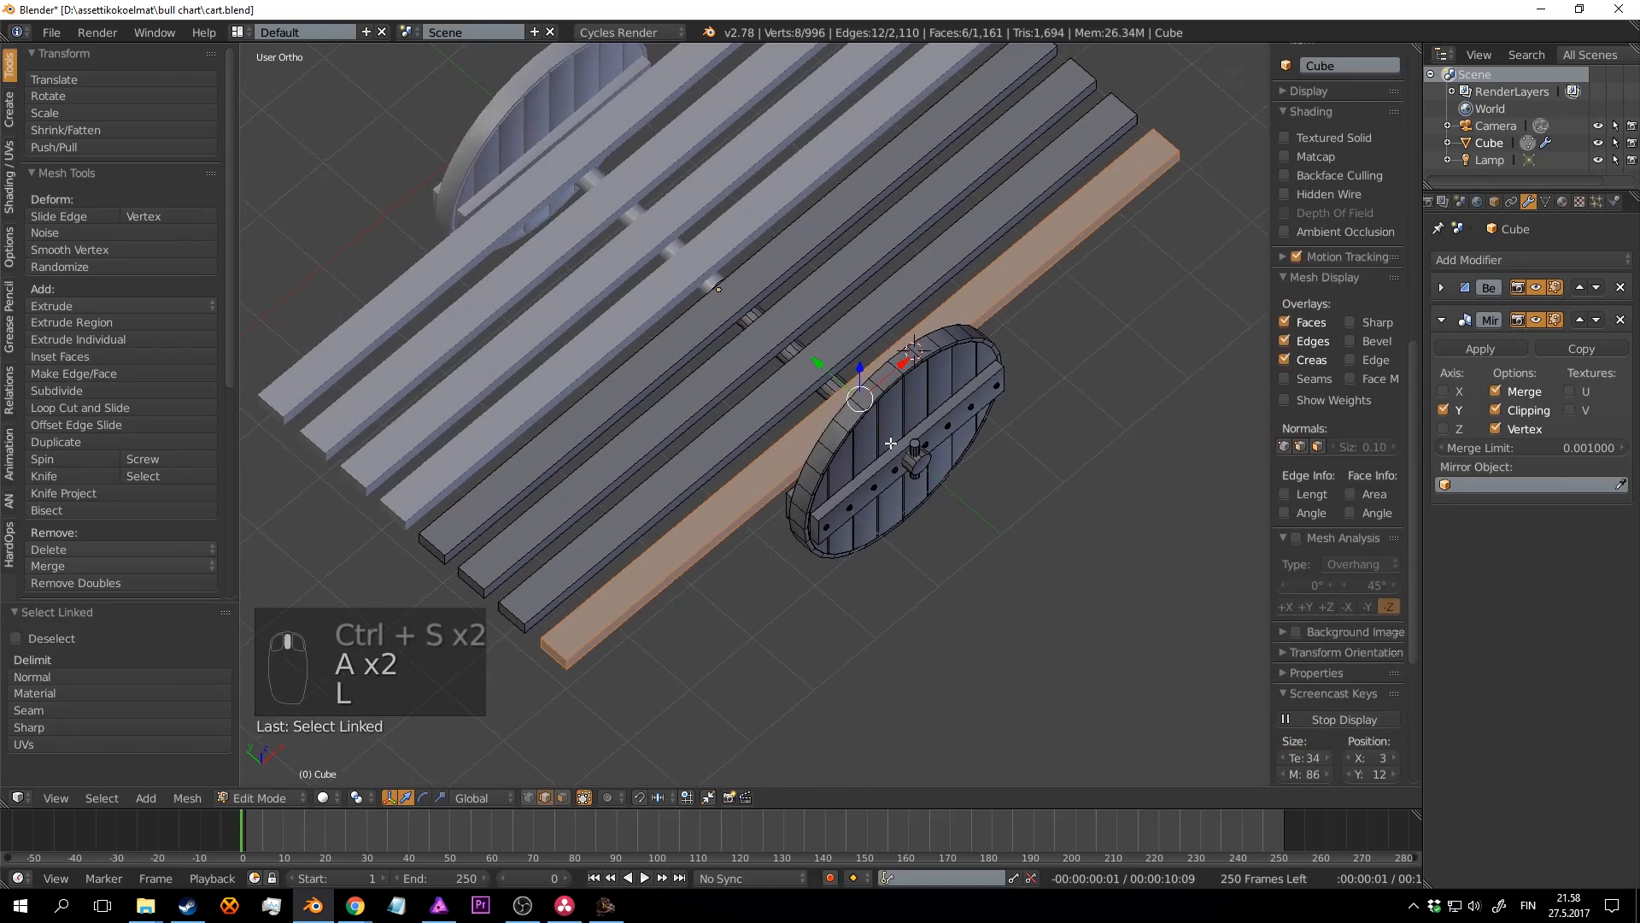
key(shift+d)
right_click(876, 370)
text(r)
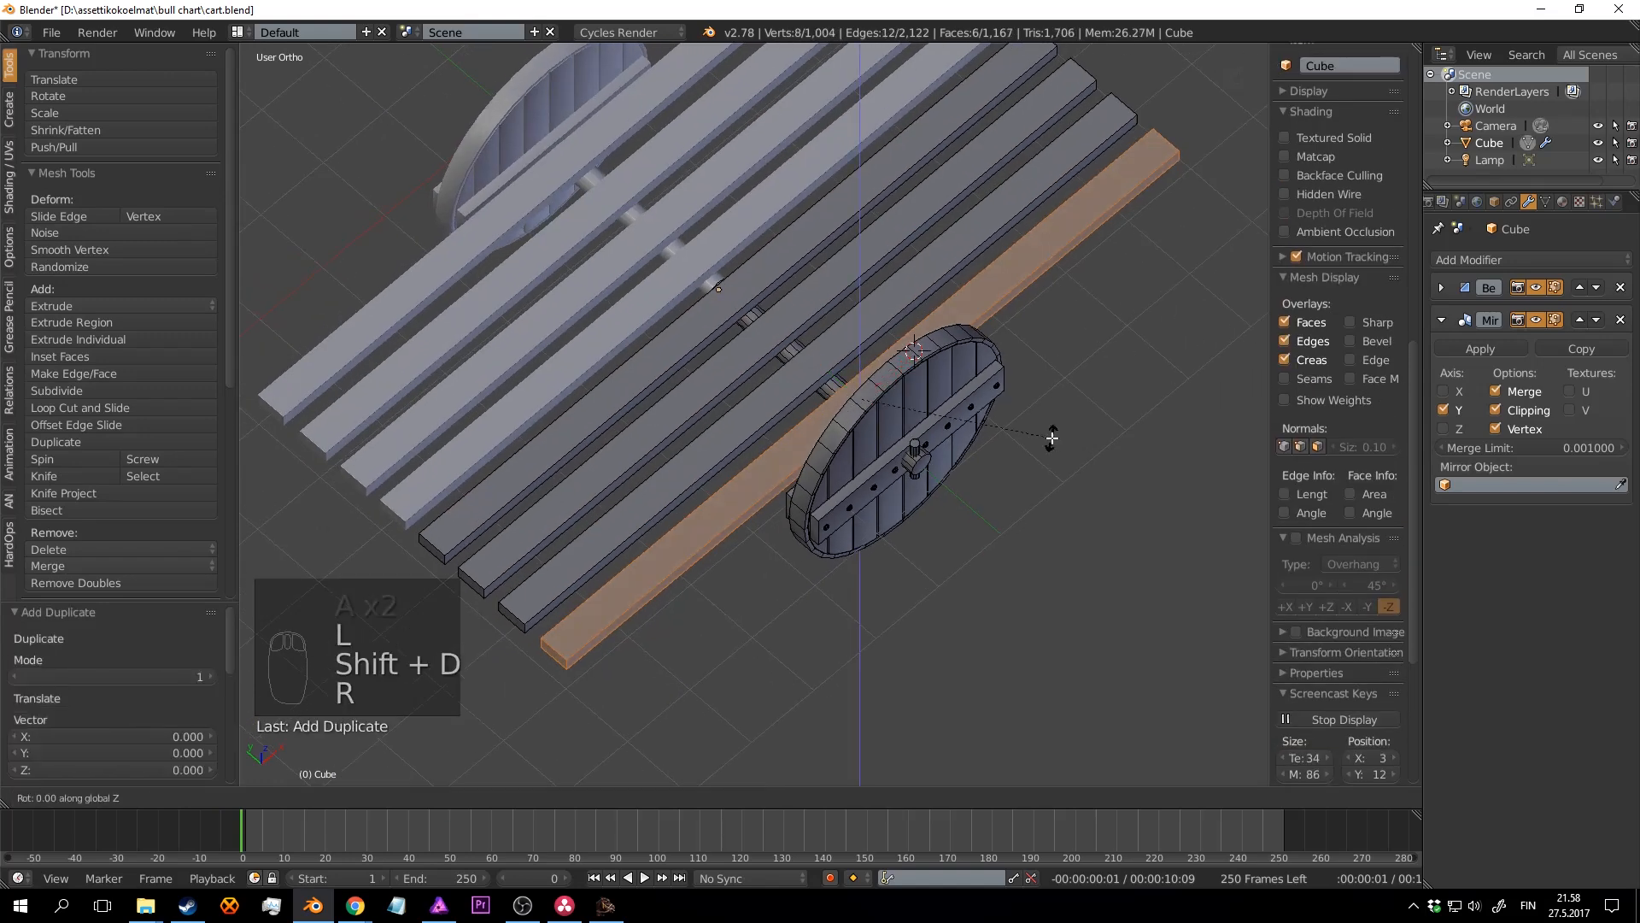
text(90)
key(Return)
Step: Raise the crosspiece 0.174 along Z and move it 4.375 and another 0.312 along Y across the planks
drag(940, 438, 925, 530)
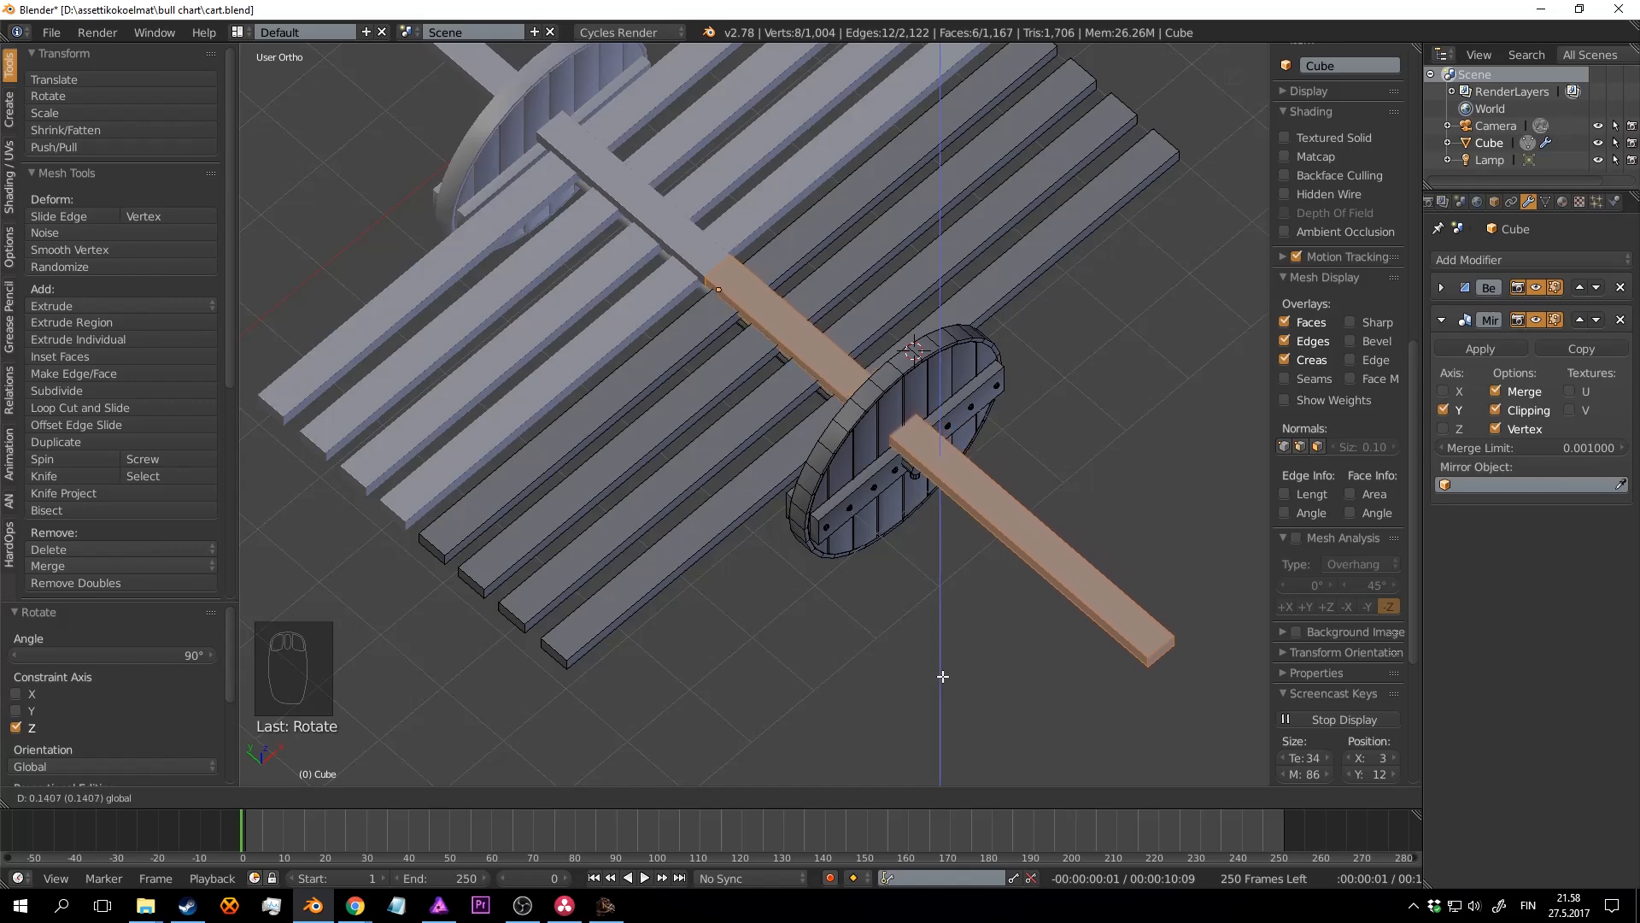
drag(950, 661, 949, 650)
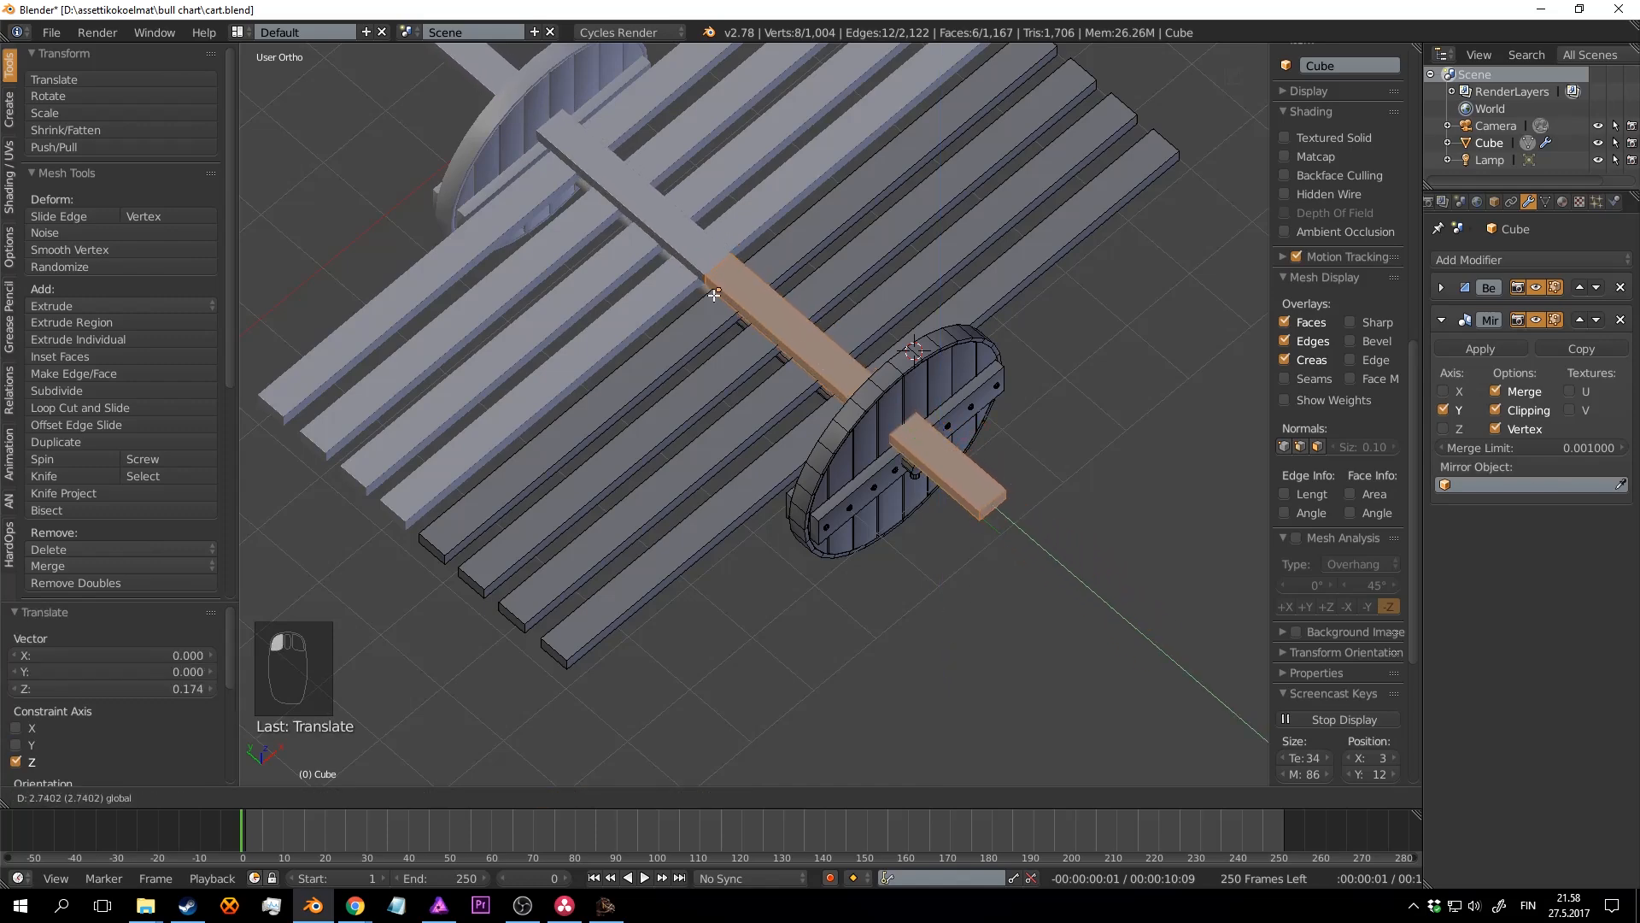
click(553, 205)
middle_drag(553, 205, 687, 300)
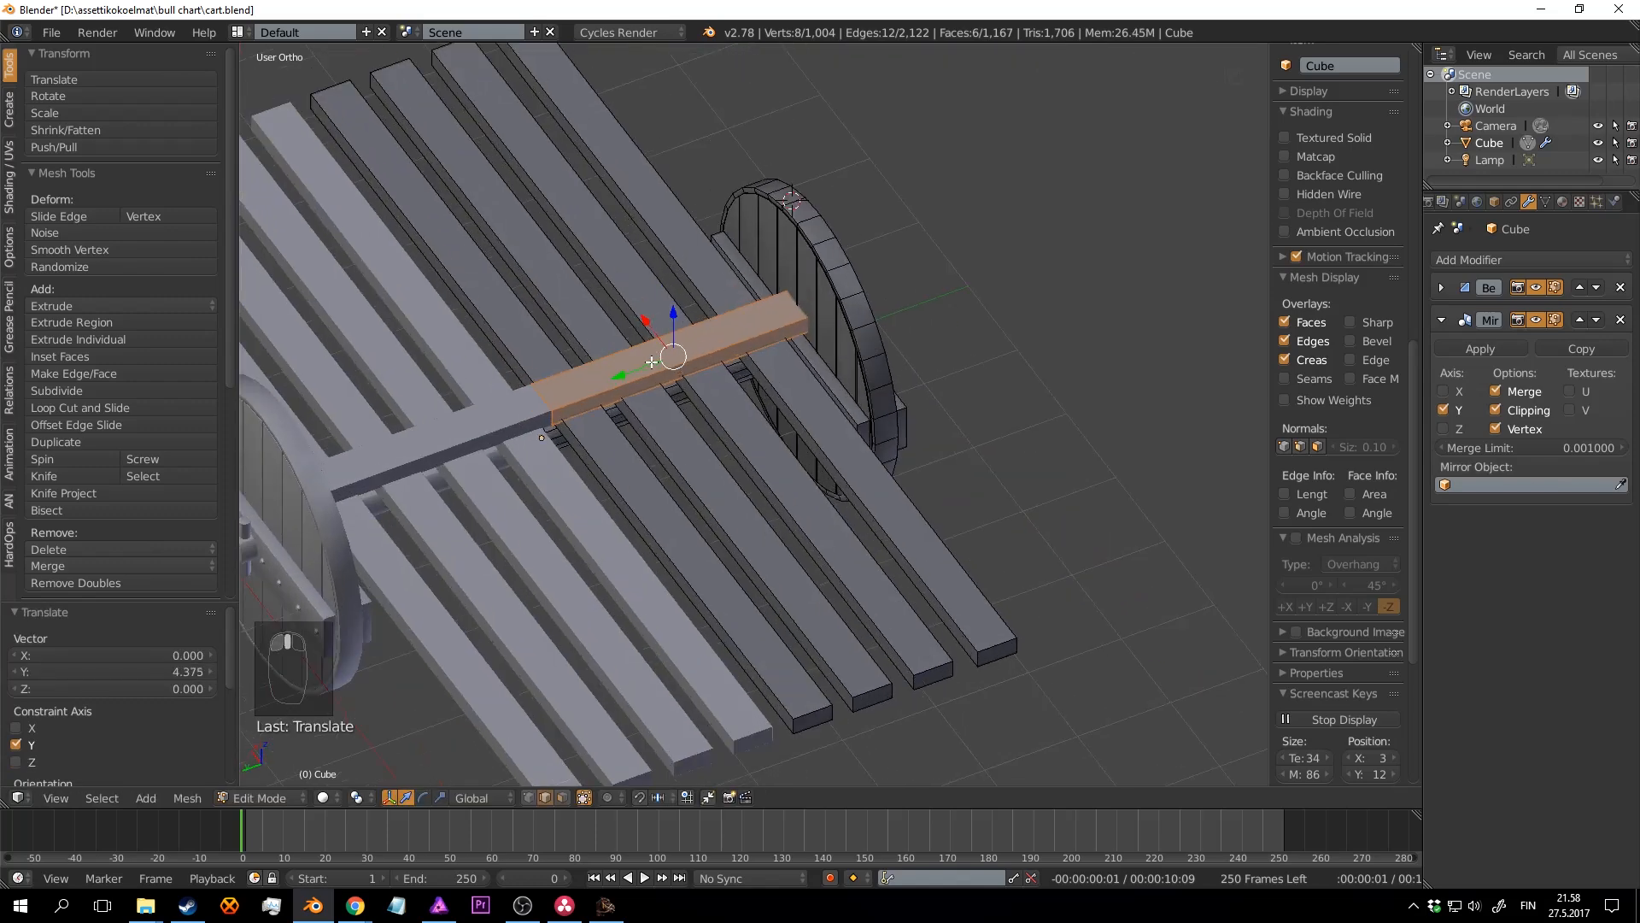
Step: Delete the crosspiece's end face at the mirror plane, working in wireframe, and restore solid shading
key(z)
scroll(559, 425, up, 8)
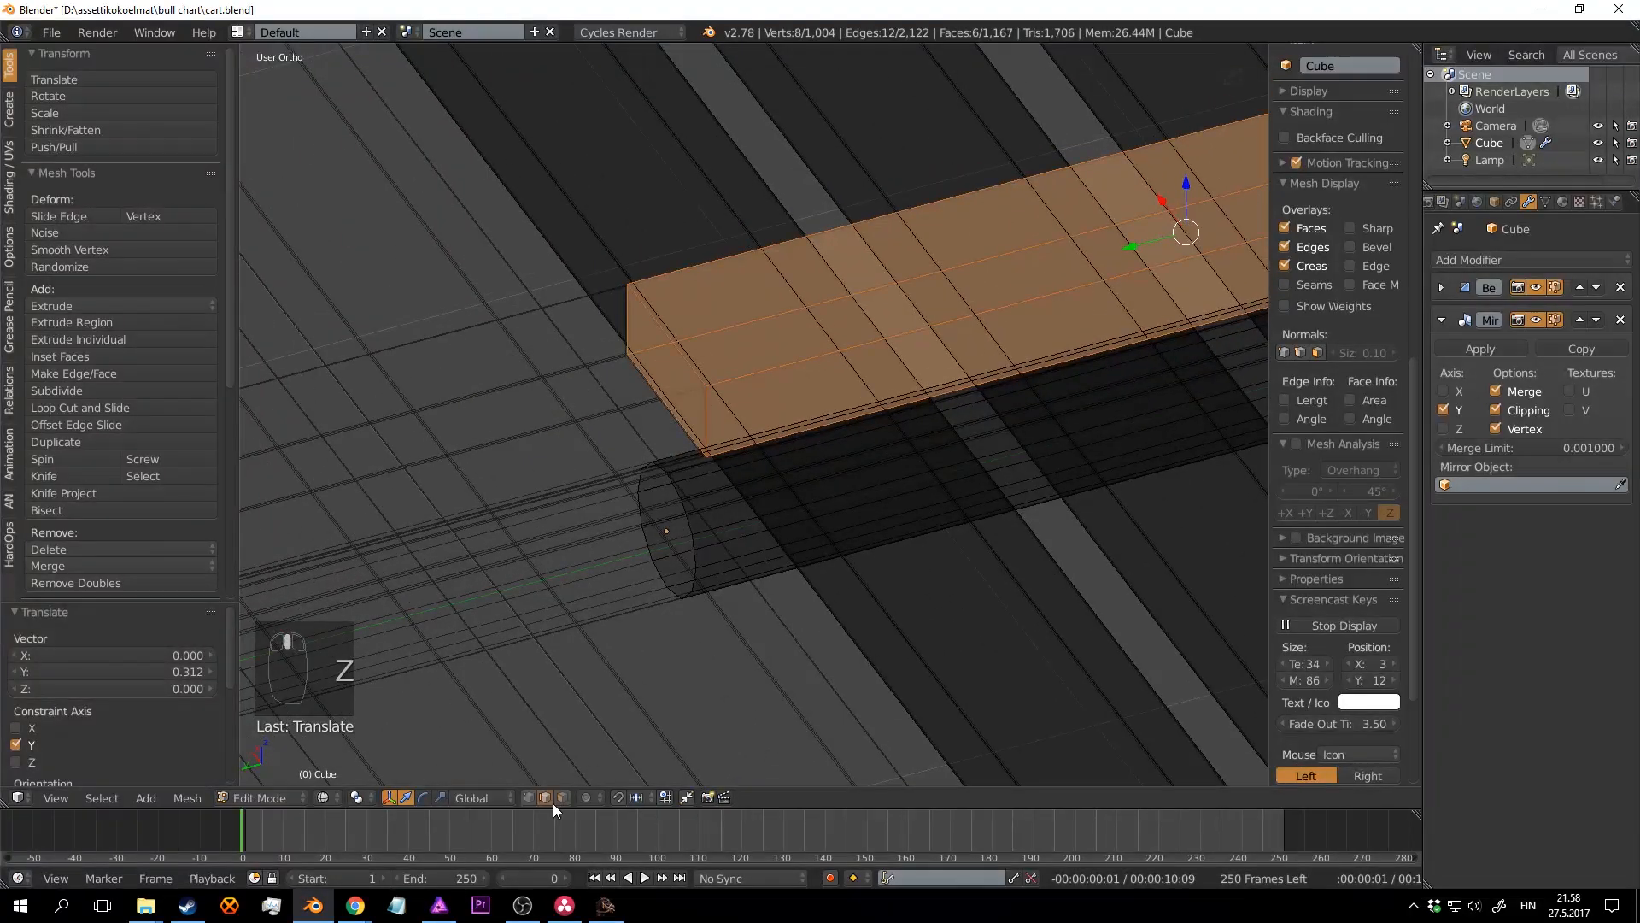
click(560, 799)
right_click(633, 442)
key(x)
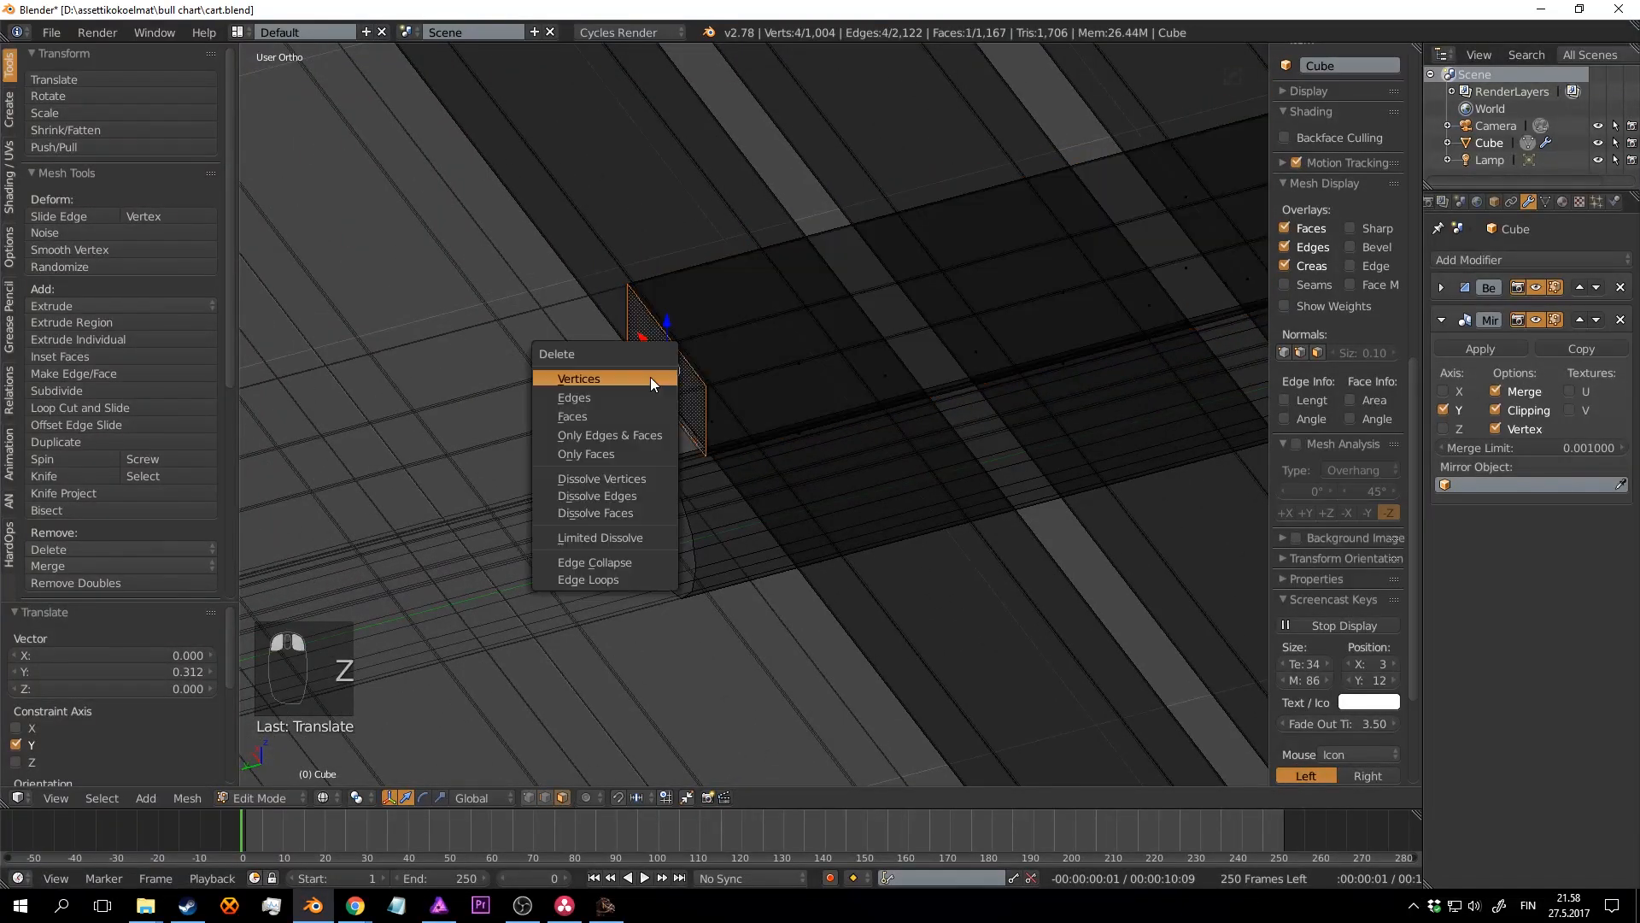
click(629, 416)
scroll(766, 390, down, 3)
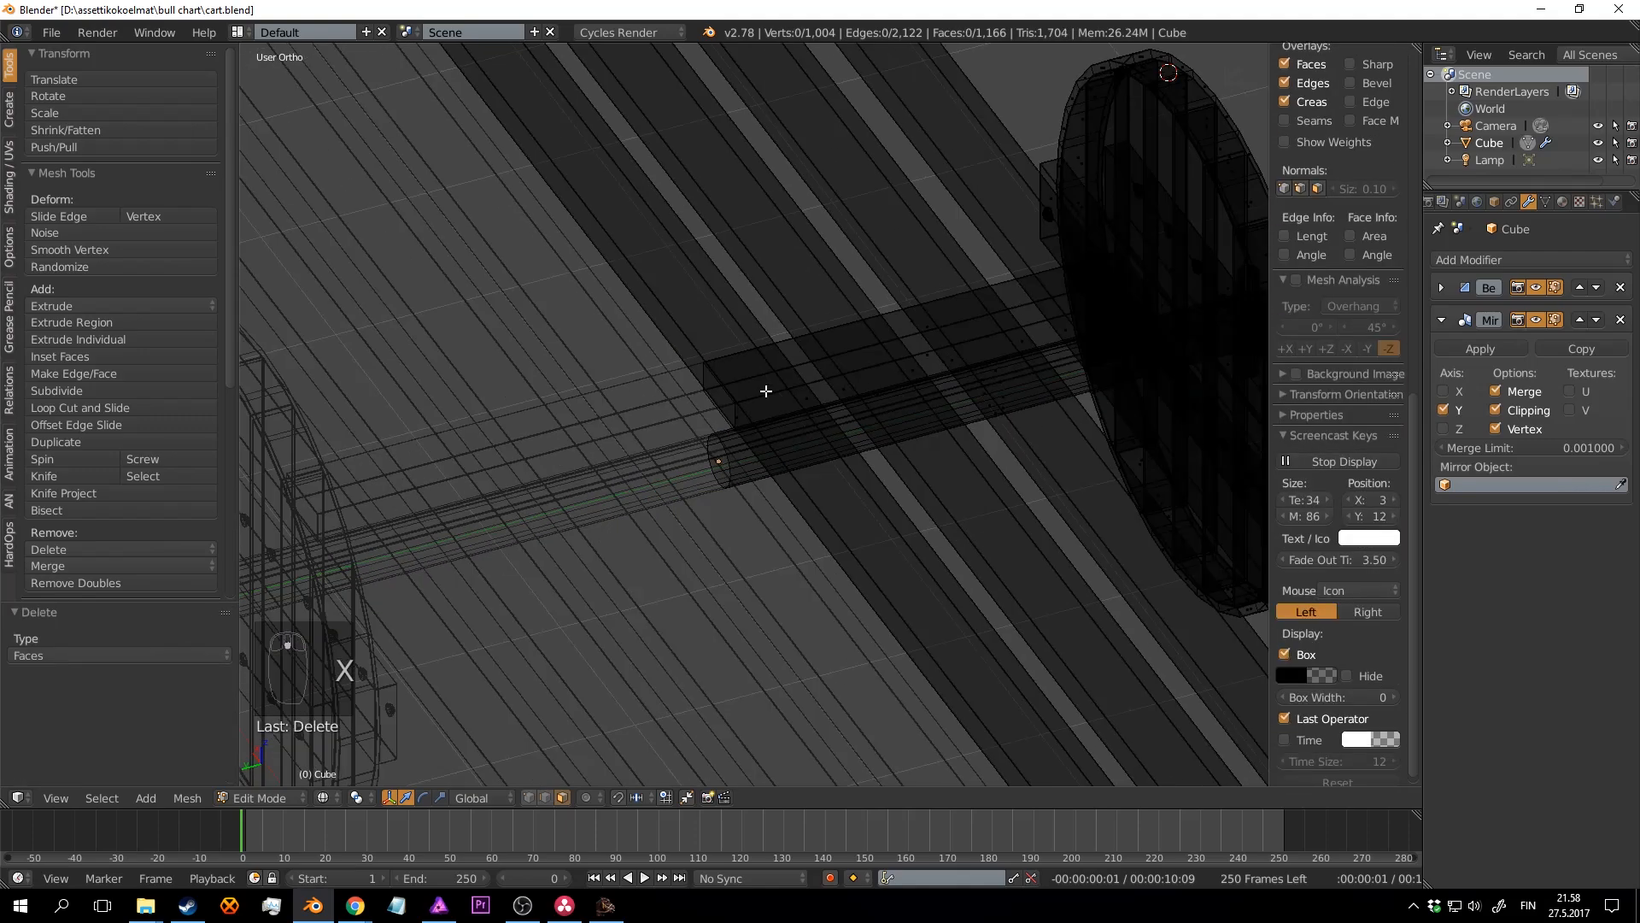
key(z)
Step: Select the whole crosspiece and duplicate it in the negative X direction onto one end of the planks
scroll(766, 390, down, 5)
mouse_move(766, 390)
middle_down()
mouse_move(926, 443)
mouse_move(849, 450)
mouse_move(752, 401)
middle_up()
scroll(915, 433, up, 2)
scroll(779, 423, up, 2)
key(l)
scroll(768, 398, down, 2)
scroll(752, 401, up, 1)
key(shift+d)
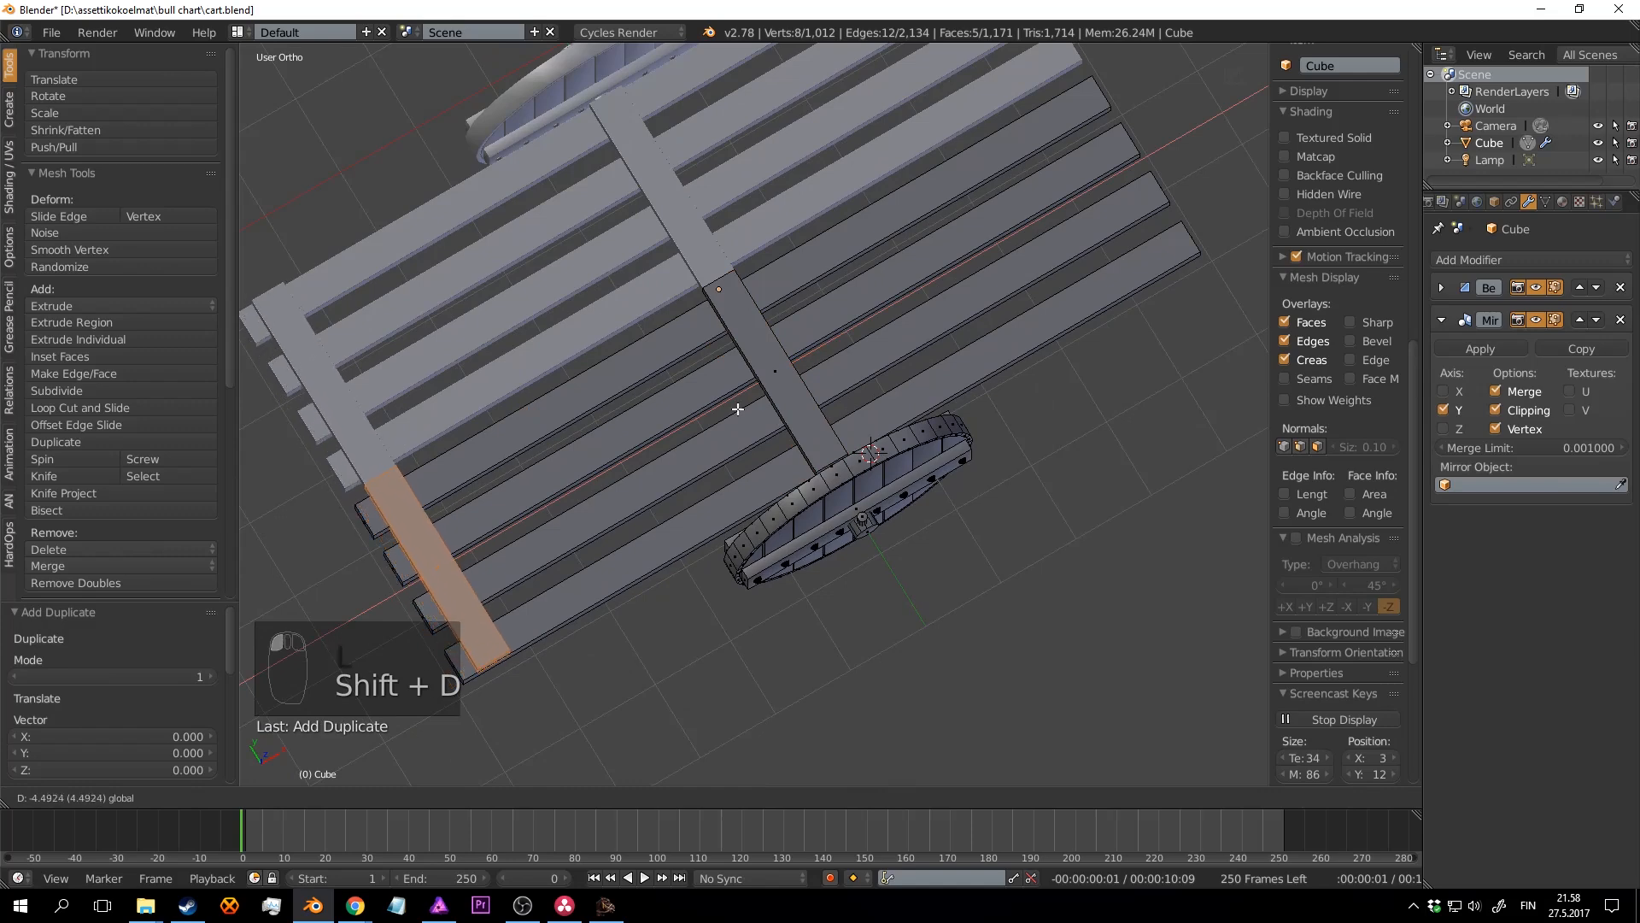
click(624, 486)
Step: Duplicate the end crosspiece and move the copy 9.384 along X to the opposite end of the planks
key(shift+d)
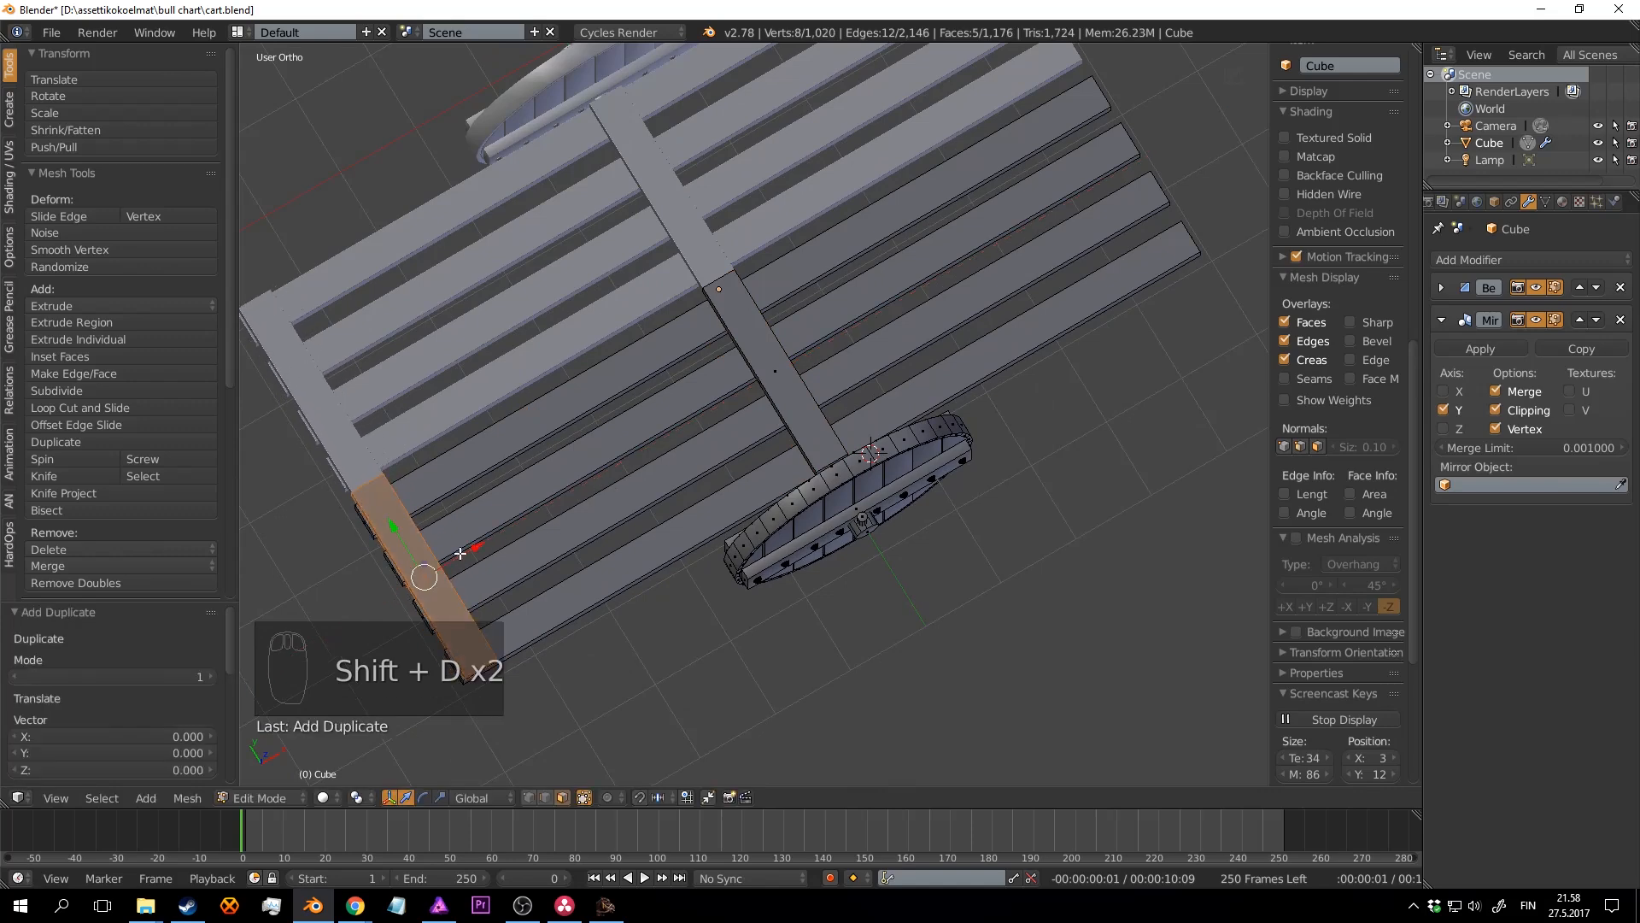
drag(463, 553, 1187, 213)
drag(324, 125, 325, 125)
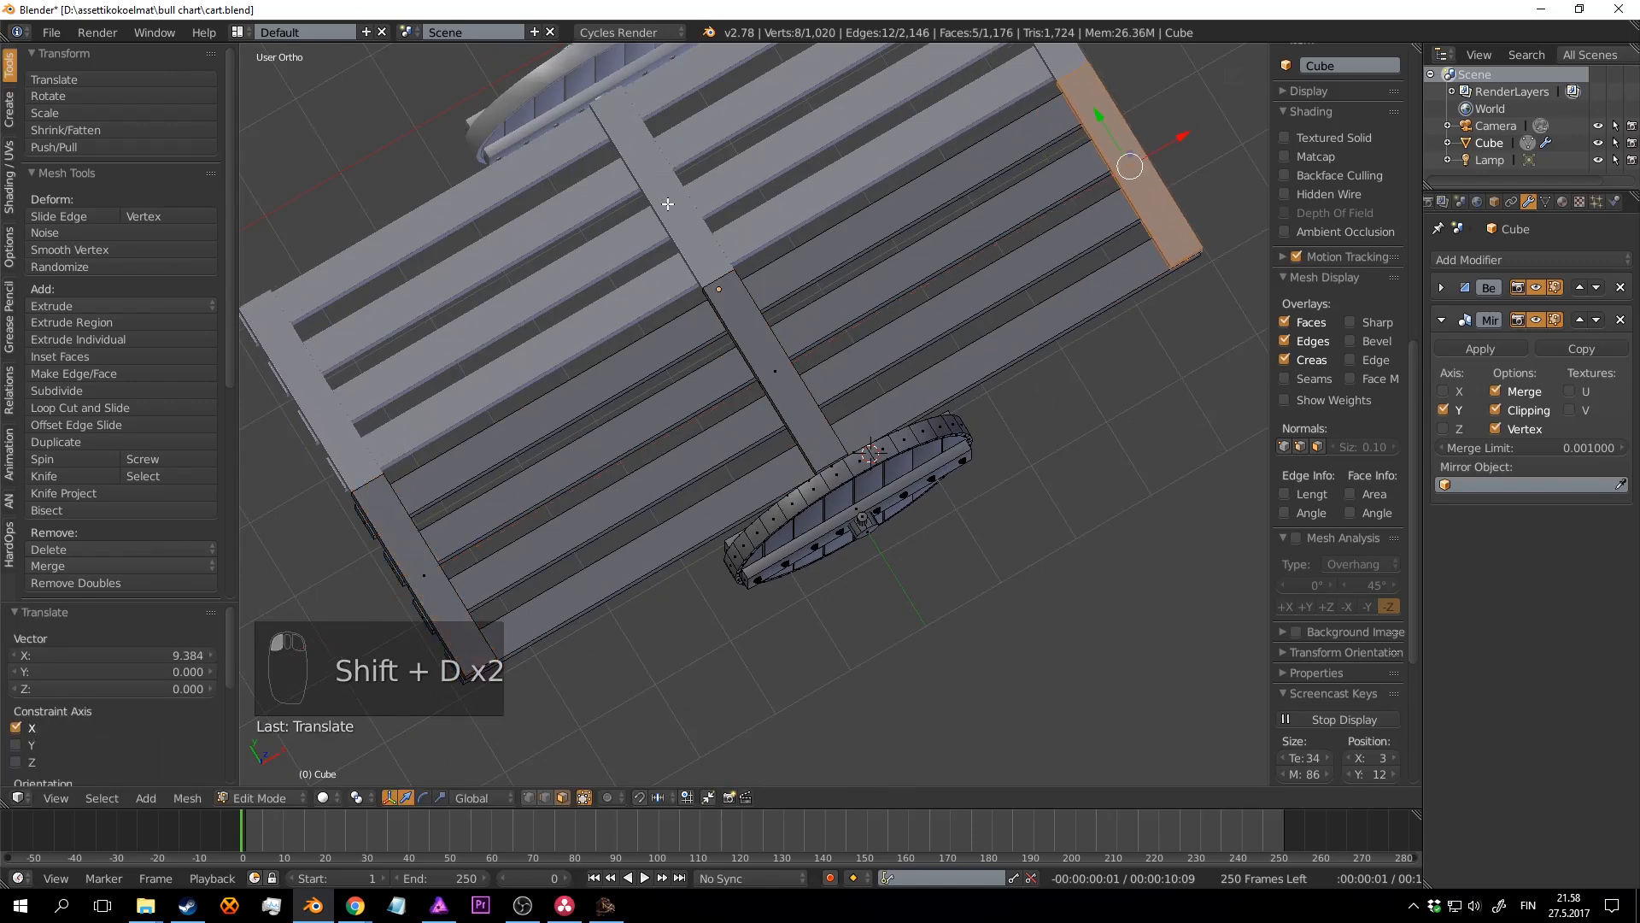
Step: Duplicate that end crosspiece and move the copy about -2.4 along X, midway to the crosspiece above the axle
scroll(668, 205, down, 4)
middle_drag(668, 205, 842, 344)
key(shift+d)
right_click(842, 344)
drag(989, 408, 894, 404)
scroll(894, 403, up, 4)
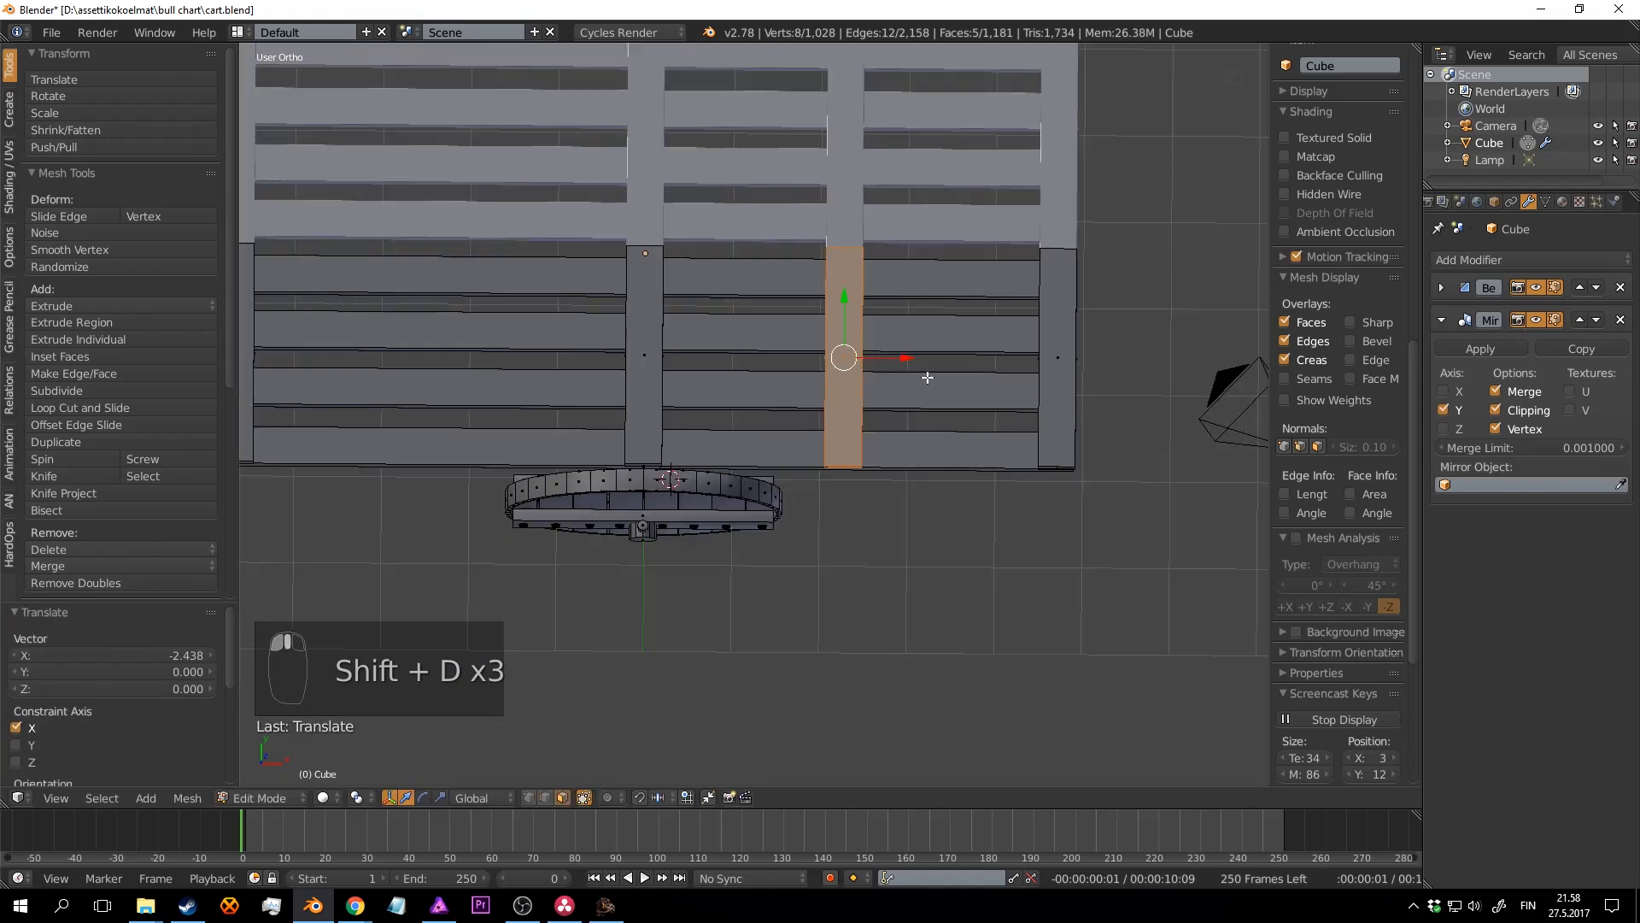
key(shift+d)
right_click(888, 356)
drag(904, 358, 847, 357)
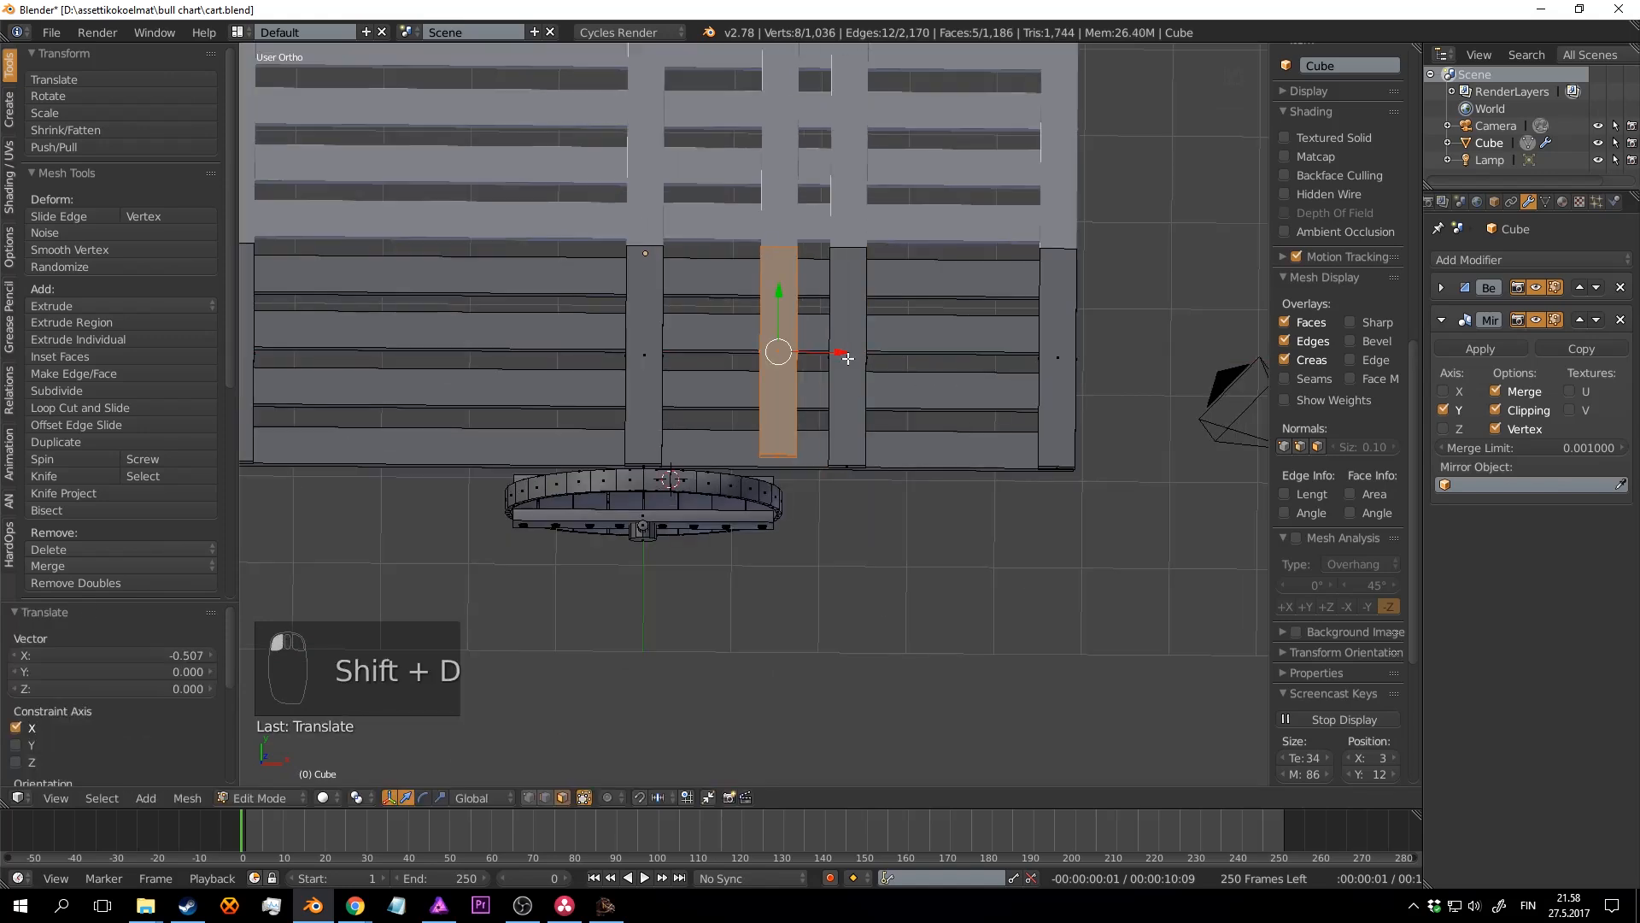
key(ctrl+z)
key(ctrl+z)
key(ctrl+z)
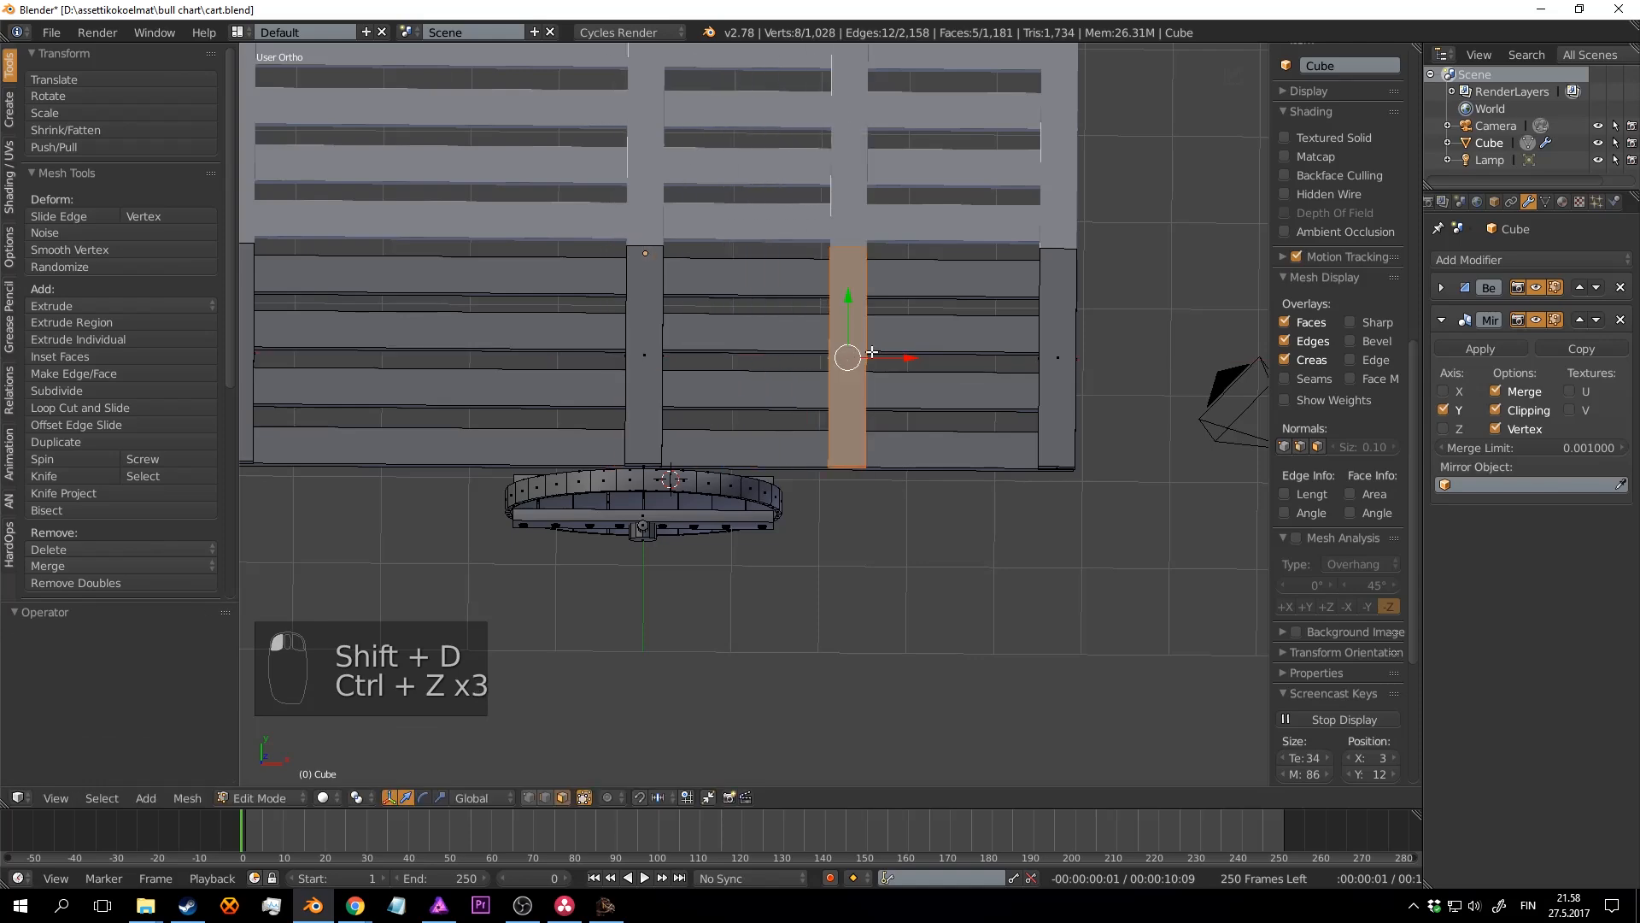
Step: Duplicate the intermediate crosspiece about -4.6 along X to the other side of the axle and save the file
key(shift+d)
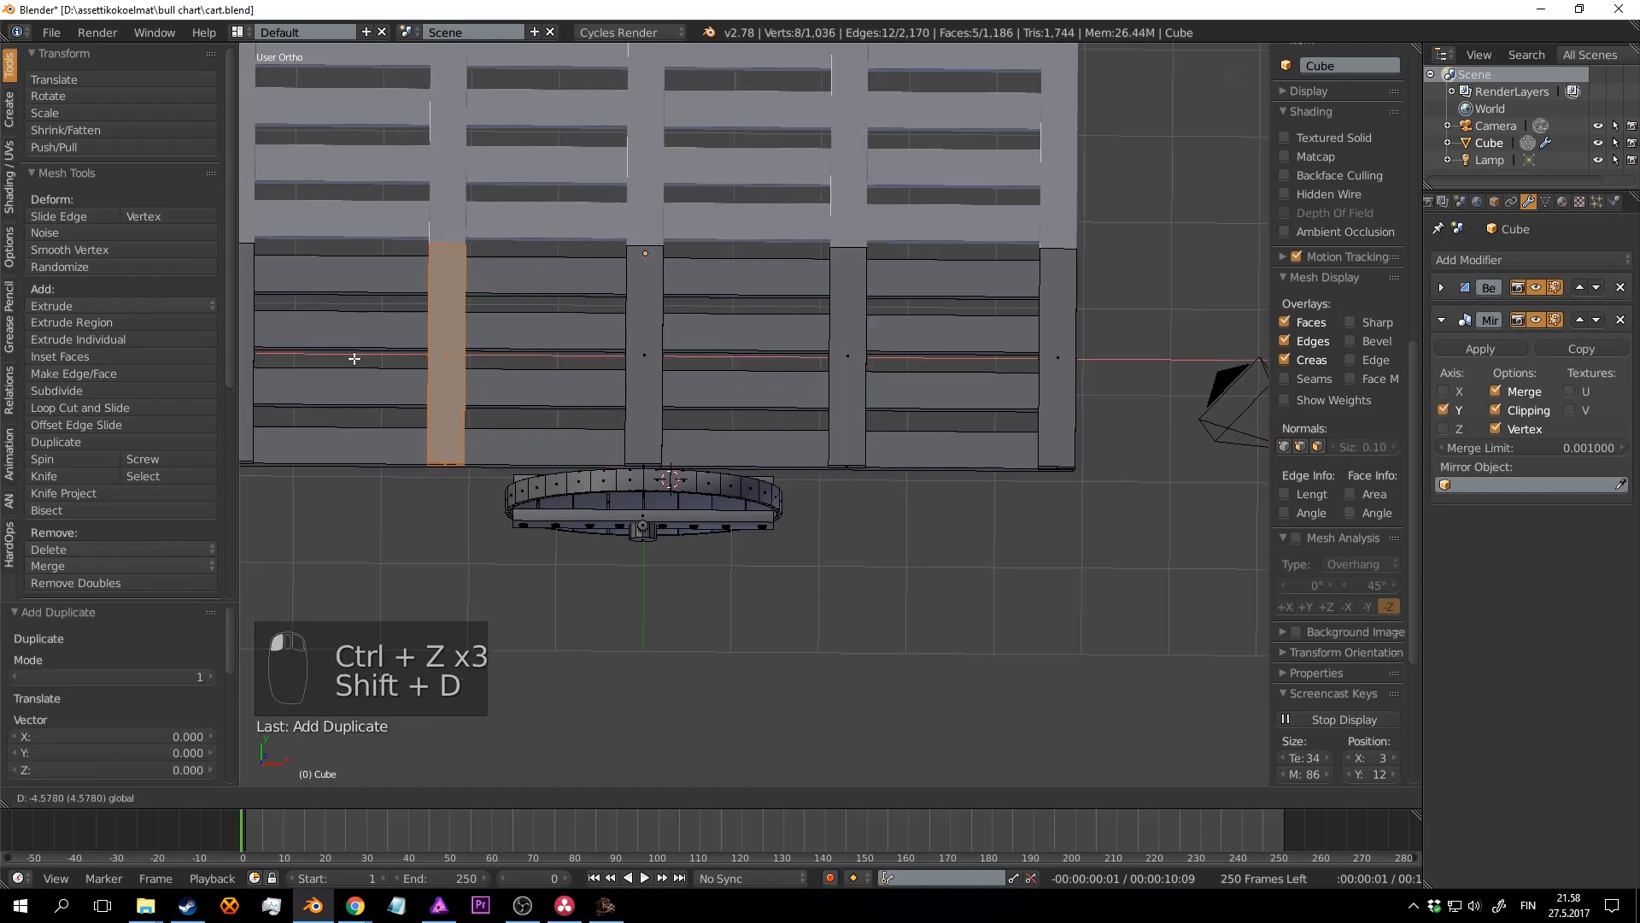
click(354, 358)
key(Tab)
middle_drag(555, 333, 893, 342)
key(ctrl+s)
key(ctrl+s)
Step: Switch the viewport to perspective and save the file again
key(KP_5)
click(905, 352)
key(ctrl+s)
click(904, 351)
key(ctrl+s)
click(832, 401)
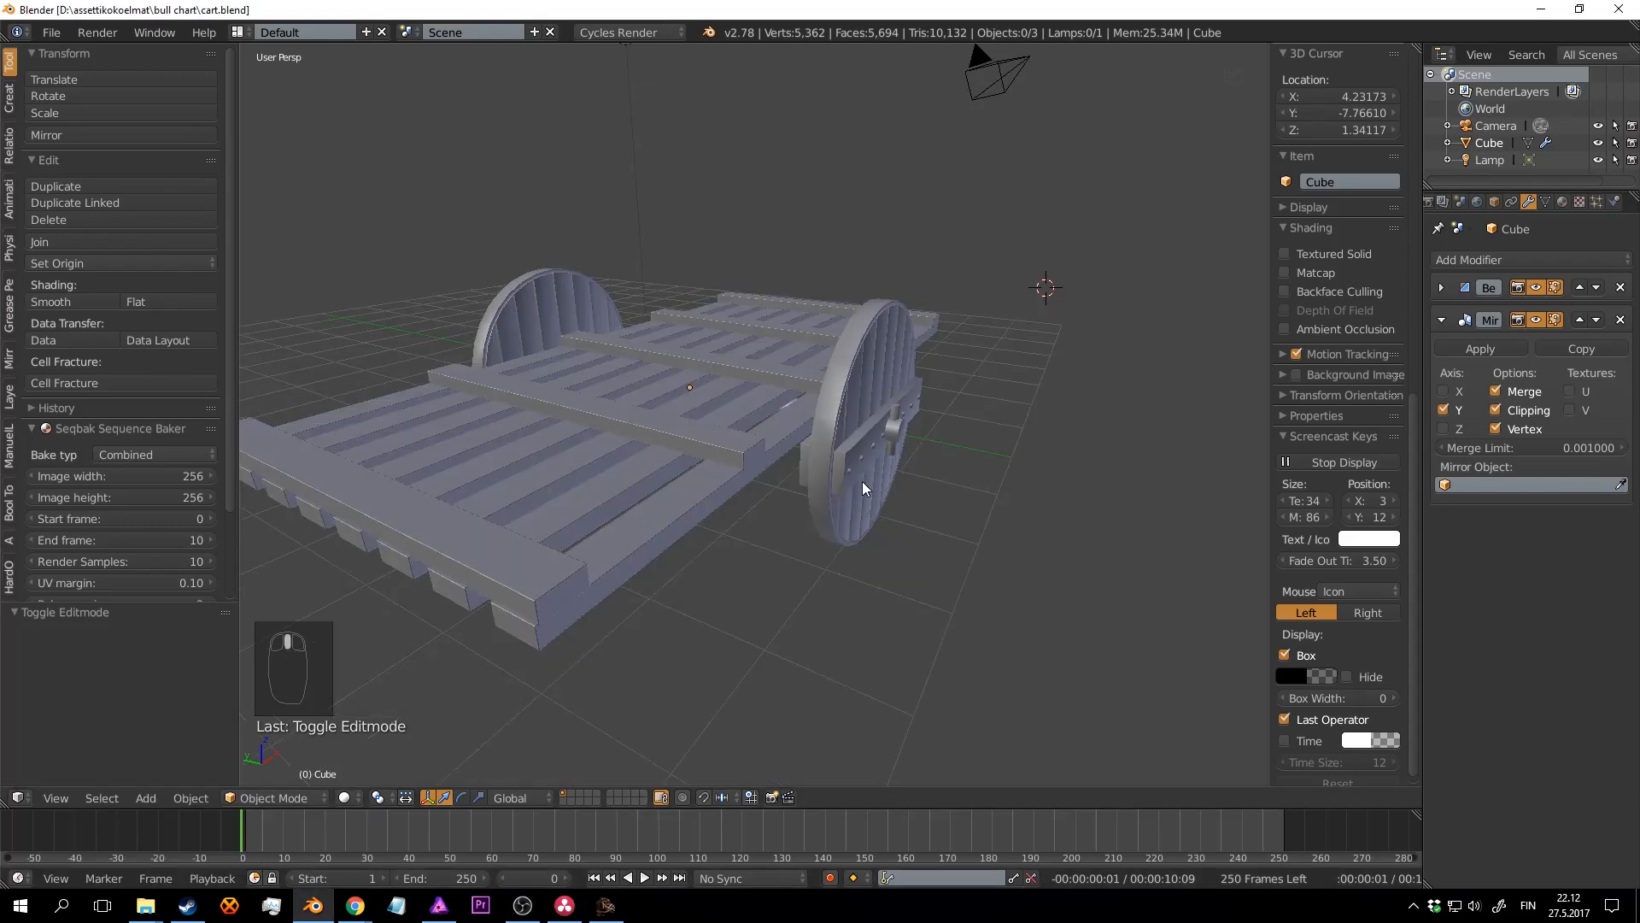
Step: Return to mesh editing on the cart and turn off clipping in the Mirror modifier
middle_drag(863, 480, 832, 375)
scroll(832, 475, up, 3)
scroll(811, 444, down, 3)
right_click(811, 450)
key(Tab)
scroll(867, 468, up, 3)
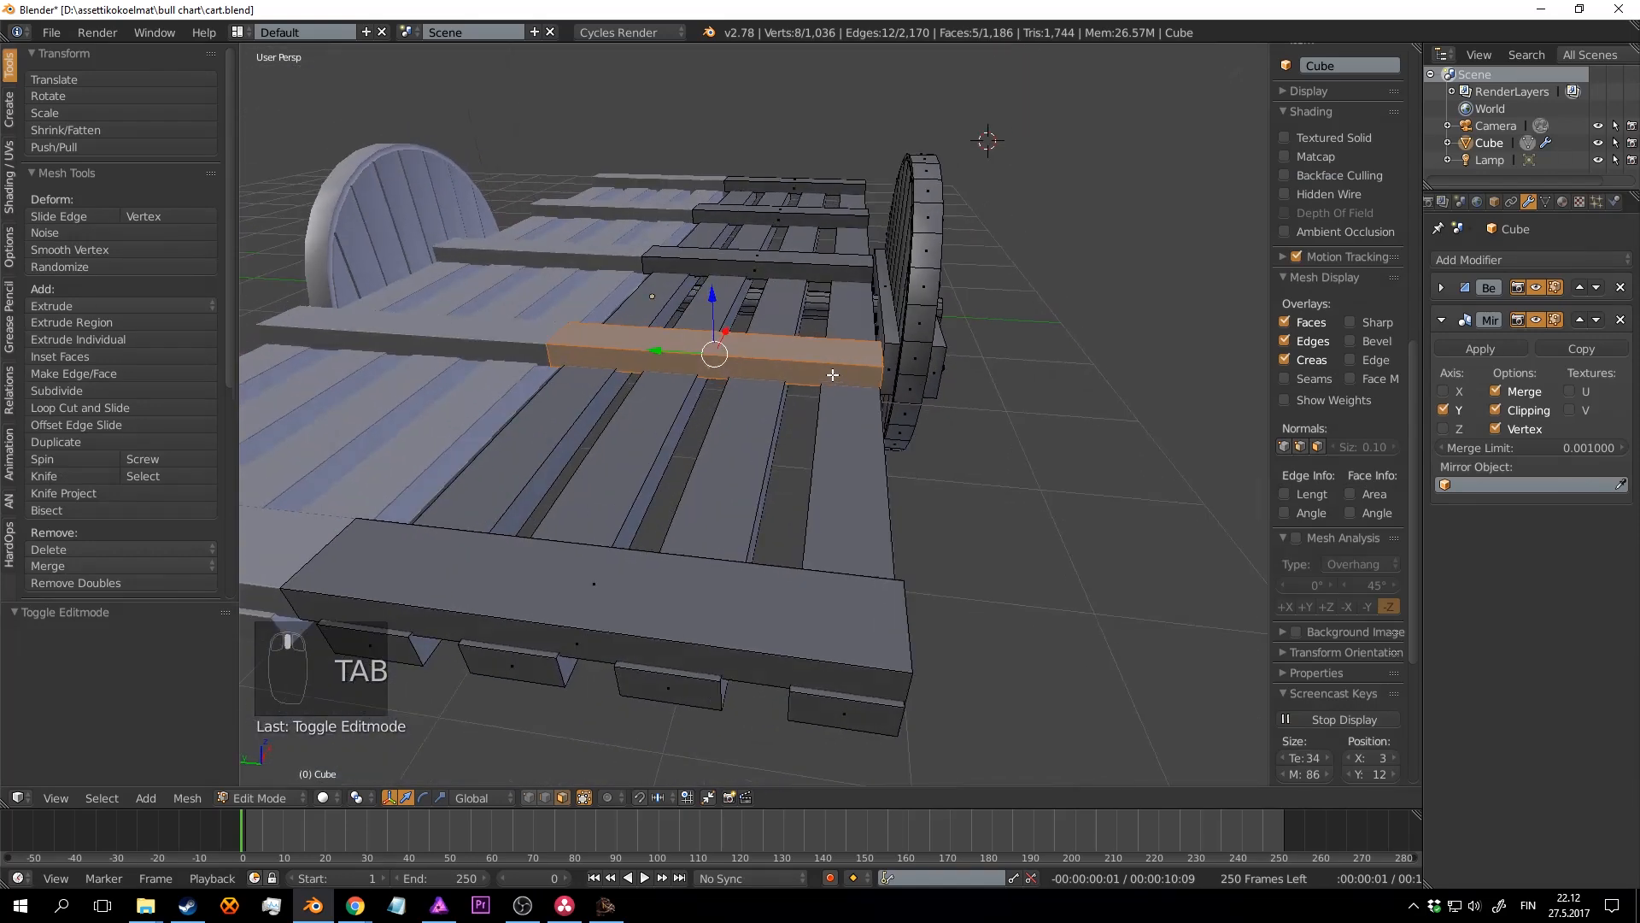
click(1505, 408)
Step: Duplicate the crosspiece beside the axle 0.214 up along Z and rotate the copy 90° about X into an upright post
middle_drag(923, 437, 846, 389)
key(a)
key(l)
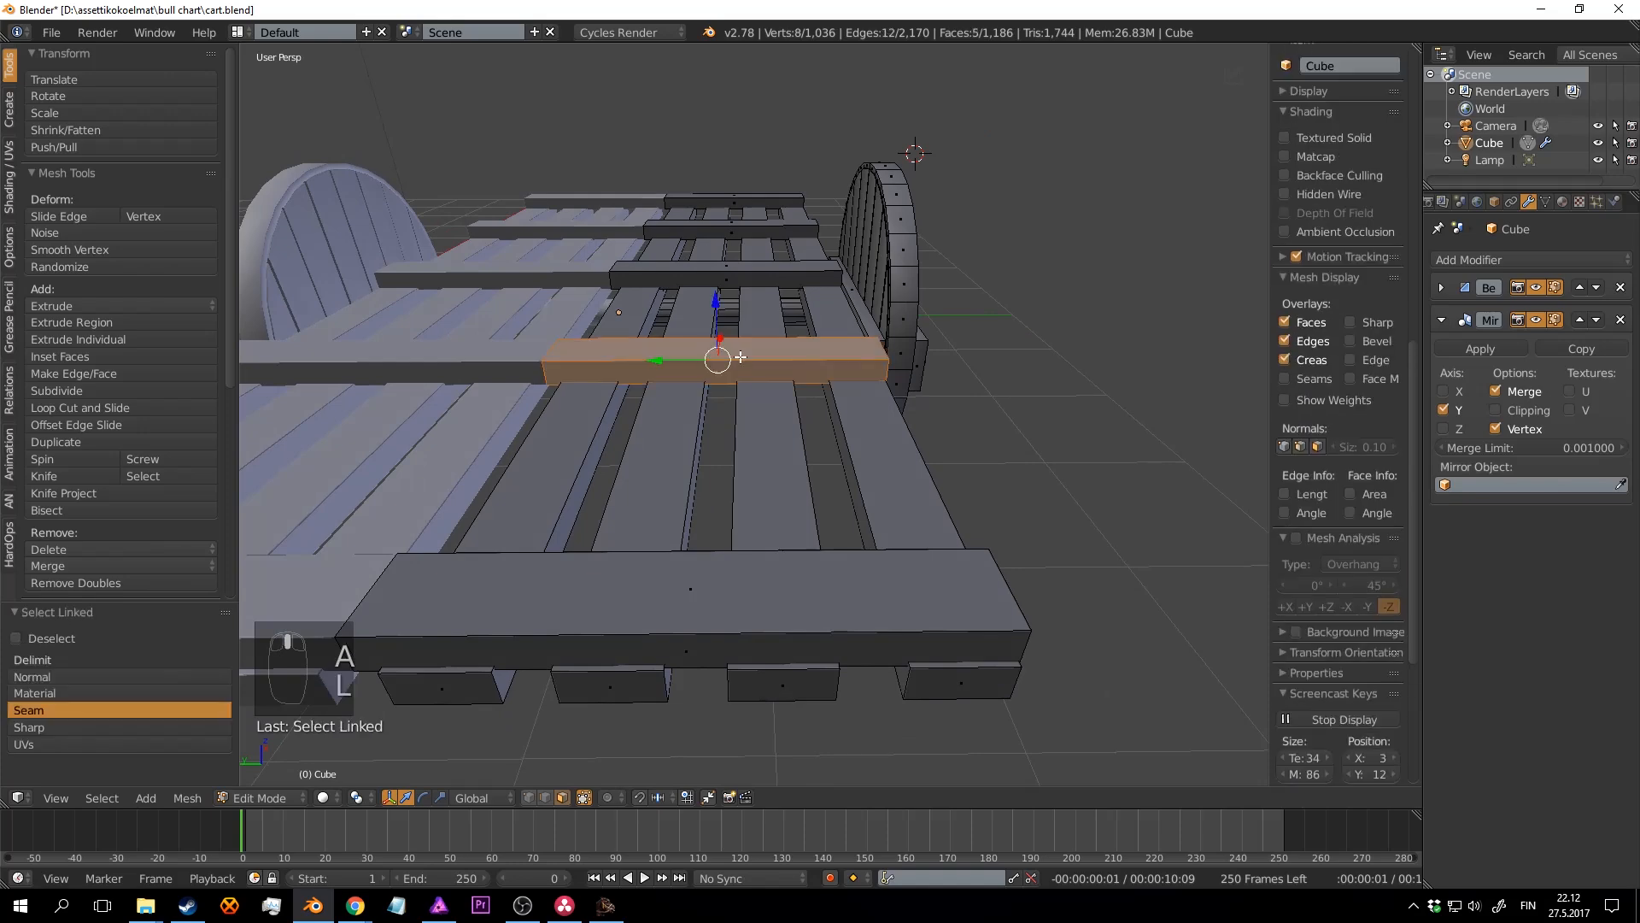
middle_drag(713, 352, 859, 342)
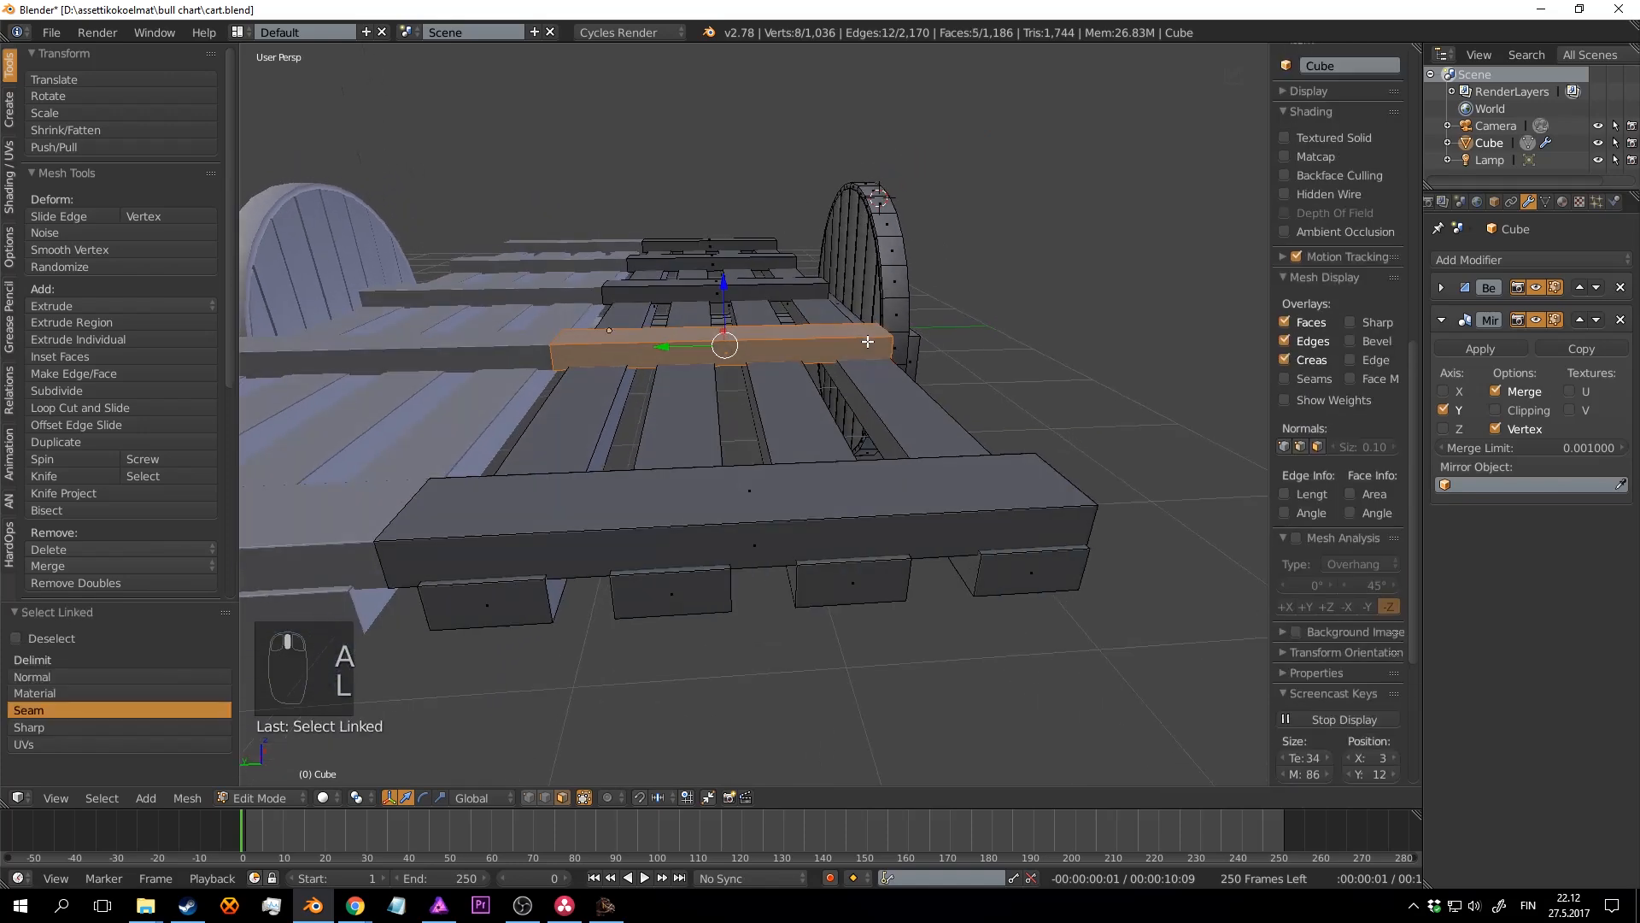
key(shift+d)
key(z)
click(975, 292)
key(r)
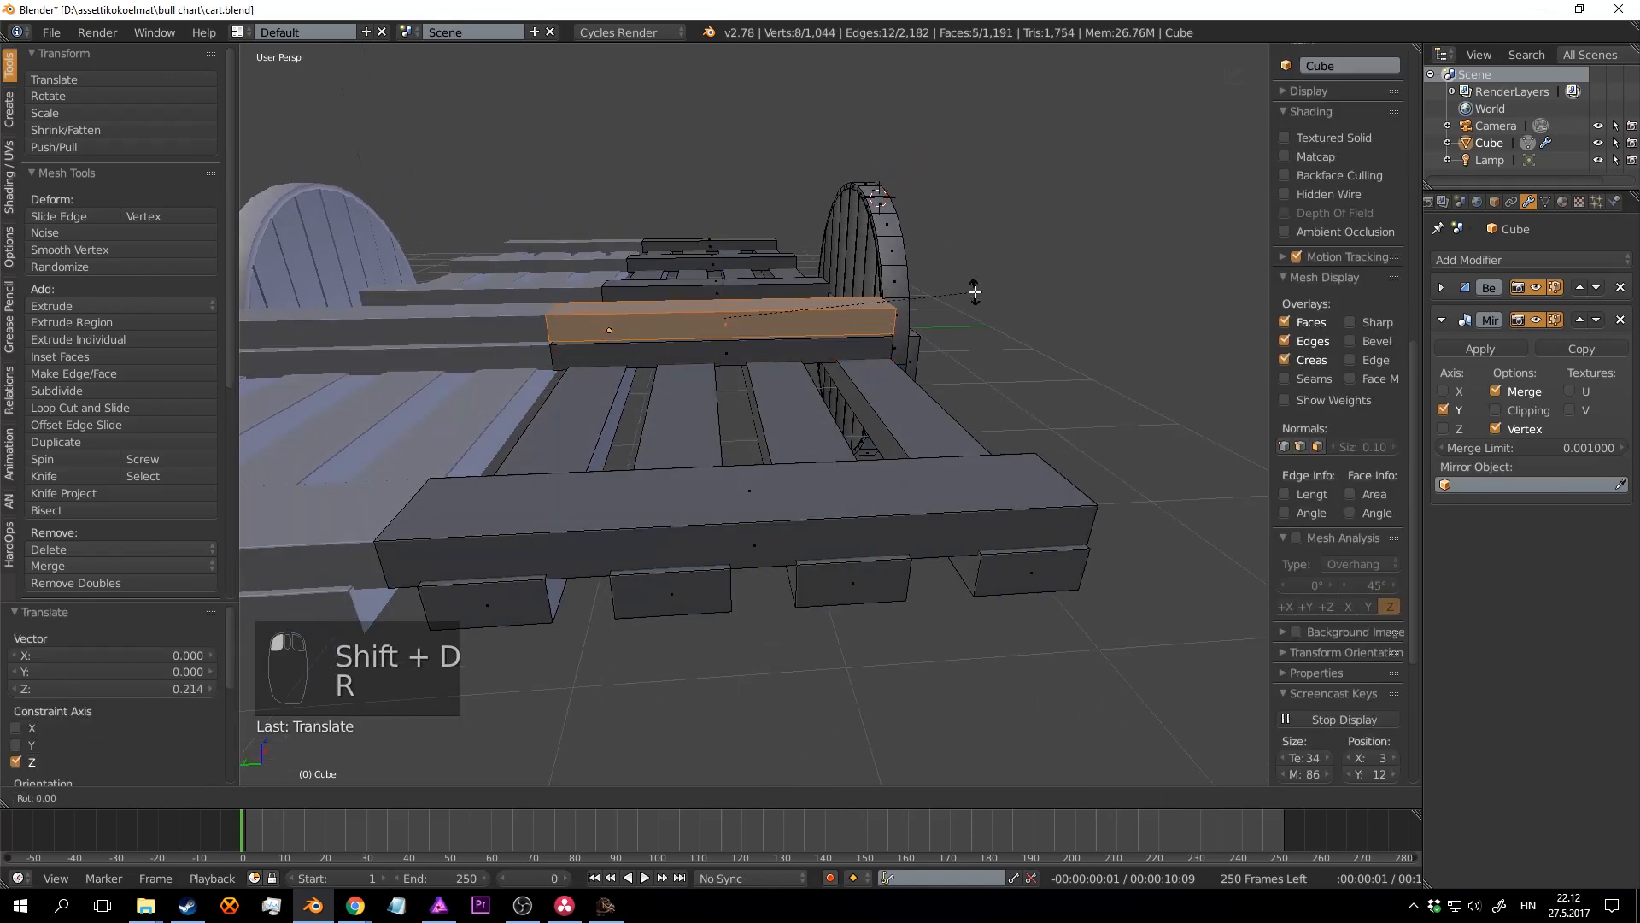
click(938, 322)
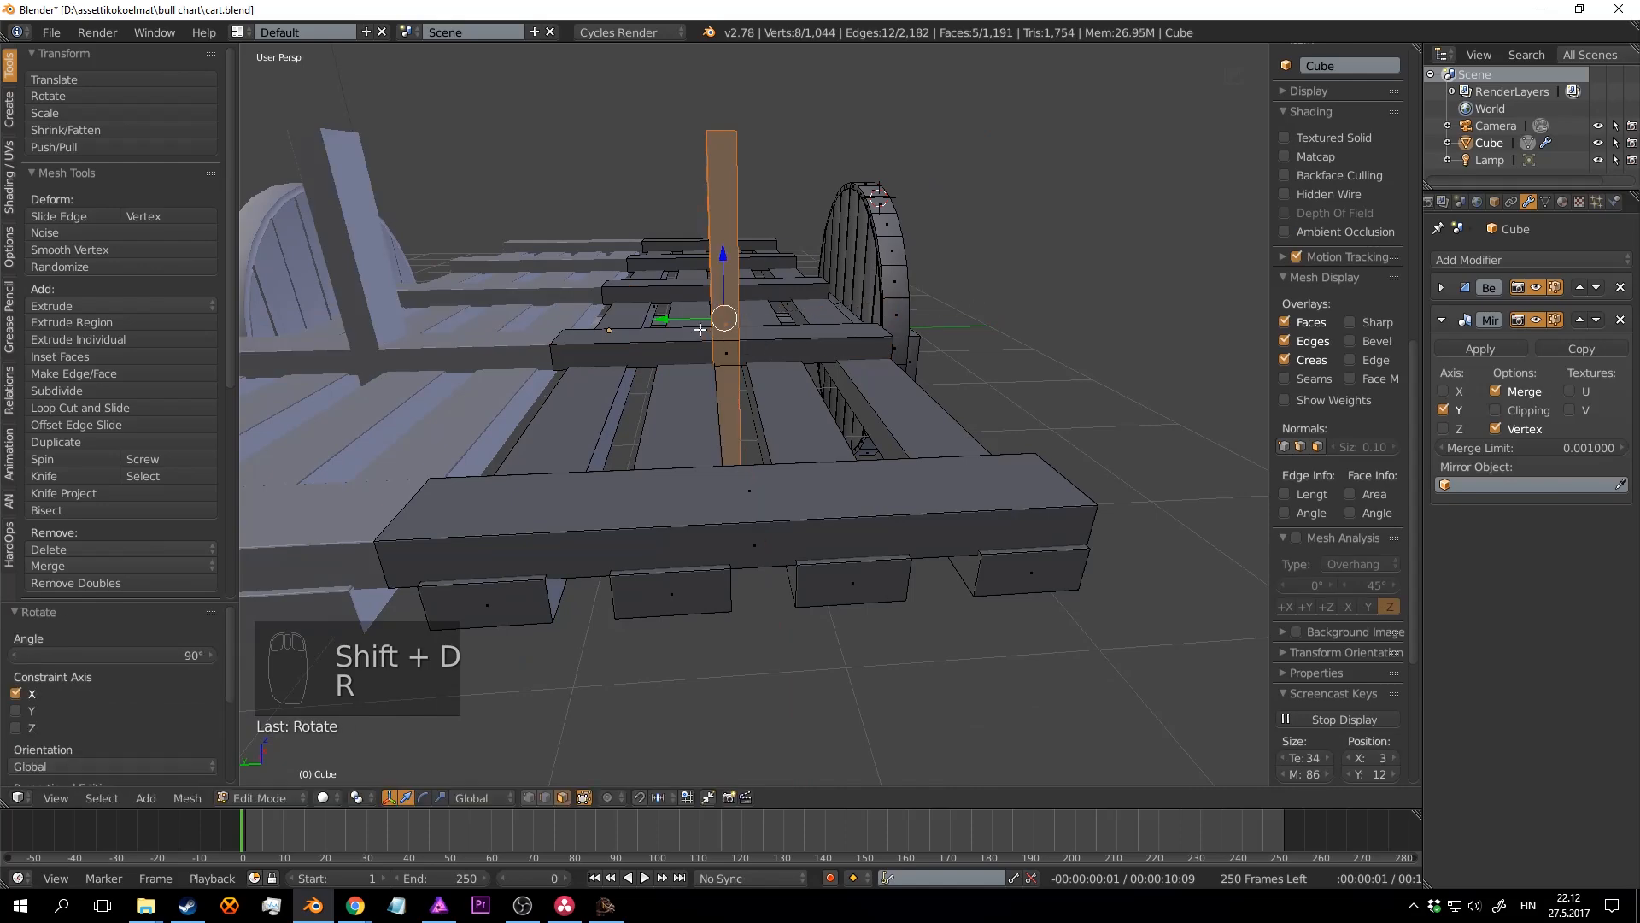
Step: Move the upright post -1.375 along Y to the deck's outer edge and raise it 0.767 along Z
drag(699, 328, 884, 329)
middle_drag(884, 329, 881, 329)
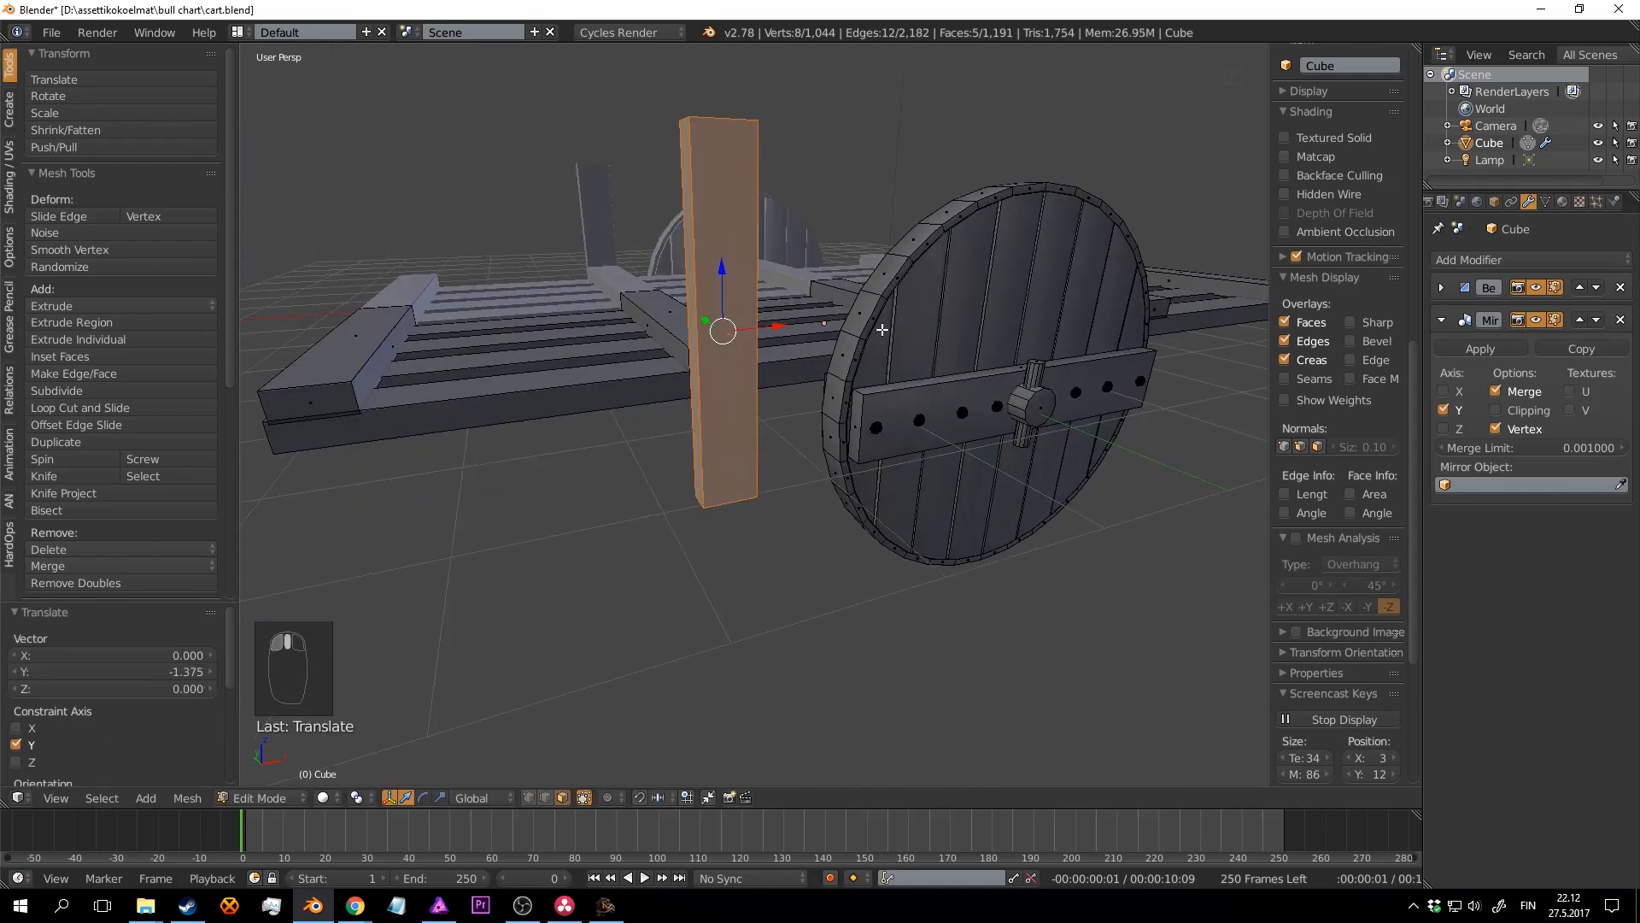
middle_drag(727, 348, 751, 322)
drag(771, 246, 785, 147)
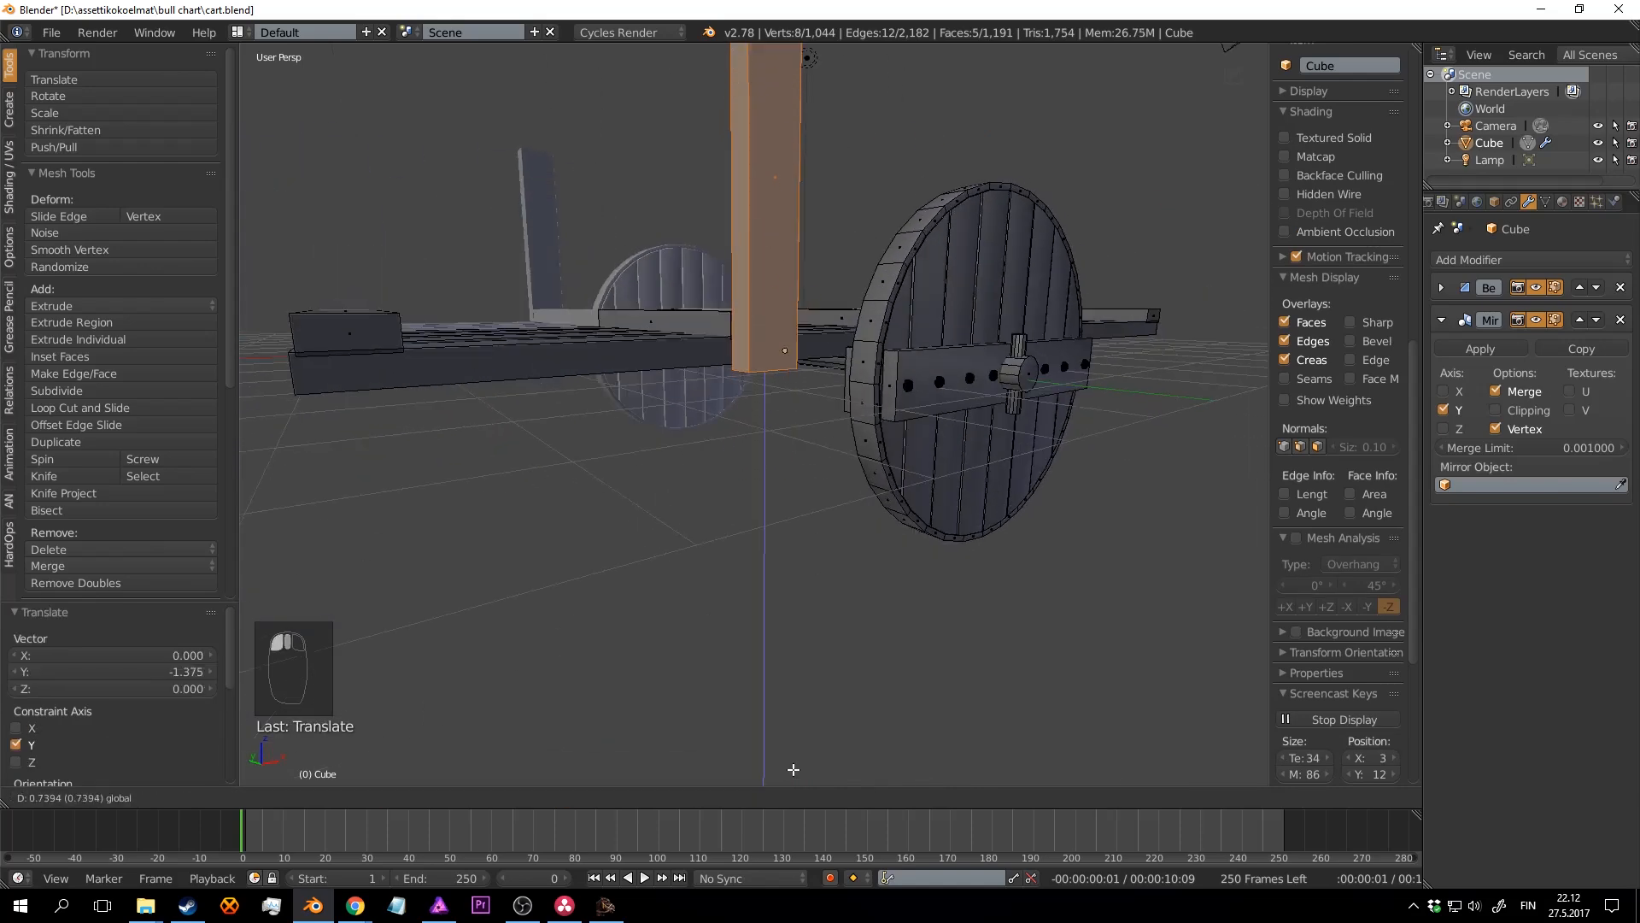
scroll(846, 202, down, 2)
middle_drag(845, 201, 857, 300)
scroll(856, 299, up, 3)
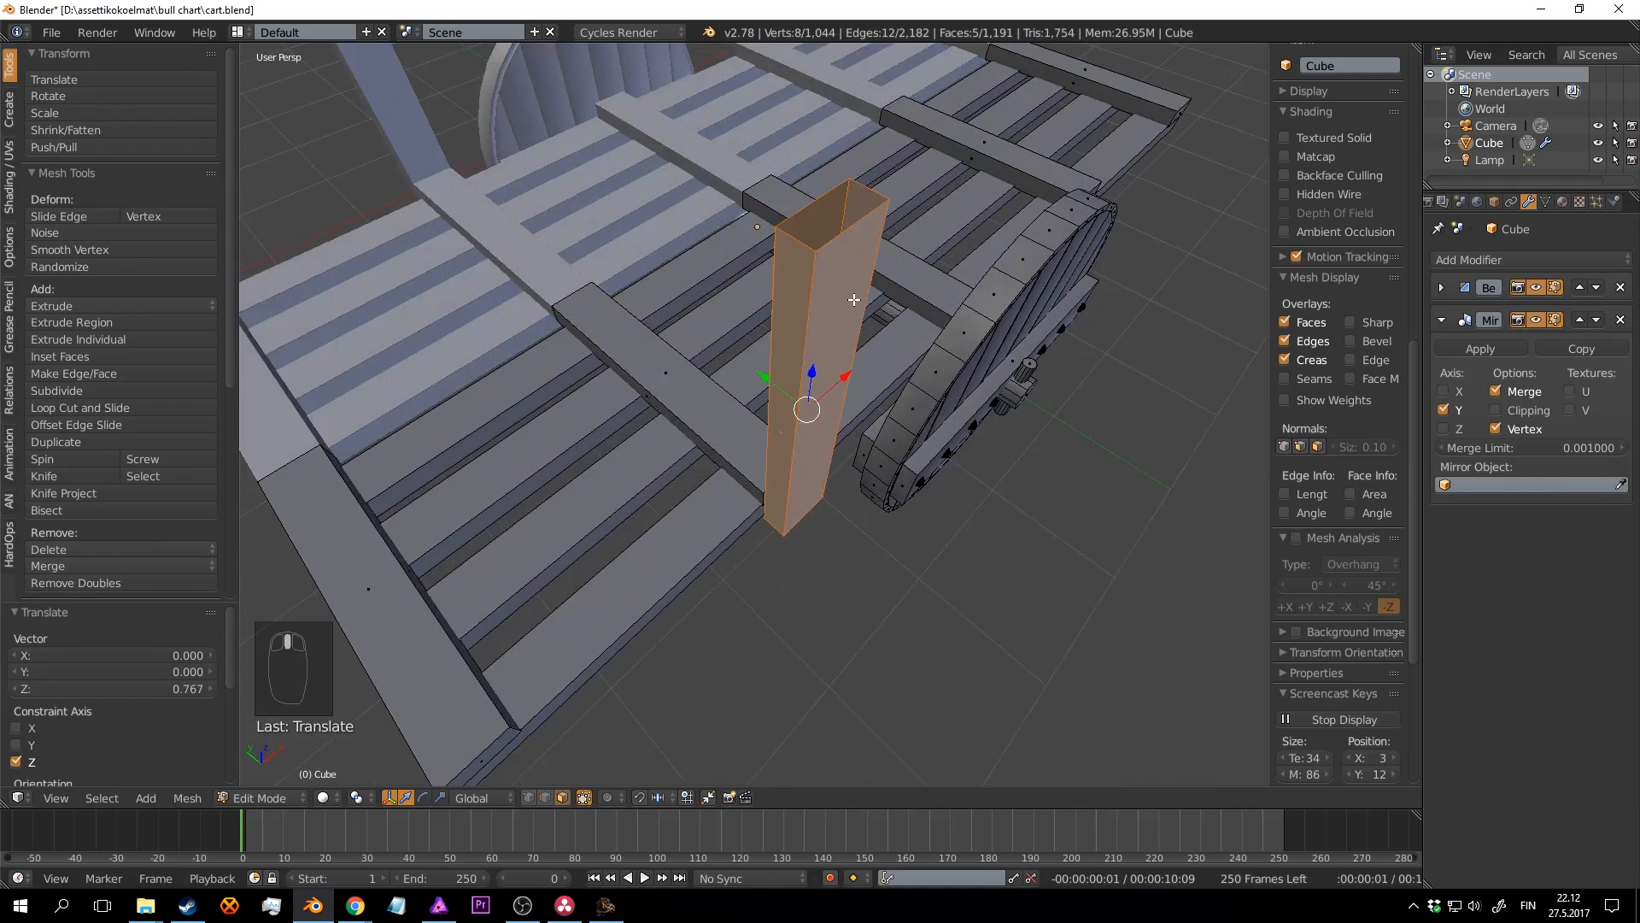
Step: Fill the open top of the upright side post with a face
key(a)
right_click(844, 256)
key(a)
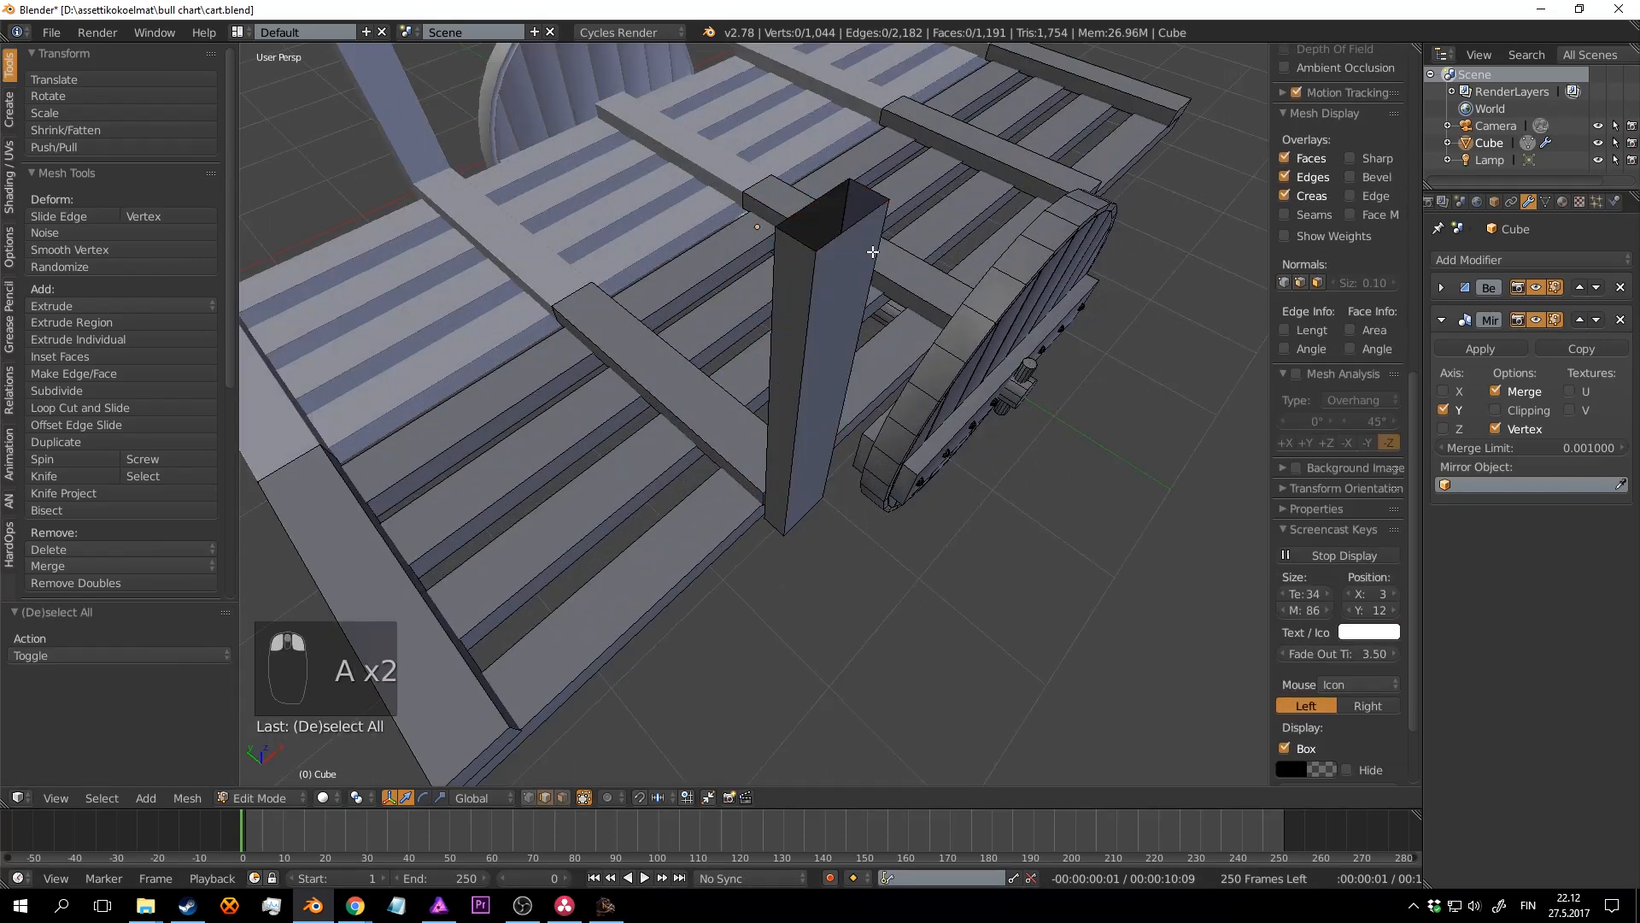
right_click(845, 216)
key(f)
key(a)
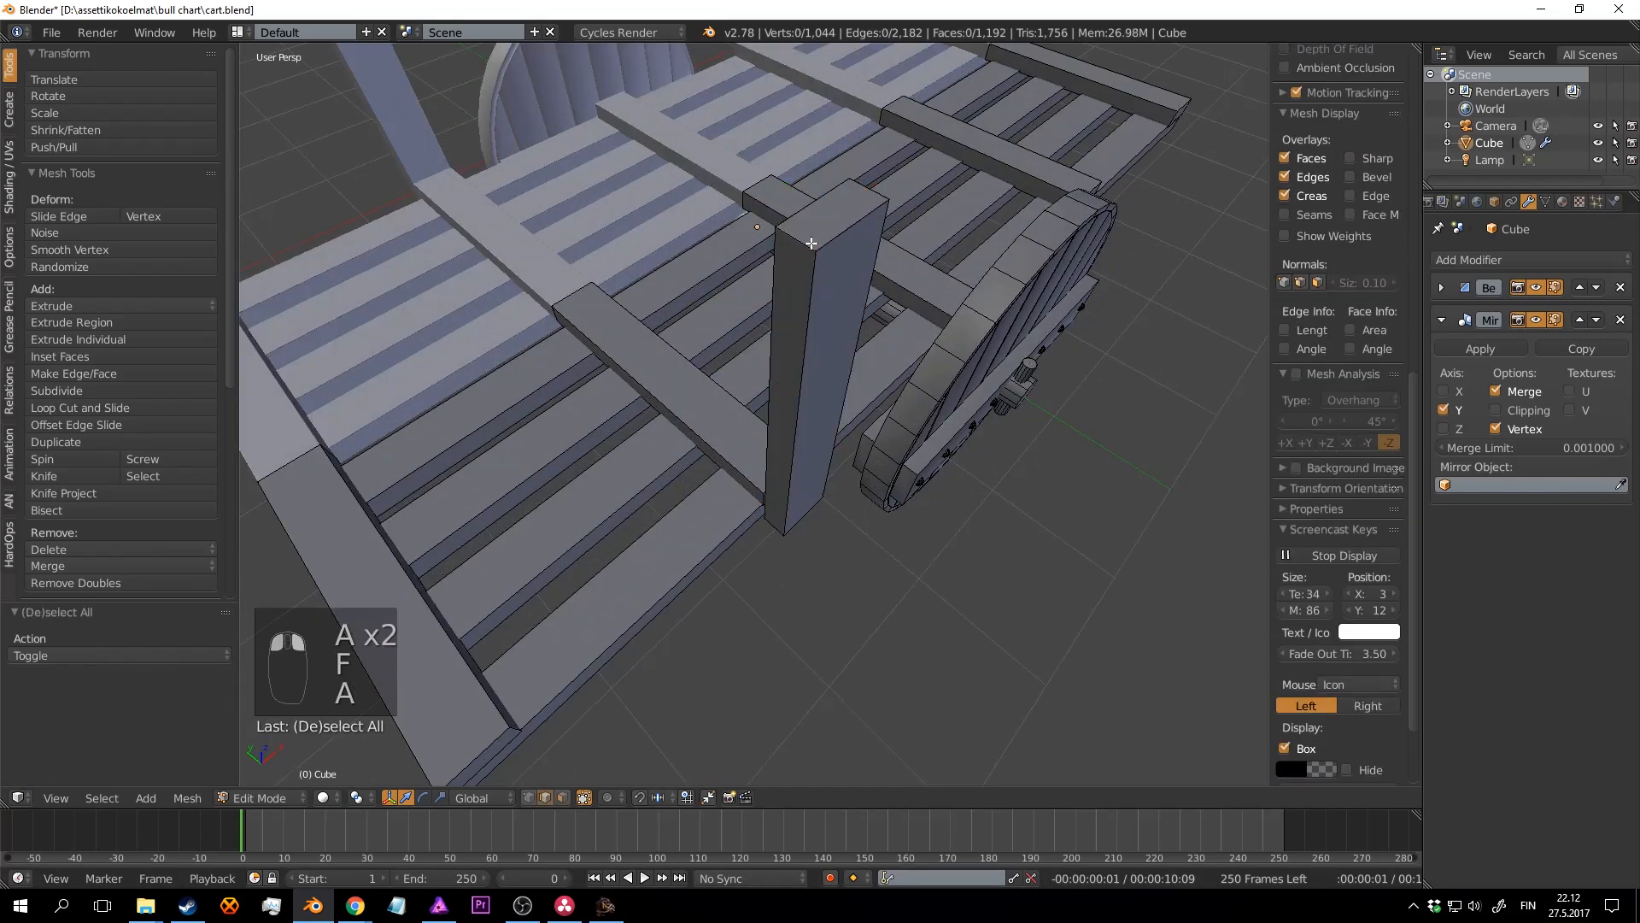
Step: Duplicate the capped post along X to every other crosspiece except the axle's, nudging the second copy -0.084 along X
key(l)
scroll(810, 243, down, 6)
key(shift+d)
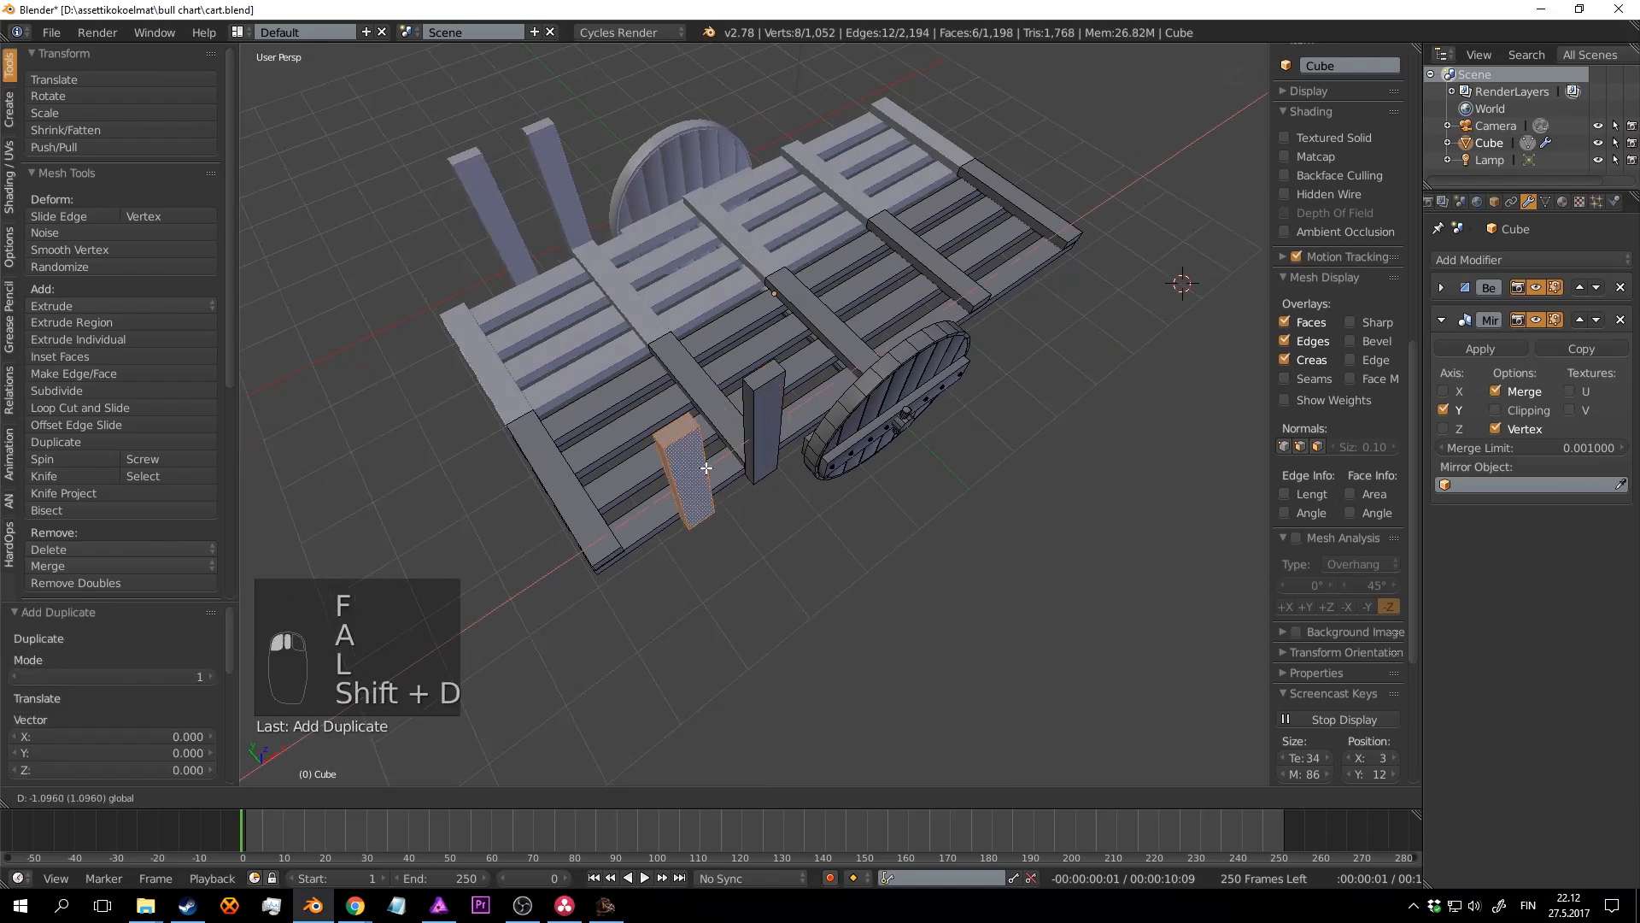
click(358, 675)
key(shift+d)
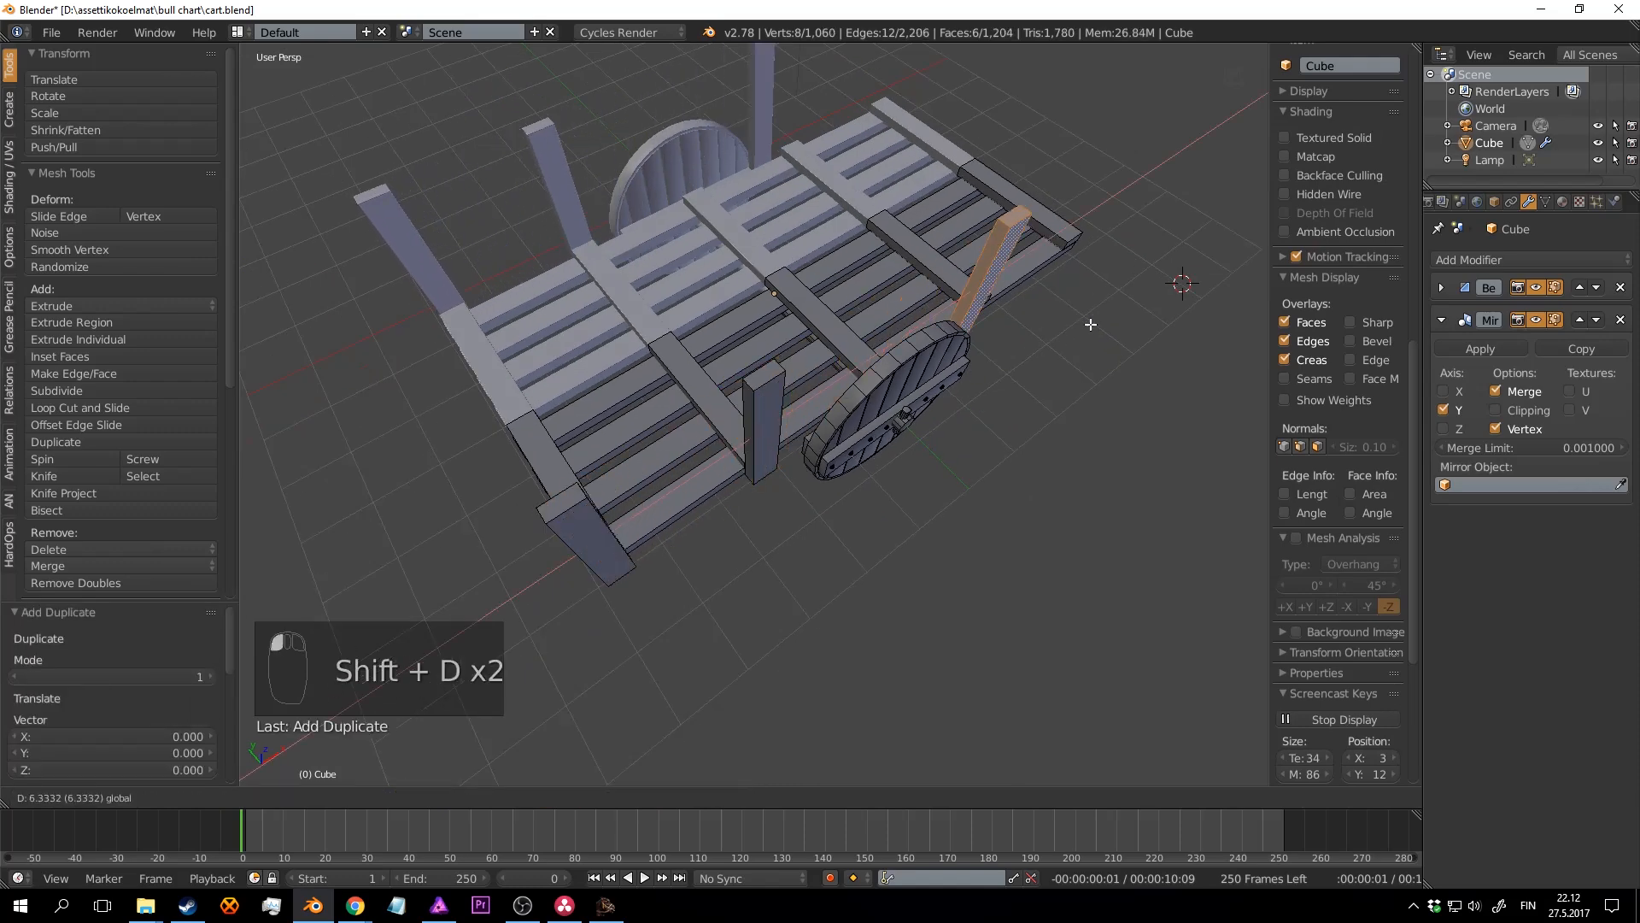
click(1233, 246)
middle_drag(1233, 246, 853, 349)
drag(805, 334, 730, 325)
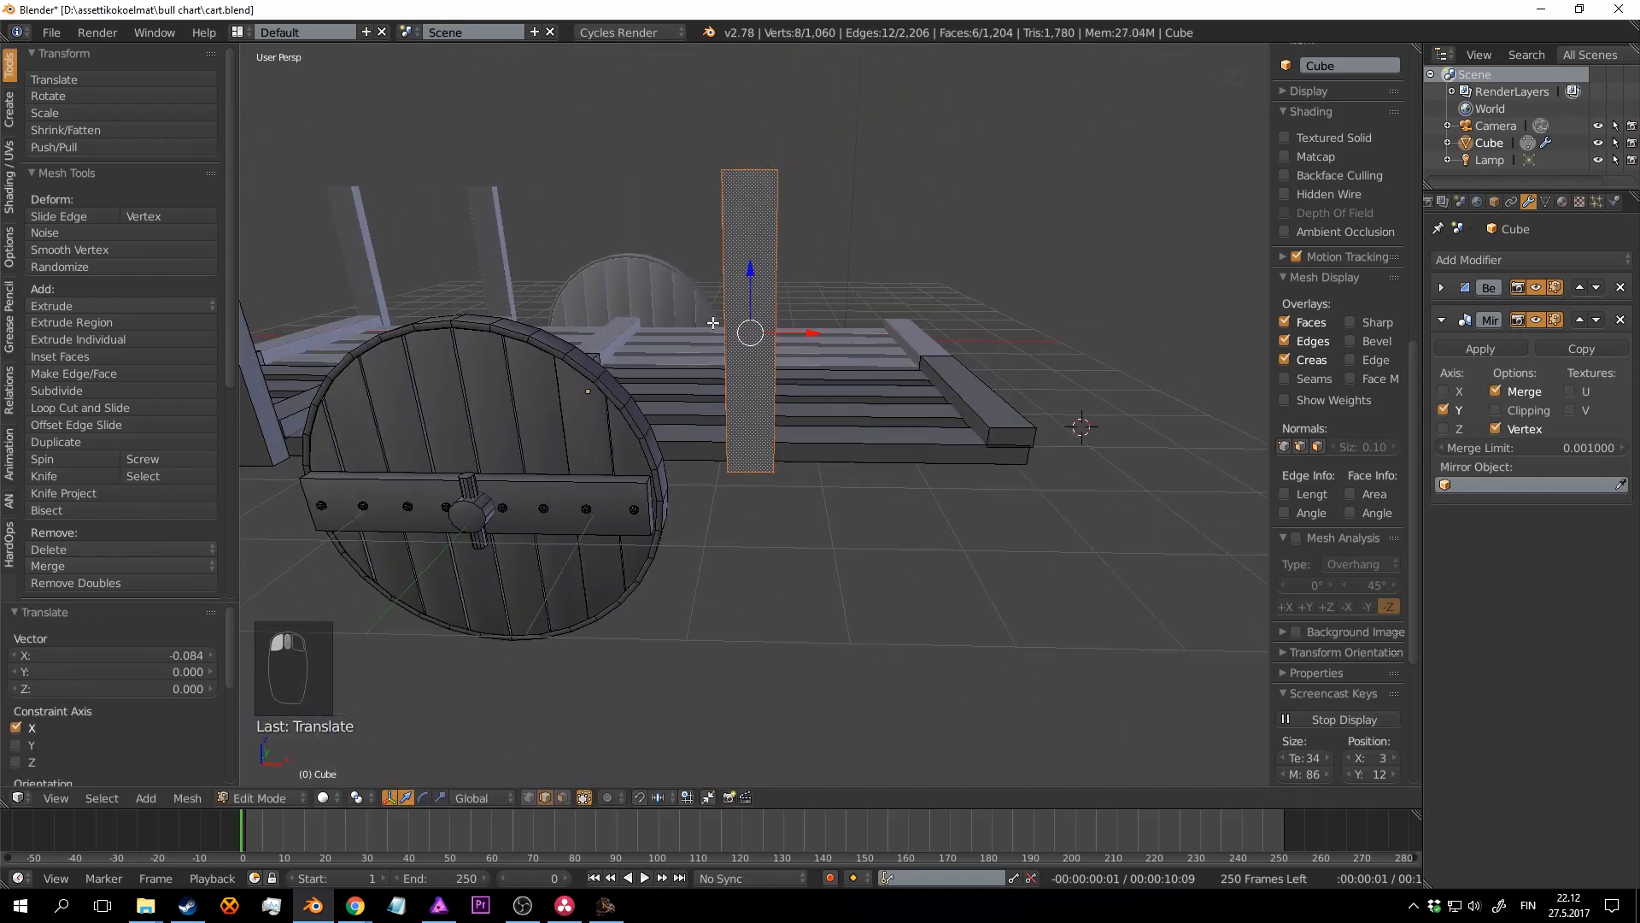
key(shift+d)
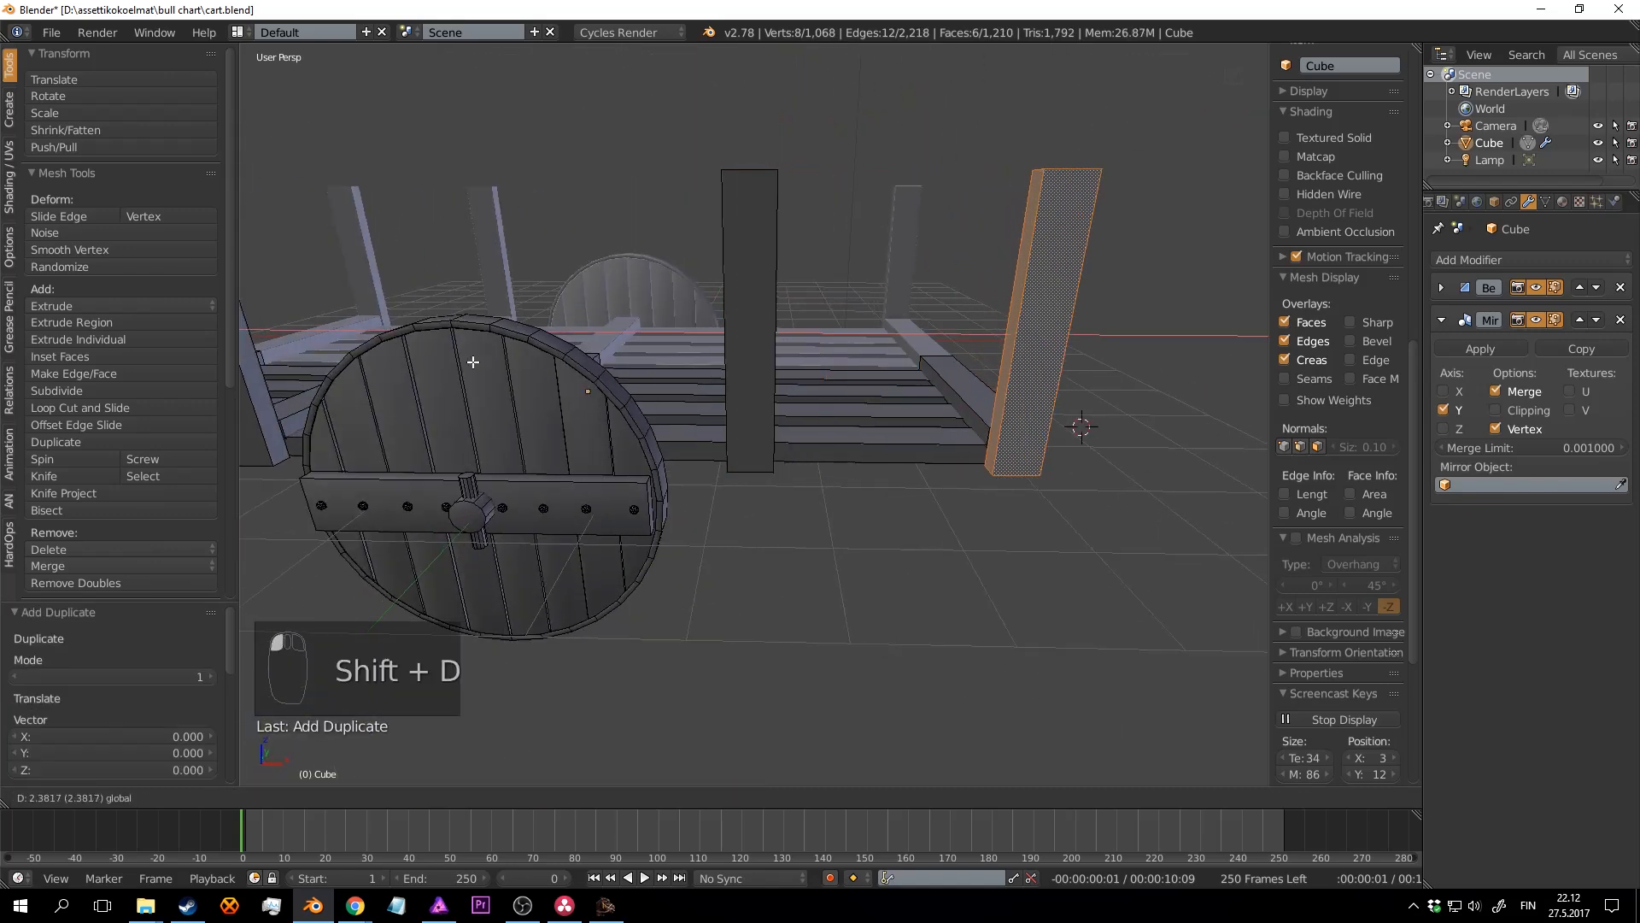
click(473, 362)
Step: Return to object mode, deselect everything and save the cart file
key(Tab)
scroll(887, 419, down, 5)
key(a)
key(a)
middle_drag(887, 419, 901, 535)
key(ctrl+s)
click(731, 453)
key(ctrl+s)
click(906, 472)
click(945, 471)
key(ctrl+s)
scroll(914, 550, up, 4)
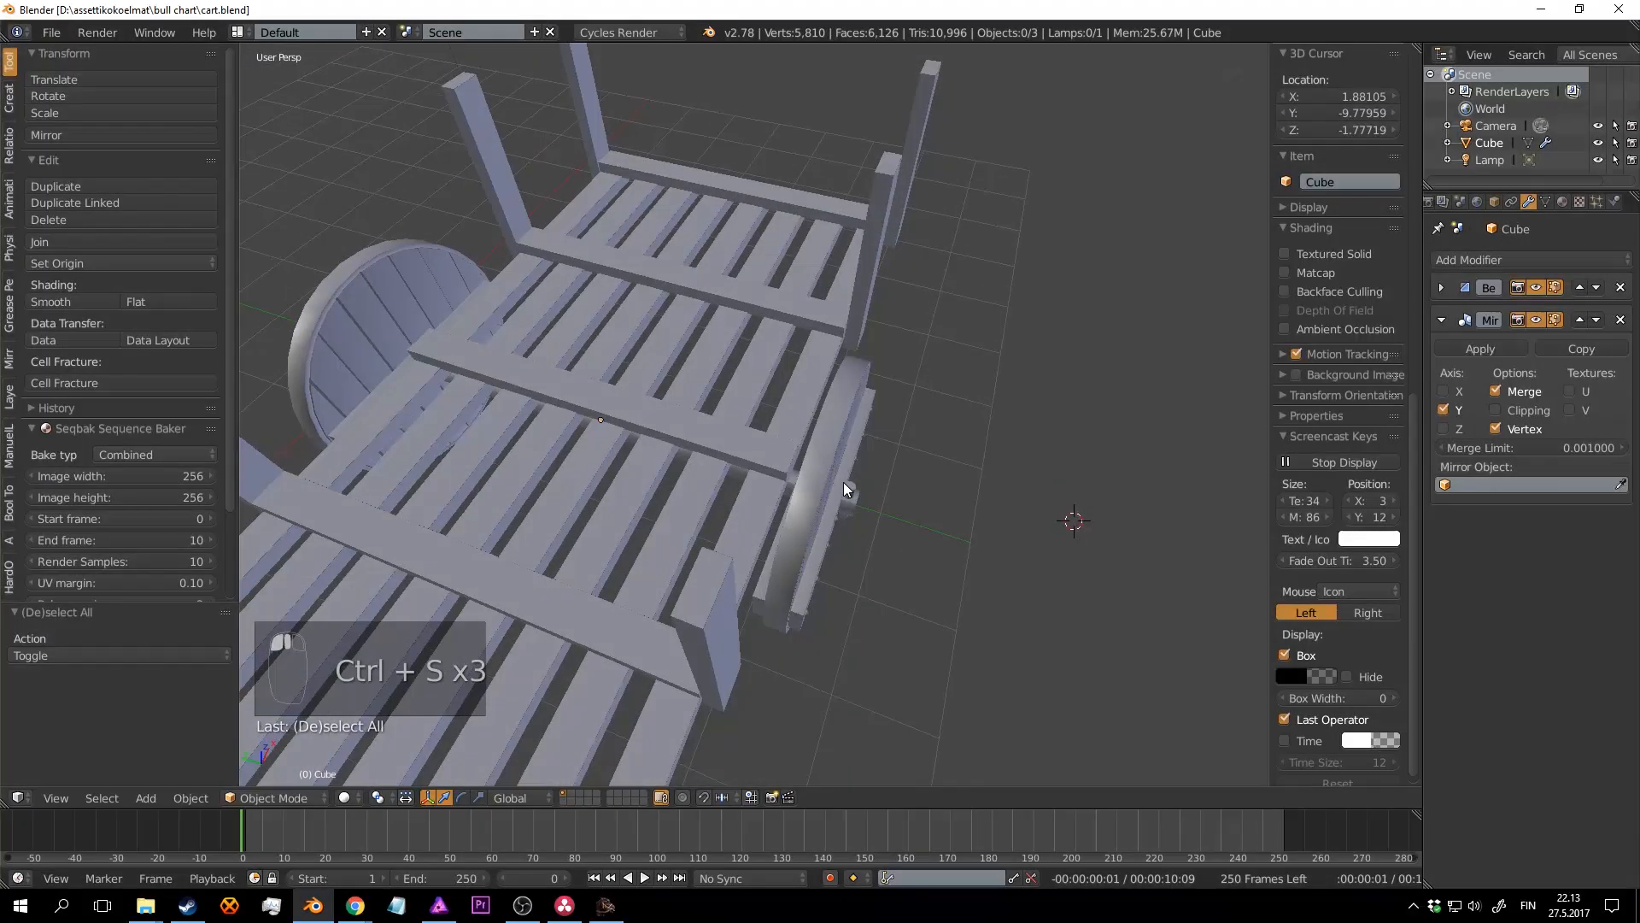
Step: Delete the vertices of the outermost deck plank beside the wheel
middle_drag(844, 484, 817, 411)
key(Tab)
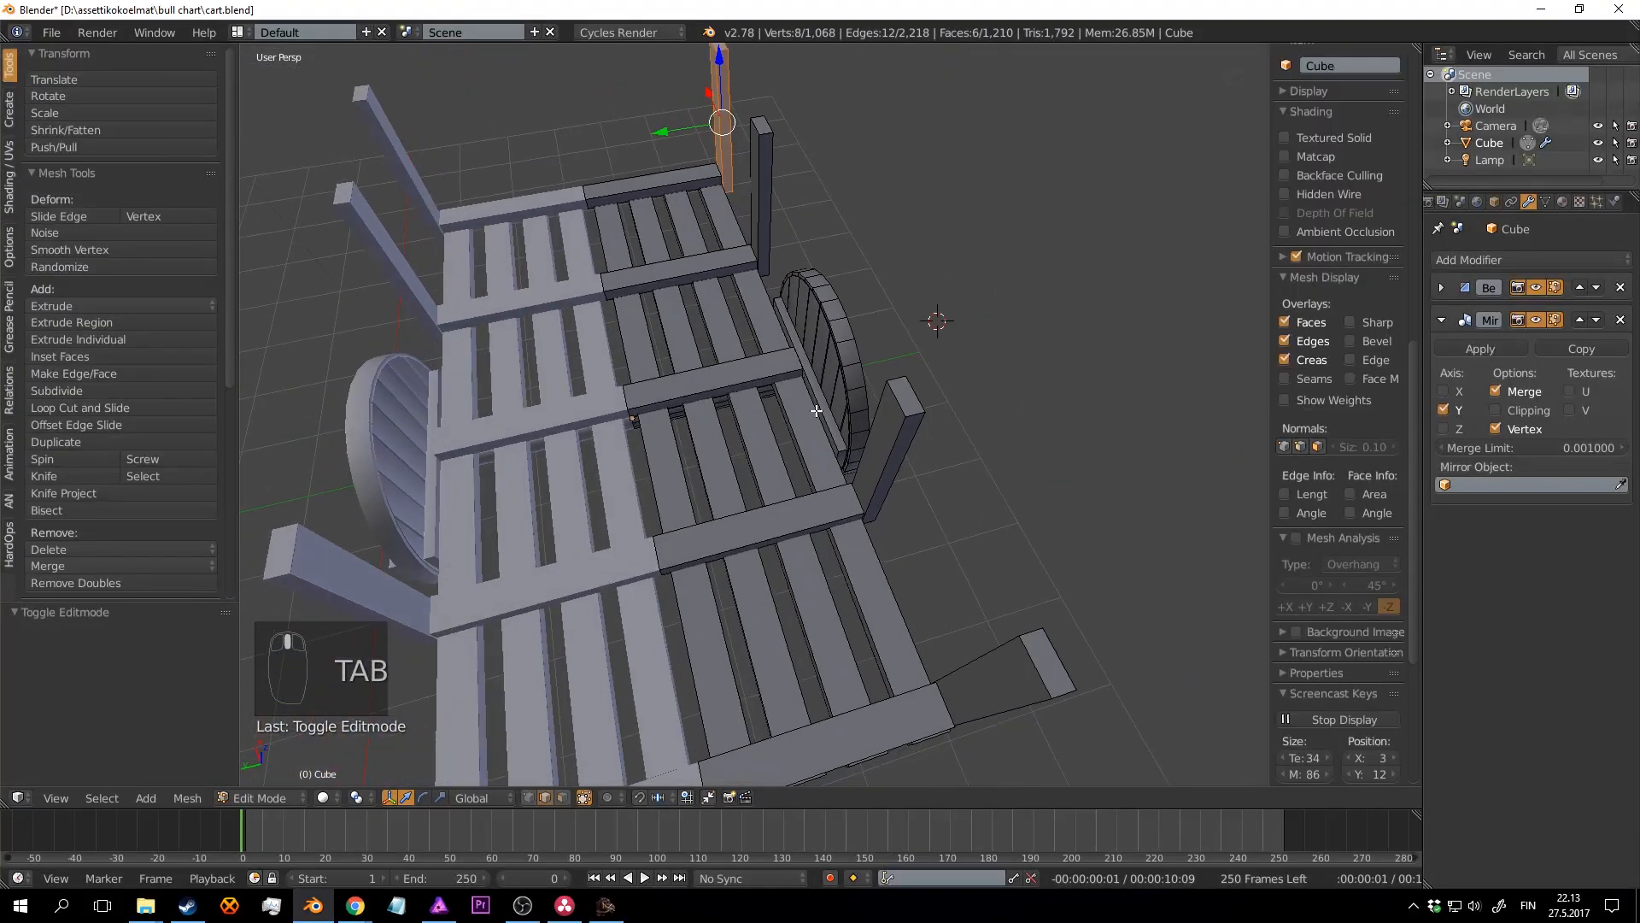
middle_drag(676, 432, 799, 450)
key(a)
key(a)
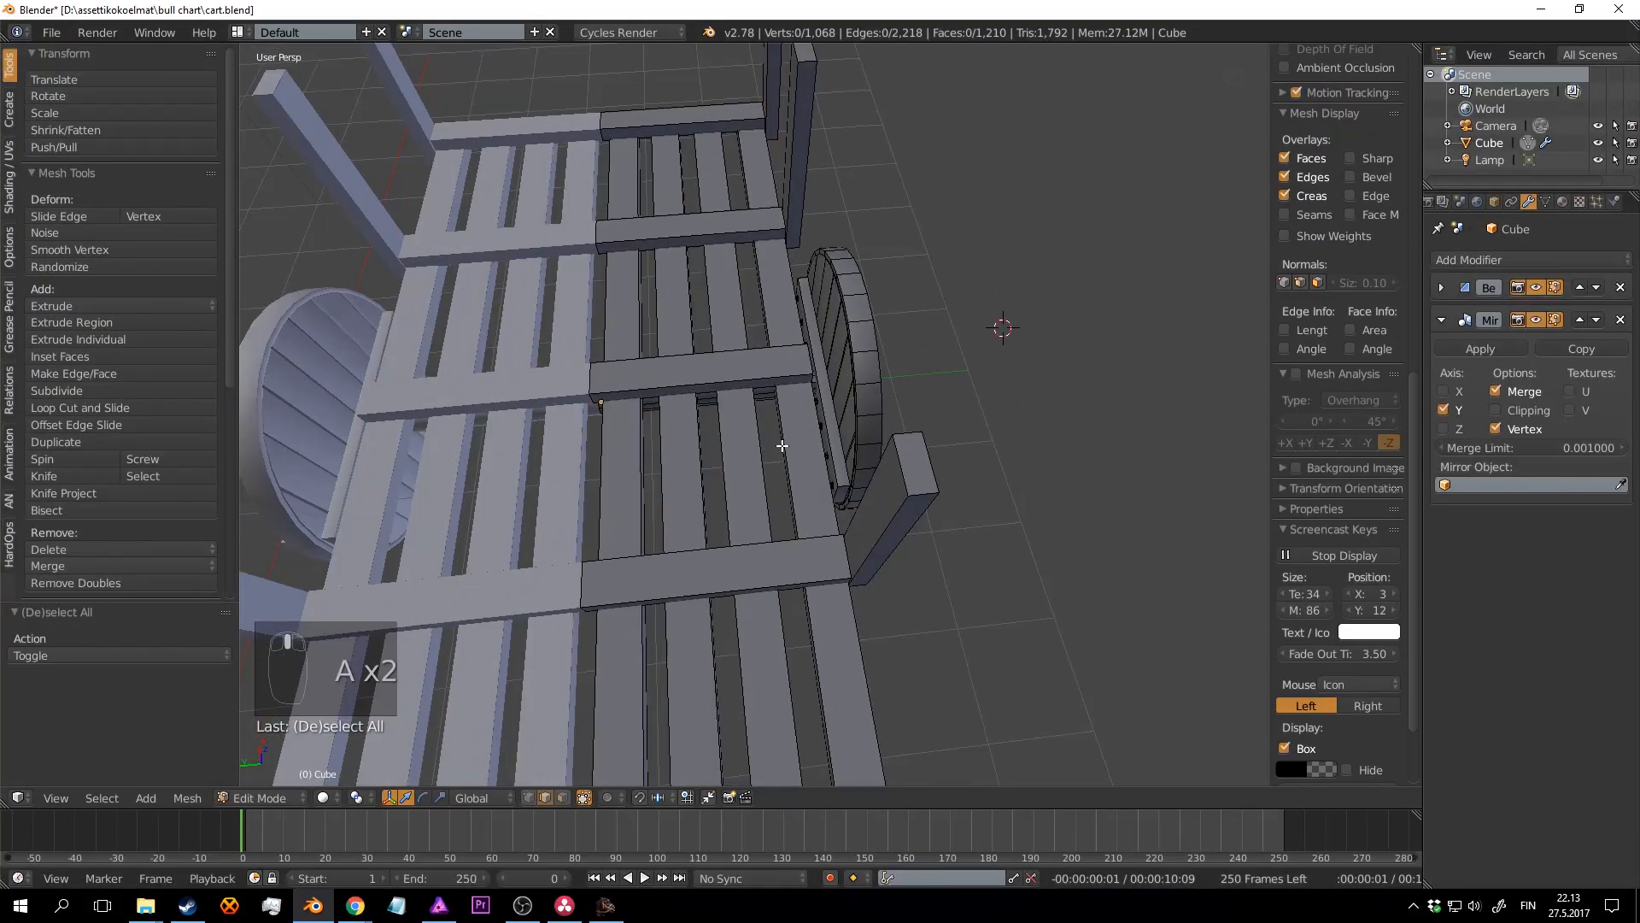
key(l)
key(x)
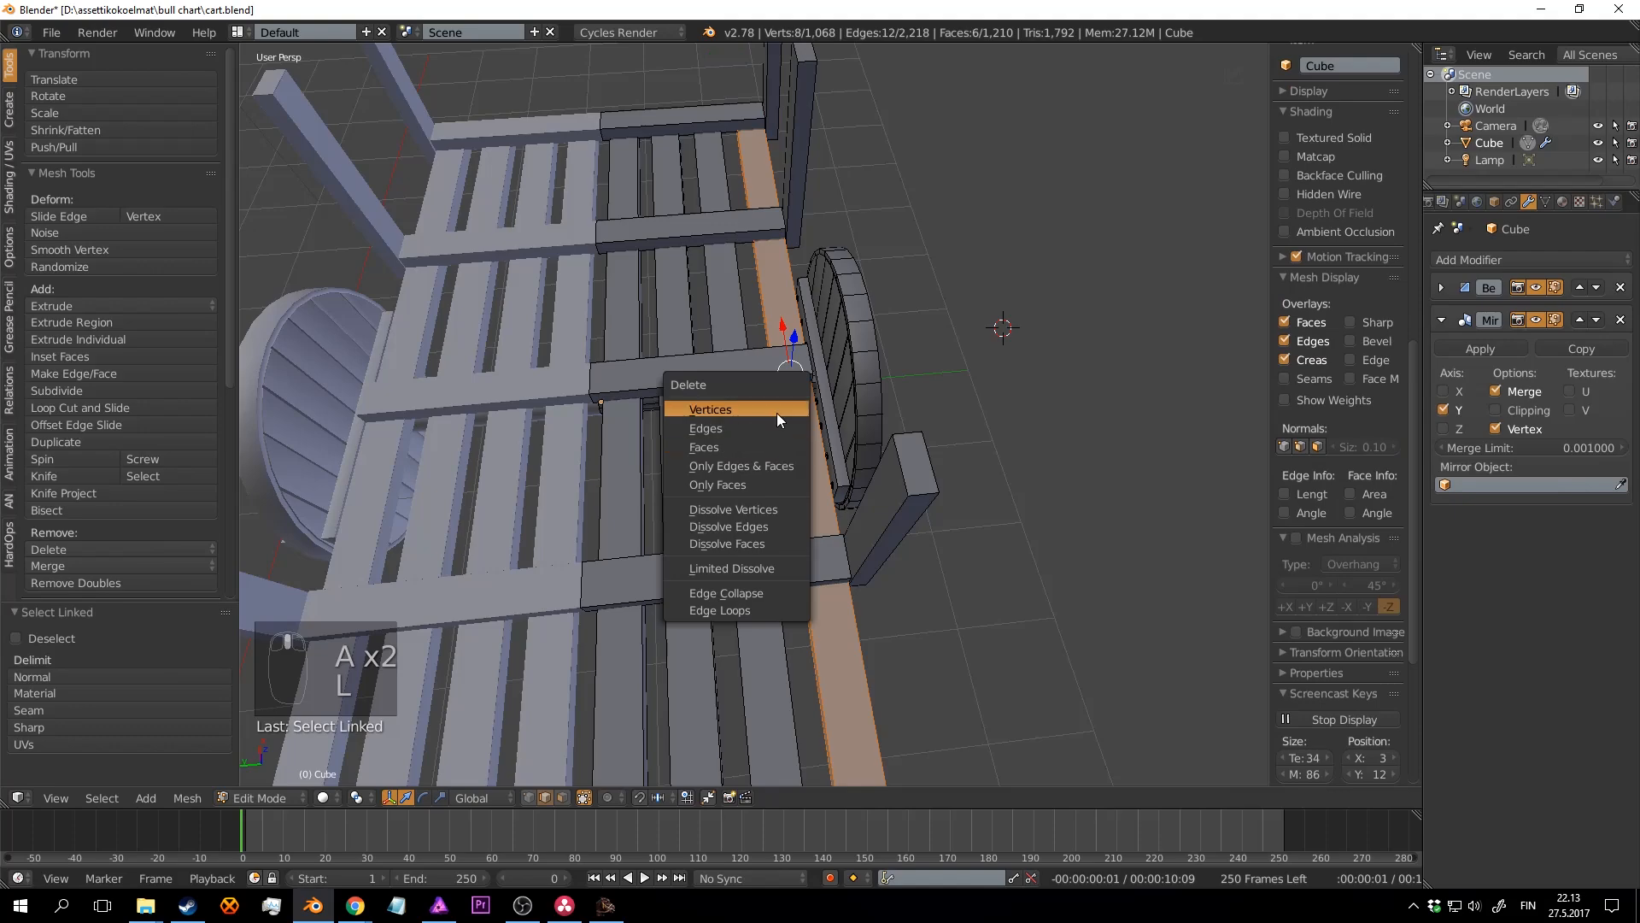
click(776, 413)
Step: Switch to the top view and turn clipping back on in the Mirror modifier
middle_drag(777, 413, 1043, 542)
key(KP_7)
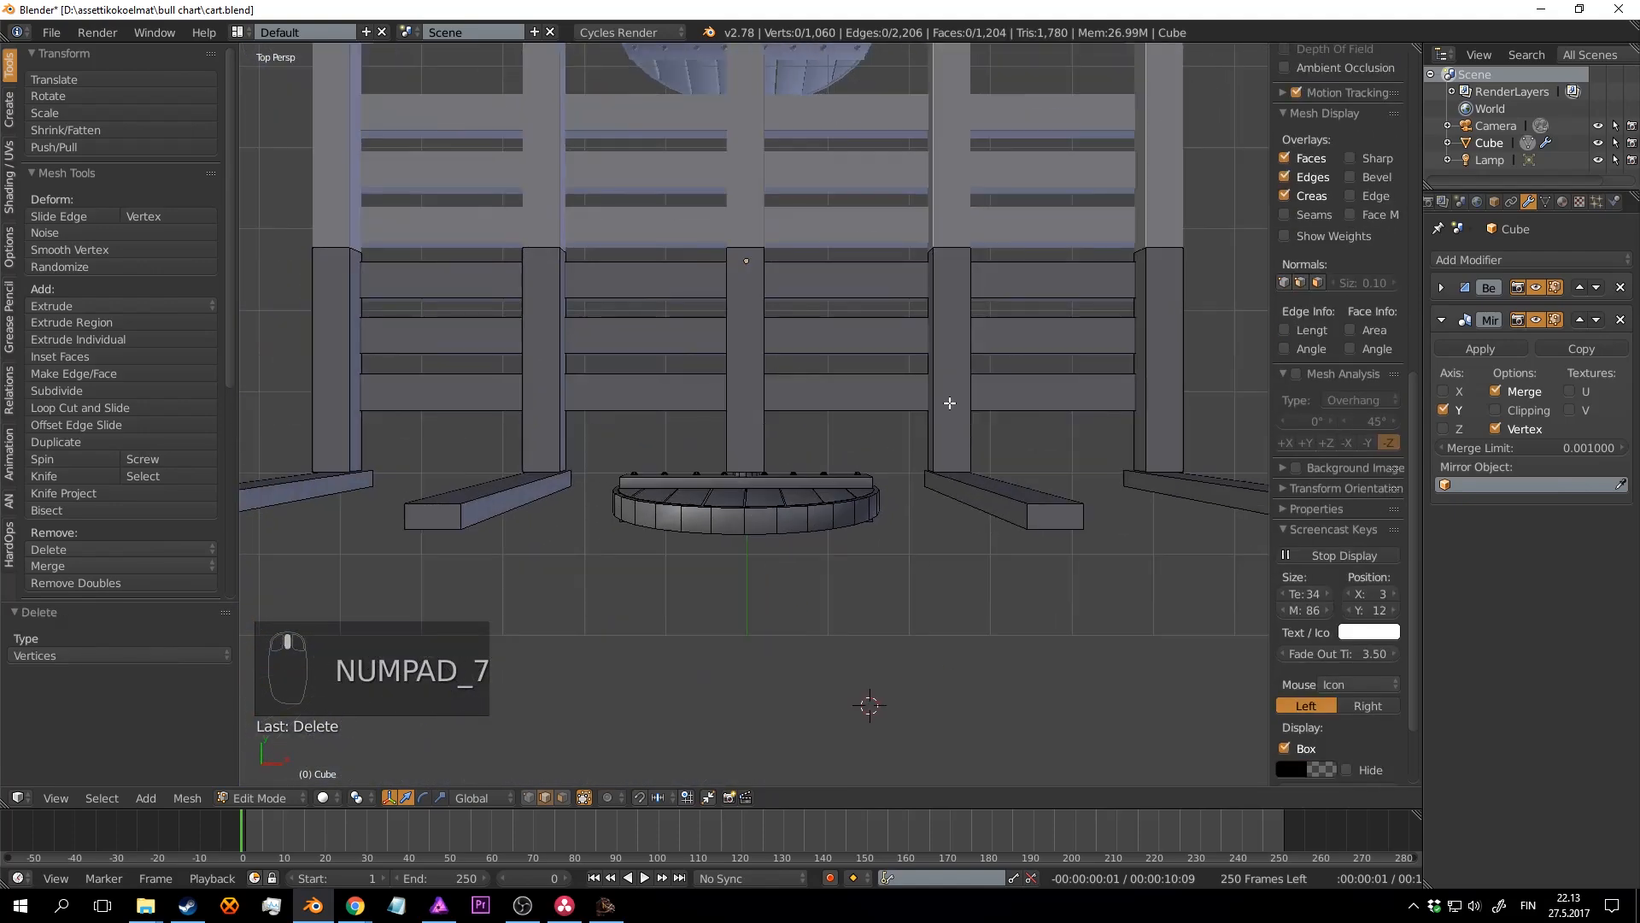
click(1505, 410)
shift+middle_drag(871, 536, 820, 509)
scroll(798, 462, up, 1)
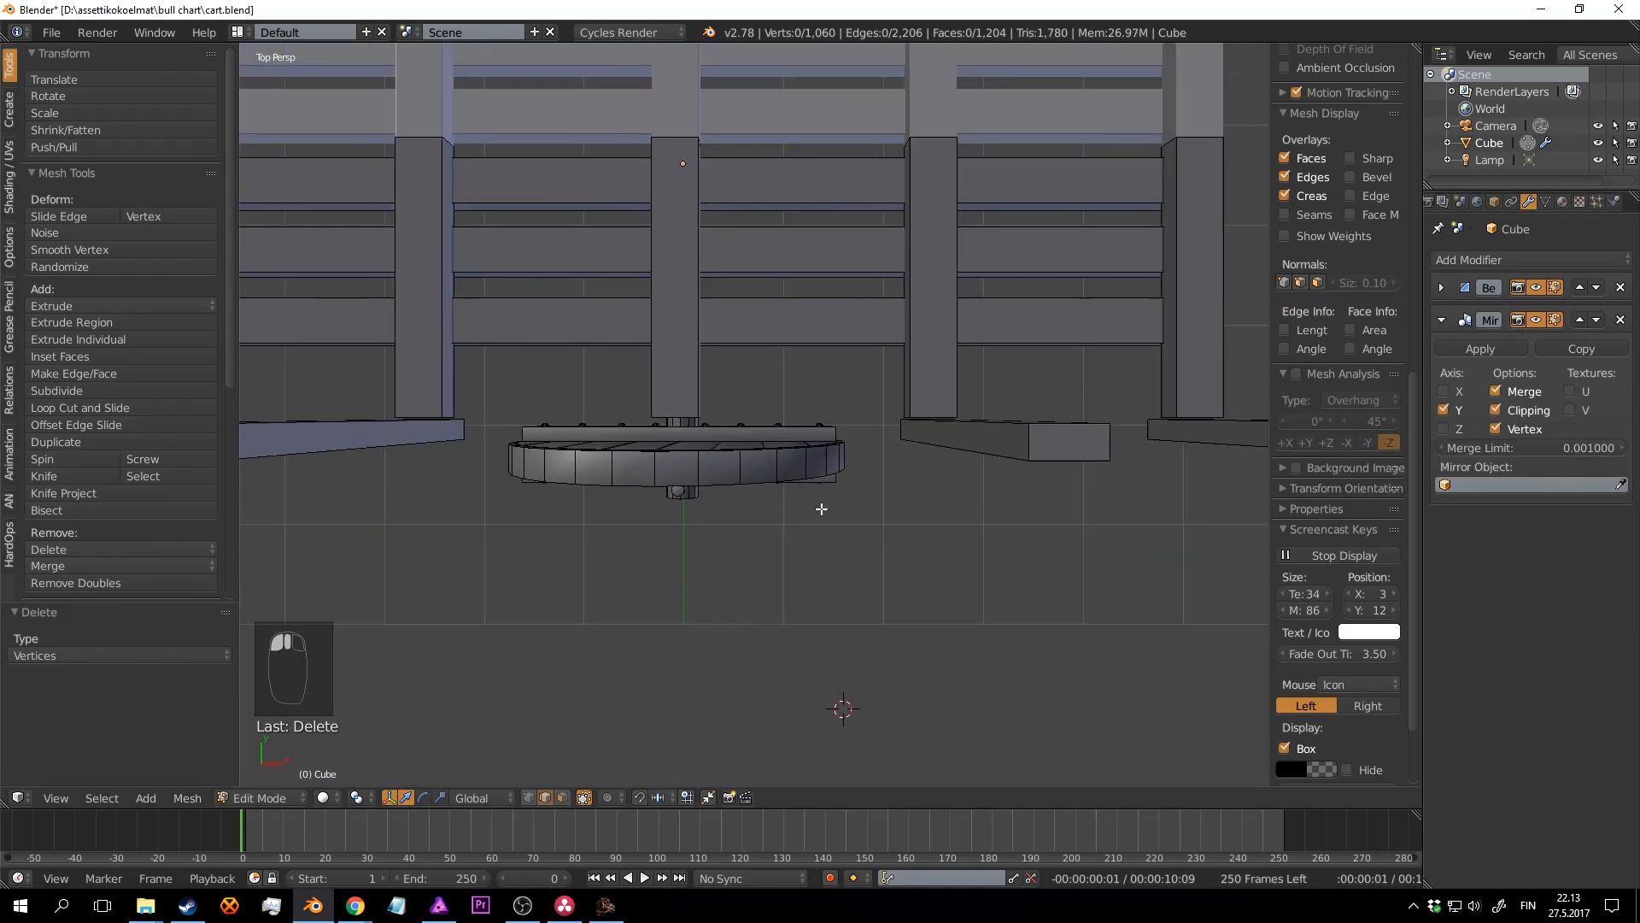
Step: Select the whole wheel with its rivets and move it 0.593 along Y toward the deck
key(z)
key(n)
drag(950, 418, 512, 556)
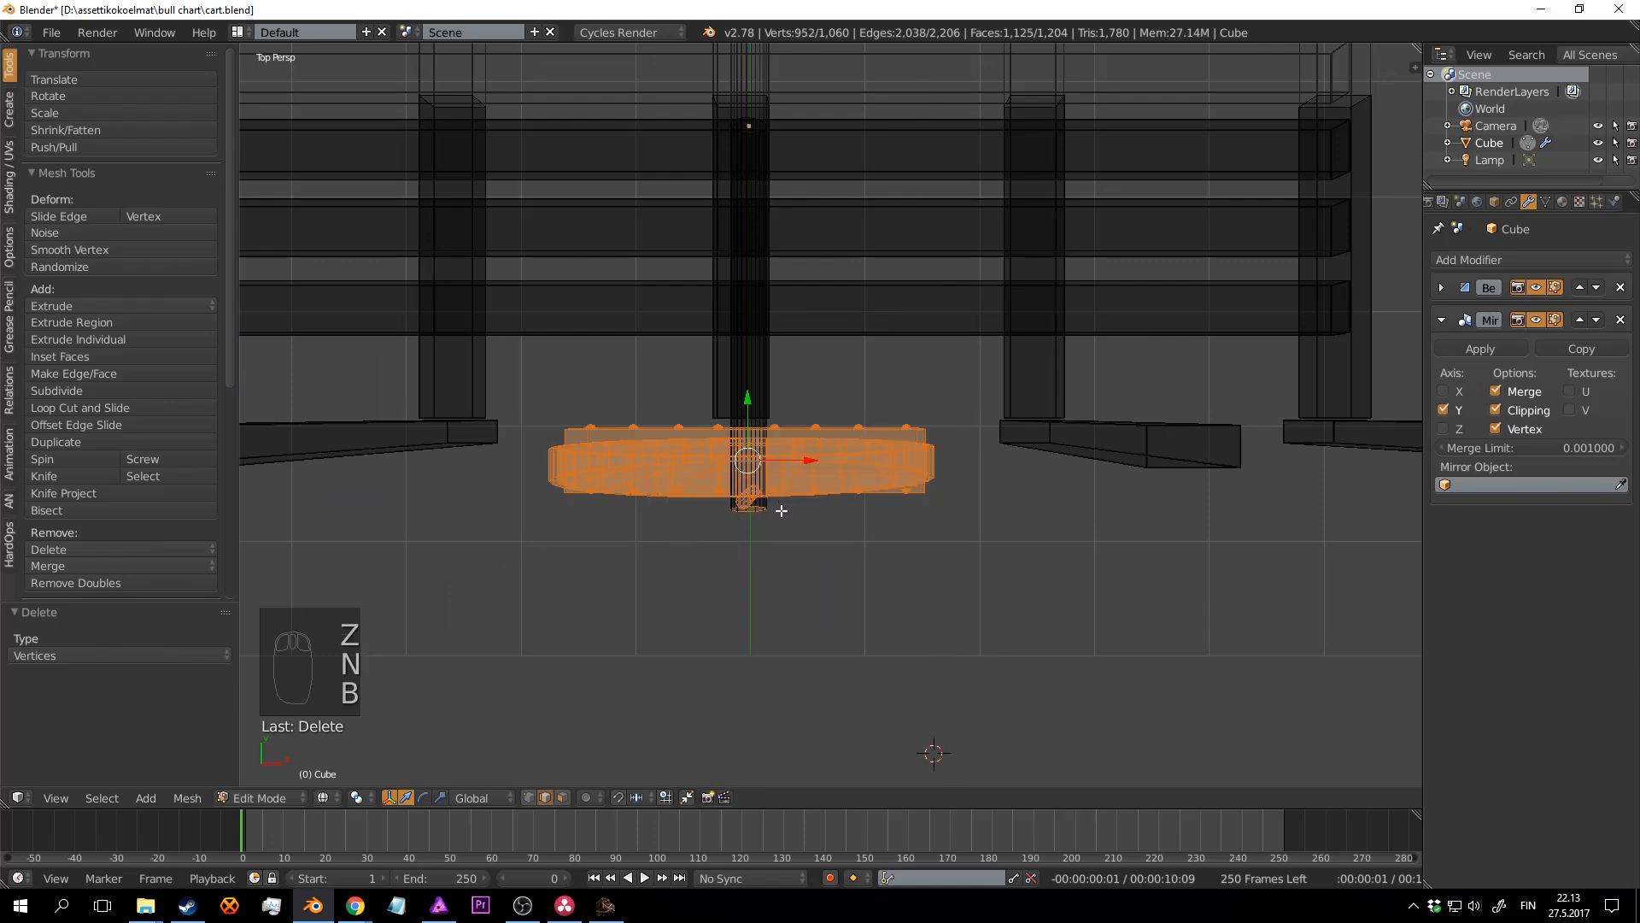
key(z)
drag(752, 466, 755, 399)
middle_drag(755, 399, 871, 400)
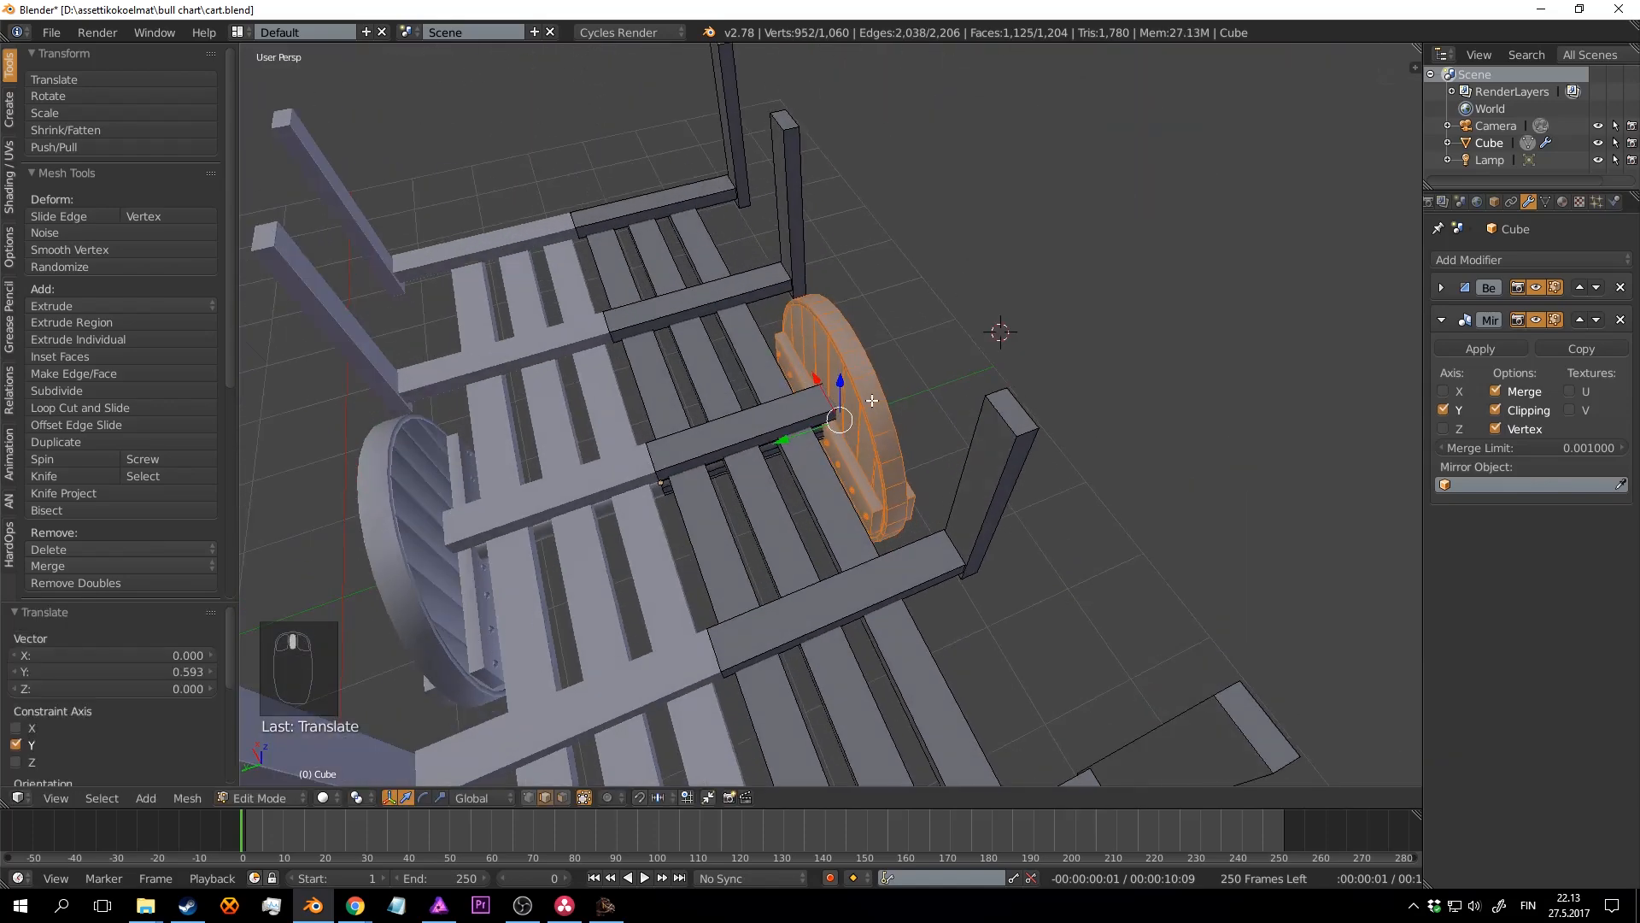
Step: Select all five crosspieces and four side posts and move them 0.678 along Y toward the cart's centre
scroll(791, 410, up, 2)
key(a)
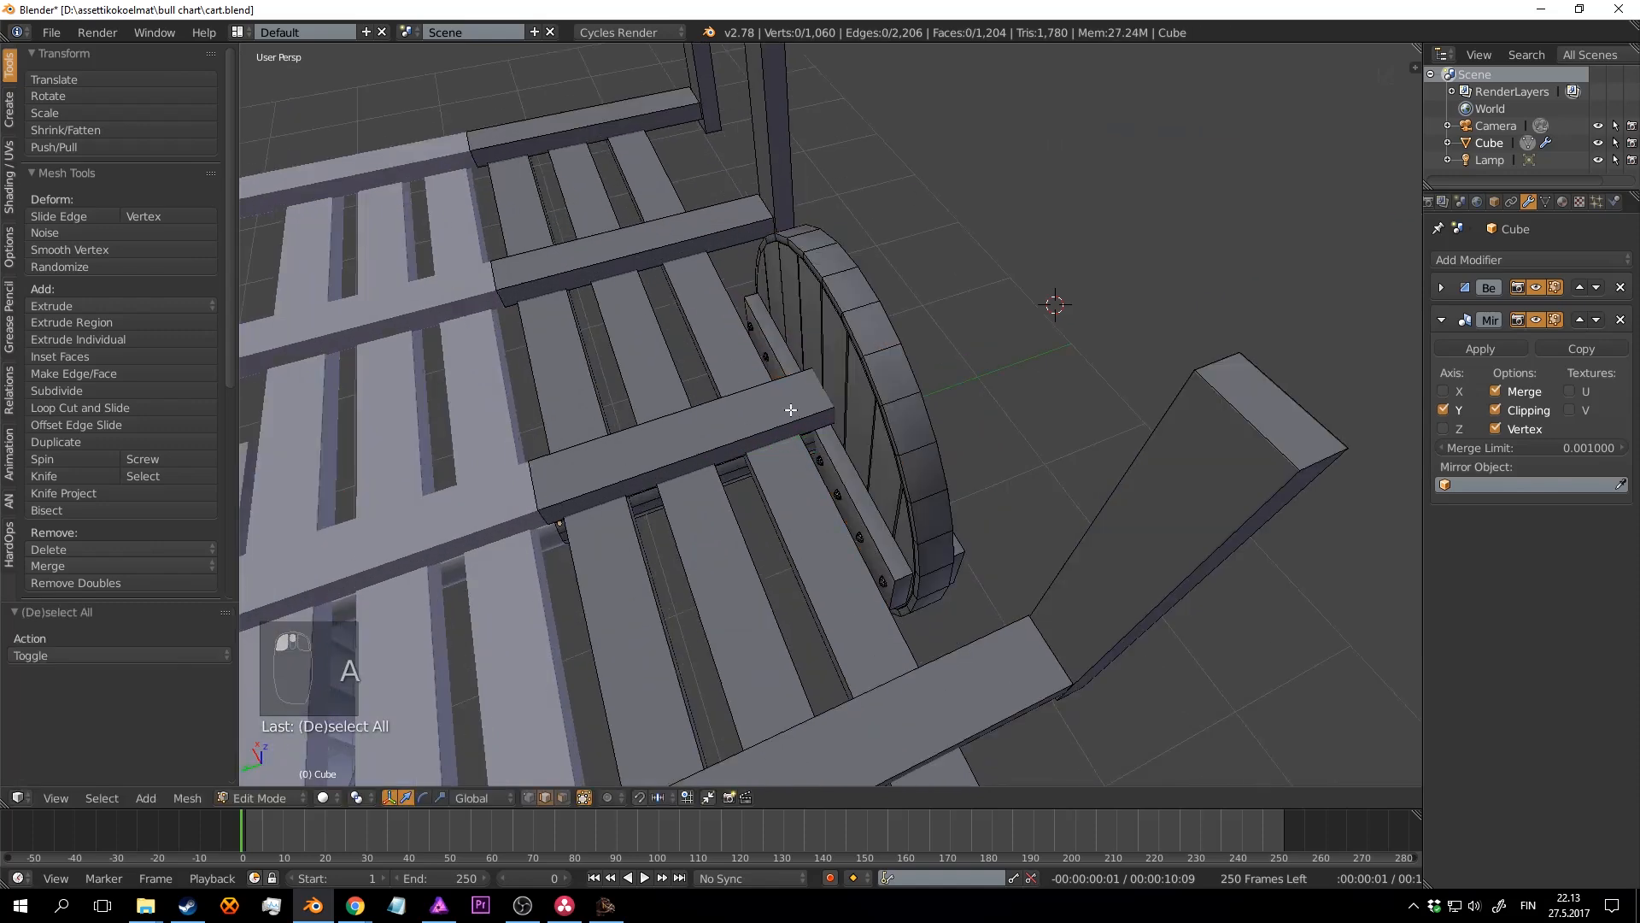
key(l)
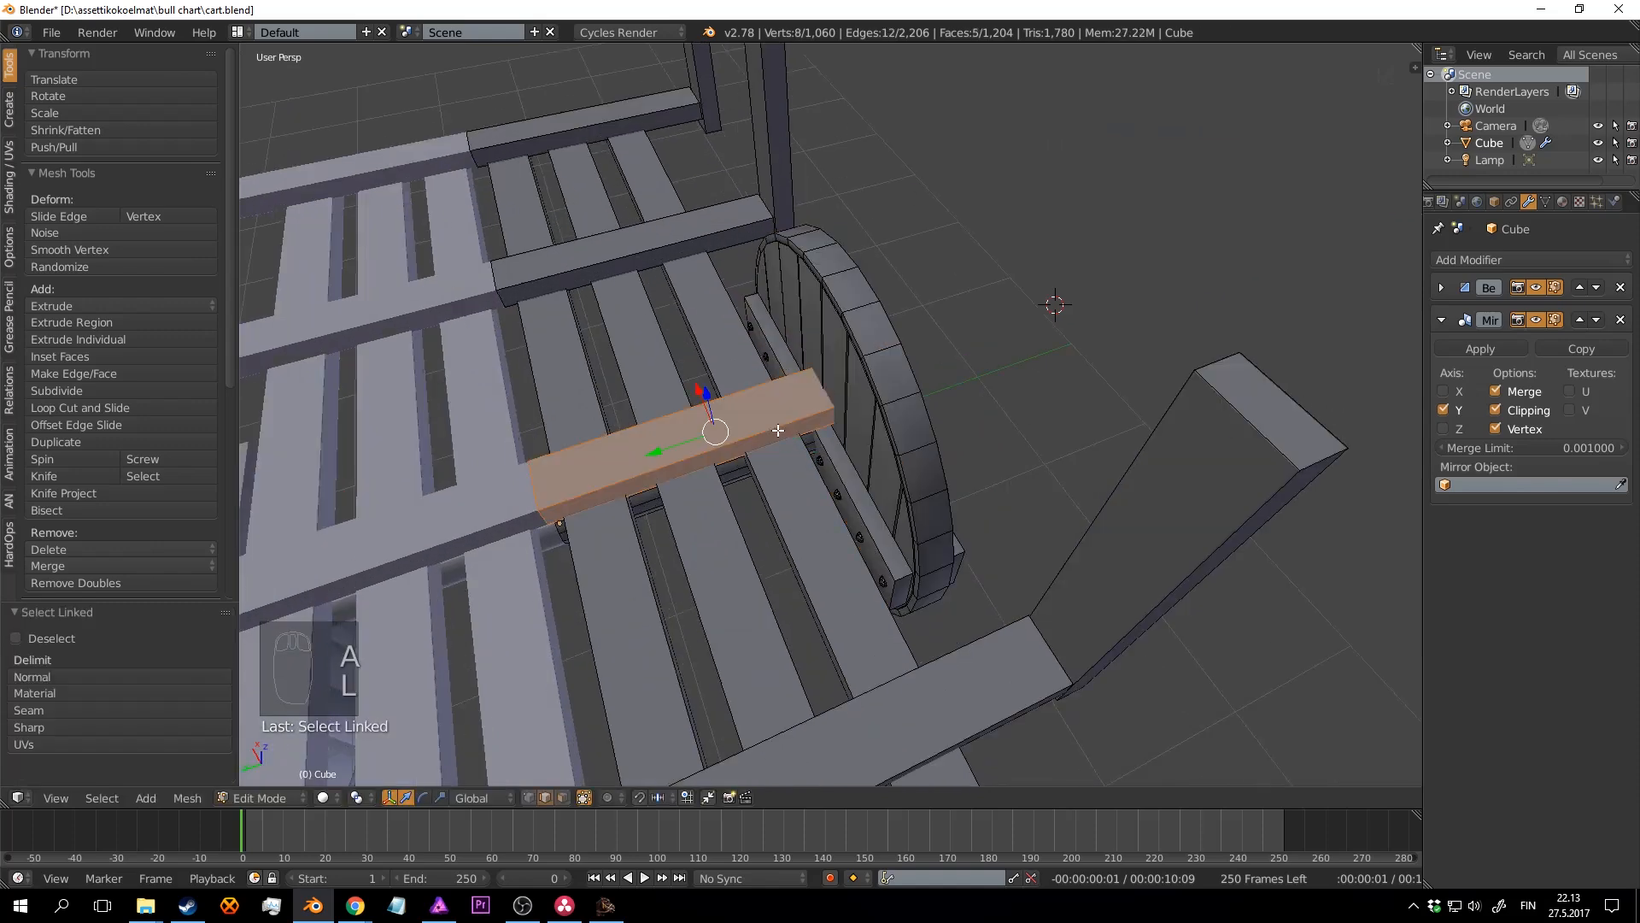
key(l)
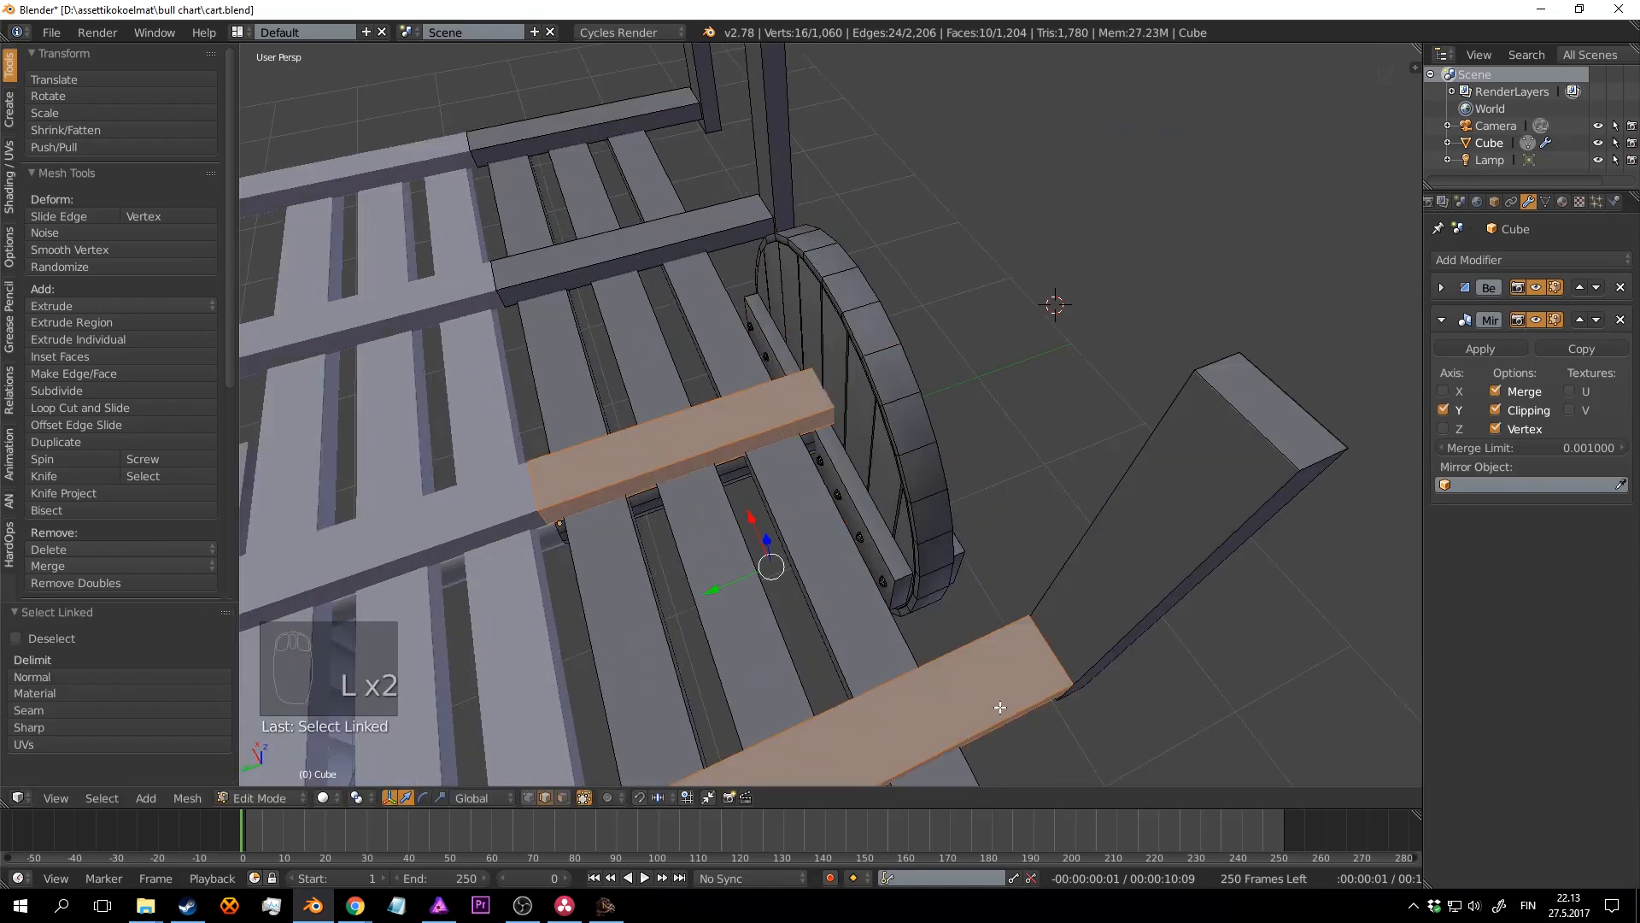
scroll(999, 696, down, 4)
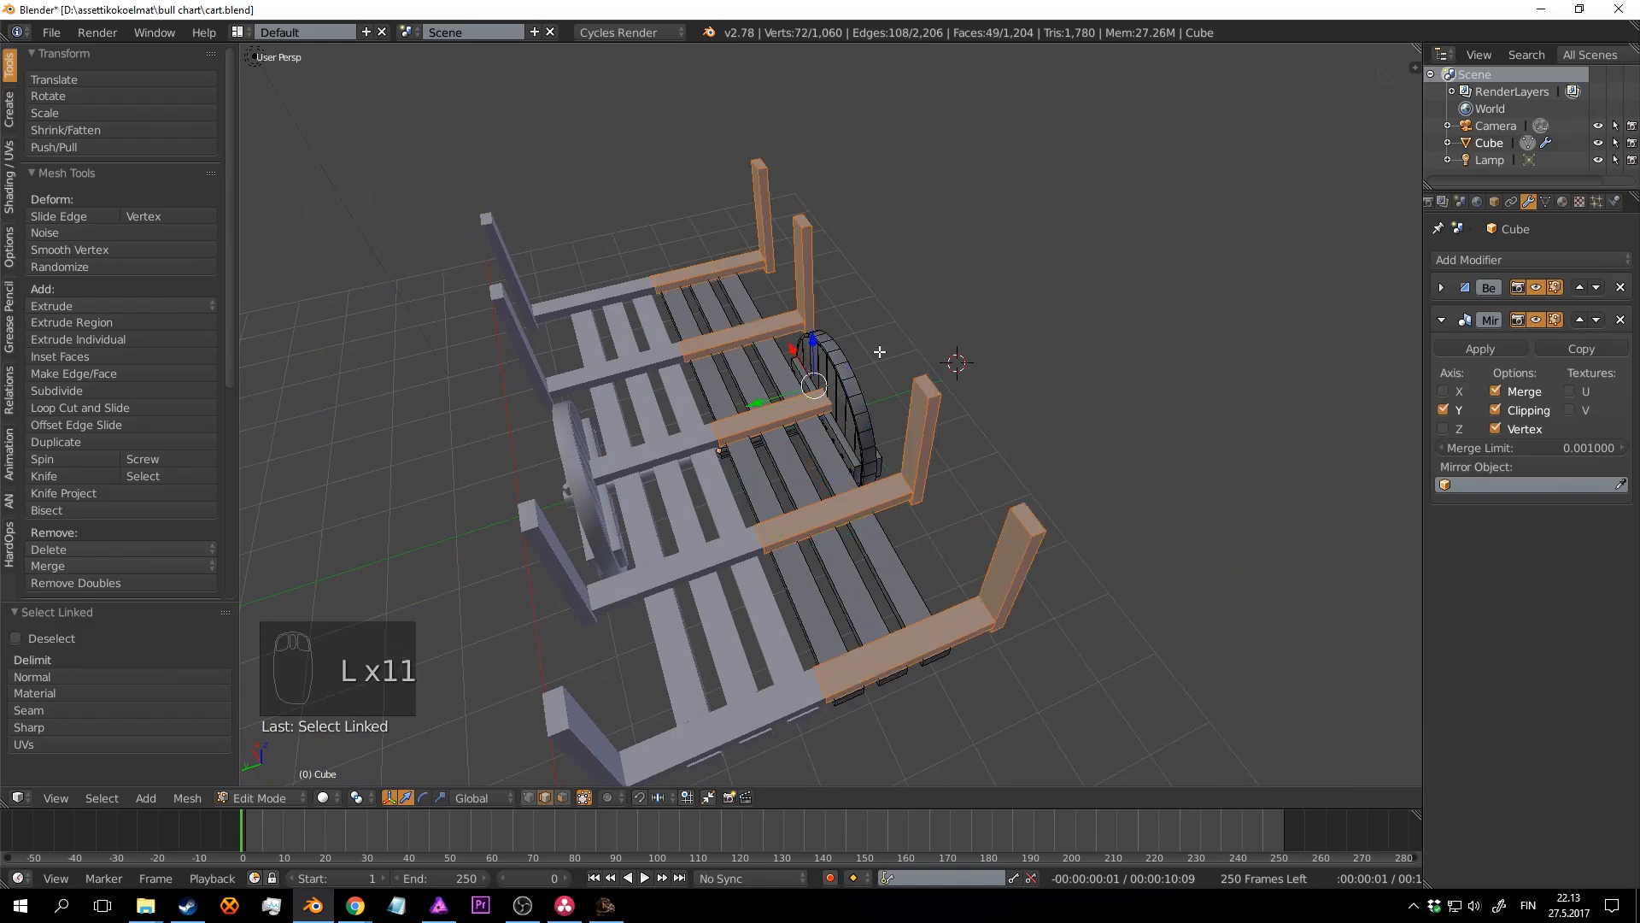
scroll(880, 351, up, 2)
drag(776, 380, 323, 510)
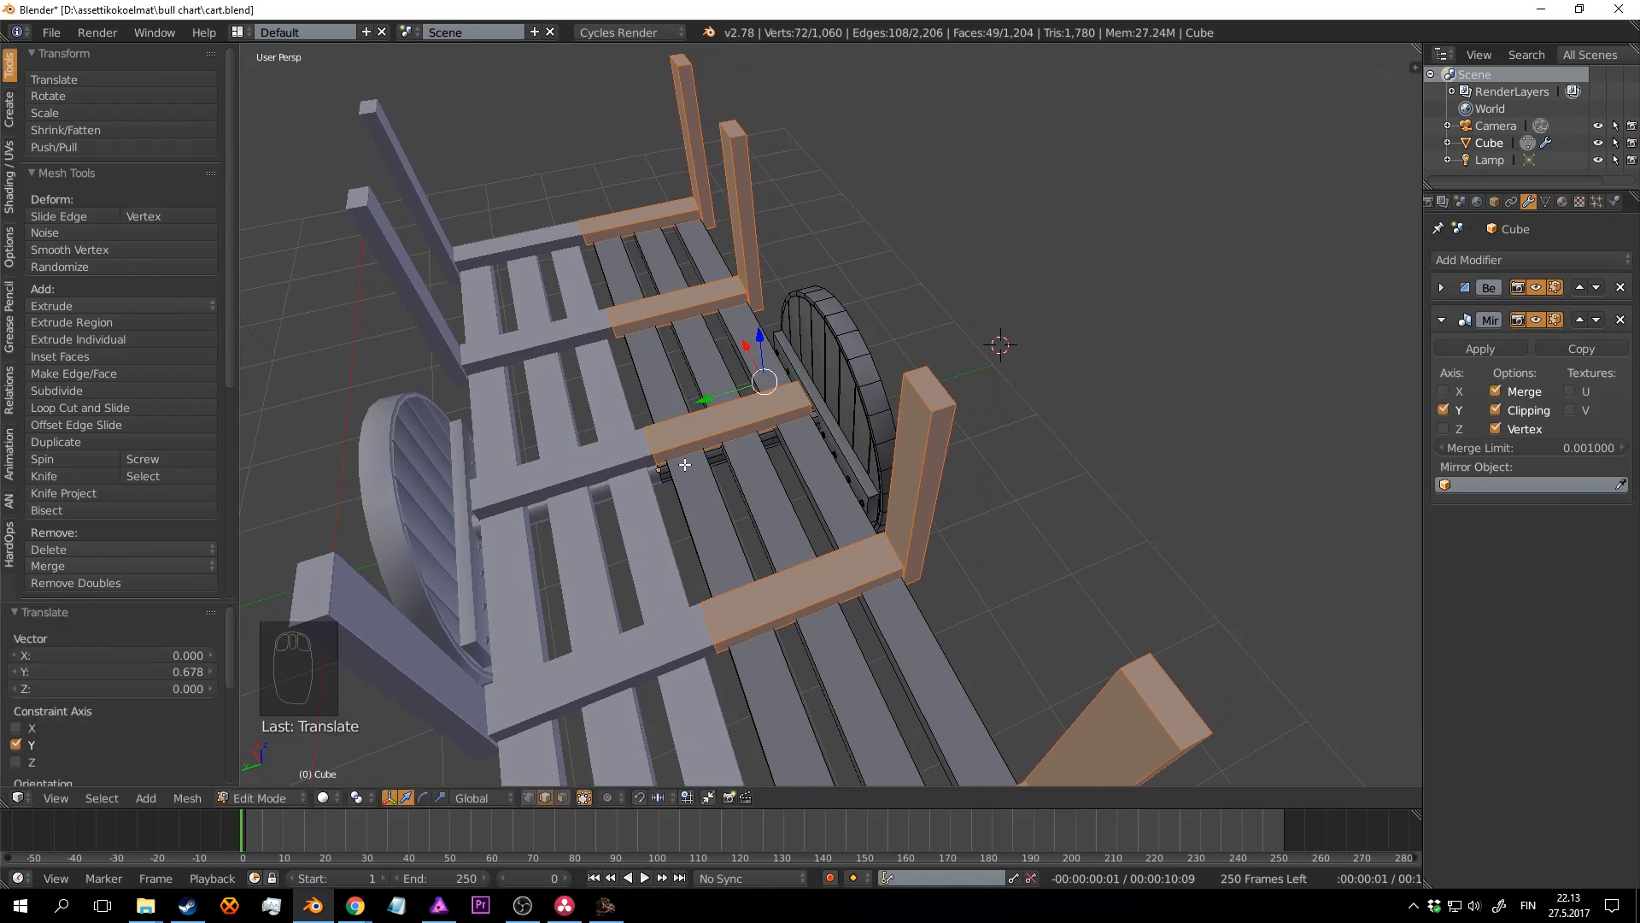
Step: Leave mesh editing, check the narrowed cart from several angles and save the file again
key(Tab)
scroll(902, 468, down, 6)
key(a)
key(a)
scroll(847, 475, up, 3)
key(a)
key(ctrl+s)
middle_drag(846, 481, 956, 505)
scroll(1143, 466, up, 4)
key(ctrl+s)
middle_drag(1140, 461, 997, 494)
scroll(983, 478, down, 3)
scroll(982, 475, up, 4)
Step: Delete the vertices of the deck's +X end crosspiece and its upright post
key(Tab)
key(a)
key(a)
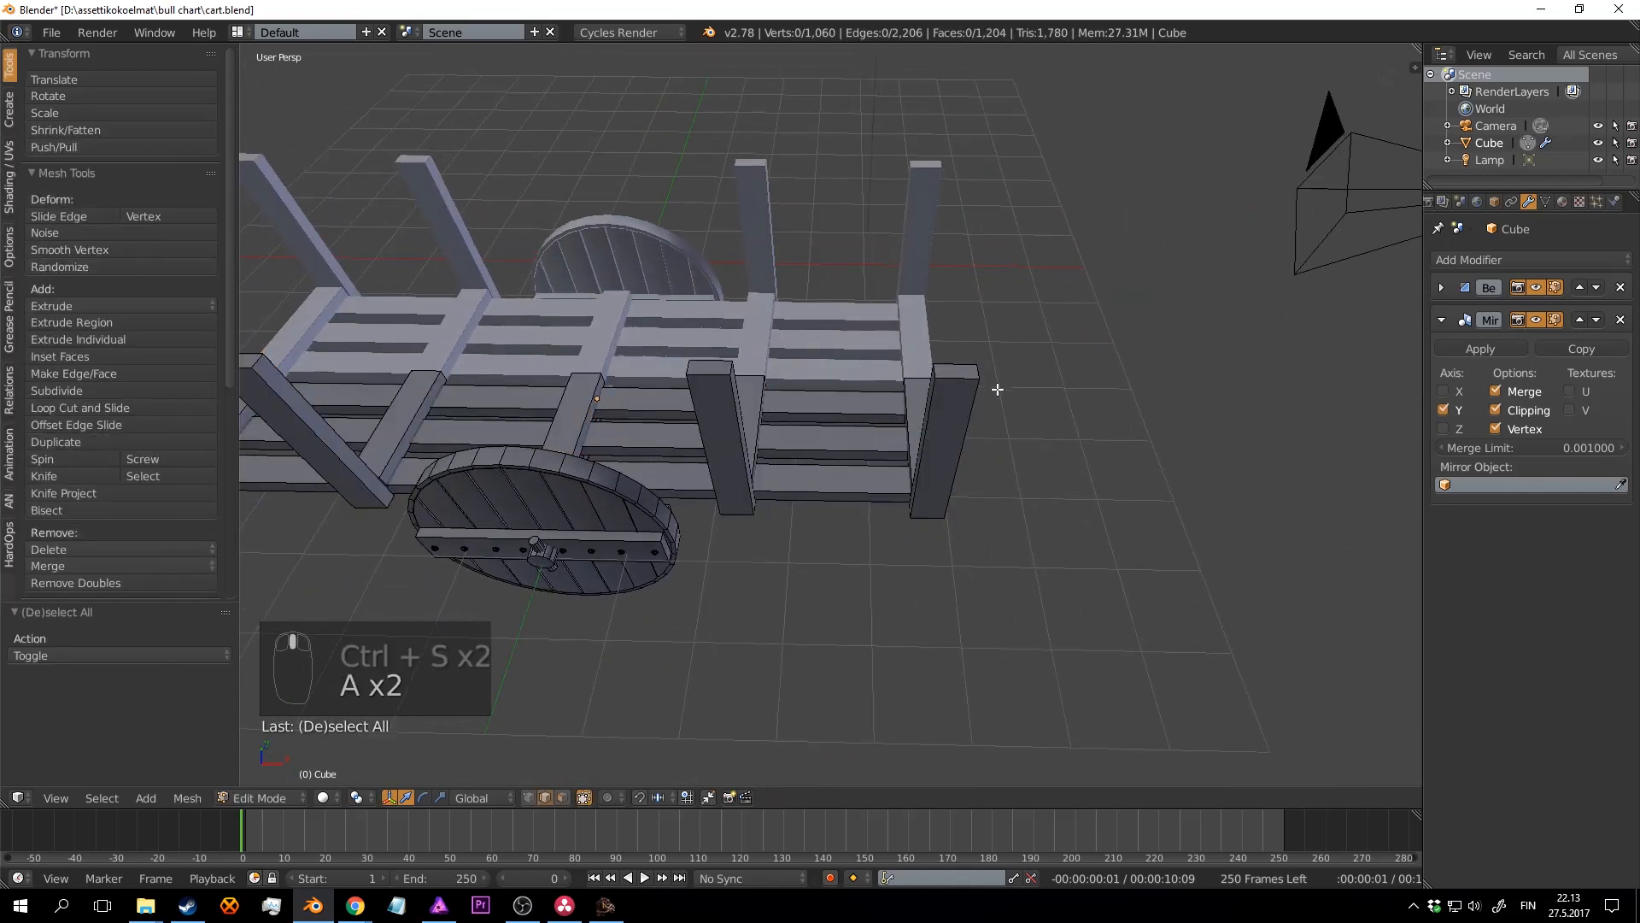
key(l)
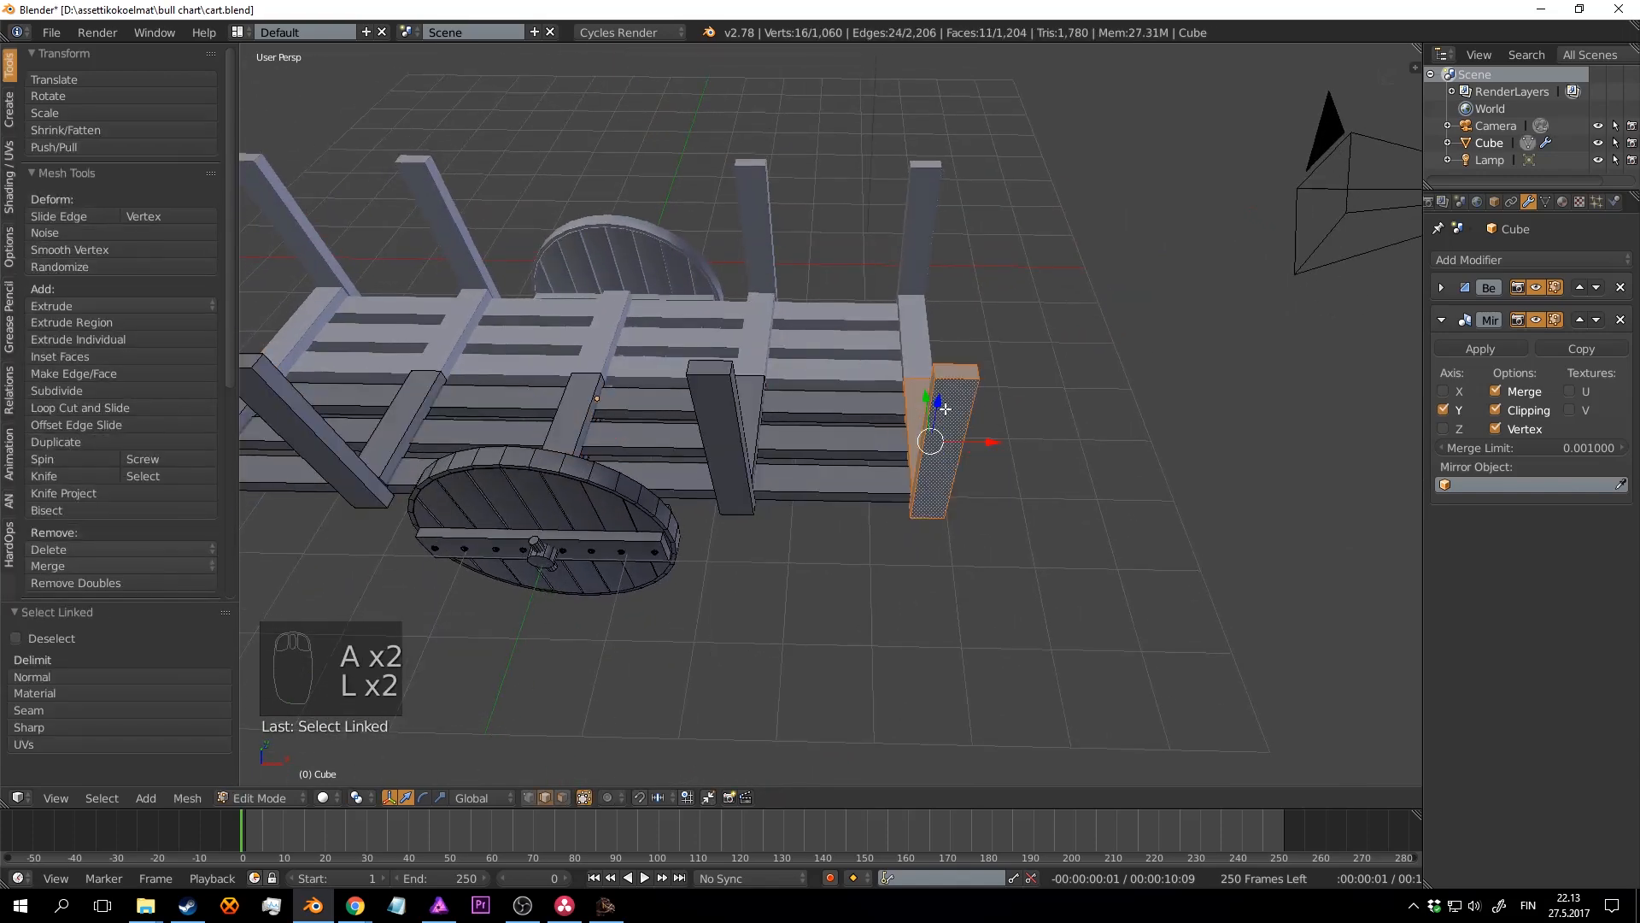
key(x)
click(946, 406)
Step: Shorten the deck planks by moving their overhanging ends along X to the last remaining crosspiece
middle_drag(952, 432, 959, 432)
key(z)
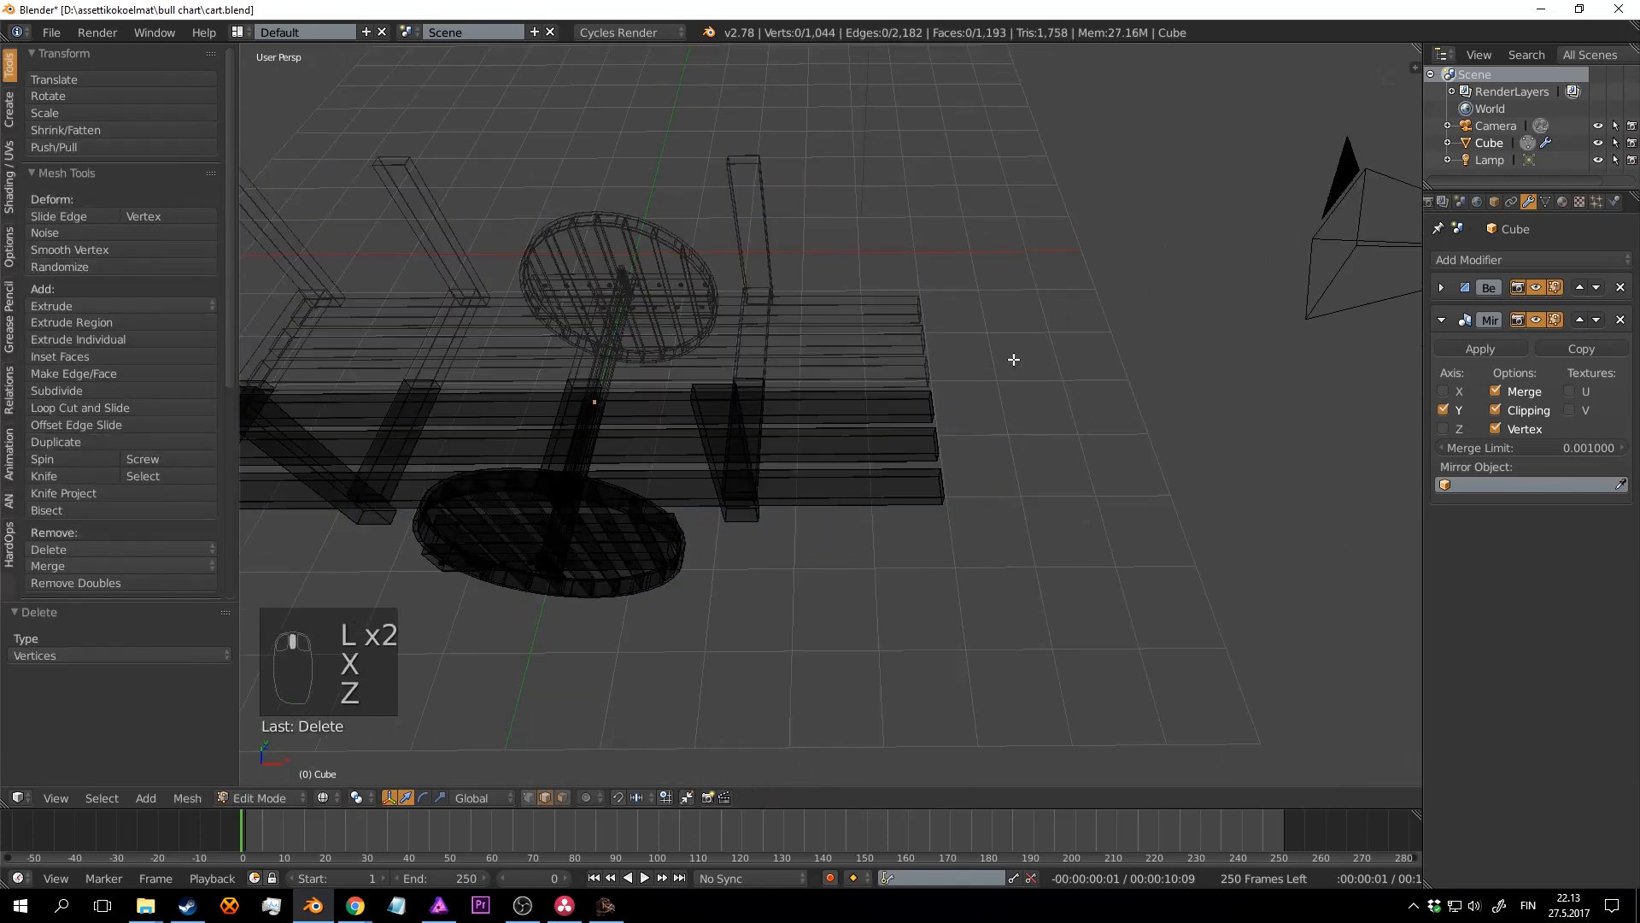
drag(963, 369, 953, 557)
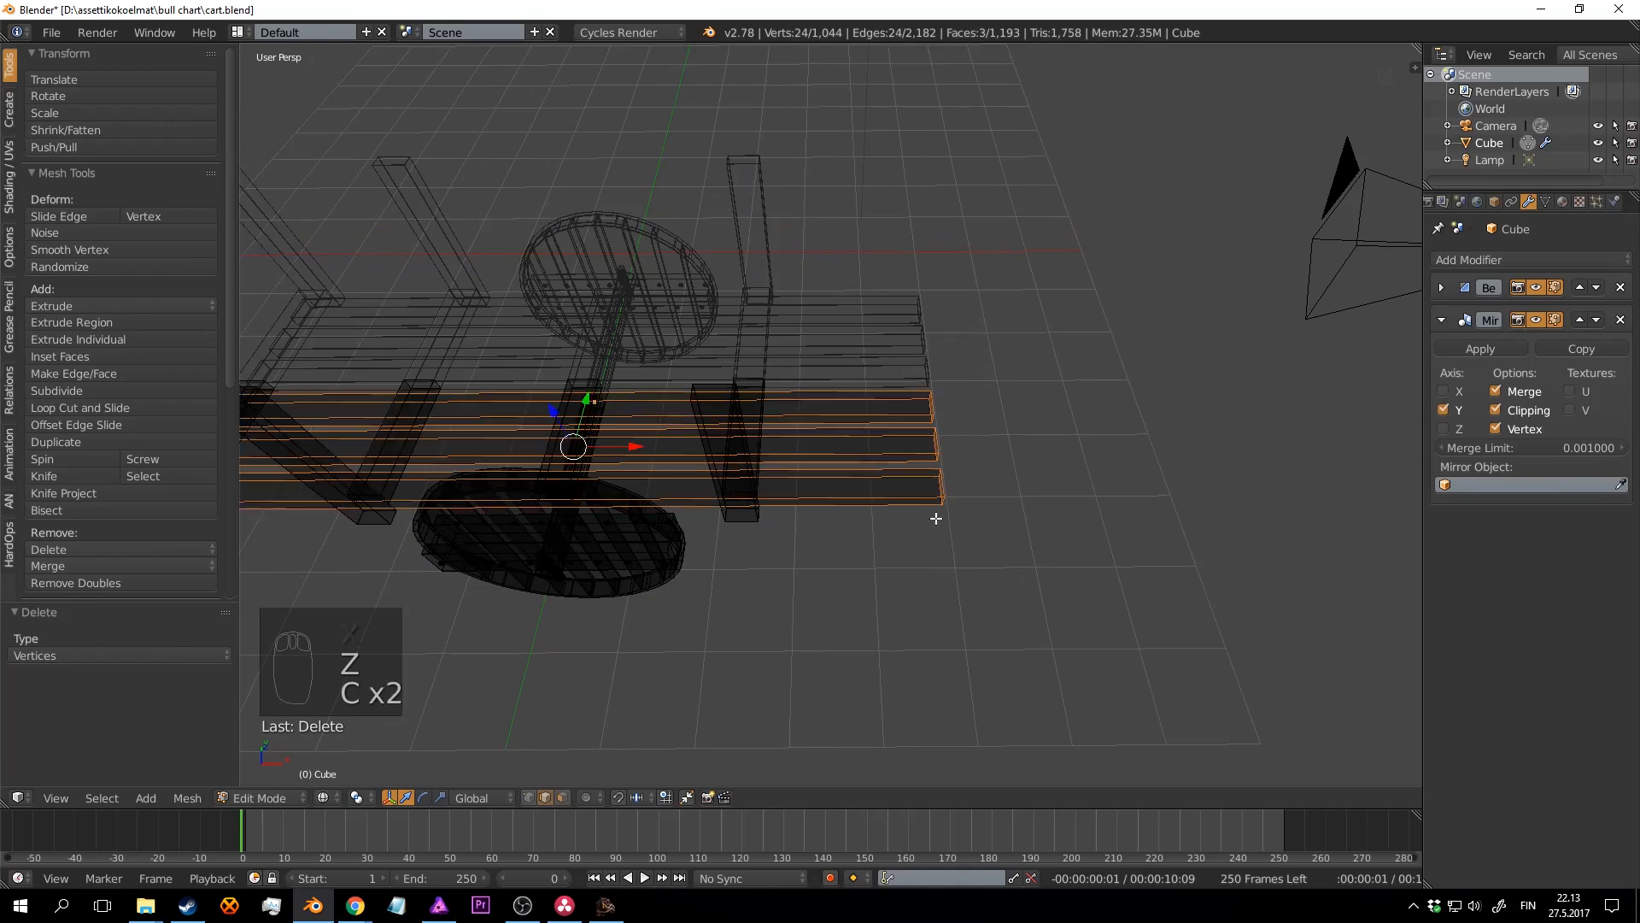
key(c)
middle_drag(936, 519, 735, 349)
drag(1007, 439, 826, 454)
key(z)
Step: Move the deck planks, crosspieces and side posts together 1.126 along X and 0.063 along Y, leaving the wheelset in place
scroll(828, 451, down, 3)
mouse_move(827, 447)
middle_down()
mouse_move(842, 377)
mouse_move(889, 502)
mouse_move(1117, 484)
mouse_move(930, 523)
mouse_move(849, 505)
mouse_move(888, 478)
mouse_move(947, 476)
mouse_move(853, 462)
middle_up()
scroll(842, 377, up, 4)
key(a)
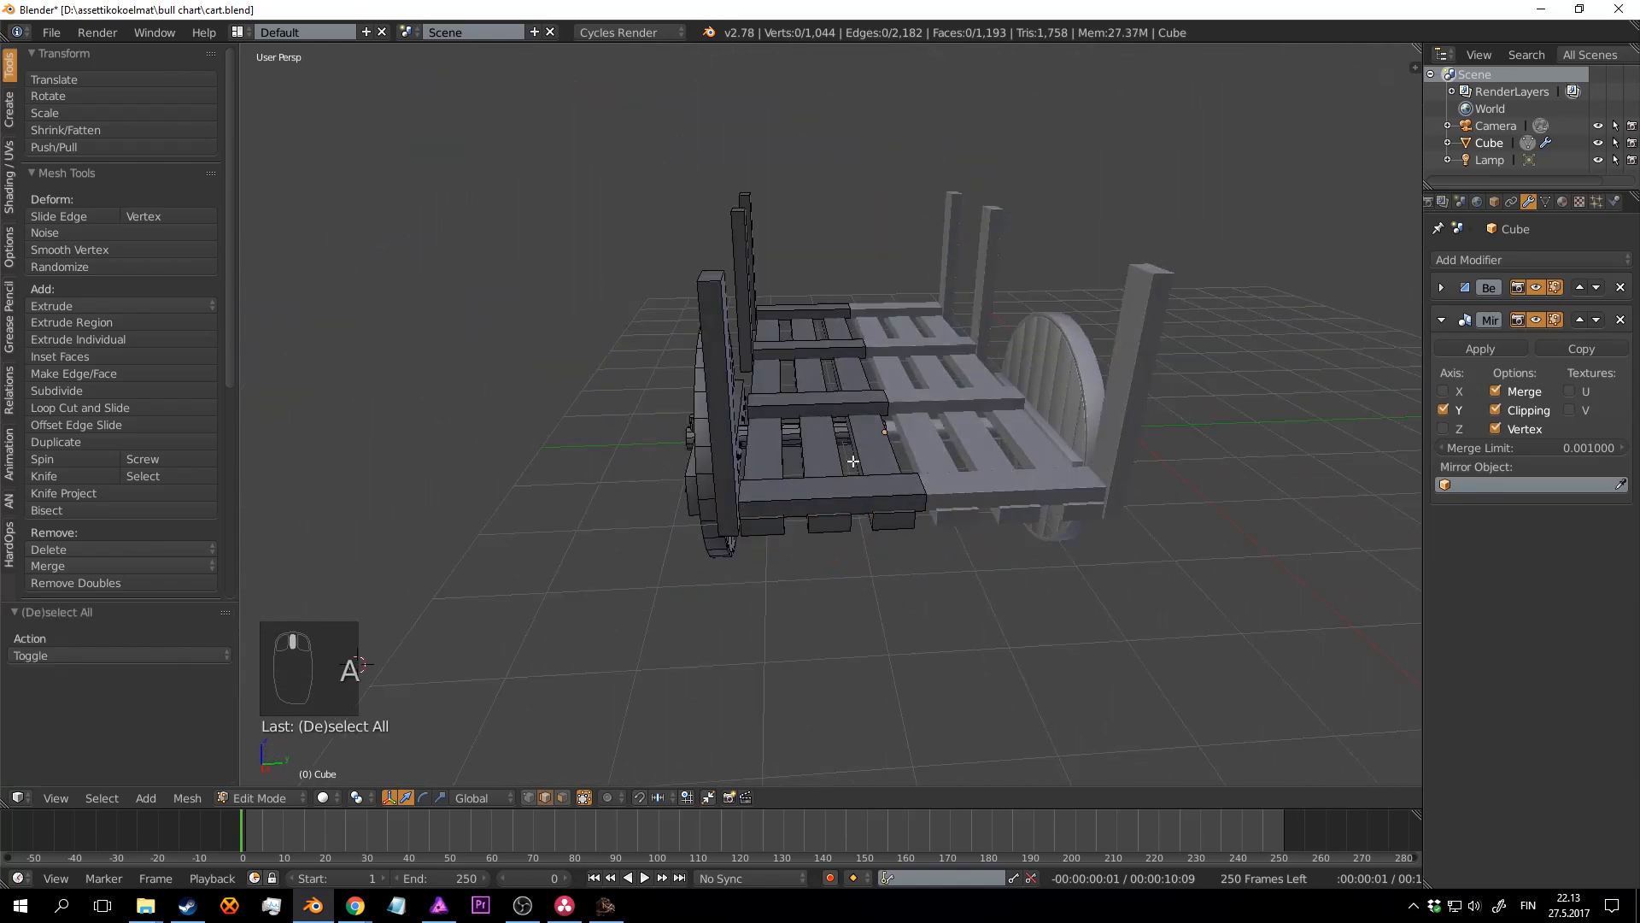
key(l)
key(l)
key(l)
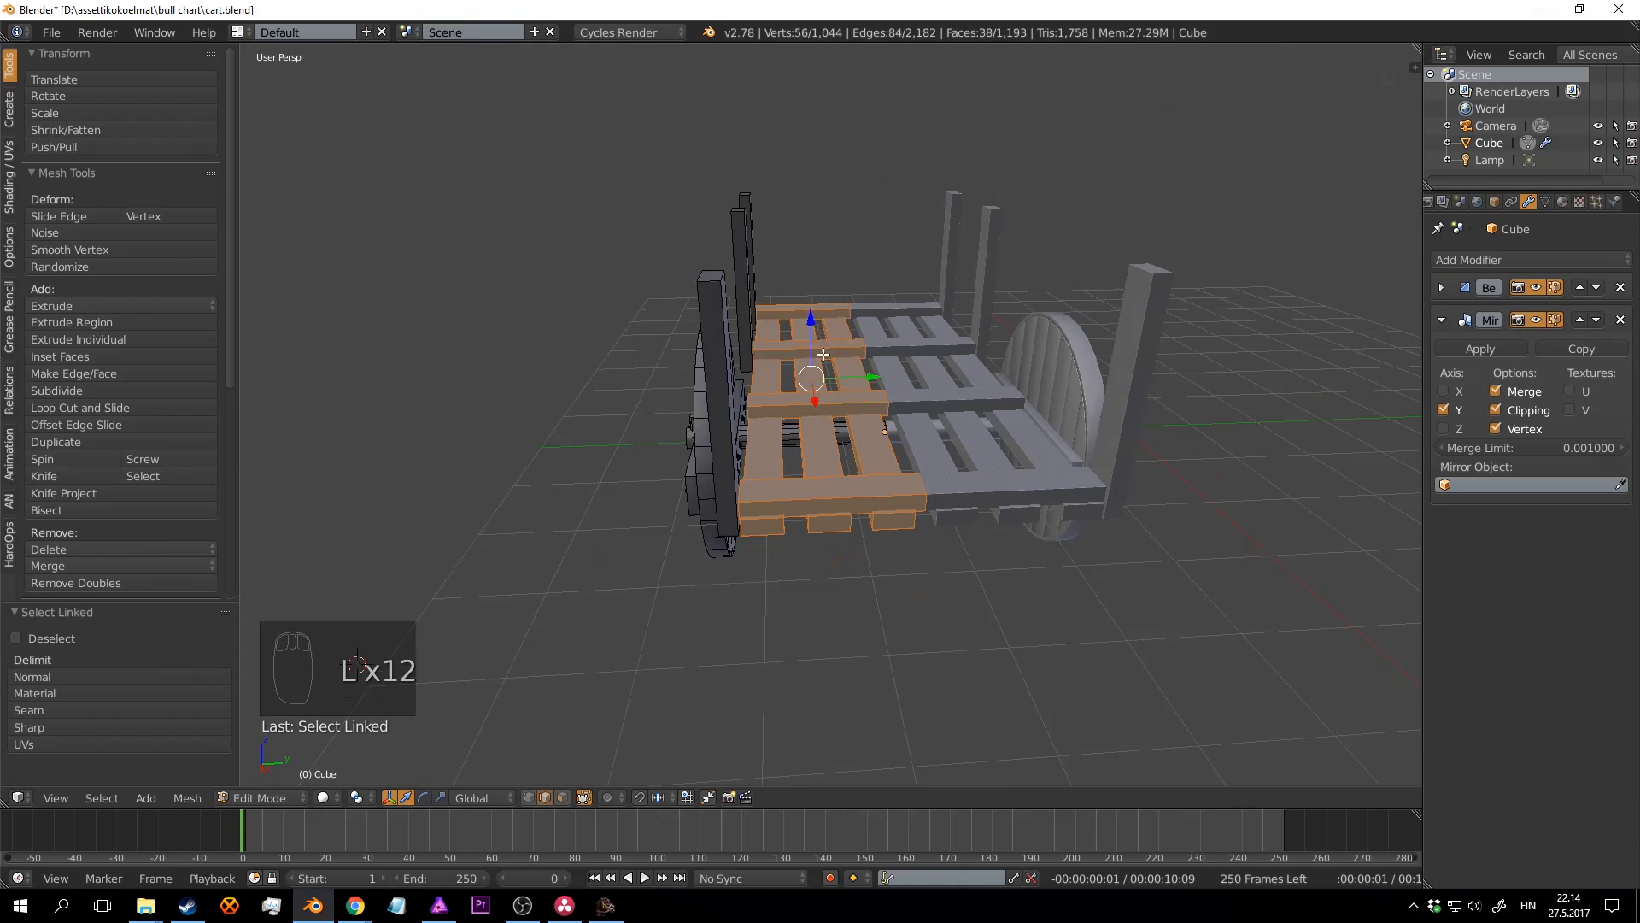
middle_drag(728, 293, 951, 457)
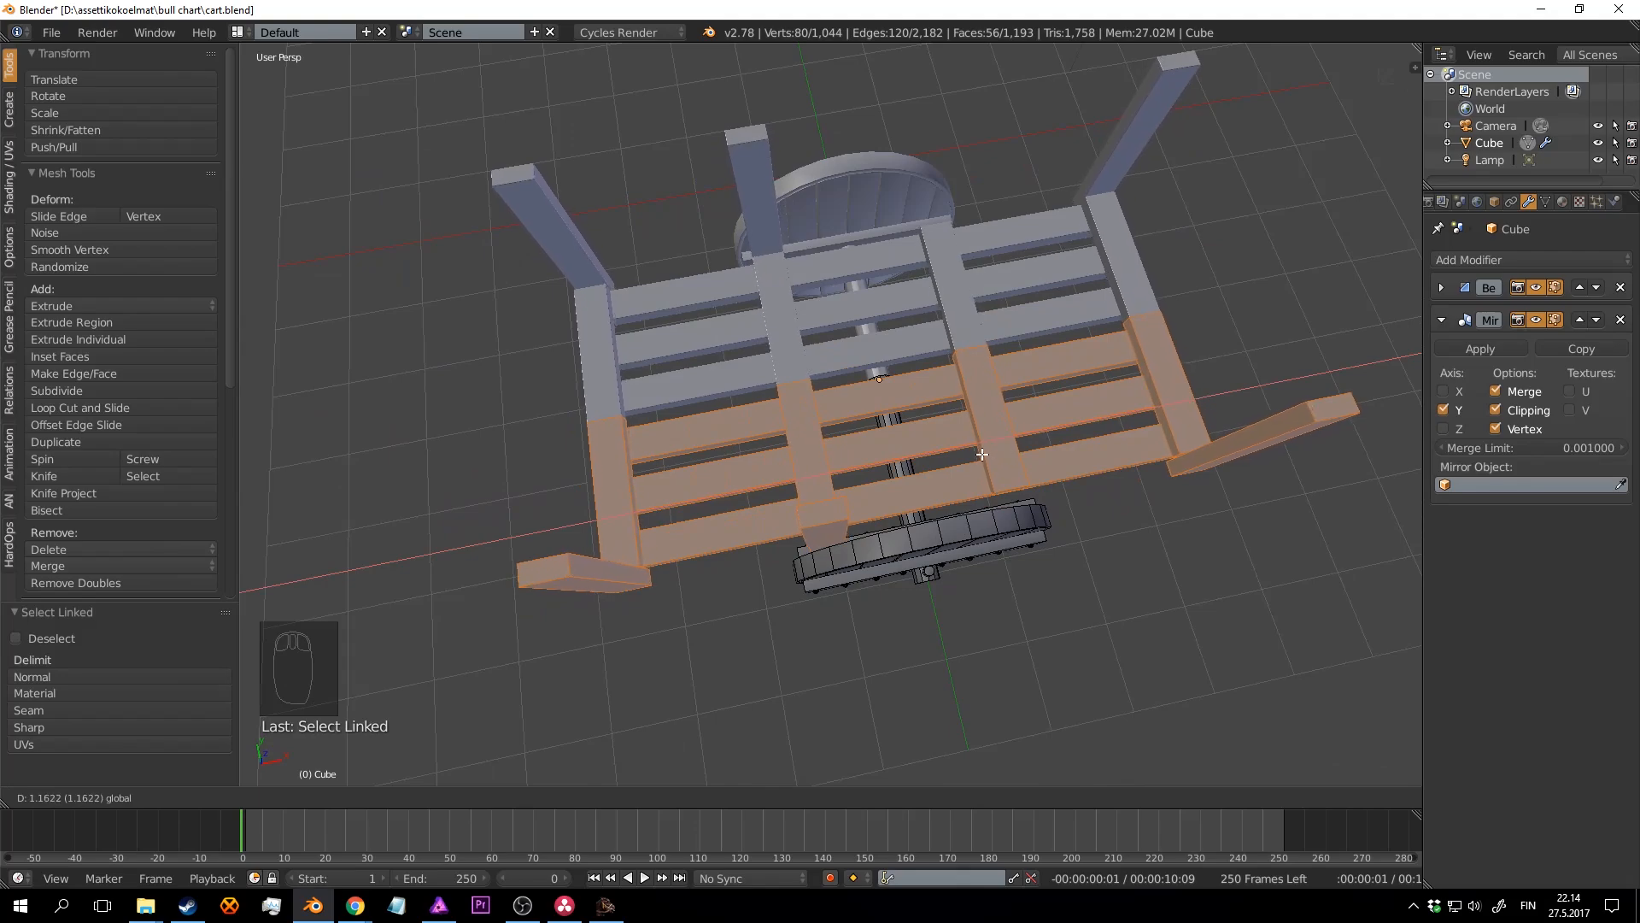
click(952, 459)
middle_drag(948, 458, 906, 424)
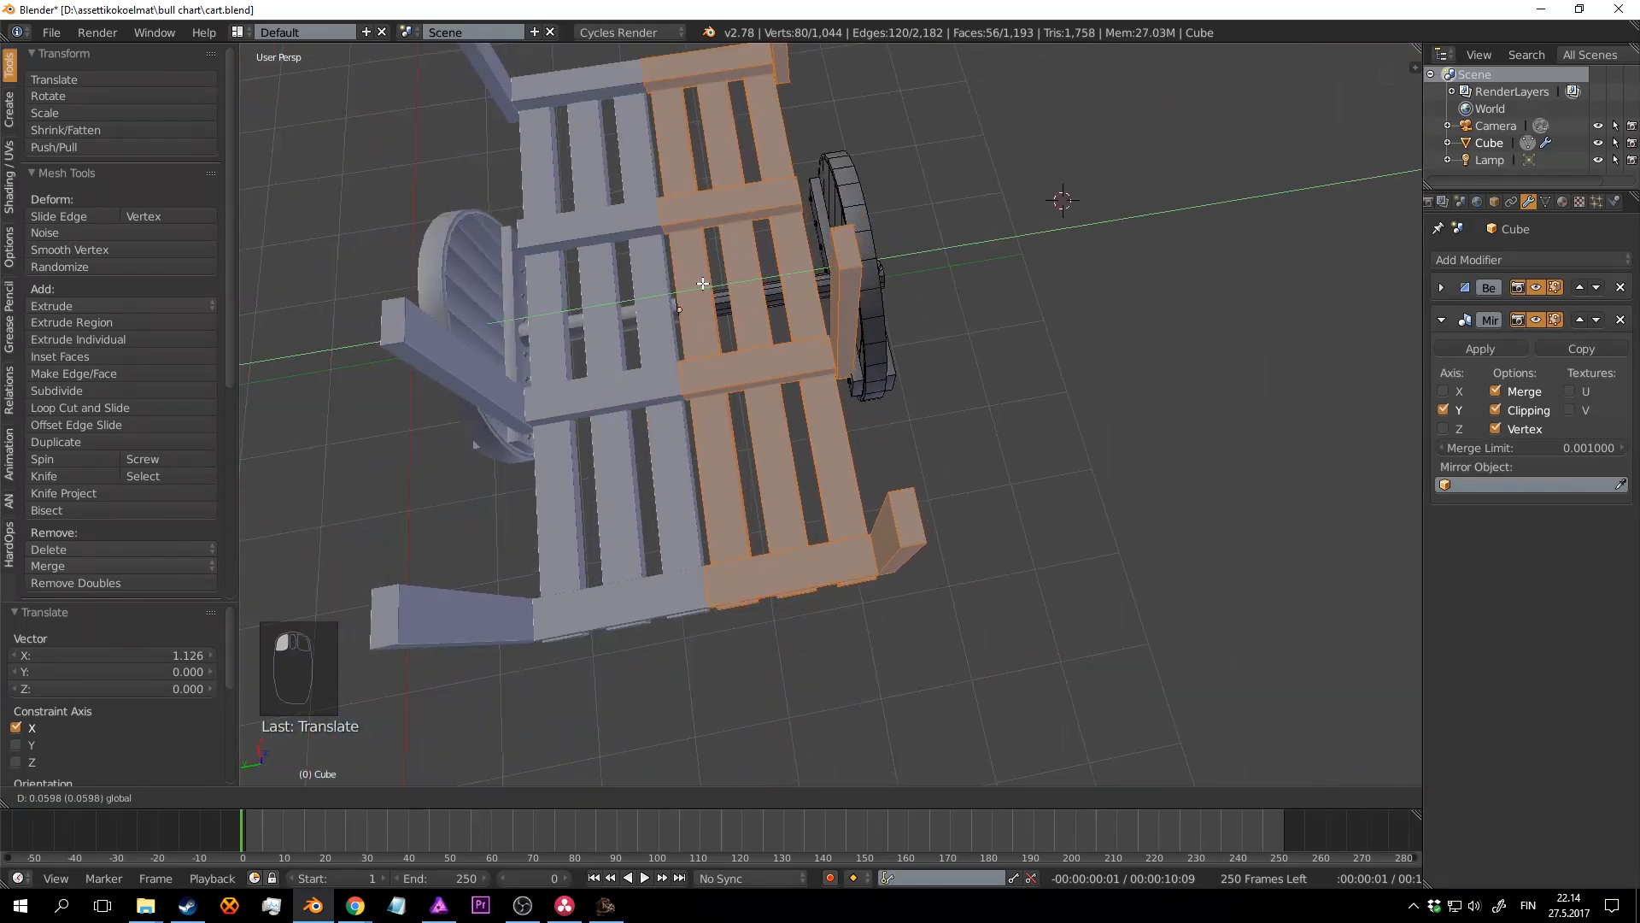
middle_drag(700, 284, 930, 541)
scroll(967, 561, down, 5)
scroll(930, 542, down, 4)
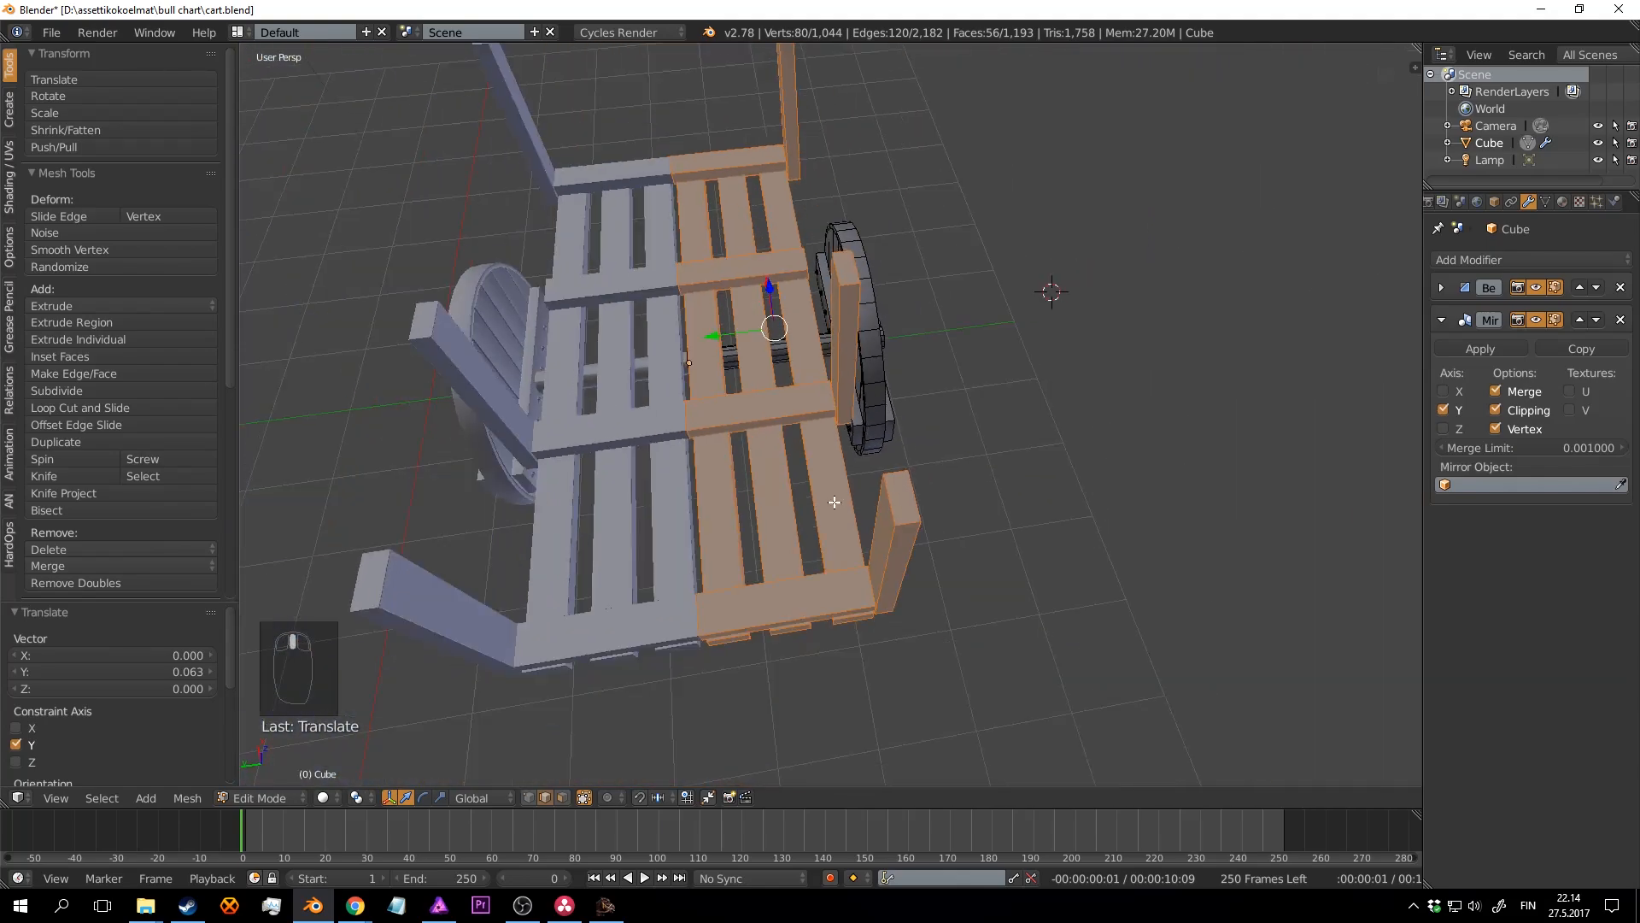
Step: Move the two outer deck planks and the three side posts 0.108 along Y and correct their position by -0.013
key(a)
middle_drag(835, 505, 861, 466)
scroll(860, 466, up, 4)
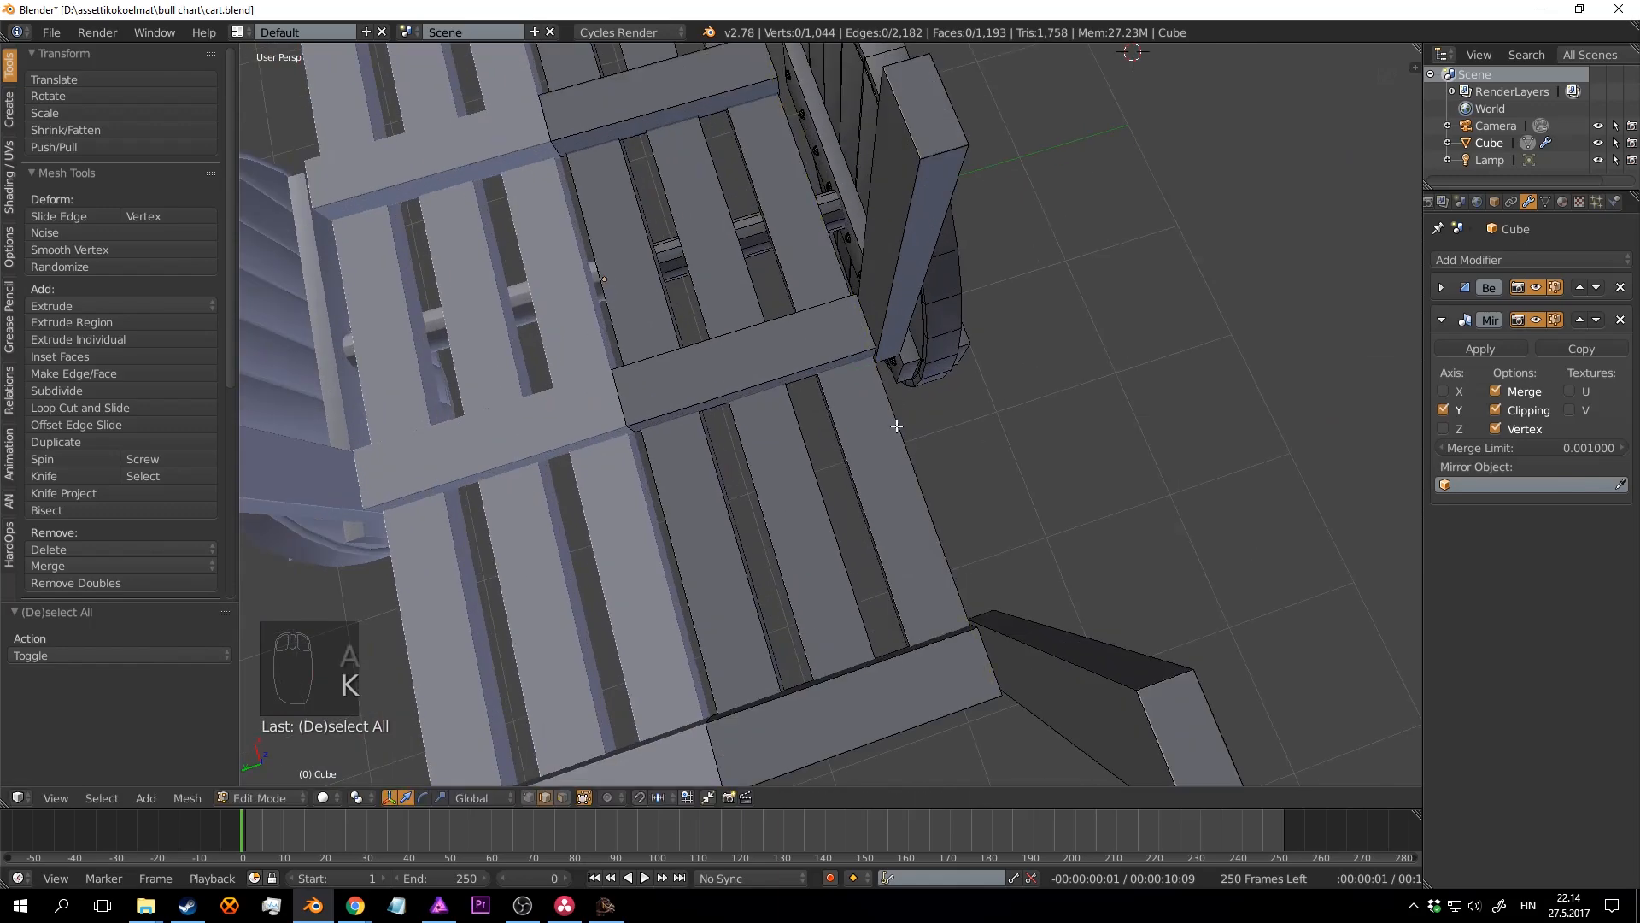
key(l)
key(l)
scroll(773, 165, down, 3)
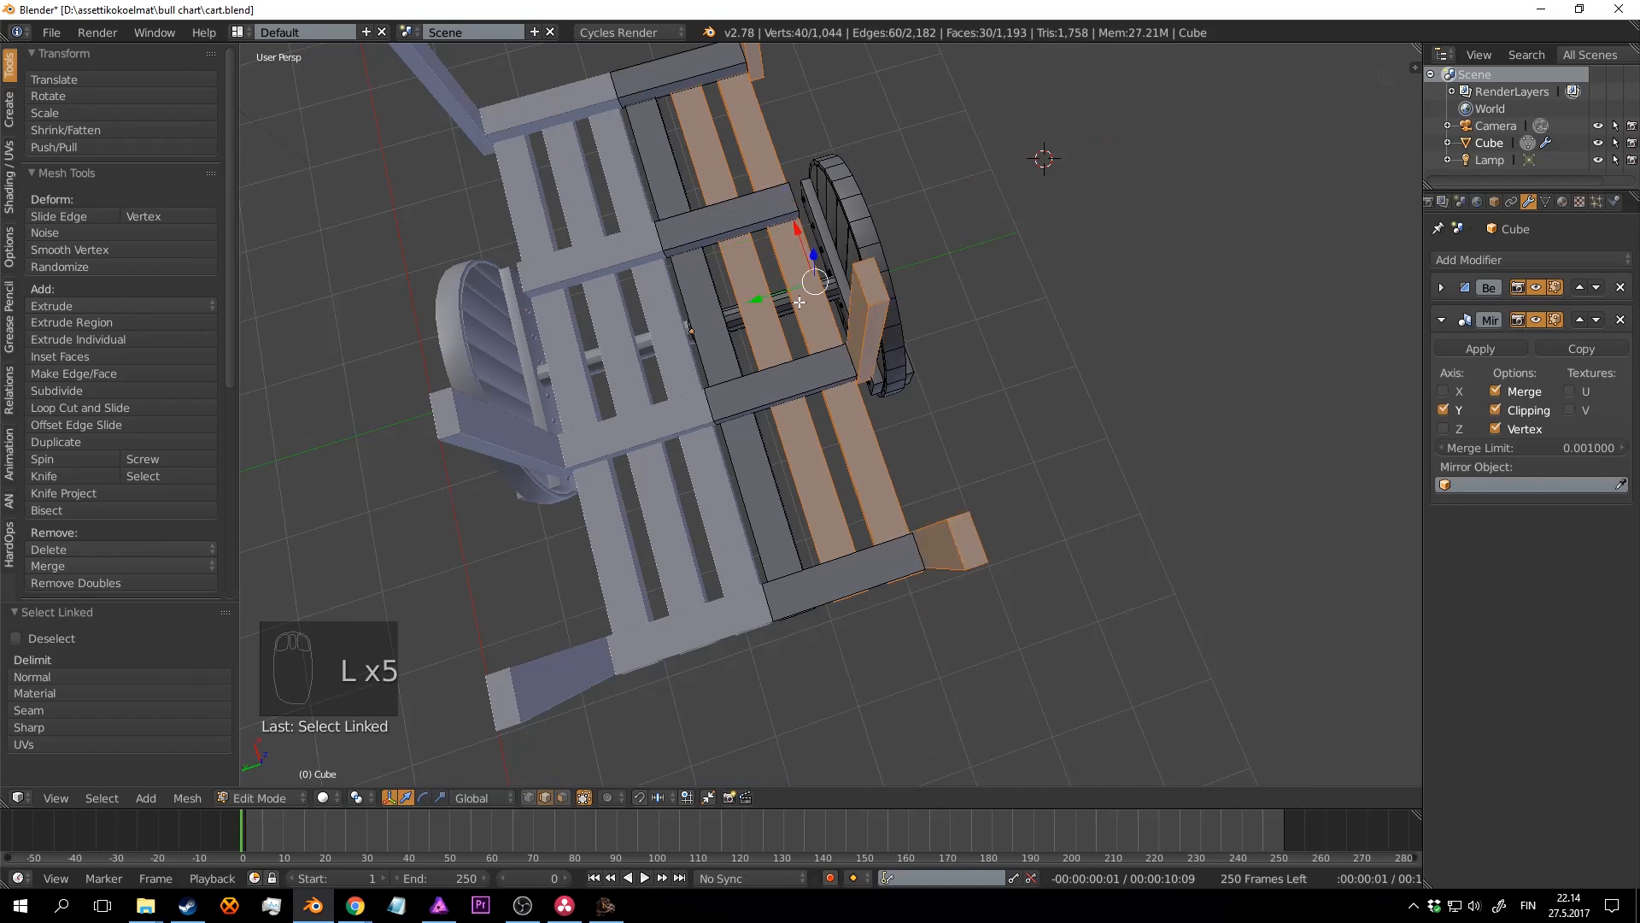
key(g)
key(y)
click(1056, 393)
scroll(1056, 394, up, 2)
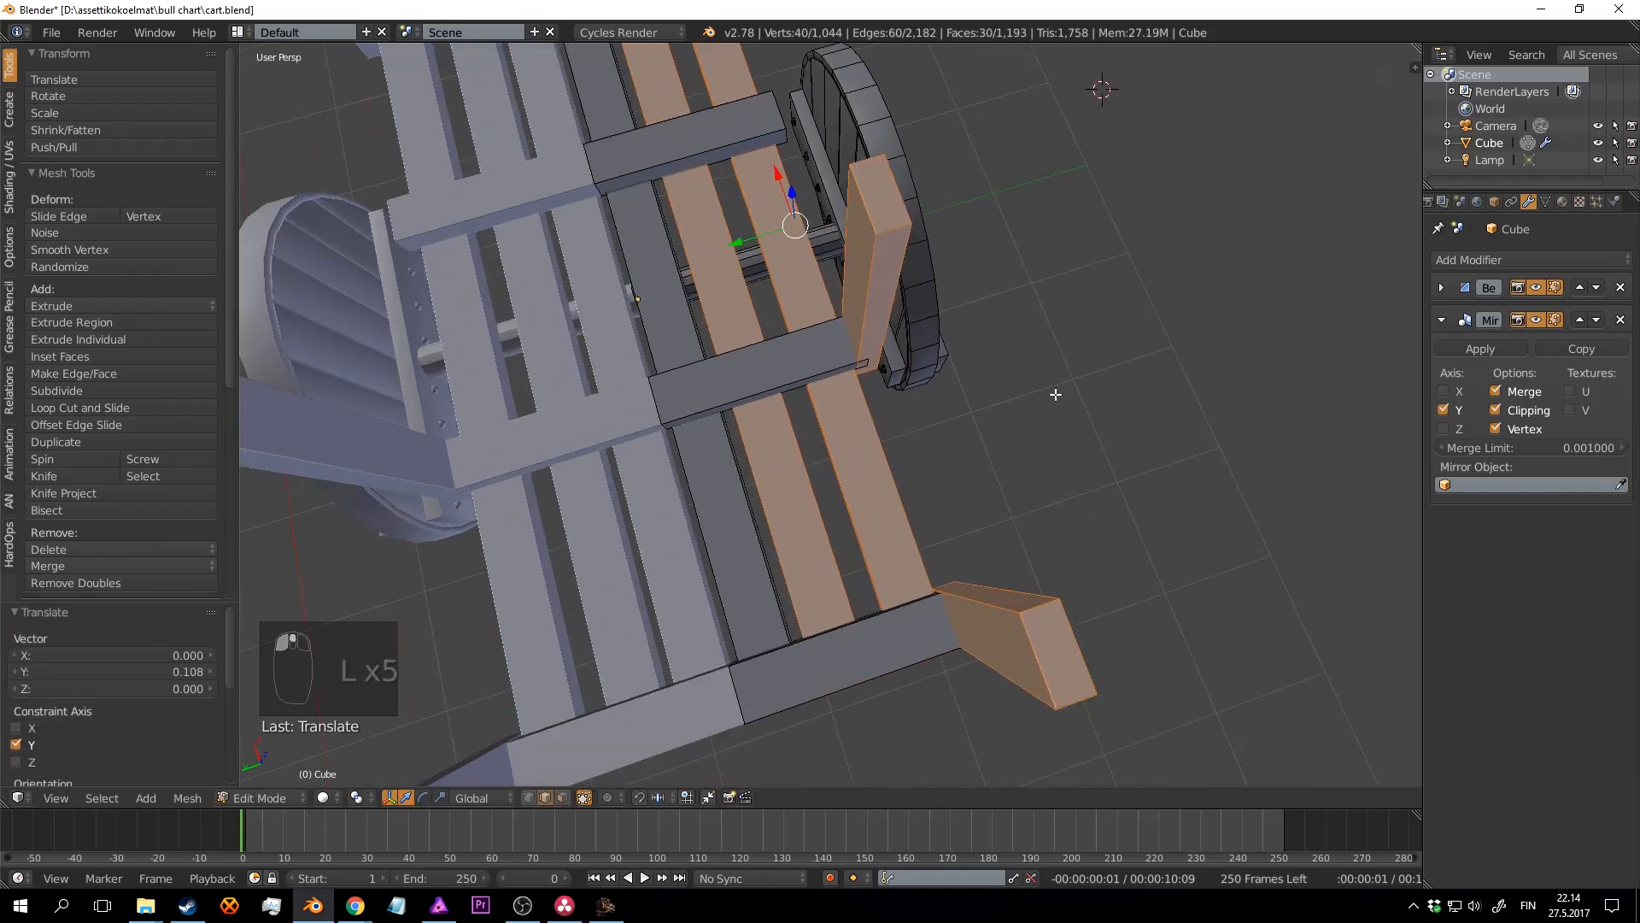
scroll(1056, 394, up, 4)
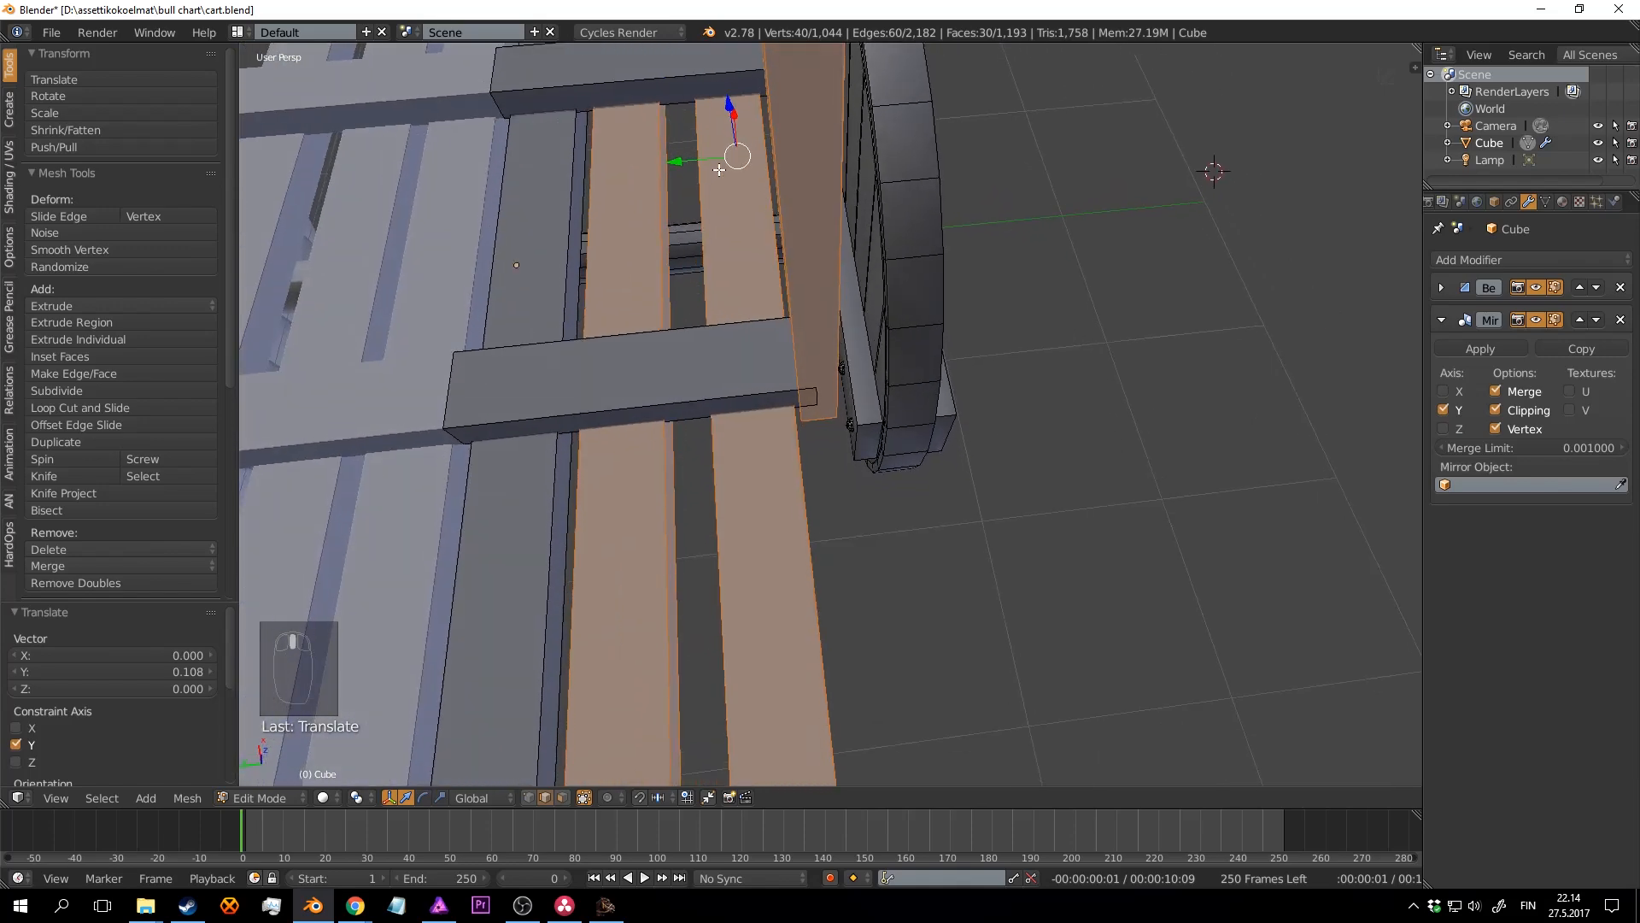
mouse_move(678, 161)
mouse_down()
mouse_move(714, 160)
mouse_move(690, 158)
mouse_up()
scroll(736, 251, down, 2)
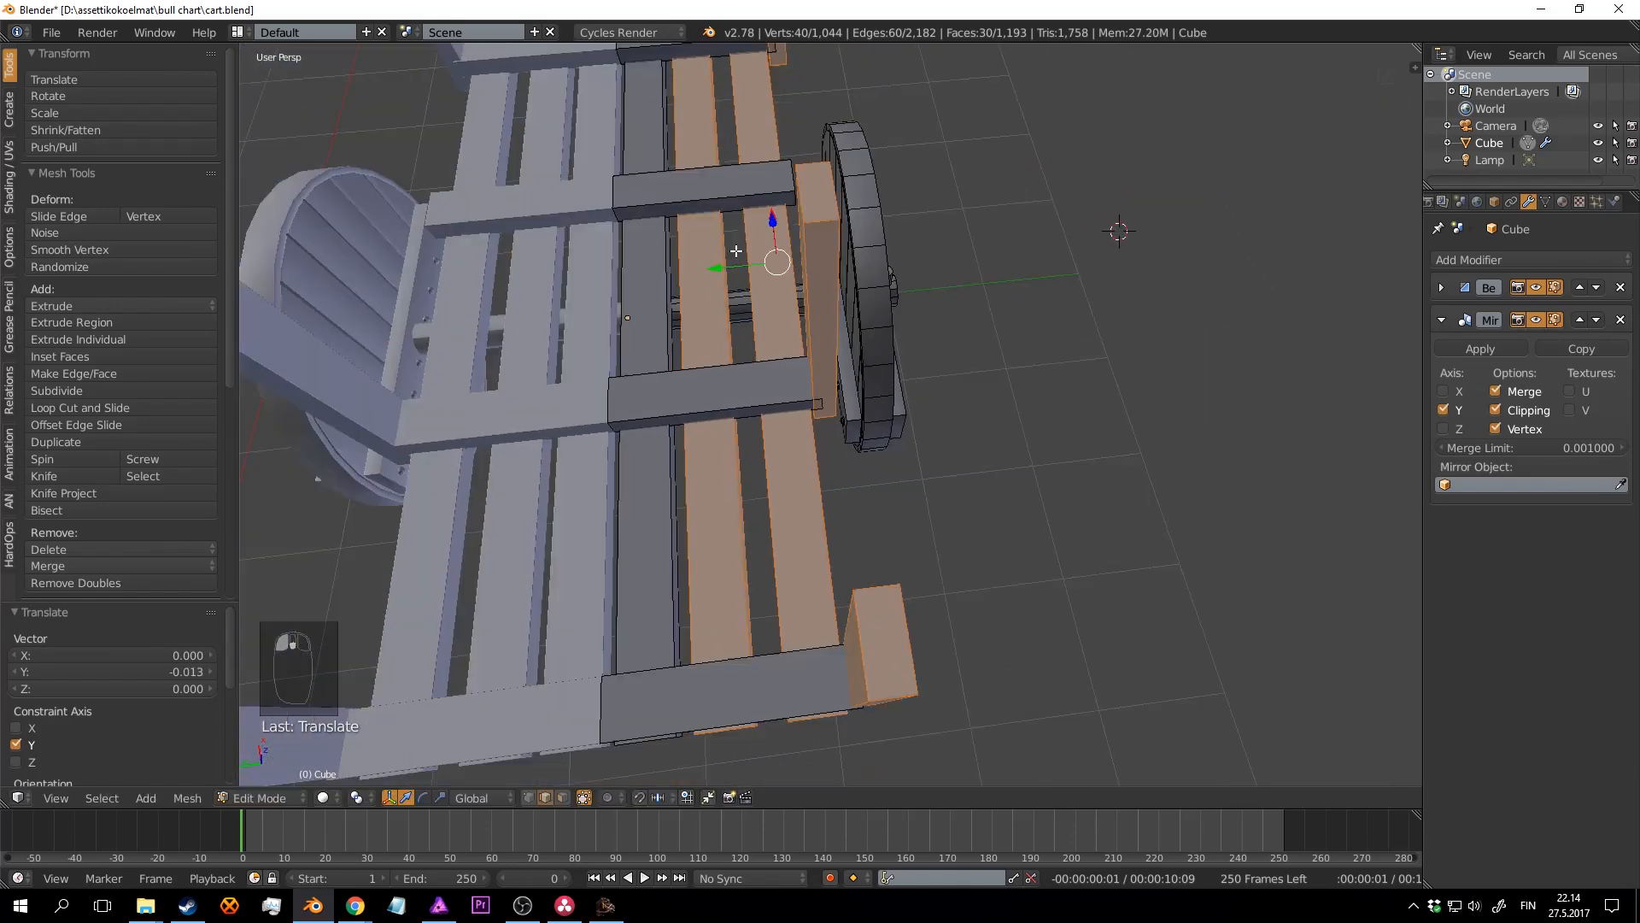
Step: Move the two inner deck planks slightly along Y, shifting the middle plank by about -0.036 to even out the gaps
middle_drag(736, 251, 793, 521)
key(a)
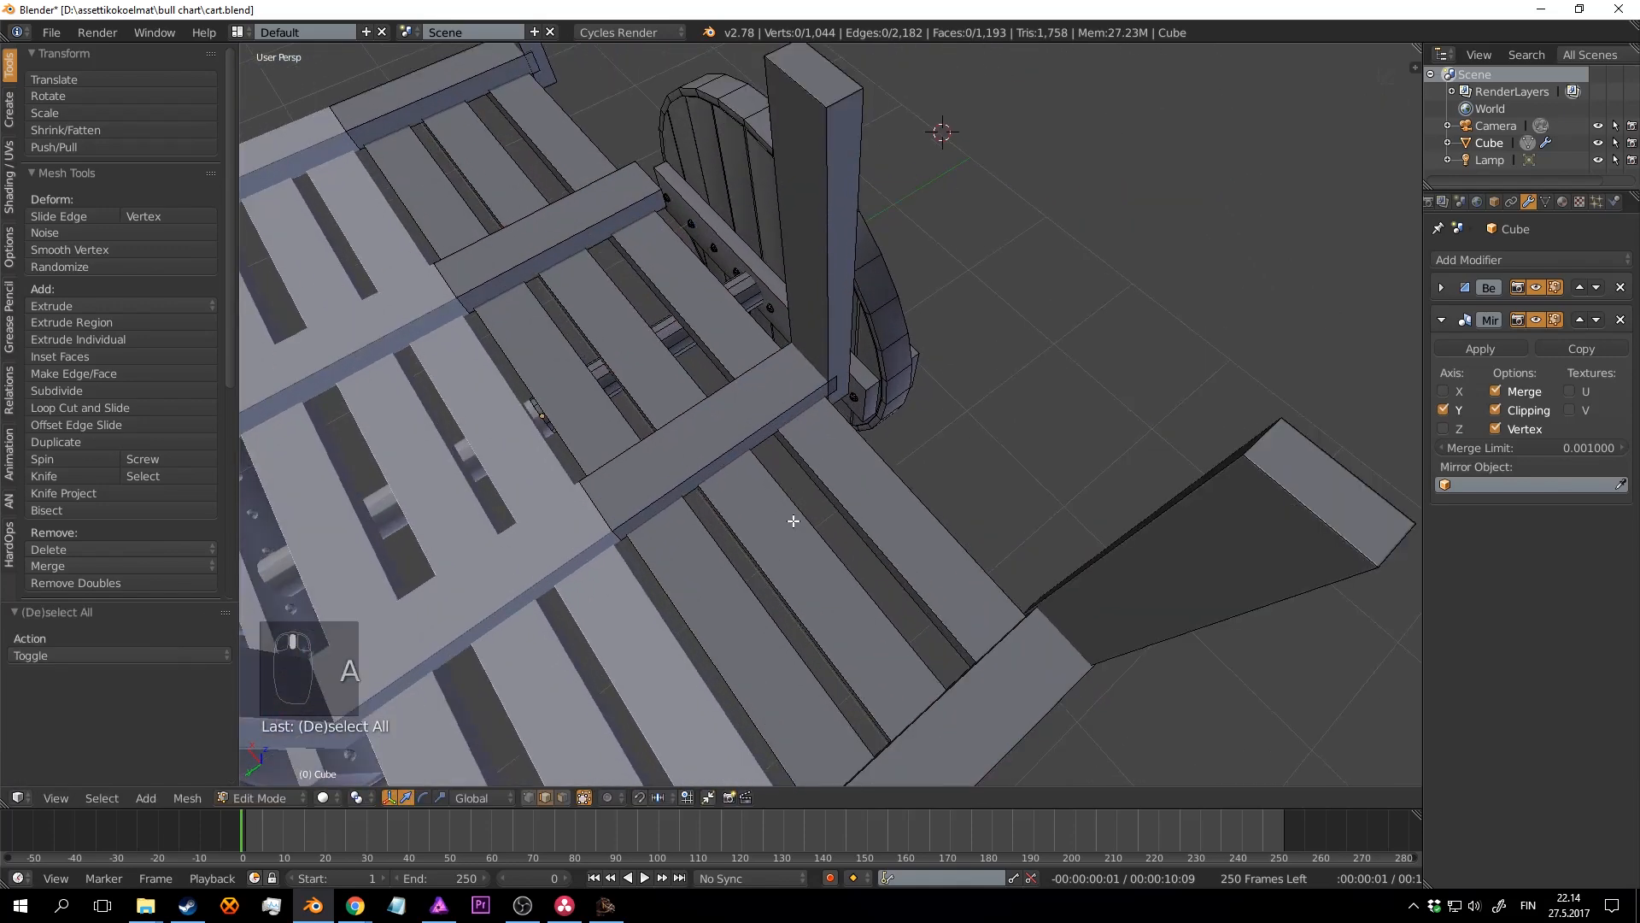
key(l)
key(l)
key(l)
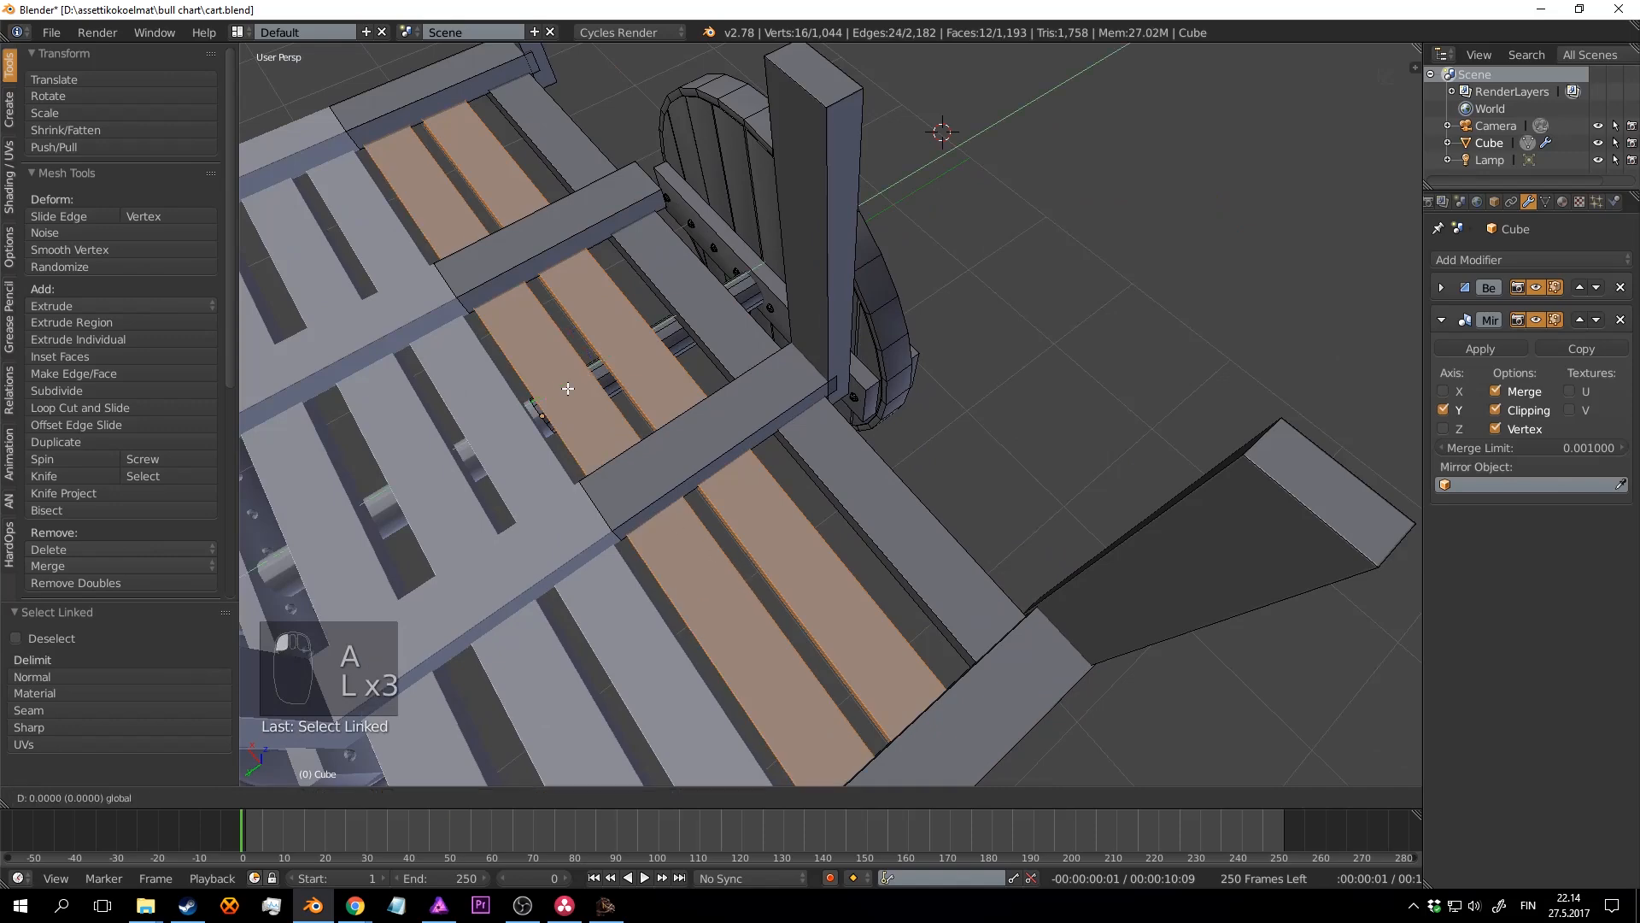
key(a)
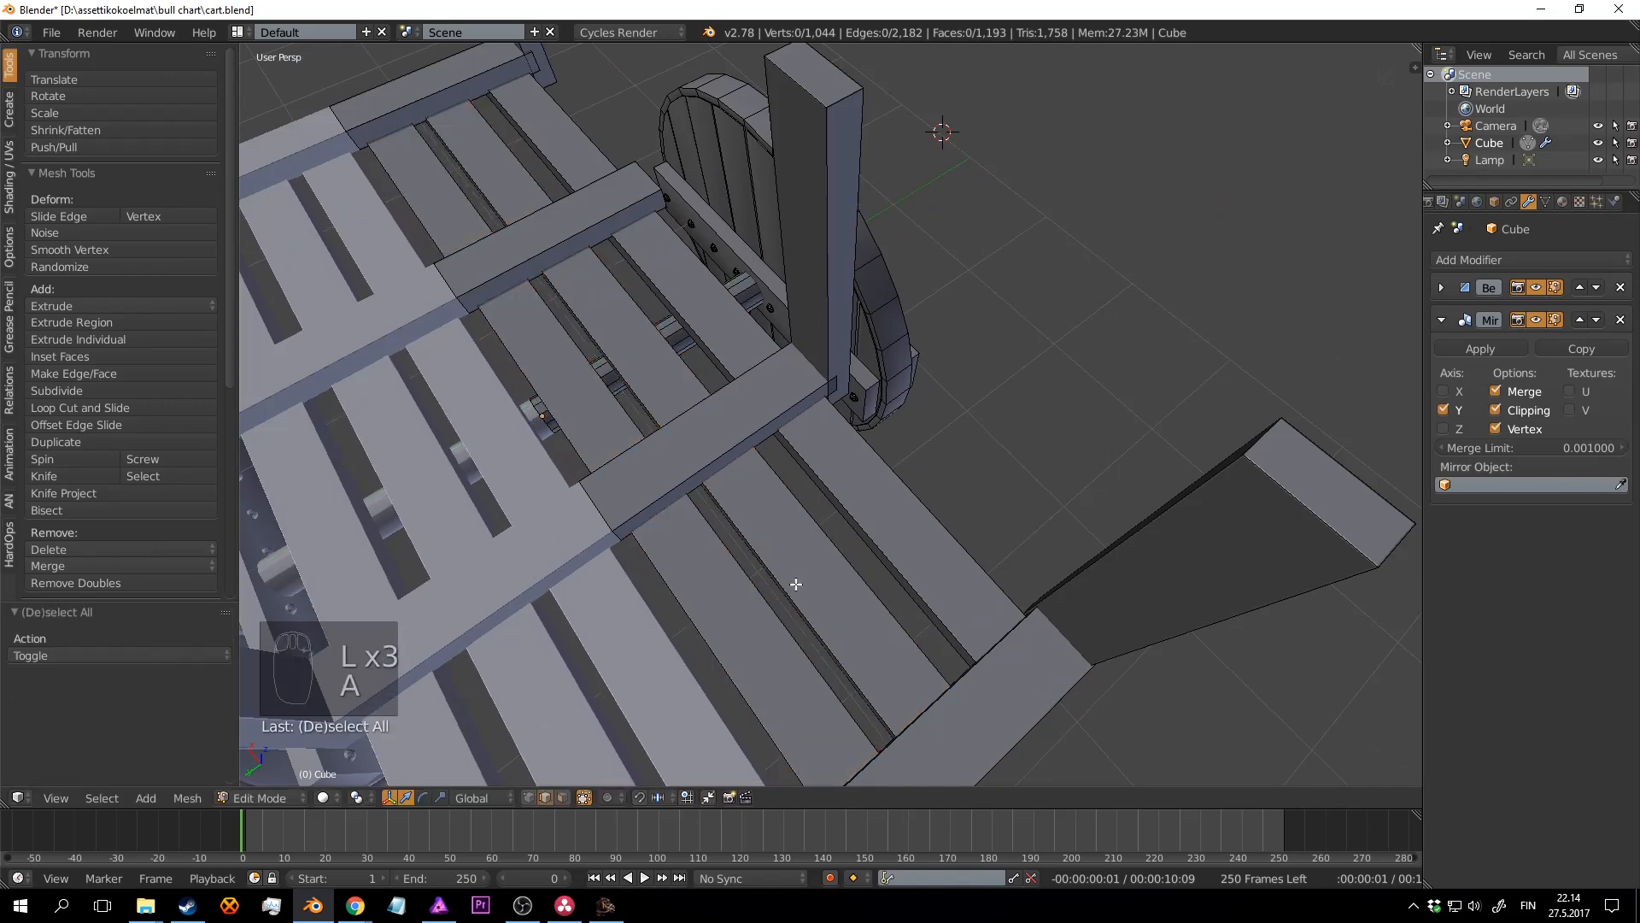
key(l)
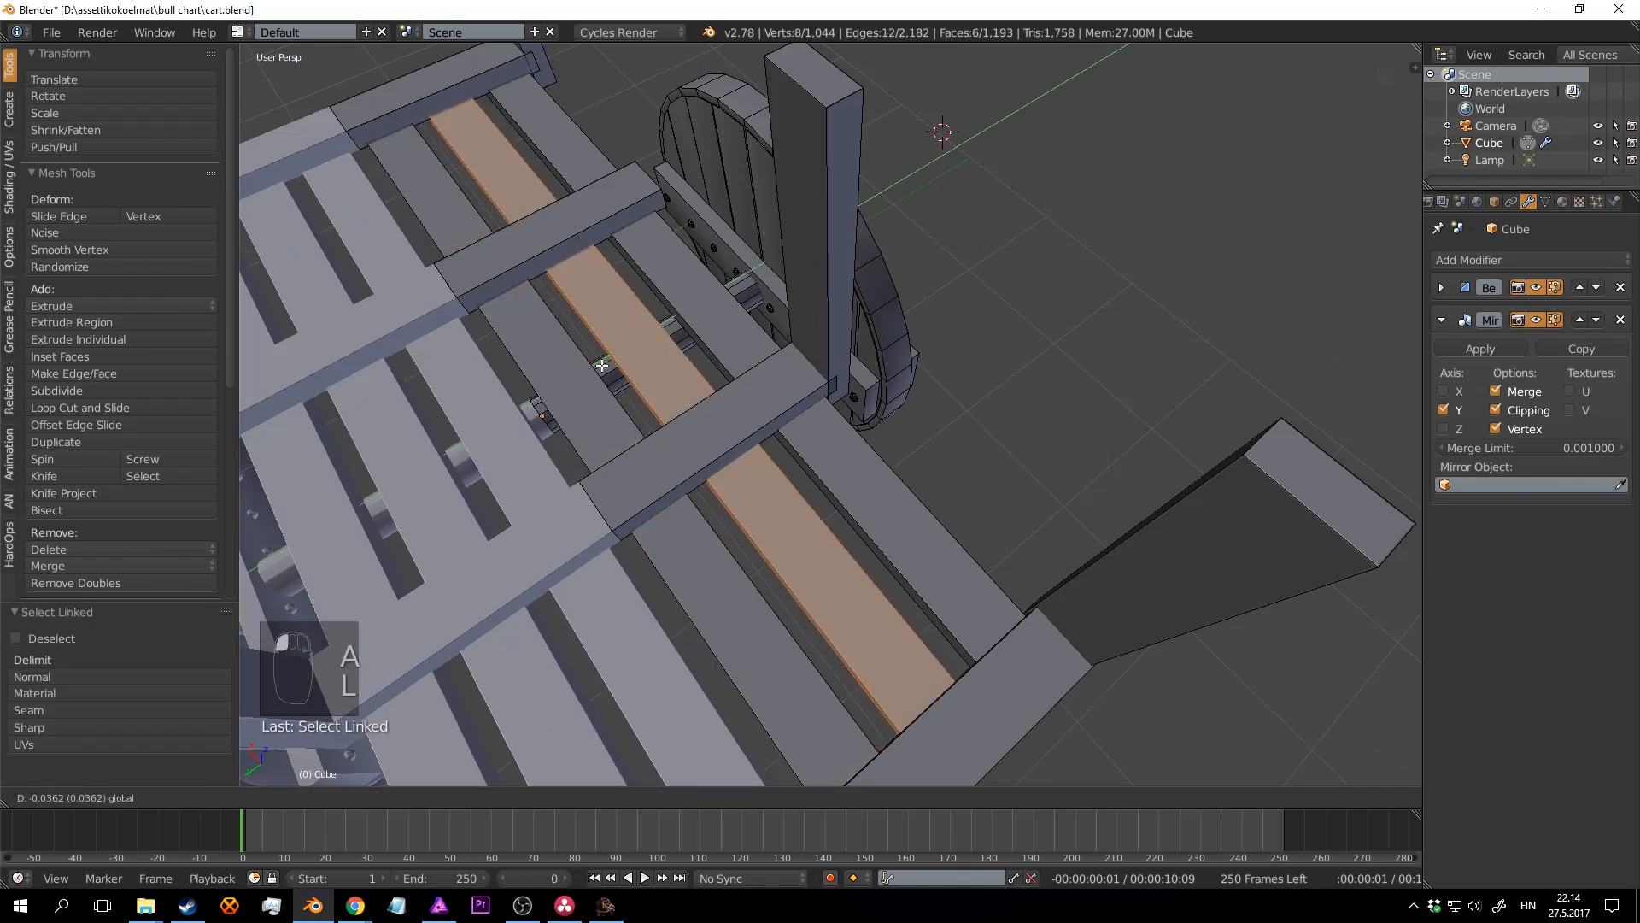
Step: Leave mesh editing and save the cart file over the existing version
key(Tab)
middle_drag(593, 372, 906, 611)
key(ctrl+s)
click(883, 431)
Step: Move the deck's near end crosspiece 0.100 along Y so it reaches away from the end post
key(Tab)
key(a)
key(a)
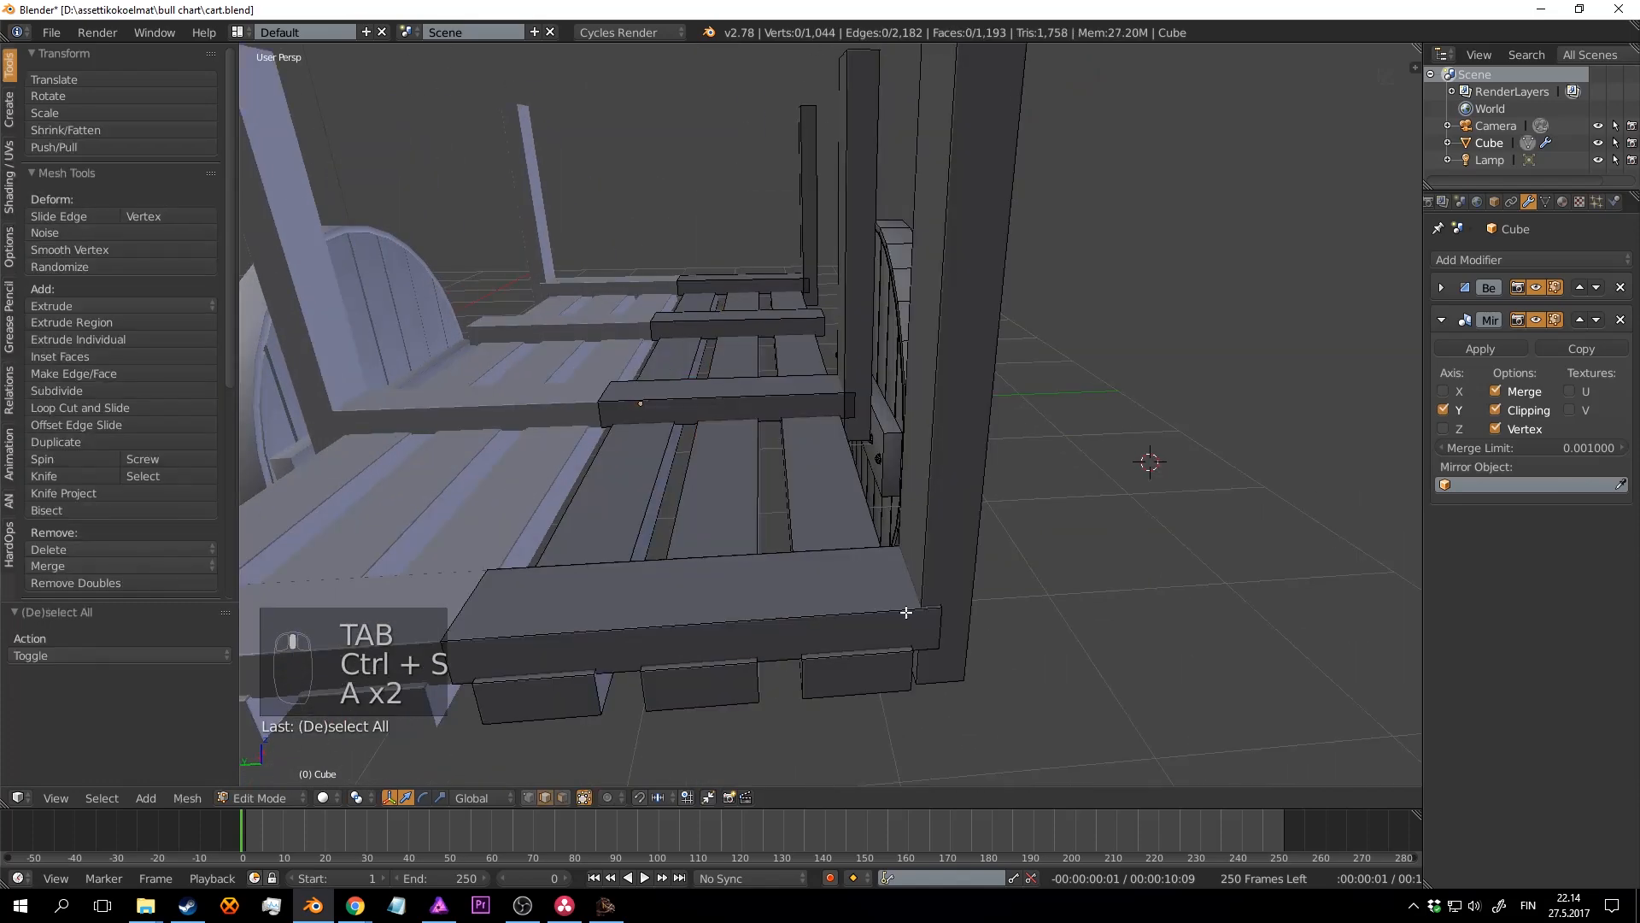
key(l)
drag(675, 609, 583, 613)
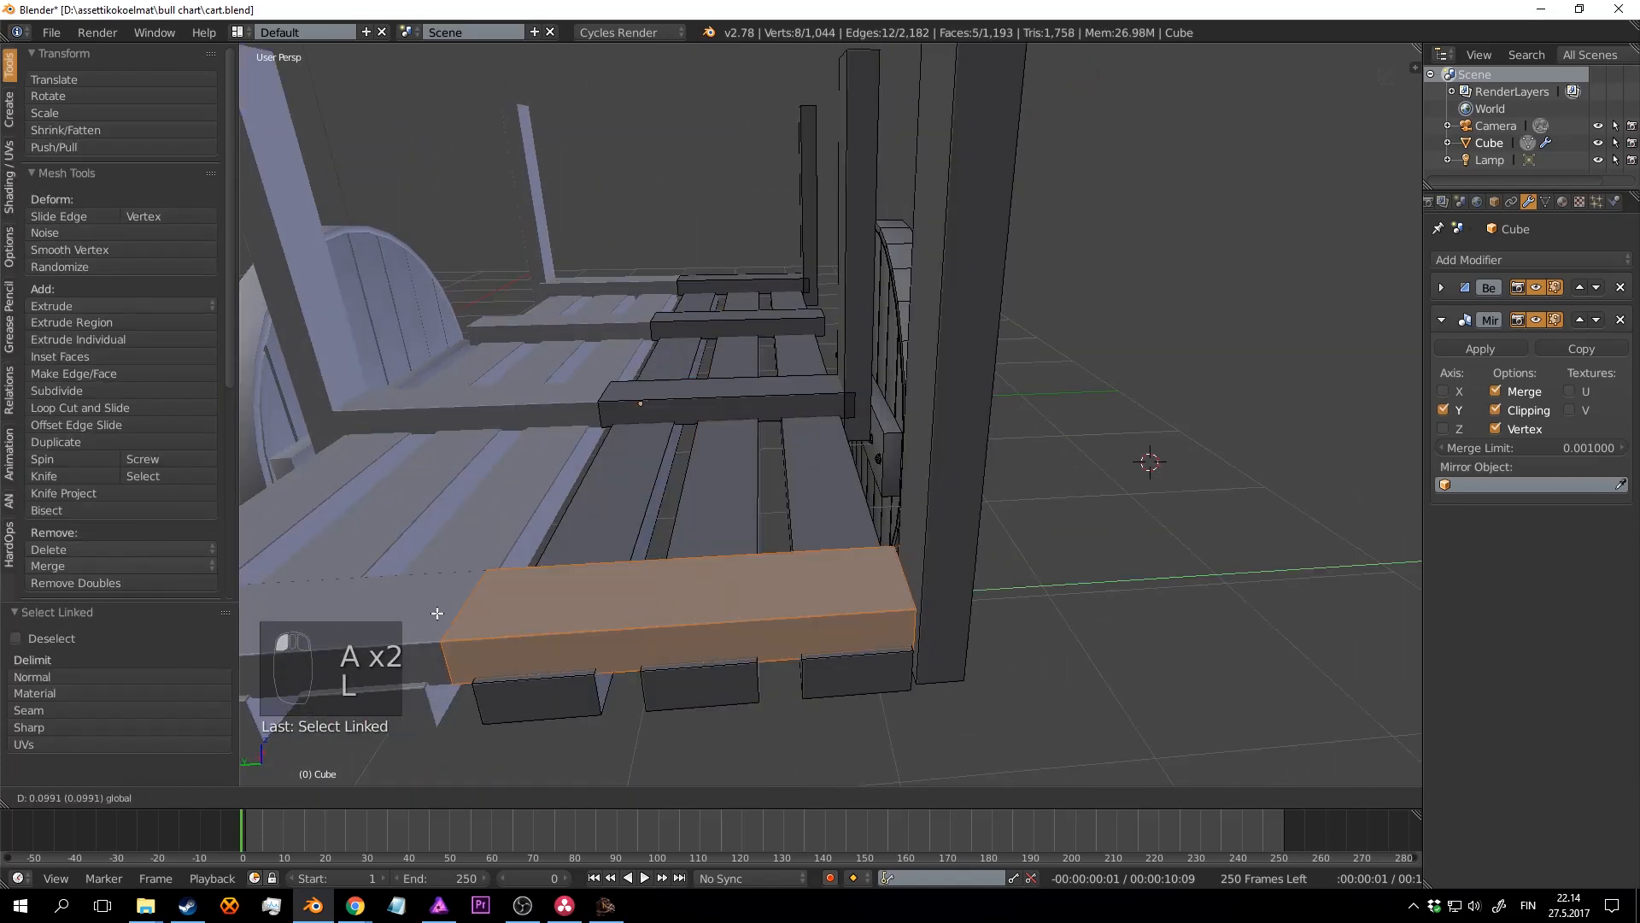
drag(435, 613, 435, 613)
scroll(637, 541, down, 4)
middle_drag(637, 541, 698, 578)
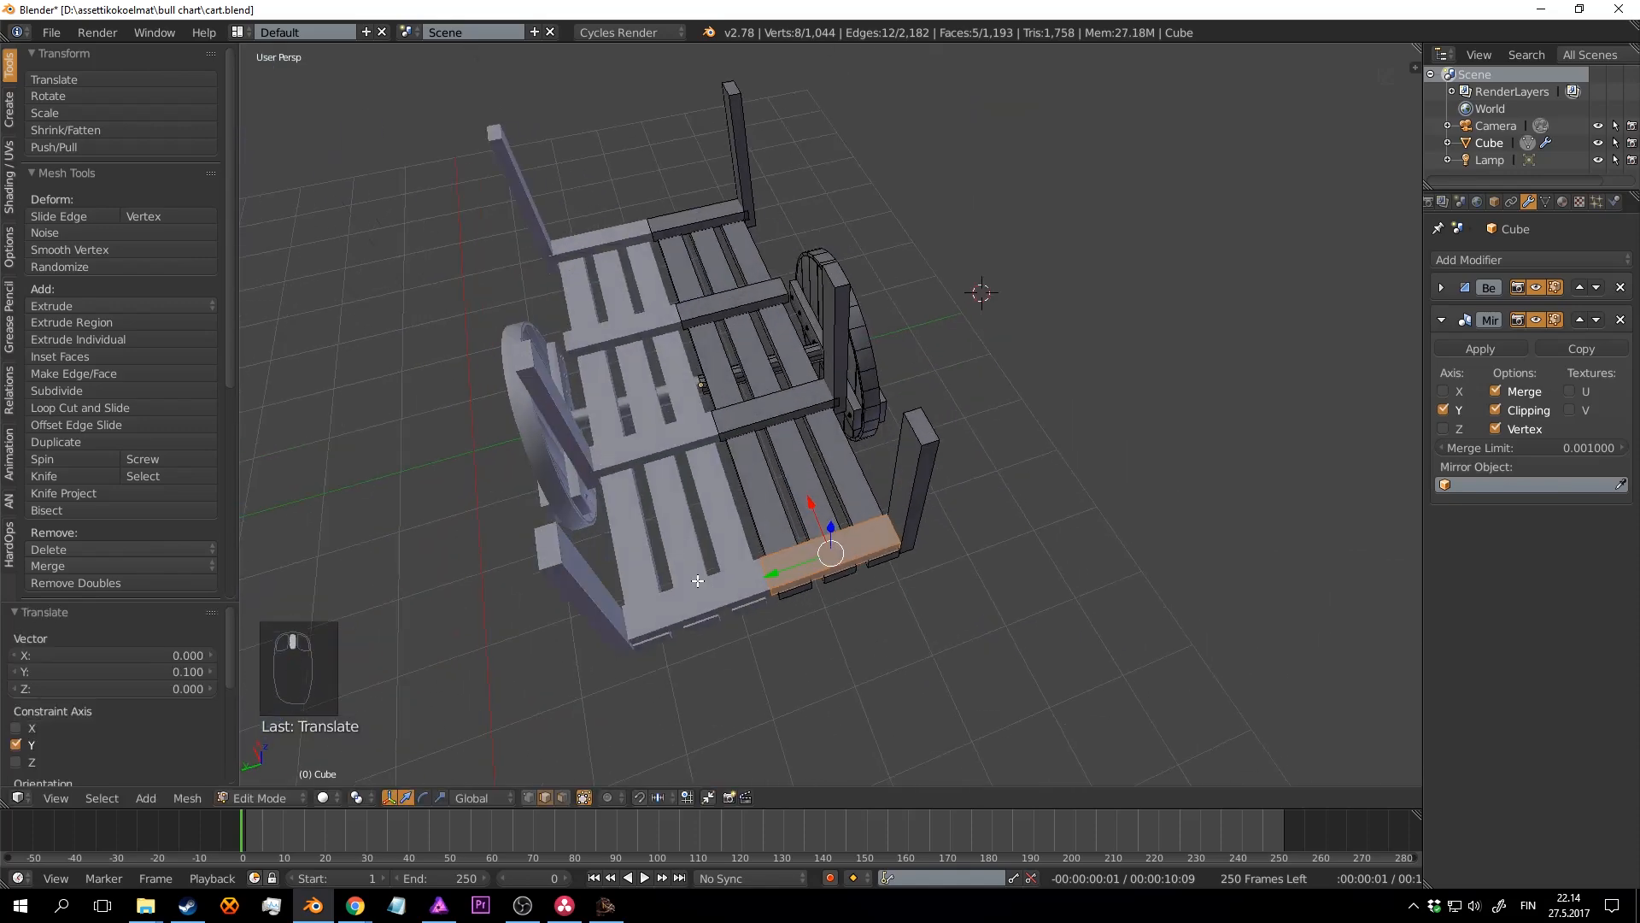
Step: Move the other three deck crosspieces together about 0.098 along Y to match the end crosspiece
scroll(732, 397, up, 5)
key(a)
key(l)
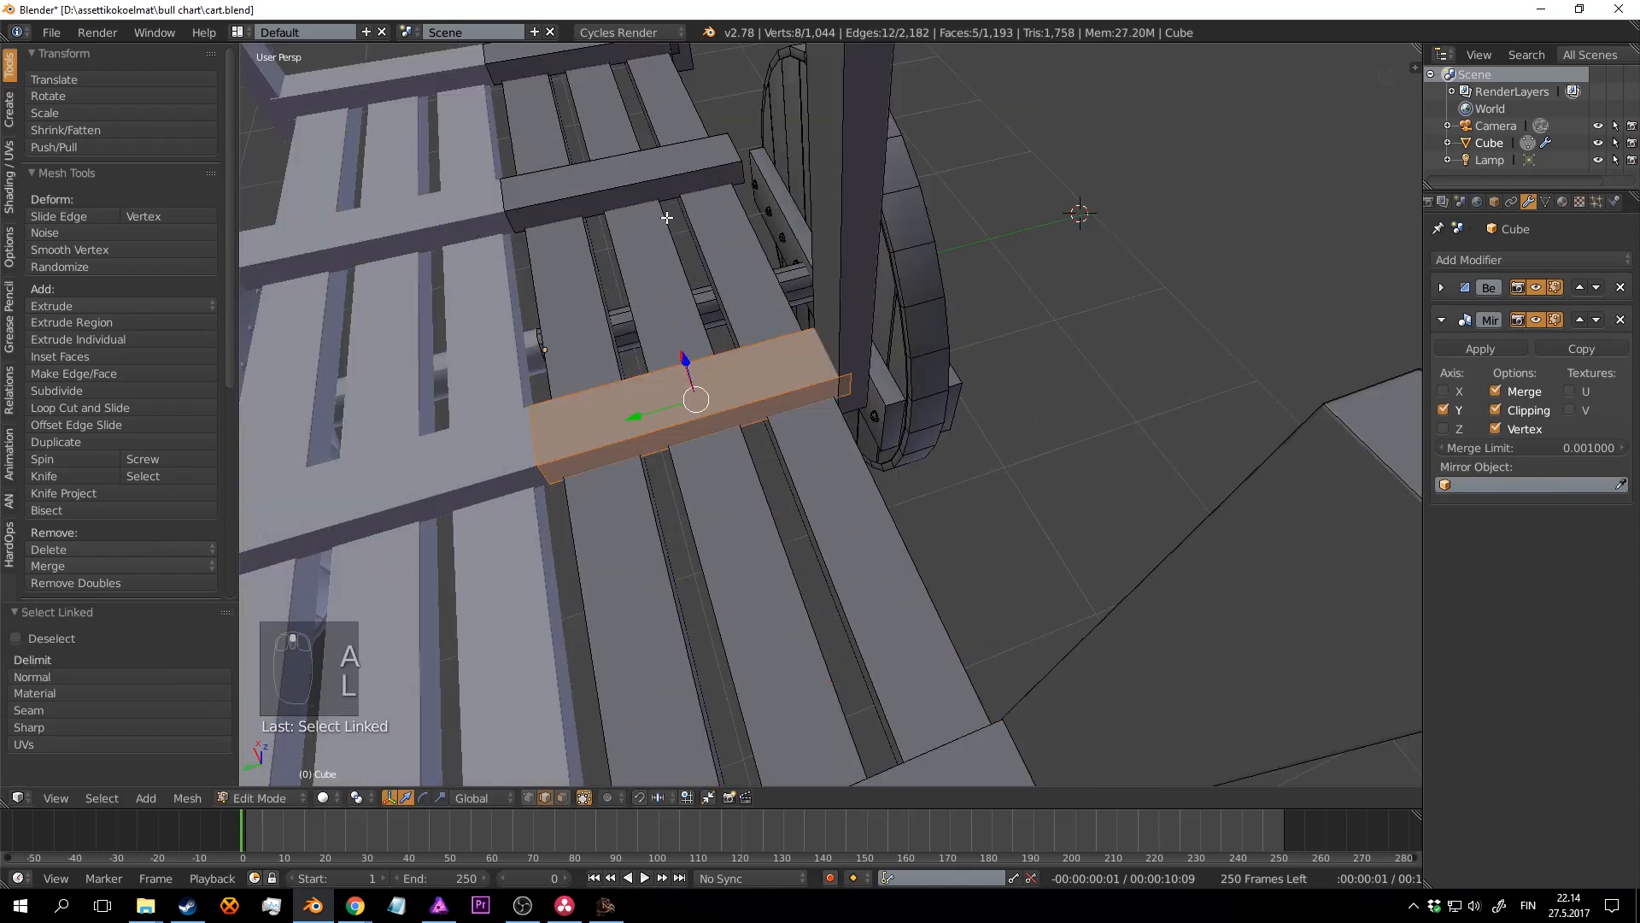
key(l)
scroll(708, 221, up, 3)
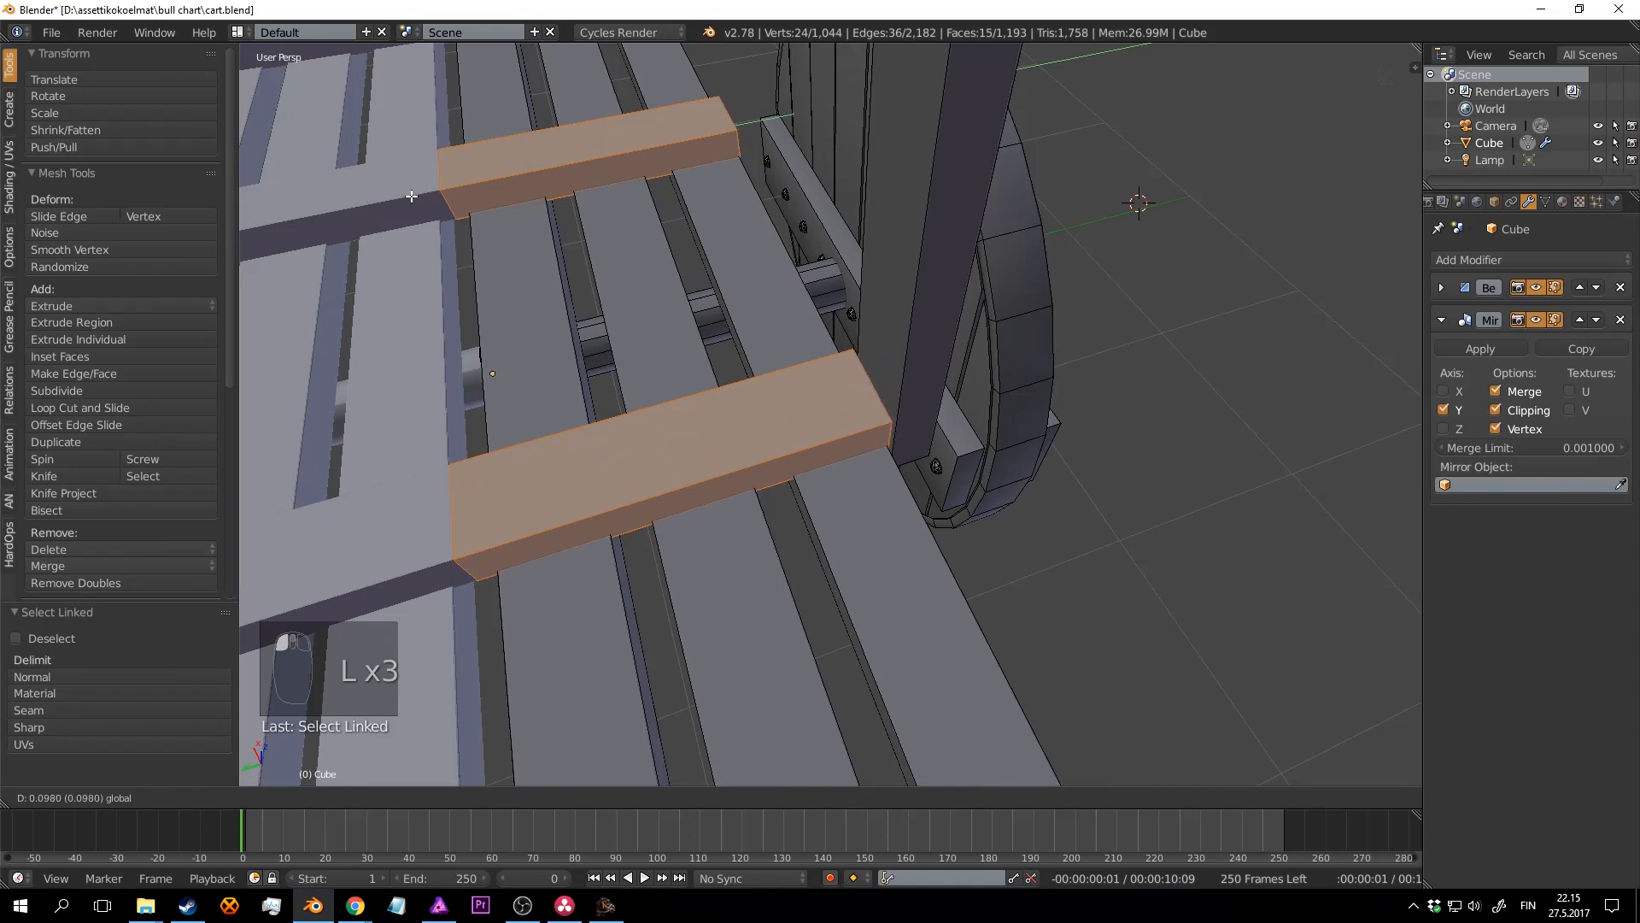
Step: Move the three upright side posts together about 0.027 along Y against the deck's outer edge
key(a)
key(l)
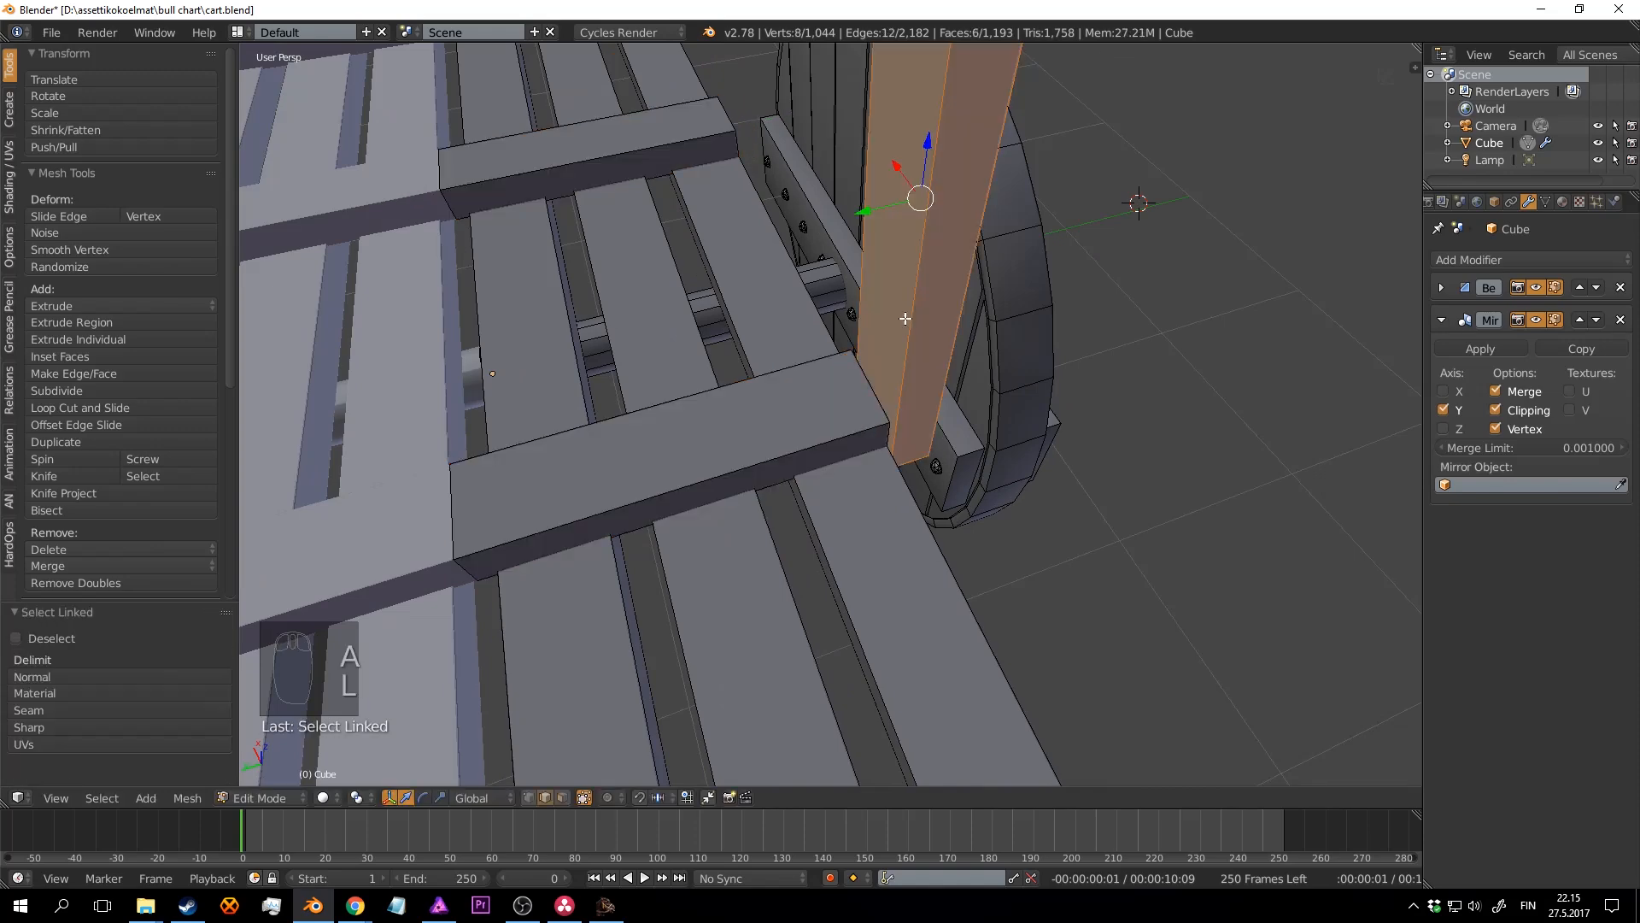
scroll(904, 318, down, 3)
key(l)
key(l)
scroll(944, 492, down, 1)
middle_drag(944, 492, 908, 376)
drag(824, 202, 809, 192)
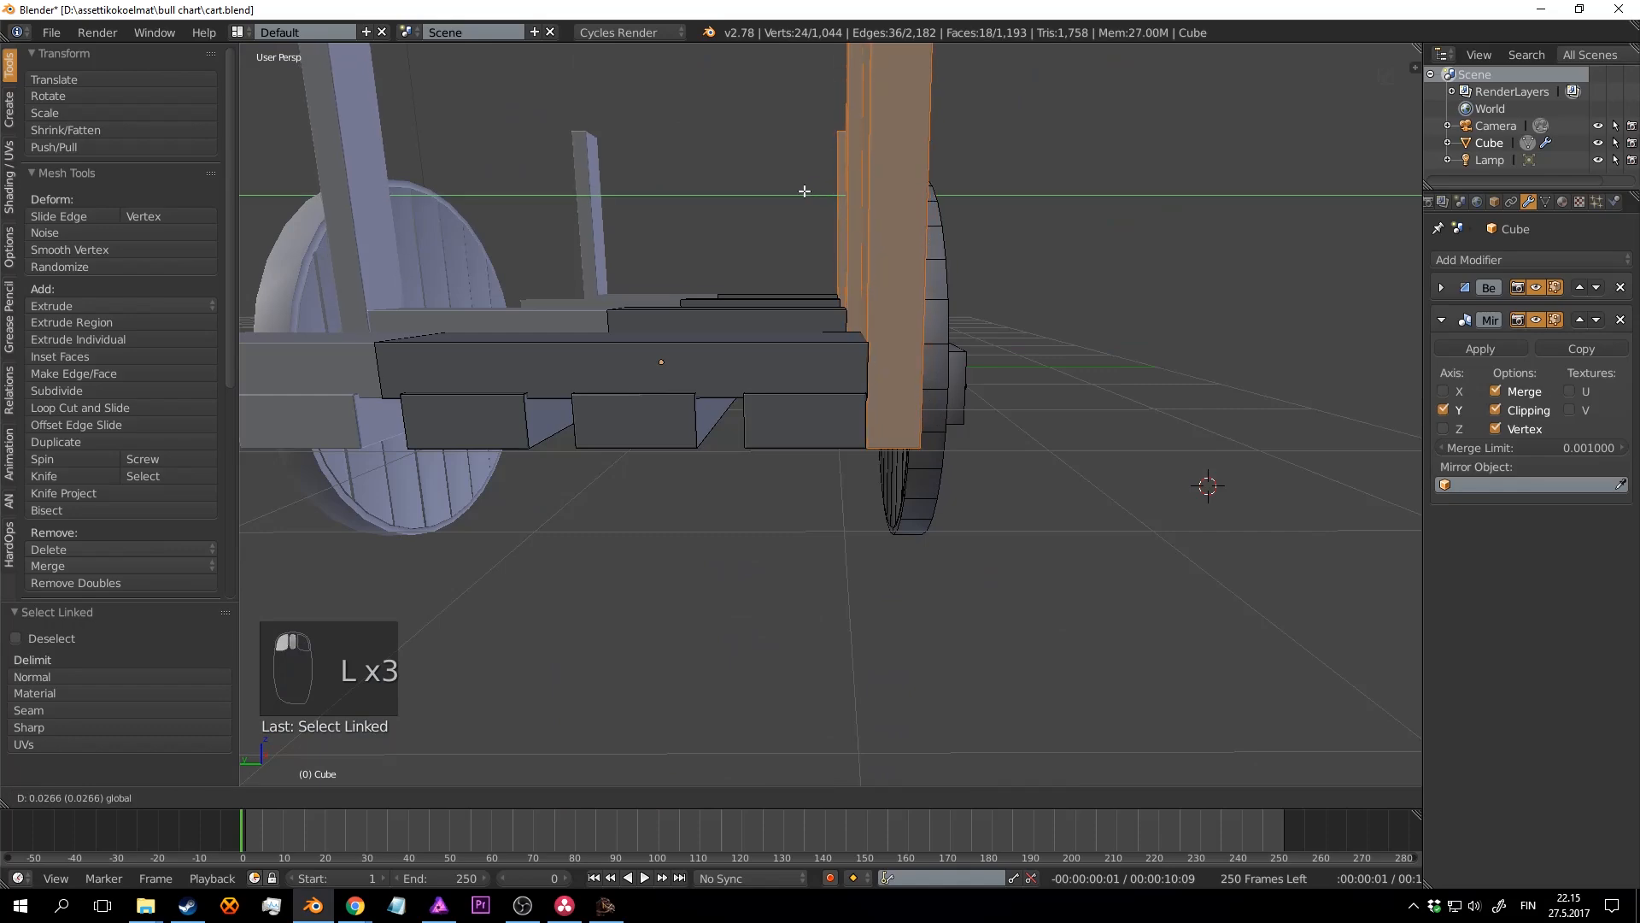
key(a)
Step: Save the cart file with the adjusted crosspieces and posts, overwriting the existing version
scroll(894, 270, down, 4)
middle_drag(894, 281, 804, 286)
key(ctrl+s)
click(934, 402)
key(Tab)
scroll(1014, 433, up, 2)
key(ctrl+s)
Step: Duplicate the inner side post and move the copy about 2.30 along X to the crosspiece without a post
key(Tab)
key(a)
key(a)
key(a)
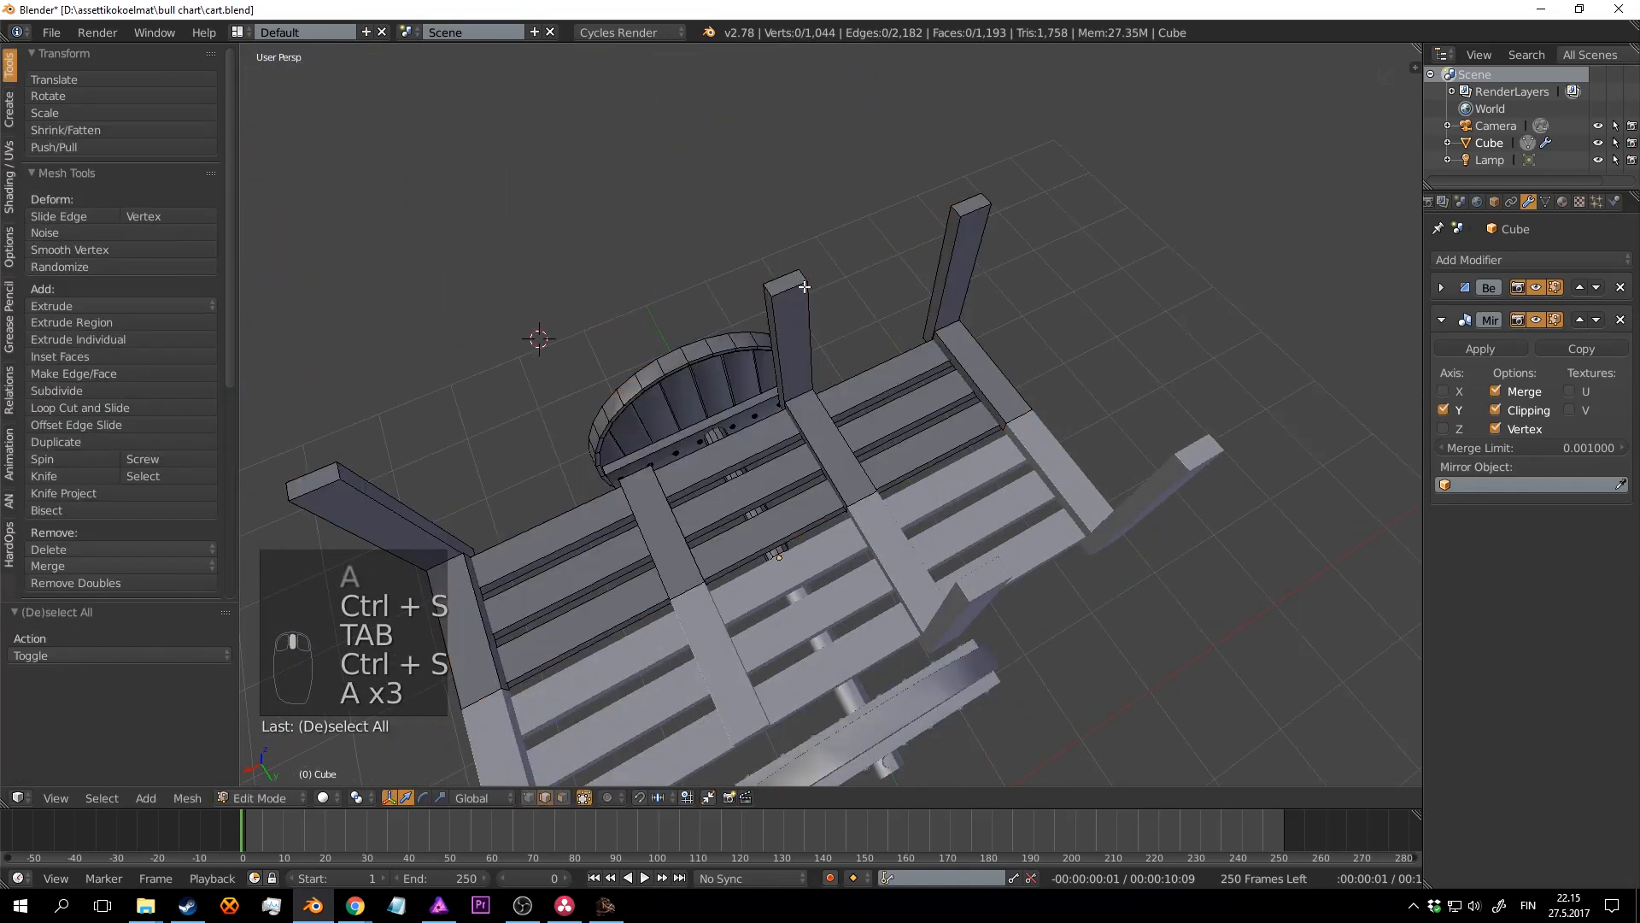
key(l)
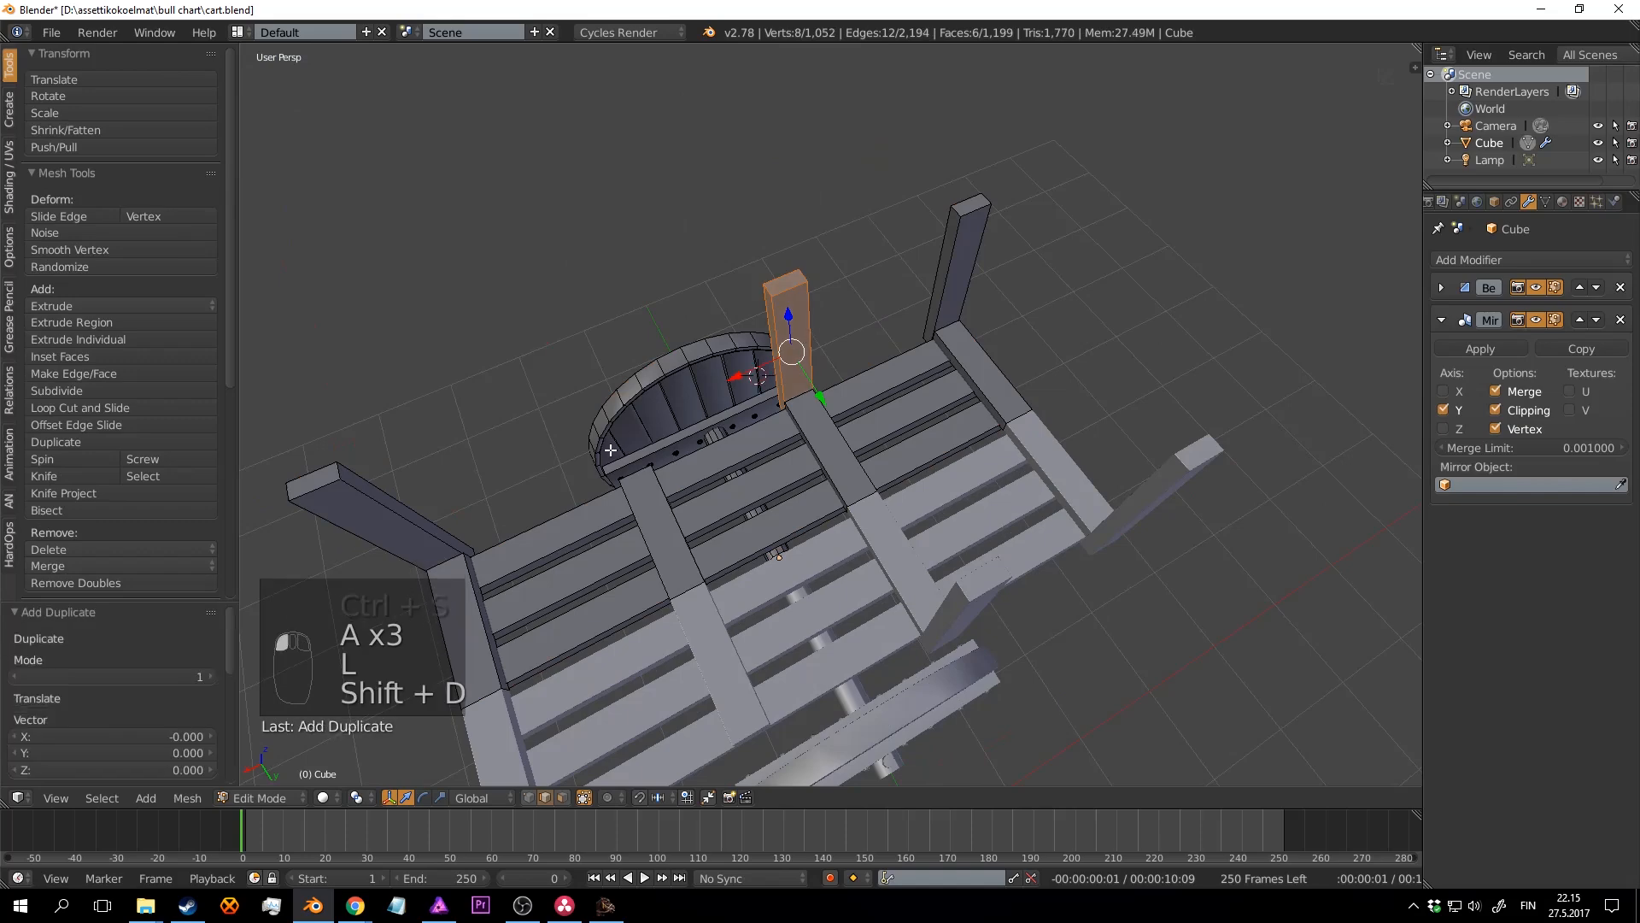
key(x)
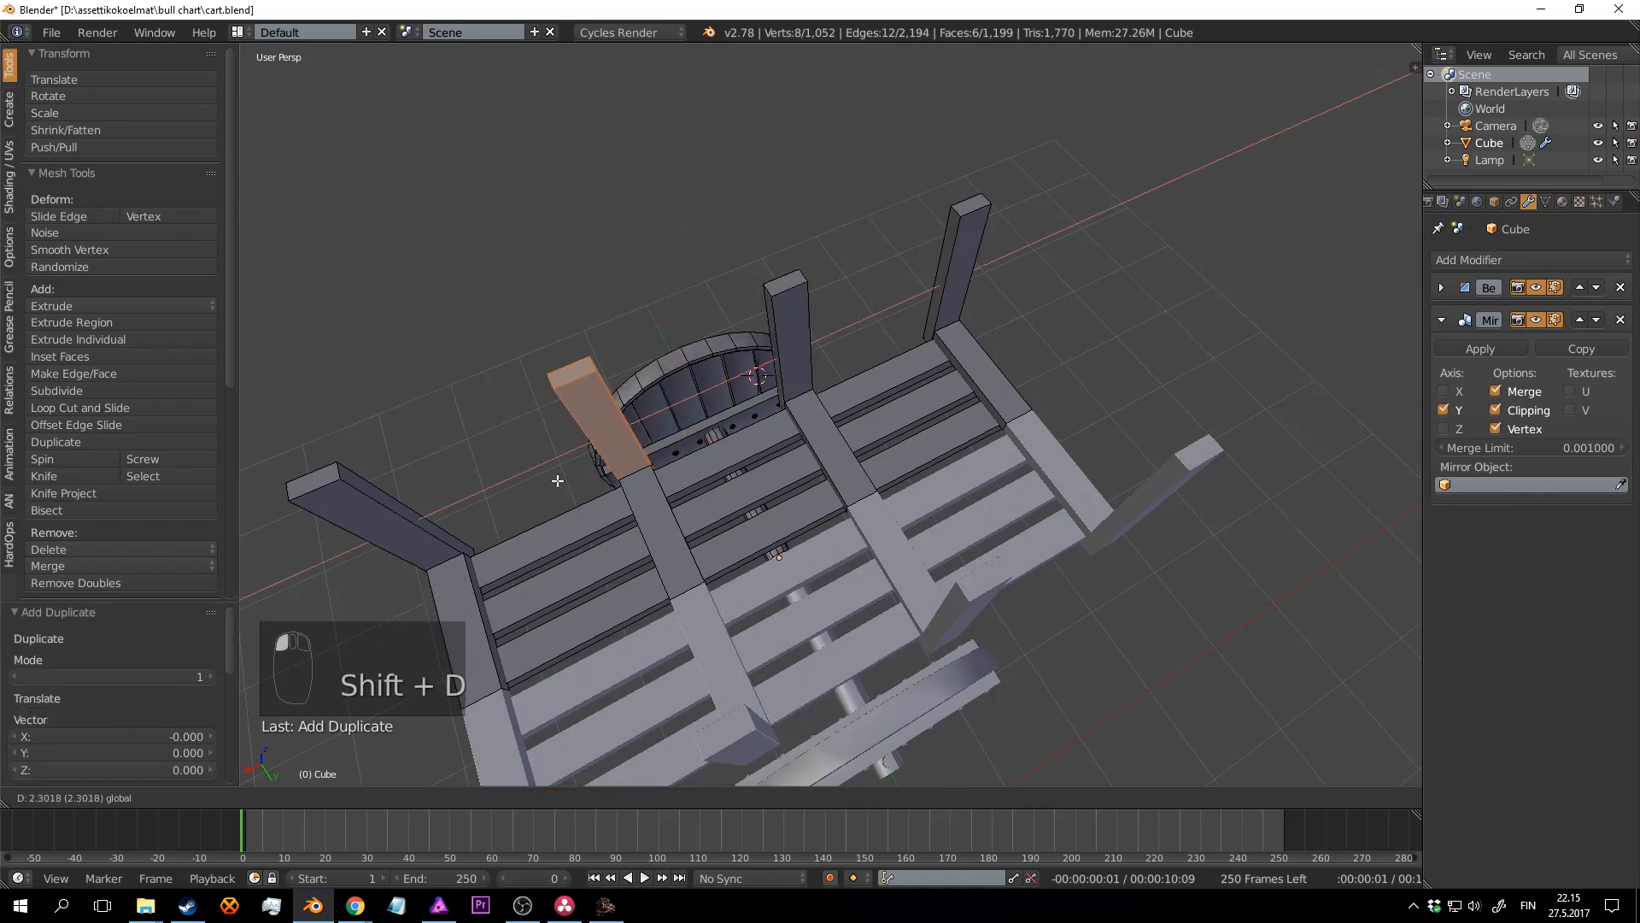
click(556, 480)
Step: Inspect the cart with its four posts per side in Object Mode and save the file over the existing version
scroll(557, 481, down, 4)
key(Tab)
middle_drag(982, 512, 1027, 440)
key(ctrl+s)
middle_drag(1119, 409, 979, 490)
key(ctrl+s)
scroll(908, 610, up, 3)
middle_drag(907, 610, 1052, 505)
key(ctrl+s)
click(1001, 451)
Step: Duplicate an inner side post and rotate the copy 90 degrees about the Y axis to form a horizontal rail
scroll(1018, 487, up, 3)
key(Tab)
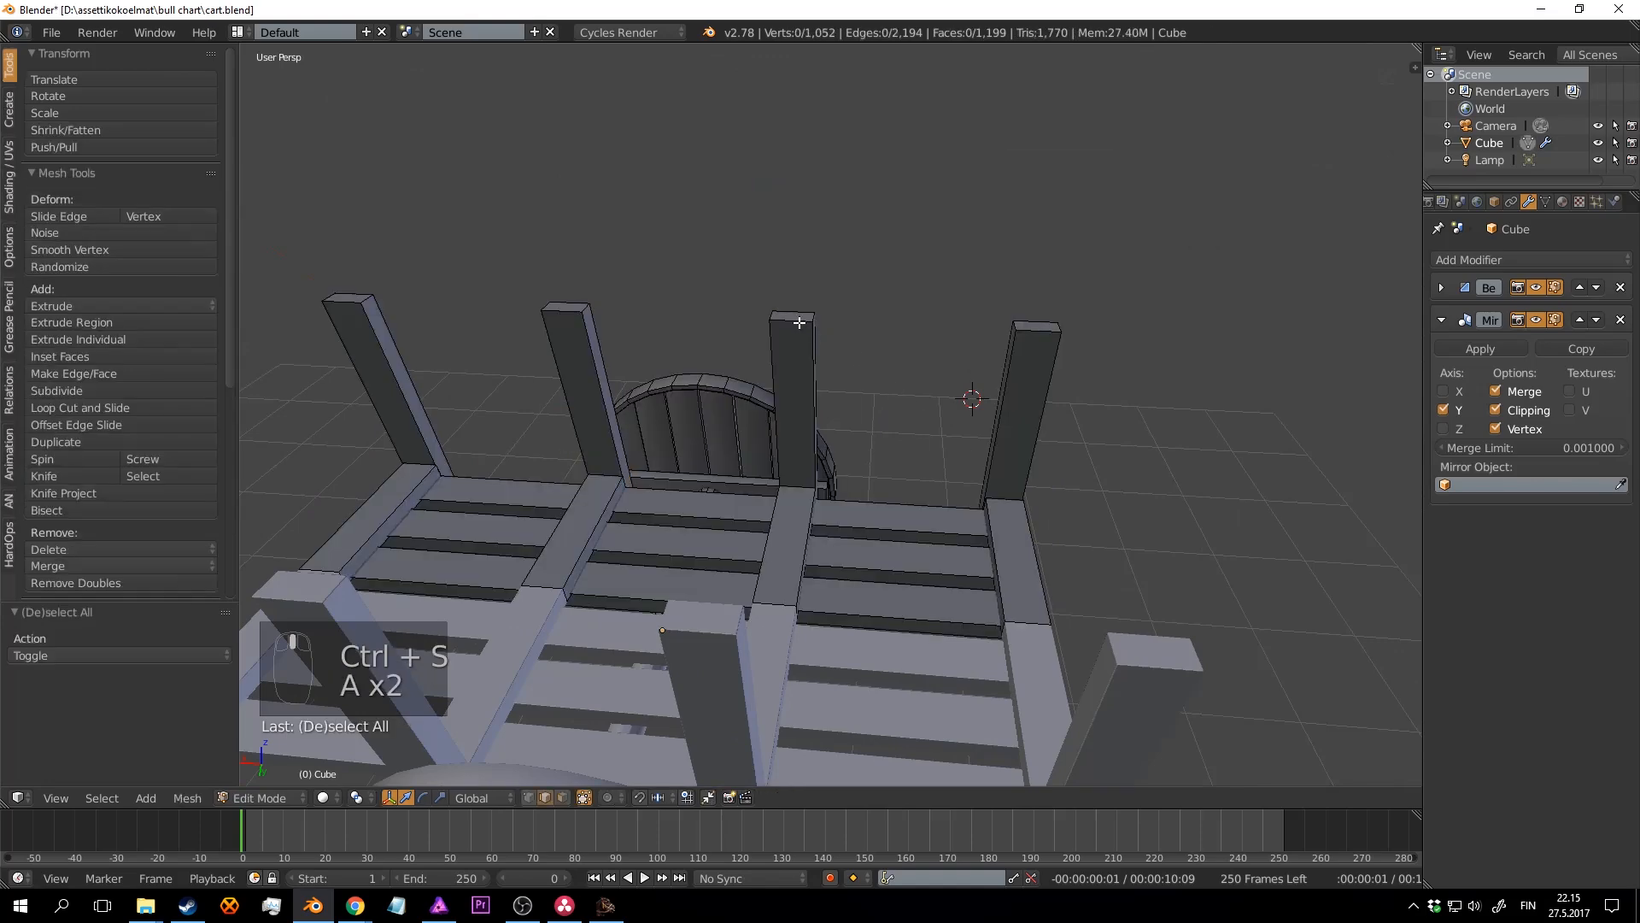
key(l)
middle_drag(799, 323, 962, 438)
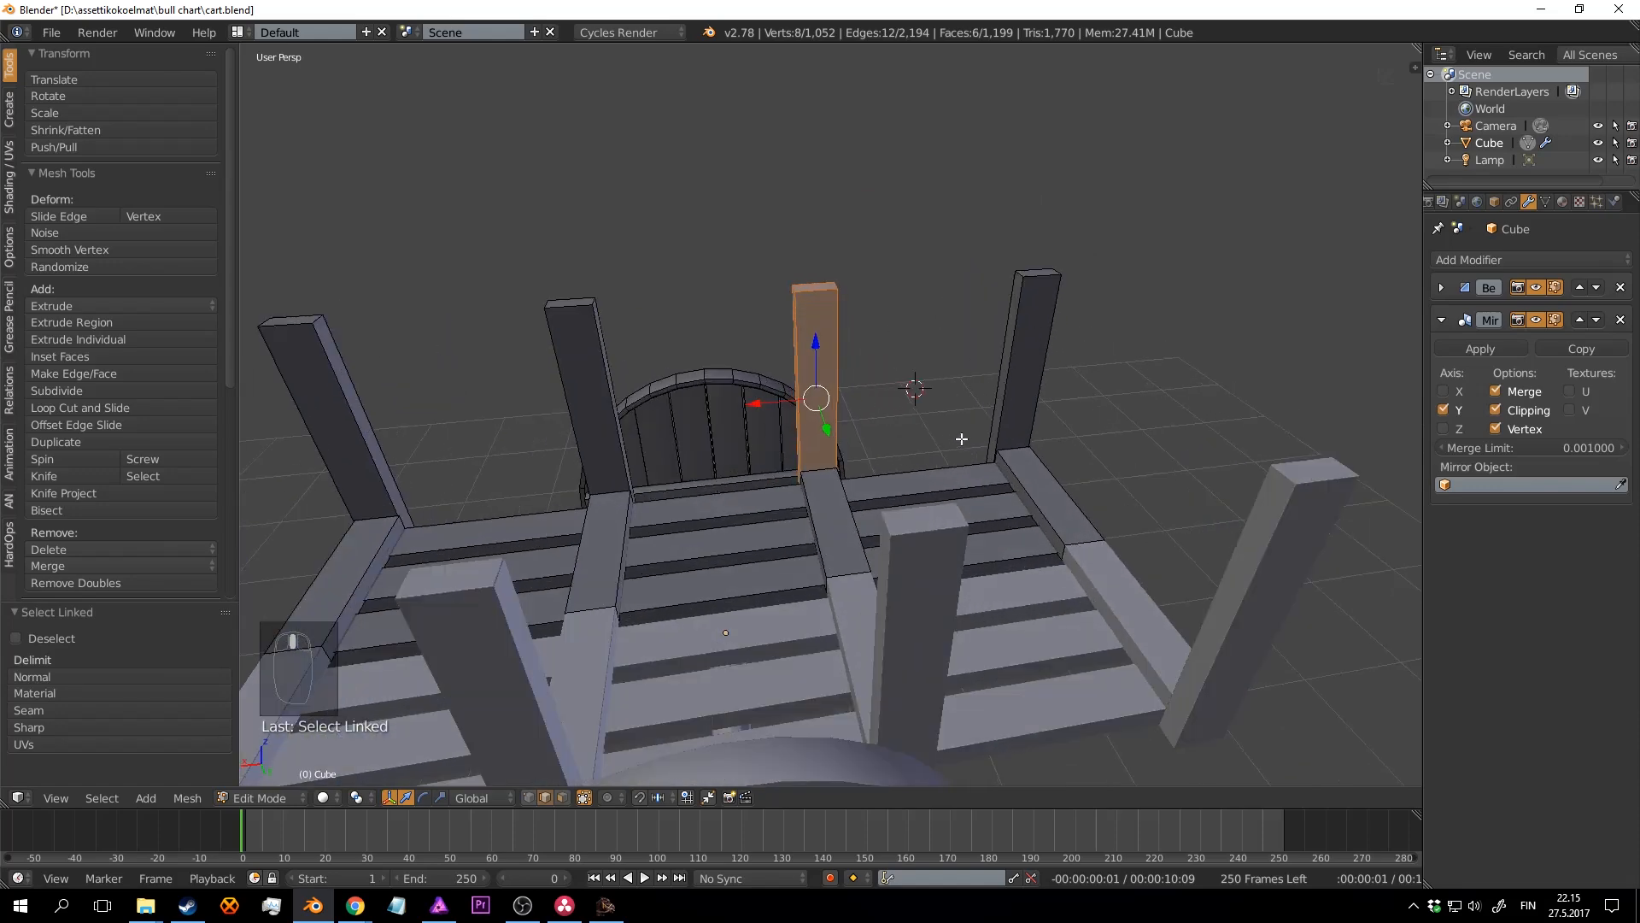
key(shift+d)
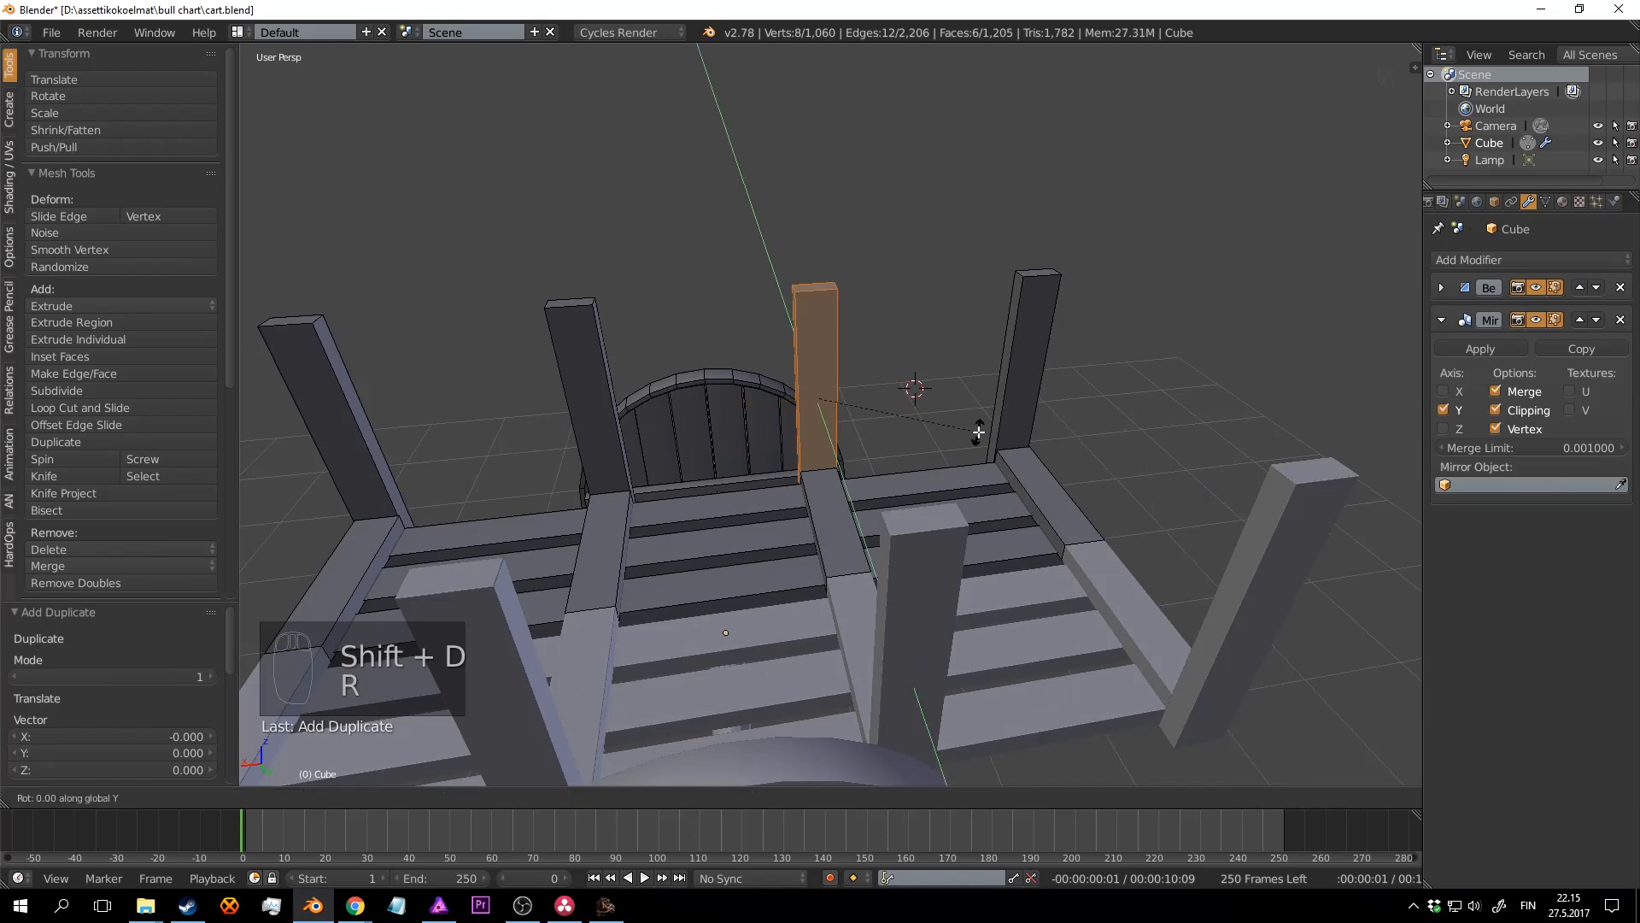
text(90)
middle_drag(933, 434, 983, 462)
Step: Scale the rail along X by 3.6 and then 0.87, and move it 0.342 along X so it spans the four posts
drag(871, 456, 845, 435)
key(s)
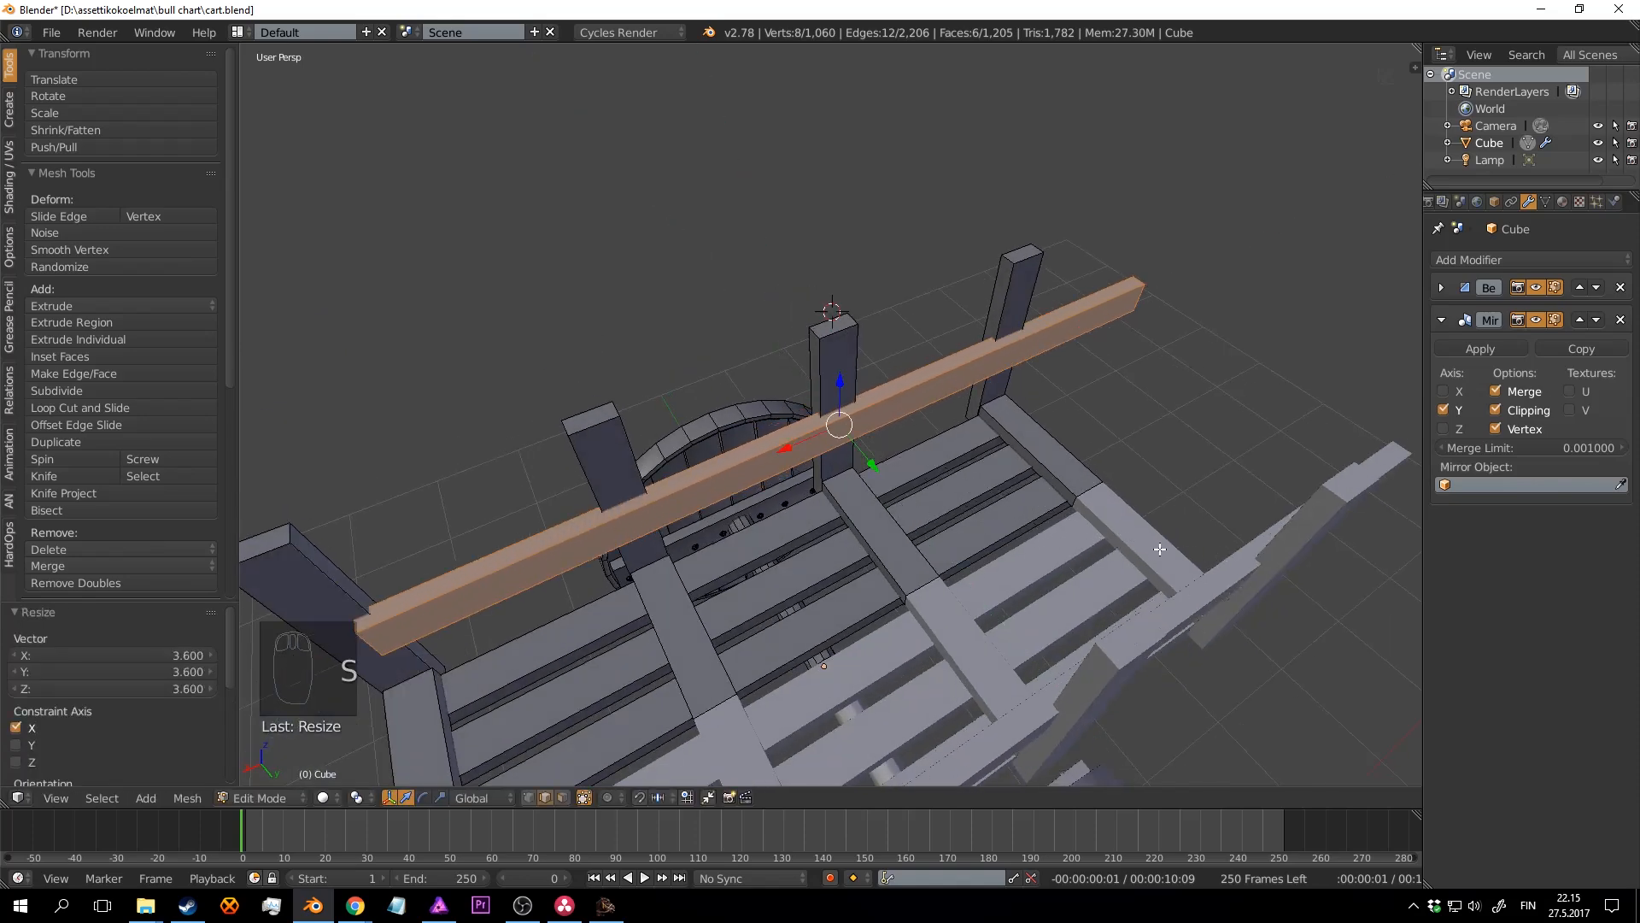
scroll(841, 449, down, 3)
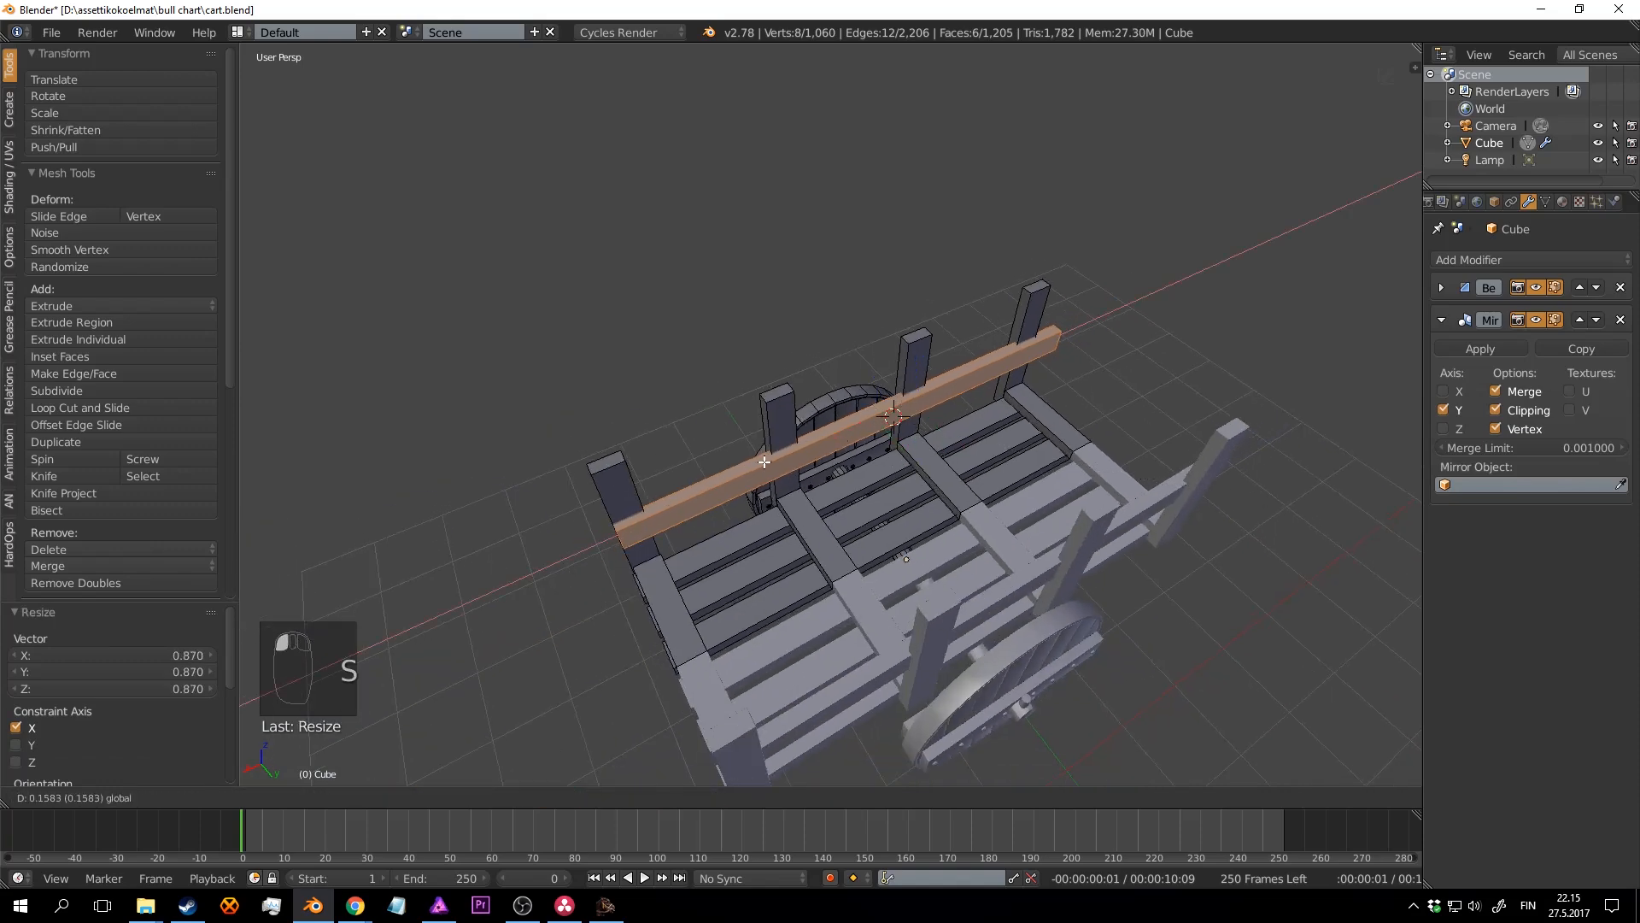
right_click(681, 494)
middle_drag(681, 493, 866, 496)
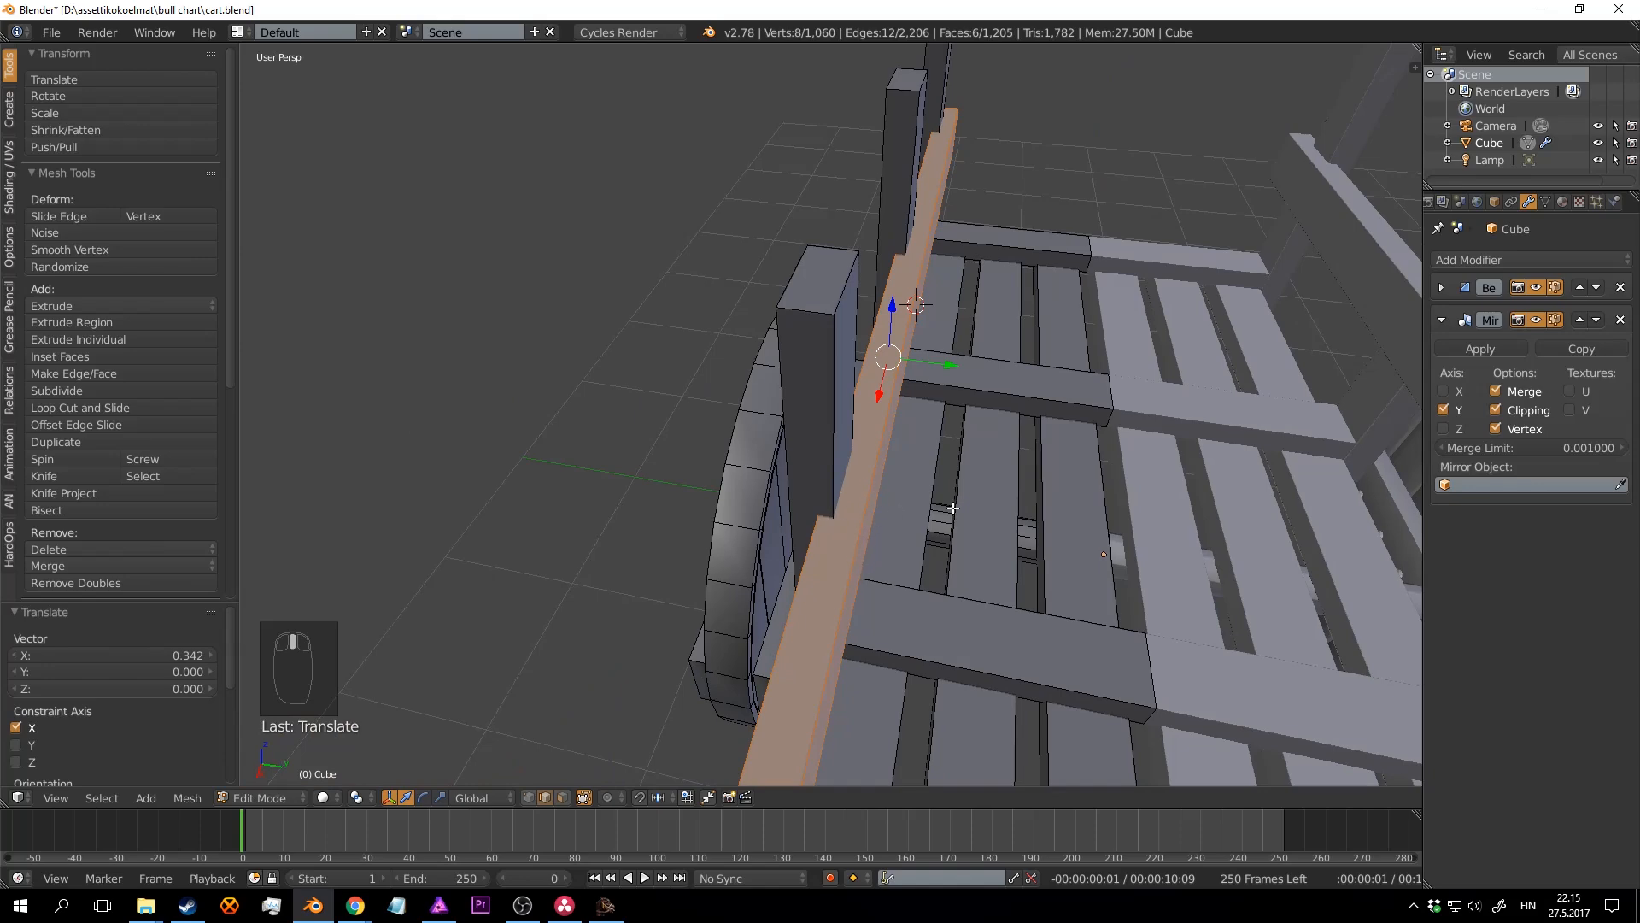
Step: Move the side rail -0.029 along Y against the posts and lower it slightly along Z
middle_drag(952, 507, 959, 461)
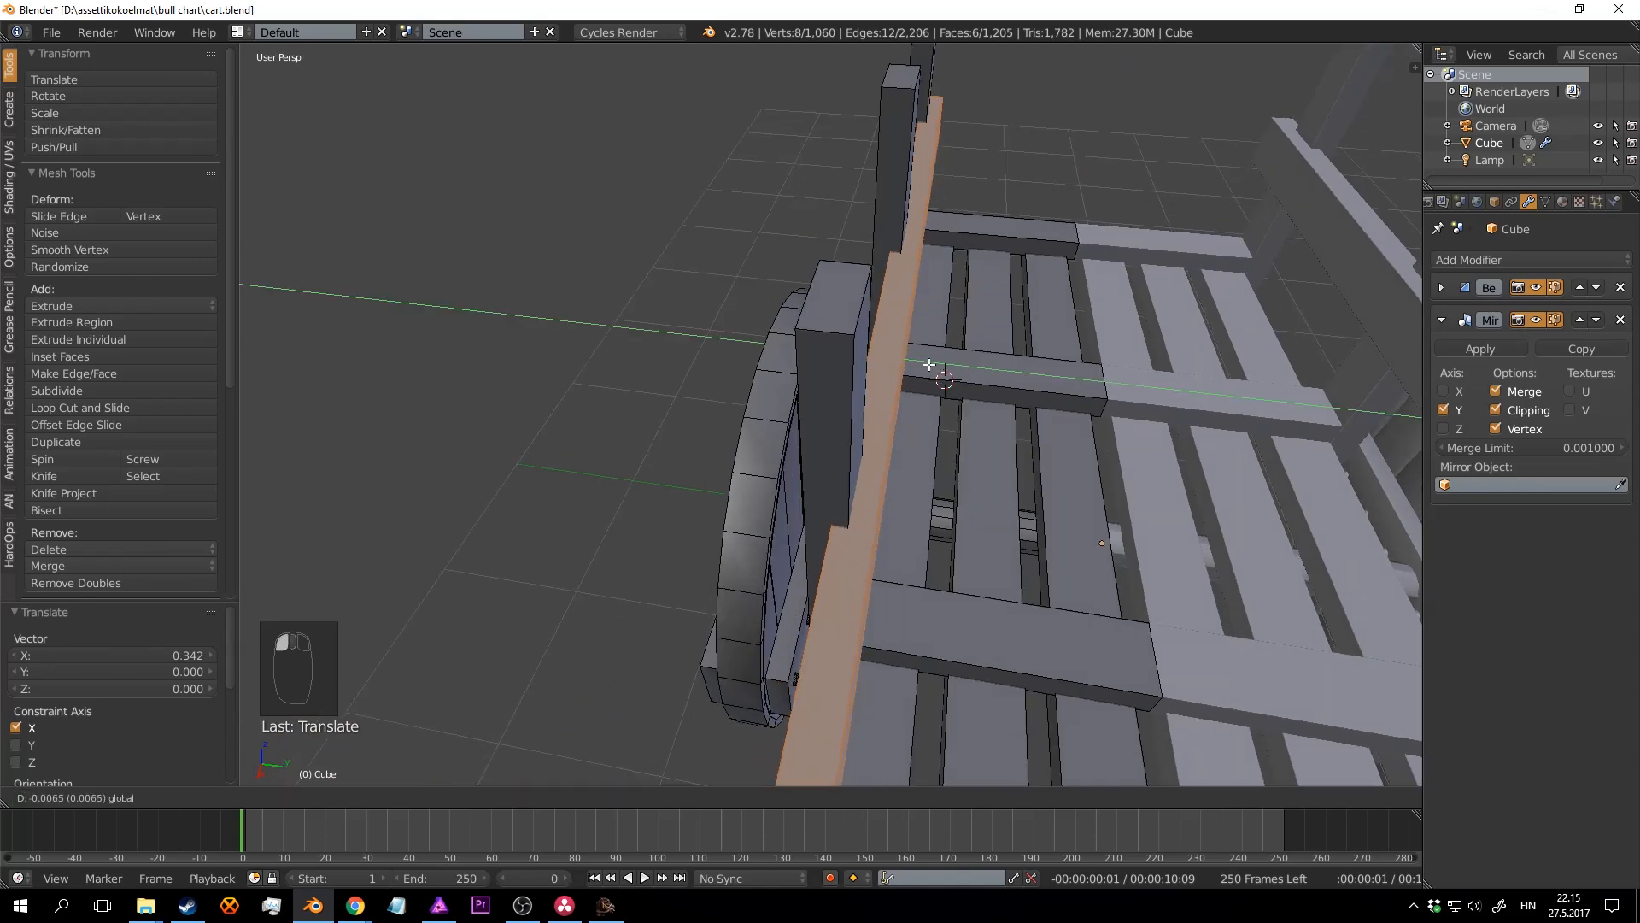
middle_drag(957, 428, 889, 359)
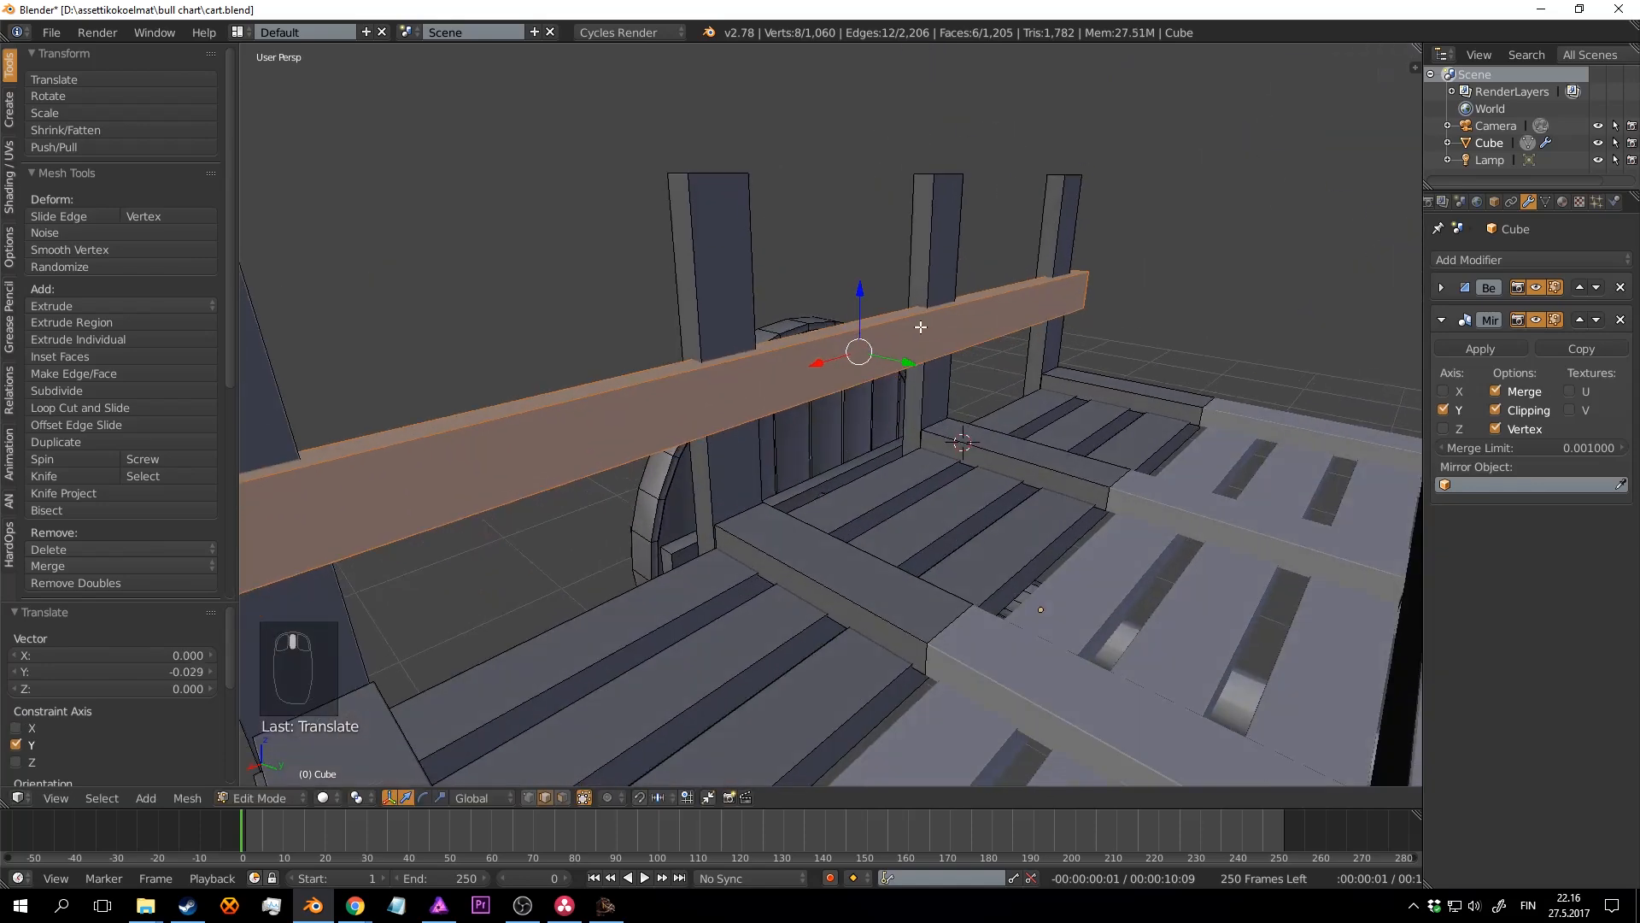
key(g)
key(z)
right_click(874, 345)
Step: Duplicate the side rail, raise the copy along Z to near the post tops, and adjust the lower rail's height
key(shift+d)
right_click(865, 326)
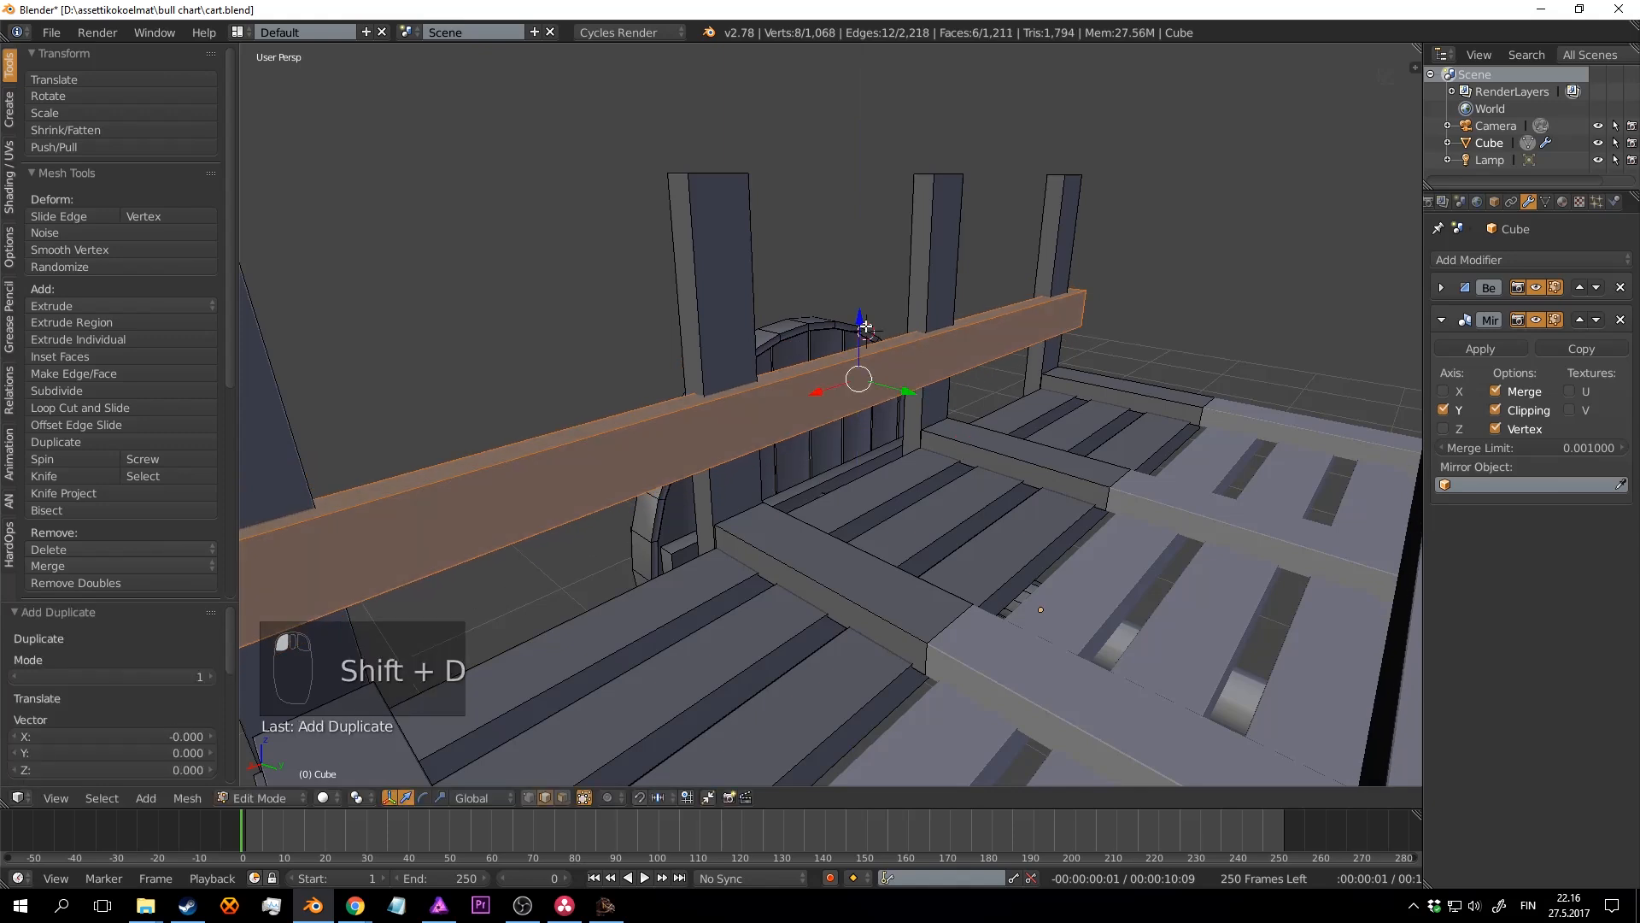
drag(863, 311, 877, 151)
key(a)
key(a)
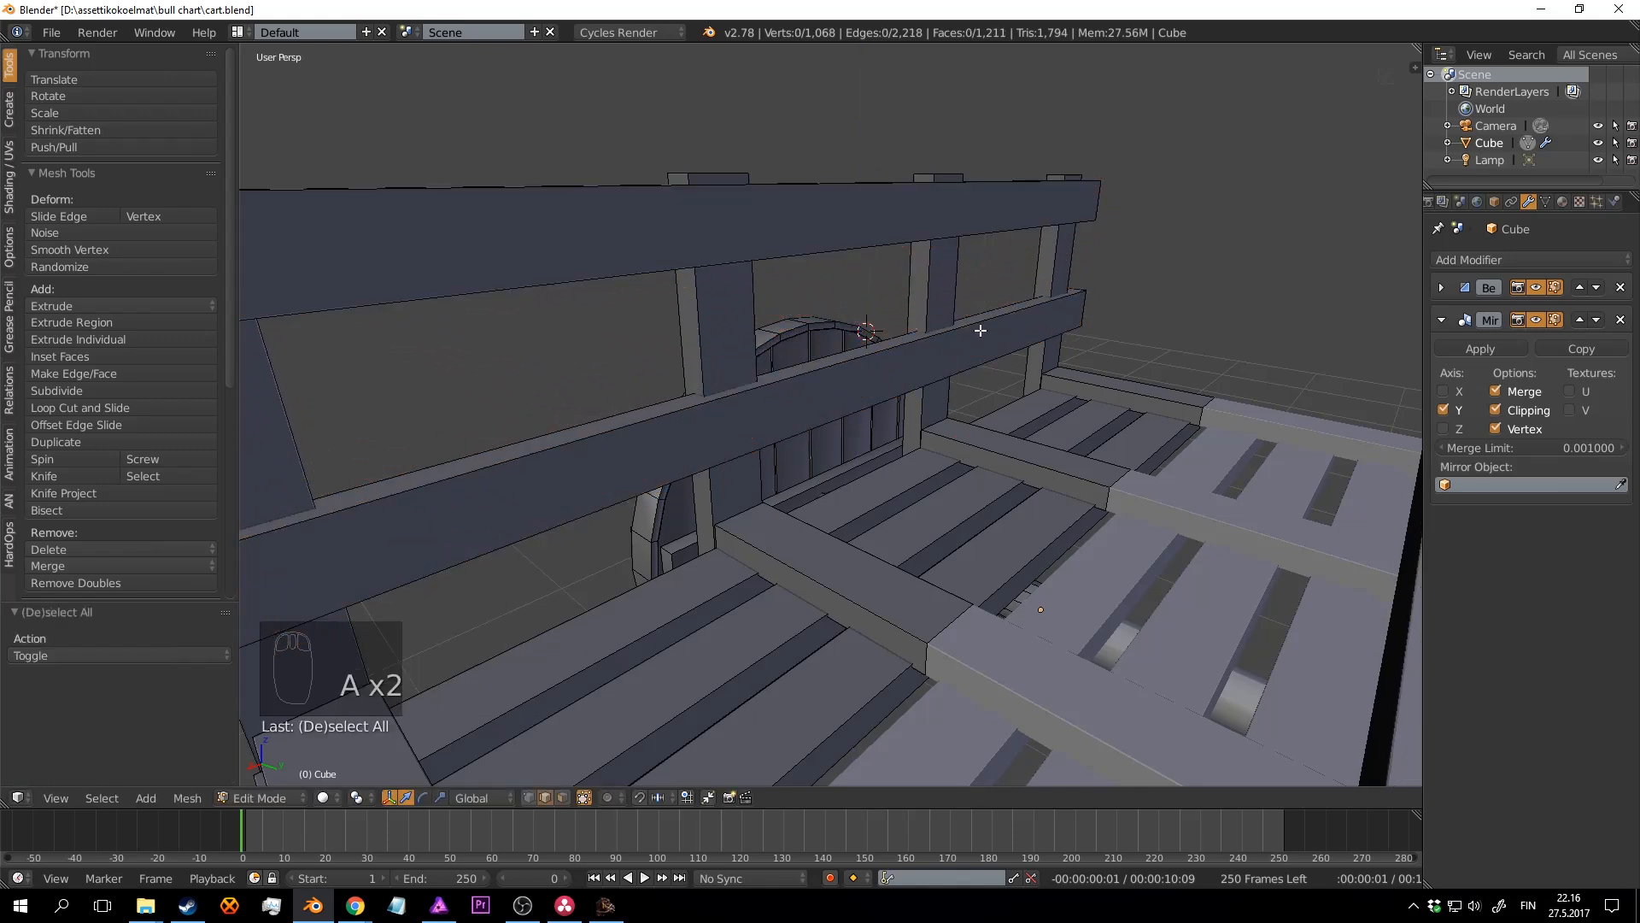
key(l)
shift+drag(861, 316, 869, 211)
Step: Return to Object Mode, review the cart with its side rails and save the file
key(Tab)
scroll(972, 374, down, 4)
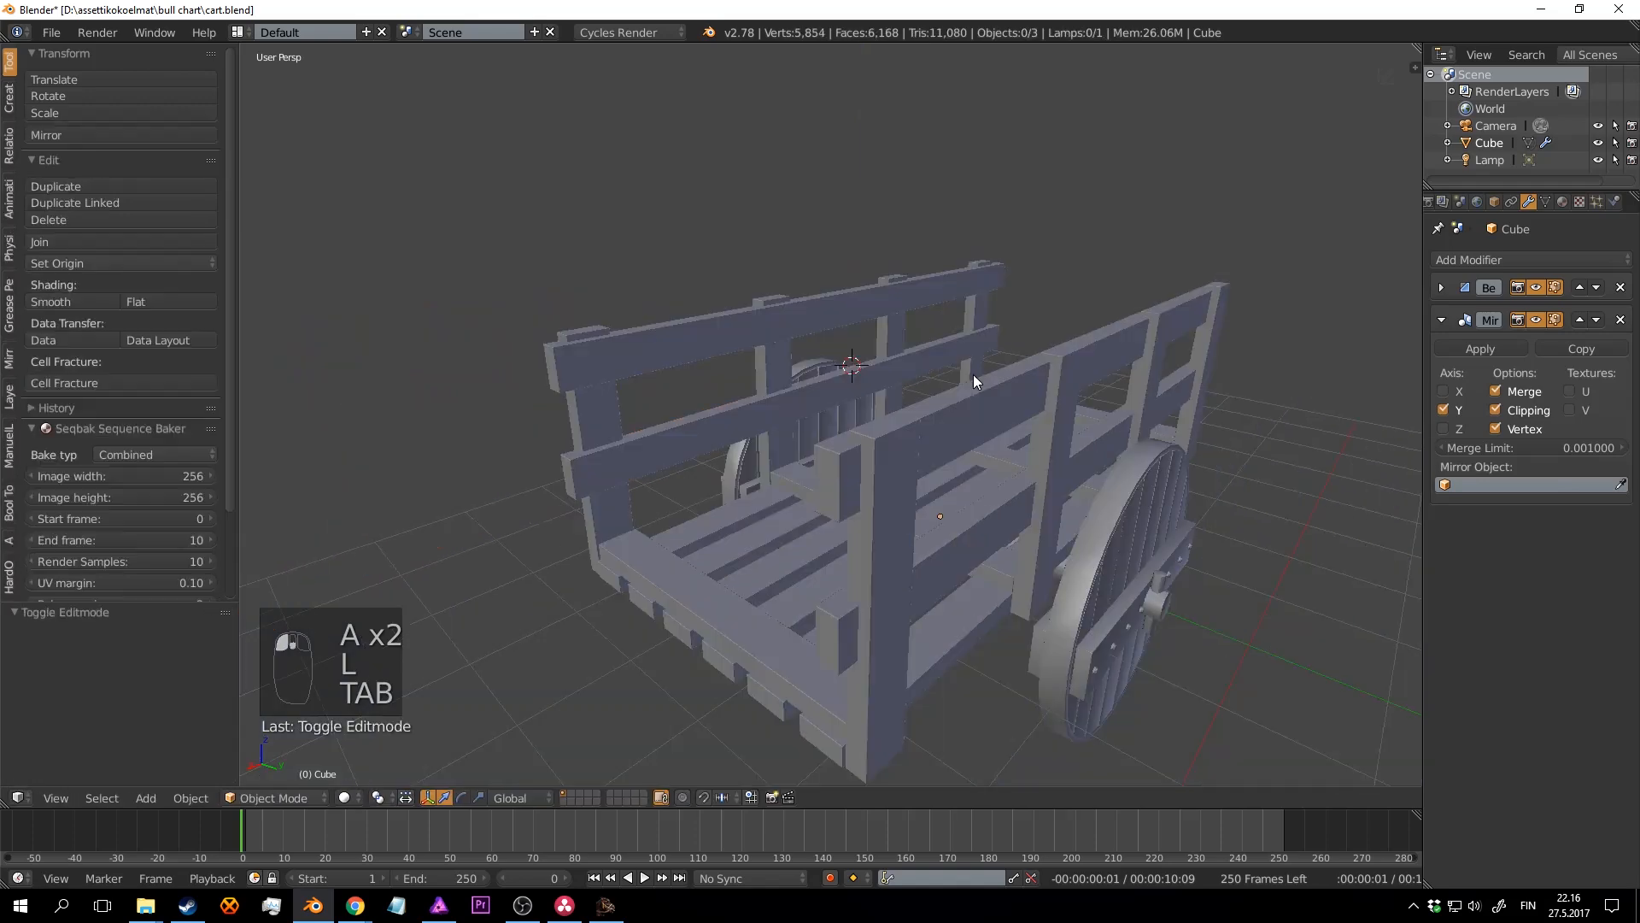
middle_drag(972, 374, 940, 549)
scroll(1053, 391, down, 5)
key(ctrl+s)
key(ctrl+s)
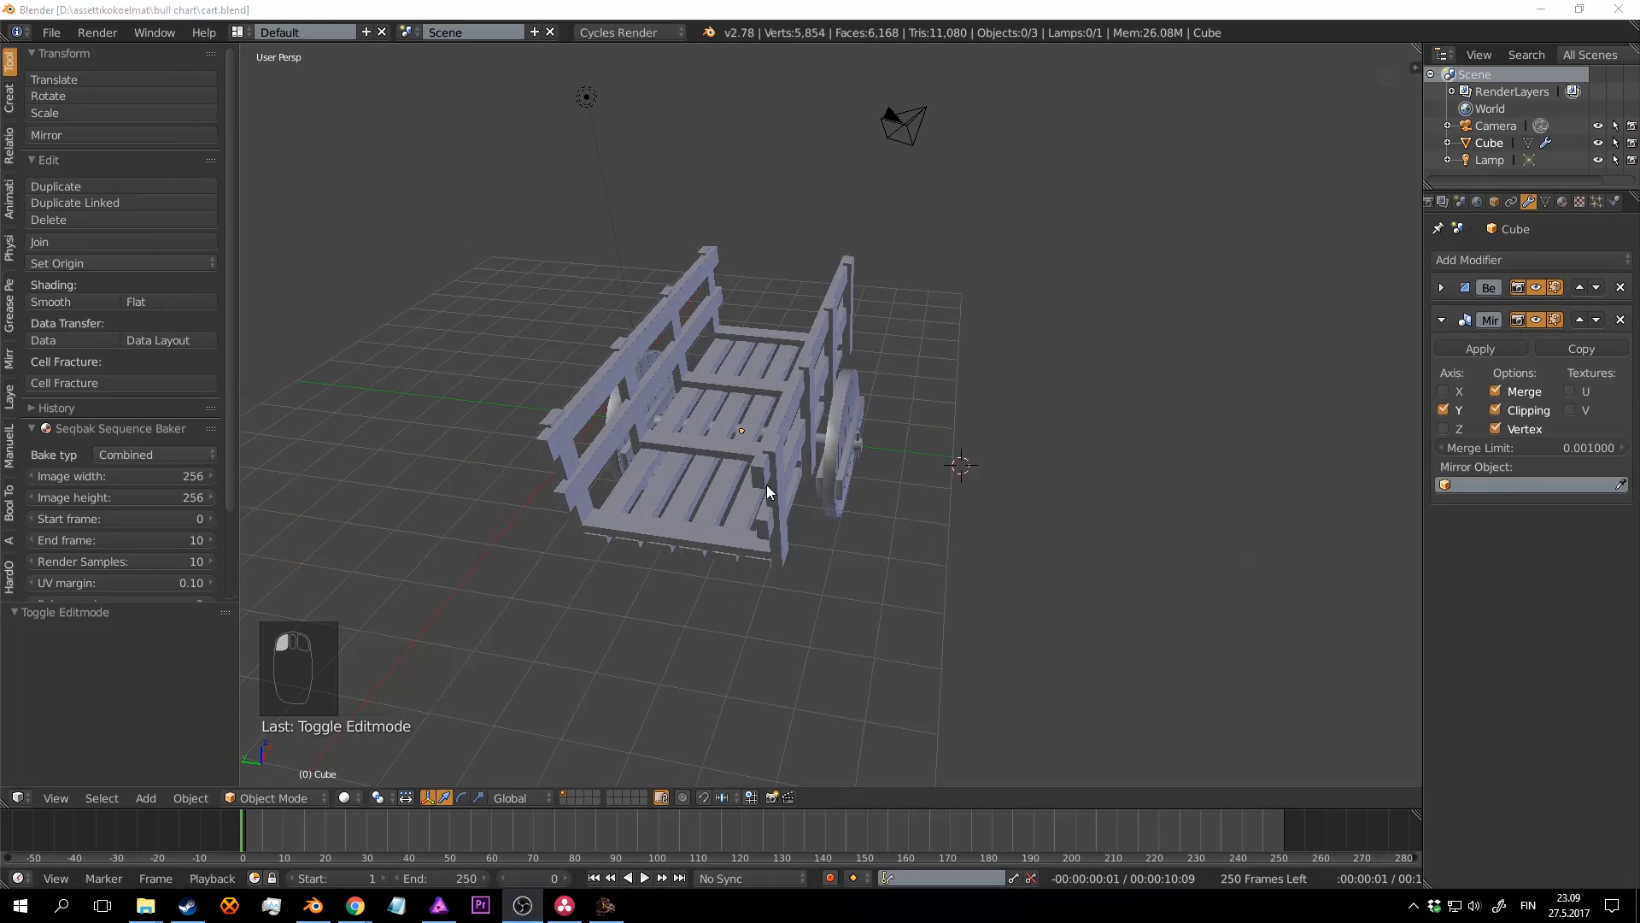
Step: Duplicate the outermost deck plank and move the copy -0.389 along Z onto the axle beneath the deck
middle_drag(766, 484, 881, 467)
scroll(878, 452, down, 4)
key(Tab)
scroll(889, 454, up, 2)
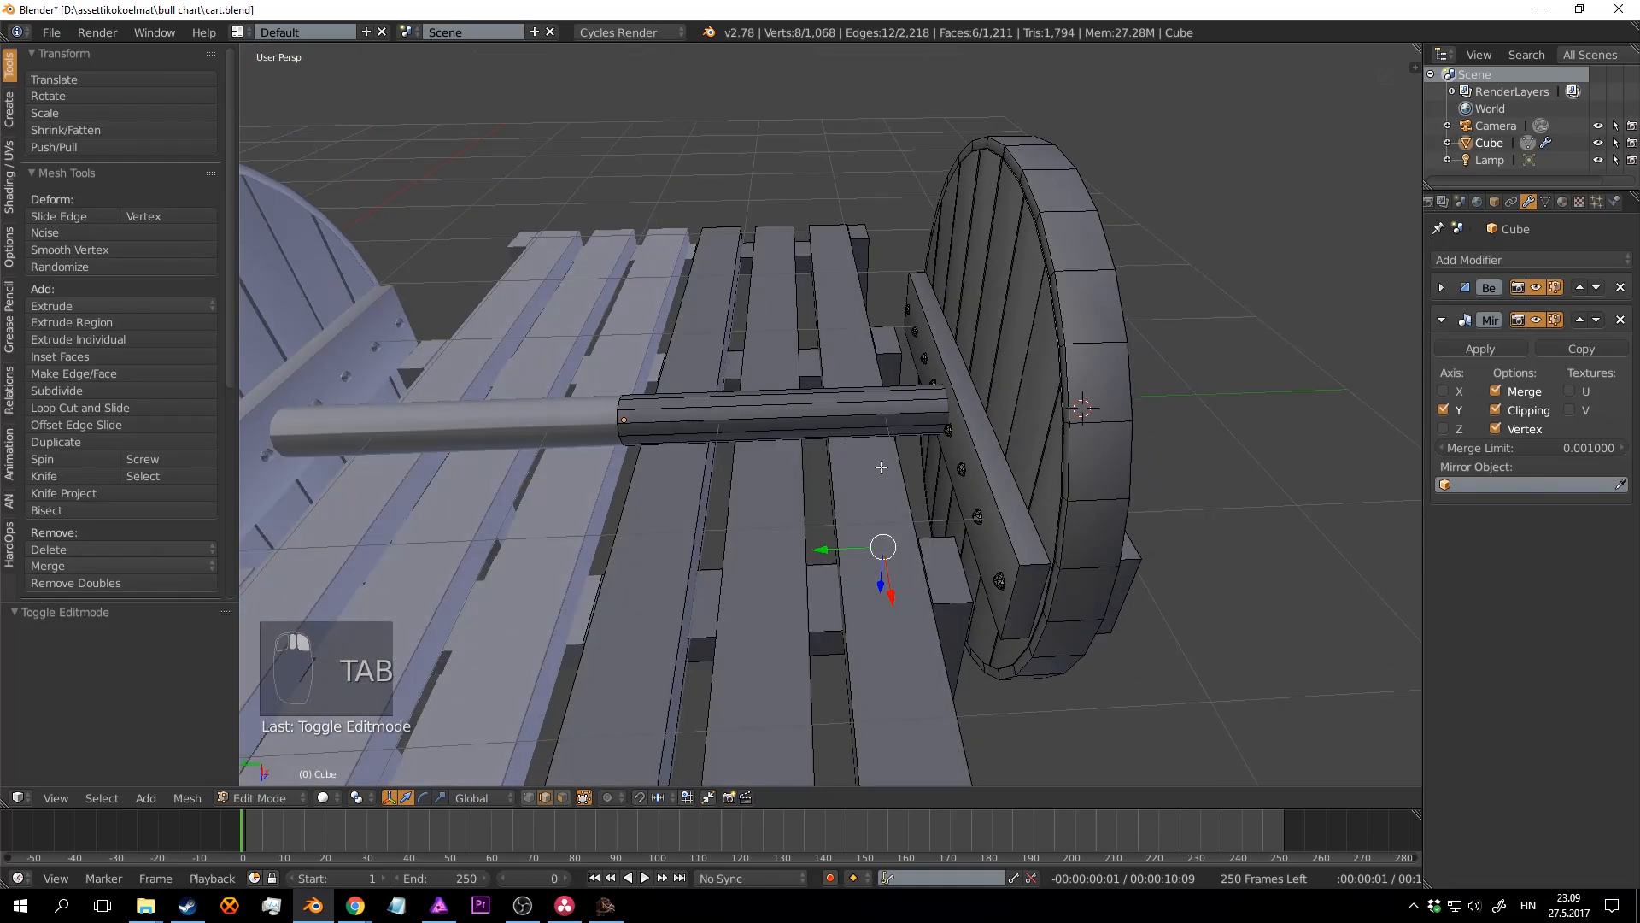
middle_drag(896, 411, 996, 373)
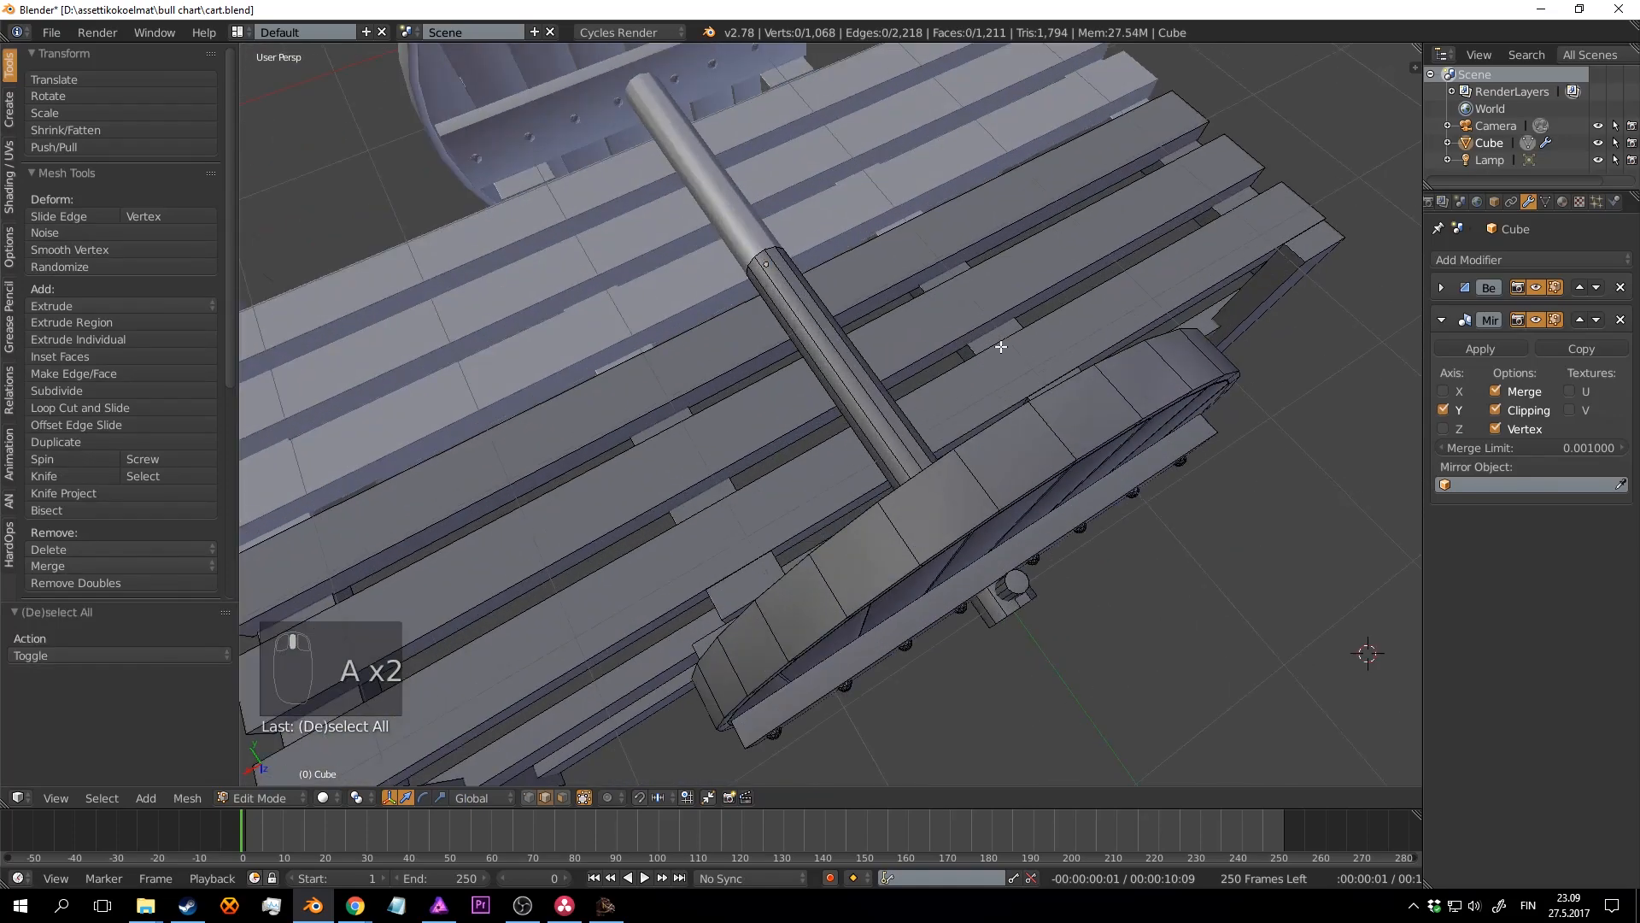
key(l)
scroll(1038, 385, down, 3)
scroll(1155, 442, up, 2)
middle_drag(1066, 413, 809, 512)
key(shift+d)
right_click(1165, 531)
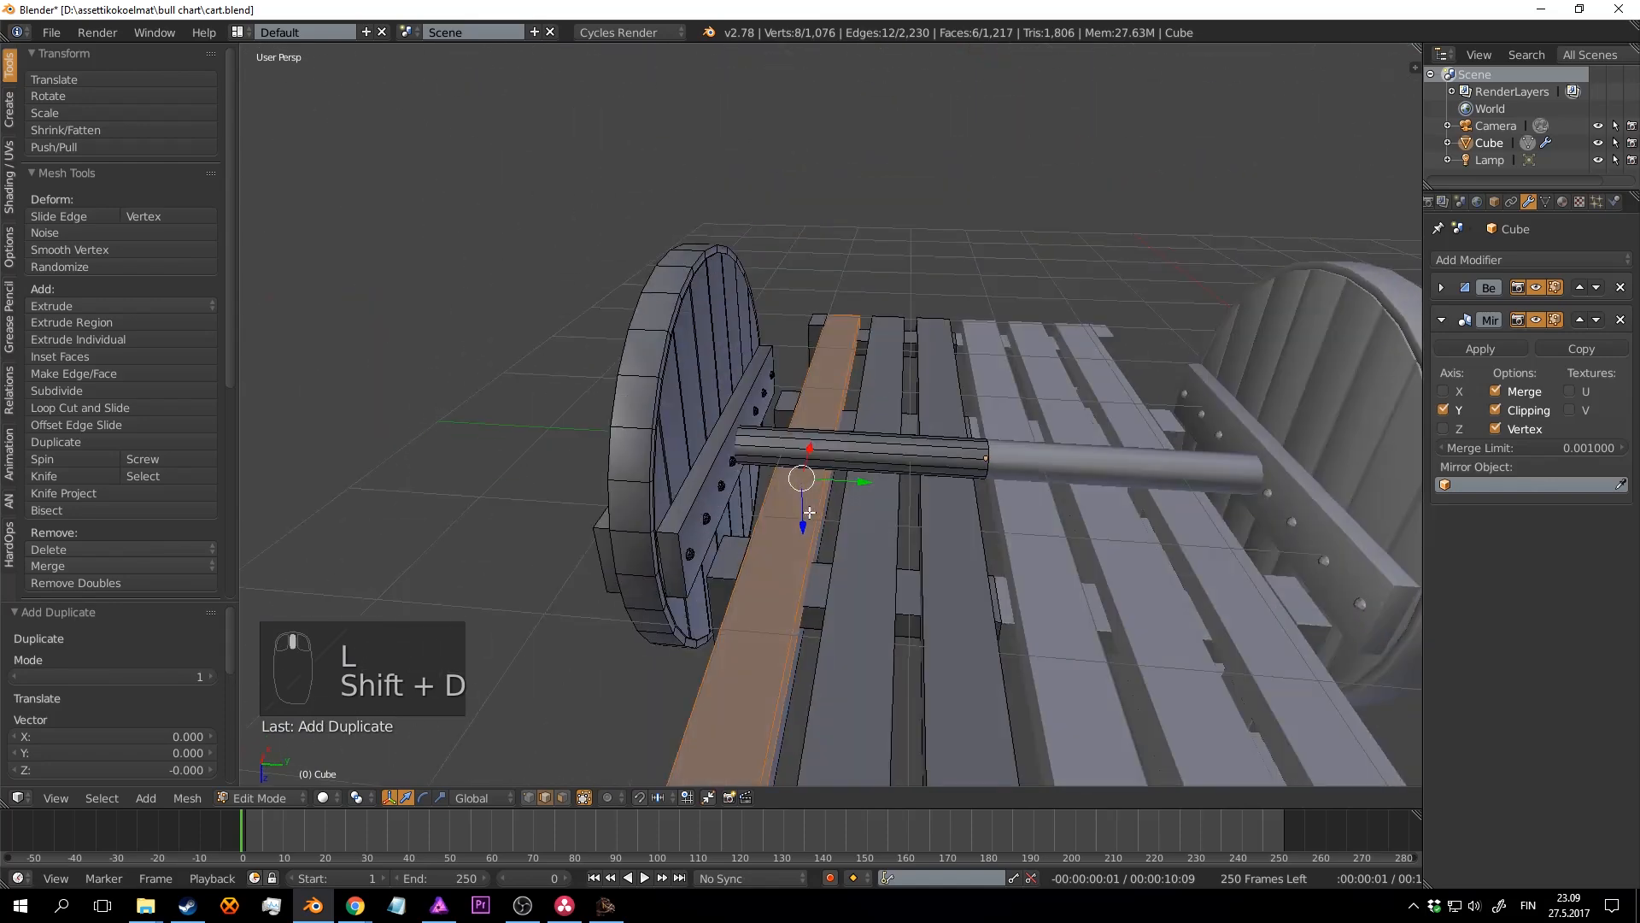
drag(809, 512, 799, 304)
drag(840, 448, 840, 450)
middle_drag(840, 451, 919, 490)
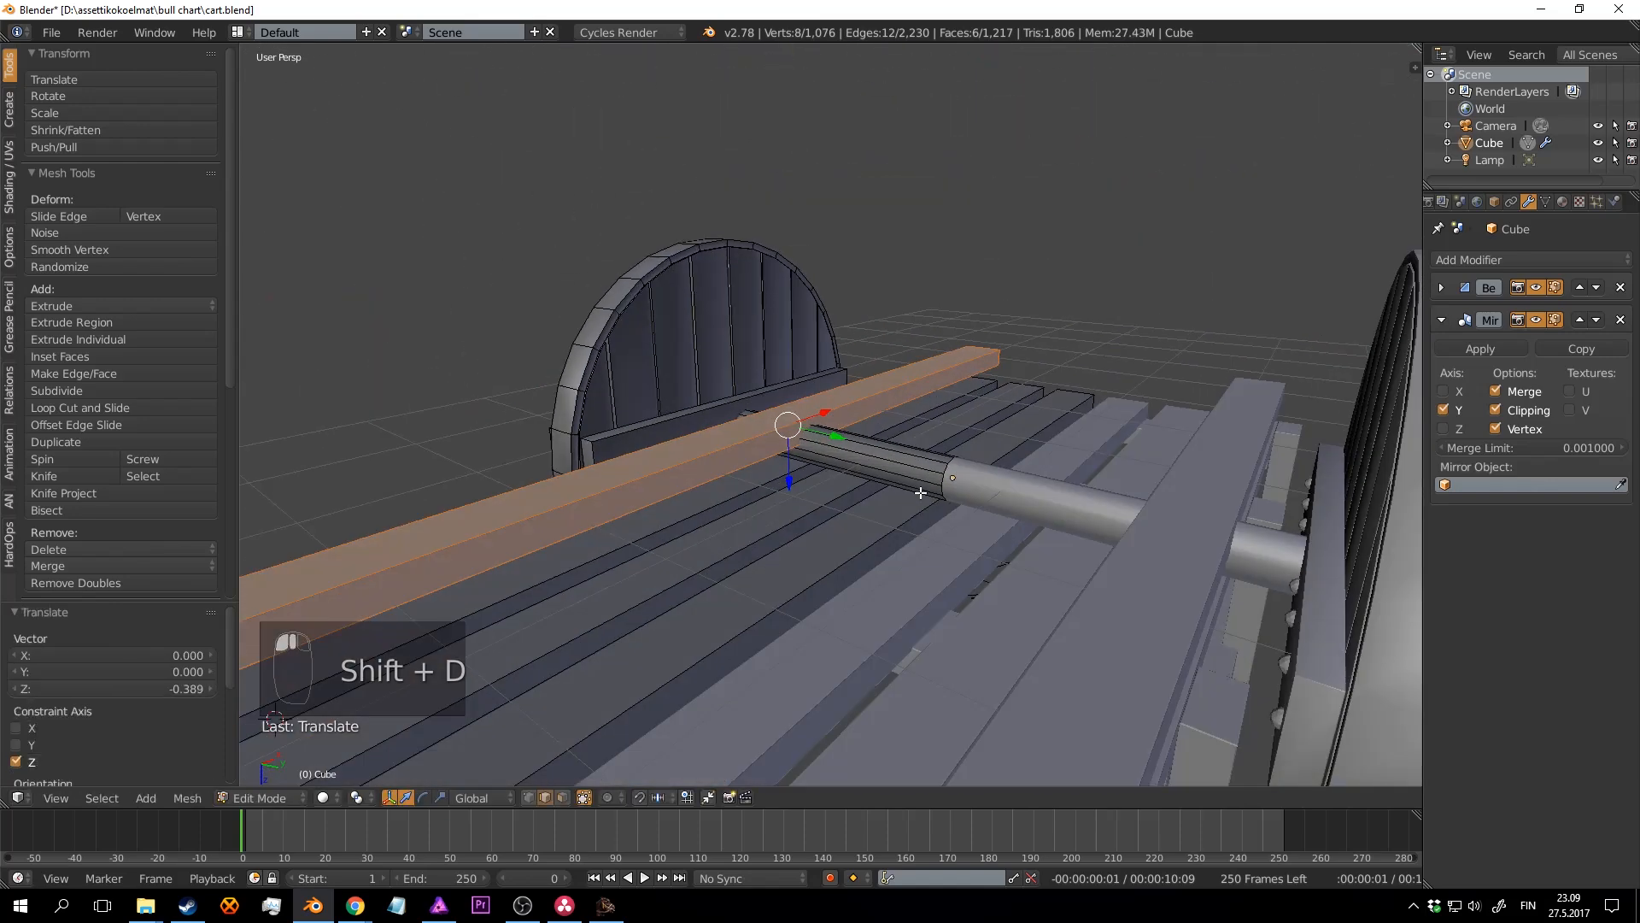
Step: Scale the plank copy by 2.941 along Z, 0.753 along Y and about 0.14 along X into a short axle block
key(s)
key(z)
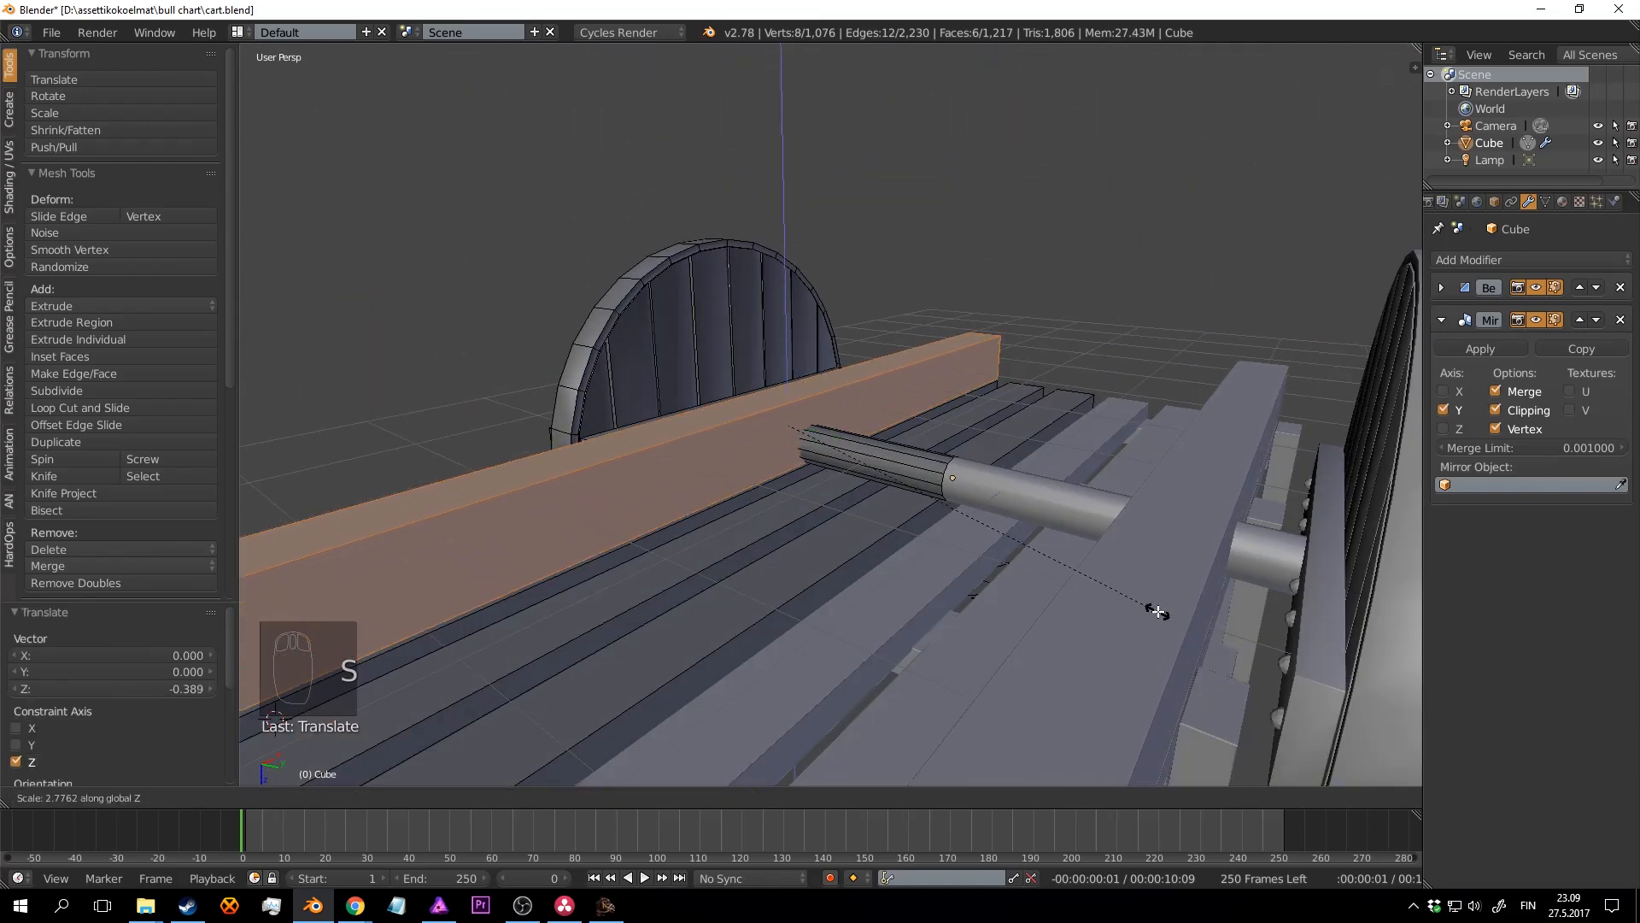
middle_drag(895, 499, 944, 515)
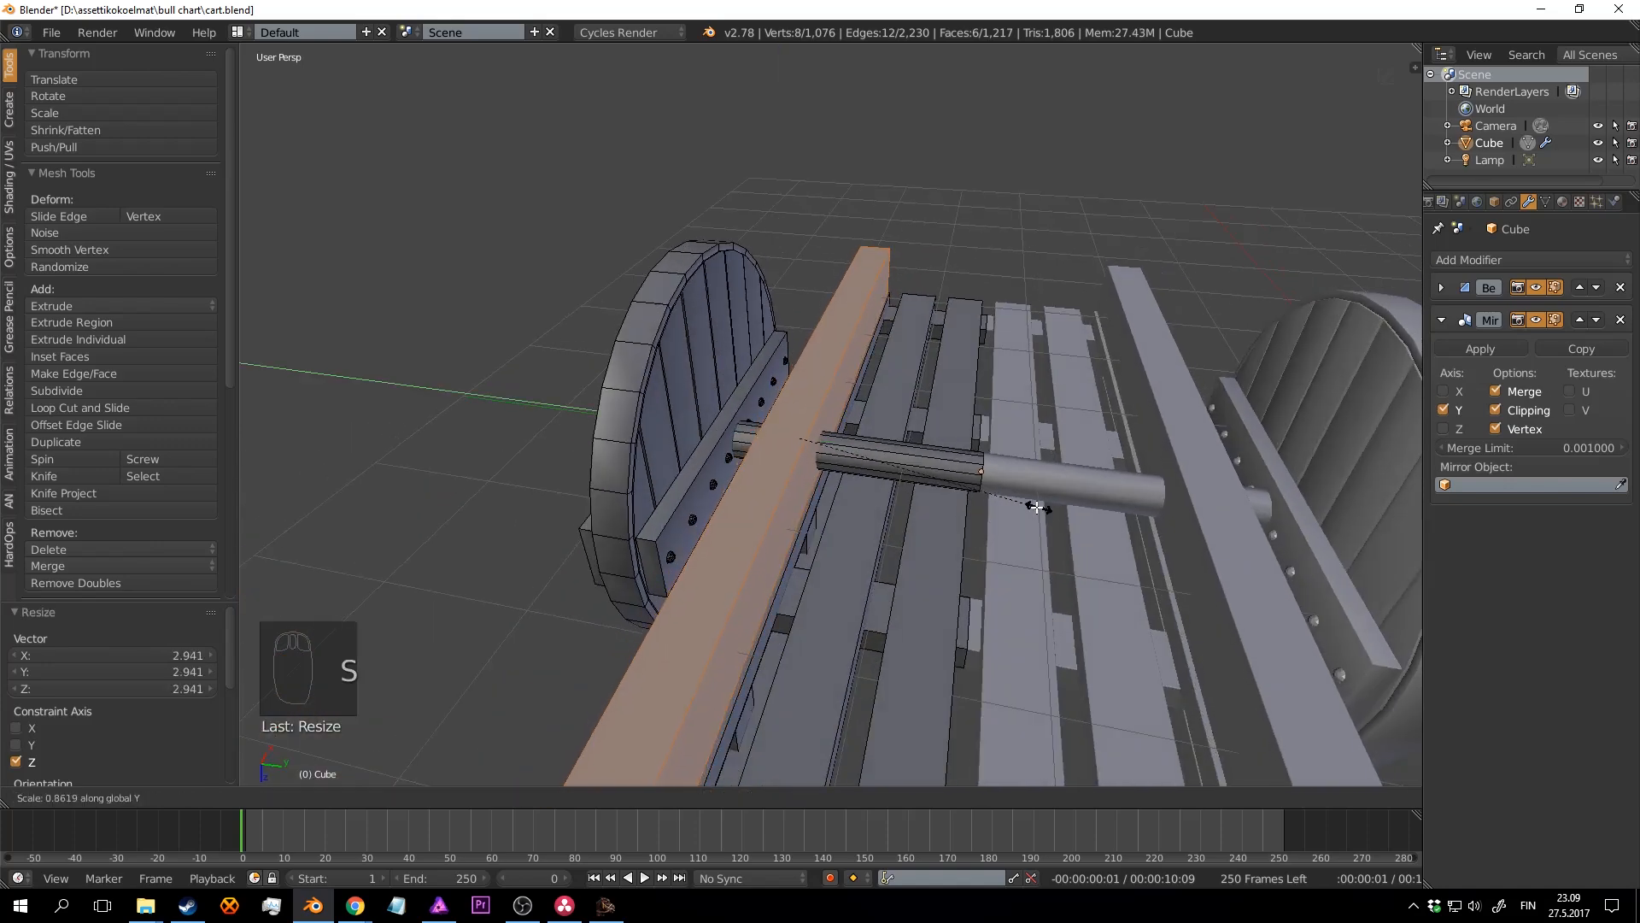
click(1012, 497)
middle_drag(1012, 496, 1049, 528)
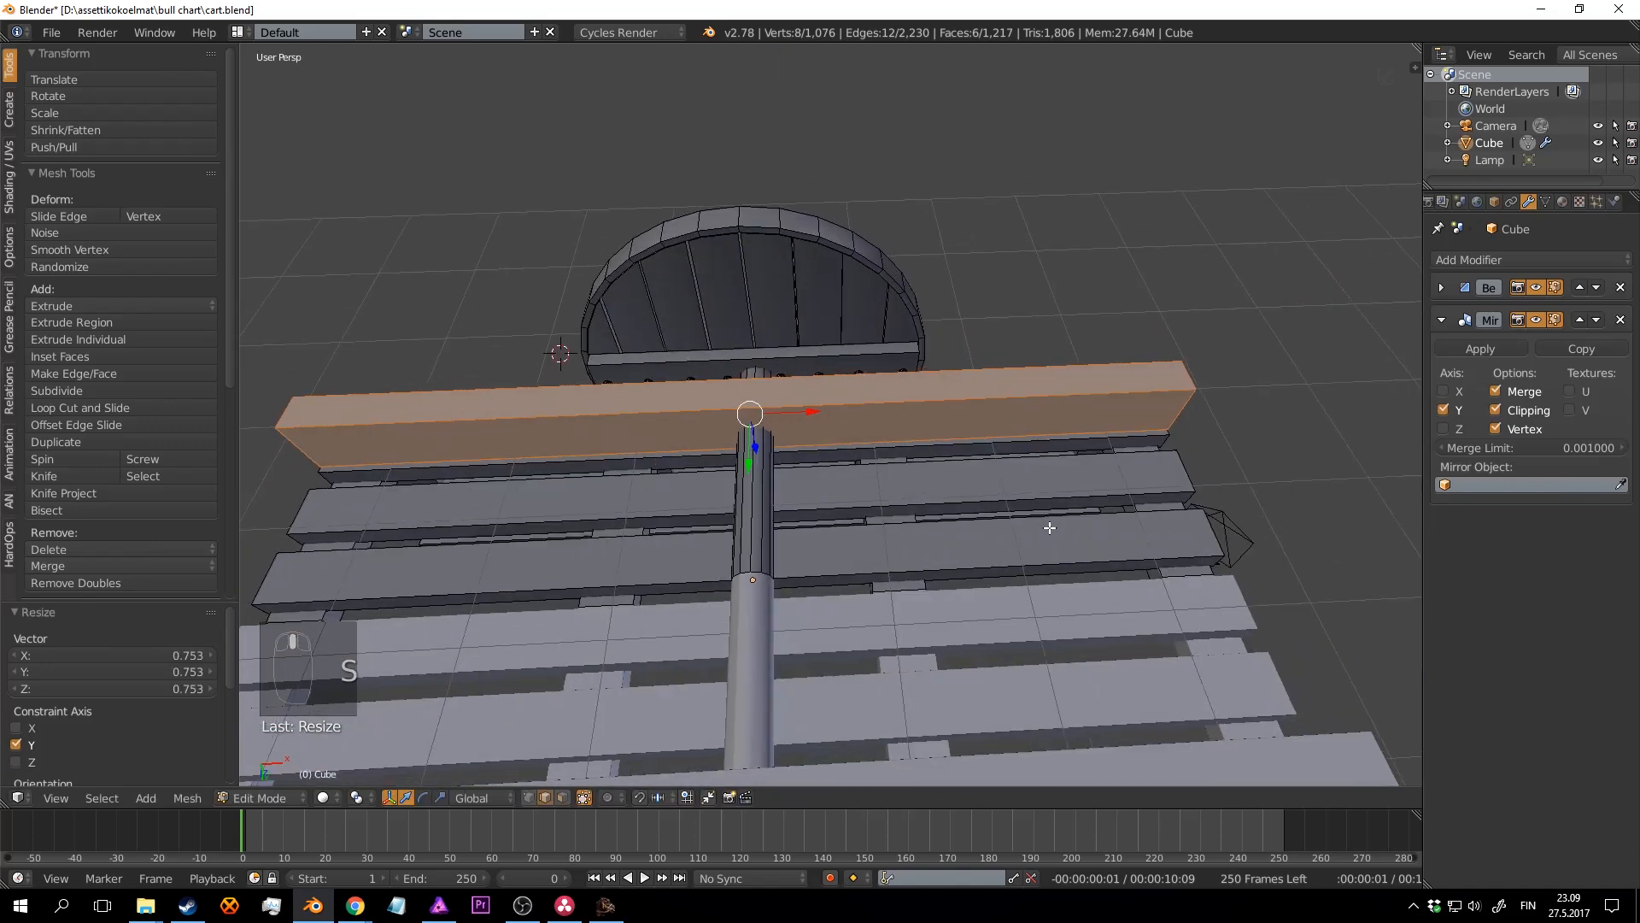
key(s)
key(x)
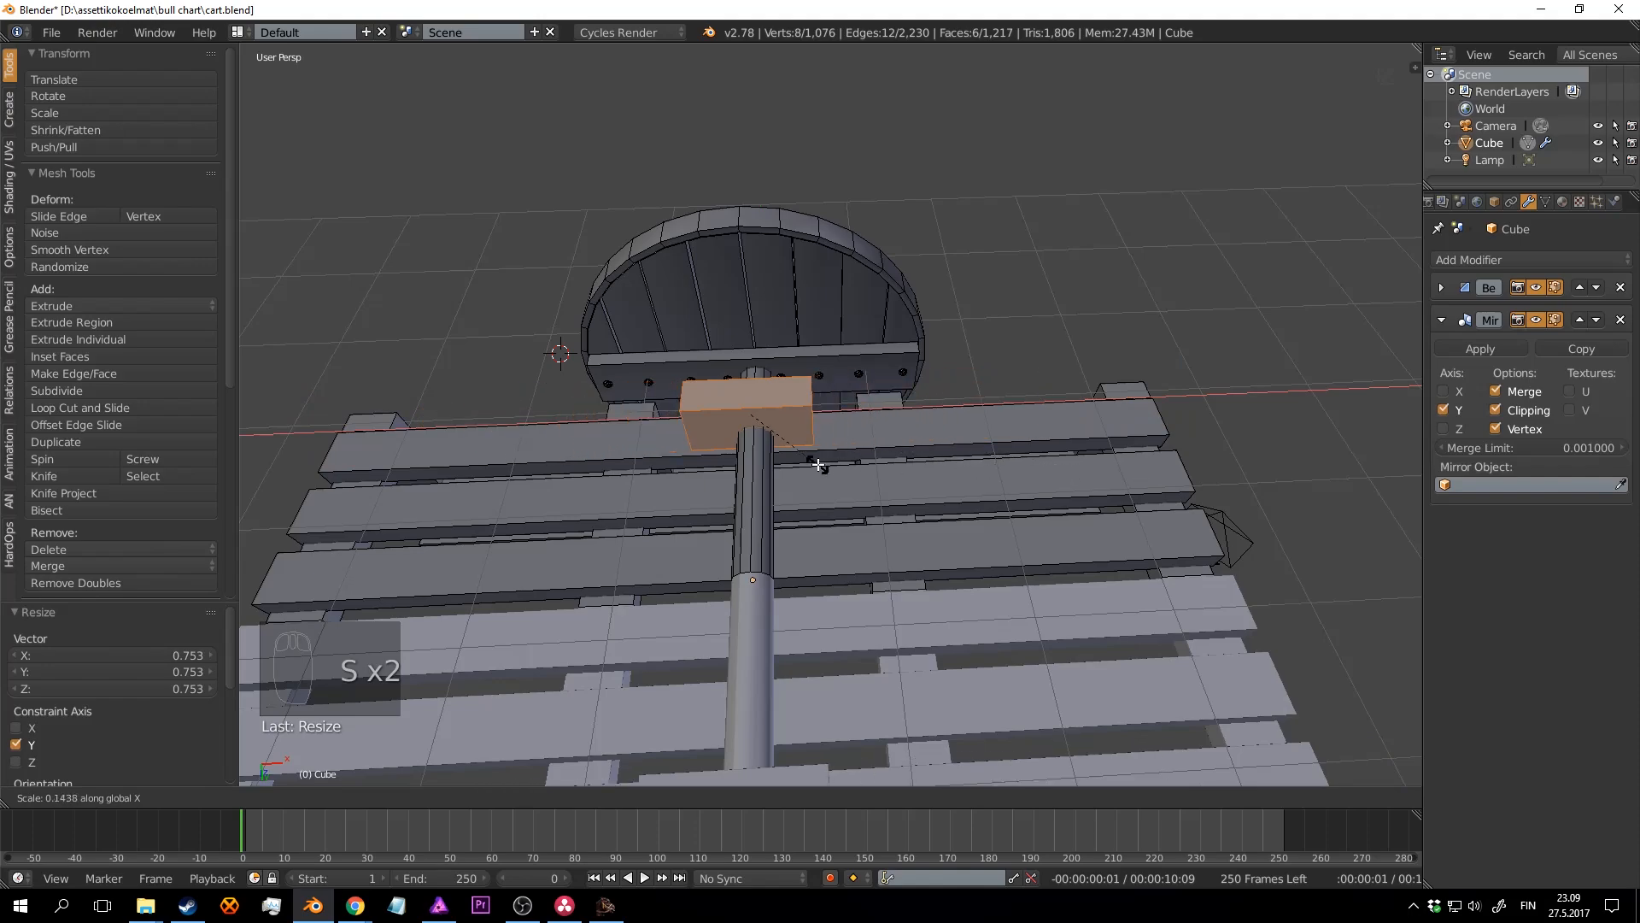
Step: Scale the bracket block around the axle along X and round its outer edges with a 0.367 offset, six-segment bevel
middle_drag(936, 462, 1025, 416)
click(832, 403)
key(Tab)
scroll(816, 471, down, 5)
scroll(901, 389, up, 4)
key(Tab)
key(a)
key(a)
key(a)
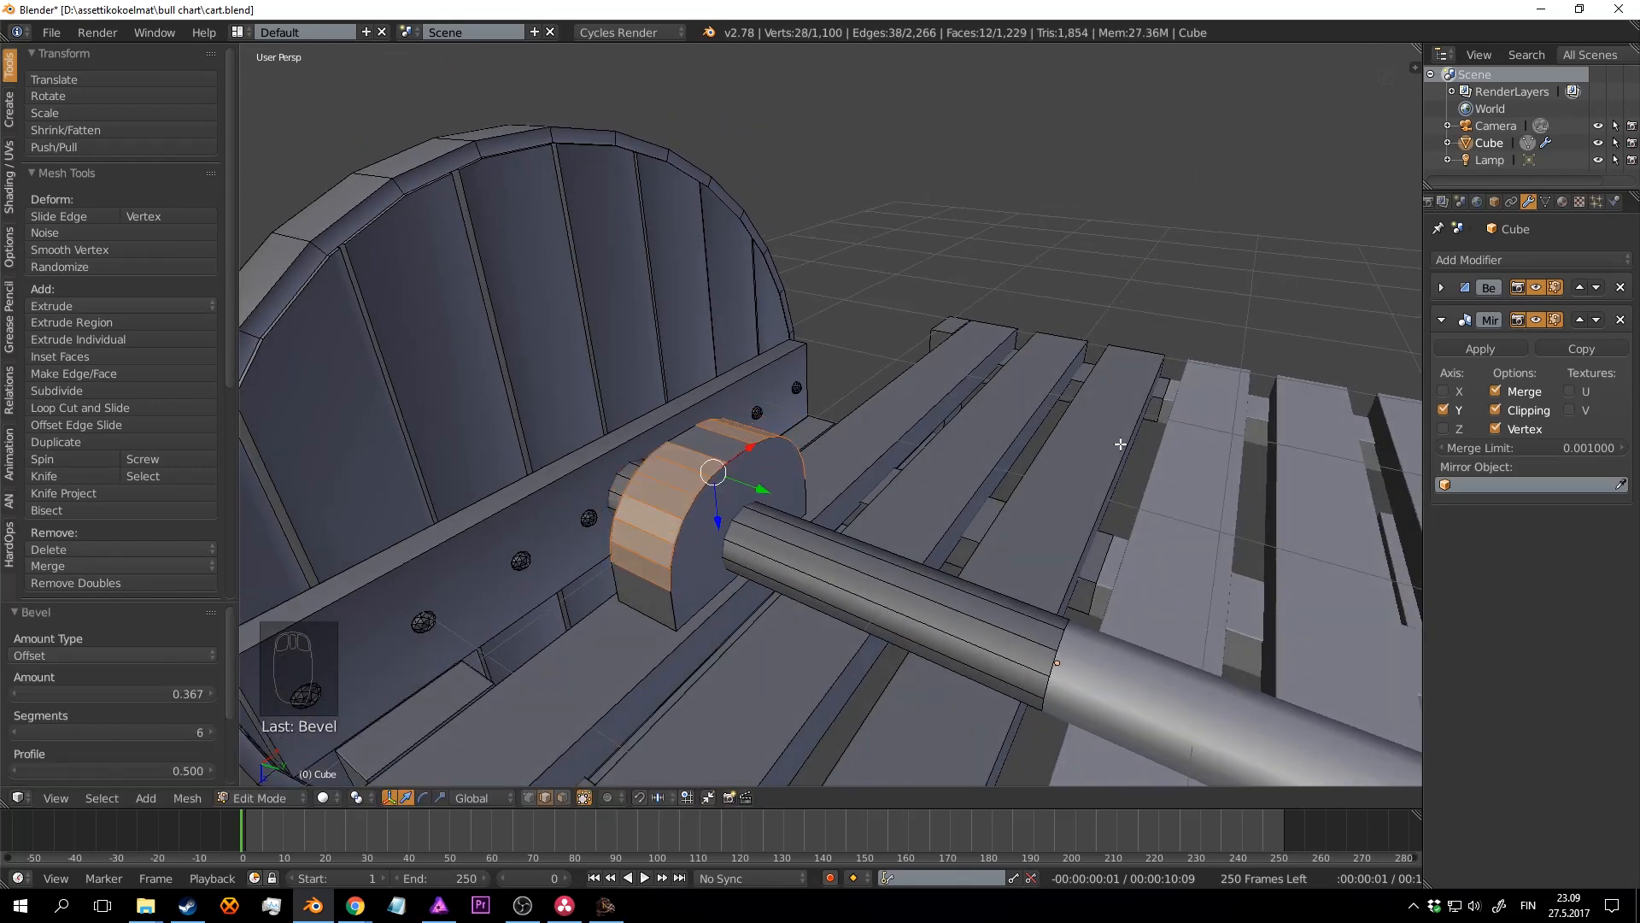
Step: Return to Object Mode, save cart.blend and apply smooth shading to the cart
key(Tab)
middle_drag(1120, 444, 800, 406)
scroll(897, 469, up, 2)
key(ctrl+s)
click(899, 469)
click(77, 299)
scroll(929, 434, down, 3)
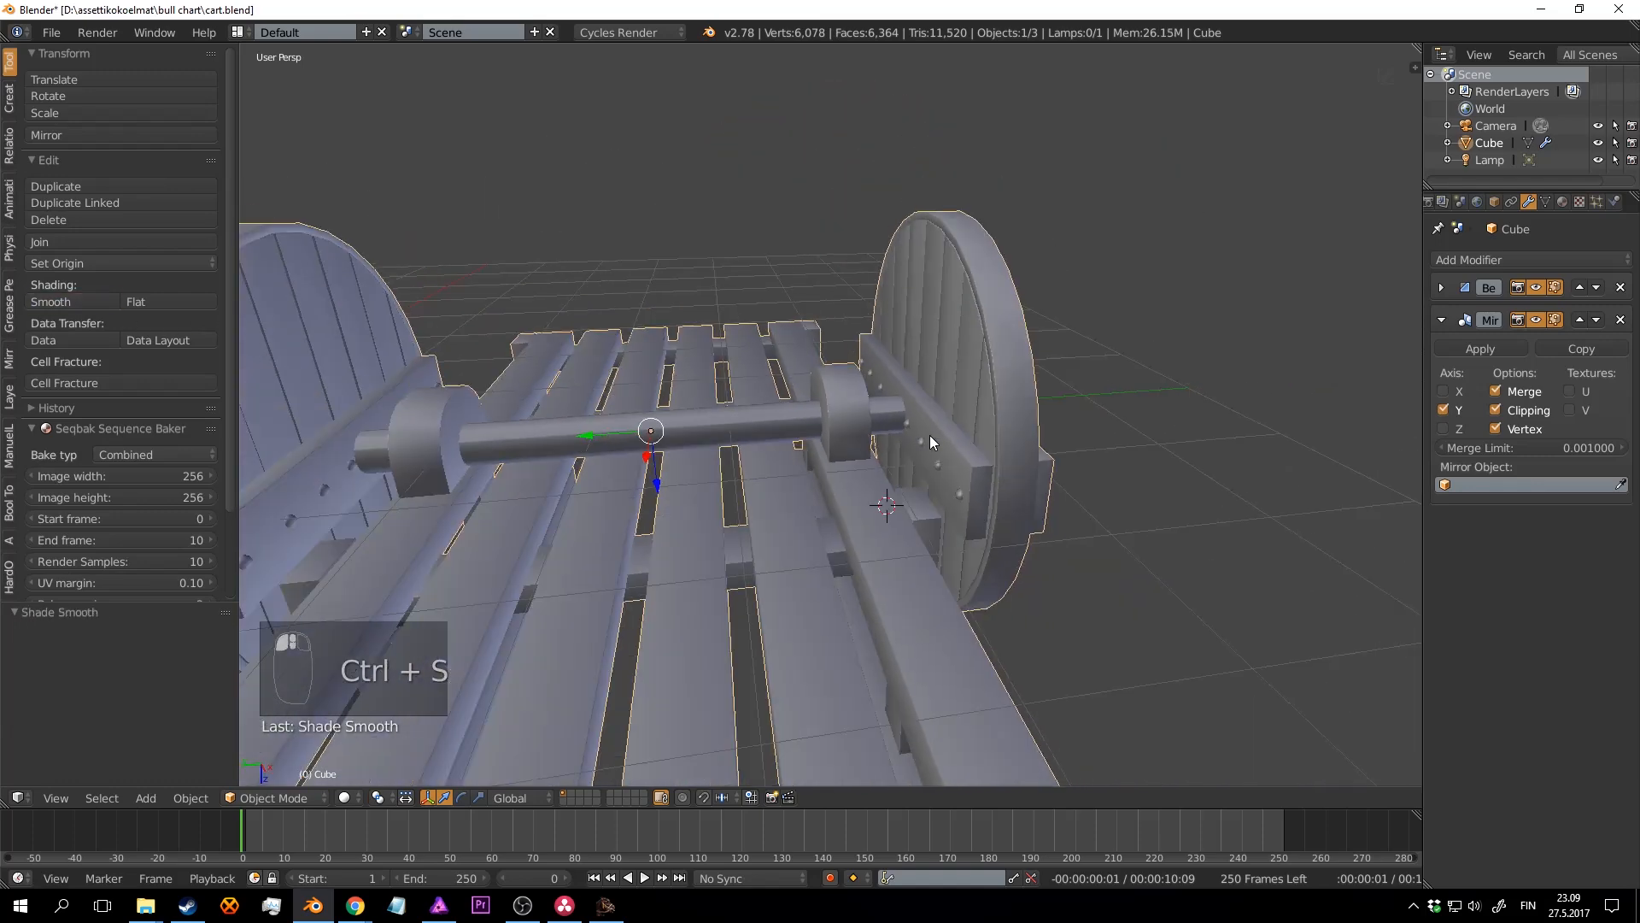
Step: Deselect the cart and save over cart.blend while checking the axle brackets and the wheel hub
key(a)
middle_drag(929, 434, 899, 468)
key(ctrl+s)
click(898, 469)
scroll(858, 342, down, 4)
mouse_move(859, 342)
middle_down()
mouse_move(848, 514)
mouse_move(853, 475)
mouse_move(956, 502)
mouse_move(849, 518)
mouse_move(890, 567)
mouse_move(911, 441)
mouse_move(894, 391)
middle_up()
scroll(848, 518, up, 5)
key(ctrl+s)
click(897, 537)
scroll(897, 537, down, 5)
scroll(888, 557, up, 6)
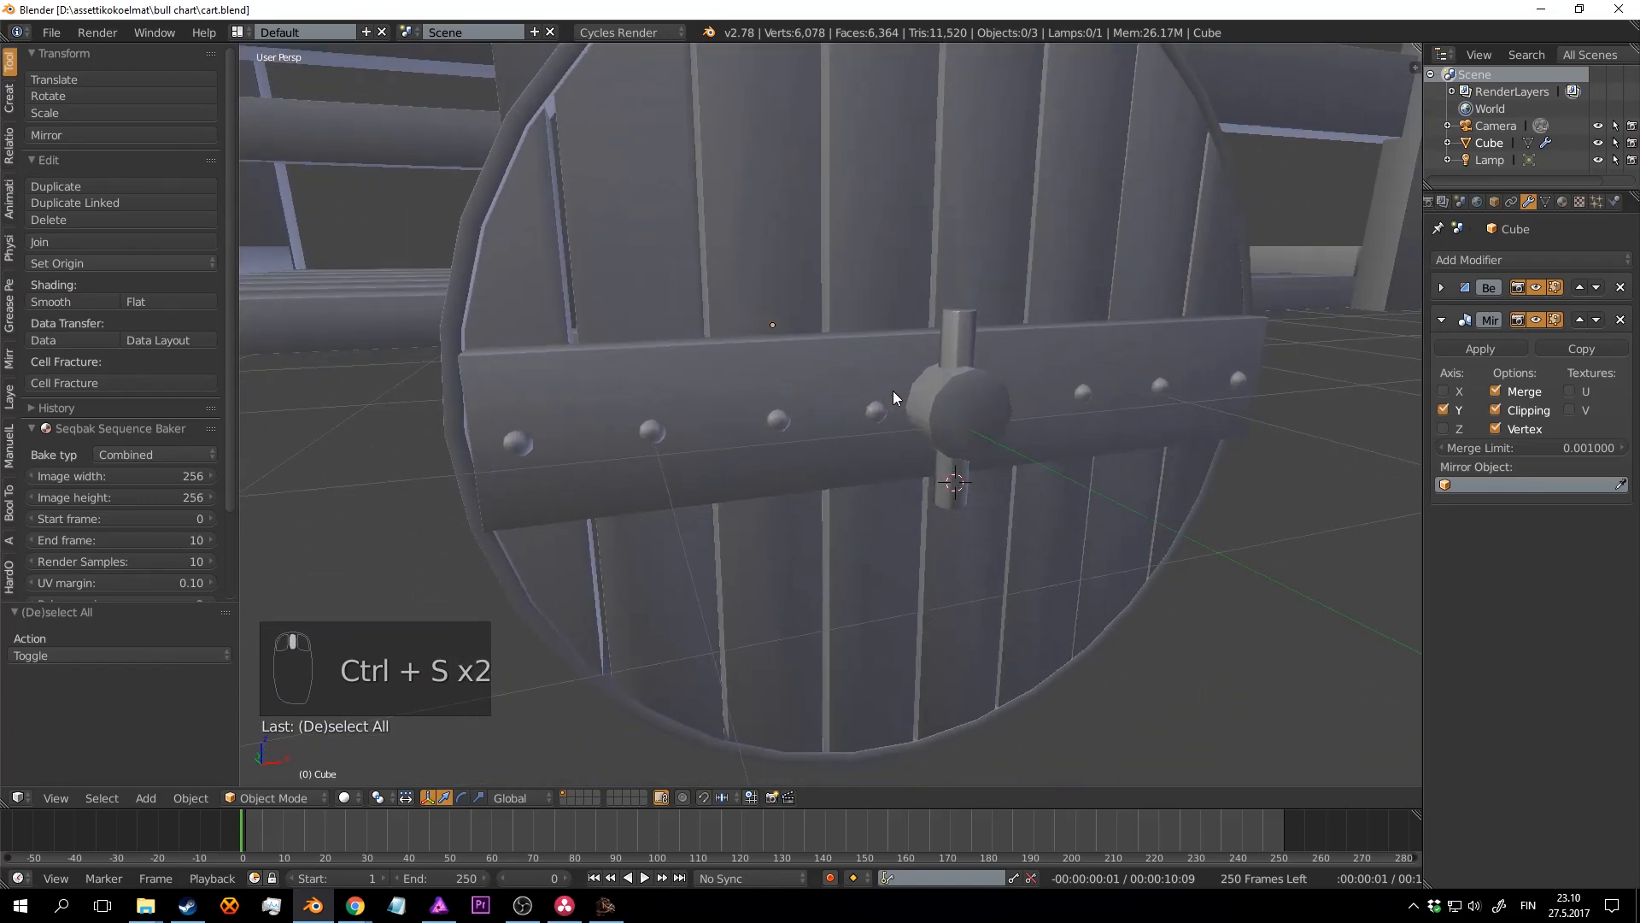
scroll(894, 391, up, 6)
scroll(612, 417, down, 5)
key(ctrl+s)
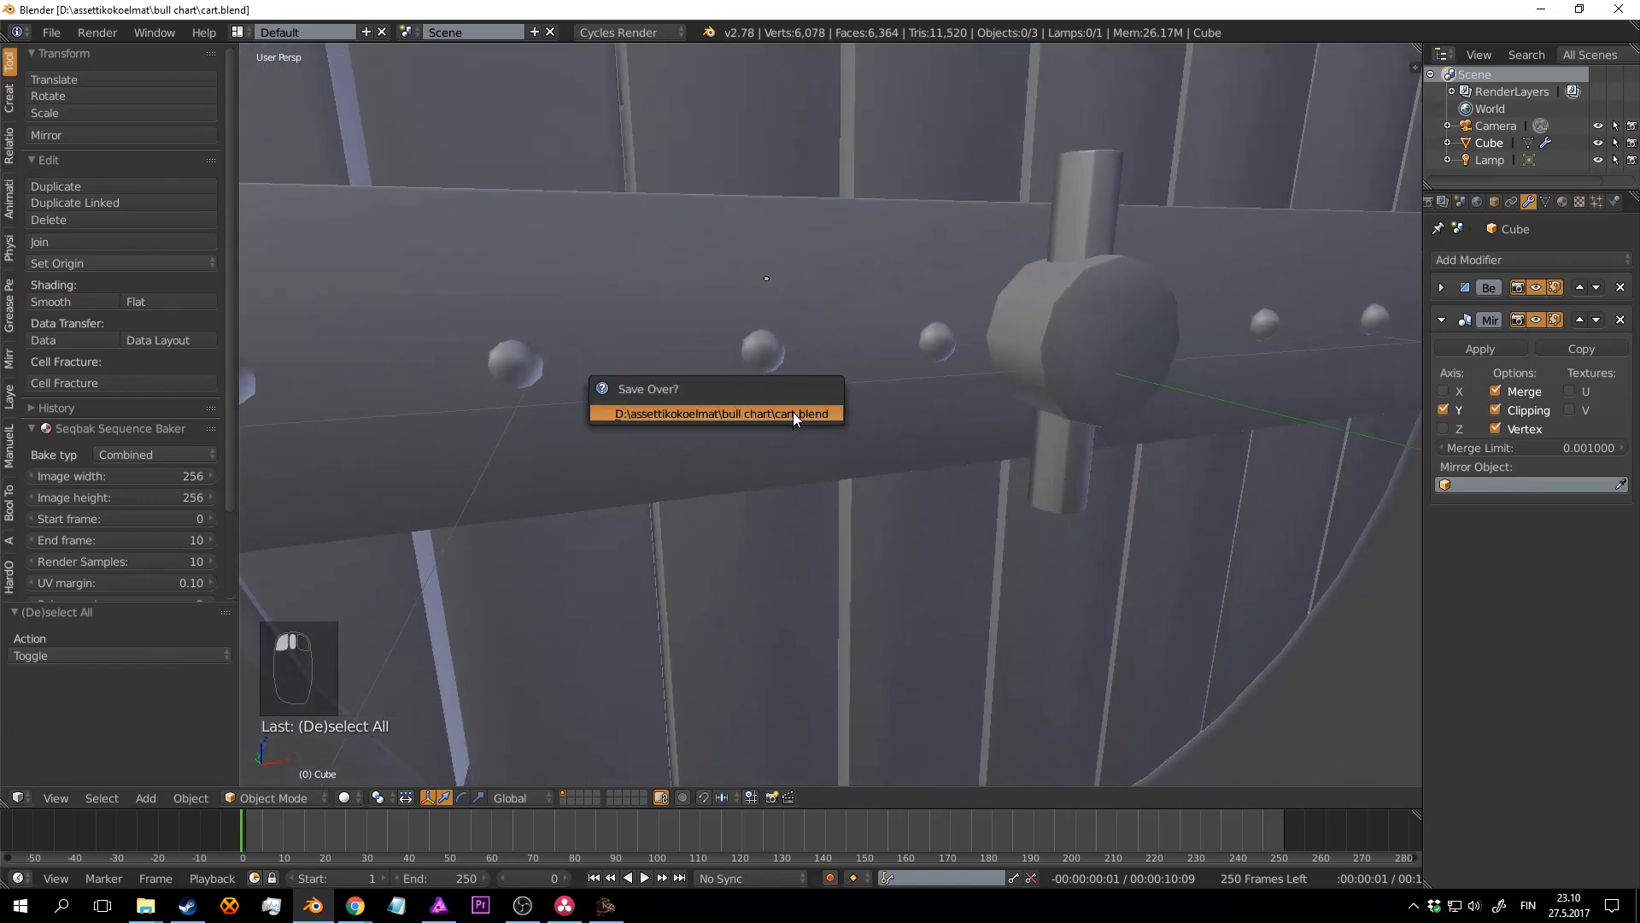
click(793, 412)
Step: Examine the whole cart from the side, from above and from underneath, saving the file again
scroll(788, 403, down, 3)
middle_drag(787, 403, 777, 307)
scroll(955, 391, down, 4)
scroll(902, 428, down, 4)
key(ctrl+s)
click(902, 428)
scroll(902, 428, down, 3)
scroll(859, 465, up, 3)
key(ctrl+s)
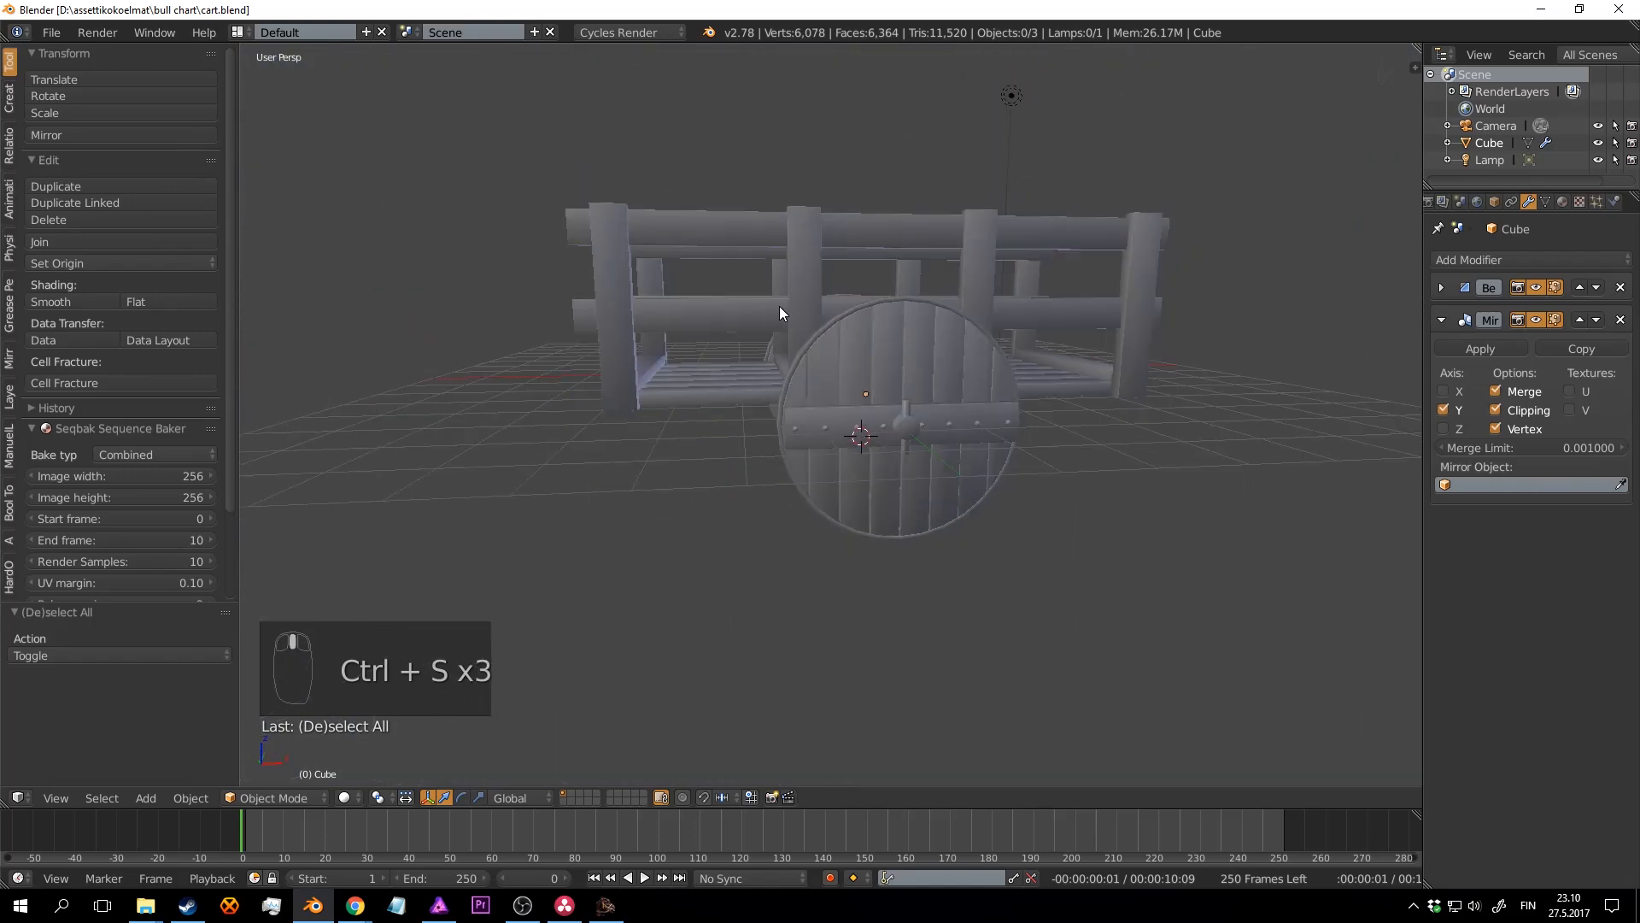
scroll(834, 320, up, 2)
scroll(755, 335, up, 2)
key(ctrl+s)
scroll(755, 335, down, 4)
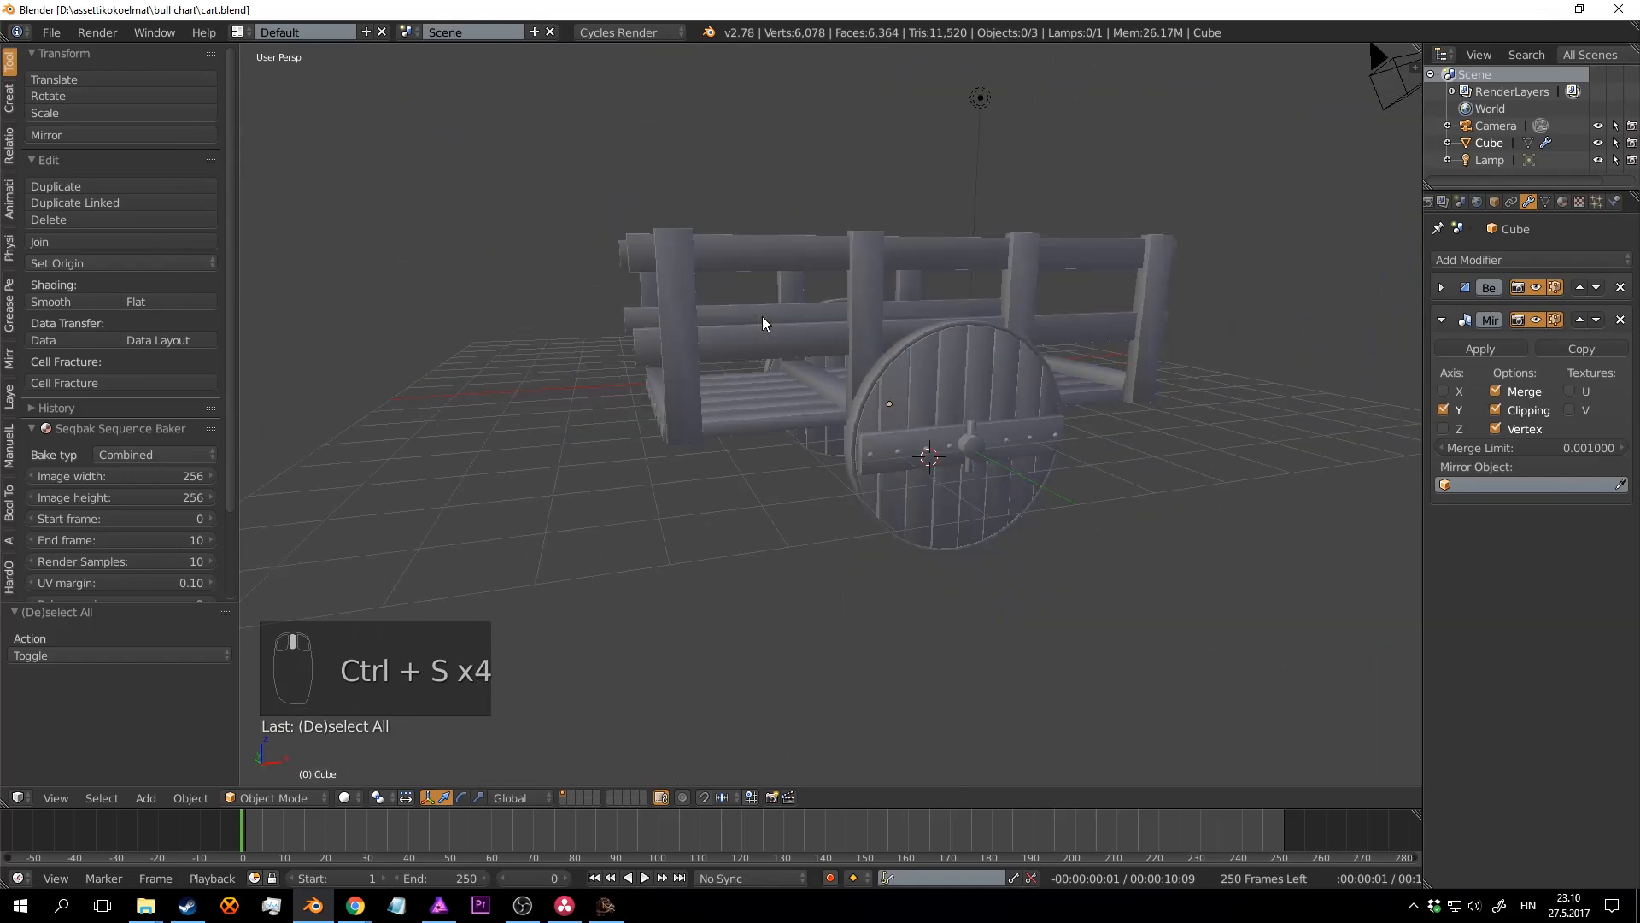
scroll(808, 381, down, 2)
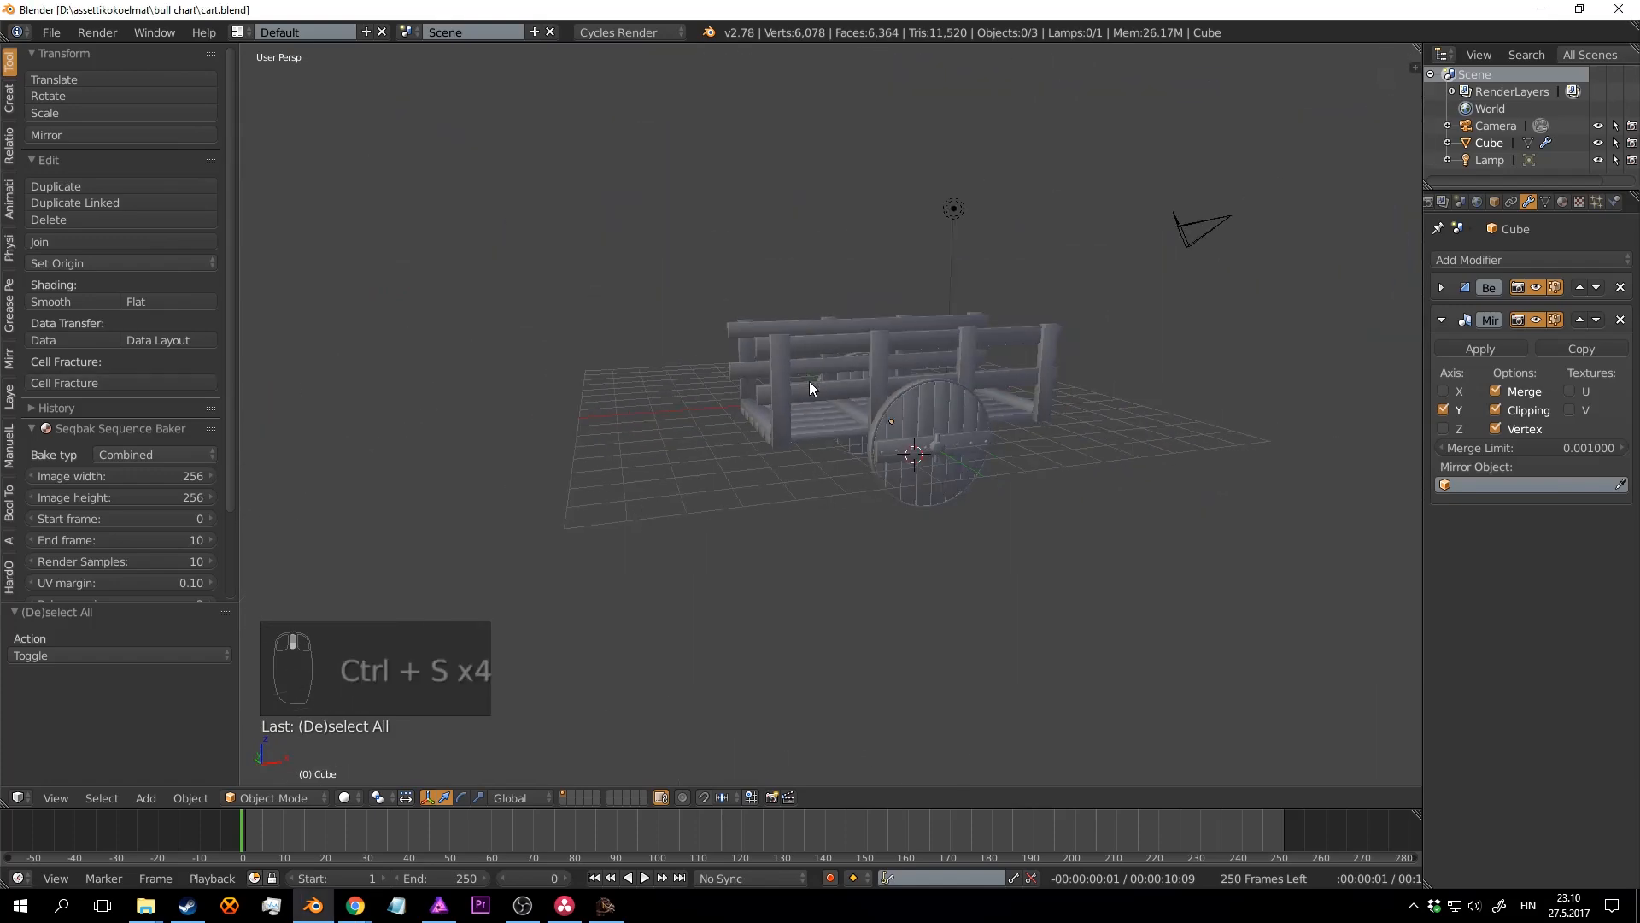
middle_drag(808, 381, 885, 402)
key(ctrl+s)
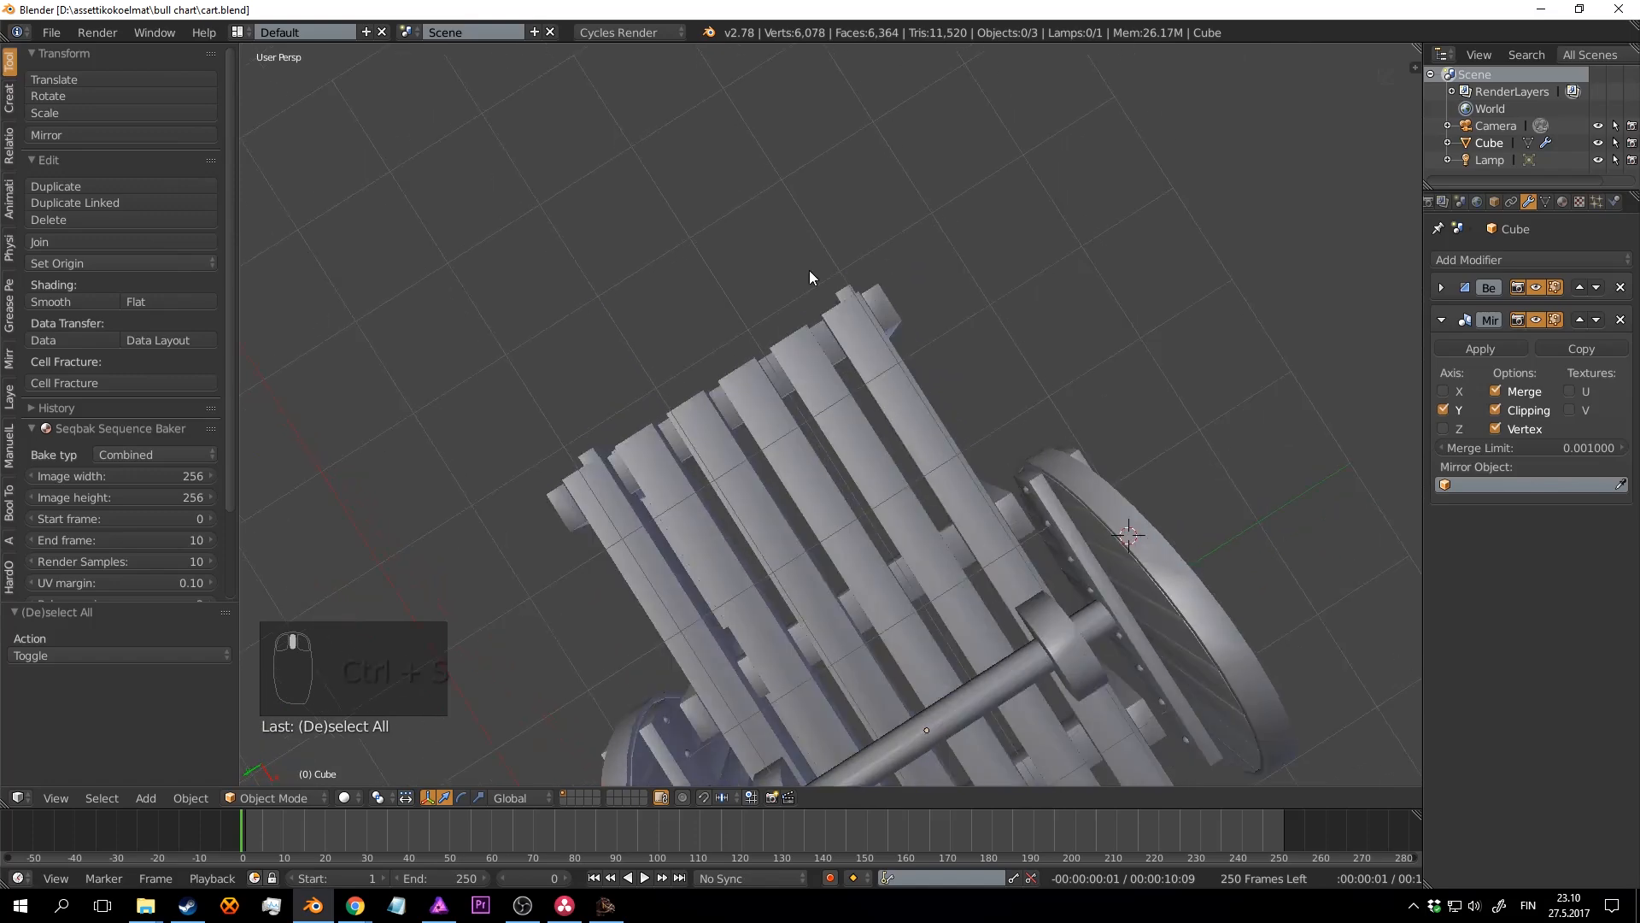
middle_drag(809, 278, 784, 662)
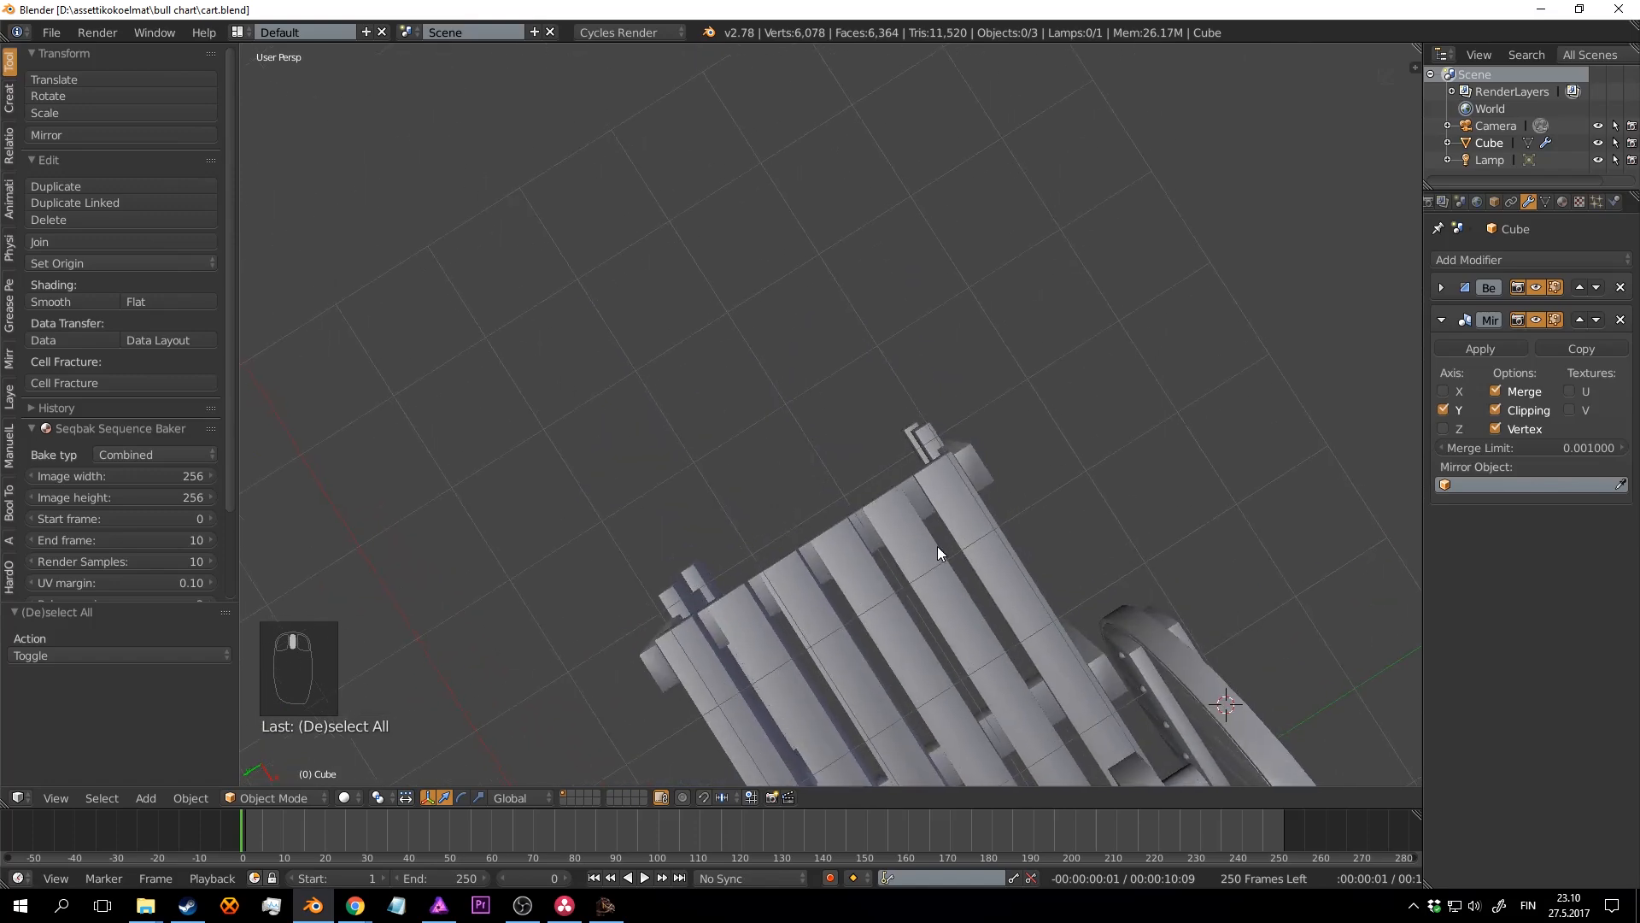
middle_drag(774, 182, 838, 352)
key(ctrl+s)
Step: Duplicate the long floor plank nearest the mirror plane in Edit Mode and move the copy down along Z below the floor
key(Tab)
key(l)
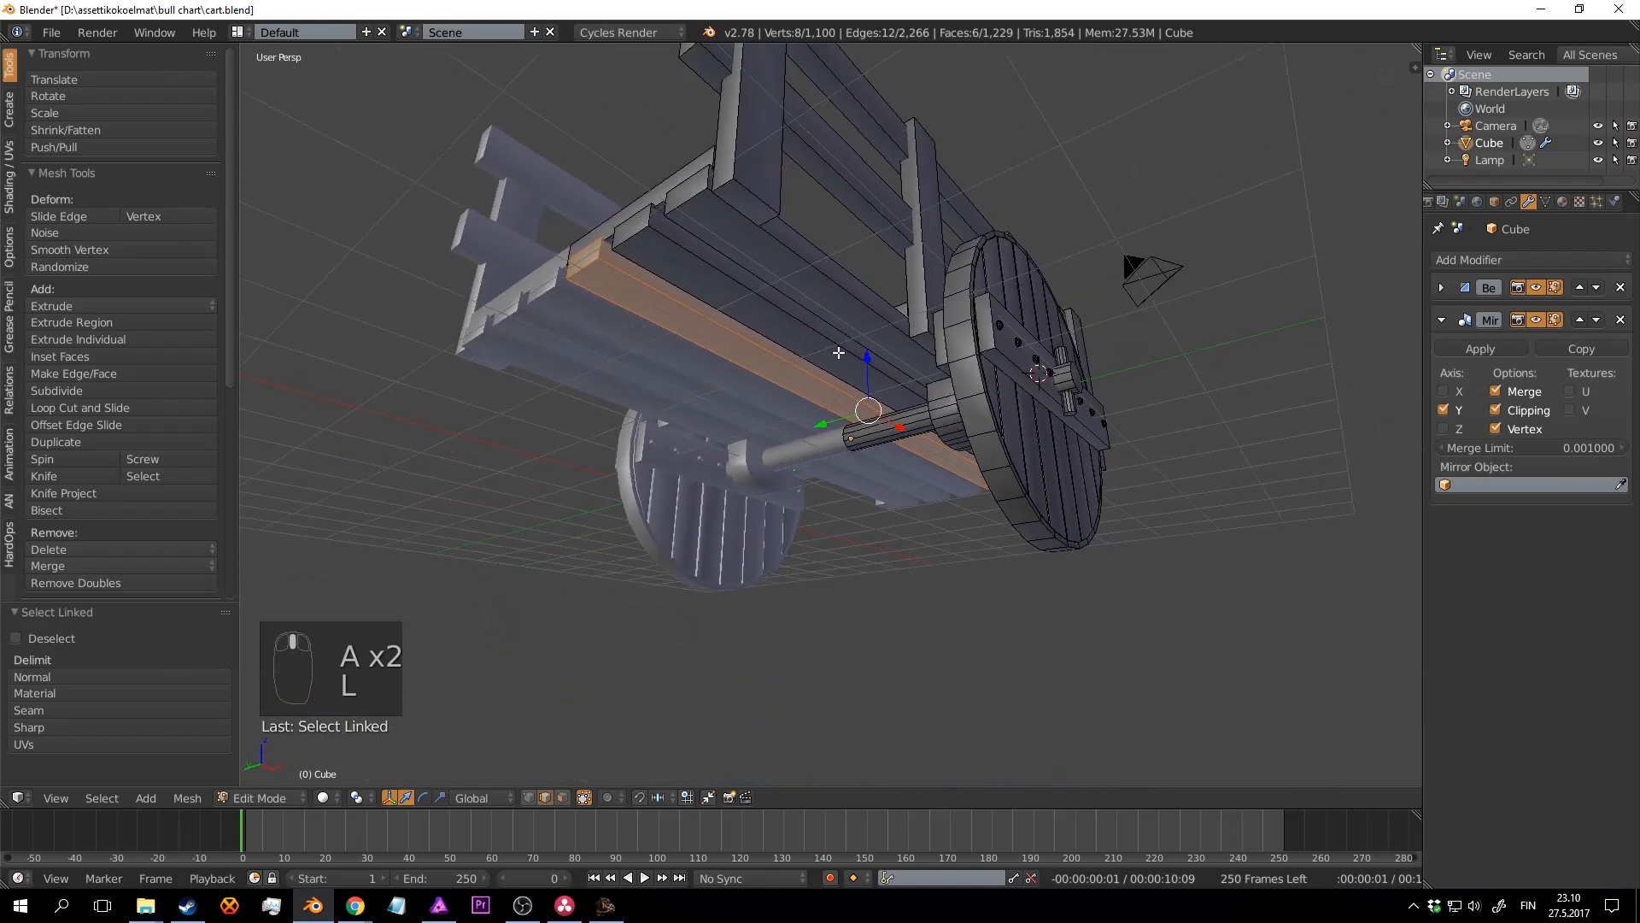
key(shift+d)
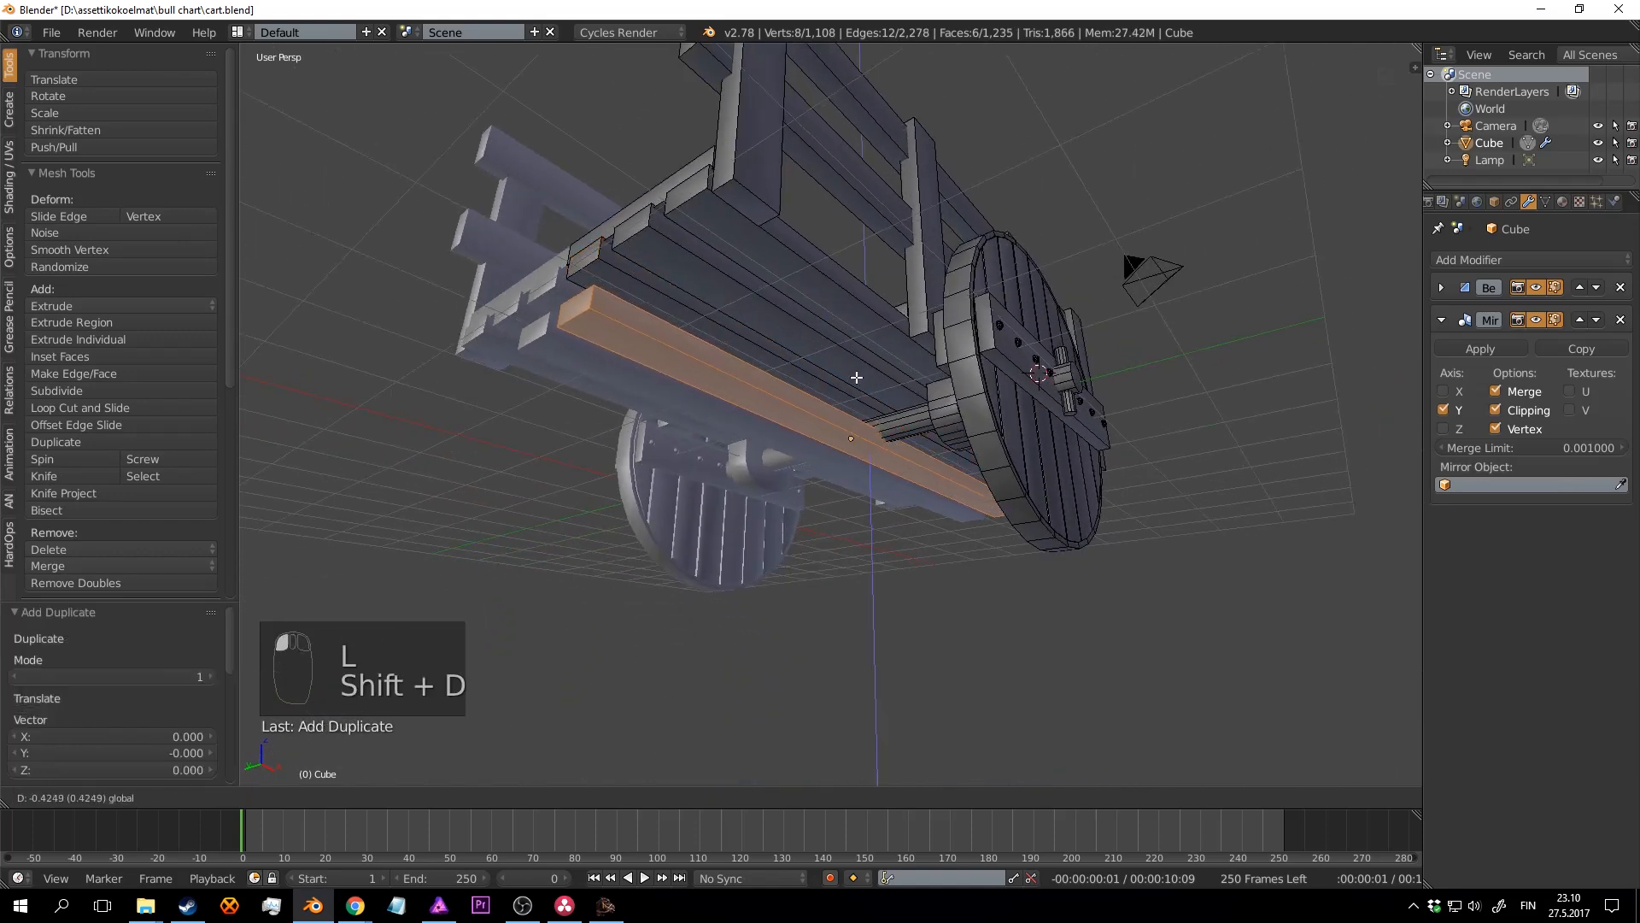
click(911, 451)
Step: Scale the copied plank to 0.715 along X and move it -1.623 along X so it projects beyond the cart's end
drag(865, 424, 612, 279)
scroll(623, 286, down, 3)
middle_drag(675, 316, 809, 369)
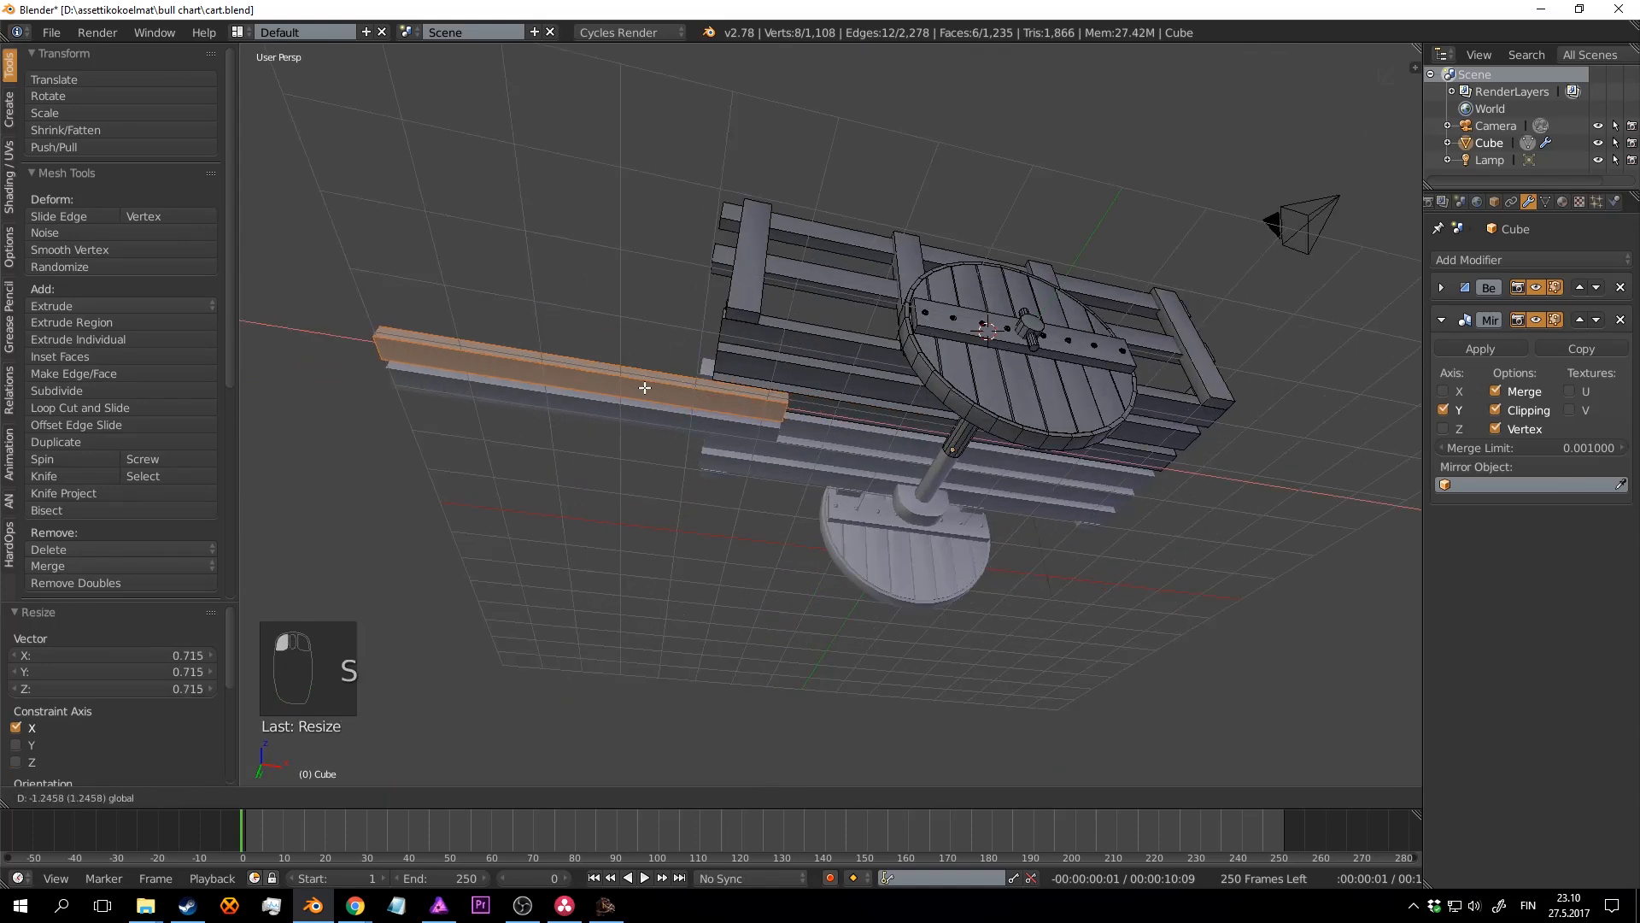
drag(743, 397, 749, 398)
Step: Move the projecting plank's inner side face 0.229 along Y to the mirror plane, working in wireframe
middle_drag(749, 398, 944, 271)
scroll(838, 370, up, 3)
scroll(812, 330, up, 4)
key(z)
middle_drag(854, 318, 806, 347)
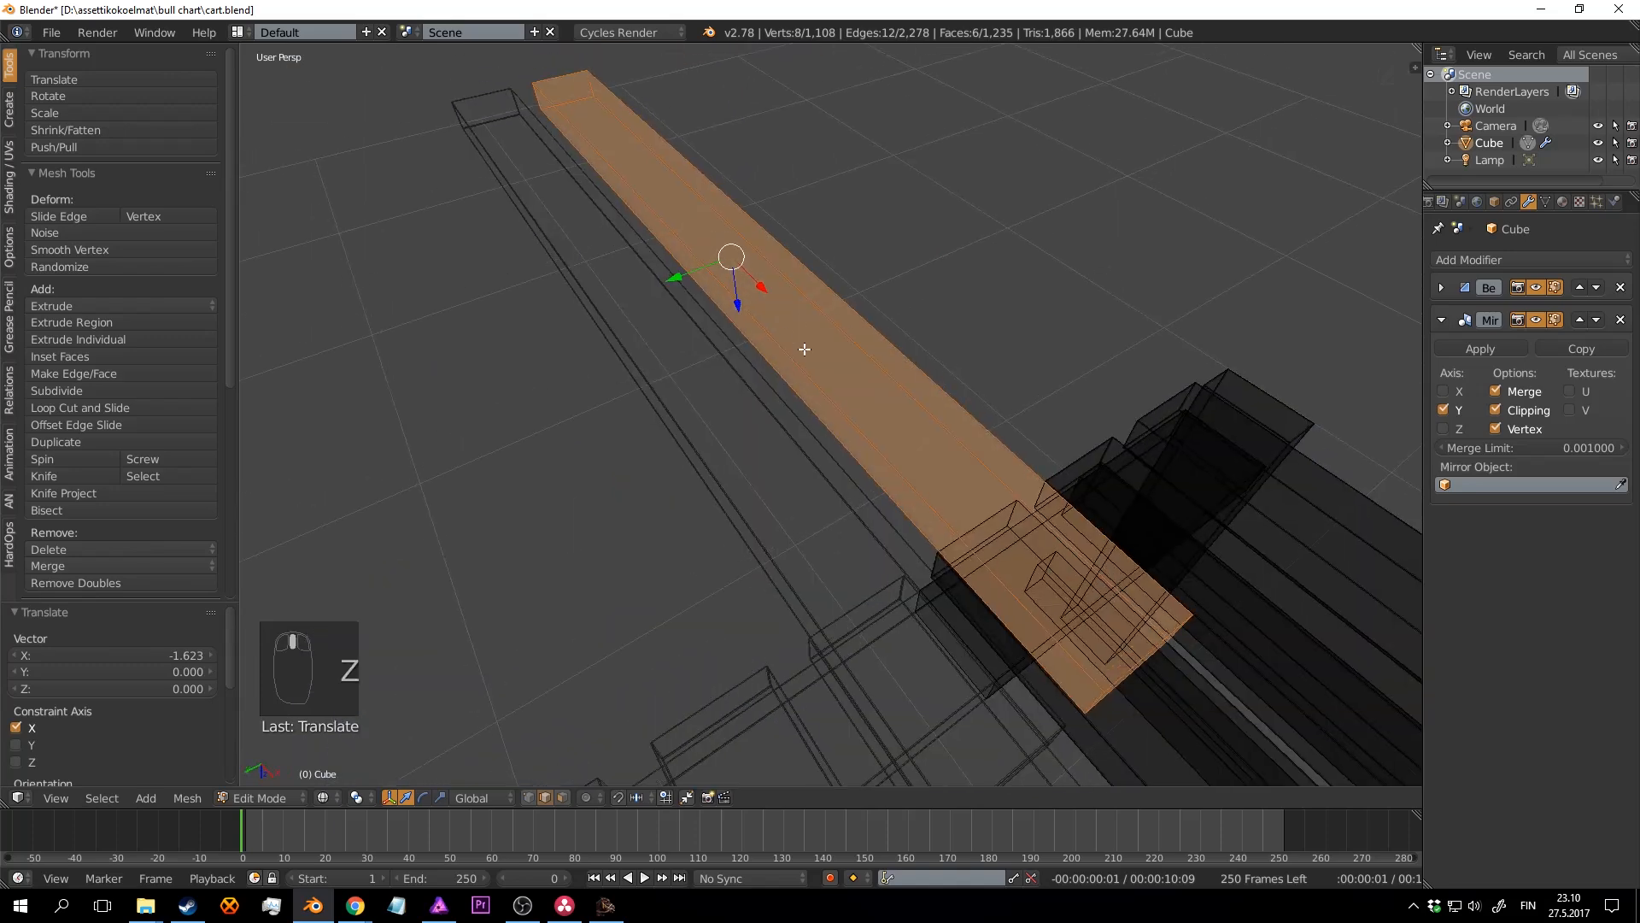
scroll(743, 342, up, 3)
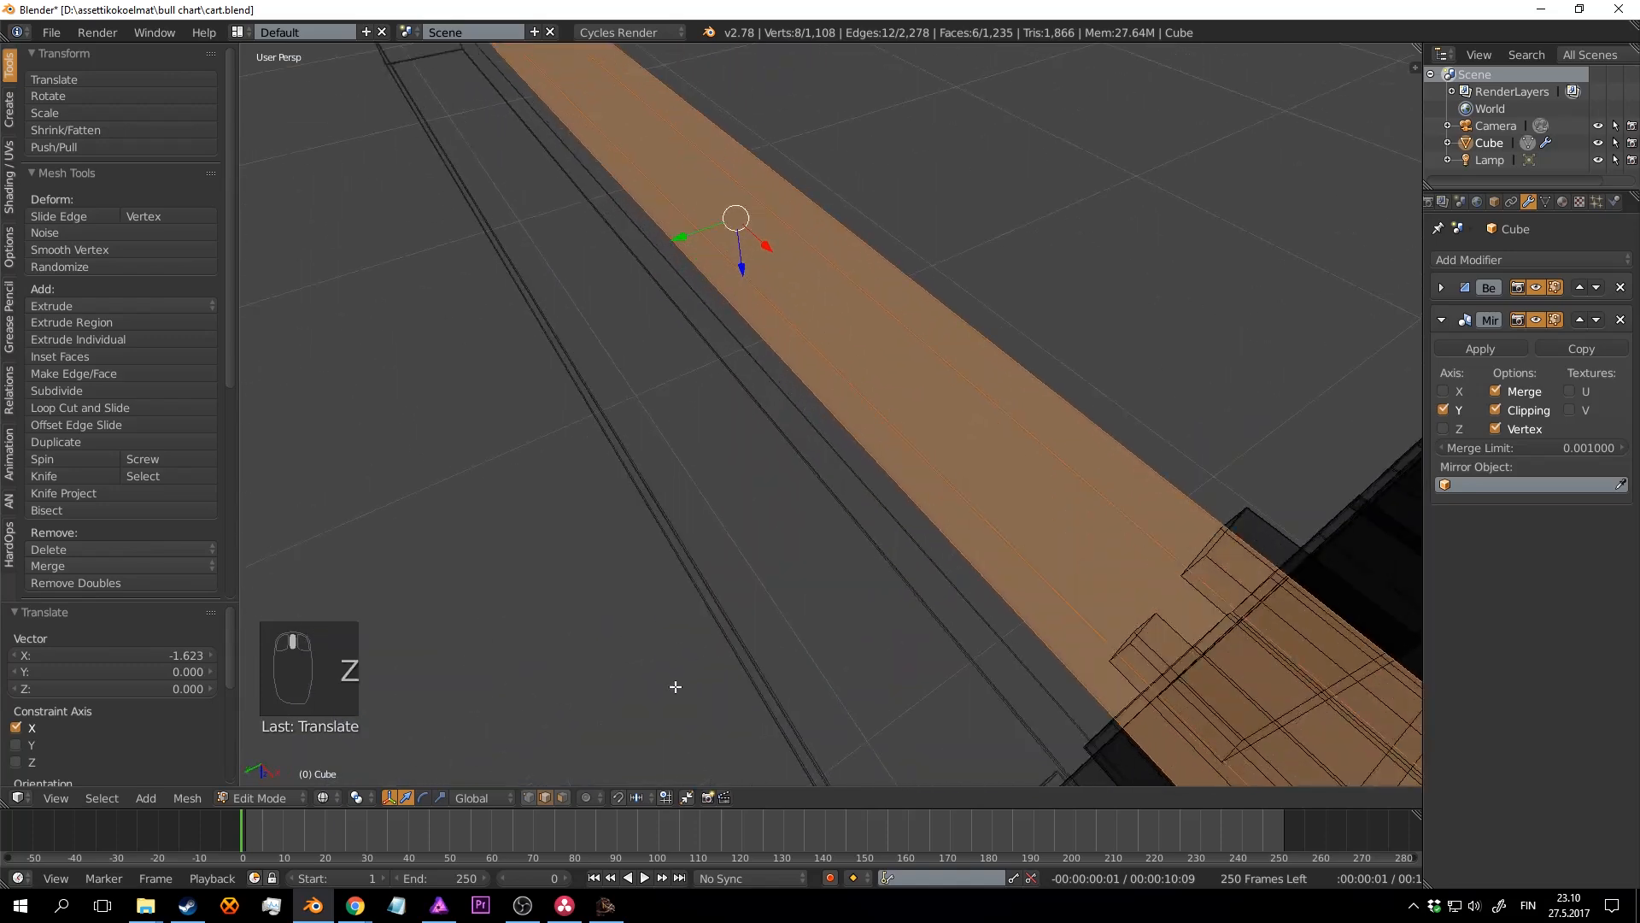
right_click(741, 280)
scroll(740, 279, down, 4)
middle_drag(746, 296, 784, 265)
right_click(685, 365)
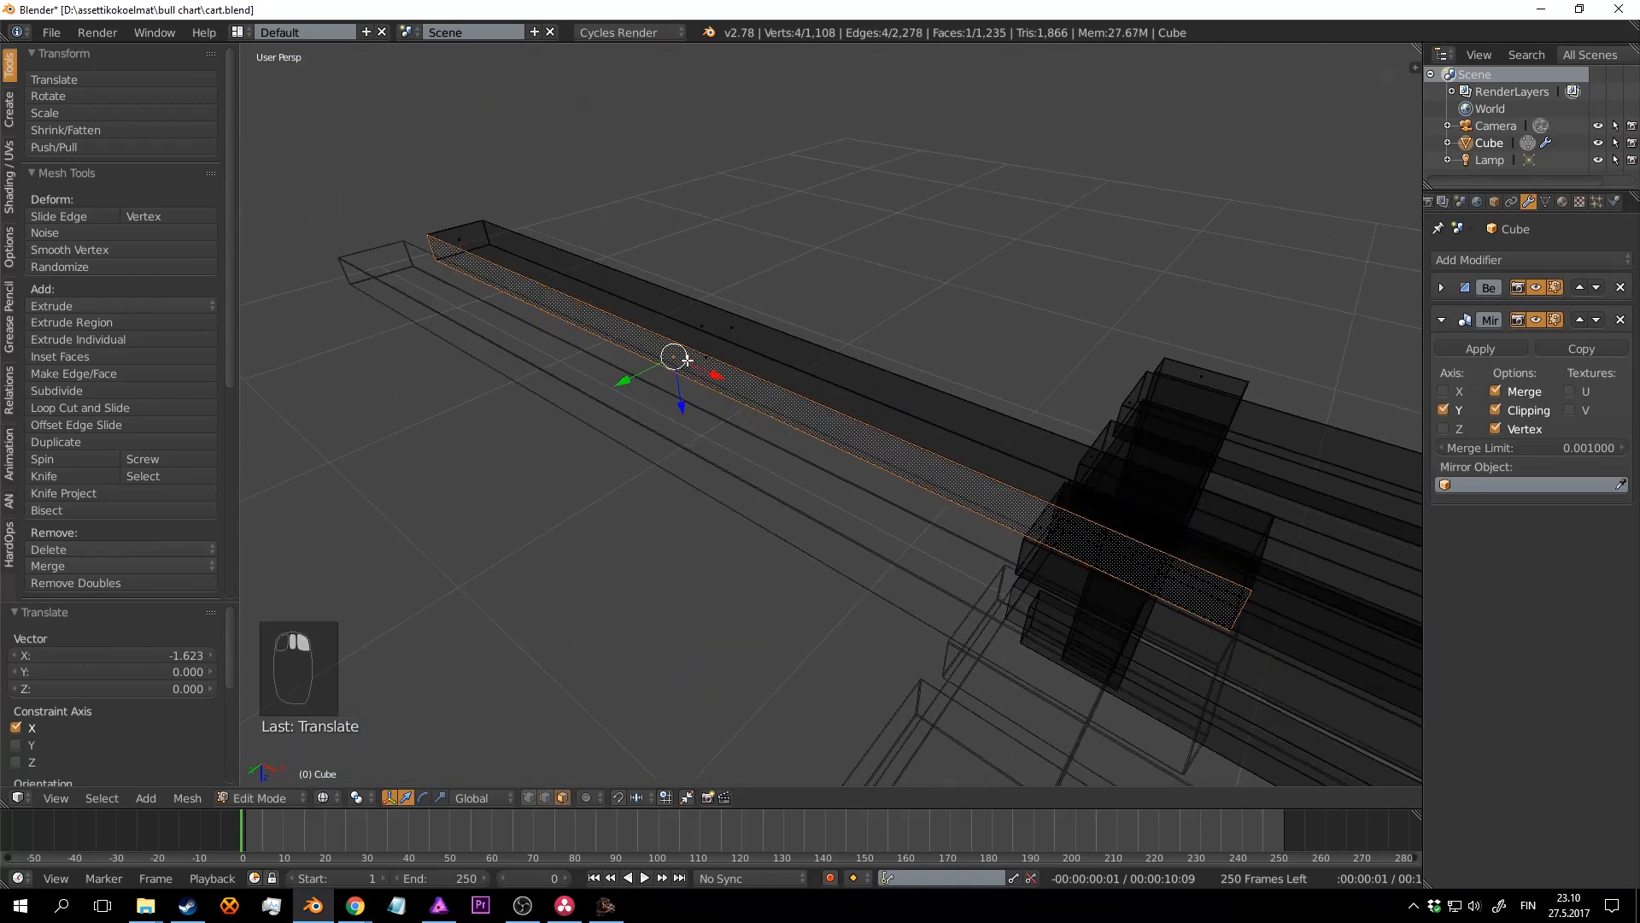
middle_drag(686, 365, 656, 370)
drag(676, 346, 493, 389)
mouse_move(386, 425)
middle_down()
mouse_move(817, 370)
mouse_move(882, 381)
mouse_move(863, 414)
mouse_move(931, 414)
middle_up()
Step: Return to solid display and delete the plank's inner side face at the mirror plane
key(z)
key(x)
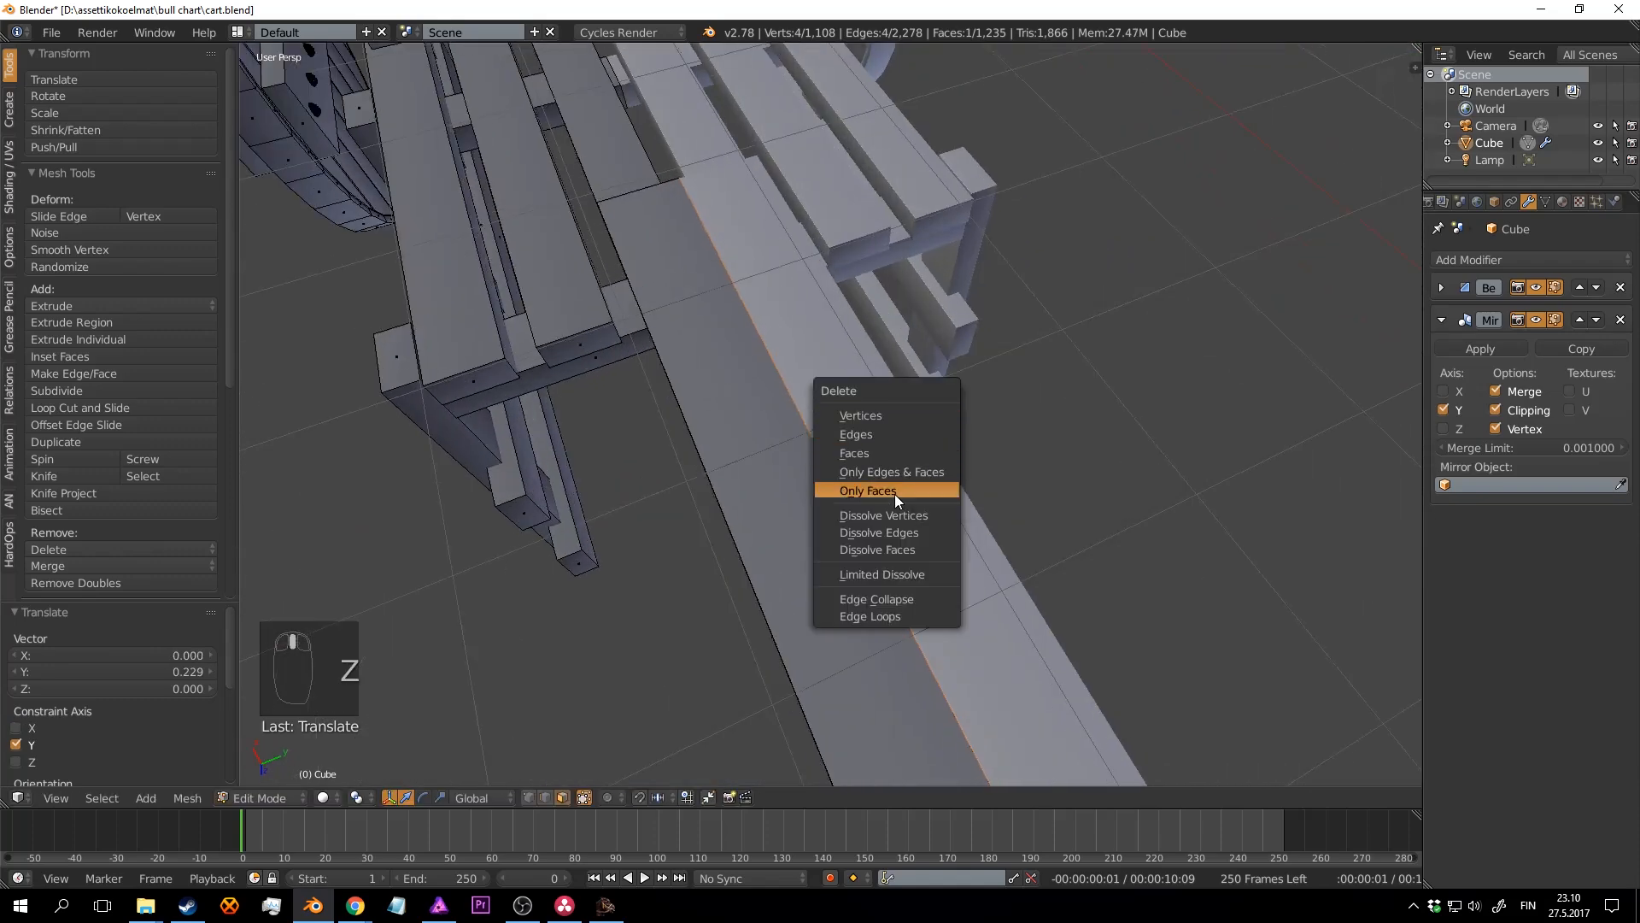
click(890, 454)
middle_drag(890, 454, 833, 356)
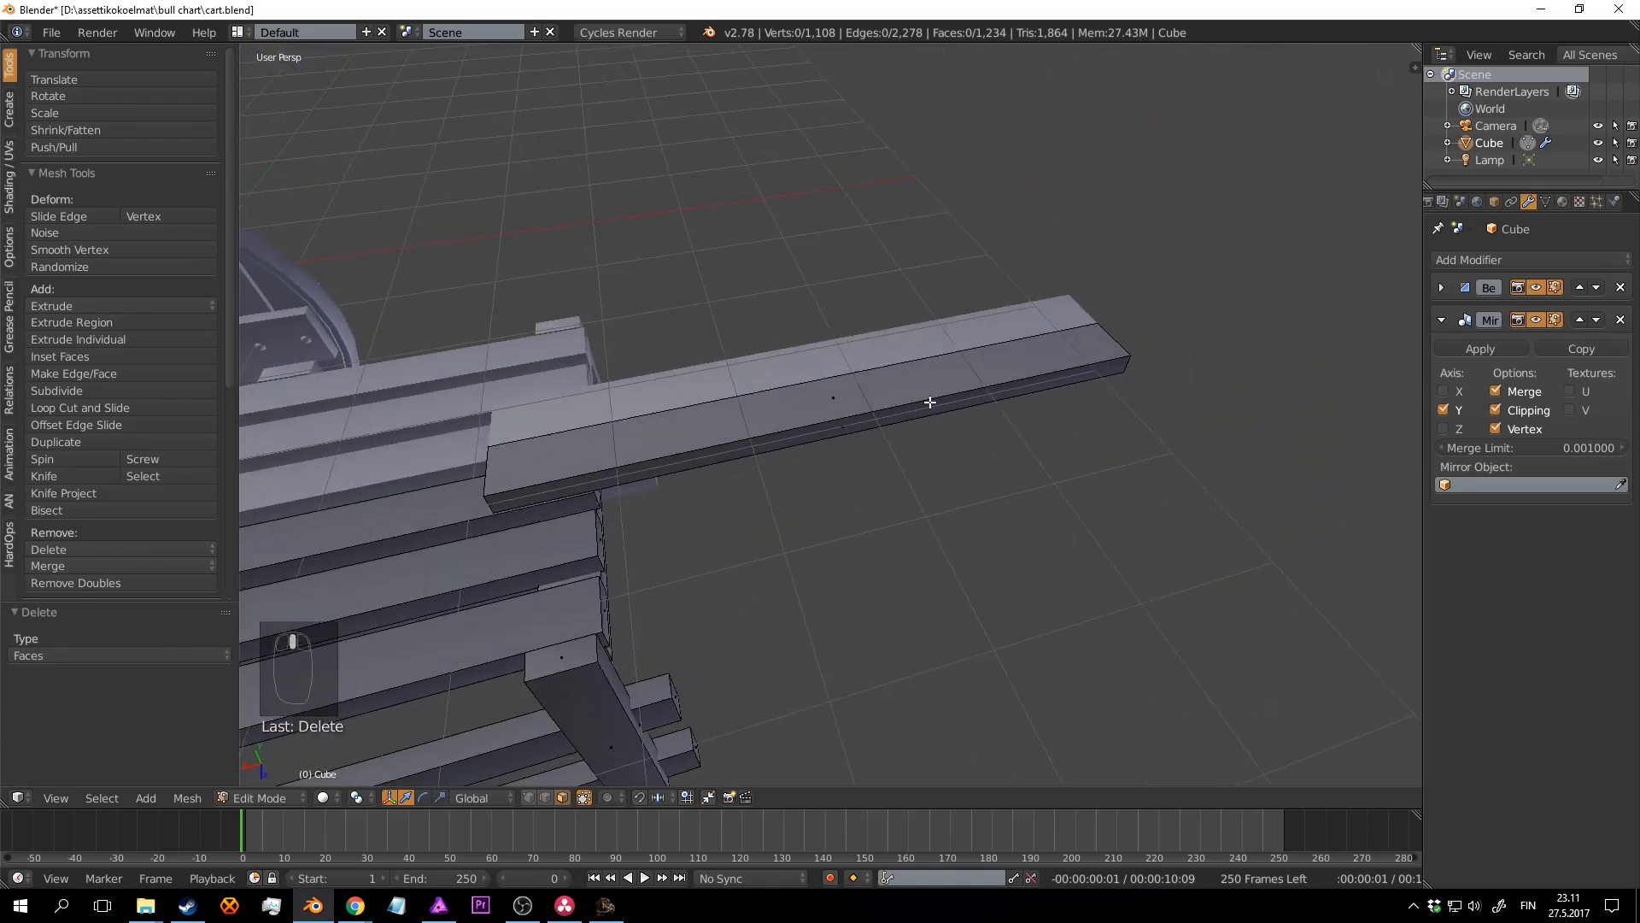
Step: Add two loop cuts across the projecting plank just beyond the cart floor
middle_drag(929, 402, 869, 445)
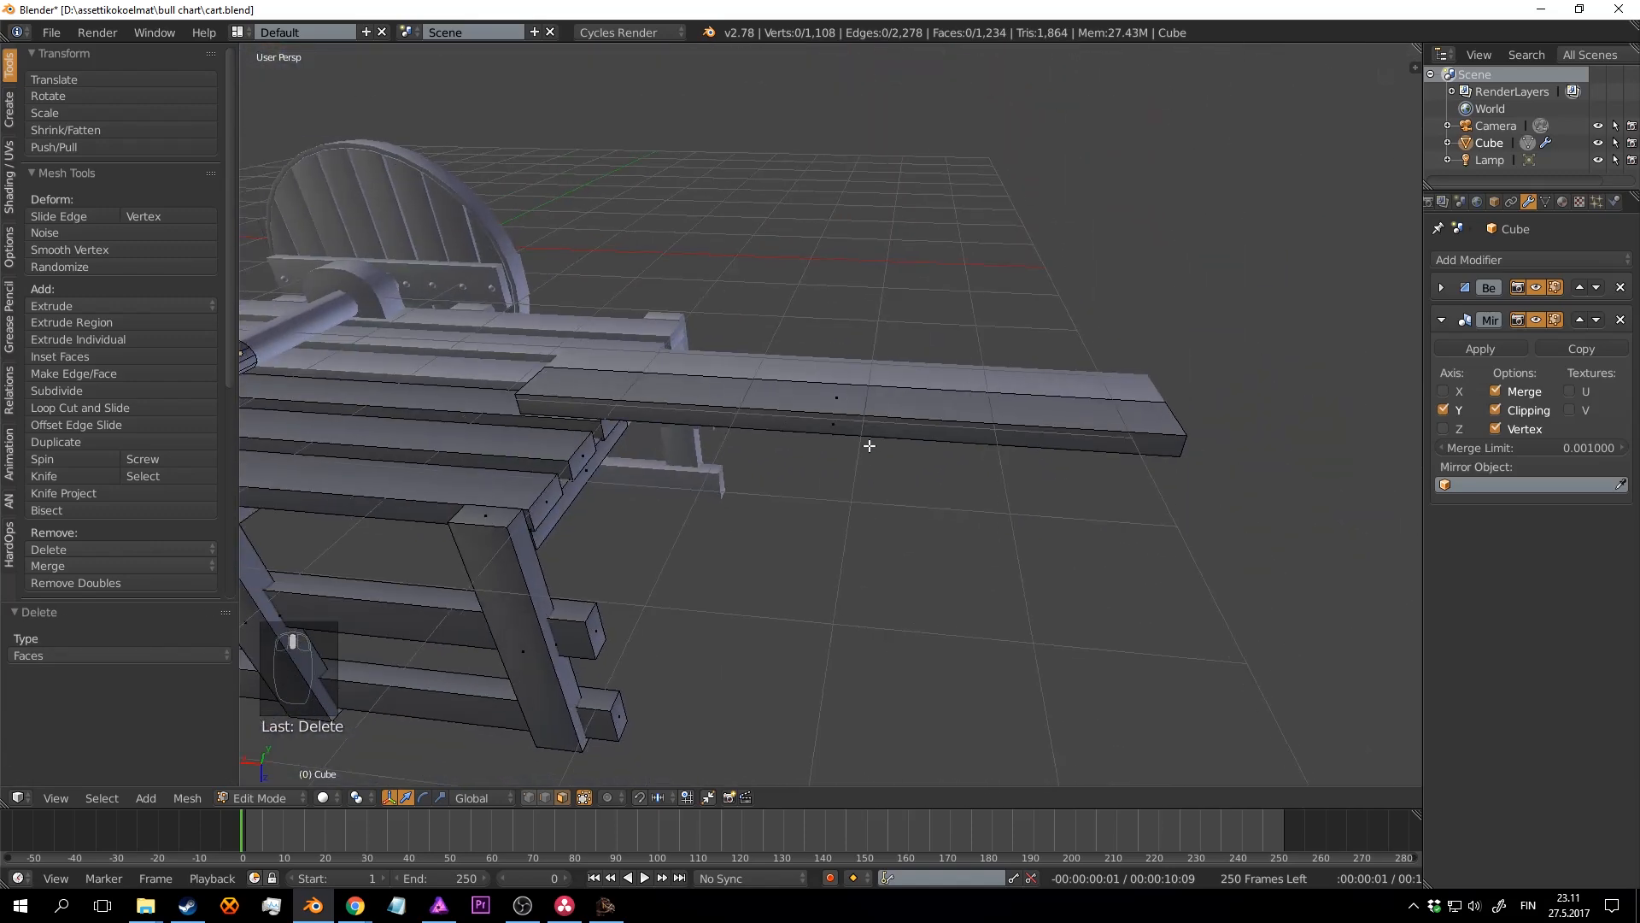
click(712, 416)
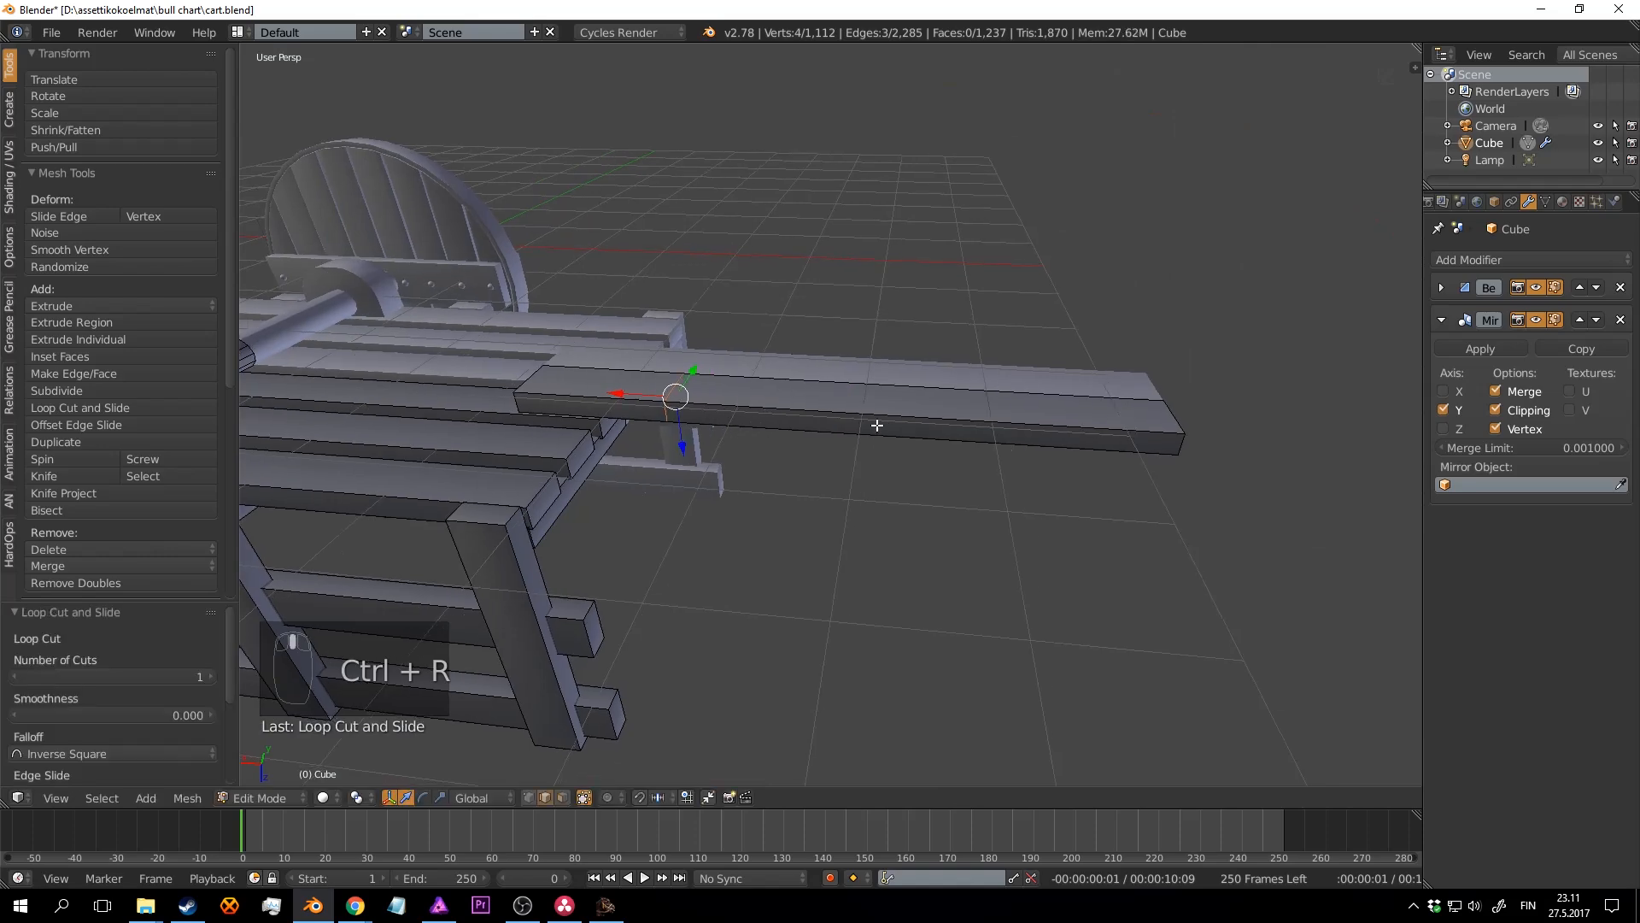
mouse_move(875, 424)
middle_down()
mouse_move(776, 410)
mouse_move(865, 424)
middle_up()
key(a)
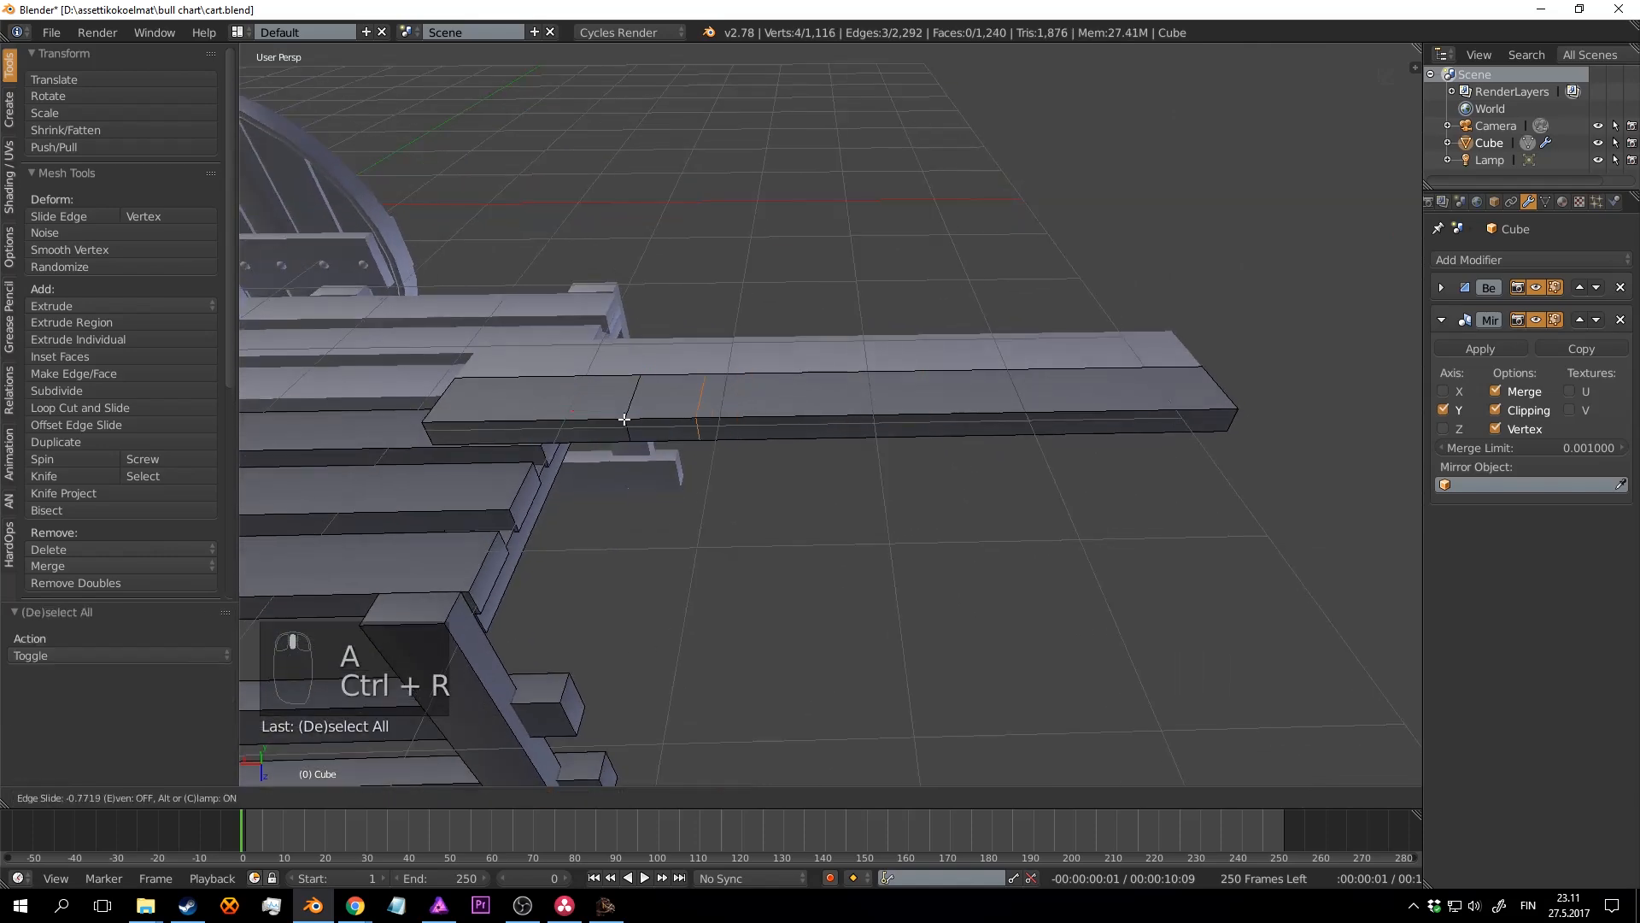
click(675, 425)
key(a)
Step: Narrow the shaft by moving its two outer long edges beyond the loop cuts along Y toward the centre
right_click(907, 415)
shift+right_click(883, 437)
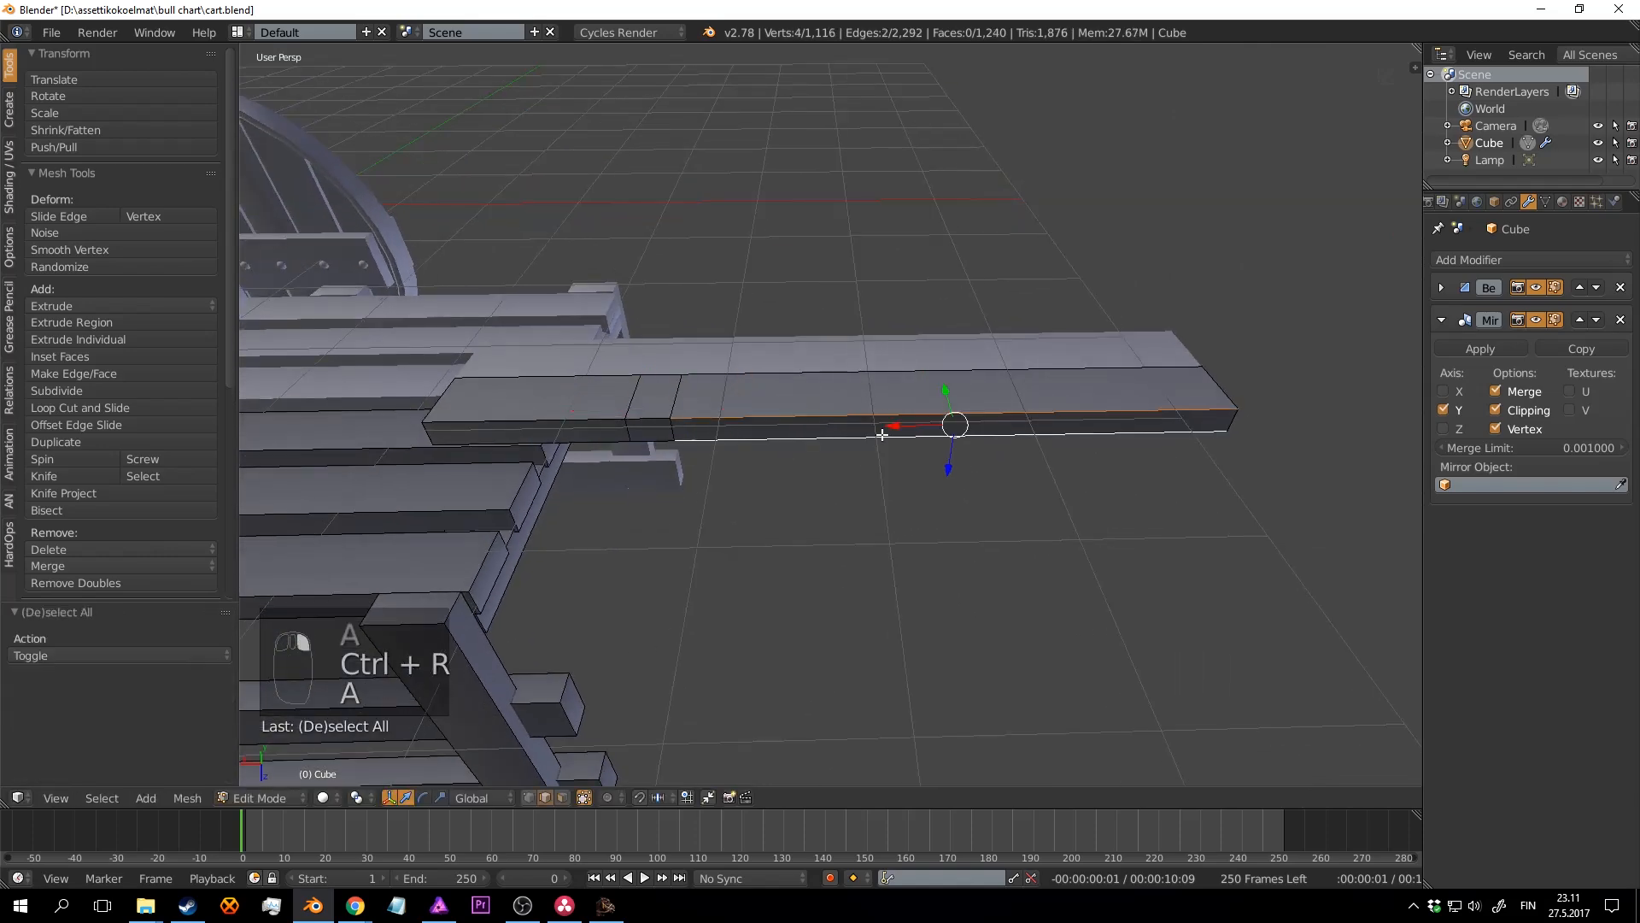
middle_drag(944, 433, 960, 468)
drag(947, 407, 947, 267)
scroll(948, 265, down, 4)
Step: Return to Object Mode and save over cart.blend with the narrowed shaft
key(Tab)
middle_drag(947, 265, 833, 501)
scroll(927, 376, up, 2)
key(ctrl+s)
click(928, 367)
key(a)
key(ctrl+s)
key(ctrl+s)
click(869, 490)
Step: Raise the shaft's free end by moving its end edges 1.395 along Z in Edit Mode
middle_drag(895, 449, 744, 478)
key(Tab)
key(a)
key(a)
key(e)
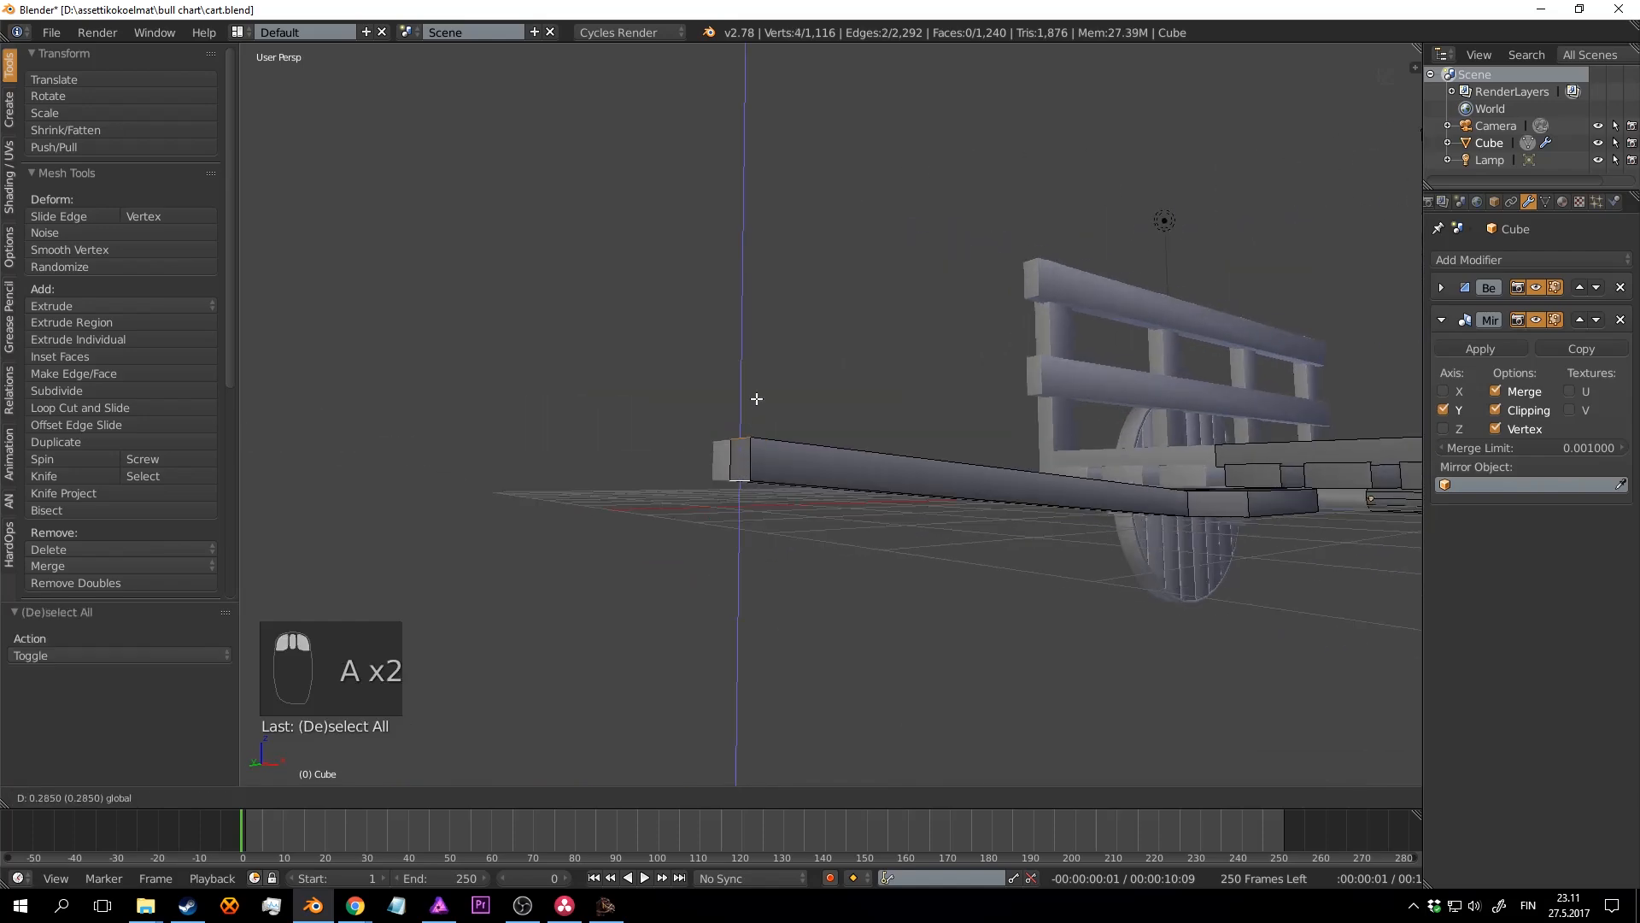
click(812, 176)
middle_drag(811, 177, 894, 360)
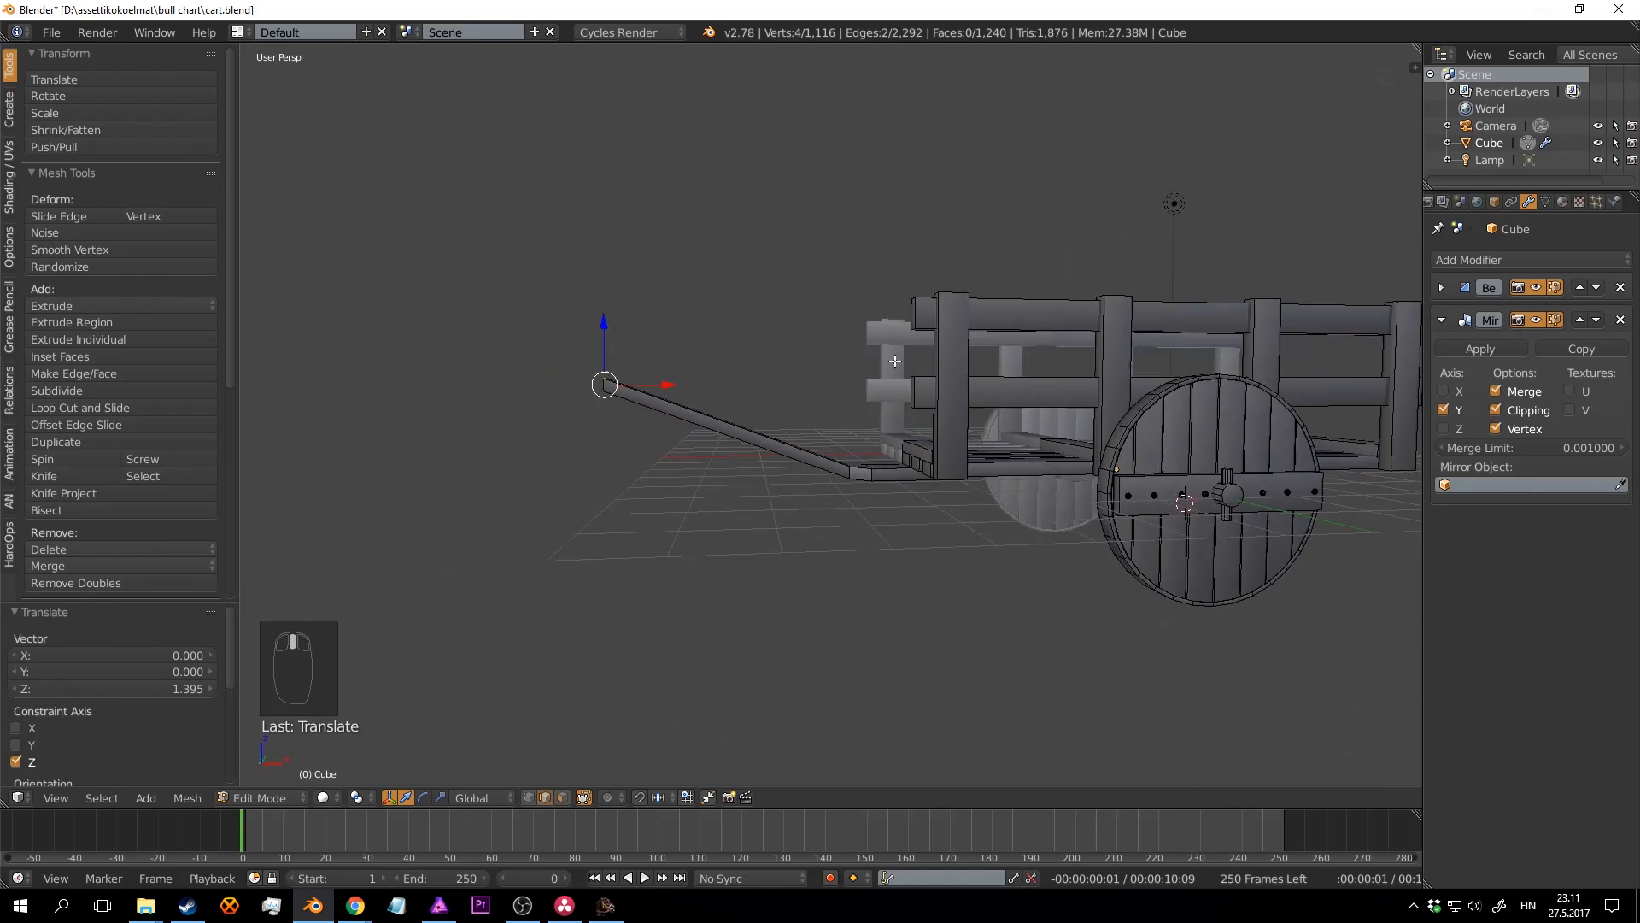
Step: Extrude the raised end edges of the shaft a short distance forward and return to Object Mode
click(605, 221)
middle_drag(629, 256, 890, 523)
click(649, 376)
key(Tab)
scroll(890, 403, down, 3)
Step: Save over cart.blend while checking the sloped shaft and its joint with the cart floor
key(a)
key(a)
key(a)
key(a)
key(ctrl+s)
click(895, 373)
scroll(897, 376, up, 3)
key(ctrl+s)
click(969, 526)
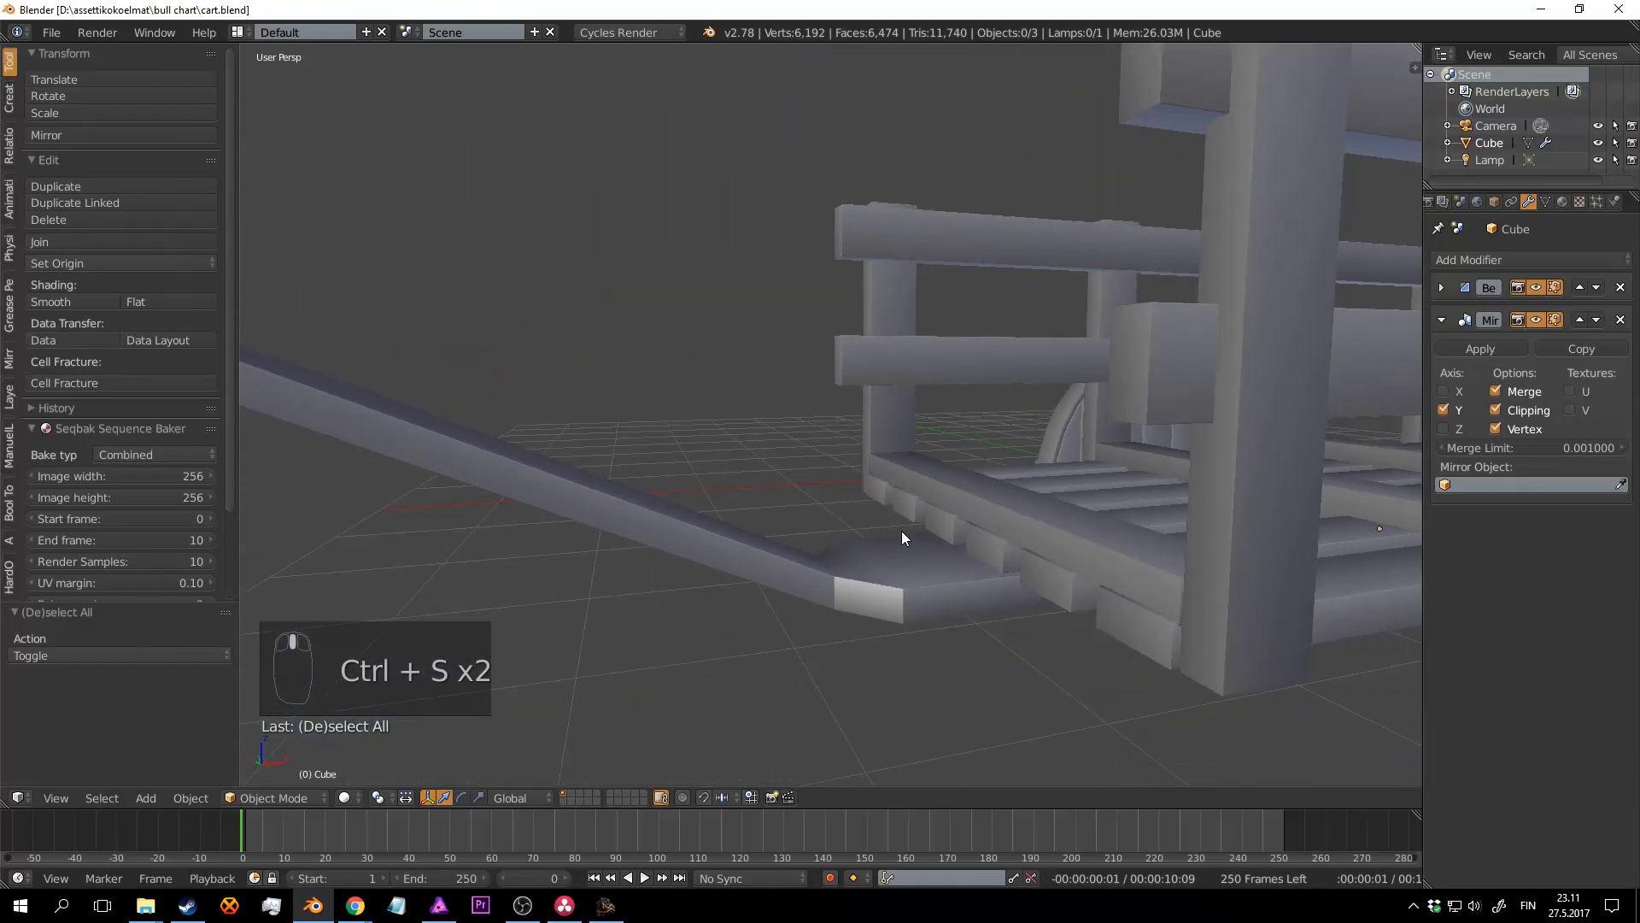
scroll(885, 397, down, 3)
middle_drag(865, 326, 874, 441)
key(ctrl+s)
click(888, 399)
key(ctrl+s)
click(873, 440)
Step: Delete the end face between the shaft and its newly extruded tip in Edit Mode
middle_drag(771, 418, 758, 644)
key(Tab)
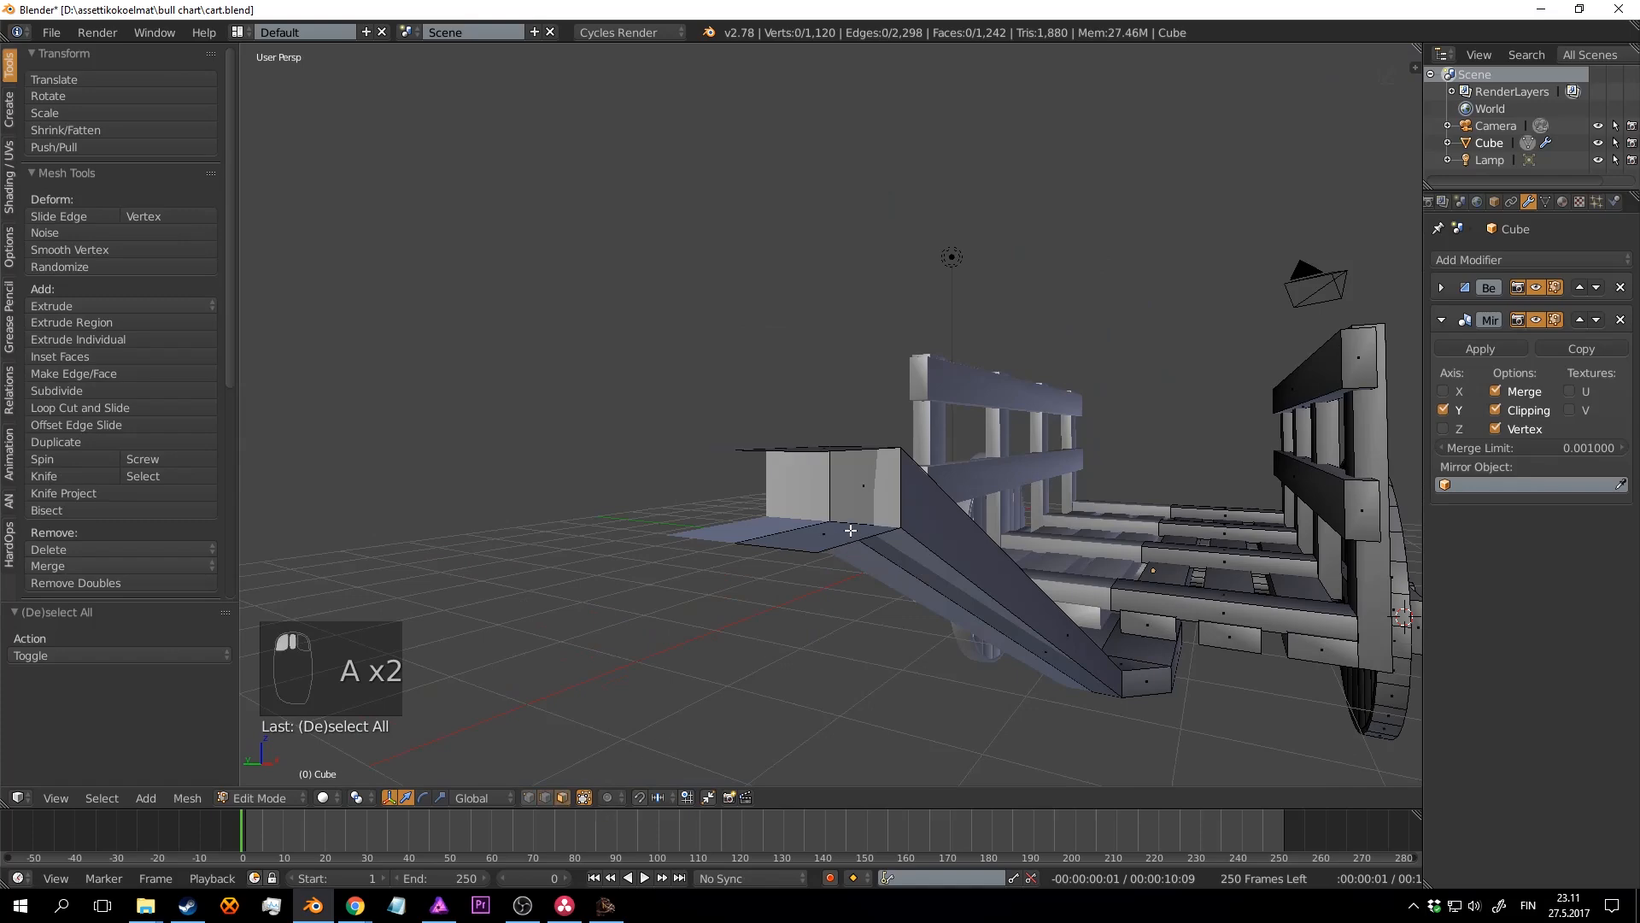
right_click(864, 483)
key(x)
click(864, 483)
middle_drag(865, 484, 813, 491)
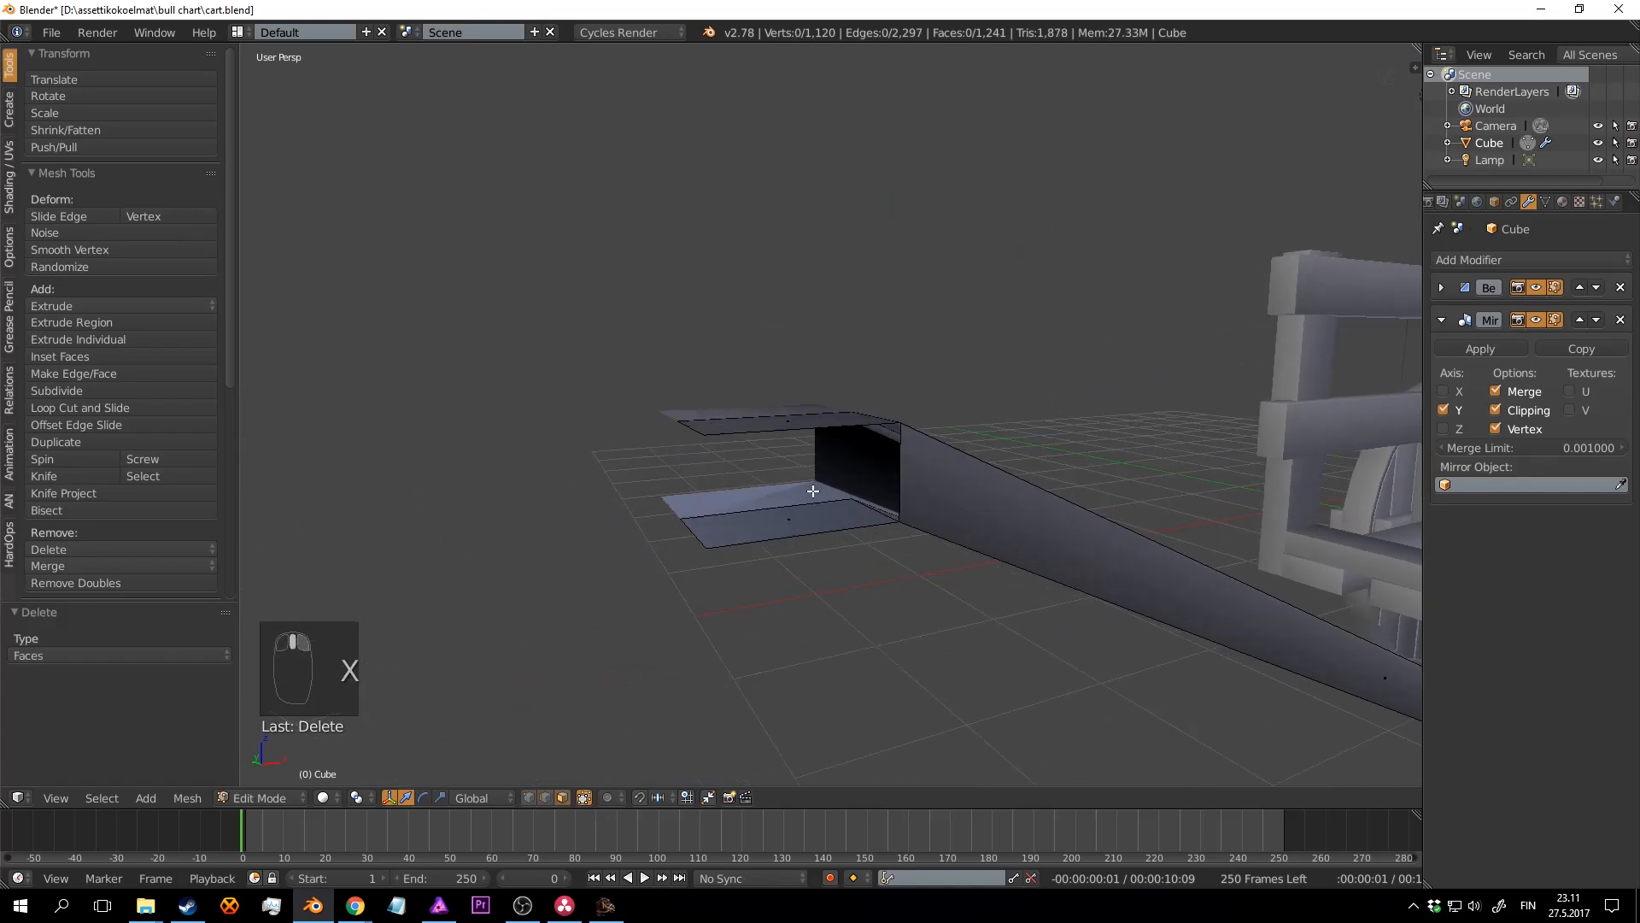
Step: Fill the open front end and outer side of the shaft tip with new faces
scroll(813, 492, up, 1)
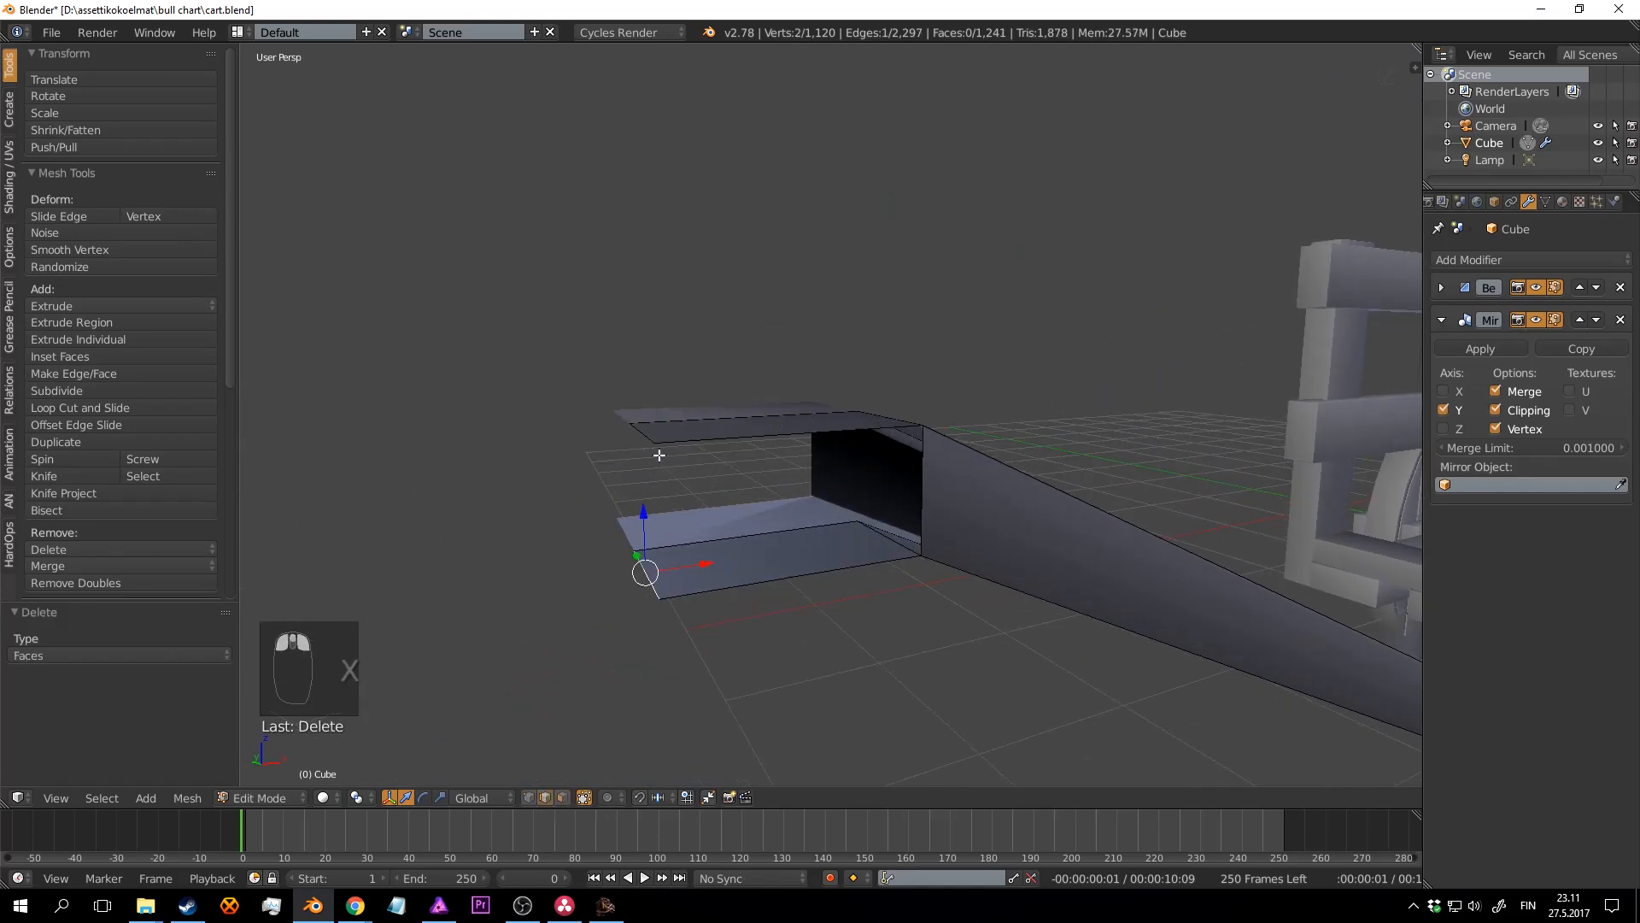
key(f)
key(a)
key(f)
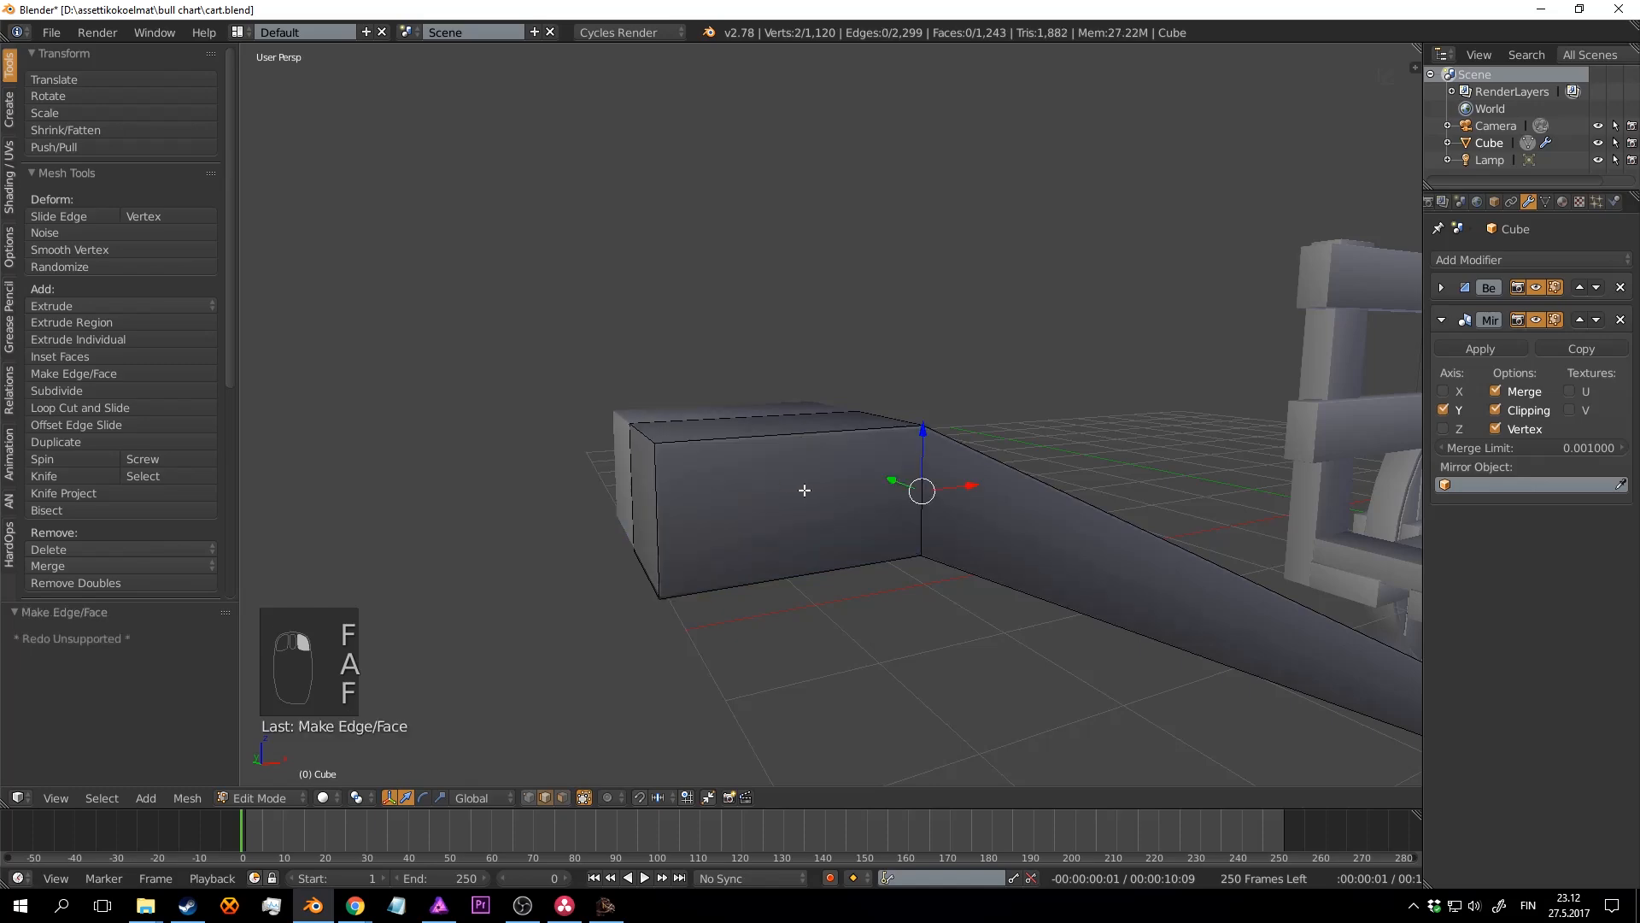
Step: Extrude the tip's outer side face by 2.057 and move the new end -0.686 along Y to form a crossbar
middle_drag(806, 487, 751, 599)
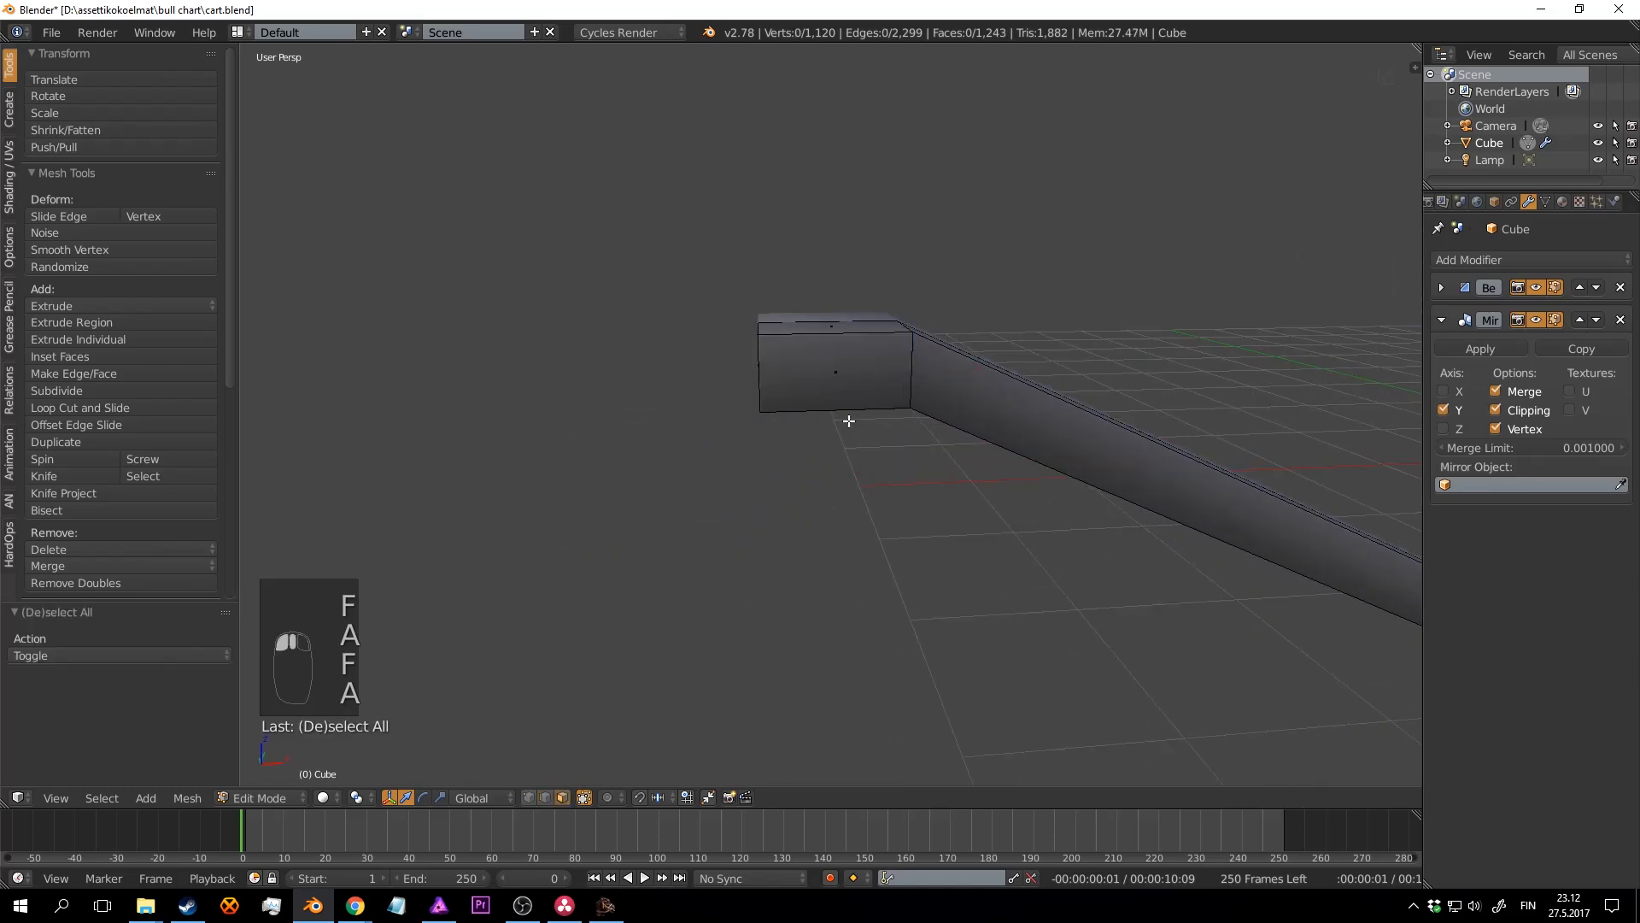
right_click(834, 375)
middle_drag(835, 381, 970, 465)
key(e)
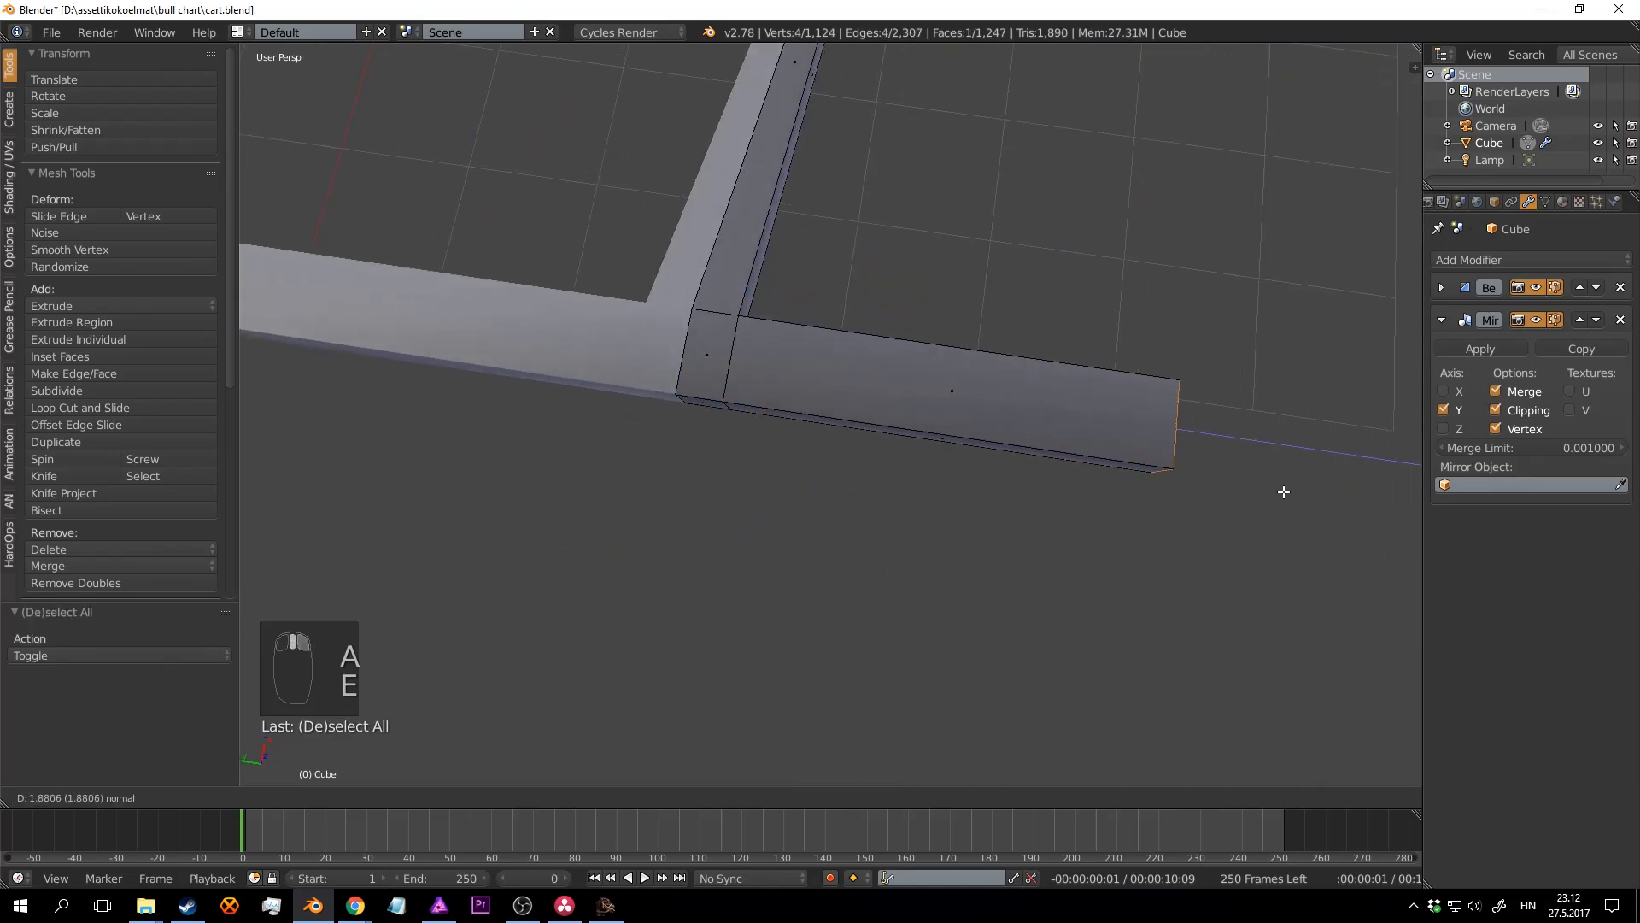
click(1283, 491)
middle_drag(1283, 491, 716, 430)
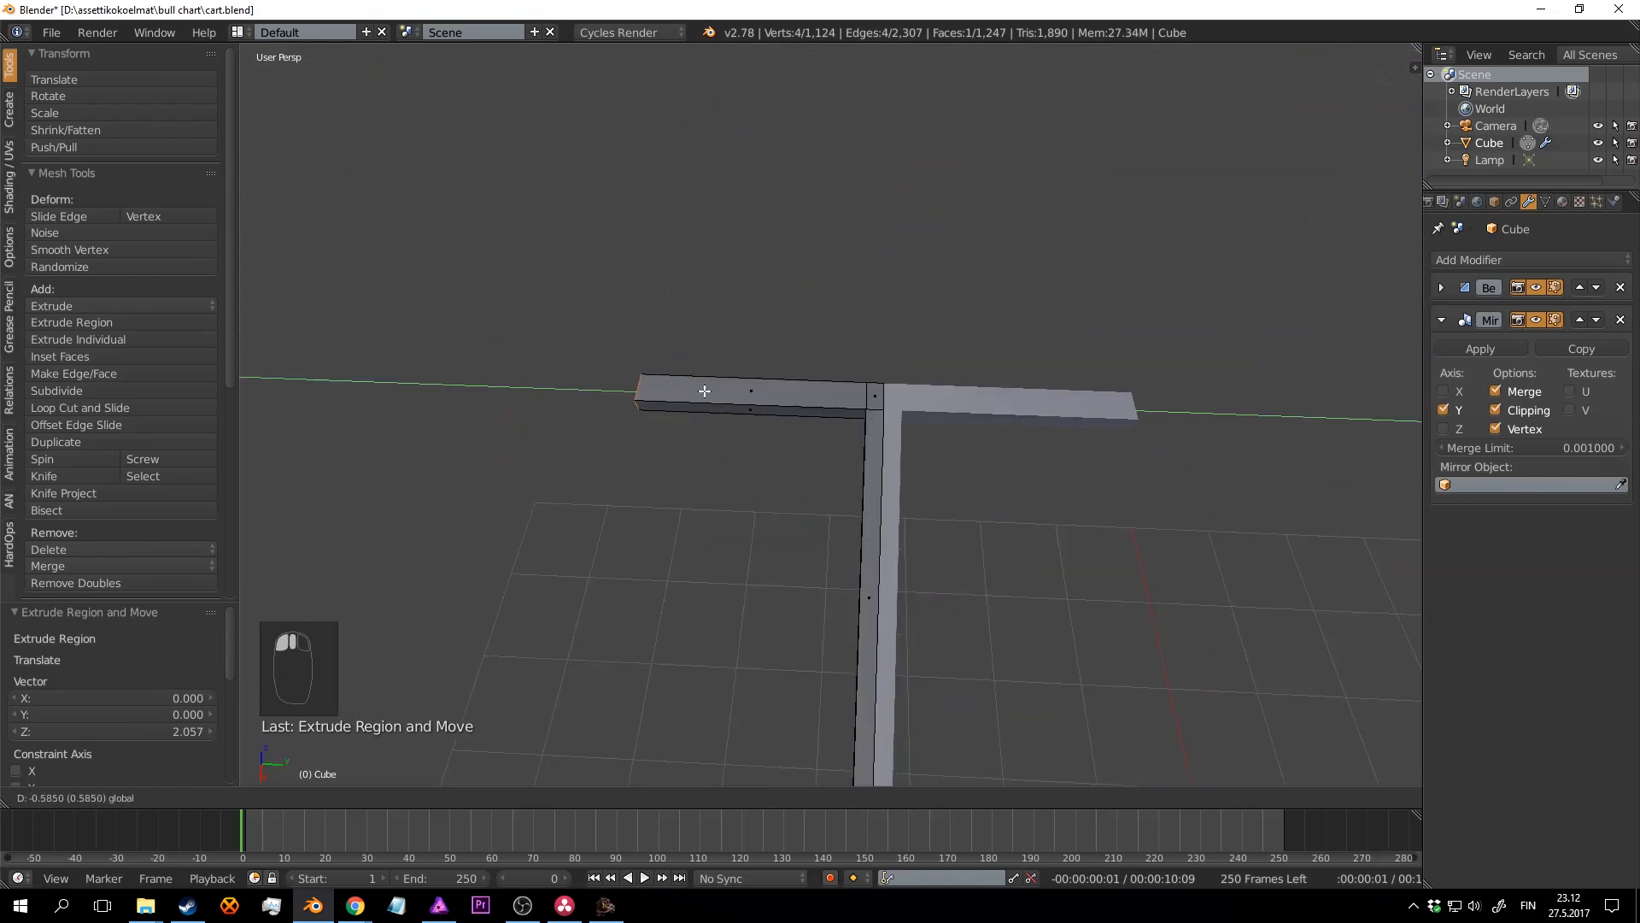
drag(705, 391, 694, 392)
shift+middle_drag(757, 401, 777, 517)
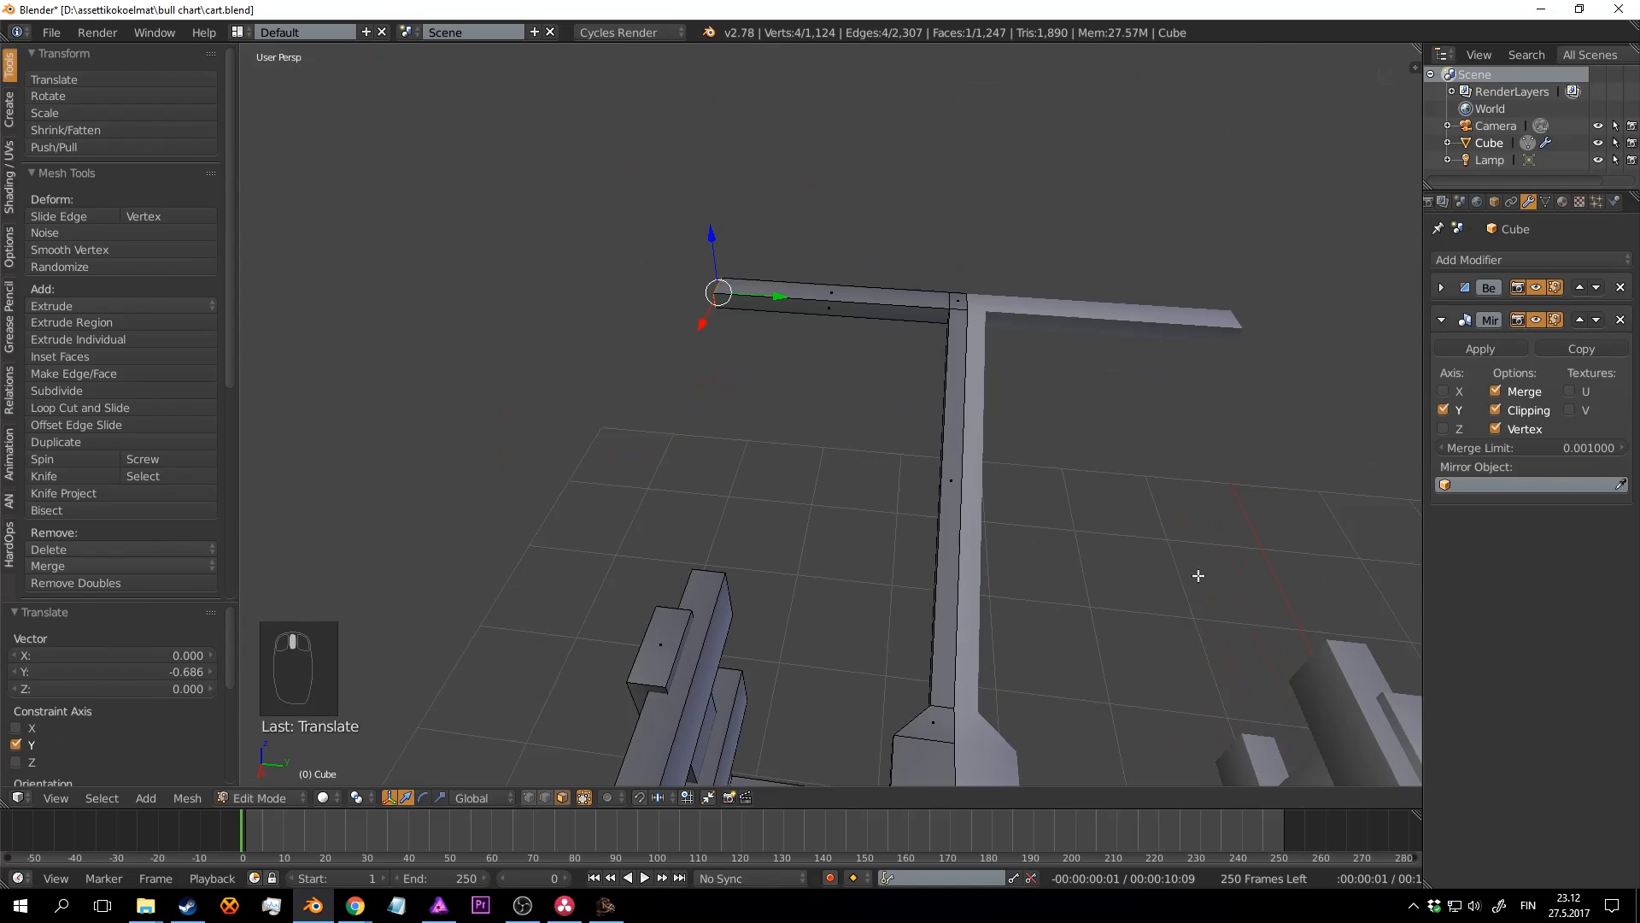
Step: Return to Object Mode, save over cart.blend and check the crossbar's proportions against the cart
scroll(1025, 467, down, 5)
middle_drag(1007, 465, 1132, 458)
key(Tab)
key(ctrl+s)
click(1134, 454)
middle_drag(1006, 428, 977, 407)
key(ctrl+s)
scroll(1108, 422, up, 4)
scroll(951, 412, up, 3)
key(ctrl+s)
scroll(878, 422, down, 3)
Step: Save over cart.blend and return to editing the cart mesh at the crossbar
key(Tab)
key(ctrl+s)
scroll(971, 410, up, 3)
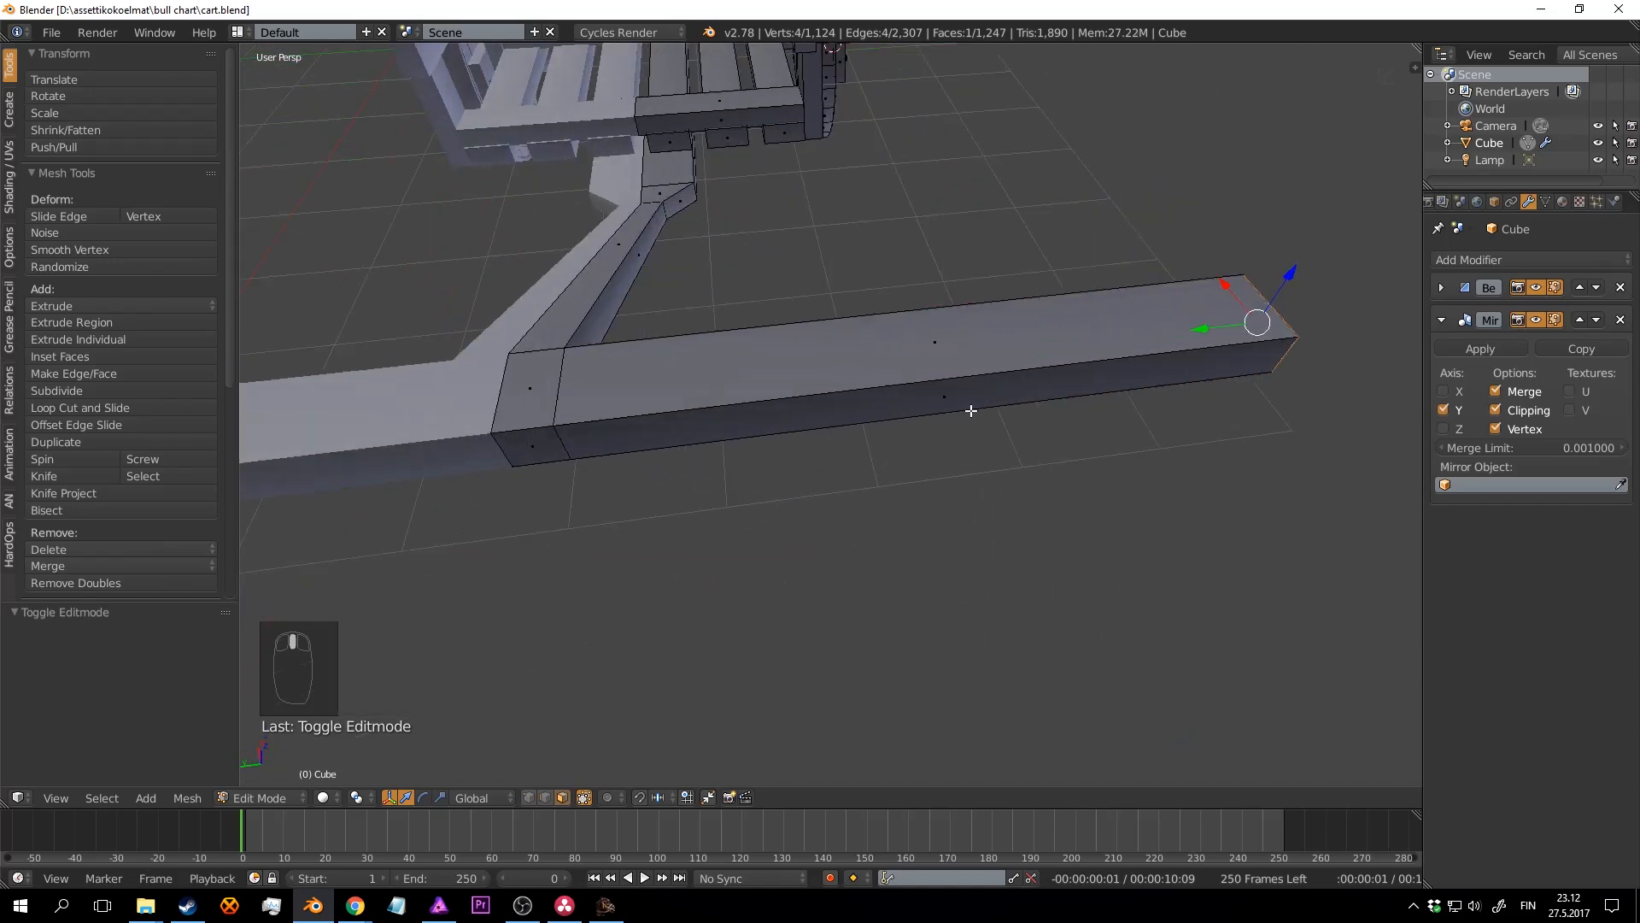
Step: Duplicate the crossbar's top face in place, scale the copy by 0.663, and shrink it to 0.130 along Y
middle_drag(840, 362, 870, 388)
right_click(994, 400)
scroll(994, 400, down, 5)
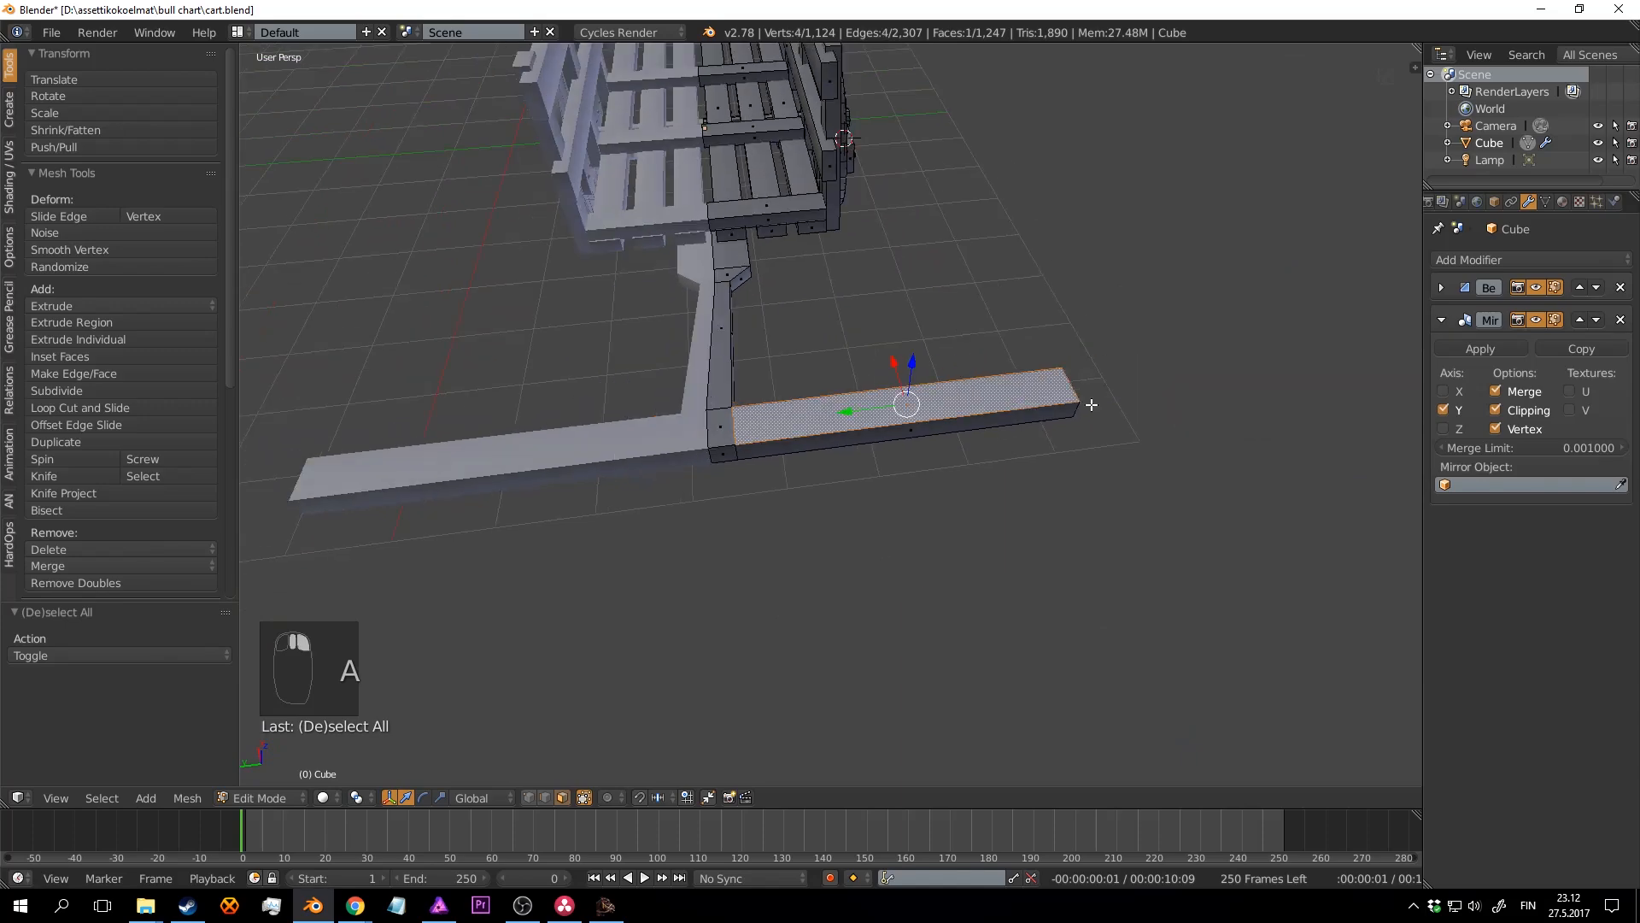
scroll(1209, 464, up, 3)
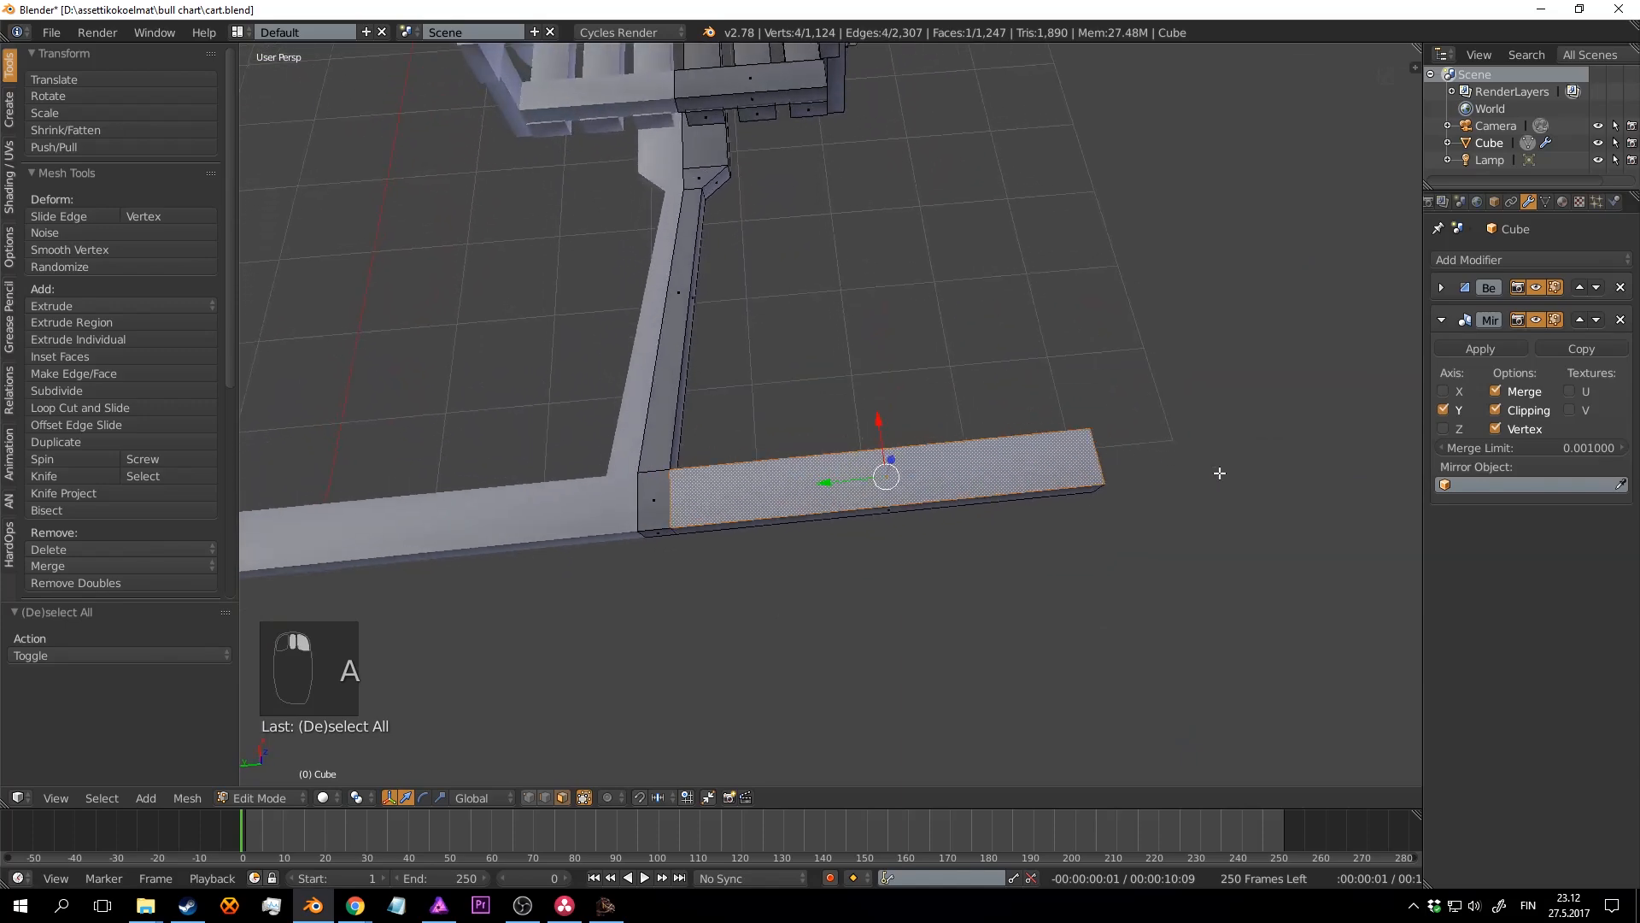
scroll(1219, 473, up, 2)
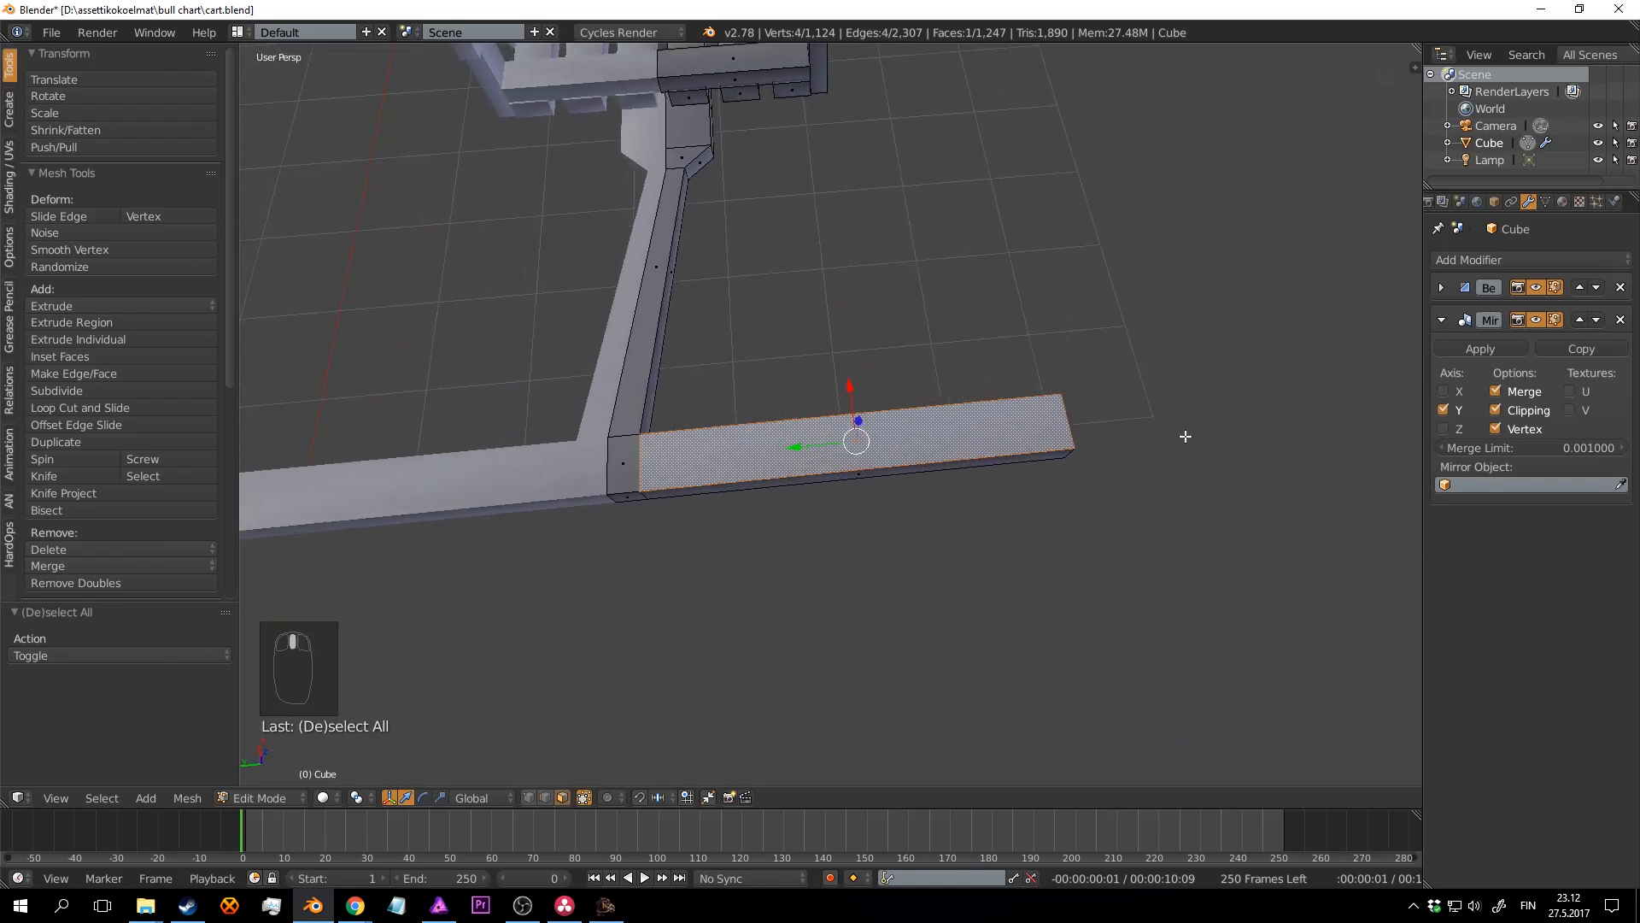
key(shift+d)
right_click(1289, 465)
key(s)
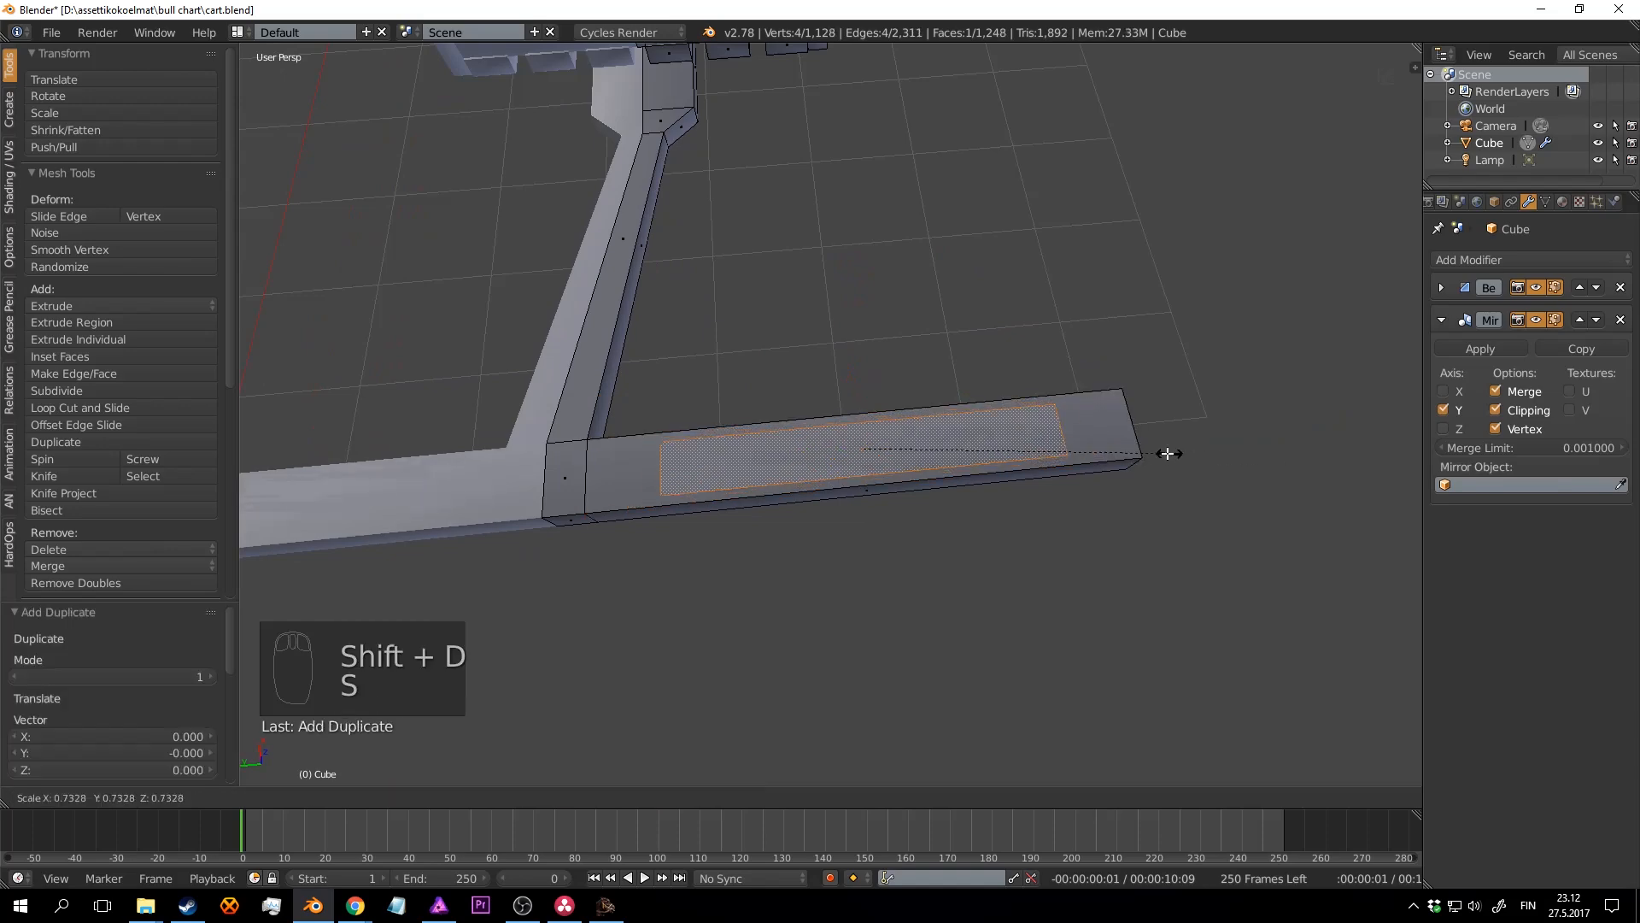
click(1229, 466)
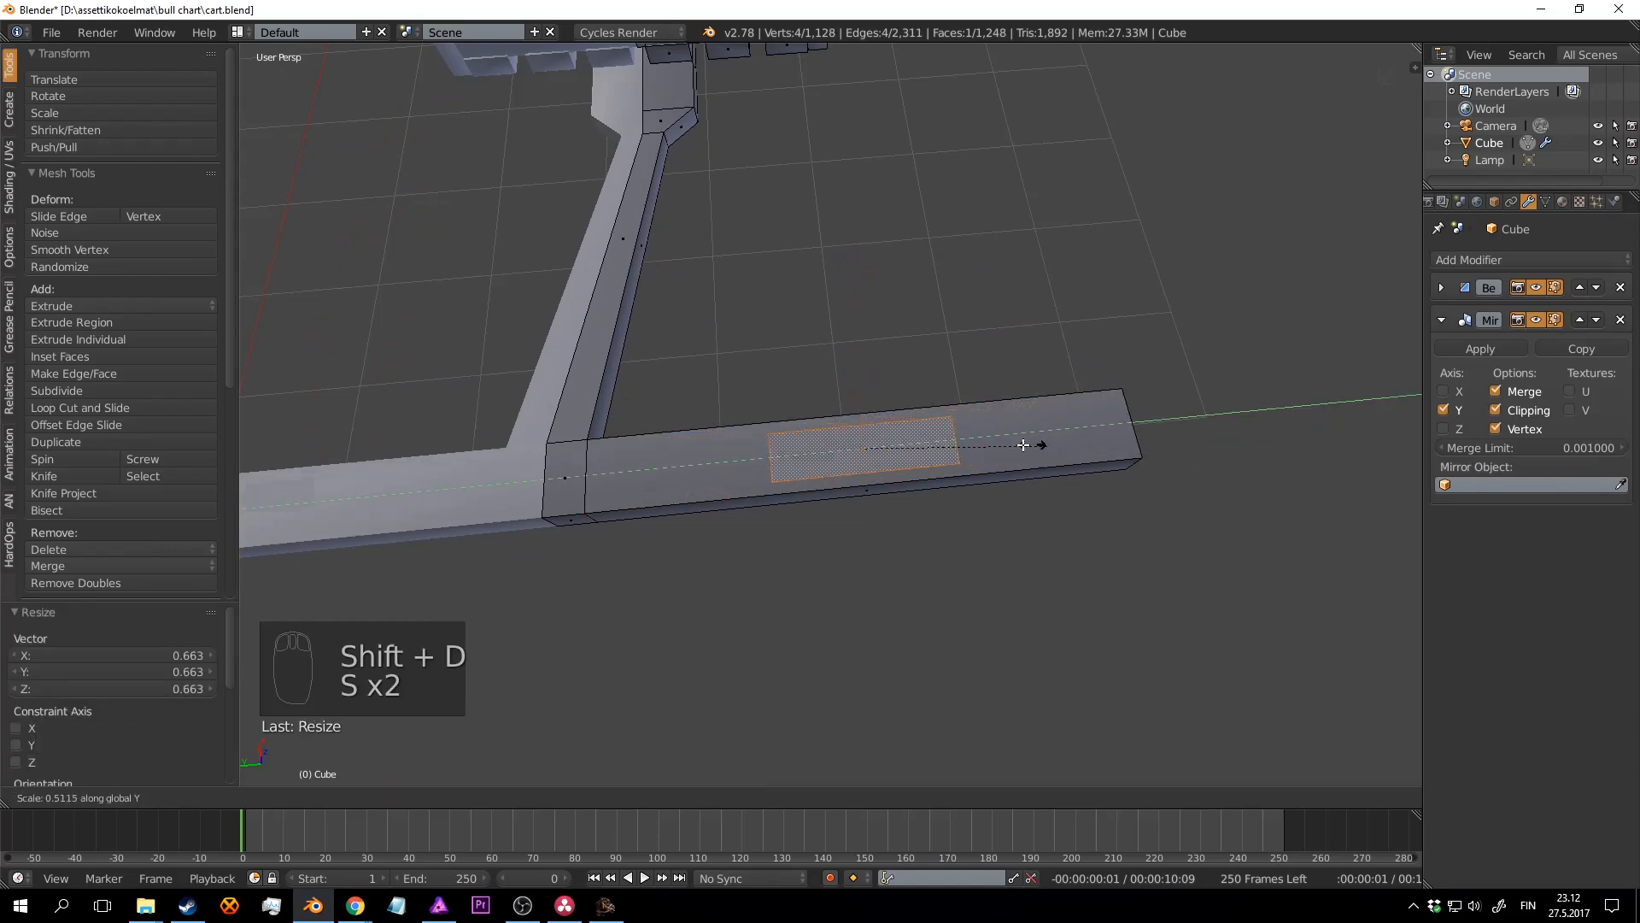
click(910, 443)
Step: Extrude the small face down through the crossbar into a post and recalculate the normals of the whole mesh
middle_drag(910, 444, 924, 401)
key(e)
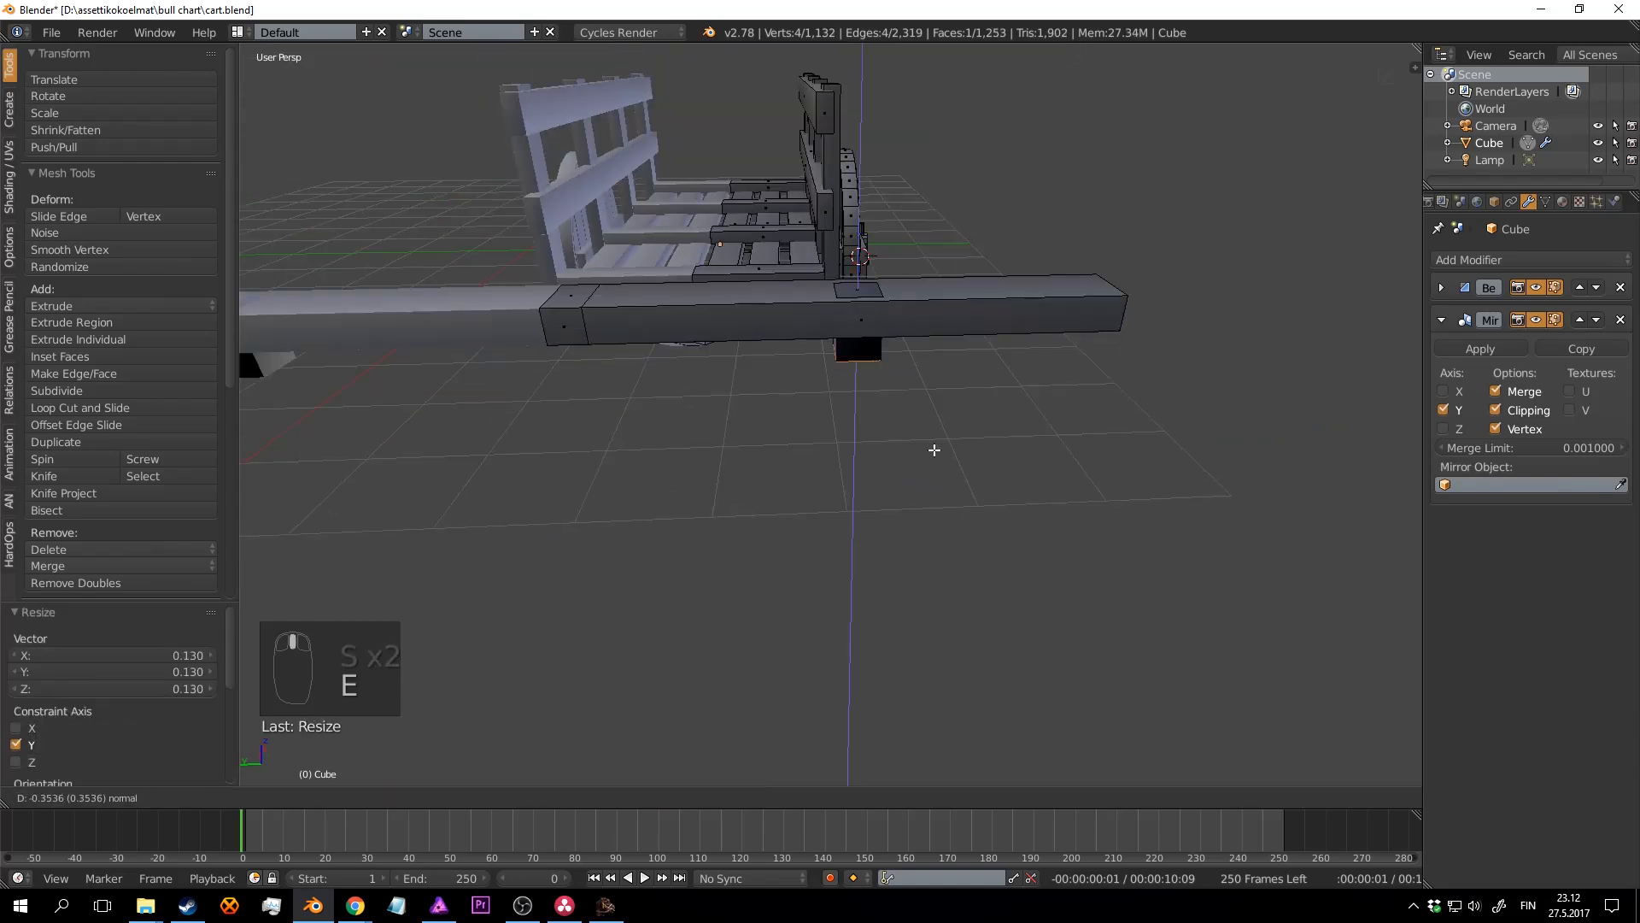
click(934, 523)
key(a)
key(a)
key(a)
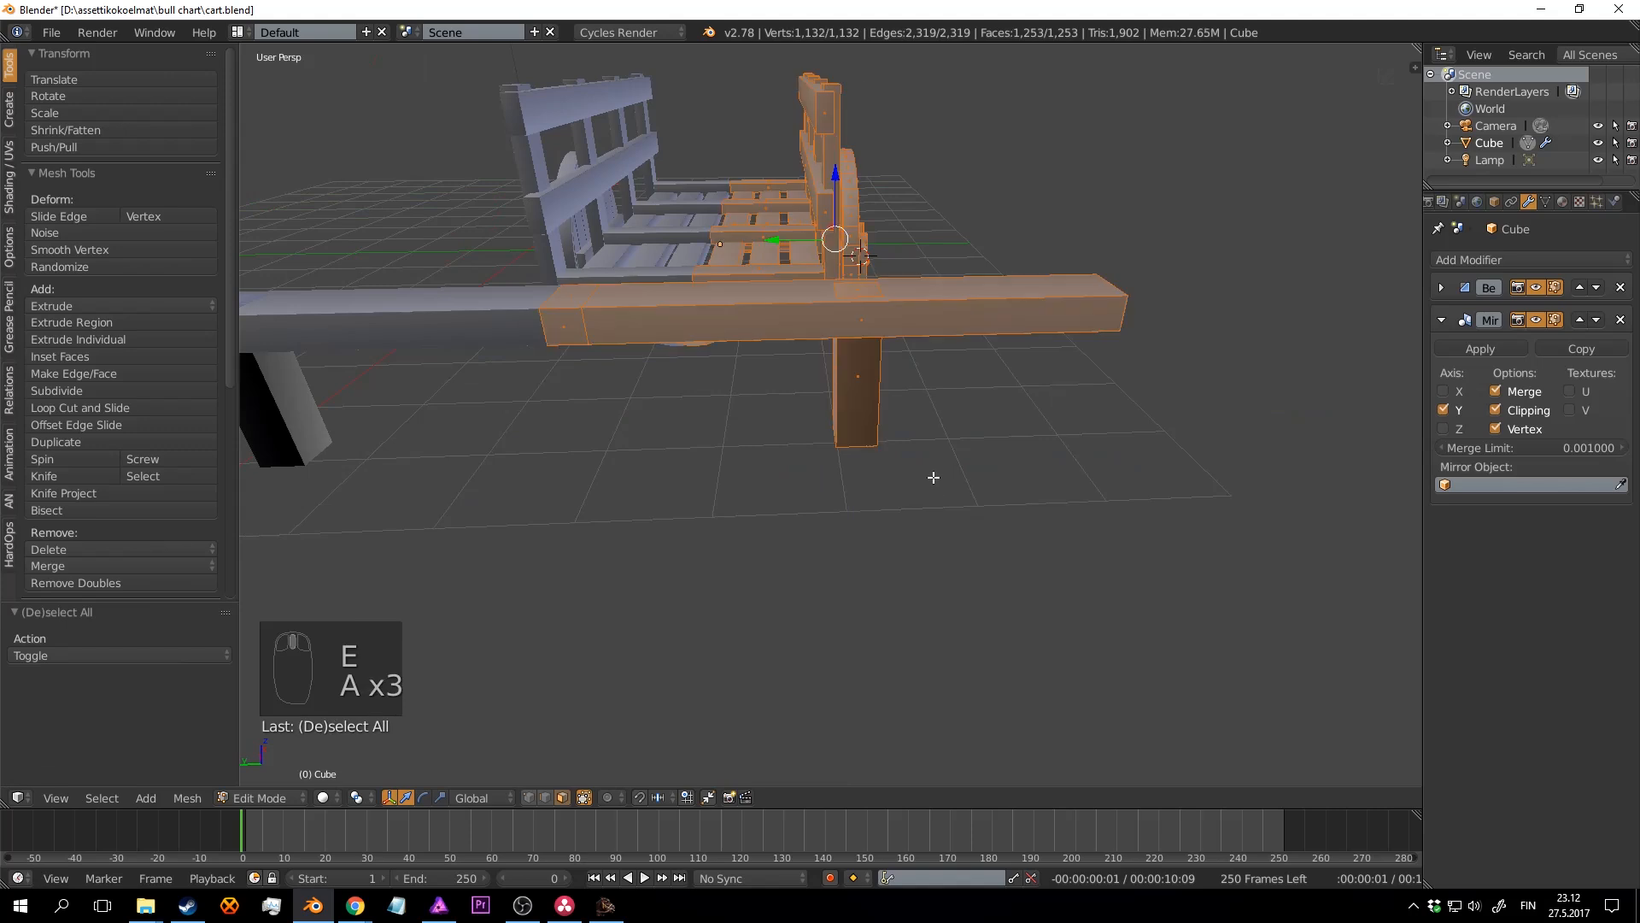
key(ctrl+n)
key(a)
Step: Raise the post through the crossbar, move it beside the shaft, scale its height by 0.779 and shift it -0.074 along Z
key(l)
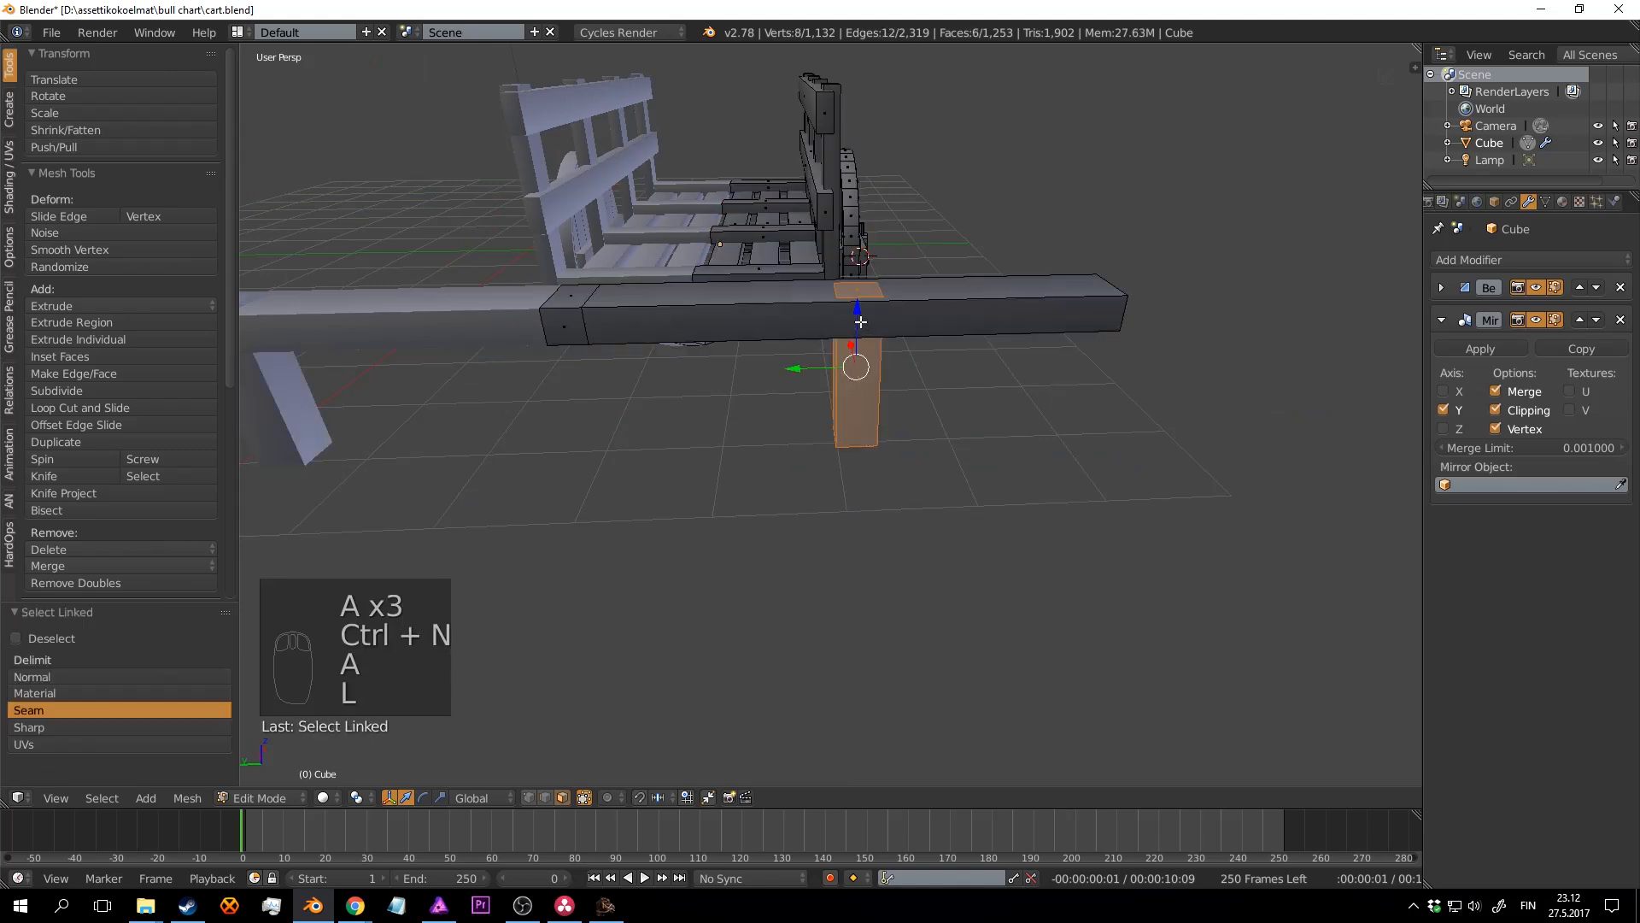
drag(860, 322, 867, 263)
drag(823, 315, 678, 377)
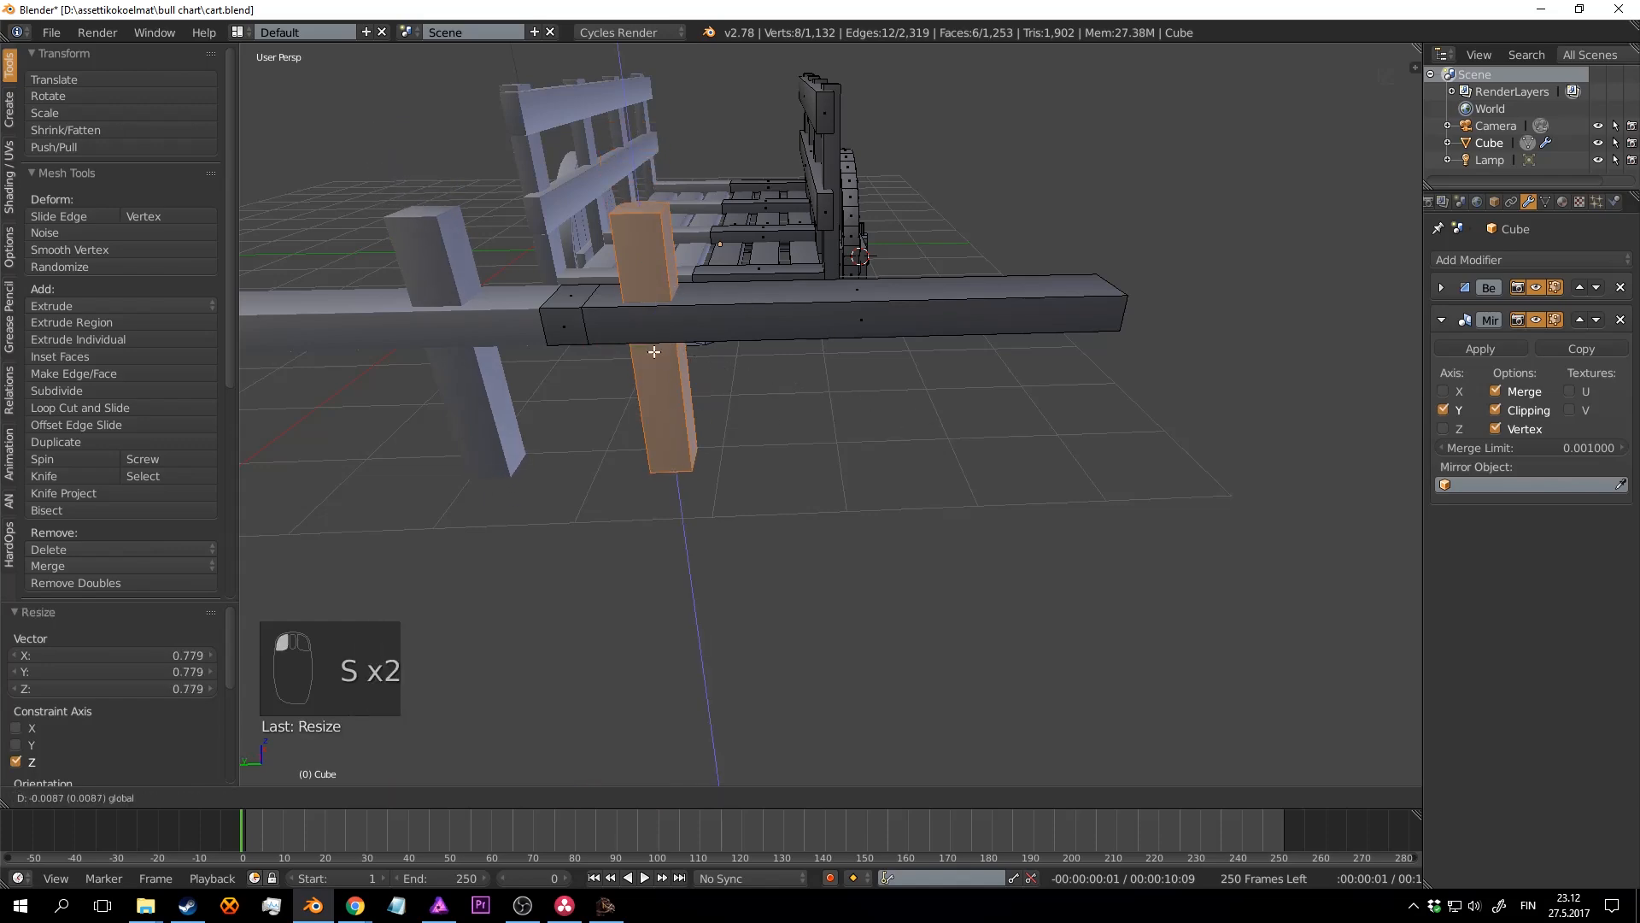
middle_drag(737, 399, 693, 412)
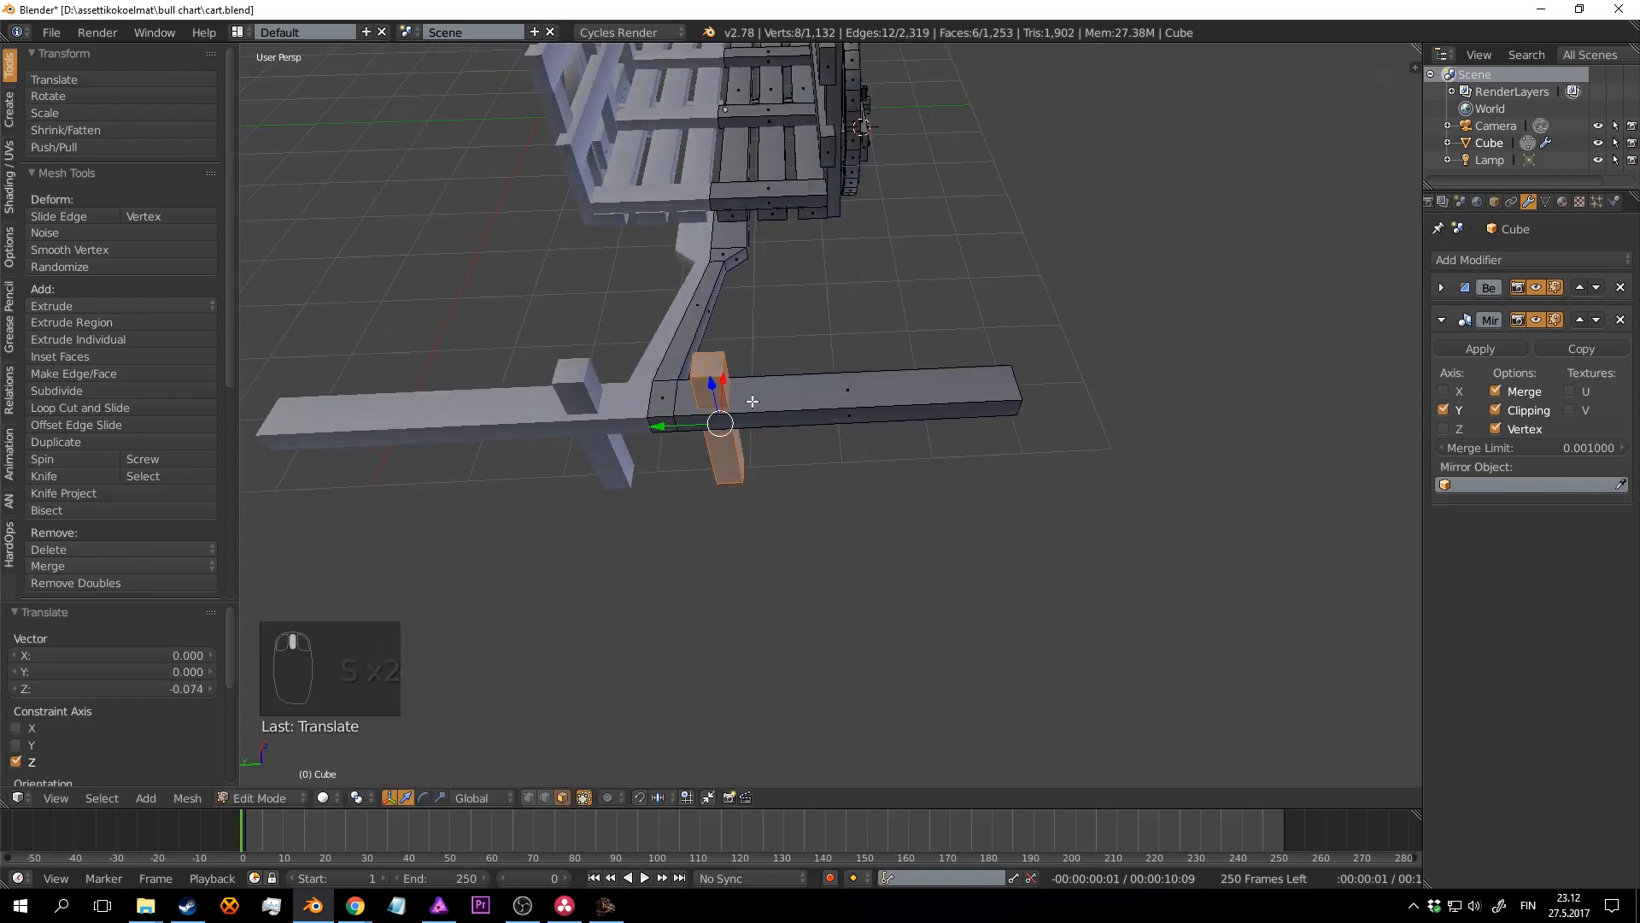
Step: Duplicate the post, move the copy -2.213 along Y to the crossbar's outer end, and leave Edit Mode
key(shift+d)
drag(676, 424, 962, 432)
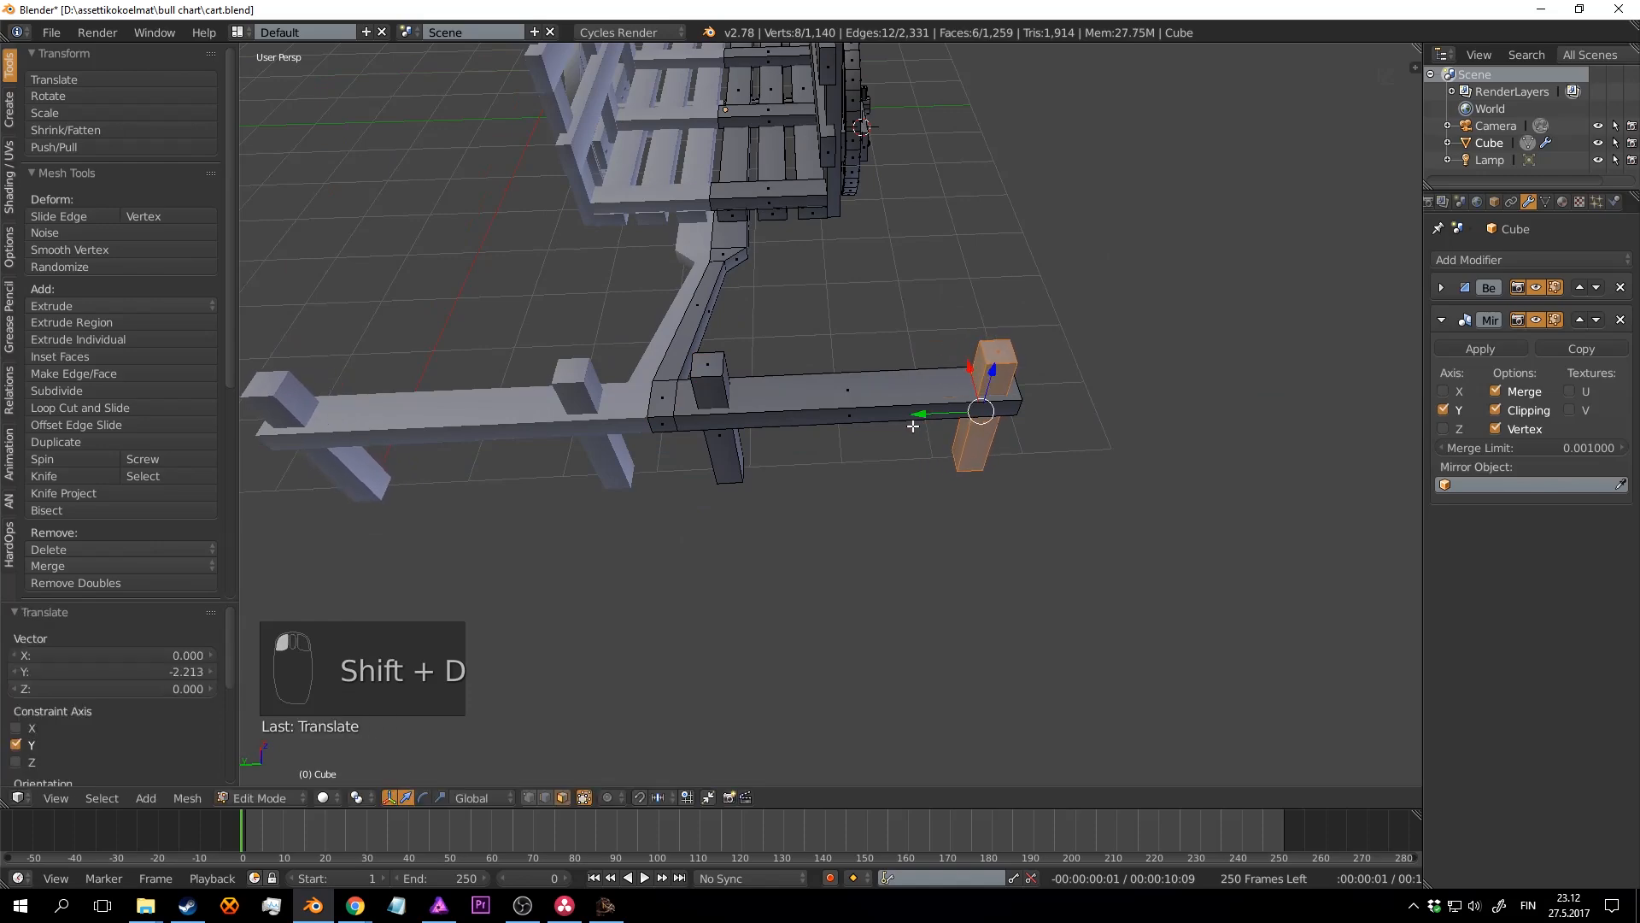
scroll(931, 423, down, 5)
key(Tab)
Step: Save over cart.blend and inspect the crossbar posts from below and from the side
mouse_move(995, 436)
middle_down()
mouse_move(946, 404)
mouse_move(832, 384)
mouse_move(869, 445)
mouse_move(893, 393)
mouse_move(866, 327)
mouse_move(955, 341)
mouse_move(984, 474)
mouse_move(997, 407)
middle_up()
scroll(900, 404, up, 3)
key(a)
key(a)
key(a)
key(a)
key(ctrl+s)
key(ctrl+s)
scroll(869, 446, up, 4)
key(ctrl+s)
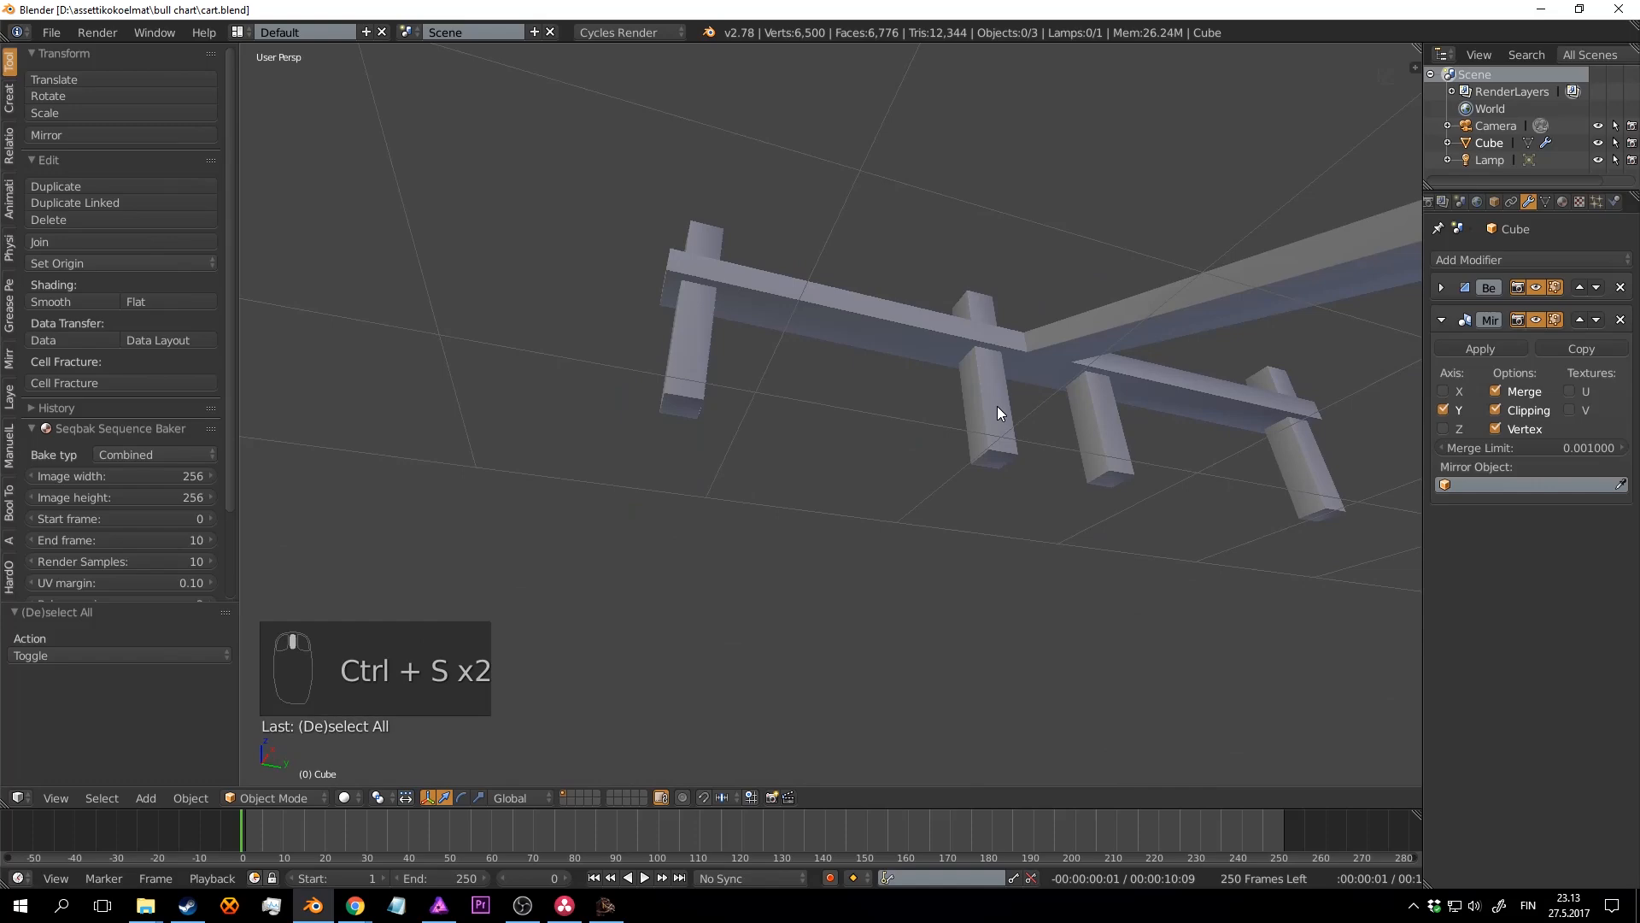
key(ctrl+s)
middle_drag(637, 328, 892, 244)
click(709, 386)
key(ctrl+s)
click(915, 439)
Step: Select the bottom faces of both crossbar posts in Edit Mode and set the pivot to individual origins
key(Tab)
key(a)
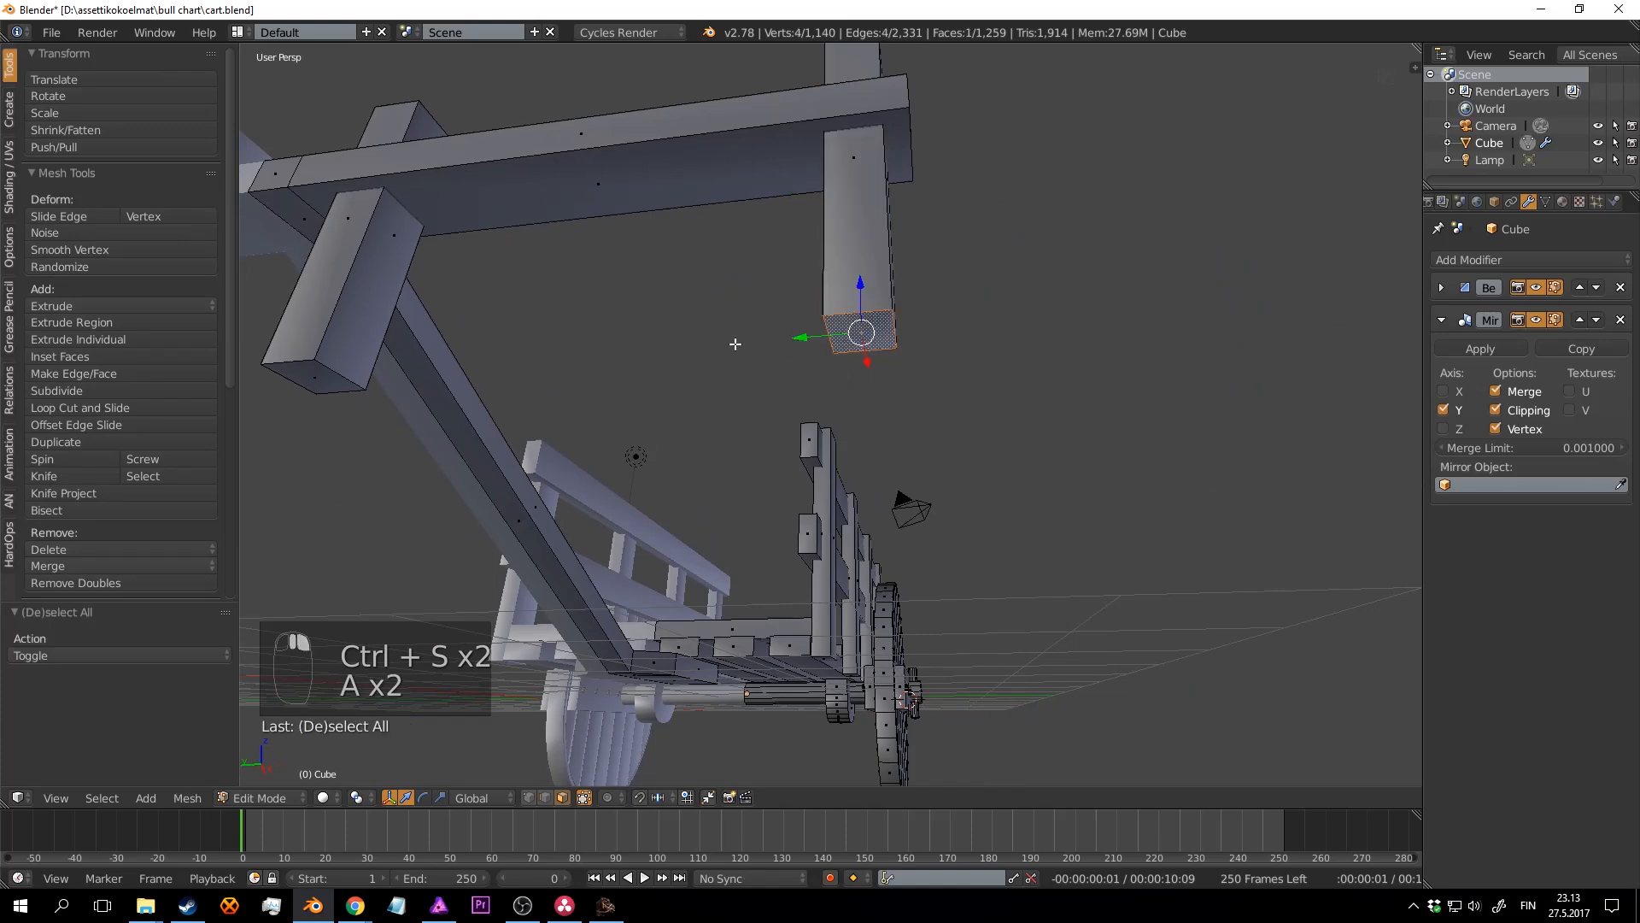
middle_drag(735, 343, 559, 329)
middle_drag(831, 351, 990, 339)
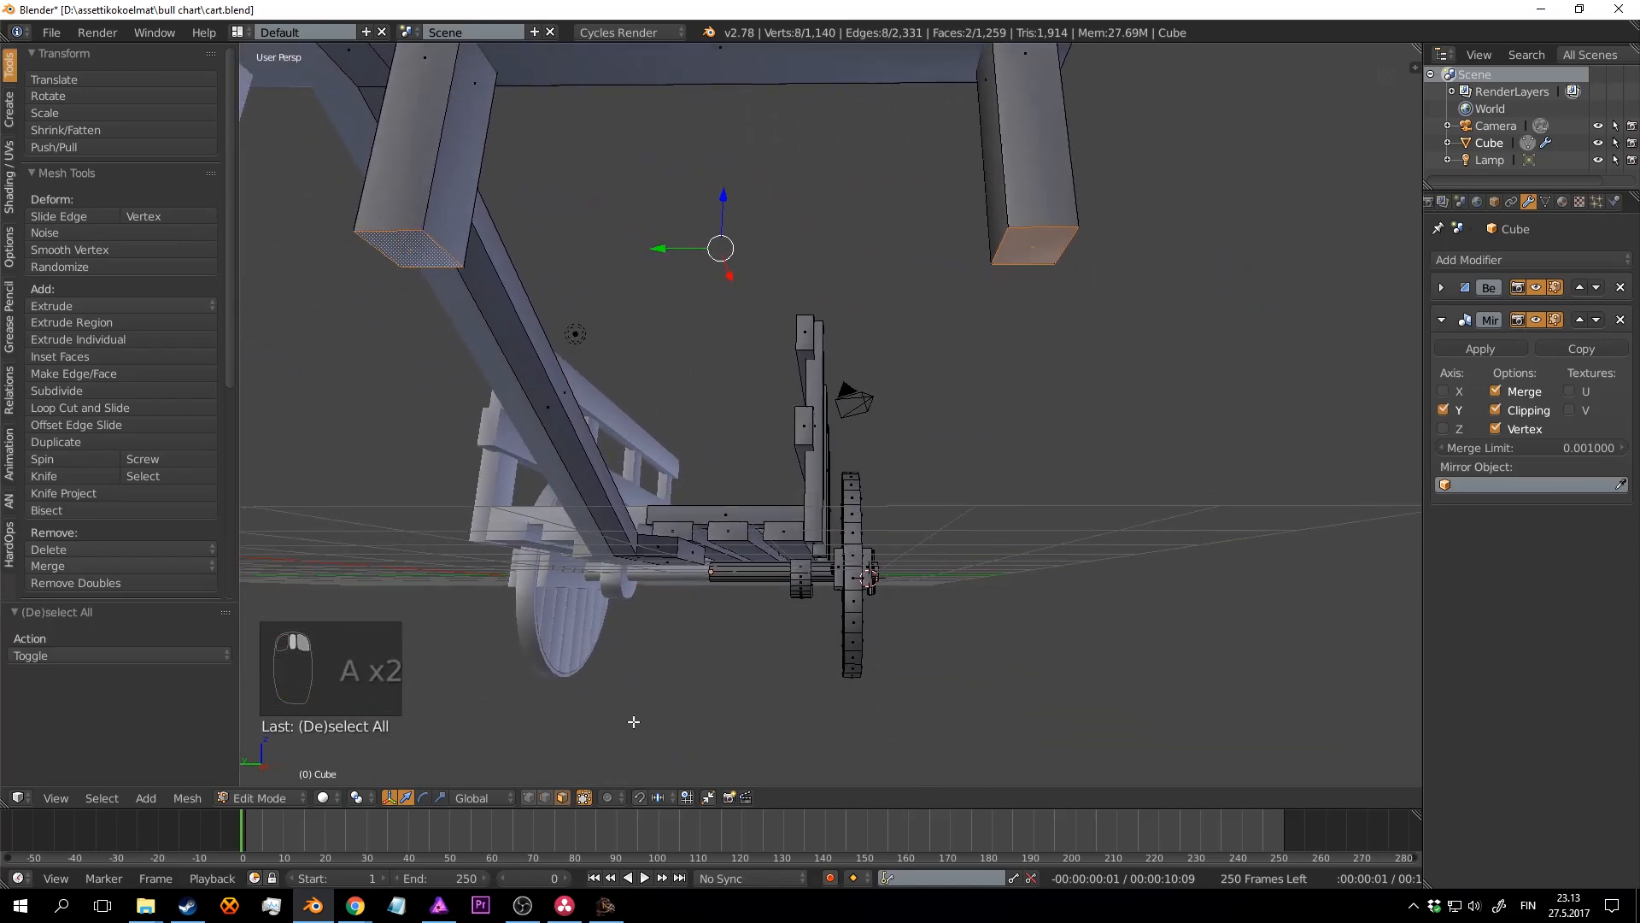
click(360, 796)
click(403, 739)
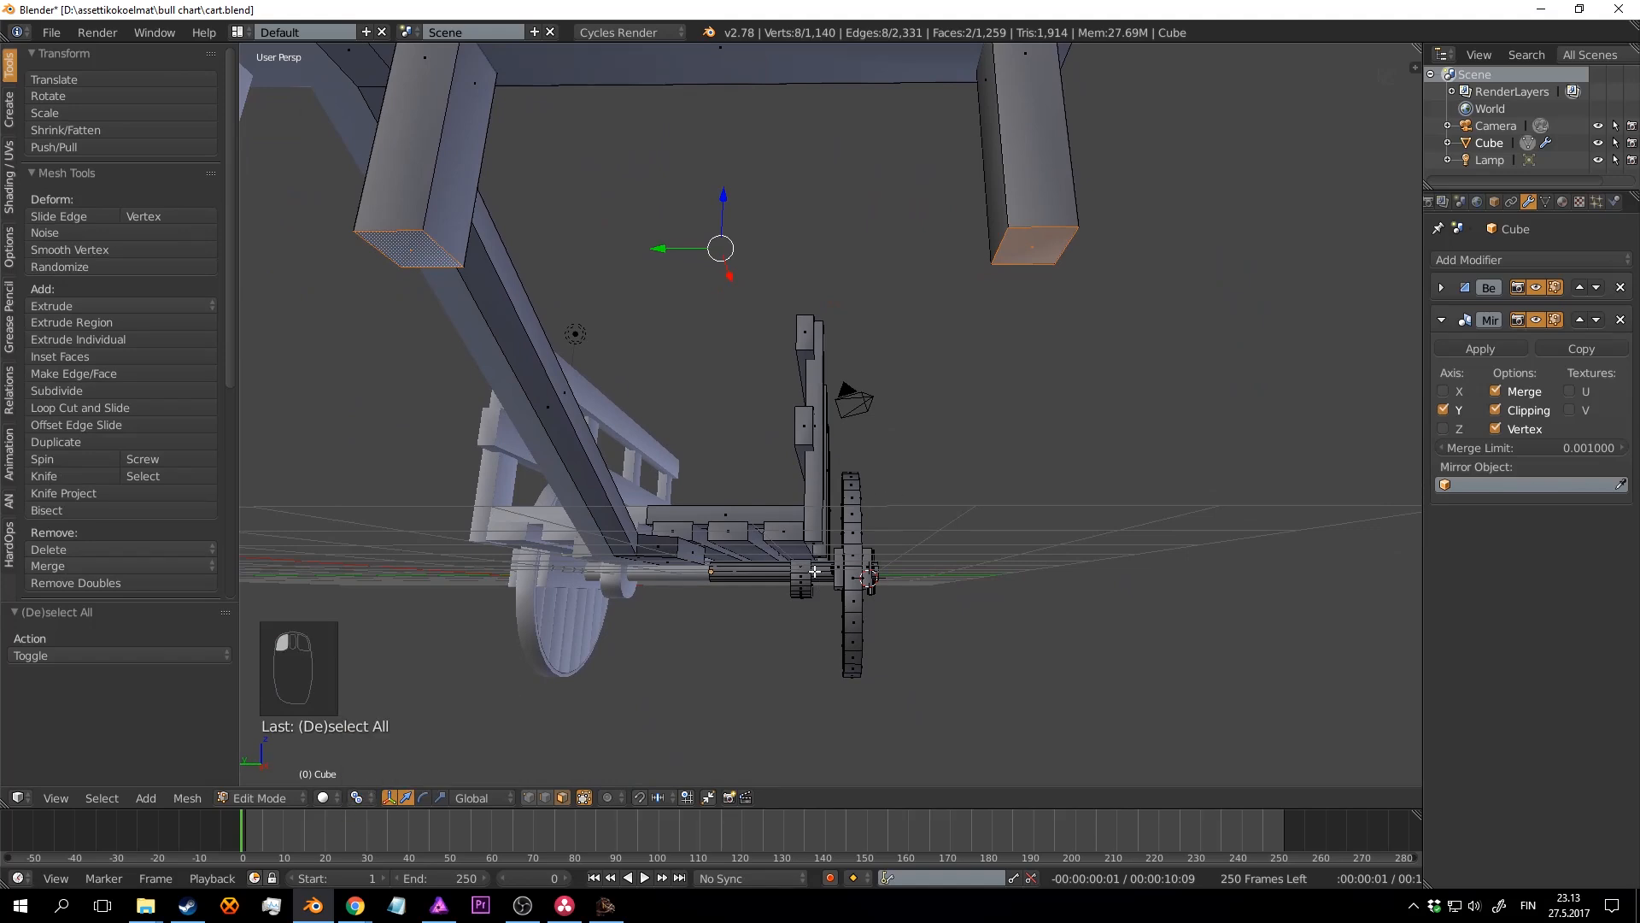
Step: Extrude both post bottoms in place, scale the new faces smaller, and extrude them down as short necks
middle_drag(1042, 461, 1109, 458)
key(e)
key(s)
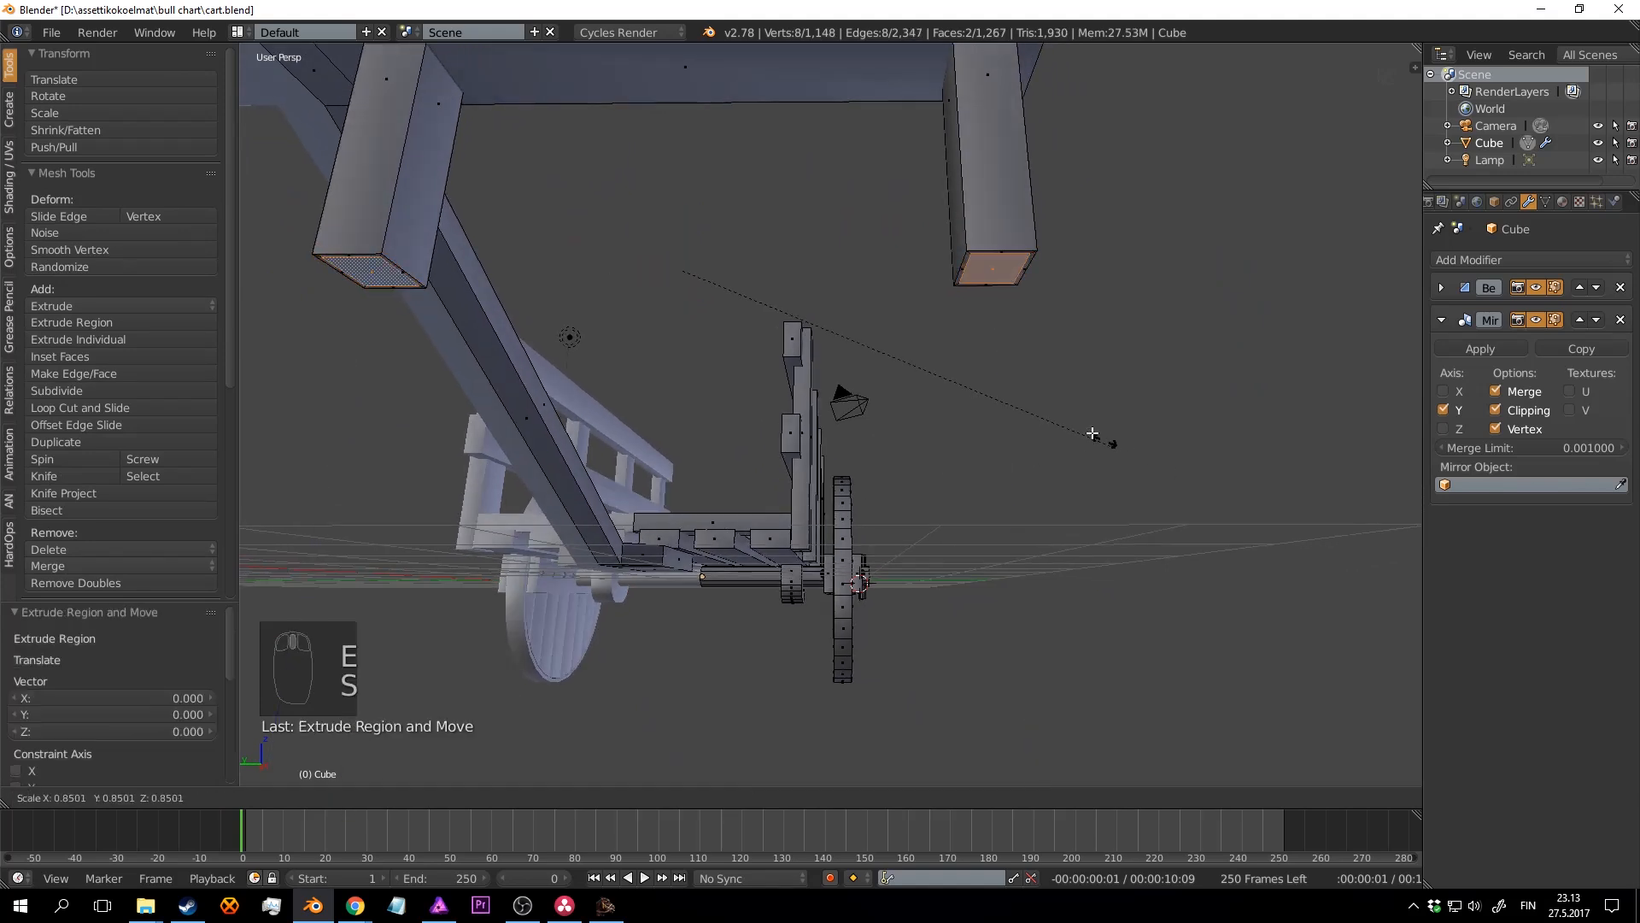
click(990, 411)
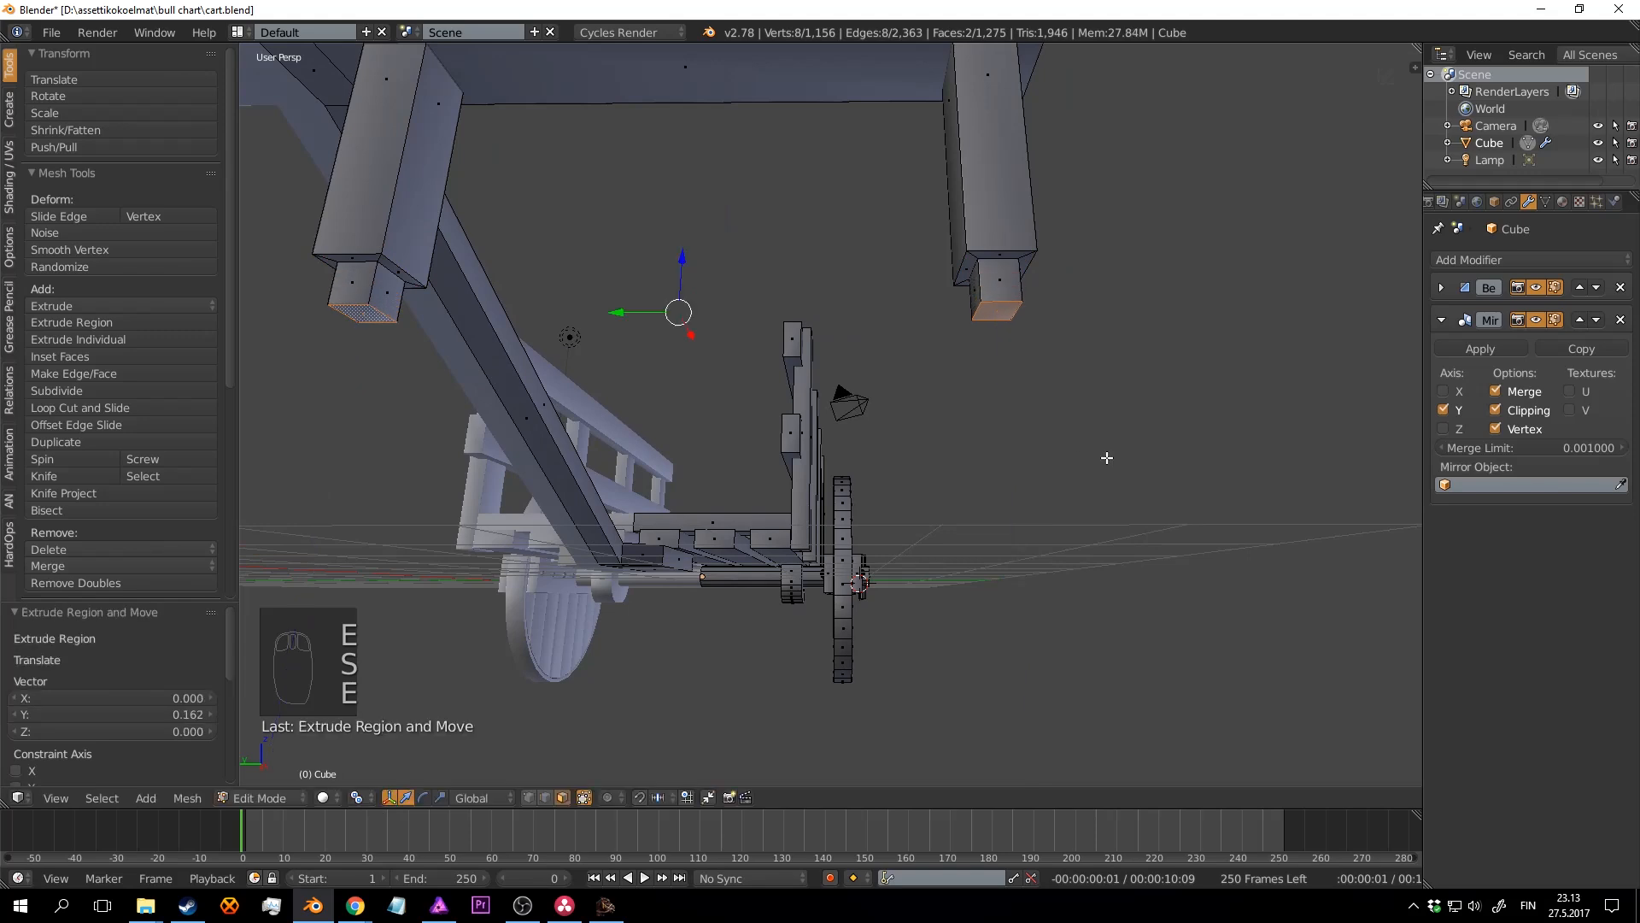
Step: Extrude the neck ends, scale them by 1.588, and extrude them down into wider square feet
key(e)
key(s)
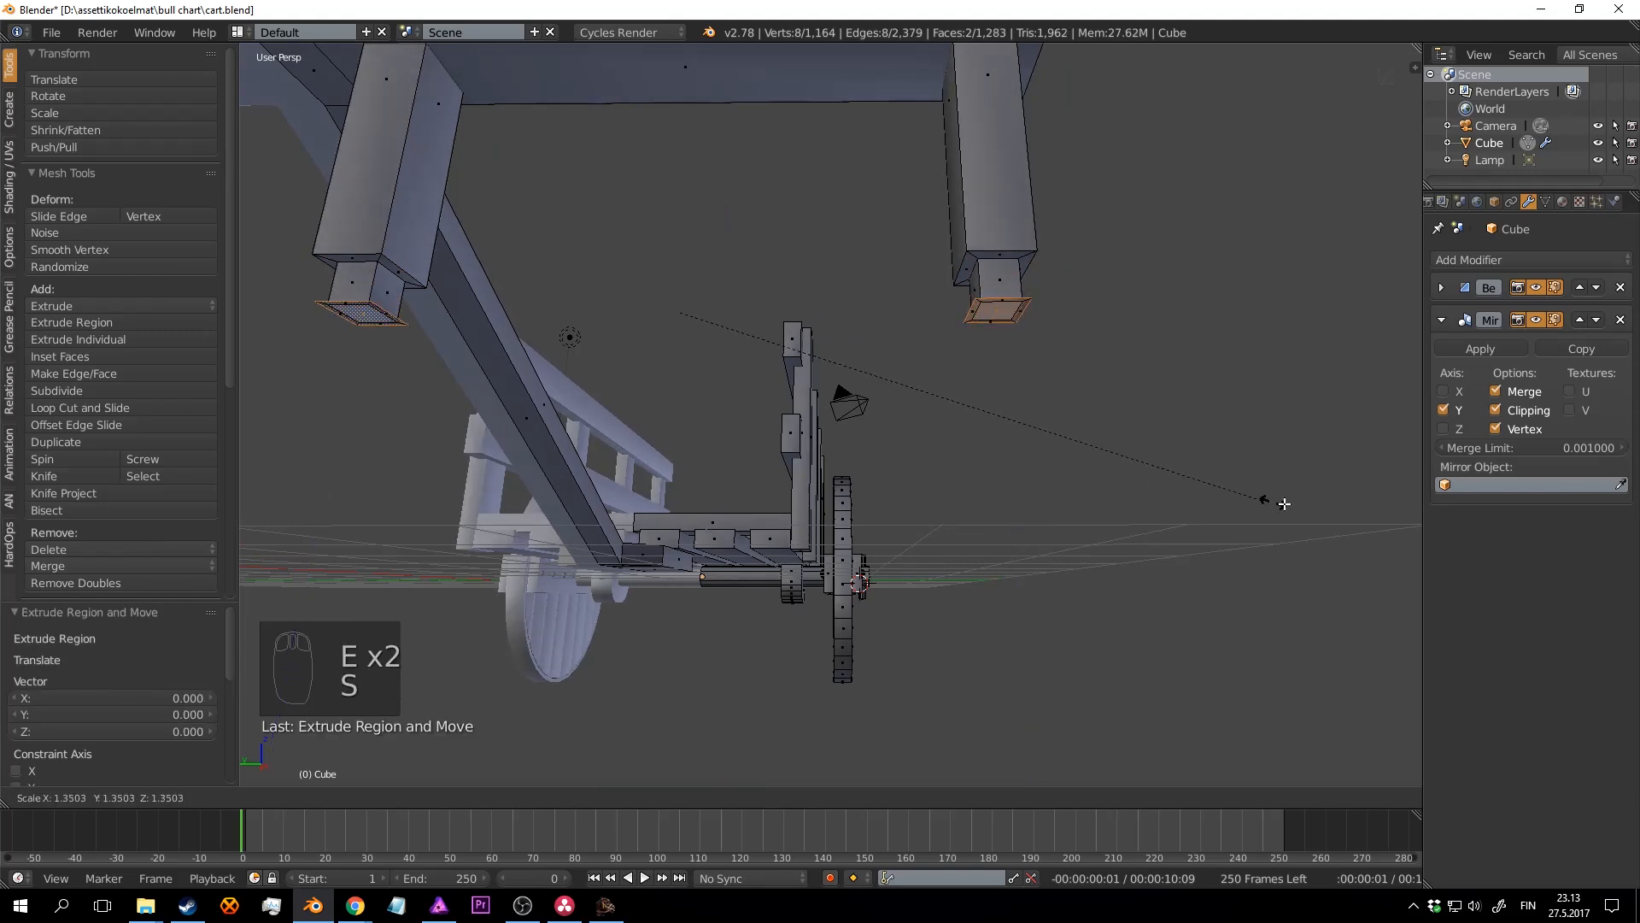
click(1368, 513)
key(e)
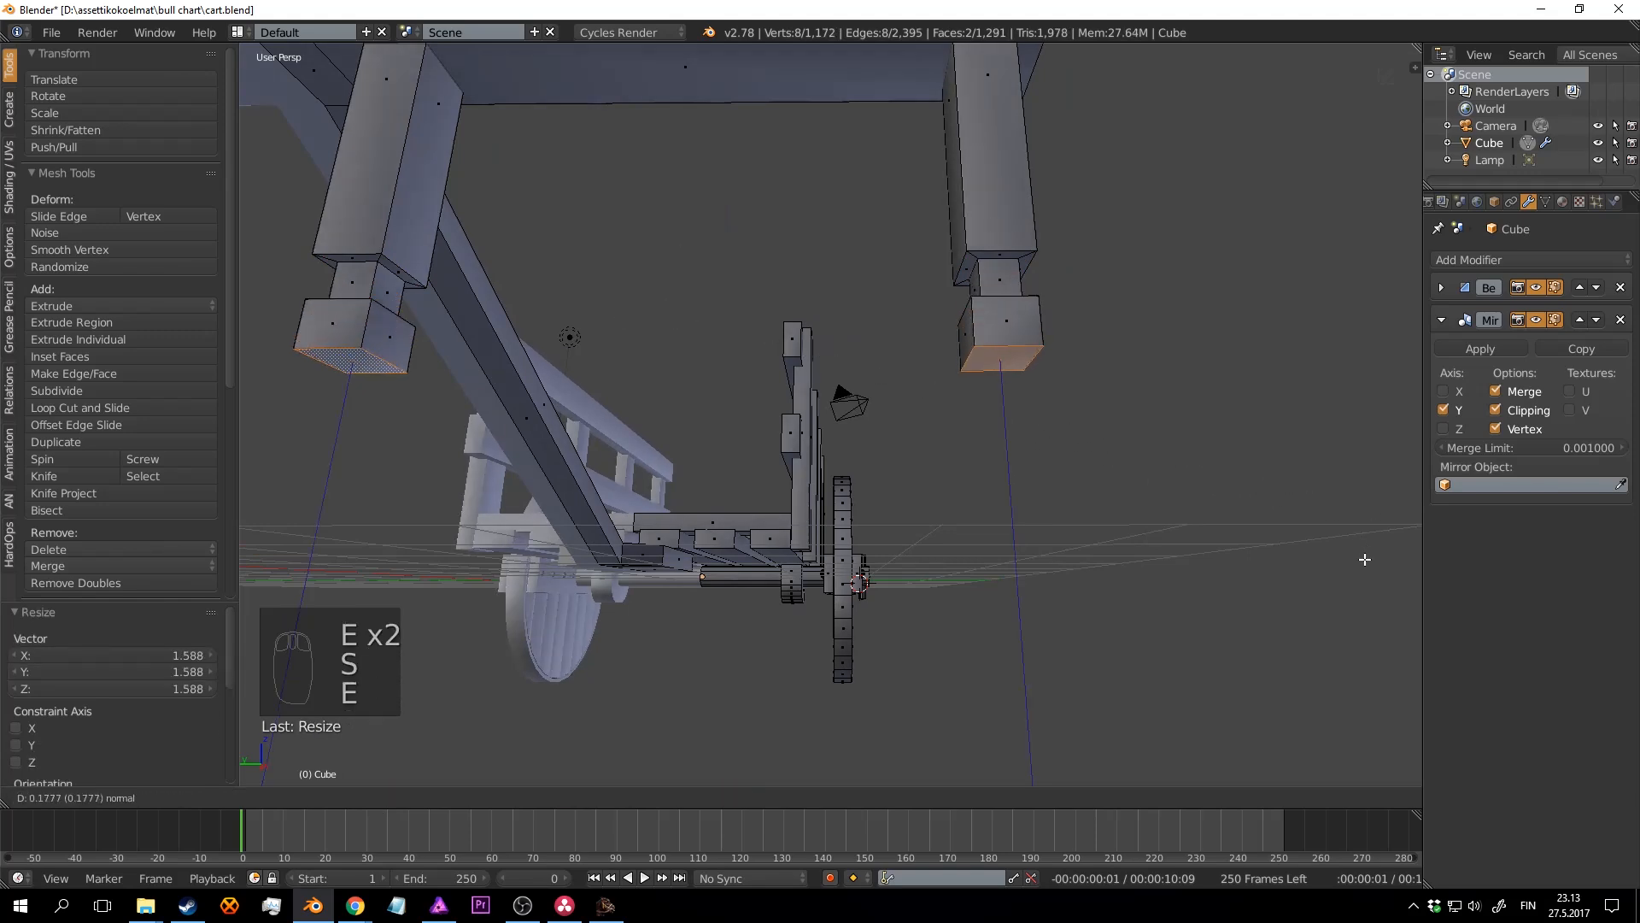
click(1365, 560)
Step: Return to Object Mode, save over cart.blend, and inspect the whole cart, including its wheels and underside
key(Tab)
scroll(1085, 488, down, 3)
middle_drag(1249, 439, 938, 298)
key(a)
key(a)
key(a)
key(a)
key(ctrl+s)
click(1085, 489)
key(ctrl+s)
scroll(861, 490, up, 2)
key(ctrl+s)
key(ctrl+s)
scroll(961, 477, up, 2)
key(ctrl+s)
click(964, 475)
scroll(933, 511, up, 2)
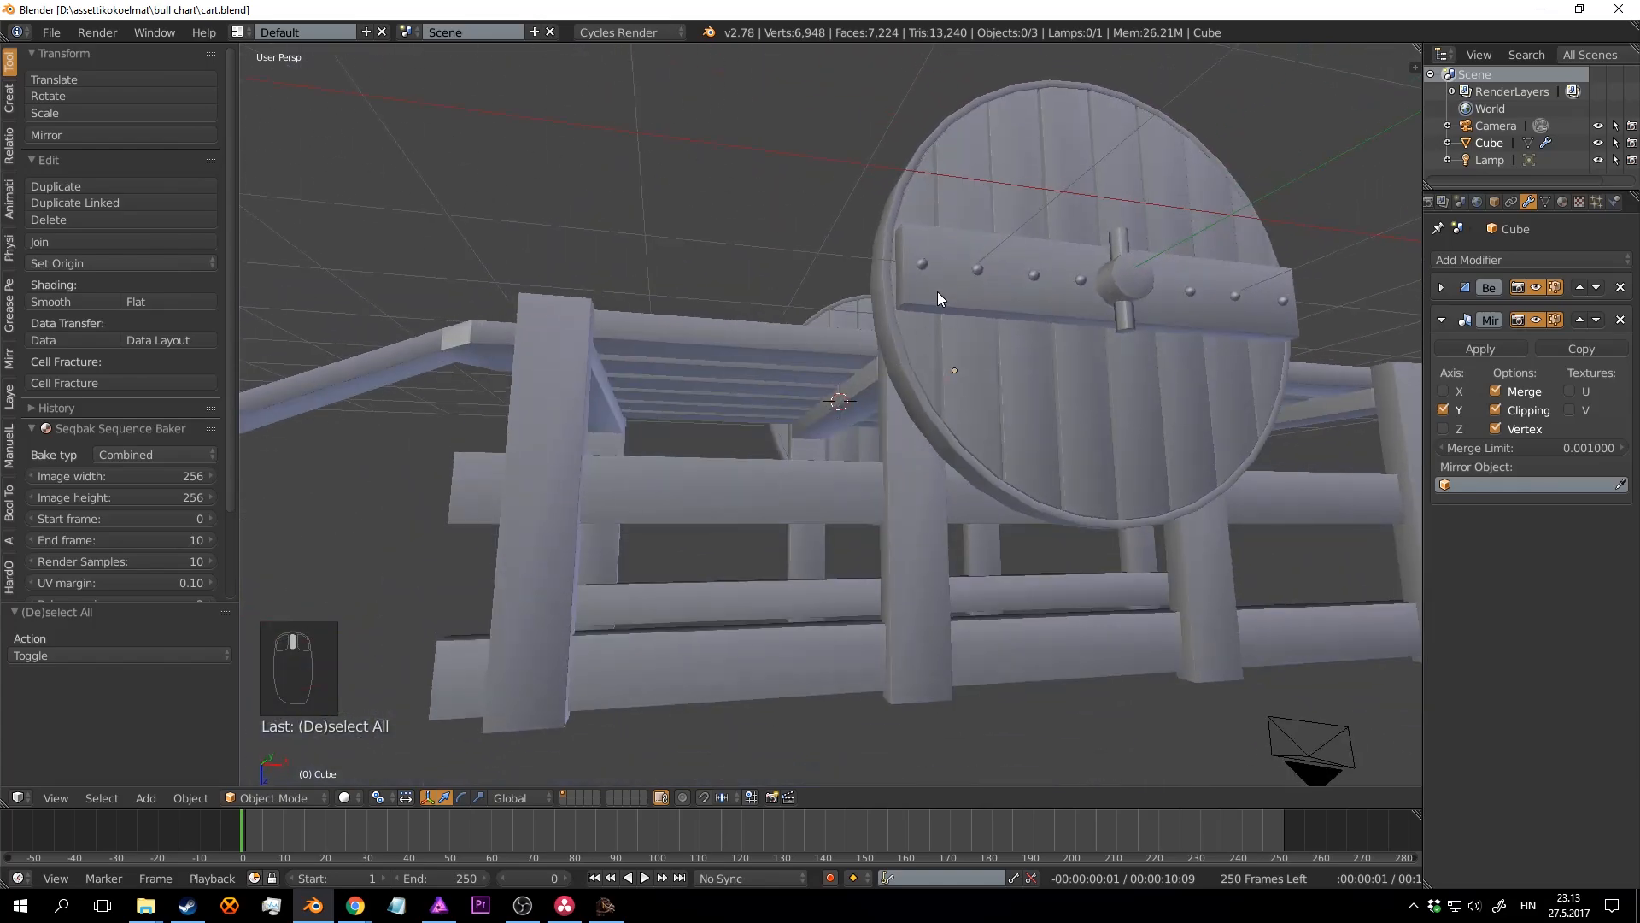
middle_drag(824, 566, 1145, 523)
key(ctrl+s)
key(ctrl+s)
scroll(776, 499, down, 4)
Step: Duplicate the top face of the shaft's wide base, scale the copy by 0.294 and move it about -0.39 along X
key(Tab)
scroll(835, 514, up, 3)
right_click(809, 486)
key(a)
key(a)
scroll(855, 477, up, 2)
right_click(846, 466)
key(shift+d)
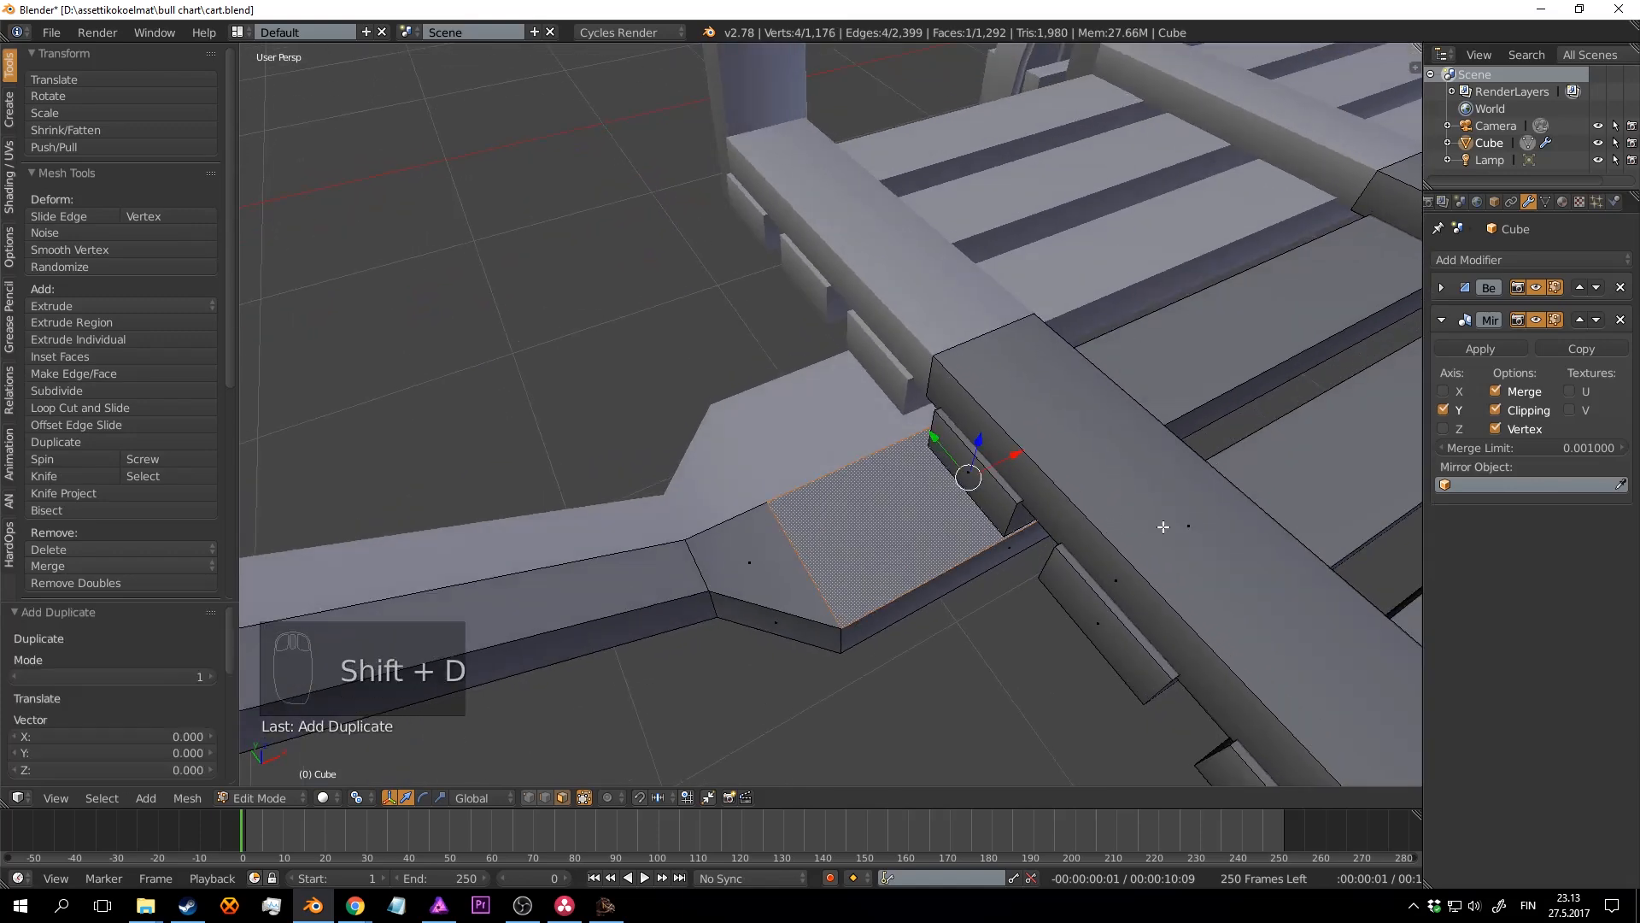
key(s)
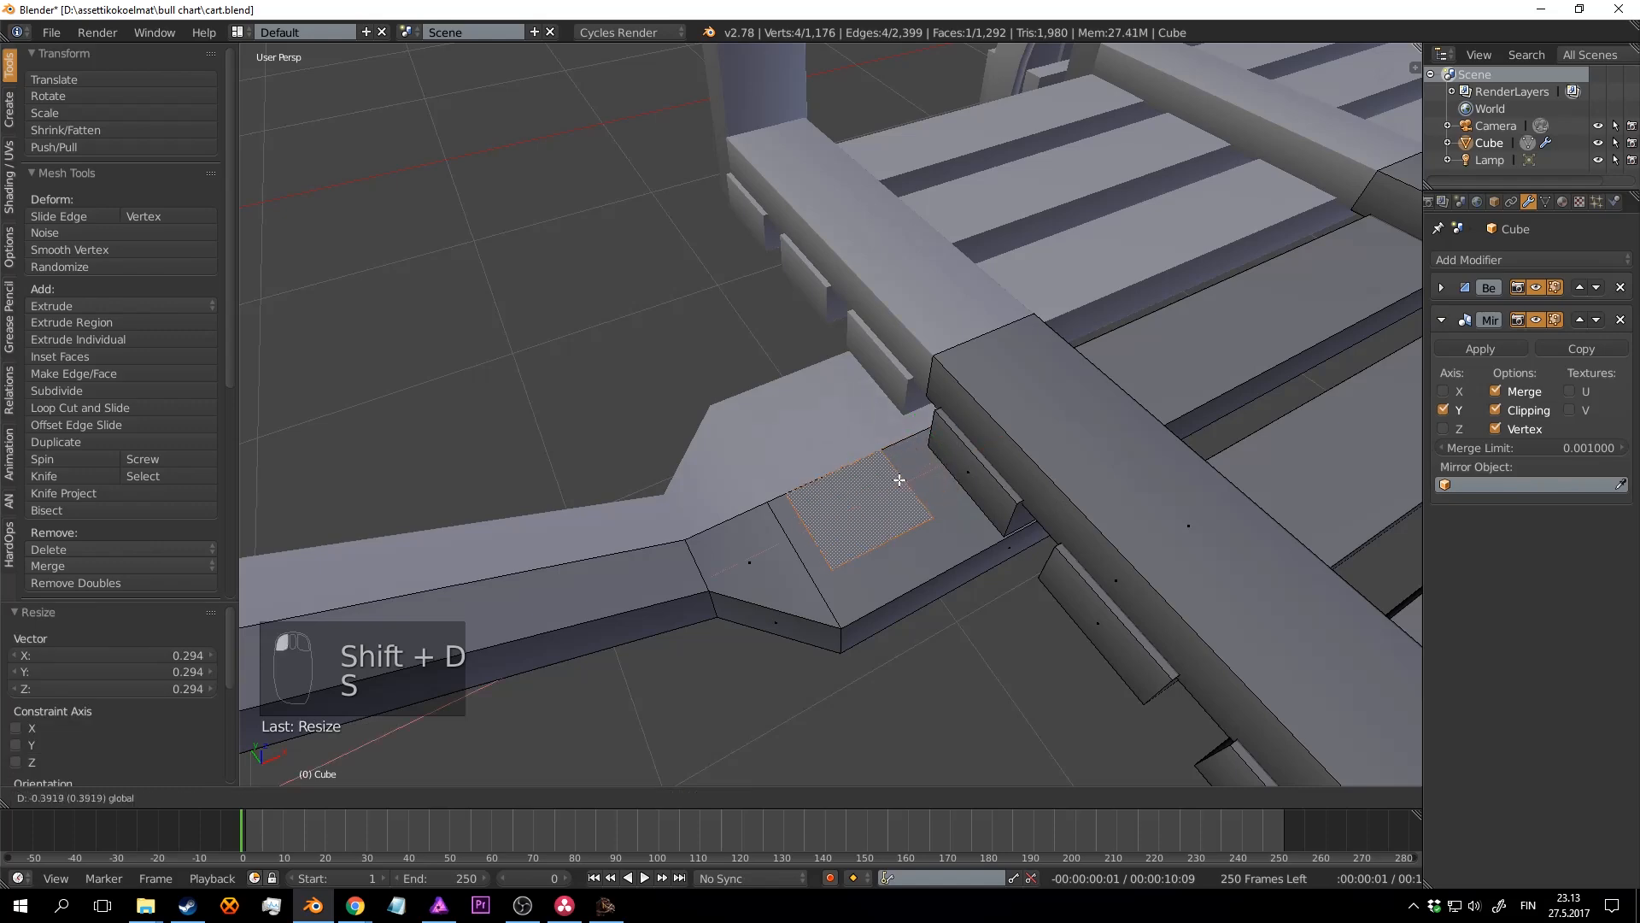
Step: Extrude the copied face up into a post on the shaft base and shift the whole post -0.035 along Z
key(e)
click(873, 428)
key(a)
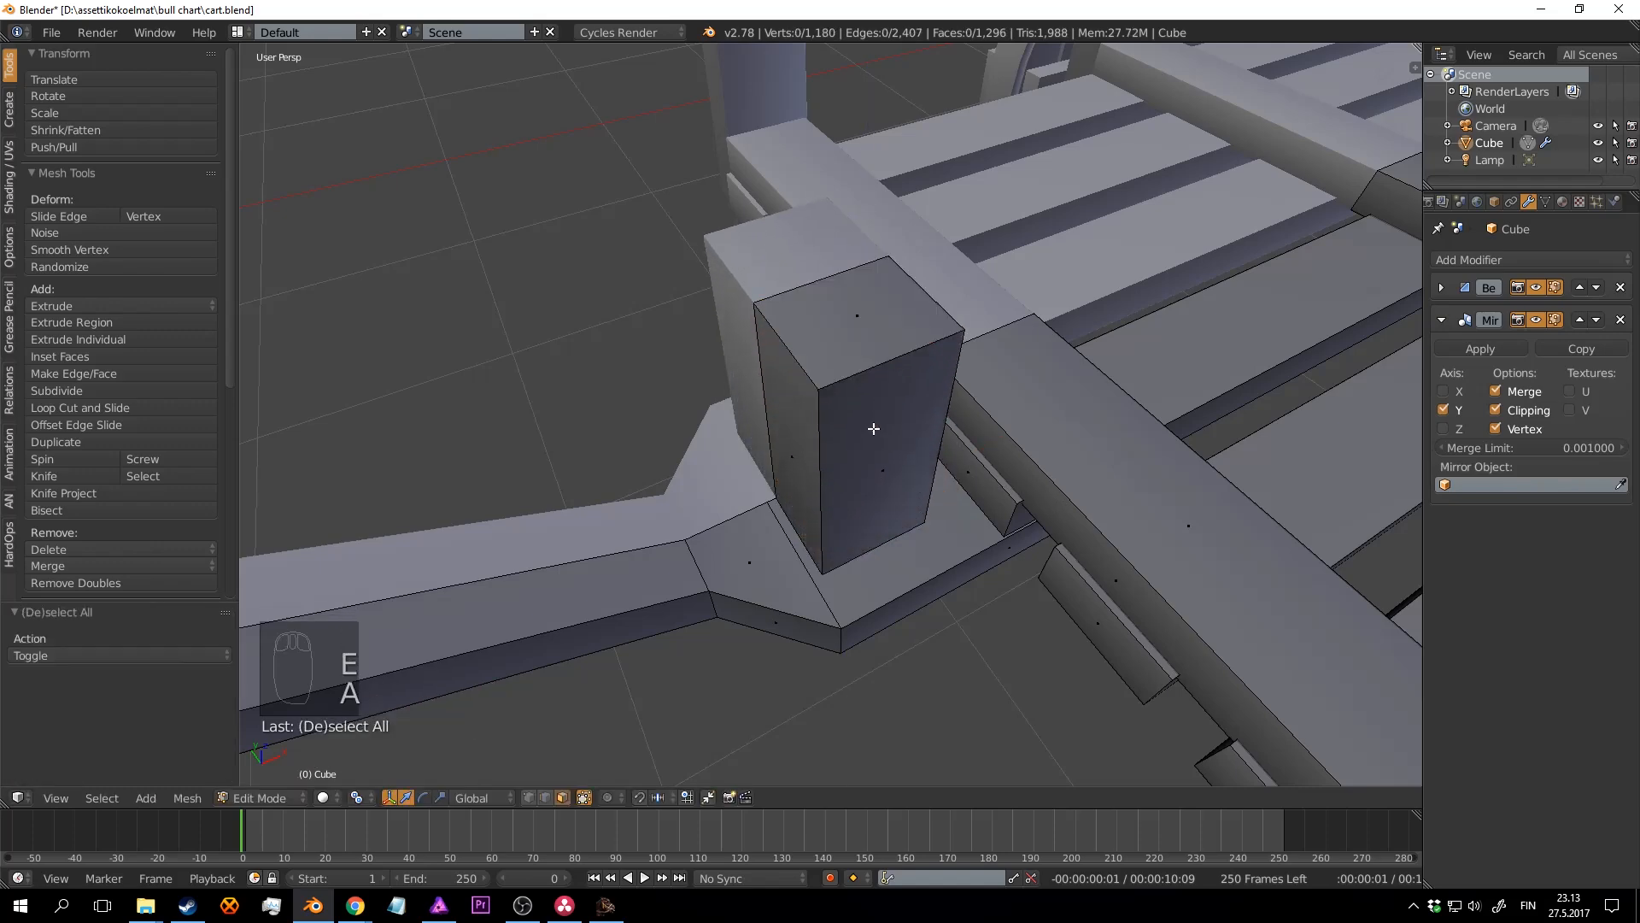
key(l)
drag(850, 384, 861, 457)
scroll(861, 453, down, 4)
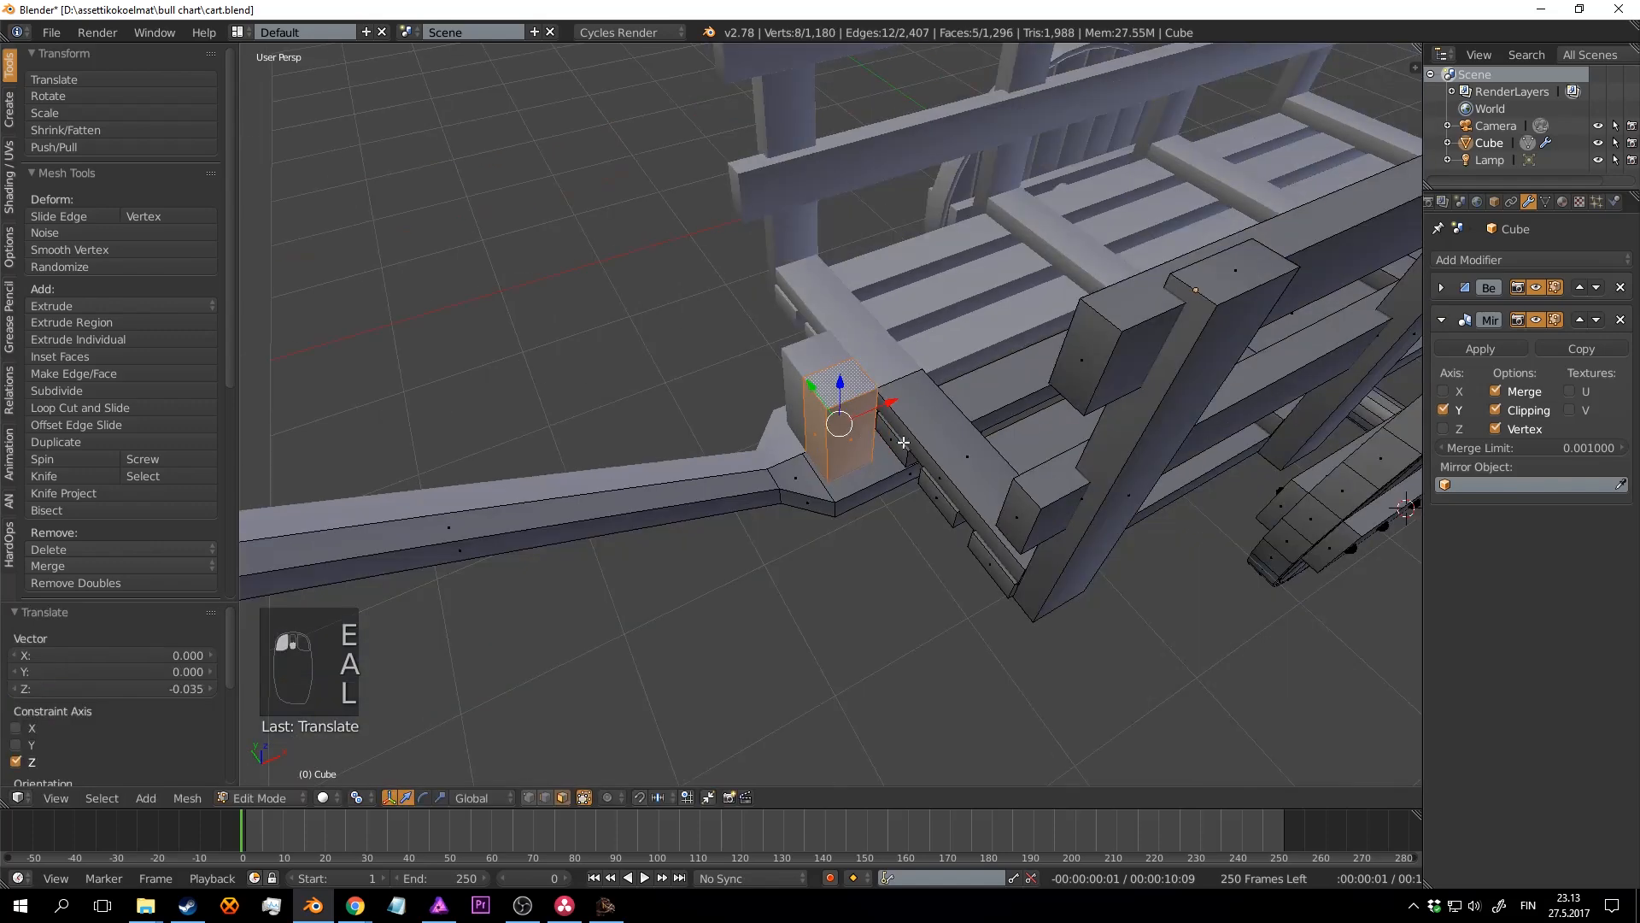
scroll(930, 345, up, 3)
Step: Duplicate the post's top face, scale the copy by 2.240, and extrude it upward into a thin seat slab
key(a)
middle_drag(861, 359, 946, 386)
right_click(931, 345)
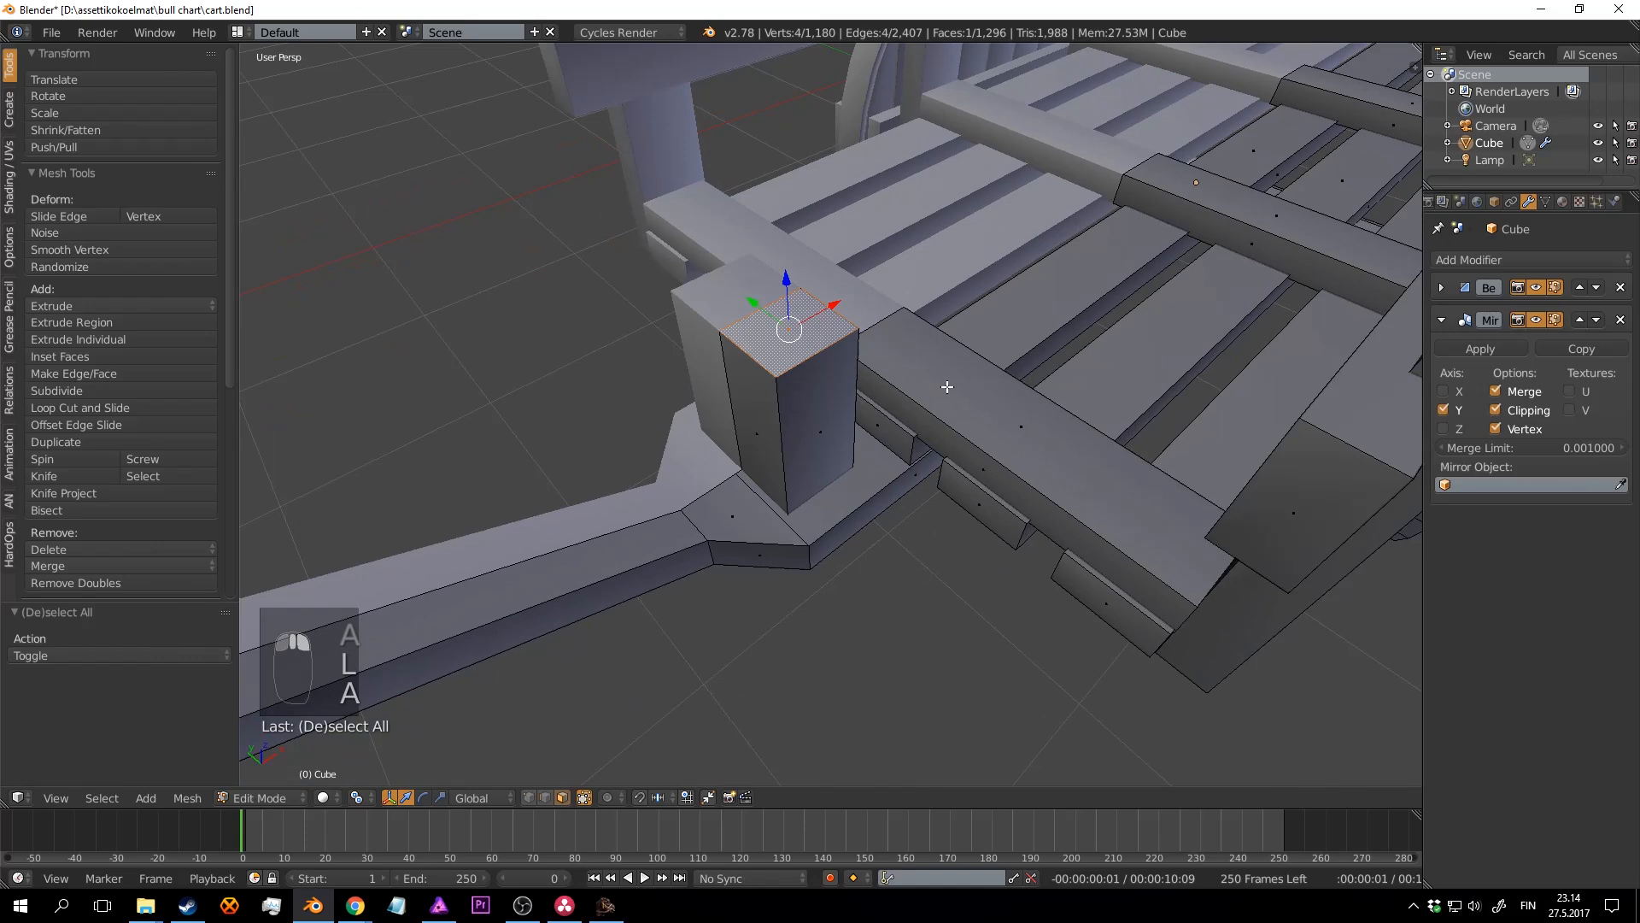
key(shift+d)
key(s)
click(1126, 481)
key(e)
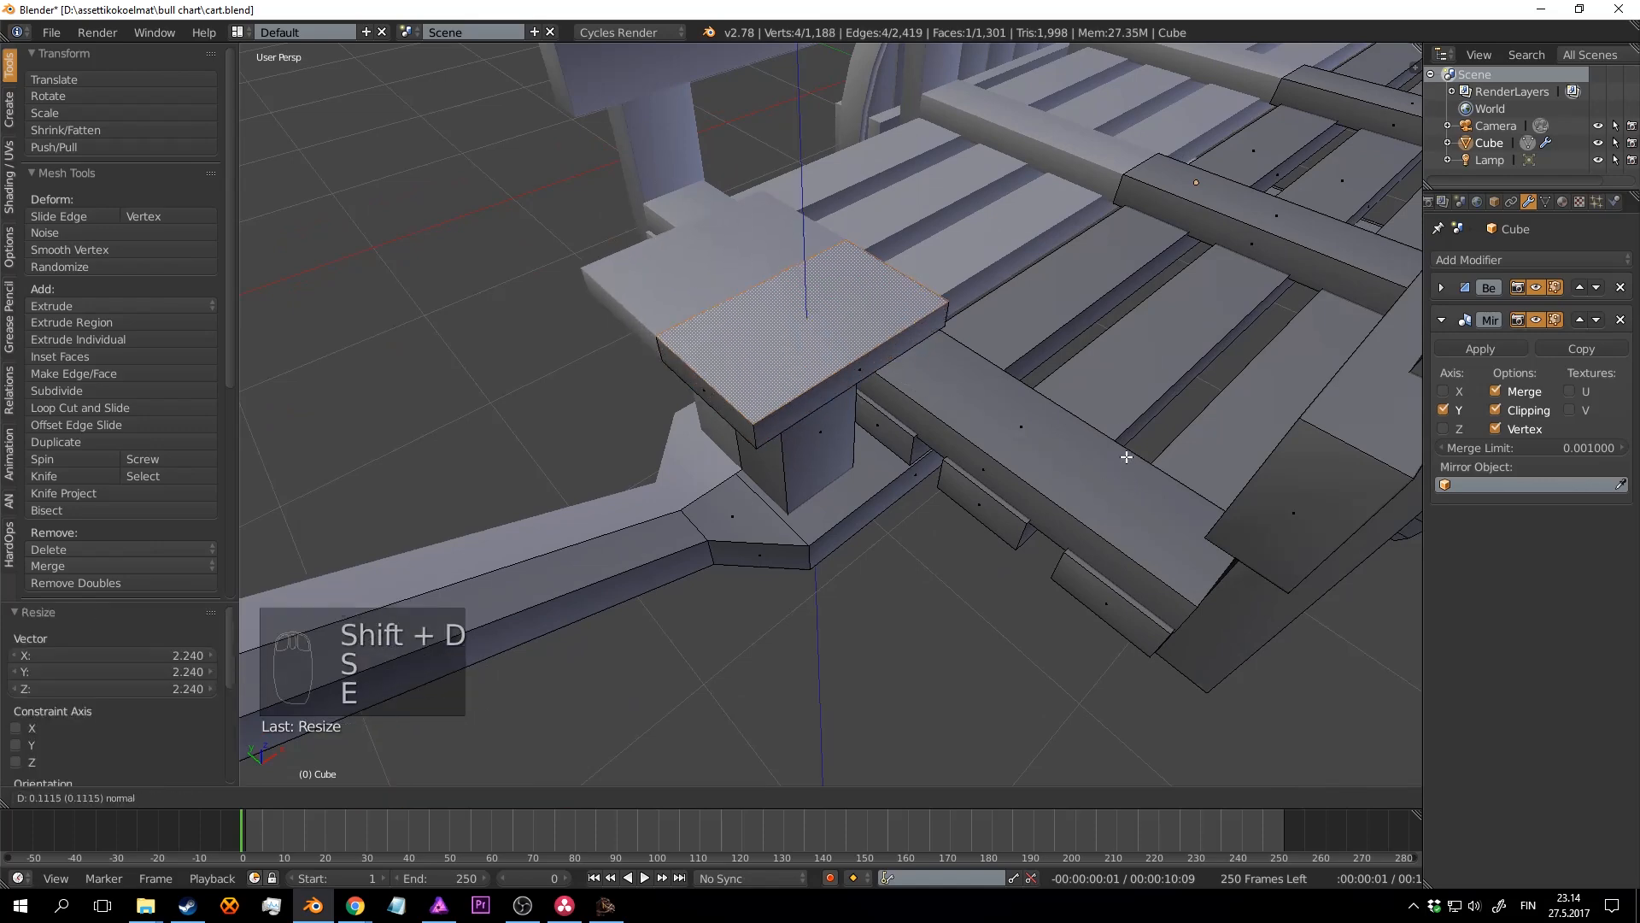
click(1123, 440)
Step: Return to Object Mode, save over cart.blend, and check the seat against the front of the cart
key(Tab)
scroll(1084, 370, down, 4)
middle_drag(1084, 370, 1035, 393)
key(ctrl+s)
scroll(1012, 368, down, 3)
scroll(1035, 393, up, 3)
key(ctrl+s)
click(1022, 402)
scroll(1015, 411, up, 2)
scroll(990, 380, up, 2)
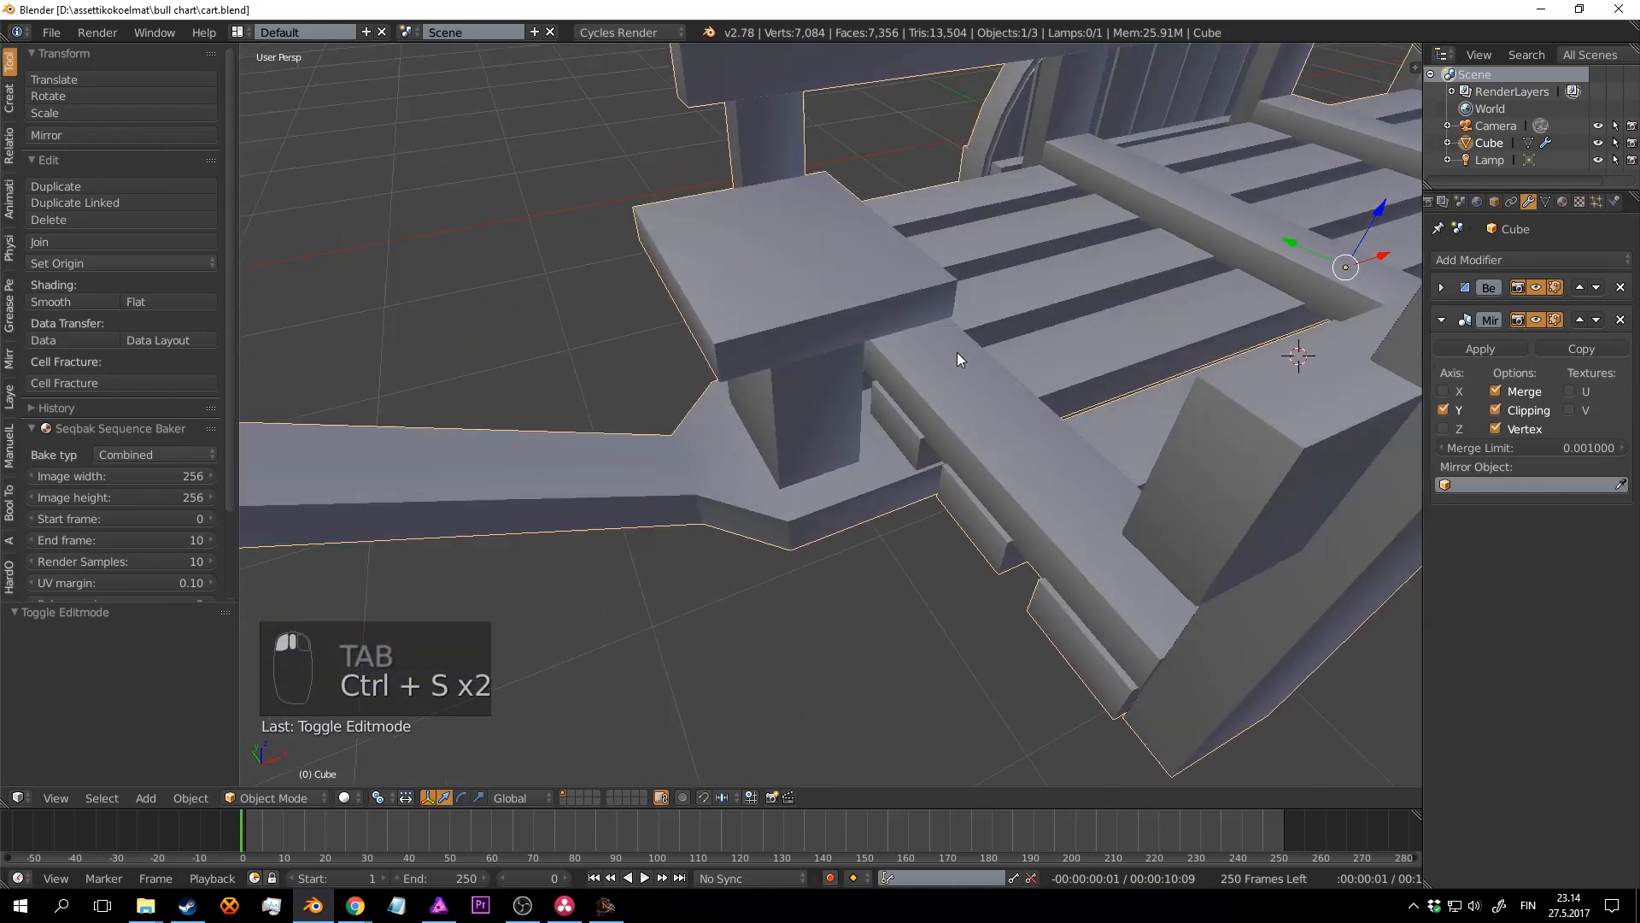
Step: Raise the seat slab and extend the top of its supporting post by 0.226 along Z
key(Tab)
key(a)
key(a)
right_click(844, 280)
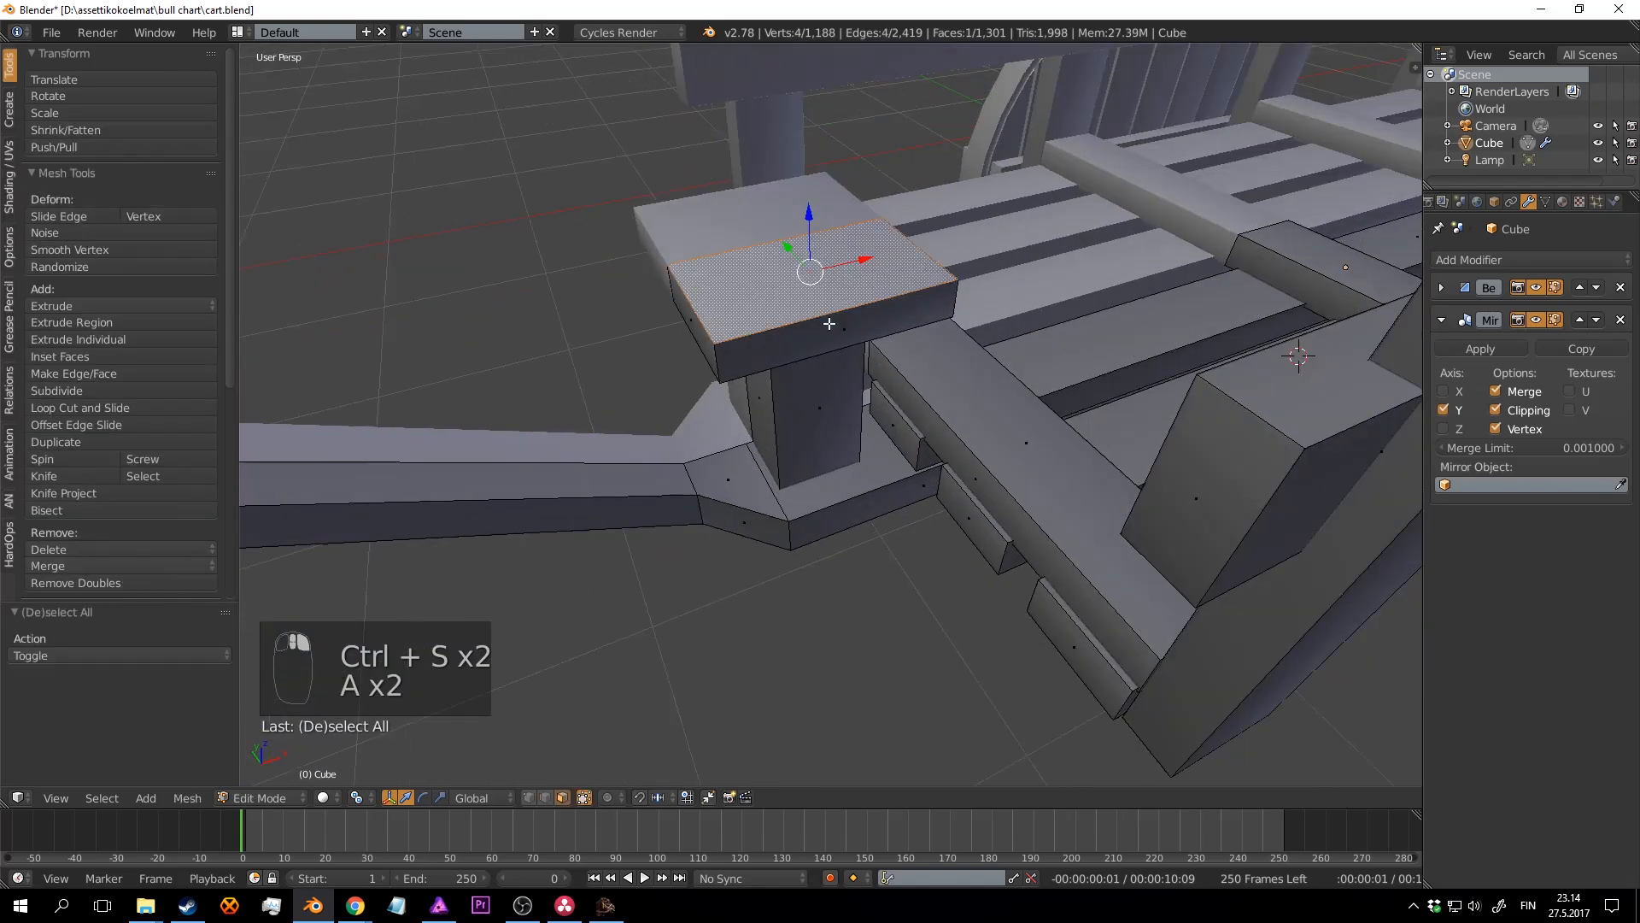
key(a)
alt+right_click(723, 360)
drag(810, 245, 814, 172)
middle_drag(807, 294, 821, 254)
key(a)
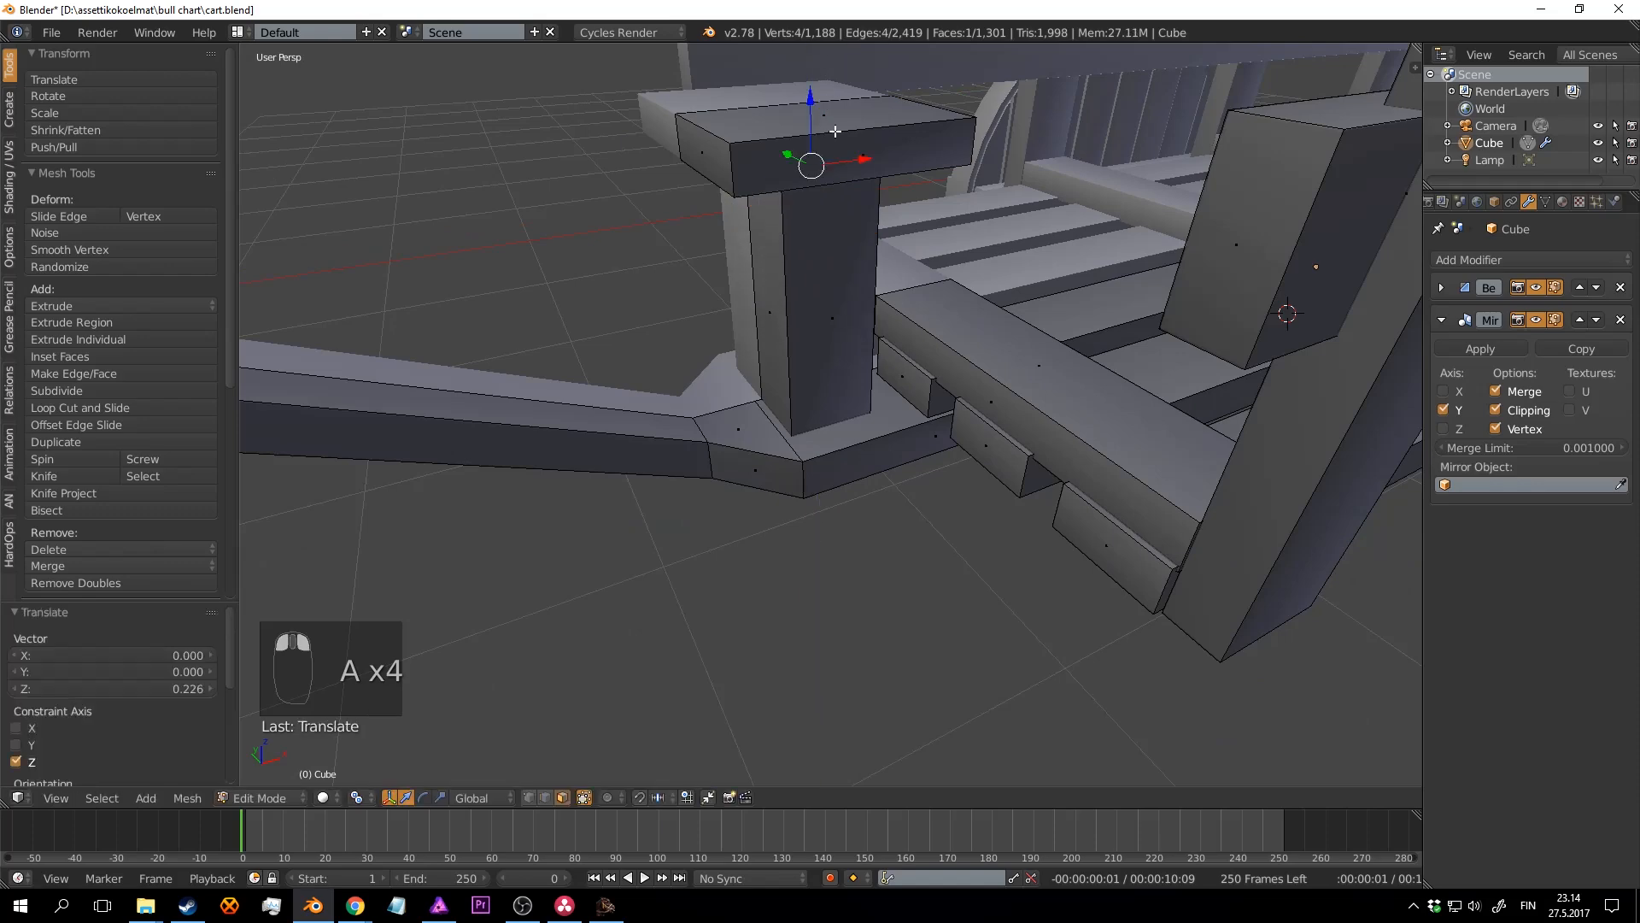
Step: Duplicate the seat slab, move the copy -1.399 along X over the shaft, and scale it by 0.422 along X
scroll(835, 131, down, 6)
middle_drag(836, 132, 1006, 324)
scroll(915, 392, up, 4)
scroll(915, 392, down, 2)
scroll(917, 368, up, 2)
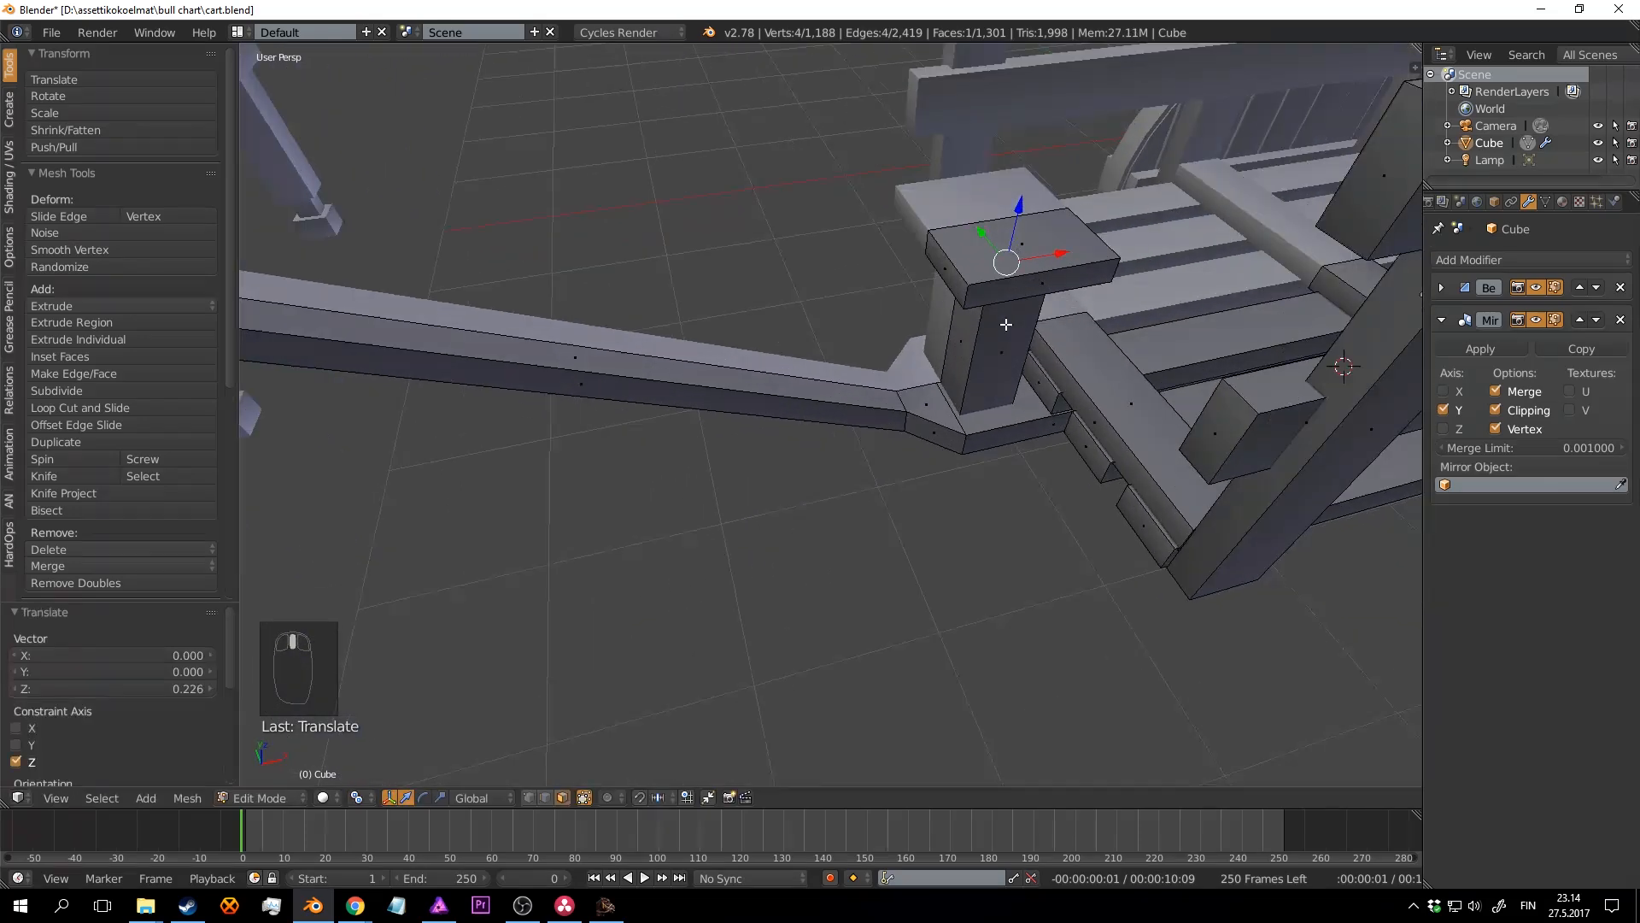
scroll(1030, 244, up, 2)
key(l)
key(shift+d)
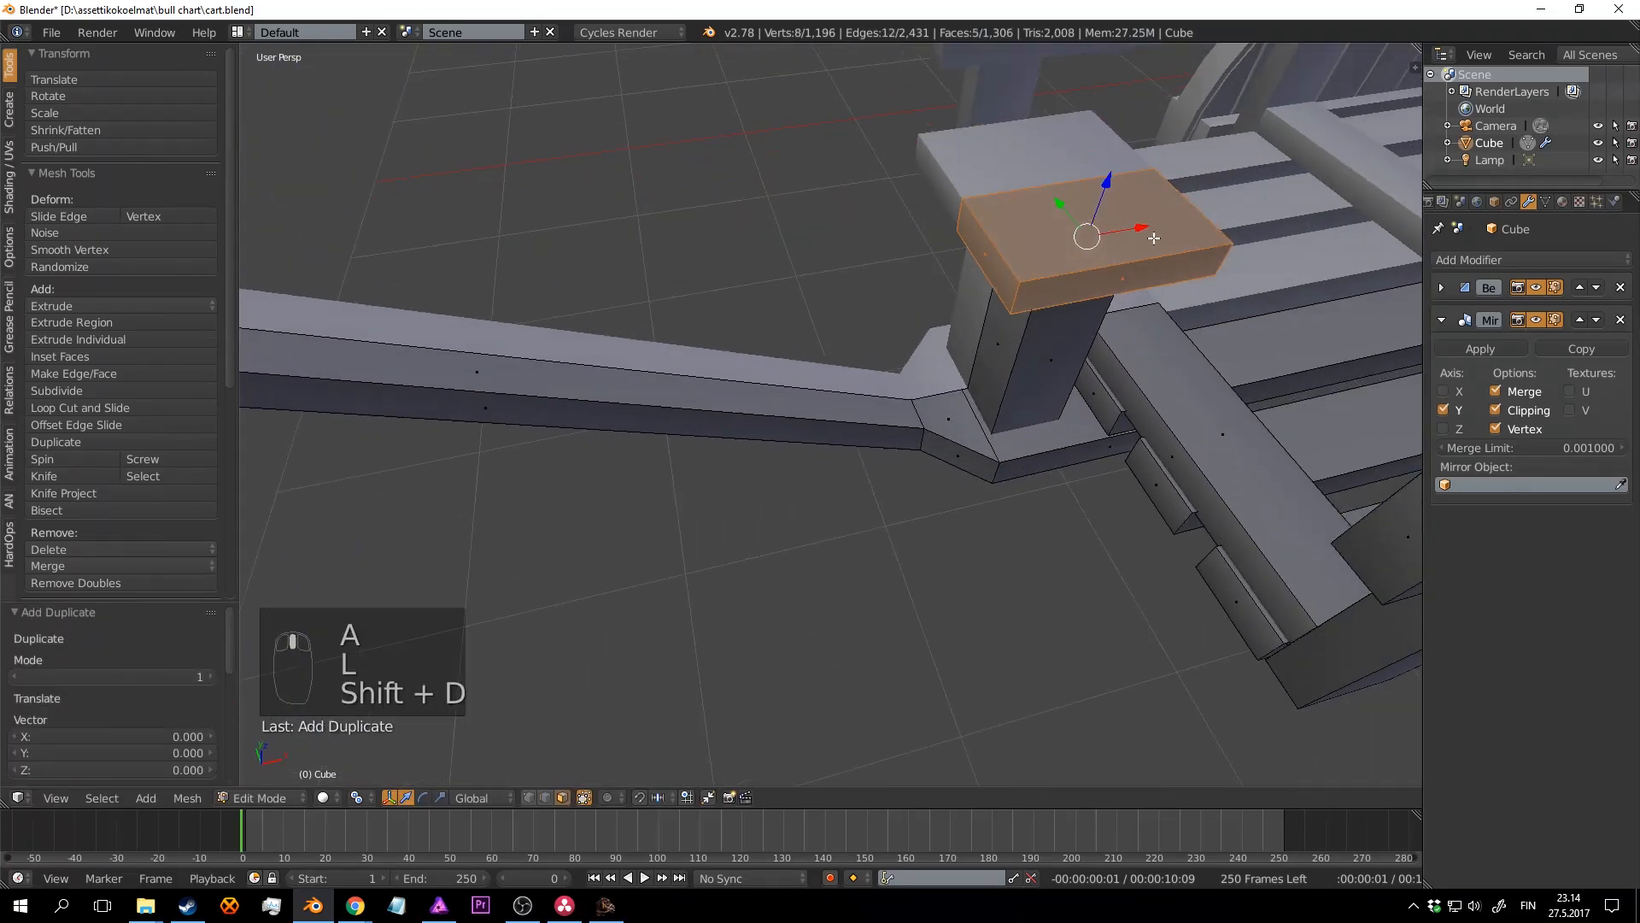
click(731, 295)
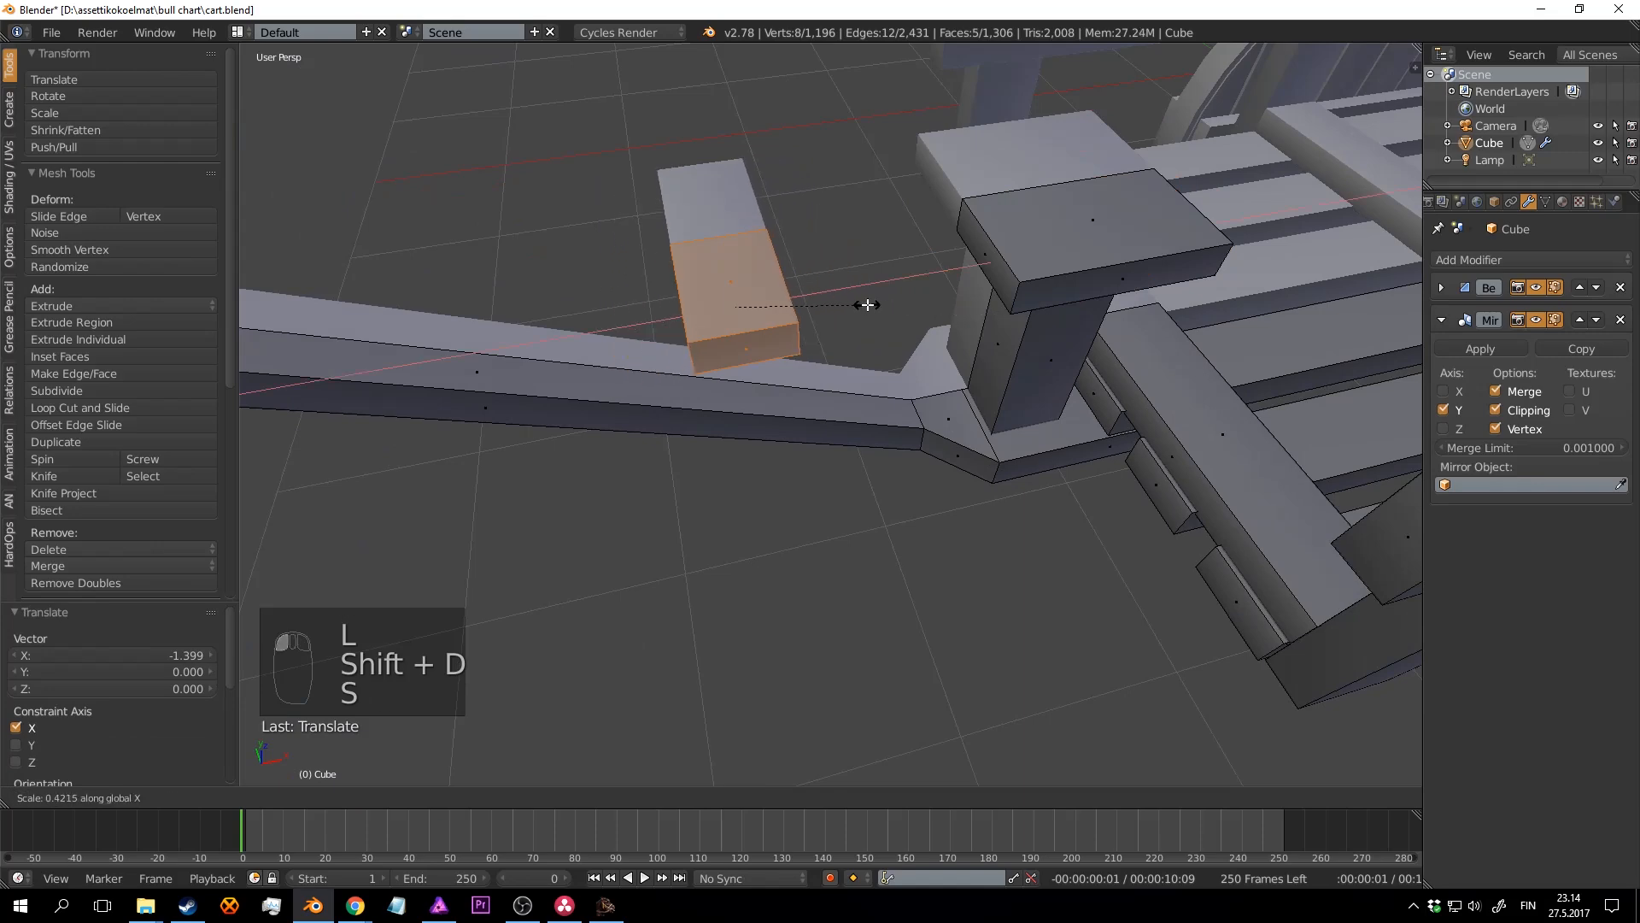
click(868, 304)
Step: Lower the narrowed slab copy by 0.654 along Z onto the shaft as a crosspiece
middle_drag(868, 304, 778, 146)
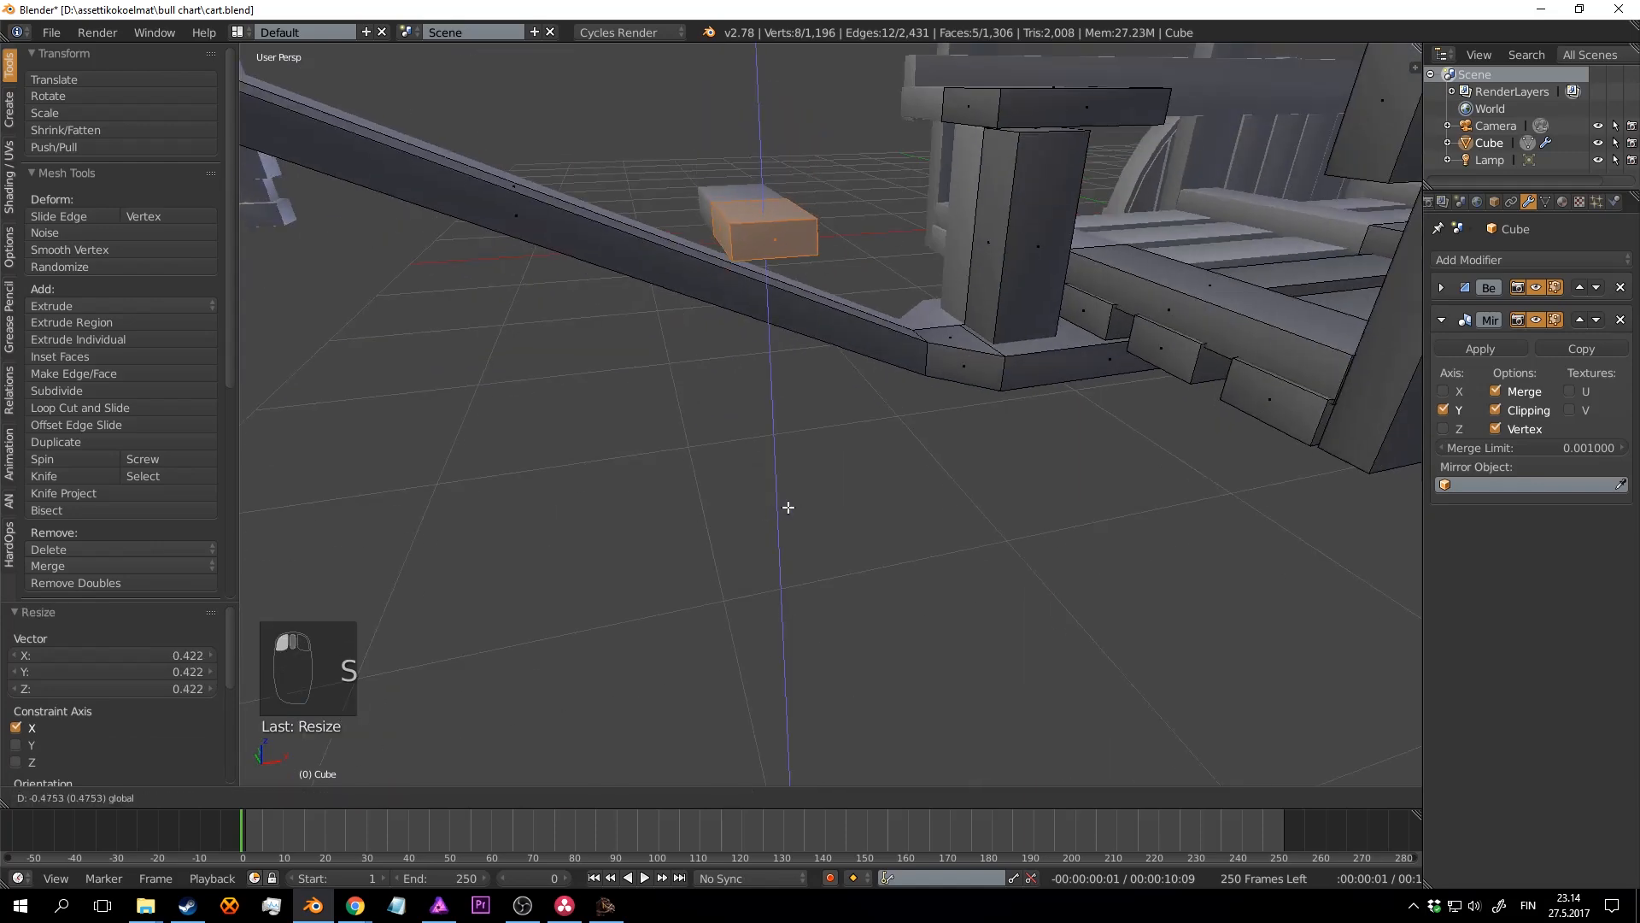
click(803, 185)
middle_drag(803, 184, 879, 223)
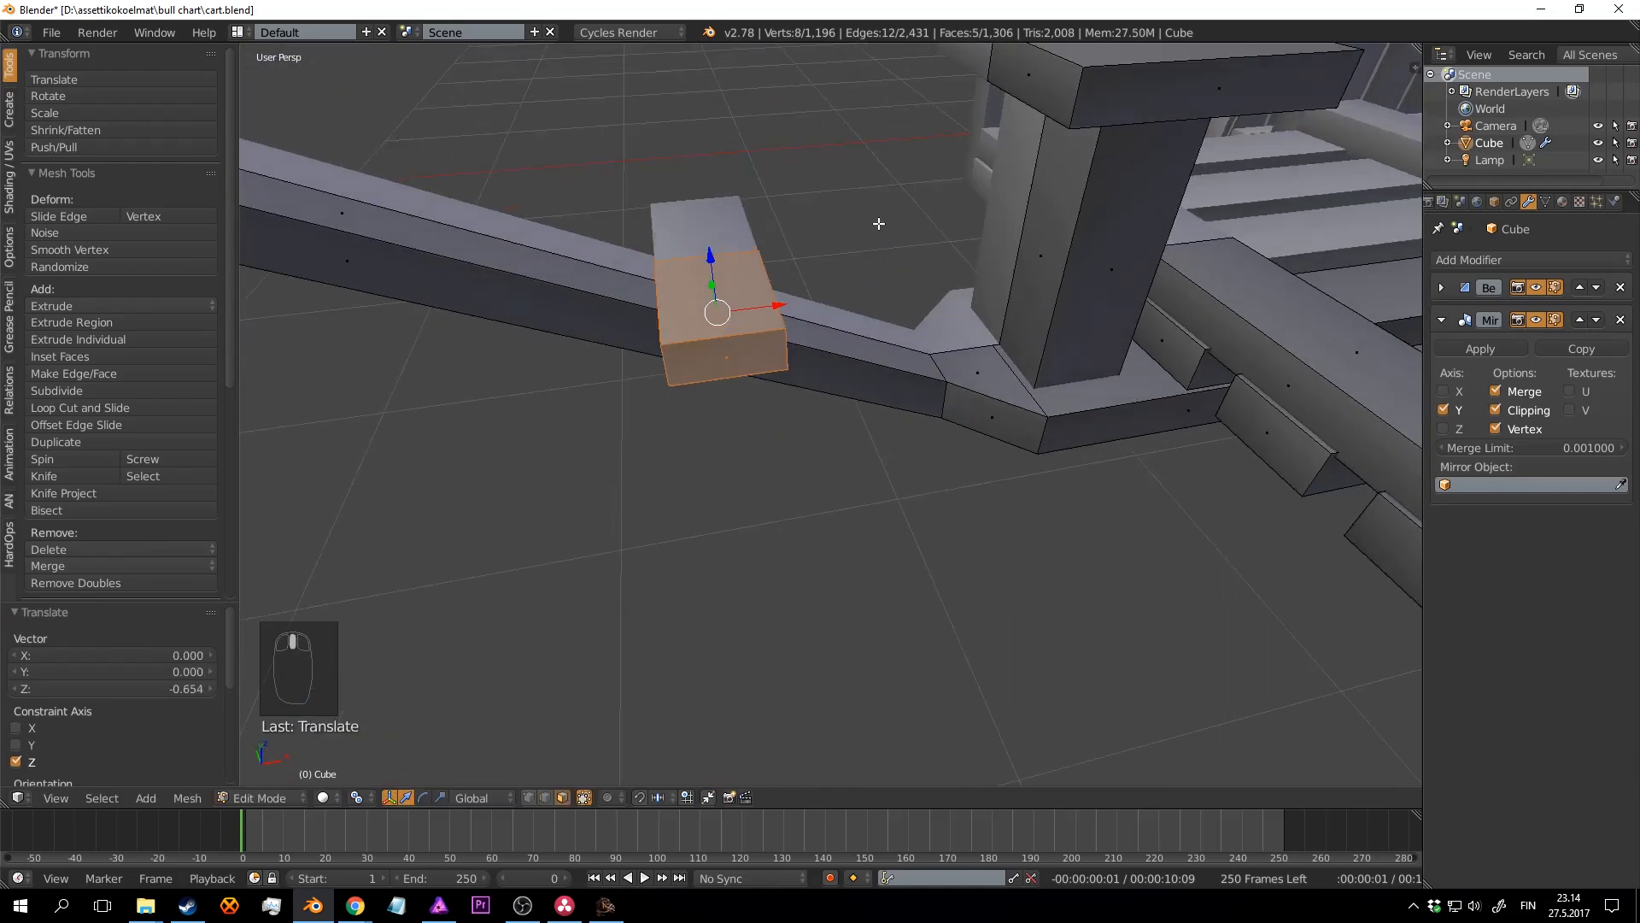
Step: Shift the crosspiece on the shaft -0.270 along X, away from the seat
click(857, 325)
drag(705, 284, 705, 286)
scroll(707, 286, down, 4)
middle_drag(707, 286, 817, 393)
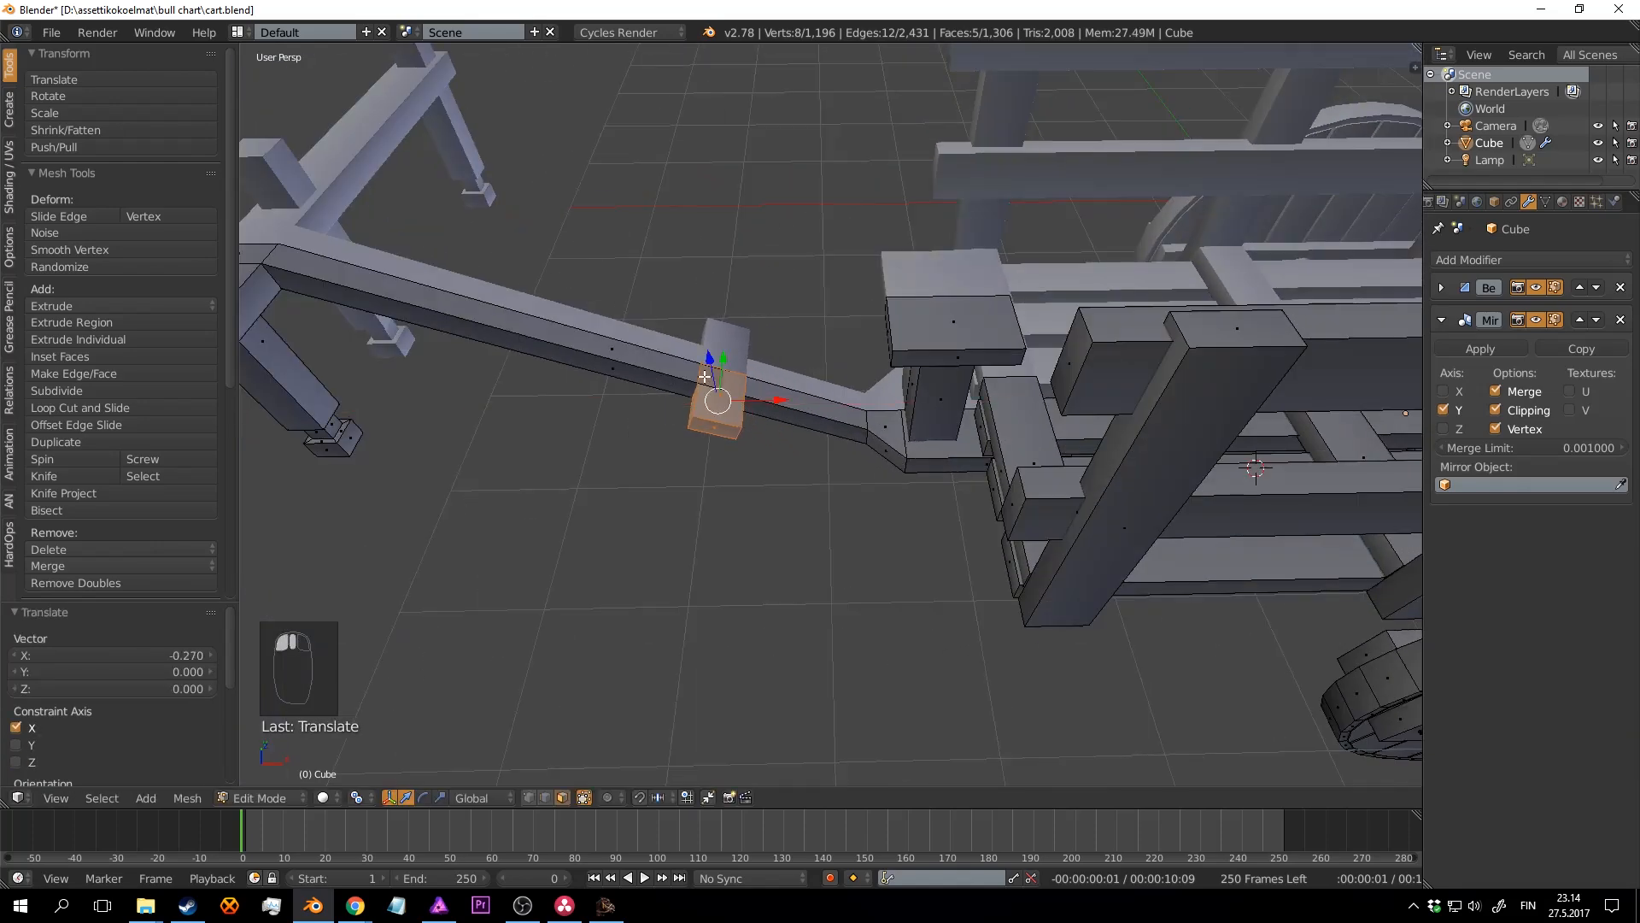
Step: Return to Object Mode, save over cart.blend, and check the crosspiece and seat from several angles
key(Tab)
scroll(707, 304, down, 3)
middle_drag(707, 304, 873, 411)
key(ctrl+s)
key(a)
key(ctrl+s)
scroll(781, 436, up, 5)
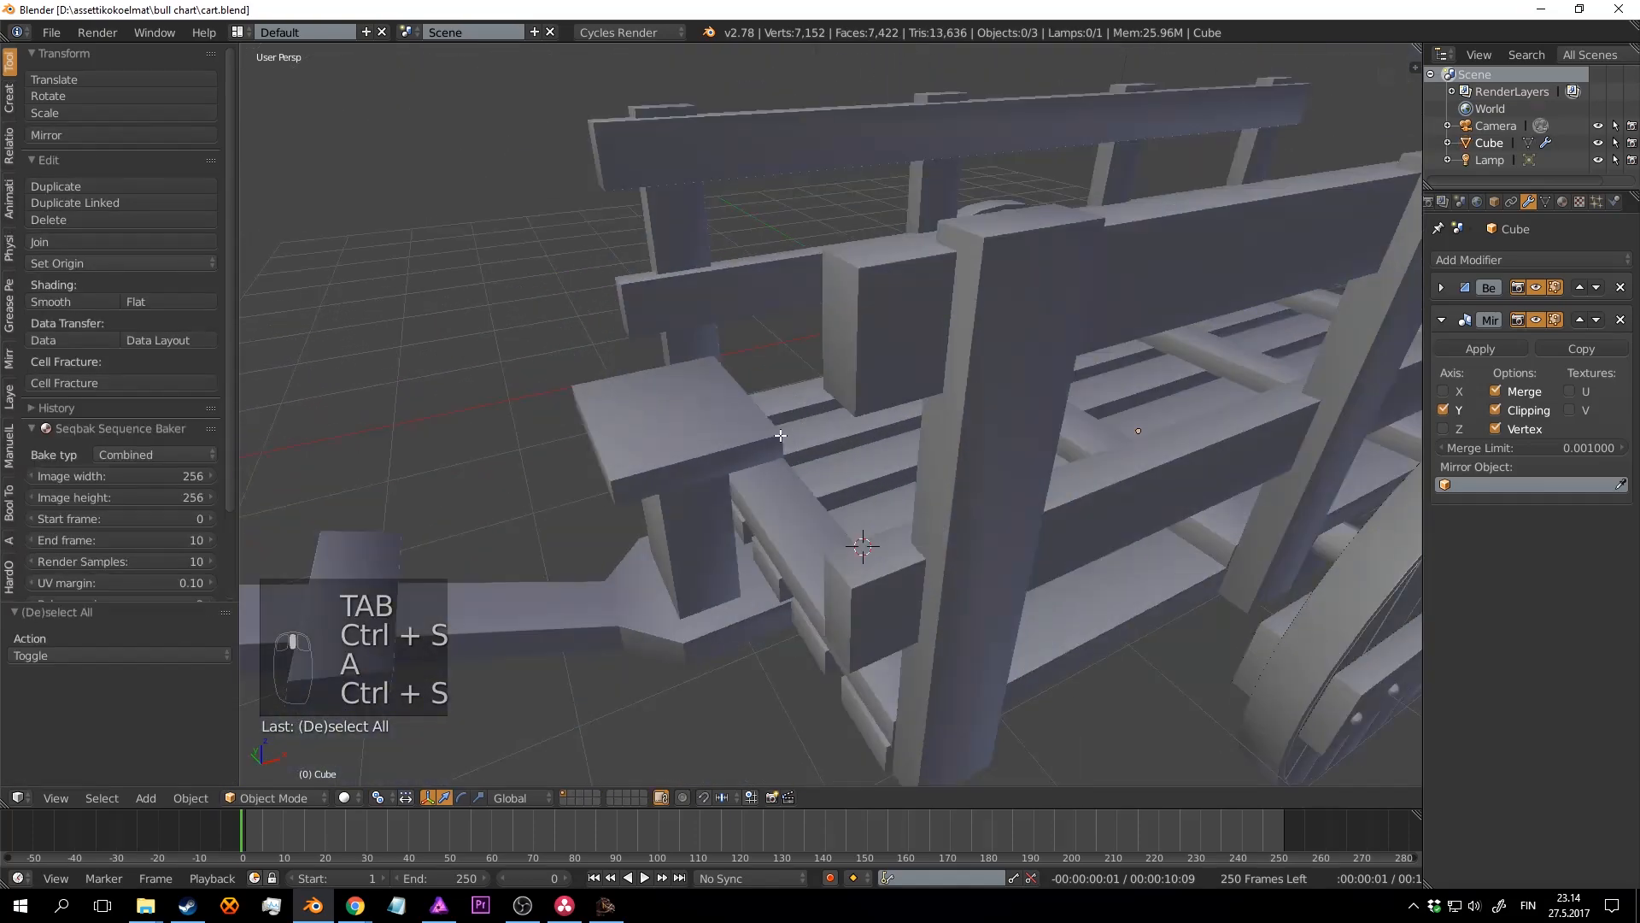
Step: Select the whole seat slab in Edit Mode and adjust its height slightly along Z on its post
key(Tab)
scroll(781, 435, down, 2)
middle_drag(781, 436, 794, 307)
key(ctrl+s)
click(871, 293)
key(a)
key(l)
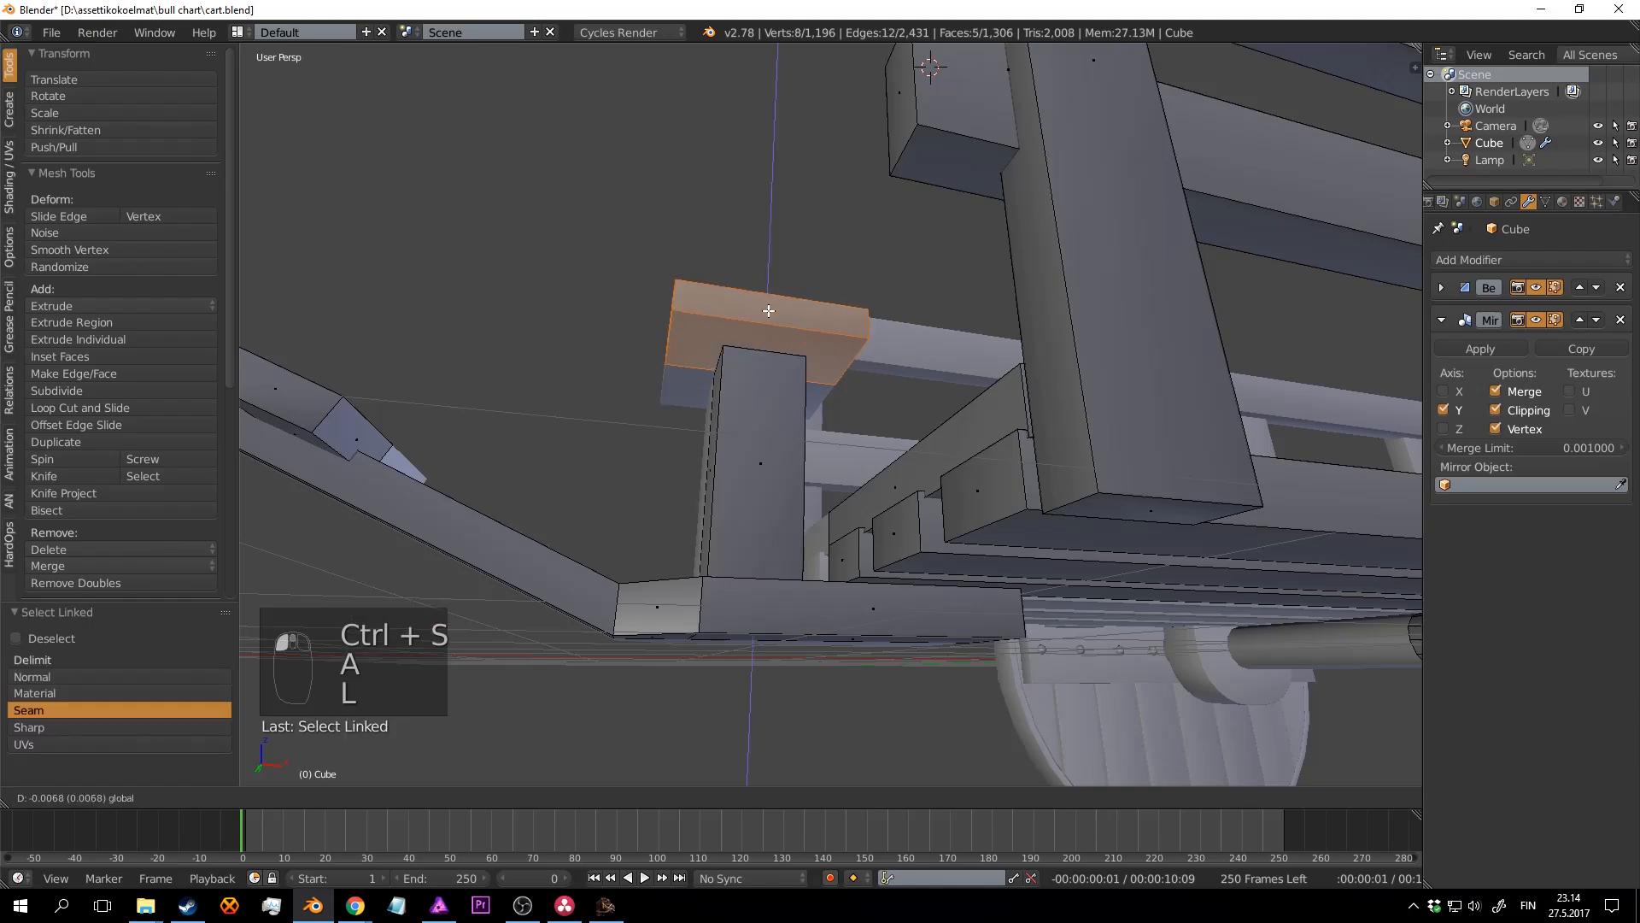
click(755, 398)
Step: Duplicate the seat slab, move the copy 0.719 along X, and rotate it about -77° around Y into a leaning backrest
middle_drag(755, 397, 798, 504)
middle_drag(785, 448, 788, 367)
key(shift+d)
click(990, 452)
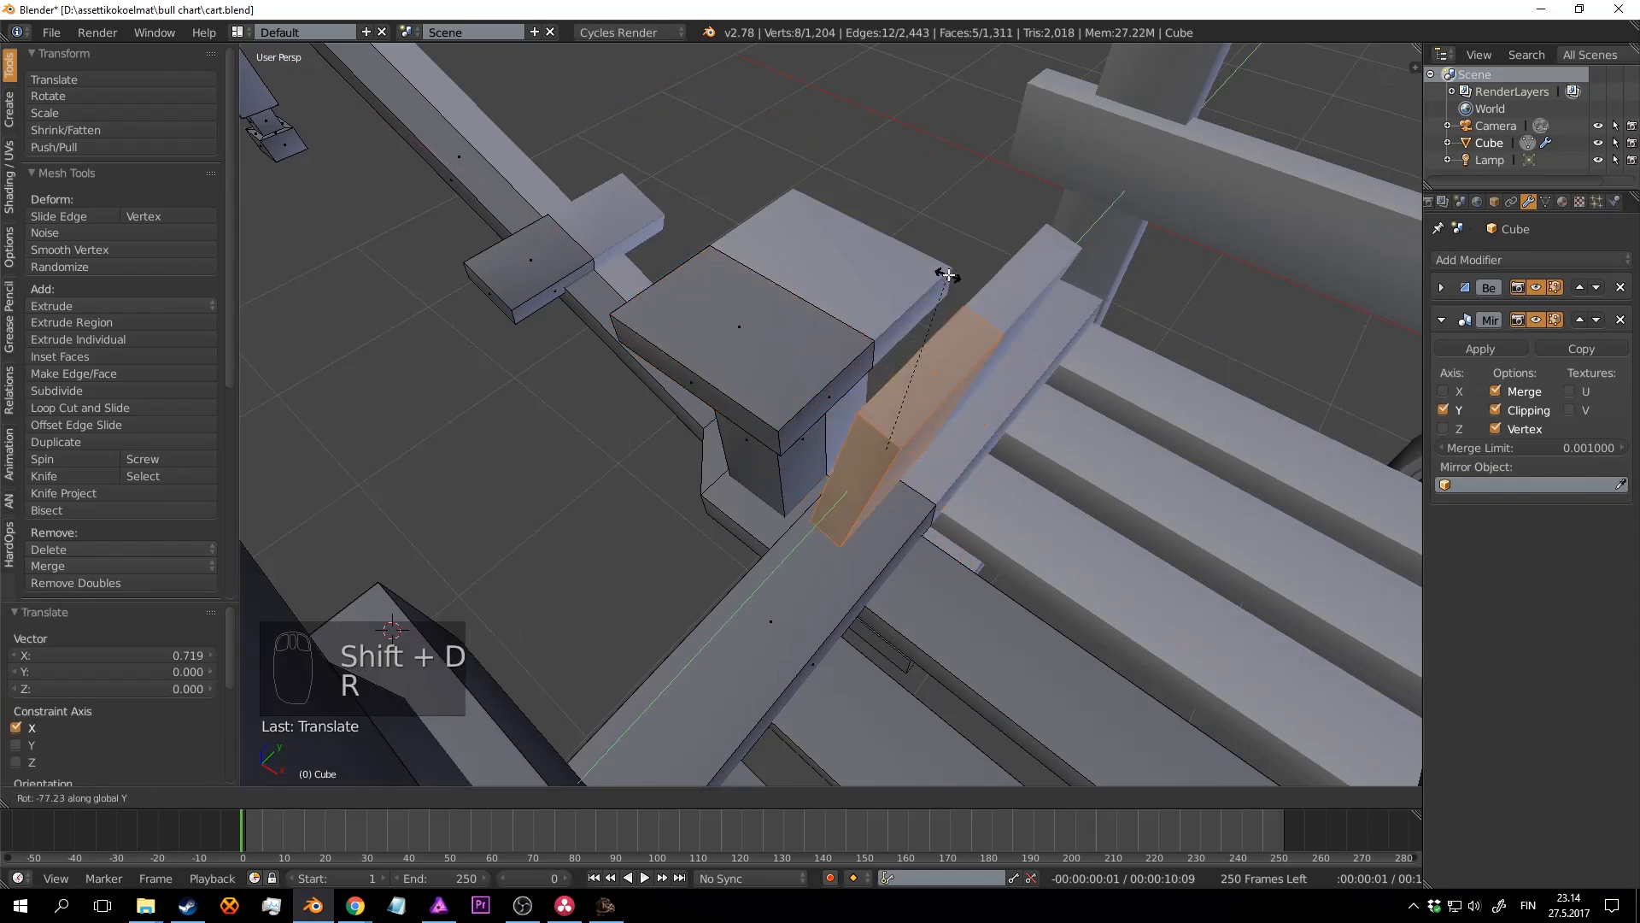
click(947, 274)
middle_drag(947, 274, 1043, 325)
Step: Raise the backrest slab 0.578 along Z and slide it along X to the seat's rear edge
drag(943, 345, 957, 184)
middle_drag(957, 183, 1005, 208)
drag(1005, 208, 948, 218)
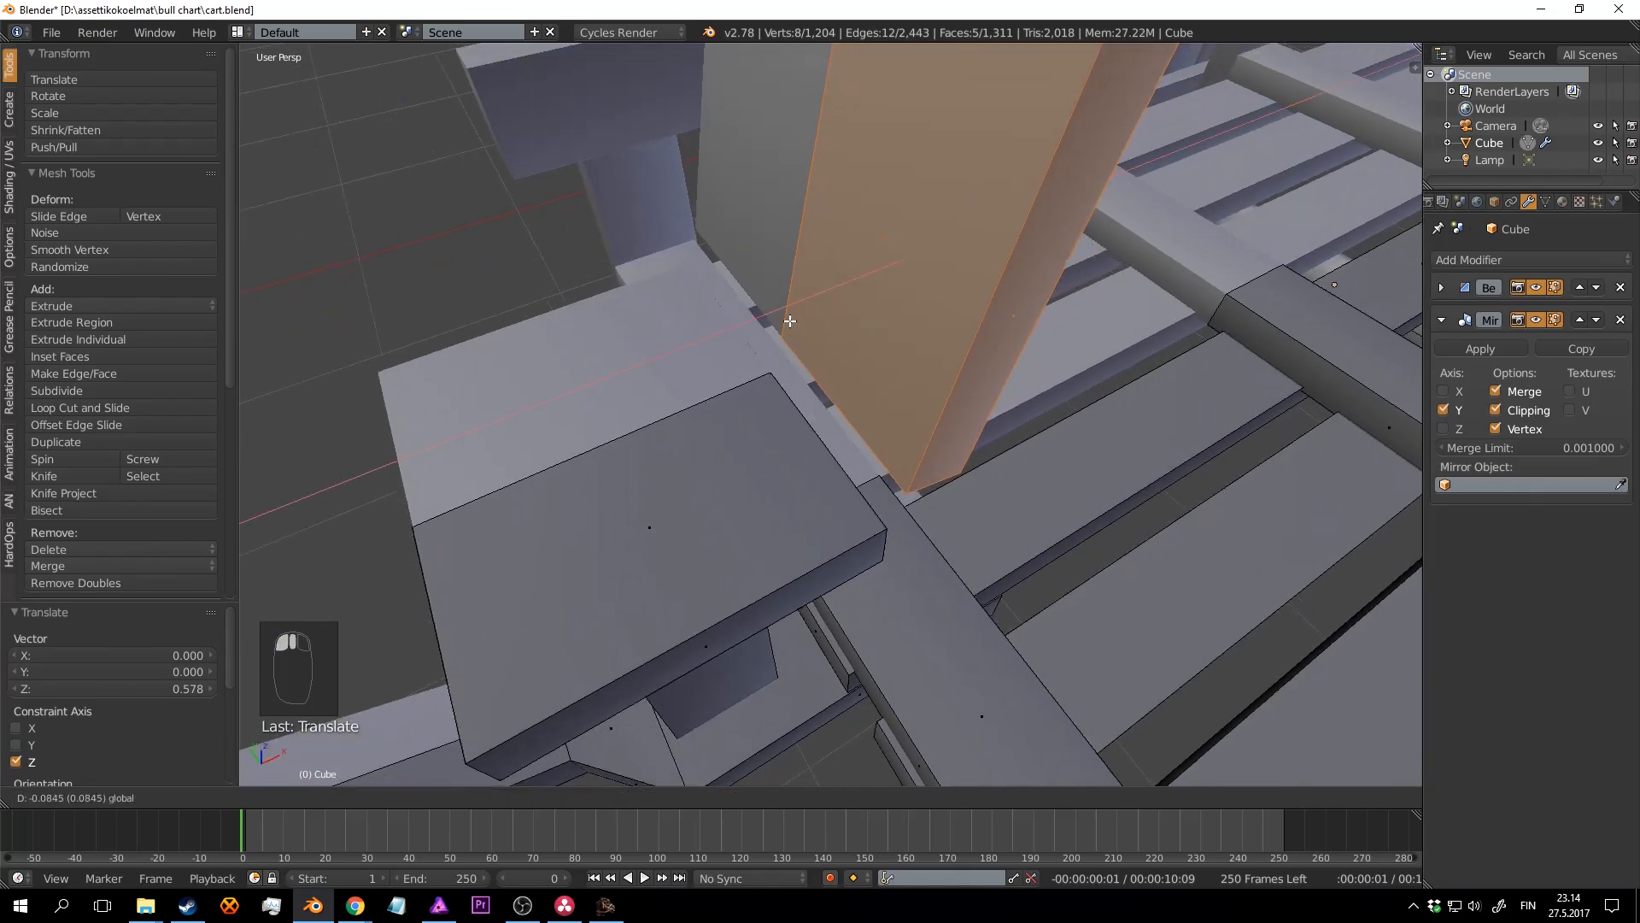
middle_drag(949, 218, 940, 357)
scroll(802, 315, up, 2)
Step: Duplicate the seat slab's rear face and scale the copy by 0.588, keeping it against the mirror seam
key(a)
right_click(812, 366)
scroll(889, 373, up, 2)
key(shift+d)
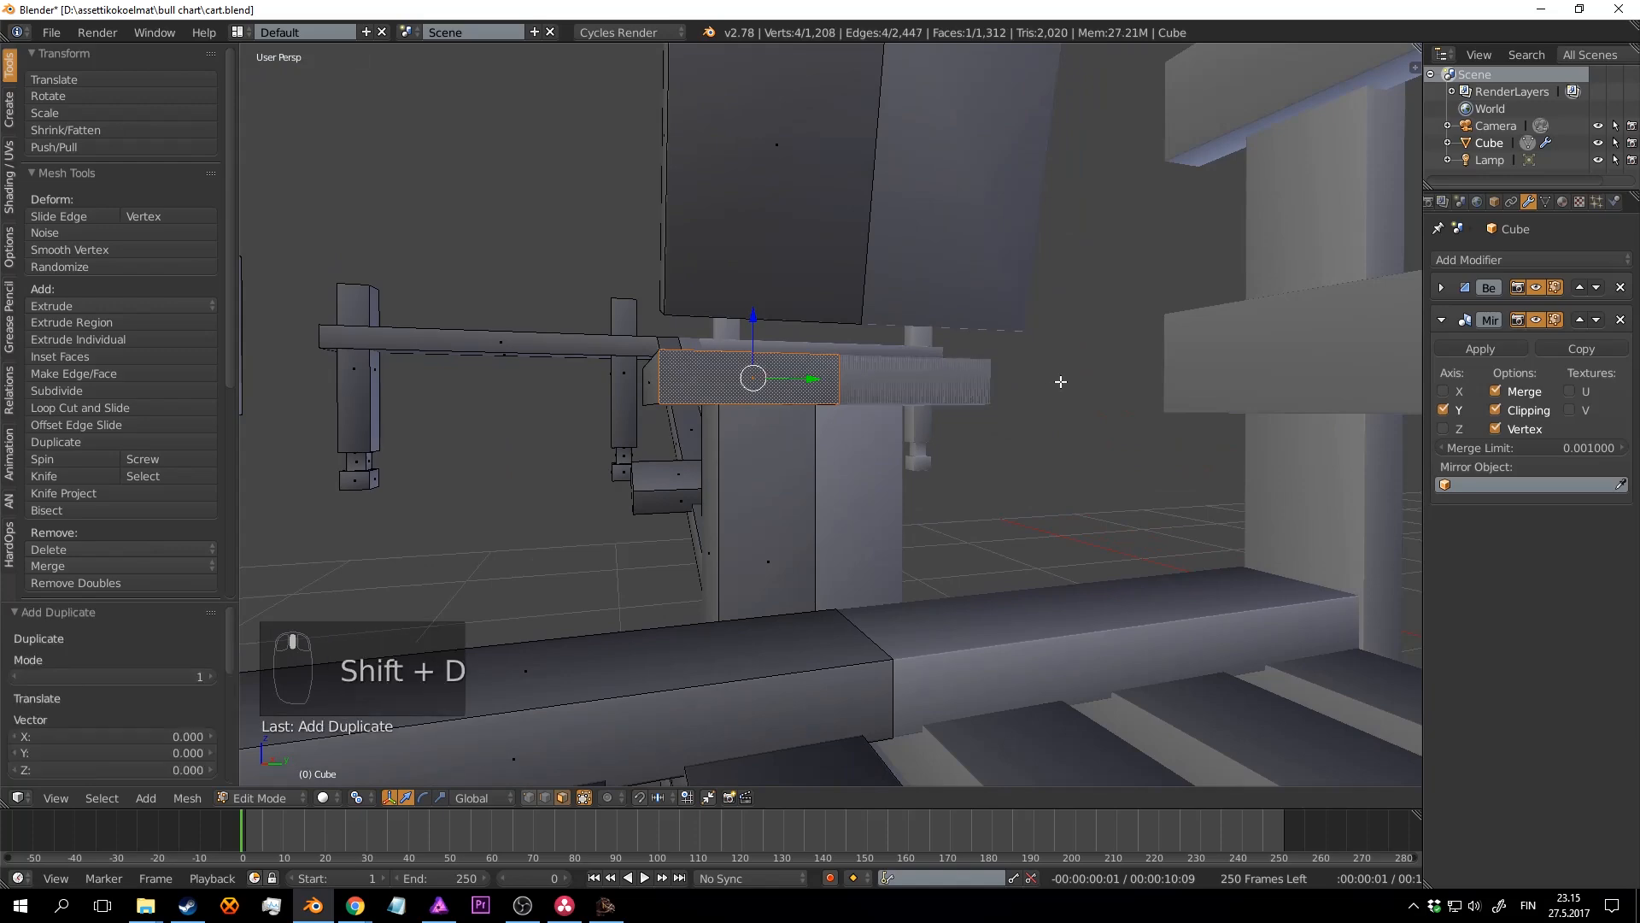
click(930, 377)
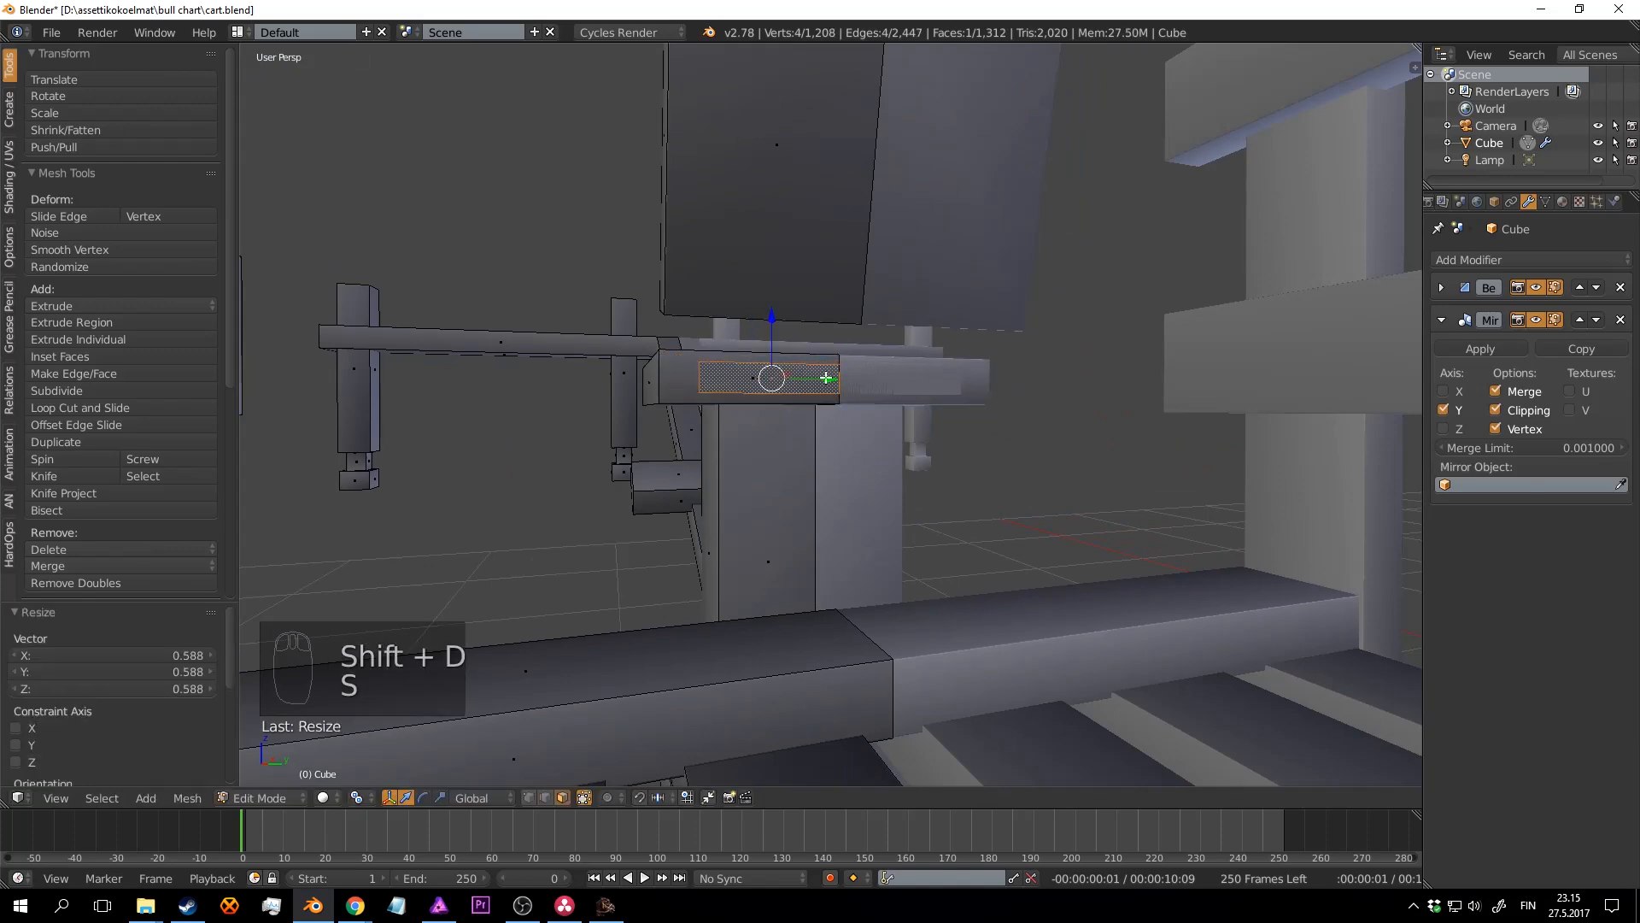
click(927, 386)
Step: Extrude the duplicated face backward into a small block behind the seat and add a loop cut across it
middle_drag(927, 386, 879, 374)
click(928, 428)
key(a)
key(ctrl+r)
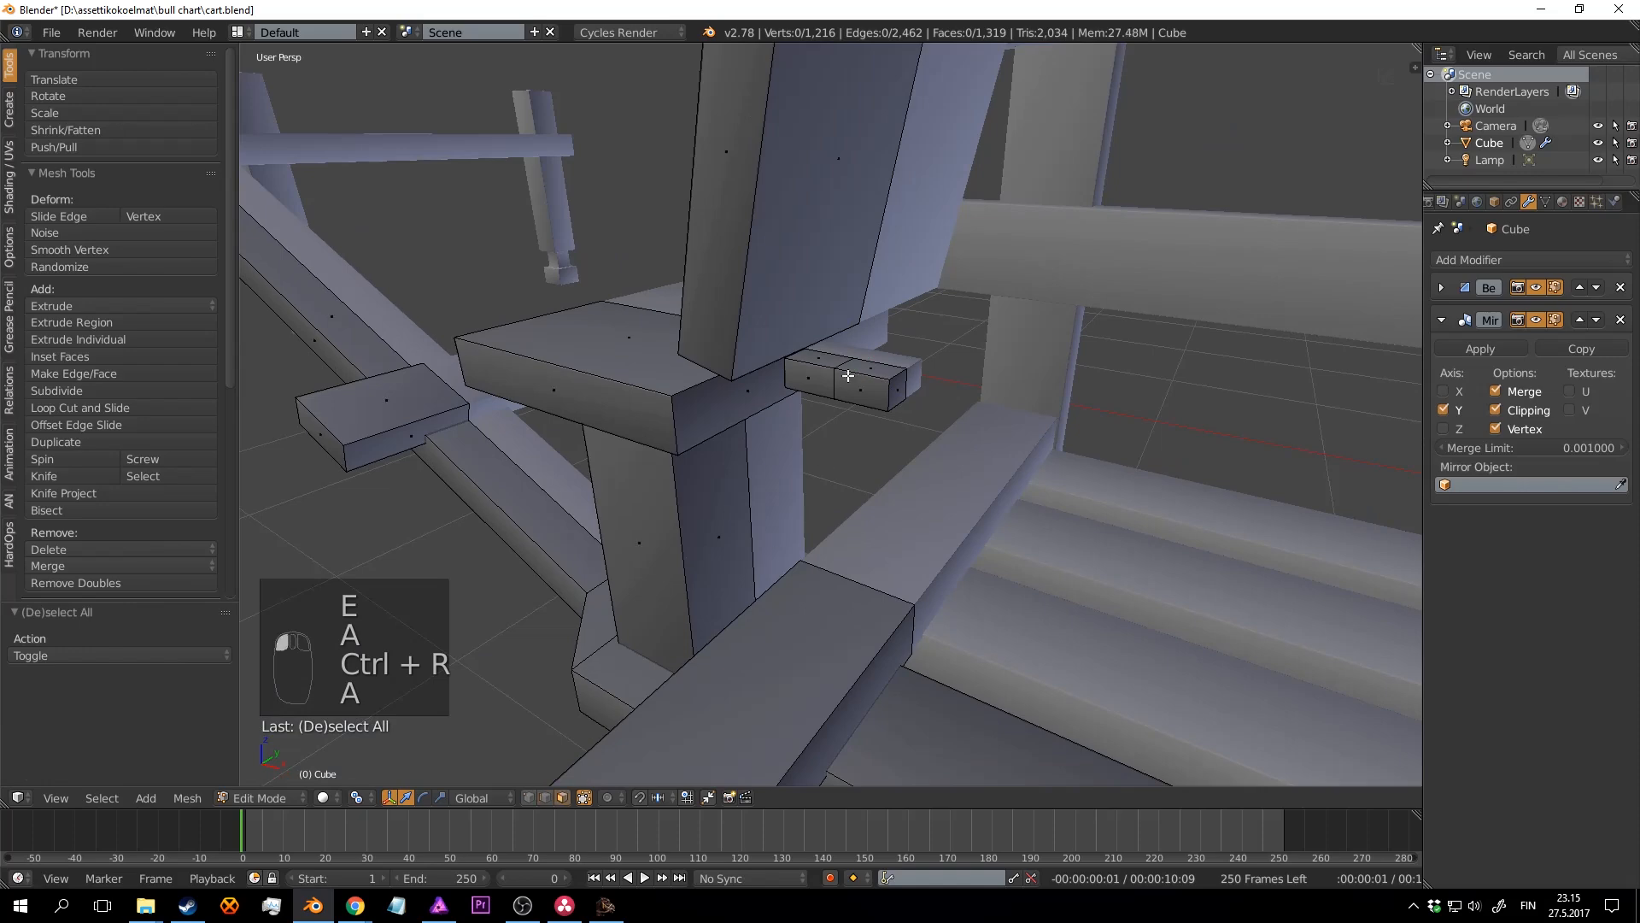
Step: Extrude the block's rear top face upward into a backrest support post and shift the post's top along X
click(922, 94)
middle_drag(922, 94, 867, 330)
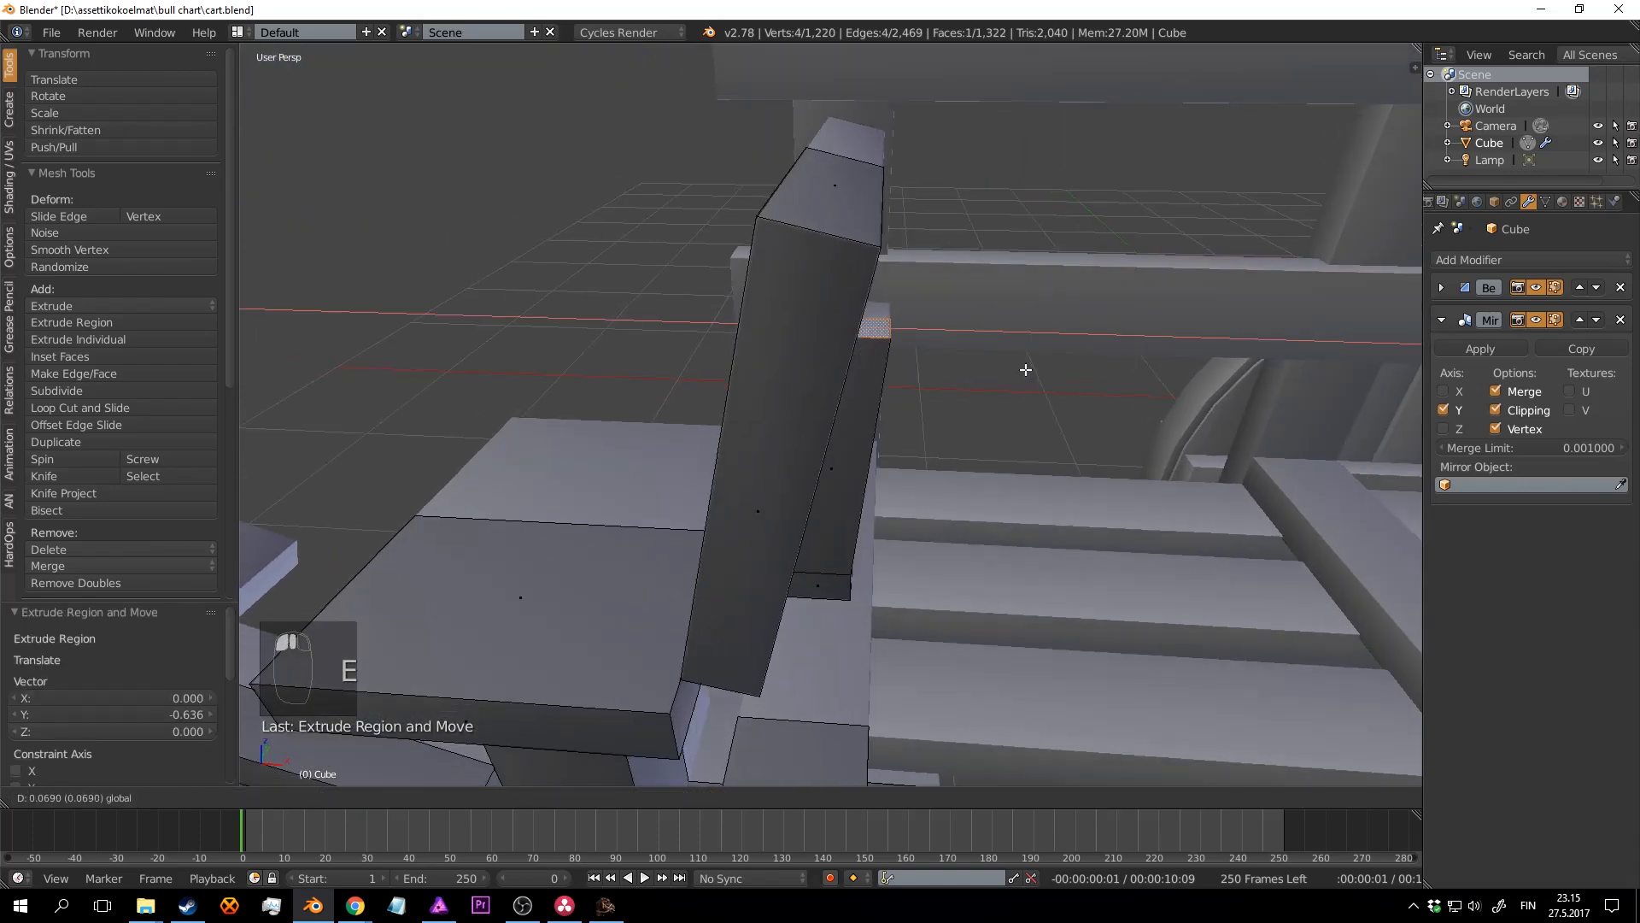
click(1107, 385)
middle_drag(1107, 385, 824, 481)
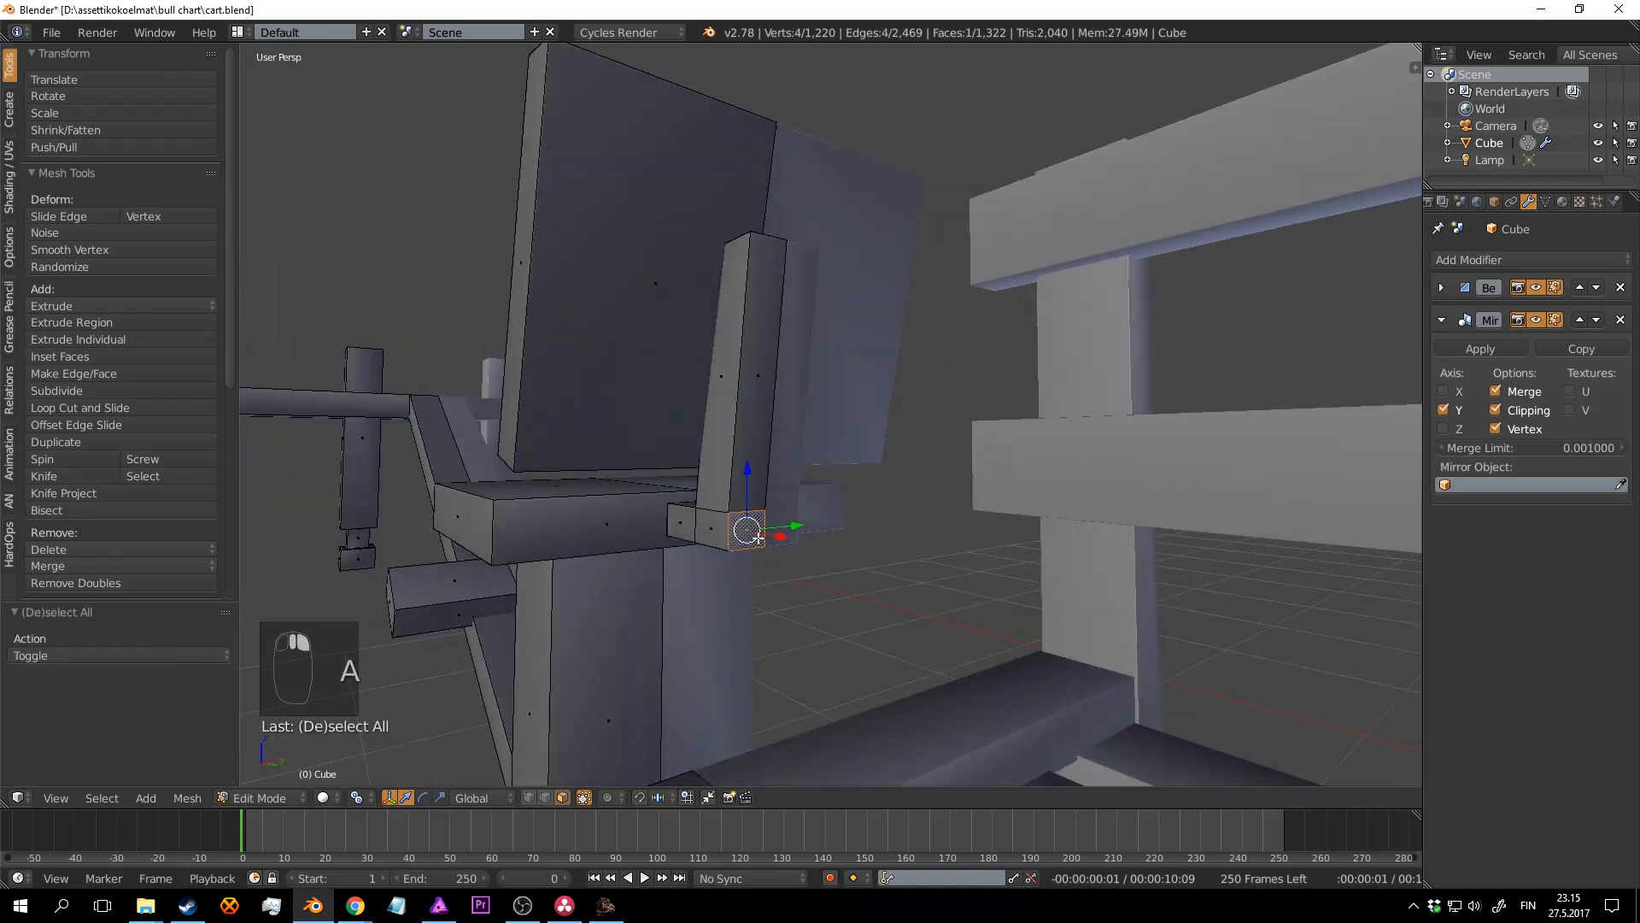
Step: Fine-tune the face loop at the foot of the support post and shift the post's top face 0.012 along X
scroll(758, 538, up, 3)
middle_drag(758, 538, 794, 502)
middle_drag(706, 550, 886, 535)
key(a)
alt+right_click(879, 530)
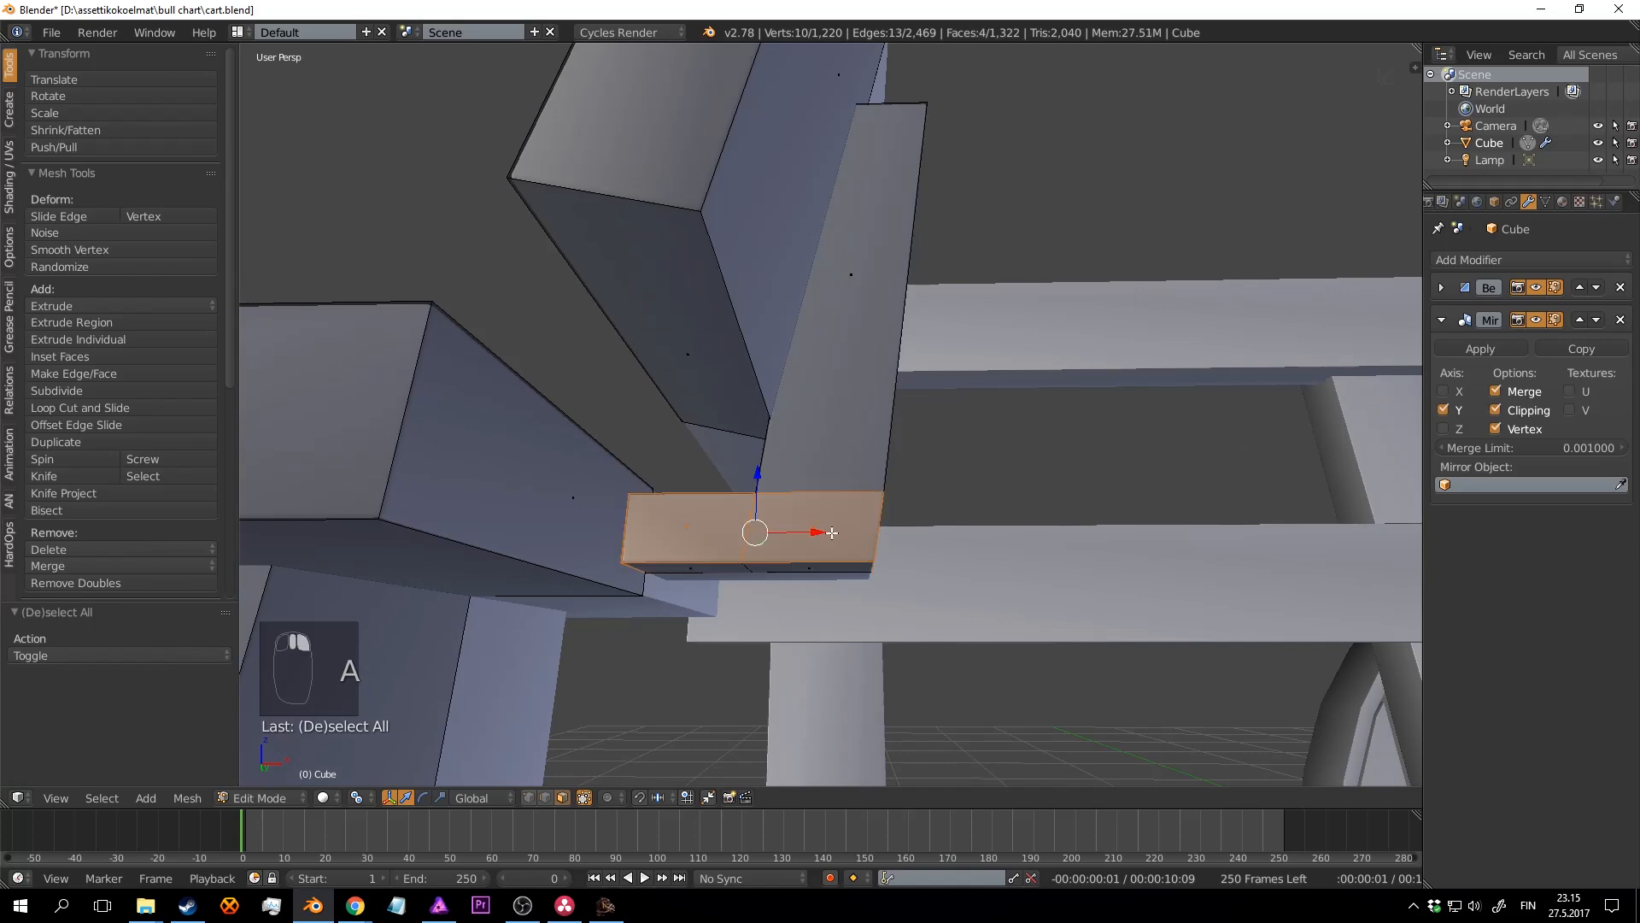
middle_drag(763, 488, 794, 373)
key(a)
click(841, 338)
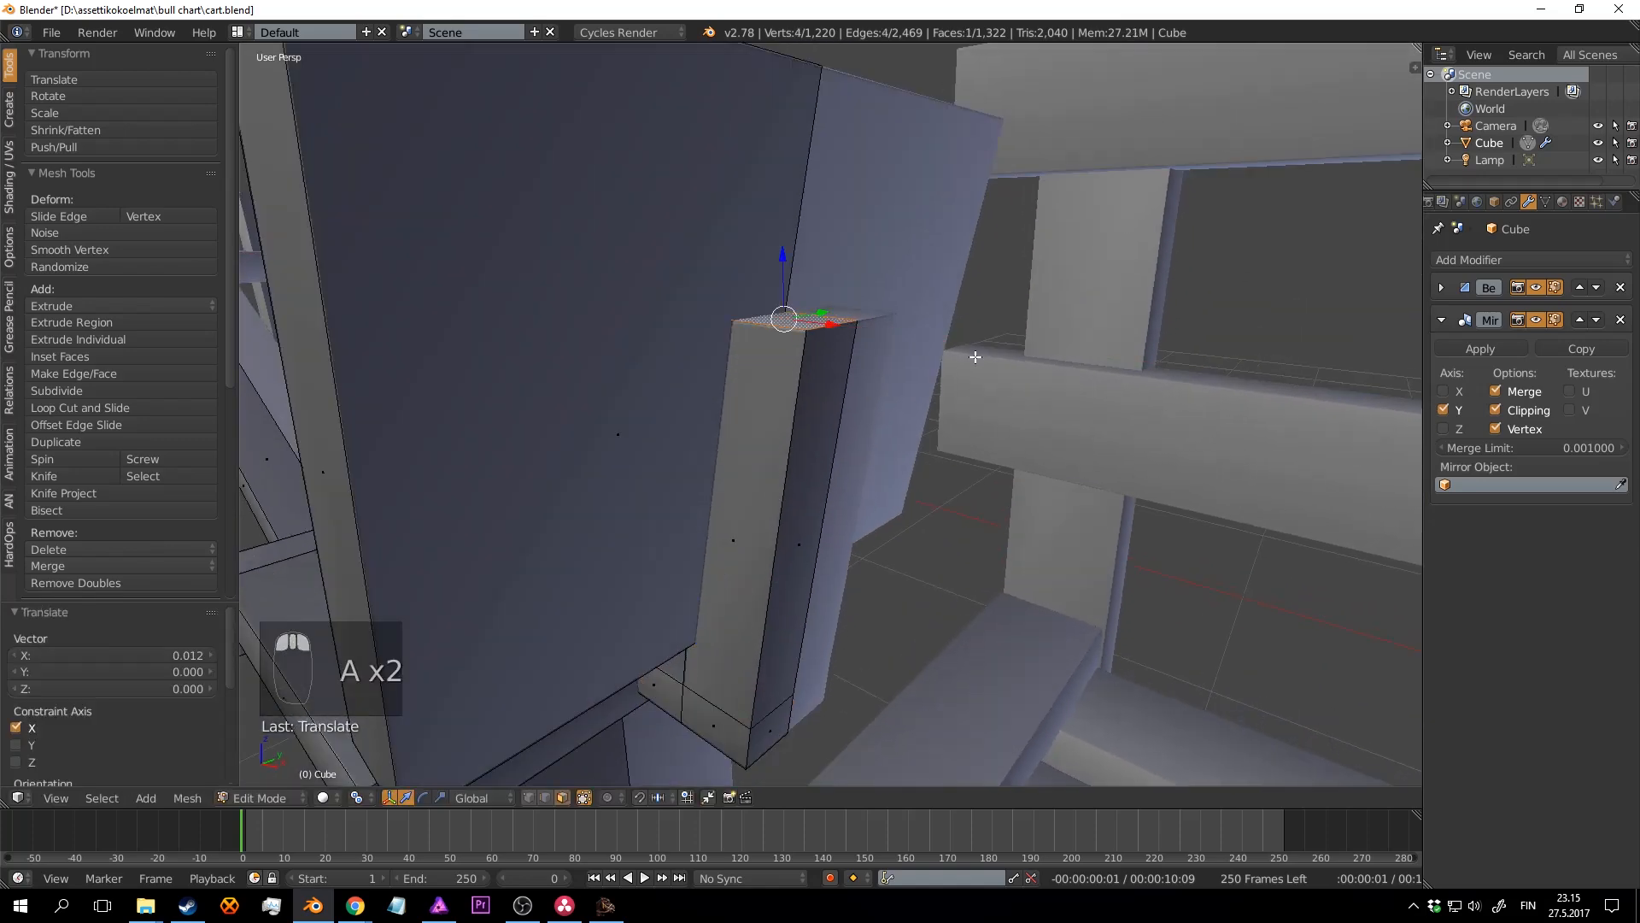
click(942, 388)
Step: Return to Object Mode, save over cart.blend, and review the backrest with its support post
key(Tab)
middle_drag(941, 386, 841, 356)
scroll(941, 453, down, 5)
click(1035, 491)
key(a)
key(a)
key(a)
key(ctrl+s)
click(1034, 492)
scroll(1037, 494, down, 4)
scroll(931, 497, up, 5)
key(ctrl+s)
Step: Add two vertical loop cuts to the backrest slab to divide it into planks
key(Tab)
scroll(1040, 439, up, 4)
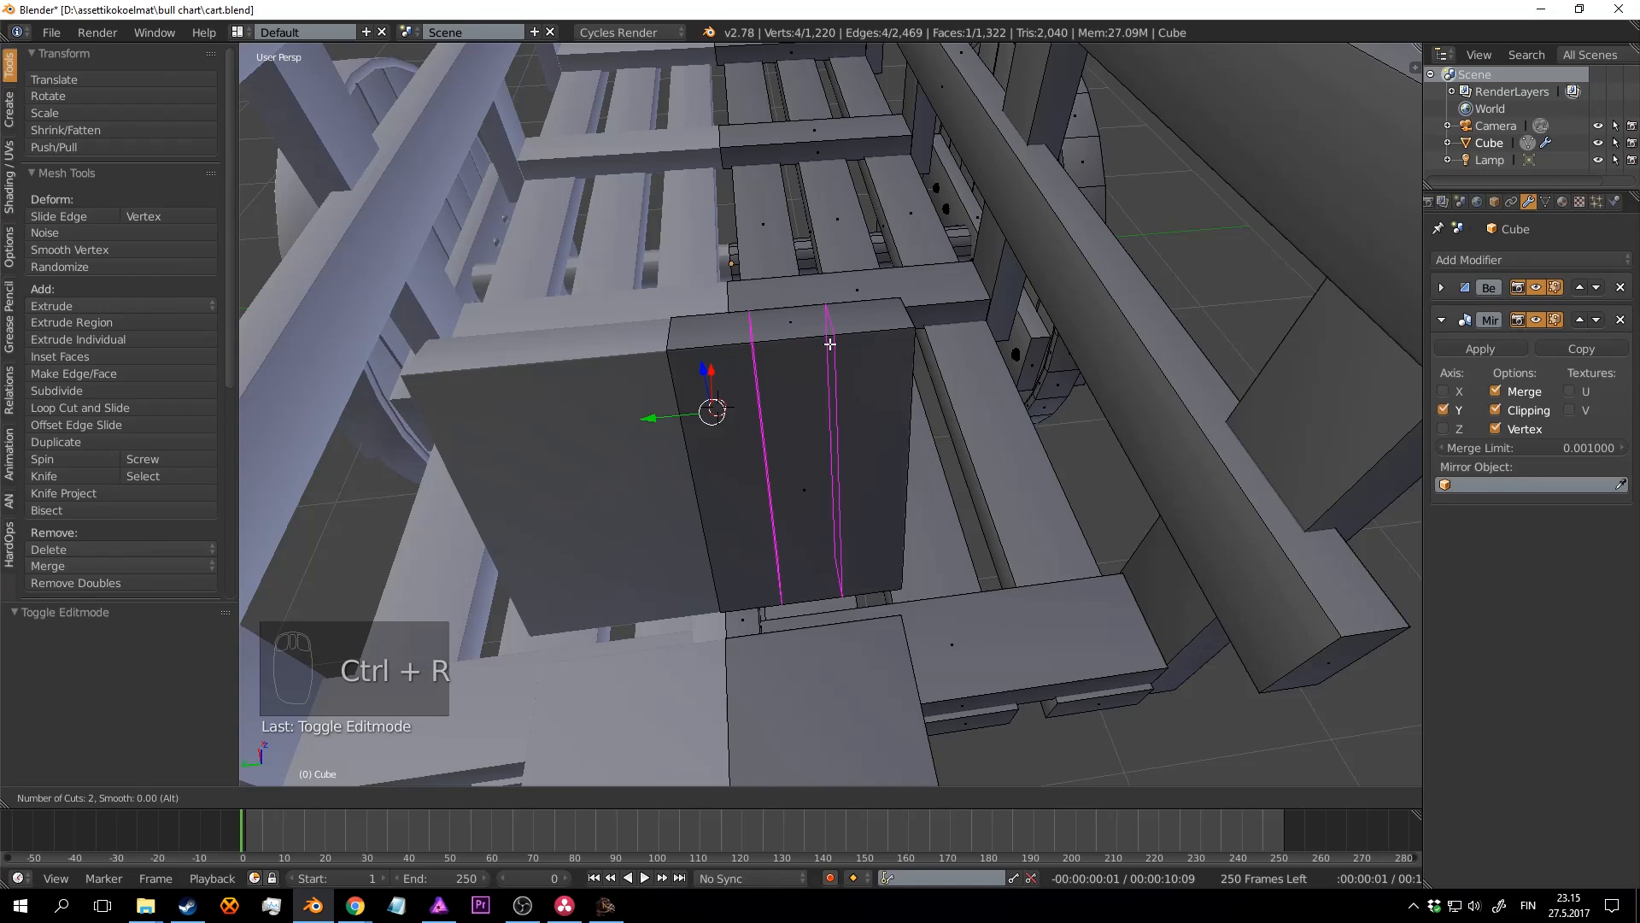
click(829, 344)
middle_drag(948, 406, 926, 399)
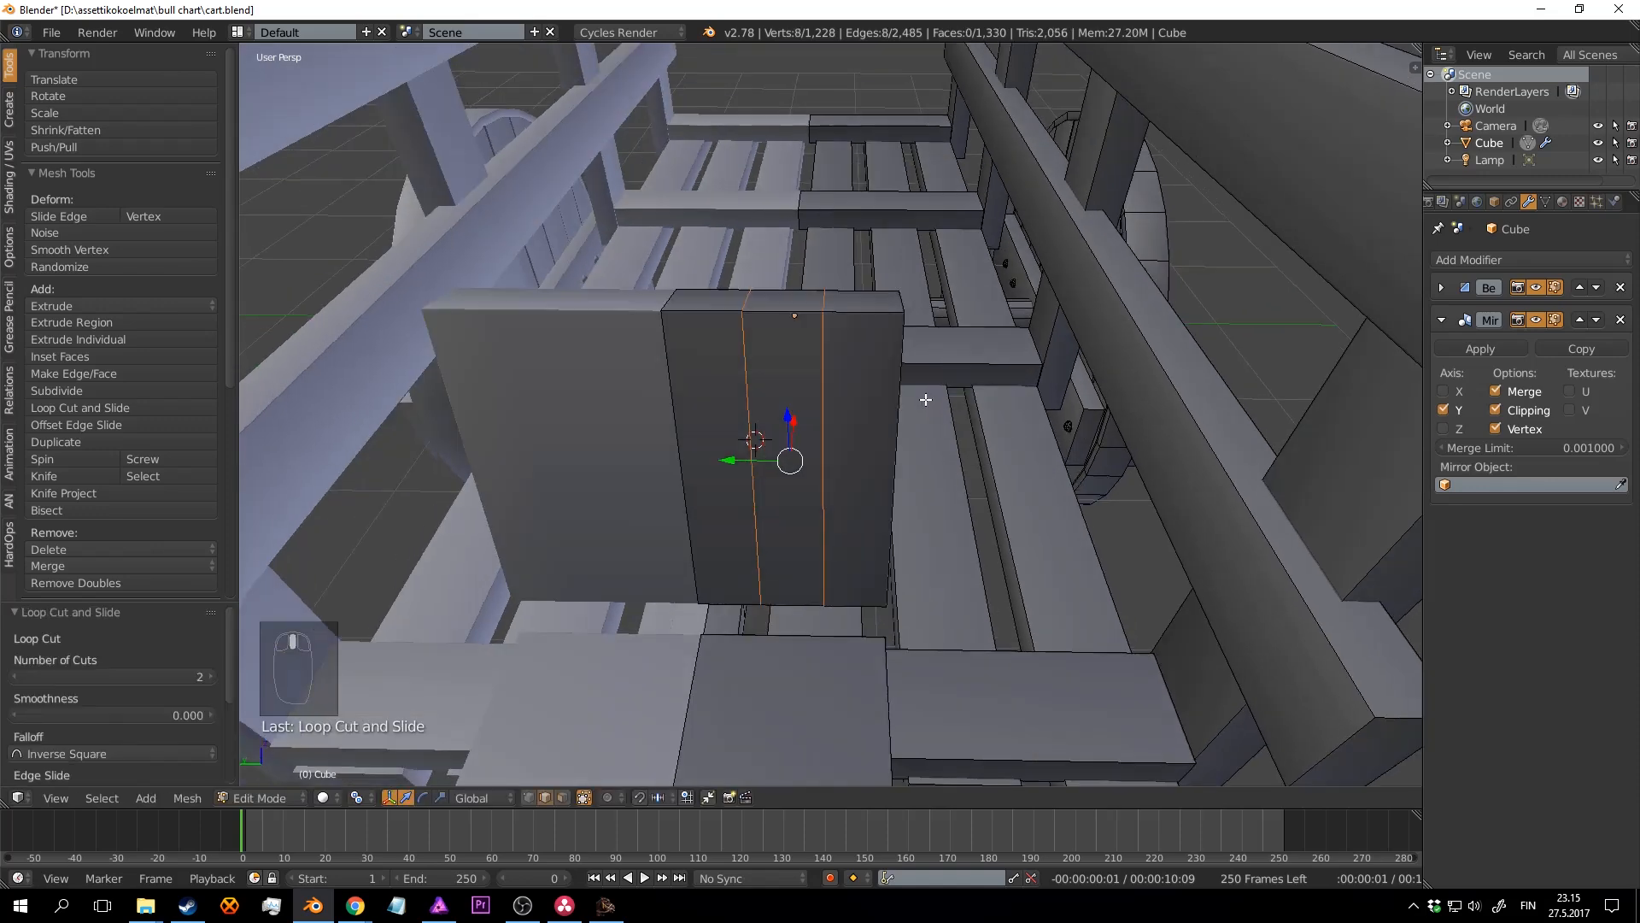
Step: Bevel the backrest's two loop cuts by 0.008 and delete the resulting strip faces to open gaps between the planks
key(ctrl+b)
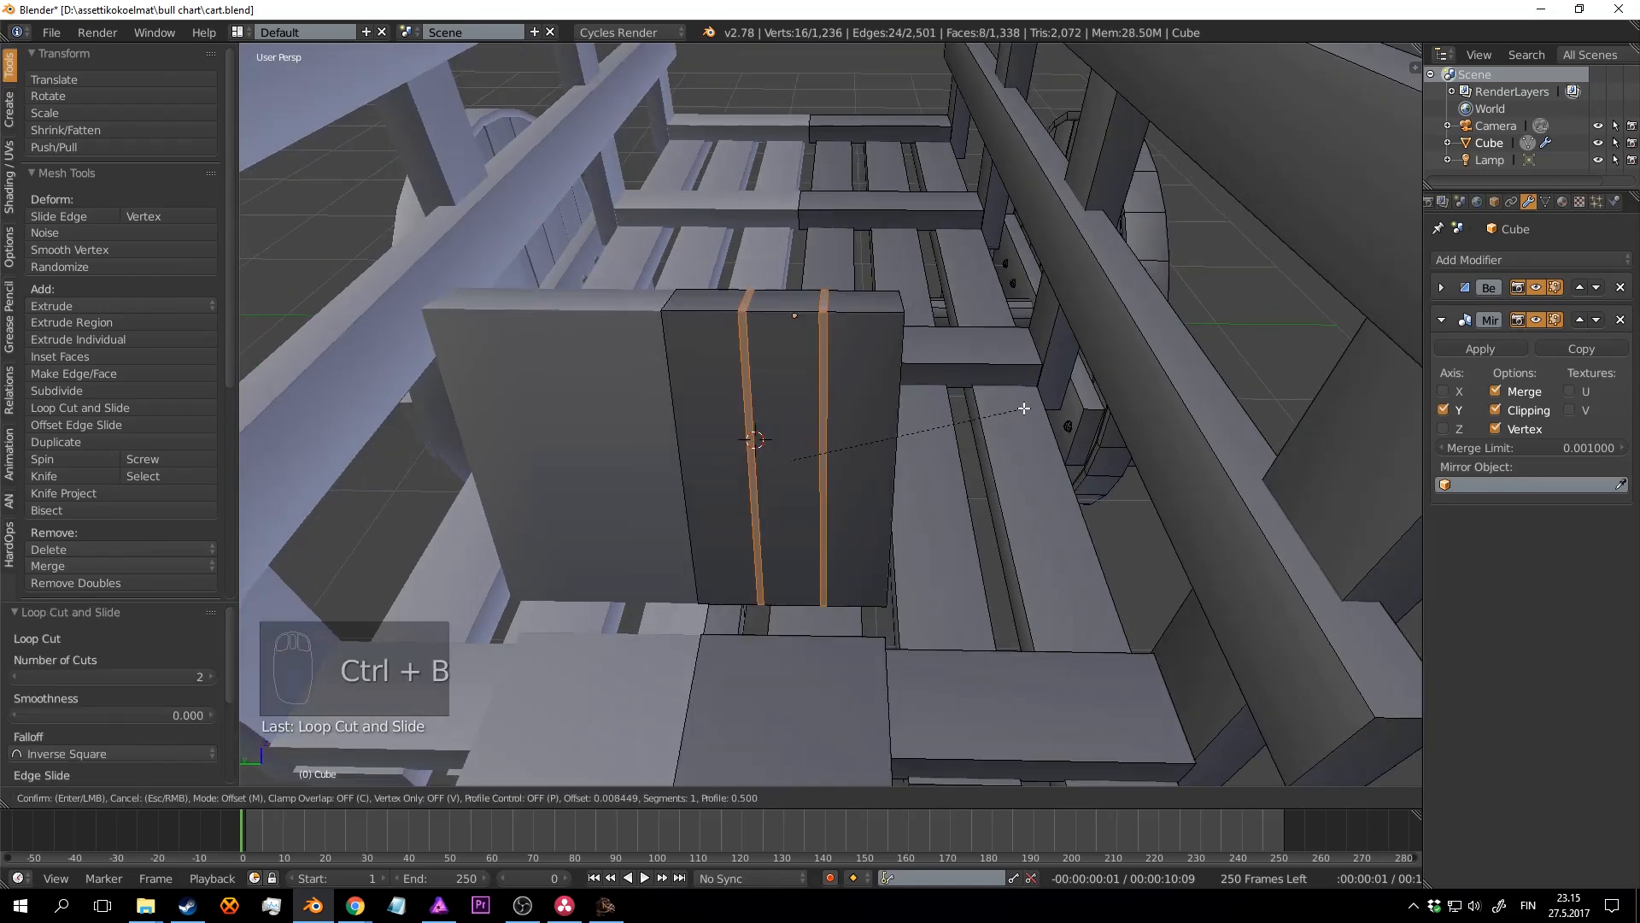
click(1018, 407)
key(x)
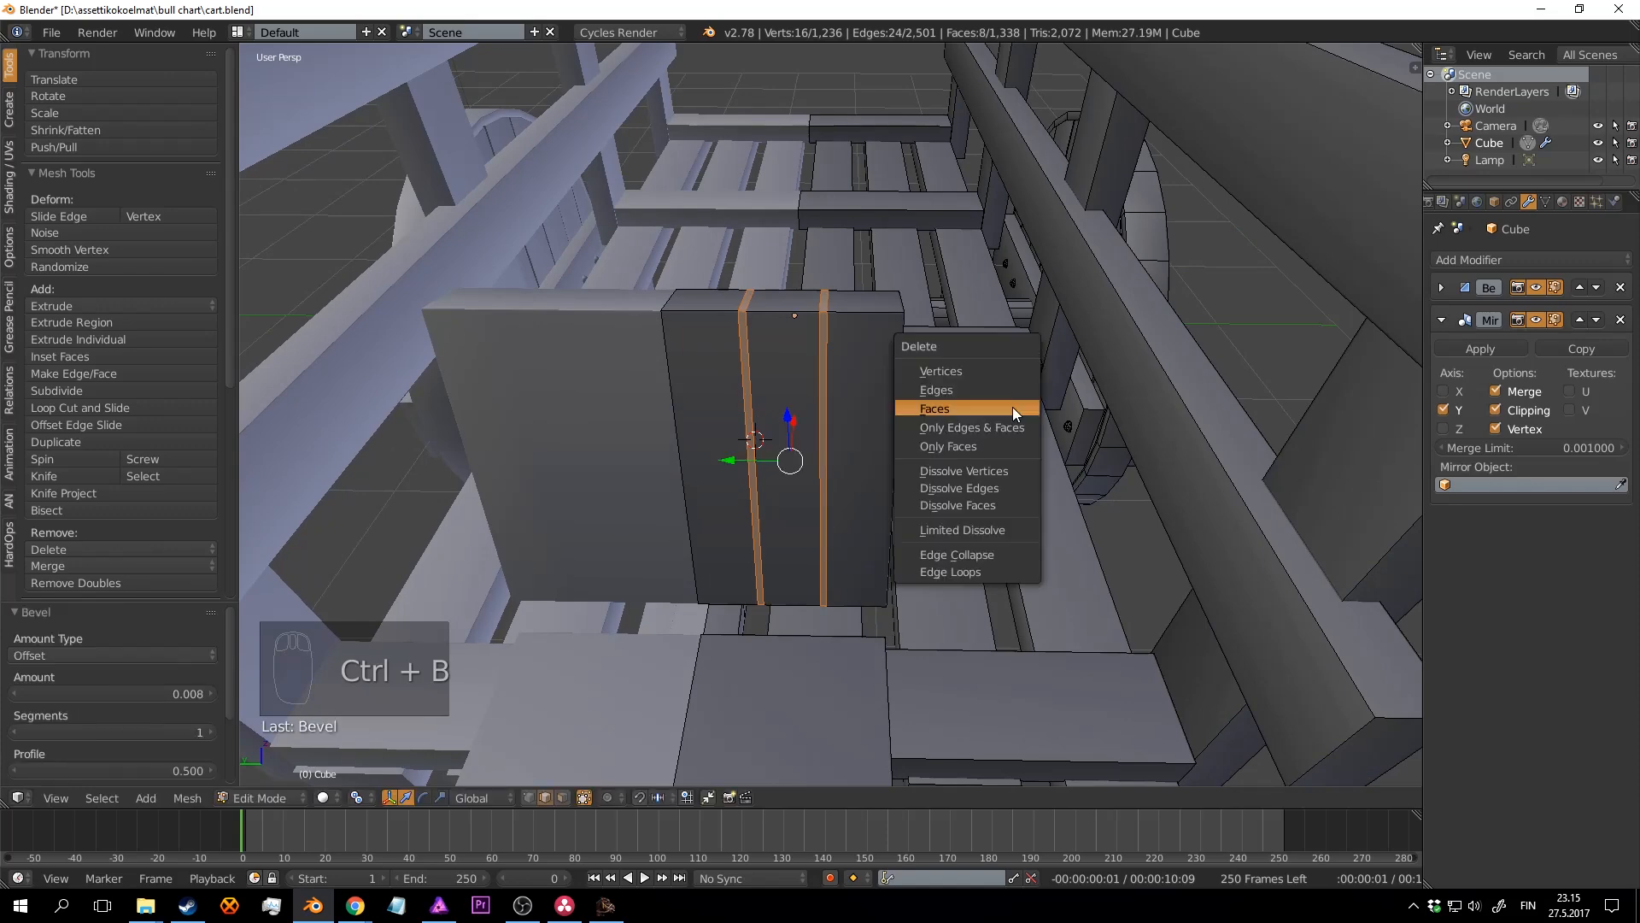
click(1013, 407)
Step: Fill the open sides of the backrest planks with faces and clear the selection
middle_drag(1012, 406, 850, 303)
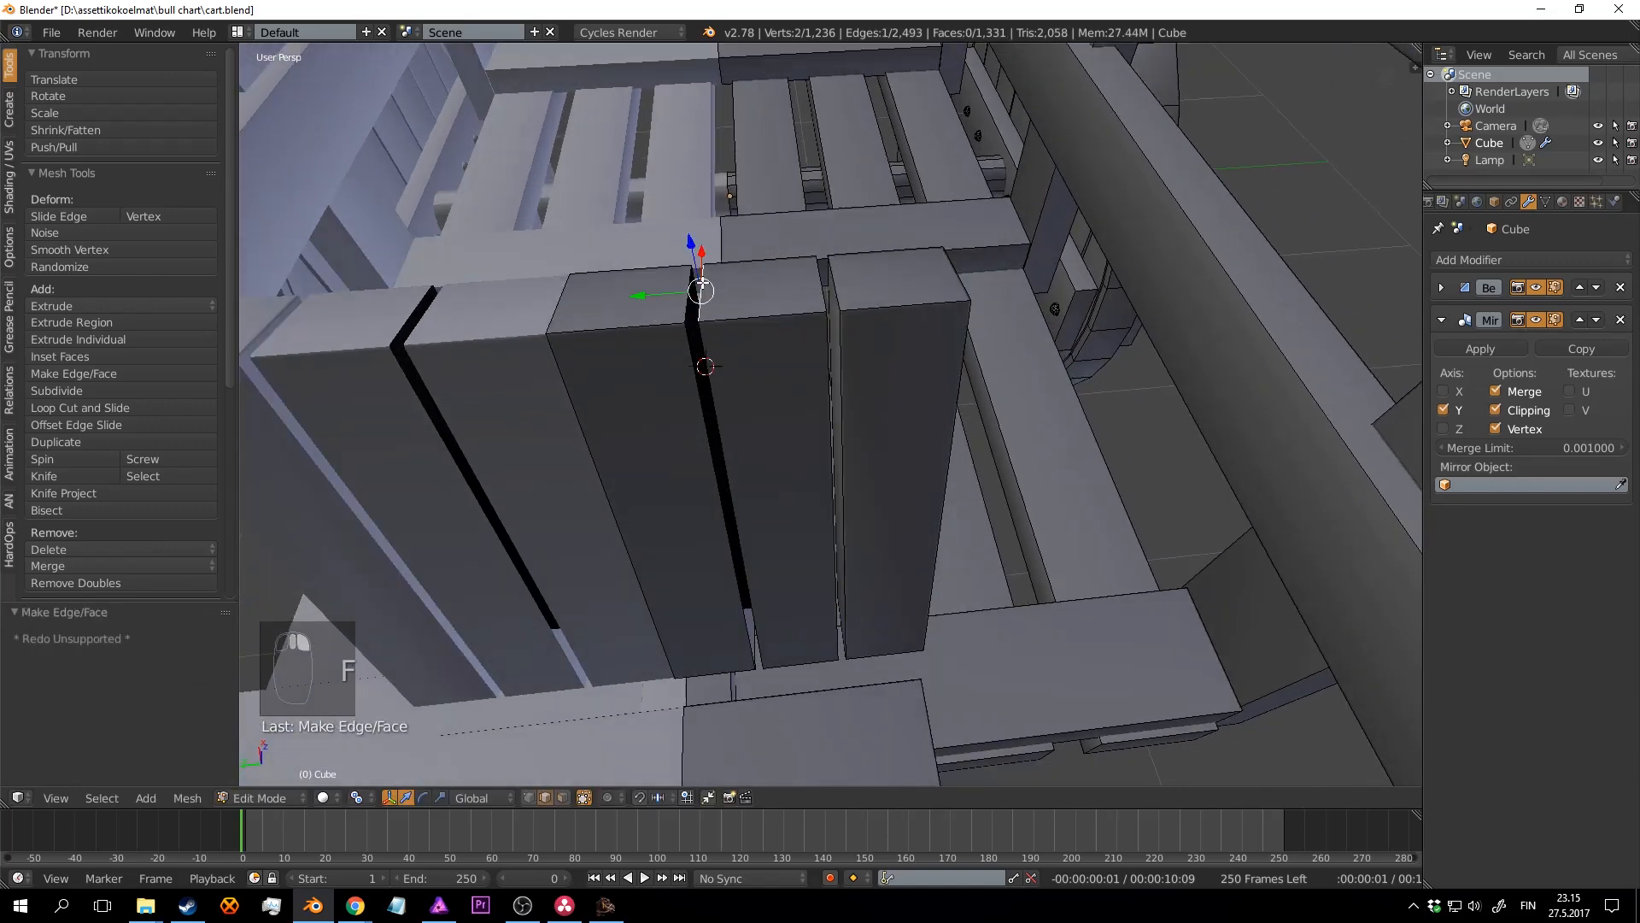
key(f)
middle_drag(686, 291, 8, 32)
key(a)
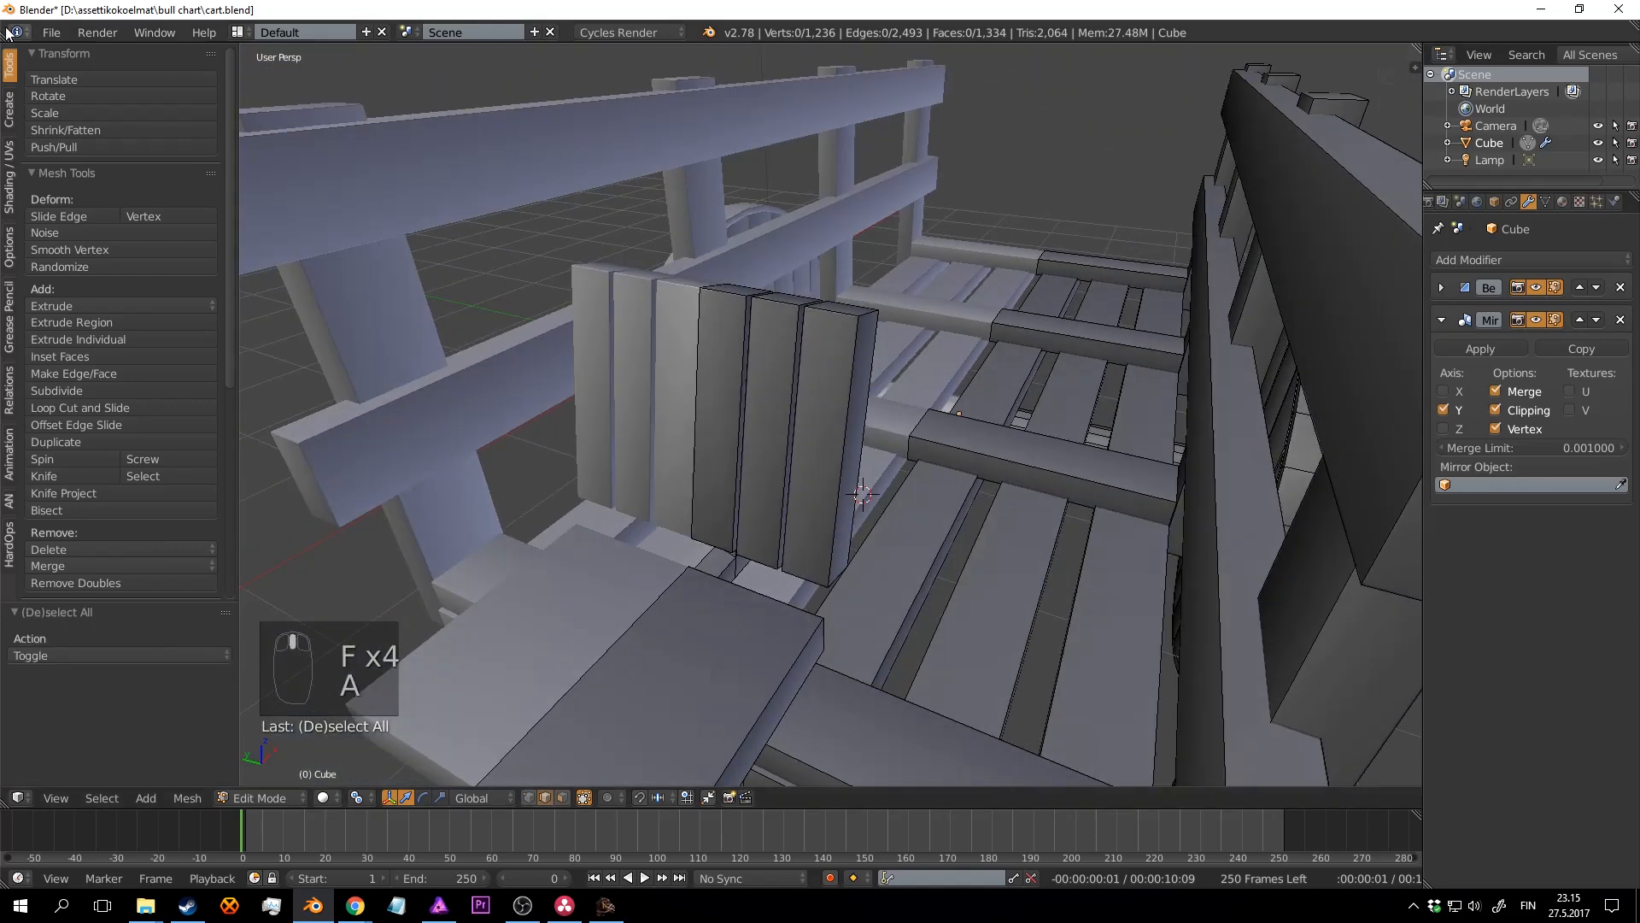
Step: Search the add-ons in User Preferences for f2 and close the preferences window
click(53, 33)
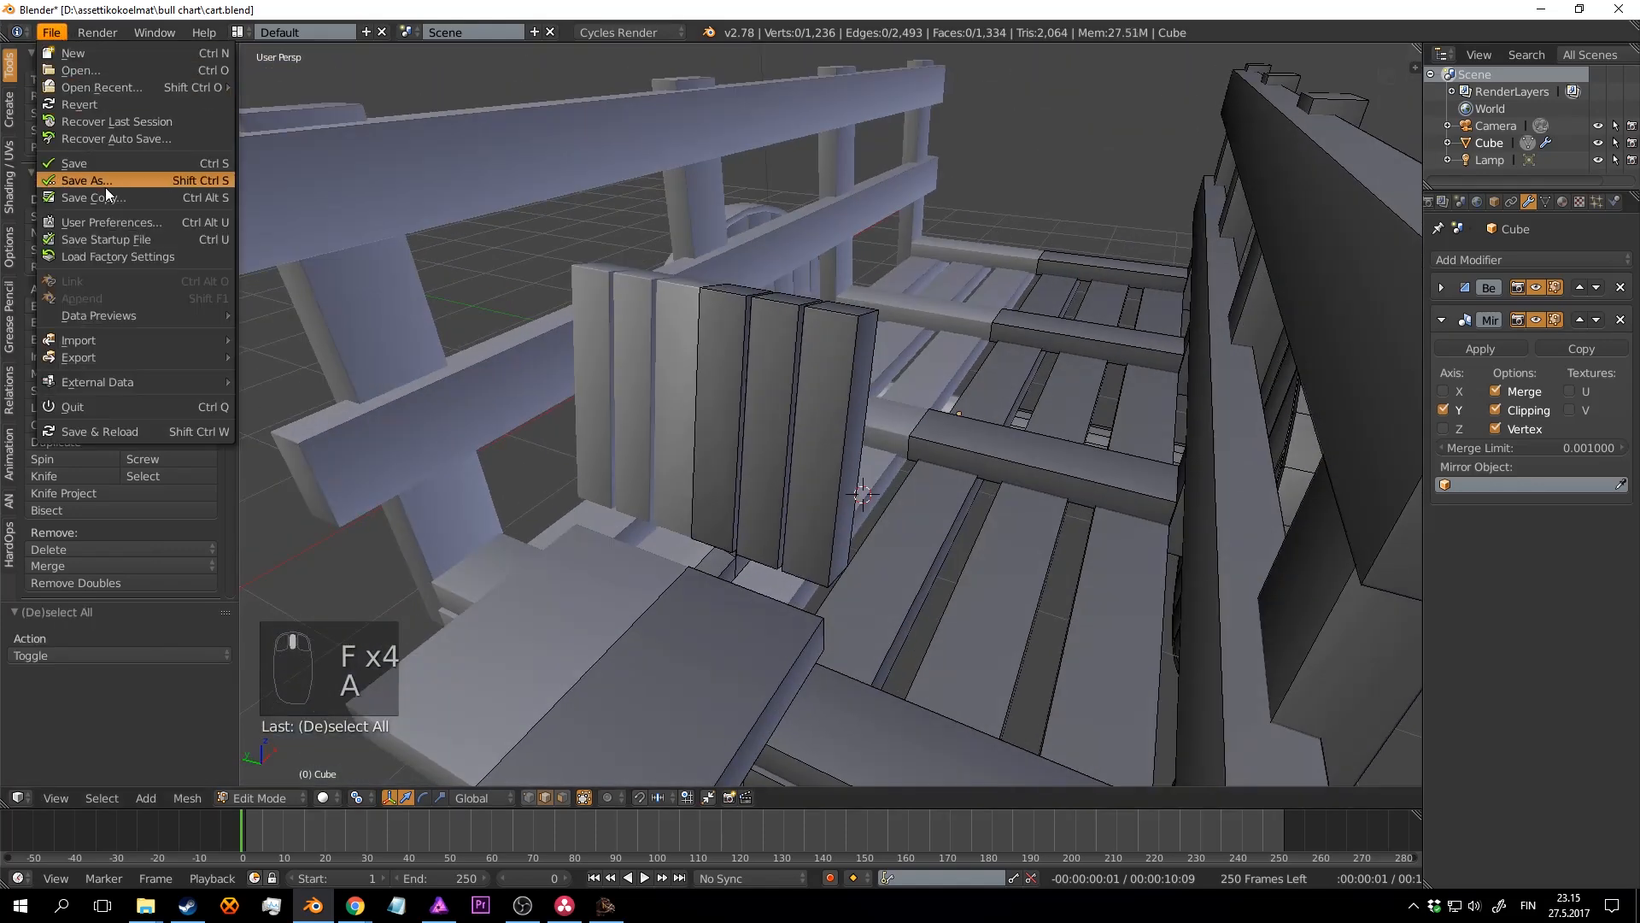
click(110, 219)
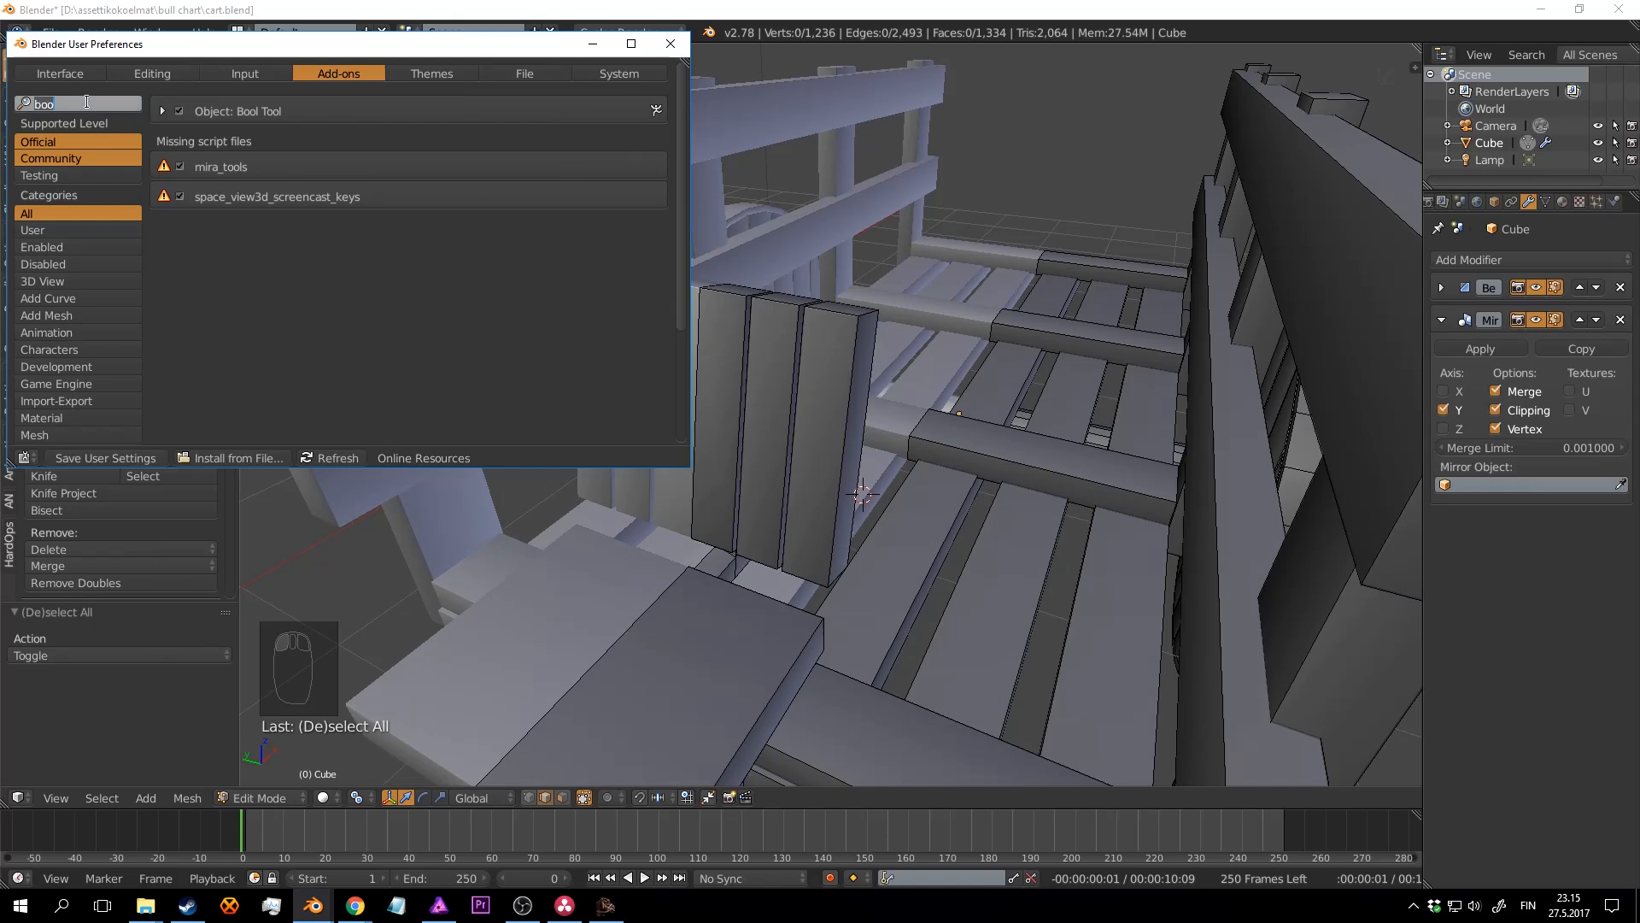
key(BackSpace)
text(f2)
click(670, 43)
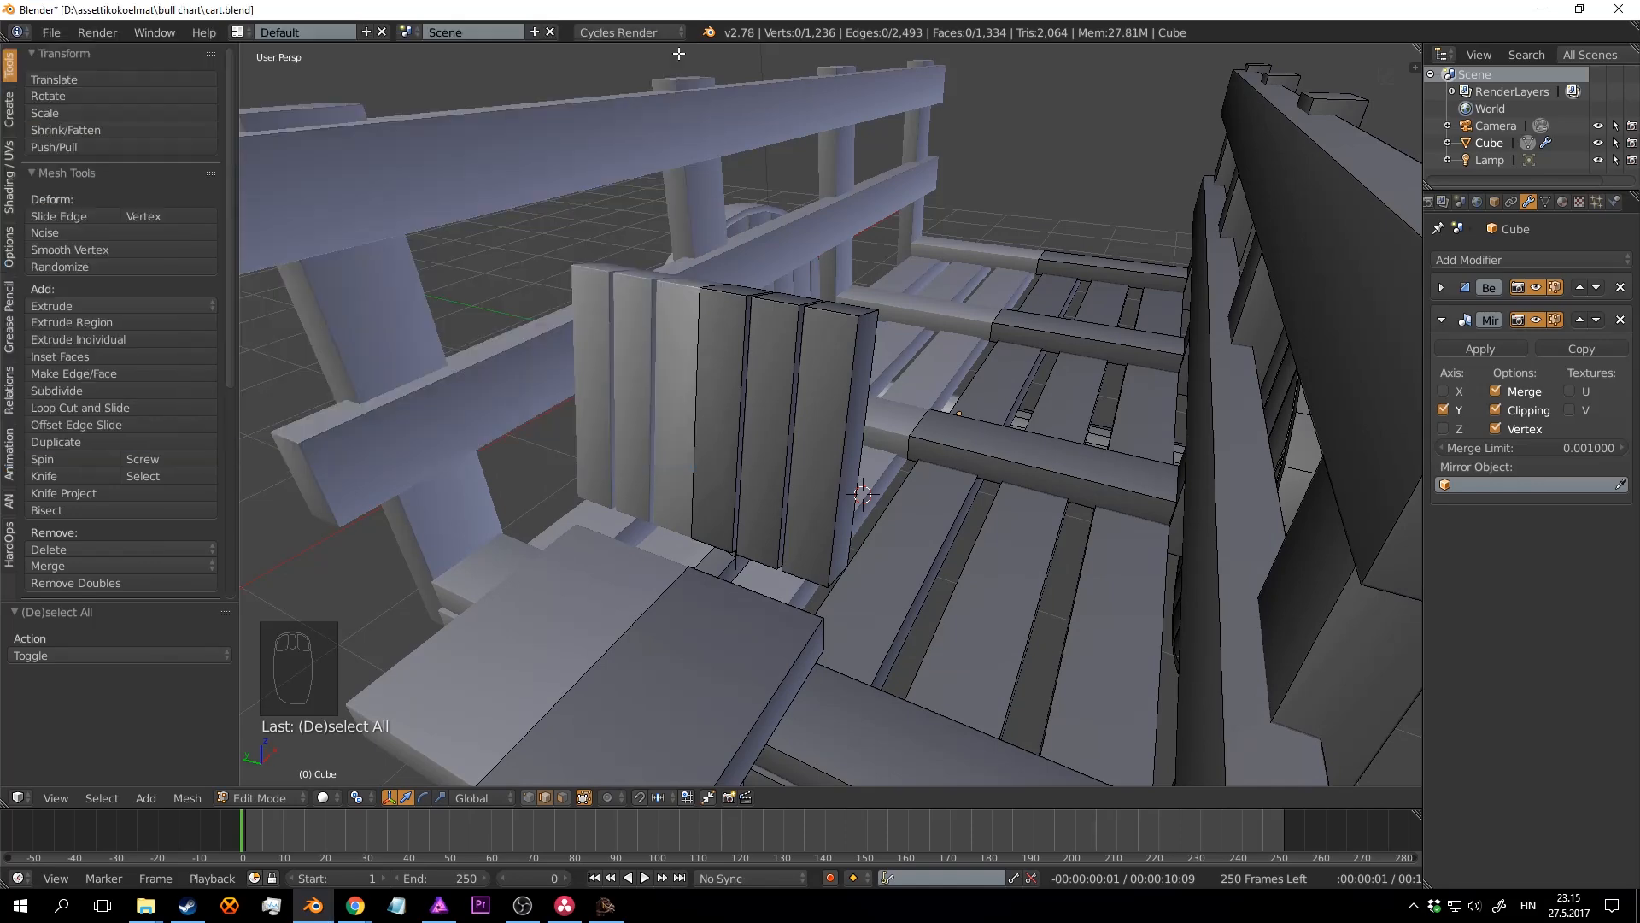
Step: Add a horizontal loop cut near the top of the backrest support post
key(a)
key(a)
middle_drag(944, 357, 893, 385)
key(a)
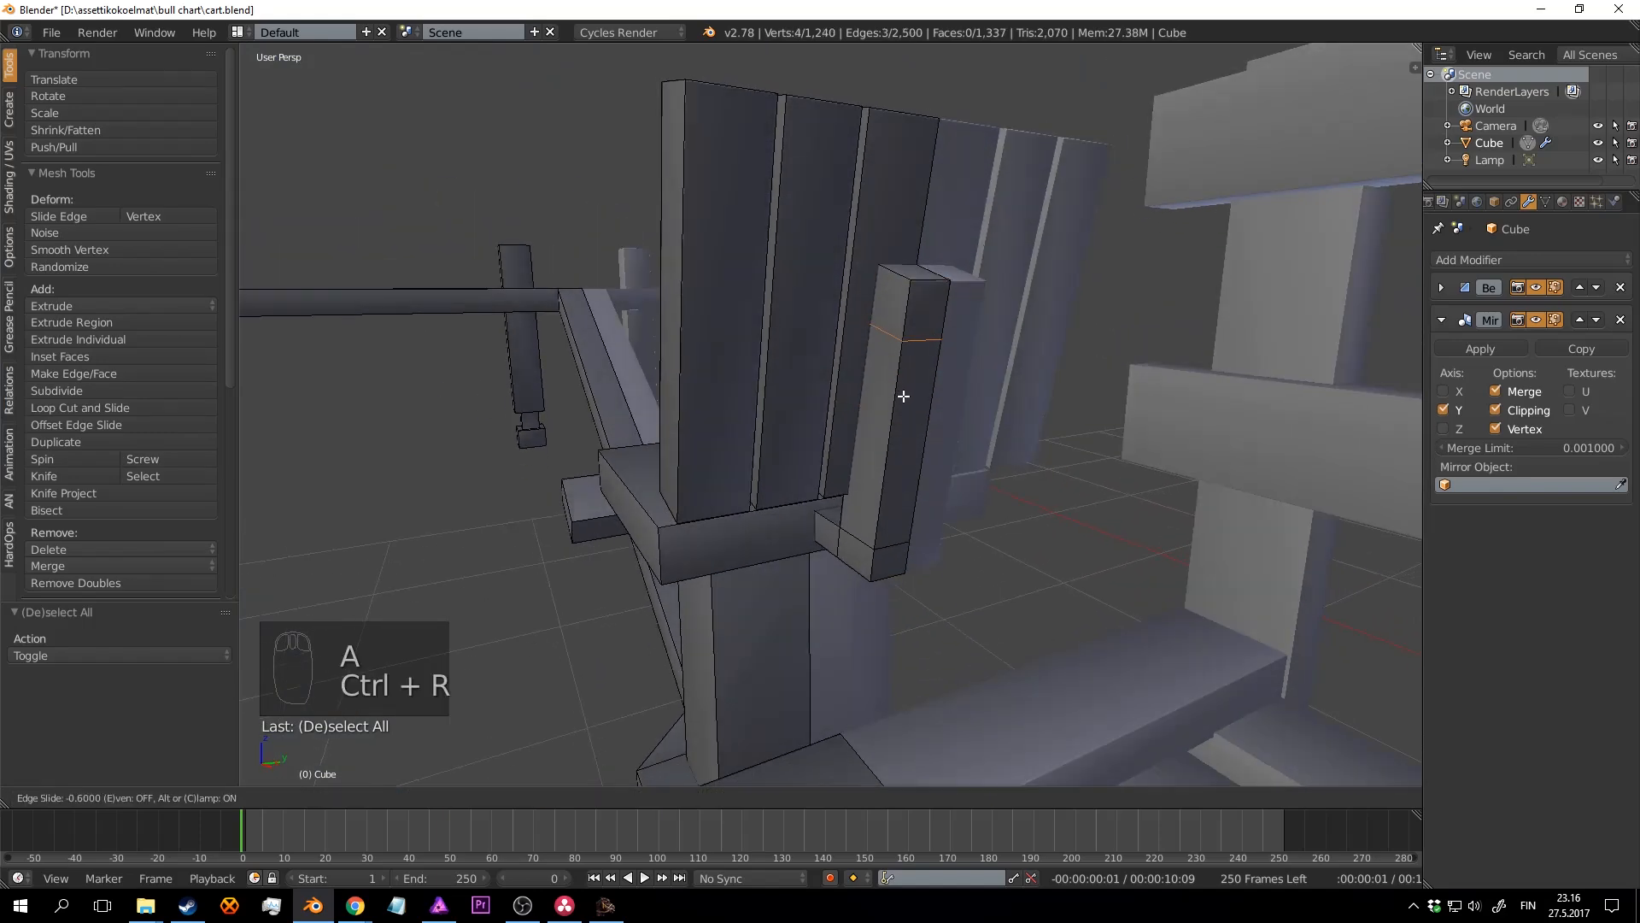
click(903, 346)
Step: Extrude the side face at the top of the support post outward into a crossbar behind the backrest planks
key(a)
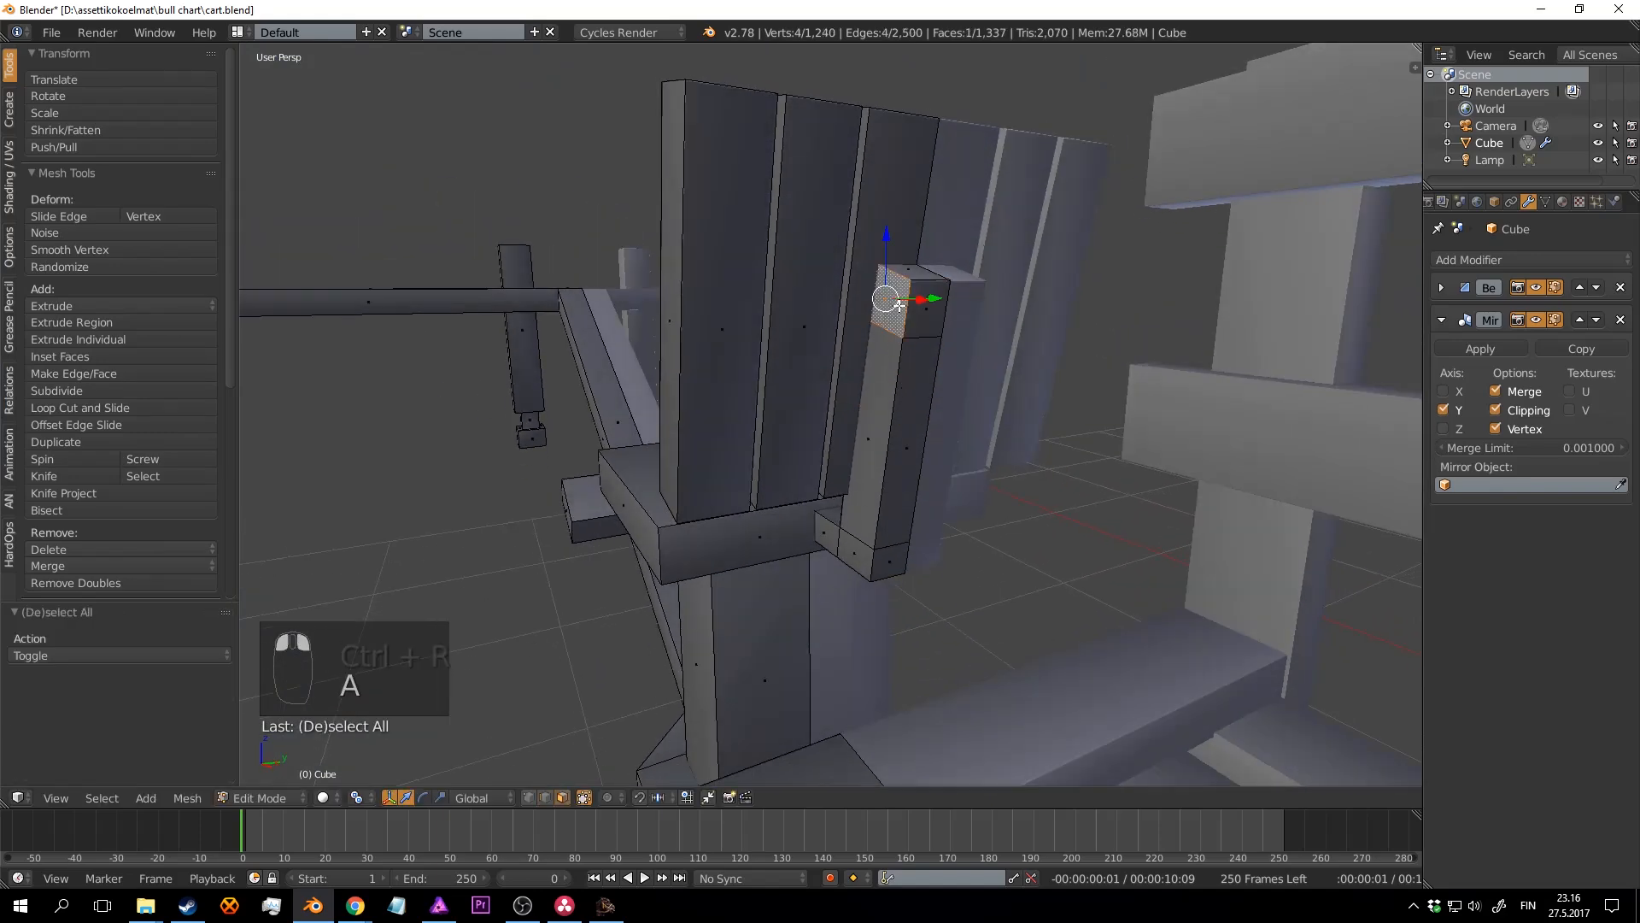
key(e)
click(761, 323)
Step: Return to Object Mode, view the backrest's new crossbar, and save over cart.blend
key(Tab)
middle_drag(761, 323, 978, 313)
key(a)
key(a)
key(a)
key(a)
key(ctrl+s)
Step: Select the rear faces of the T-shaped backrest support in Edit Mode and move them -0.077 along X to thin it
key(Tab)
shift+right_click(937, 403)
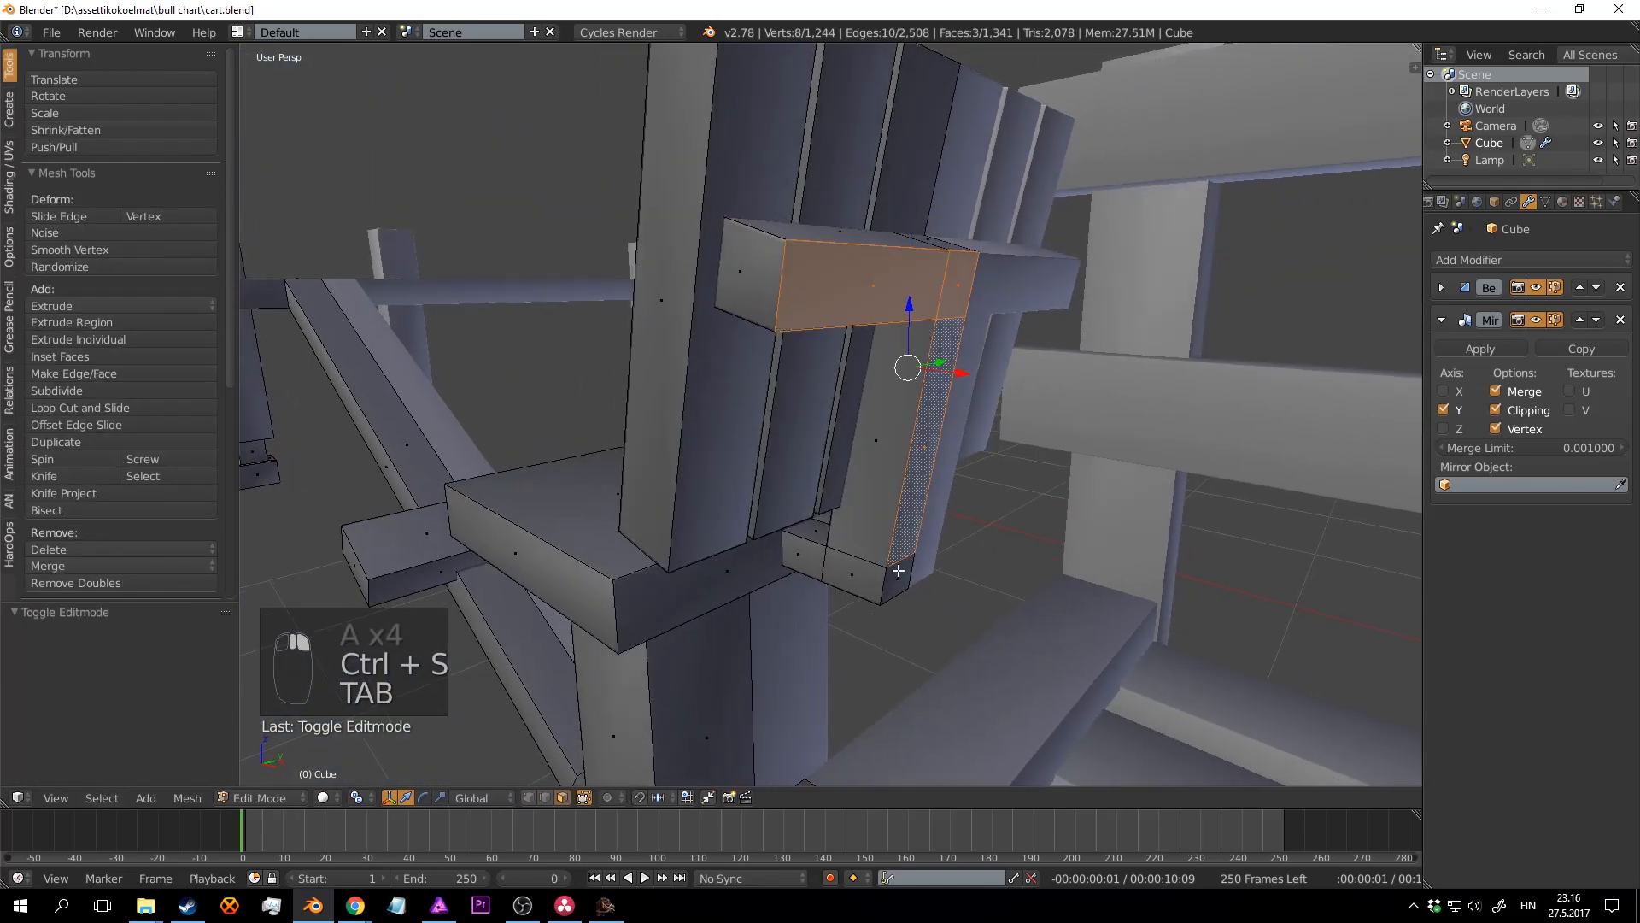
shift+right_click(897, 572)
middle_drag(900, 568, 965, 496)
drag(959, 428, 857, 380)
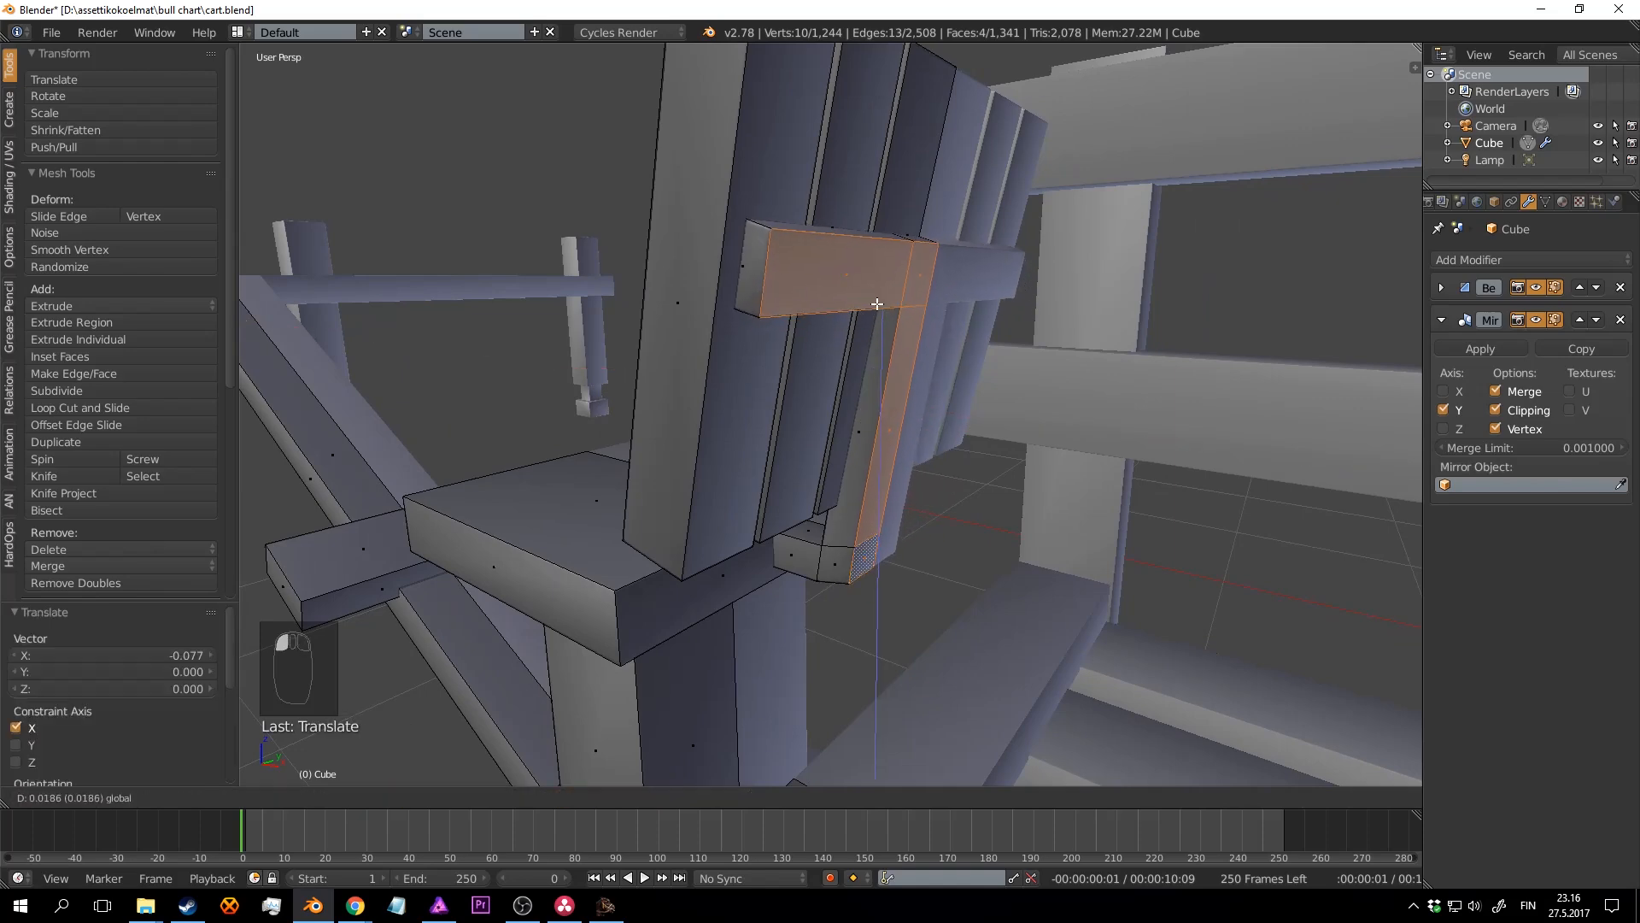
Step: Return to Object Mode and save over cart.blend with the thinned backrest support
key(Tab)
middle_drag(876, 304, 865, 412)
key(ctrl+s)
key(ctrl+s)
key(ctrl+s)
click(864, 413)
Step: Add a loop cut to the backrest's center plank close to the mirror seam
scroll(859, 376, up, 3)
key(Tab)
middle_drag(795, 286, 871, 321)
scroll(873, 321, up, 2)
key(a)
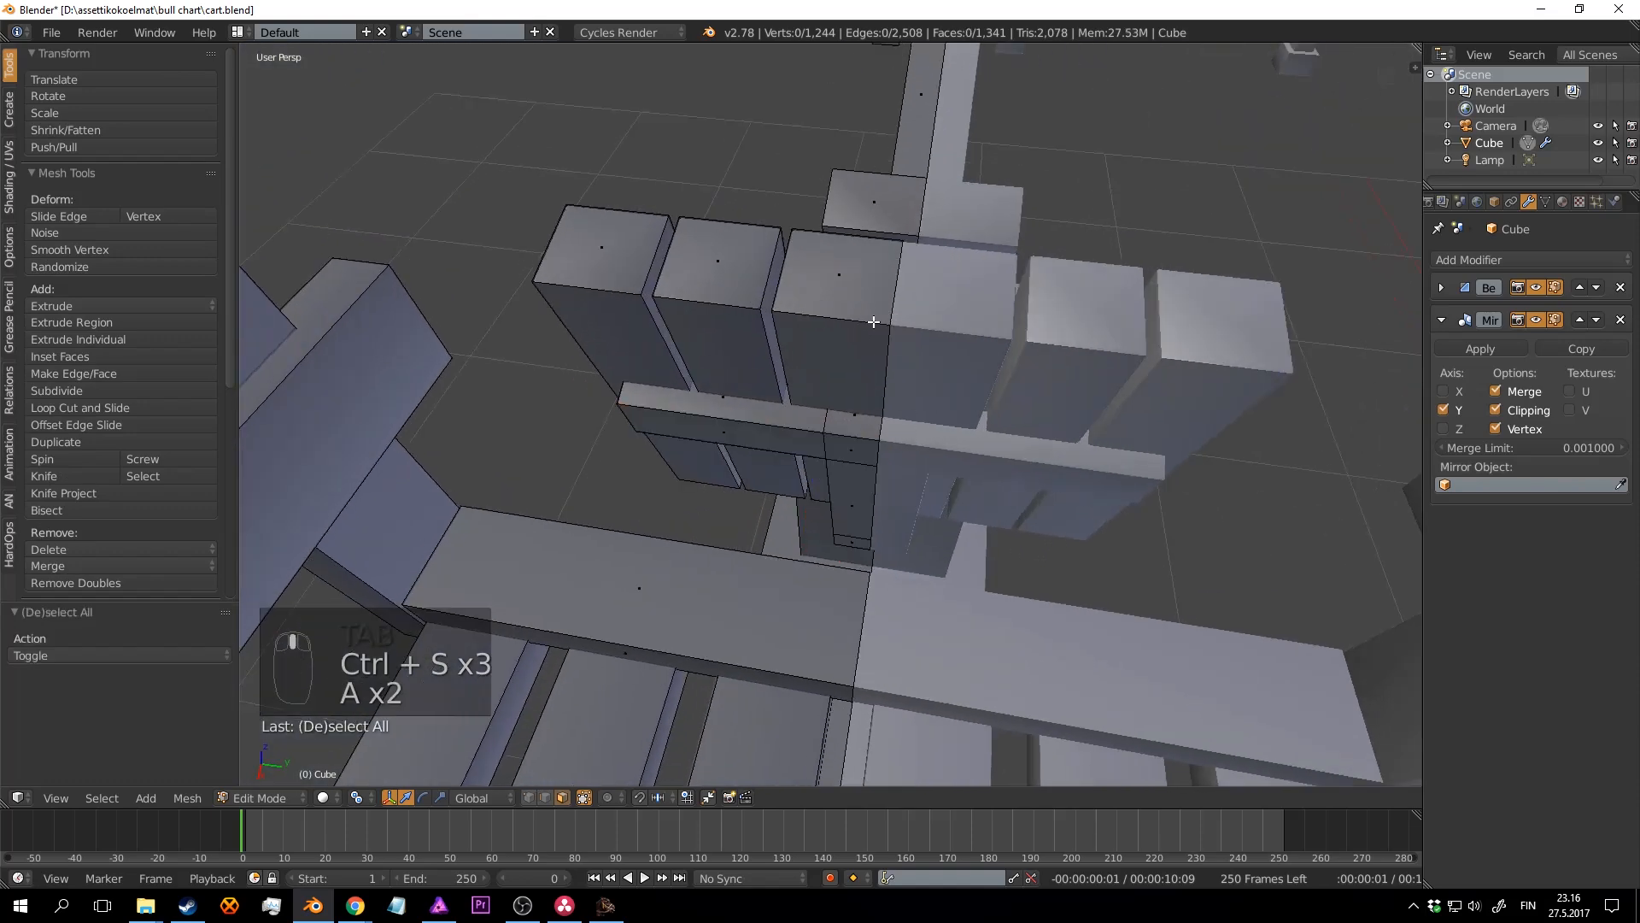
click(1118, 358)
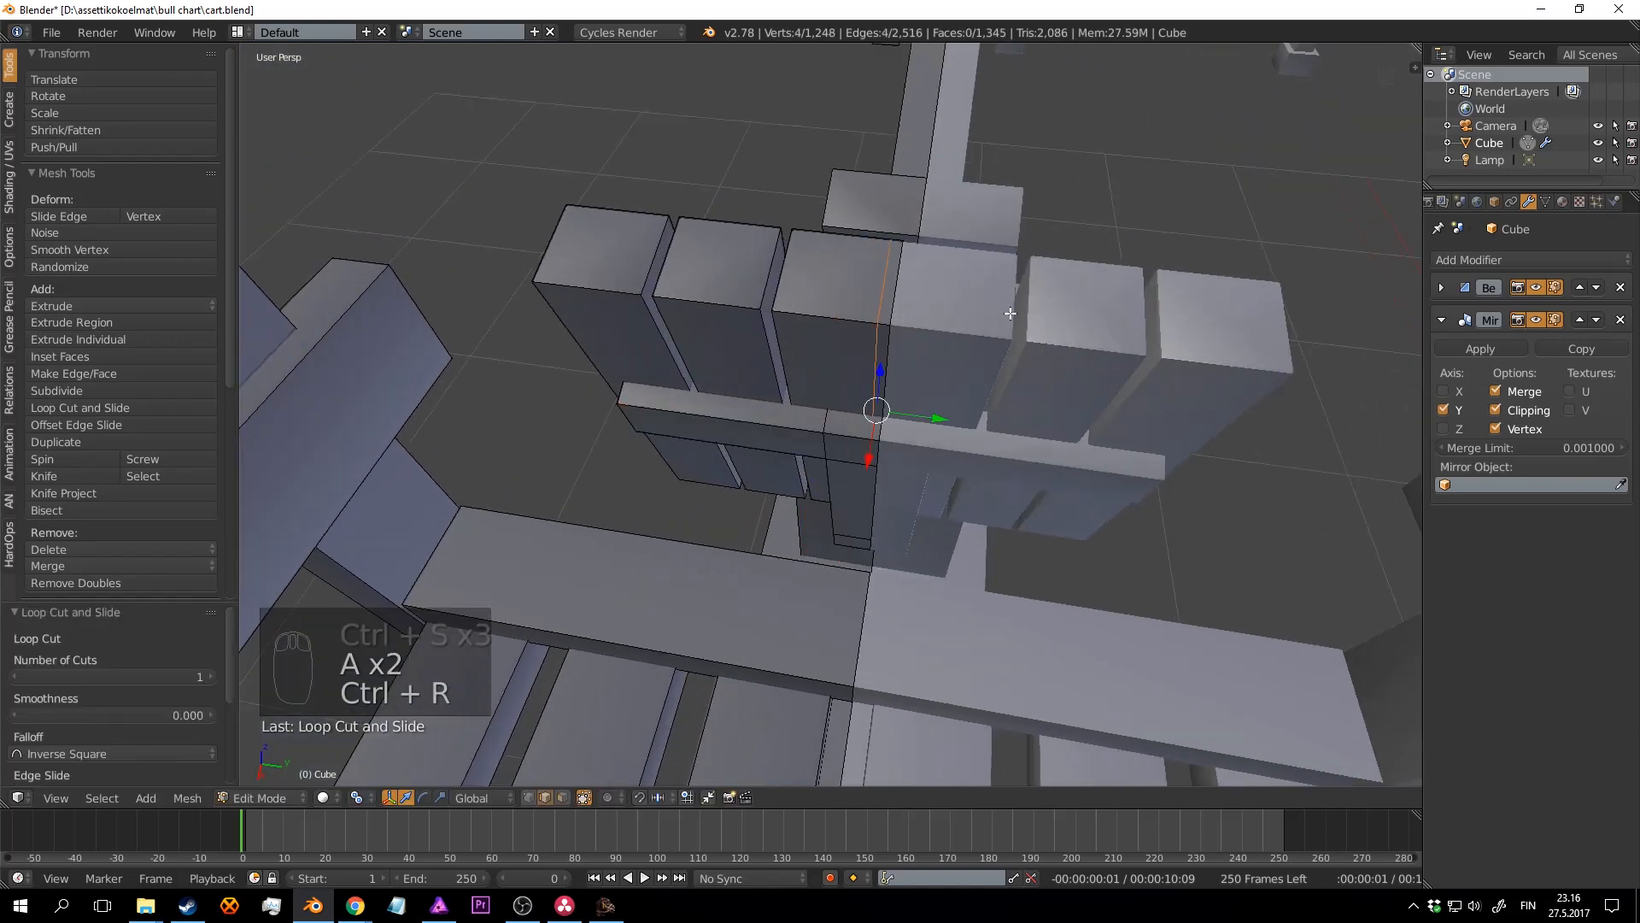
Step: Delete the center plank's vertices on the mirror seam to open a gap in the middle of the backrest
key(a)
middle_drag(1025, 333, 898, 298)
key(x)
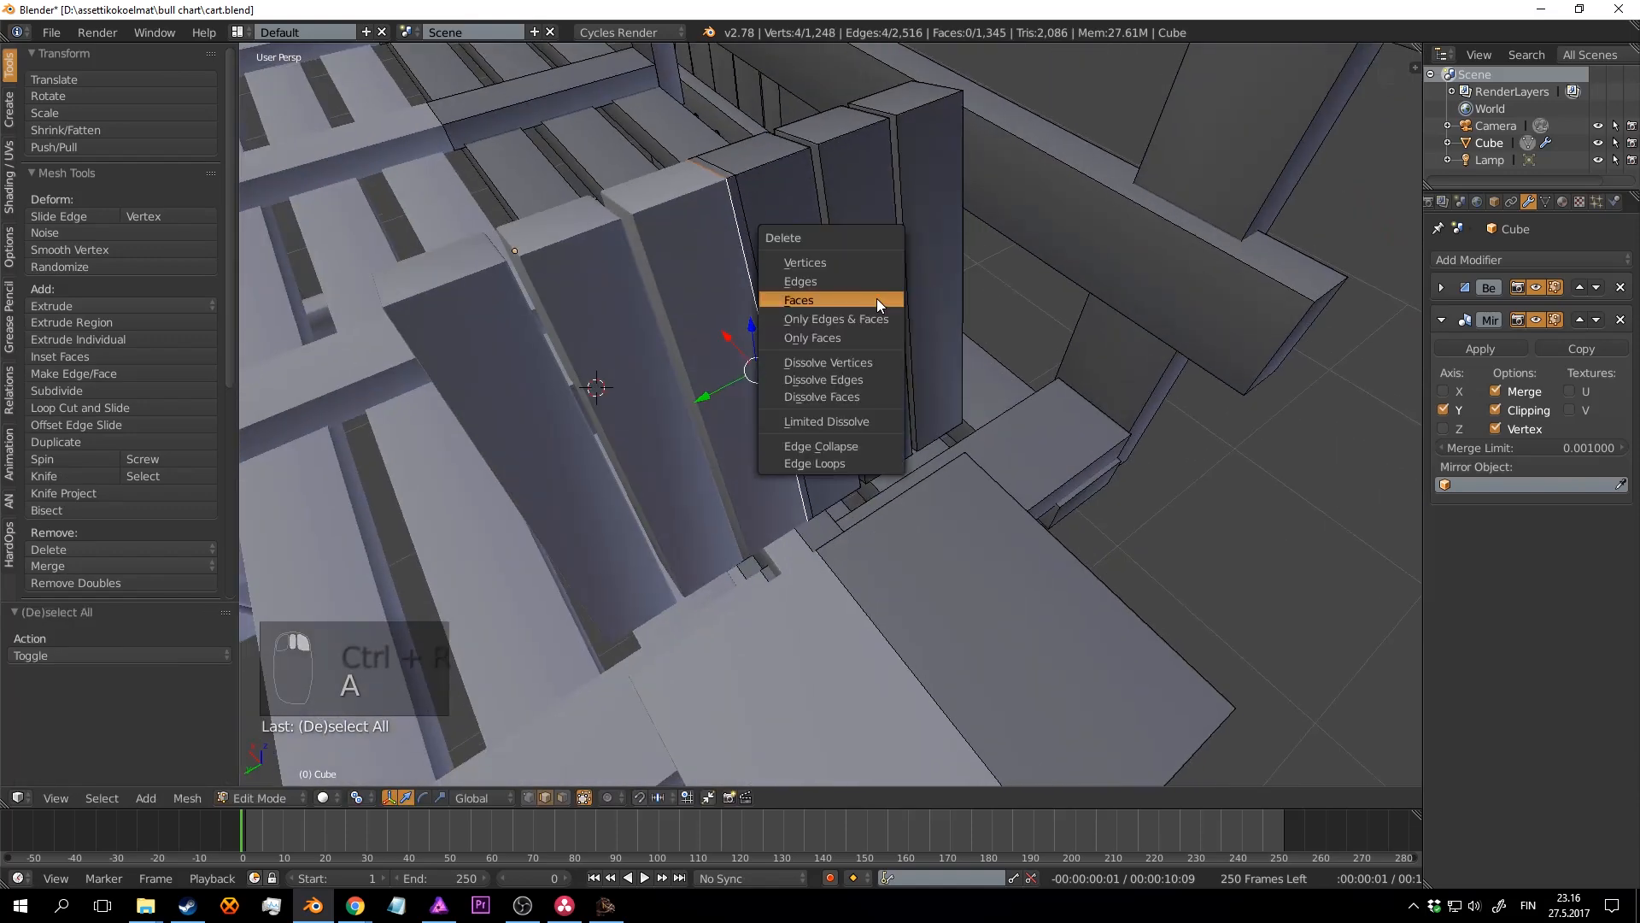
click(880, 265)
Step: Fill the open inner side of the plank beside the mirror seam with a face
scroll(750, 225, up, 2)
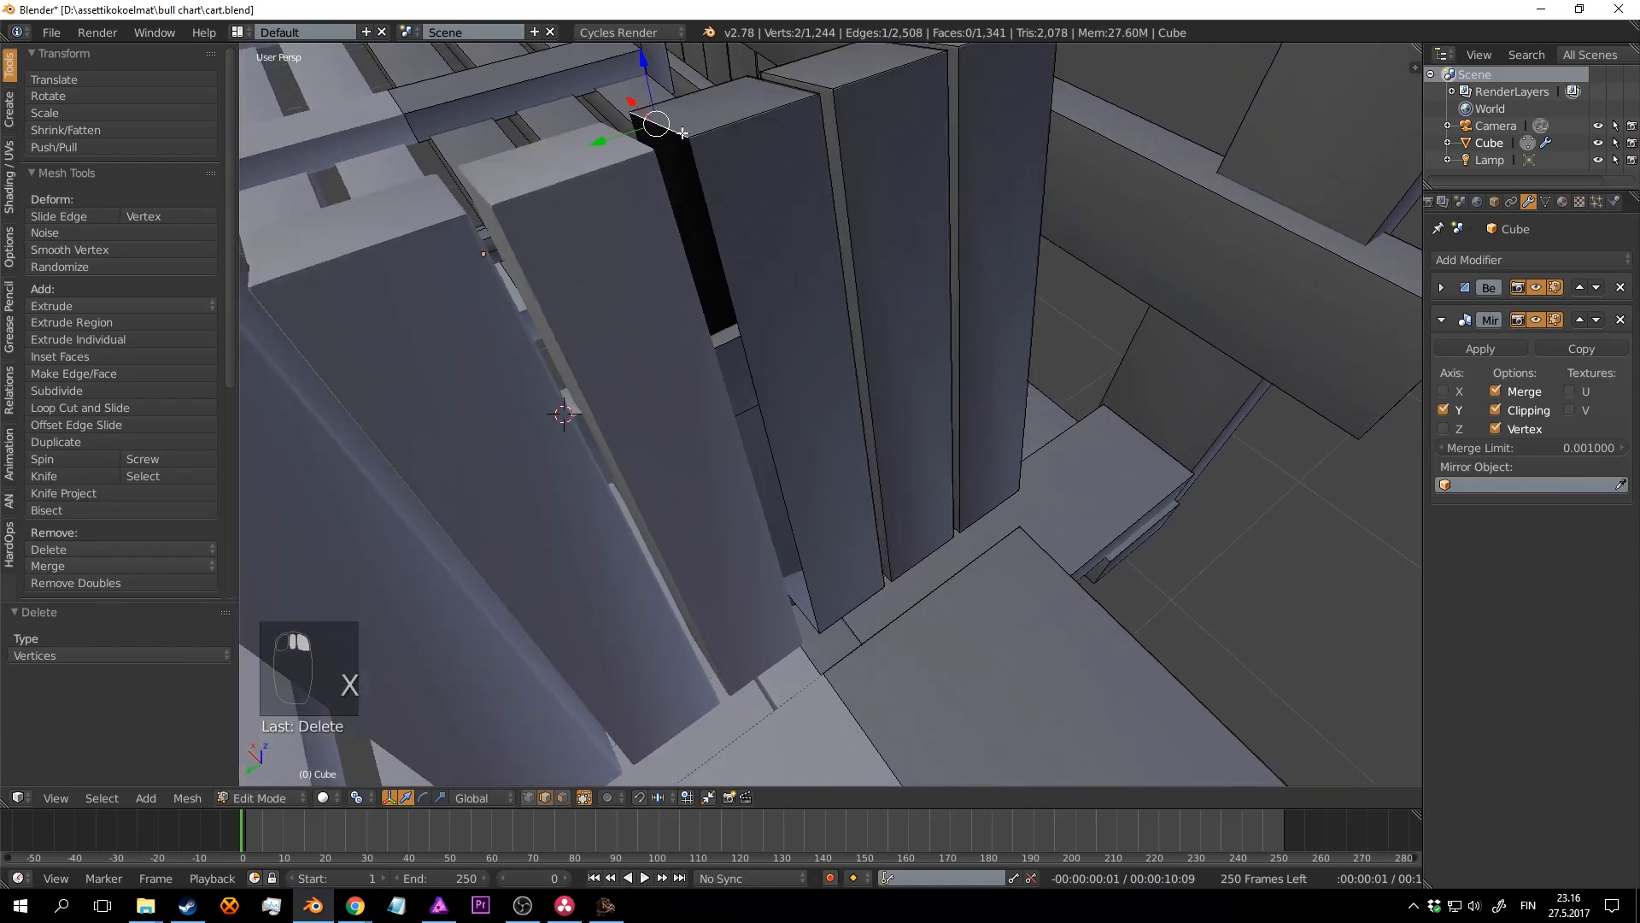
key(f)
key(a)
scroll(842, 377, down, 3)
middle_drag(842, 377, 824, 347)
Step: Save over cart.blend from Object Mode, re-enter Edit Mode, and check the filled side of the center gap
key(Tab)
key(ctrl+s)
click(855, 374)
key(Tab)
scroll(744, 288, up, 2)
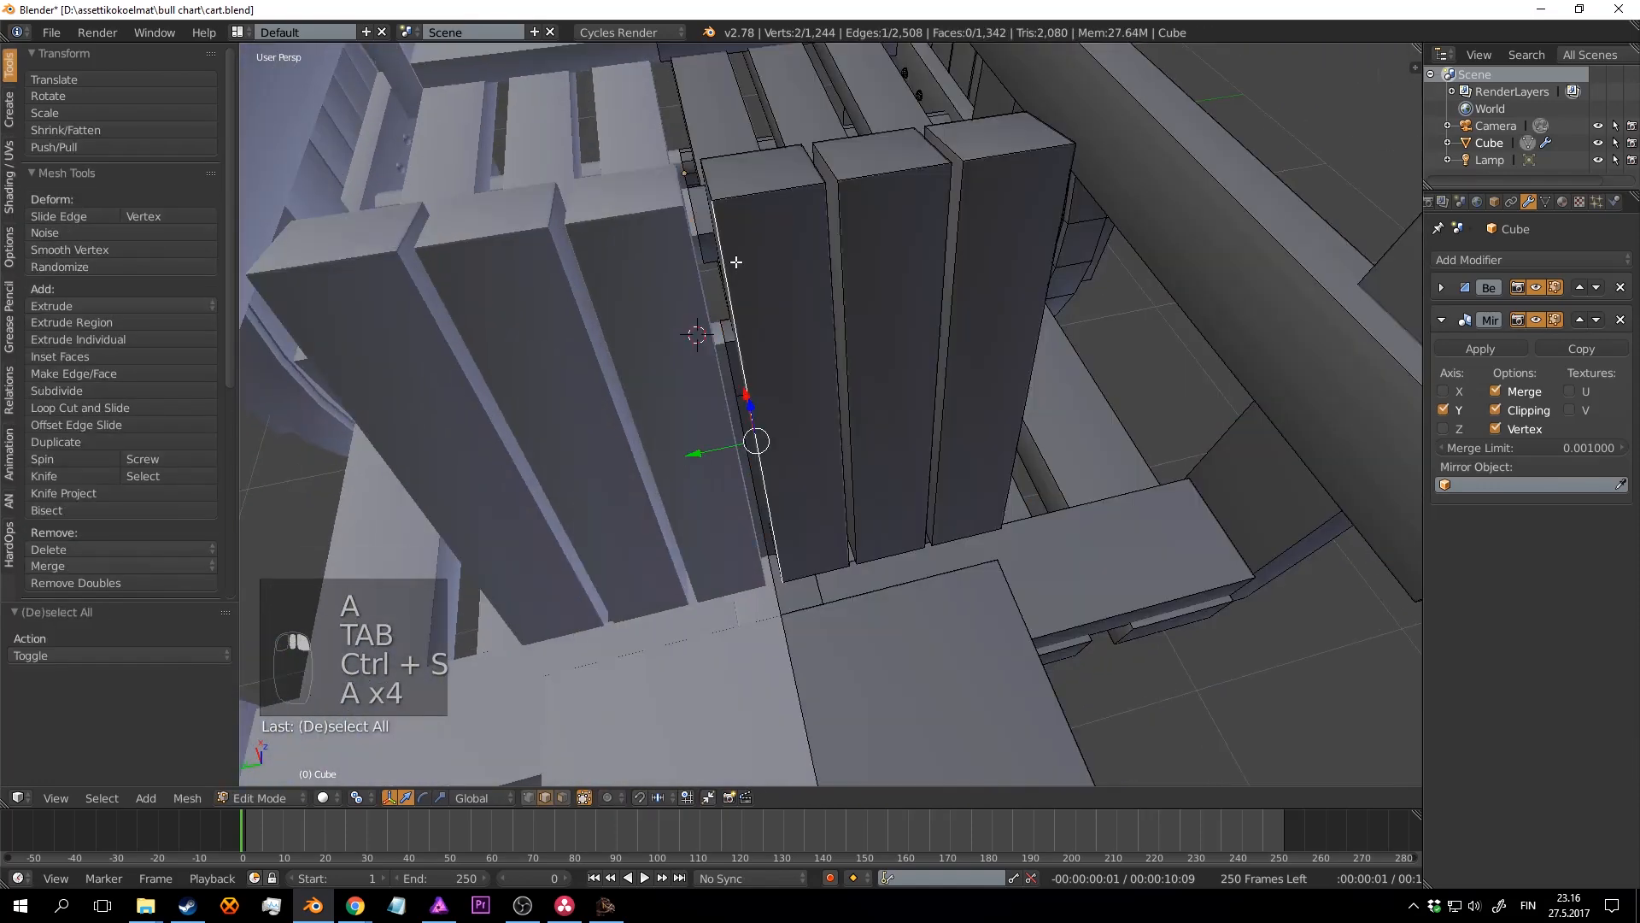
middle_drag(736, 262, 970, 311)
Step: Return to Object Mode, review the slatted backrest on the whole cart, and save over cart.blend again
key(Tab)
scroll(747, 415, down, 4)
key(a)
key(a)
key(a)
key(a)
key(ctrl+s)
click(908, 376)
scroll(909, 372, down, 3)
key(ctrl+s)
key(ctrl+s)
key(ctrl+s)
key(ctrl+s)
Step: Add two lengthwise loop cuts to the seat slab in Edit Mode to divide it into planks
key(Tab)
key(a)
key(a)
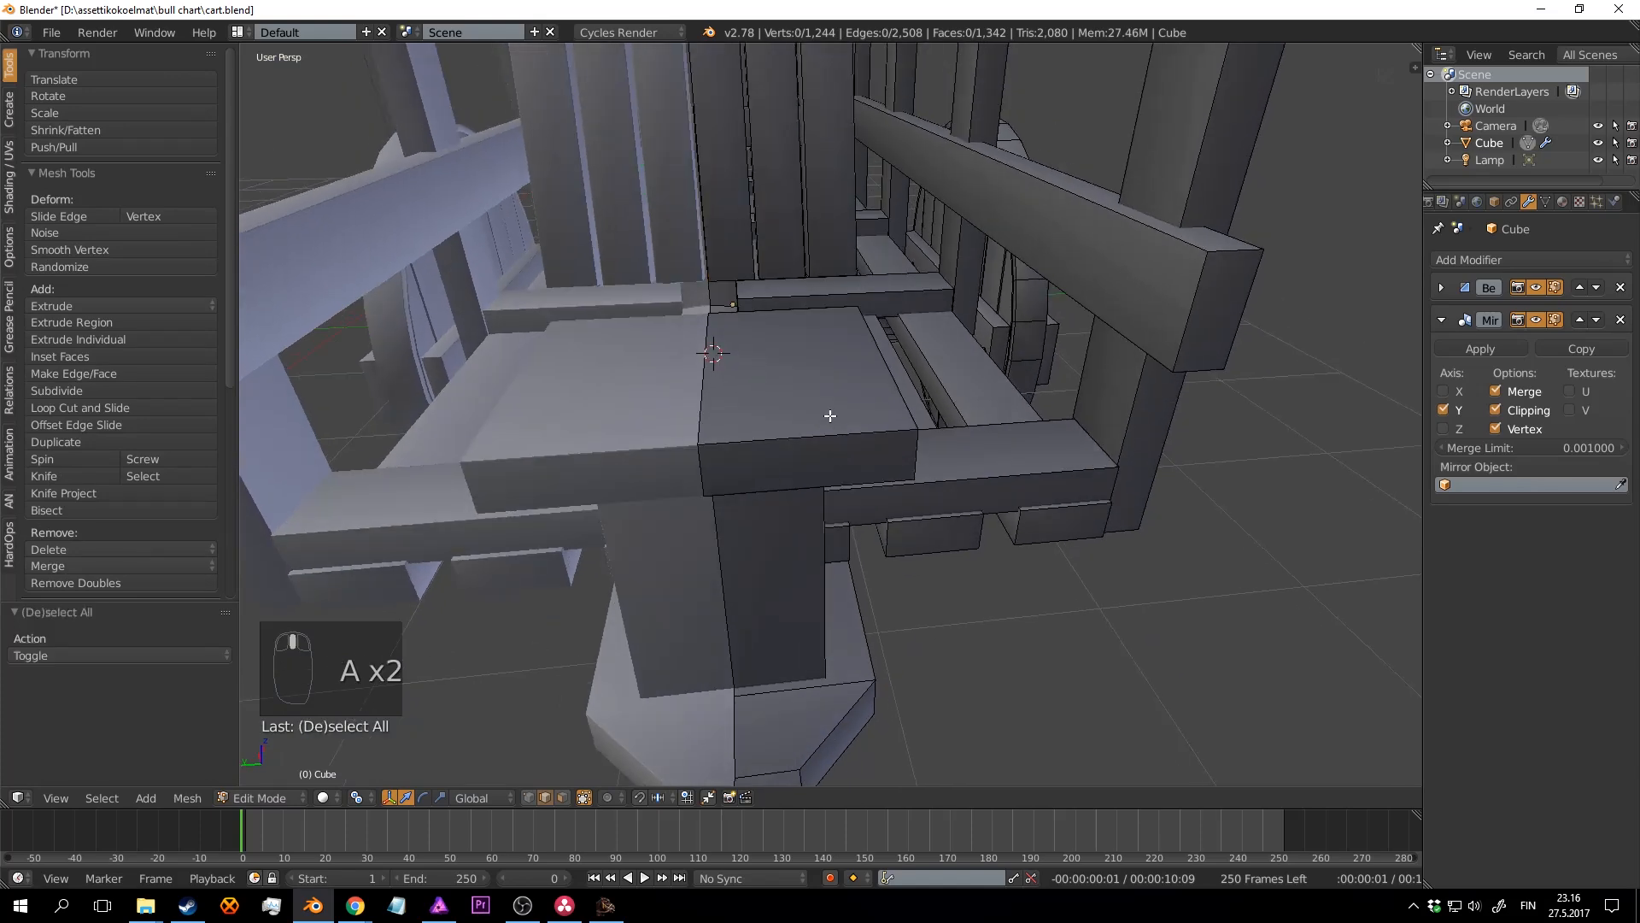
right_click(820, 432)
key(a)
mouse_move(820, 431)
middle_down()
mouse_move(828, 469)
mouse_move(809, 454)
middle_up()
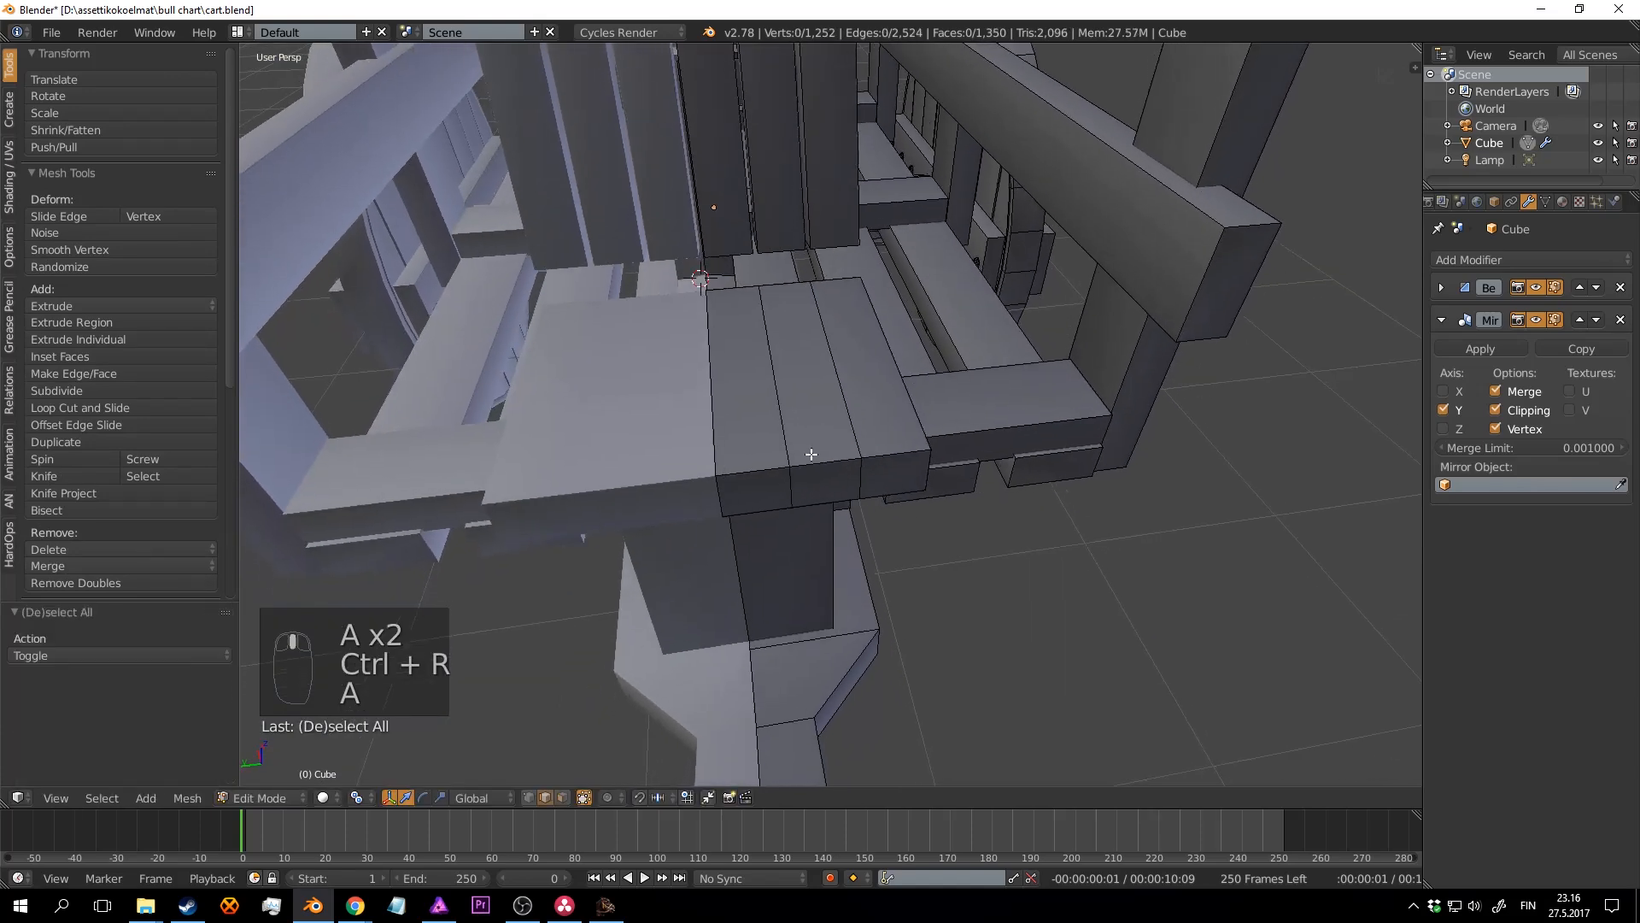
Step: Bevel the seat slab's two loop cuts into narrow strips and delete the strip faces to open gaps
scroll(794, 446, up, 2)
alt+right_click(757, 431)
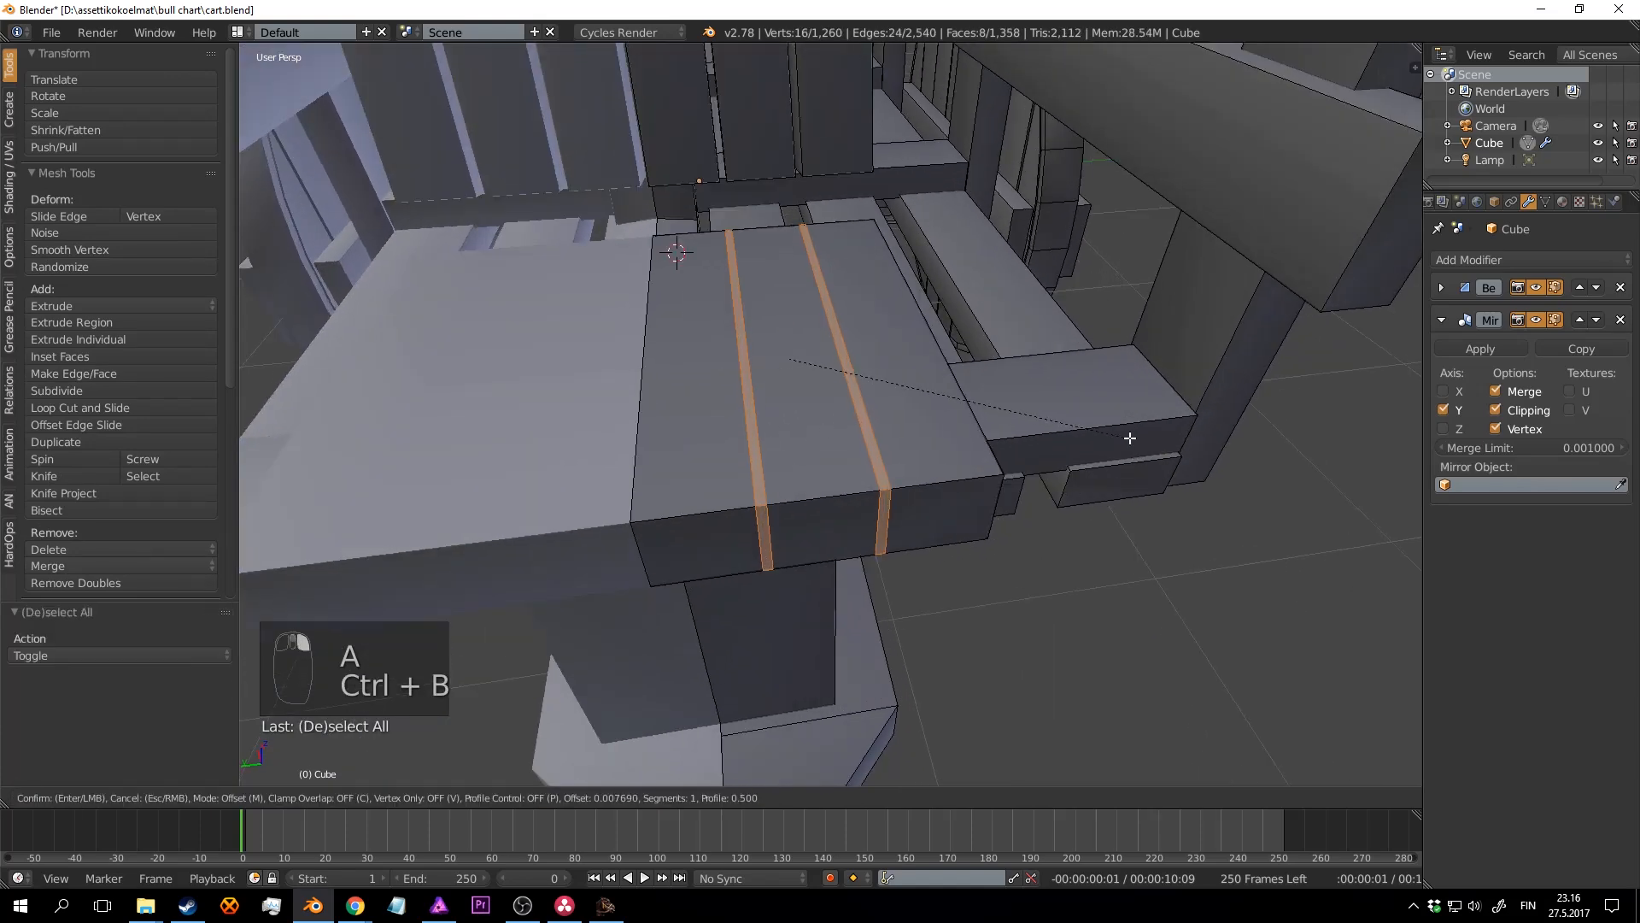
key(x)
click(1119, 473)
Step: Fill the open sides of the seat planks with faces and clear the selection
middle_drag(888, 488, 872, 494)
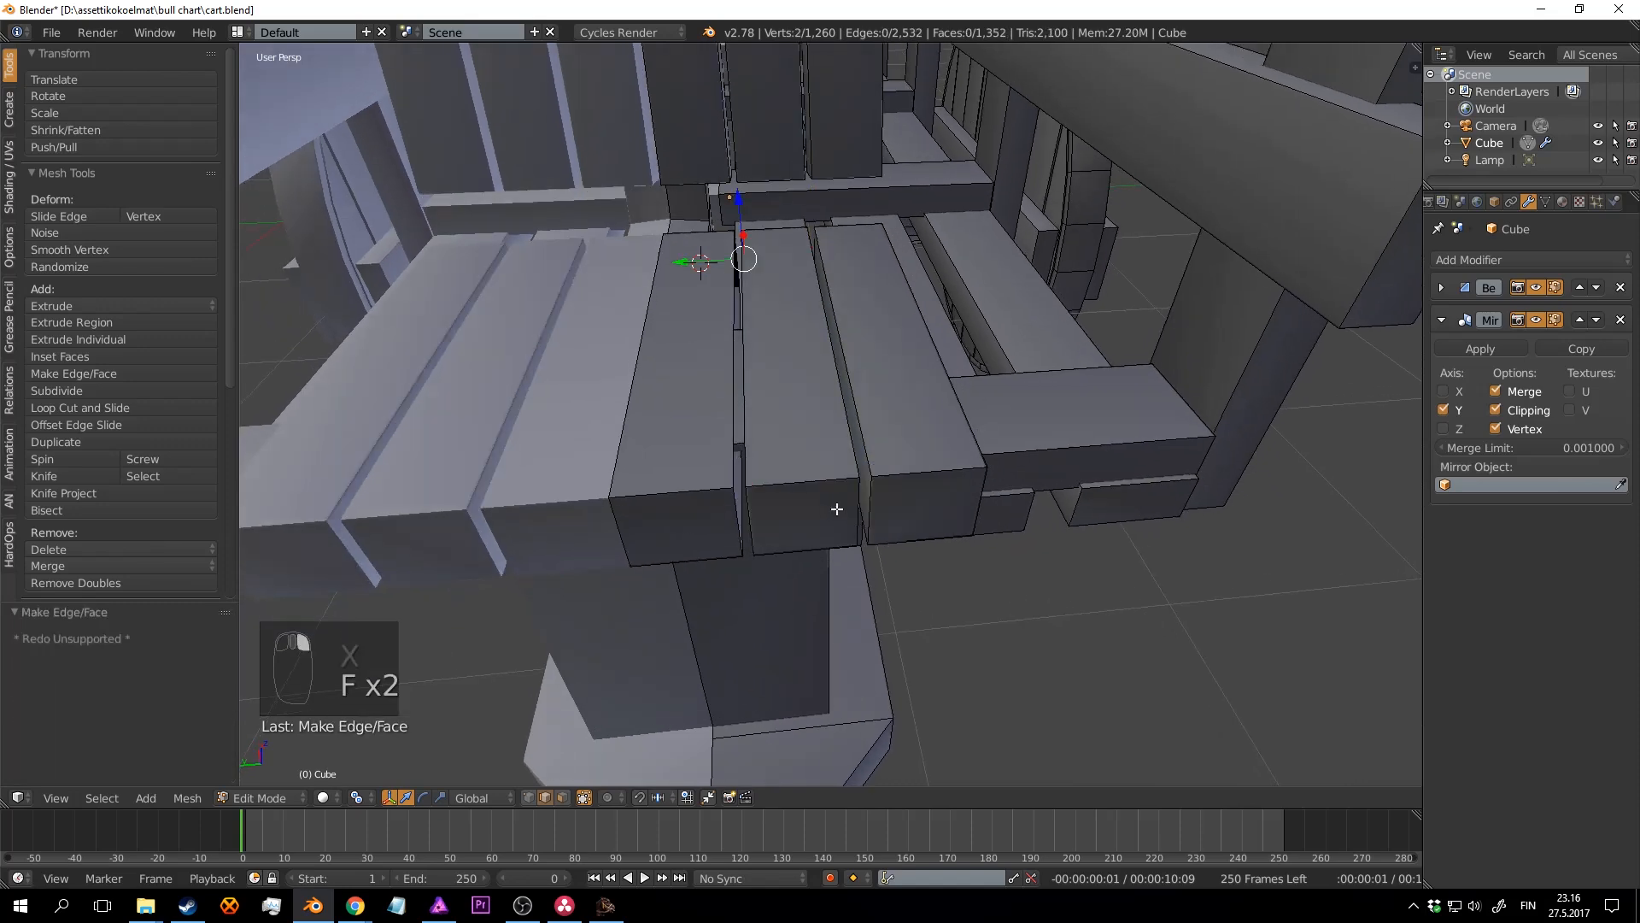
middle_drag(743, 461, 818, 445)
key(a)
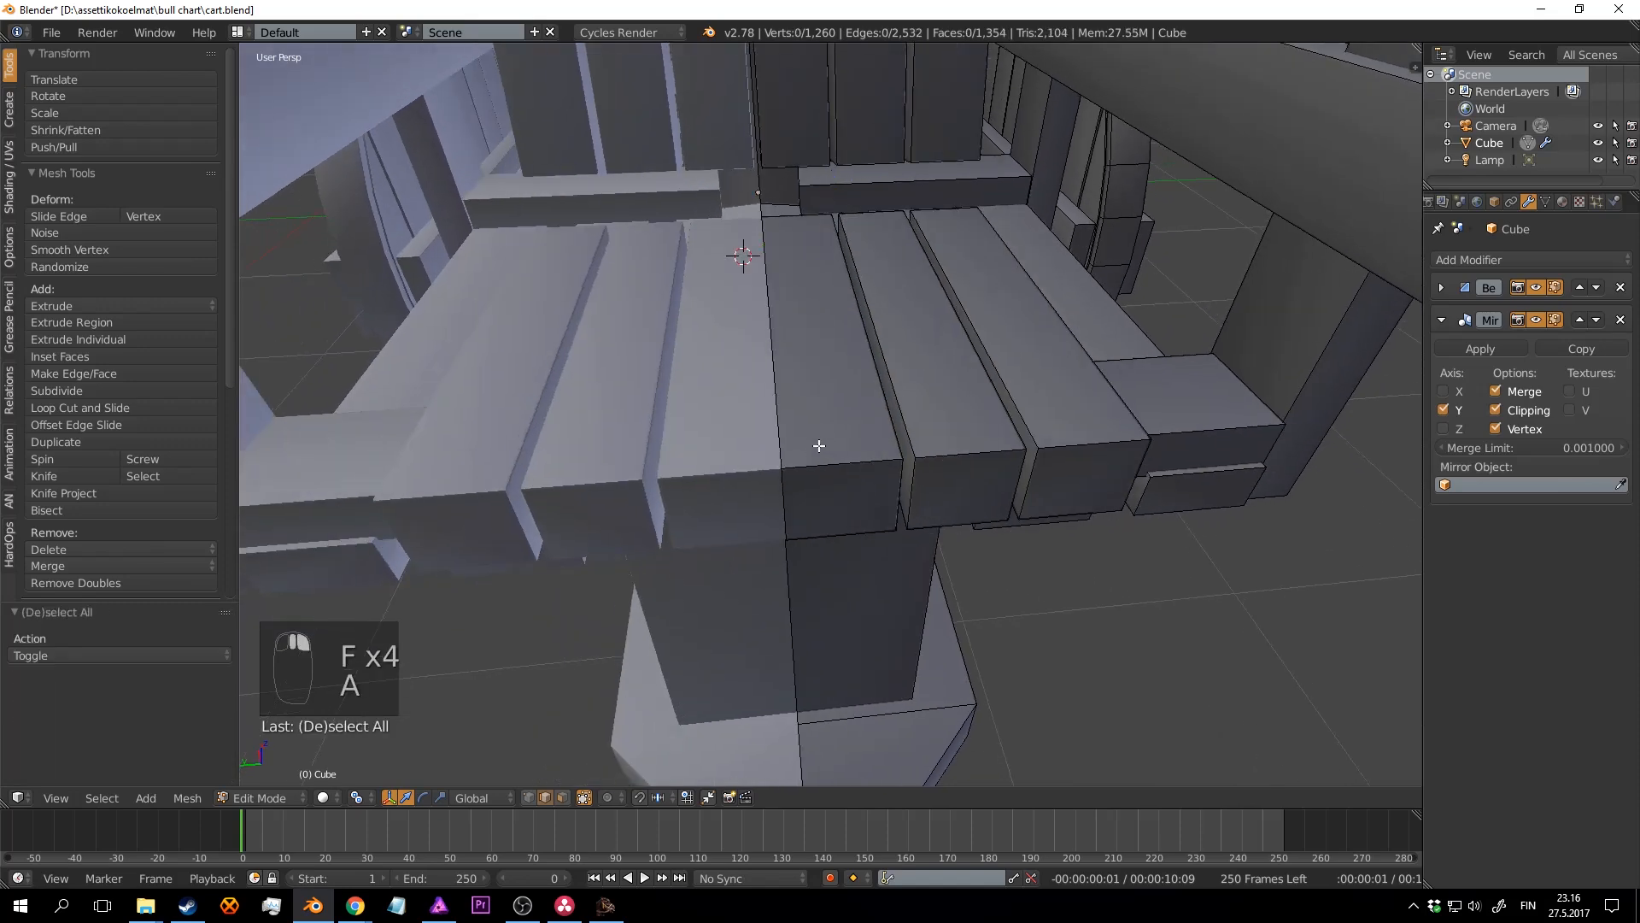
Step: Cut the middle seat plank just off the mirror seam, delete its seam vertices and close the open side with a face
click(537, 452)
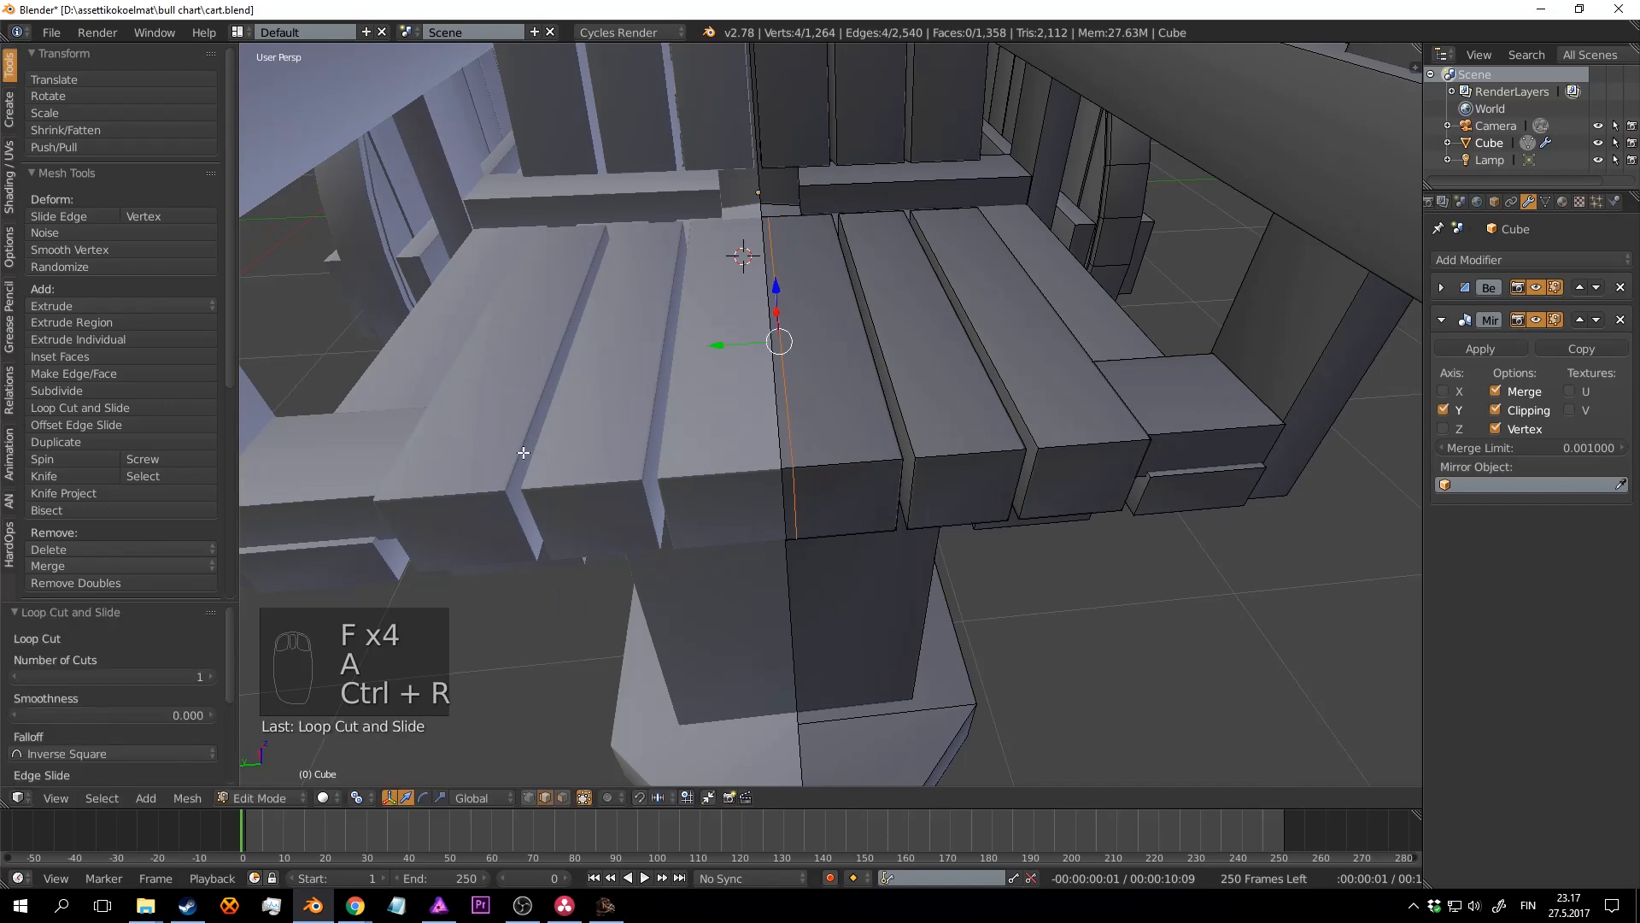
key(a)
key(x)
click(780, 392)
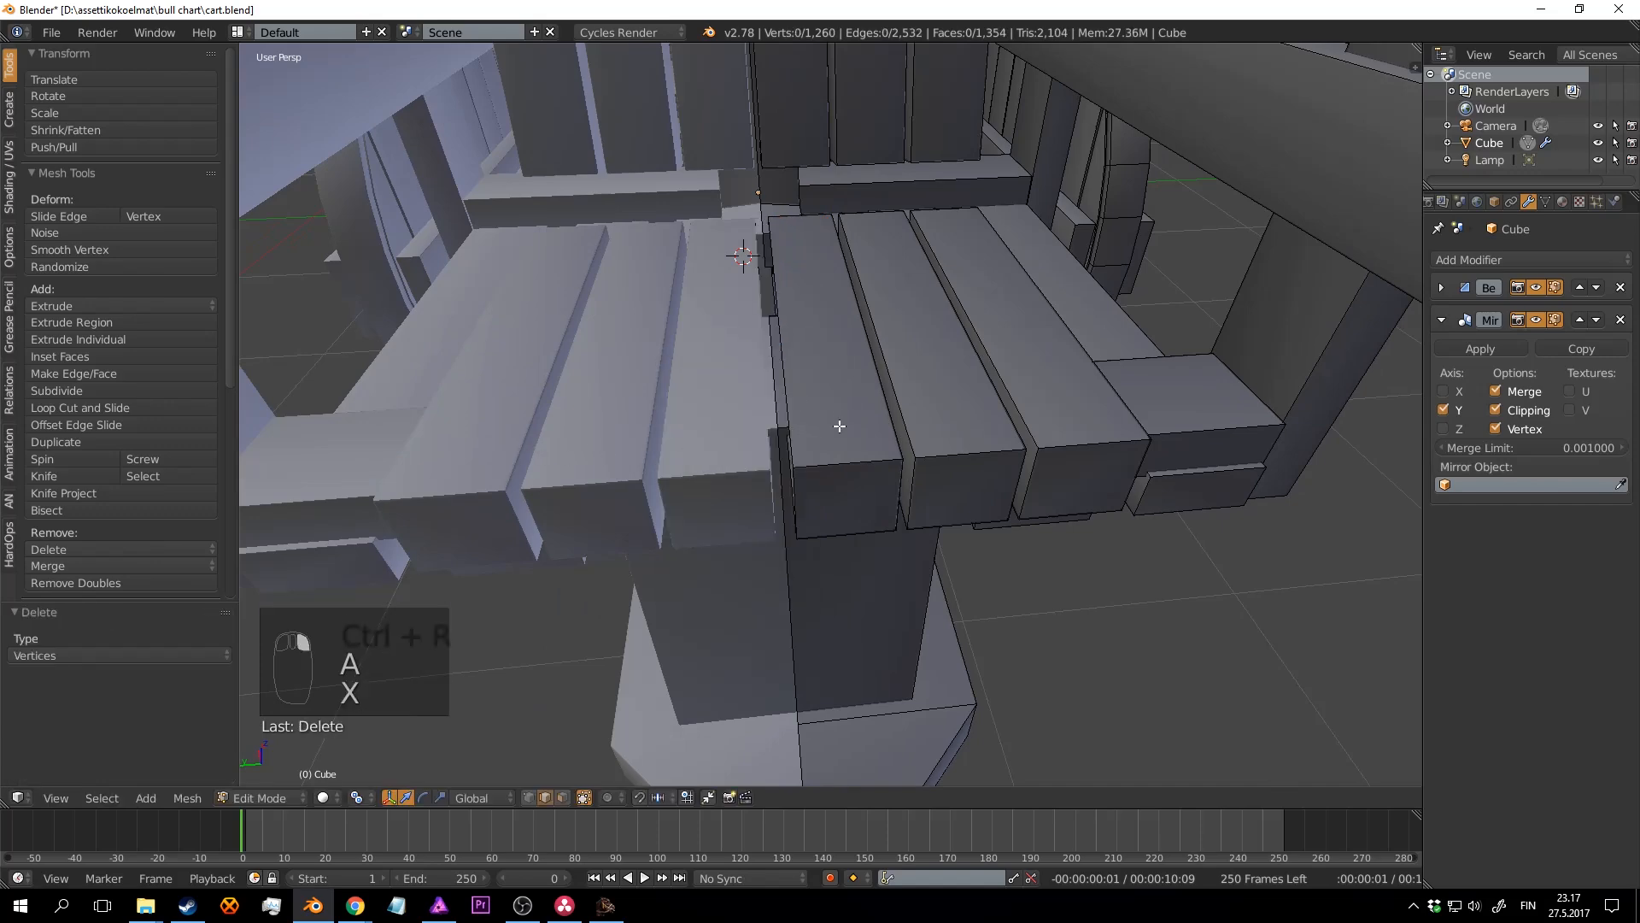
Step: Return to Object Mode, check the planked seat on the whole cart and save over cart.blend
key(Tab)
scroll(837, 457, down, 5)
middle_drag(850, 443, 895, 480)
key(a)
key(a)
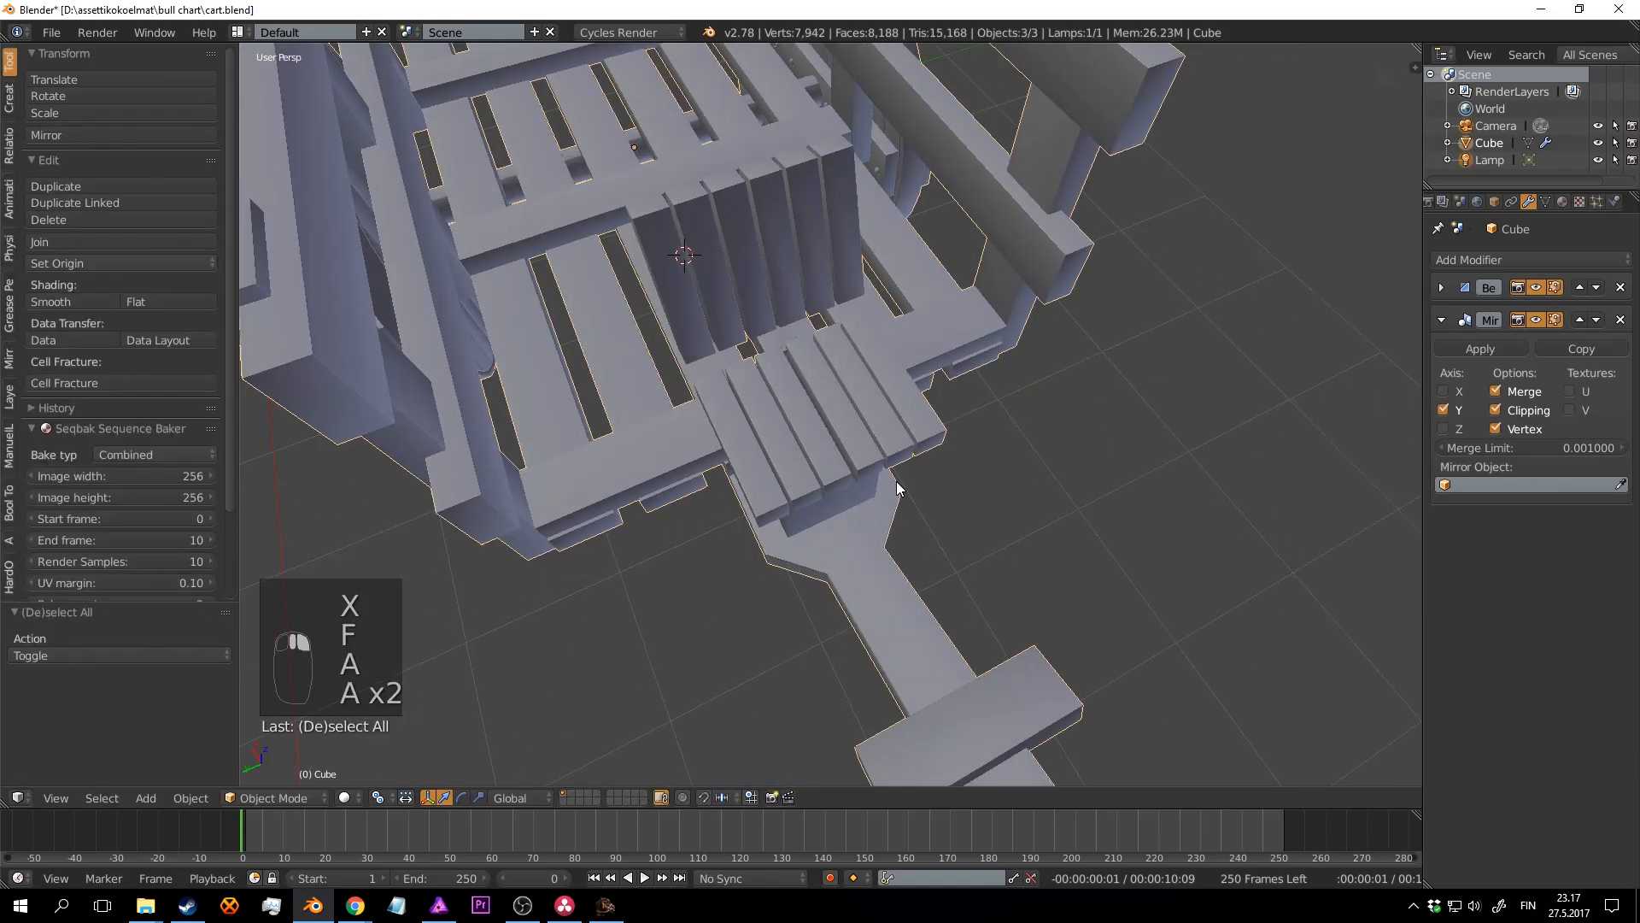
key(a)
key(ctrl+s)
middle_drag(1105, 469, 886, 464)
key(ctrl+s)
Step: Enter Edit Mode, inspect the post beneath the driver's seat from the side and save cart.blend again
scroll(897, 306, up, 3)
key(Tab)
scroll(886, 464, down, 3)
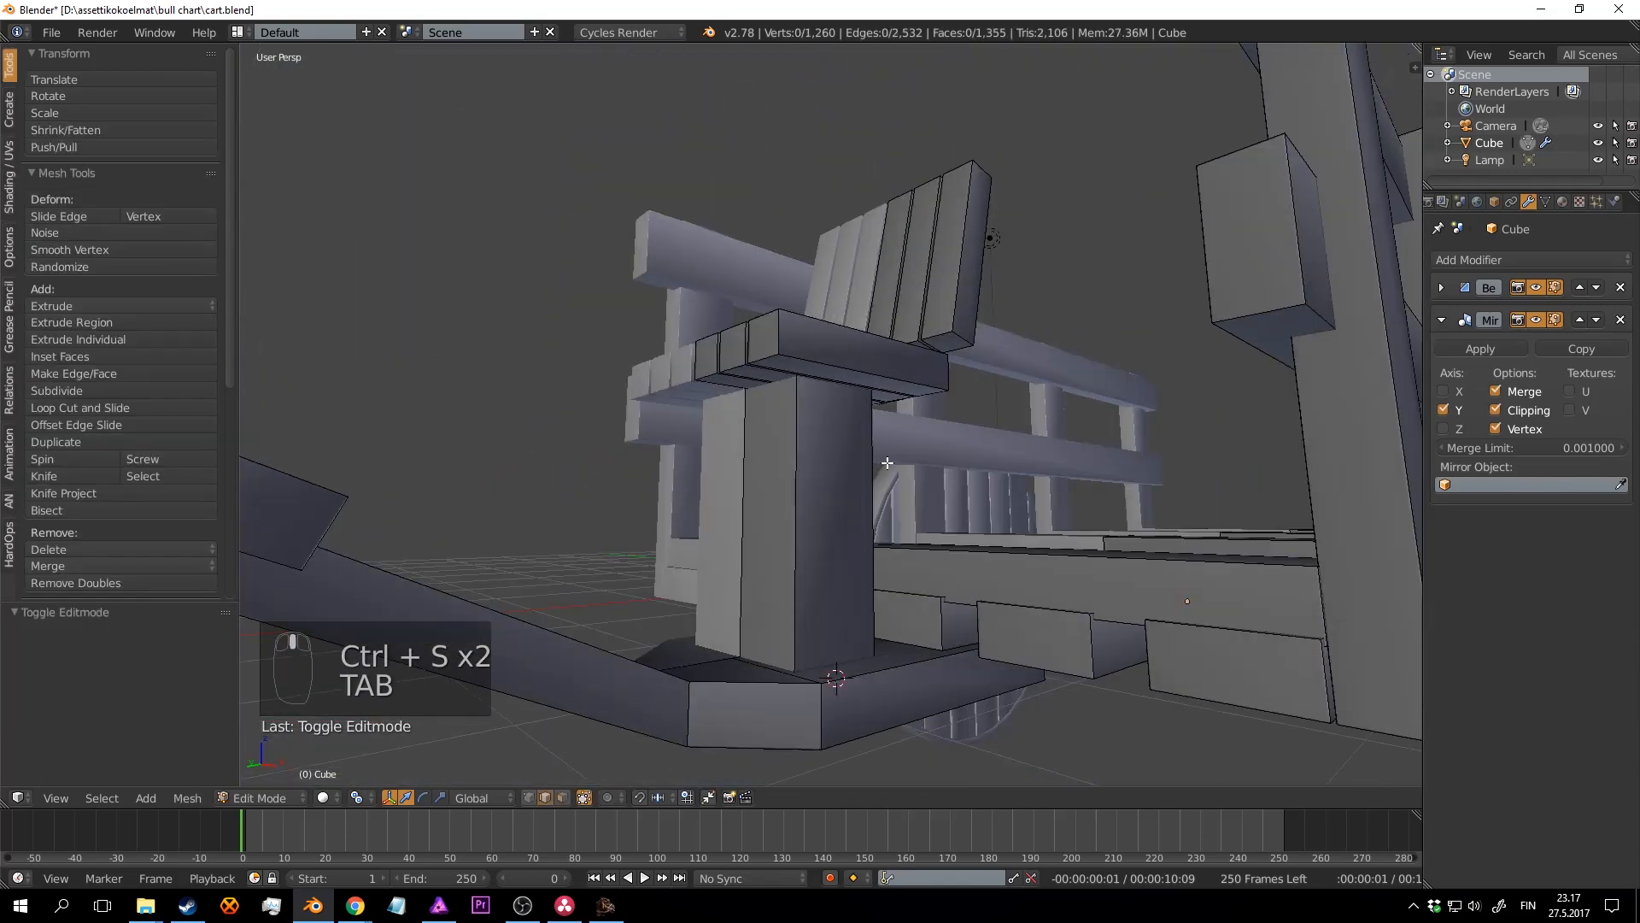
scroll(886, 464, up, 1)
middle_drag(892, 555, 1011, 498)
key(ctrl+s)
click(849, 490)
key(ctrl+s)
click(853, 448)
middle_drag(889, 521, 855, 457)
key(ctrl+s)
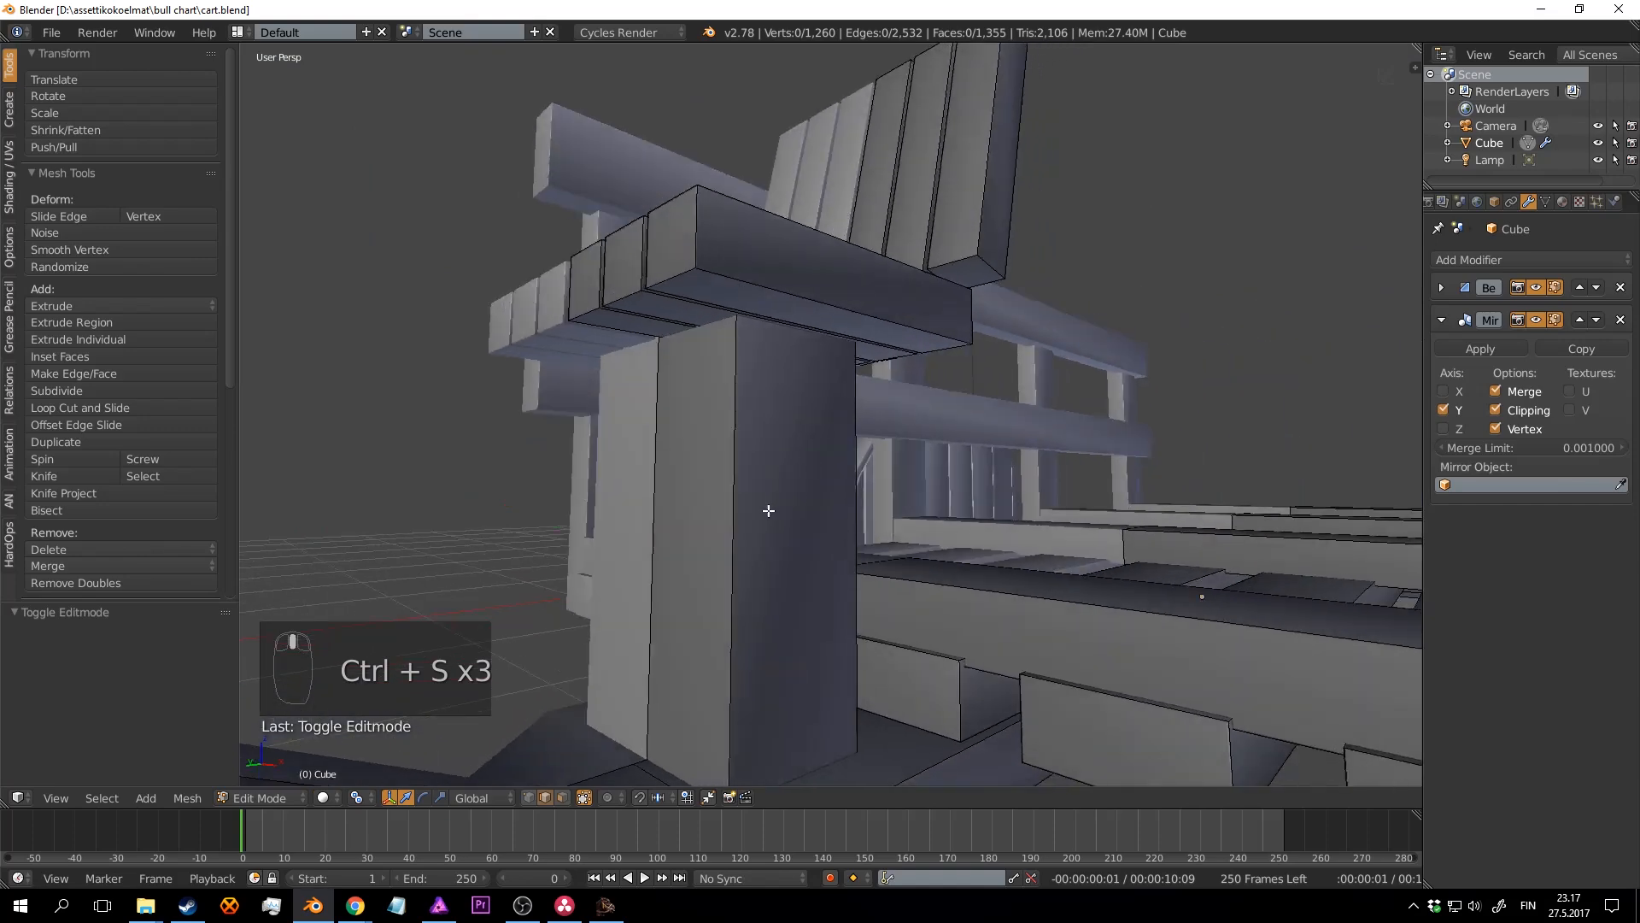
Step: Add a horizontal loop cut near the top of the seat post and extrude the upper side face outward under the planks
mouse_move(776, 529)
middle_down()
mouse_move(717, 516)
mouse_move(751, 490)
mouse_move(794, 517)
middle_up()
key(ctrl+r)
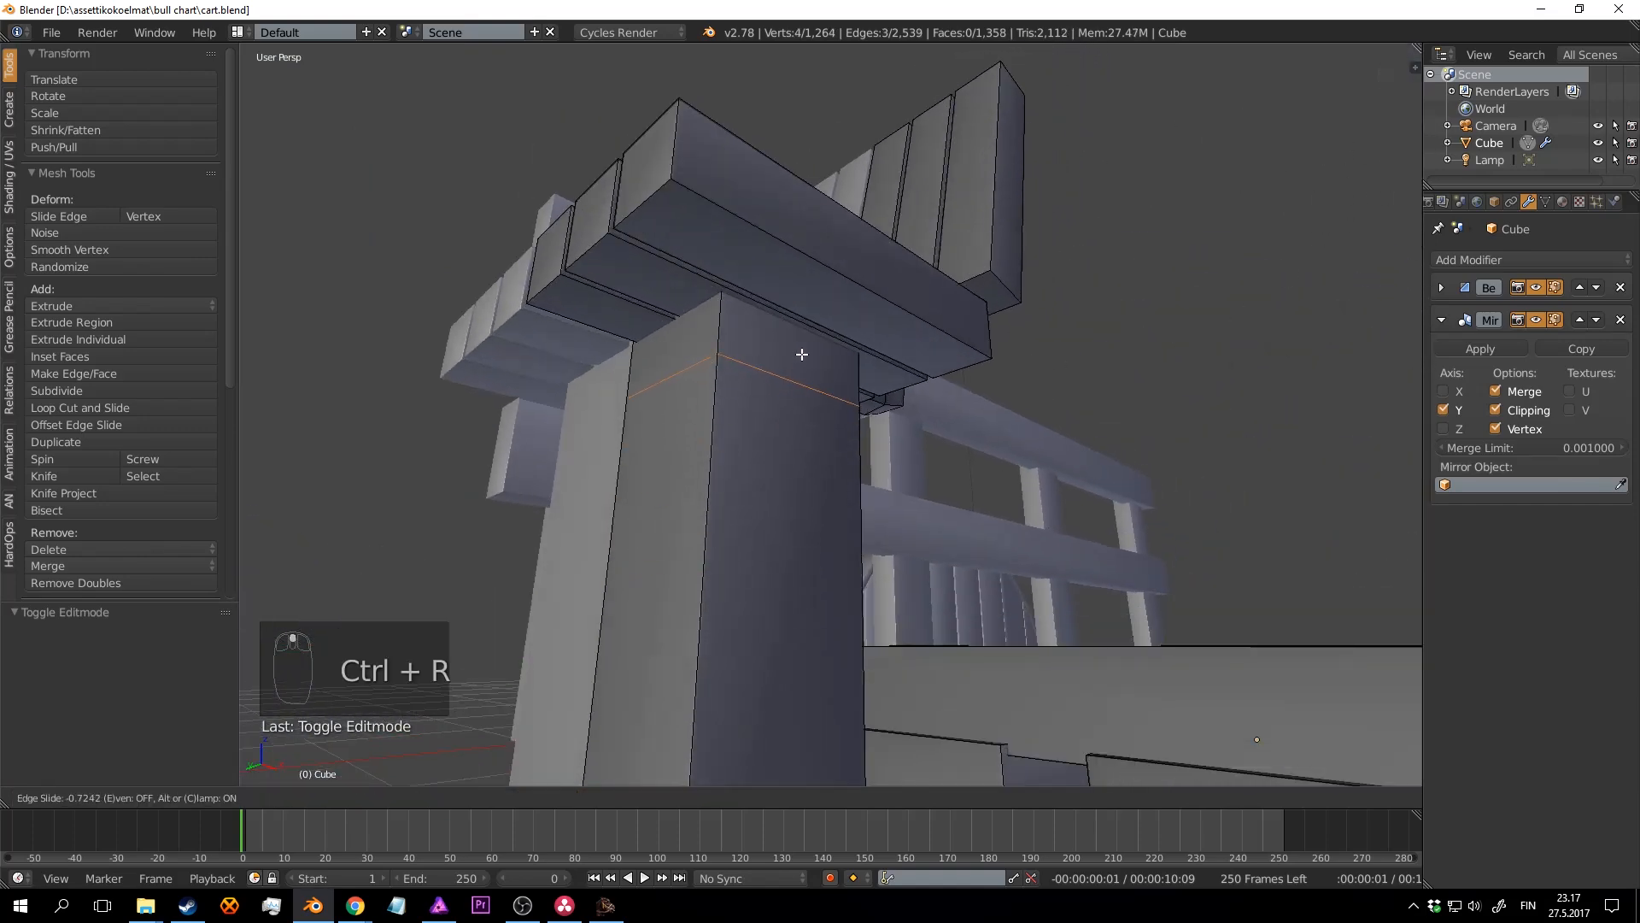
right_click(803, 346)
key(e)
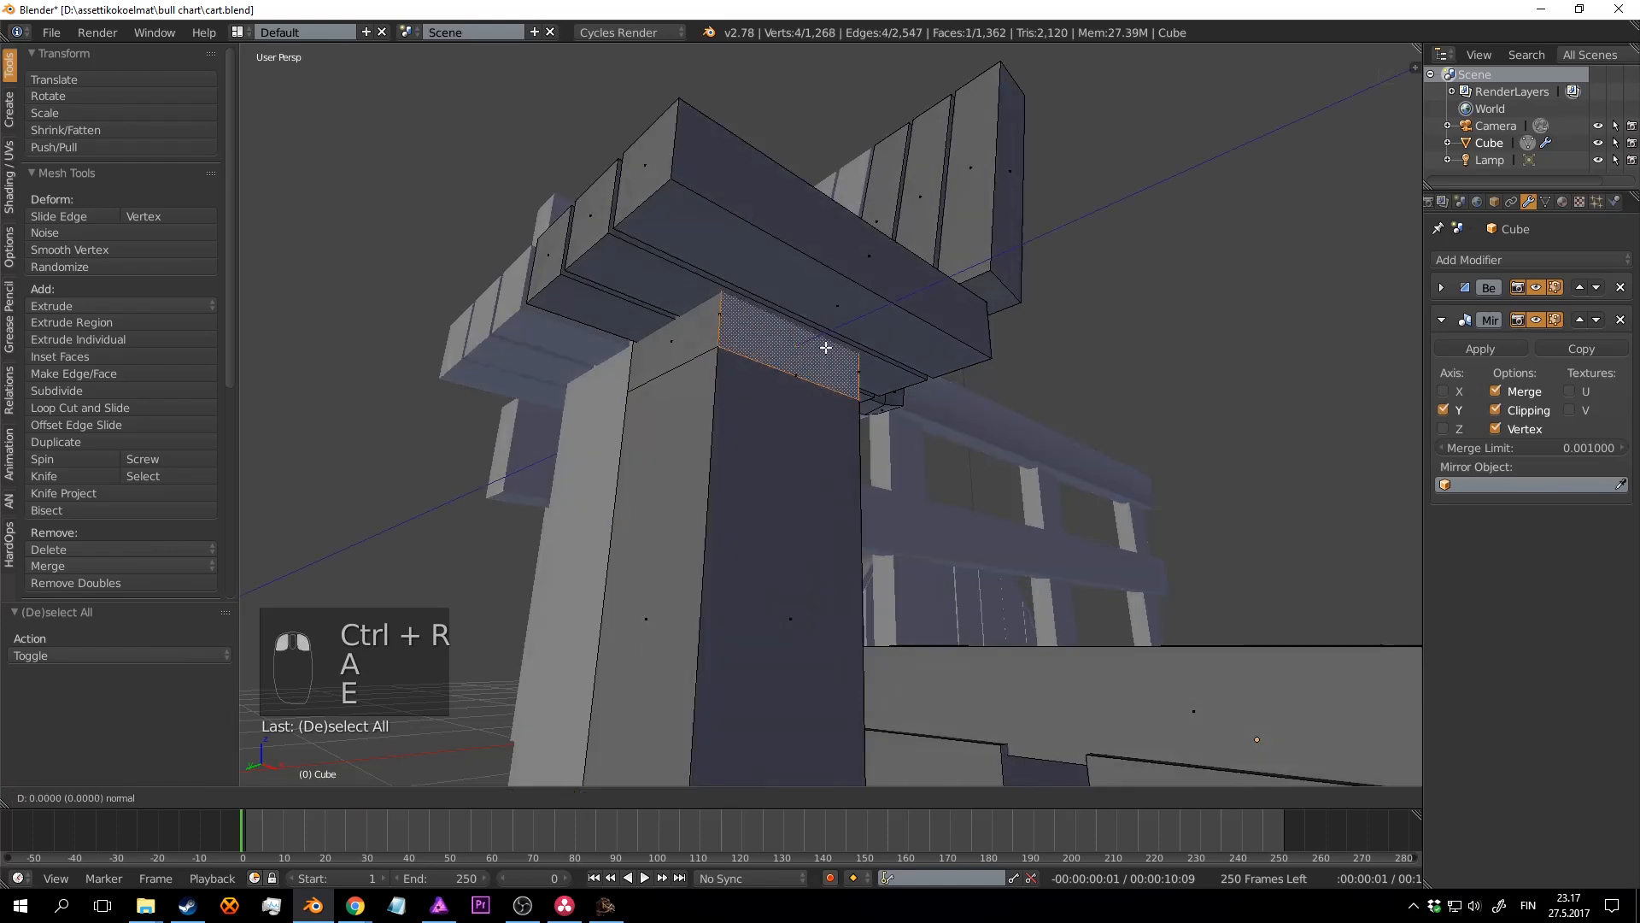
click(1029, 302)
Step: Return to Object Mode, review the extruded seat support, clear the selection and save the file
key(Tab)
scroll(982, 303, down, 2)
middle_drag(850, 301, 630, 388)
key(a)
key(a)
key(a)
key(a)
key(ctrl+s)
key(ctrl+s)
Step: In Edit Mode, move the inner side face of the middle seat plank along Y to adjust the centre gap
key(Tab)
scroll(903, 391, up, 3)
key(a)
key(a)
right_click(688, 374)
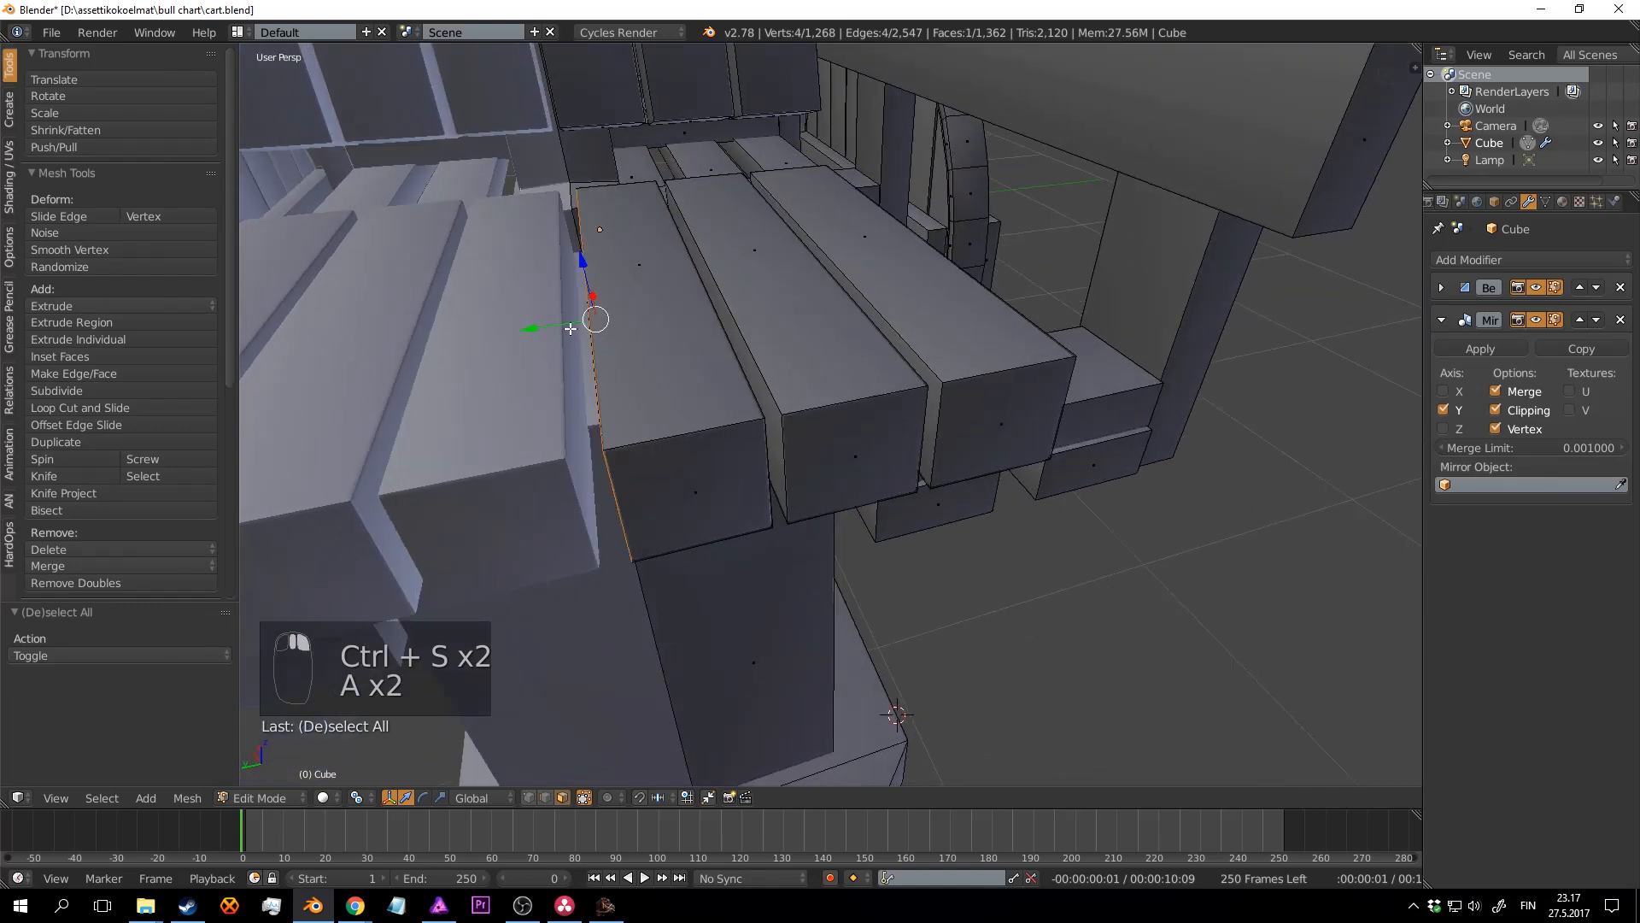
drag(586, 325, 586, 325)
Step: Leave Edit Mode, deselect everything and save the cart with the adjusted seat gap
key(Tab)
scroll(766, 357, down, 4)
key(a)
key(a)
key(a)
key(a)
middle_drag(766, 356, 1041, 418)
key(ctrl+s)
scroll(928, 397, down, 3)
key(ctrl+s)
Step: Examine the complete cart from several distances and angles, saving cart.blend repeatedly
click(930, 388)
scroll(930, 387, down, 4)
scroll(882, 449, up, 1)
key(ctrl+s)
click(882, 449)
key(ctrl+s)
click(1052, 471)
scroll(920, 419, up, 3)
key(ctrl+s)
scroll(931, 392, down, 3)
scroll(772, 427, up, 2)
key(ctrl+s)
click(988, 465)
key(ctrl+s)
key(ctrl+s)
key(ctrl+s)
mouse_move(955, 434)
middle_down()
mouse_move(981, 484)
mouse_move(956, 516)
mouse_move(878, 509)
mouse_move(946, 488)
mouse_move(832, 478)
mouse_move(890, 420)
mouse_move(767, 474)
mouse_move(1066, 483)
mouse_move(800, 475)
mouse_move(1028, 443)
mouse_move(874, 407)
mouse_move(874, 496)
mouse_move(902, 396)
mouse_move(841, 390)
mouse_move(870, 447)
mouse_move(950, 444)
middle_up()
key(ctrl+s)
key(ctrl+s)
scroll(922, 453, up, 3)
key(ctrl+s)
click(924, 494)
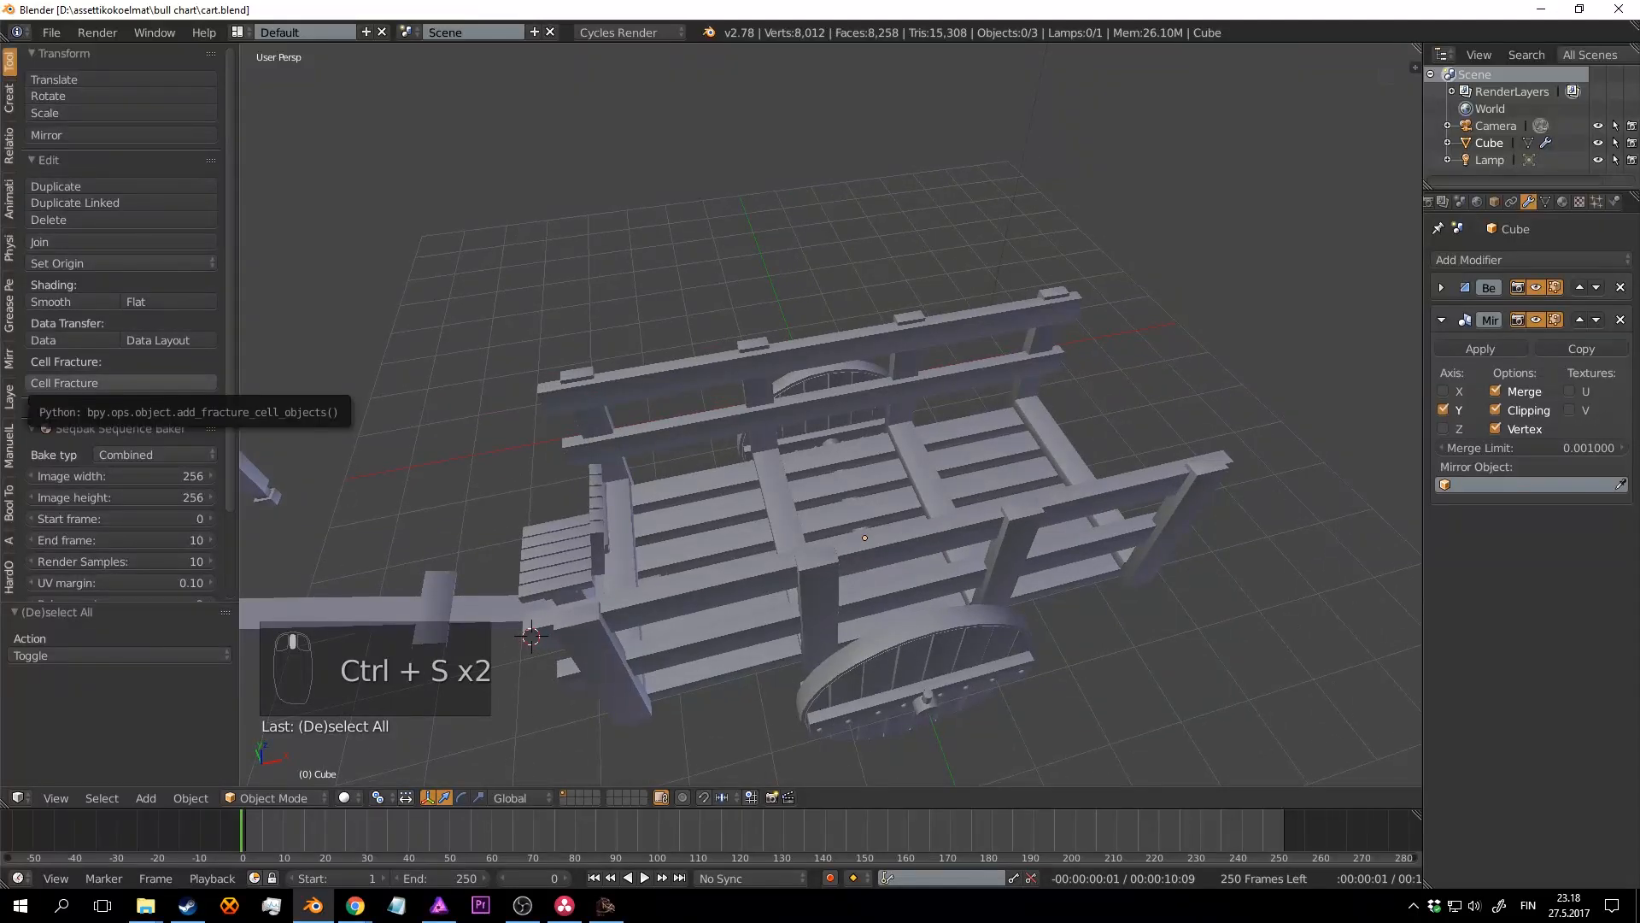
middle_drag(1007, 480, 982, 459)
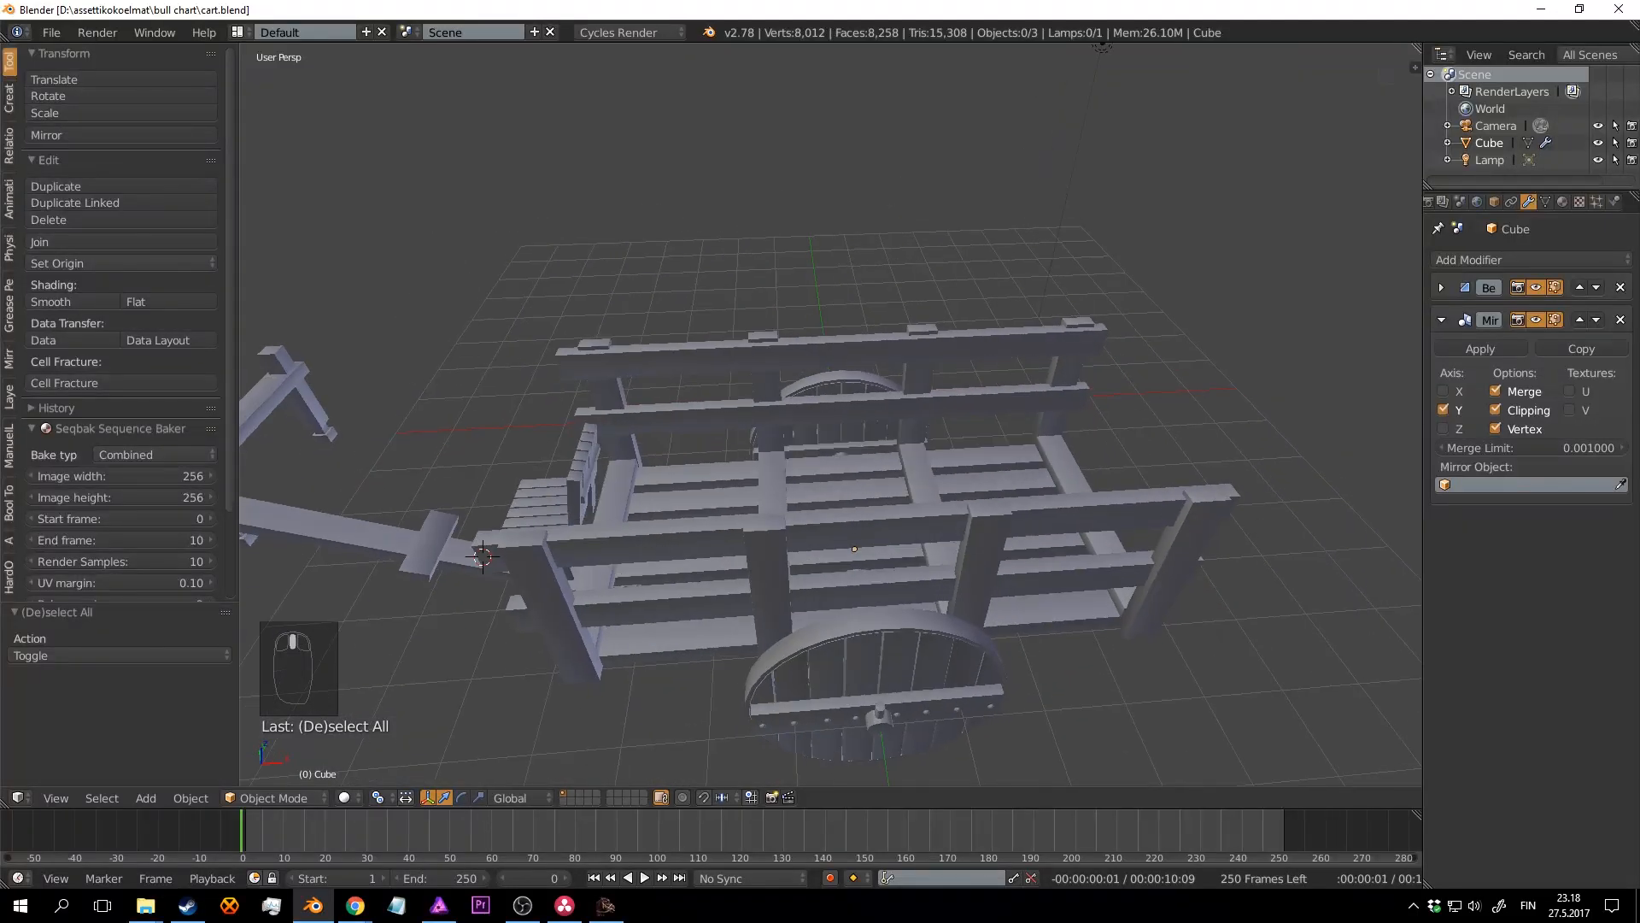
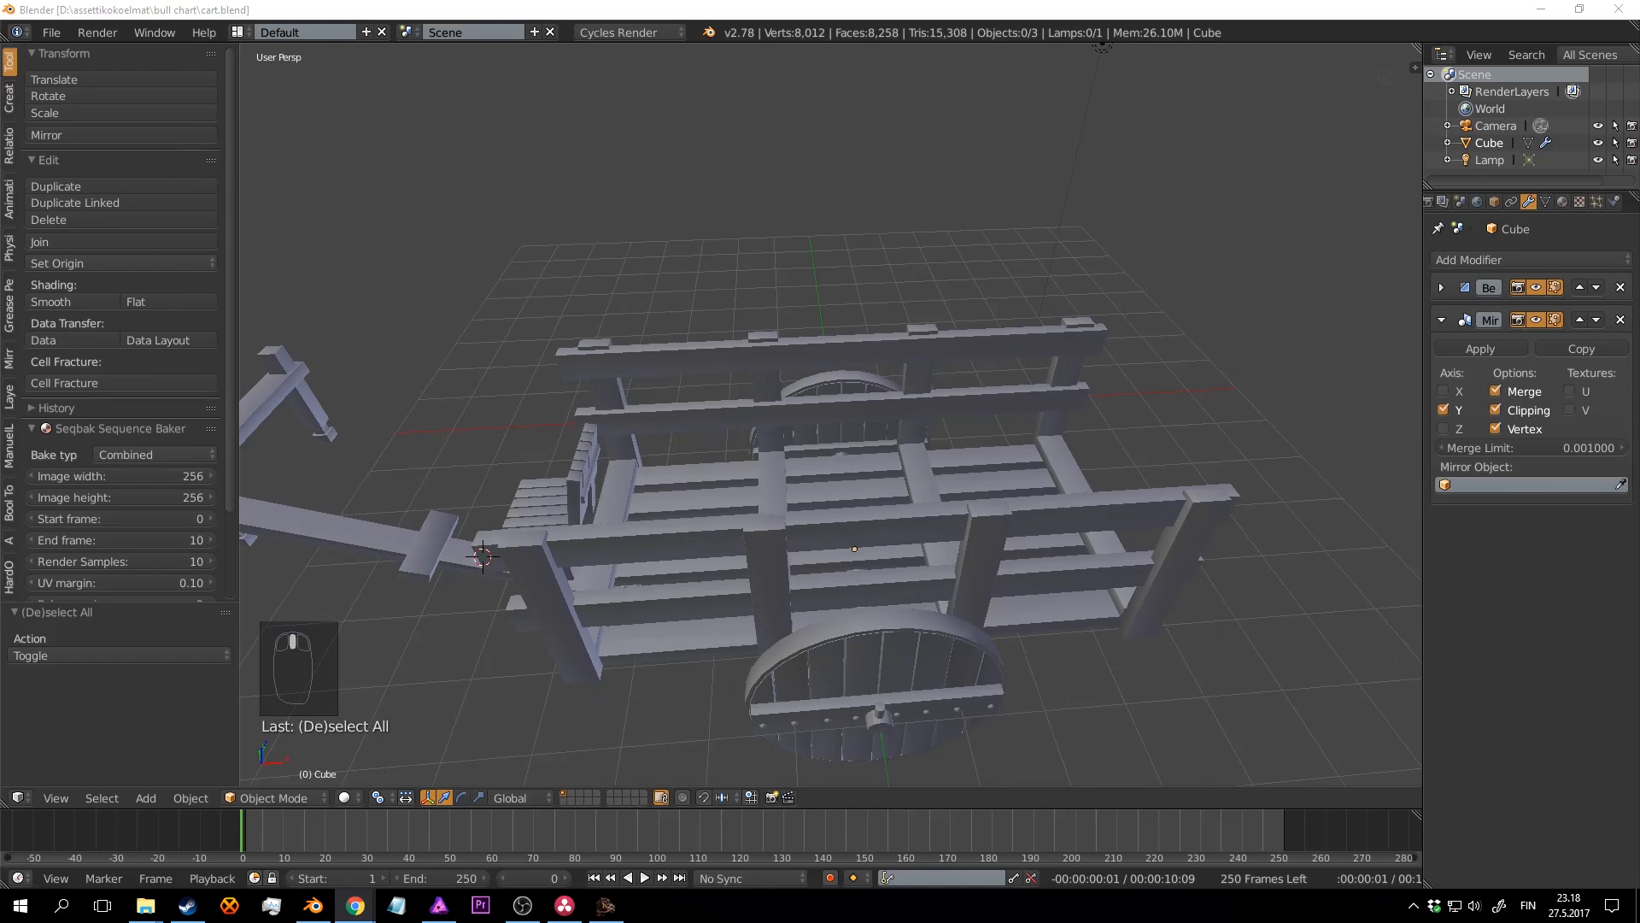
Step: Switch to Google Translate in the browser, translate the Finnish word "oljet" into English, and return to Blender
drag(0, 184, 461, 1)
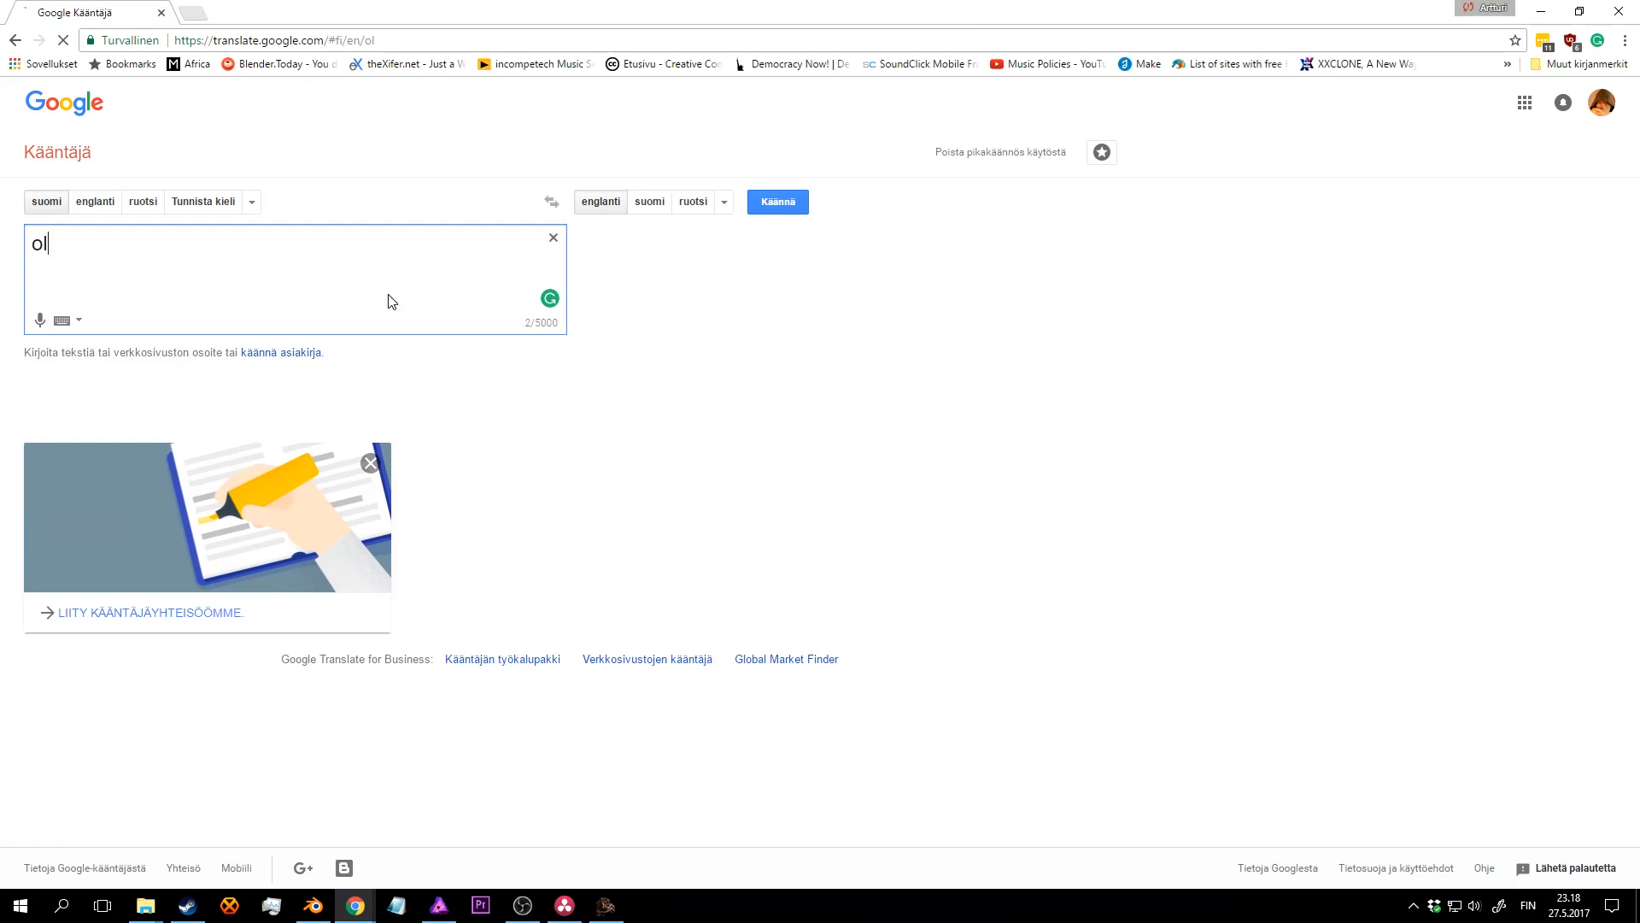
text(jet)
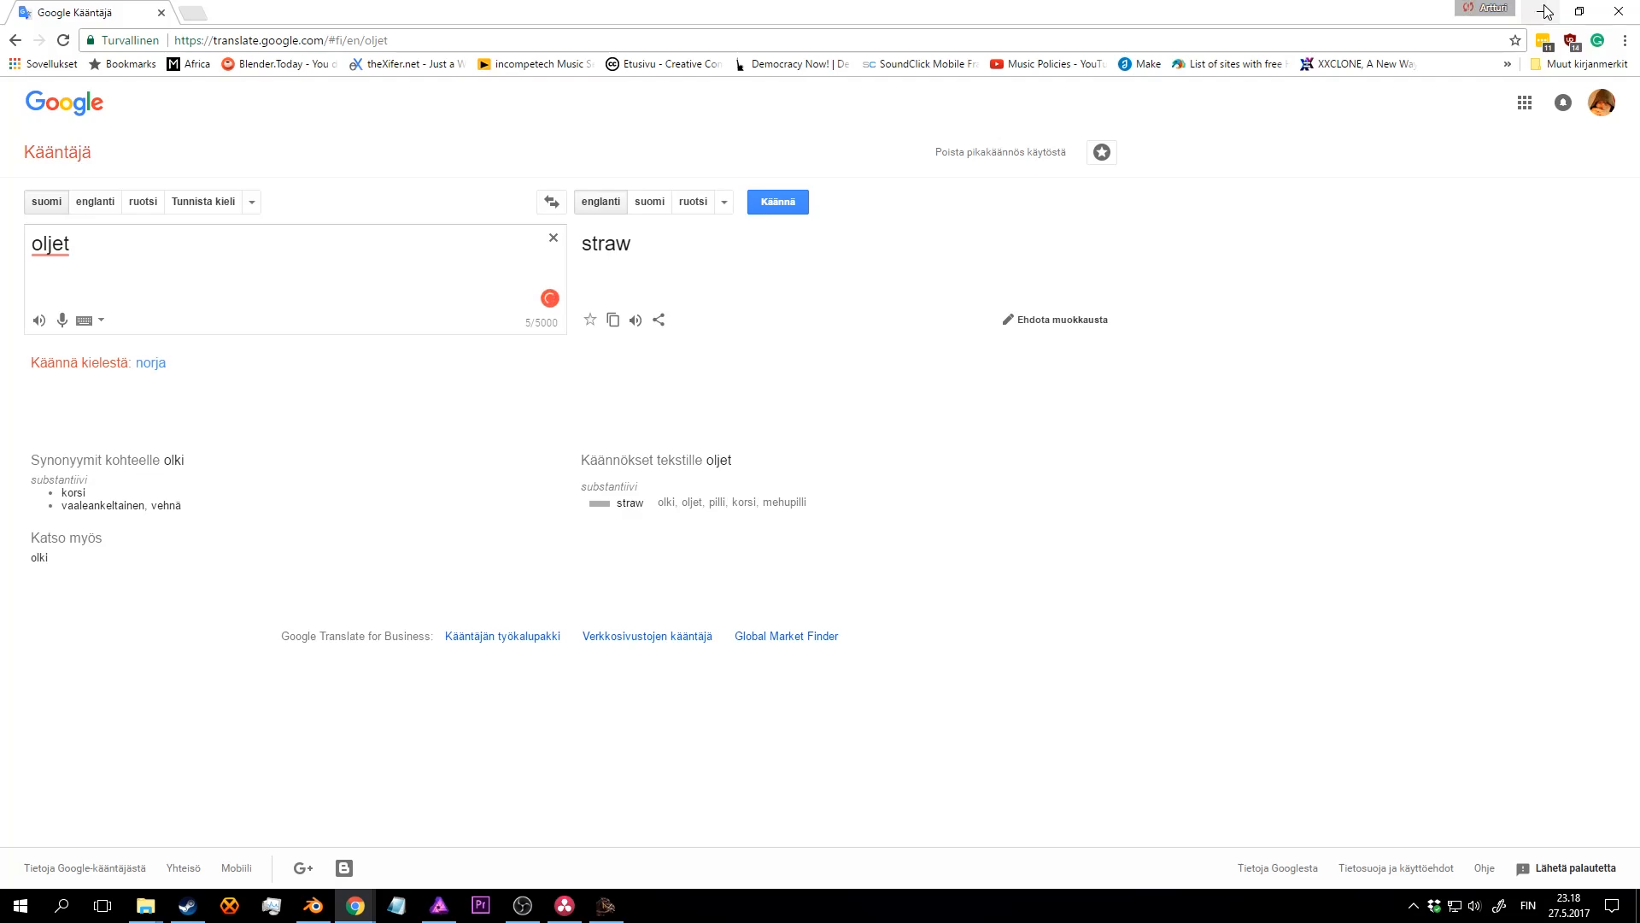
click(1632, 12)
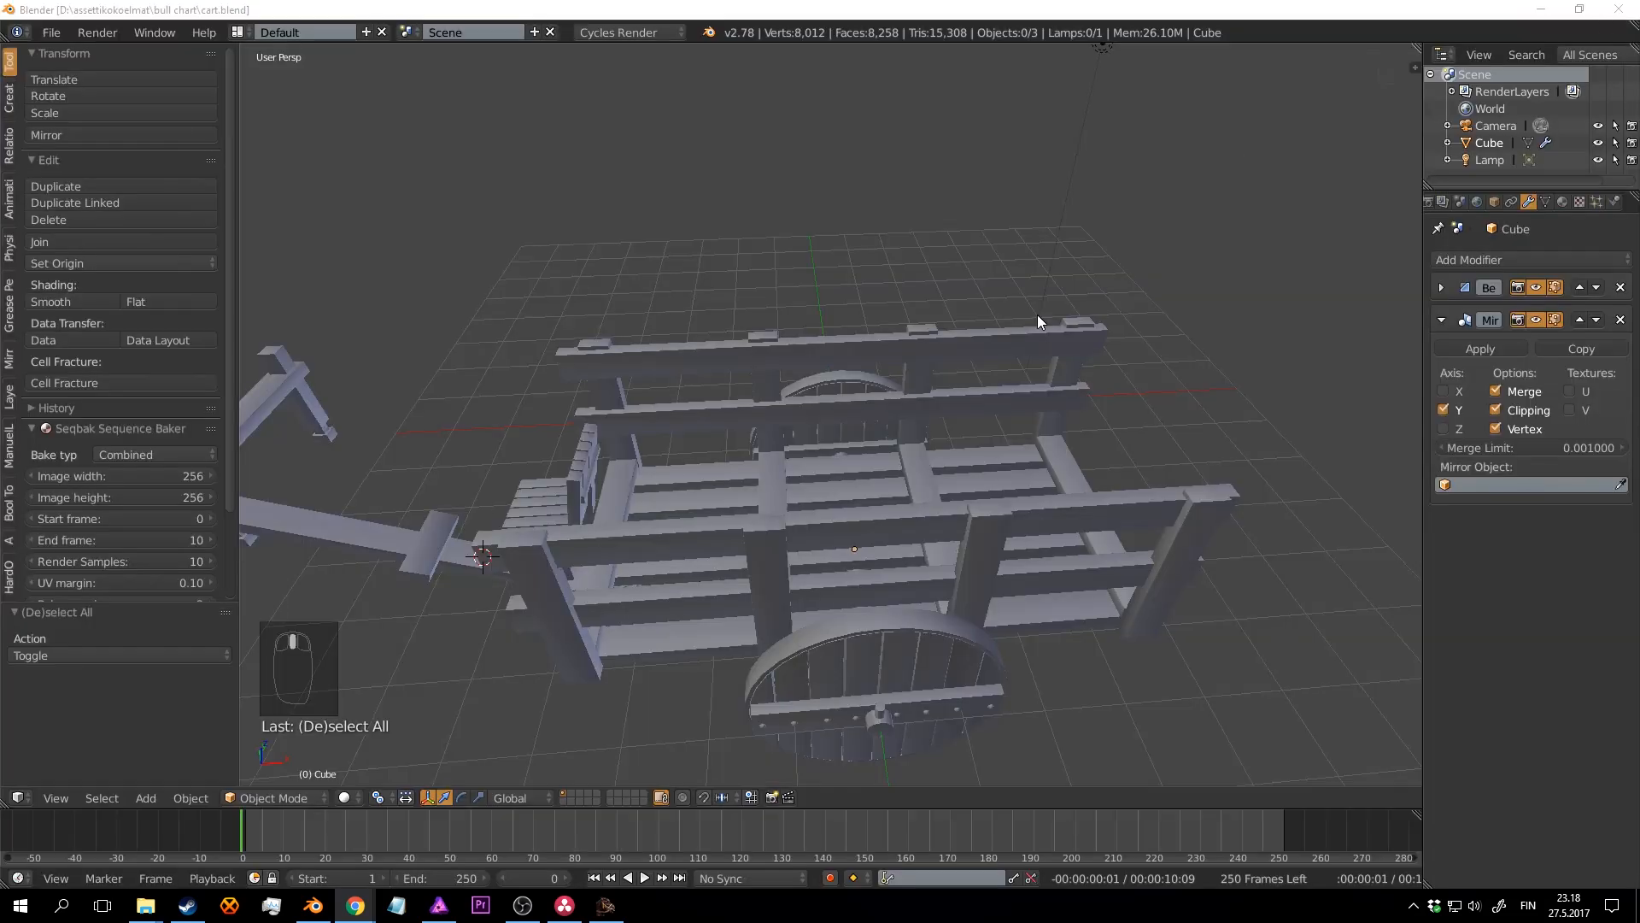
Step: Examine the slatted cart bed and the space between the side rails, saving the file along the way
middle_drag(1037, 314, 824, 439)
key(ctrl+s)
click(910, 417)
scroll(812, 427, up, 3)
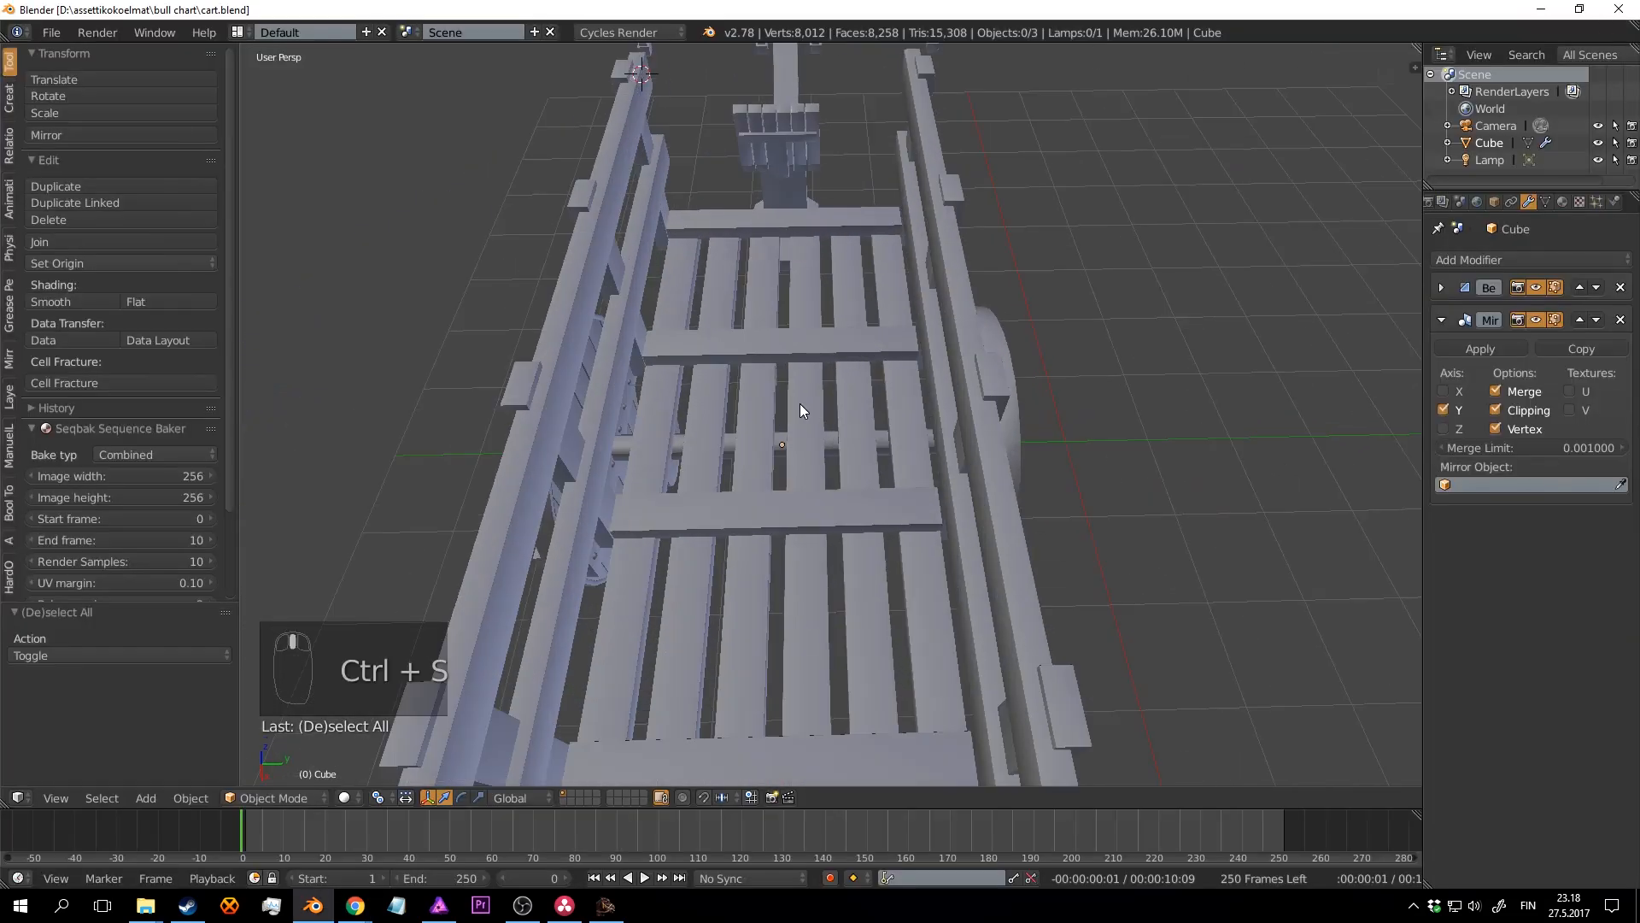
middle_drag(794, 373, 863, 430)
key(ctrl+s)
click(878, 433)
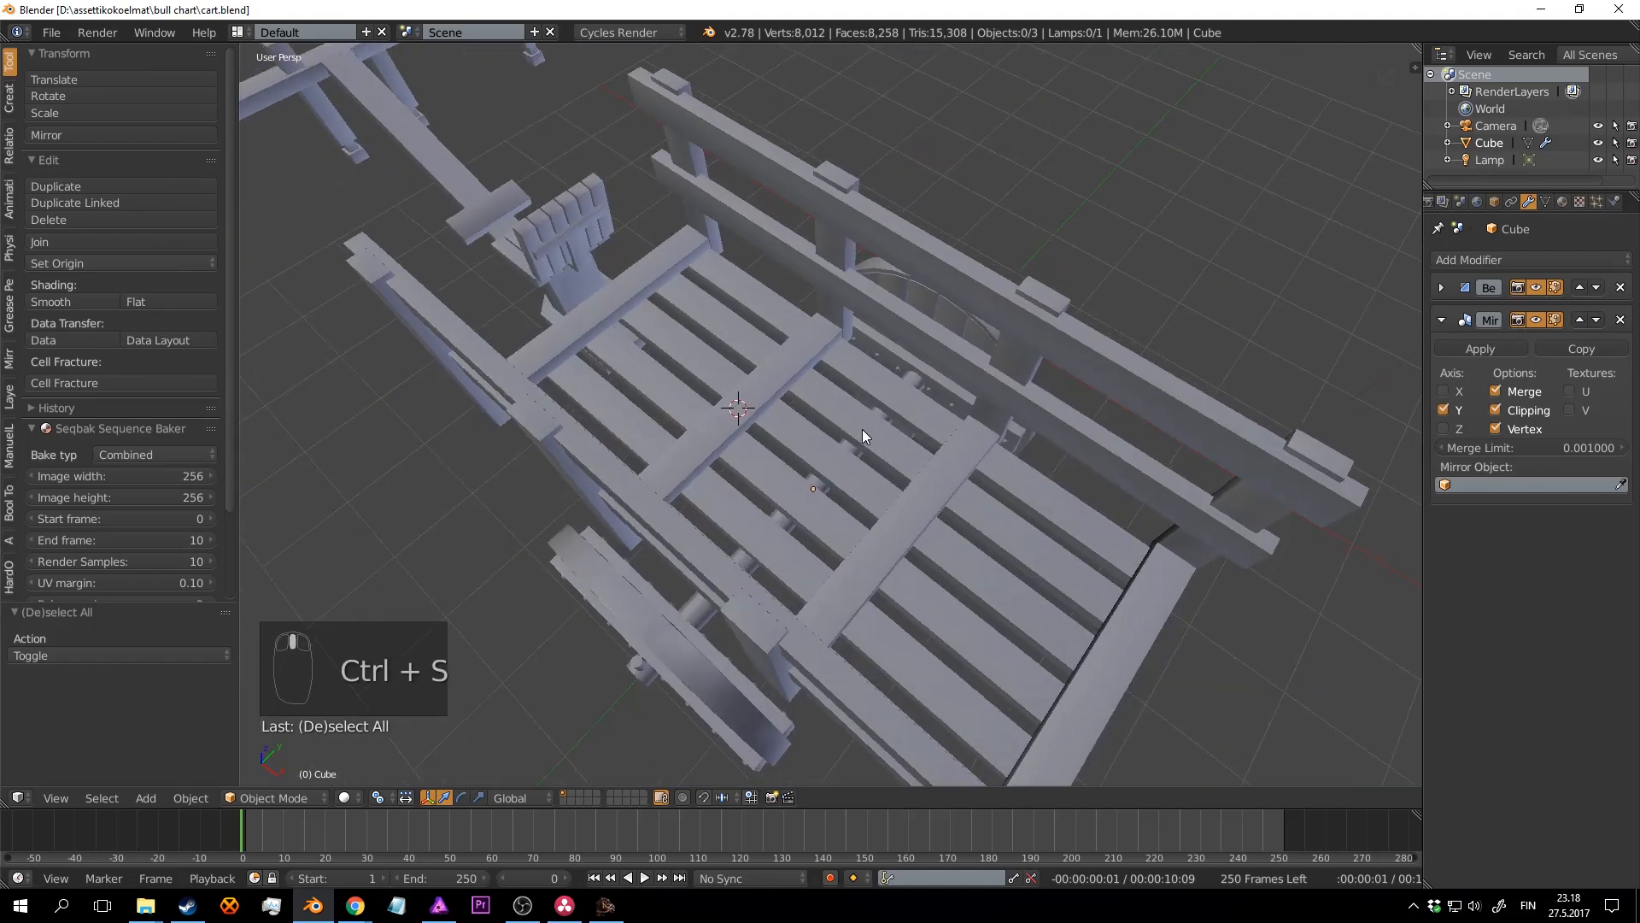
middle_drag(685, 452, 855, 402)
scroll(785, 387, up, 3)
scroll(935, 340, down, 4)
key(ctrl+s)
scroll(879, 376, up, 3)
key(ctrl+s)
scroll(869, 294, down, 4)
scroll(950, 331, up, 1)
scroll(921, 376, up, 2)
Step: Add a cube to the cart bed, scale it by 1.471 and raise it 1.342 along Z
key(shift+a)
mouse_move(899, 417)
click(962, 428)
key(s)
click(914, 464)
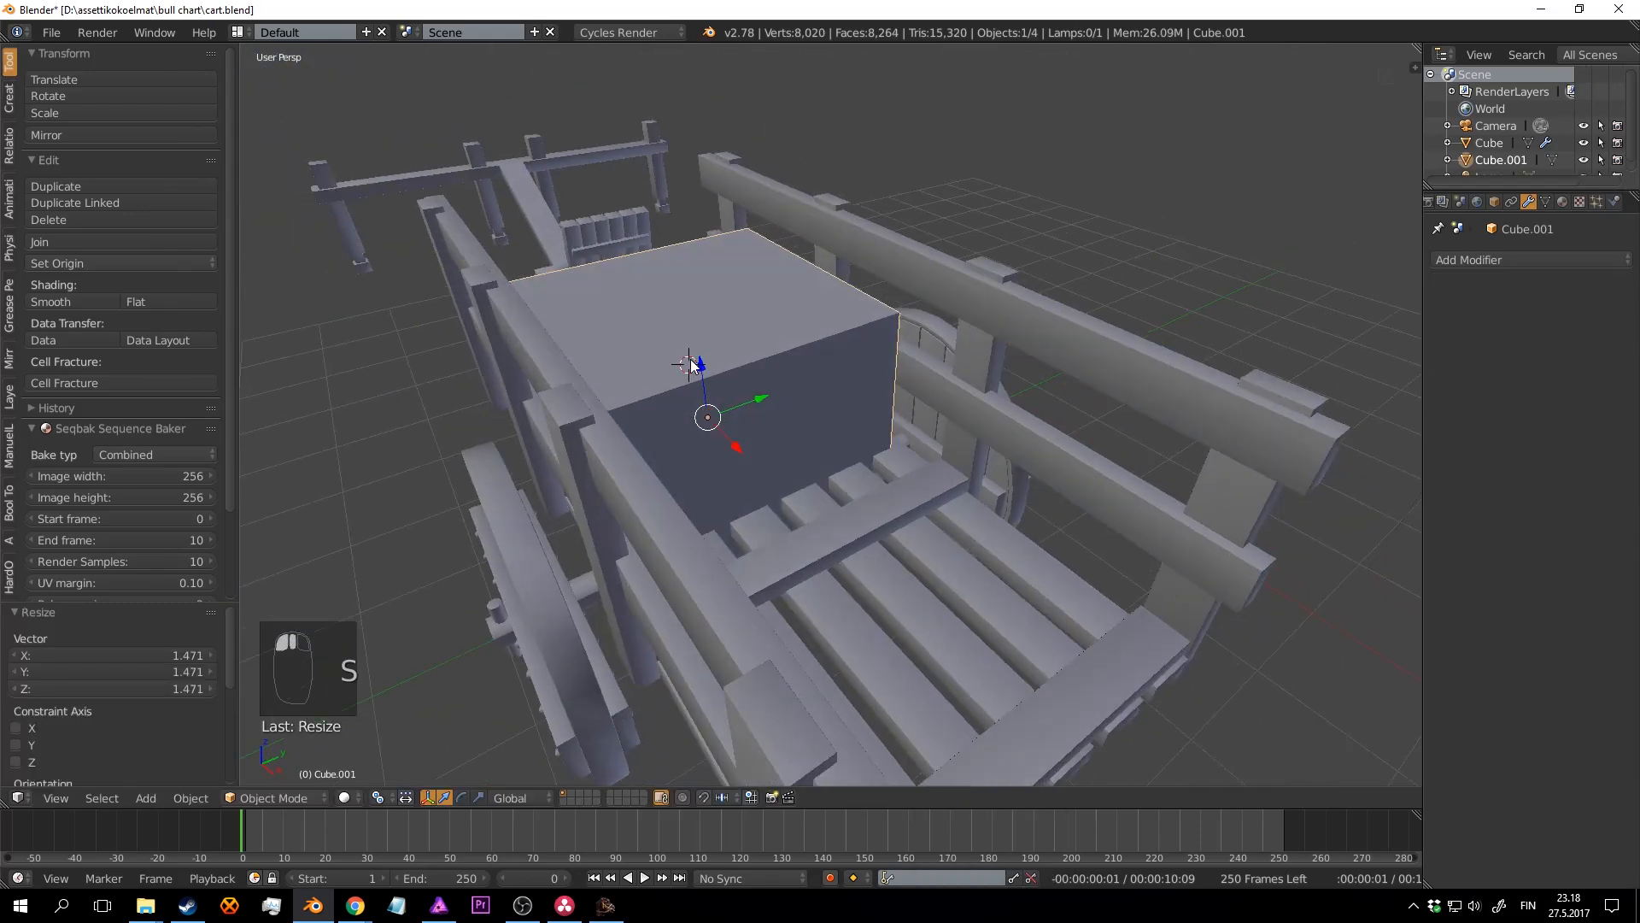
key(g)
key(z)
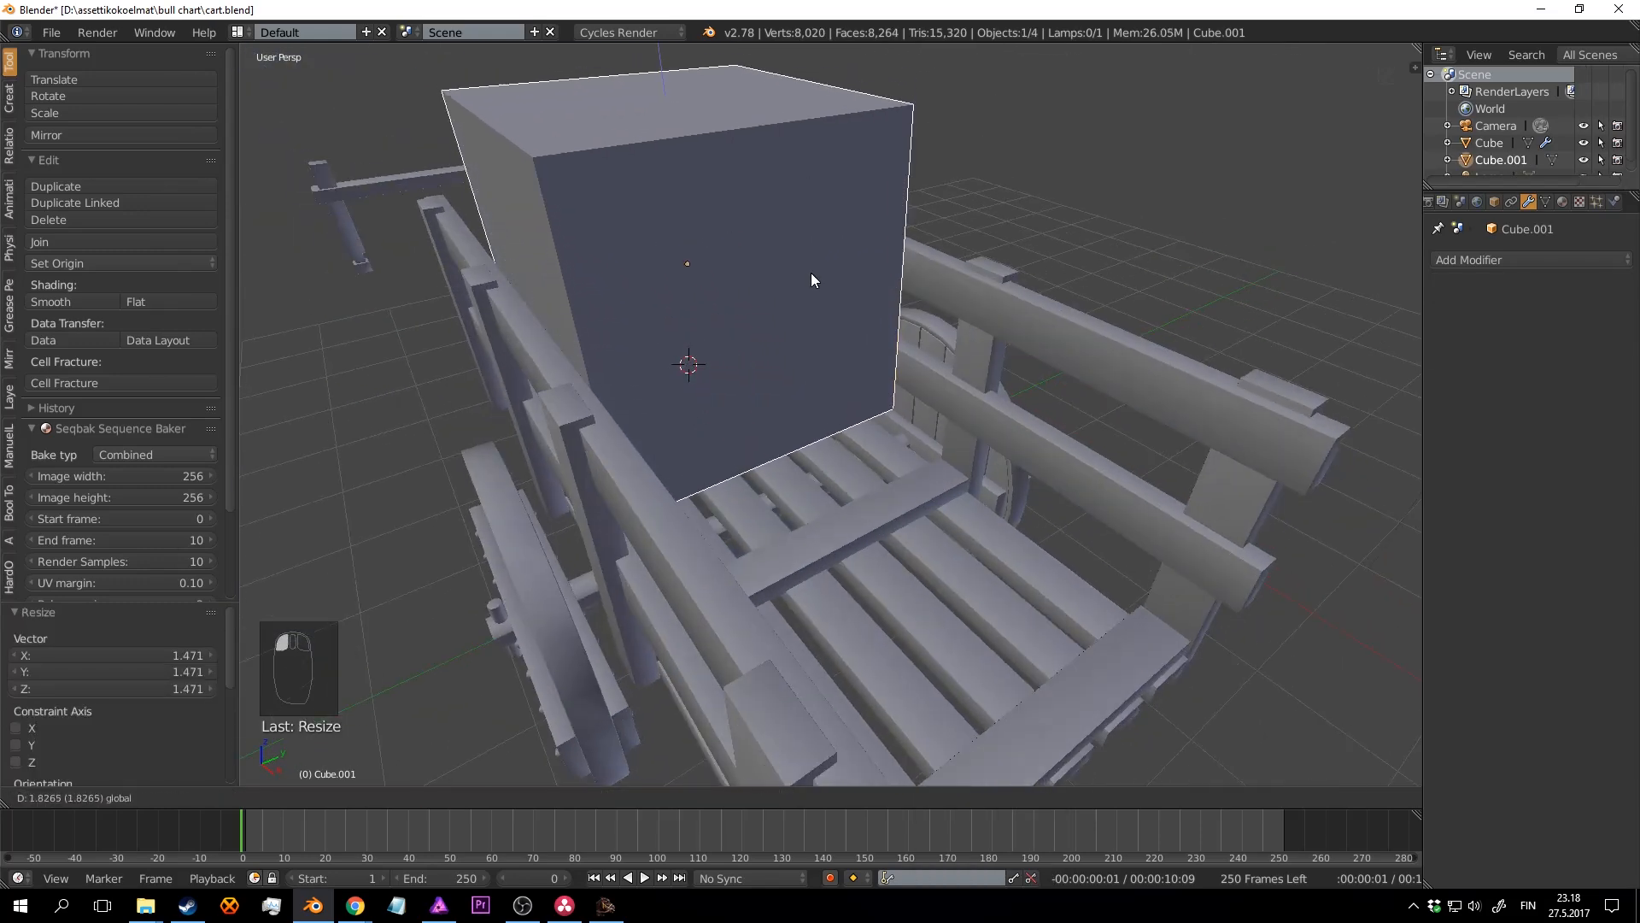
click(873, 648)
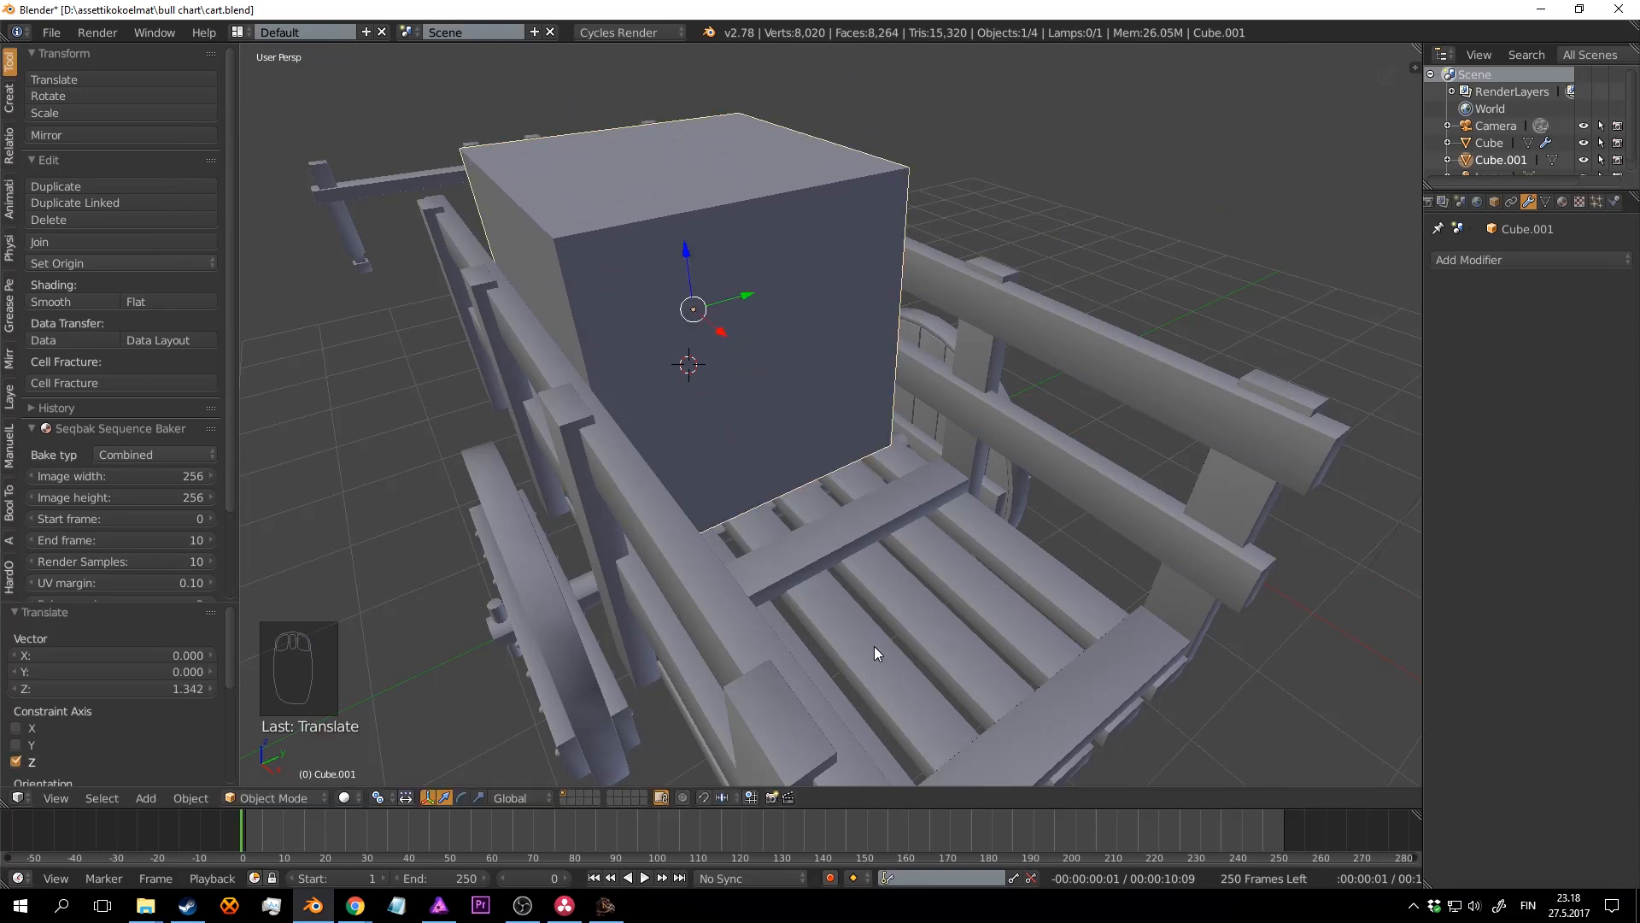
Step: In Edit Mode, move the cube's front face toward the seat backrest and lower its top face
middle_drag(874, 648, 866, 432)
key(Tab)
key(a)
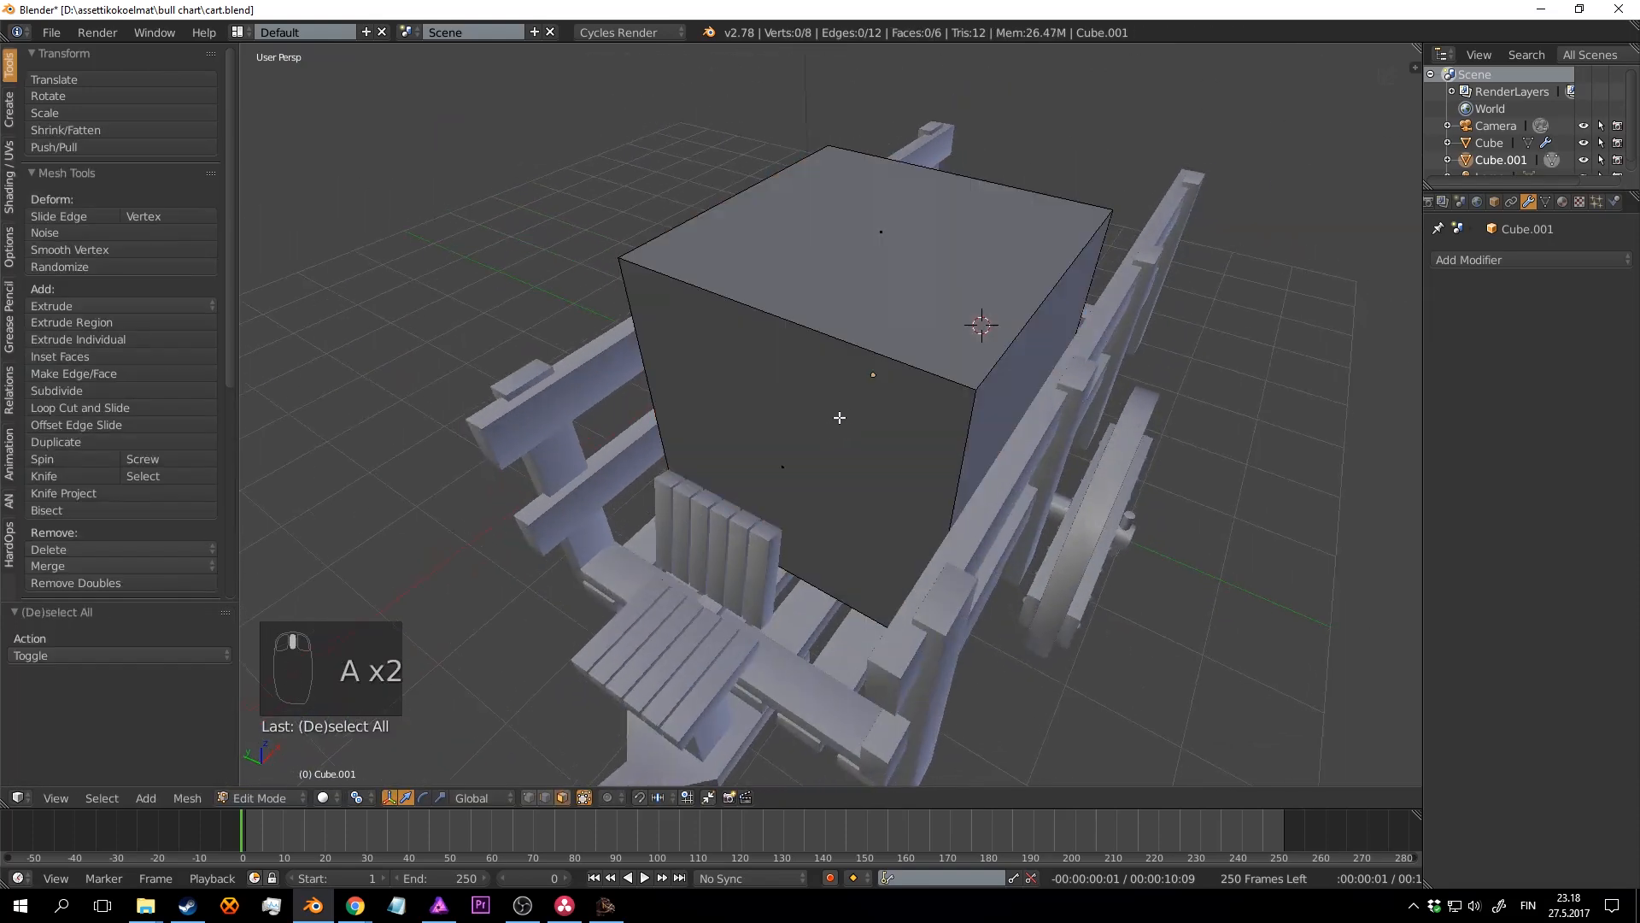
right_click(828, 459)
drag(826, 433, 810, 540)
middle_drag(810, 541, 736, 478)
key(a)
right_click(841, 212)
drag(826, 171, 837, 440)
middle_drag(836, 441, 641, 465)
Step: Move the cube's rear face 3.304 along X to stretch the box to the back end of the cart bed
key(a)
right_click(798, 369)
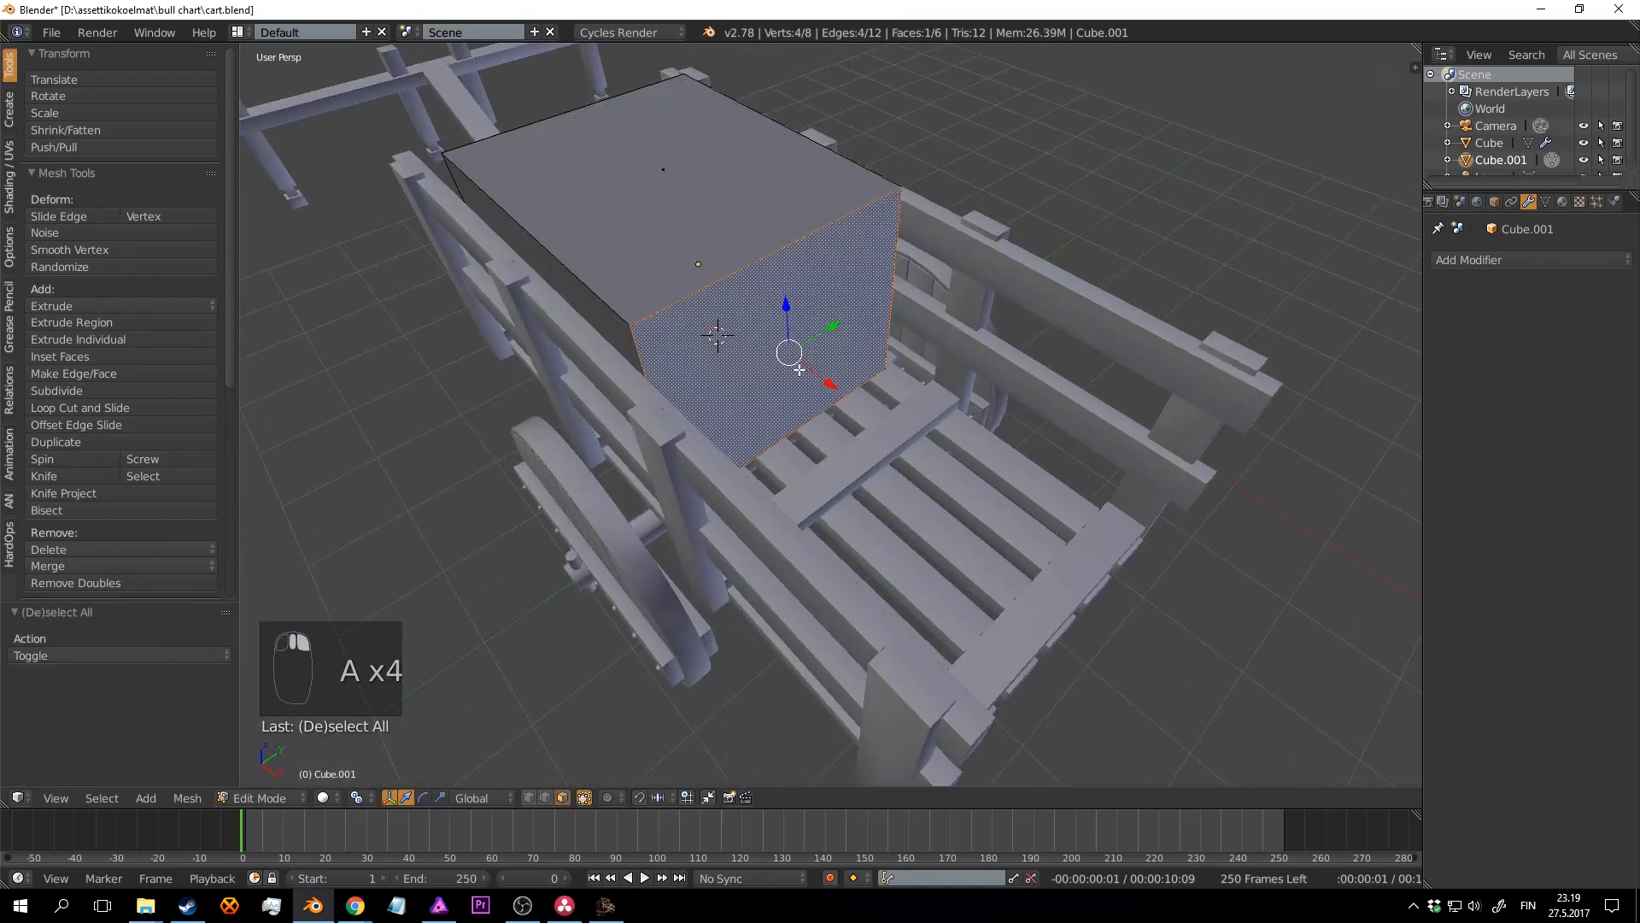
drag(826, 381, 1156, 503)
scroll(1156, 504, down, 3)
middle_drag(1156, 504, 1164, 359)
scroll(940, 376, up, 4)
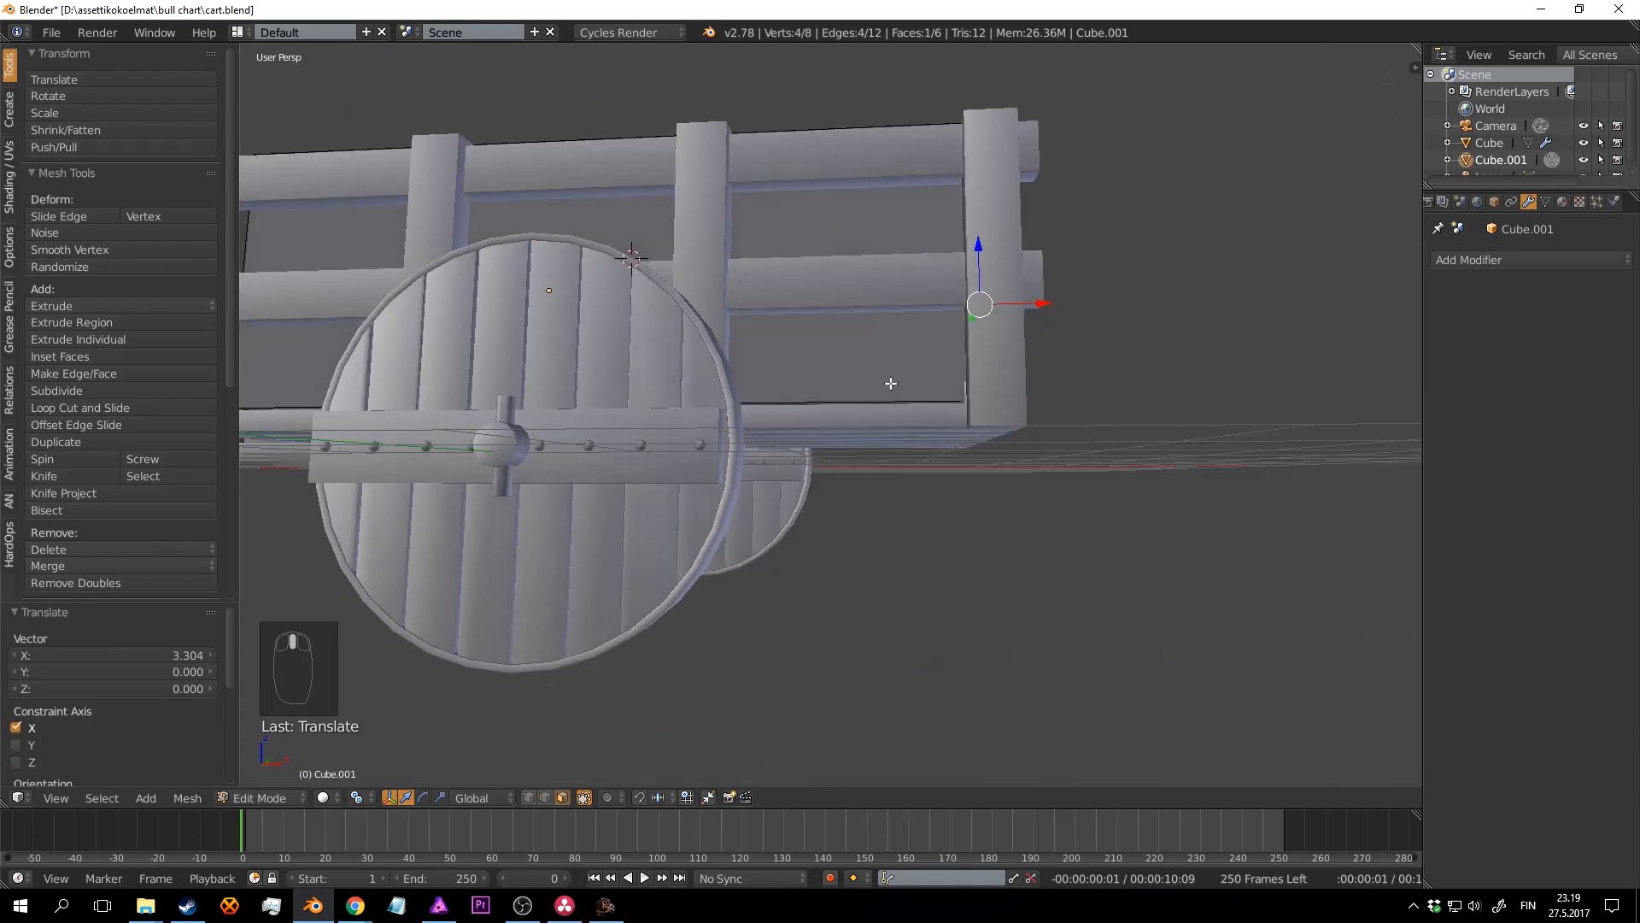
Step: Add a crosswise loop cut around the box and lower the cut's bottom edge between the floor planks
key(ctrl+r)
click(891, 384)
click(891, 384)
middle_drag(891, 384, 843, 297)
scroll(897, 277, up, 3)
key(a)
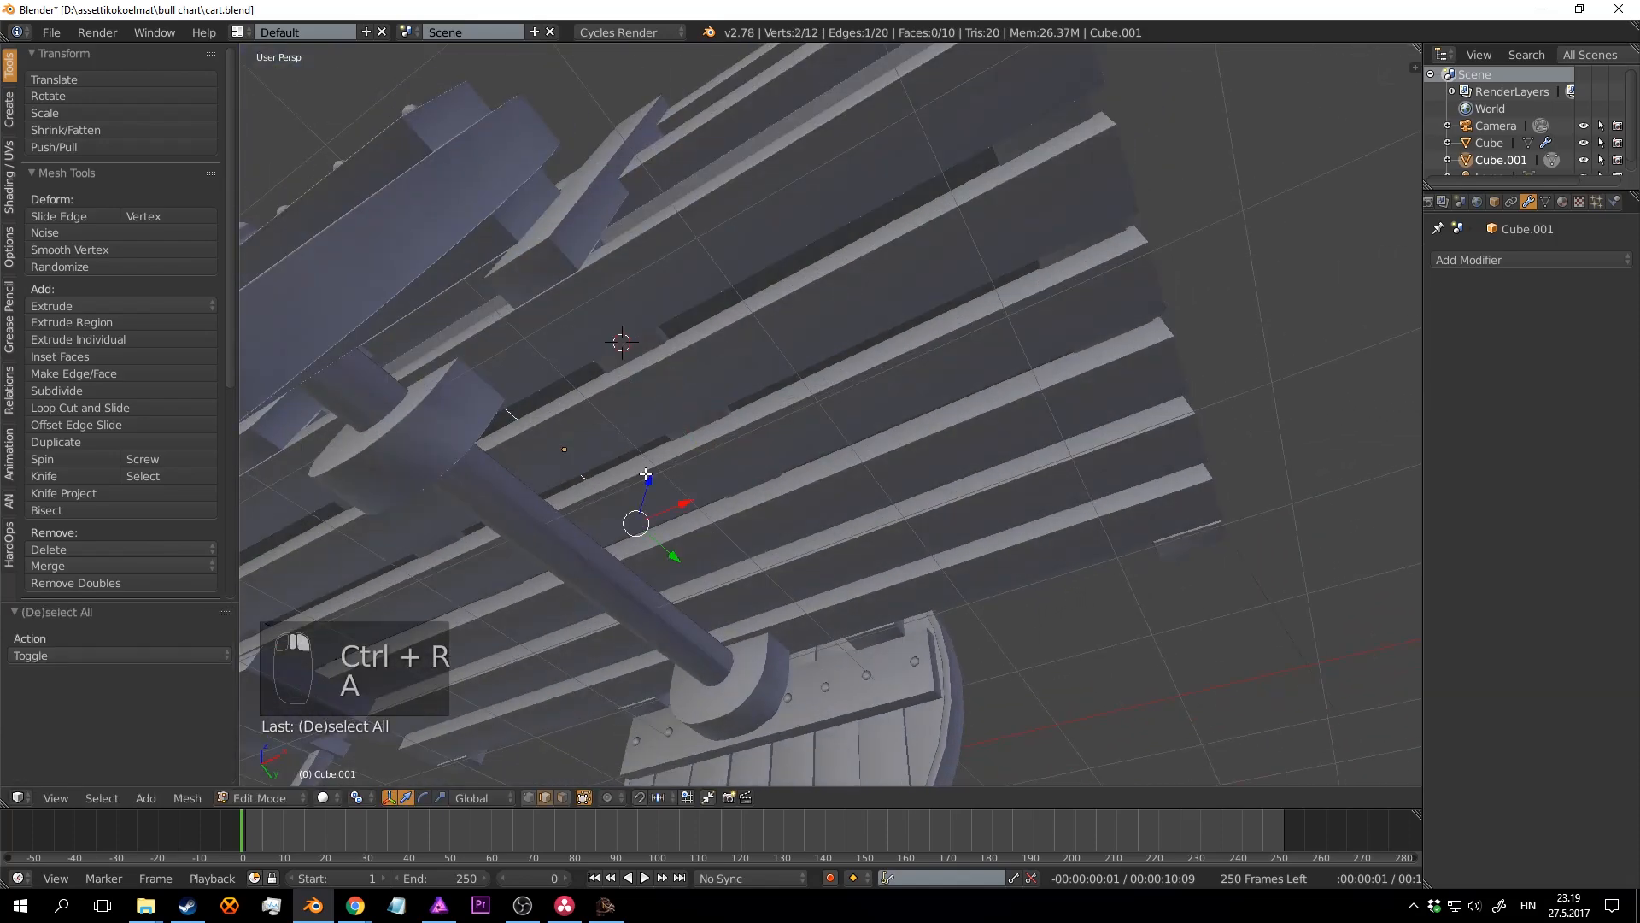
drag(646, 477, 636, 525)
drag(654, 449, 656, 446)
key(a)
Step: Add a second crosswise loop cut nearer the box's rear and lower its bottom edge along Z
middle_drag(889, 299, 937, 351)
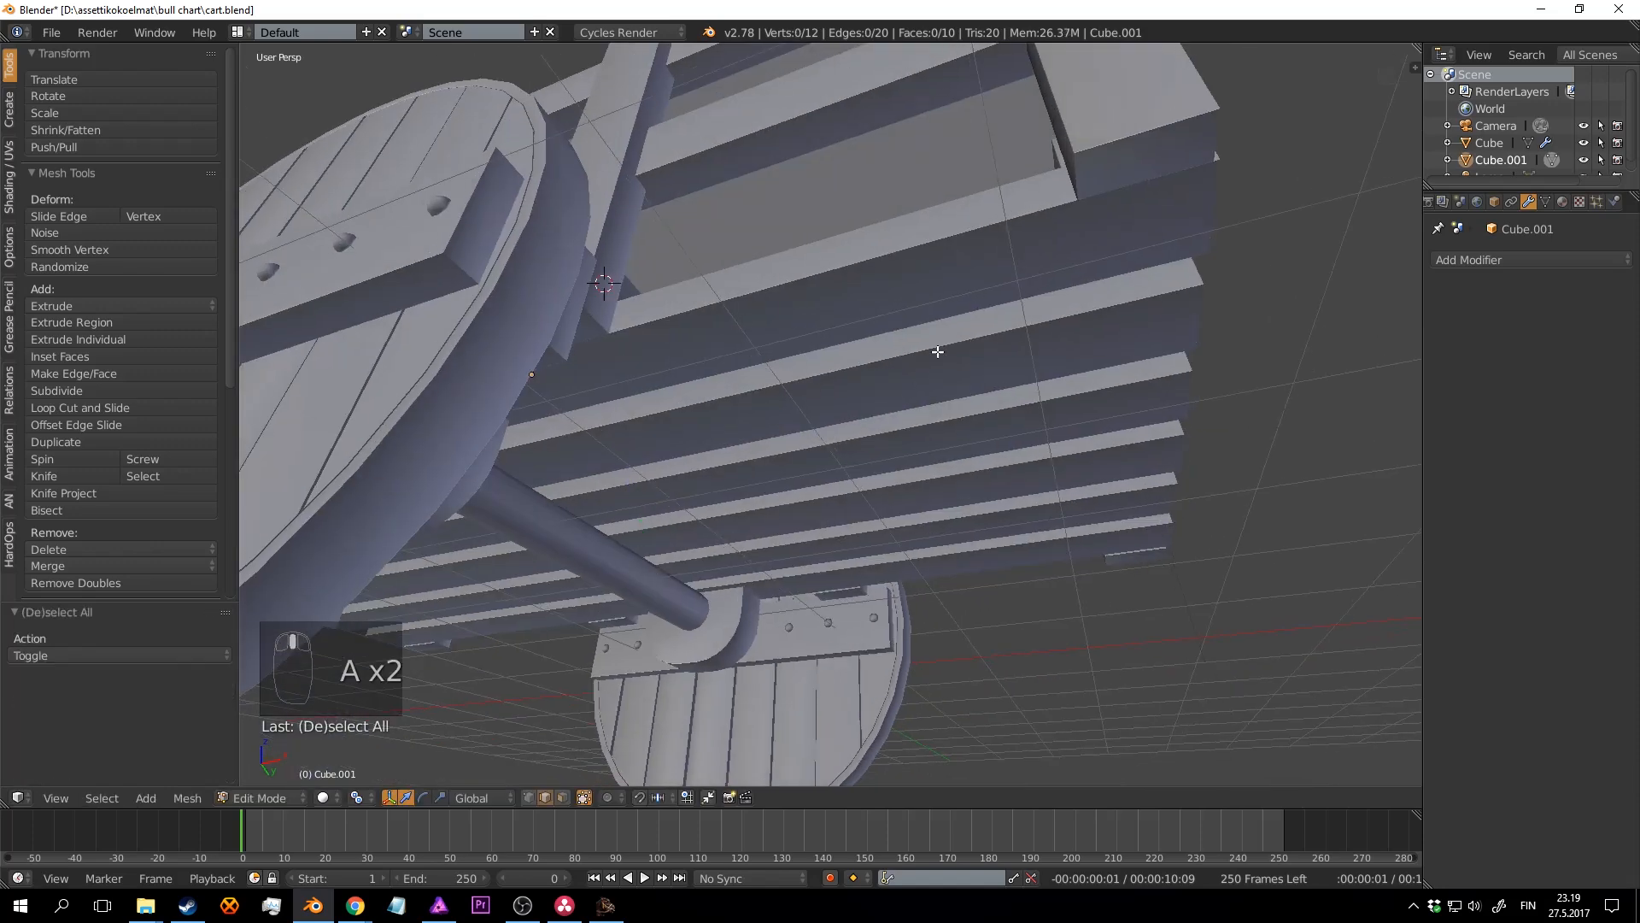
key(ctrl+r)
click(925, 248)
click(922, 245)
key(a)
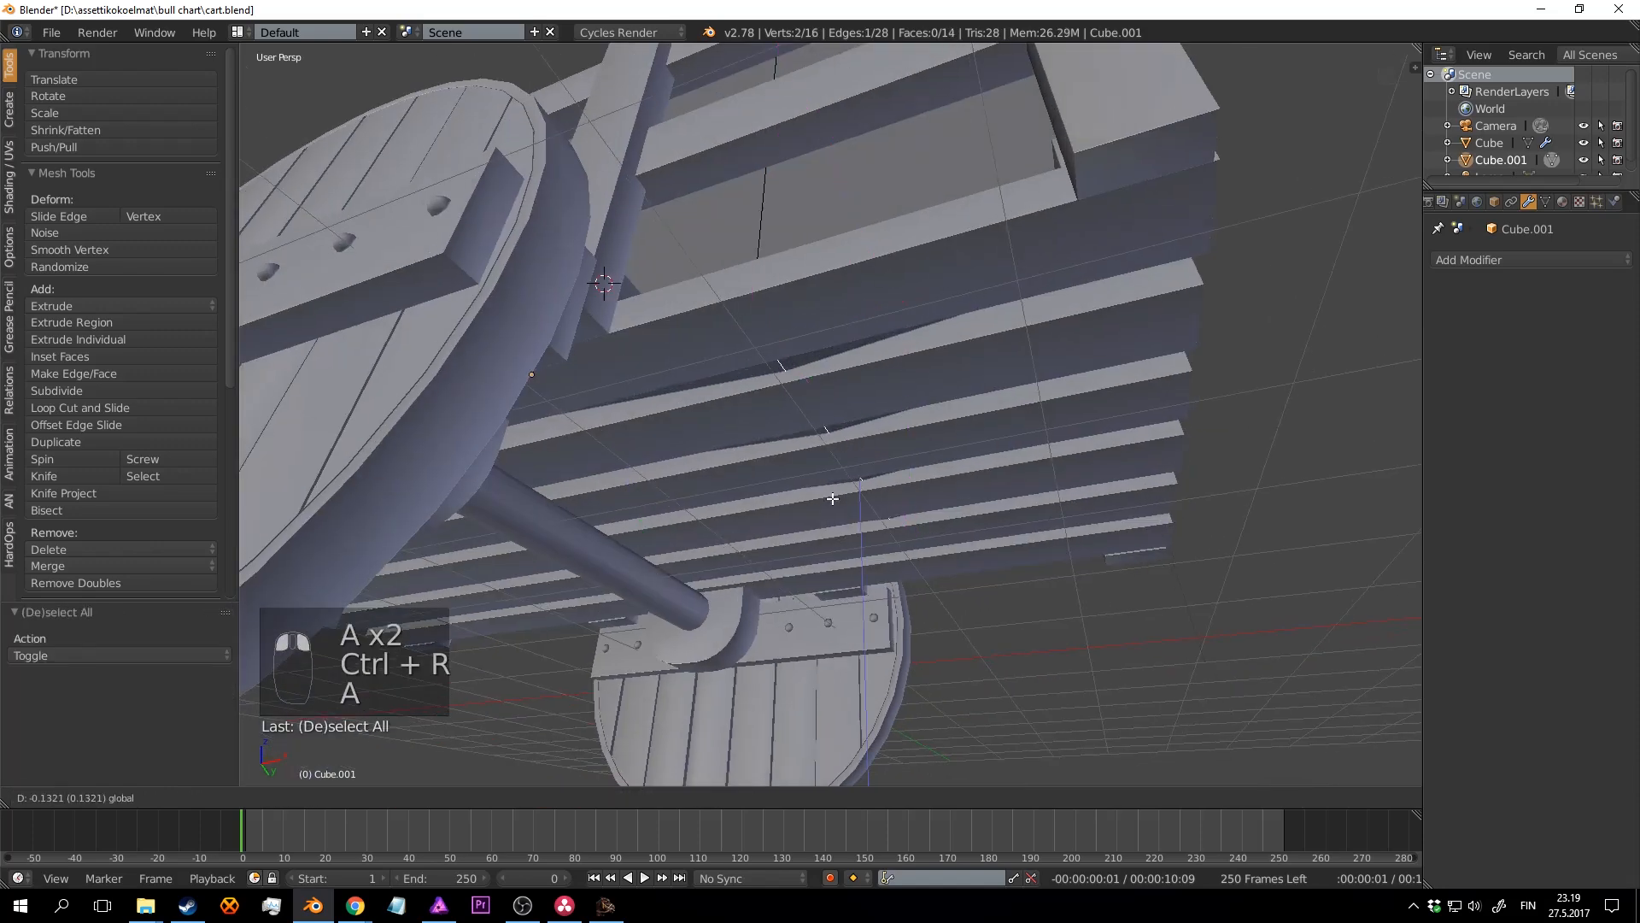
click(851, 416)
Step: Add another crosswise loop cut to the box and shift its bottom edge slightly down
middle_drag(851, 417, 853, 344)
key(ctrl+r)
key(ctrl+r)
click(1010, 381)
right_click(1013, 393)
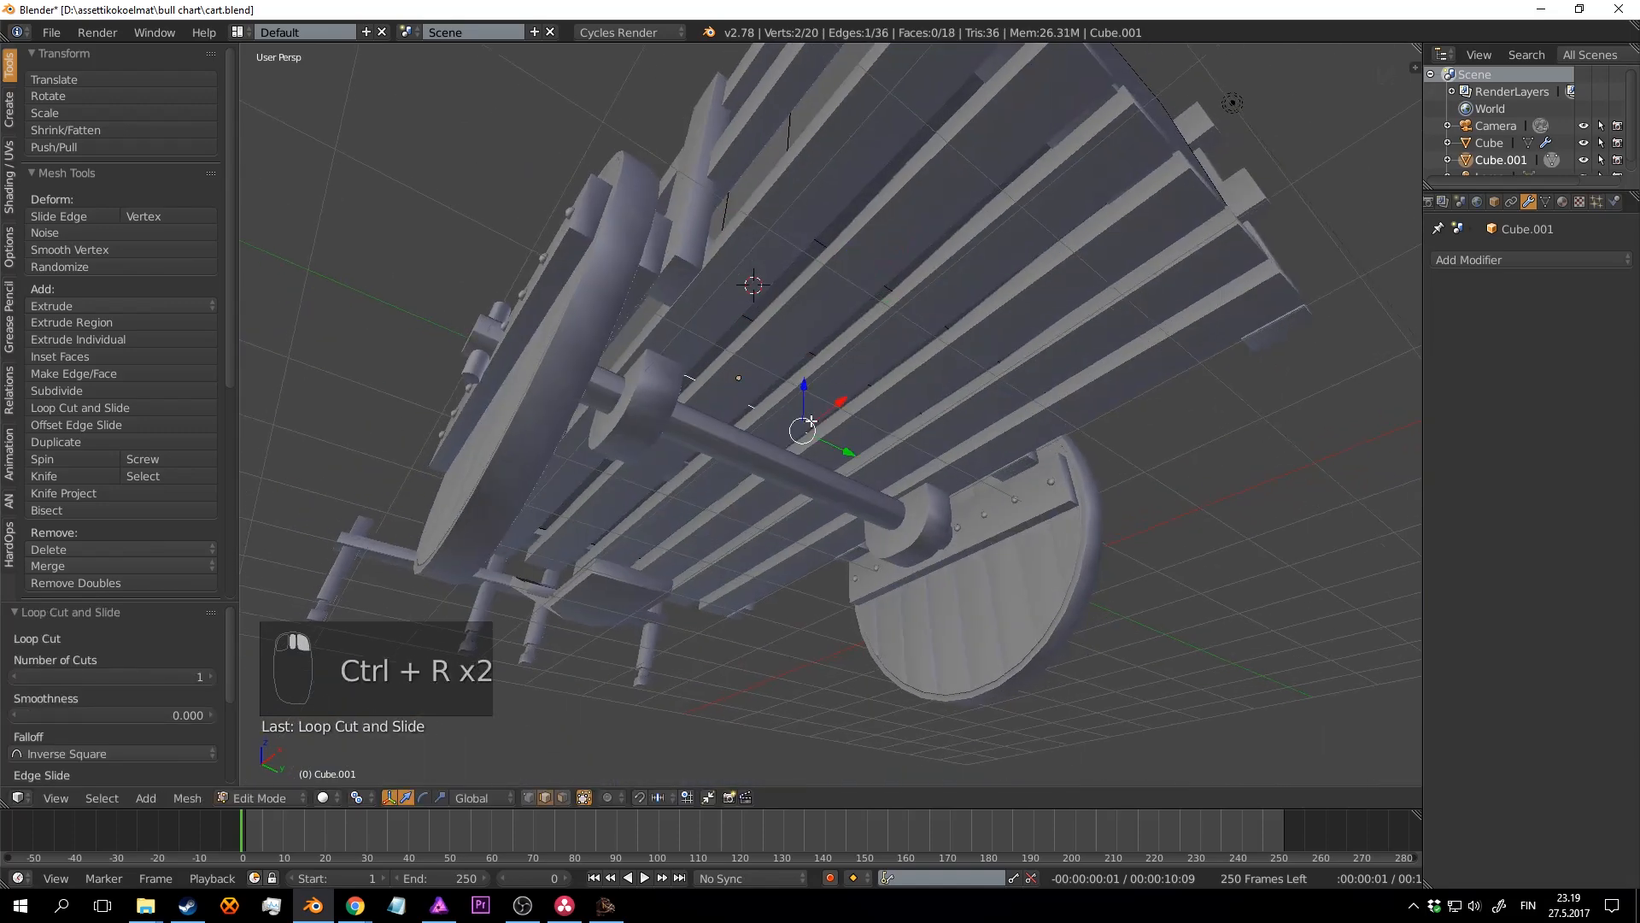
drag(807, 388, 803, 406)
Step: Loop-cut the front part of the box crosswise and raise the frontmost cut's bottom edge about 0.066 along Z
middle_drag(734, 346, 845, 502)
key(ctrl+r)
click(759, 472)
right_click(757, 474)
key(a)
click(709, 441)
key(g)
key(z)
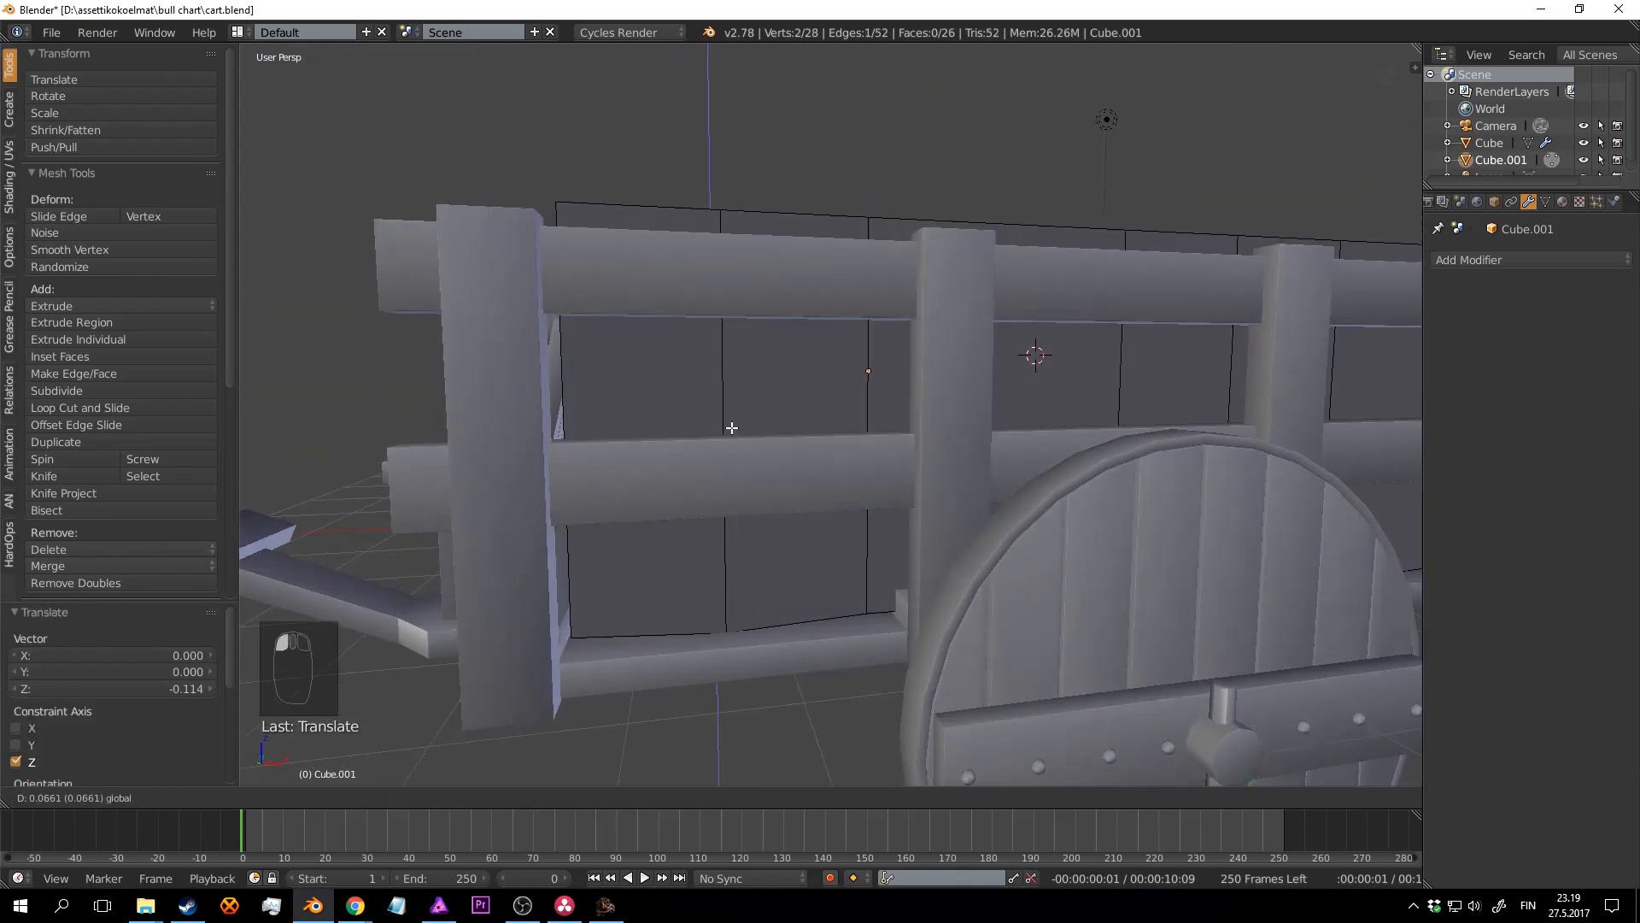
click(732, 428)
key(a)
Step: Lower the box's front top edge along Z and scale it narrower
scroll(798, 413, down, 5)
middle_drag(798, 414, 888, 476)
scroll(812, 475, up, 4)
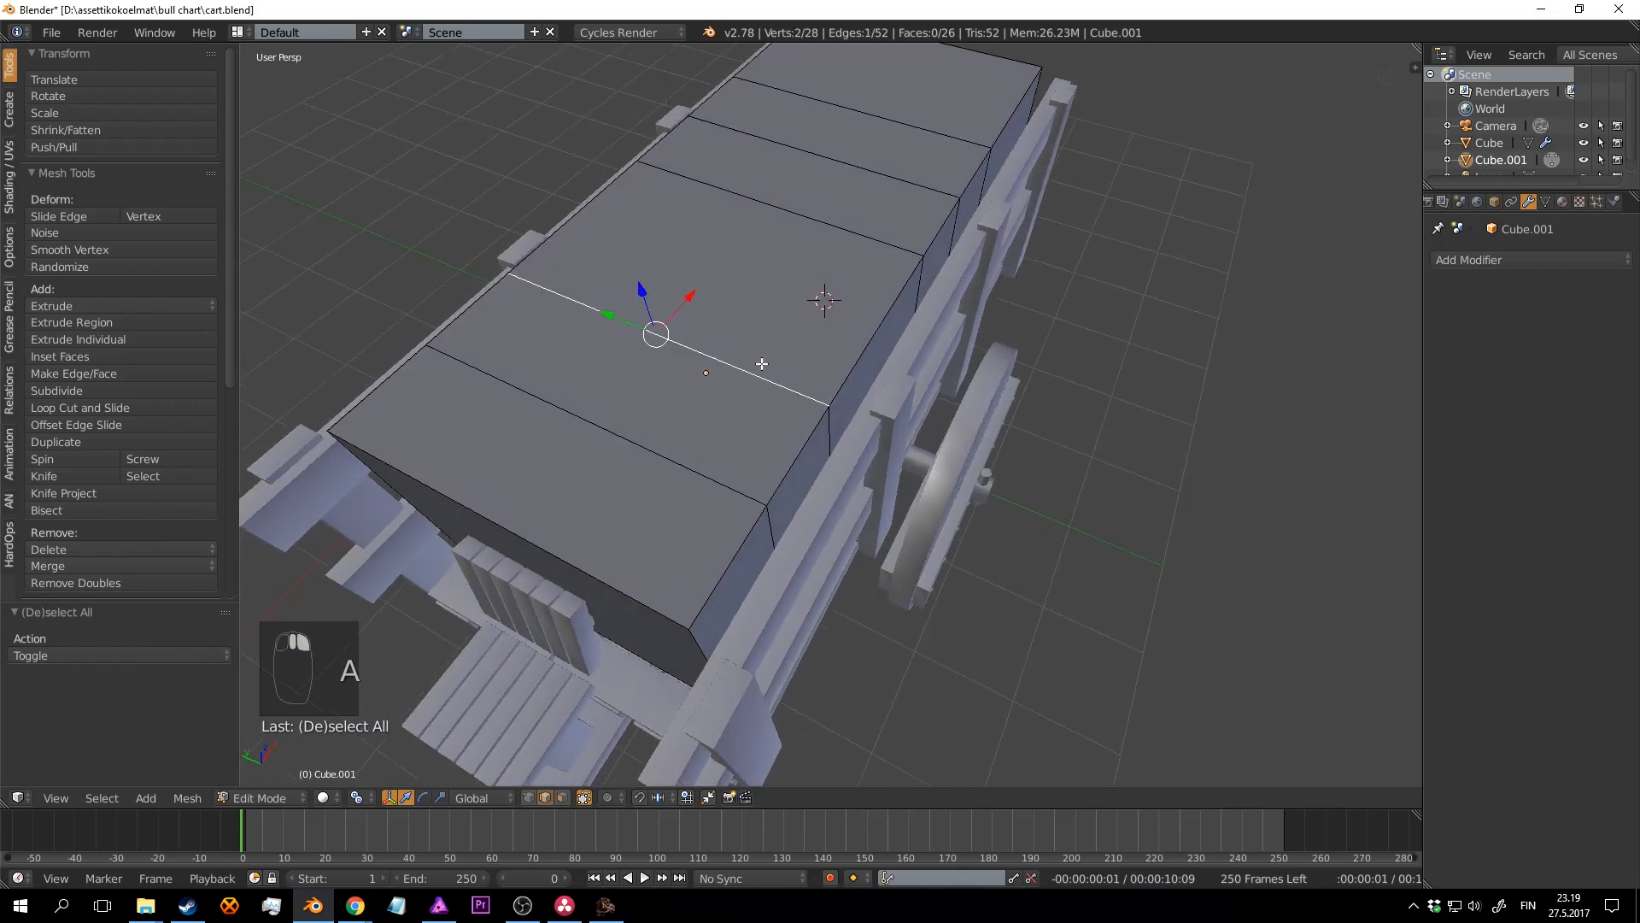
middle_drag(761, 364, 691, 410)
drag(719, 372, 719, 372)
key(a)
middle_drag(719, 375, 713, 340)
right_click(634, 517)
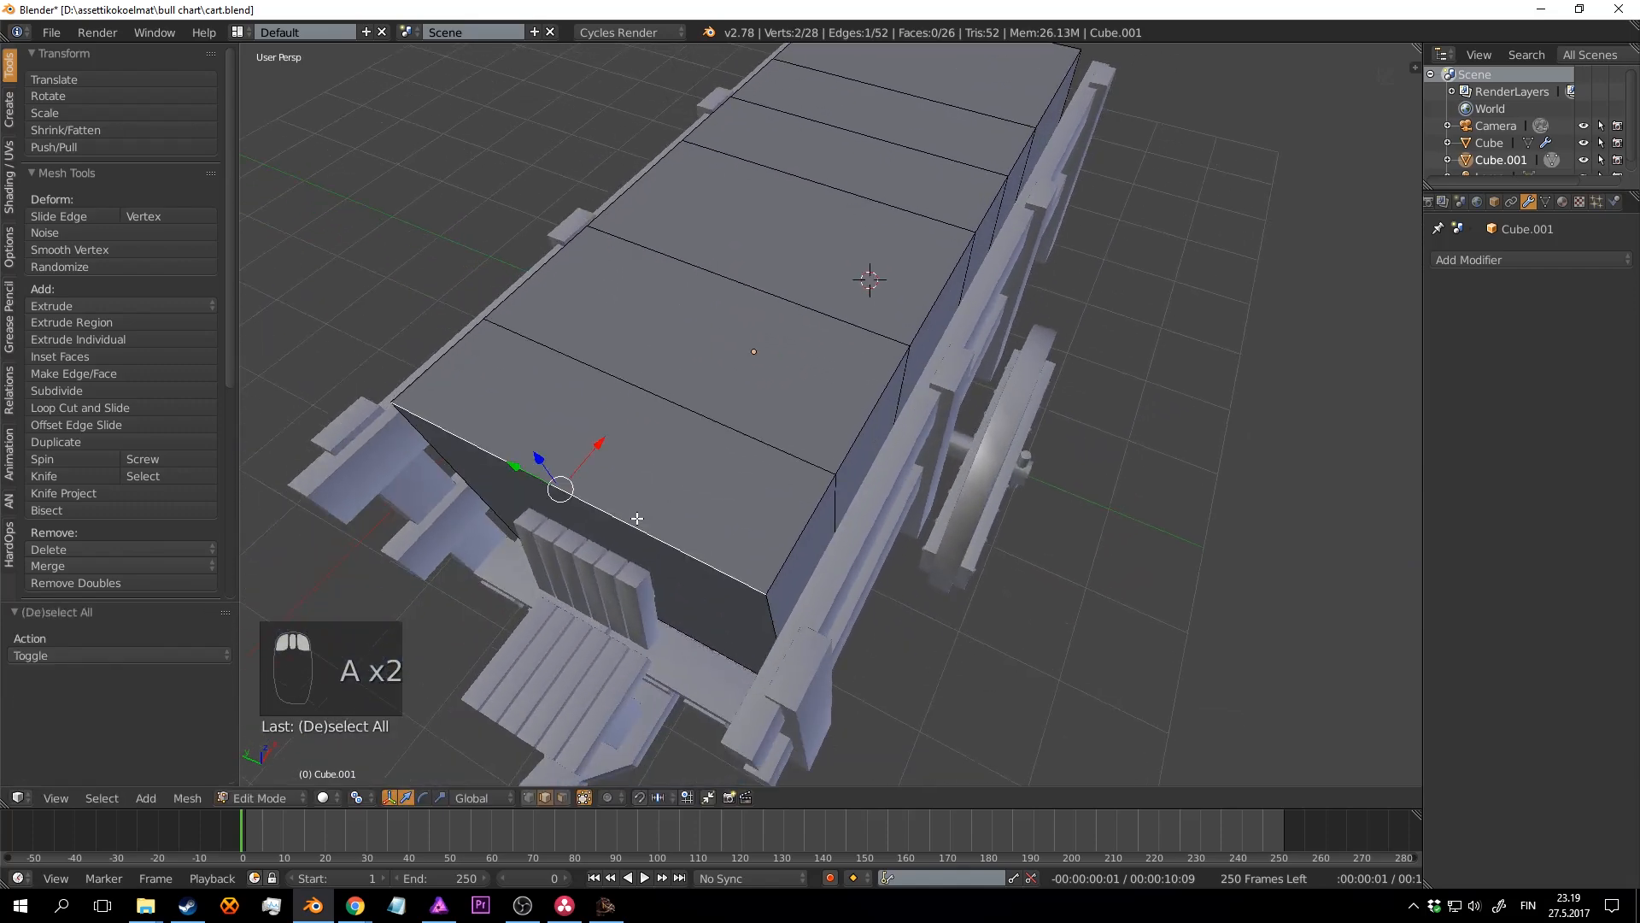
middle_drag(632, 512, 610, 419)
drag(538, 266, 565, 370)
drag(599, 576, 600, 577)
middle_drag(734, 400, 841, 479)
key(s)
click(894, 471)
key(a)
Step: Add a horizontal loop cut around the box's sides, scale it by 1.046 and widen it further along Y
key(ctrl+r)
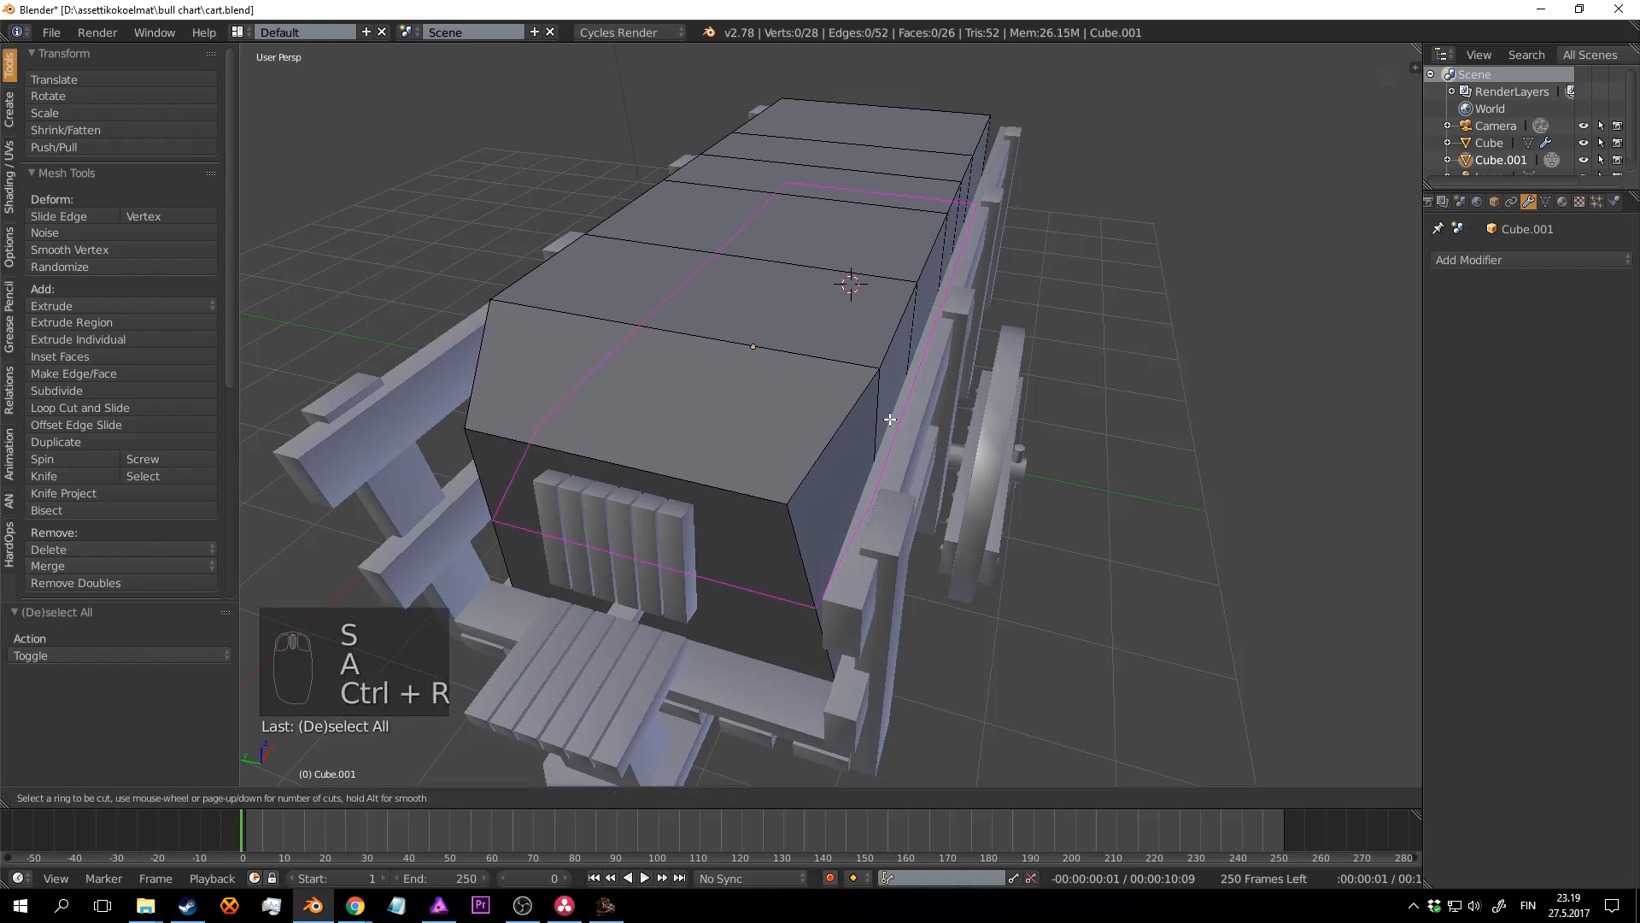
click(882, 434)
right_click(1071, 504)
key(s)
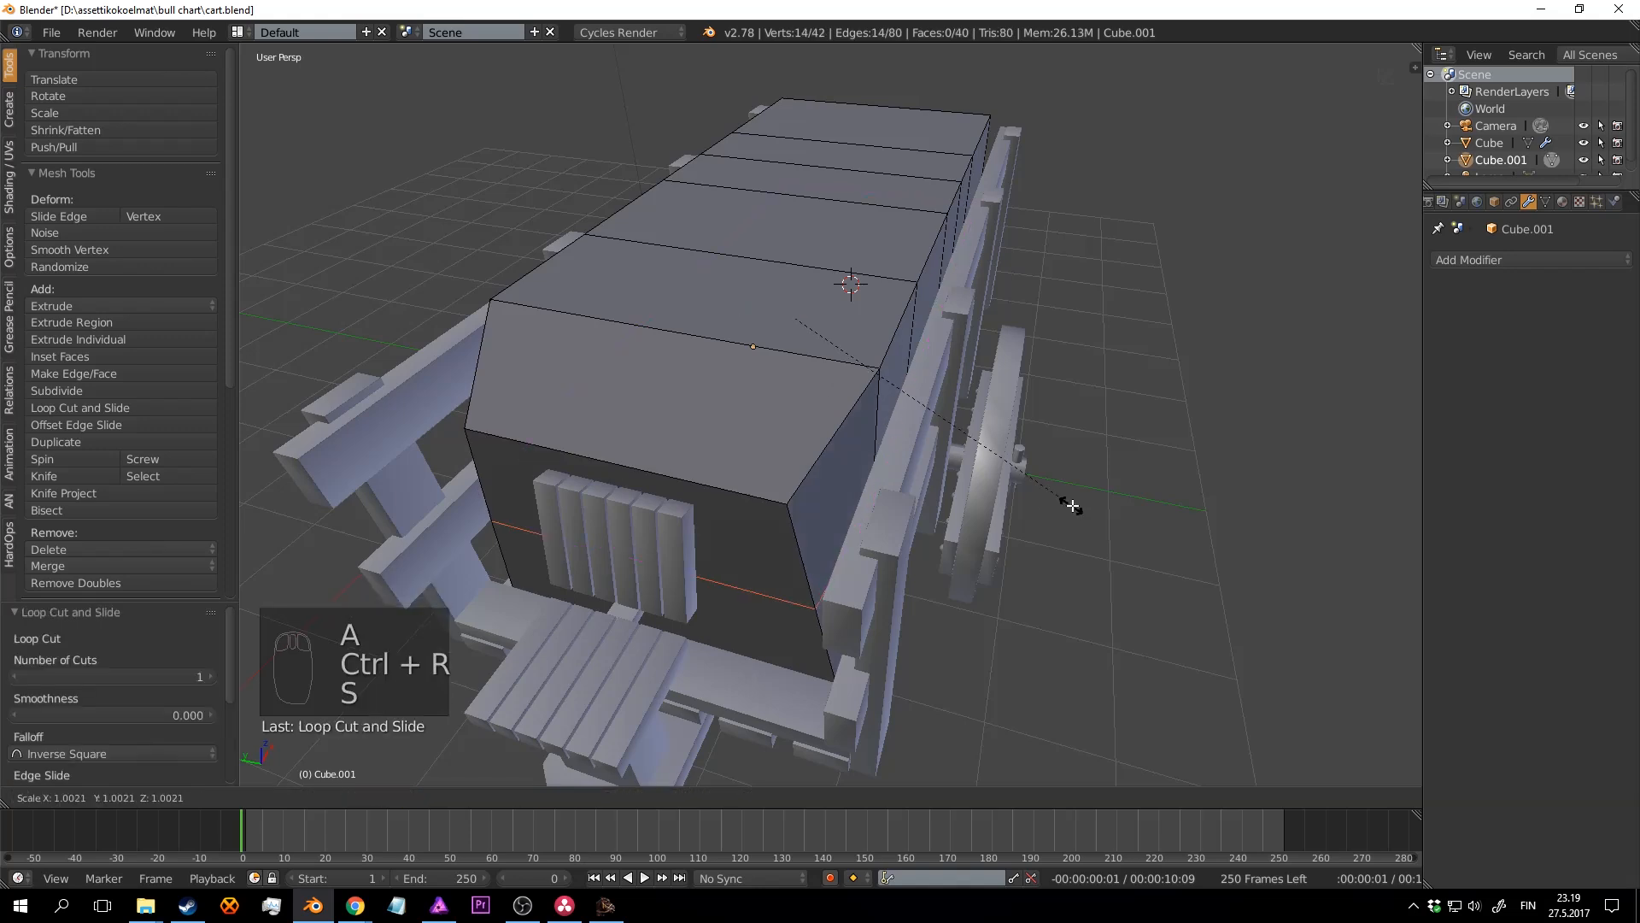
click(1095, 524)
key(s)
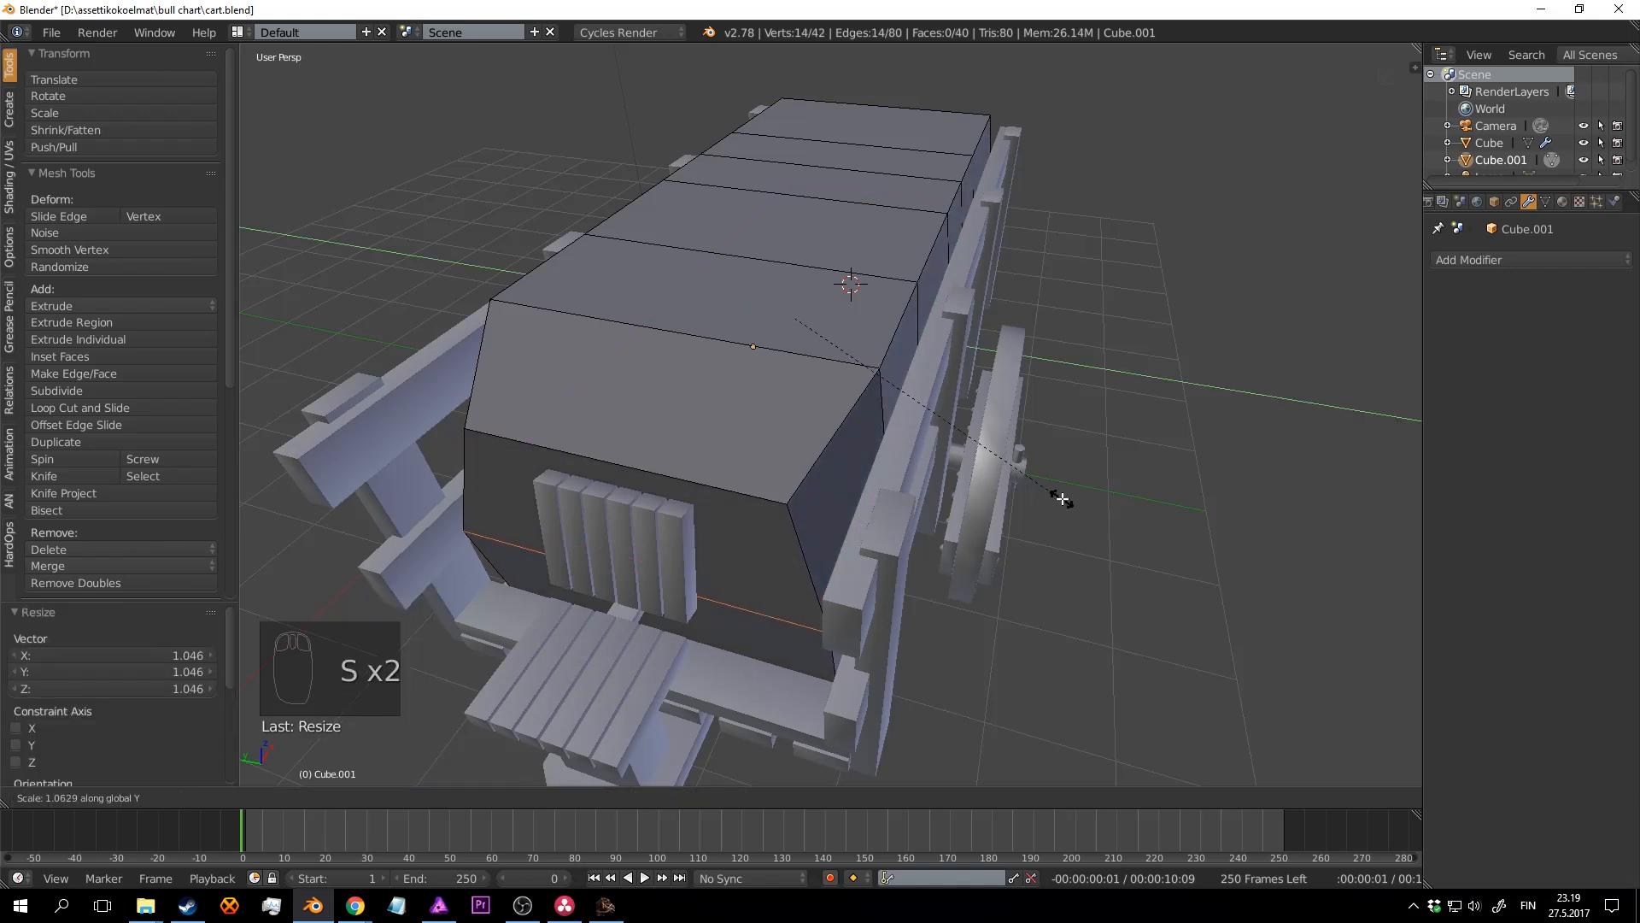
middle_drag(1039, 422, 888, 348)
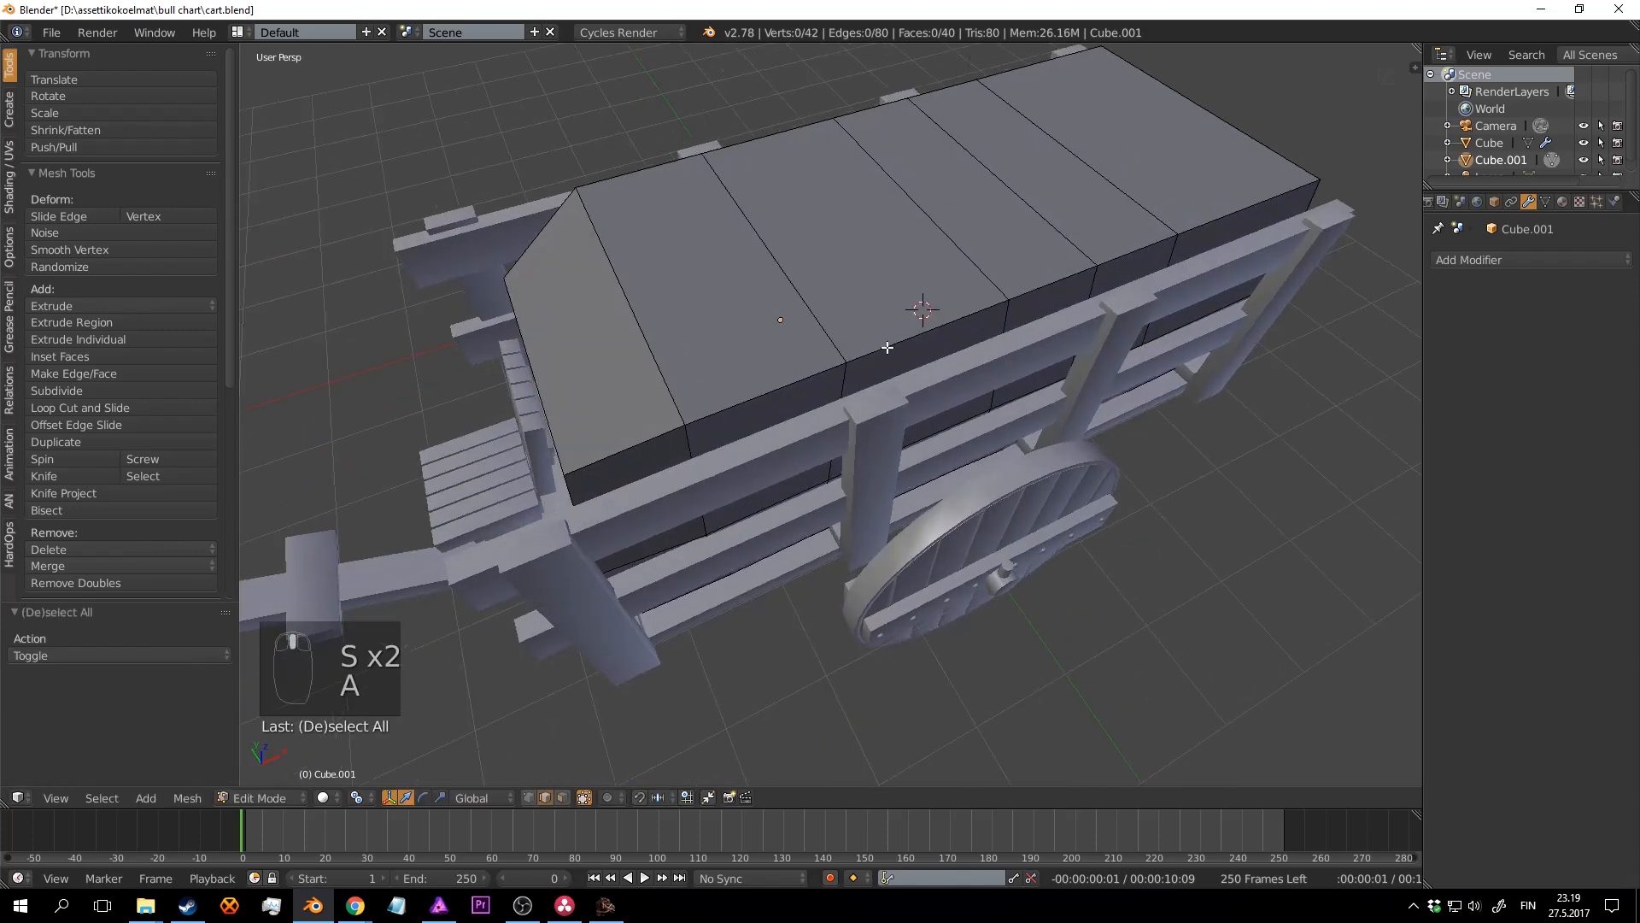
Step: Shift the box's rear top edge inward and scale it narrower
drag(957, 275, 849, 146)
middle_drag(849, 146, 806, 317)
key(a)
drag(893, 315, 858, 307)
key(a)
middle_drag(1101, 329, 859, 406)
key(s)
click(940, 395)
key(a)
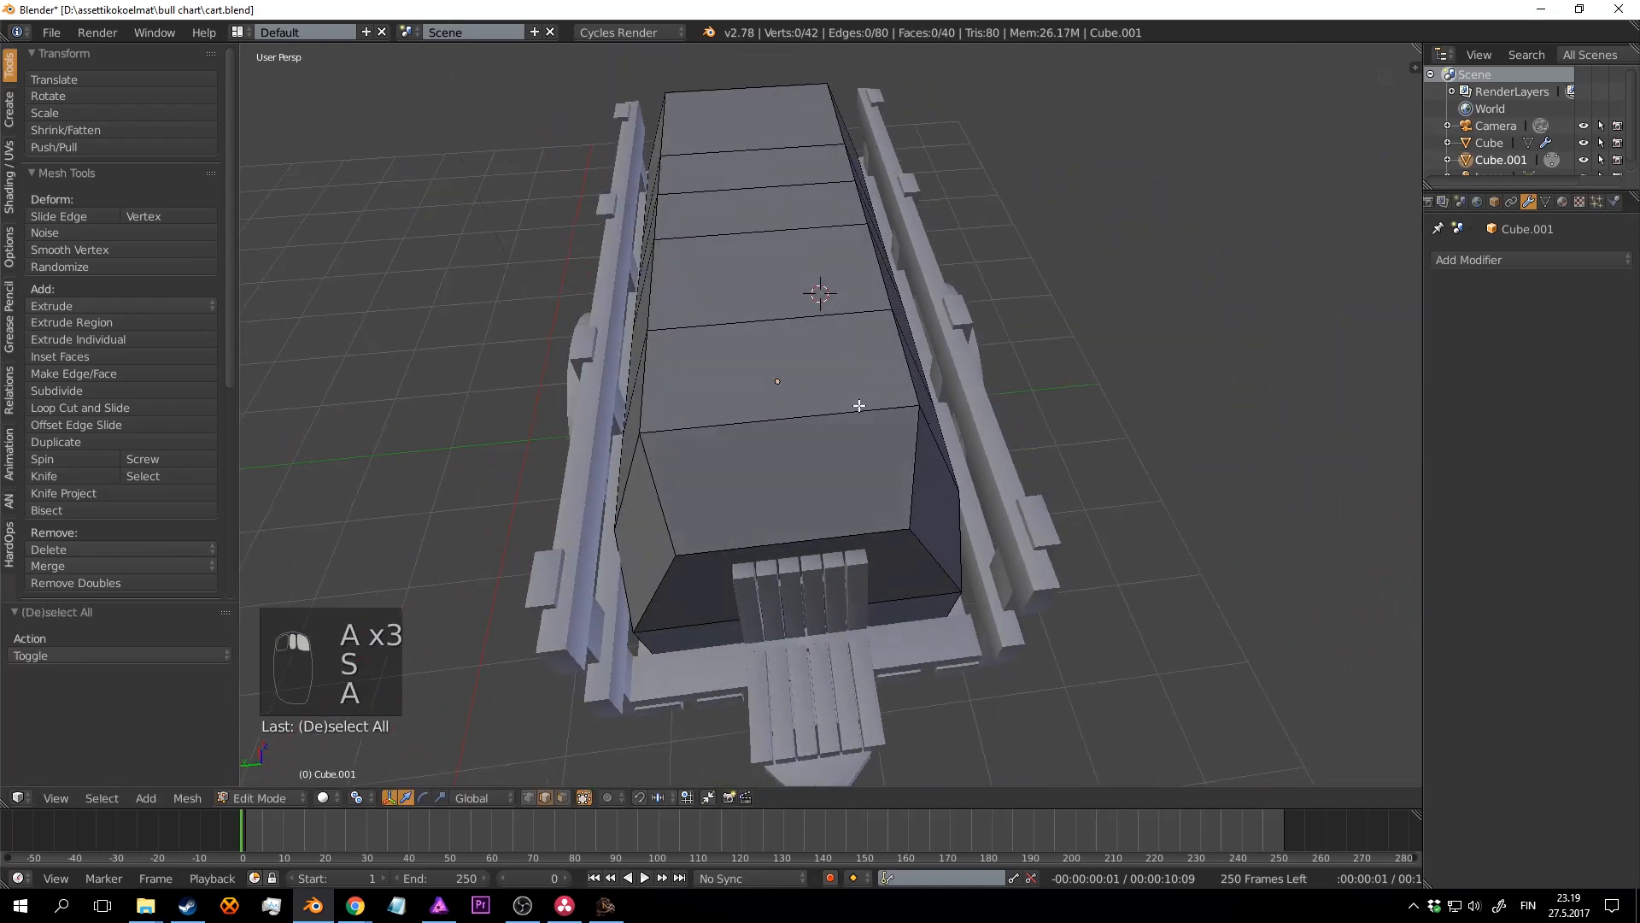
Step: Narrow the crosswise edges on the box's top along Y and save the file
key(s)
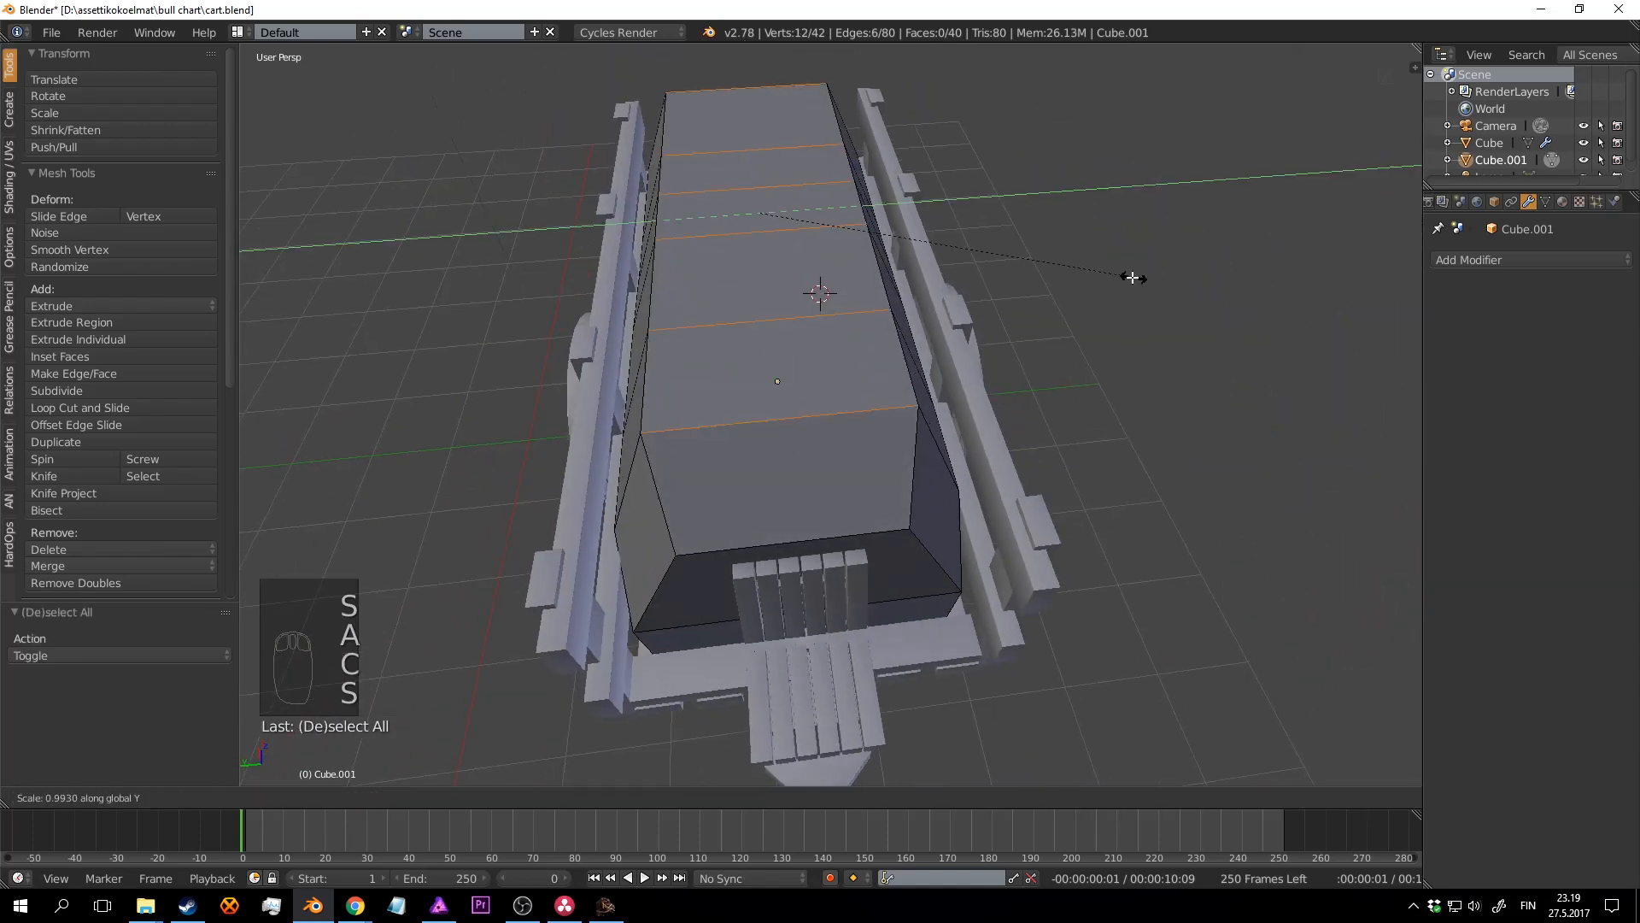
click(1058, 272)
key(a)
key(Tab)
middle_drag(1054, 282, 862, 351)
key(ctrl+s)
click(980, 330)
Step: Raise the middle crosswise edges on the box's top by 0.286 along Z
key(Tab)
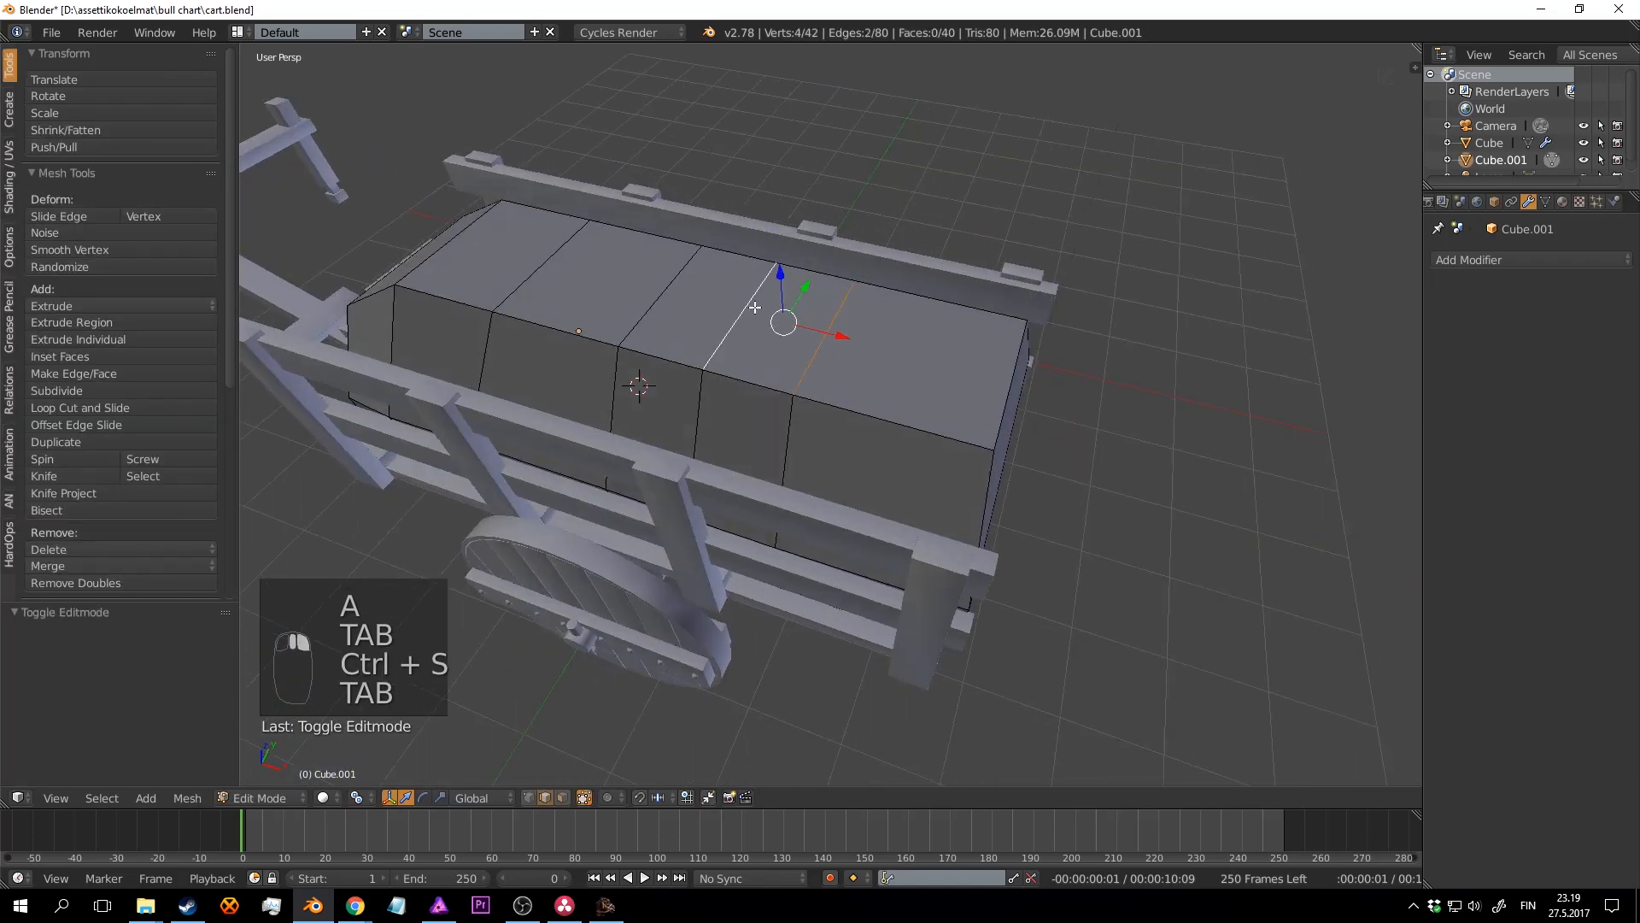
drag(716, 255, 718, 224)
middle_drag(717, 224, 771, 202)
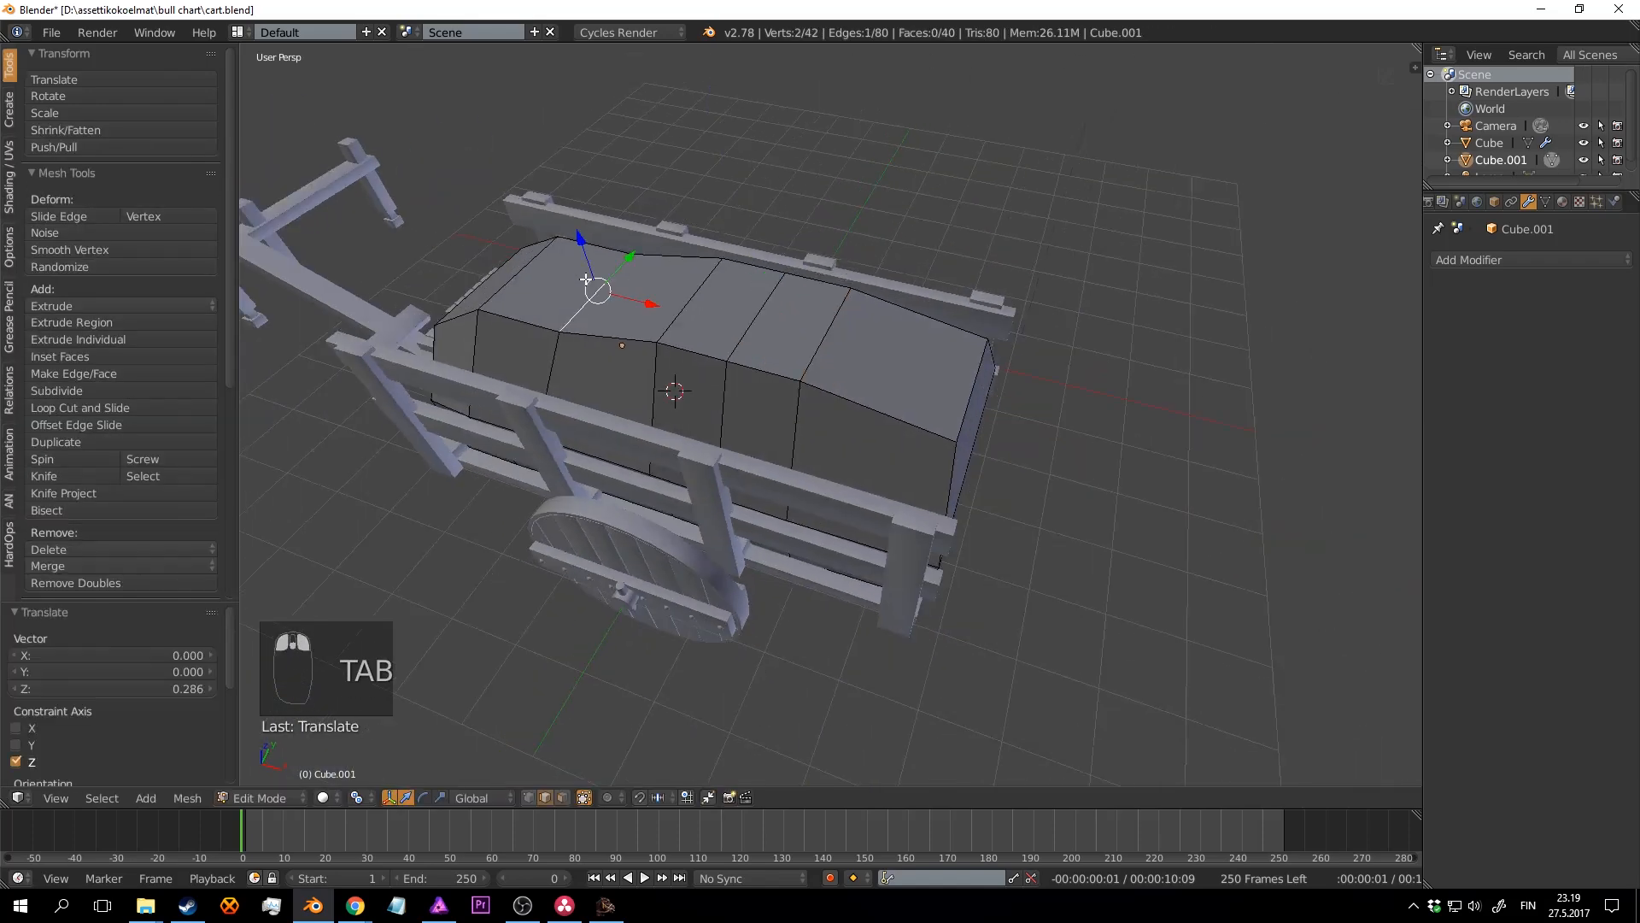
key(Tab)
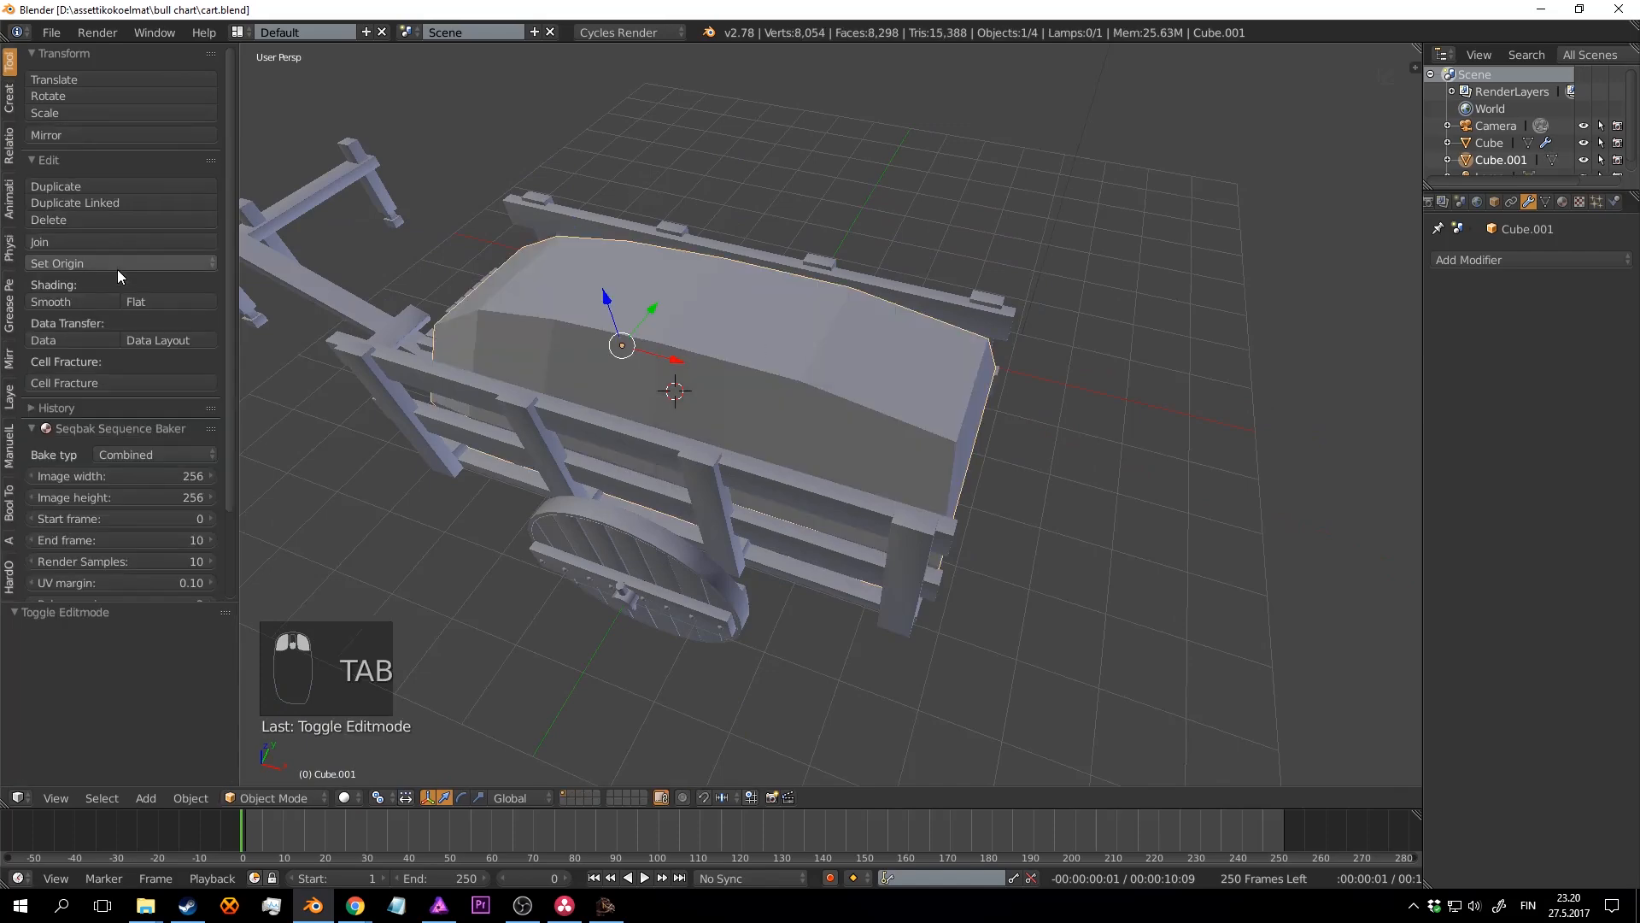
Step: Apply smooth shading to the straw load and save the file
click(51, 305)
key(ctrl+s)
key(a)
mouse_move(1102, 367)
middle_down()
mouse_move(898, 289)
mouse_move(933, 280)
middle_up()
key(ctrl+s)
Step: Pull the load's middle rear edge outward 0.726 along X and raise it about 0.11 along Z
key(Tab)
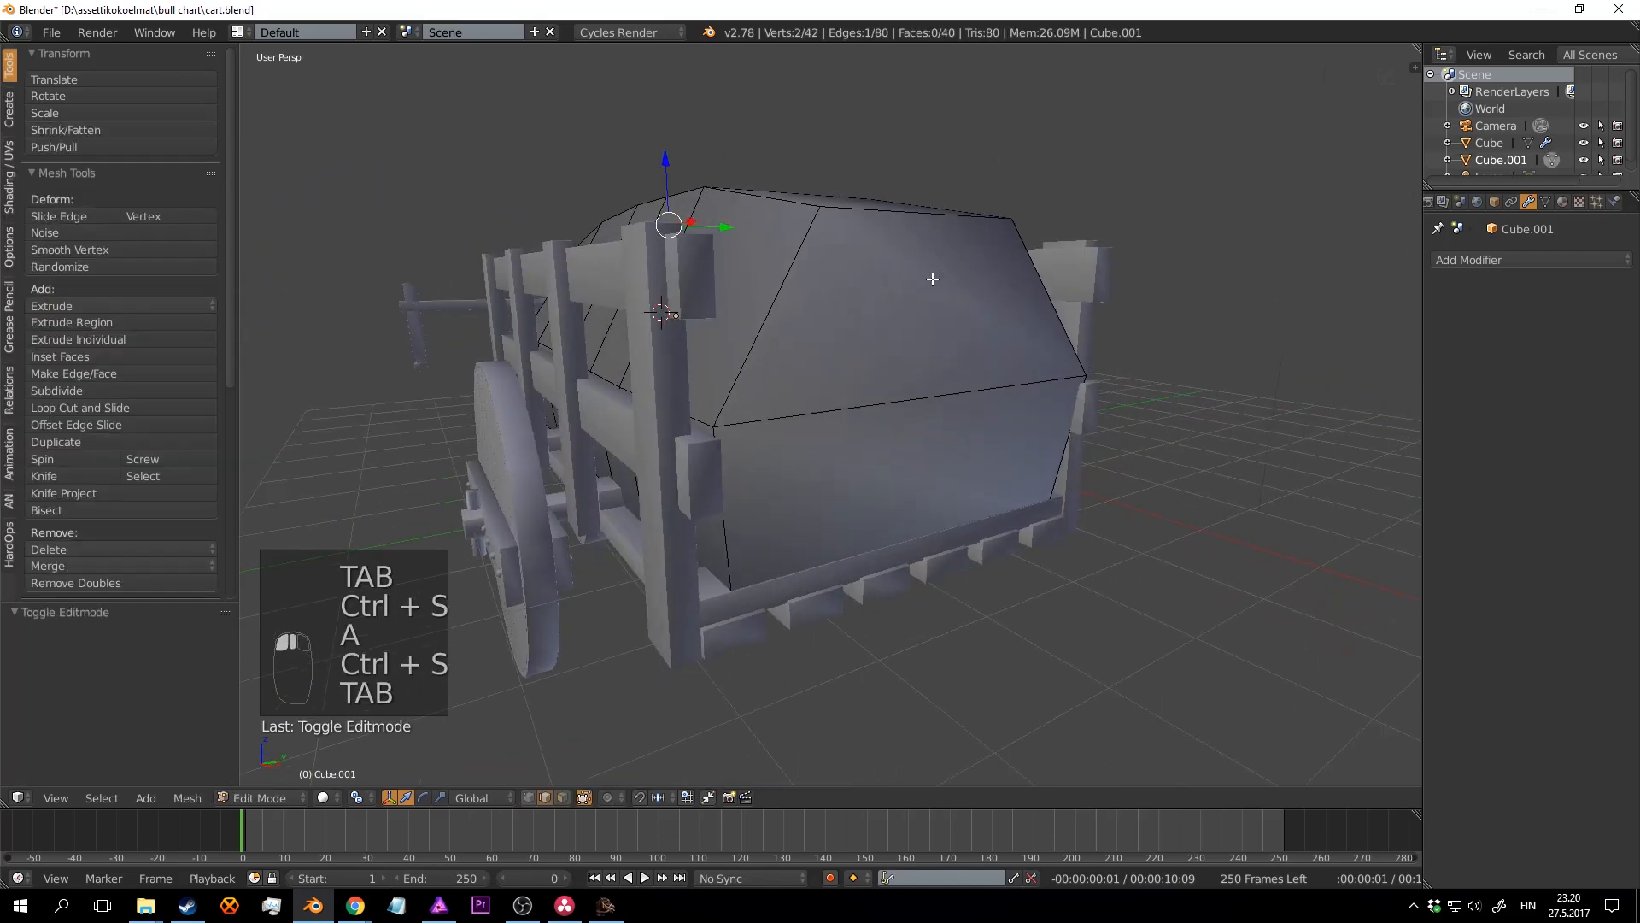
drag(979, 405, 1157, 479)
middle_drag(1157, 479, 974, 427)
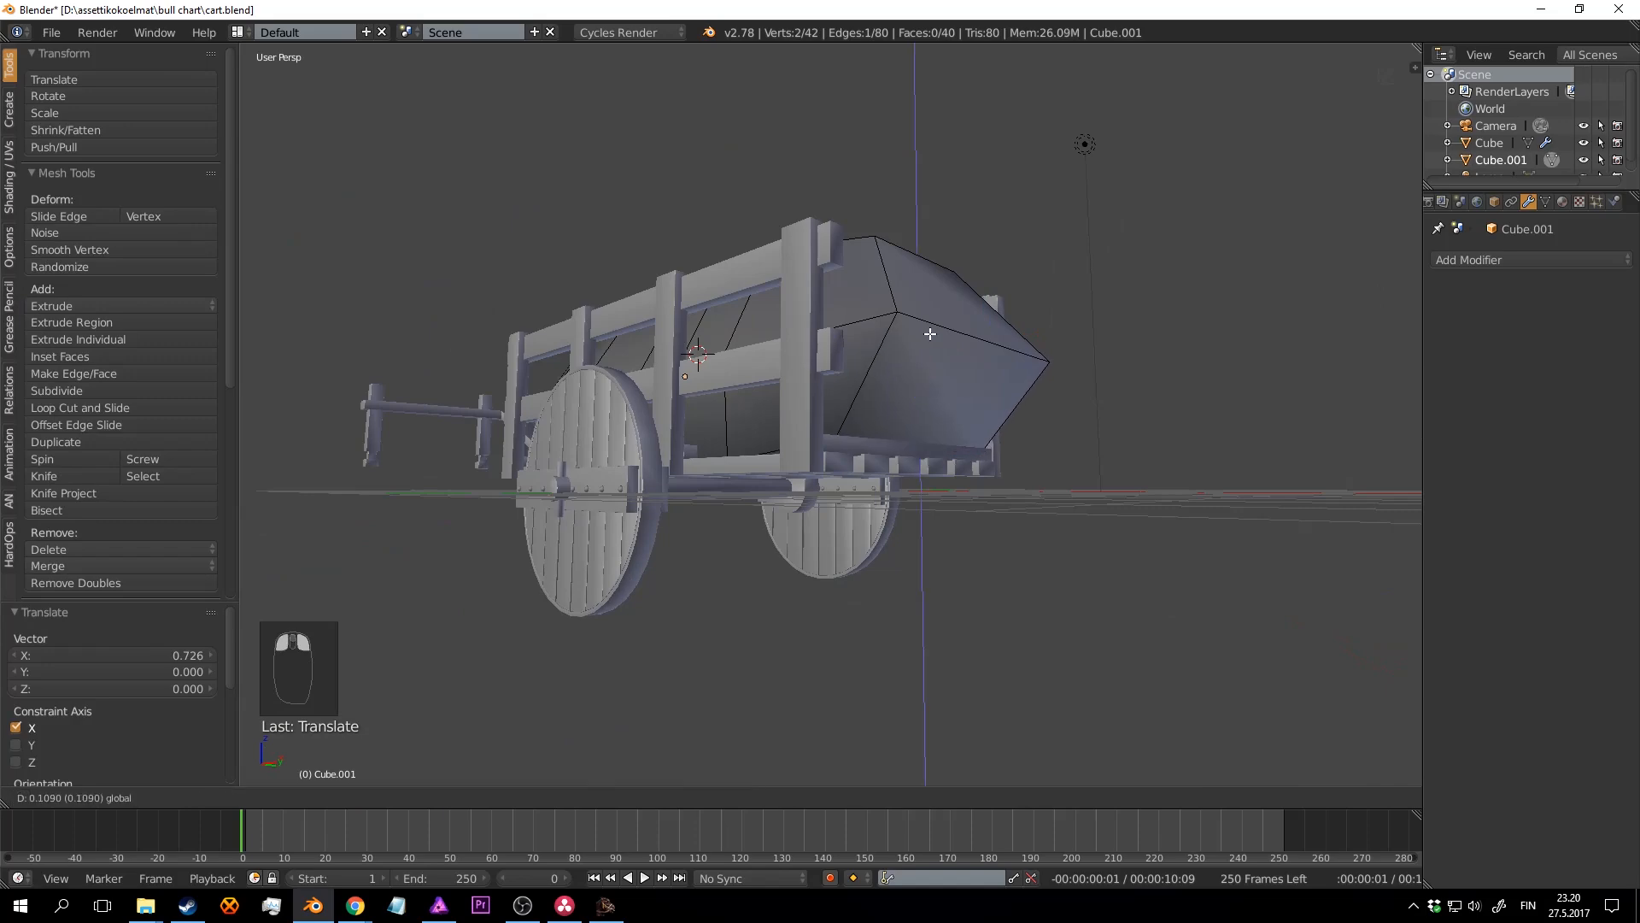
drag(929, 334, 930, 328)
middle_drag(930, 328, 955, 371)
scroll(955, 371, up, 3)
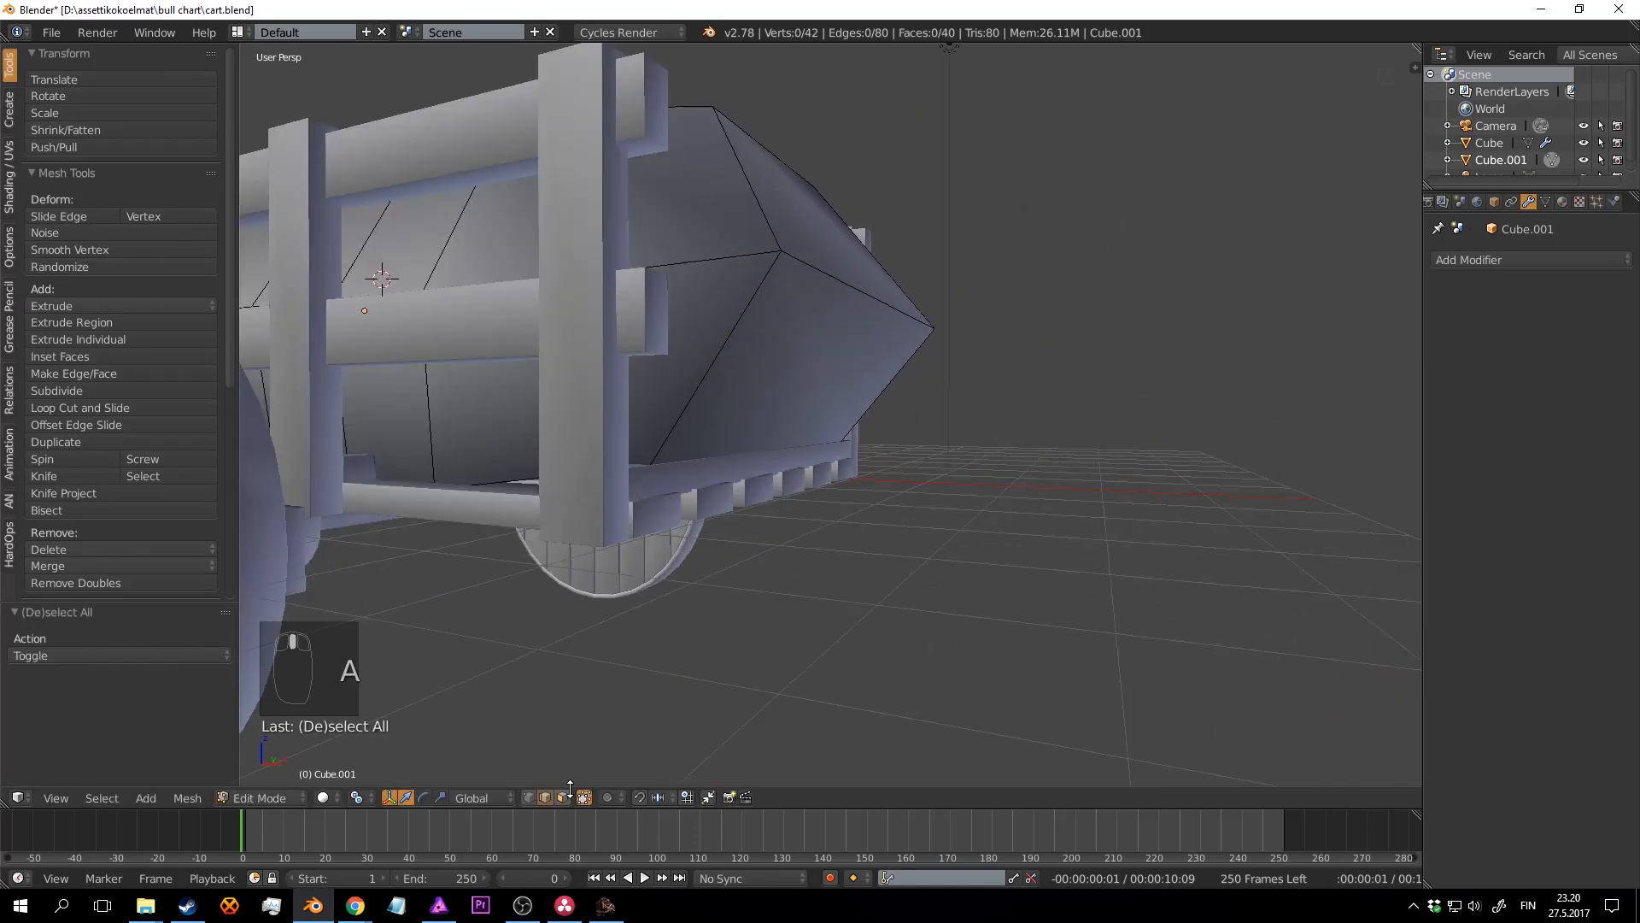
Step: Extrude the load's lower rear face outward past the cart bed
right_click(798, 345)
key(e)
click(842, 386)
key(s)
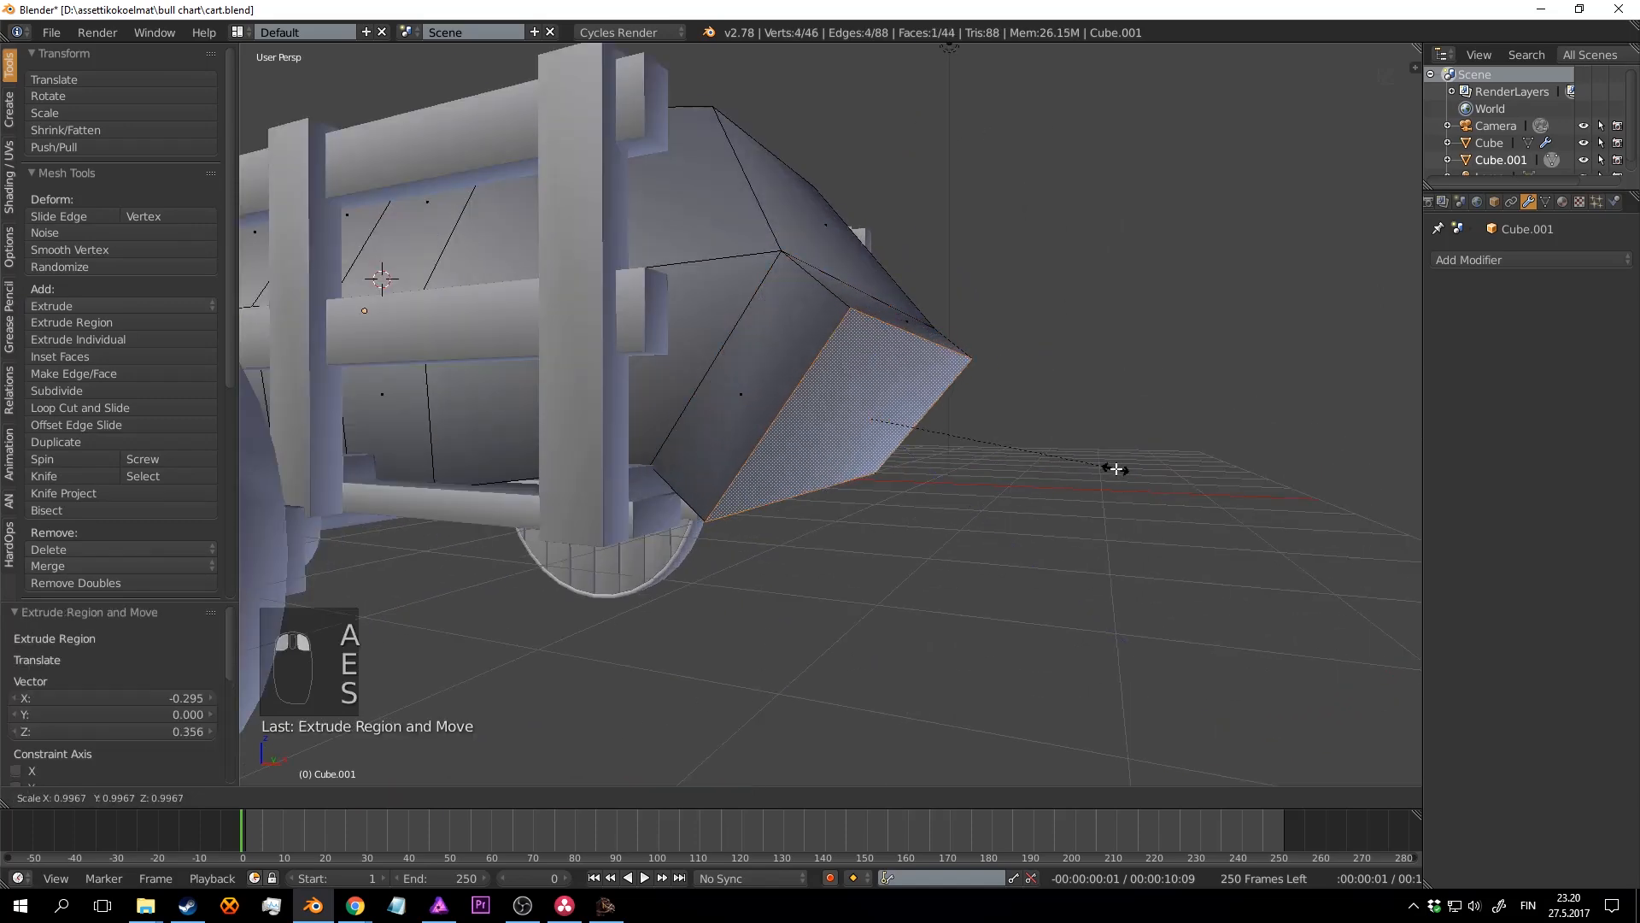
right_click(1102, 459)
Step: Return to object mode, inspect the extruded rear of the load and save the file
key(Tab)
scroll(992, 480, down, 6)
middle_drag(1084, 447, 854, 398)
key(a)
key(a)
key(a)
key(a)
key(ctrl+s)
click(993, 480)
scroll(924, 419, up, 2)
key(ctrl+s)
click(855, 398)
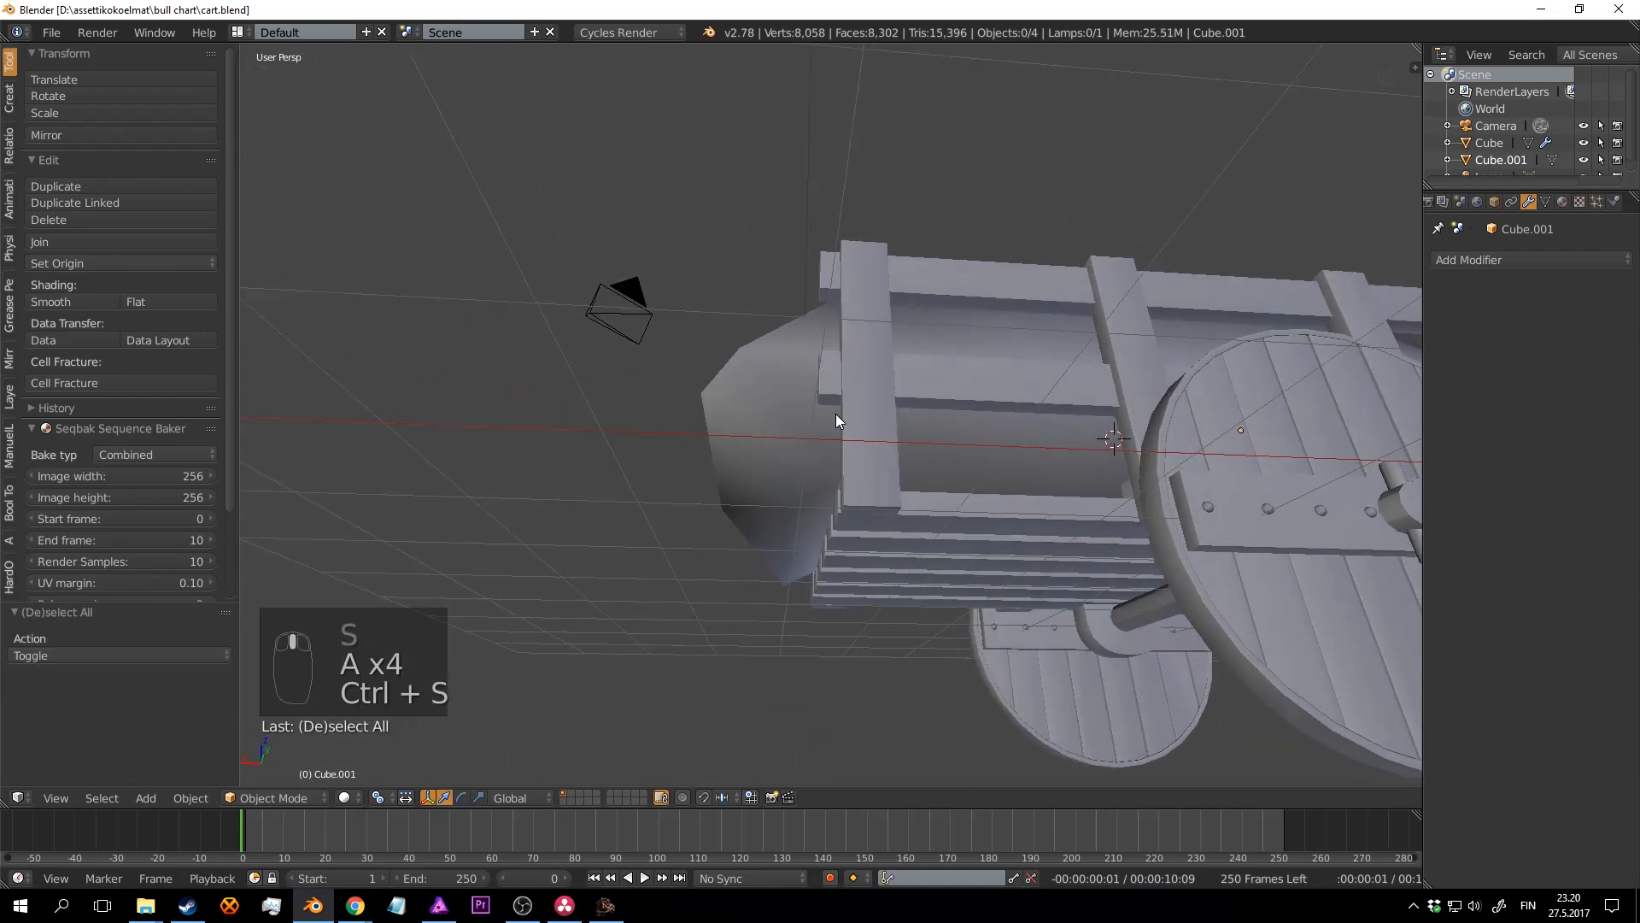
key(ctrl+s)
click(765, 530)
middle_drag(766, 530, 832, 523)
key(ctrl+s)
click(811, 486)
scroll(792, 450, down, 4)
middle_drag(792, 449, 803, 393)
Step: Select three adjacent faces in the middle of the load's top and scale them by 1.047
key(Tab)
right_click(799, 389)
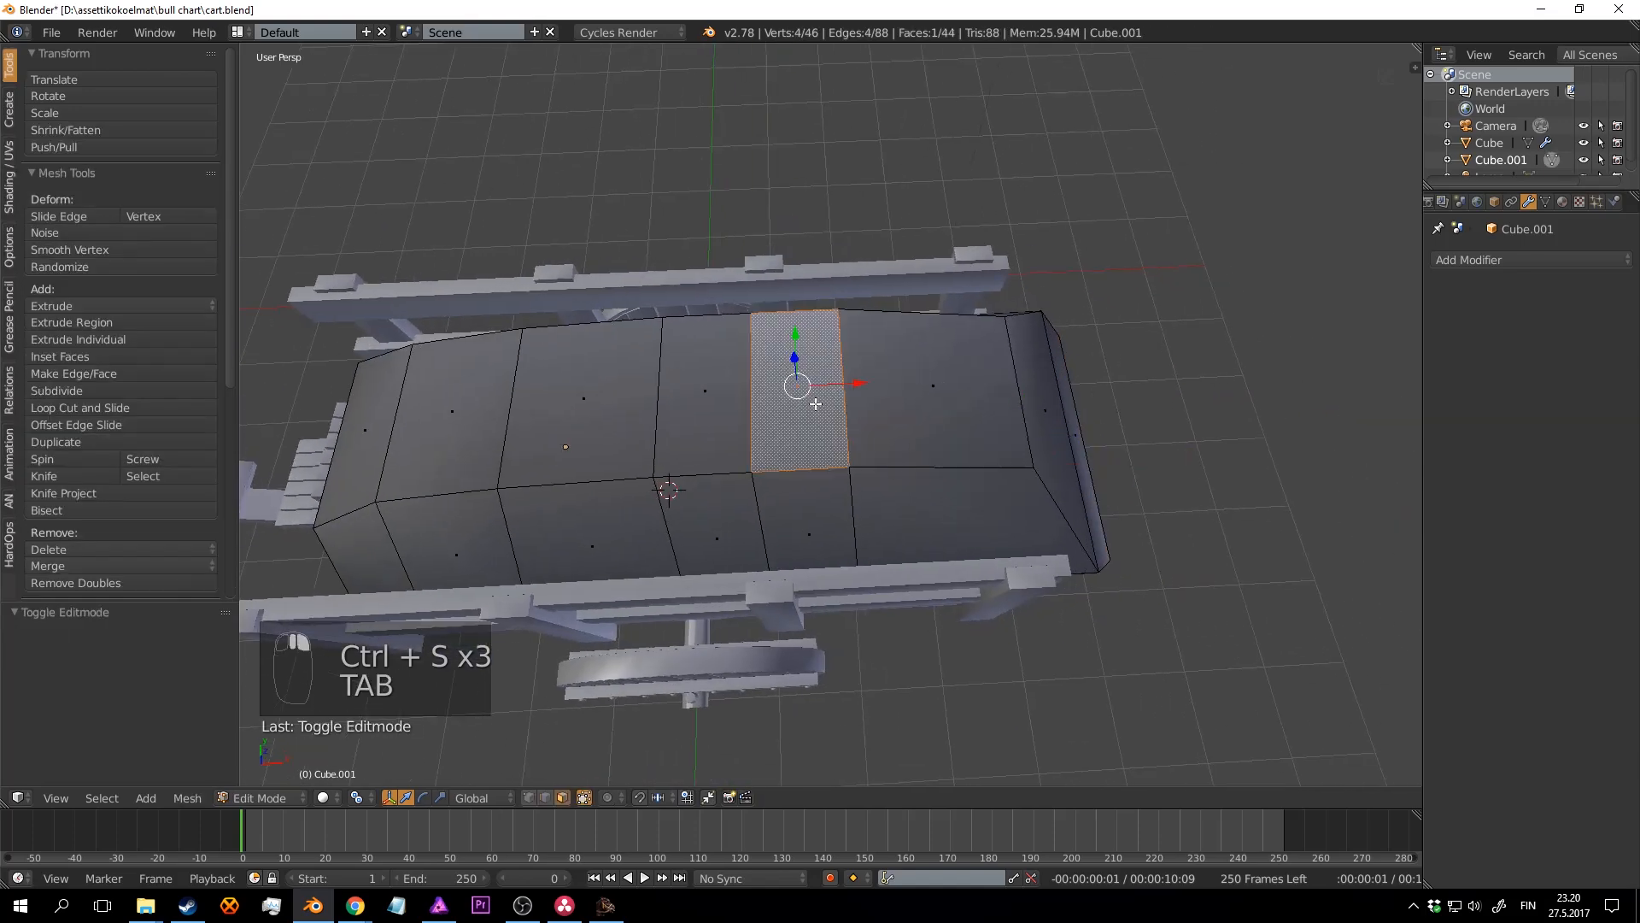
shift+right_click(664, 412)
shift+right_click(591, 417)
middle_drag(1116, 505, 1126, 530)
key(s)
click(1136, 530)
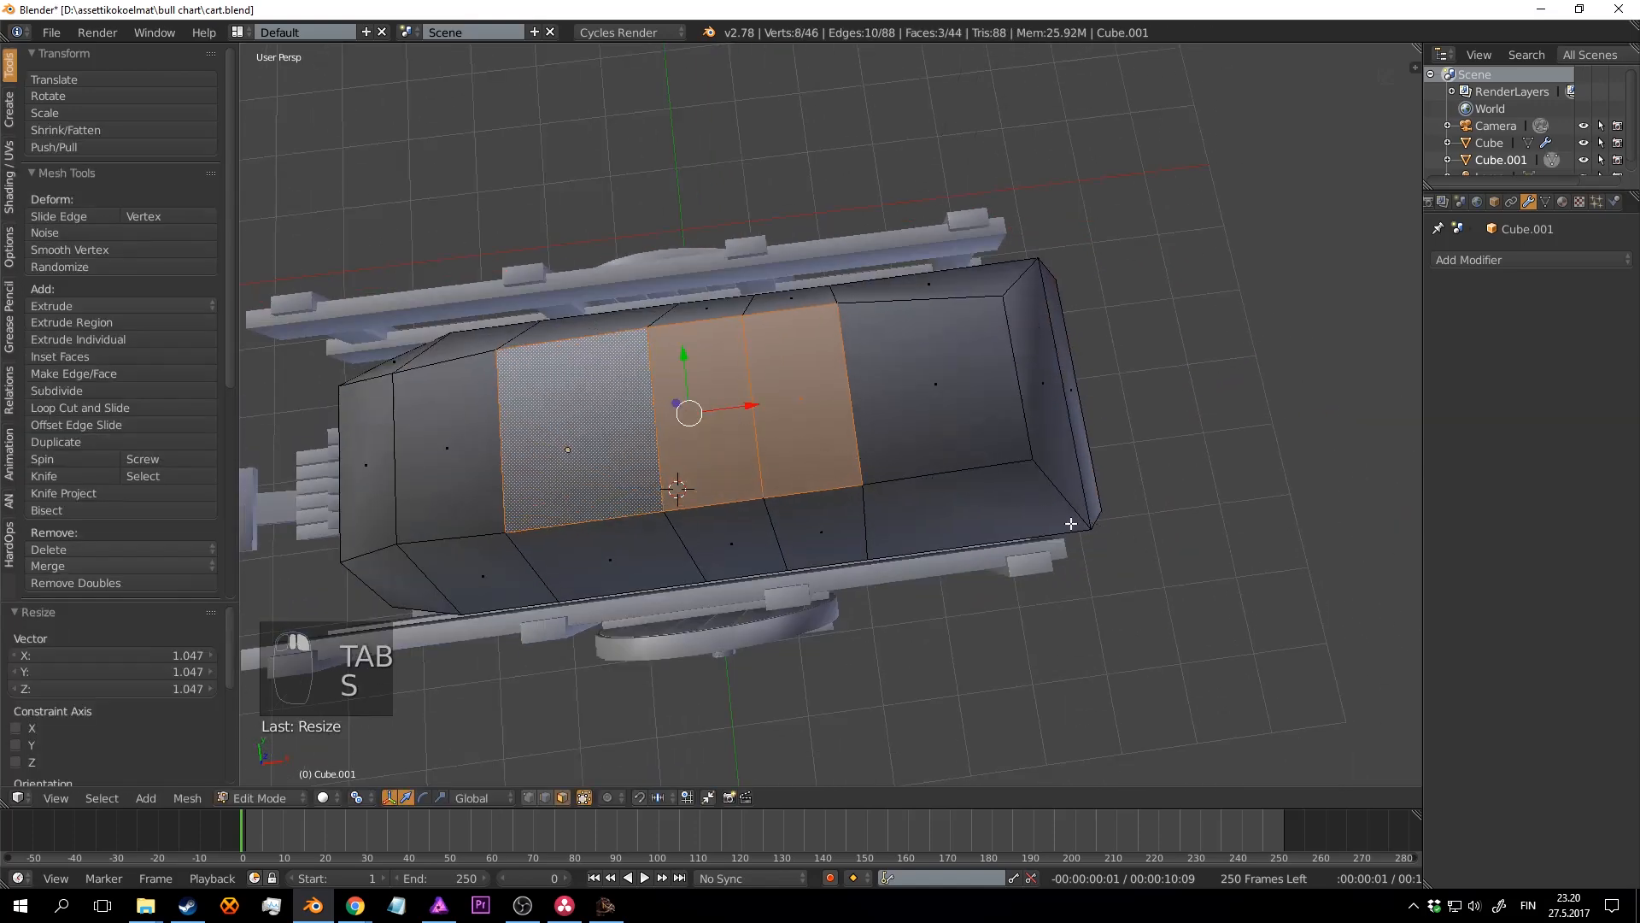
Step: Scale a single face in the middle of the load's top and save the file
key(a)
right_click(722, 432)
key(s)
click(825, 455)
key(Tab)
scroll(823, 454, down, 3)
middle_drag(824, 455, 951, 291)
key(ctrl+s)
click(952, 290)
Step: Add a lengthwise loop cut around the load's upper sides and a crosswise one through its rear section
middle_drag(1025, 329, 959, 311)
scroll(960, 318, up, 4)
key(Tab)
middle_drag(982, 428, 795, 440)
key(ctrl+r)
click(941, 372)
key(a)
key(a)
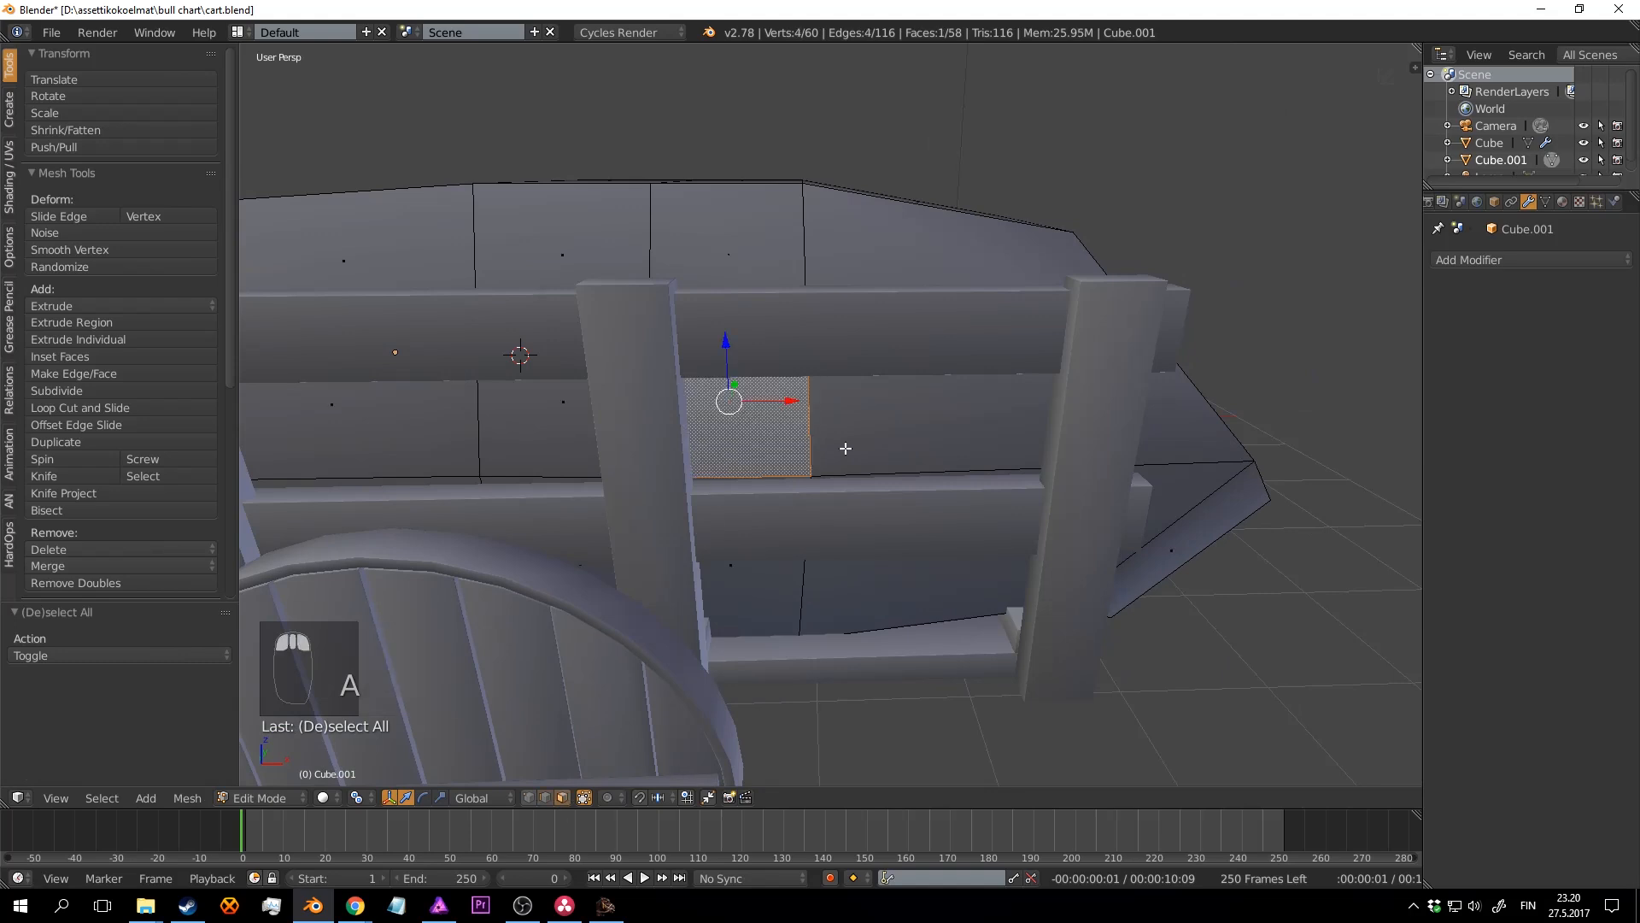
key(ctrl+r)
click(991, 357)
key(a)
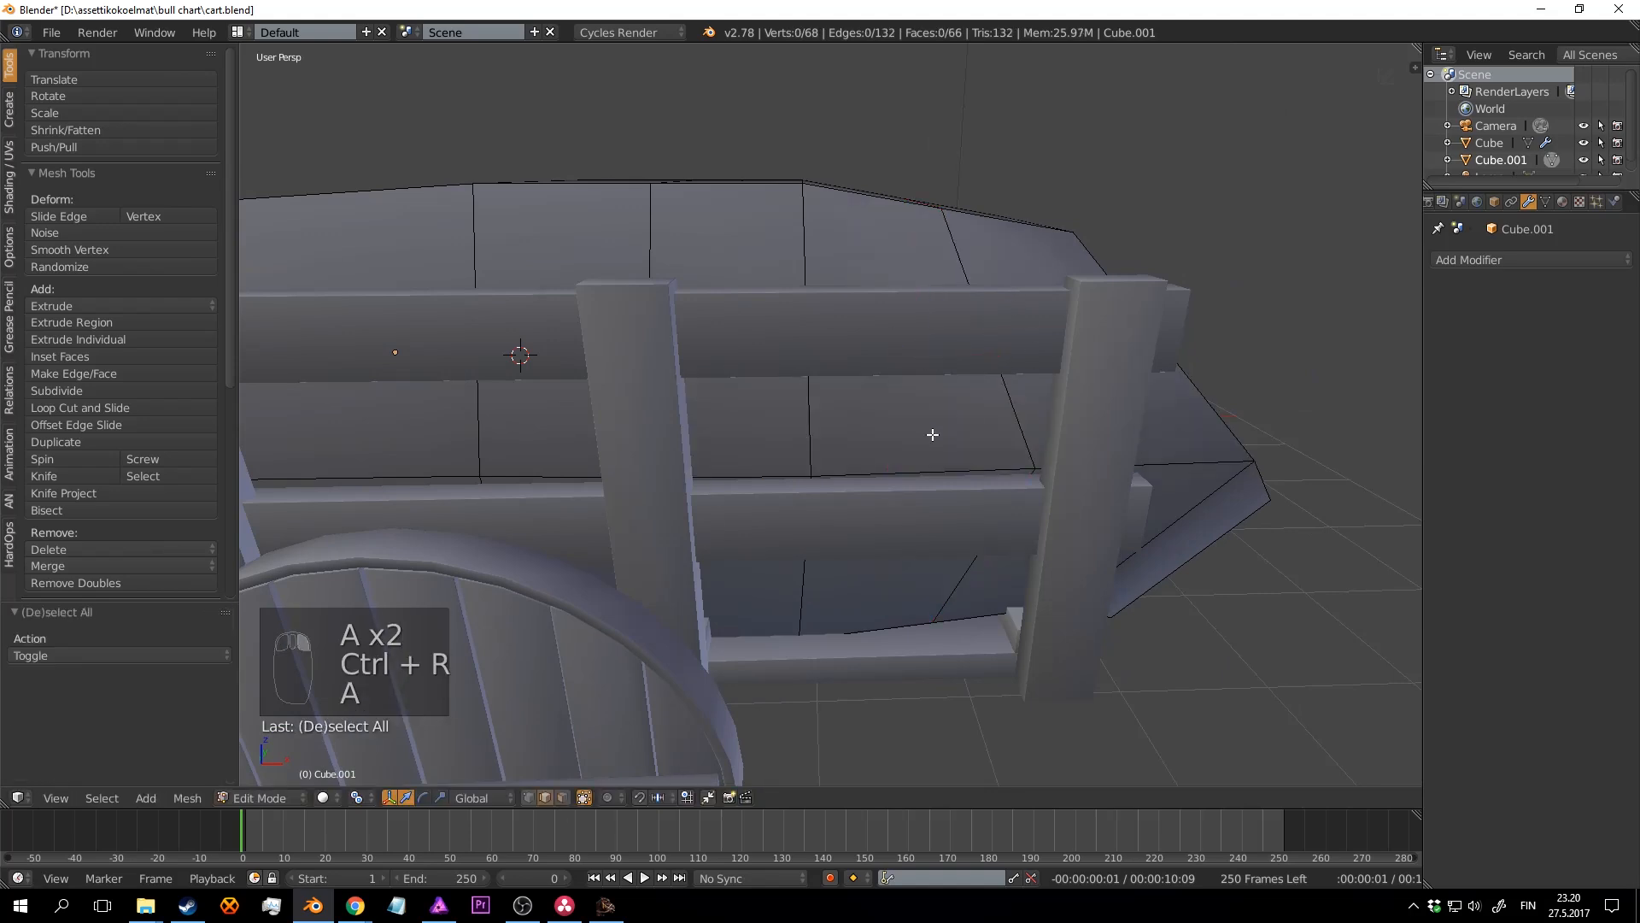
Step: Extrude two adjacent side faces near the load's rear outward between the rails and scale them
right_click(832, 437)
shift+right_click(777, 436)
key(e)
middle_drag(872, 479, 930, 392)
click(913, 544)
key(s)
click(1014, 486)
Step: Move the extruded rear side faces 0.234 down along Z, shift them along X and rescale them
drag(850, 232, 866, 526)
scroll(883, 504, down, 1)
middle_drag(884, 504, 908, 559)
drag(907, 458, 1001, 461)
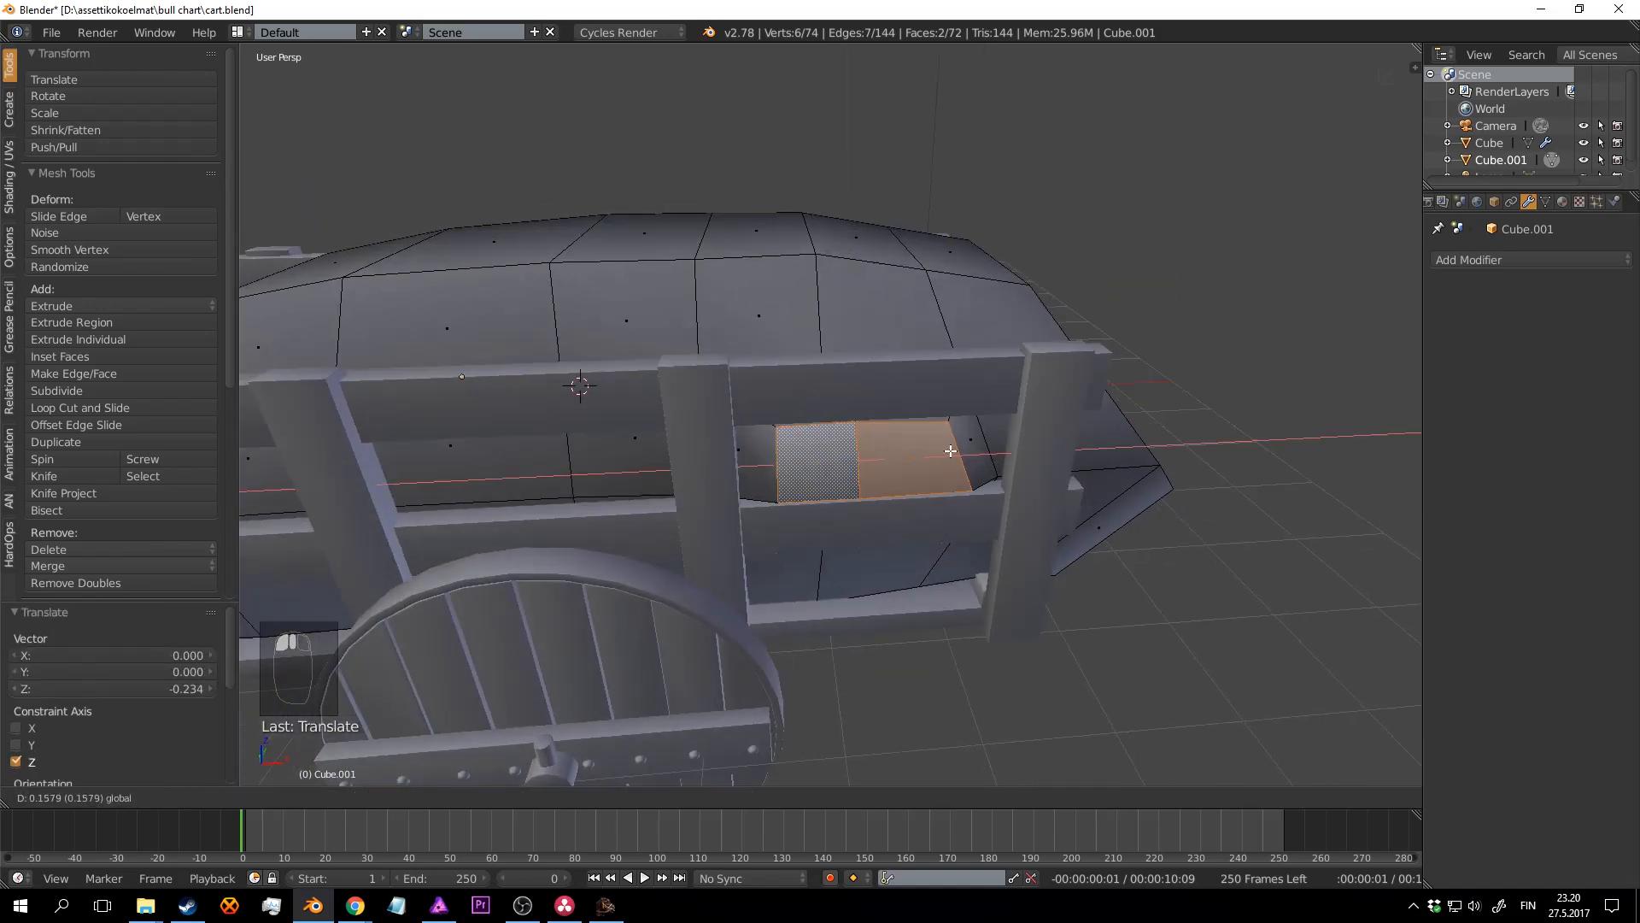
key(s)
click(1073, 485)
Step: Extrude two adjacent side faces above the wheel outward through the rails and scale them
key(Tab)
scroll(1072, 483, down, 4)
middle_drag(1071, 483, 1108, 447)
scroll(1097, 444, up, 3)
key(Tab)
scroll(1067, 440, up, 2)
right_click(936, 436)
middle_drag(996, 428, 1056, 482)
shift+right_click(876, 440)
key(e)
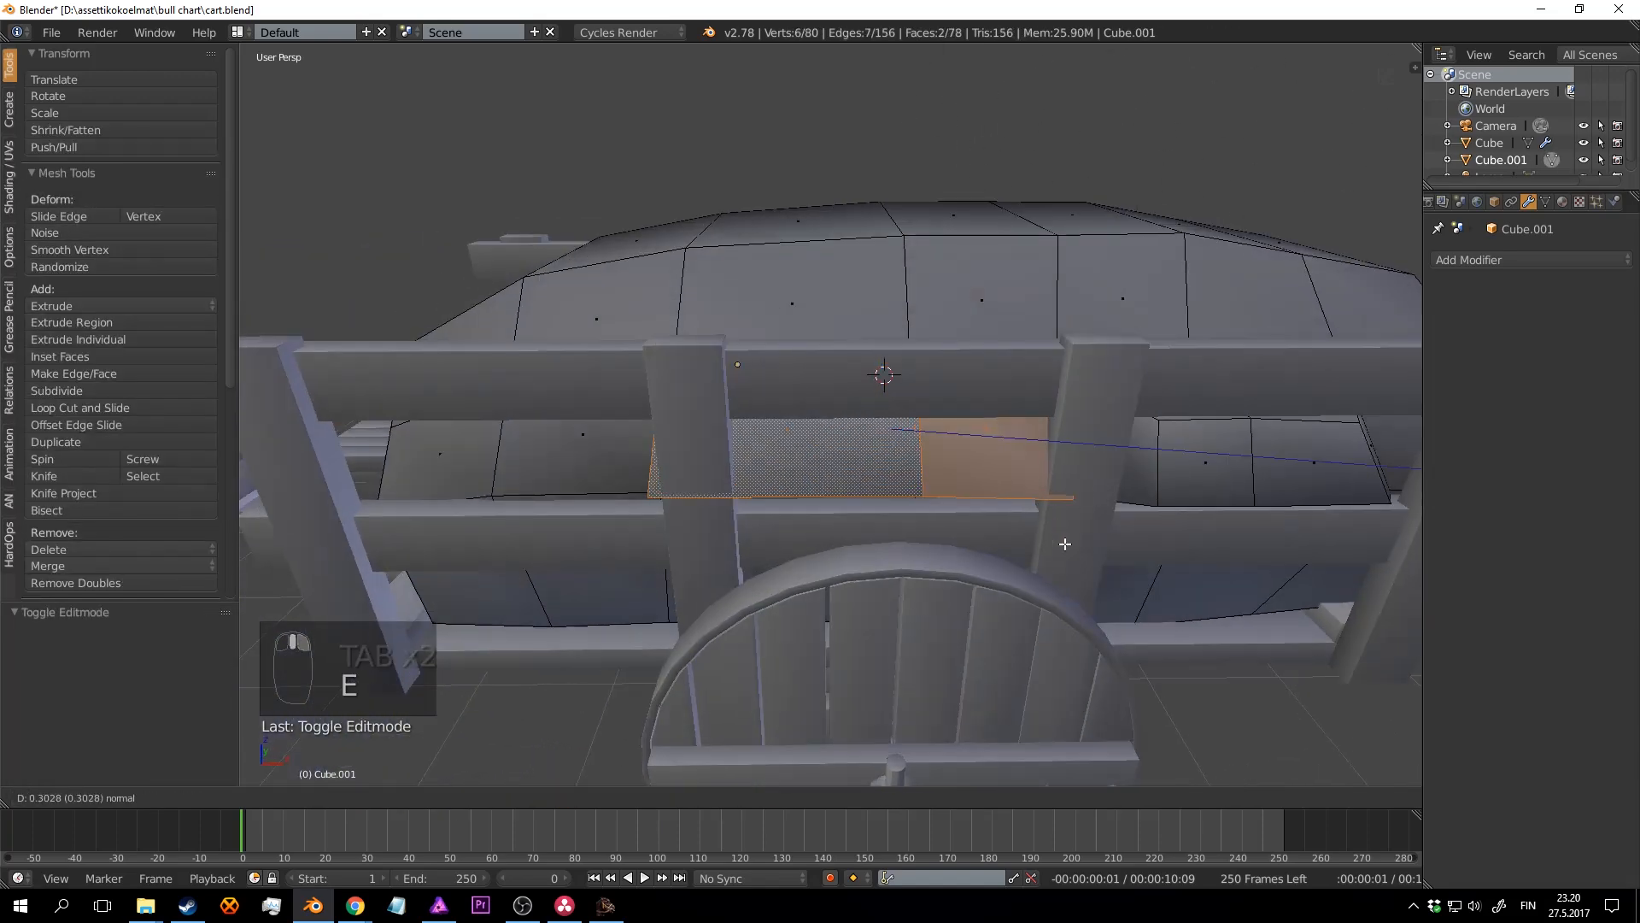
click(1064, 544)
key(s)
click(1130, 504)
Step: Lower the extruded faces above the wheel and adjust their position along X
drag(891, 371, 895, 470)
middle_drag(894, 470, 904, 481)
drag(944, 455, 1019, 461)
drag(840, 463, 832, 463)
middle_drag(900, 473, 926, 512)
drag(895, 416, 966, 473)
Step: Add a lengthwise loop cut along the center of the straw load
scroll(948, 470, down, 3)
middle_drag(751, 440, 996, 327)
key(a)
scroll(927, 453, up, 2)
key(ctrl+r)
click(756, 431)
right_click(756, 432)
Step: Select the half of the straw load on the far side of its center cut and delete its edges
middle_drag(782, 309, 823, 376)
scroll(838, 334, down, 4)
scroll(873, 400, up, 3)
key(z)
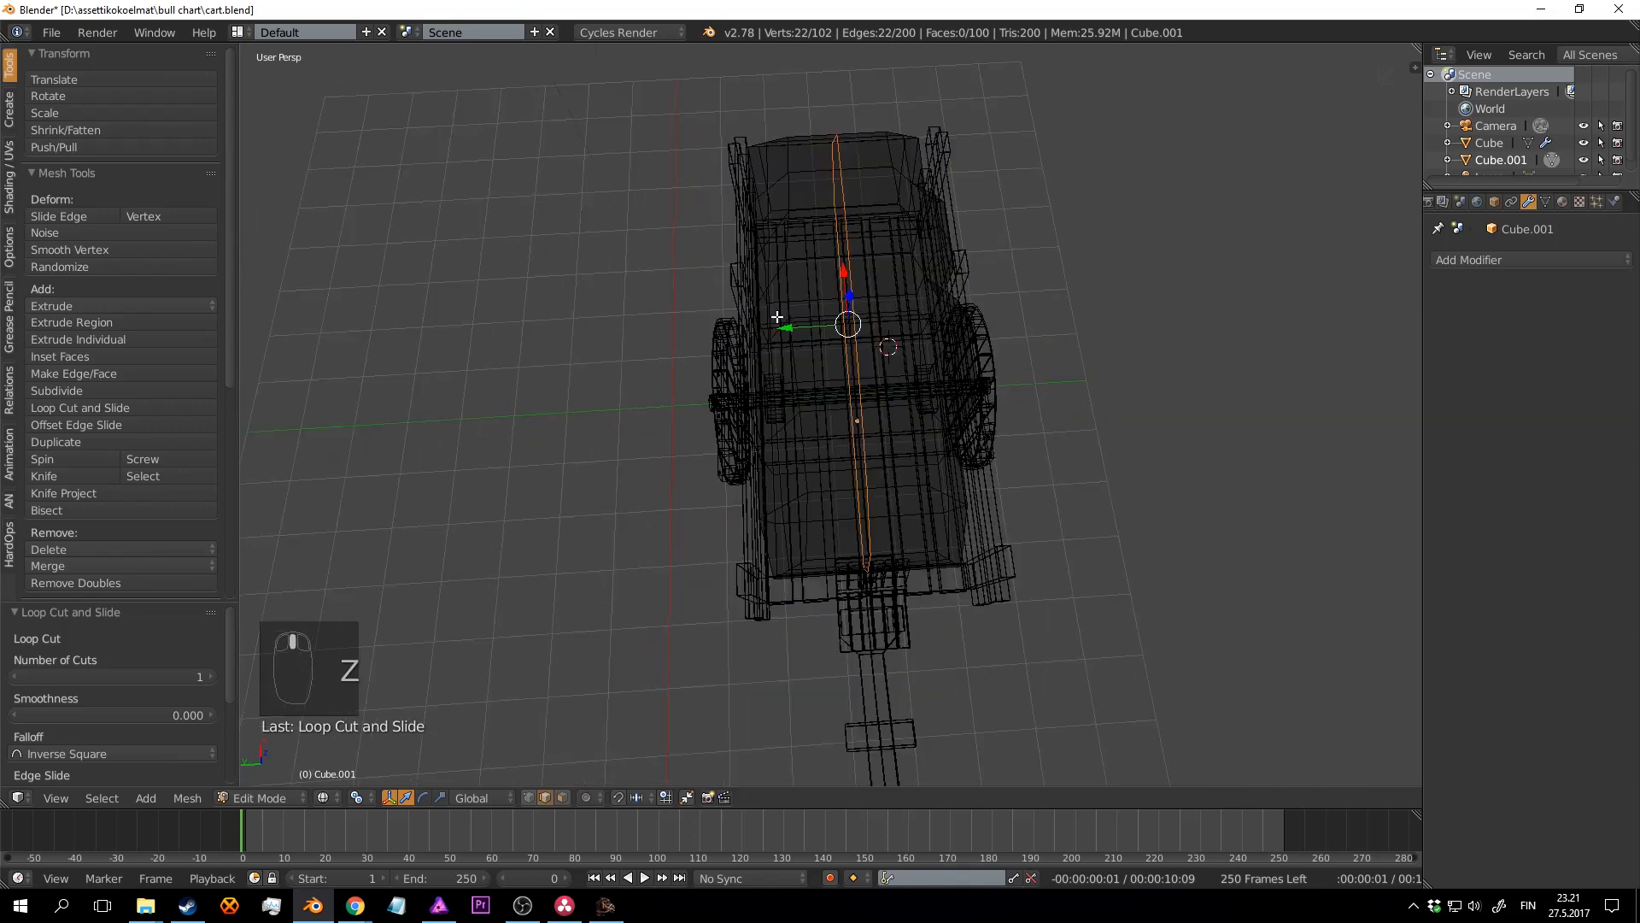
key(z)
key(KP_7)
key(KP_5)
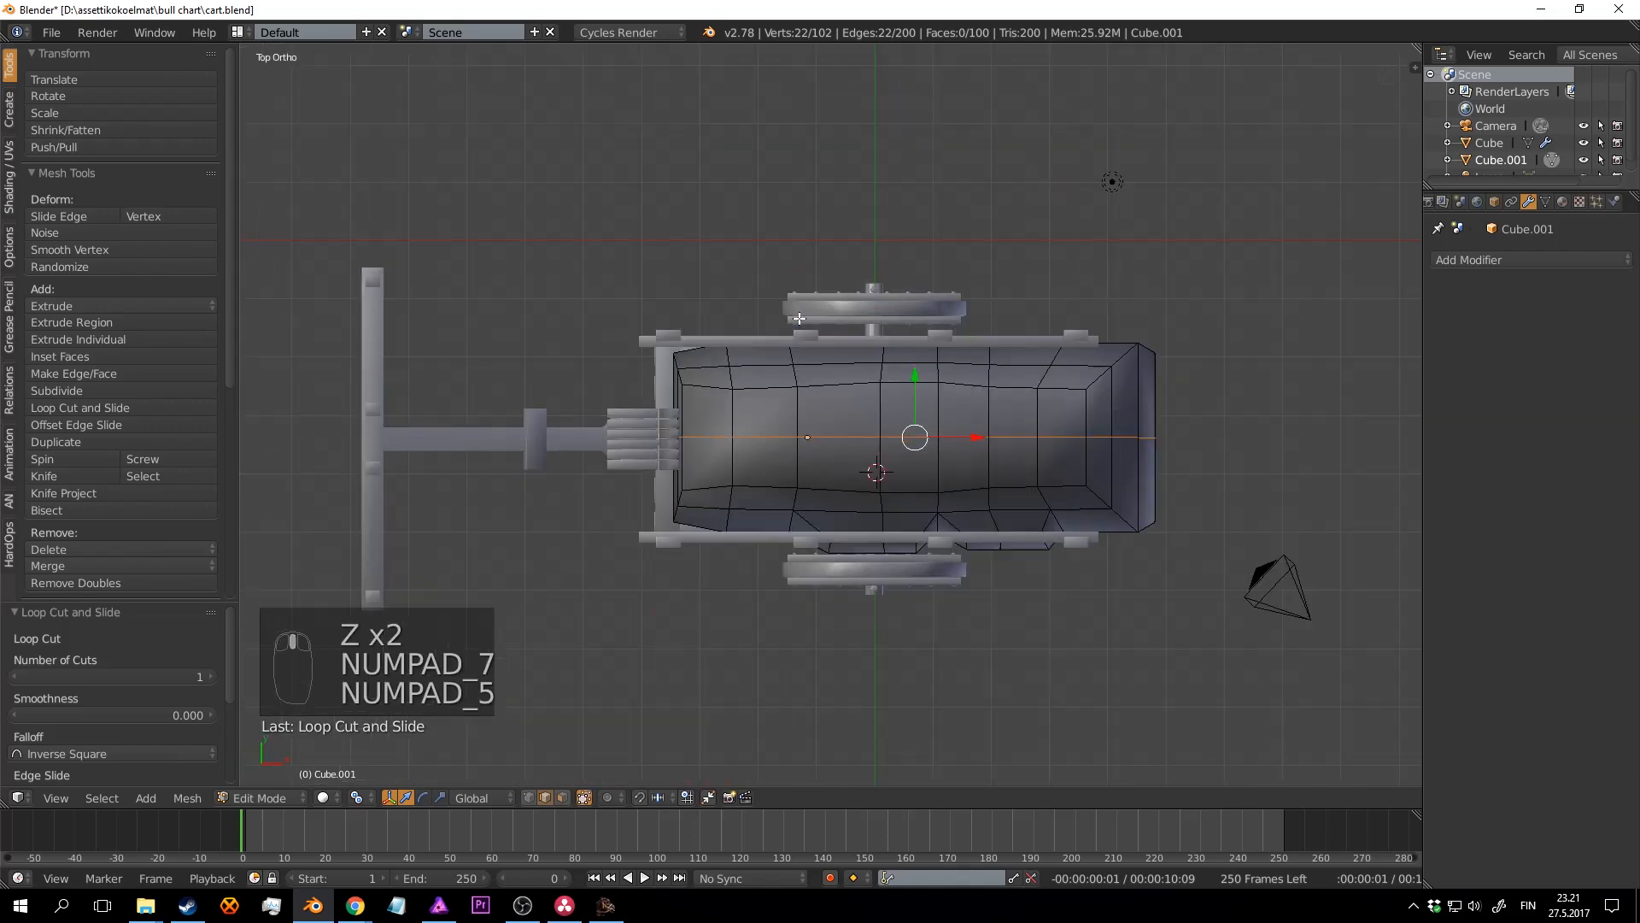
shift+middle_drag(828, 338, 749, 340)
scroll(819, 345, up, 2)
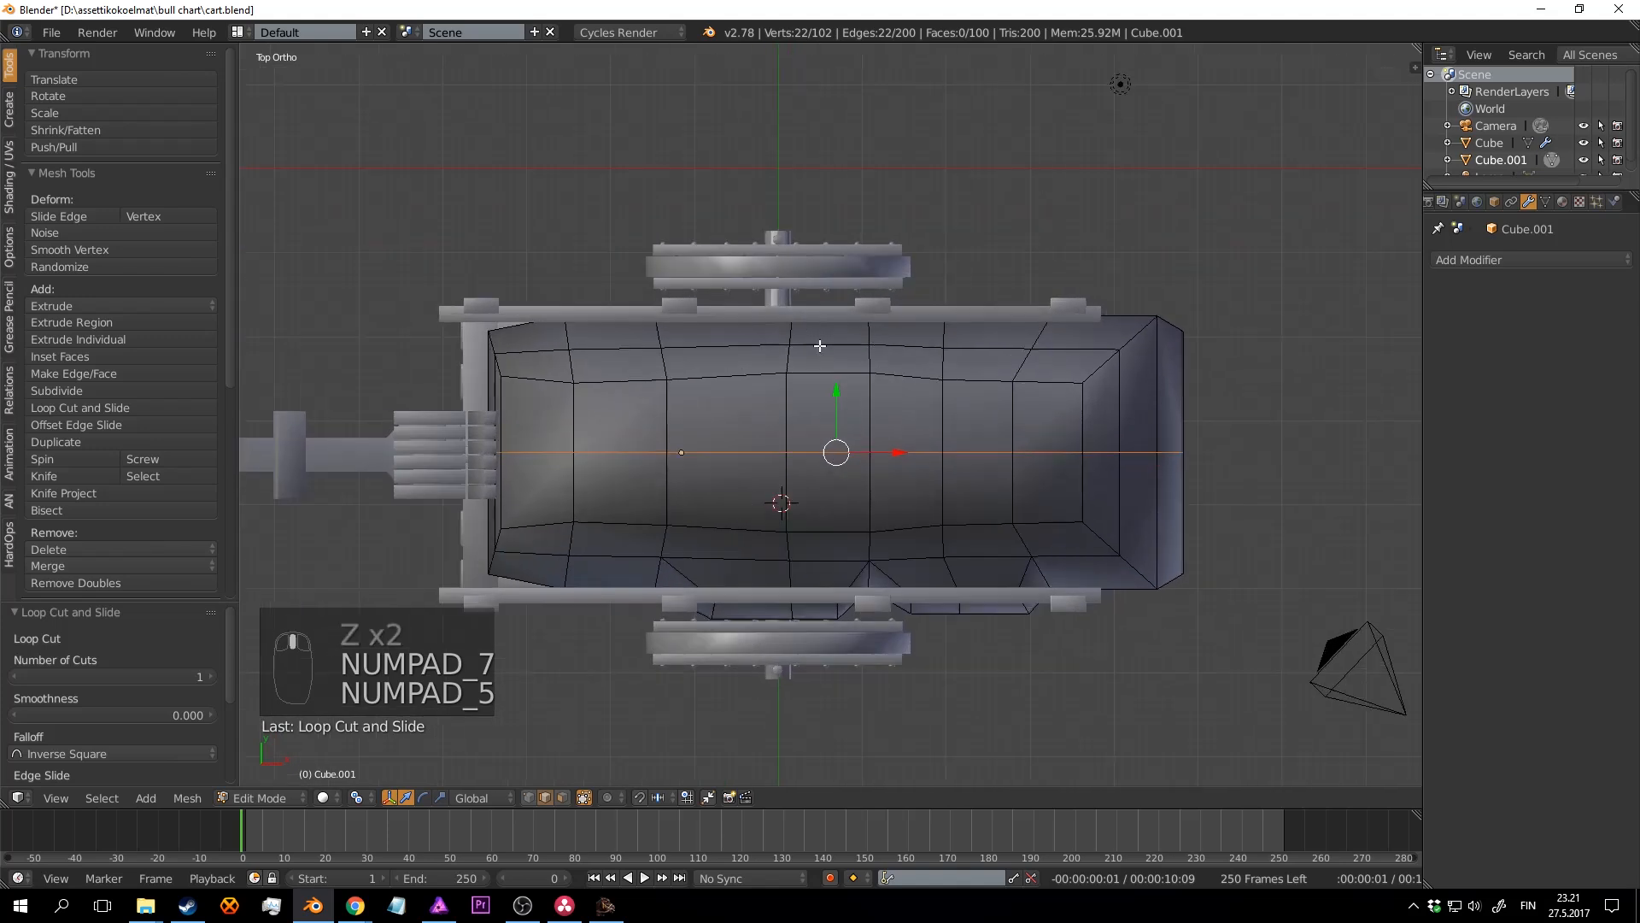
key(z)
key(a)
key(c)
mouse_move(1136, 329)
mouse_down()
mouse_move(1034, 303)
mouse_move(573, 315)
mouse_move(879, 327)
mouse_up()
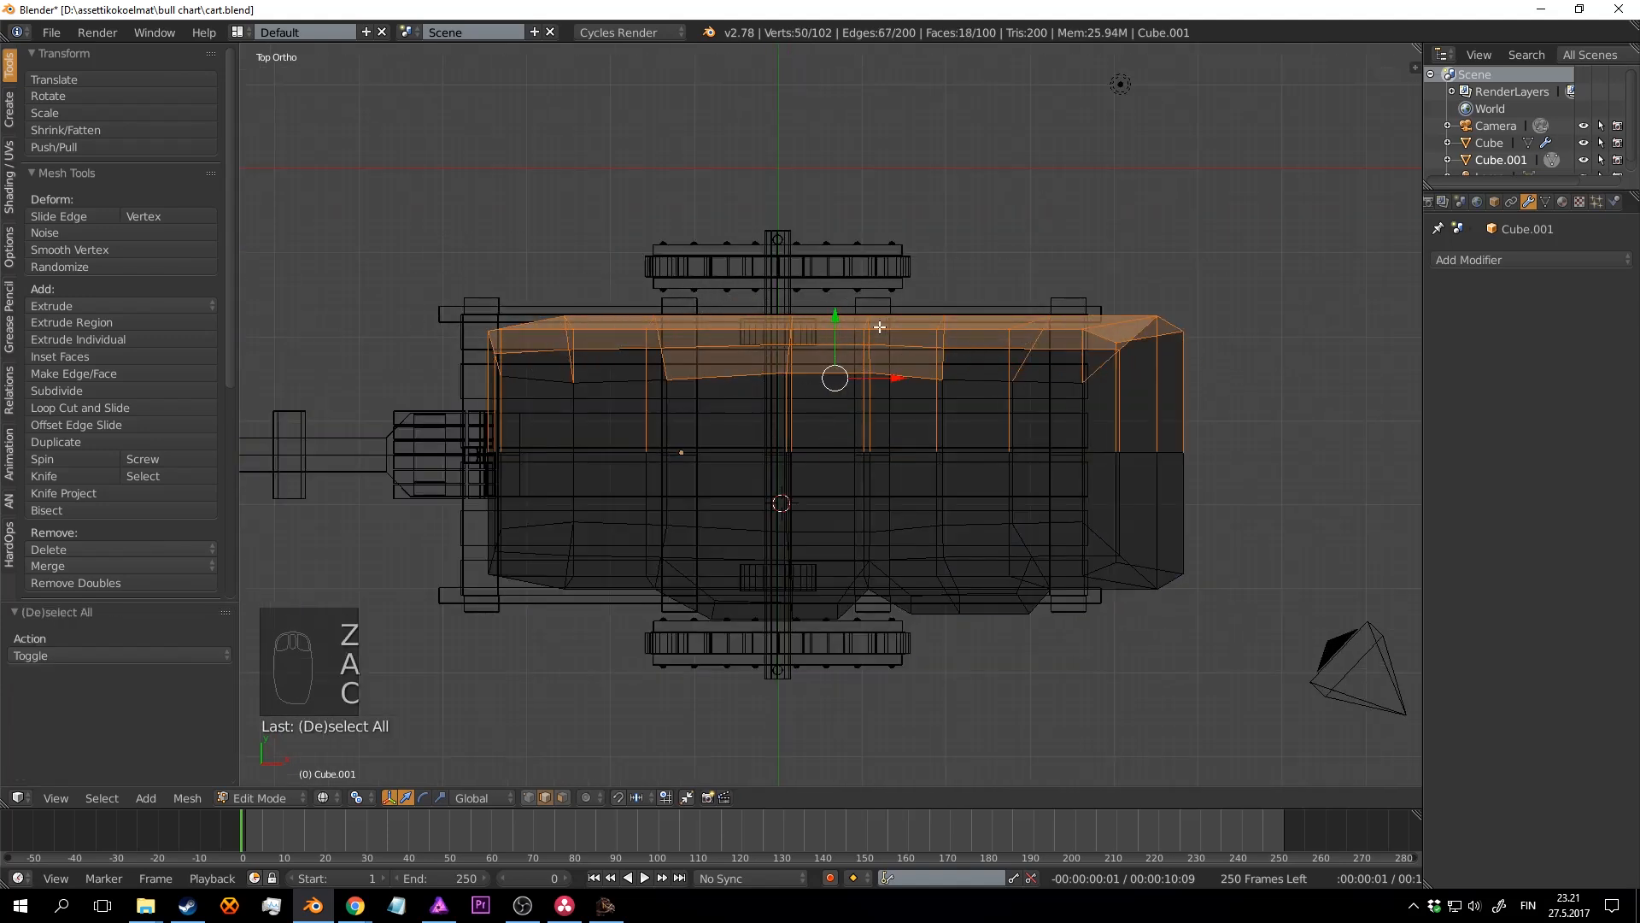
drag(704, 338, 1280, 355)
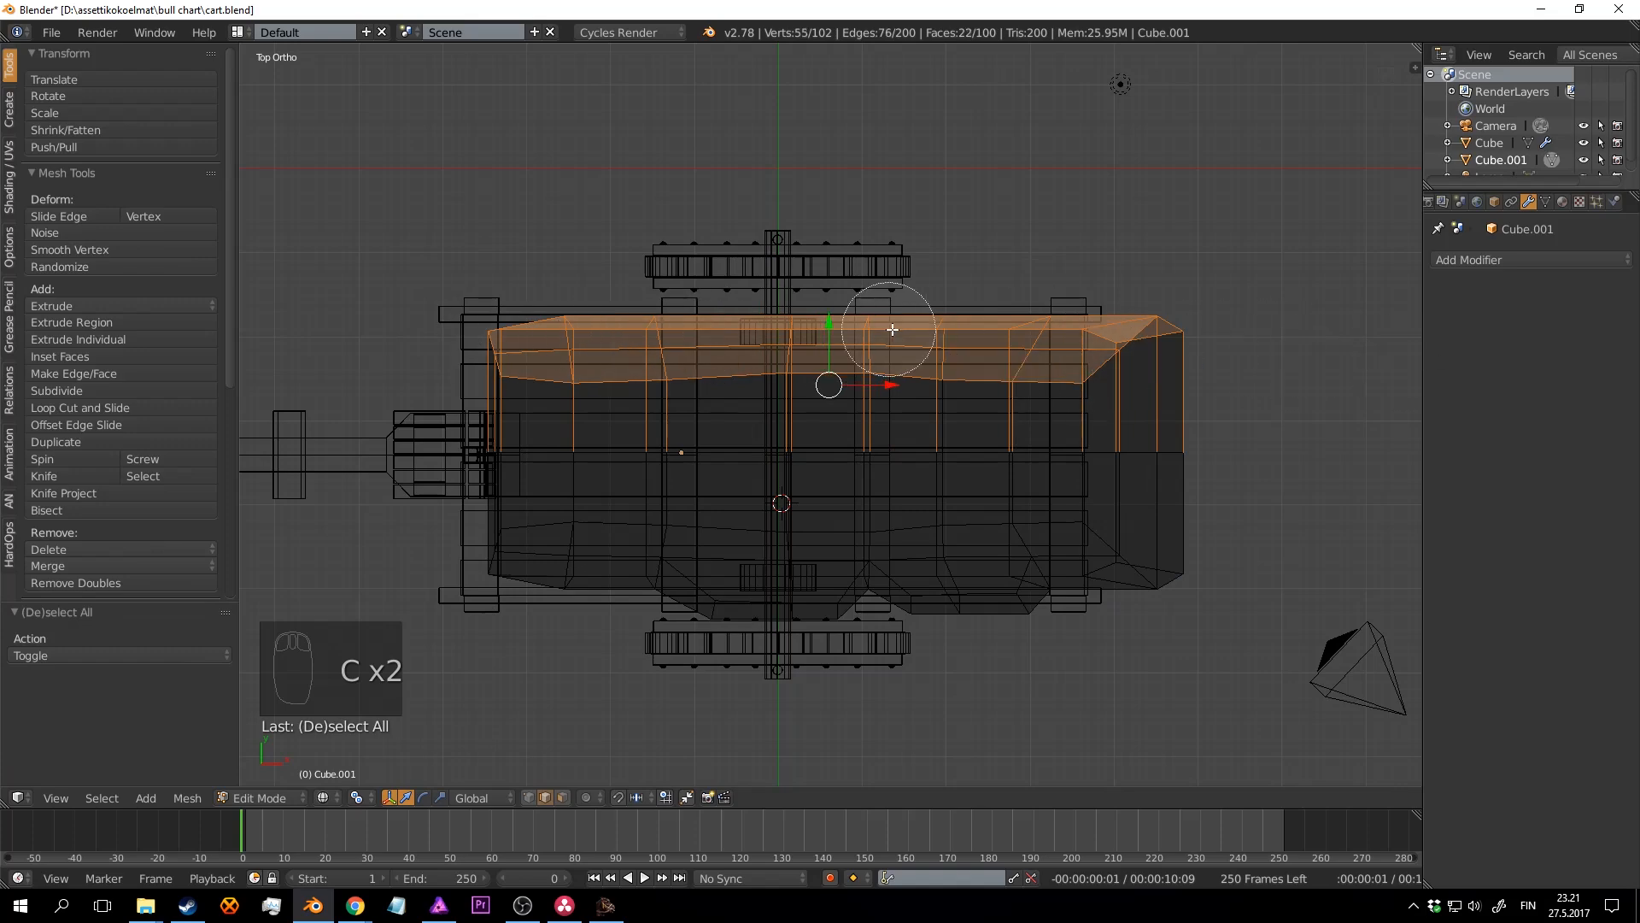
key(x)
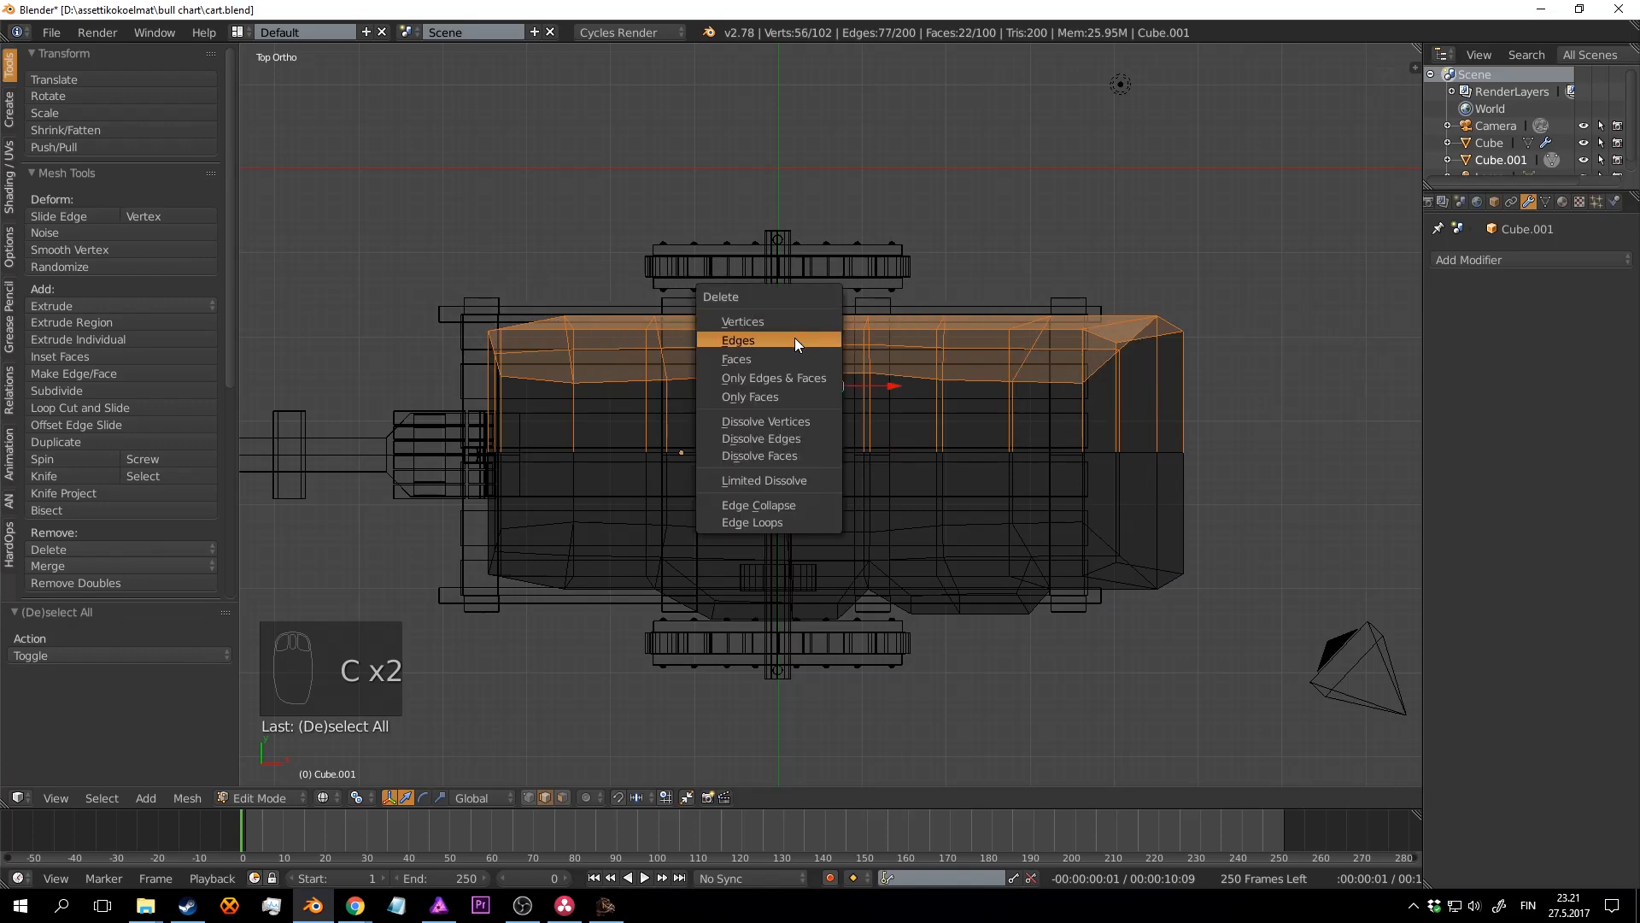
click(794, 337)
key(z)
middle_drag(975, 453, 923, 376)
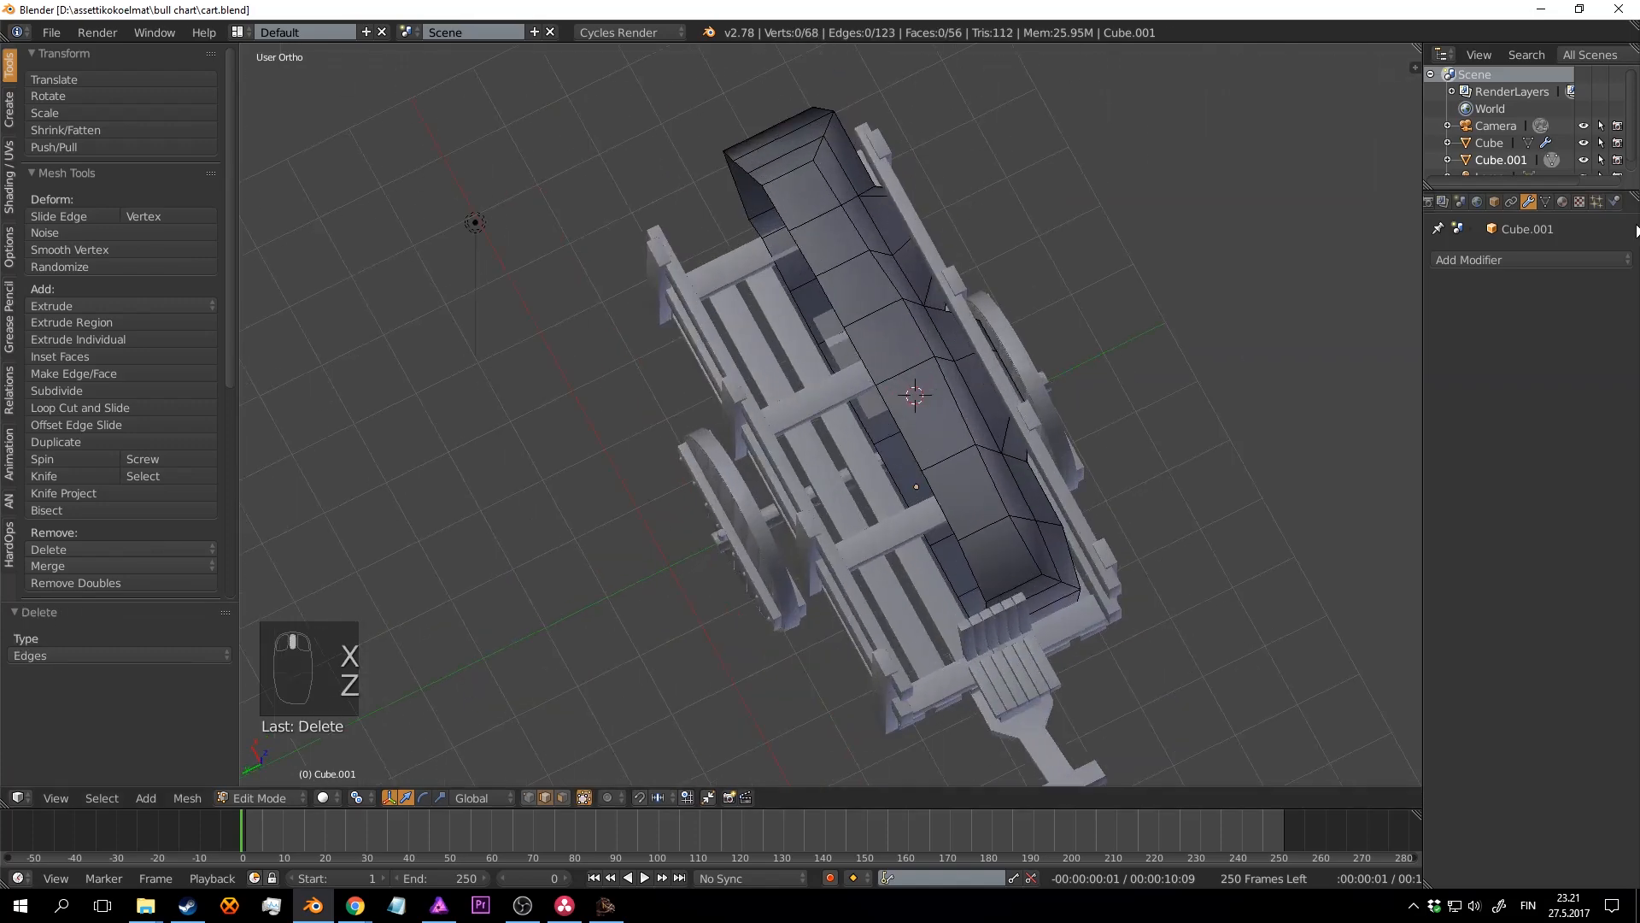
Step: Add a Mirror modifier to the straw load on the Y axis only, enable Clipping, and save the file
click(1541, 260)
click(1233, 431)
key(ctrl+s)
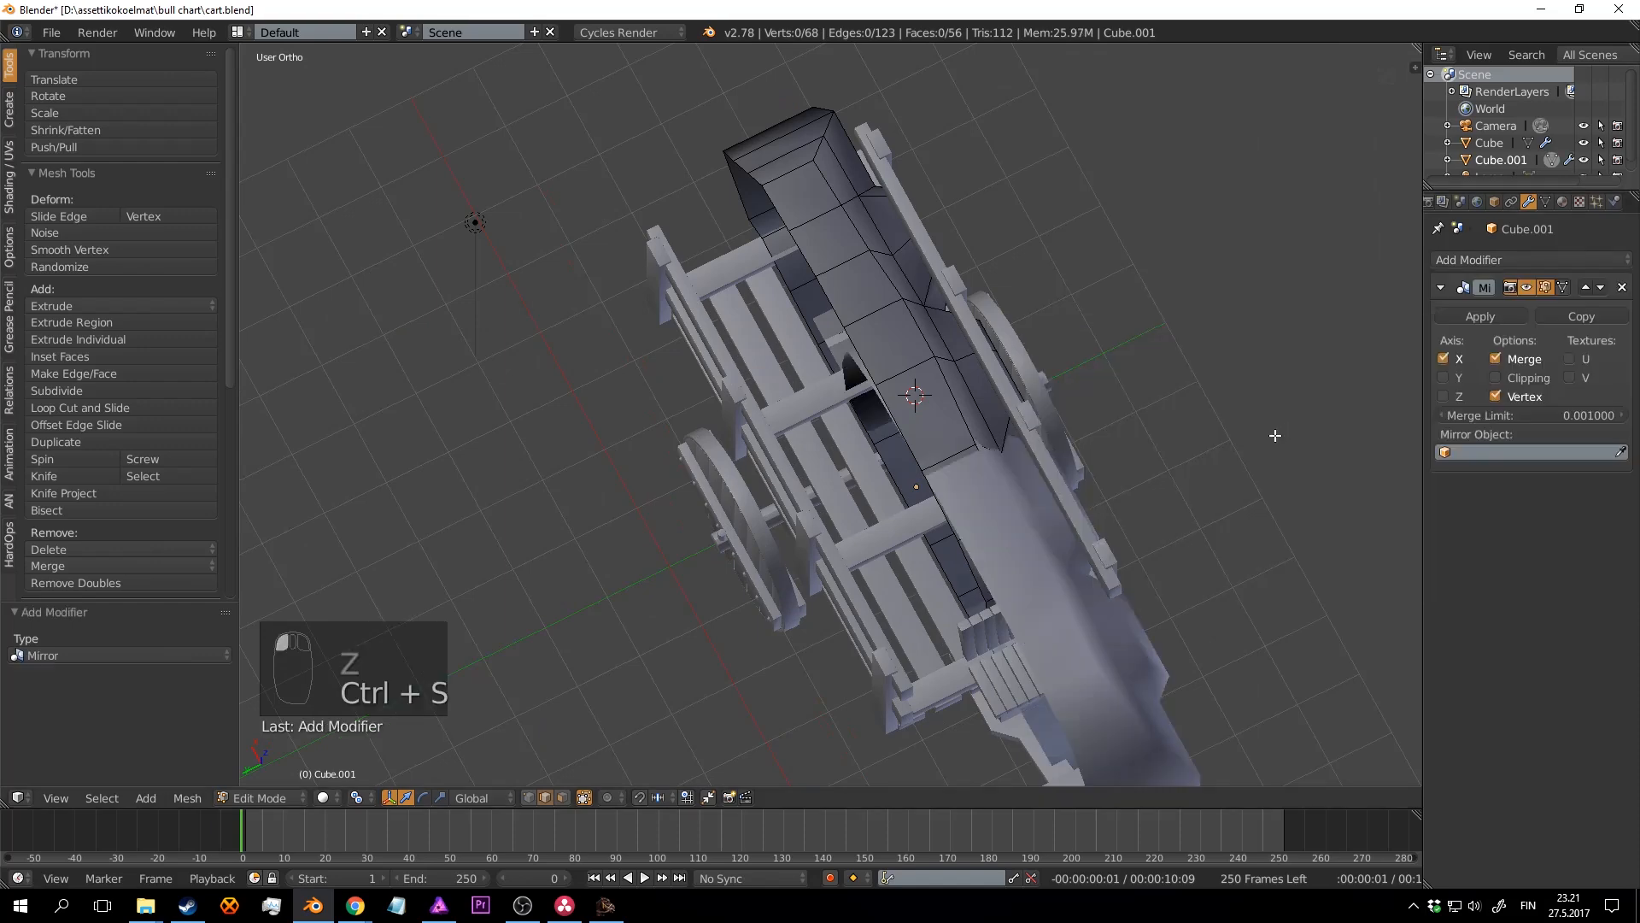
click(1461, 353)
middle_drag(1187, 419, 965, 316)
scroll(983, 318, up, 2)
click(1517, 381)
scroll(819, 294, up, 3)
Step: Extrude the two front side faces between the upper and middle rails outward and adjust them along Y
middle_drag(820, 294, 635, 592)
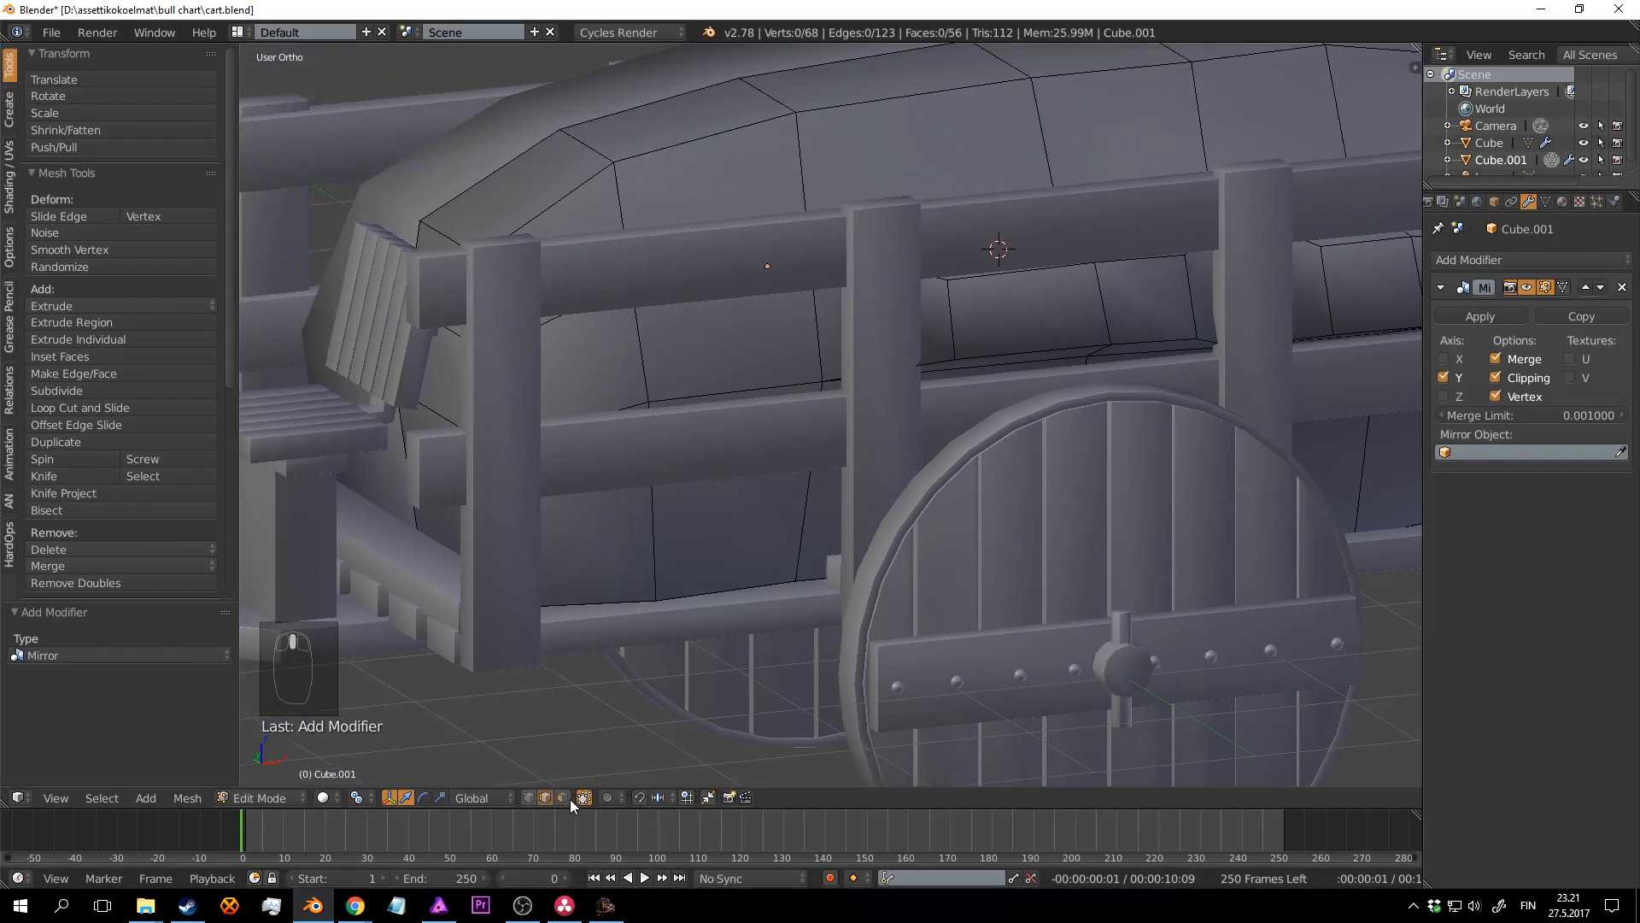
key(e)
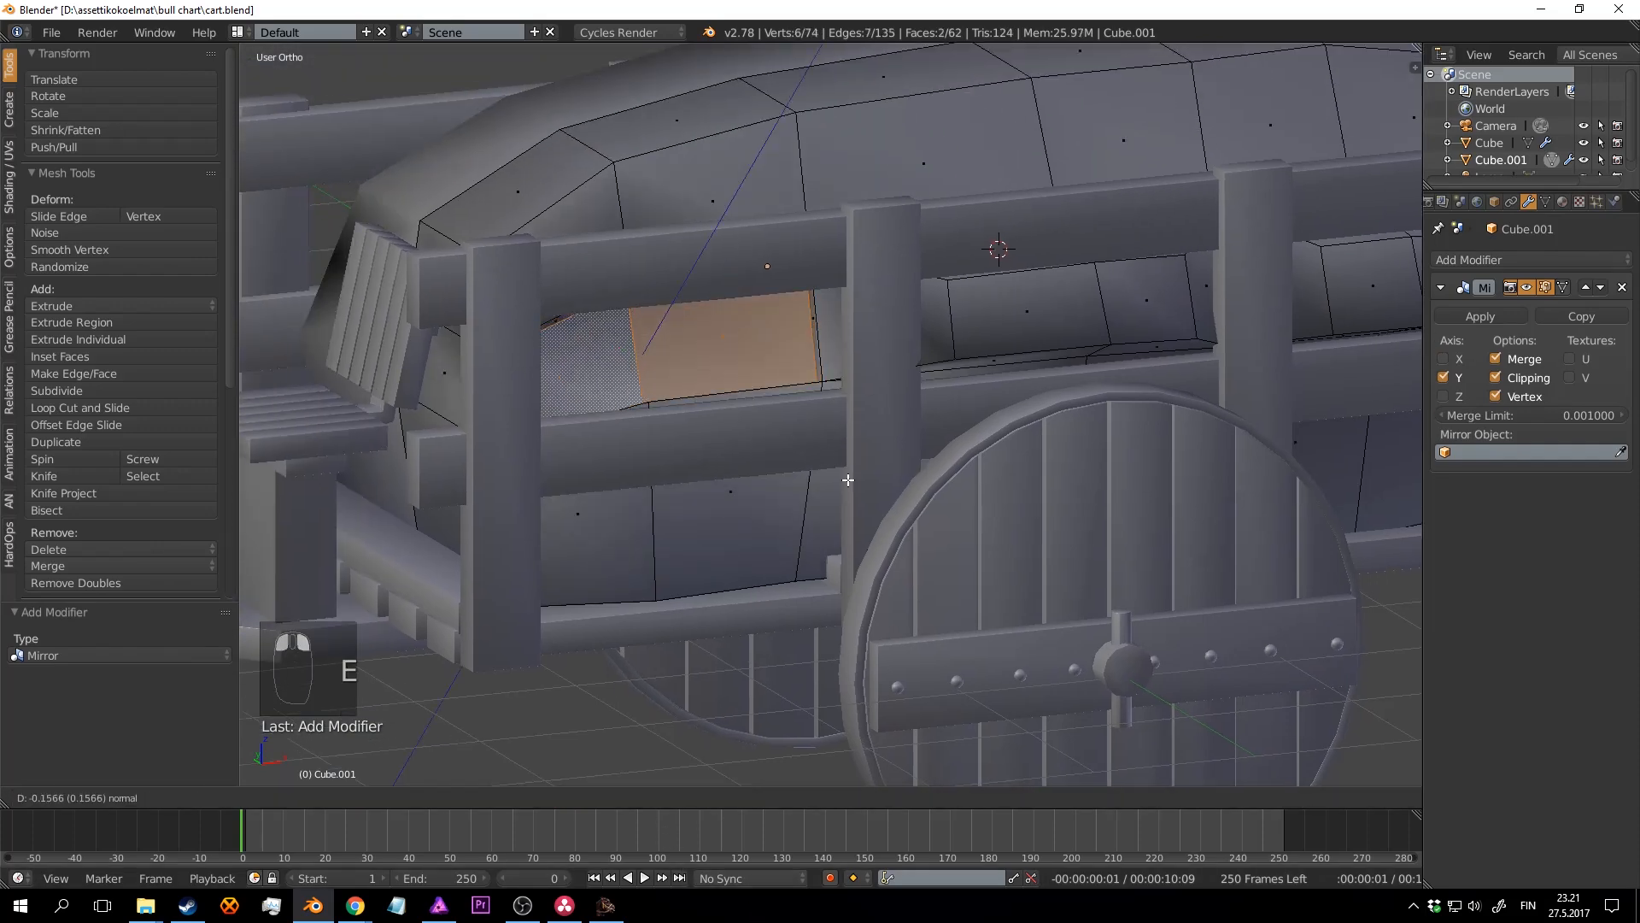
click(763, 398)
middle_drag(763, 398, 834, 388)
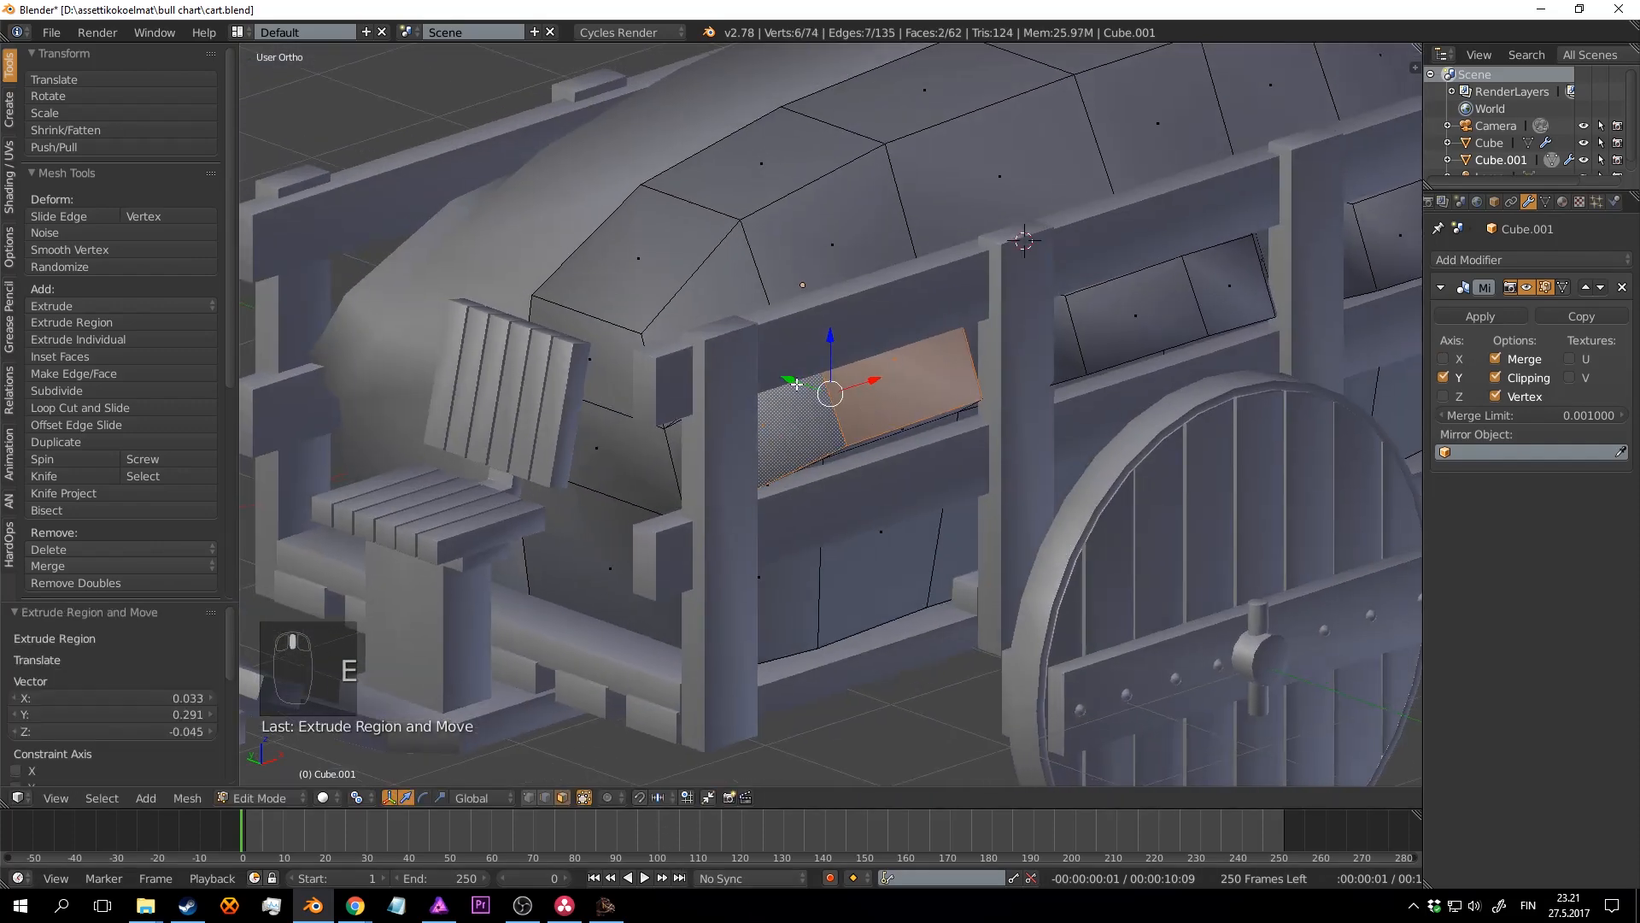
key(g)
key(y)
click(849, 395)
Step: Rescale and reposition the extruded front faces, including a Z-only scale of 0.644, and save the file
key(s)
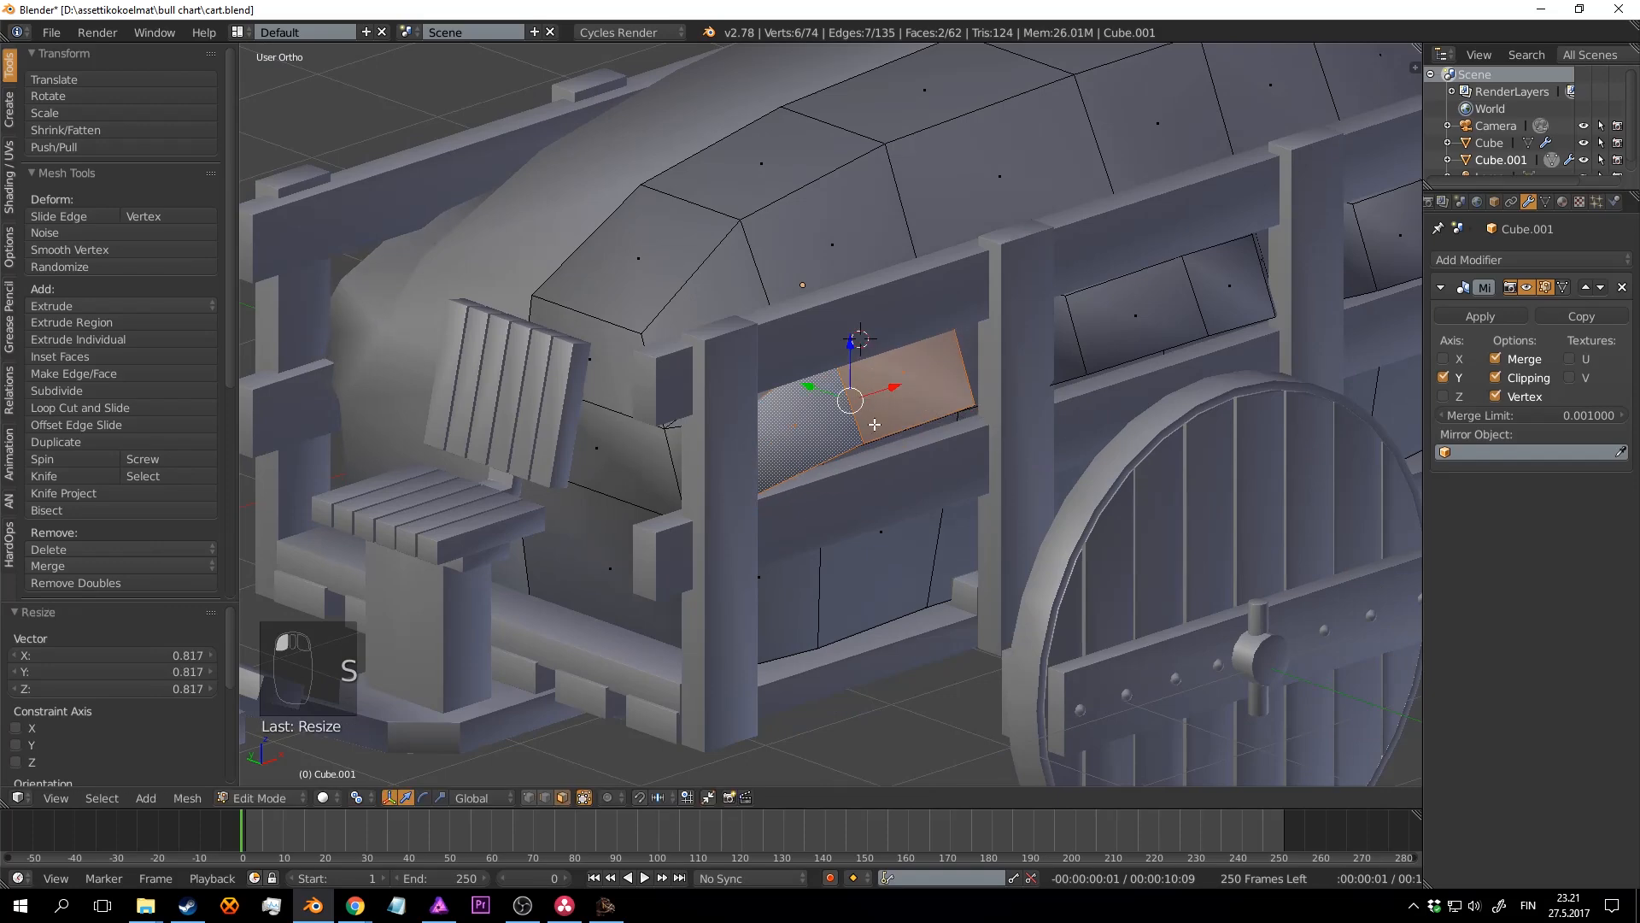
drag(851, 362, 852, 422)
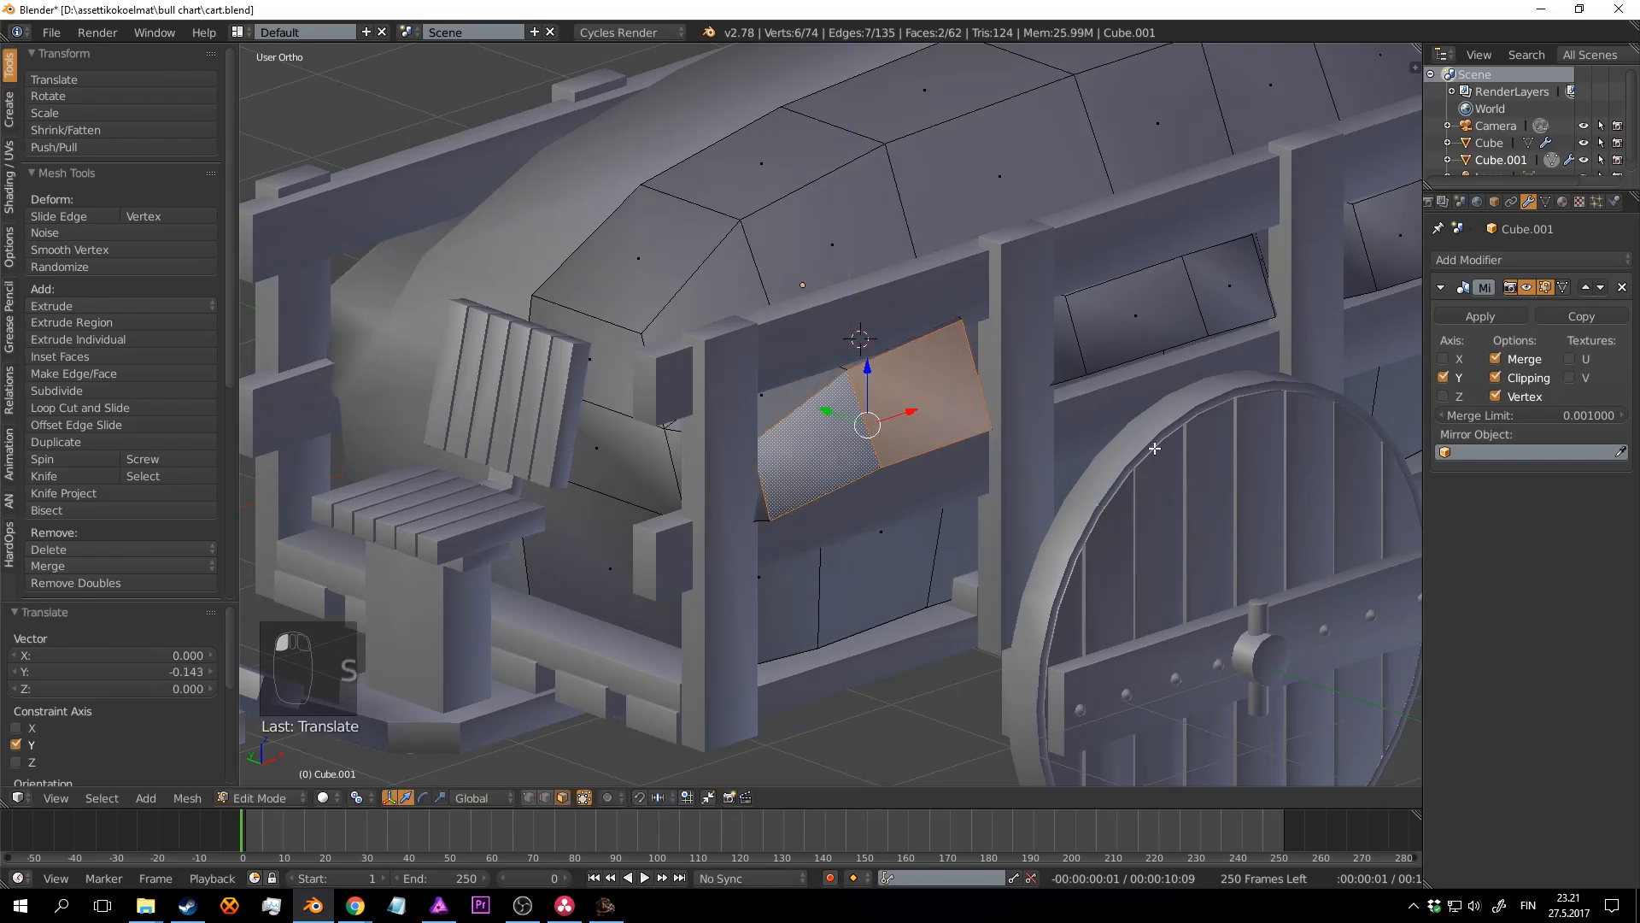
key(s)
click(1176, 463)
click(1097, 465)
key(g)
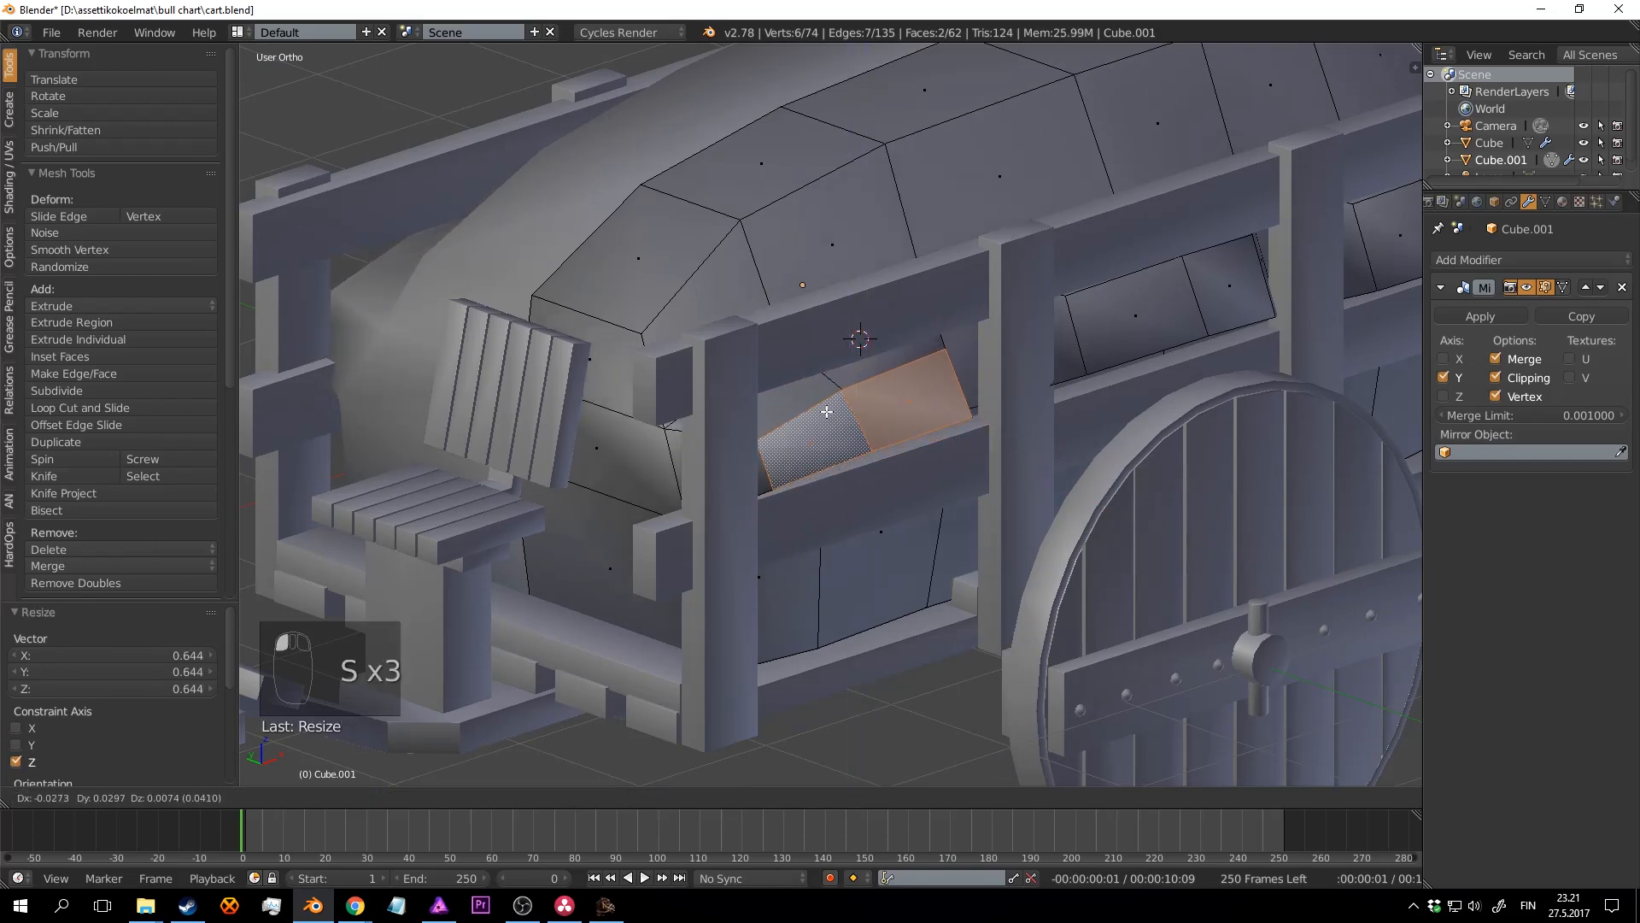
key(Tab)
scroll(1135, 472, down, 3)
middle_drag(1136, 473, 899, 428)
key(ctrl+s)
Step: Add a lengthwise loop cut along the lower side of the straw load, slid up behind the middle rail
key(Tab)
key(a)
key(a)
key(ctrl+r)
click(838, 384)
click(838, 356)
key(a)
Step: Extrude the two lower rear side faces outward below the middle rail, shift them 0.189 along X and scale them down
middle_drag(838, 357, 799, 686)
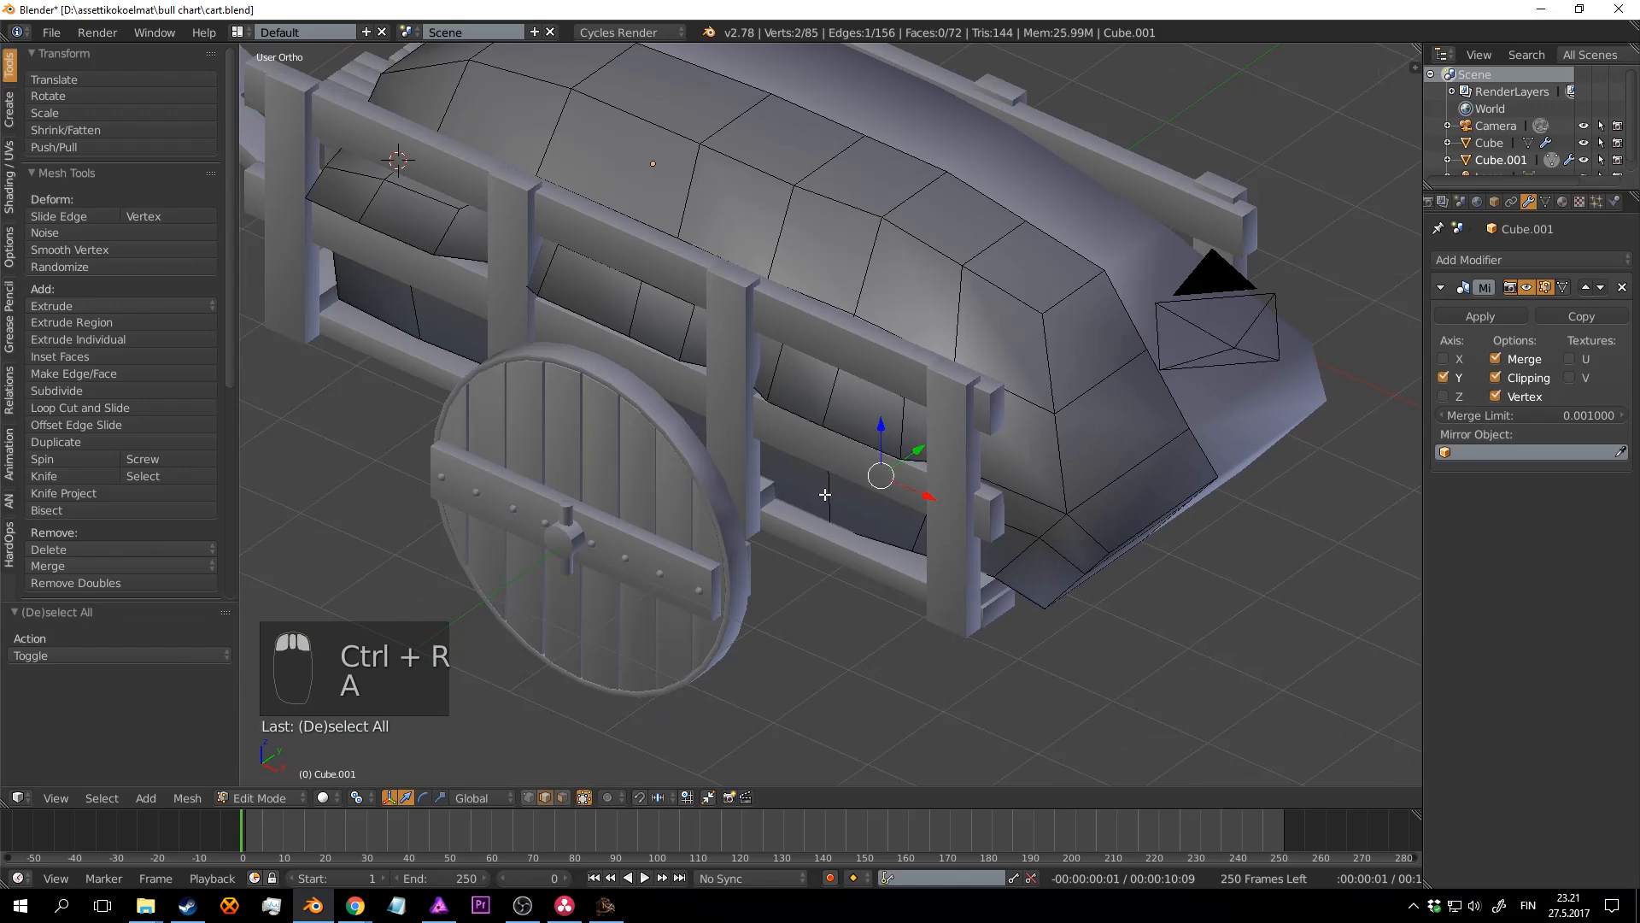
click(562, 797)
key(e)
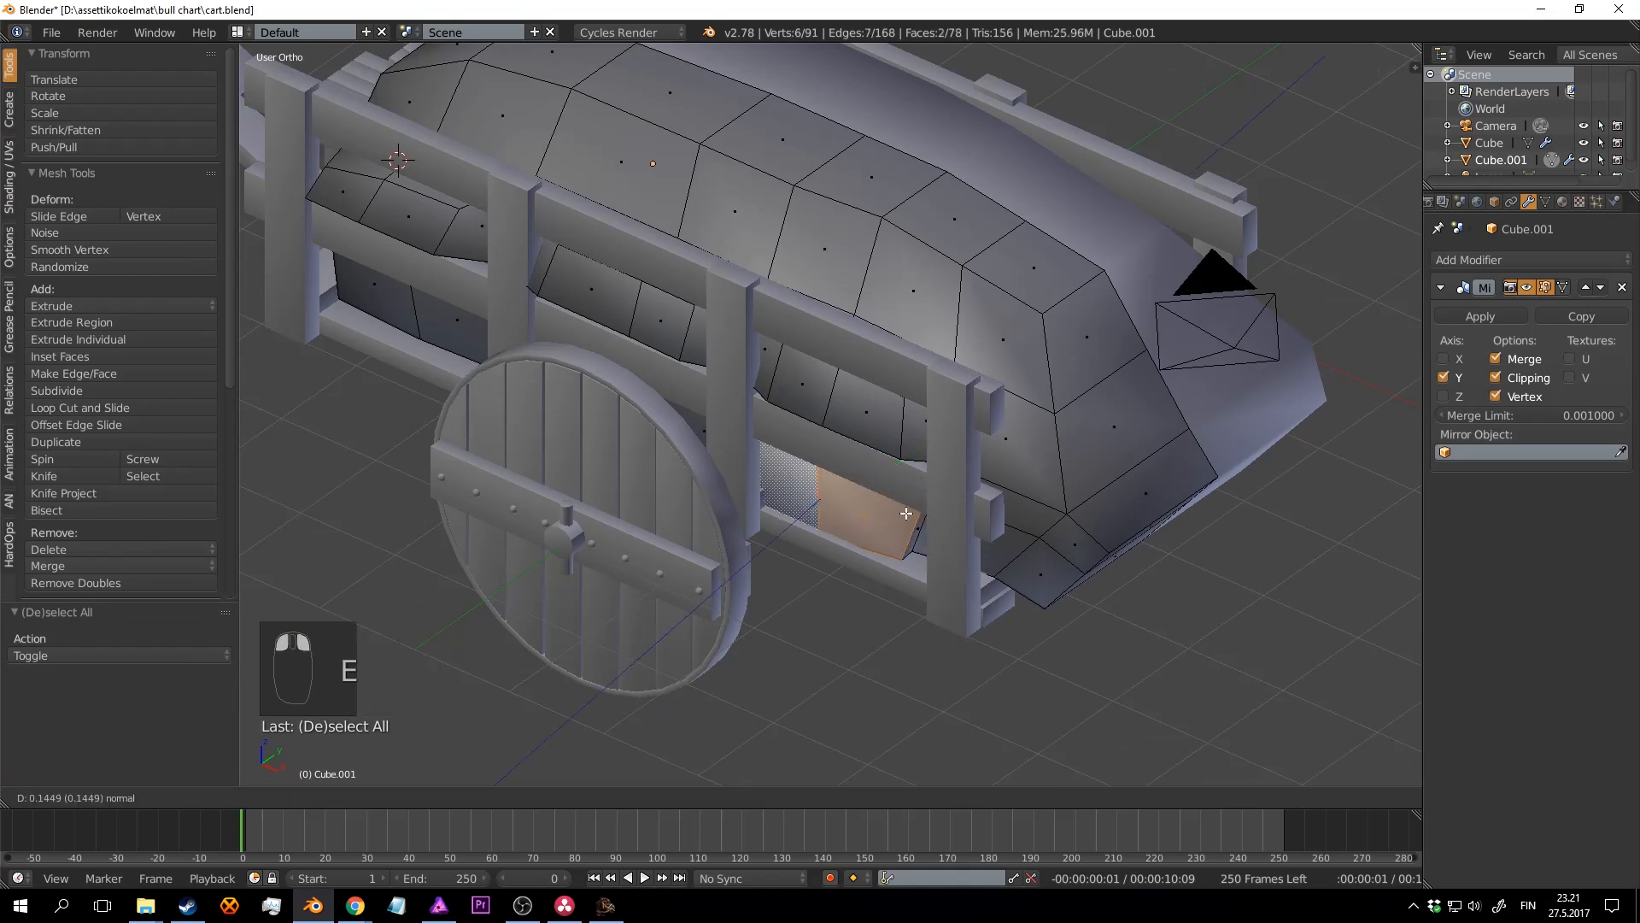
click(908, 549)
scroll(908, 550, down, 3)
middle_drag(816, 535, 897, 530)
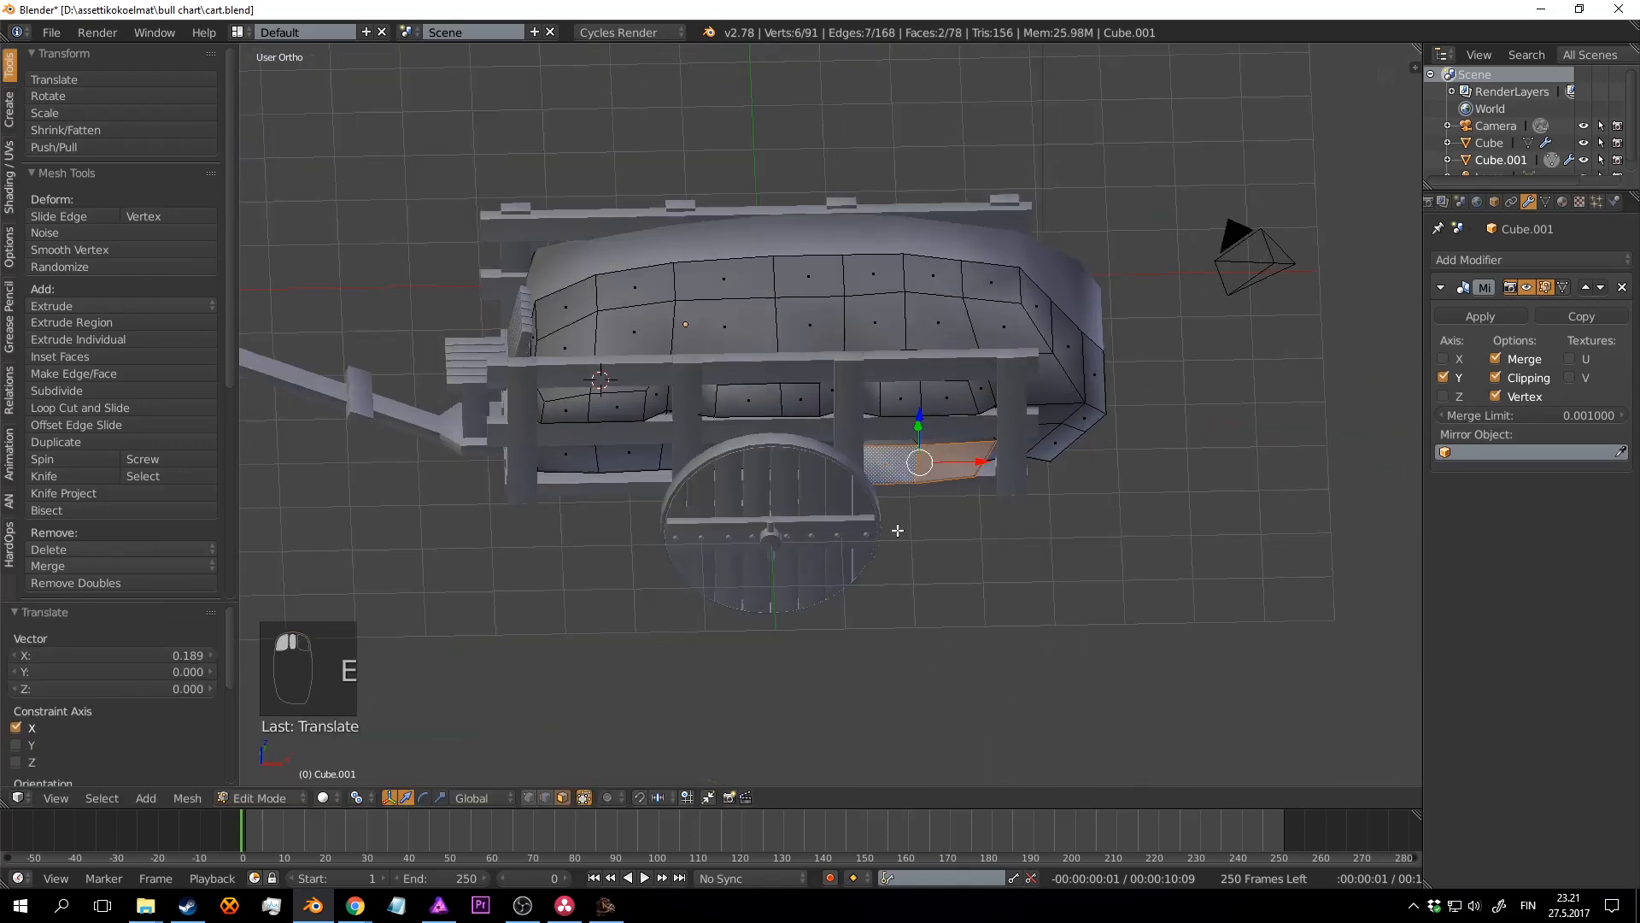
key(s)
click(1105, 521)
Step: Extrude the two lower front side faces outward, scale them to 0.761, and save the file
shift+middle_drag(788, 474, 886, 472)
scroll(886, 472, up, 3)
key(a)
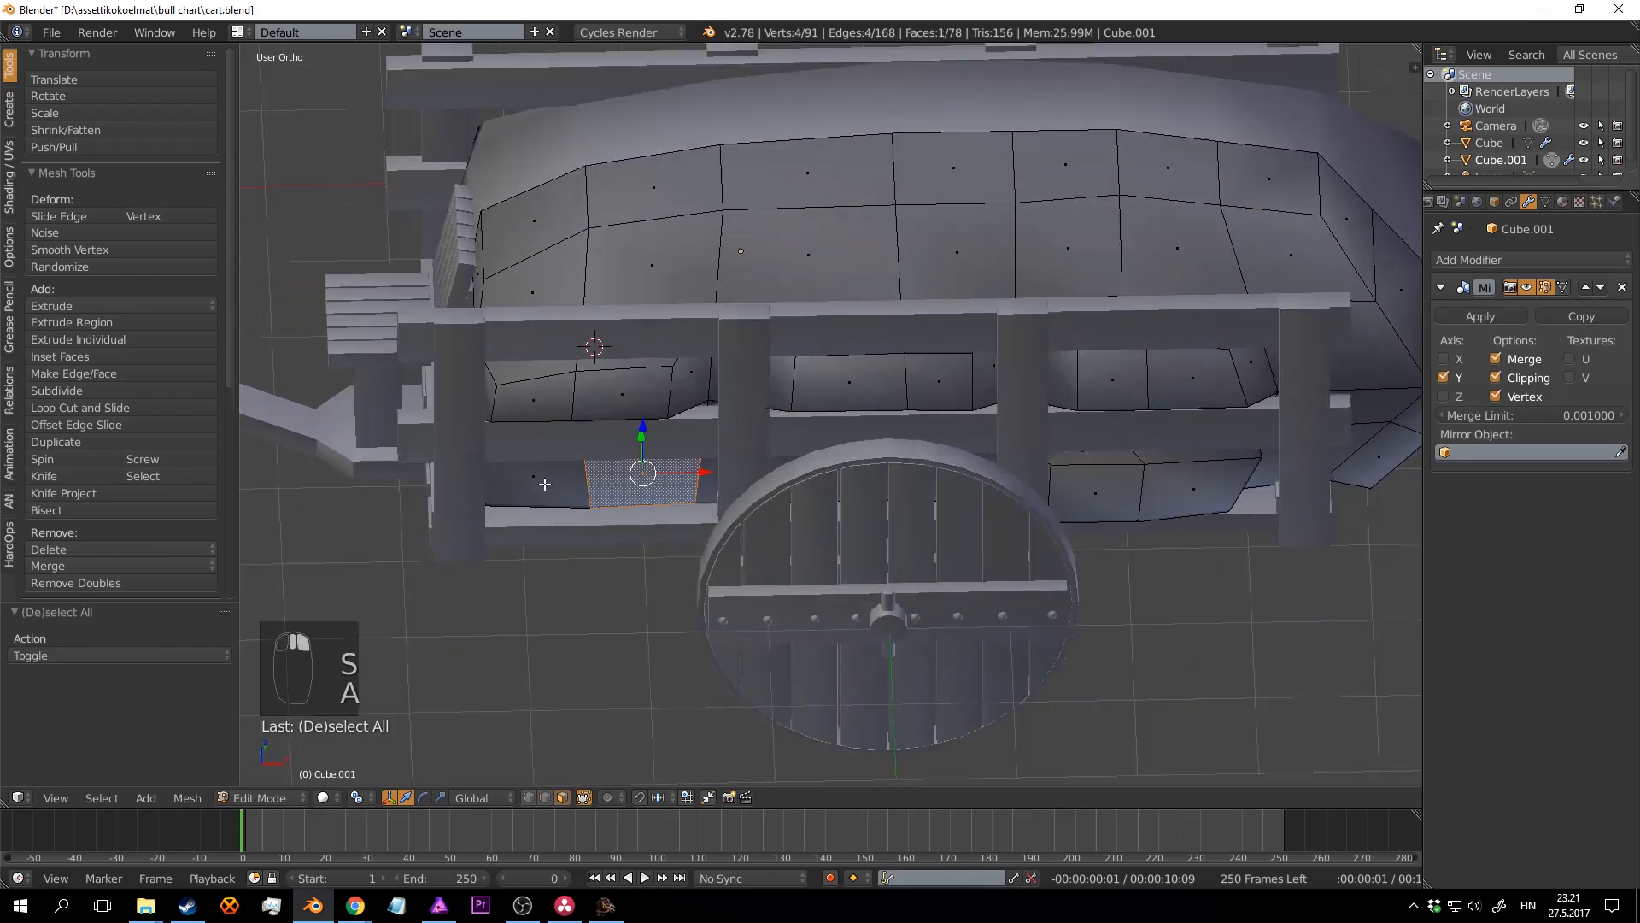
key(e)
click(479, 487)
key(s)
click(766, 544)
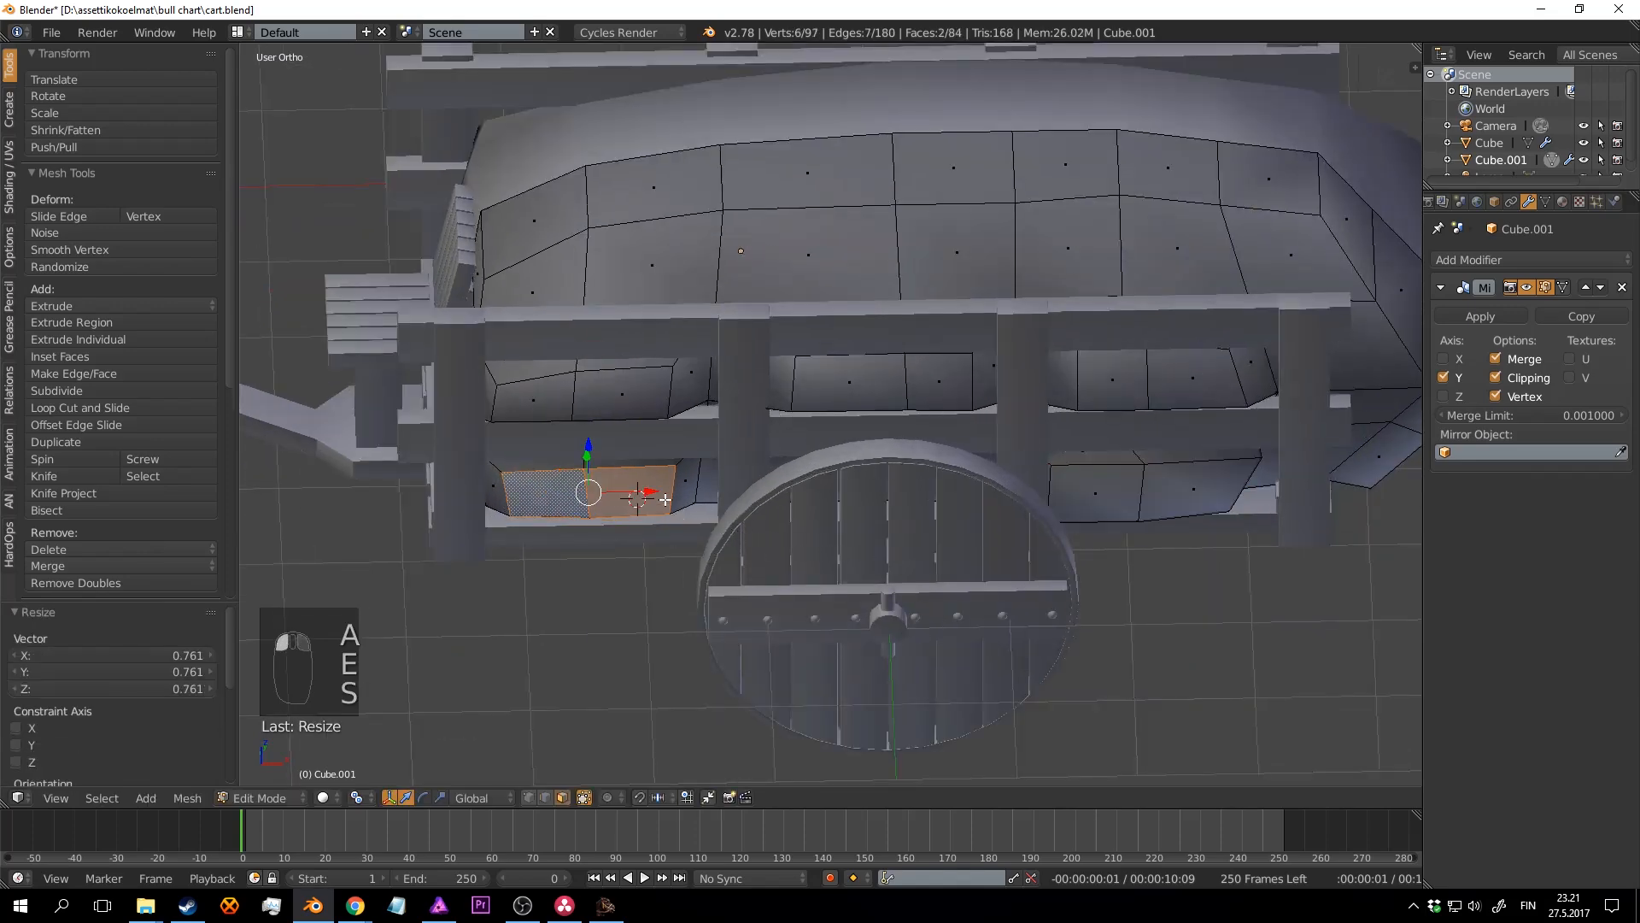
key(Tab)
scroll(702, 485, down, 4)
middle_drag(702, 485, 883, 463)
click(893, 476)
key(ctrl+s)
Step: Add a Subdivision Surface modifier to the straw load in Object Mode
click(1026, 434)
scroll(919, 491, up, 3)
right_click(838, 346)
middle_drag(838, 345, 1111, 325)
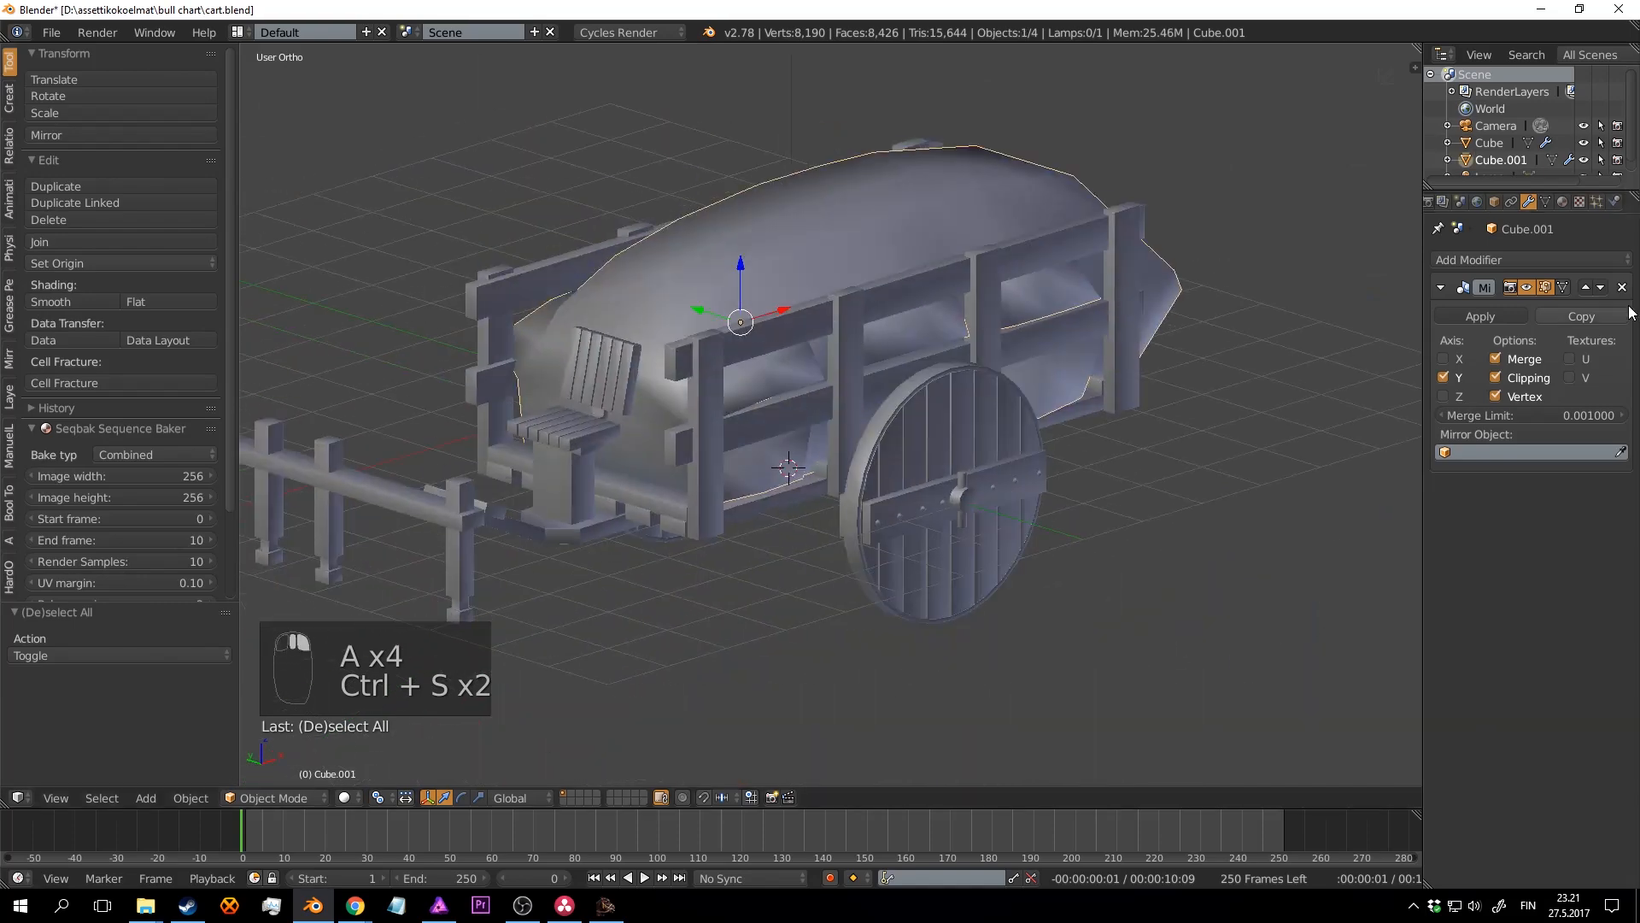
click(1563, 258)
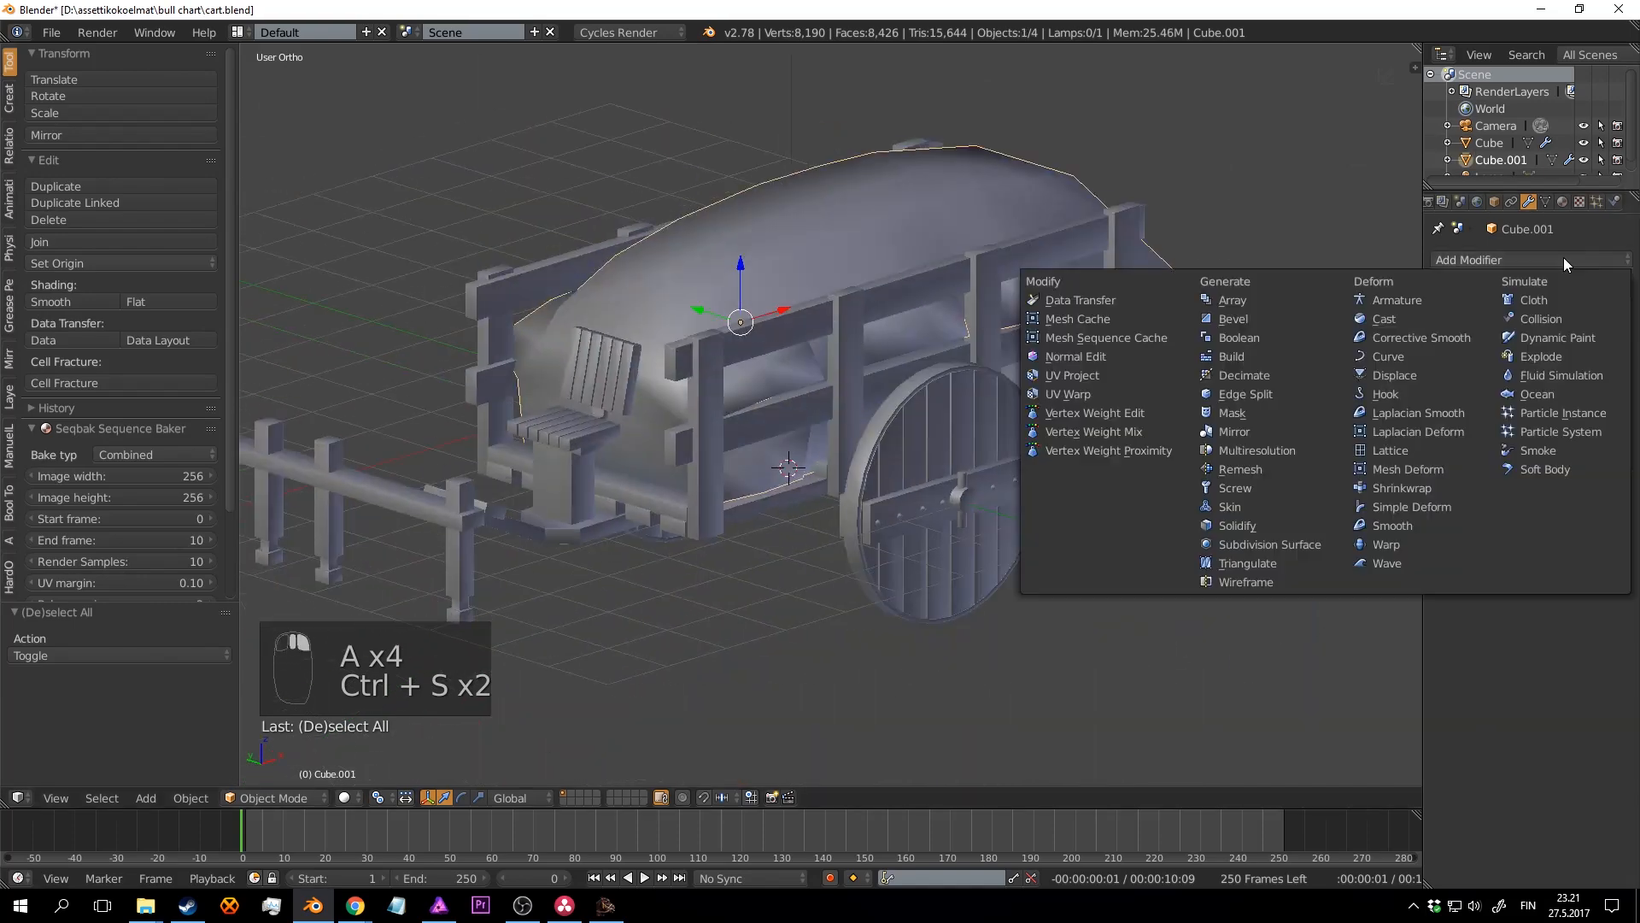
click(1279, 542)
middle_drag(1272, 537, 1147, 458)
Step: Save the file and set the Subdivision Surface modifier's View subdivisions to 2
key(a)
key(a)
key(a)
key(a)
key(ctrl+s)
click(1080, 492)
scroll(966, 473, up, 2)
key(ctrl+s)
click(965, 473)
click(1522, 580)
Step: Raise the upper face at the rear end of the straw load along Z, rescale it, and save the file
key(Tab)
scroll(1146, 458, up, 1)
key(a)
key(a)
right_click(1040, 372)
middle_drag(1040, 372, 1055, 418)
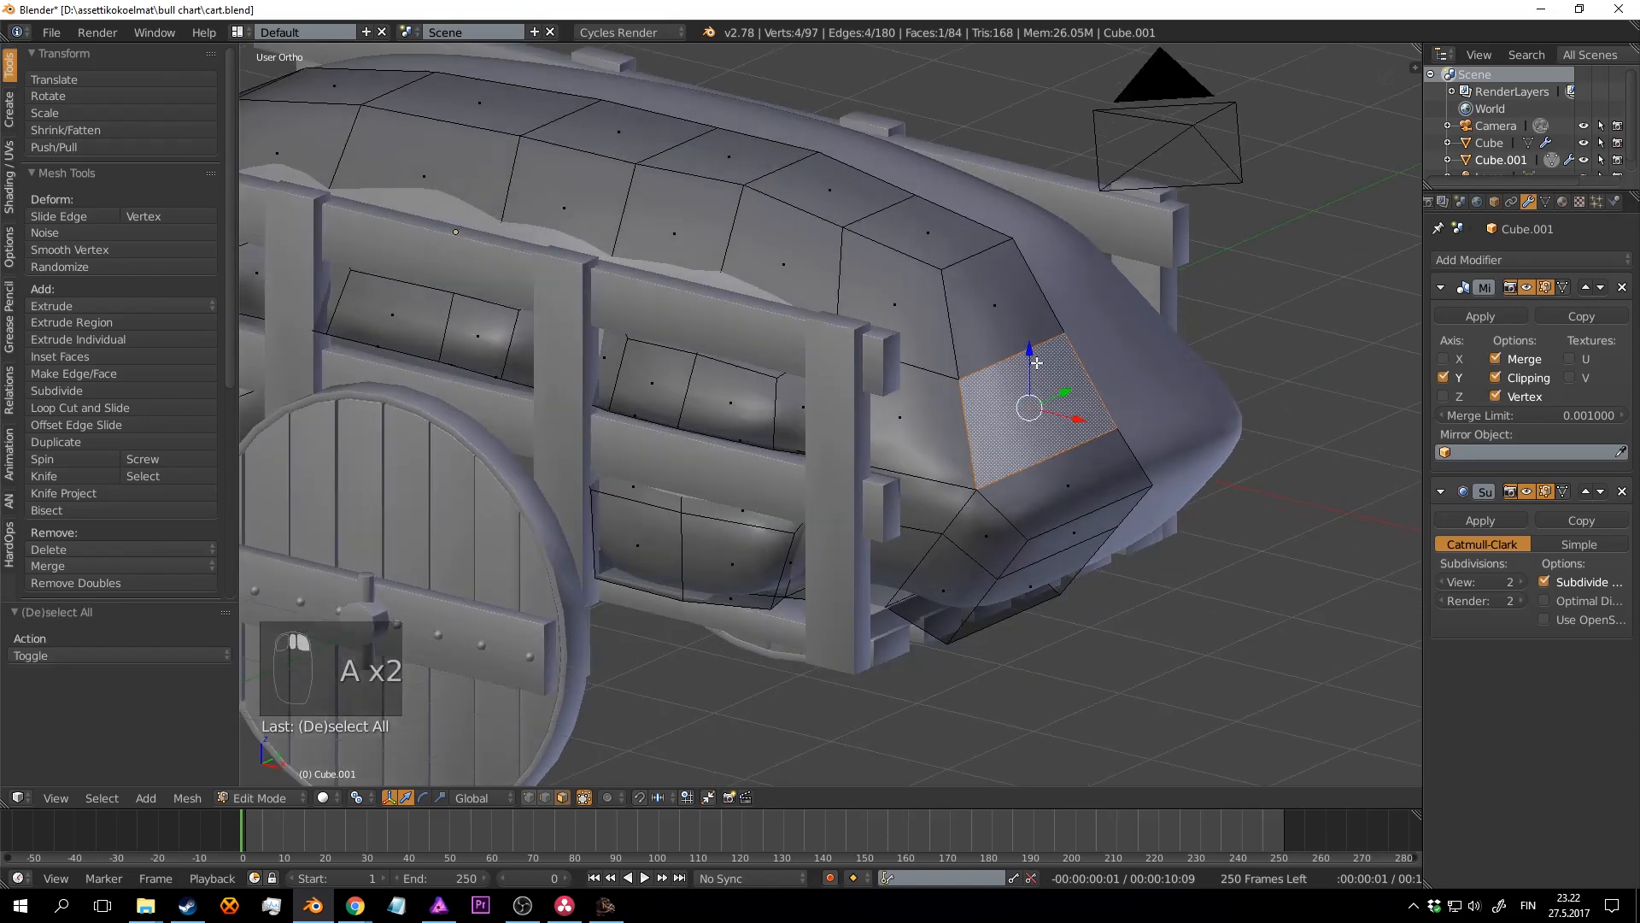
drag(1036, 362, 1030, 307)
key(s)
click(1310, 413)
key(Tab)
scroll(930, 447, down, 3)
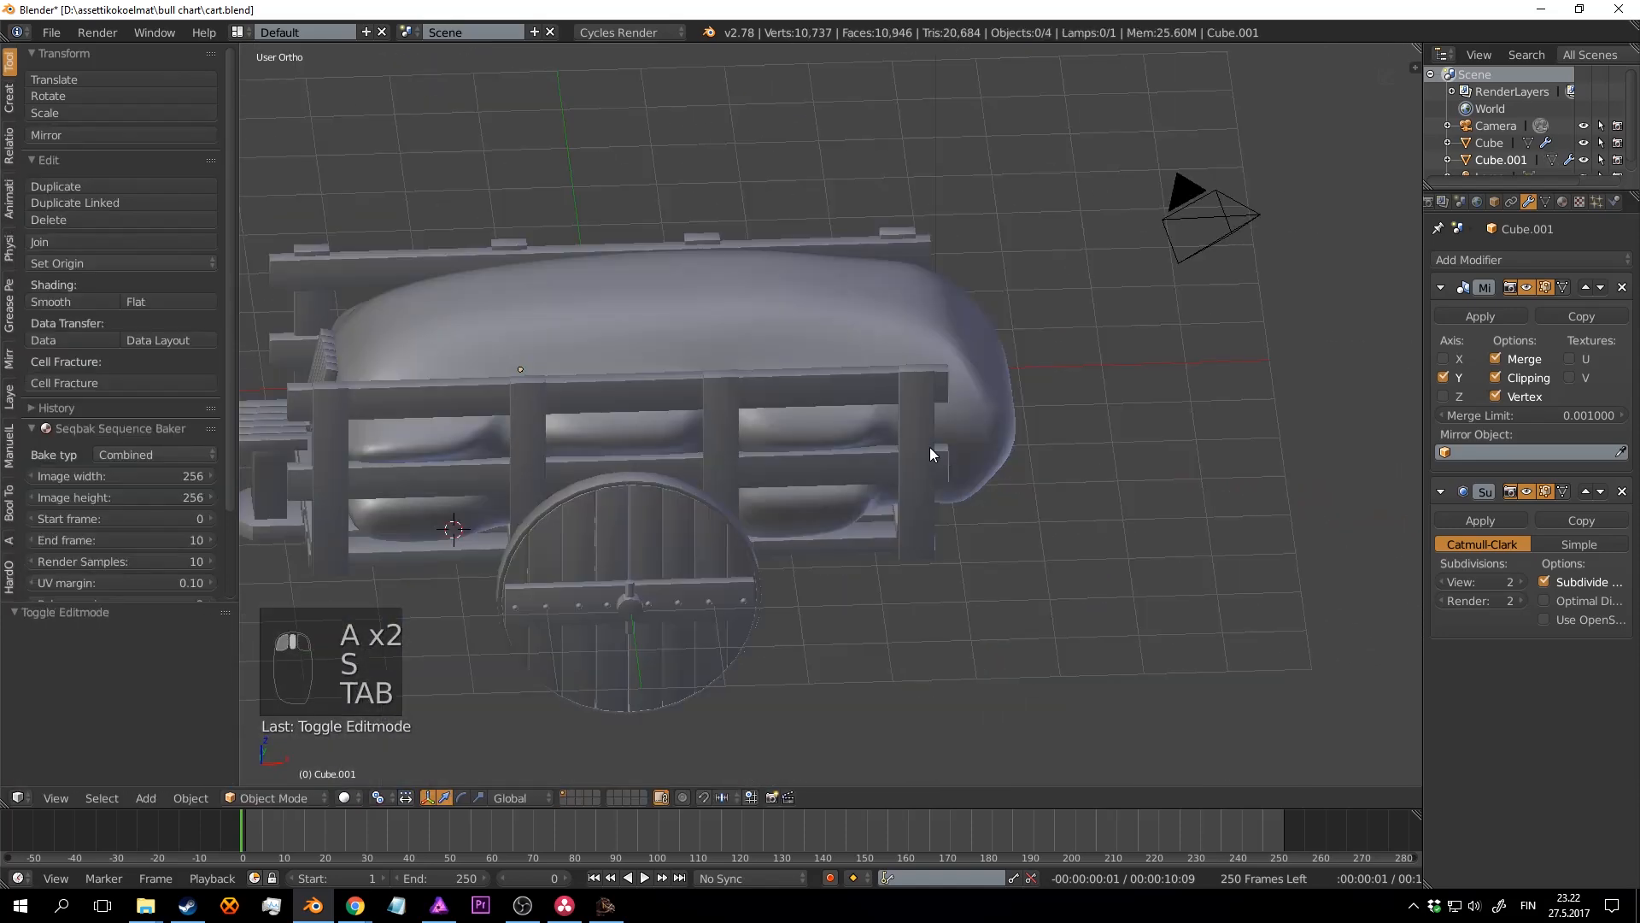
mouse_move(929, 447)
middle_down()
mouse_move(1037, 439)
mouse_move(971, 408)
mouse_move(991, 422)
mouse_move(950, 530)
mouse_move(894, 492)
mouse_move(1020, 434)
mouse_move(877, 493)
mouse_move(1017, 506)
mouse_move(951, 464)
middle_up()
key(ctrl+s)
Step: Reposition individual faces of the straw load freehand and save the file
scroll(905, 510, up, 2)
key(Tab)
right_click(883, 513)
key(g)
click(929, 493)
key(g)
click(1036, 406)
key(Tab)
scroll(1037, 405, down, 3)
scroll(877, 493, up, 3)
key(Tab)
key(Tab)
scroll(875, 492, down, 3)
key(ctrl+s)
Step: Move a face on the upper part of the straw load freehand, working from a rear view
key(Tab)
scroll(848, 409, up, 3)
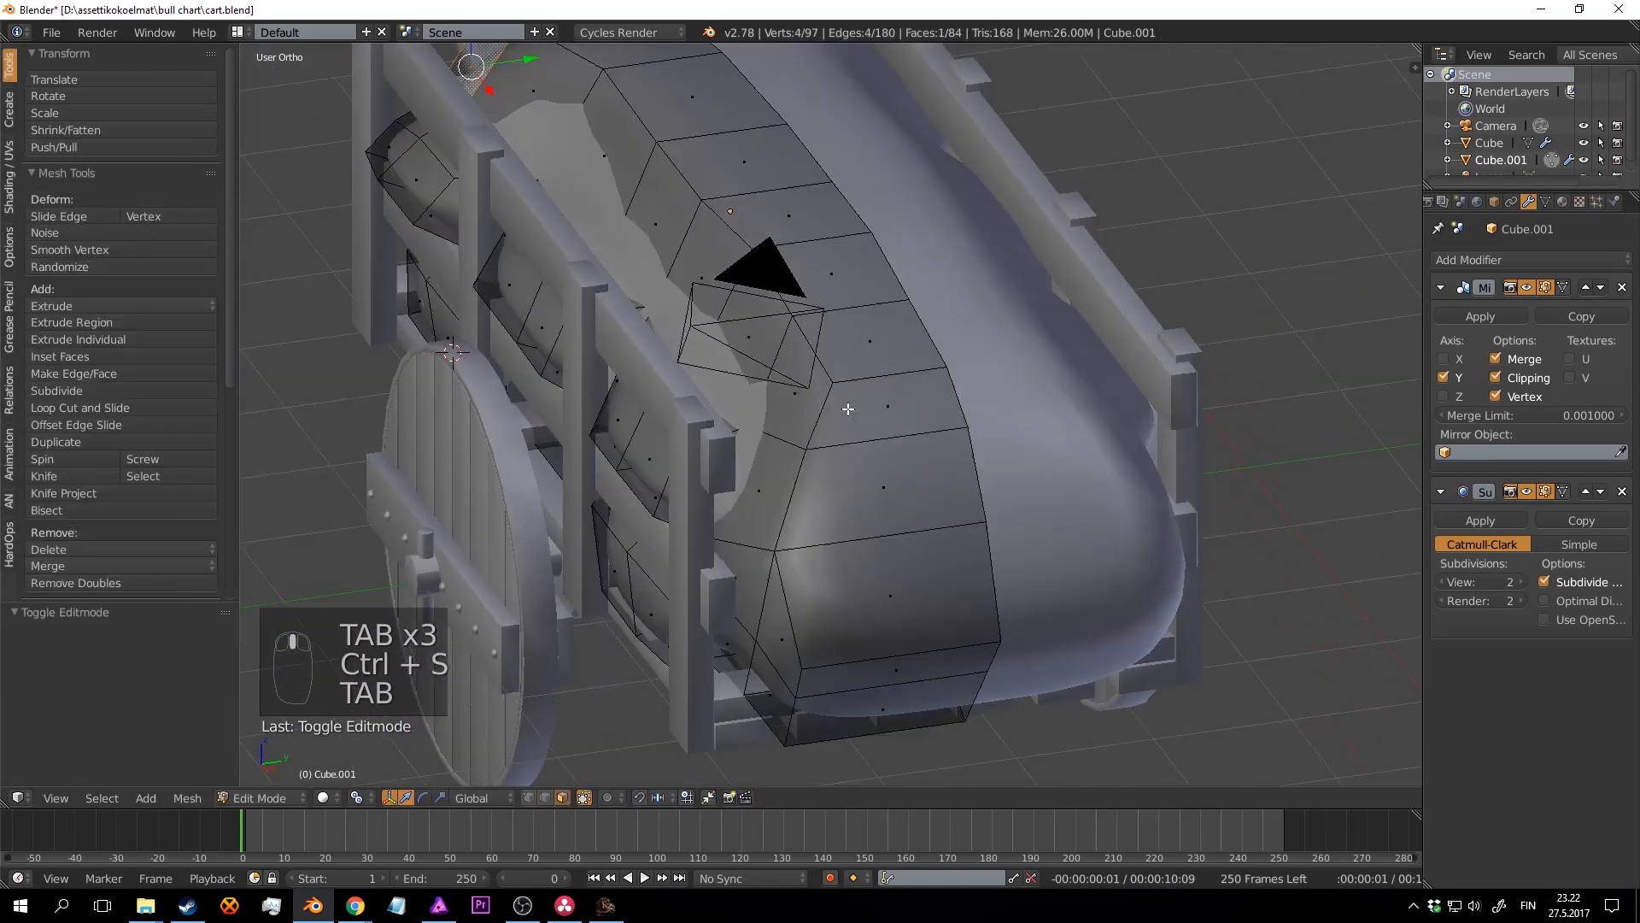
middle_drag(786, 372, 887, 413)
key(g)
click(810, 374)
key(Tab)
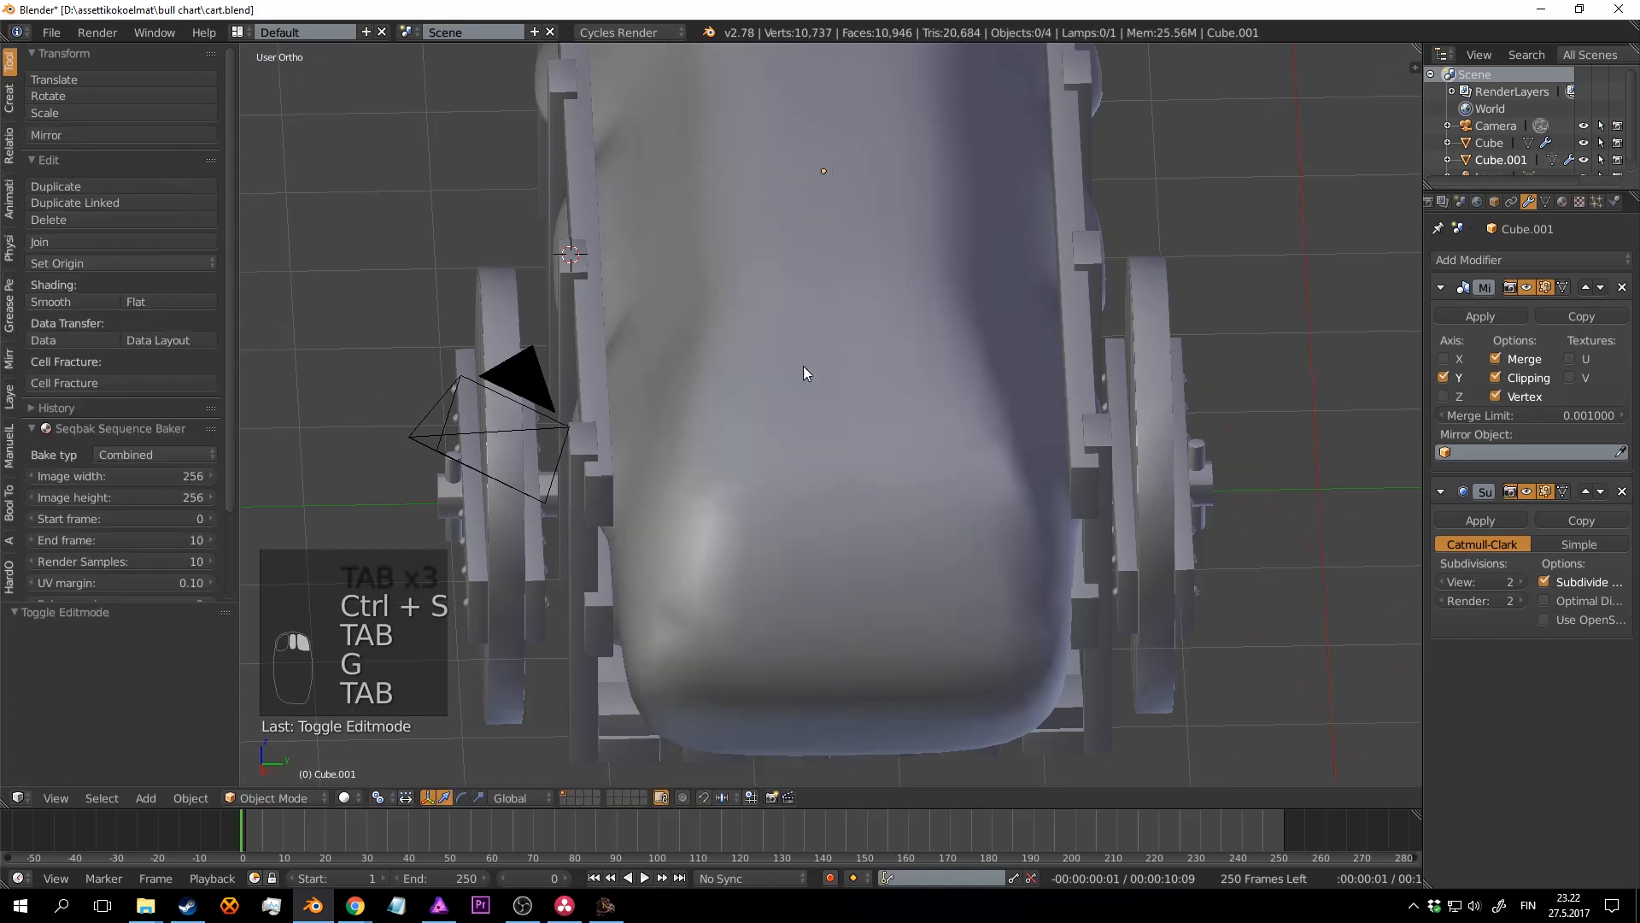
scroll(777, 359, down, 3)
Step: Move a face on the upper side of the straw load freehand and save the file
key(Tab)
scroll(776, 357, up, 4)
key(a)
key(a)
key(a)
key(g)
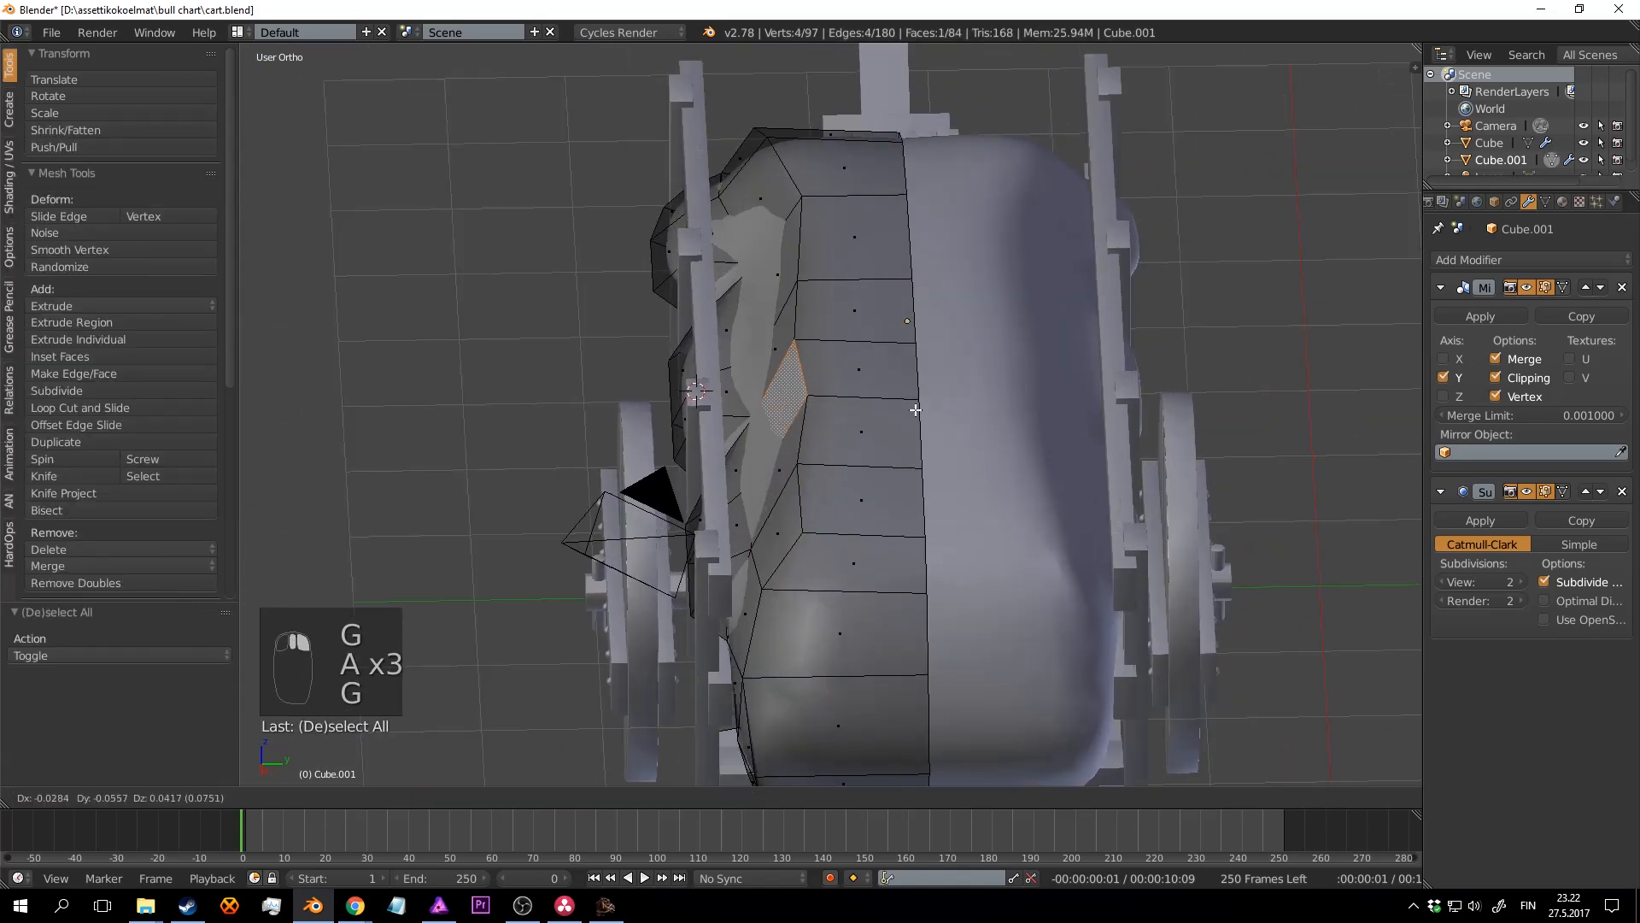
click(903, 390)
key(Tab)
scroll(918, 415, down, 3)
key(ctrl+s)
Step: Rotate a face on the upper surface of the straw load freehand and save the file
middle_drag(932, 436, 1105, 449)
key(Tab)
scroll(1106, 449, up, 5)
key(a)
key(a)
right_click(908, 443)
middle_drag(908, 443, 1034, 466)
key(r)
click(1051, 380)
key(Tab)
scroll(1090, 387, down, 3)
key(ctrl+s)
key(ctrl+s)
key(ctrl+s)
Step: Examine the creases along the centre seam on top of the straw load, including its edit mesh
scroll(1075, 439, down, 4)
scroll(1063, 492, up, 3)
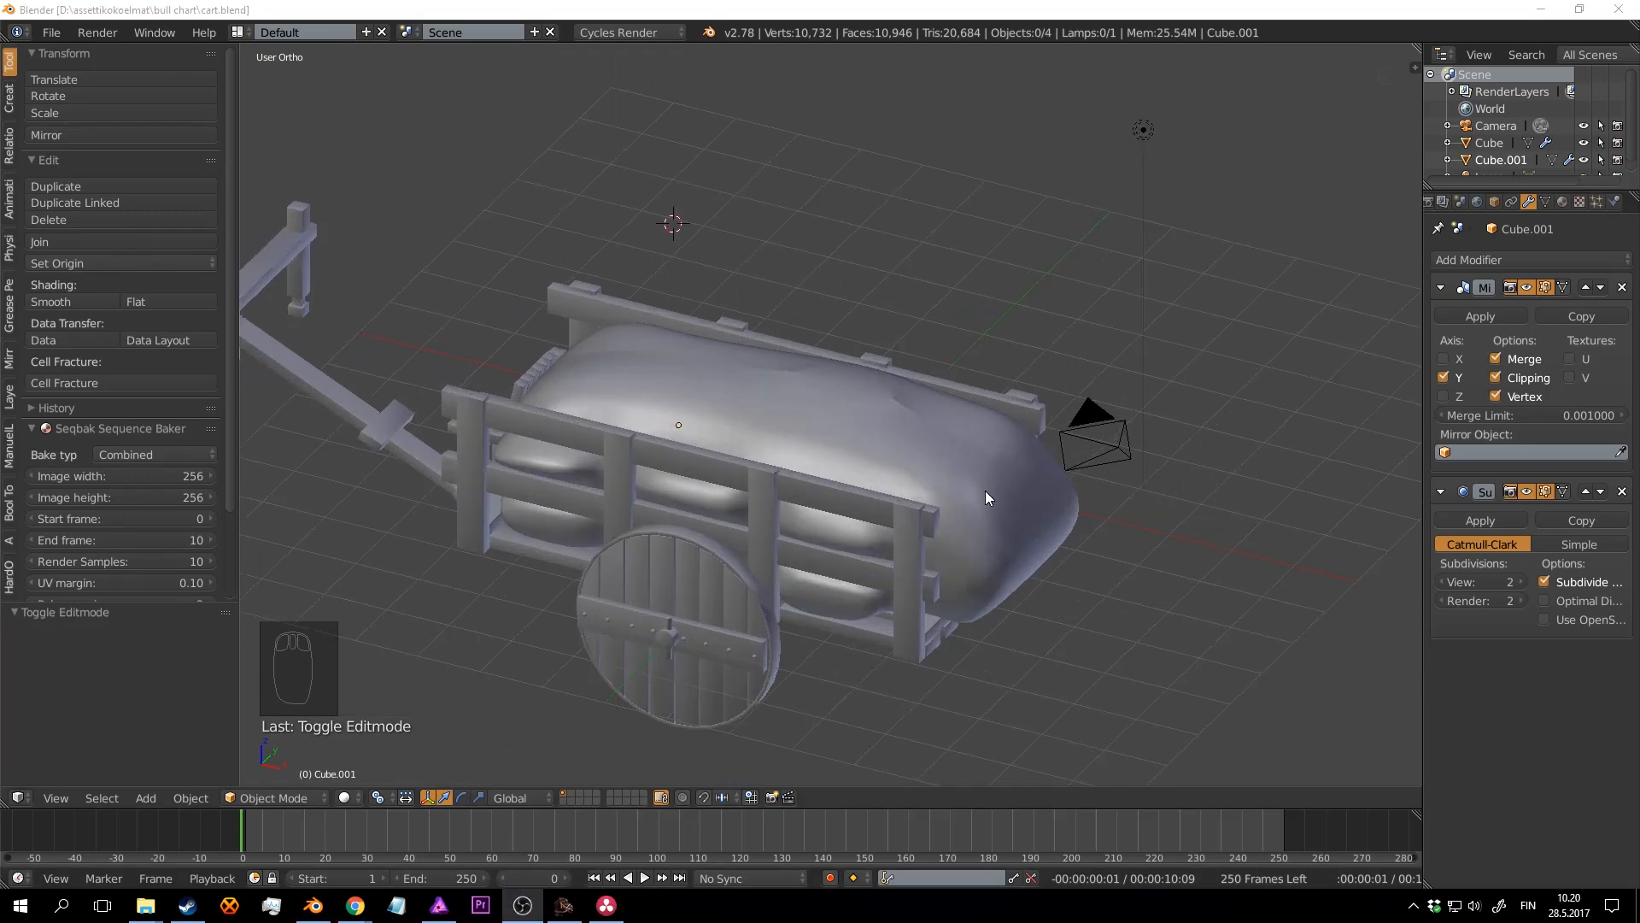
middle_drag(986, 491, 1020, 478)
scroll(914, 443, up, 5)
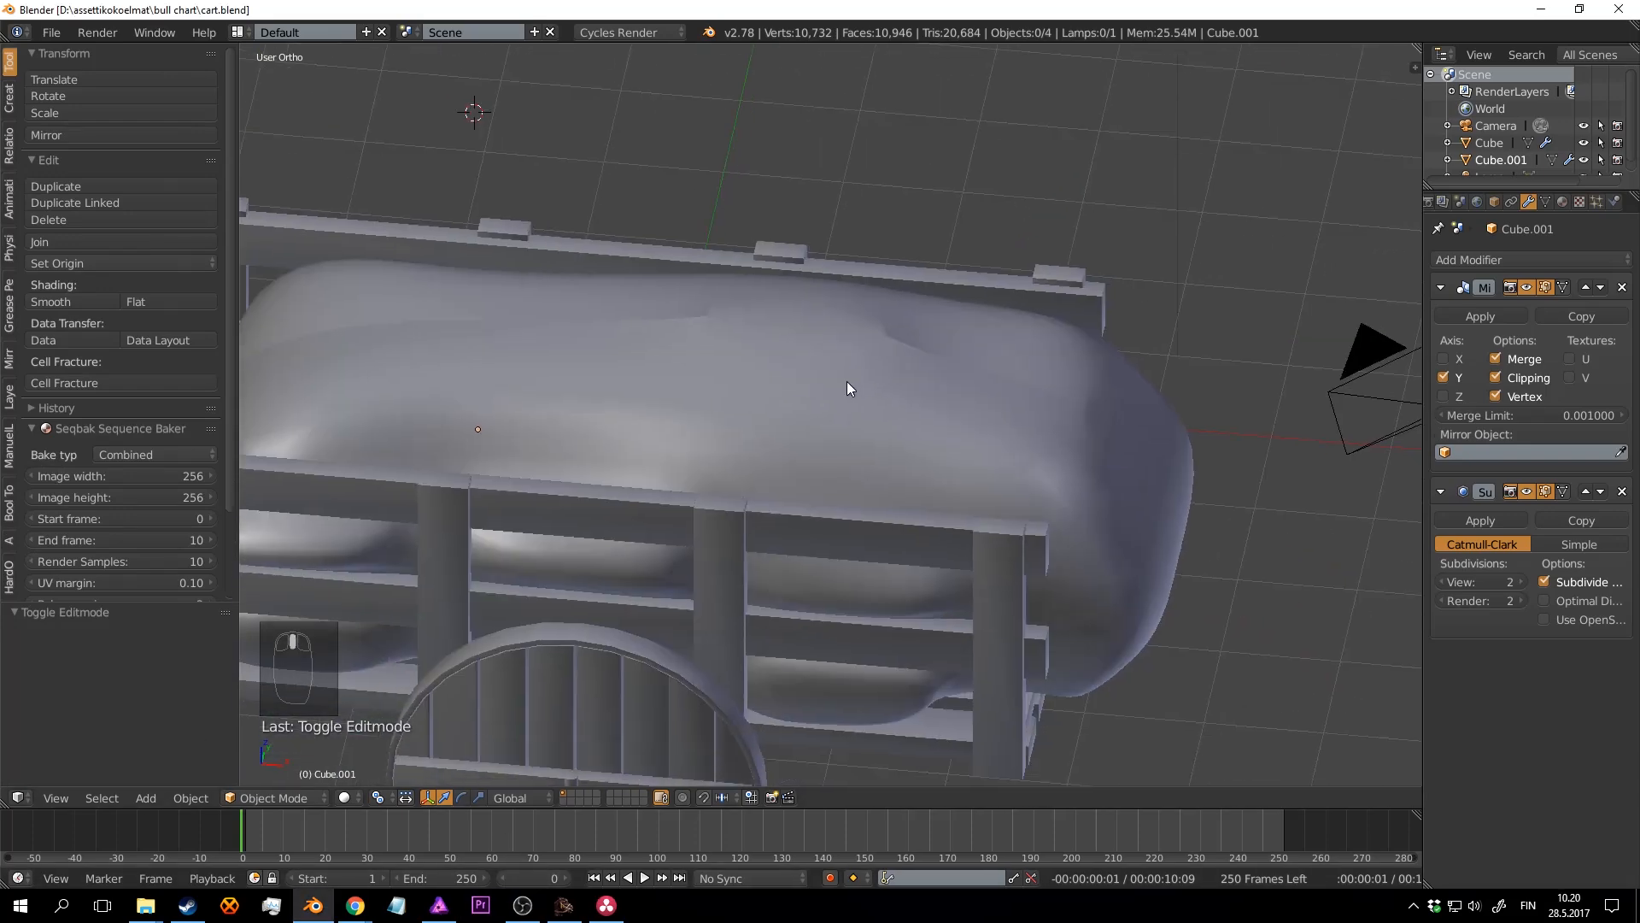
scroll(848, 381, down, 5)
mouse_move(847, 381)
middle_down()
mouse_move(878, 454)
mouse_move(870, 438)
mouse_move(947, 383)
mouse_move(915, 379)
mouse_move(955, 420)
mouse_move(890, 388)
mouse_move(847, 431)
mouse_move(897, 366)
mouse_move(879, 384)
mouse_move(879, 311)
mouse_move(893, 311)
mouse_move(853, 293)
mouse_move(838, 304)
mouse_move(968, 330)
mouse_move(922, 325)
mouse_move(883, 367)
mouse_move(956, 341)
mouse_move(813, 393)
mouse_move(905, 414)
mouse_move(828, 370)
mouse_move(963, 395)
middle_up()
scroll(894, 486, up, 2)
scroll(869, 438, up, 2)
scroll(915, 379, up, 1)
right_click(890, 388)
key(Tab)
key(z)
key(z)
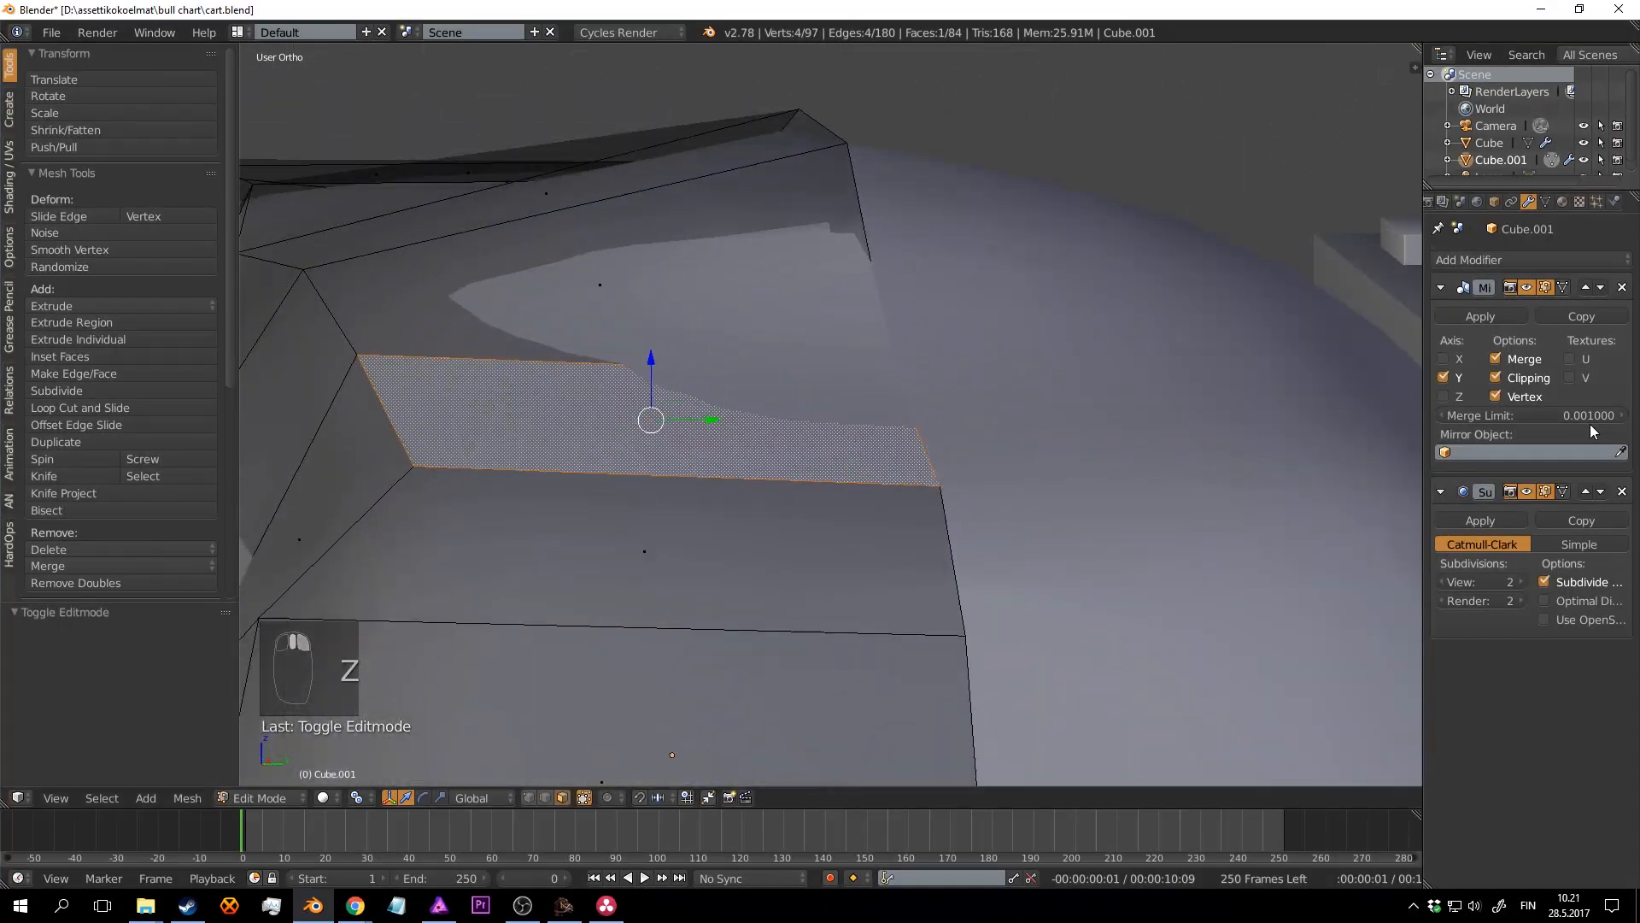
Step: Try the straw load's Subdivision Surface modifier above the Mirror modifier and restore the original stack order
click(1587, 491)
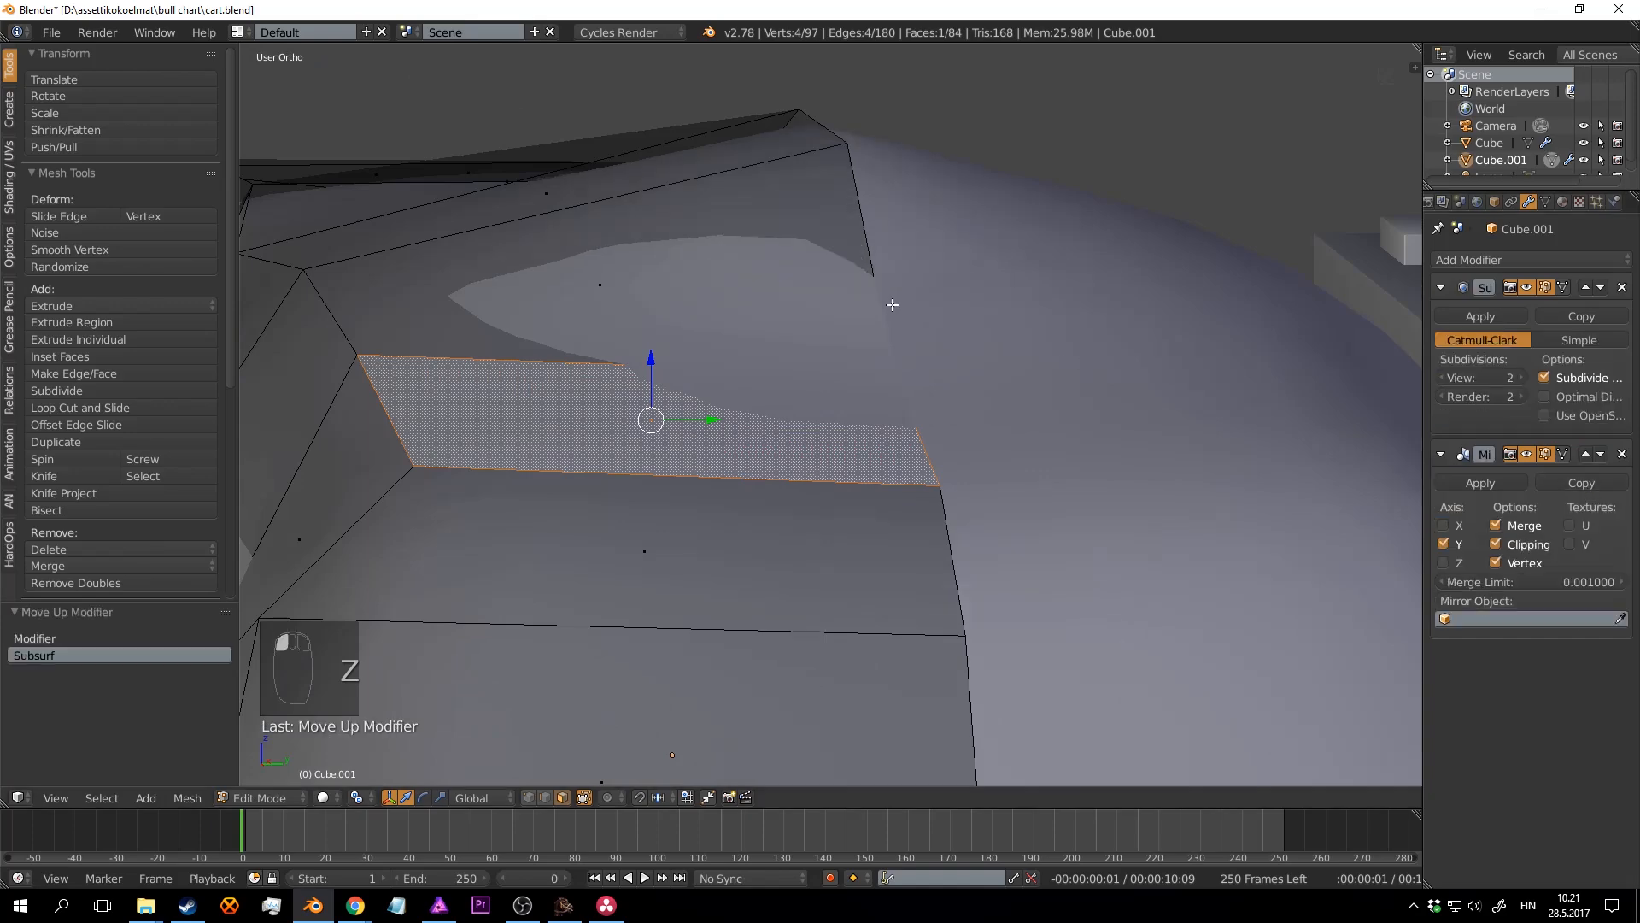
key(Tab)
scroll(882, 344, down, 5)
middle_drag(875, 362, 1016, 342)
key(Tab)
scroll(879, 331, up, 3)
key(Tab)
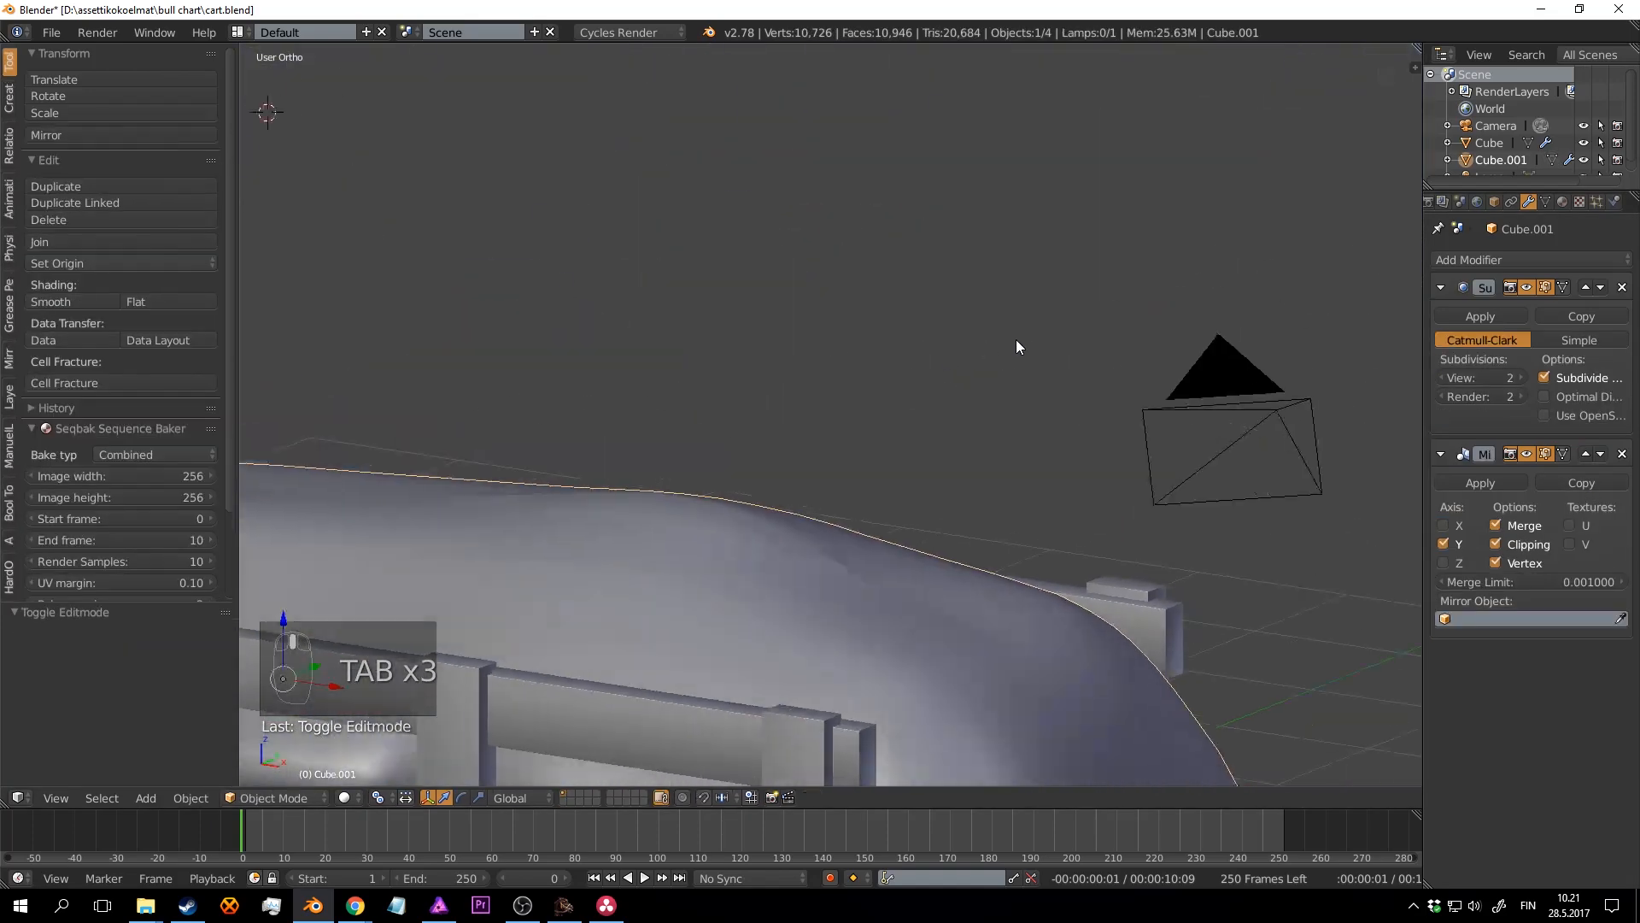
click(1599, 287)
middle_drag(1067, 410, 863, 428)
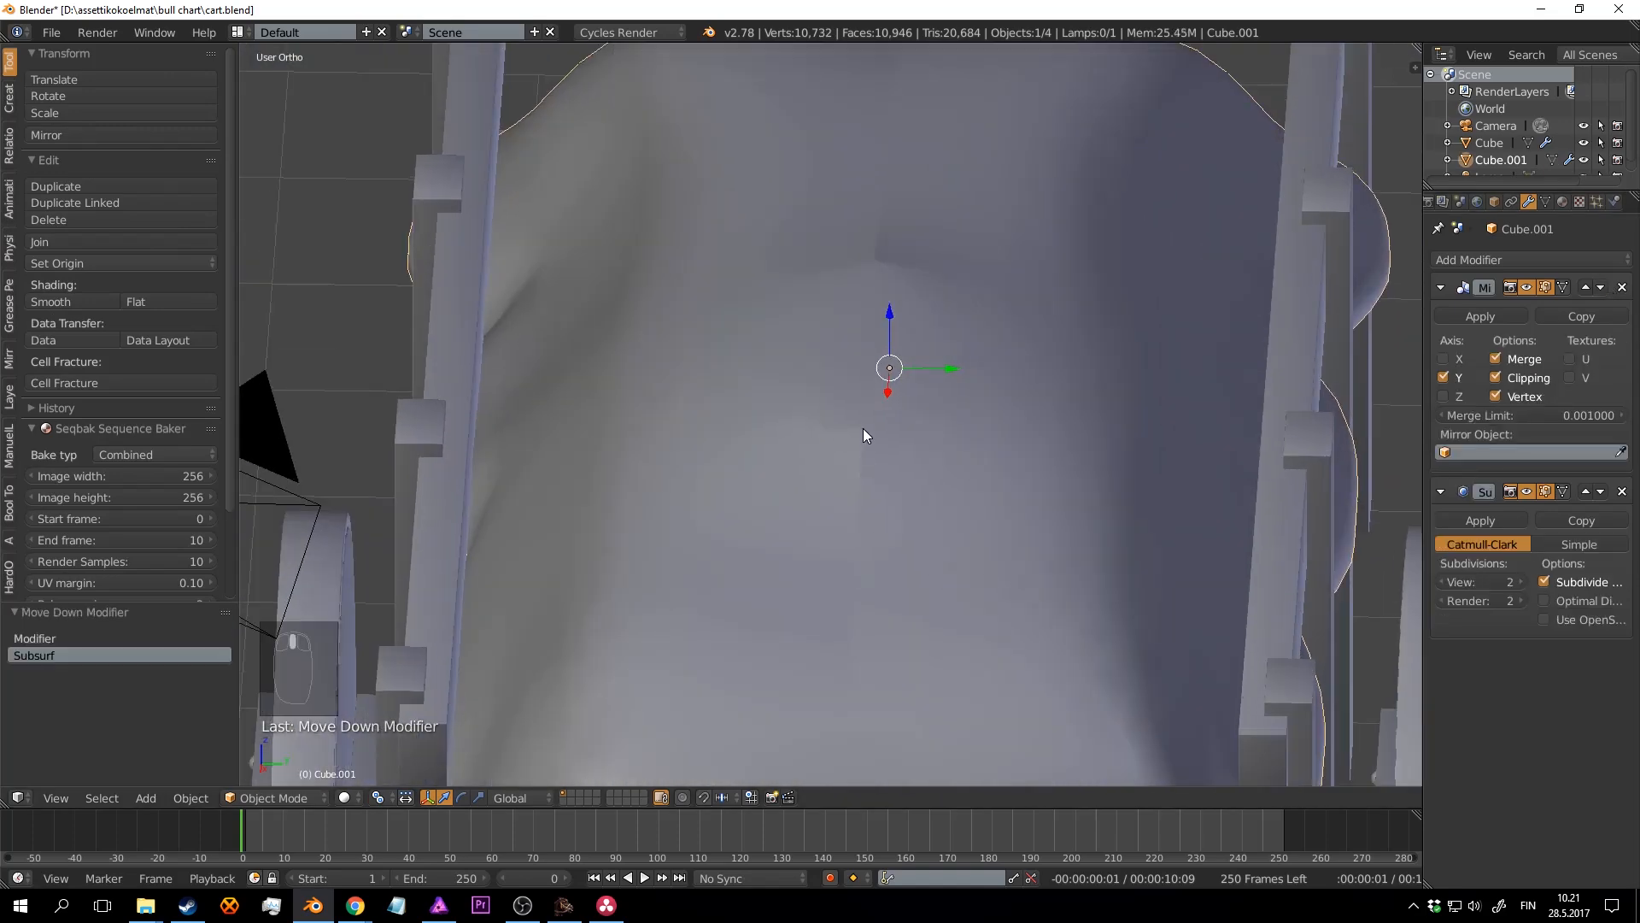
Step: Apply smooth shading to the straw load
click(1544, 202)
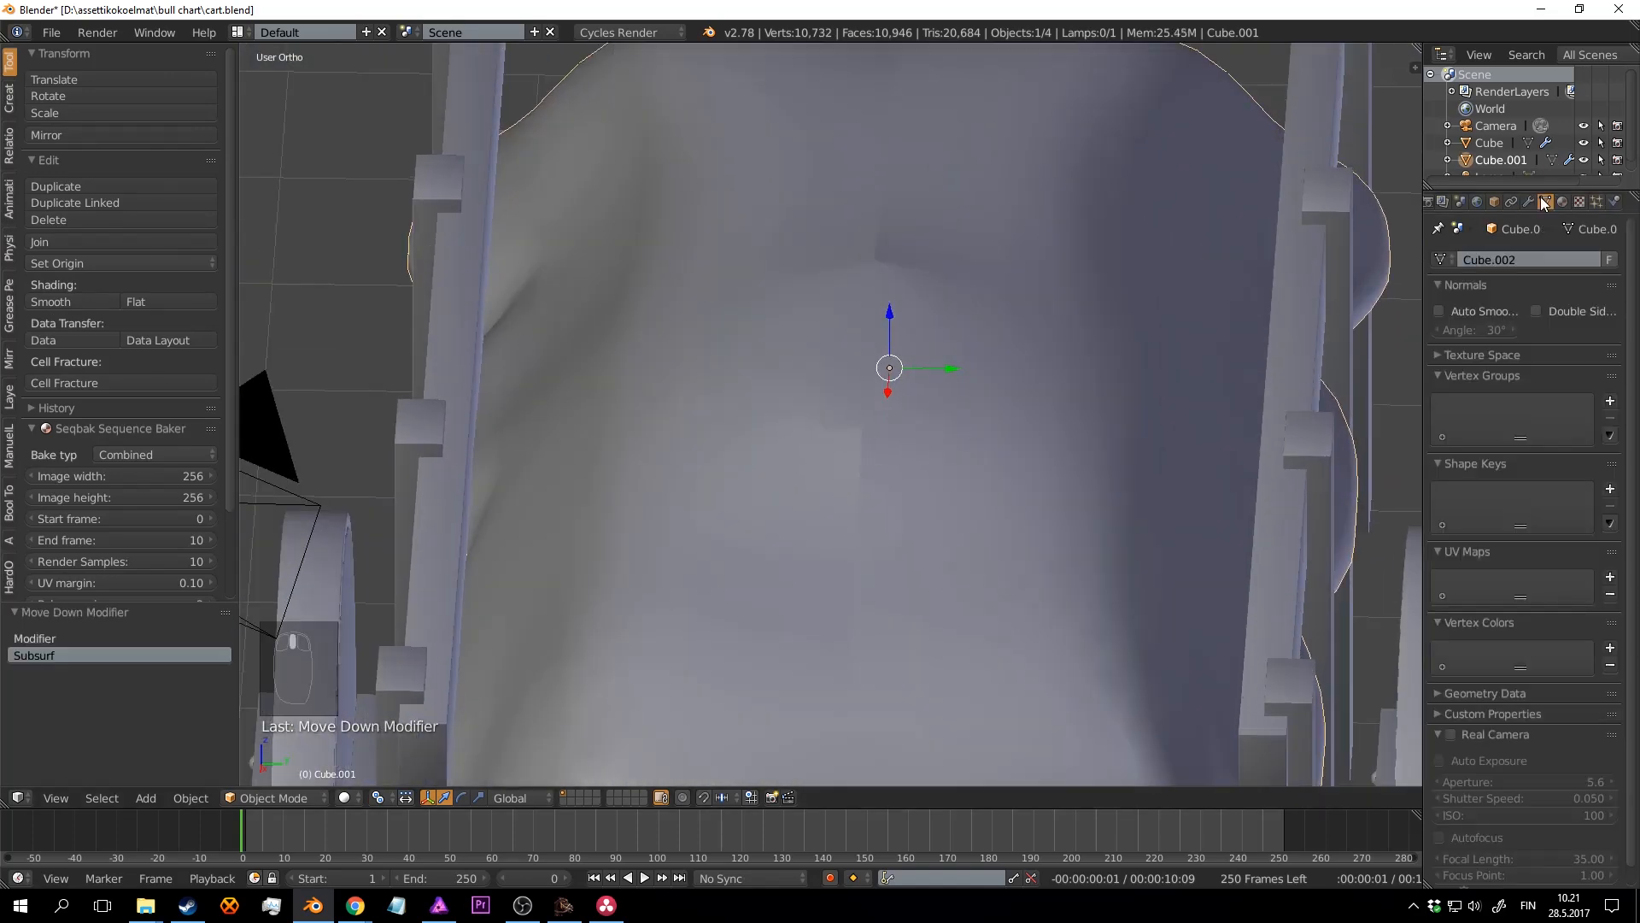
scroll(726, 381, down, 3)
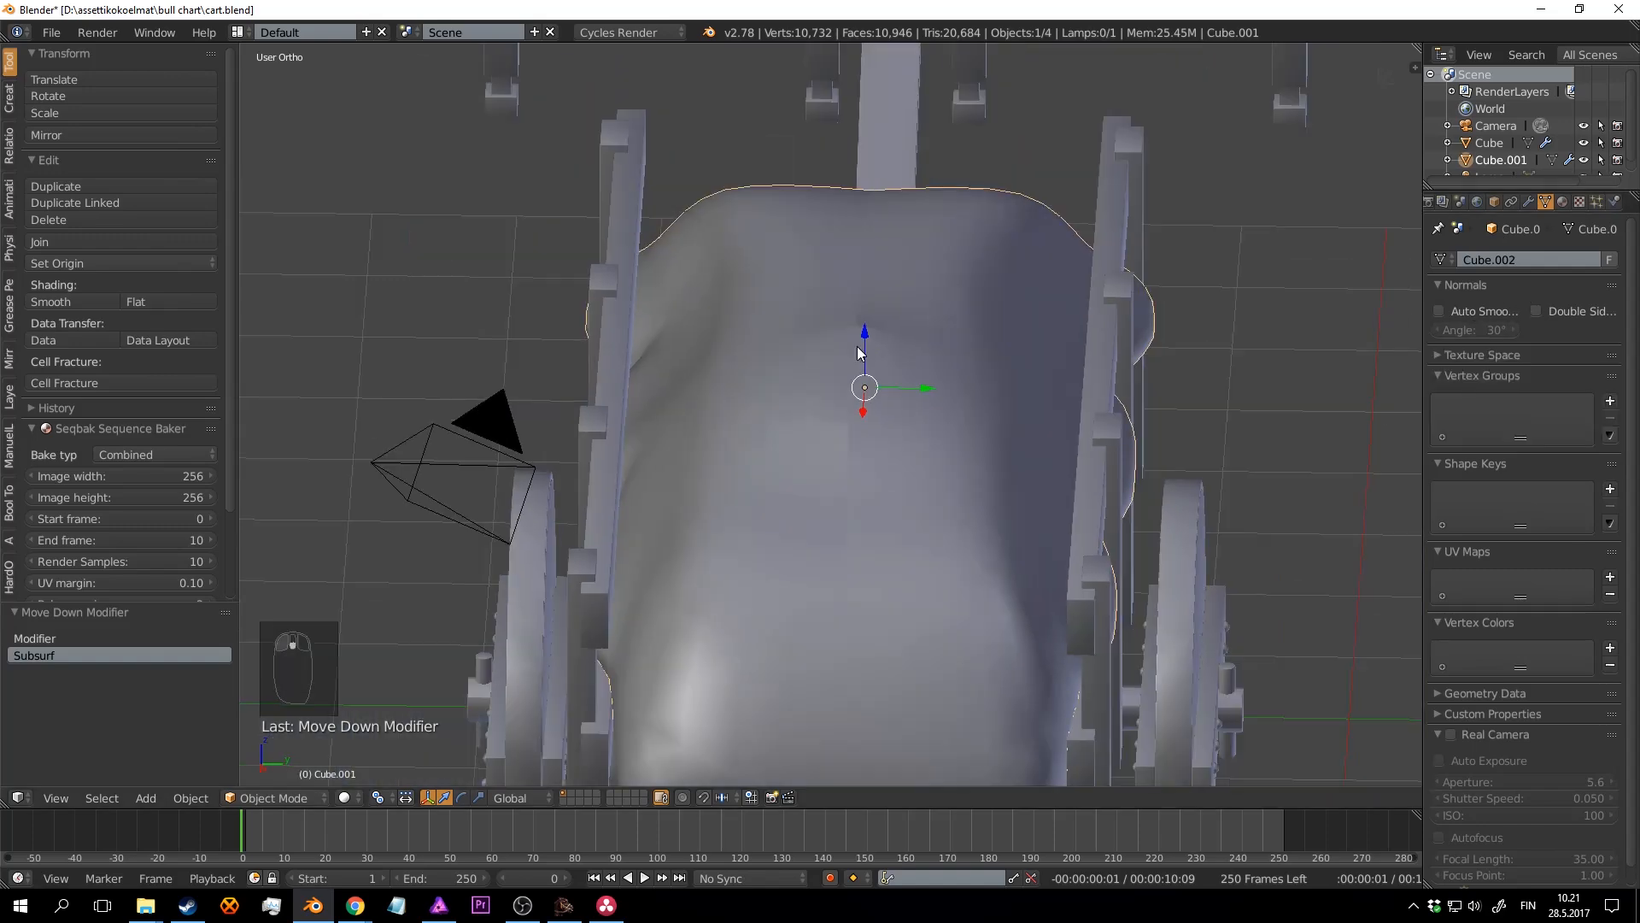
middle_drag(714, 381, 791, 381)
scroll(791, 381, up, 2)
click(55, 303)
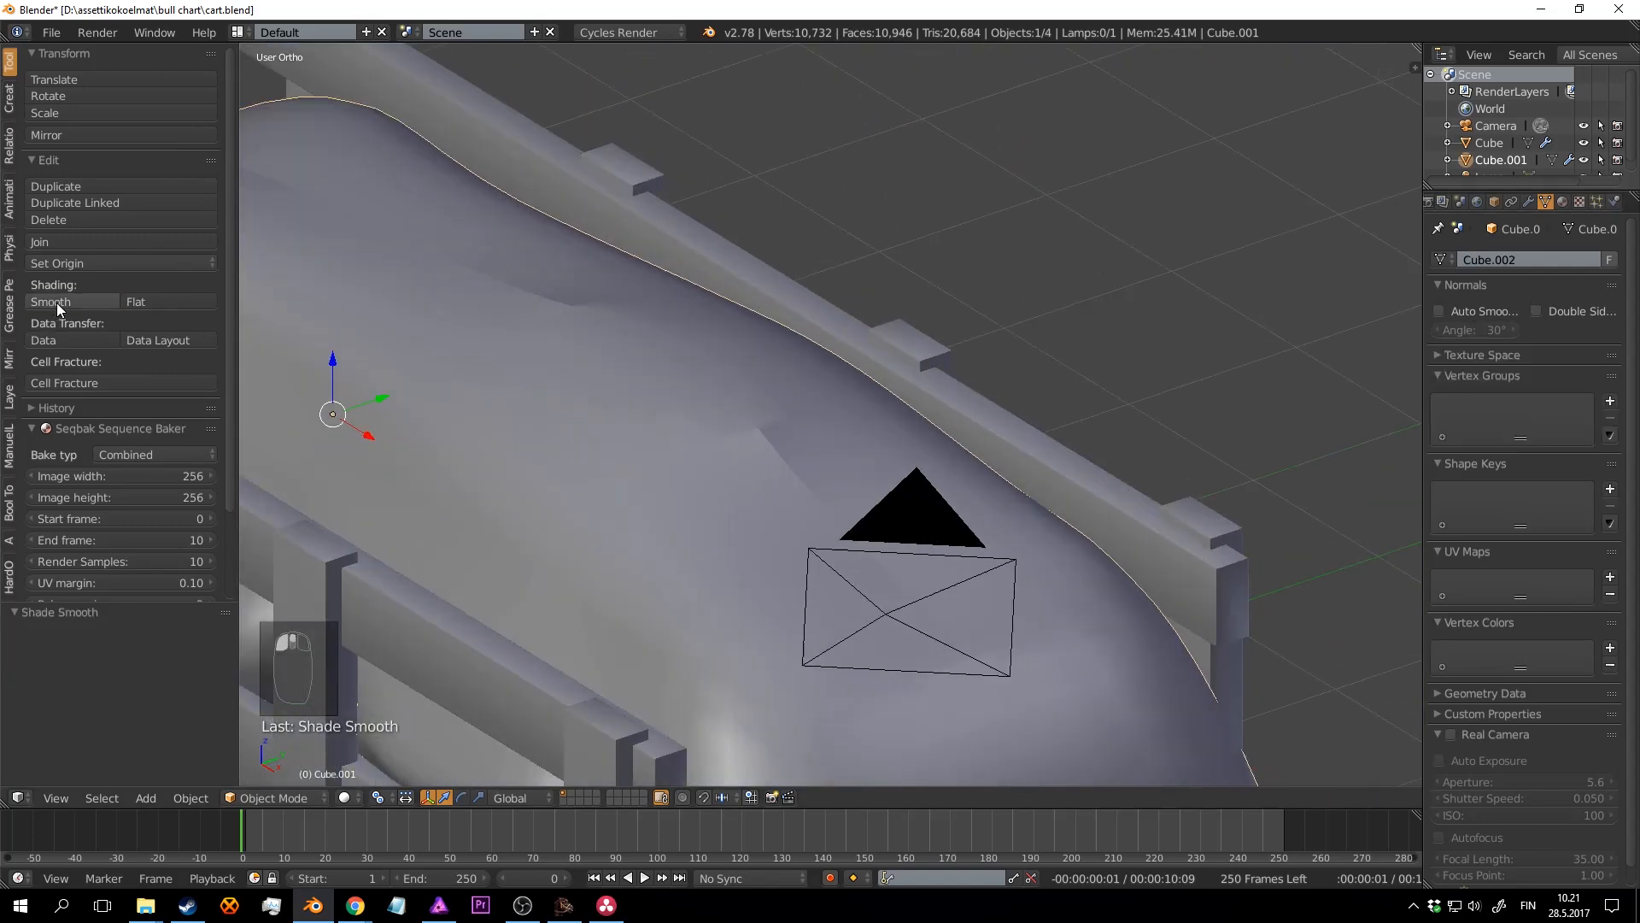
scroll(933, 394, down, 4)
middle_drag(932, 395, 867, 392)
scroll(867, 393, up, 2)
Step: Move the straw load's Mirror modifier below the Subdivision Surface modifier
click(1529, 201)
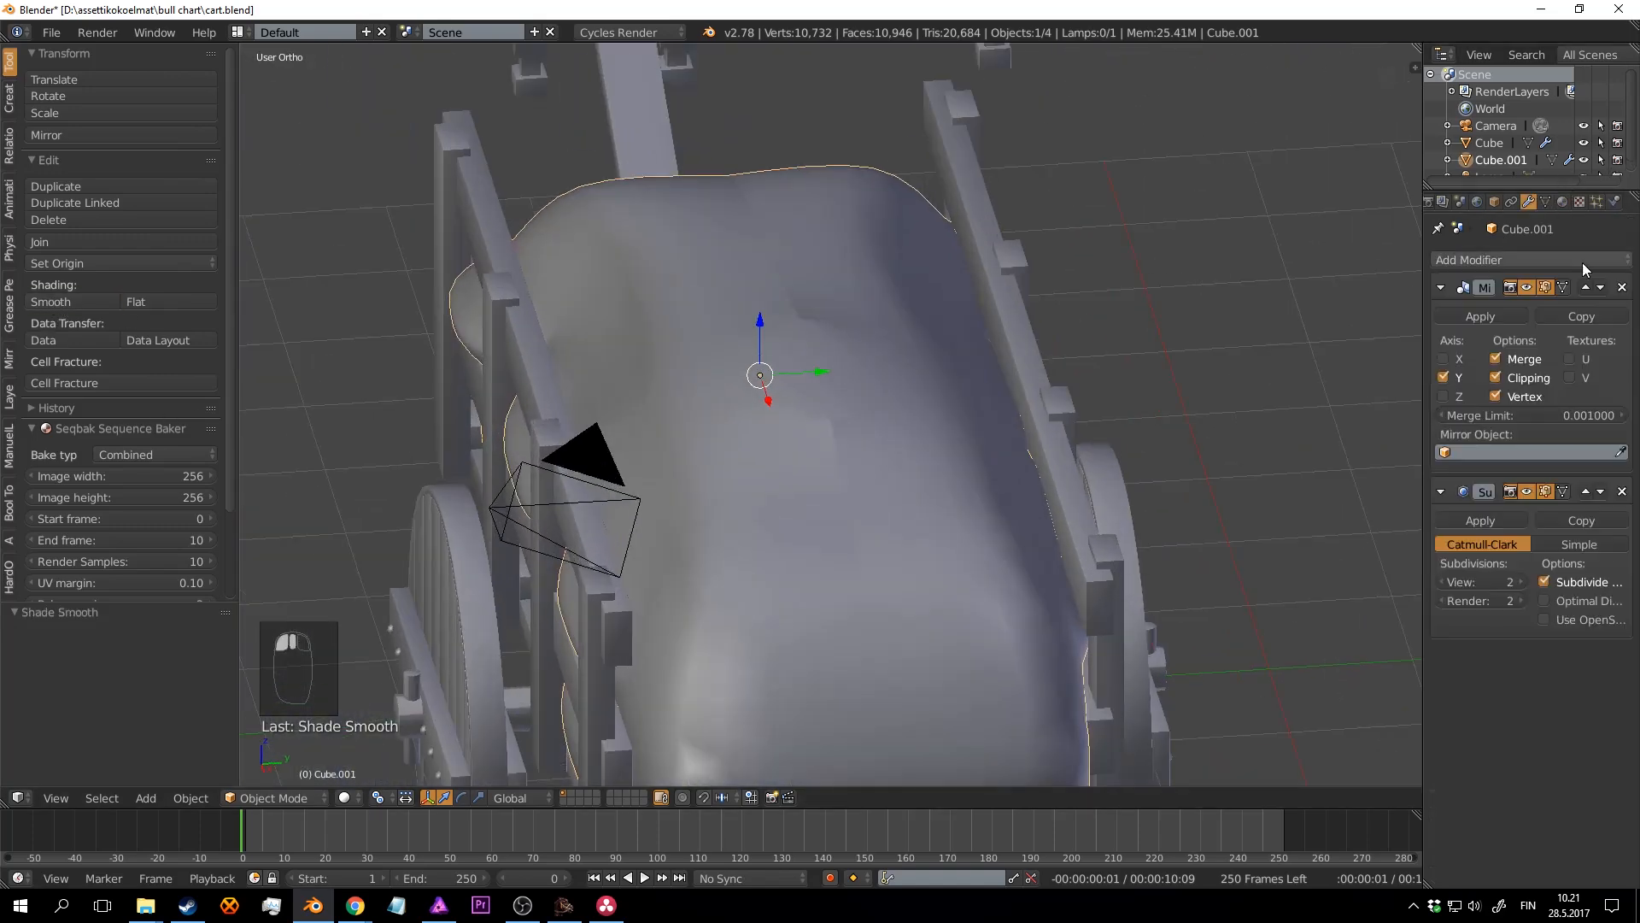
click(1600, 290)
scroll(1136, 368, down, 3)
middle_drag(1111, 372, 923, 419)
Step: Select the cross edge meeting the centre seam on top of the straw load and nudge it slightly upward
key(a)
scroll(965, 367, up, 2)
scroll(976, 461, up, 3)
key(Tab)
scroll(975, 461, up, 2)
scroll(923, 419, up, 1)
right_click(841, 501)
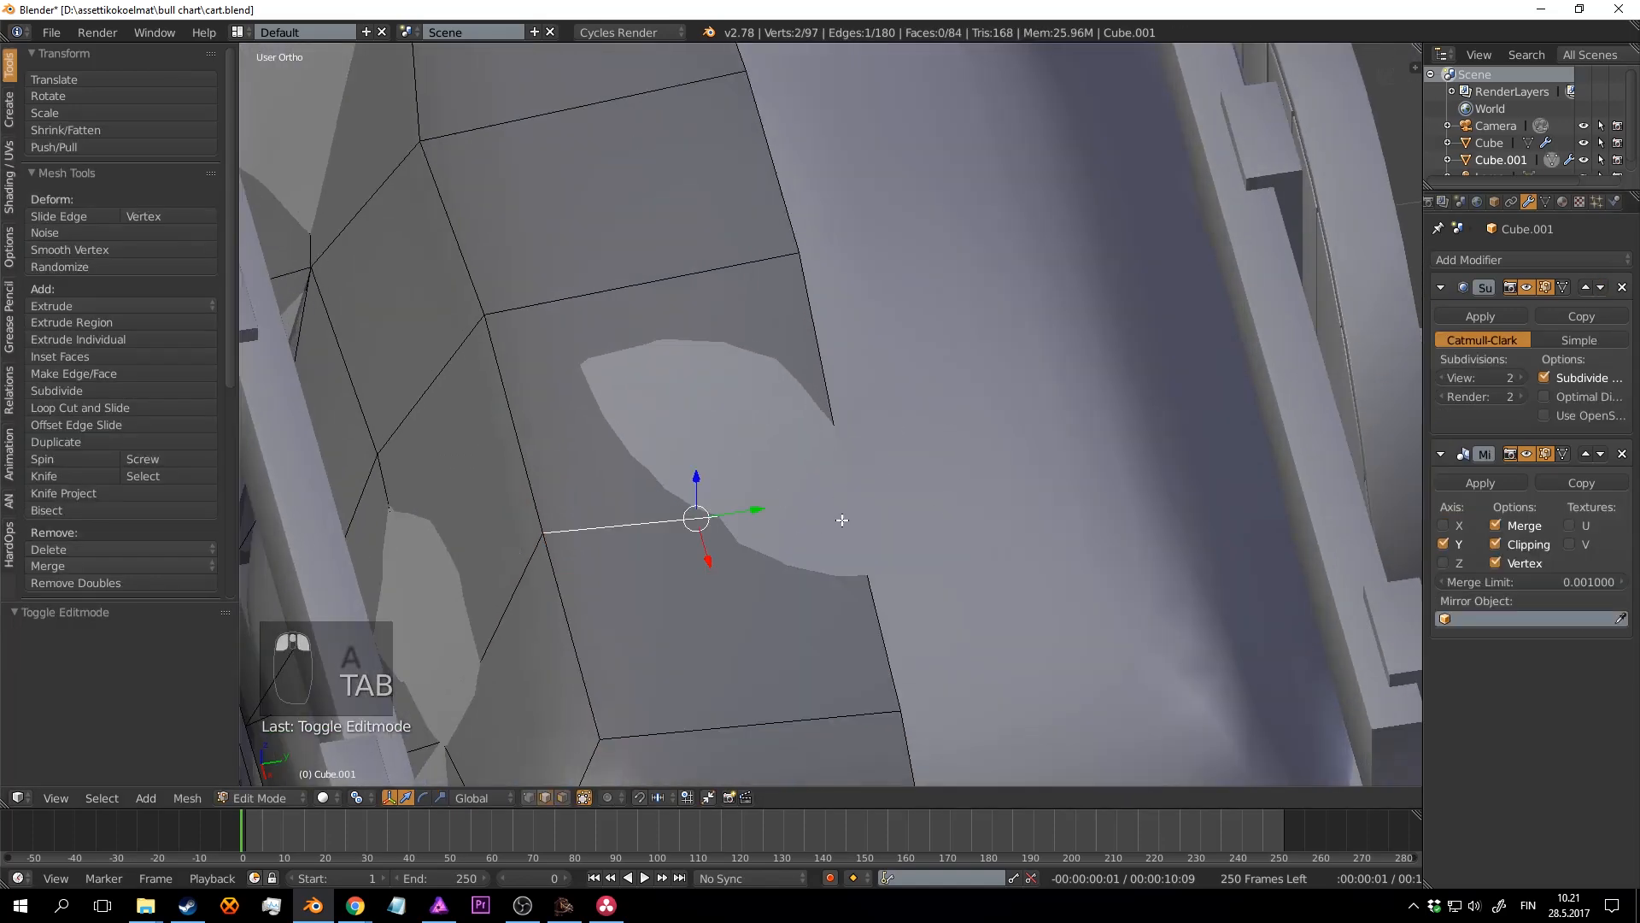
middle_drag(843, 520, 855, 531)
drag(692, 537, 694, 519)
key(Tab)
scroll(701, 489, down, 3)
middle_drag(700, 488, 879, 523)
Step: Raise the selected edge at the straw load's centre seam further and save the file
key(Tab)
scroll(952, 562, up, 3)
key(Tab)
scroll(980, 468, down, 3)
key(Tab)
drag(983, 540, 976, 511)
key(Tab)
scroll(975, 480, down, 3)
middle_drag(975, 480, 780, 395)
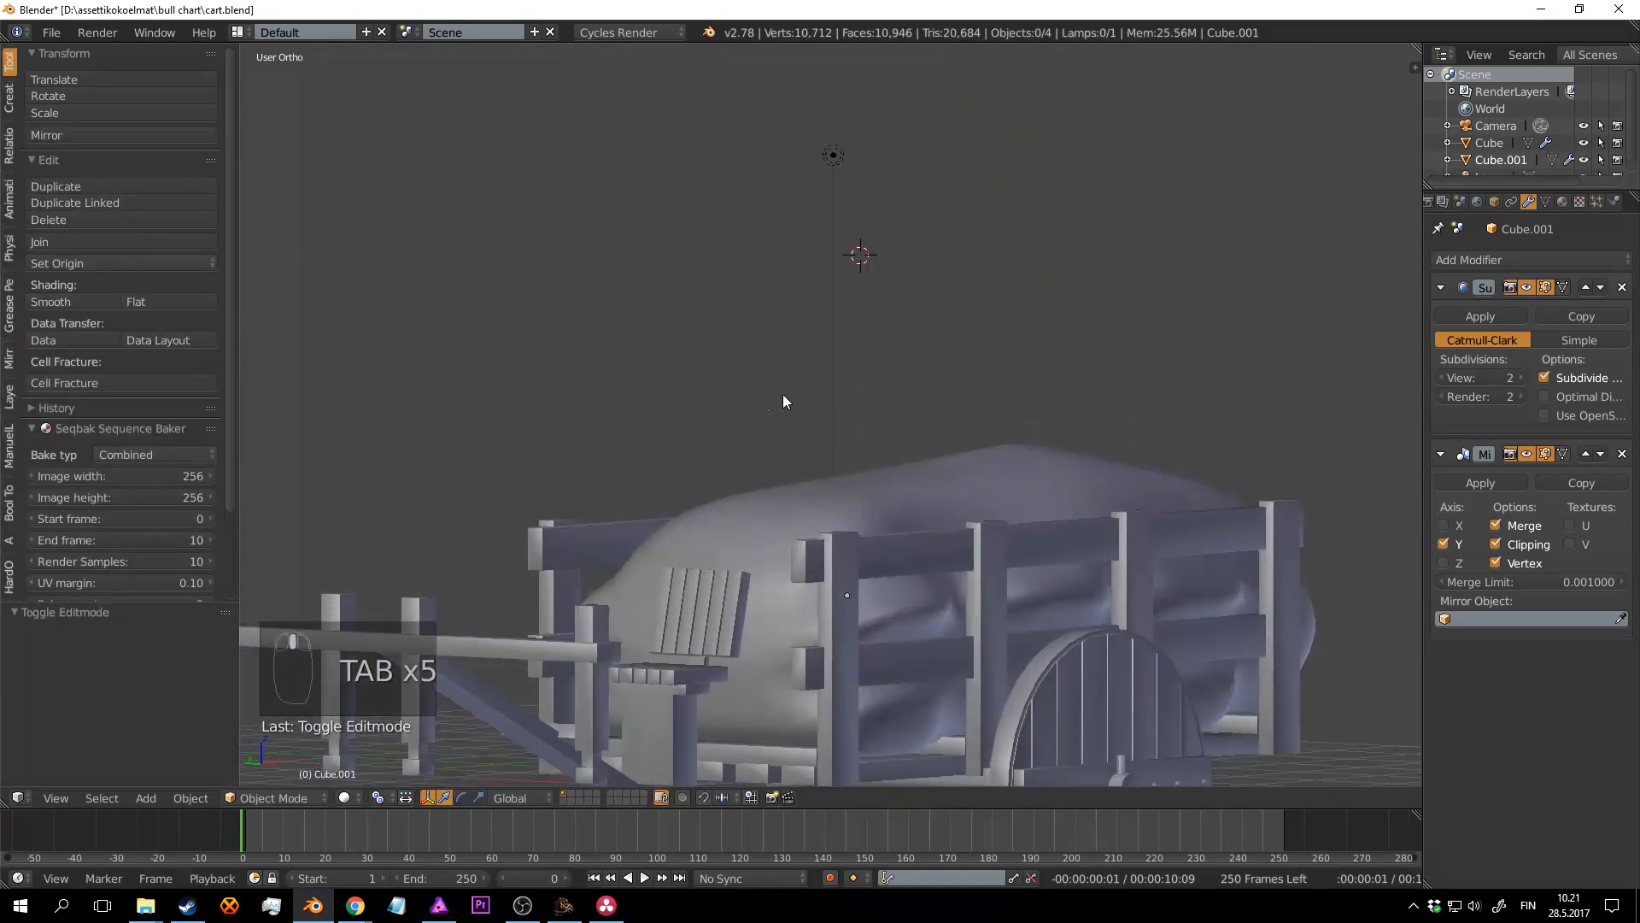
scroll(940, 477, up, 3)
key(ctrl+s)
Step: Inspect the smoothed top of the straw load from several angles and save the file
scroll(1013, 545, up, 3)
key(a)
key(a)
key(a)
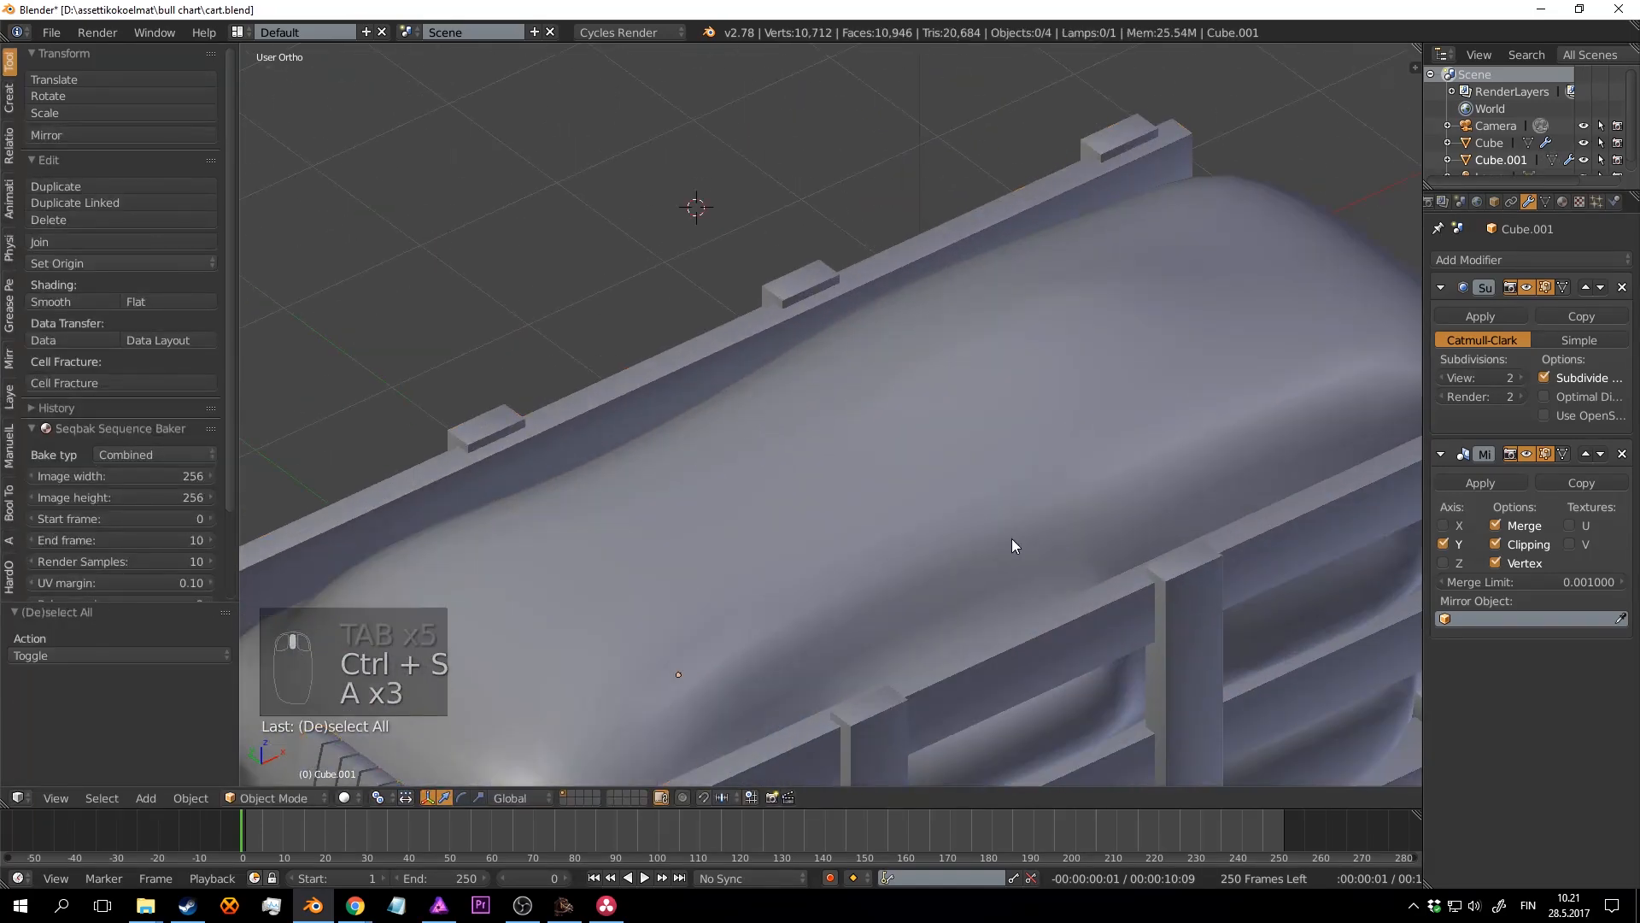
key(ctrl+s)
scroll(1018, 531, down, 5)
middle_drag(1018, 531, 885, 516)
scroll(983, 542, up, 4)
middle_drag(982, 541, 934, 415)
key(ctrl+s)
Step: Unwrap the whole straw load mesh with Smart UV Project, using 0.03 for both Island Margin and Area Weight
key(Tab)
scroll(865, 413, down, 4)
scroll(923, 403, up, 3)
key(a)
scroll(965, 434, up, 2)
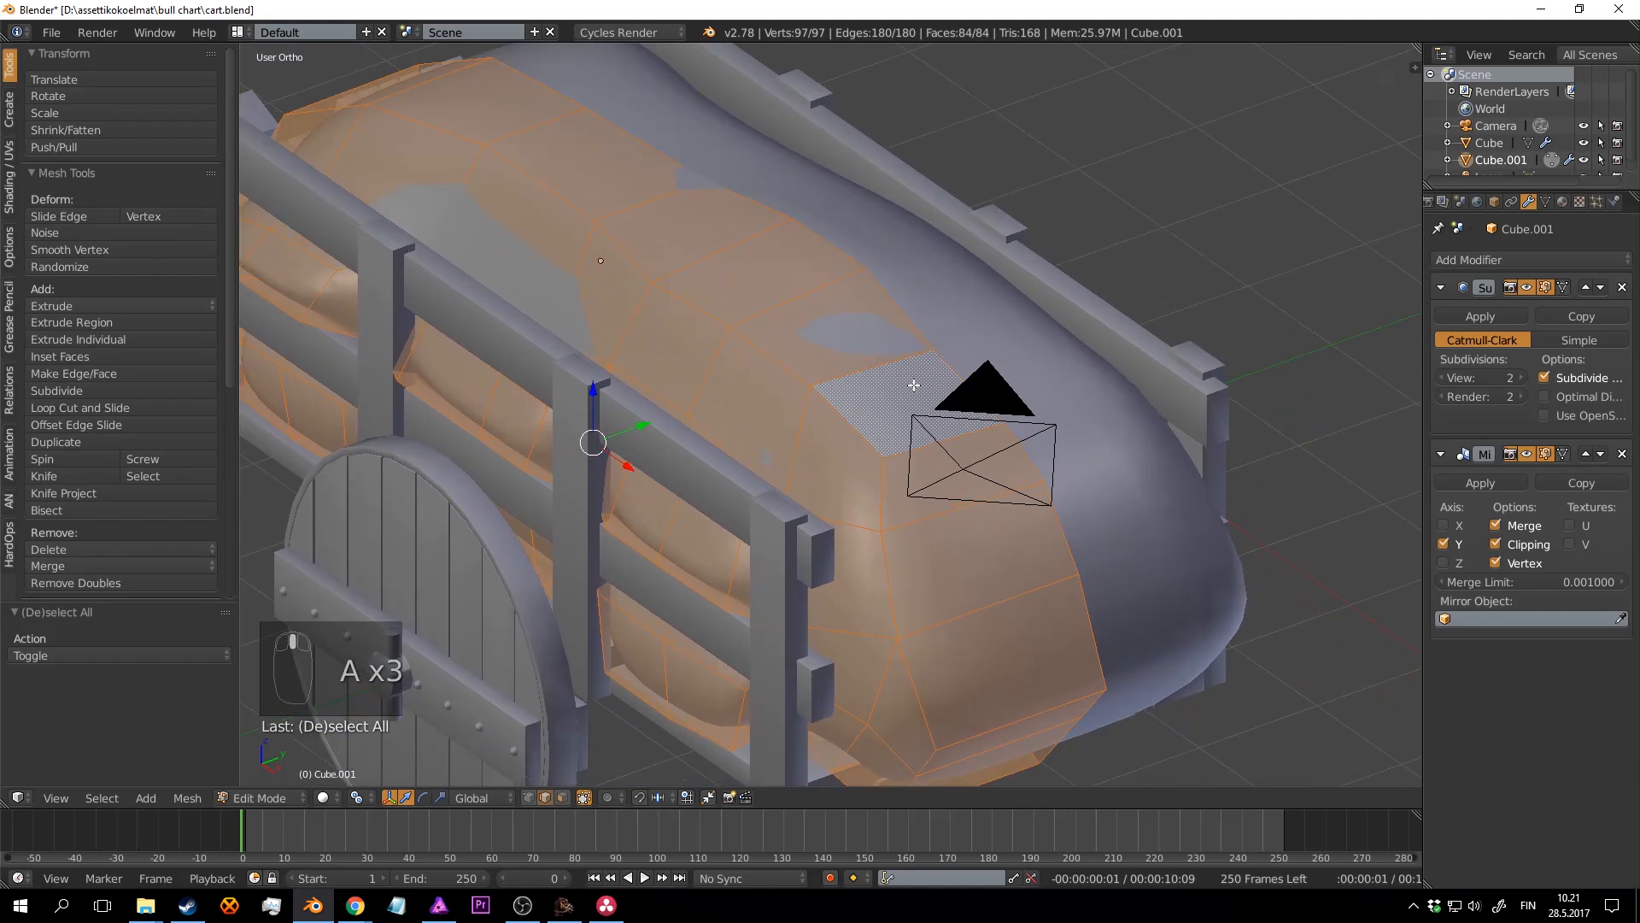
key(u)
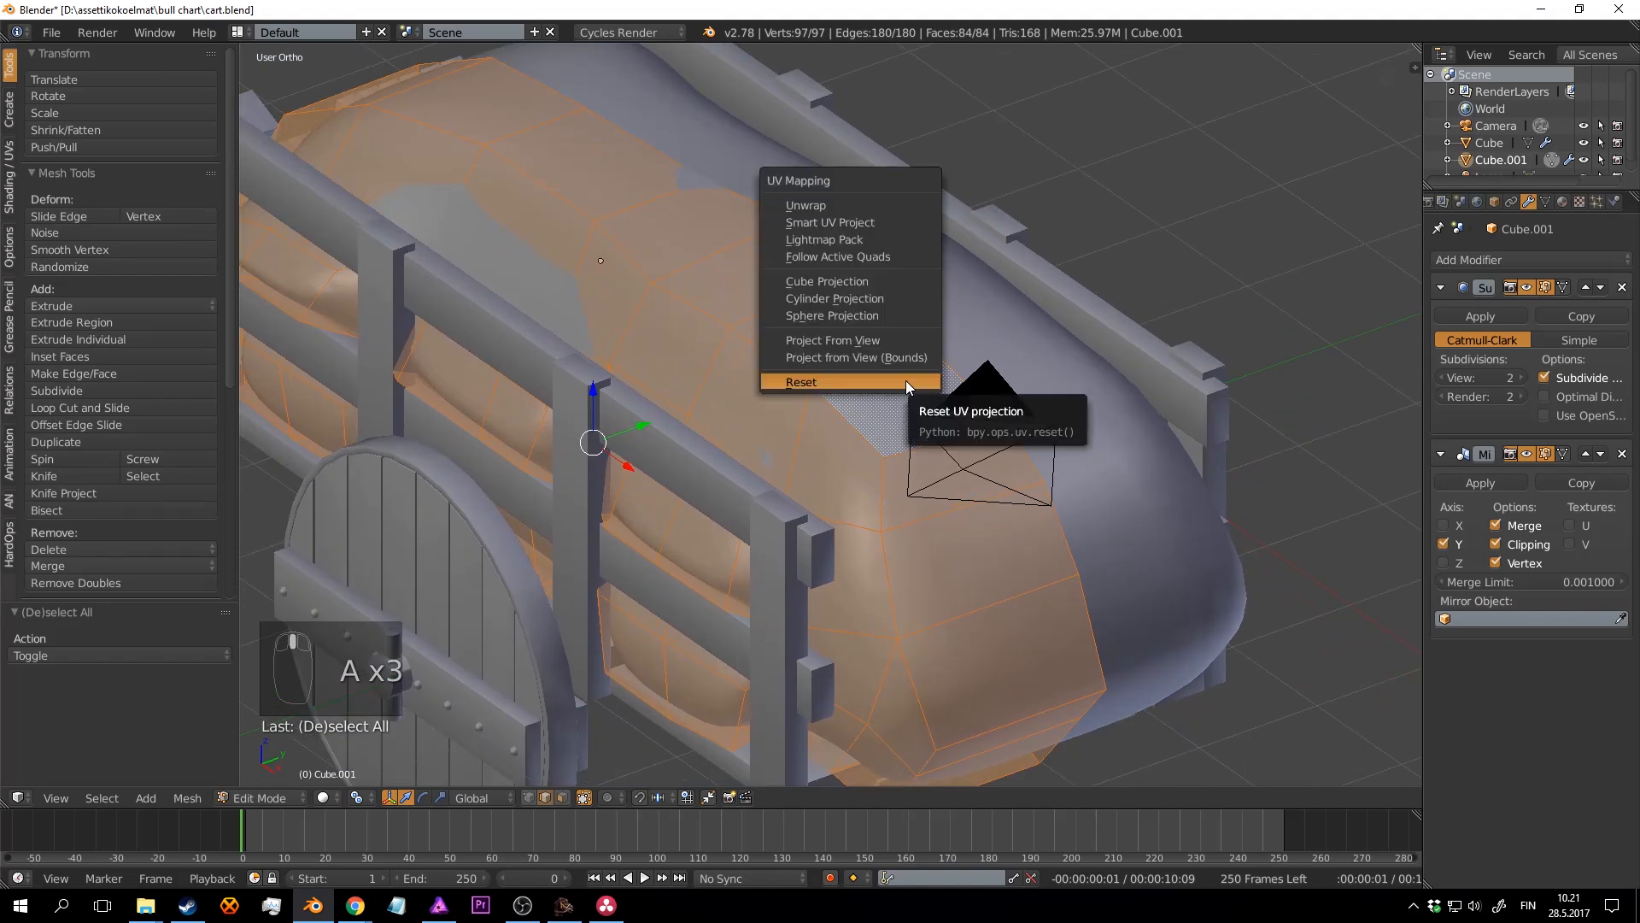
click(888, 224)
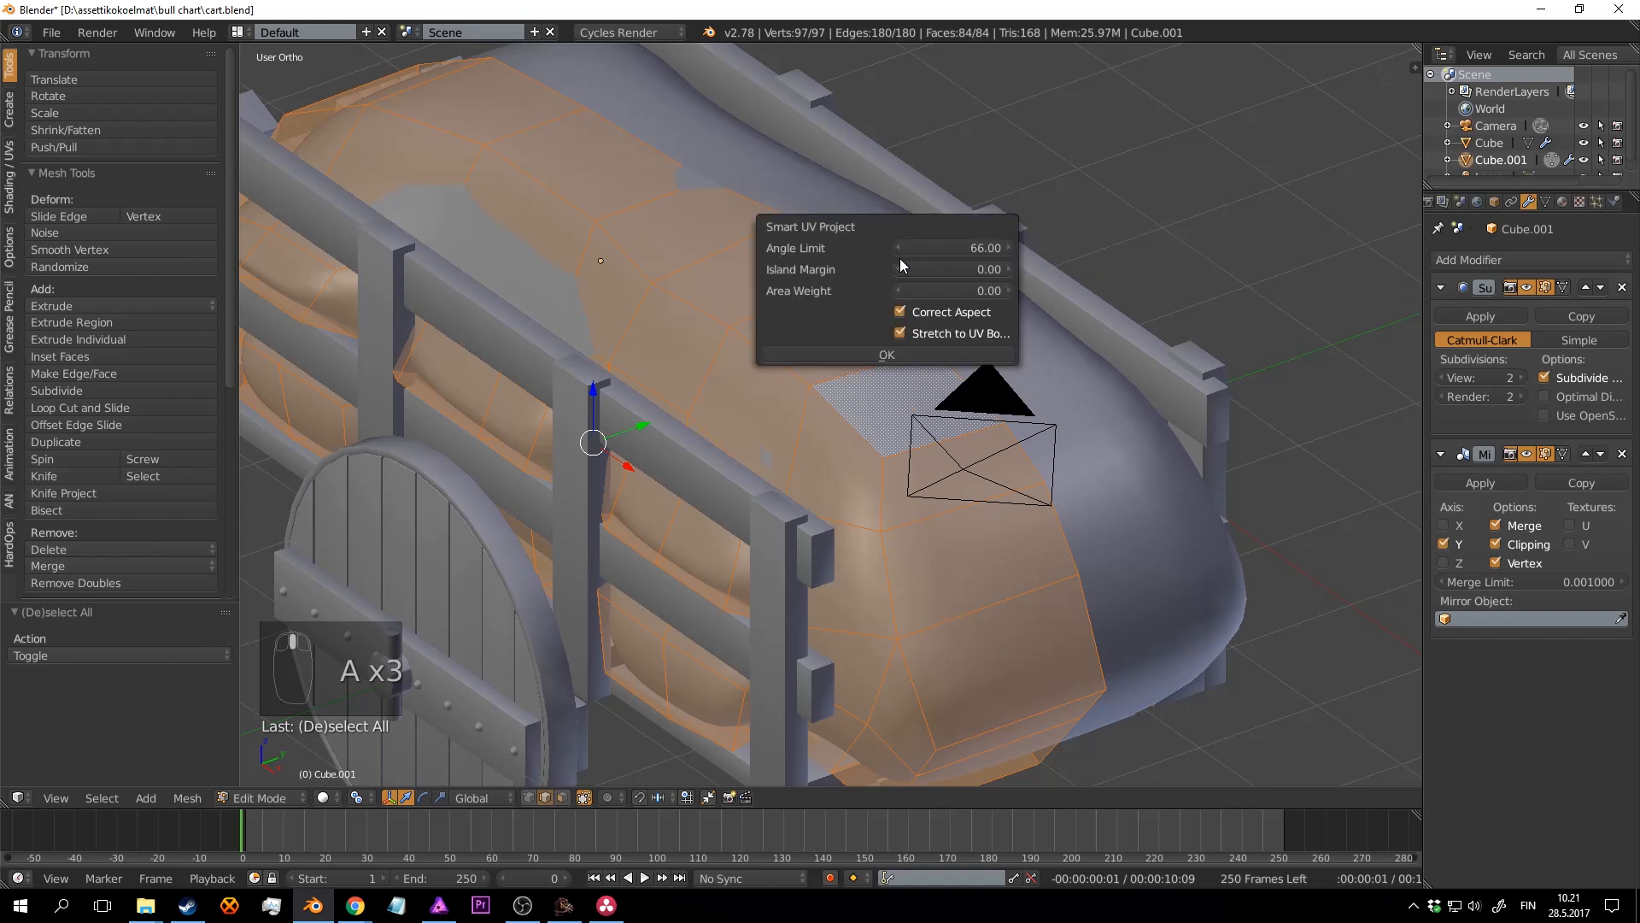
click(1008, 269)
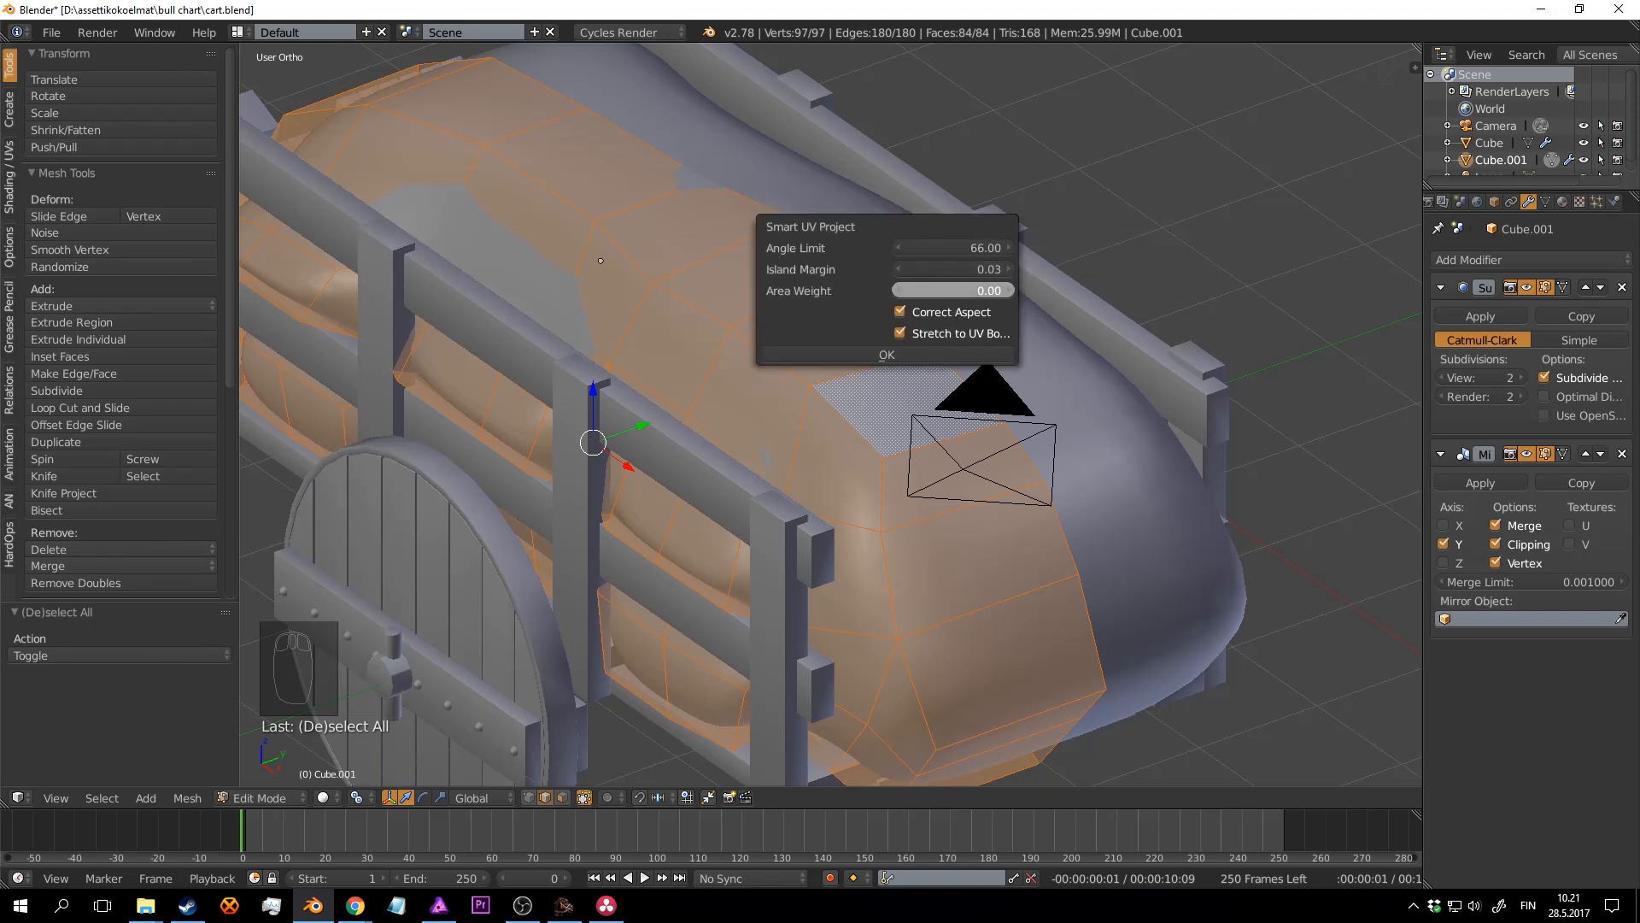
click(1010, 291)
click(949, 354)
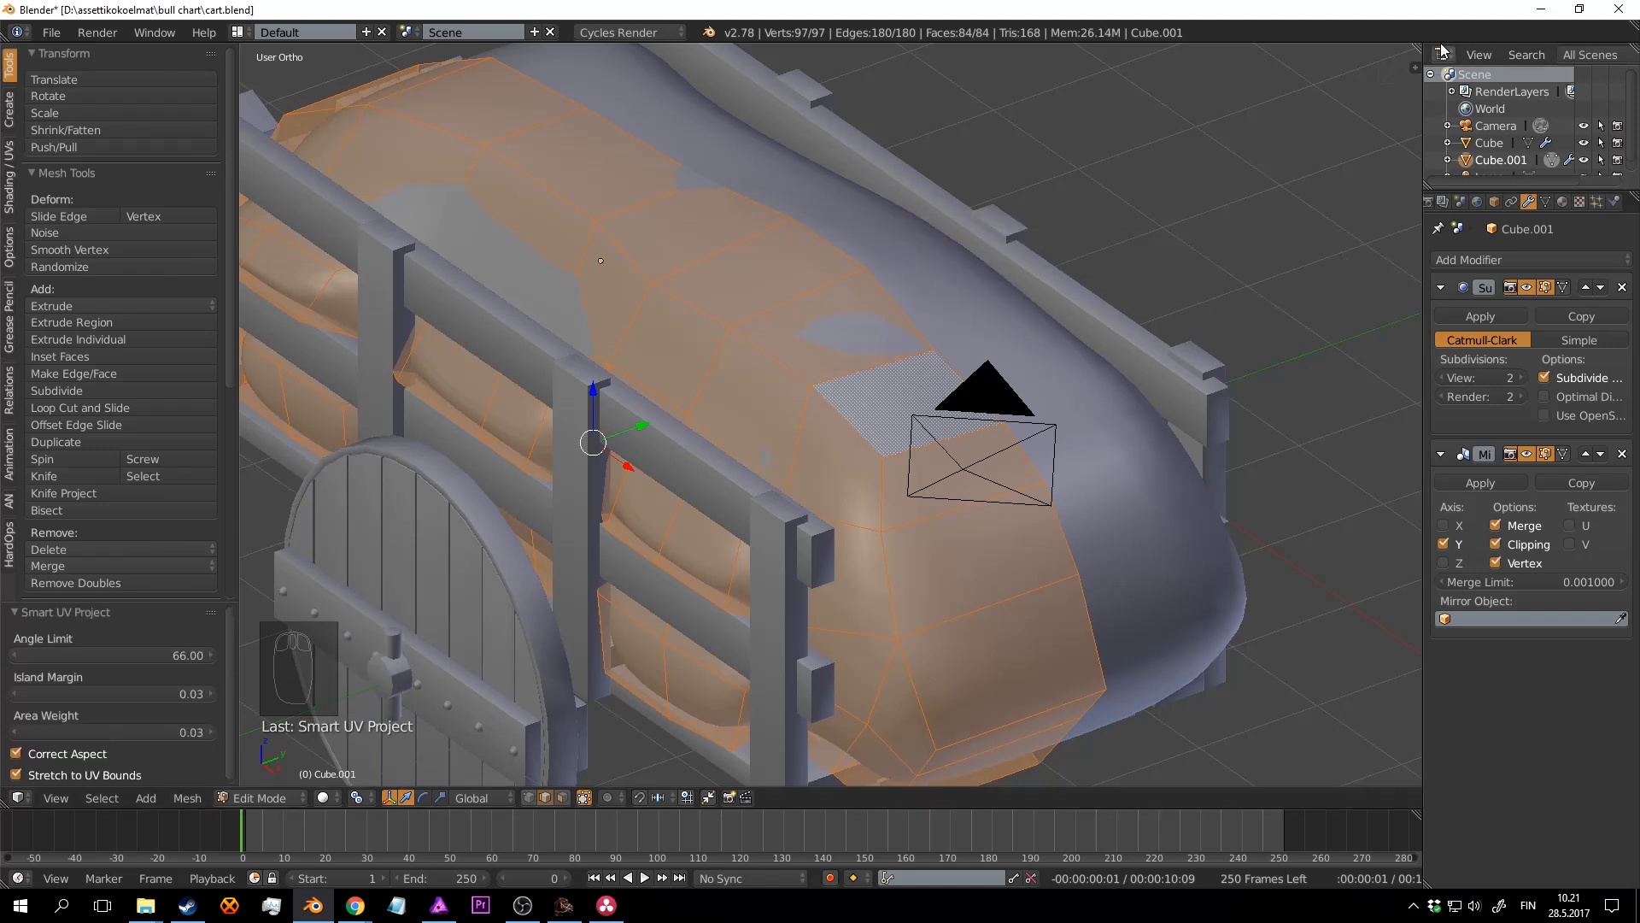
Step: Examine the straw load's UV layout in a temporary UV/Image Editor beside the 3D view
drag(1419, 44, 718, 49)
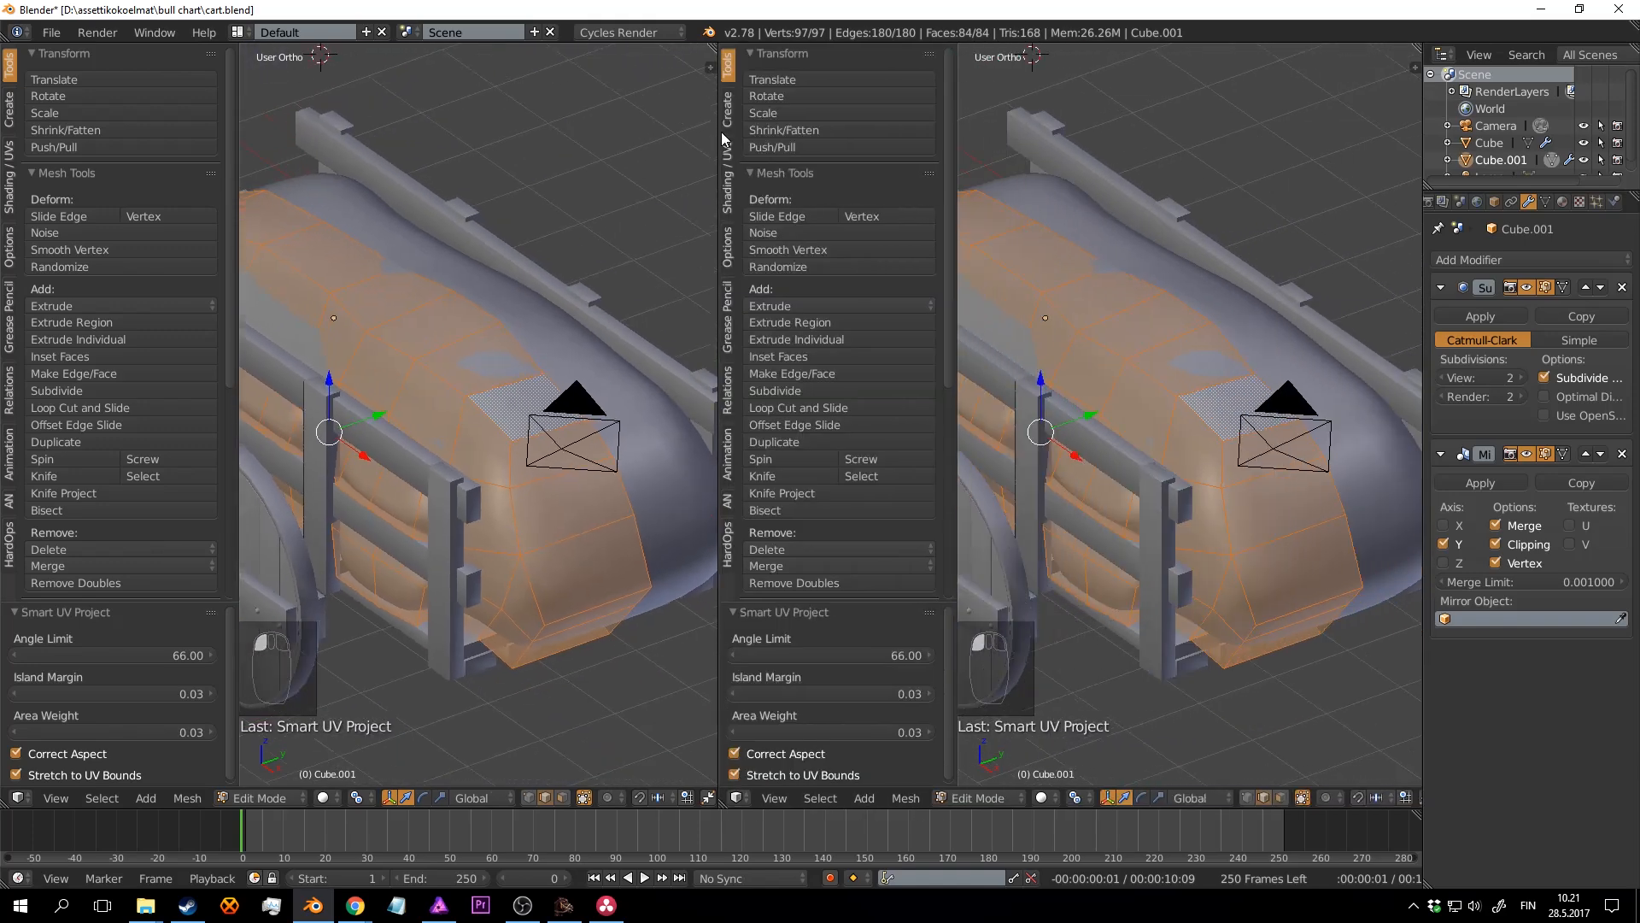
click(736, 798)
click(820, 665)
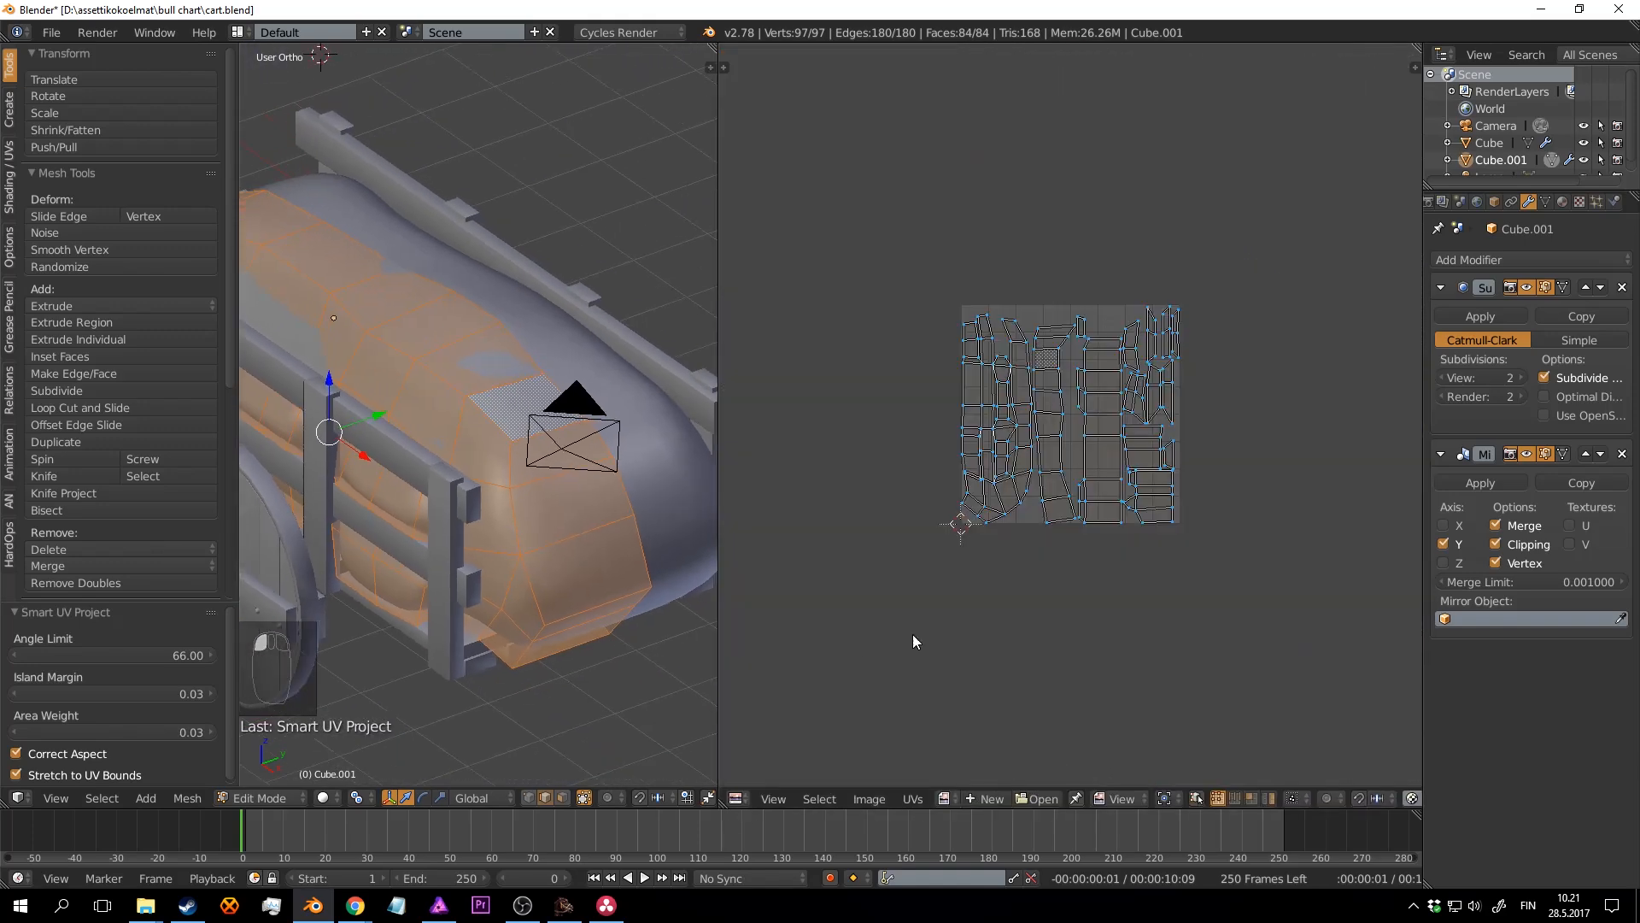
scroll(1162, 515, up, 5)
scroll(1165, 513, down, 5)
scroll(1166, 510, up, 3)
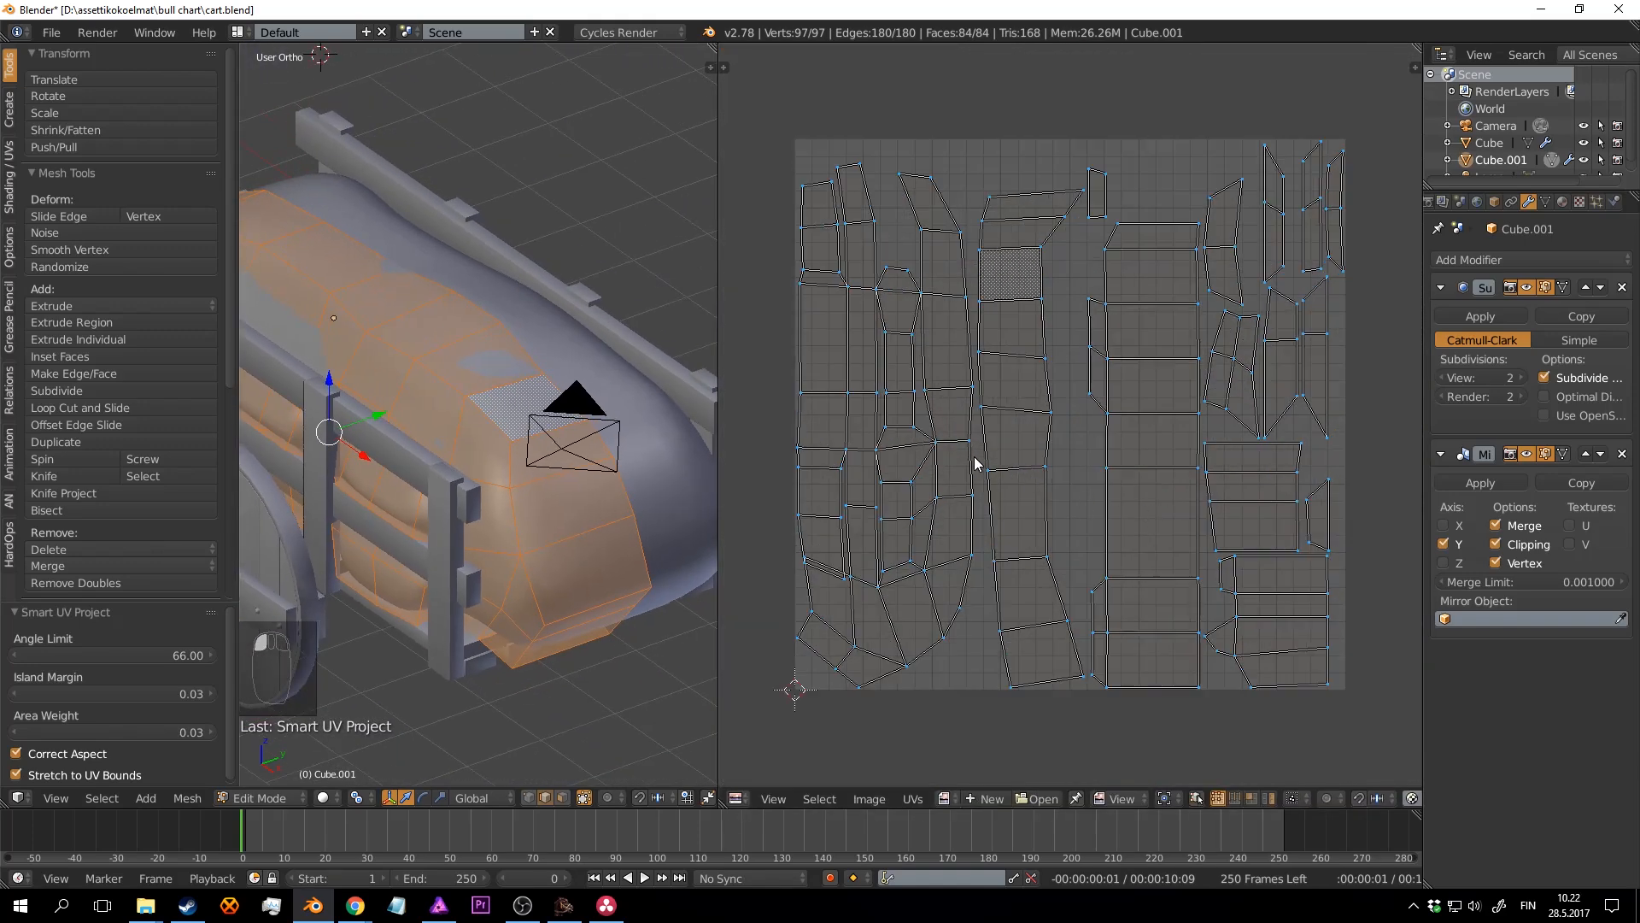
drag(716, 367, 927, 342)
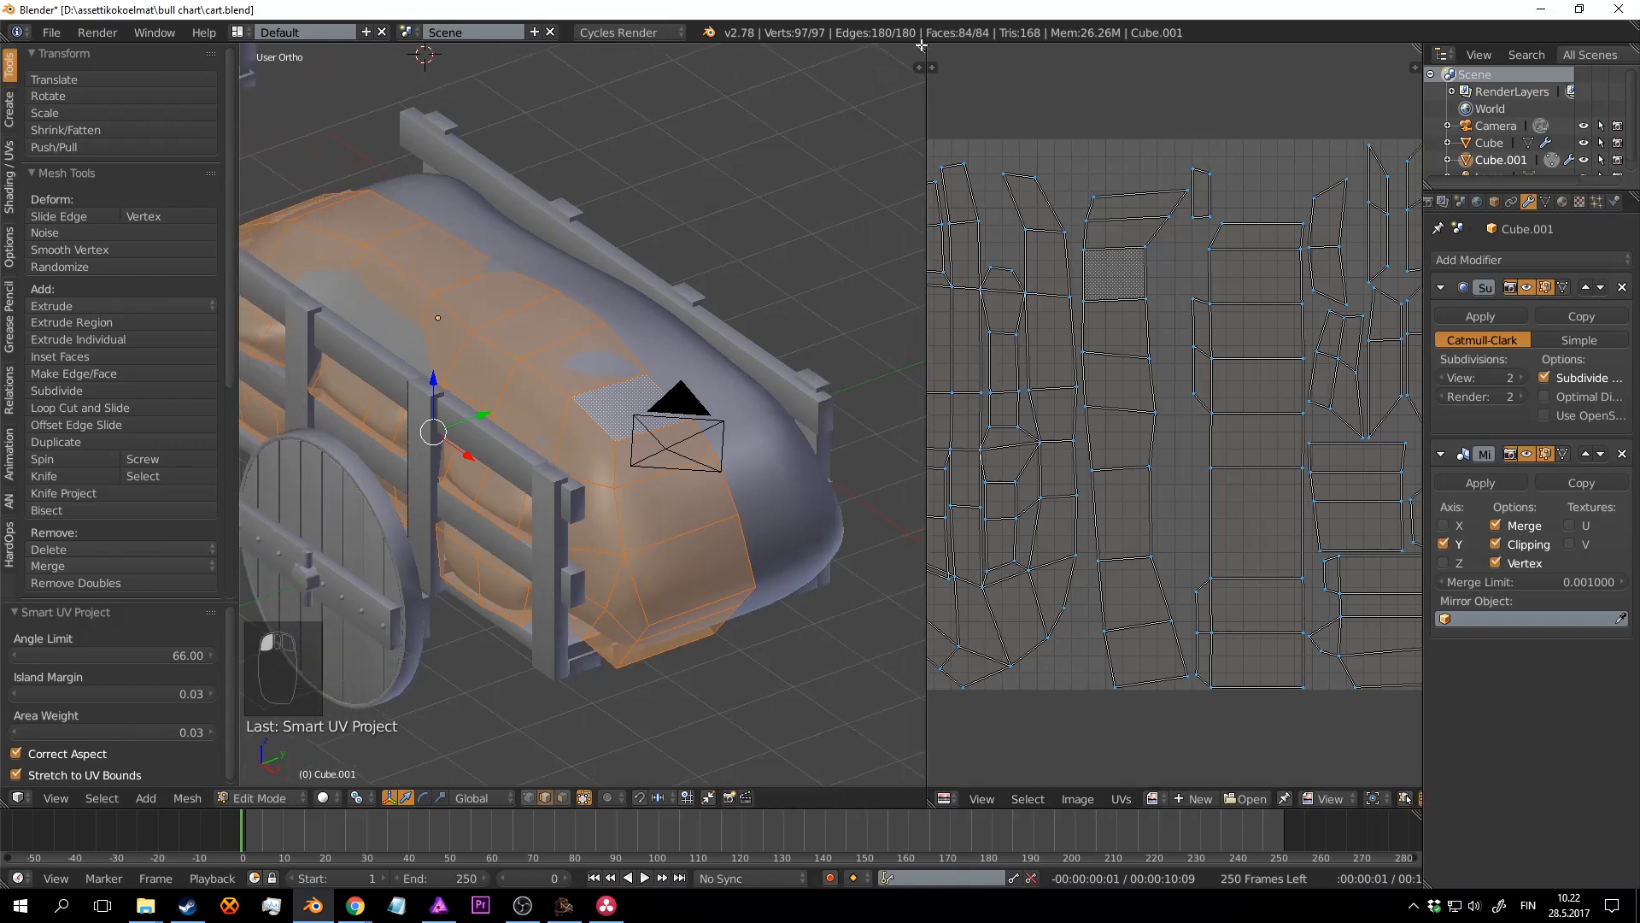
drag(922, 45, 1129, 106)
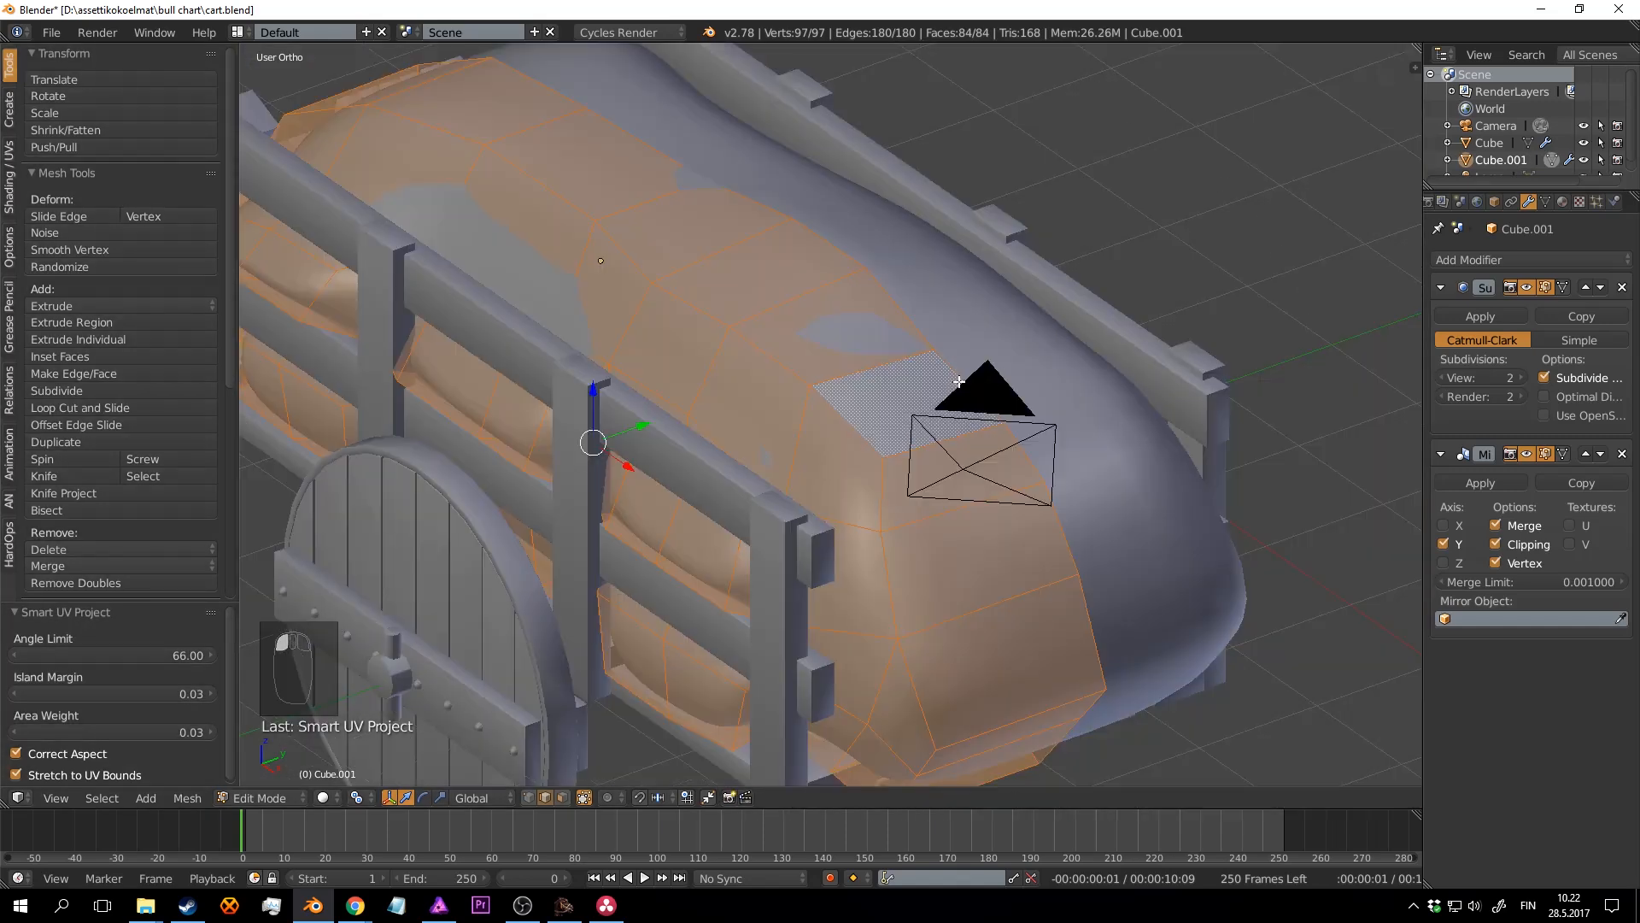
Step: Return the straw load to Object Mode and save the file
scroll(958, 382, down, 7)
key(Tab)
mouse_move(1006, 382)
middle_down()
mouse_move(897, 446)
mouse_move(1022, 361)
middle_up()
key(ctrl+s)
click(900, 440)
scroll(894, 415, up, 3)
key(a)
key(ctrl+s)
click(890, 413)
scroll(984, 376, up, 2)
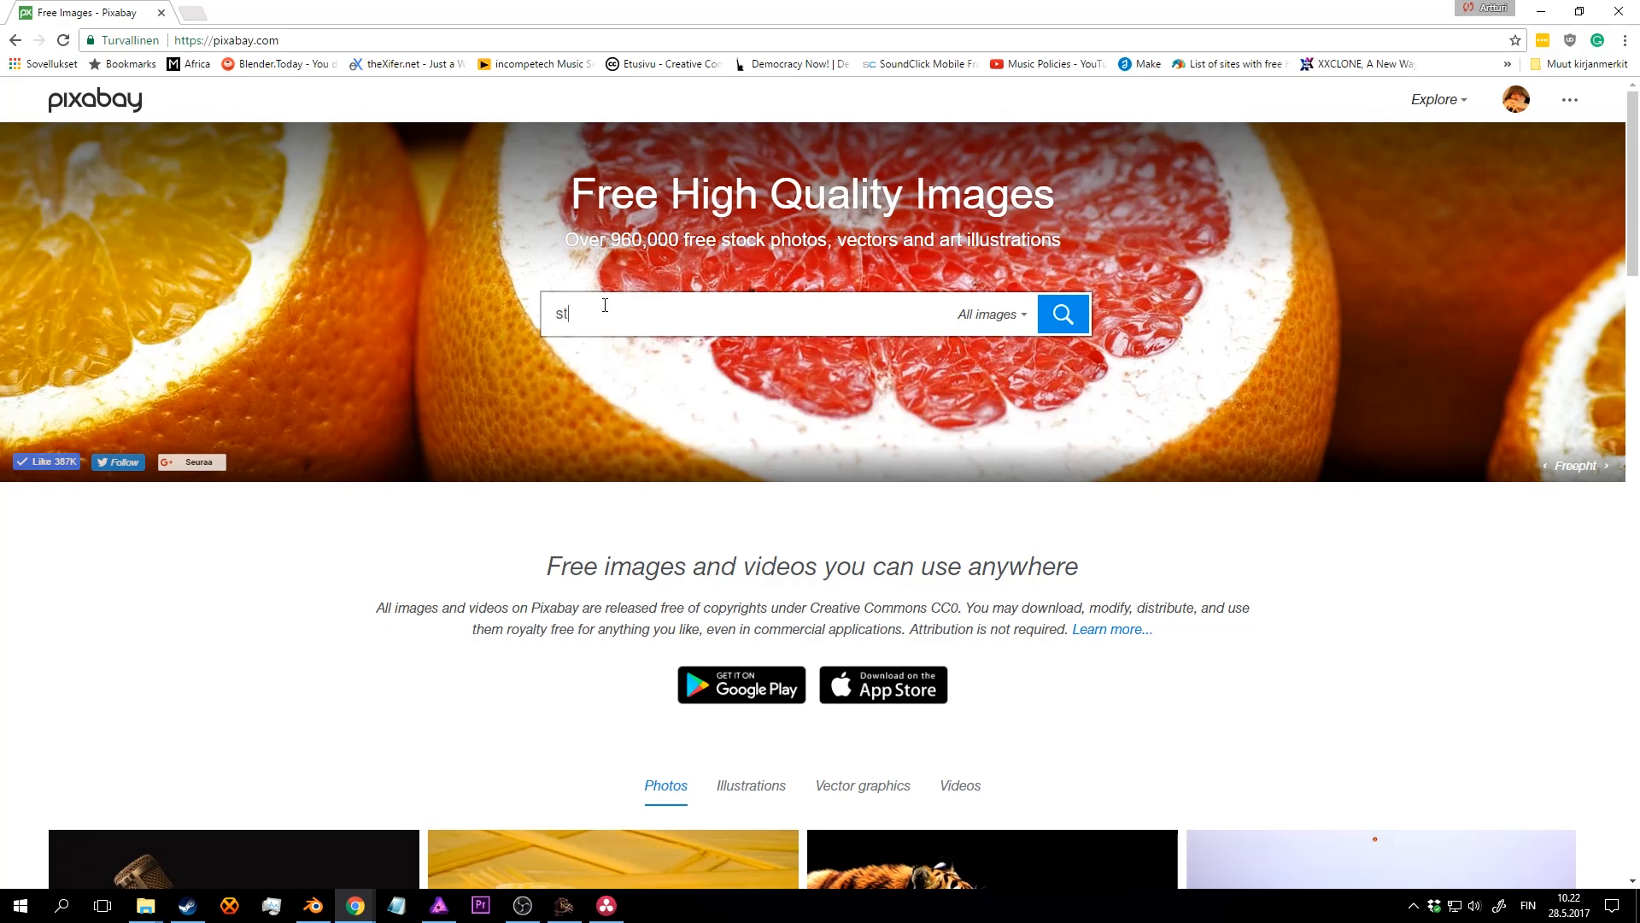
Step: Switch to Pixabay in the browser and search for "straws"
text(raw)
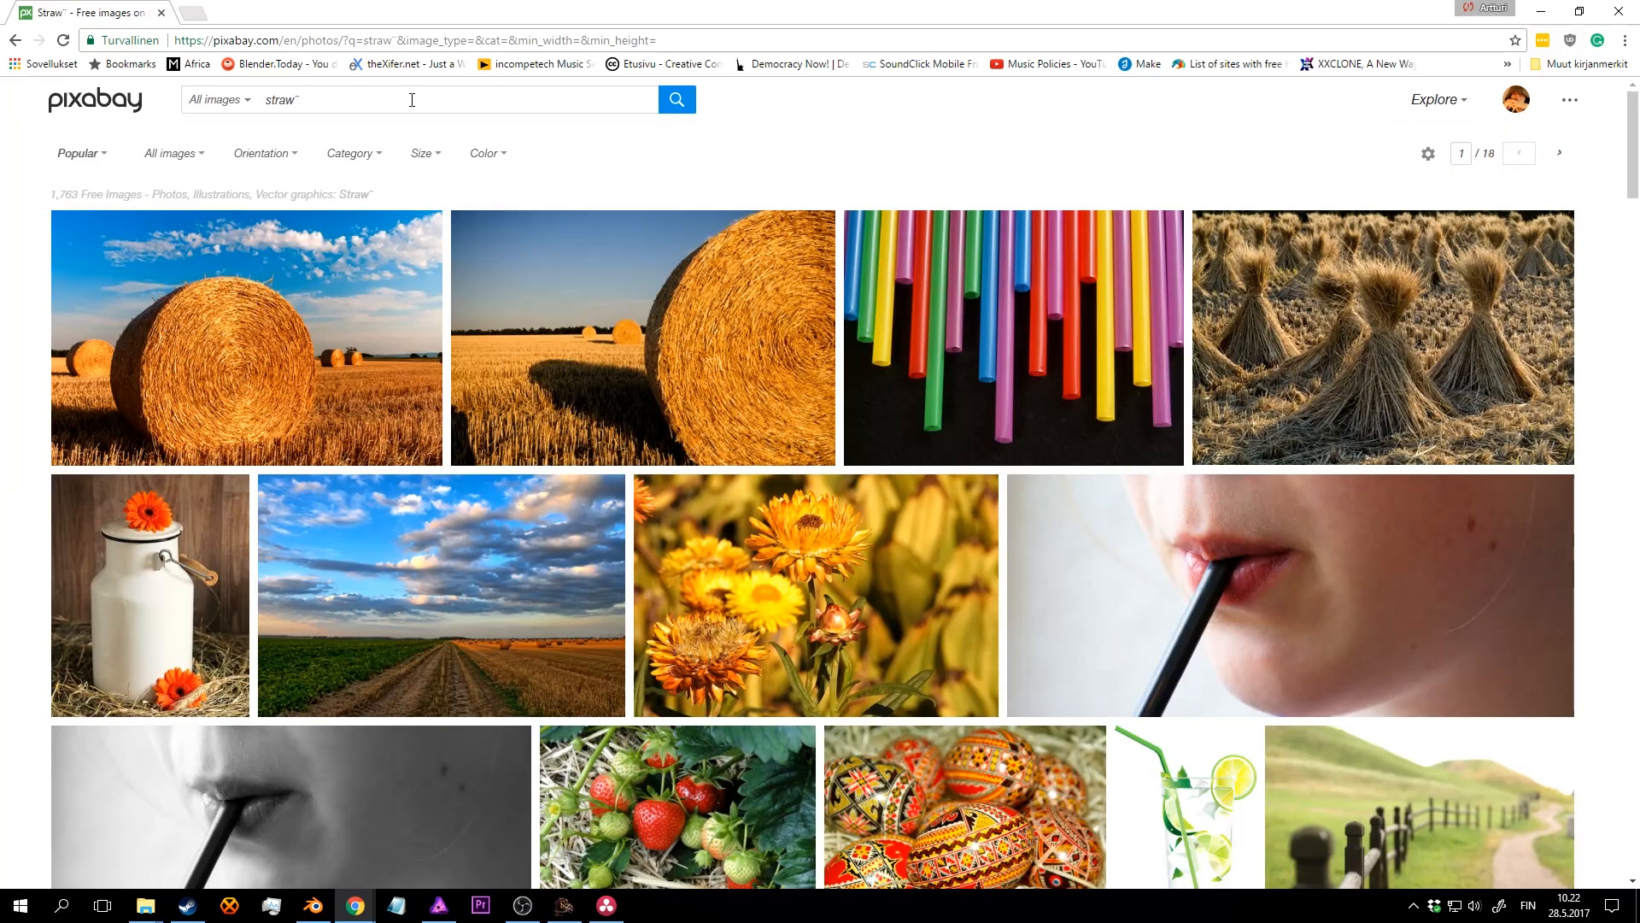
text(s)
key(Return)
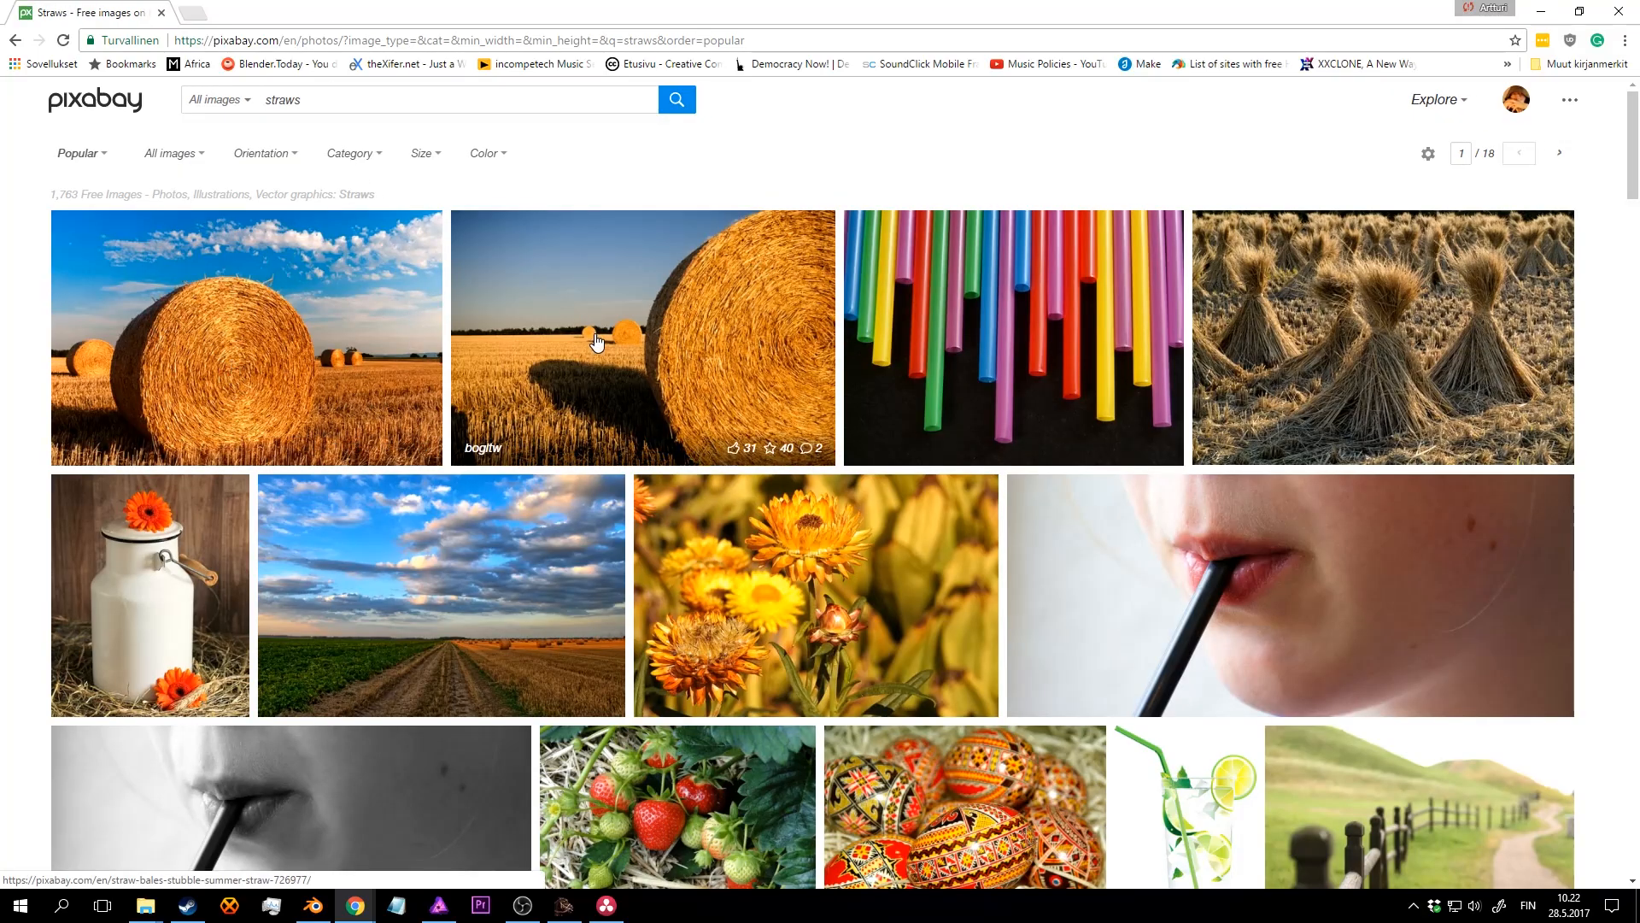
Step: Open the photo of boots standing on straw in a separate tab and show its download sizes
scroll(626, 305, down, 6)
scroll(626, 305, down, 14)
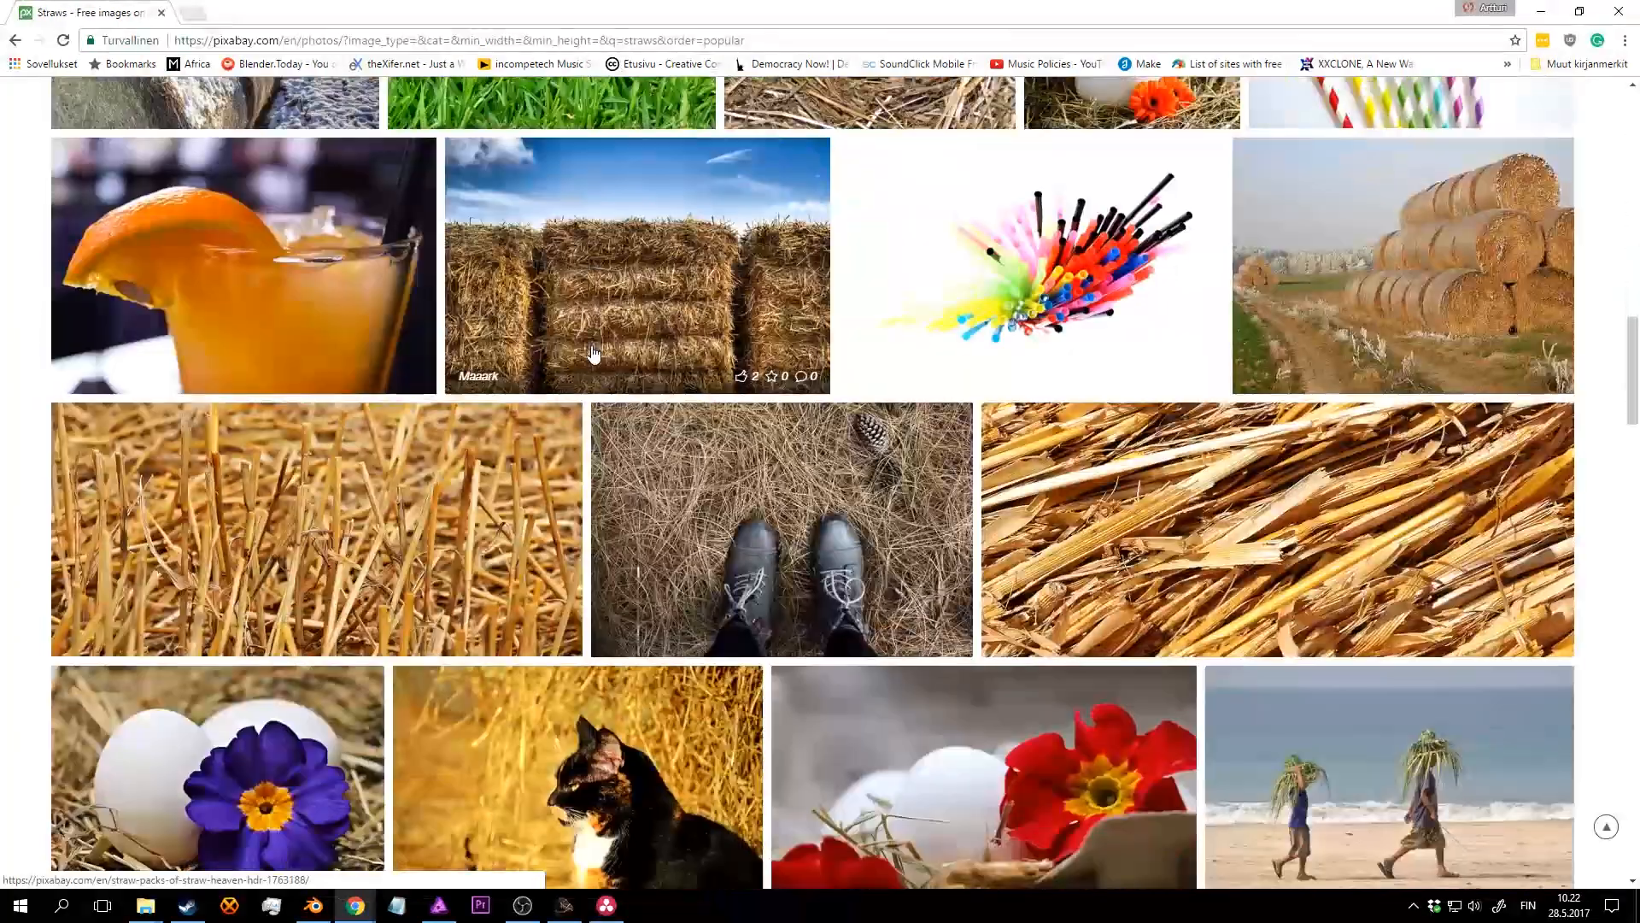
scroll(807, 308, down, 2)
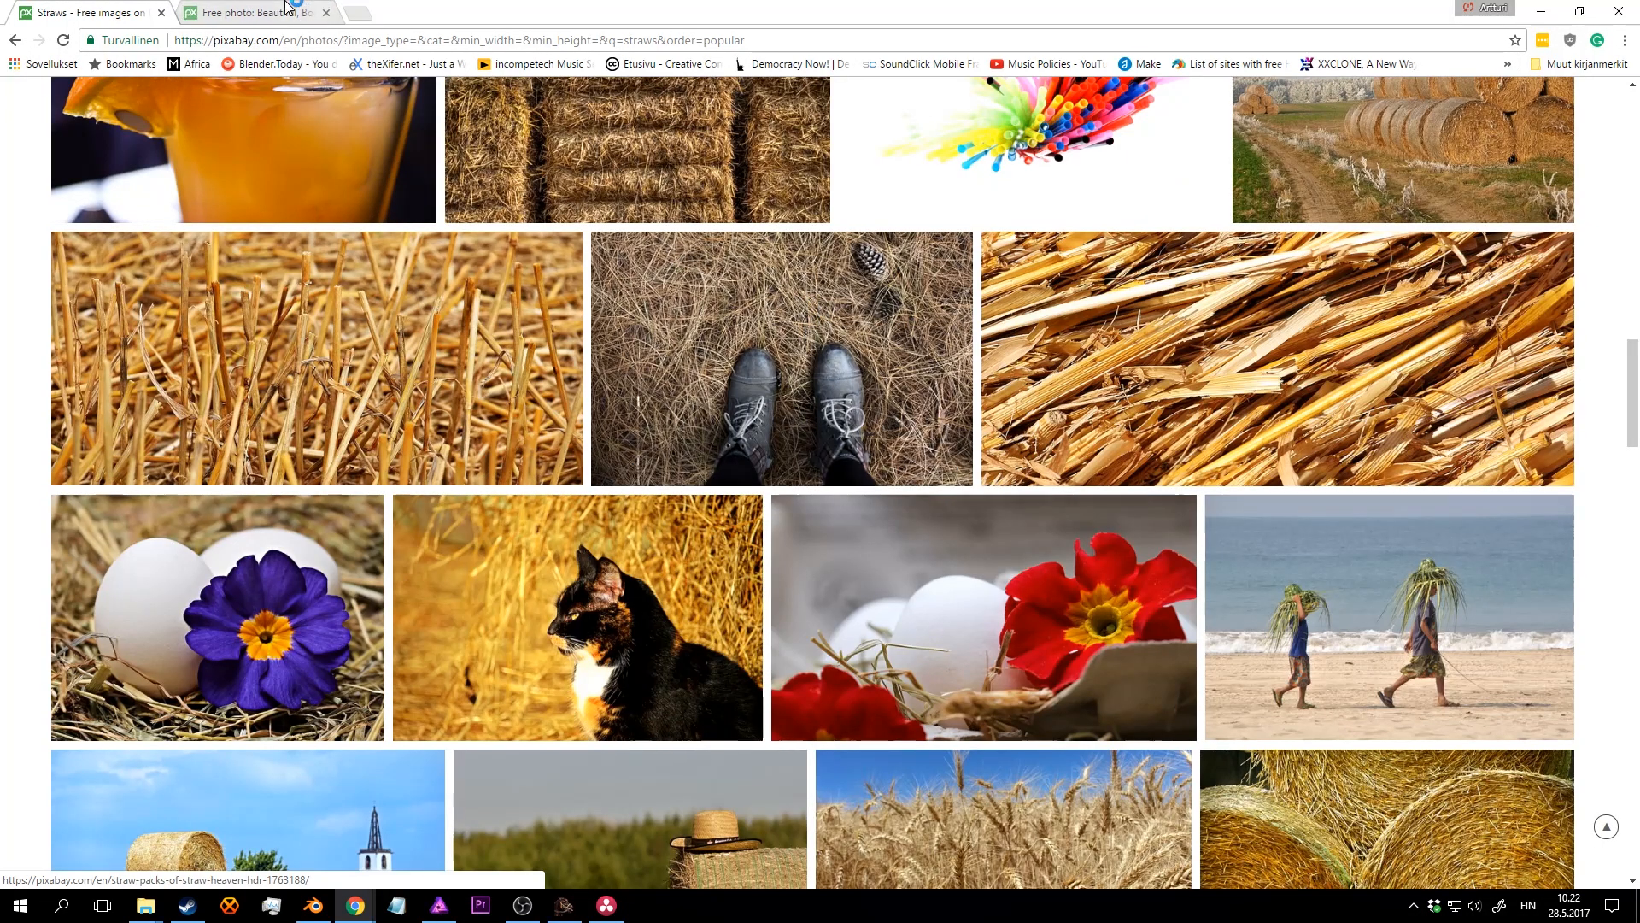
key(ctrl+Tab)
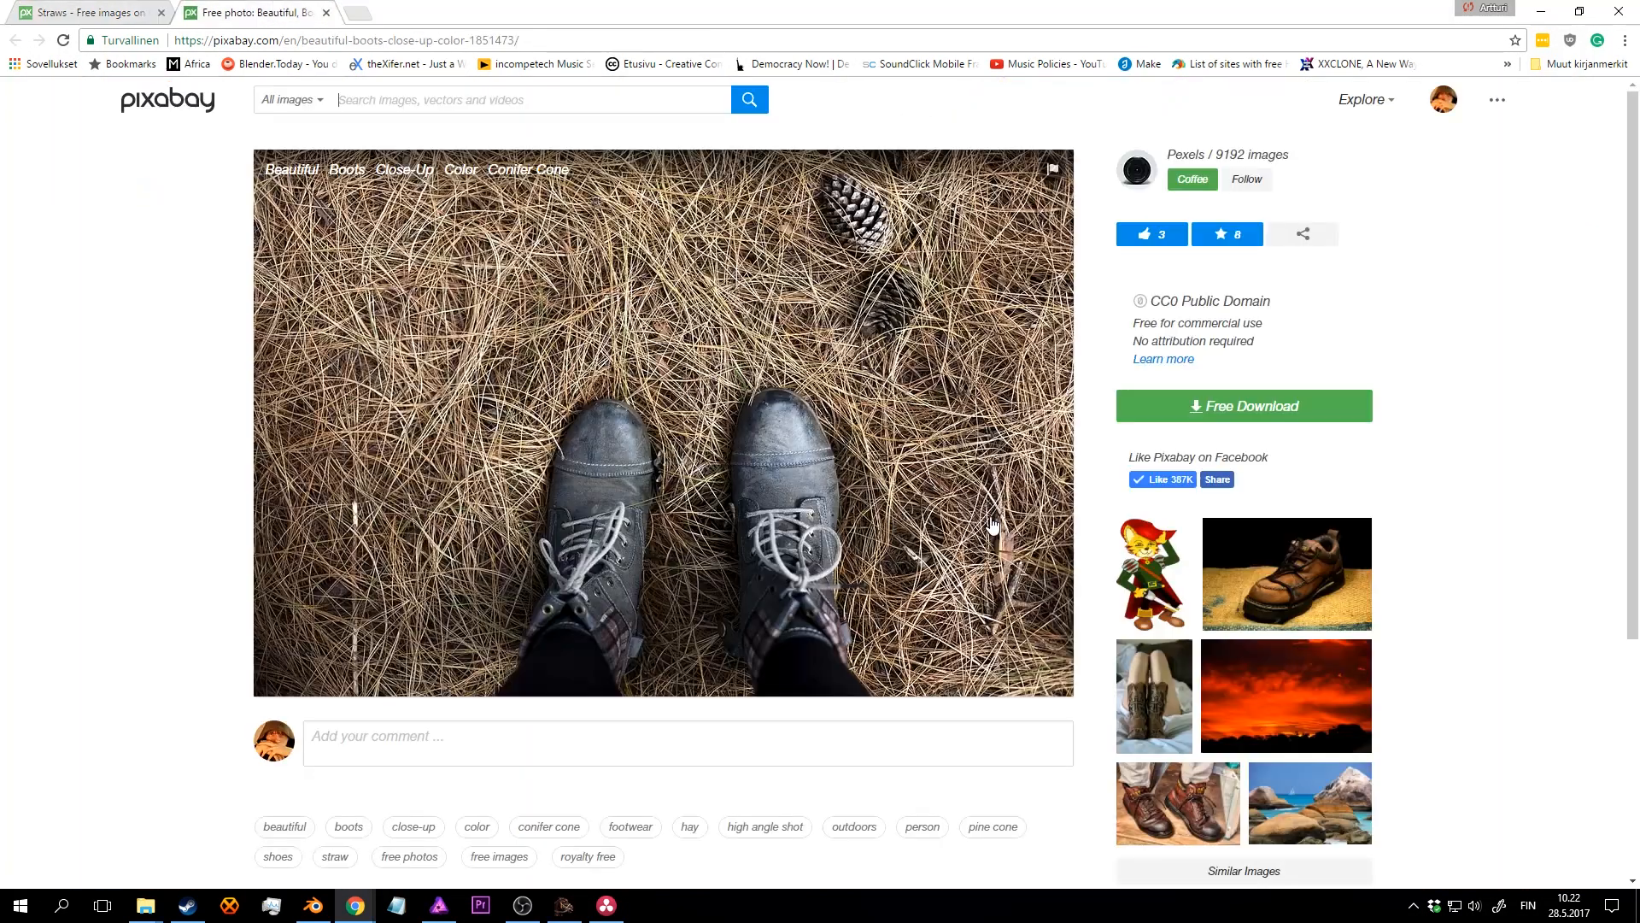
click(1194, 409)
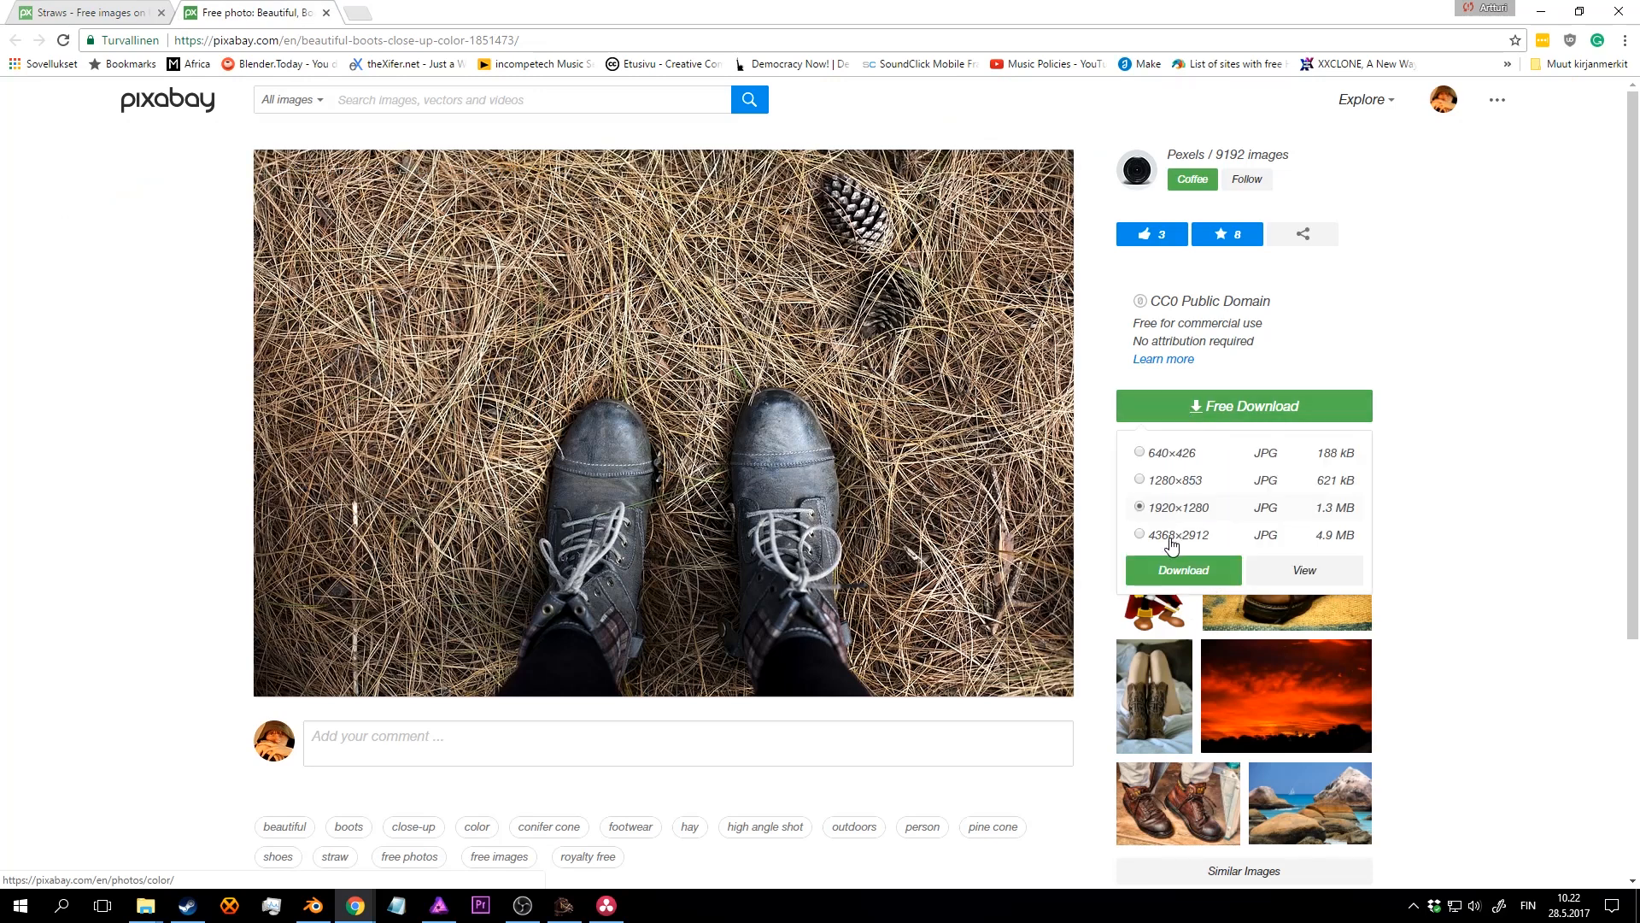
Step: Look through the first page of straw results and open the round straw bale photo against the sky in a separate tab
click(123, 12)
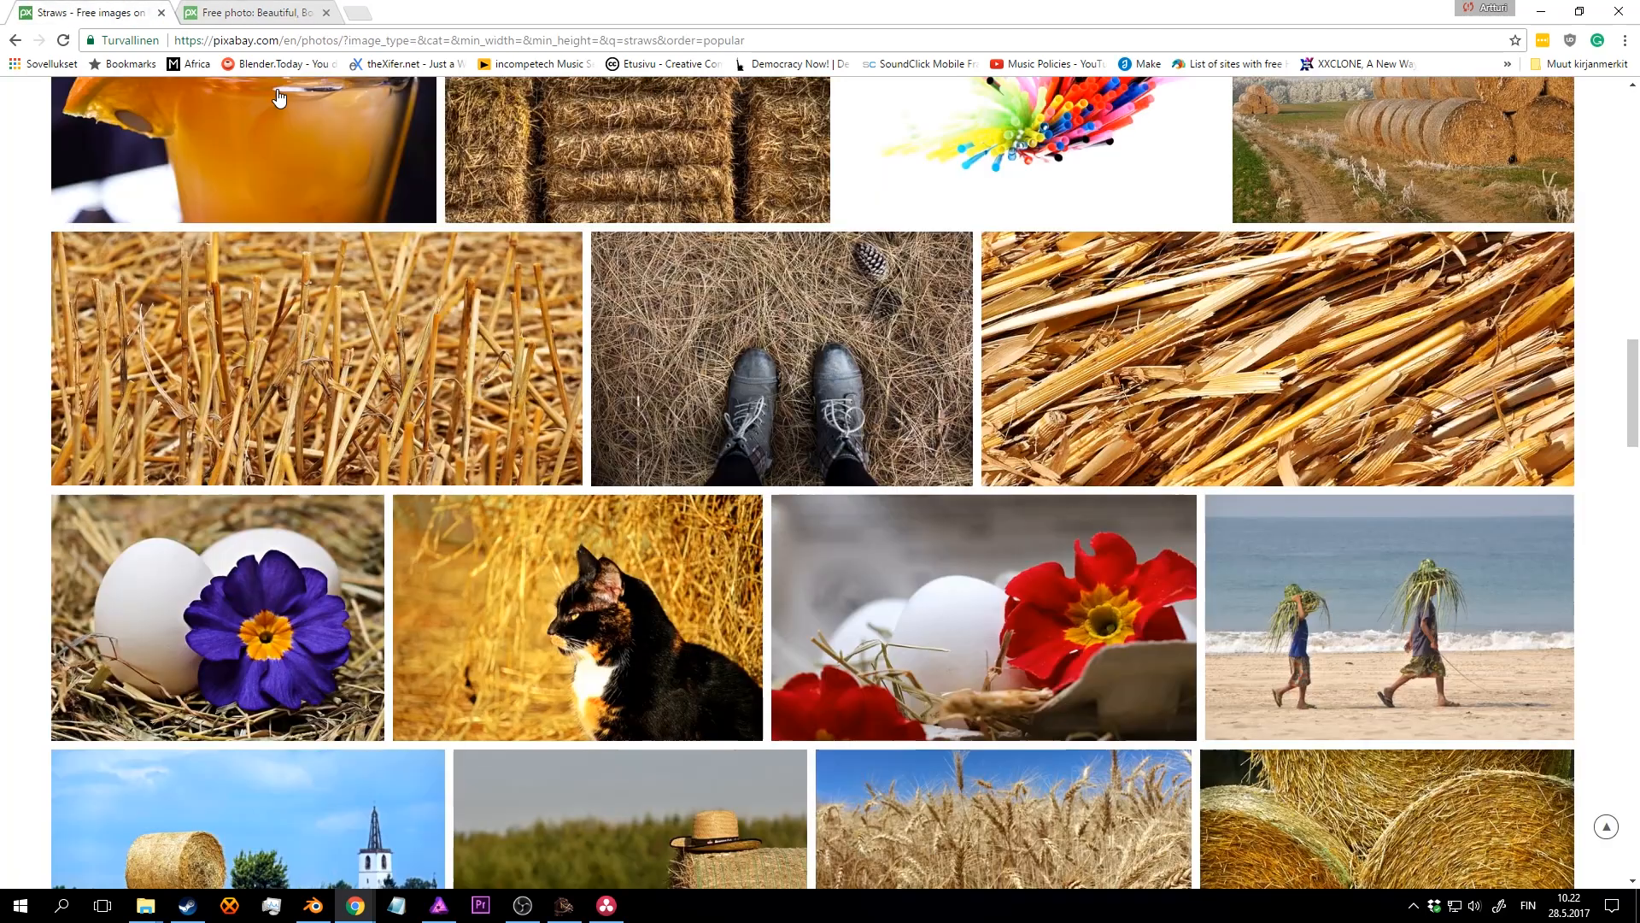
scroll(838, 435, down, 3)
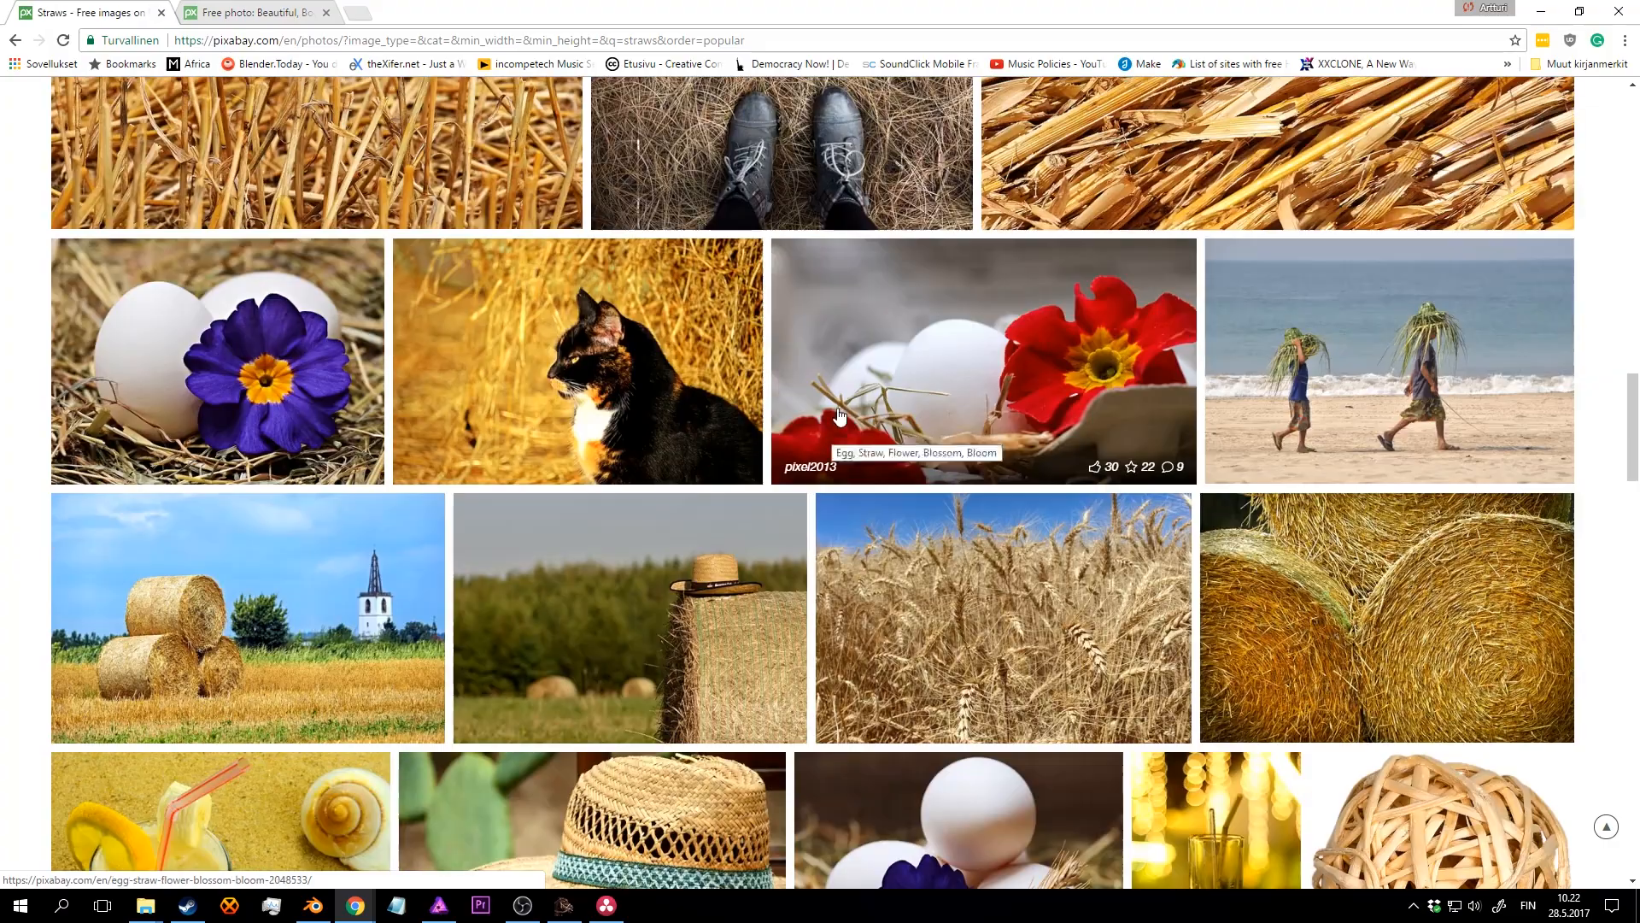
scroll(873, 333, down, 6)
scroll(882, 434, down, 7)
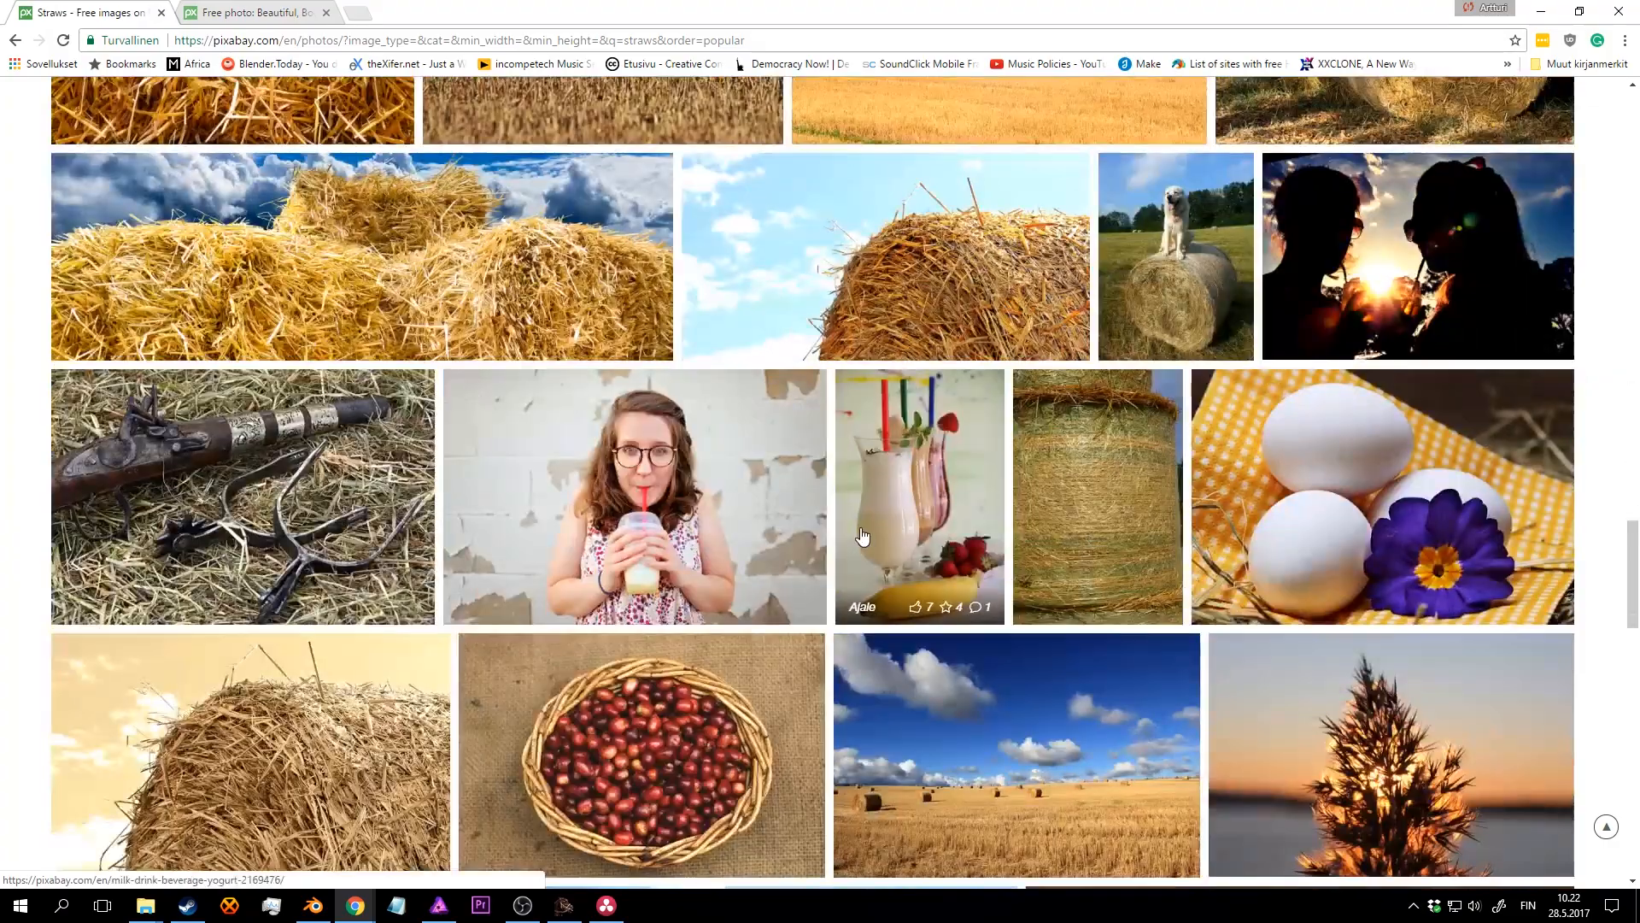
scroll(871, 511, up, 3)
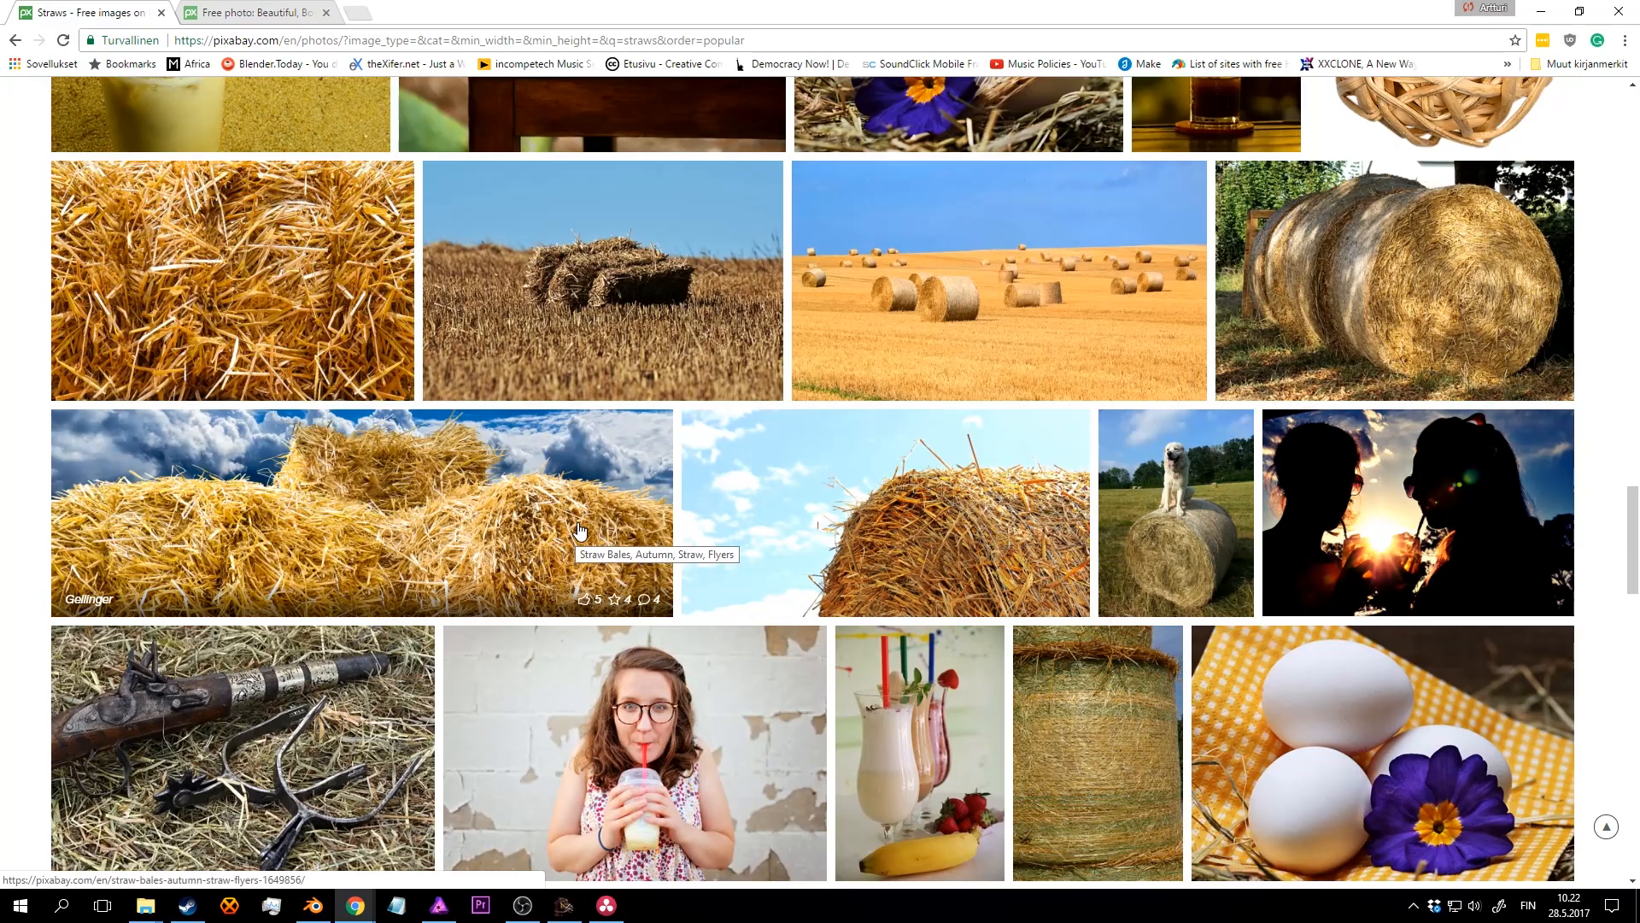
scroll(585, 532, up, 18)
scroll(797, 341, down, 5)
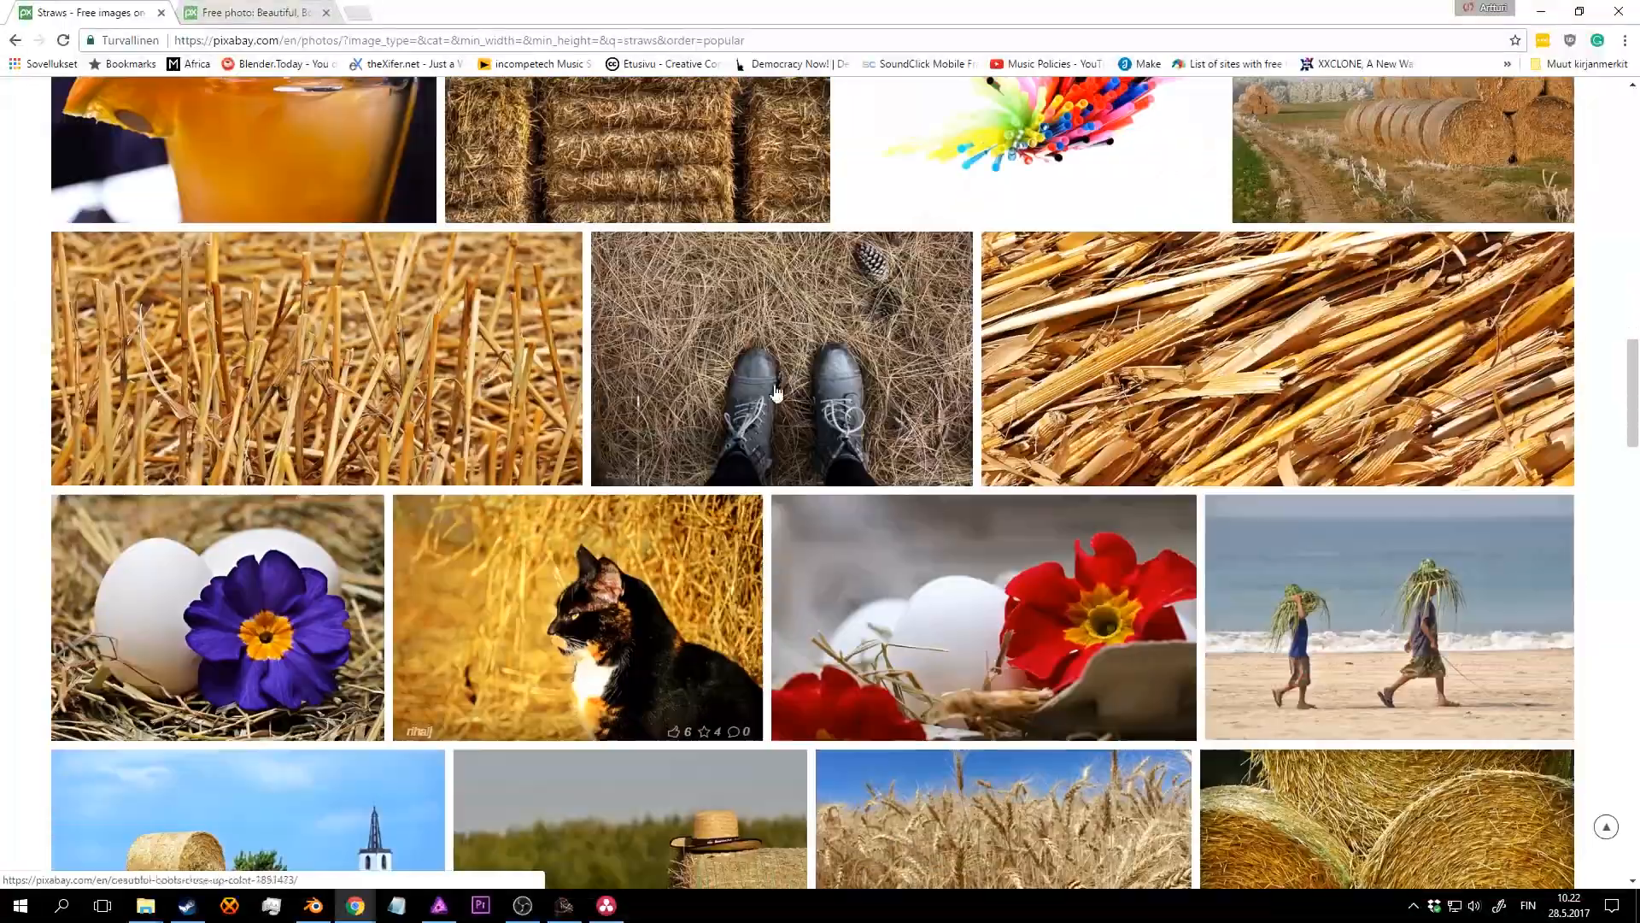
scroll(808, 344, down, 5)
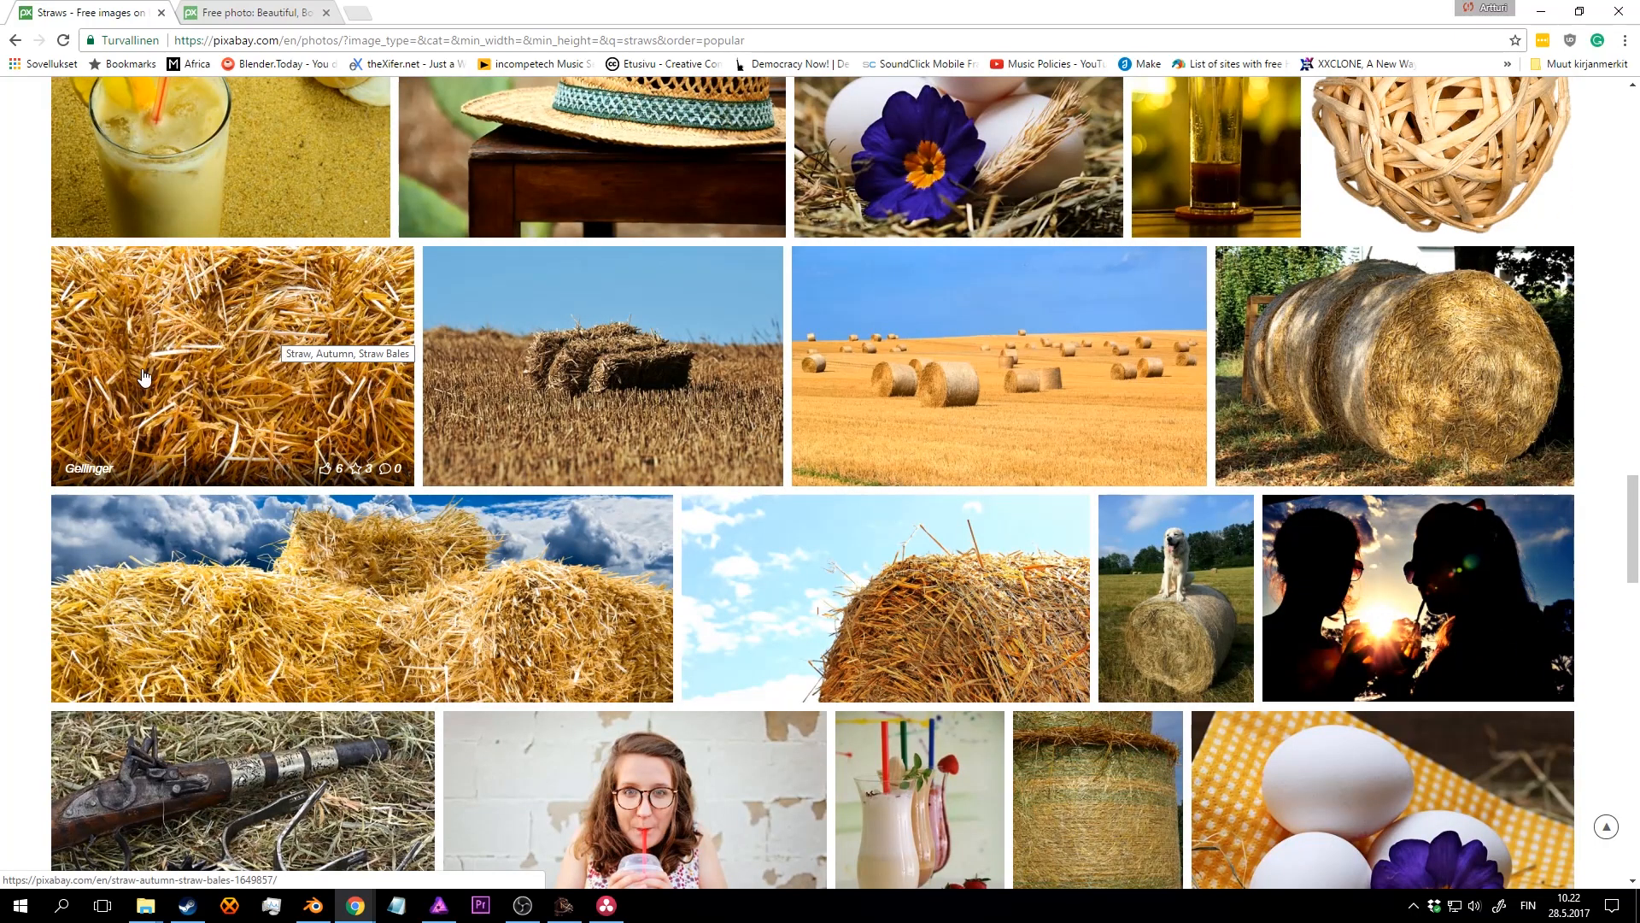
scroll(463, 413, down, 2)
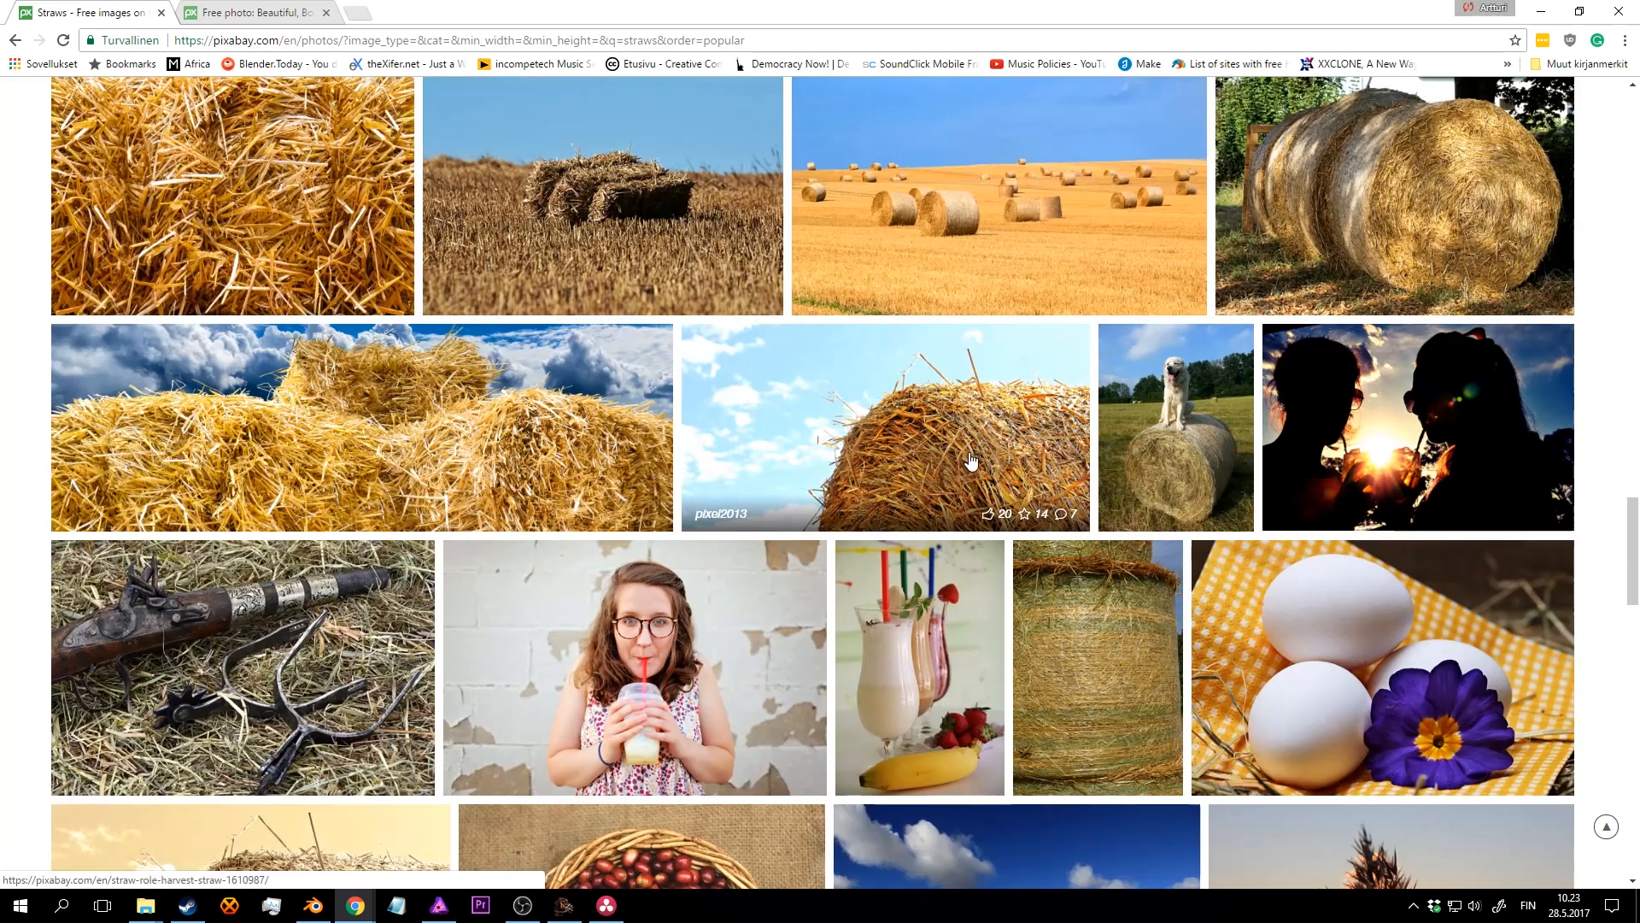
middle_click(922, 460)
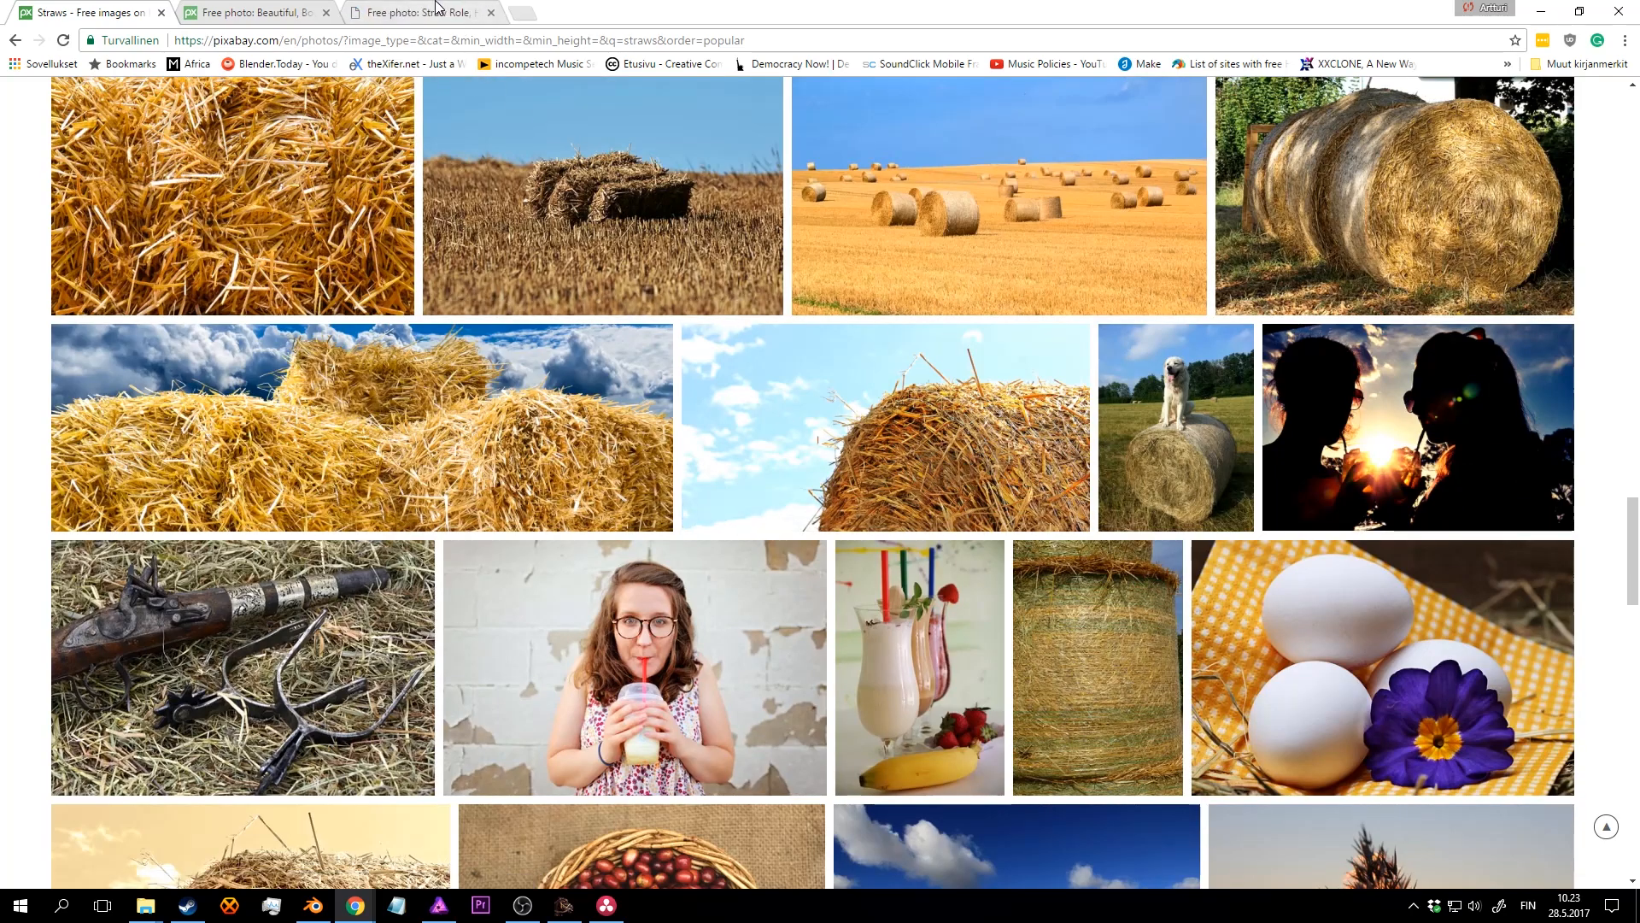
click(439, 10)
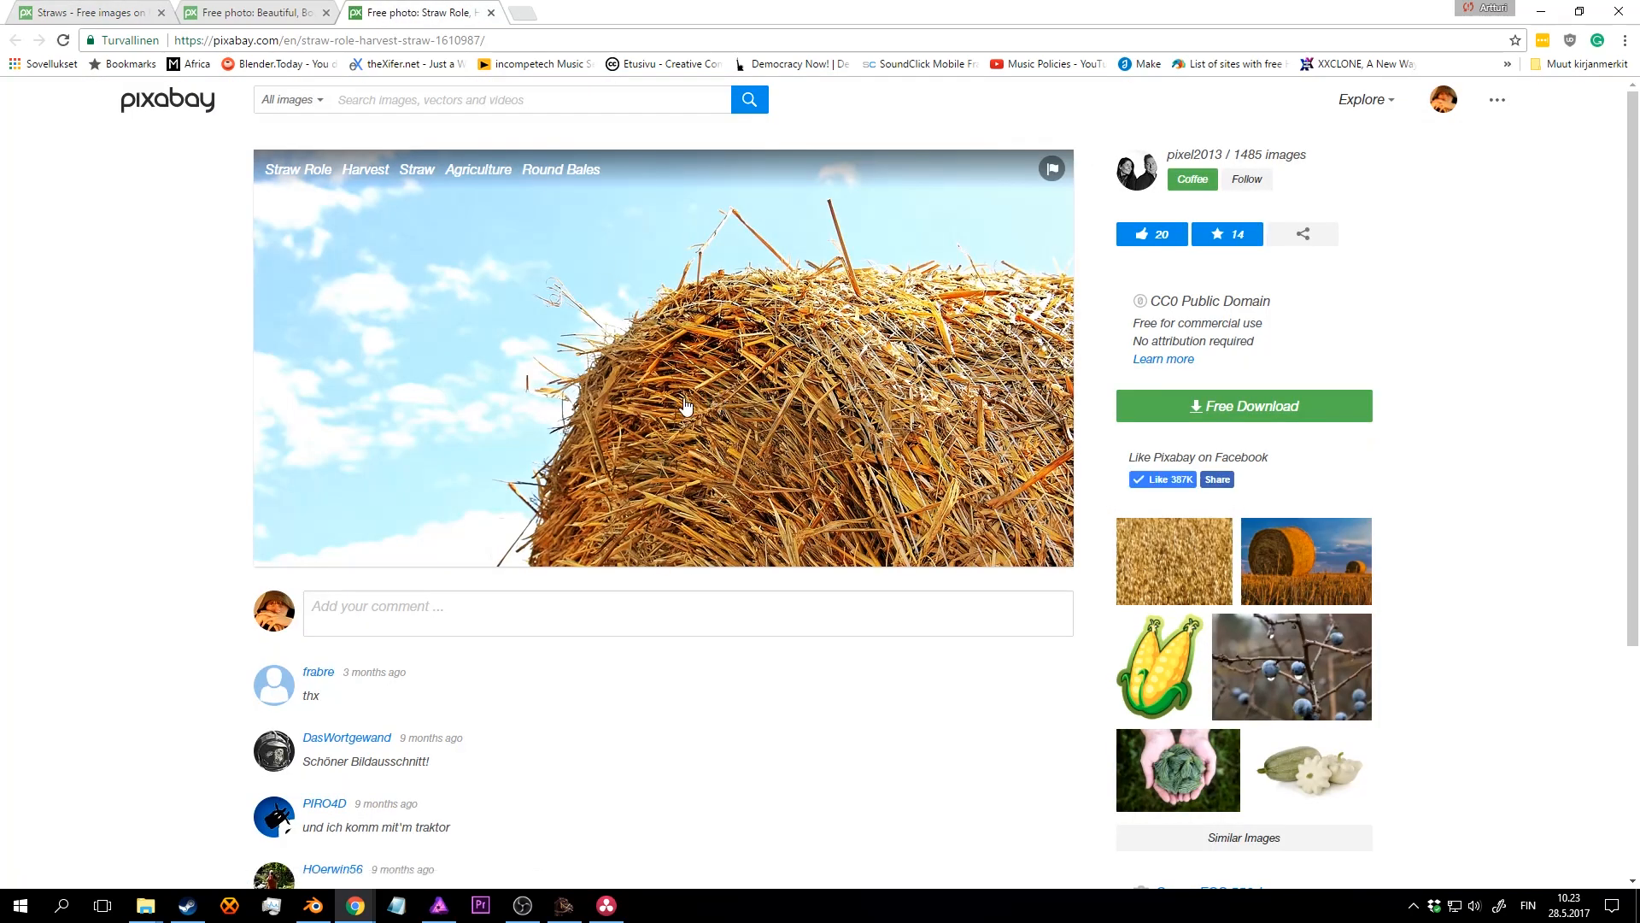
Step: Browse the rest of the first results page and the whole second page for straw close-ups usable as a texture
key(ctrl+1)
scroll(566, 357, down, 6)
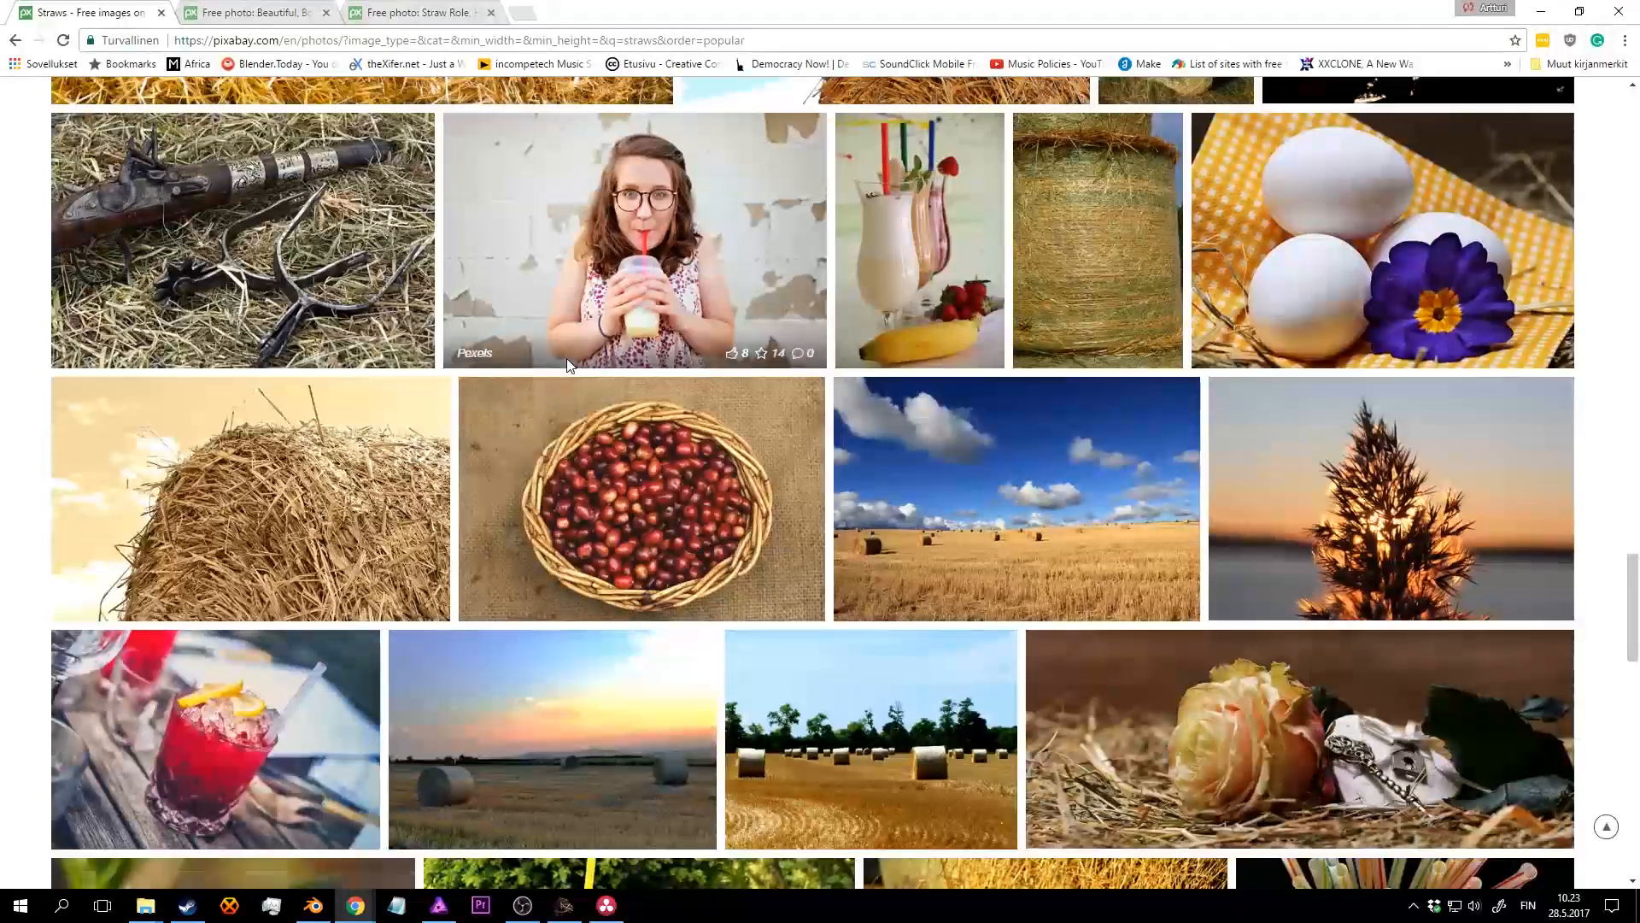
scroll(567, 357, down, 10)
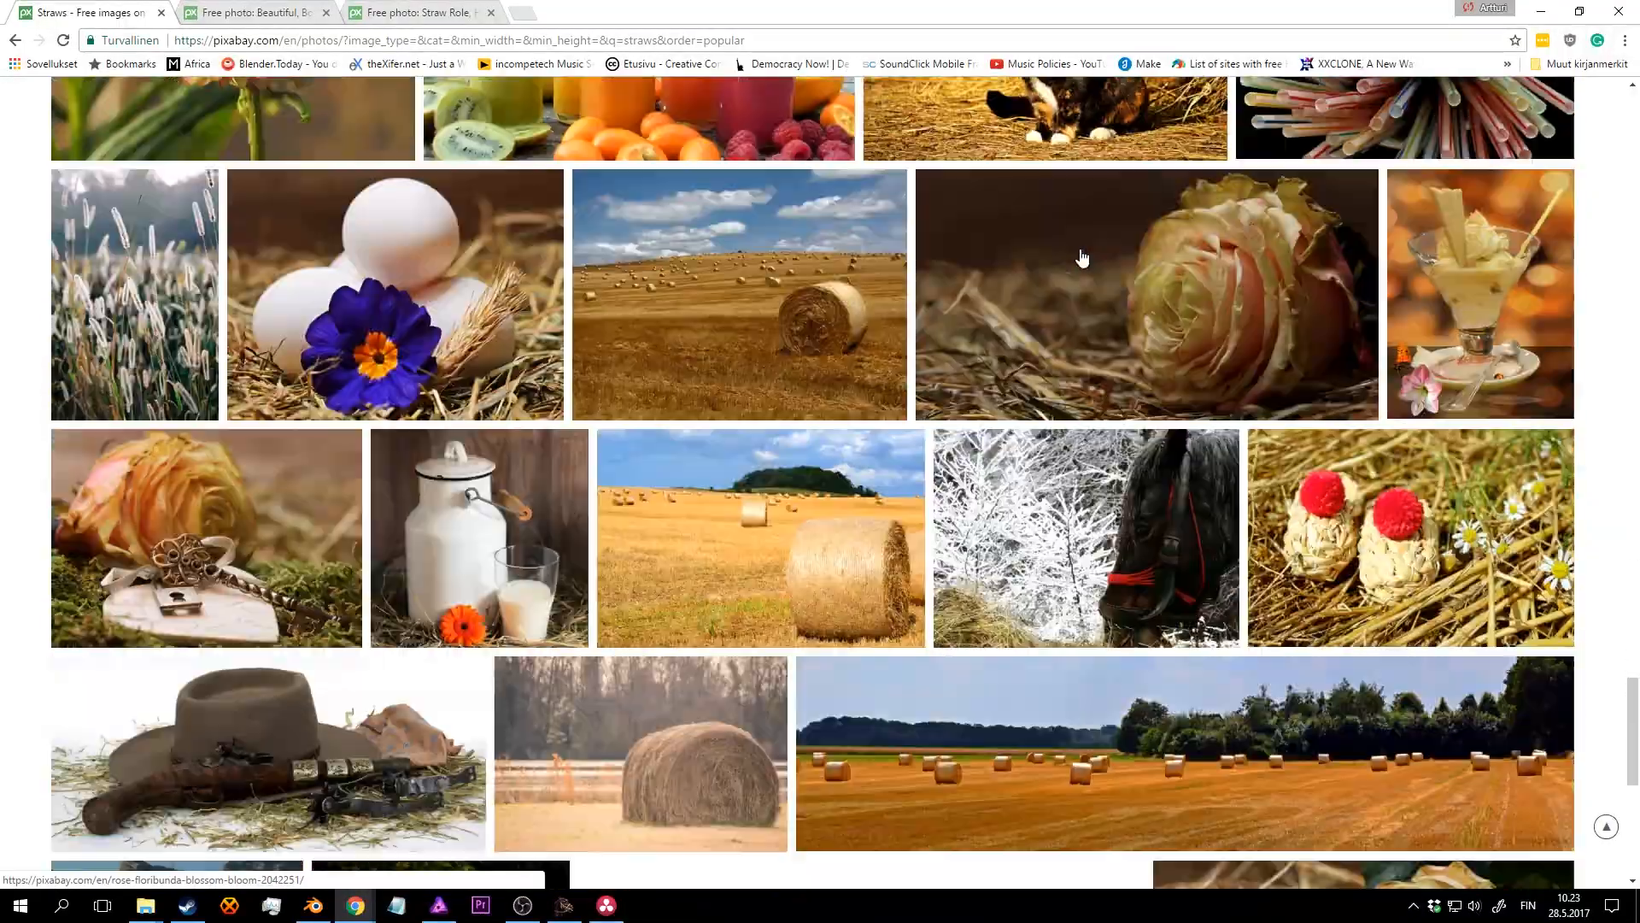
scroll(1081, 257, down, 8)
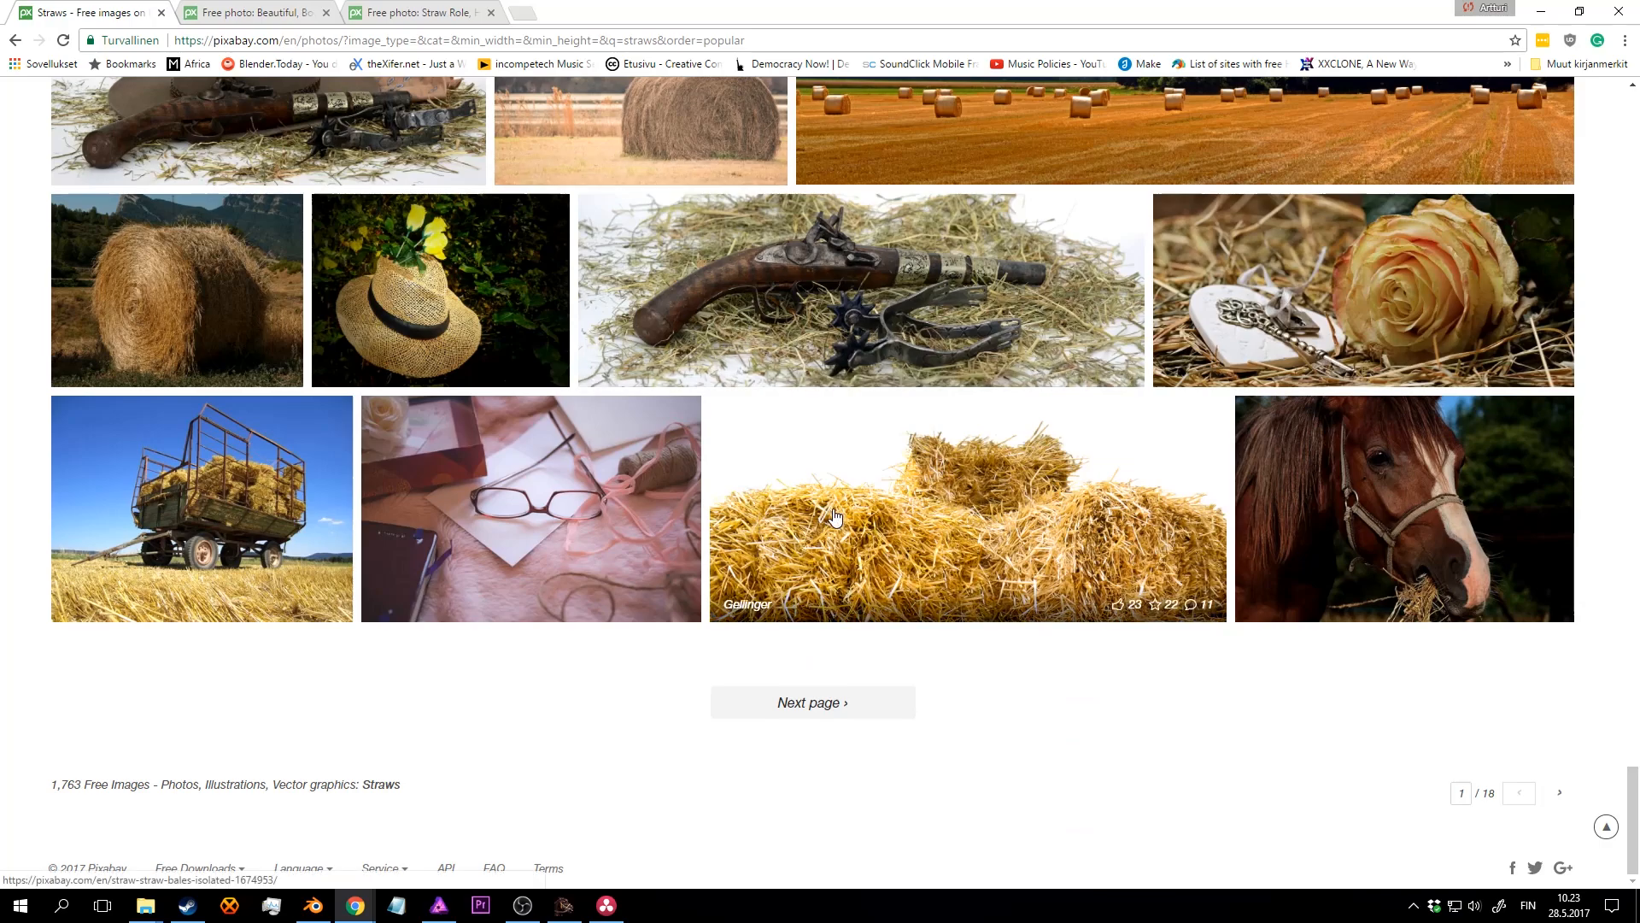
click(814, 715)
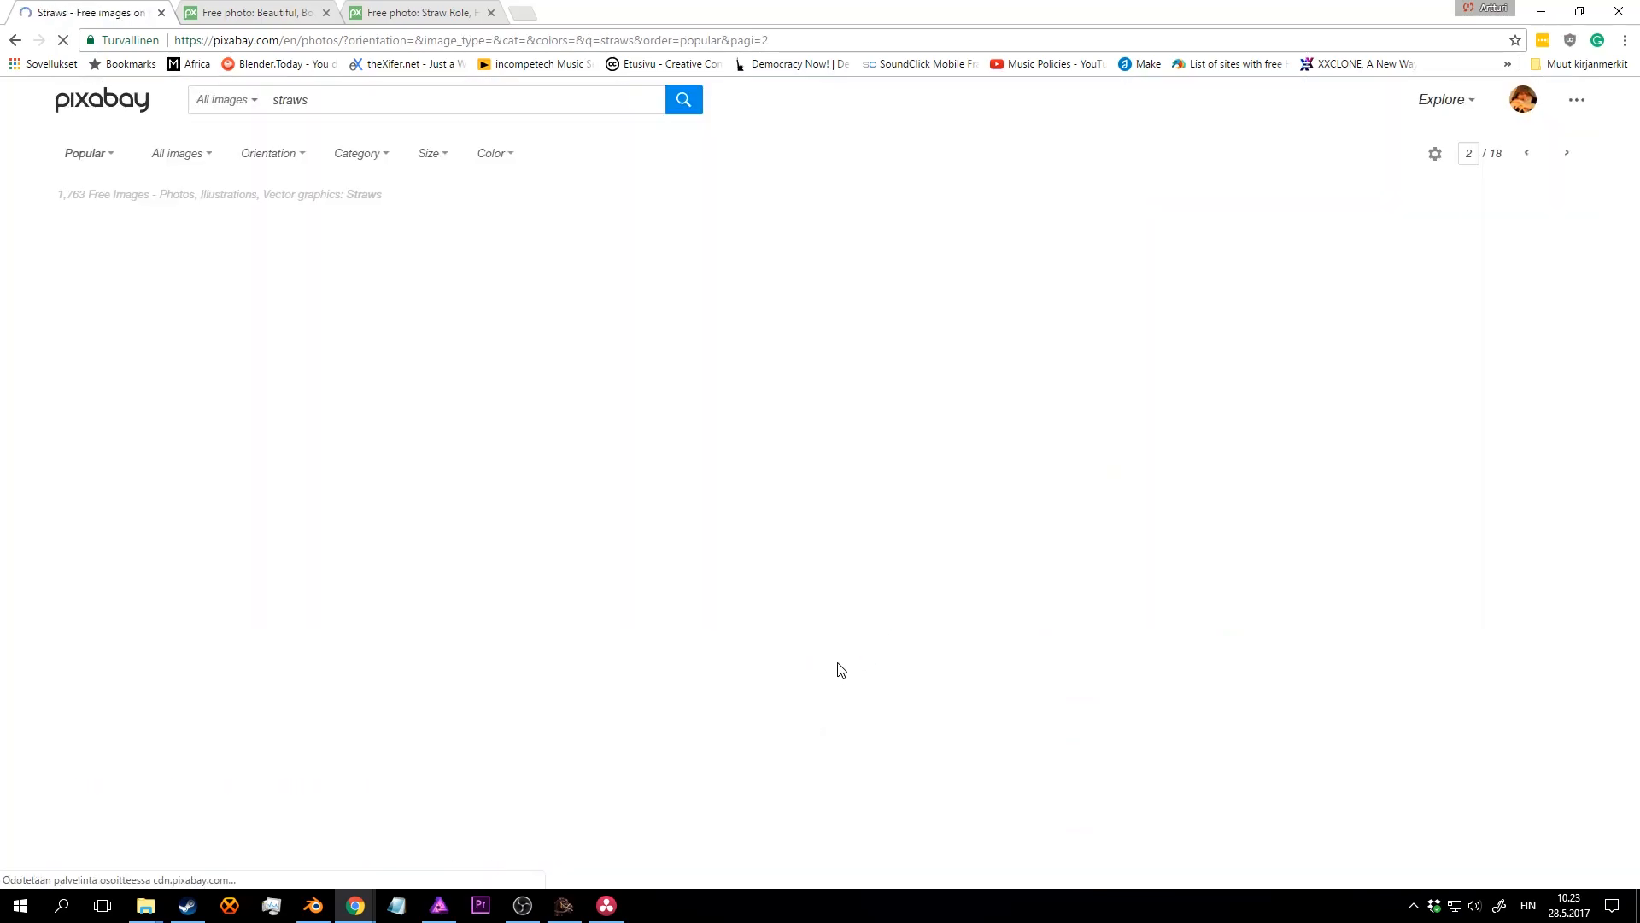
scroll(708, 462, down, 6)
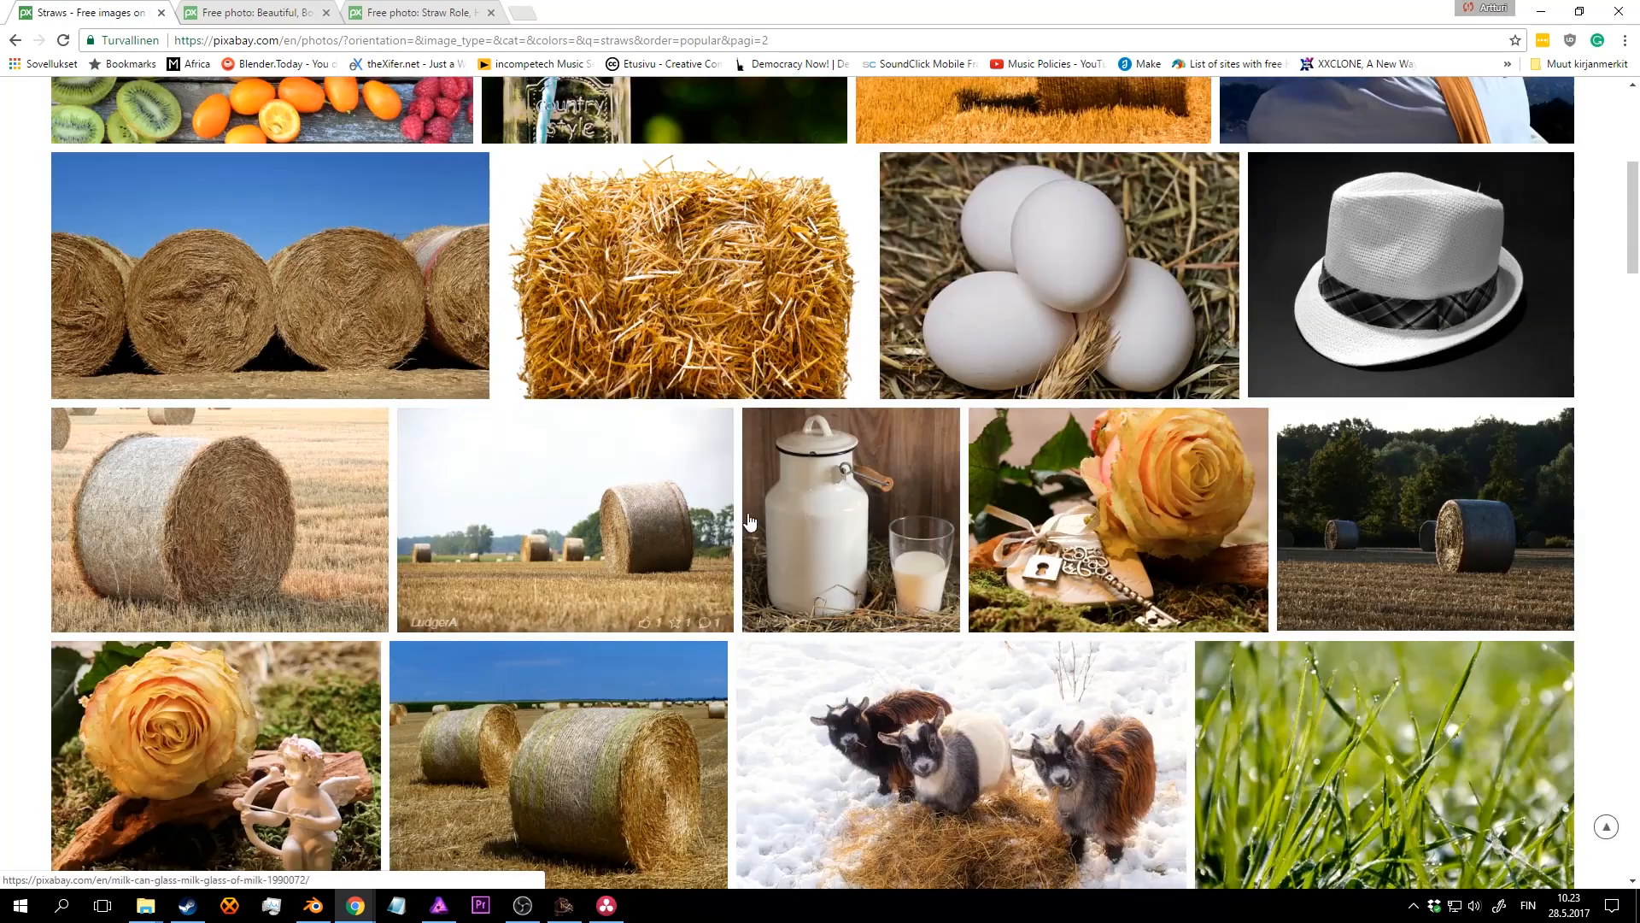
scroll(749, 520, down, 6)
scroll(747, 504, down, 10)
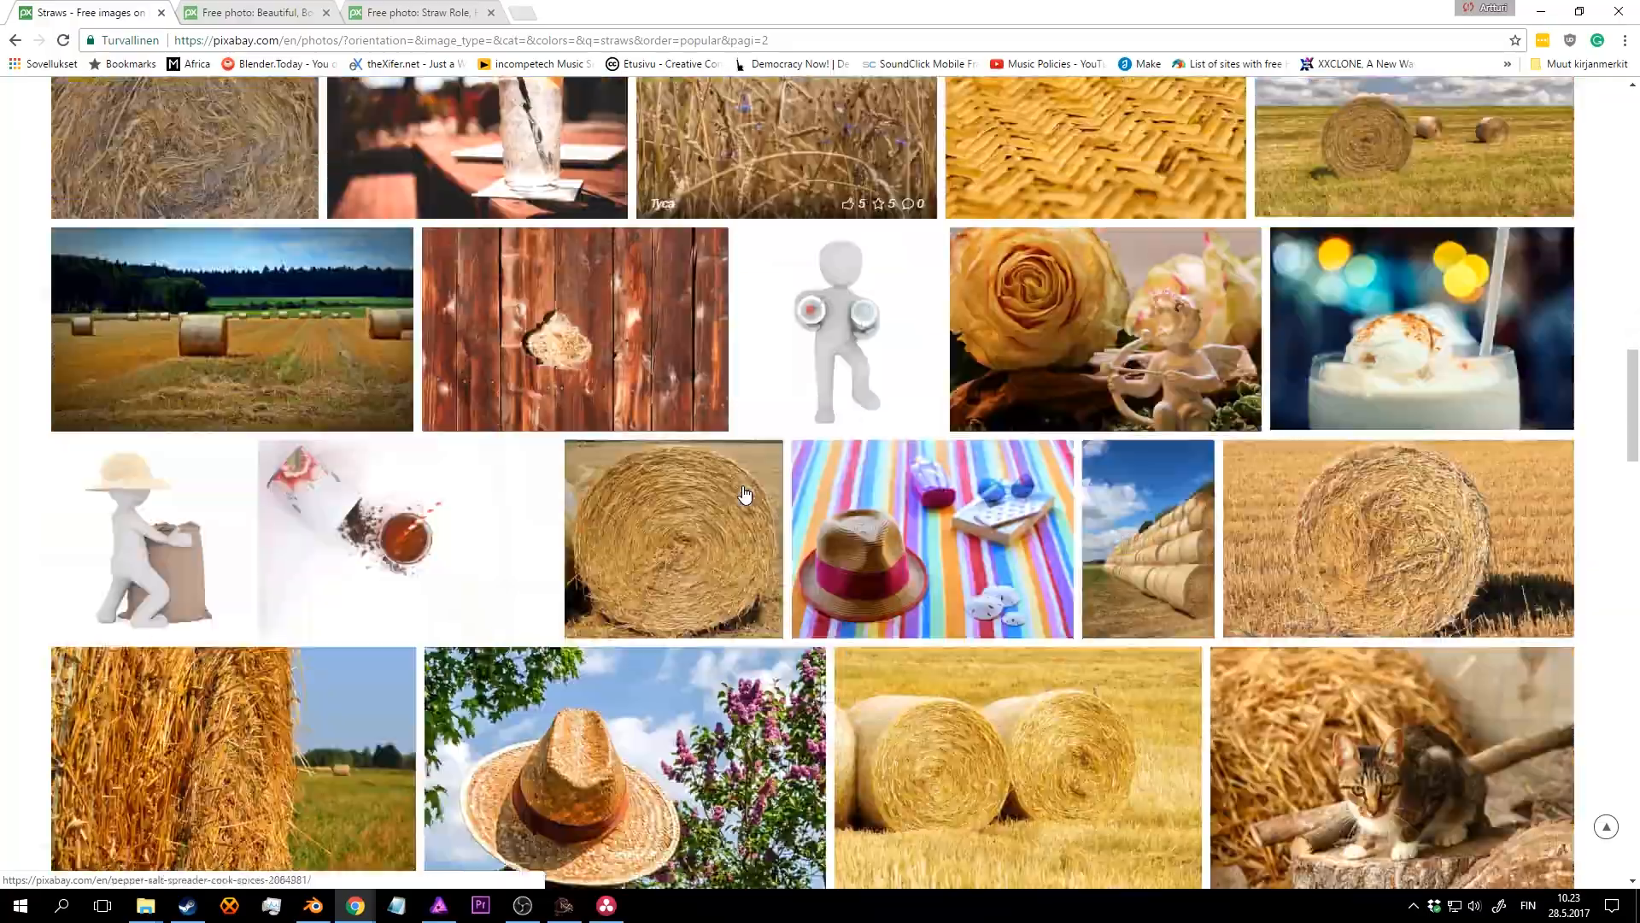
scroll(744, 494, down, 20)
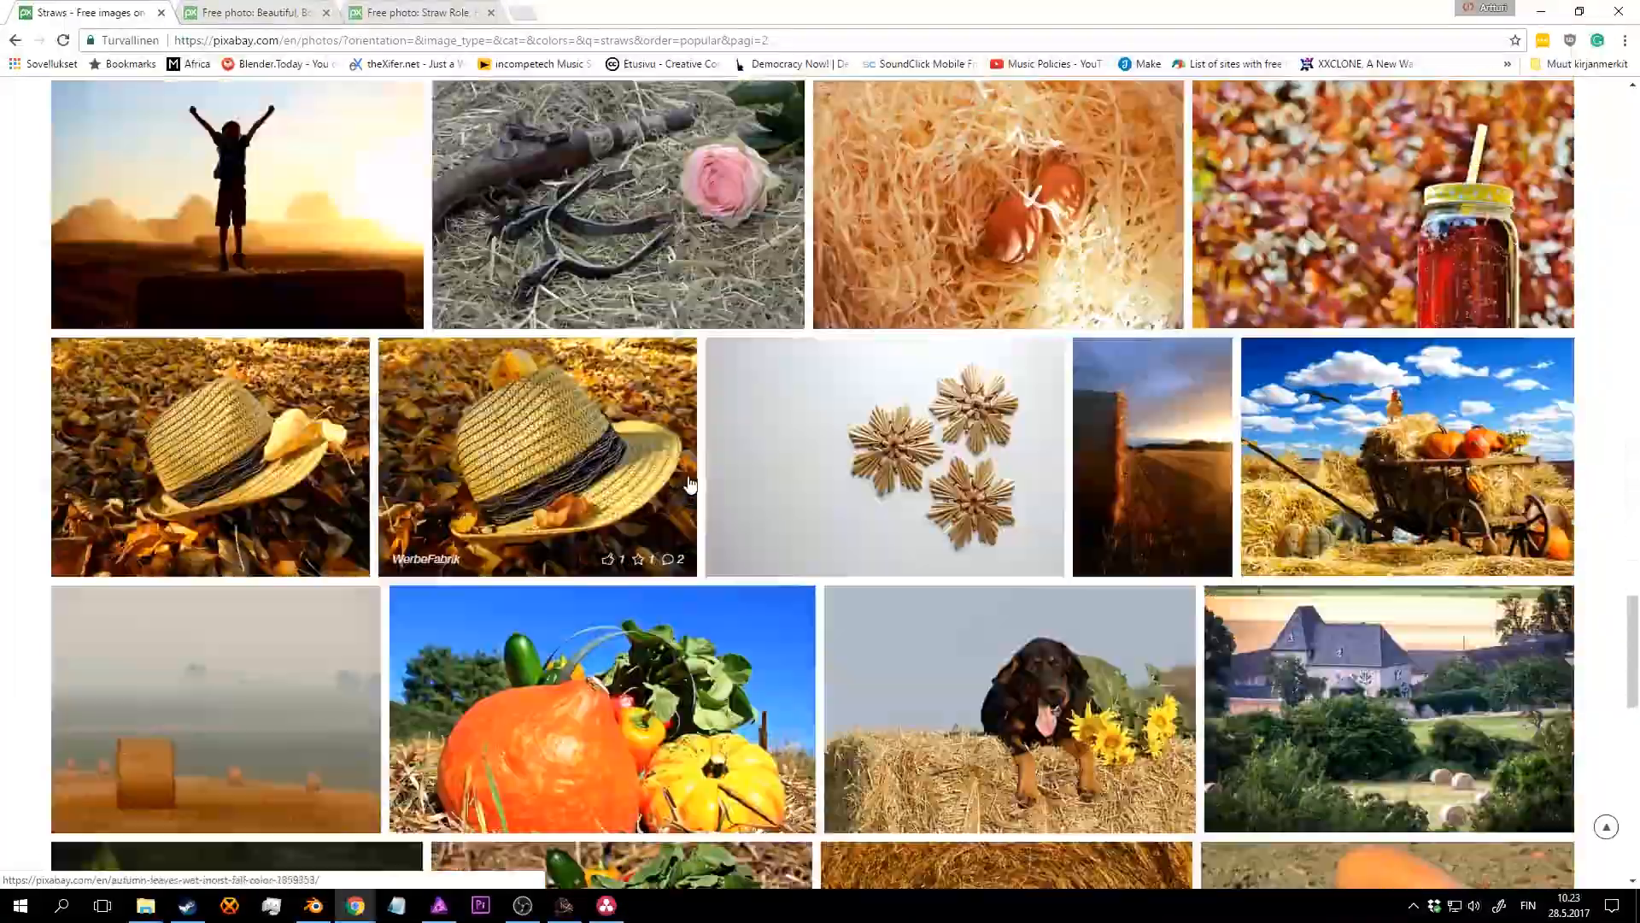
scroll(690, 484, up, 7)
scroll(902, 376, down, 12)
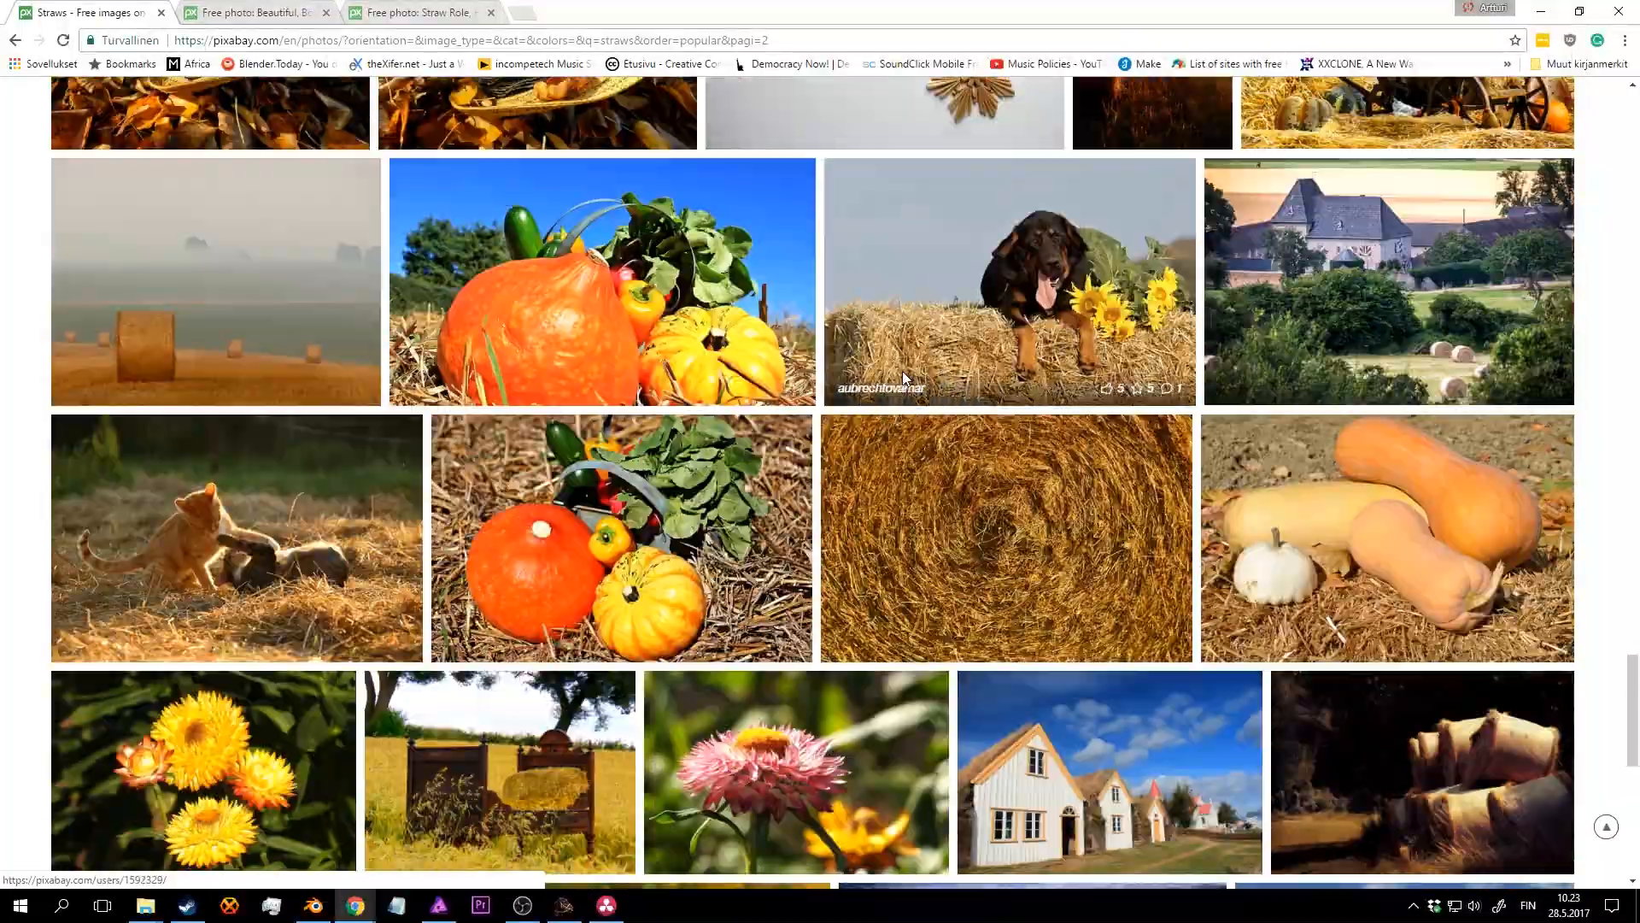
scroll(902, 376, down, 9)
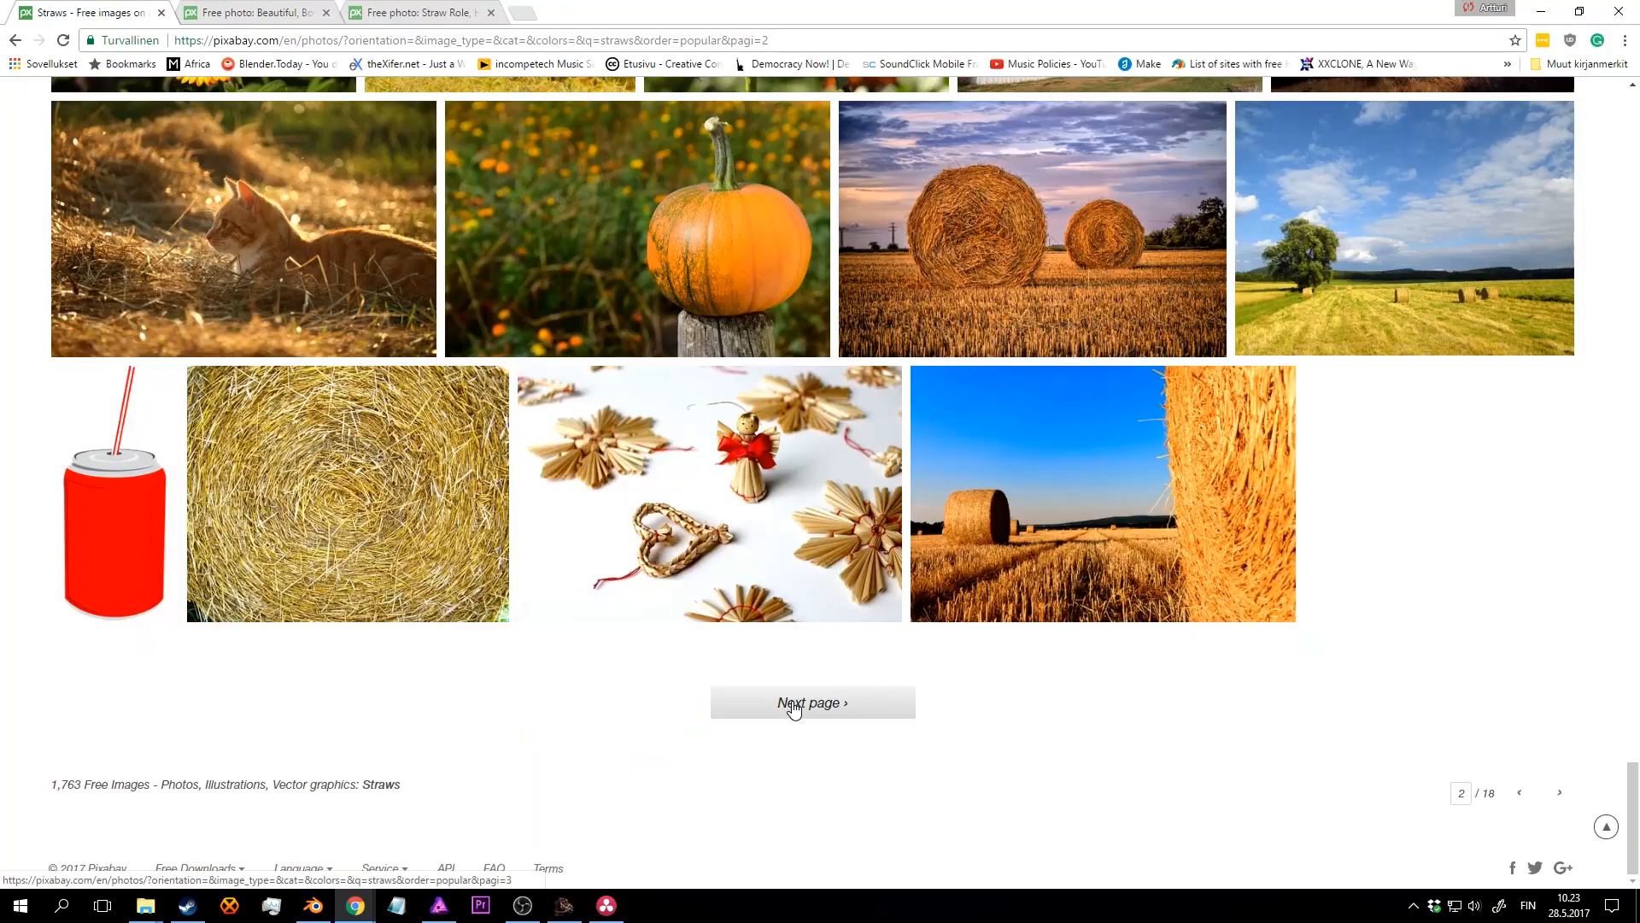
Step: Look through the third page of straw results for a suitable straw texture photo
click(794, 706)
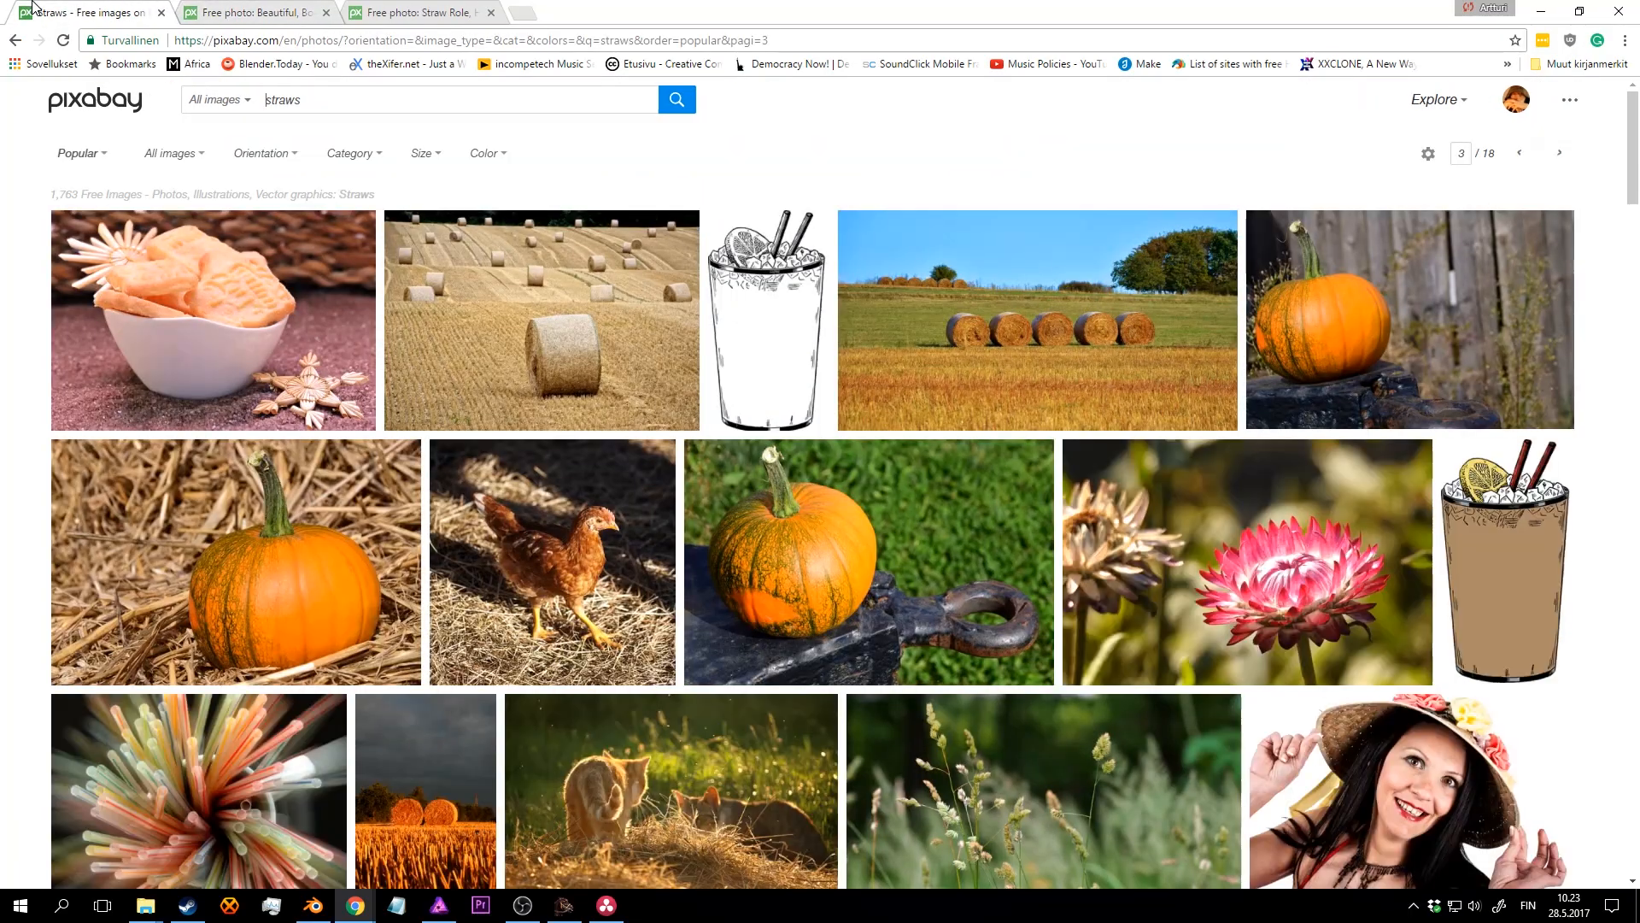
scroll(742, 313, down, 12)
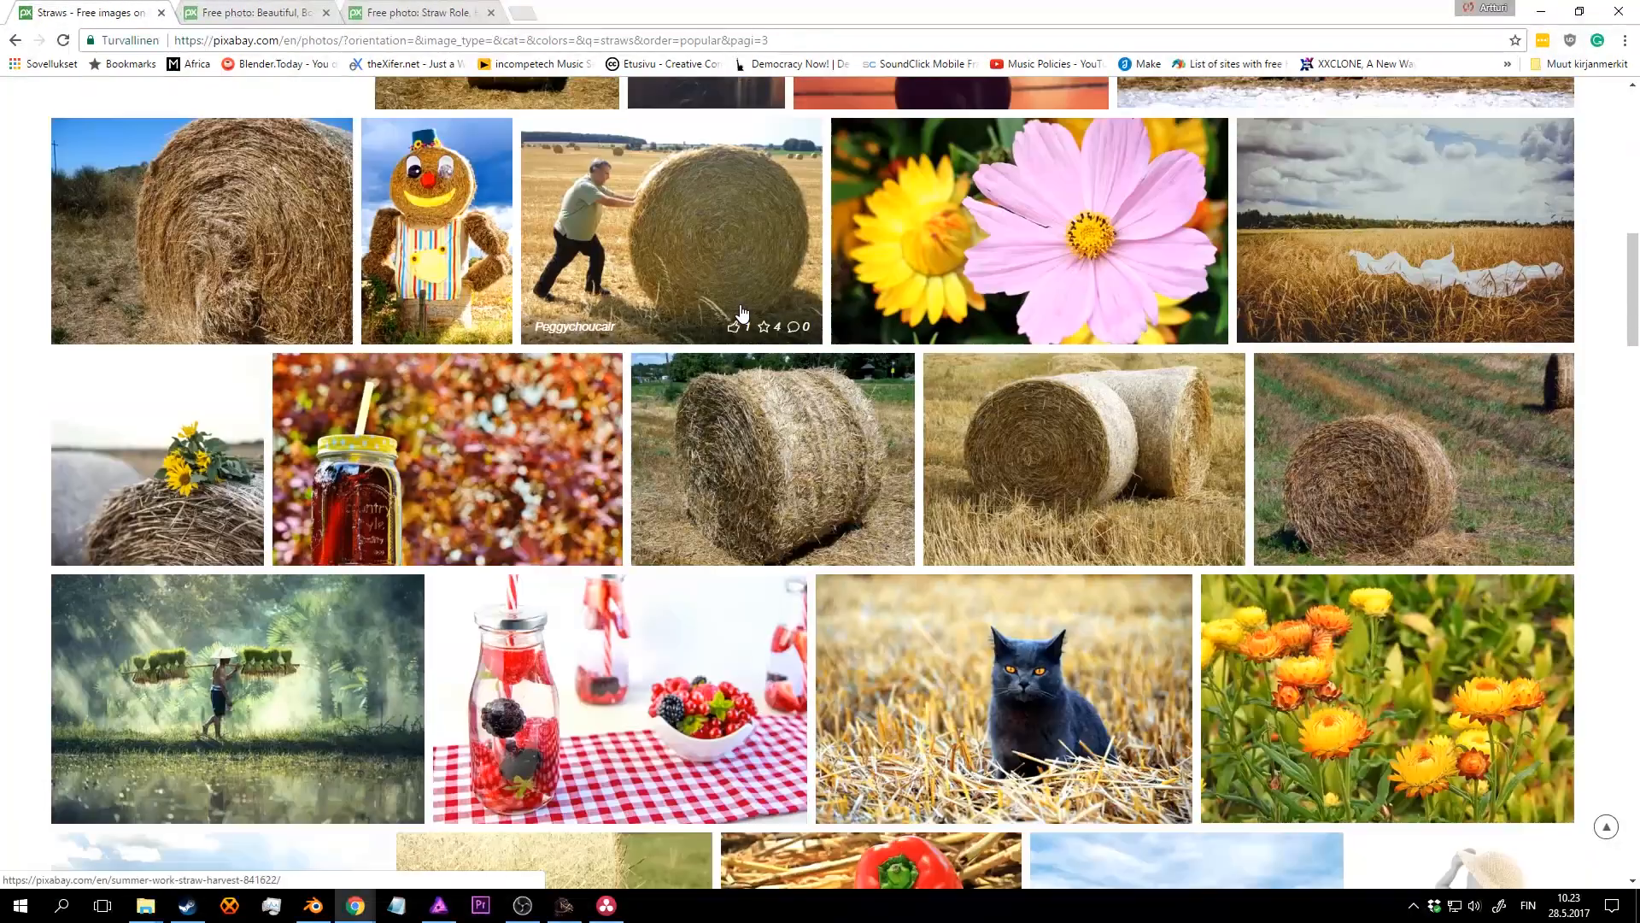
scroll(741, 314, down, 18)
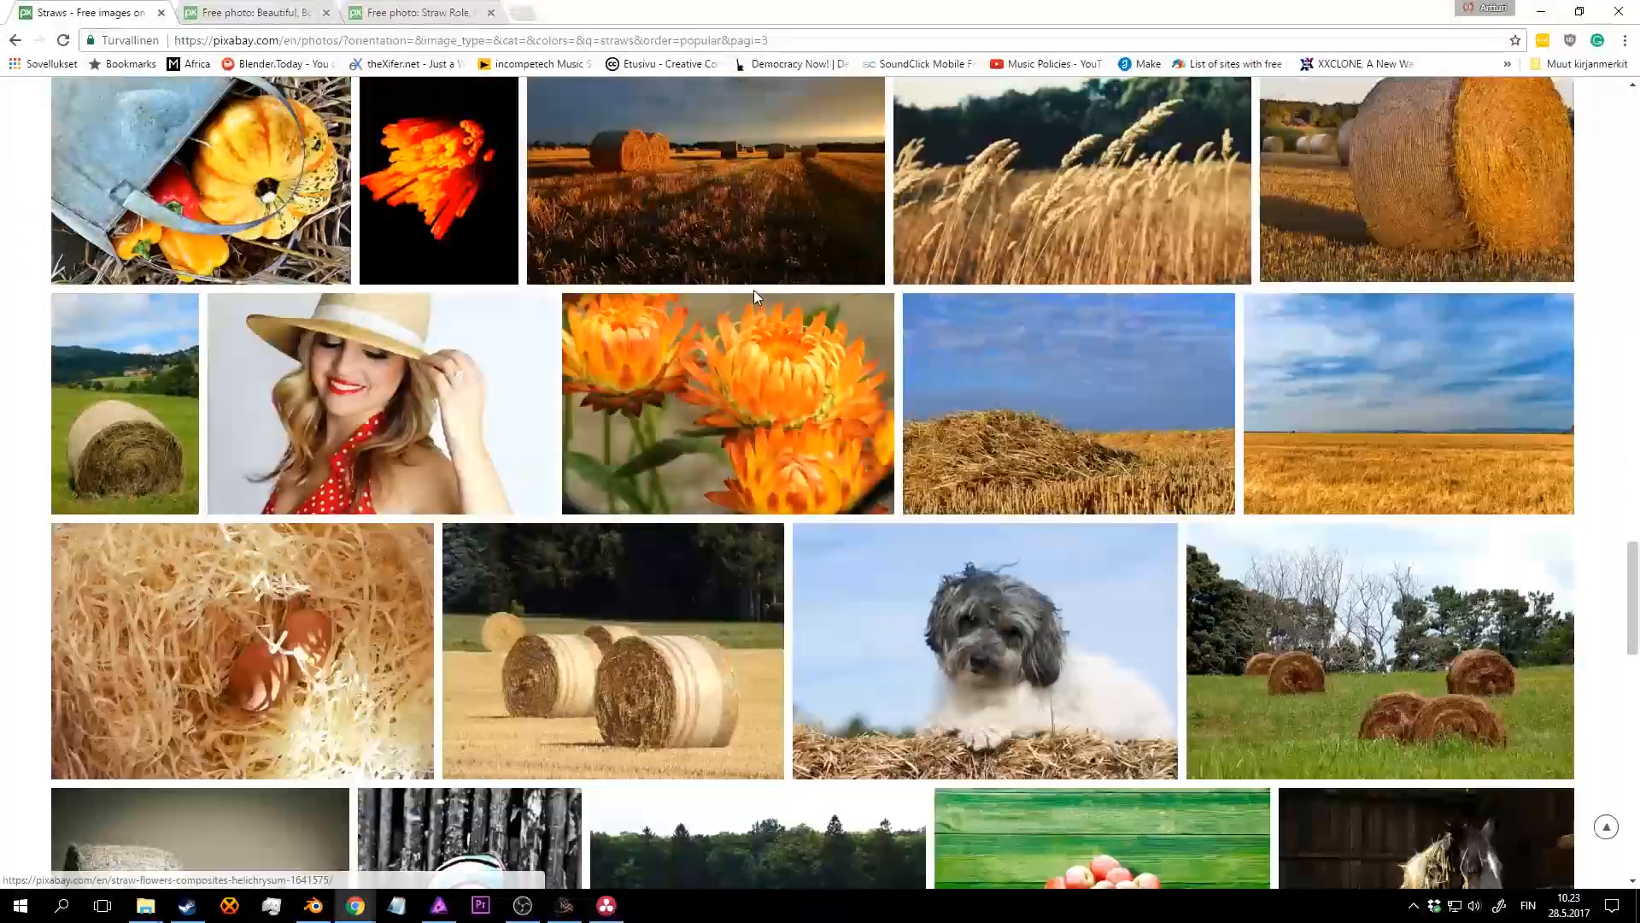
scroll(753, 291, down, 15)
scroll(752, 331, up, 3)
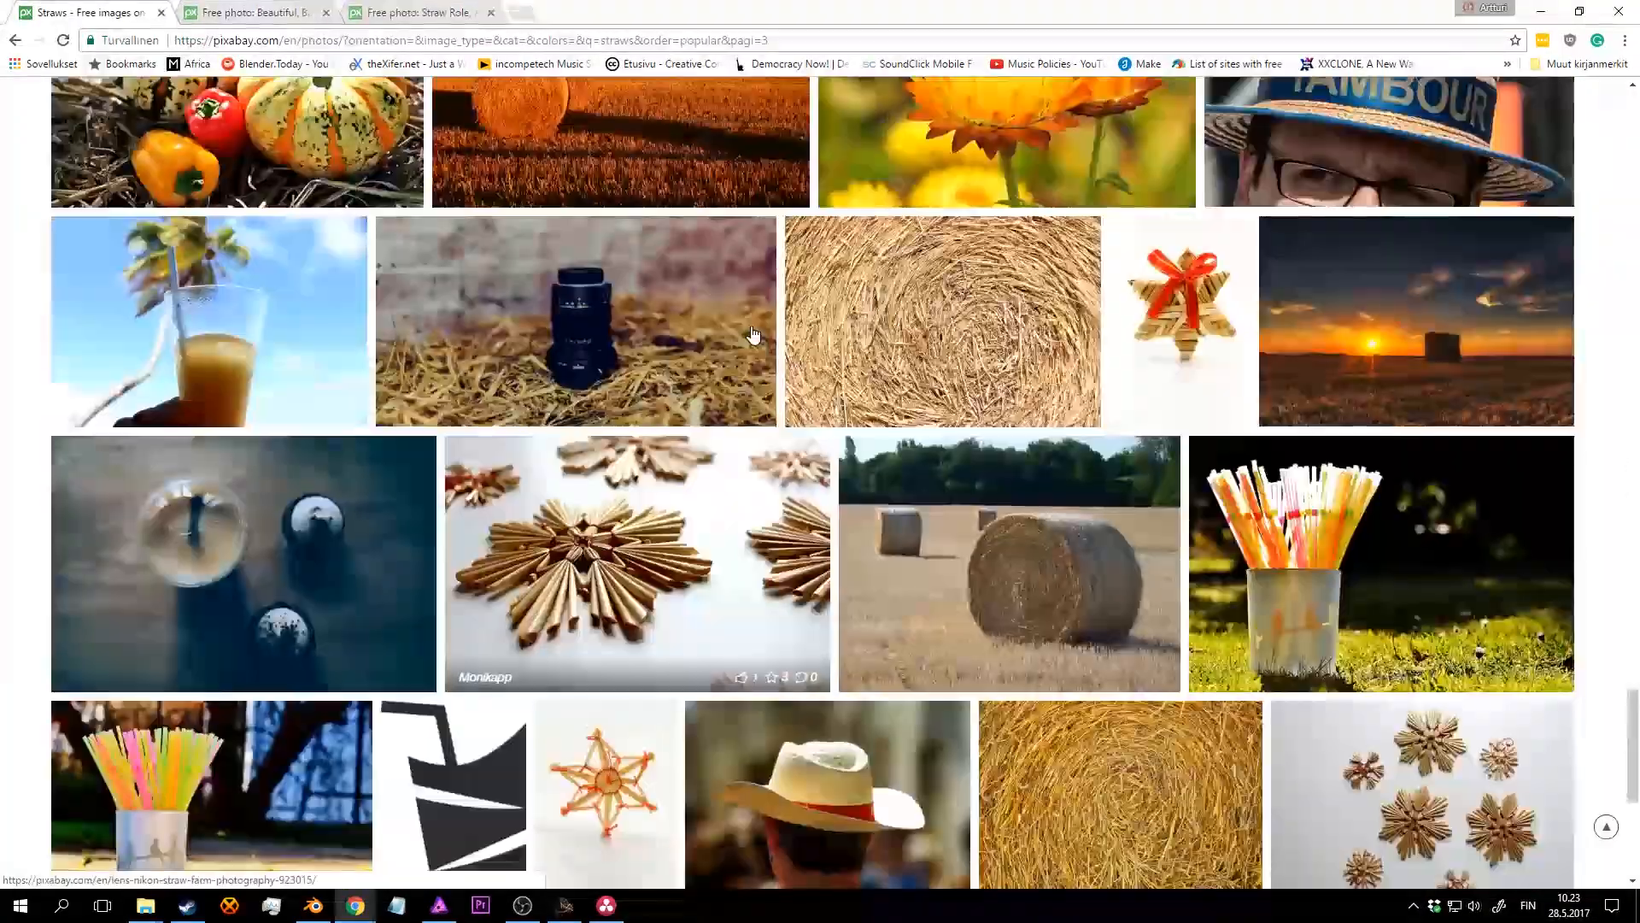
scroll(750, 324, down, 5)
scroll(752, 329, up, 5)
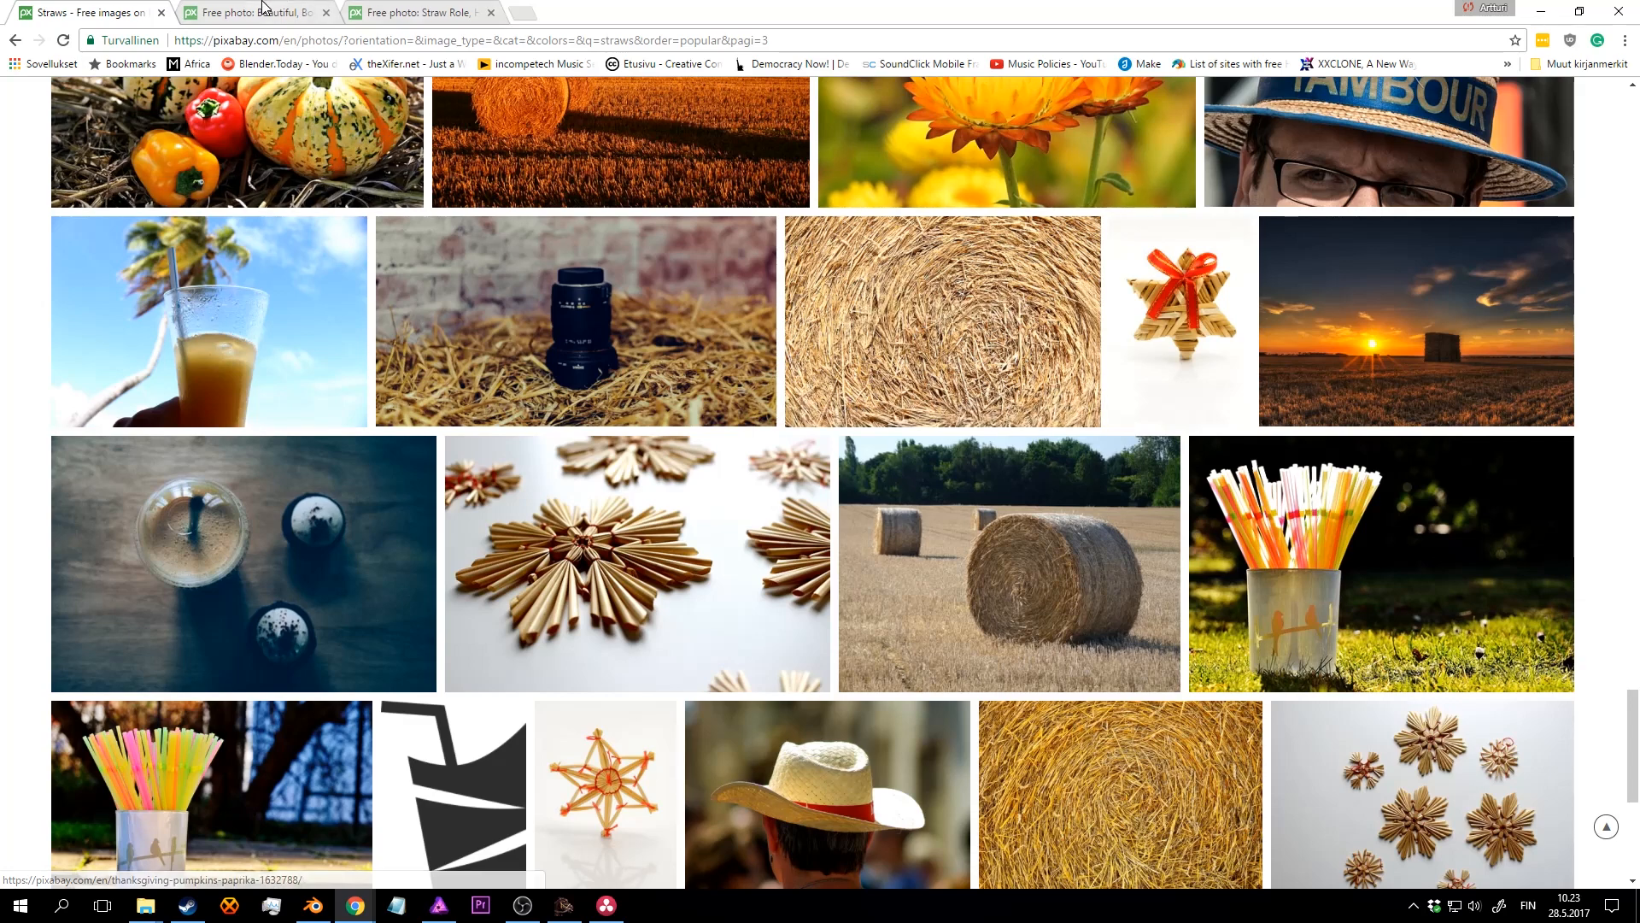
Step: Compare the boots photo with the straw bale photo and close the bale photo's tab
key(ctrl+Tab)
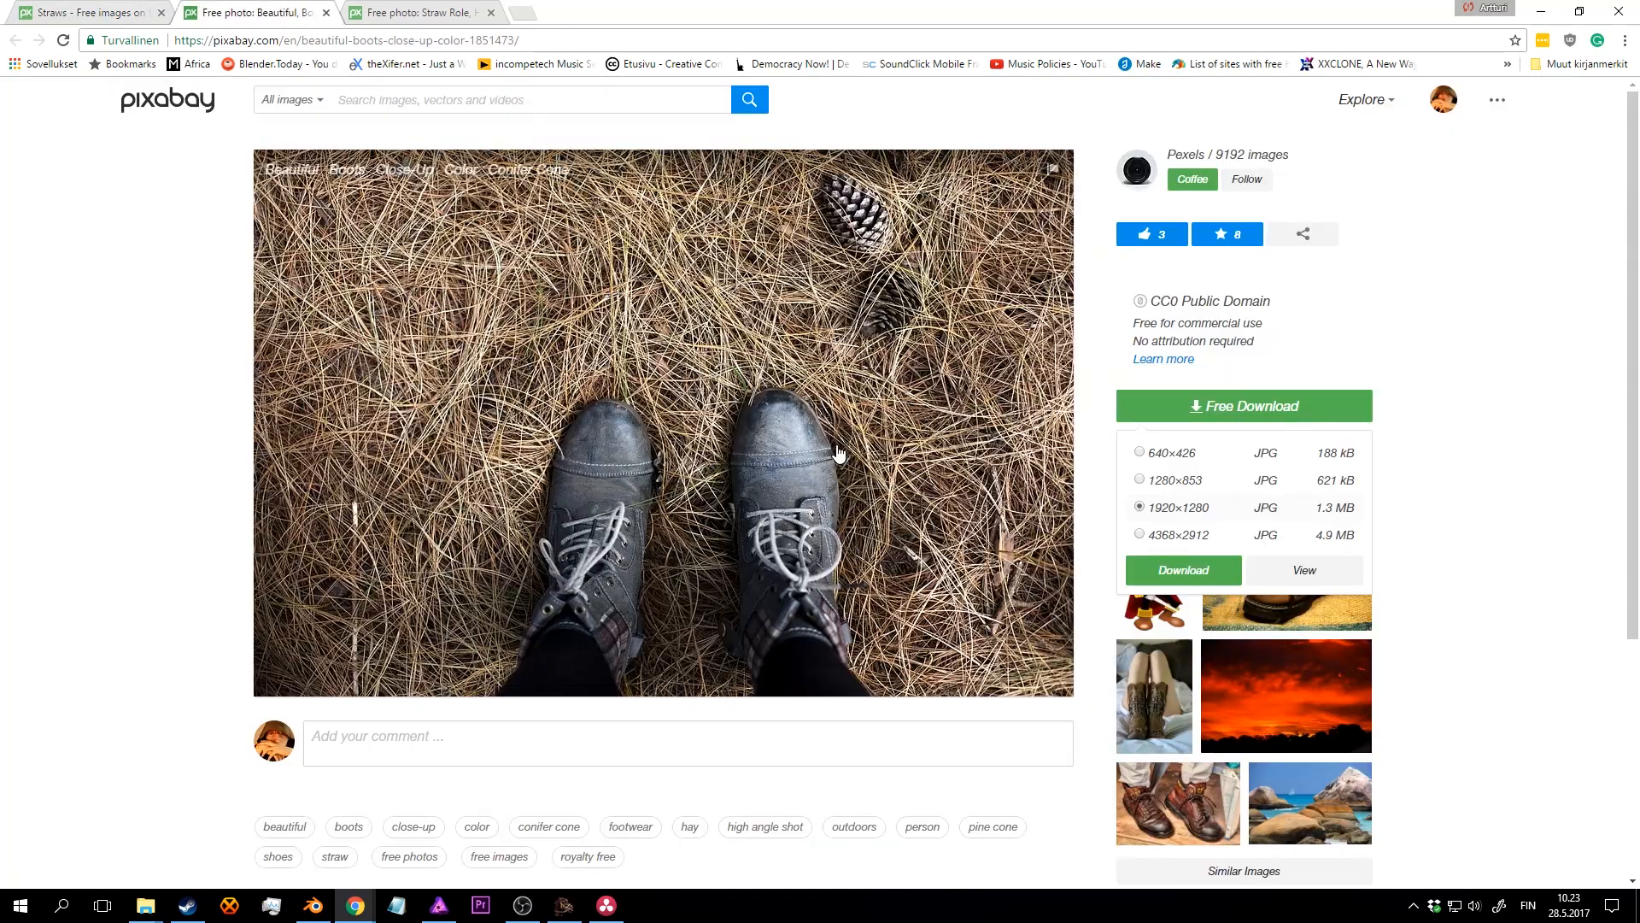
click(453, 11)
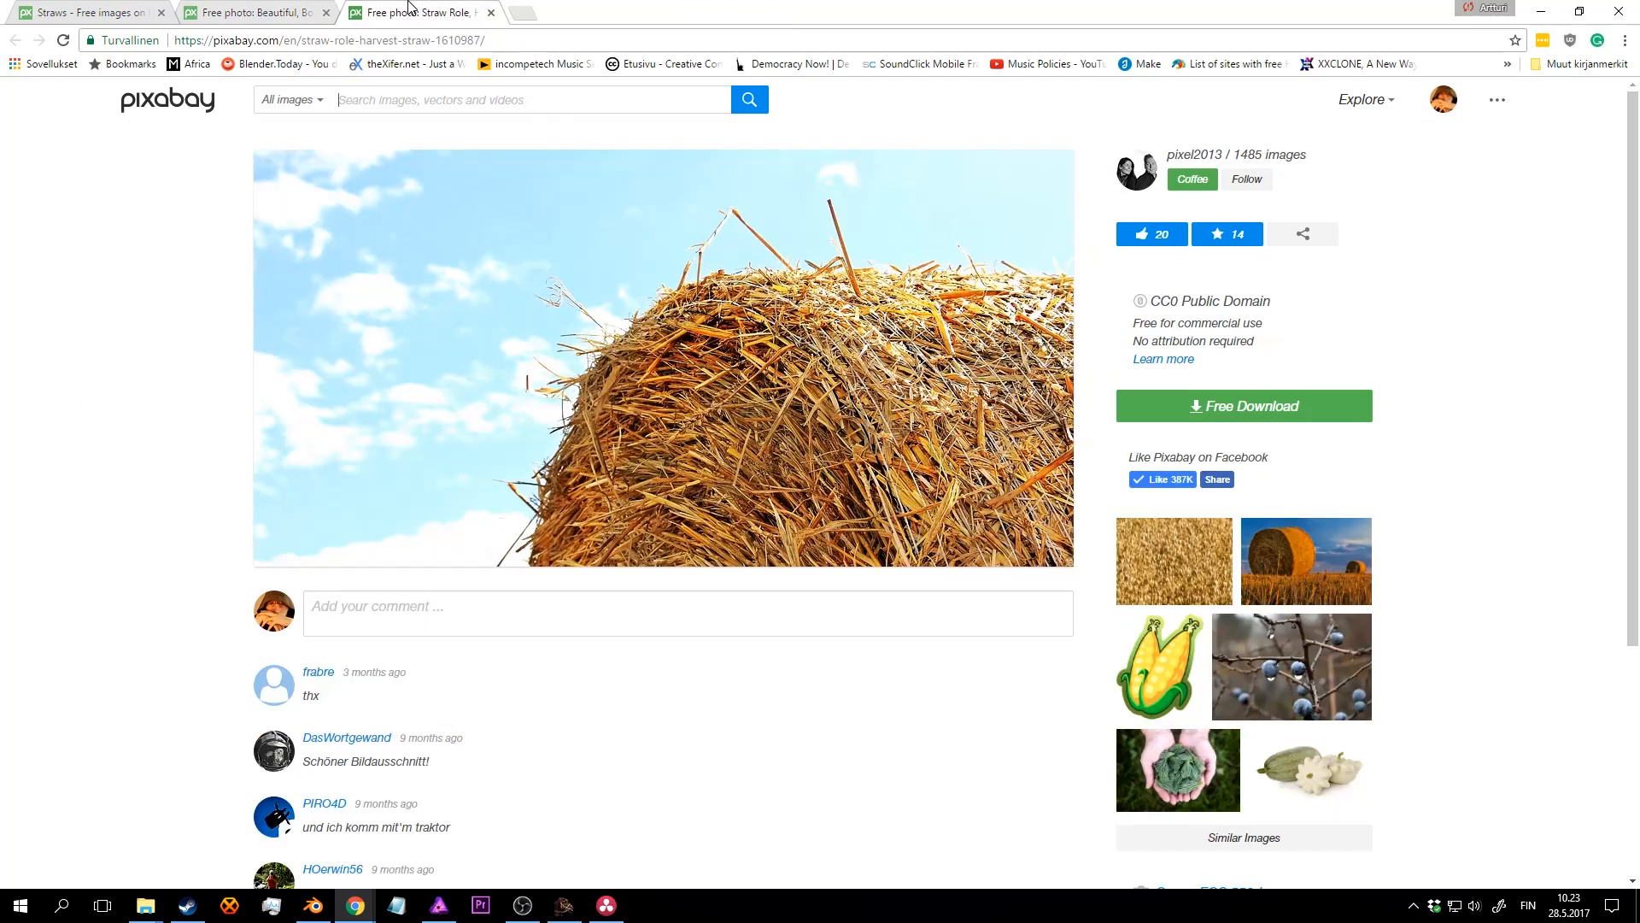
middle_click(411, 7)
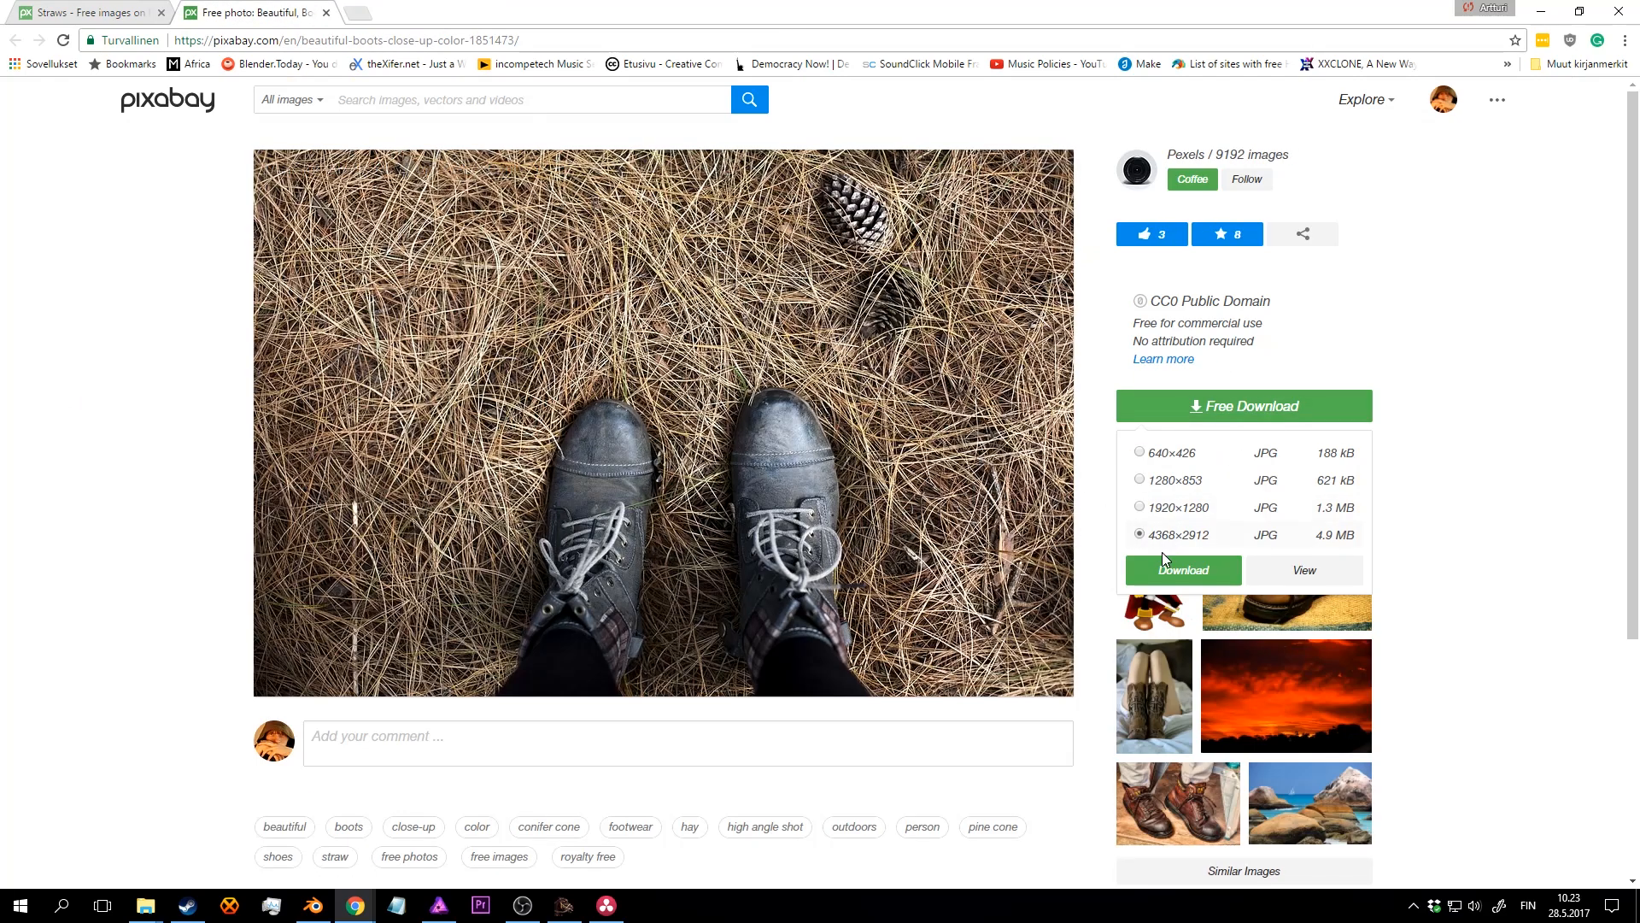
Step: Download the boots-on-straw photo as the 4368×2912 JPG, show it in its folder and open it in Affinity Photo
click(1192, 579)
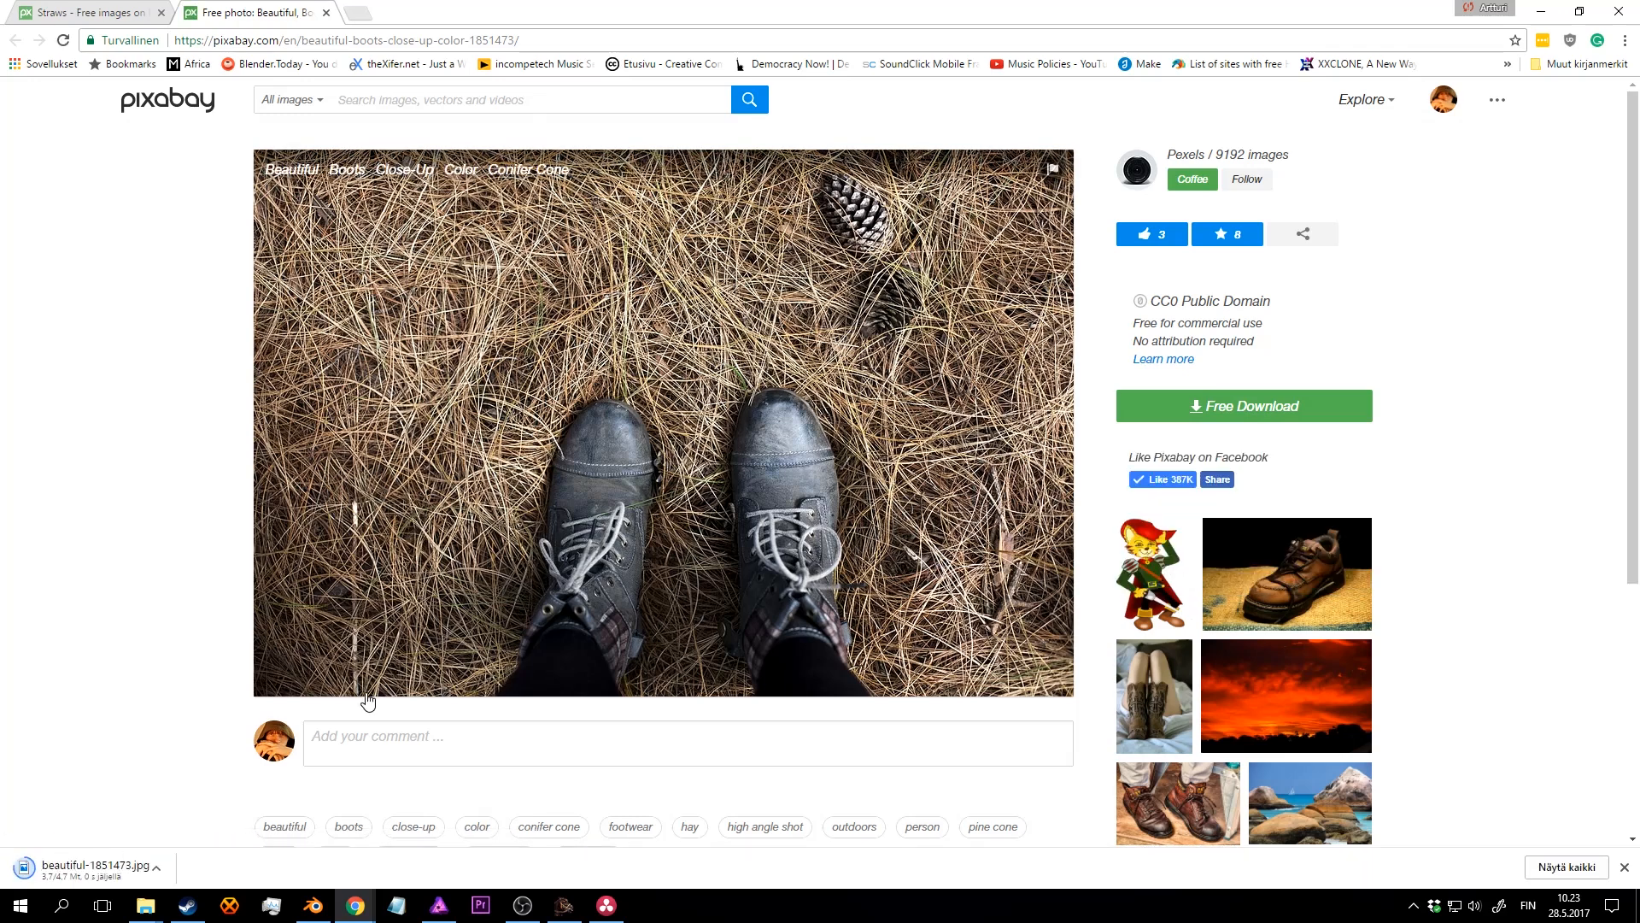
click(179, 870)
click(205, 813)
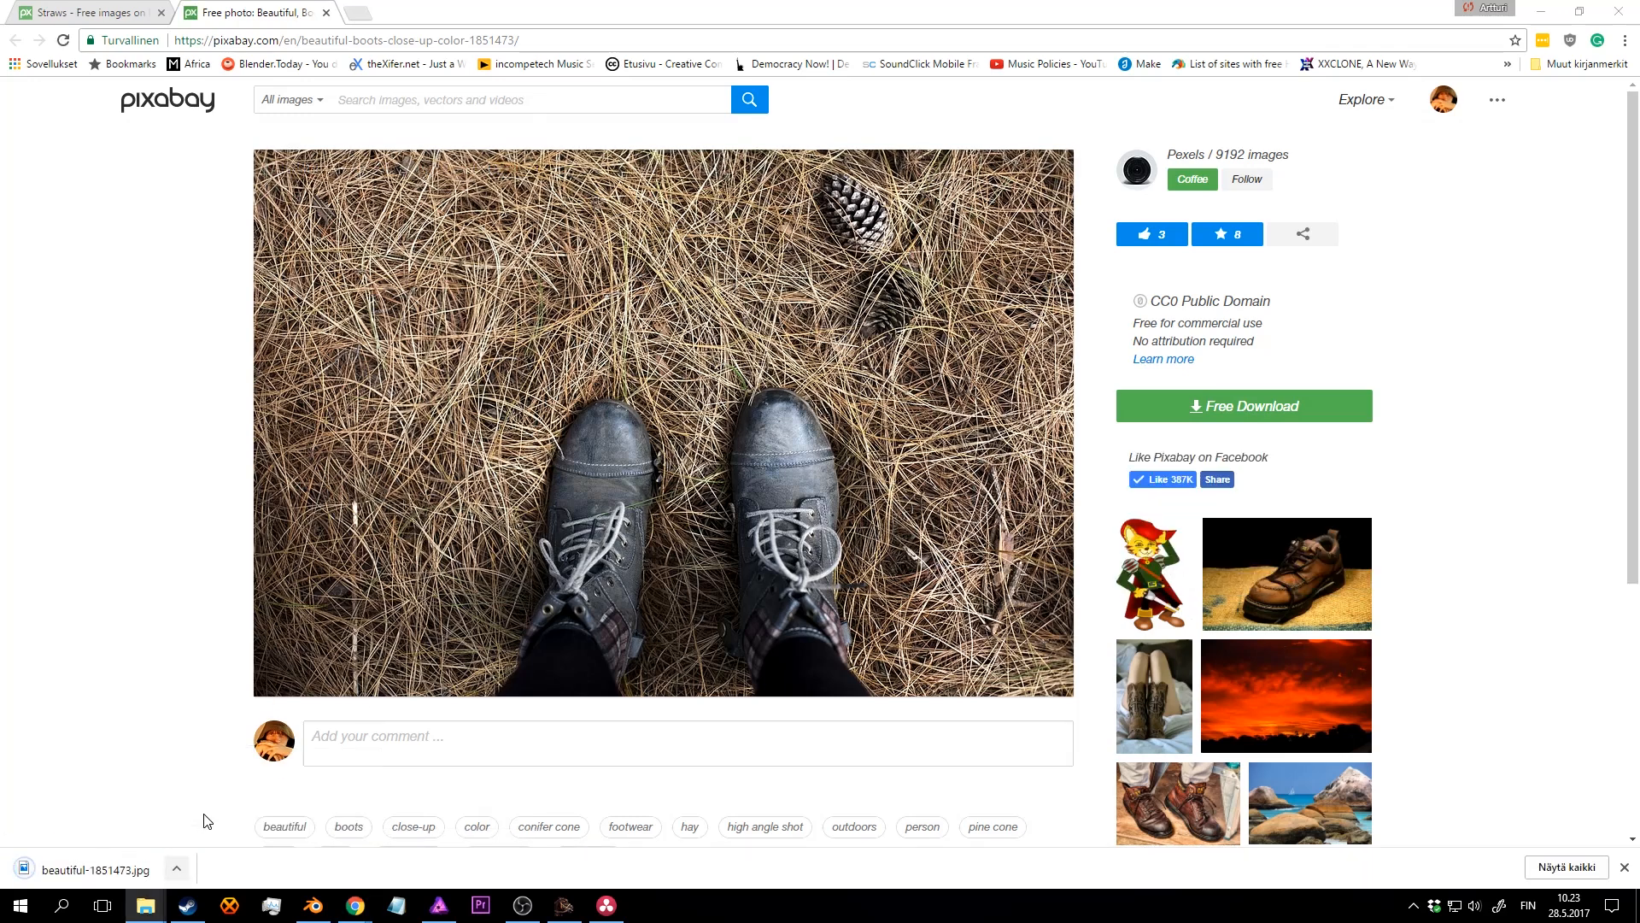
drag(94, 869, 453, 371)
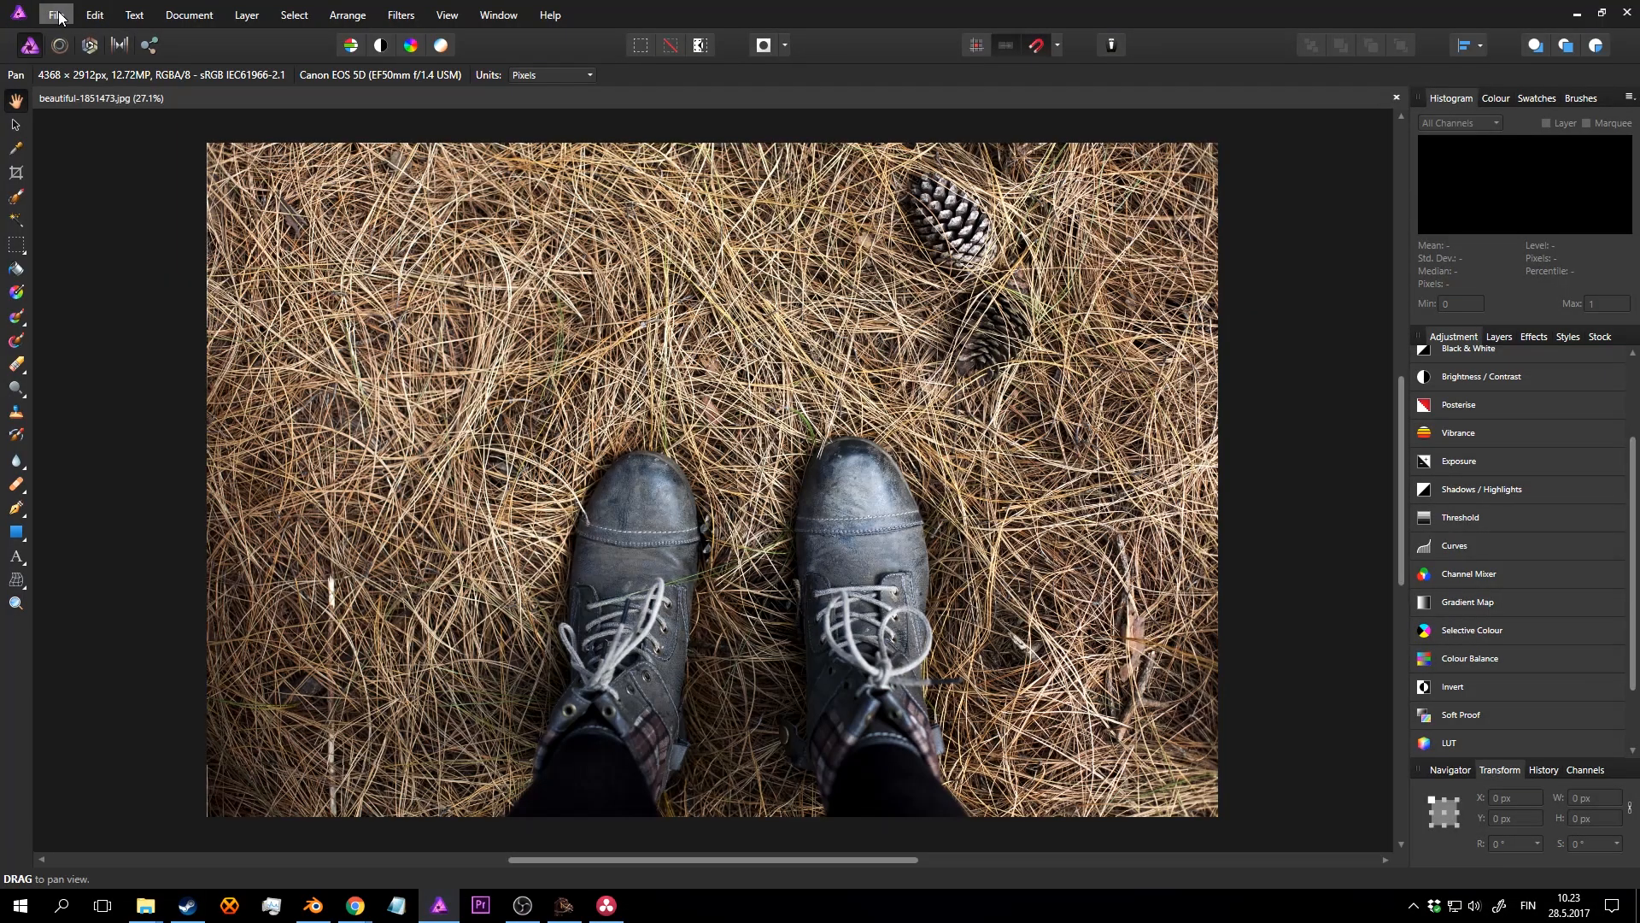
click(60, 14)
click(841, 224)
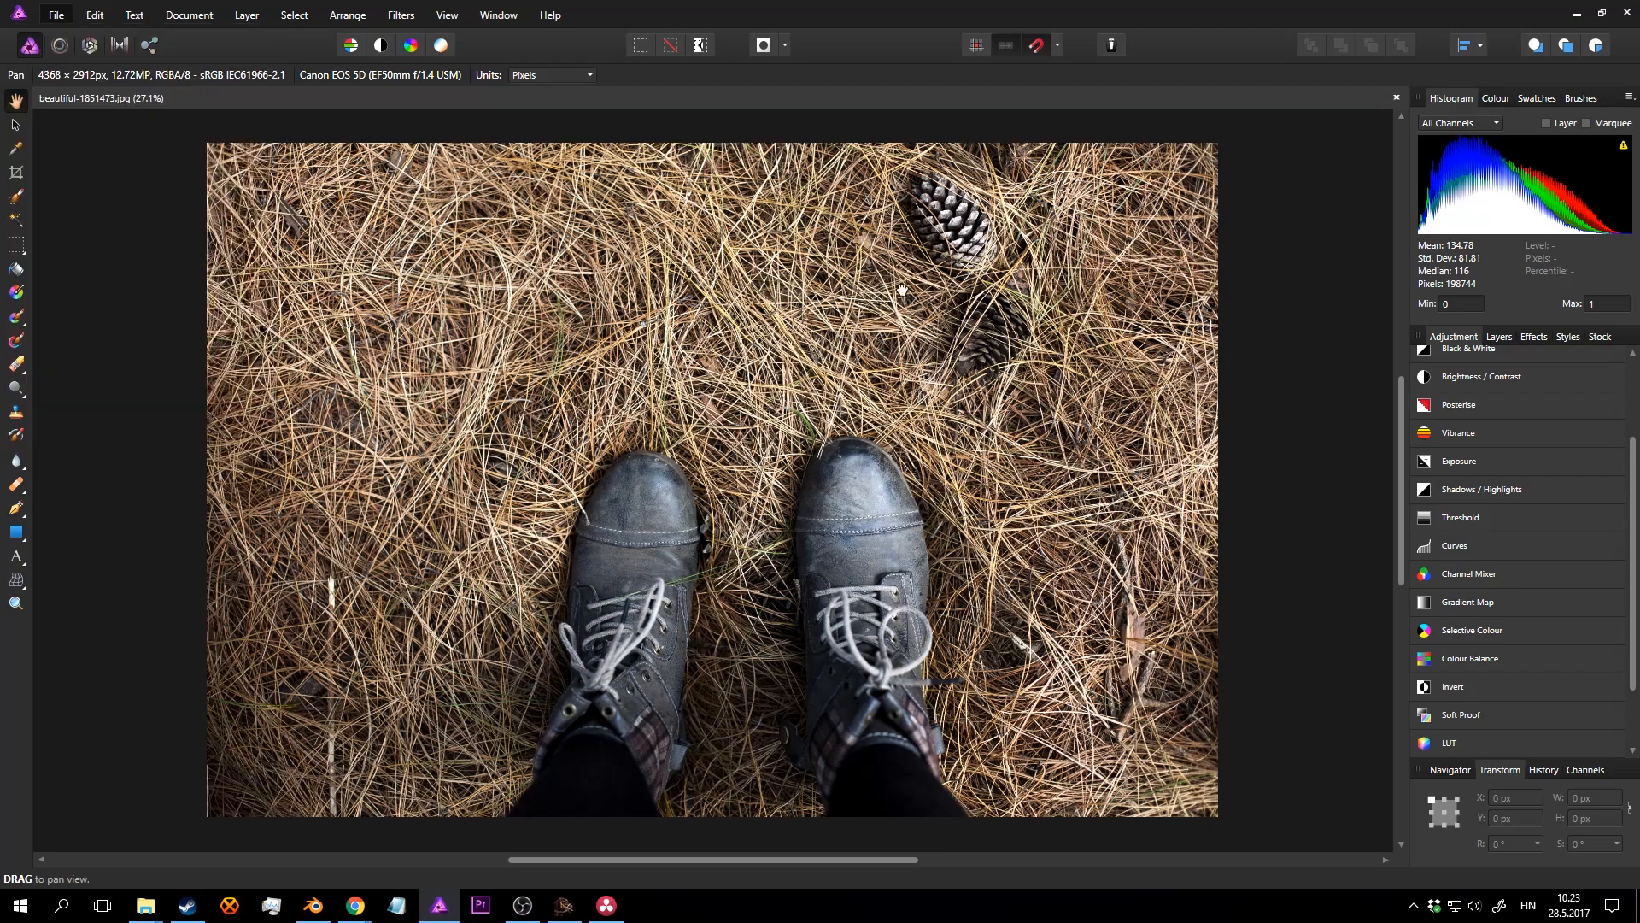
Step: Sample clean straw beside the boots with the Clone brush and paint it over the whole left boot and leg
key(z)
click(727, 328)
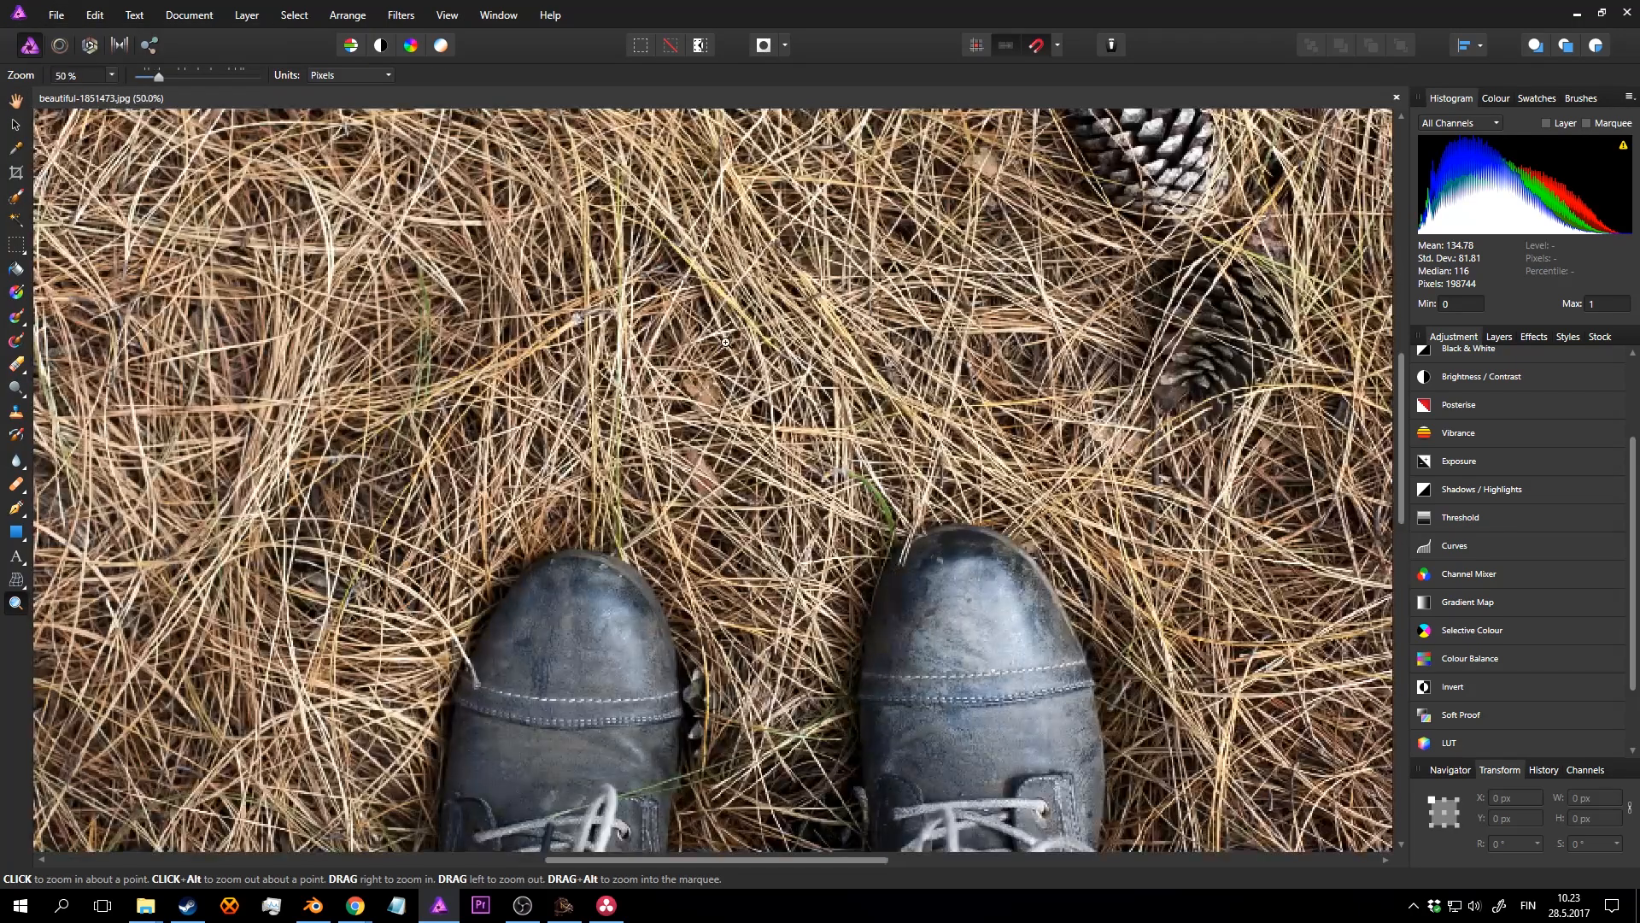
middle_drag(739, 374, 729, 326)
alt+click(729, 326)
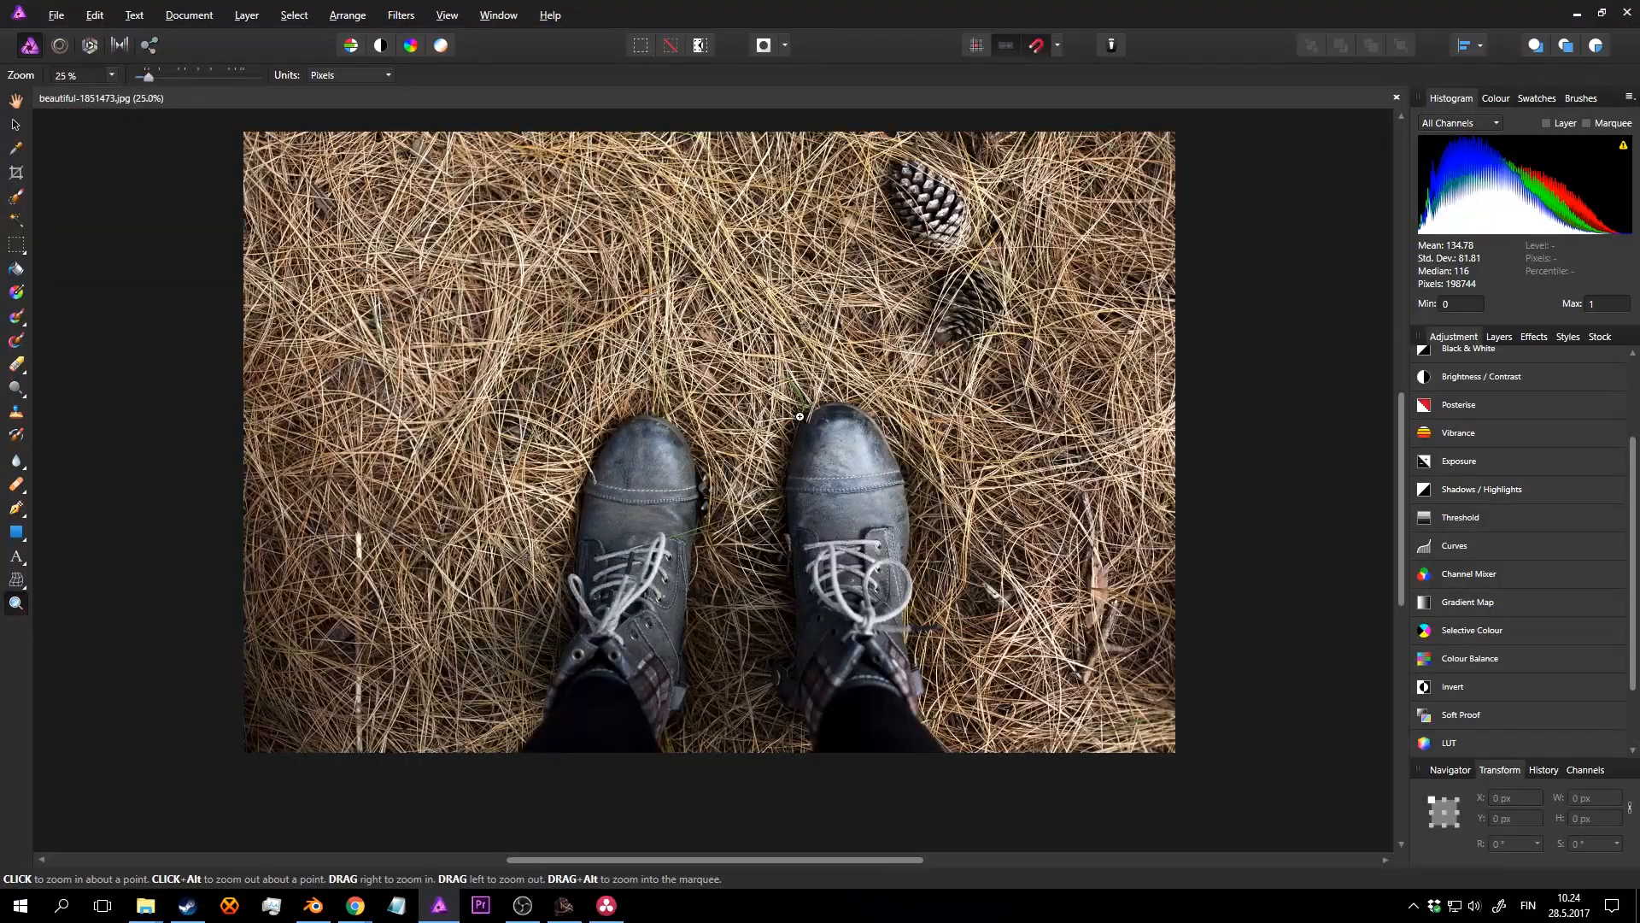
mouse_move(710, 384)
middle_down()
mouse_move(705, 318)
mouse_move(718, 355)
middle_up()
key(s)
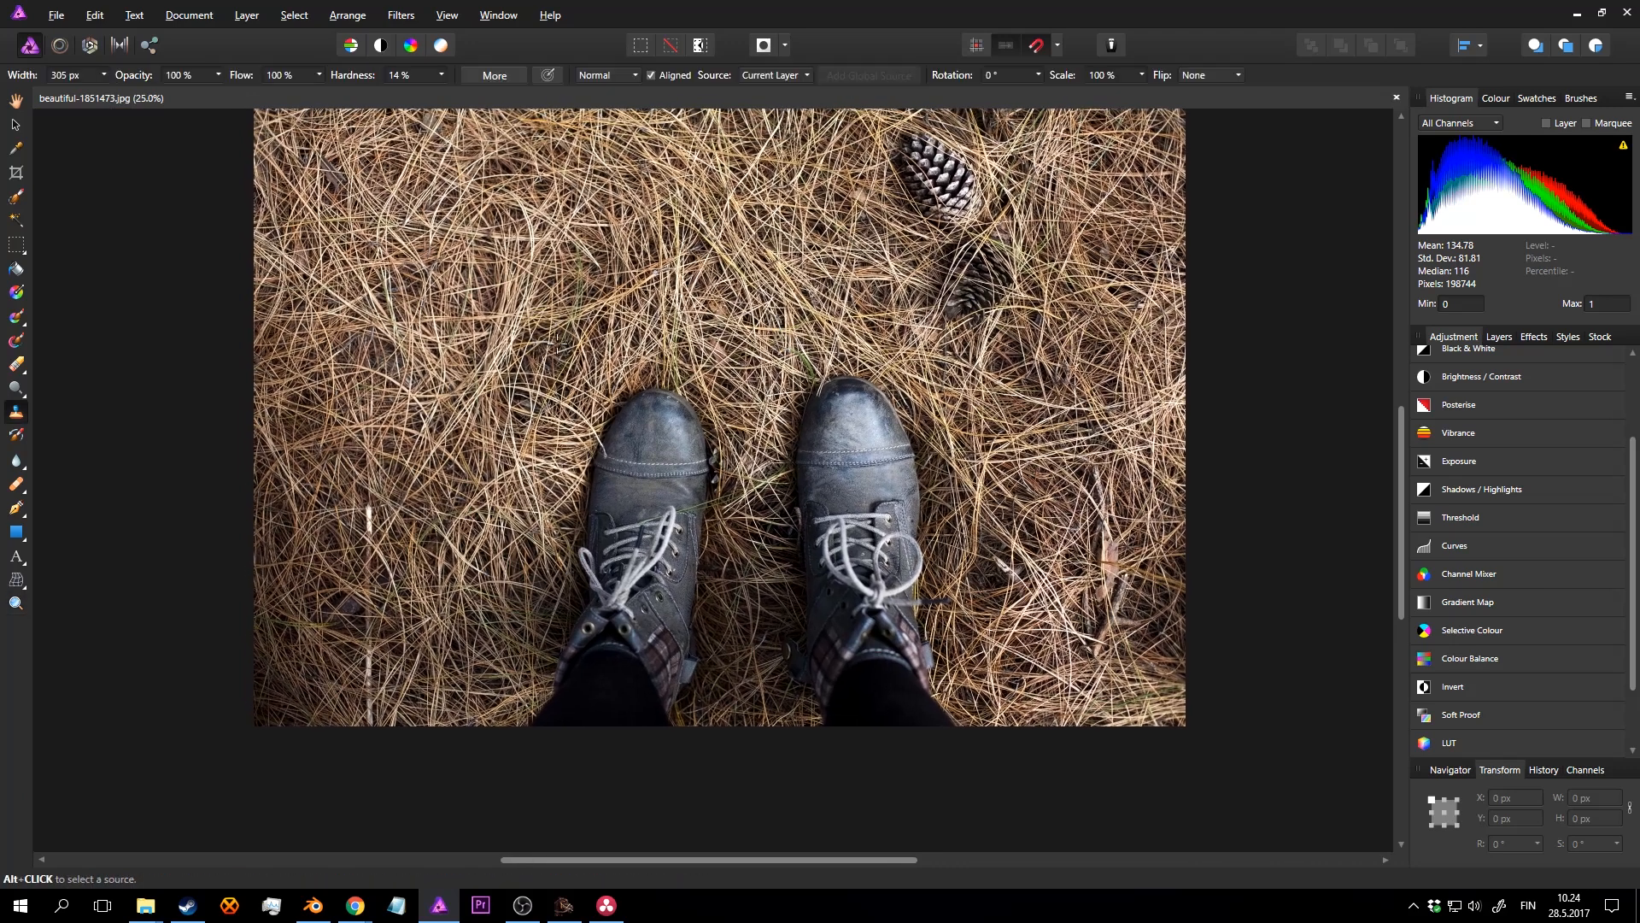
alt+click(559, 342)
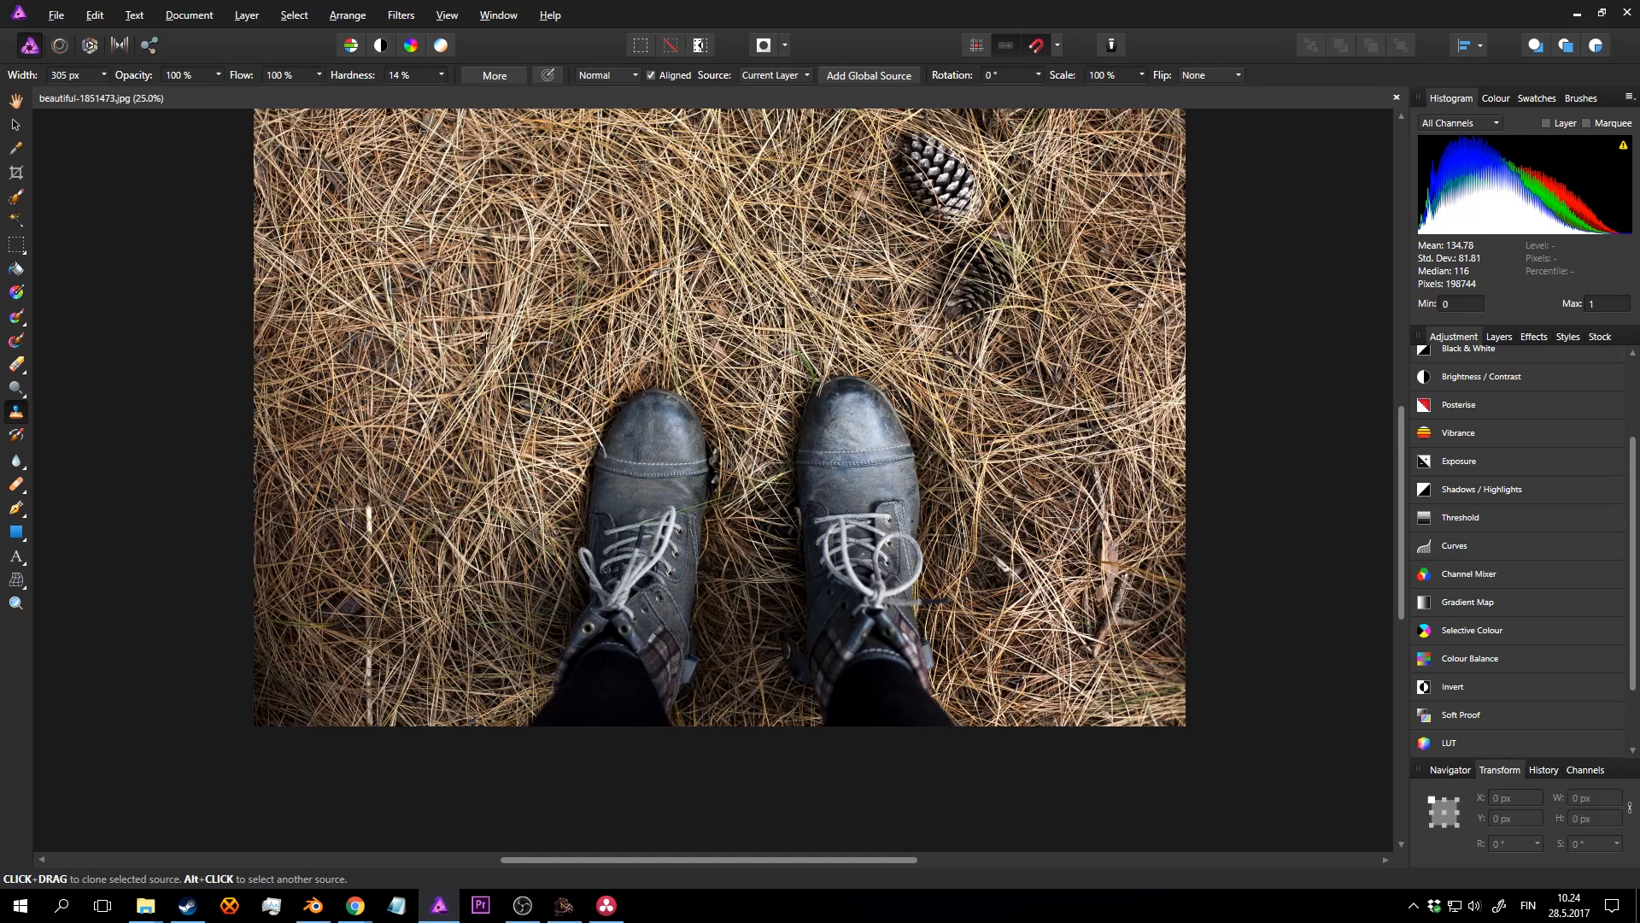
alt+click(486, 343)
mouse_move(641, 418)
mouse_down()
mouse_move(605, 450)
mouse_move(679, 427)
mouse_move(662, 389)
mouse_up()
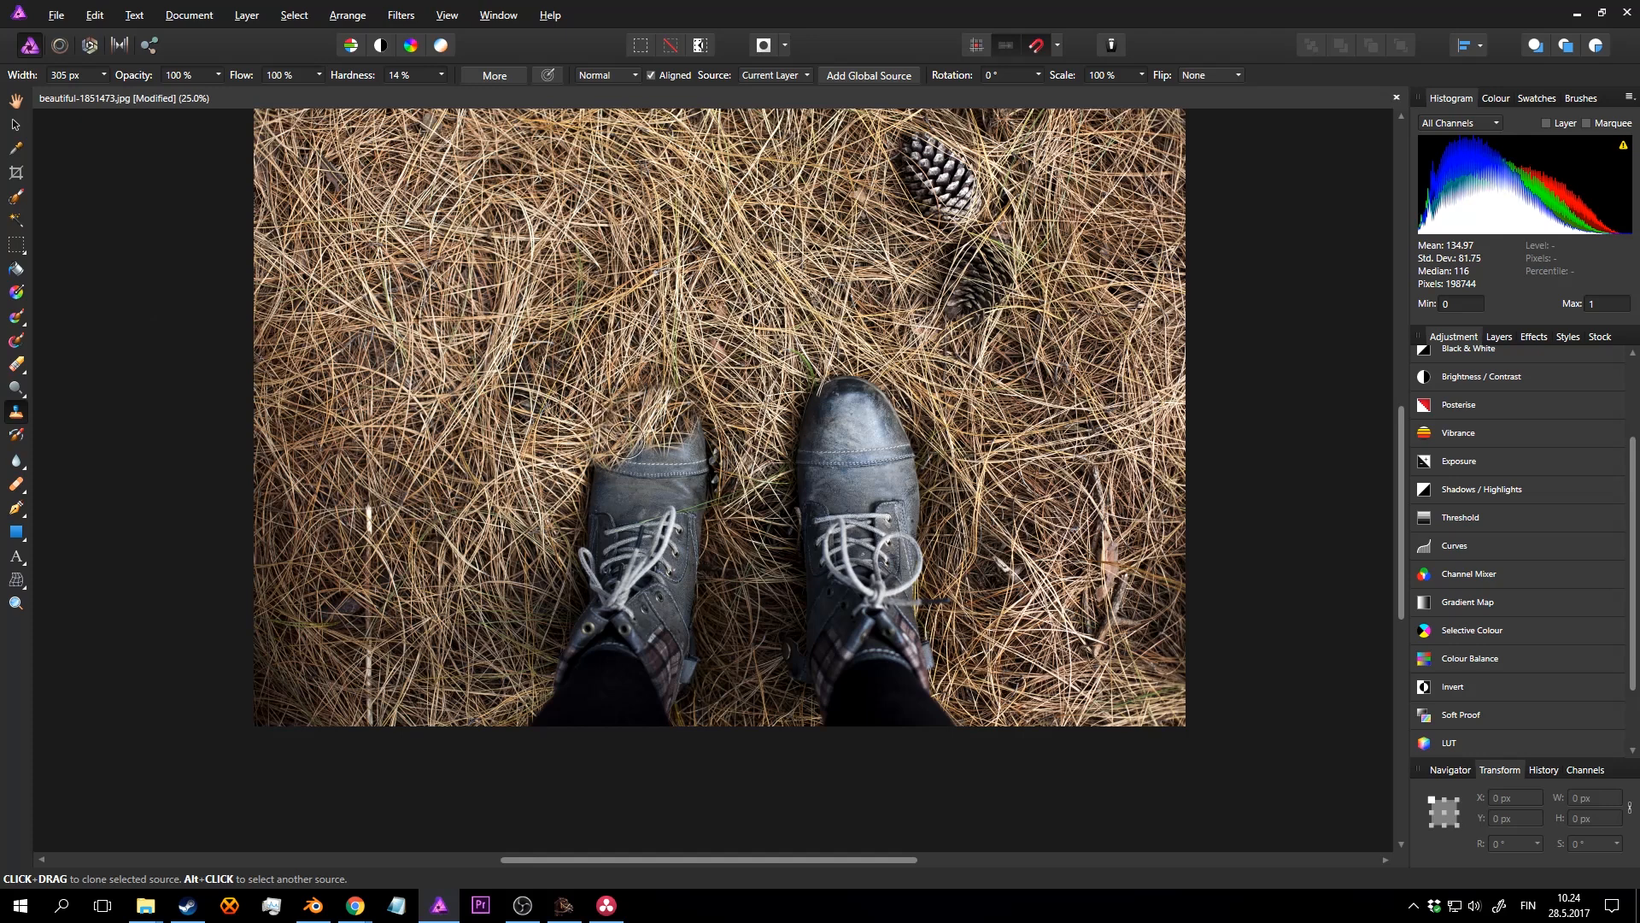
mouse_move(608, 427)
mouse_down()
mouse_move(675, 448)
mouse_move(649, 410)
mouse_move(642, 527)
mouse_move(726, 432)
mouse_move(590, 521)
mouse_move(577, 633)
mouse_move(598, 598)
mouse_move(705, 581)
mouse_move(683, 547)
mouse_move(709, 656)
mouse_move(619, 675)
mouse_move(589, 709)
mouse_move(551, 696)
mouse_move(668, 709)
mouse_up()
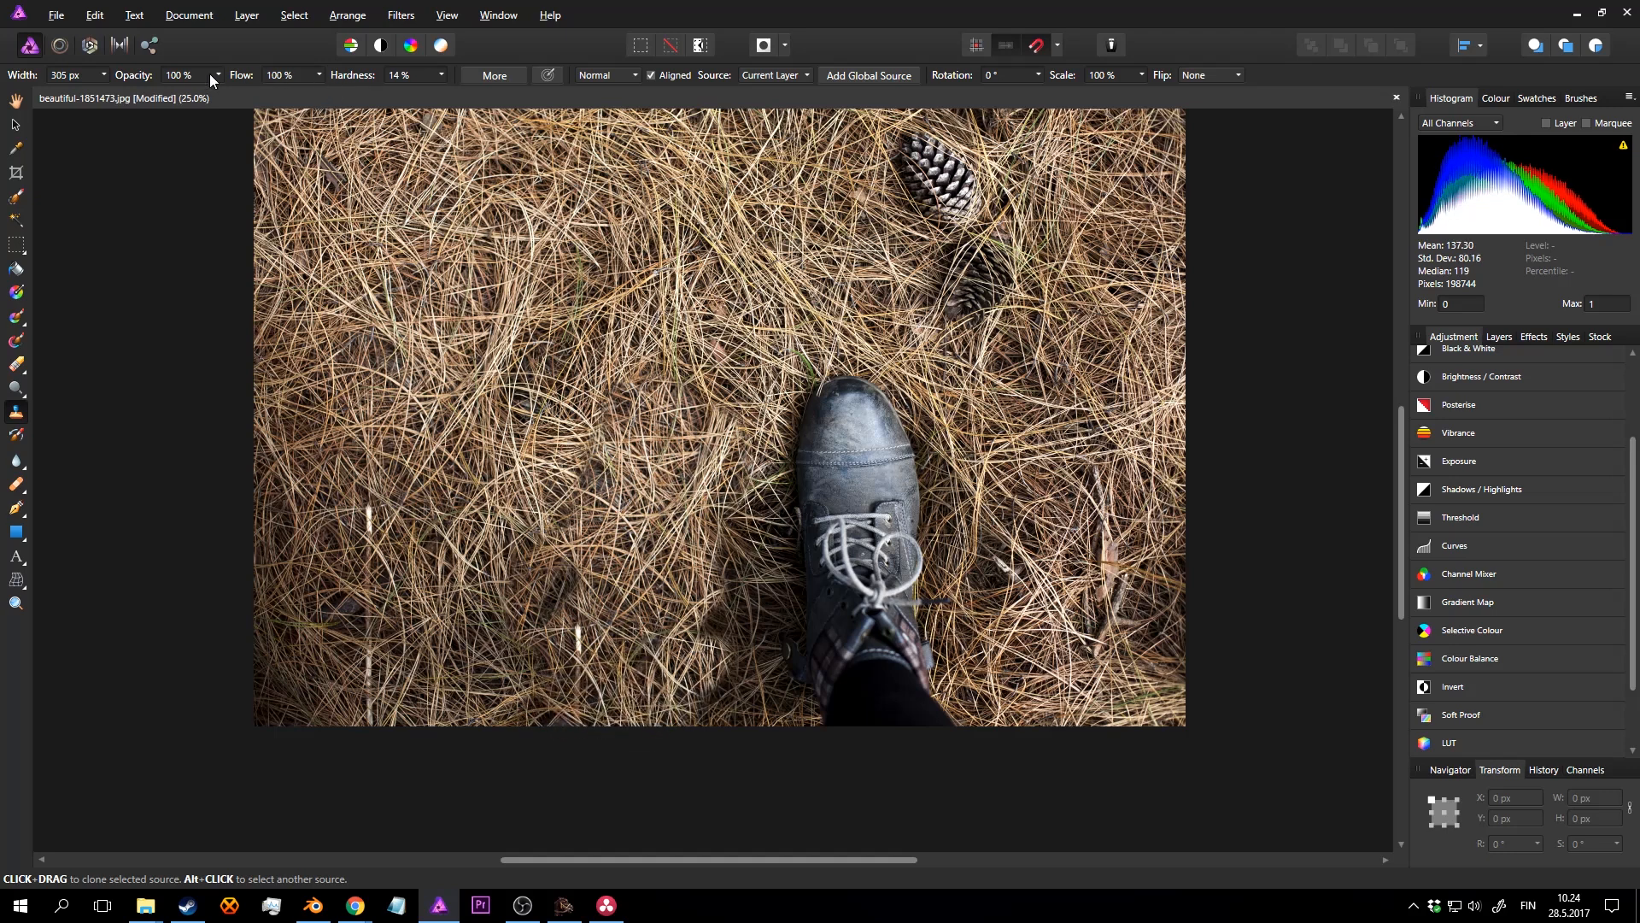
Step: Widen the Clone brush to 468 px and paint straw over the right boot and the two pine cones
click(103, 74)
mouse_move(818, 382)
mouse_down()
mouse_move(850, 423)
mouse_move(888, 684)
mouse_move(957, 726)
mouse_move(863, 551)
mouse_up()
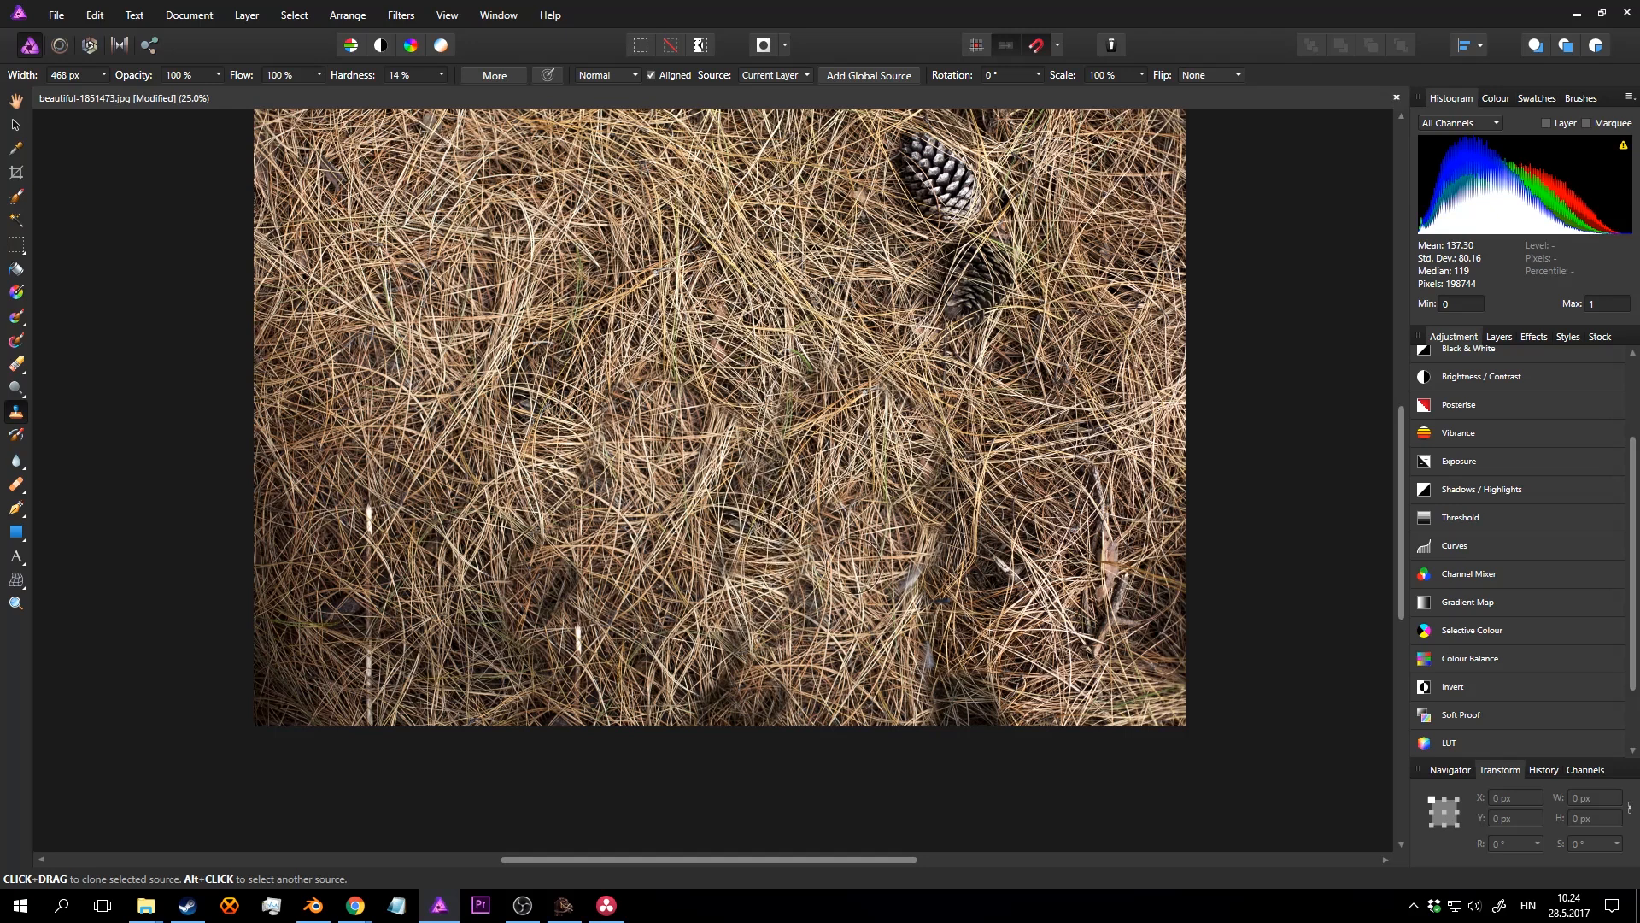
mouse_move(949, 713)
mouse_down()
mouse_move(999, 675)
mouse_move(999, 581)
mouse_move(1025, 675)
mouse_move(906, 658)
mouse_move(1118, 623)
mouse_up()
middle_drag(869, 316, 847, 494)
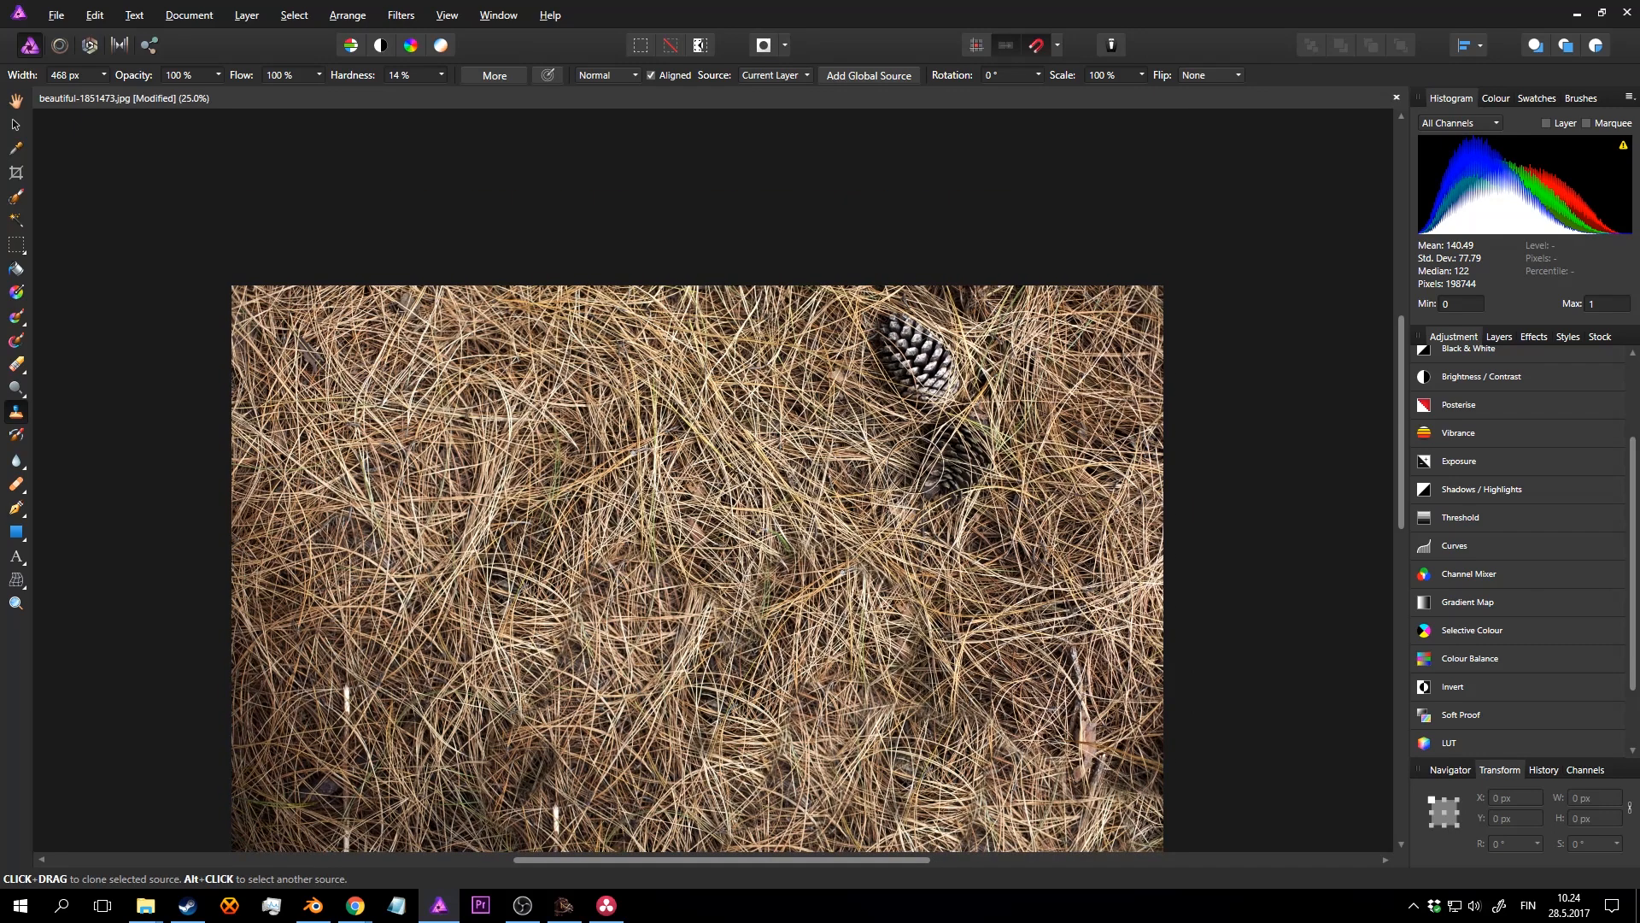
mouse_move(935, 457)
mouse_down()
mouse_move(965, 468)
mouse_move(926, 384)
mouse_move(889, 368)
mouse_move(1025, 400)
mouse_up()
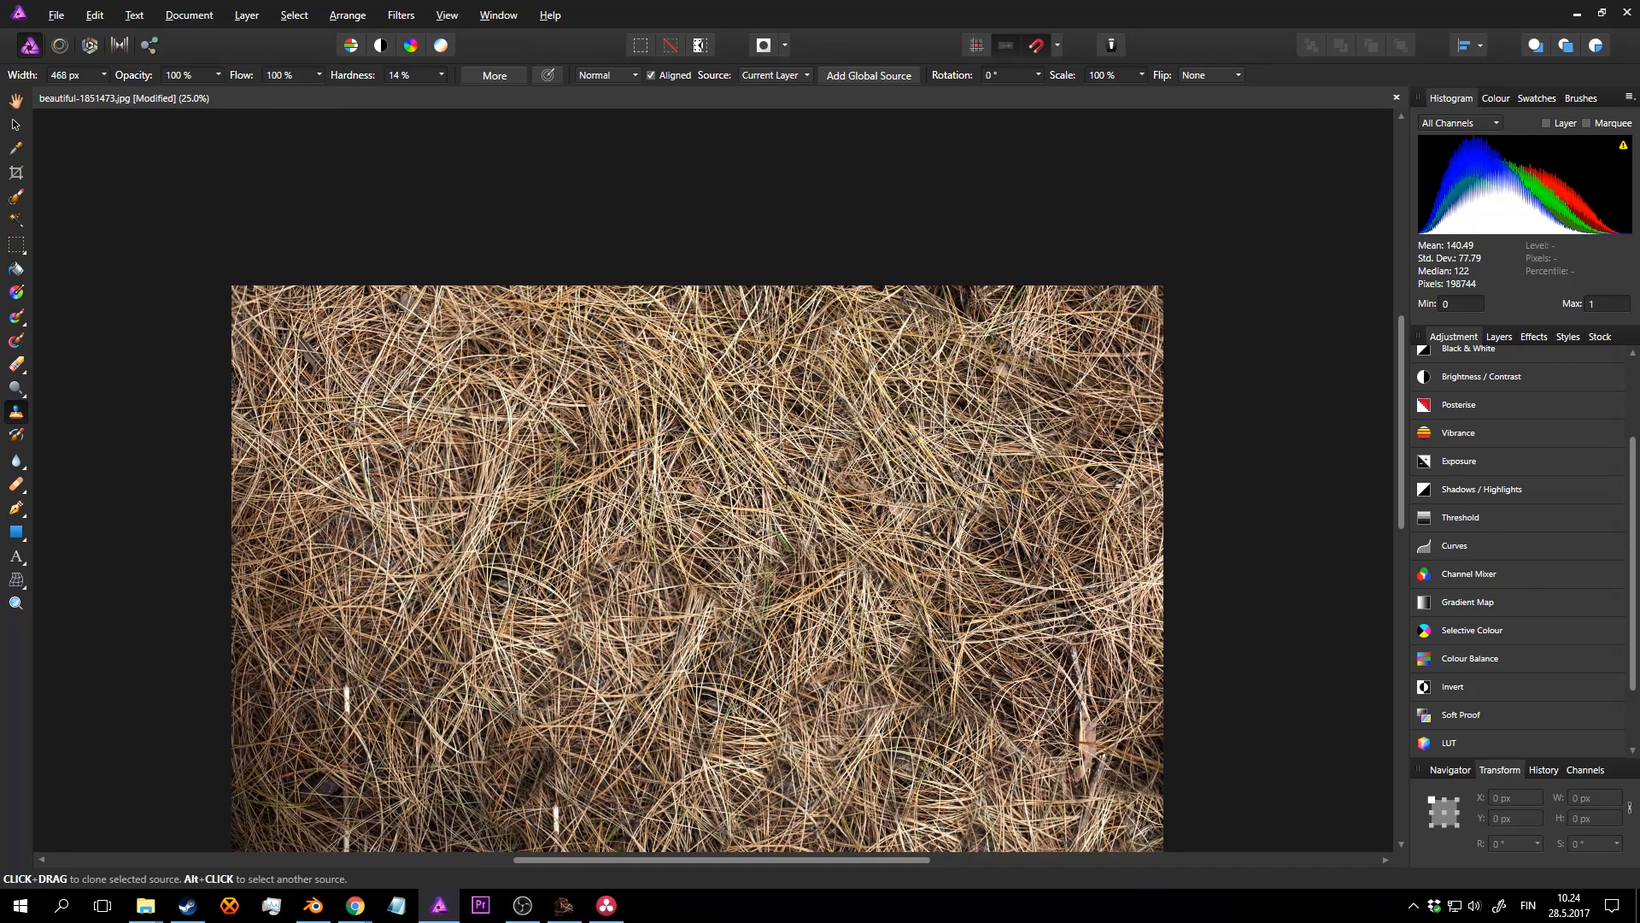
Step: Try to clone straw from a new source over the pale twig near the photo's lower-left corner
middle_drag(935, 440, 935, 250)
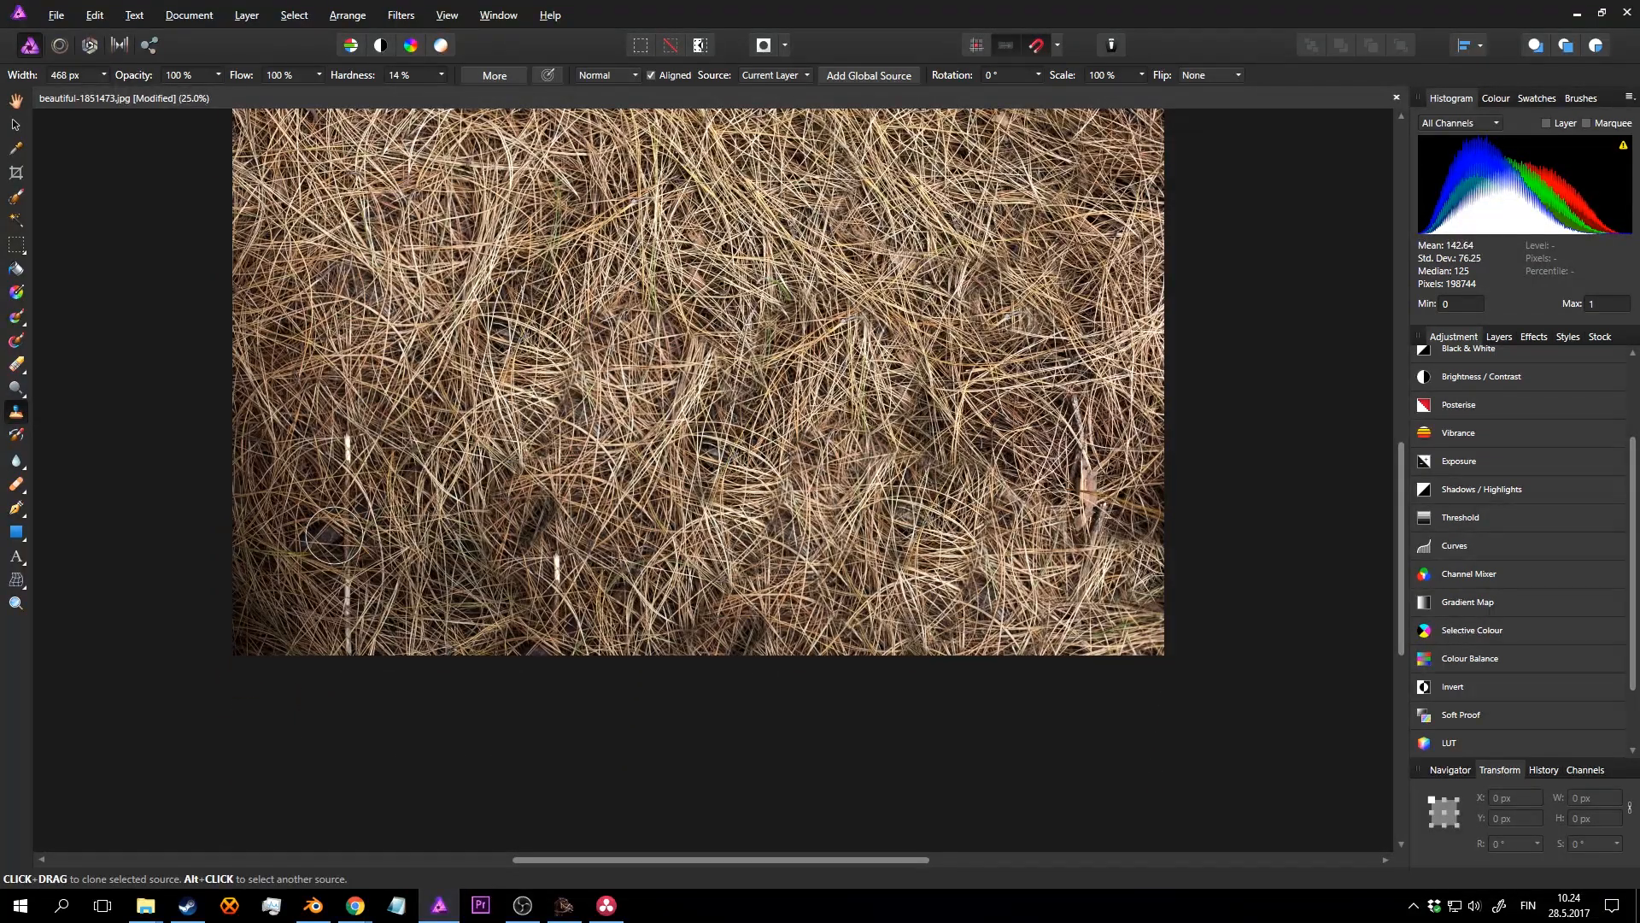
alt+click(393, 352)
drag(379, 446, 348, 517)
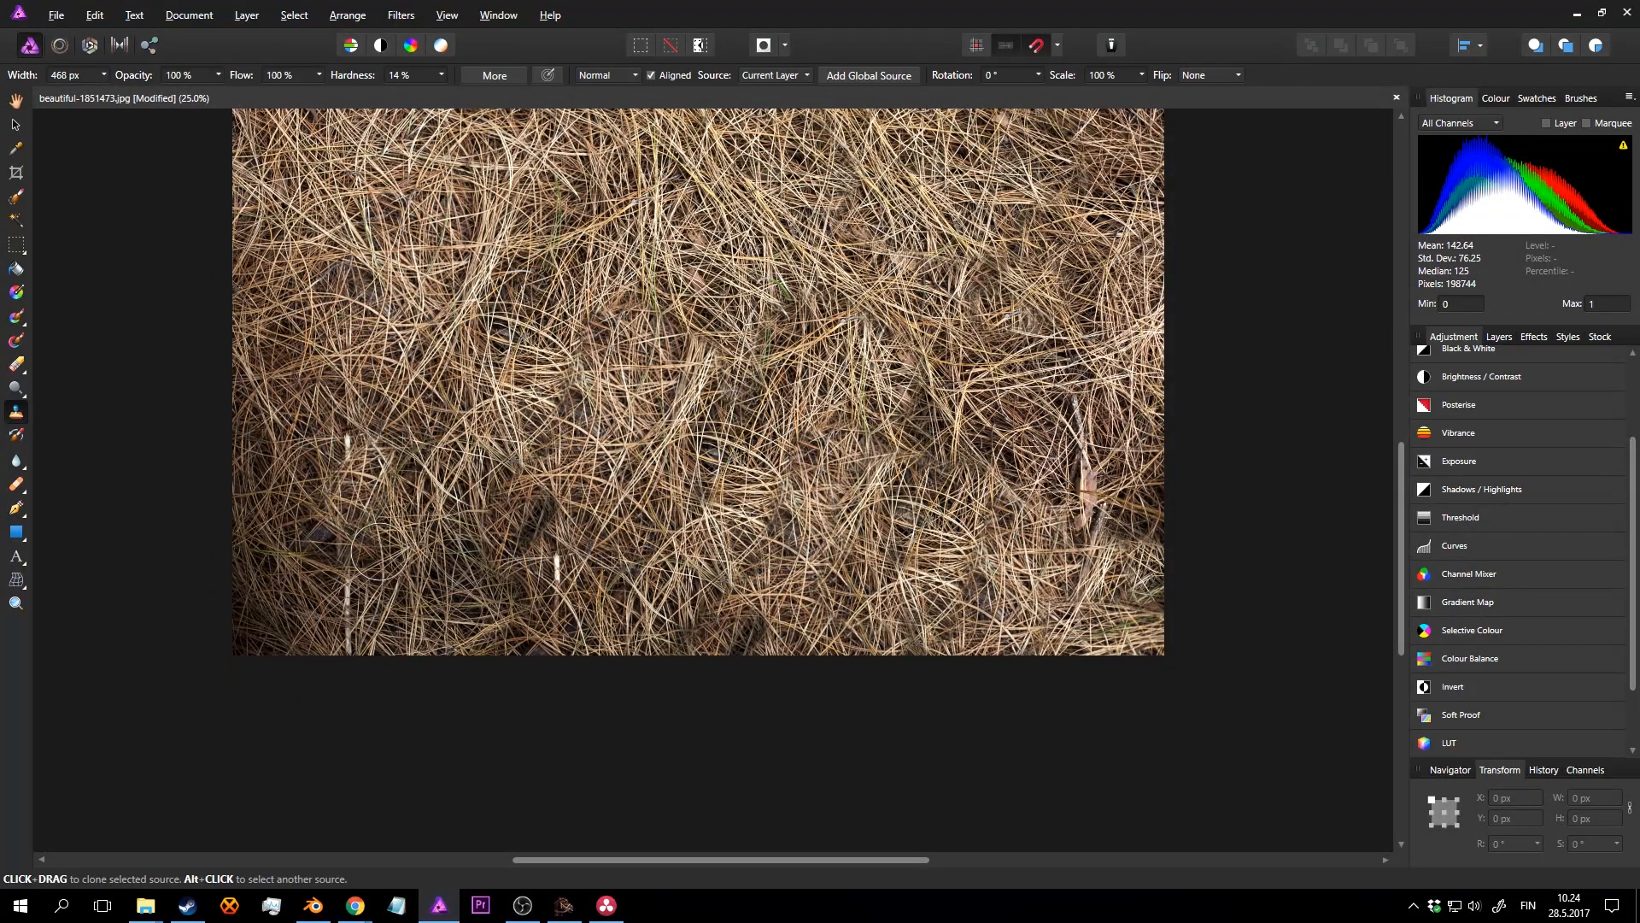
key(z)
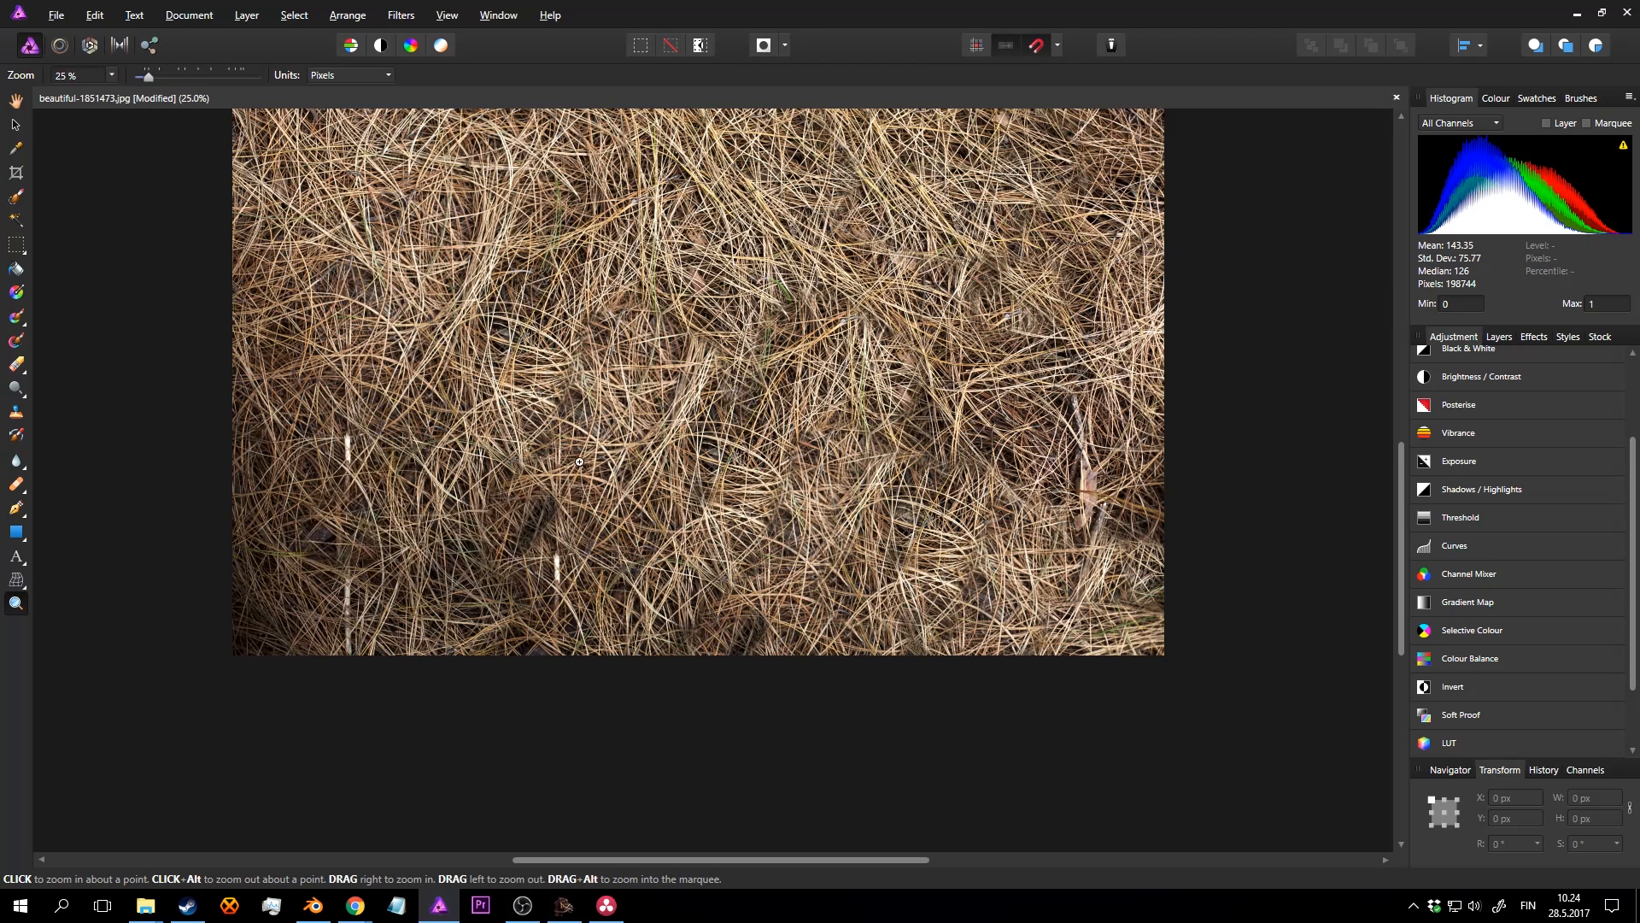
middle_drag(651, 387, 624, 469)
key(s)
mouse_move(797, 355)
middle_down()
mouse_move(762, 380)
mouse_move(784, 356)
middle_up()
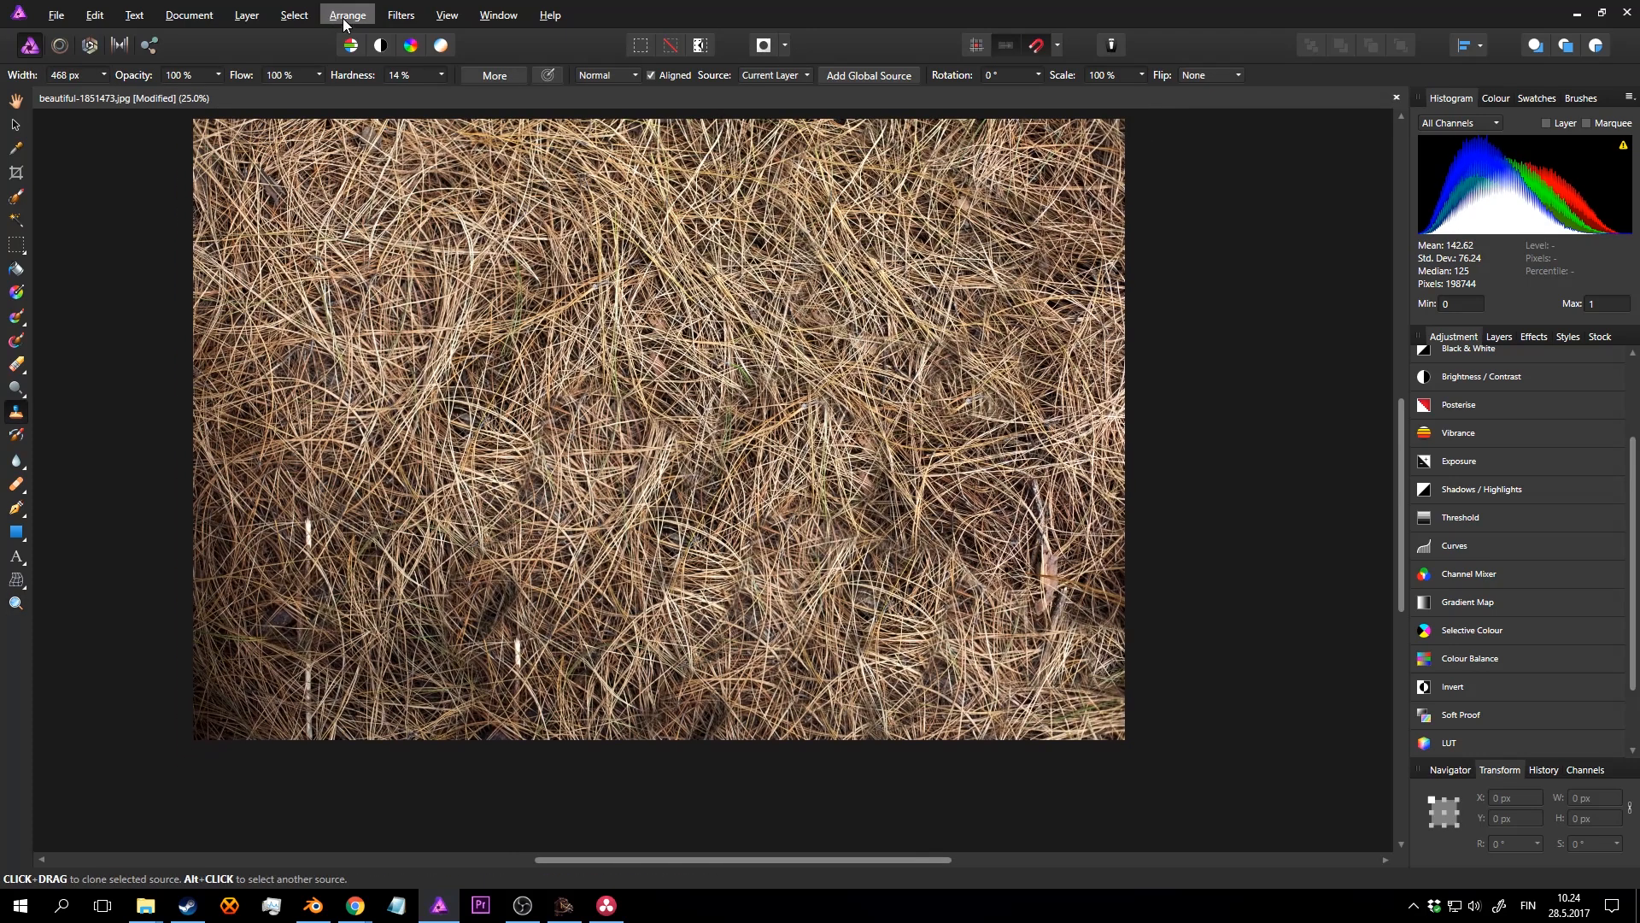
Step: Start the Affine distortion on the straw photo with Wrap extend mode and set Offset X to 39%
click(400, 19)
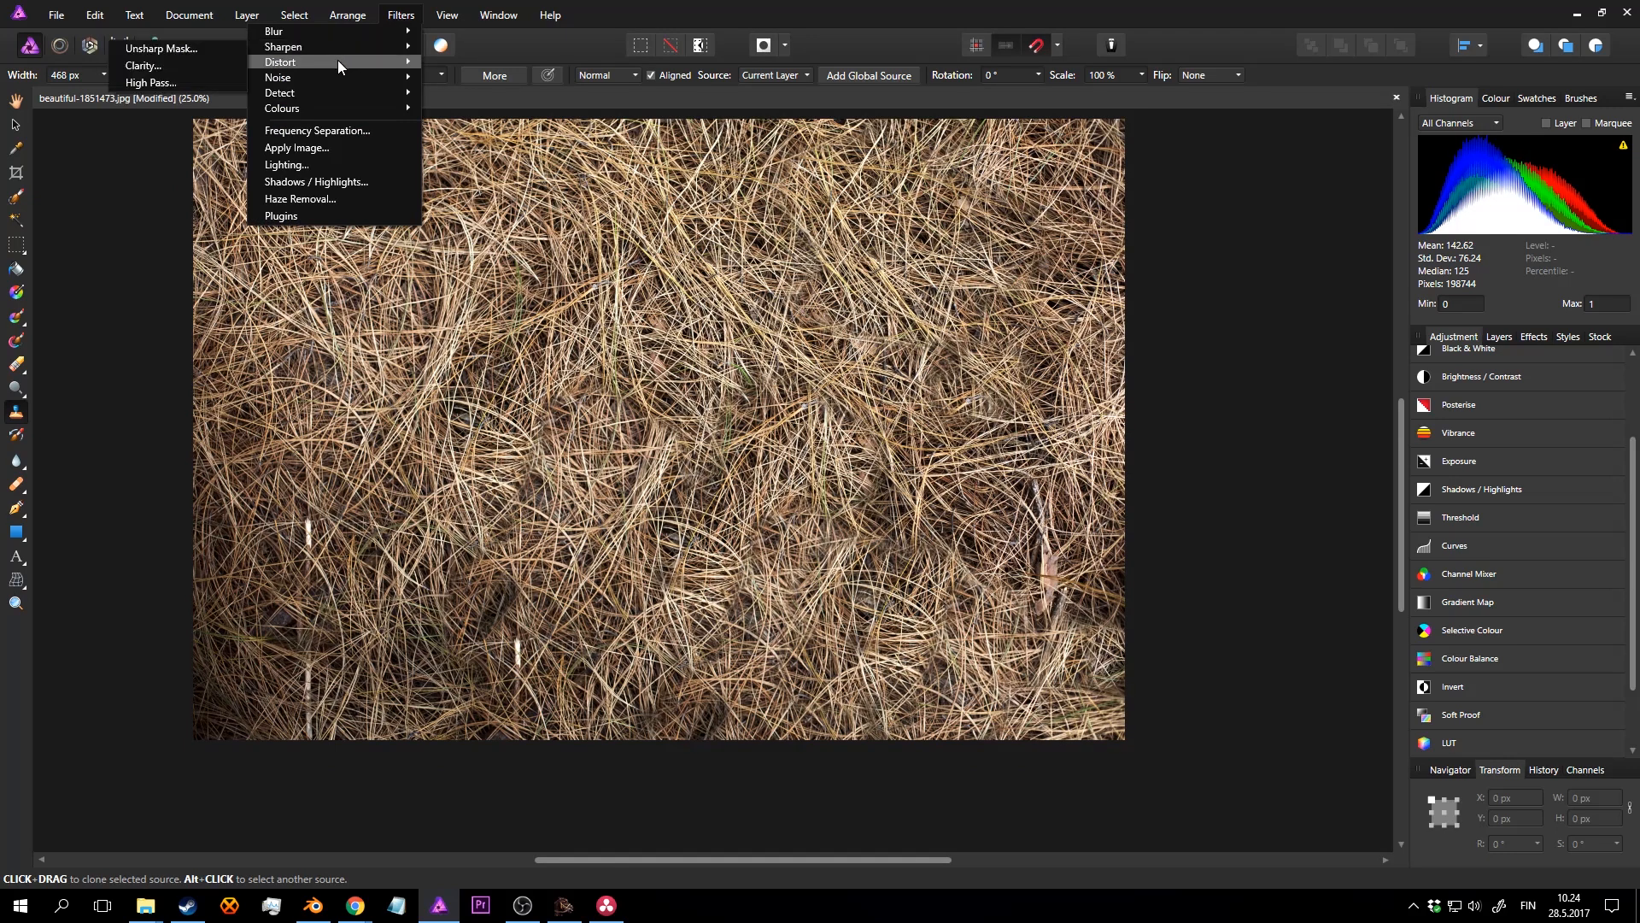
mouse_move(338, 66)
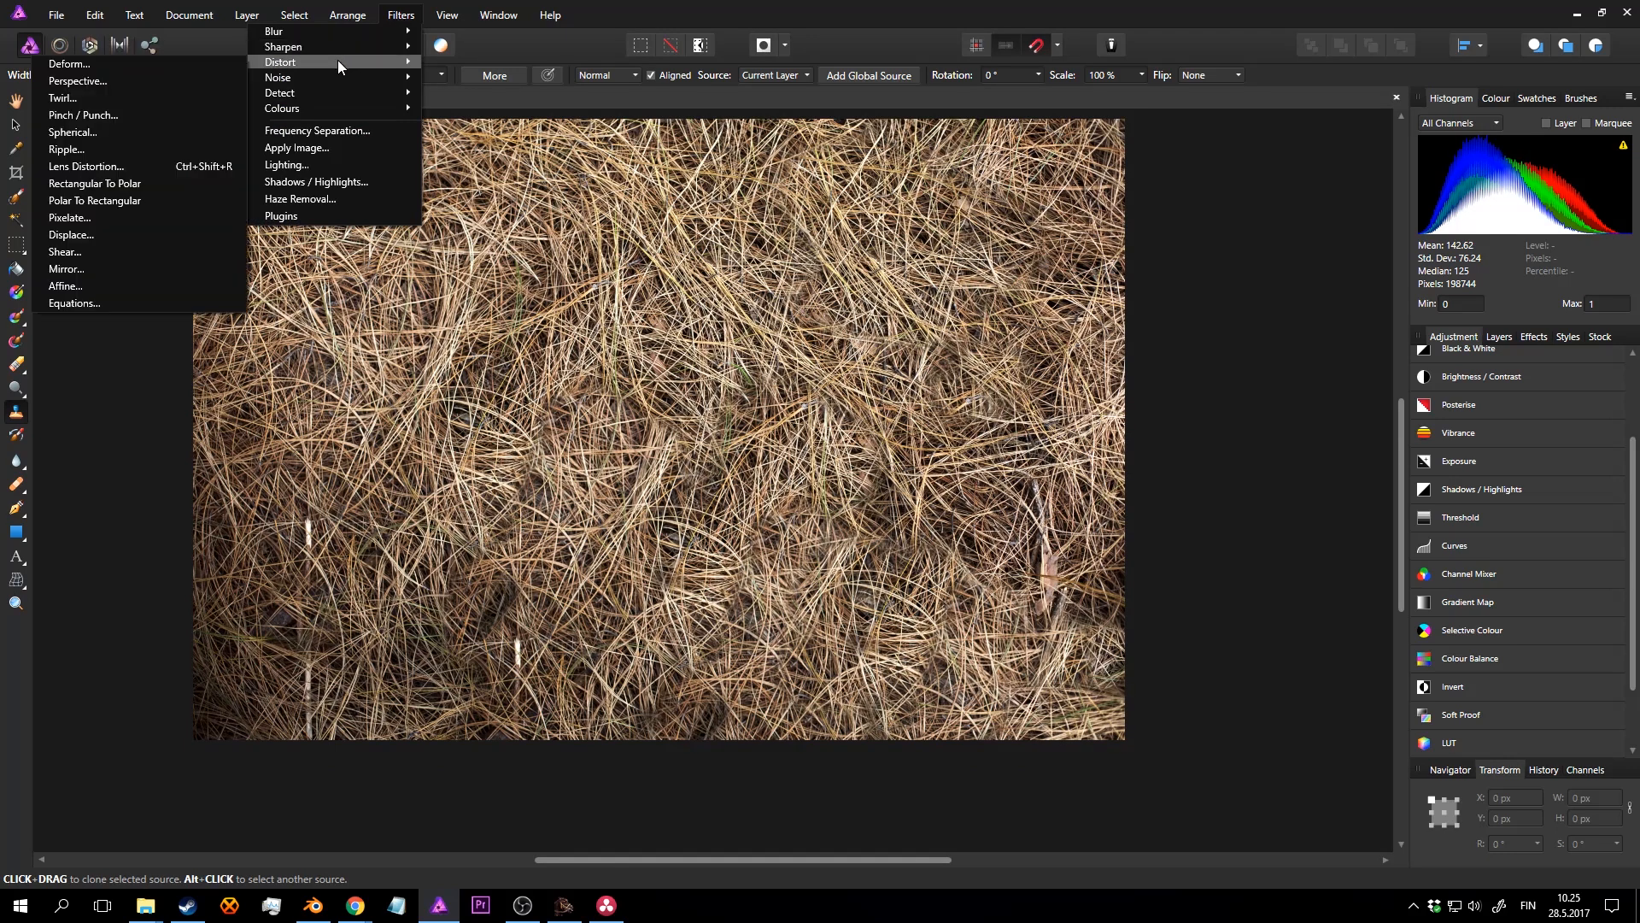
click(113, 289)
drag(1252, 665, 1164, 407)
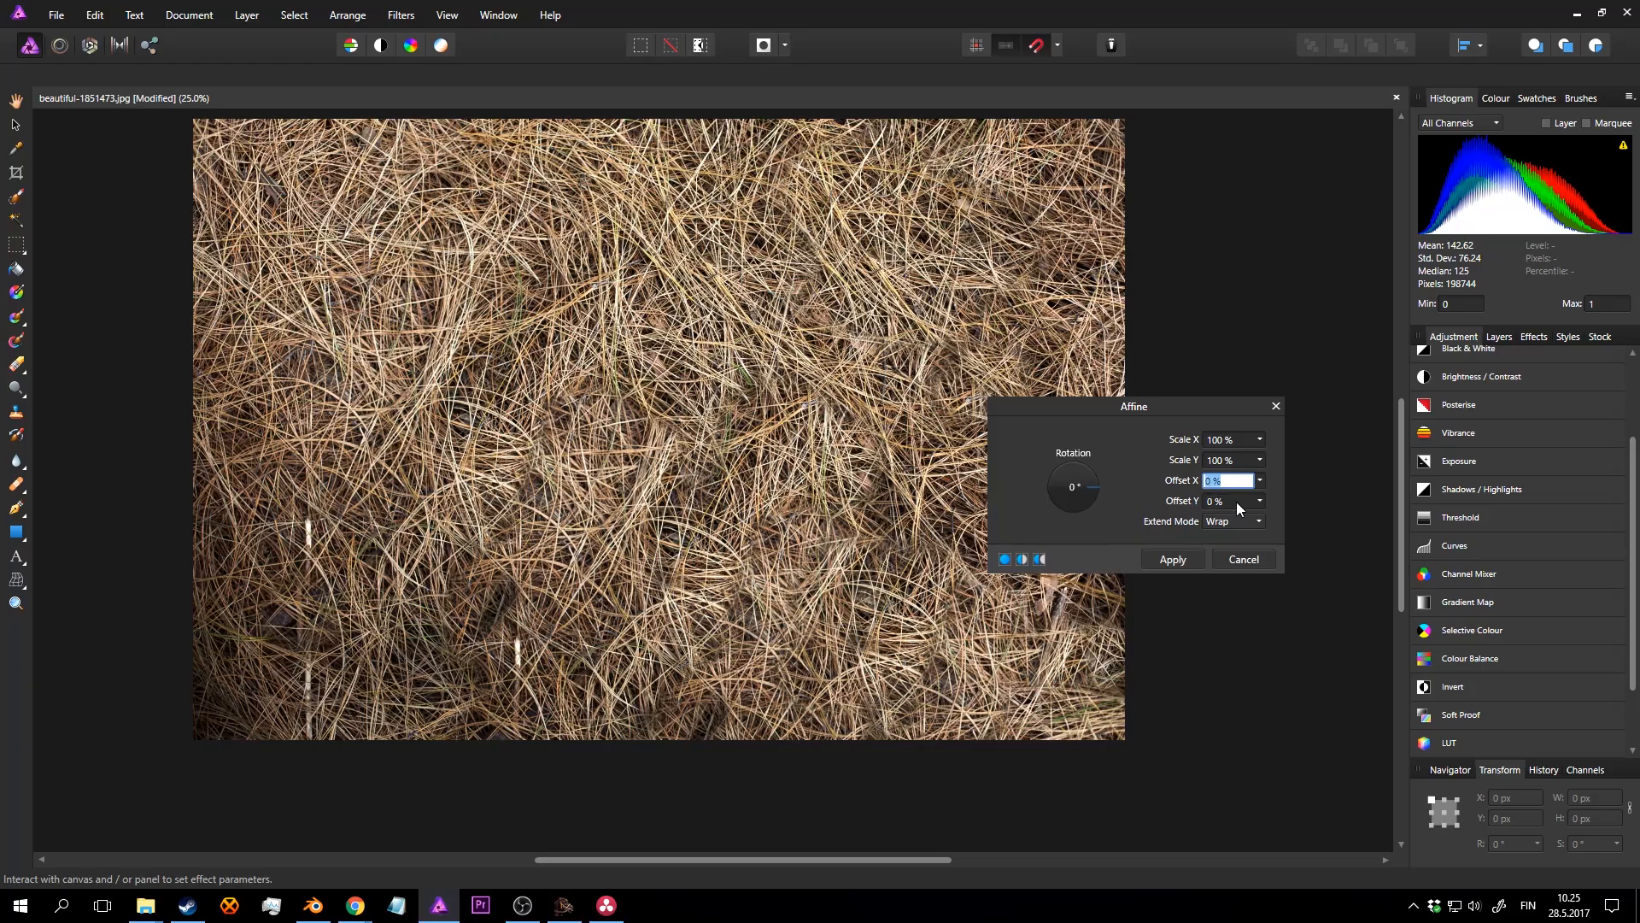
text(33)
key(Return)
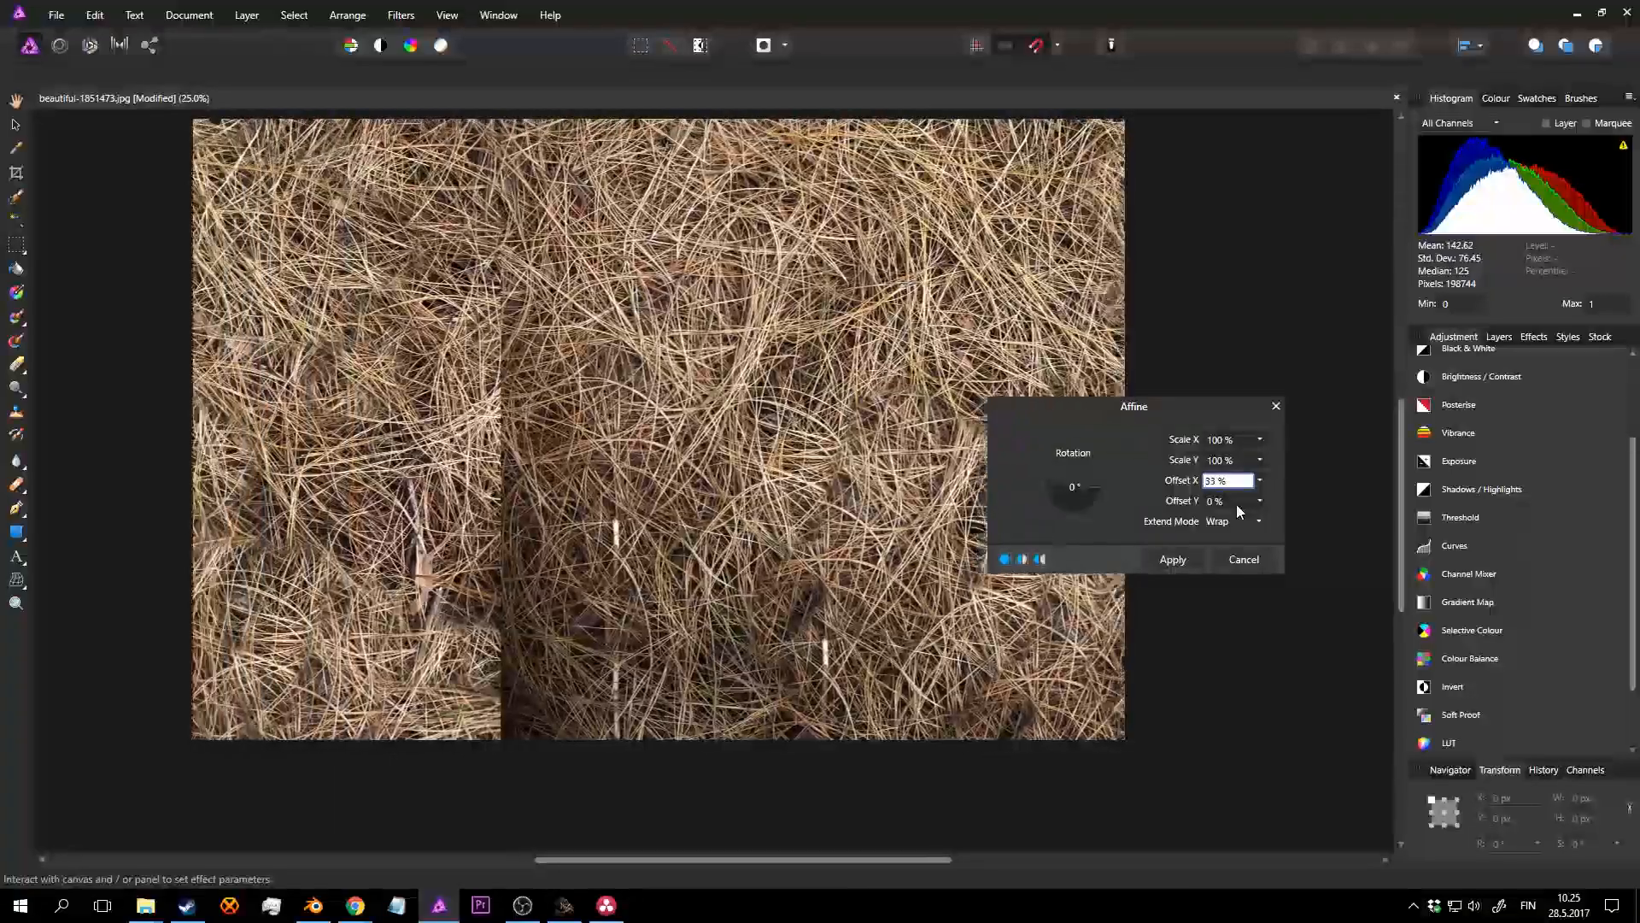
key(Up)
key(Up)
key(Up)
key(Up)
key(Up)
key(Up)
key(Up)
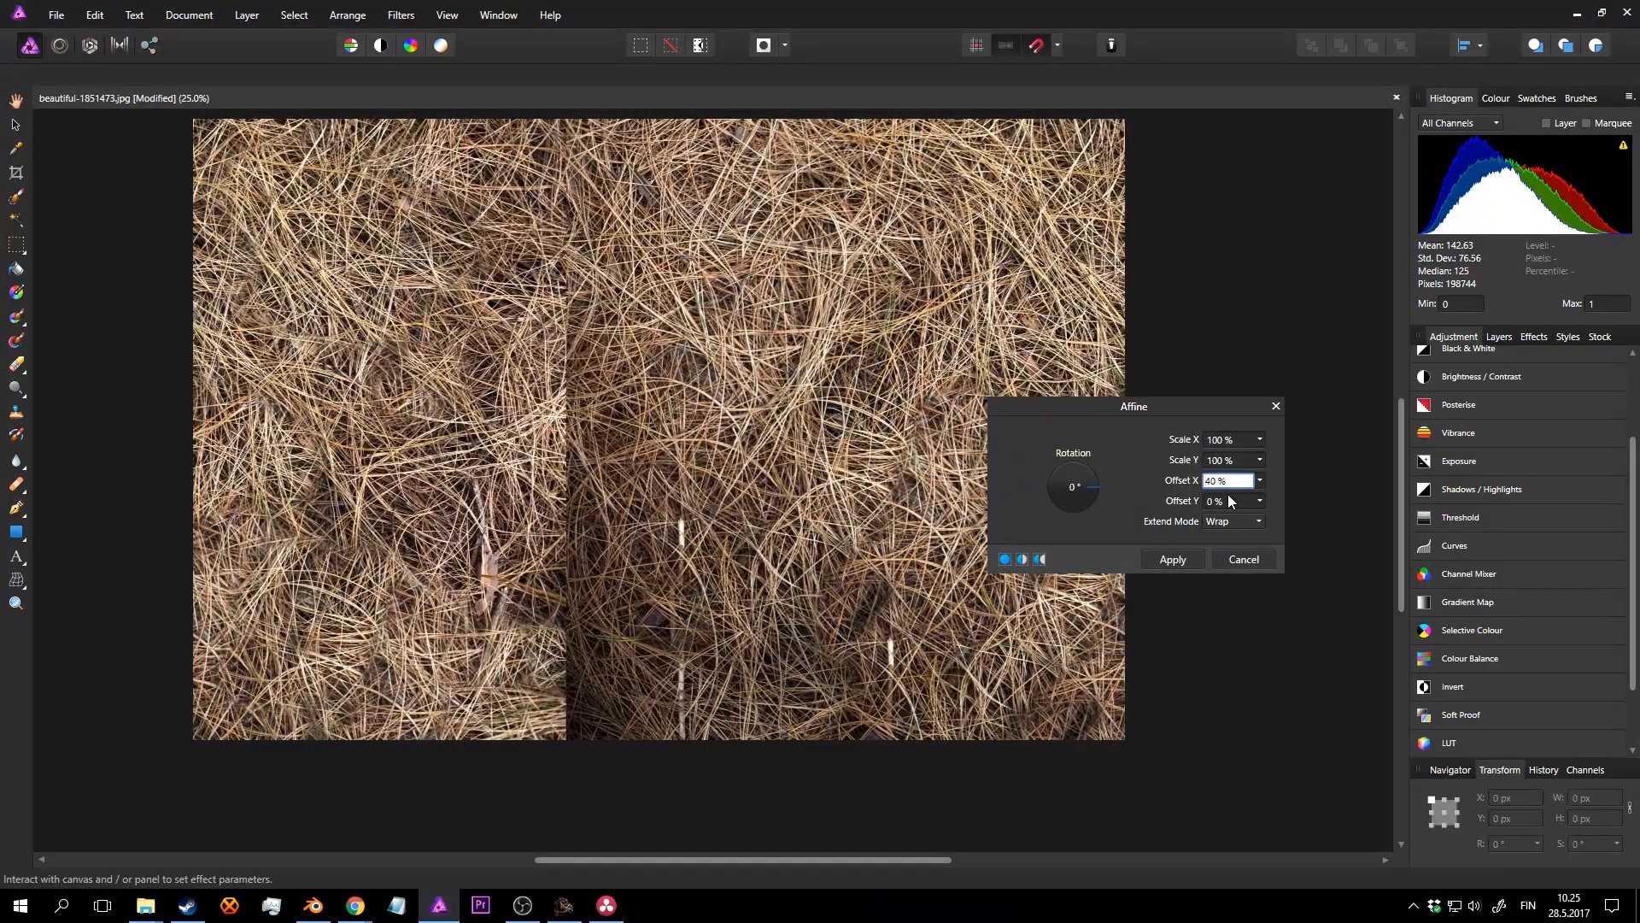
key(Down)
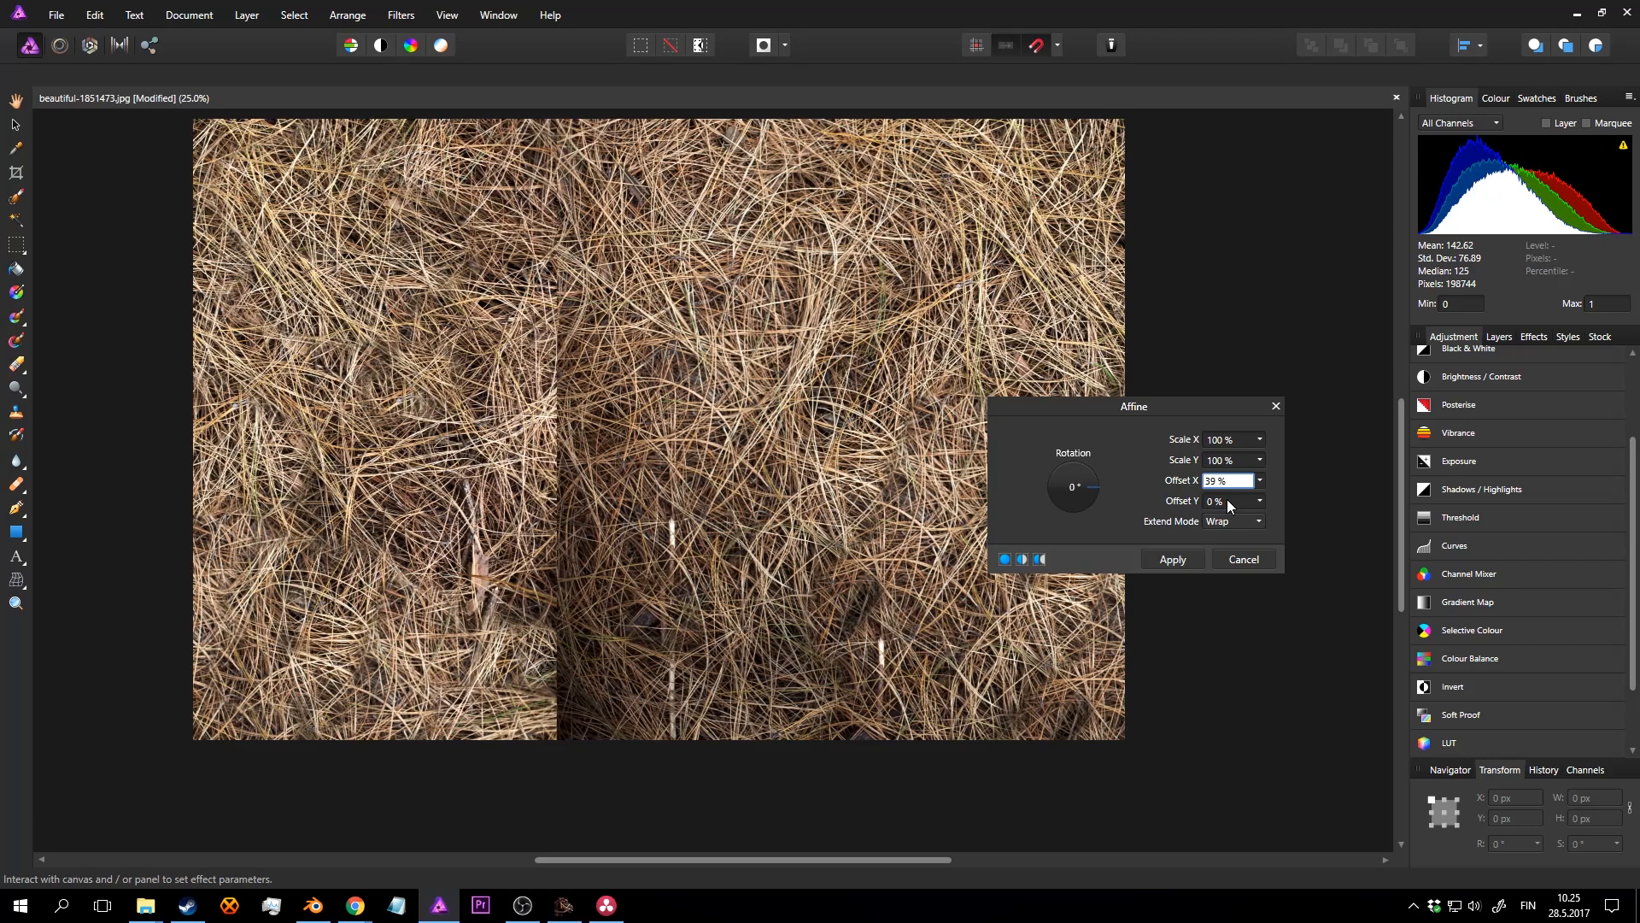
Step: Set the Affine distortion's Offset Y to 42% and apply it to expose the photo's edge seams
click(1228, 501)
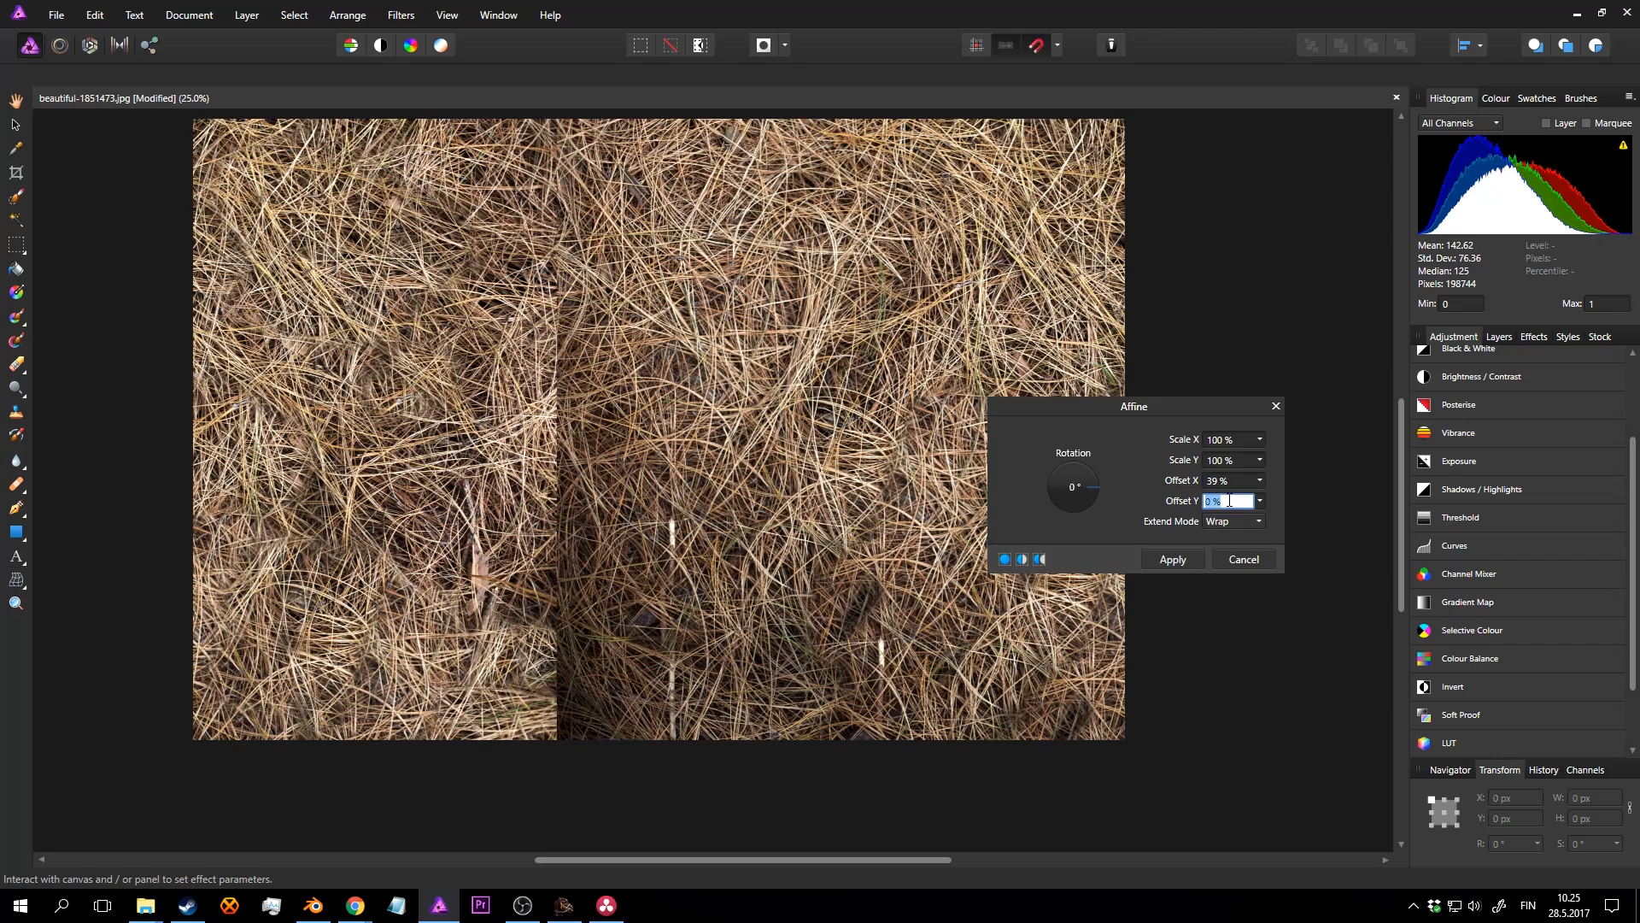
key(Up)
key(Up)
key(Up)
key(Up)
key(Up)
key(Up)
key(Up)
key(Up)
key(Up)
key(Up)
key(Up)
key(Up)
key(Up)
key(Up)
key(Up)
key(Up)
key(Up)
key(Up)
key(Up)
key(Up)
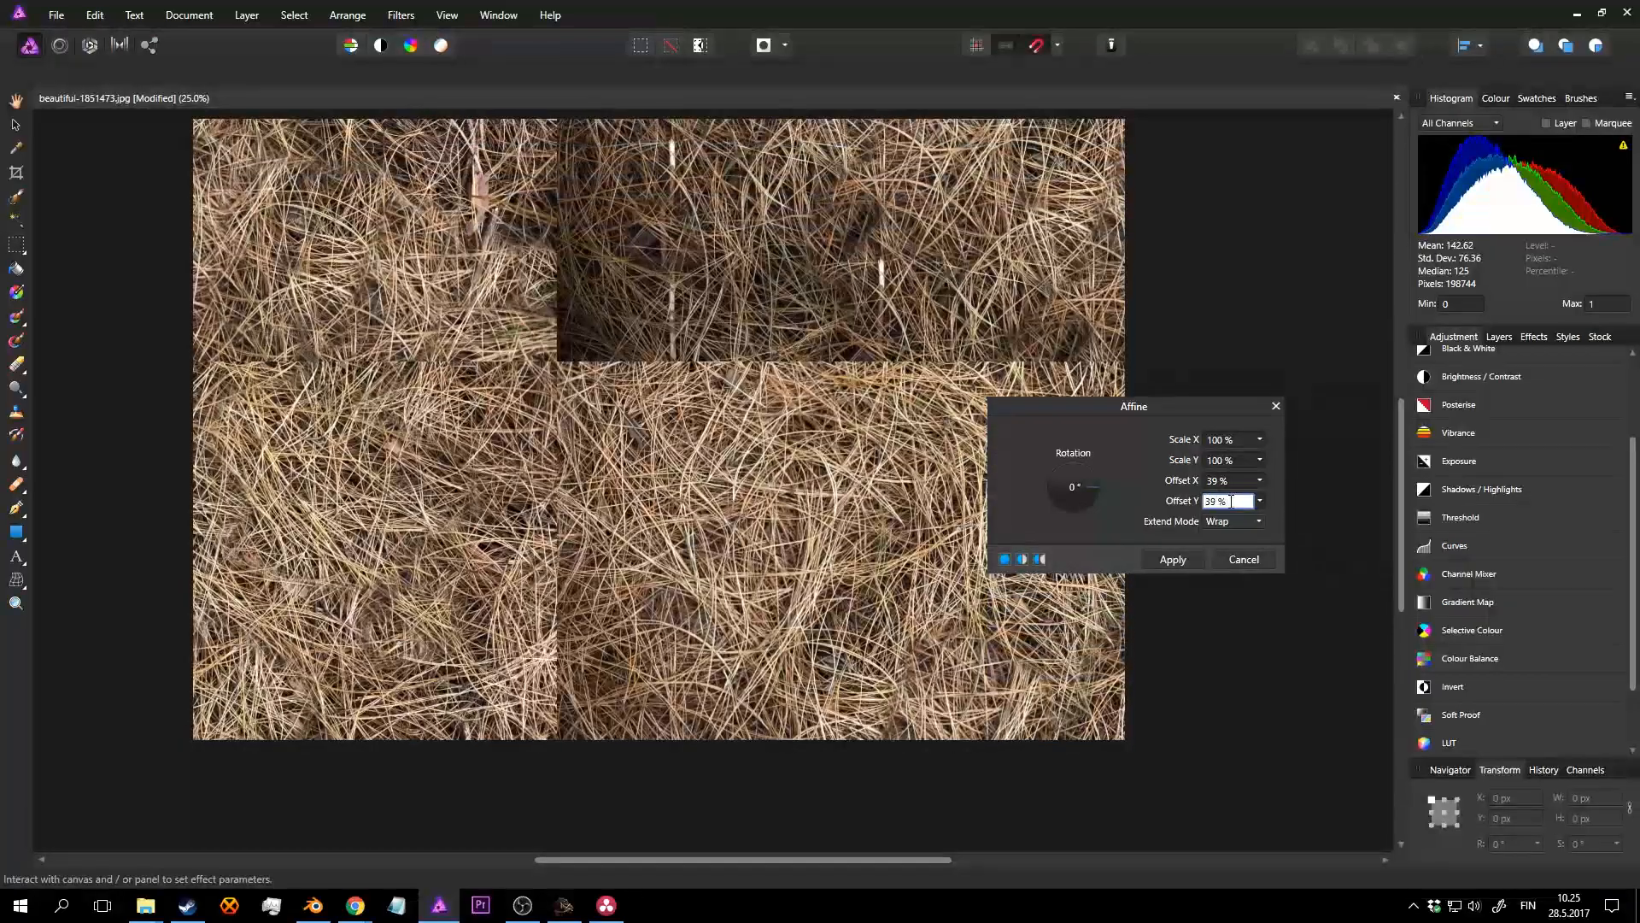
key(Up)
key(Up)
key(Up)
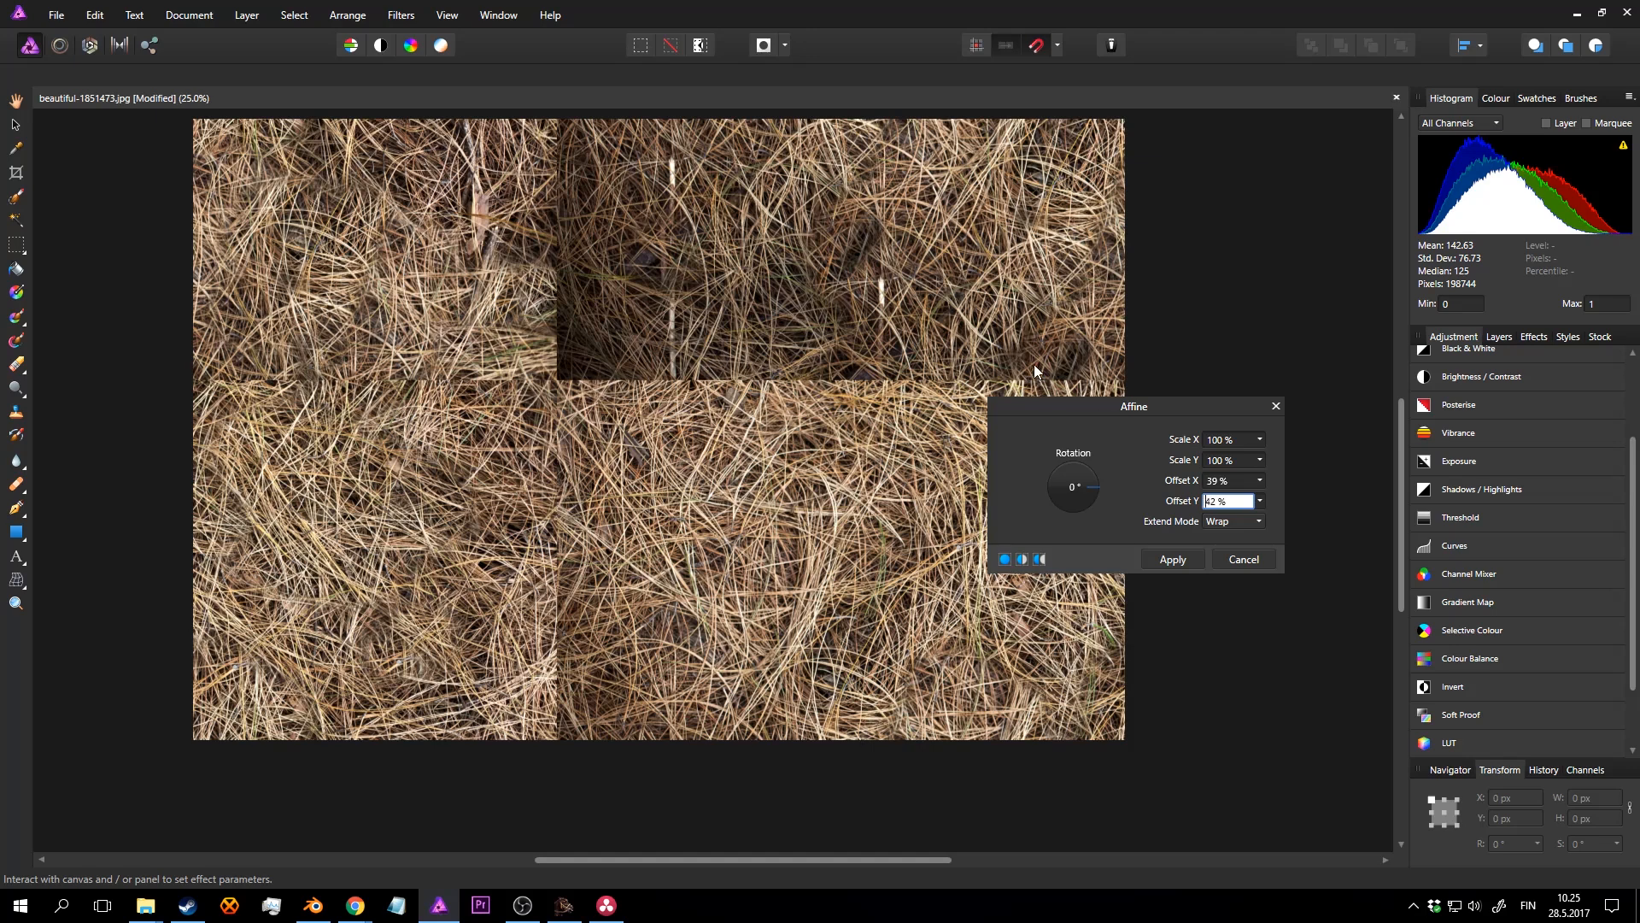
click(1170, 560)
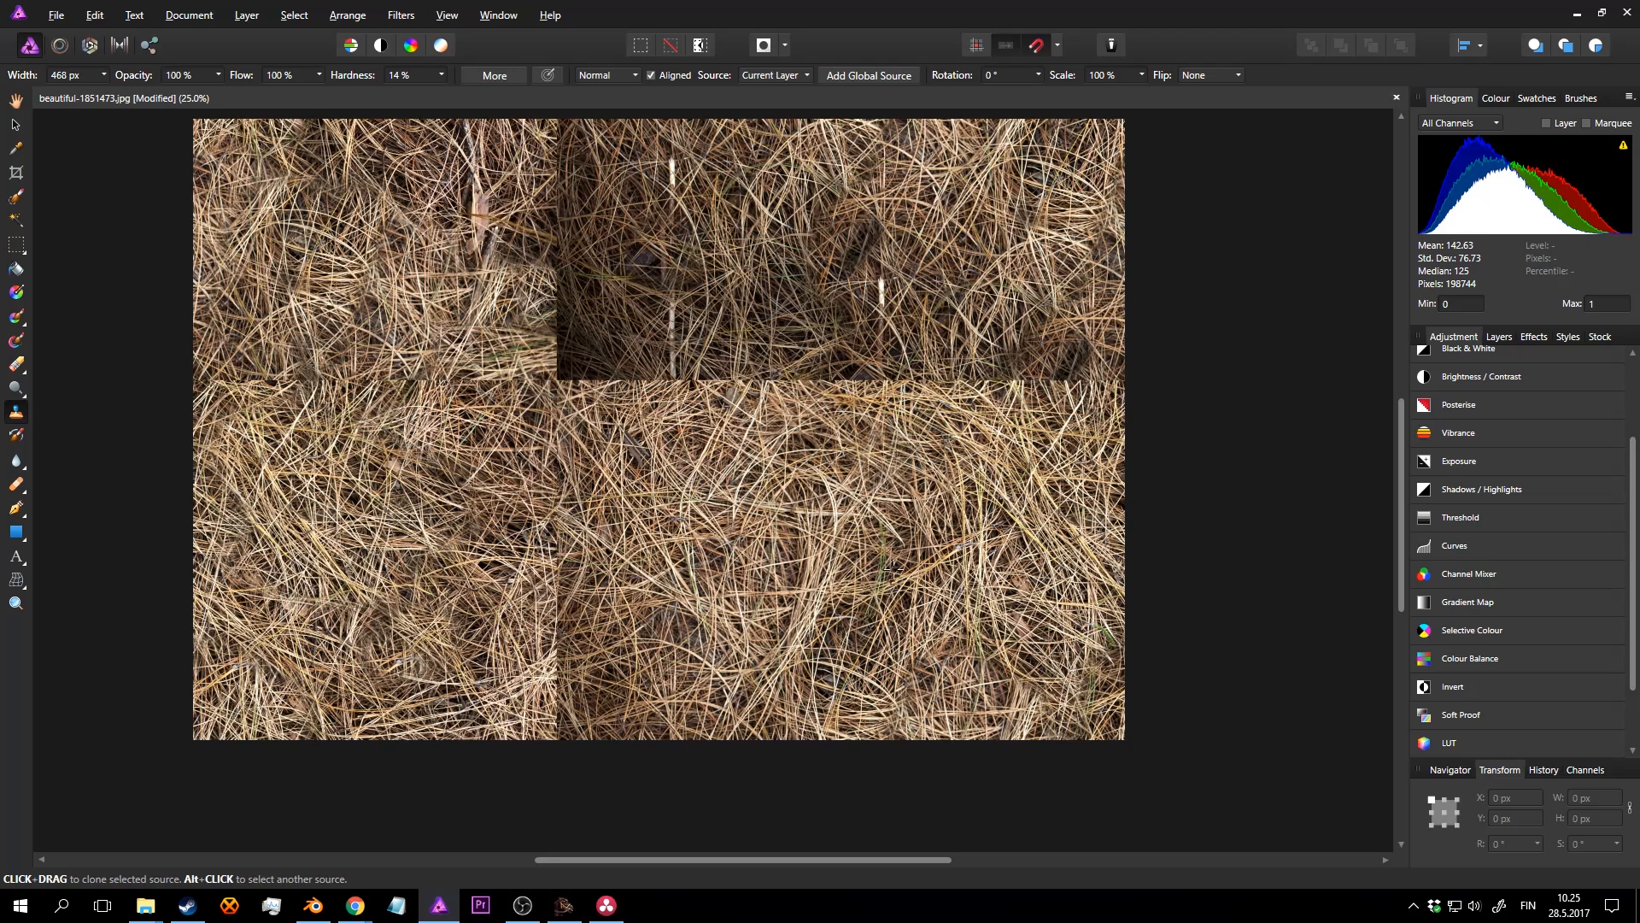
Step: Clone straw along the horizontal seam on the right part of the photo
mouse_move(909, 462)
mouse_down()
mouse_move(923, 401)
mouse_move(1059, 385)
mouse_move(965, 363)
mouse_move(647, 386)
mouse_move(589, 366)
mouse_up()
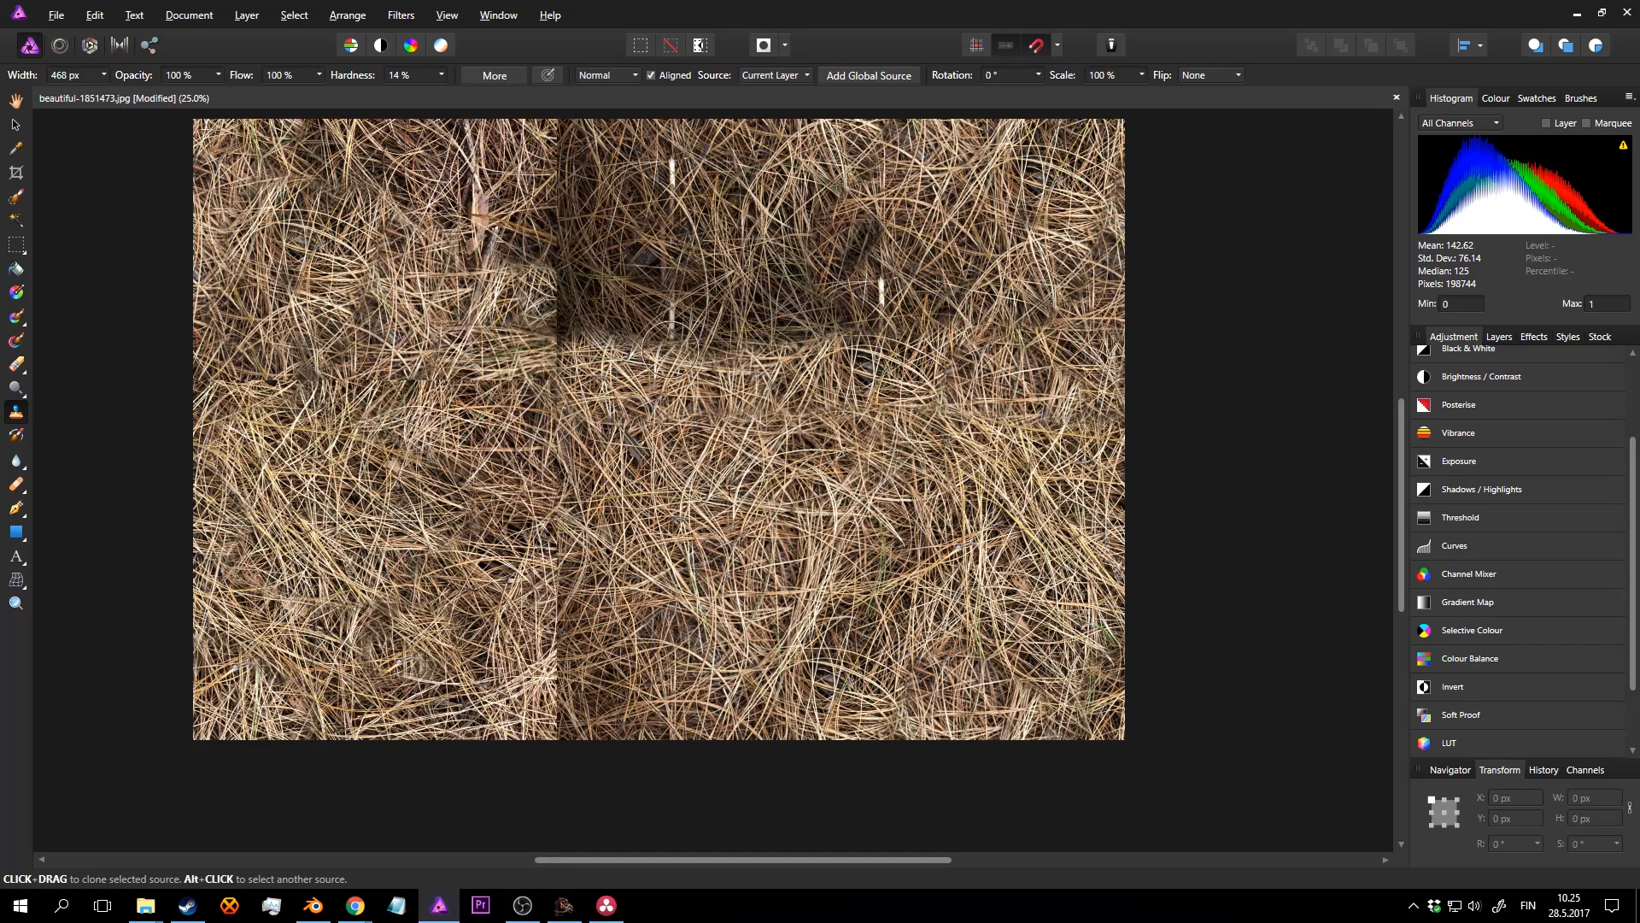
middle_drag(700, 303, 685, 391)
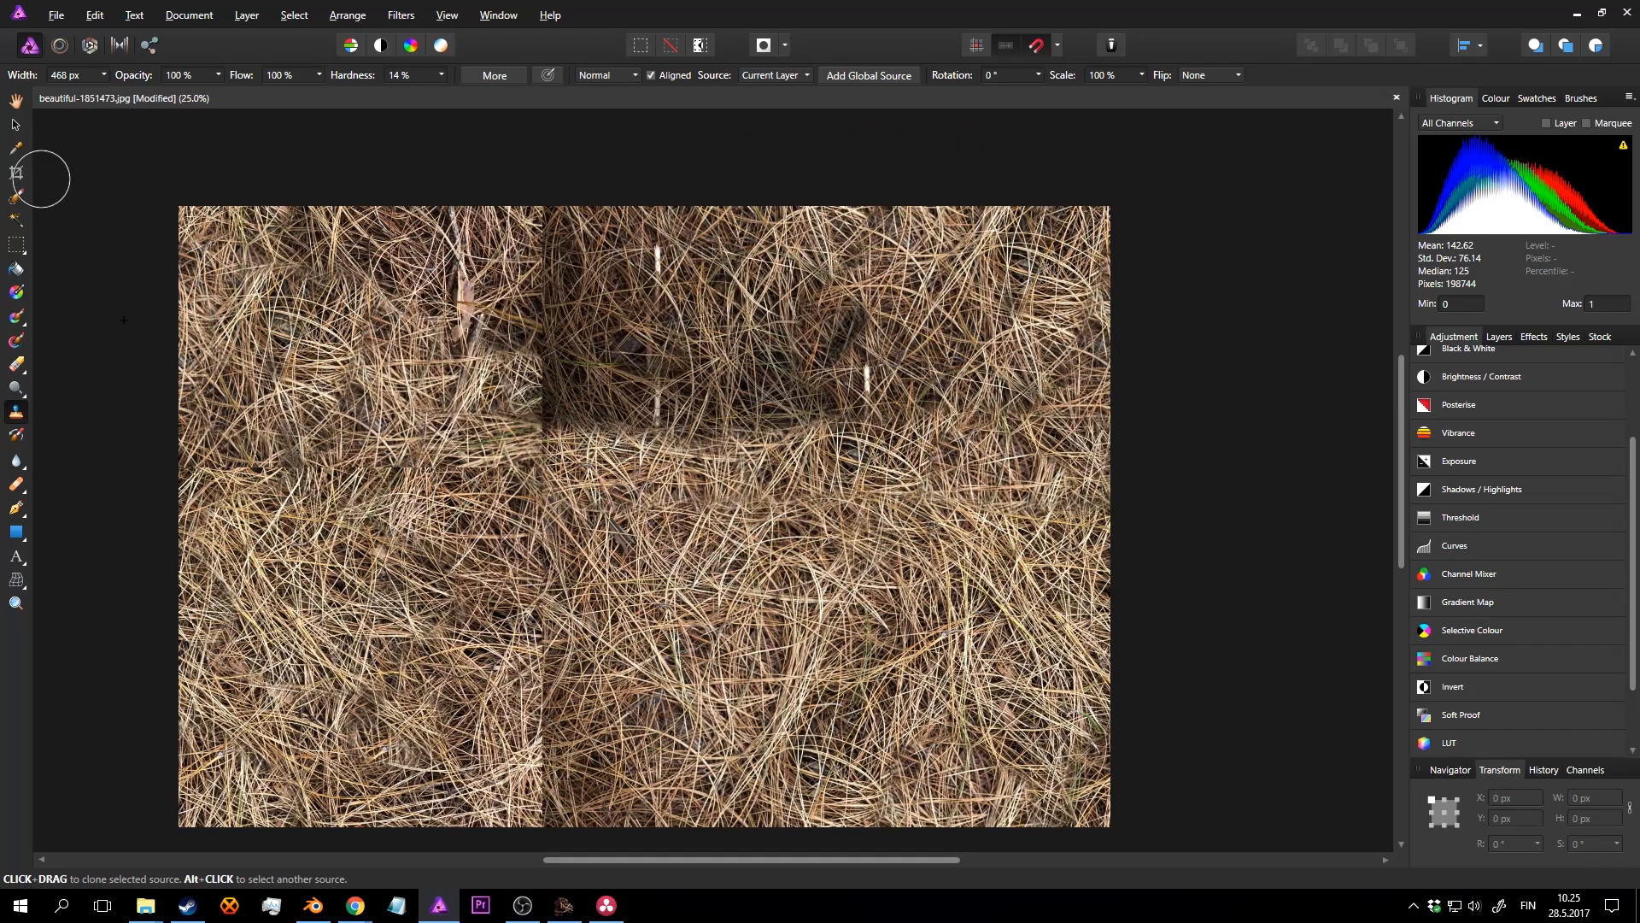
Step: Start a crop of the photo and constrain it to a custom ratio of 1024 × 1024
click(15, 172)
click(310, 74)
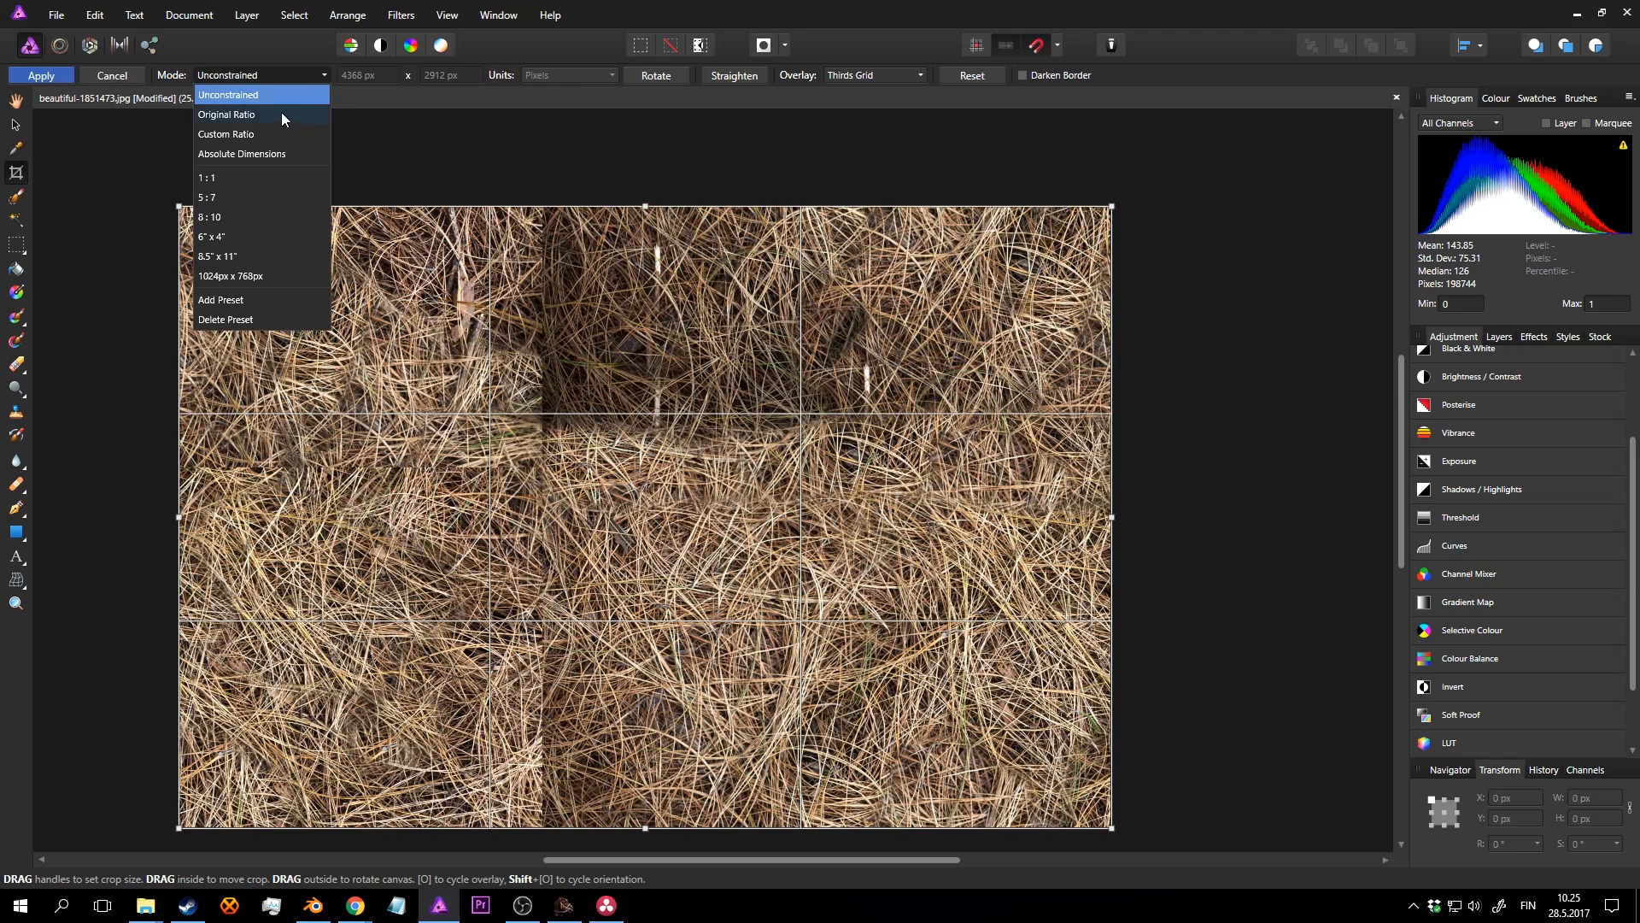
click(270, 130)
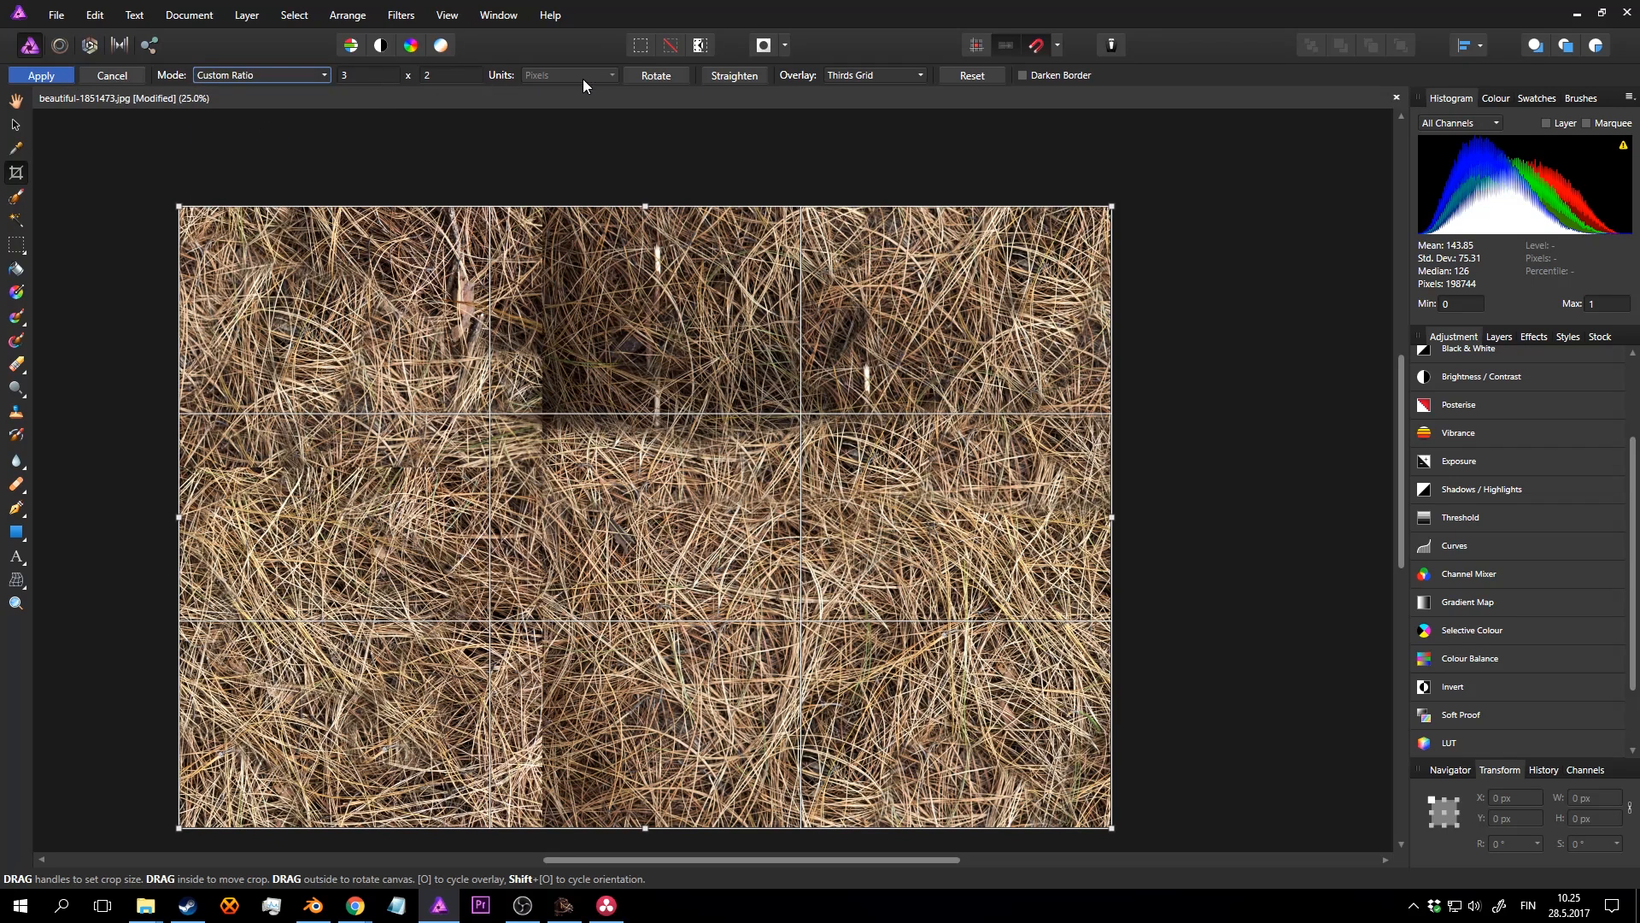
click(386, 73)
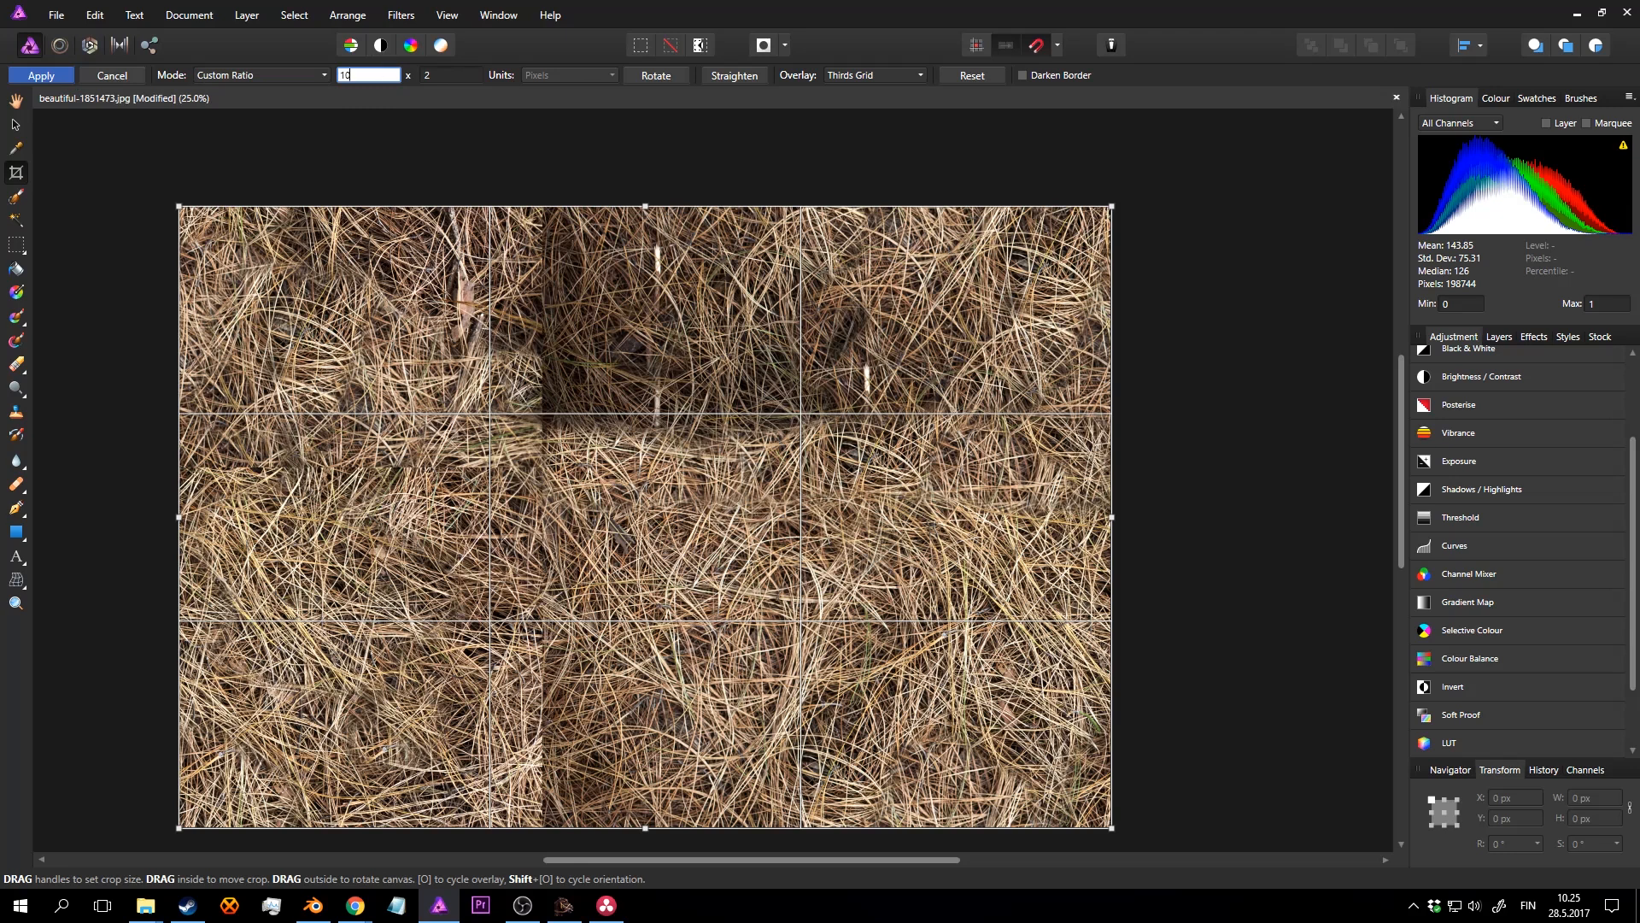
text(1024)
key(Tab)
text(1)
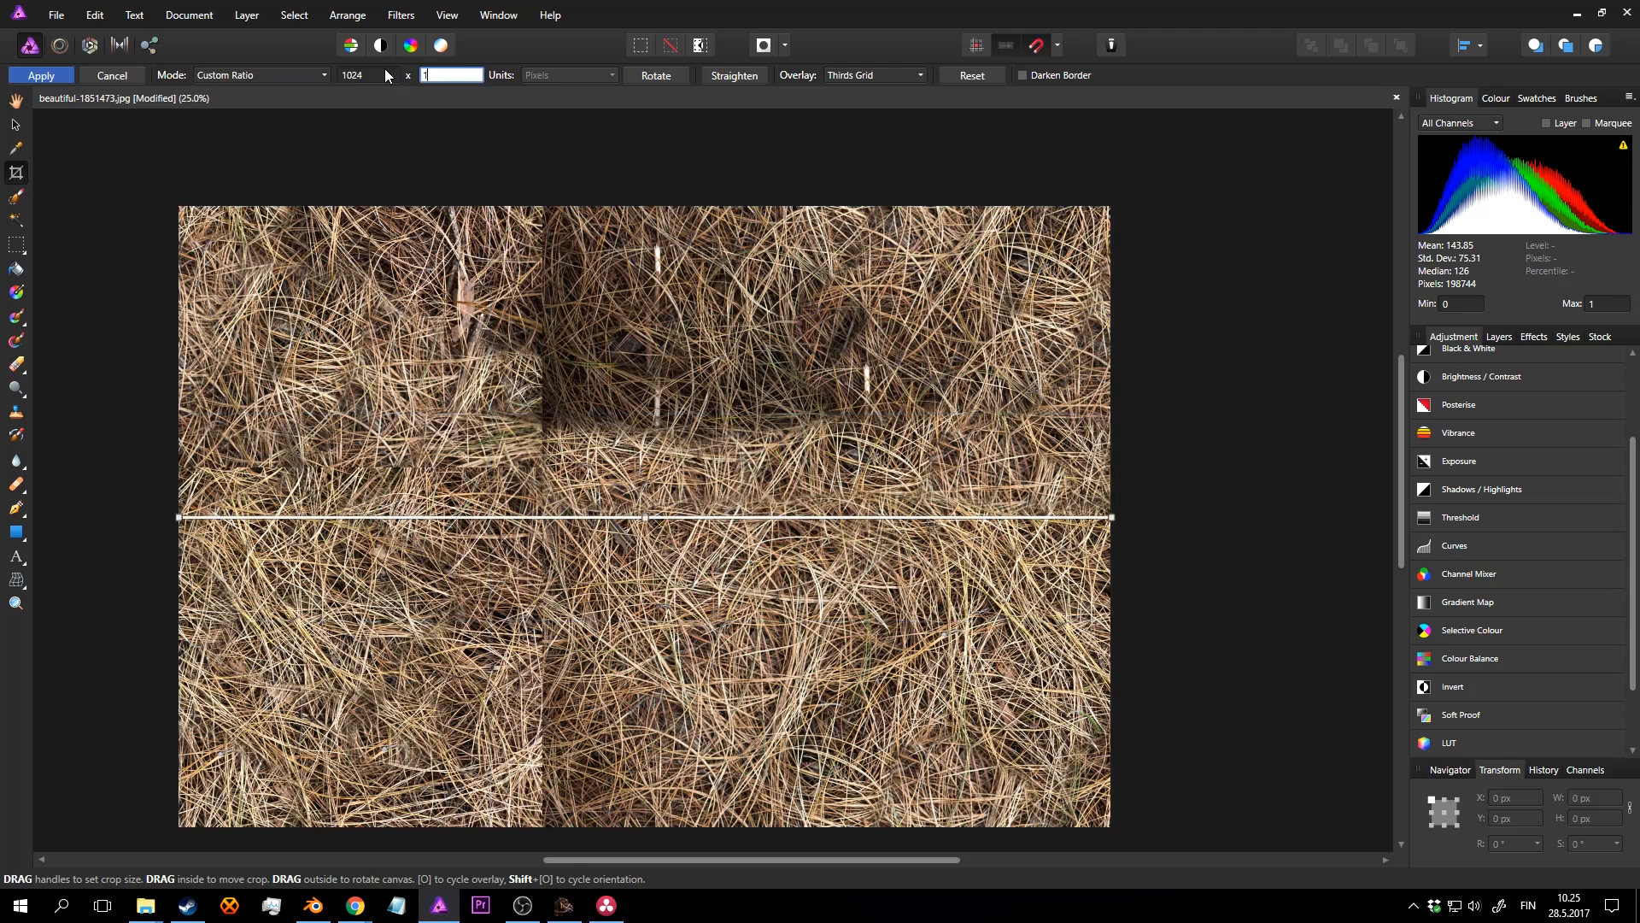
text(024)
click(376, 75)
Step: Fit the square crop frame over the straw area around both seams and crop the photo to 2724 × 2724 px
scroll(1153, 613, down, 3)
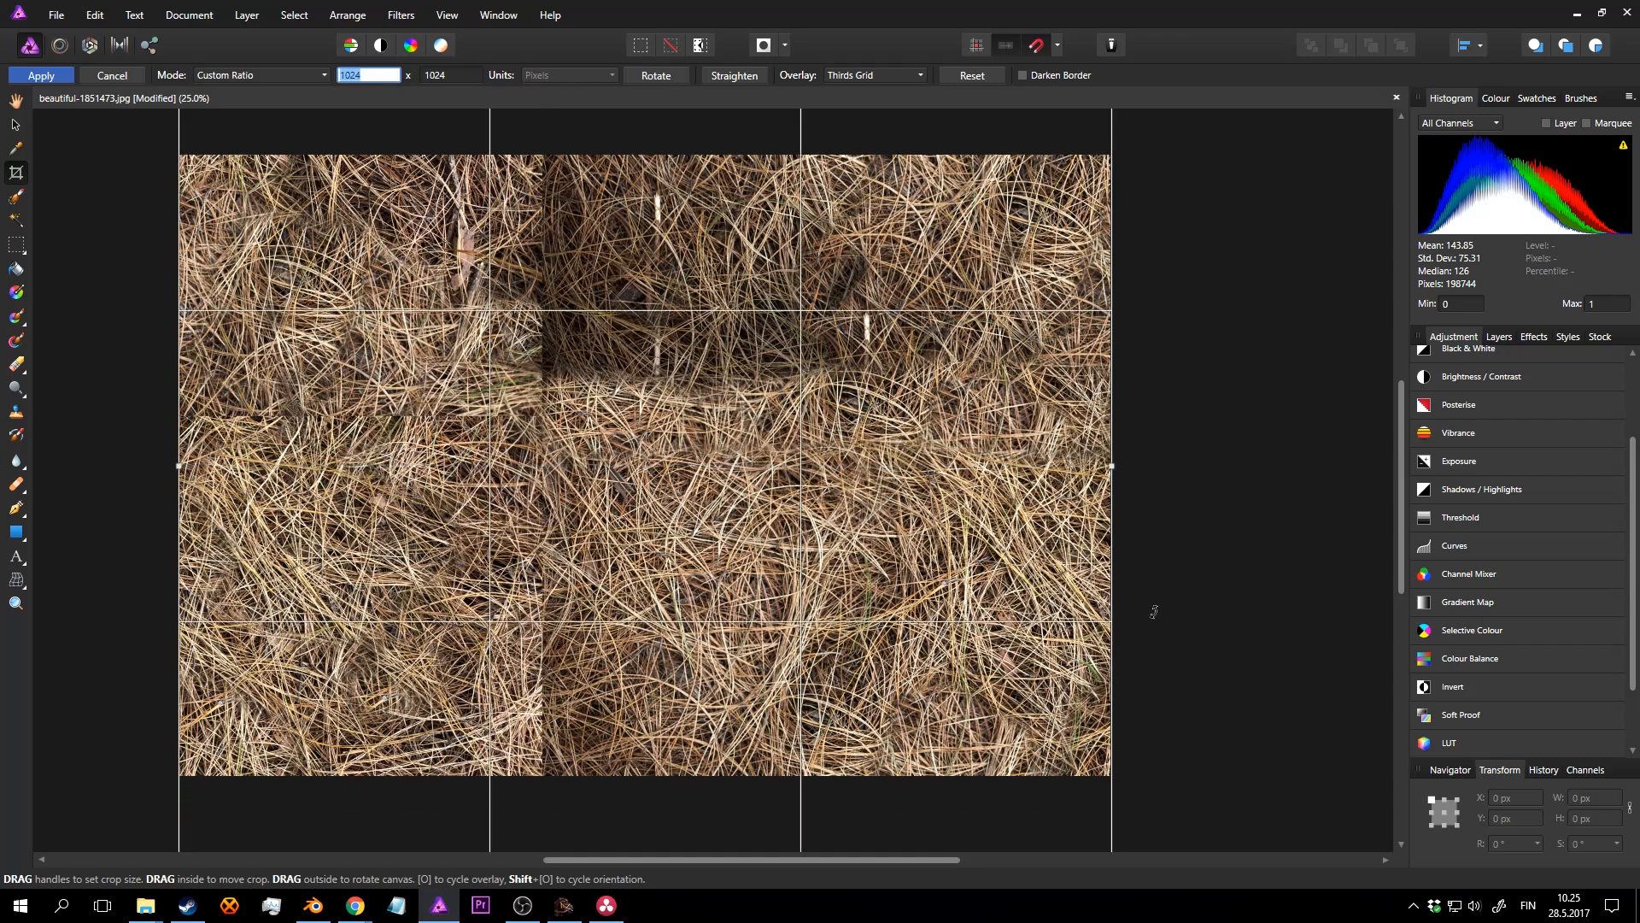
ctrl+scroll(969, 431, down, 1)
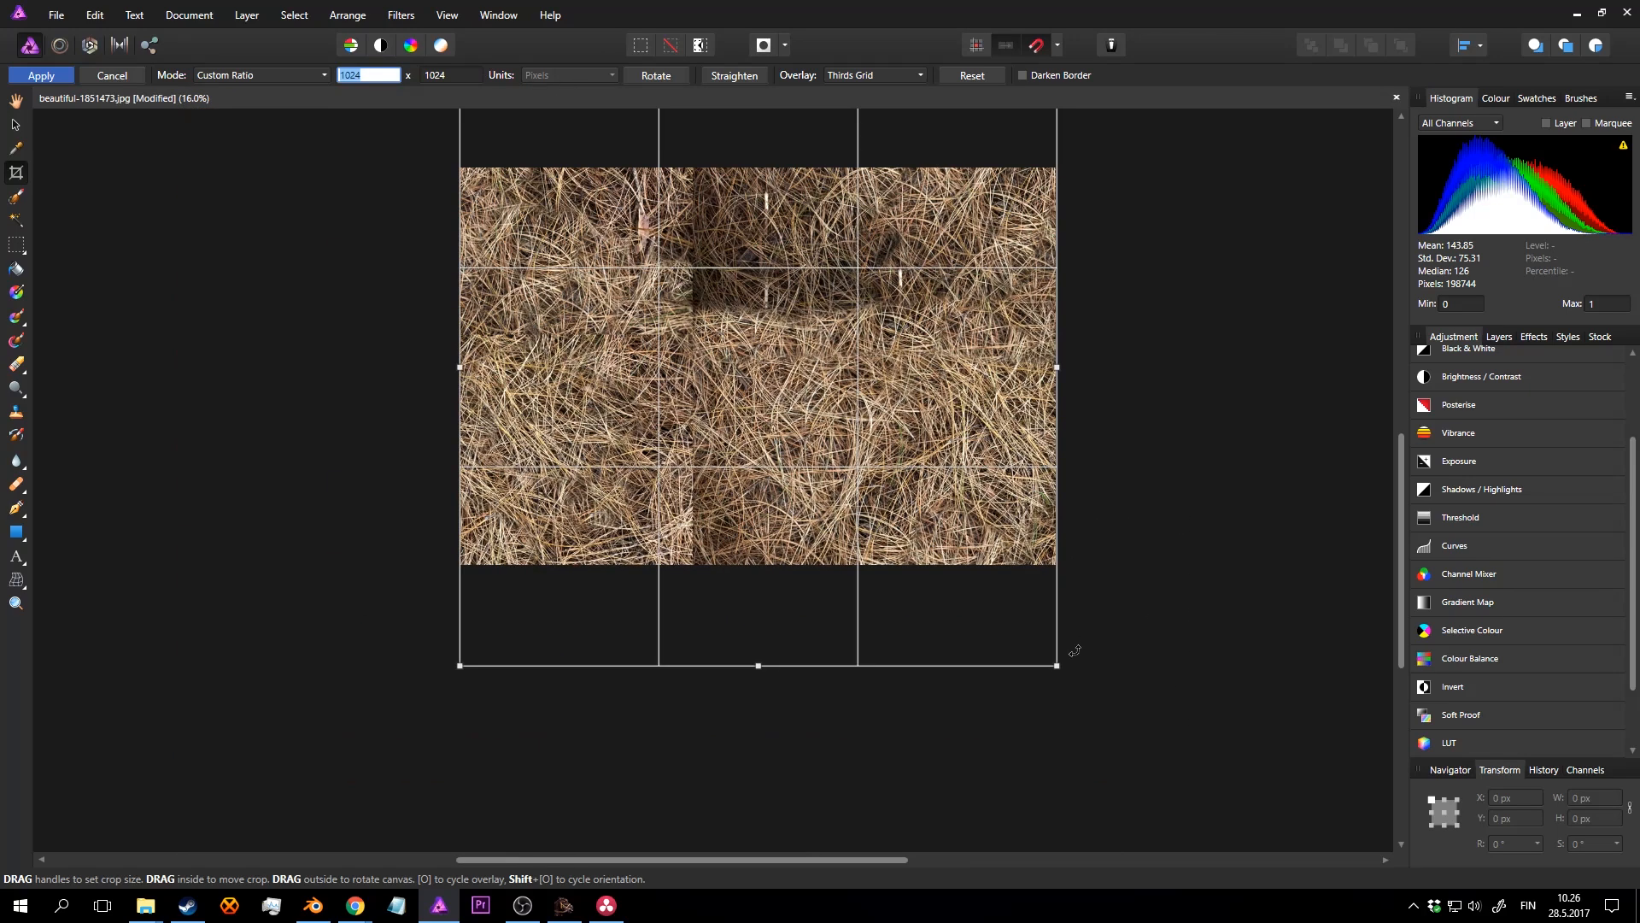
drag(1056, 666, 695, 305)
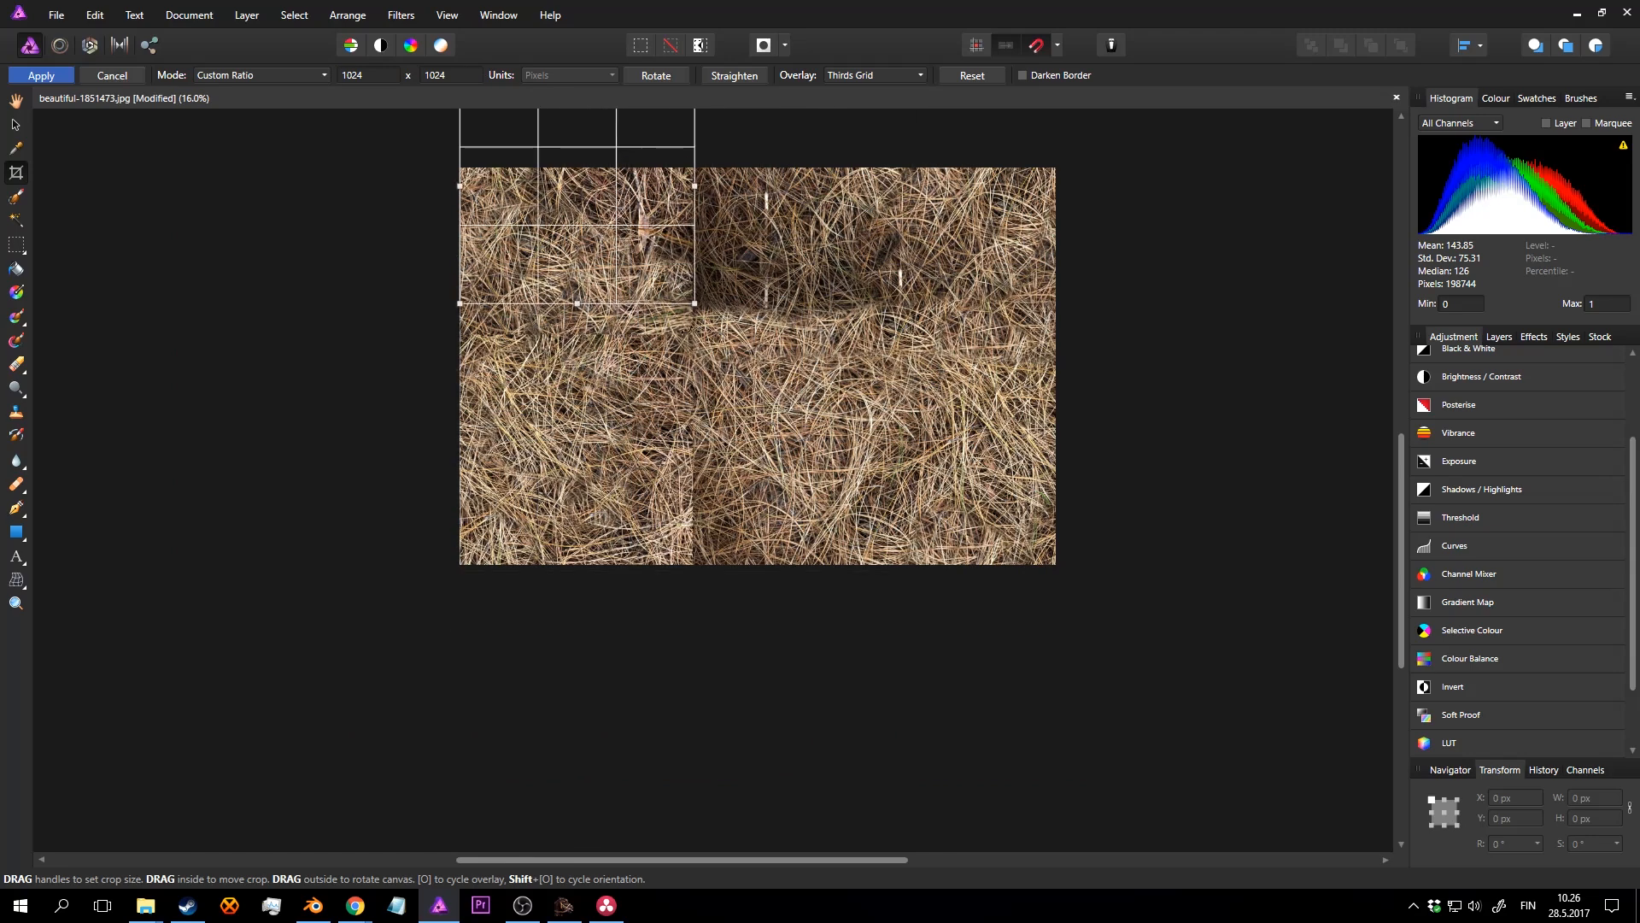
drag(581, 184, 740, 359)
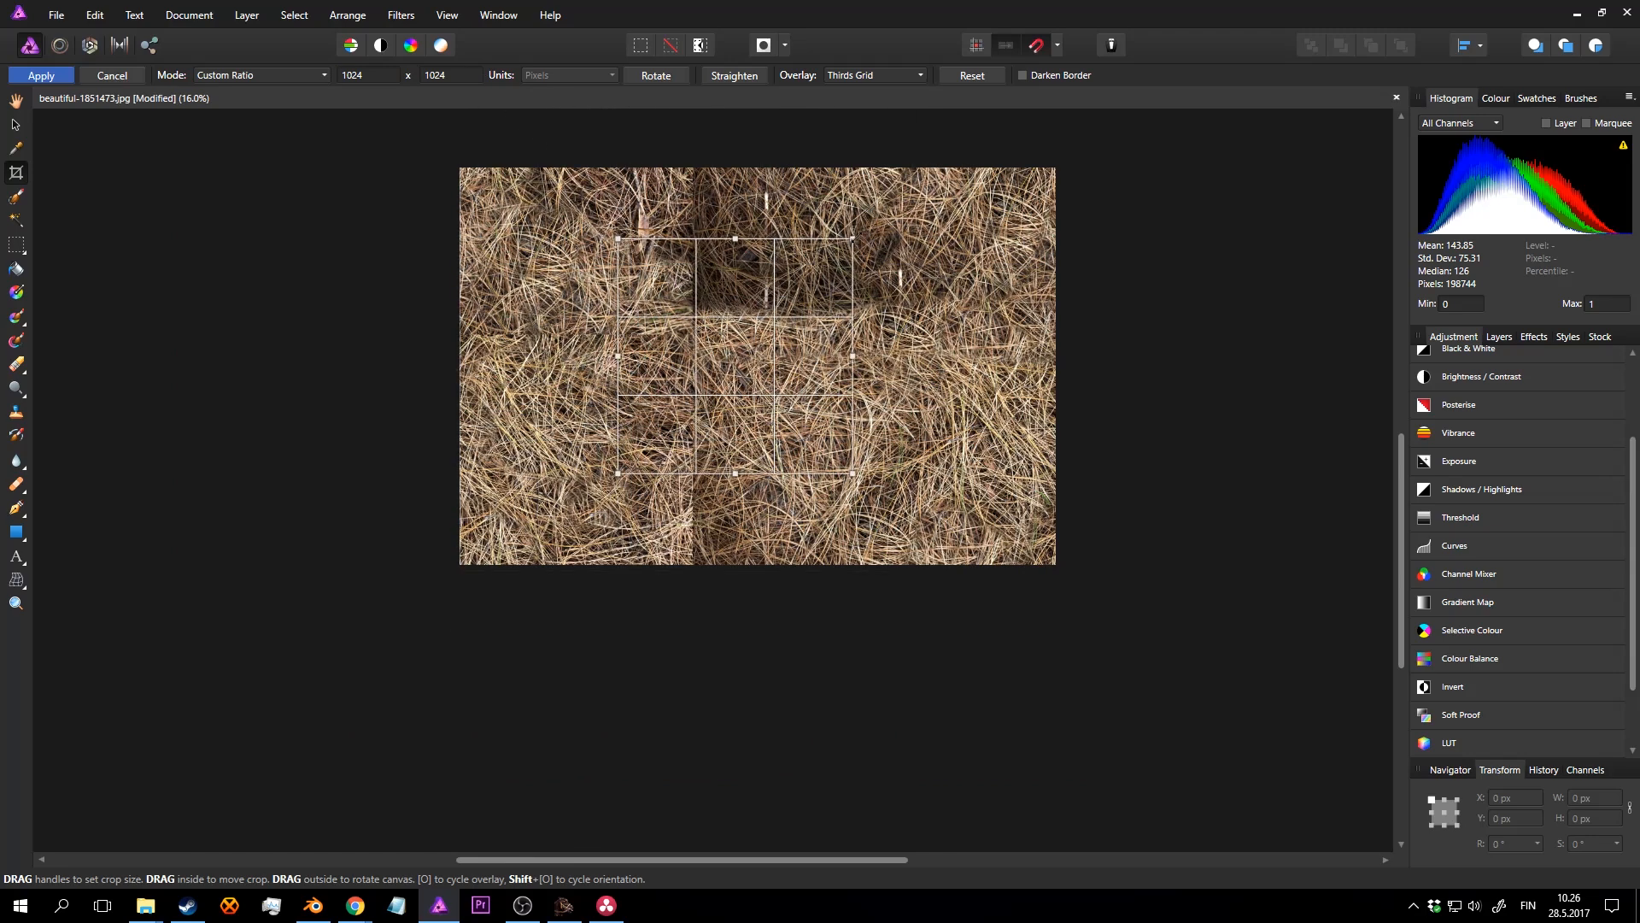
drag(853, 239, 839, 339)
drag(929, 203, 957, 176)
drag(913, 330, 895, 331)
drag(820, 334, 818, 335)
key(Return)
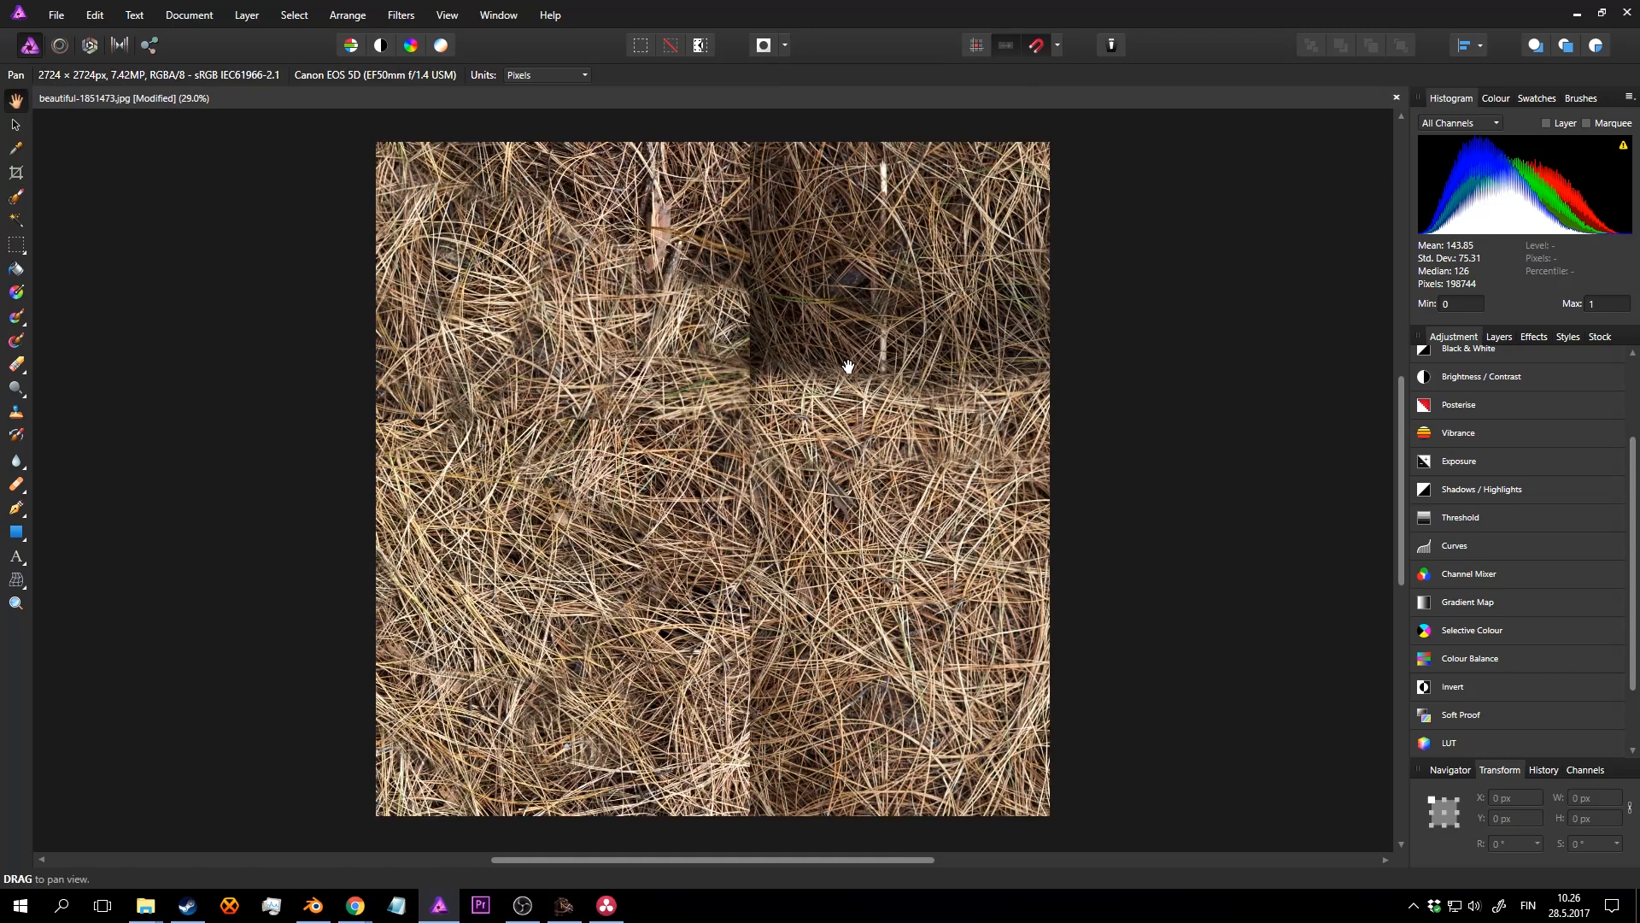
key(z)
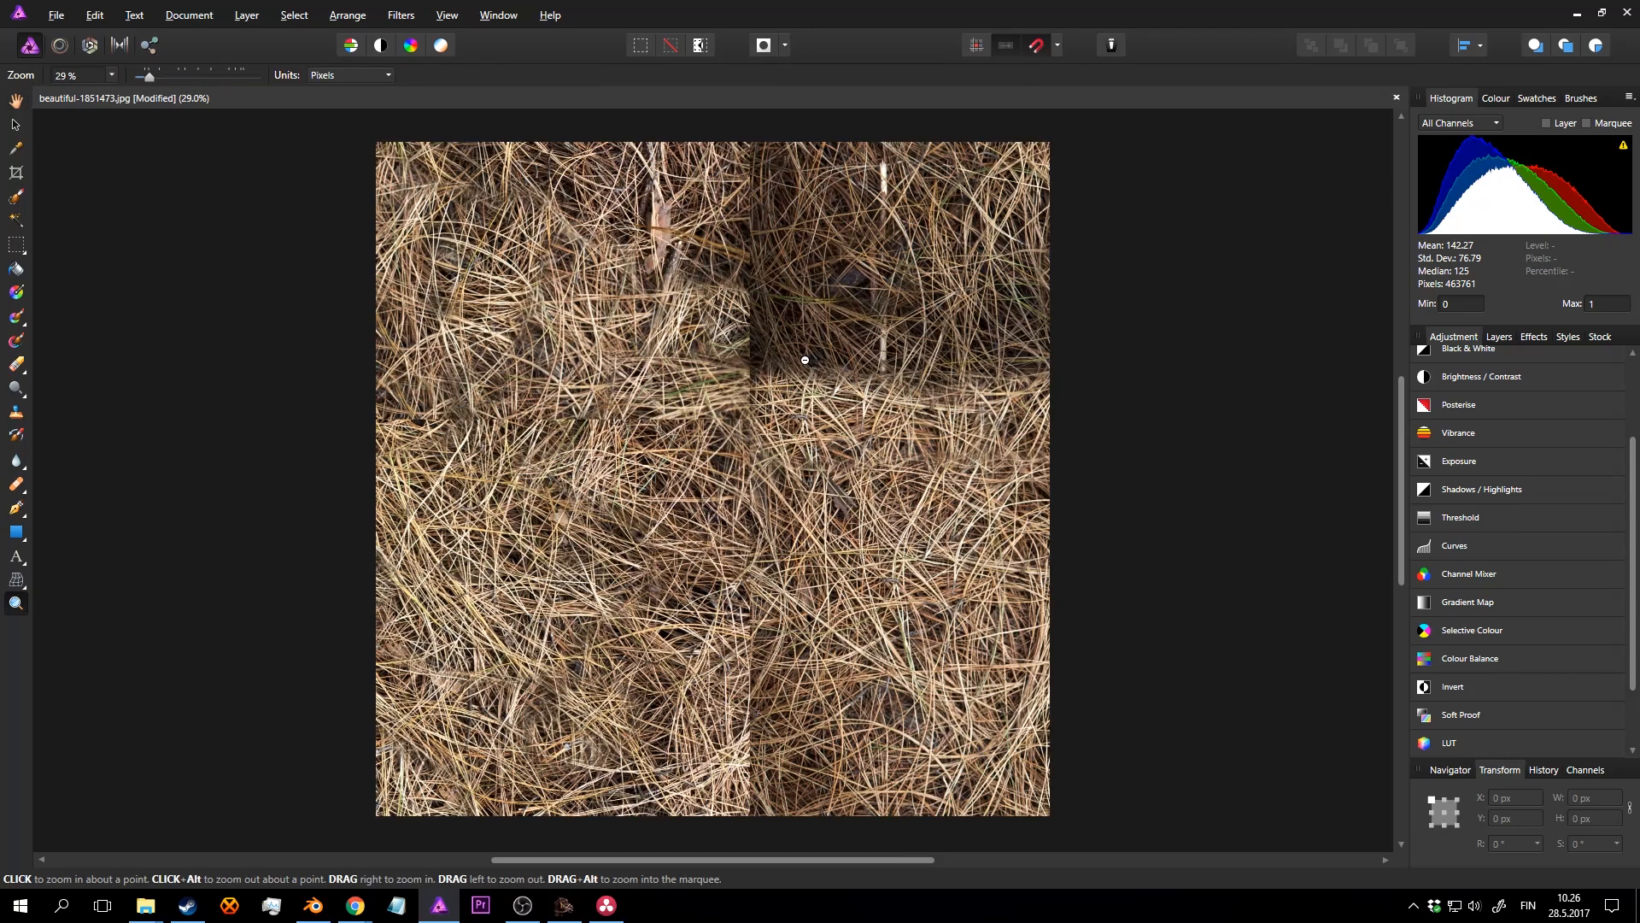
Step: Undo back to the unshifted, uncropped straw photo and start a crop constrained to a custom ratio of 1024 × 1024
key(ctrl+z)
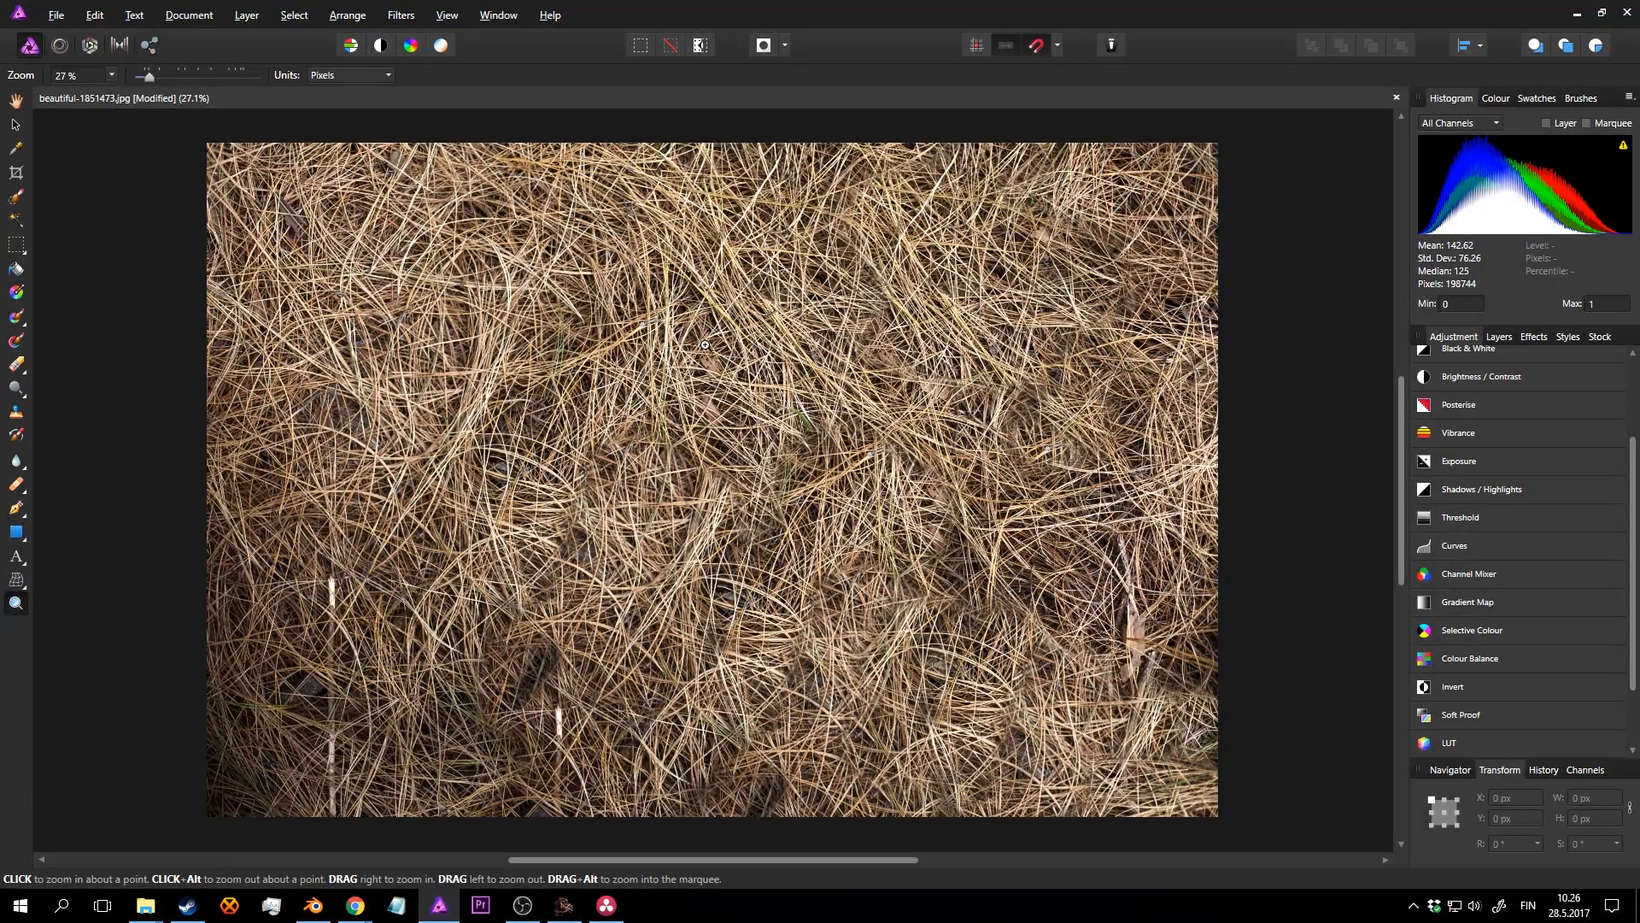
key(c)
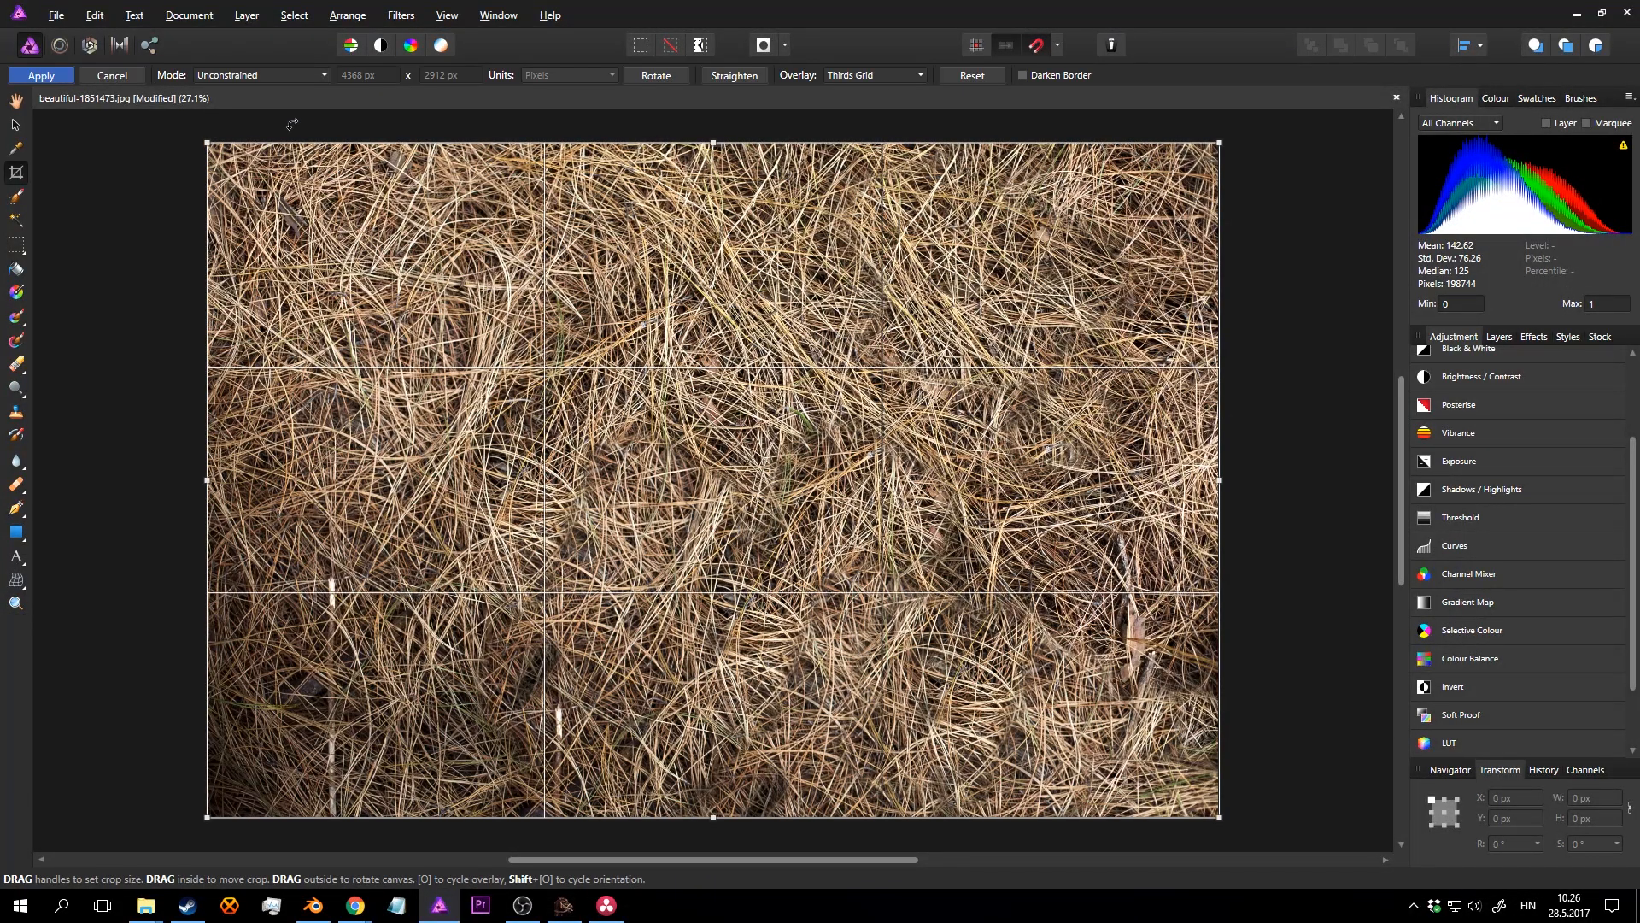
click(250, 78)
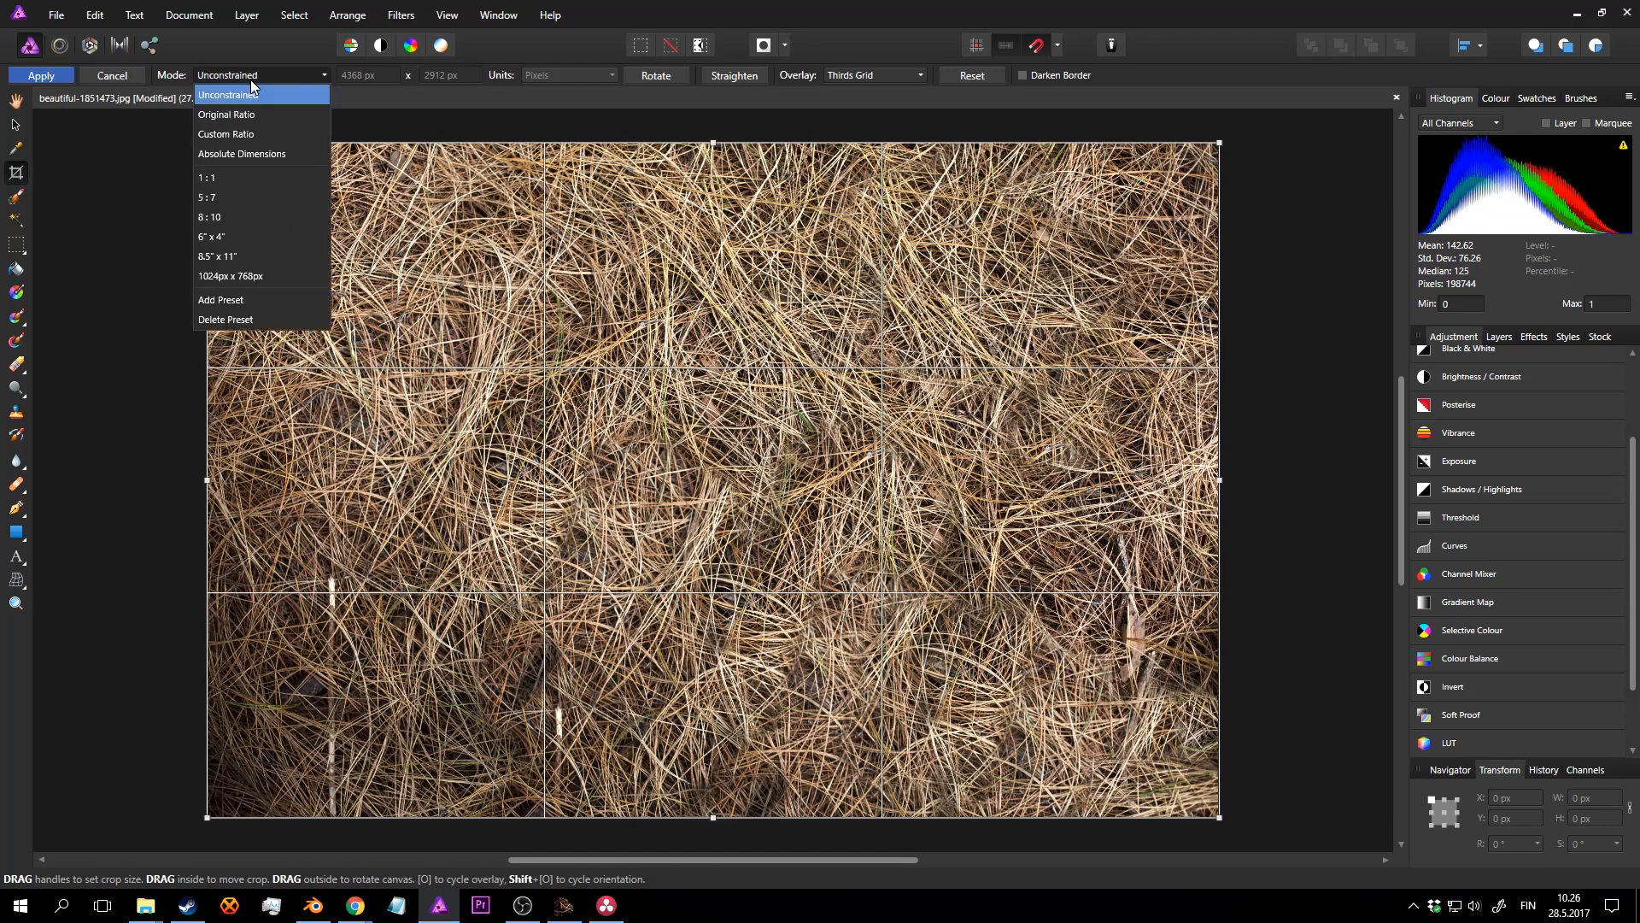
click(251, 133)
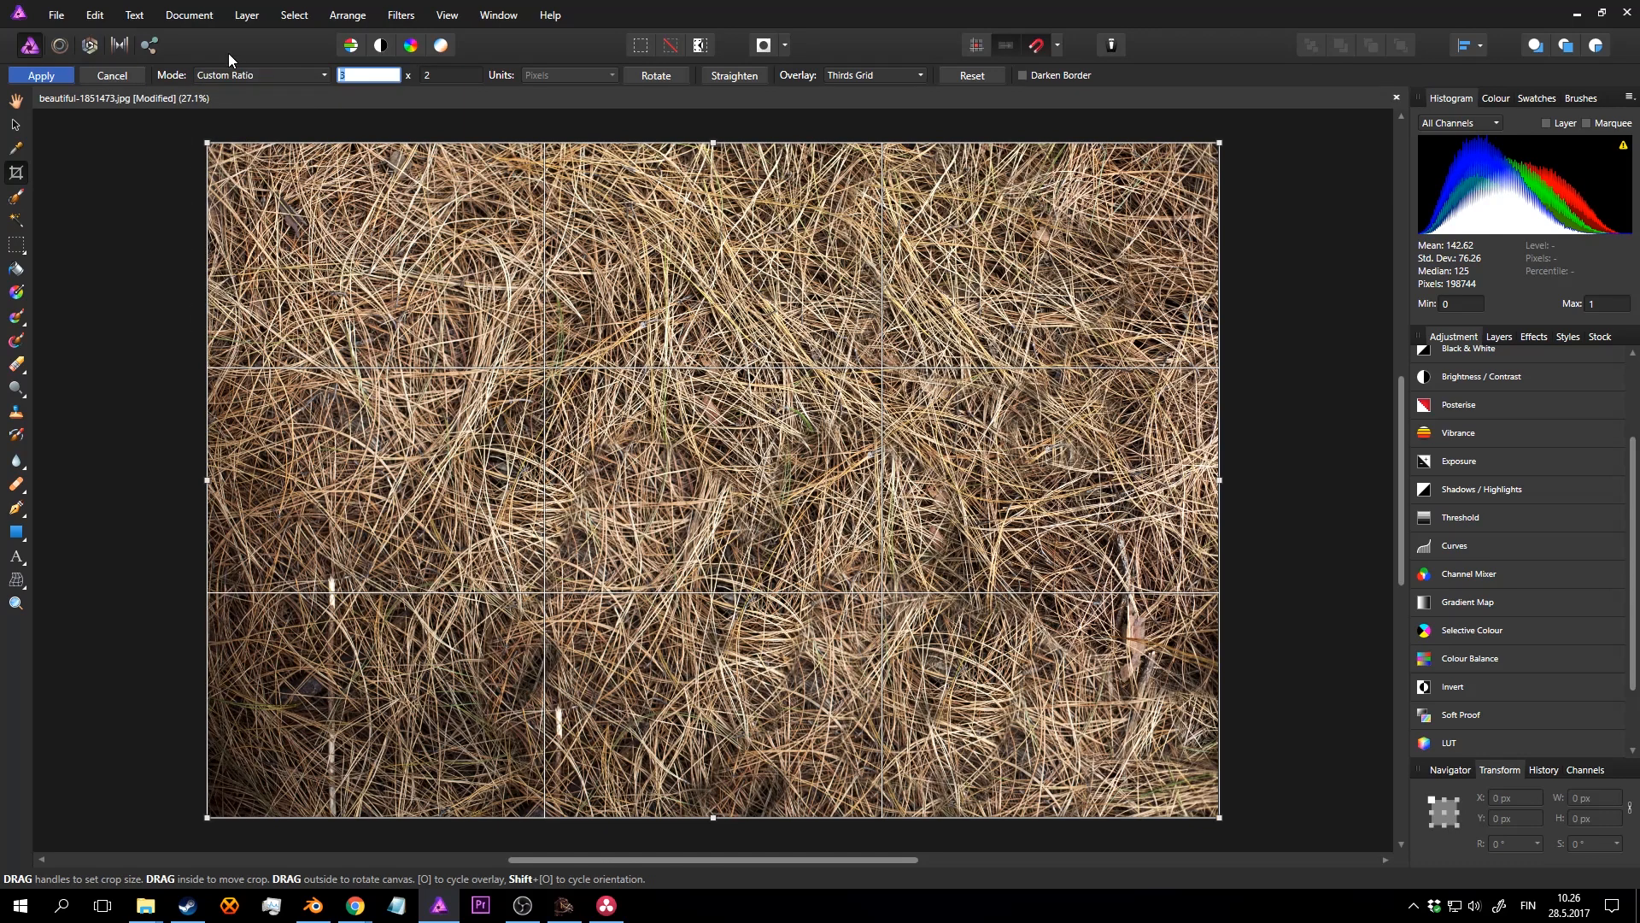
text(1024)
key(Tab)
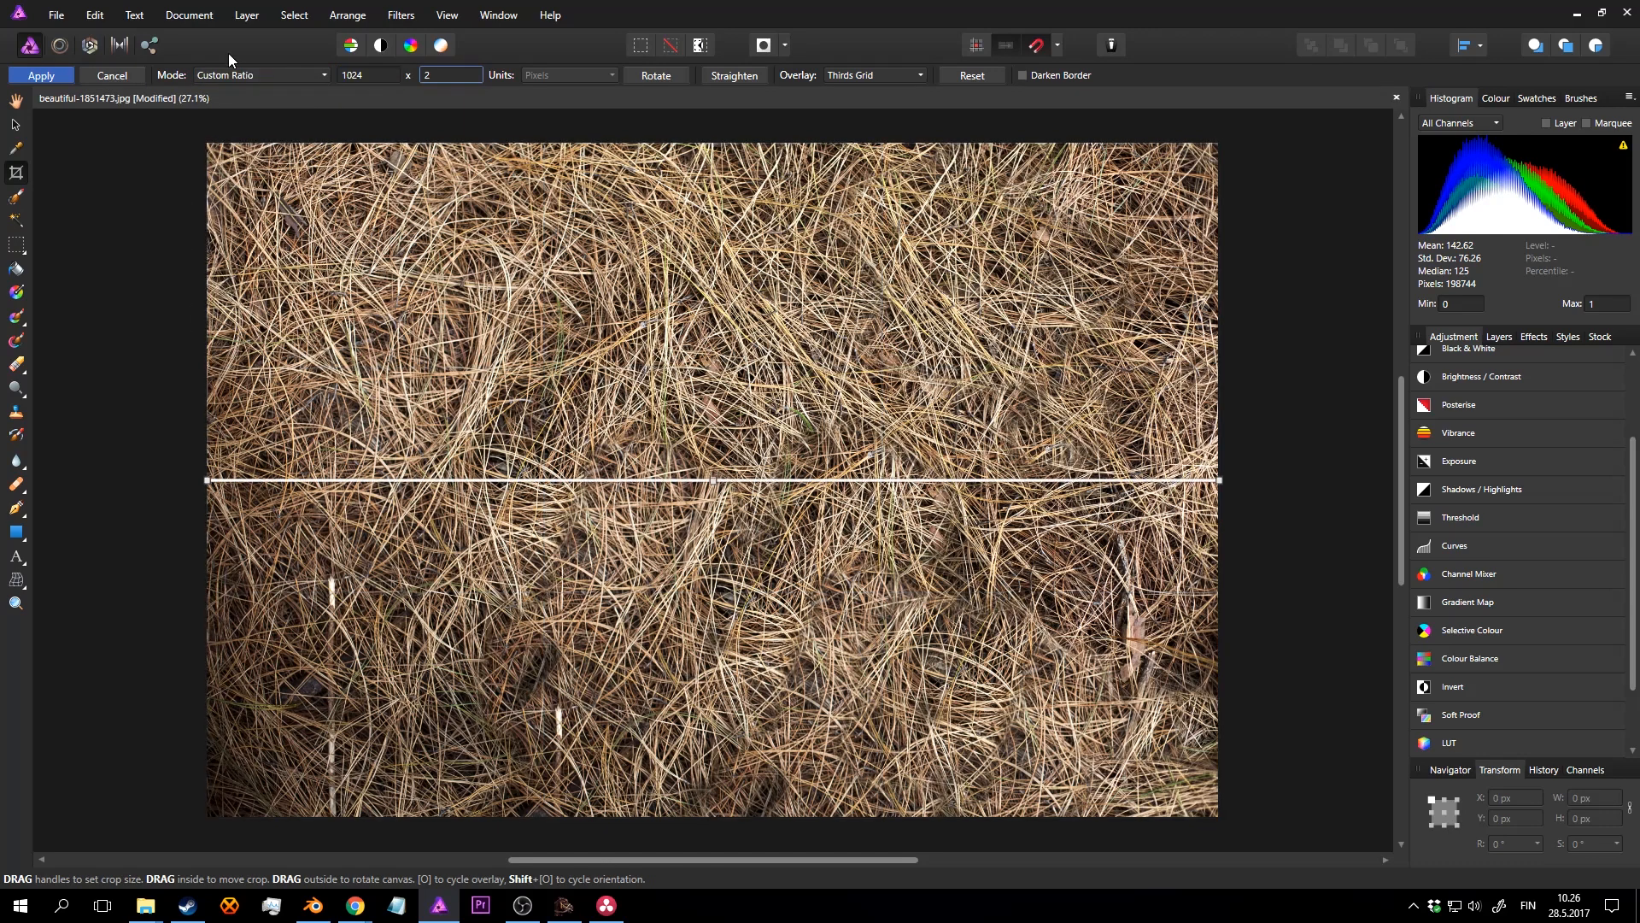
text(1024)
key(Tab)
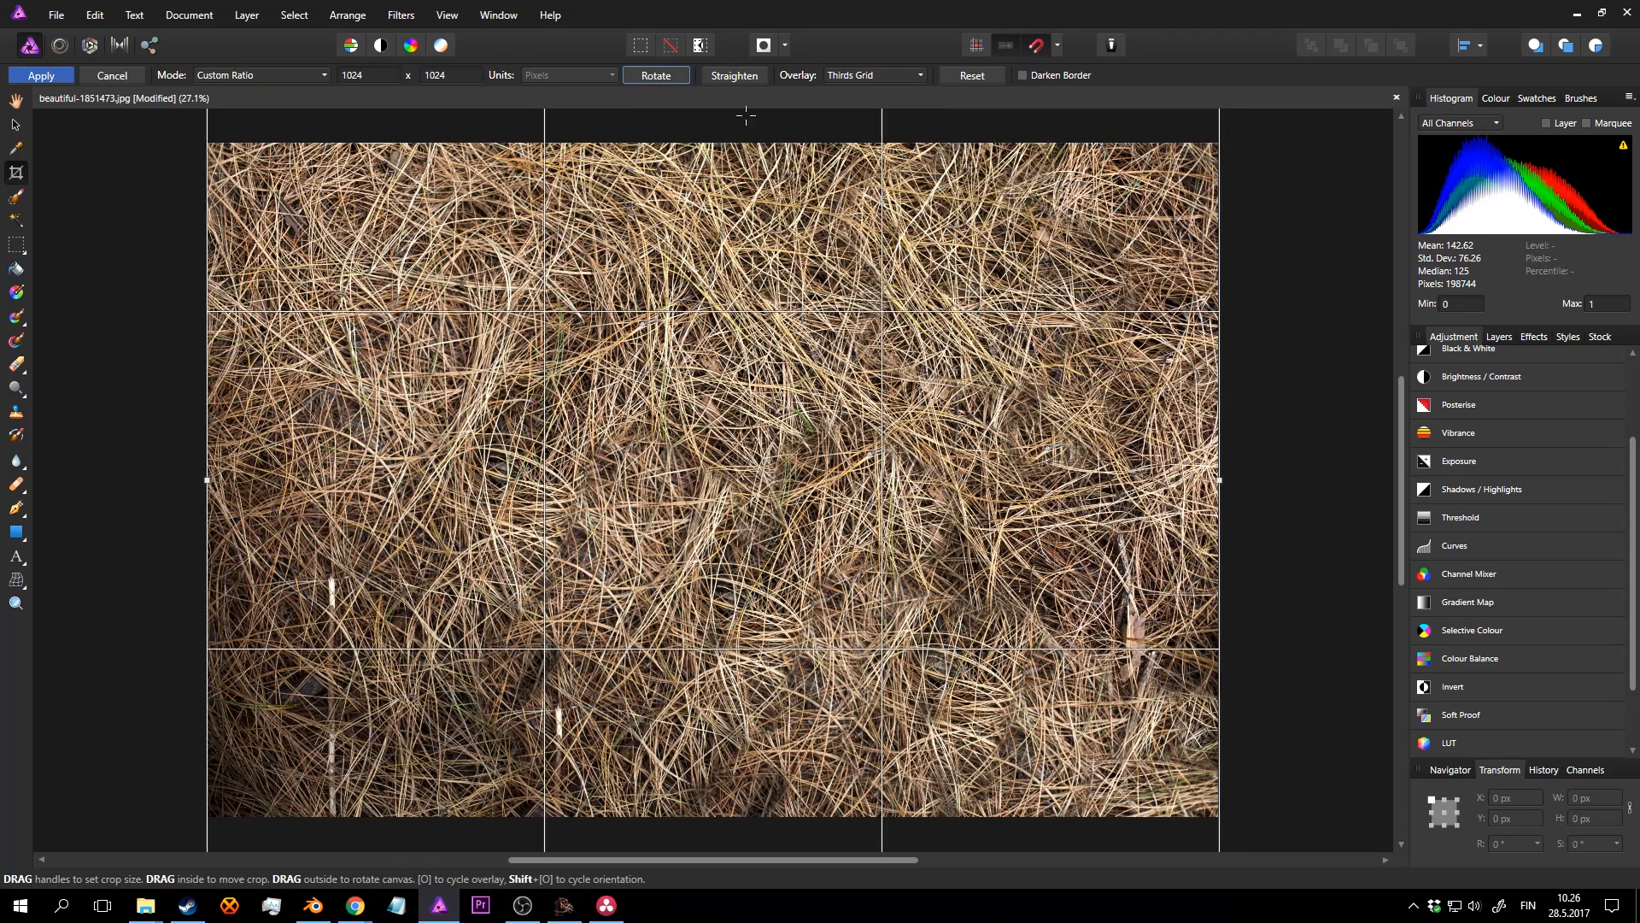
Step: Fit the square crop frame inside the middle of the straw photo and crop it to 2610 × 2610 px
ctrl+scroll(1221, 592, down, 5)
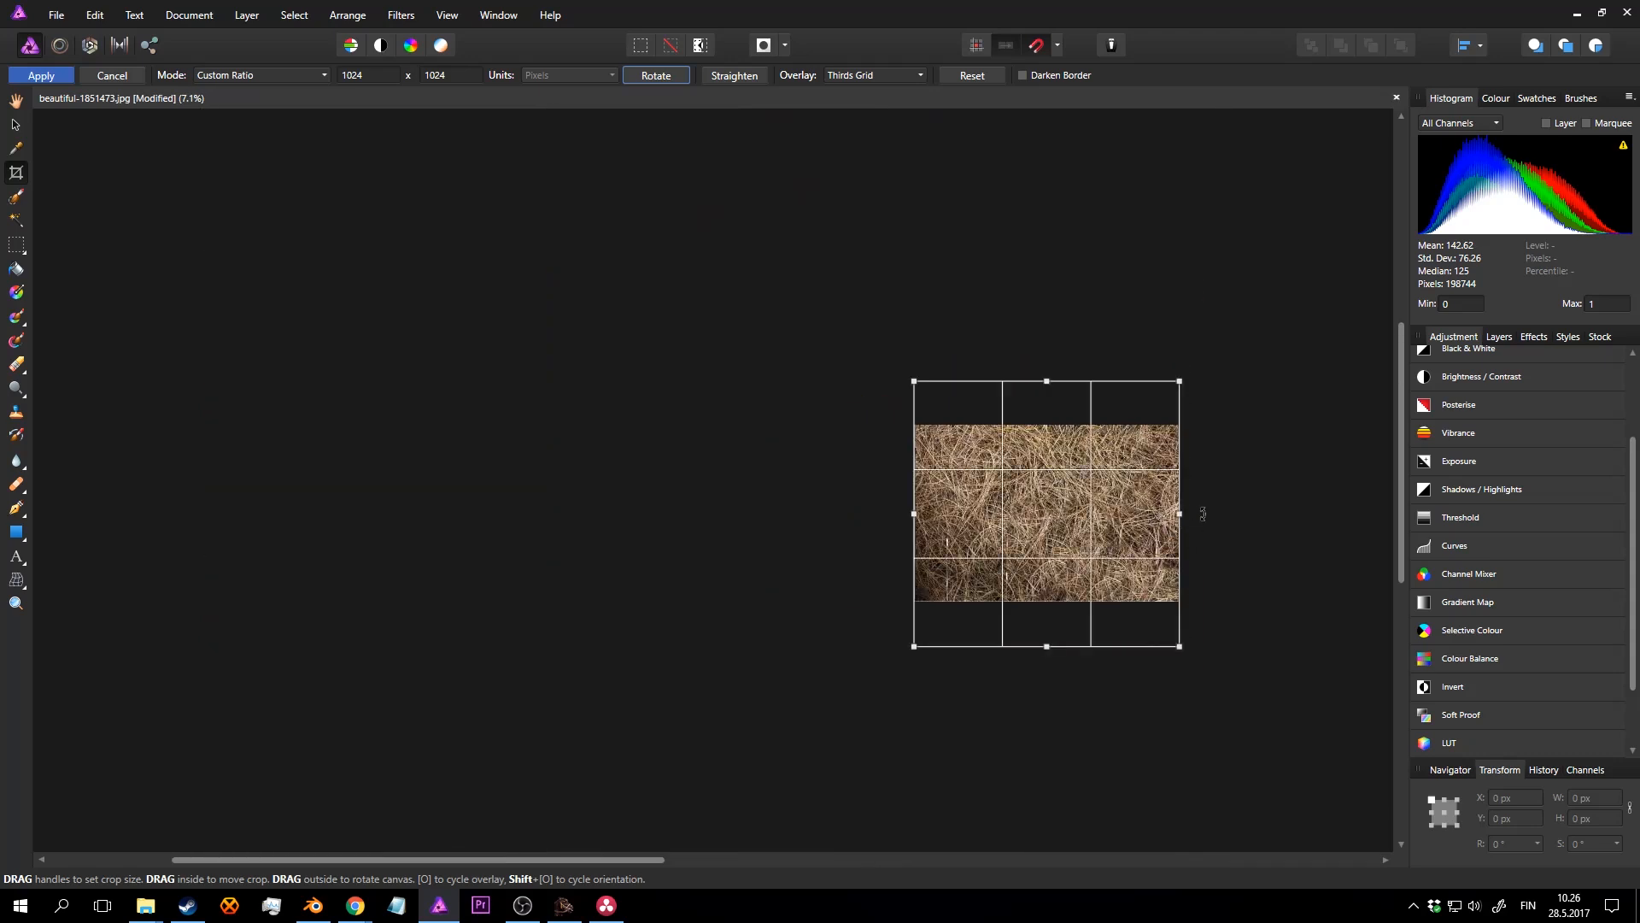
scroll(1205, 513, up, 2)
drag(1178, 481, 1056, 603)
drag(975, 707, 1026, 642)
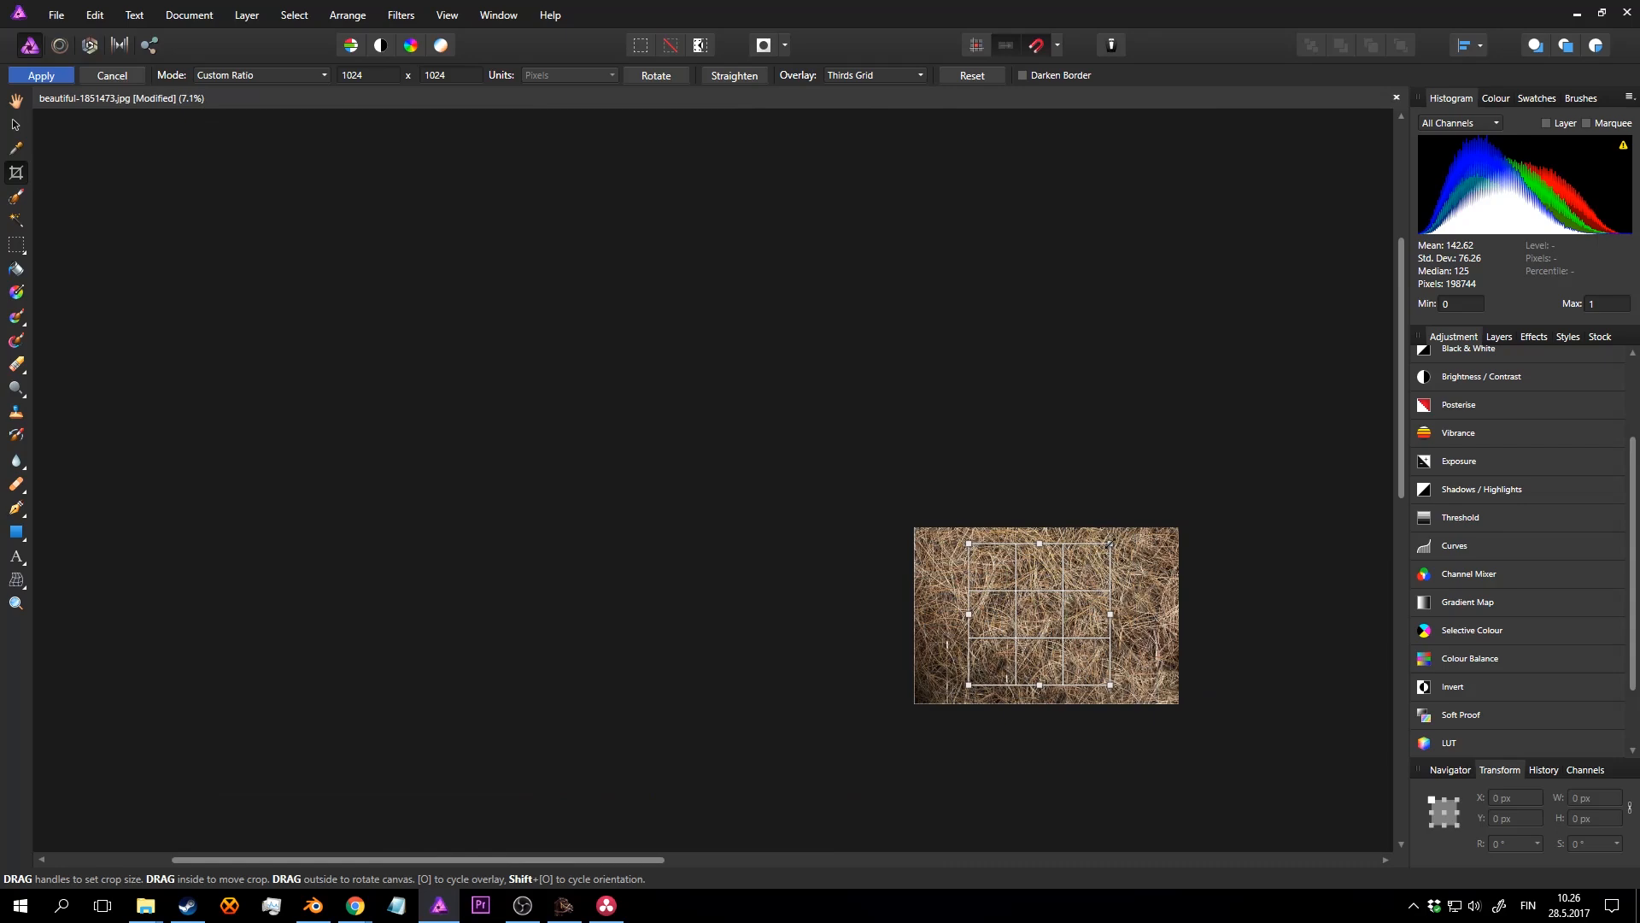
mouse_move(1110, 545)
mouse_down()
mouse_move(1127, 526)
mouse_move(1115, 575)
mouse_up()
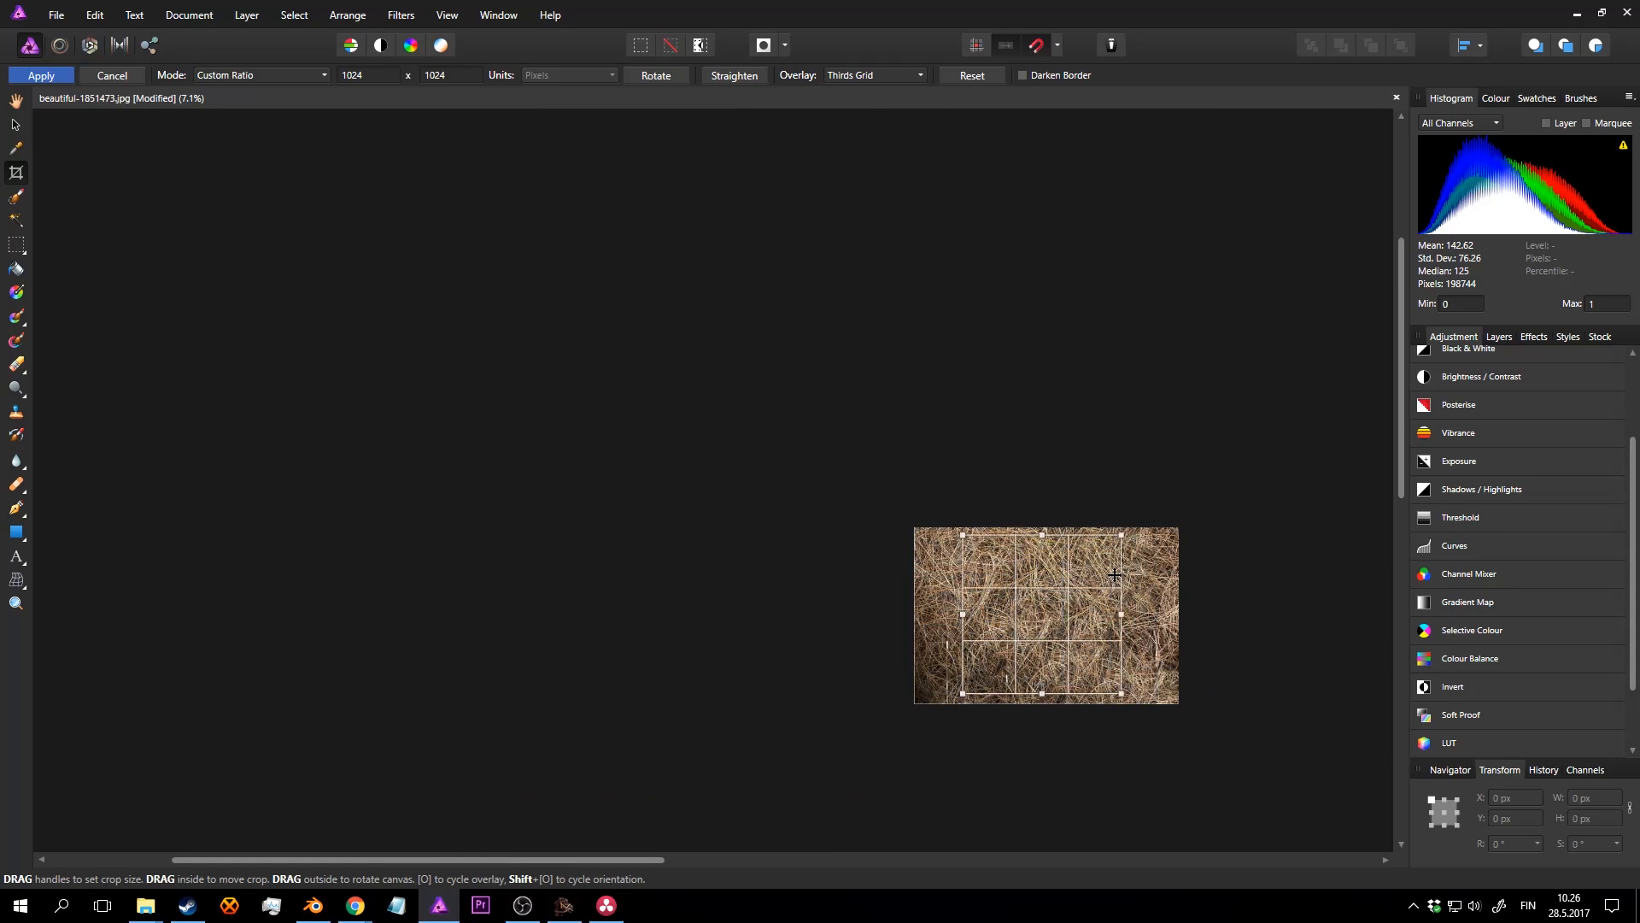
key(Return)
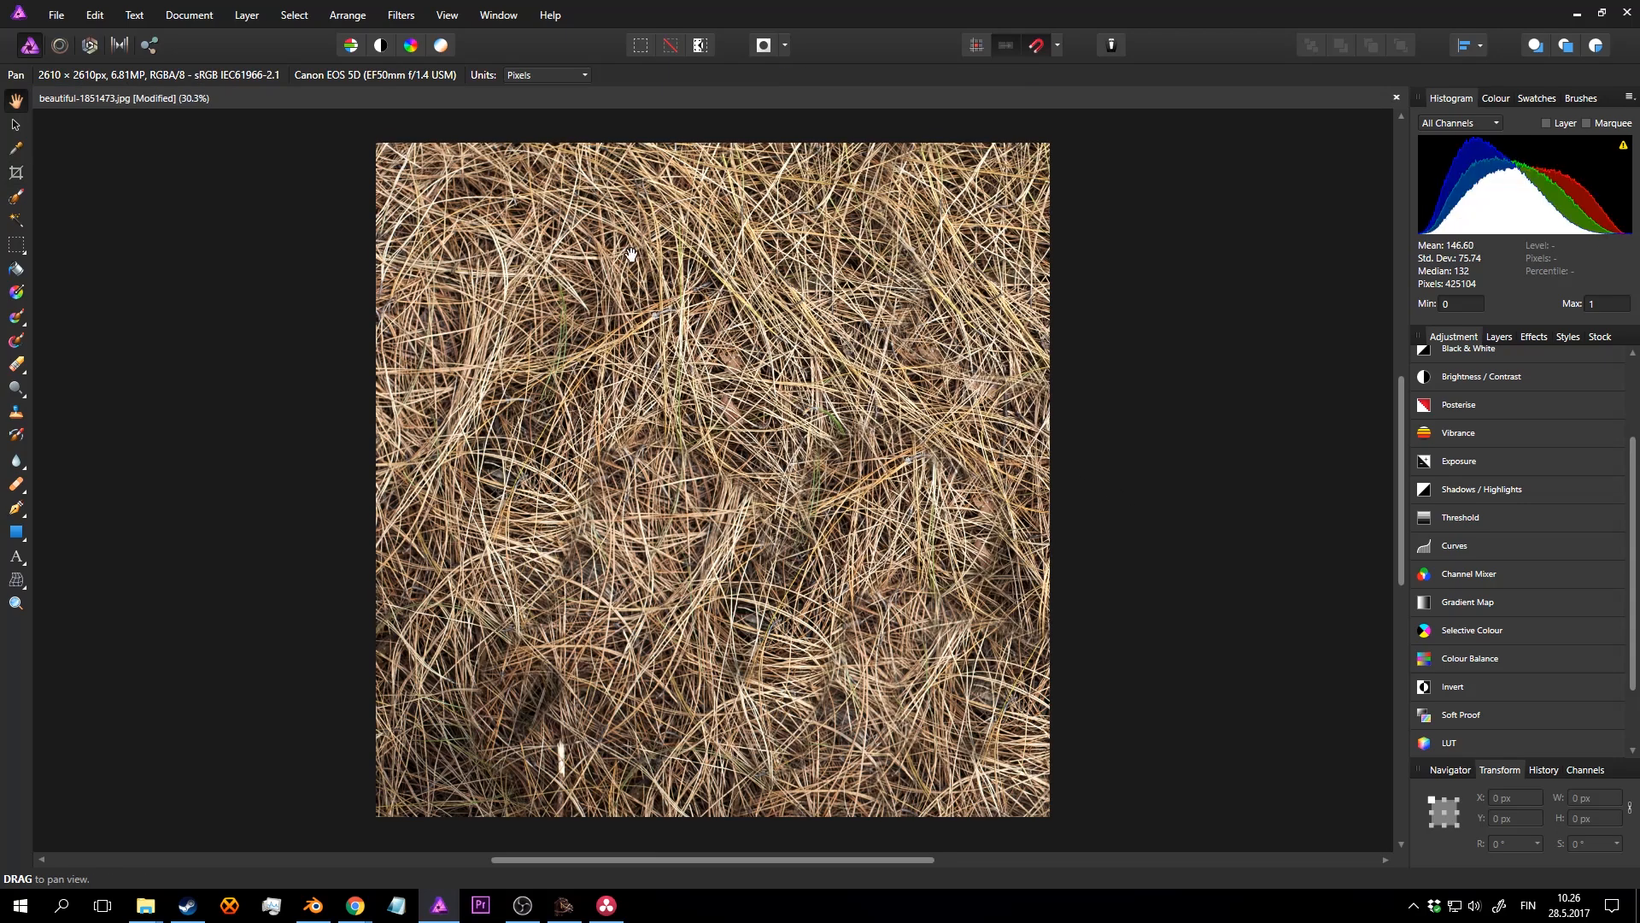
Step: Repeat the last Affine distortion on the cropped square photo to expose its edge seams
key(z)
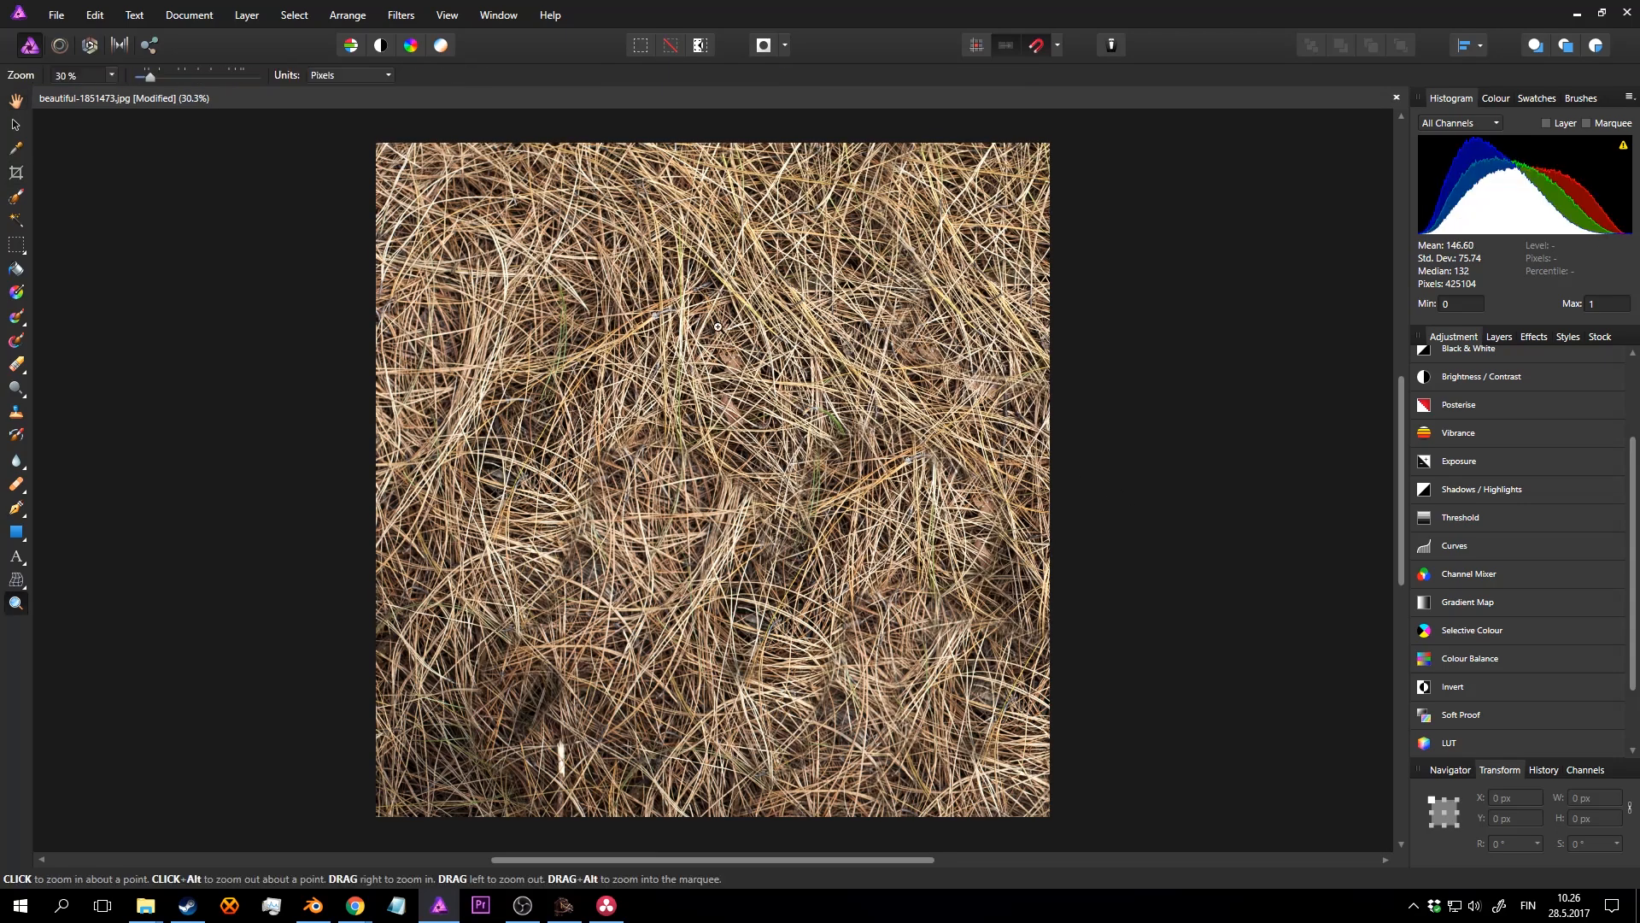
click(411, 19)
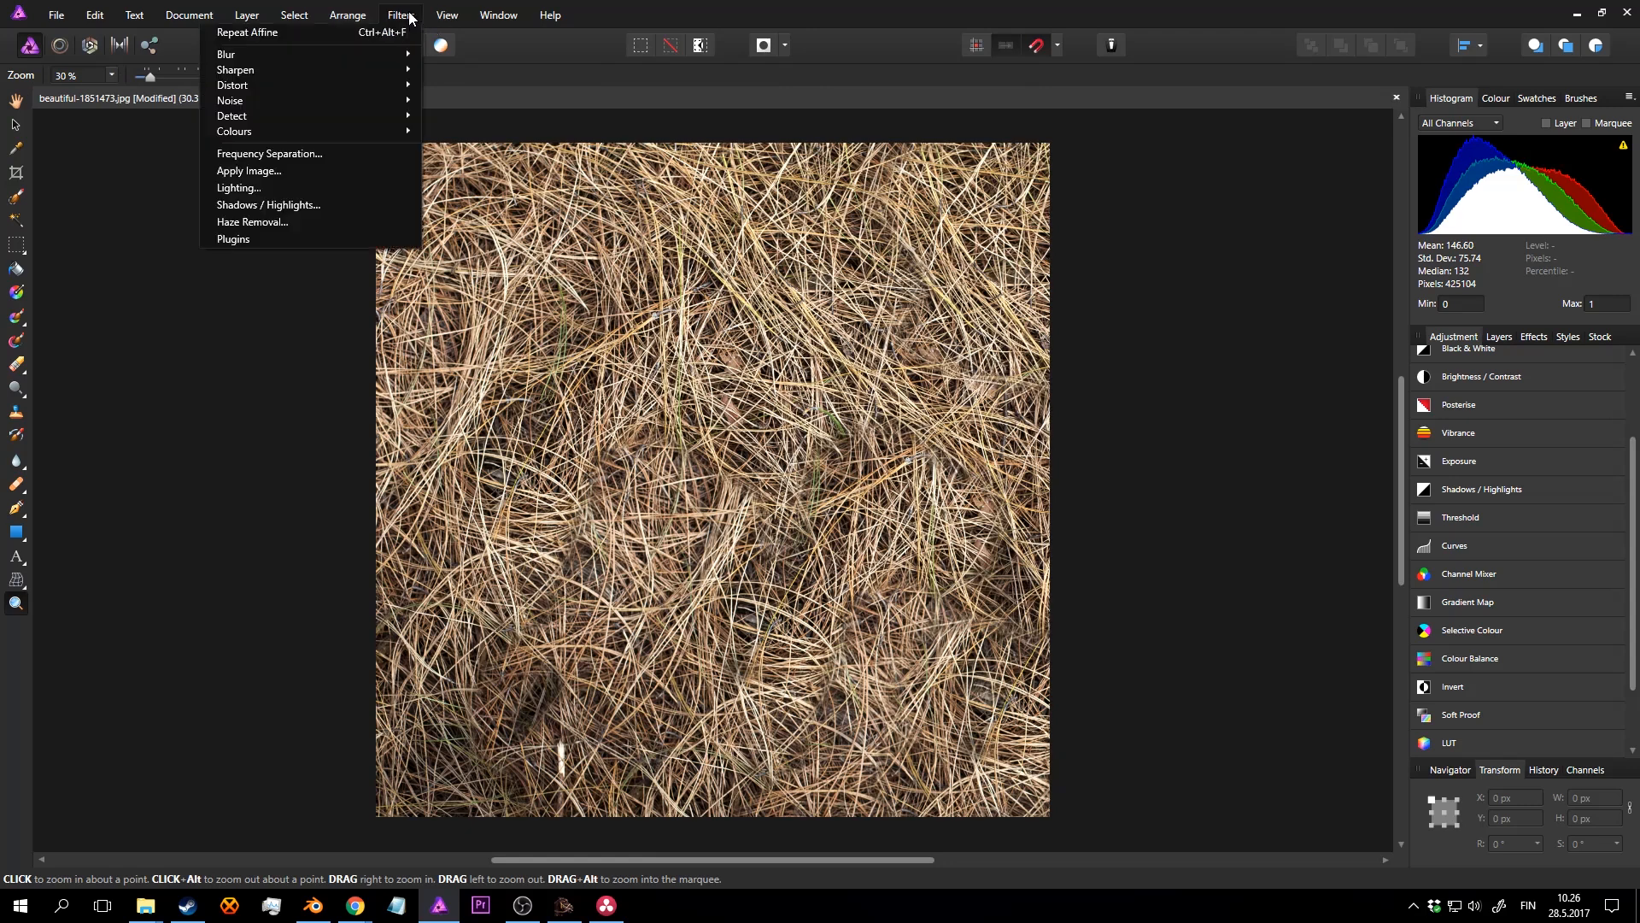
click(411, 18)
click(399, 21)
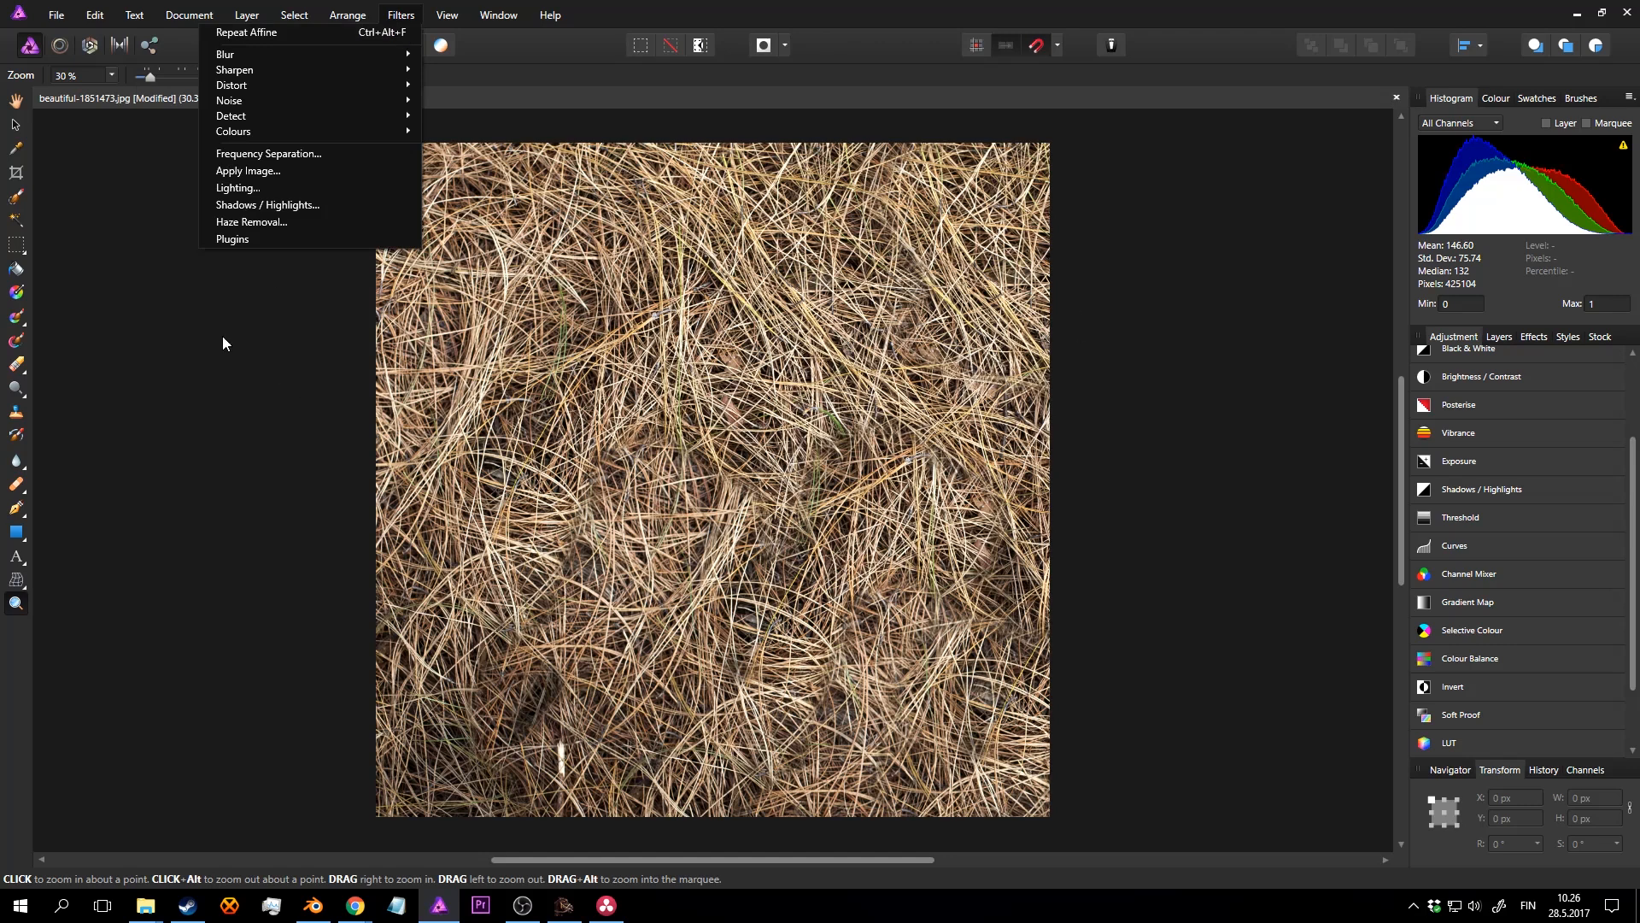
click(826, 17)
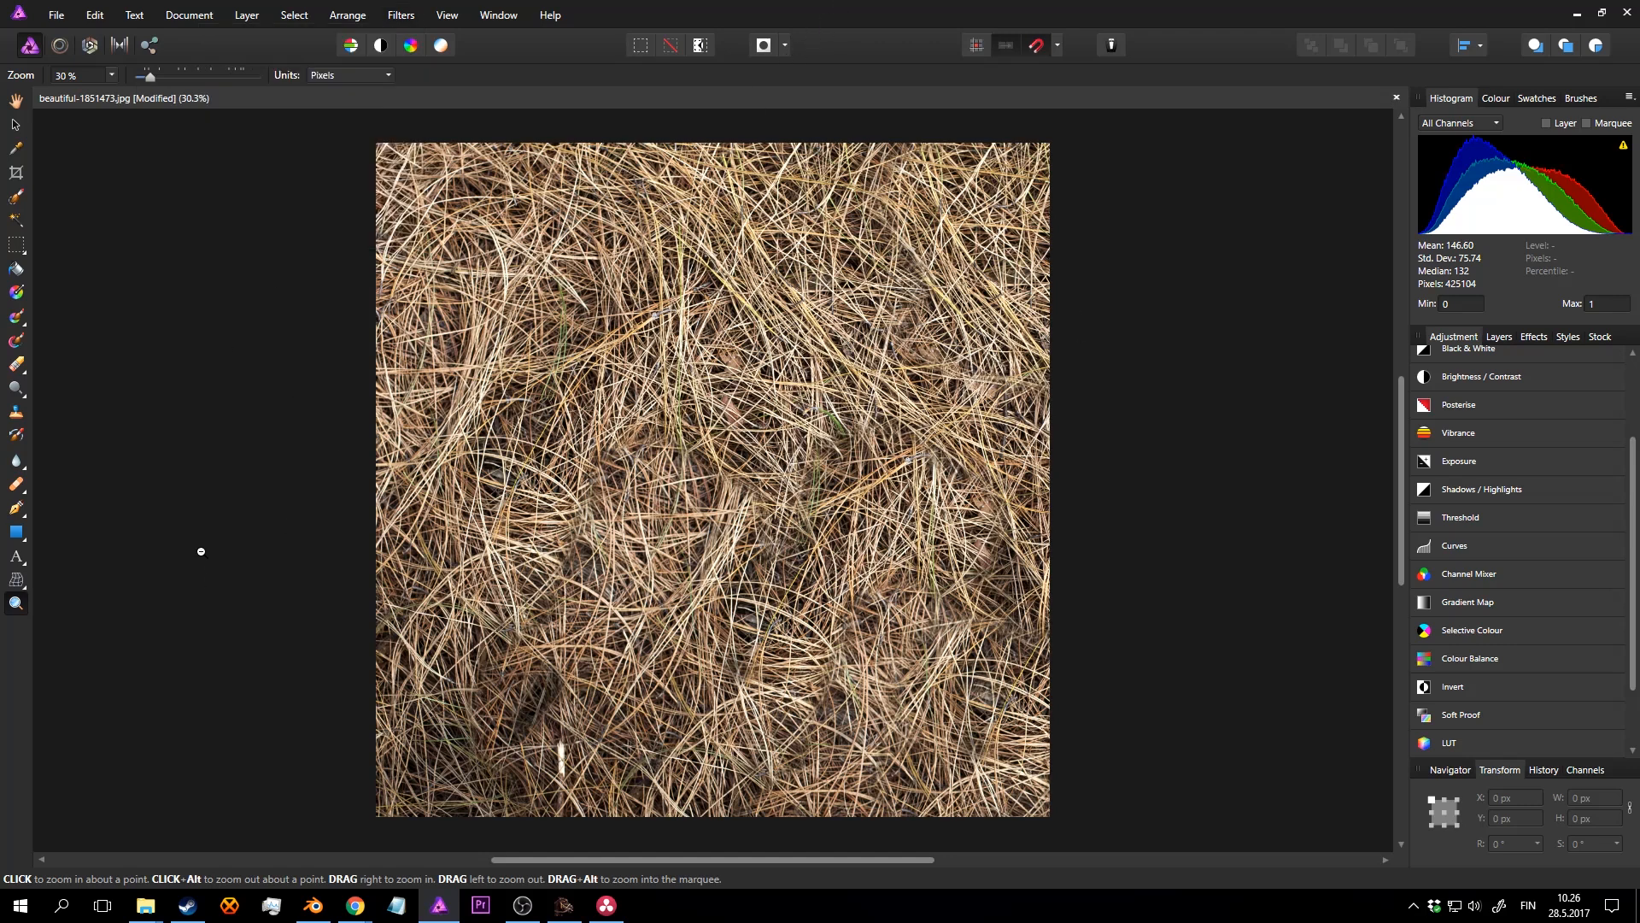
key(ctrl+alt+f)
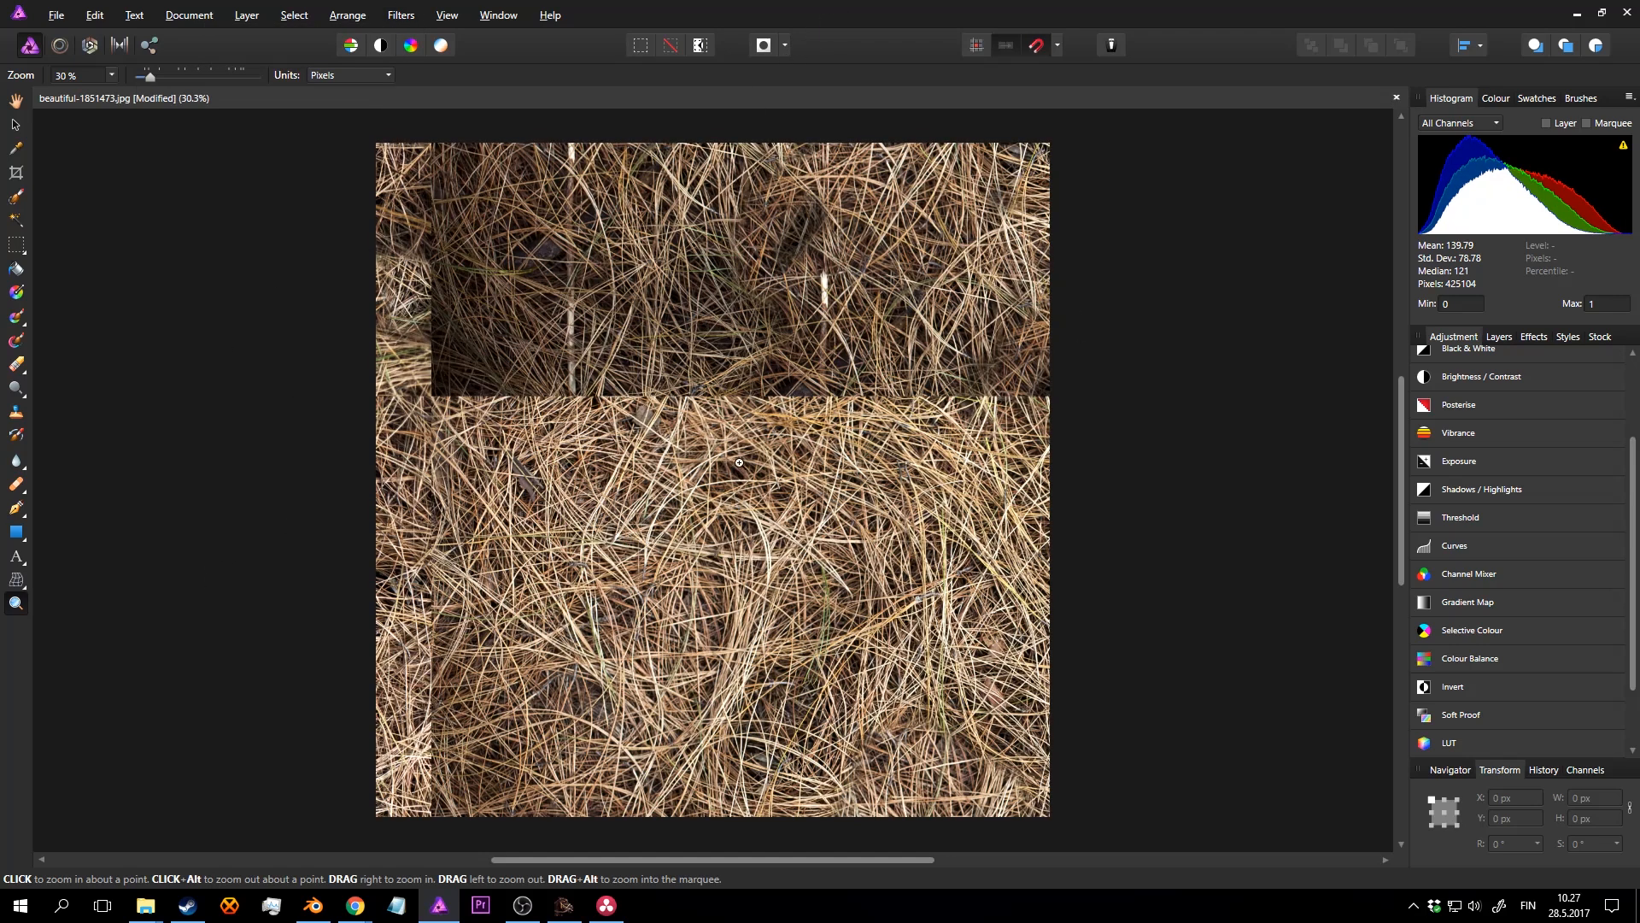
Step: Clone straw from just below the horizontal seam over its middle and right parts with the 468 px Clone Brush
key(s)
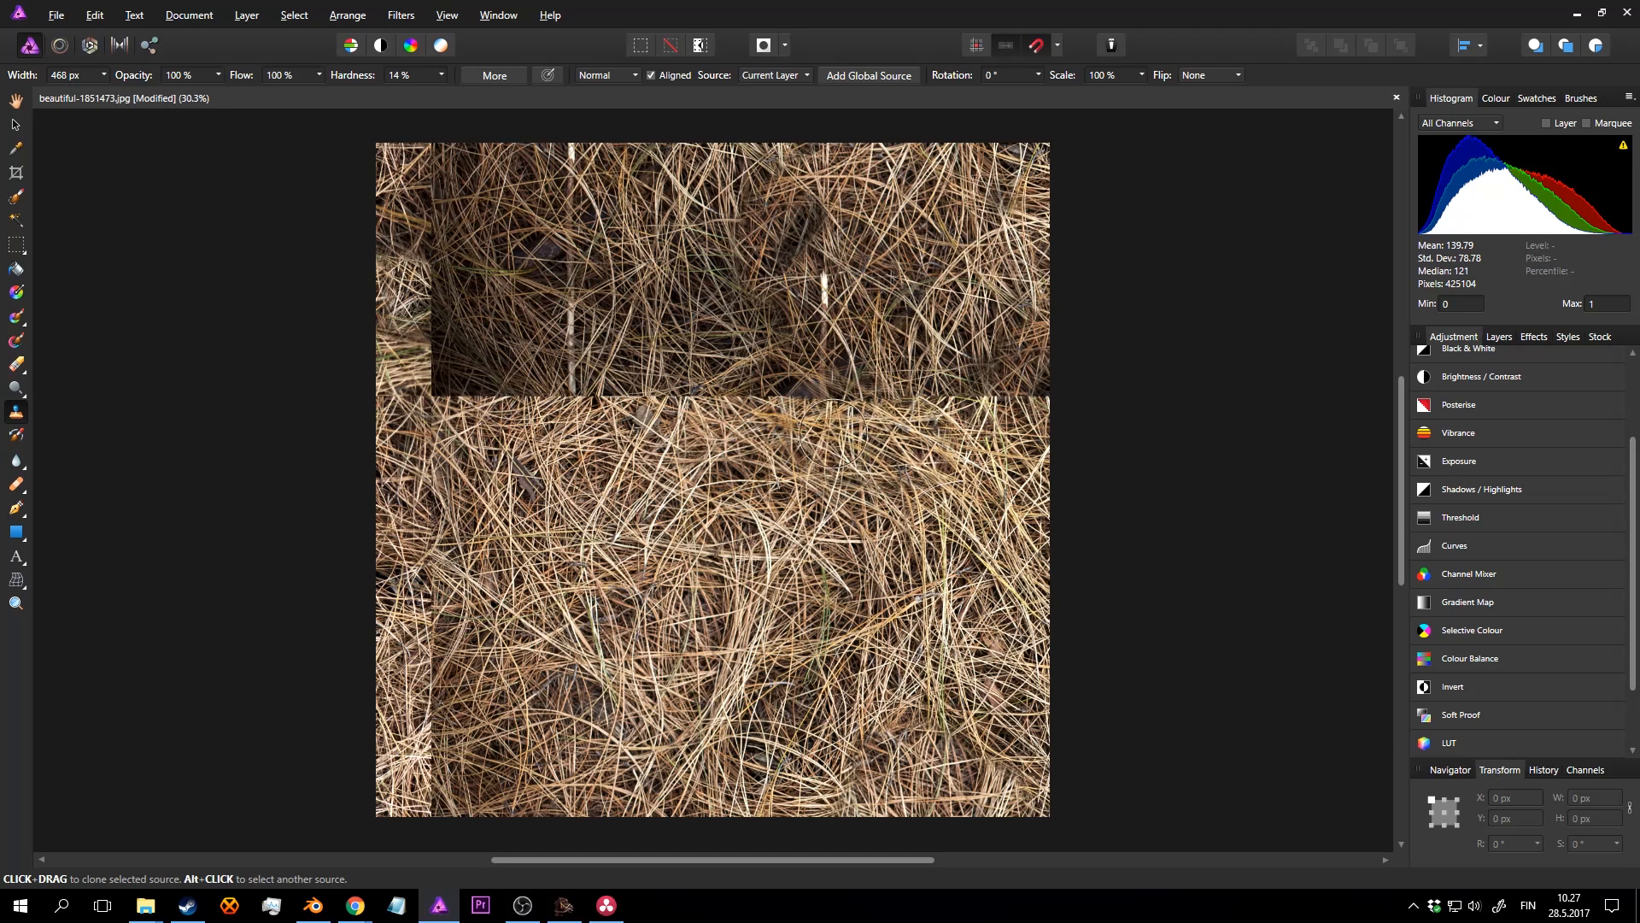
alt+click(821, 450)
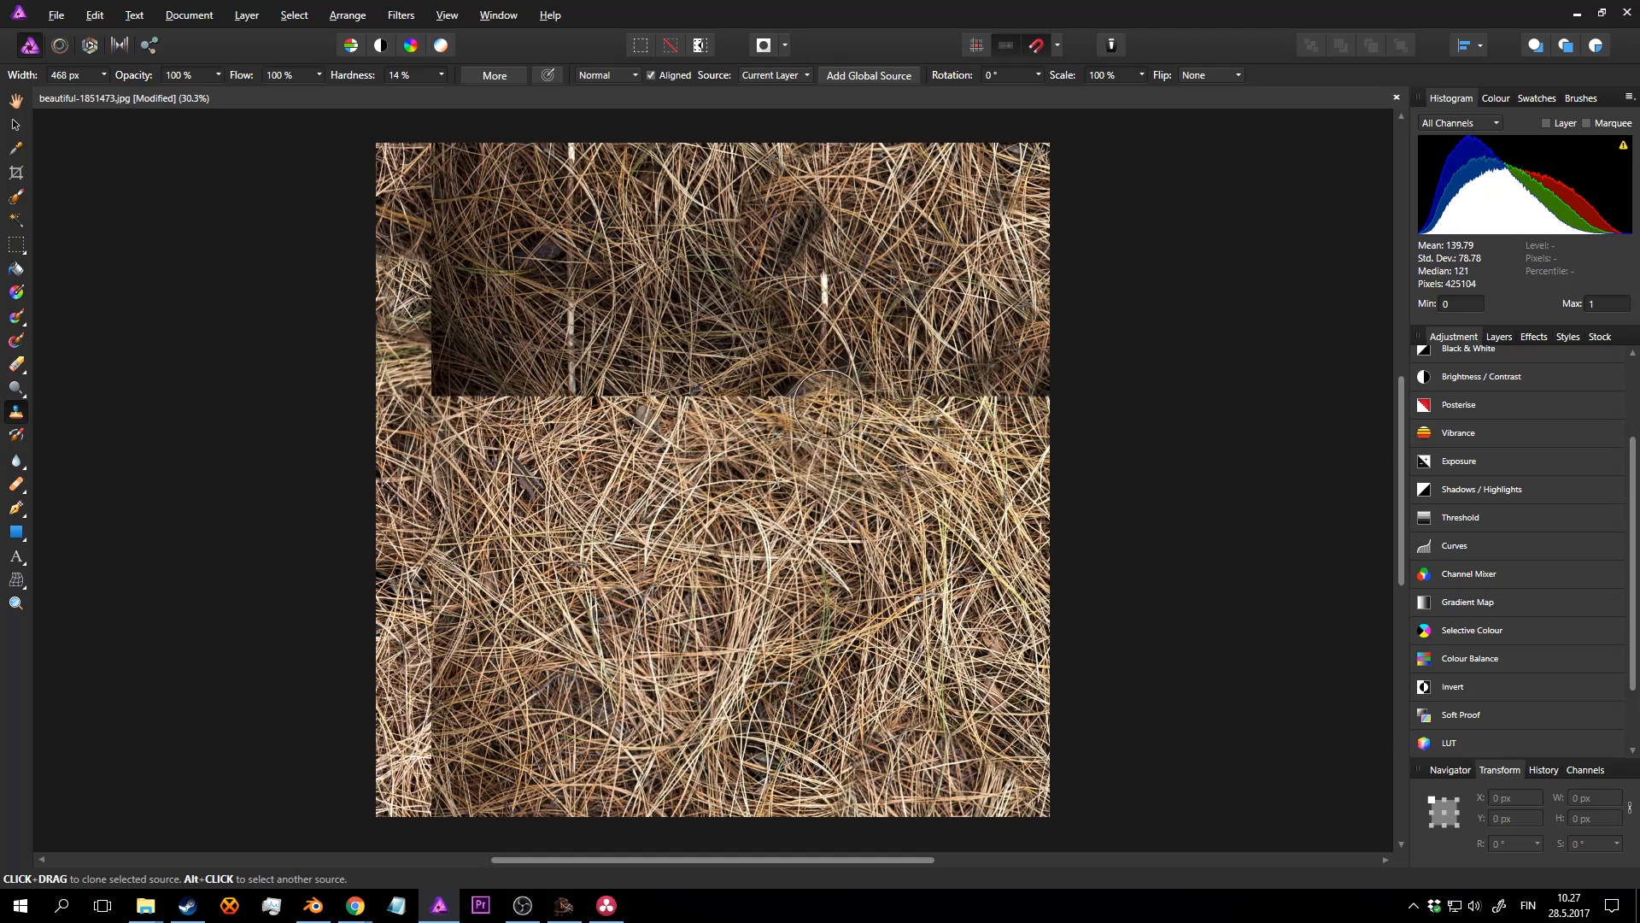
mouse_move(820, 389)
mouse_down()
mouse_move(983, 385)
mouse_move(602, 389)
mouse_up()
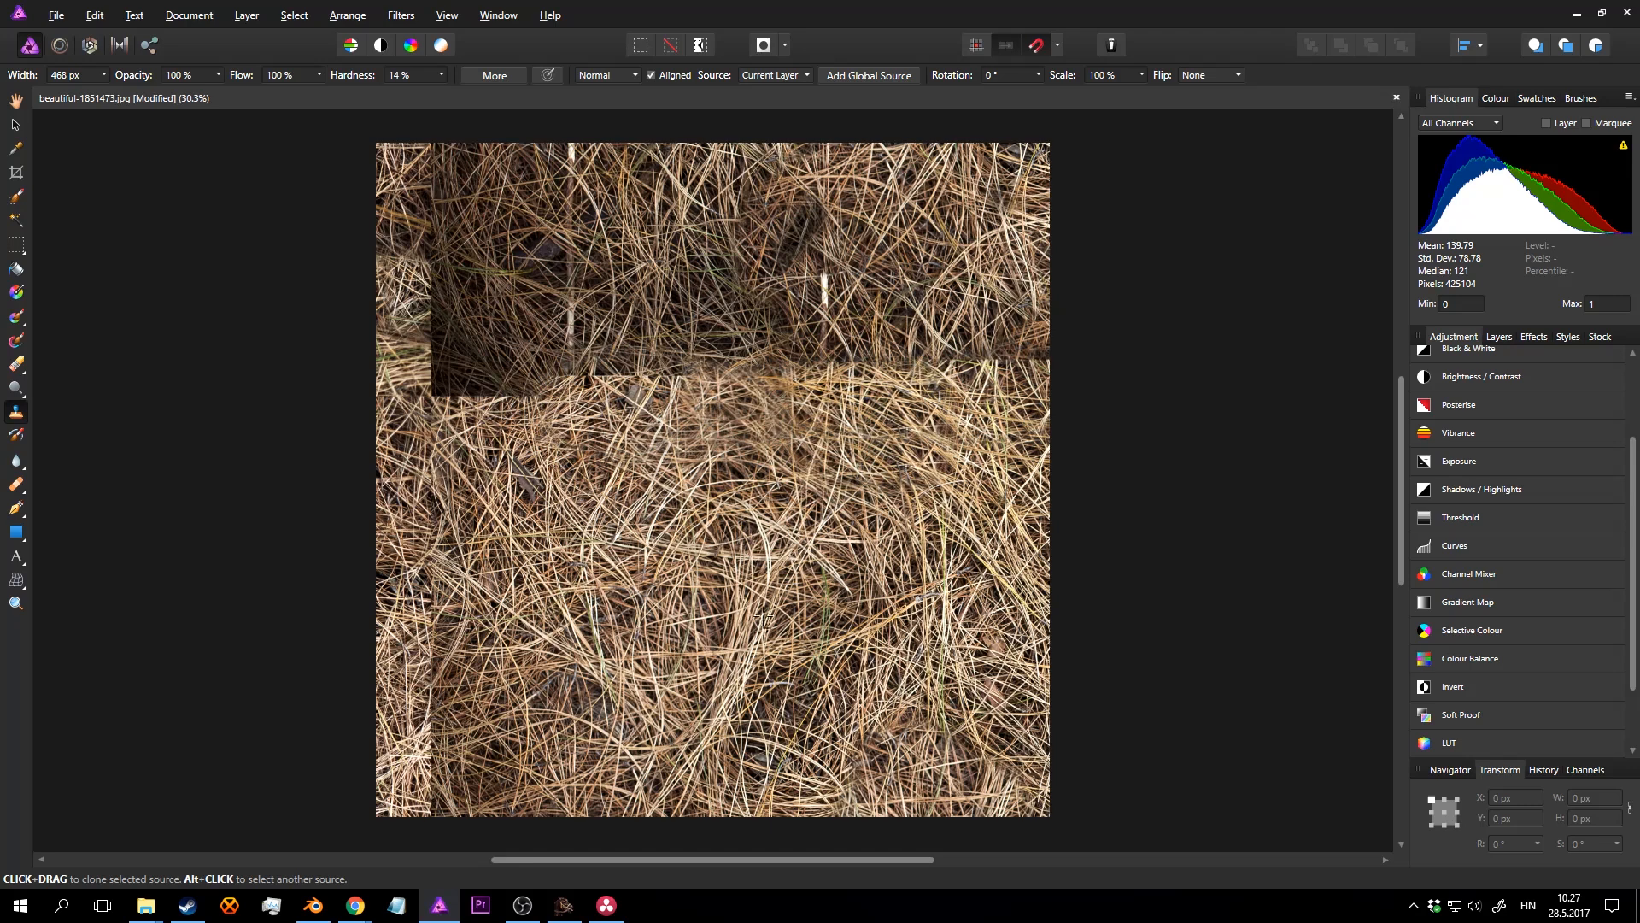
Step: Clone lighter straw over the vertical seam near the photo's left edge and across the dark upper area
alt+click(680, 522)
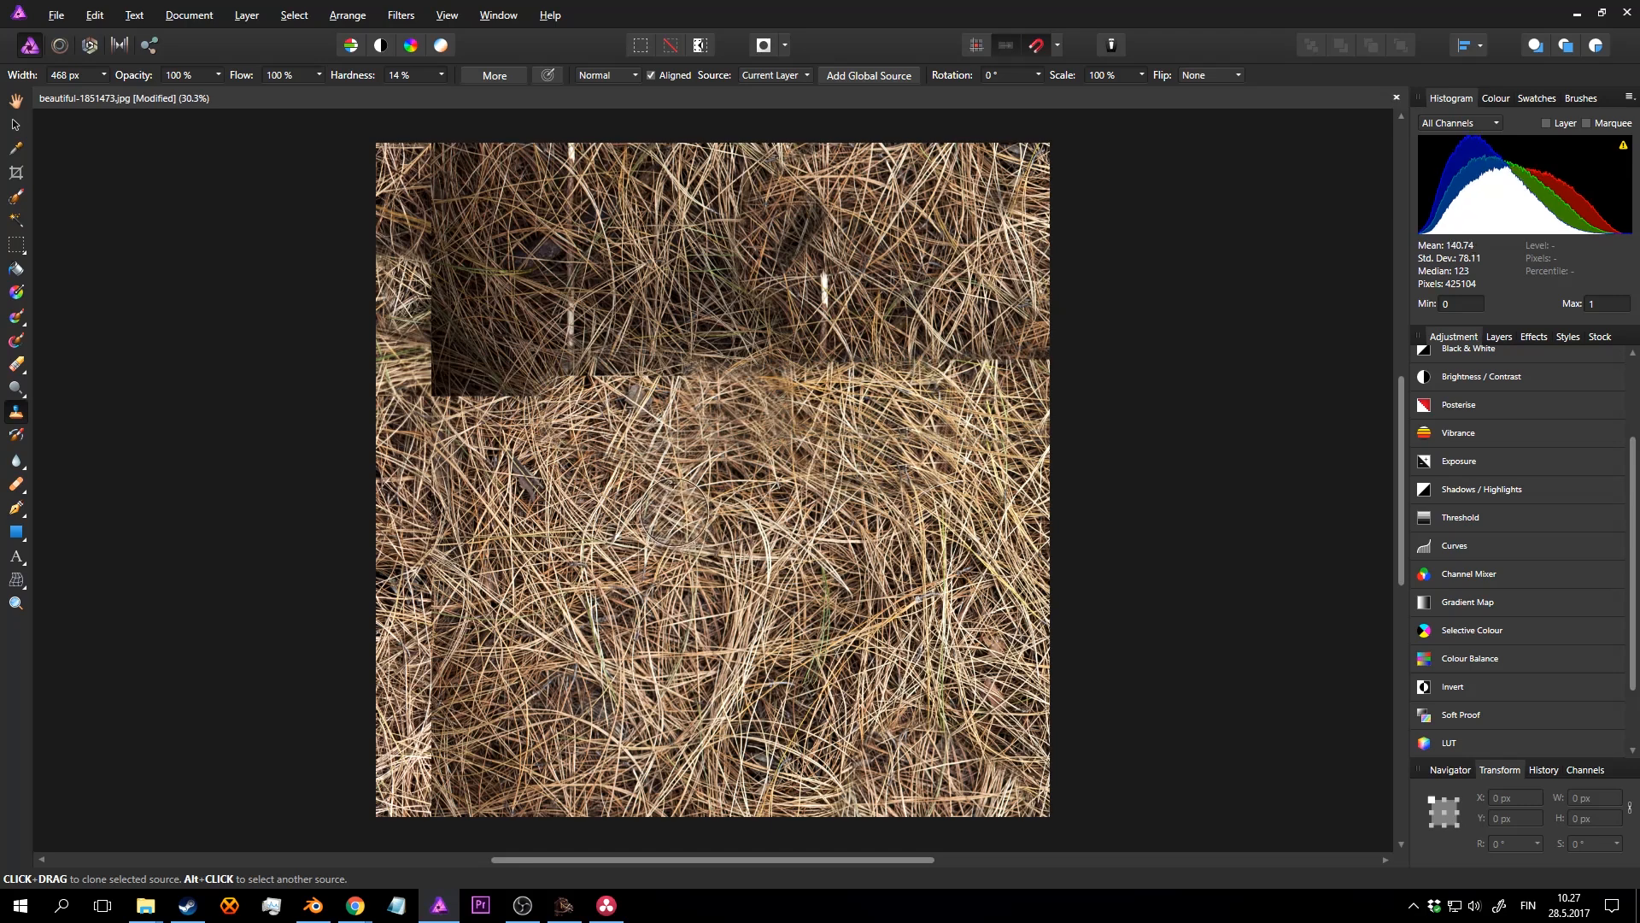
mouse_move(626, 454)
mouse_down()
mouse_move(529, 384)
mouse_move(700, 350)
mouse_move(443, 408)
mouse_move(414, 158)
mouse_move(478, 213)
mouse_move(496, 275)
mouse_move(776, 349)
mouse_move(654, 443)
mouse_move(636, 547)
mouse_move(462, 675)
mouse_move(447, 813)
mouse_move(522, 652)
mouse_move(506, 659)
mouse_up()
alt+click(700, 414)
mouse_move(531, 224)
mouse_down()
mouse_move(631, 208)
mouse_move(863, 368)
mouse_move(1000, 282)
mouse_move(871, 256)
mouse_move(886, 251)
mouse_up()
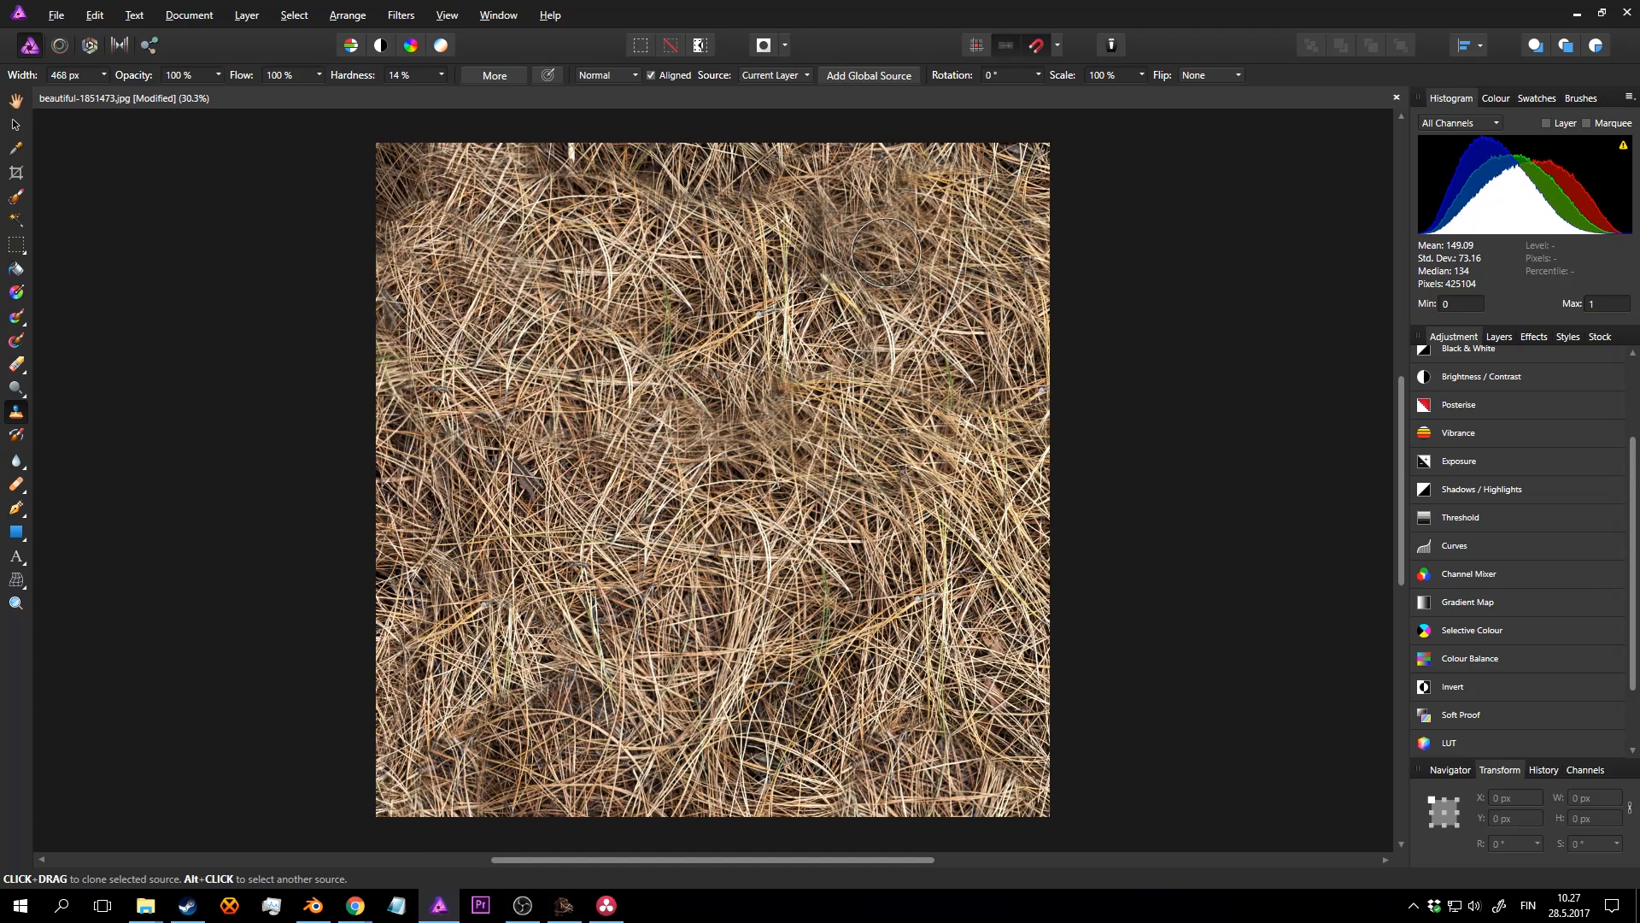
Step: Repeat the Affine distortion and clone straw over the dark seam patches and white twig around the photo's centre
key(ctrl+f)
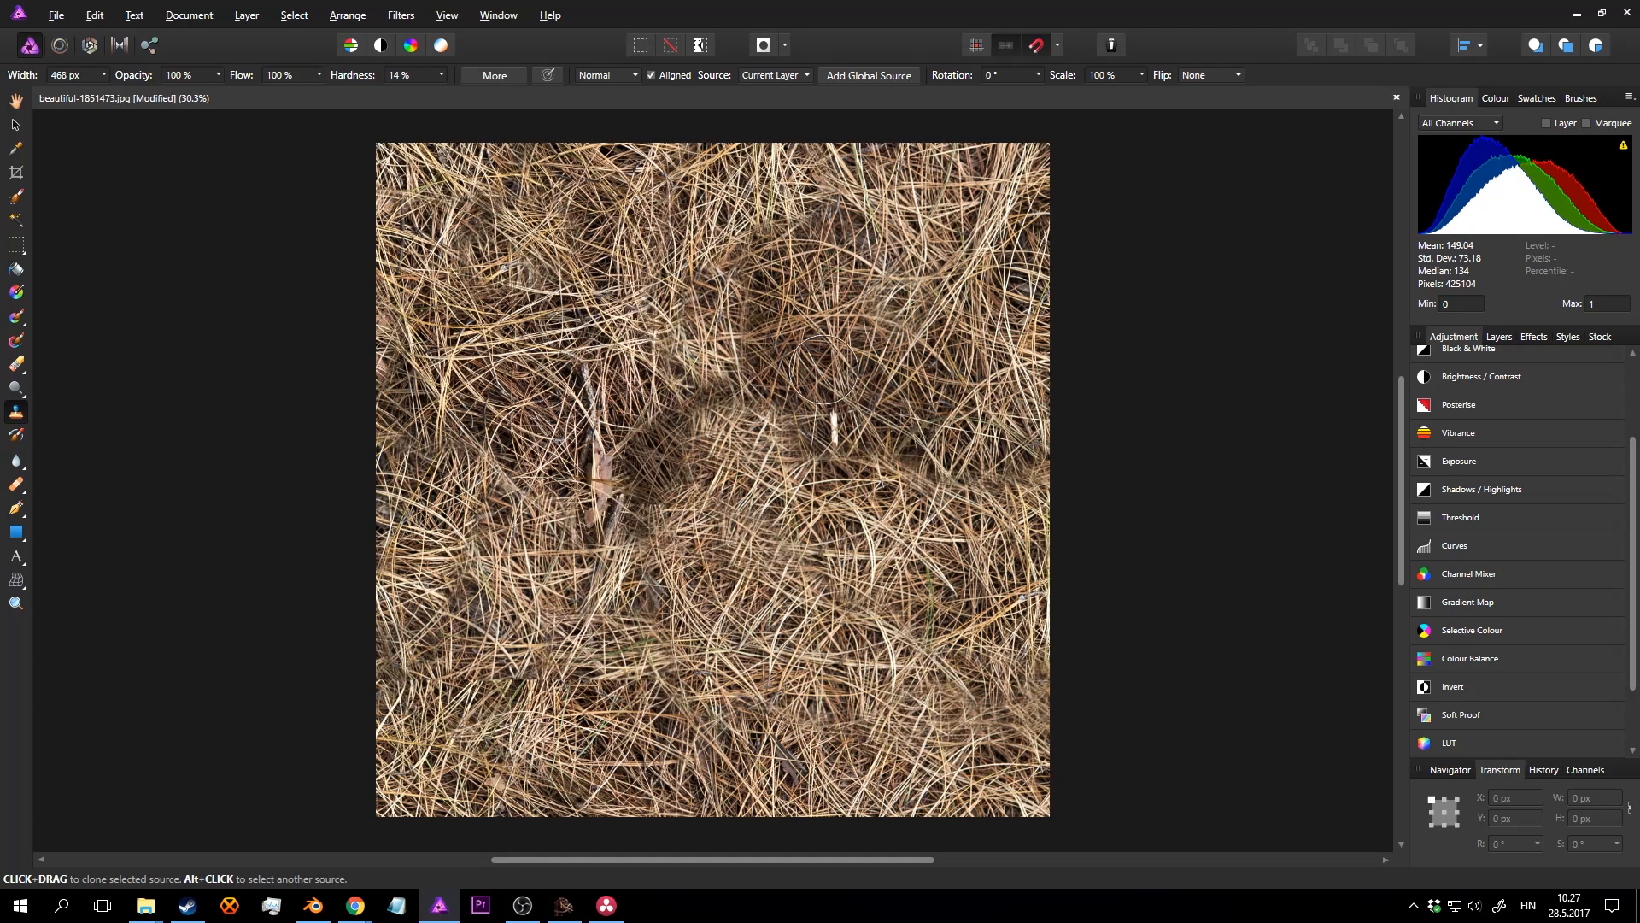
mouse_move(737, 430)
mouse_down()
mouse_move(747, 402)
mouse_move(709, 350)
mouse_up()
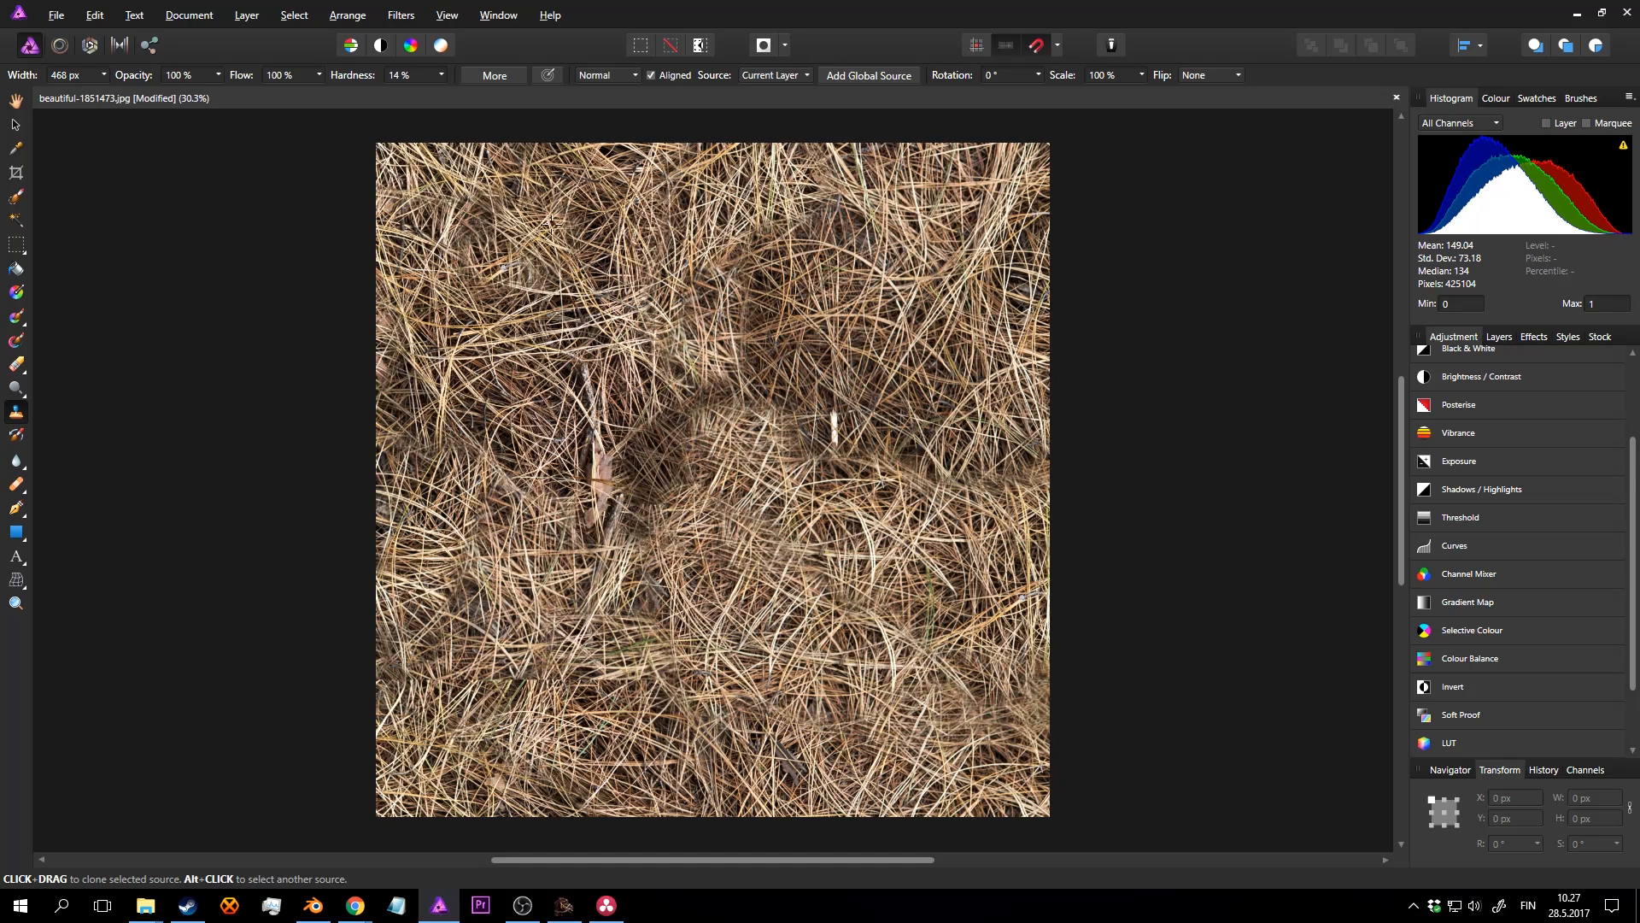
alt+click(510, 187)
mouse_move(695, 388)
mouse_down()
mouse_move(662, 440)
mouse_move(675, 500)
mouse_up()
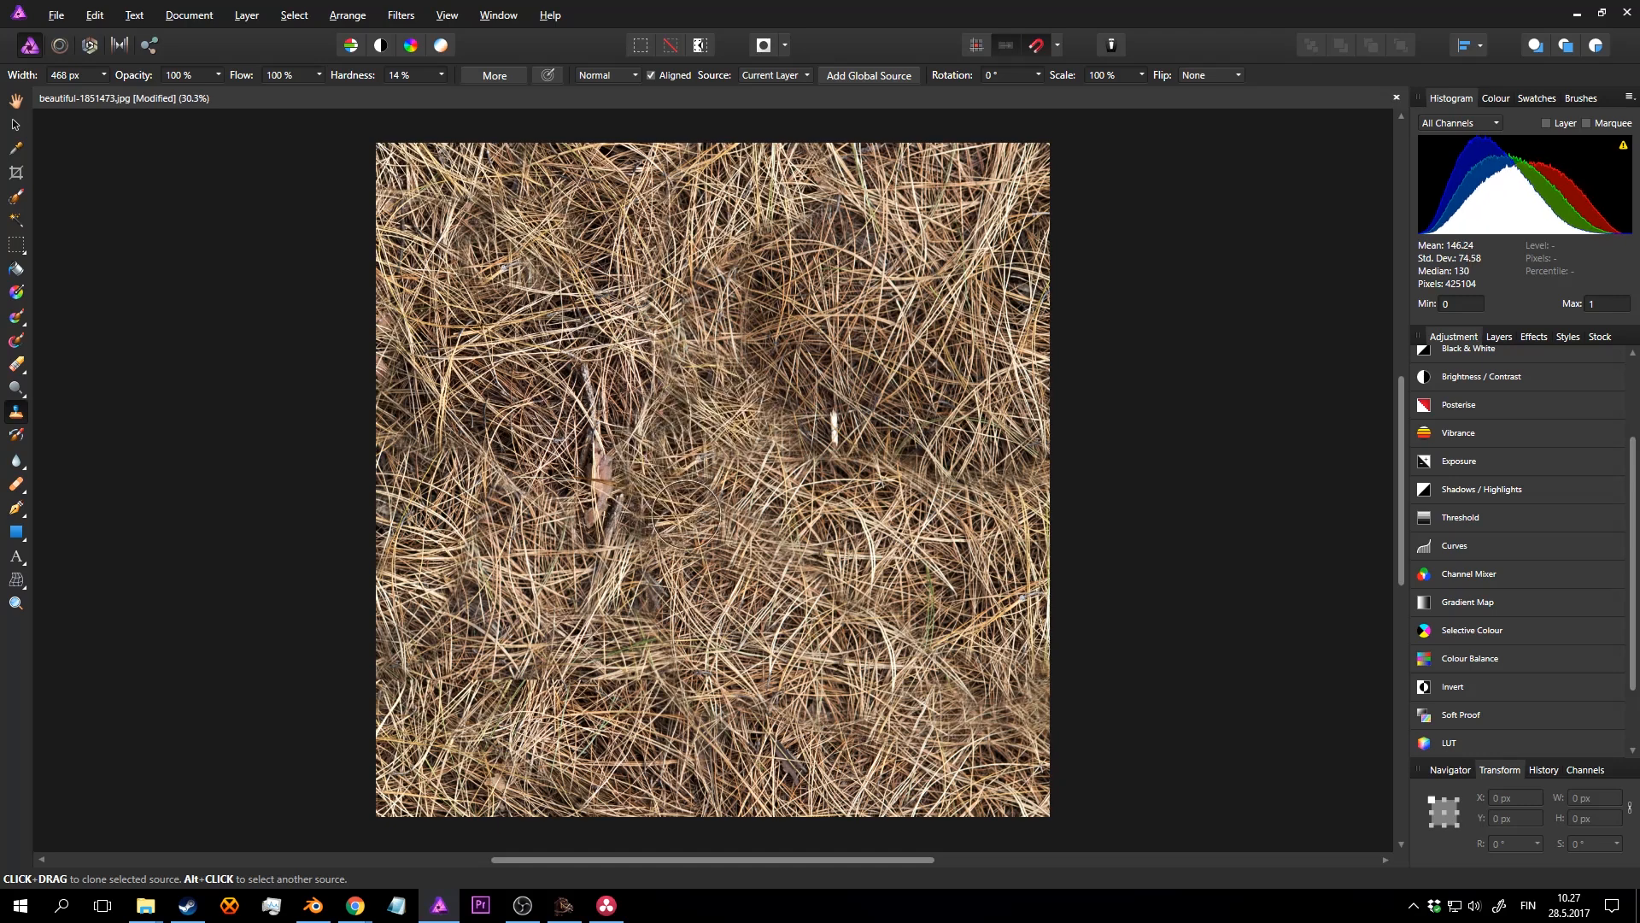
mouse_move(748, 344)
mouse_down()
mouse_move(788, 338)
mouse_move(776, 405)
mouse_move(875, 451)
mouse_move(1017, 460)
mouse_up()
drag(790, 455, 717, 487)
Step: Clone straw over the brown leaf just left of the photo's centre
alt+click(651, 331)
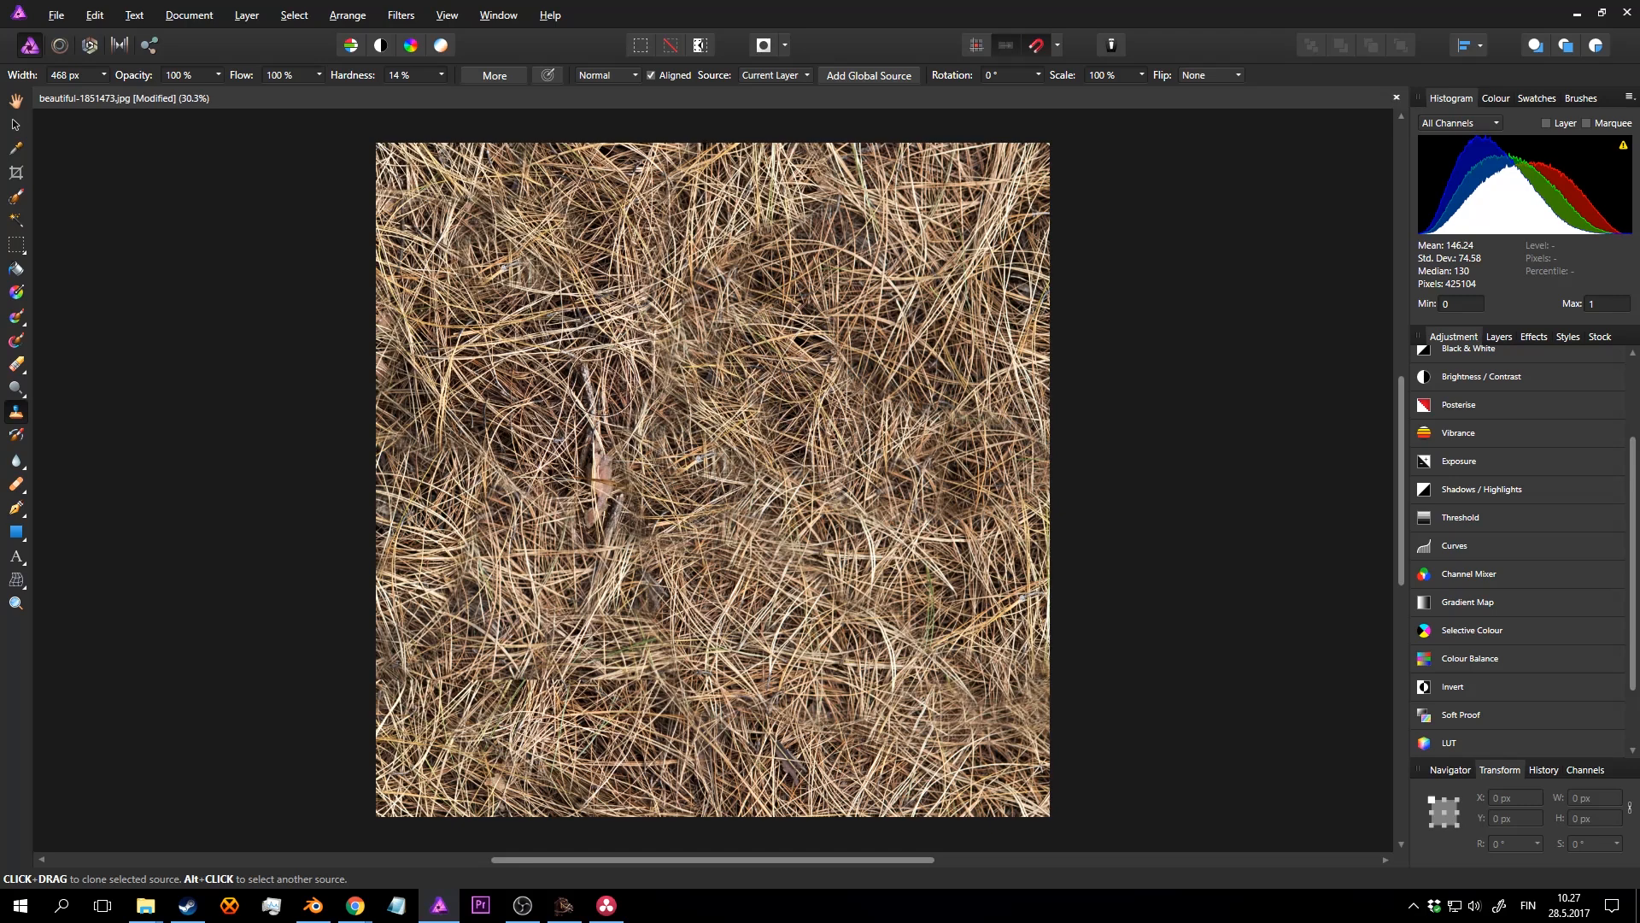
mouse_move(597, 383)
mouse_down()
mouse_move(609, 491)
mouse_move(642, 505)
mouse_move(716, 462)
mouse_up()
key(ctrl+z)
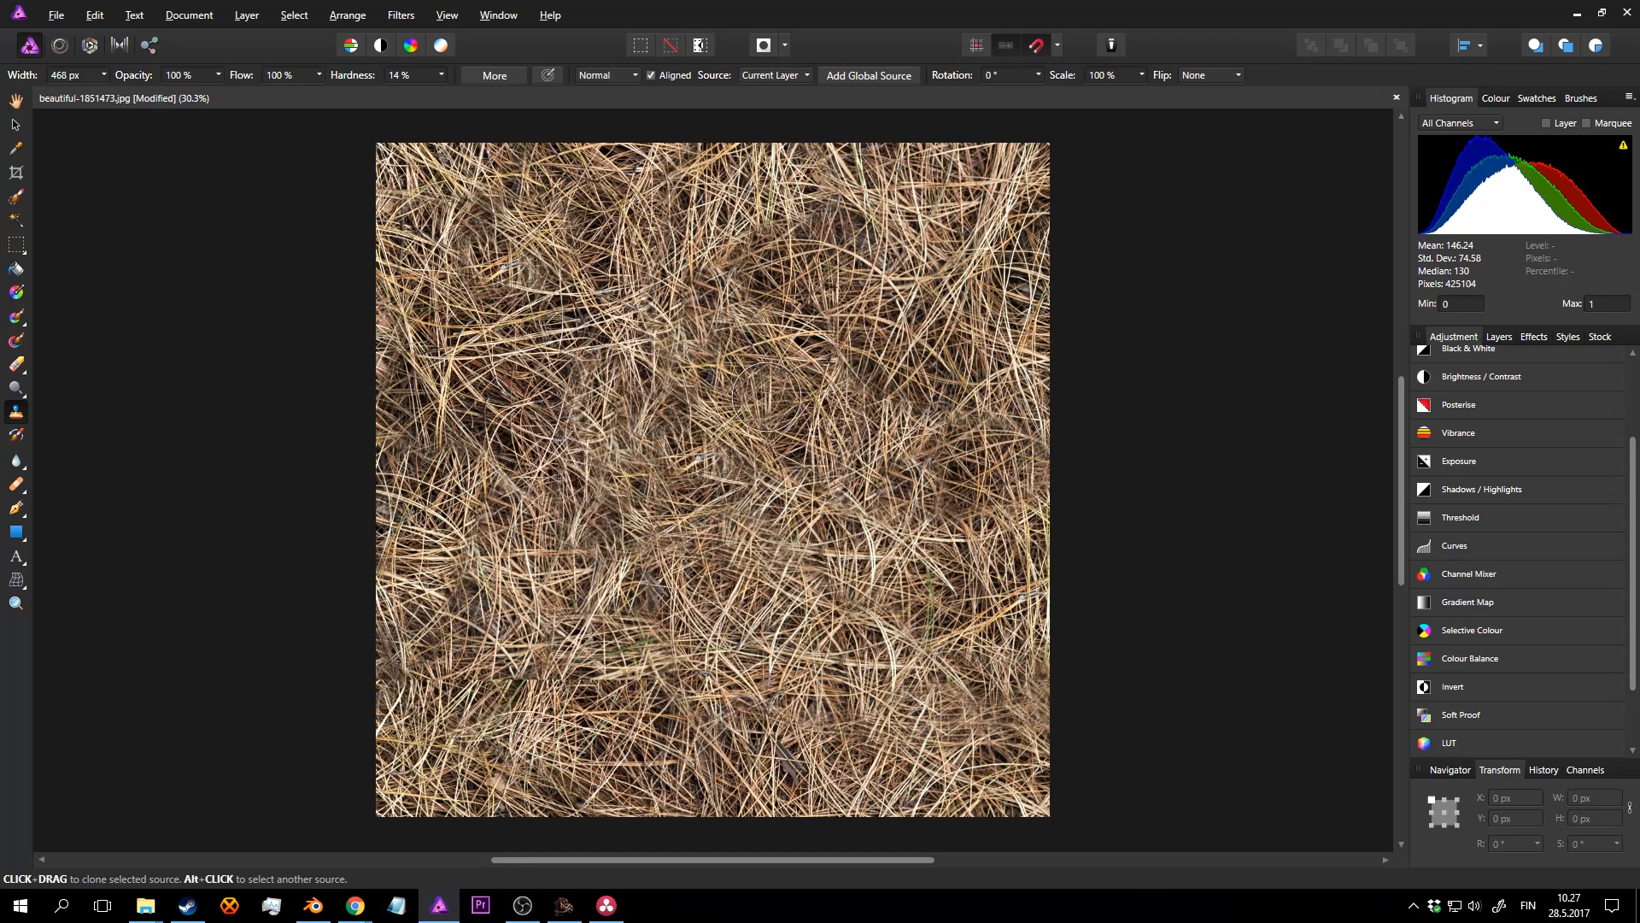
Step: Resample clean straw and clone it over the uneven patches in the photo's lower middle
alt+click(790, 528)
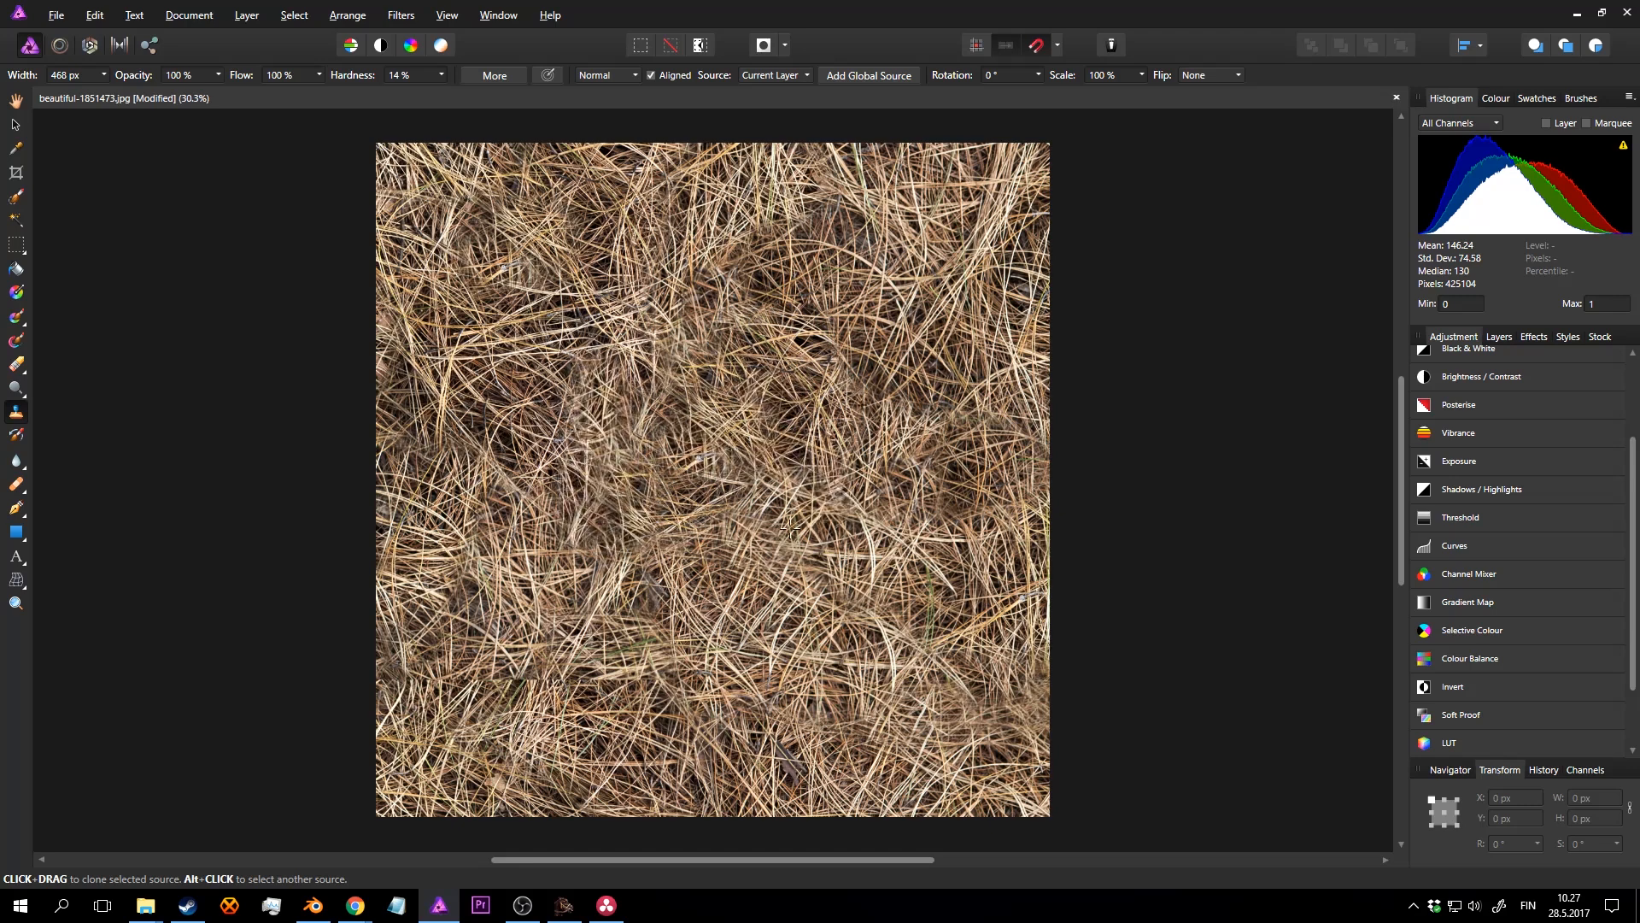
alt+click(679, 621)
drag(733, 631, 735, 600)
key(ctrl+z)
alt+click(815, 487)
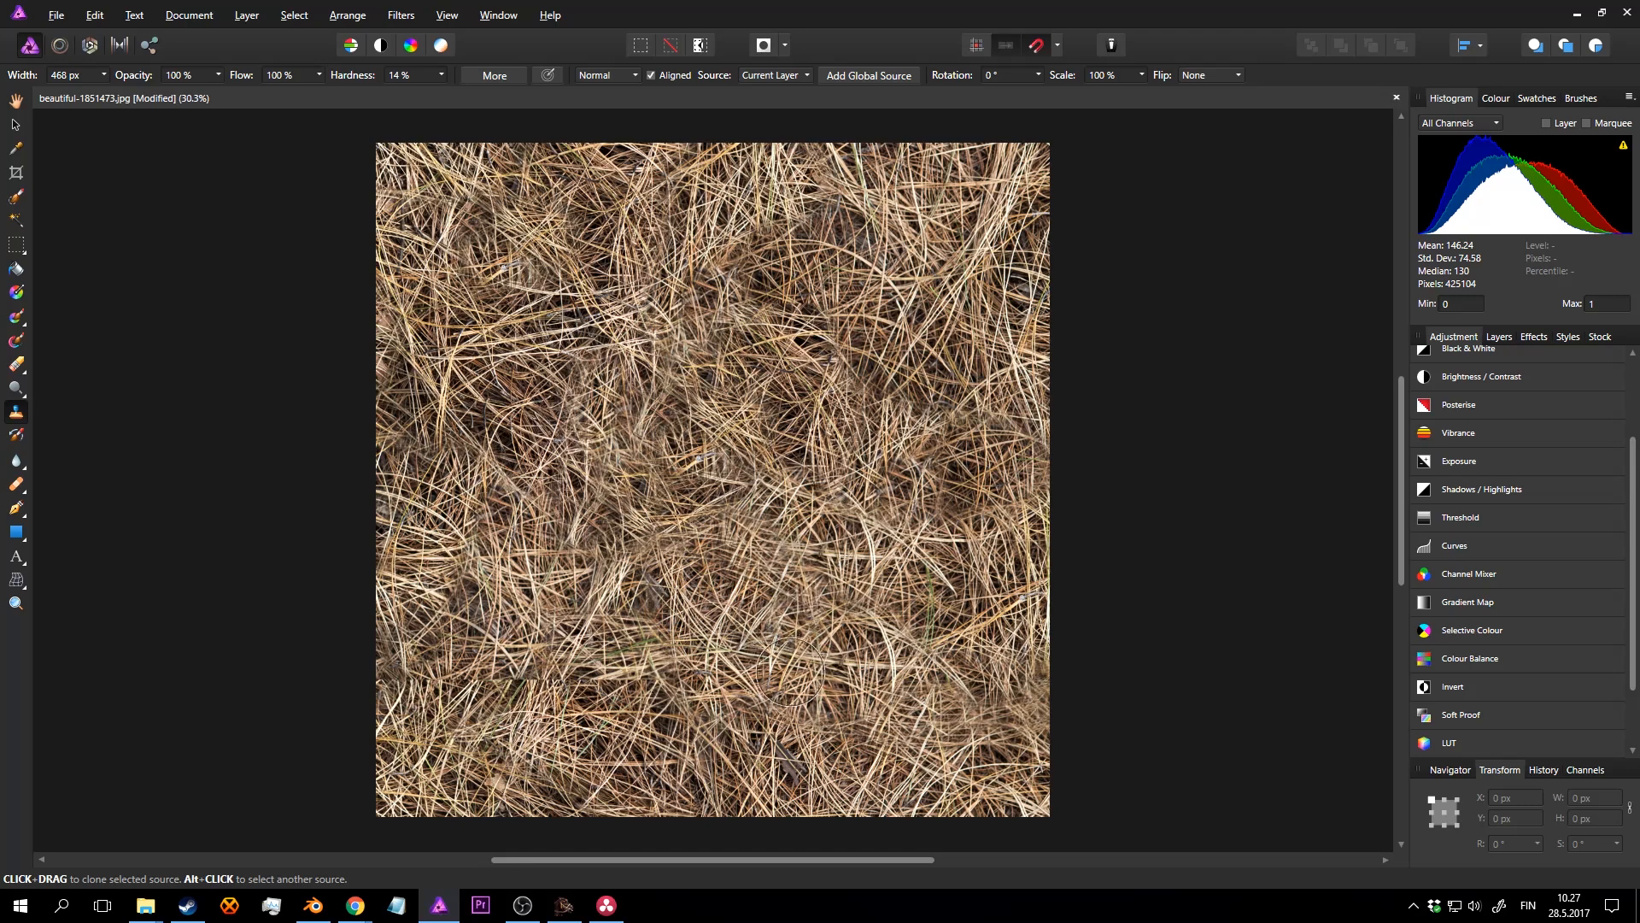
drag(787, 675, 791, 762)
drag(647, 626, 635, 591)
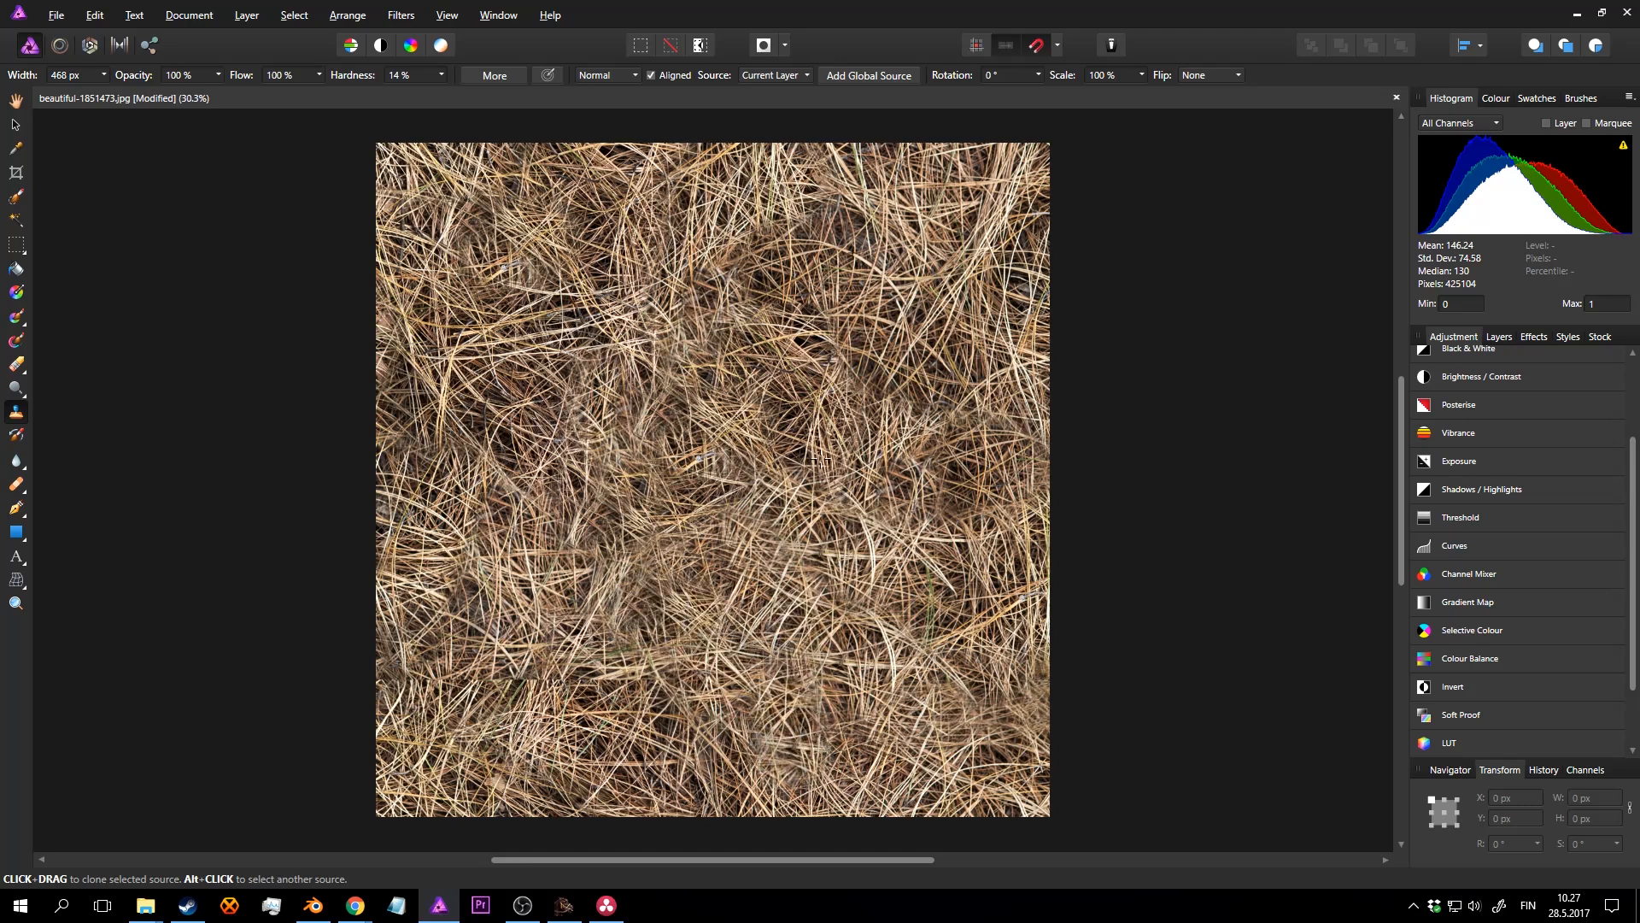
Step: Clone lighter straw over the dark patch right of the photo's centre
alt+click(760, 600)
mouse_move(895, 436)
mouse_down()
mouse_move(897, 378)
mouse_move(932, 357)
mouse_move(931, 463)
mouse_up()
alt+click(812, 397)
click(913, 486)
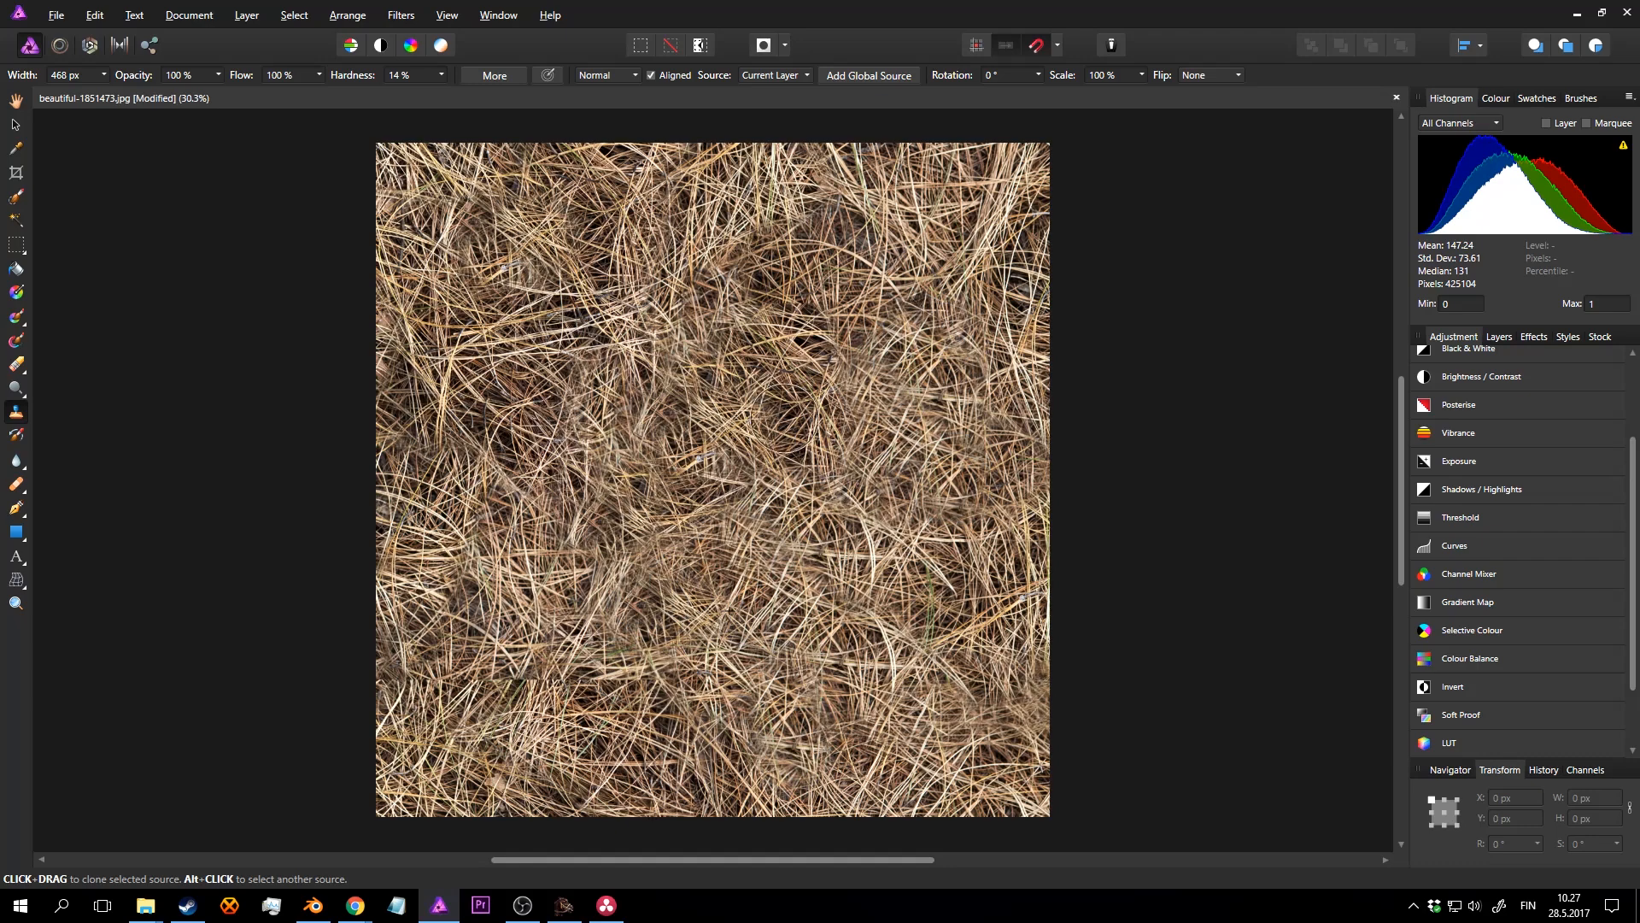
Step: Clone straw along the remaining horizontal seam in the photo's lower-left area
key(z)
alt+click(789, 382)
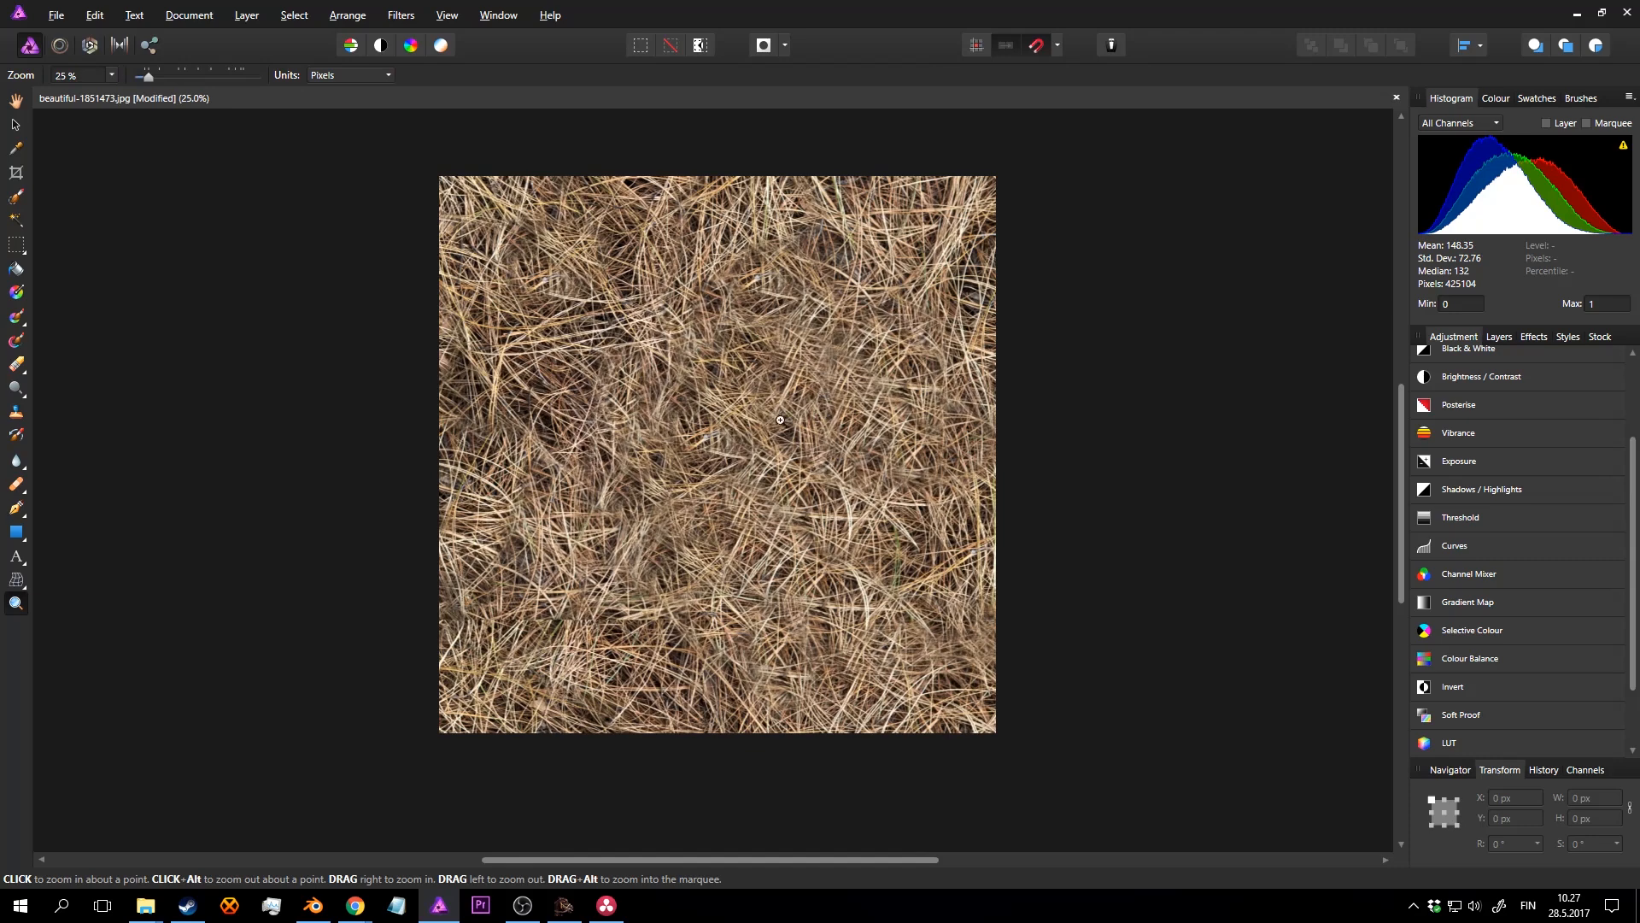
click(571, 606)
key(s)
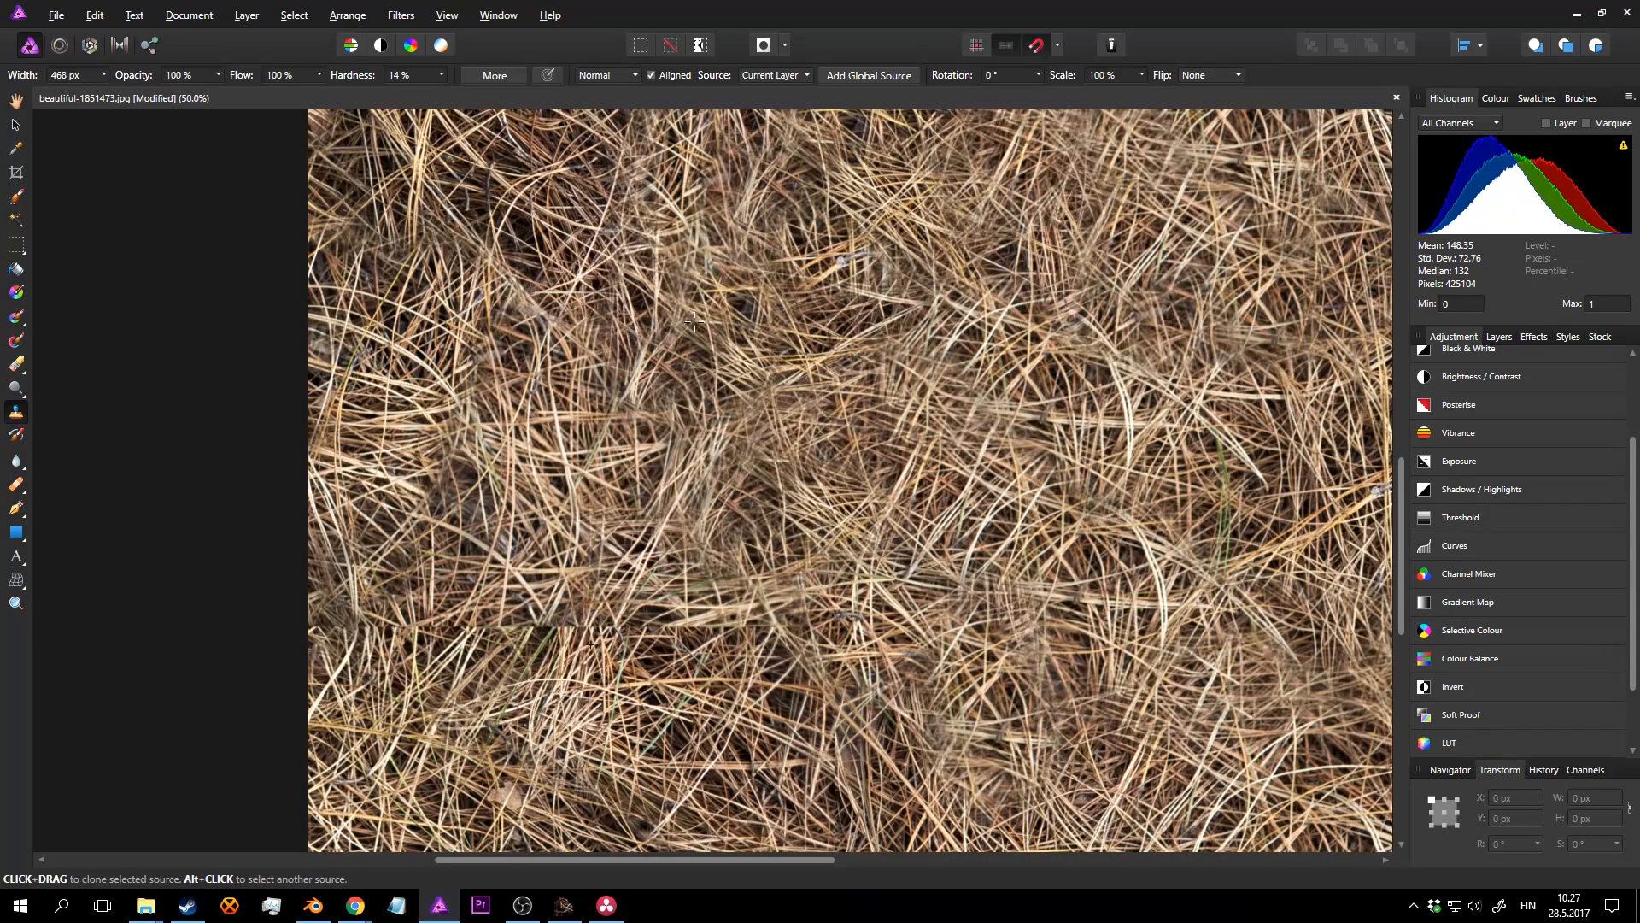
mouse_move(658, 581)
mouse_down()
mouse_move(589, 615)
mouse_move(379, 626)
mouse_up()
Step: Repeat the Affine distortion and examine the shifted photo for remaining seams and repeated details
key(ctrl+f)
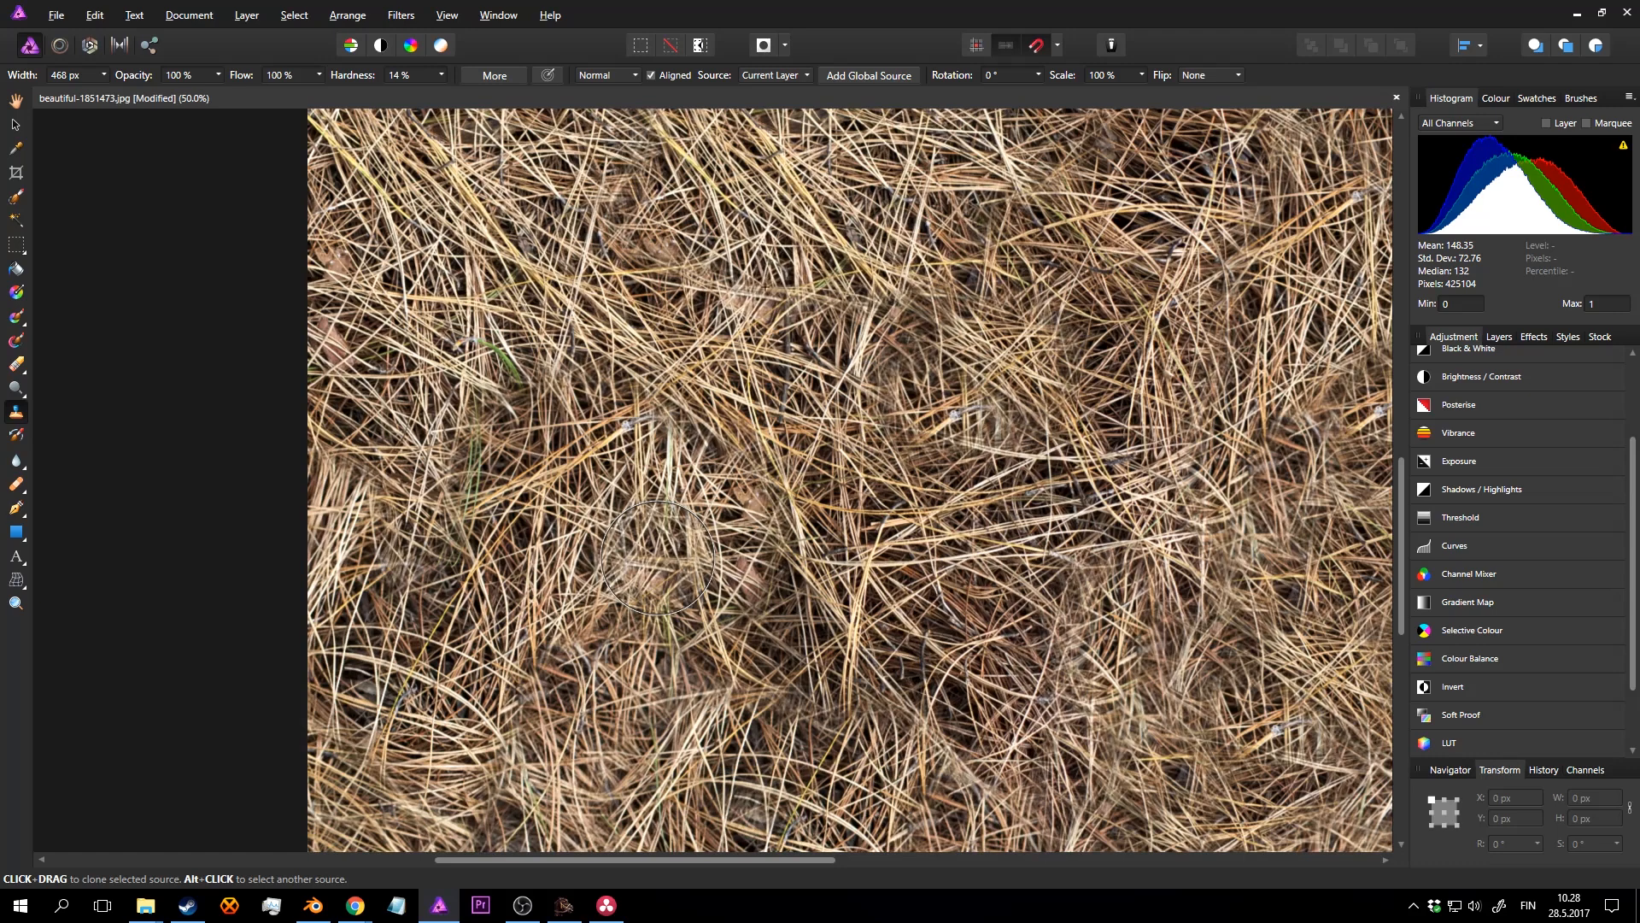
key(z)
alt+click(806, 528)
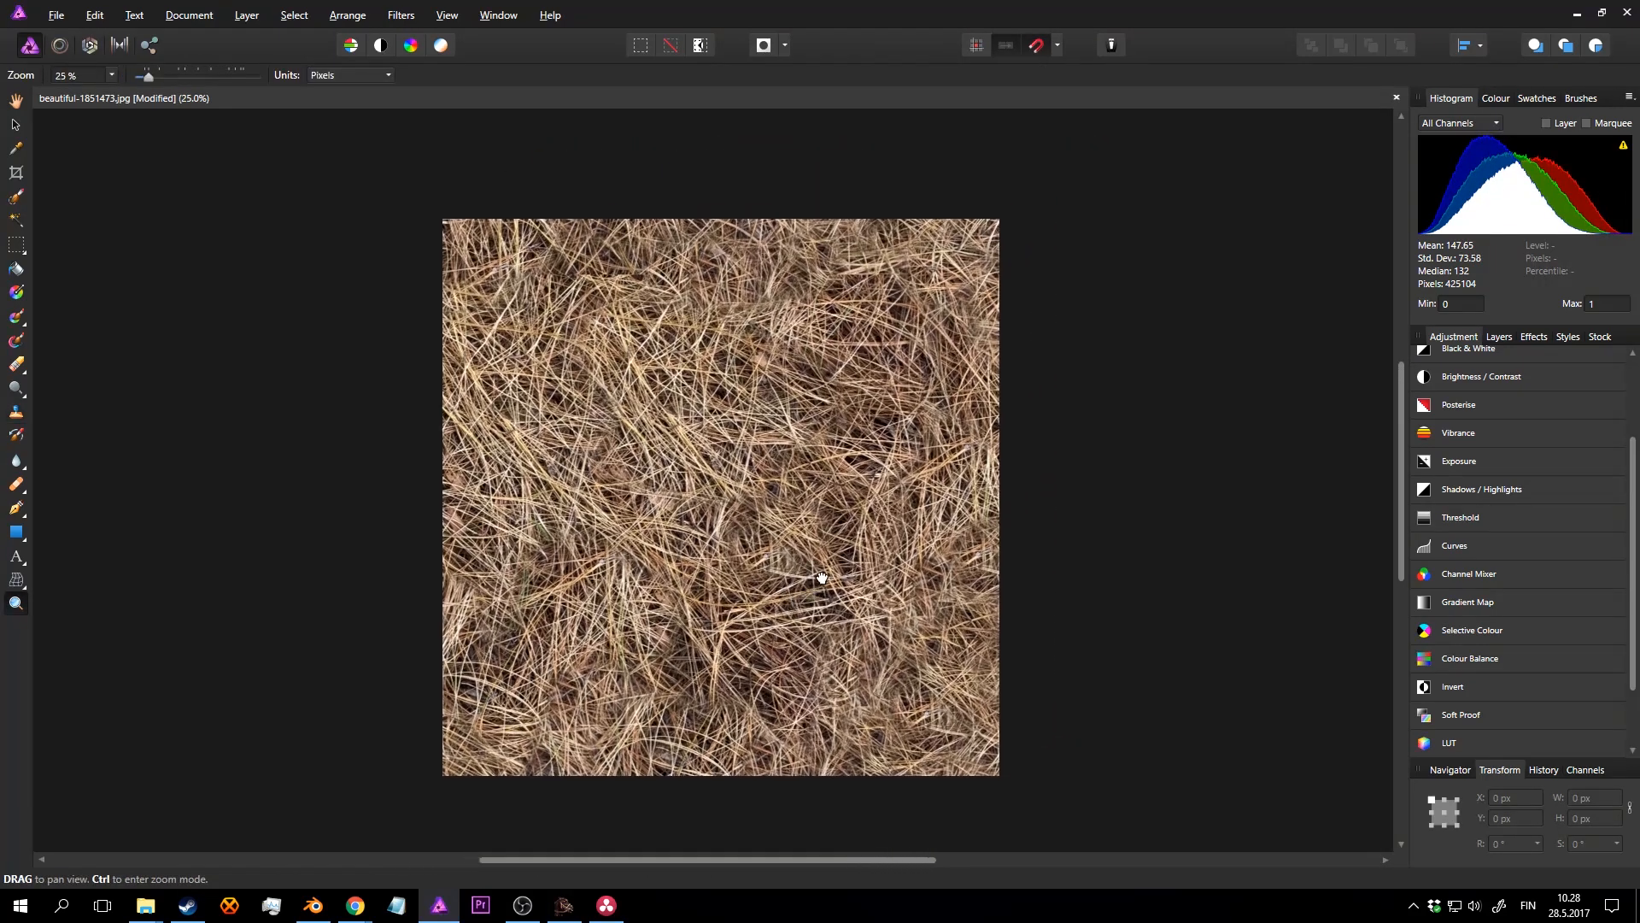
key(s)
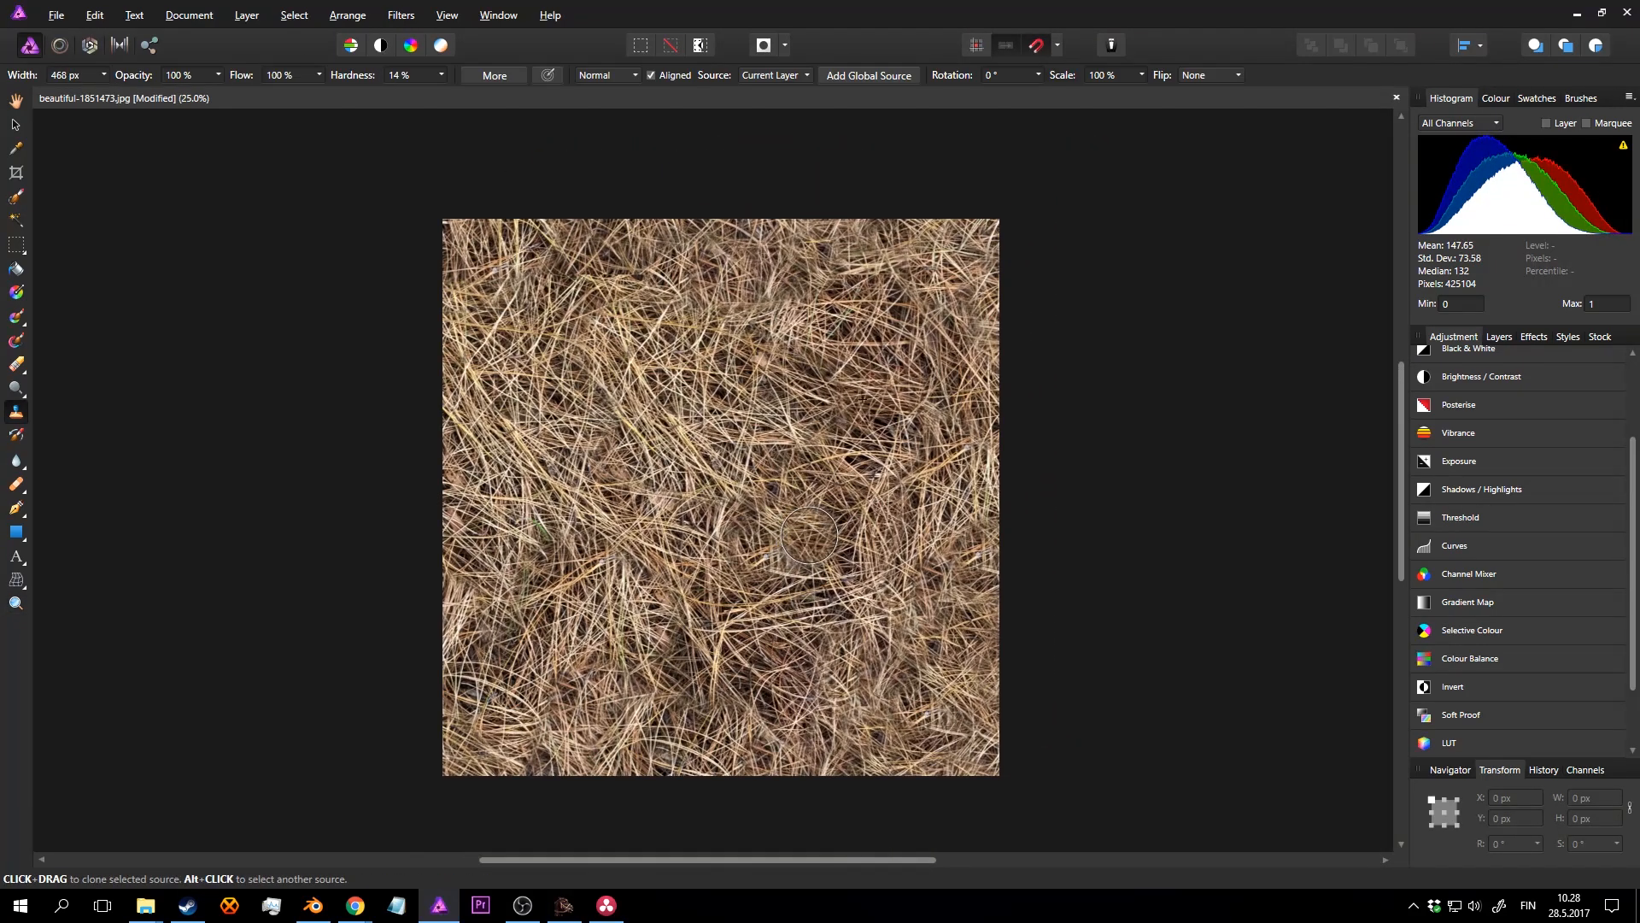
middle_drag(807, 539, 791, 472)
key(z)
click(787, 379)
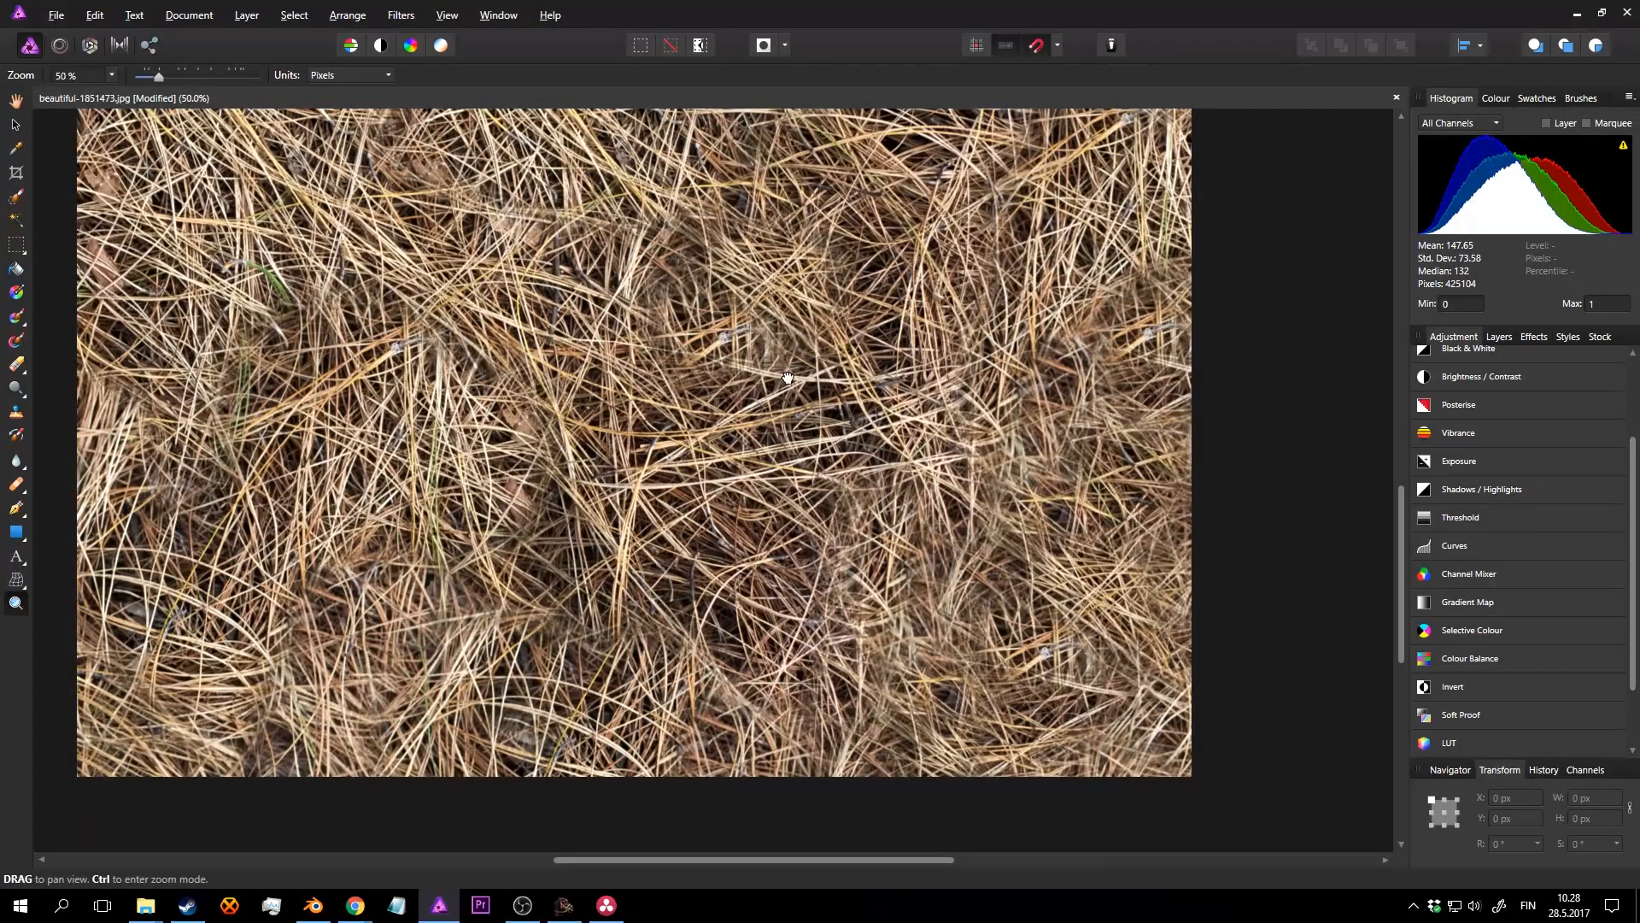
Step: Clone straw over the last distracting spots in the straw photo and check the whole texture
middle_drag(787, 380, 969, 919)
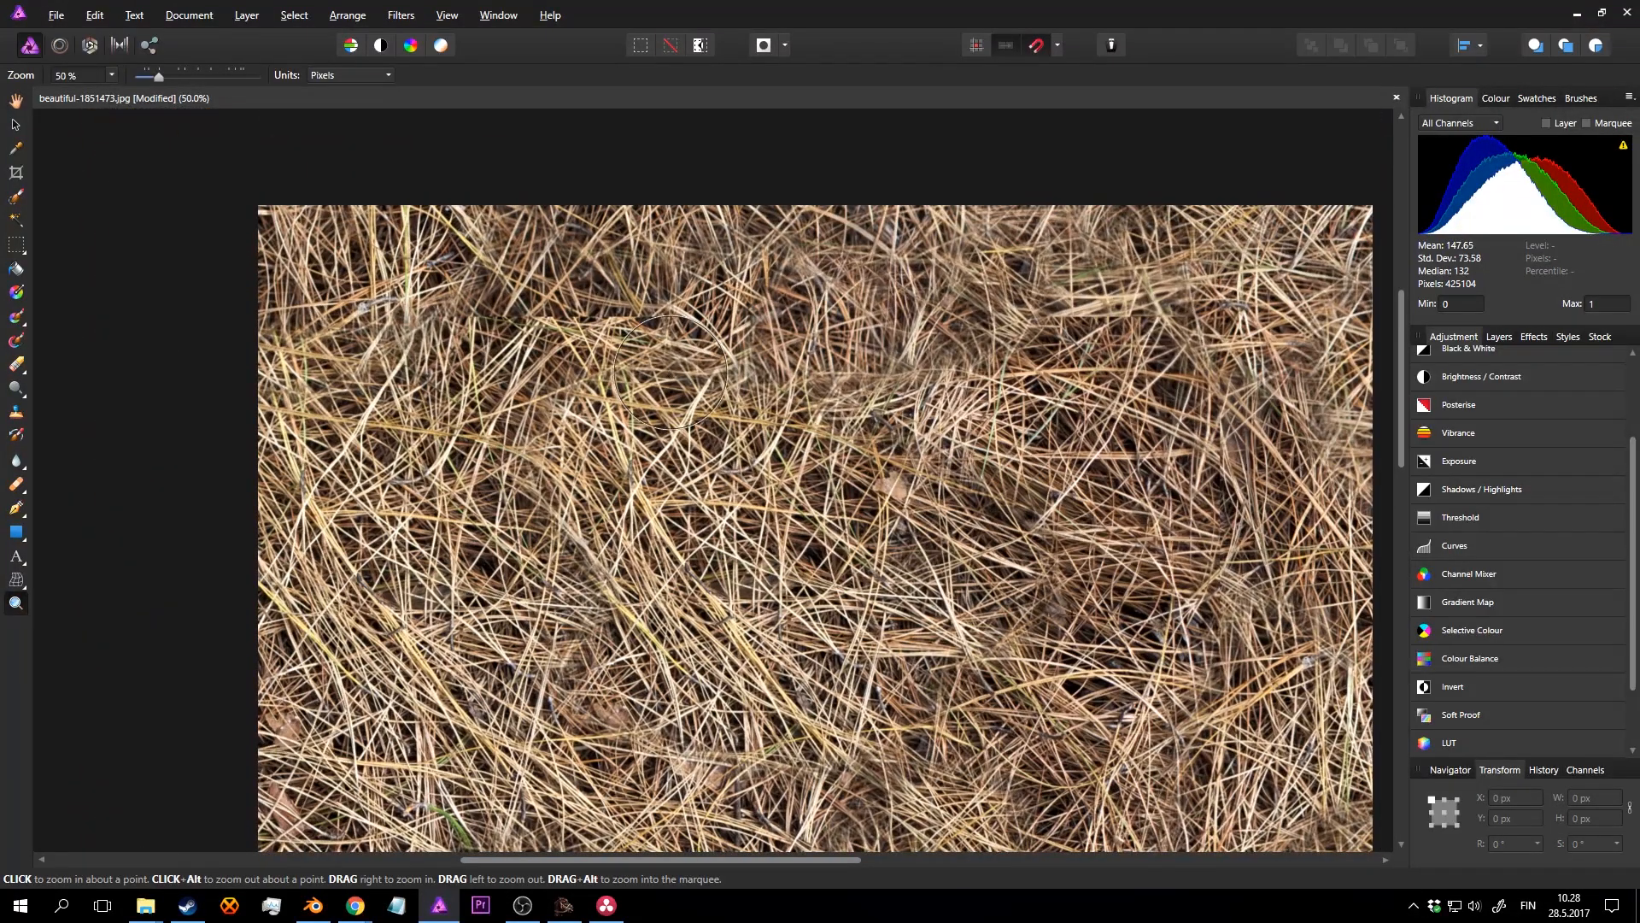
key(s)
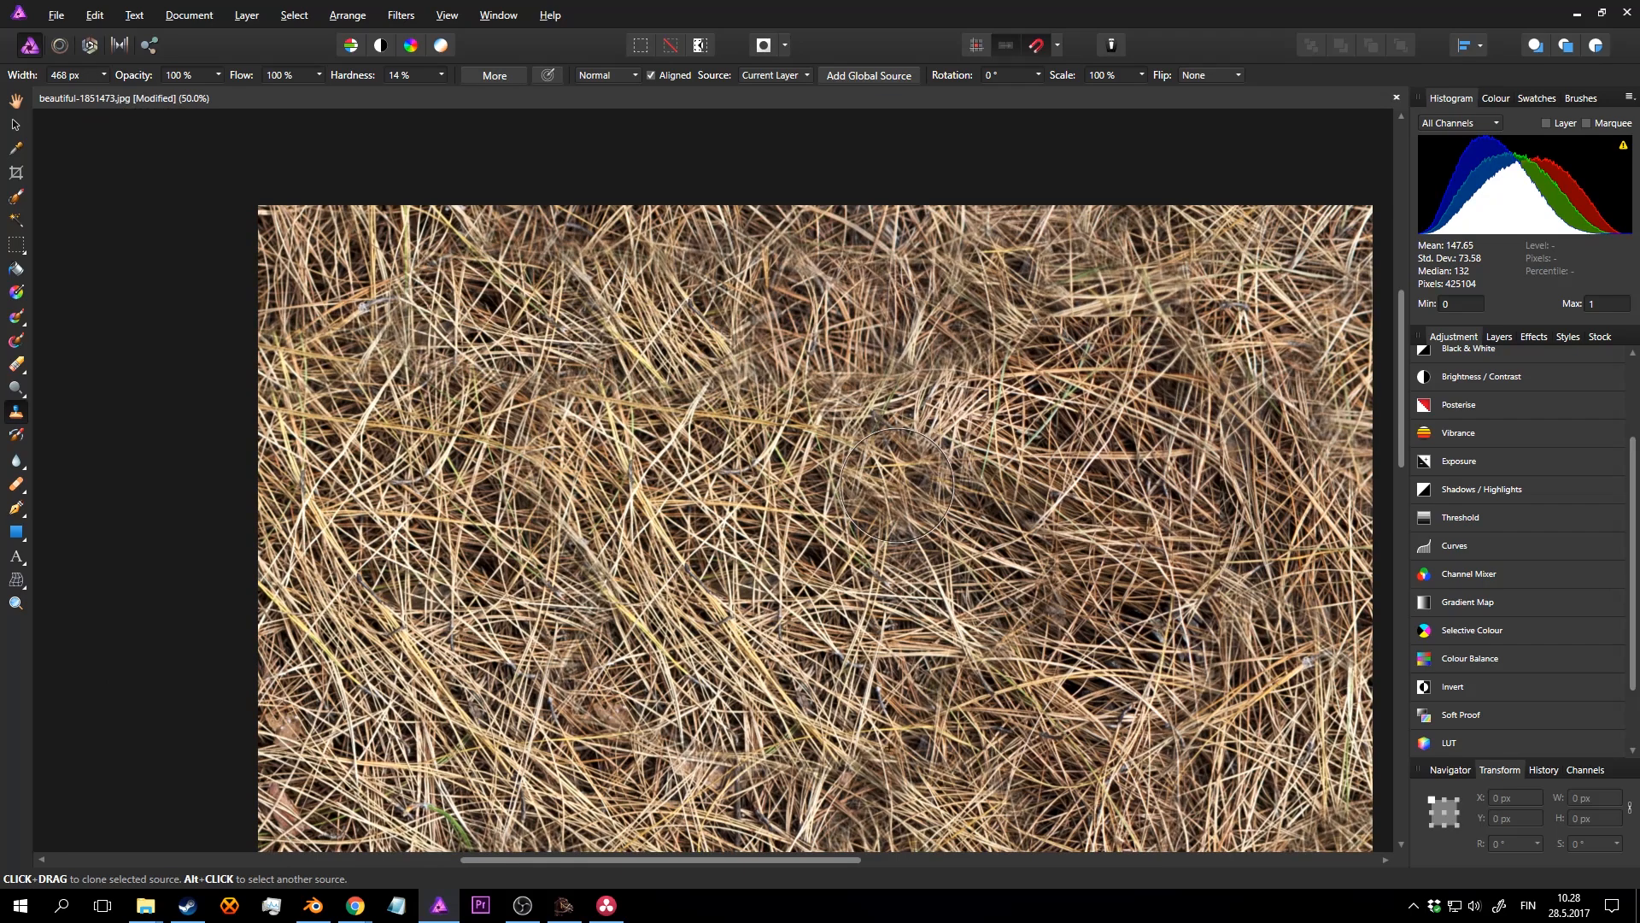
mouse_move(954, 504)
middle_down()
mouse_move(813, 464)
mouse_move(649, 504)
mouse_move(694, 534)
mouse_move(790, 483)
mouse_move(819, 332)
mouse_move(1030, 329)
mouse_move(1005, 319)
mouse_move(1089, 297)
middle_up()
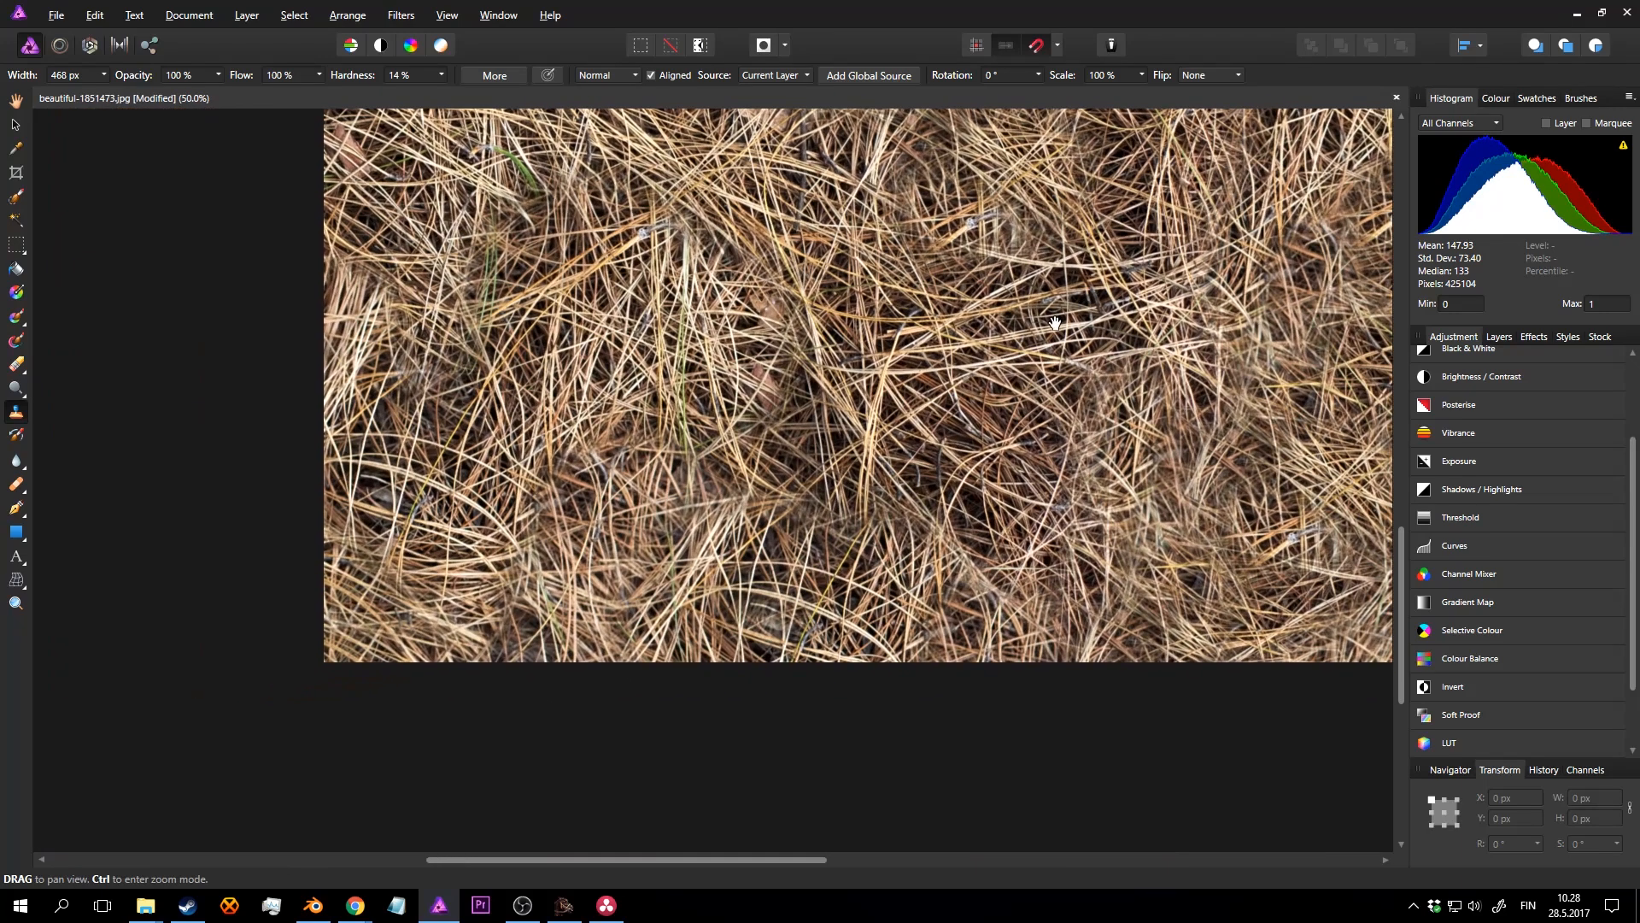
drag(727, 329, 534, 658)
drag(760, 425, 758, 613)
ctrl+alt+click(775, 492)
middle_drag(769, 516, 804, 424)
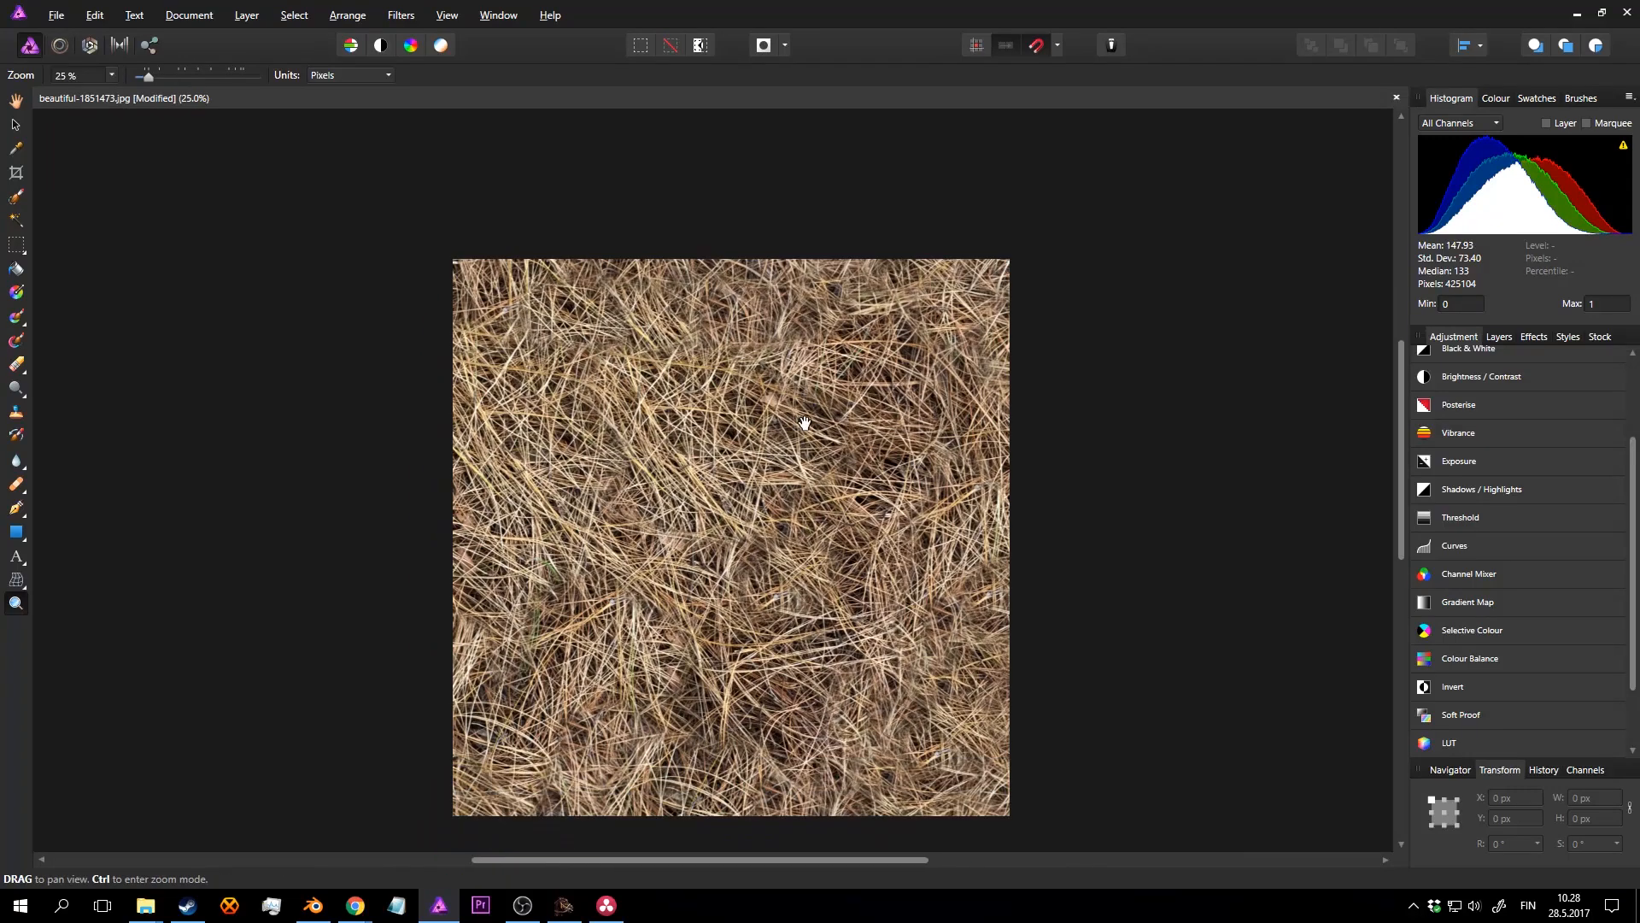
key(ctrl+s)
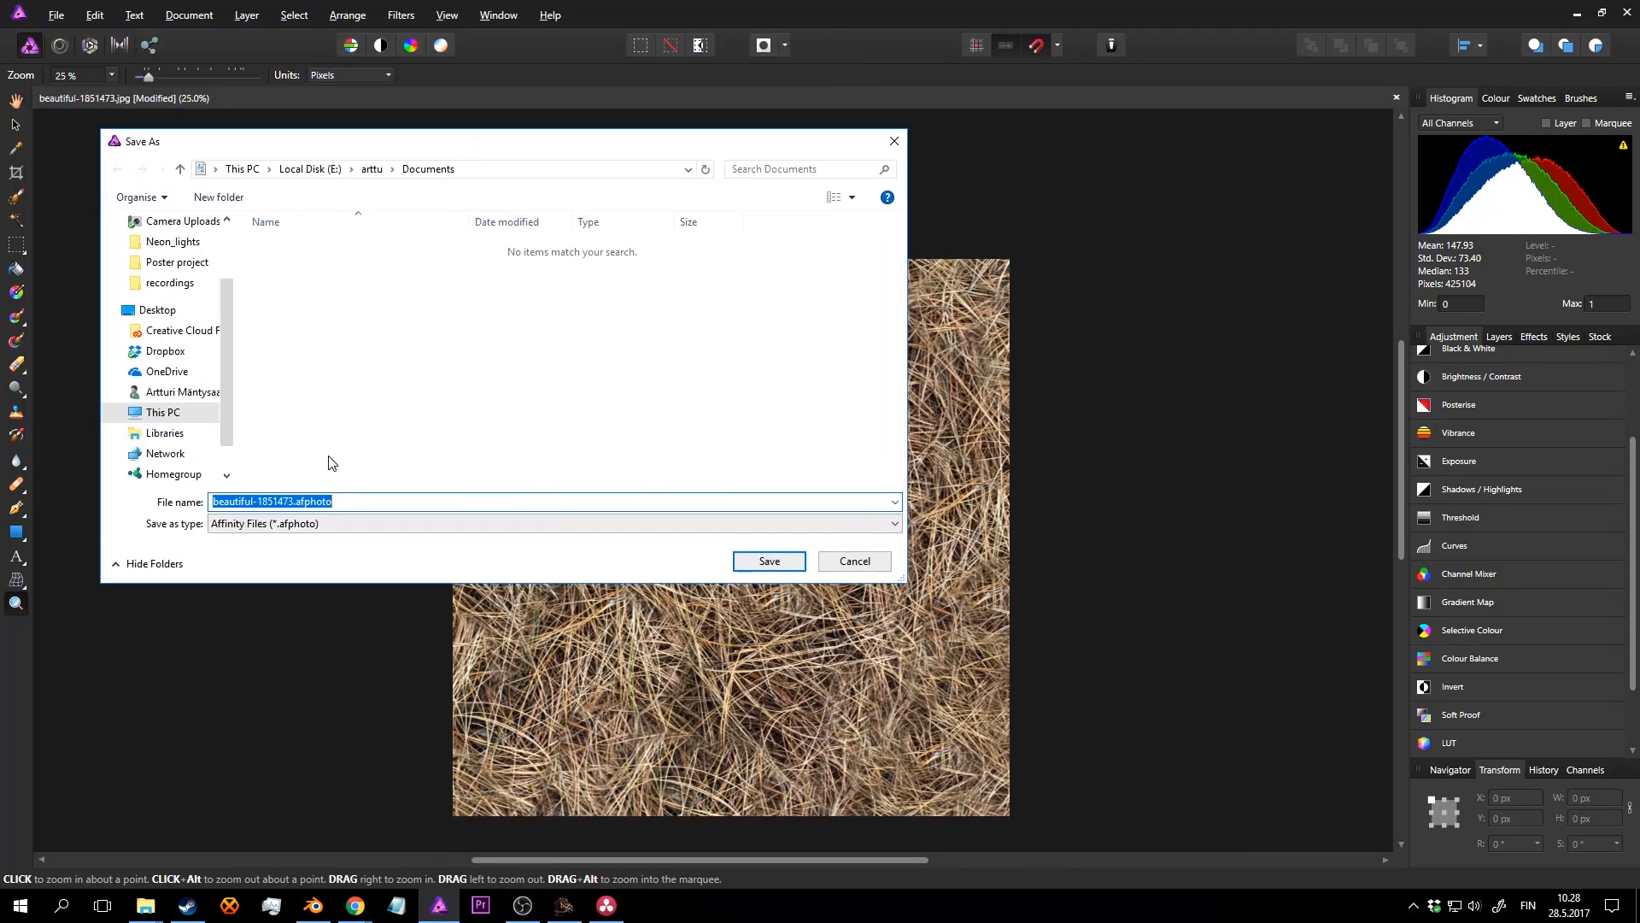
click(565, 525)
click(565, 523)
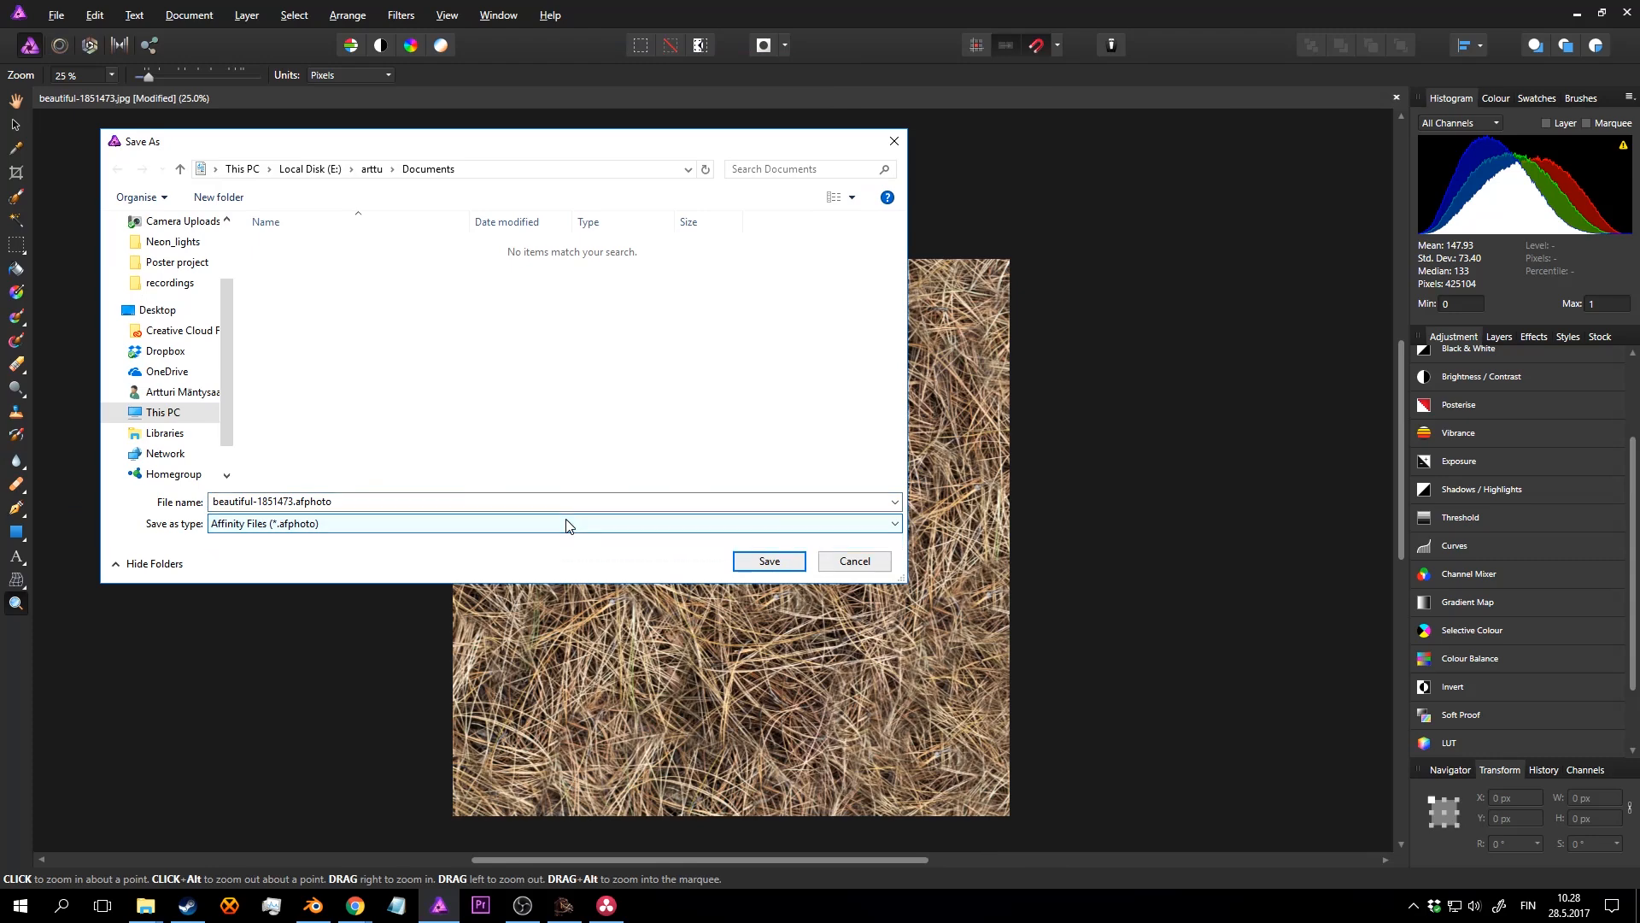
click(841, 557)
click(49, 14)
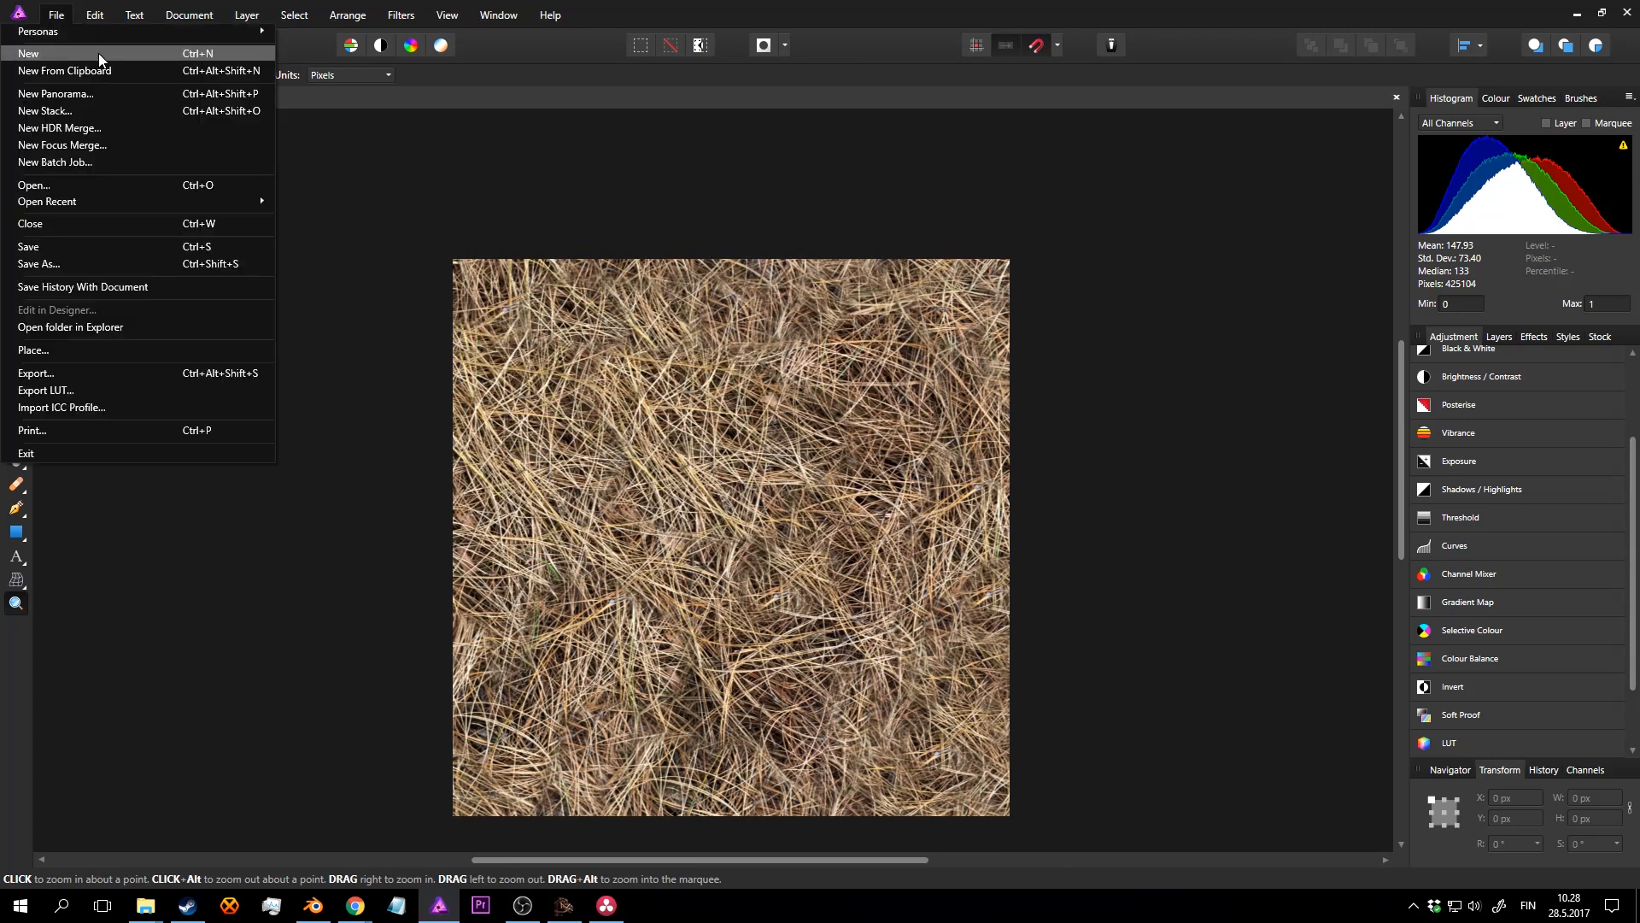
click(100, 259)
click(372, 523)
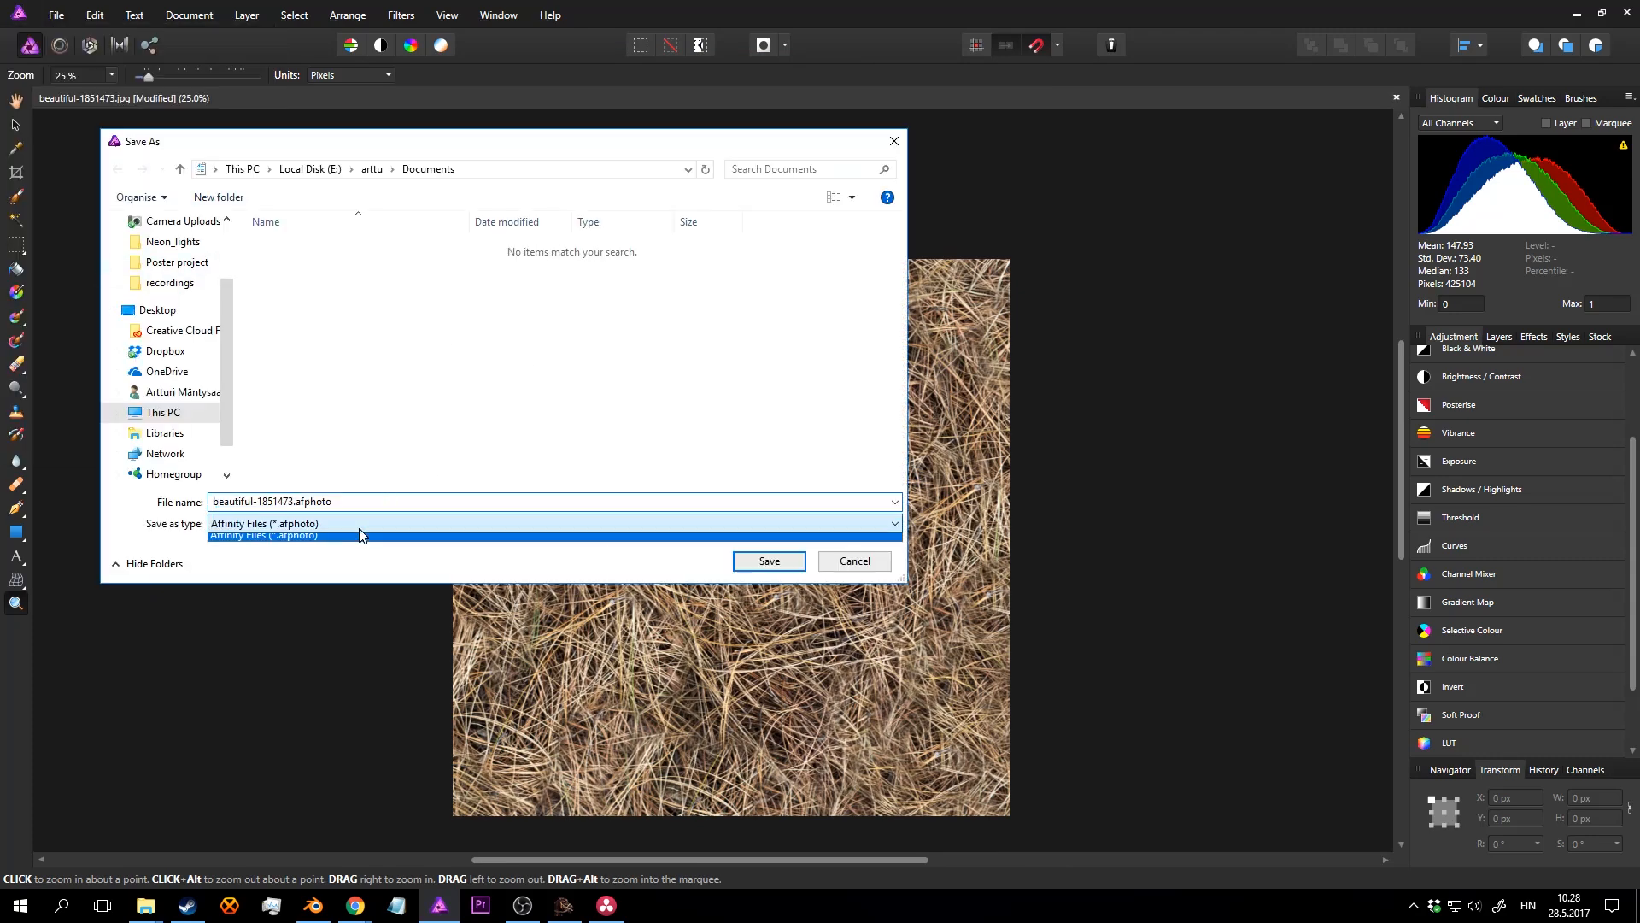
click(694, 537)
click(850, 561)
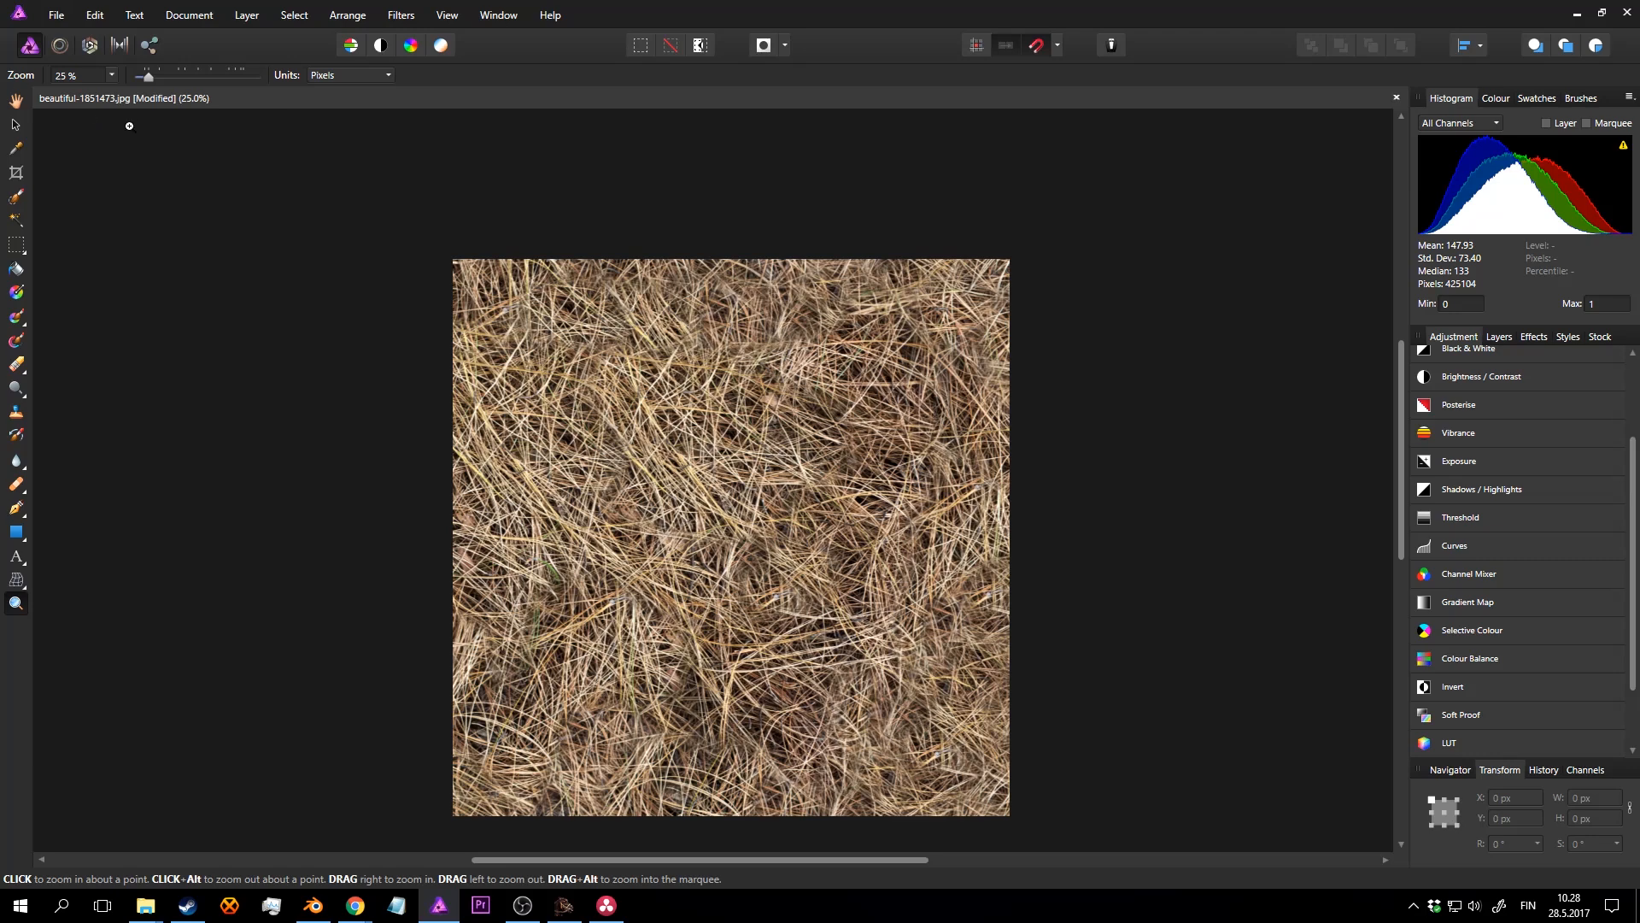
Step: Export the whole straw document as a 2610 × 2610 px JPEG with the quality slightly below 100
click(56, 15)
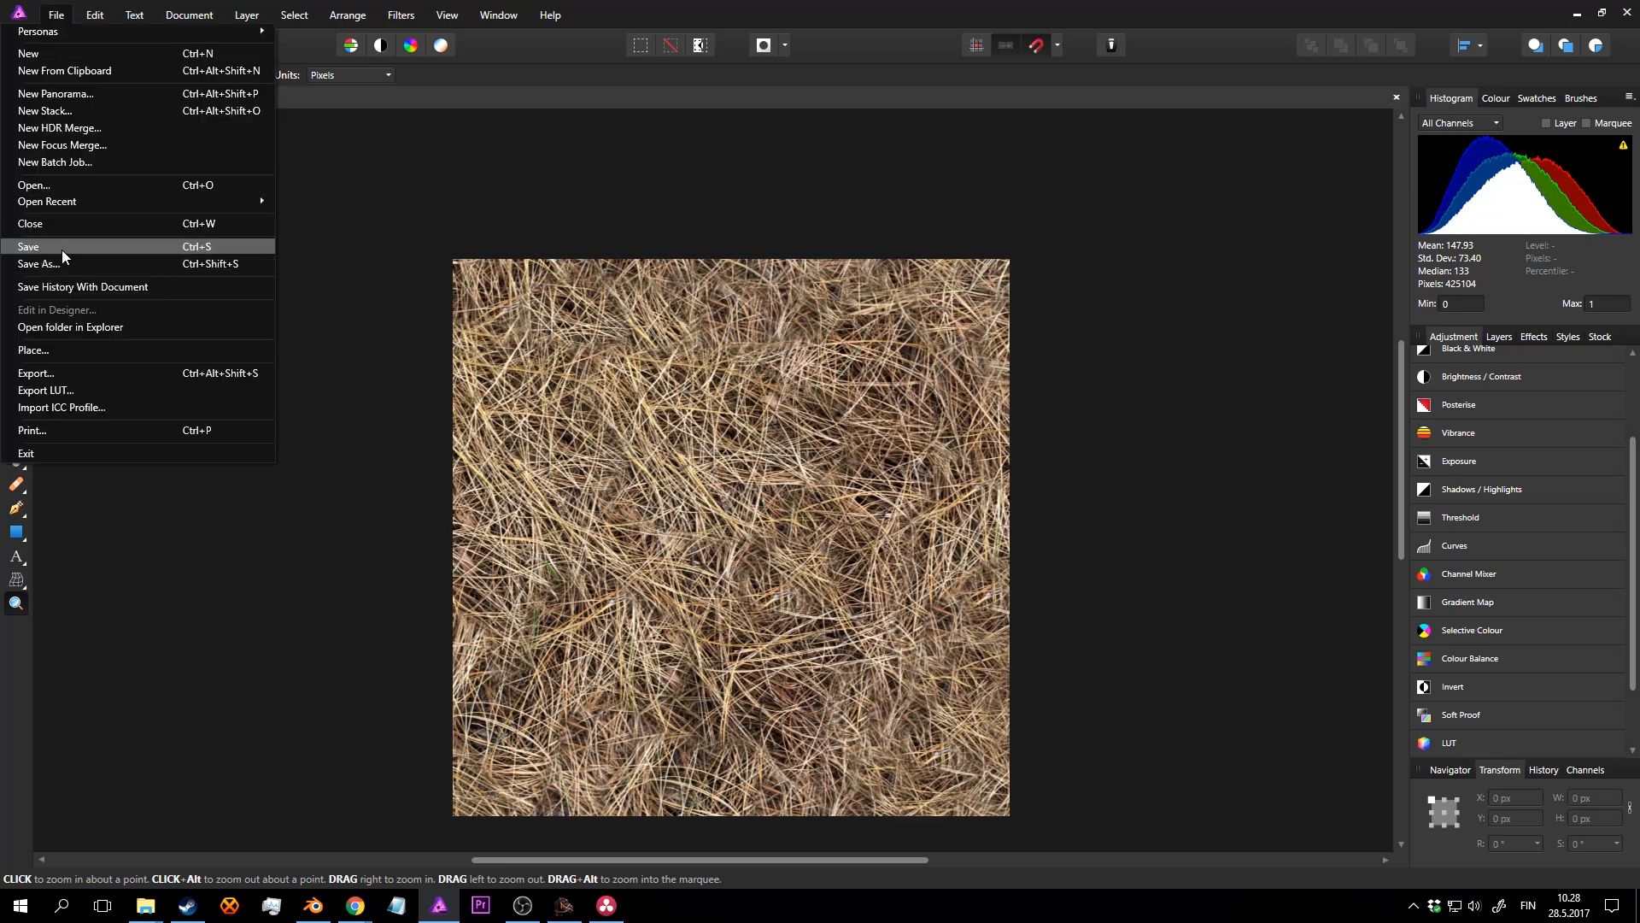
click(73, 372)
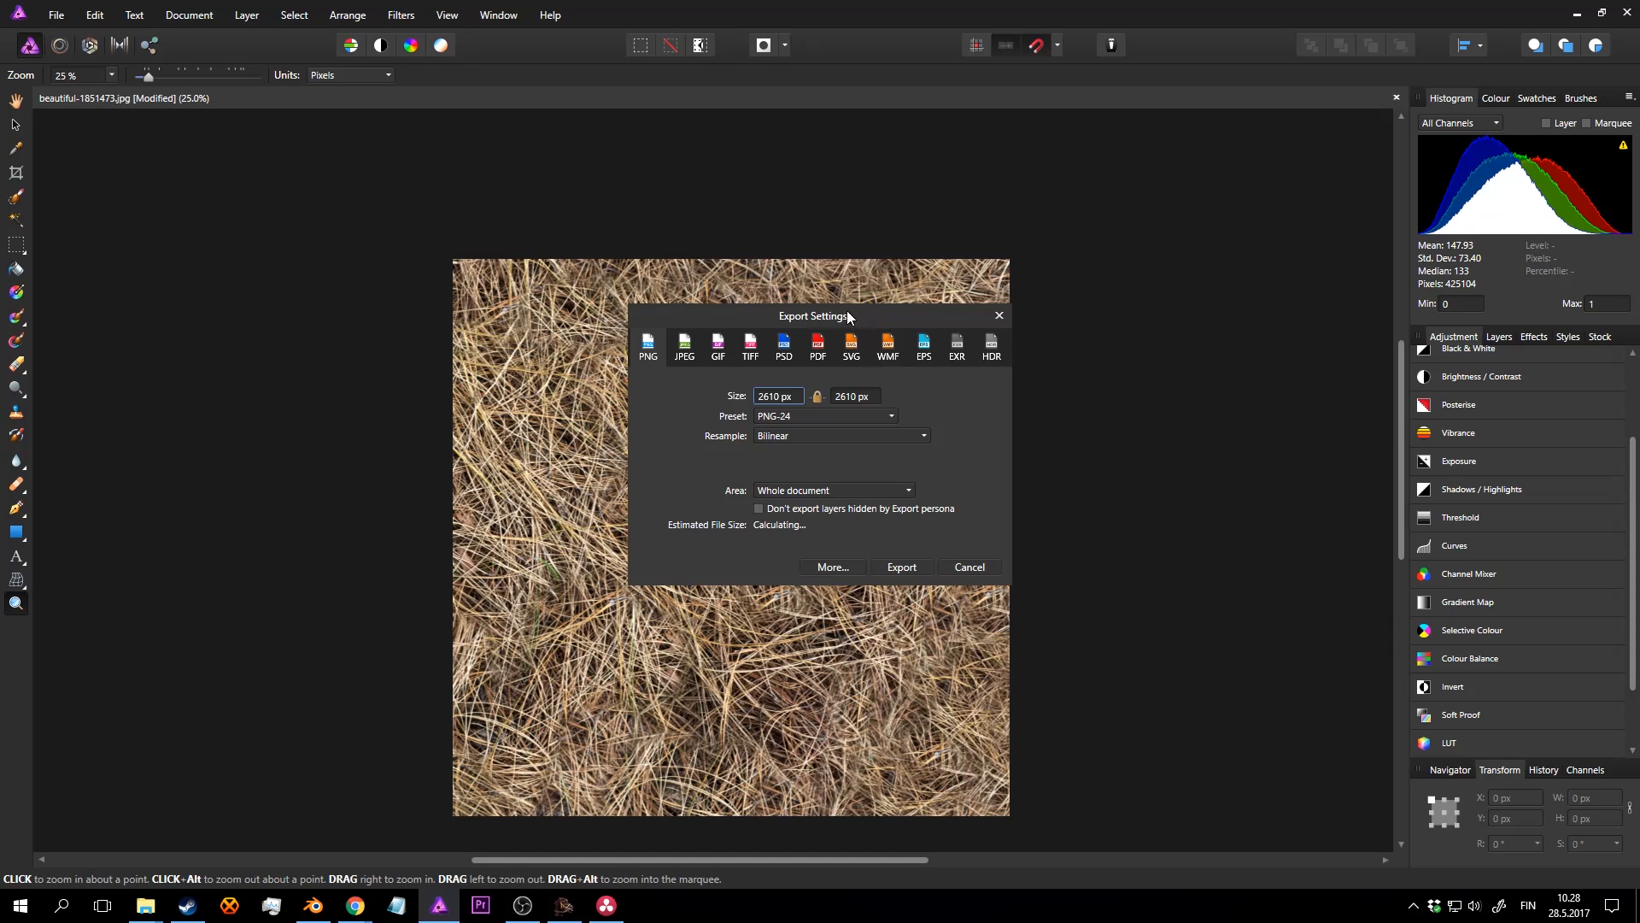
click(684, 346)
drag(787, 315, 581, 294)
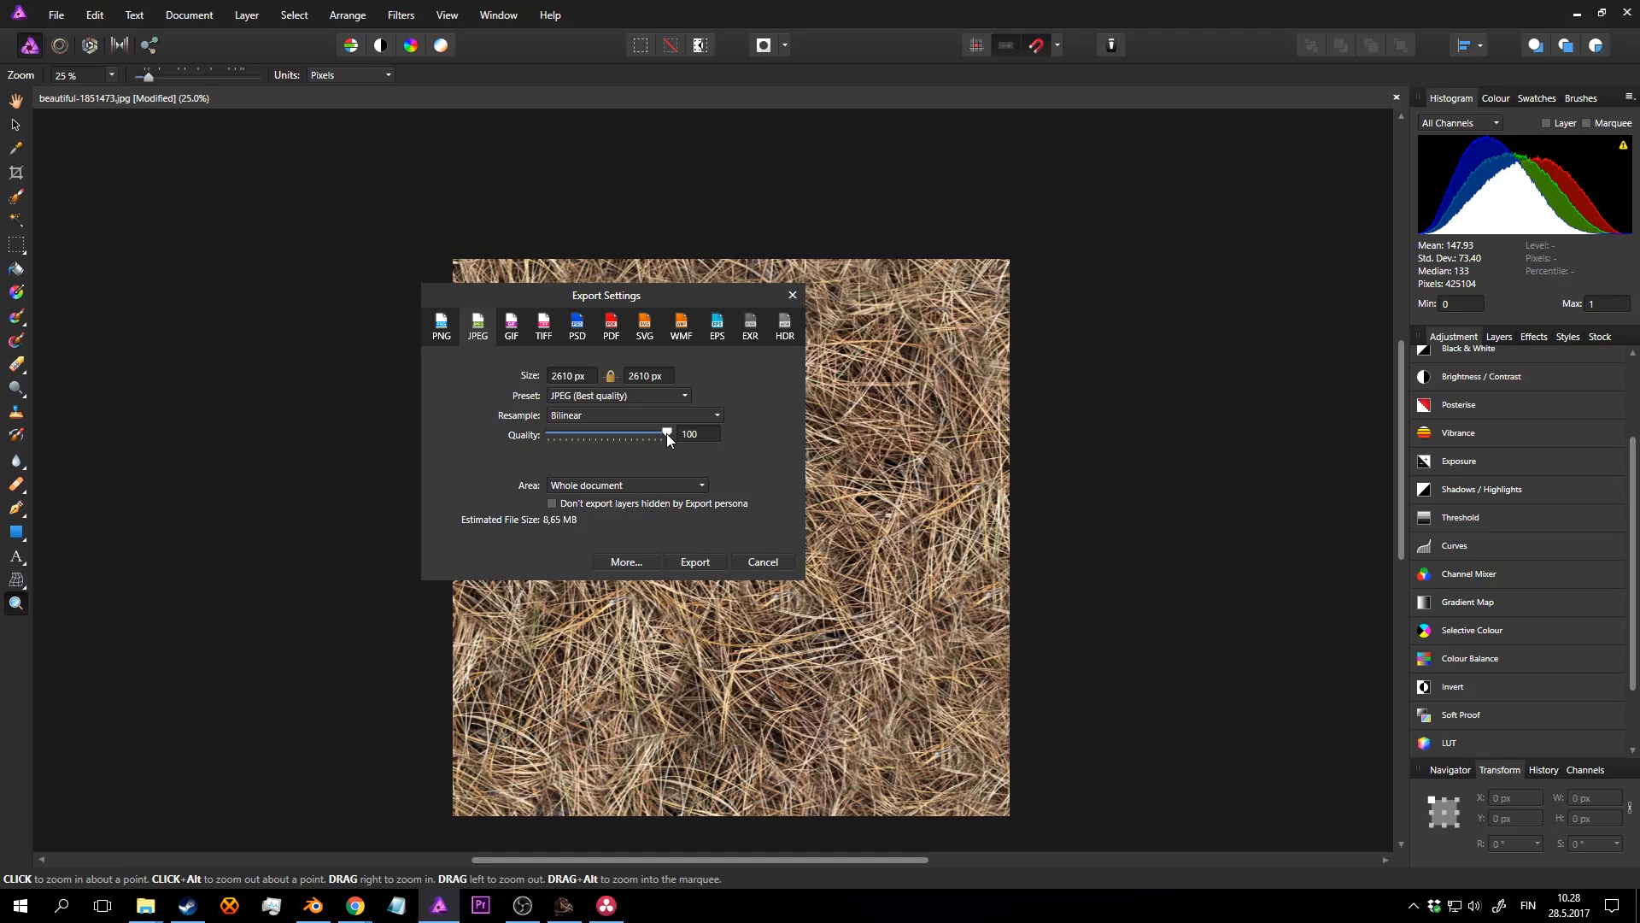
drag(668, 427, 641, 427)
click(697, 563)
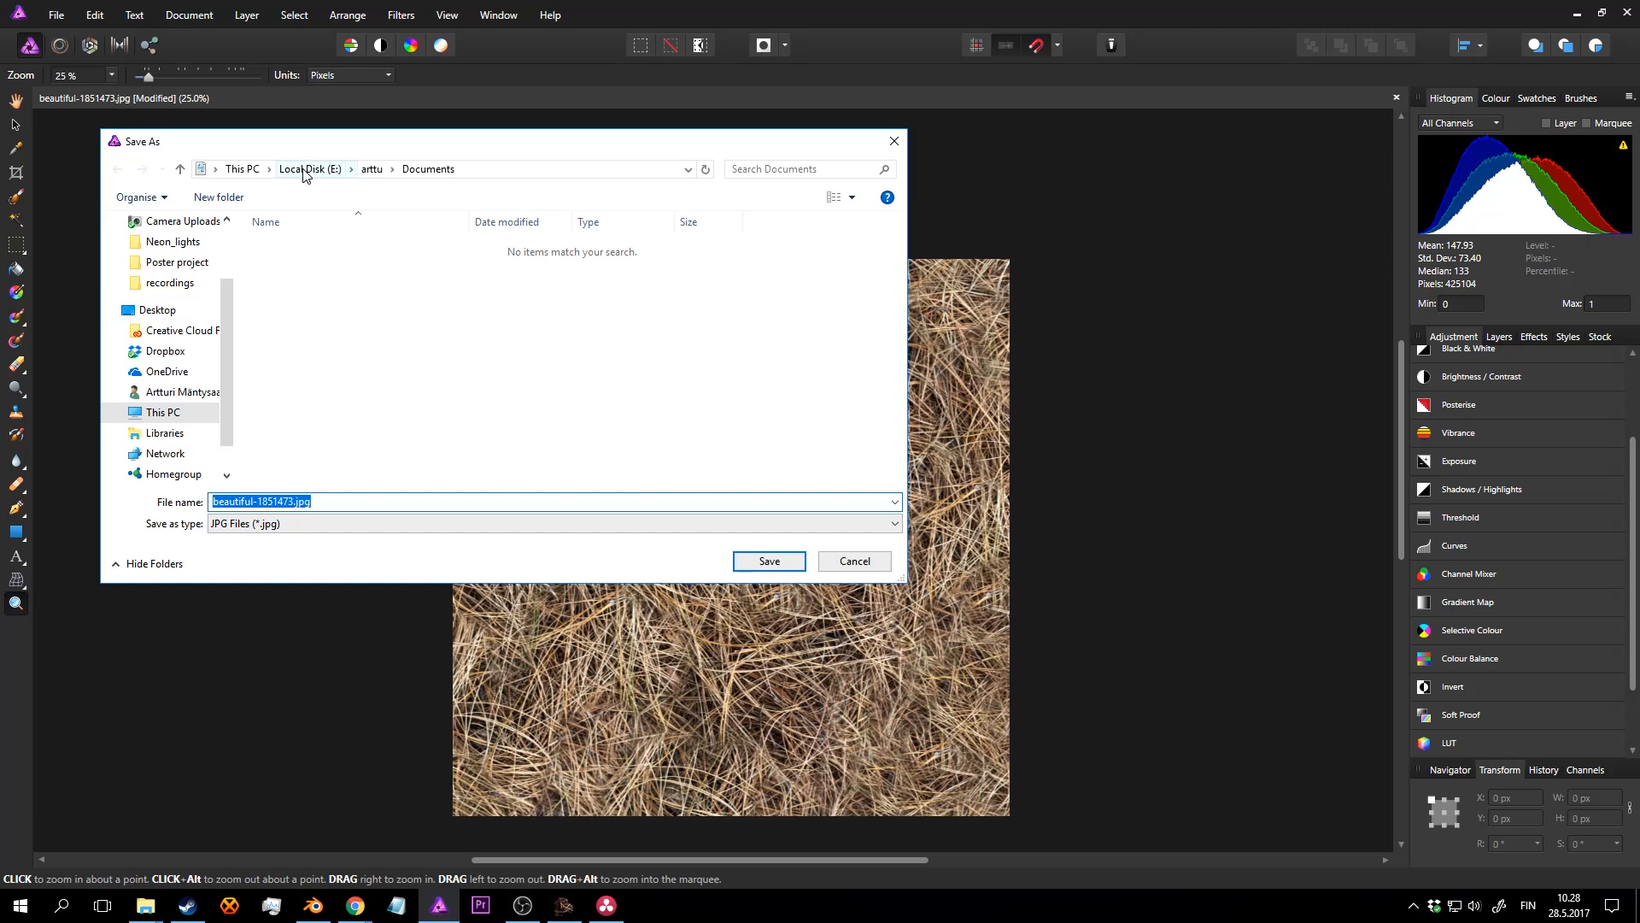
Step: Choose the ground folder inside assettikokoelmat\tekstuureita on drive D as the export location
click(182, 392)
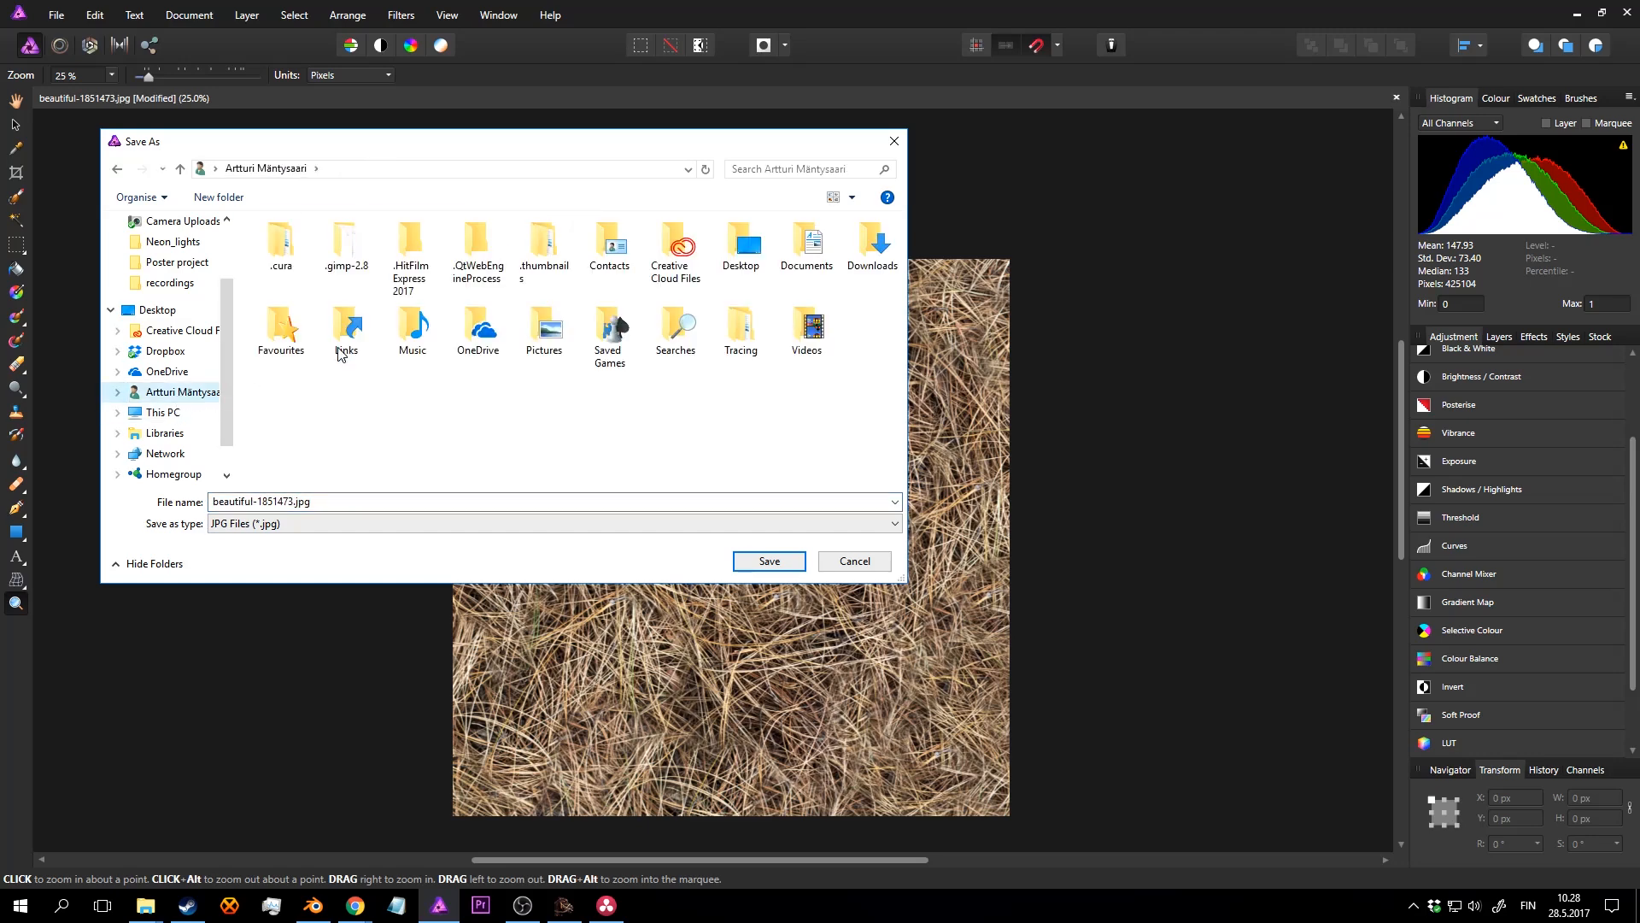
click(162, 412)
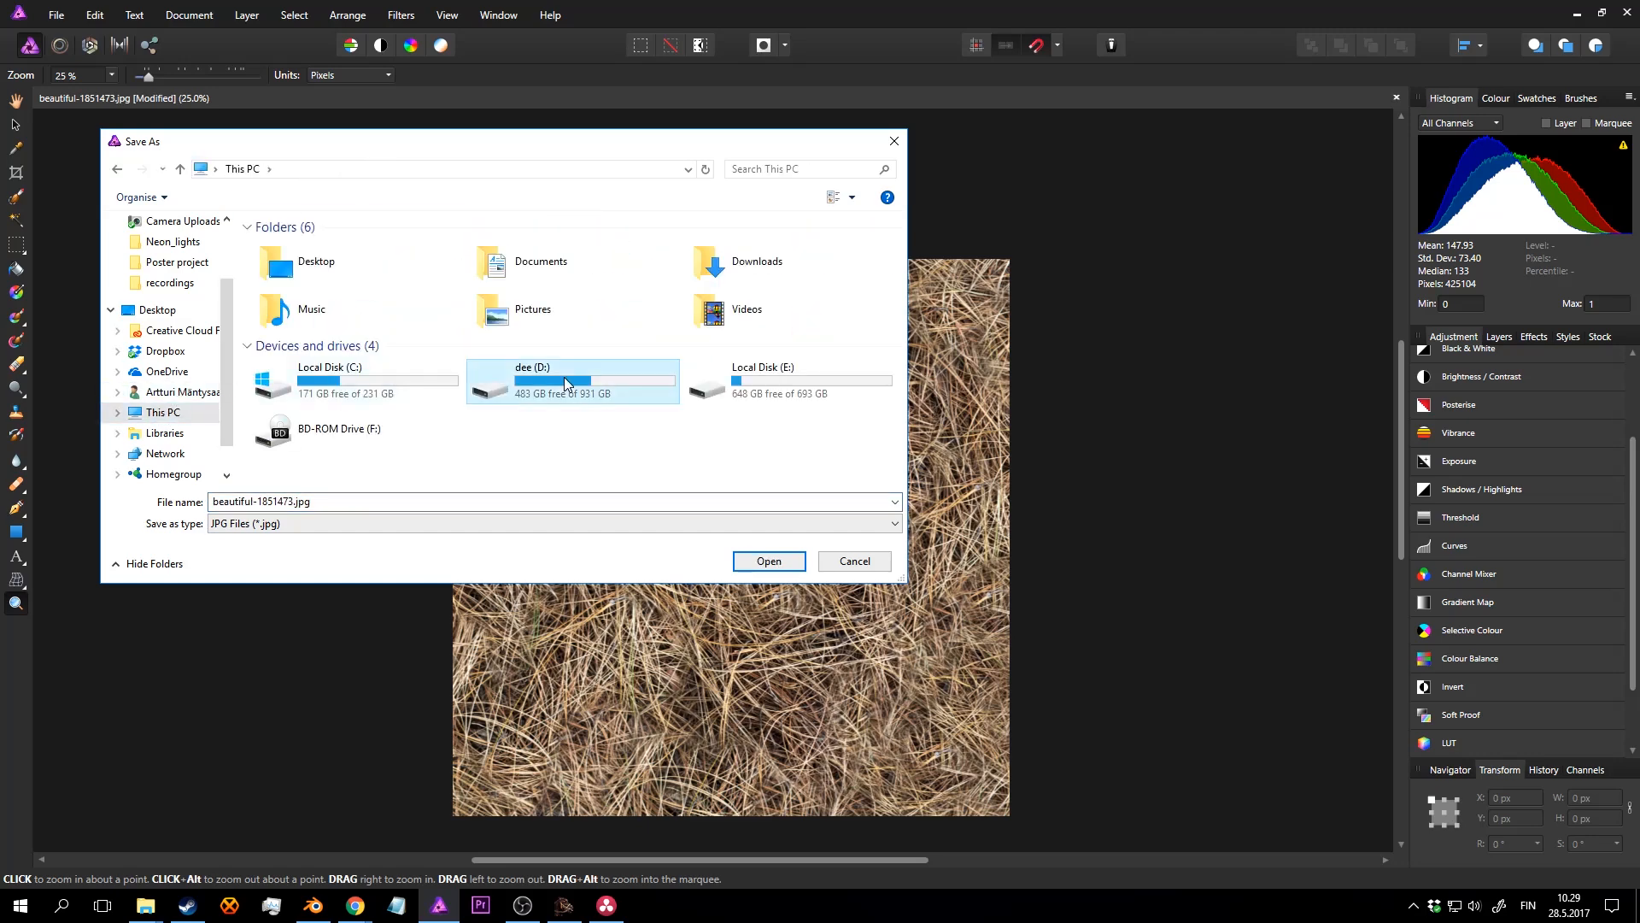
double_click(563, 377)
double_click(374, 272)
text(tex)
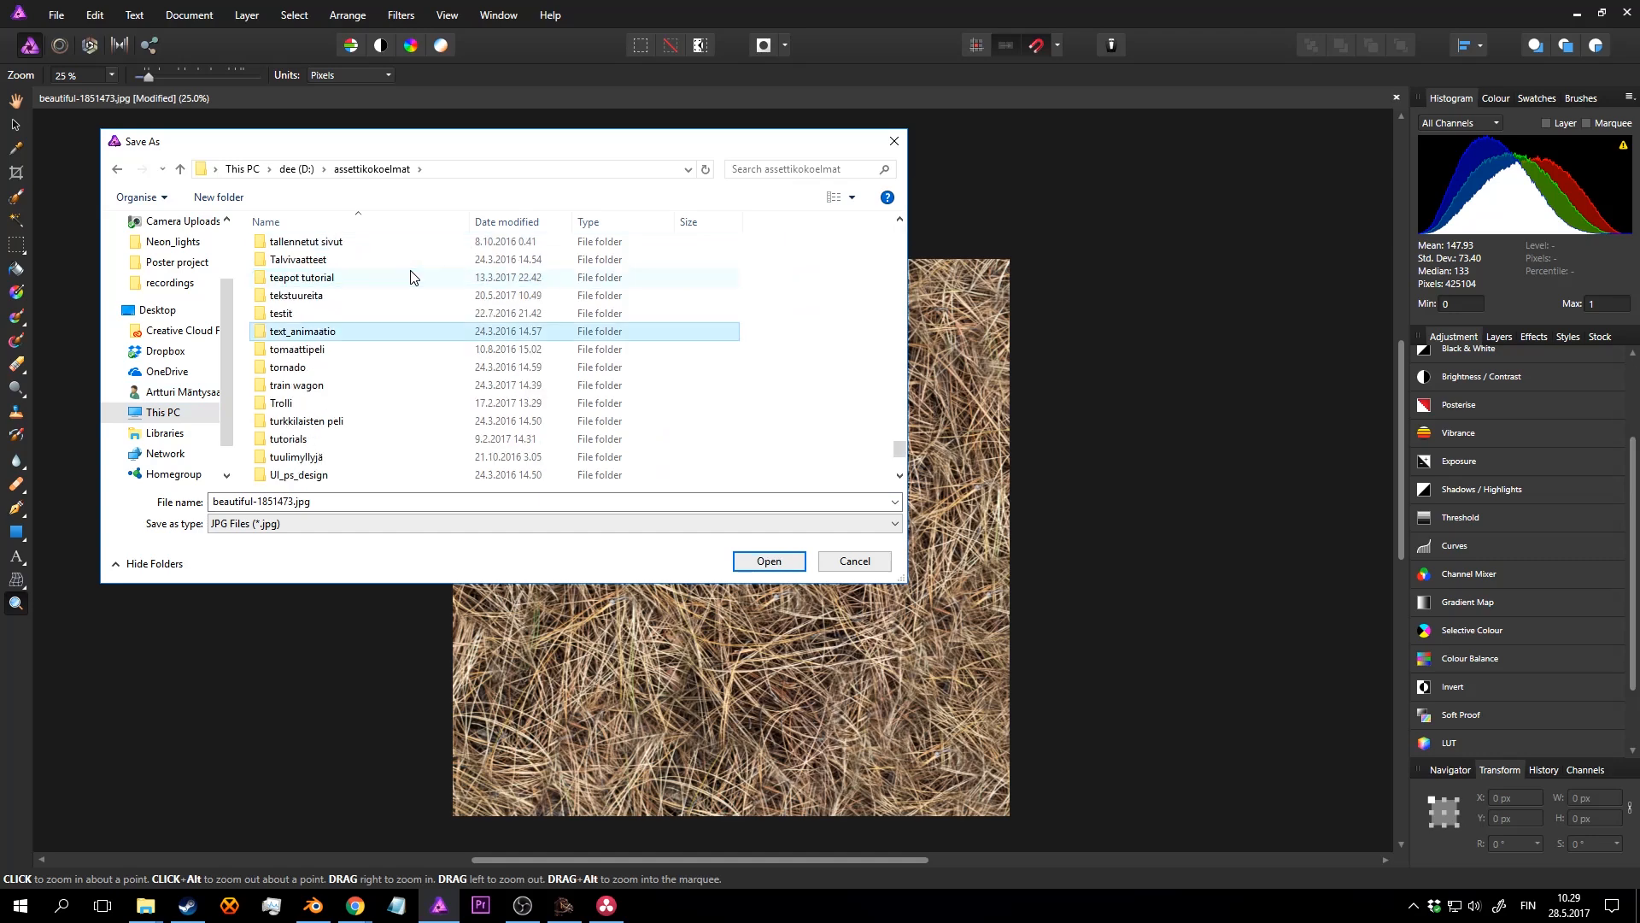
double_click(299, 295)
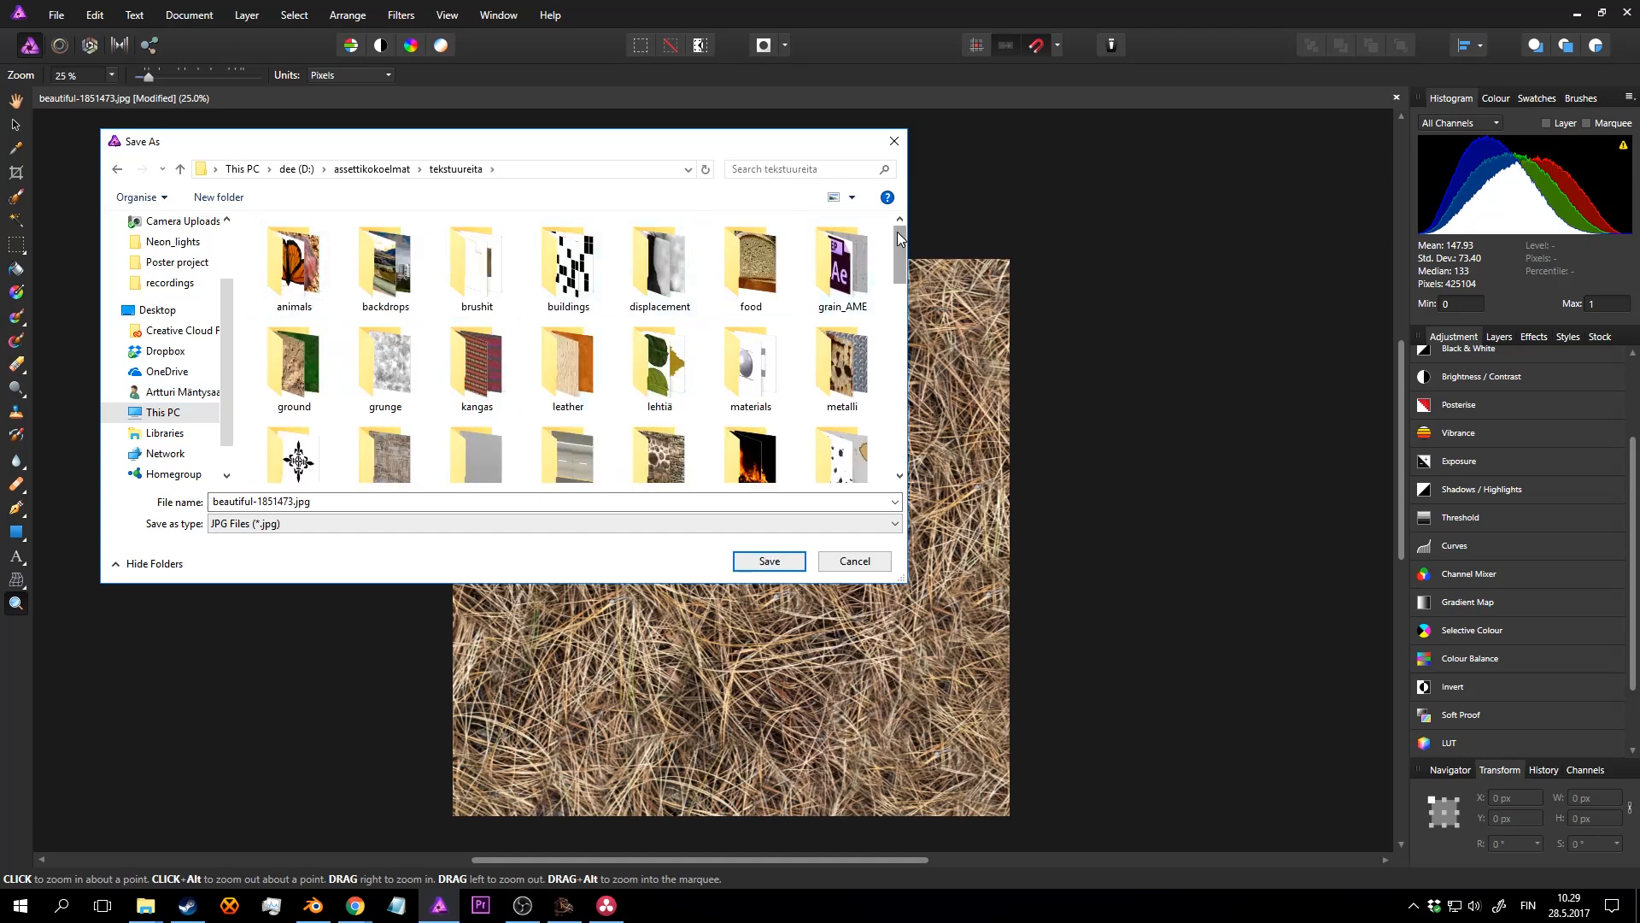
scroll(901, 243, down, 1)
scroll(902, 247, down, 1)
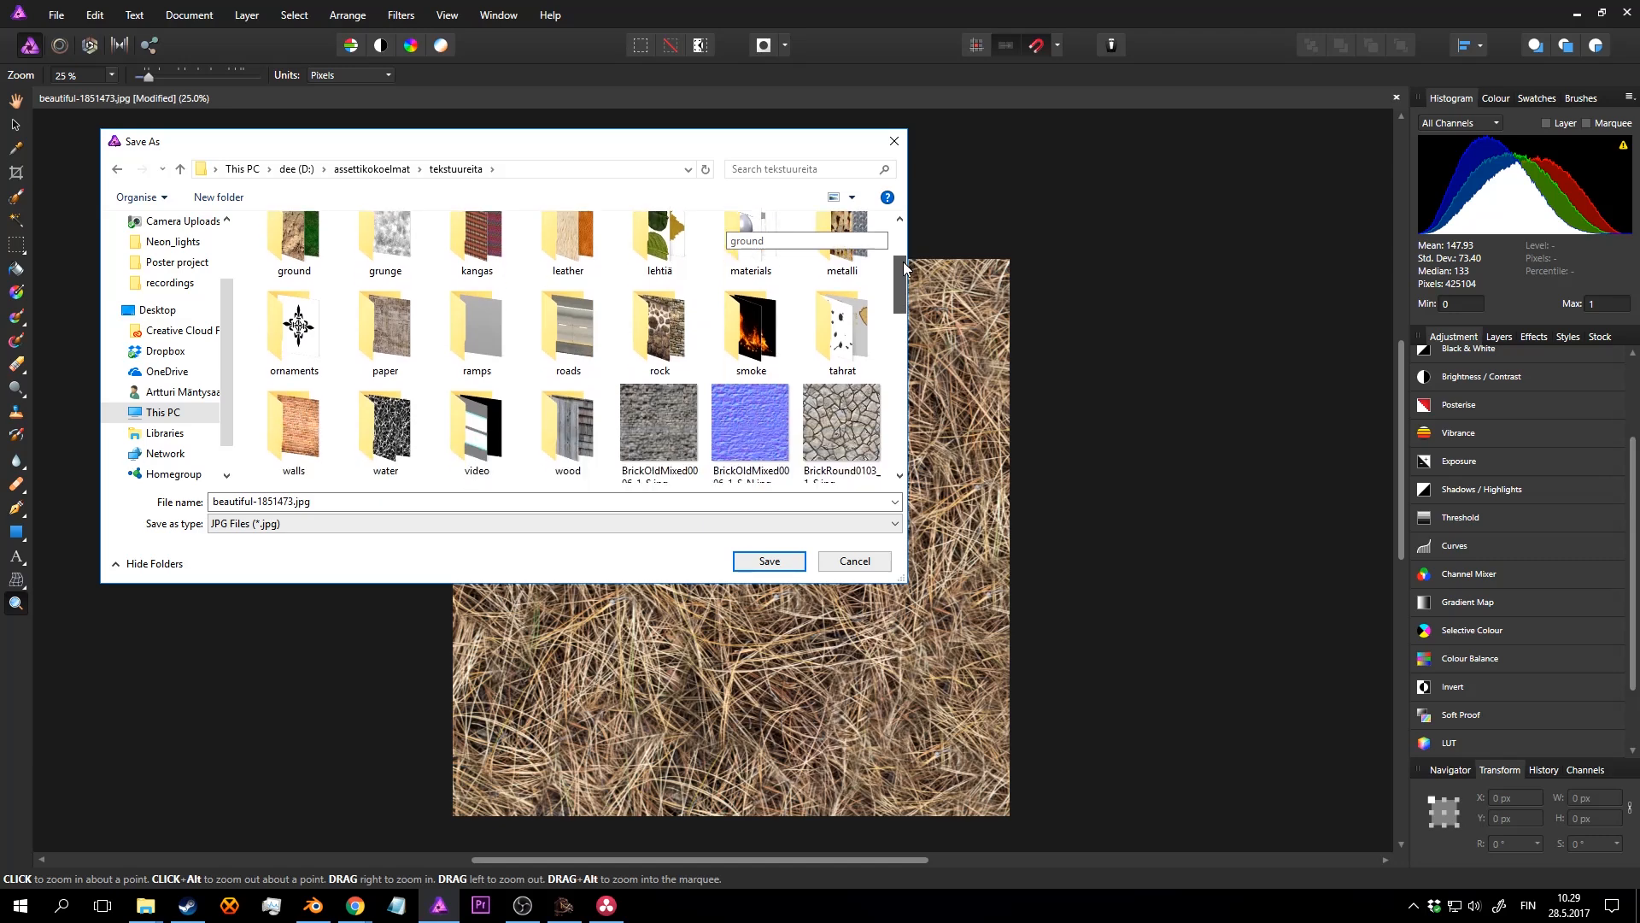
scroll(827, 267, up, 1)
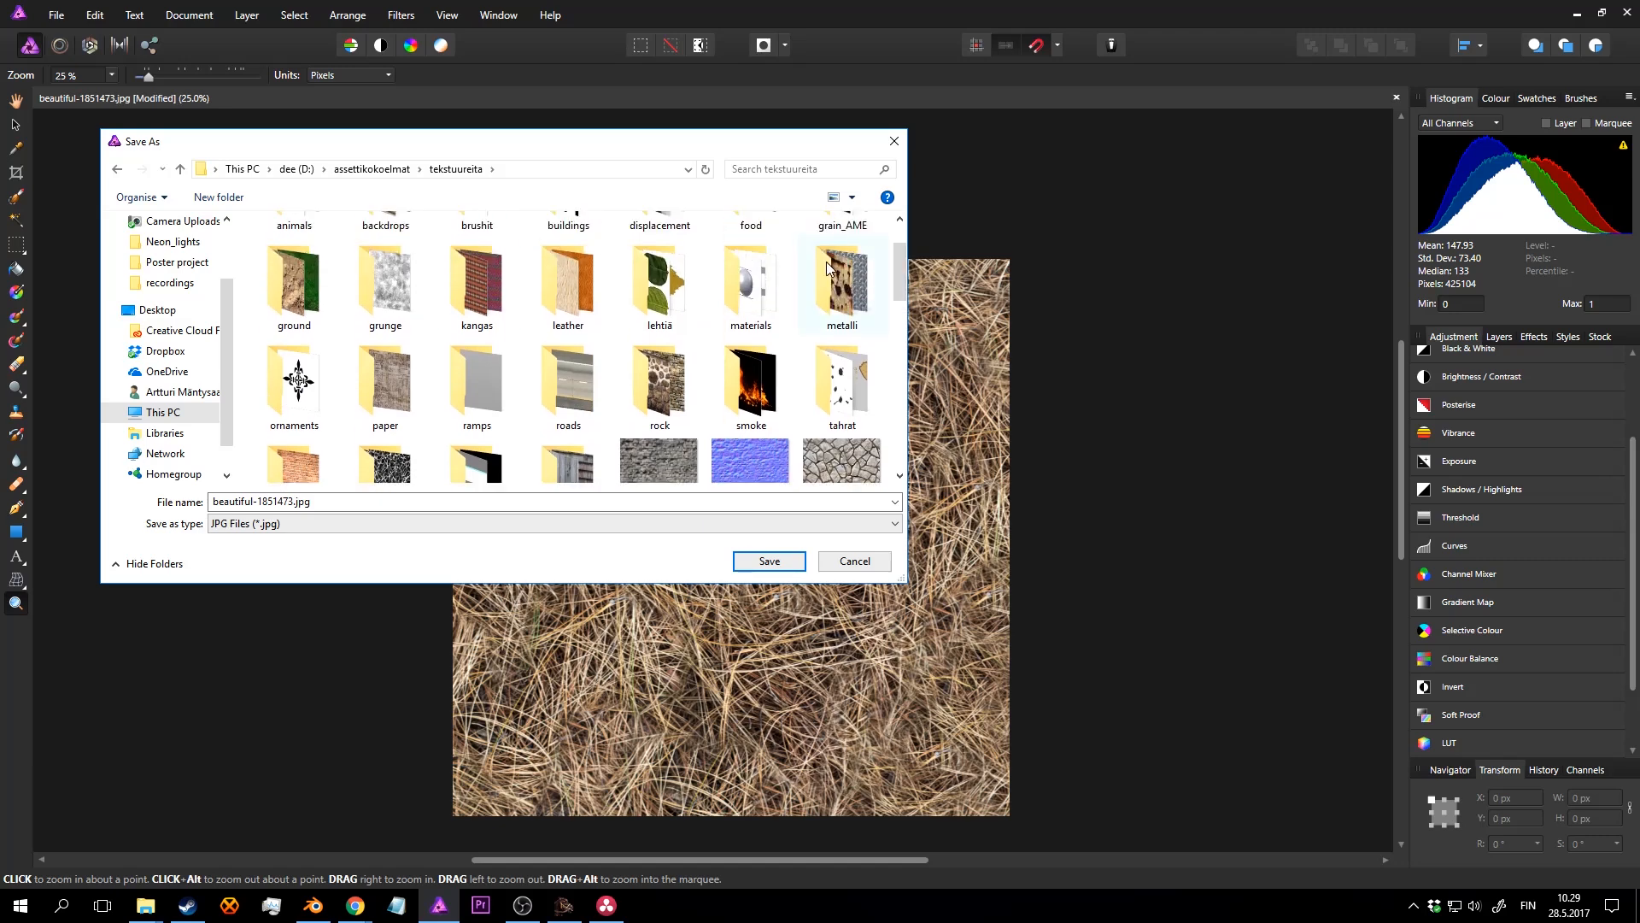
double_click(286, 281)
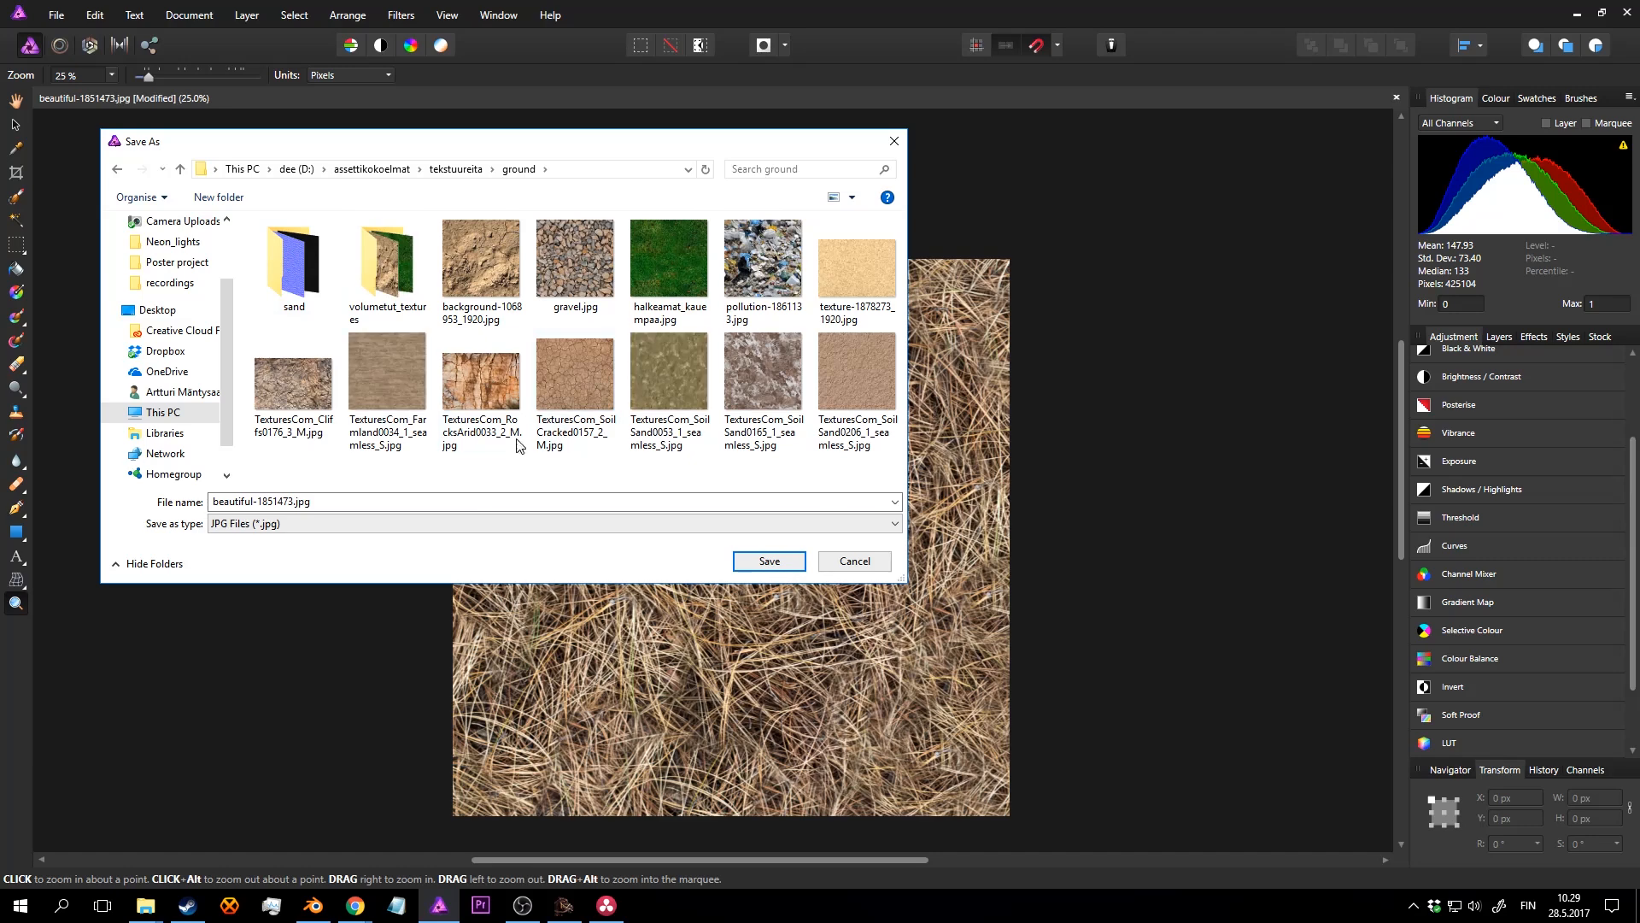
Step: Name the exported texture straws.jpg and save it in the ground folder
click(282, 502)
drag(291, 504, 39, 522)
text(straws)
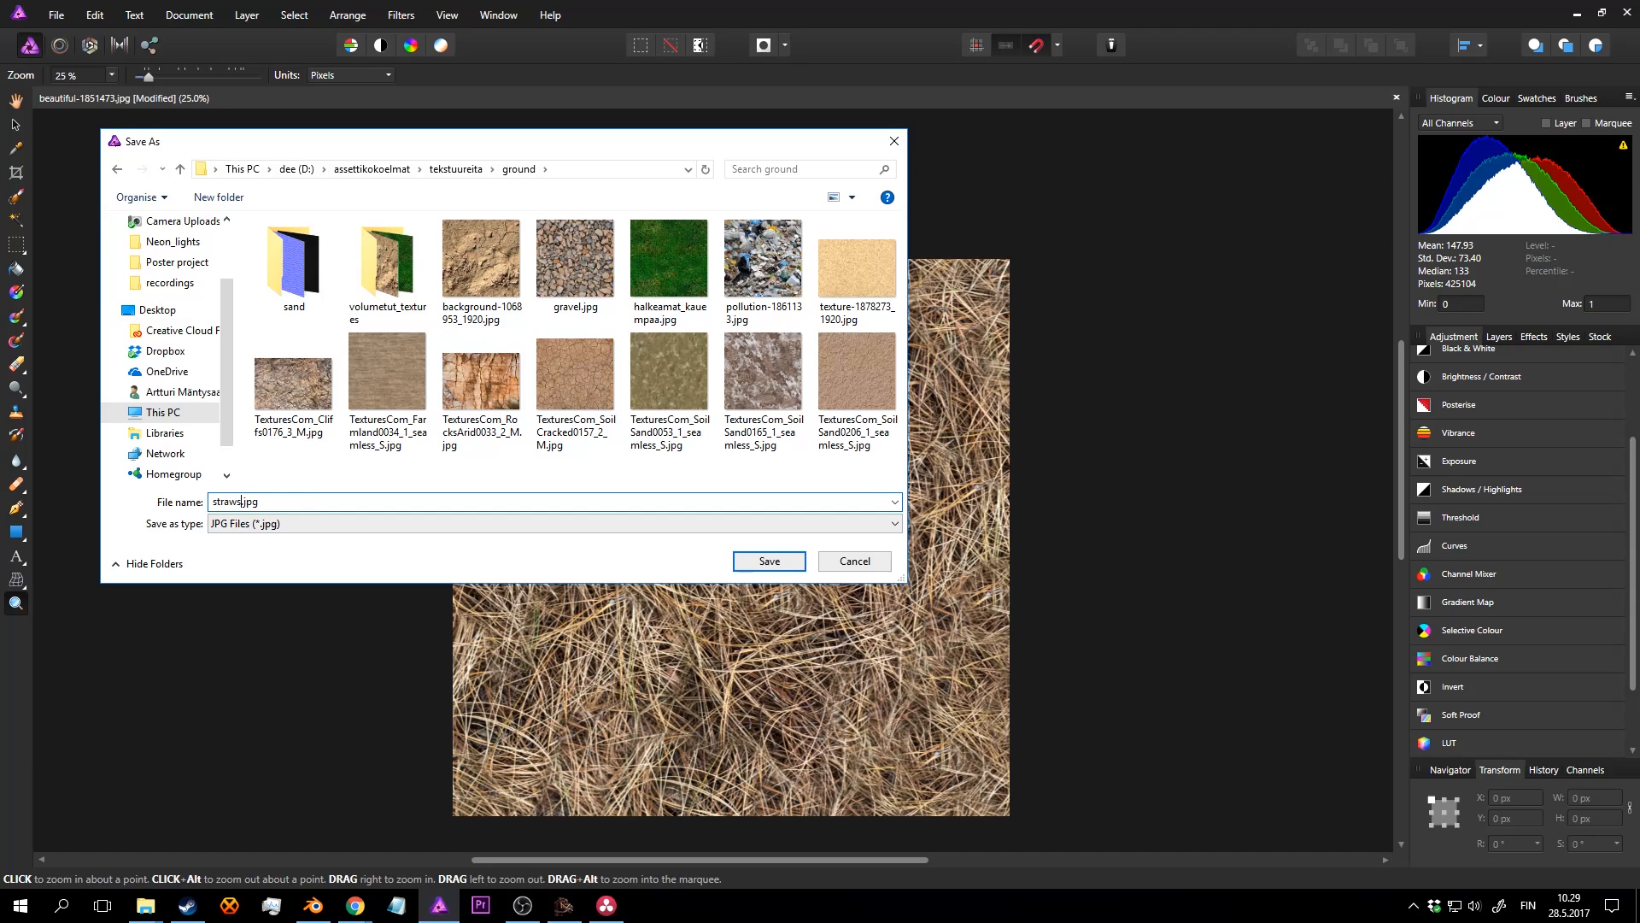
key(Return)
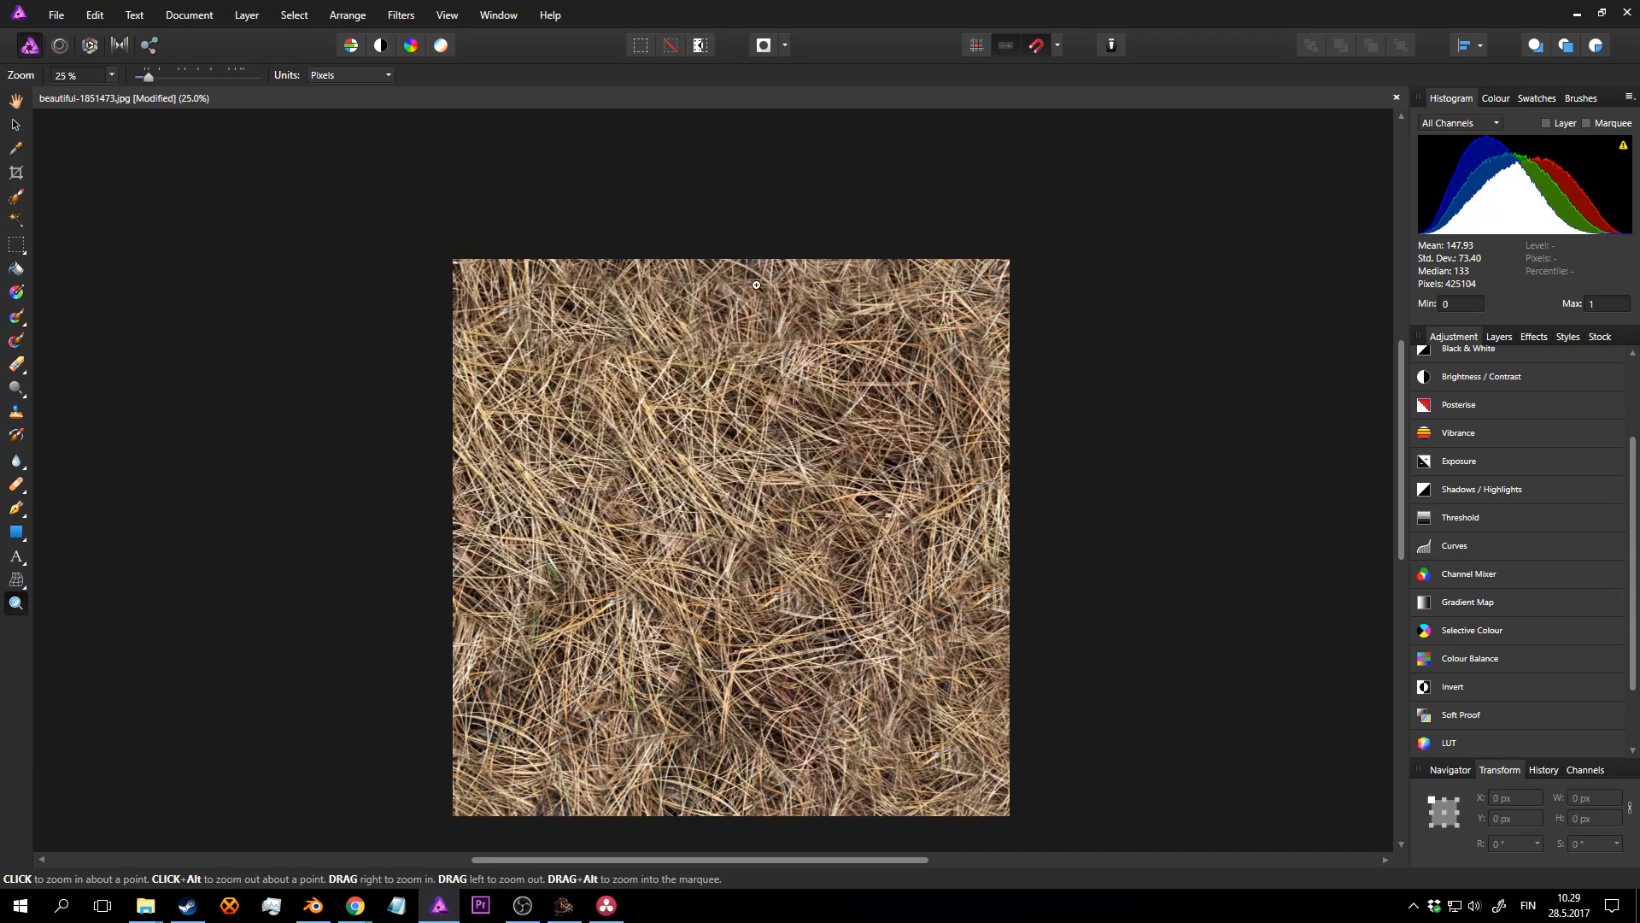
Step: Switch to Blender and give the cart's straw load a new material named Starws
click(313, 905)
scroll(981, 441, down, 1)
middle_drag(982, 441, 935, 464)
scroll(863, 351, up, 2)
right_click(862, 351)
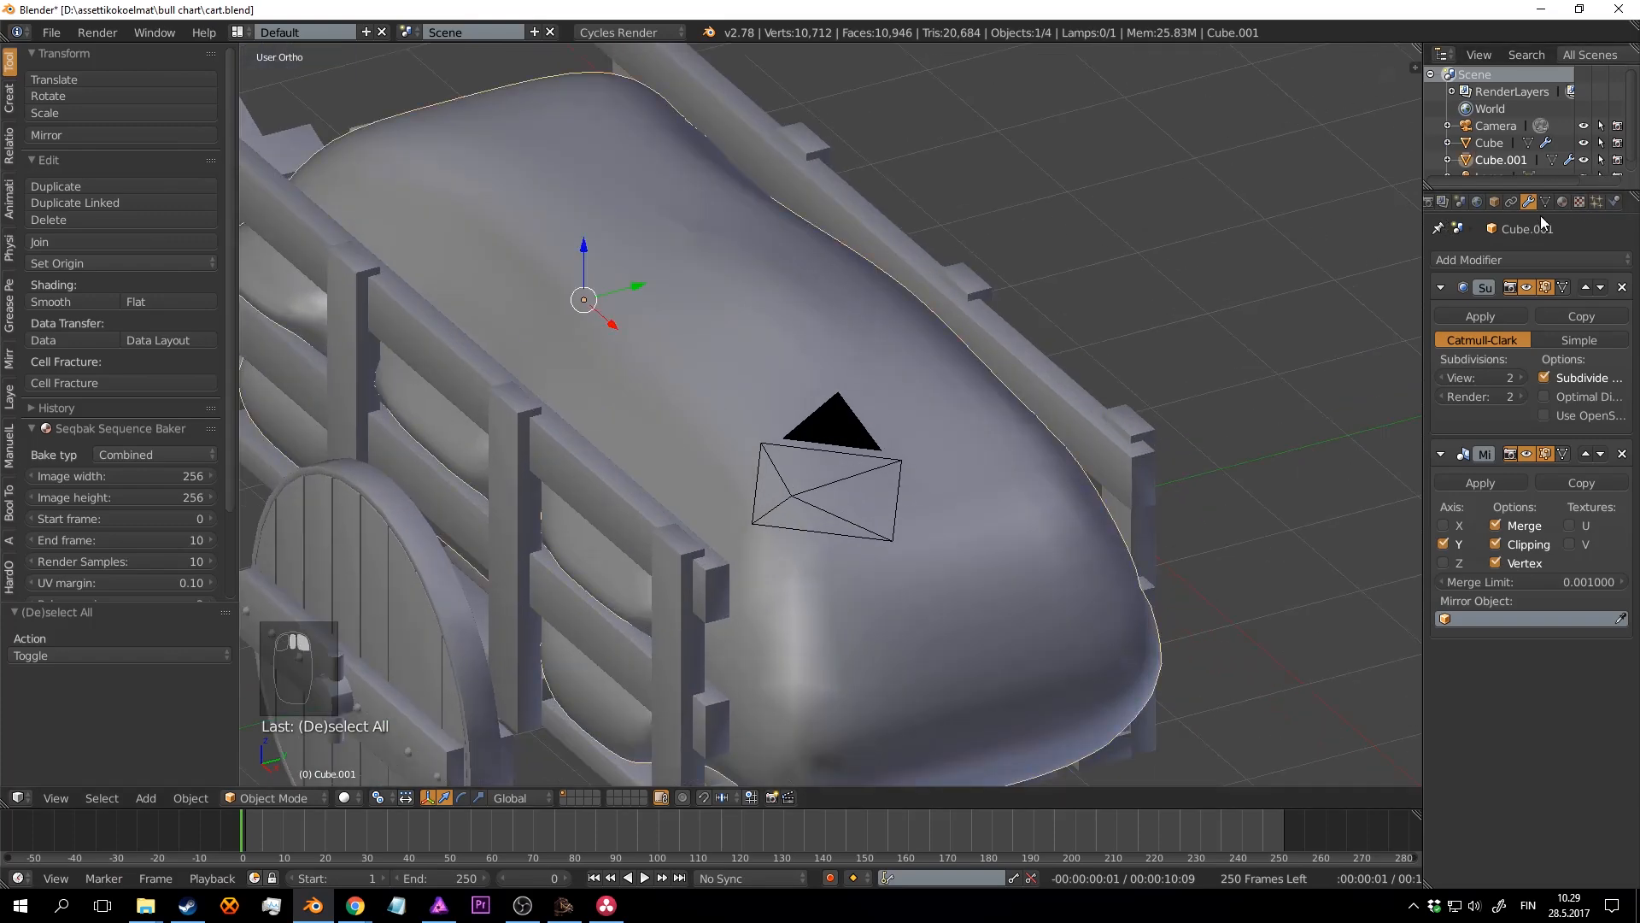
click(1563, 201)
click(1516, 313)
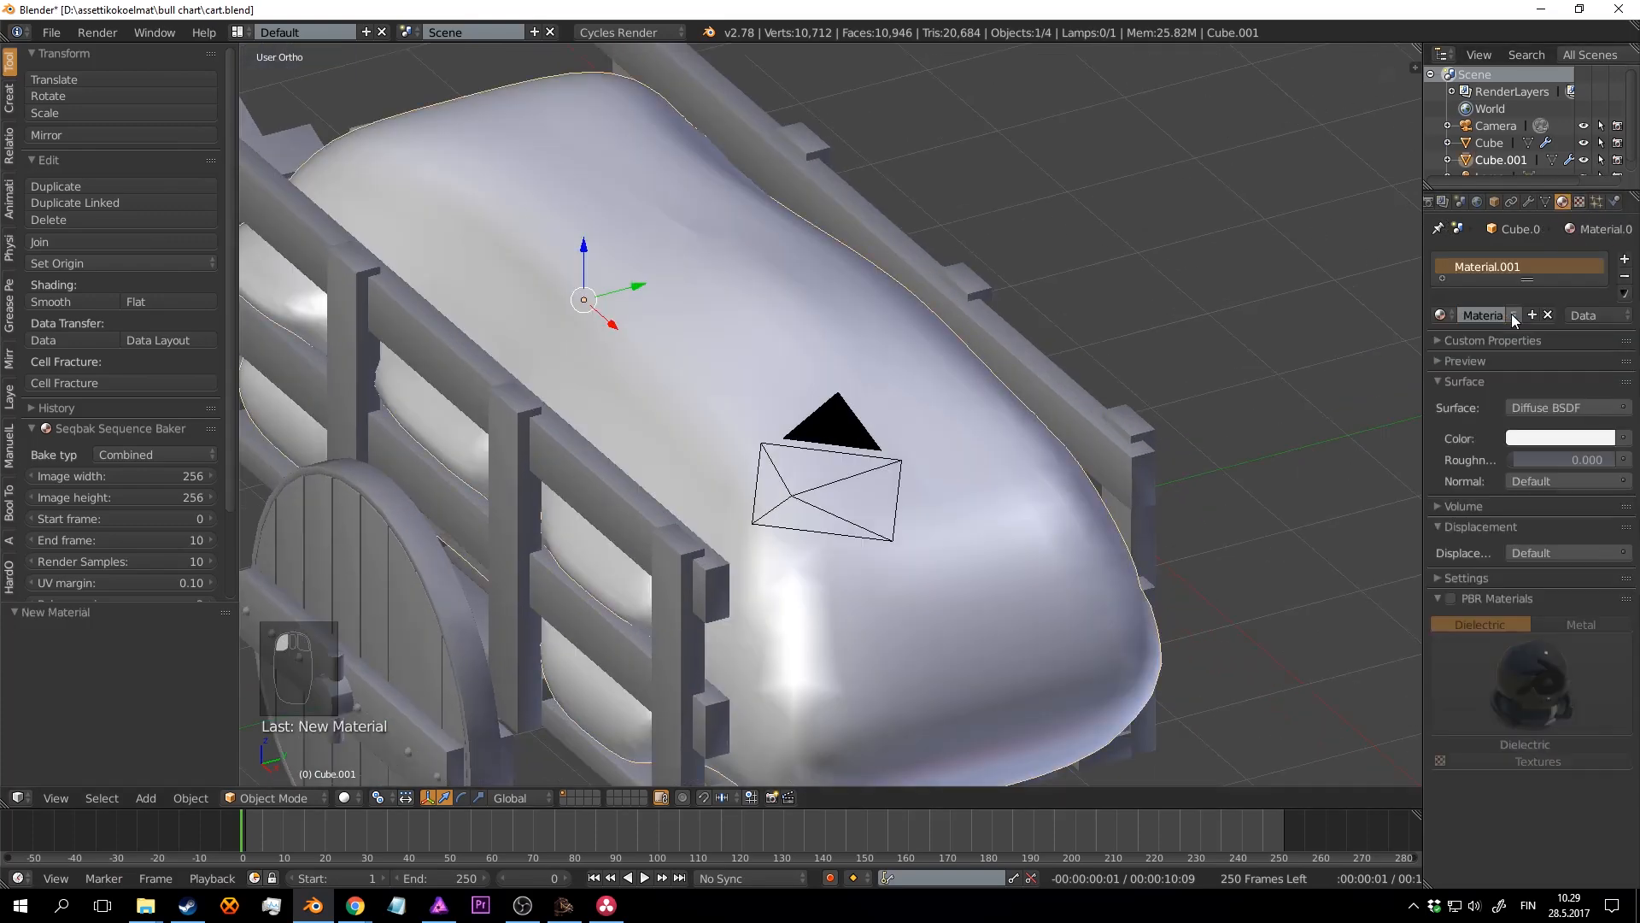
double_click(1497, 273)
key(Return)
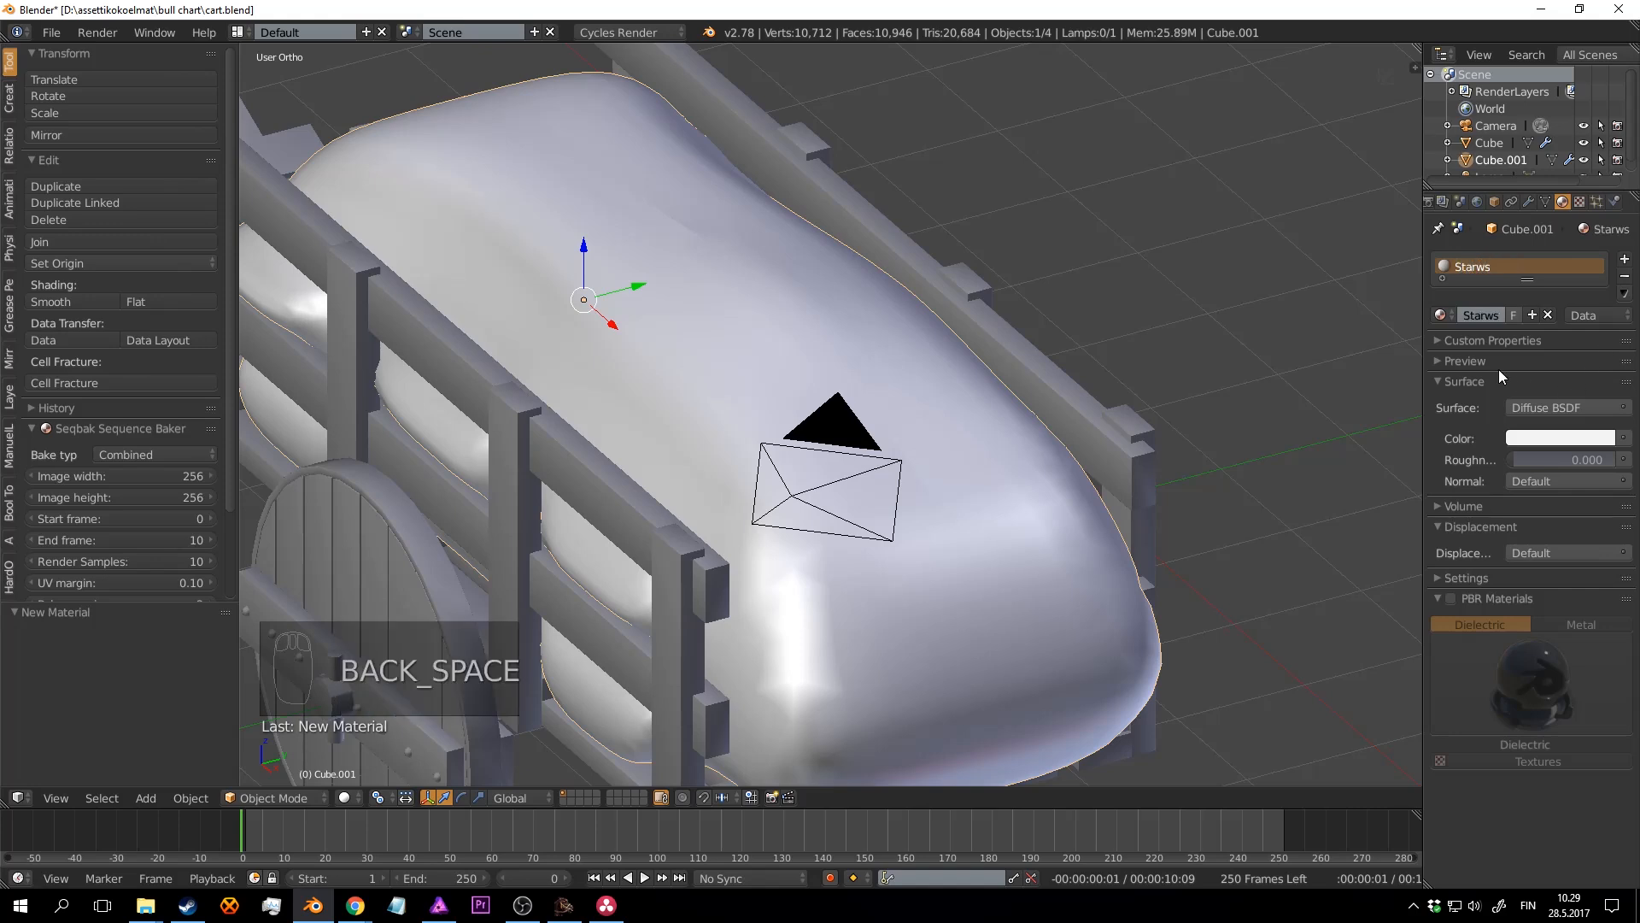
Step: Split the 3D view and turn the upper area into a Node Editor showing the straw load's material nodes
drag(1417, 48, 939, 547)
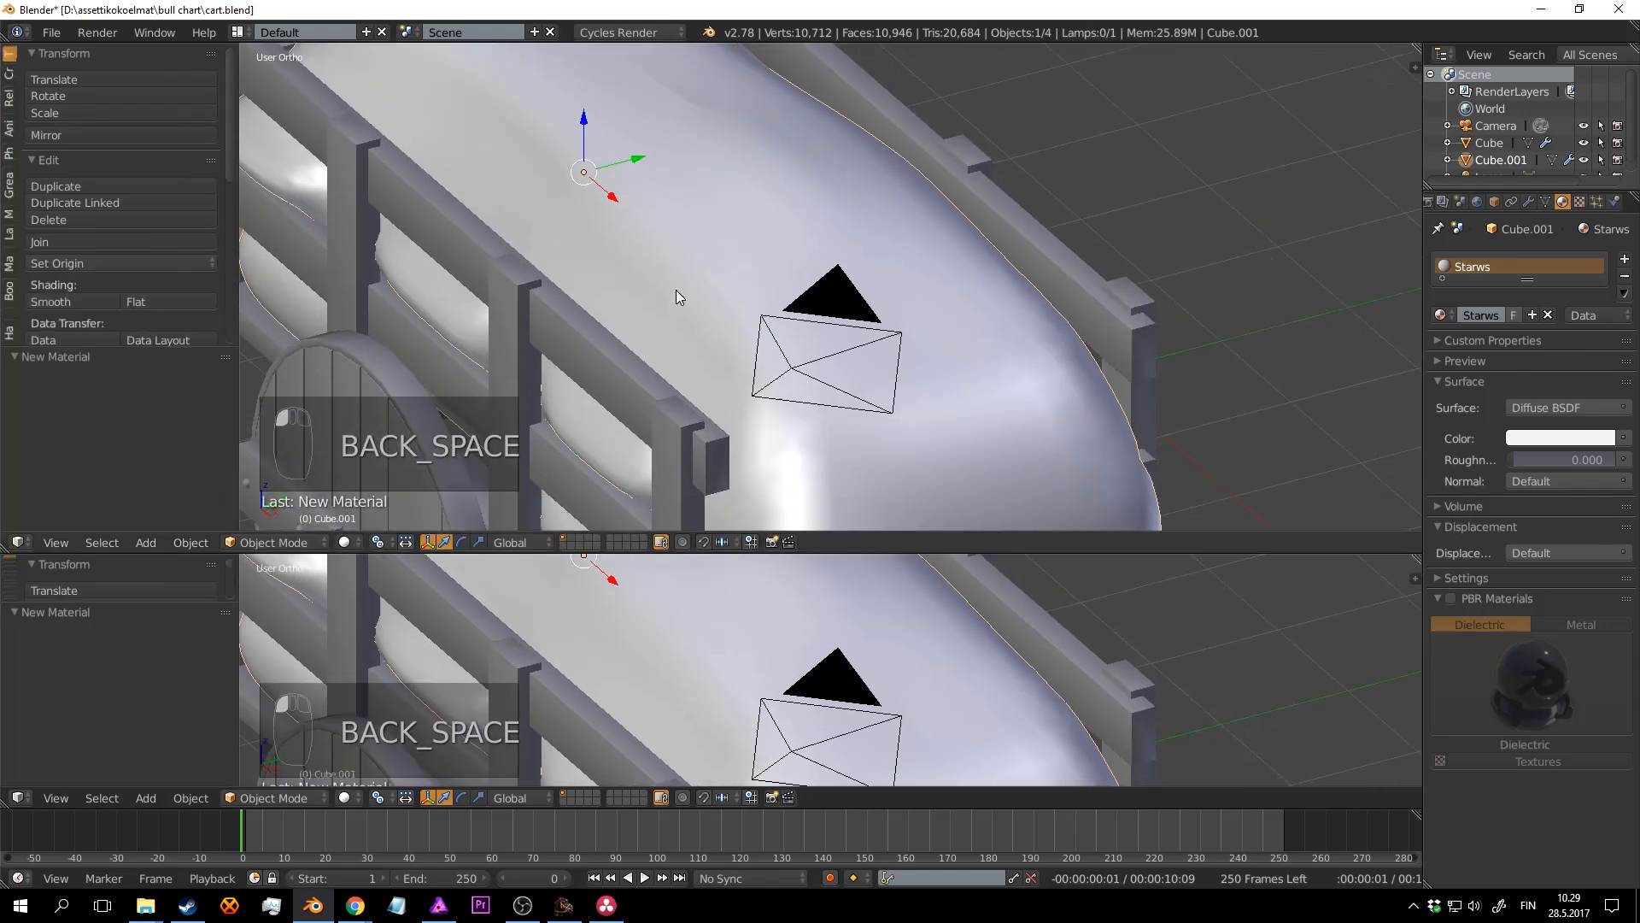
key(shift+F3)
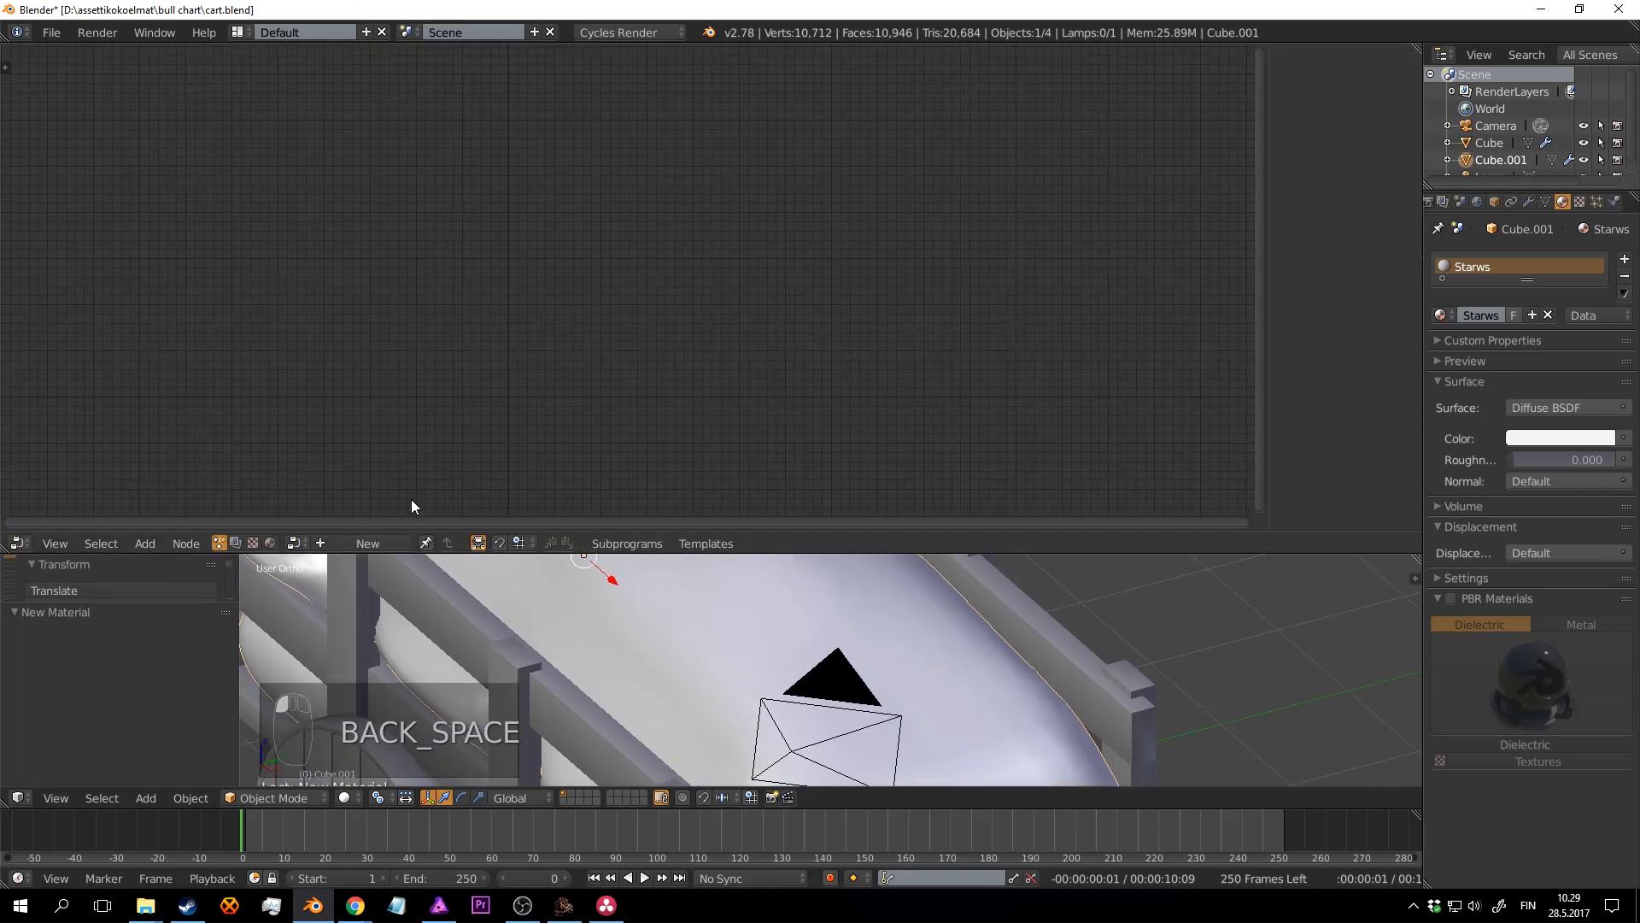
click(271, 543)
scroll(644, 388, up, 4)
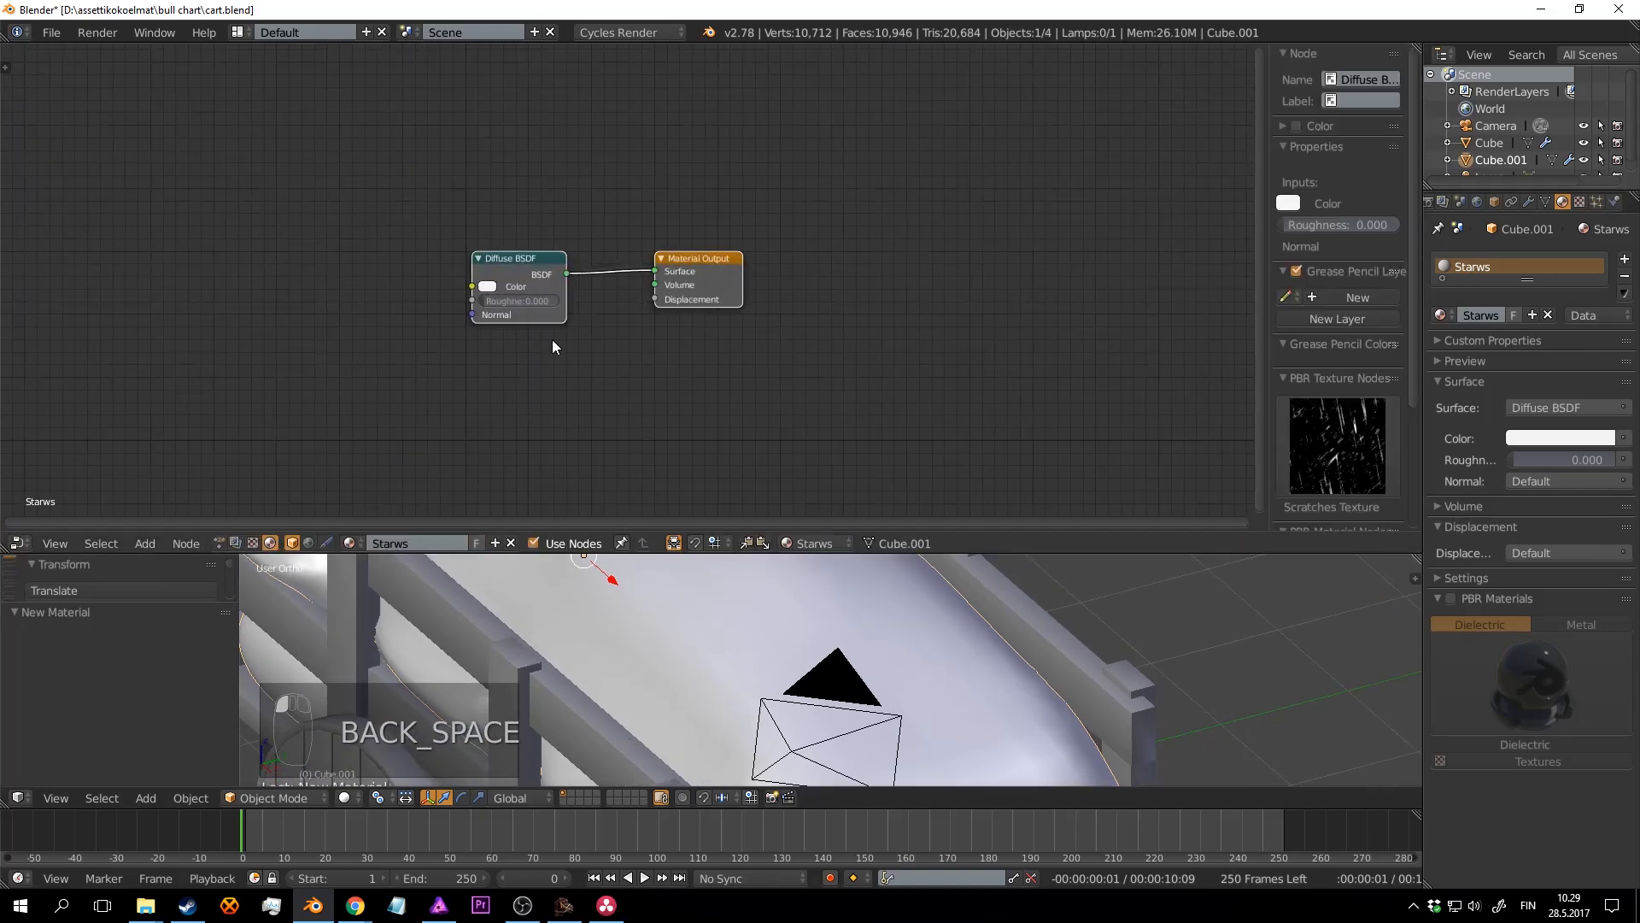
Step: Add an Image Texture node and connect its Color output to the Diffuse BSDF's Color input
drag(521, 263, 555, 247)
key(shift+a)
click(302, 277)
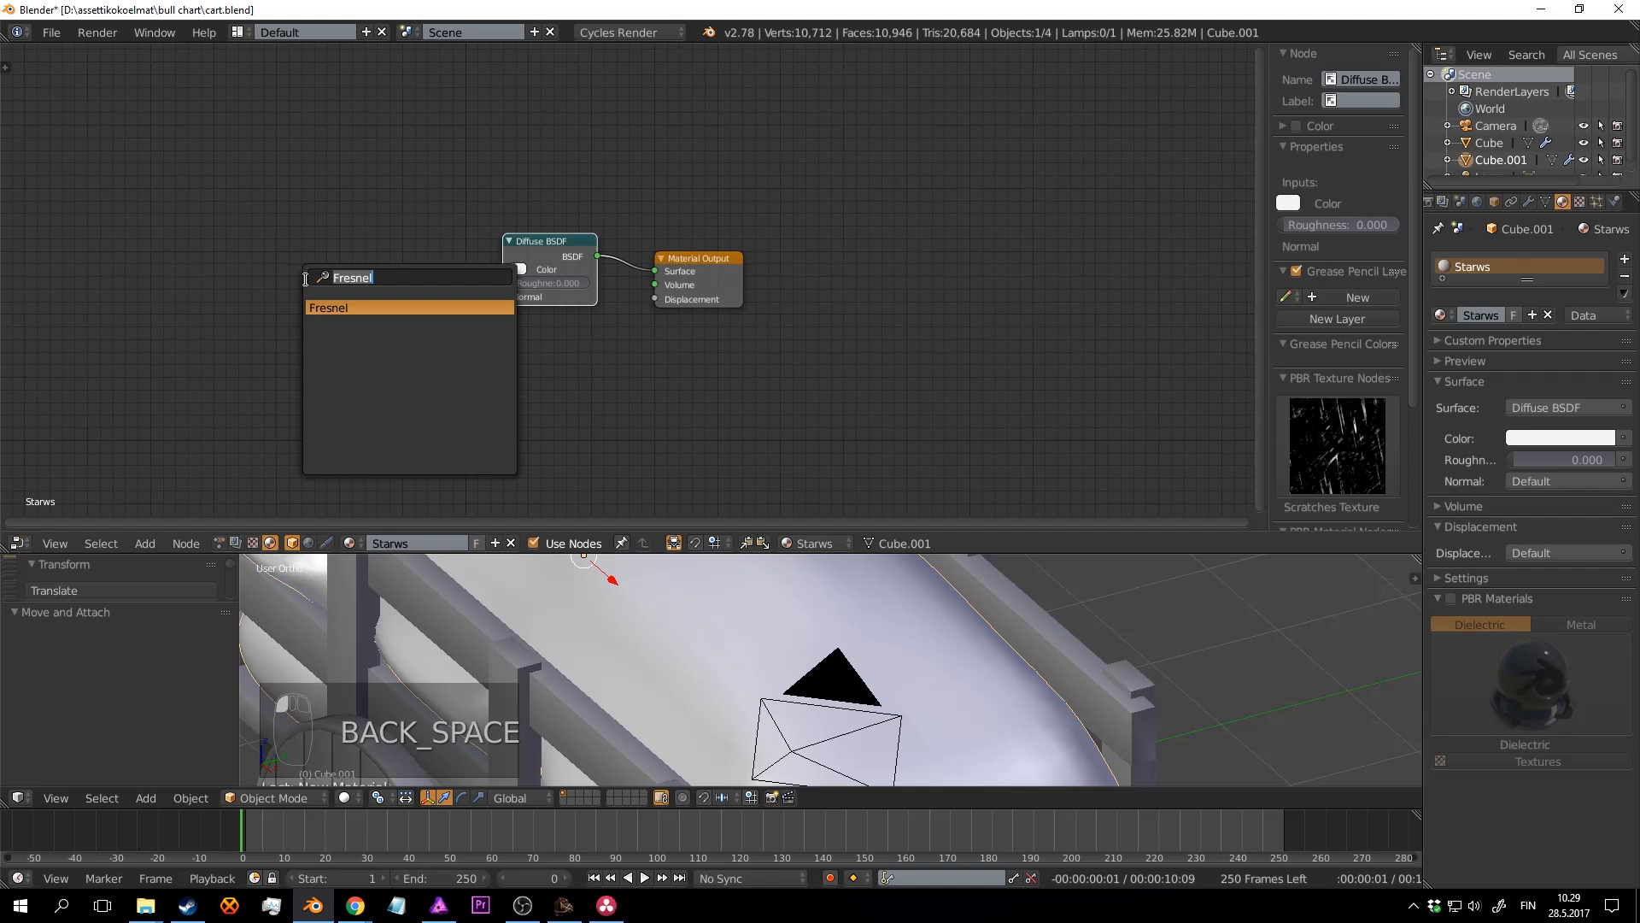
text(im)
click(340, 317)
click(228, 229)
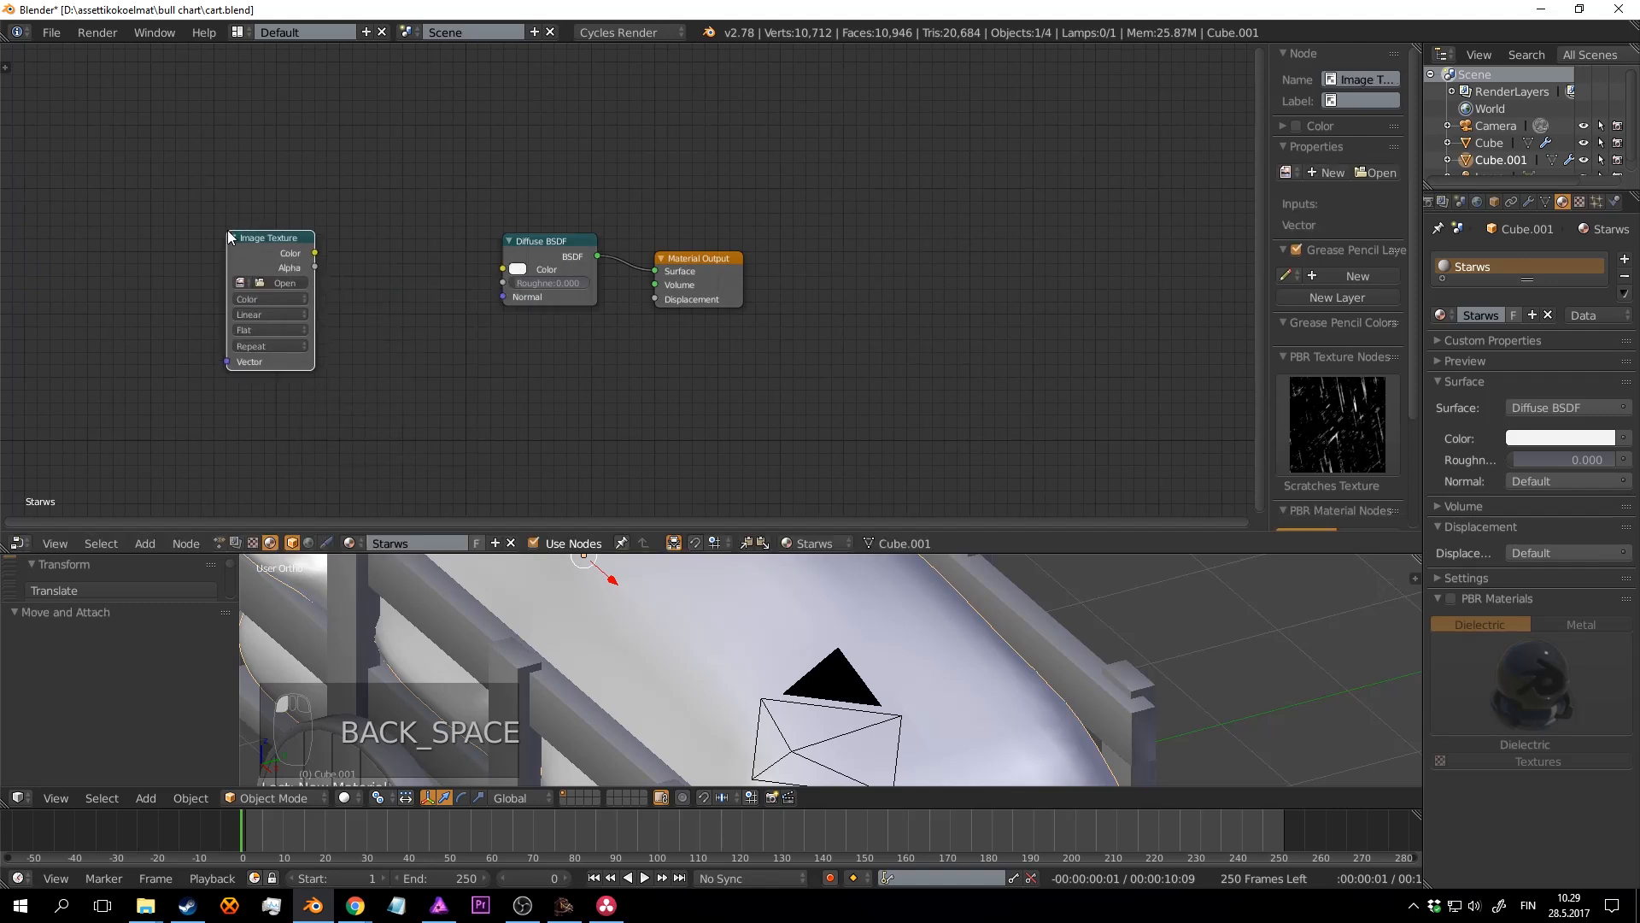
drag(314, 253, 522, 268)
drag(314, 253, 503, 269)
key(Home)
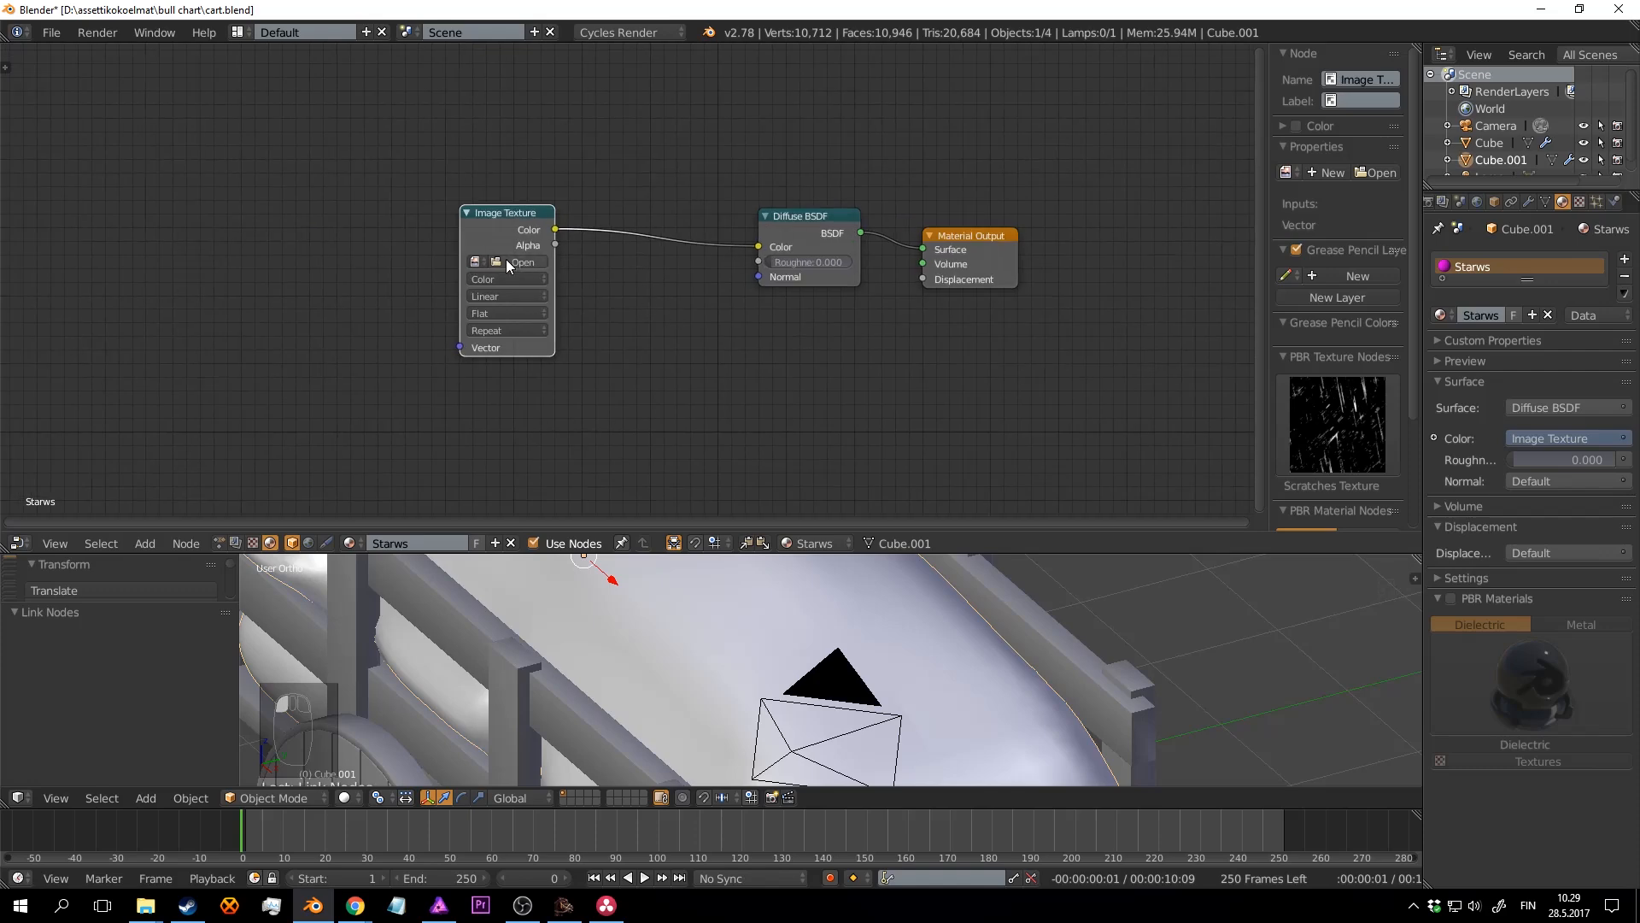
Step: Load straws.jpg from the tekstuureita\ground folder into the Image Texture node
click(508, 262)
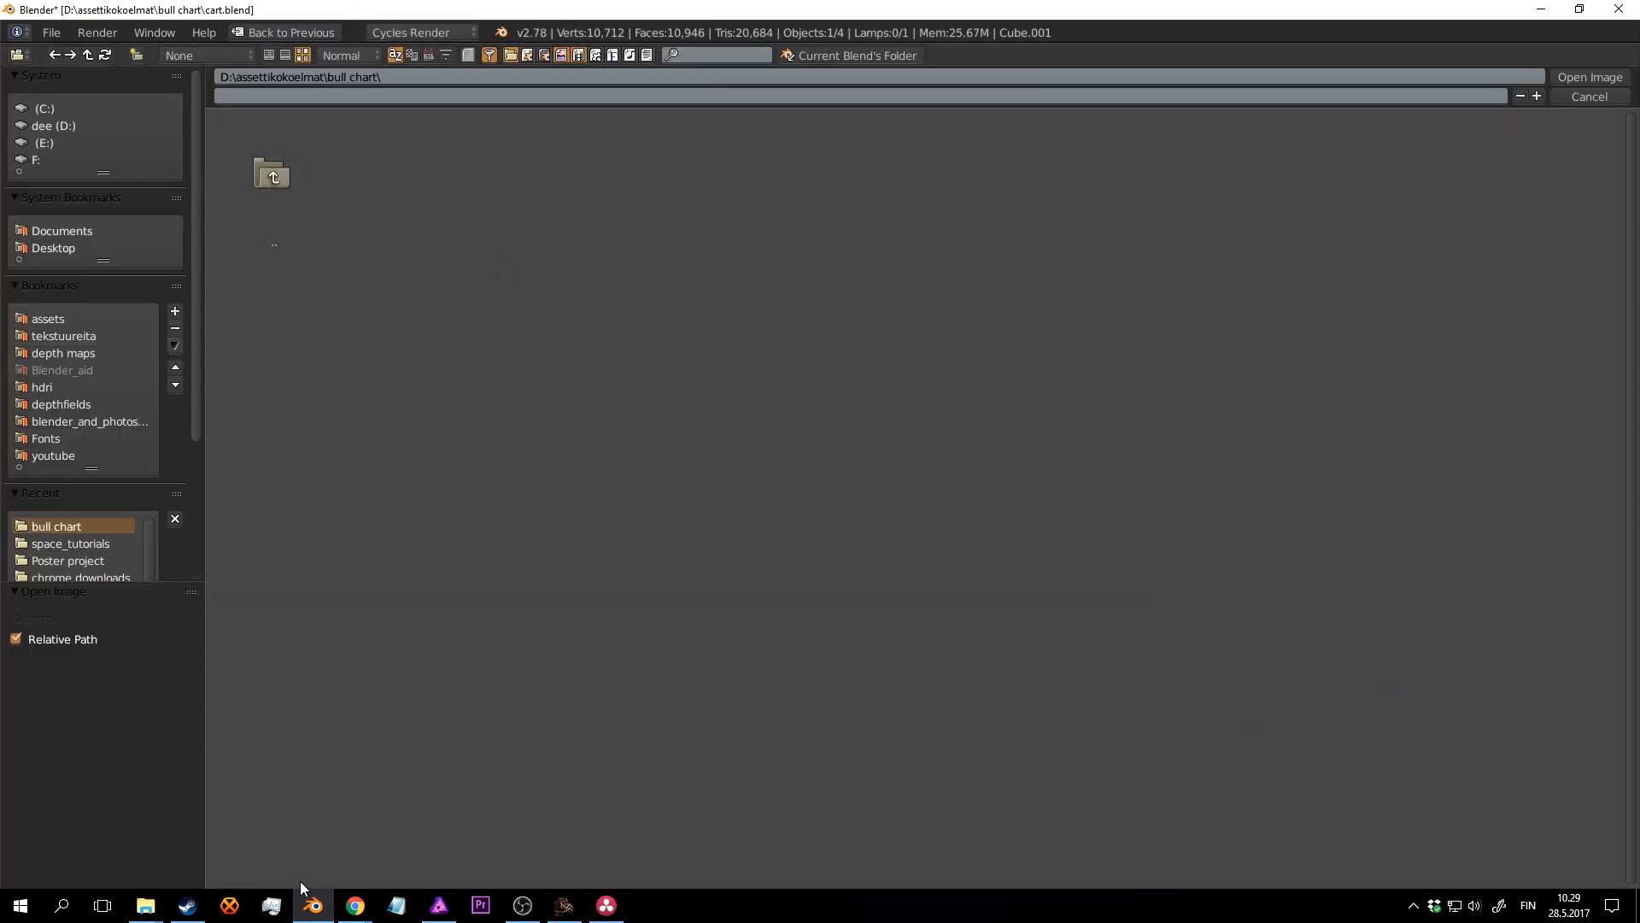
click(92, 350)
click(85, 334)
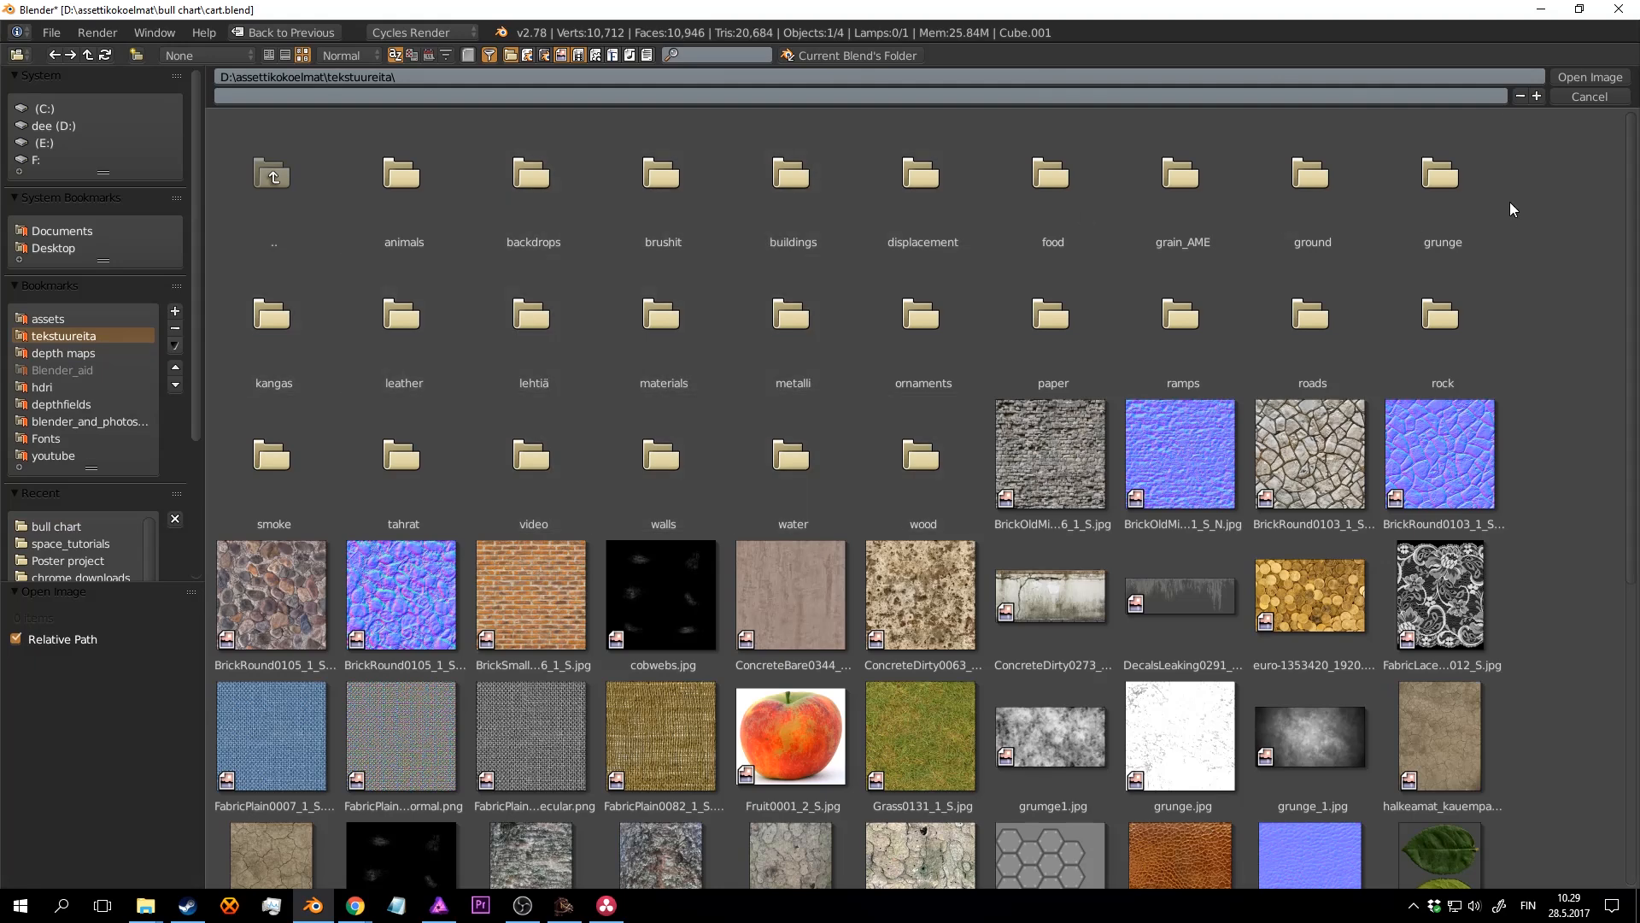
click(1319, 188)
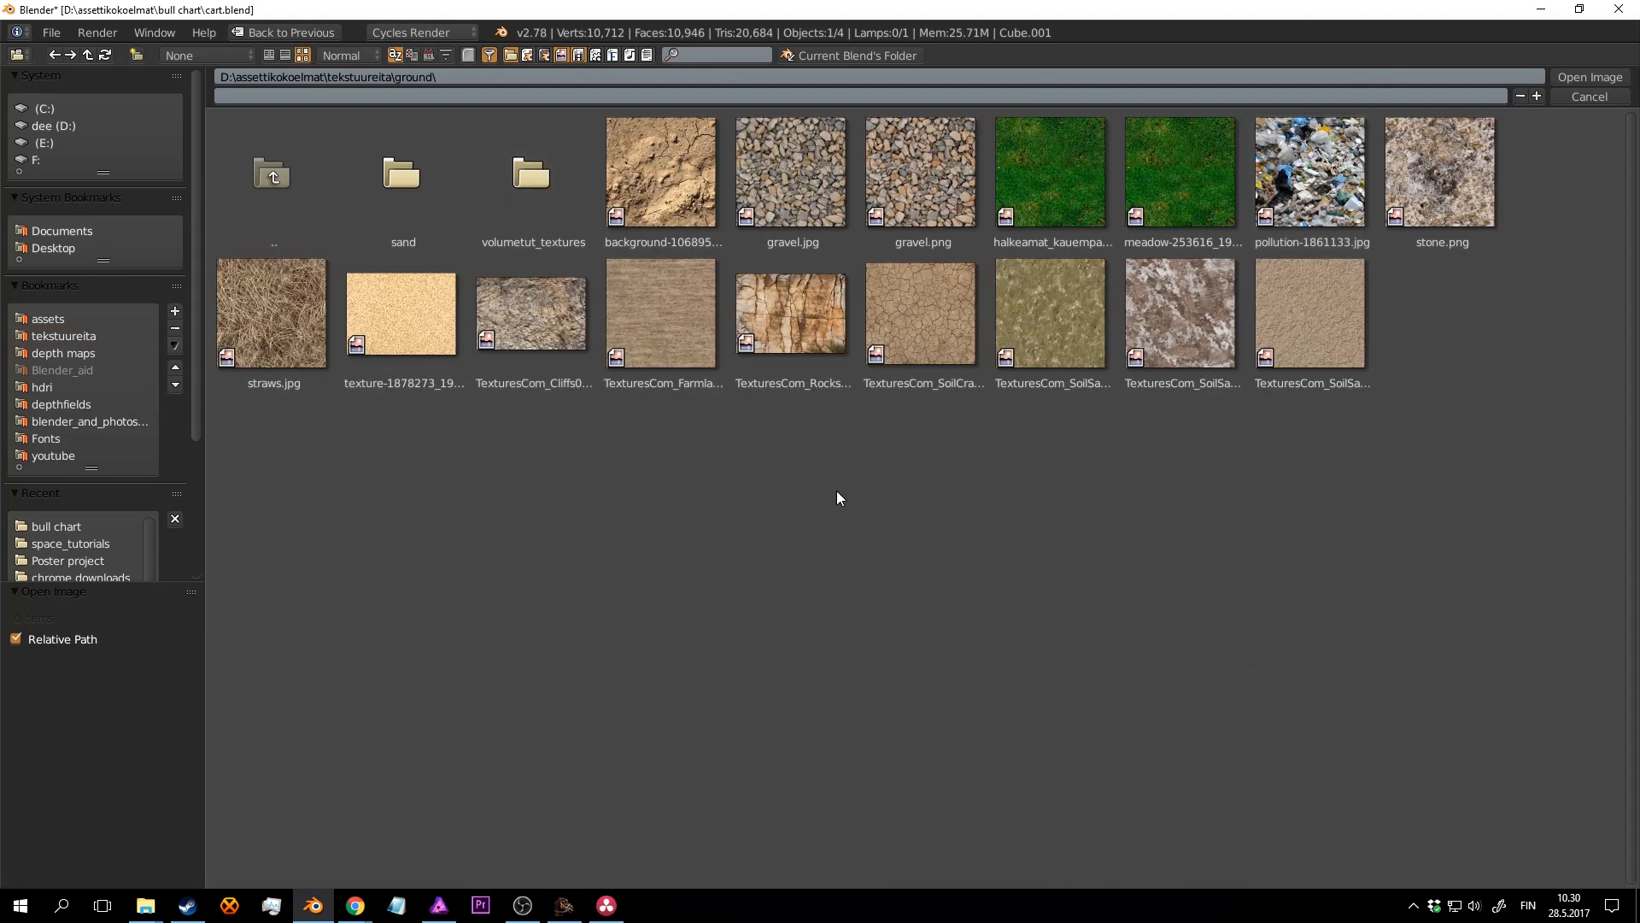
double_click(290, 293)
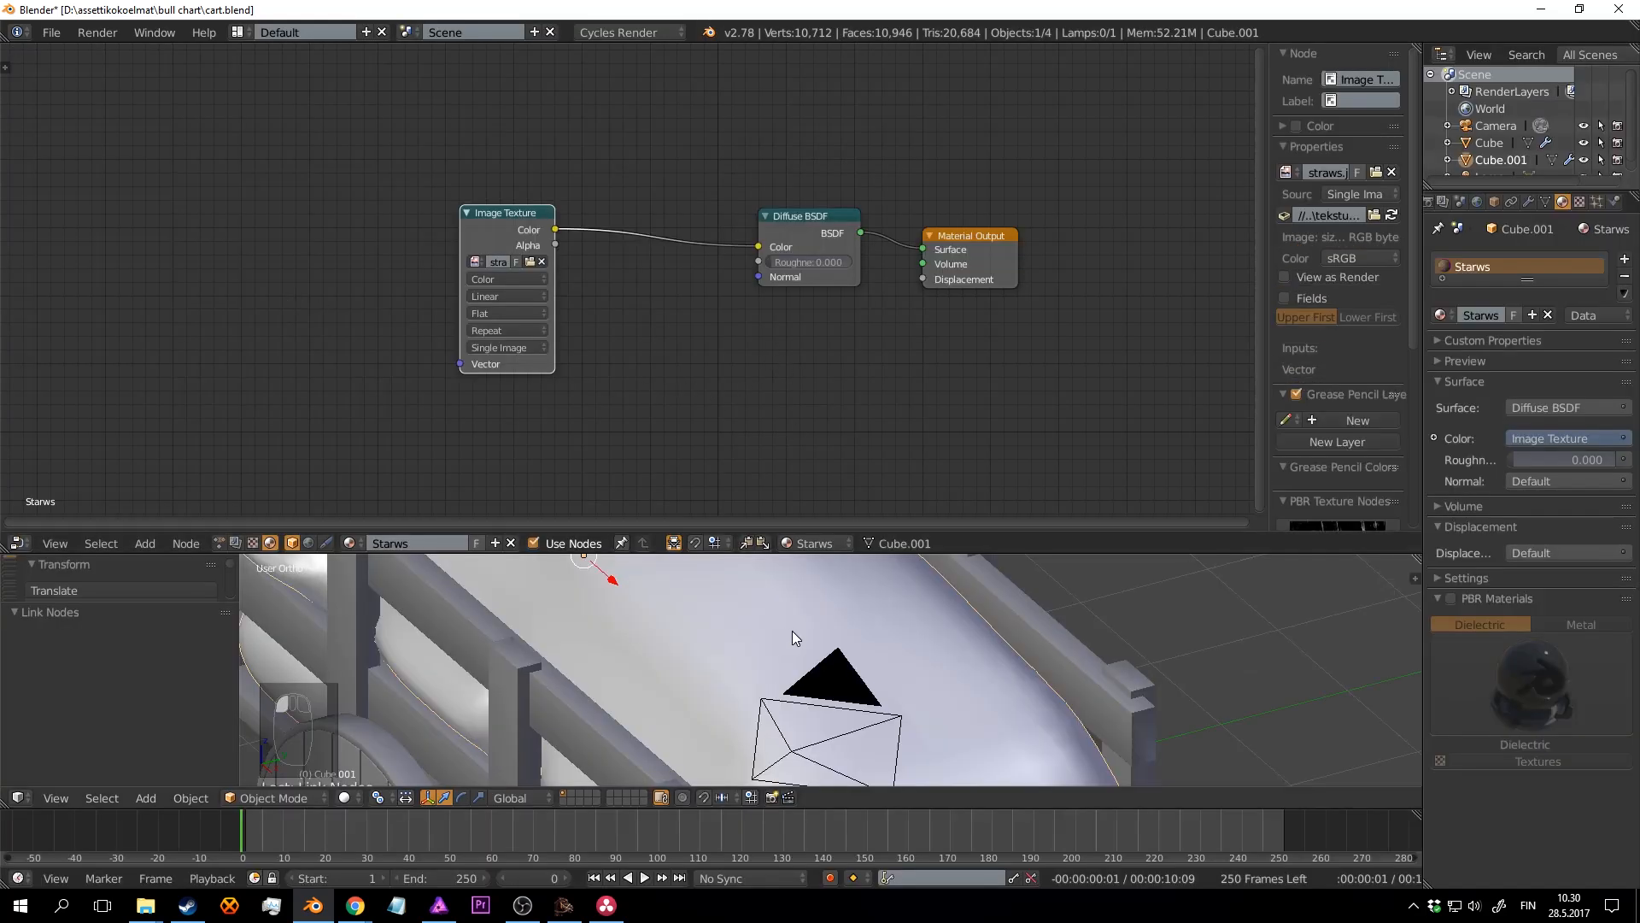
Step: Show the 3D view in rendered shading, enlarge it to frame the straw load, and save the file
key(shift+z)
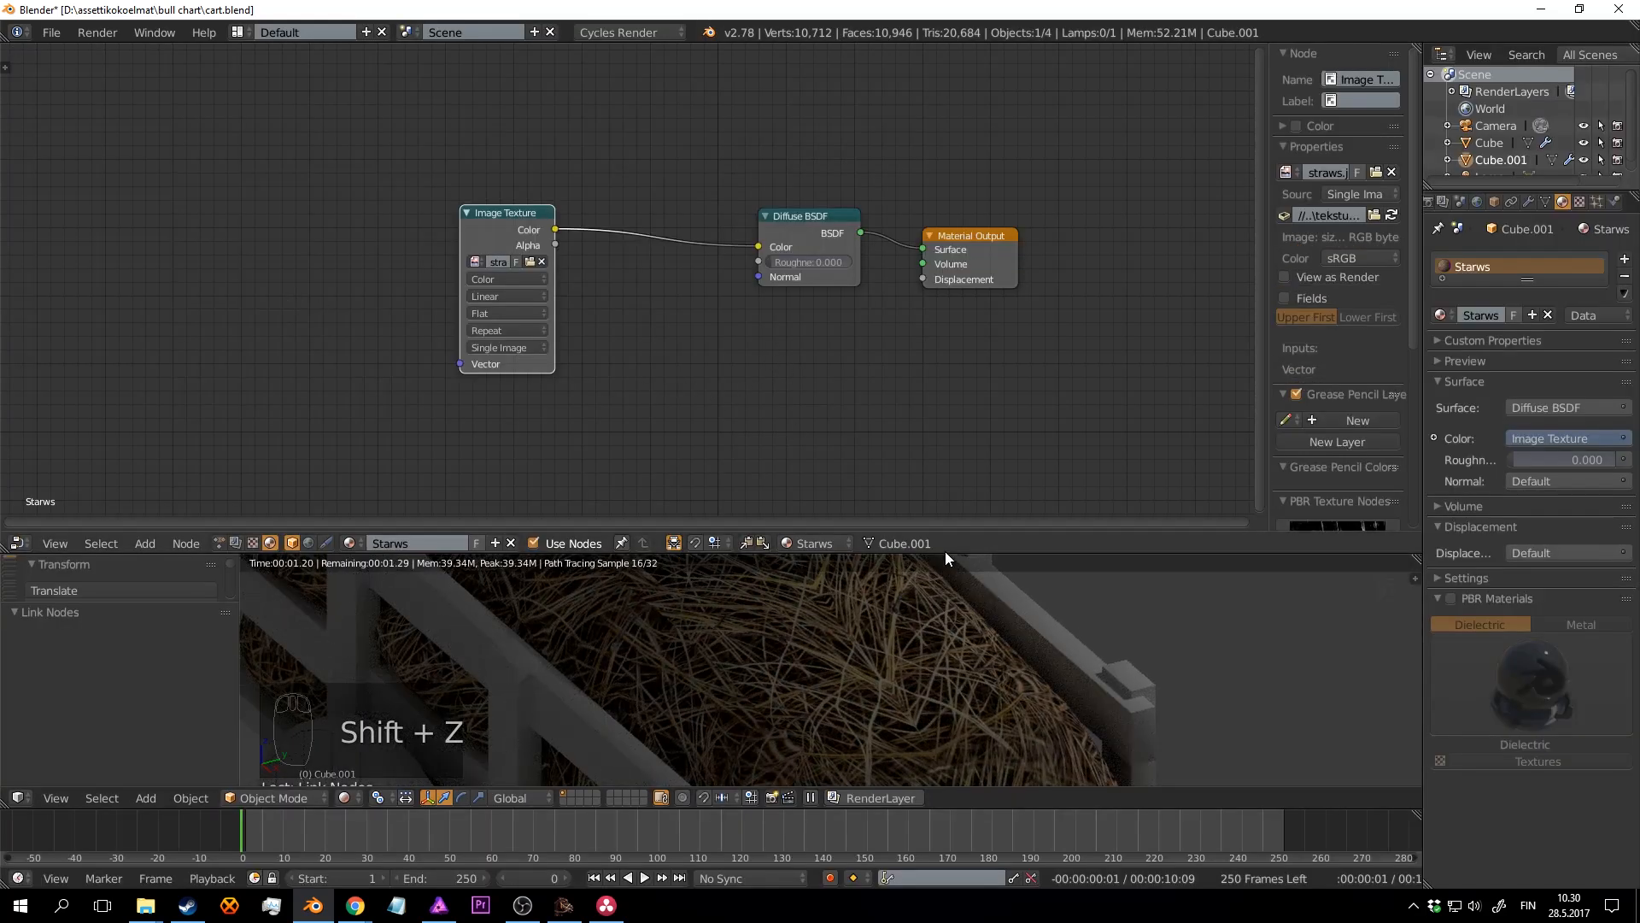
drag(945, 553, 939, 283)
middle_drag(1038, 500, 1059, 555)
key(ctrl+s)
Step: Add linked Texture Coordinate and Mapping nodes before the Image Texture node and set its projection to Box
click(535, 80)
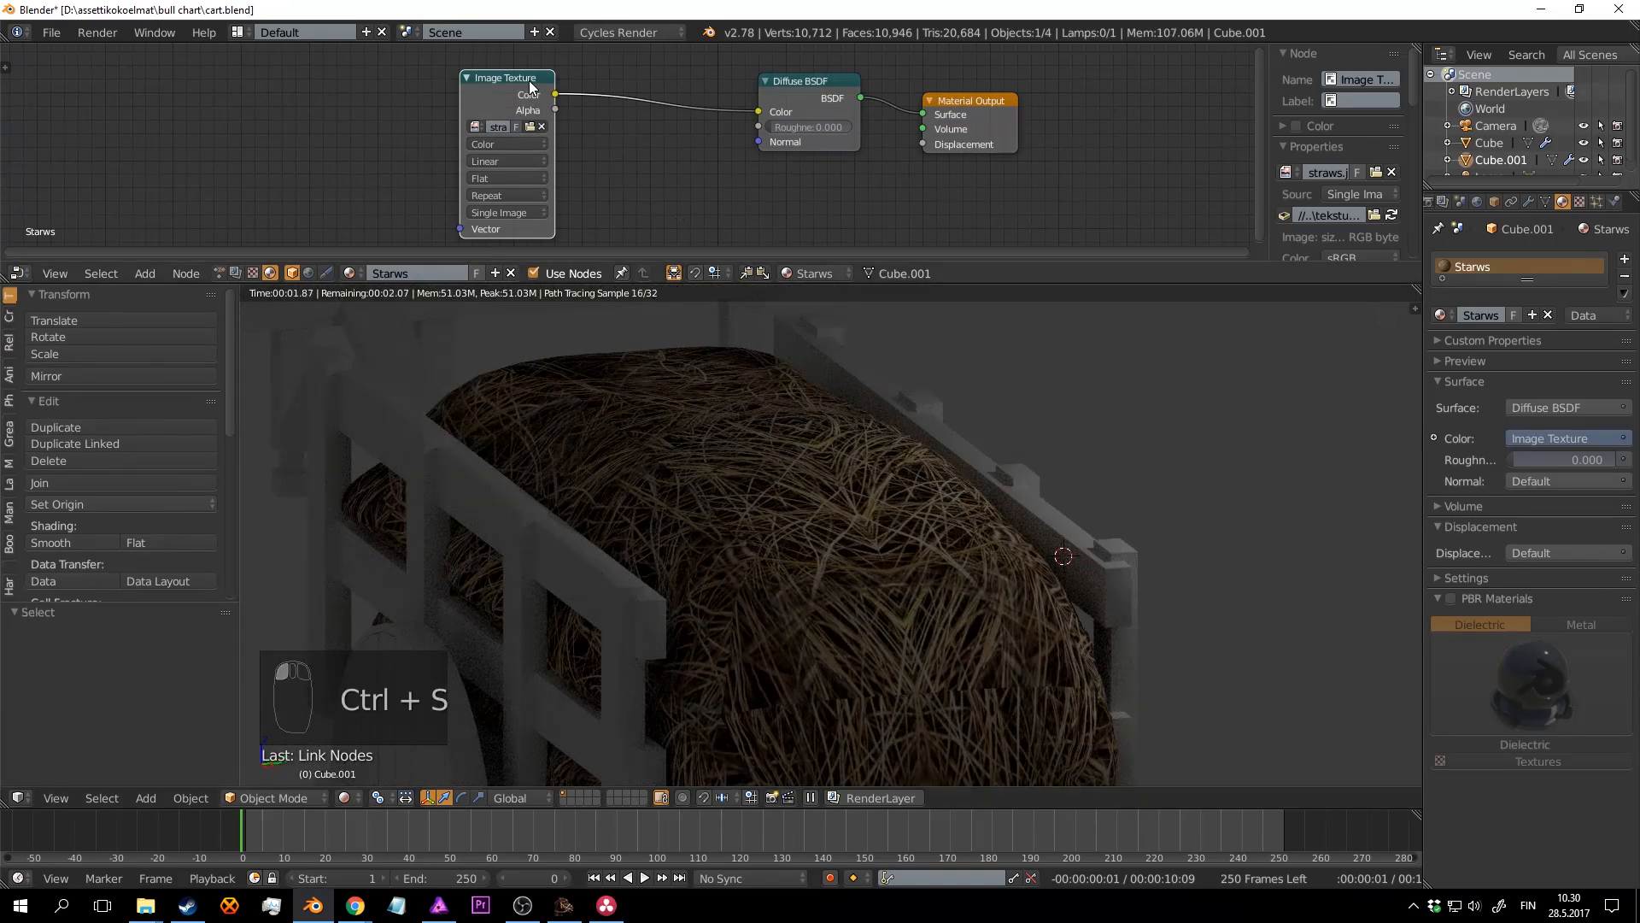
key(ctrl+t)
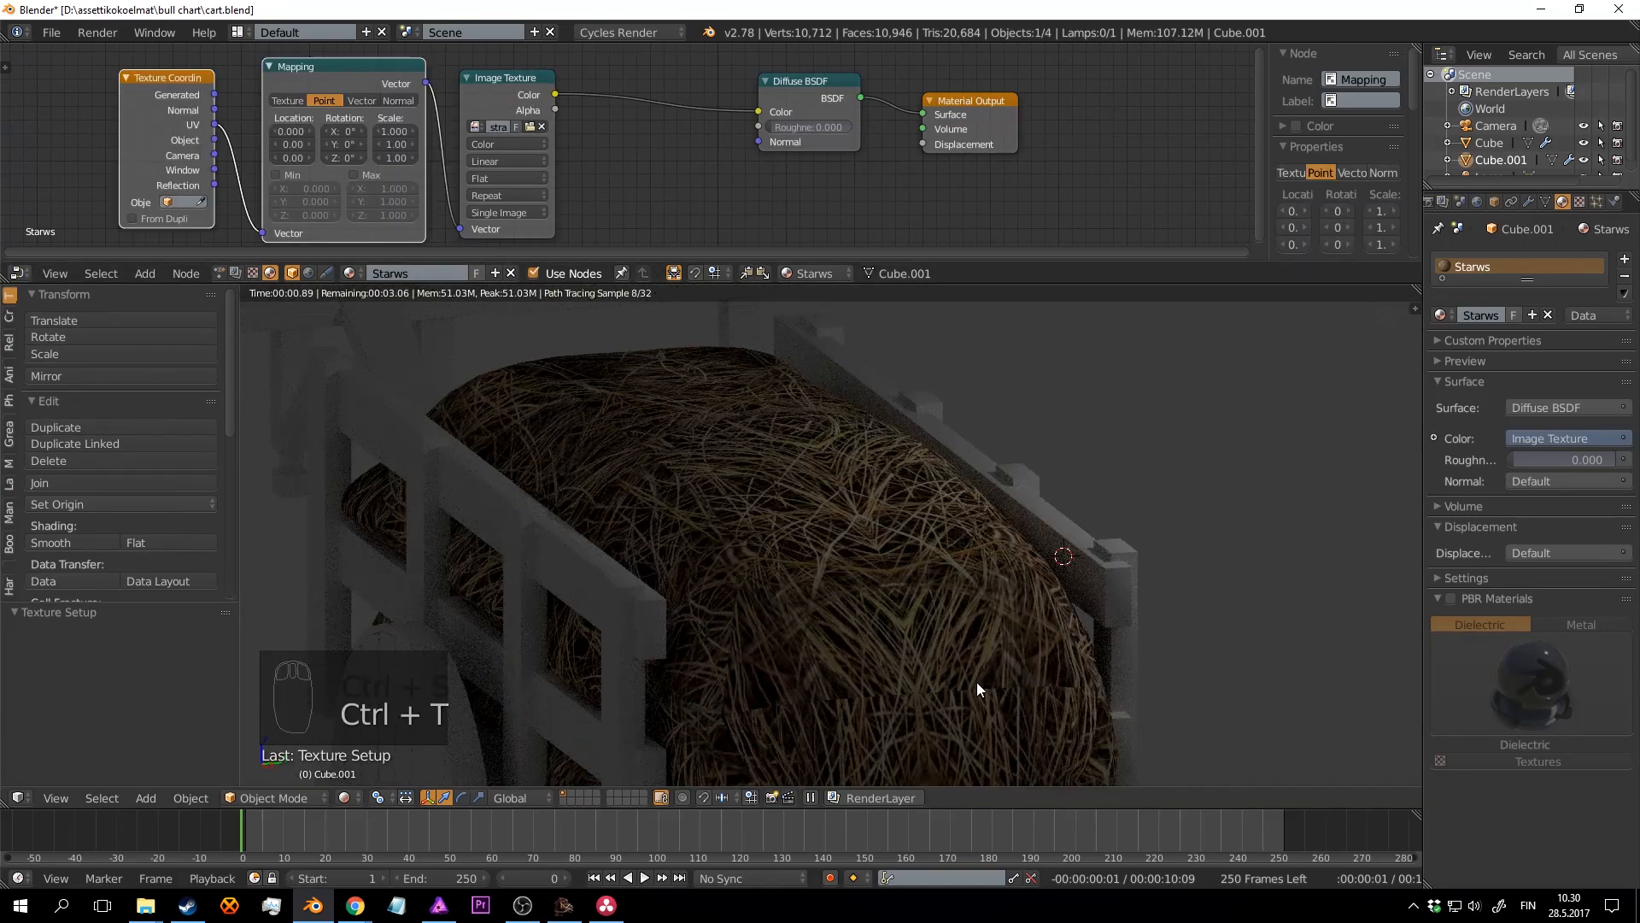
middle_drag(507, 209, 560, 201)
click(561, 170)
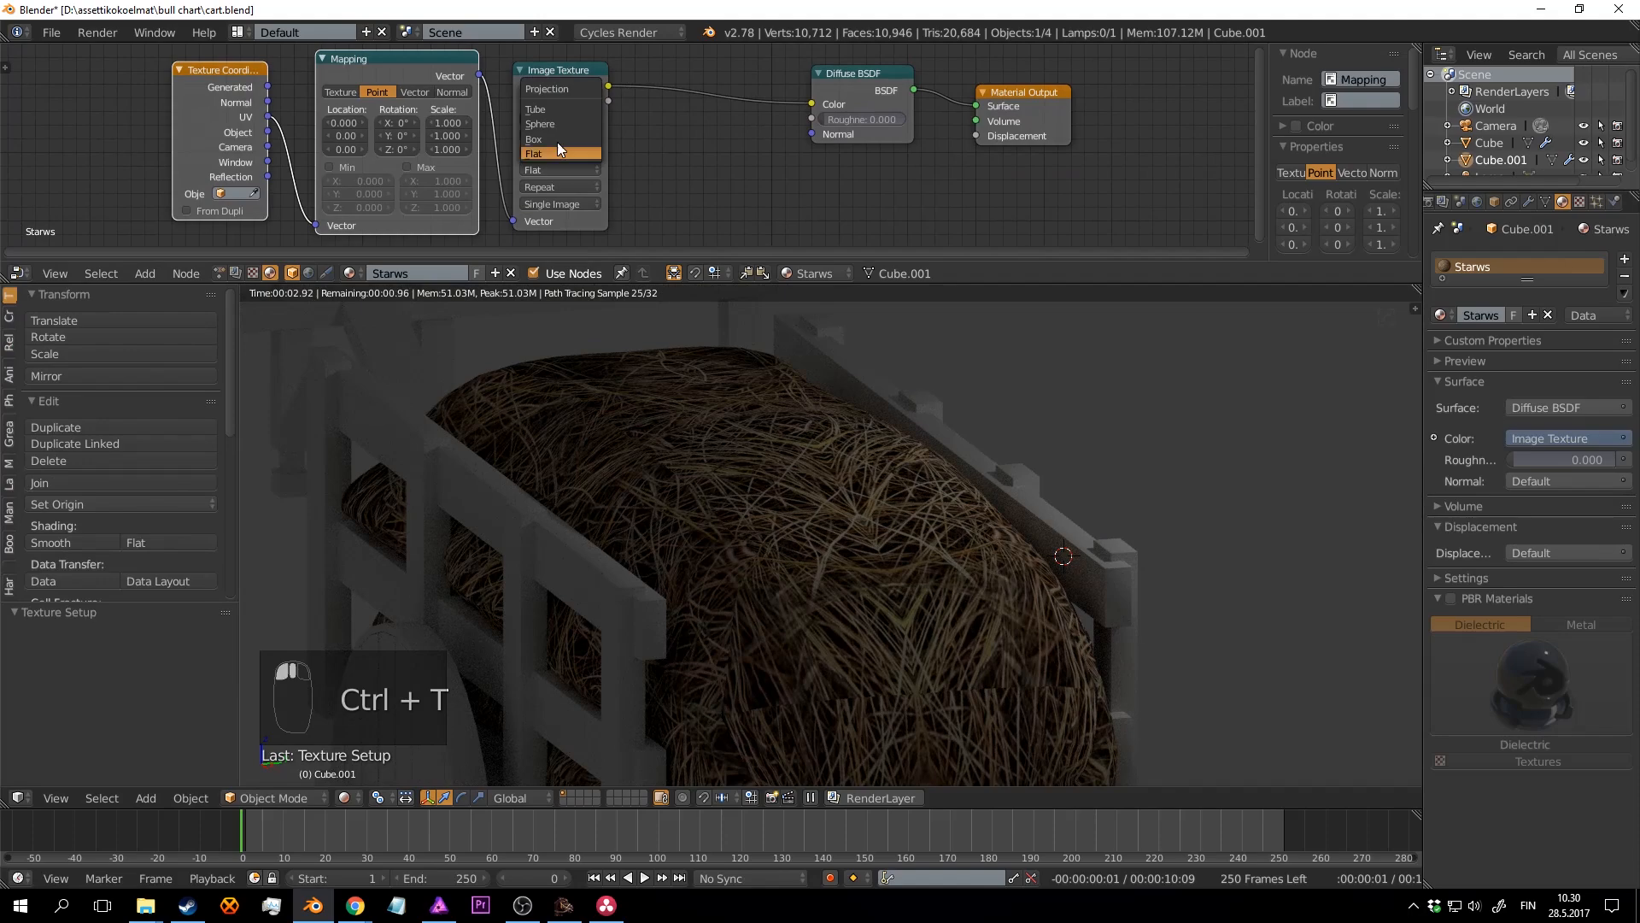
click(555, 139)
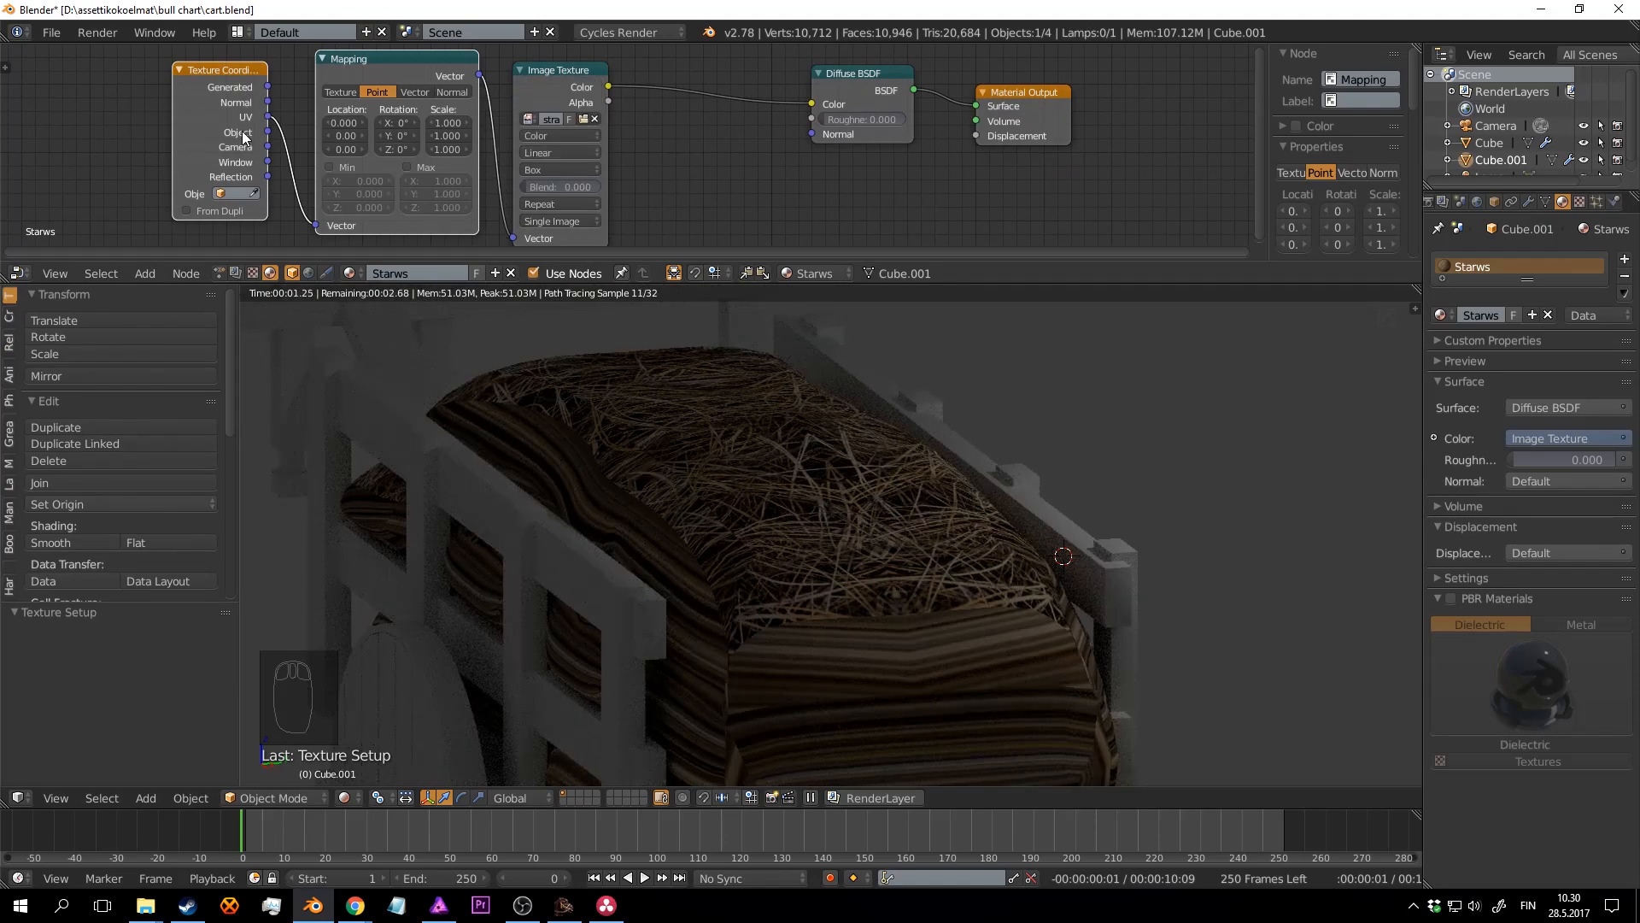
Step: Connect the Texture Coordinate's Object output to the Mapping node's Vector input, save, and check the straw load from several sides
drag(267, 131, 318, 227)
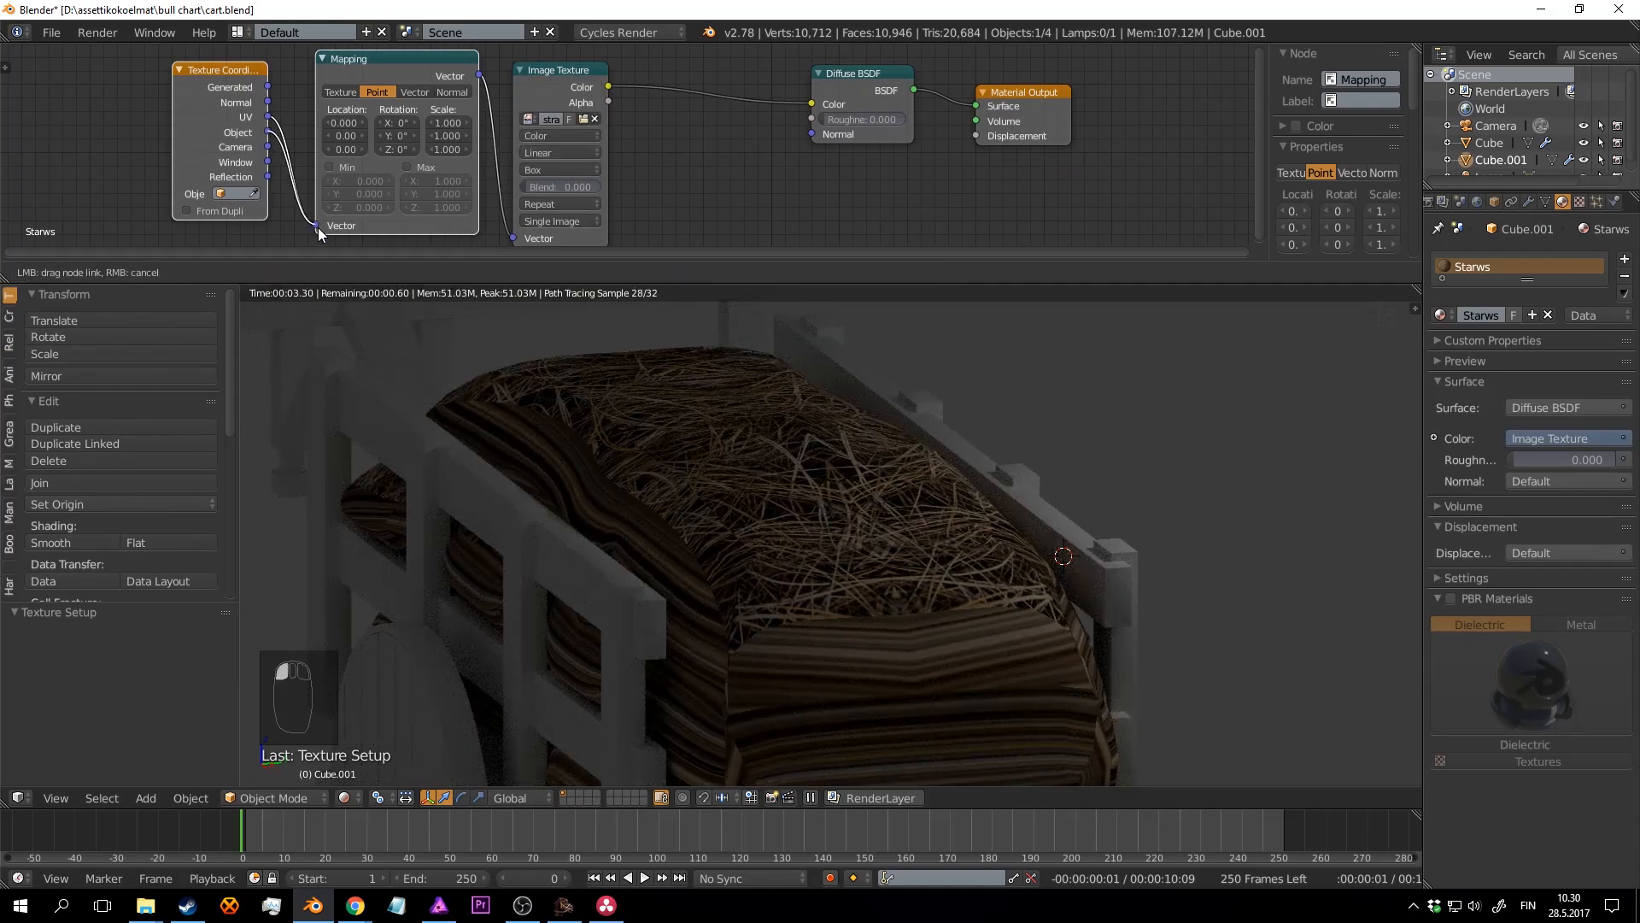
middle_drag(712, 162, 699, 155)
key(ctrl+s)
middle_drag(1030, 475, 907, 425)
key(ctrl+s)
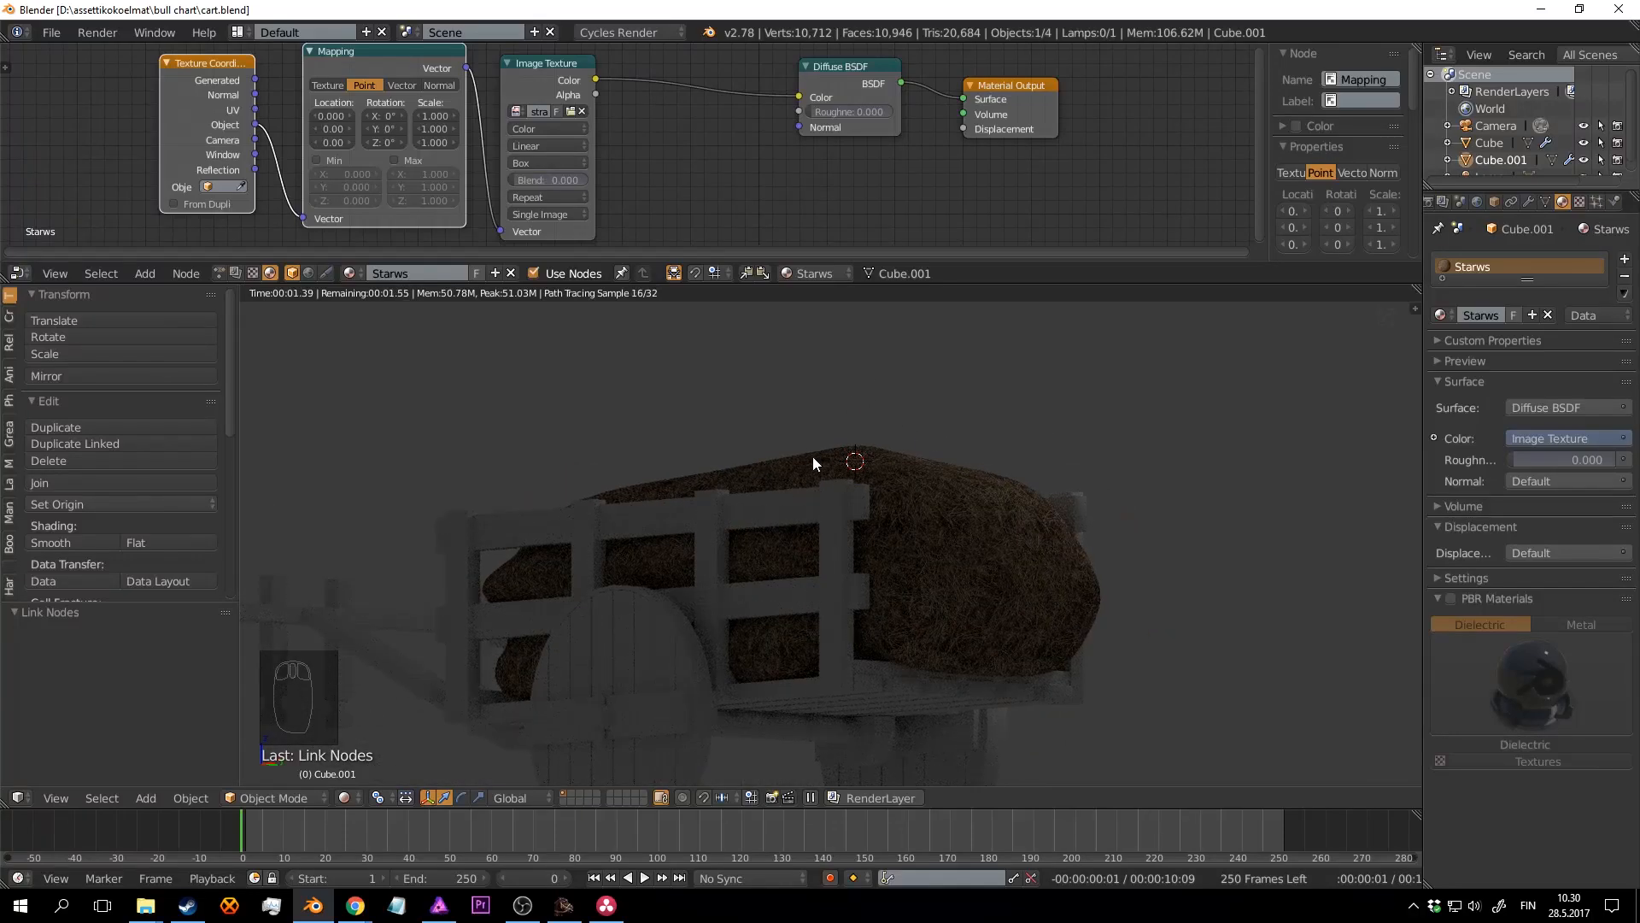
key(ctrl+s)
middle_drag(812, 461, 958, 501)
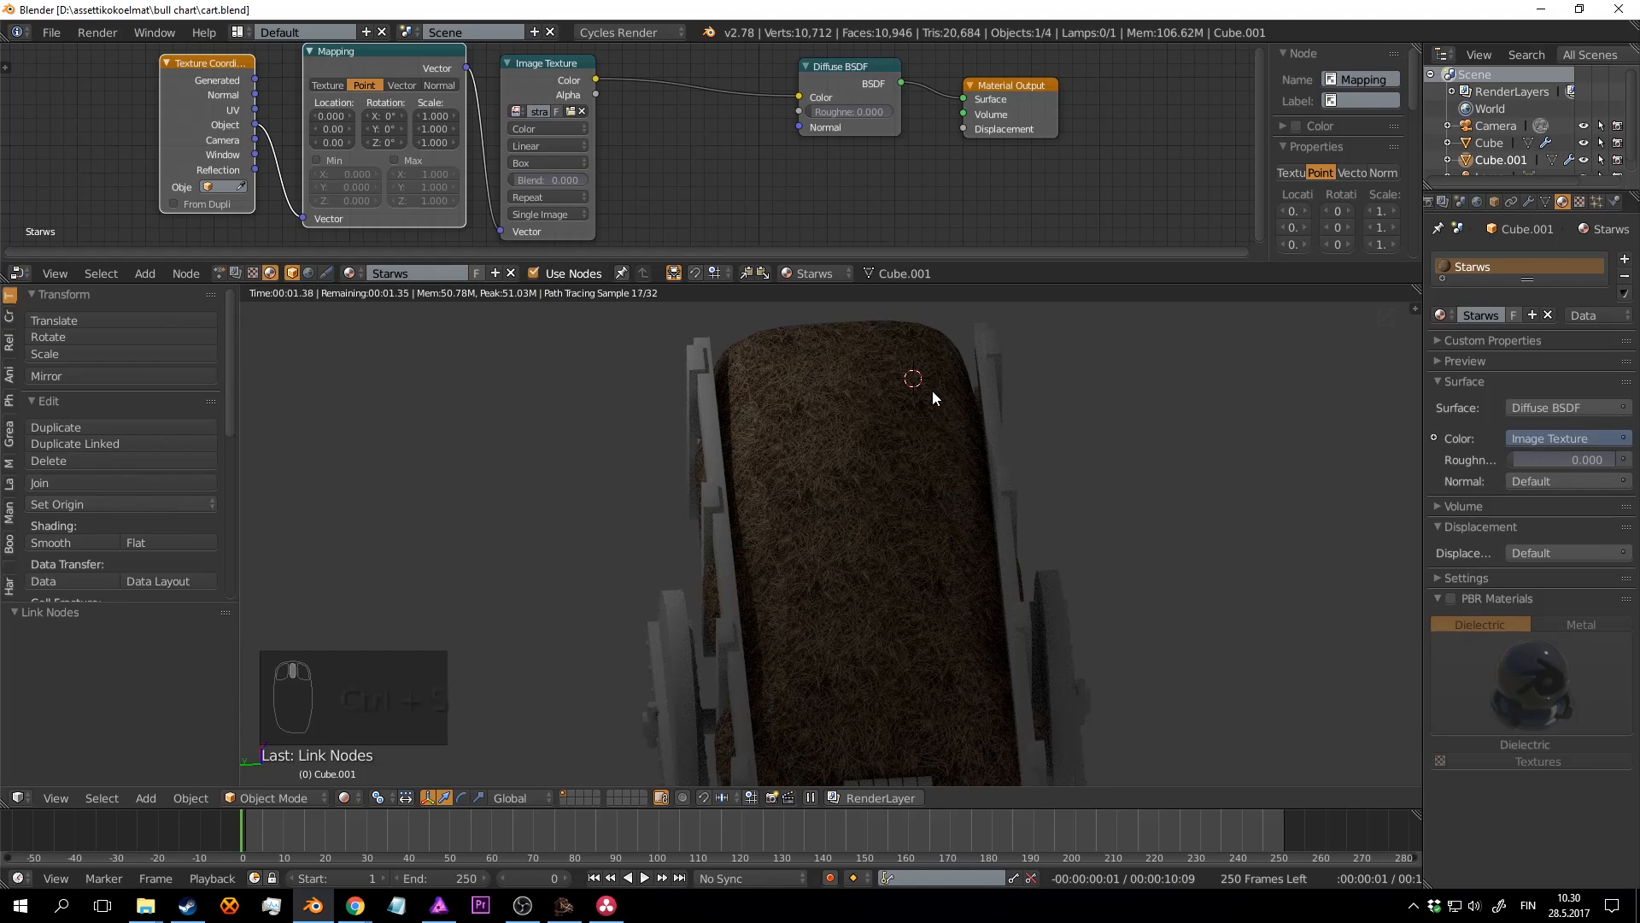
middle_drag(931, 391, 1012, 419)
Step: Return to solid shading and add a Displace modifier to the straw load after its Subdivision Surface and Mirror modifiers
click(1529, 201)
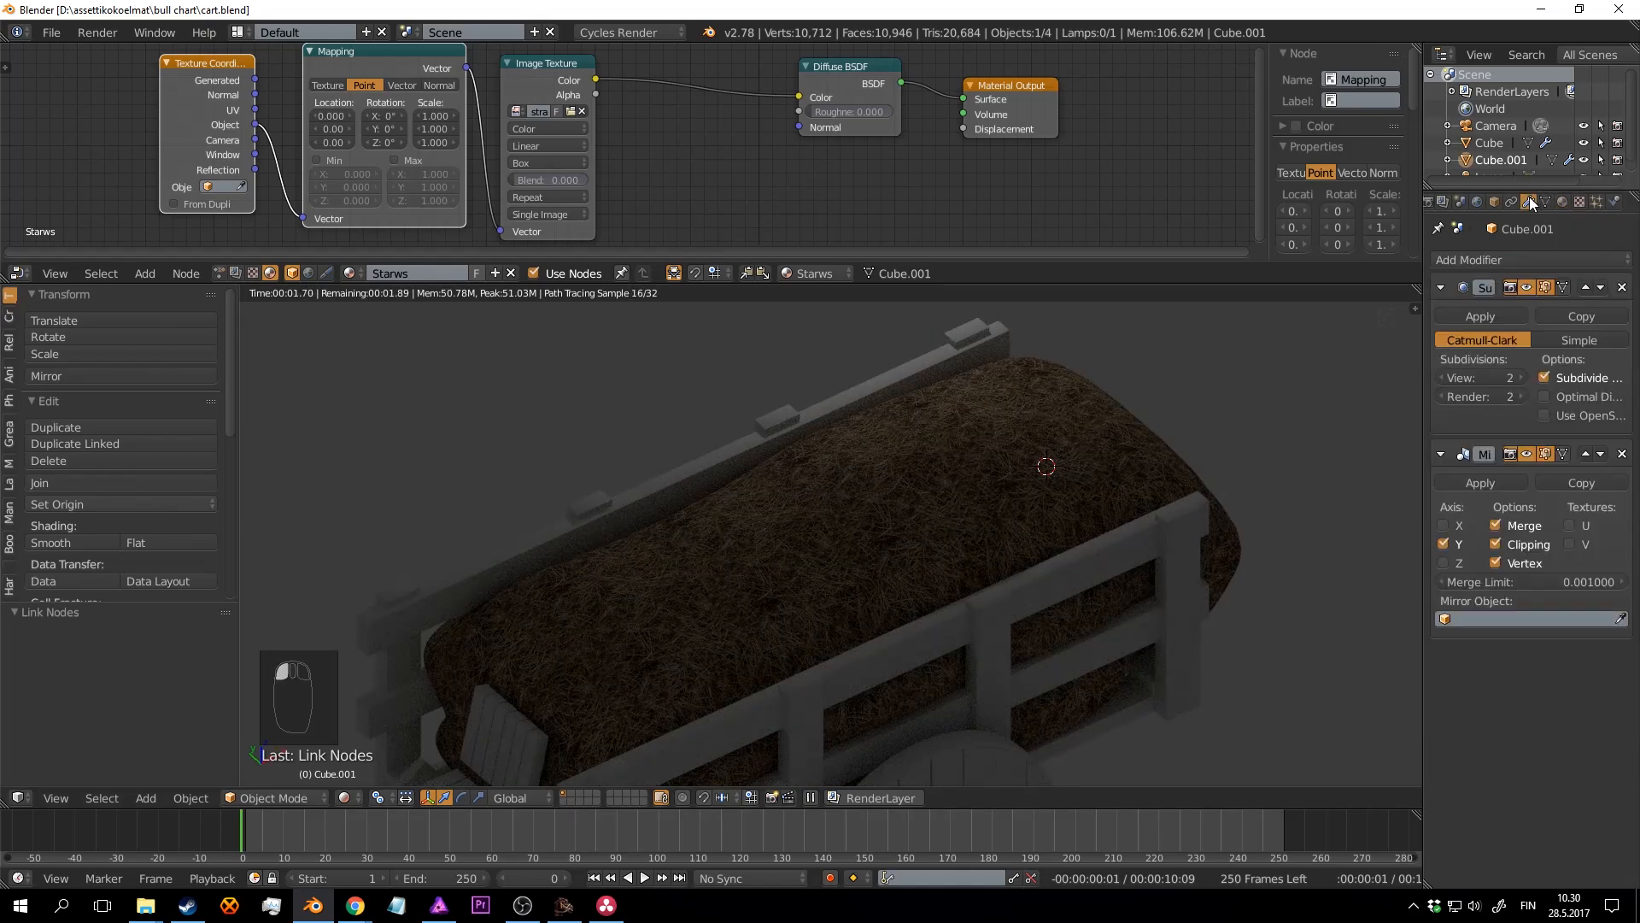
click(1441, 287)
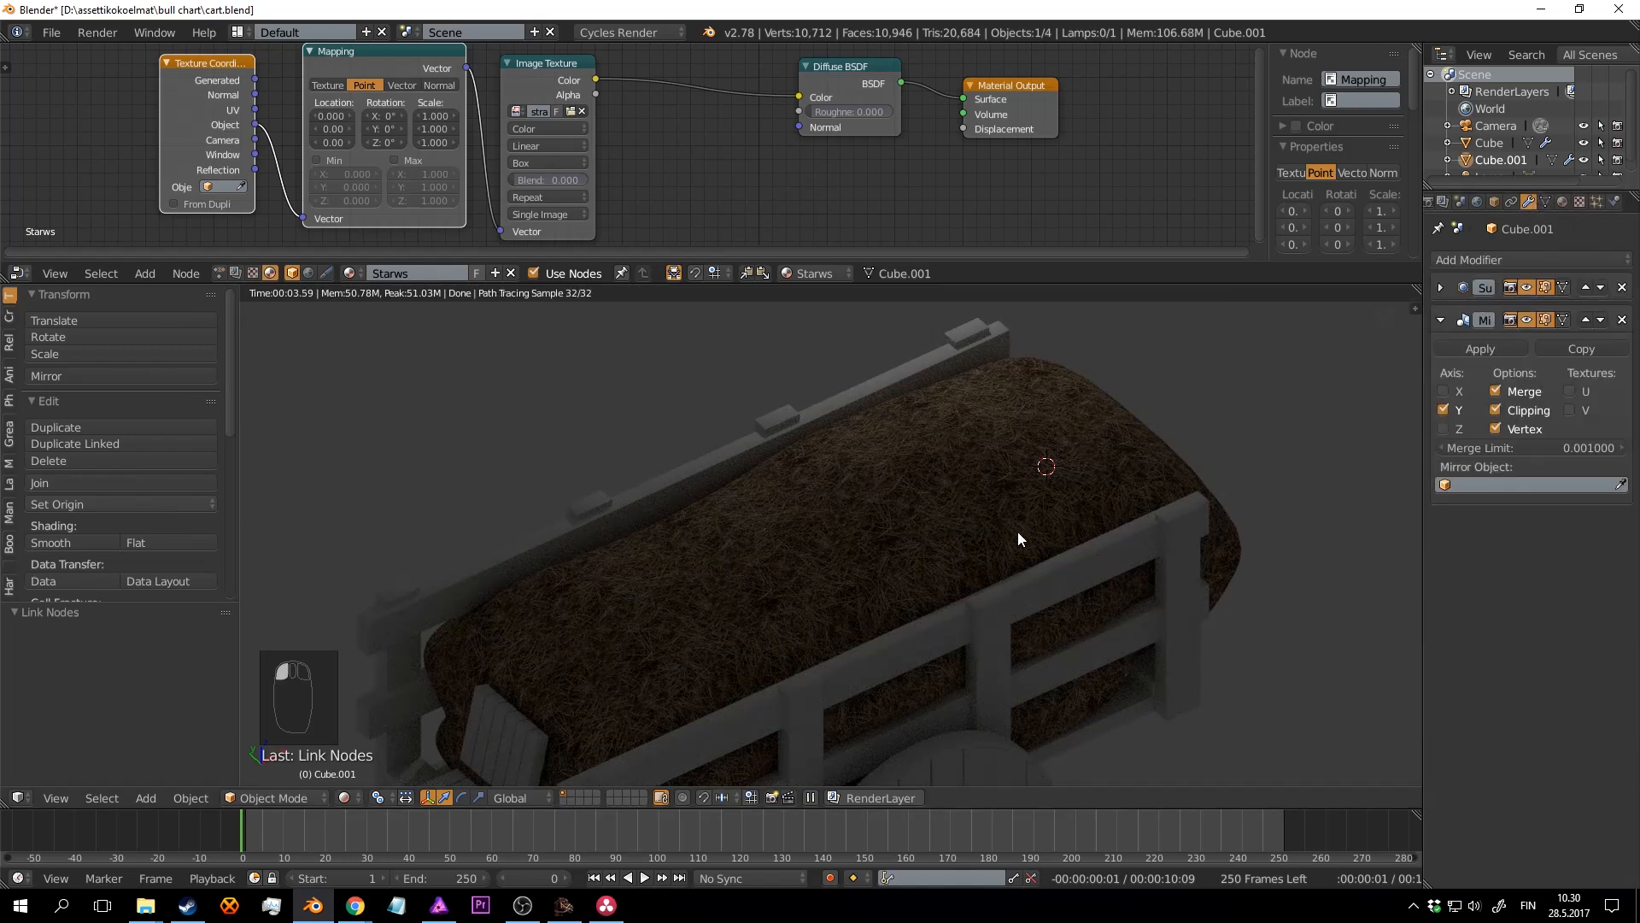
key(shift+z)
middle_drag(1034, 504, 952, 463)
key(a)
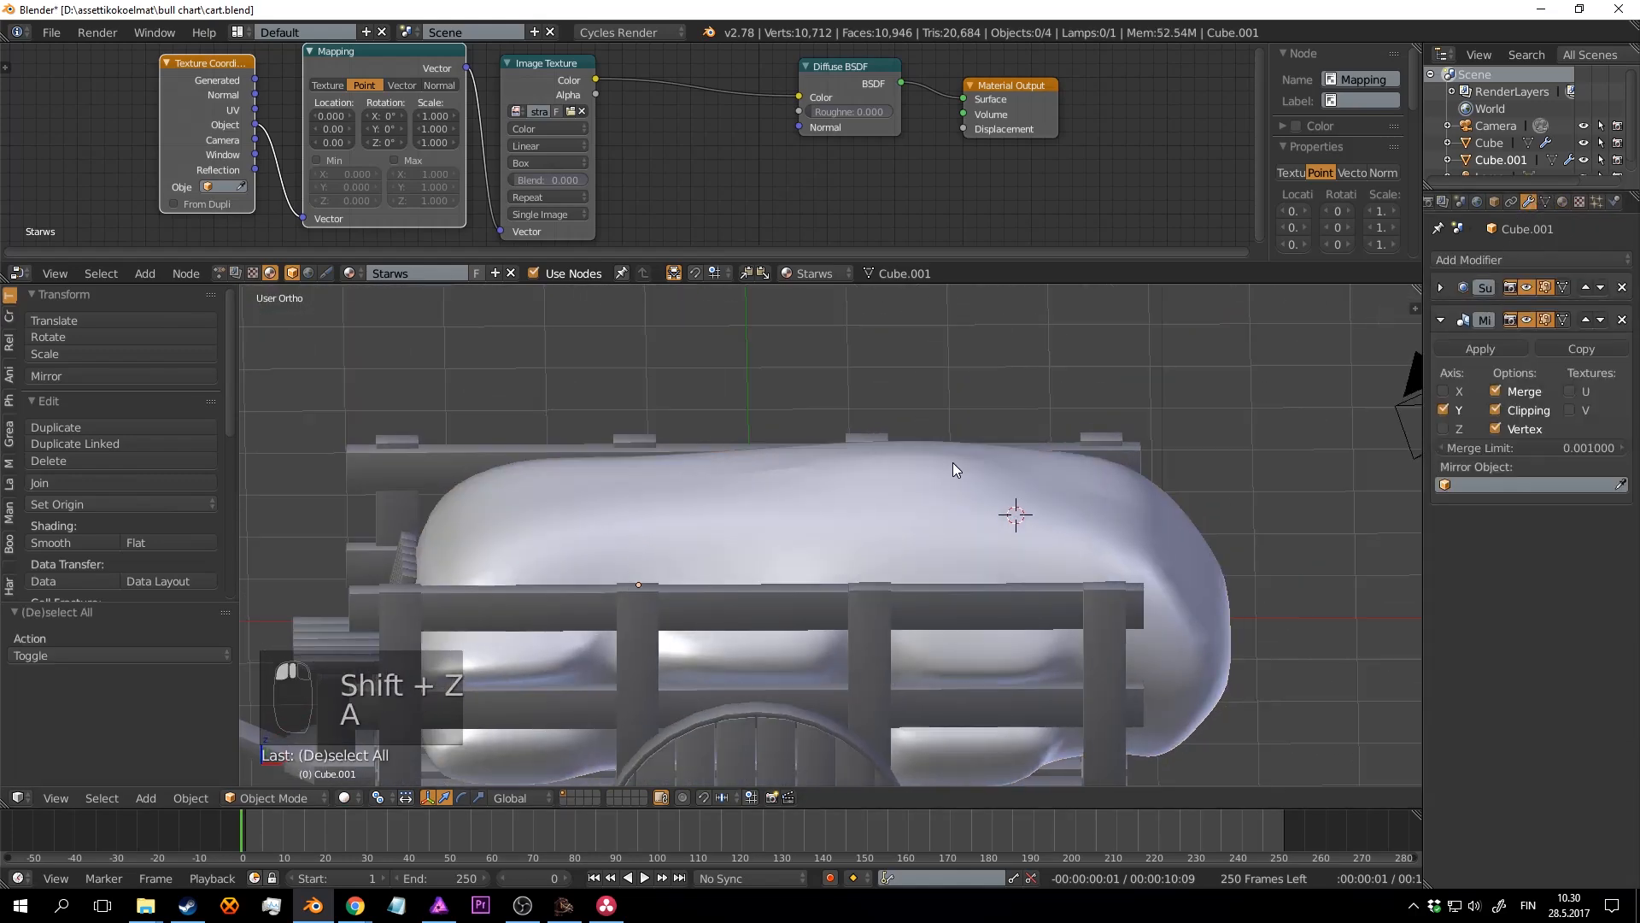
click(1442, 322)
click(1475, 259)
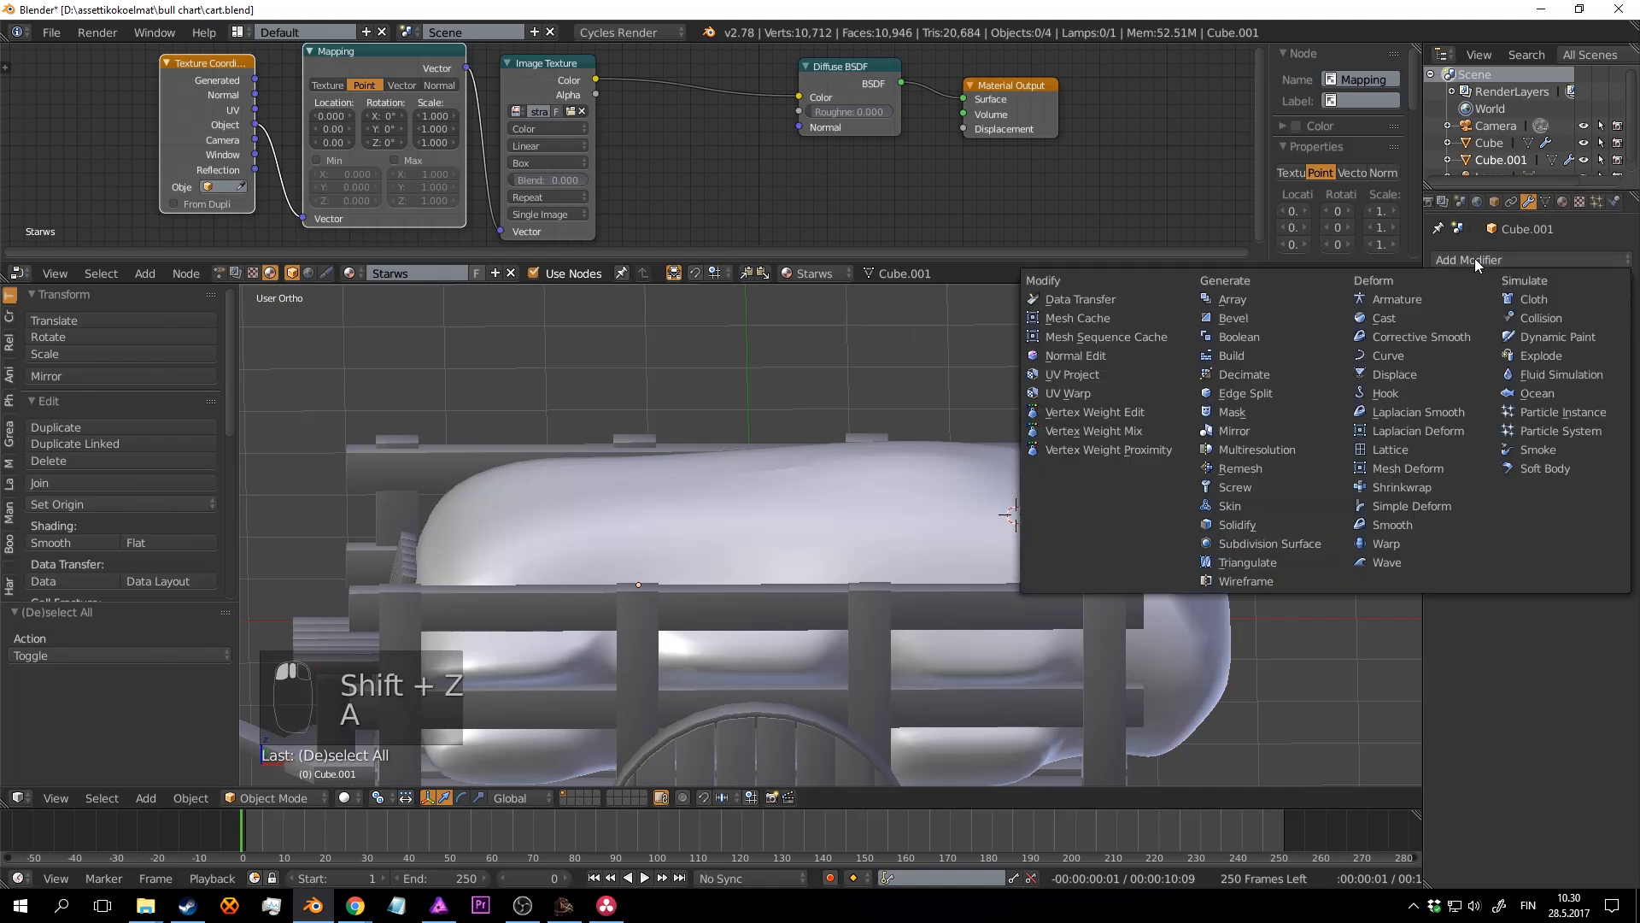
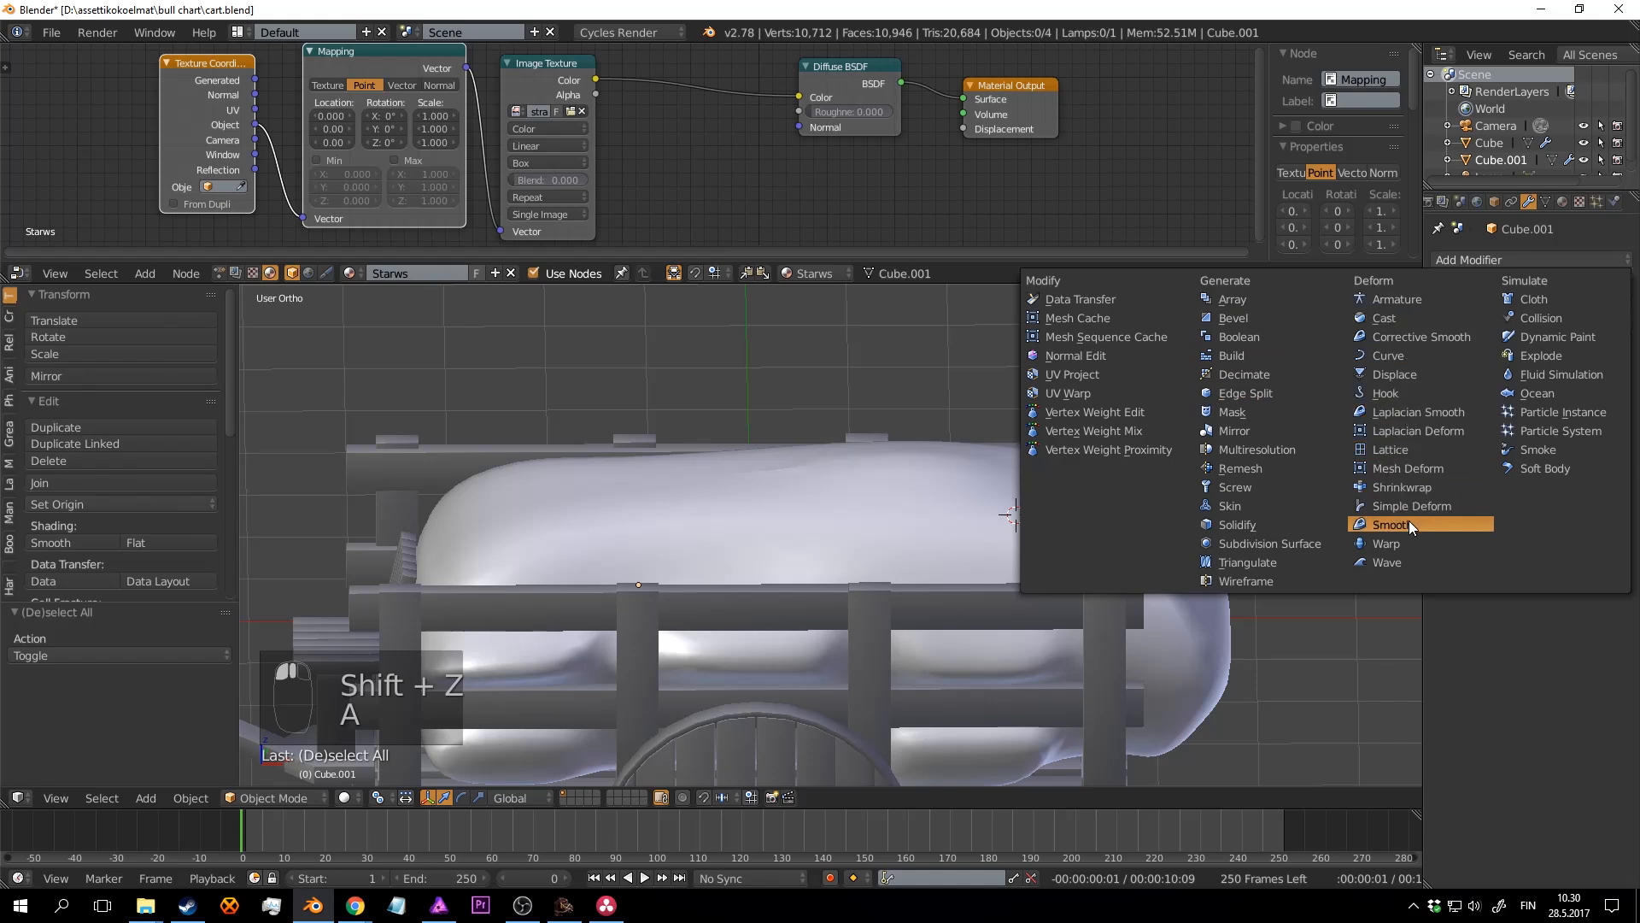
click(1421, 376)
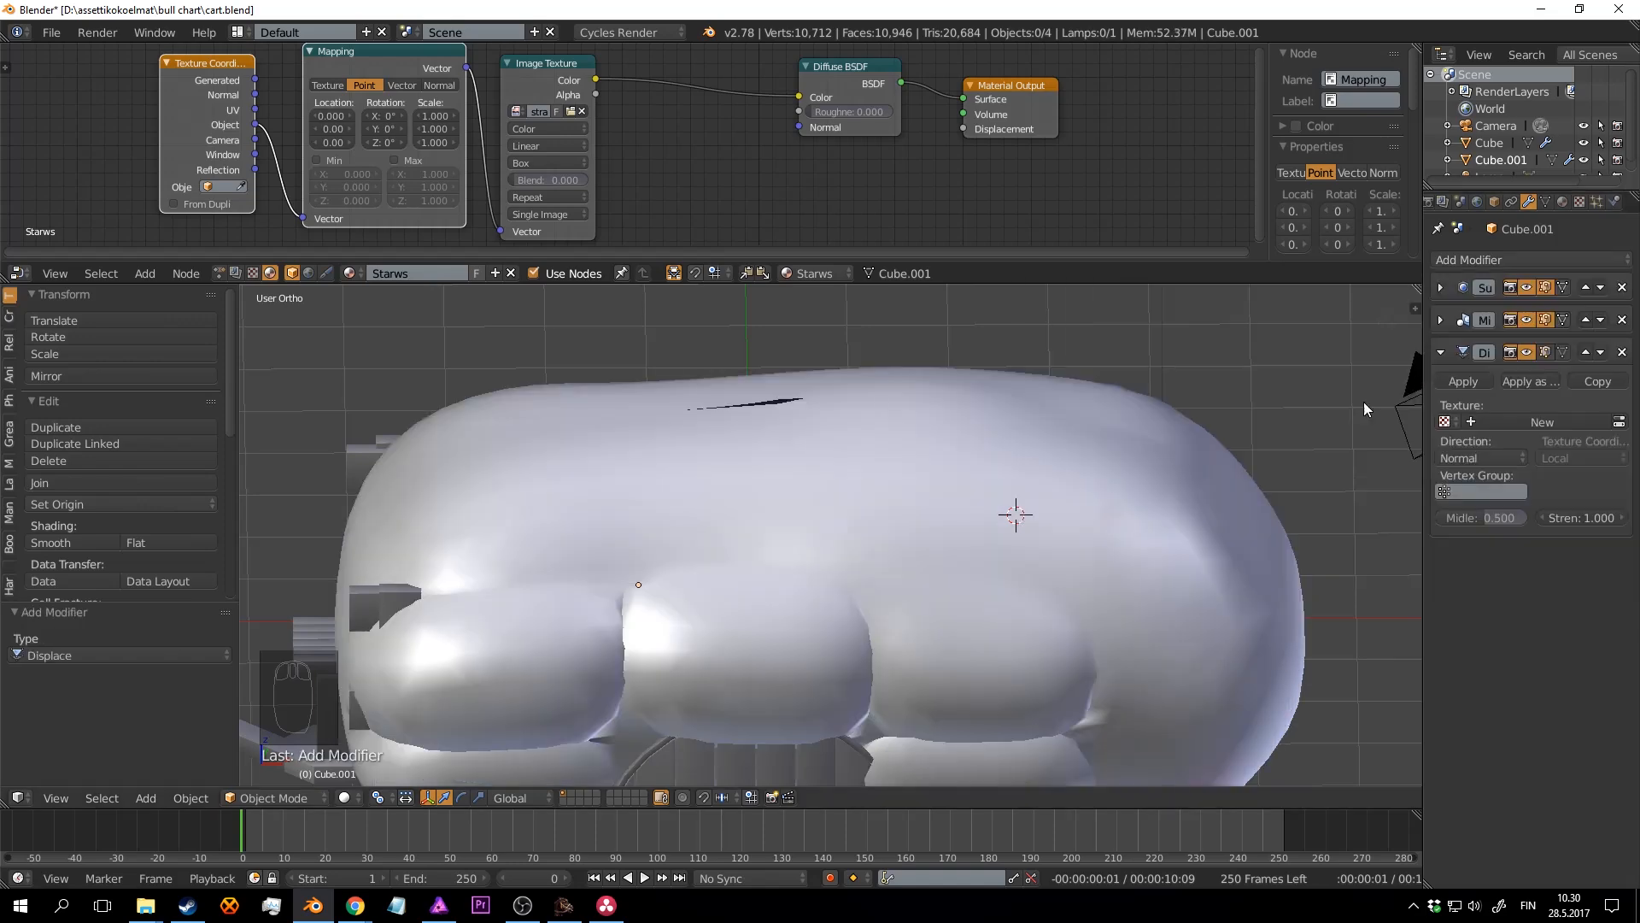
Step: Create a new texture for the Displace modifier, open its texture settings, and save the file
middle_drag(1153, 405, 1049, 449)
scroll(1048, 439, down, 4)
scroll(1049, 437, up, 3)
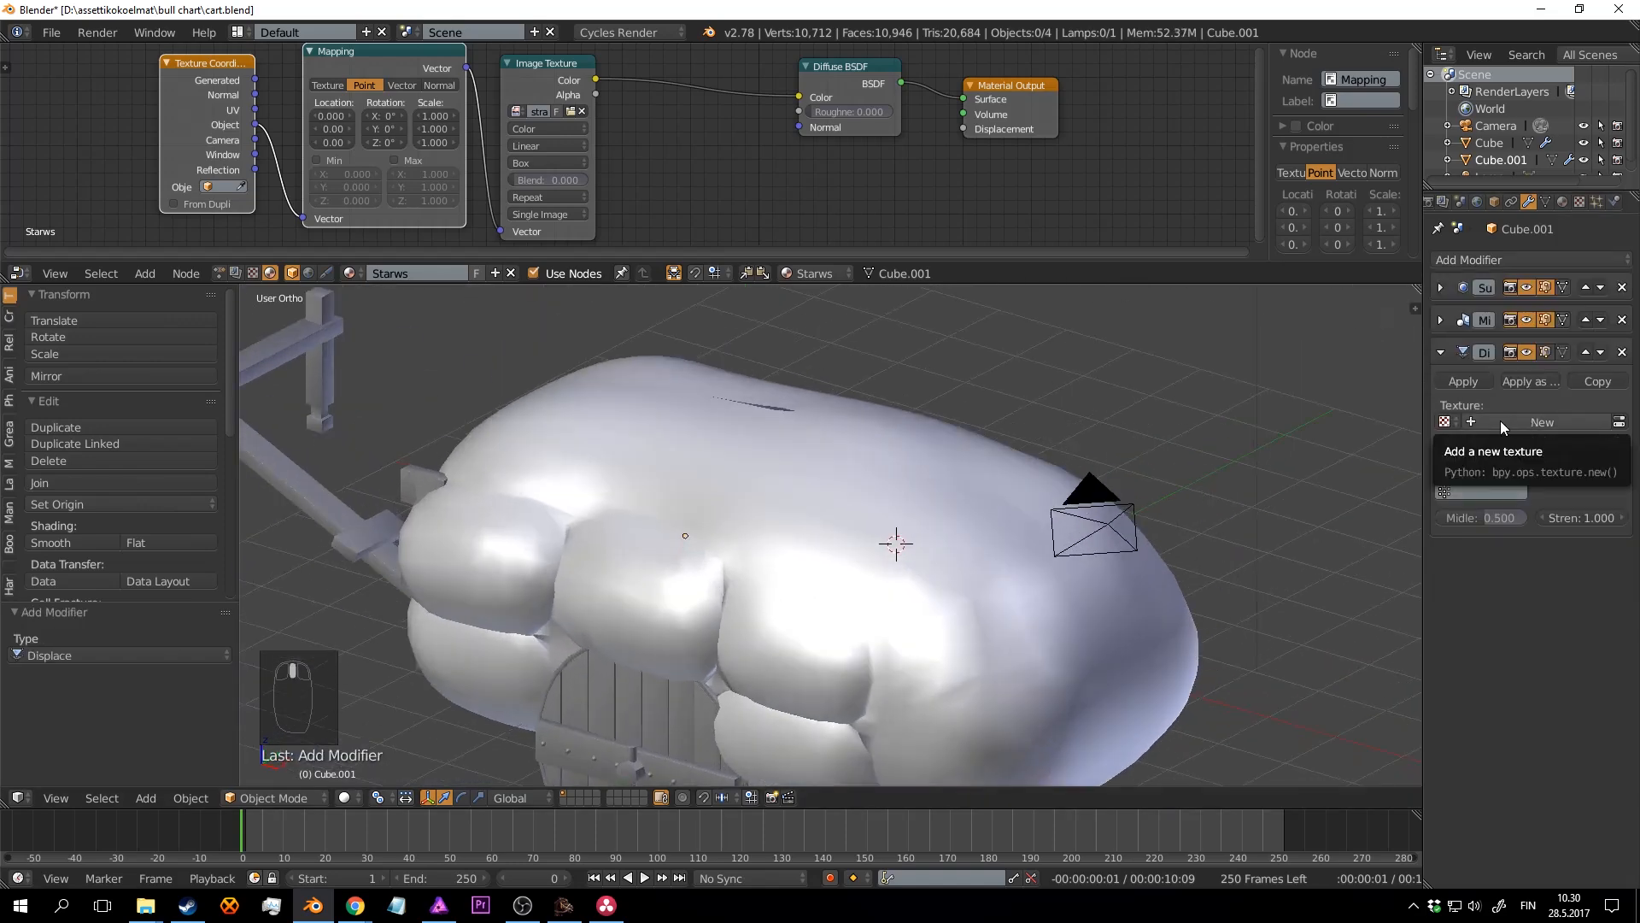
click(1500, 421)
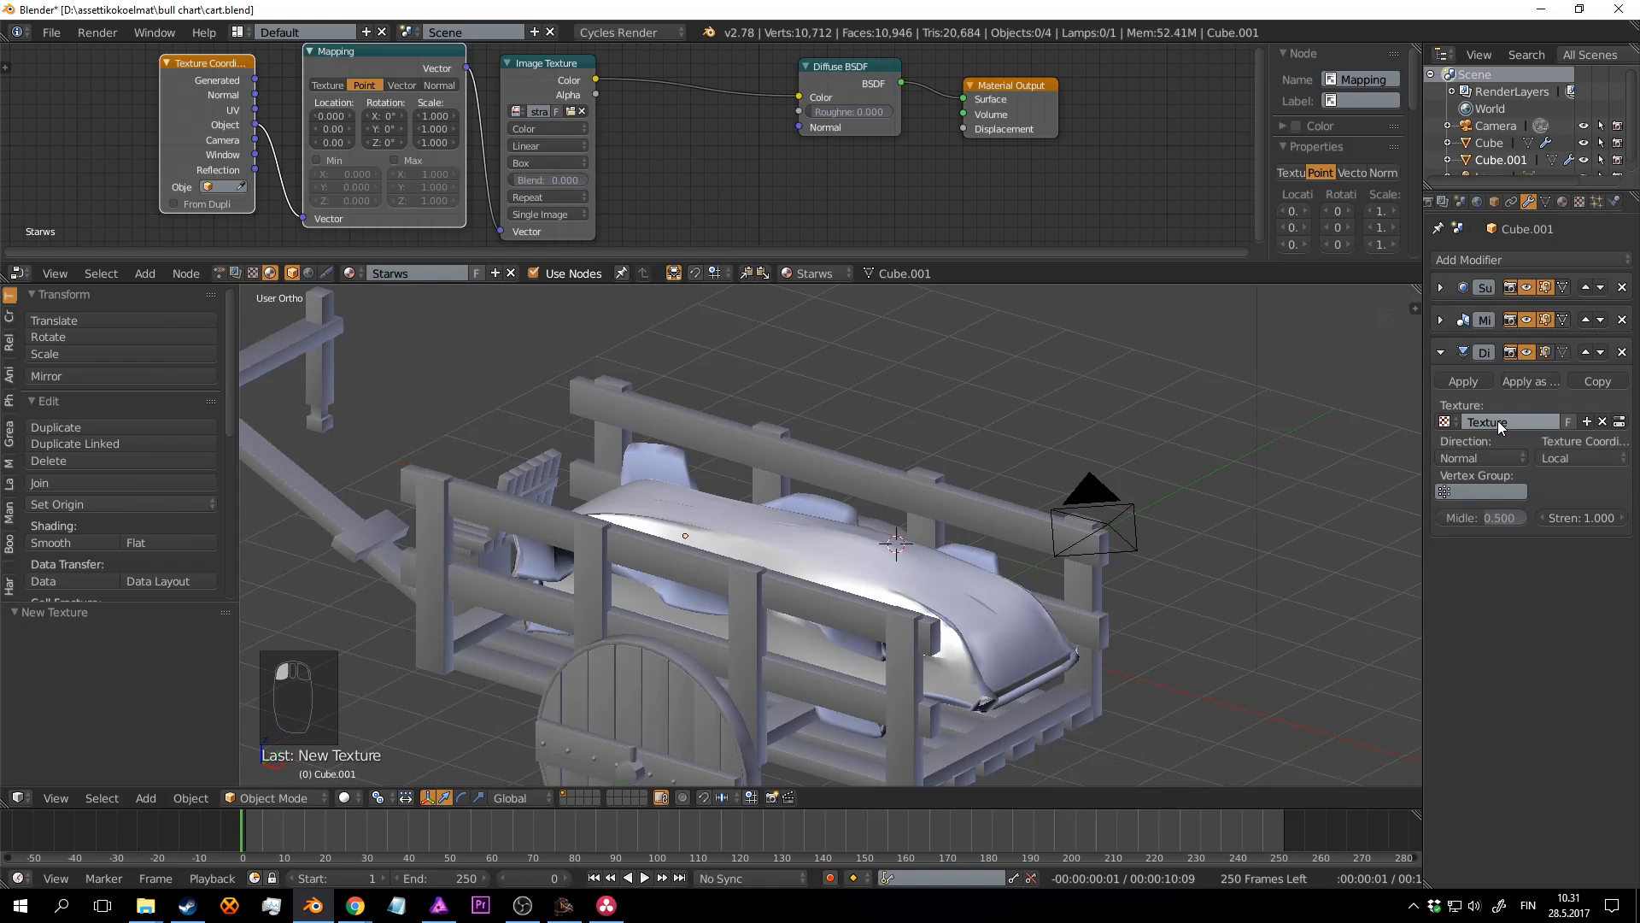
click(1620, 421)
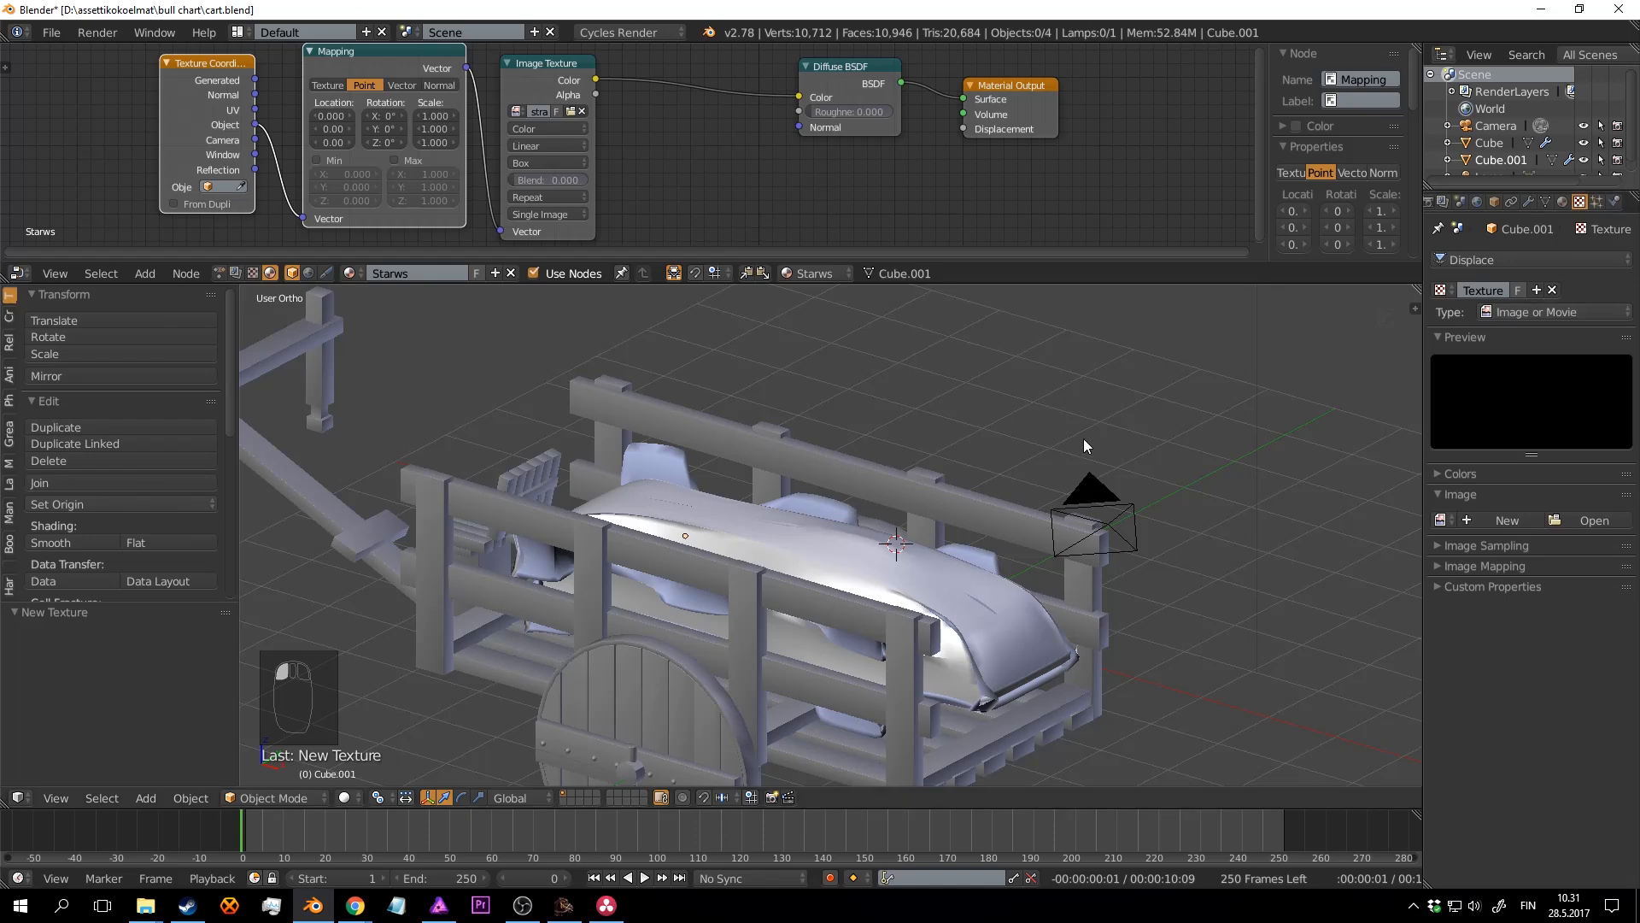
mouse_move(1083, 439)
middle_down()
mouse_move(1114, 474)
mouse_move(1120, 418)
mouse_move(1066, 413)
middle_up()
key(ctrl+s)
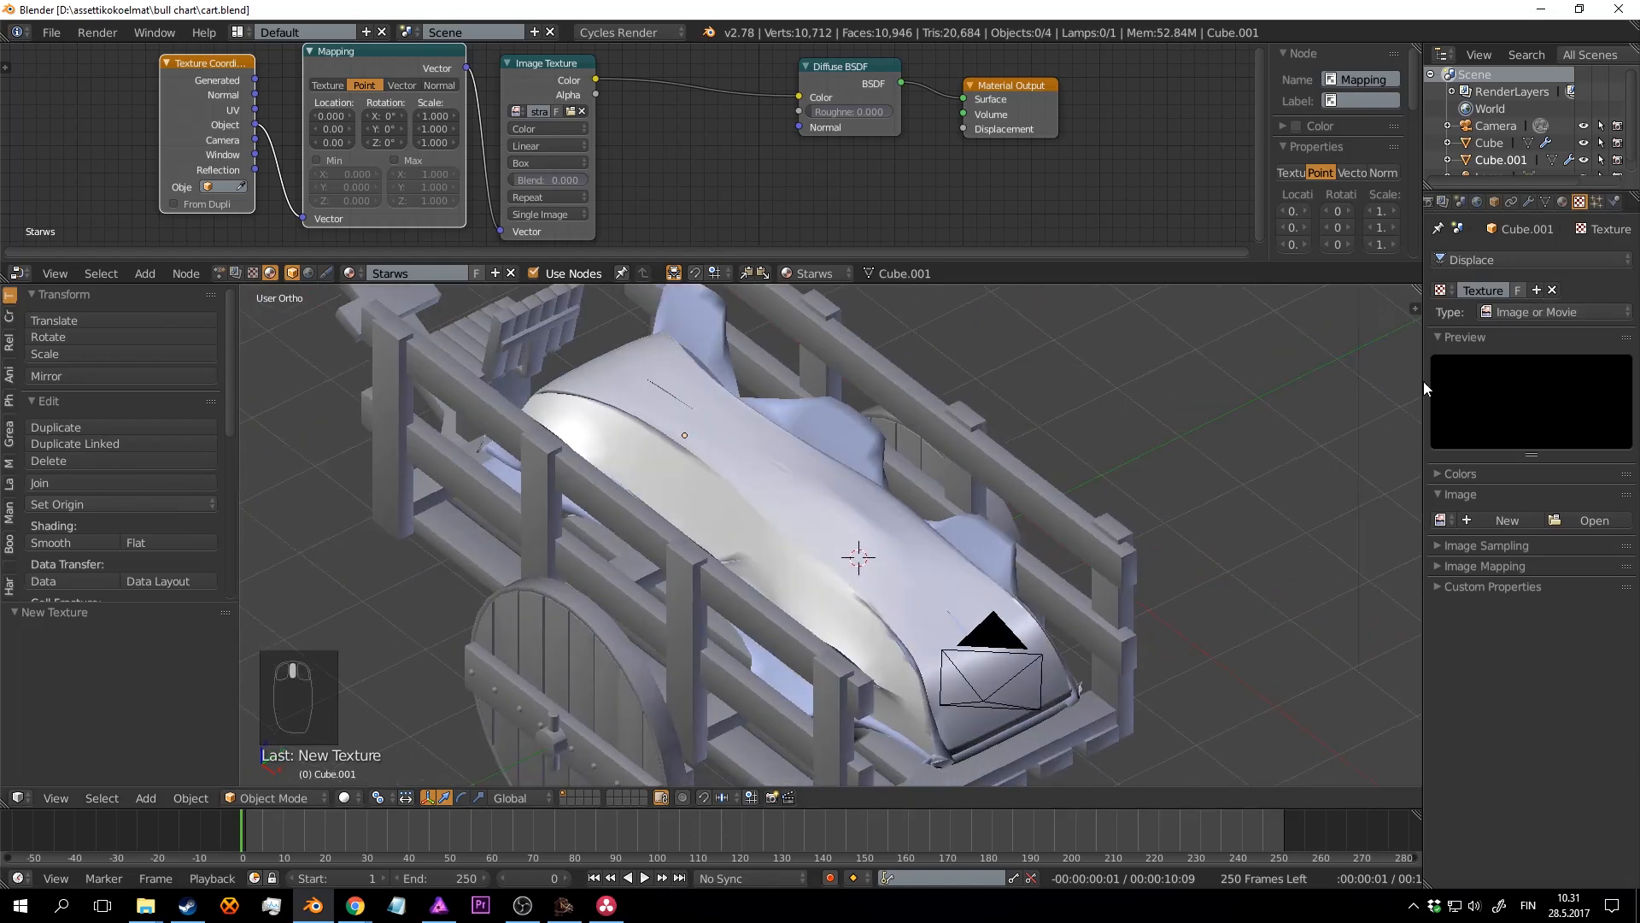
Step: Set the displacement texture's type to Clouds with a depth of 6
click(1582, 311)
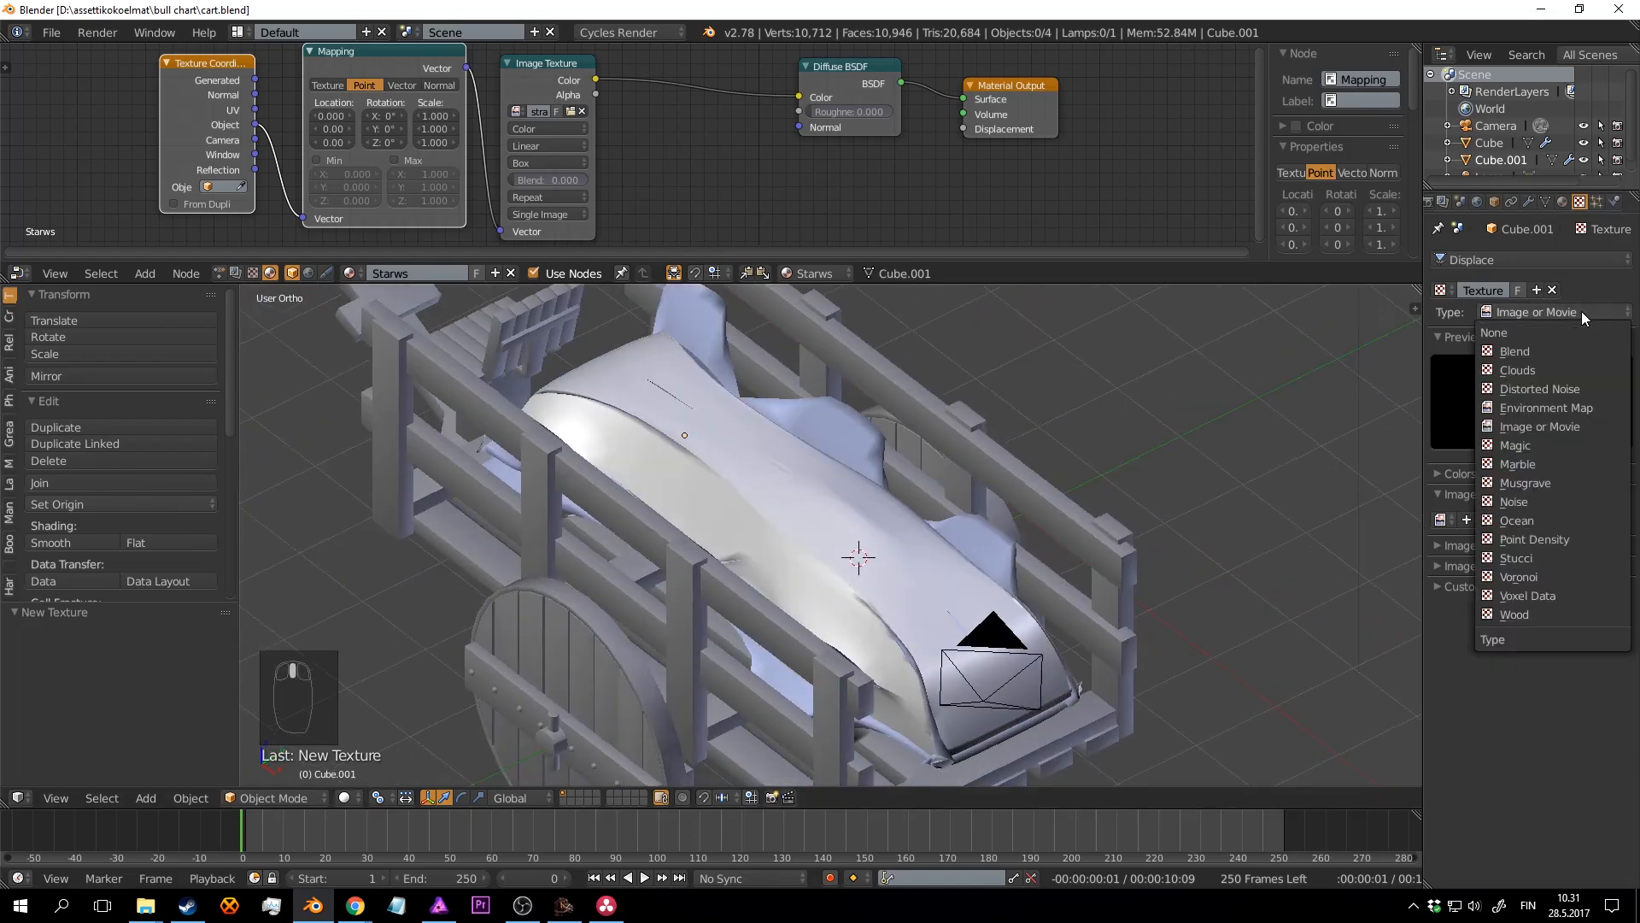
click(1555, 367)
middle_drag(1285, 438, 1376, 448)
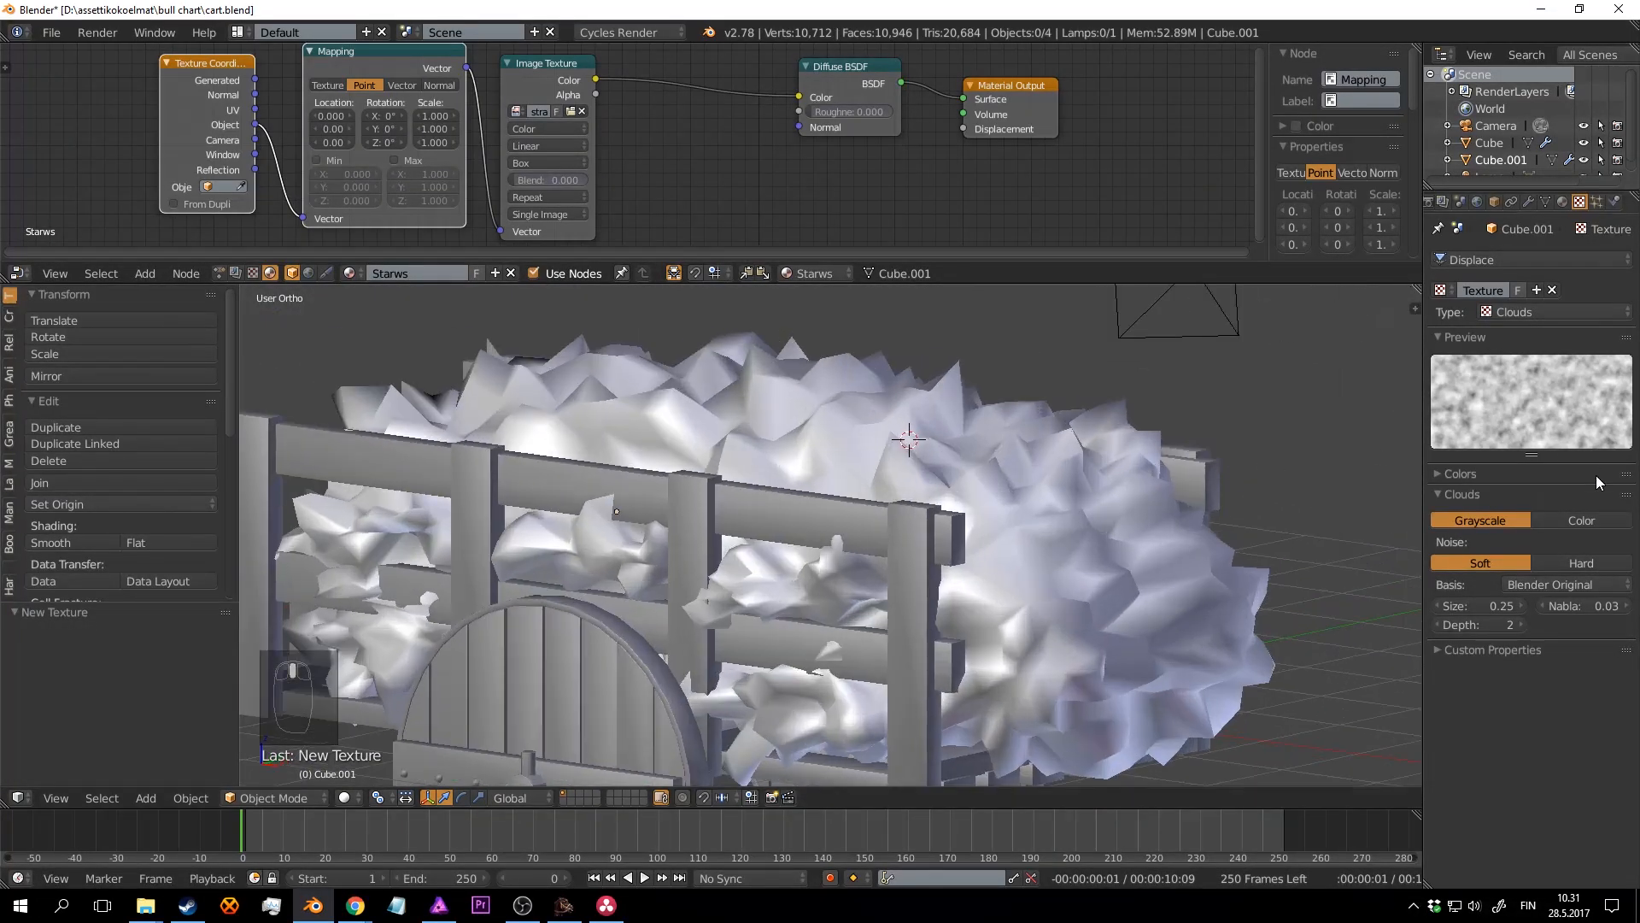
click(1524, 624)
click(1524, 623)
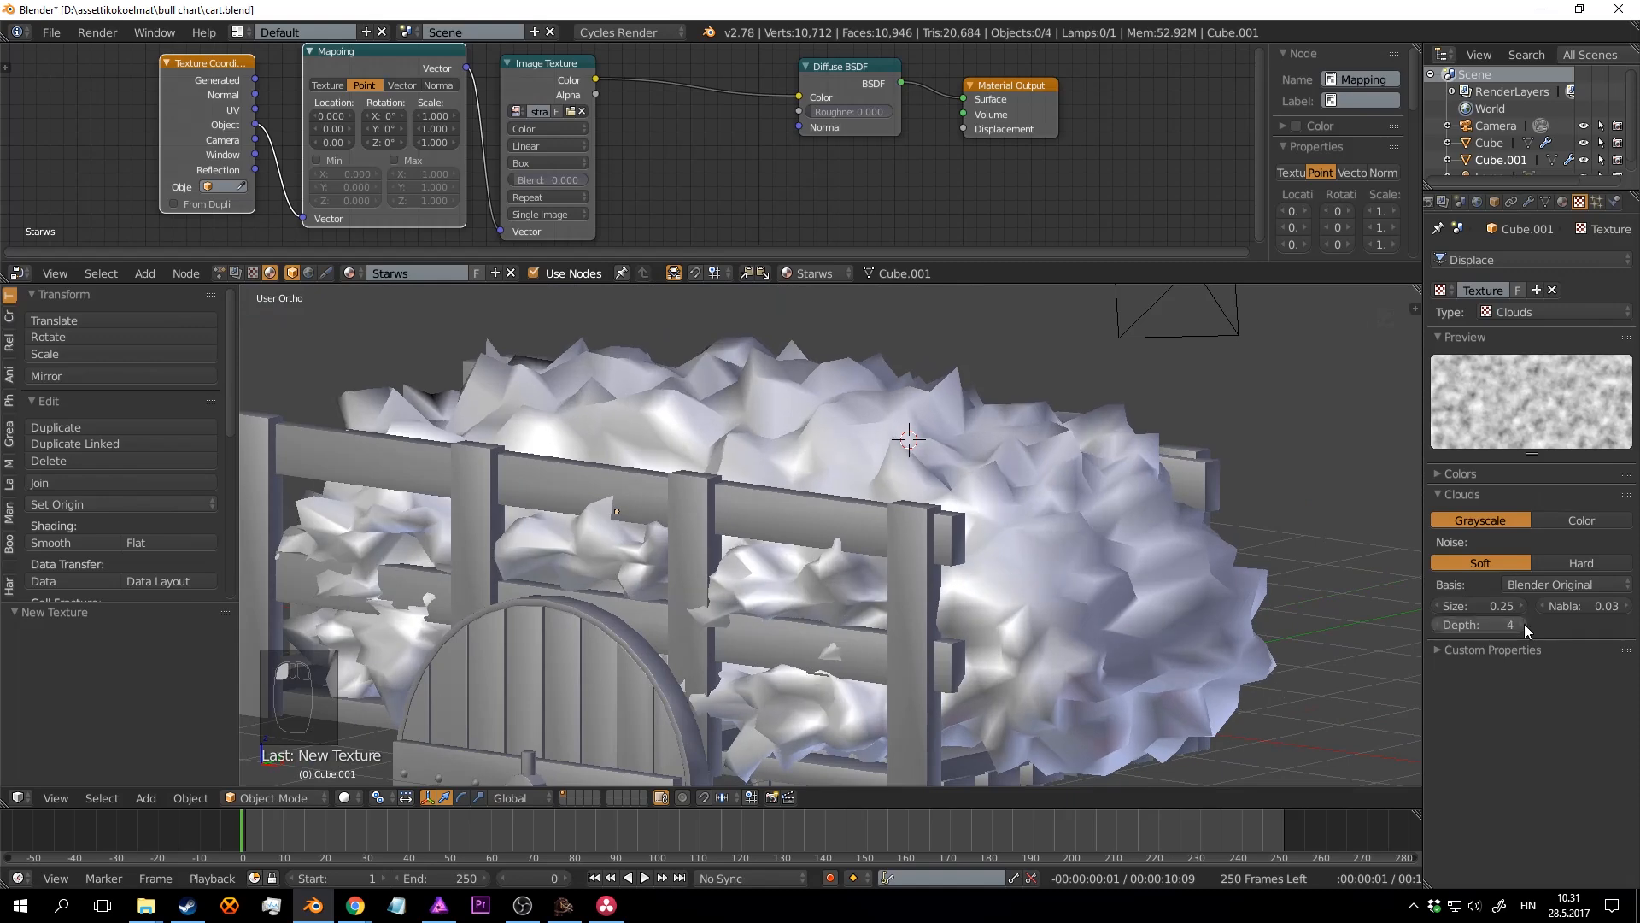
click(1524, 624)
click(1524, 623)
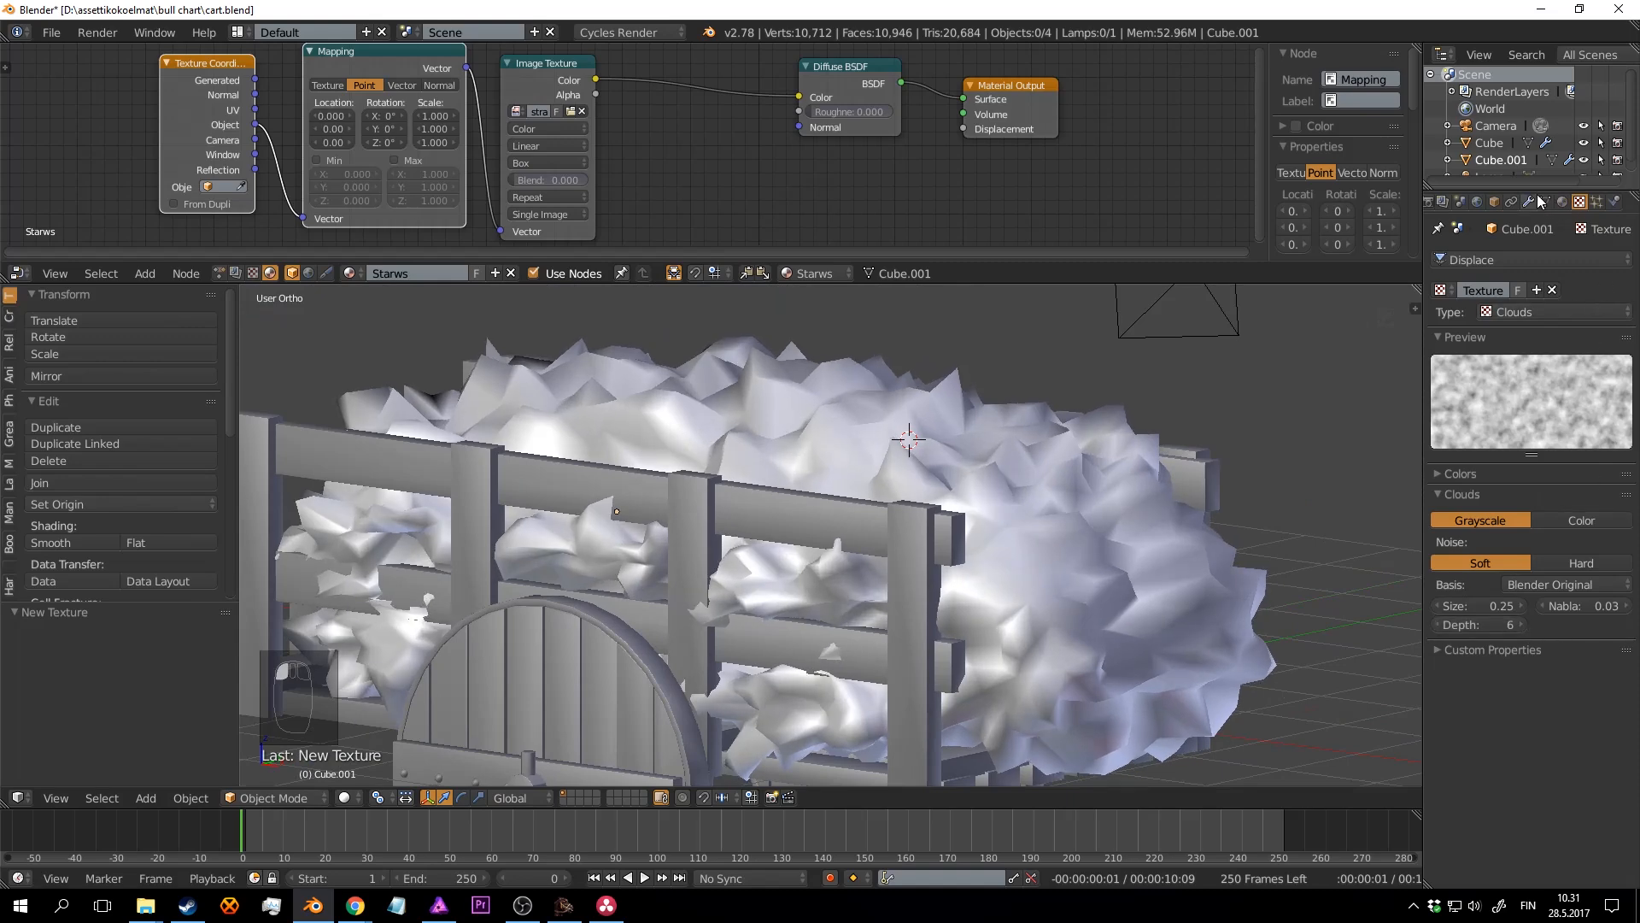
Step: Set the Displace modifier's strength to 0.440 and save the file
click(1530, 202)
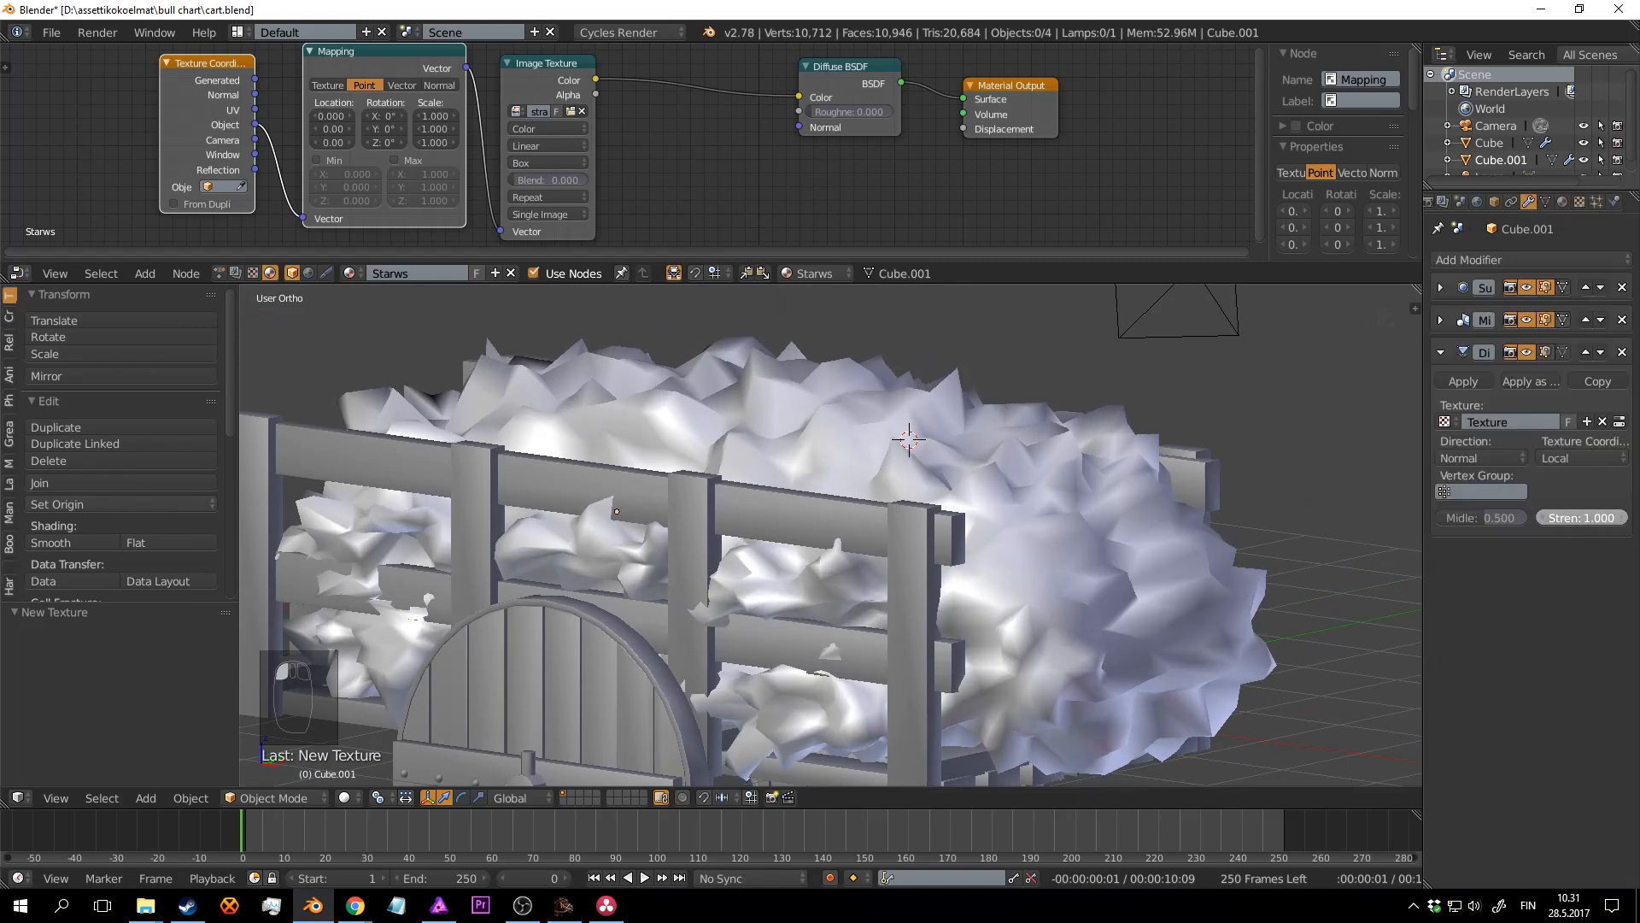
drag(1581, 518, 1512, 518)
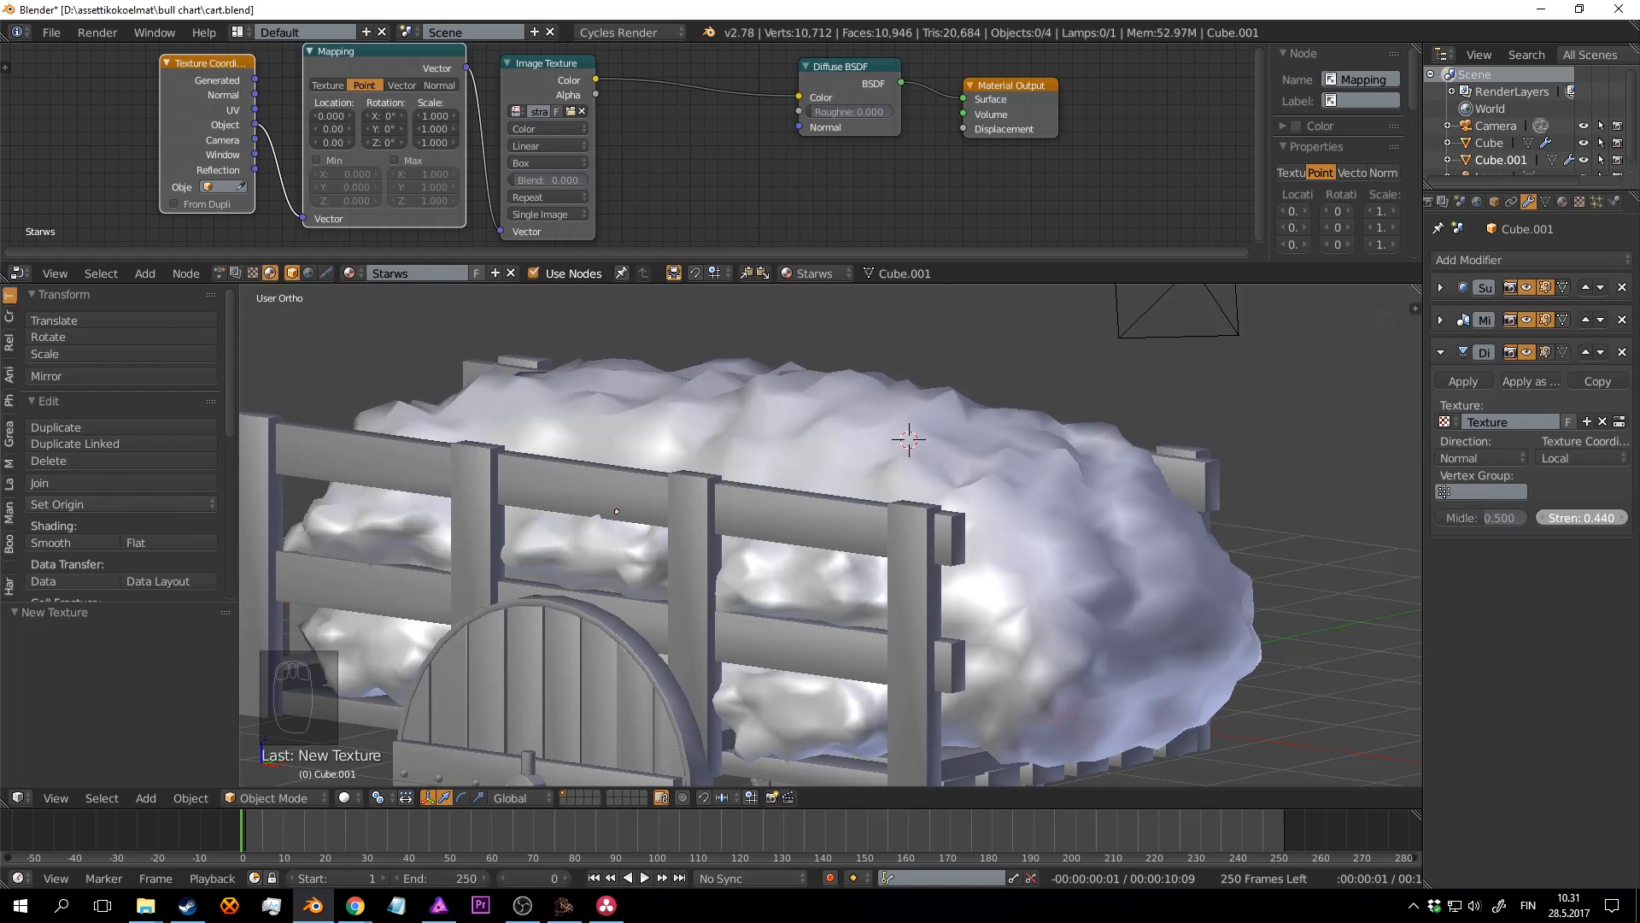
mouse_move(1158, 479)
middle_down()
mouse_move(810, 453)
mouse_move(870, 412)
mouse_move(873, 437)
mouse_move(1074, 434)
mouse_move(999, 443)
mouse_move(1109, 465)
mouse_move(976, 461)
mouse_move(999, 476)
mouse_move(766, 437)
mouse_move(1109, 425)
mouse_move(890, 434)
mouse_move(977, 429)
mouse_move(996, 490)
mouse_move(980, 468)
middle_up()
key(ctrl+s)
key(ctrl+s)
key(ctrl+s)
Step: Inspect the displaced straw load in rendered shading from several sides, saving the file
key(shift+z)
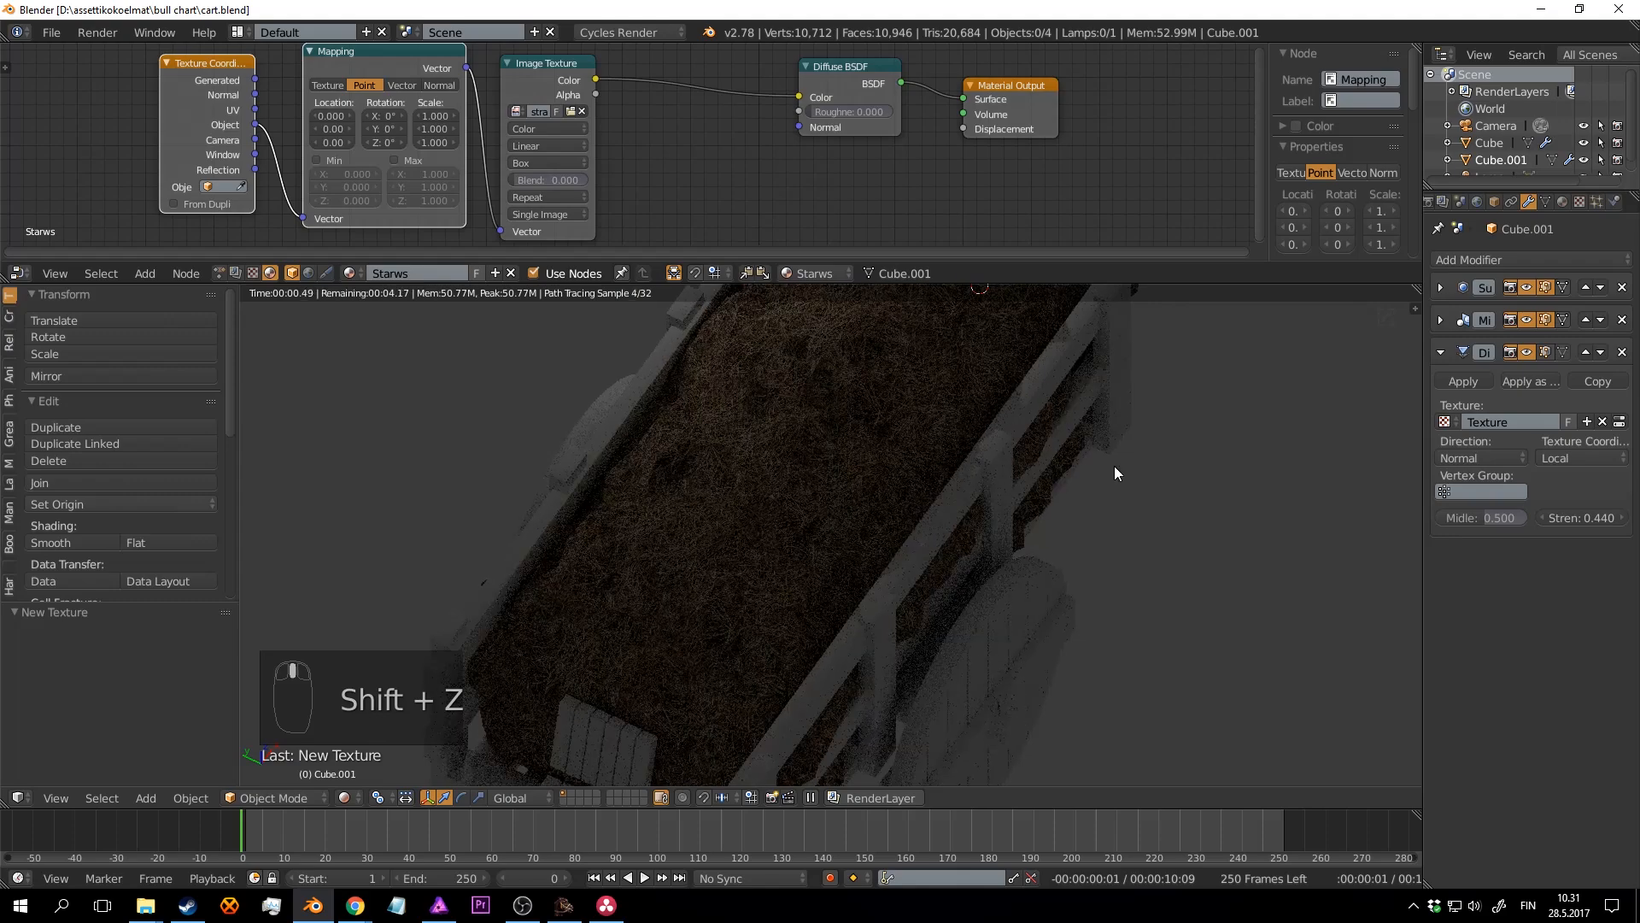
key(ctrl+s)
middle_drag(1145, 491, 1178, 586)
key(ctrl+s)
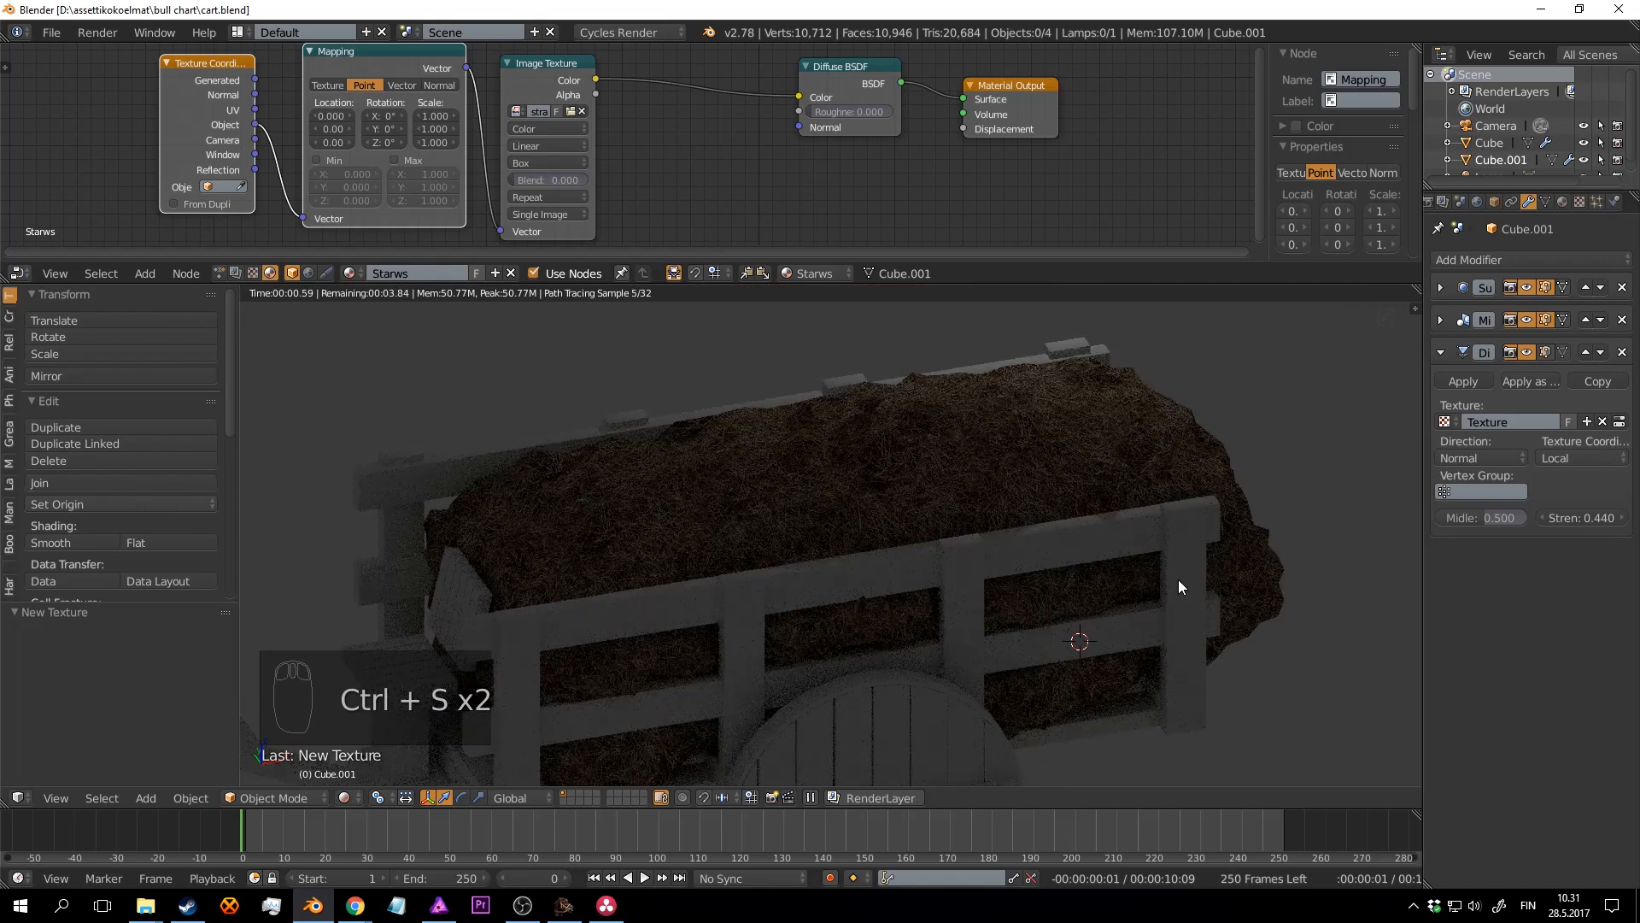
key(ctrl+s)
Step: Return the 3D view to solid shading, look over the bumpy straw load, and save the cart file
click(1177, 579)
key(shift+z)
middle_drag(1023, 490, 998, 511)
key(ctrl+s)
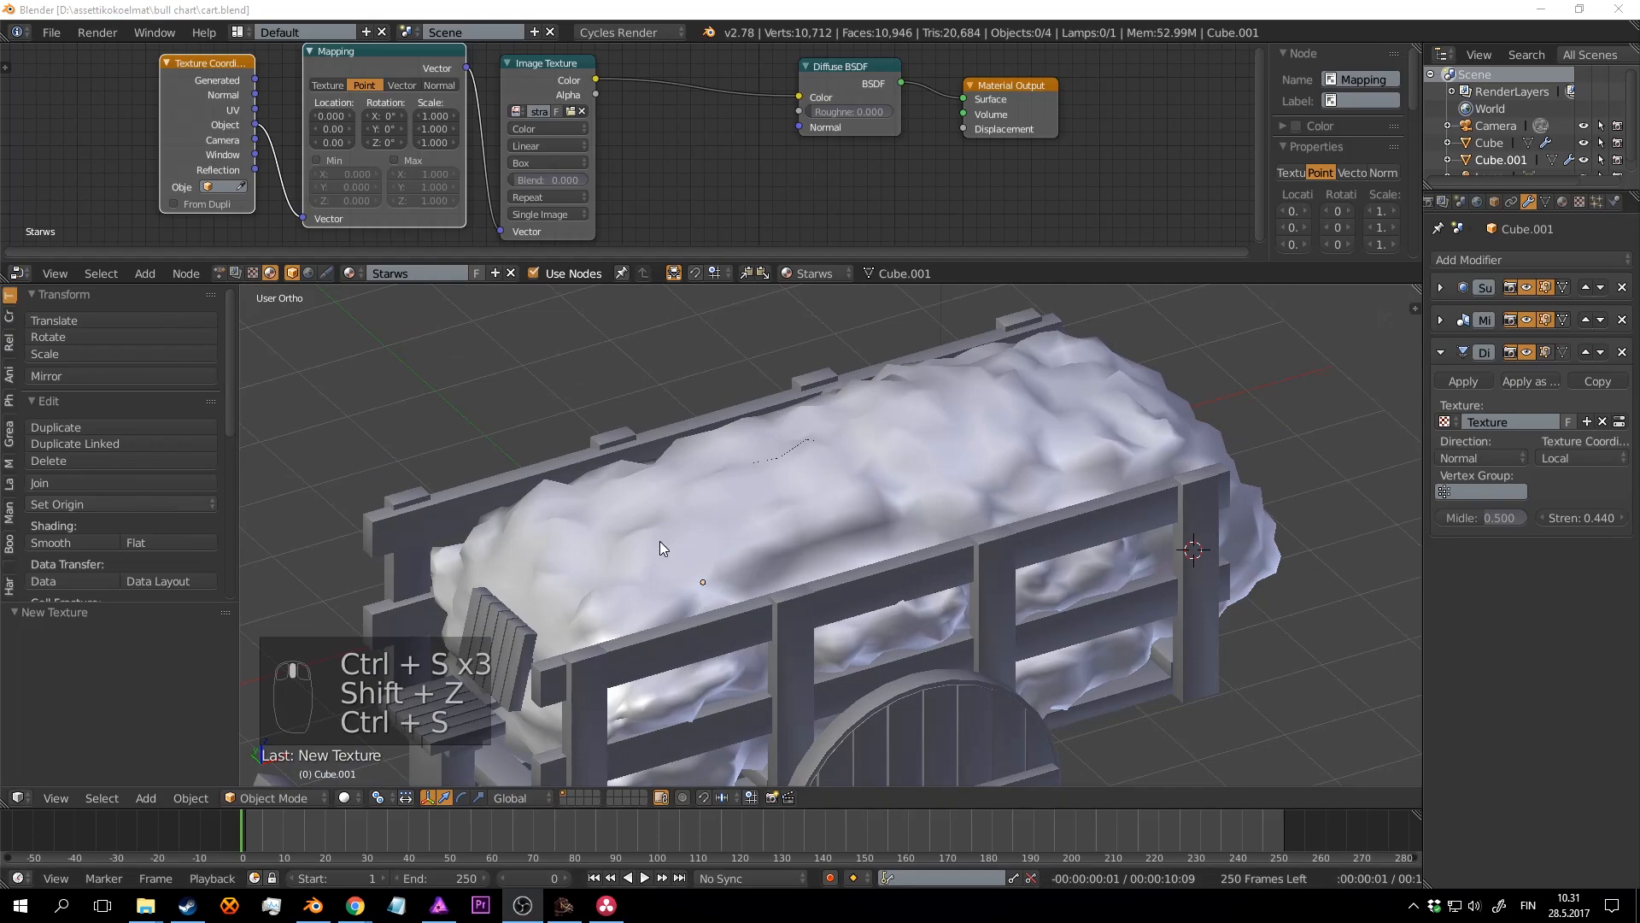
middle_drag(661, 542, 811, 457)
scroll(805, 569, down, 2)
key(ctrl+s)
scroll(844, 513, up, 3)
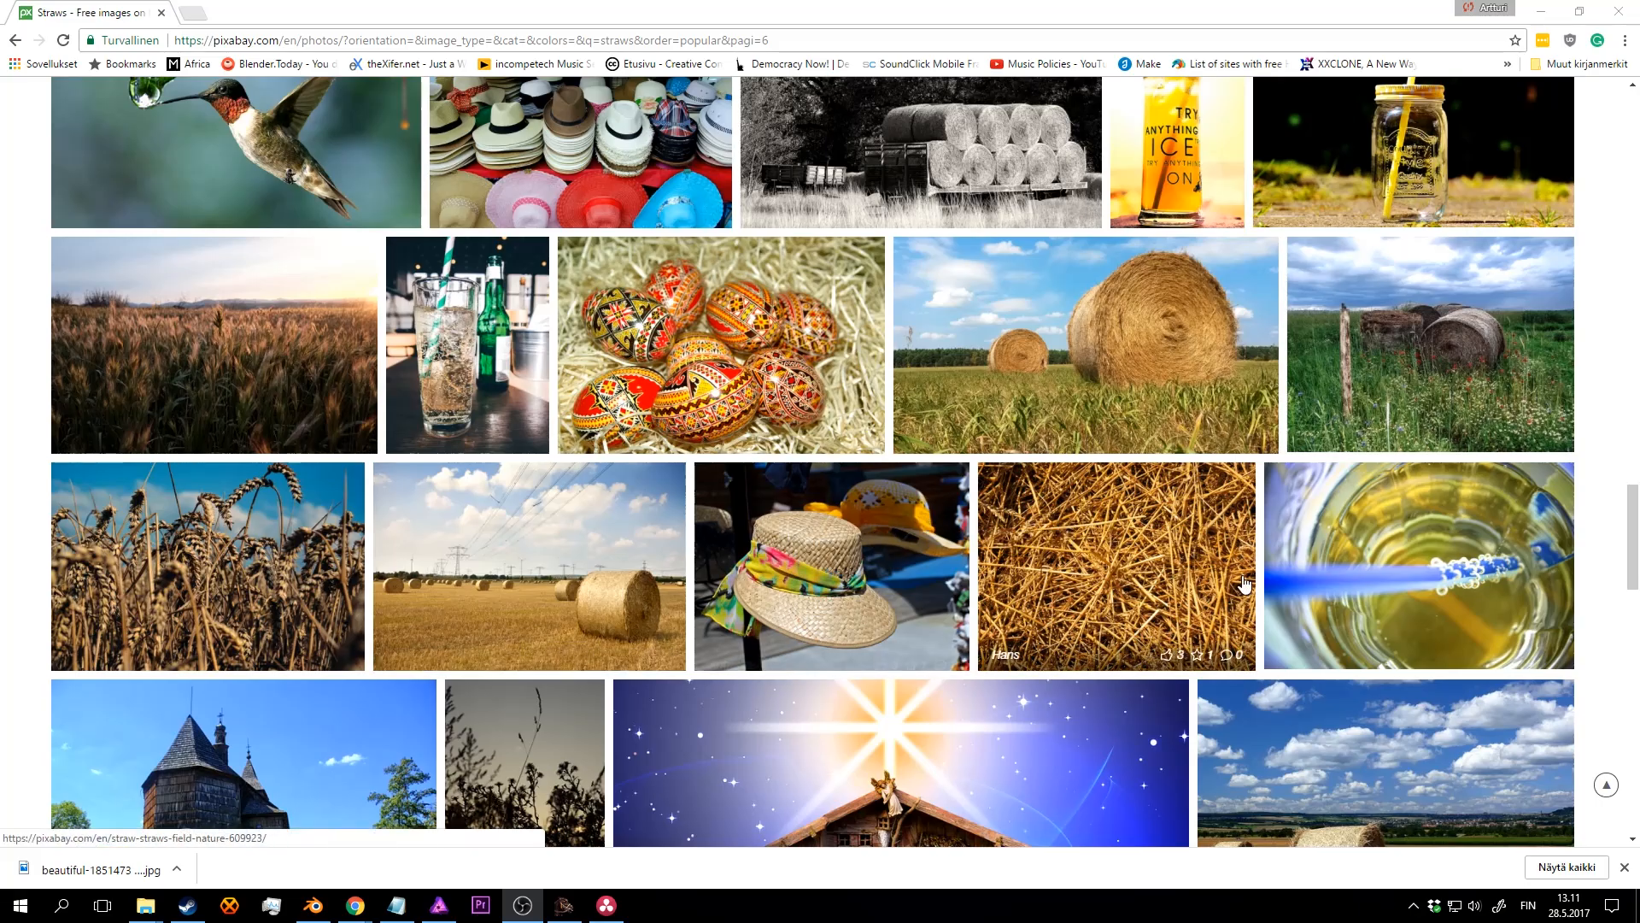
Step: Switch to Chrome, open the golden straw close-up from the Pixabay results in a new tab, and show its free download sizes
middle_click(1111, 555)
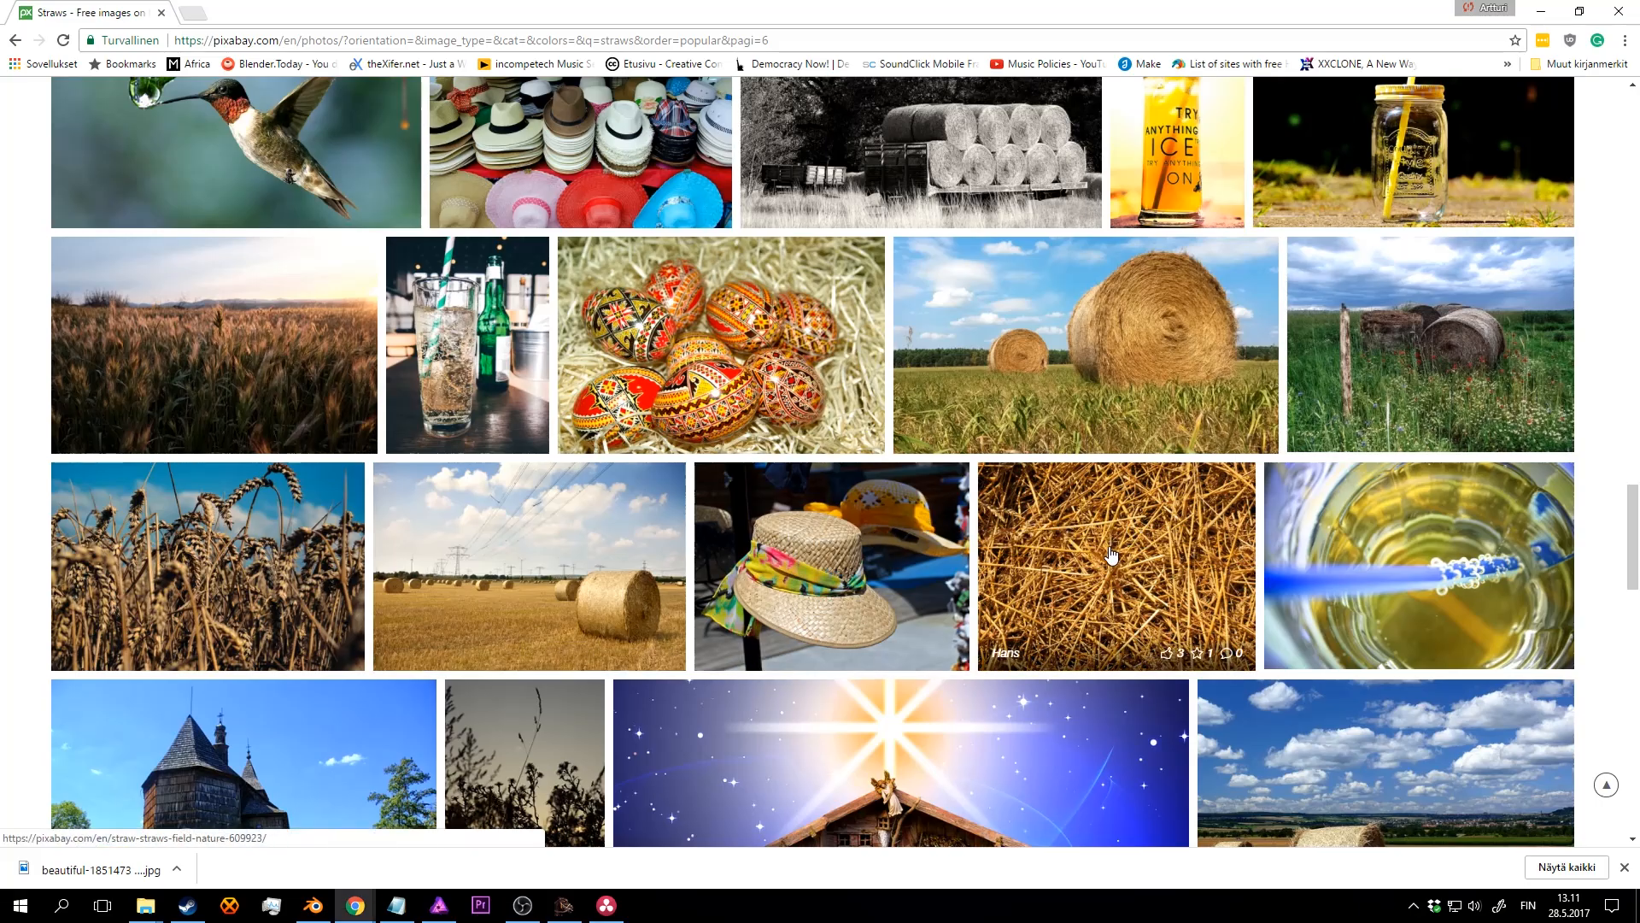
click(316, 13)
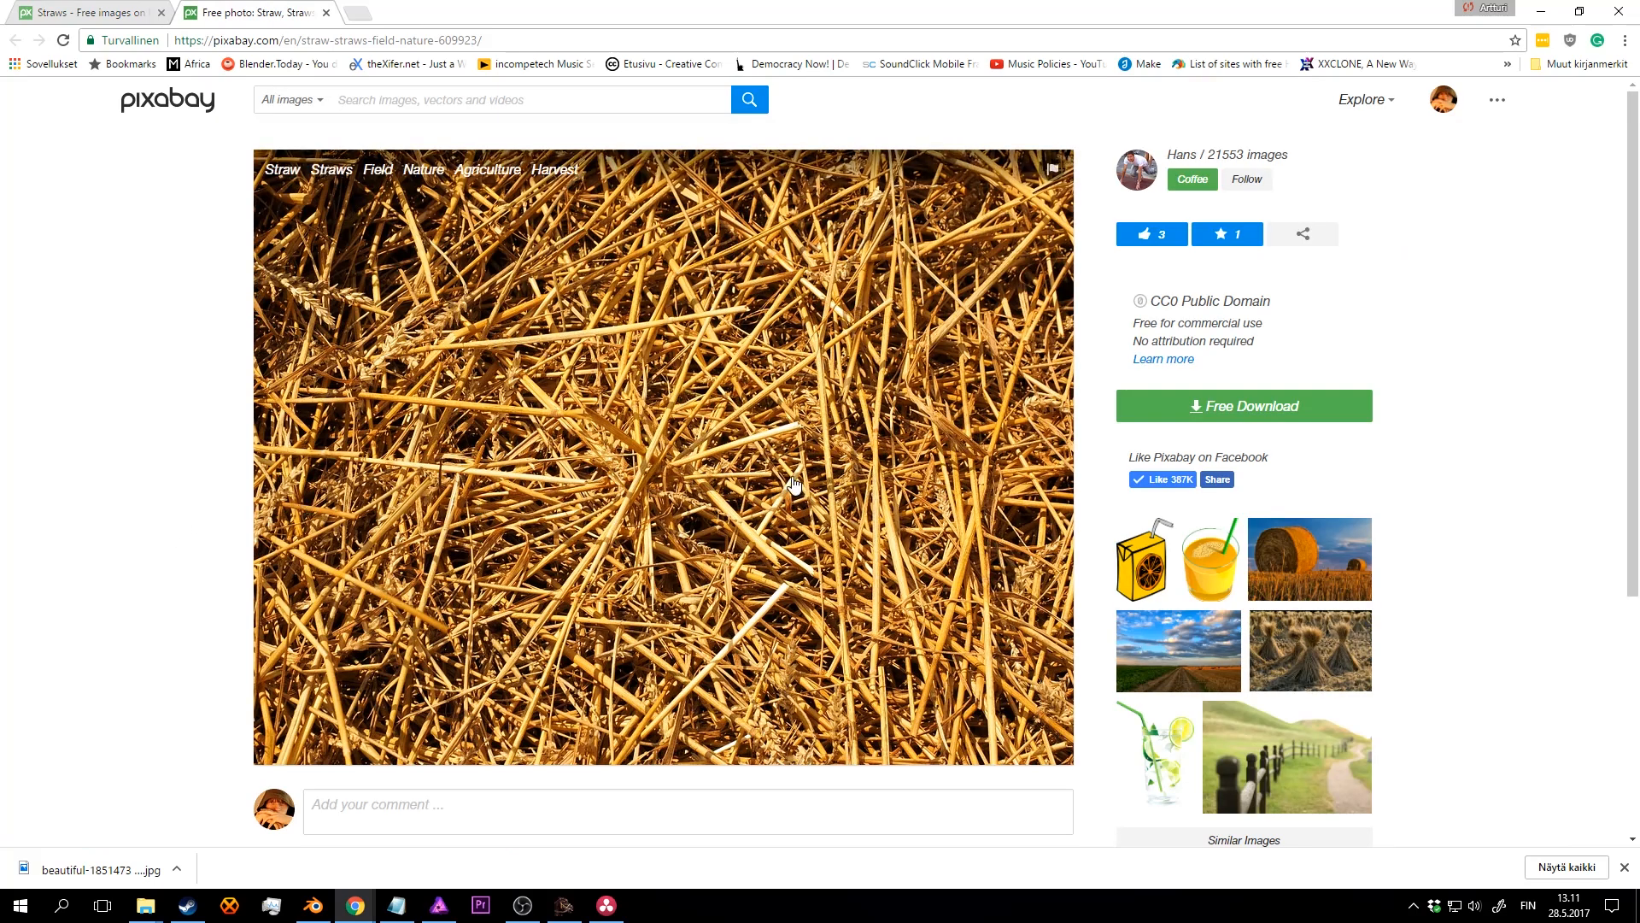
scroll(799, 482, down, 1)
scroll(771, 510, up, 1)
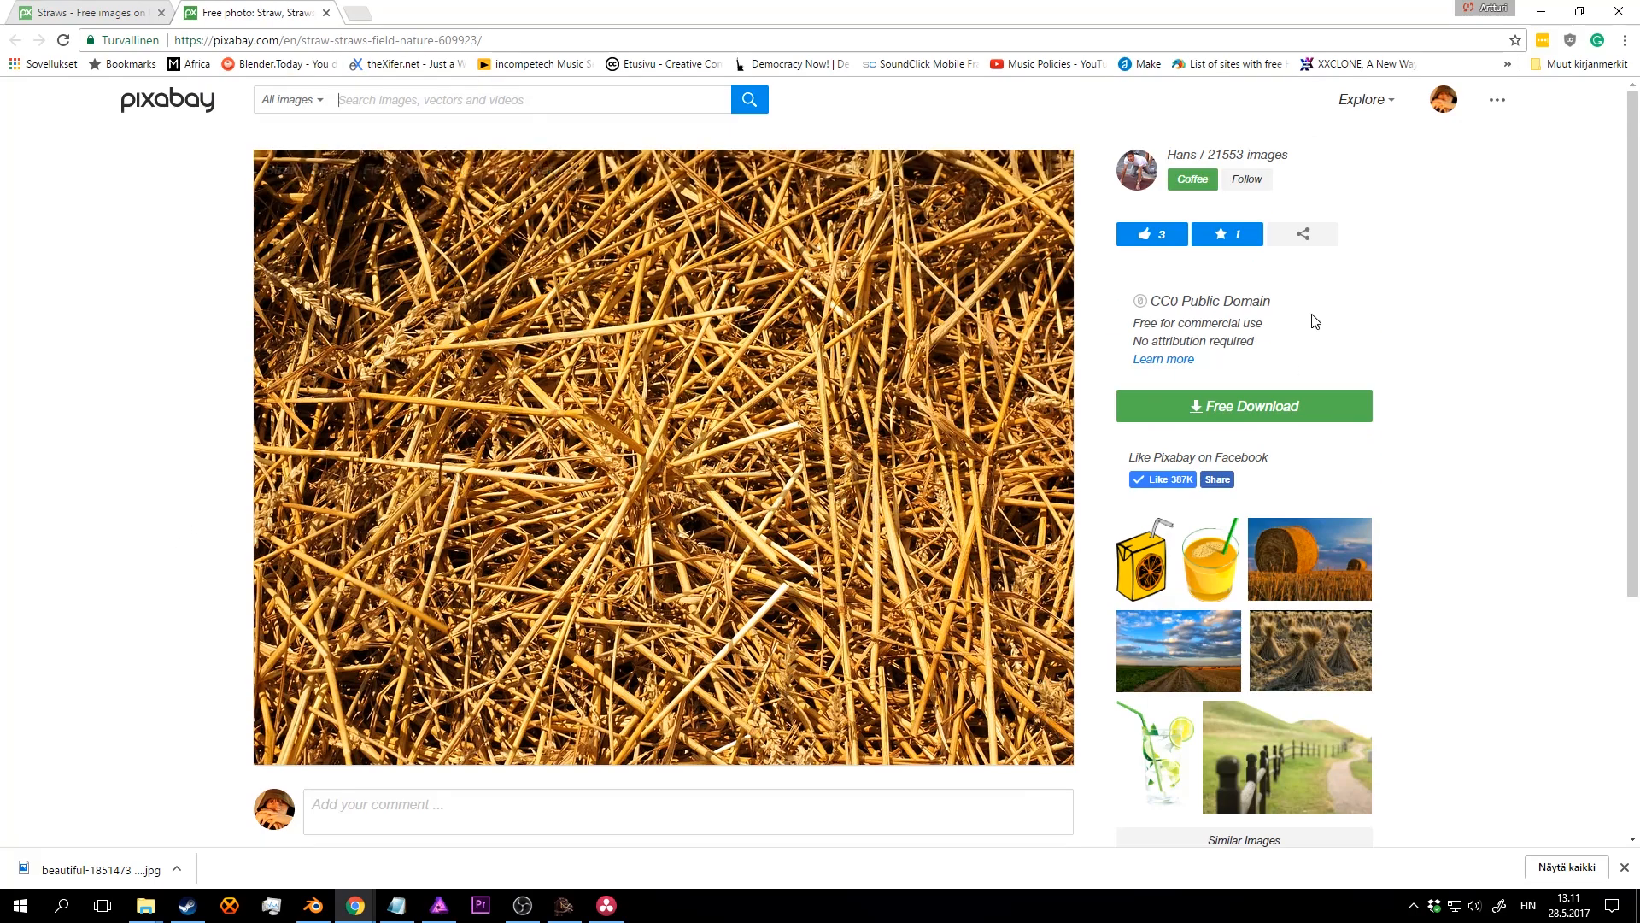
click(1230, 405)
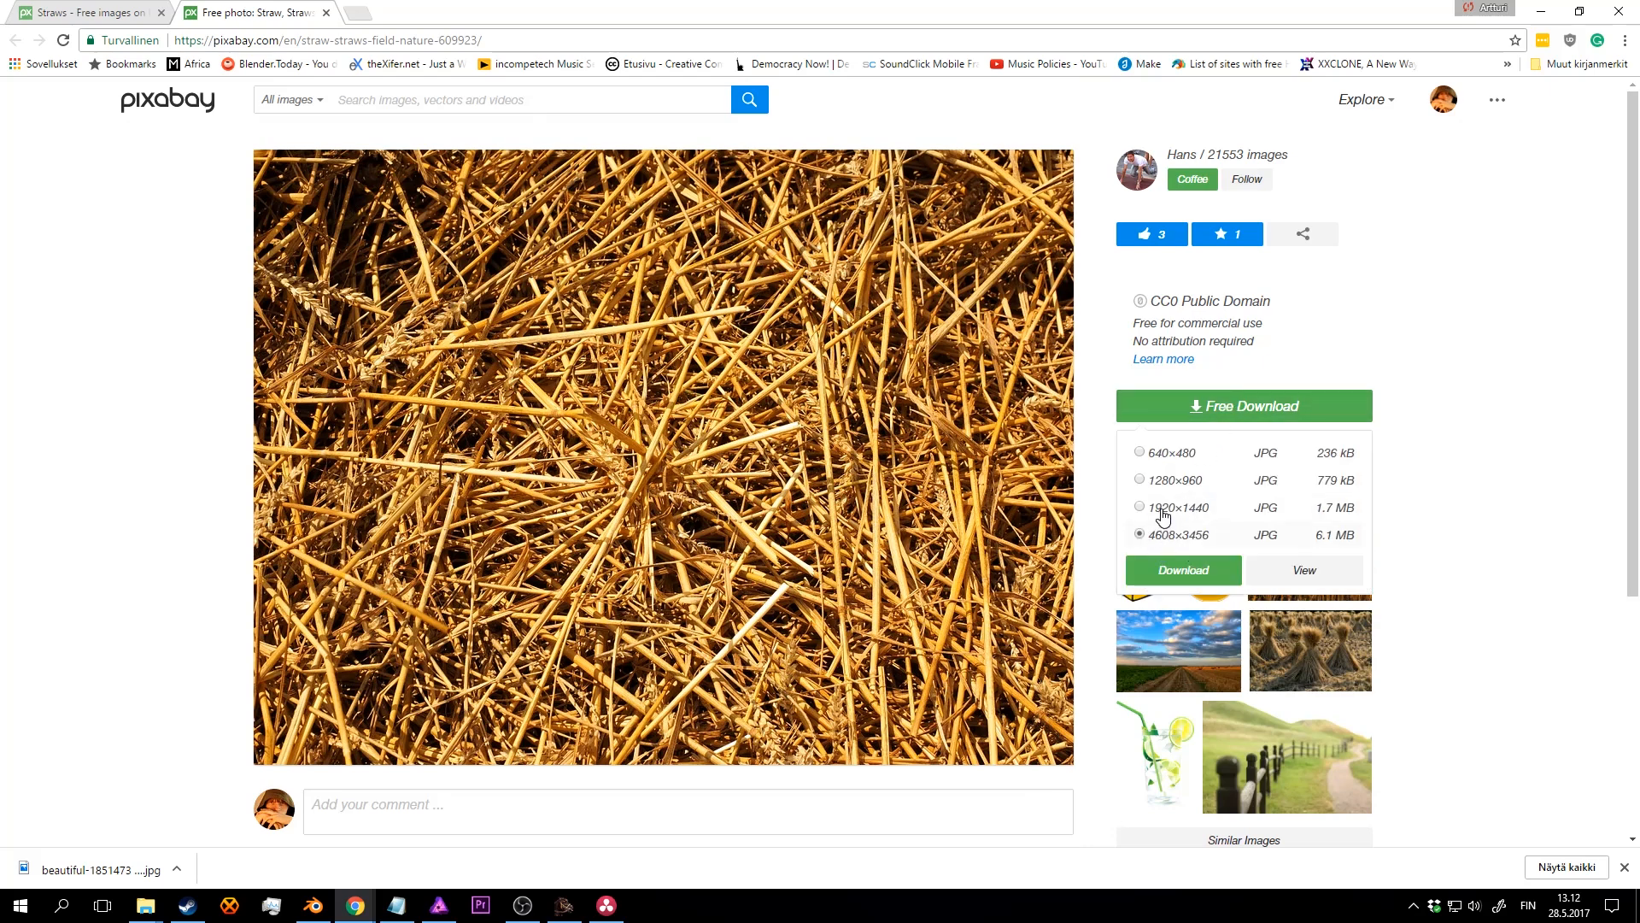
Step: Download the 4608×3456 straw photo, locate straw-609923.jpg in its folder and open it in Affinity Photo
click(1168, 565)
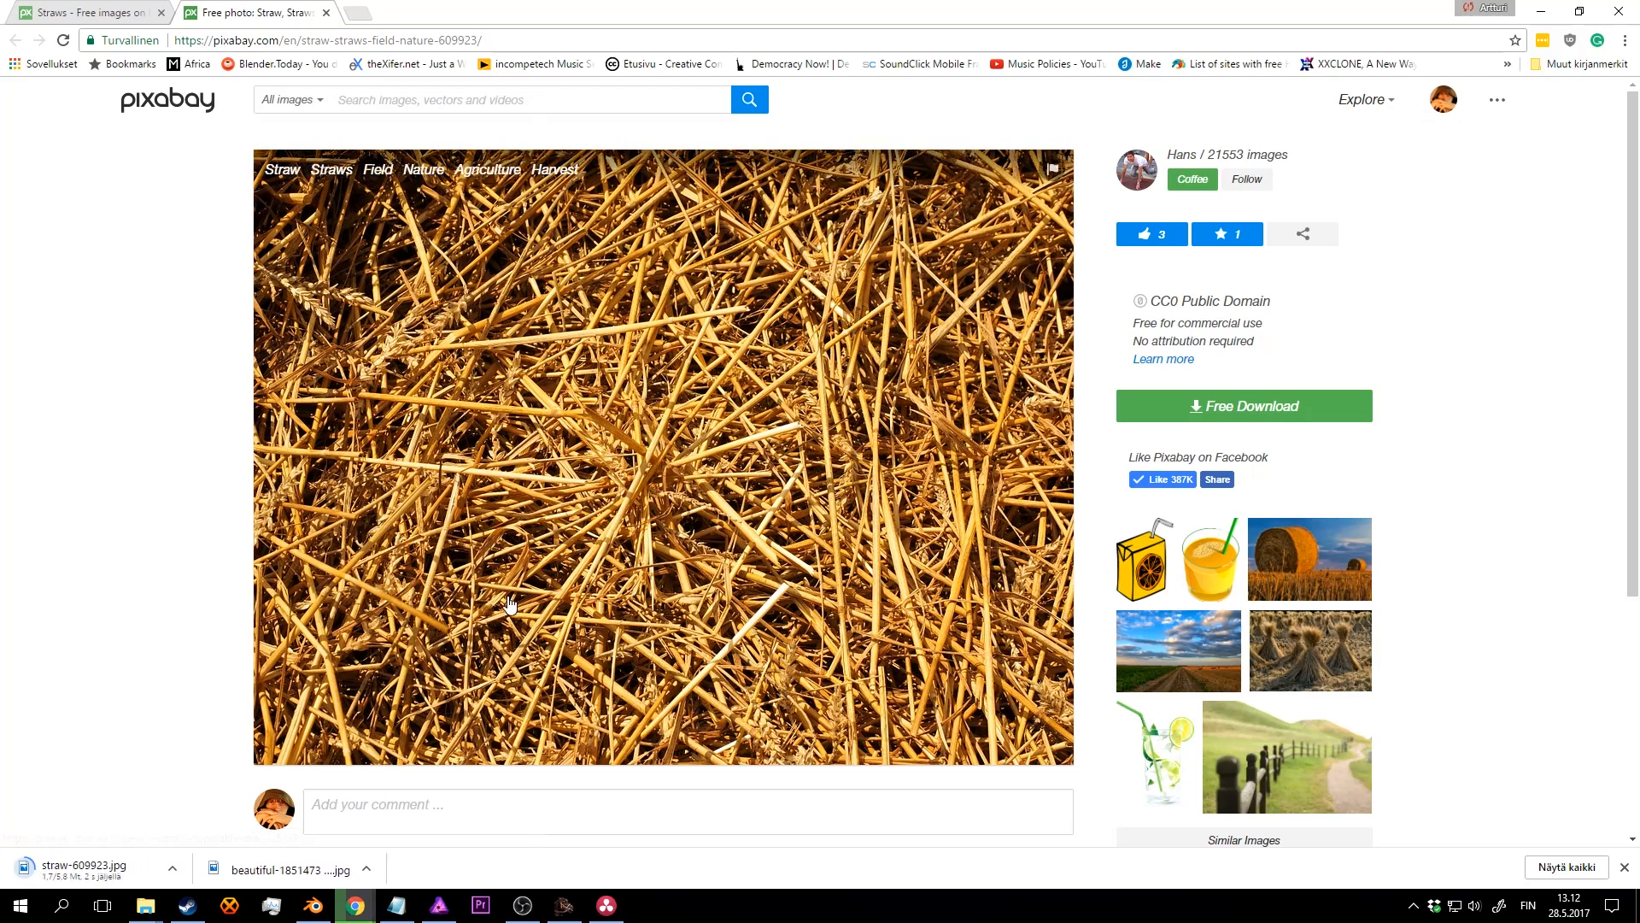
click(176, 869)
click(218, 811)
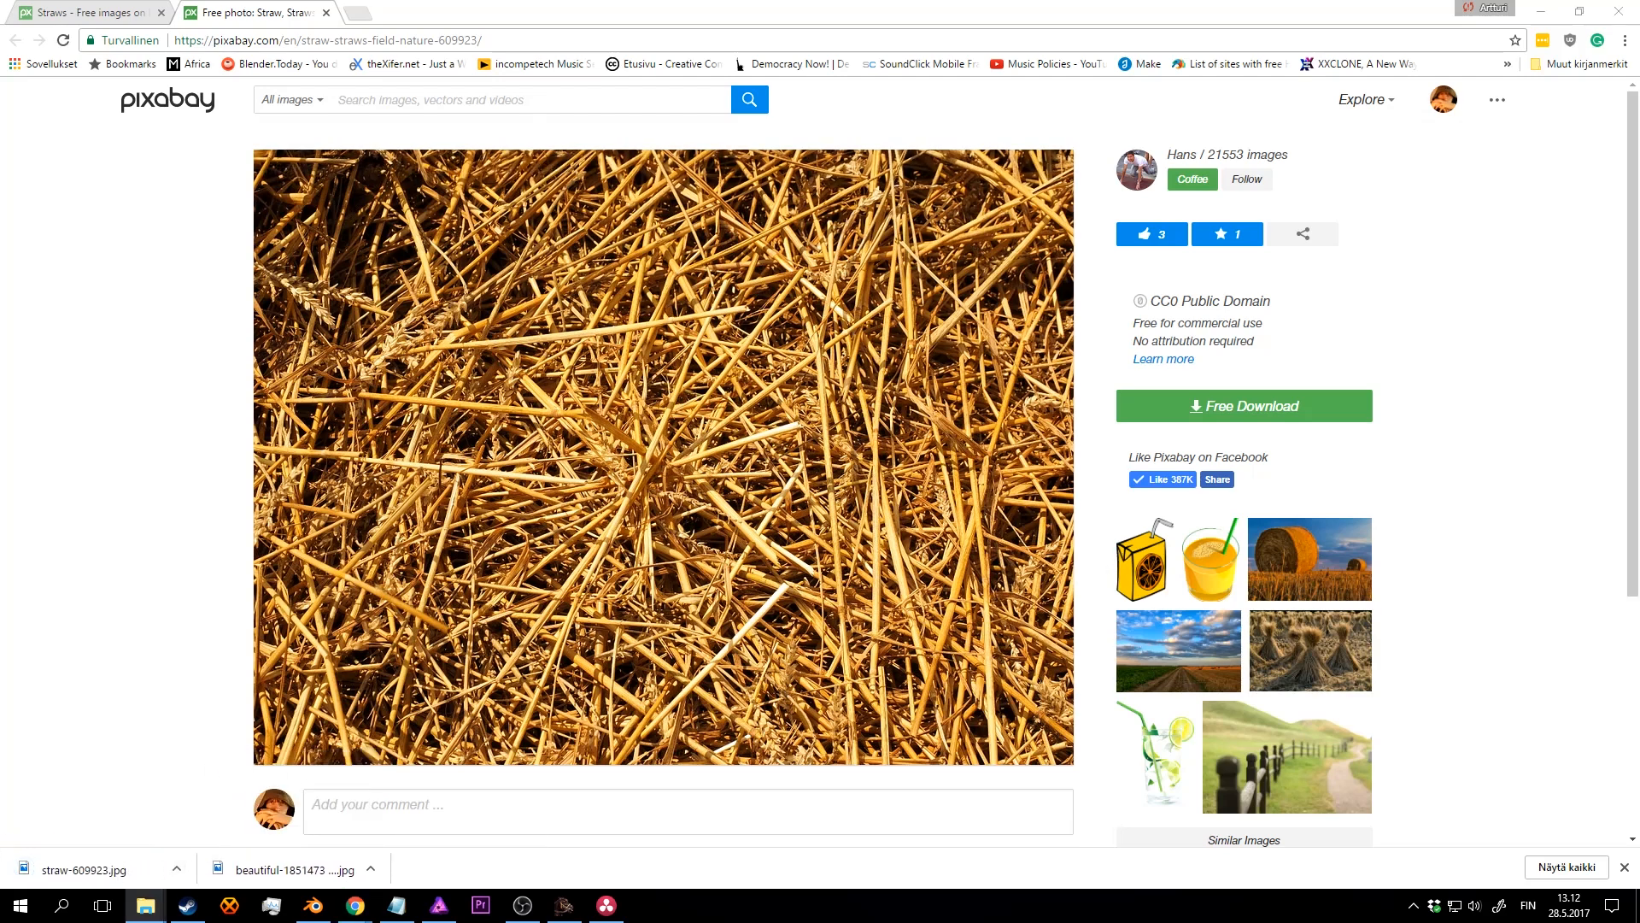
click(439, 904)
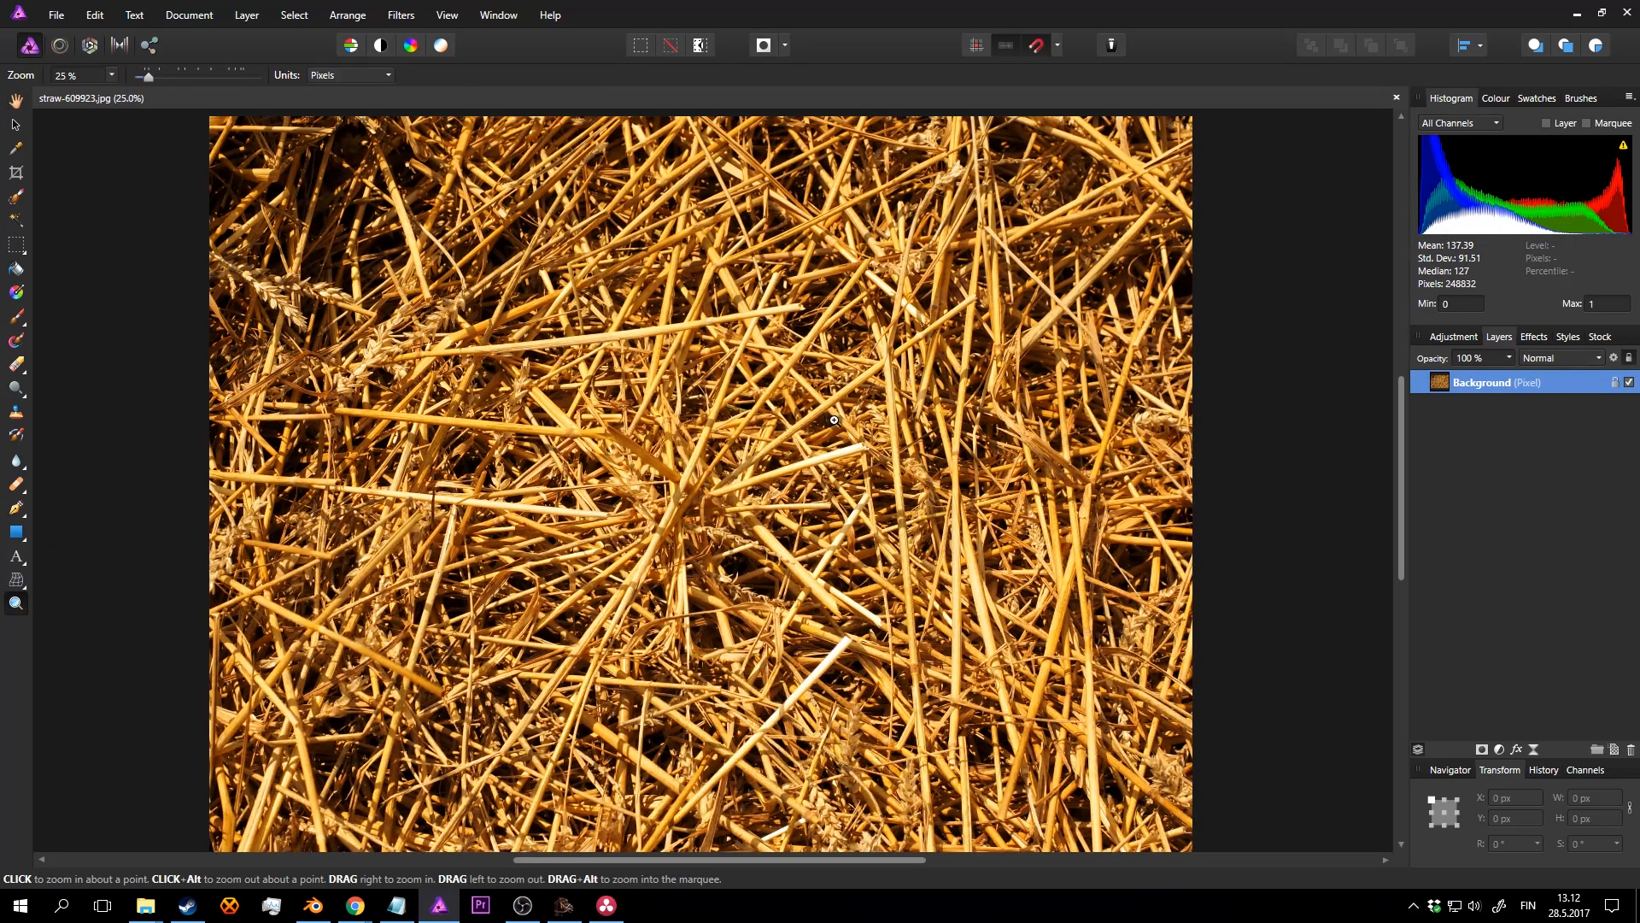
Step: Examine the straw photo up close and as a whole to judge its suitability as a texture
click(833, 419)
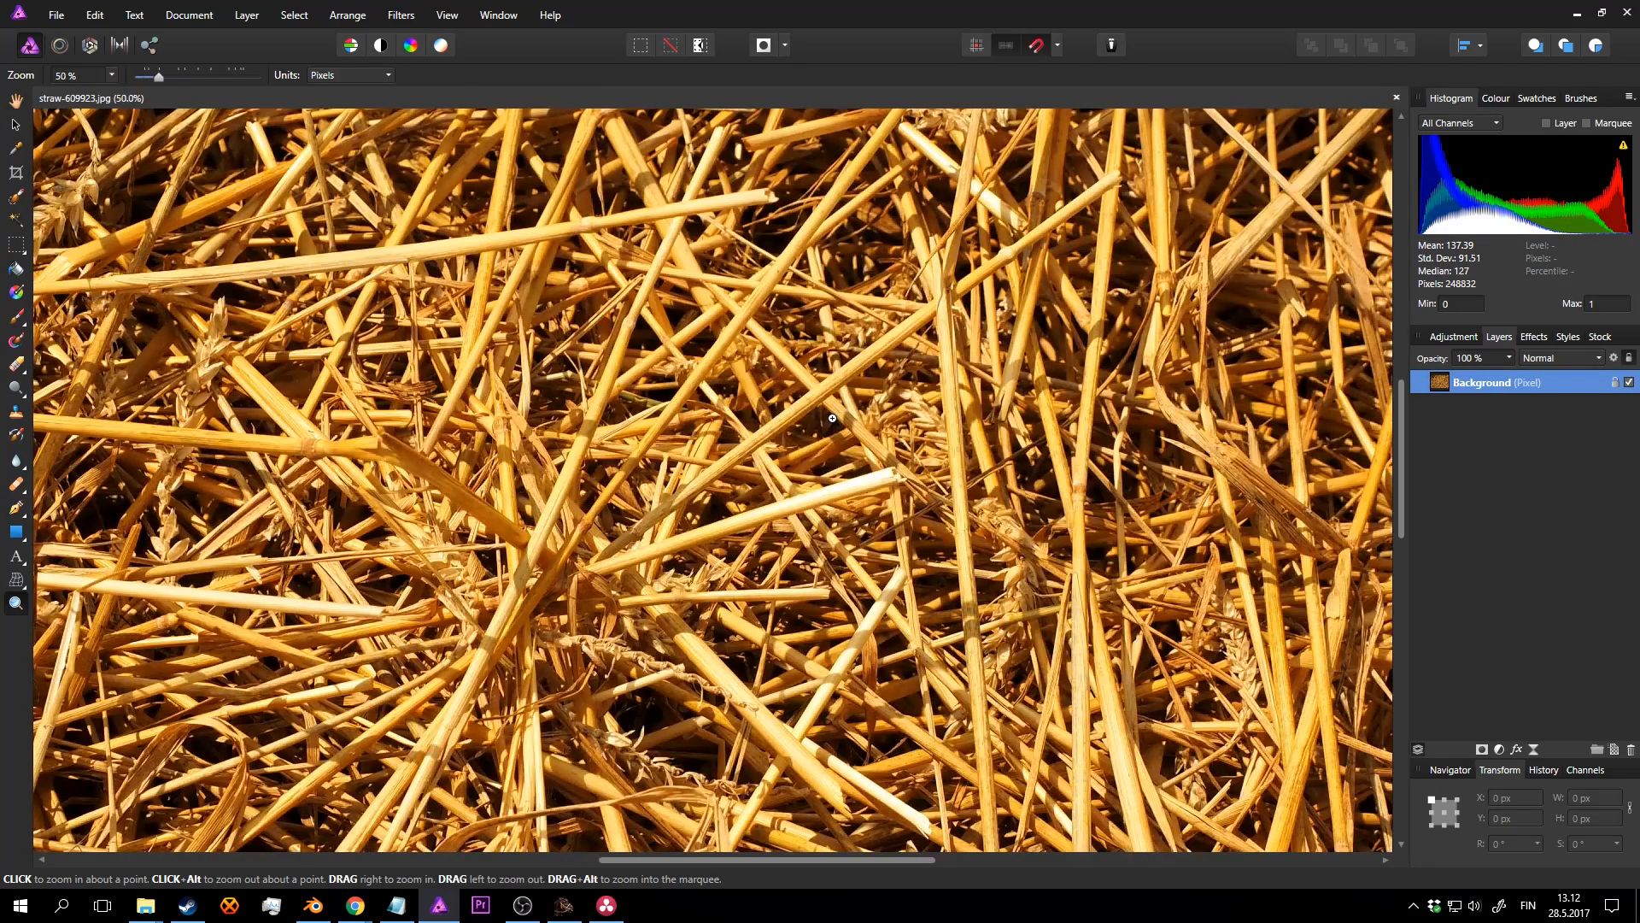
click(831, 418)
alt+click(830, 418)
alt+click(830, 418)
click(563, 348)
middle_drag(210, 155, 305, 247)
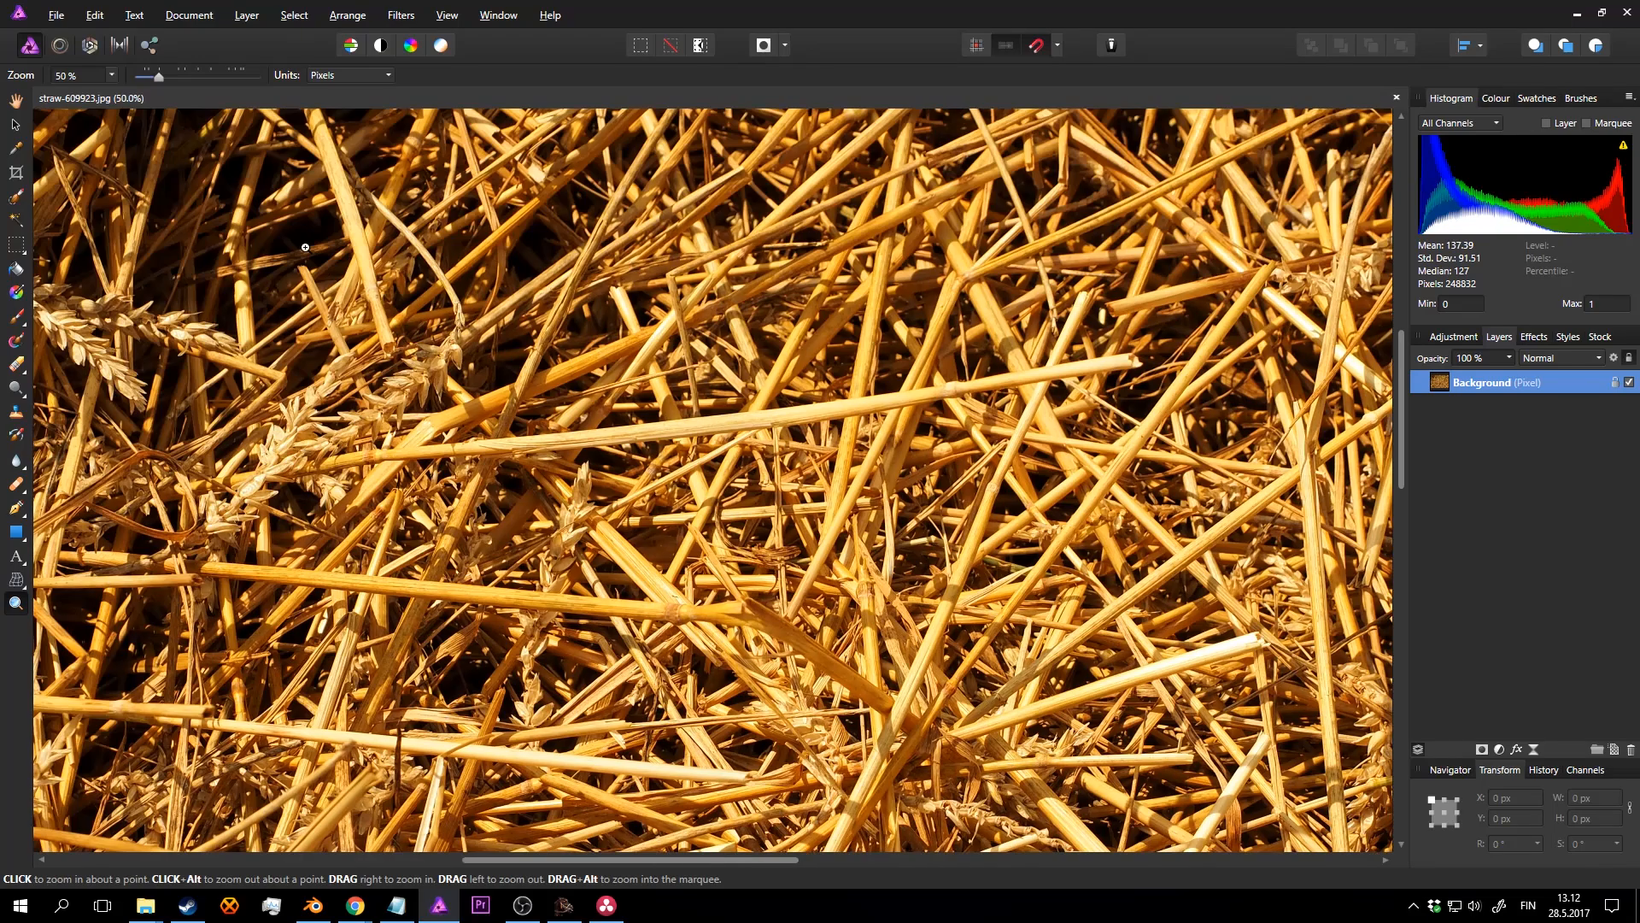
alt+click(732, 383)
middle_drag(732, 383, 601, 307)
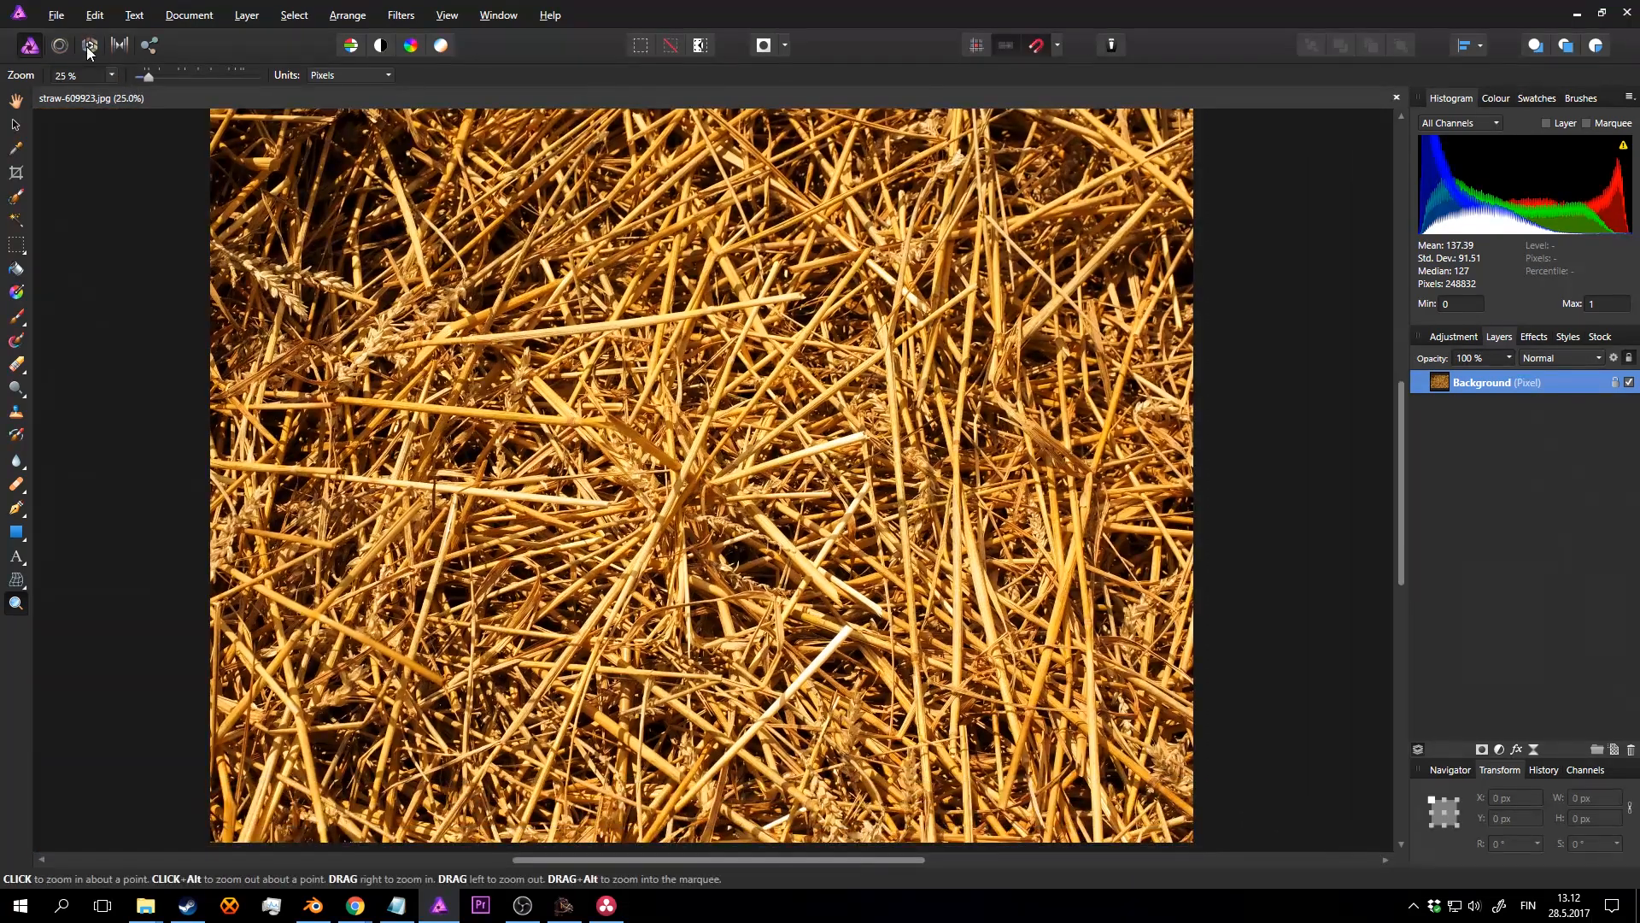
Step: Switch to Blender and inspect the straw load on the cart, toggling the rendered view on and off
click(313, 905)
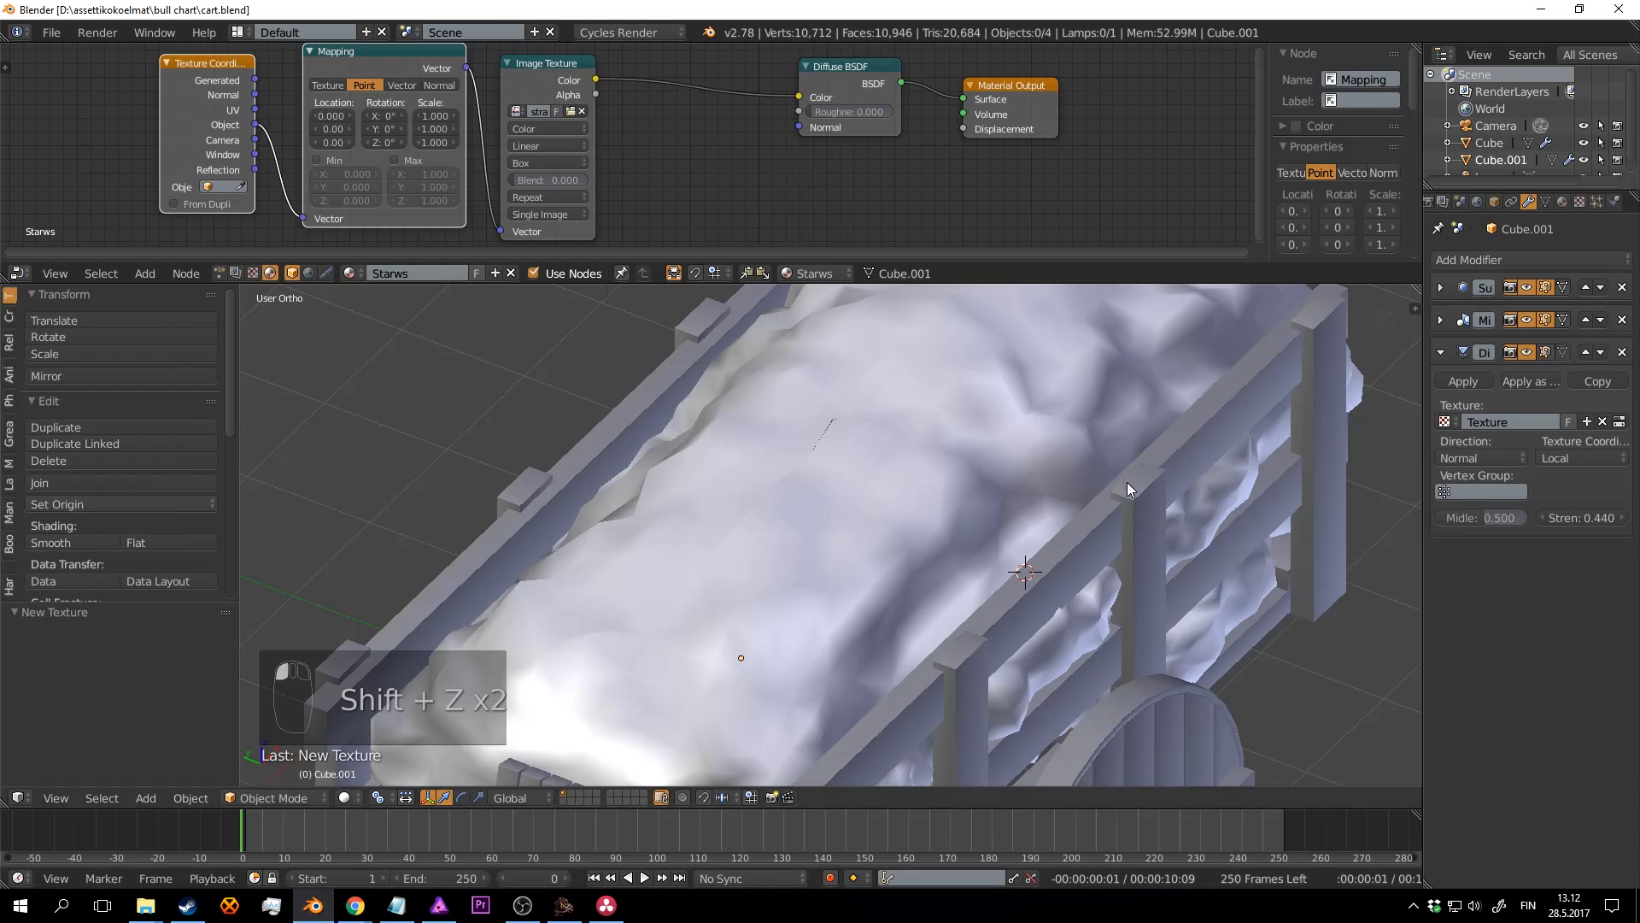
mouse_move(1127, 487)
middle_down()
mouse_move(928, 528)
mouse_move(953, 545)
mouse_move(897, 513)
mouse_move(923, 530)
middle_up()
key(shift+z)
key(shift+z)
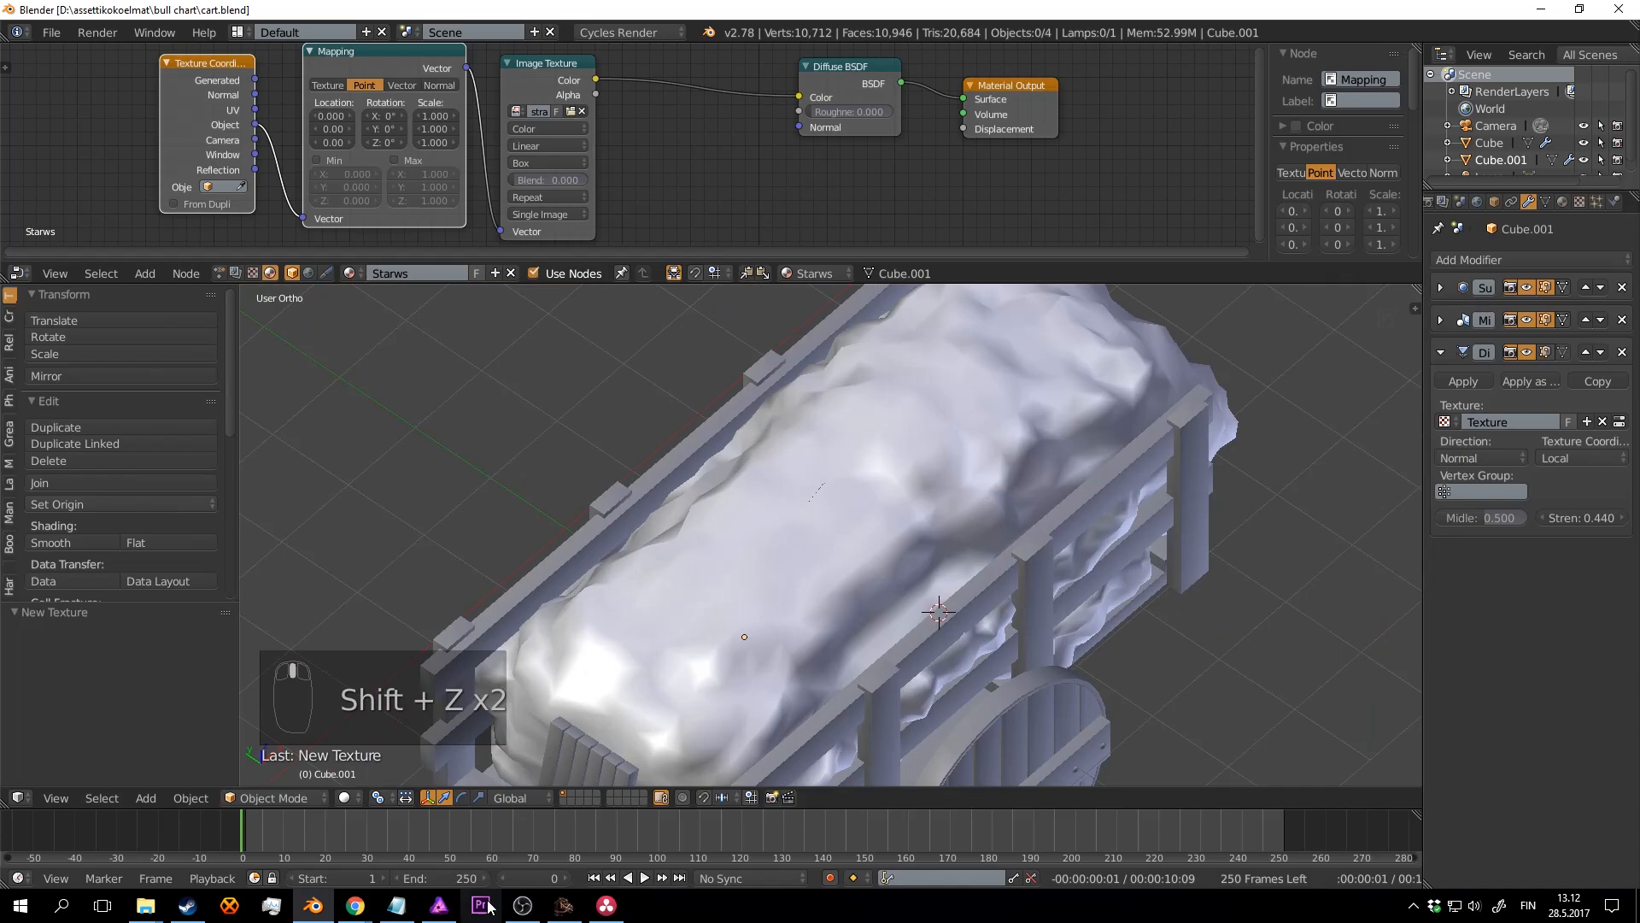
Step: Switch back to Affinity Photo and develop the straw photo with reduced saturation and vibrance at 11 %
click(439, 906)
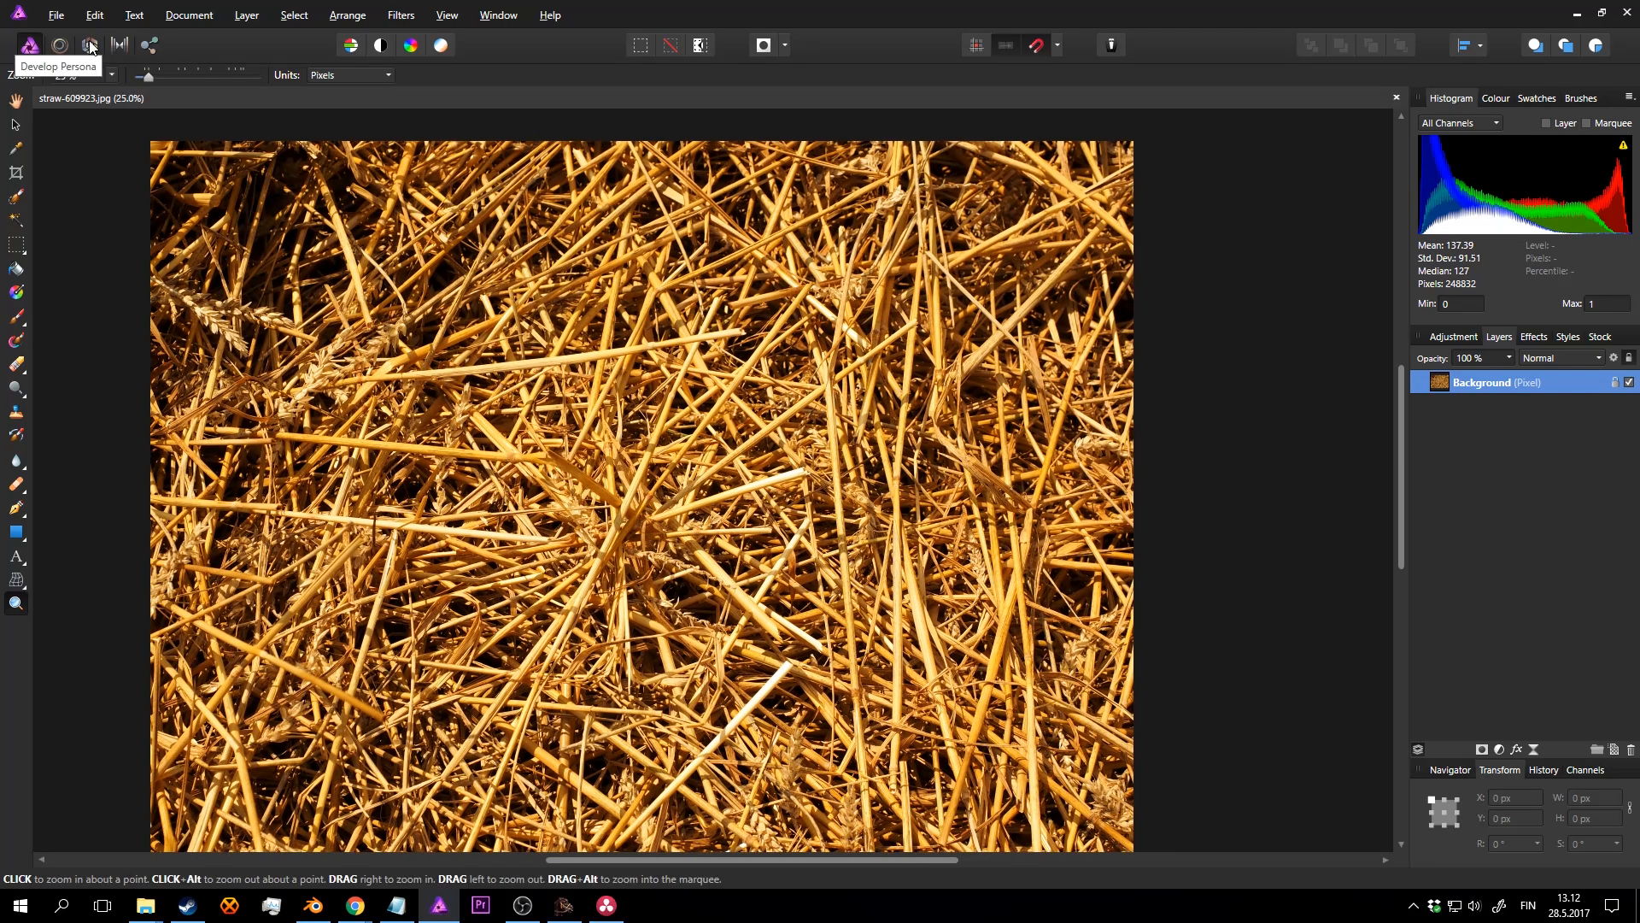
click(91, 46)
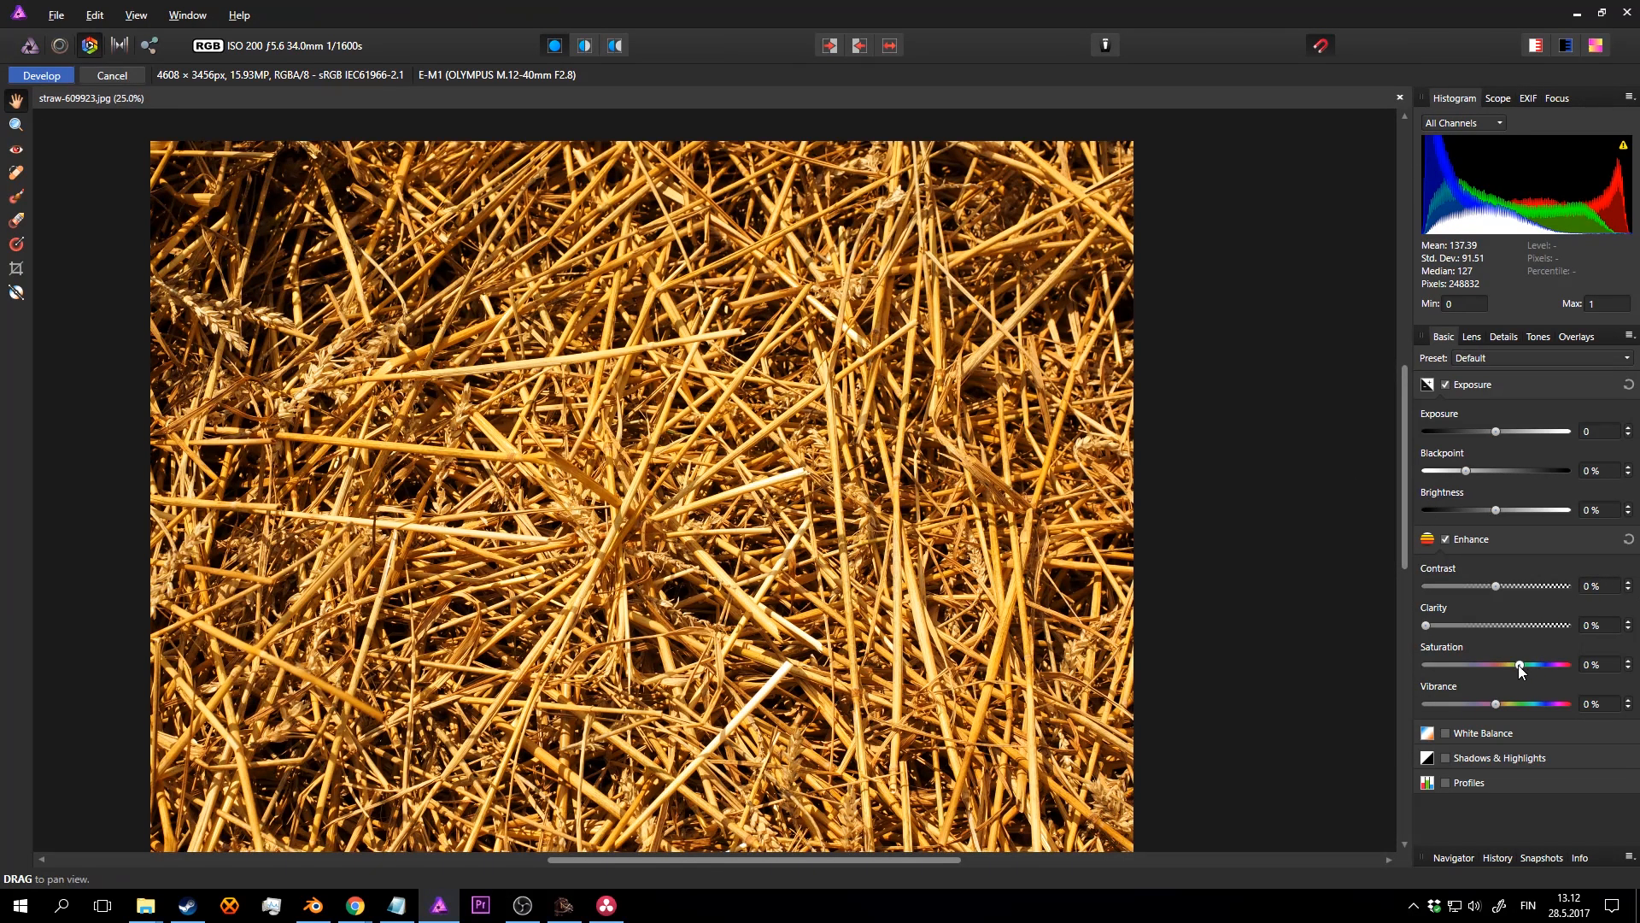
mouse_move(1518, 665)
mouse_down()
mouse_move(1485, 668)
mouse_move(1514, 704)
mouse_move(1449, 702)
mouse_move(1570, 701)
mouse_move(1512, 703)
mouse_move(1496, 664)
mouse_up()
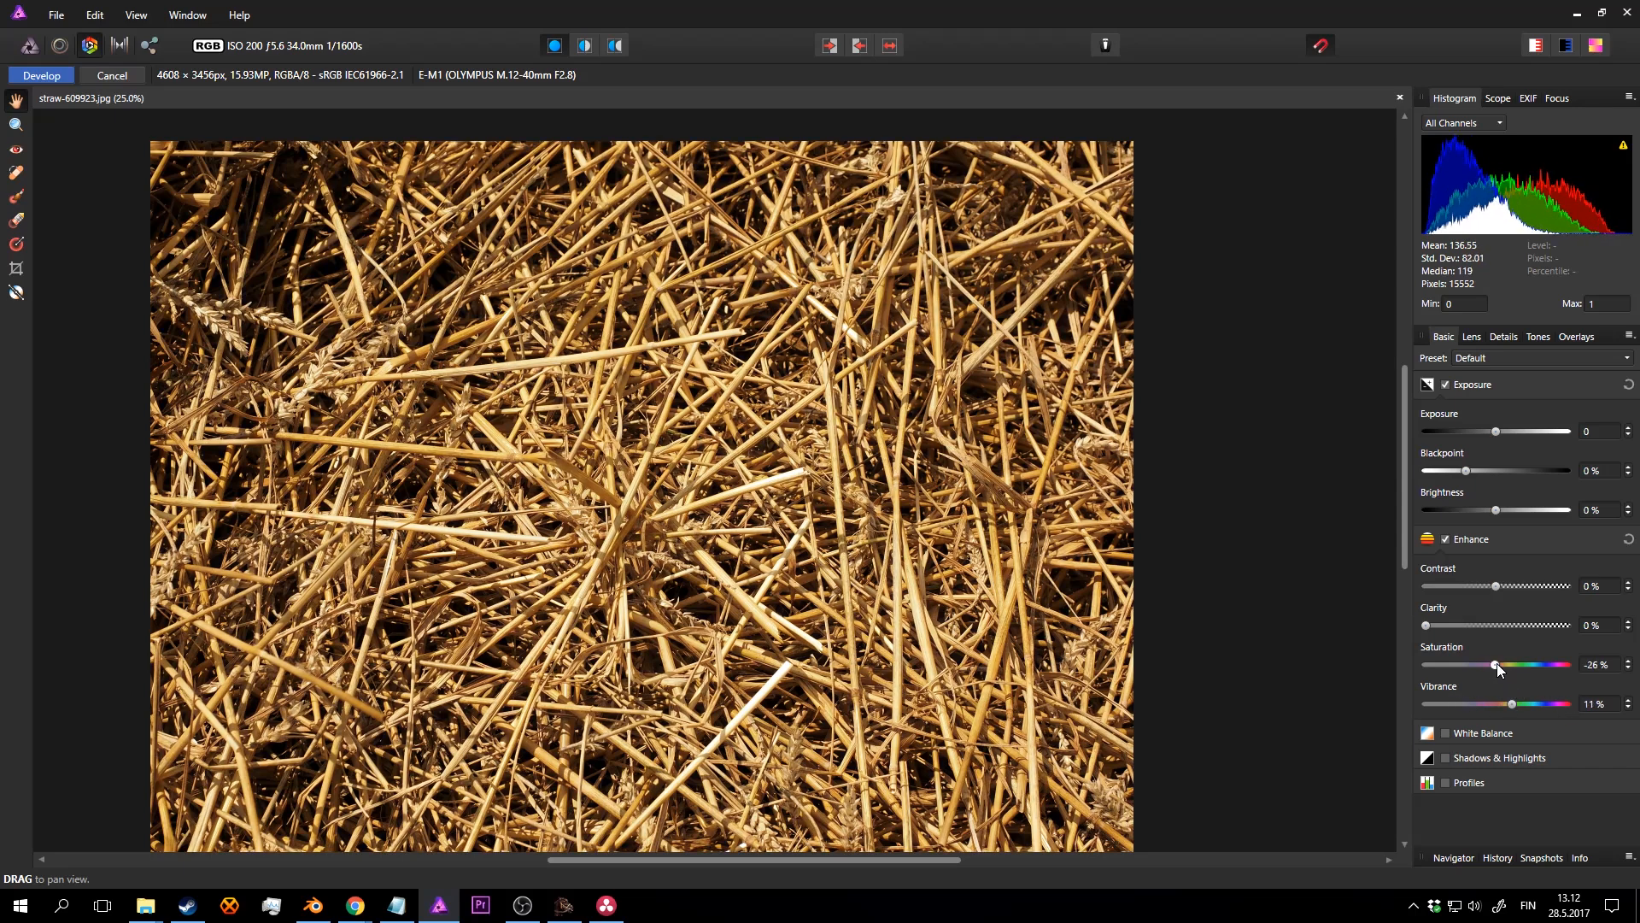
click(1480, 340)
click(1502, 336)
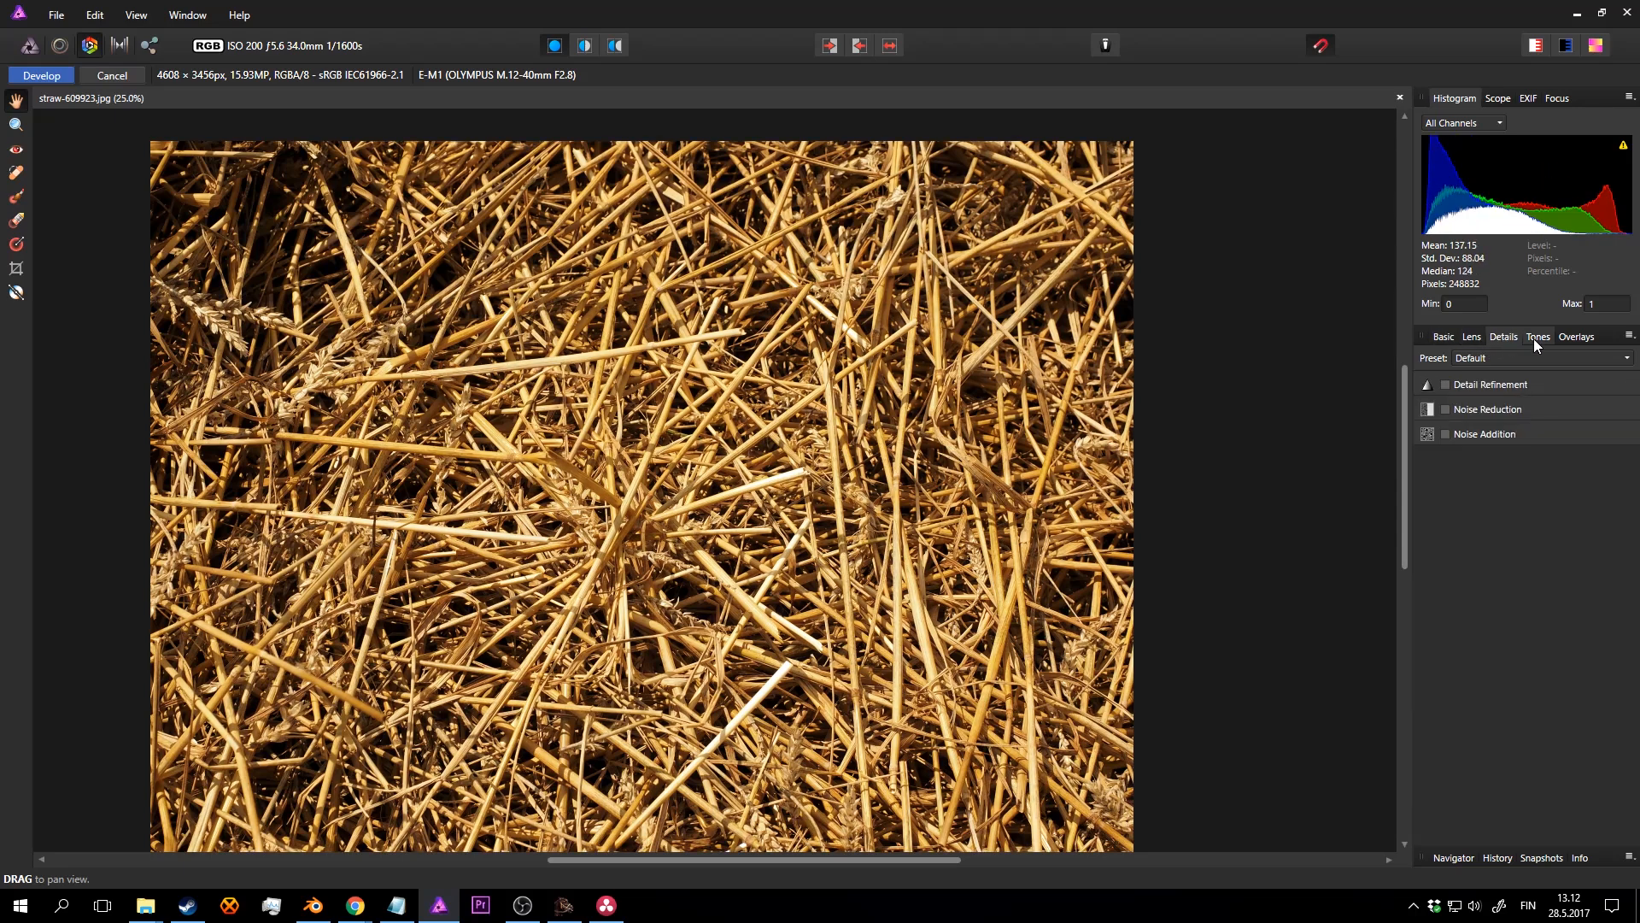
click(1583, 339)
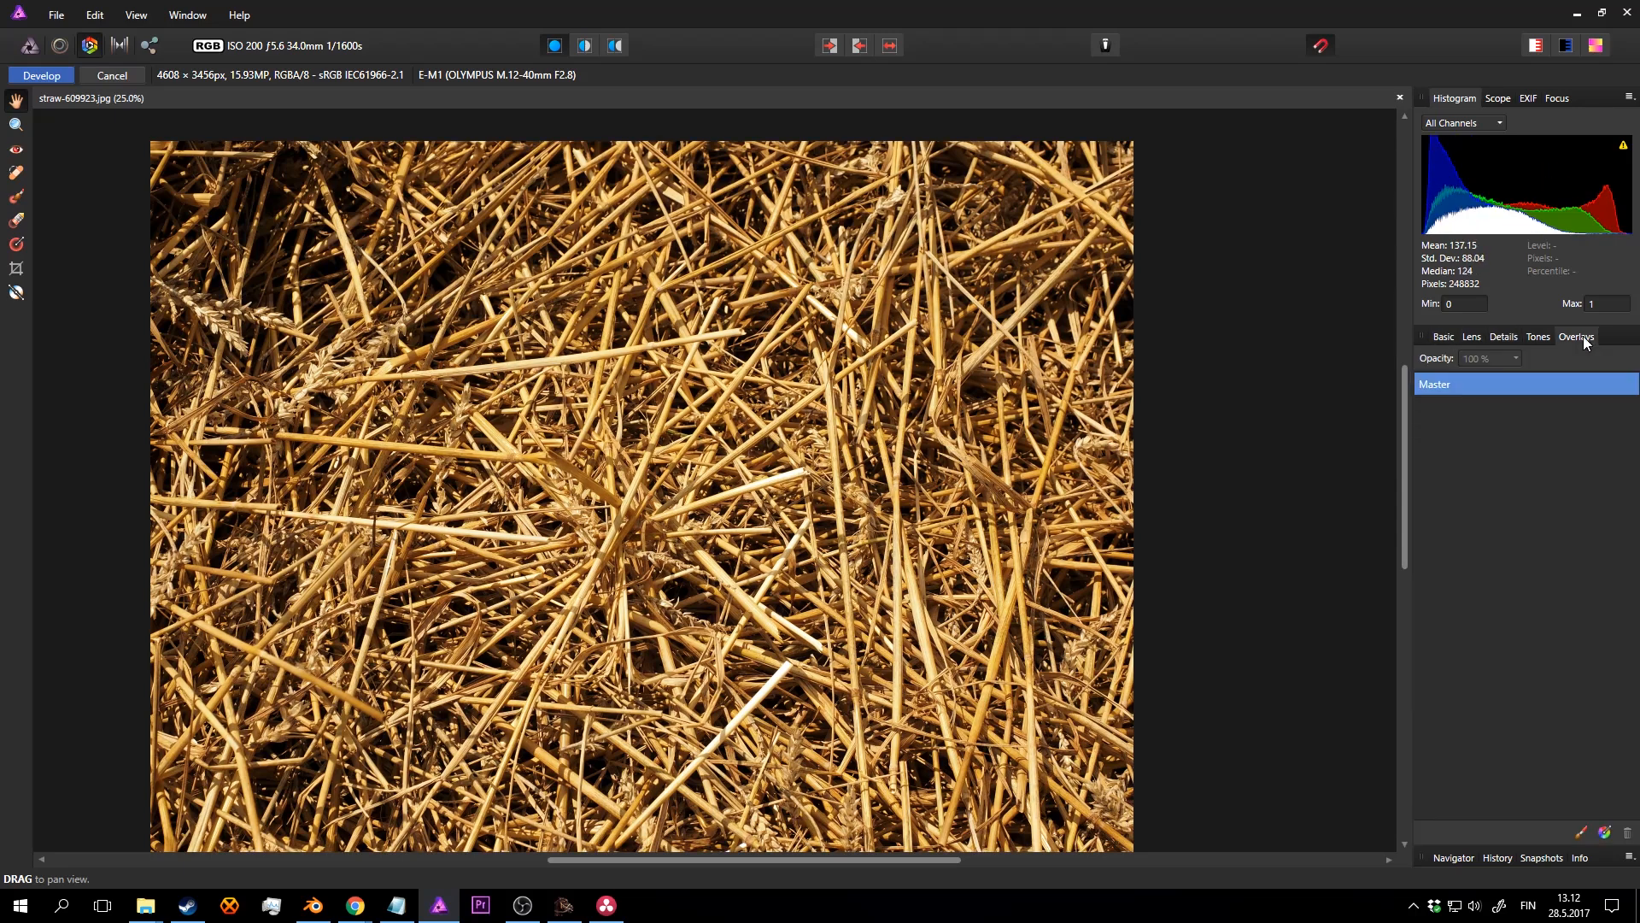
click(45, 77)
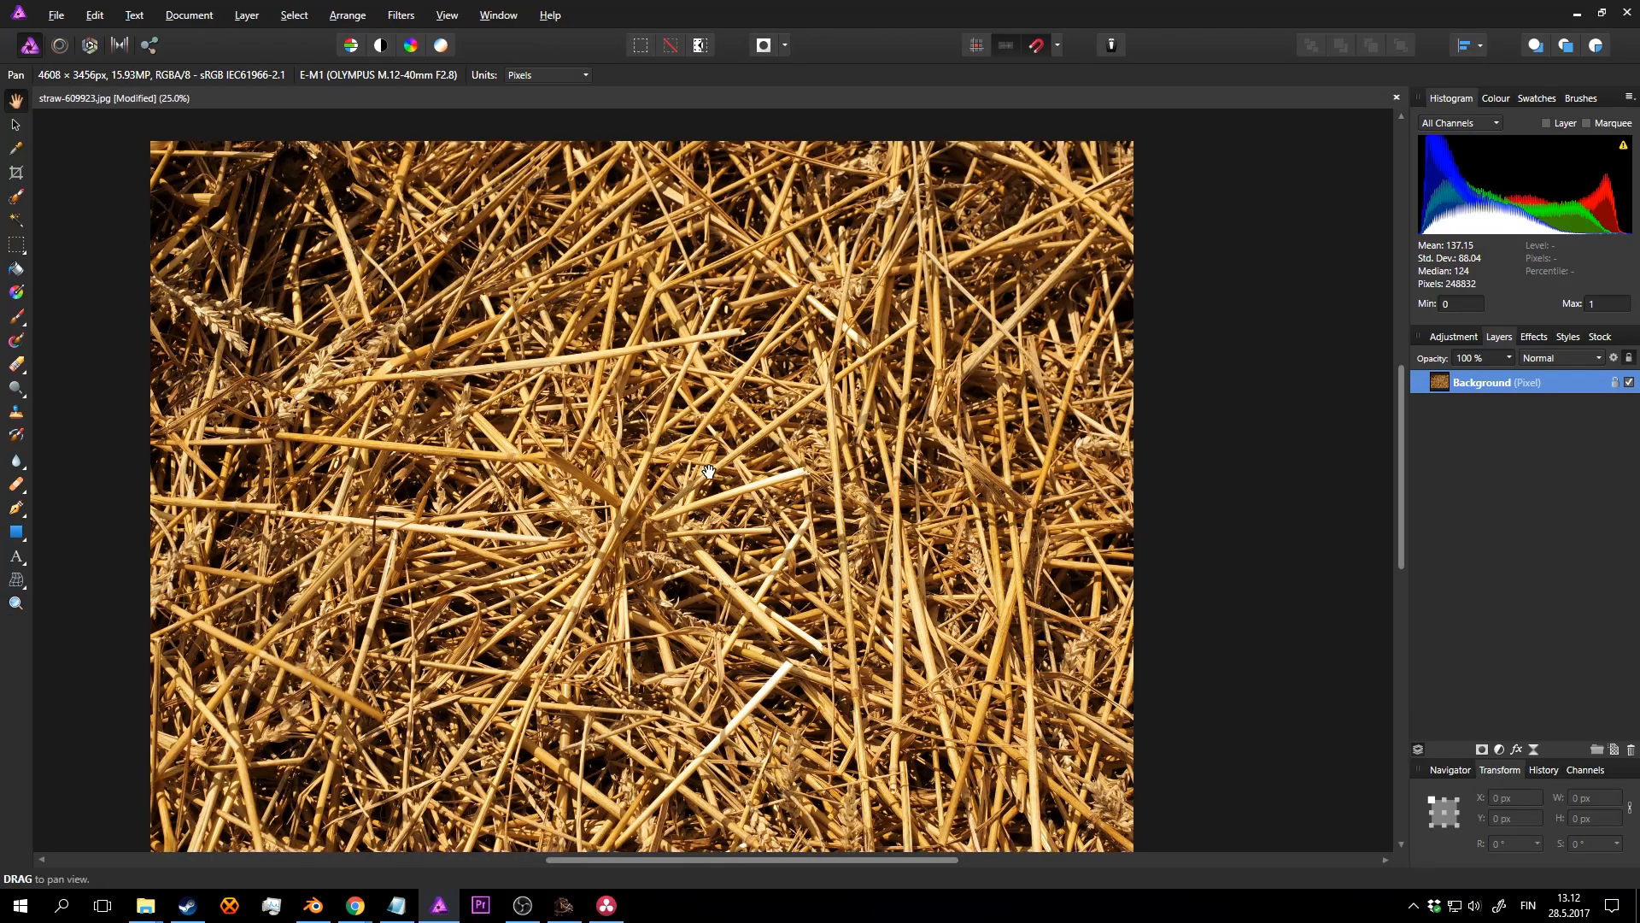
Step: Set up a crop of the straw photo with a custom ratio of 1024 x 1024
key(z)
alt+click(770, 489)
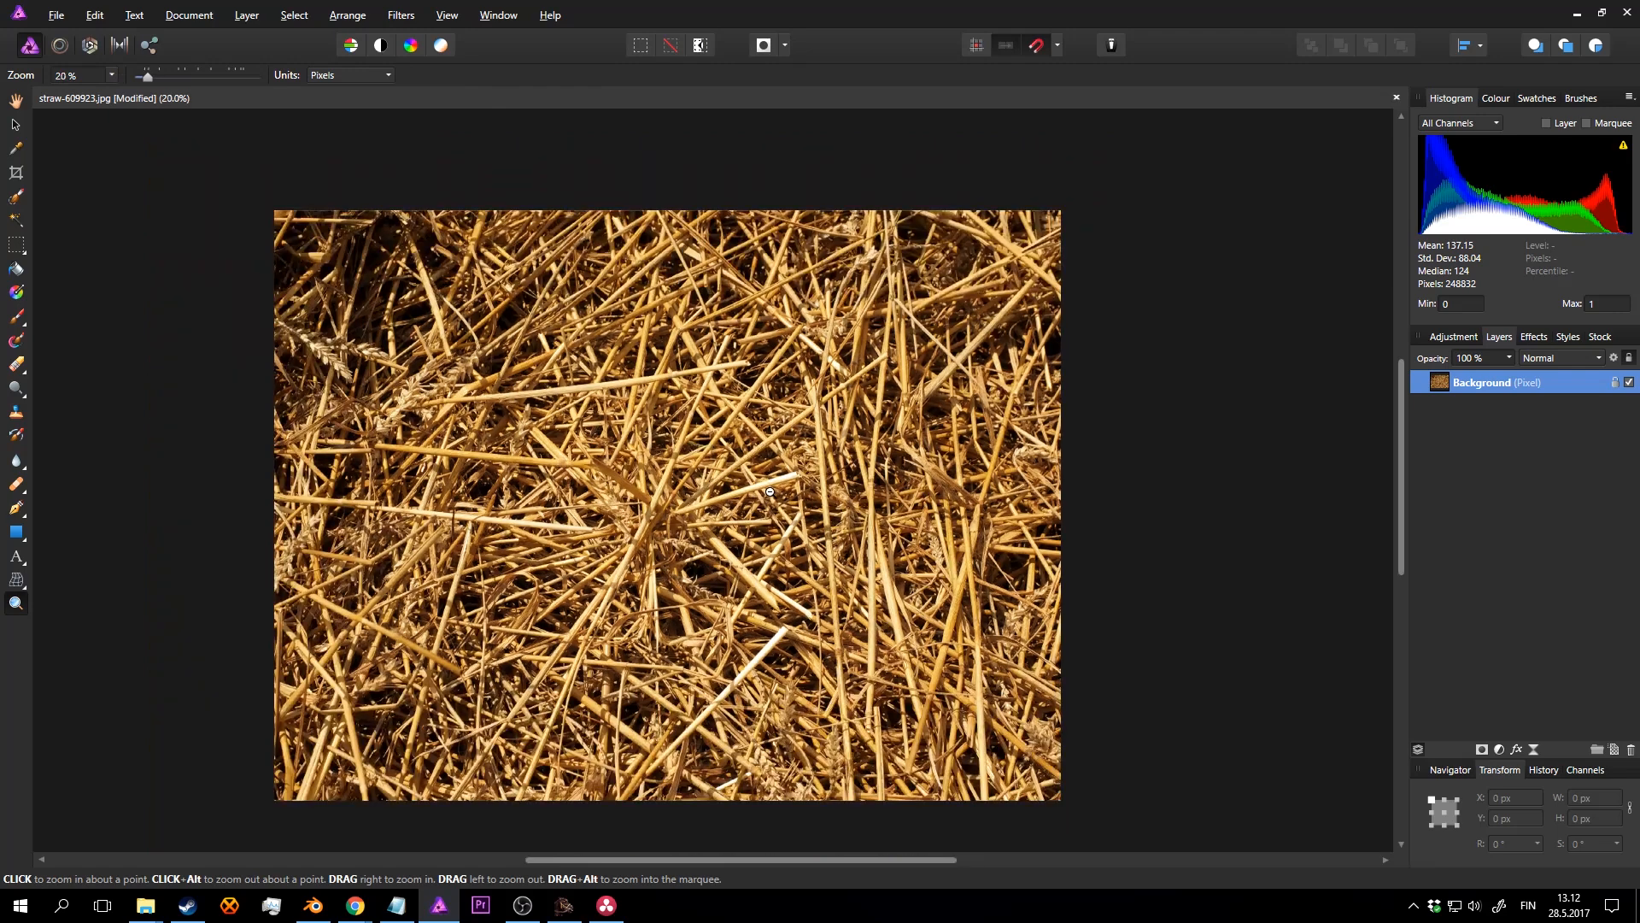
click(770, 491)
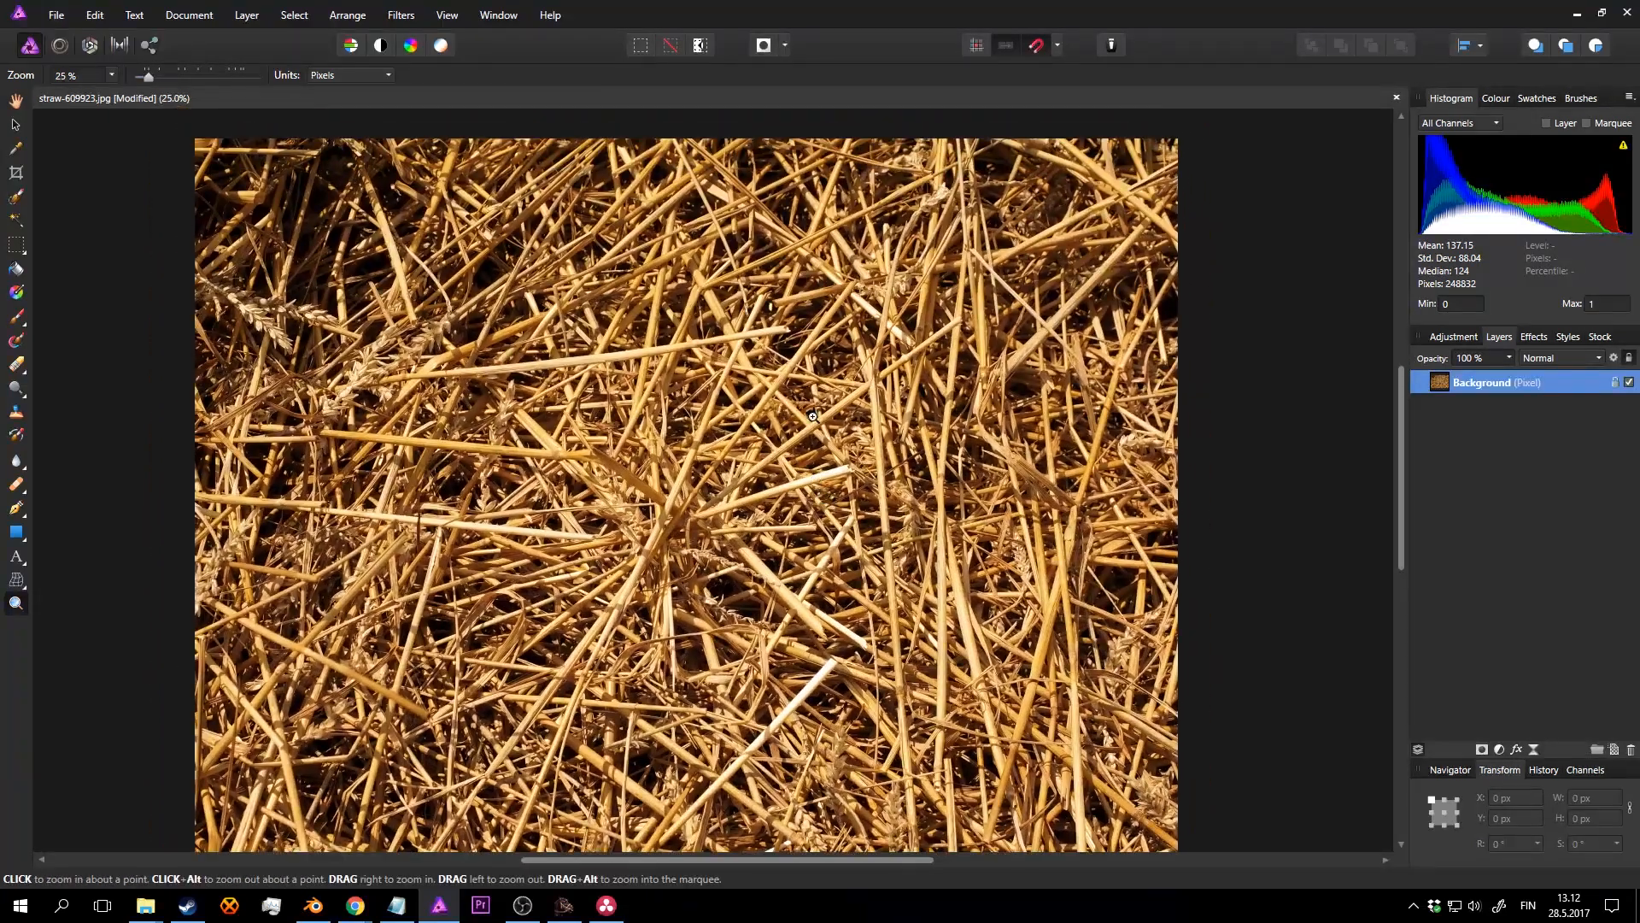
key(c)
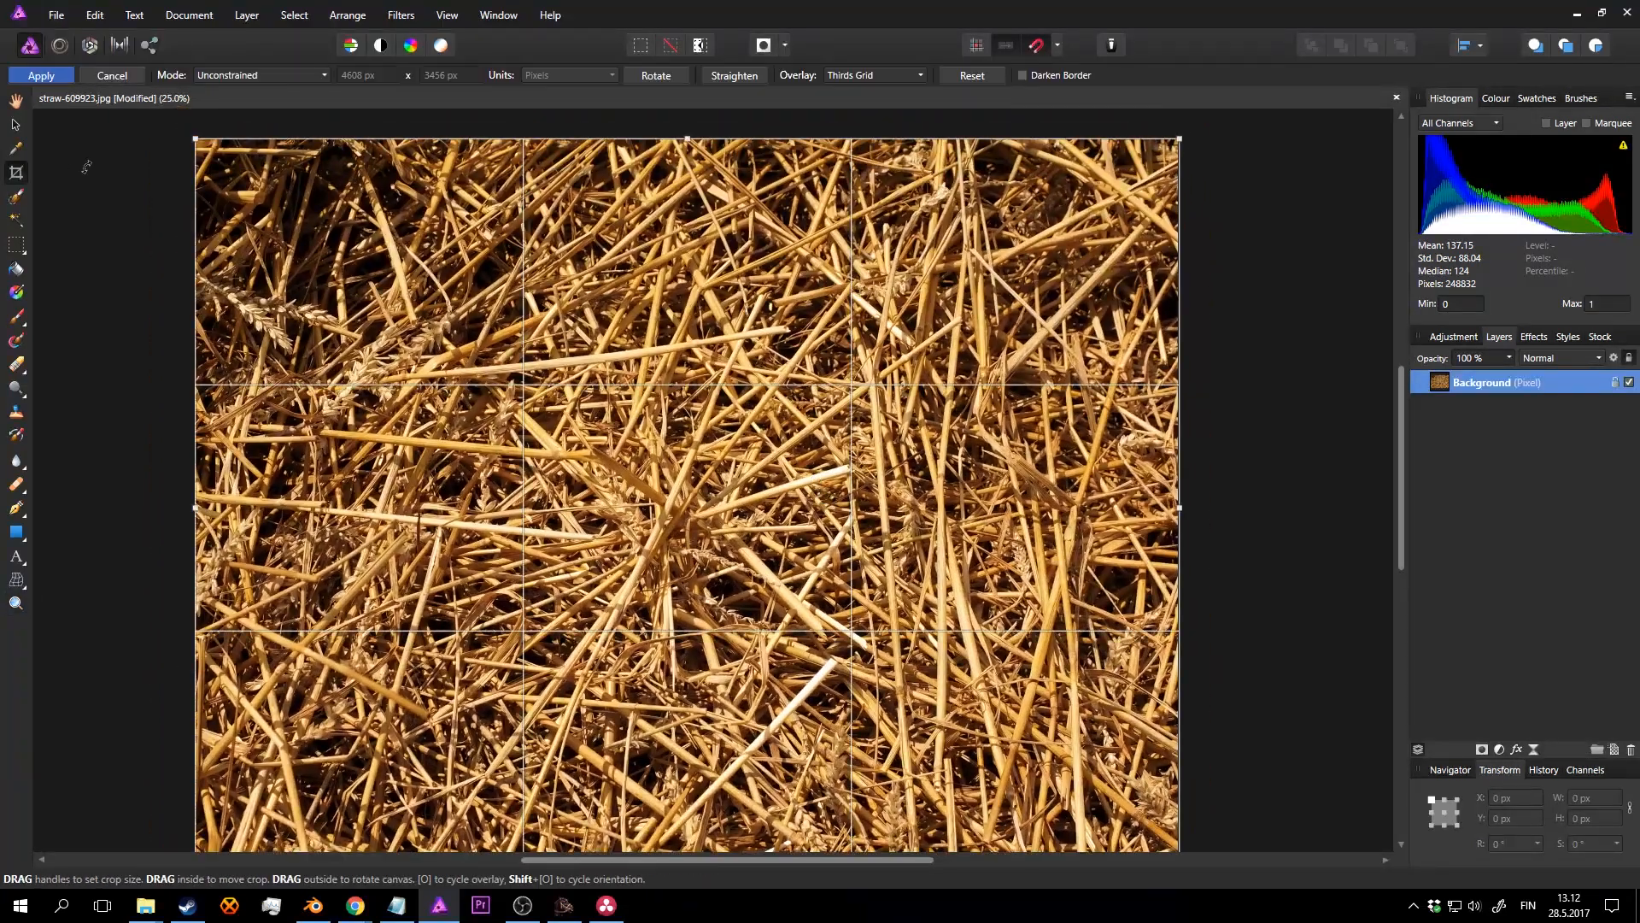
click(274, 75)
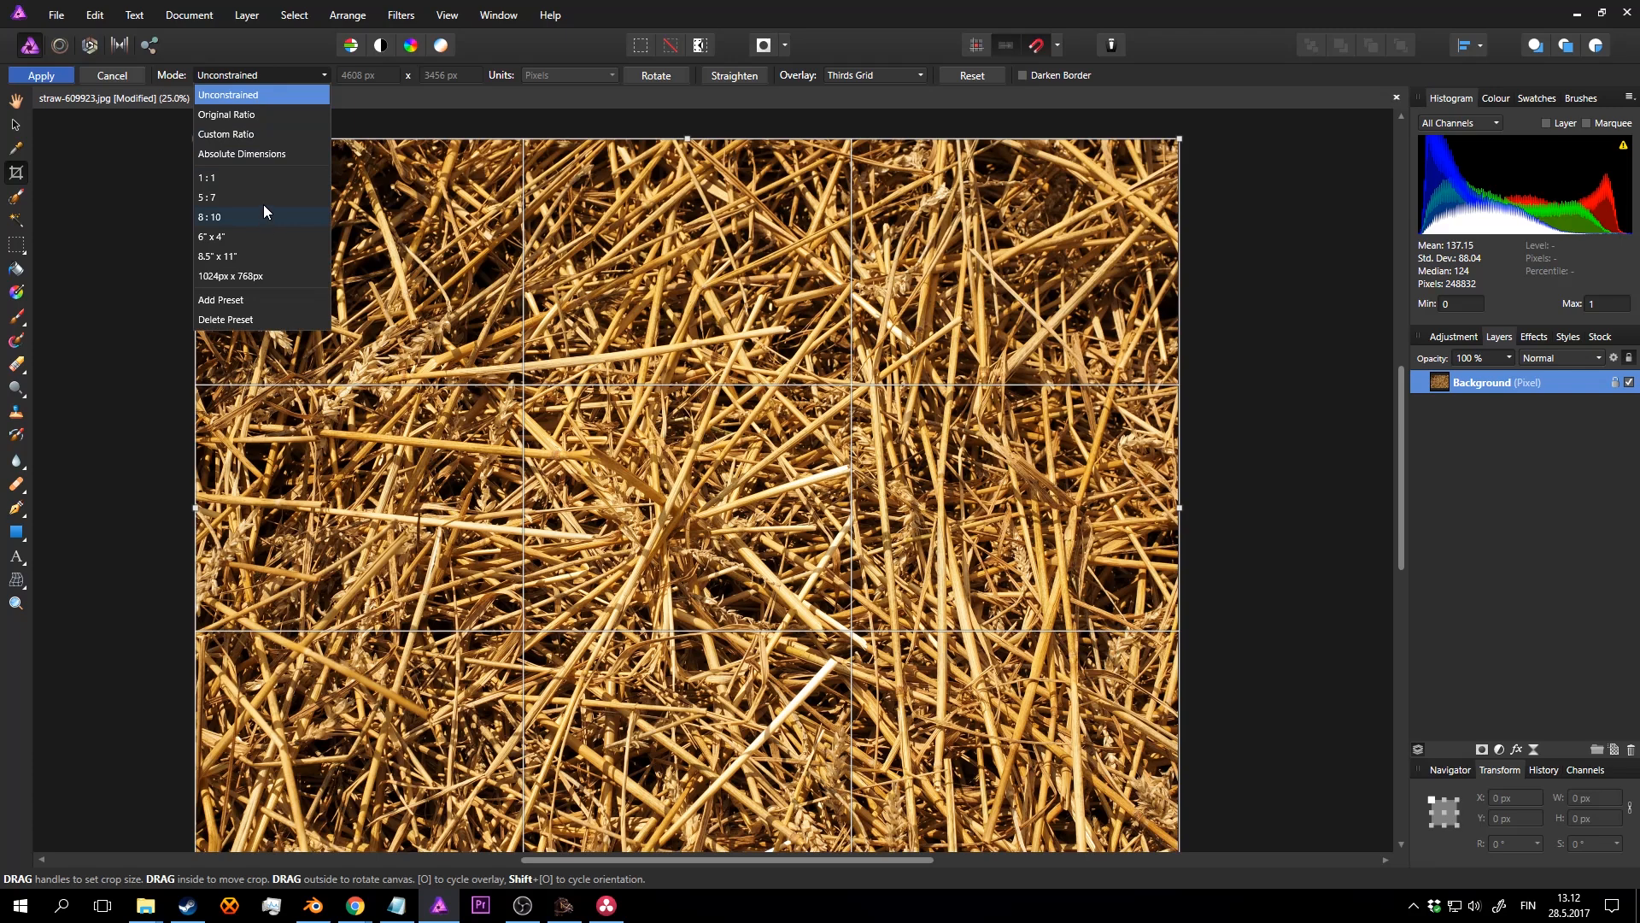
click(257, 133)
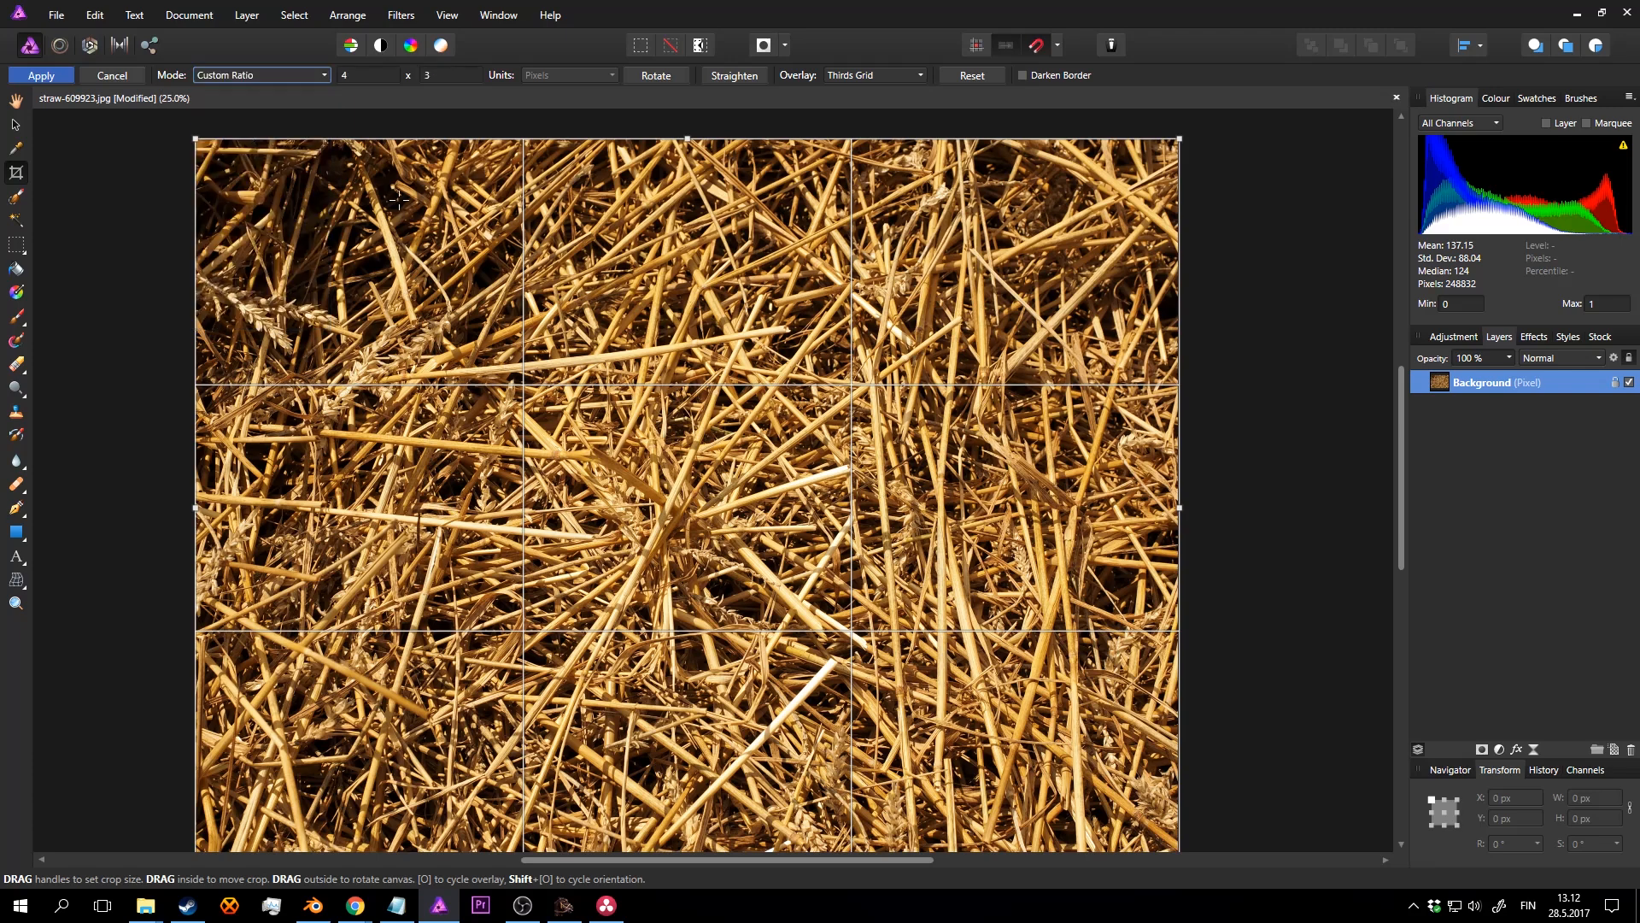
click(365, 75)
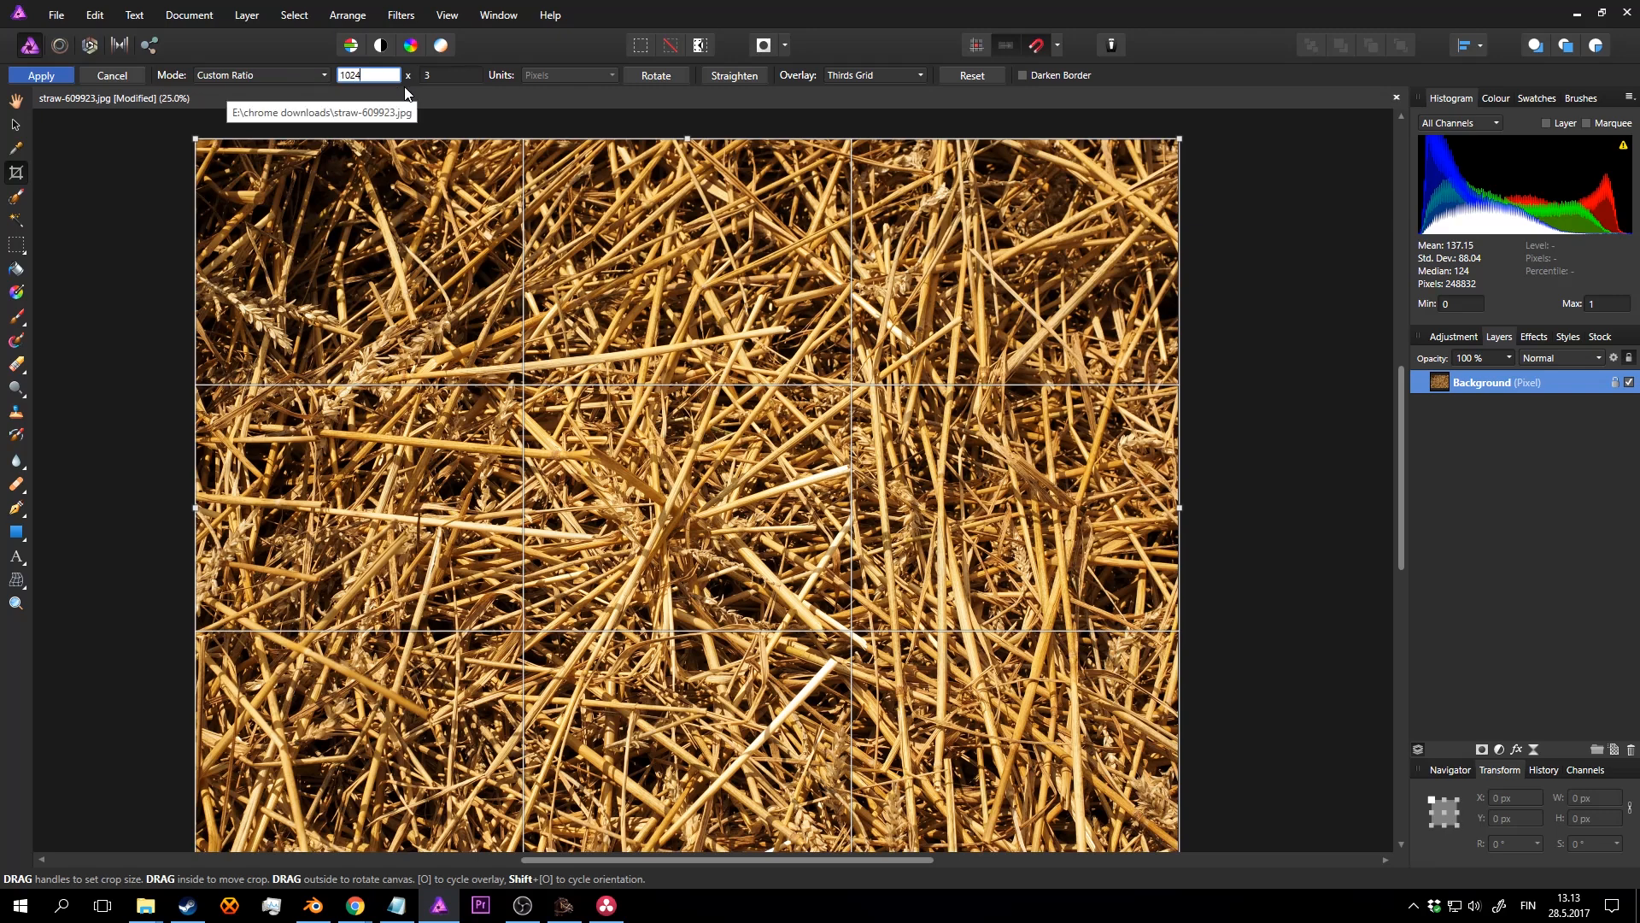
key(Tab)
text(1)
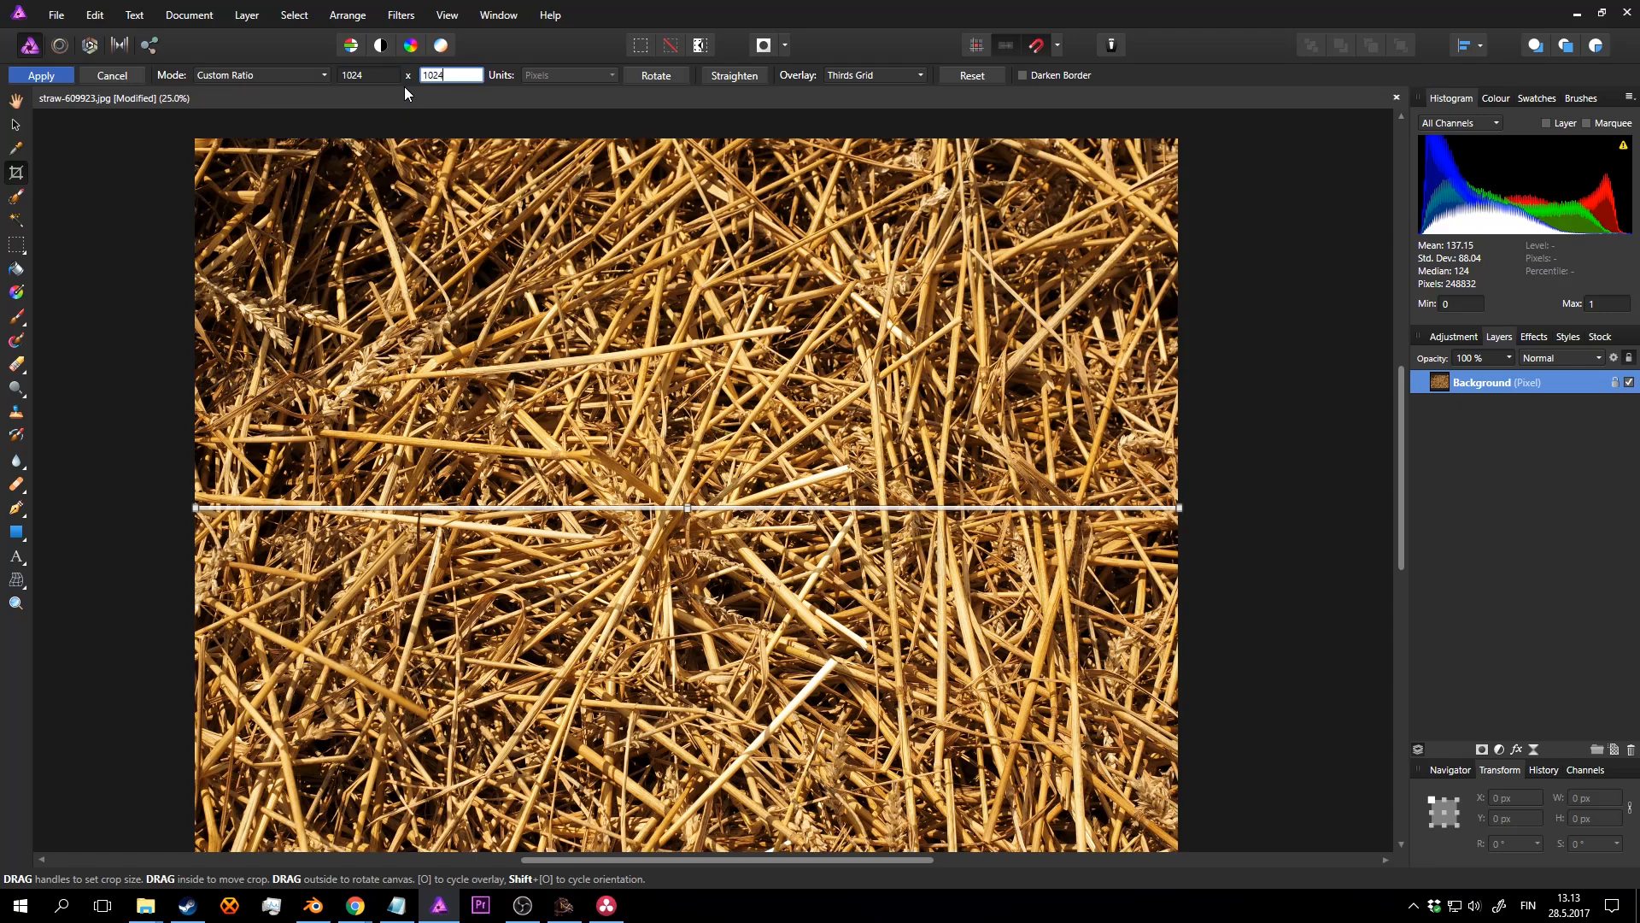
text(024)
key(Return)
Step: Shrink and position the square crop area over the straws and crop the photo to about 3189 × 3189 px
ctrl+scroll(1052, 383, down, 2)
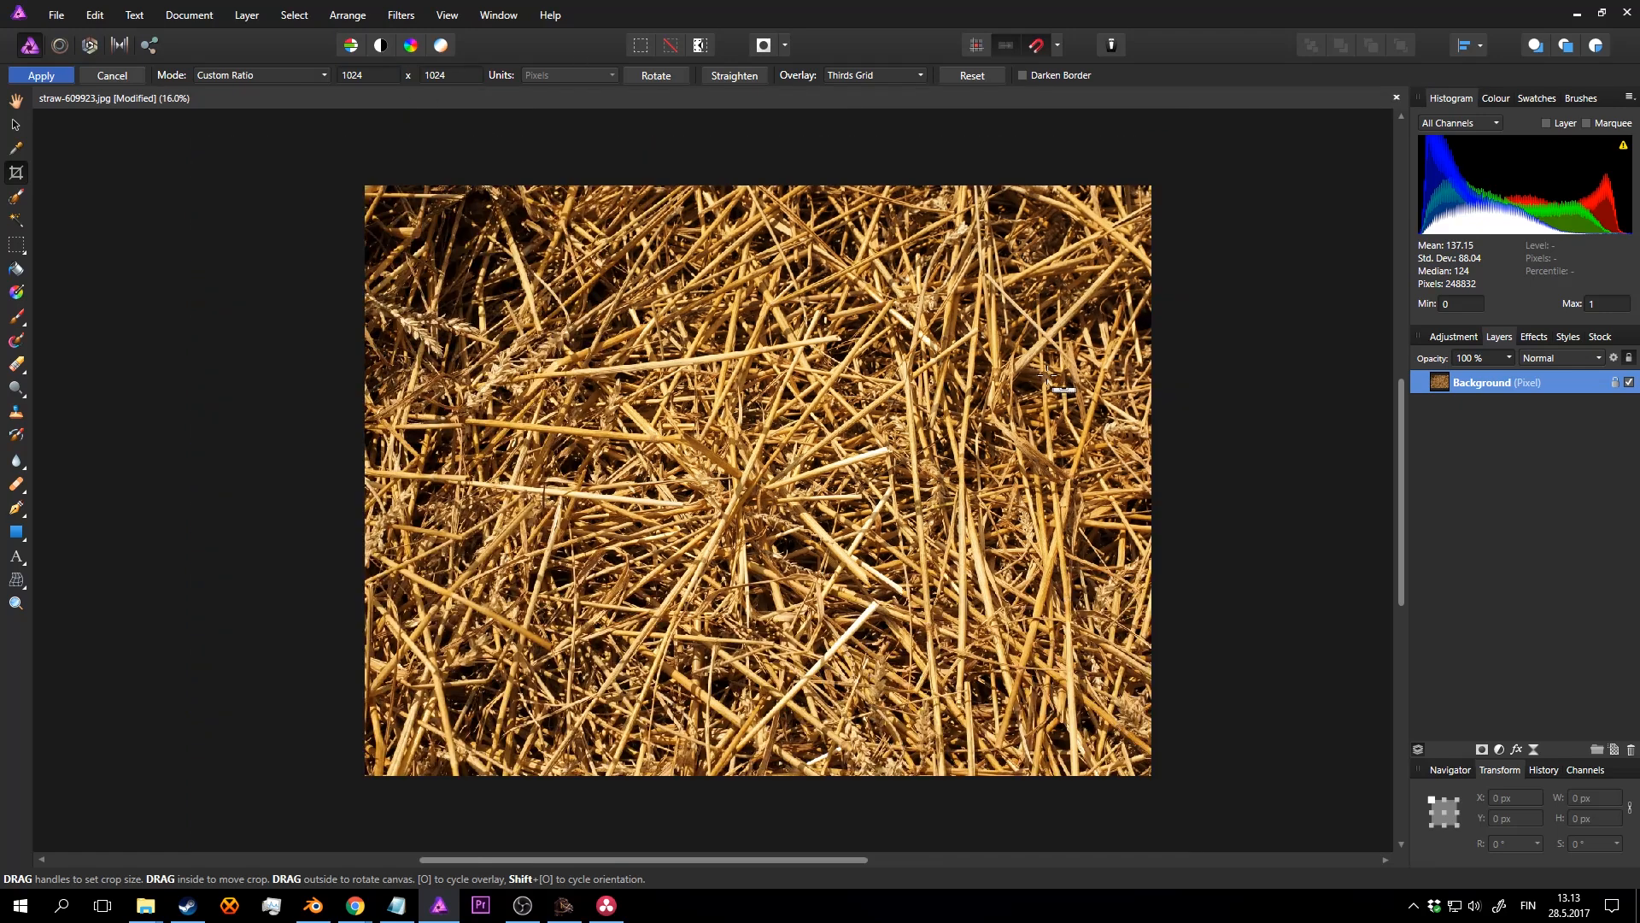
drag(1134, 139, 937, 338)
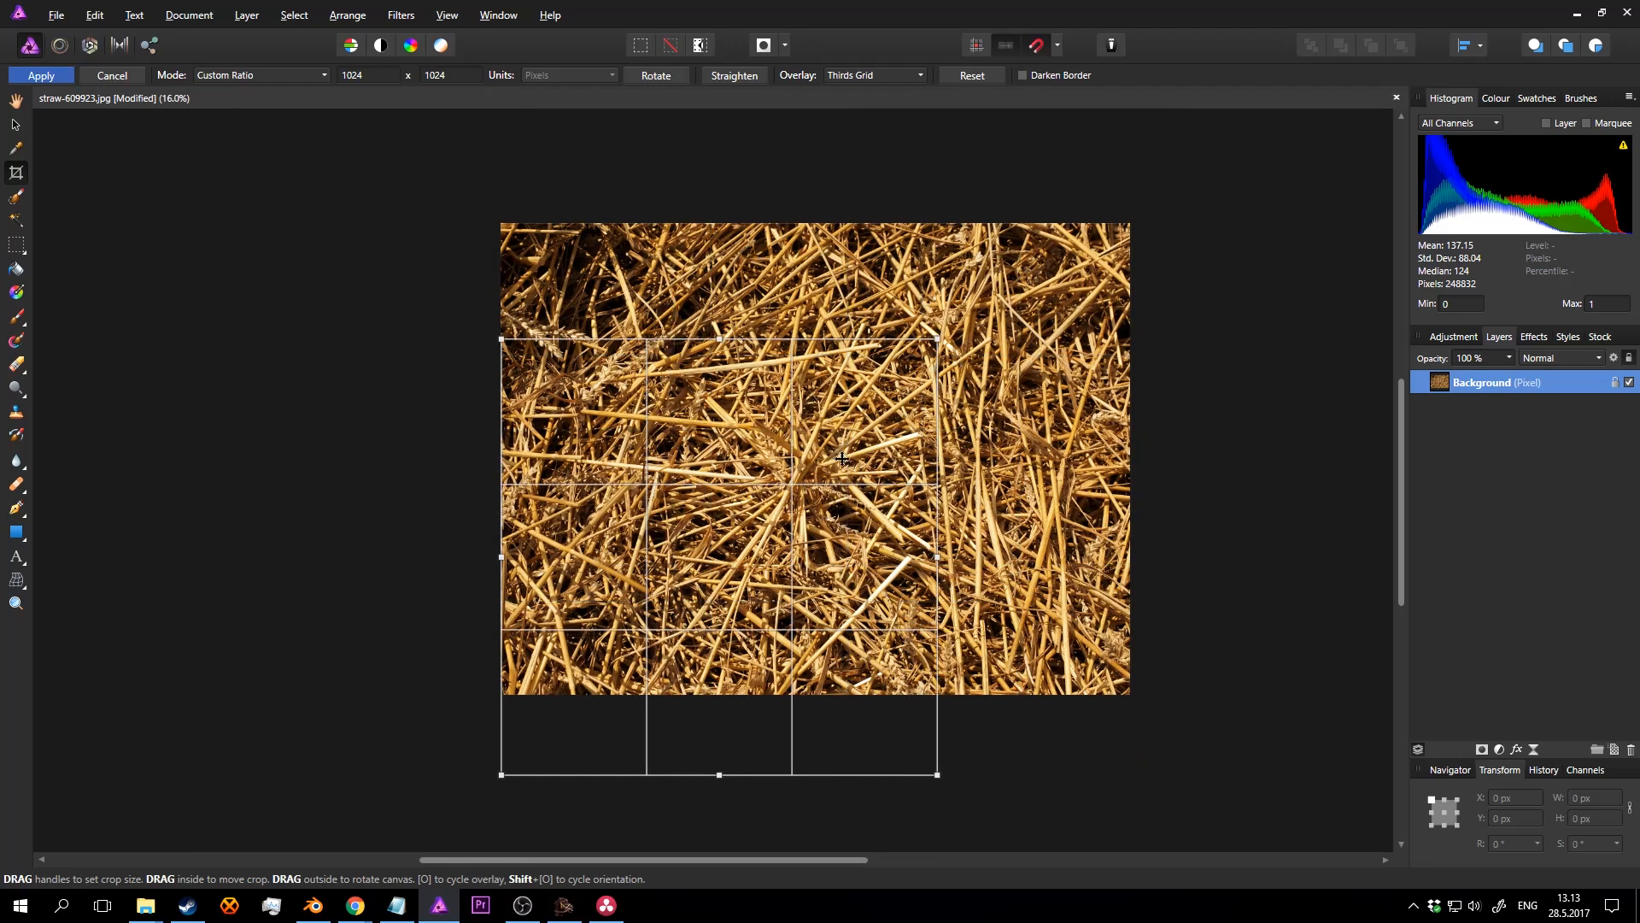
drag(783, 489, 898, 387)
key(Return)
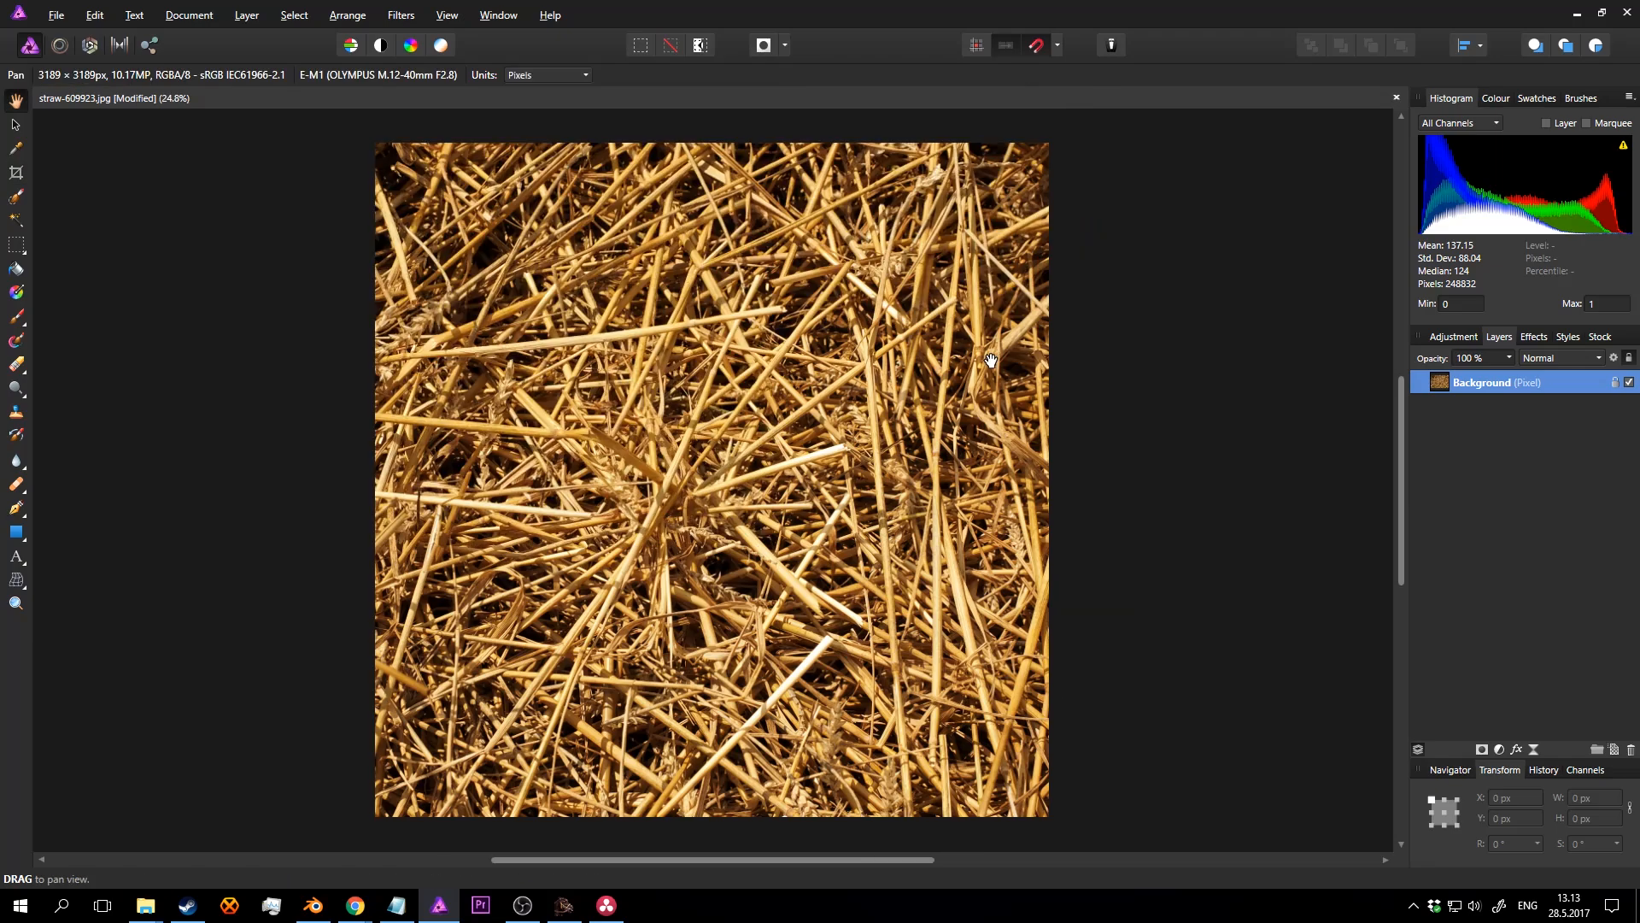
Step: Examine the cropped straw image at several magnifications, checking its straws, dark gaps and edges
key(z)
click(852, 348)
click(852, 349)
alt+click(843, 359)
alt+click(843, 359)
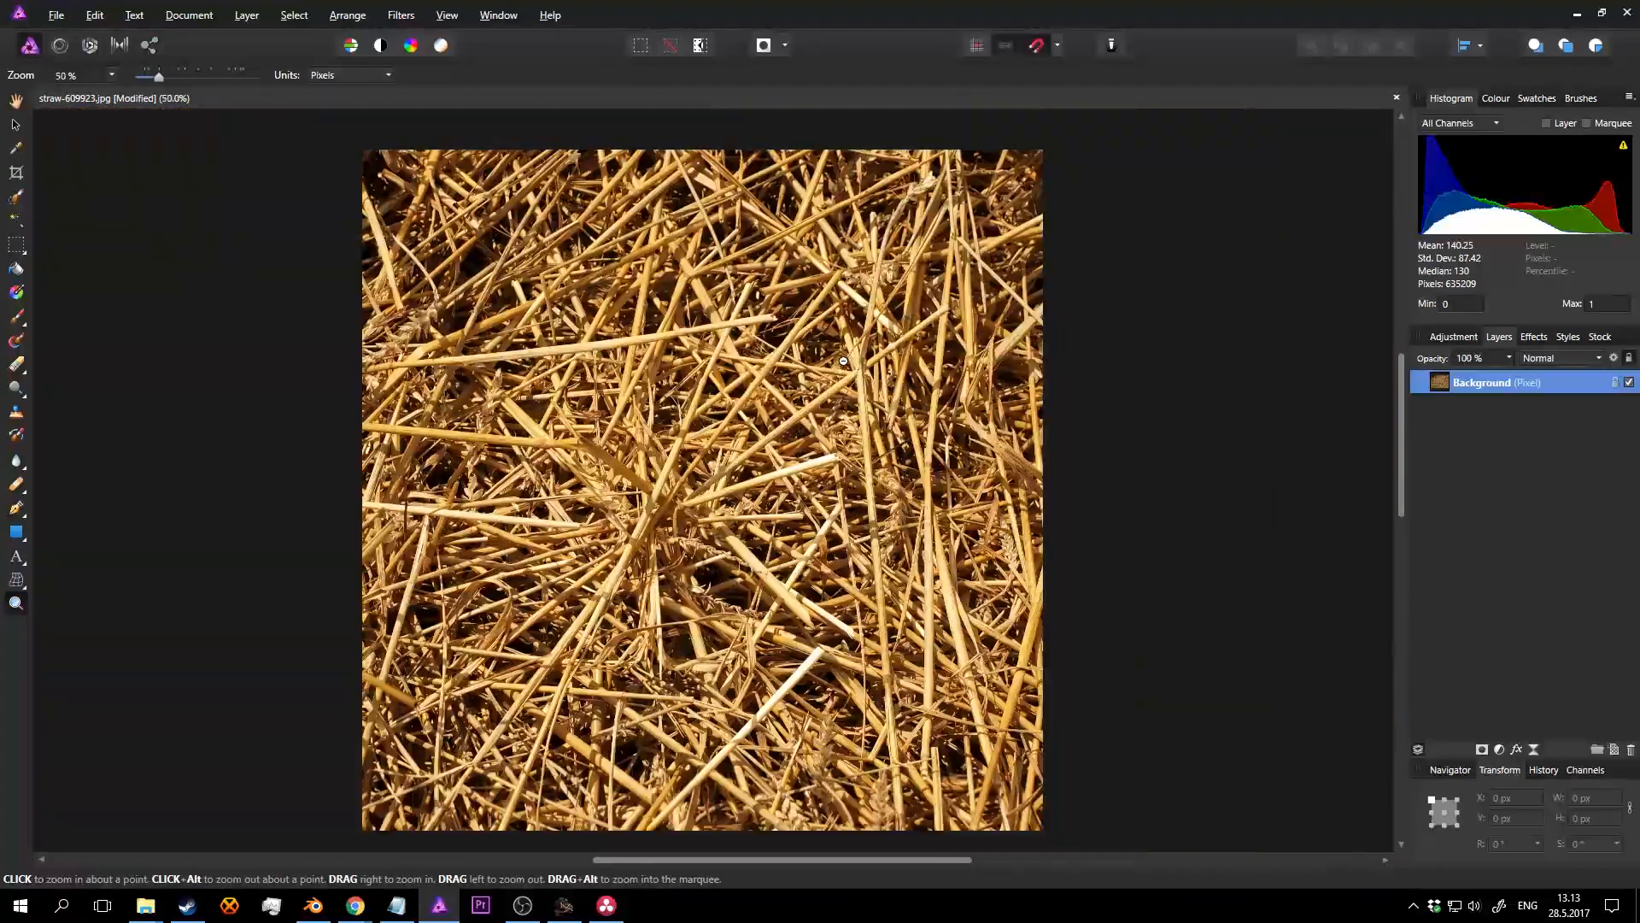
alt+click(844, 366)
click(865, 366)
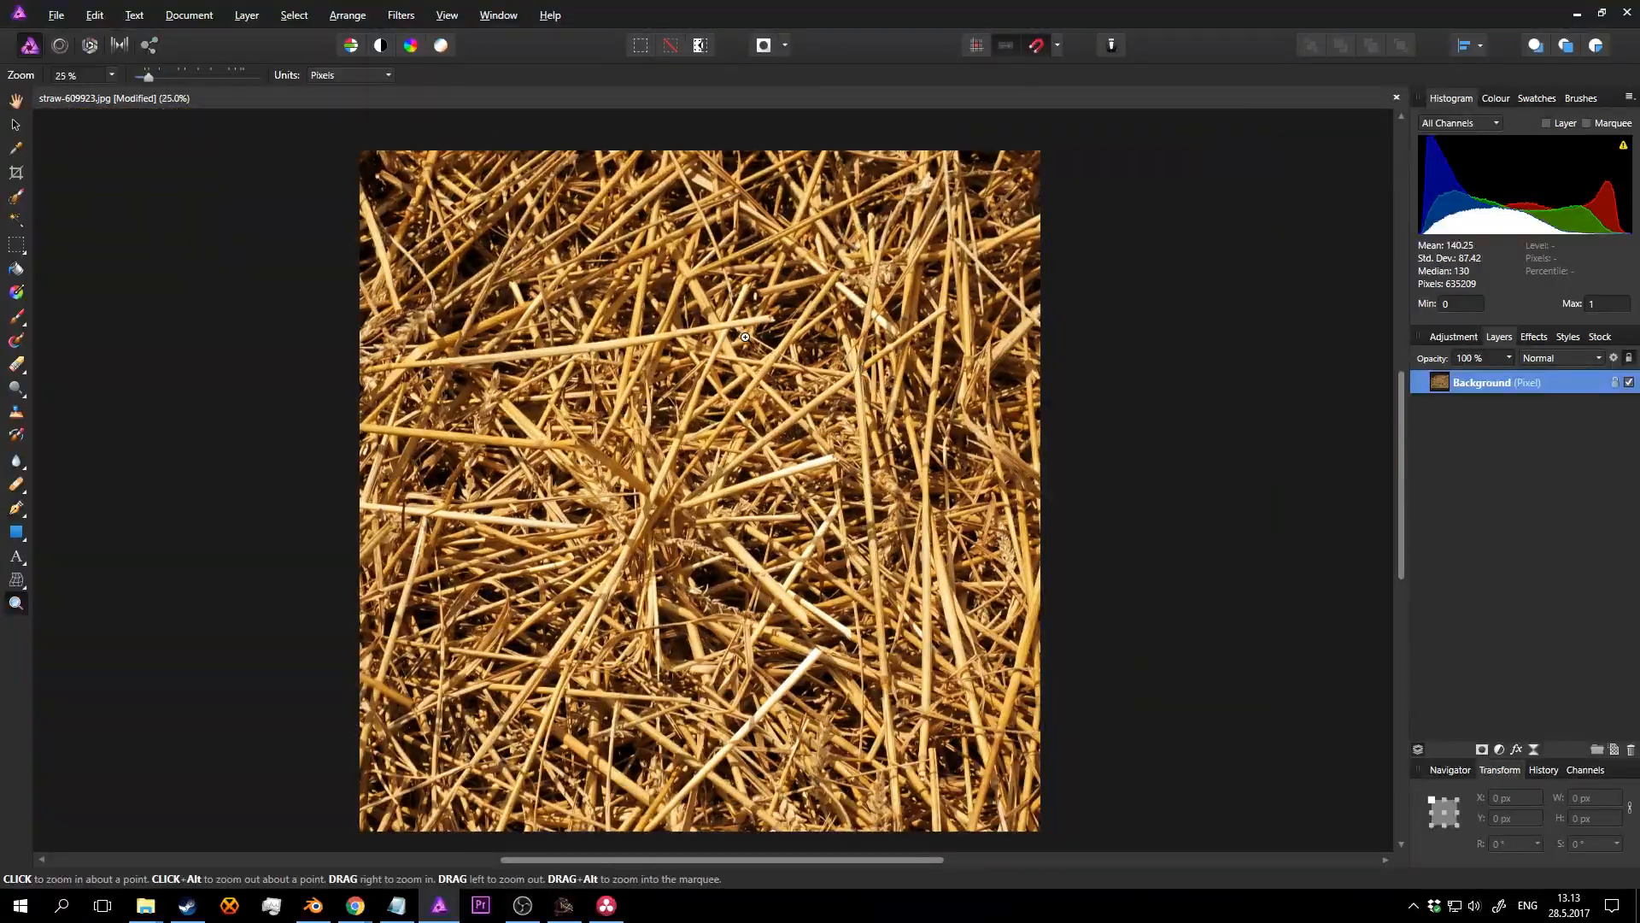
click(822, 353)
middle_drag(752, 238, 885, 420)
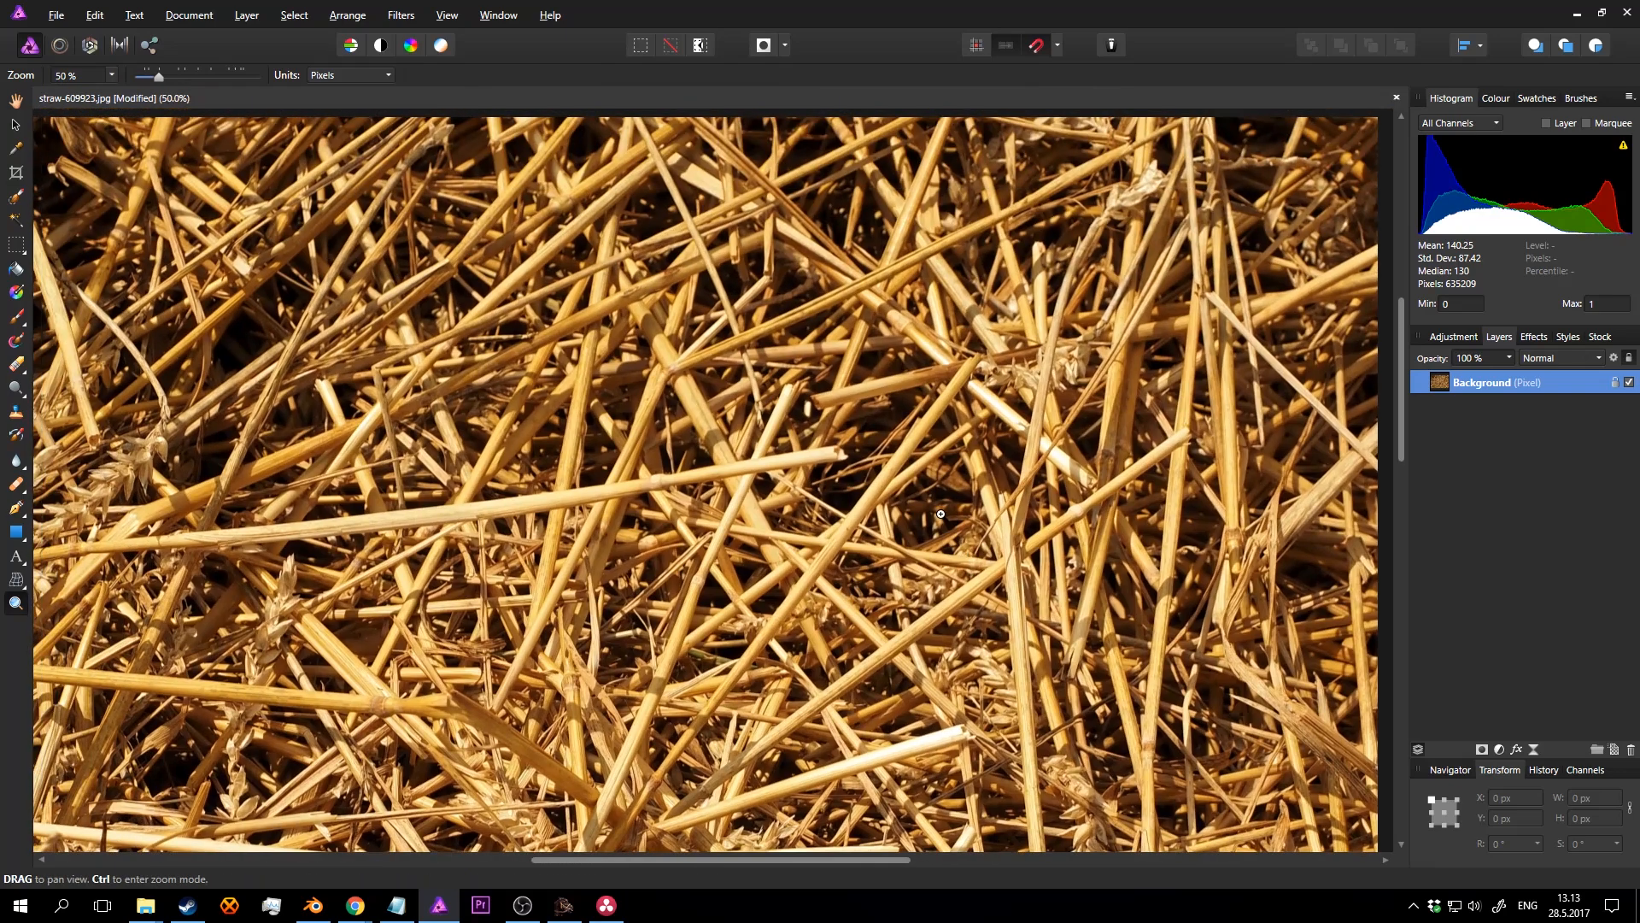
click(885, 420)
alt+click(885, 419)
alt+click(885, 420)
alt+click(885, 420)
click(880, 470)
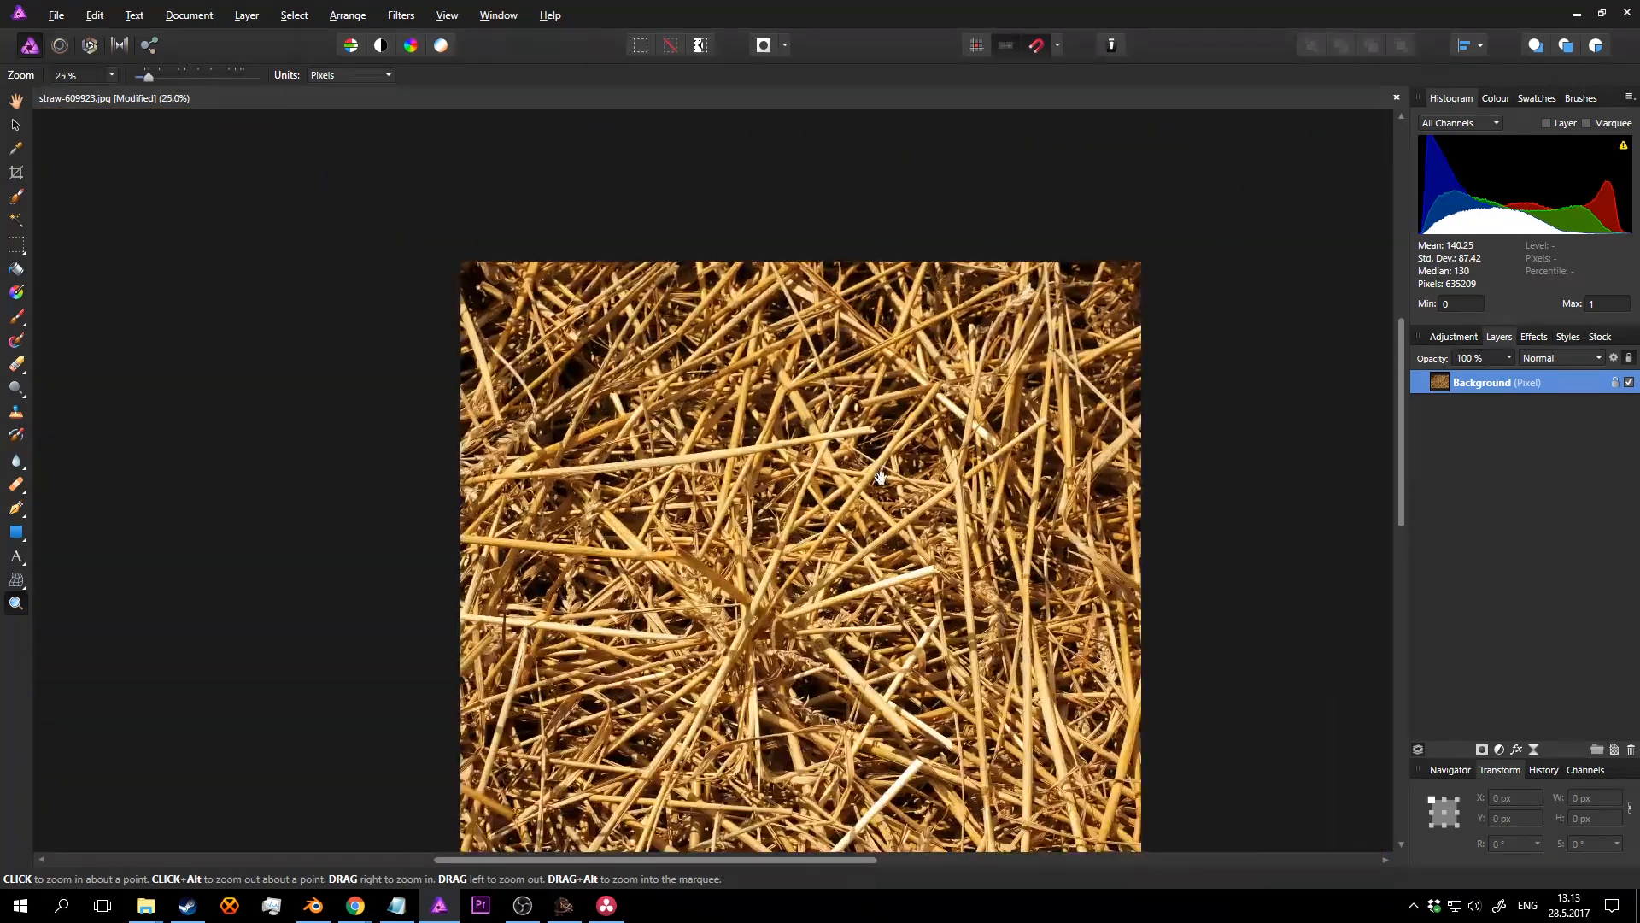
middle_drag(918, 594, 923, 435)
alt+click(890, 471)
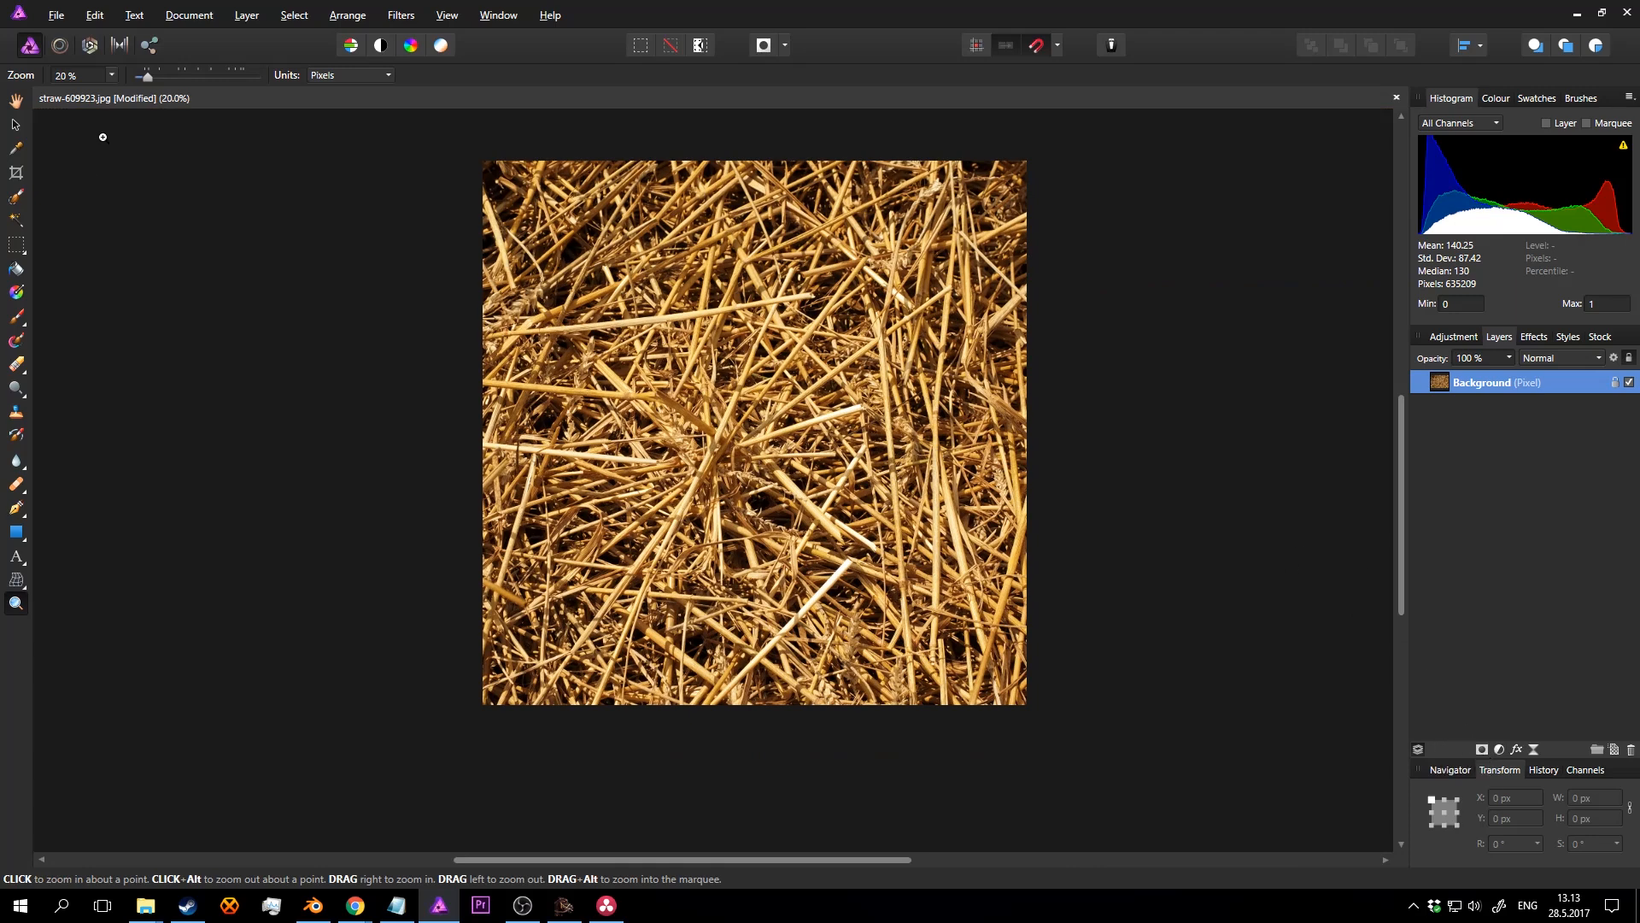
Step: Select the dark gaps between the straws by sampled colour with 31 % tolerance and mask the Background layer with that selection
click(306, 19)
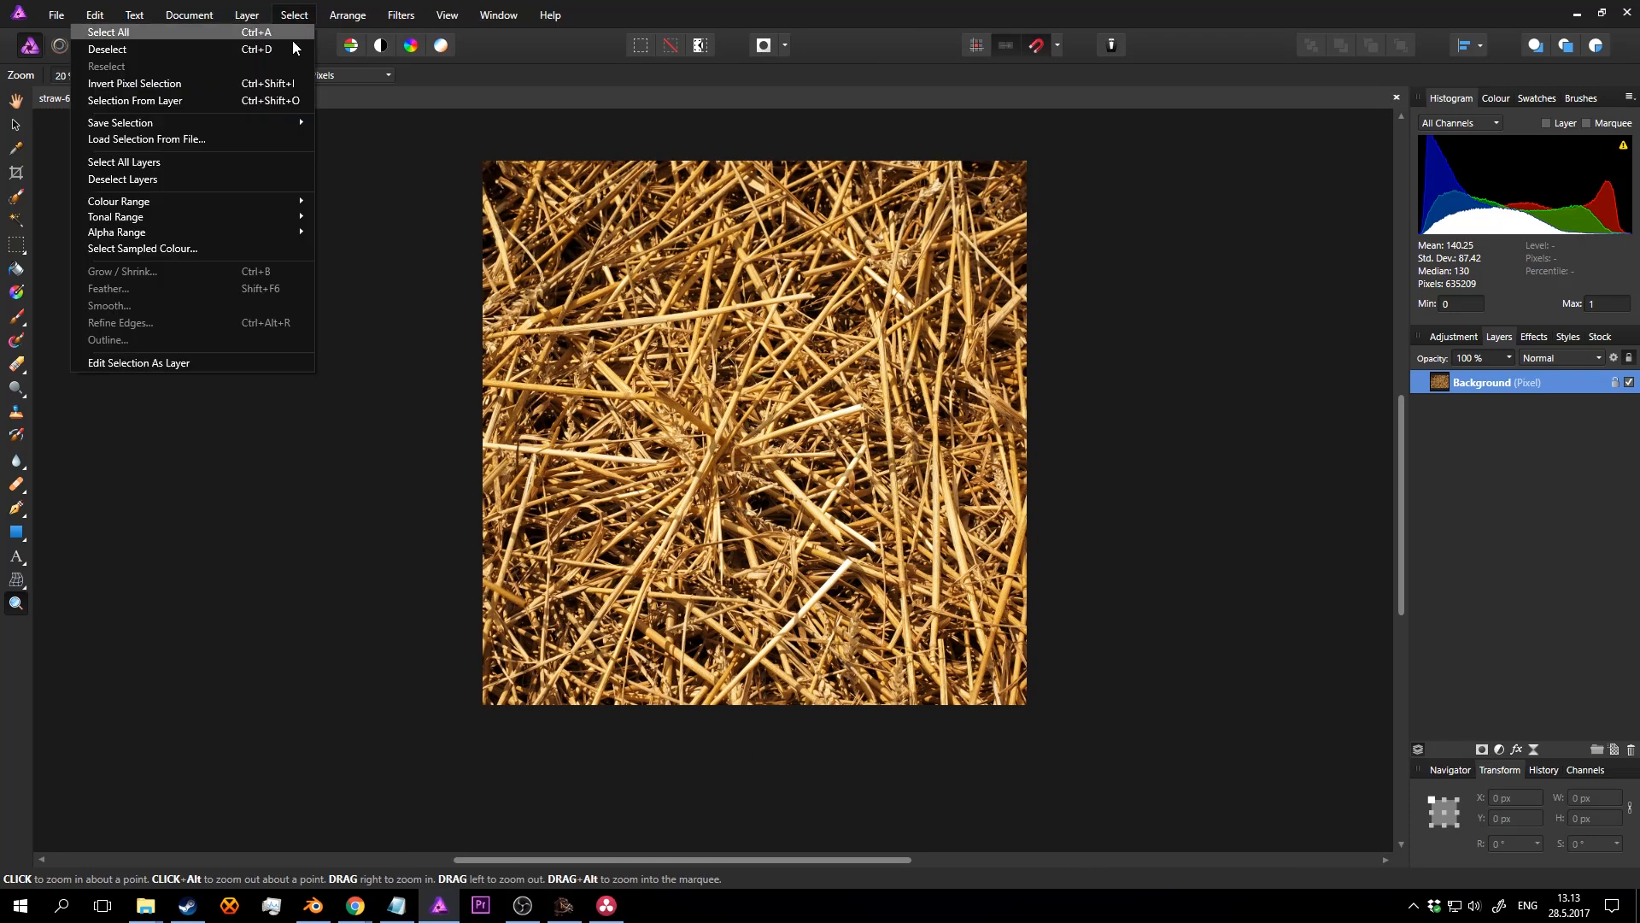
mouse_move(207, 234)
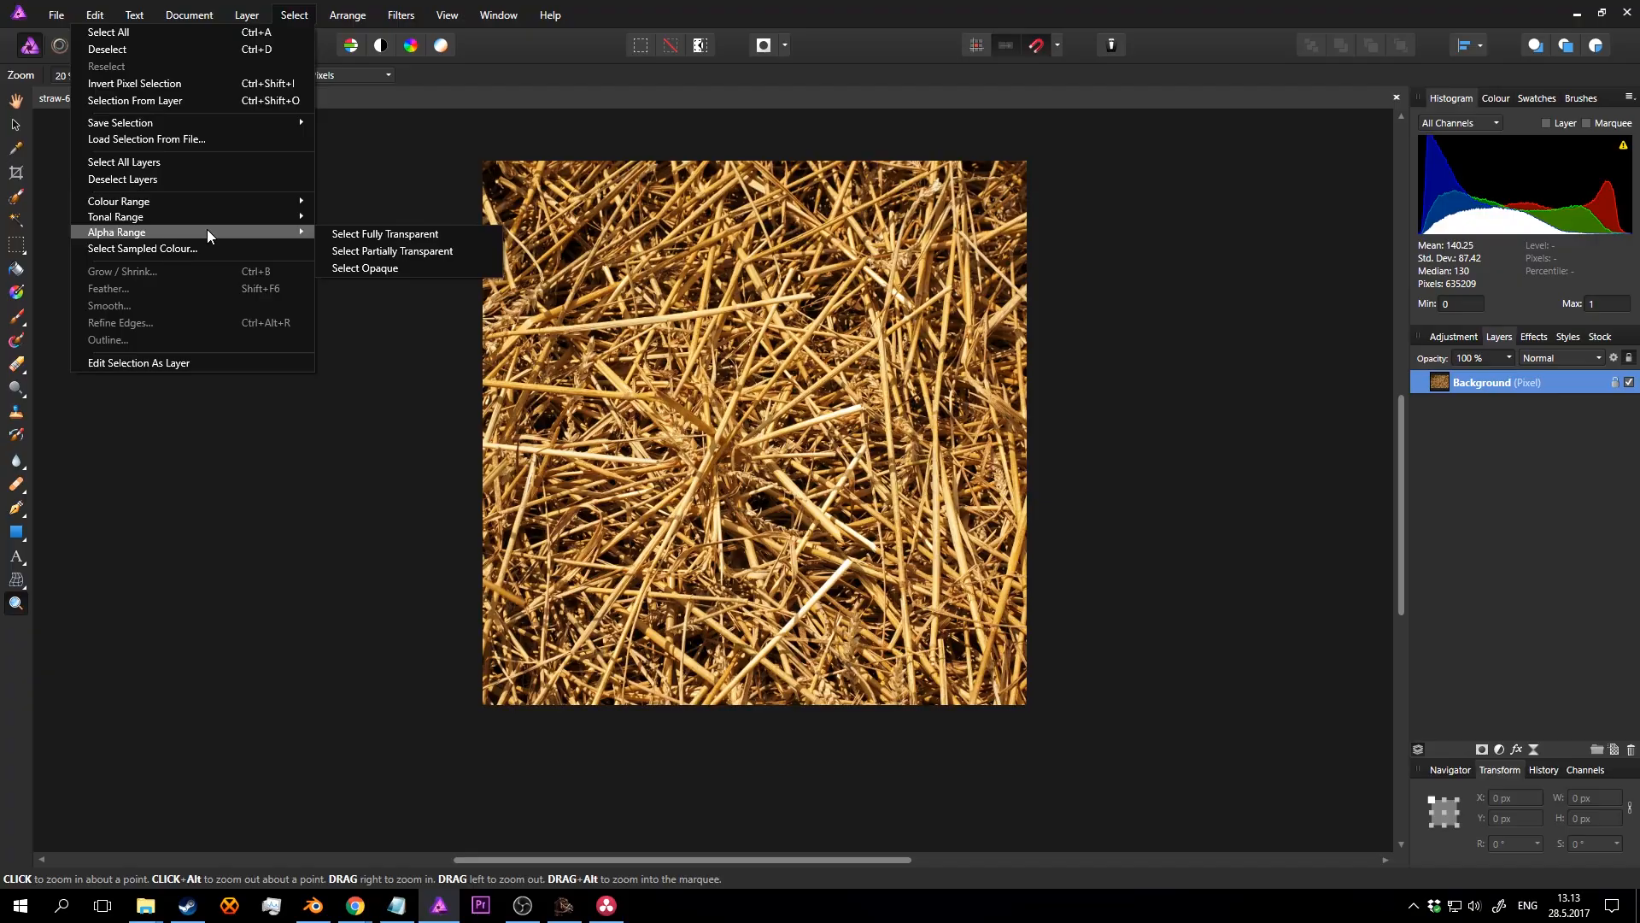
click(188, 247)
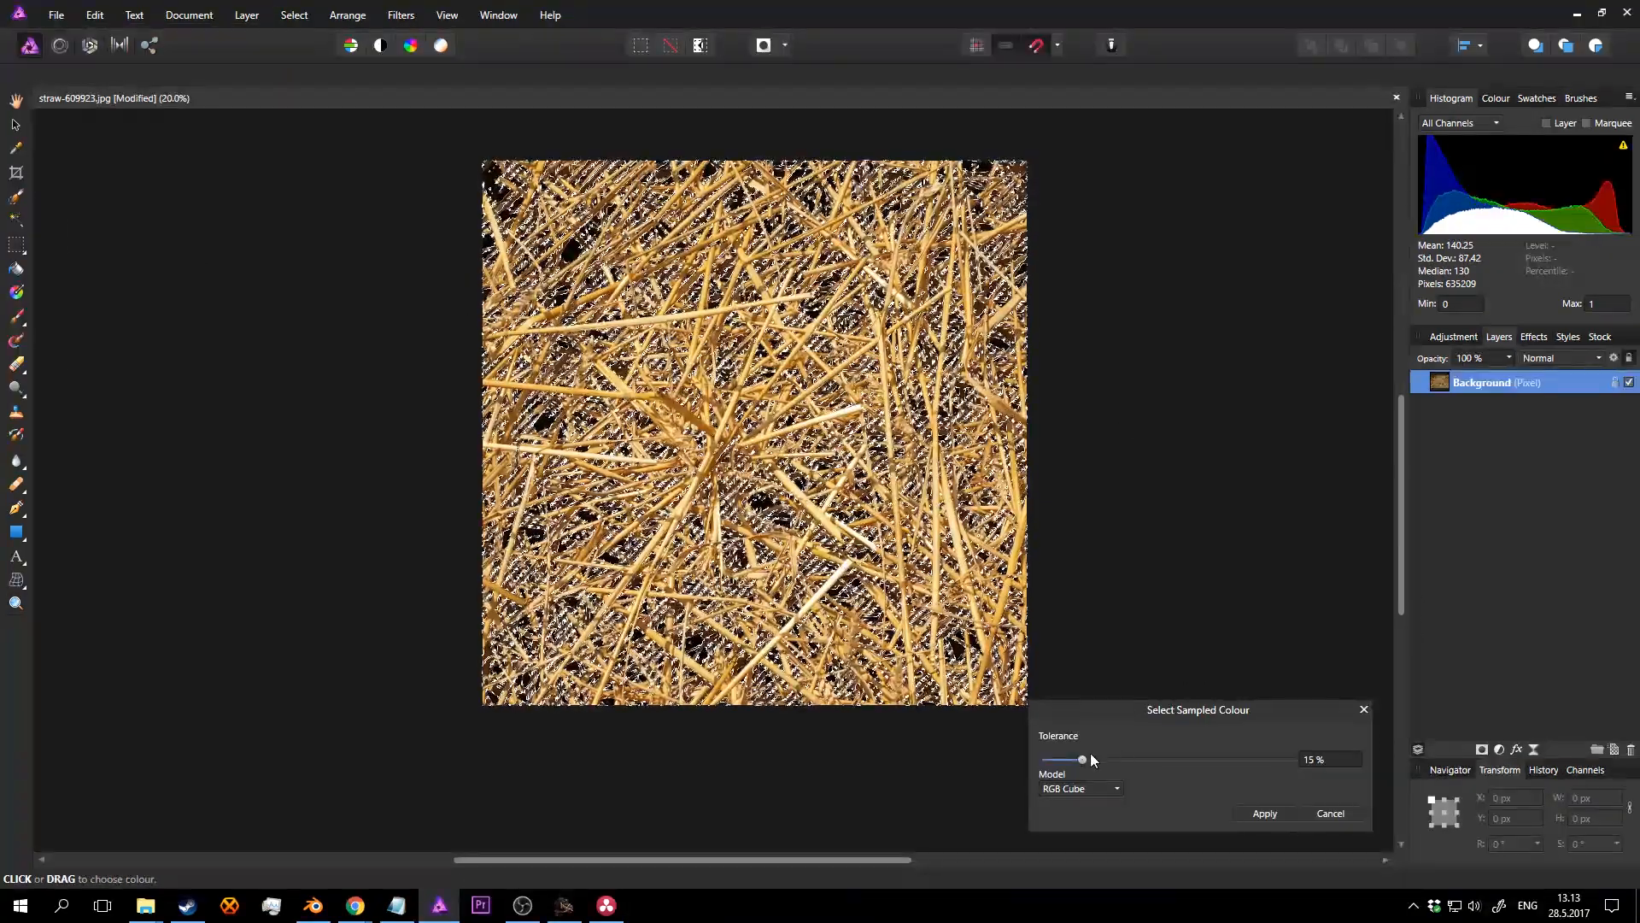
drag(1083, 759, 1121, 771)
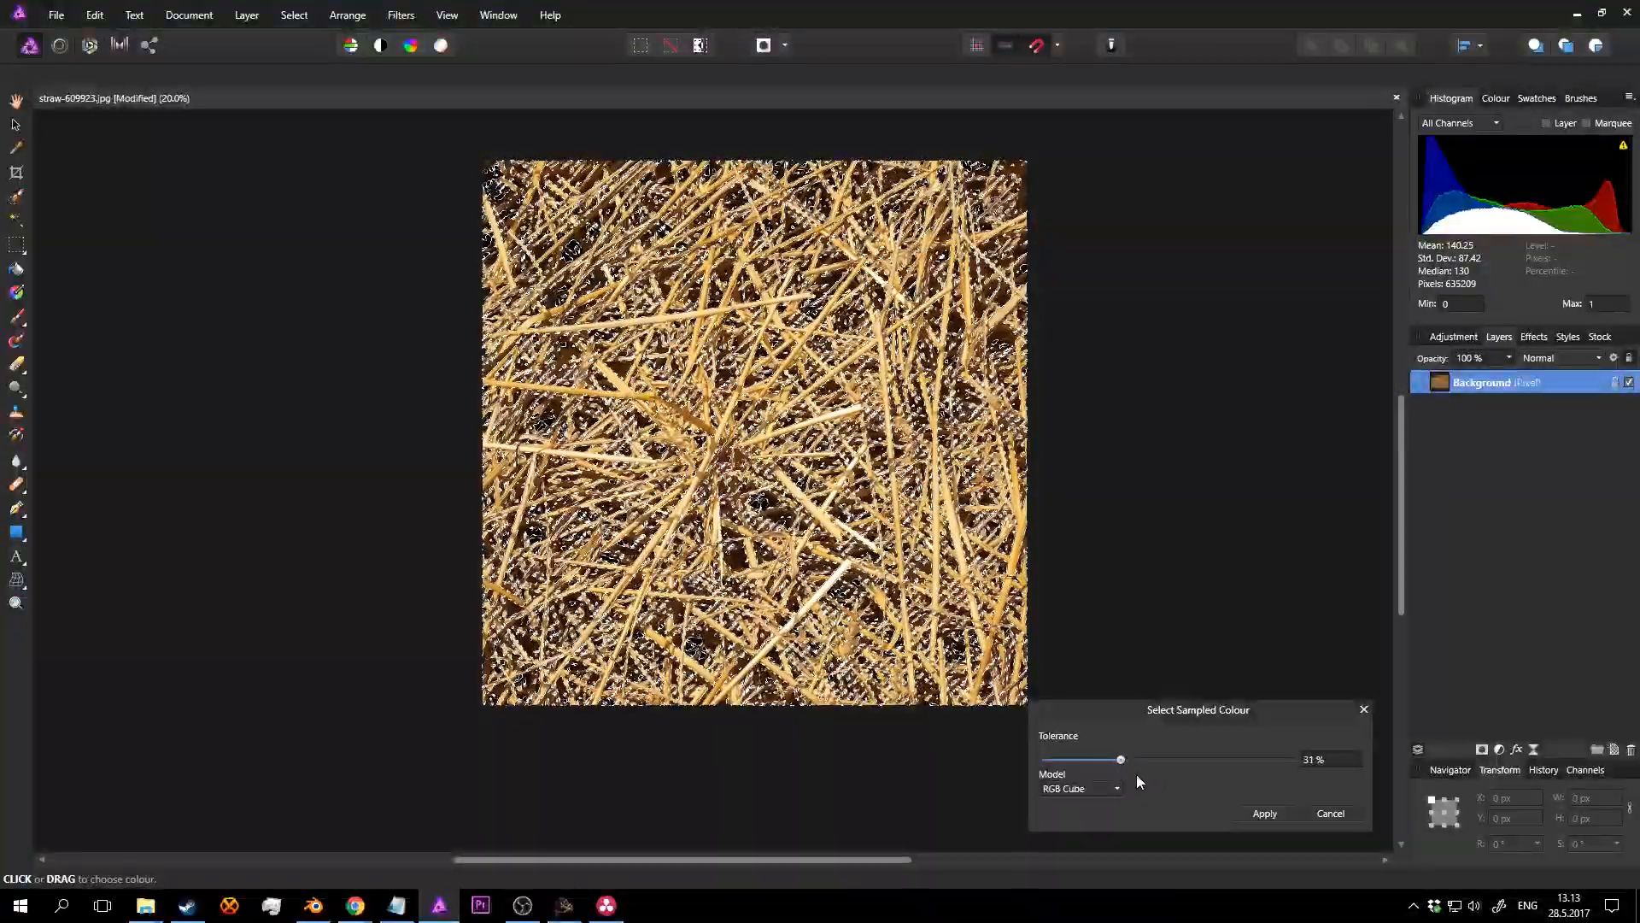
click(1365, 709)
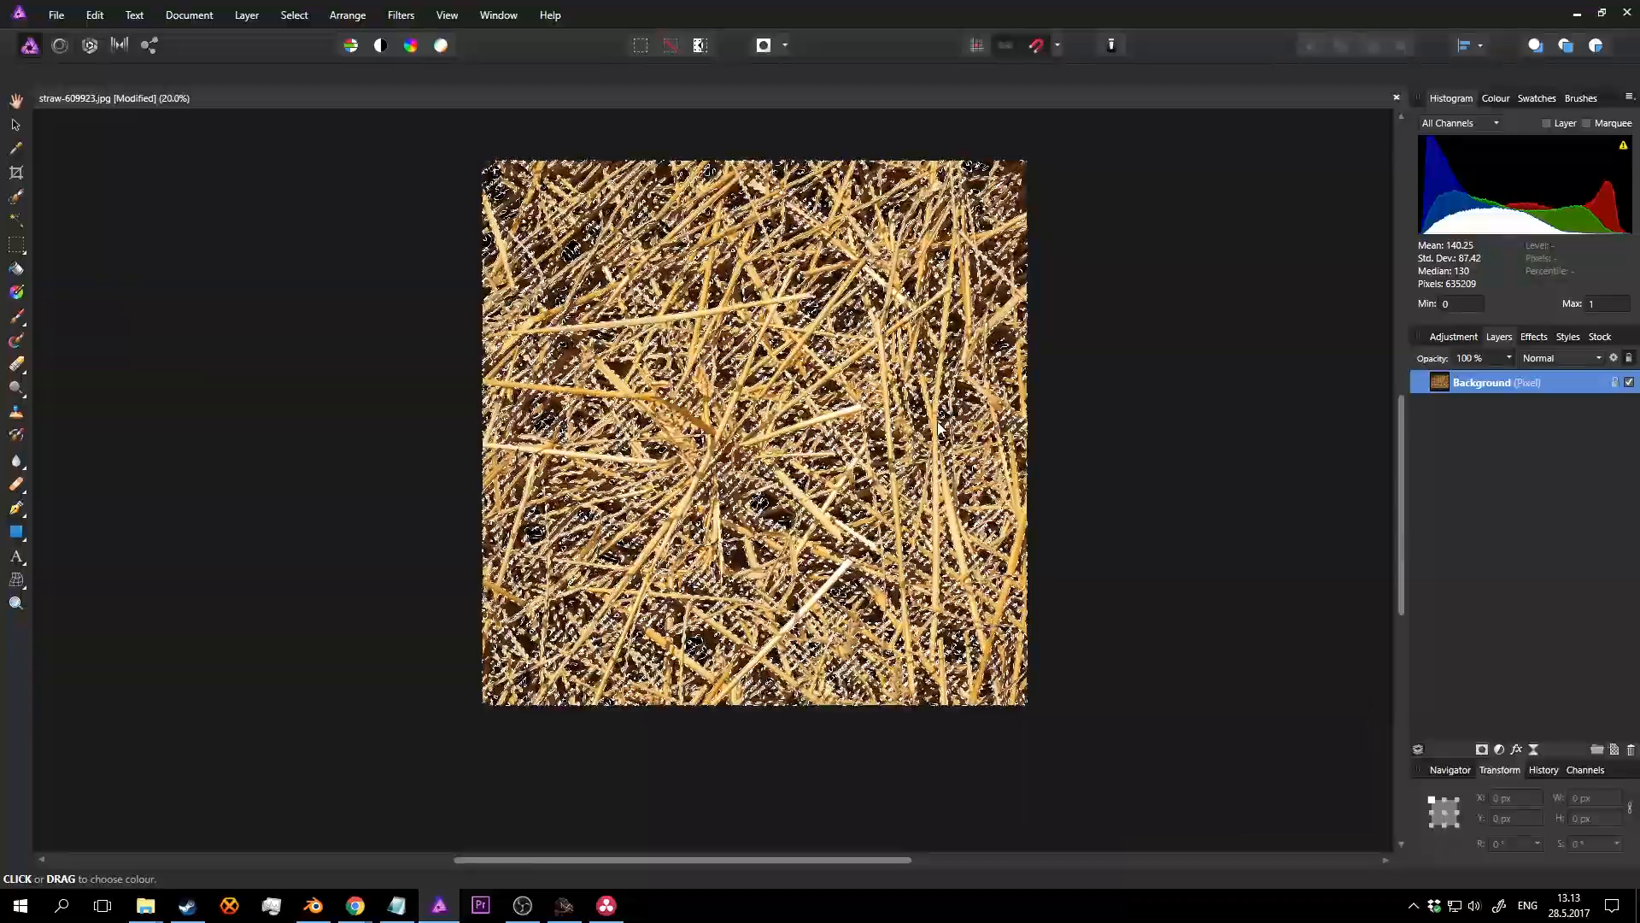
click(1482, 749)
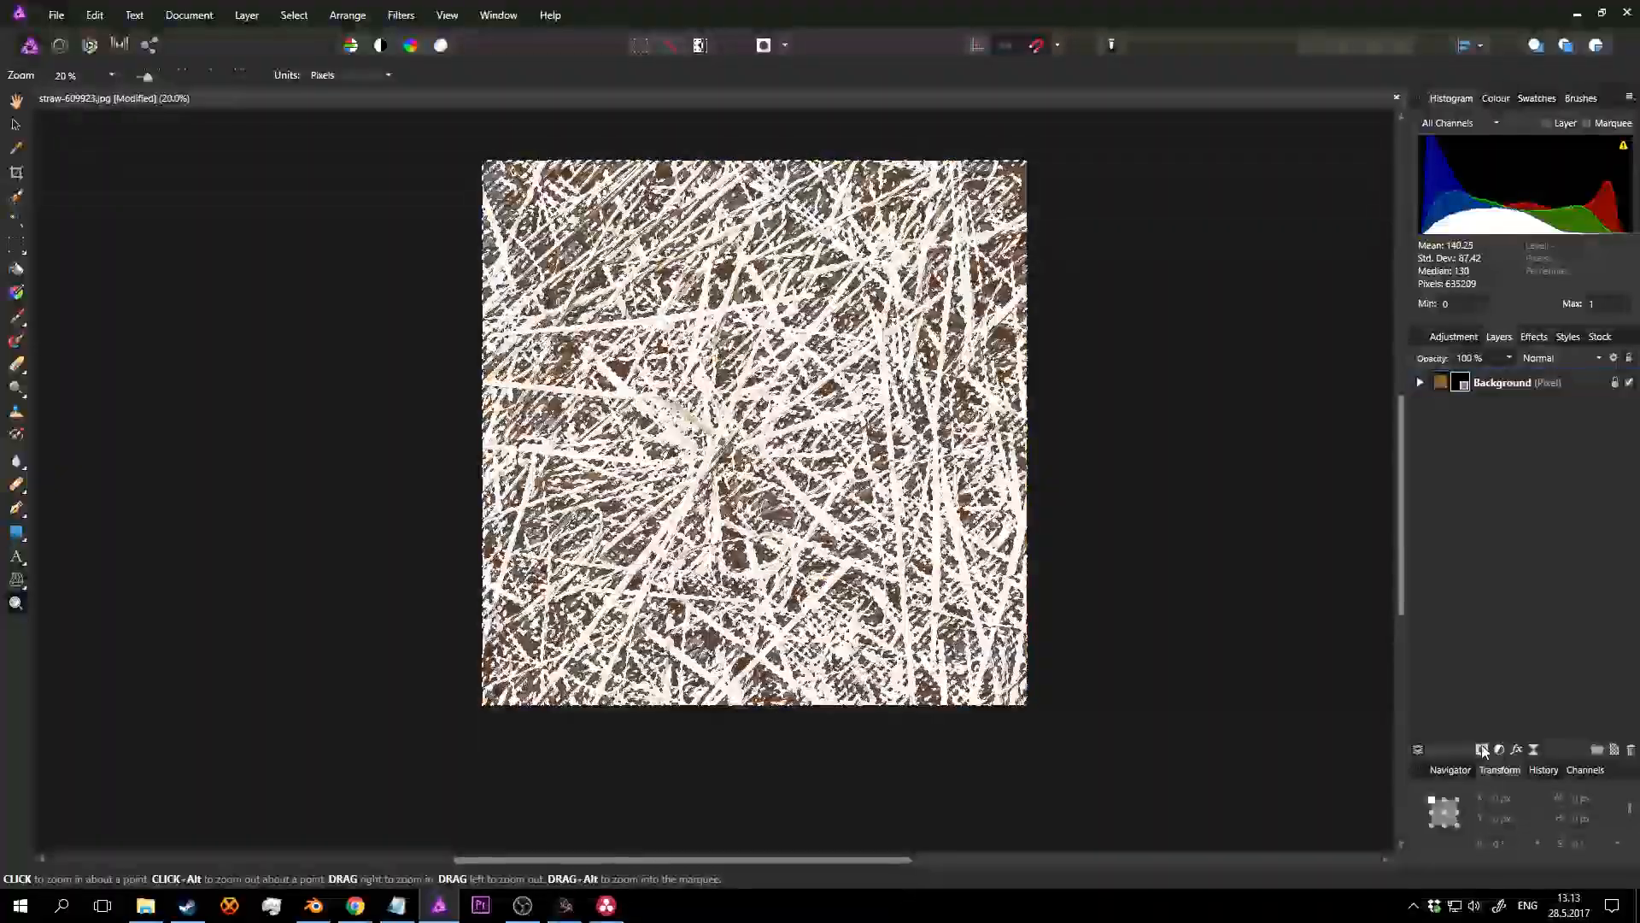
Step: Invert the Background layer's mask
click(850, 408)
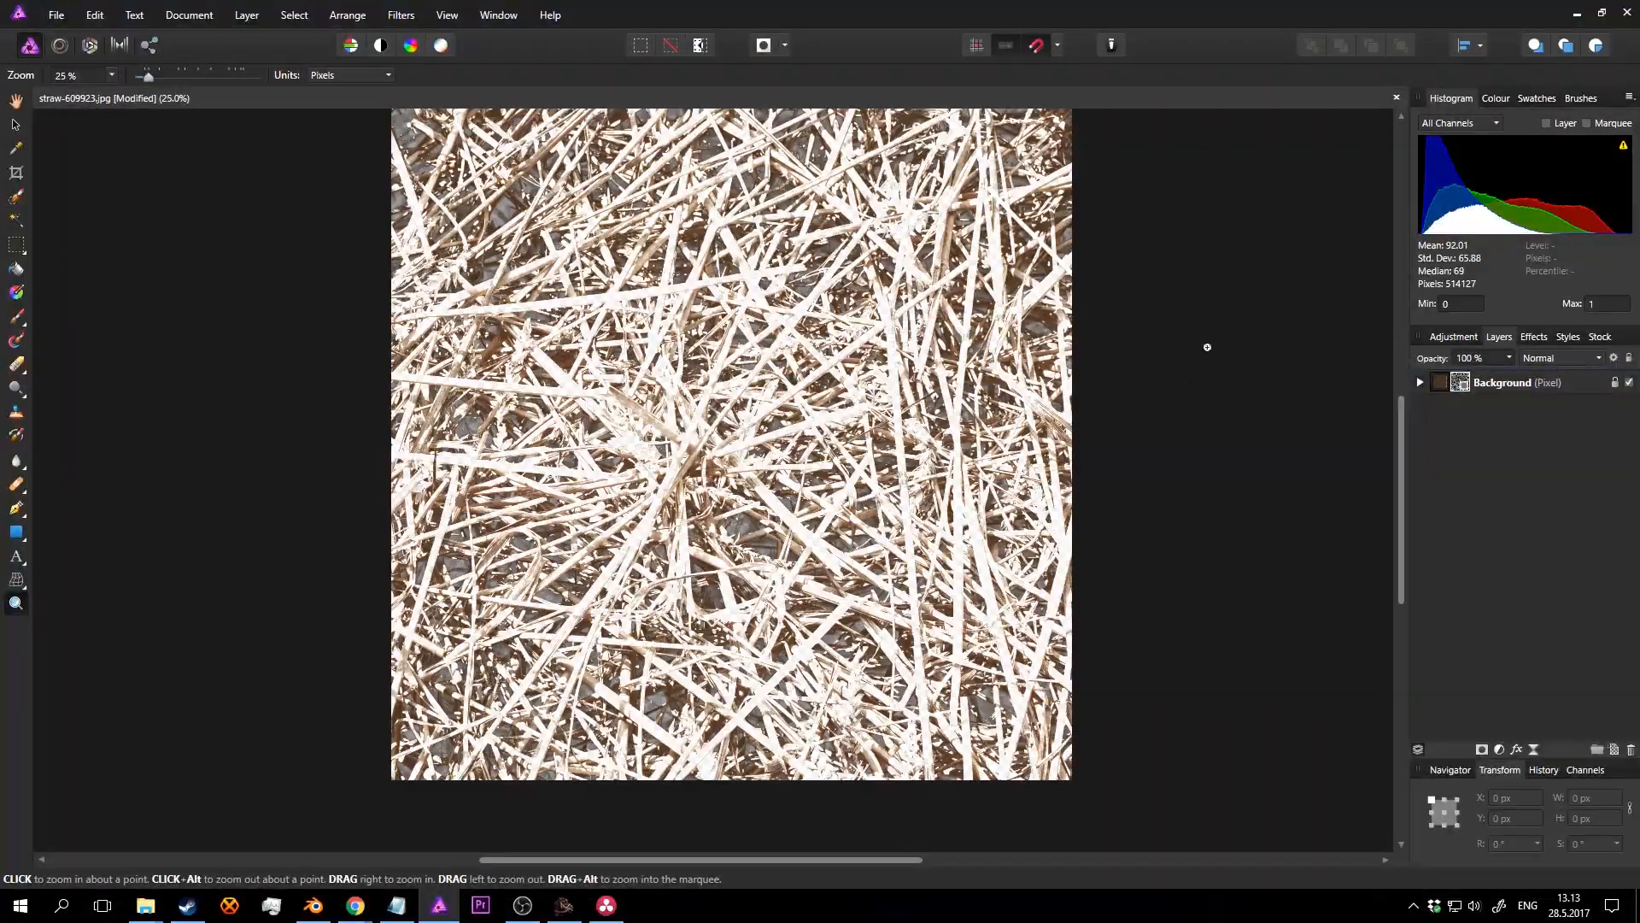
drag(884, 332, 924, 361)
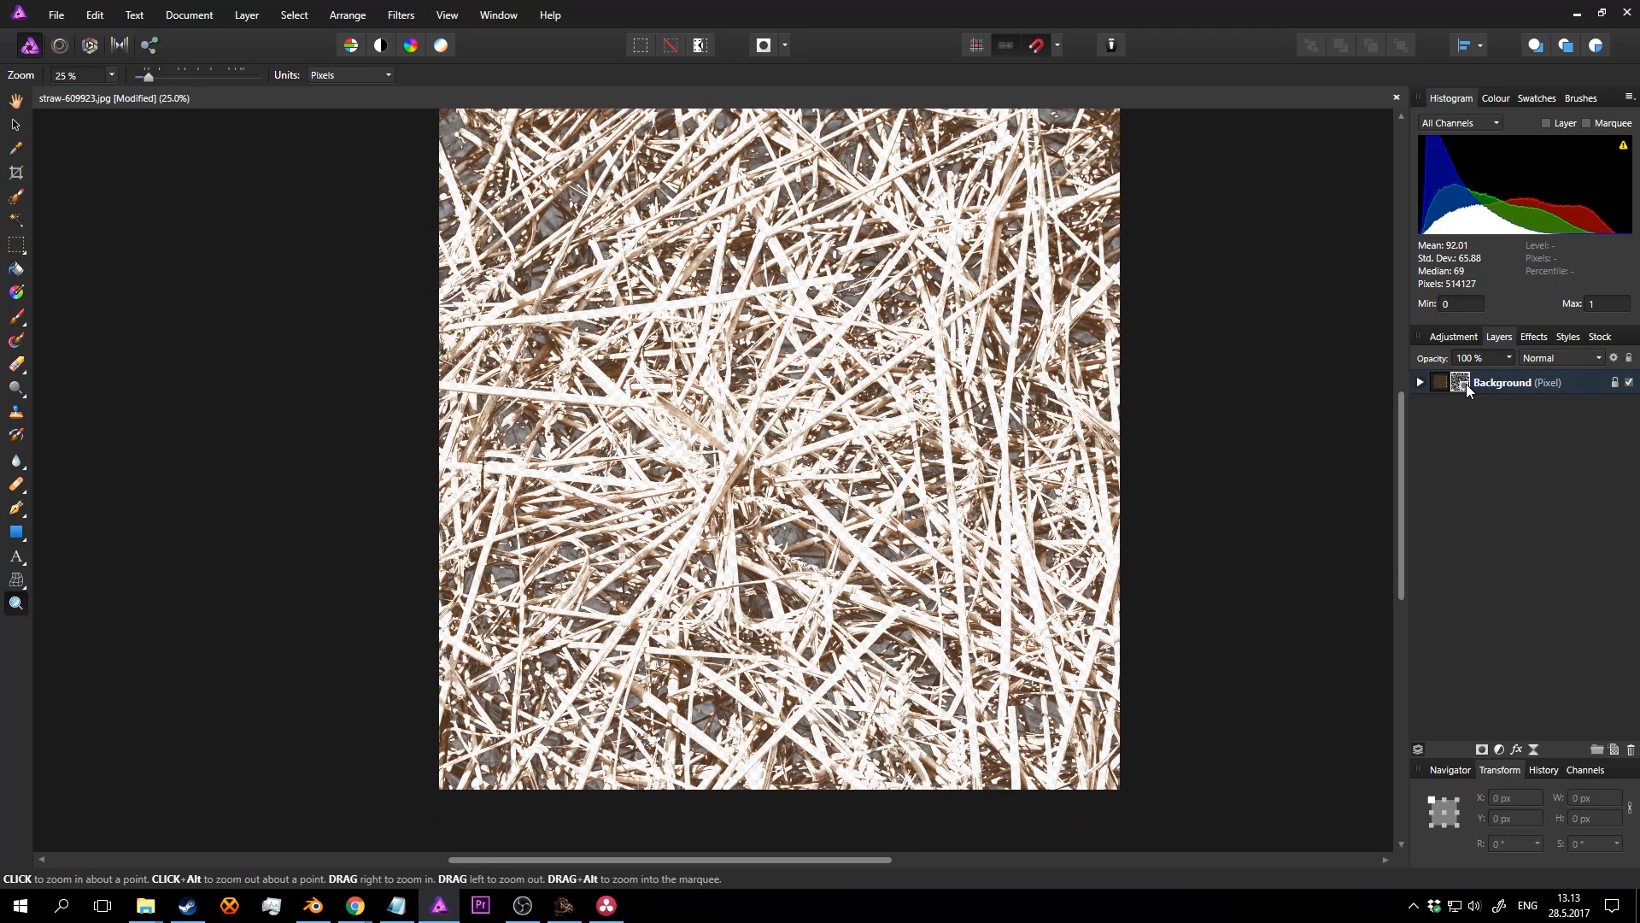
mouse_move(909, 303)
middle_down()
mouse_move(865, 327)
mouse_move(874, 264)
mouse_move(908, 302)
mouse_move(927, 285)
middle_up()
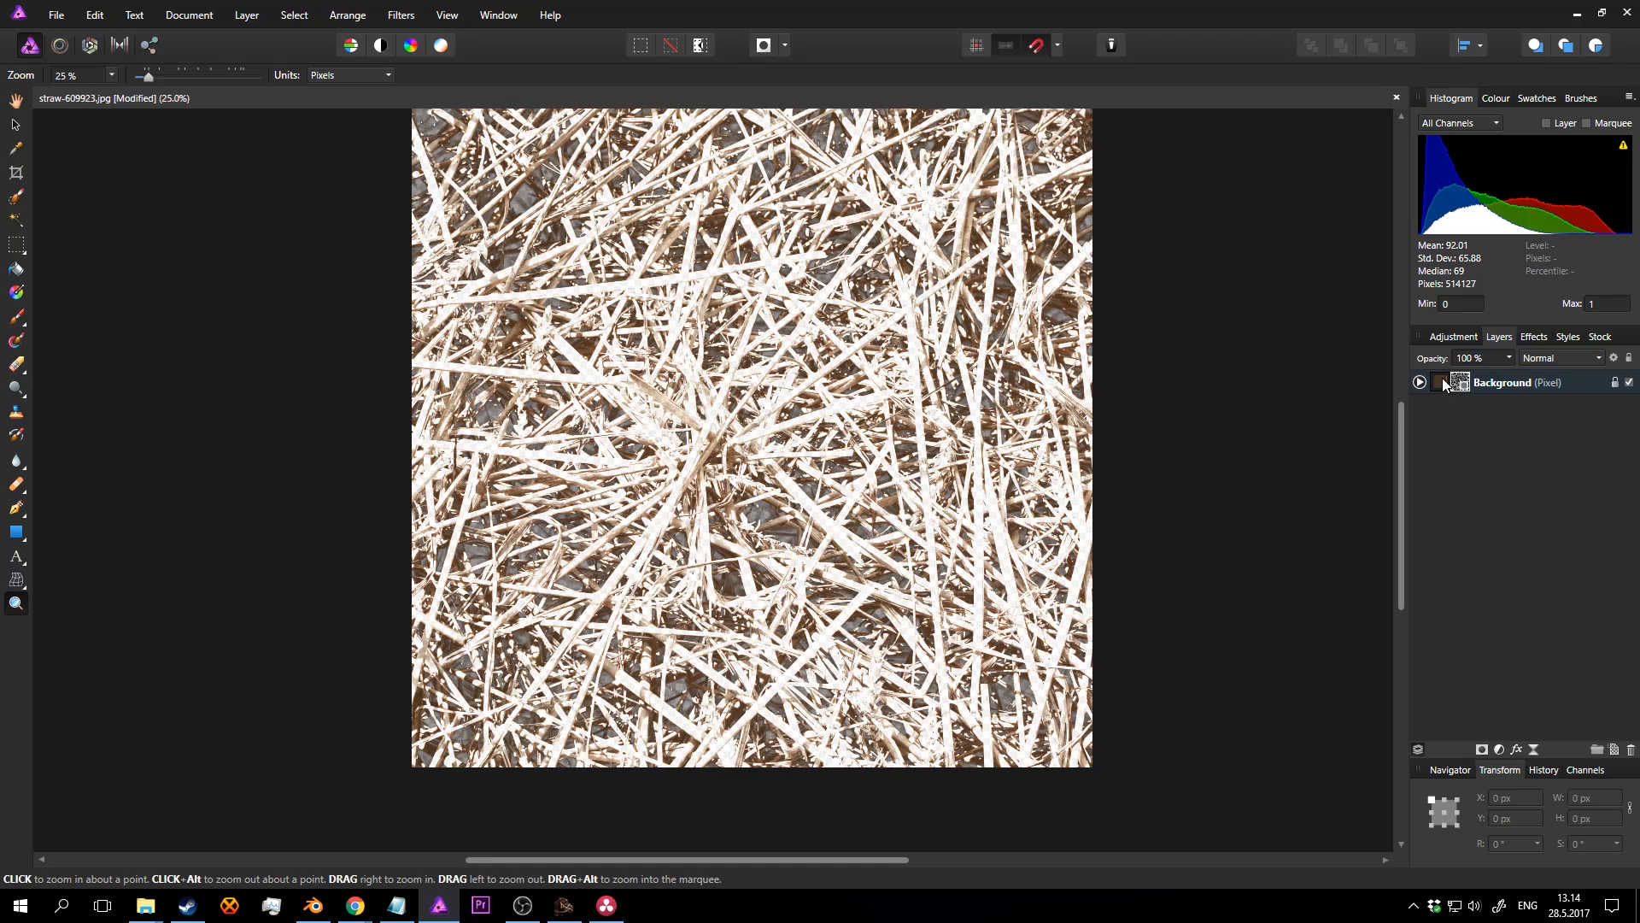
key(ctrl+i)
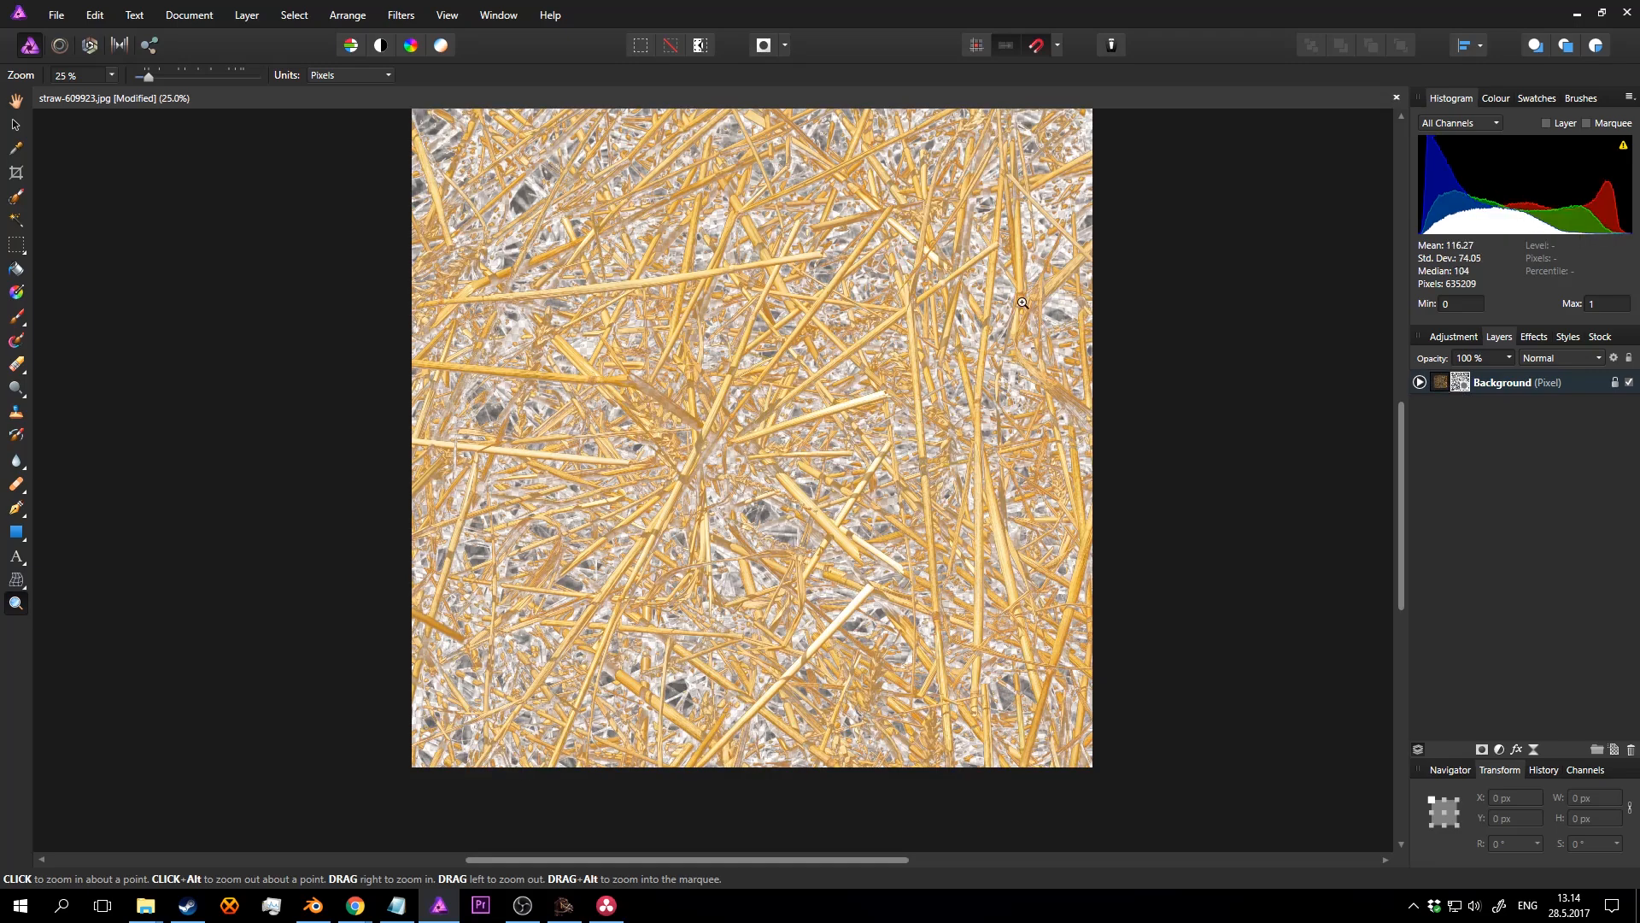
scroll(840, 298, up, 2)
scroll(872, 309, down, 2)
scroll(885, 316, up, 1)
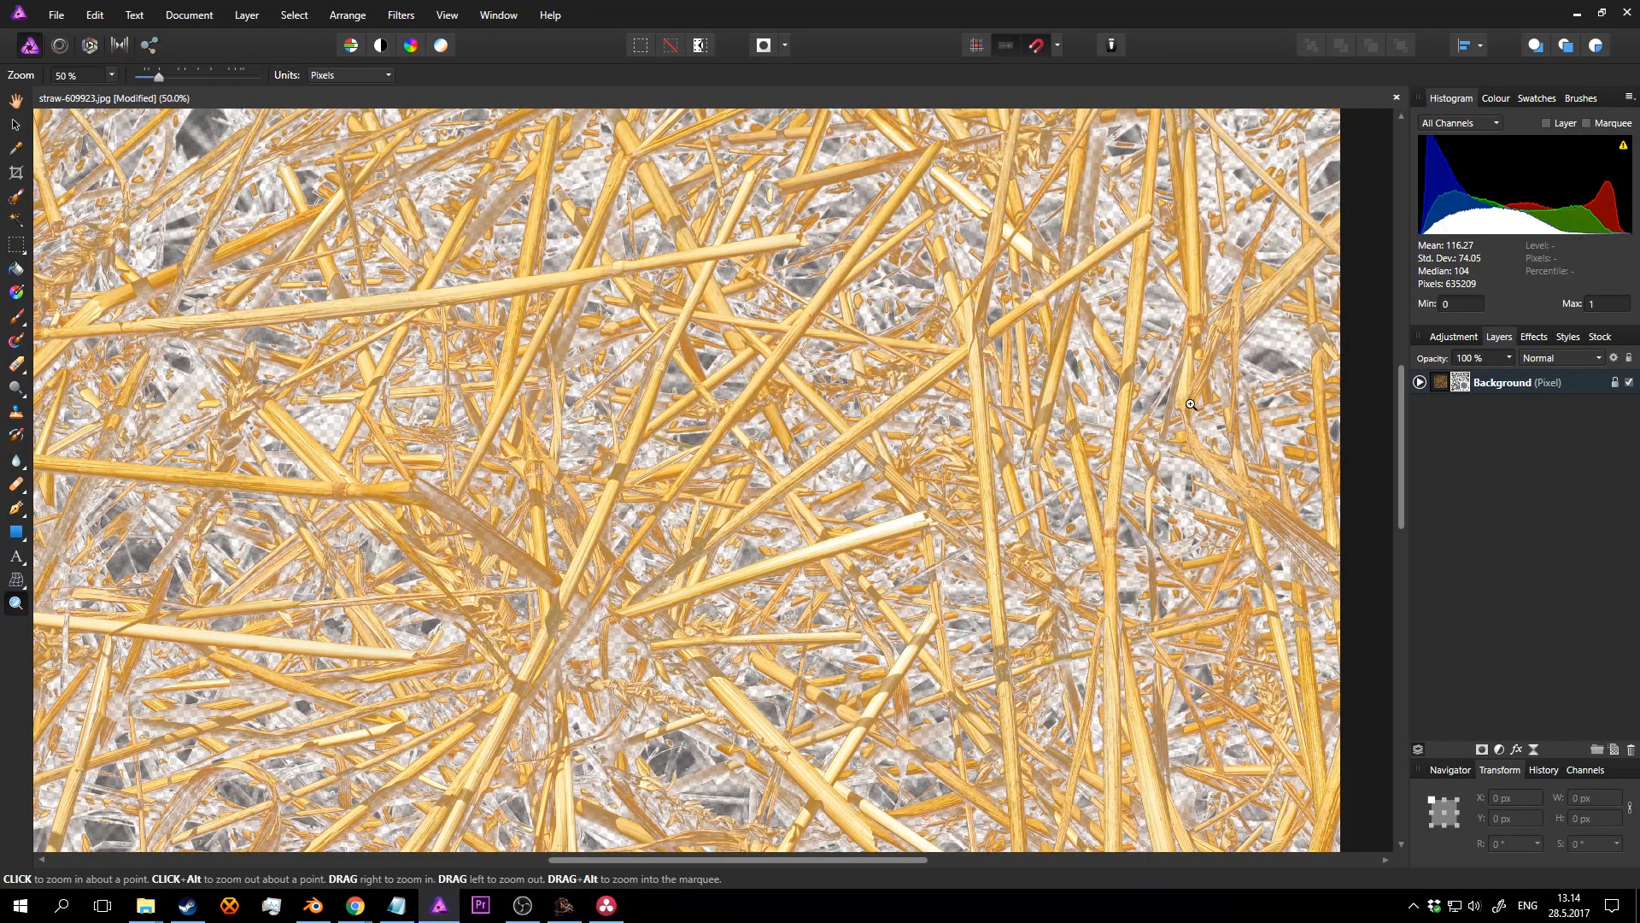
Step: Try a Levels adjustment with the black level at 38 % and an adjusted gamma, and delete it again
key(ctrl+l)
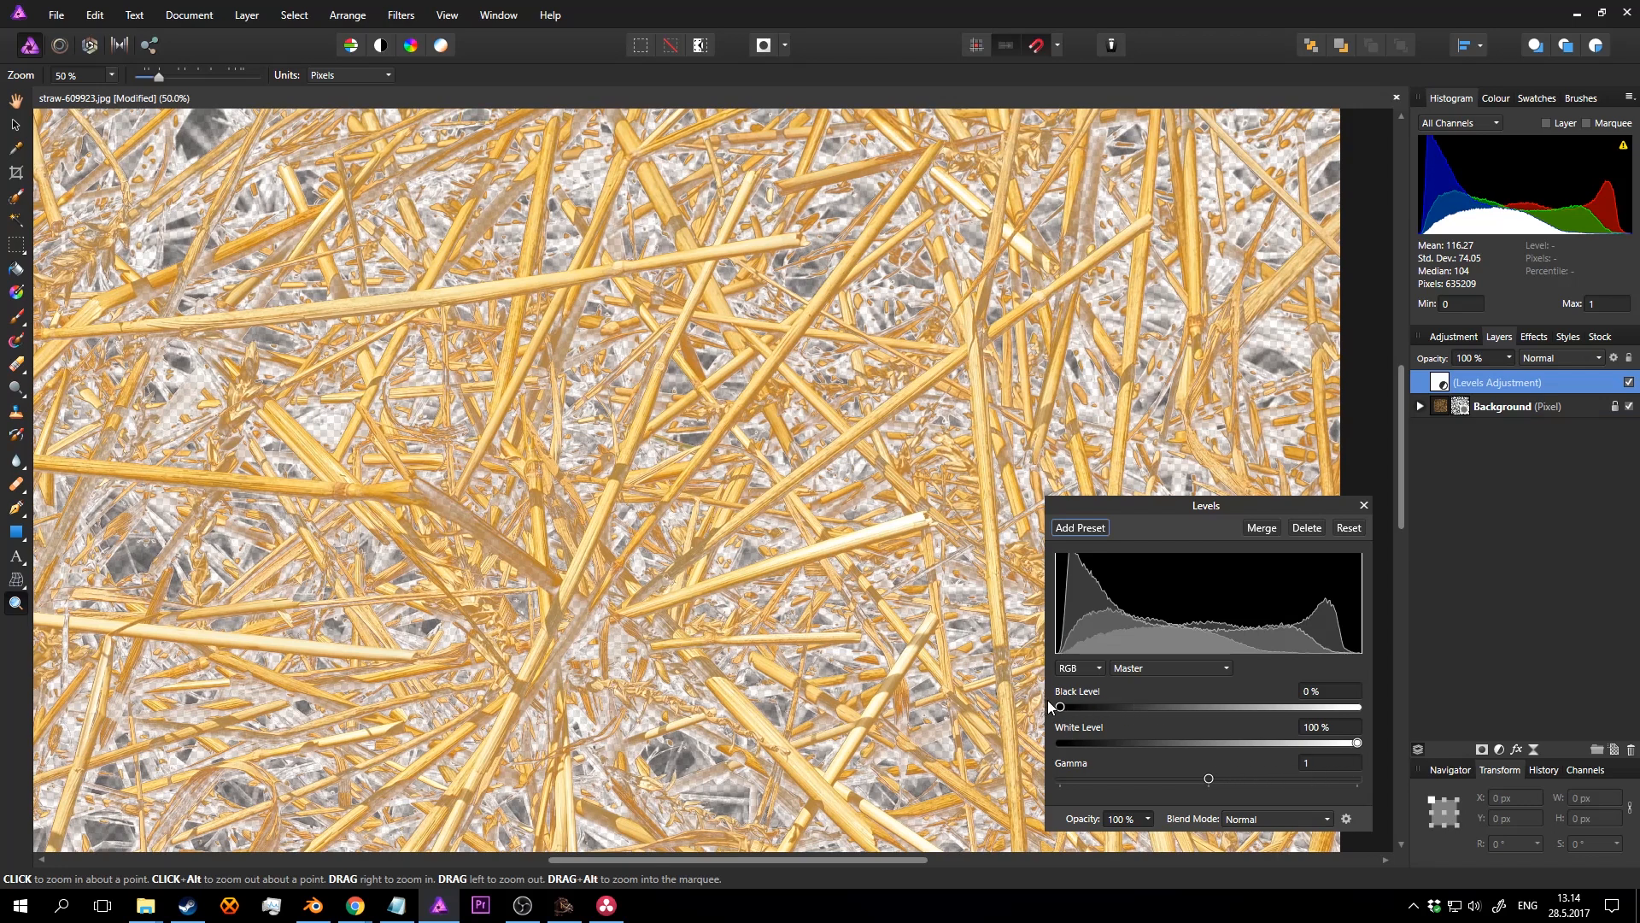
drag(1059, 706, 1174, 707)
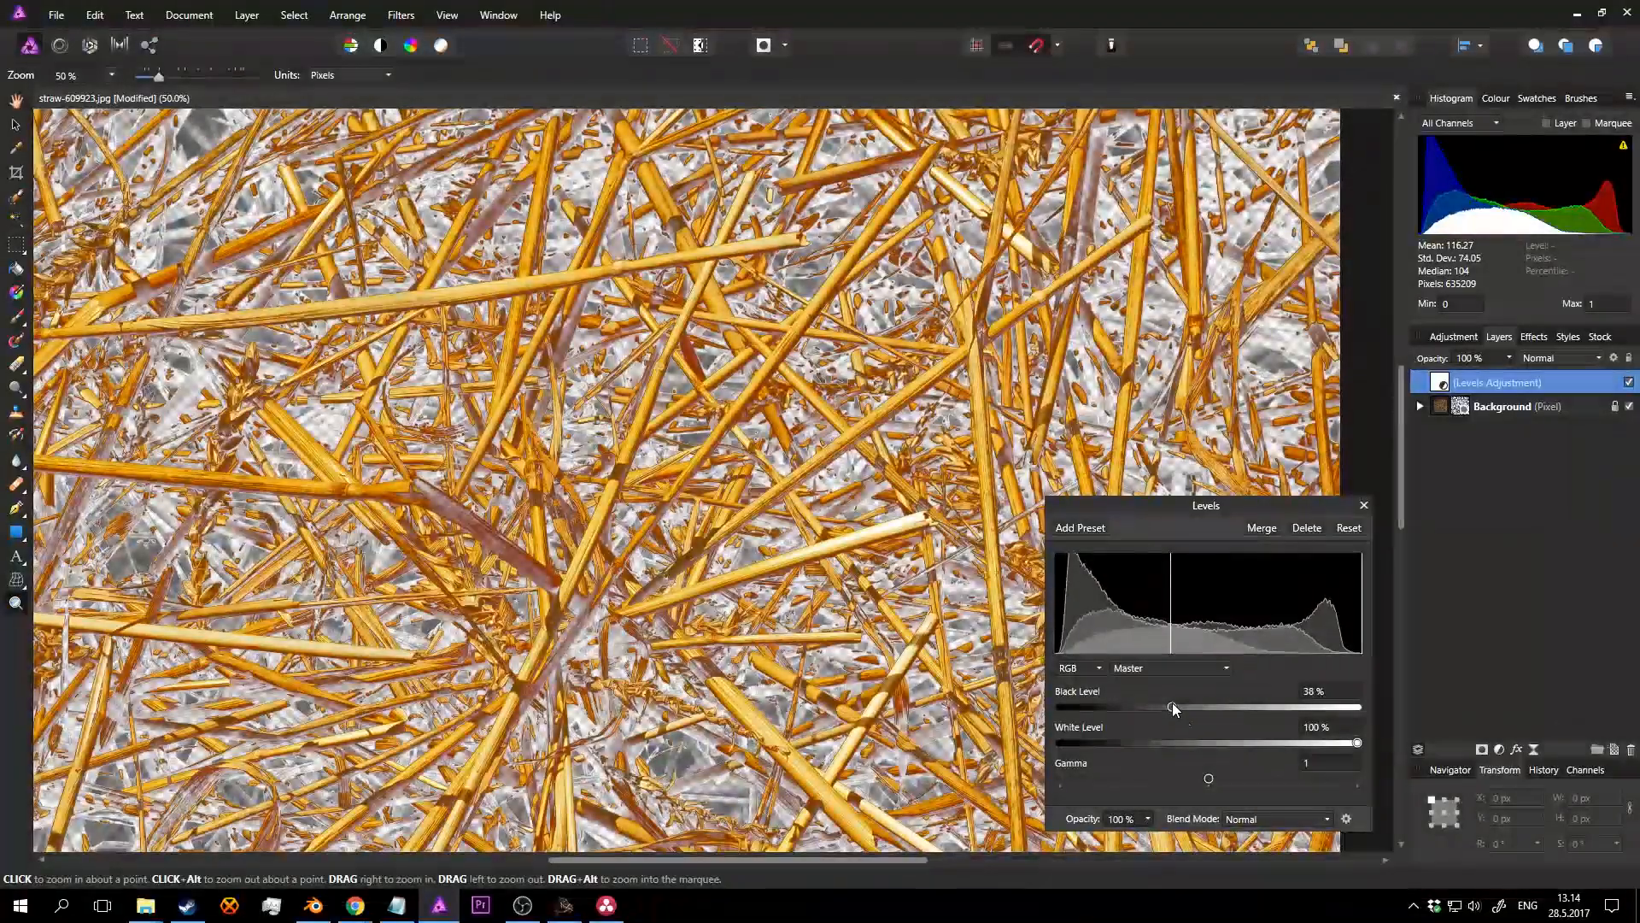
mouse_move(1356, 743)
mouse_down()
mouse_move(1217, 743)
mouse_move(1357, 742)
mouse_up()
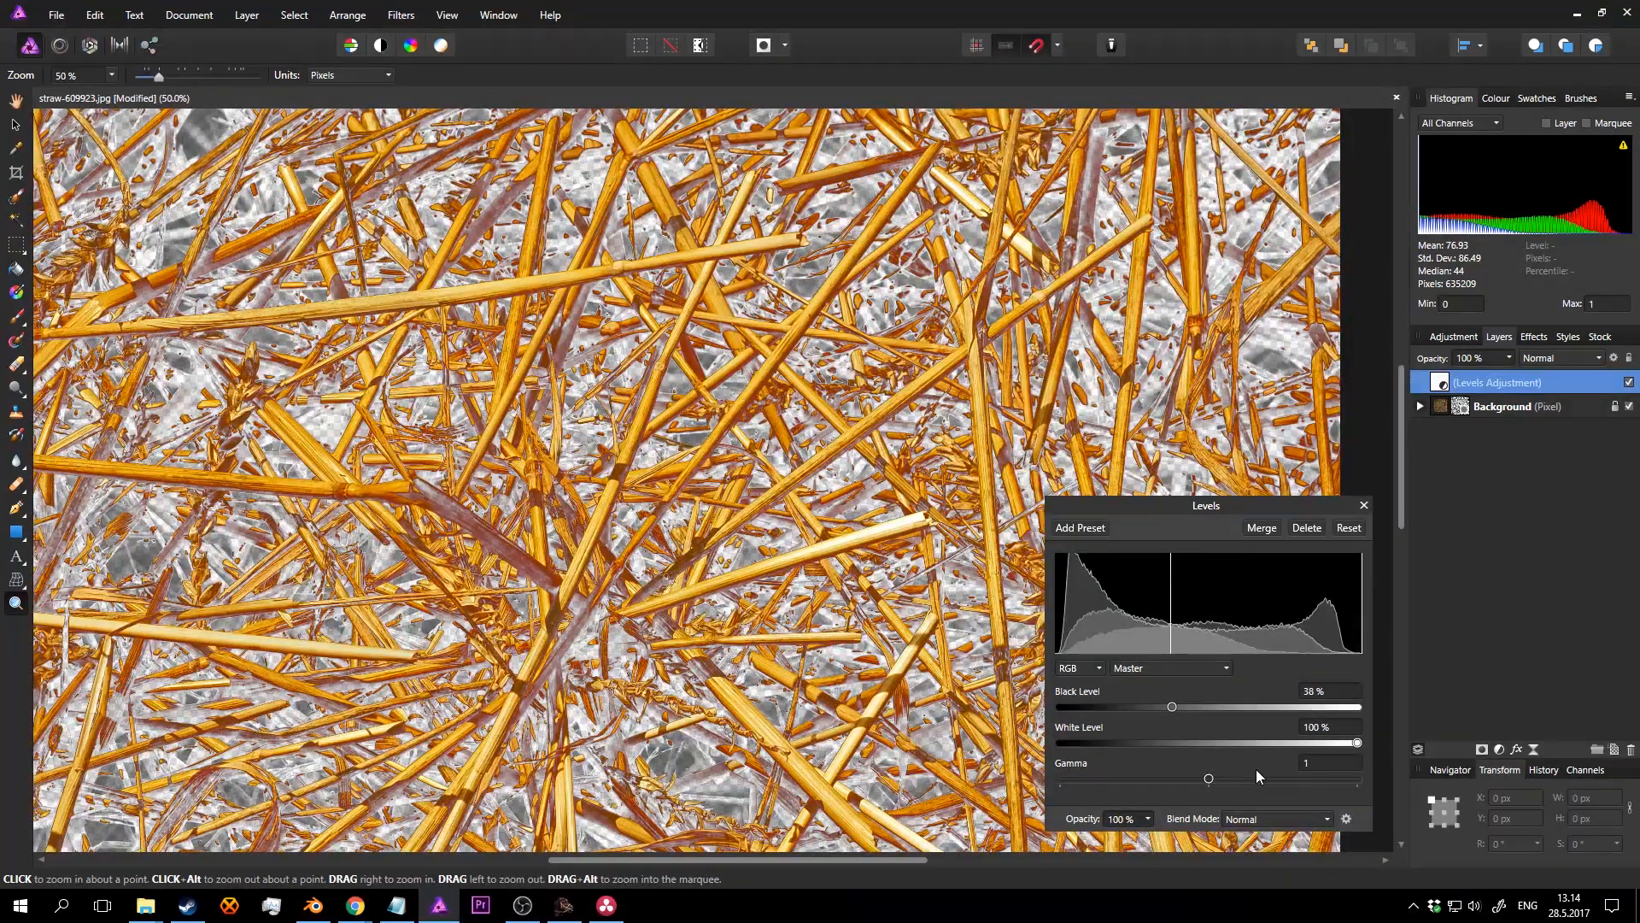
mouse_move(1200, 781)
mouse_down()
mouse_move(1264, 771)
mouse_move(1179, 771)
mouse_move(1293, 769)
mouse_move(1215, 764)
mouse_up()
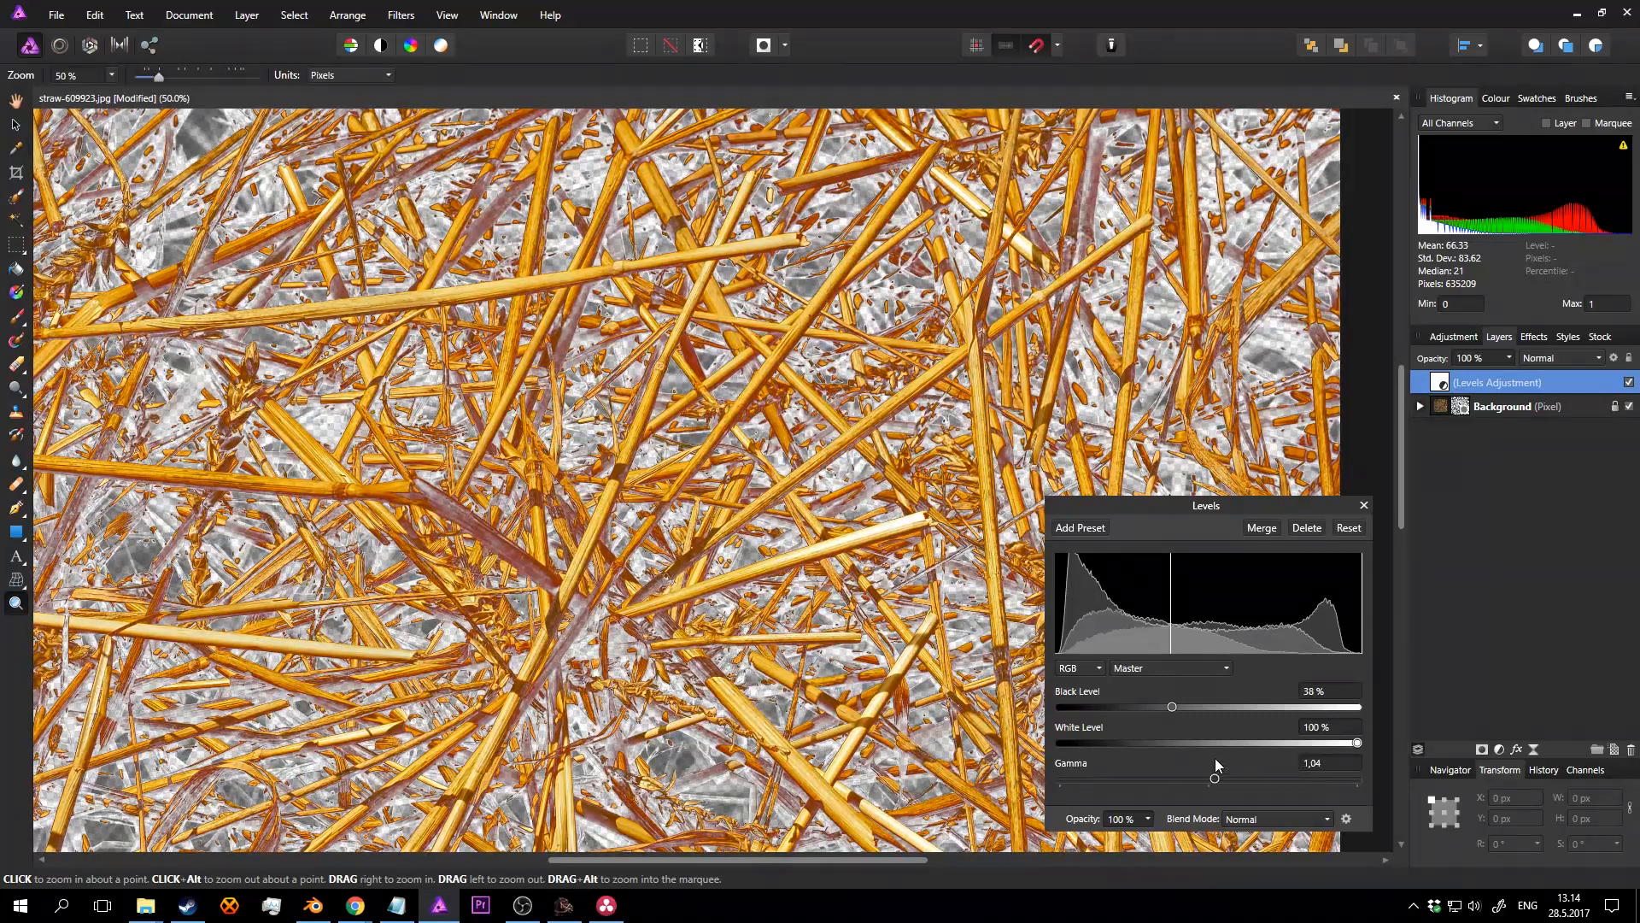
click(1364, 505)
double_click(1469, 383)
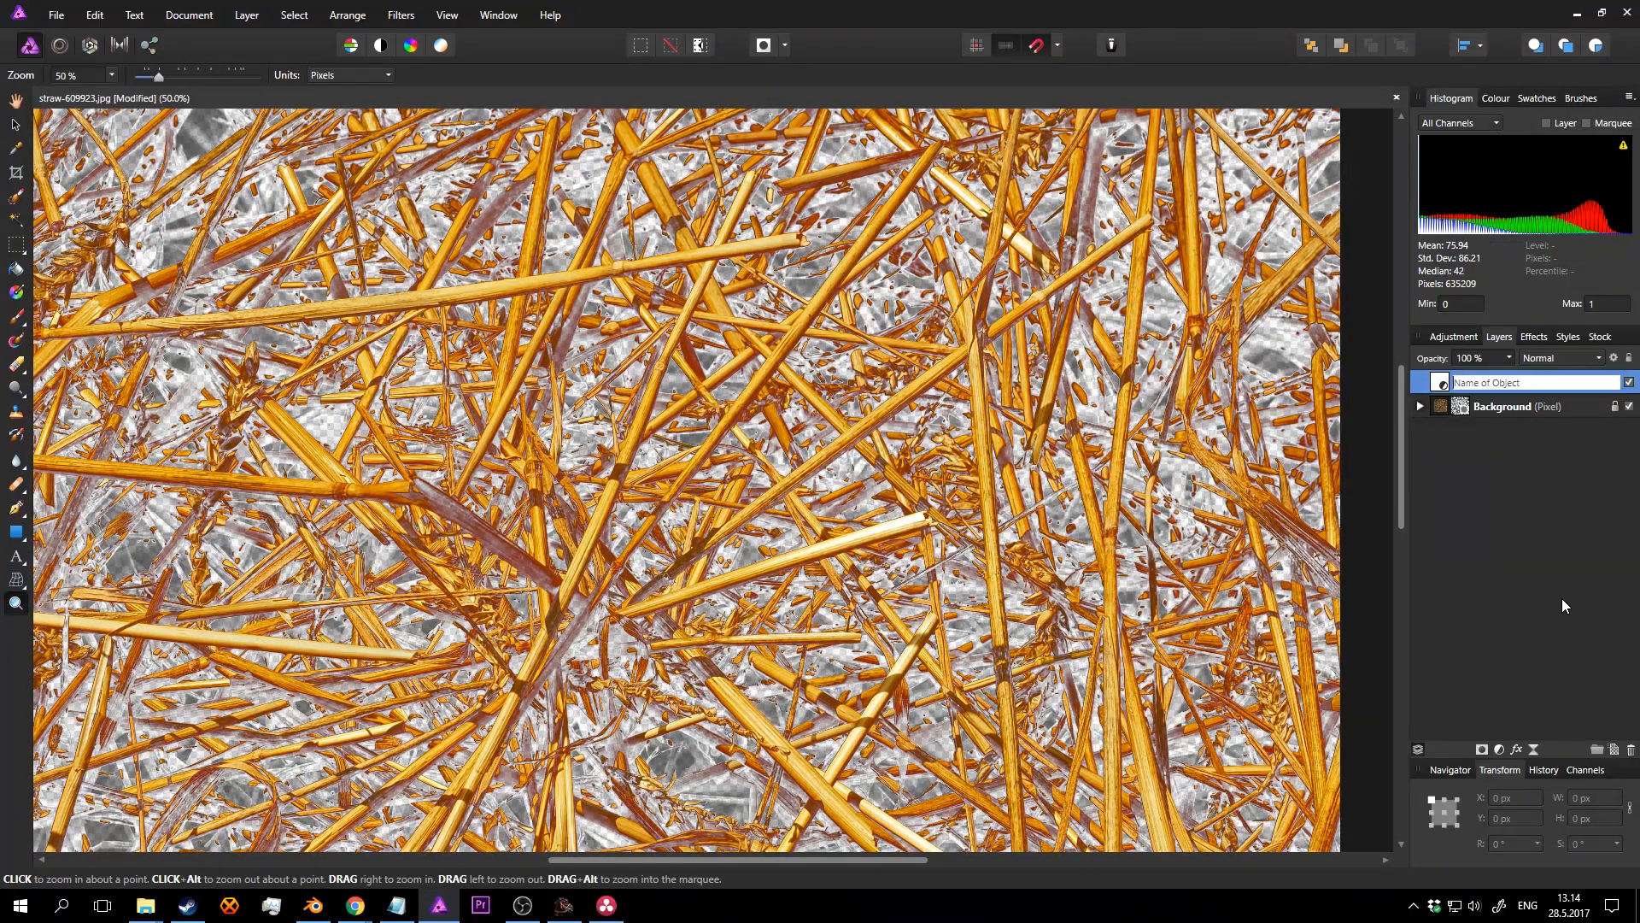
click(1629, 750)
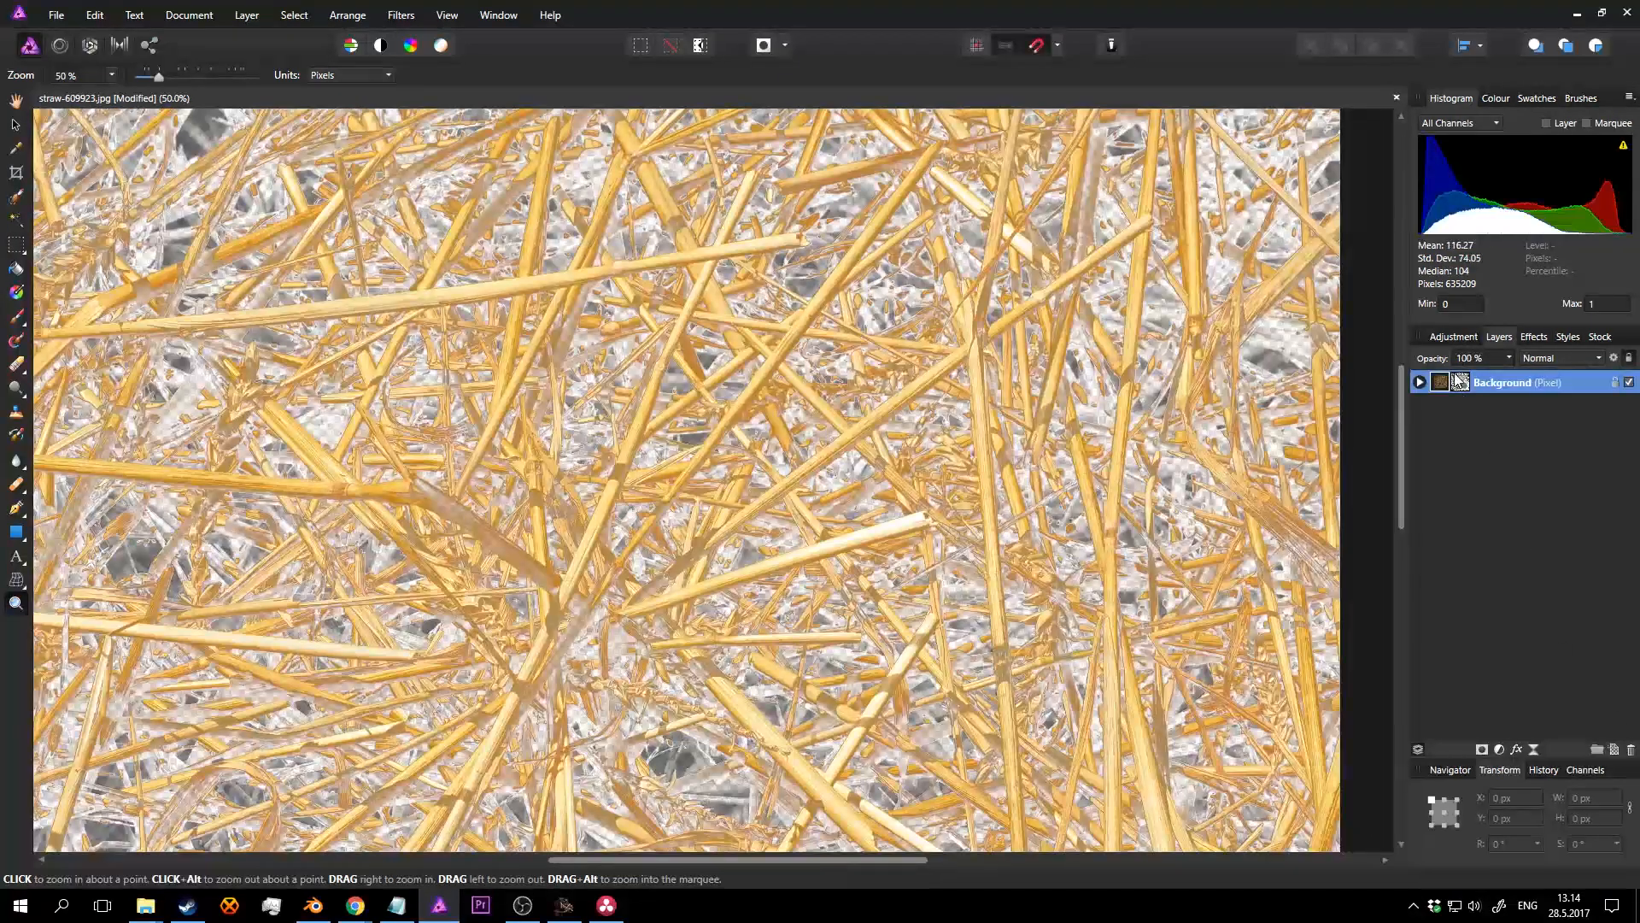
Step: Open the Background layer's mask for editing, try a Levels adjustment on it, and delete the adjustment
key(ctrl+minus)
right_click(1463, 381)
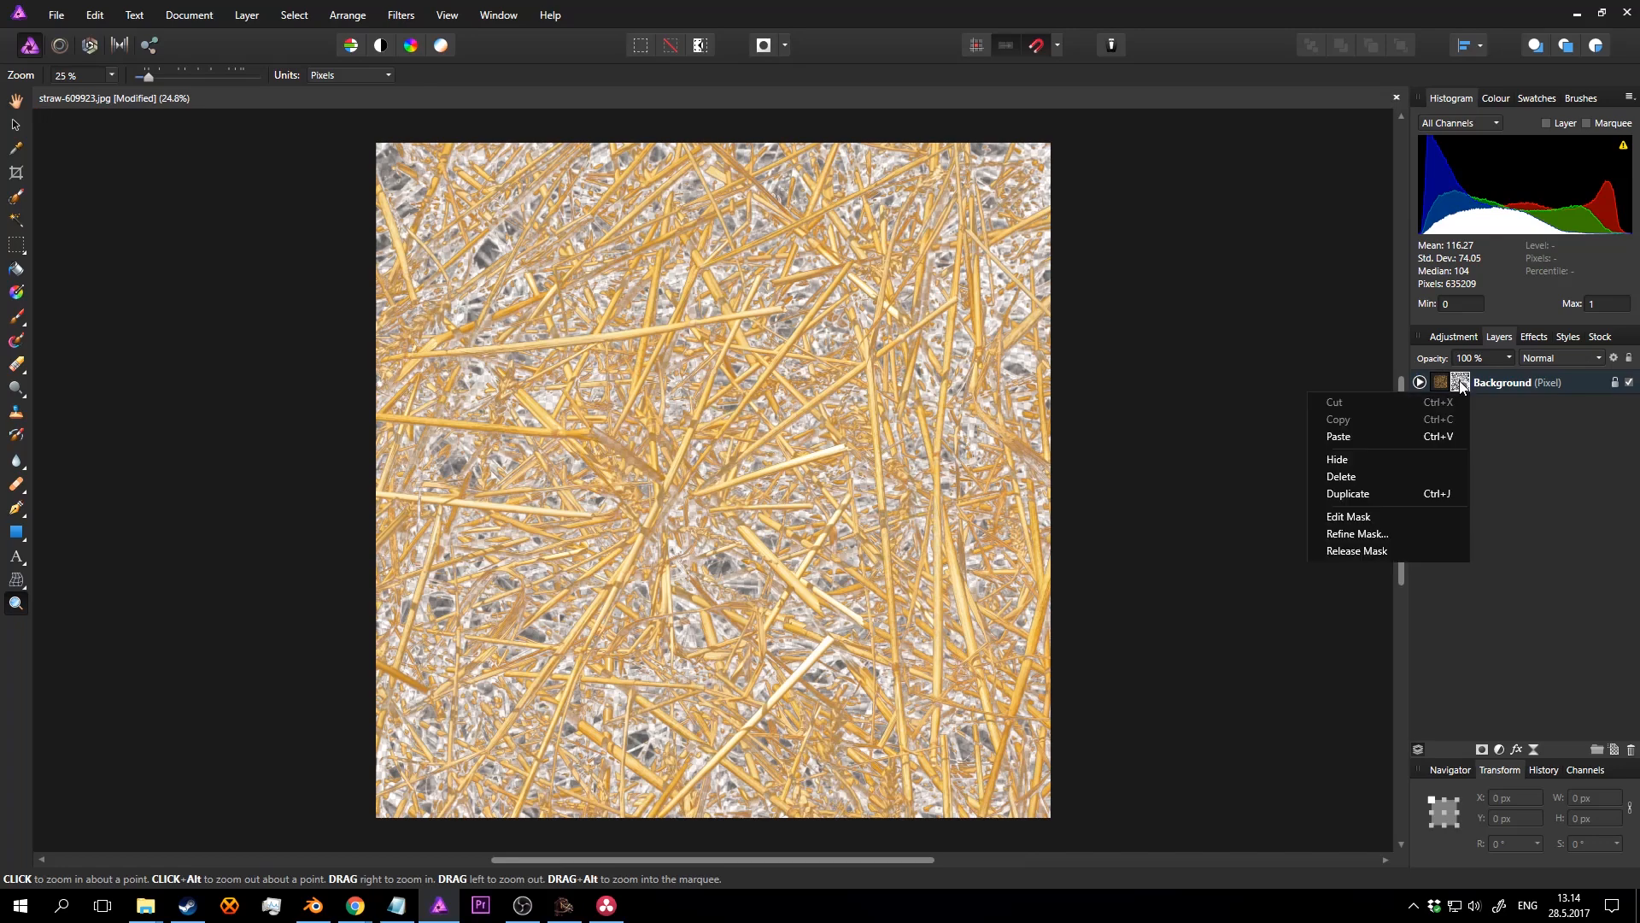
click(1367, 516)
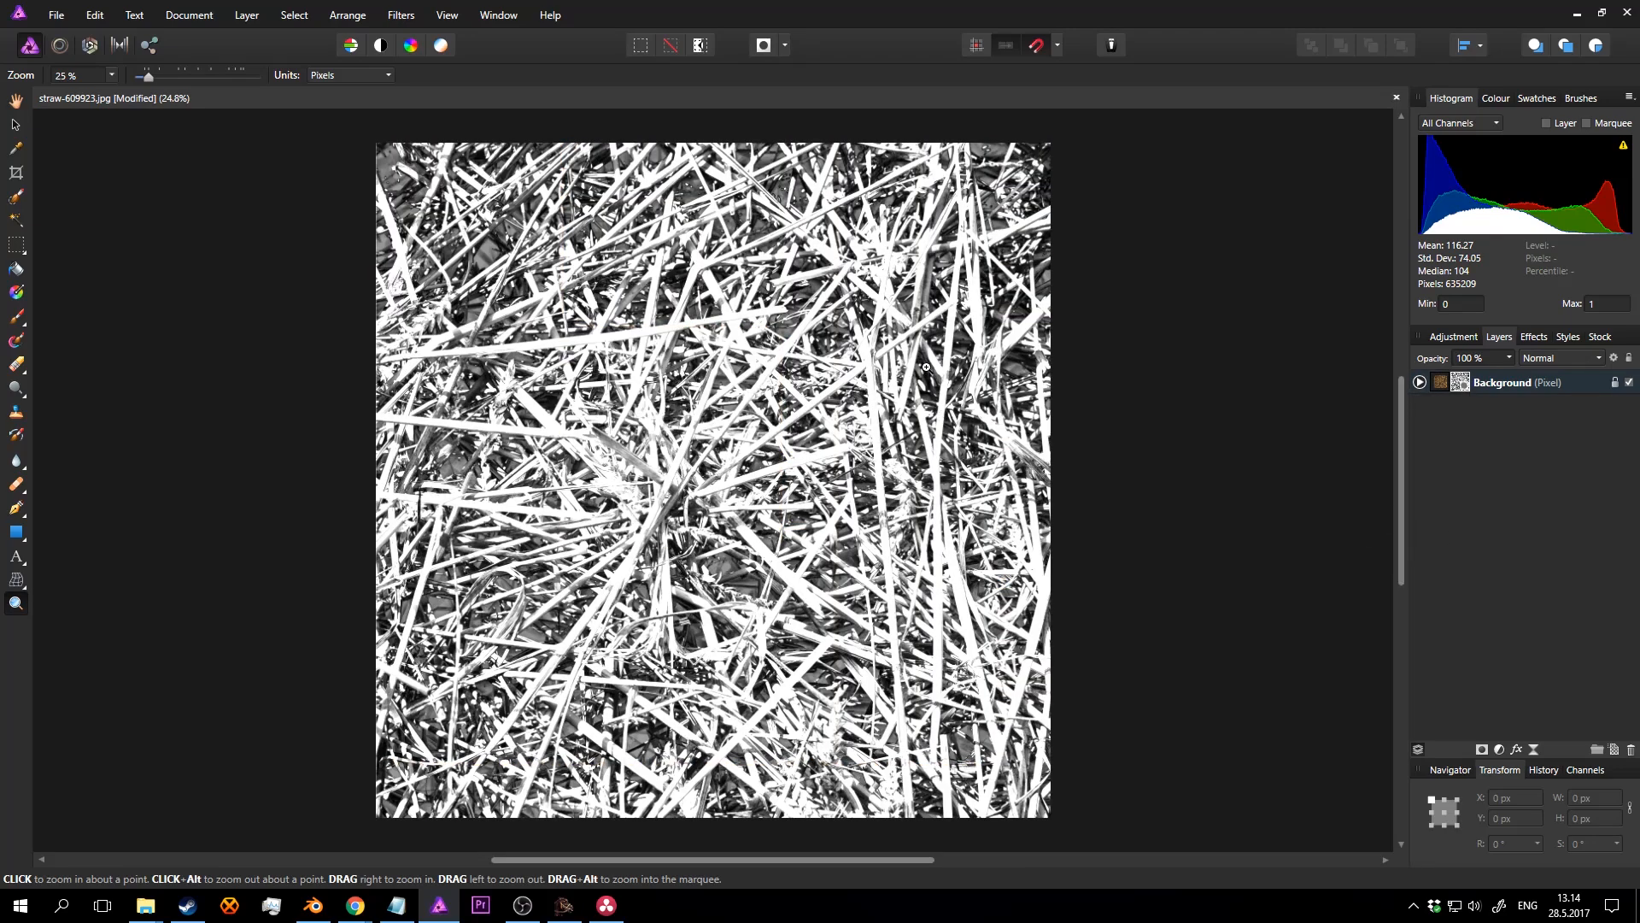
key(ctrl+l)
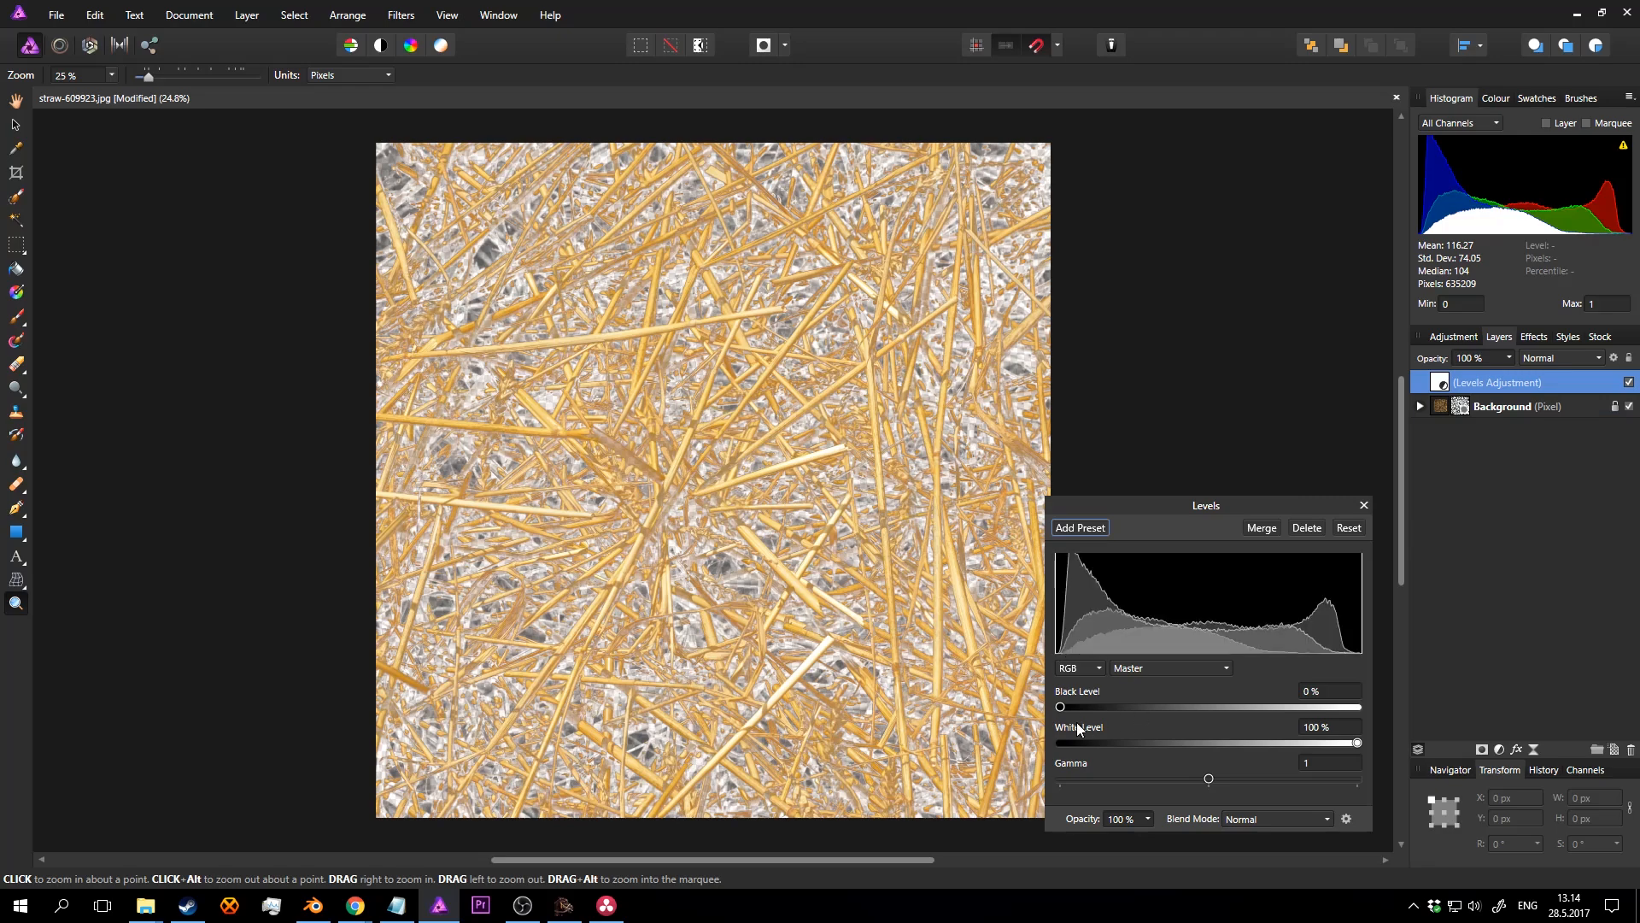
mouse_move(1069, 706)
mouse_down()
mouse_move(1190, 705)
mouse_move(1059, 706)
mouse_up()
click(1363, 504)
click(1631, 749)
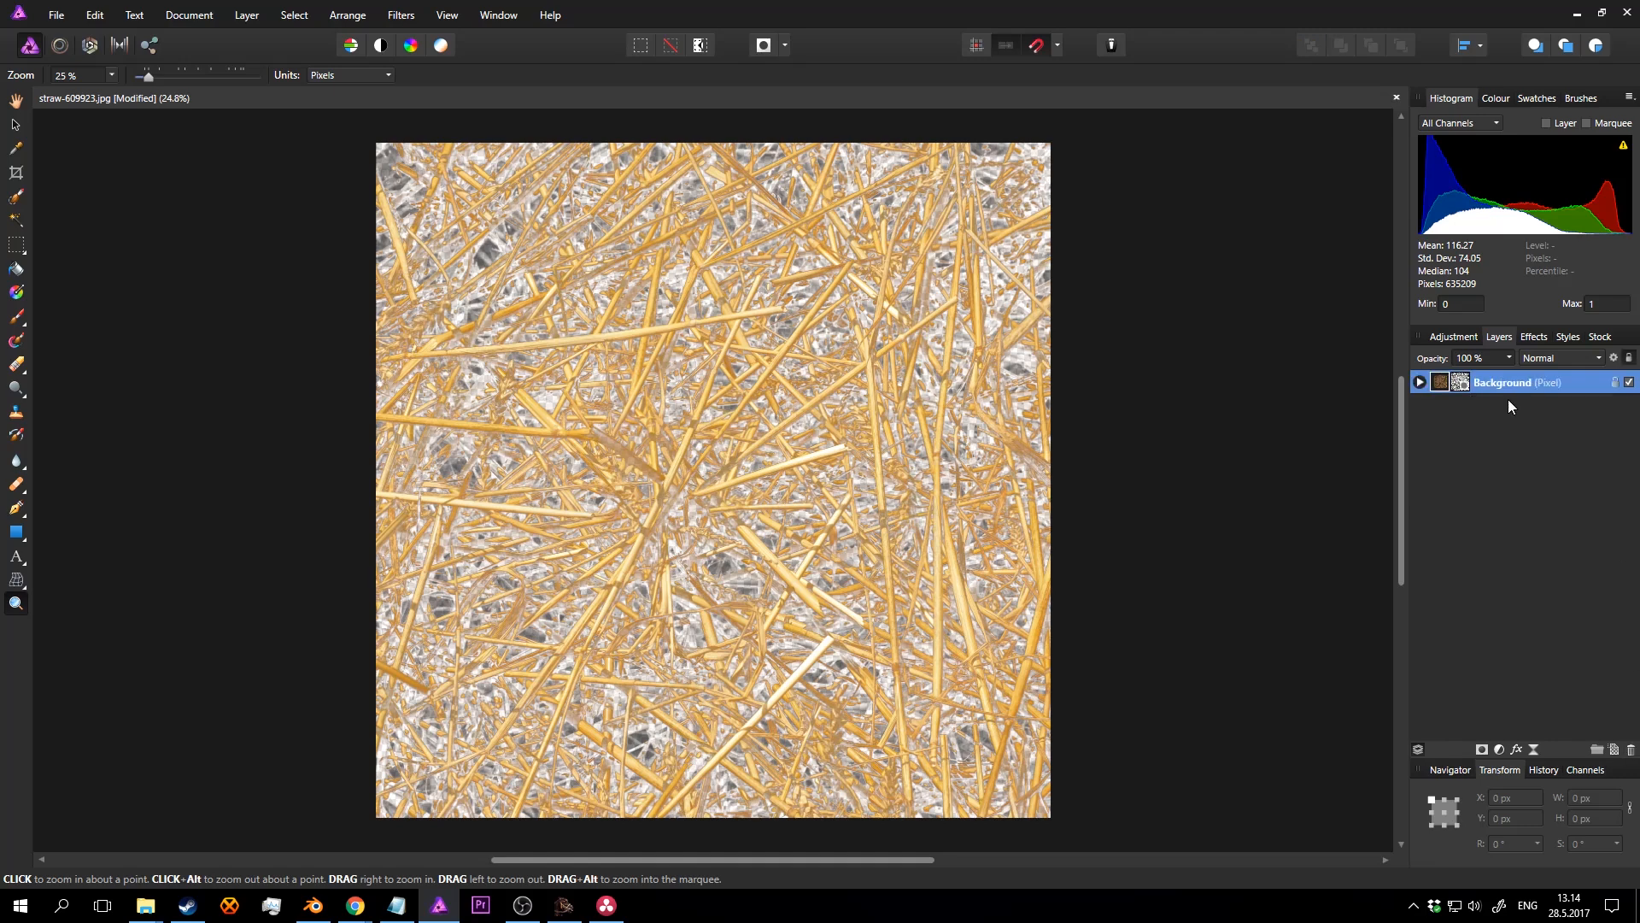
Step: Try refining the Background layer's mask with 38 % border width and -80 % ramp, and discard the refinement
ctrl+click(1457, 385)
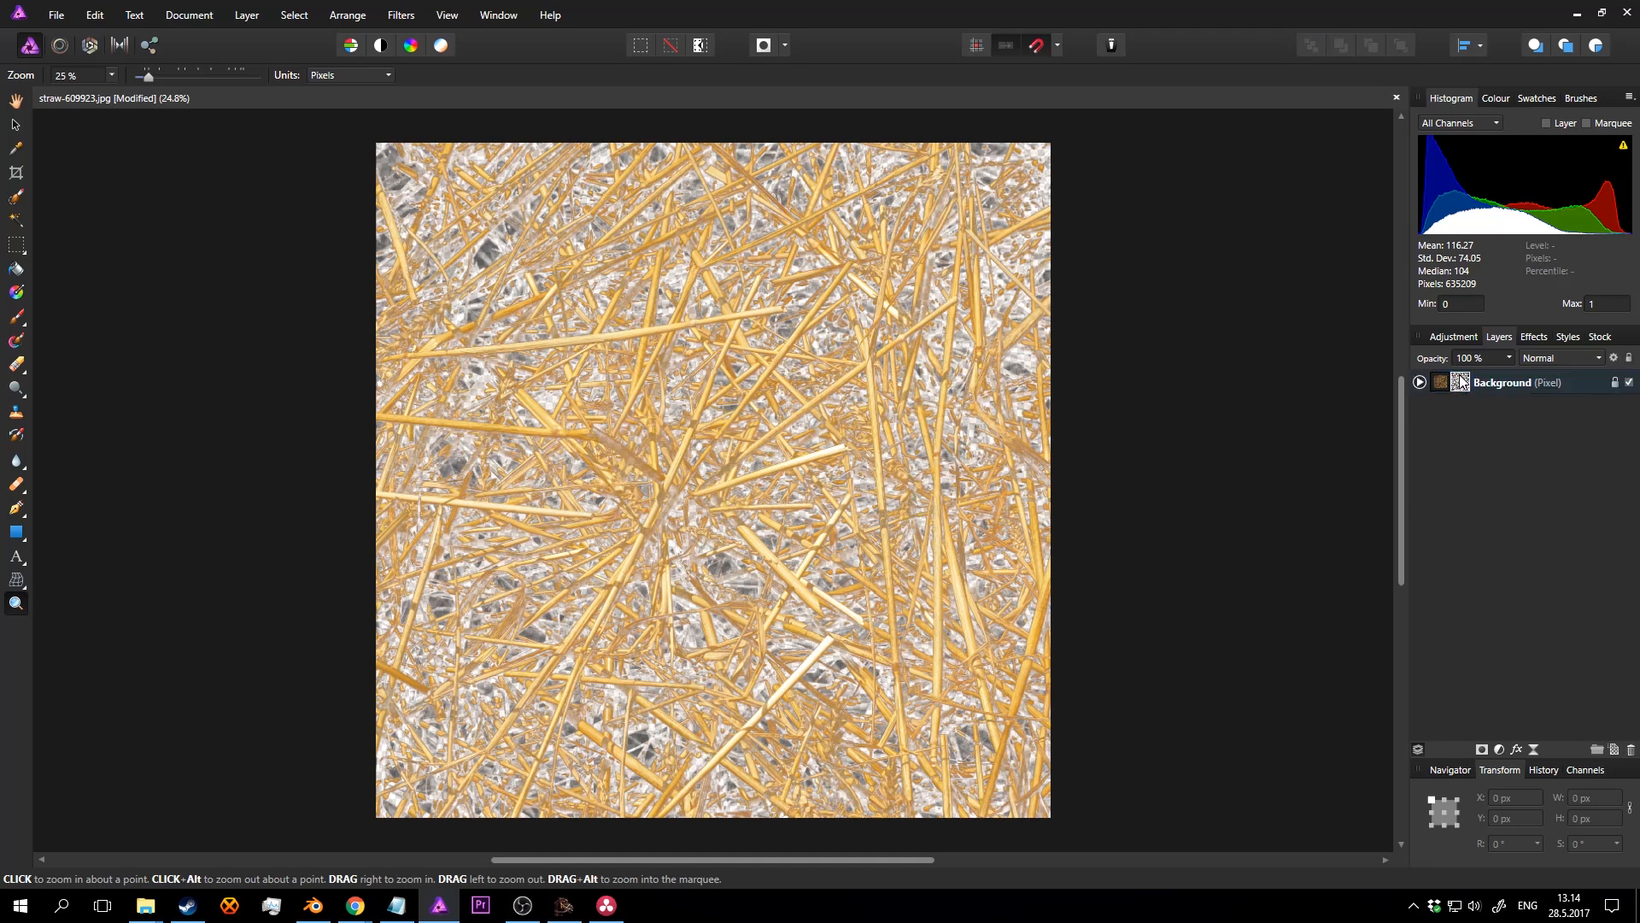
right_click(1461, 382)
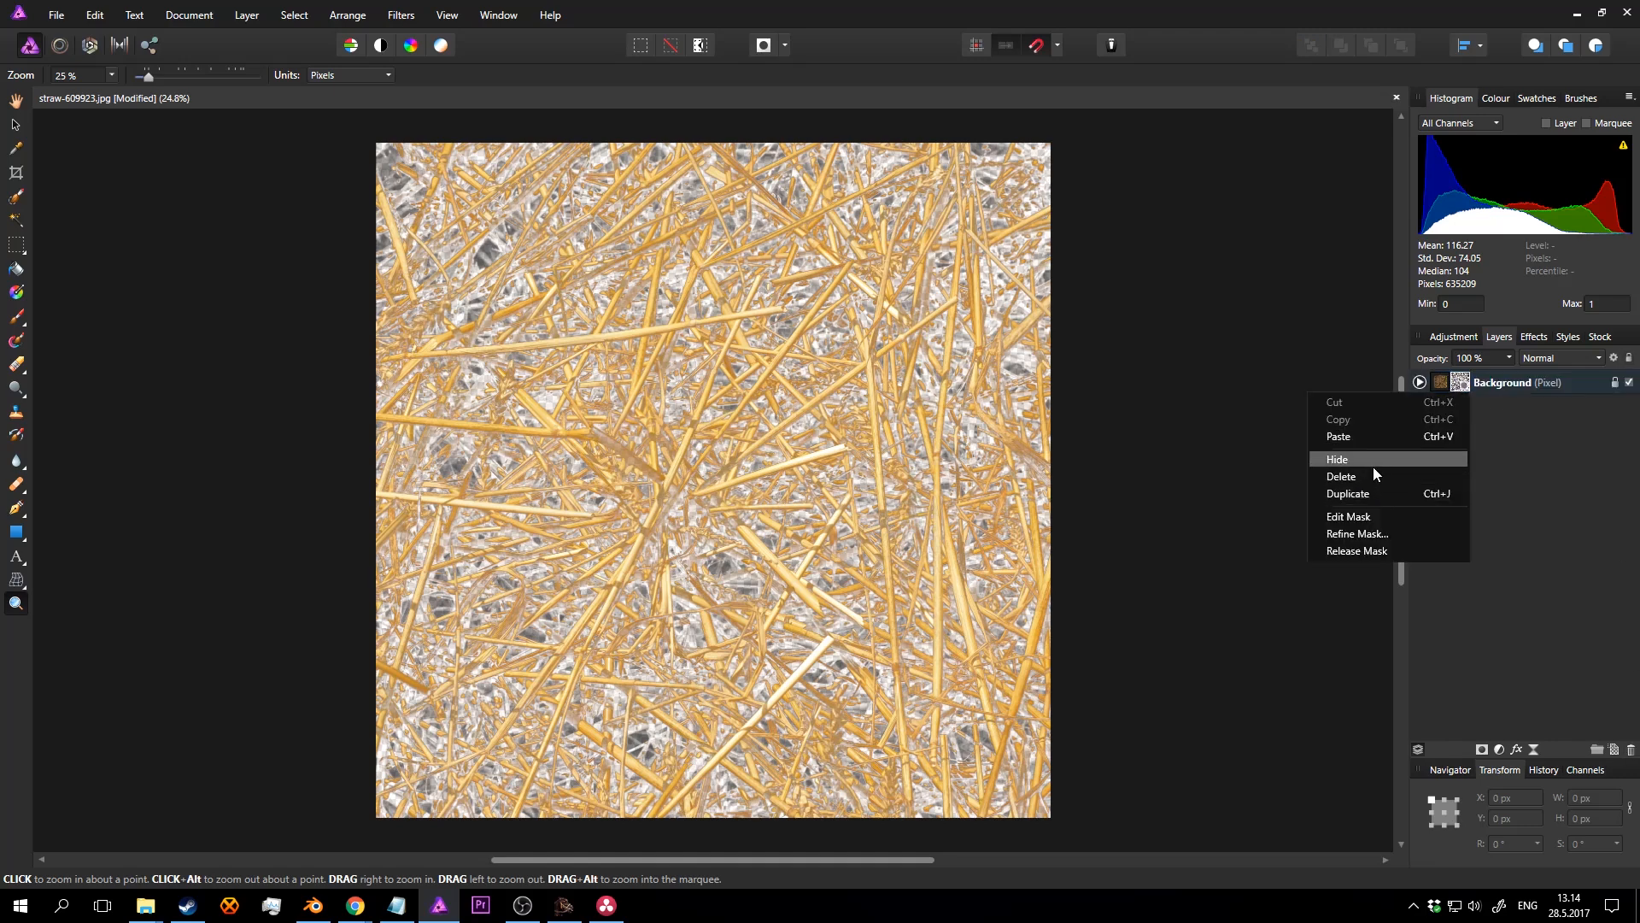
click(1375, 533)
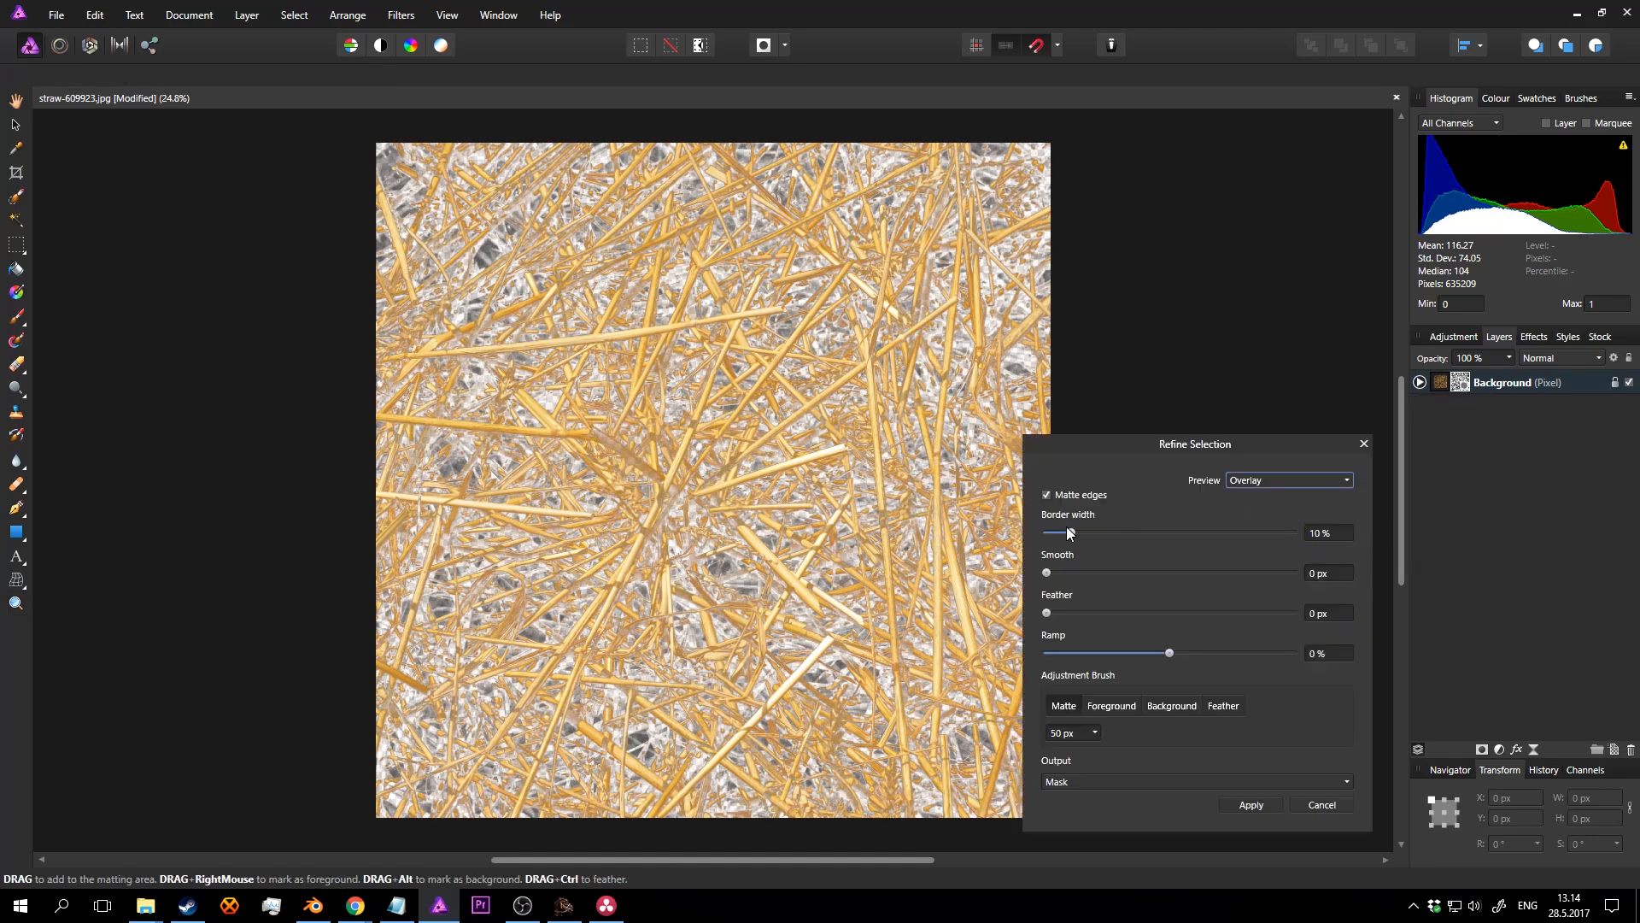
drag(1069, 533, 1141, 532)
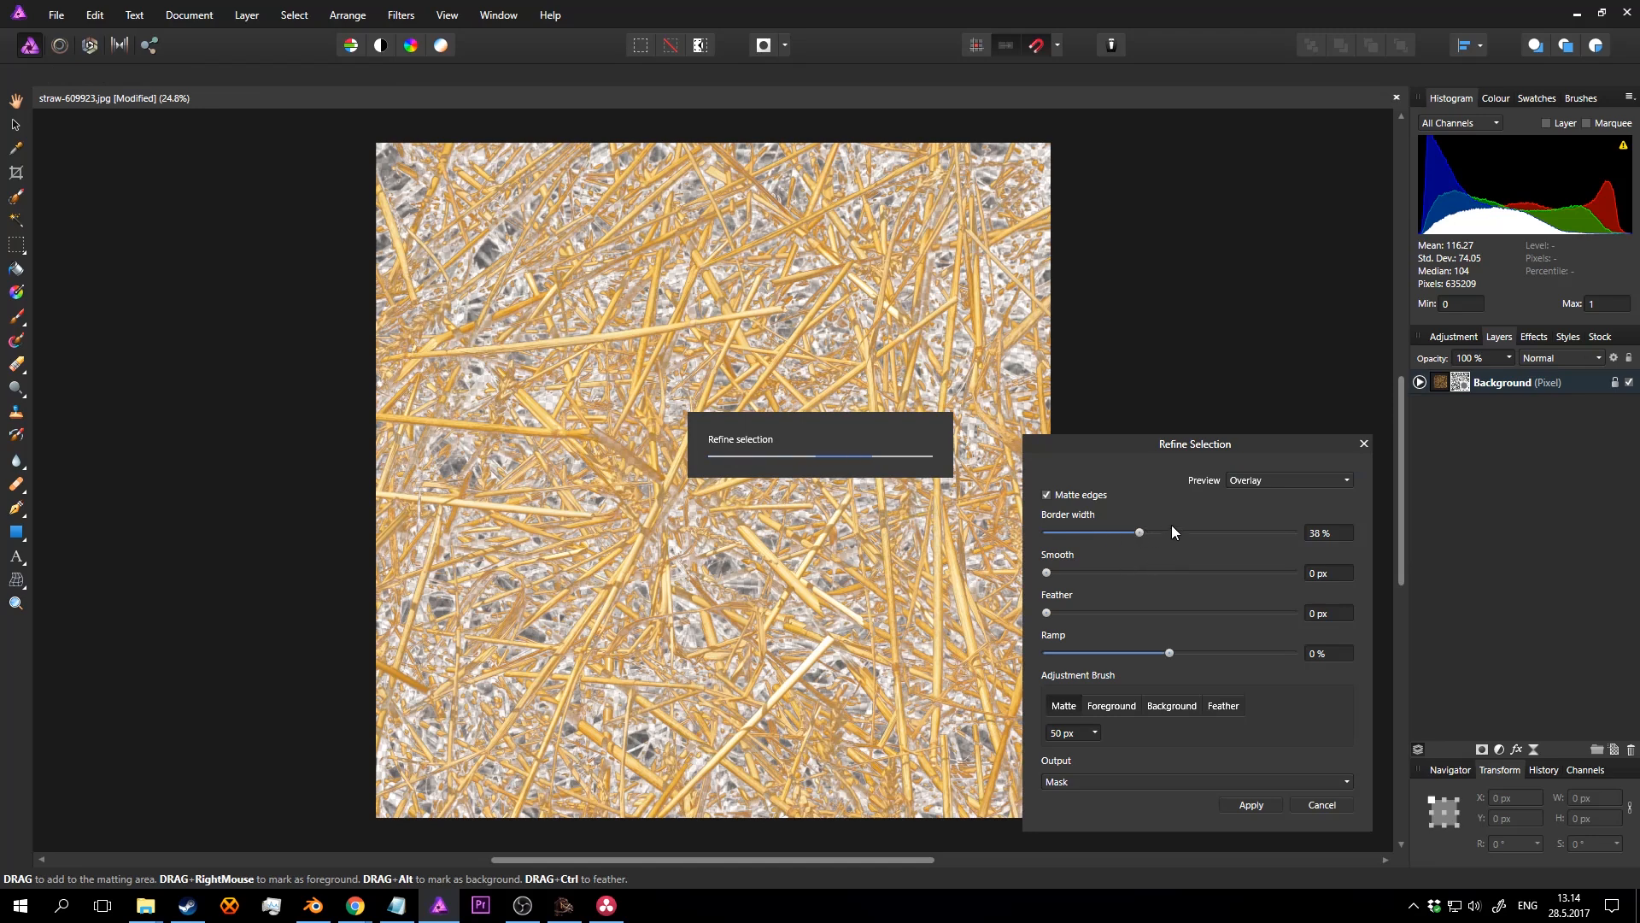
click(1140, 532)
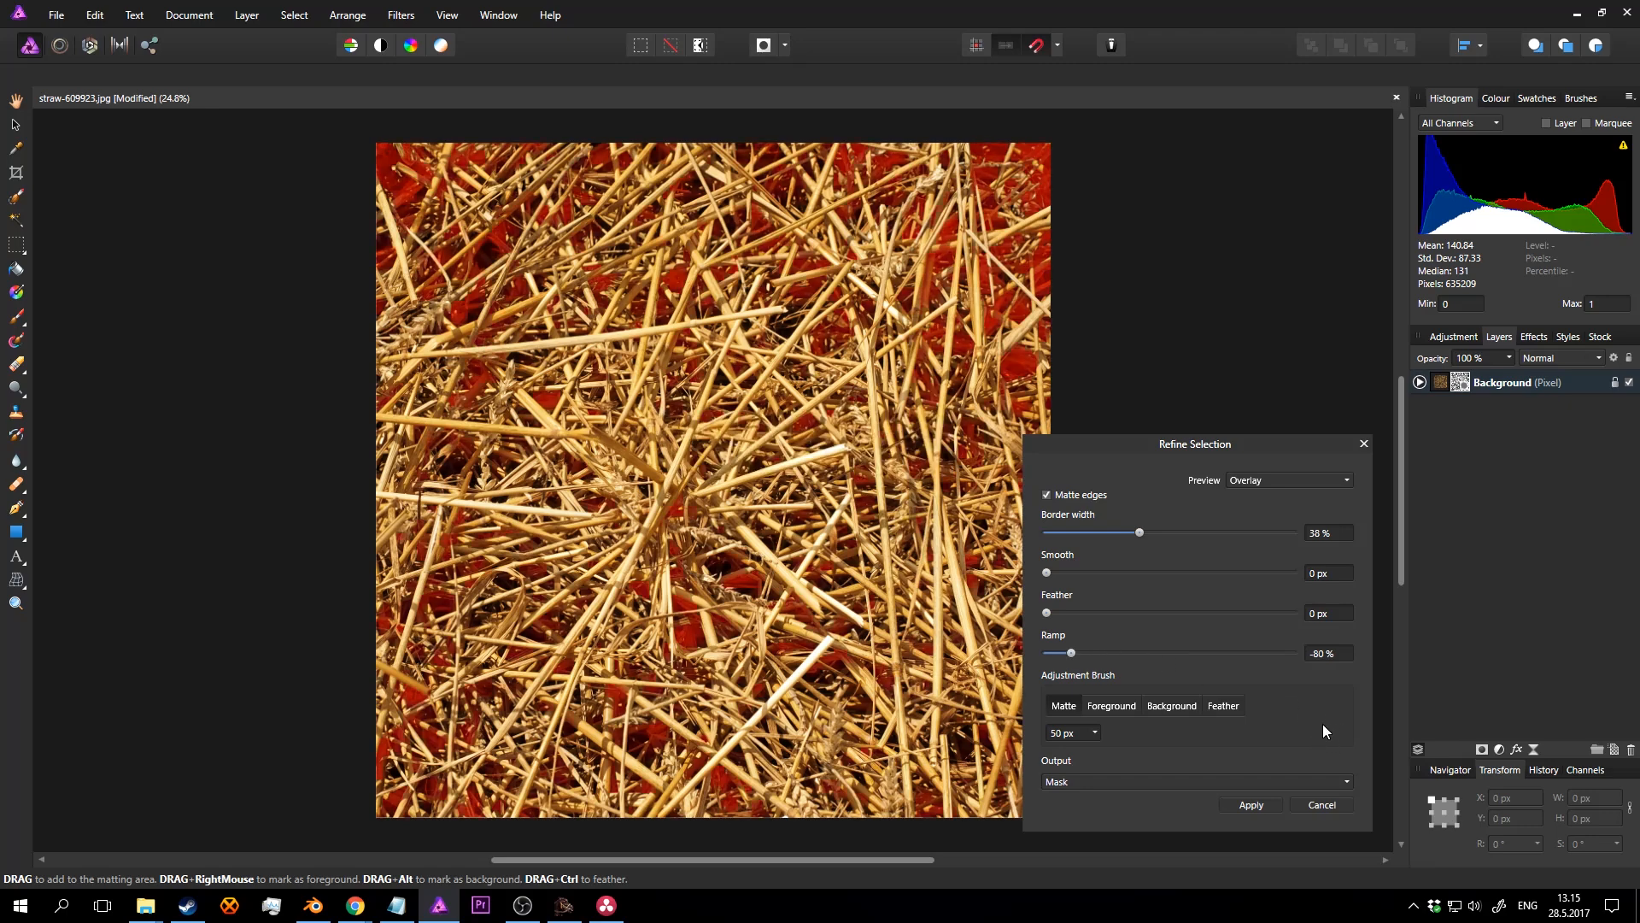
click(1338, 807)
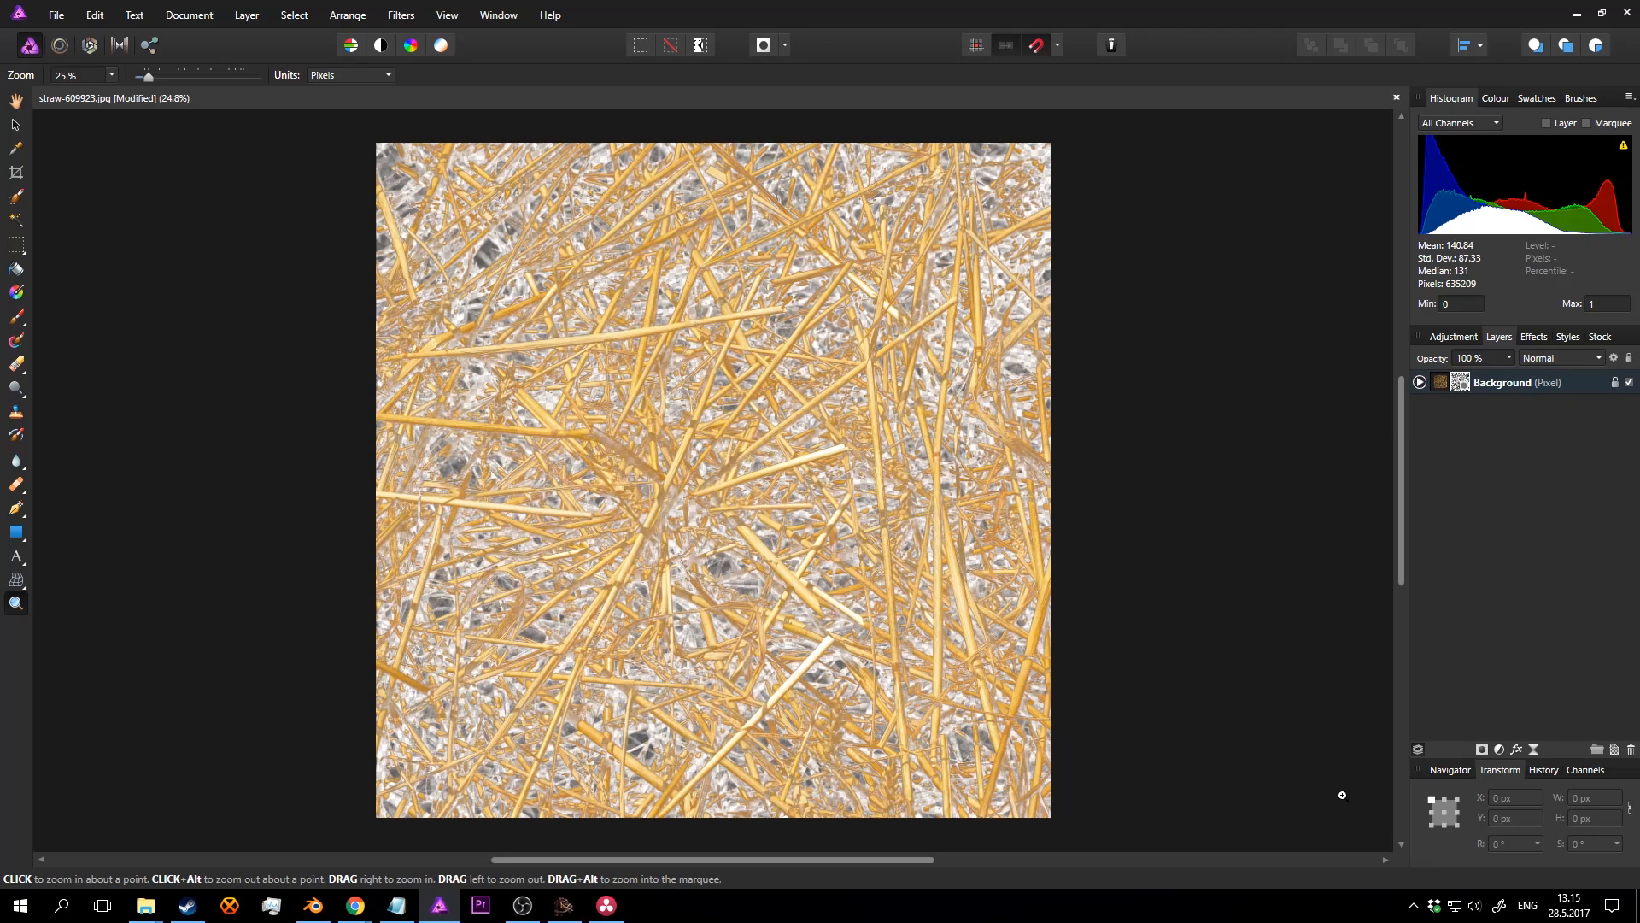
Step: Activate the Paint Brush tool and target the Background layer's mask for painting
click(1478, 384)
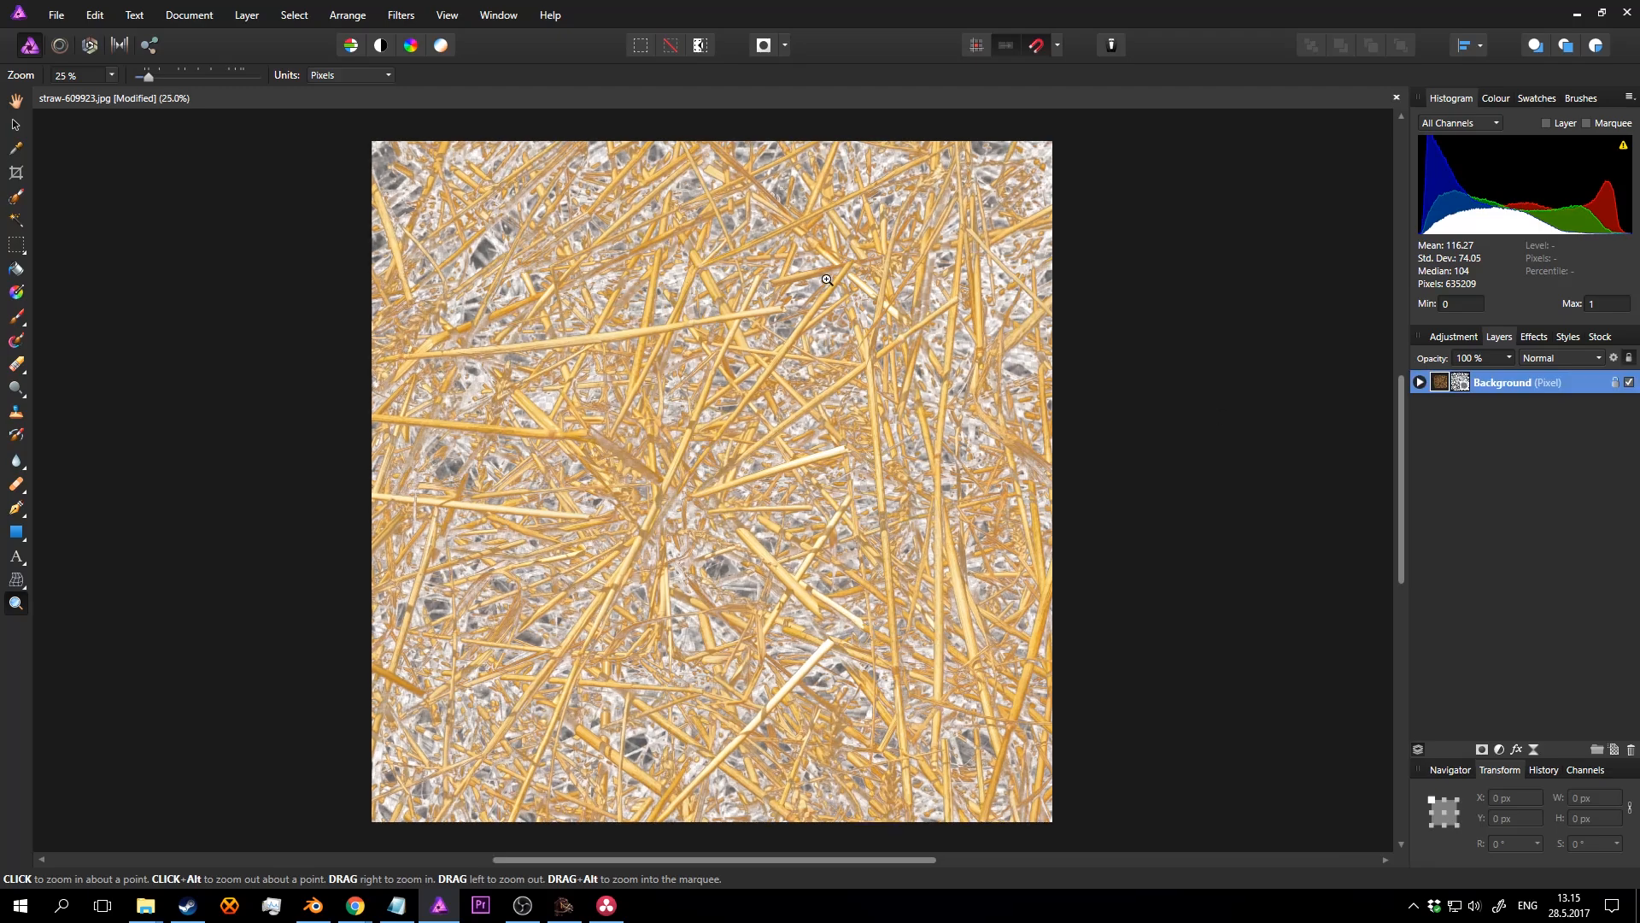
click(827, 279)
scroll(827, 280, down, 2)
scroll(827, 279, up, 1)
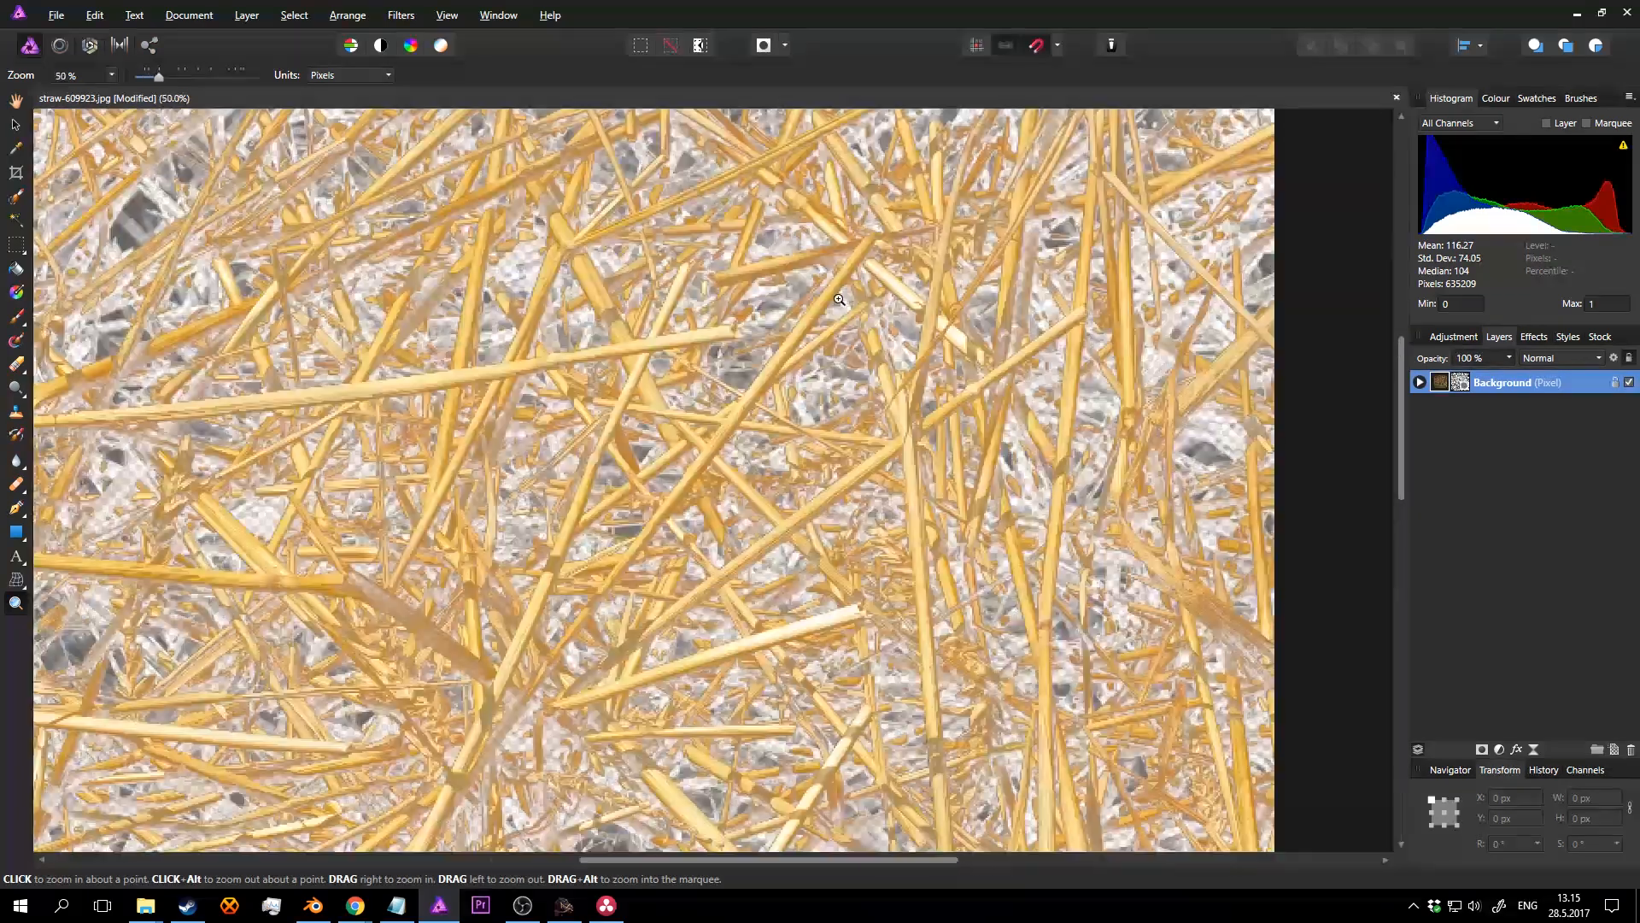
middle_drag(826, 279, 882, 419)
scroll(994, 393, down, 2)
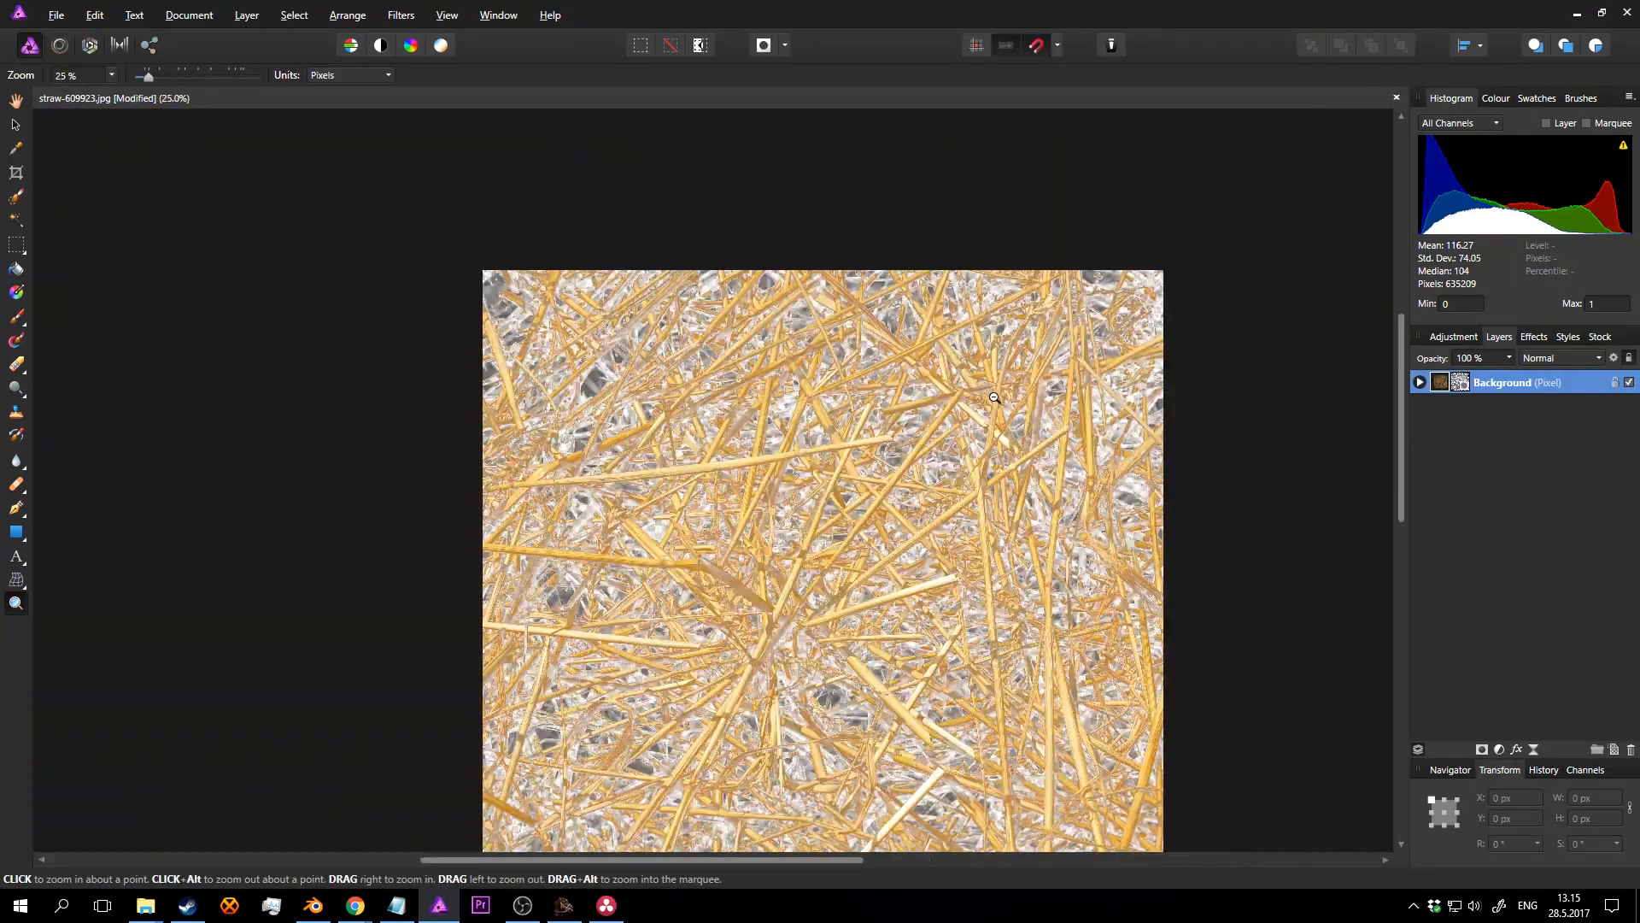
key(b)
middle_drag(962, 379, 876, 358)
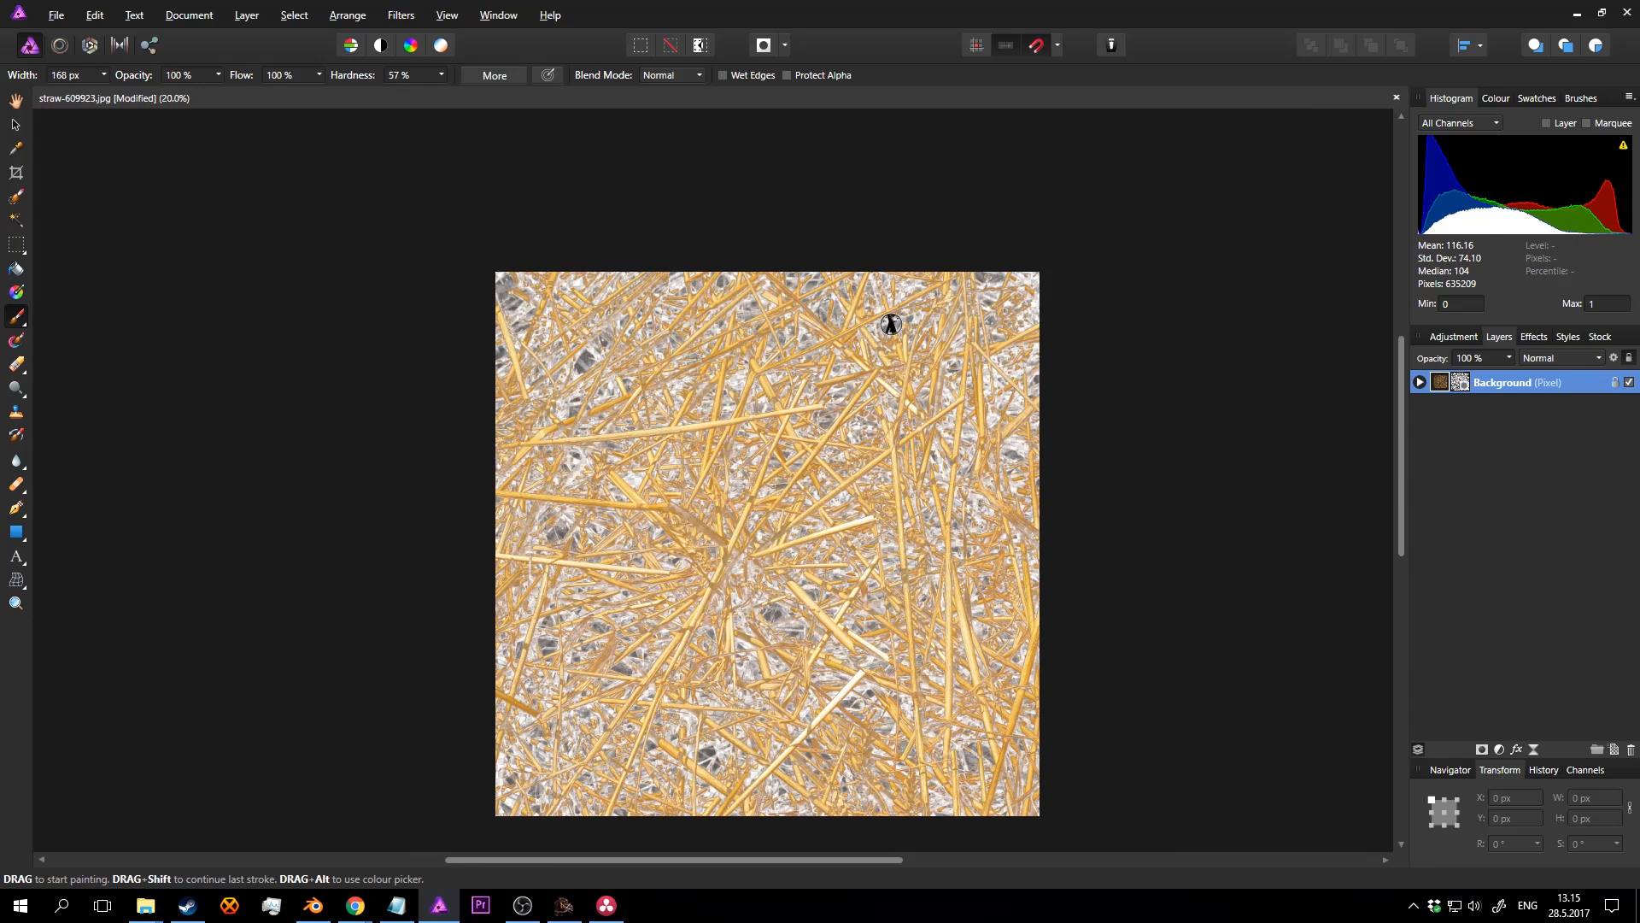
click(1460, 384)
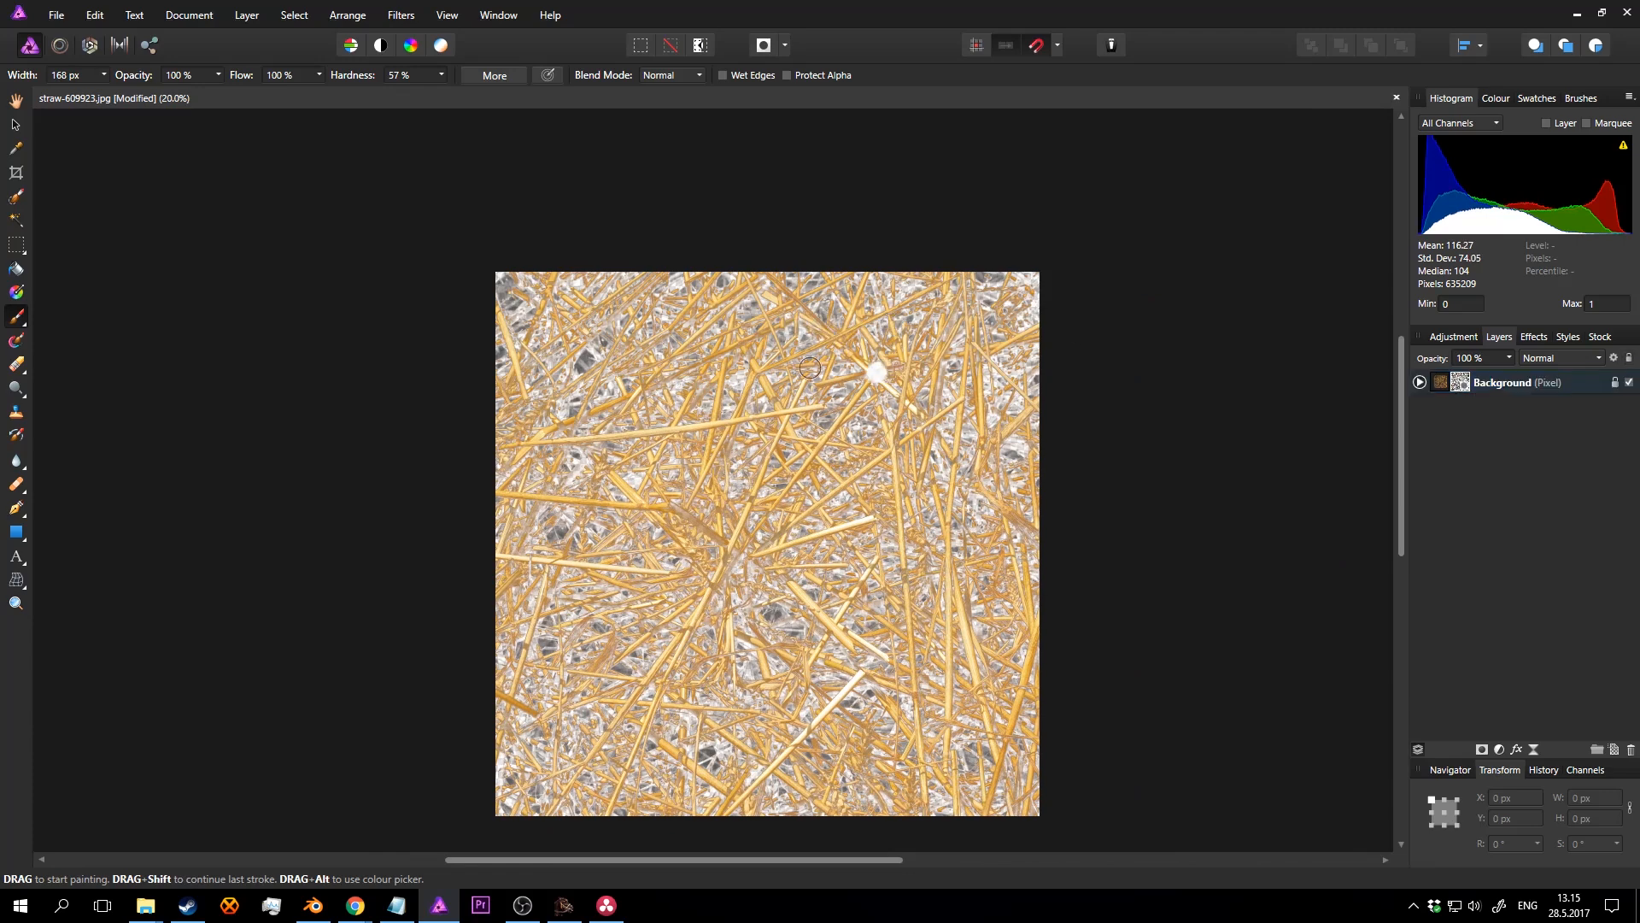
Step: Try a stroke with a 442 px wide brush across the upper part of the mask, and undo it
click(103, 74)
drag(106, 90, 133, 92)
mouse_move(637, 272)
mouse_down()
mouse_move(662, 291)
mouse_move(886, 318)
mouse_up()
key(ctrl+z)
Step: Set the brush width to 1235 px, try hiding the upper part of the straws on the mask, and undo the painting
click(104, 75)
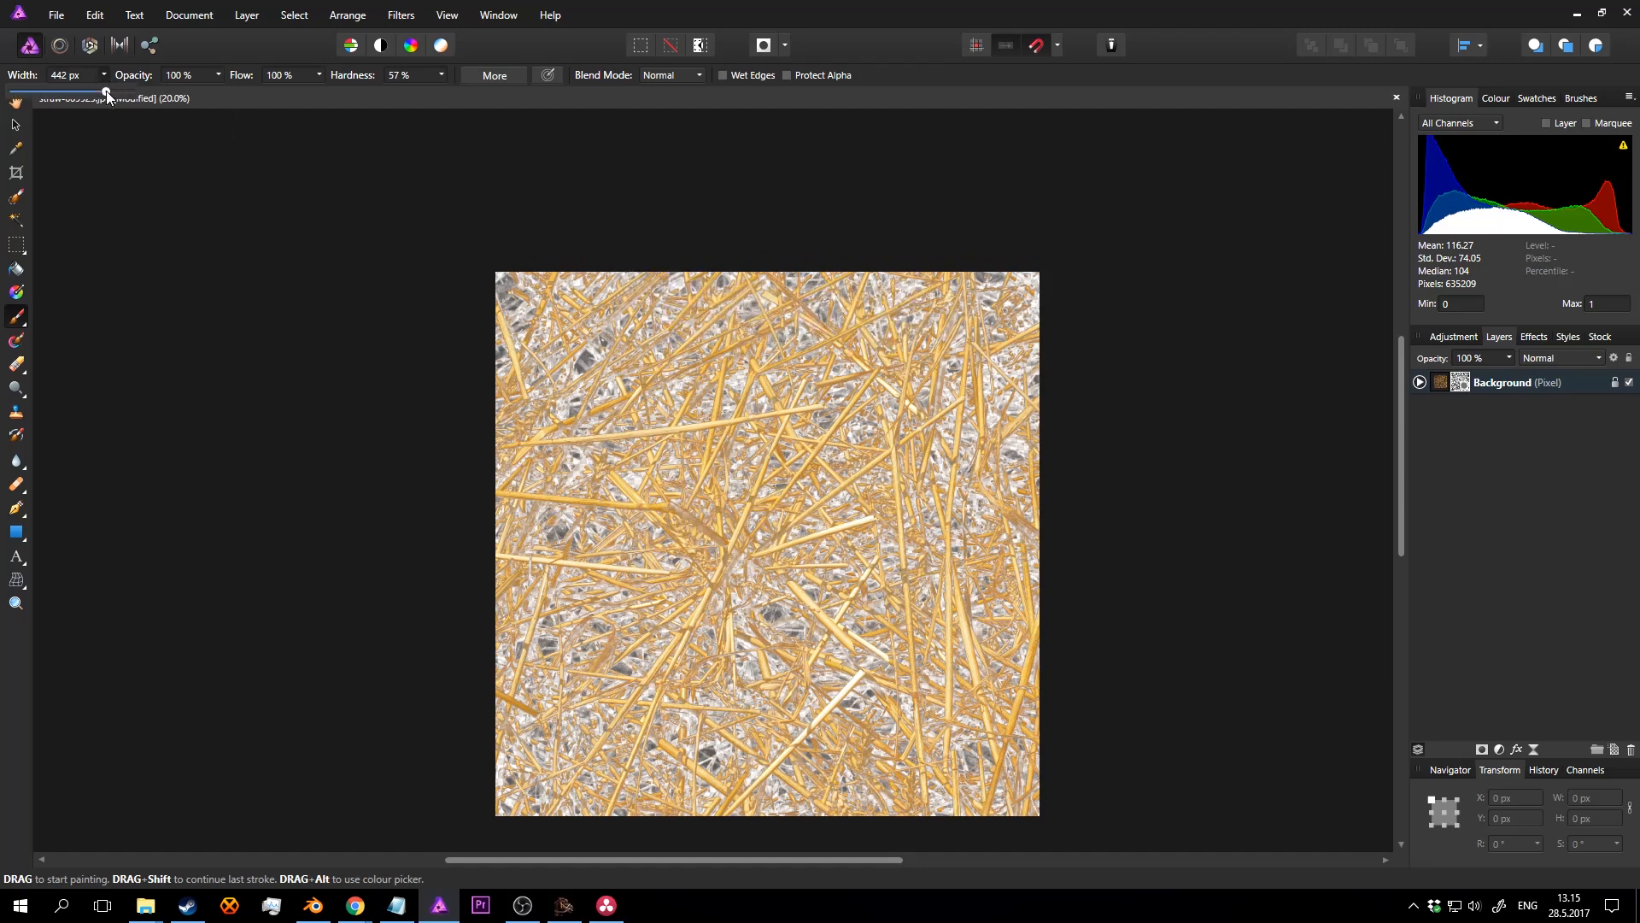
drag(106, 90, 118, 91)
mouse_move(983, 315)
mouse_down()
mouse_move(832, 278)
mouse_move(1113, 392)
mouse_move(901, 351)
mouse_move(465, 414)
mouse_move(1120, 402)
mouse_move(1175, 706)
mouse_move(776, 337)
mouse_move(465, 465)
mouse_move(402, 670)
mouse_move(600, 407)
mouse_up()
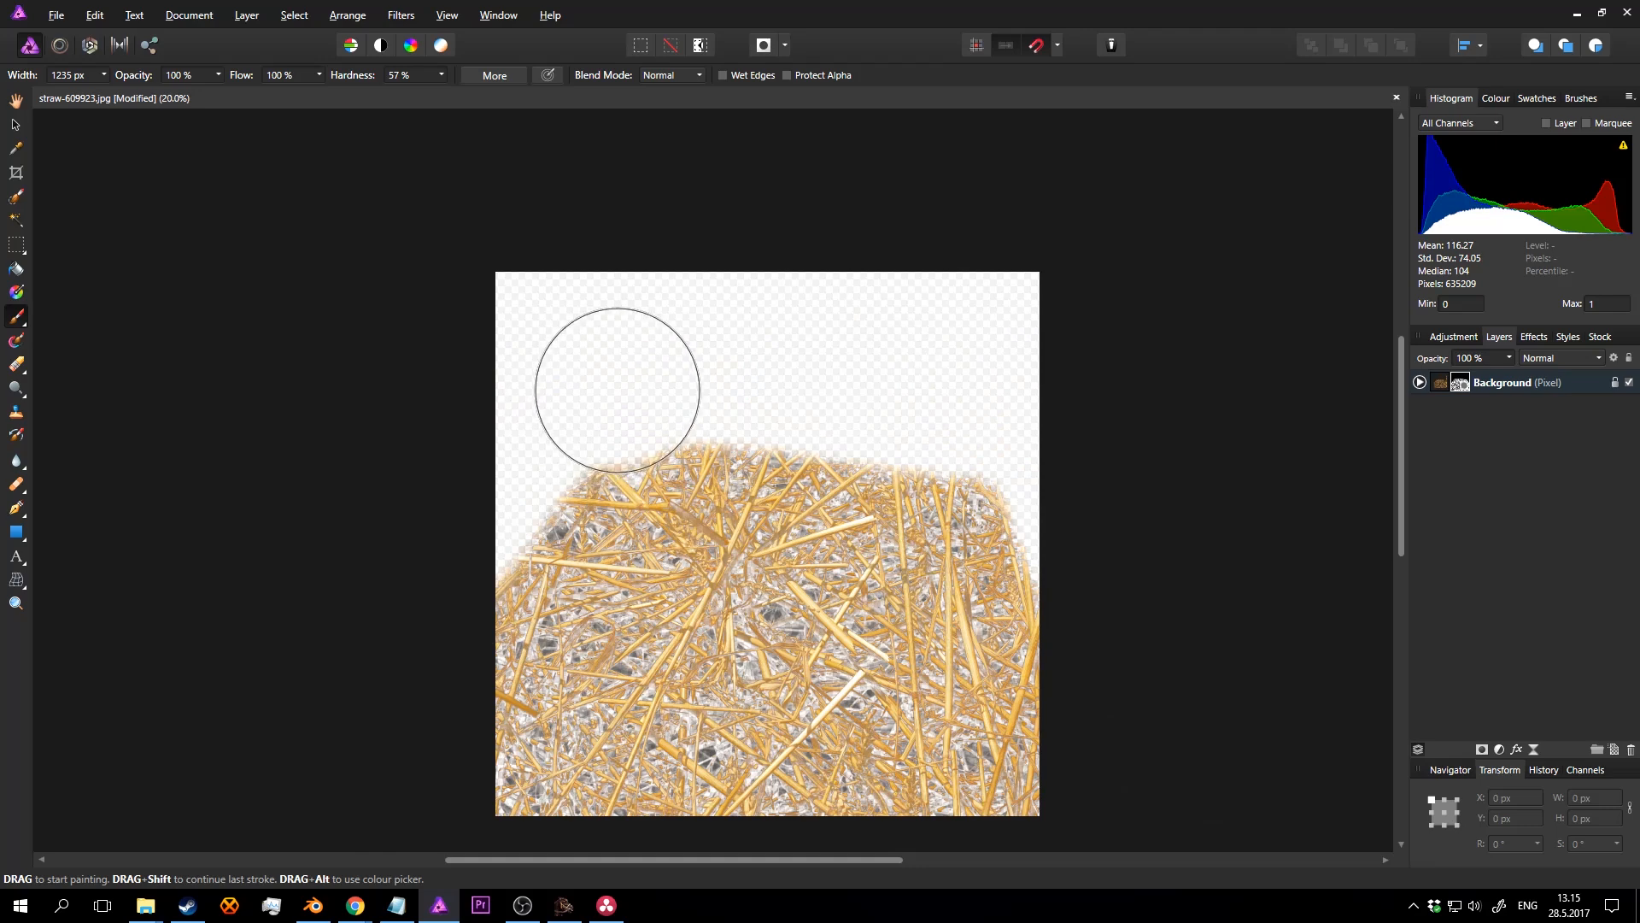
key(ctrl+z)
key(ctrl+z)
key(ctrl+z)
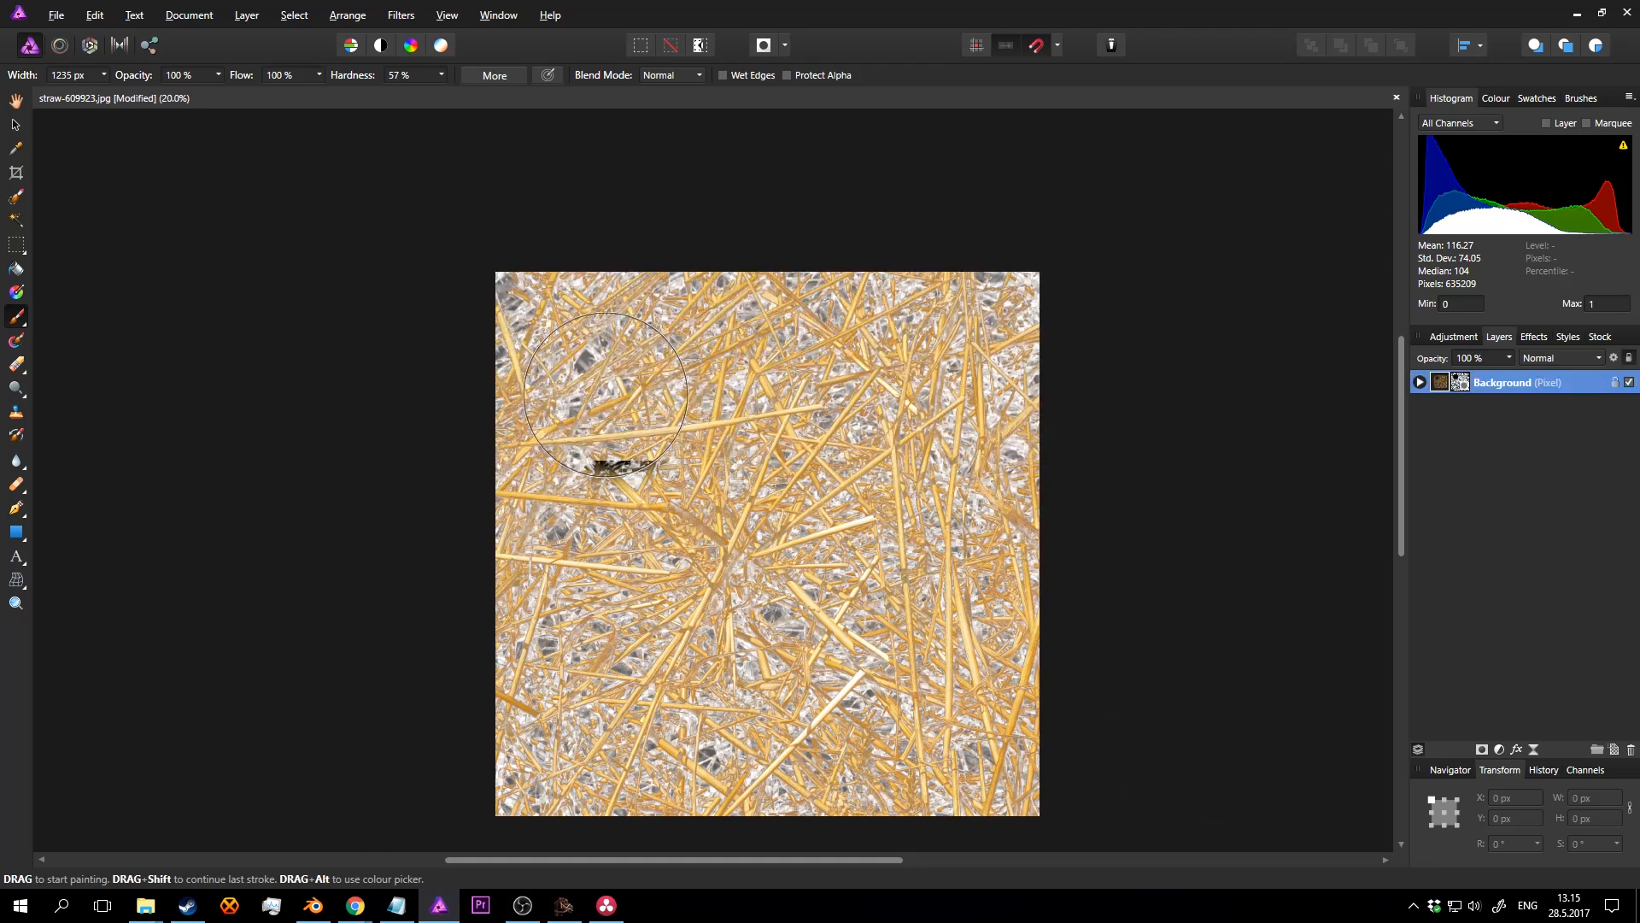
Step: Set the brush hardness to 0 % and paint a soft transparent fade around the straw image's edges on the mask
drag(603, 406, 660, 375)
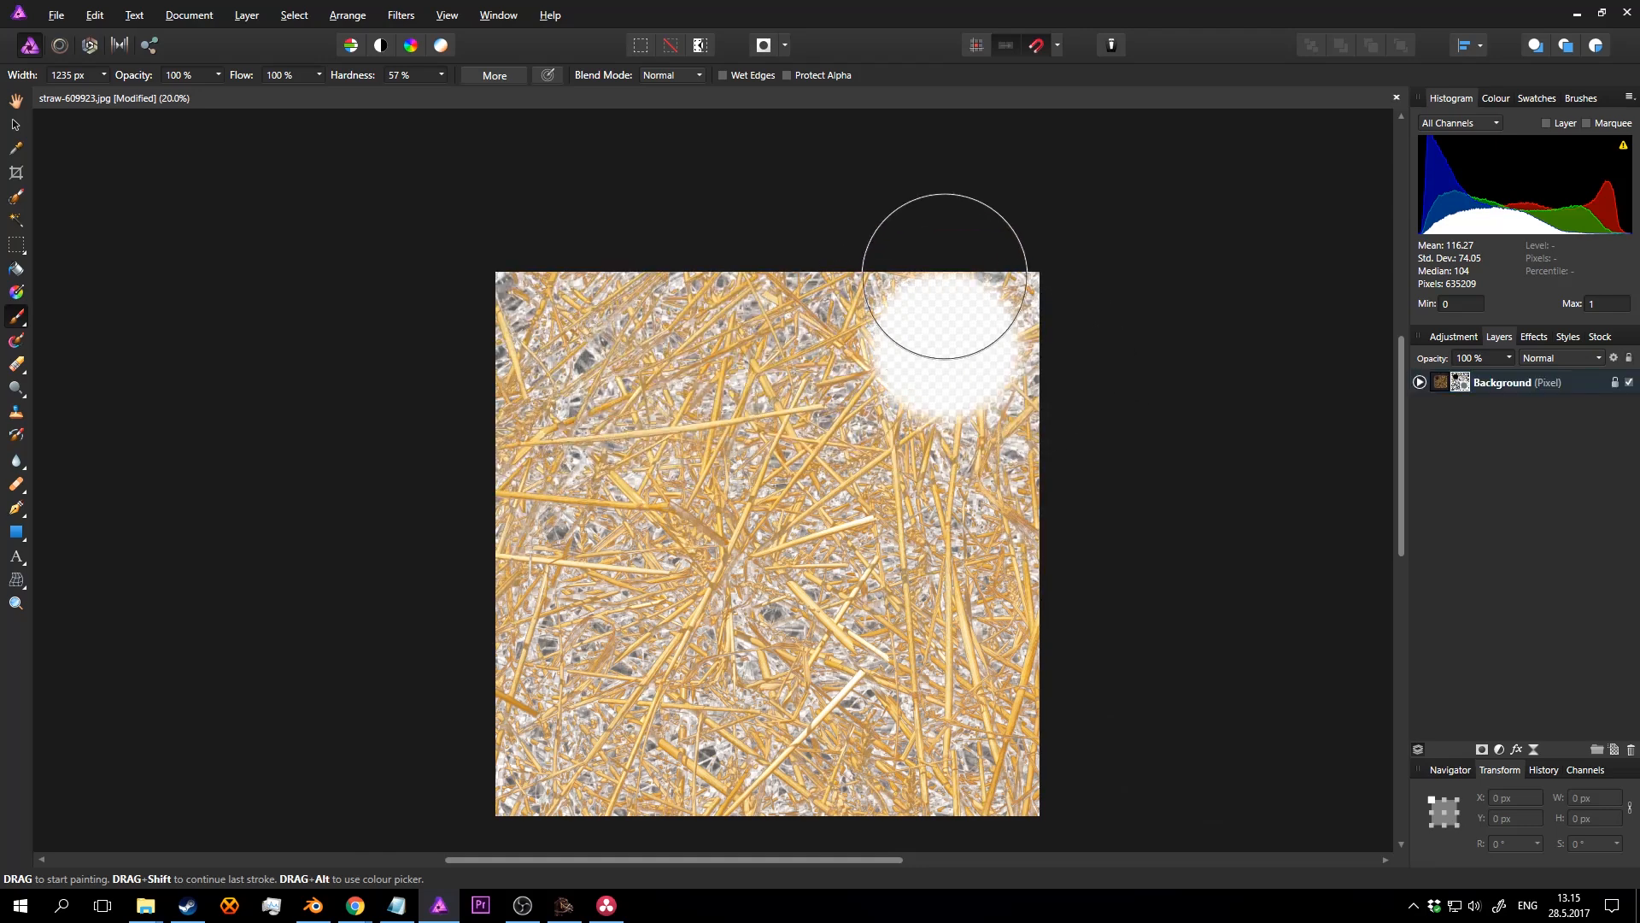
click(105, 76)
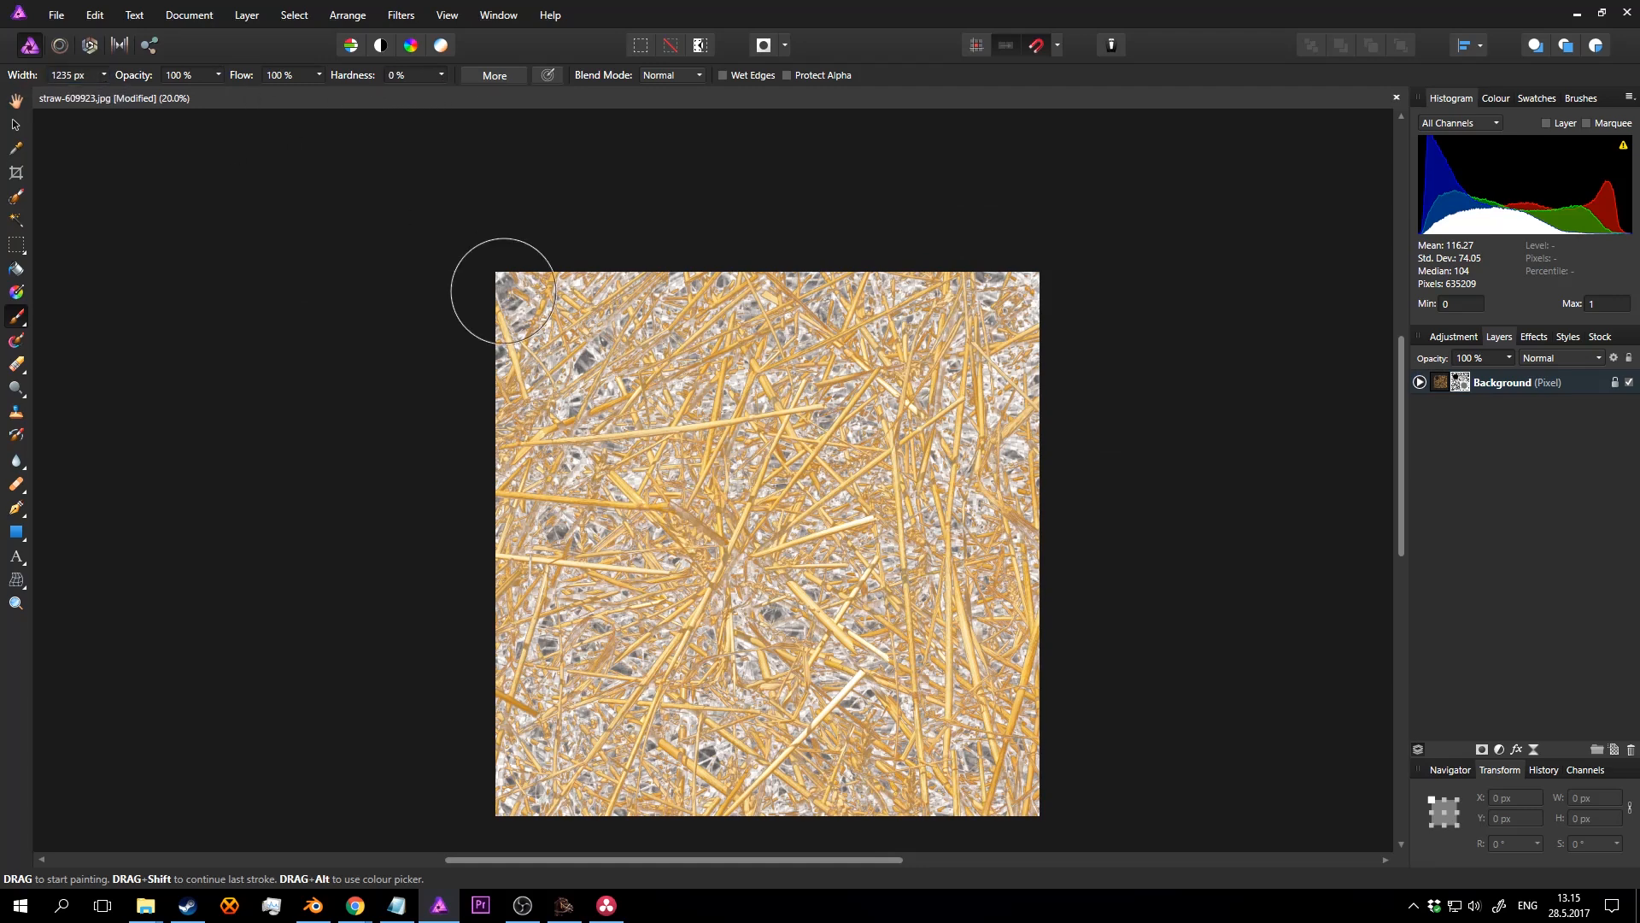
mouse_move(502, 293)
mouse_down()
mouse_move(513, 311)
mouse_move(1084, 319)
mouse_move(1173, 432)
mouse_move(527, 325)
mouse_move(440, 761)
mouse_move(476, 794)
mouse_move(593, 355)
mouse_move(1047, 432)
mouse_move(1060, 784)
mouse_move(1050, 649)
mouse_move(875, 267)
mouse_up()
Step: Examine the faded edges and the masked straws at several magnifications
key(z)
click(841, 472)
click(841, 472)
click(840, 472)
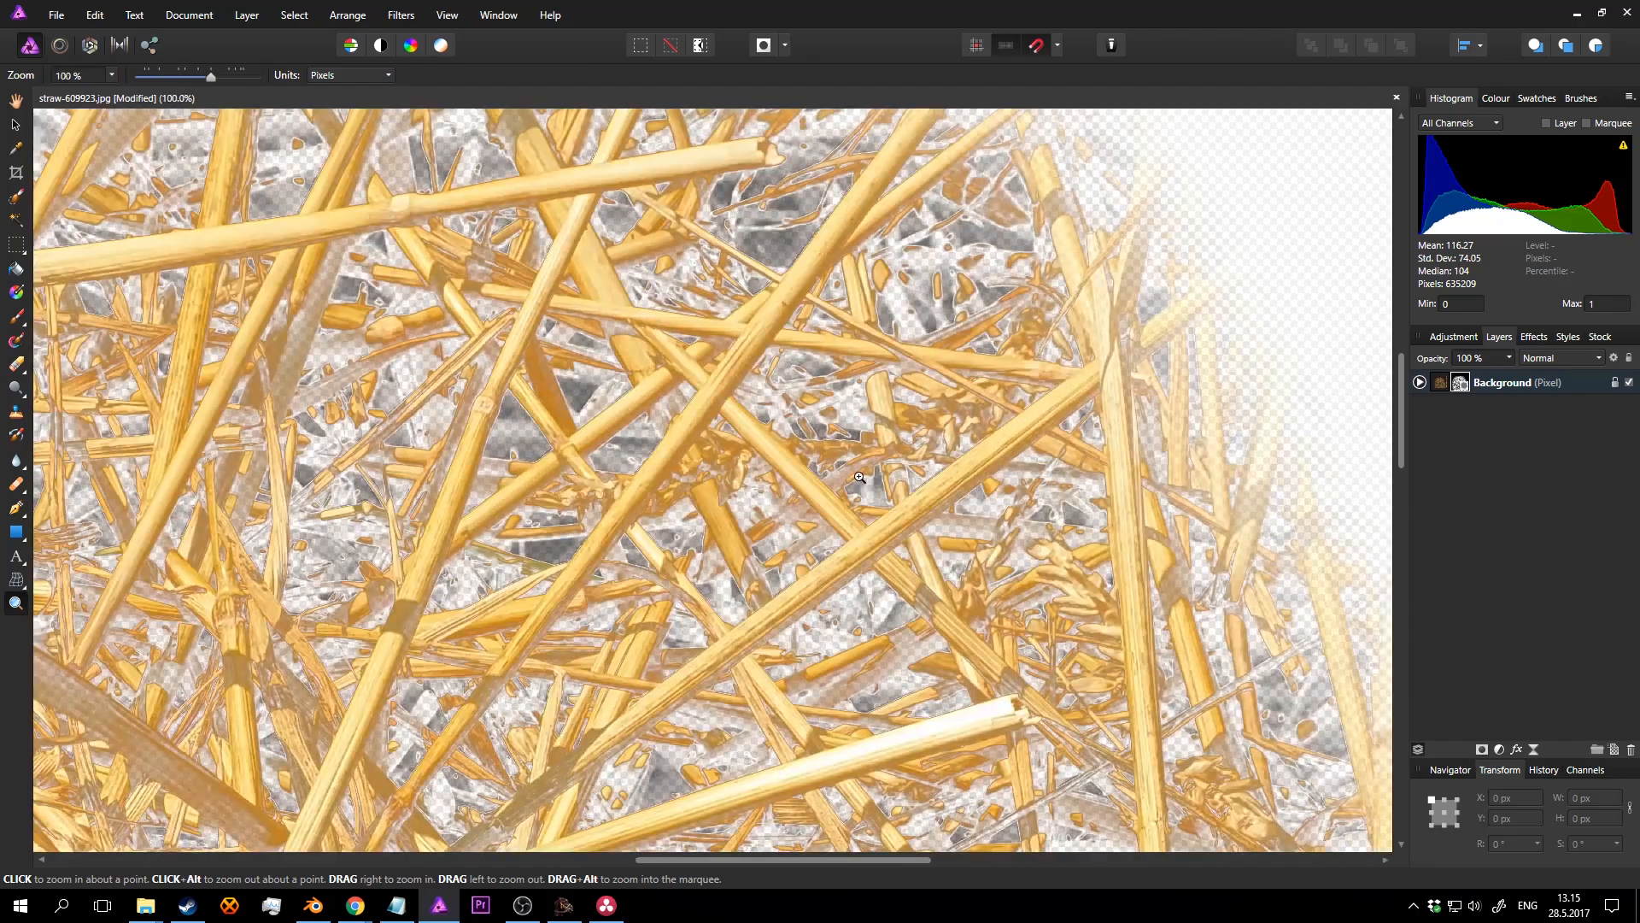
alt+click(859, 477)
alt+click(859, 478)
alt+click(857, 475)
click(844, 457)
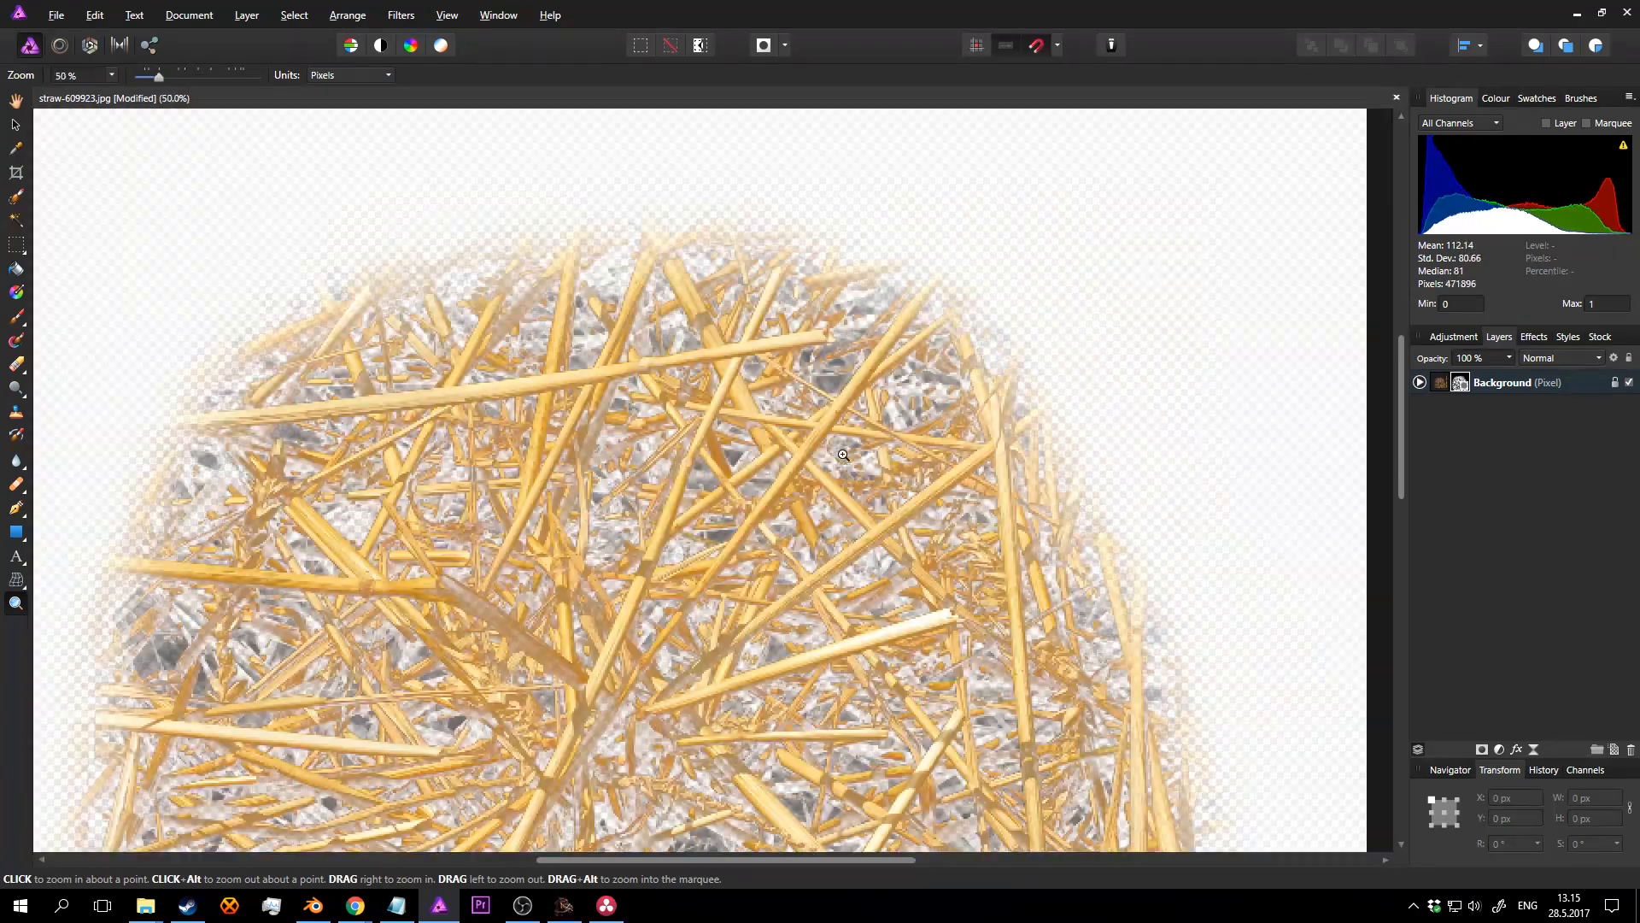
click(844, 457)
click(844, 457)
drag(841, 328, 858, 384)
click(843, 383)
click(837, 382)
alt+click(837, 384)
alt+click(837, 391)
alt+click(844, 410)
click(857, 384)
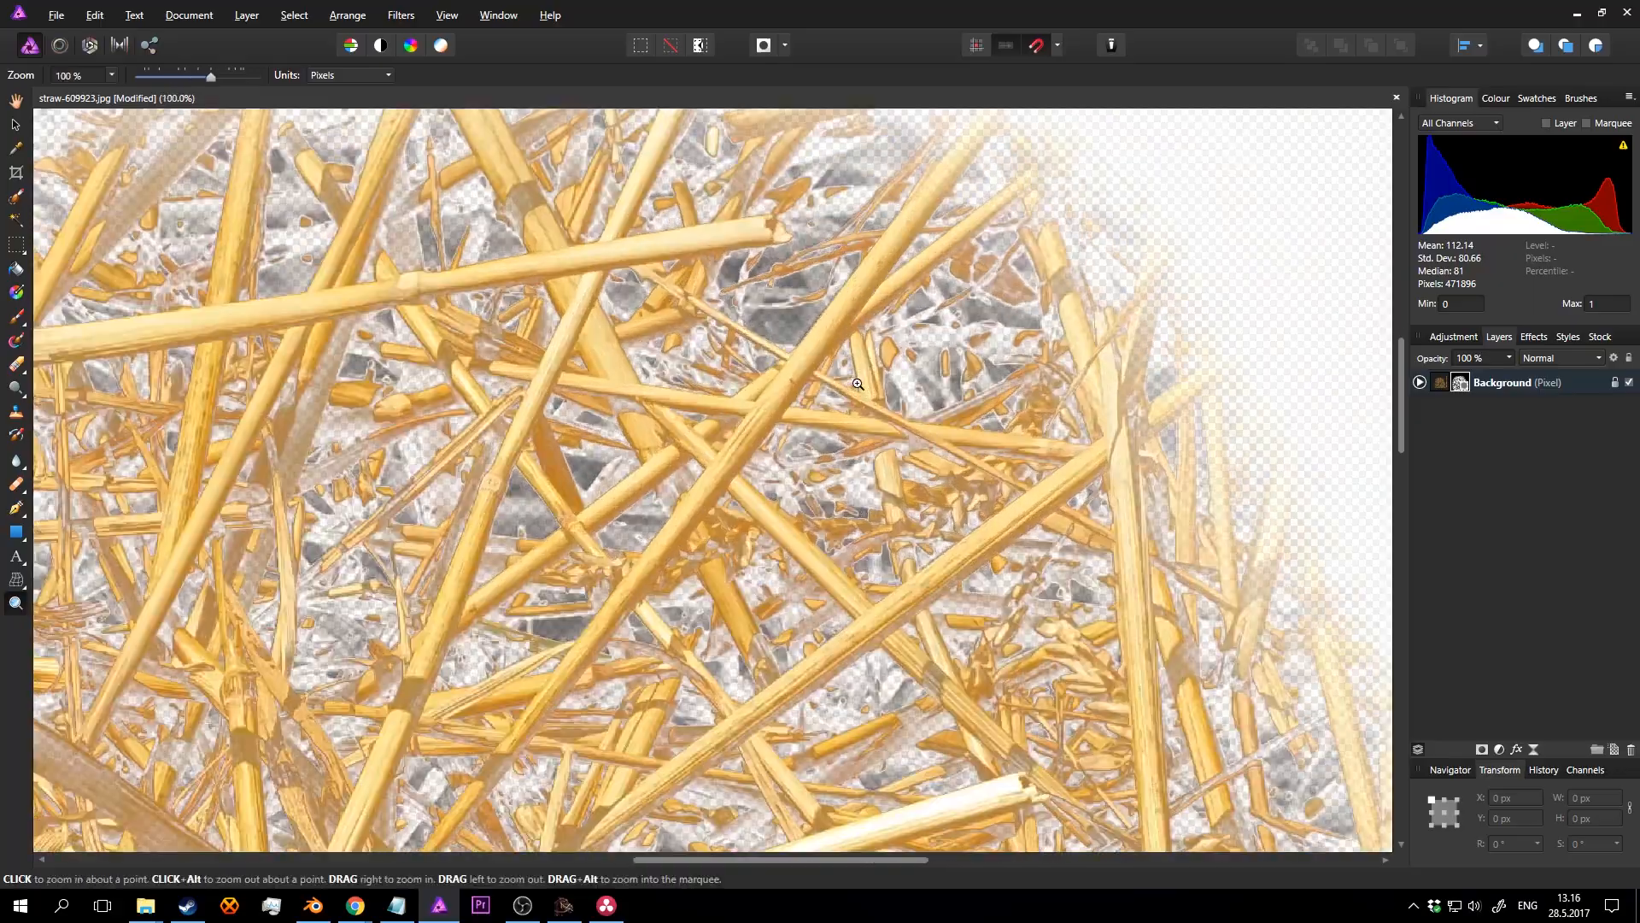
middle_drag(858, 385, 922, 429)
scroll(921, 429, down, 1)
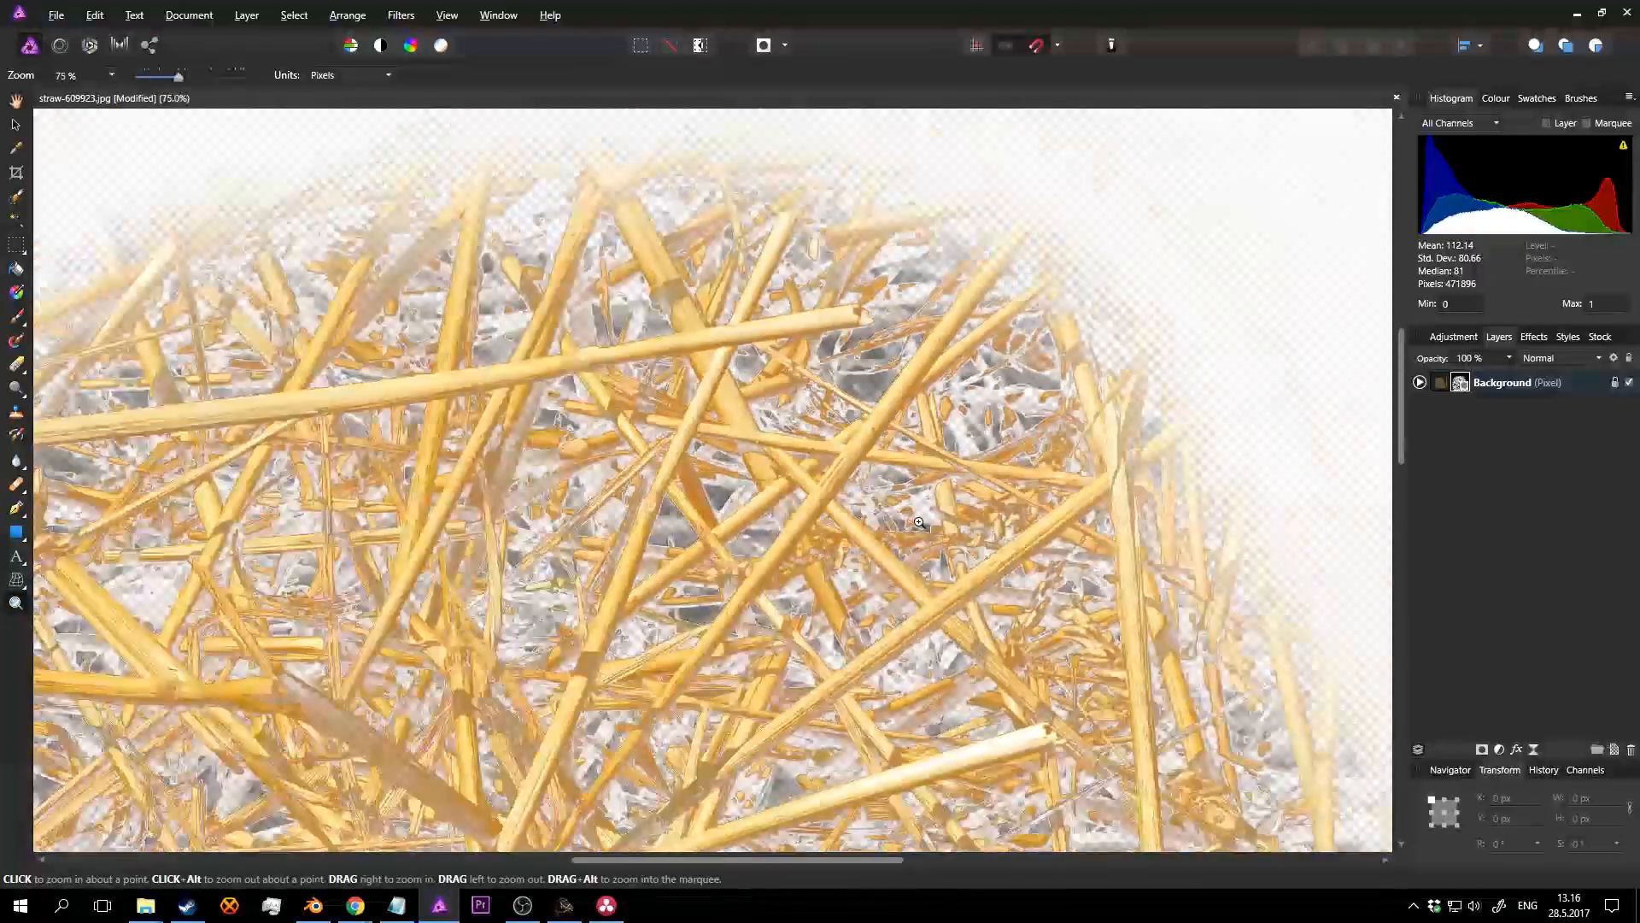
click(524, 907)
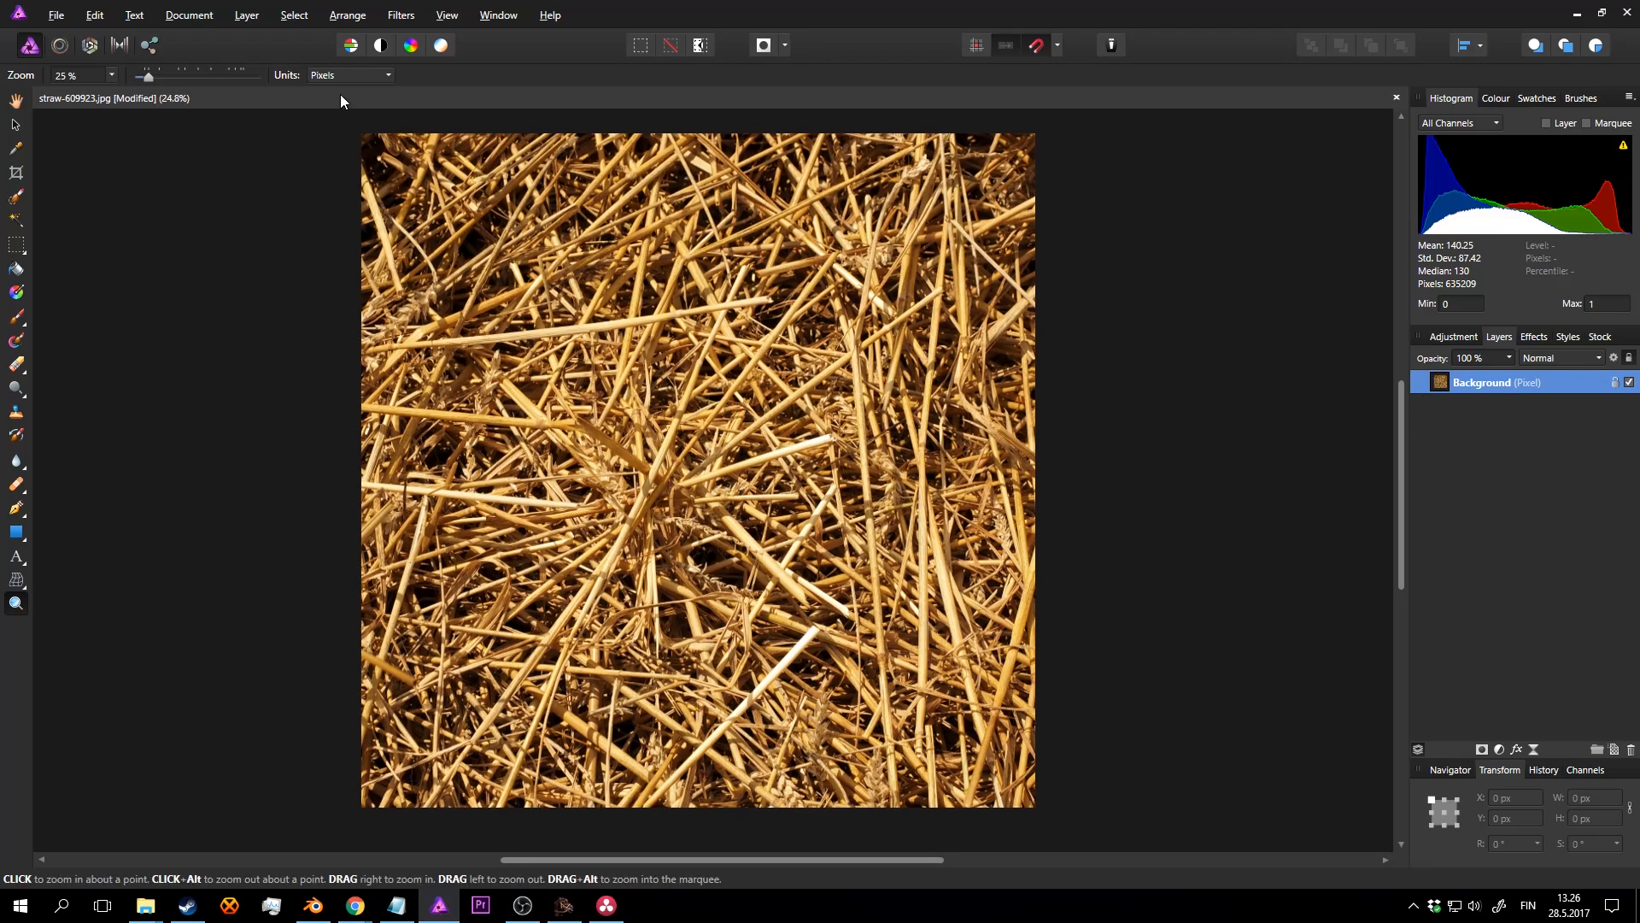
Step: Select the shadows of the straw photo and add an inverted mask from that selection to hide the dark gaps
click(294, 16)
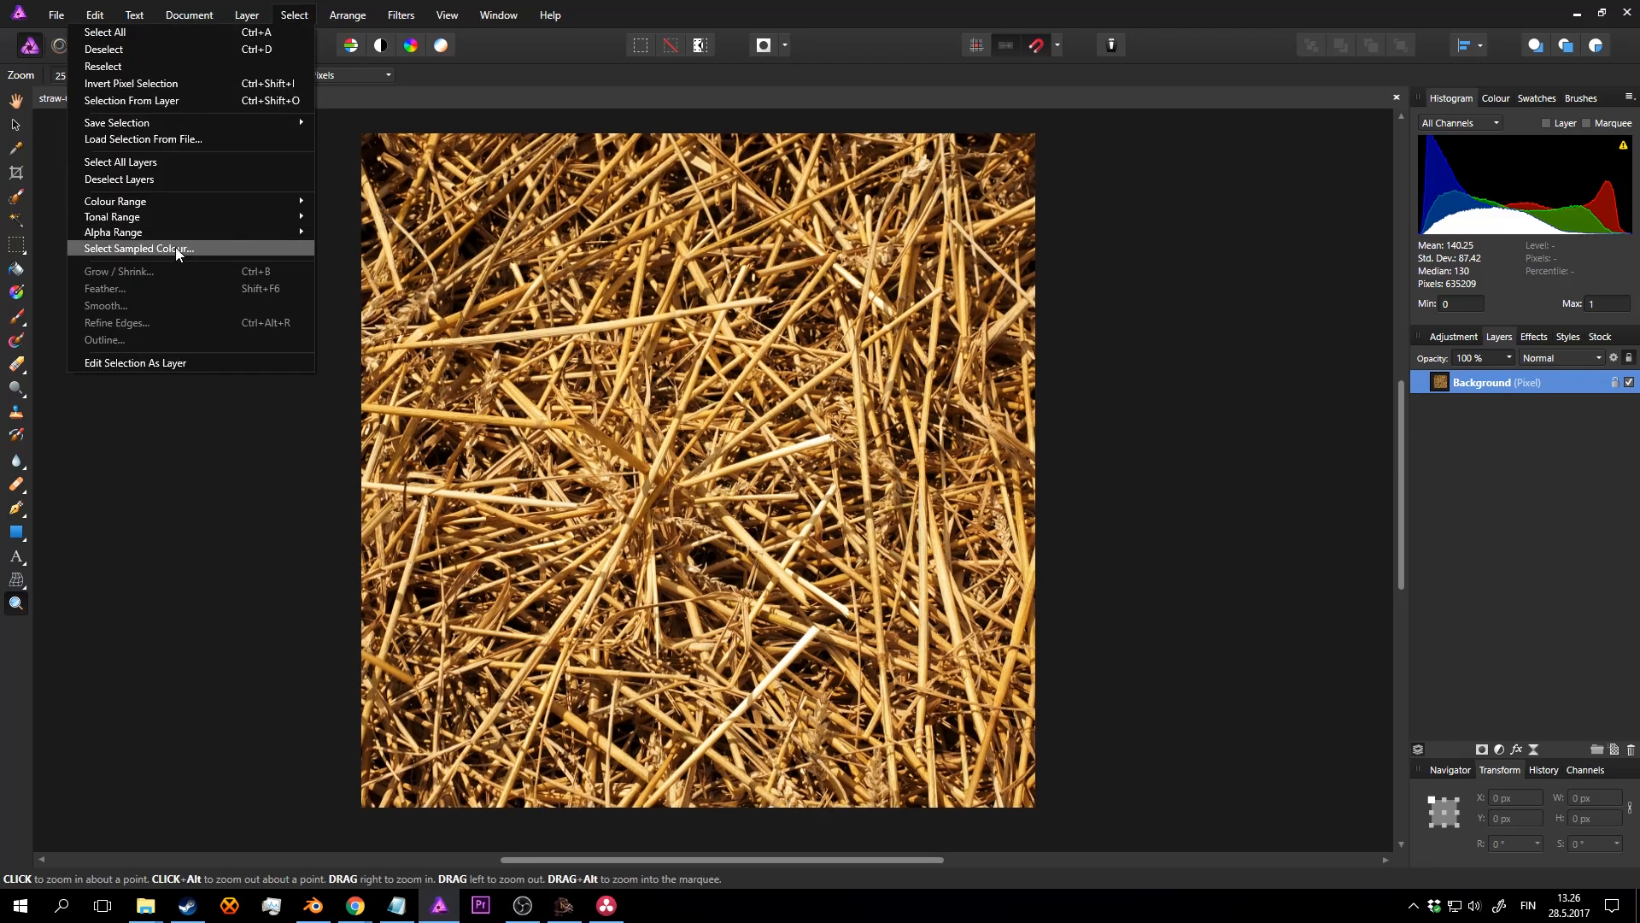
mouse_move(179, 229)
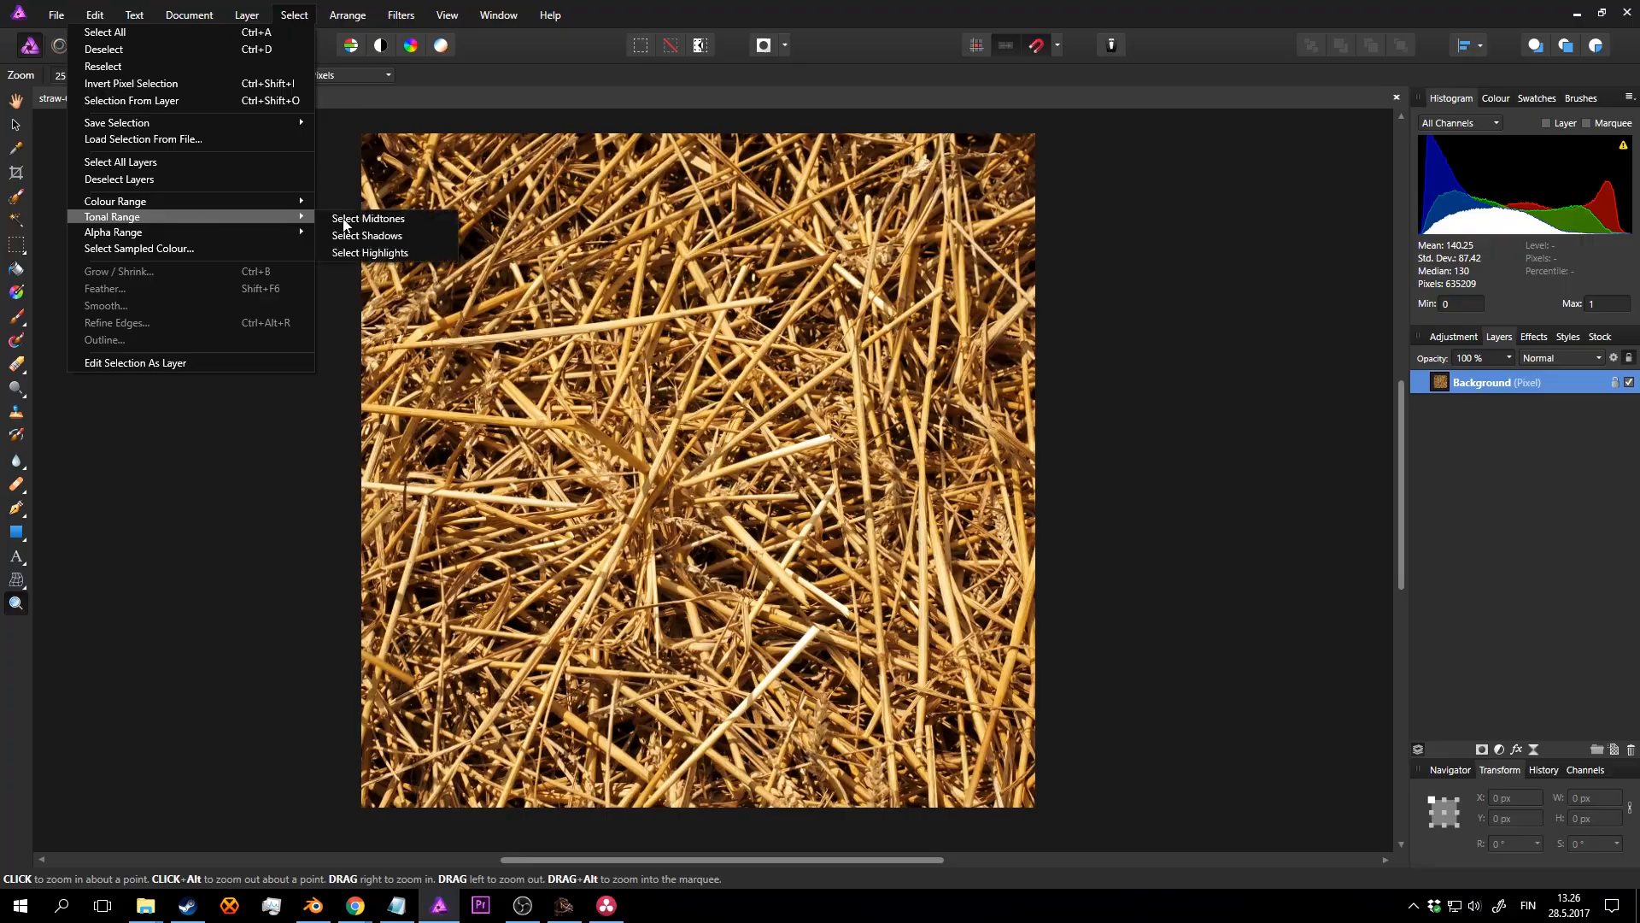
click(376, 236)
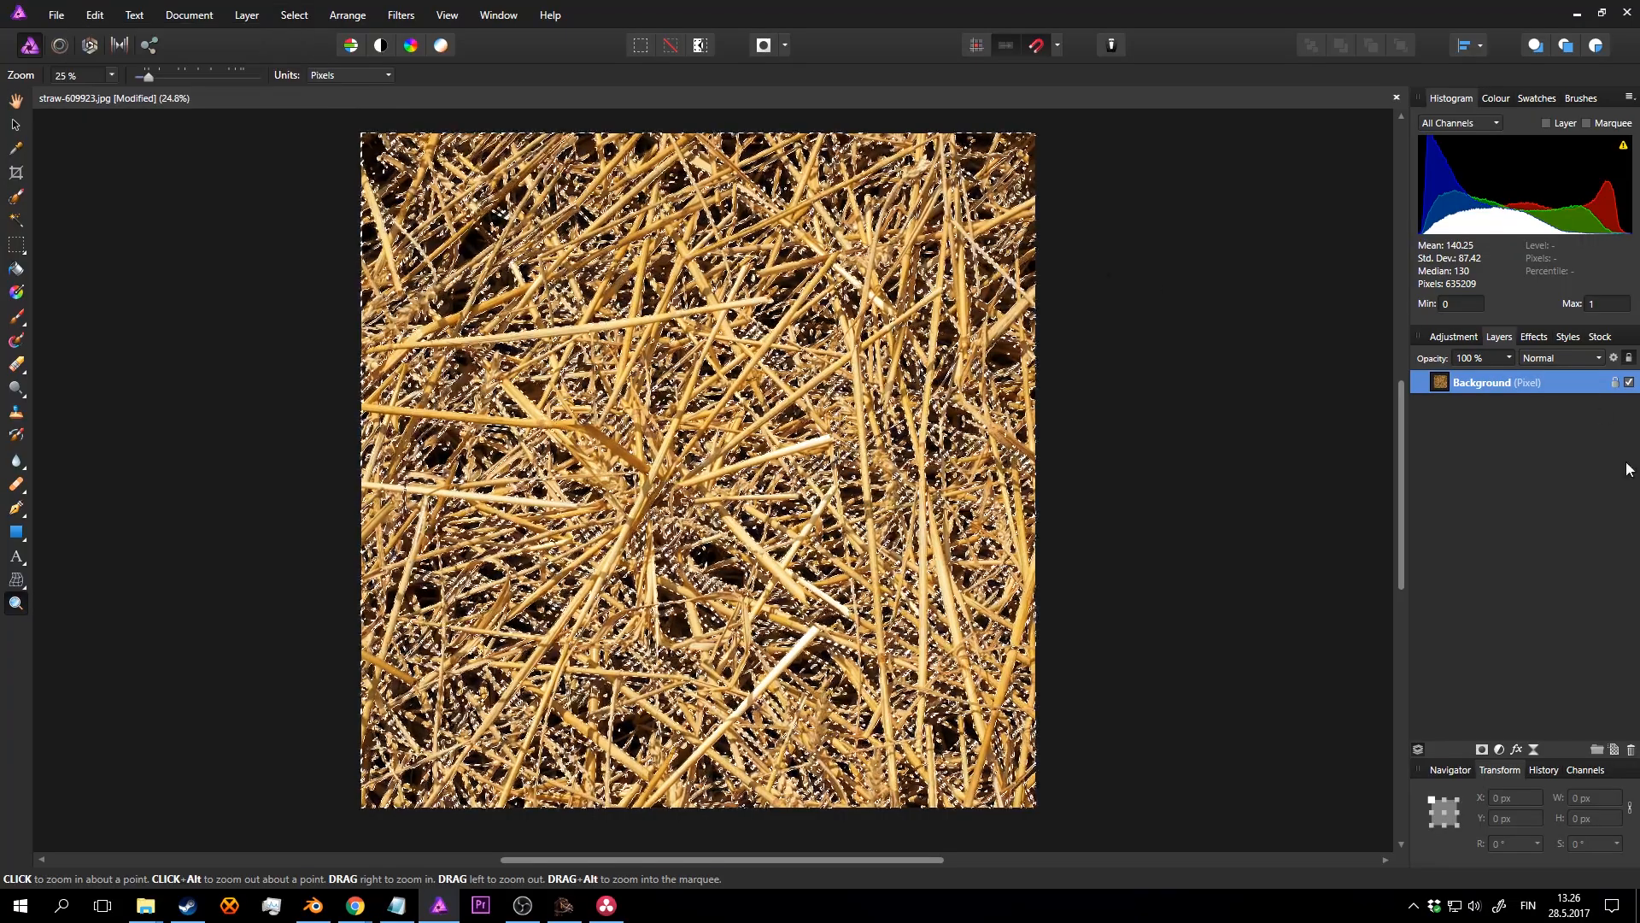
click(1483, 750)
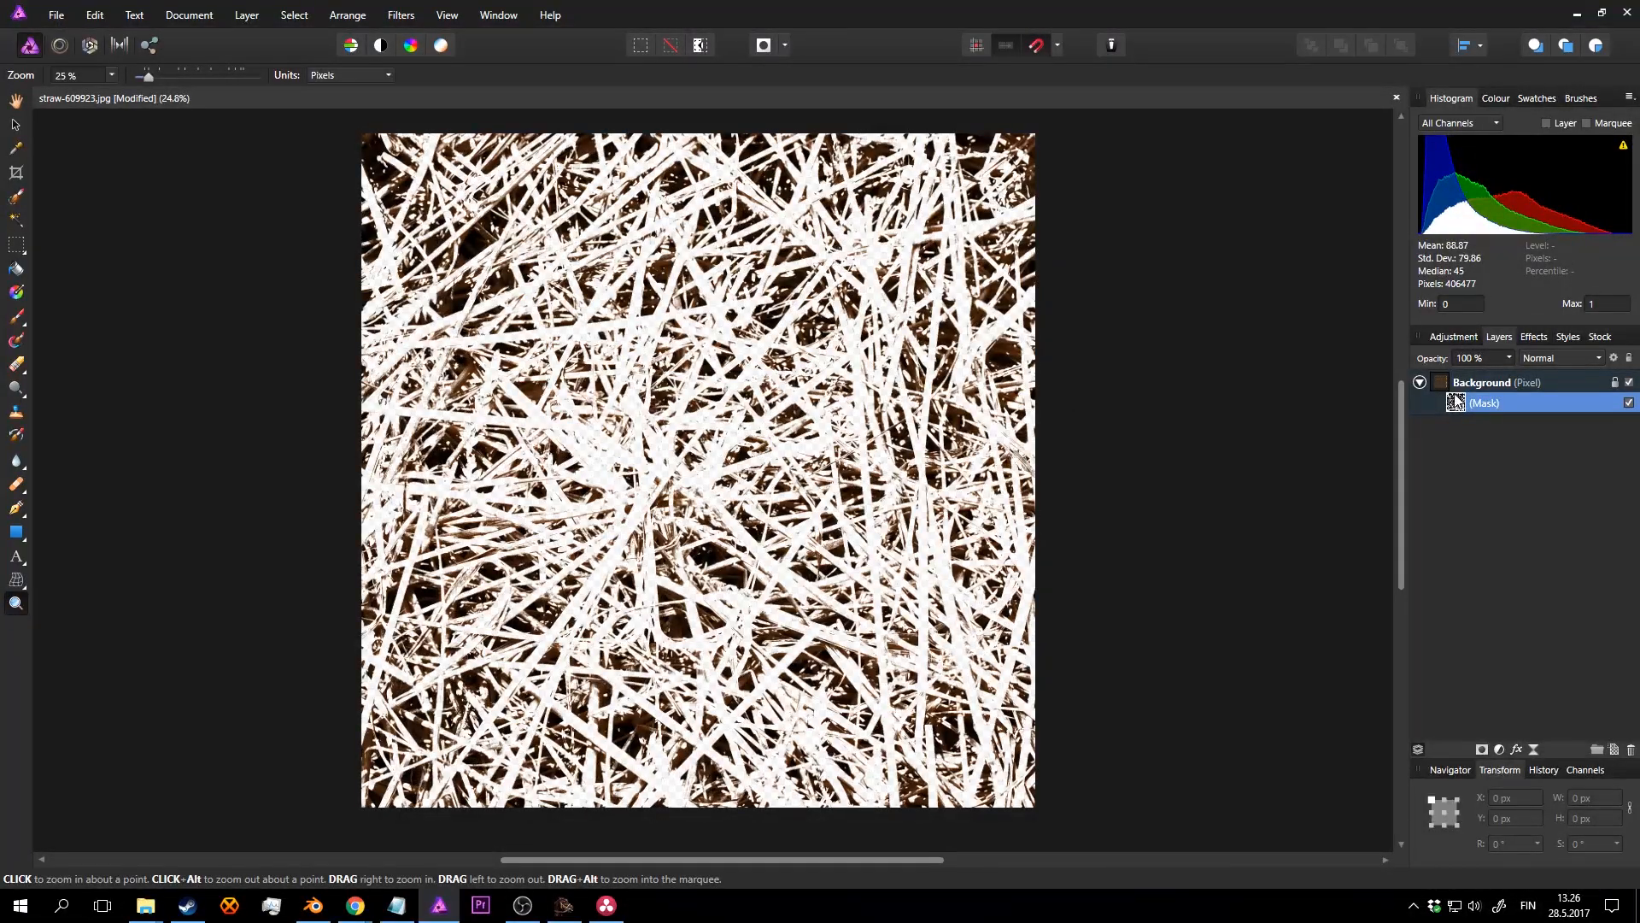
Step: Examine the masked straws in the upper part of the image at a closer magnification
key(b)
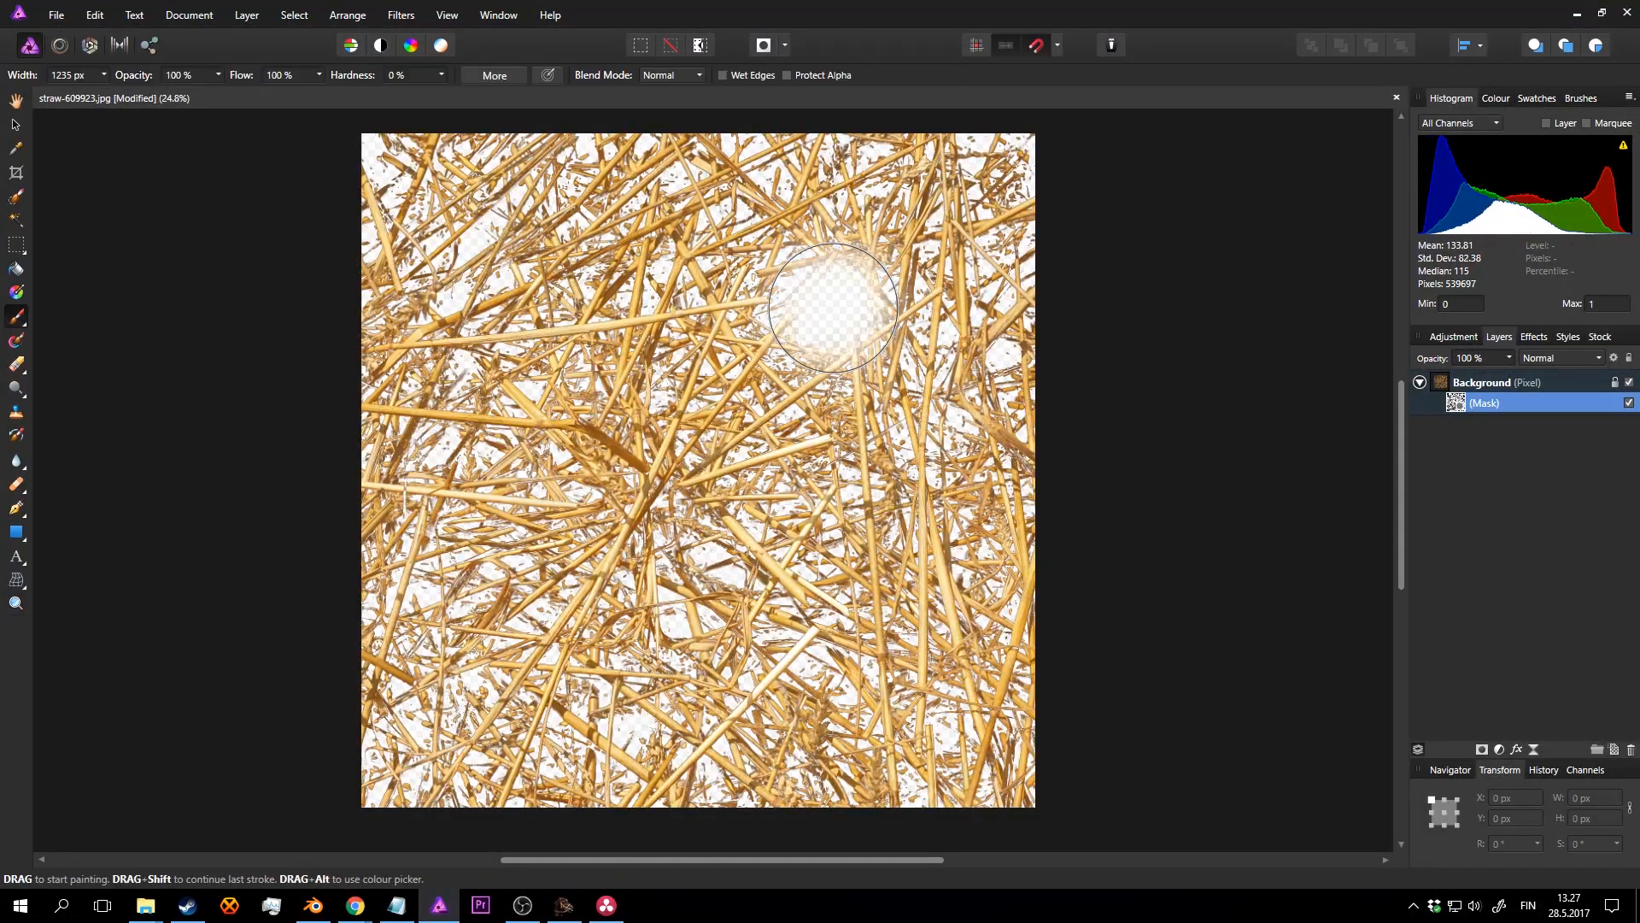
key(z)
click(909, 209)
middle_drag(902, 203, 1044, 453)
click(957, 360)
click(933, 334)
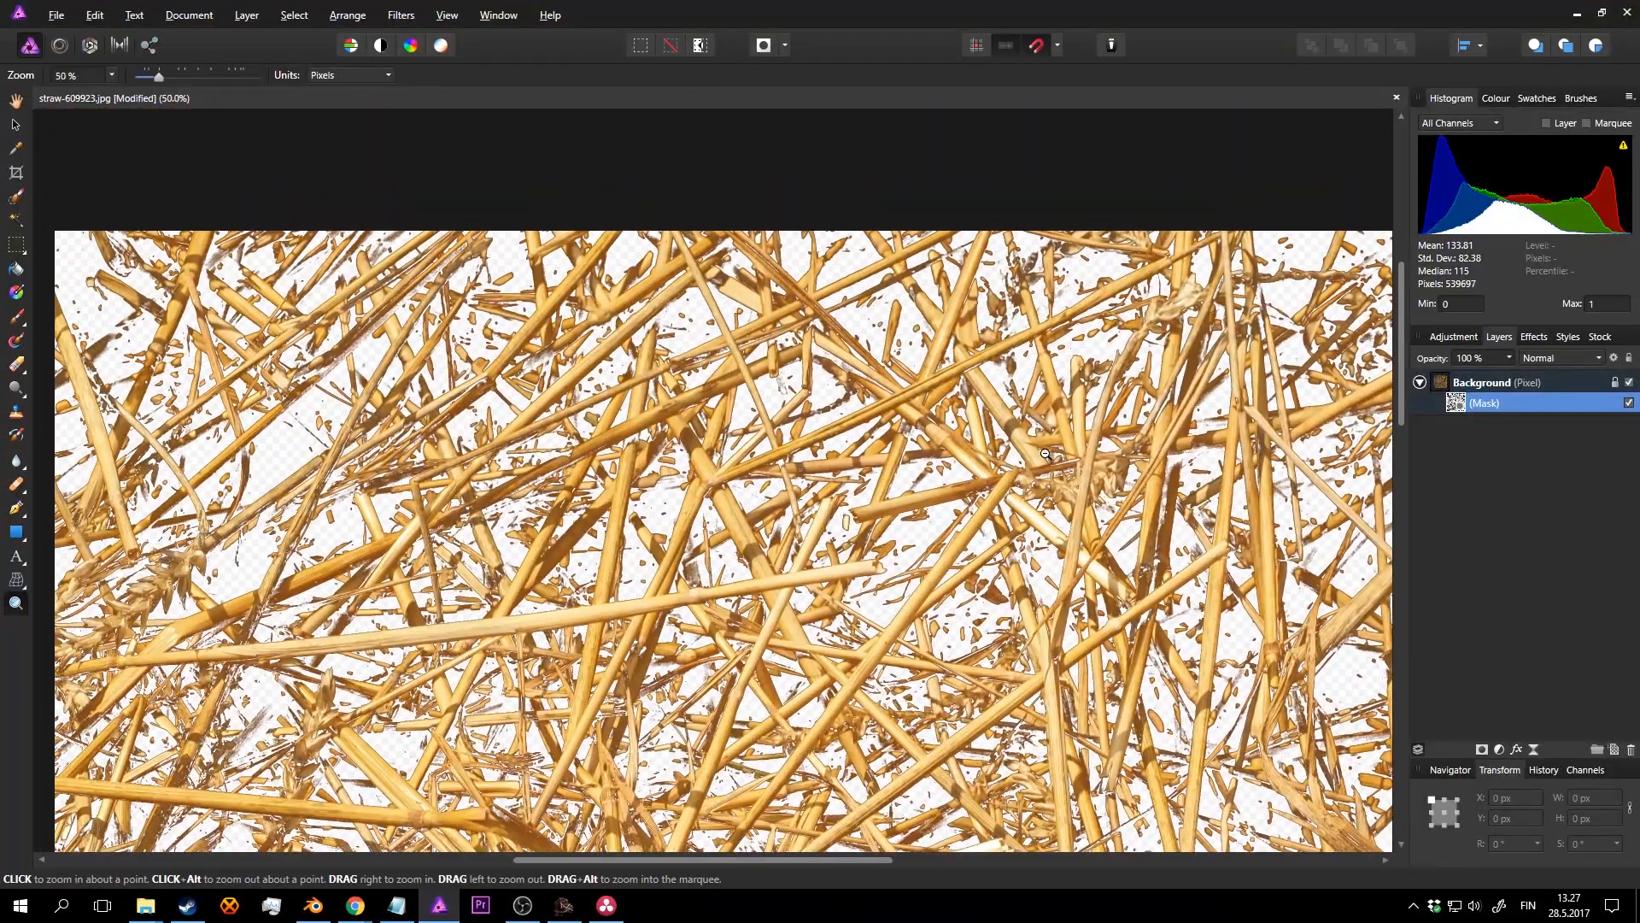
alt+click(1044, 453)
Step: Try a soft stroke with the 1235 px brush across the upper part of the straws on the mask, and undo it
key(b)
mouse_move(1239, 365)
mouse_down()
mouse_move(1234, 392)
mouse_move(1025, 356)
mouse_move(620, 410)
mouse_up()
key(ctrl+z)
click(880, 375)
middle_drag(993, 423, 871, 337)
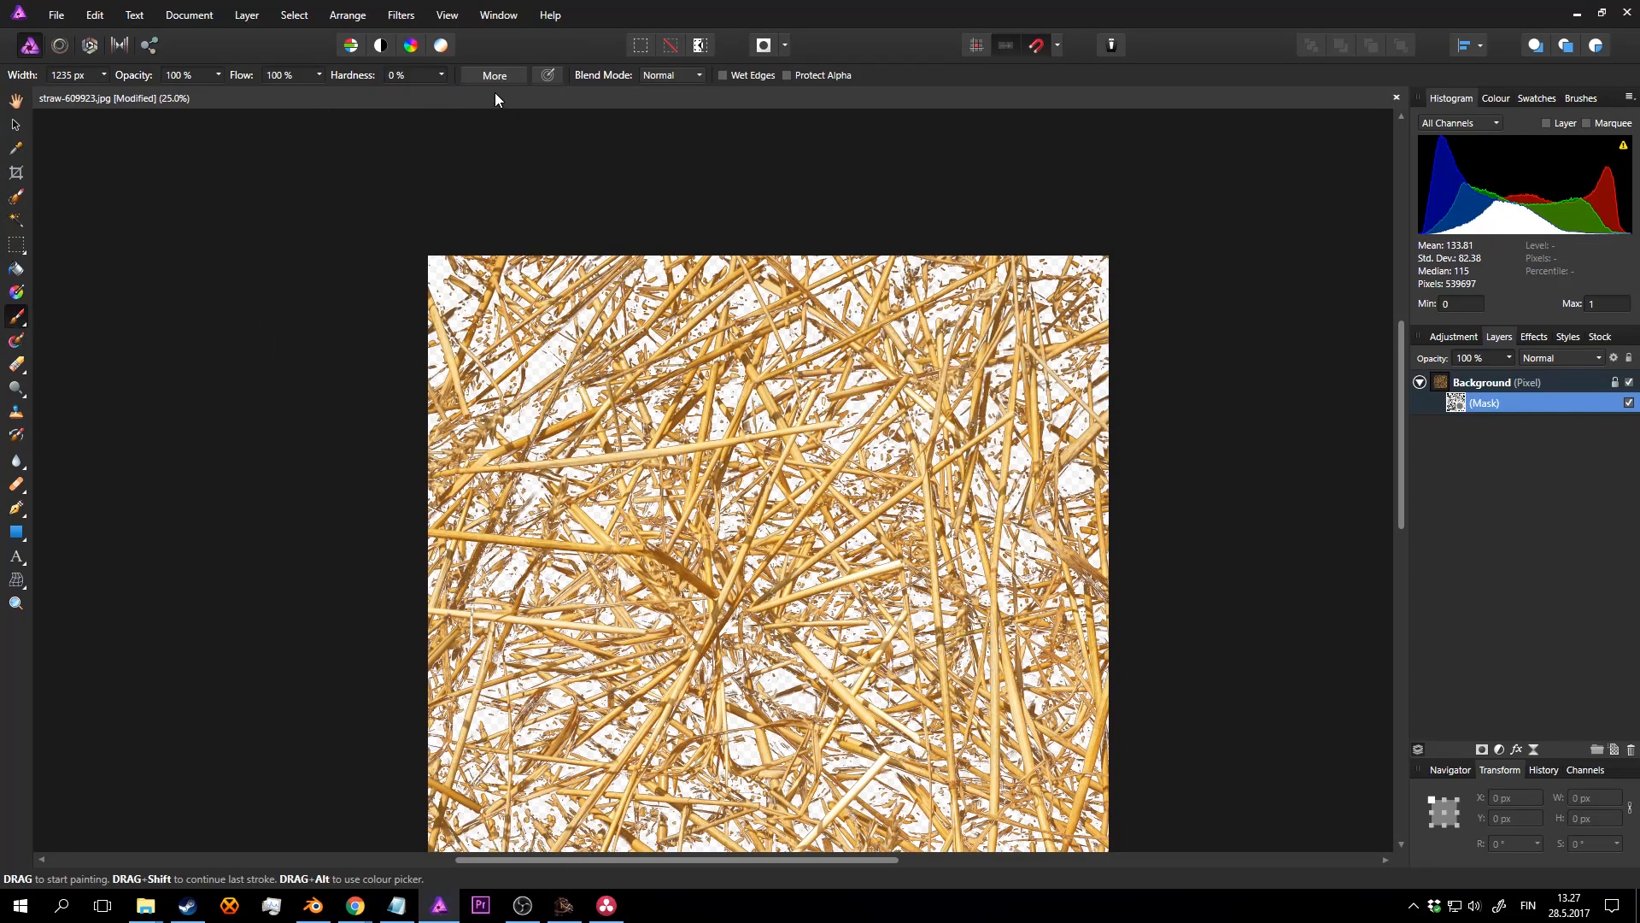
Step: Set the brush hardness to 100 % and hide the straws' upper and side edges on the mask with the 1235 px brush
mouse_move(1145, 325)
mouse_down()
mouse_move(1033, 264)
mouse_move(568, 256)
mouse_move(392, 341)
mouse_up()
middle_drag(522, 296, 543, 147)
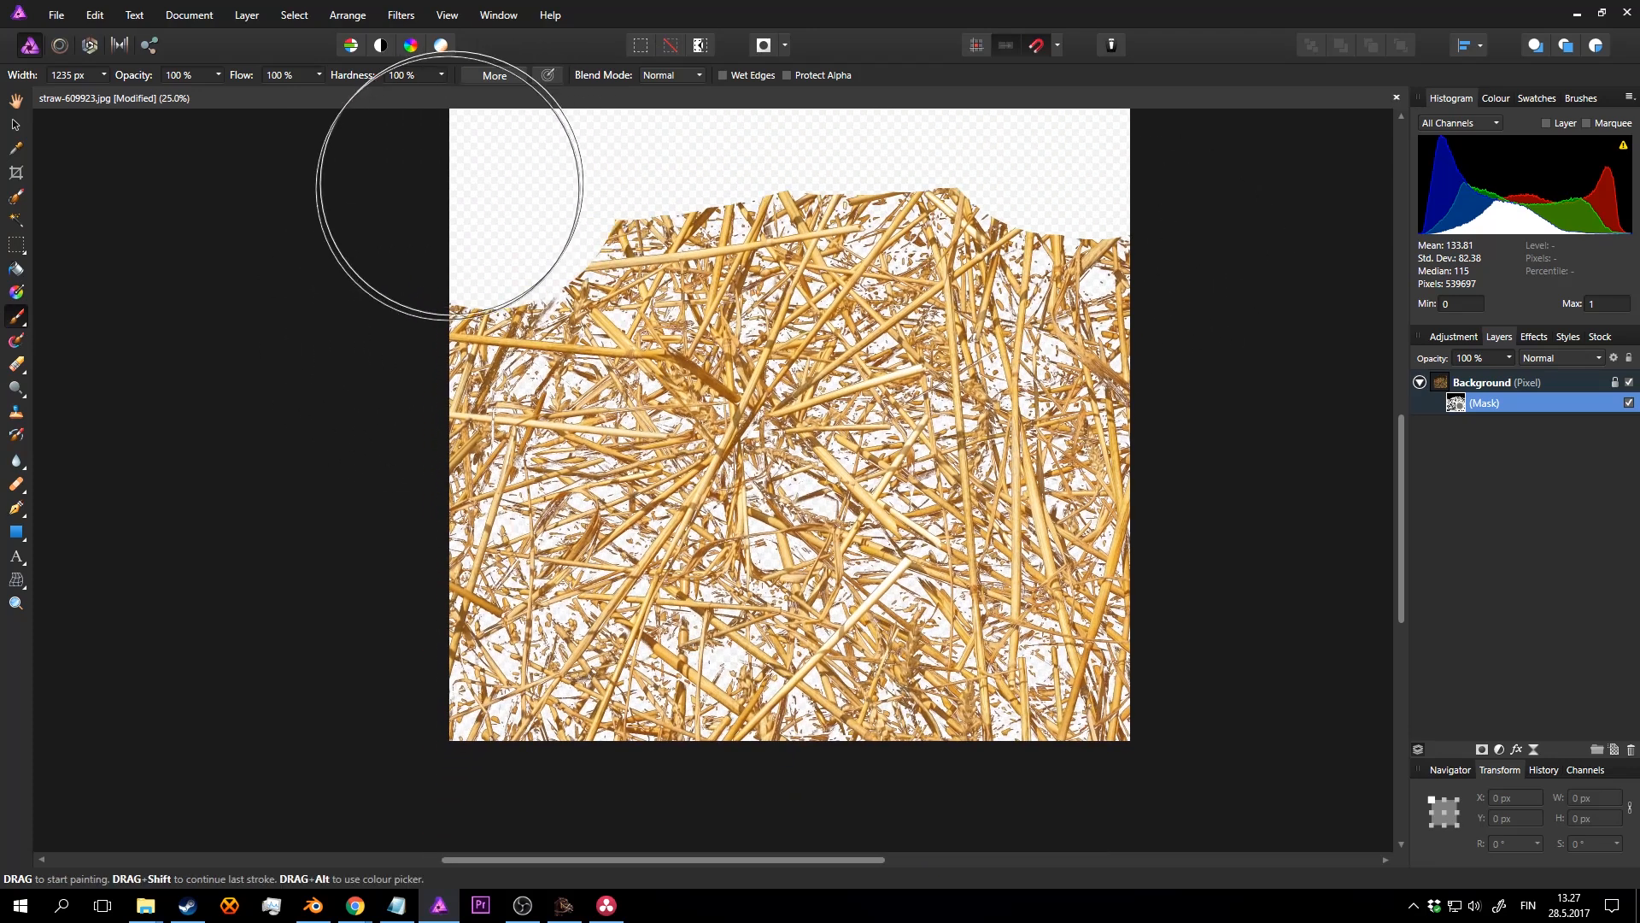
drag(1081, 307, 1169, 231)
key(ctrl+z)
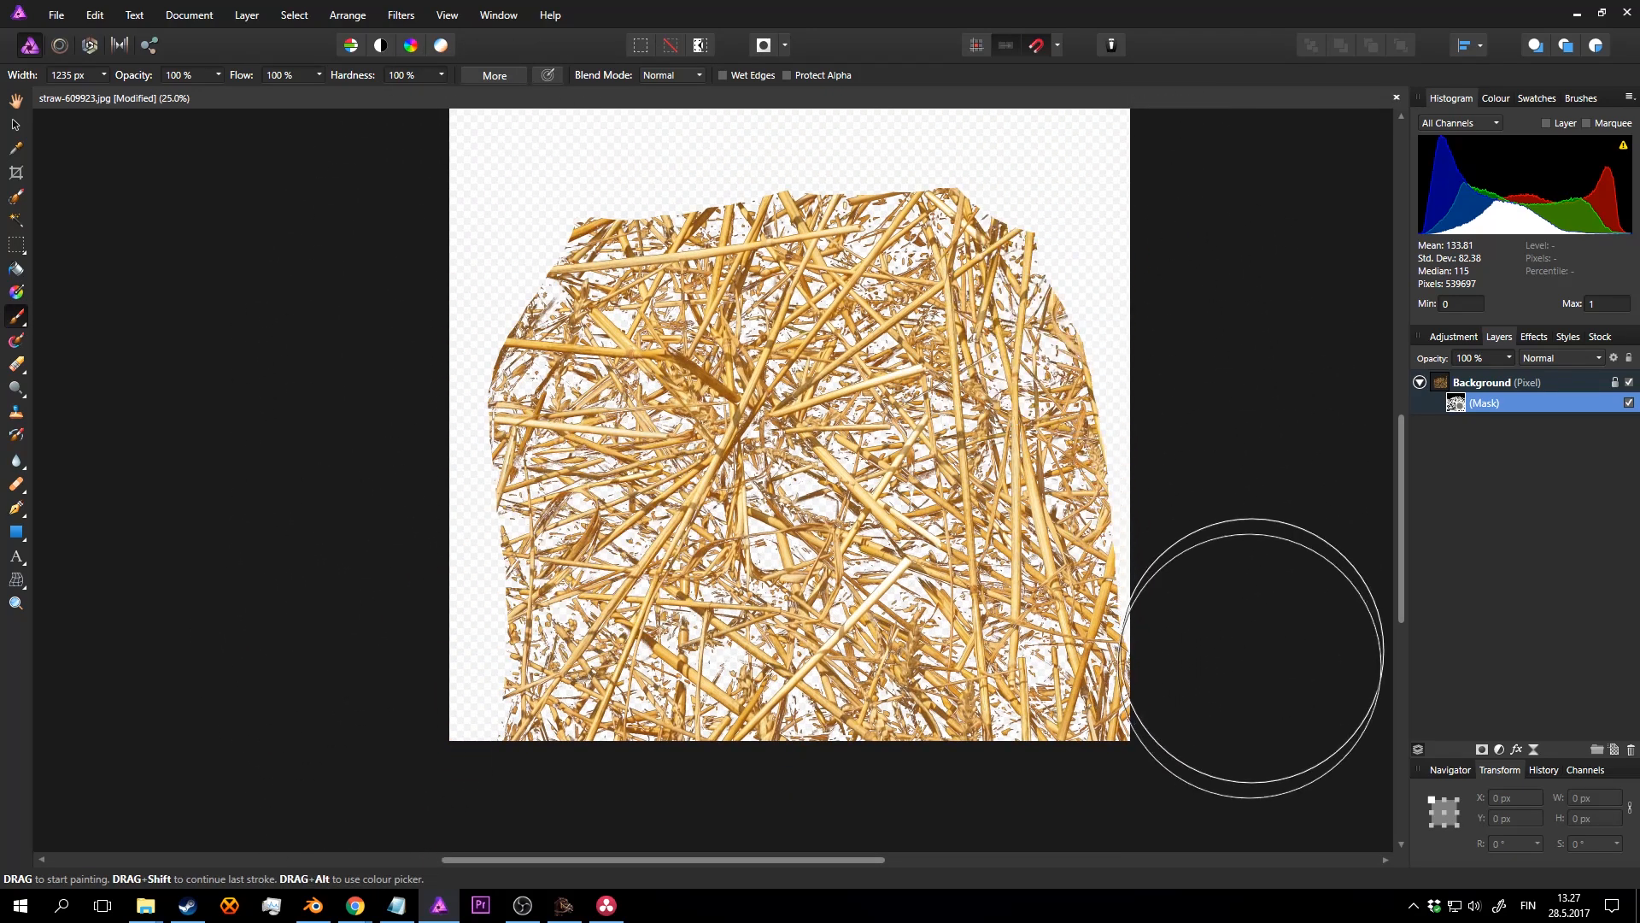
mouse_move(1230, 708)
mouse_down()
mouse_move(1237, 469)
mouse_move(1110, 215)
mouse_up()
Step: Set the brush width to 143 px and hide the straw ends at the upper-right corner on the mask
middle_drag(1134, 260, 1103, 369)
key(z)
click(834, 328)
click(834, 328)
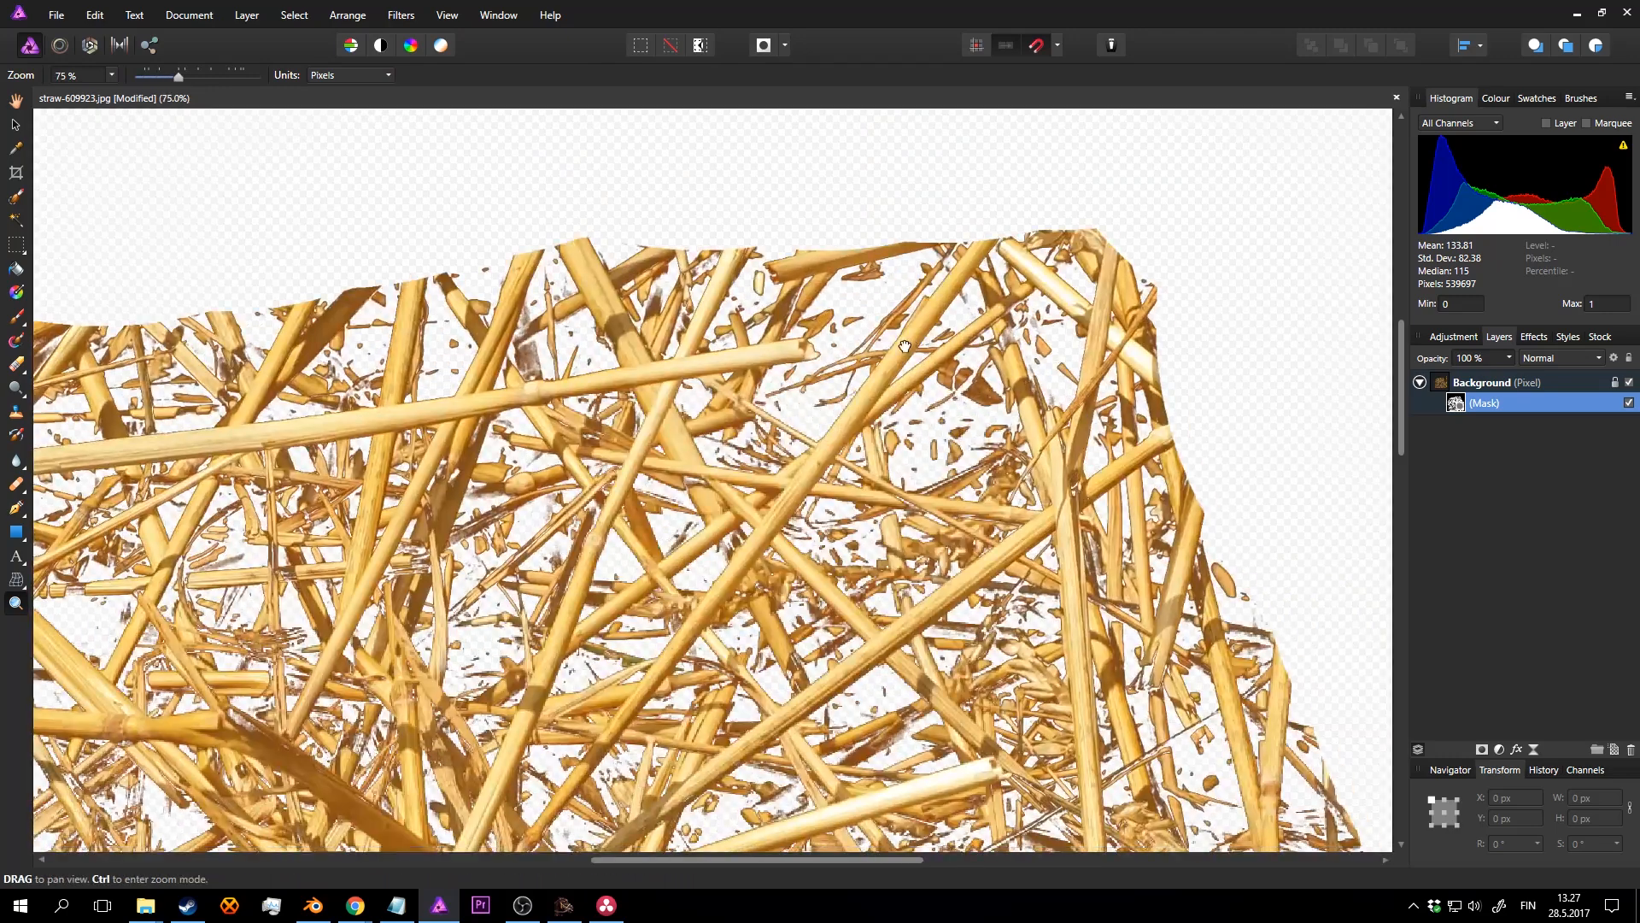
middle_drag(1163, 275, 1001, 281)
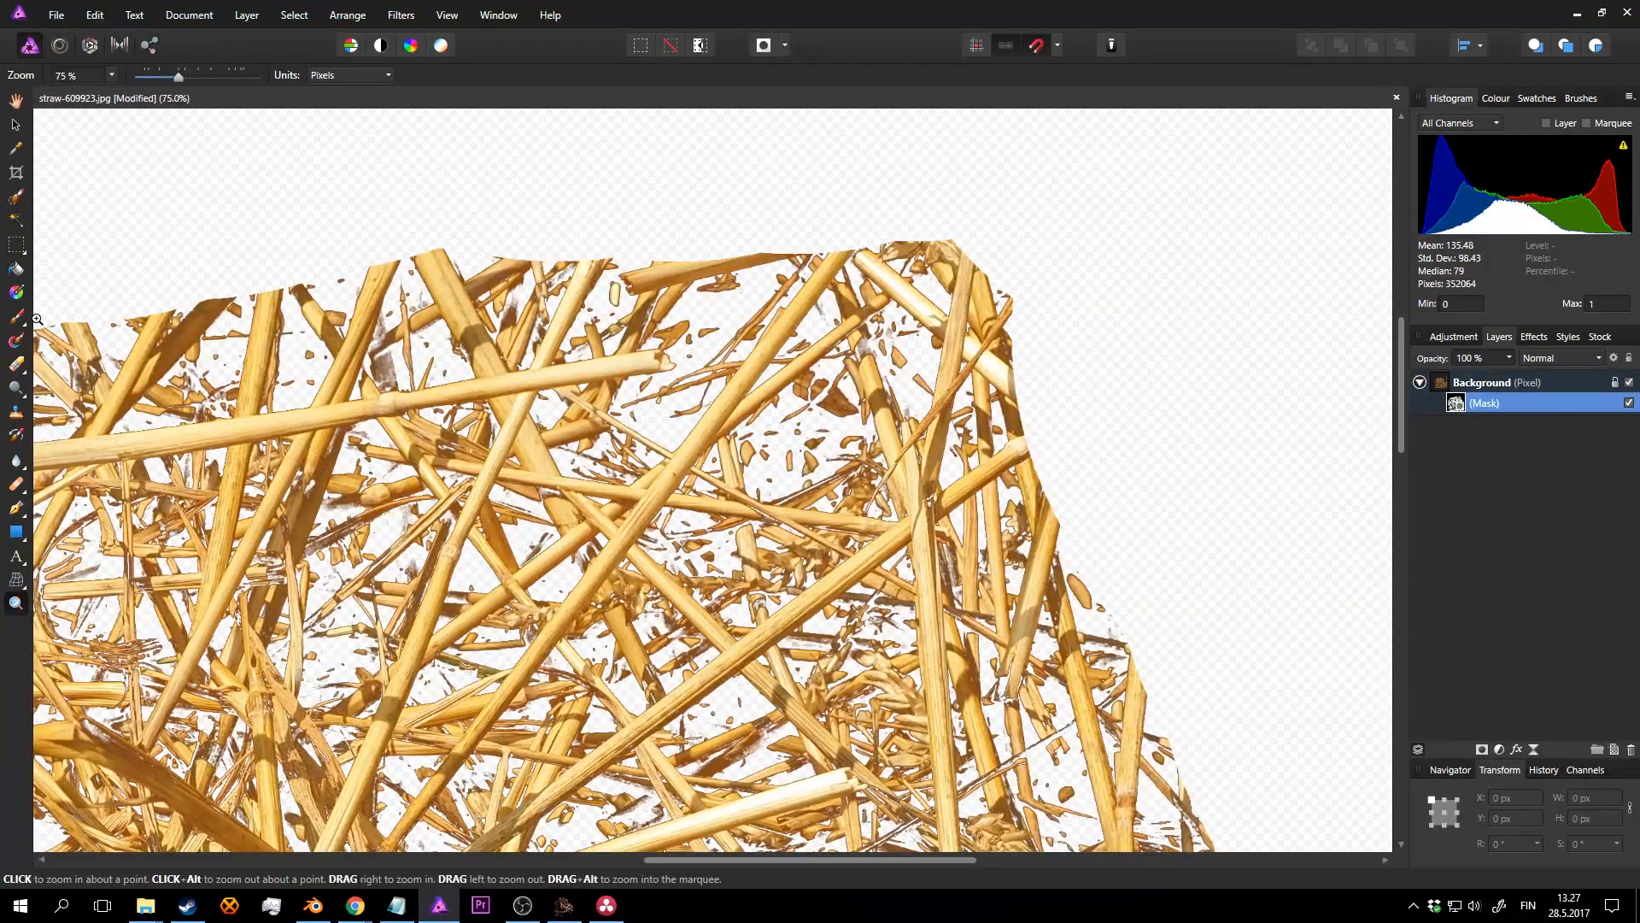
key(b)
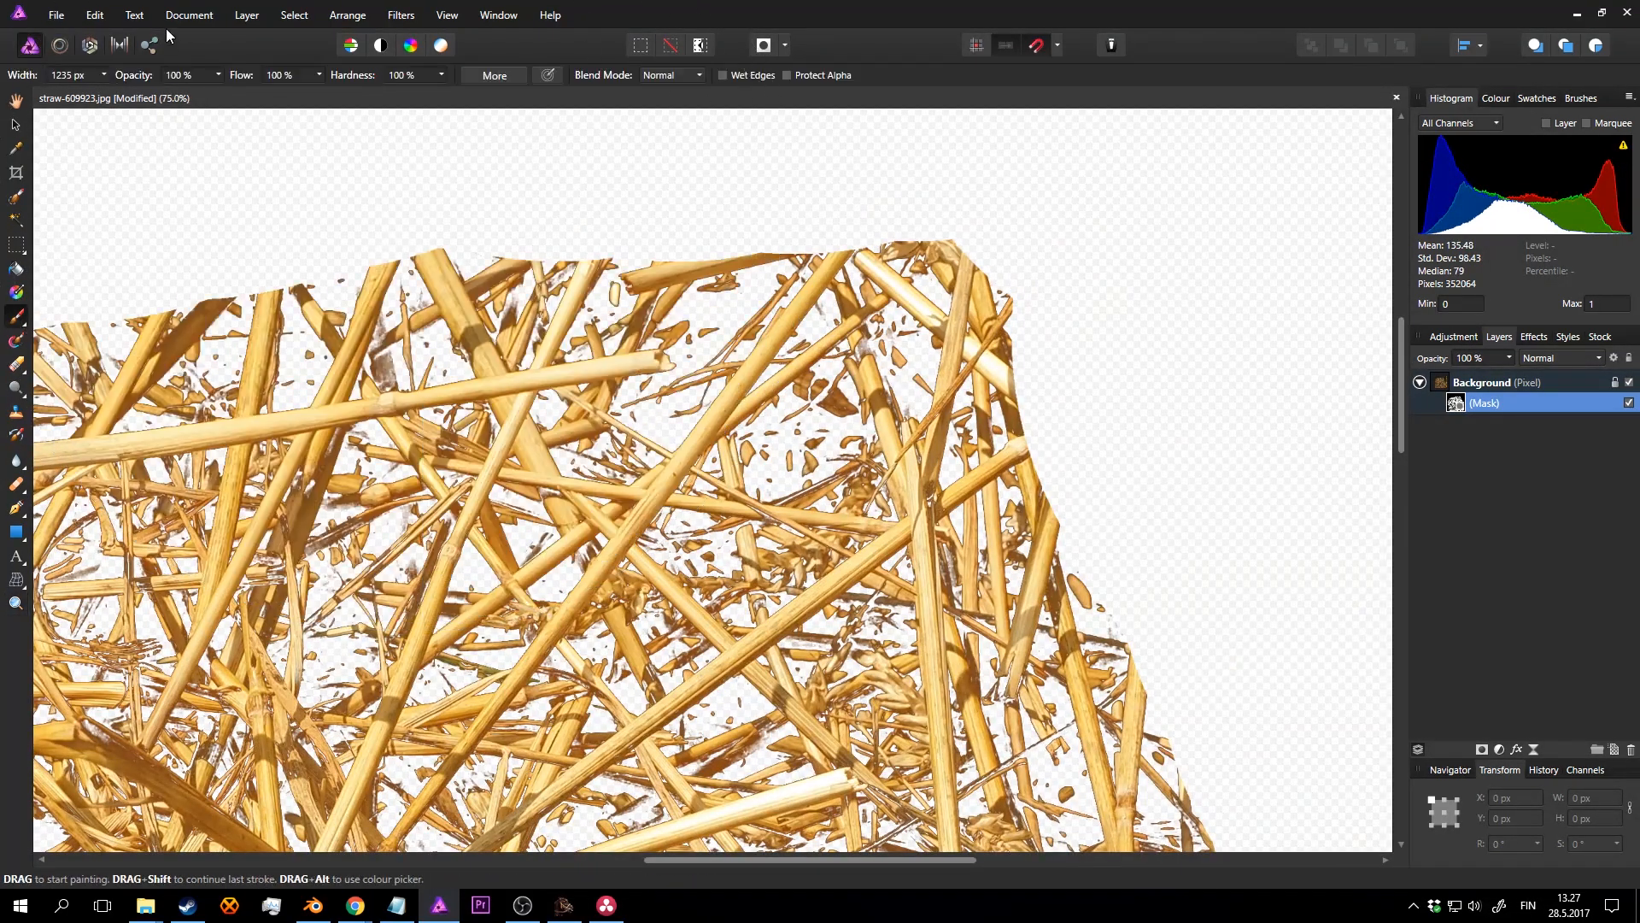
click(104, 75)
drag(104, 89, 43, 87)
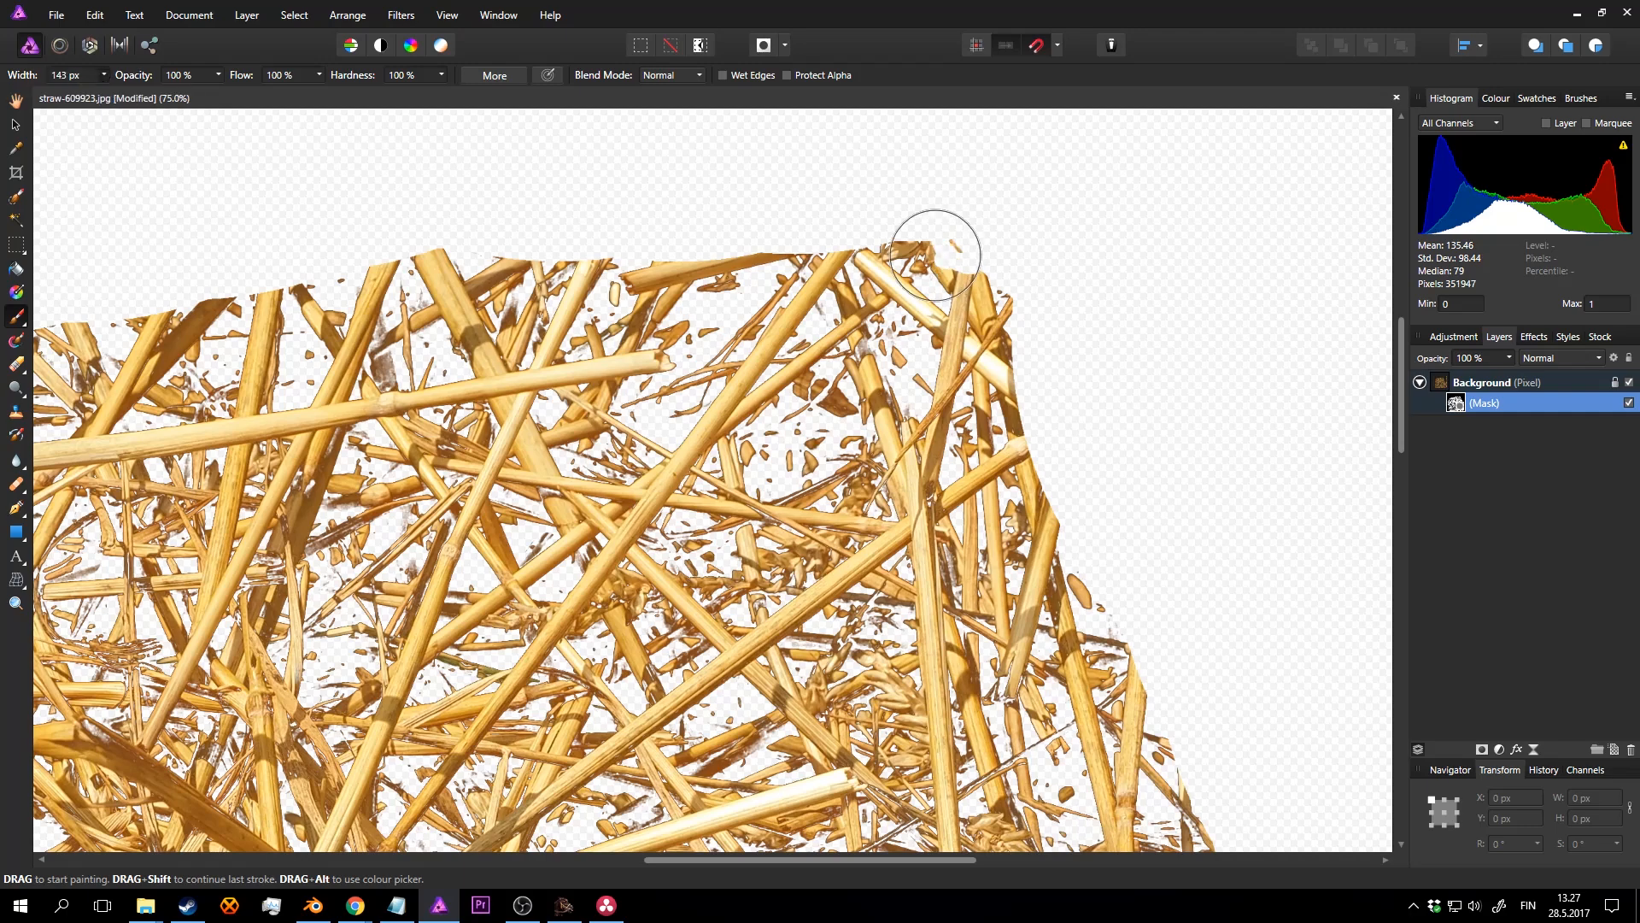
mouse_move(936, 254)
mouse_down()
mouse_move(1029, 298)
mouse_move(904, 264)
mouse_move(1039, 340)
mouse_up()
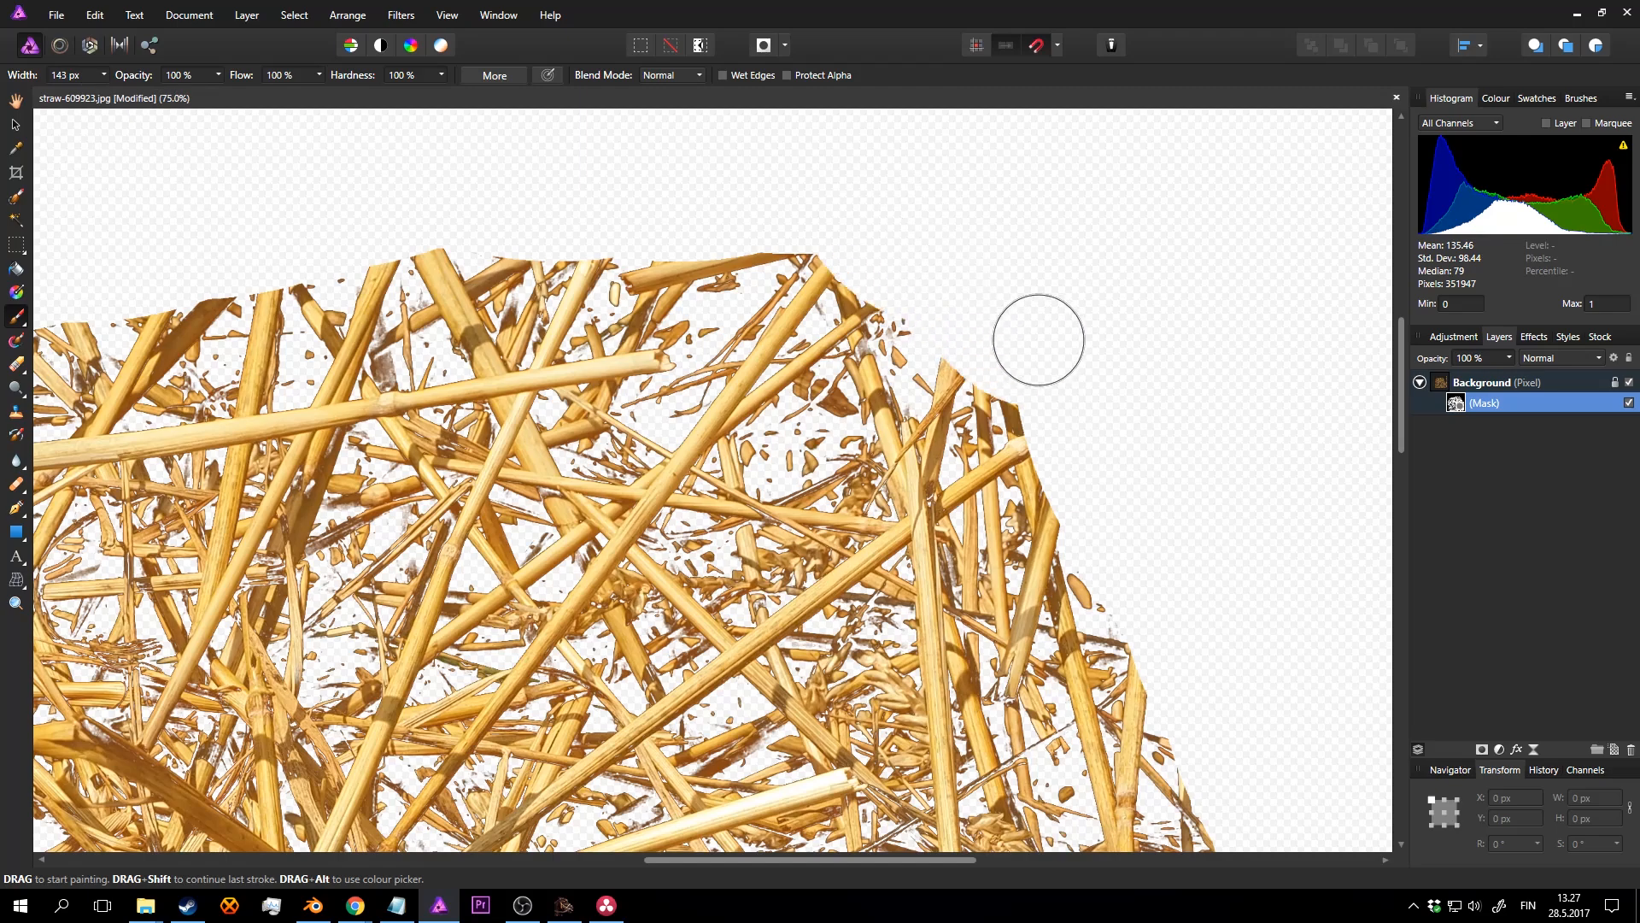
mouse_move(1018, 395)
mouse_down()
mouse_move(1011, 421)
mouse_move(1075, 492)
mouse_up()
Step: Trim the straws' right edge on the mask into an irregular outline with the 143 px brush
middle_drag(1084, 494, 969, 330)
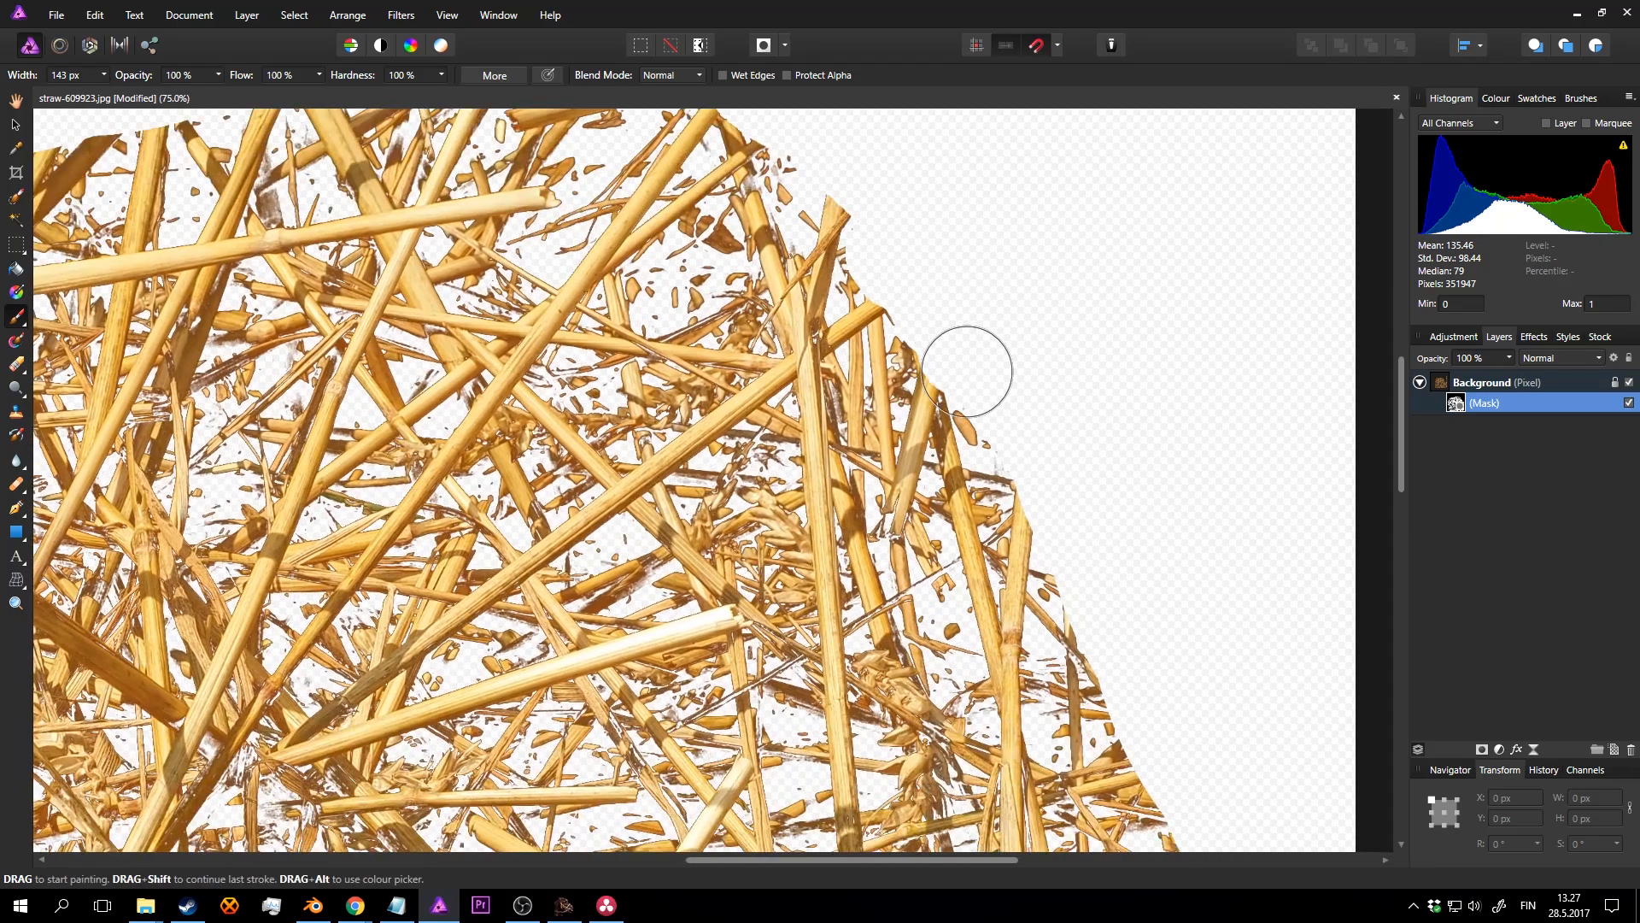
drag(967, 370, 950, 472)
middle_drag(950, 470, 952, 322)
mouse_move(952, 323)
mouse_down()
mouse_move(1000, 392)
mouse_move(952, 381)
mouse_move(978, 536)
mouse_up()
middle_drag(978, 537, 813, 295)
mouse_move(825, 299)
mouse_down()
mouse_move(914, 391)
mouse_move(1033, 461)
mouse_move(1018, 513)
mouse_up()
middle_drag(1018, 514, 915, 333)
mouse_move(915, 333)
mouse_down()
mouse_move(1007, 439)
mouse_move(971, 502)
mouse_move(908, 355)
mouse_move(868, 458)
mouse_move(842, 336)
mouse_up()
mouse_move(842, 337)
middle_down()
mouse_move(908, 458)
mouse_move(861, 516)
mouse_move(1190, 885)
middle_up()
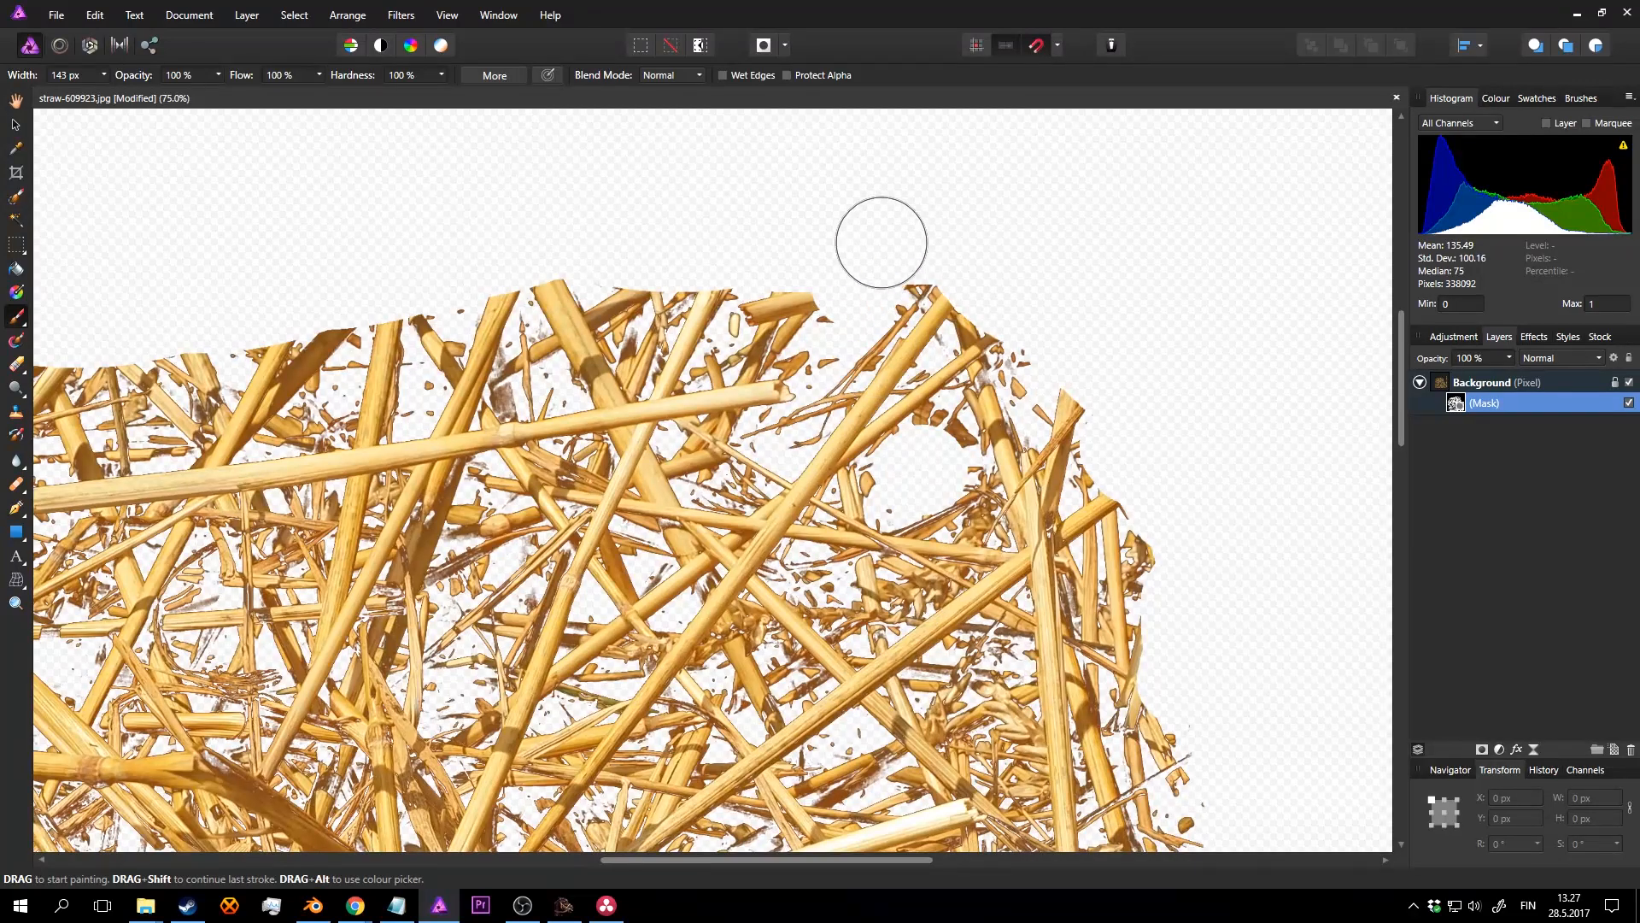
Step: Cut away the straws along the upper edge on the mask so individual stalks stick out
mouse_move(893, 256)
mouse_down()
mouse_move(799, 327)
mouse_move(677, 355)
mouse_move(644, 329)
mouse_move(526, 325)
mouse_up()
middle_drag(526, 326, 570, 282)
mouse_move(570, 282)
mouse_down()
mouse_move(622, 351)
mouse_move(578, 359)
mouse_move(641, 367)
mouse_up()
middle_drag(640, 367, 748, 370)
mouse_move(747, 370)
mouse_down()
mouse_move(715, 300)
mouse_move(560, 366)
mouse_move(452, 365)
mouse_up()
middle_drag(452, 365, 735, 290)
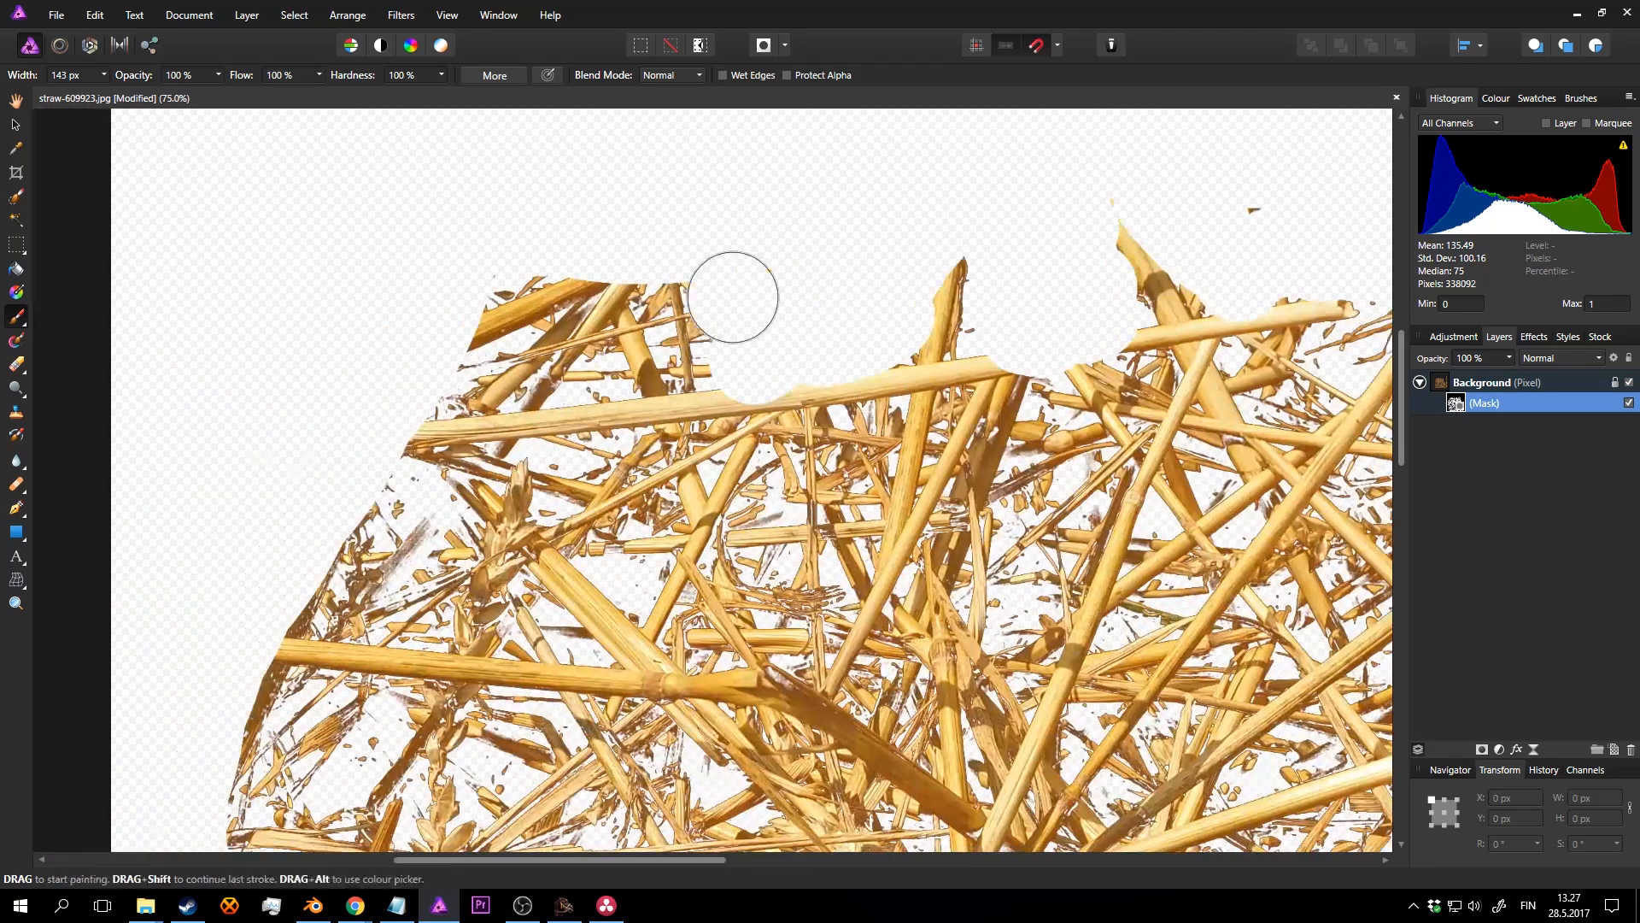
Step: Hide the straws at the upper-left corner and upper left side on the mask, leaving thick stalks protruding
mouse_move(736, 290)
mouse_down()
mouse_move(648, 286)
mouse_move(706, 341)
mouse_move(454, 381)
mouse_up()
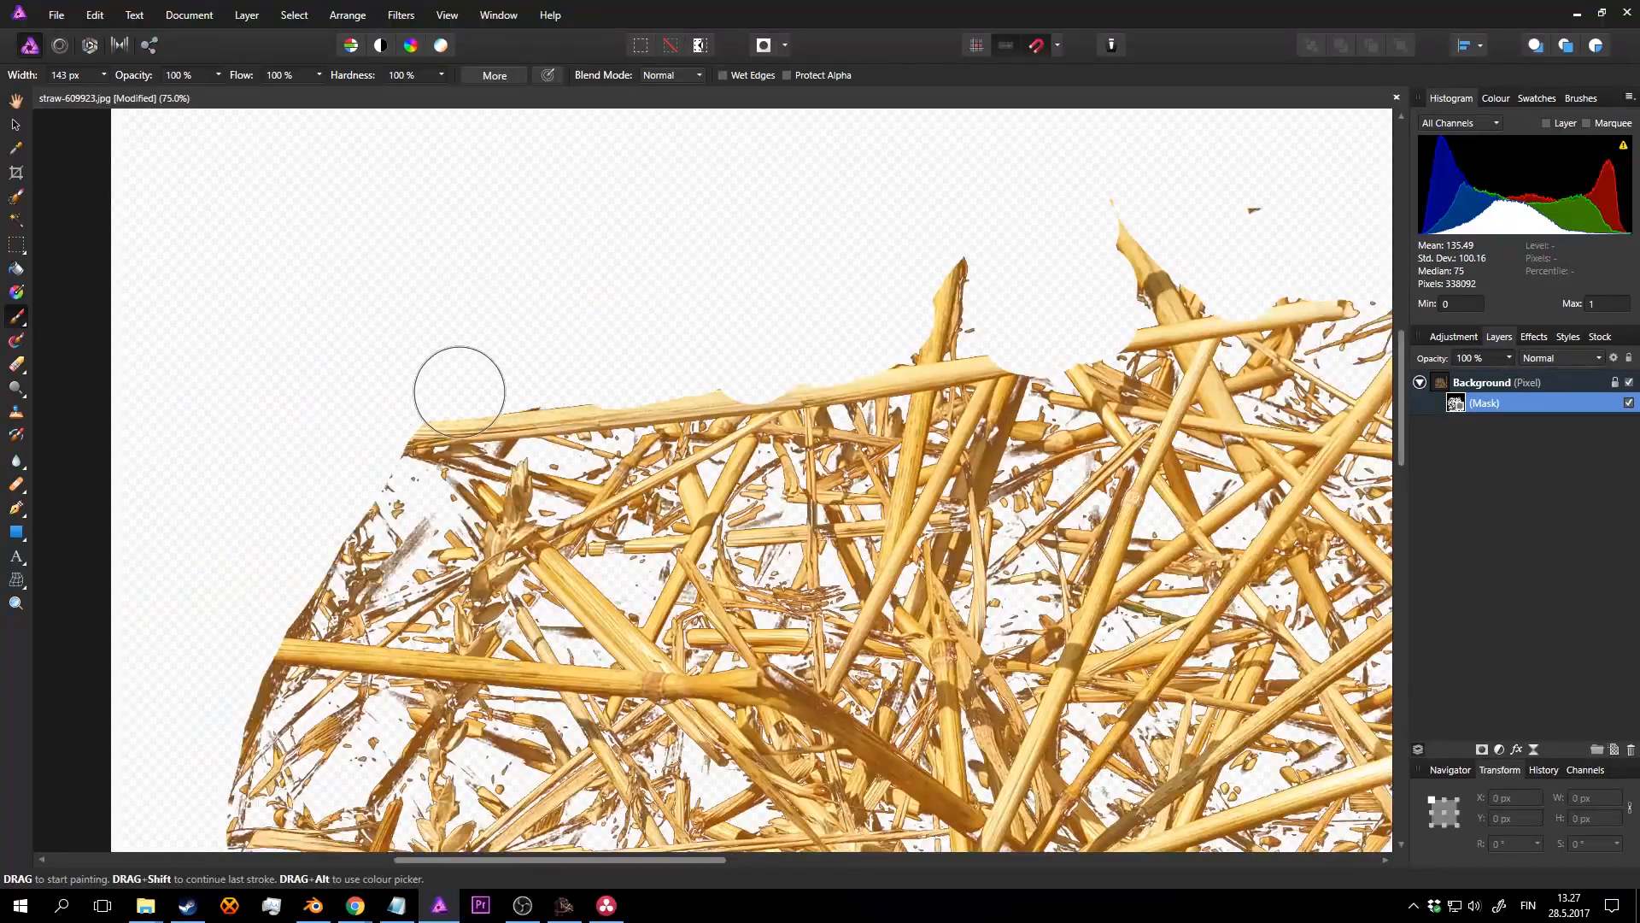
middle_drag(384, 444, 443, 344)
mouse_move(444, 344)
mouse_down()
mouse_move(425, 414)
mouse_move(536, 470)
mouse_move(530, 432)
mouse_move(594, 470)
mouse_up()
middle_drag(425, 498, 549, 366)
mouse_move(549, 366)
mouse_down()
mouse_move(458, 428)
mouse_move(487, 304)
mouse_move(435, 473)
mouse_move(531, 513)
mouse_move(604, 469)
mouse_move(458, 439)
mouse_up()
middle_drag(659, 454, 627, 416)
mouse_move(637, 430)
mouse_down()
mouse_move(688, 428)
mouse_move(732, 513)
mouse_move(622, 519)
mouse_move(760, 547)
mouse_up()
middle_drag(760, 546, 670, 464)
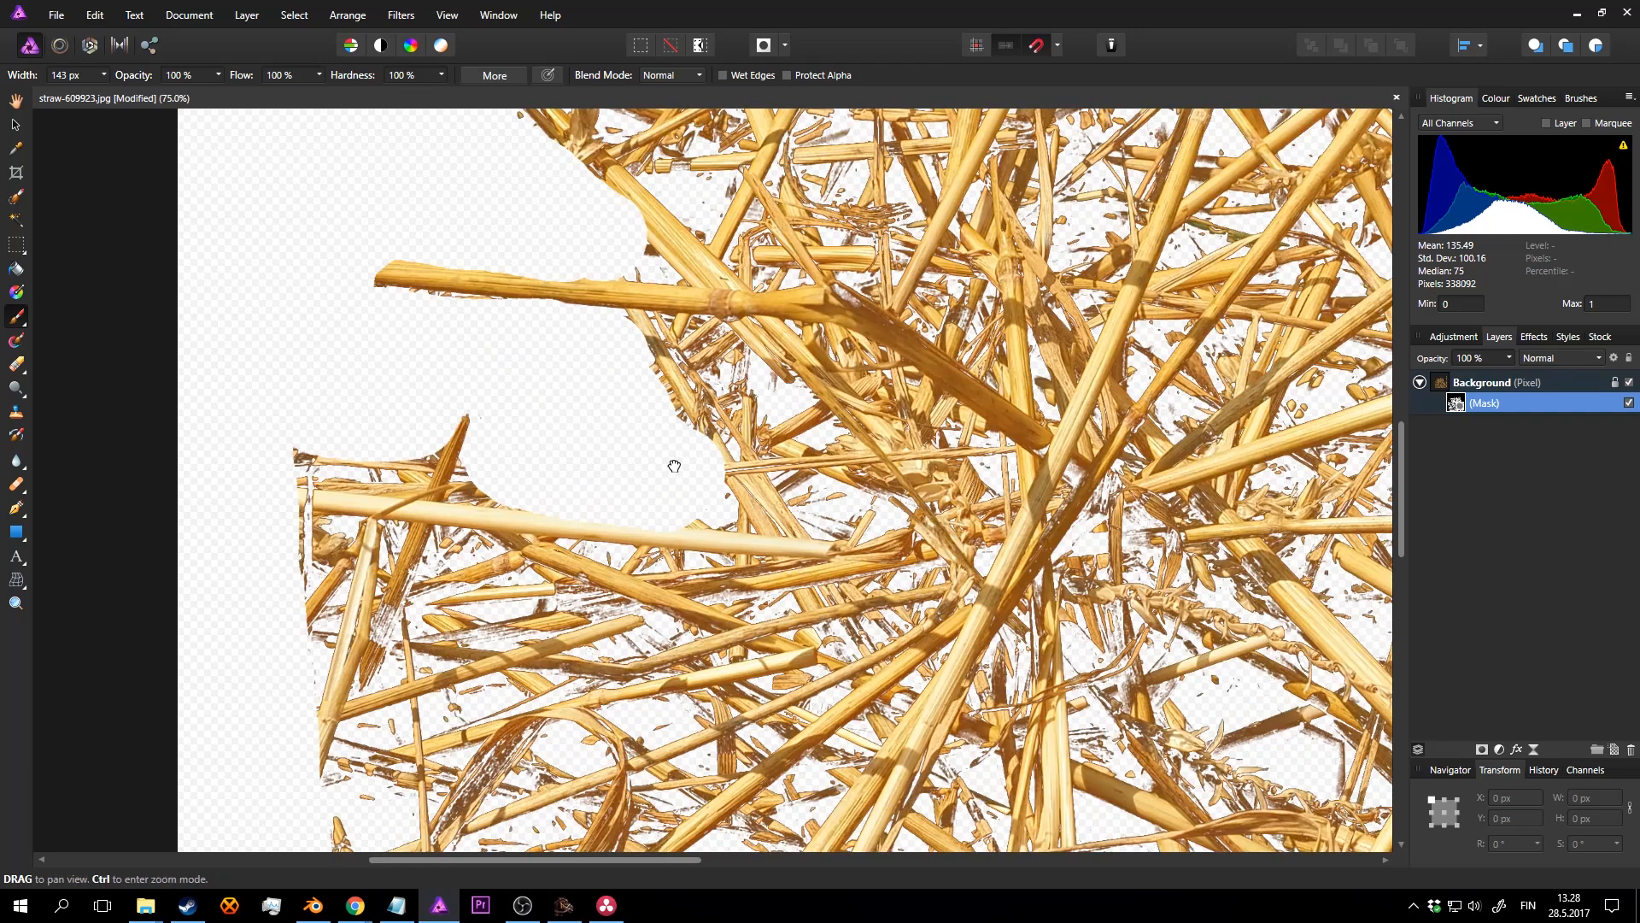
Step: Try a stroke at the left side, undo it, and set the brush to 271 px width and 58 % hardness
mouse_move(670, 464)
mouse_down()
mouse_move(644, 370)
mouse_move(740, 369)
mouse_move(777, 457)
mouse_move(758, 413)
mouse_up()
key(ctrl+z)
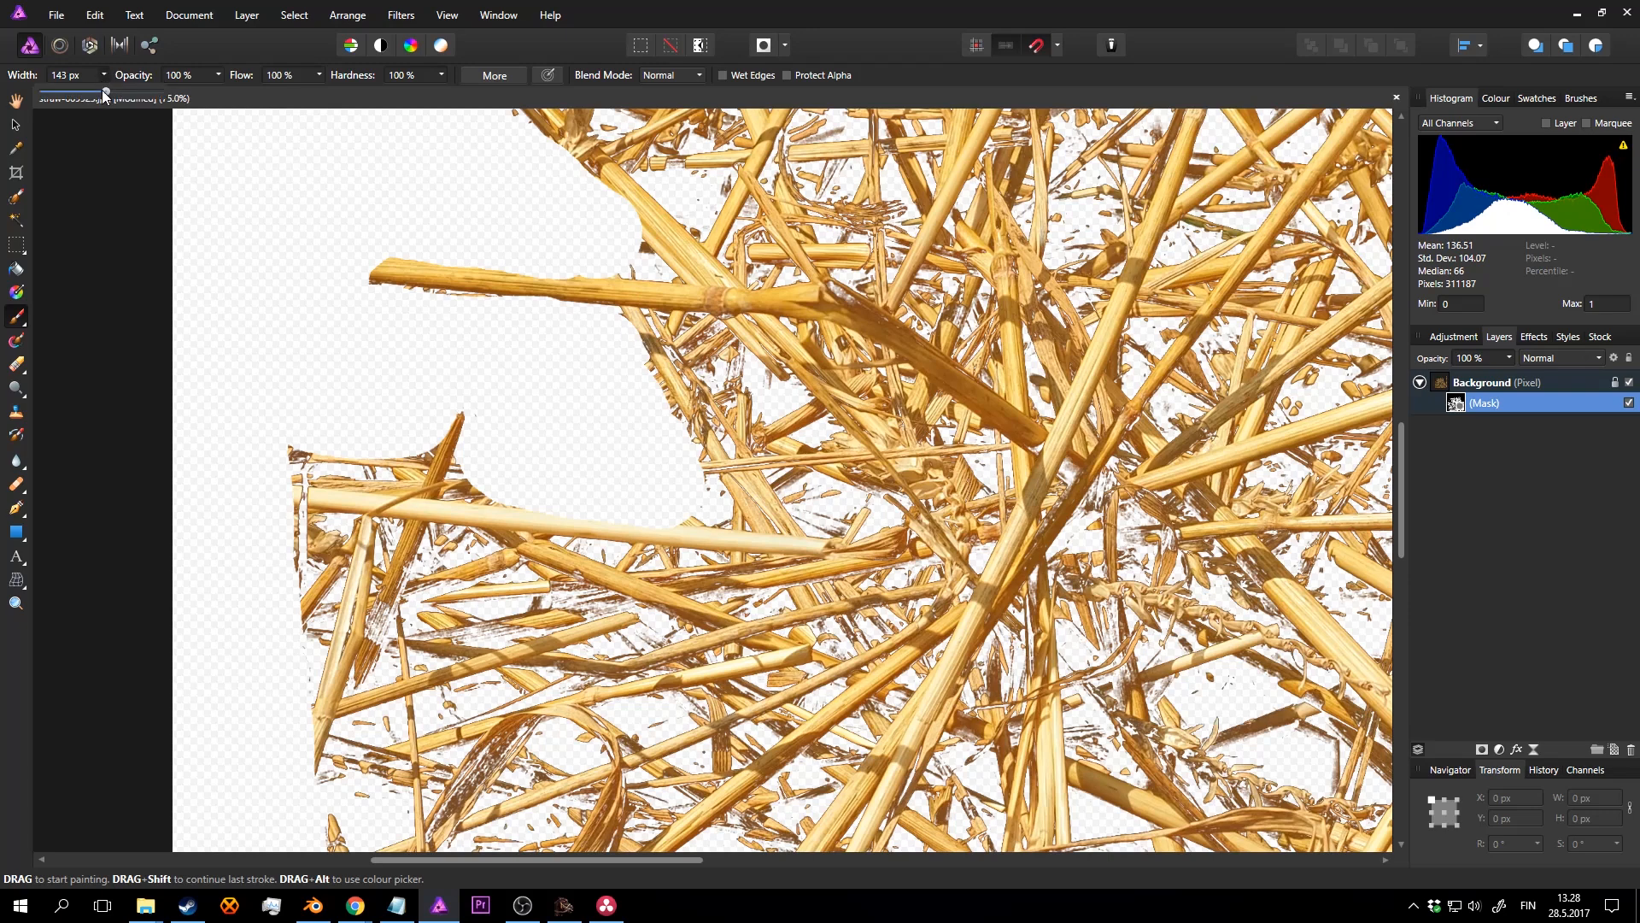
click(442, 76)
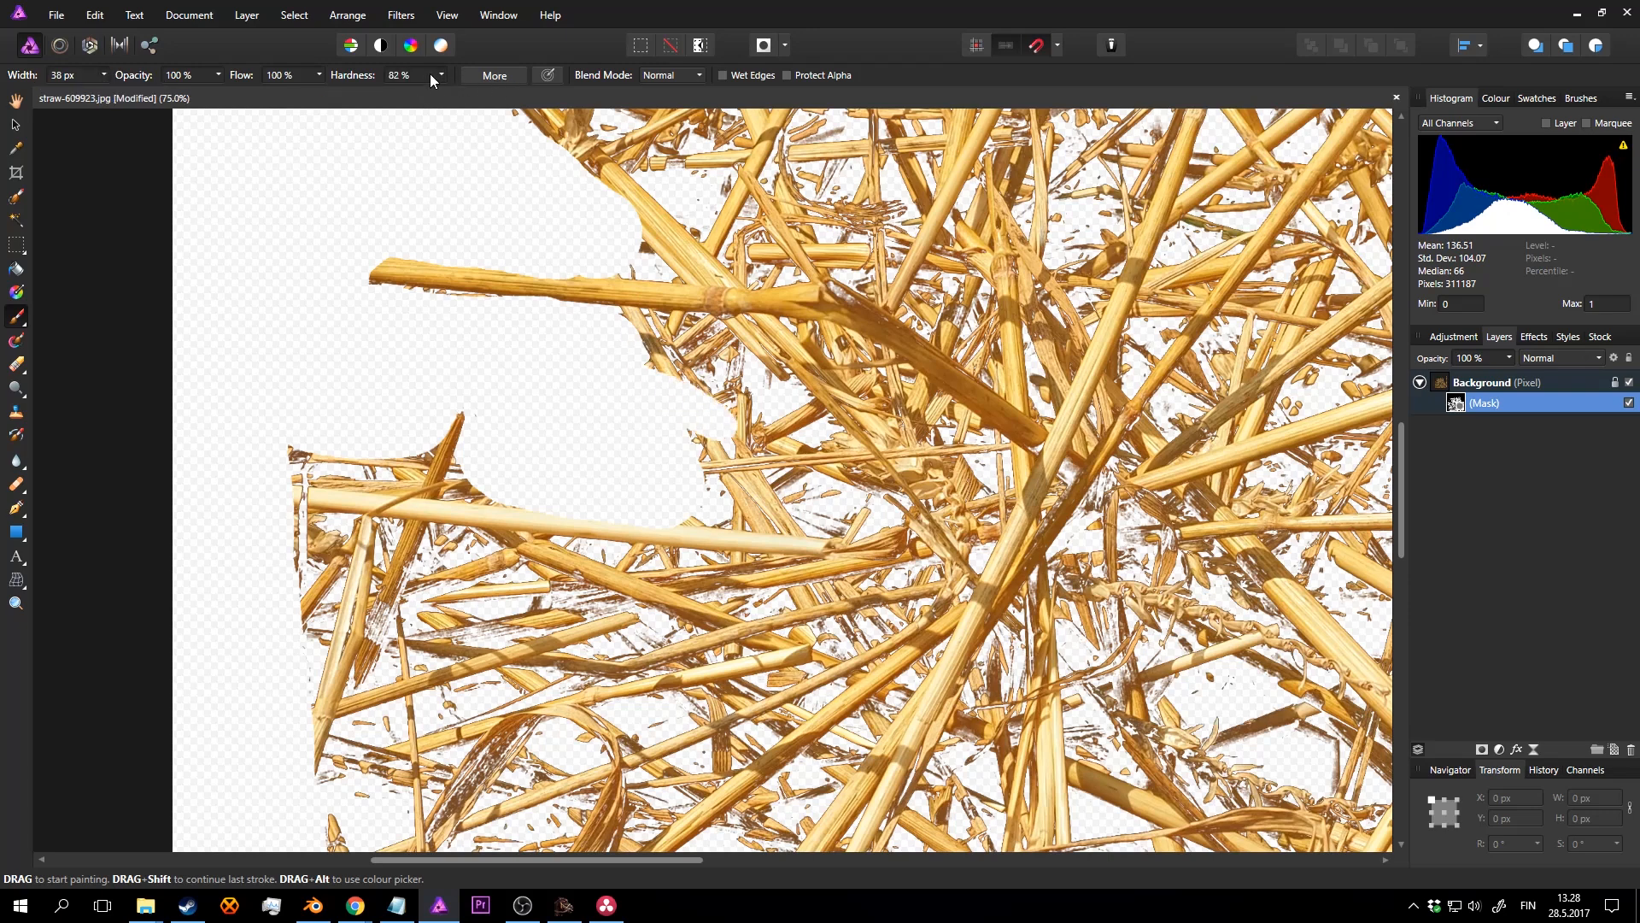
click(439, 75)
drag(446, 92, 415, 91)
Step: Paint out the straws between the protruding stalks along the middle of the left side on the mask
mouse_move(716, 406)
mouse_down()
mouse_move(655, 410)
mouse_move(740, 443)
mouse_move(505, 432)
mouse_move(320, 450)
mouse_up()
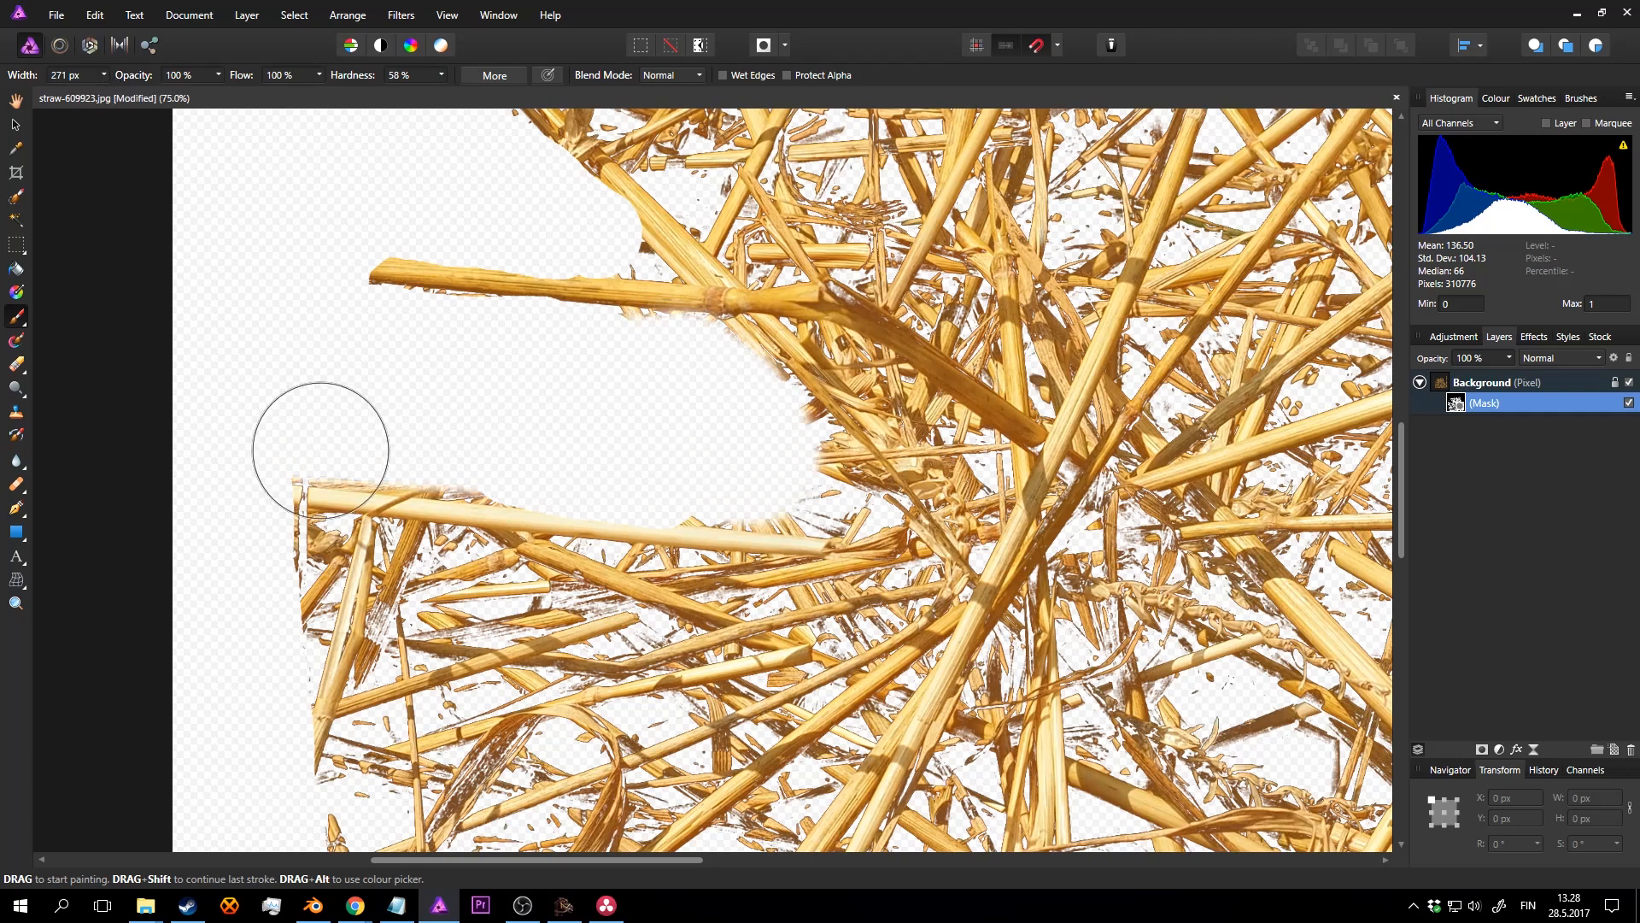
scroll(256, 393, down, 3)
mouse_move(201, 347)
mouse_down()
mouse_move(358, 403)
mouse_move(423, 396)
mouse_move(234, 202)
mouse_move(238, 248)
mouse_move(345, 219)
mouse_move(523, 476)
mouse_up()
middle_drag(523, 475, 602, 369)
mouse_move(581, 376)
mouse_down()
mouse_move(351, 414)
mouse_move(489, 452)
mouse_up()
middle_drag(490, 452, 582, 249)
Step: Hide the straws along the lower left side and lower-left corner on the mask
mouse_move(582, 248)
mouse_down()
mouse_move(366, 356)
mouse_move(516, 443)
mouse_move(696, 381)
mouse_move(632, 445)
mouse_up()
middle_drag(631, 444, 684, 308)
mouse_move(684, 308)
mouse_down()
mouse_move(472, 465)
mouse_move(530, 566)
mouse_up()
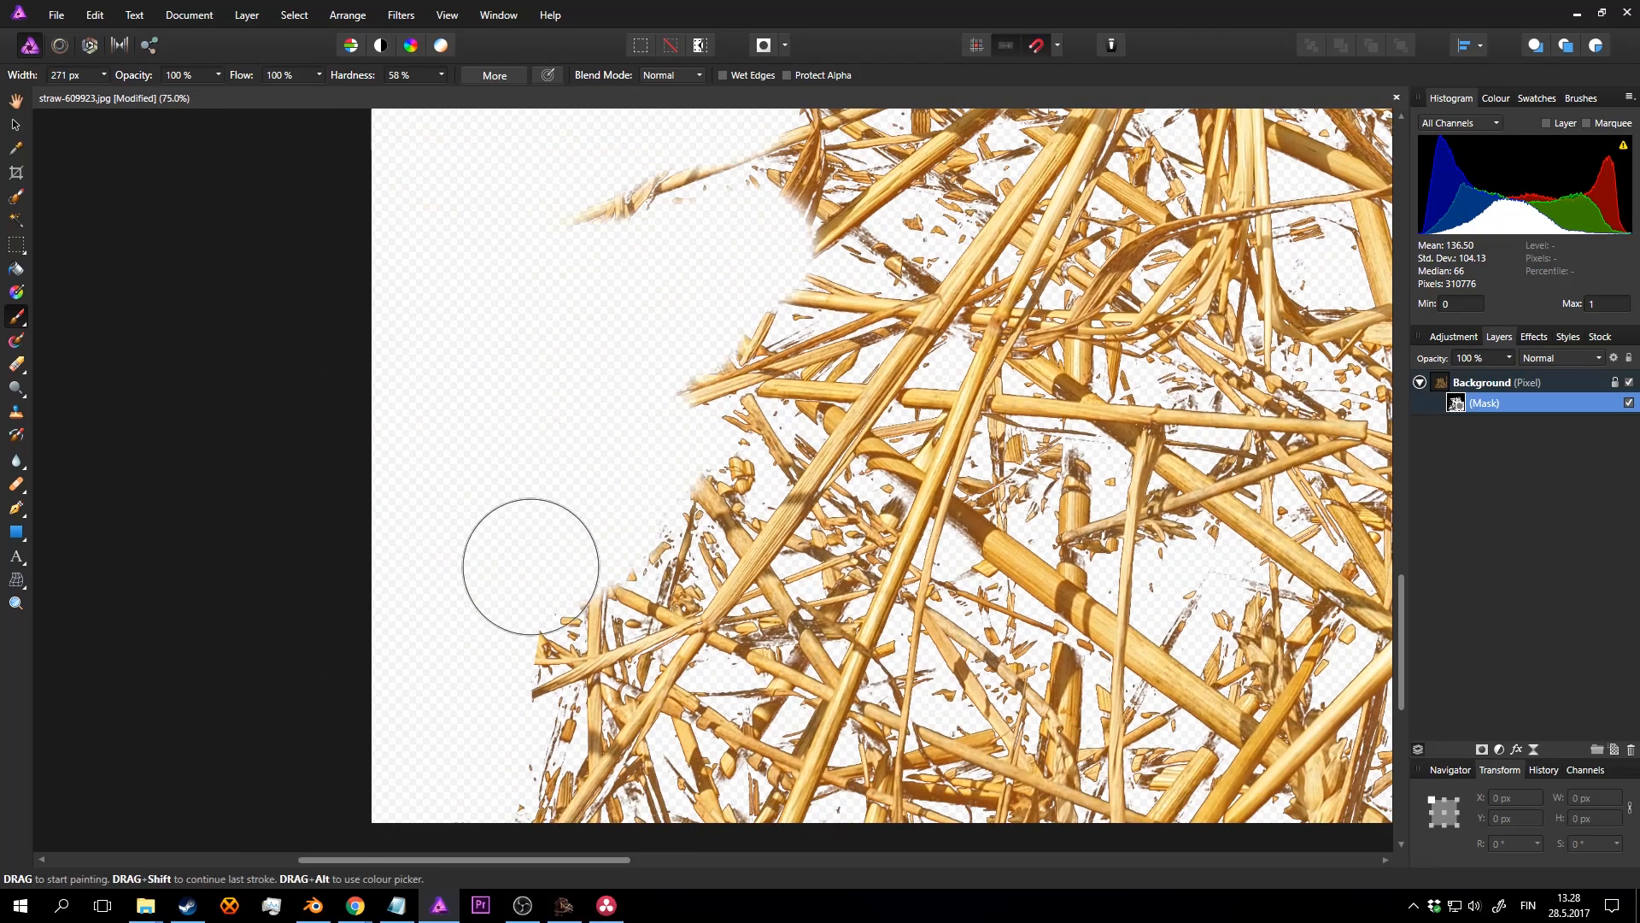
middle_drag(530, 567, 551, 458)
mouse_move(658, 433)
mouse_down()
mouse_move(530, 586)
mouse_move(530, 670)
mouse_move(653, 451)
mouse_up()
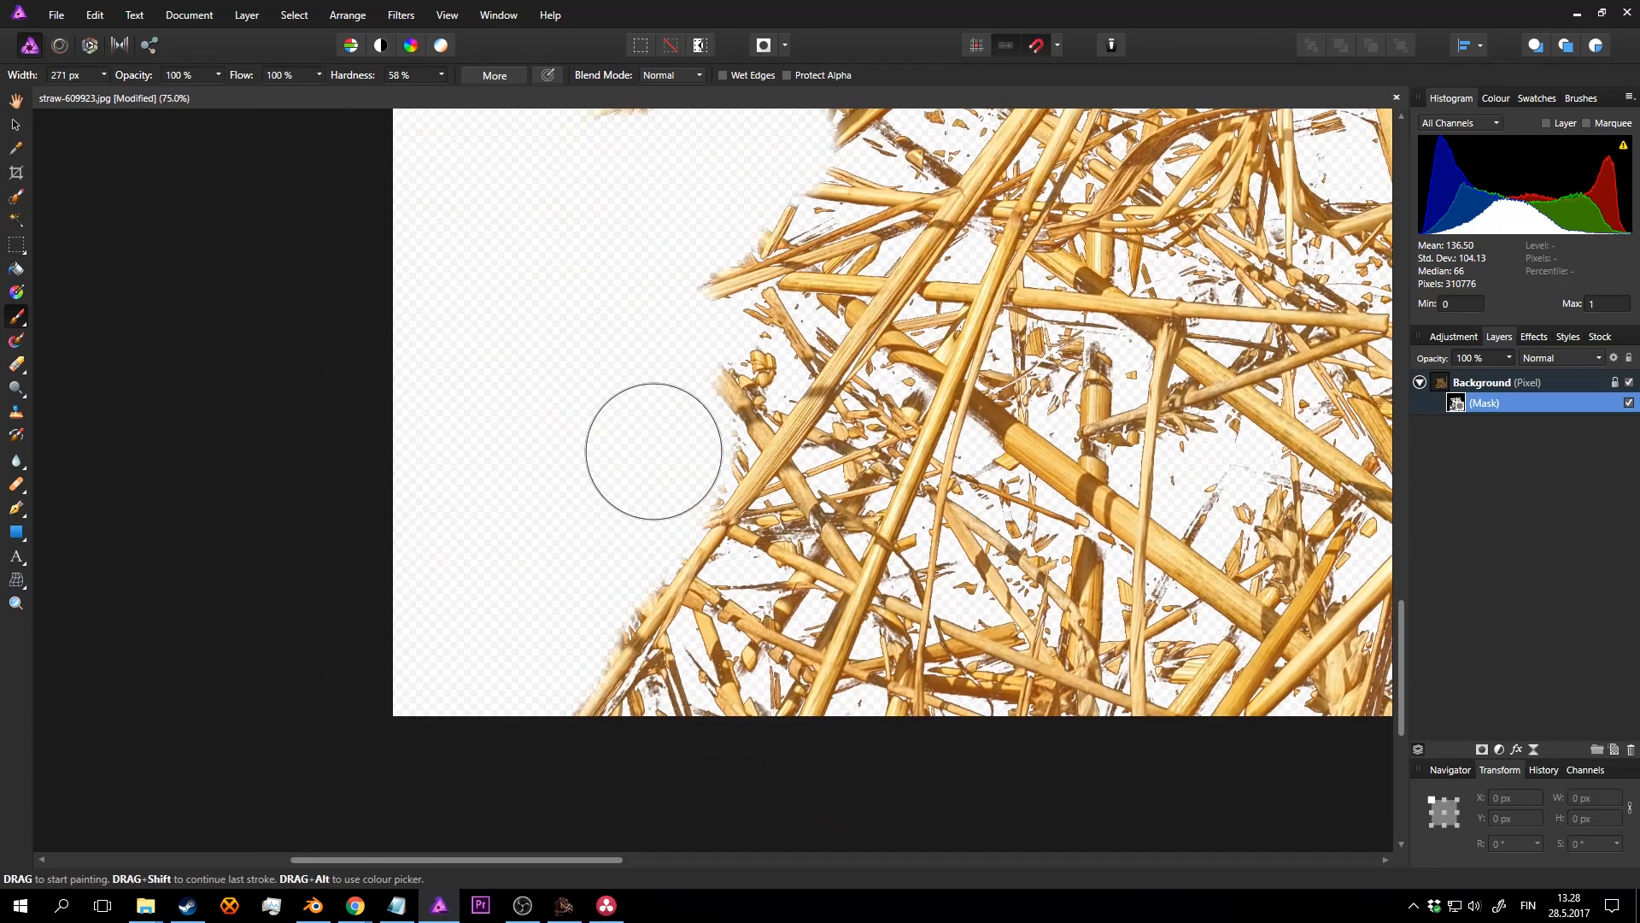
Step: Paint soft transparent gaps between the thick stalks across the upper part of the straws on the mask
middle_drag(641, 434, 544, 580)
middle_drag(727, 299, 342, 726)
middle_drag(811, 171, 352, 846)
mouse_move(615, 213)
middle_down()
mouse_move(561, 400)
mouse_move(780, 431)
middle_up()
mouse_move(634, 431)
mouse_down()
mouse_move(421, 421)
mouse_move(569, 554)
mouse_move(645, 481)
mouse_move(623, 527)
mouse_move(556, 527)
mouse_up()
middle_drag(556, 527, 440, 588)
mouse_move(798, 482)
mouse_down()
mouse_move(802, 516)
mouse_move(808, 455)
mouse_move(782, 557)
mouse_up()
mouse_move(742, 325)
mouse_down()
mouse_move(597, 461)
mouse_move(639, 453)
mouse_up()
middle_drag(638, 453, 393, 419)
mouse_move(801, 430)
mouse_down()
mouse_move(706, 485)
mouse_move(787, 348)
mouse_up()
drag(991, 404, 992, 415)
middle_drag(992, 412, 752, 363)
mouse_move(753, 444)
mouse_down()
mouse_move(716, 201)
mouse_move(716, 419)
mouse_up()
middle_drag(862, 538, 793, 276)
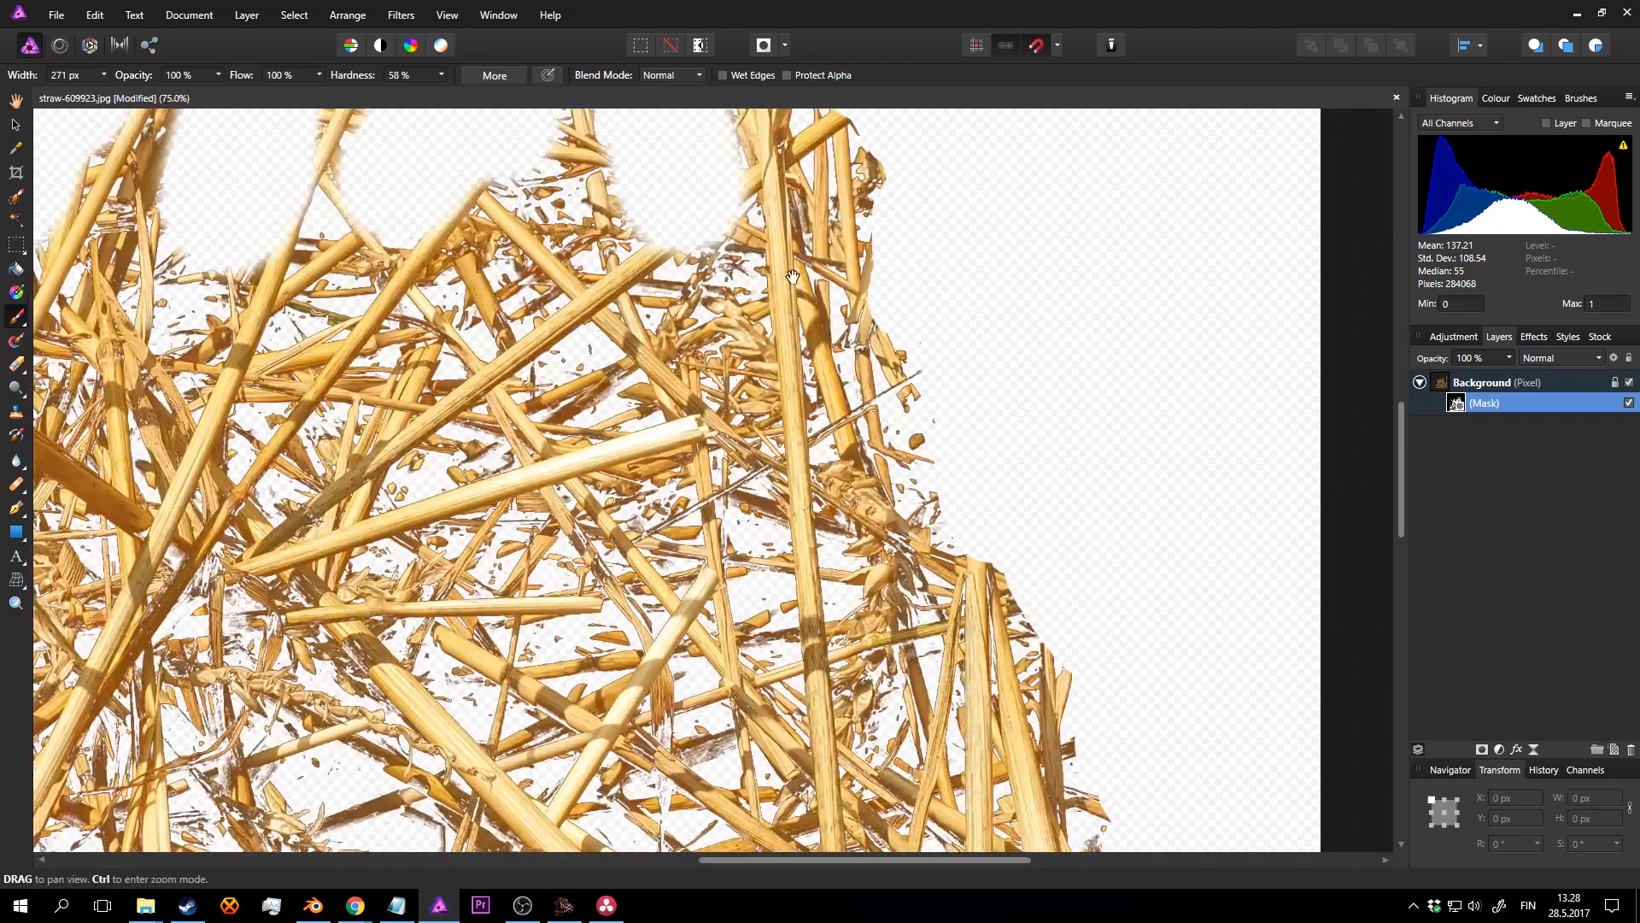
Step: Trim the straws down the right side to the lower-right corner on the mask with the 271 px brush
drag(888, 218, 910, 482)
middle_drag(1084, 575, 944, 370)
drag(945, 370, 1032, 634)
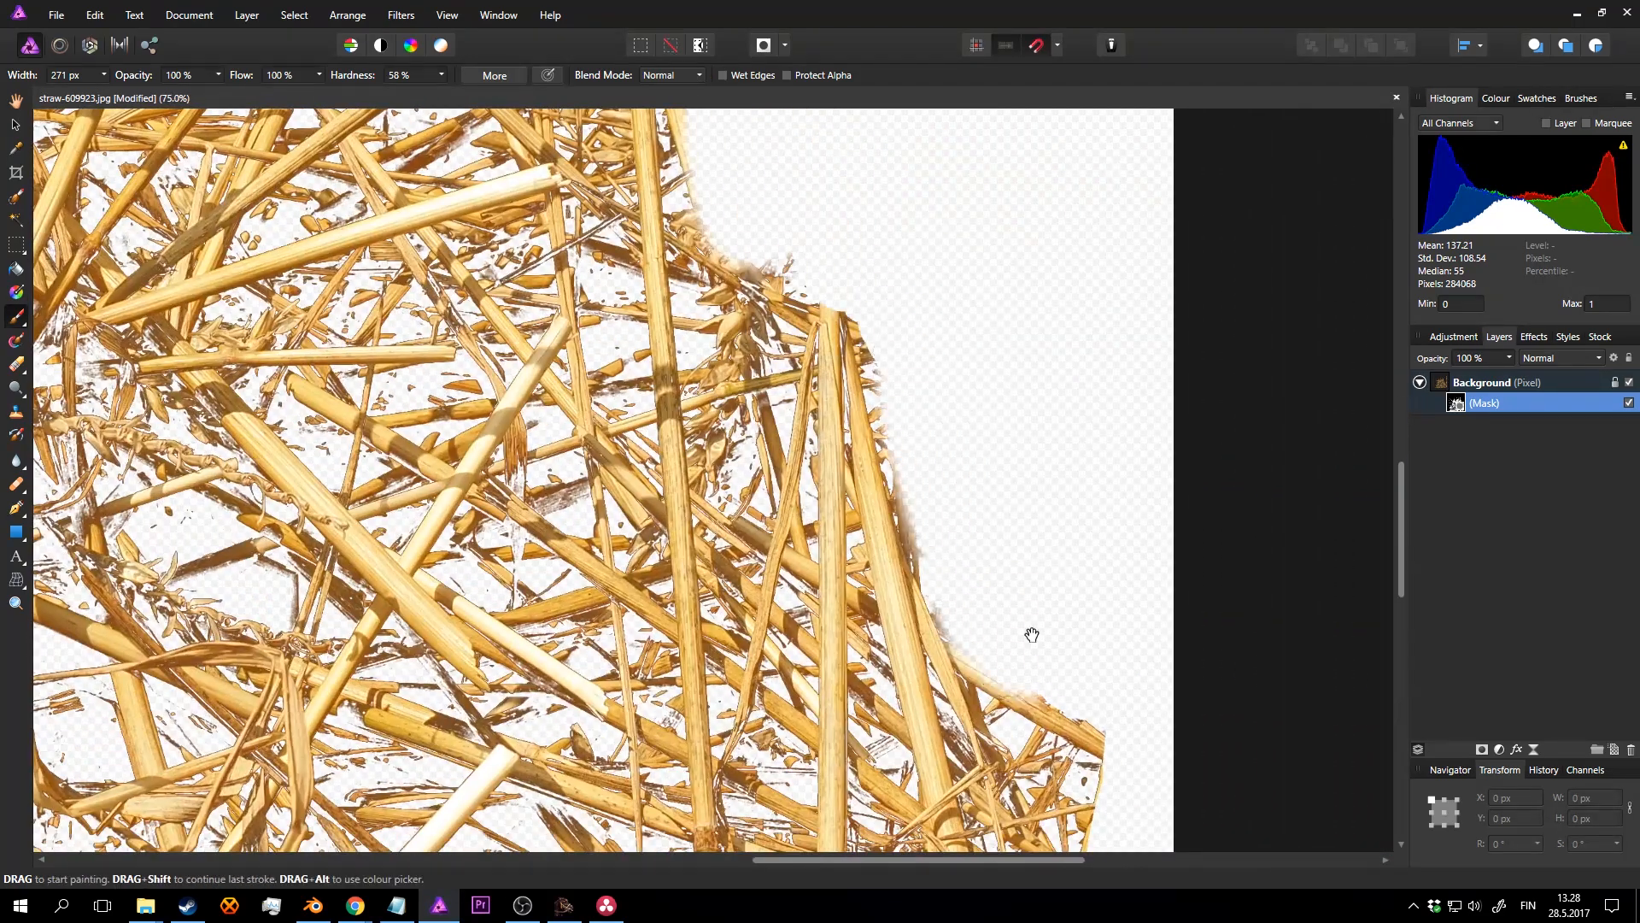
middle_drag(1032, 635, 884, 297)
mouse_move(1003, 505)
mouse_down()
mouse_move(899, 476)
mouse_move(926, 618)
mouse_move(929, 475)
mouse_up()
middle_drag(955, 567, 923, 251)
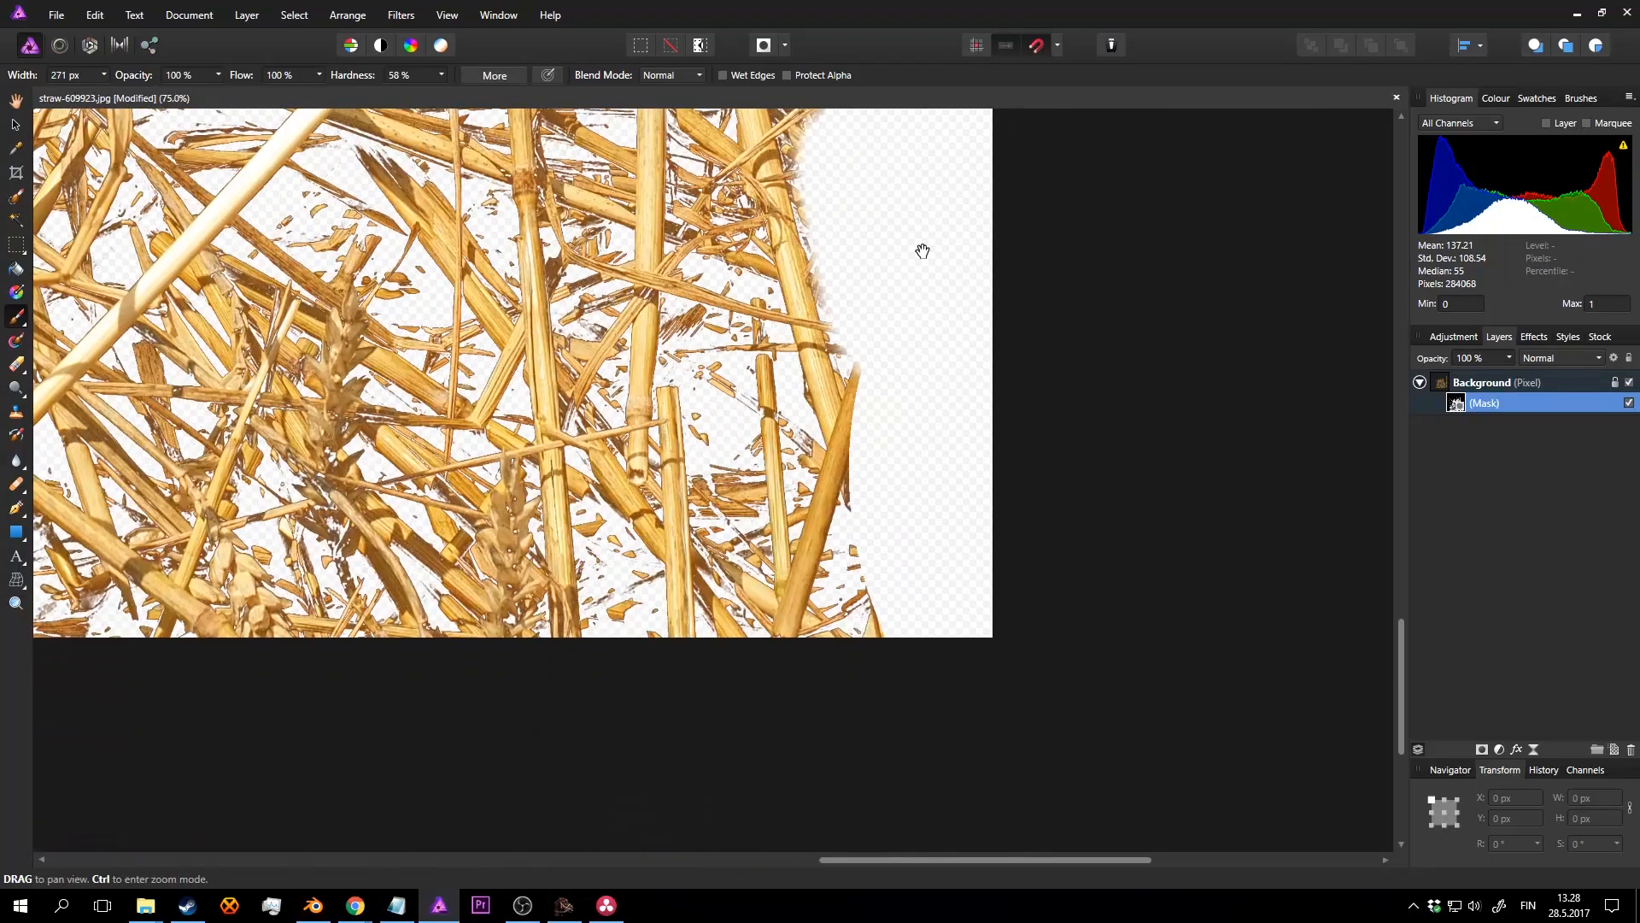
Step: Paint soft transparent holes between the stalks in the lower-right area of the straws on the mask
drag(736, 403, 714, 256)
middle_drag(705, 245, 740, 381)
click(630, 392)
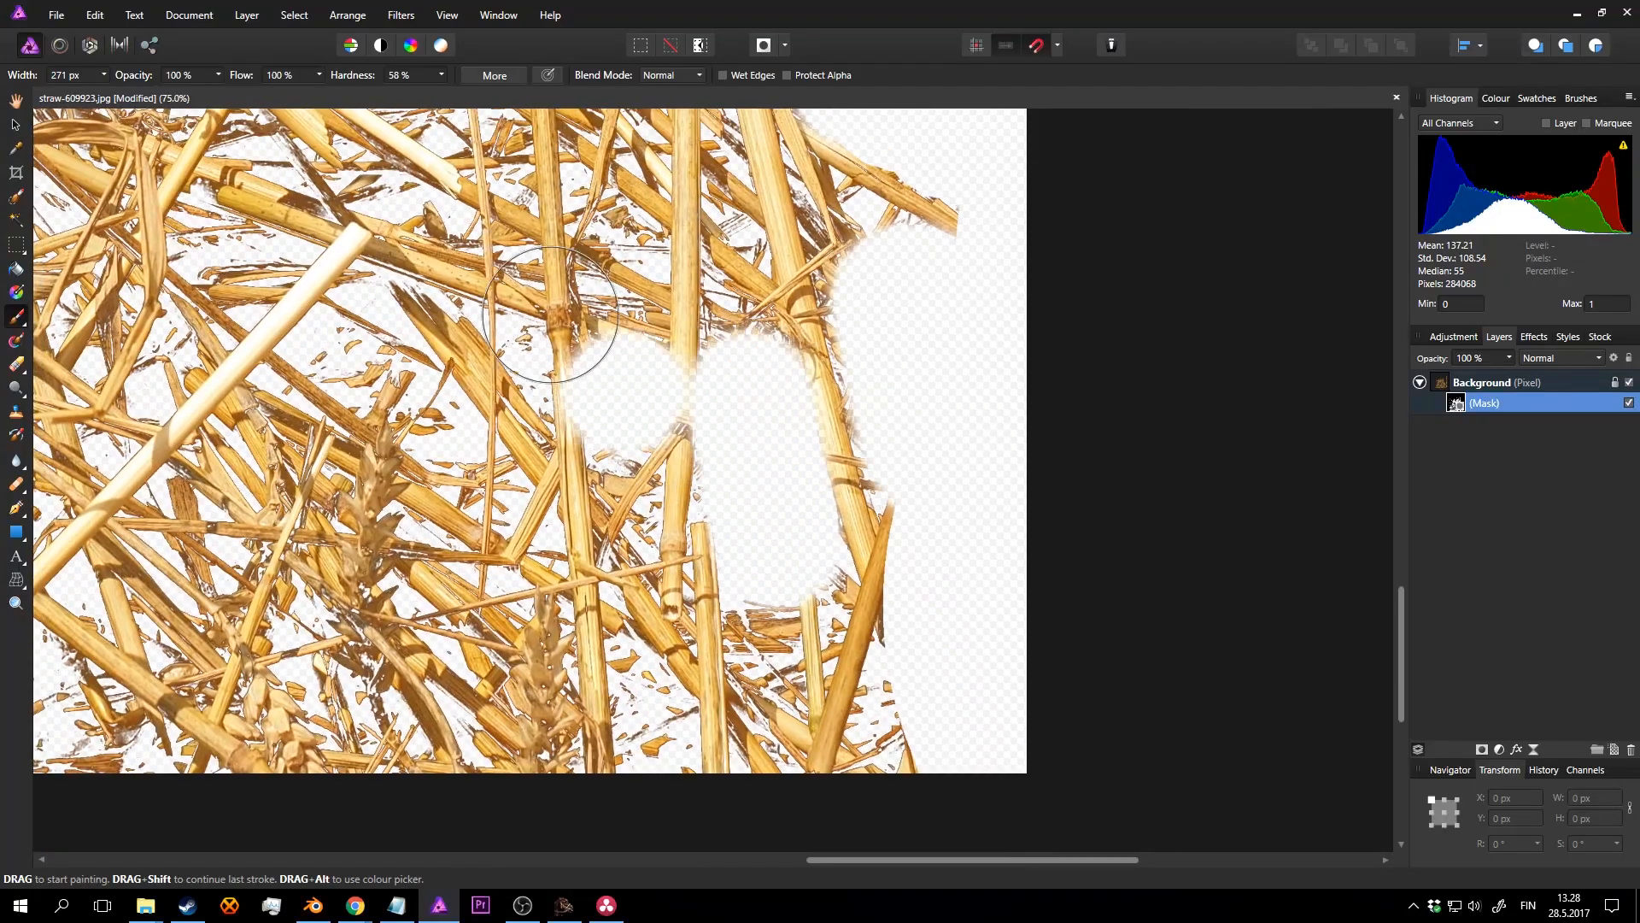
middle_drag(550, 311, 699, 444)
click(698, 439)
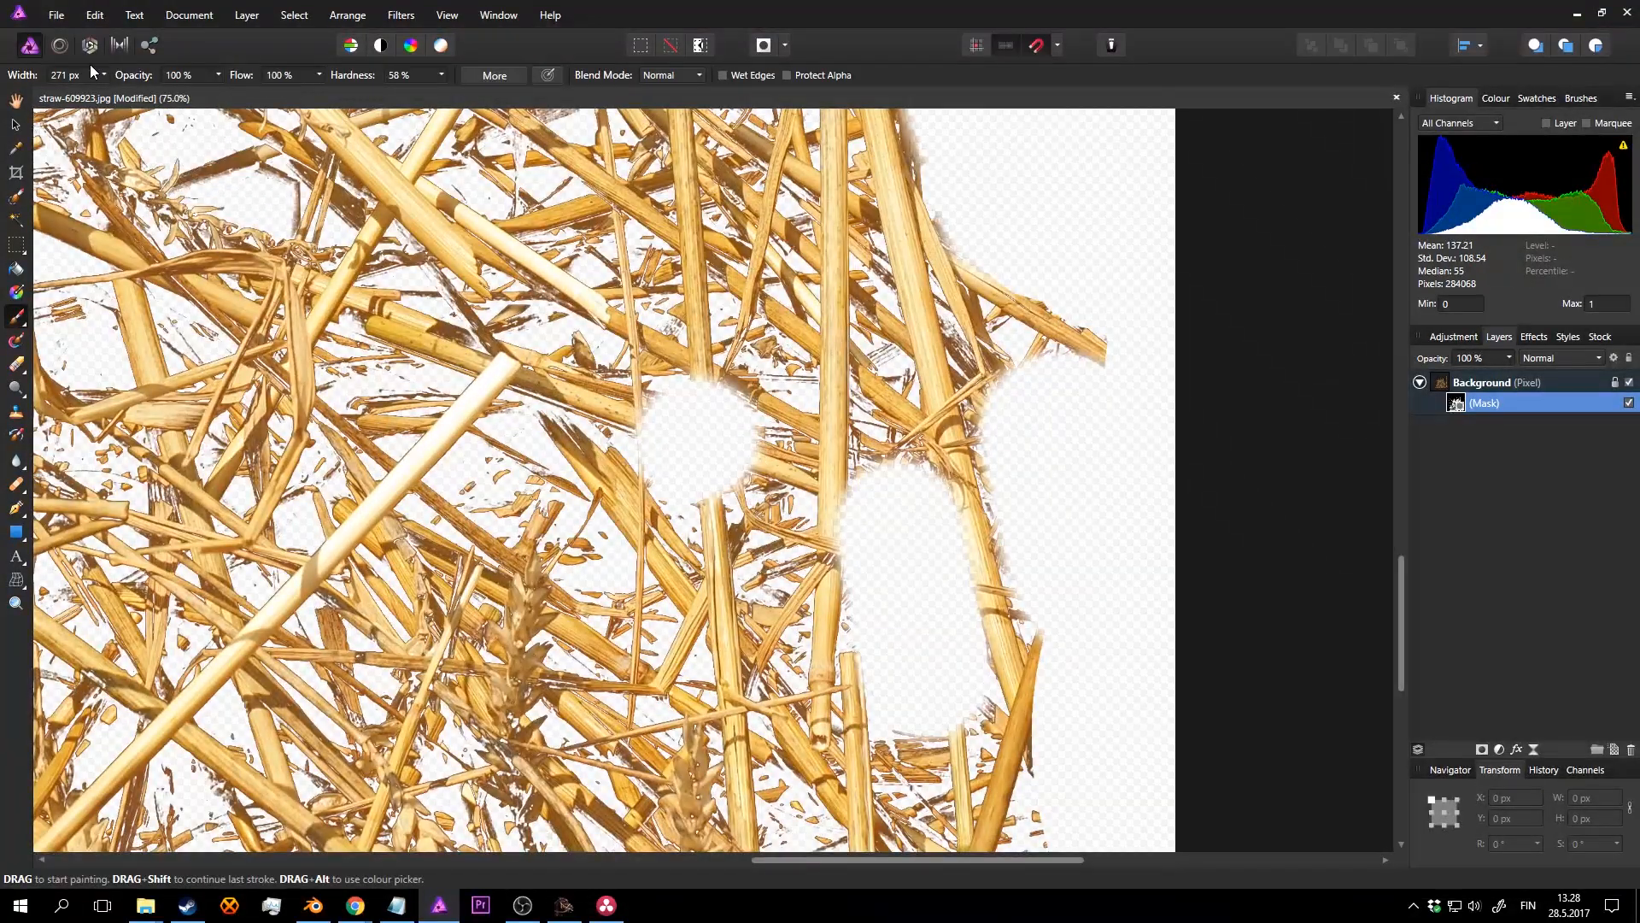
Step: Hide the straw fragments between the thick stalks right of the image centre on the mask with the 62 px brush
drag(531, 517, 543, 510)
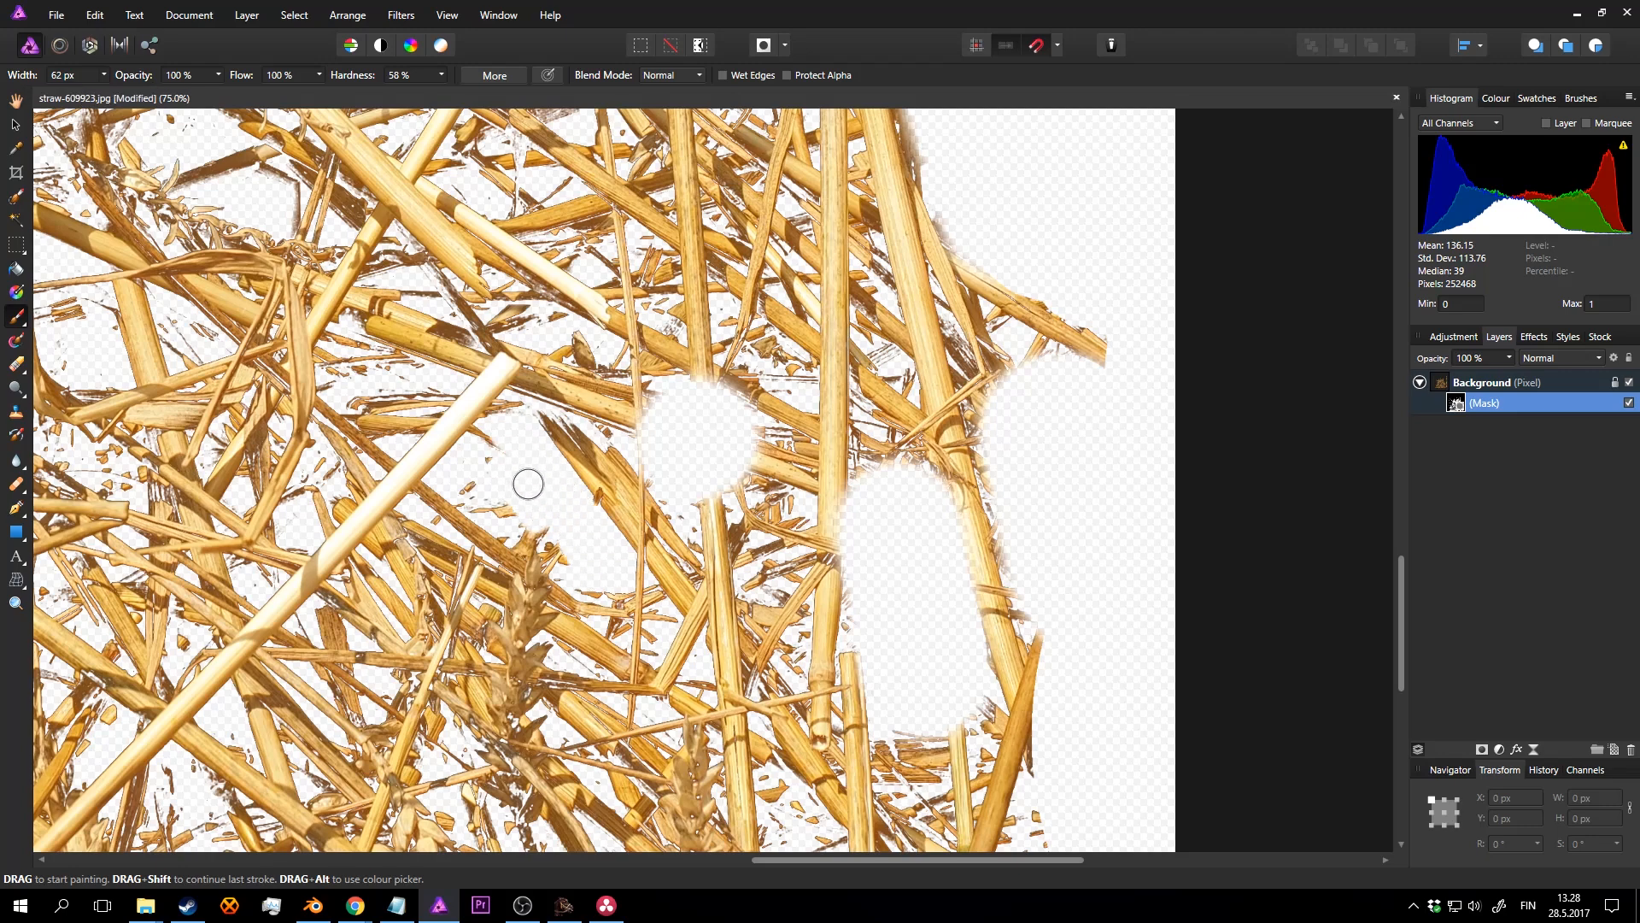
middle_drag(497, 427, 577, 442)
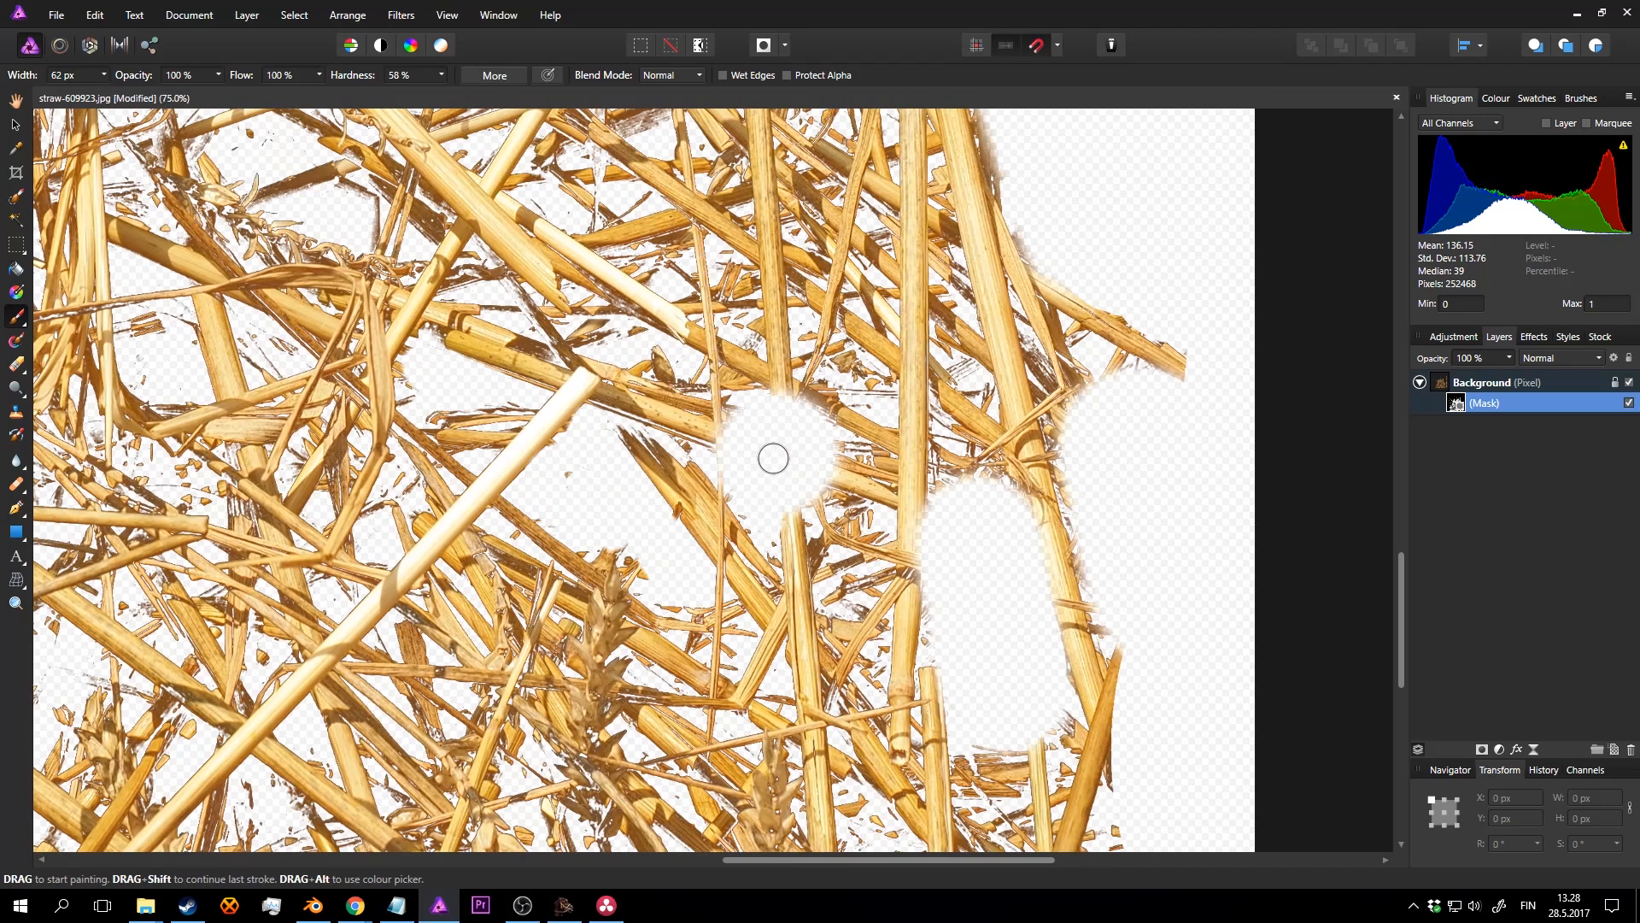
middle_drag(735, 270, 751, 407)
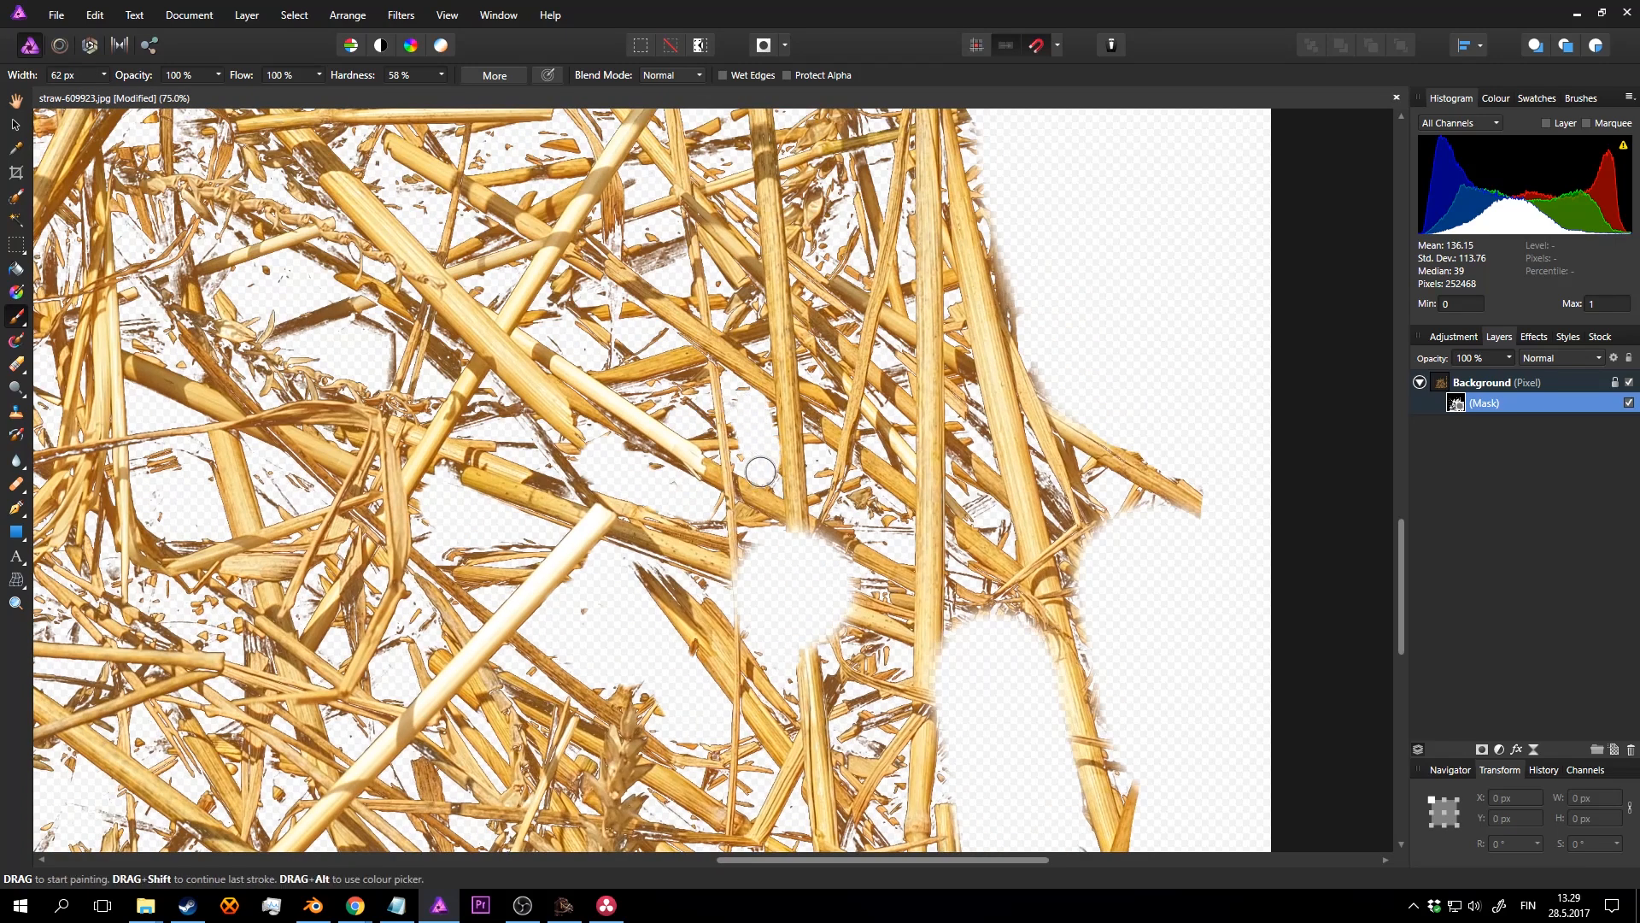
middle_drag(662, 402, 694, 474)
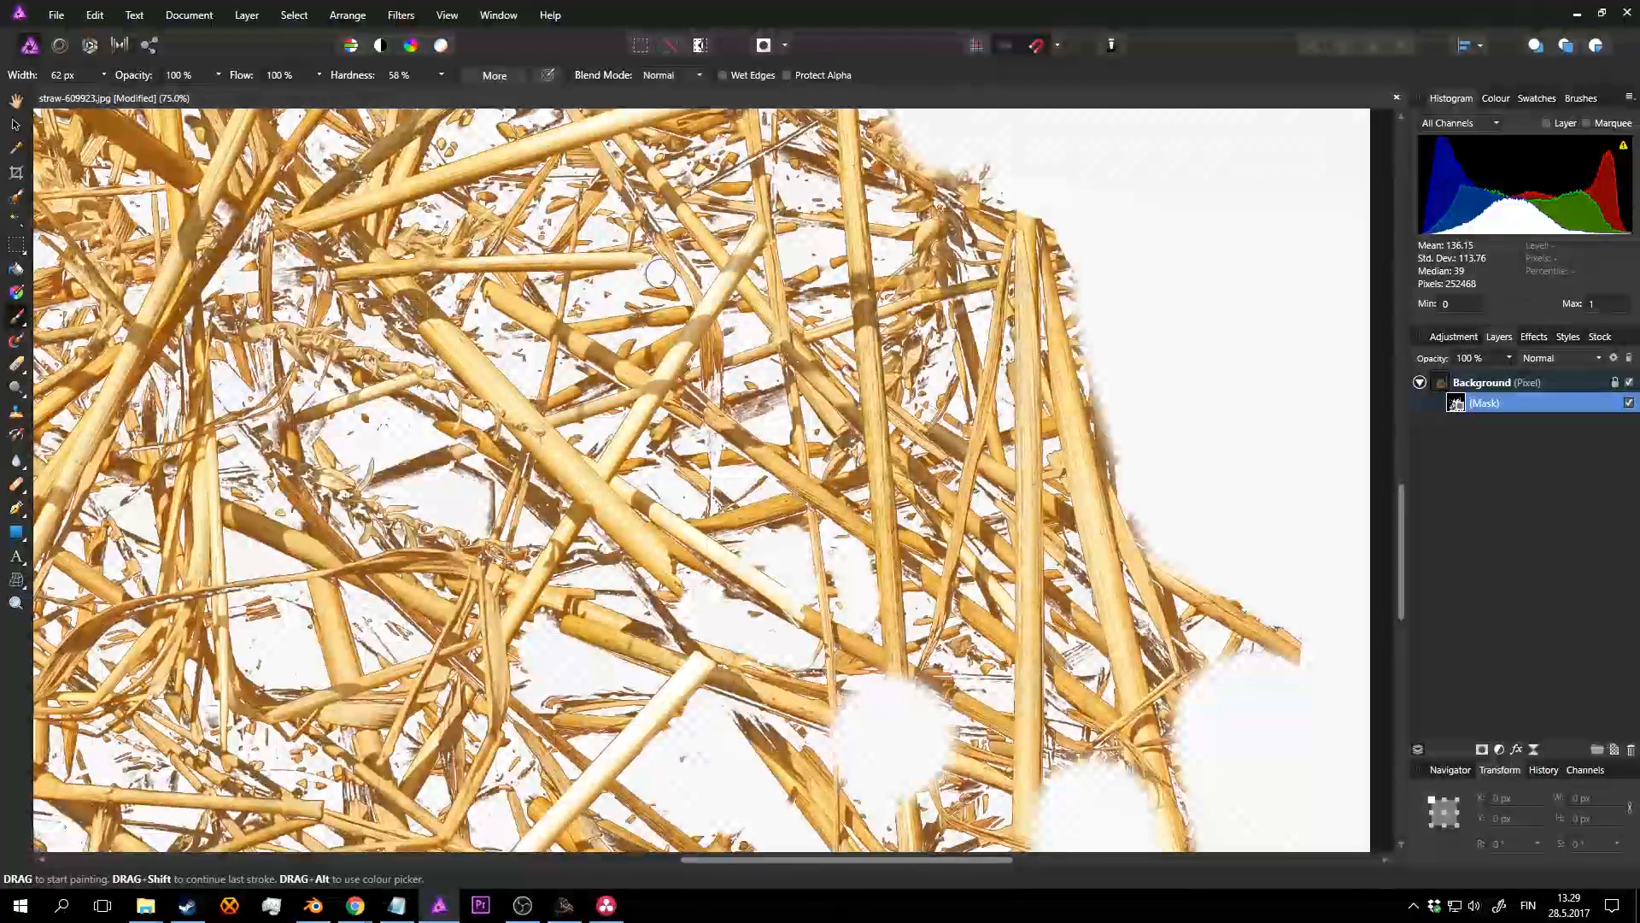
Step: Trim the small straws around the protruding stalks on the left side of the straw pile on the mask
mouse_move(407, 349)
middle_down()
mouse_move(696, 406)
mouse_move(736, 336)
middle_up()
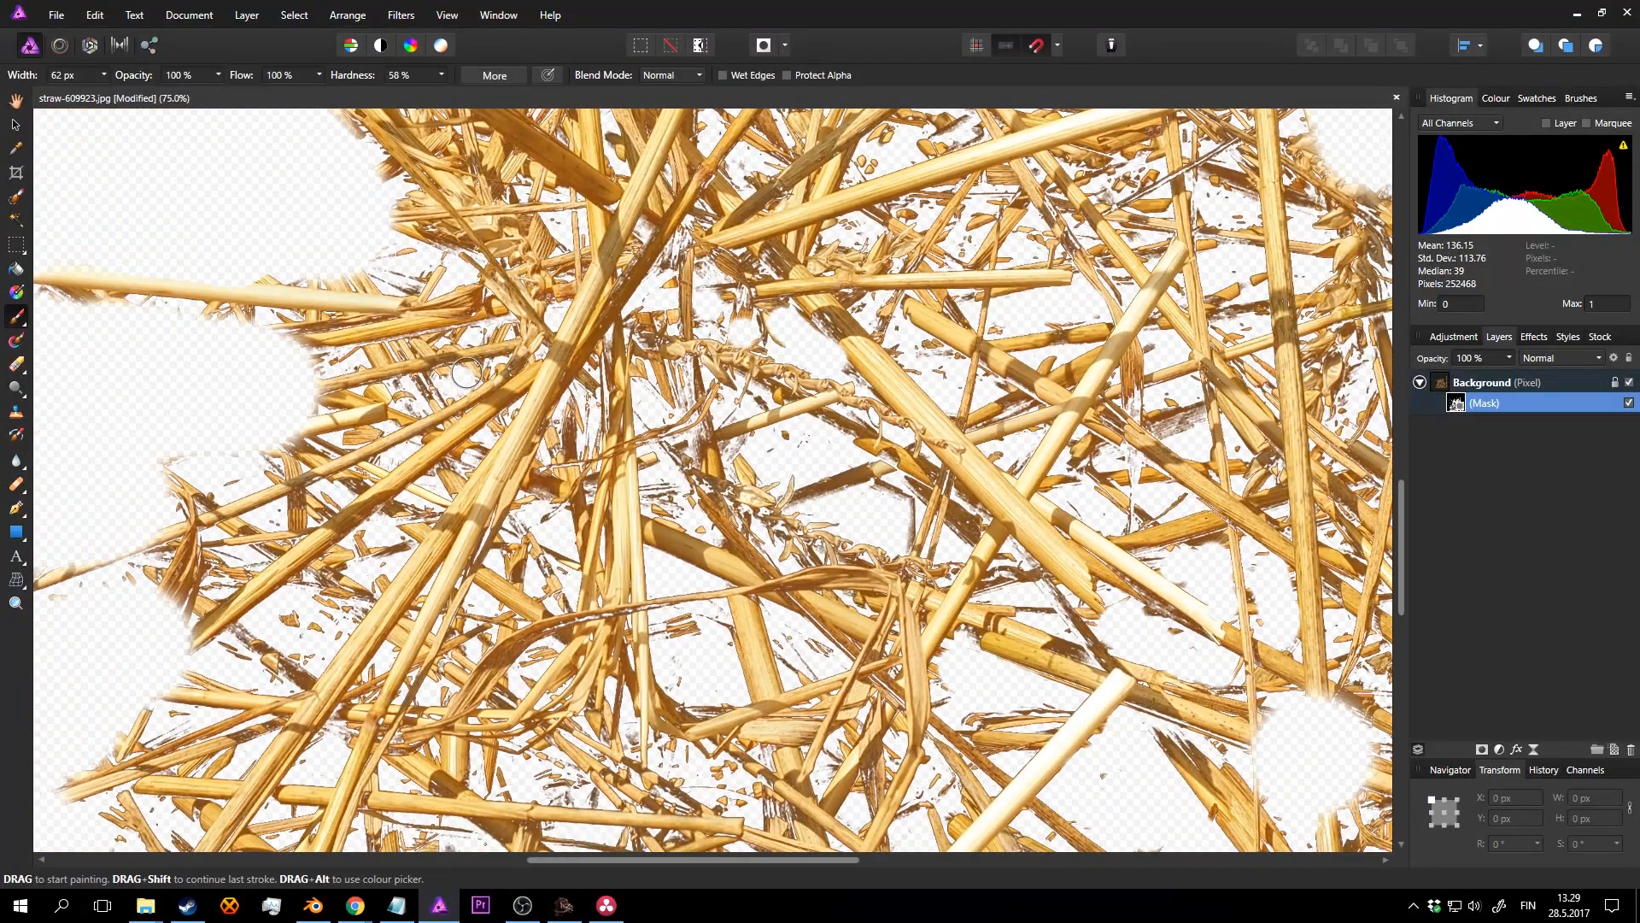
drag(404, 430, 226, 472)
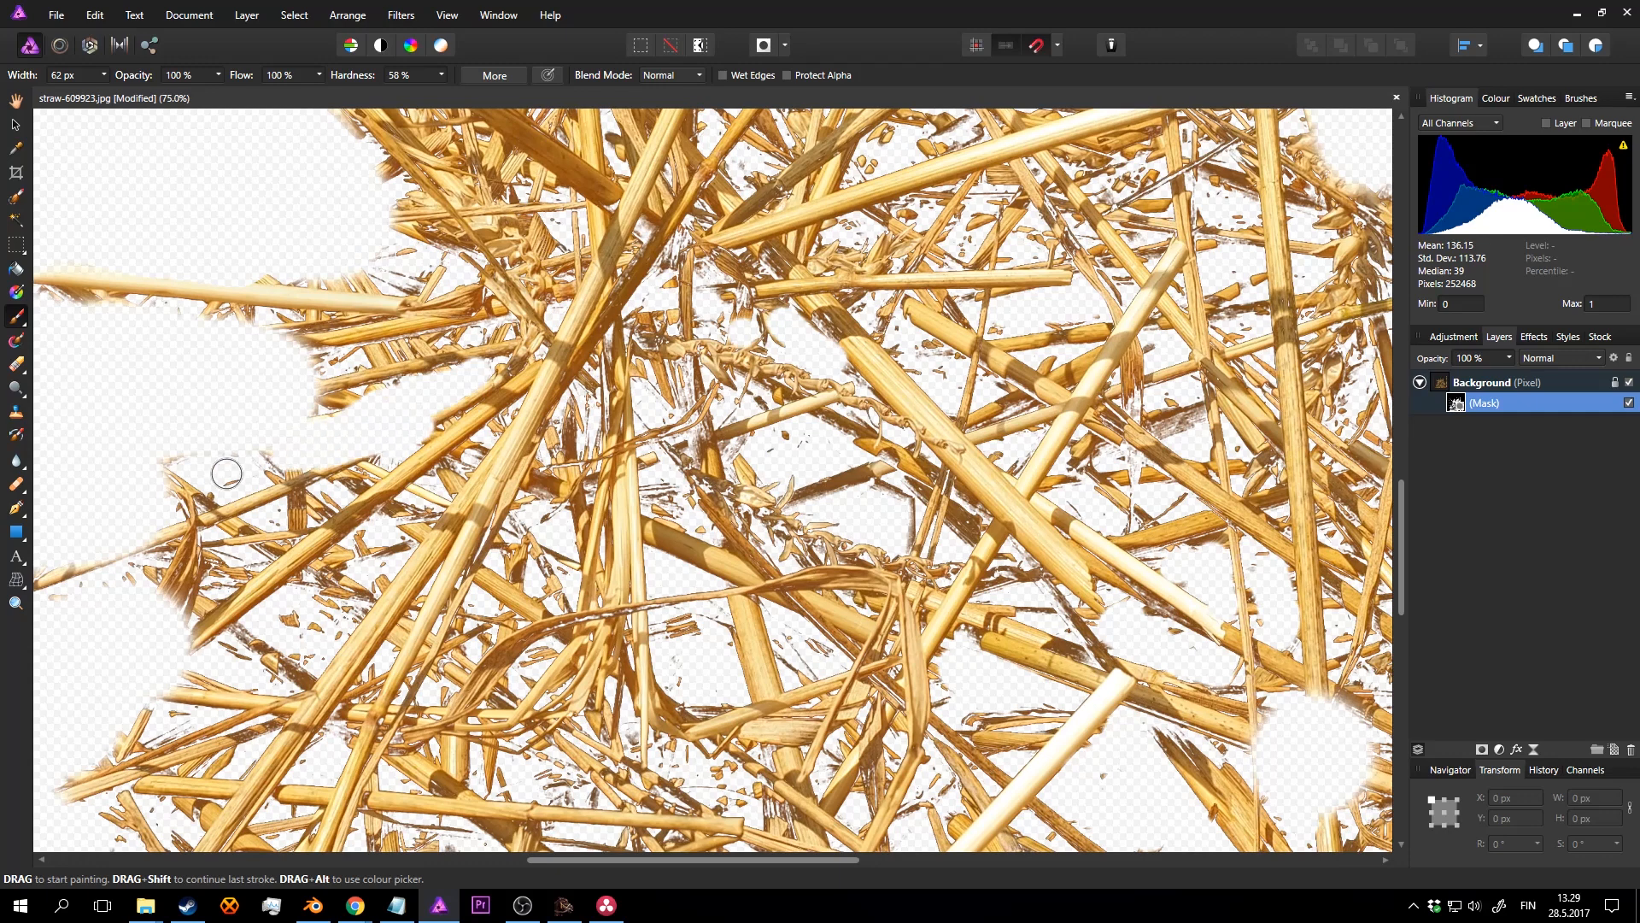
key(ctrl+z)
mouse_move(445, 390)
mouse_down()
mouse_move(264, 458)
mouse_move(342, 414)
mouse_up()
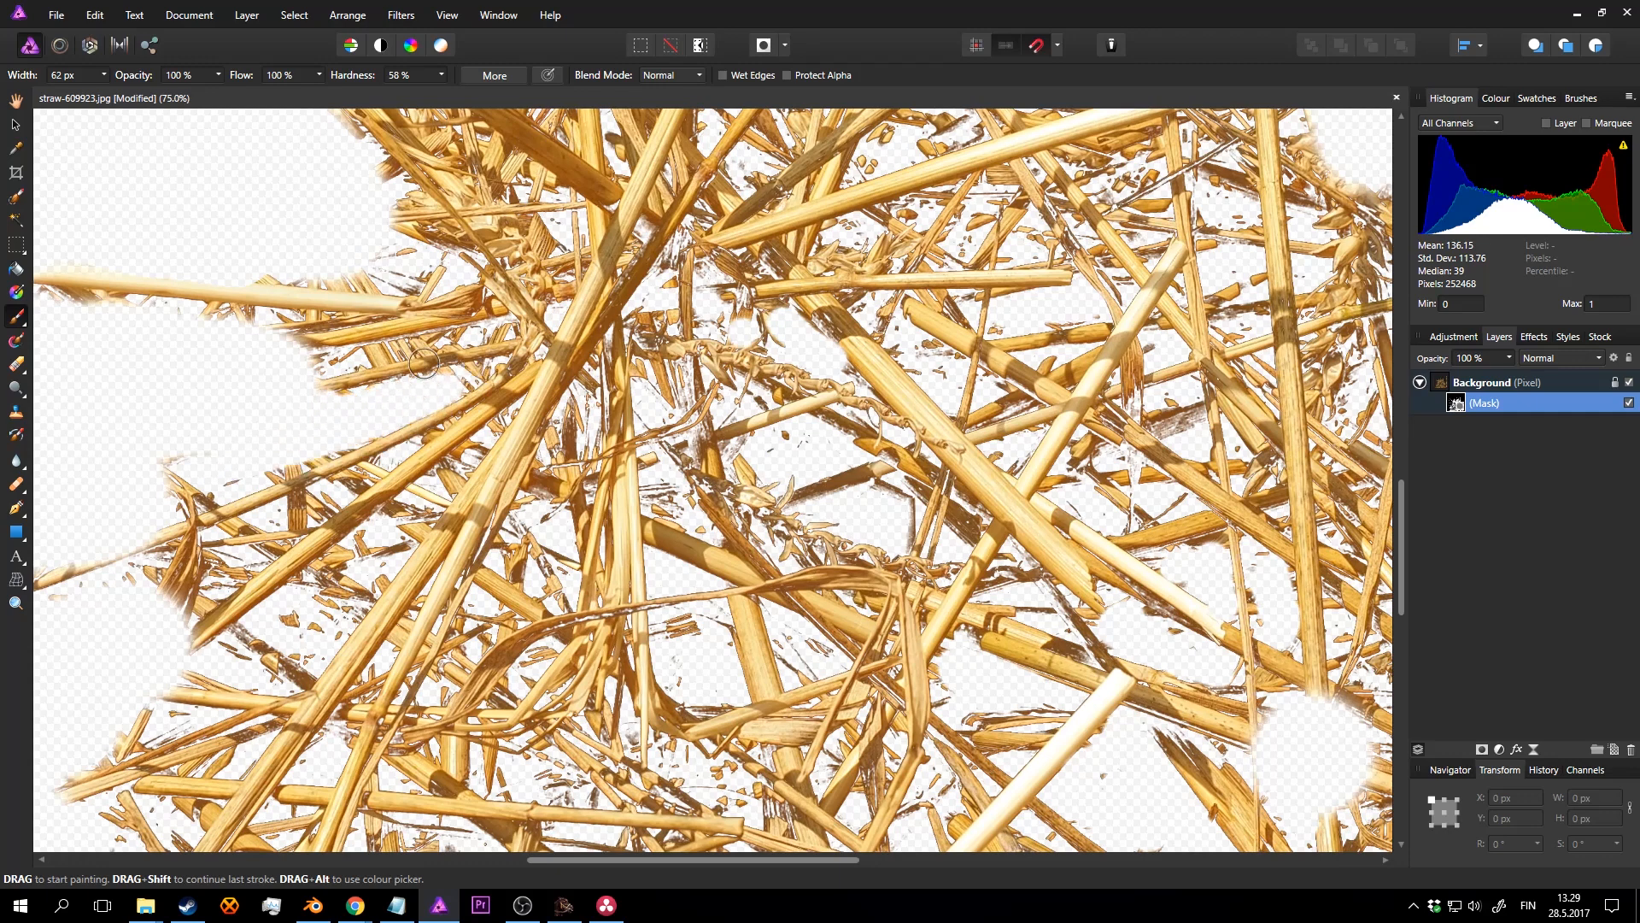
drag(485, 332, 300, 381)
middle_drag(299, 381, 546, 333)
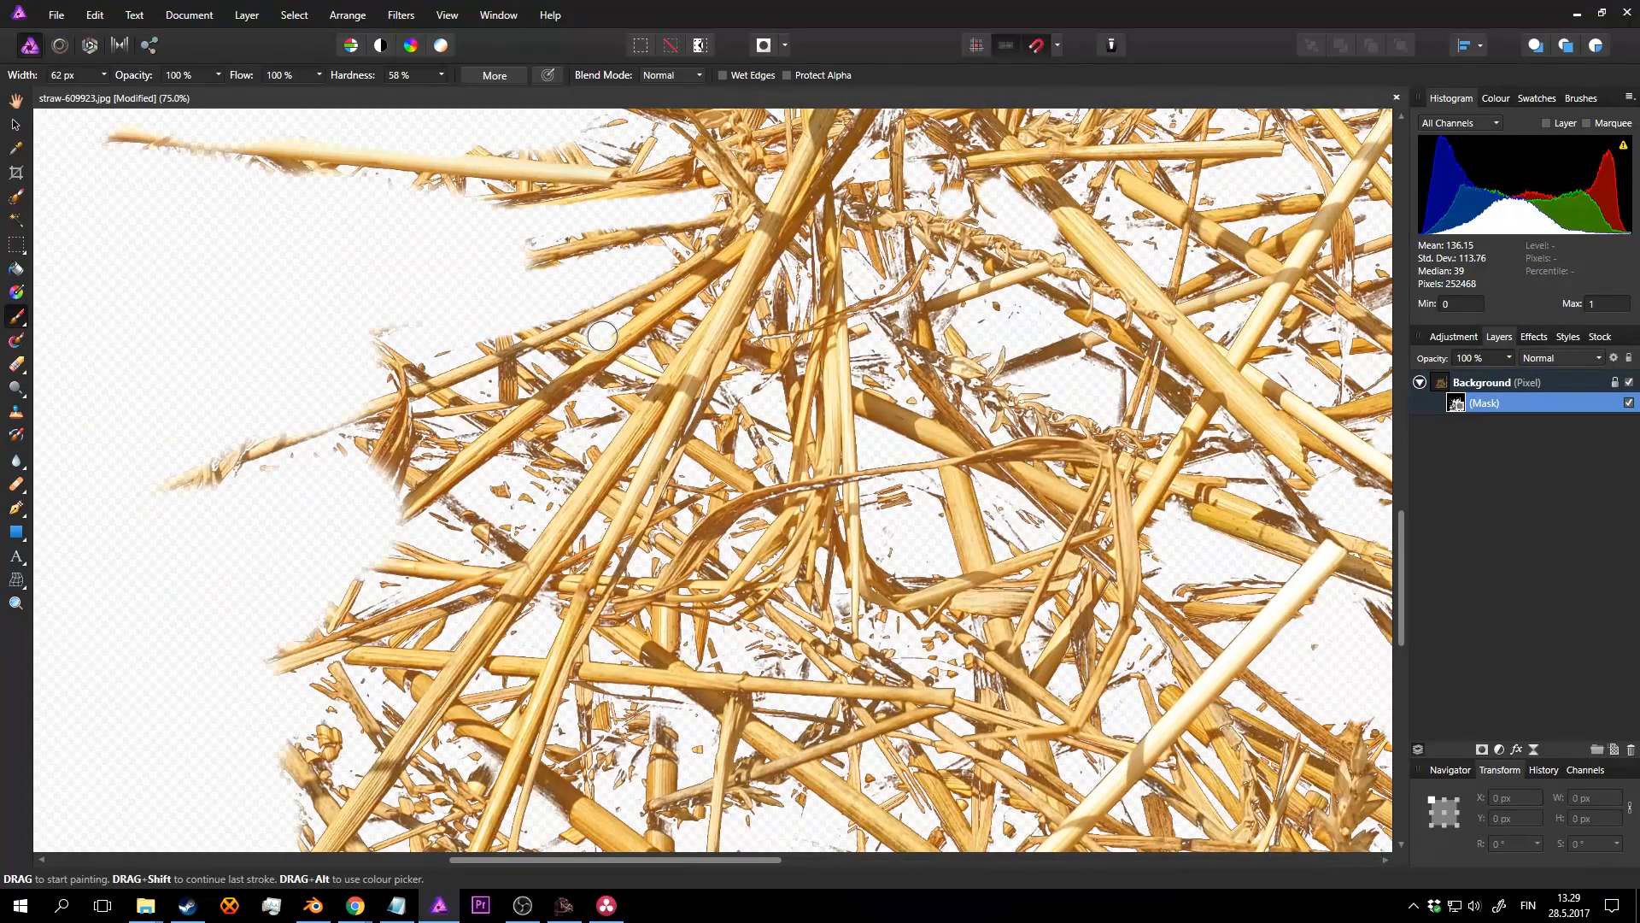
drag(405, 446, 318, 473)
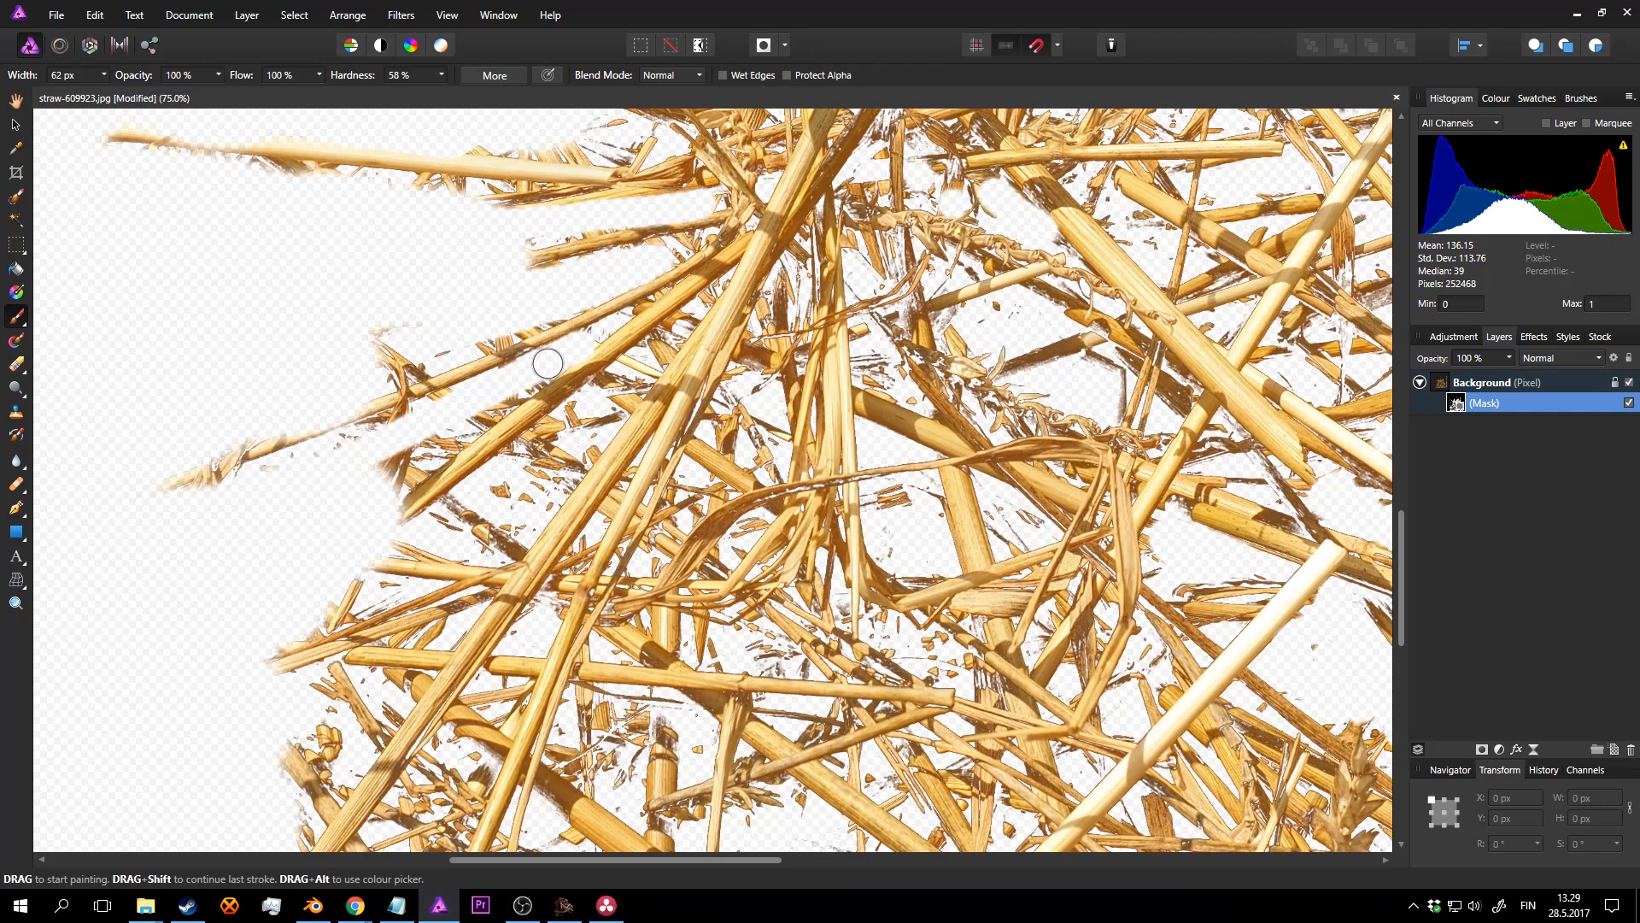
drag(547, 363, 543, 441)
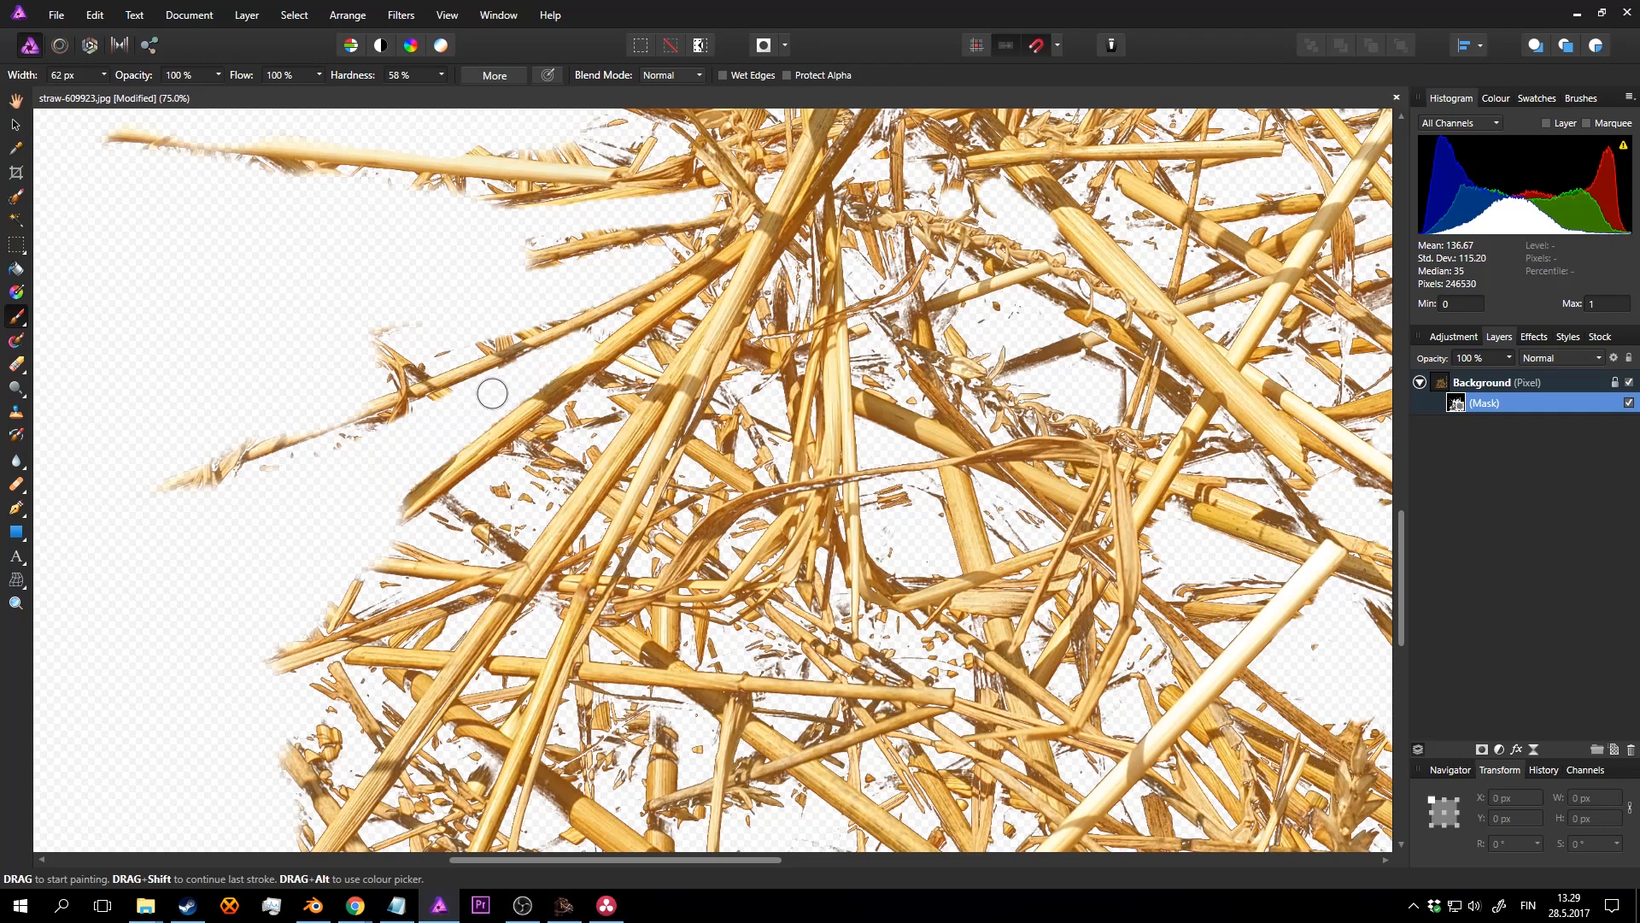
Step: Hide all straws outside the long diagonal stalk on the lower left side on the mask
middle_drag(198, 500, 381, 318)
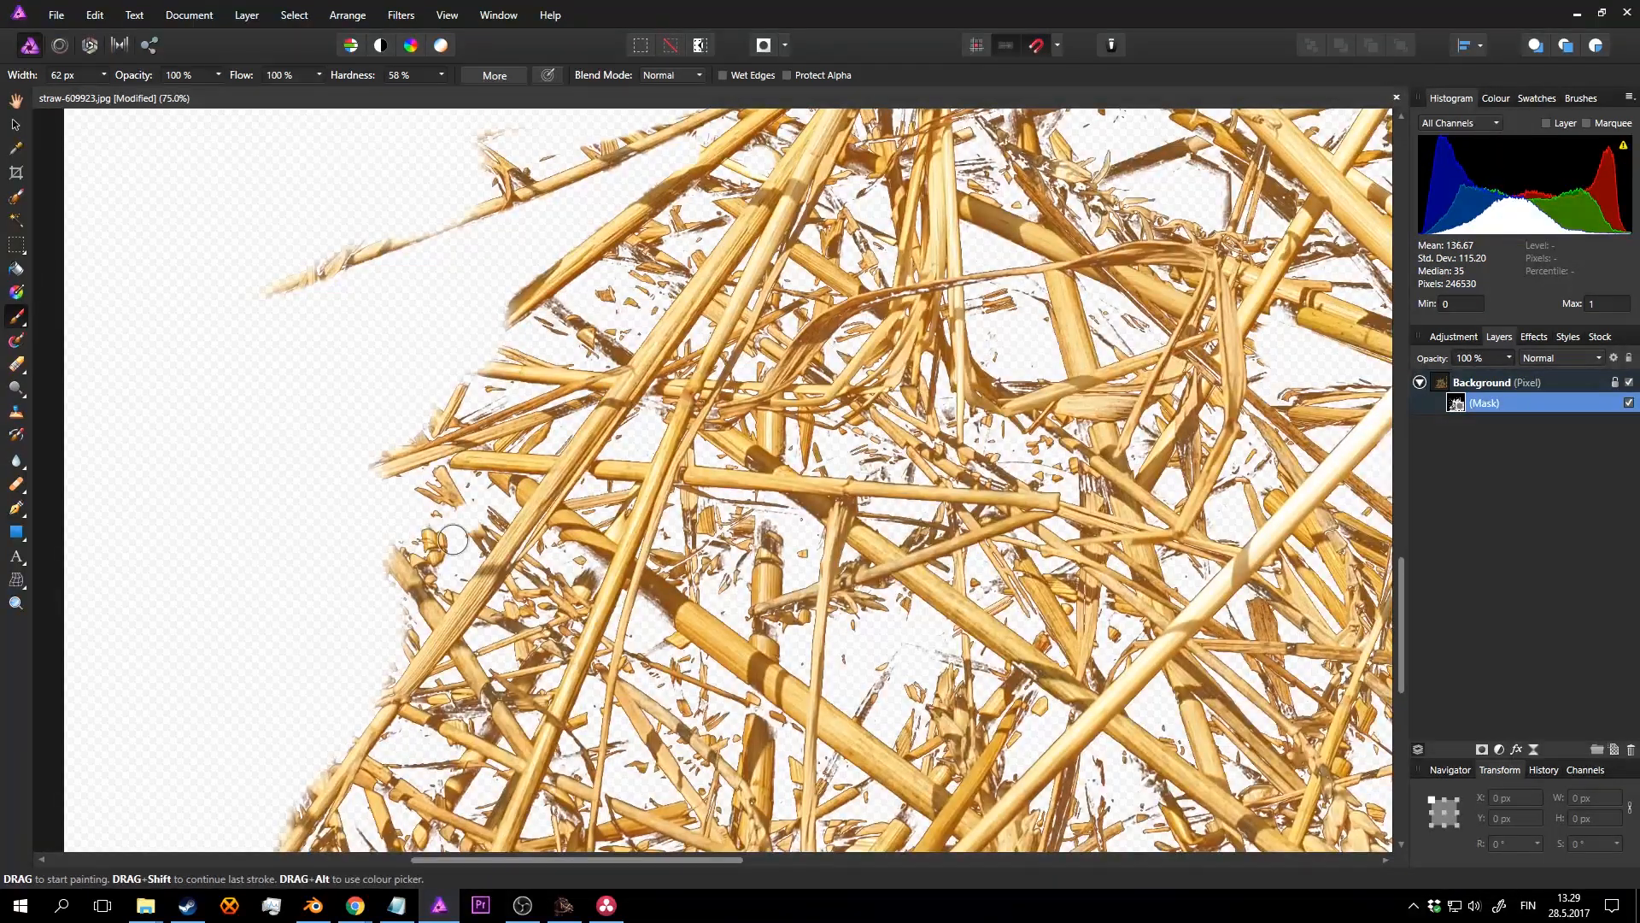
drag(748, 179, 380, 657)
drag(435, 557, 488, 500)
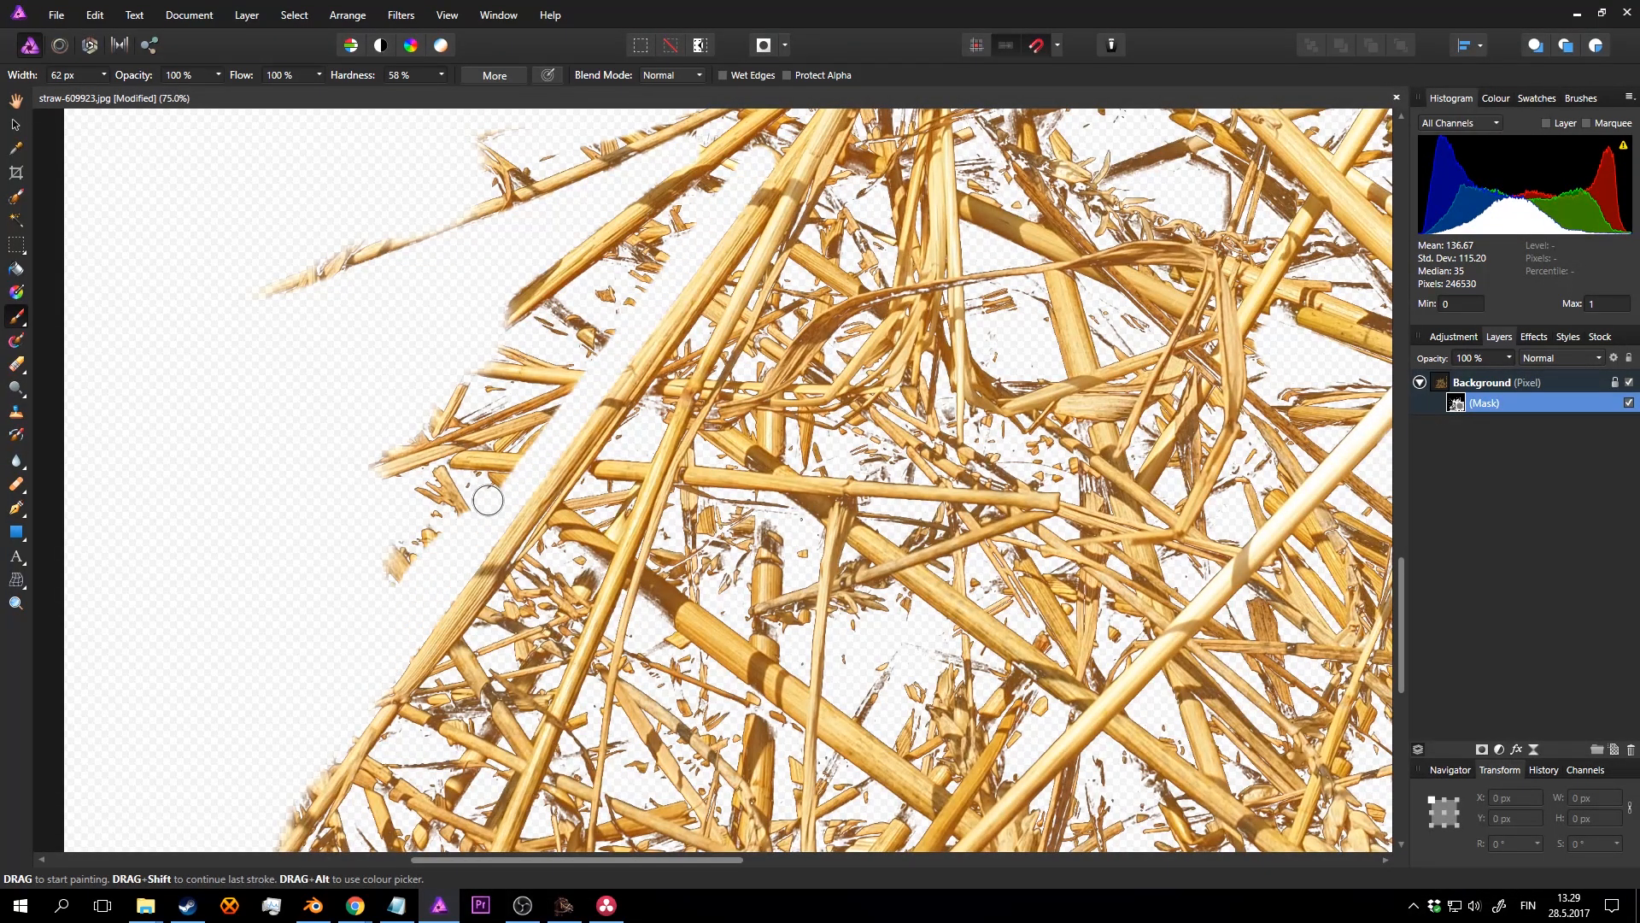
shift+click(736, 172)
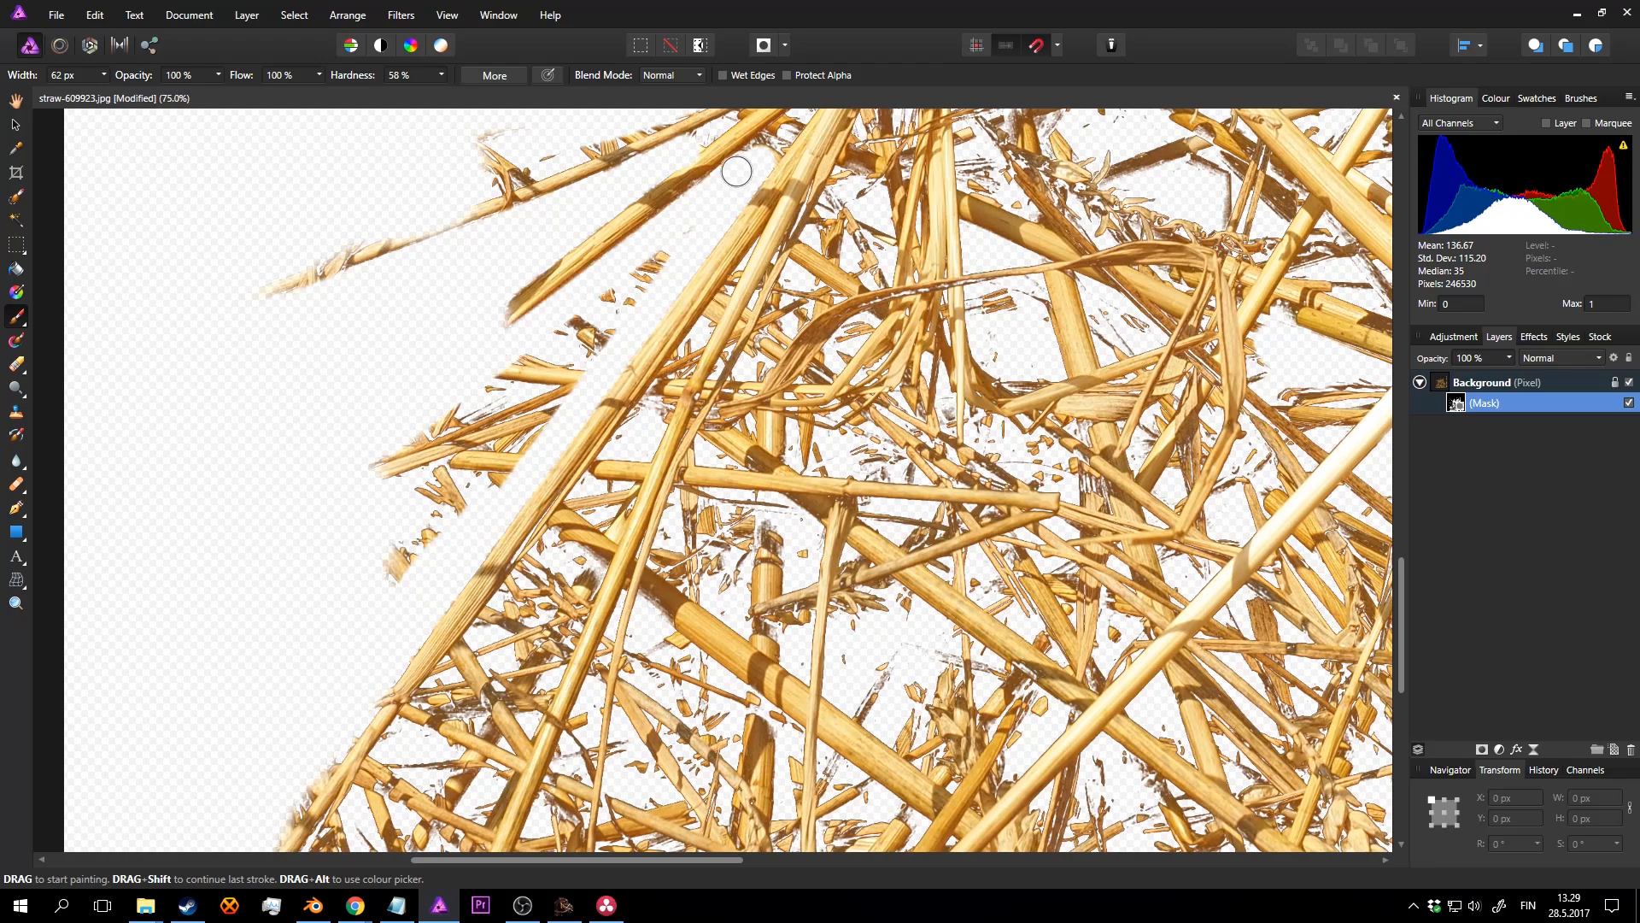
drag(472, 491, 590, 351)
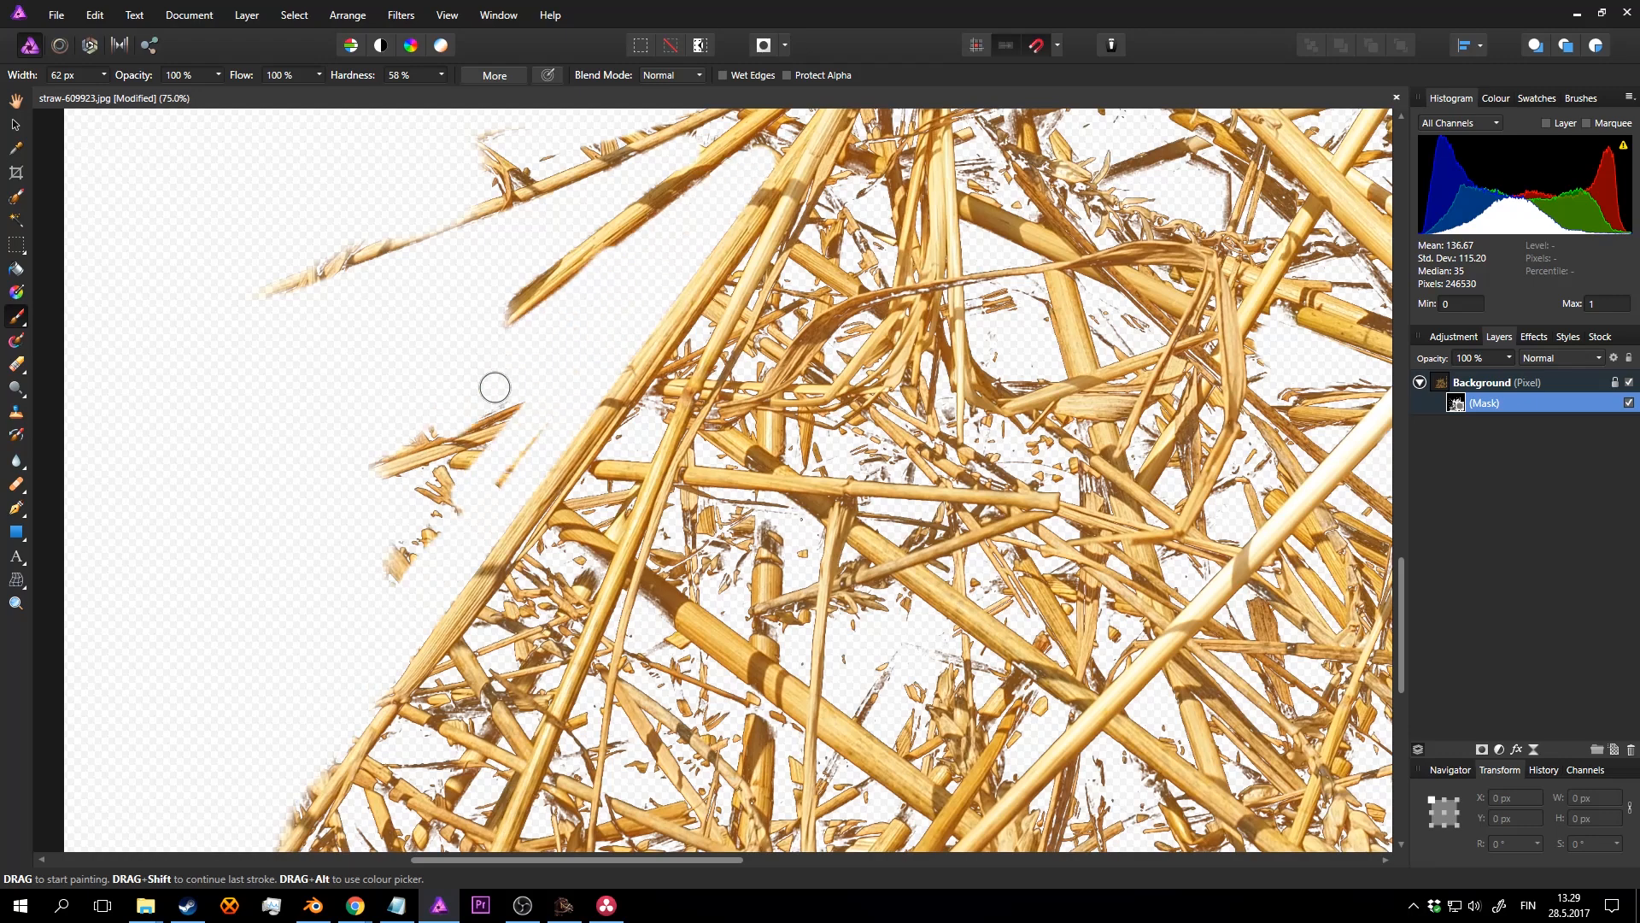
drag(494, 387, 486, 436)
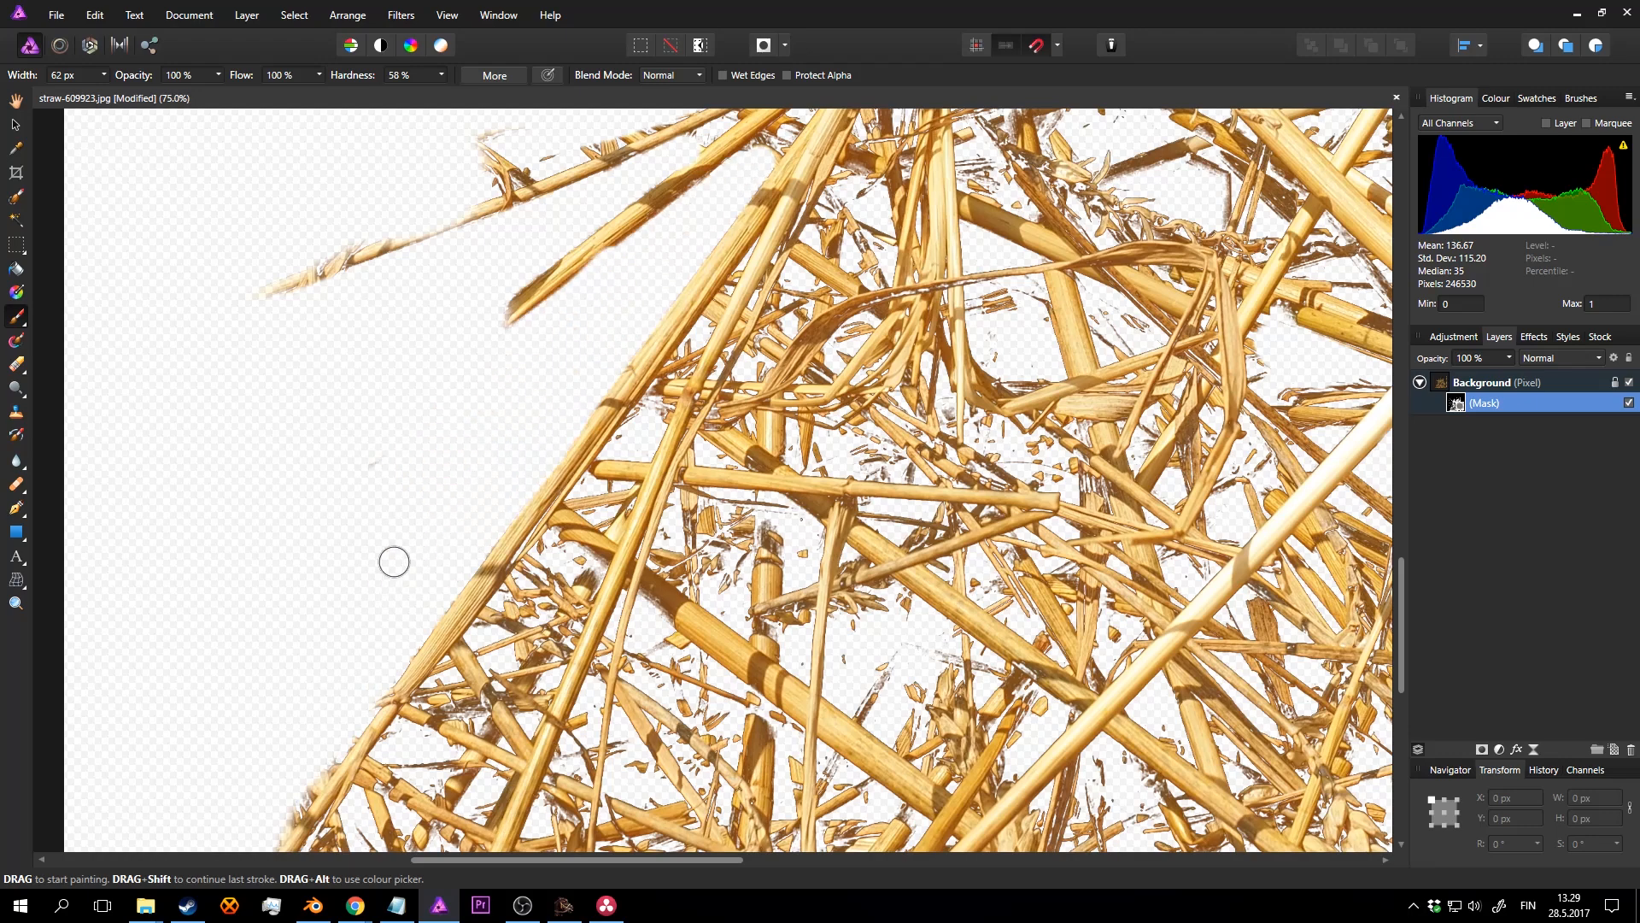
Step: Clear the gap between the two long diagonal stalks at the lower-left edge of the straws on the mask
middle_drag(394, 561, 446, 304)
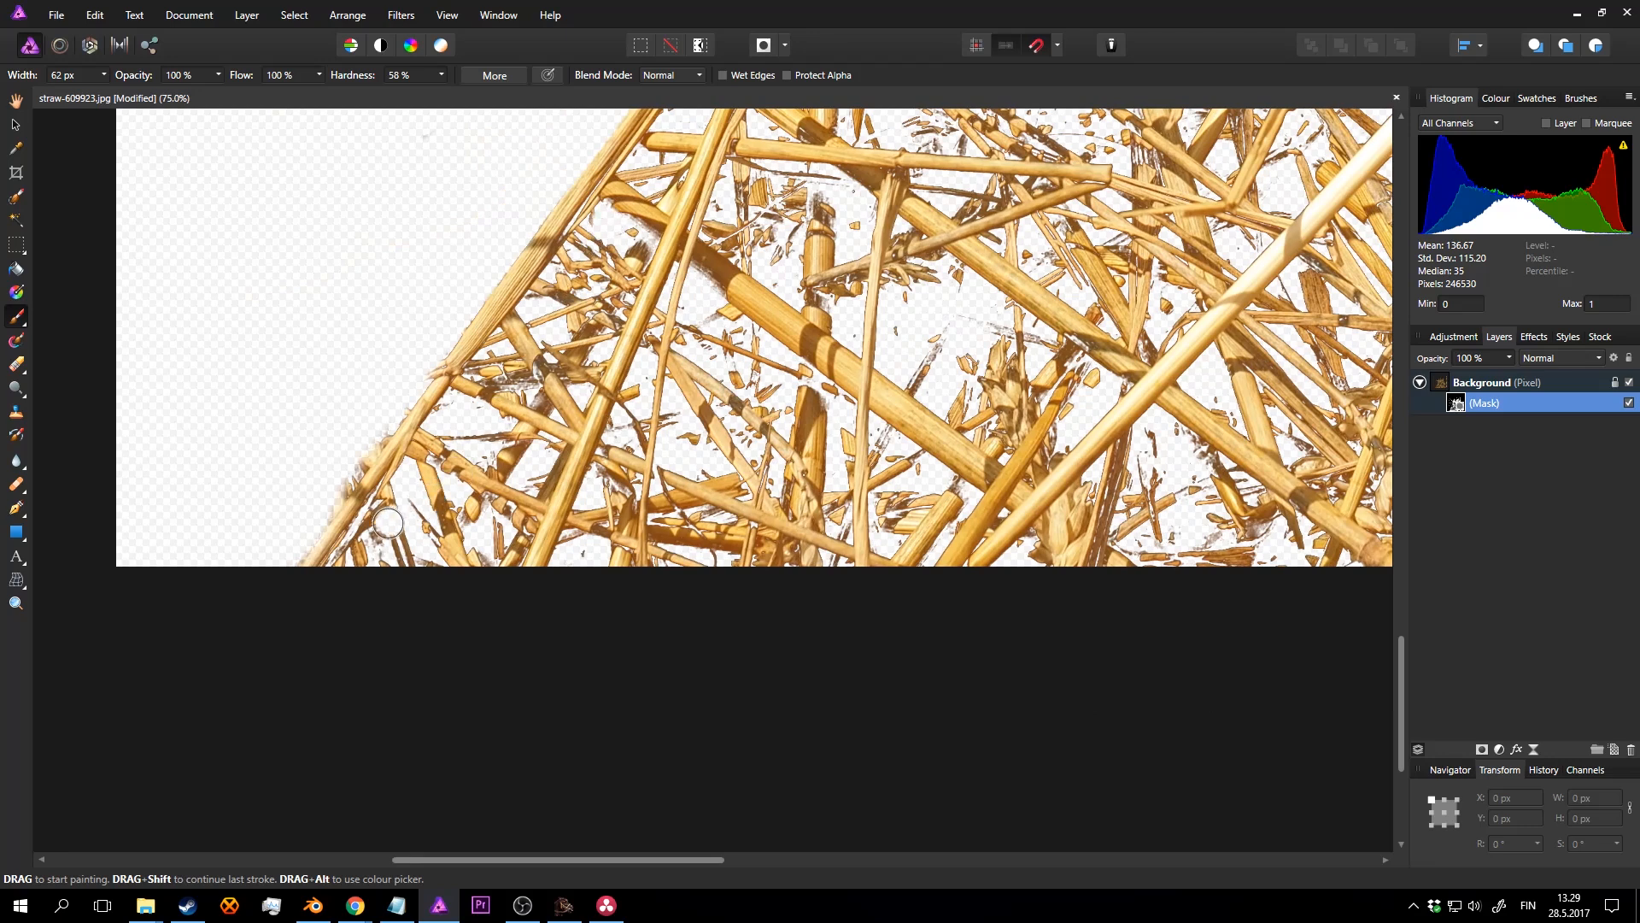
shift+click(396, 518)
shift+click(632, 264)
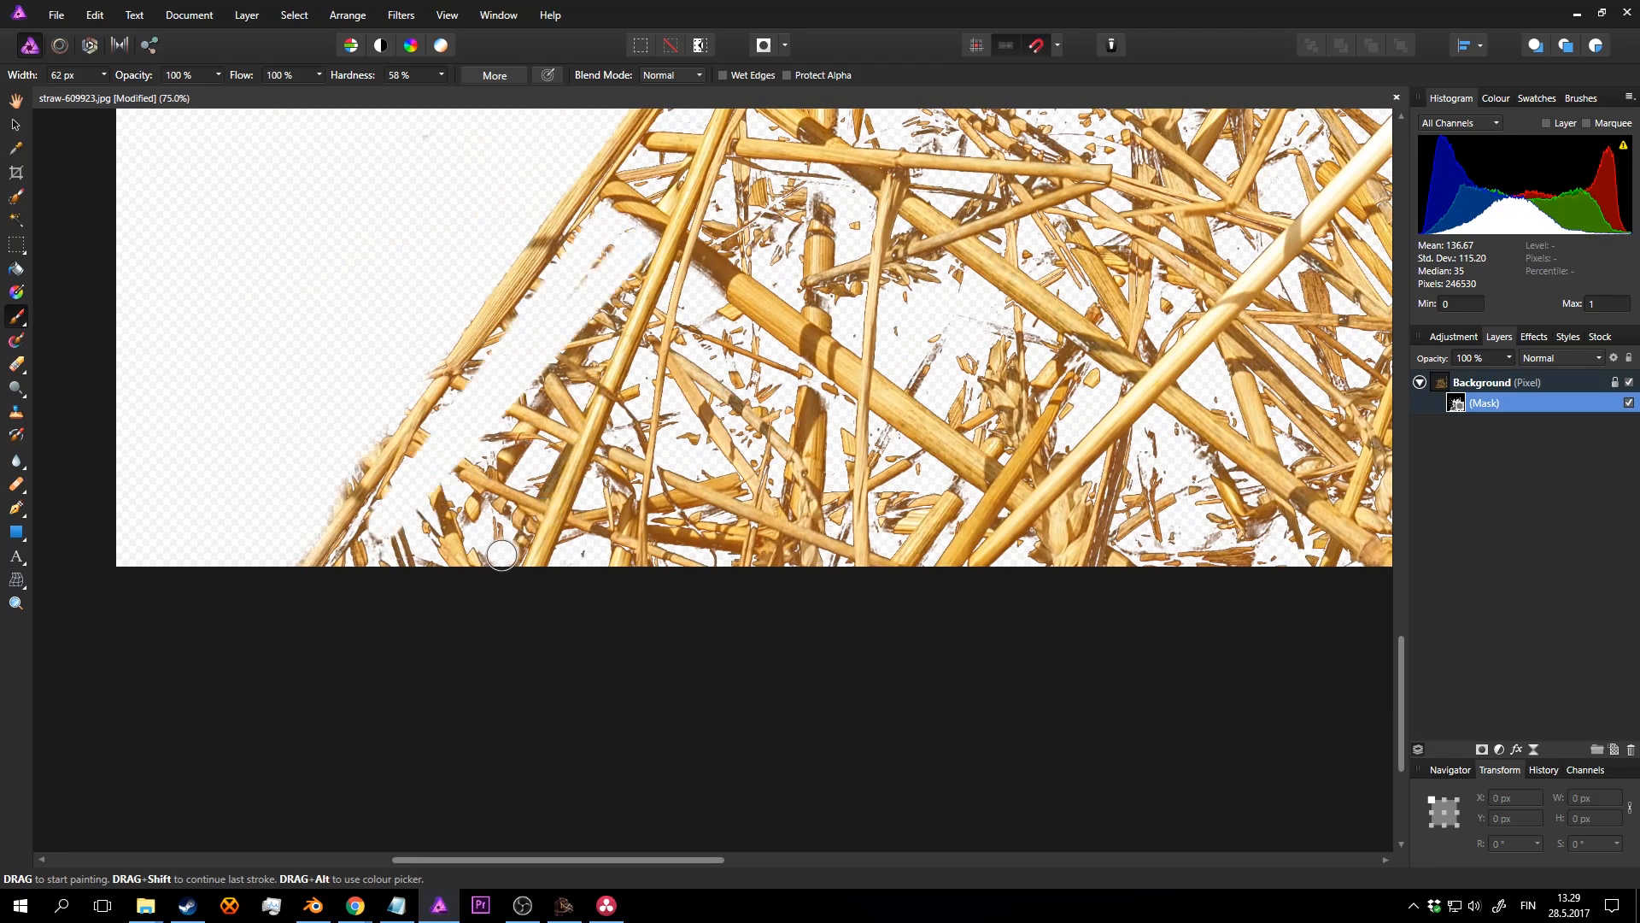
mouse_move(500, 568)
mouse_down()
mouse_move(597, 274)
mouse_move(498, 367)
mouse_move(419, 583)
mouse_up()
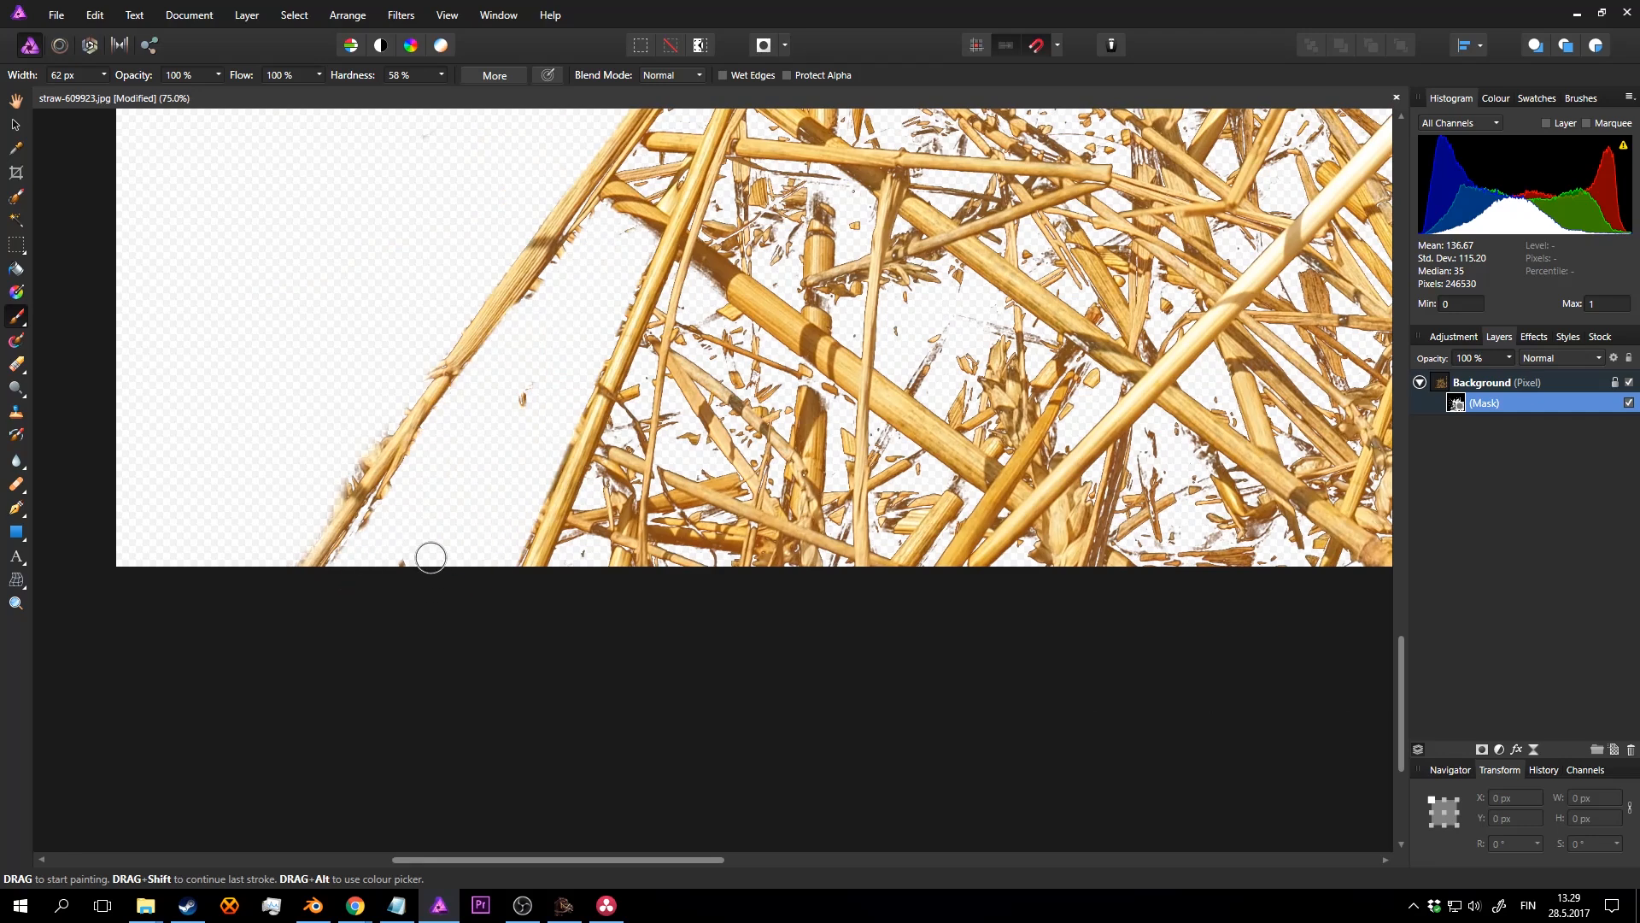
Step: Hide the fragments under the thick diagonal stalk in the lower-left part of the straws on the mask
middle_drag(708, 347, 459, 417)
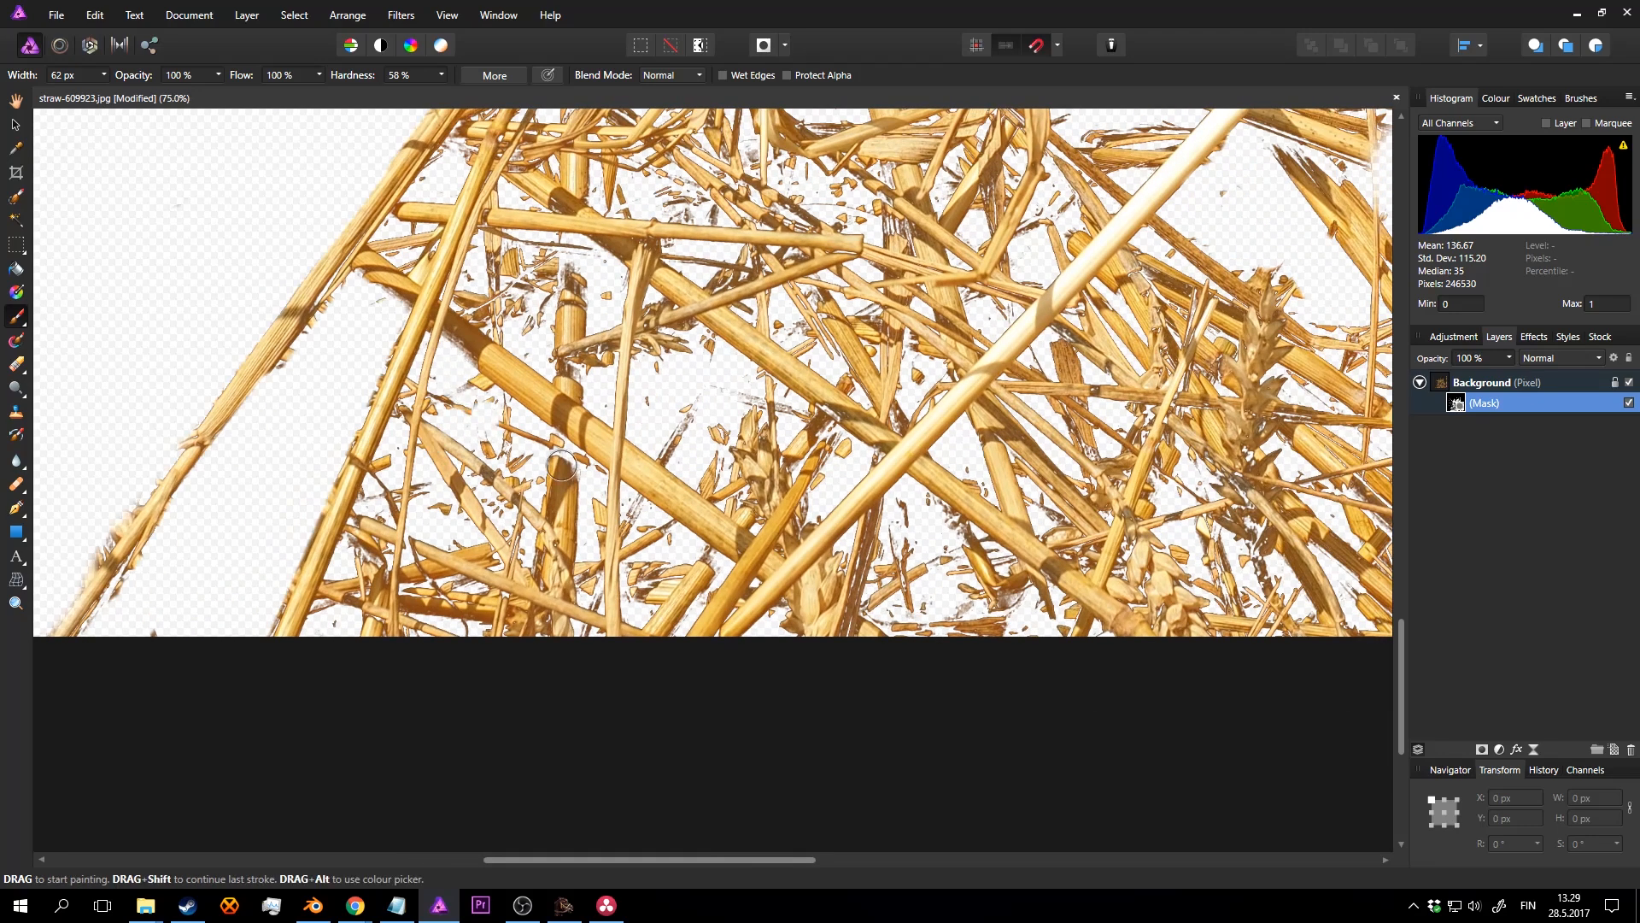
mouse_move(585, 496)
mouse_down()
mouse_move(583, 585)
mouse_move(464, 544)
mouse_move(439, 413)
mouse_move(516, 454)
mouse_up()
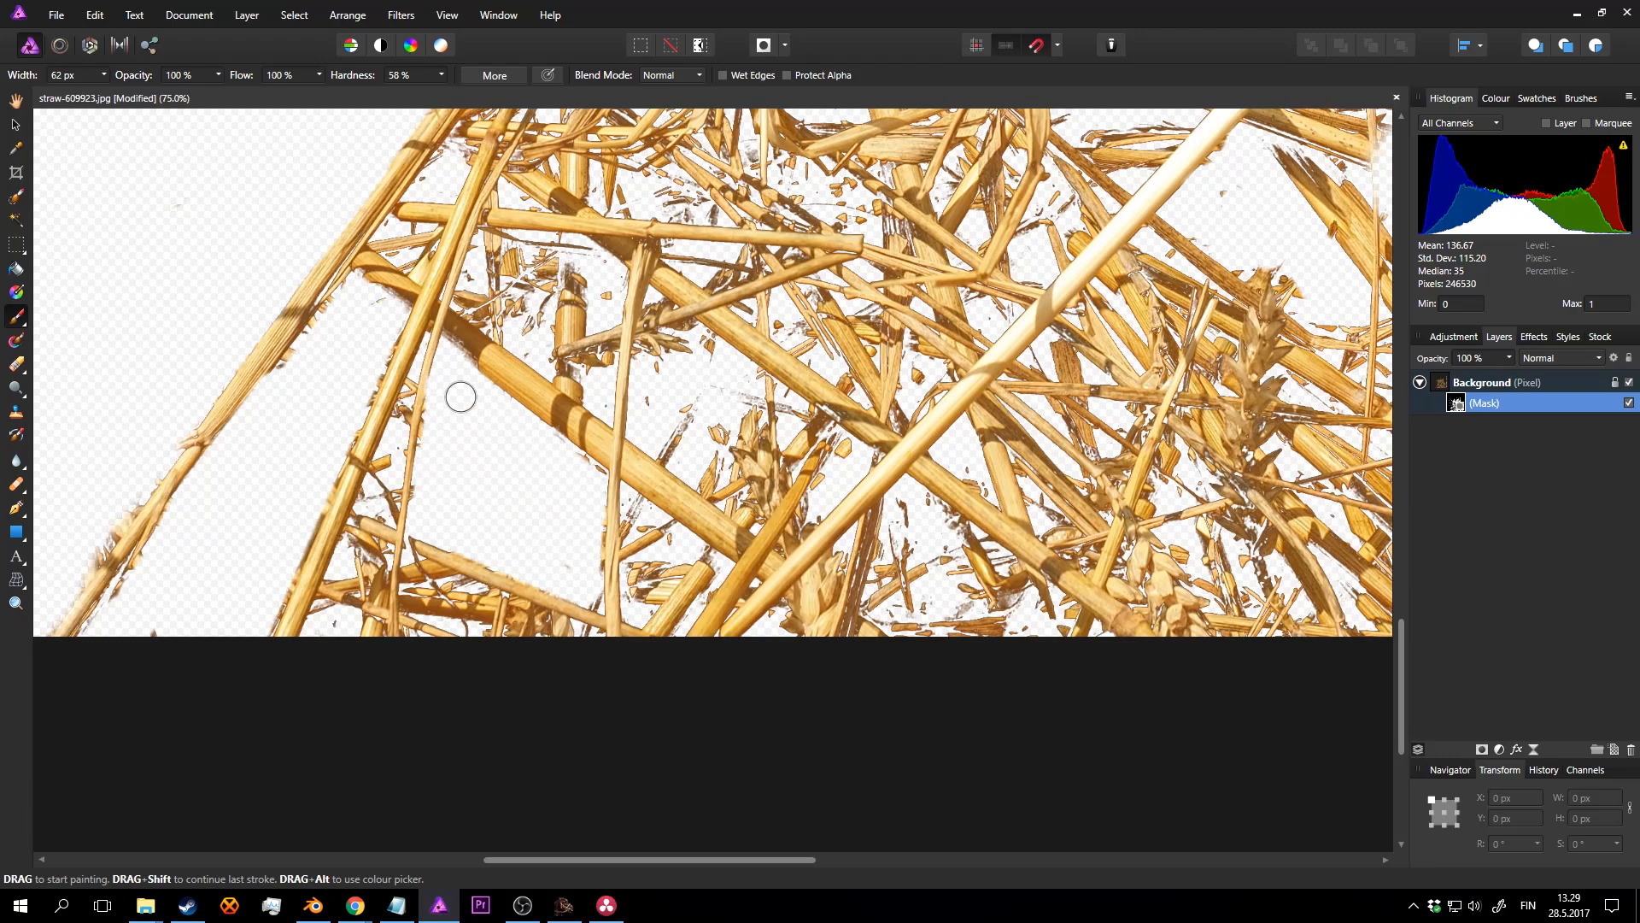
middle_drag(580, 380, 506, 561)
click(606, 411)
middle_drag(607, 411, 523, 525)
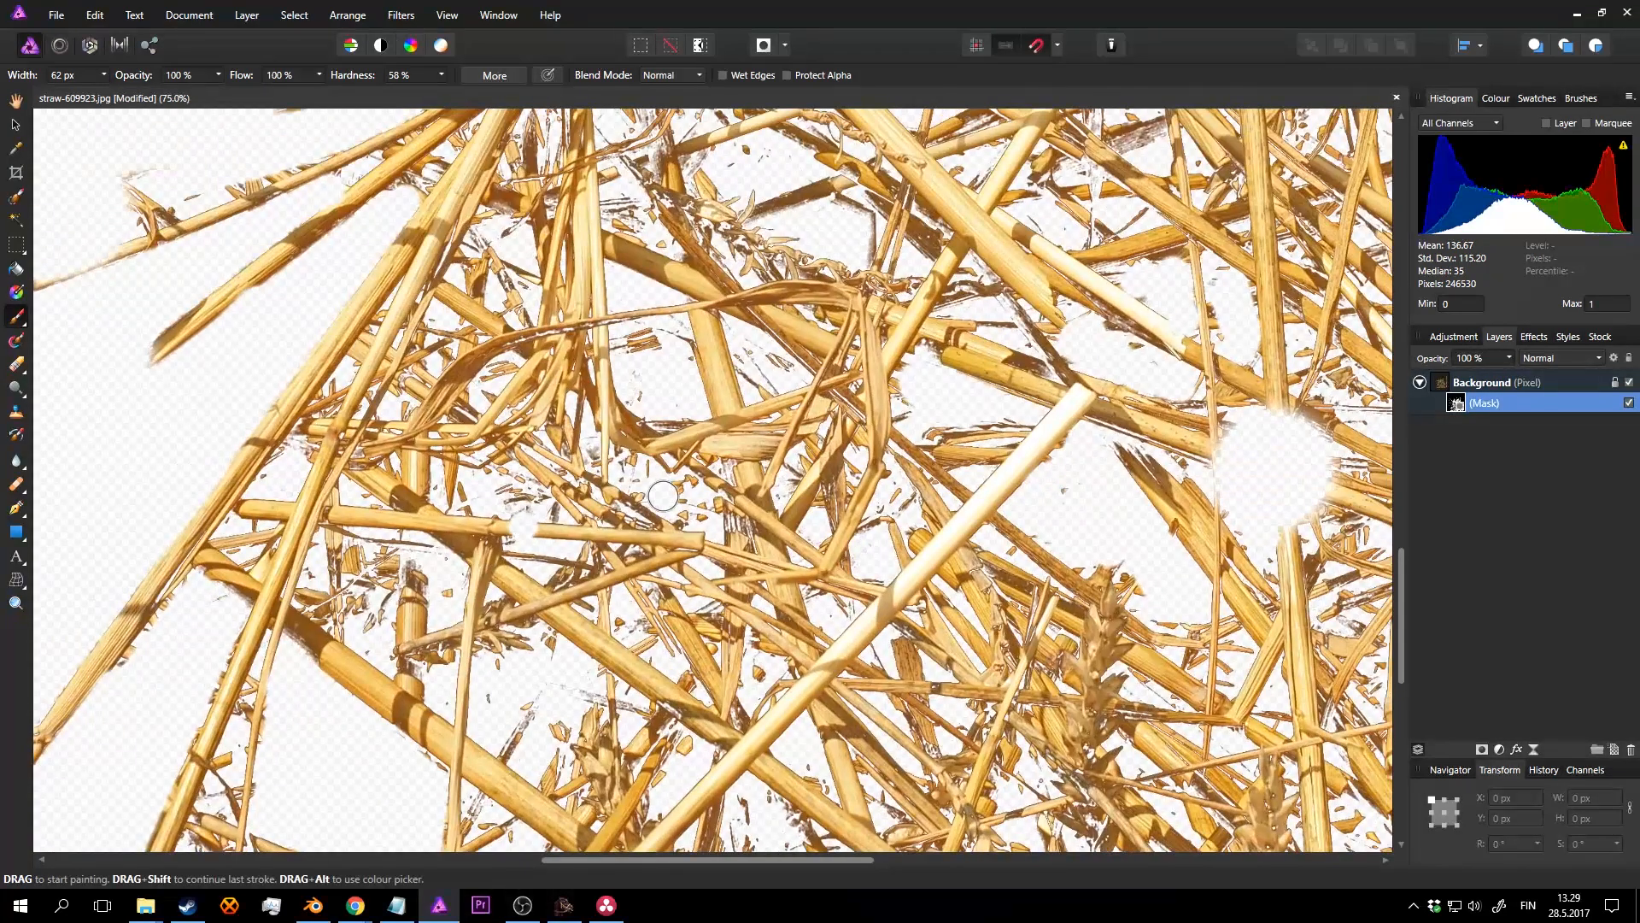
Step: Paint larger transparent gaps between the crossing stalks around the centre of the straws on the mask
middle_drag(669, 350, 629, 421)
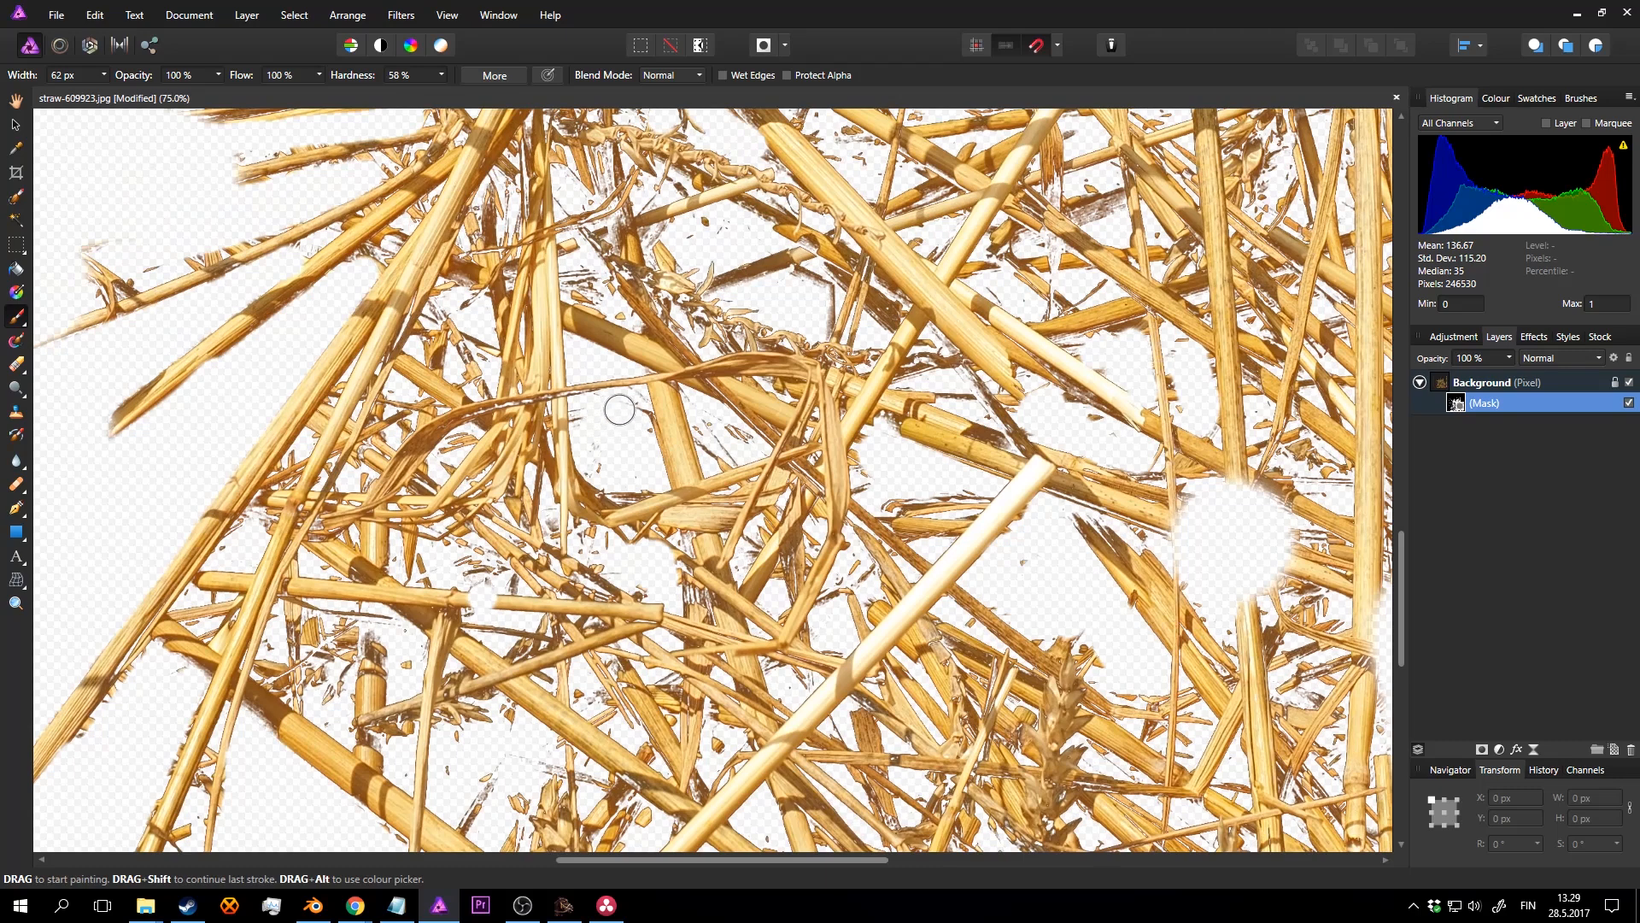
middle_drag(822, 424, 670, 609)
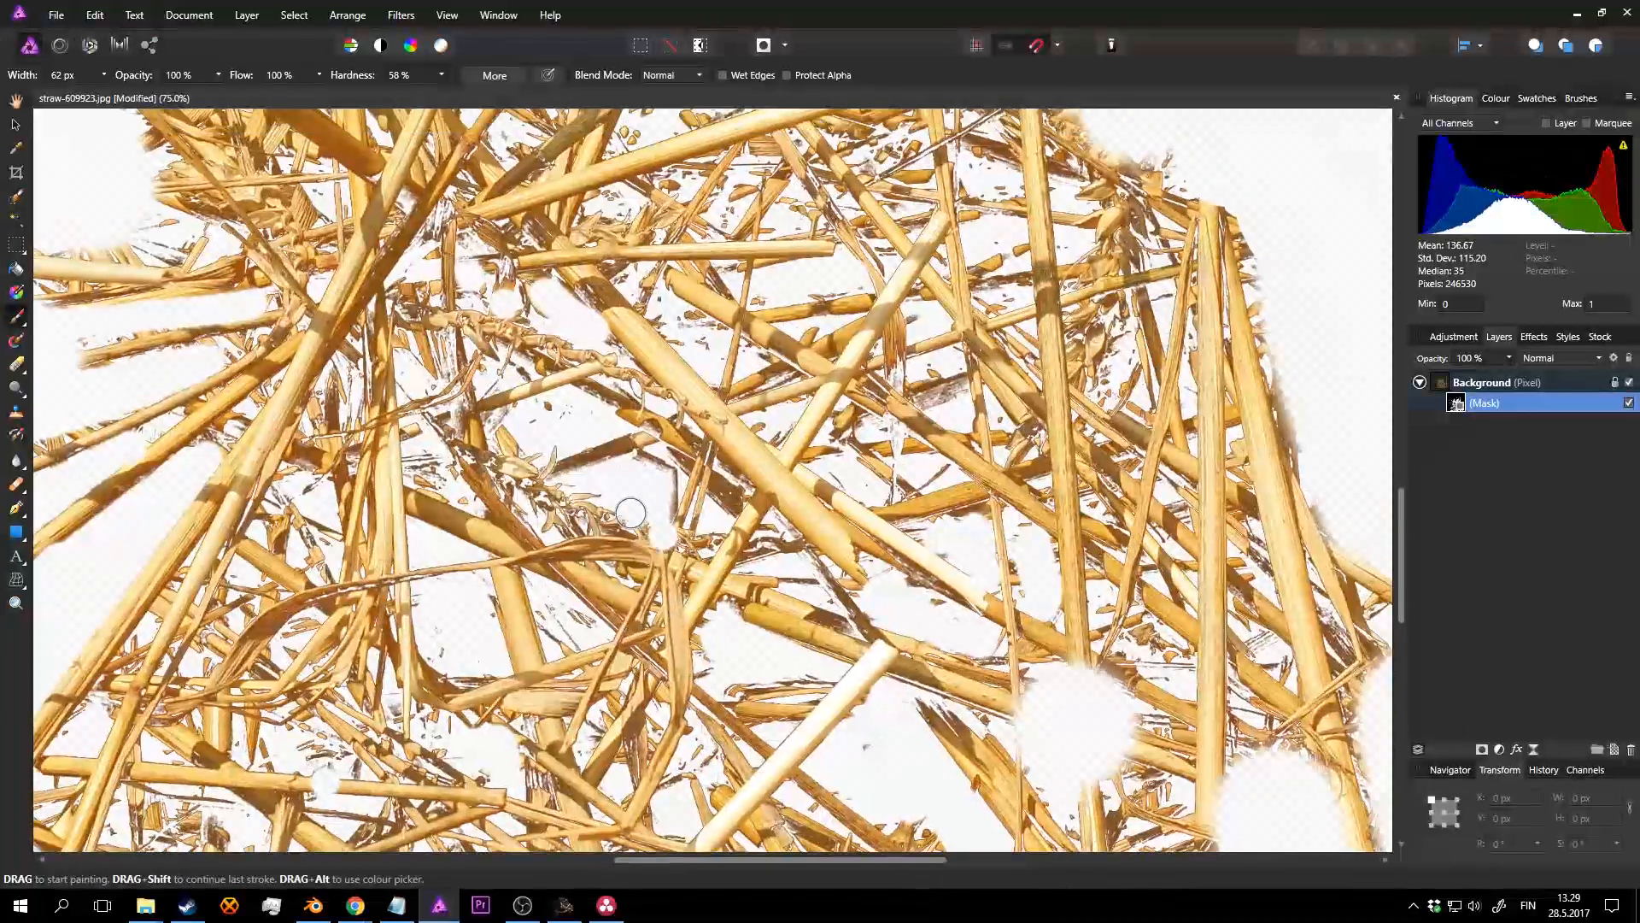
click(653, 532)
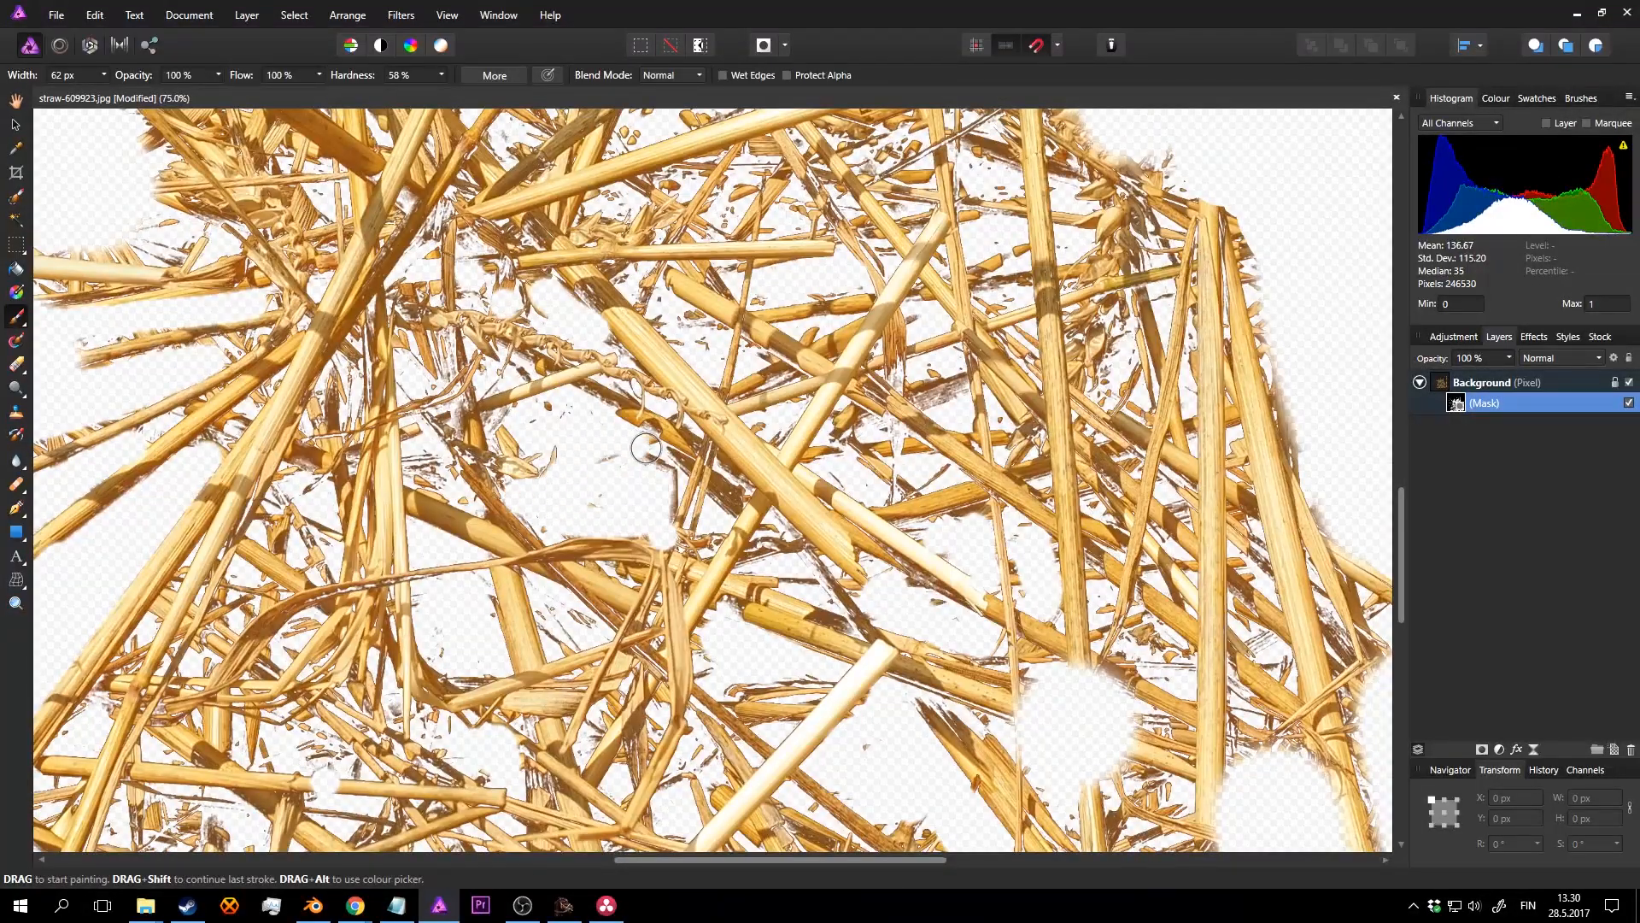
scroll(517, 457, up, 3)
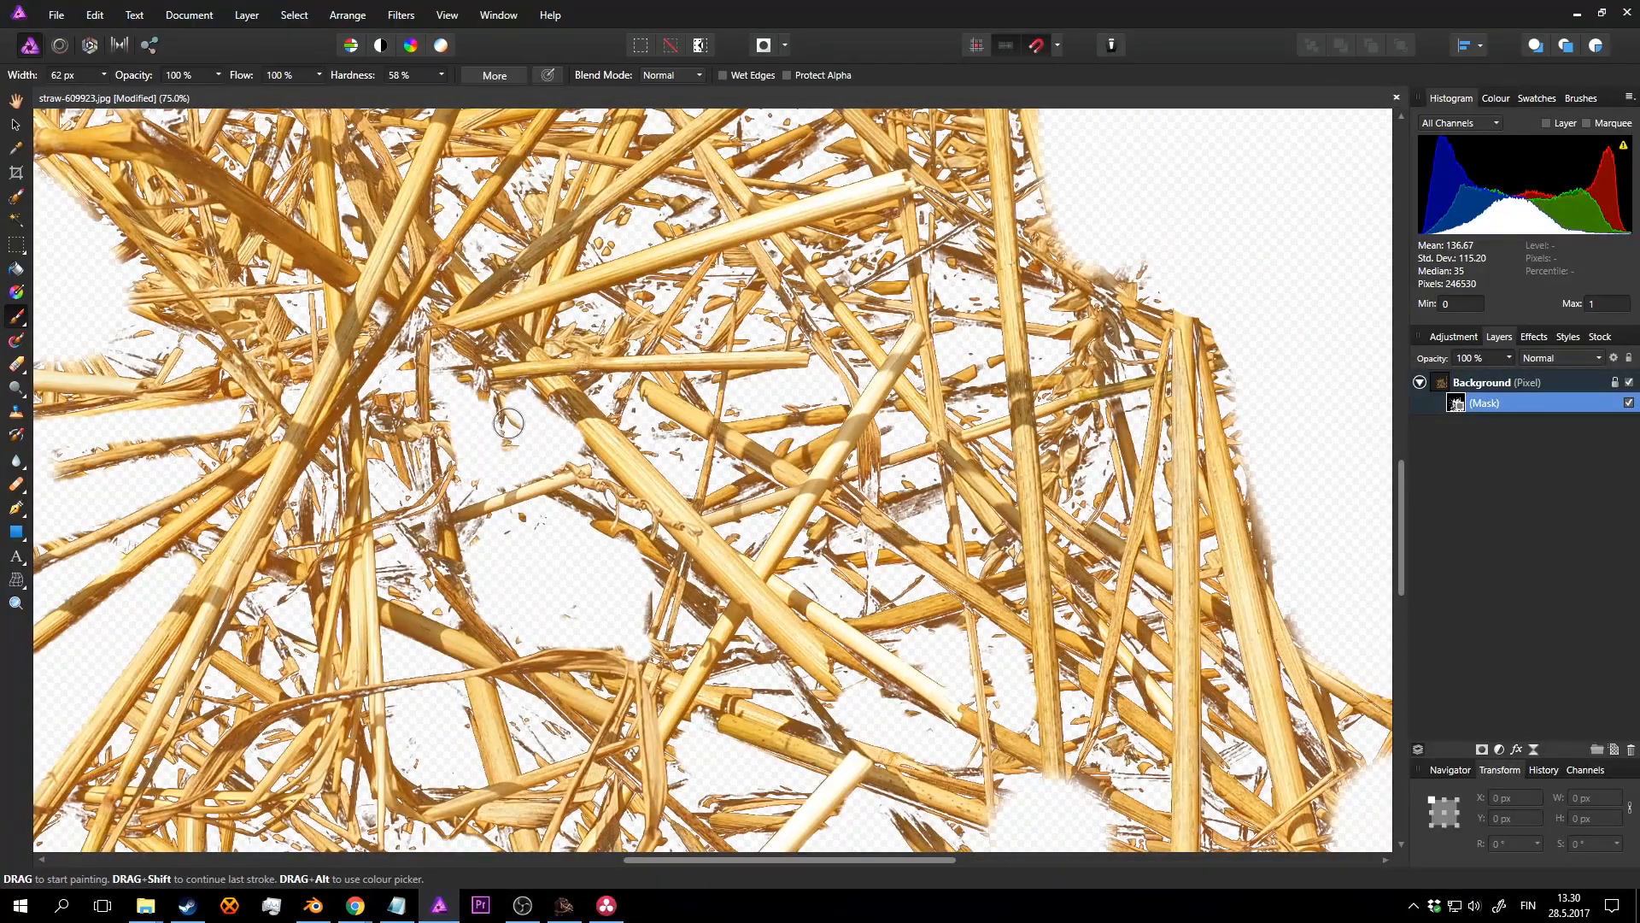
drag(401, 412, 415, 484)
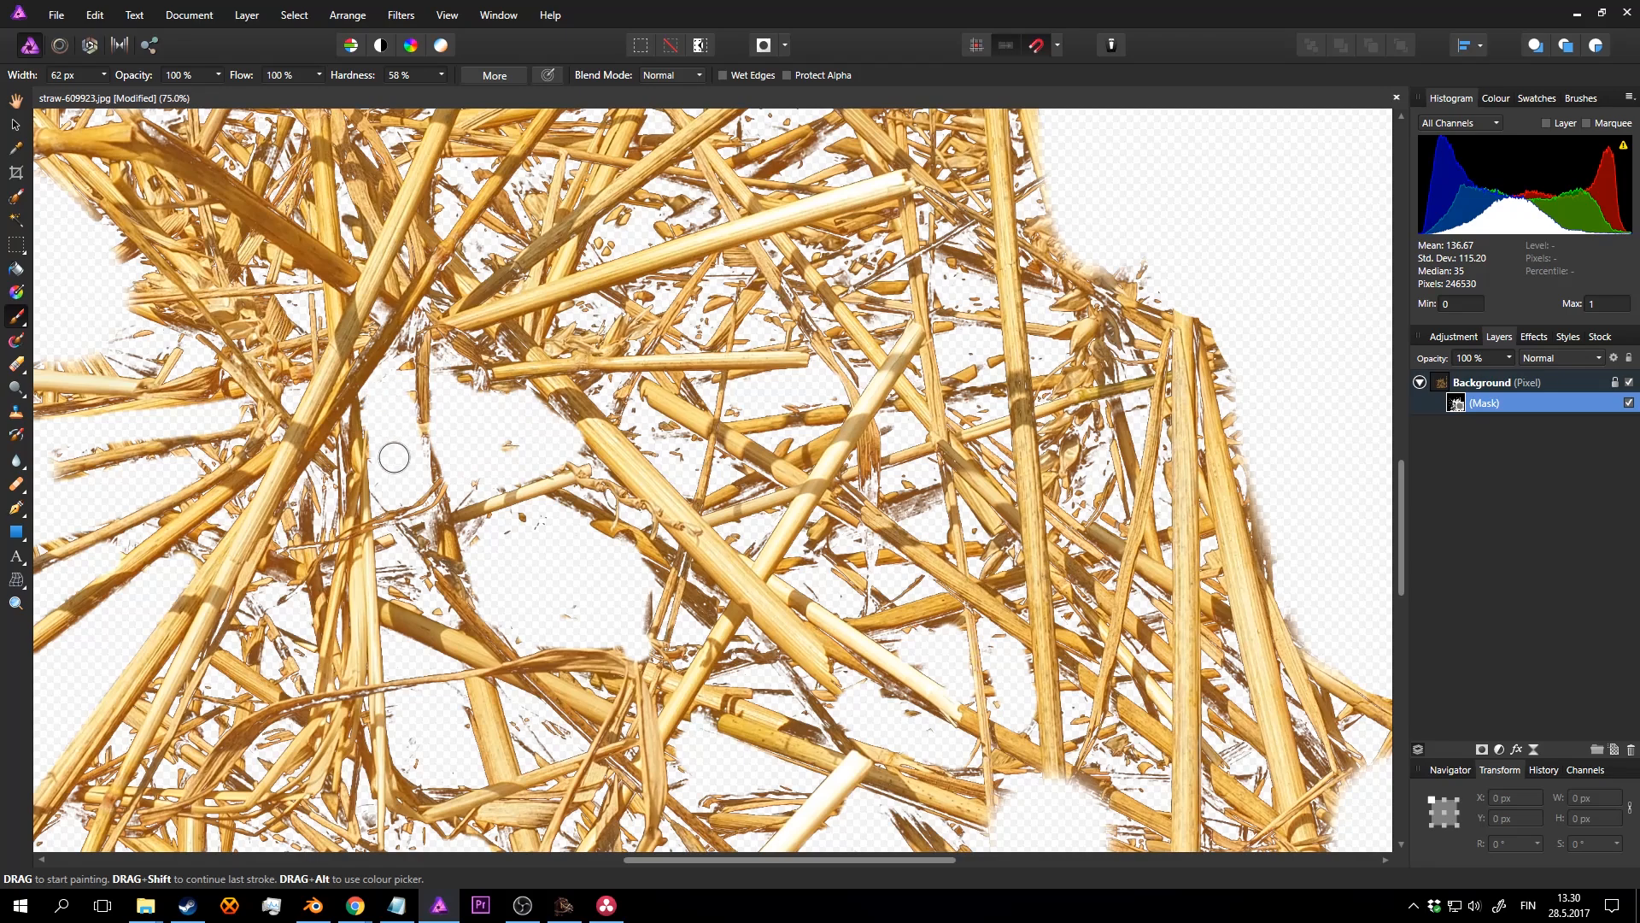
scroll(394, 457, down, 4)
shift+scroll(394, 457, left, 3)
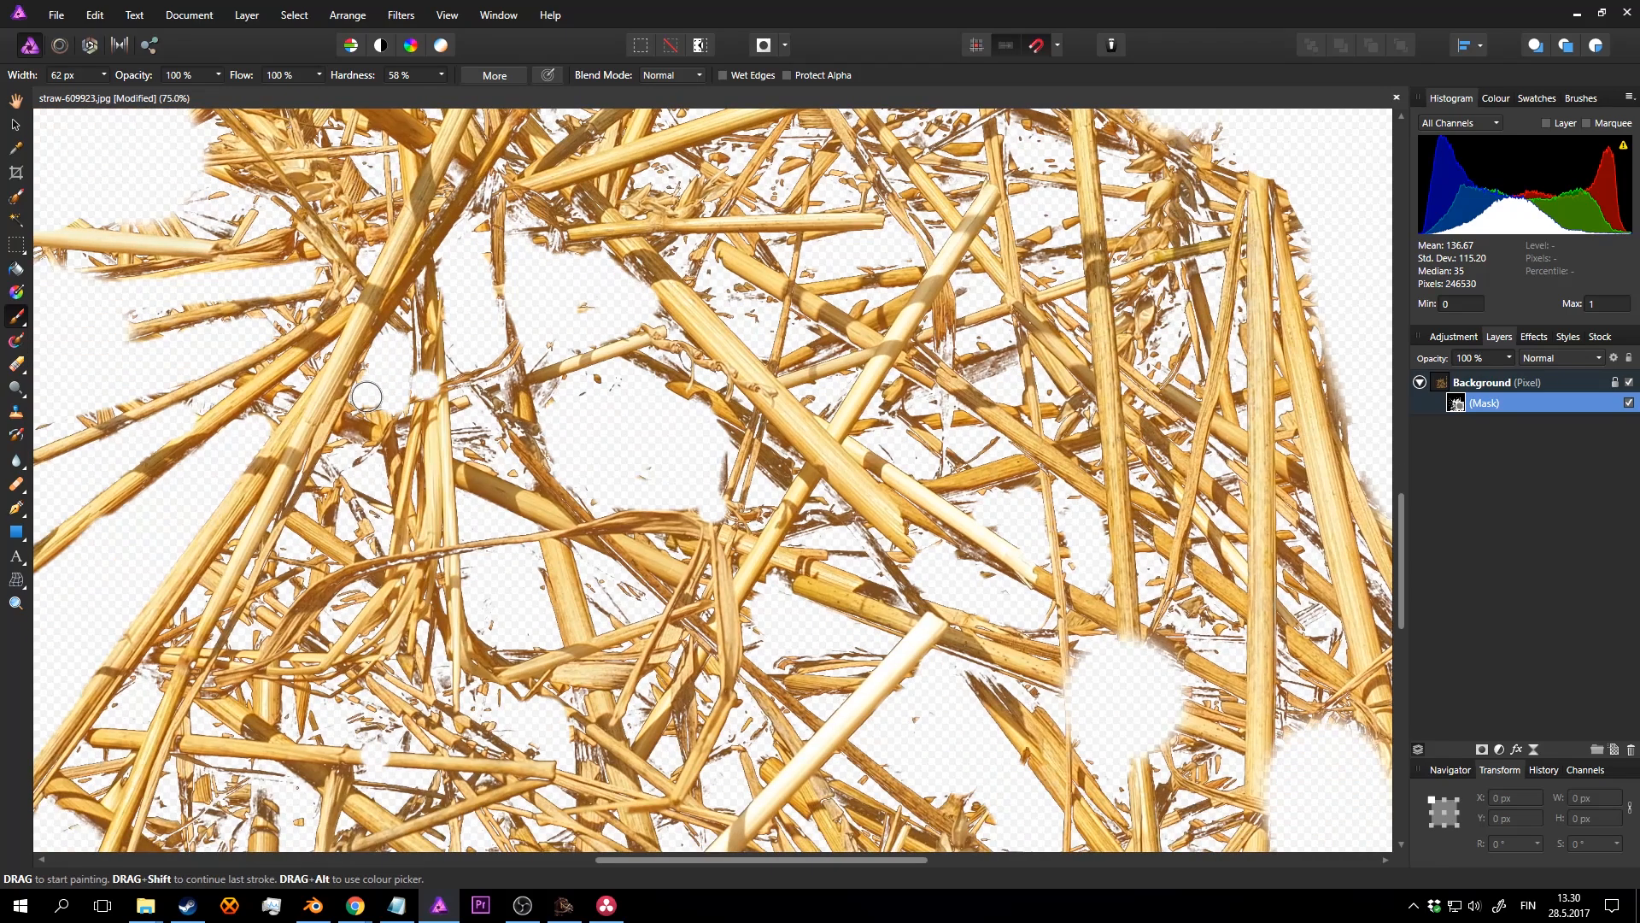
Step: Hide the straws below the thick upper-left stalk and around the thin left stalks on the mask, keeping one thin diagonal stalk
drag(367, 396, 384, 339)
middle_drag(362, 223, 502, 521)
mouse_move(500, 512)
mouse_down()
mouse_move(340, 324)
mouse_move(484, 473)
mouse_up()
middle_drag(519, 492, 547, 441)
mouse_move(410, 490)
mouse_down()
mouse_move(462, 478)
mouse_move(194, 461)
mouse_move(256, 518)
mouse_up()
middle_drag(229, 513, 512, 513)
drag(513, 512, 516, 500)
middle_drag(682, 469, 527, 404)
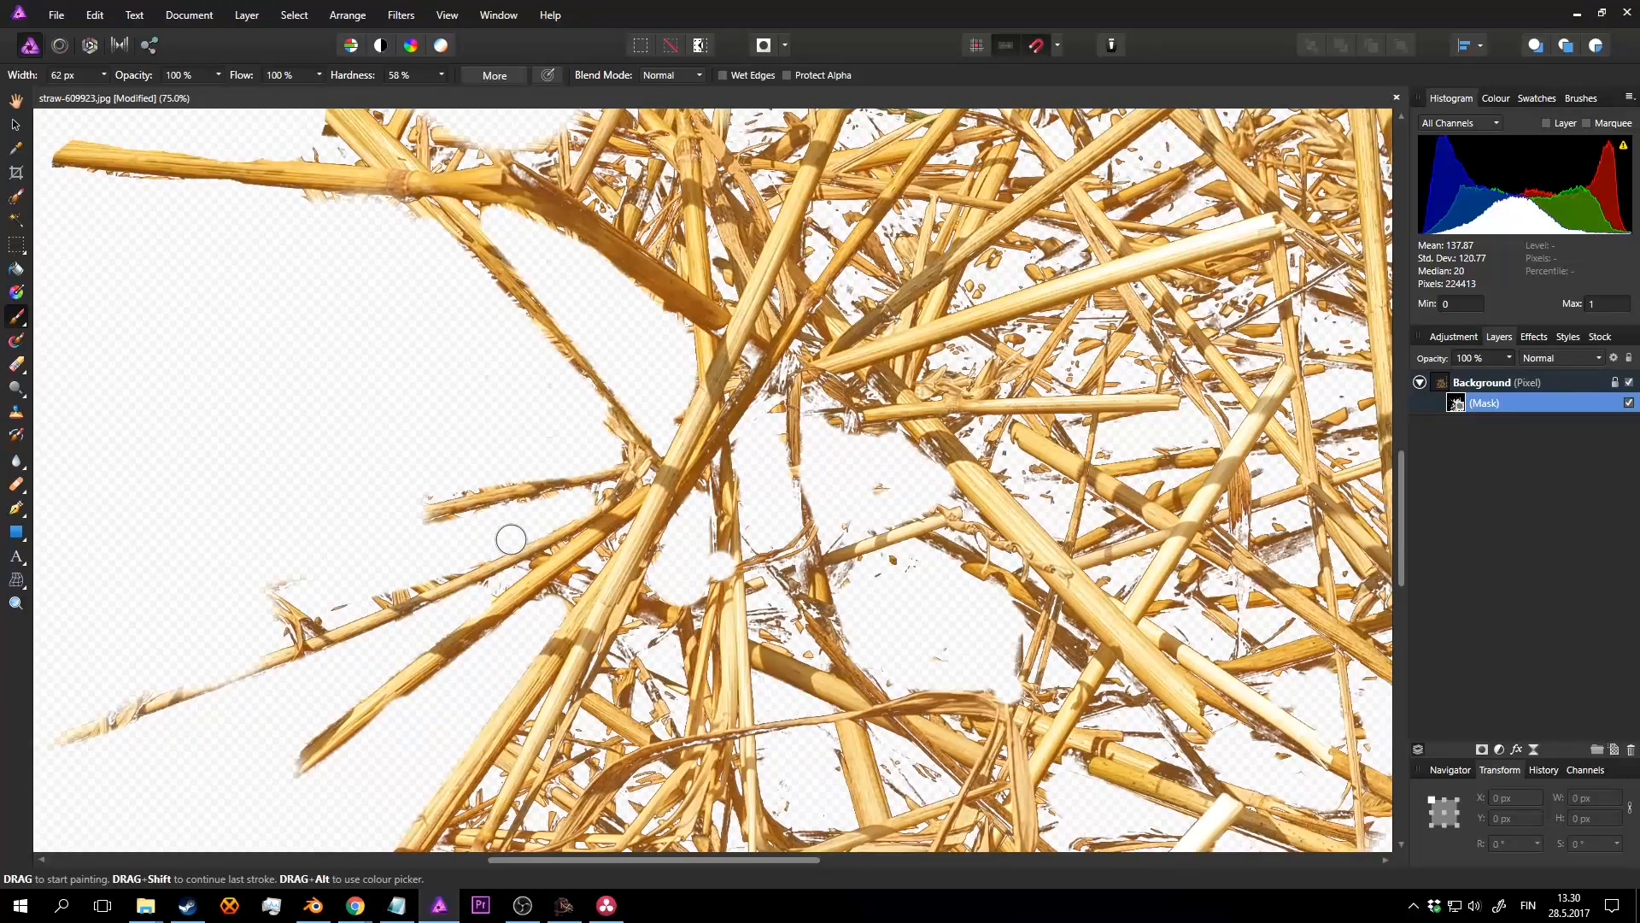
drag(477, 574, 286, 611)
middle_drag(150, 693, 344, 527)
drag(344, 528, 442, 552)
Step: Trim the straws between the protruding stalks along the upper edge of the pile on the mask
mouse_move(1238, 188)
middle_down()
mouse_move(428, 598)
mouse_move(433, 674)
middle_up()
mouse_move(728, 572)
mouse_down()
mouse_move(732, 498)
mouse_move(653, 384)
mouse_move(735, 547)
mouse_up()
middle_drag(801, 384, 786, 433)
mouse_move(773, 316)
mouse_down()
mouse_move(776, 579)
mouse_move(752, 349)
mouse_move(391, 216)
mouse_up()
Step: Set the brush width to 49 px and clean up stray spots around the top stalks on the mask
click(77, 76)
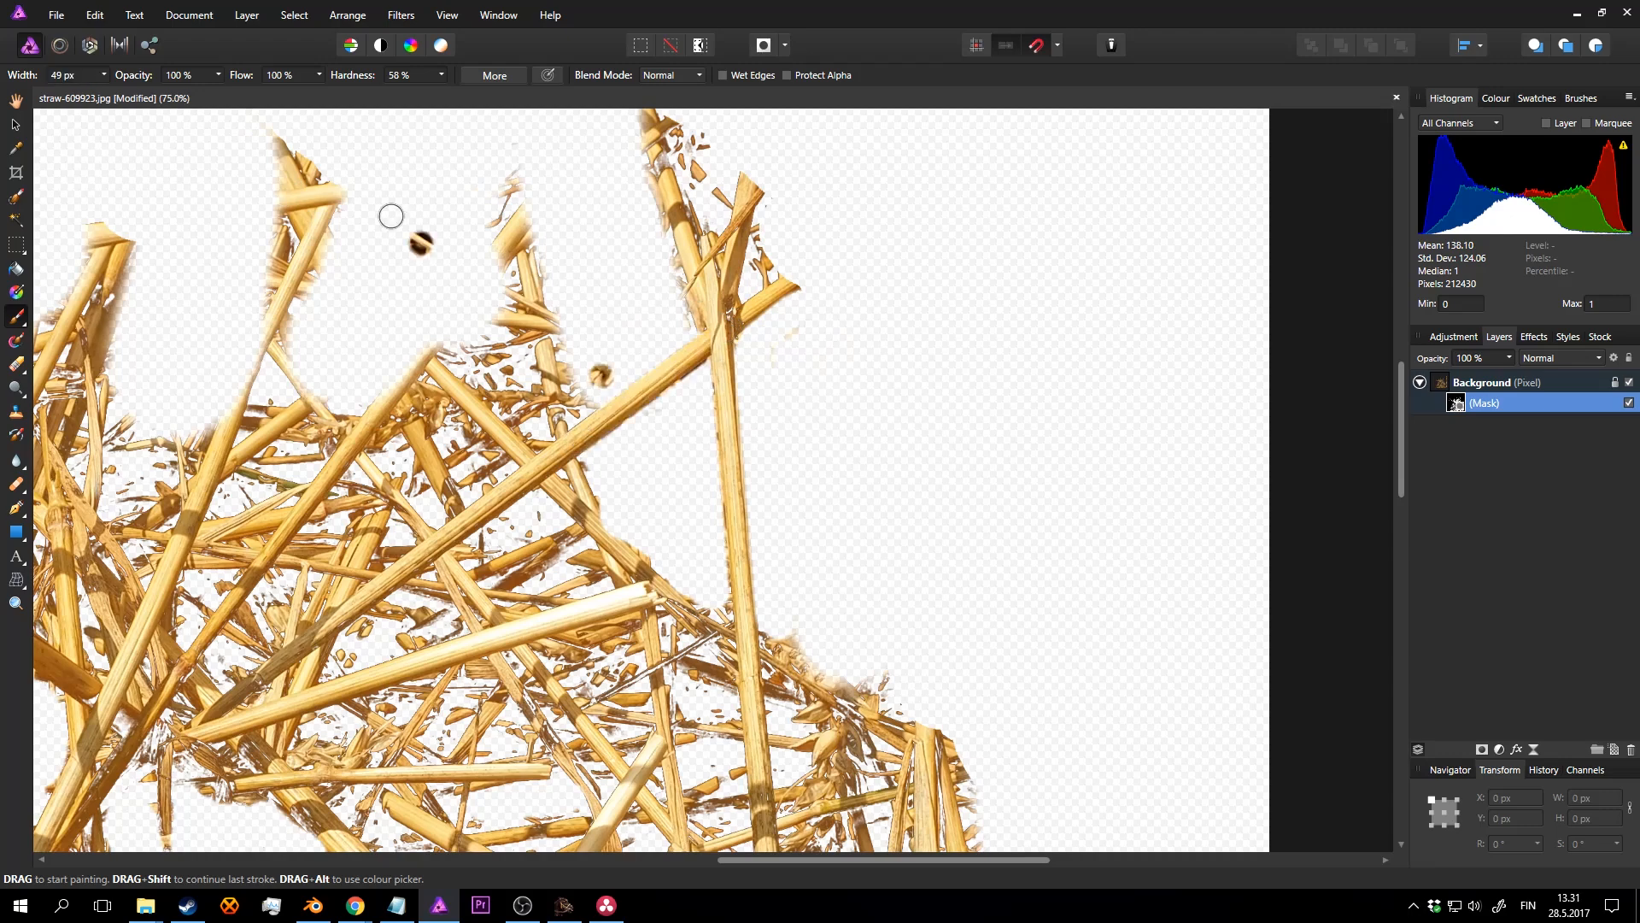
middle_drag(642, 186, 651, 340)
mouse_move(674, 271)
mouse_down()
mouse_move(721, 373)
mouse_move(775, 420)
mouse_up()
middle_drag(514, 448, 646, 261)
drag(667, 388, 648, 221)
Step: Reveal a longer diagonal stalk at the top of the pile and hide the short broken stalk and fragments beside it
key(x)
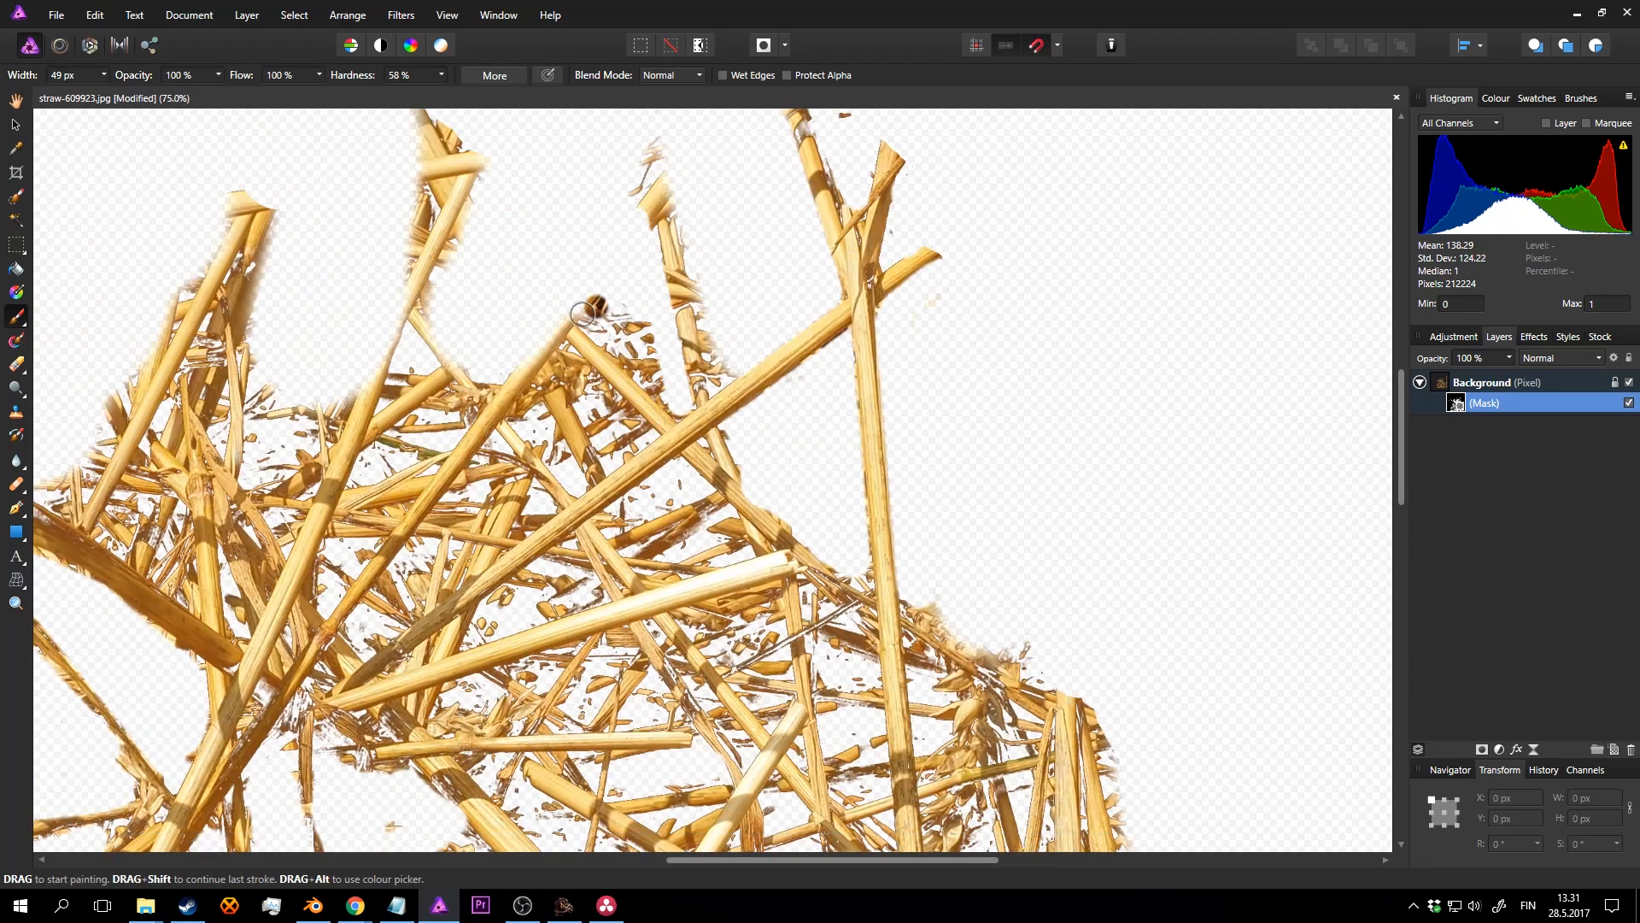
mouse_move(531, 364)
mouse_down()
mouse_move(655, 190)
mouse_move(516, 344)
mouse_move(681, 253)
mouse_move(609, 332)
mouse_move(619, 439)
mouse_move(505, 406)
mouse_up()
mouse_move(505, 406)
middle_down()
mouse_move(652, 344)
mouse_move(675, 488)
middle_up()
drag(637, 199, 660, 255)
middle_drag(630, 174, 619, 315)
drag(669, 267, 511, 267)
drag(631, 443, 588, 523)
middle_drag(720, 606, 801, 295)
Step: Touch up the mask along the vertical stalk beside the large gap in the lower-right area of the straws
key(z)
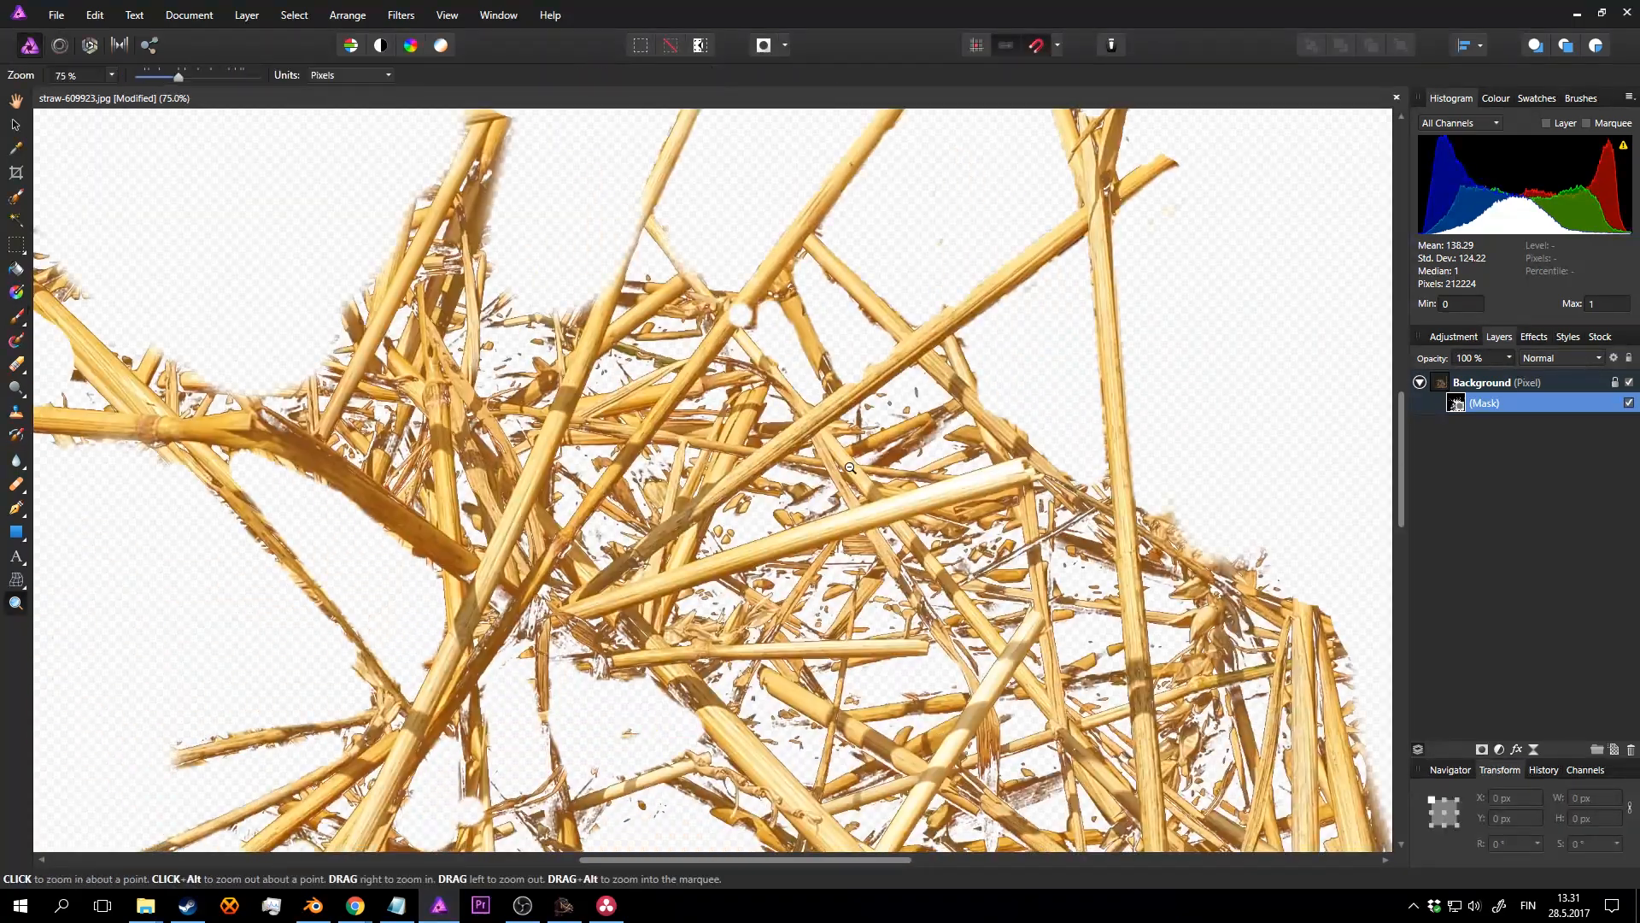
mouse_move(889, 299)
mouse_down()
mouse_move(812, 314)
mouse_move(802, 614)
mouse_move(860, 546)
mouse_up()
middle_drag(861, 546, 849, 436)
key(b)
drag(796, 419, 795, 531)
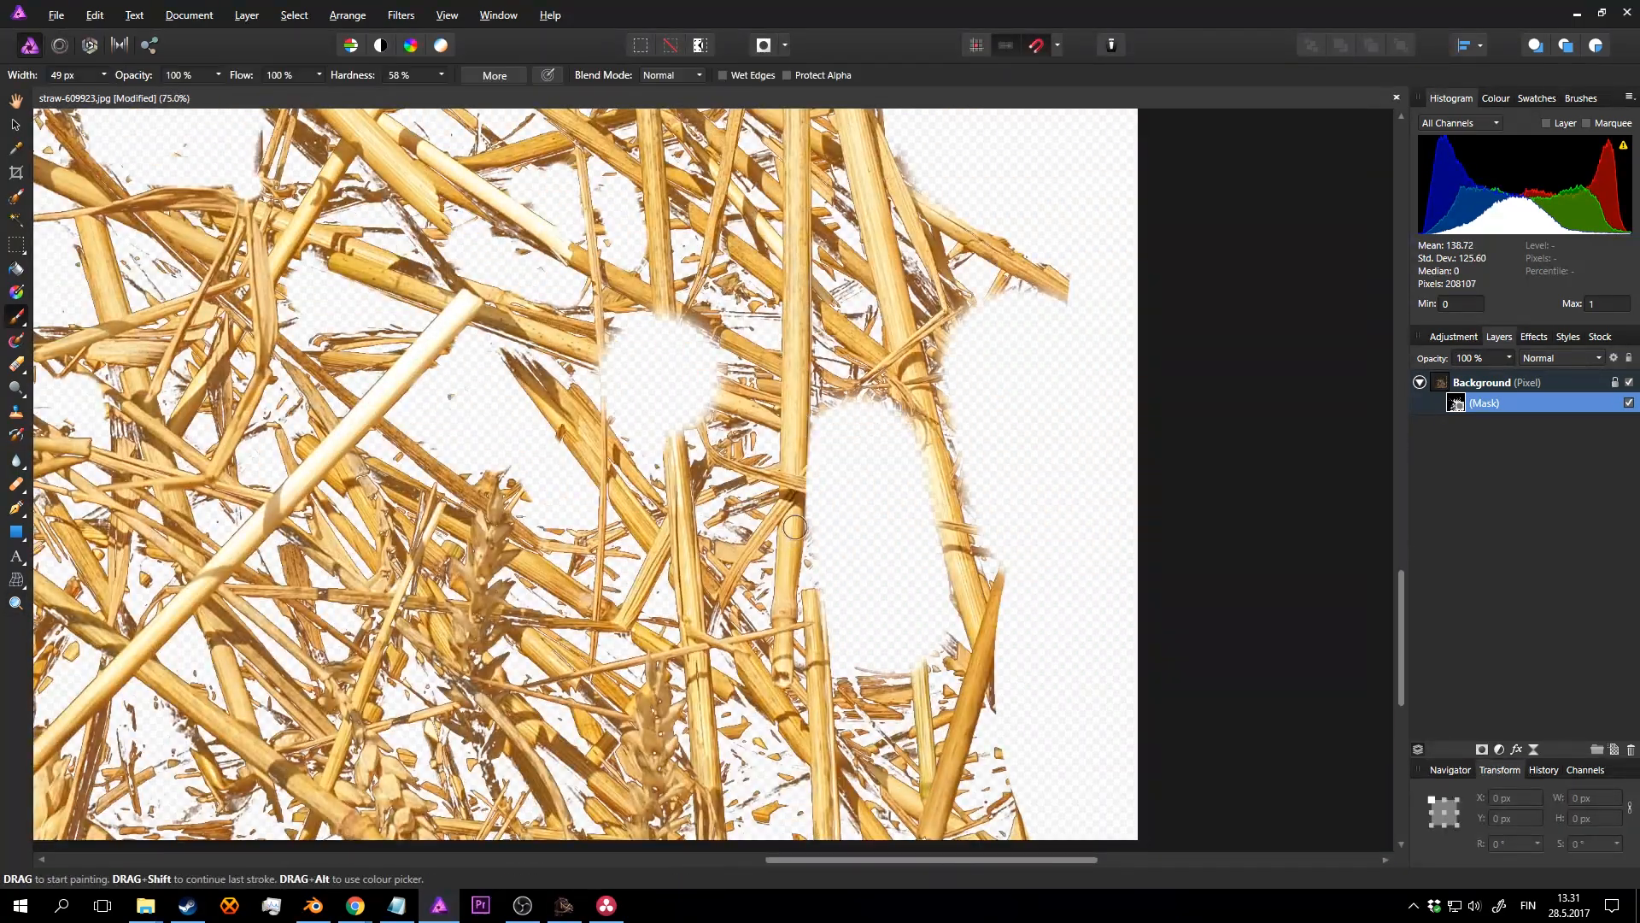
key(z)
drag(871, 616, 792, 611)
Step: Select the straw layer and rename it "v"
key(v)
click(776, 376)
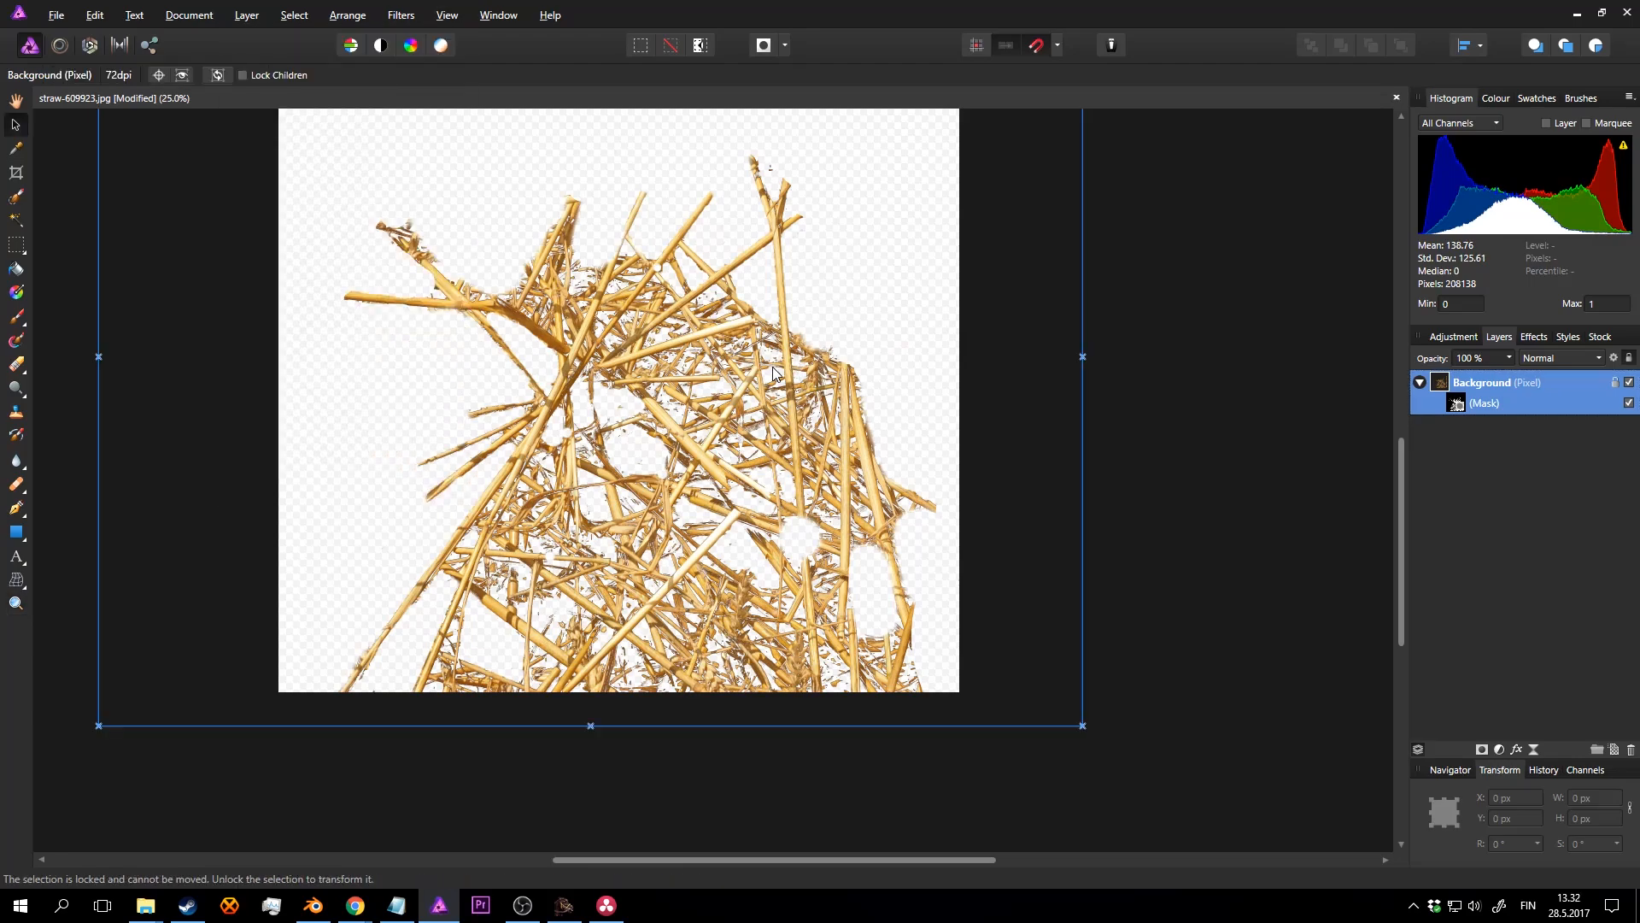
click(1419, 381)
double_click(1497, 383)
text(v)
click(892, 426)
click(189, 16)
click(243, 115)
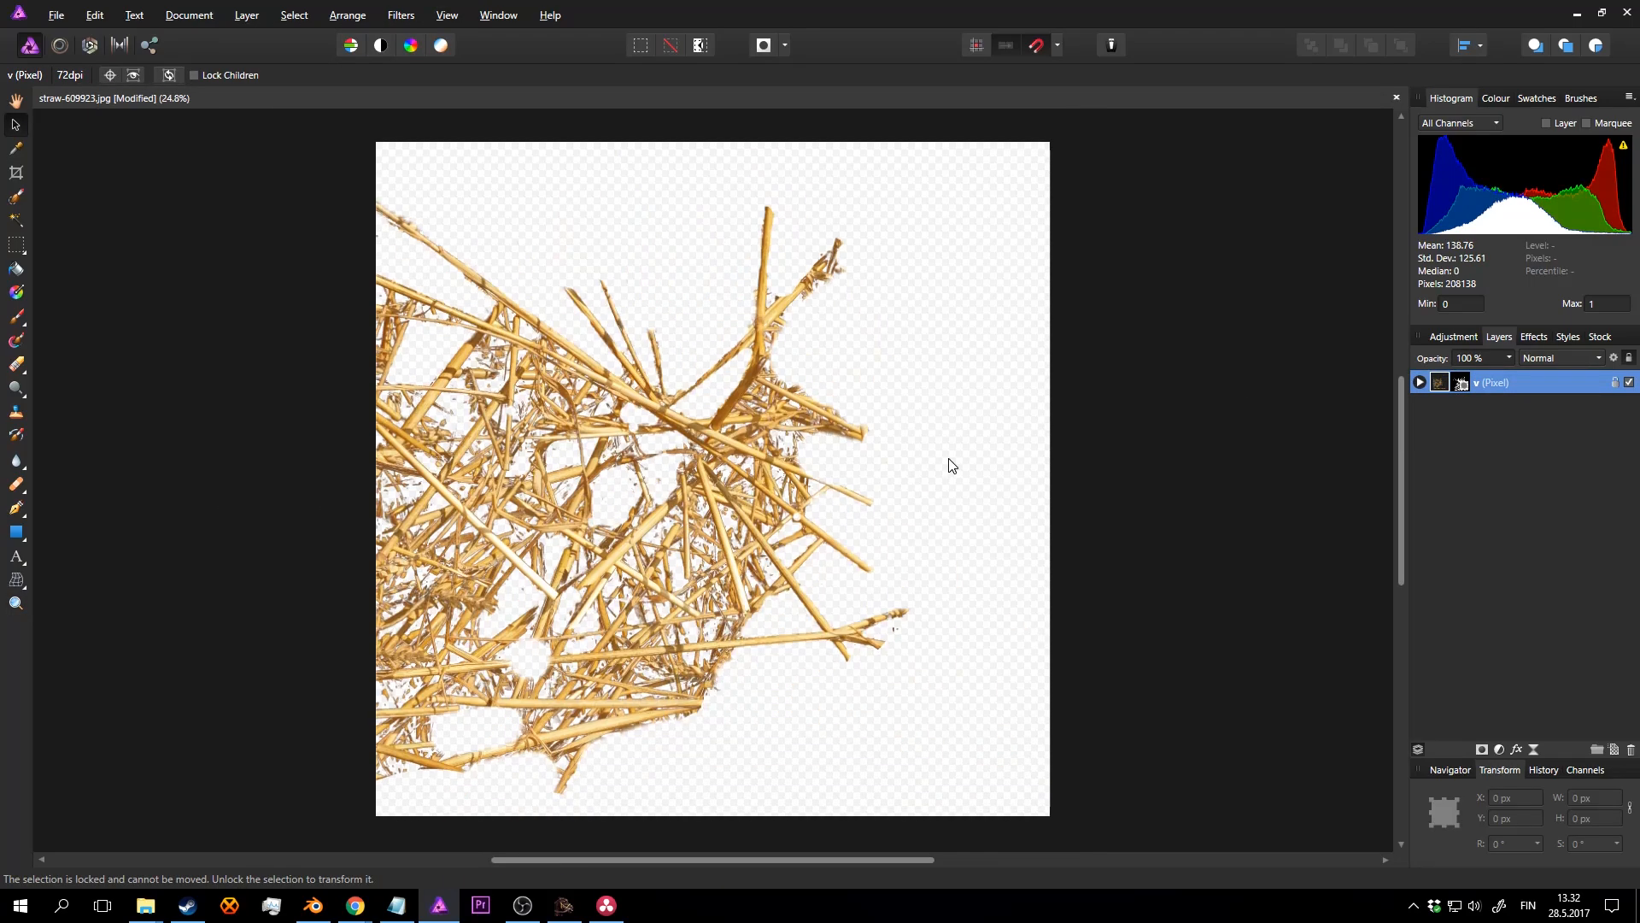
key(ctrl+z)
Step: Duplicate the masked straw layer
right_click(559, 356)
right_click(1499, 391)
click(1526, 520)
Step: Mirror the straw copy horizontally at about 4820 px wide and overlap it with the original to form a roughly symmetrical pile
scroll(950, 411, down, 1)
drag(337, 377, 1487, 376)
drag(1314, 401, 899, 375)
drag(710, 350, 774, 382)
drag(1100, 372, 1208, 372)
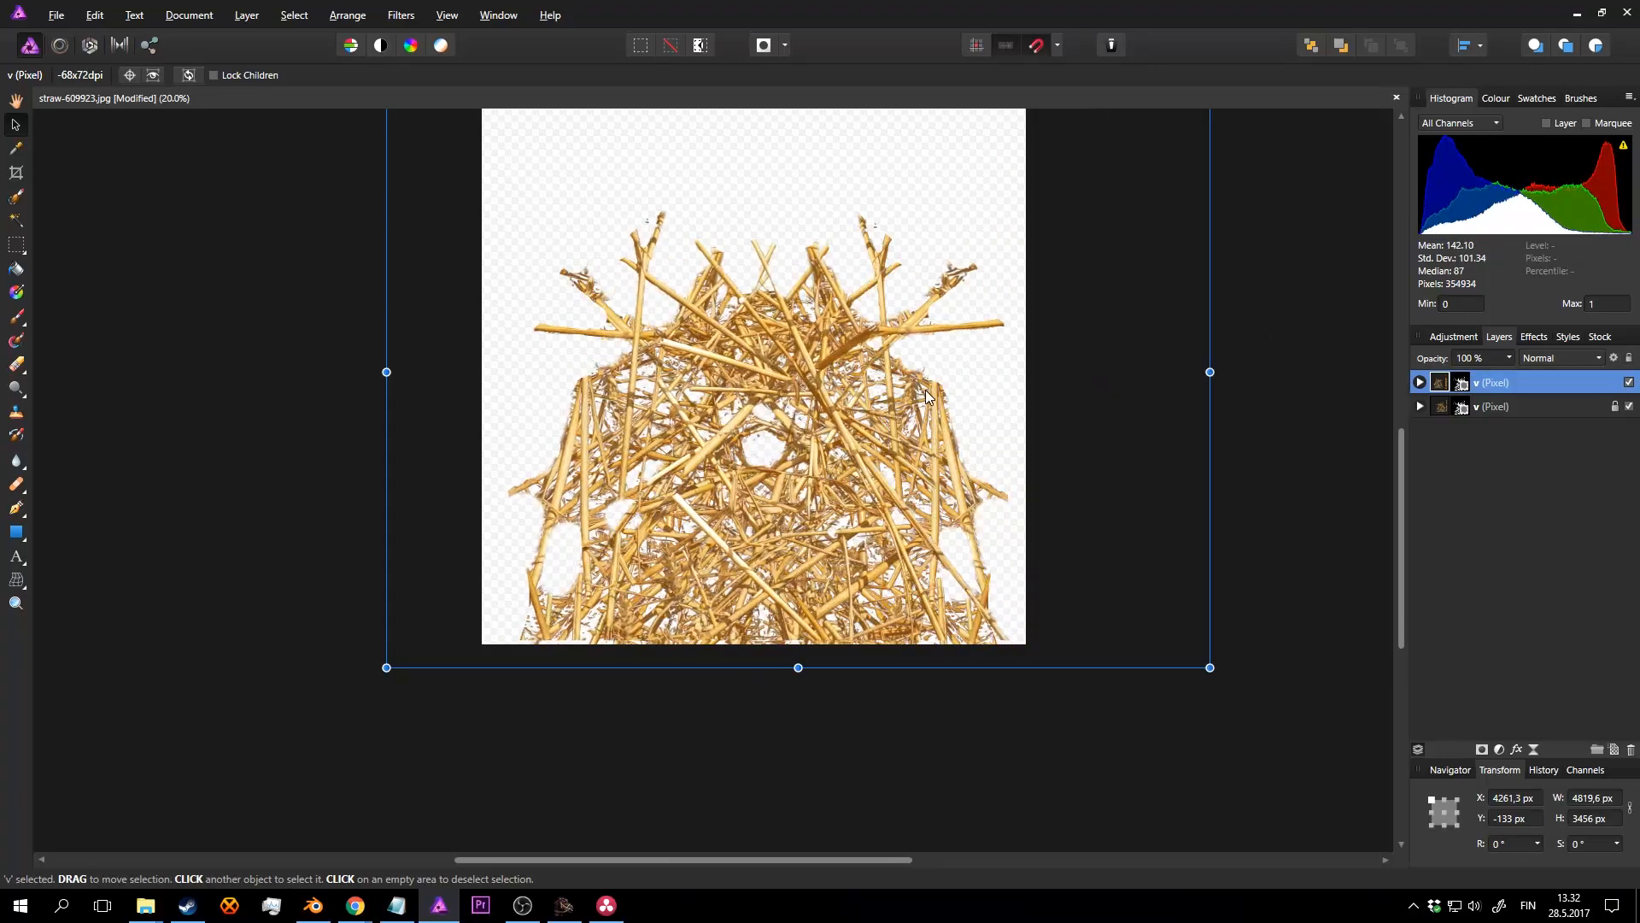
Step: Rotate the mirrored straw copy clockwise and shift it slightly down over the original pile
drag(1226, 681, 1146, 771)
mouse_move(881, 562)
mouse_down()
mouse_move(914, 623)
mouse_move(889, 623)
mouse_up()
middle_drag(1077, 176, 1106, 344)
Step: Paint the straw copy's mask to hide the exposed photo edges above and beside the pile
key(b)
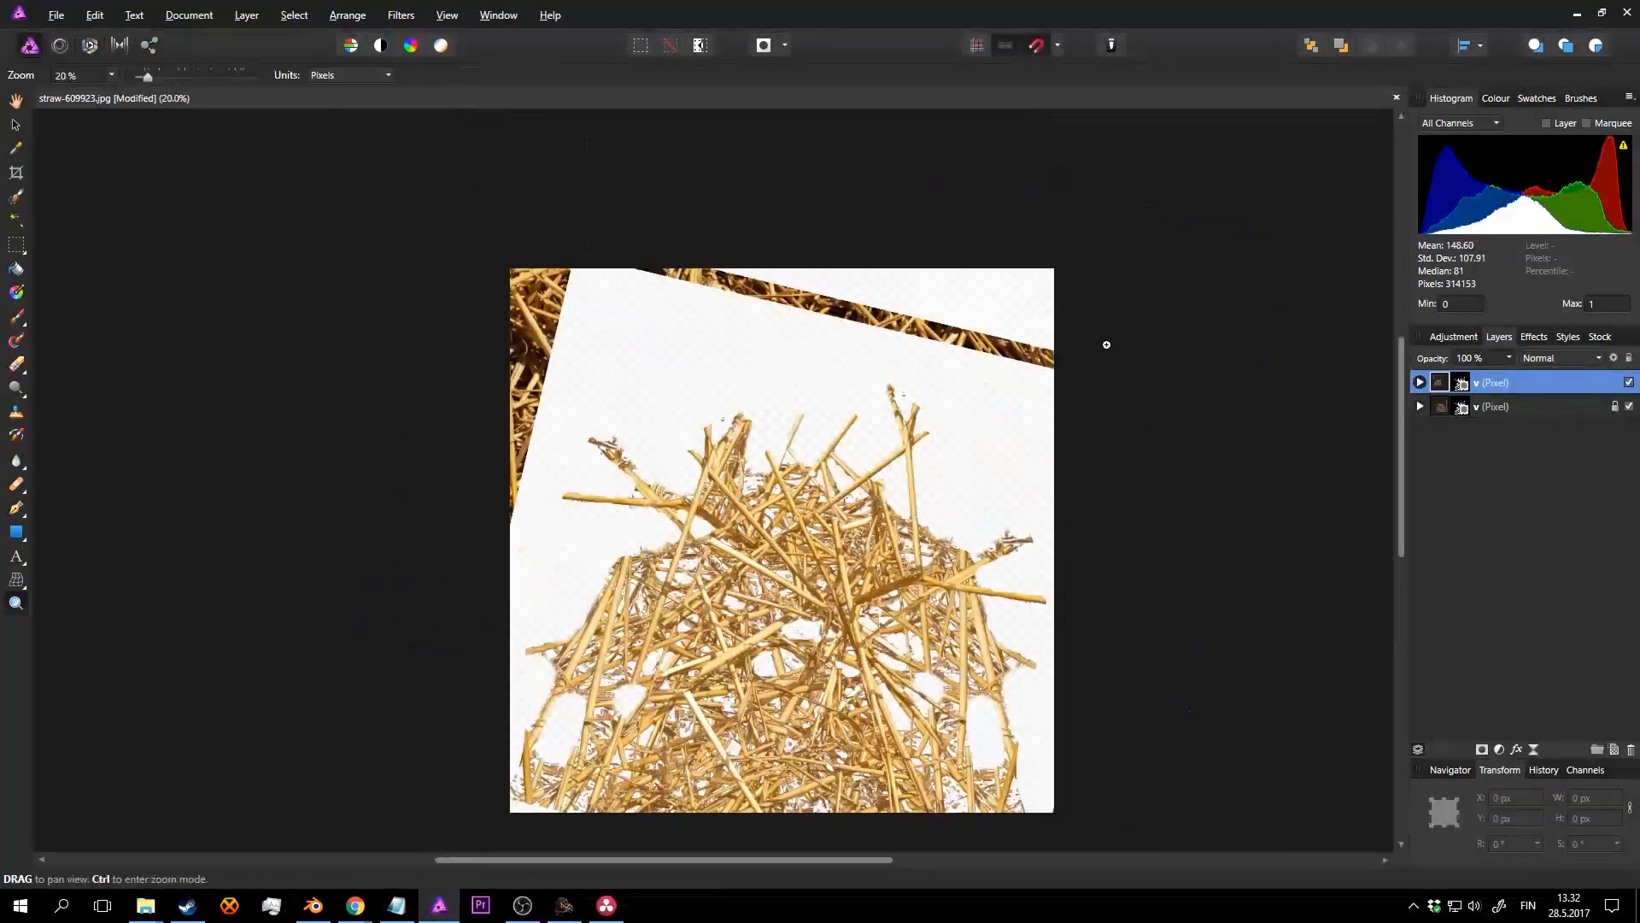
click(1459, 383)
mouse_move(955, 352)
mouse_down()
mouse_move(980, 360)
mouse_move(571, 303)
mouse_up()
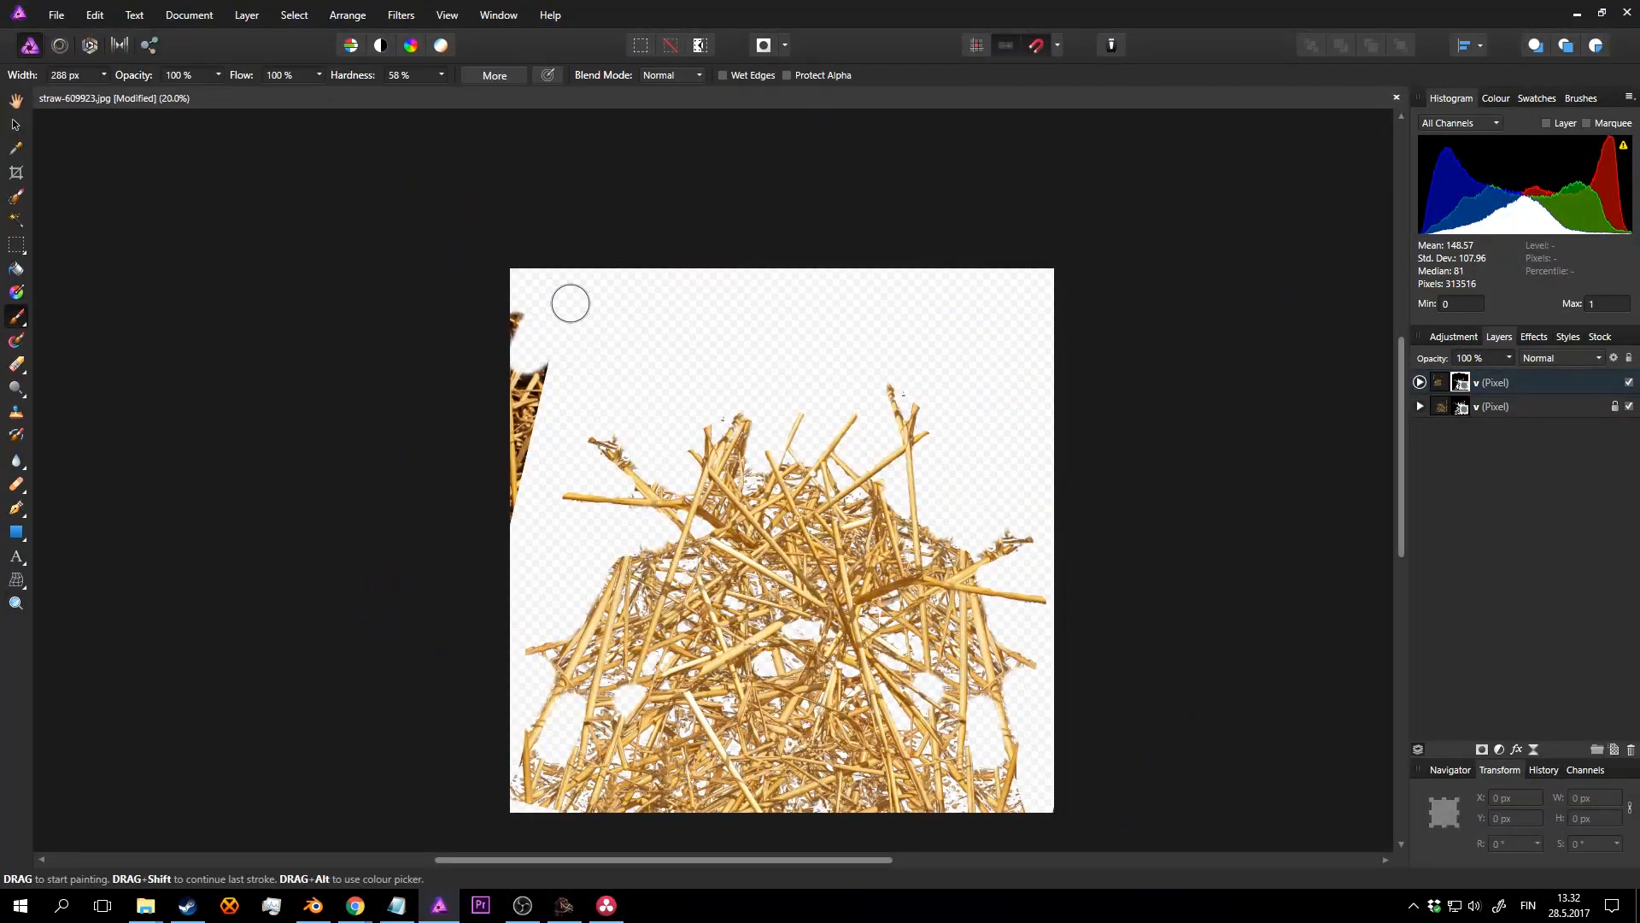
middle_drag(935, 493, 916, 336)
drag(1012, 383, 985, 388)
middle_drag(854, 479, 939, 284)
drag(586, 473, 589, 341)
middle_drag(684, 350, 584, 518)
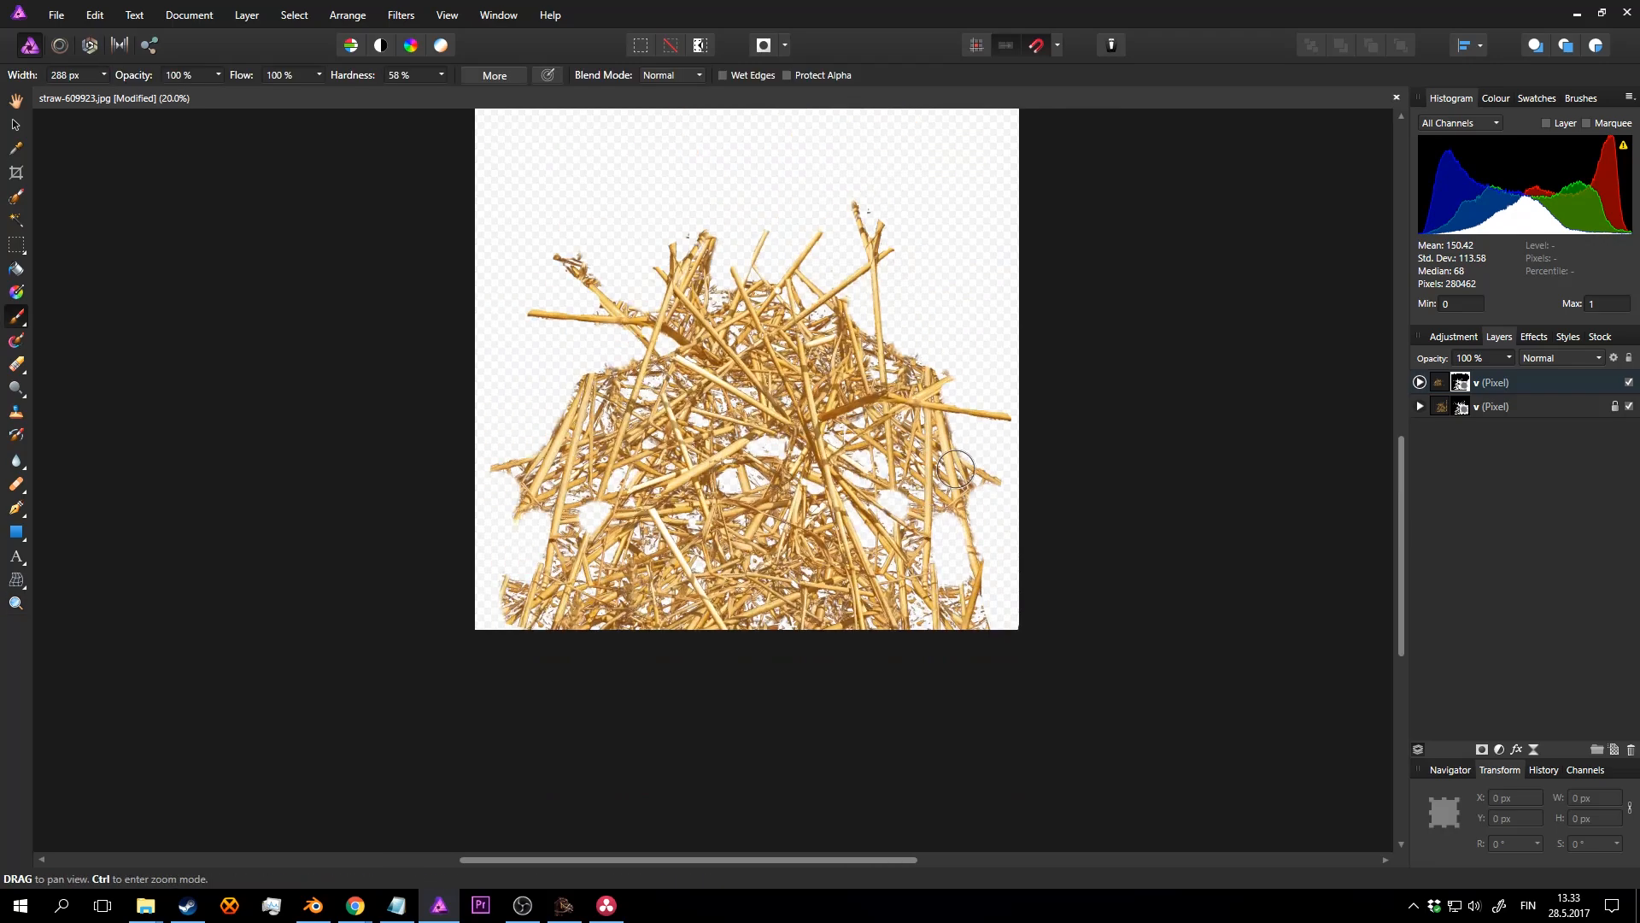
Step: Nudge the masked straw copy slightly right and up over the original pile
key(v)
click(1441, 383)
drag(769, 384, 821, 369)
middle_drag(726, 307, 760, 362)
key(z)
click(726, 333)
Step: Paint the lower straw layer's mask to hide the stray twig at the pile's upper-left edge and touch up its outline
click(1459, 406)
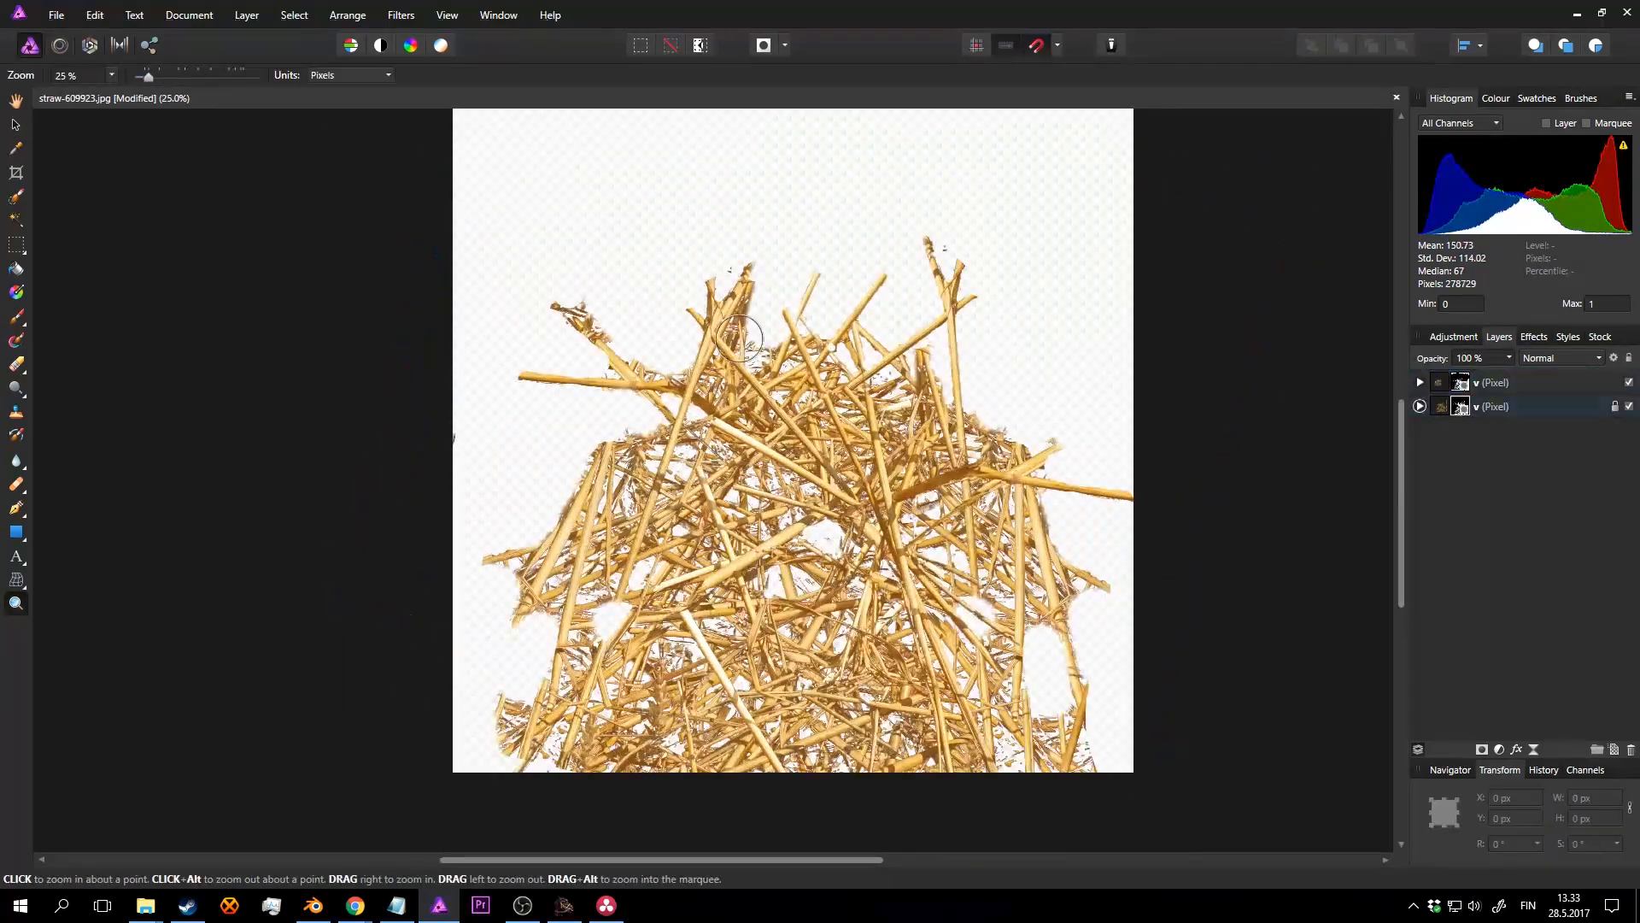
key(b)
drag(560, 295, 596, 331)
alt+click(908, 305)
click(958, 408)
middle_drag(947, 322, 983, 411)
alt+click(960, 399)
click(946, 465)
Step: Toggle the upper straw layer's visibility to check which straws belong to it
click(1424, 404)
click(1424, 404)
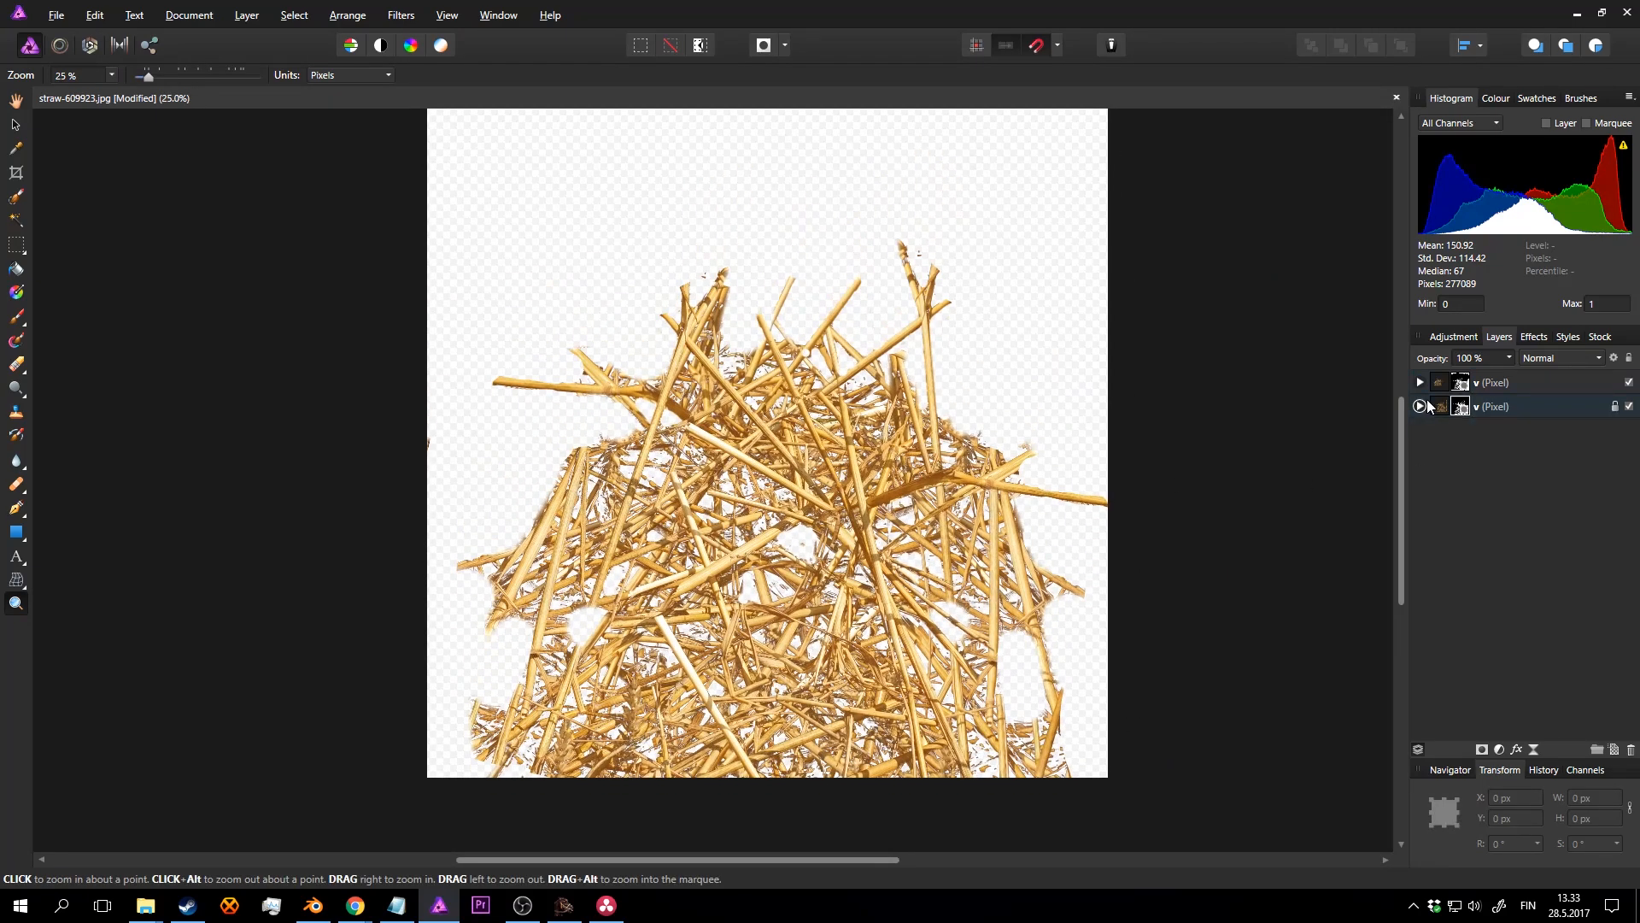
click(1422, 381)
click(1422, 381)
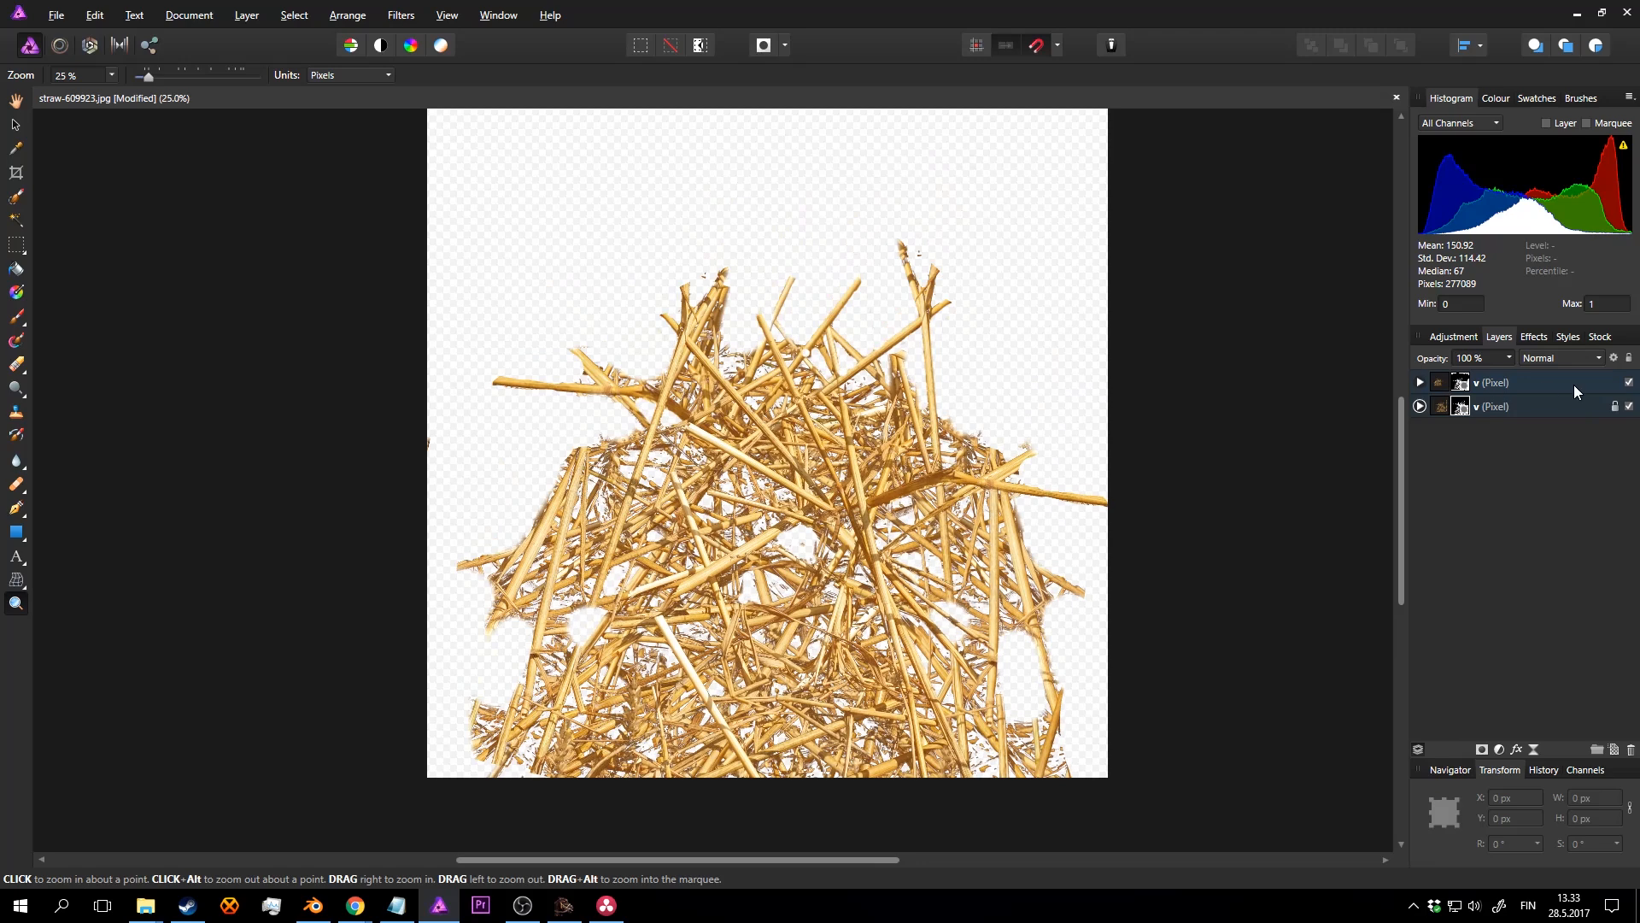
click(1631, 383)
click(1632, 383)
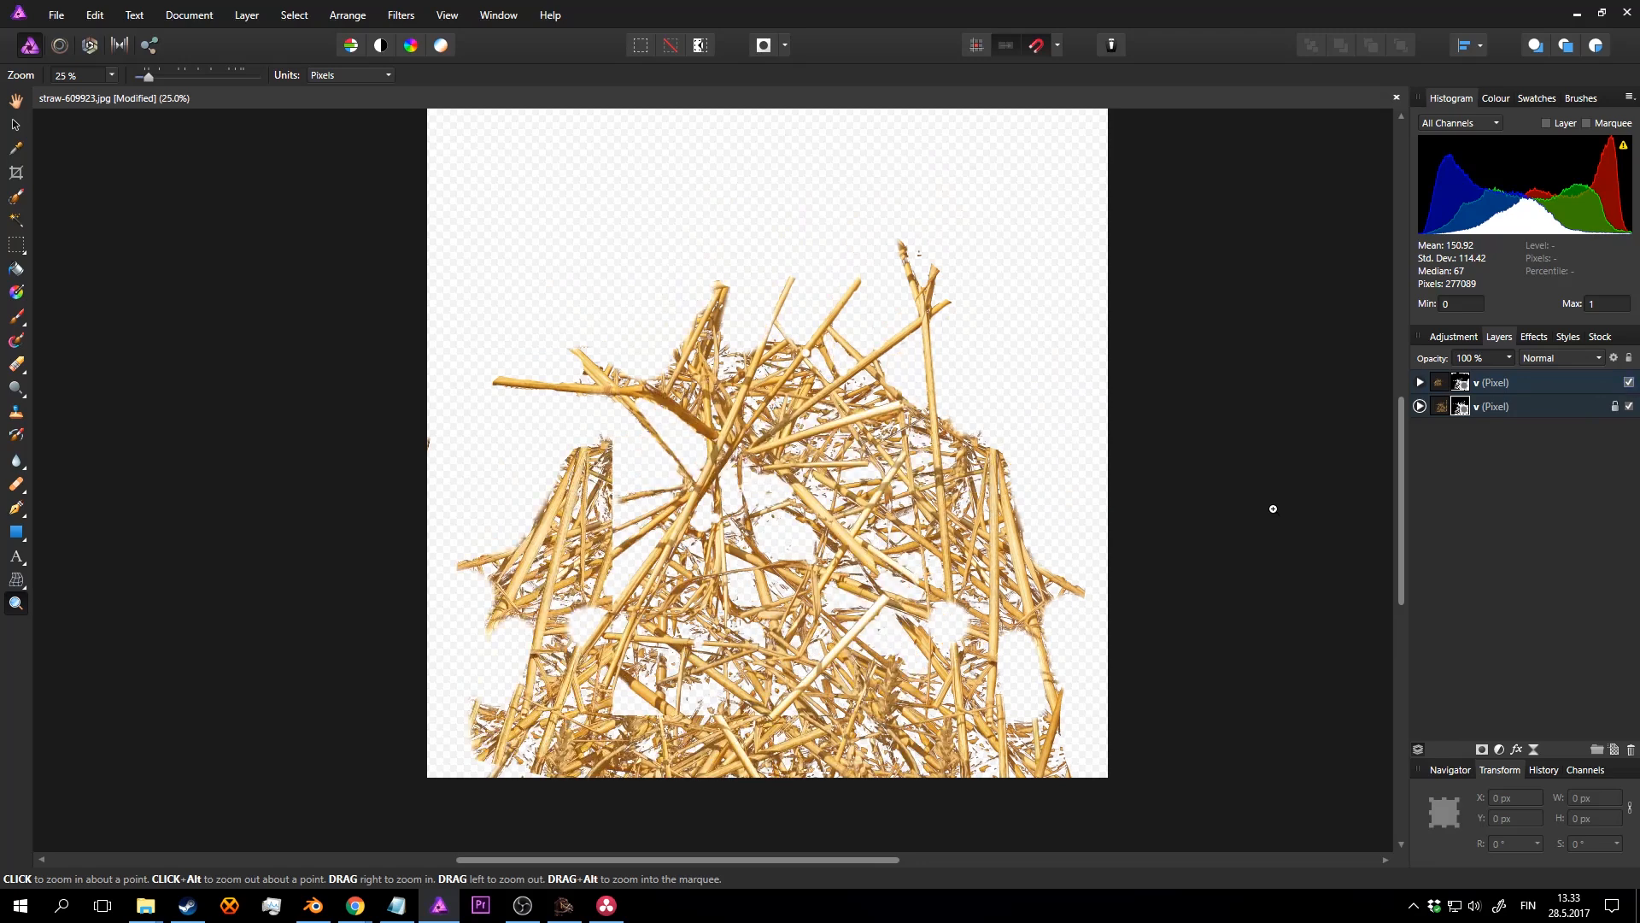
Step: Trim the long stalk reaching the canvas's right edge by painting on the upper straw layer's mask
click(1468, 384)
key(b)
key(z)
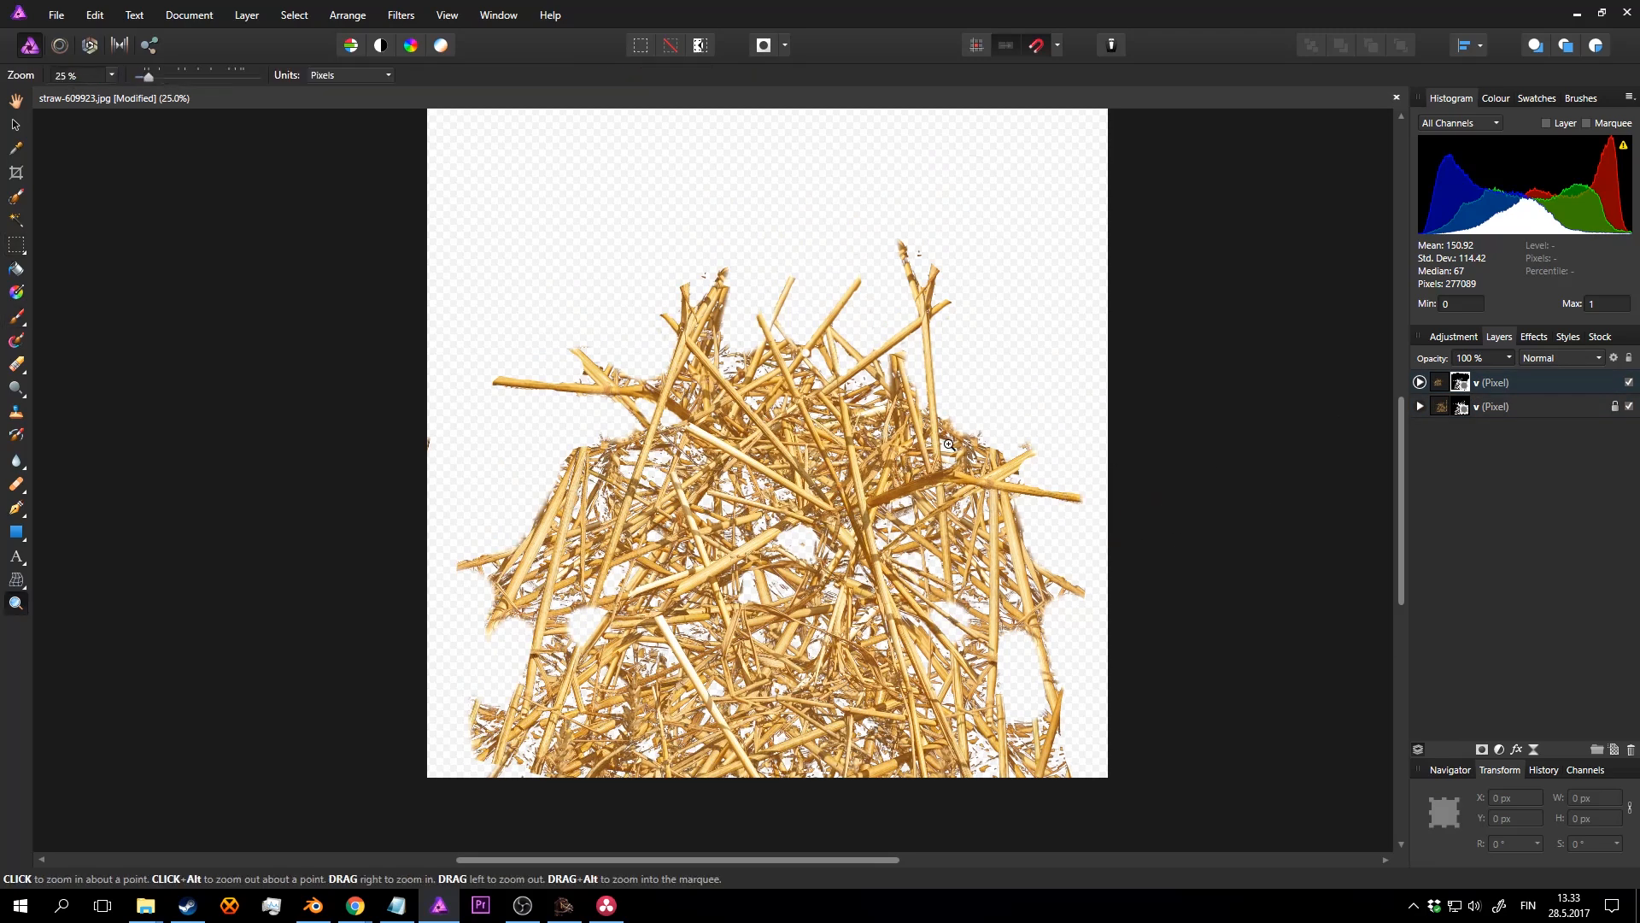
mouse_move(928, 389)
mouse_down()
mouse_move(1069, 392)
mouse_move(1054, 353)
mouse_move(1077, 399)
mouse_up()
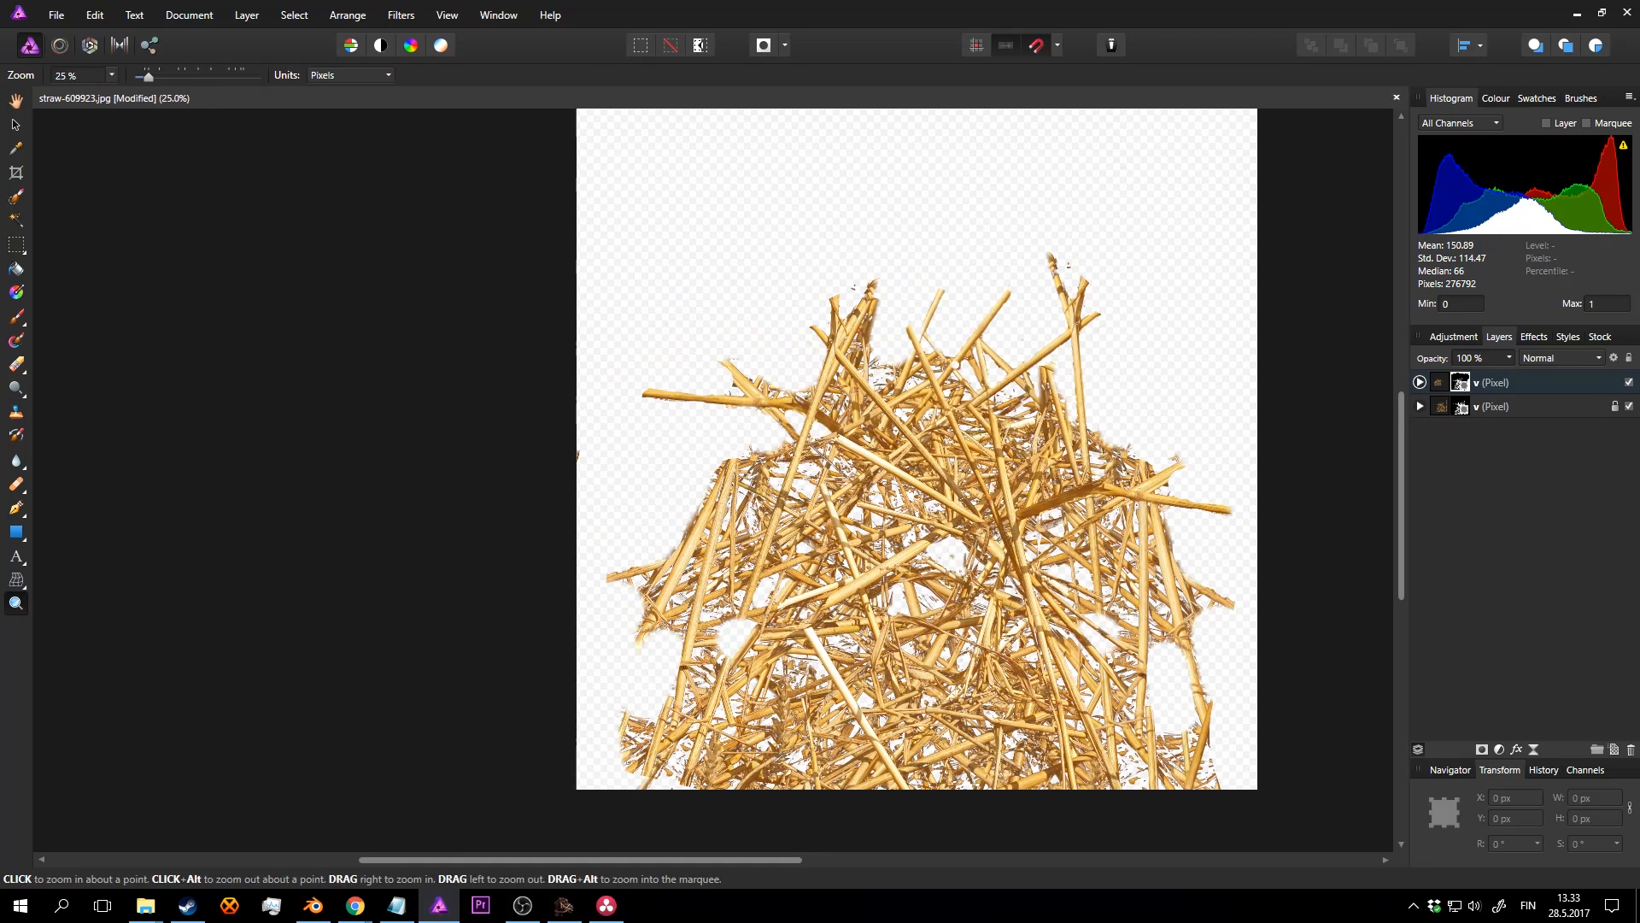
Step: Set up a whole-document PNG-24 export, adjust the image size, and name the file starws_alpha.png
click(55, 16)
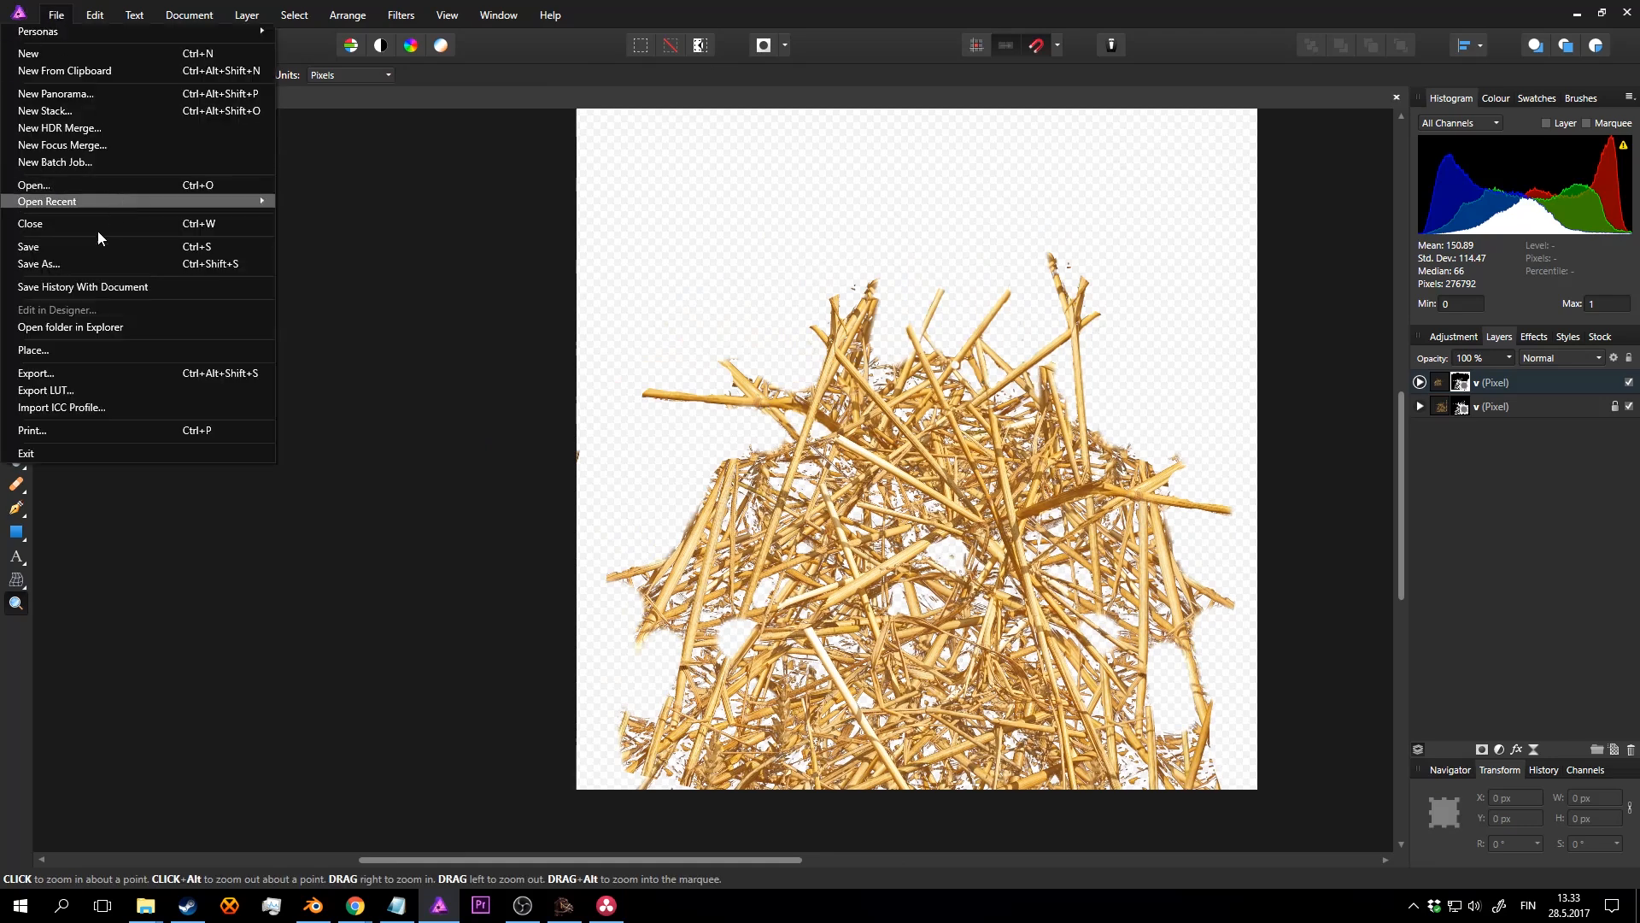
click(77, 373)
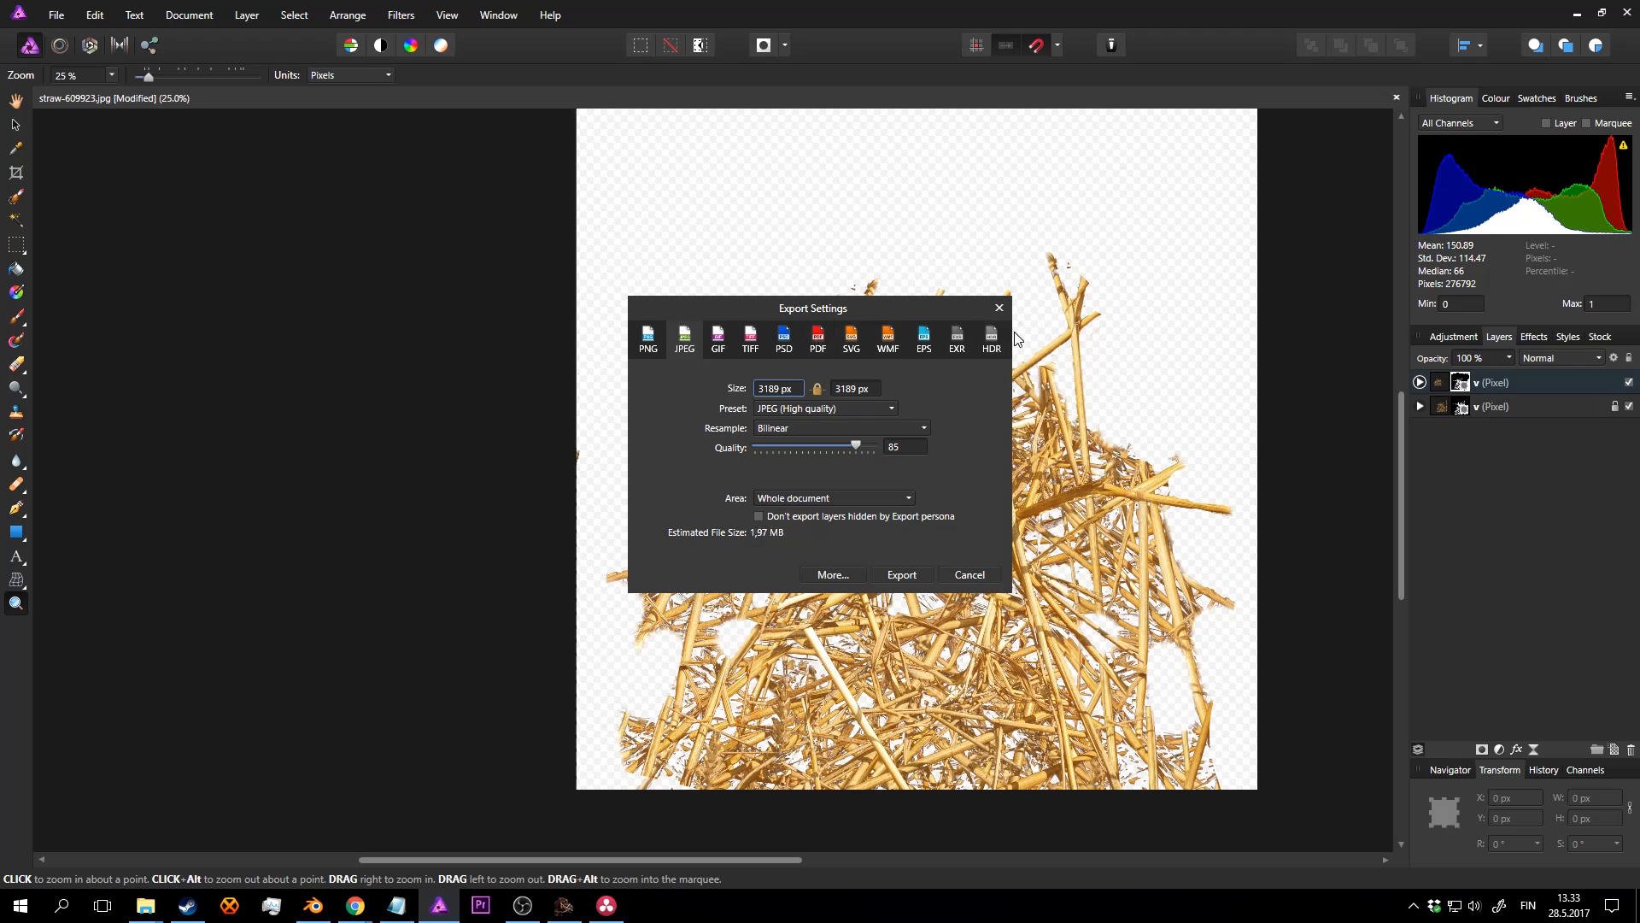
click(649, 340)
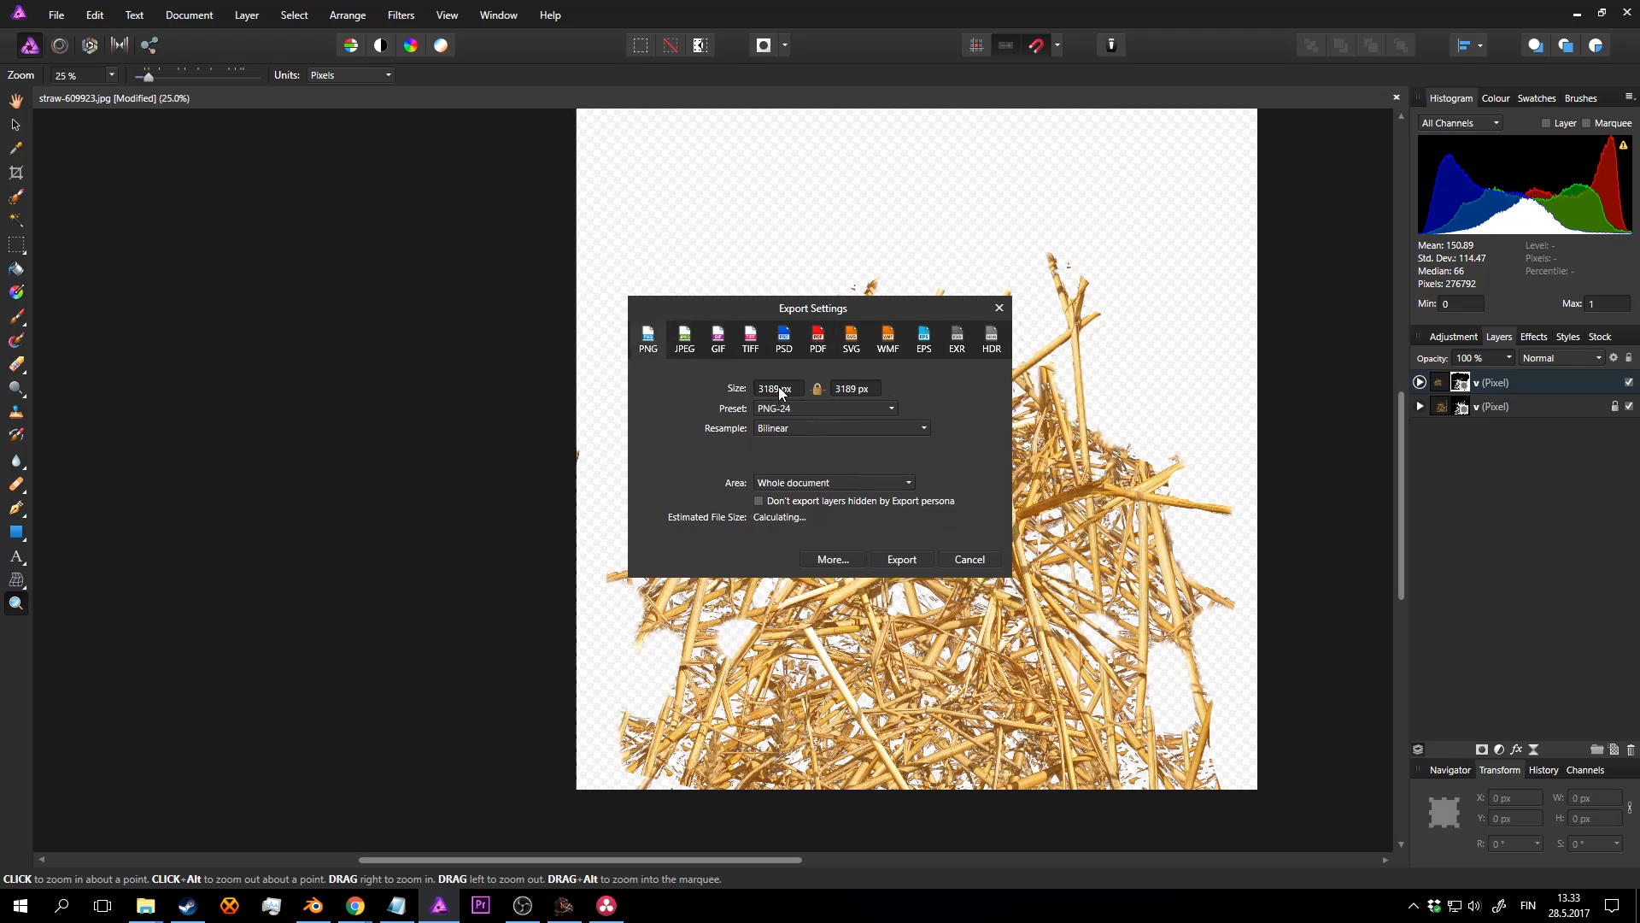
drag(777, 390, 672, 381)
key(Tab)
click(902, 560)
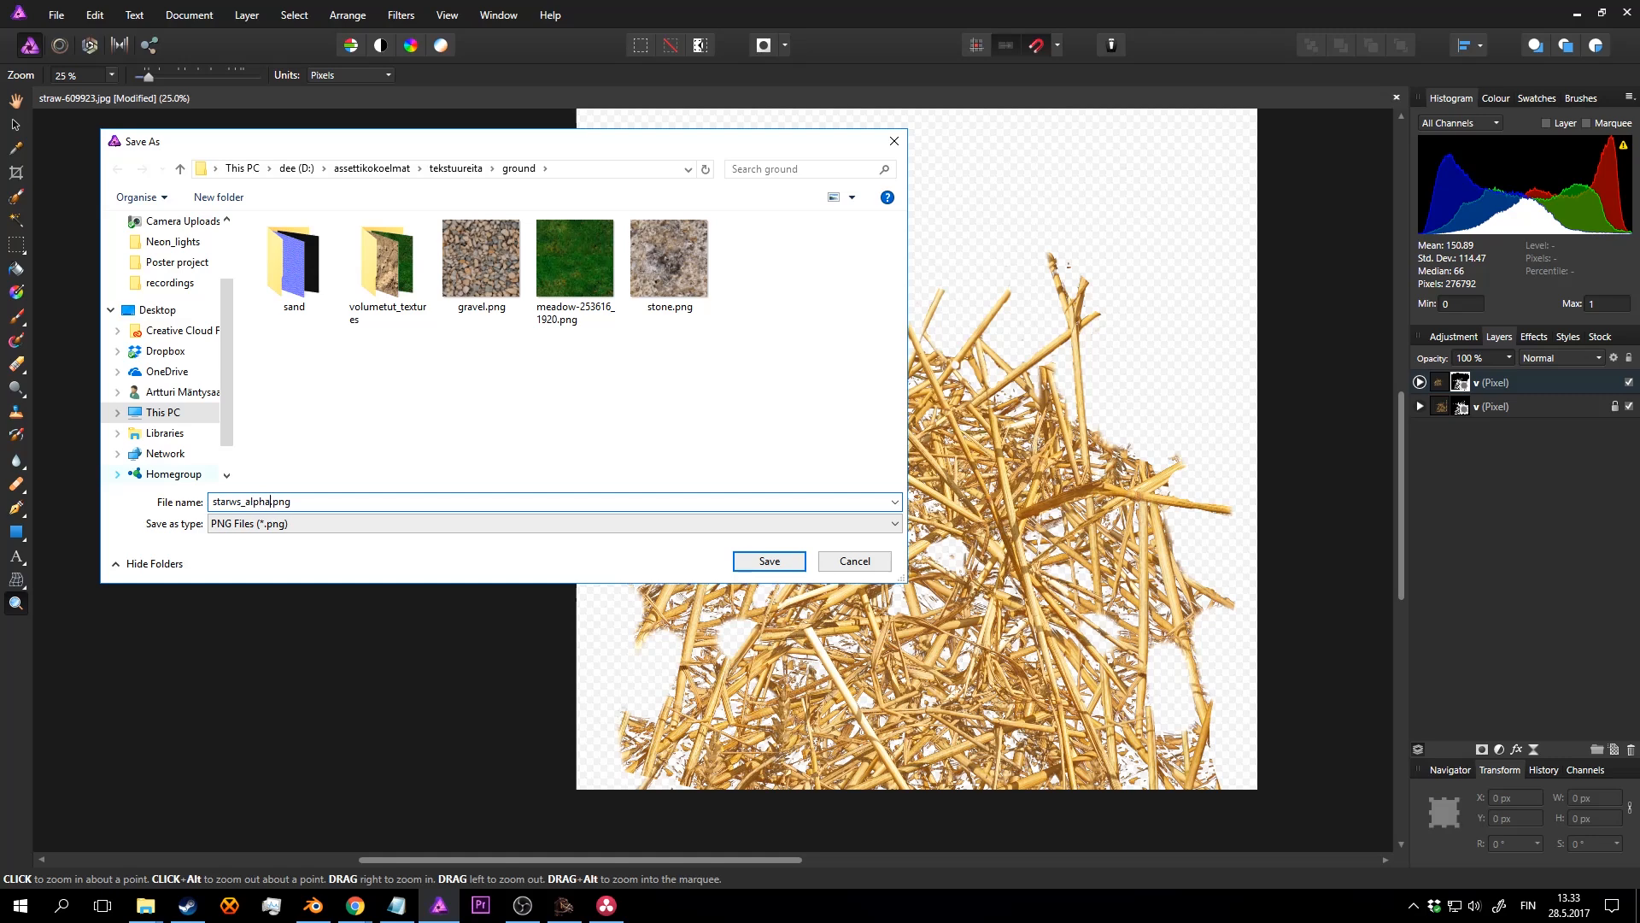
Step: Copy the destination path D:\assettikokoelmat\tekstuureita\ground and save the PNG there
click(625, 174)
key(ctrl+c)
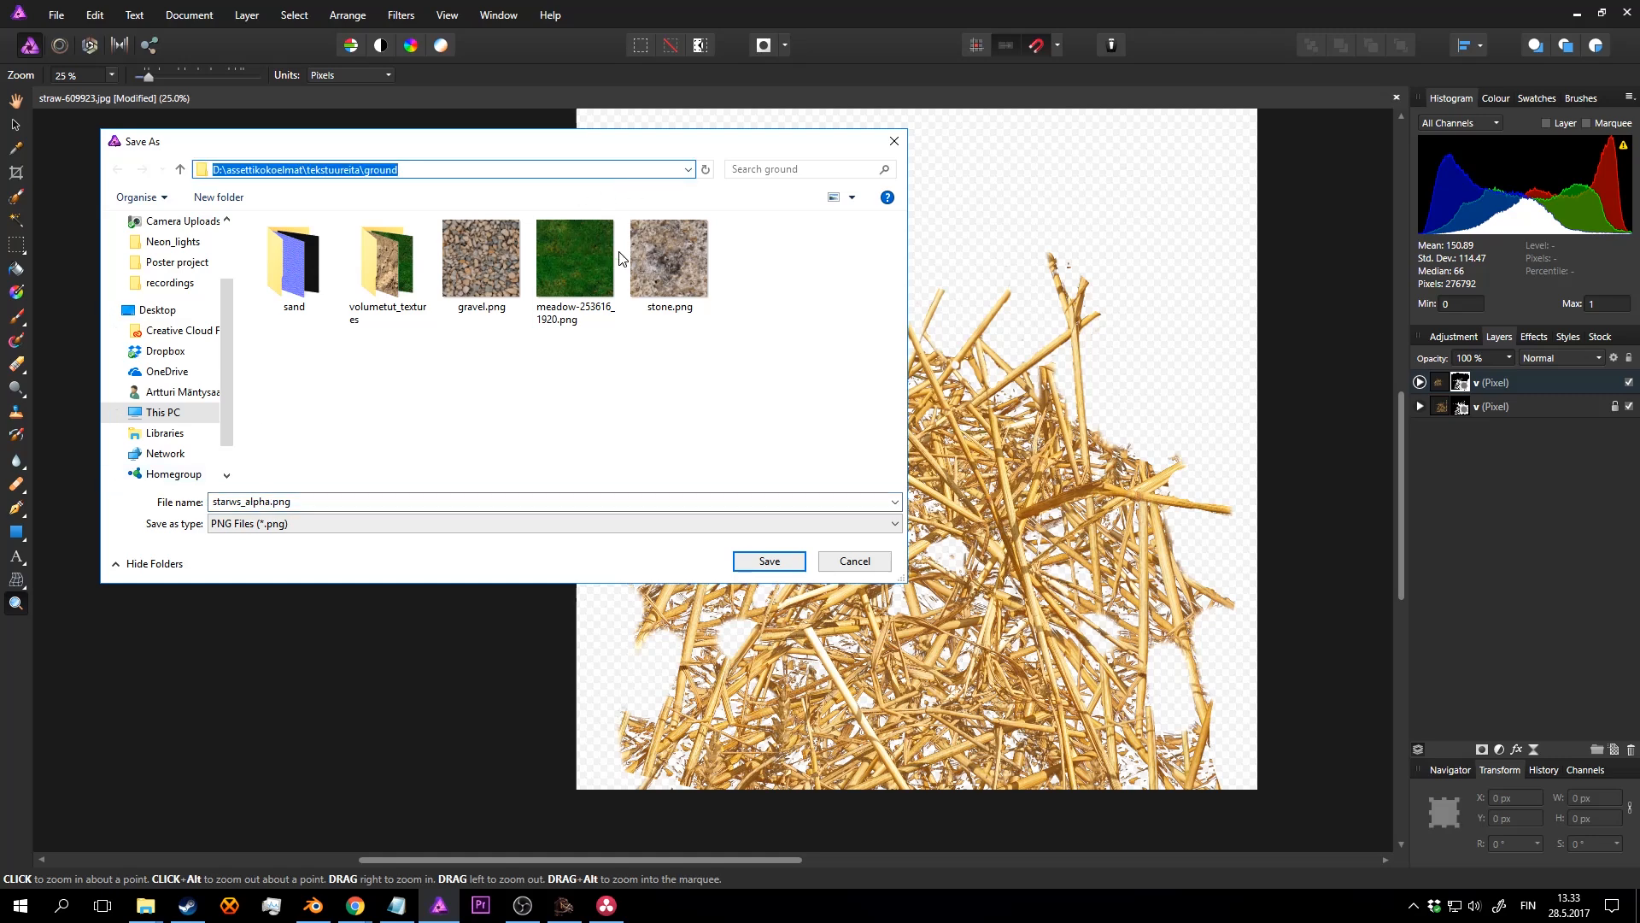
click(767, 559)
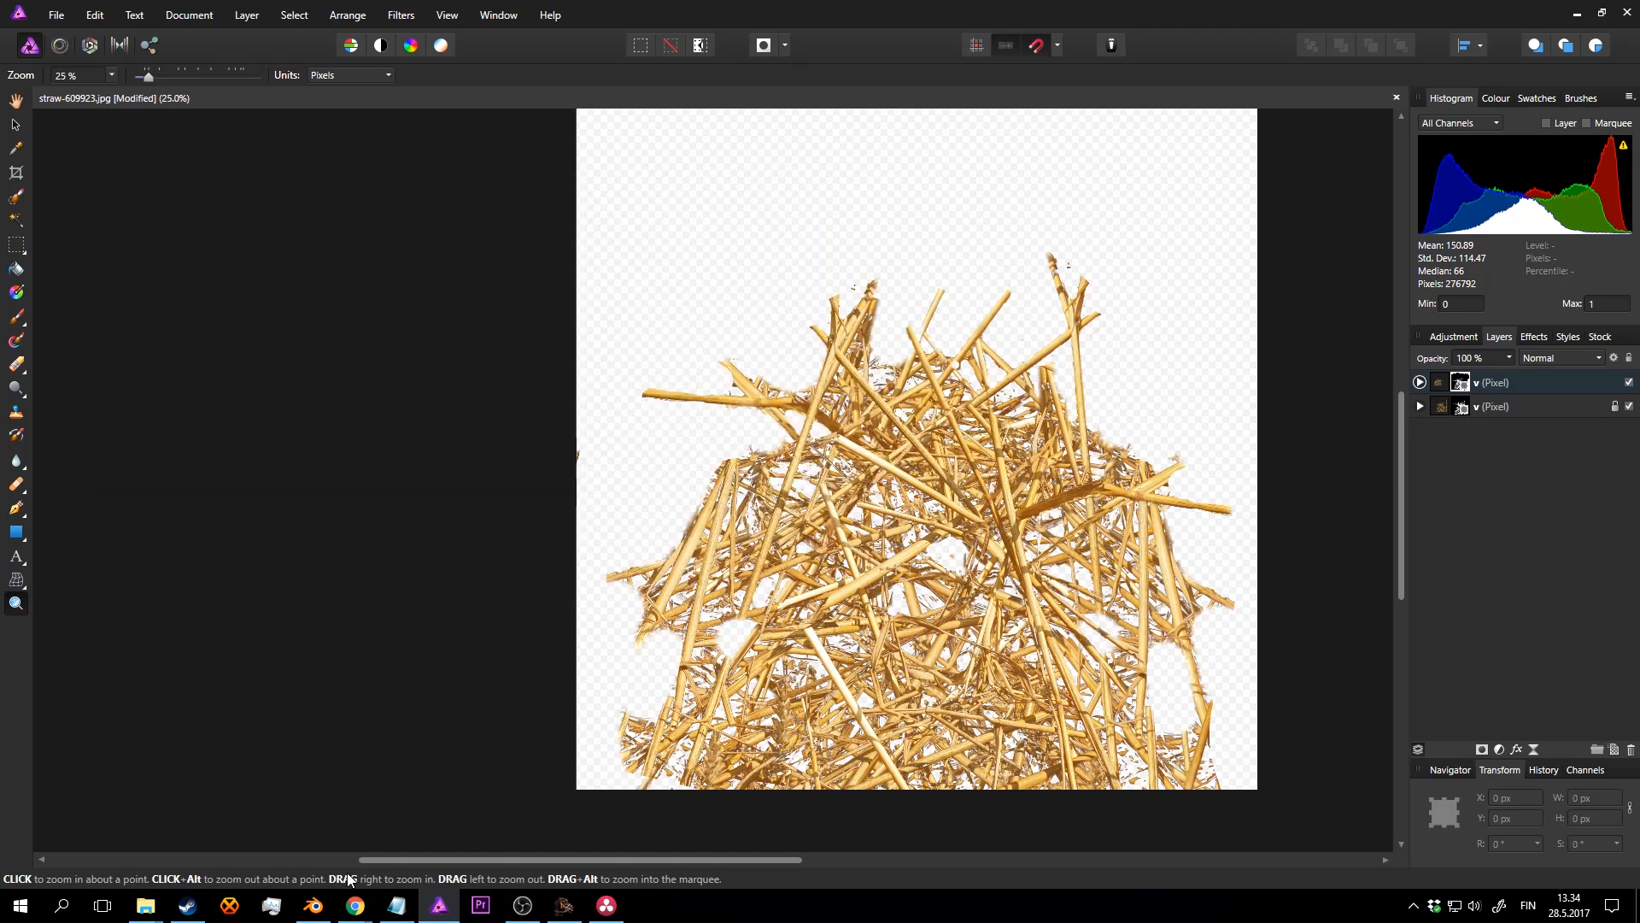
Step: Switch to Blender and save the cart scene
click(313, 904)
scroll(1033, 542, down, 5)
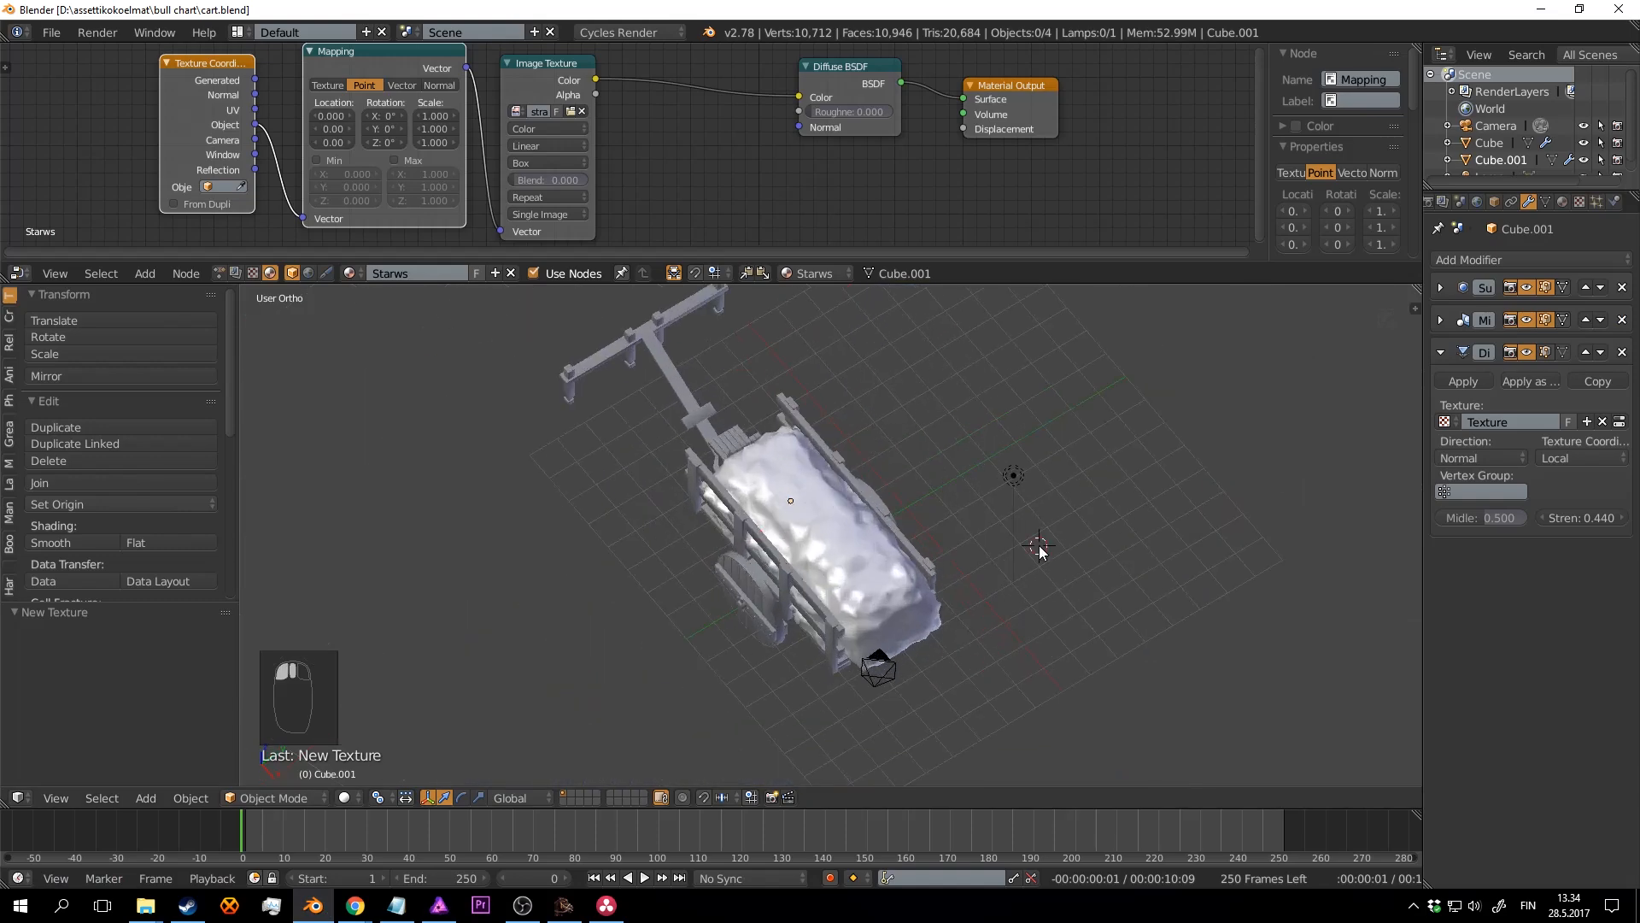
key(ctrl+s)
Step: Start an Images as Planes import beside the cart and choose starws_alpha.png from D:\assettikokoelmat\tekstuureita\ground
scroll(921, 526, up, 8)
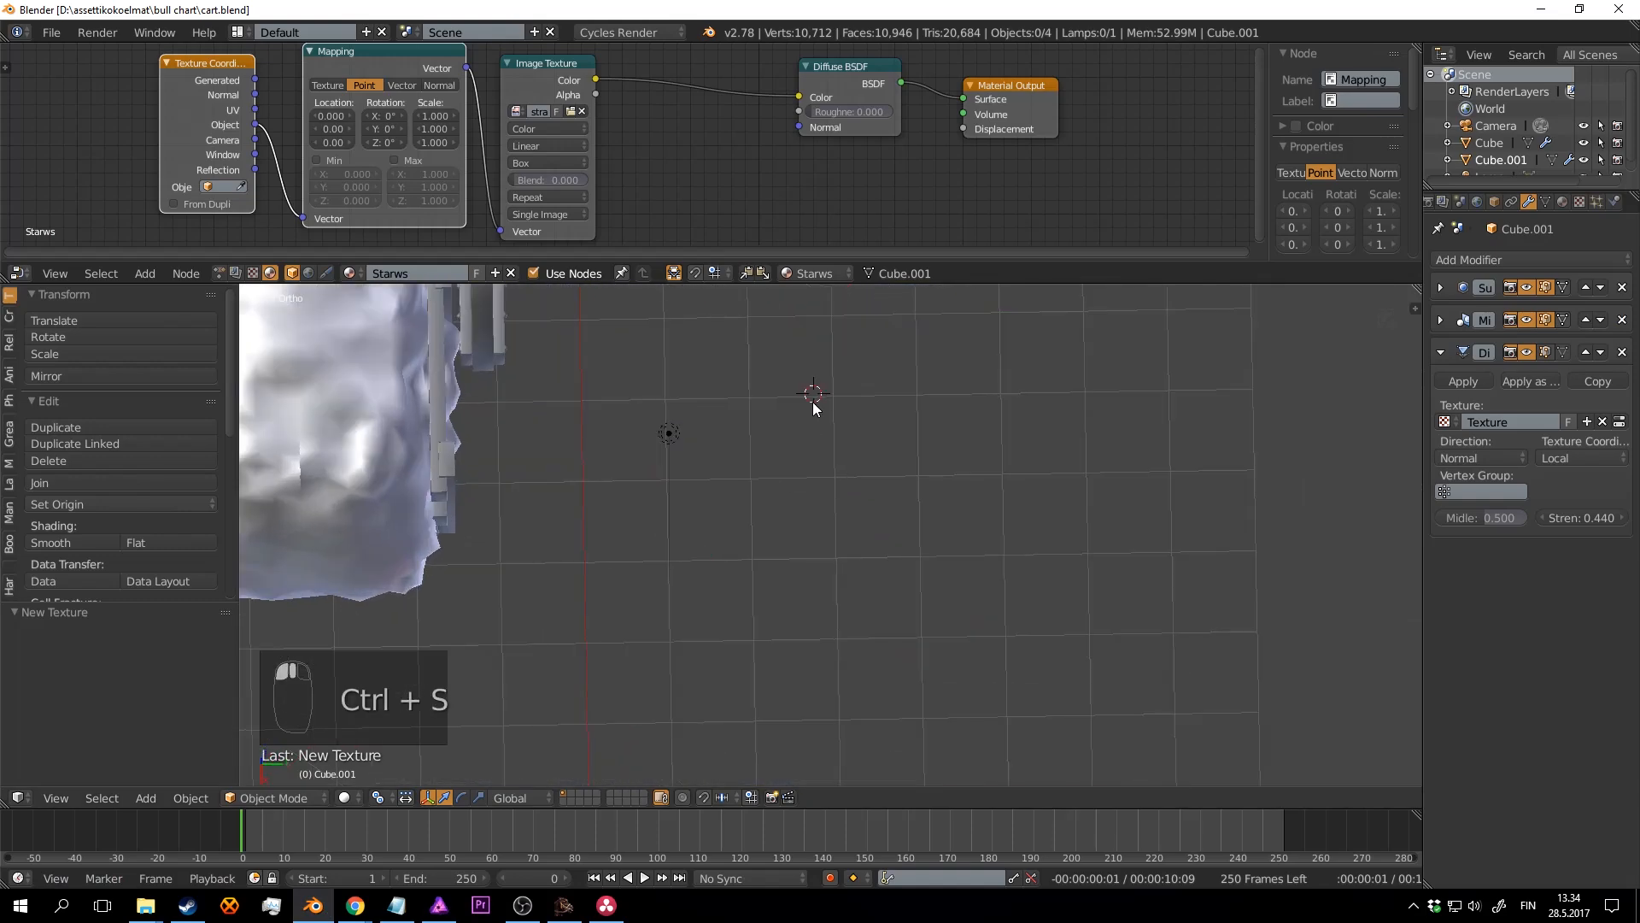
middle_drag(814, 408, 864, 449)
key(shift+a)
mouse_move(864, 451)
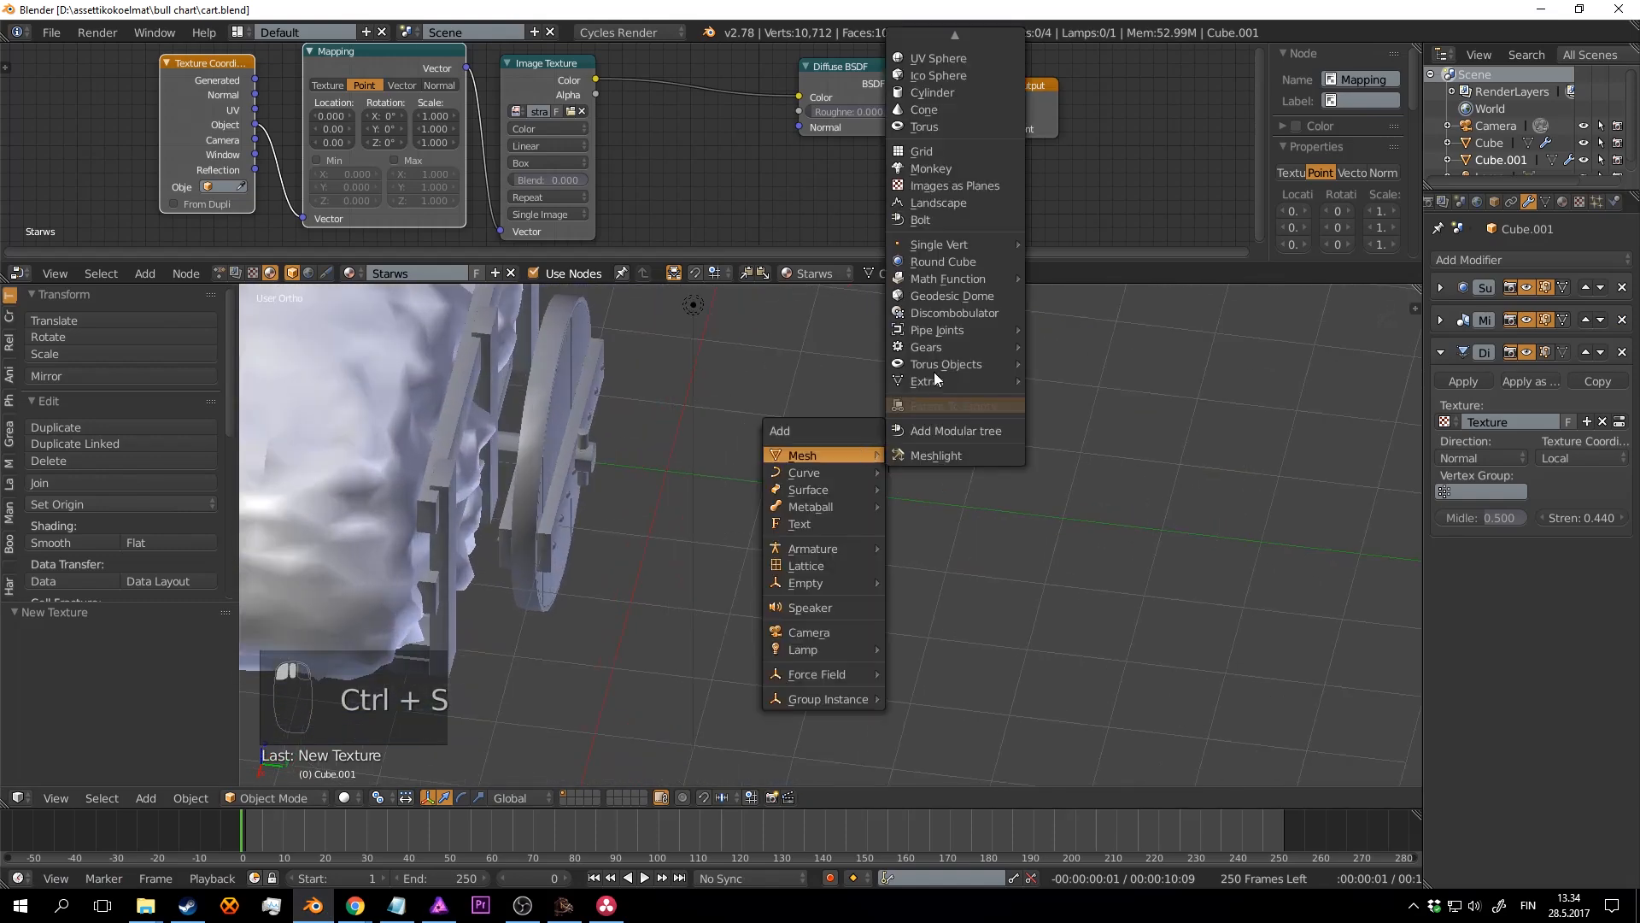
click(974, 184)
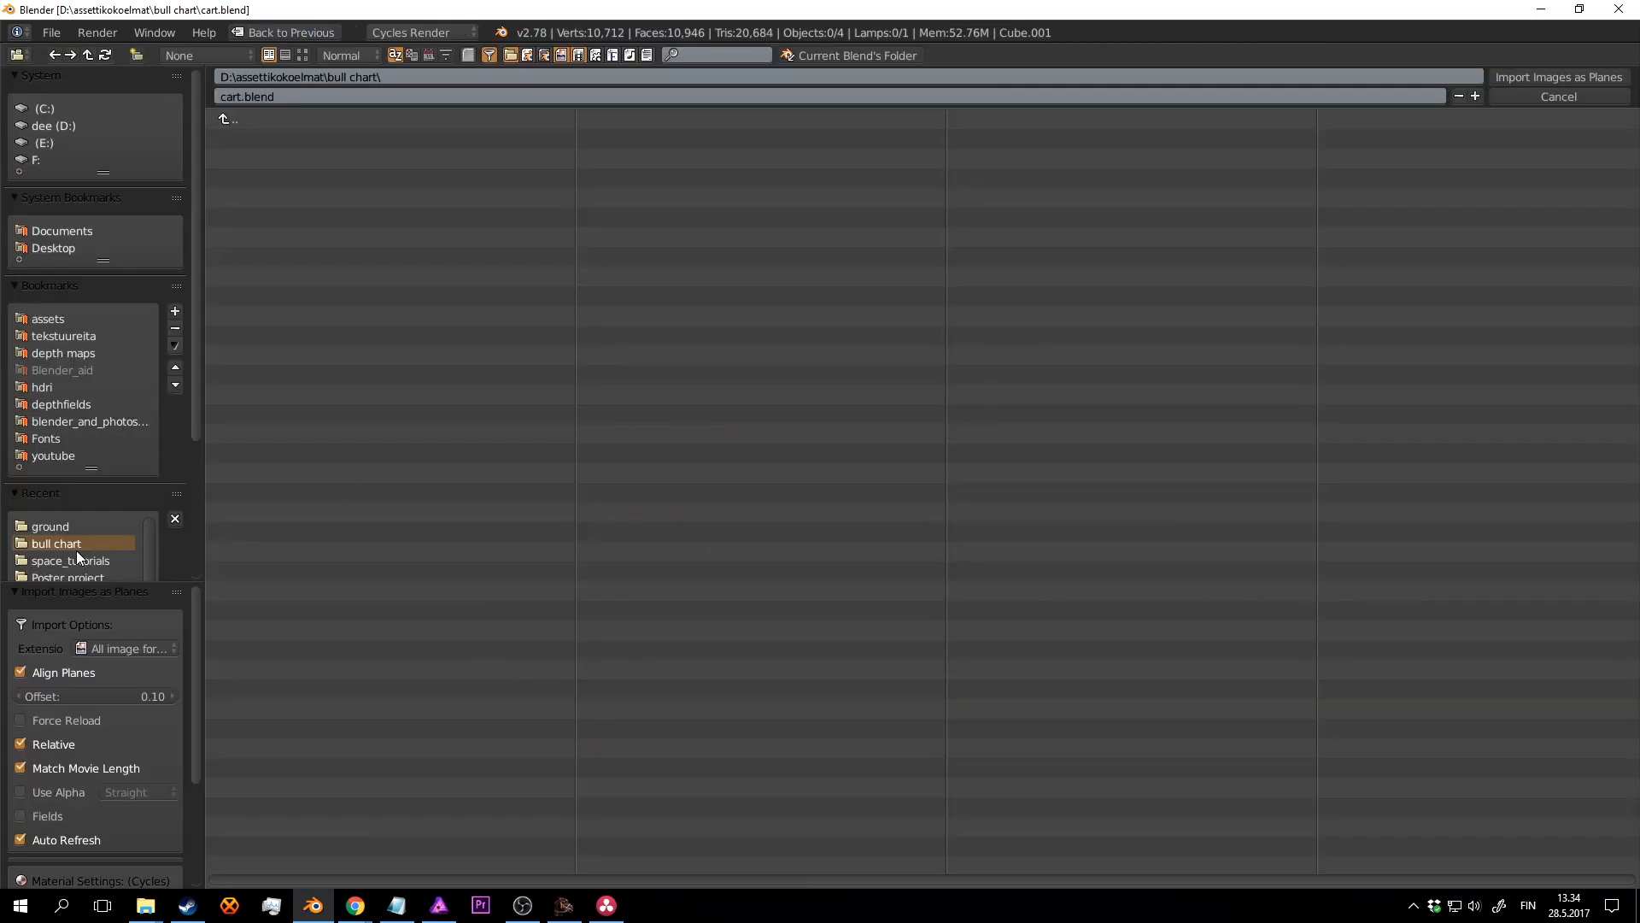
click(449, 74)
key(ctrl+v)
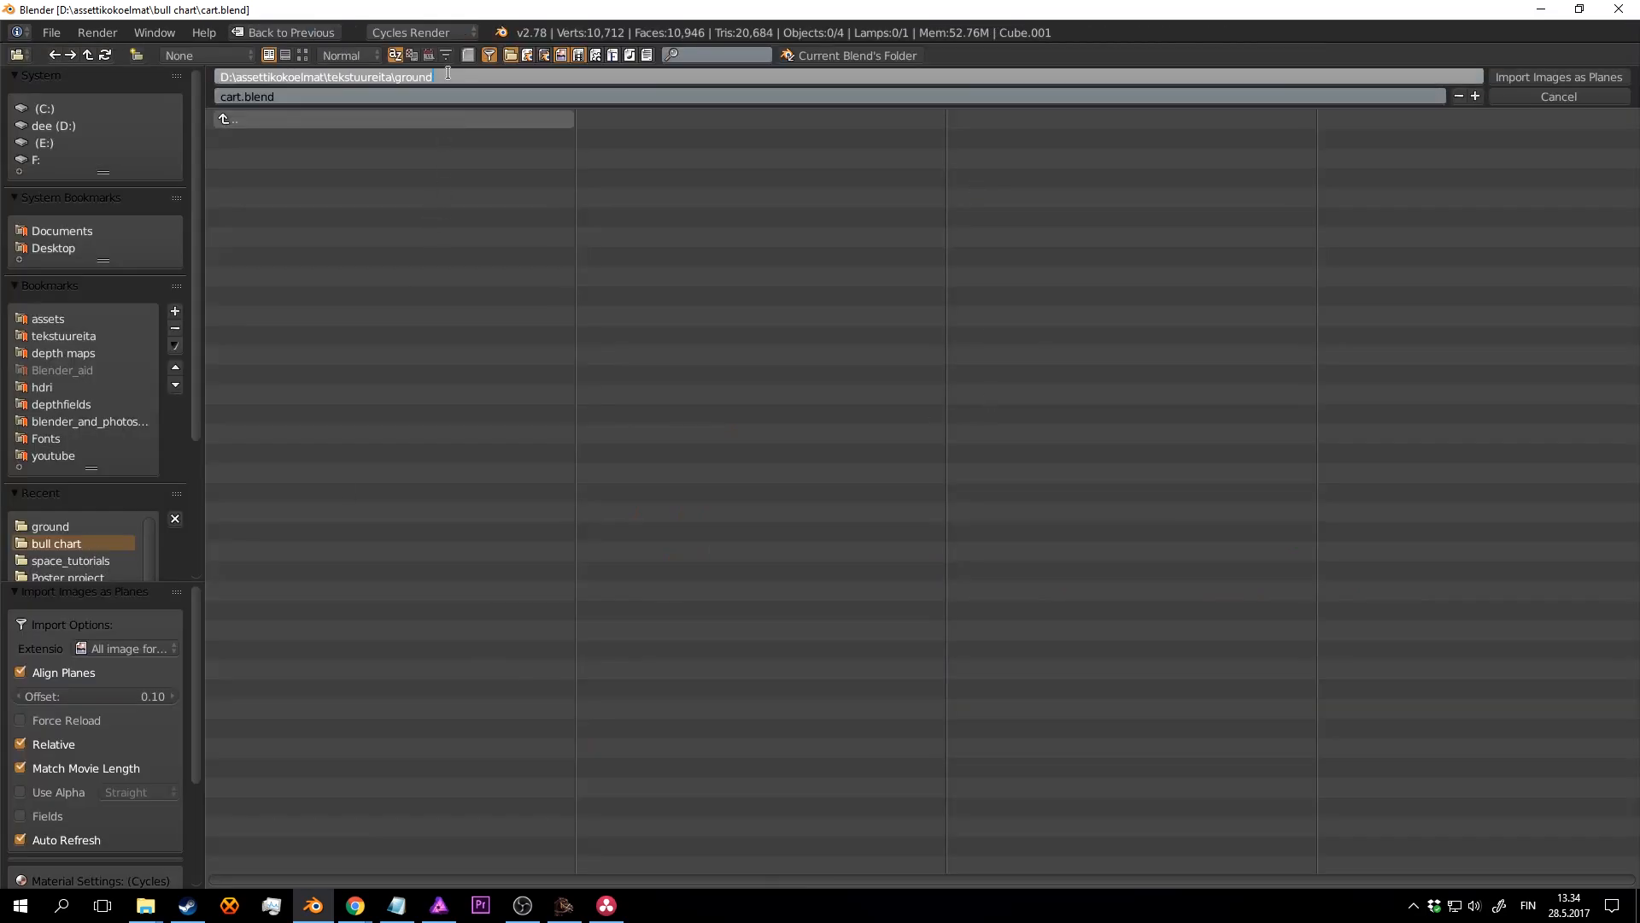
key(Return)
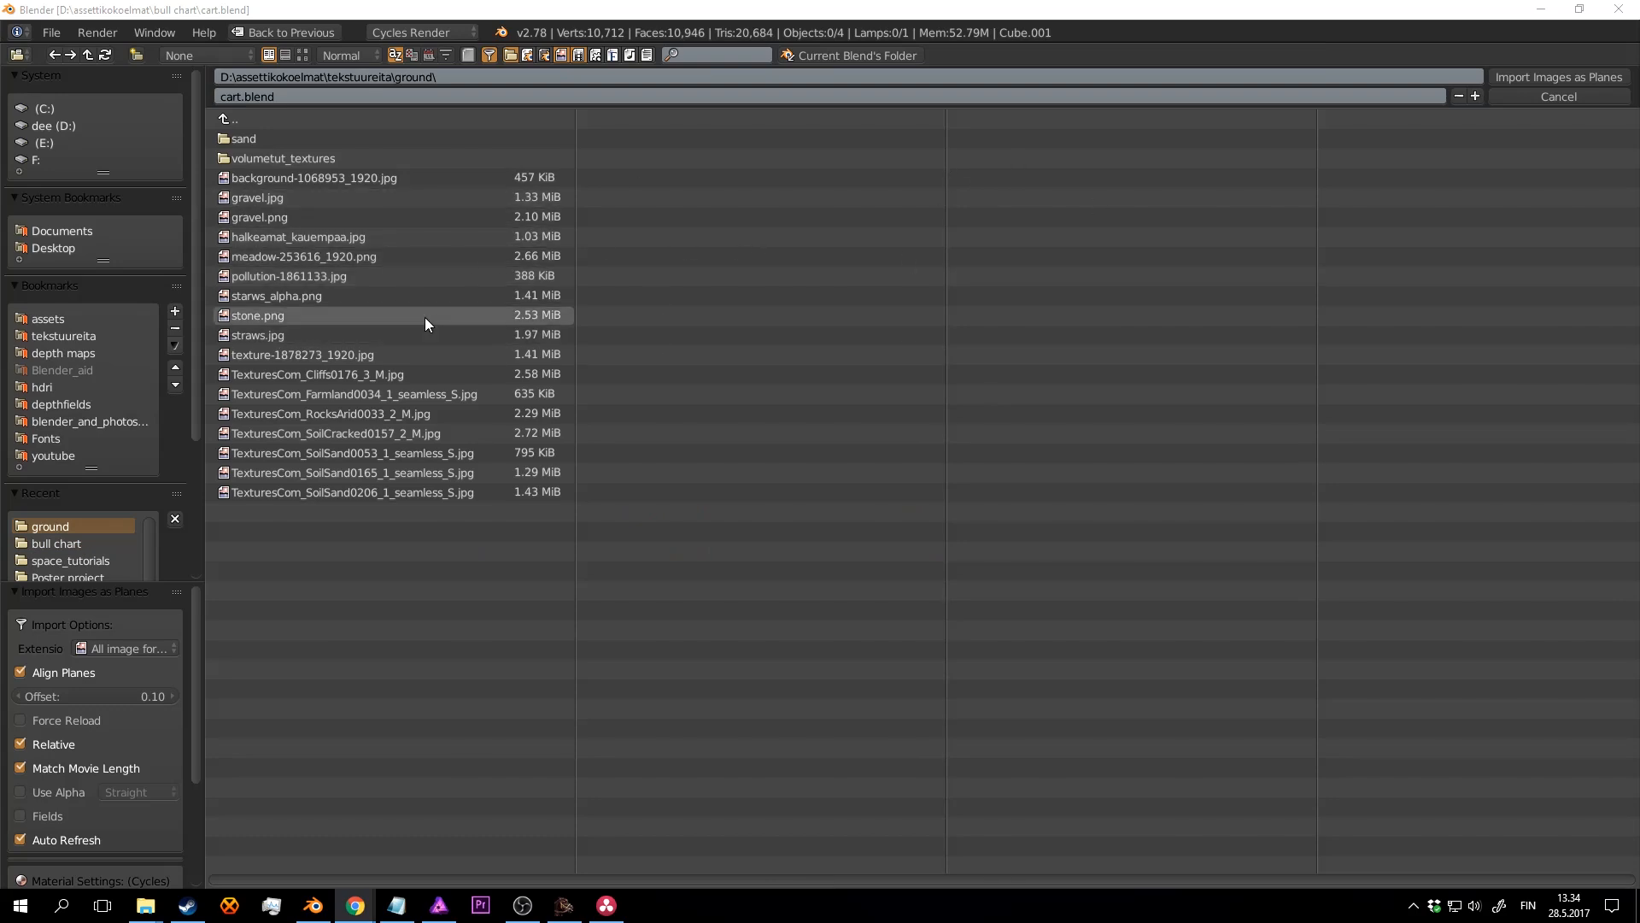
click(318, 295)
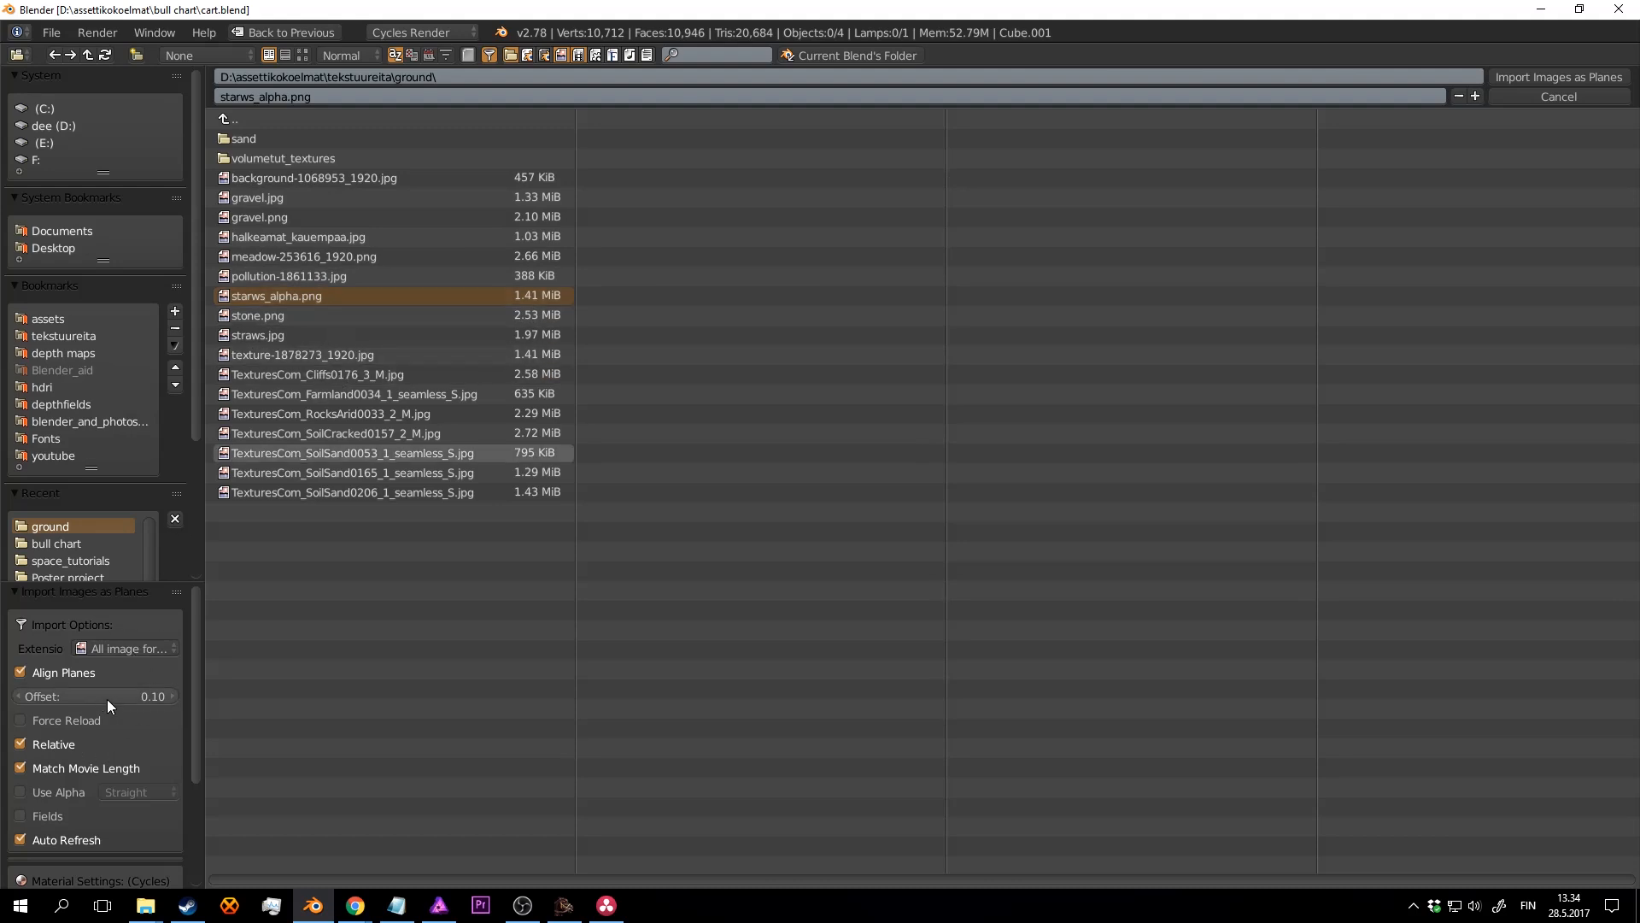
Step: Enable Use Alpha with Premultiplied mode and import the straw image as a plane
scroll(106, 705, down, 1)
scroll(68, 719, down, 1)
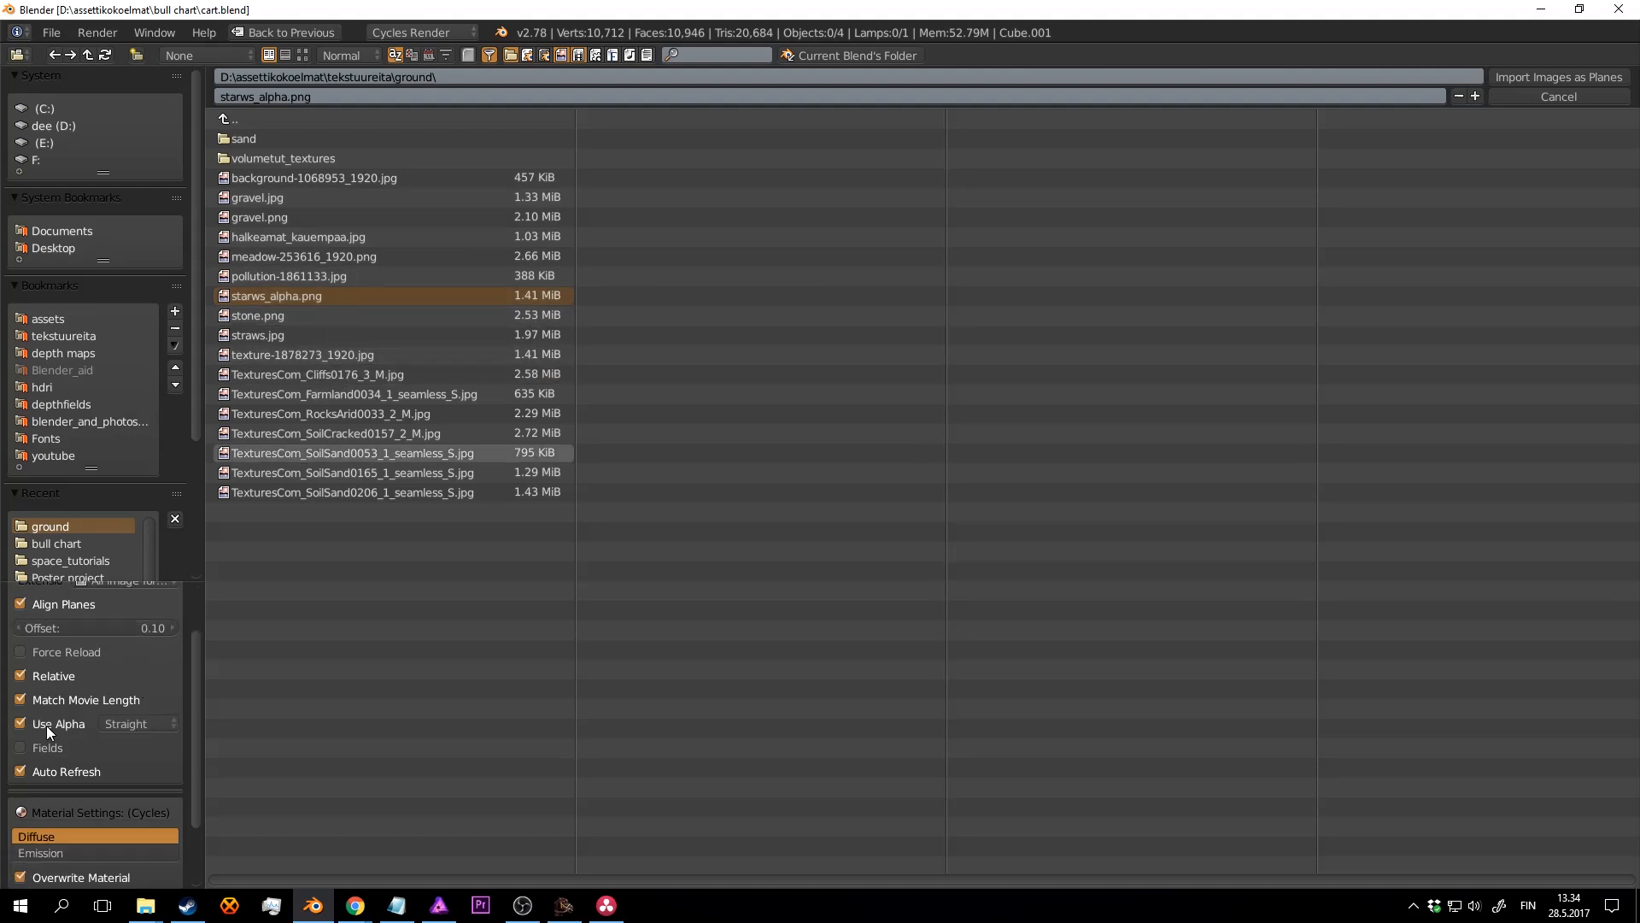
click(153, 722)
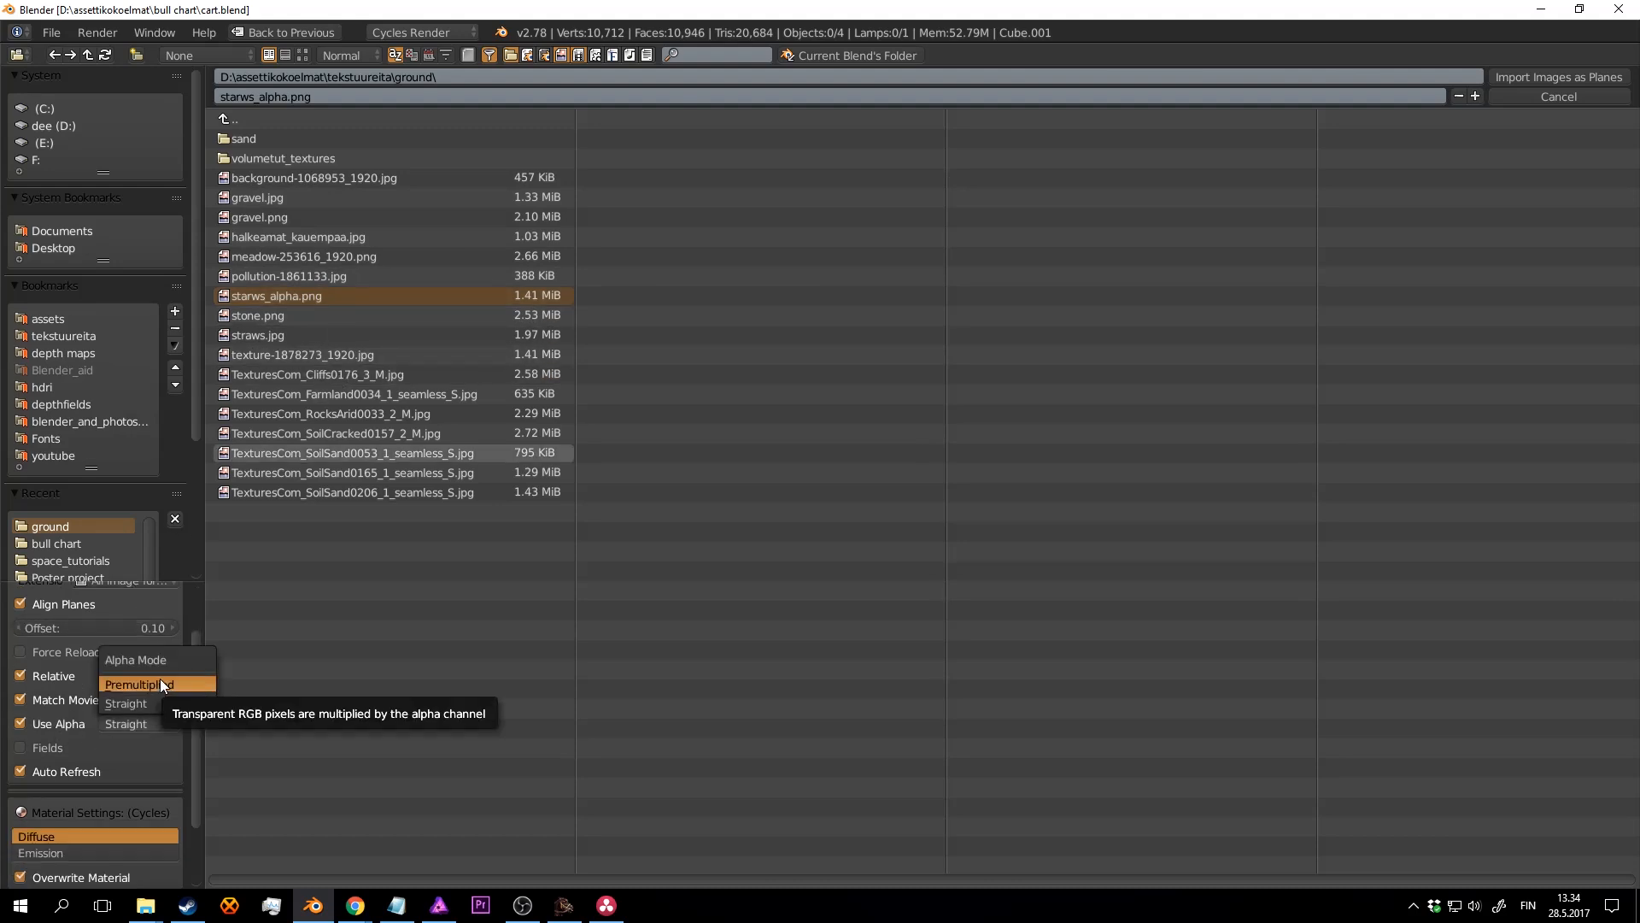
click(162, 683)
scroll(167, 693, up, 1)
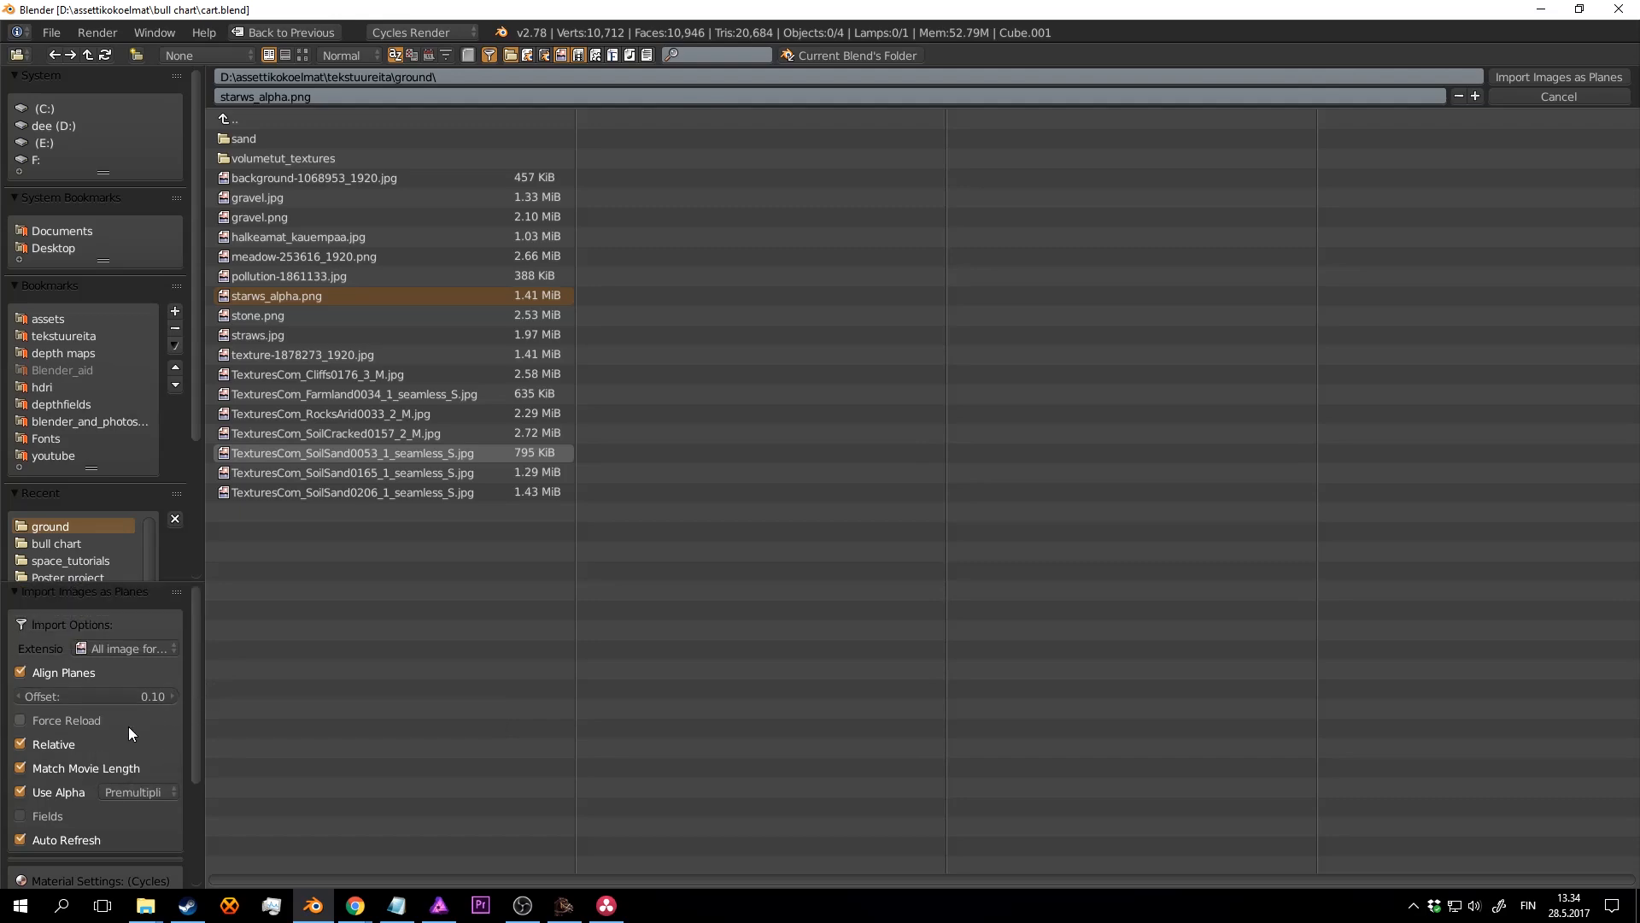
click(1585, 75)
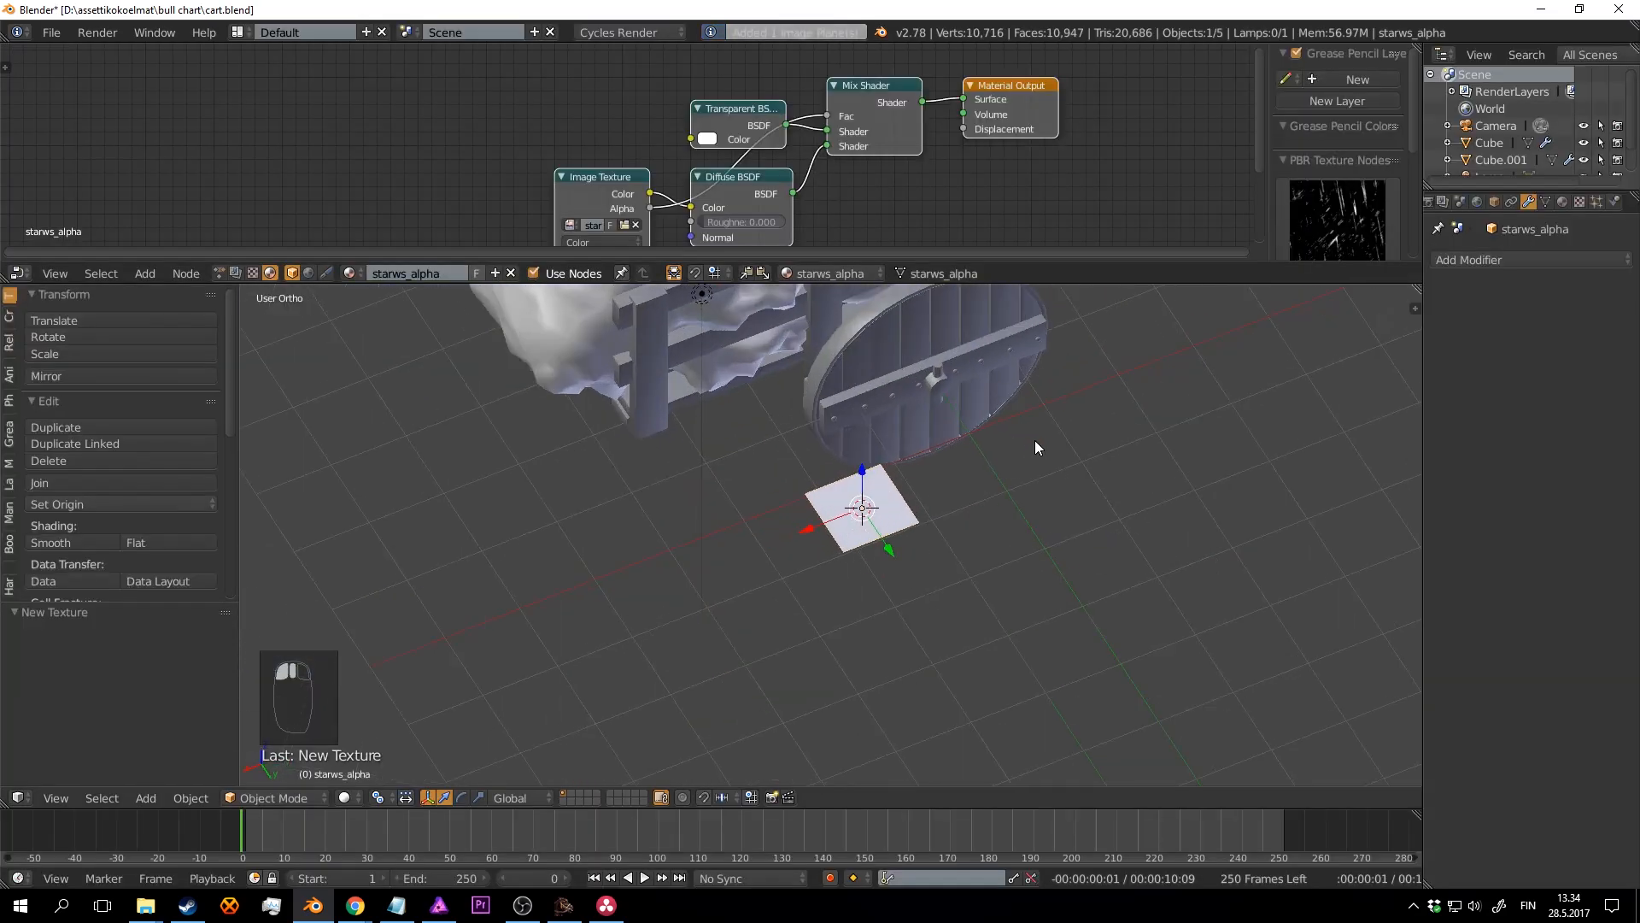
Step: Preview the imported straw plane's transparency in rendered shading, and return to solid view
key(shift+z)
scroll(1007, 454, up, 5)
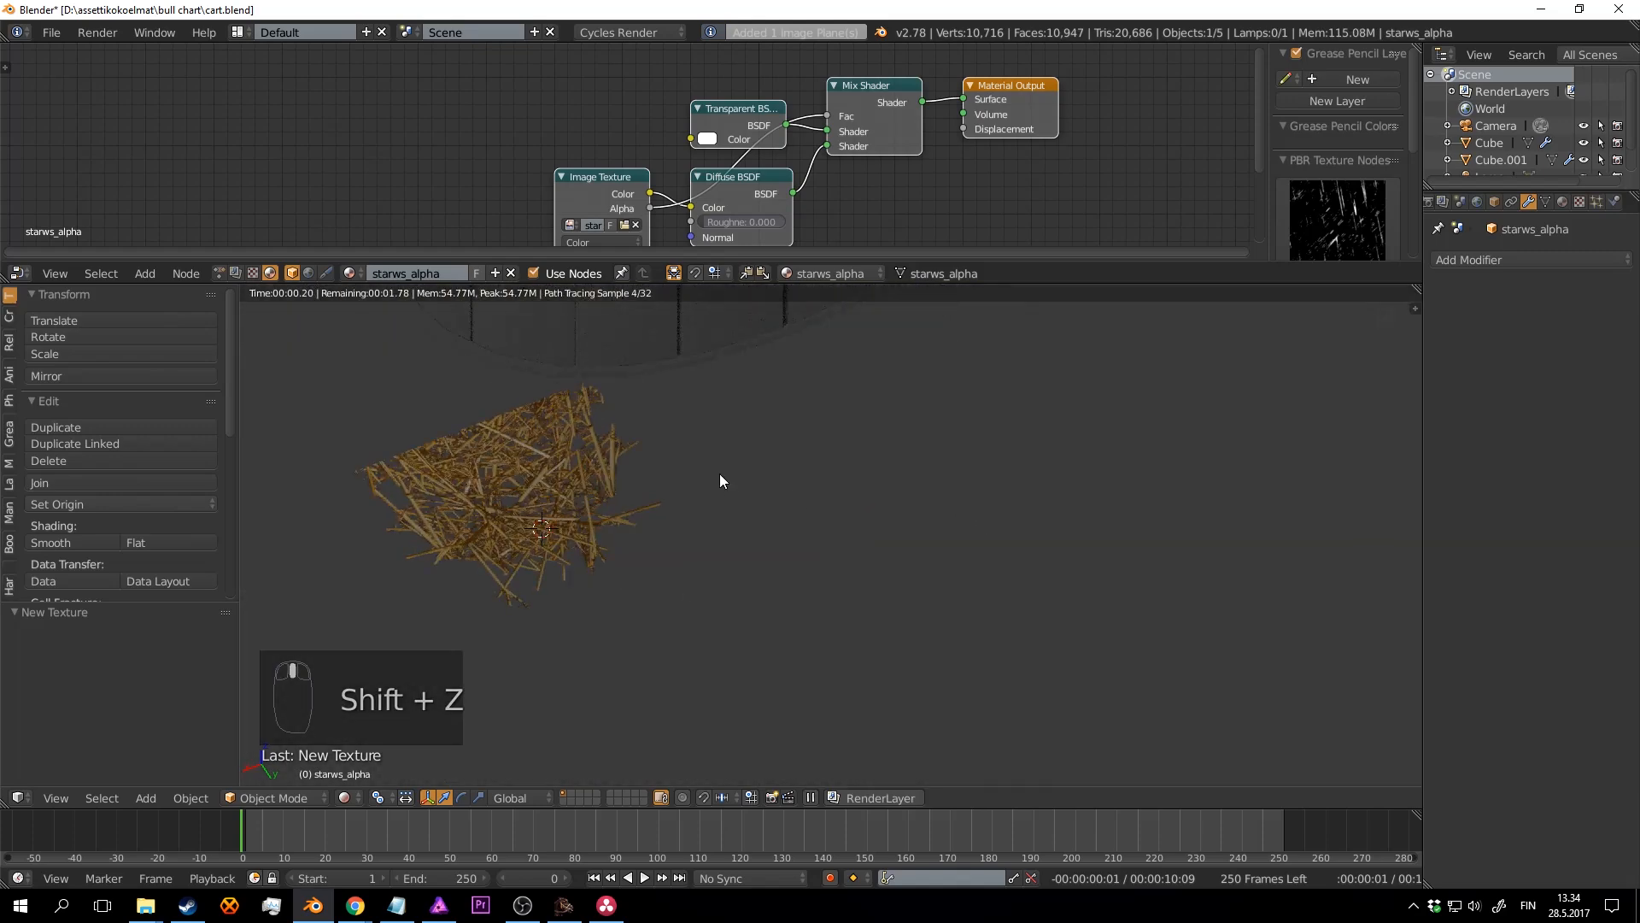
scroll(725, 466, down, 5)
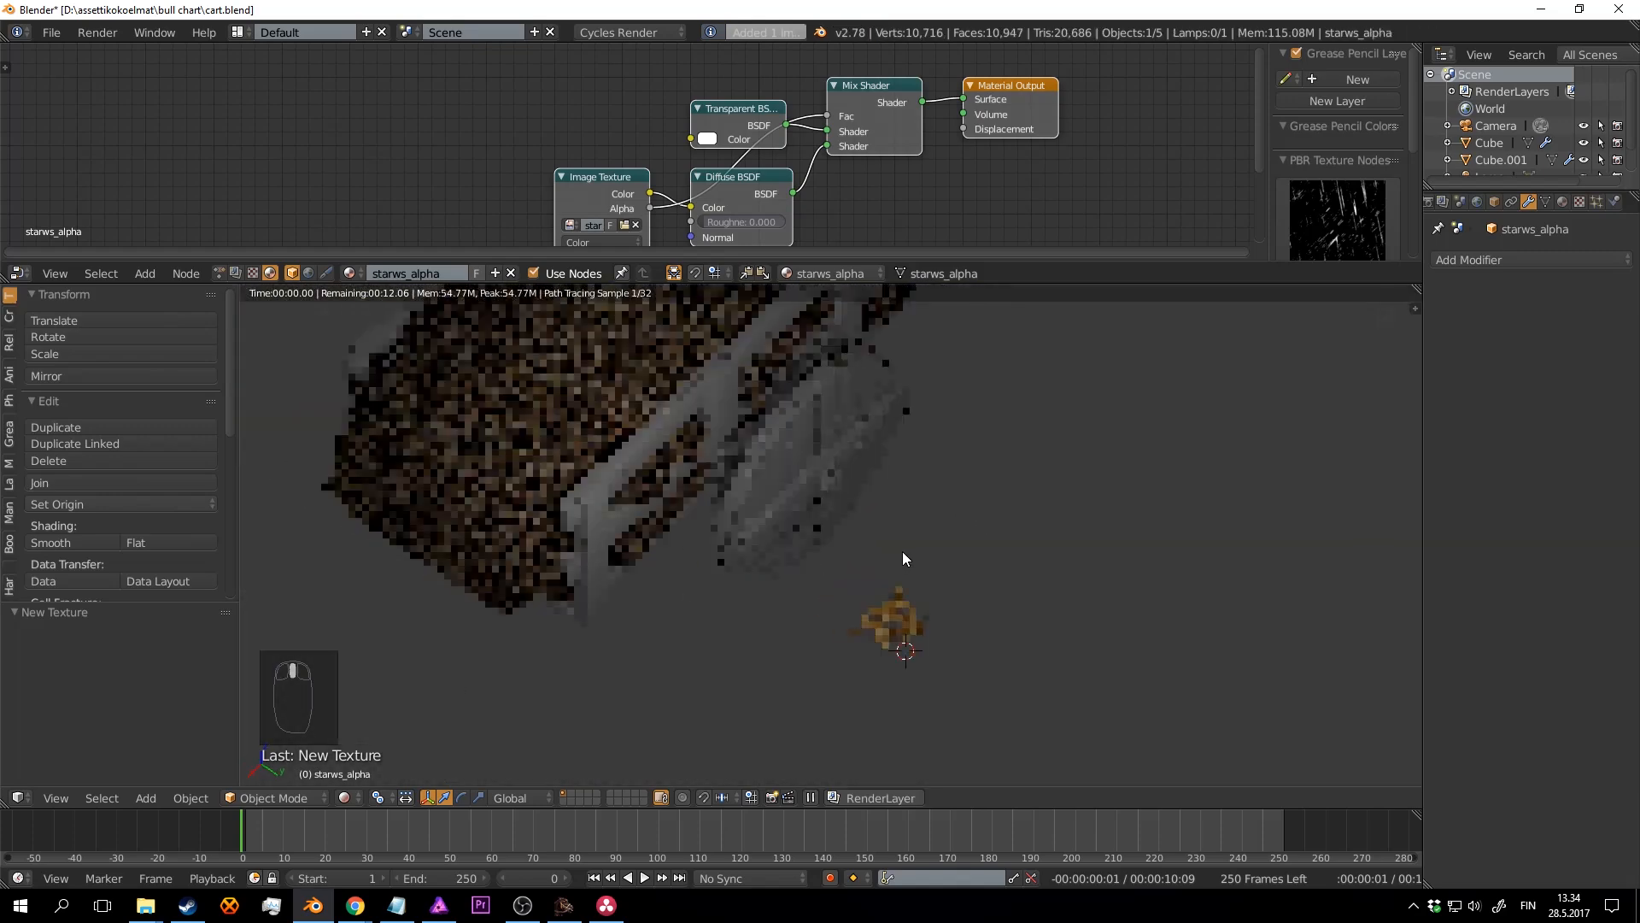
key(shift+z)
Step: Deselect the straw plane, select the straw load mesh in the cart, and save the file
key(ctrl+s)
middle_drag(902, 556, 786, 510)
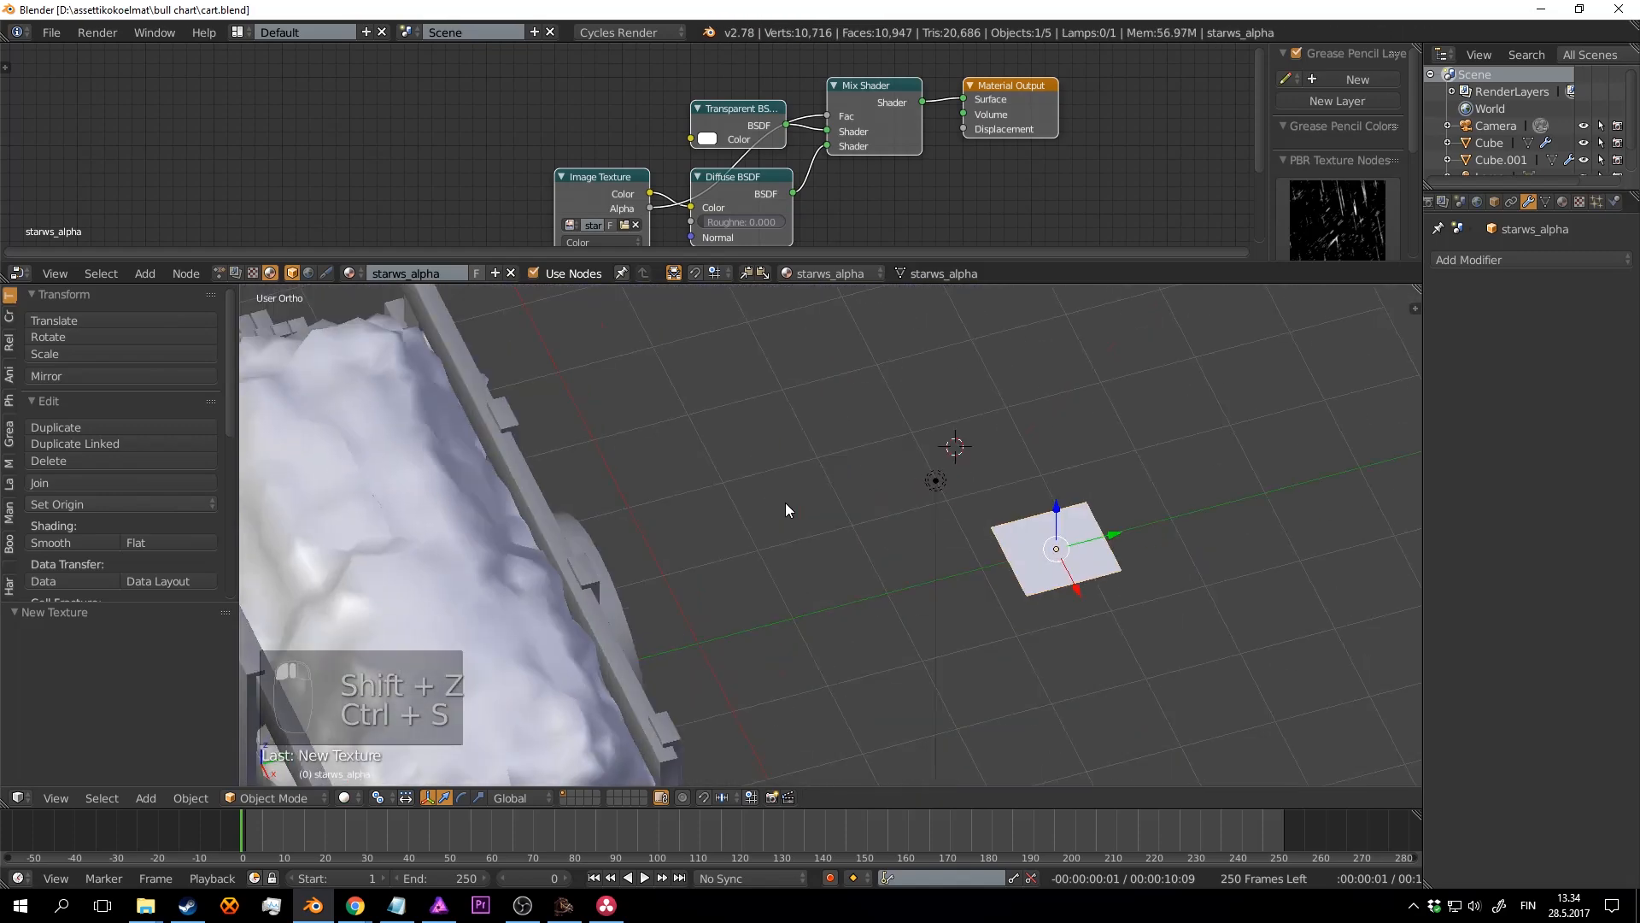
scroll(890, 402, down, 1)
shift+middle_drag(651, 507, 700, 366)
key(a)
key(ctrl+s)
scroll(893, 409, up, 1)
right_click(702, 367)
scroll(750, 398, down, 3)
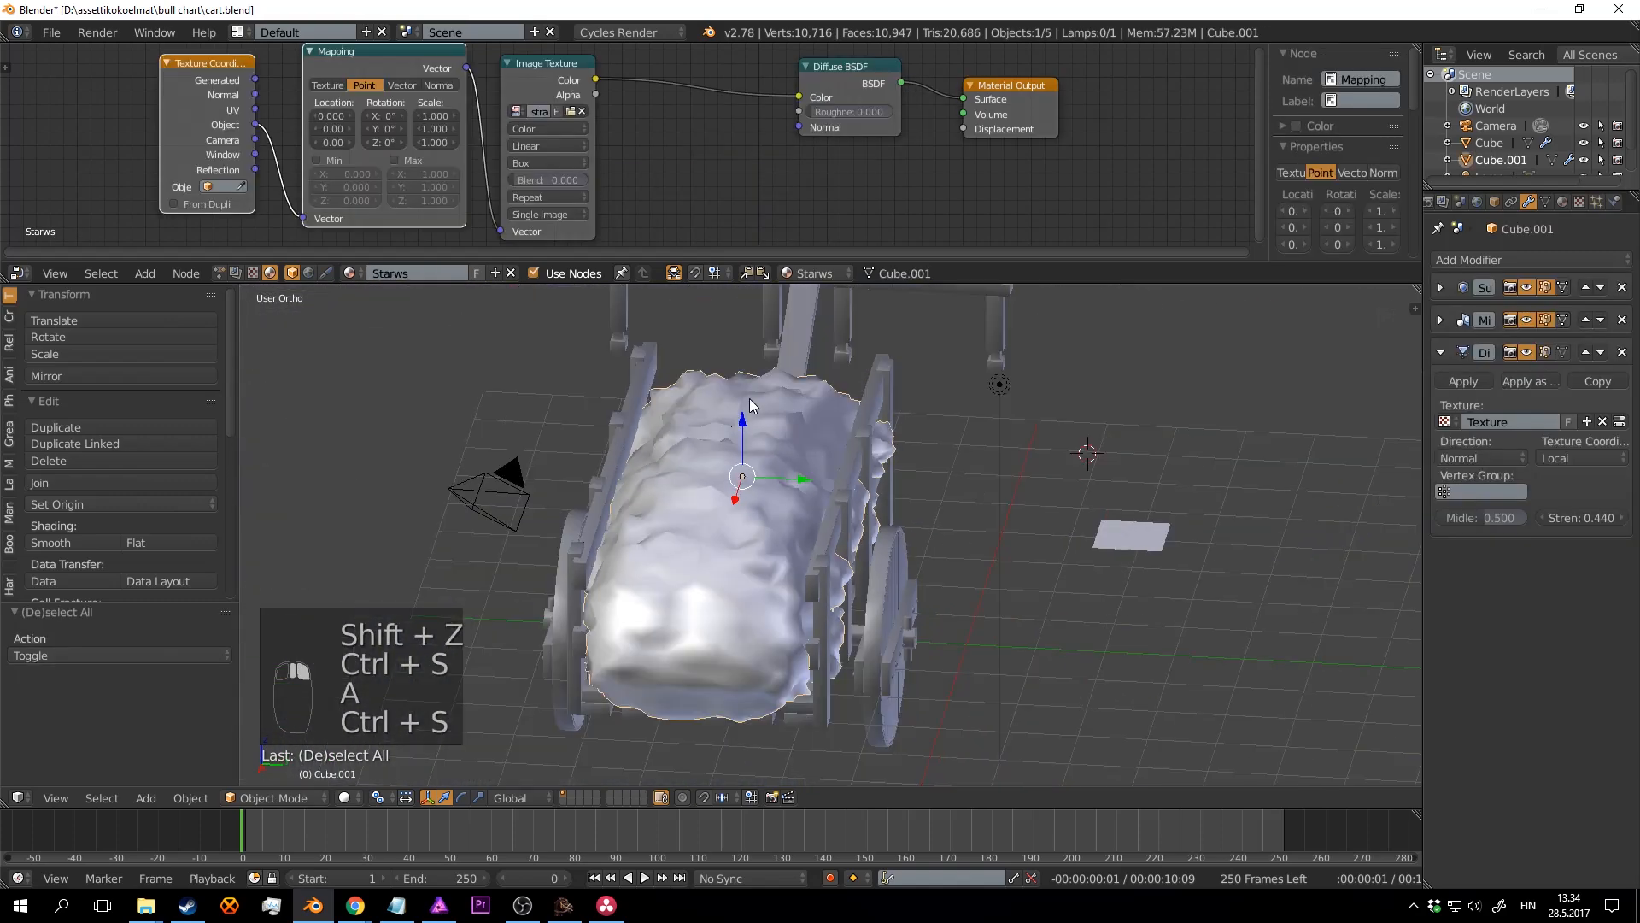
key(ctrl+s)
click(774, 452)
scroll(853, 465, up, 4)
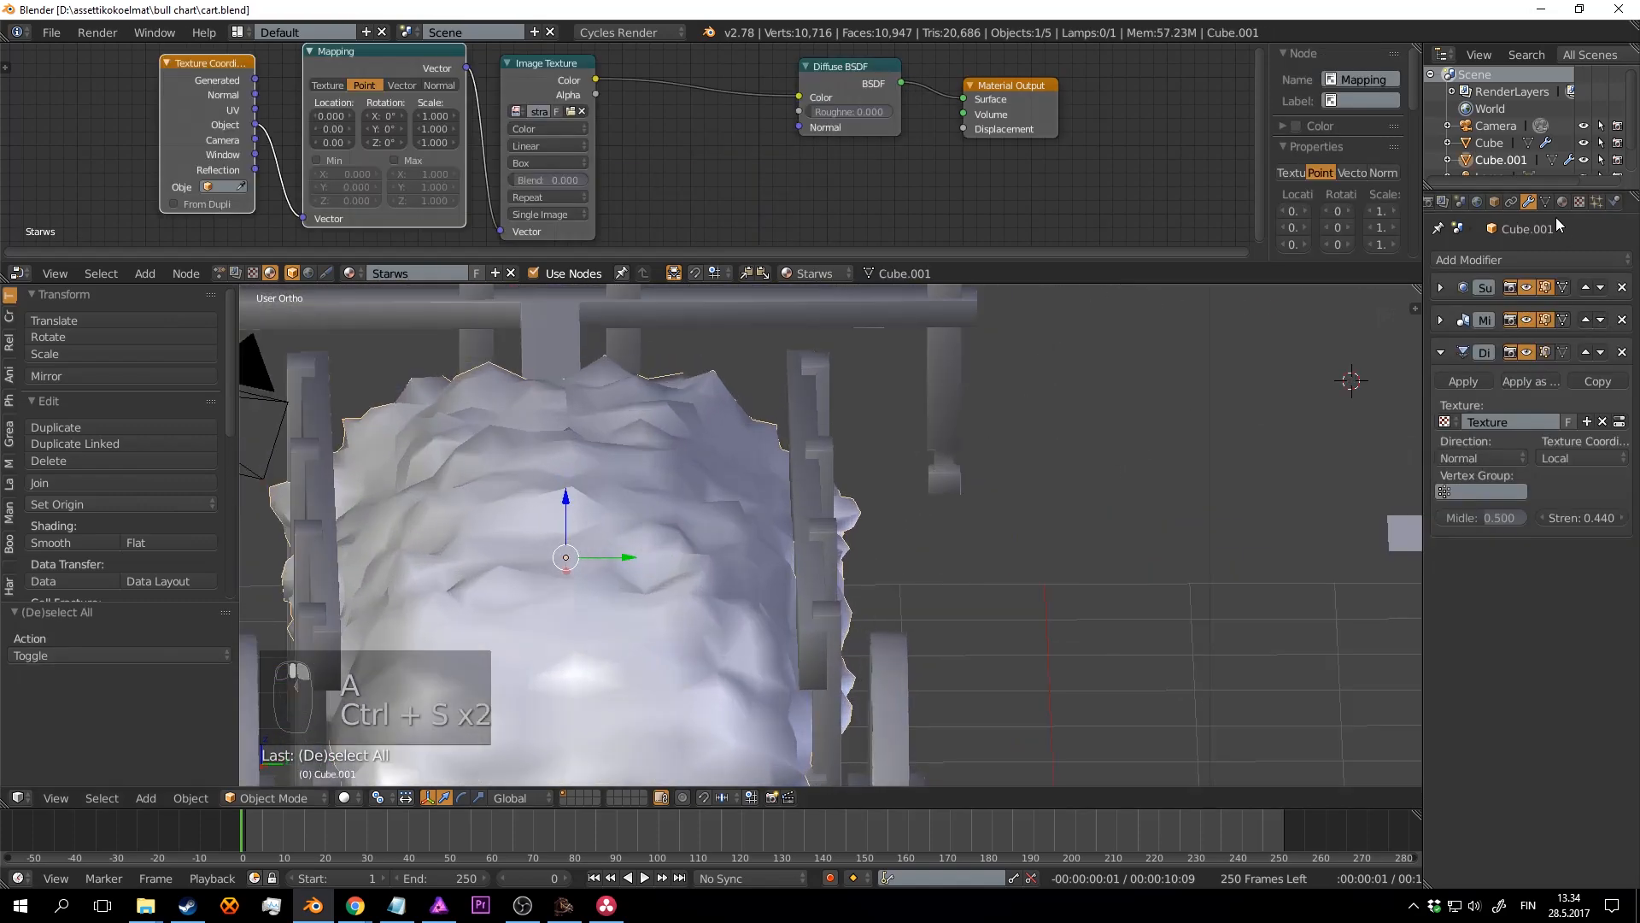
Step: Add a particle system of type Hair to the straw load and save the file
click(1536, 202)
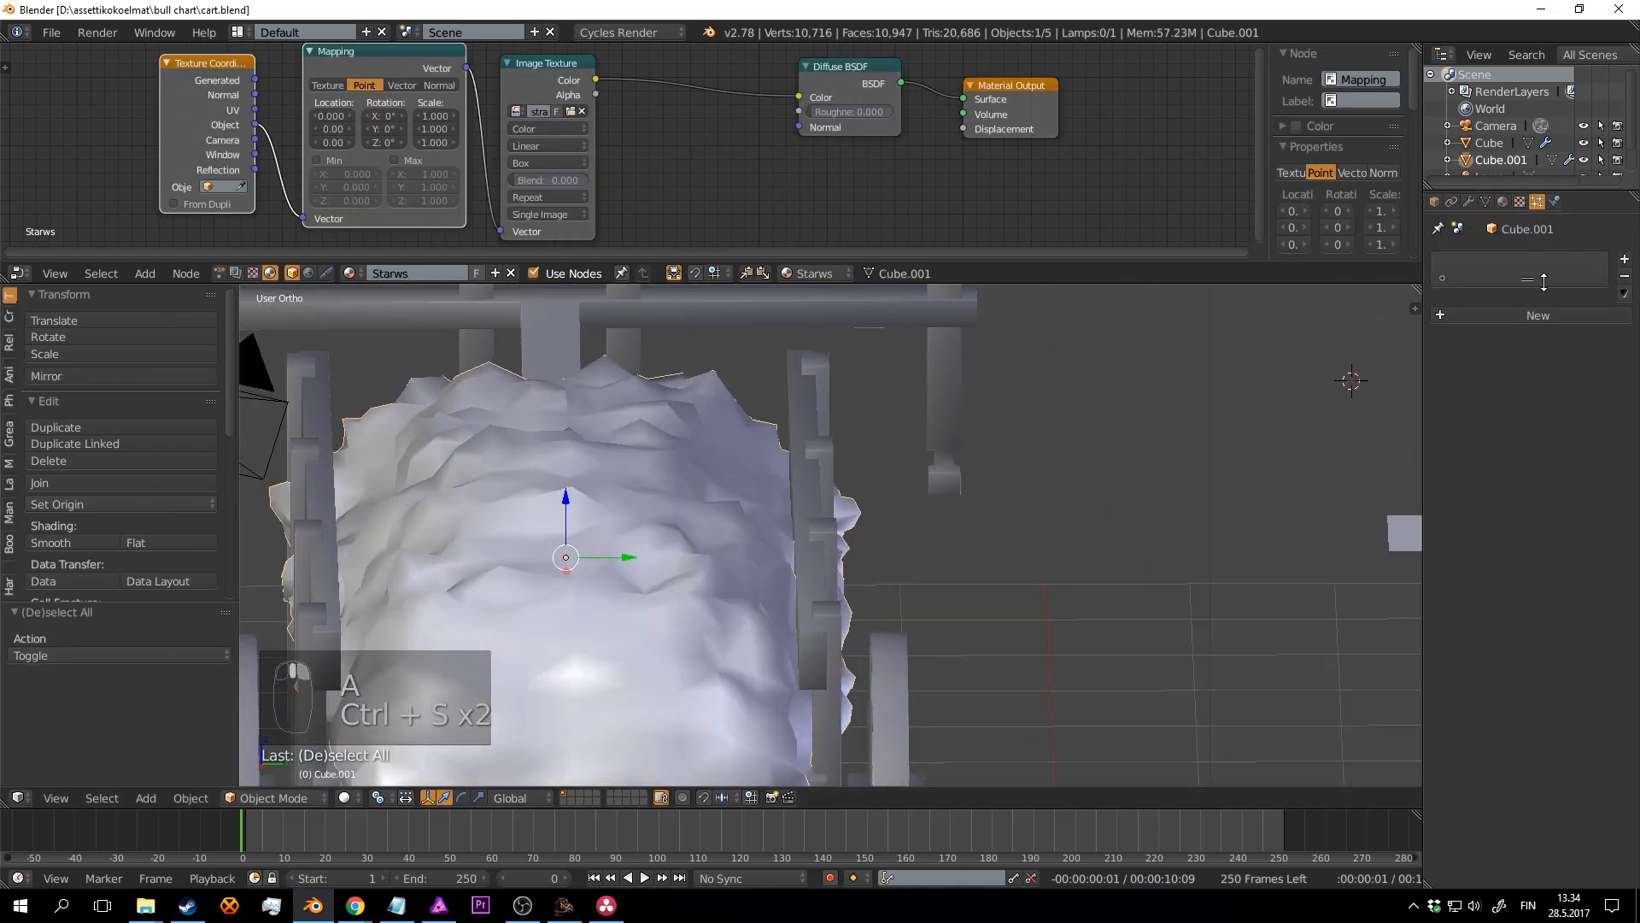
middle_drag(866, 410, 776, 444)
scroll(880, 436, down, 3)
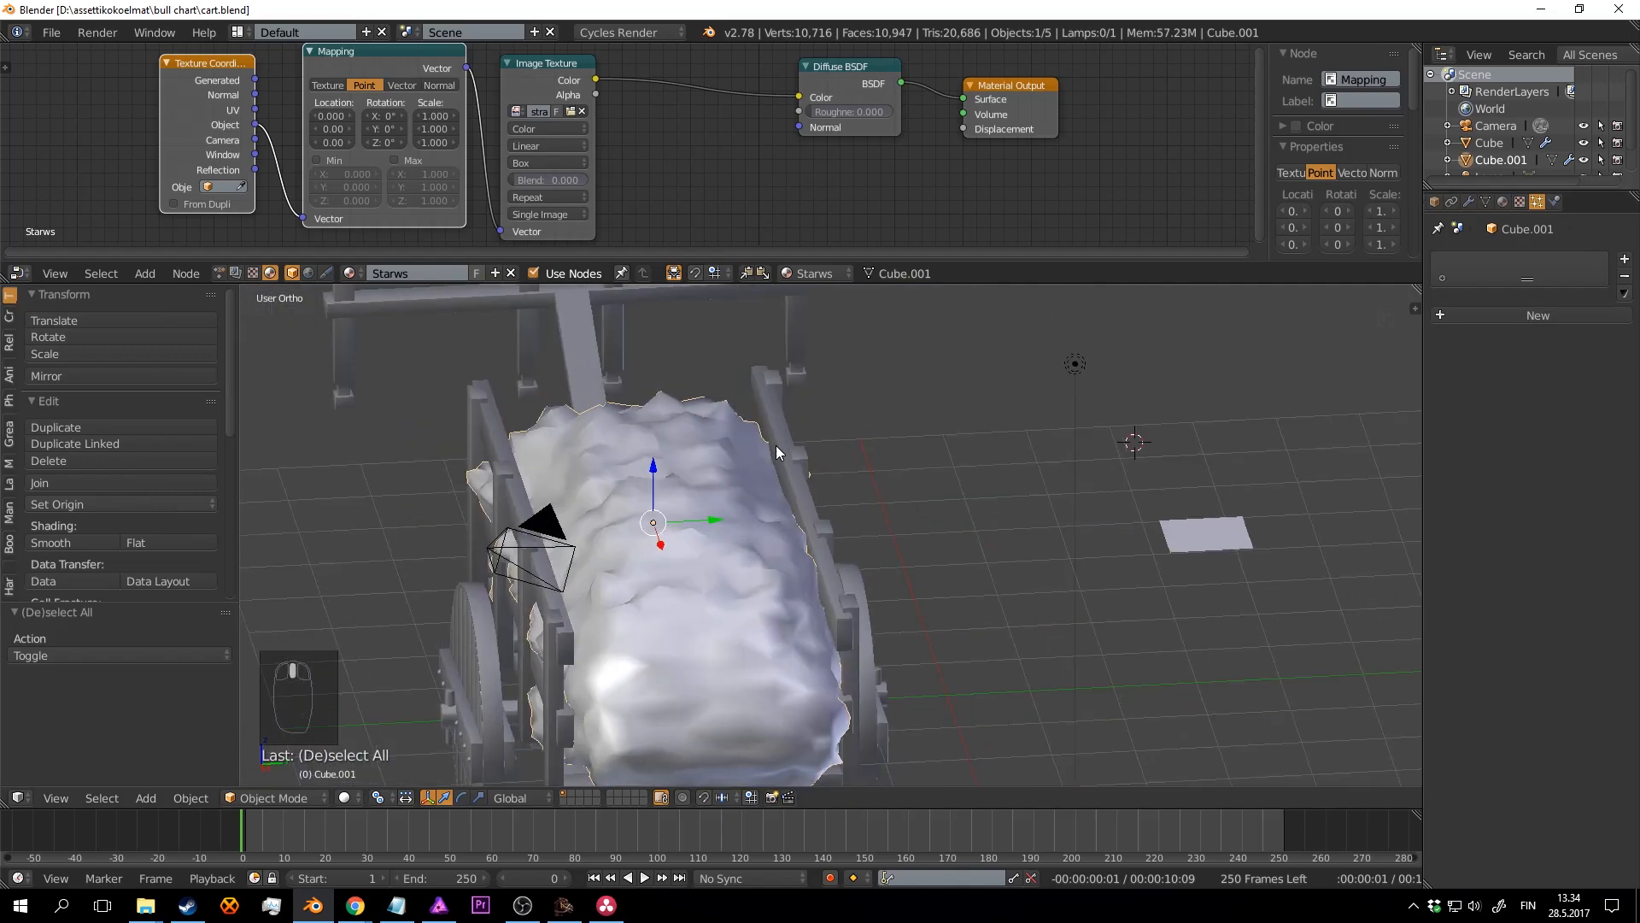
scroll(776, 444, up, 2)
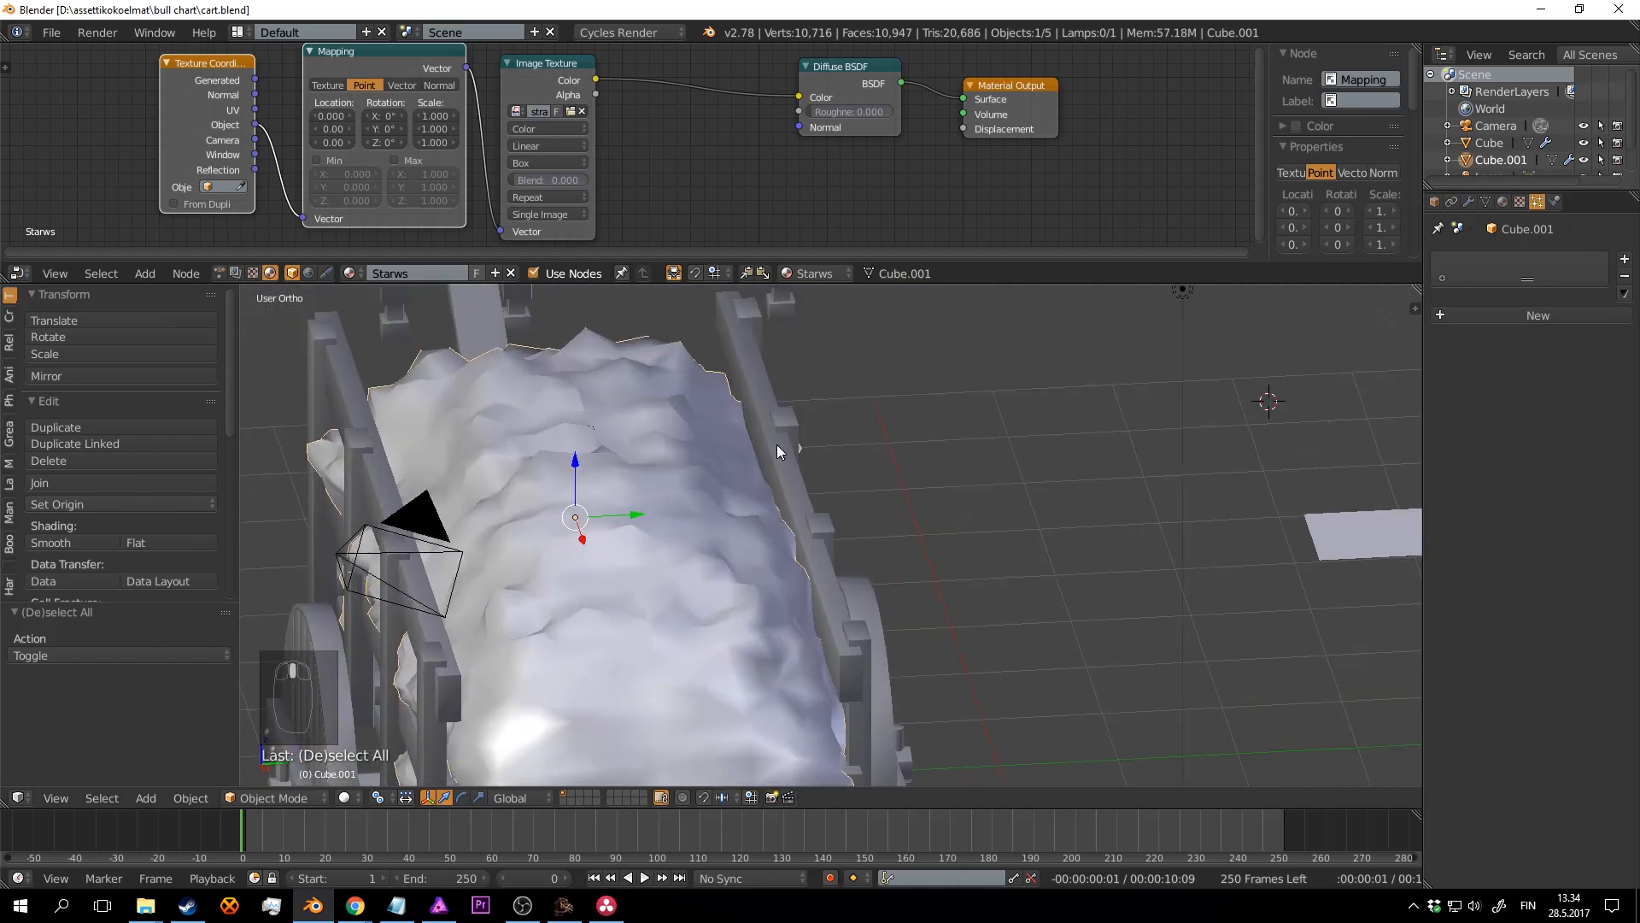
click(1549, 314)
scroll(1516, 427, down, 1)
scroll(1529, 401, up, 1)
click(1539, 335)
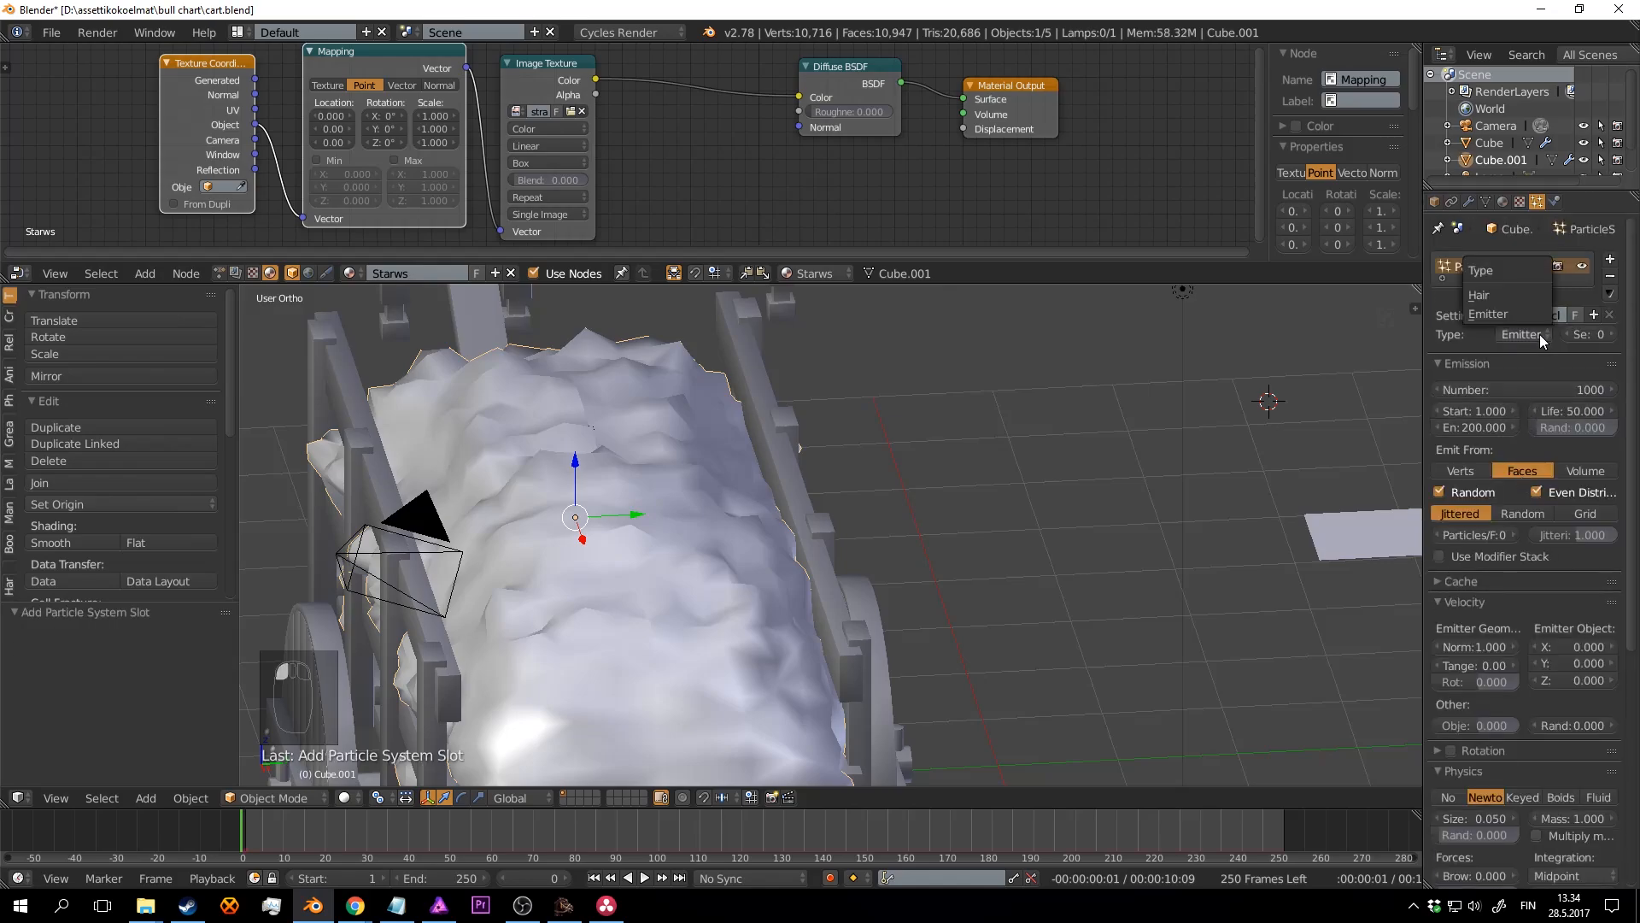
click(1520, 297)
key(ctrl+s)
middle_drag(818, 422, 742, 618)
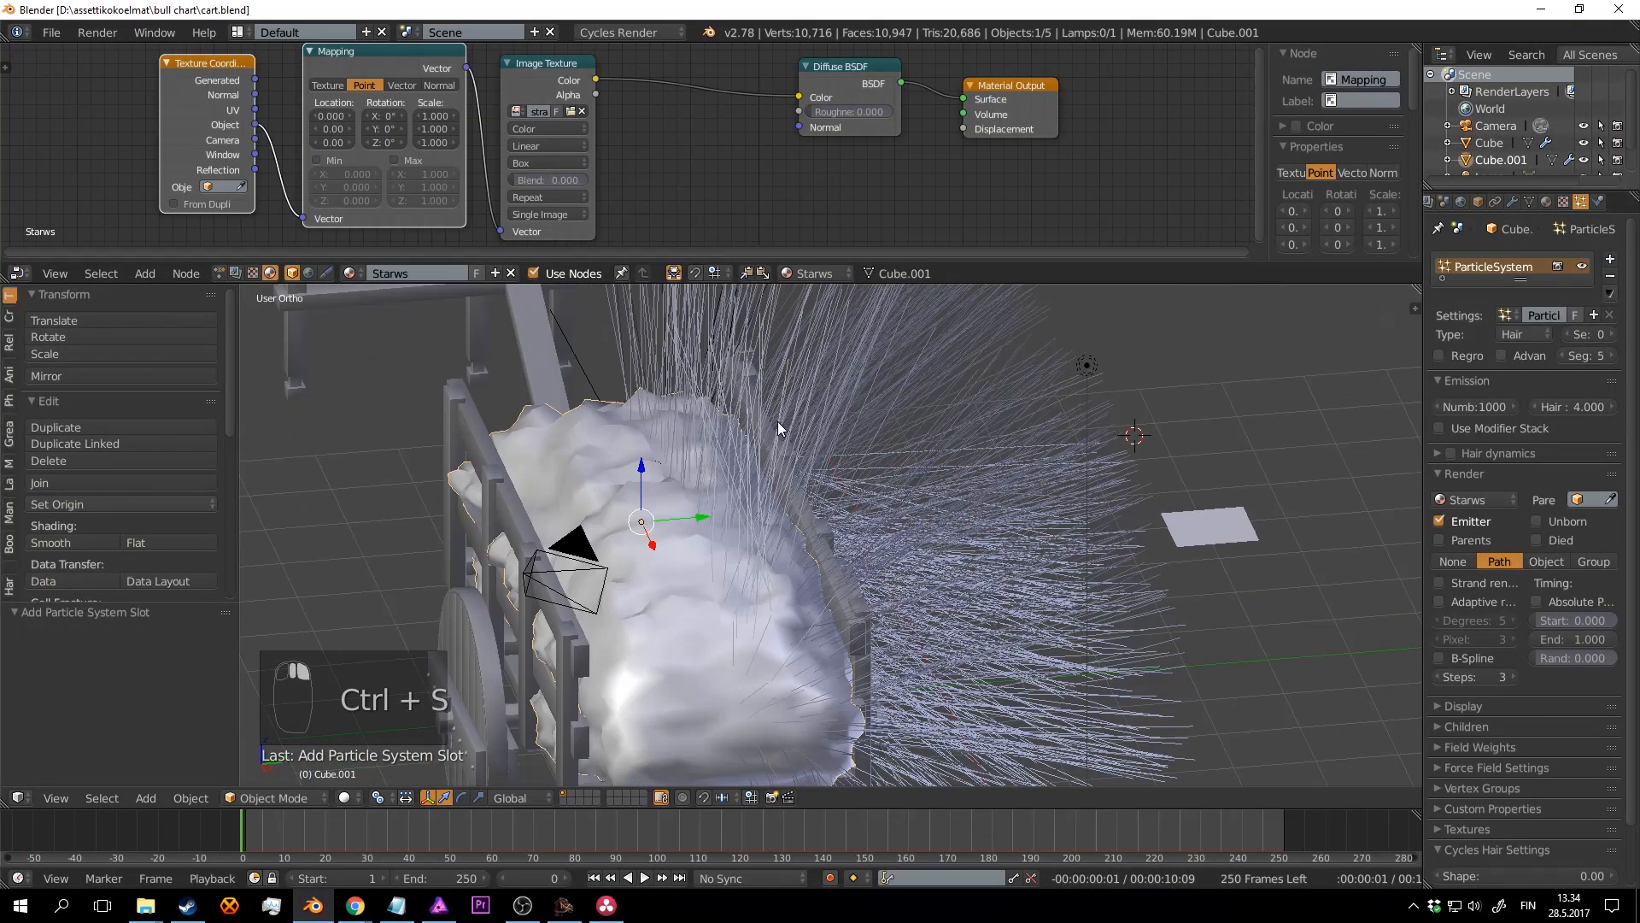
key(ctrl+s)
middle_drag(779, 428, 919, 461)
Step: Try to apply the straw load's Displace and Mirror modifiers ahead of the Subdivision Surface, and save the file
click(1513, 201)
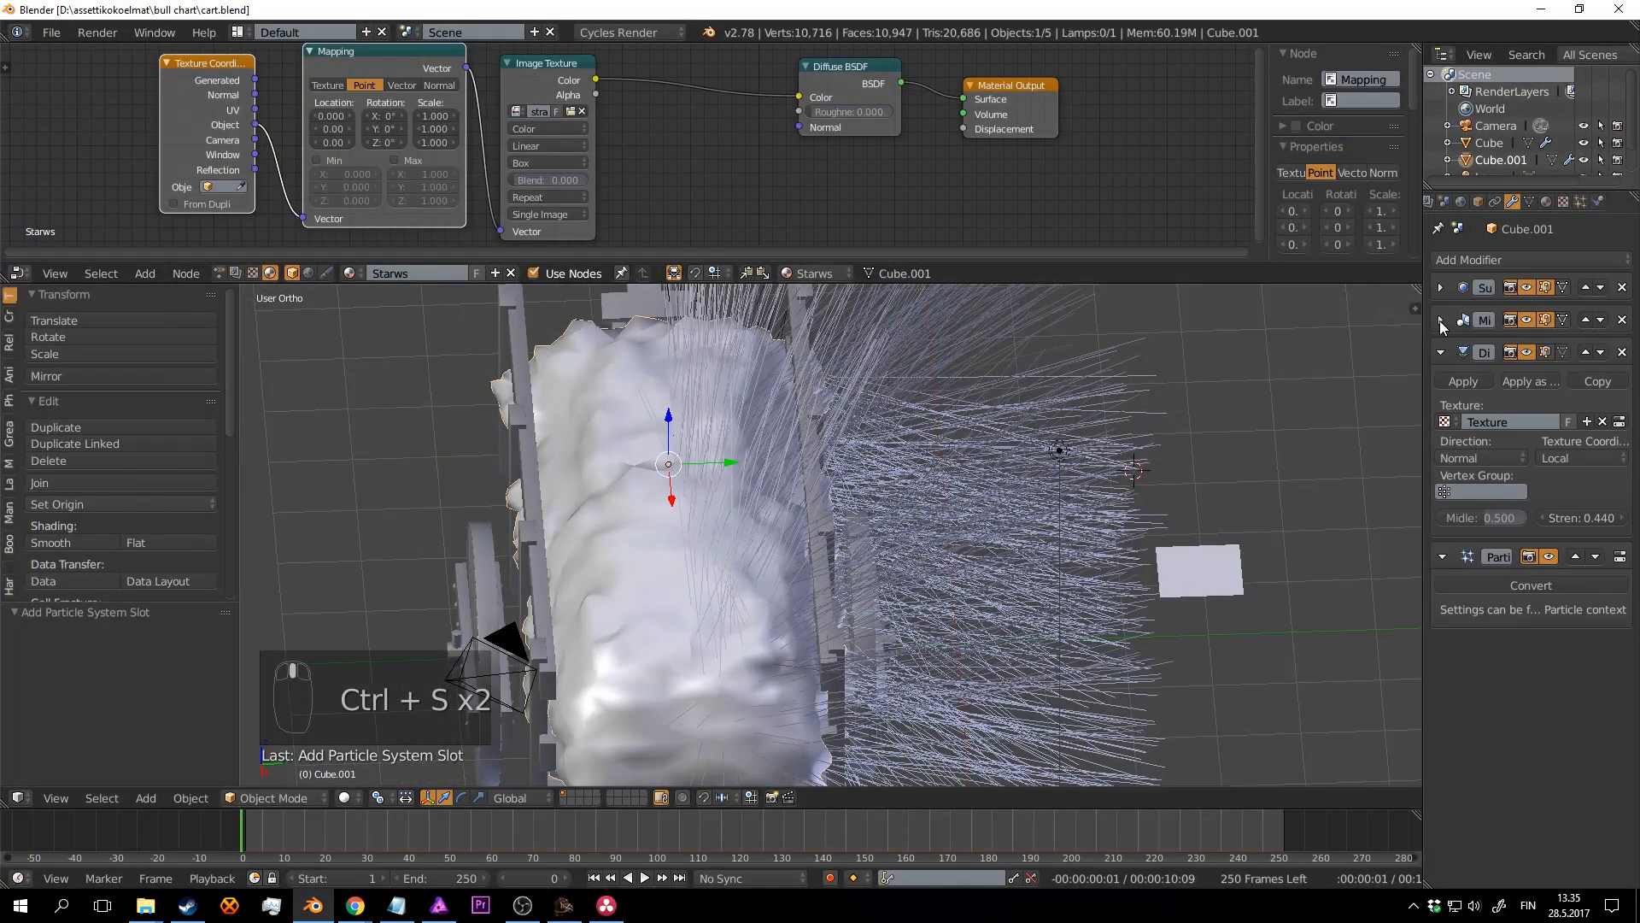
click(1463, 382)
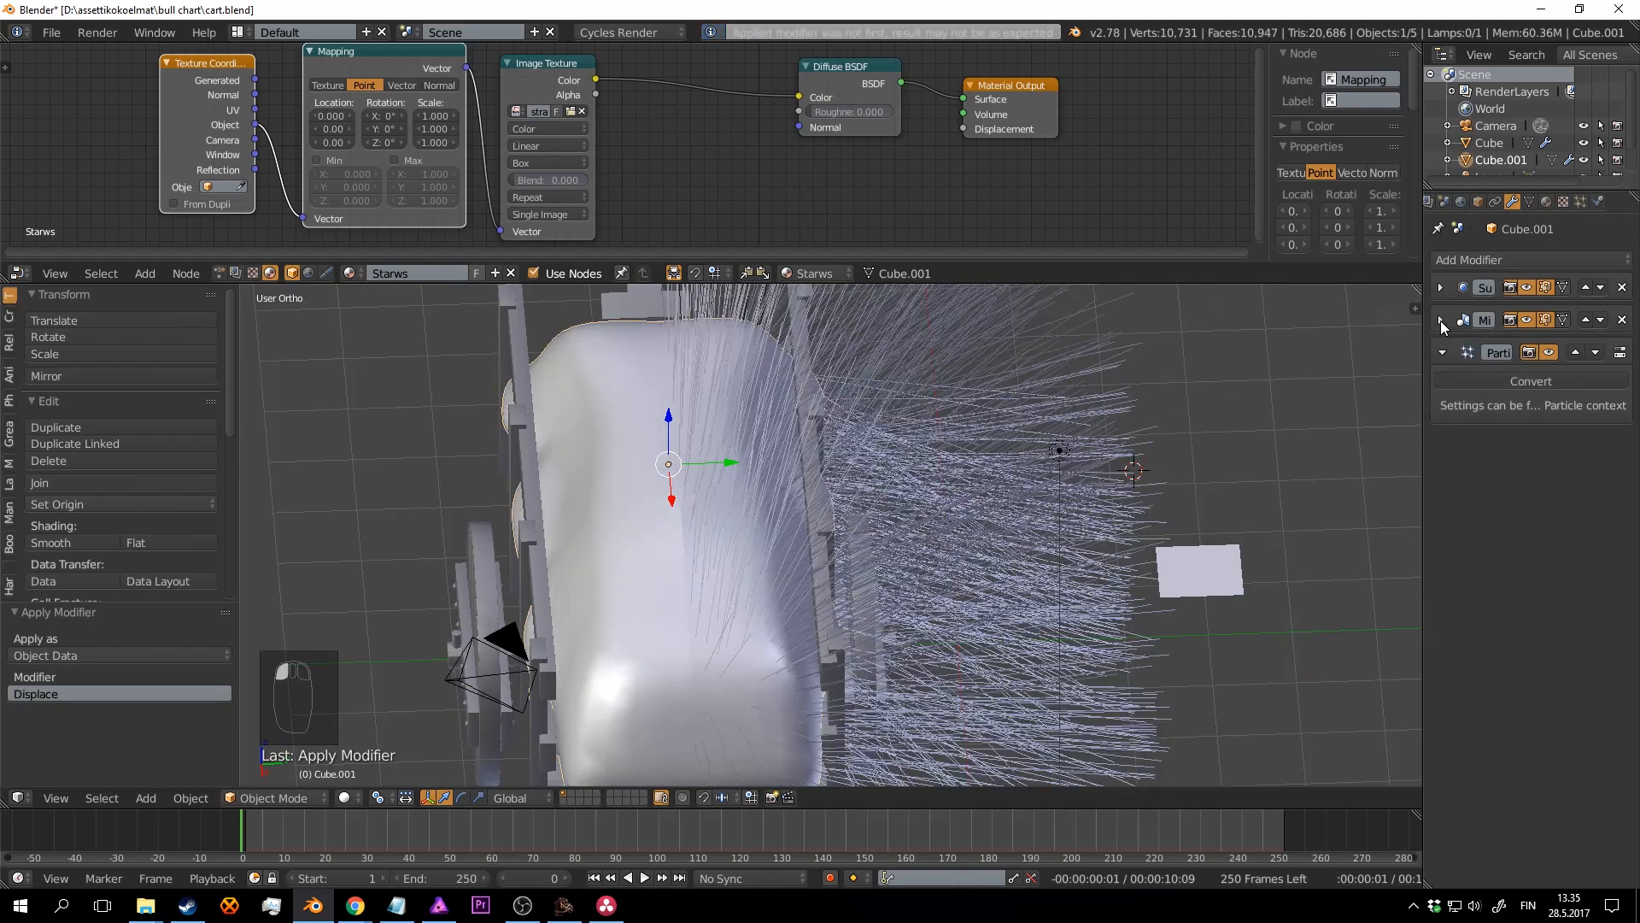
click(1441, 322)
click(1483, 349)
mouse_move(904, 426)
middle_down()
mouse_move(878, 430)
mouse_move(897, 436)
mouse_move(887, 455)
mouse_move(895, 422)
middle_up()
scroll(877, 438, down, 2)
key(Tab)
key(Tab)
key(a)
key(a)
key(a)
key(a)
key(ctrl+s)
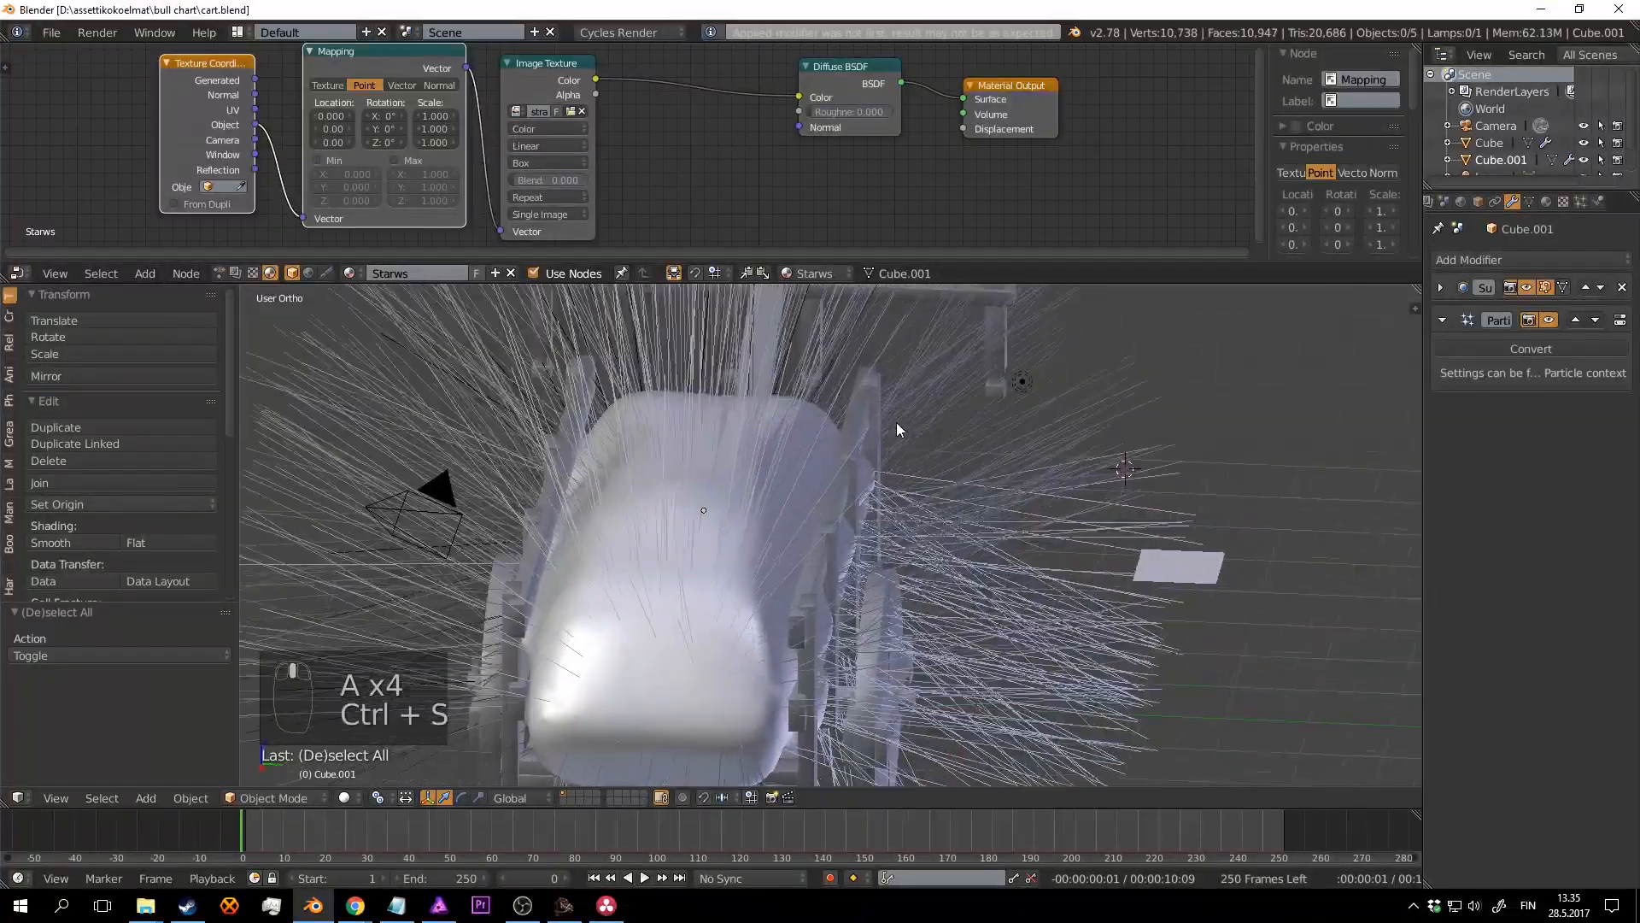
Step: Undo the applied Mirror and Displace modifiers on the straw load, deselect everything and save the file
scroll(796, 468, up, 1)
key(ctrl+z)
mouse_move(796, 465)
middle_down()
mouse_move(817, 516)
mouse_move(808, 463)
middle_up()
scroll(808, 463, down, 4)
key(ctrl+z)
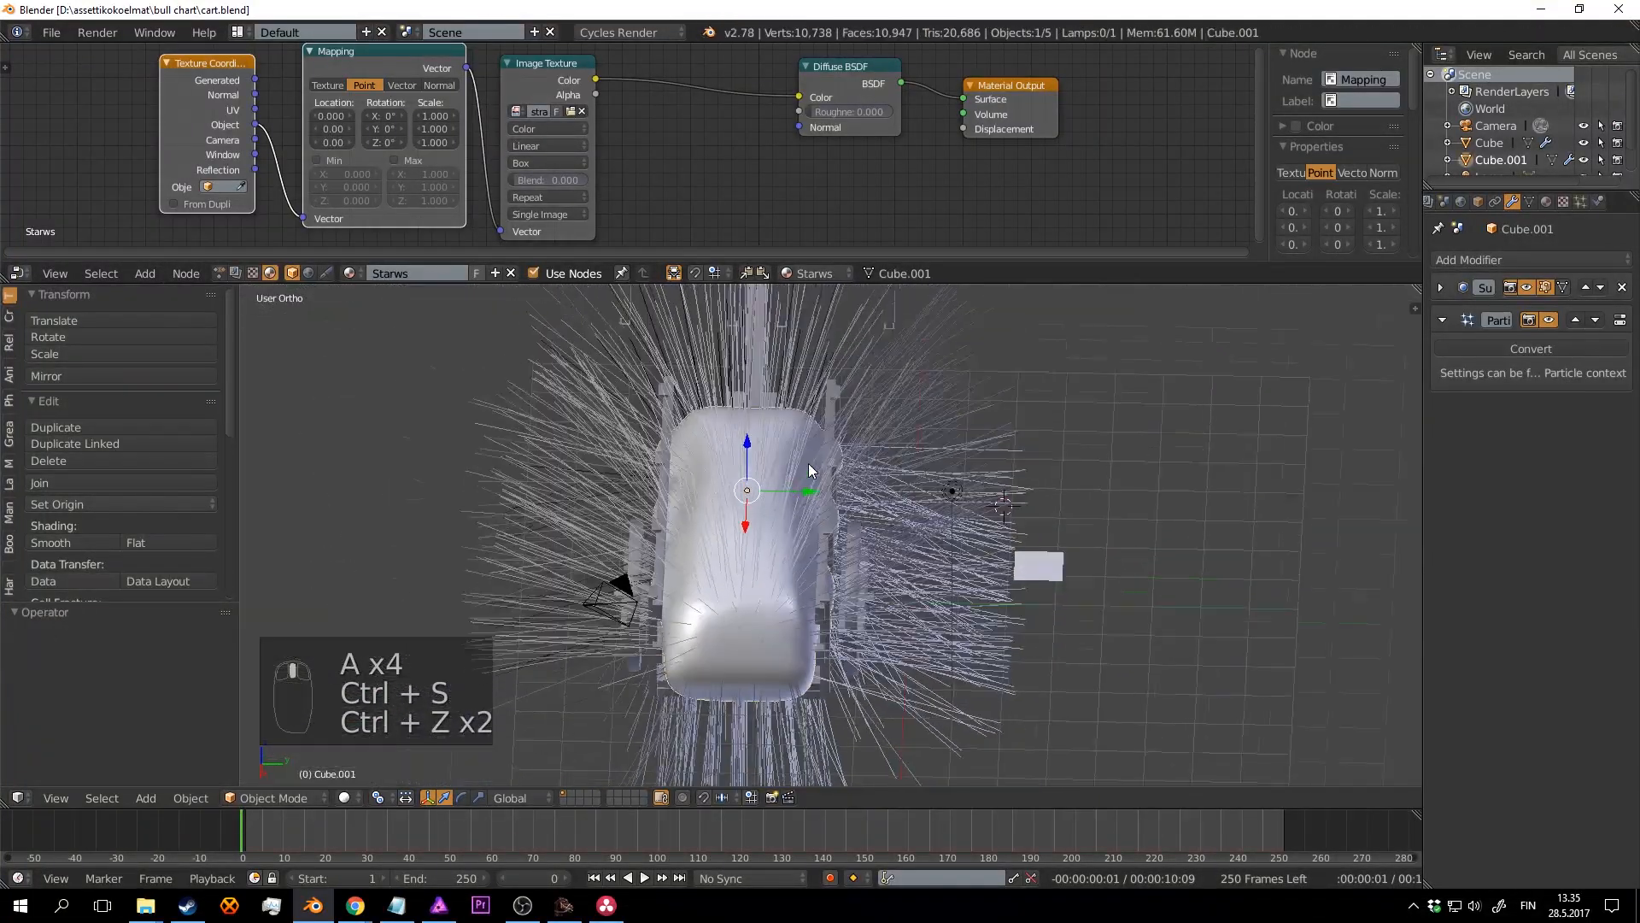
key(ctrl+z)
key(ctrl+z)
key(ctrl+z)
key(a)
scroll(803, 453, up, 5)
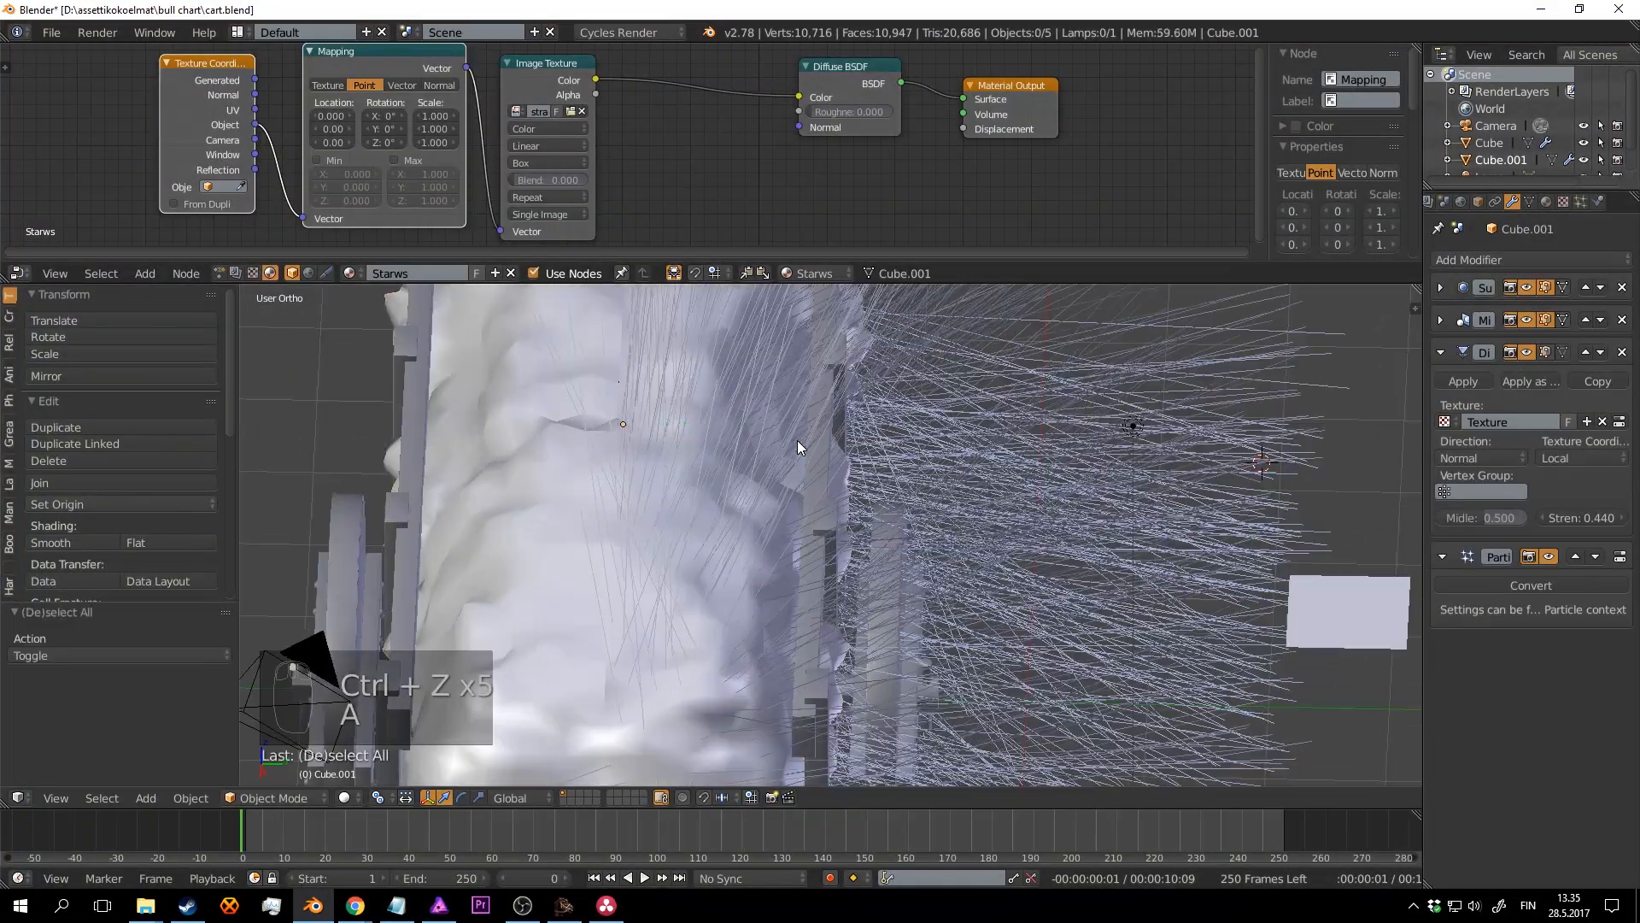
key(ctrl+s)
Step: Select the straw load and apply its Subdivision Surface, Mirror and Displace modifiers in stack order
right_click(741, 409)
click(1442, 287)
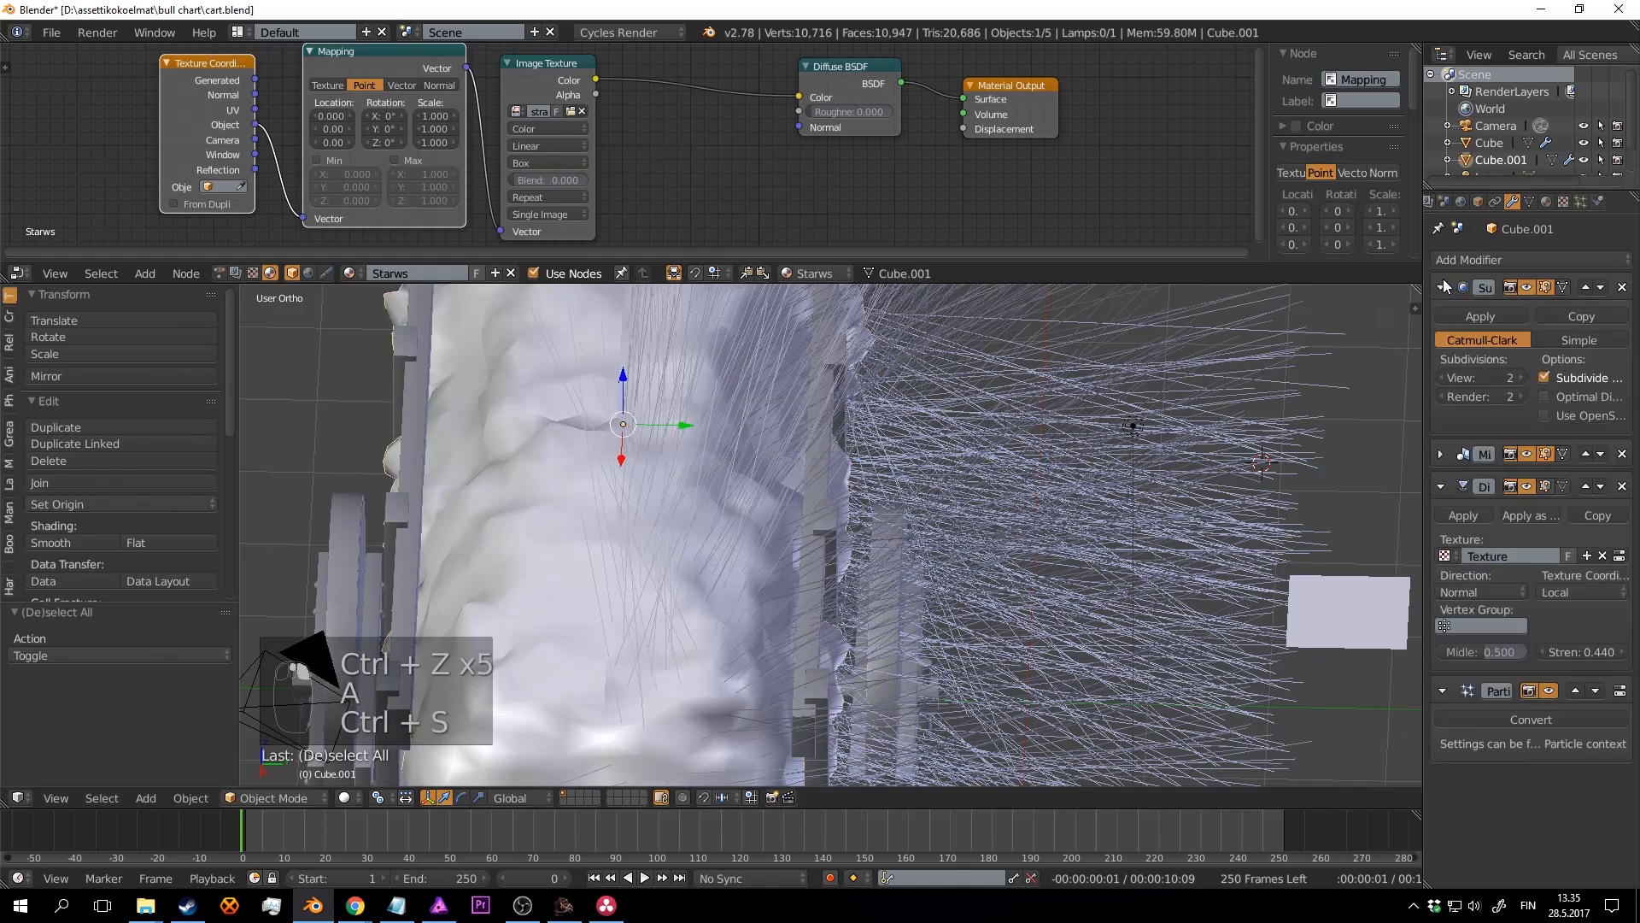
click(1466, 317)
click(1443, 287)
click(1467, 317)
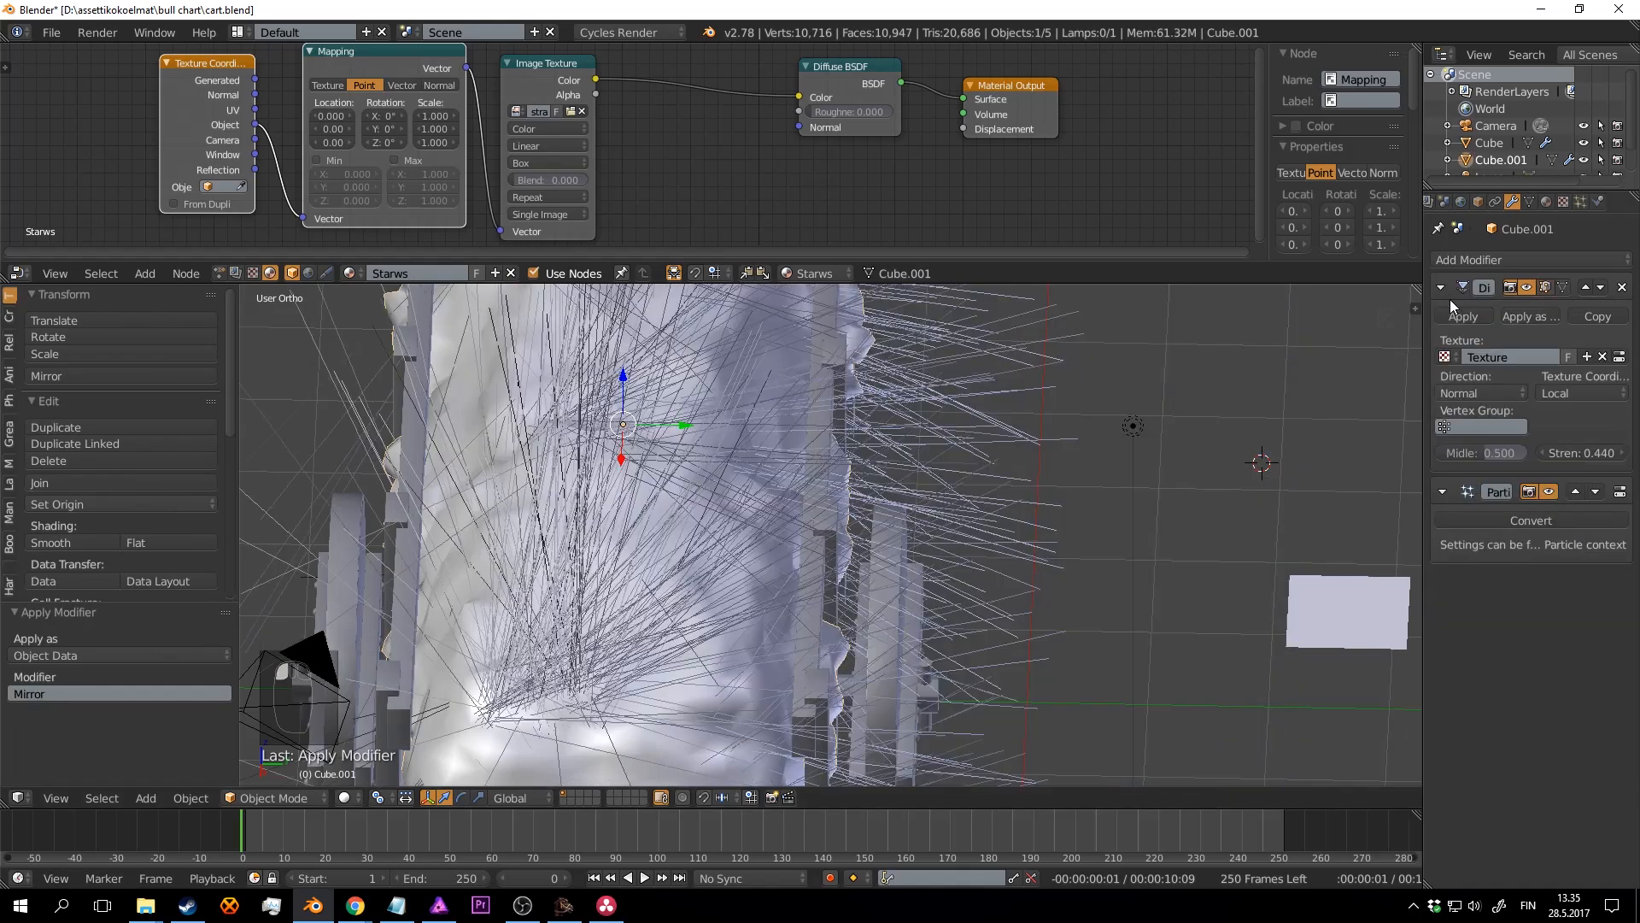
click(1443, 288)
click(1443, 288)
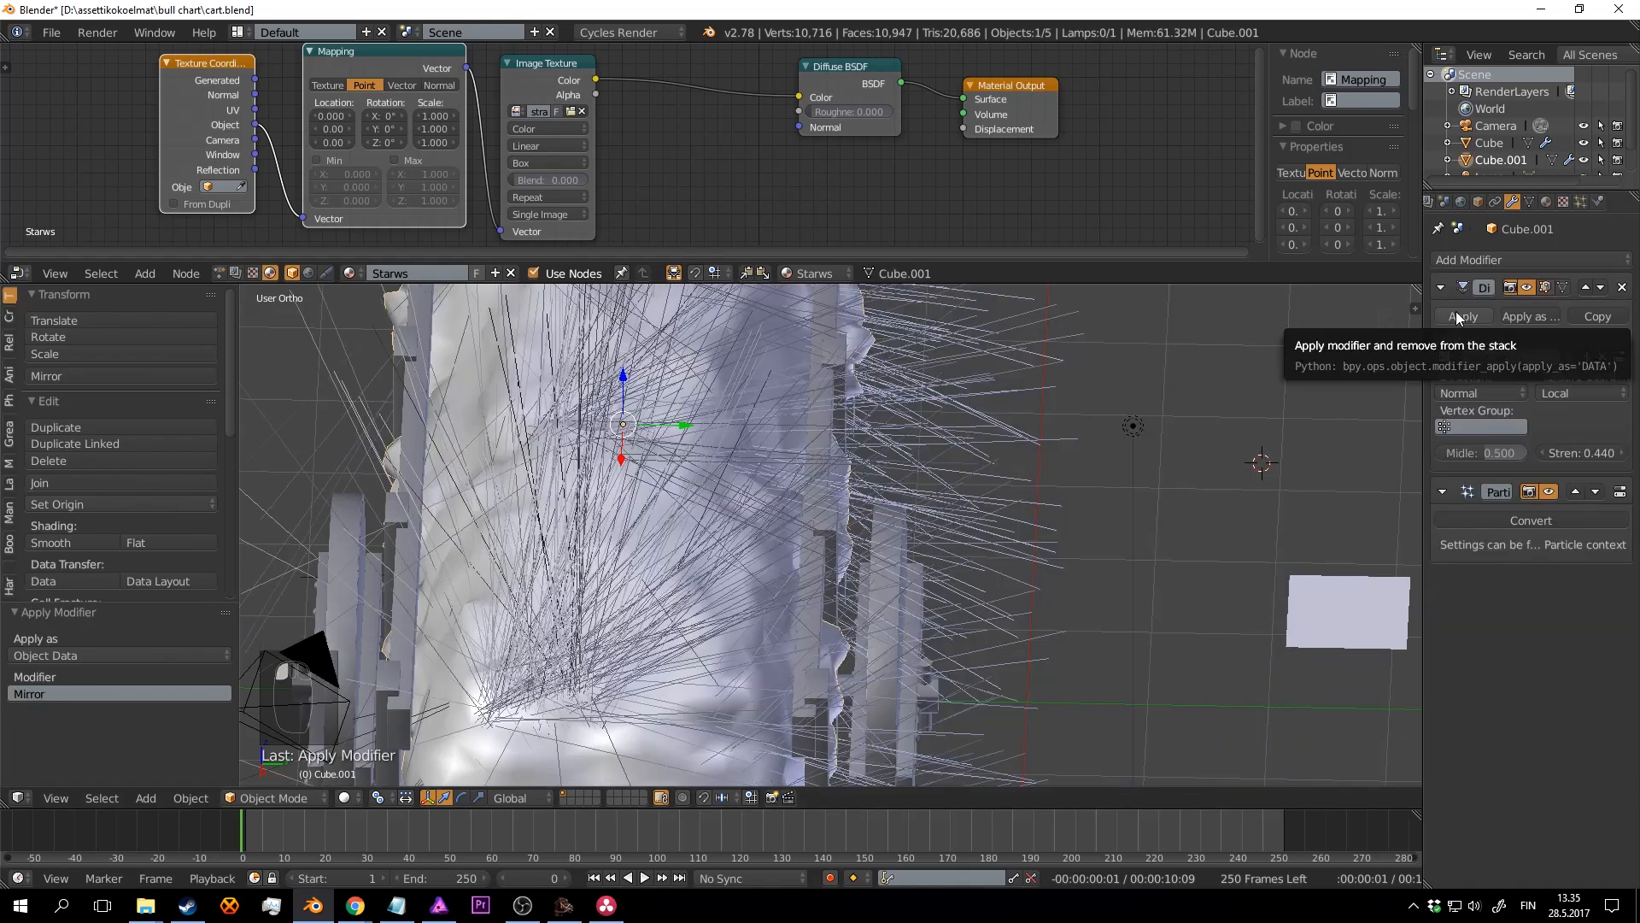
click(1458, 315)
Step: Deselect everything, save the file, and check the straw load's applied mesh in edit mode
key(a)
middle_drag(991, 441, 897, 465)
scroll(964, 459, down, 4)
key(ctrl+s)
key(Tab)
key(Tab)
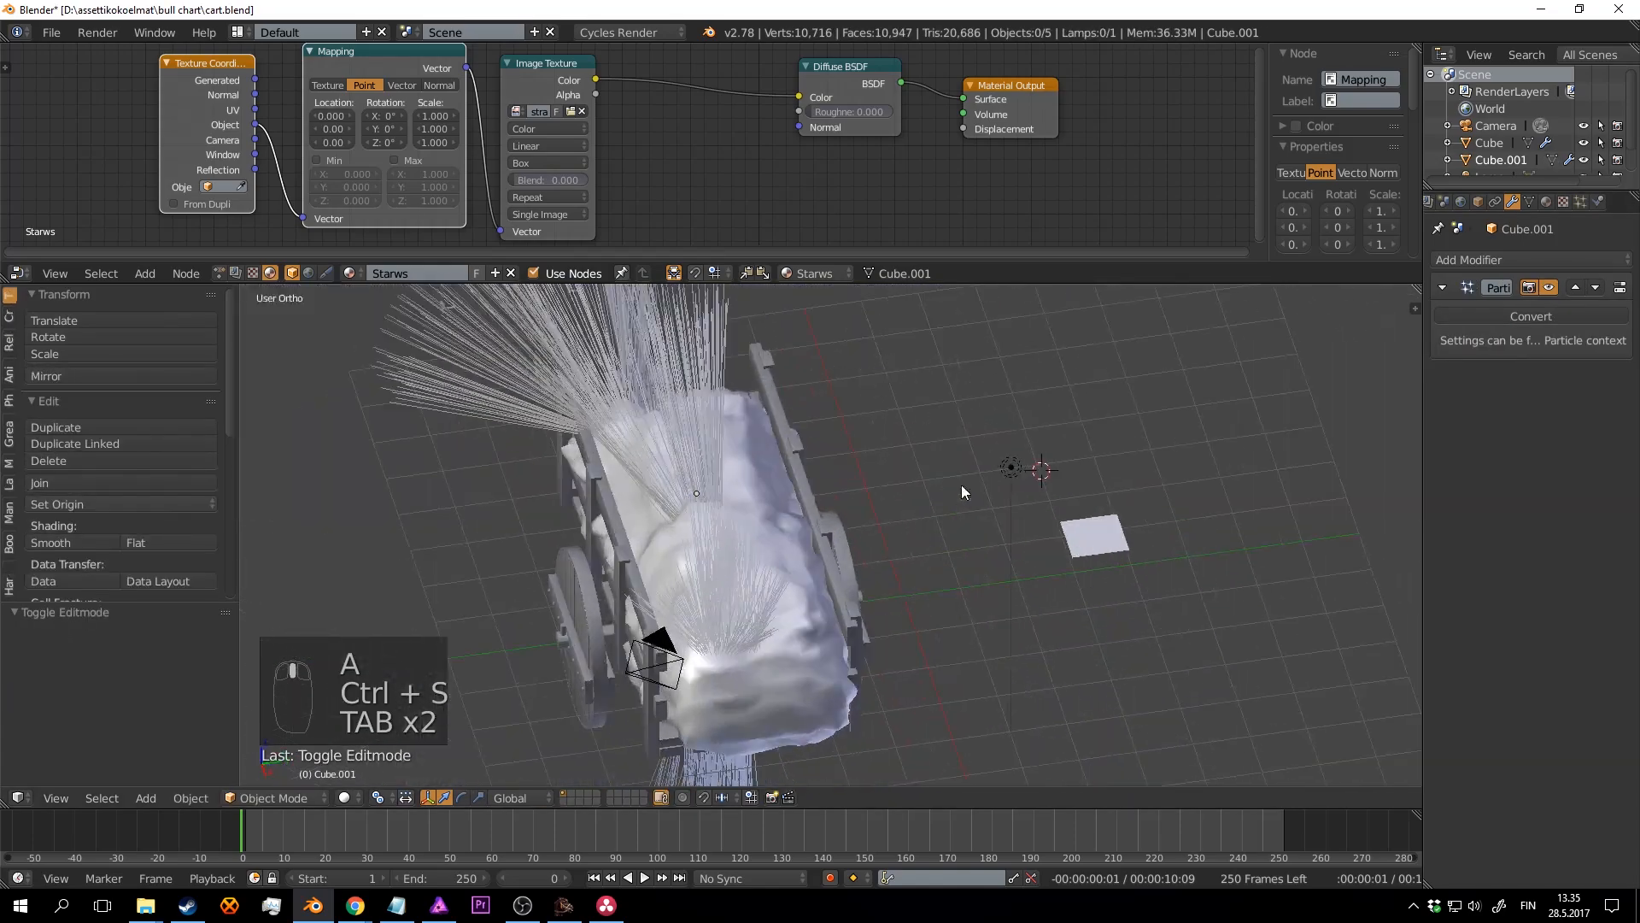
Step: Try moving part of the straw load's mesh in edit mode, return to object mode and save the file
click(1583, 202)
scroll(817, 566, up, 3)
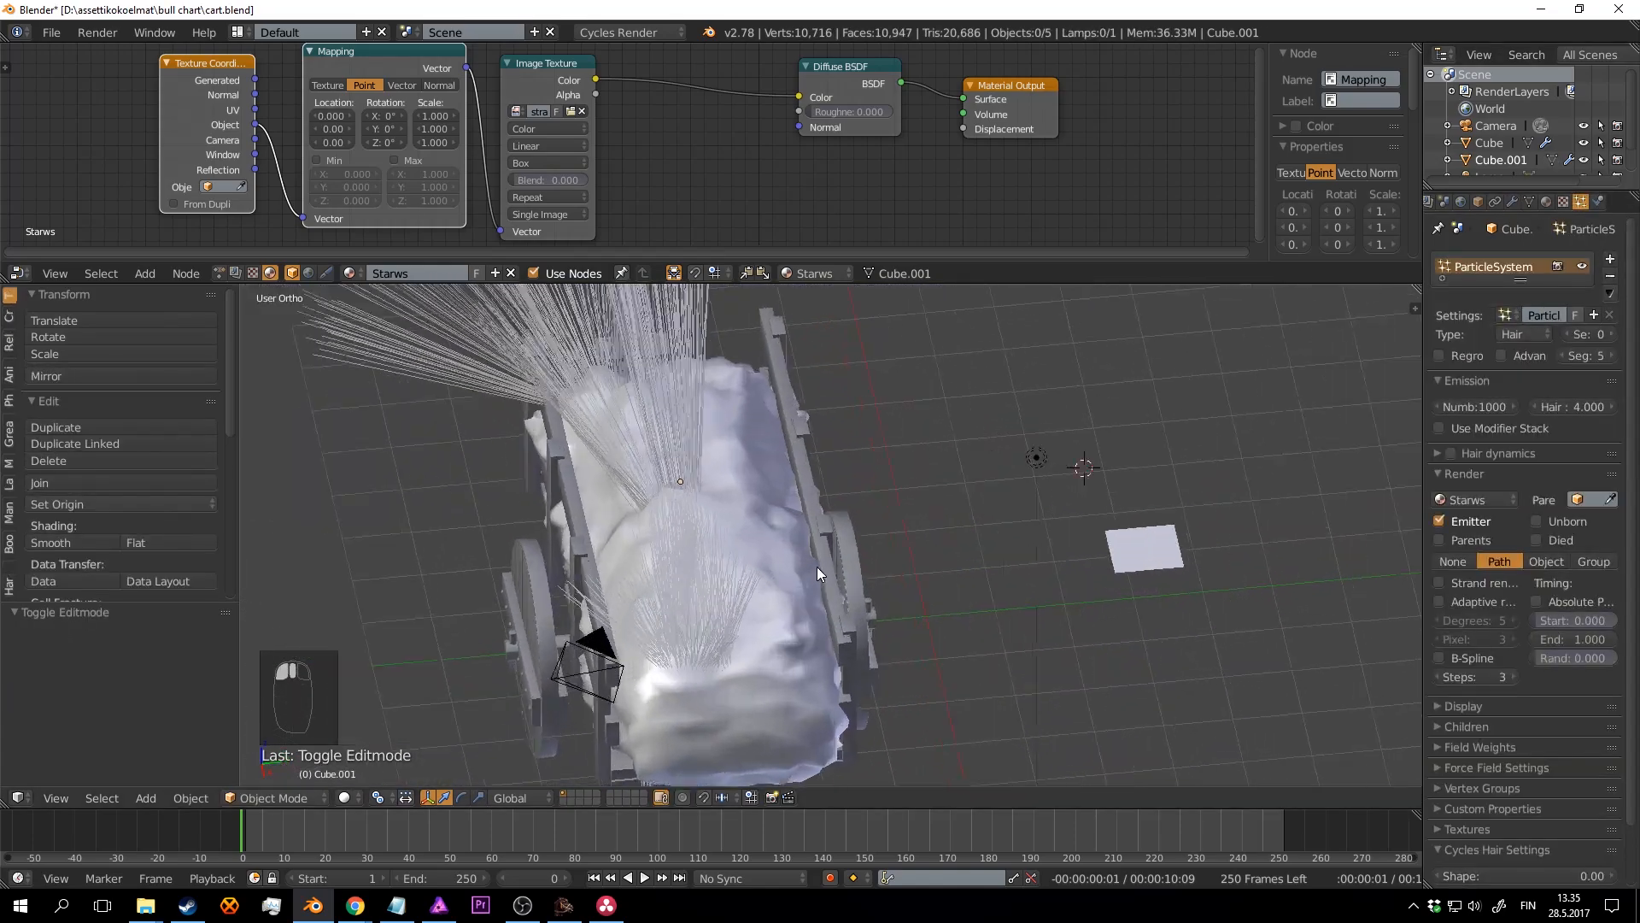
key(Tab)
right_click(765, 502)
middle_drag(765, 503, 828, 444)
key(g)
key(Tab)
scroll(828, 444, up, 3)
key(a)
key(a)
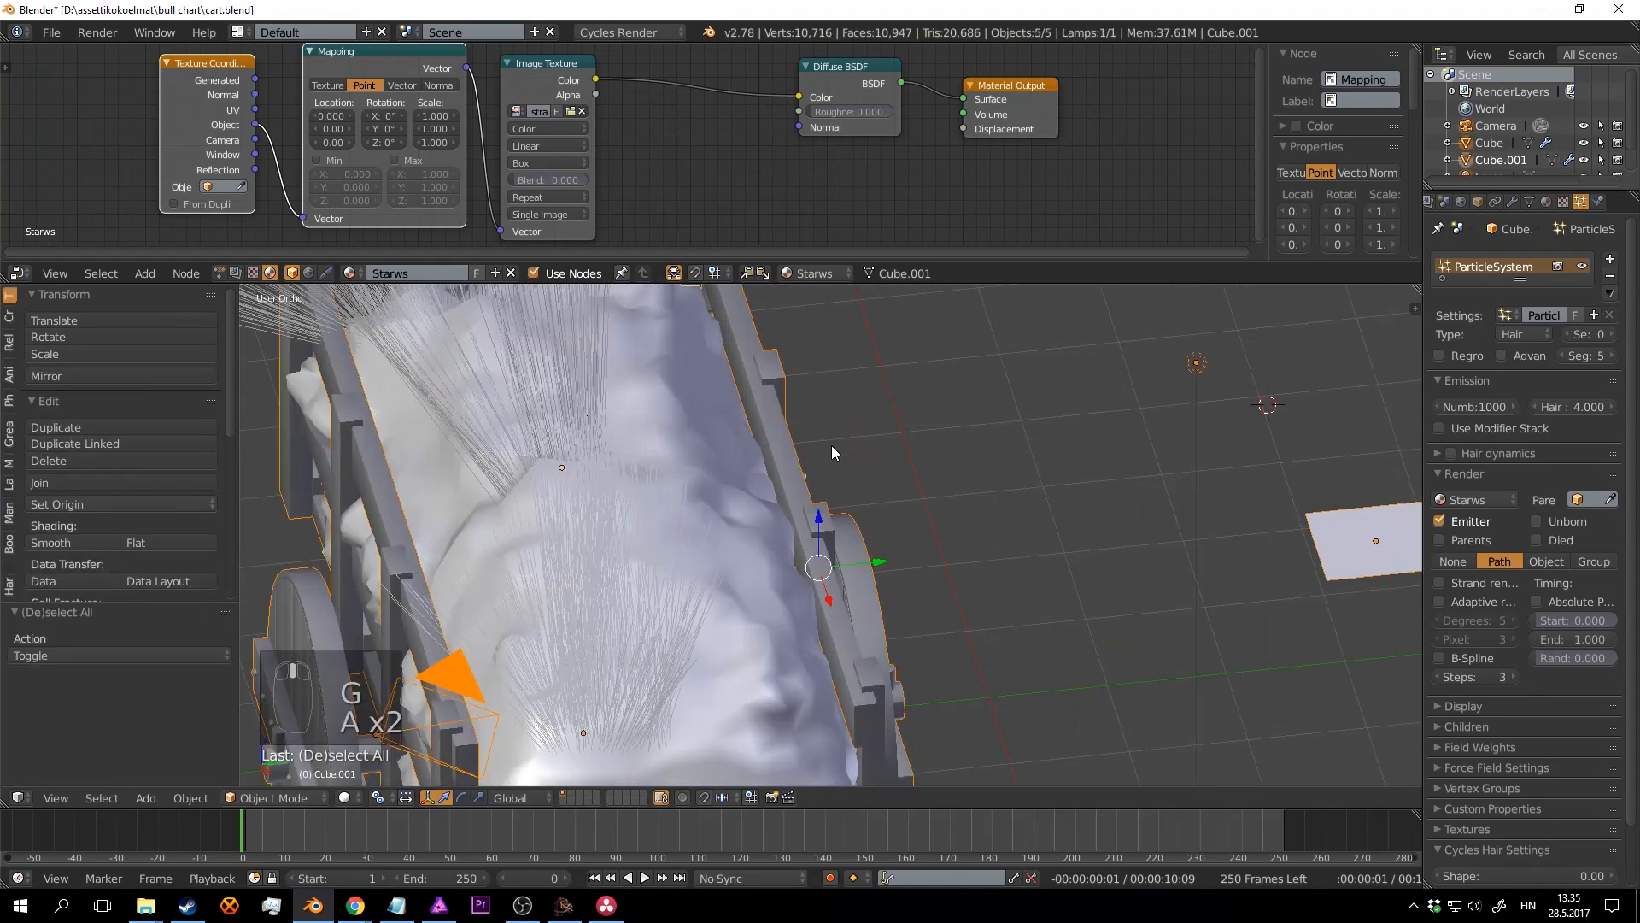
key(ctrl+s)
key(a)
key(ctrl+s)
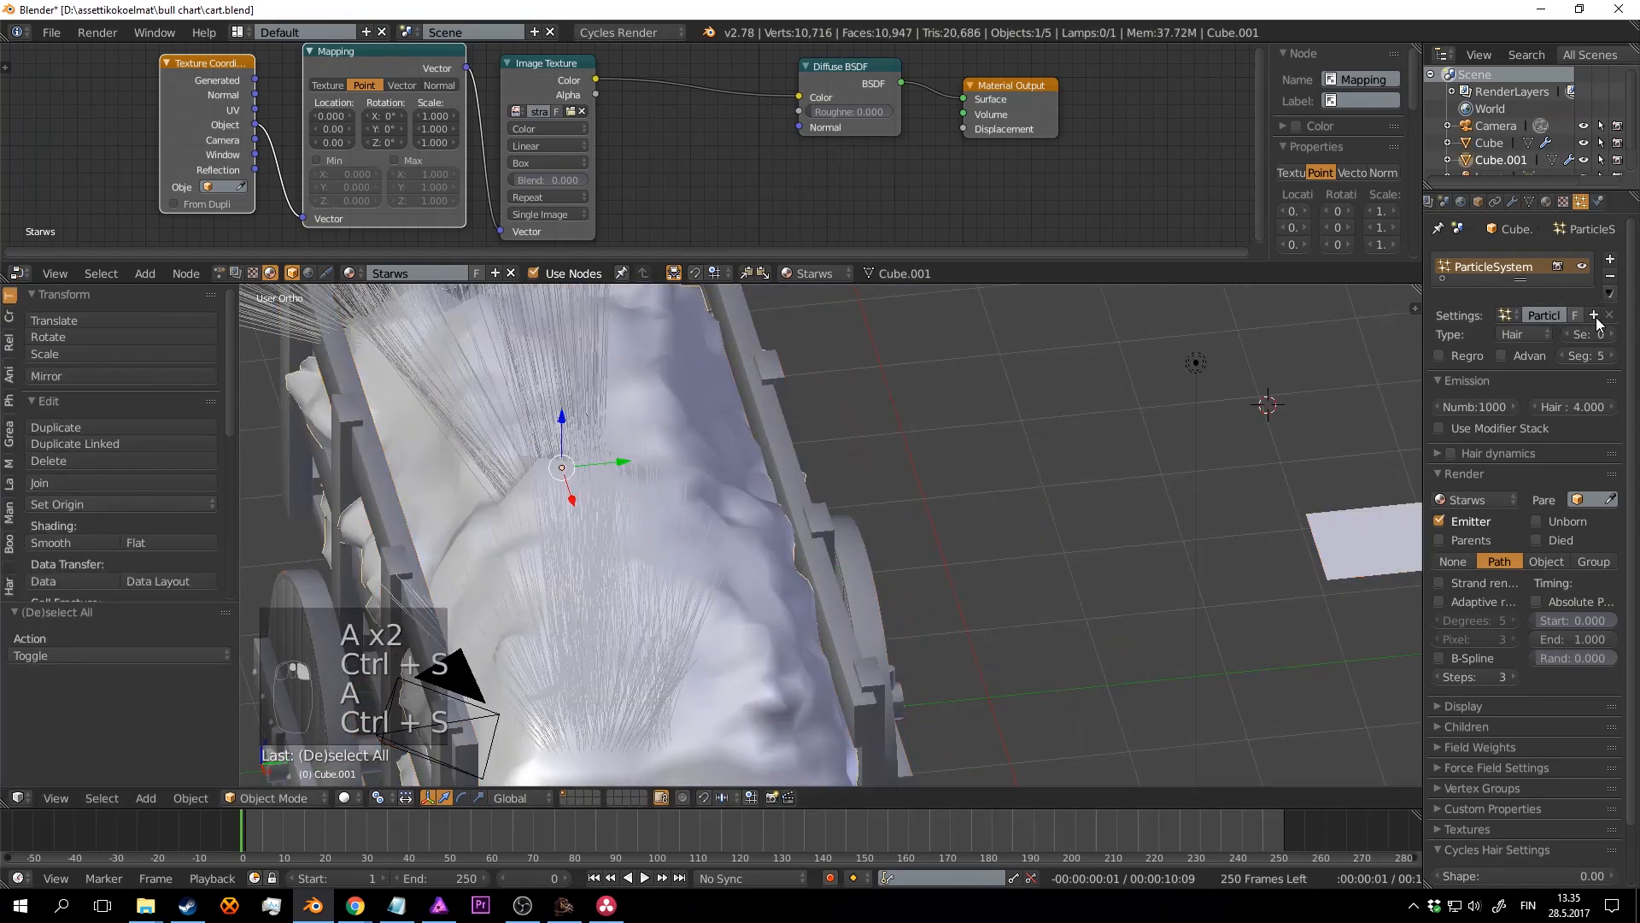
Step: Remove the hair particle system from the straw load and check the bare mesh in edit mode
click(1611, 276)
scroll(876, 458, down, 3)
scroll(1190, 425, up, 3)
key(Tab)
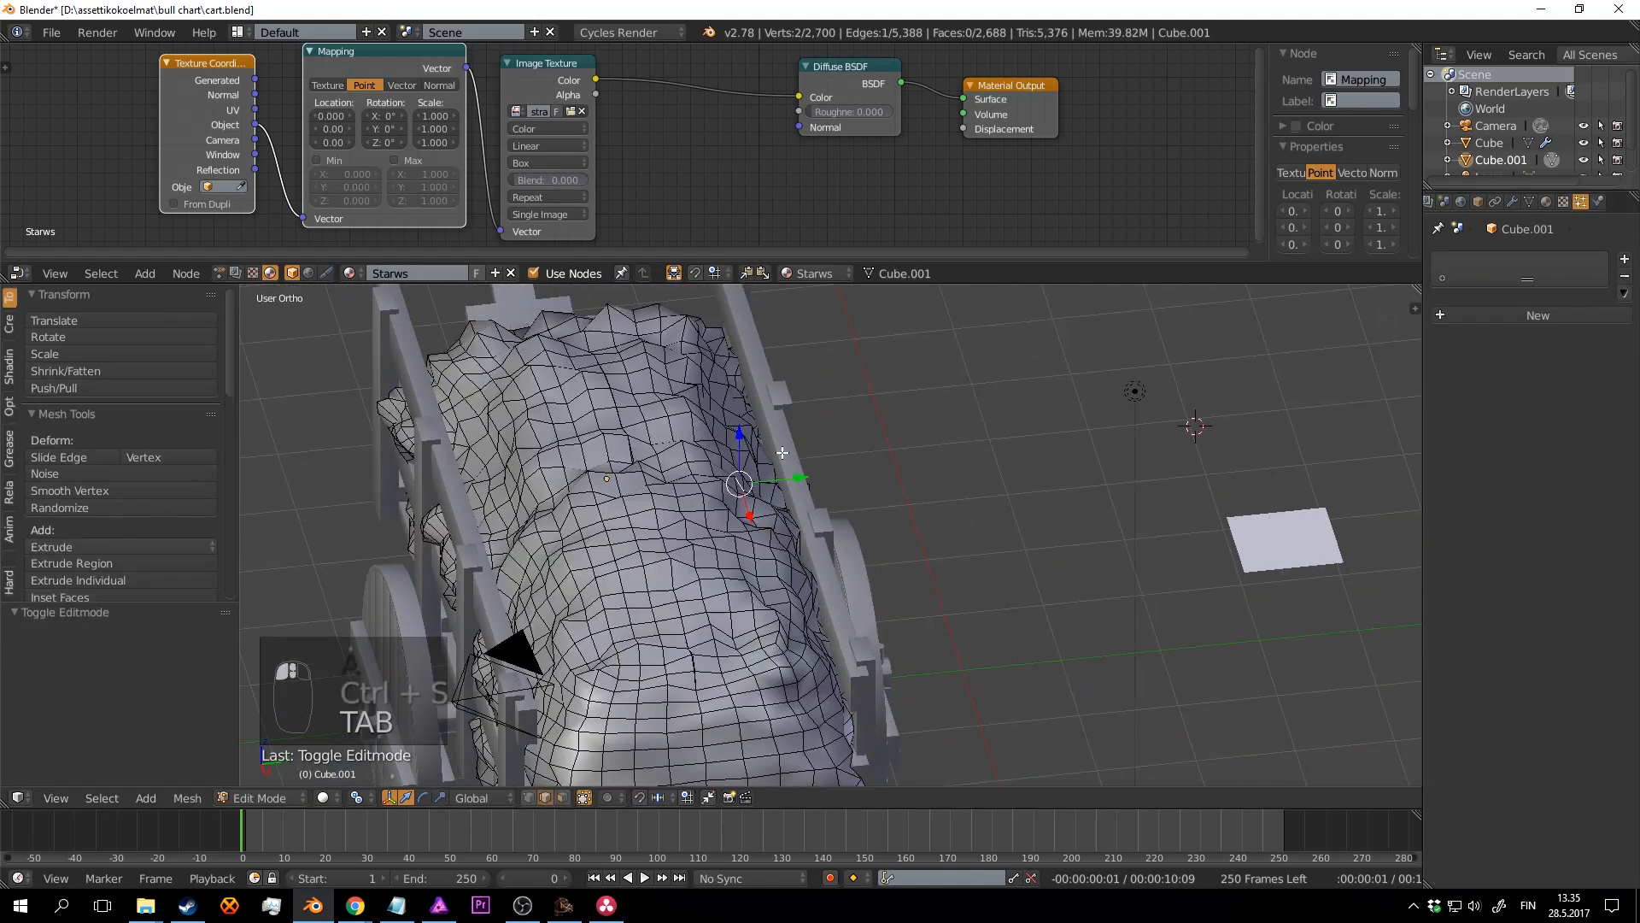
scroll(827, 419, down, 1)
key(Tab)
Step: Add a new particle system of type Hair to the straw load and save the file
click(1552, 318)
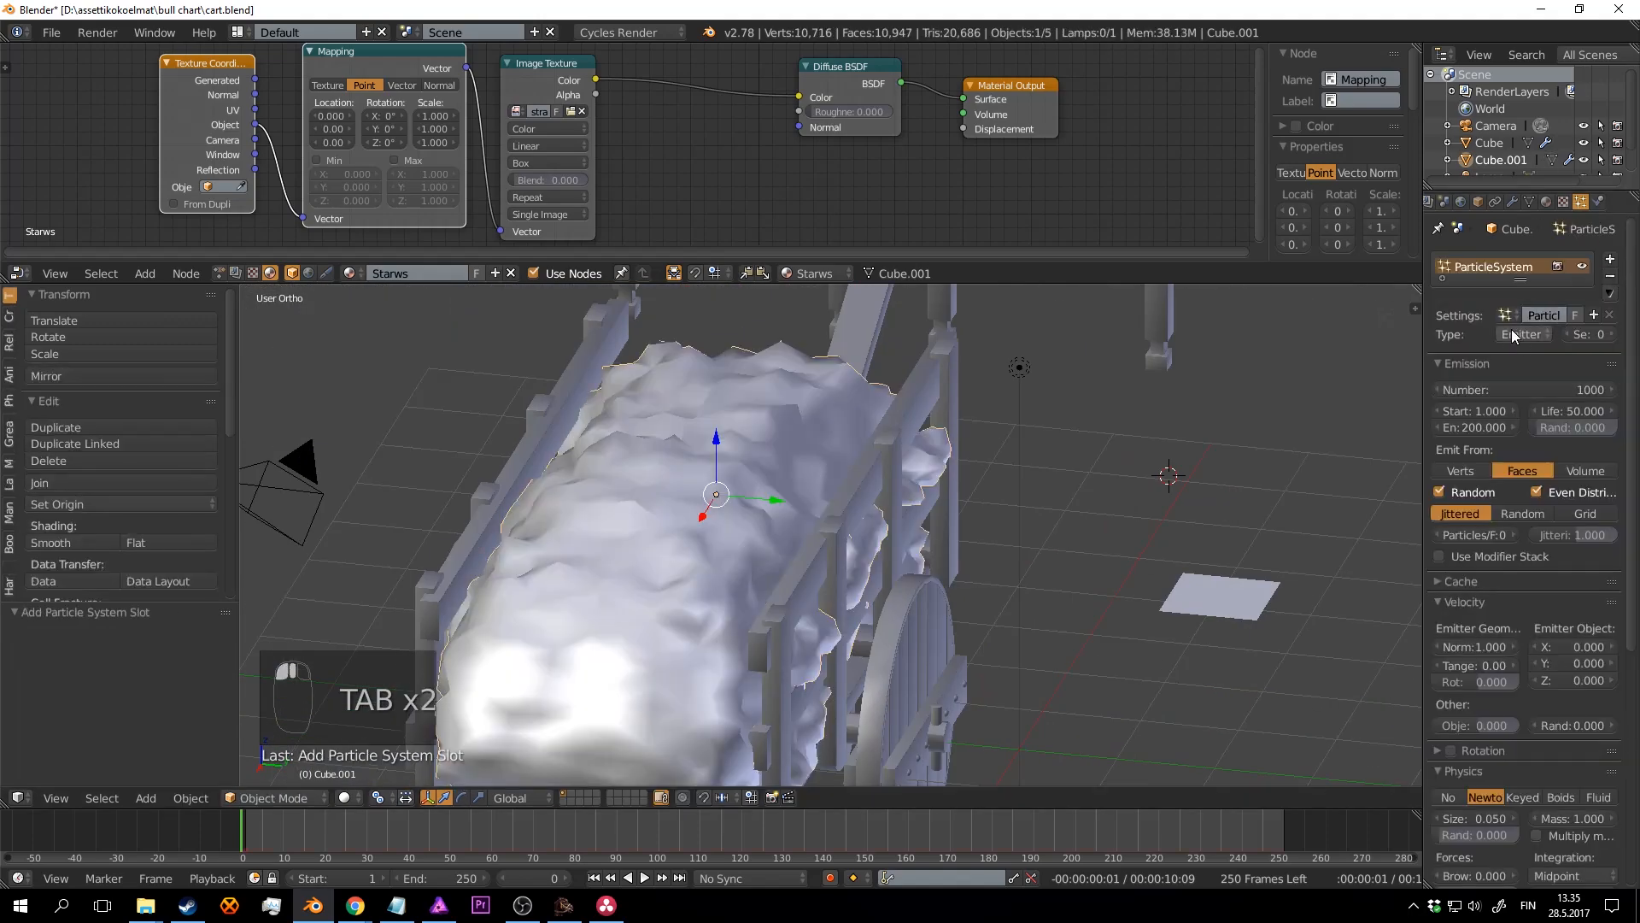
click(1514, 334)
click(1518, 313)
middle_drag(1176, 395, 1012, 474)
key(a)
key(a)
key(a)
key(a)
key(a)
key(a)
key(ctrl+s)
key(ctrl+s)
click(750, 464)
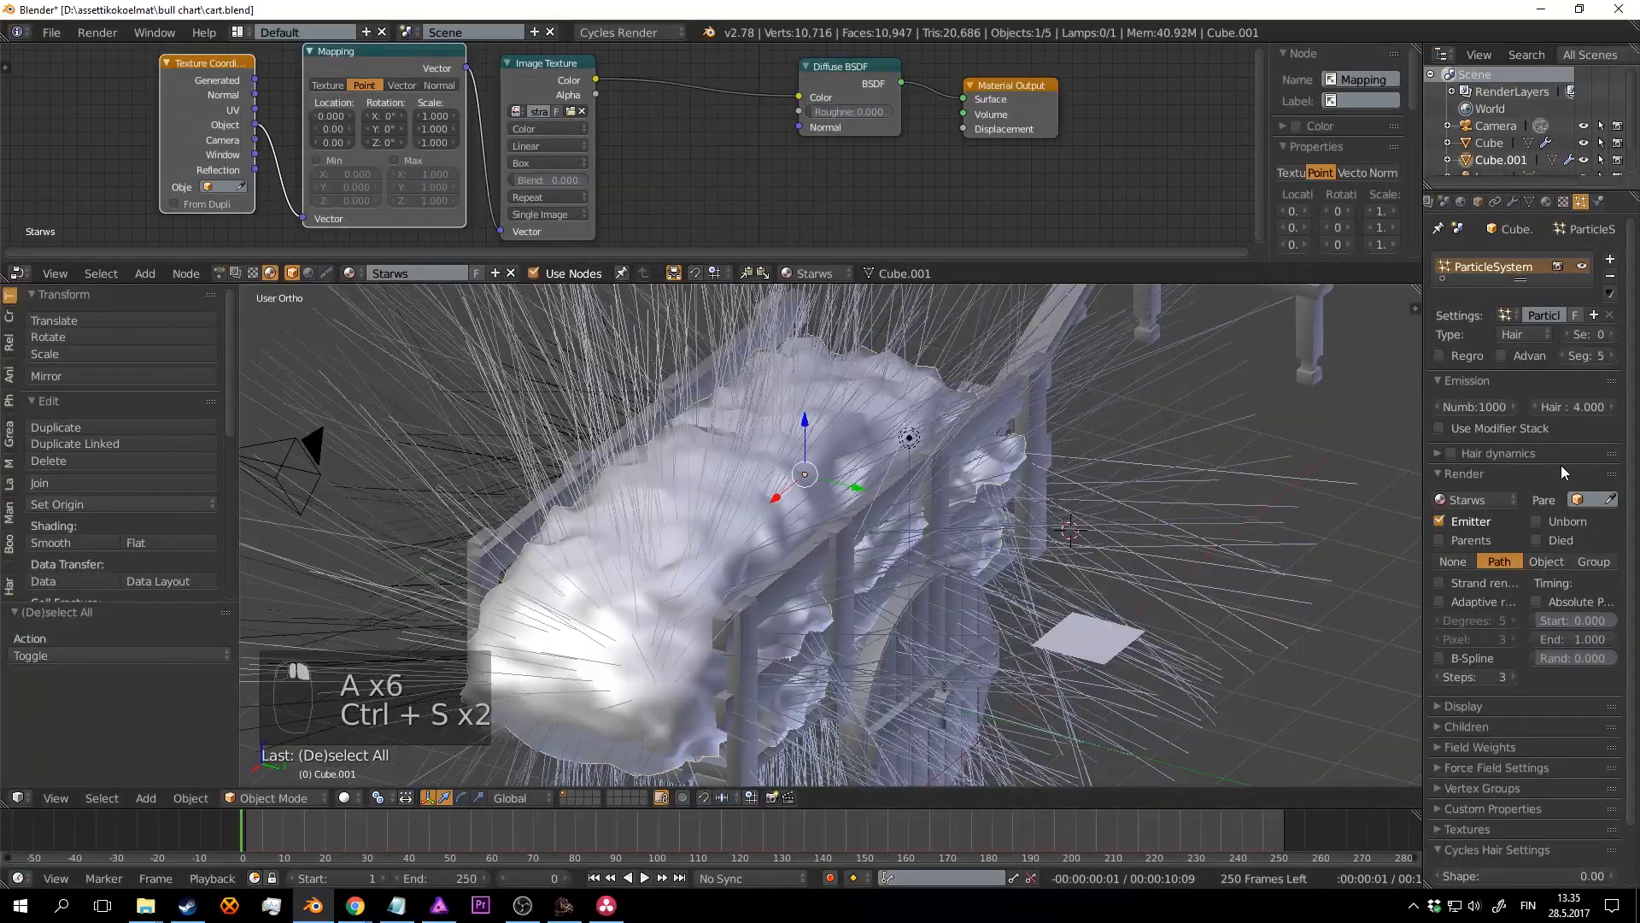
Step: Set the straw load's hair particles to render as an object
scroll(1561, 465, down, 2)
click(1544, 496)
shift+middle_drag(906, 611, 933, 509)
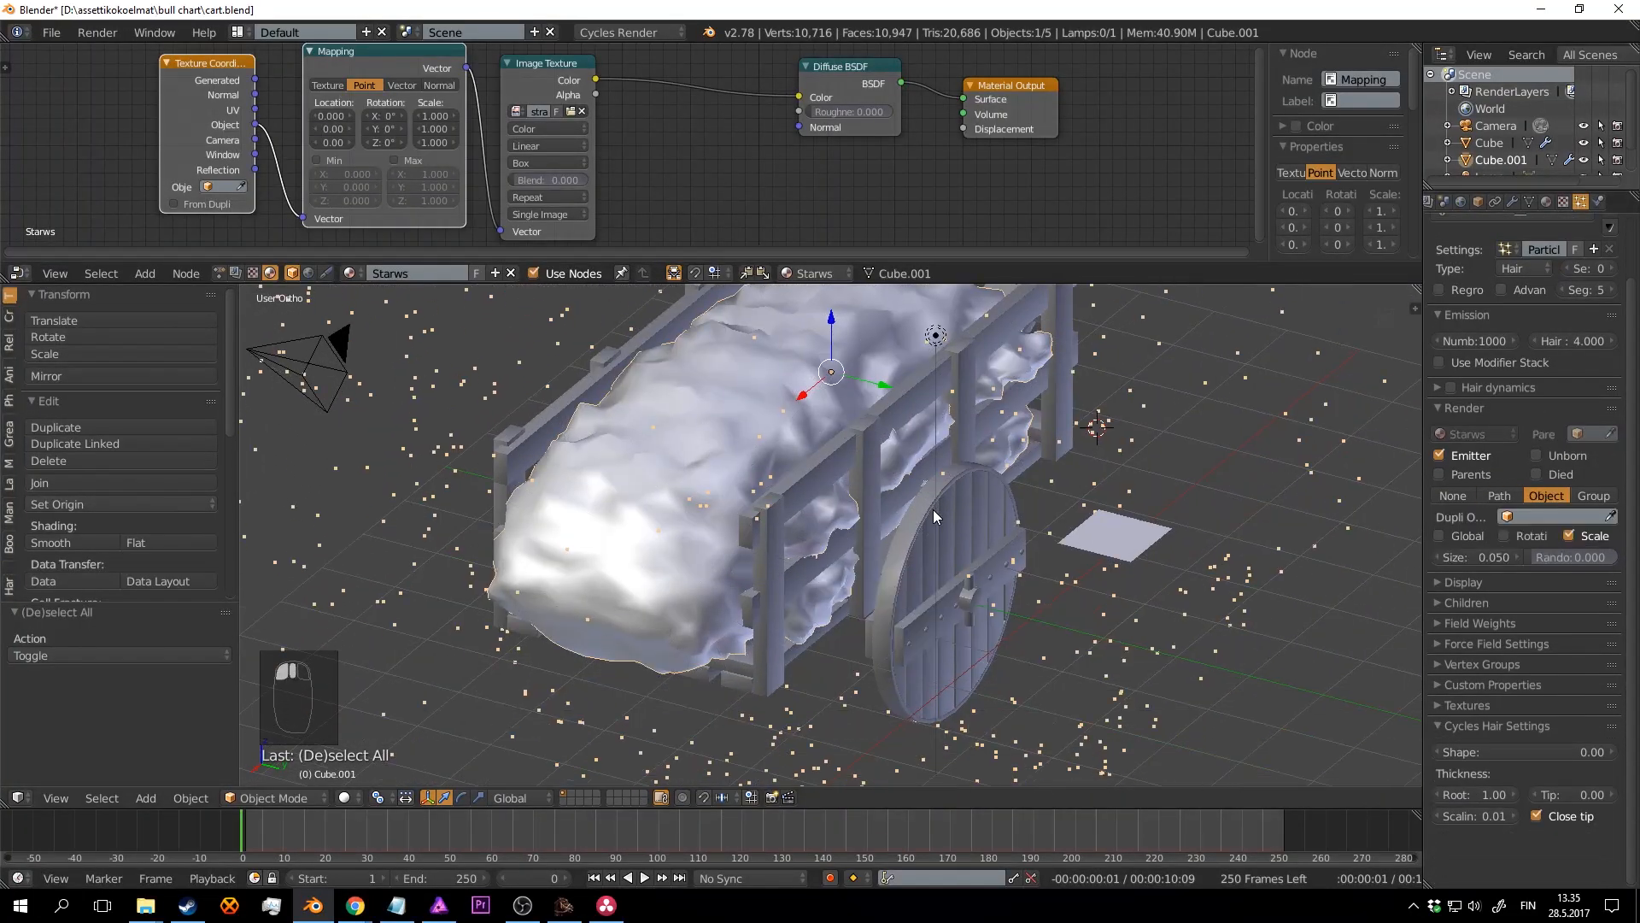
Step: Rename the straw load object Cube.001 to straws_alpha
right_click(1108, 537)
middle_drag(1109, 537, 1146, 550)
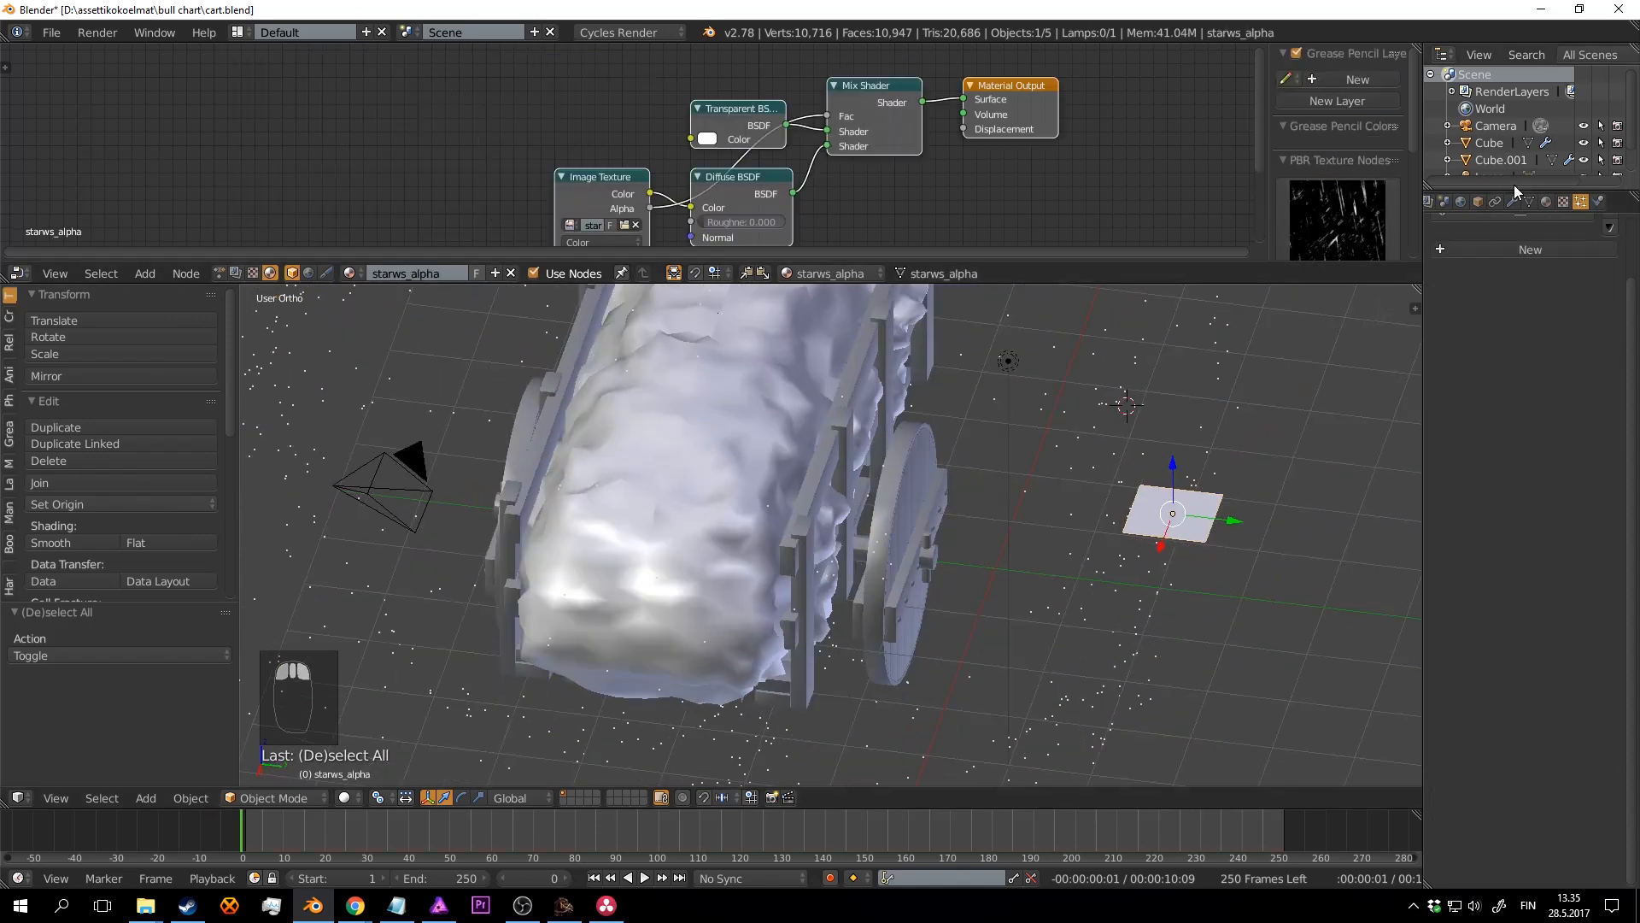
double_click(1504, 154)
text(straws_alpha)
key(Return)
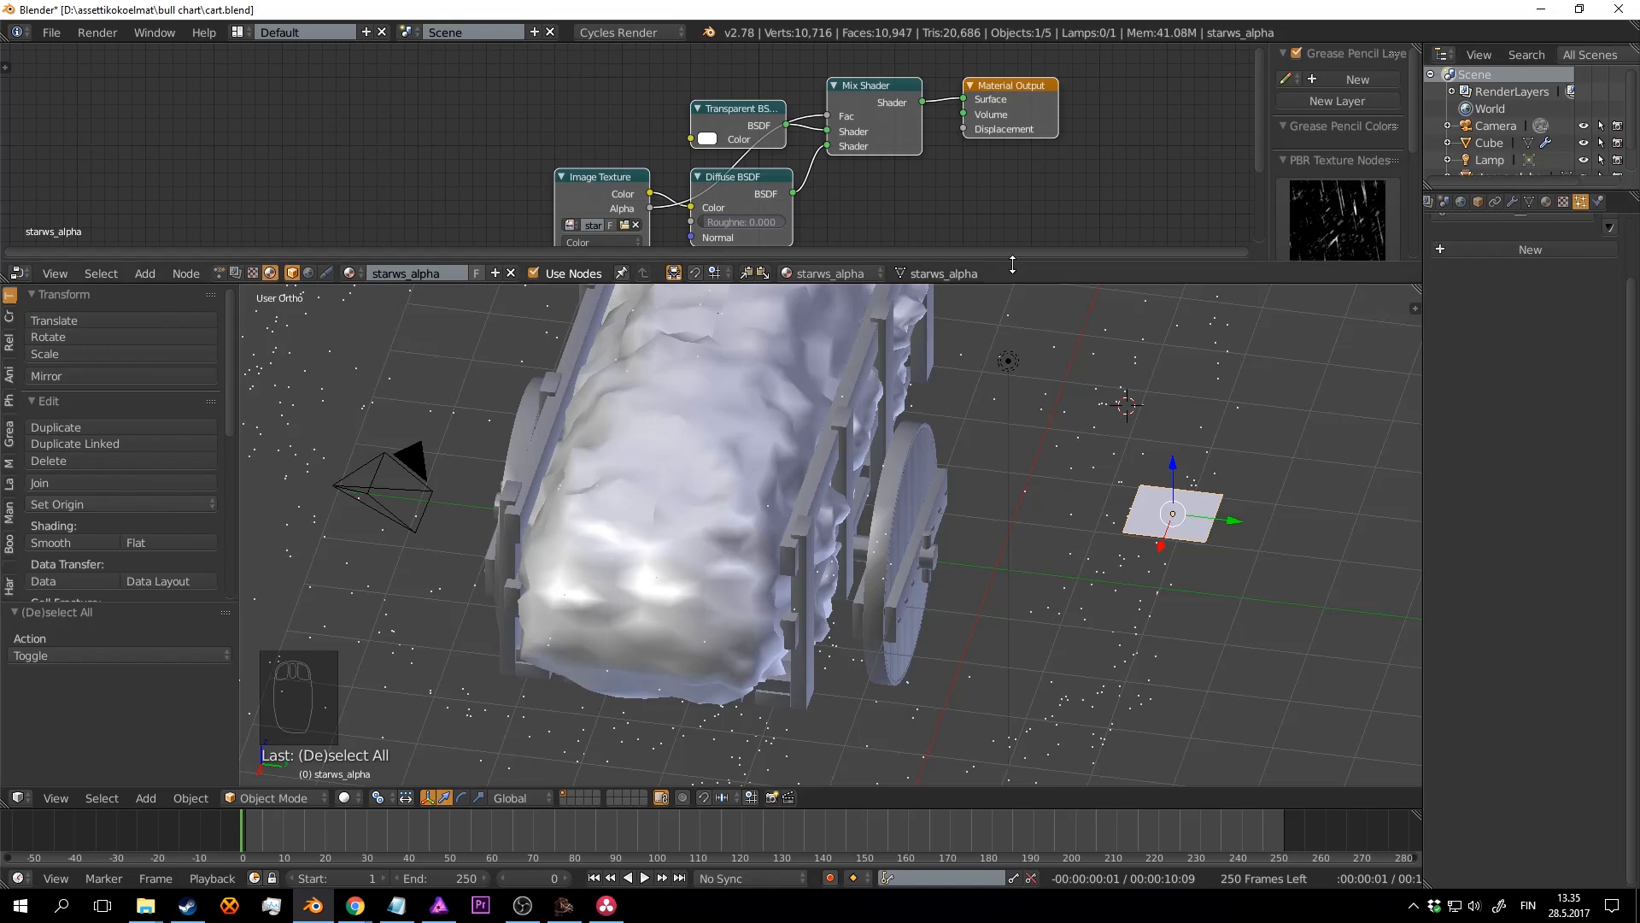
Step: Assign the starws_alpha plane as the dupli object of the straw load's hair particles and save the file
right_click(741, 405)
click(1611, 516)
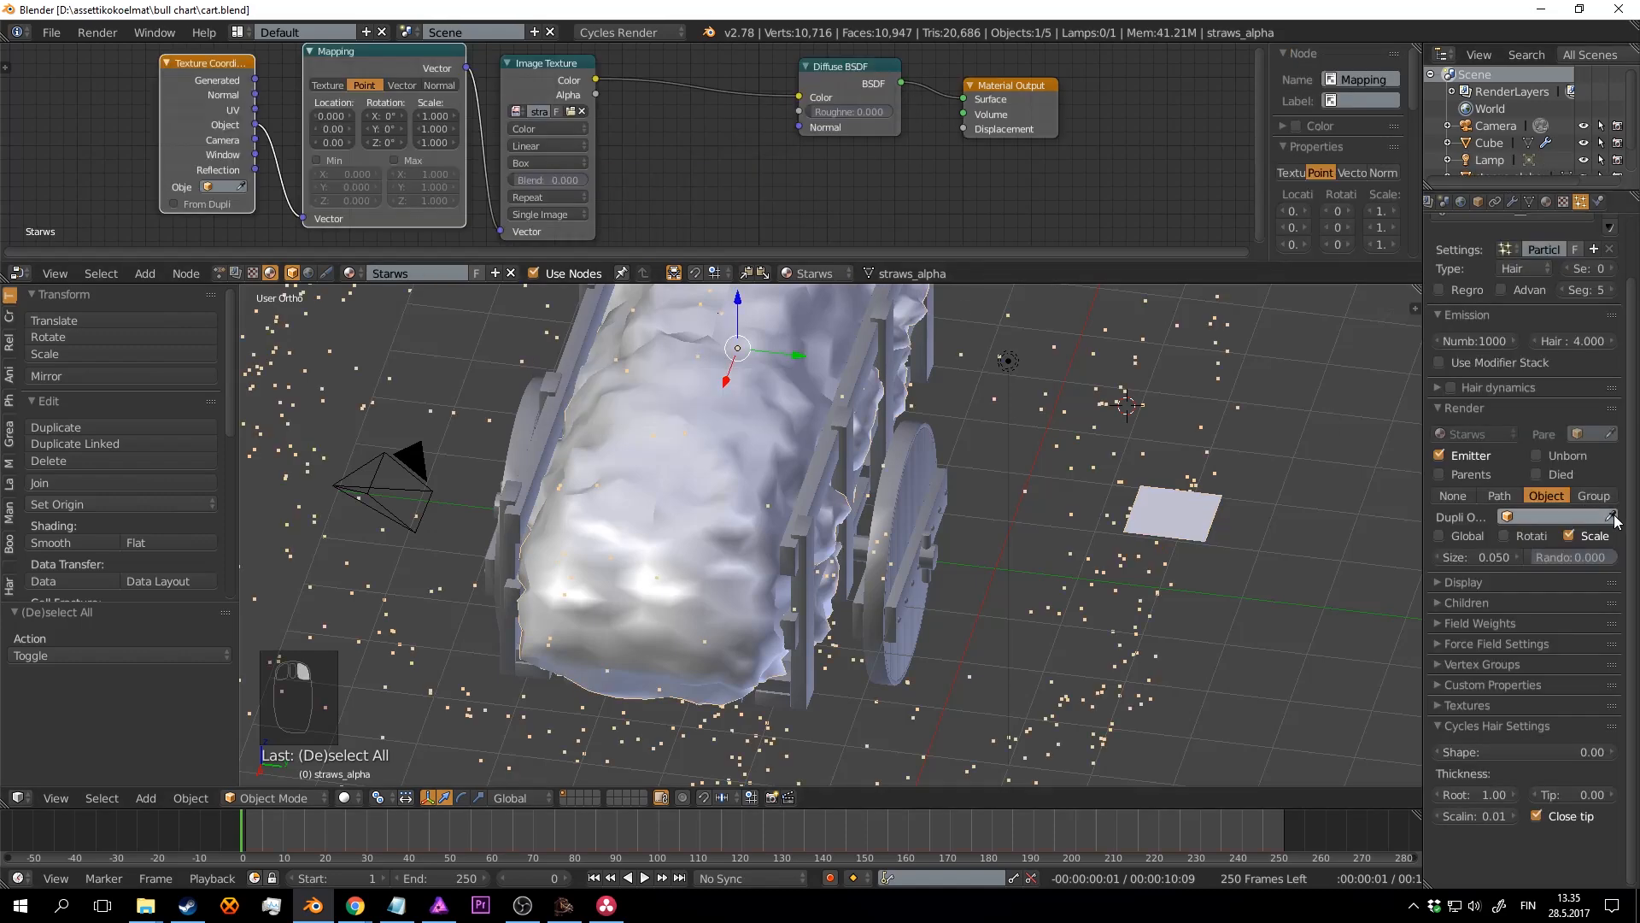
key(ctrl+s)
click(1184, 514)
mouse_move(1184, 514)
middle_down()
mouse_move(942, 414)
mouse_move(947, 342)
middle_up()
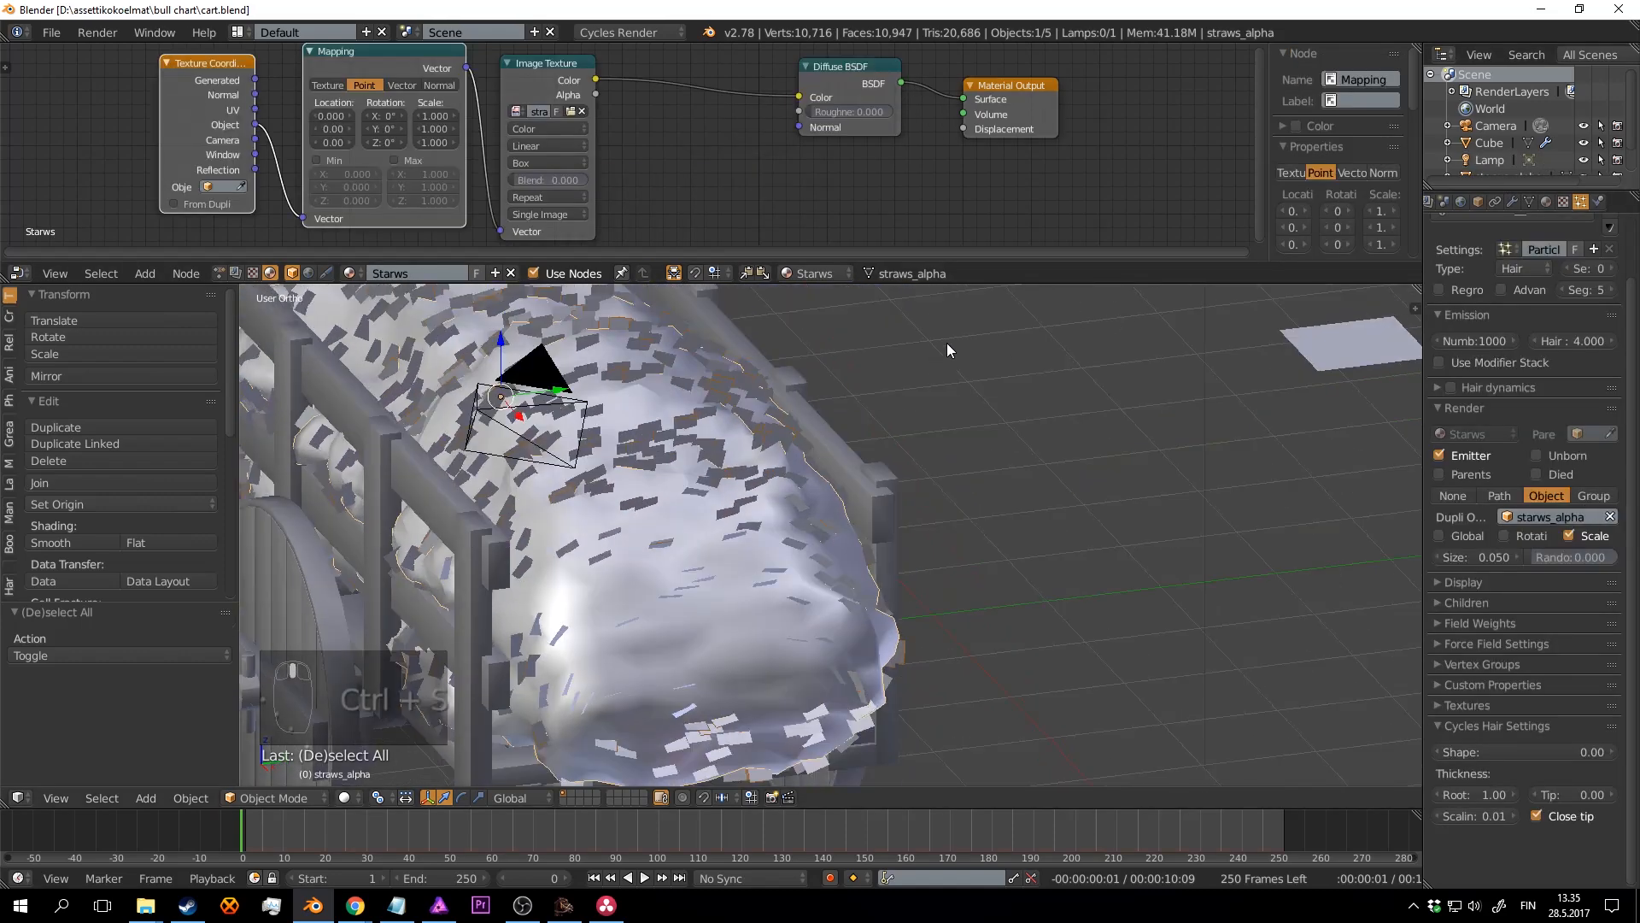
Step: Preview the scattered straw planes in rendered shading and examine them up close along the load's edge
key(shift+z)
middle_drag(999, 499, 994, 450)
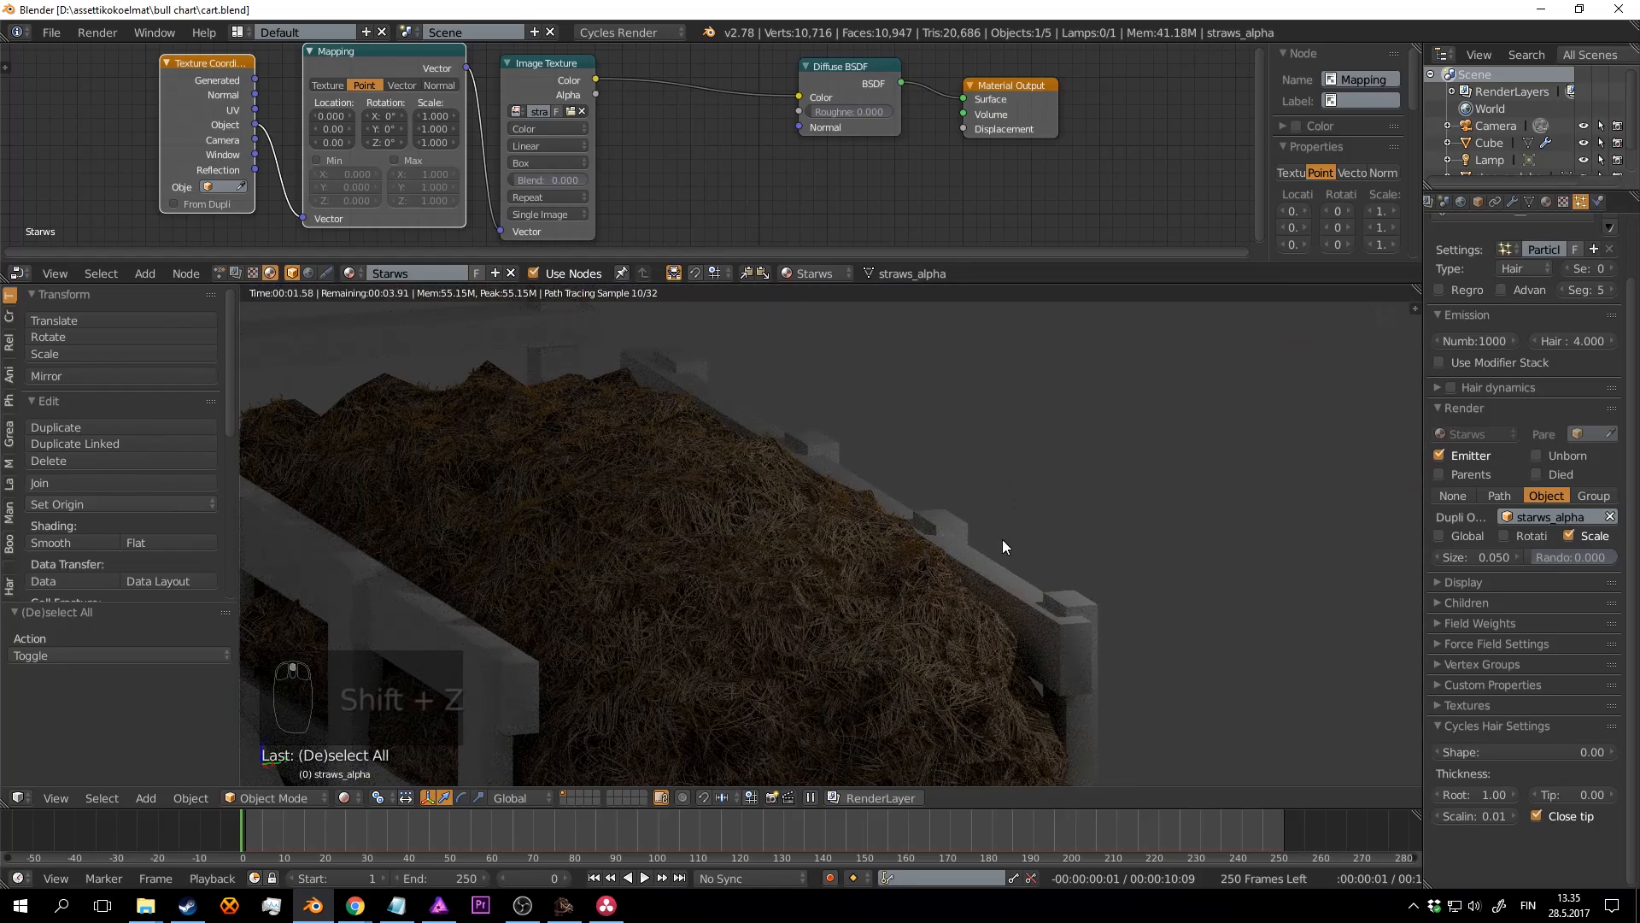
scroll(931, 487, up, 4)
scroll(948, 461, up, 3)
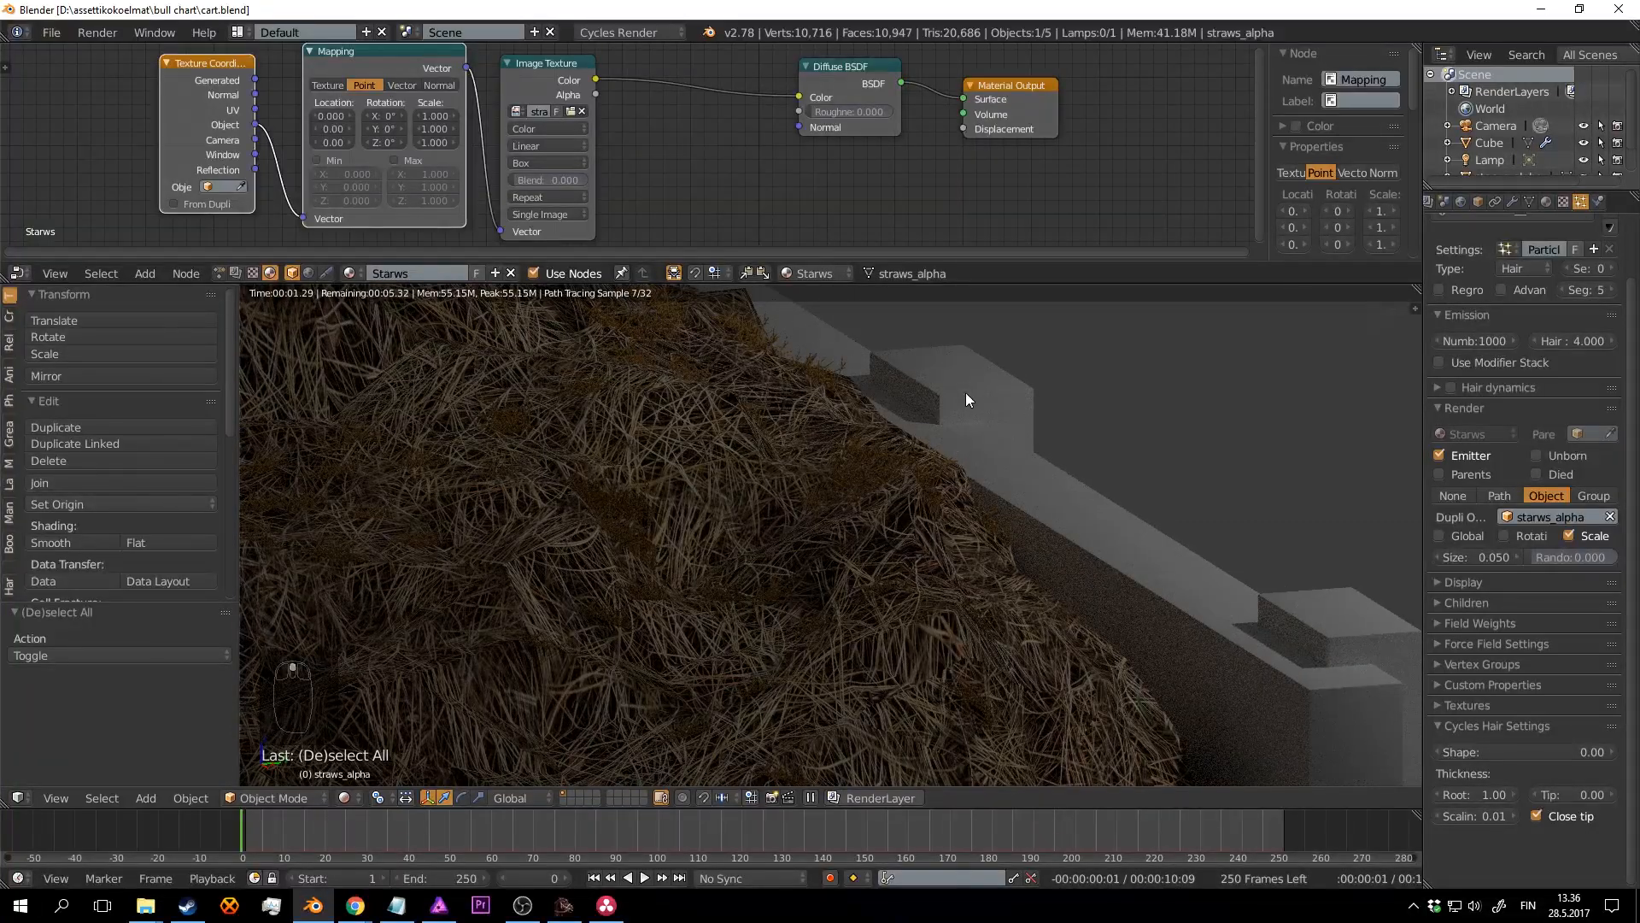
middle_drag(966, 392, 879, 447)
scroll(877, 444, up, 3)
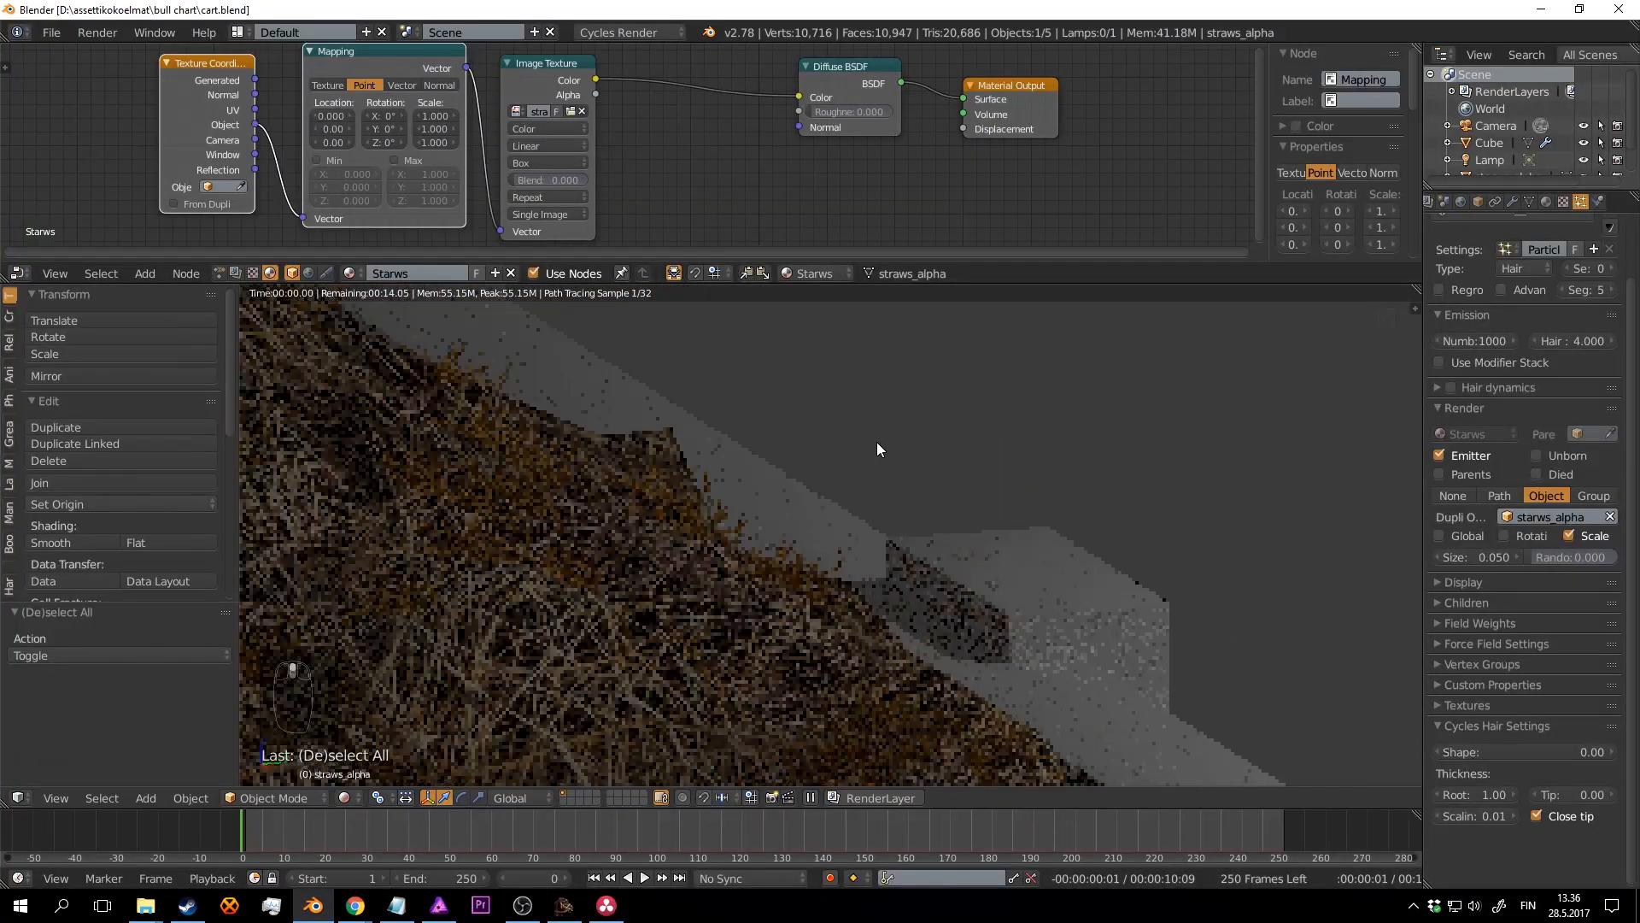
scroll(766, 512, down, 4)
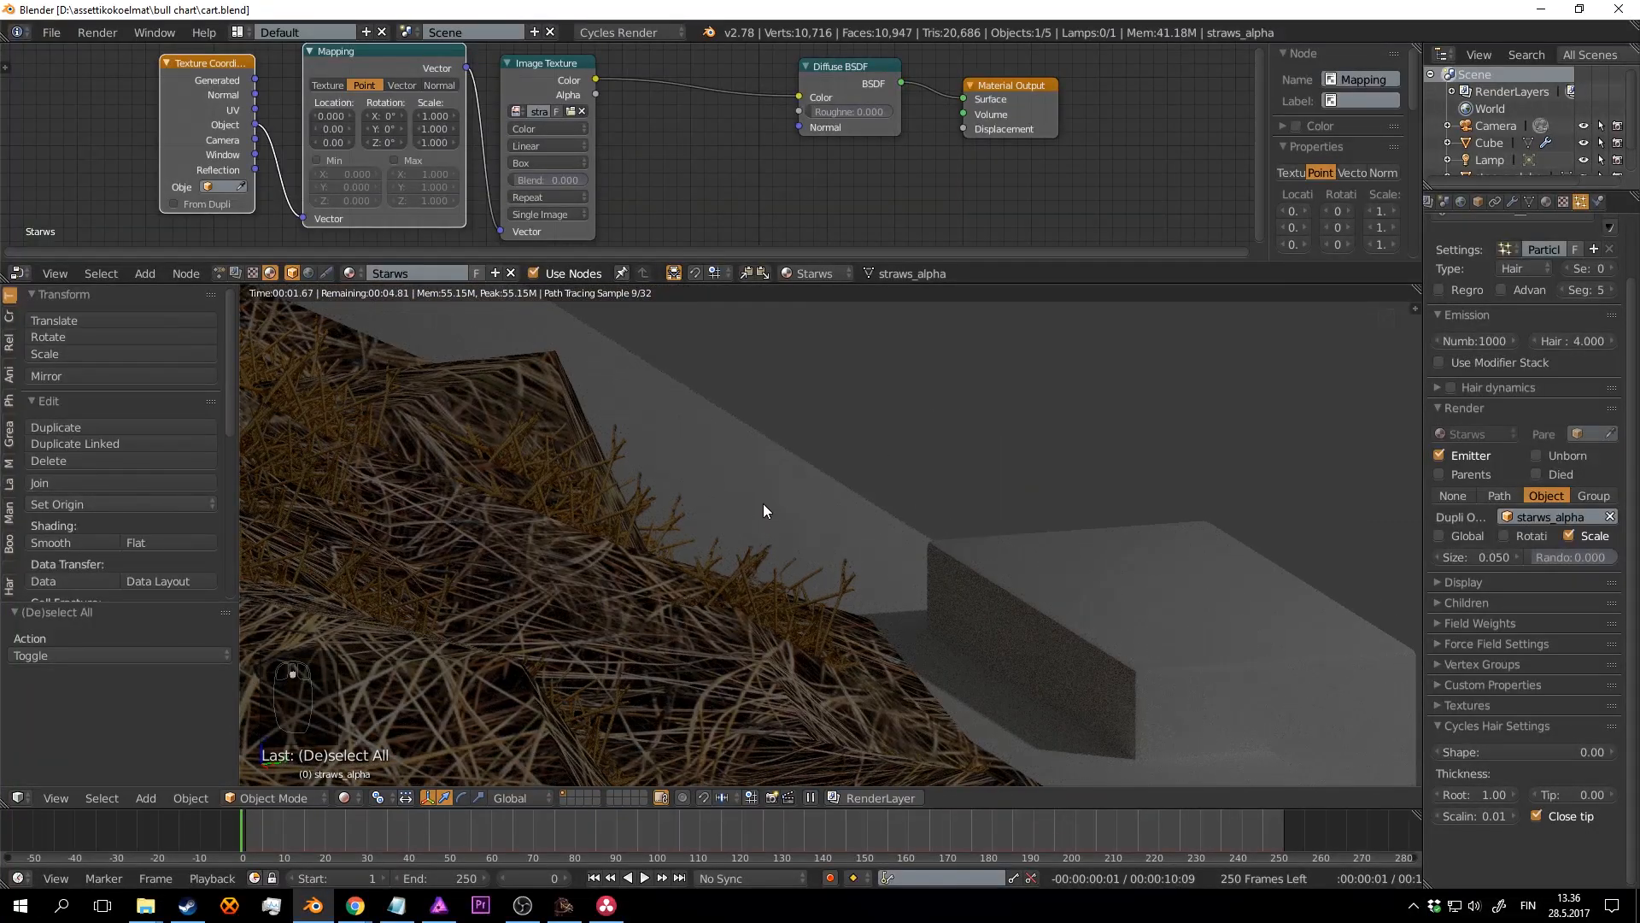
Step: Return to solid shading and save the file
key(shift+z)
scroll(868, 503, down, 5)
key(ctrl+s)
scroll(813, 541, up, 2)
key(ctrl+s)
middle_drag(868, 501, 781, 492)
click(813, 541)
scroll(1002, 503, down, 4)
mouse_move(1003, 503)
middle_down()
mouse_move(986, 439)
mouse_move(1012, 448)
mouse_move(1030, 516)
middle_up()
scroll(1026, 515, up, 2)
key(ctrl+s)
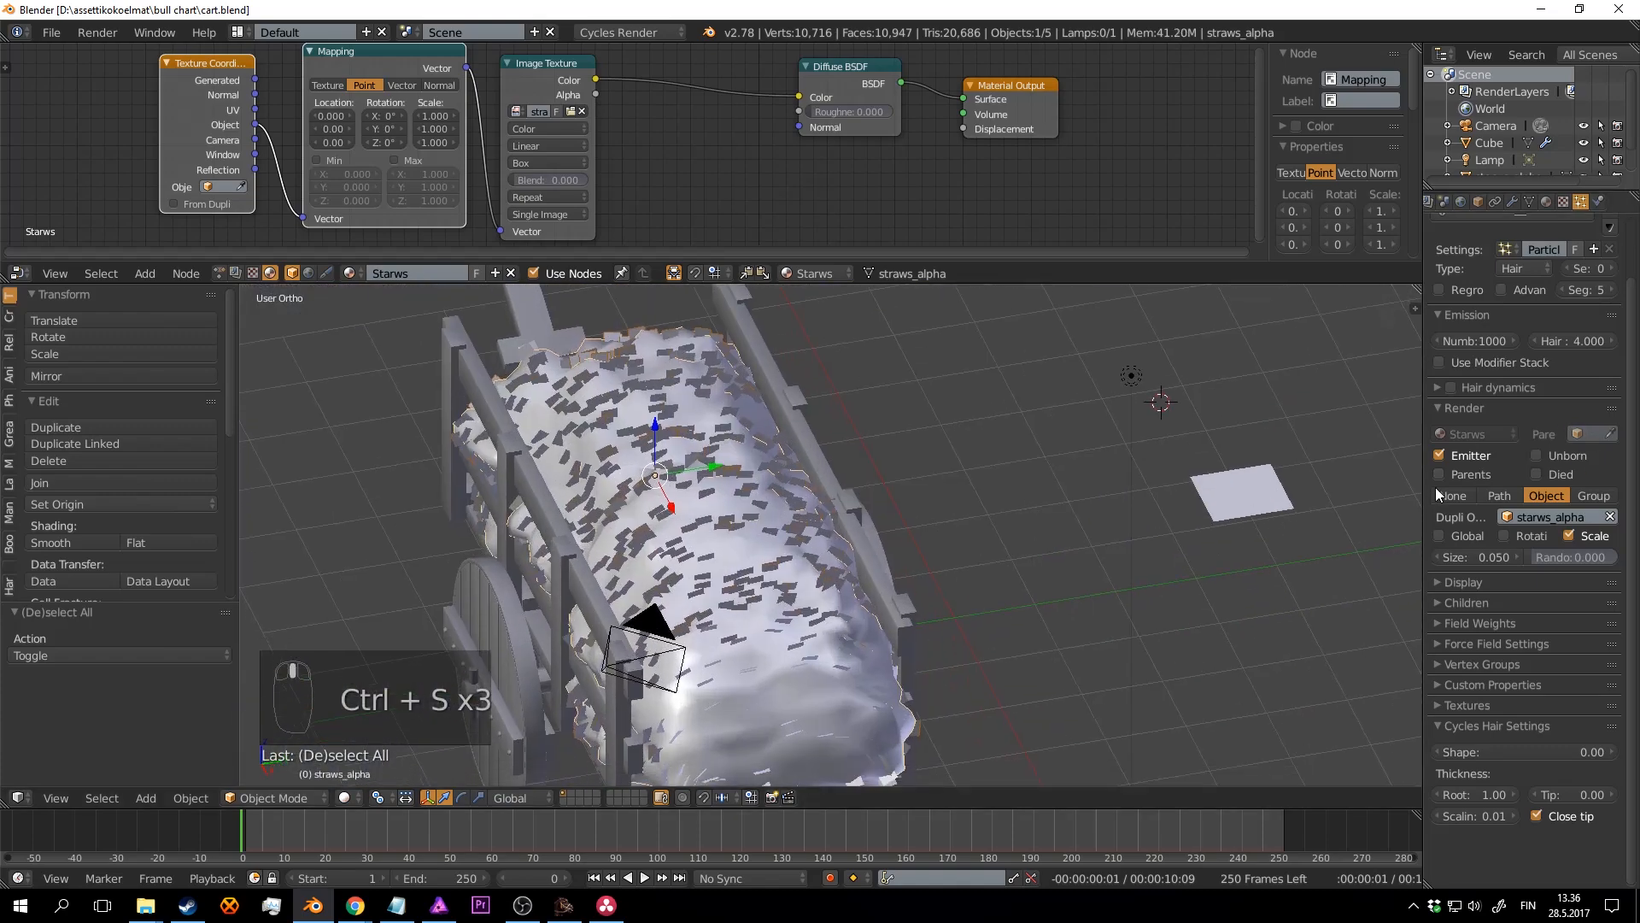
Step: Enable the advanced hair settings, set the hair length to 8.940 and save the file
scroll(1503, 410, up, 2)
click(1508, 355)
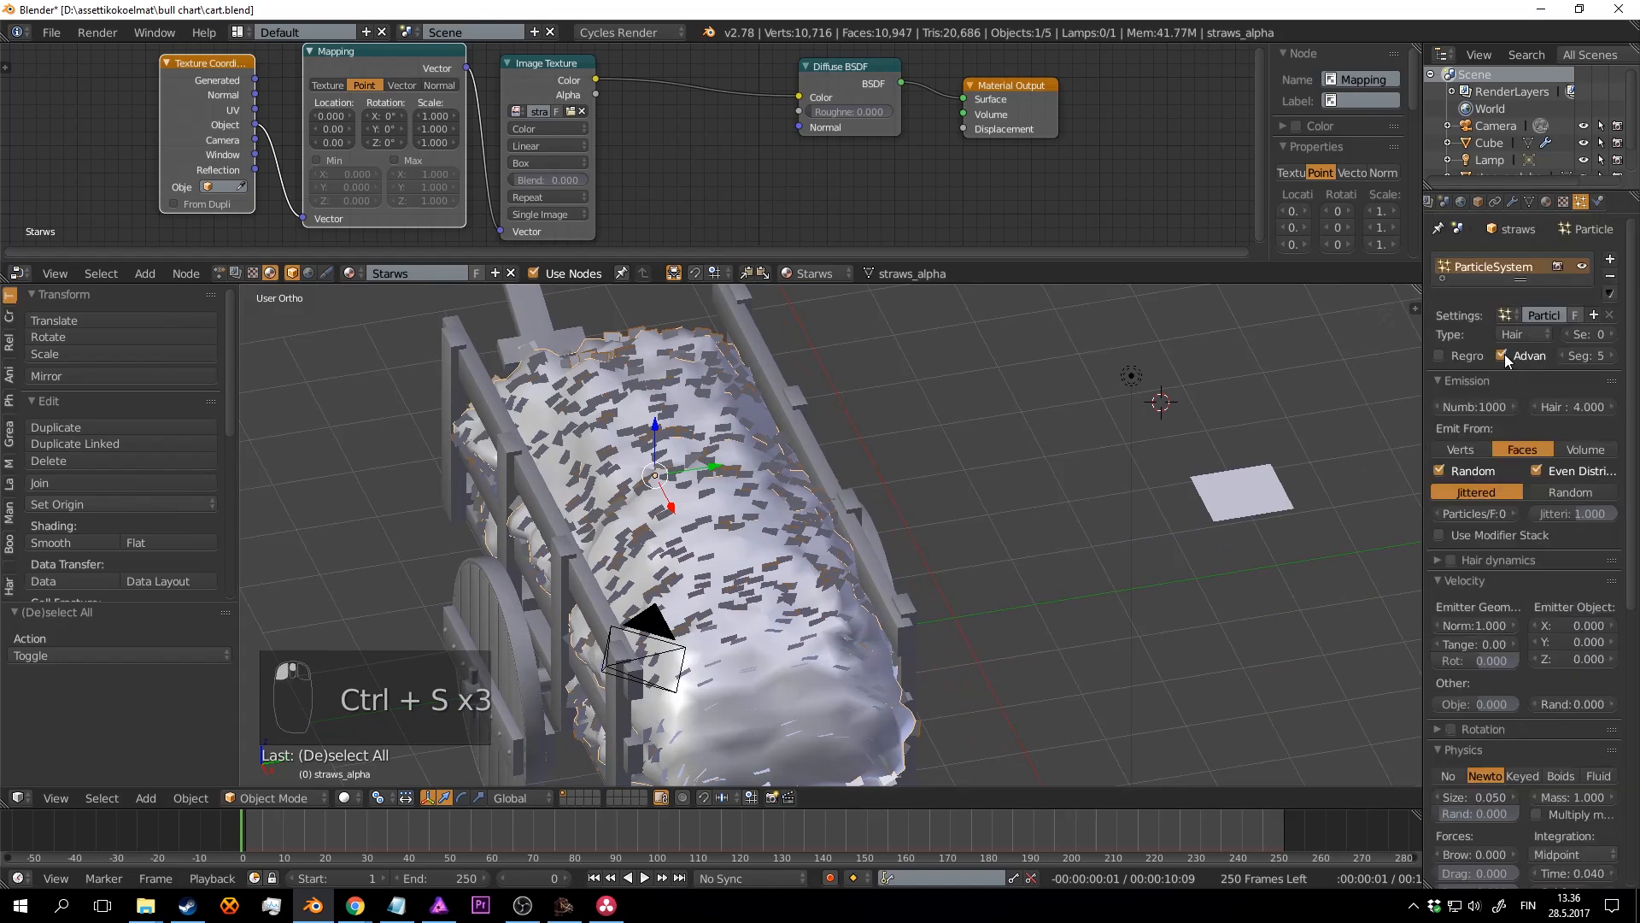
scroll(1512, 396, down, 1)
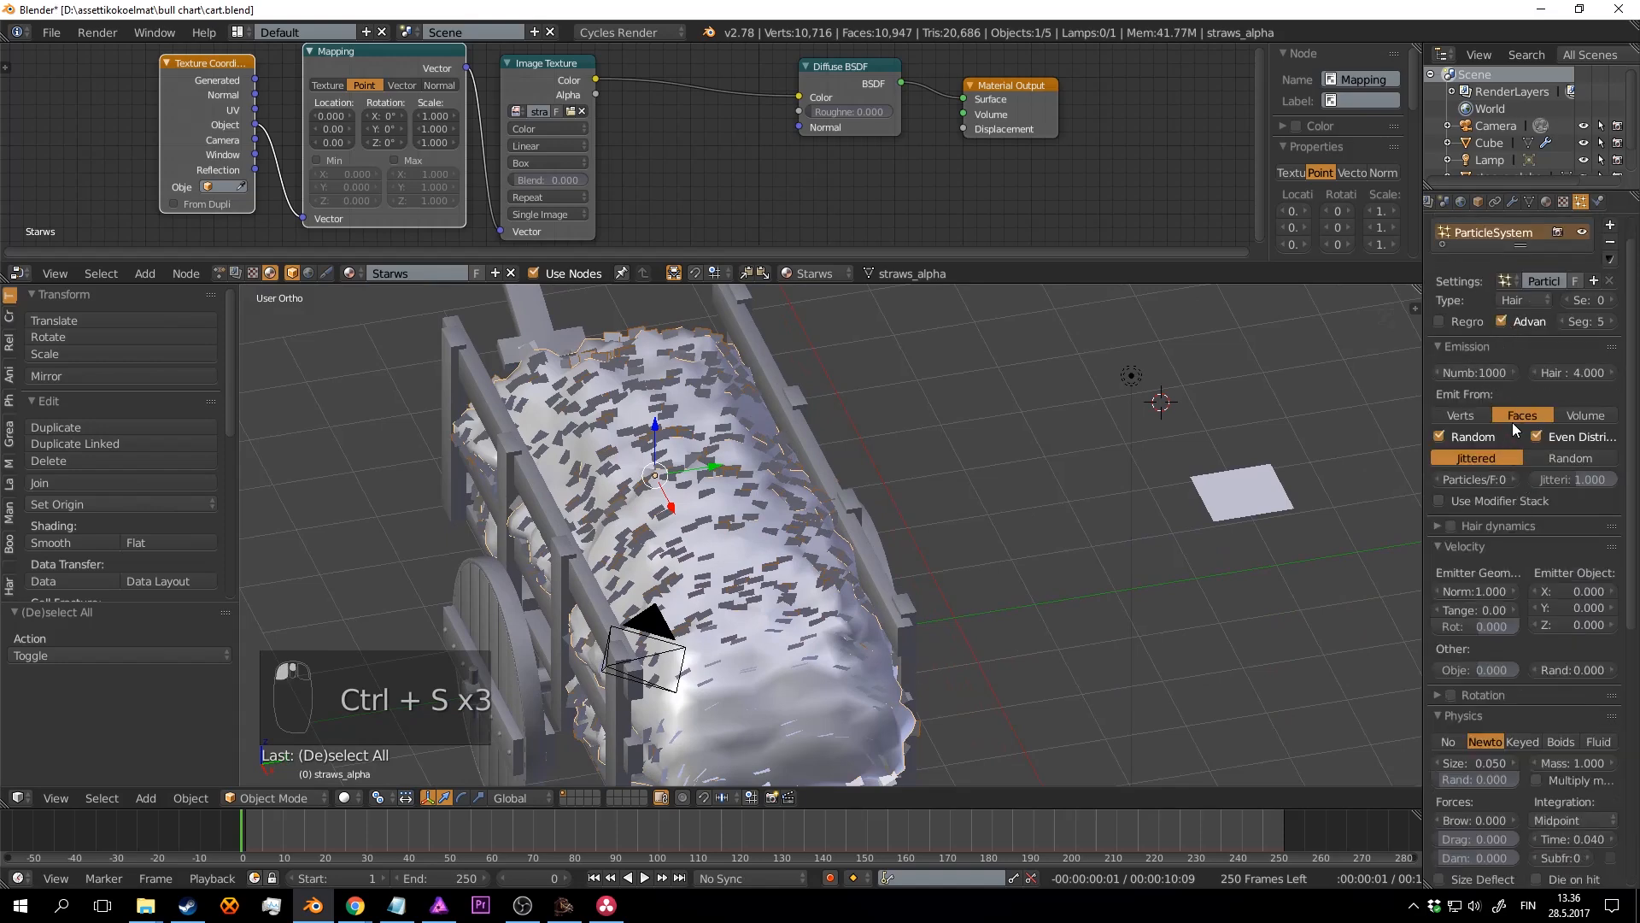
drag(1585, 372, 1627, 373)
key(a)
middle_drag(965, 466, 885, 505)
key(ctrl+s)
click(907, 481)
scroll(785, 565, up, 2)
key(ctrl+s)
right_click(819, 638)
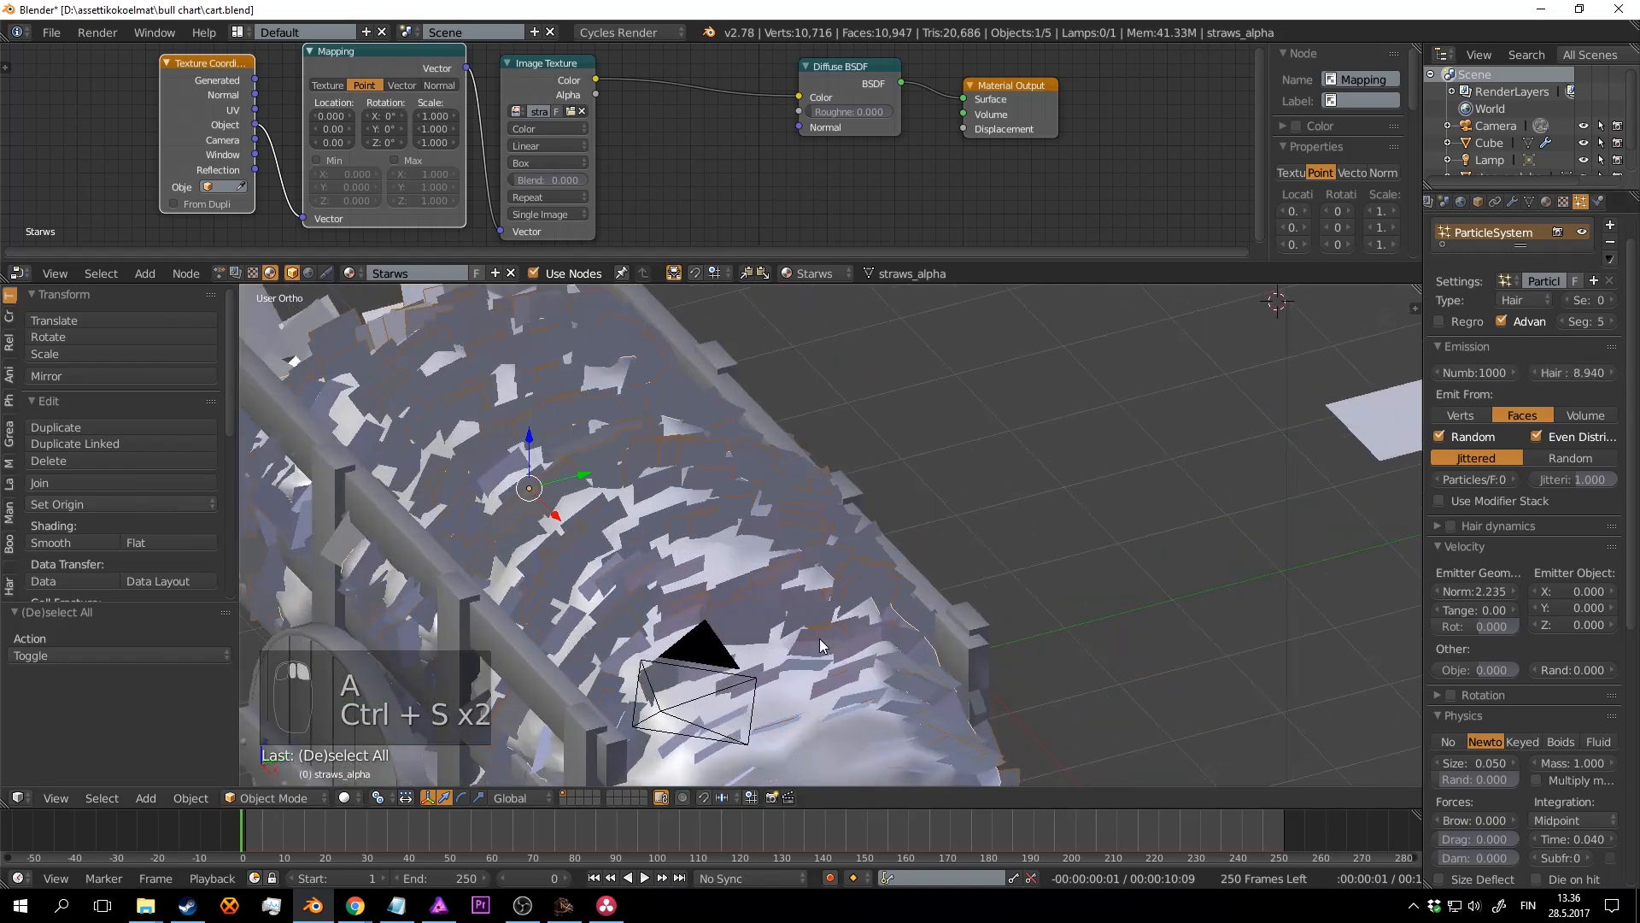
scroll(1580, 393, down, 4)
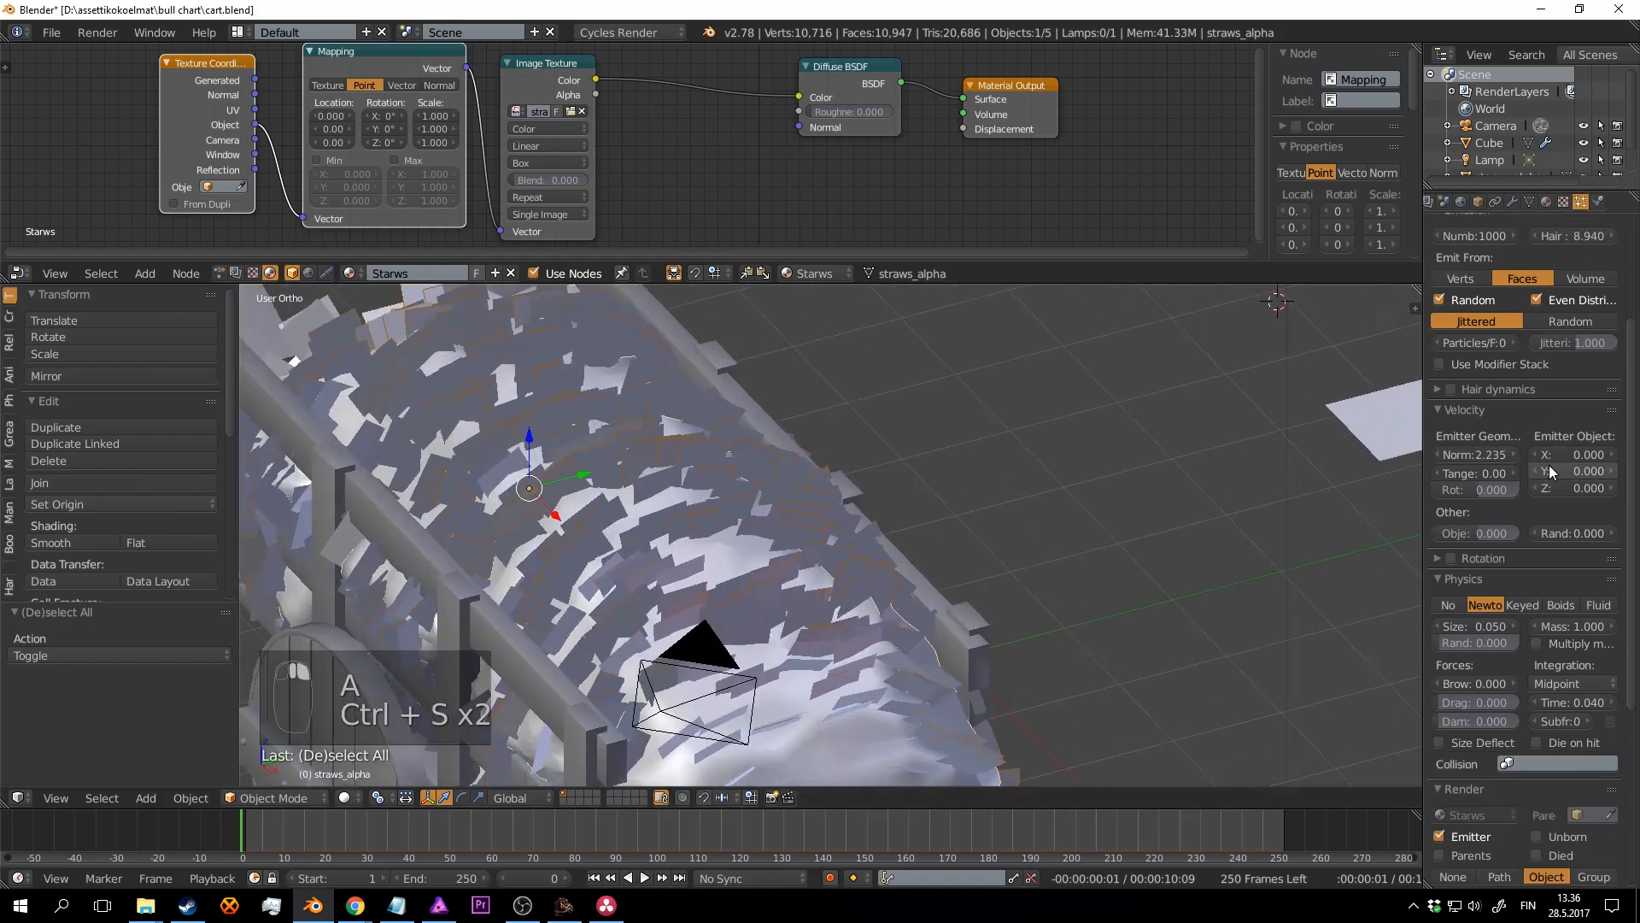
scroll(1533, 478, down, 2)
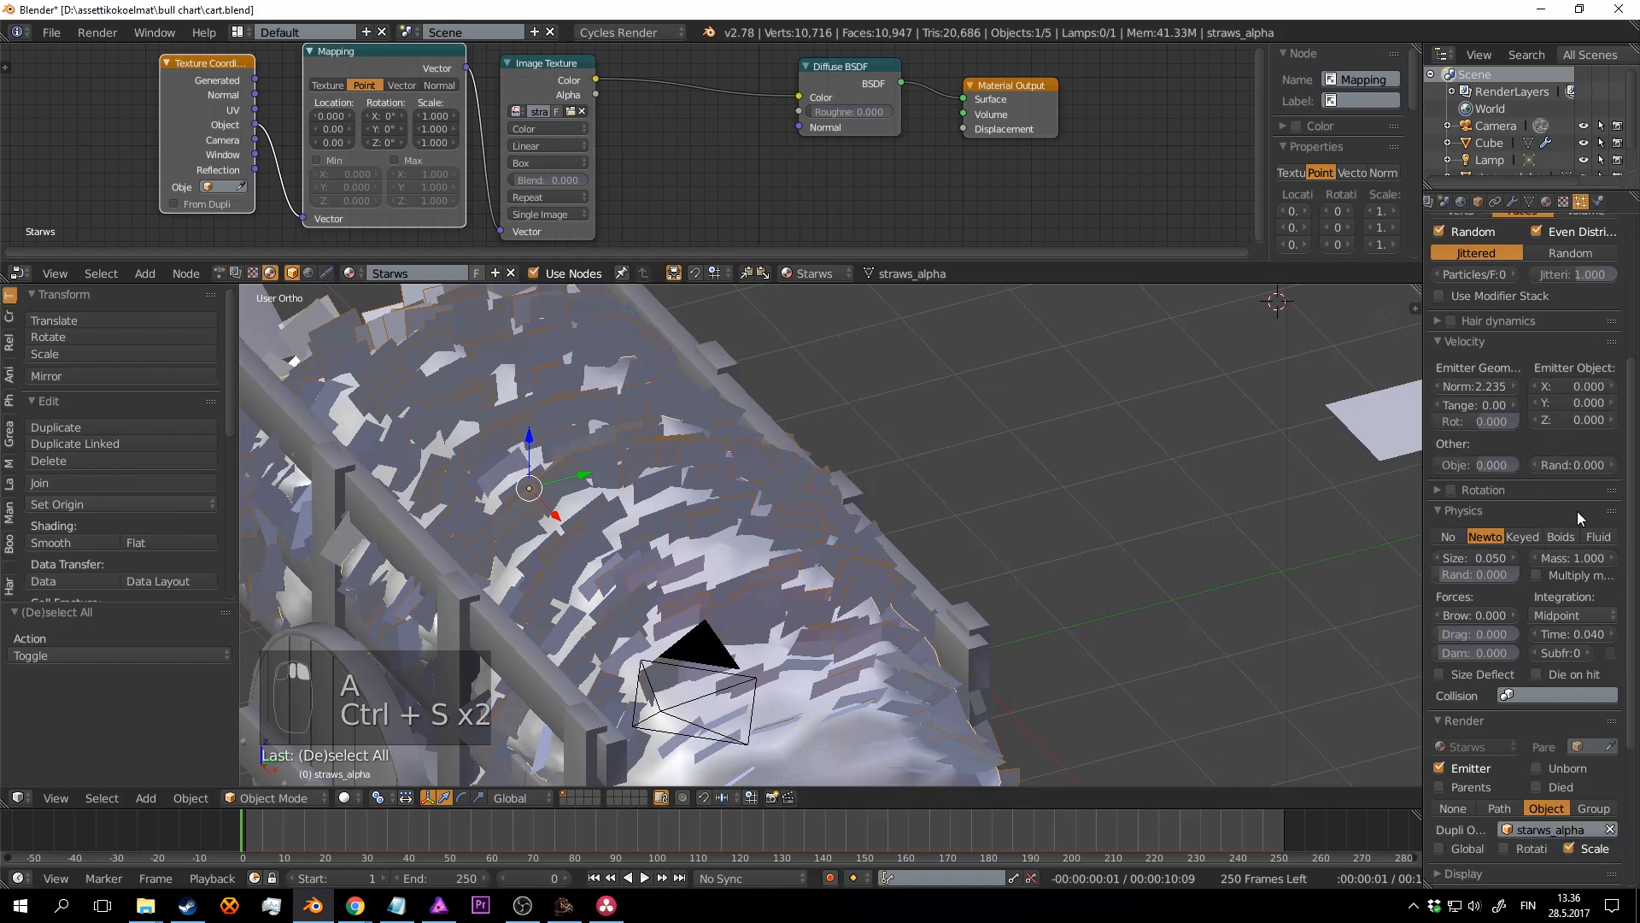
Step: Set the straw particles' size to 0.070 with a random size of 0.750 and save the file
scroll(1580, 517, down, 1)
click(1511, 524)
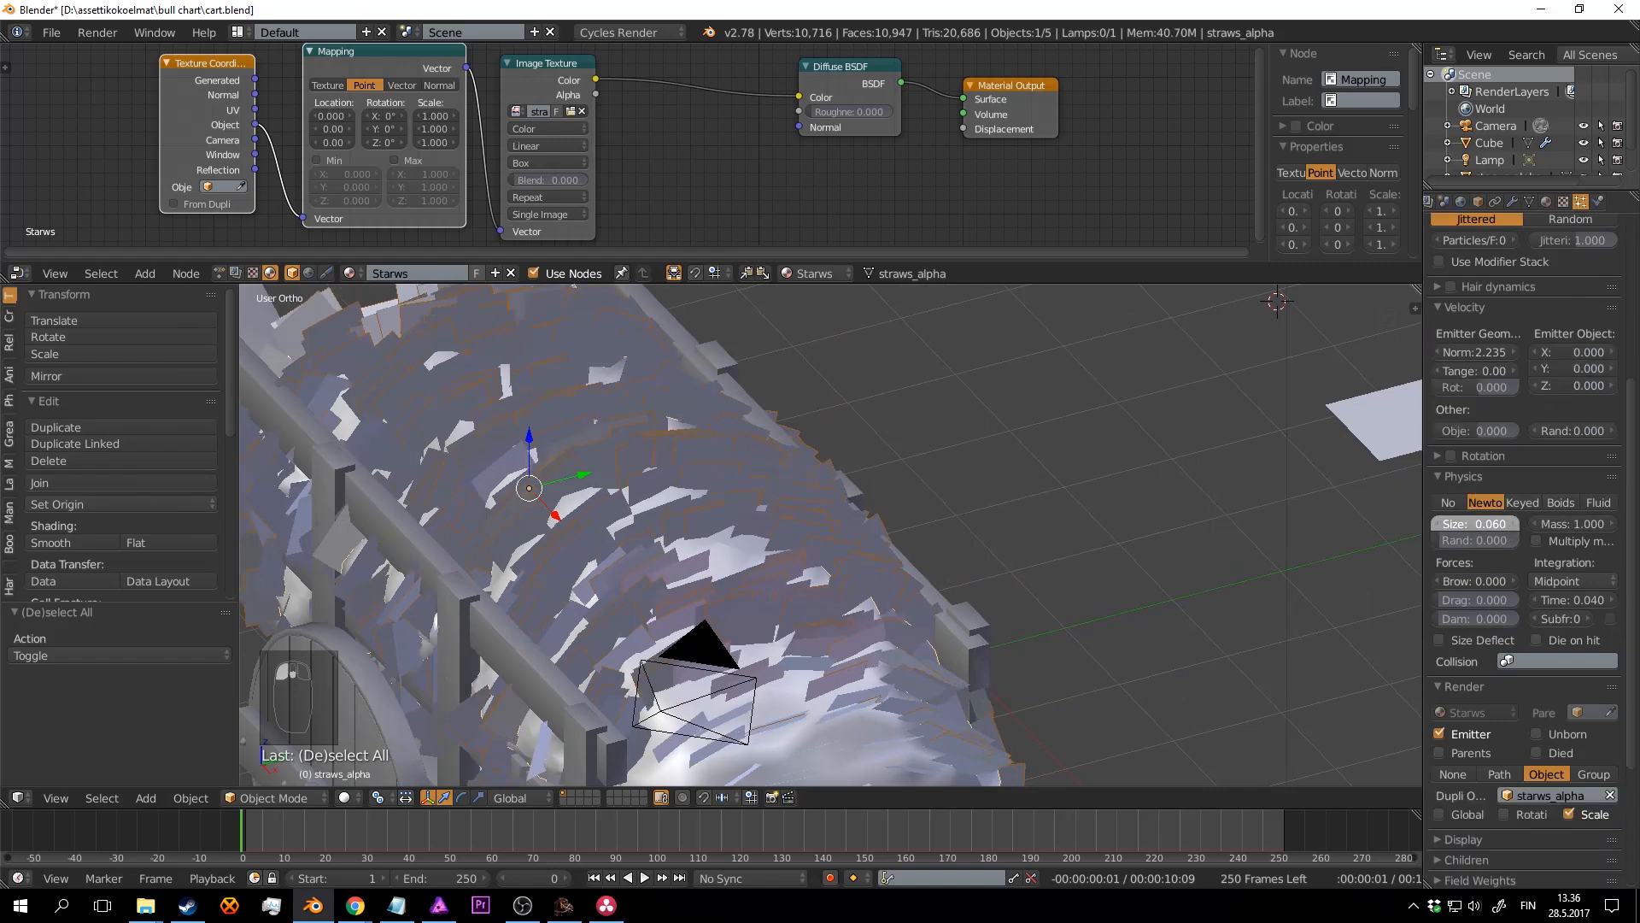
click(1510, 525)
drag(1484, 548, 1576, 548)
key(ctrl+s)
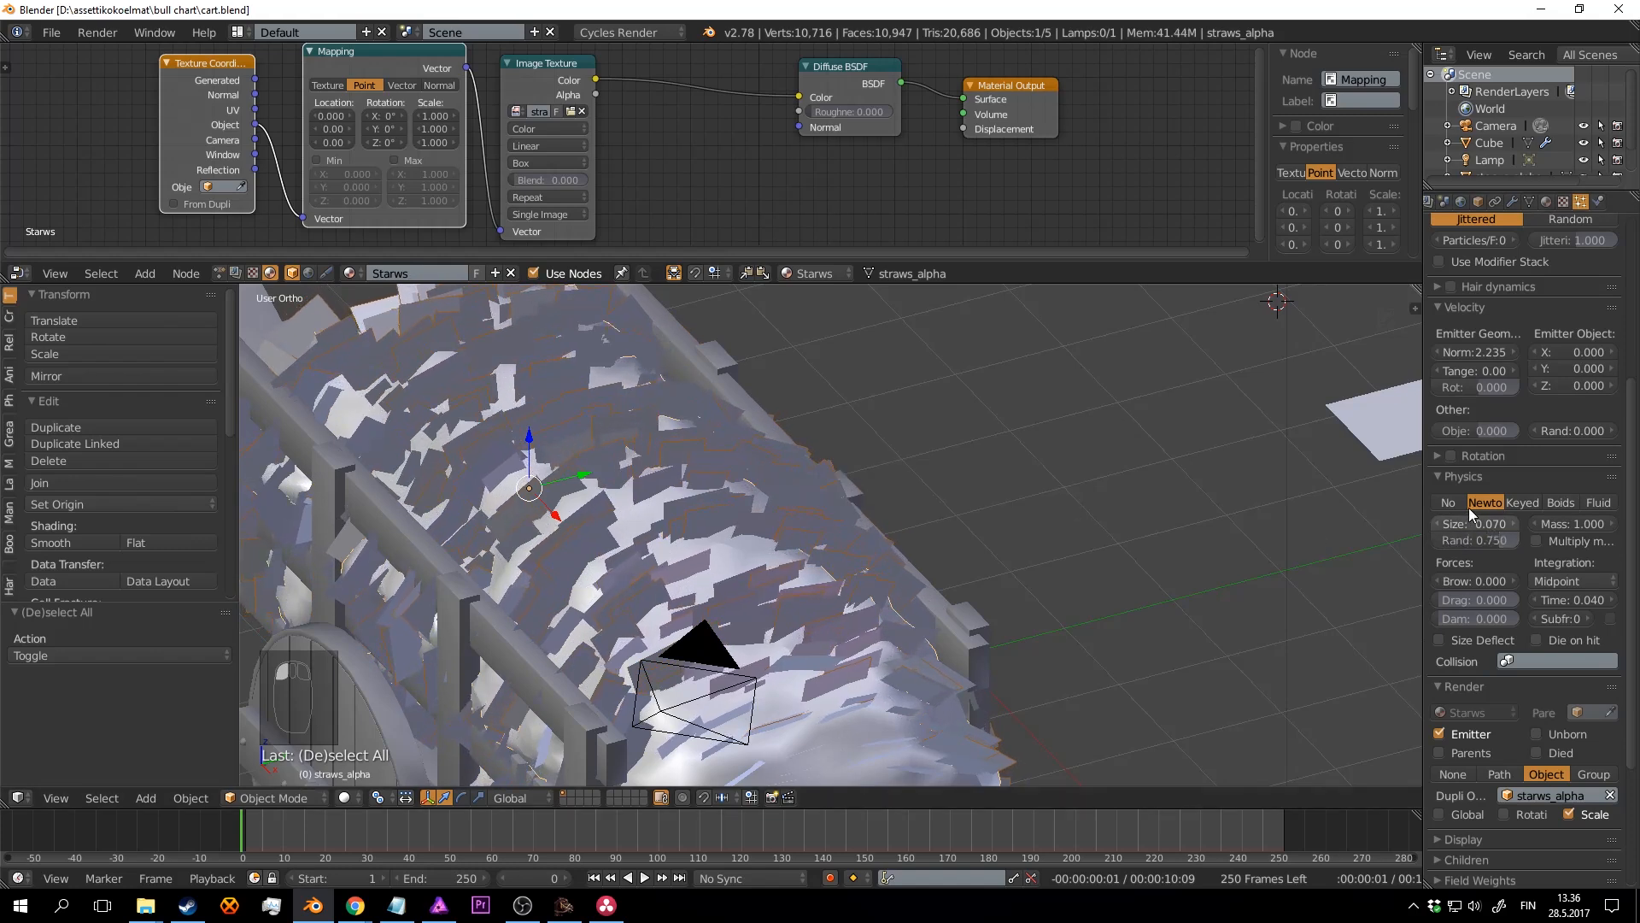
Step: Enable particle rotation with phase 1.000 and random phase 2.000, and save the file
scroll(1503, 513, up, 4)
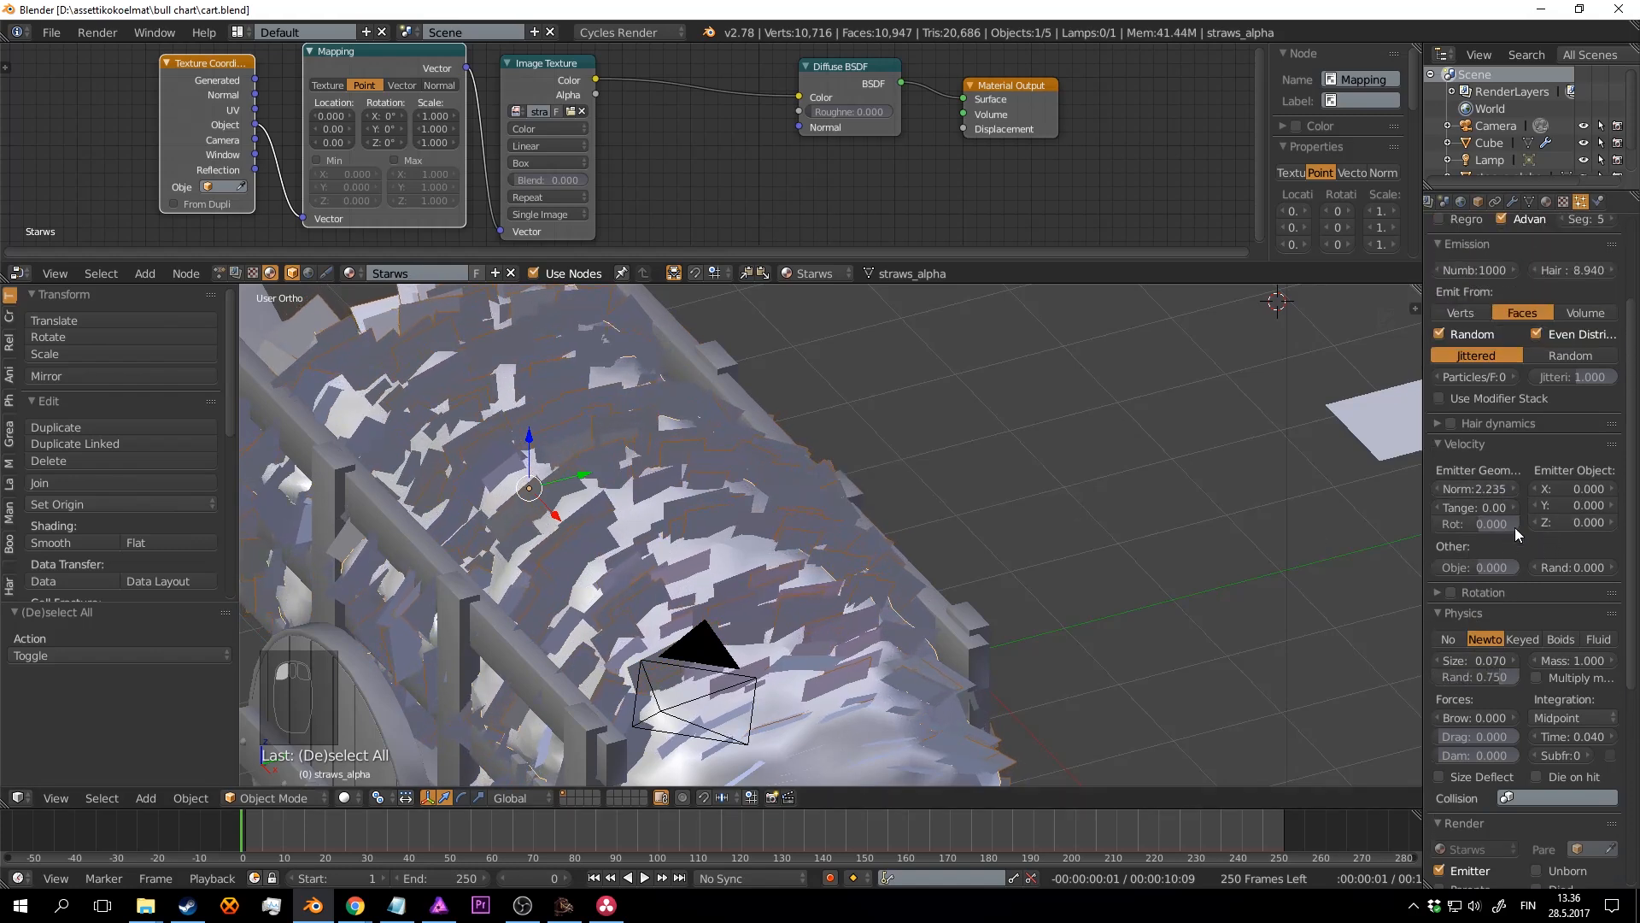
scroll(1503, 496, up, 4)
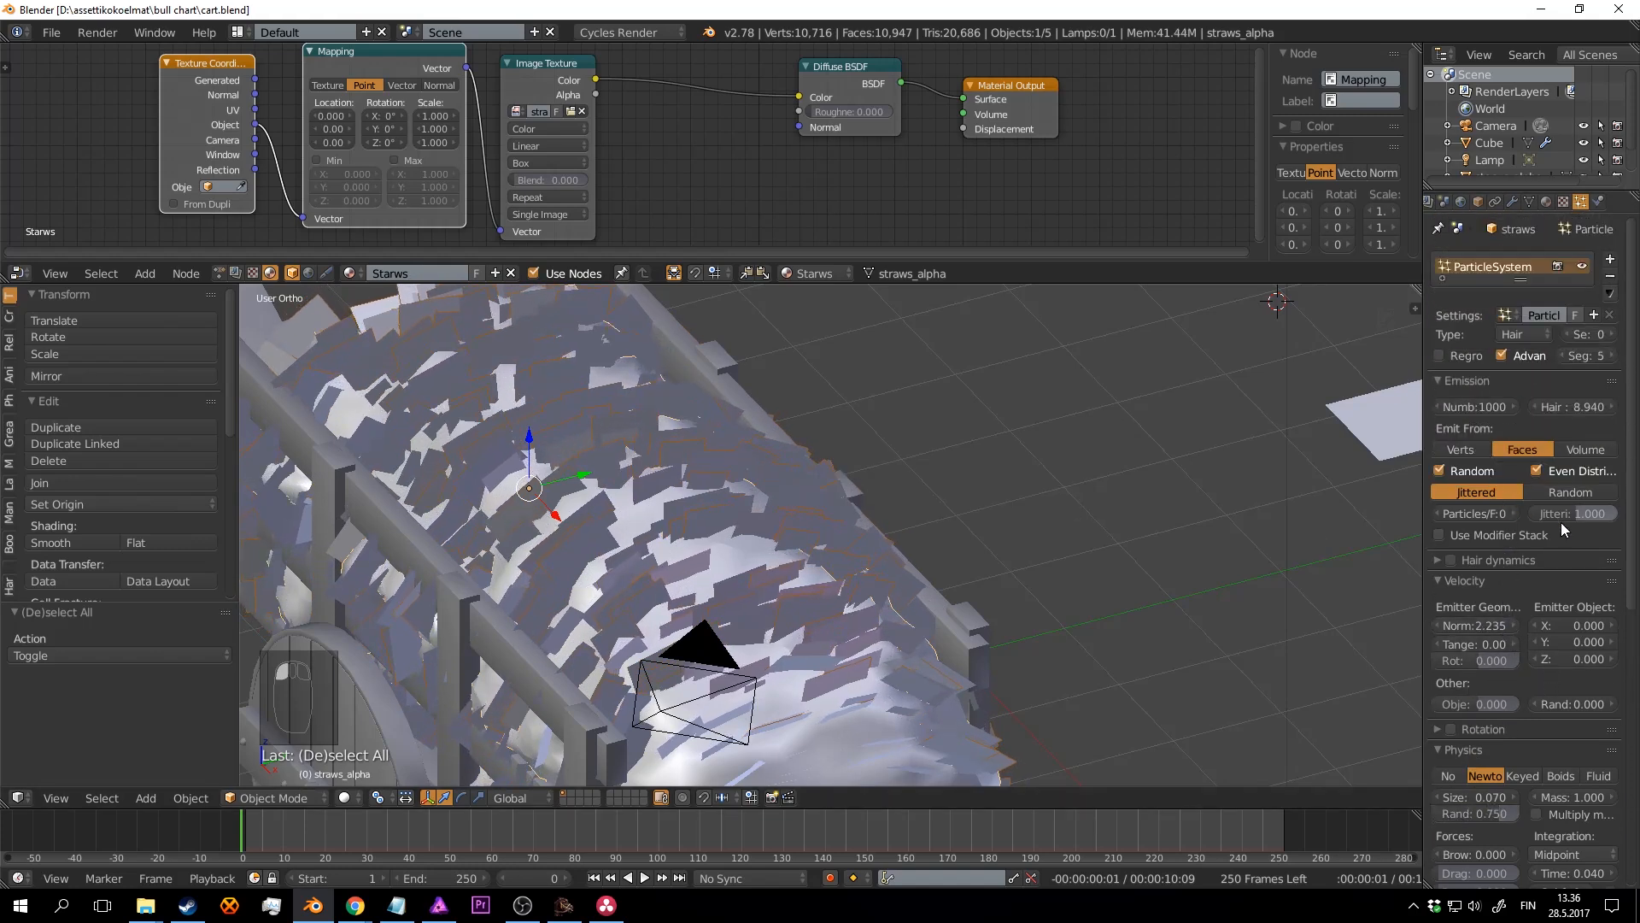
click(1447, 380)
click(1439, 421)
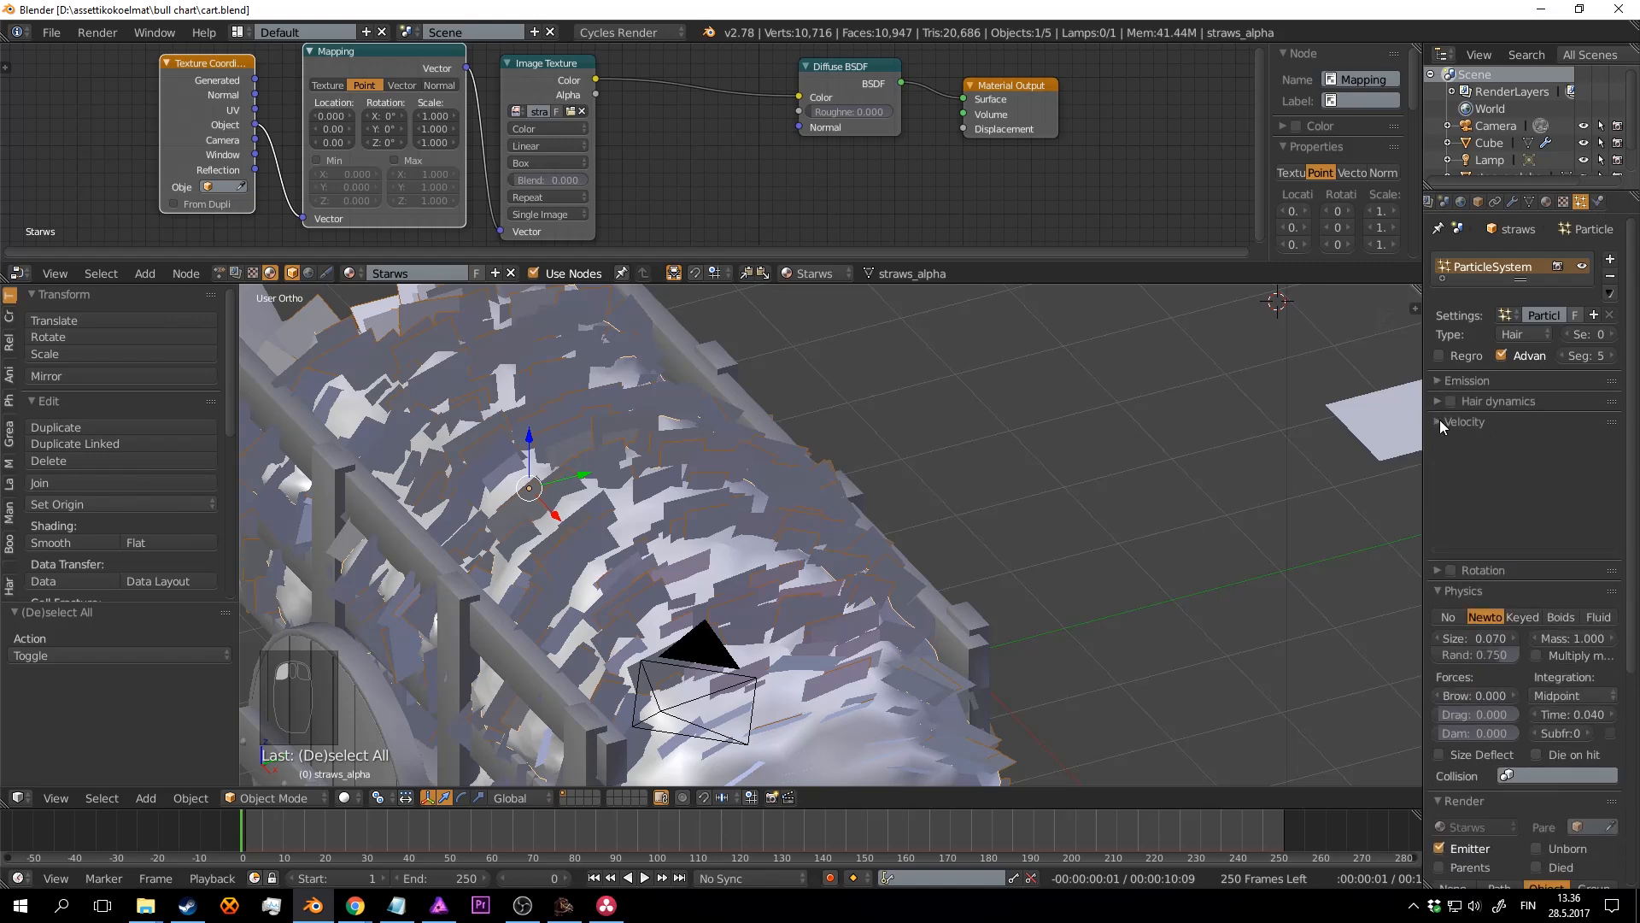
click(1450, 443)
click(1460, 443)
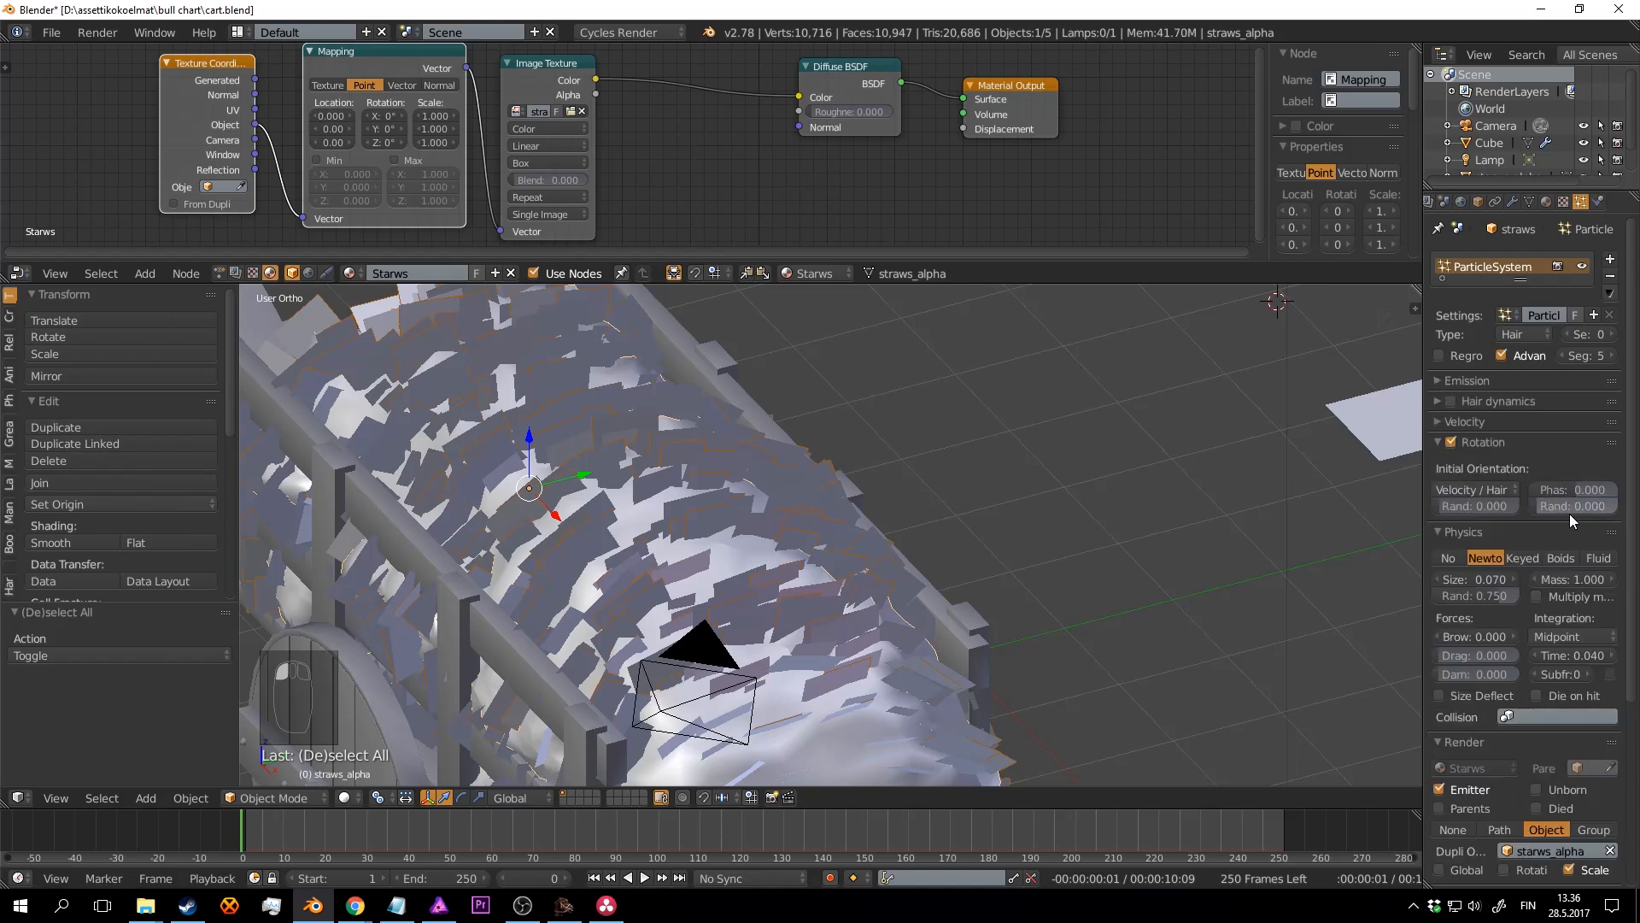
drag(1567, 494, 1614, 509)
key(ctrl+s)
click(1093, 531)
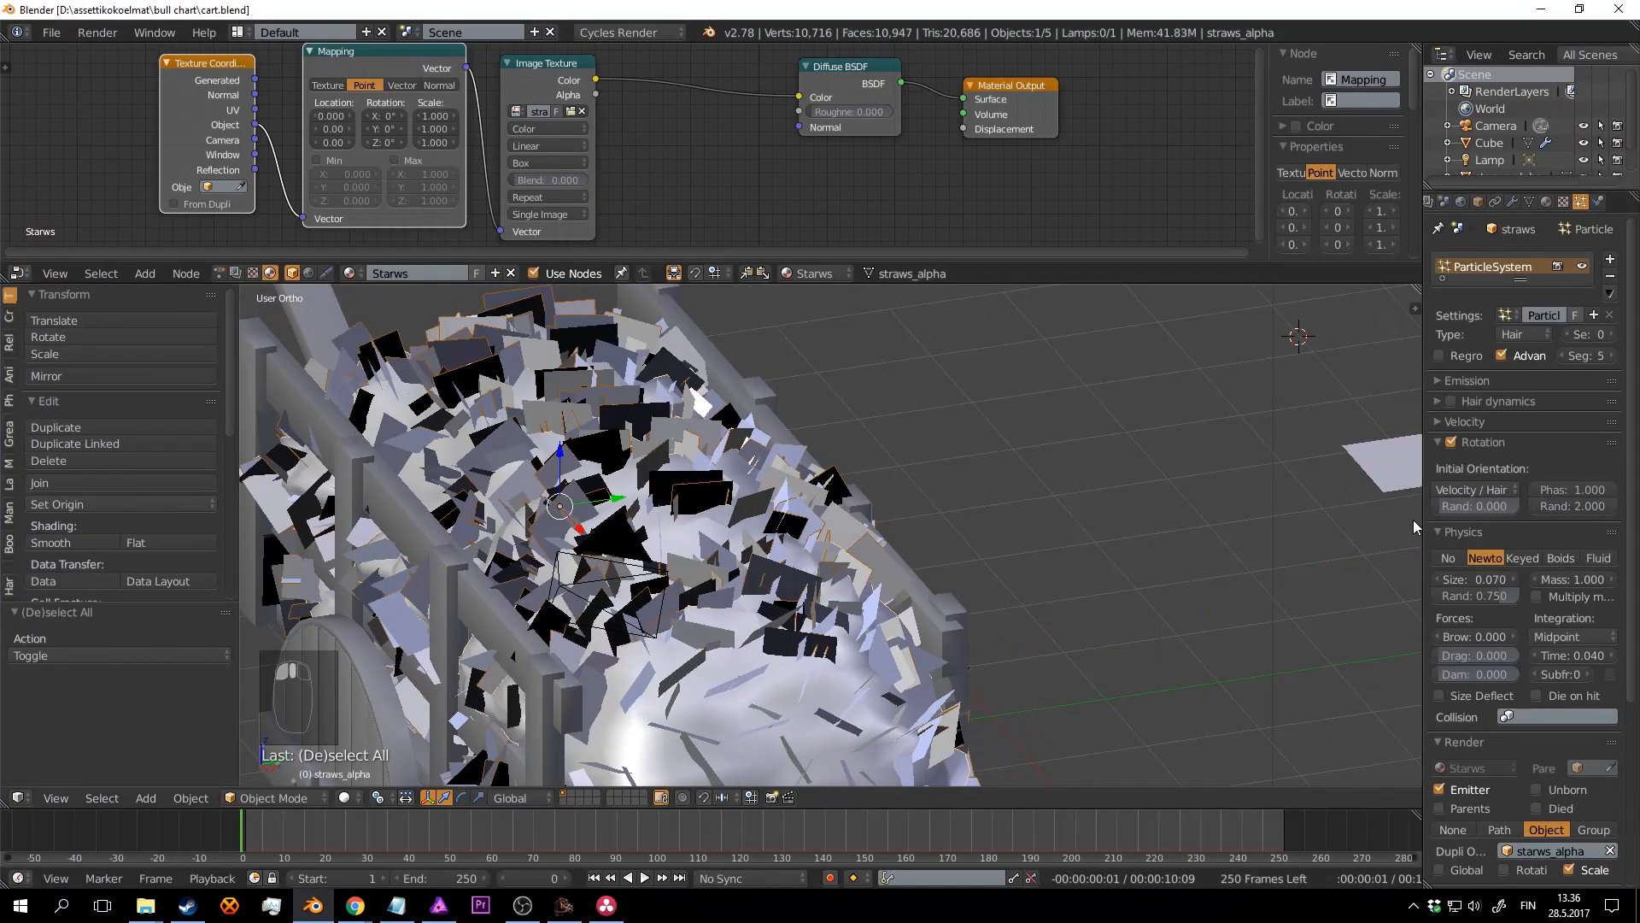
Step: Set the particles' initial orientation to Global Z with randomness 0.417 and save the file
click(1493, 491)
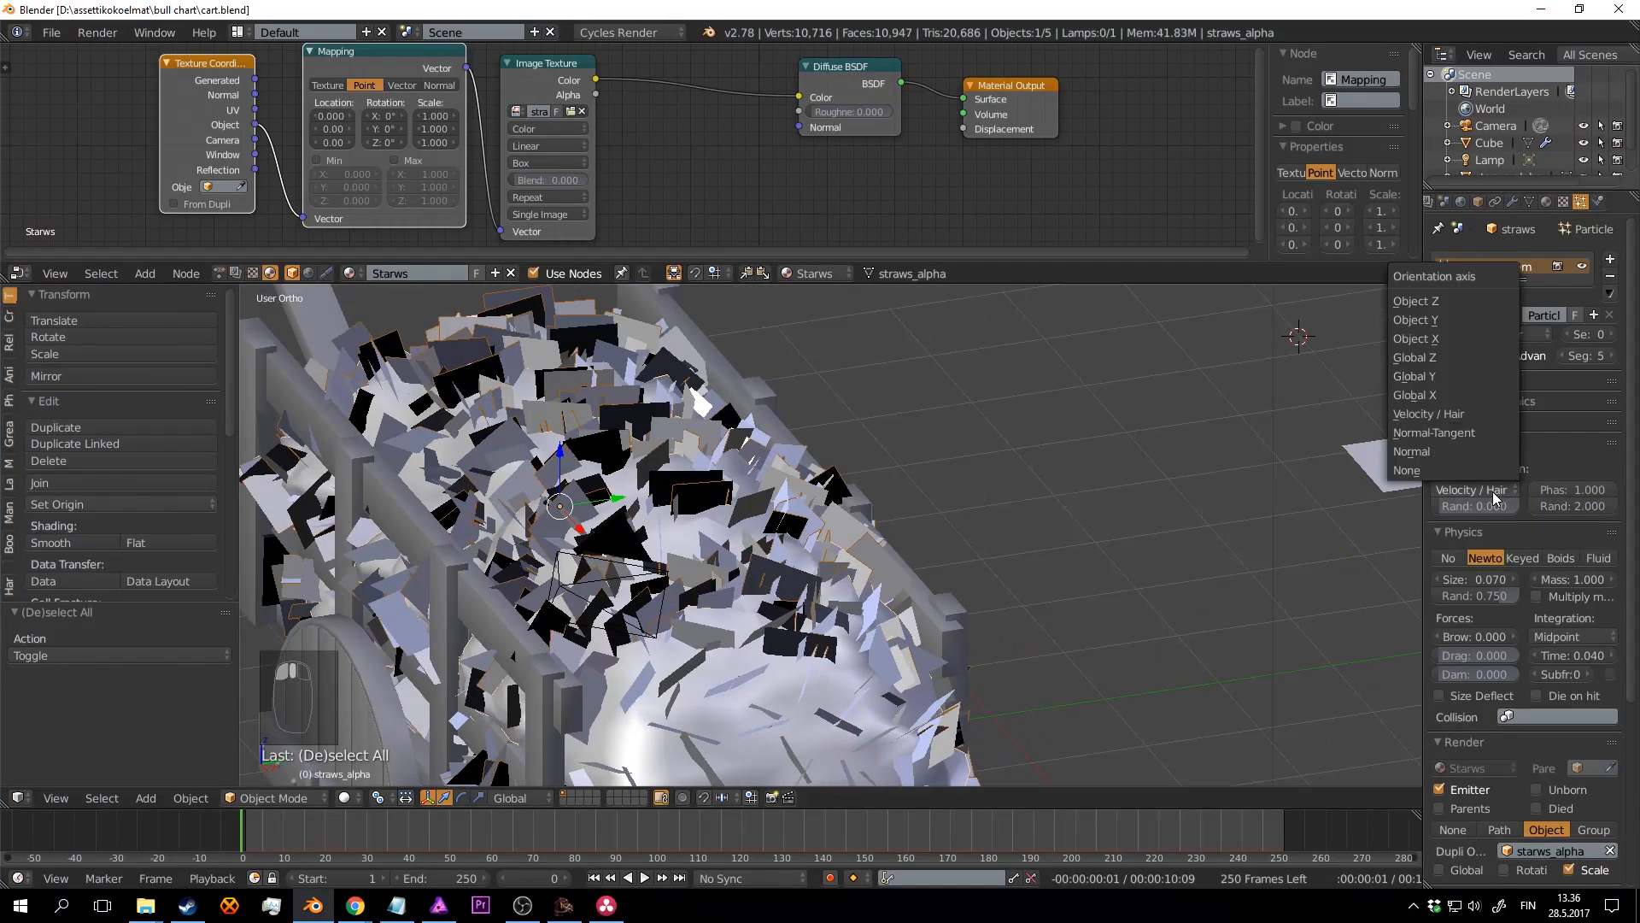
click(1445, 355)
key(ctrl+s)
middle_drag(1218, 462, 1136, 449)
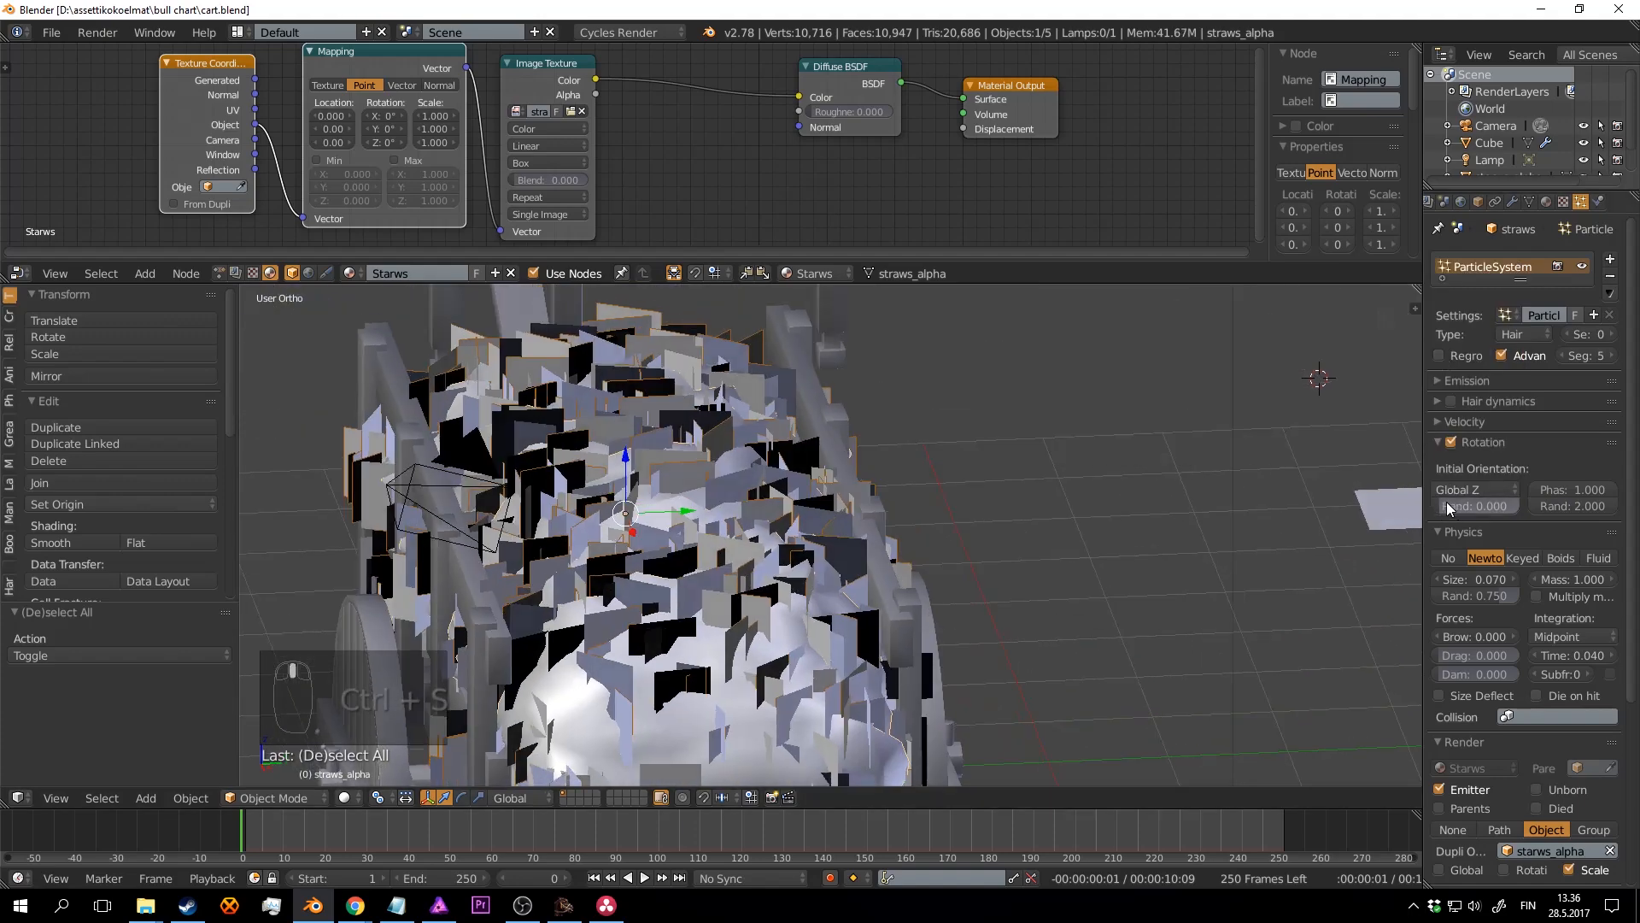
key(ctrl+s)
drag(1443, 506, 1504, 506)
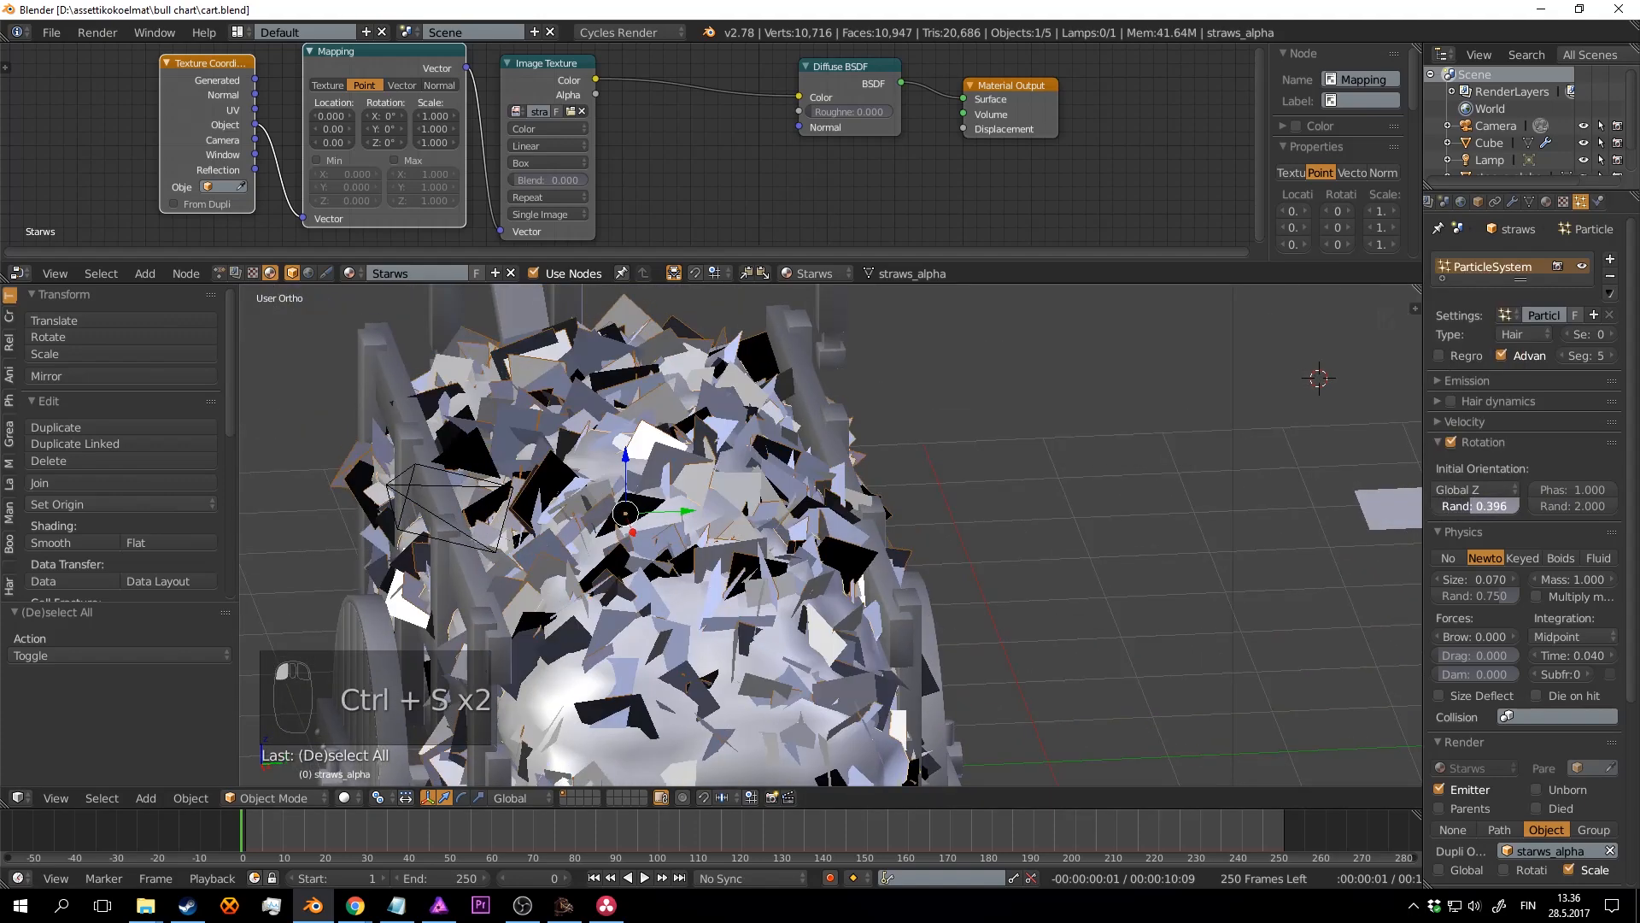
key(ctrl+s)
Step: Preview the rotated straw planes in rendered shading, examine the load up close and save the file
scroll(1041, 520, down, 5)
middle_drag(1048, 510, 1017, 542)
scroll(1016, 541, up, 1)
key(shift+z)
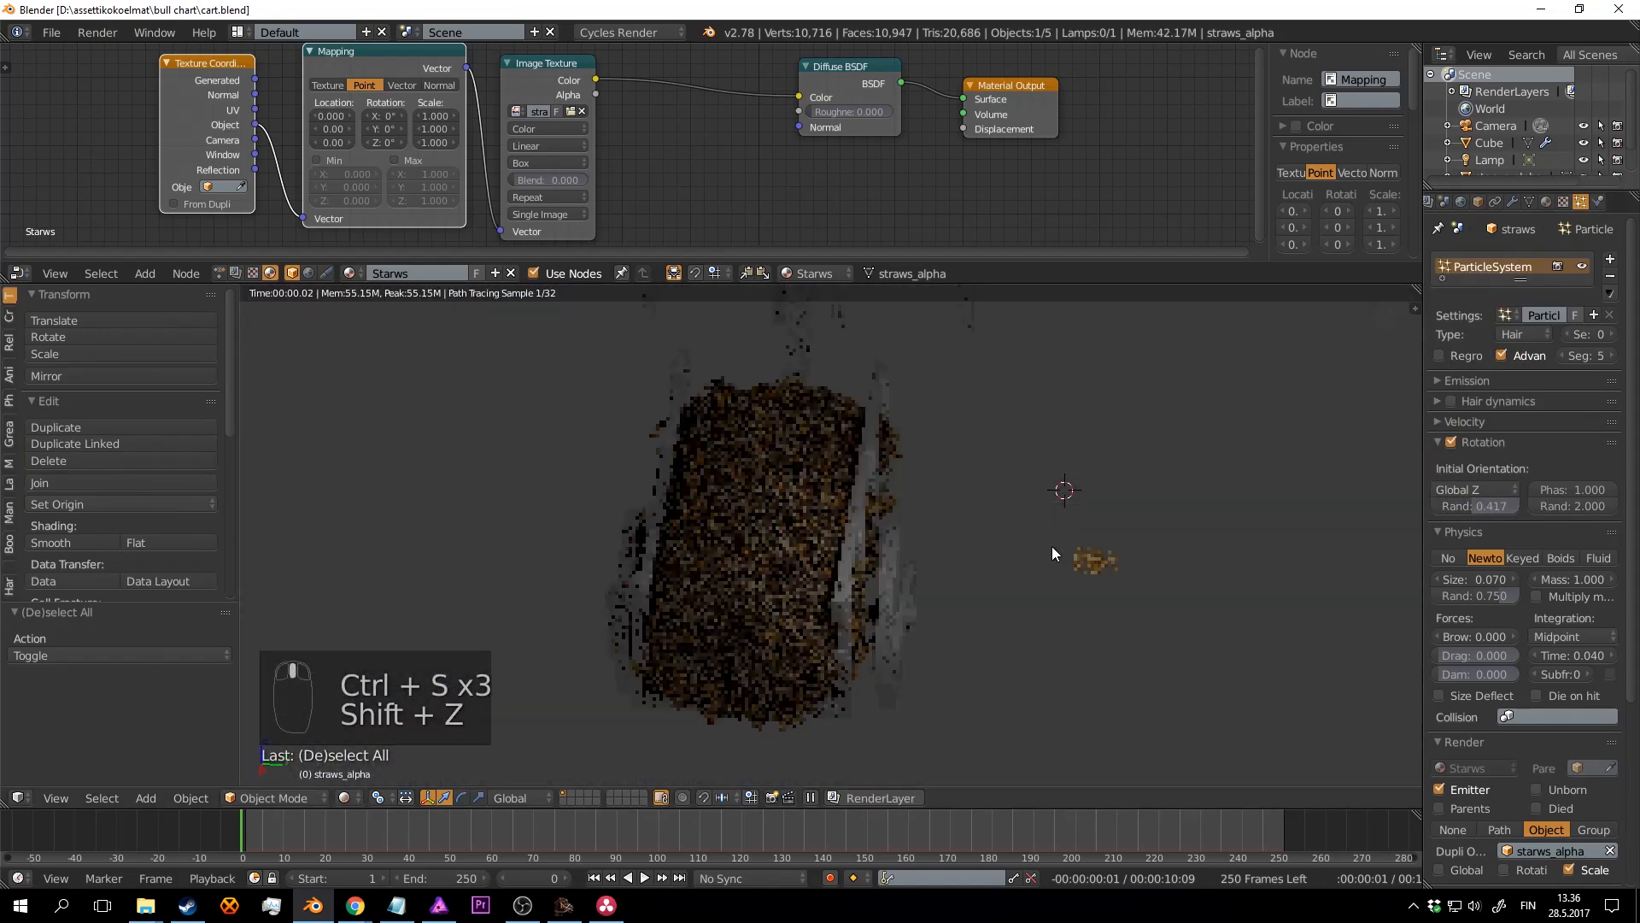
key(ctrl+s)
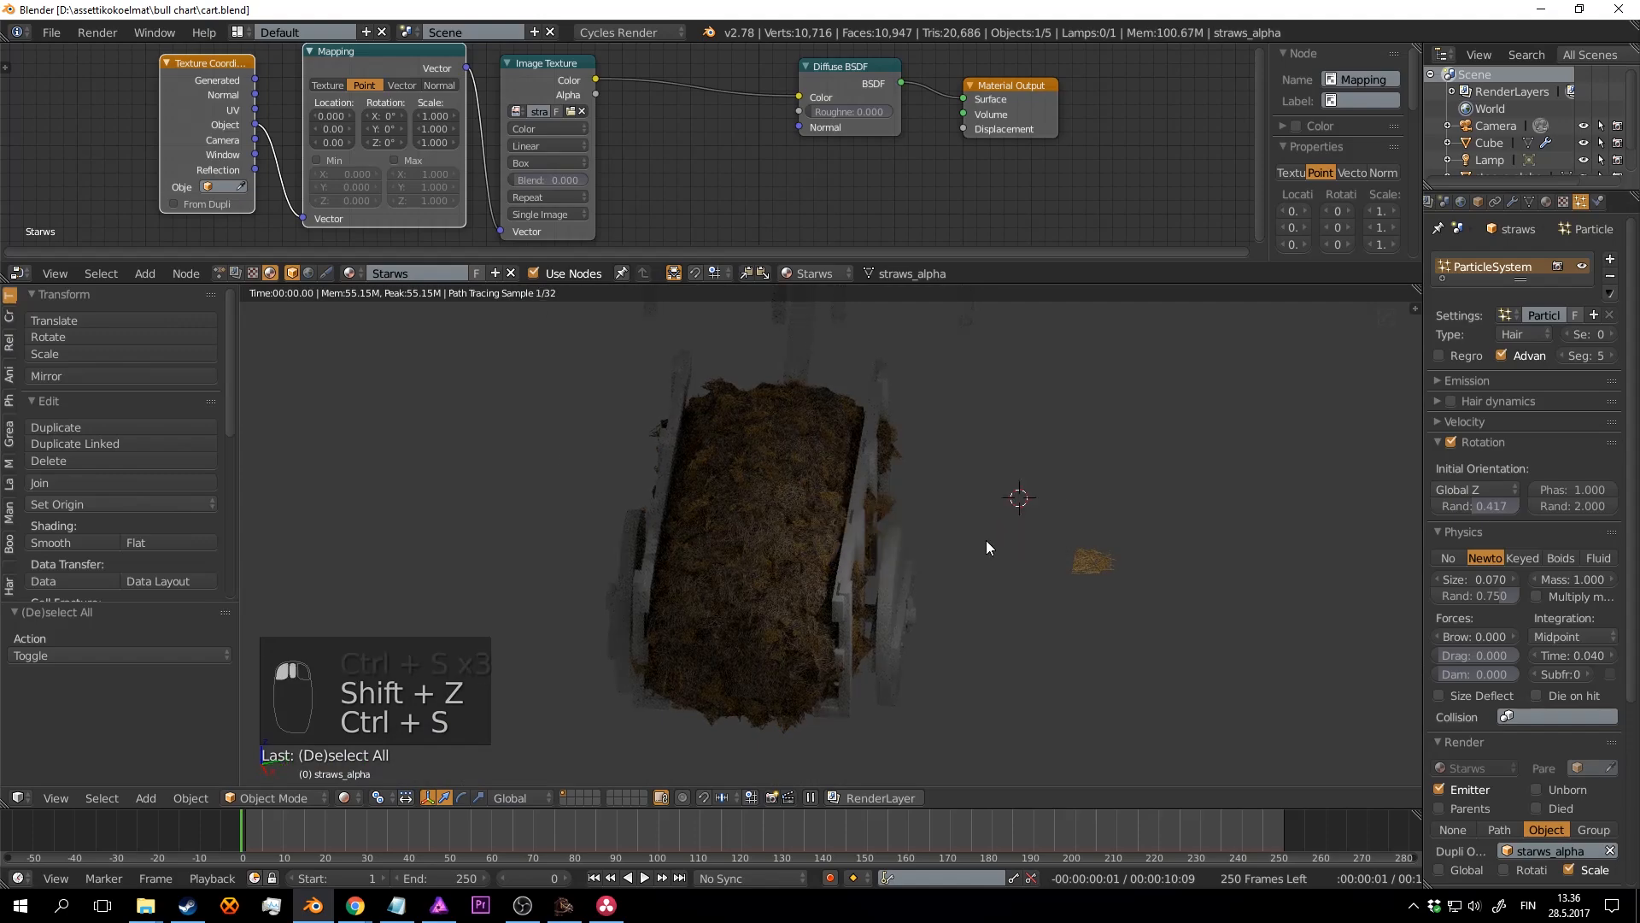
middle_drag(986, 540, 1015, 550)
scroll(983, 542, up, 5)
key(ctrl+s)
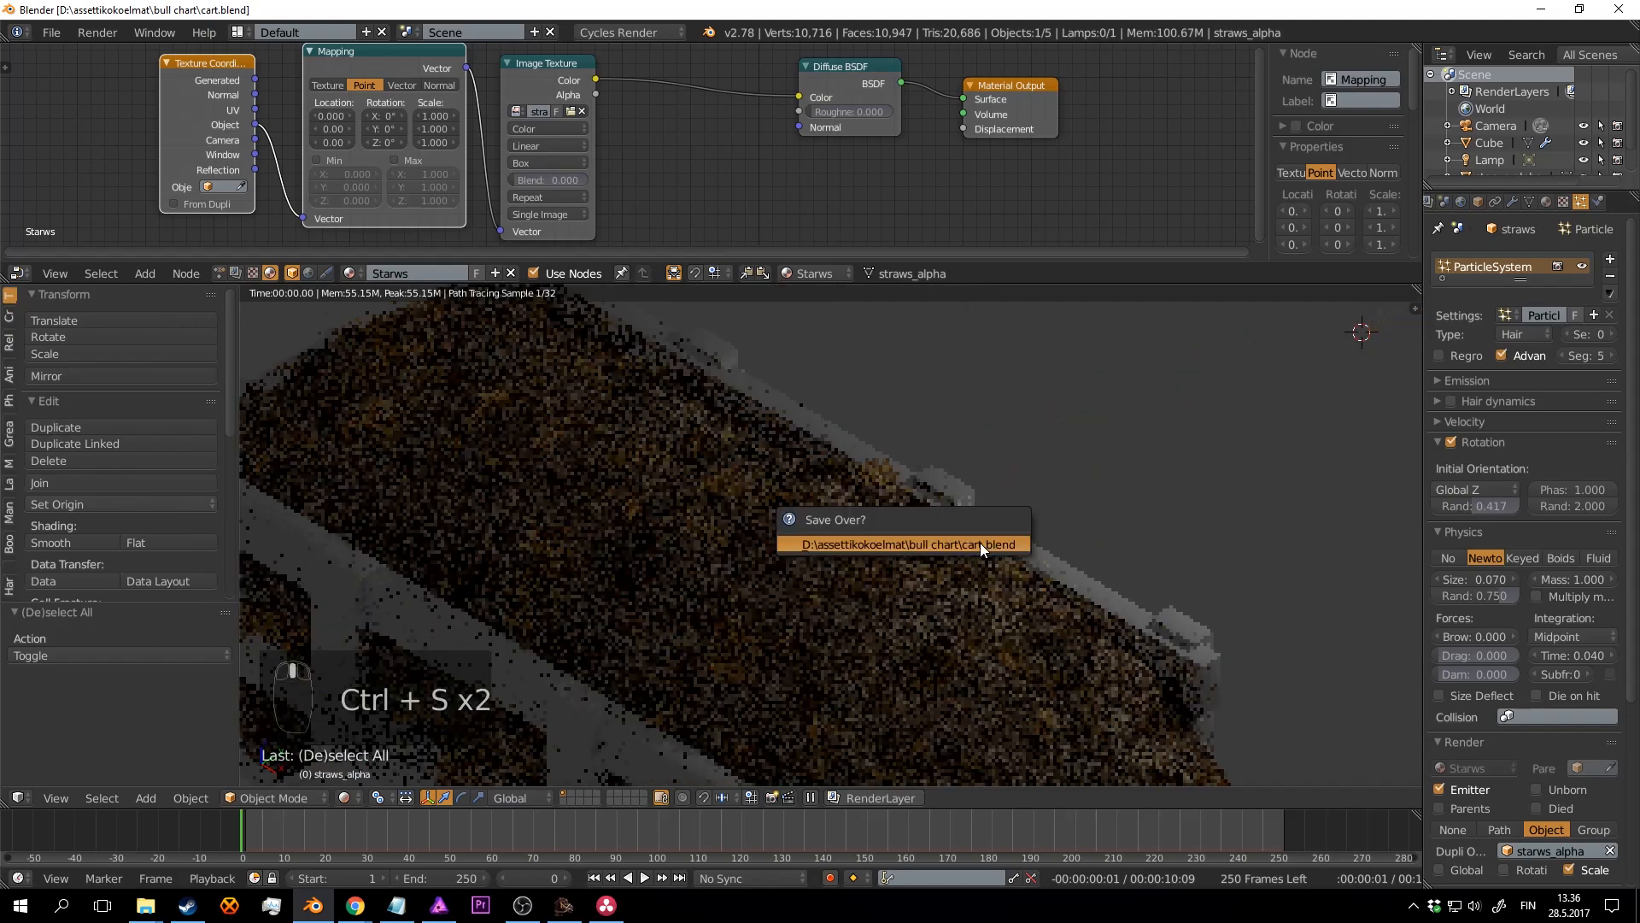
click(980, 542)
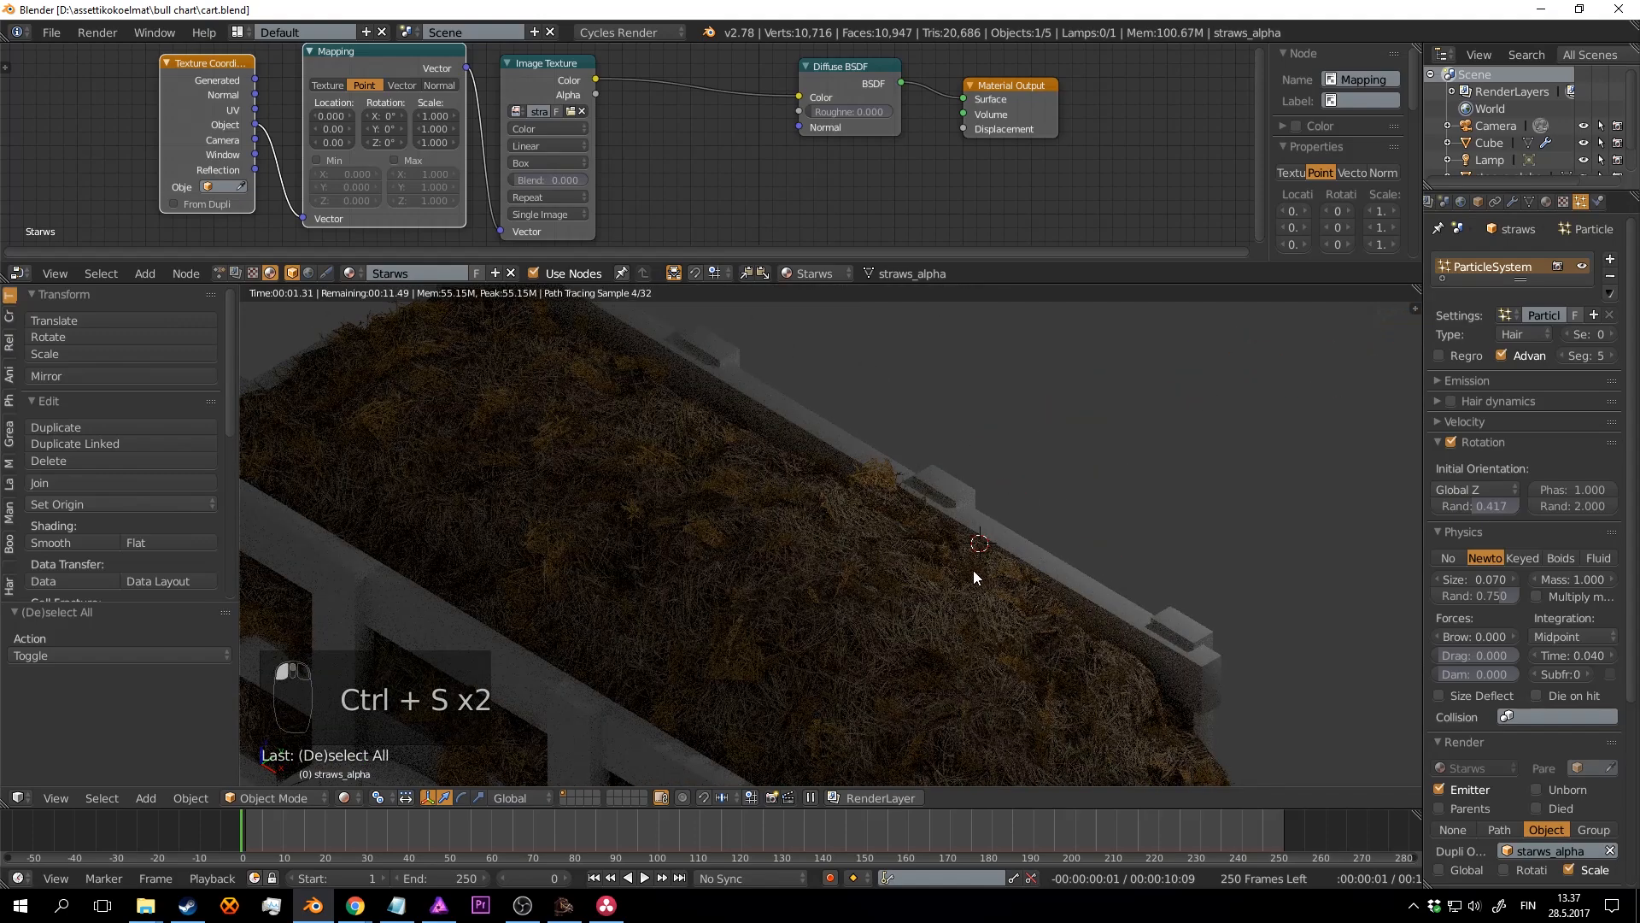
click(980, 545)
Step: Return to solid shading, set the particle size to 0.113, deselect everything and save the file
key(shift+z)
scroll(980, 556, down, 5)
mouse_move(979, 556)
middle_down()
mouse_move(911, 525)
mouse_move(944, 590)
middle_up()
scroll(879, 543, up, 3)
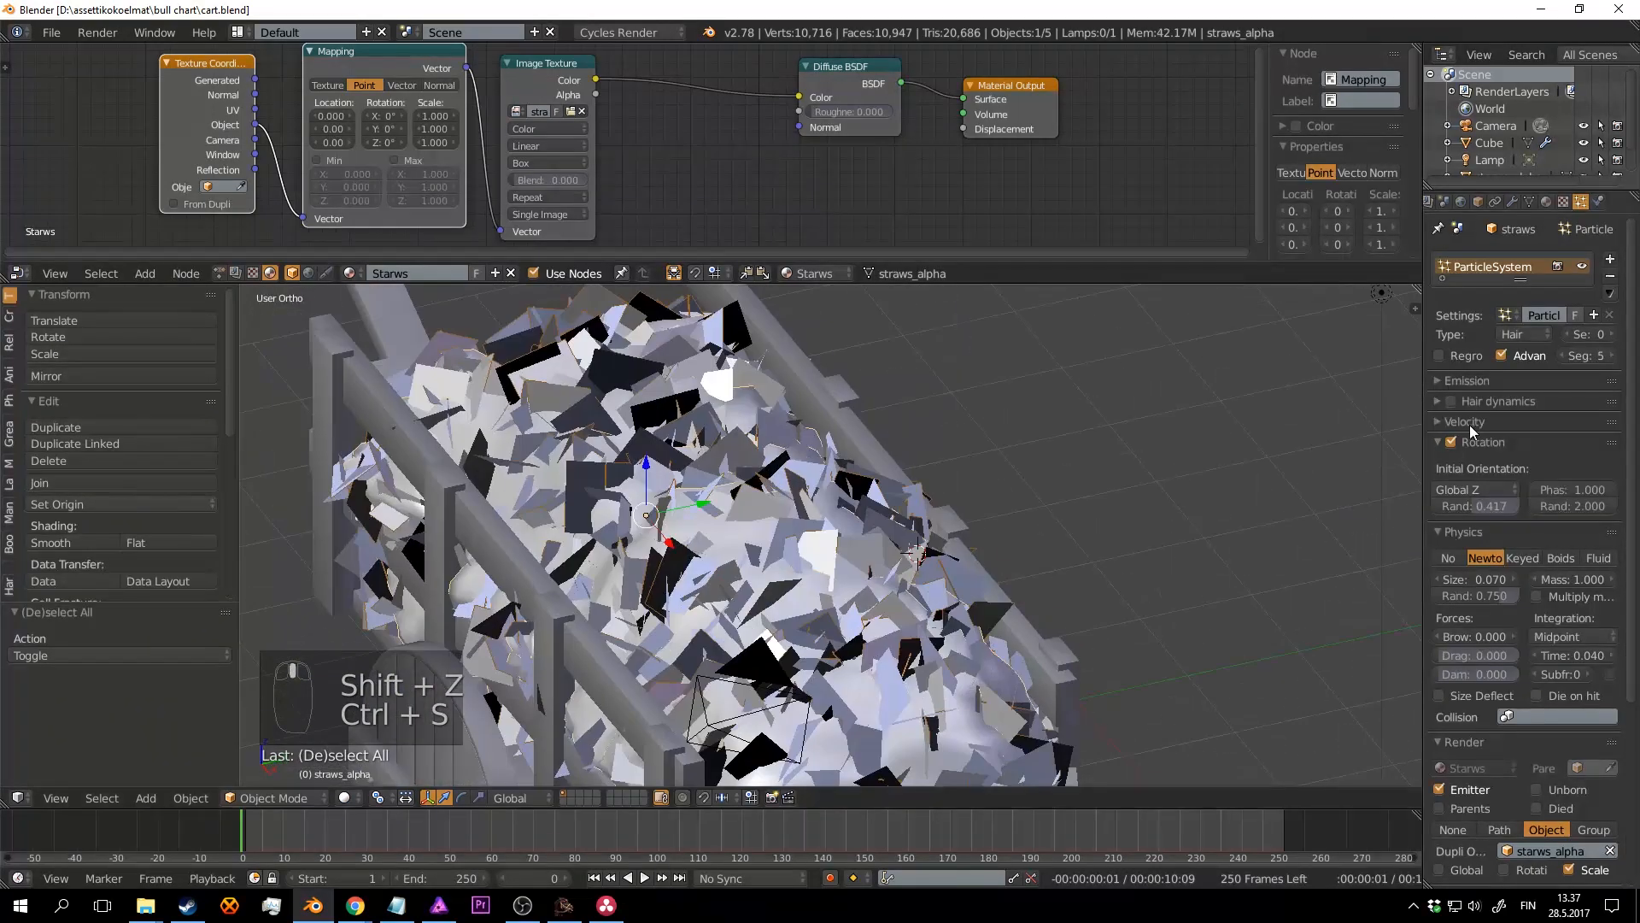
scroll(1493, 444, down, 1)
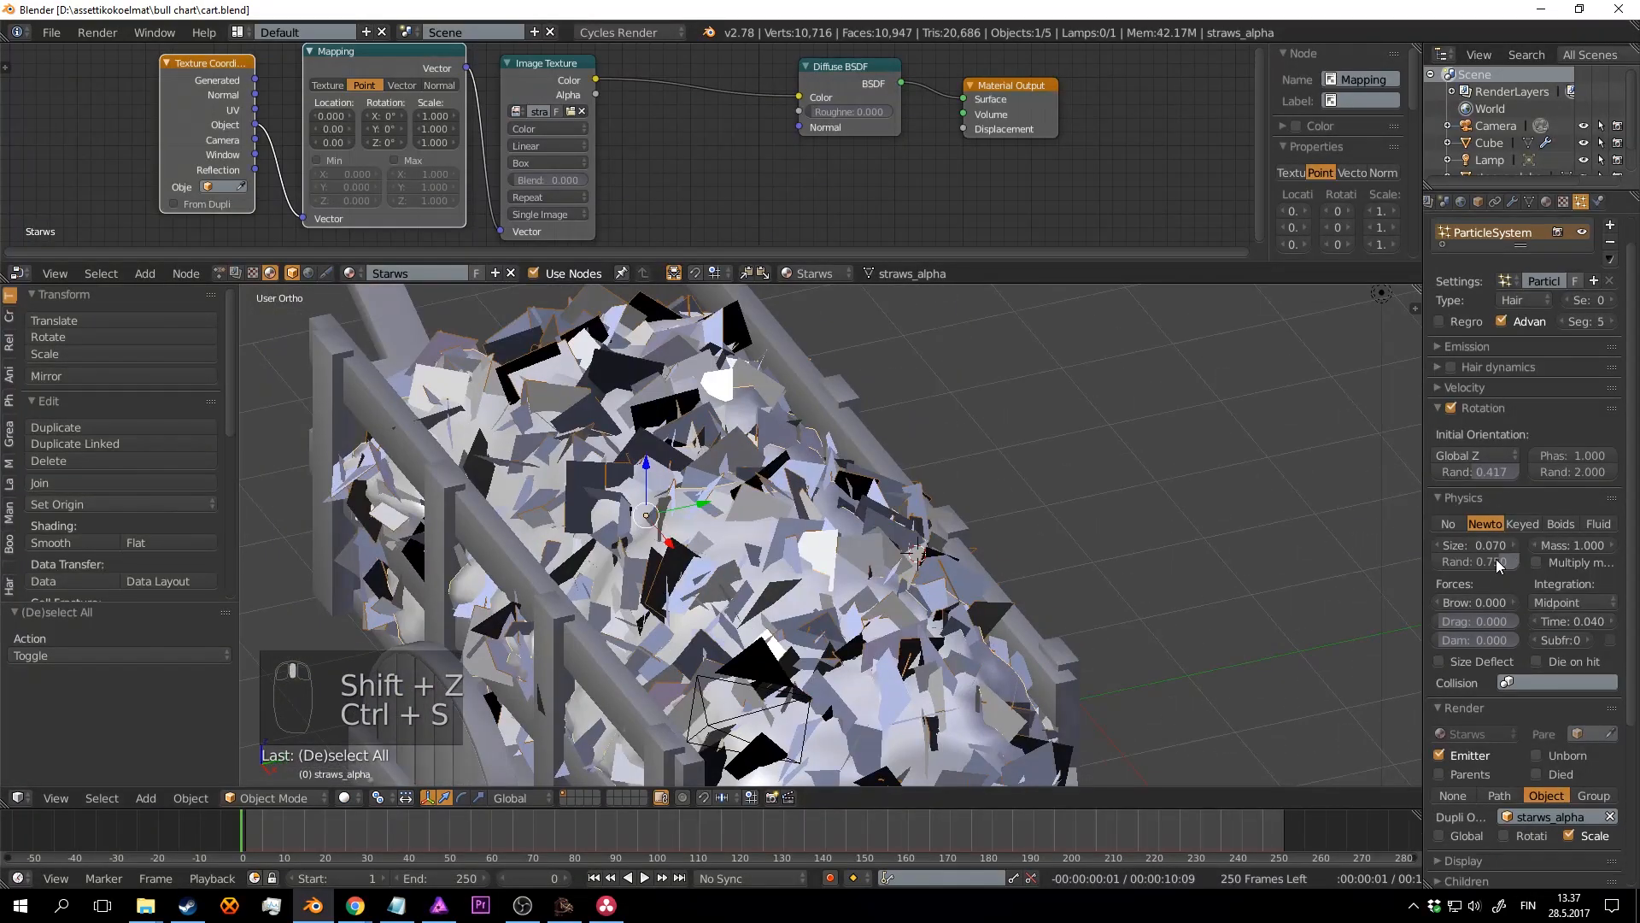
drag(1513, 542, 1550, 542)
key(a)
key(ctrl+s)
click(889, 546)
Step: Examine the enlarged straw planes in rendered shading from the cart's end and save the file
key(shift+z)
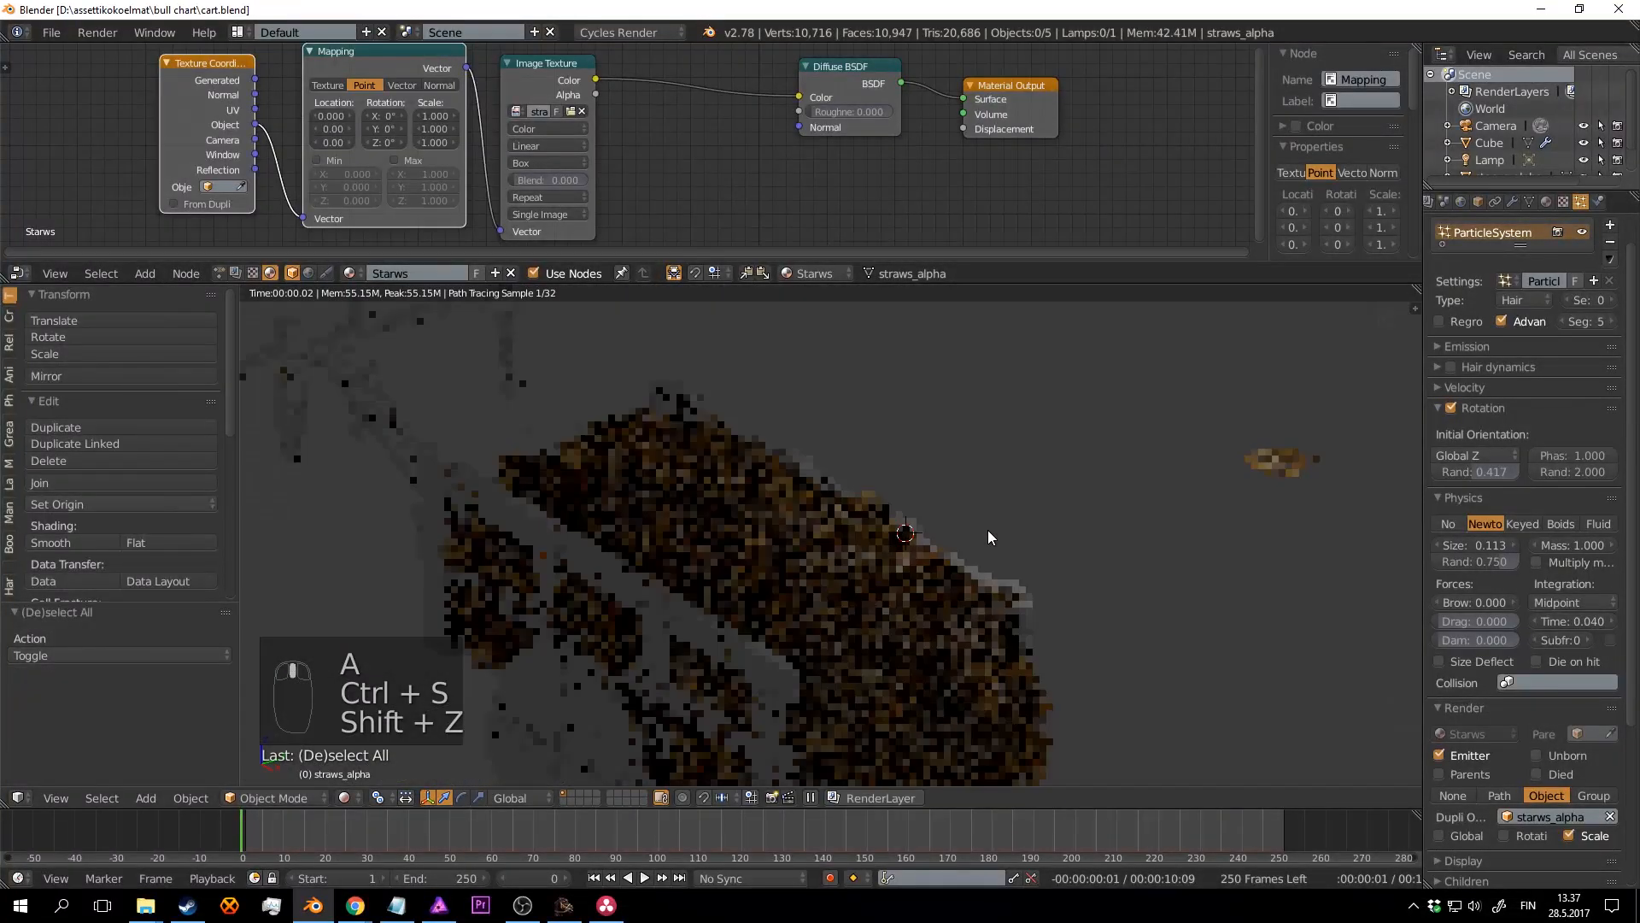
middle_drag(915, 545, 1153, 521)
scroll(1084, 557, up, 4)
key(ctrl+s)
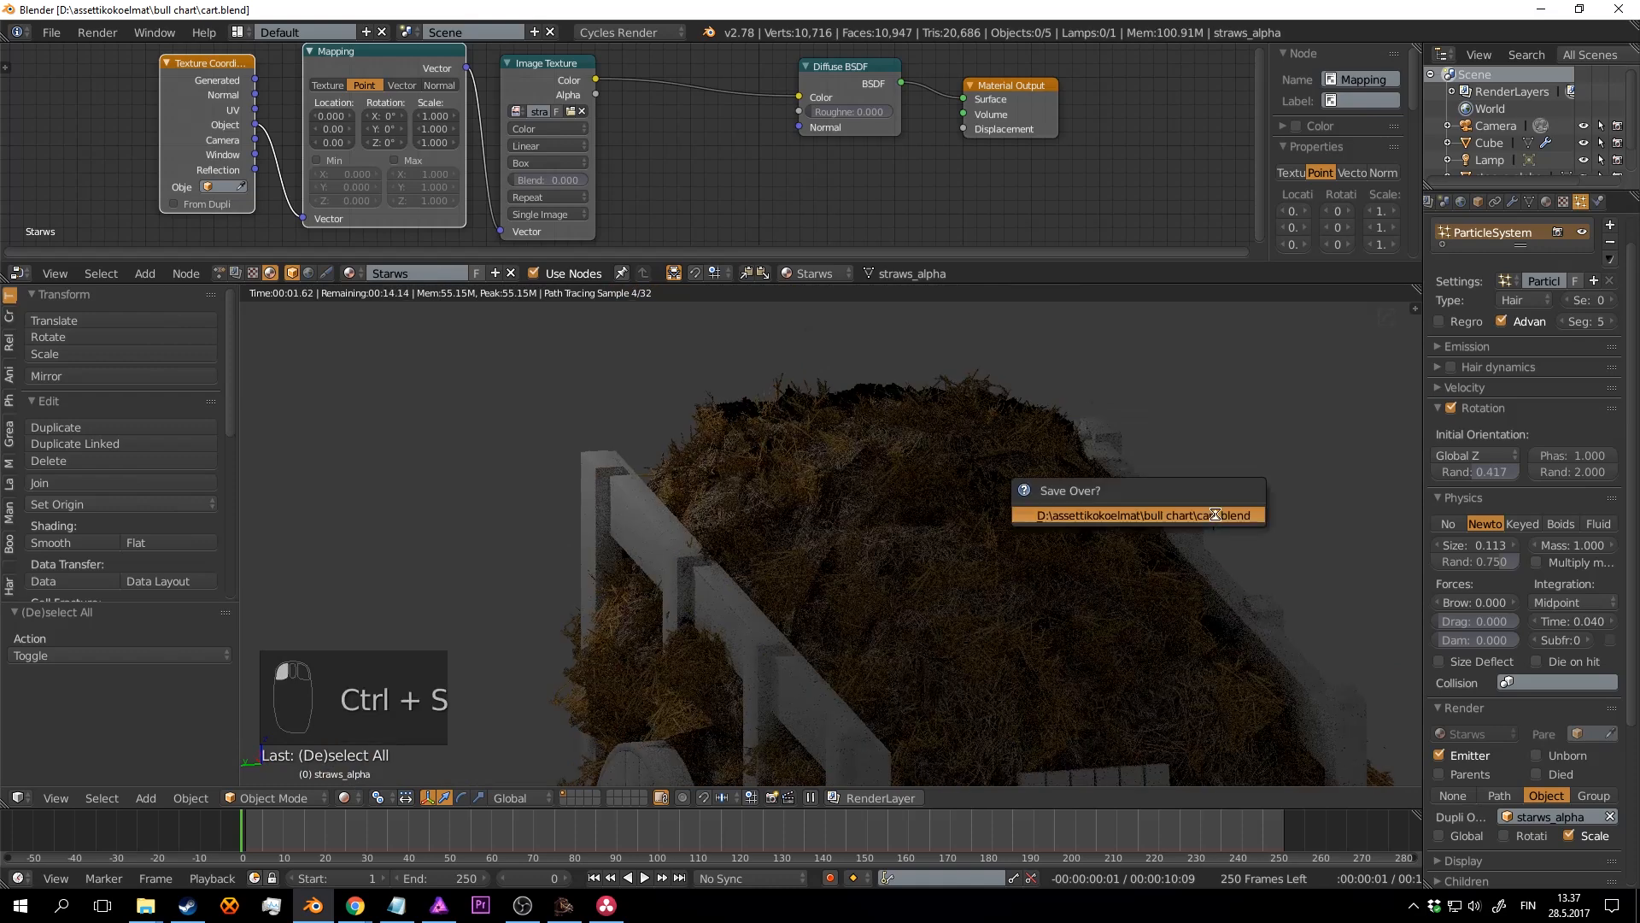
click(1215, 515)
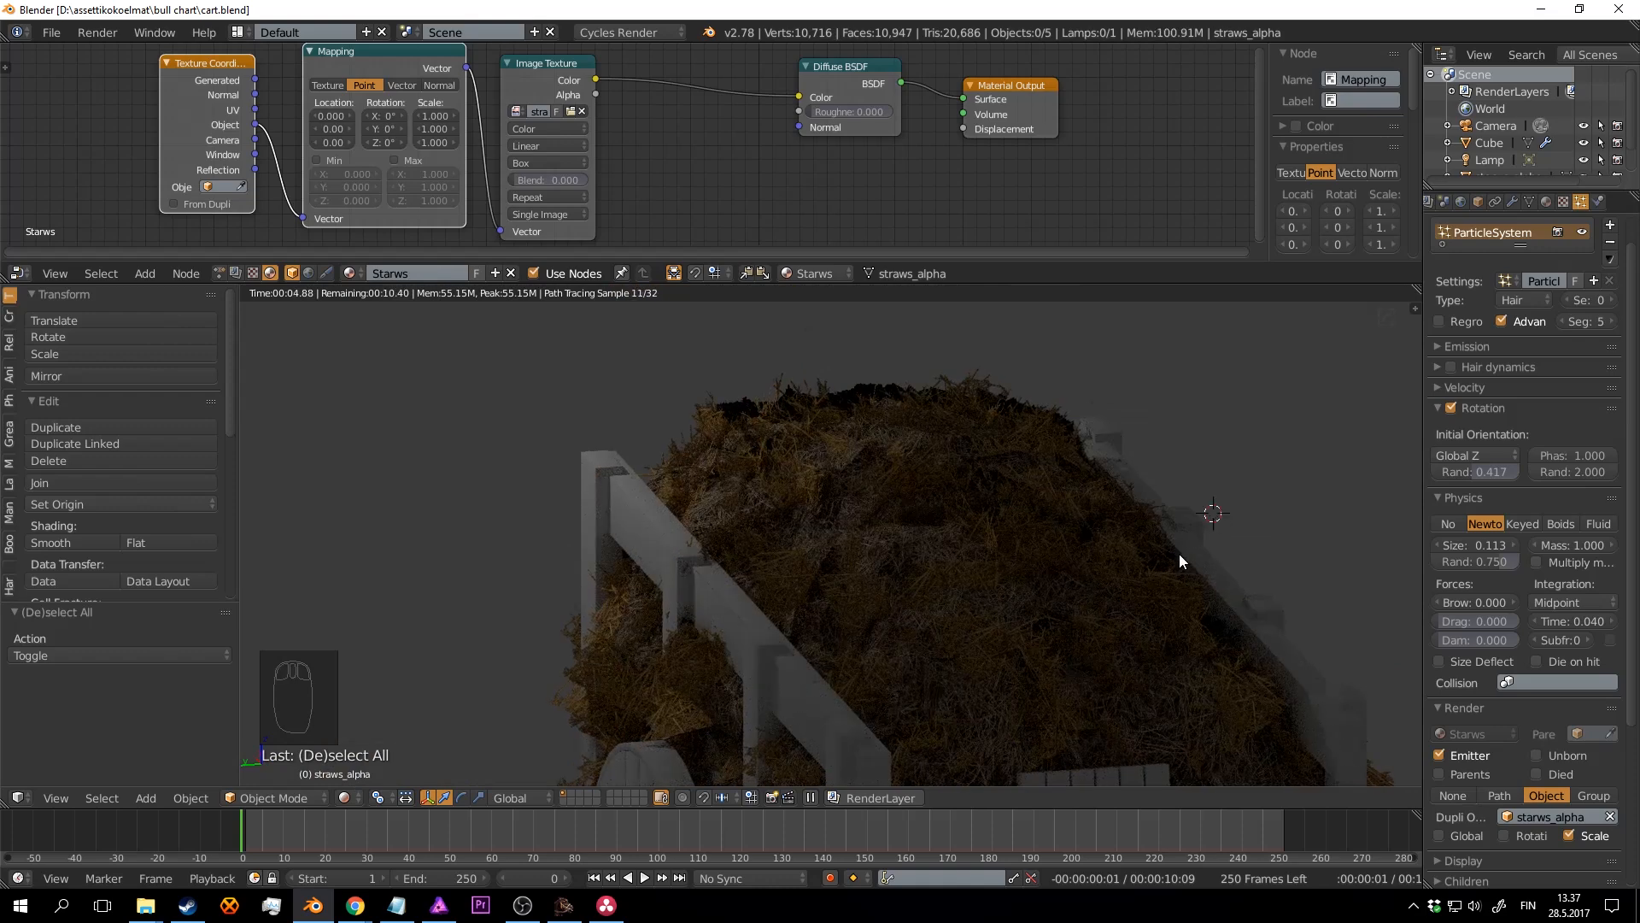
Step: Switch back to solid shading with nothing selected and save the file
key(shift+z)
middle_drag(1155, 519, 951, 635)
scroll(1017, 519, down, 4)
key(a)
scroll(950, 636, up, 4)
key(a)
key(ctrl+s)
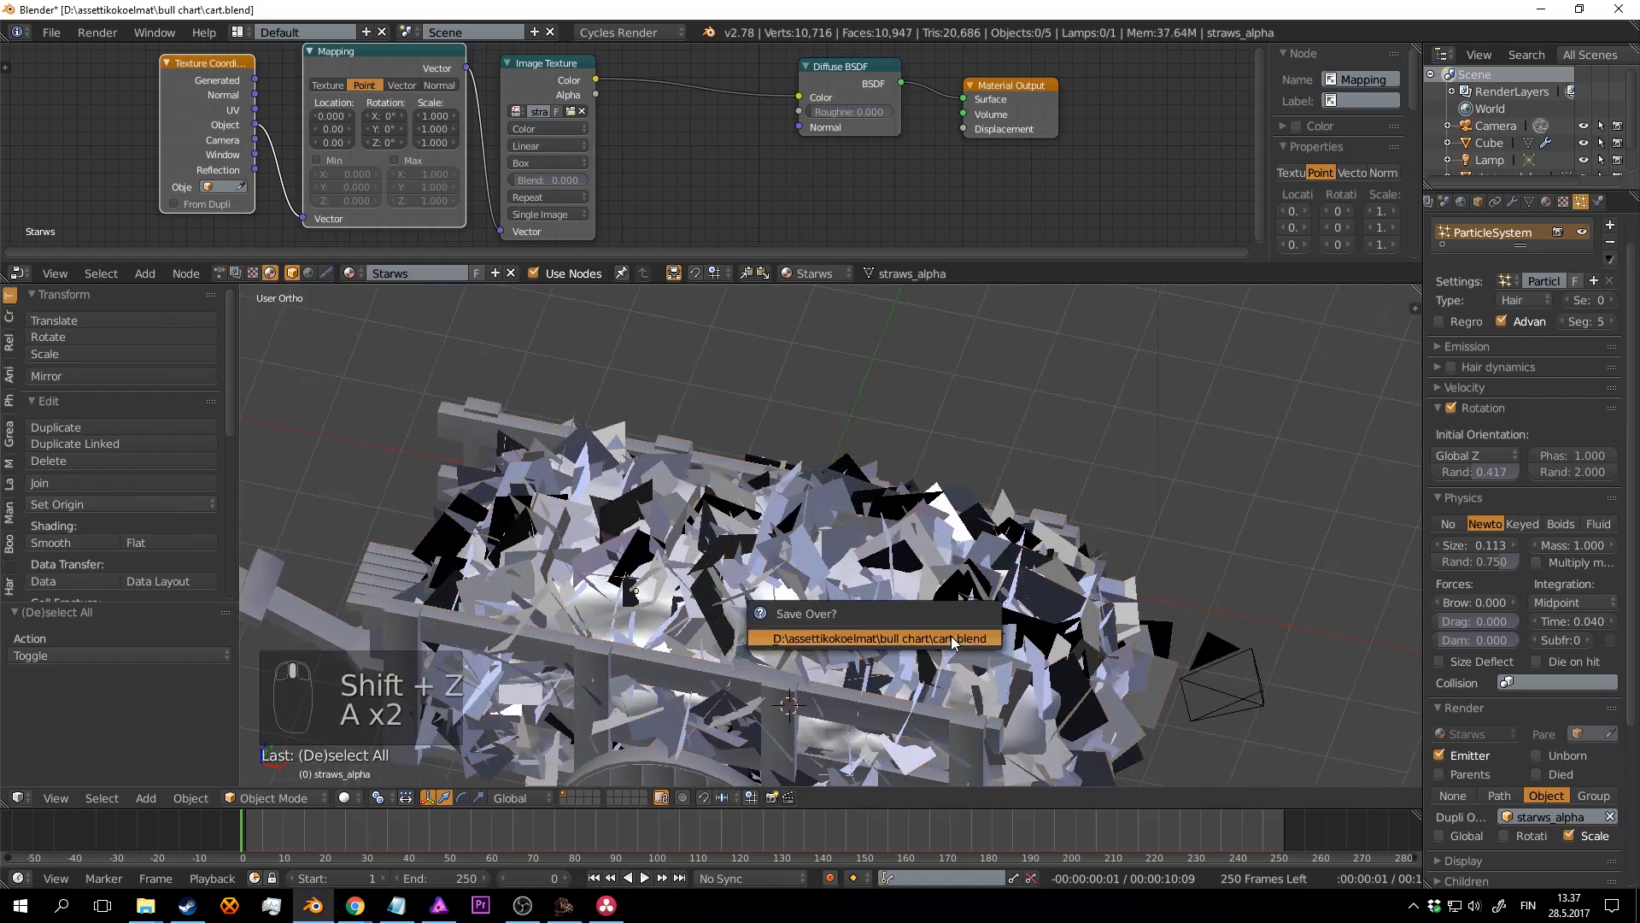
click(950, 637)
Step: Set the particles' random size to 0.427, save the file and preview the load in rendered shading
drag(1508, 561, 1468, 561)
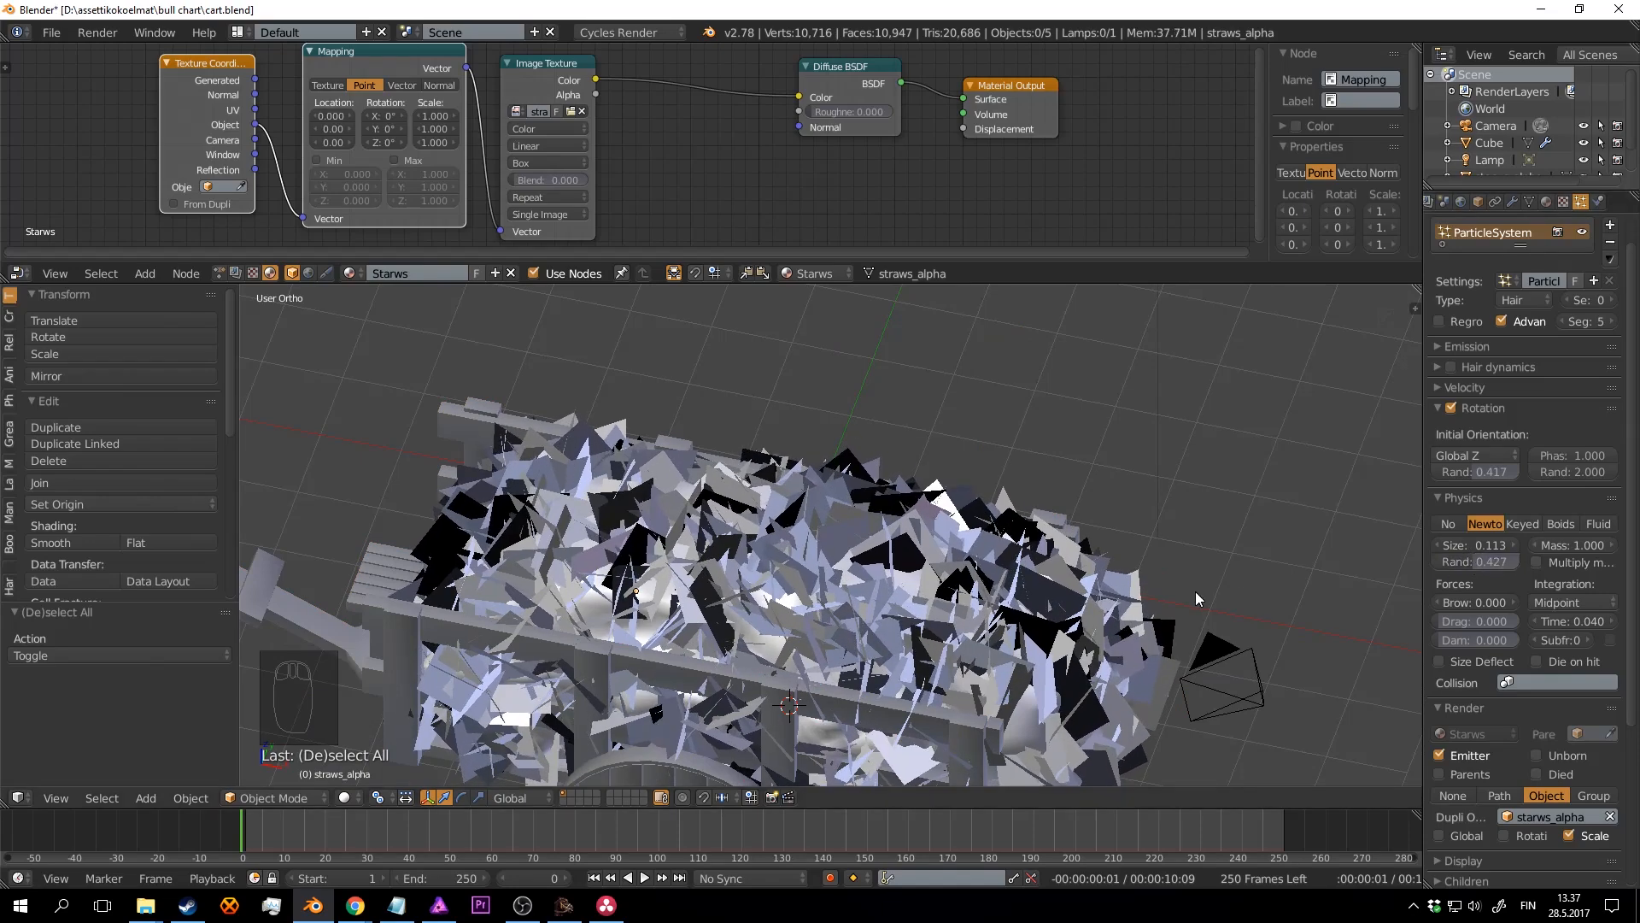
middle_drag(1196, 591, 1111, 557)
key(a)
key(a)
key(ctrl+s)
key(shift+z)
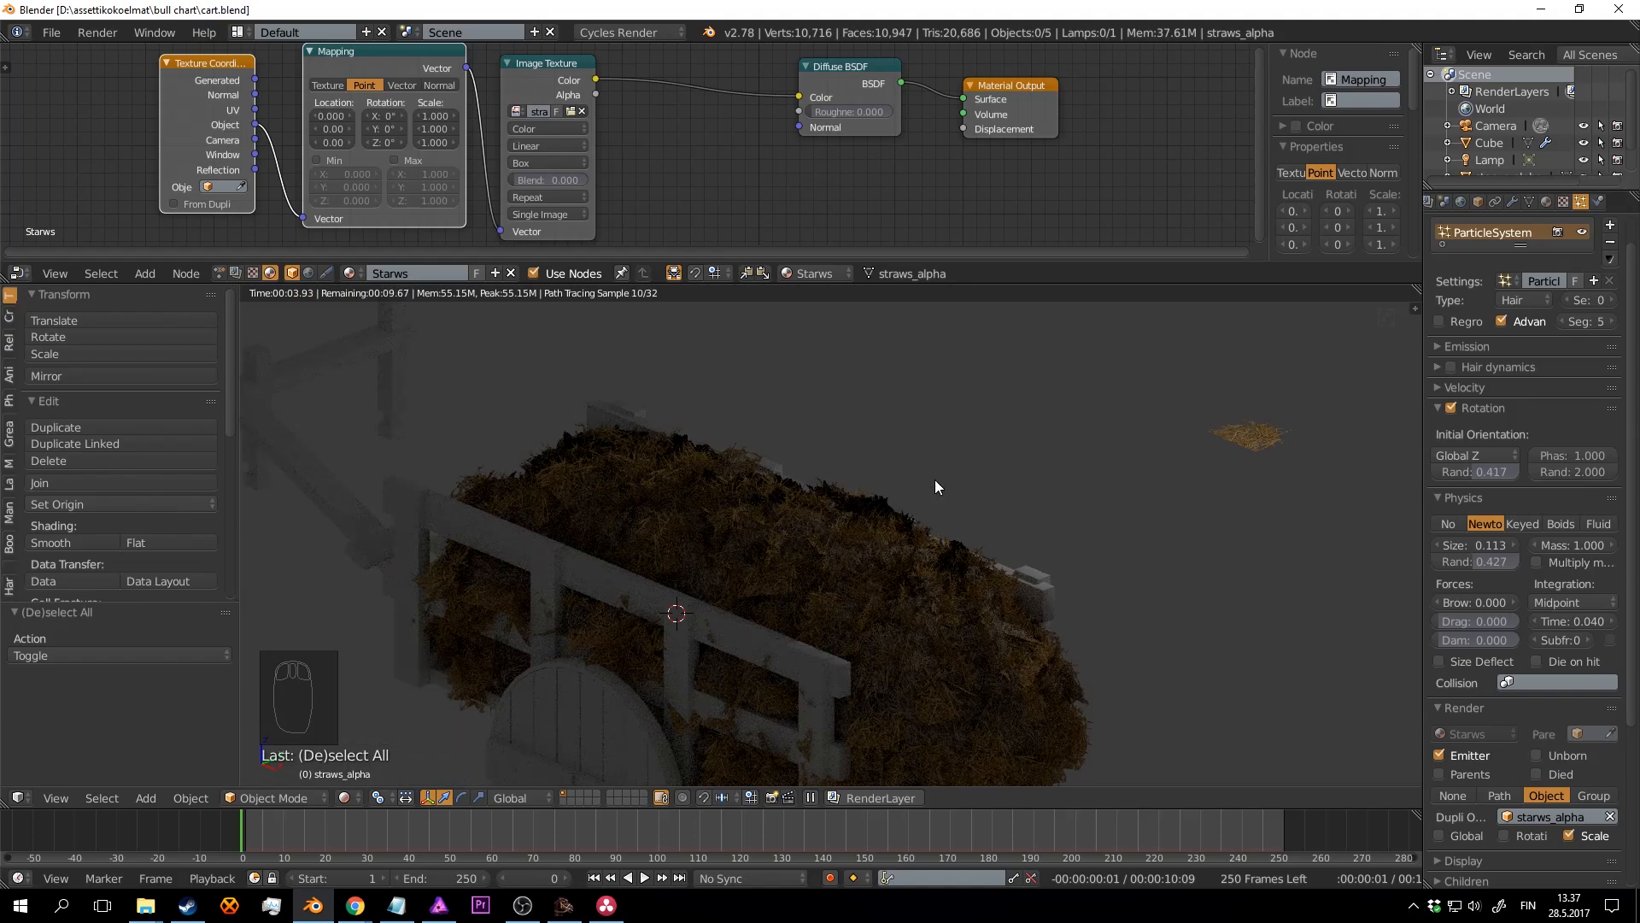
Step: In solid shading, move the starws_alpha plane's mesh 0.377 along Y in edit mode to offset it from its origin
key(shift+z)
mouse_move(1047, 497)
middle_down()
mouse_move(1104, 550)
mouse_move(1049, 463)
mouse_move(1153, 510)
mouse_move(961, 511)
mouse_move(932, 489)
middle_up()
right_click(1059, 465)
scroll(937, 502, up, 2)
key(Tab)
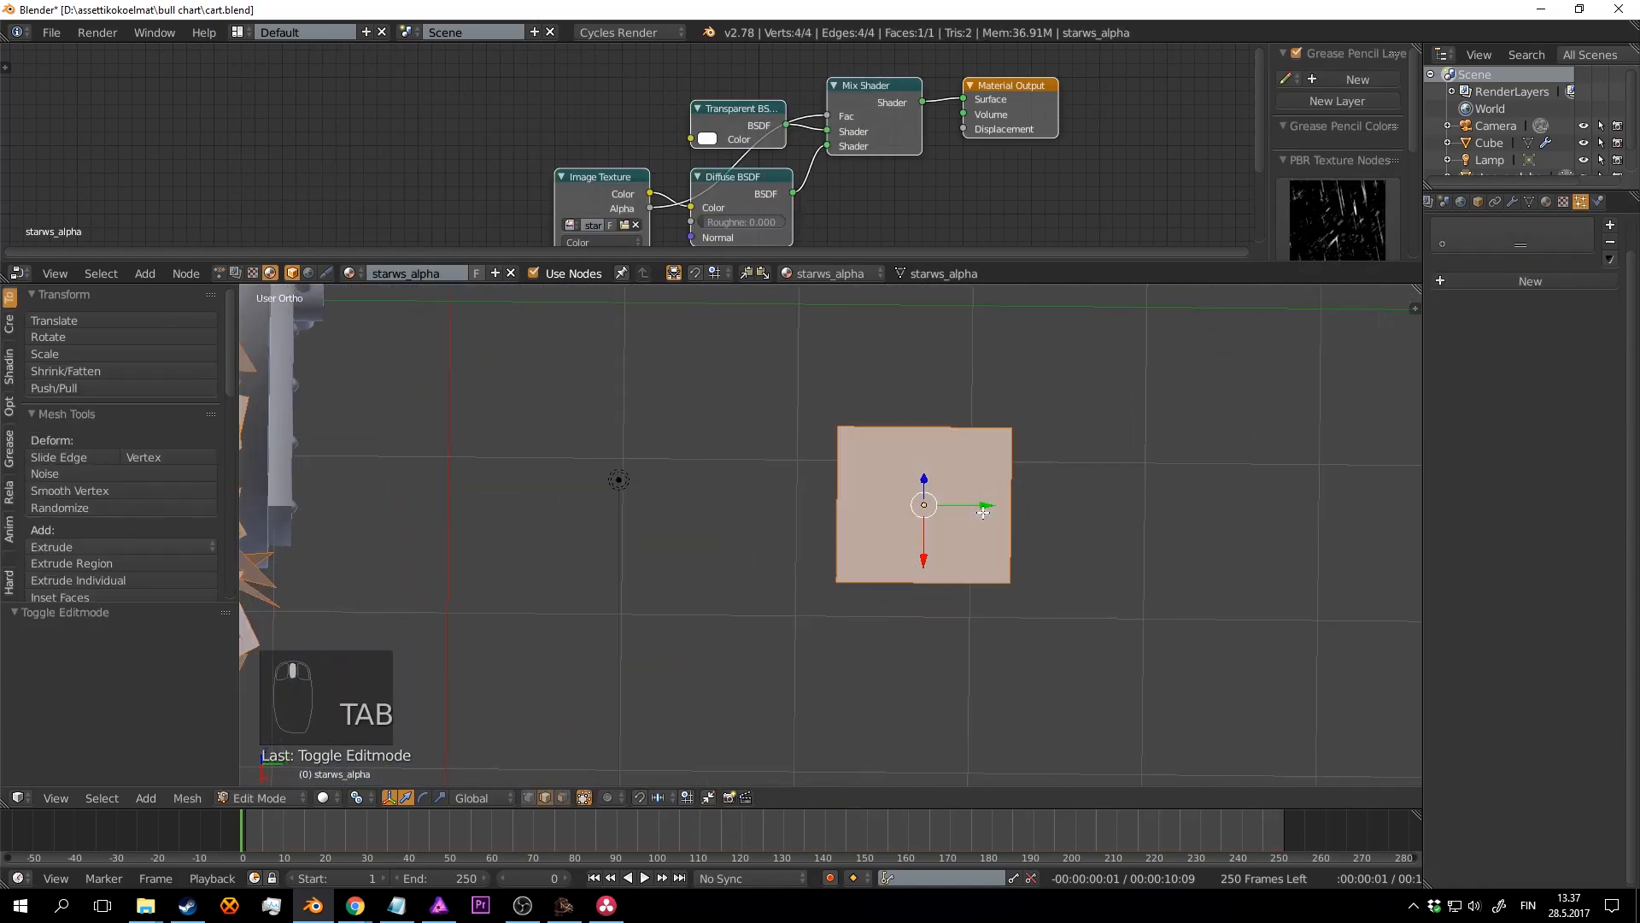
key(a)
key(a)
key(a)
key(a)
drag(975, 507, 1322, 506)
scroll(1014, 473, down, 4)
shift+middle_drag(841, 493, 1160, 446)
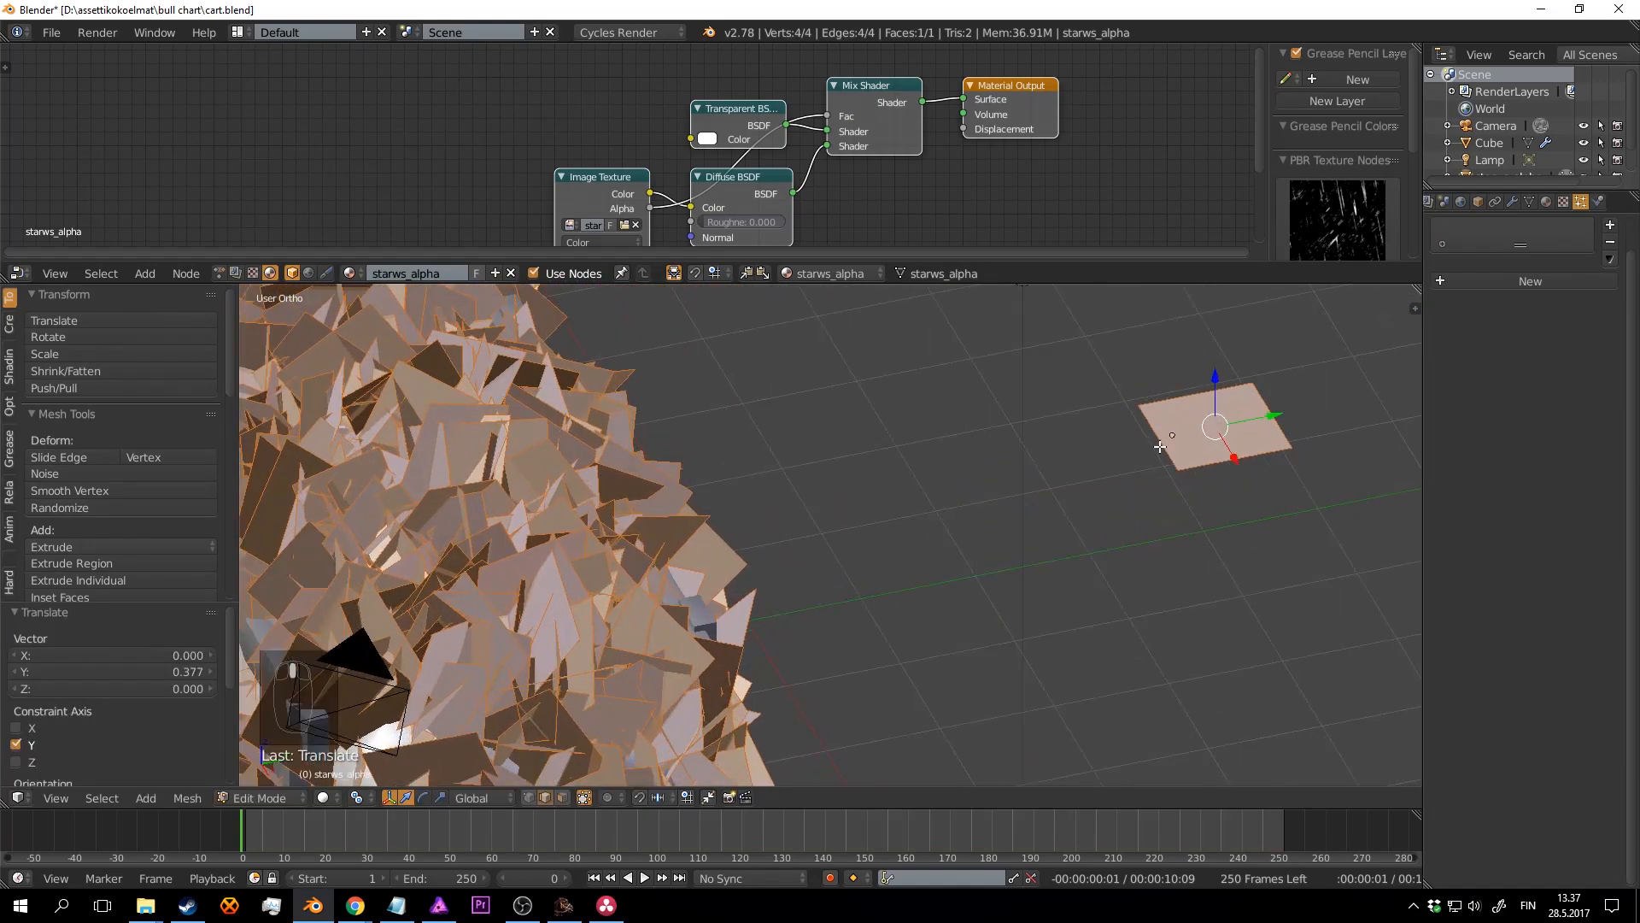
middle_drag(777, 527, 816, 504)
key(Tab)
Step: Preview the offset straw planes in rendered shading, examine the load's upper edge up close and save the file
key(shift+z)
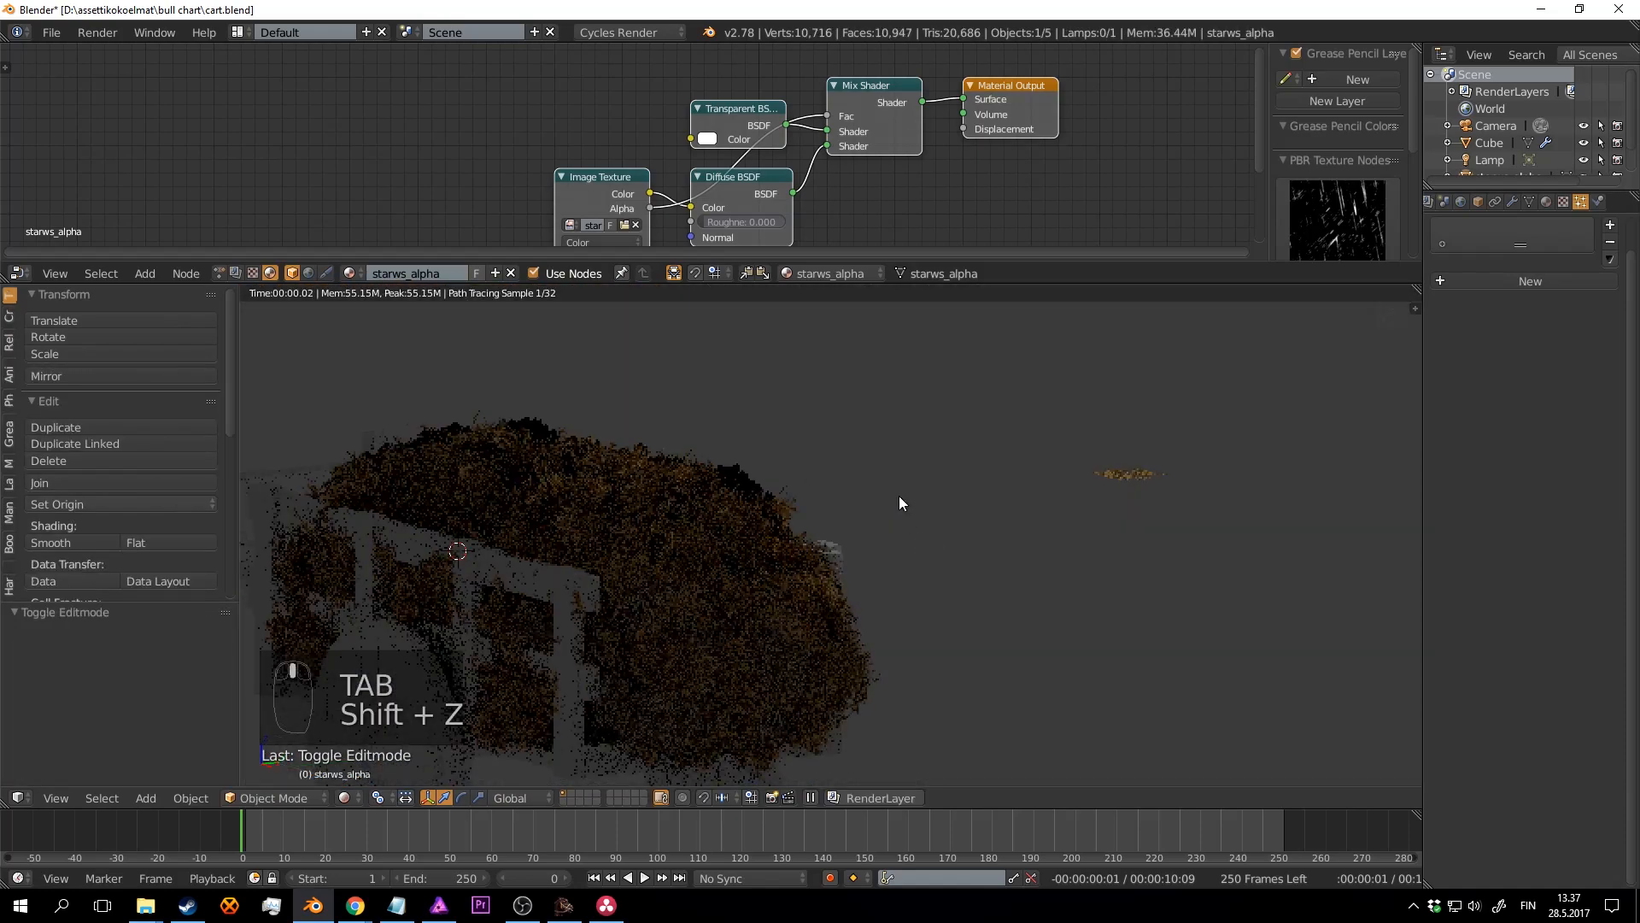
click(921, 531)
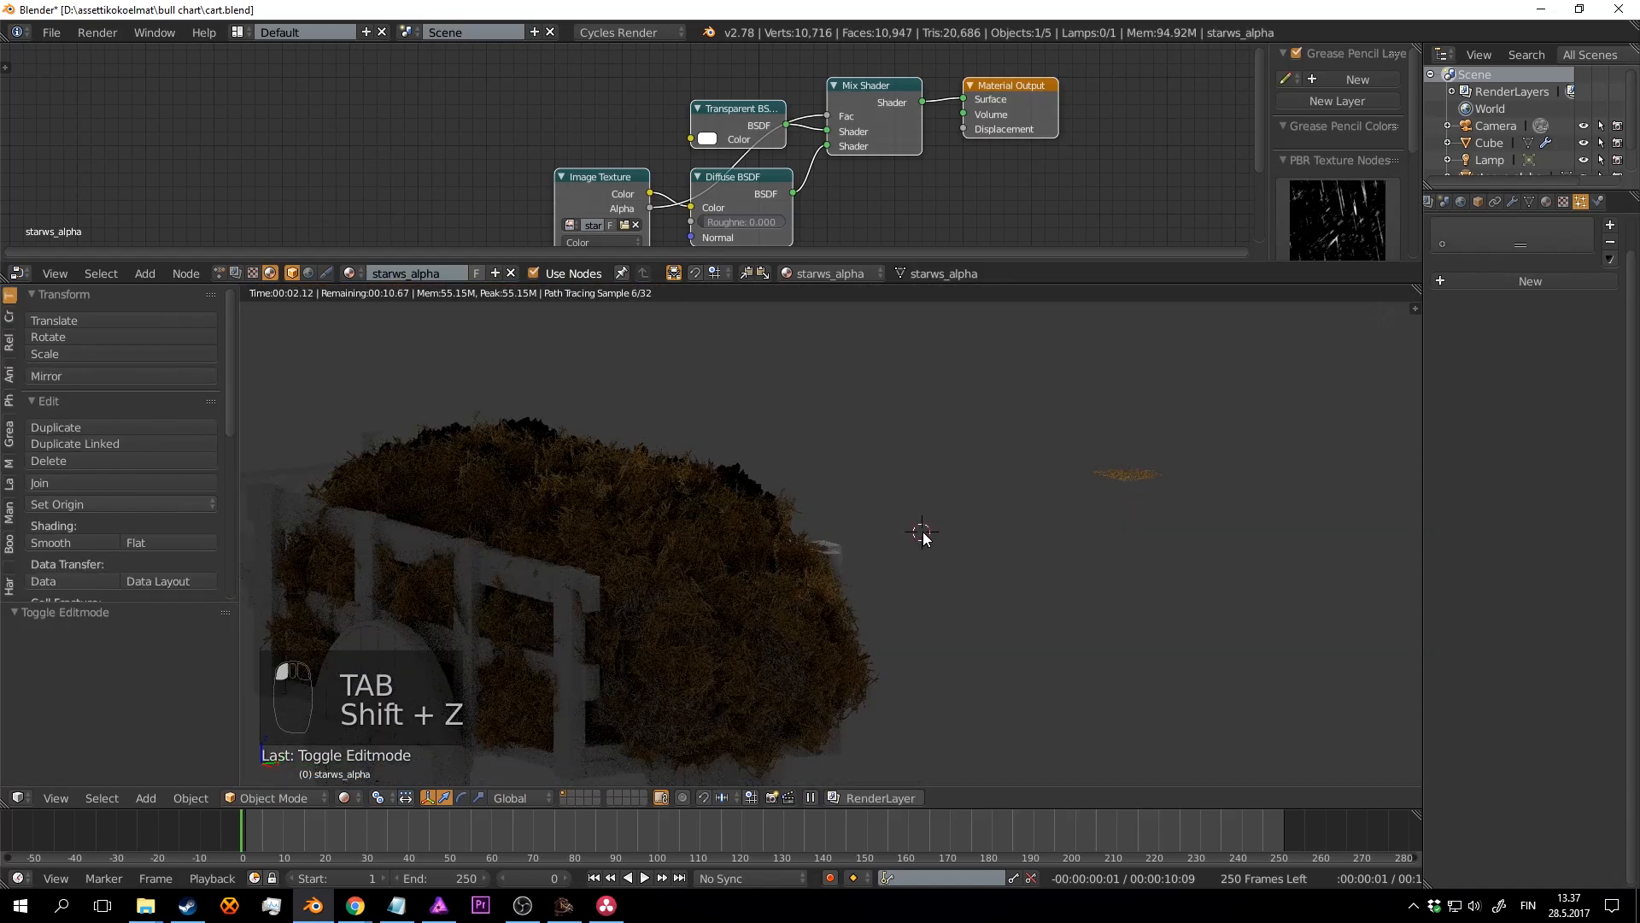
key(ctrl+s)
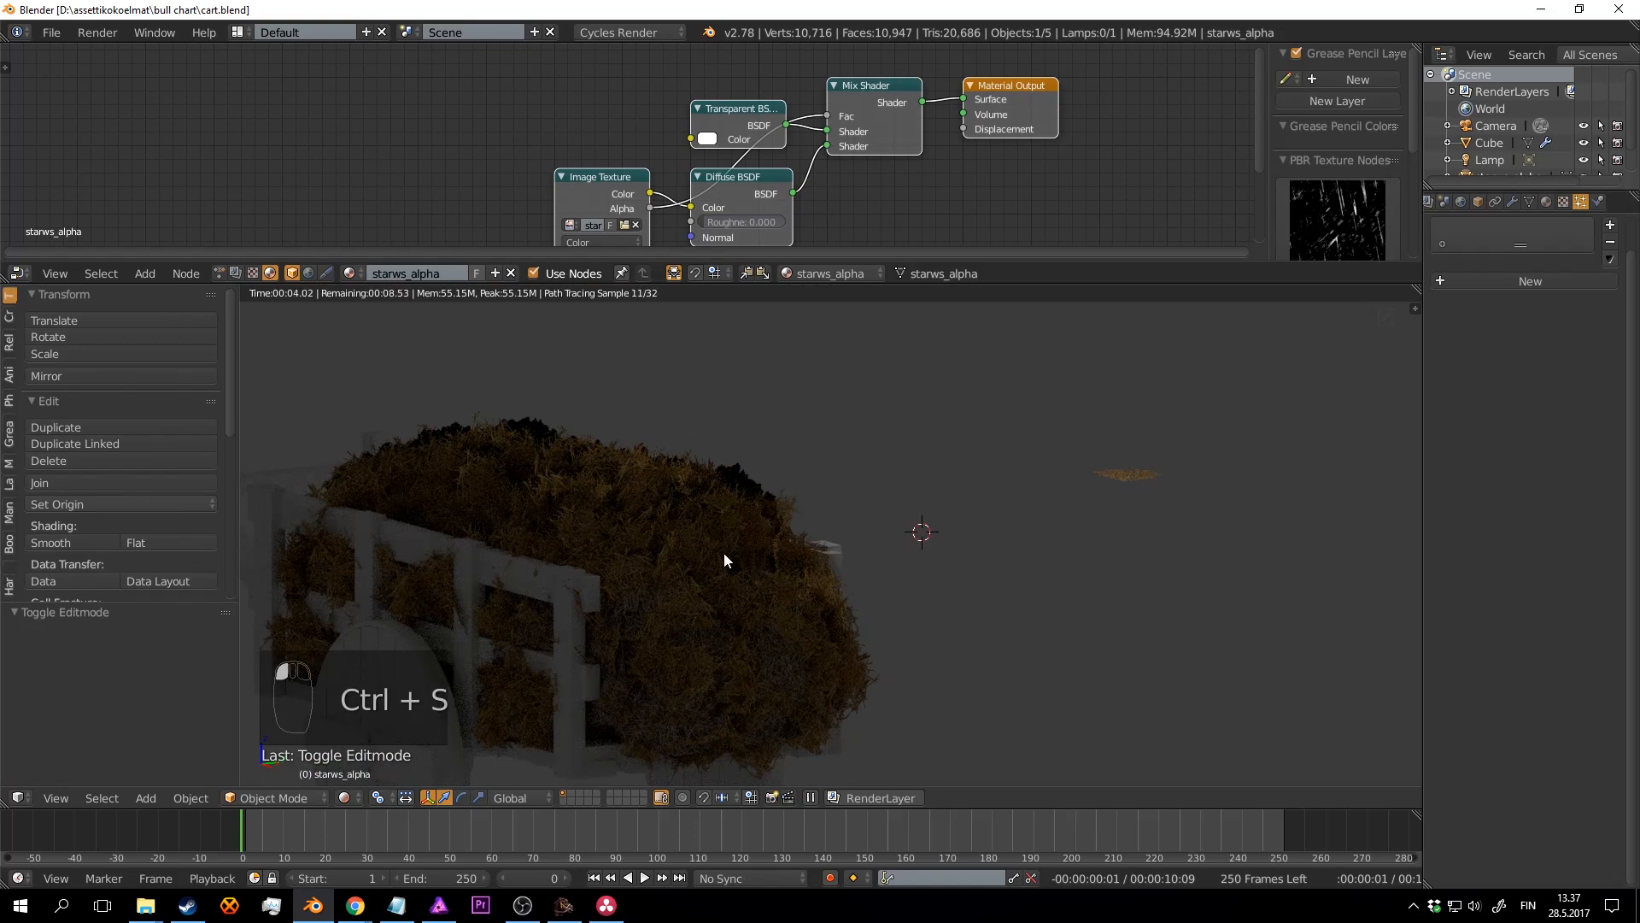
middle_drag(680, 539, 856, 561)
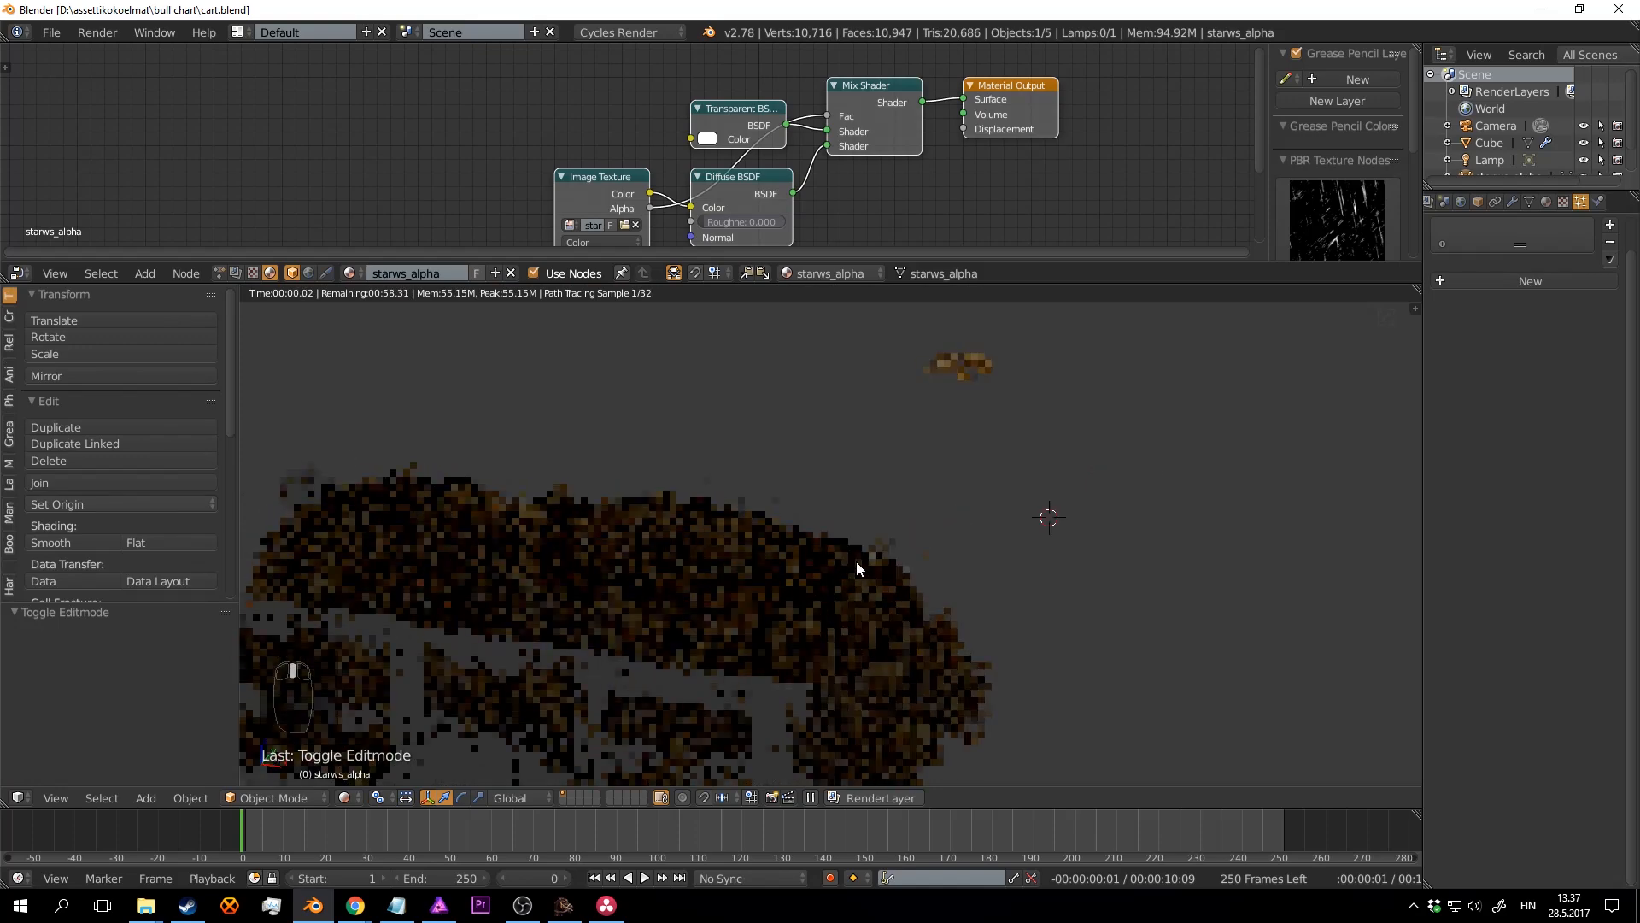
scroll(866, 602, up, 4)
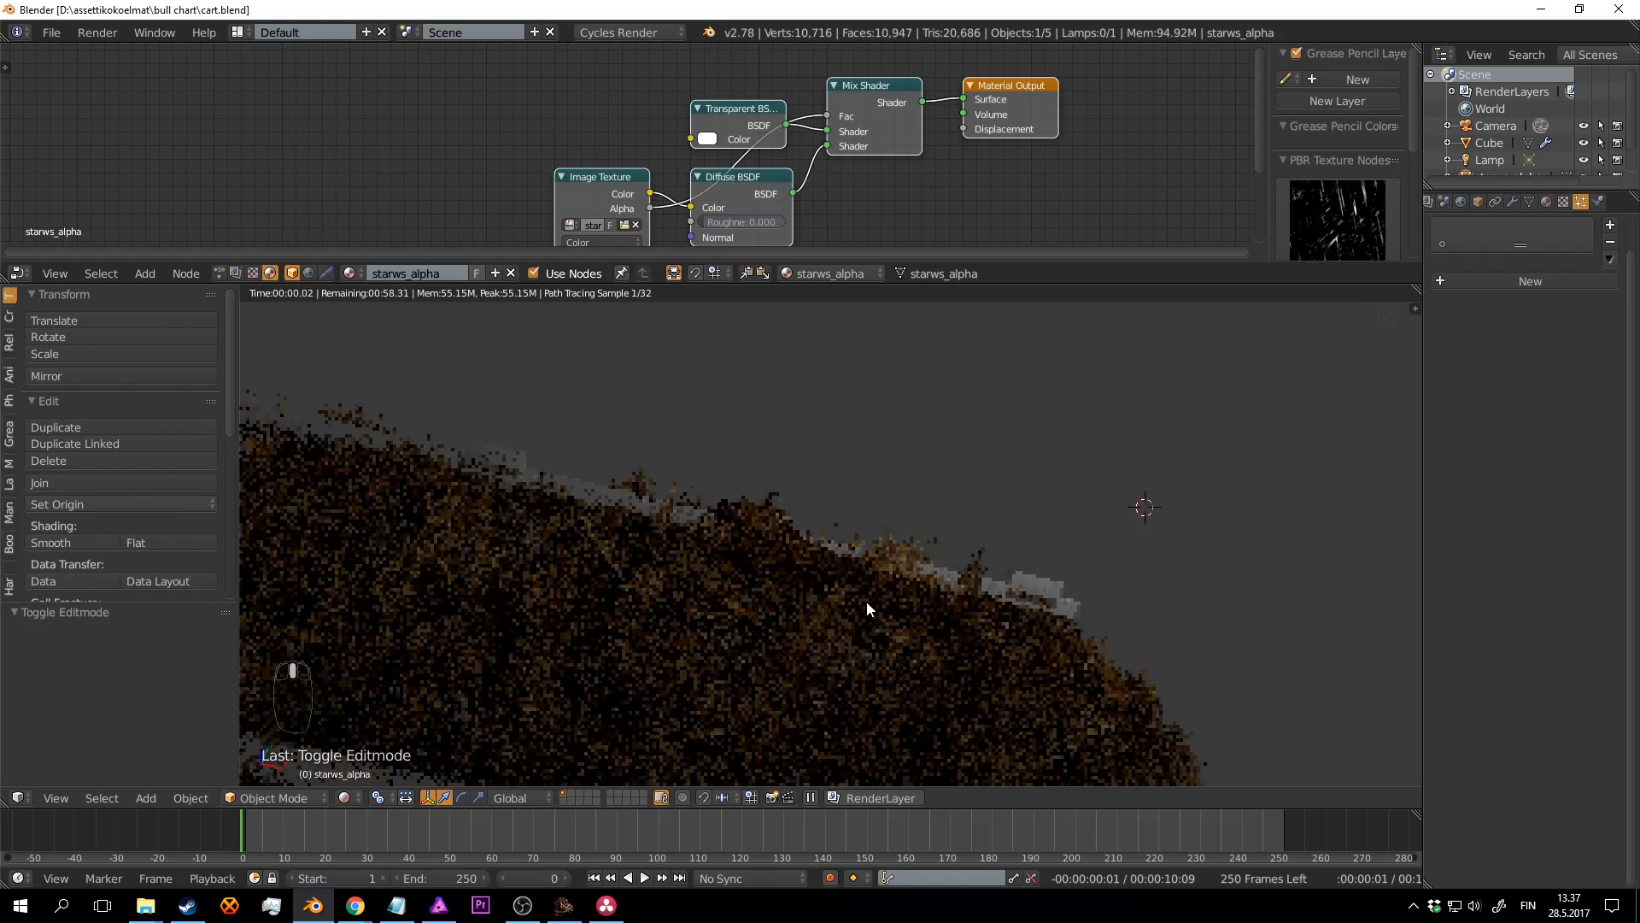
key(ctrl+s)
click(866, 601)
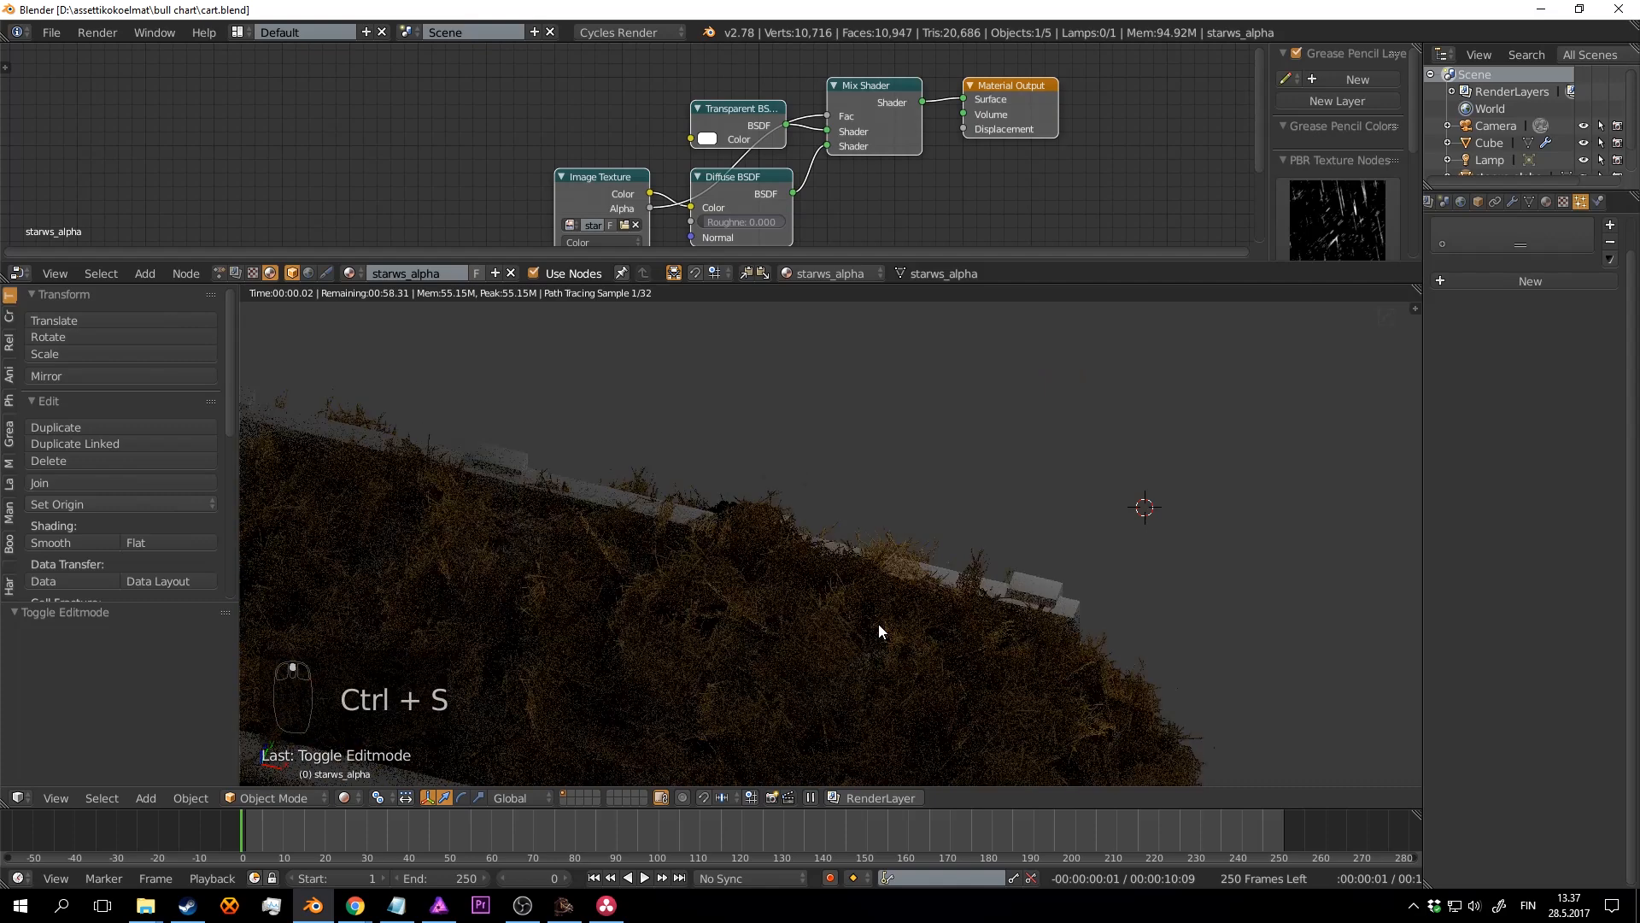
Step: Select the cart's straw load to bring up its Starws material nodes, and save the file
click(779, 135)
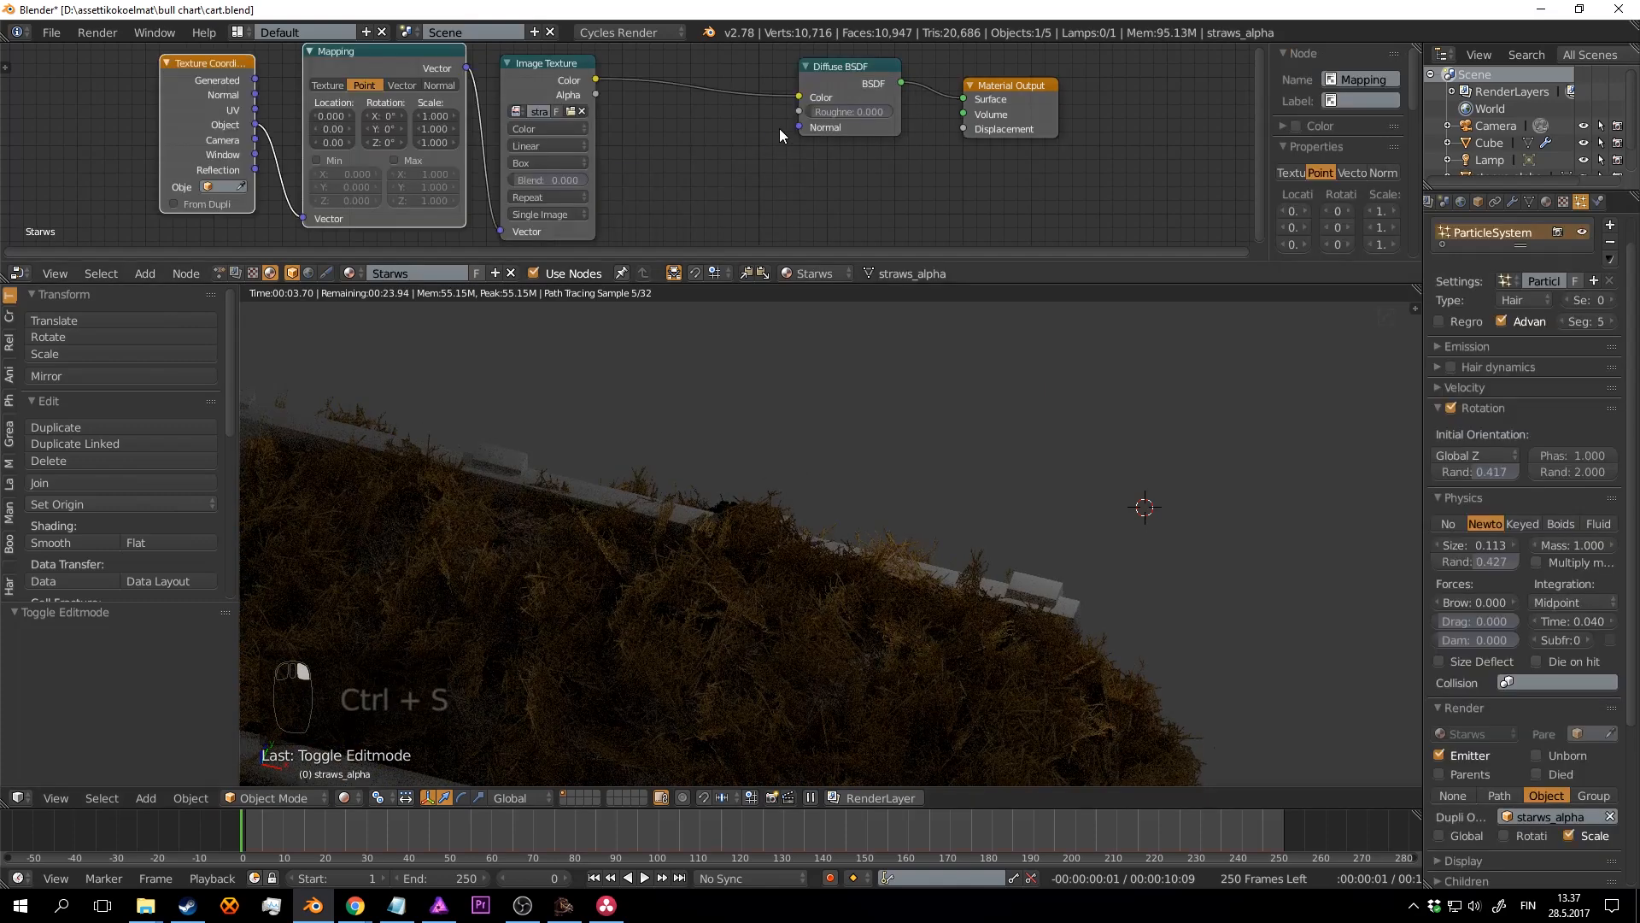
scroll(780, 129, down, 1)
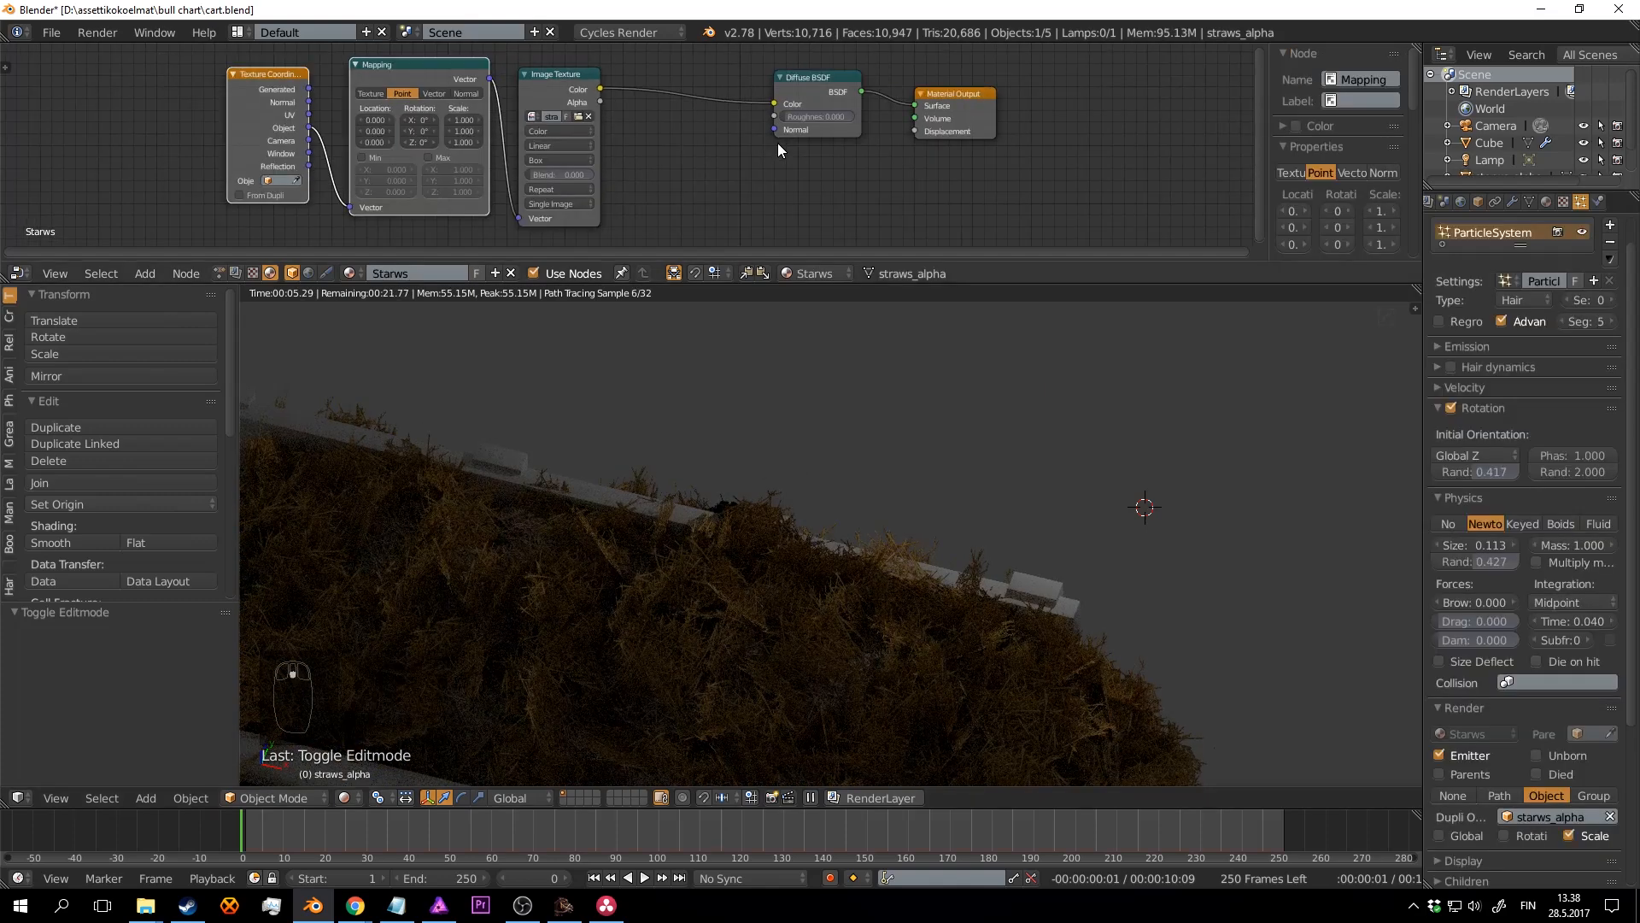
scroll(777, 142, down, 1)
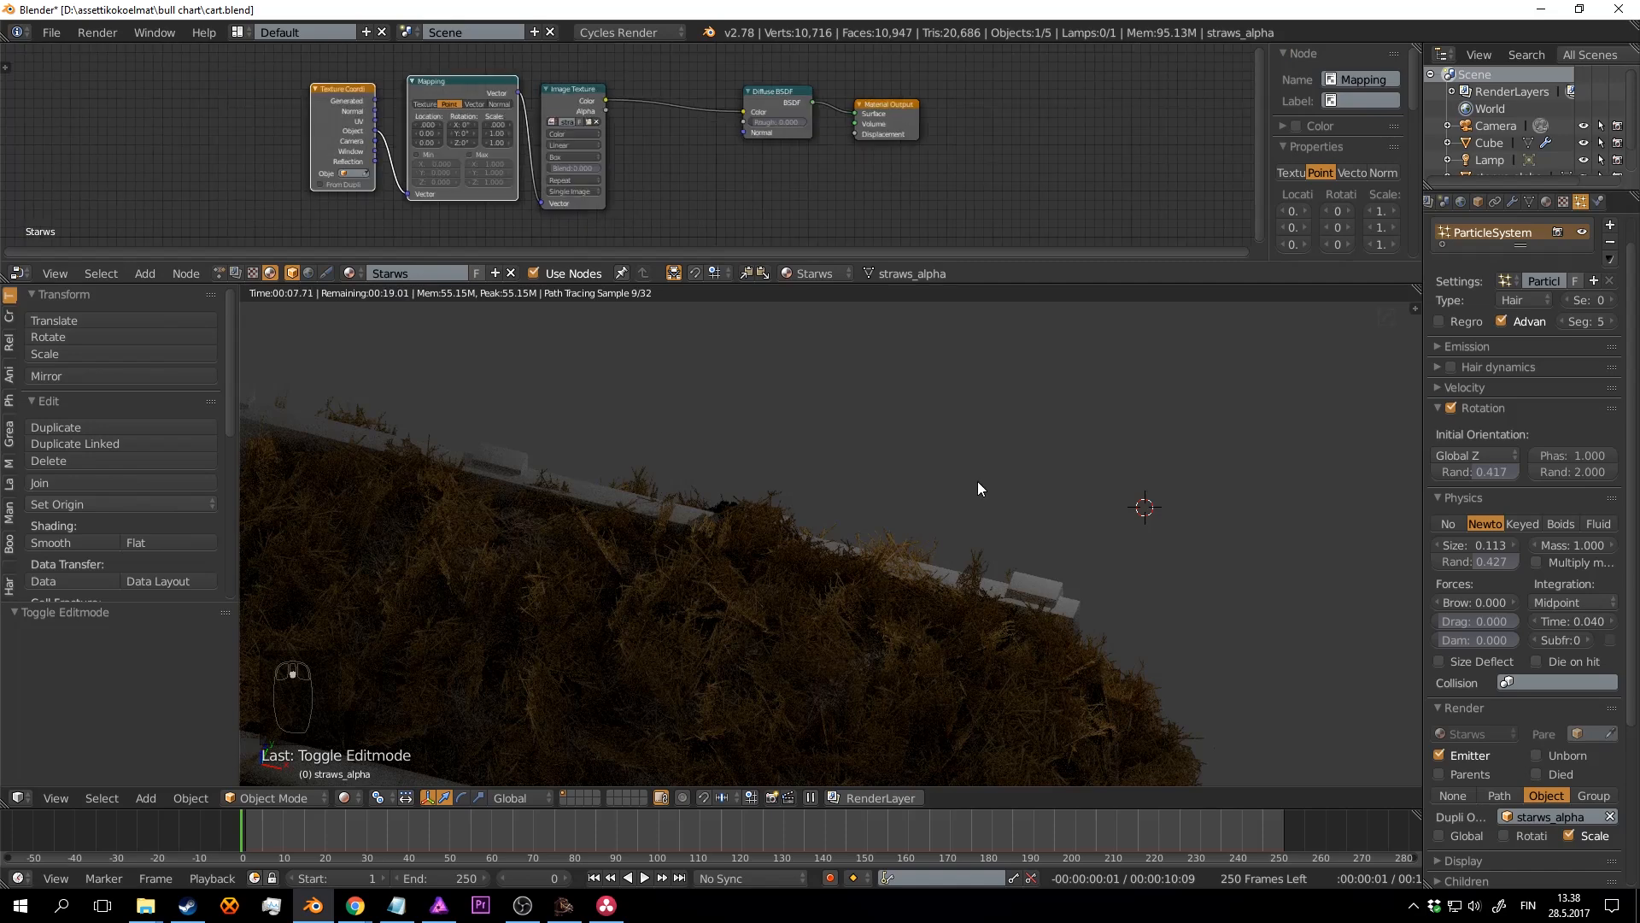
click(978, 483)
key(ctrl+s)
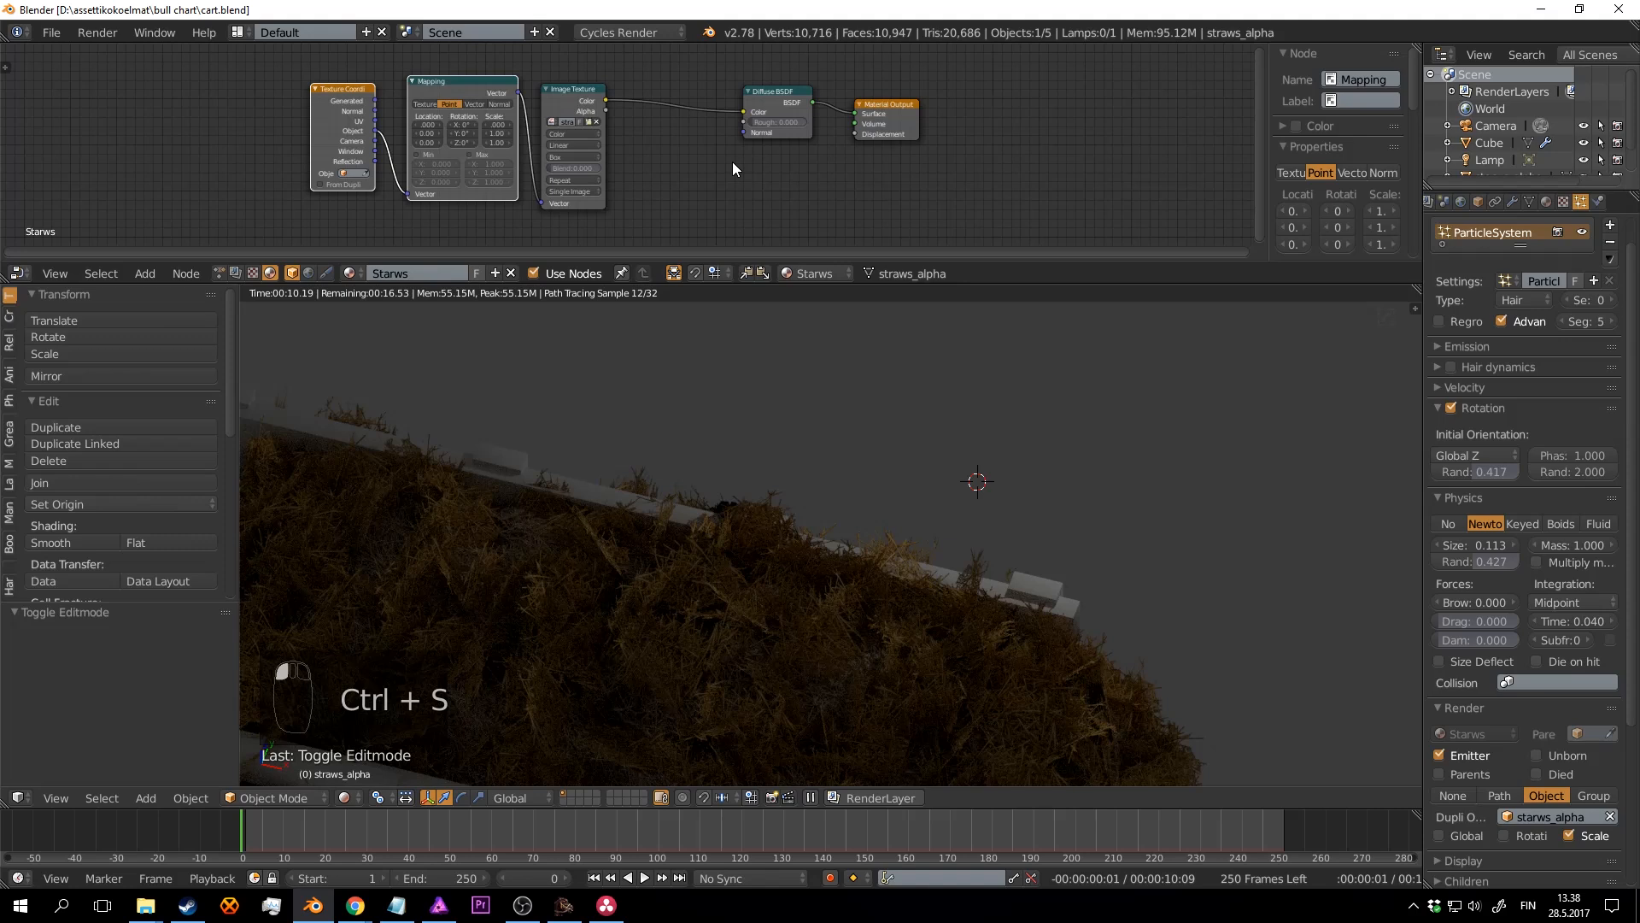
Step: Limit the rendered preview to a border region around the middle of the straw load's edge
scroll(731, 162, up, 1)
key(ctrl+b)
drag(889, 456, 576, 693)
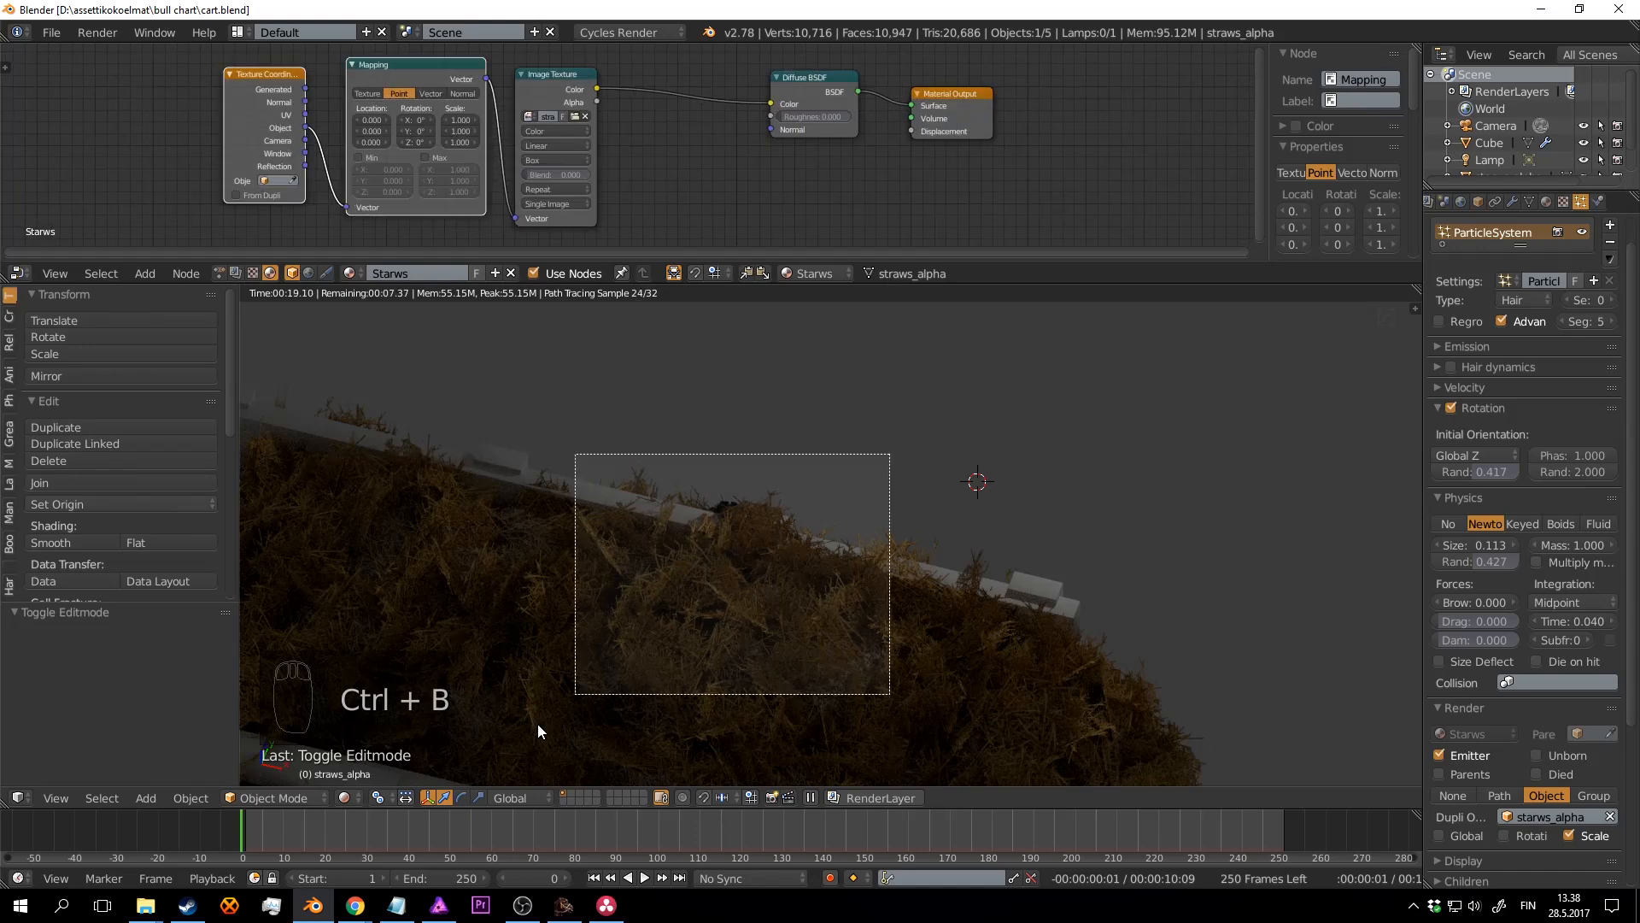
Step: Finish marking the render border over the middle of the straw load's edge and save the file
drag(538, 724, 538, 727)
click(1062, 412)
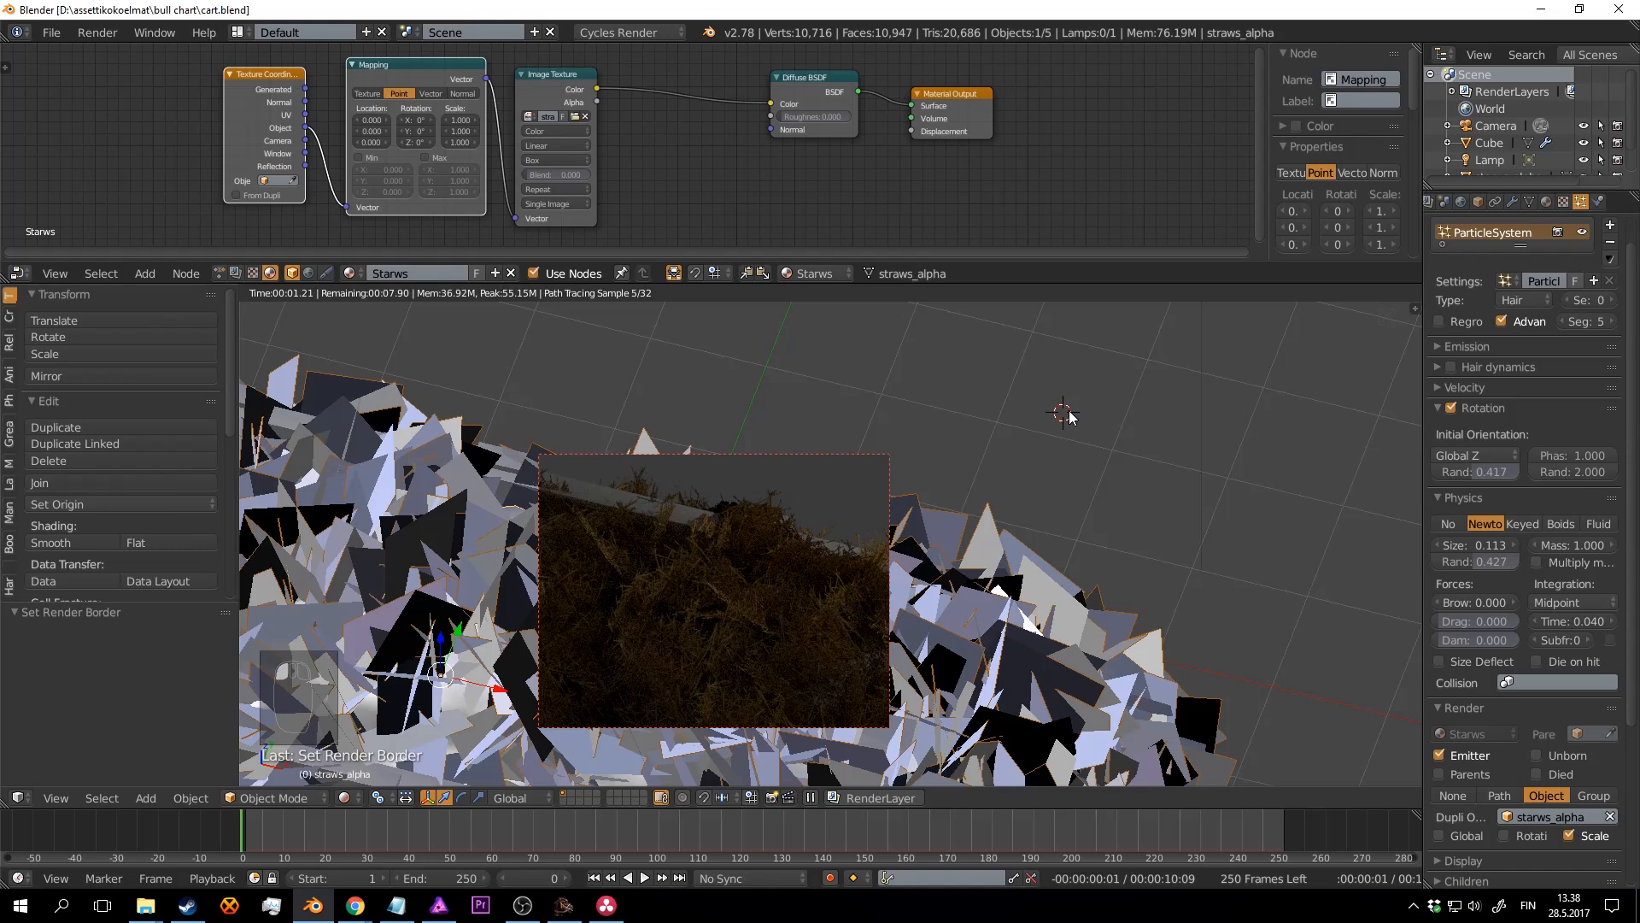
click(1488, 203)
key(ctrl+s)
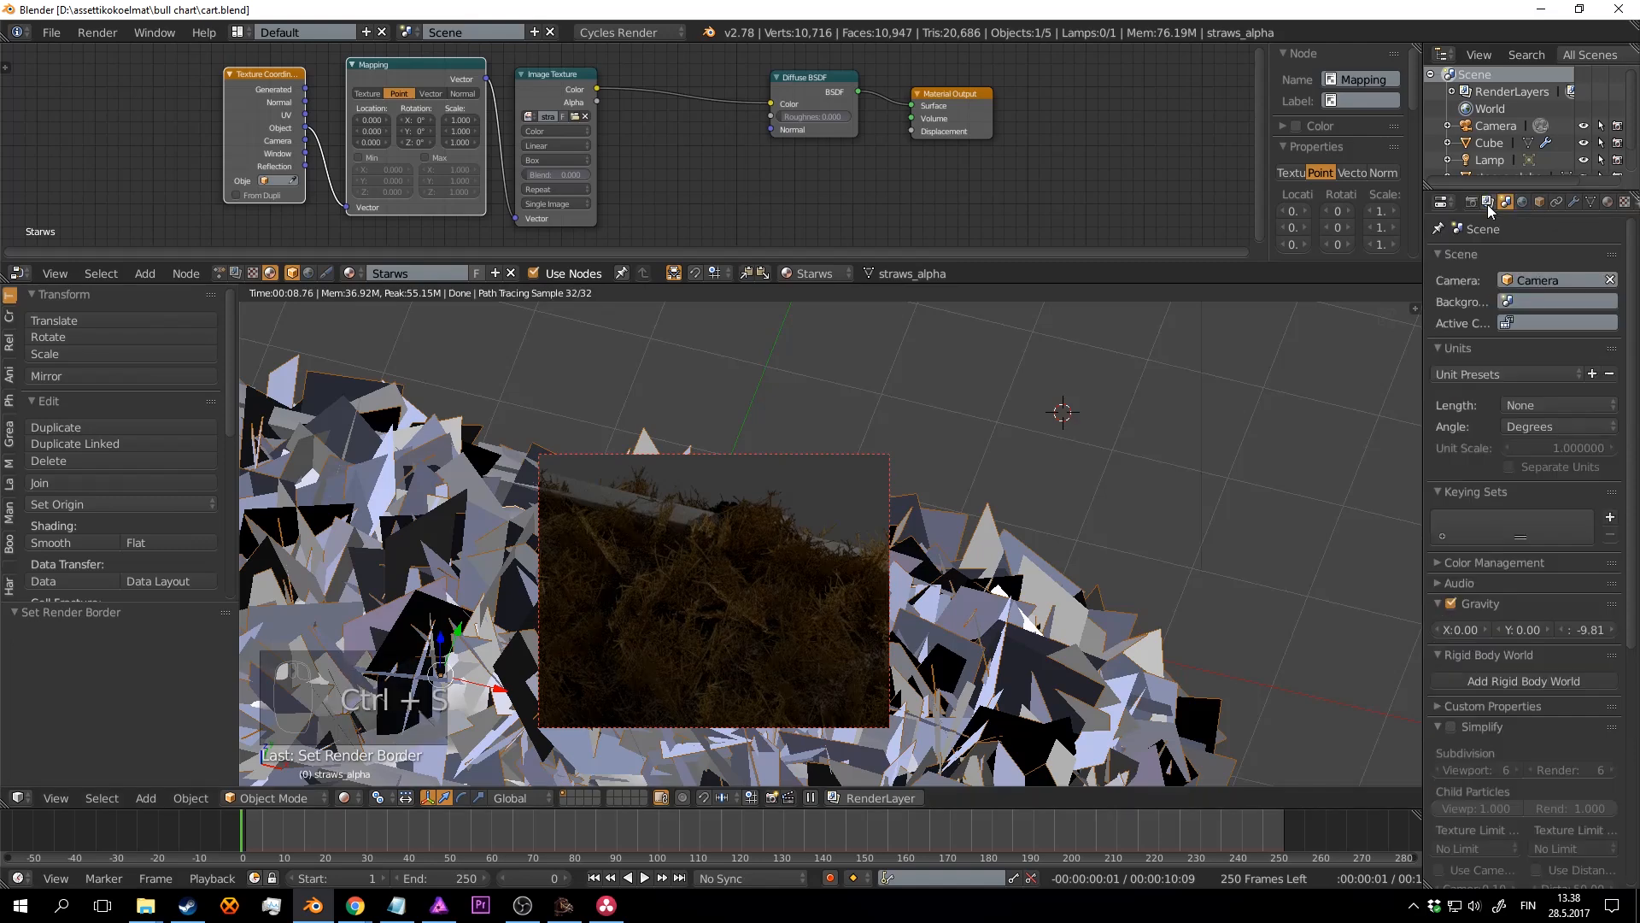
Step: In the render settings, set the sampling Preview samples to 5 and save the file
click(1472, 200)
scroll(1566, 609, down, 5)
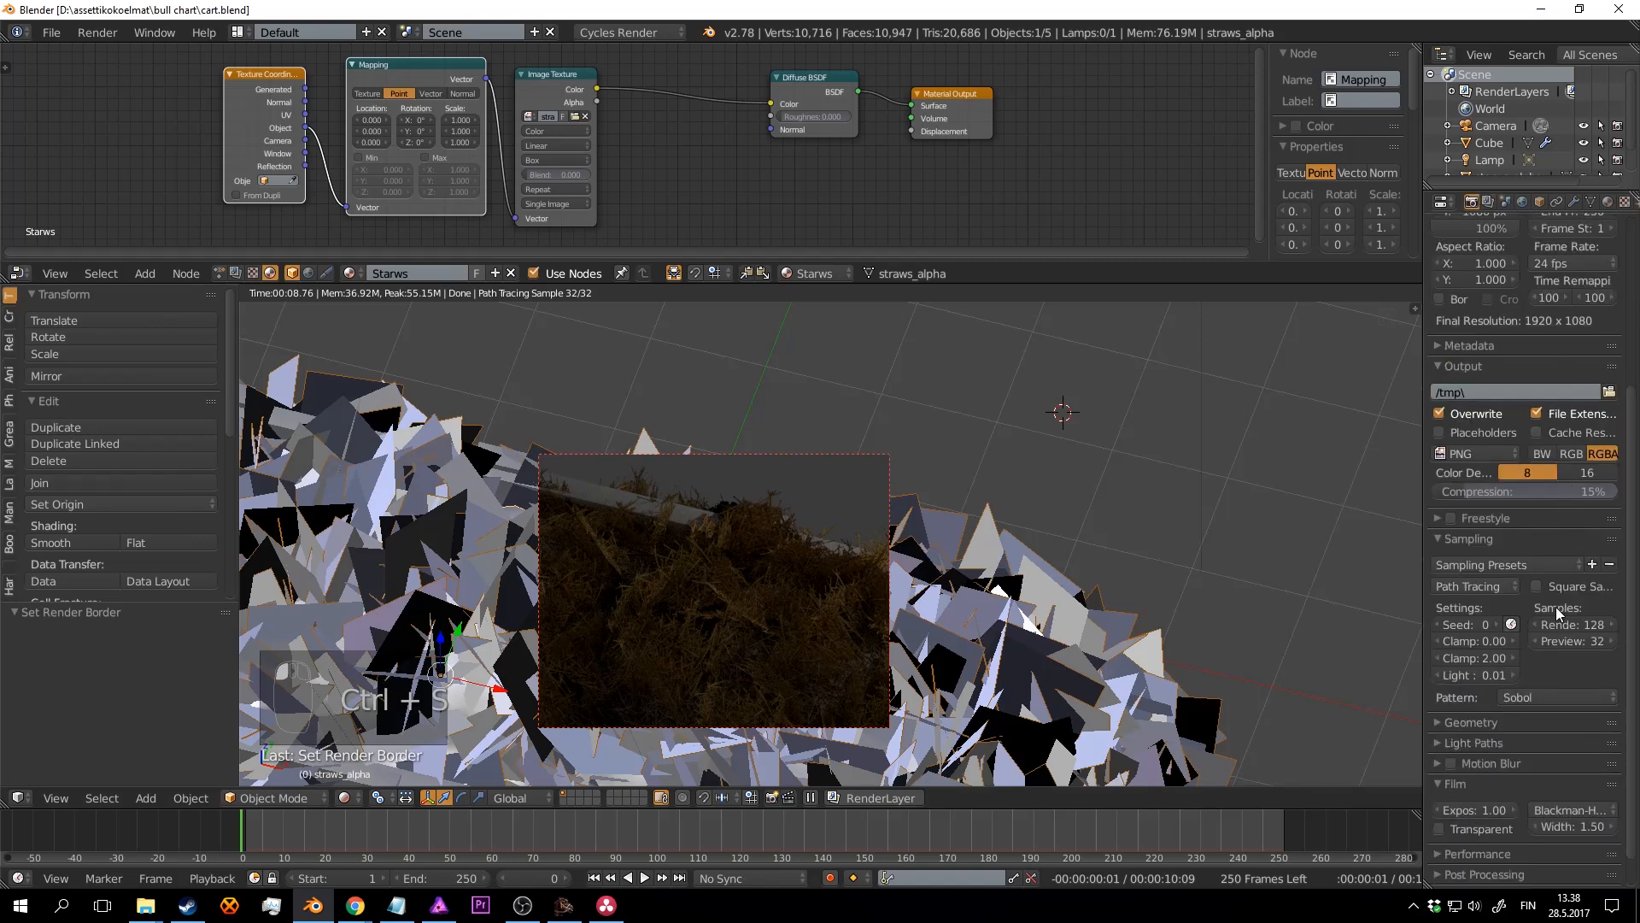
click(1593, 639)
text(5)
key(Return)
click(995, 370)
key(ctrl+s)
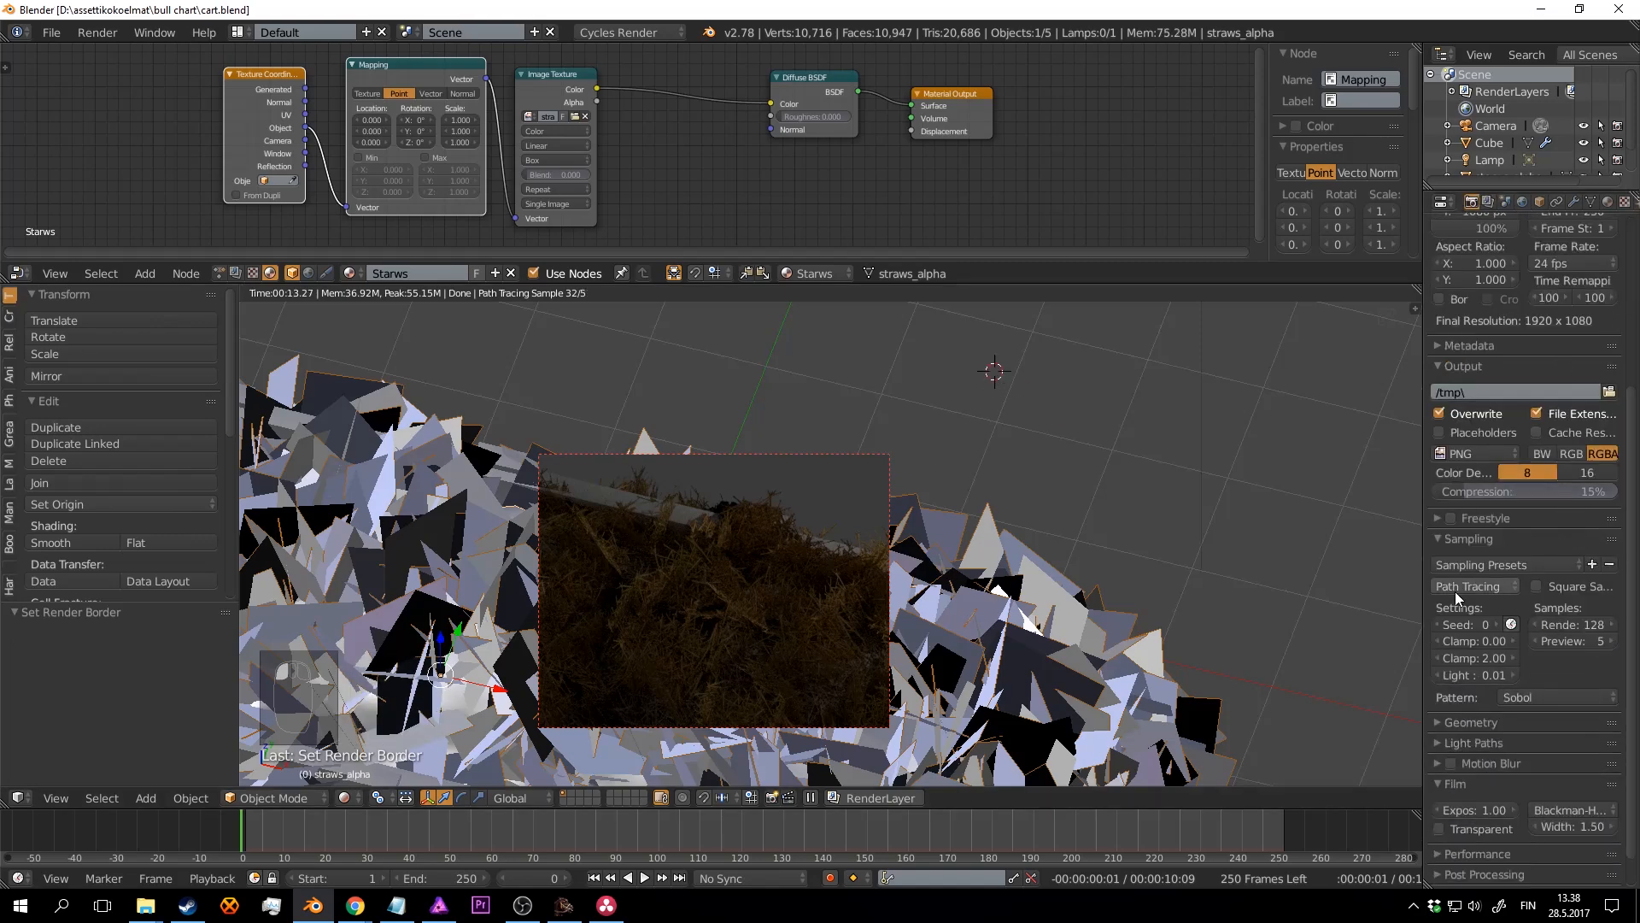
Step: Turn off Reflective and Refractive Caustics in the Light Paths settings and save over cart.blend
scroll(1529, 662, down, 1)
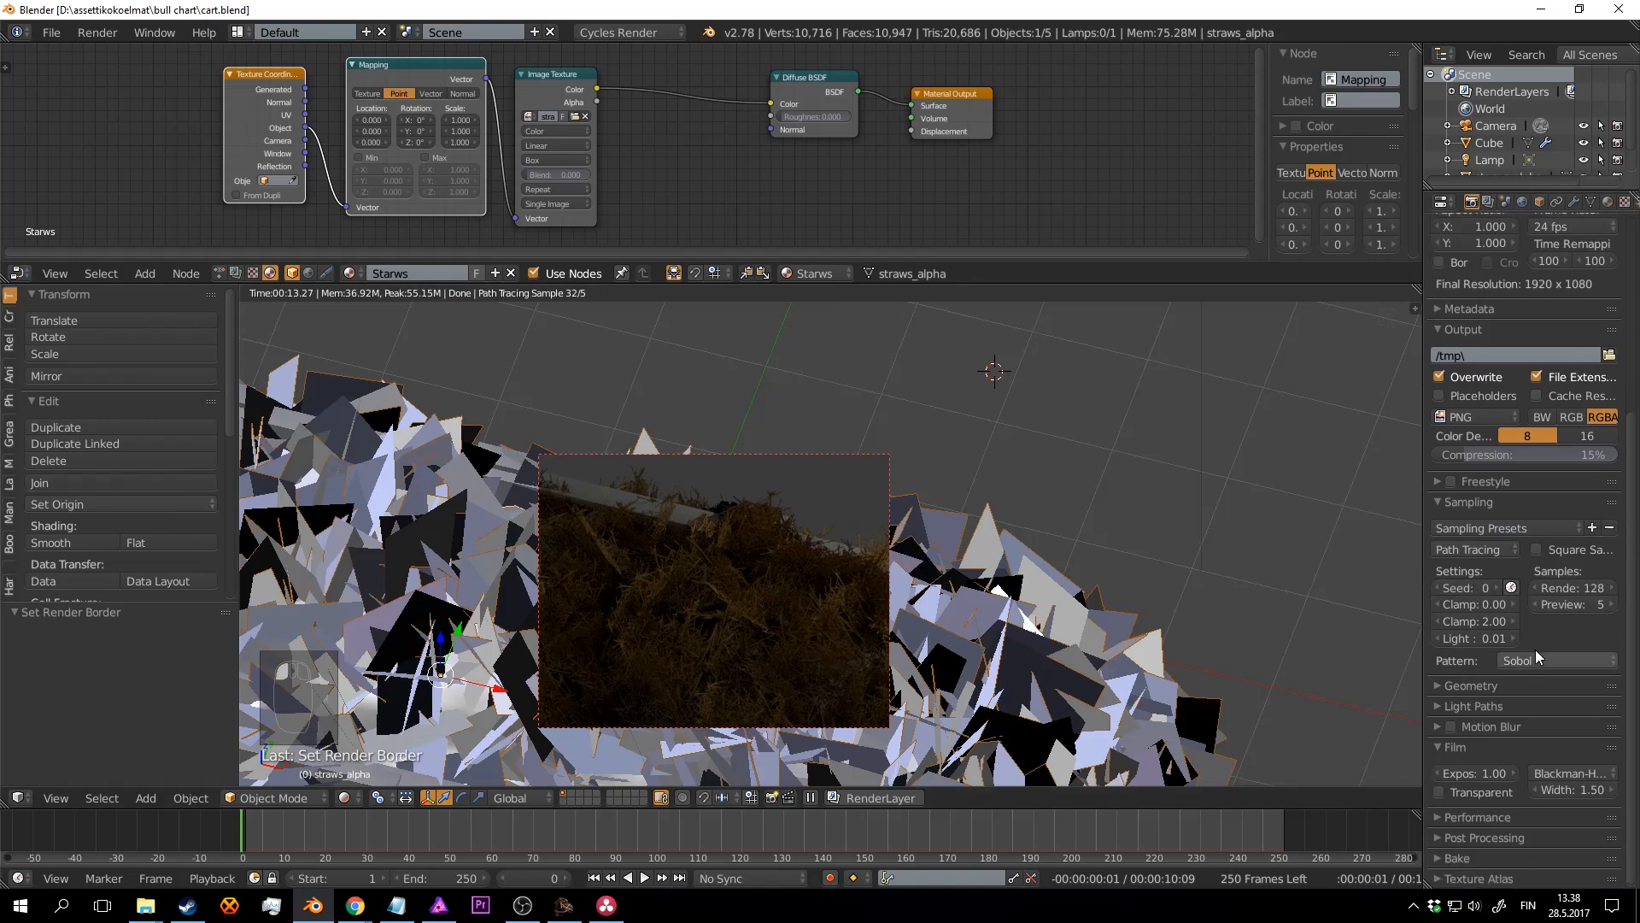
click(1463, 705)
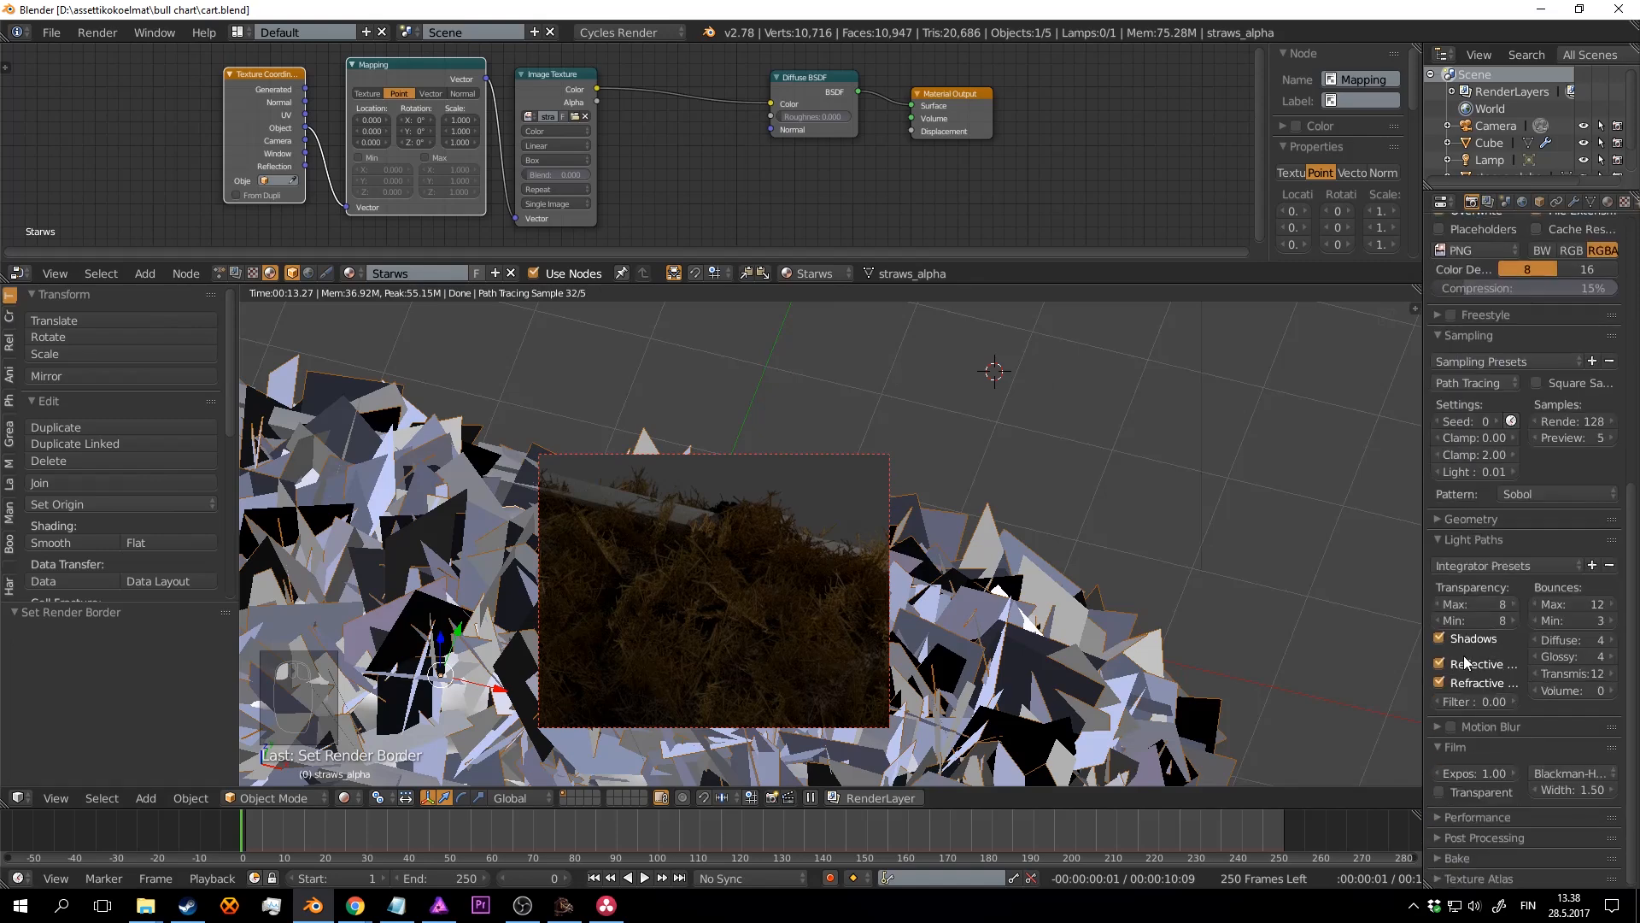
click(1459, 660)
click(1459, 680)
key(ctrl+s)
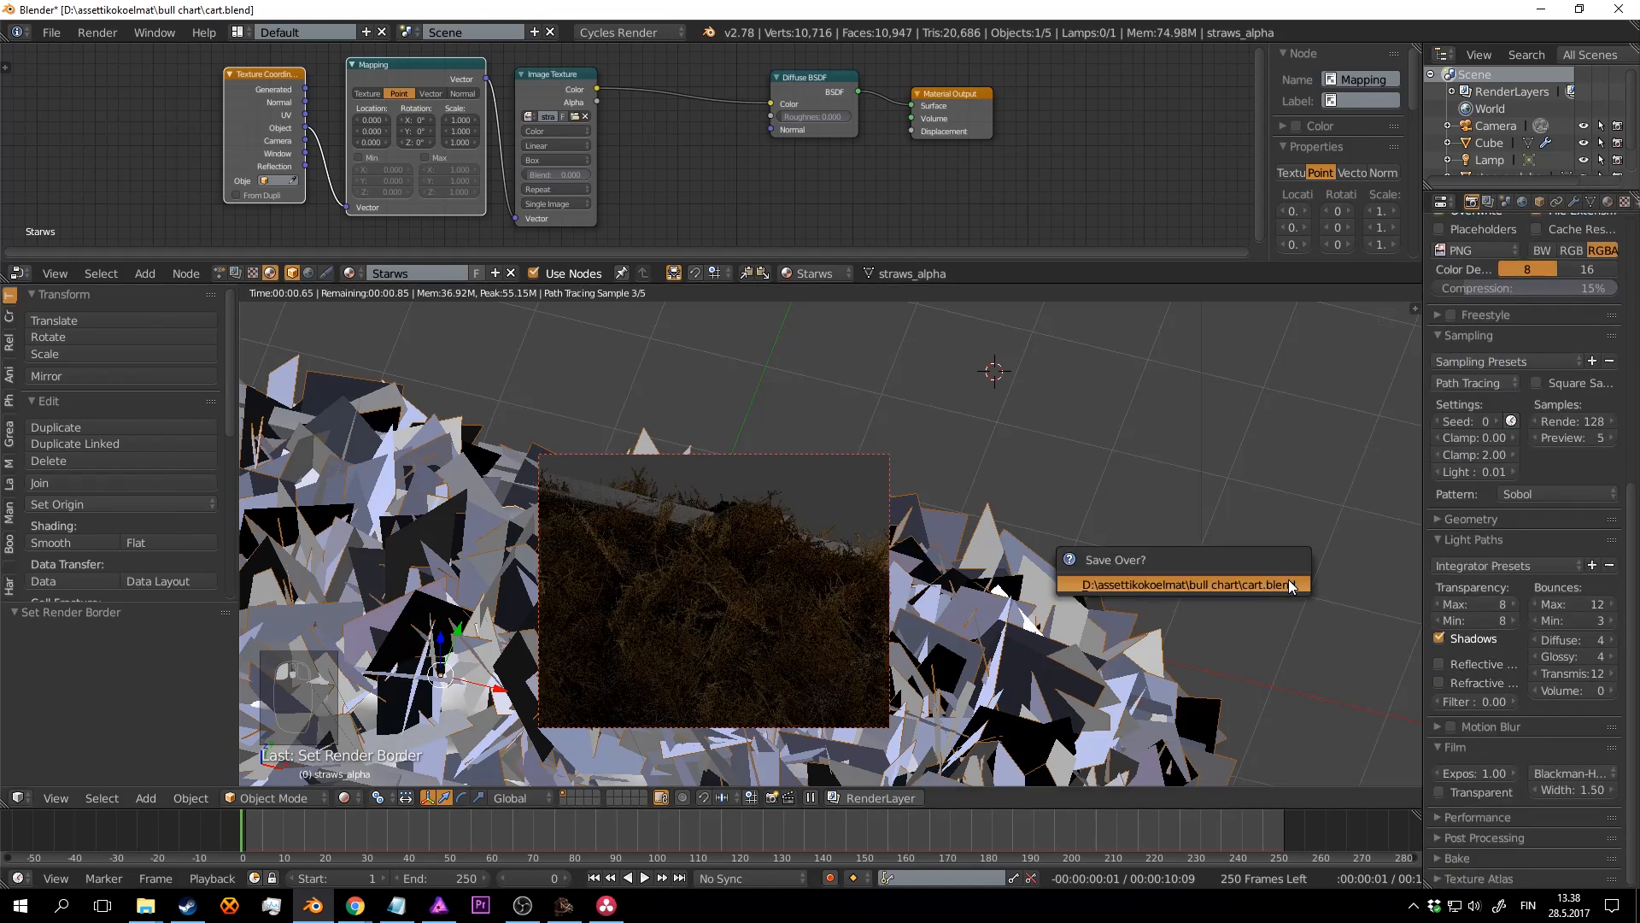
click(1288, 584)
Step: Set the maximum light bounces to 7 and save the file
click(1590, 603)
text(7)
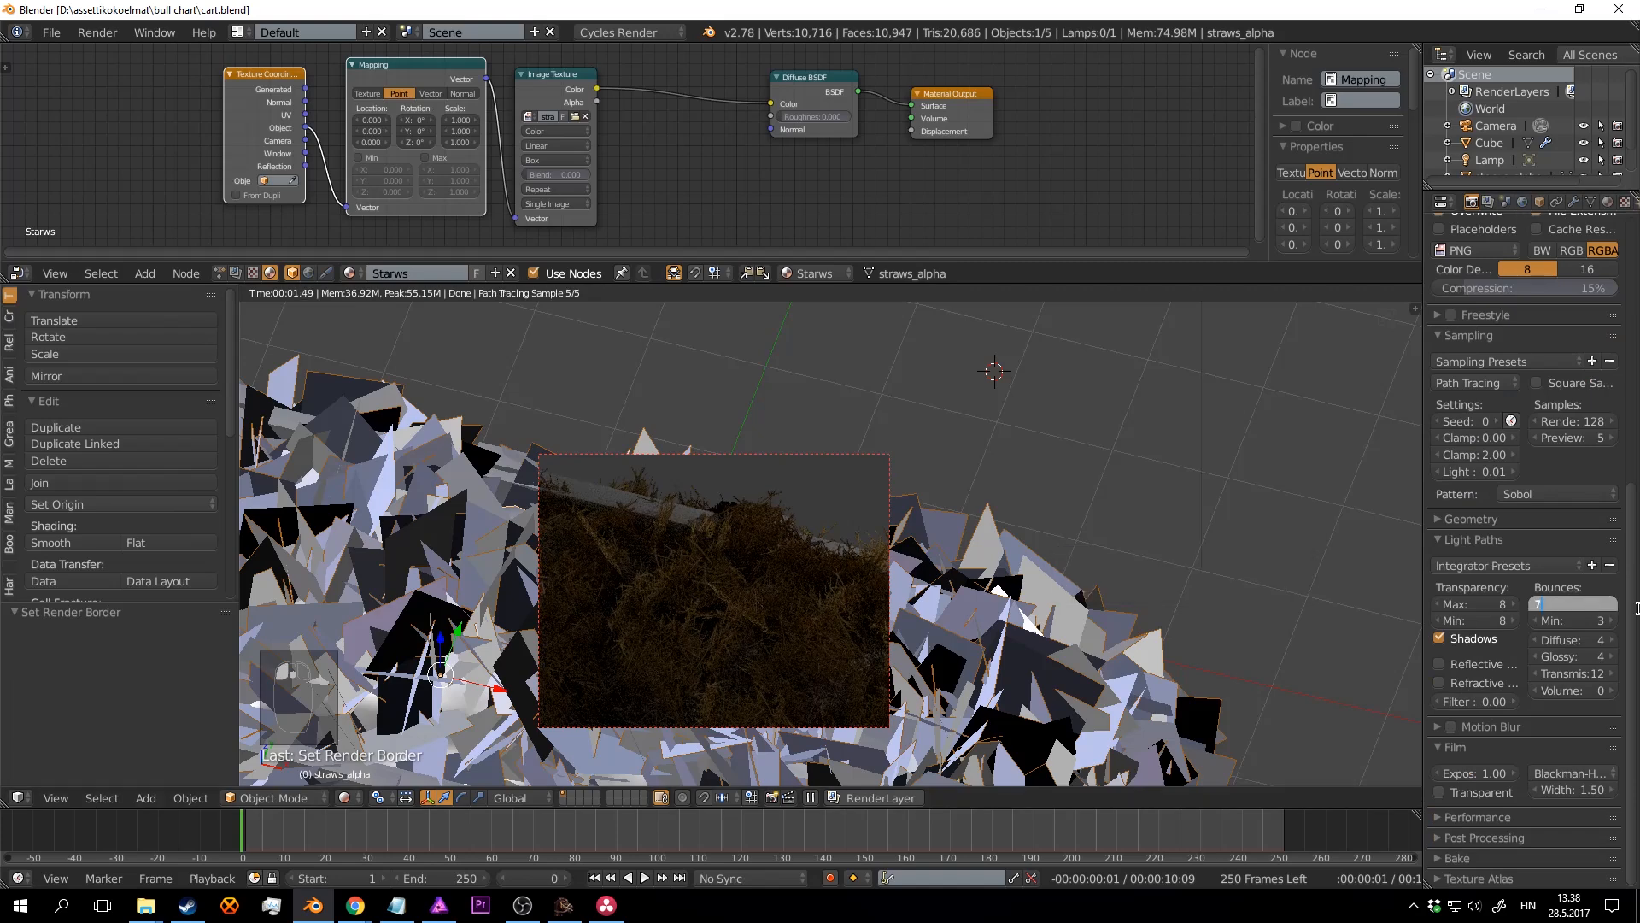
key(Return)
key(ctrl+s)
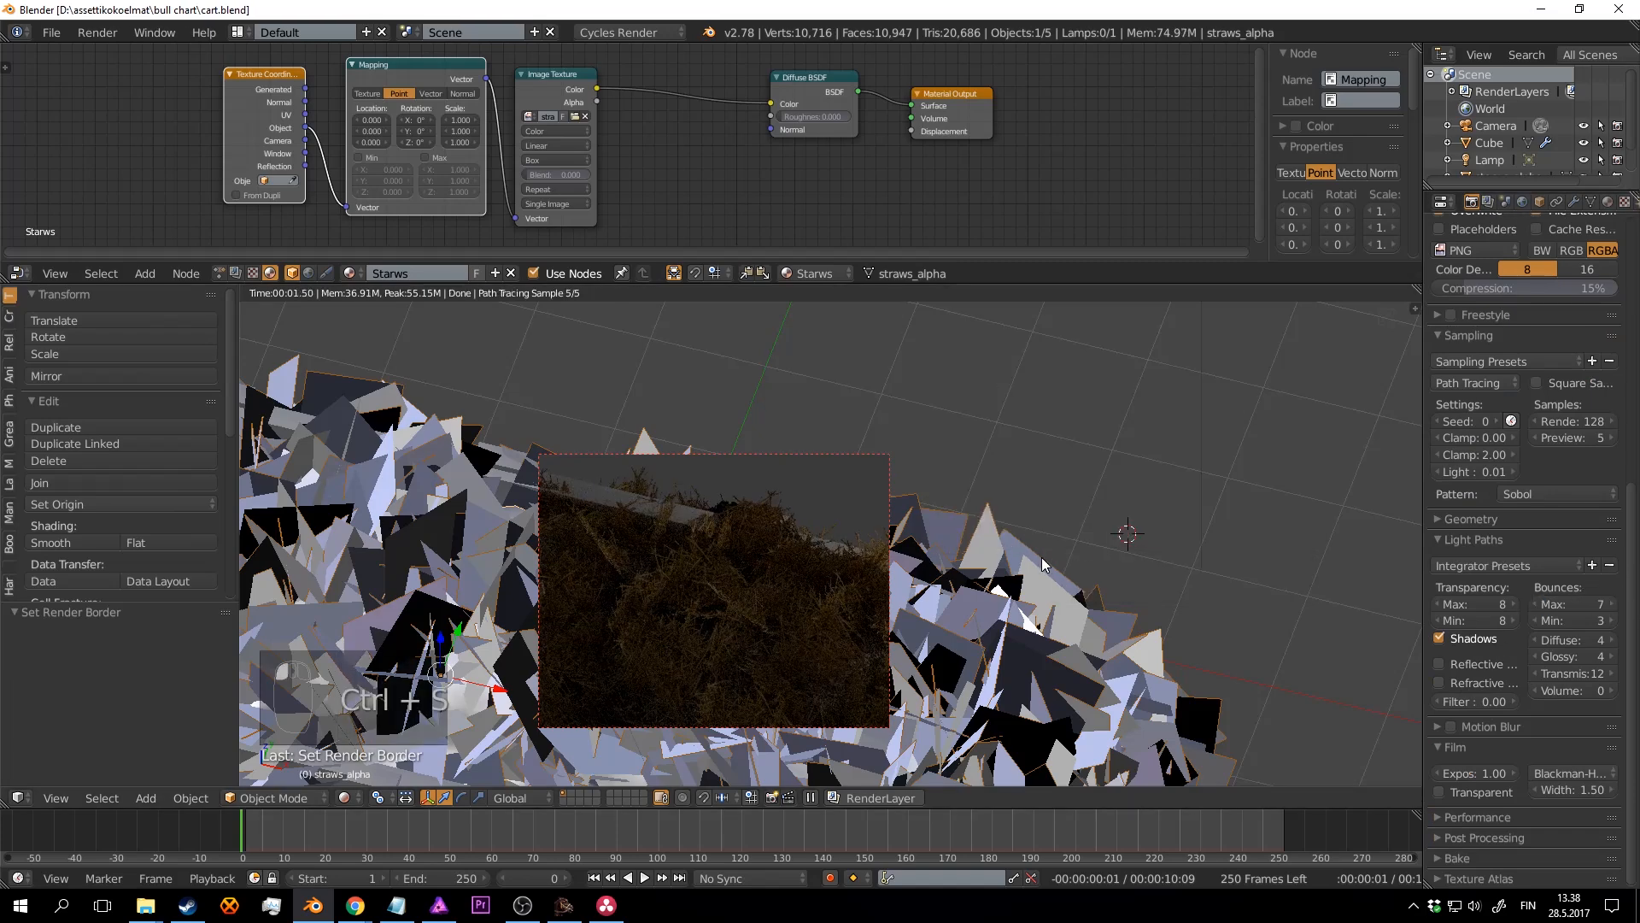
mouse_move(1042, 557)
middle_down()
mouse_move(977, 521)
mouse_move(1038, 599)
mouse_move(1029, 537)
middle_up()
key(ctrl+s)
click(1028, 536)
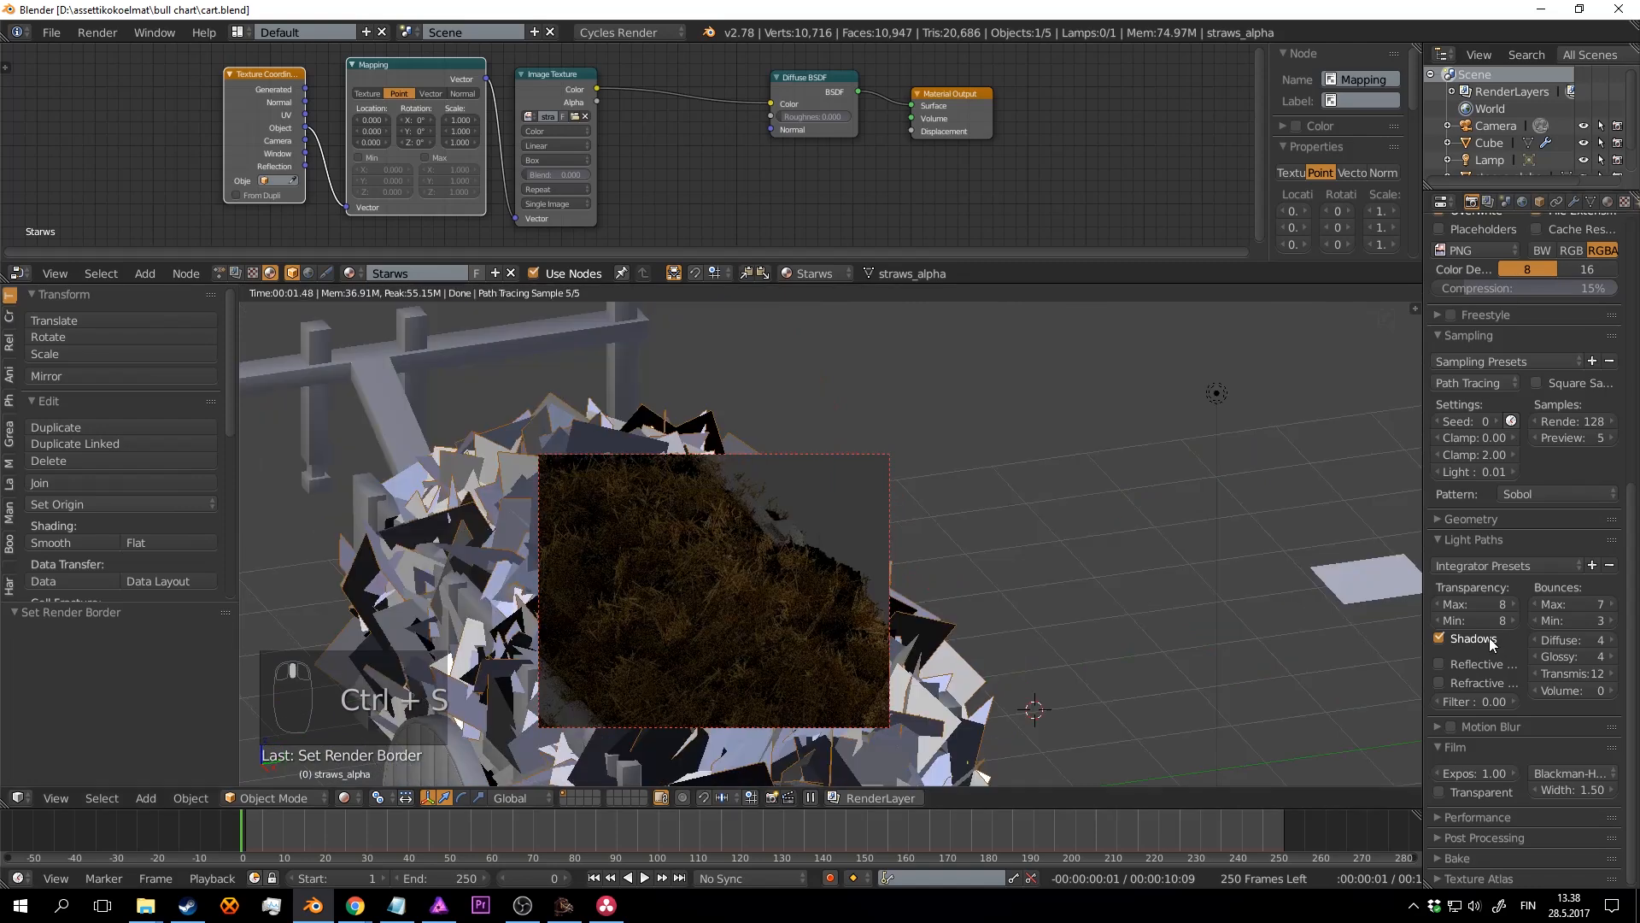
Step: Set Filter Glossy to 3.00, widen the properties editor to make its labels readable, and save the file
click(1488, 701)
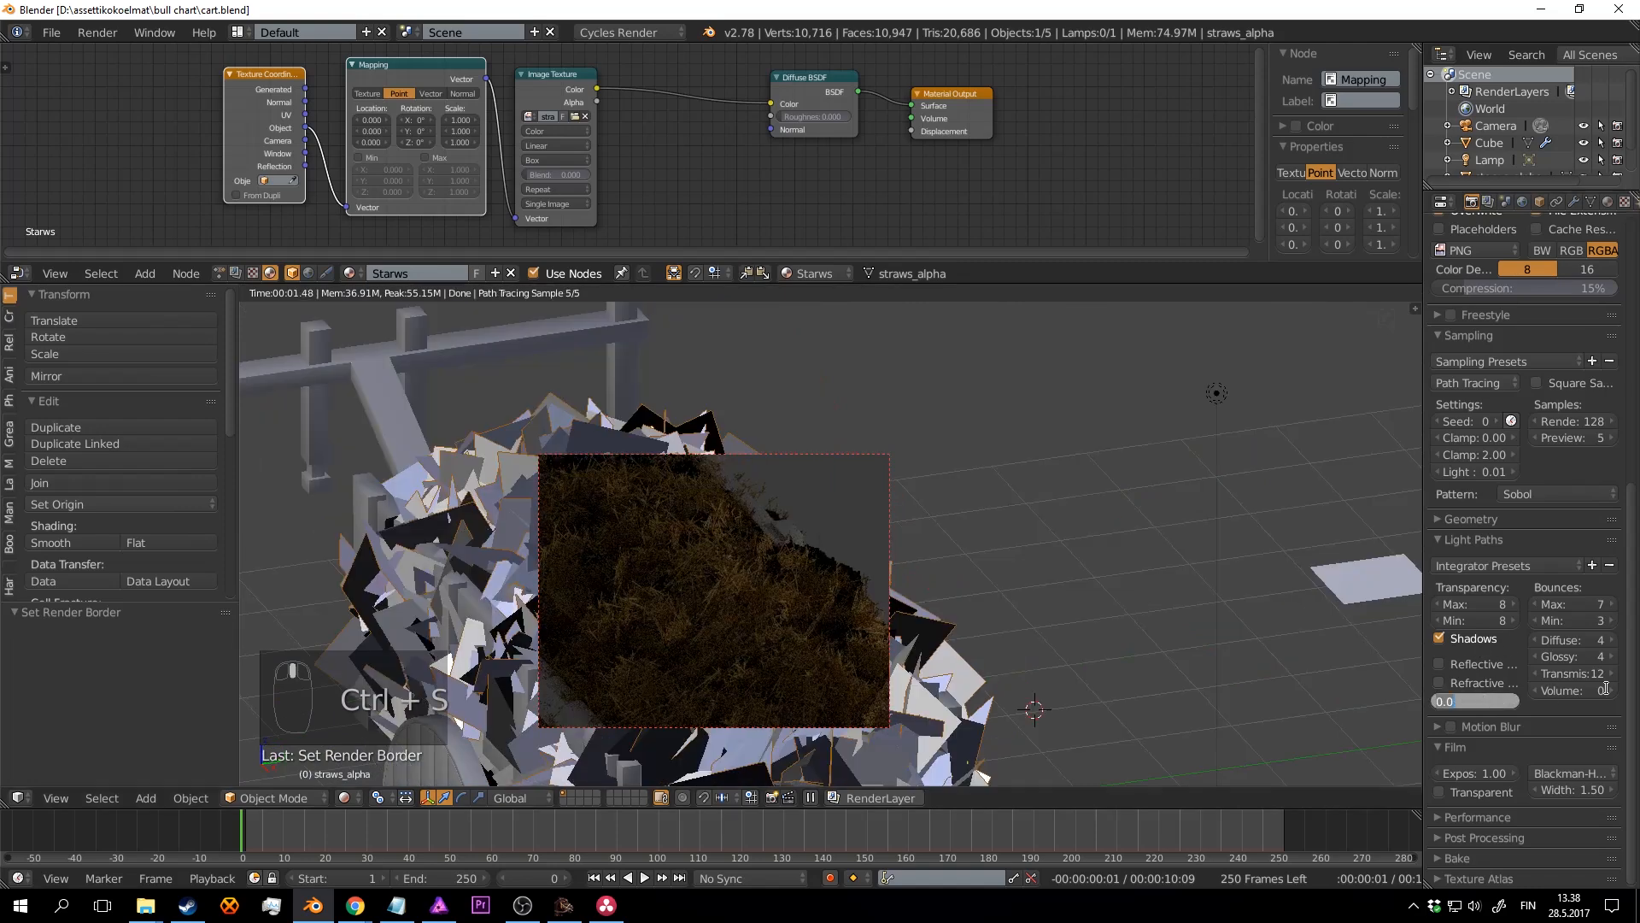
text(3)
key(Return)
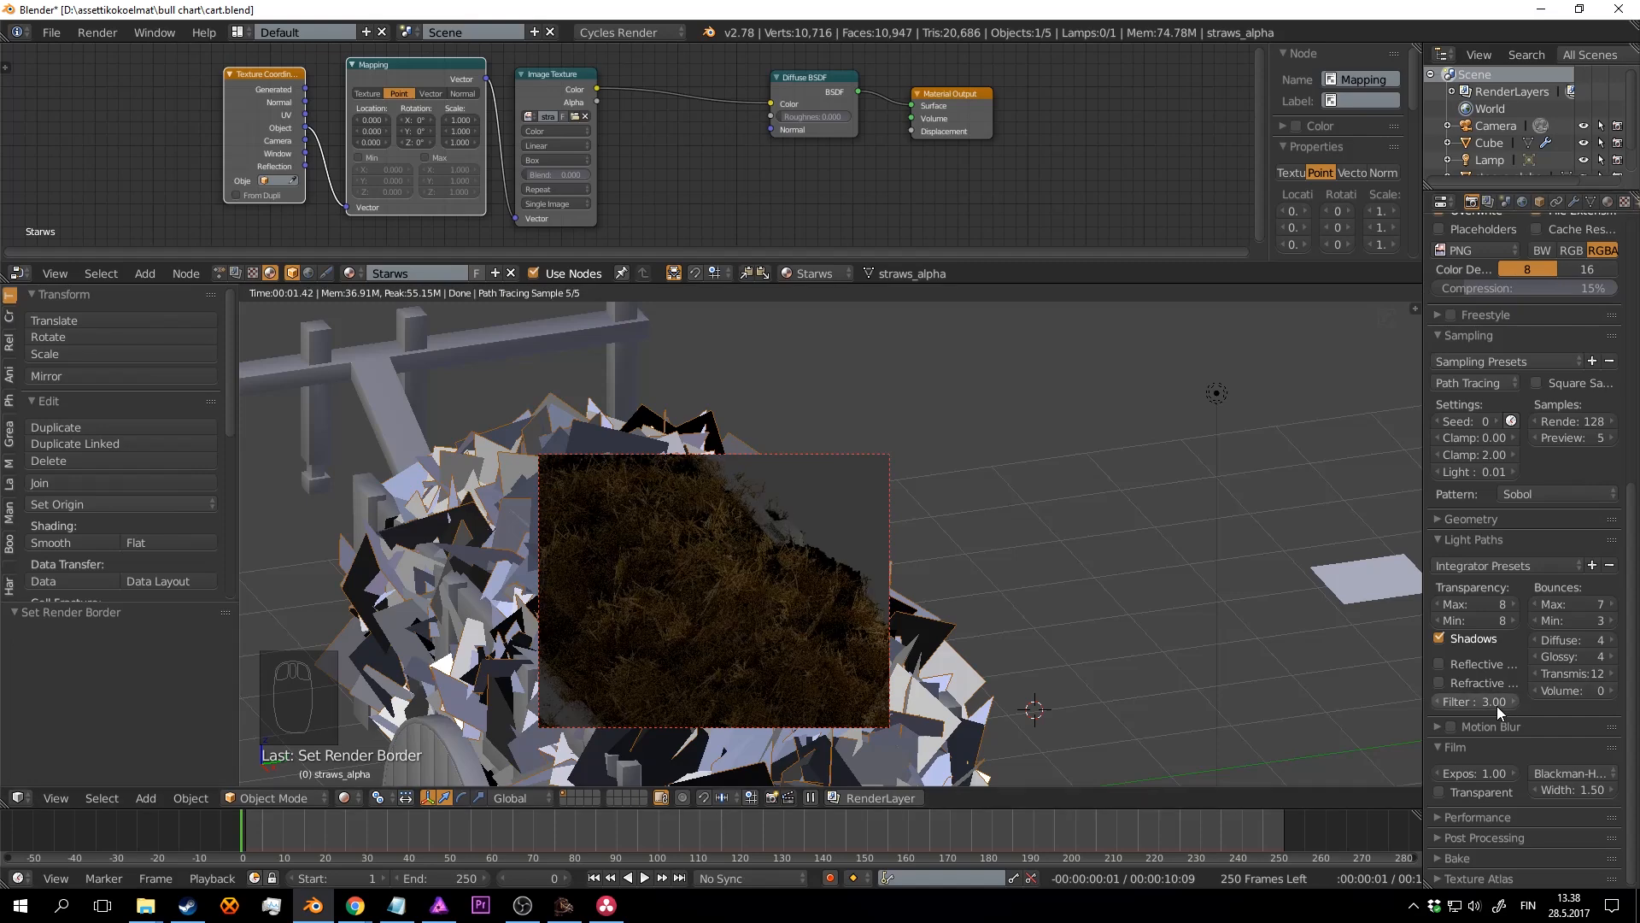
drag(1425, 688, 1368, 690)
key(ctrl+s)
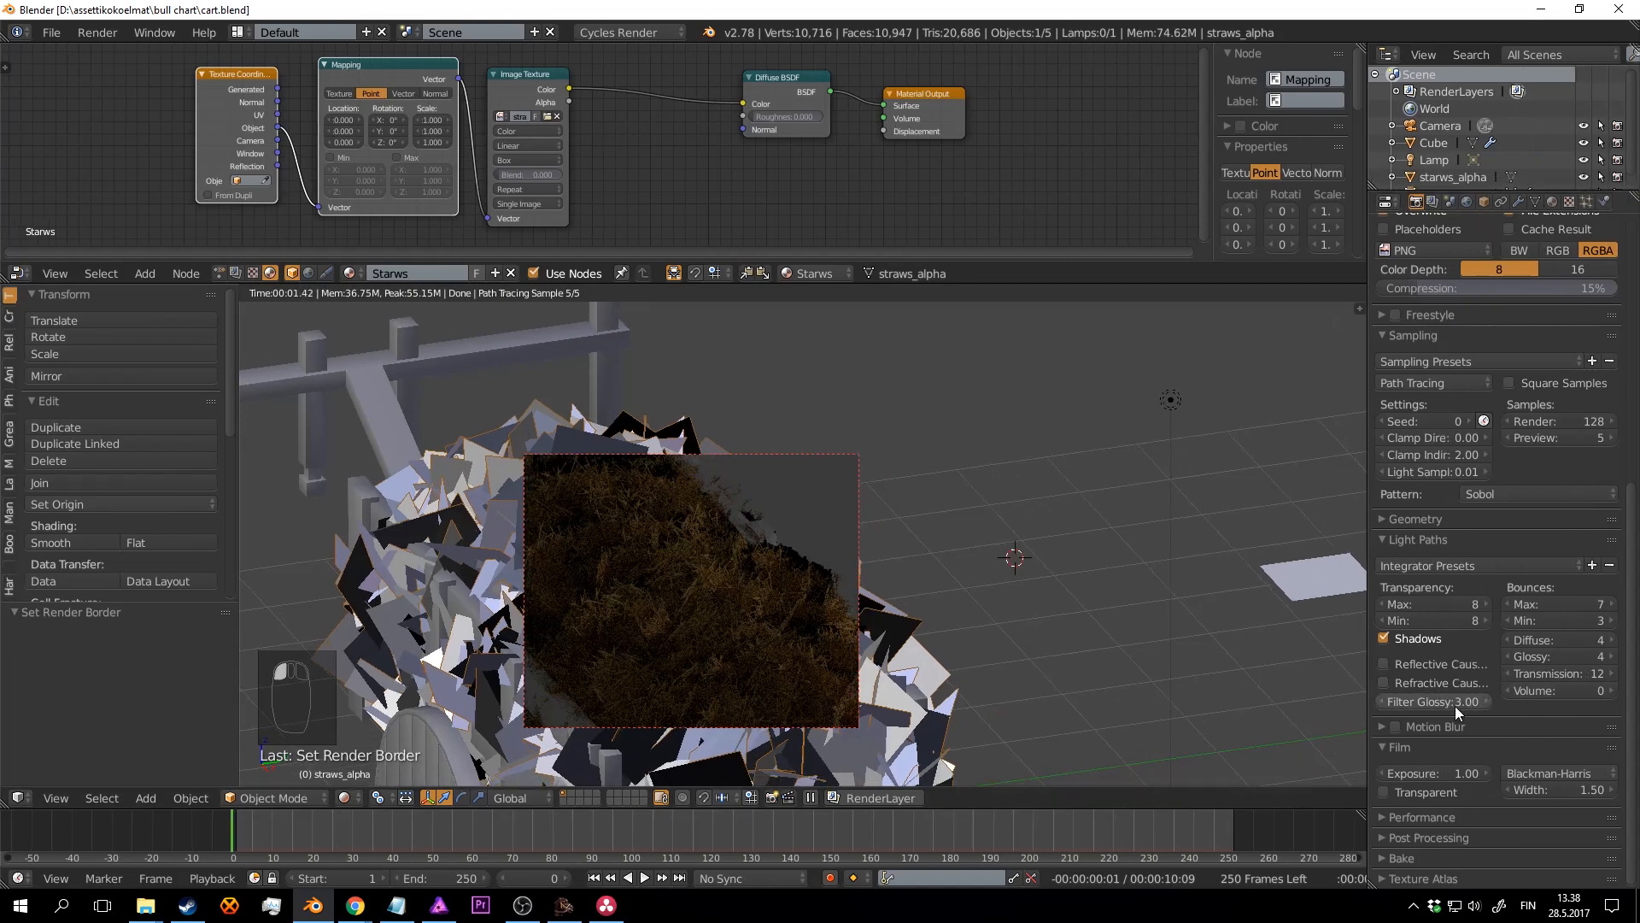
middle_drag(1025, 595, 1059, 600)
key(ctrl+s)
click(1055, 600)
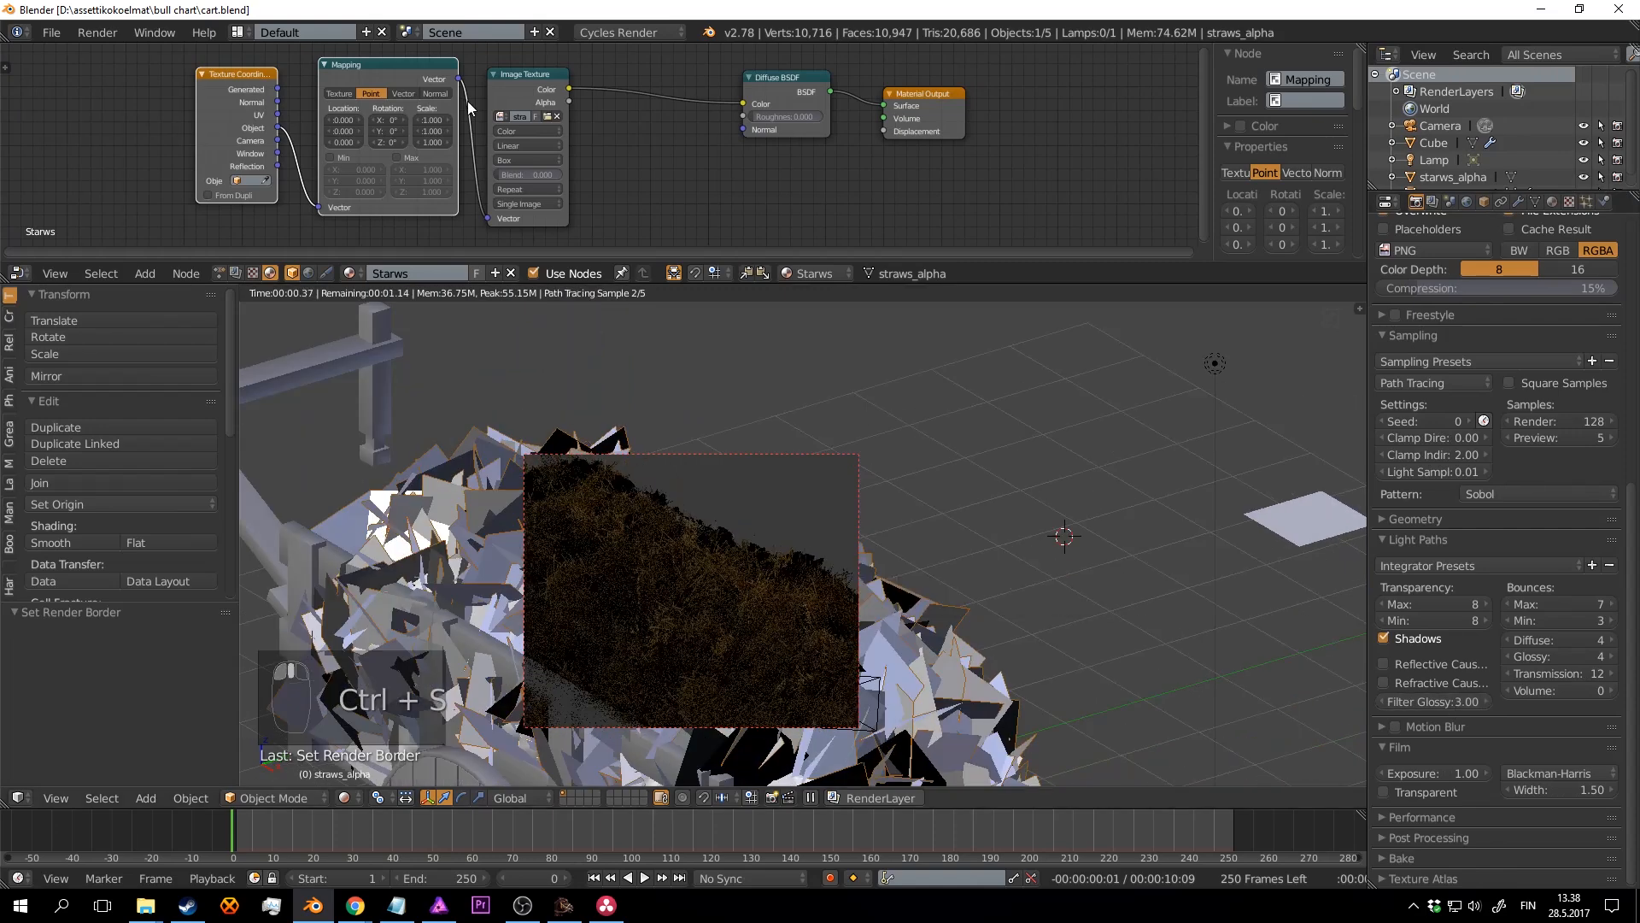
Step: Insert an RGB Curves node between the Image Texture and Diffuse BSDF nodes of the Starws material and save the file
mouse_move(608, 120)
middle_down()
mouse_move(584, 140)
mouse_move(626, 138)
mouse_move(602, 129)
middle_up()
scroll(609, 140, up, 1)
scroll(623, 140, up, 2)
key(shift+a)
click(616, 133)
text(cur)
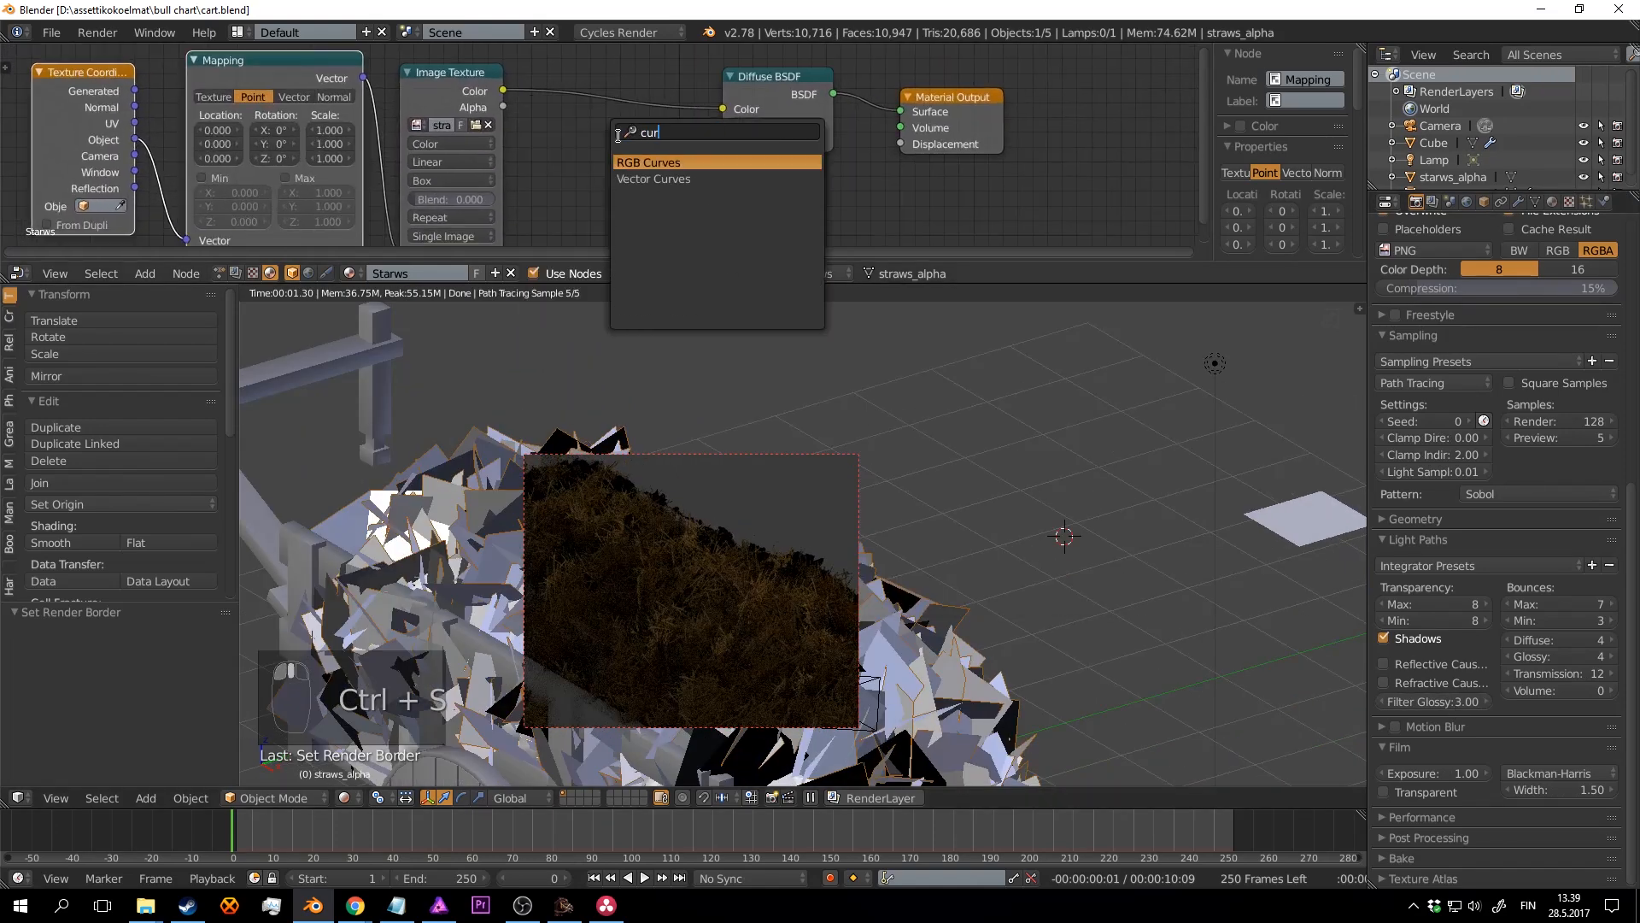
click(632, 161)
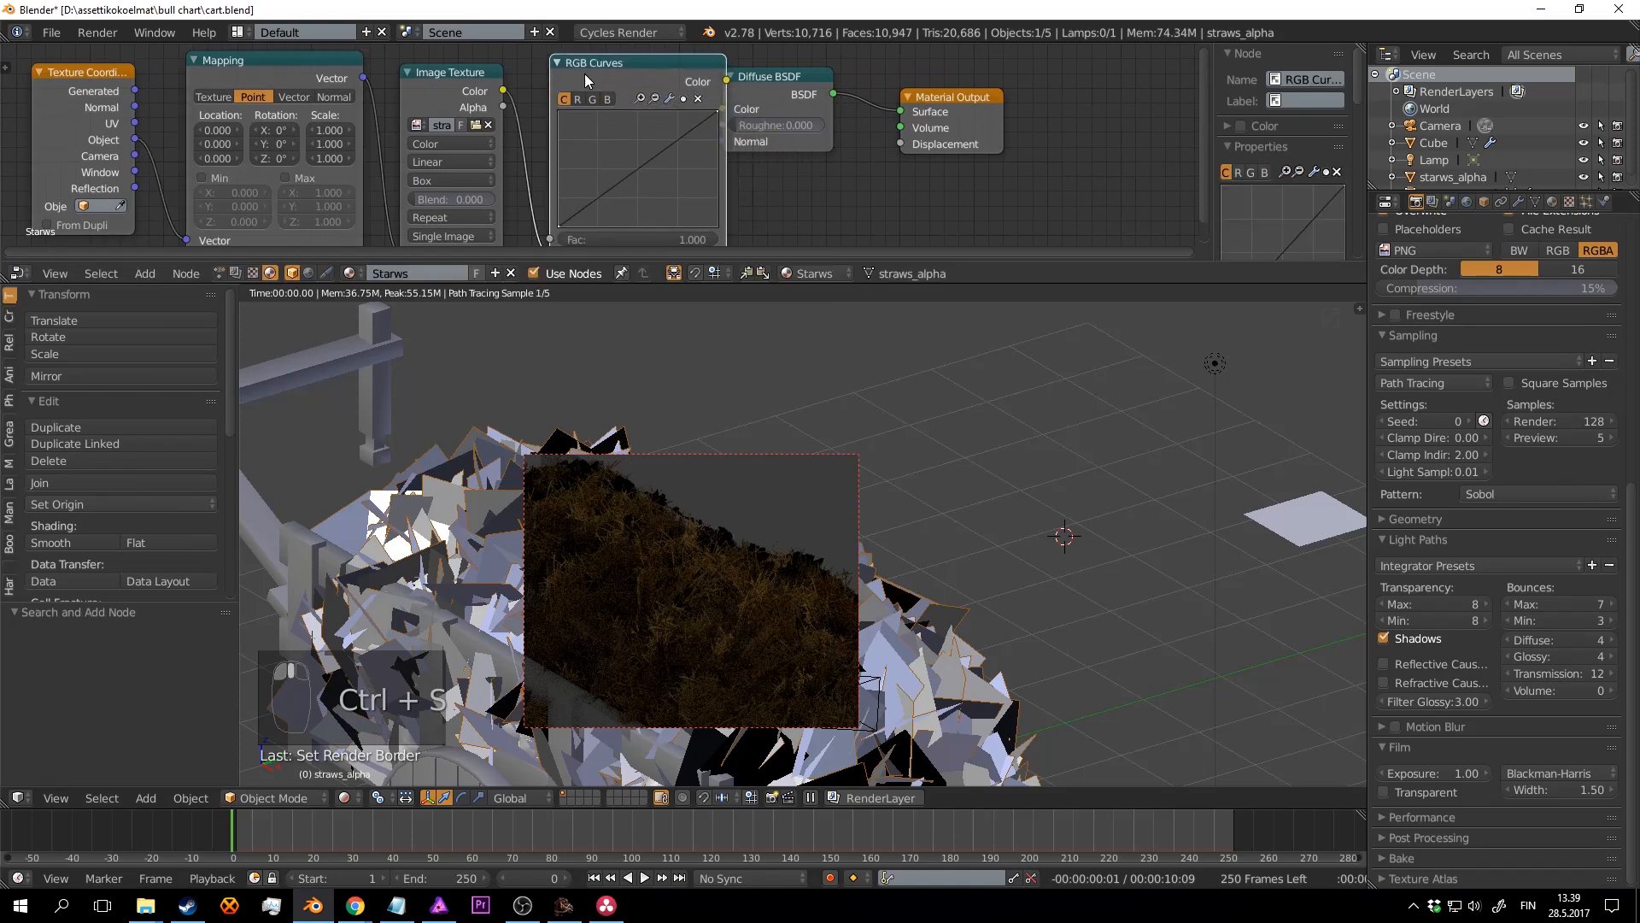
click(584, 74)
middle_drag(741, 127, 717, 96)
key(ctrl+s)
click(718, 96)
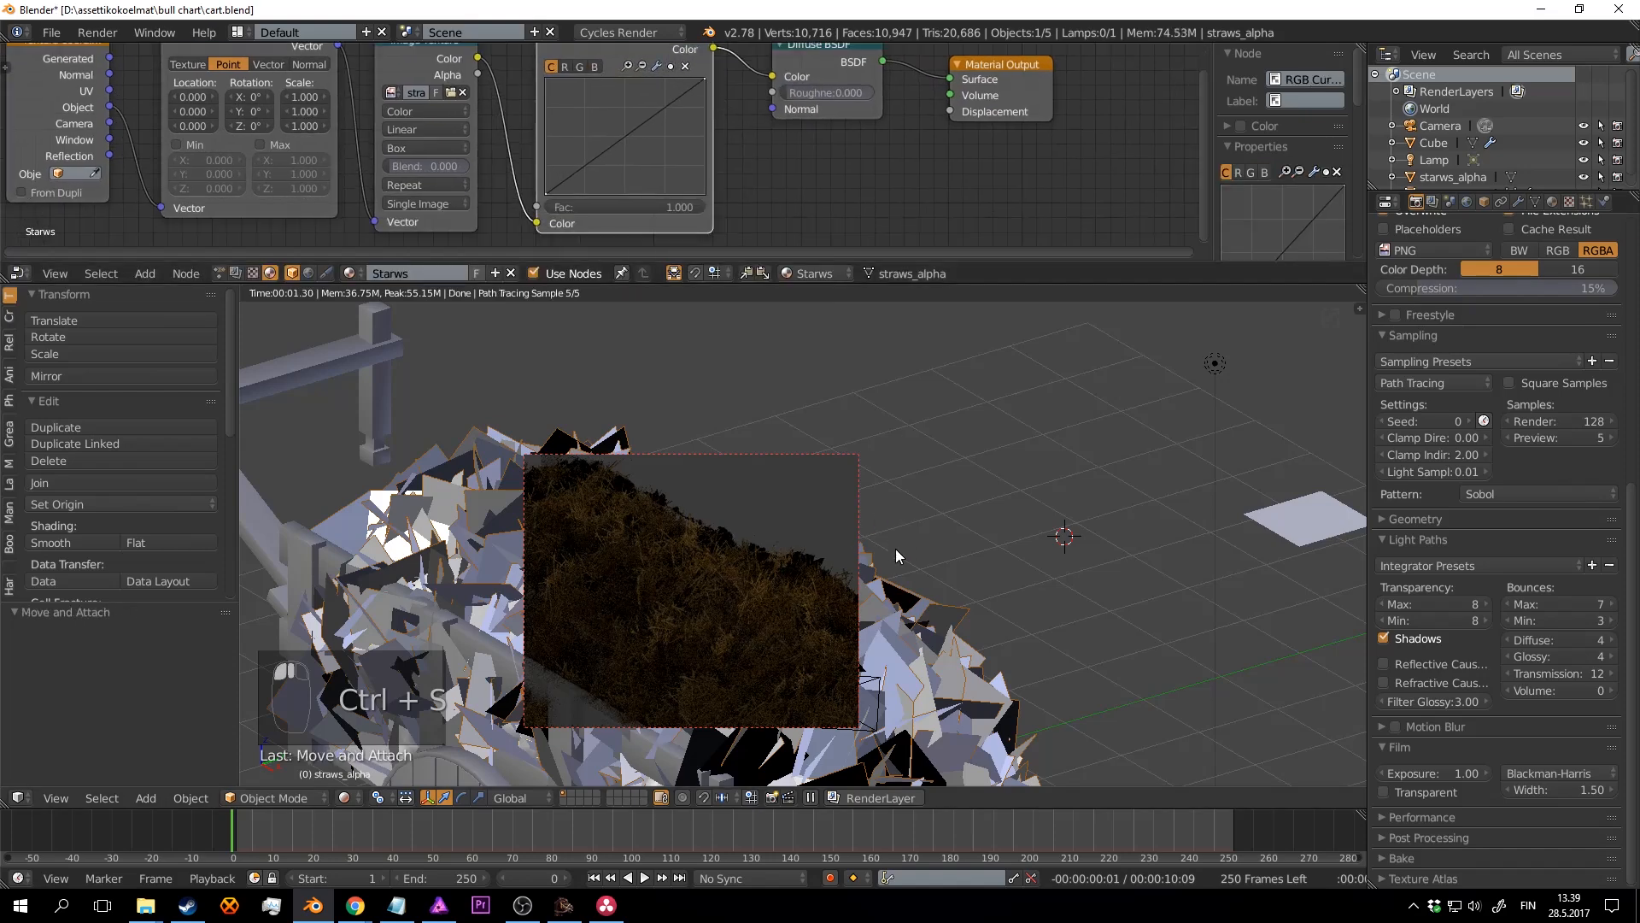
Step: Try bending the RGB Curves node's red, green and blue curves, bringing the red curve's point to X 0.477, Y 0.569
mouse_move(895, 548)
middle_down()
mouse_move(890, 613)
mouse_move(890, 546)
middle_up()
middle_drag(936, 562, 934, 581)
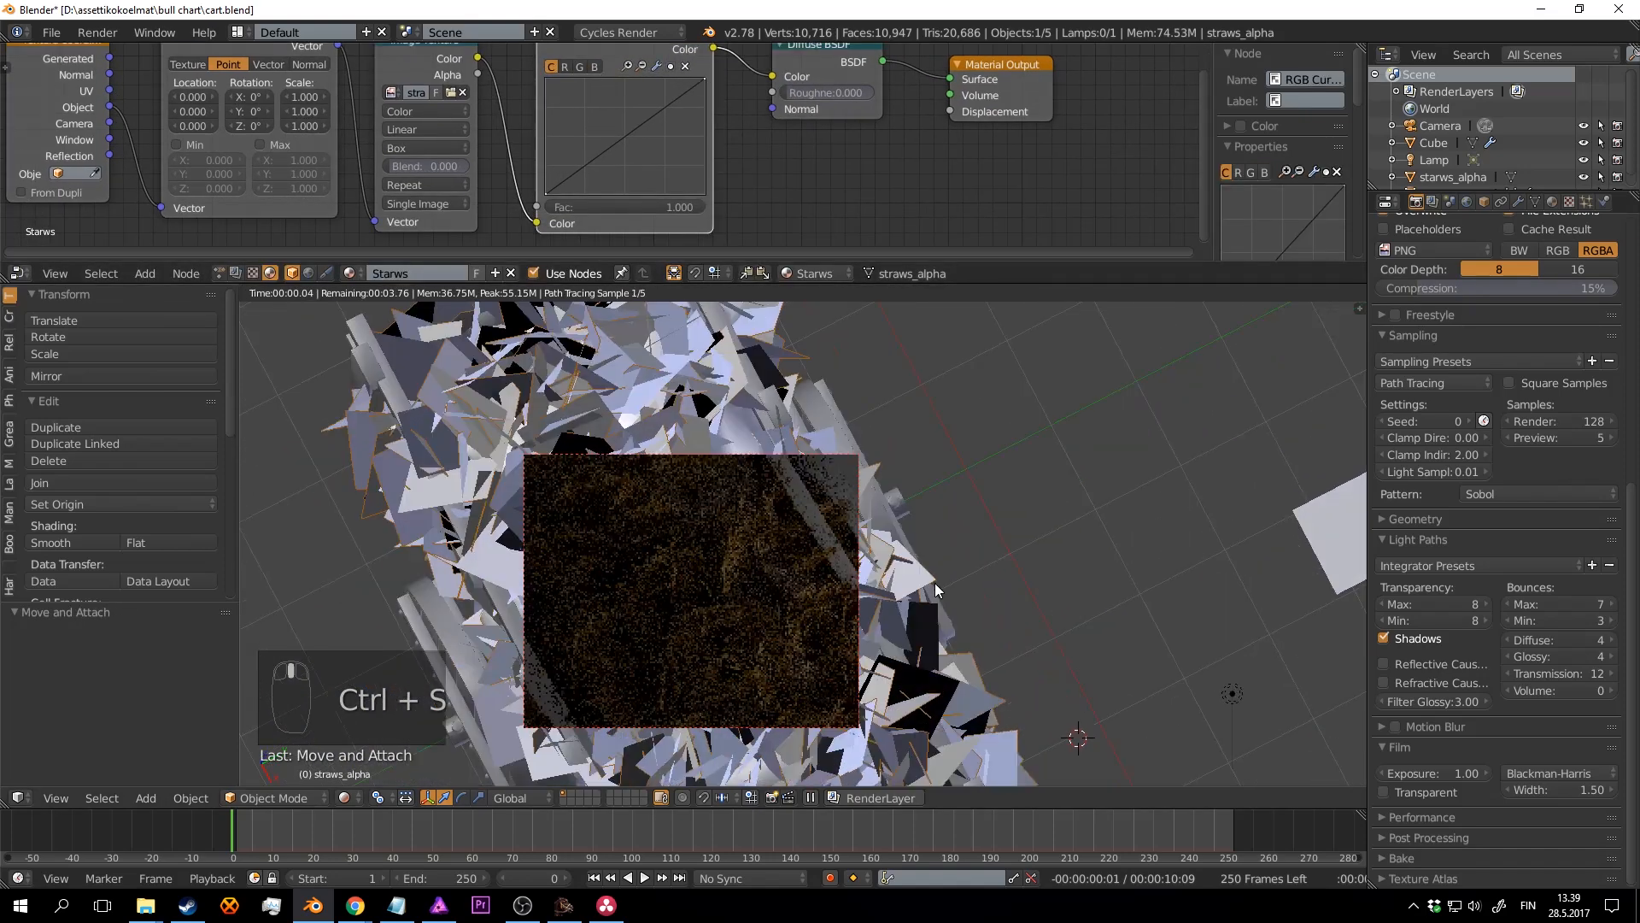
key(ctrl+s)
click(934, 582)
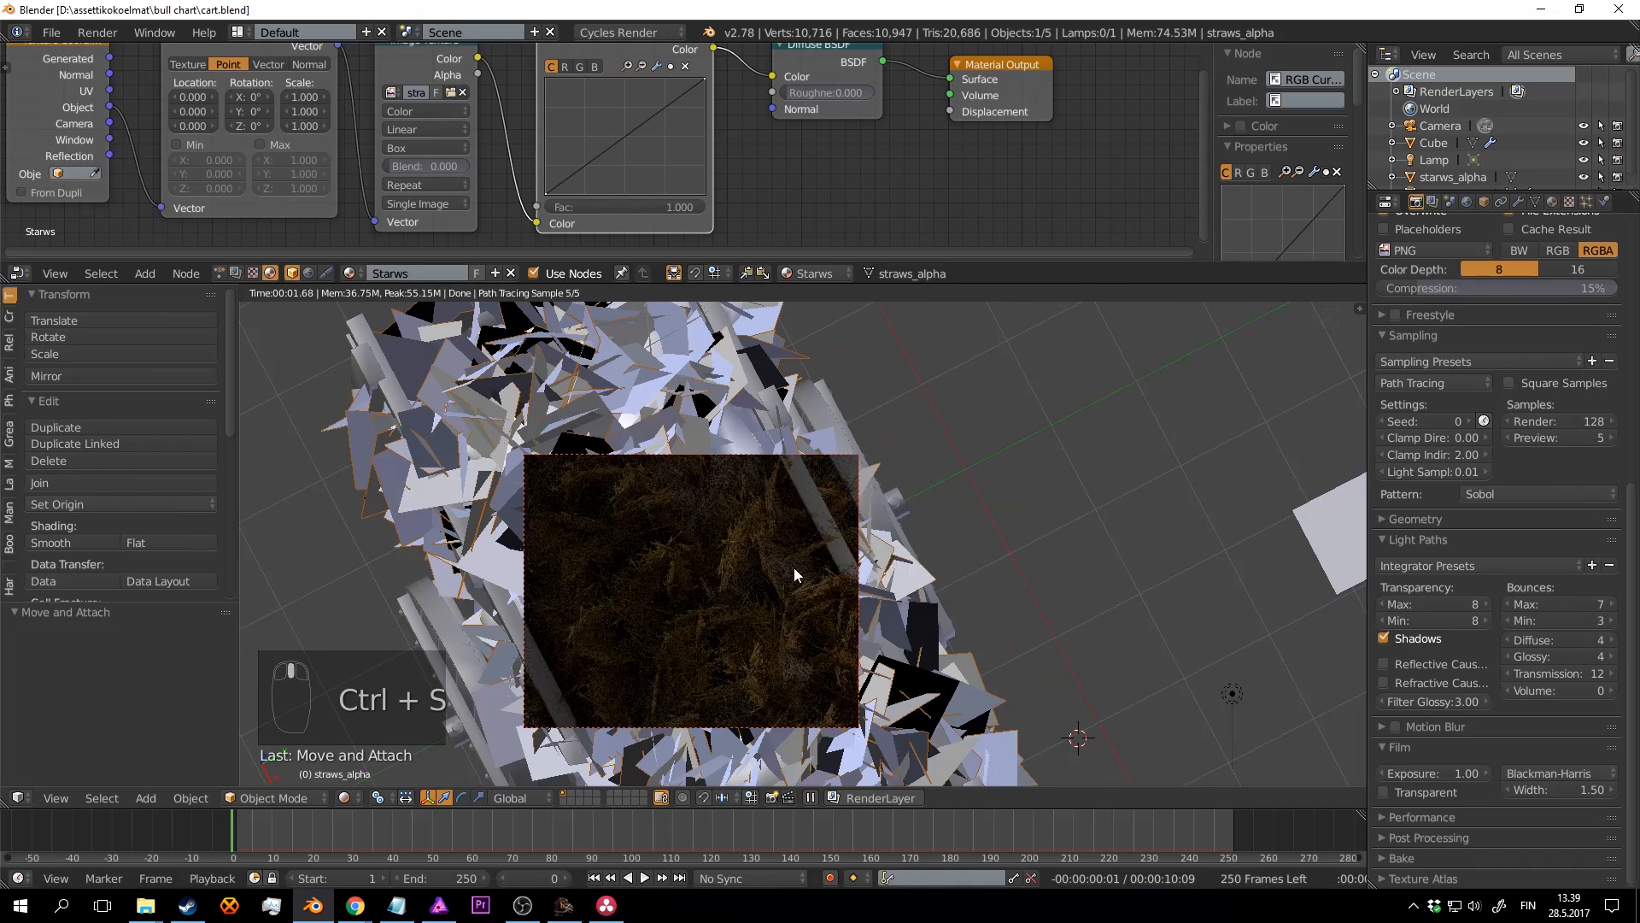
click(554, 67)
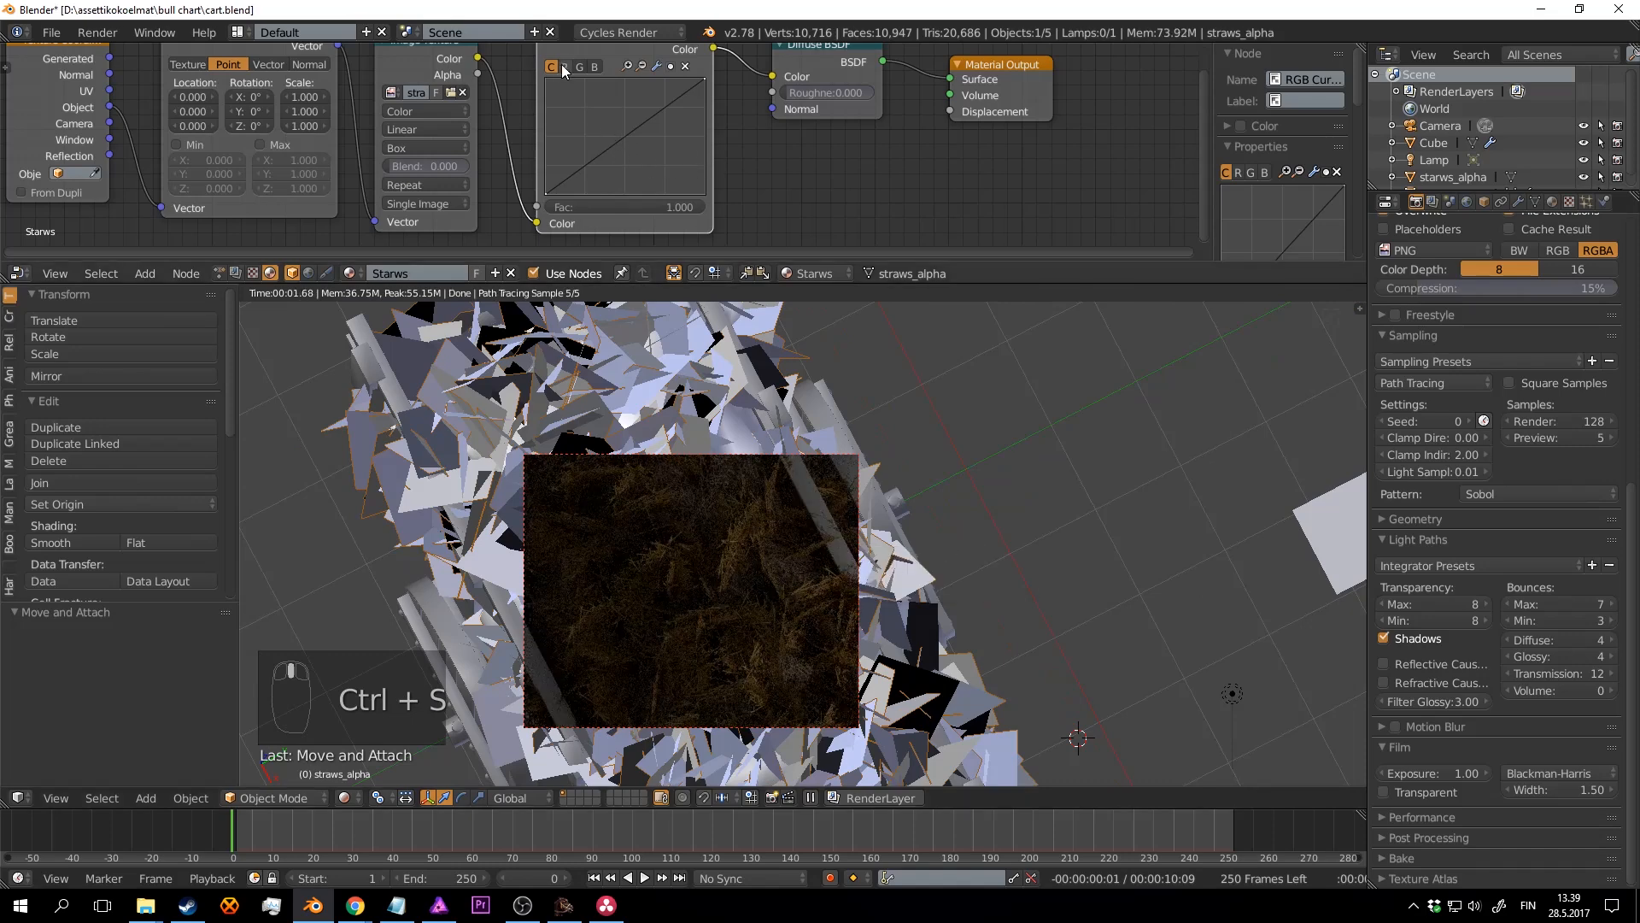
drag(615, 125, 644, 146)
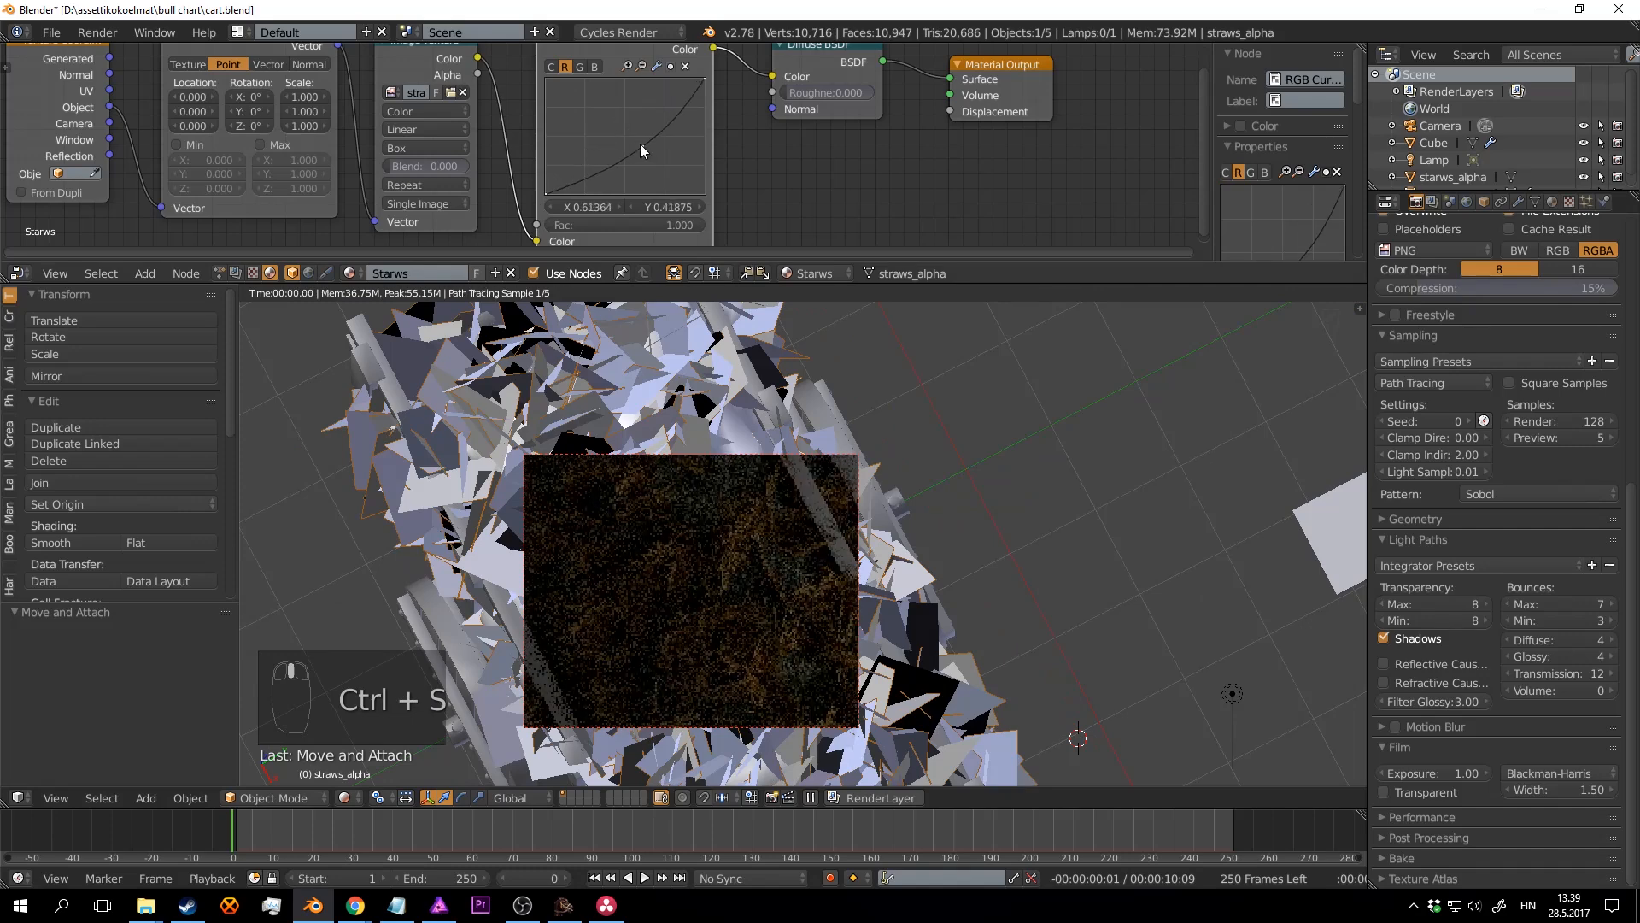
click(581, 66)
mouse_move(638, 126)
mouse_down()
mouse_move(620, 116)
mouse_move(636, 141)
mouse_up()
click(593, 67)
drag(633, 136, 612, 113)
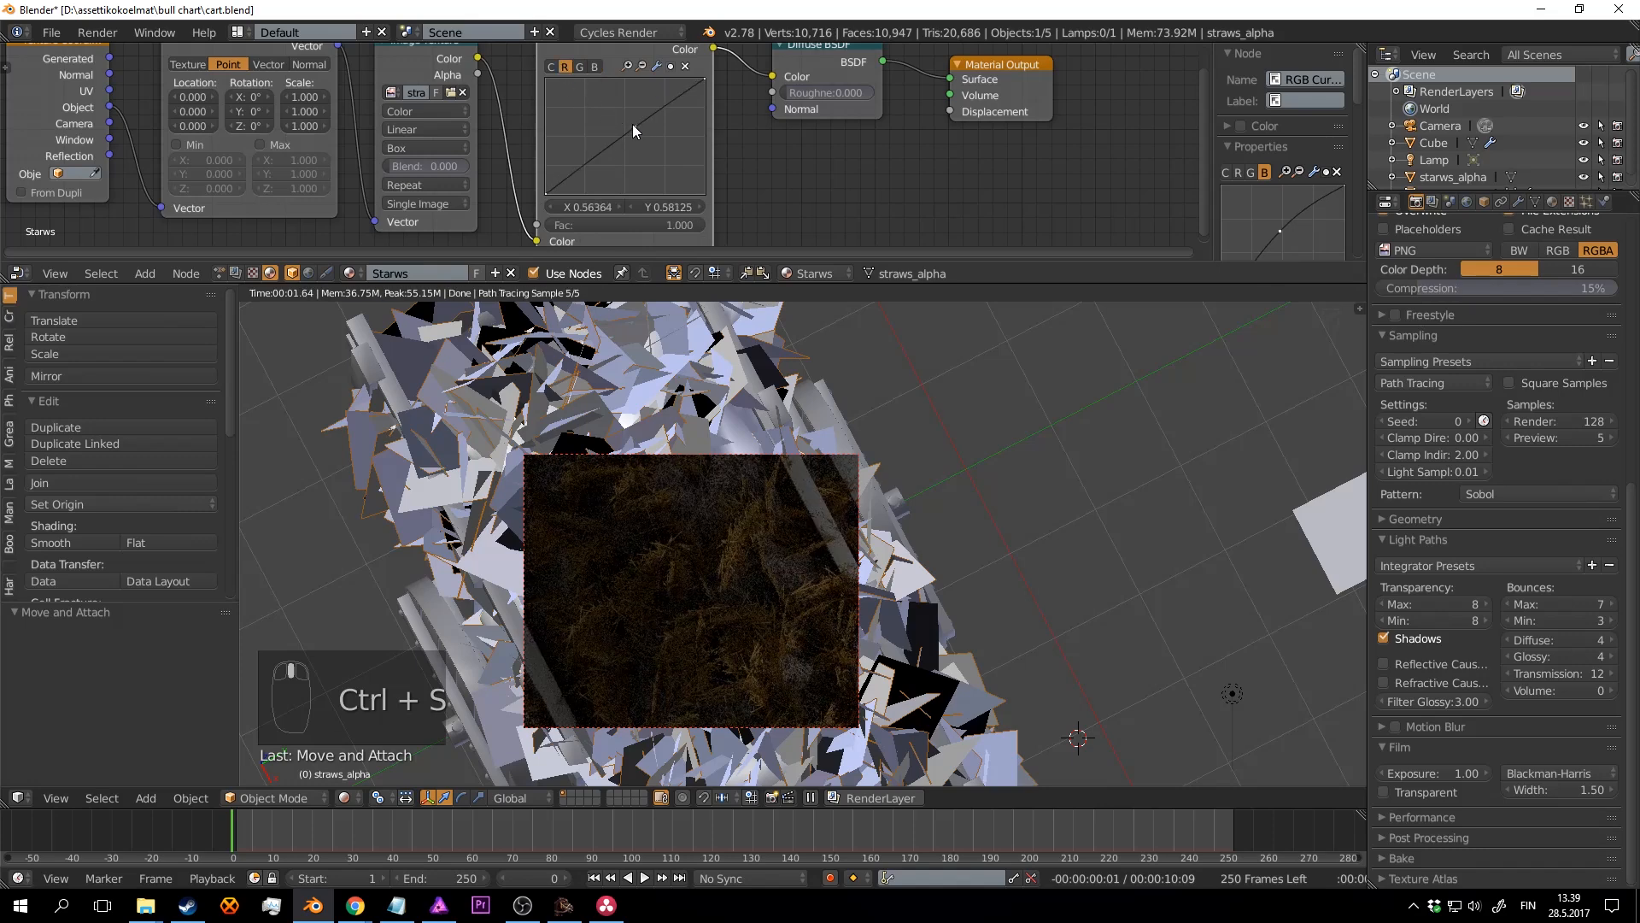
mouse_move(632, 125)
mouse_down()
mouse_move(617, 111)
mouse_move(621, 128)
mouse_up()
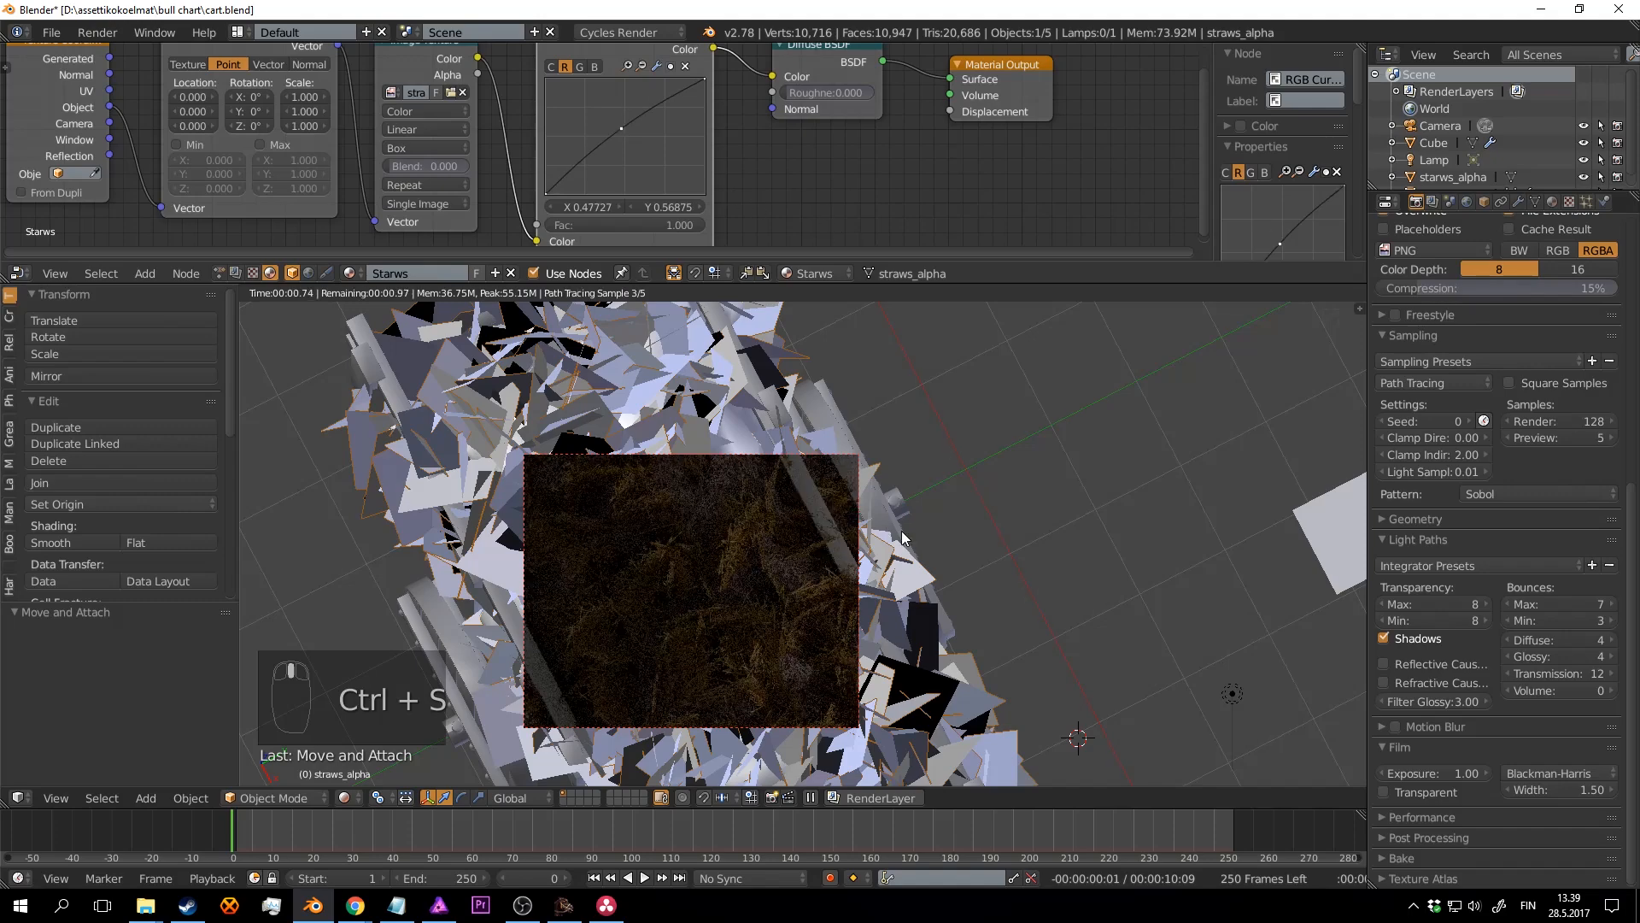
Step: With the straws in close-up, save the file and raise the green curve's point to X 0.409, Y 0.675
middle_drag(903, 537, 961, 465)
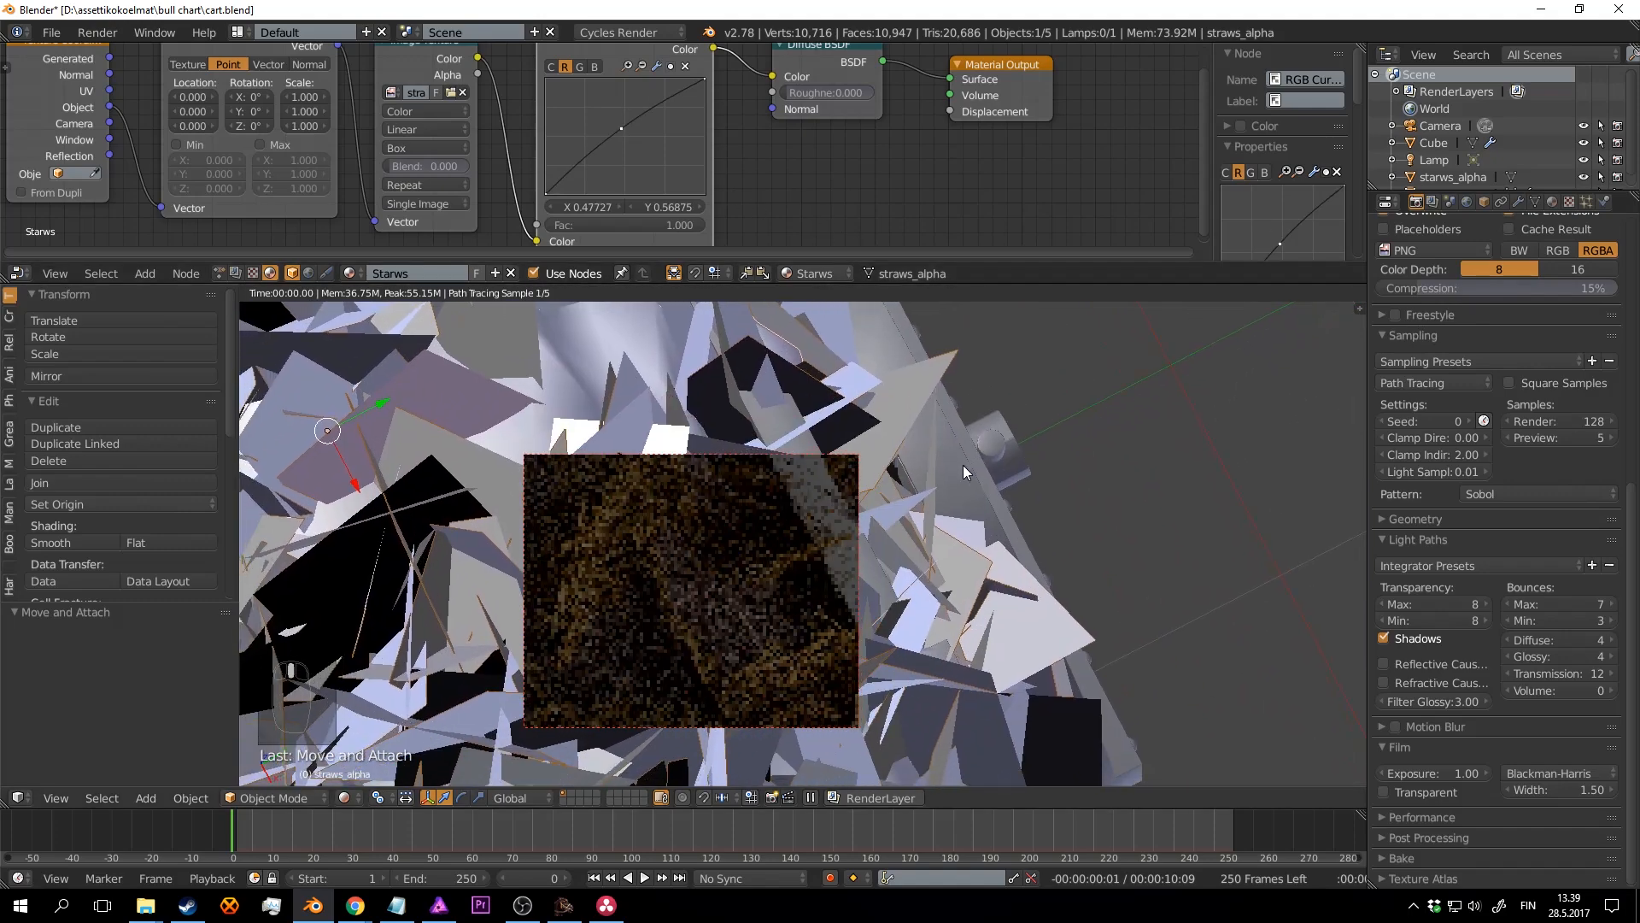
click(962, 464)
key(ctrl+s)
click(962, 463)
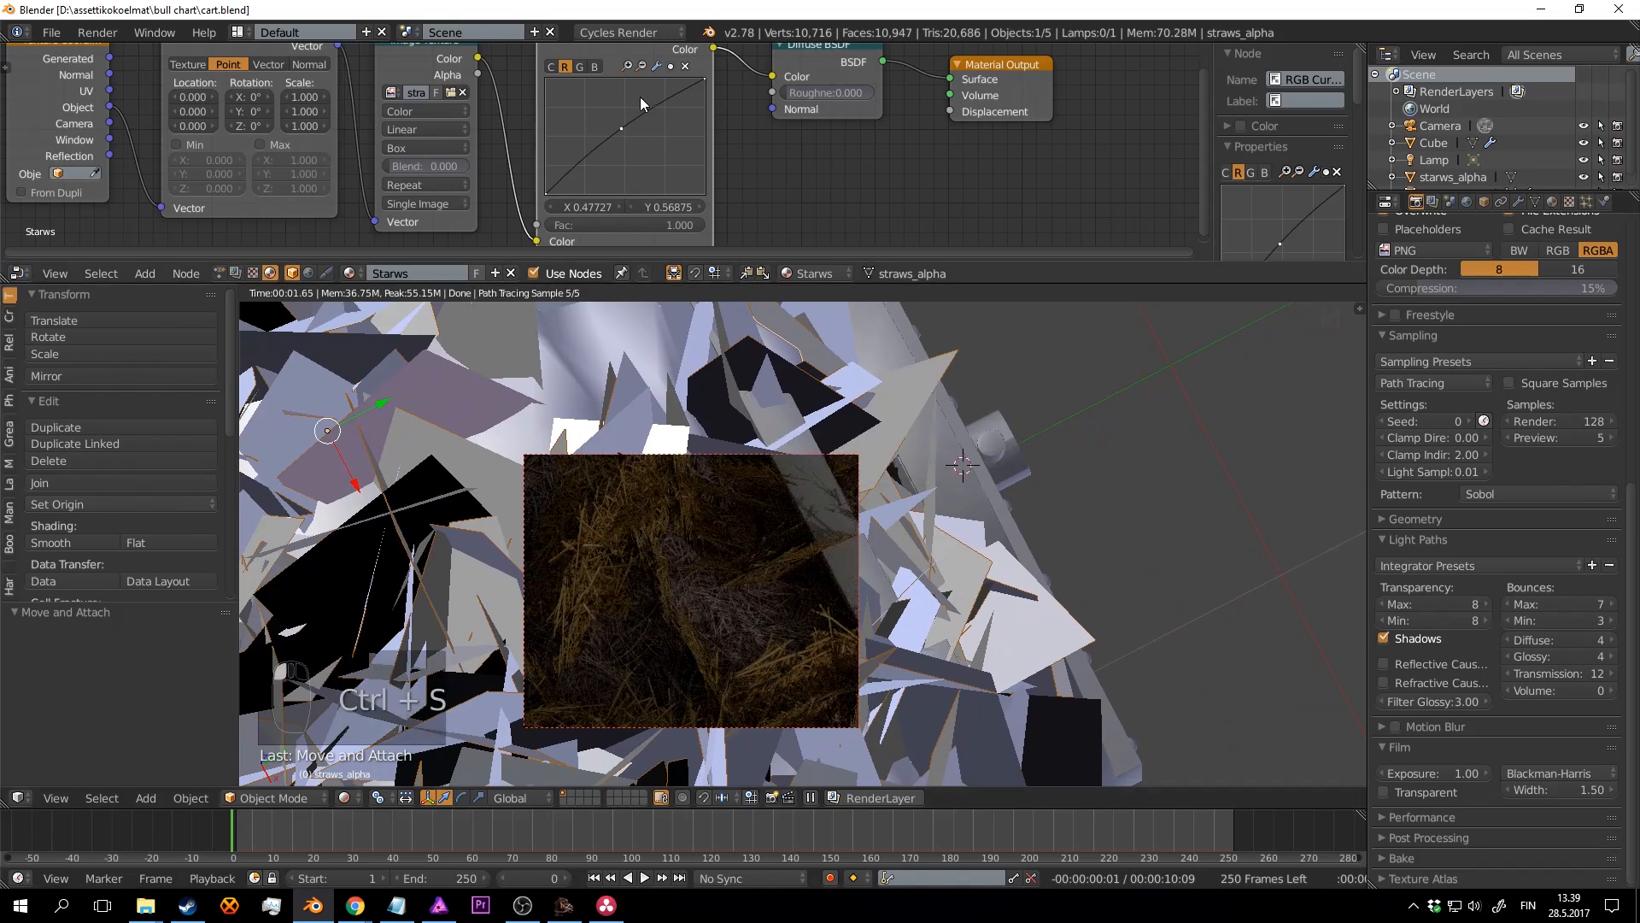
click(579, 67)
mouse_move(624, 126)
mouse_down()
mouse_move(628, 142)
mouse_move(619, 124)
mouse_up()
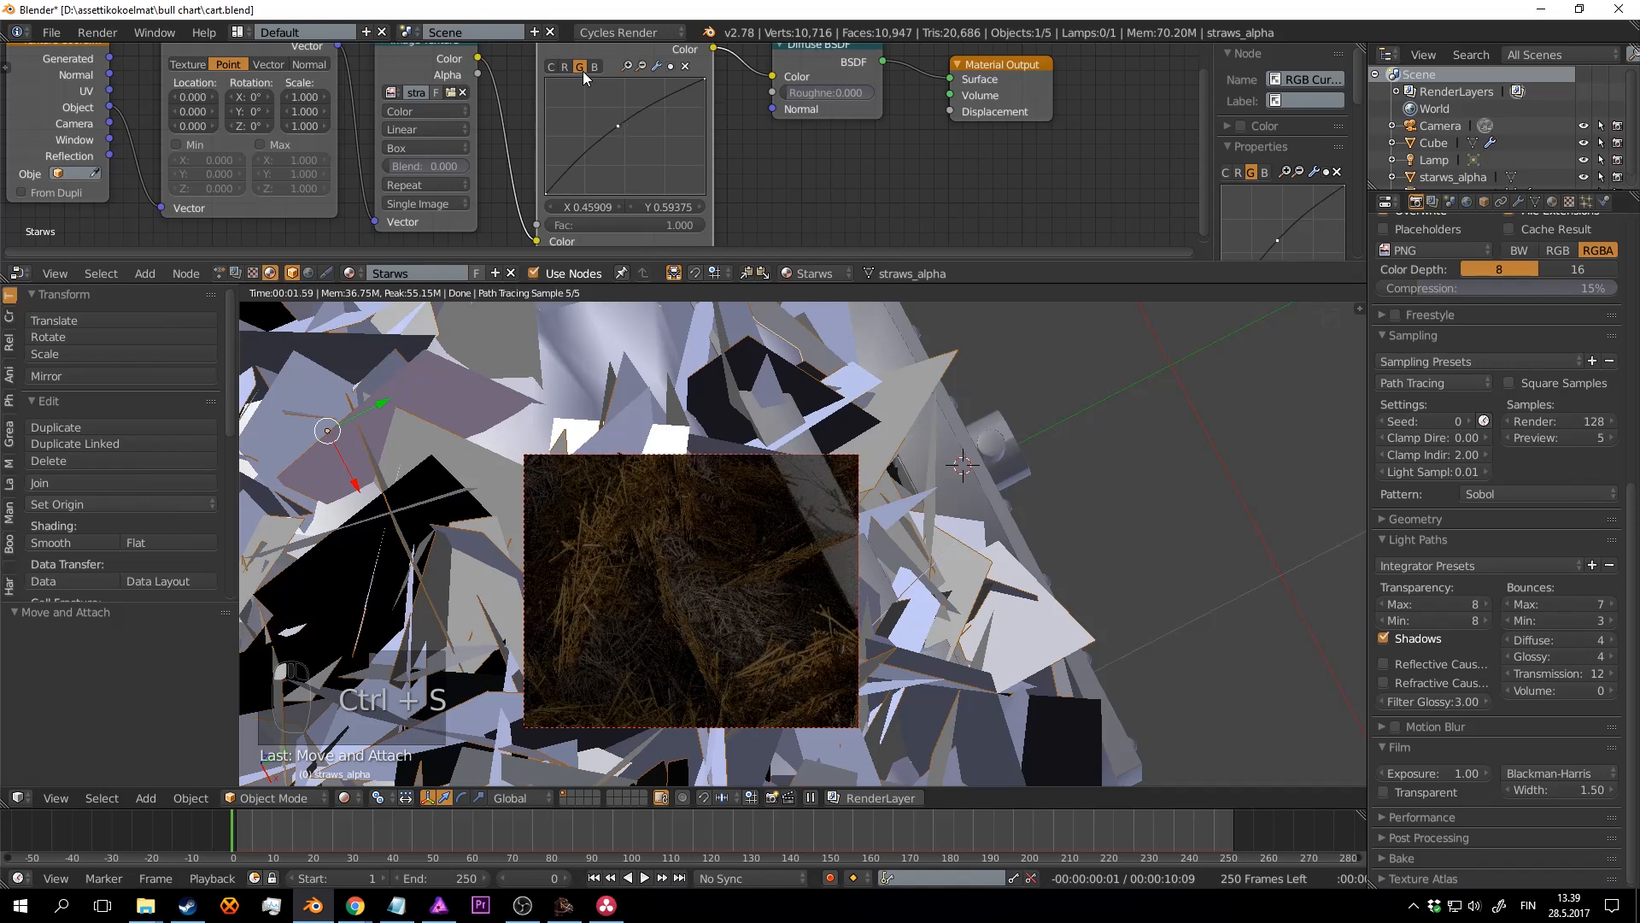
drag(611, 122, 610, 115)
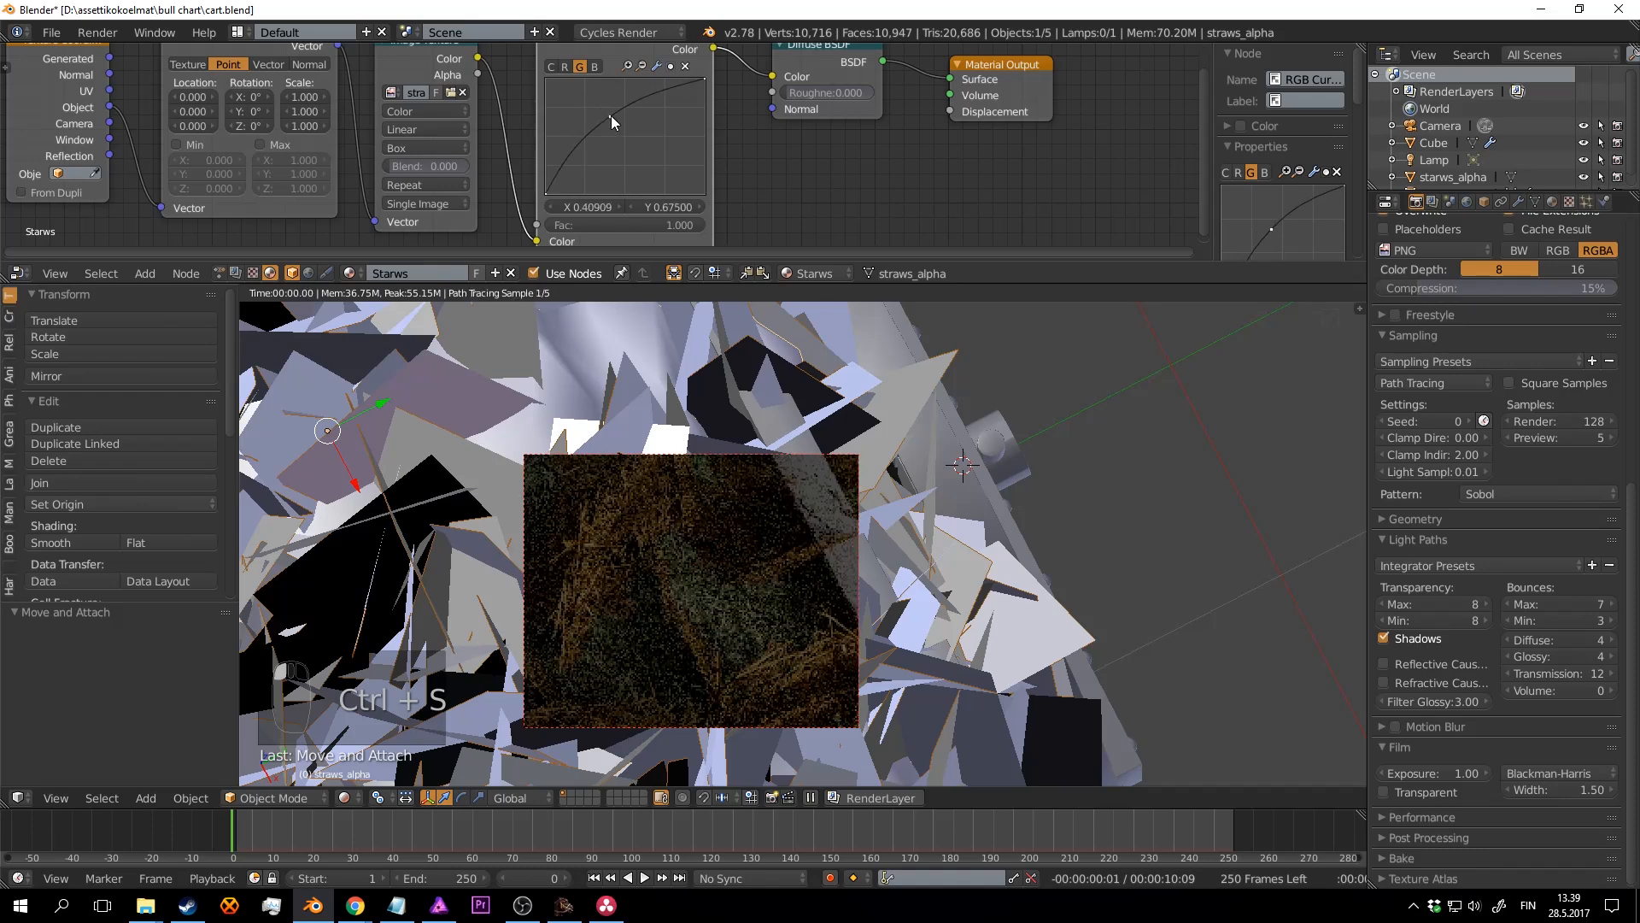
Step: Move the blue curve's point to X 0.545, Y 0.450 and the red curve's to X 0.409, Y 0.675, and save the file
click(597, 67)
drag(622, 117, 632, 142)
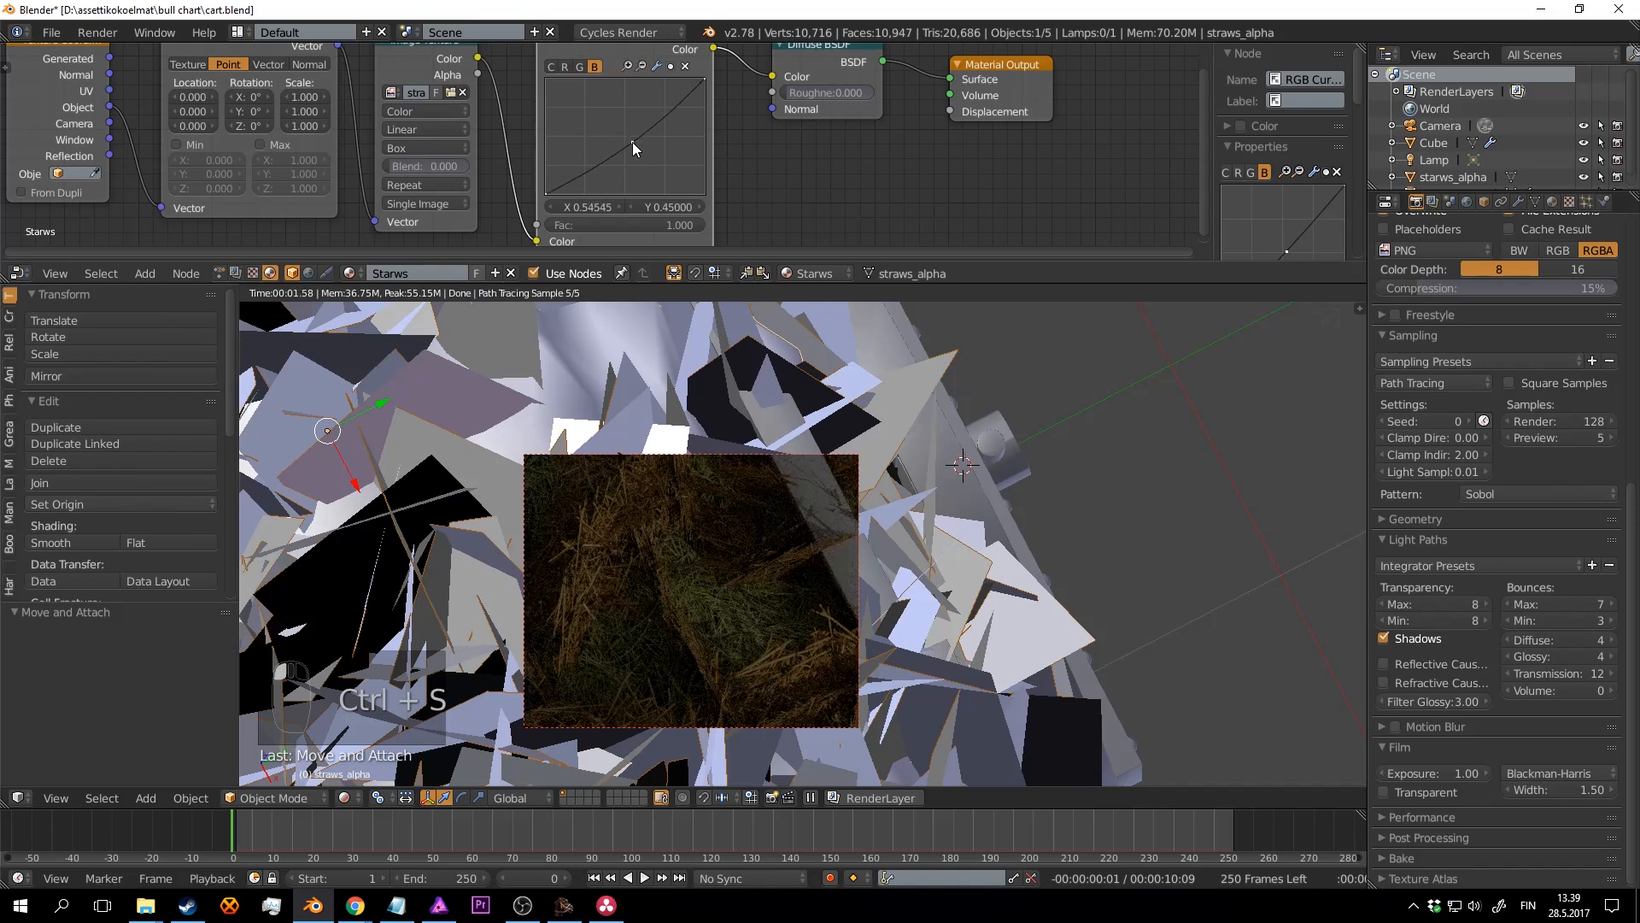
click(565, 67)
drag(609, 123, 608, 114)
key(ctrl+s)
click(1150, 588)
Step: Clear the render border, inspect the whole cart in the rendered preview from several sides and save the file
scroll(627, 495, down, 2)
middle_drag(627, 496, 880, 504)
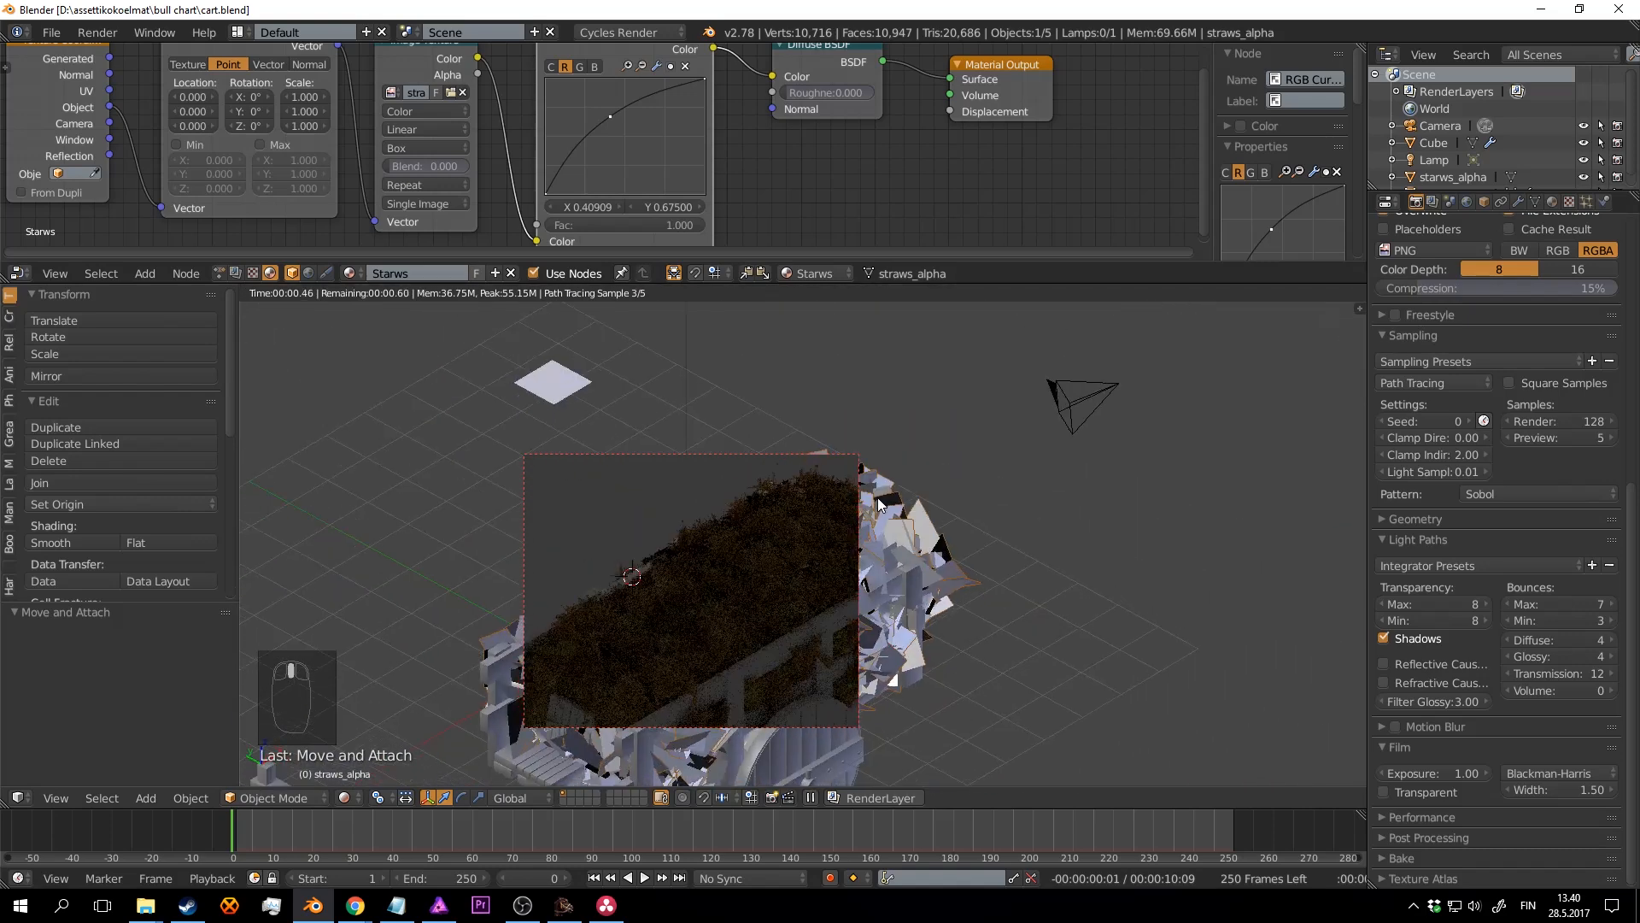
key(ctrl+alt+b)
key(ctrl+s)
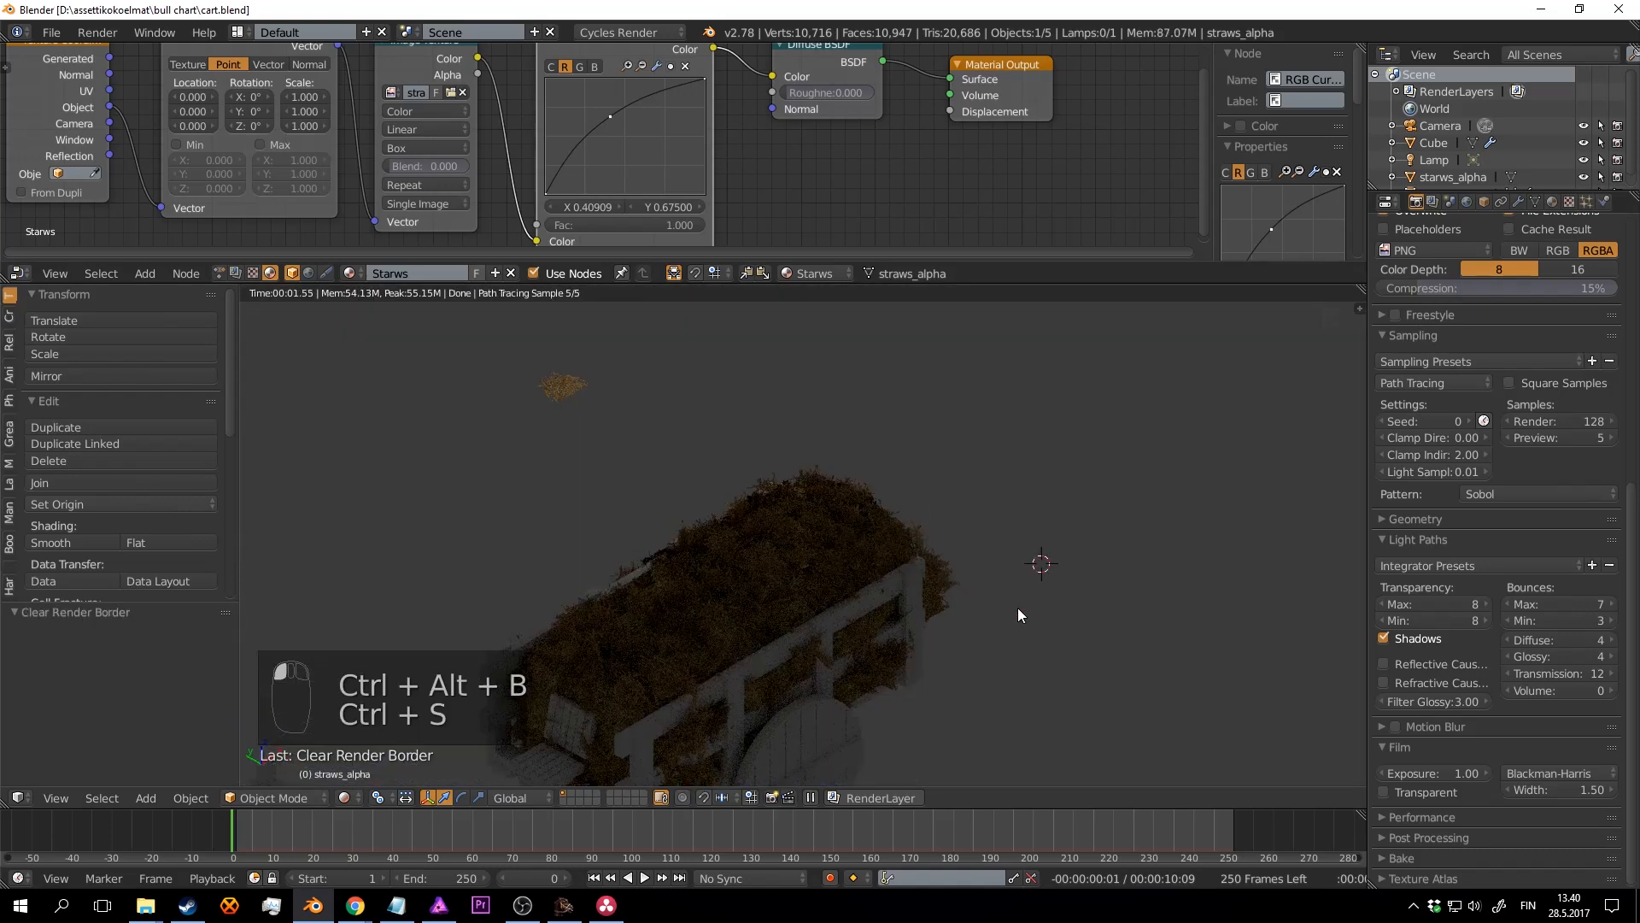
middle_drag(1017, 607, 989, 571)
key(ctrl+s)
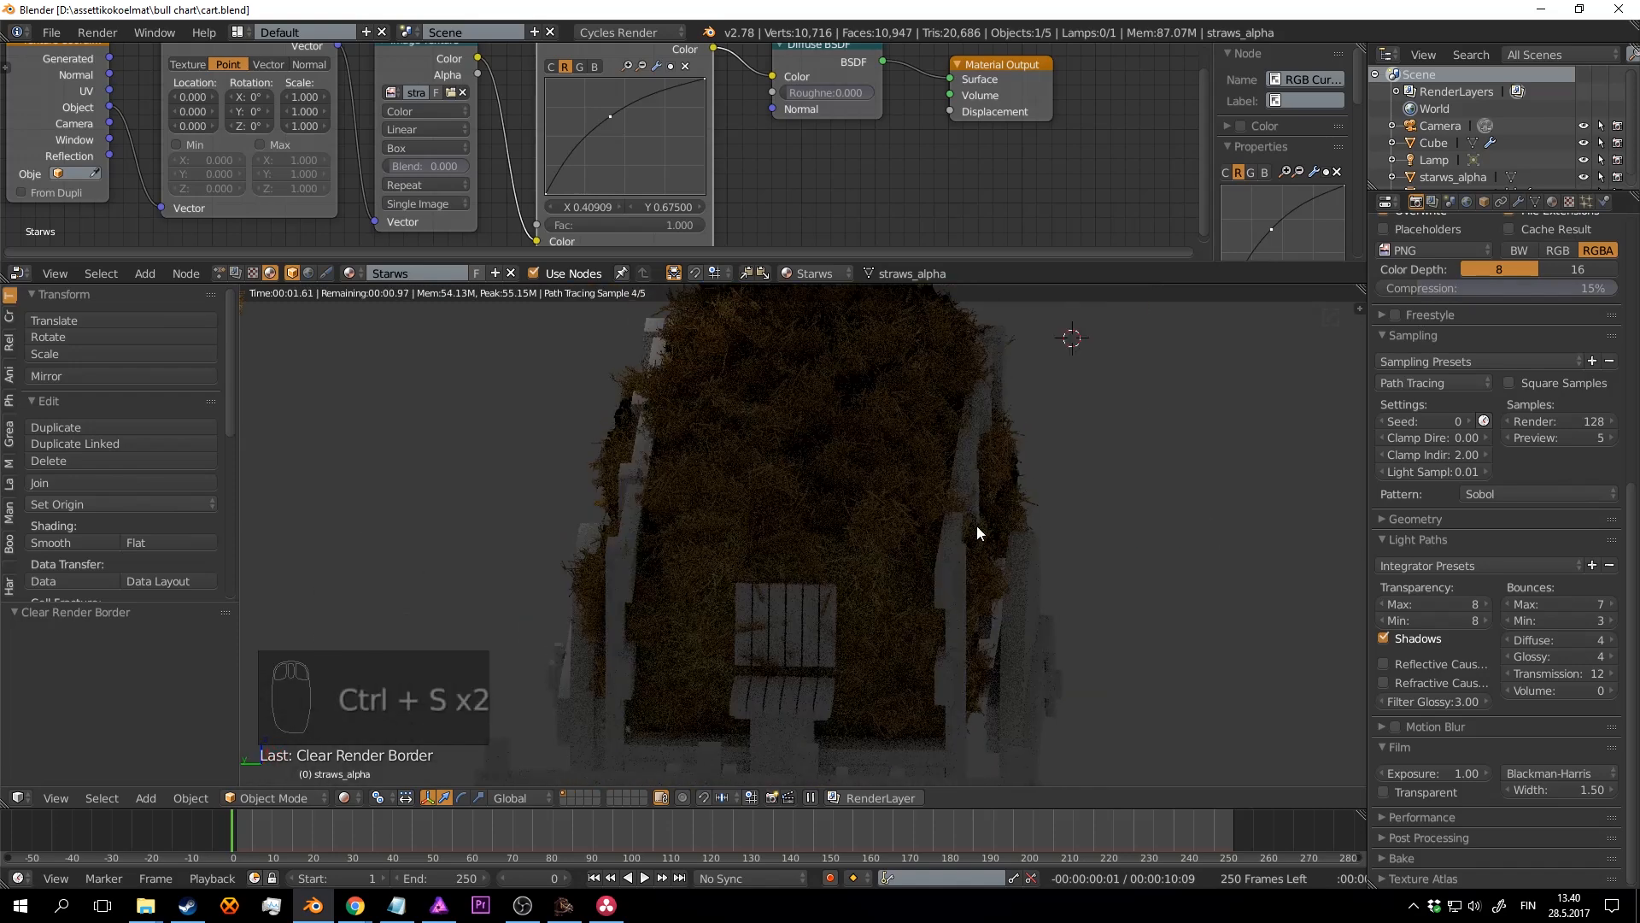
middle_drag(1029, 455, 1007, 504)
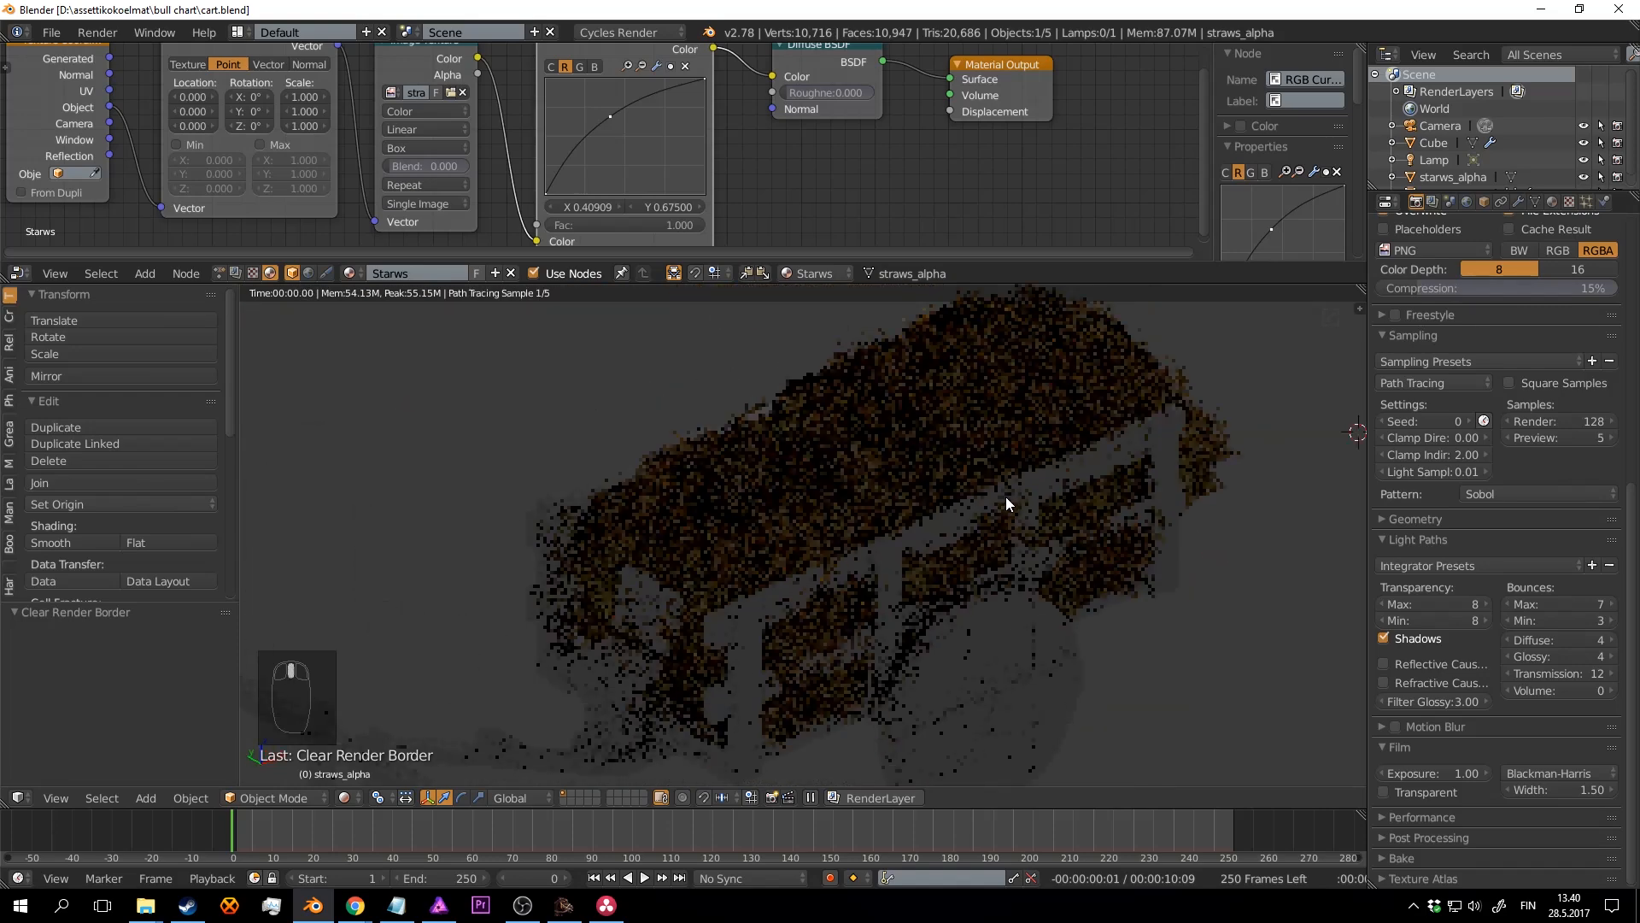
key(ctrl+s)
click(1006, 495)
Step: Save the file and raise the maximum transparency bounces in Light Paths to 9
middle_drag(985, 562, 975, 444)
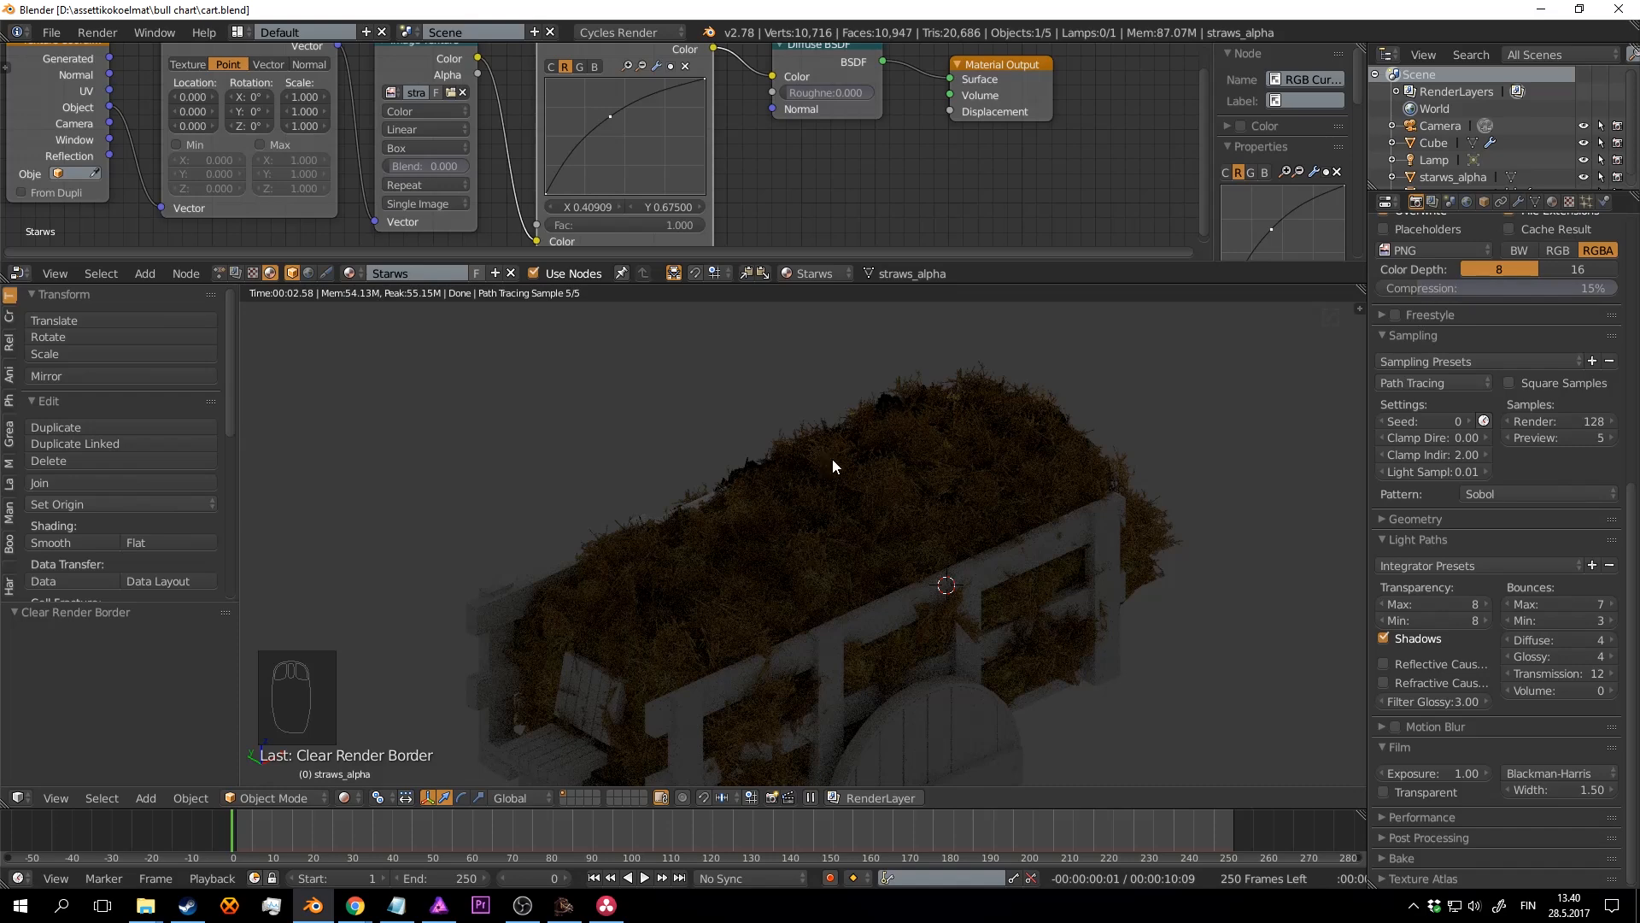
key(ctrl+s)
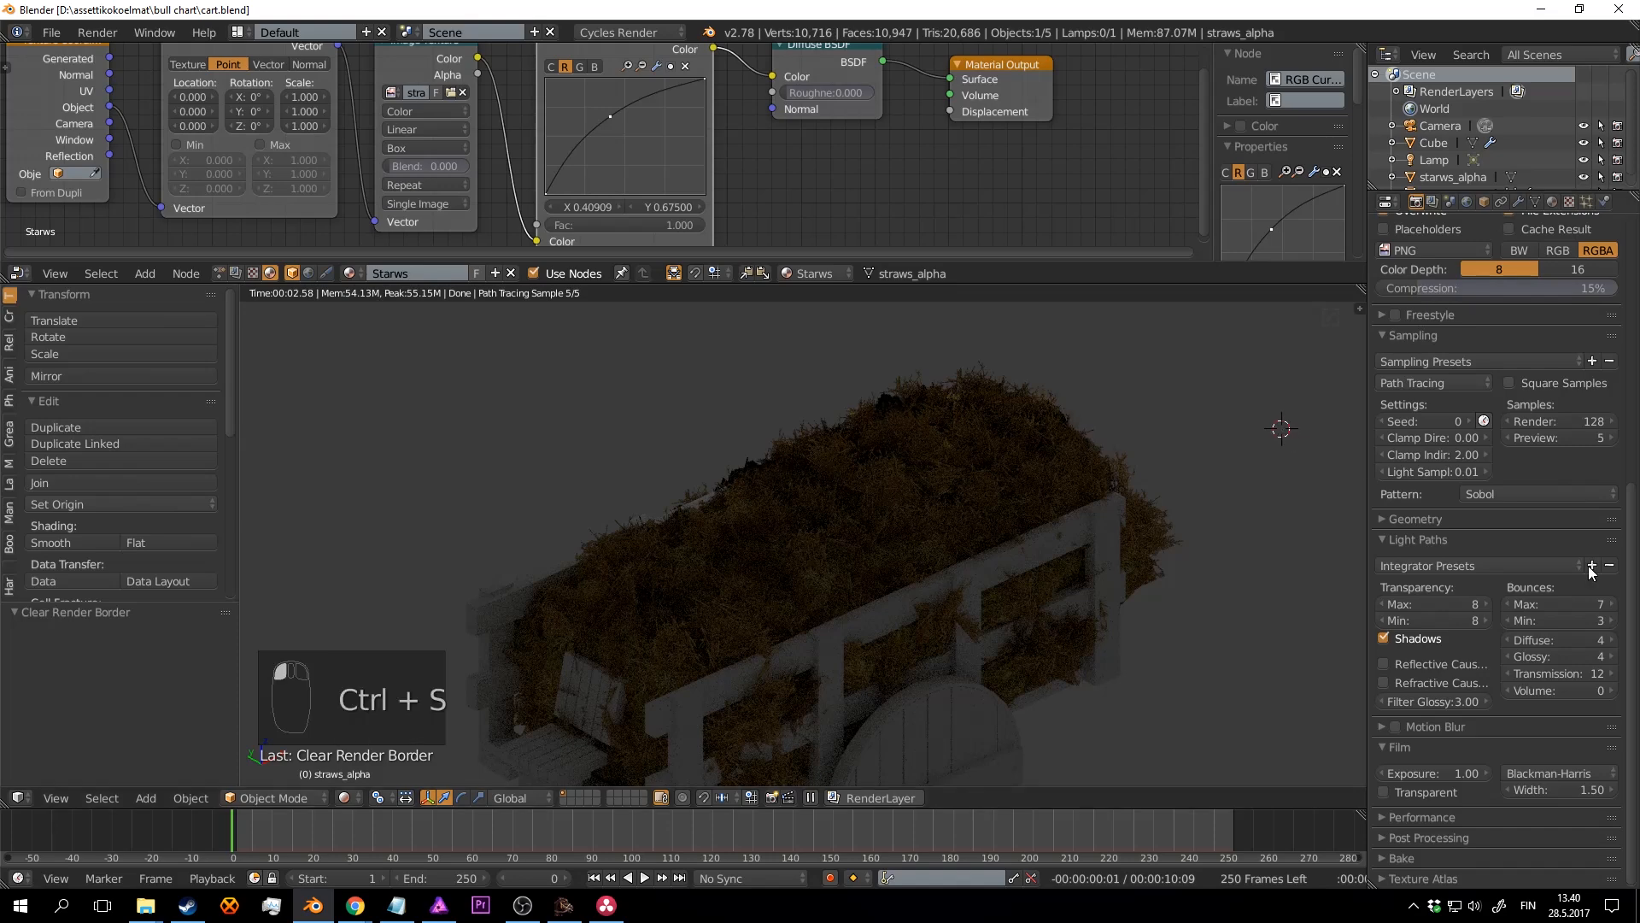
click(1489, 602)
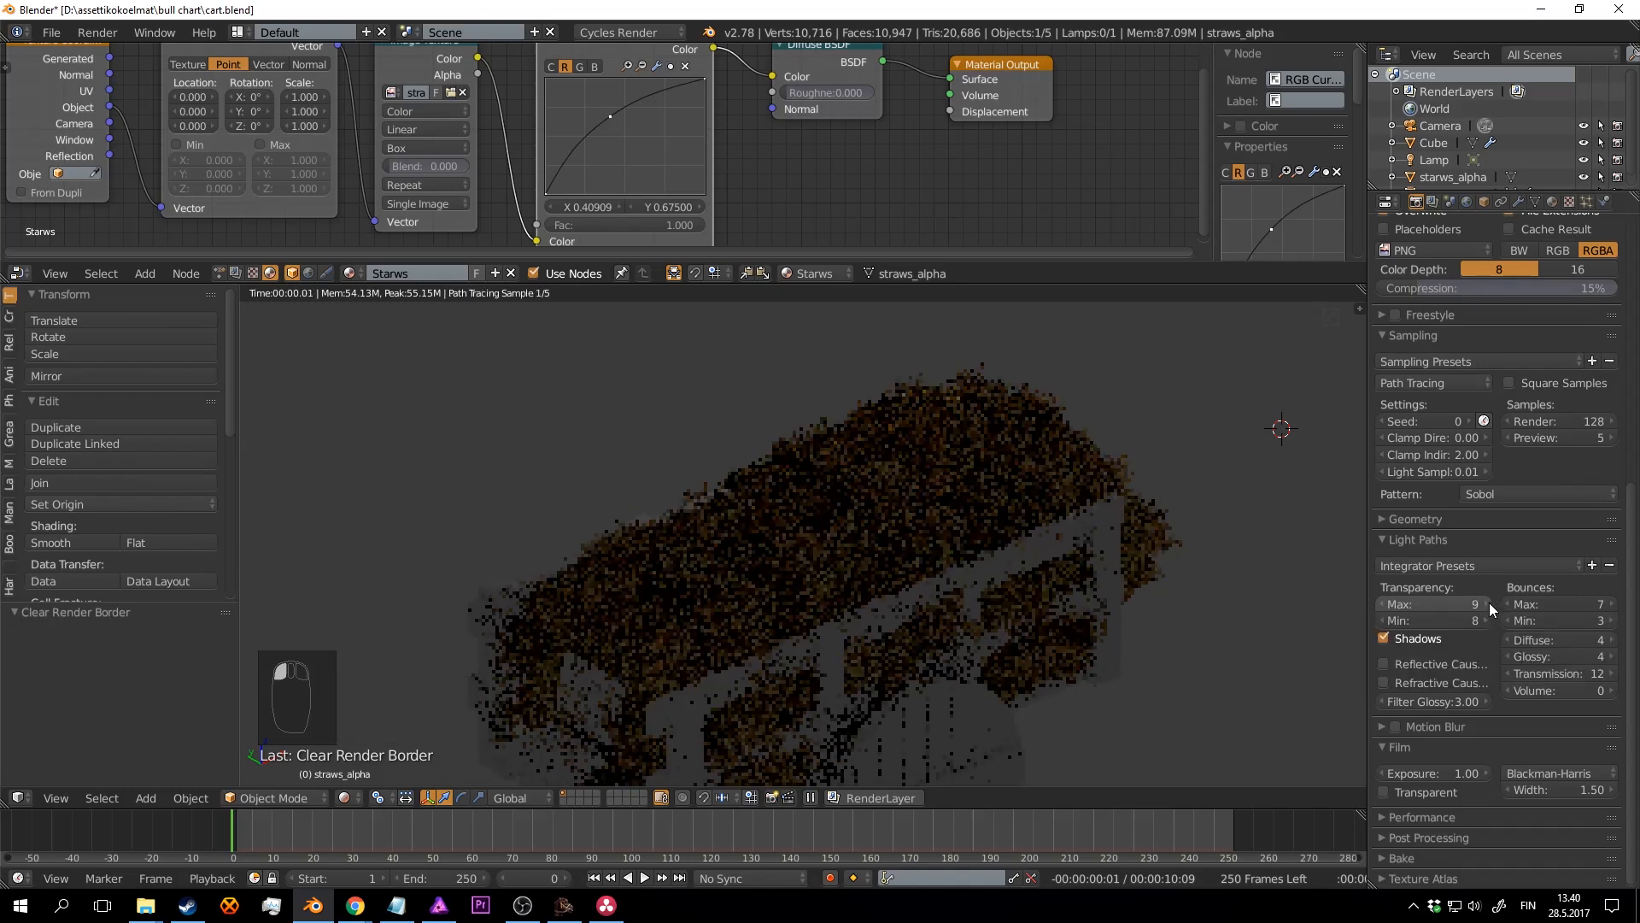
Step: Raise the maximum transparency bounces in Light Paths to 14, checking the rendered preview at each increase
click(1489, 602)
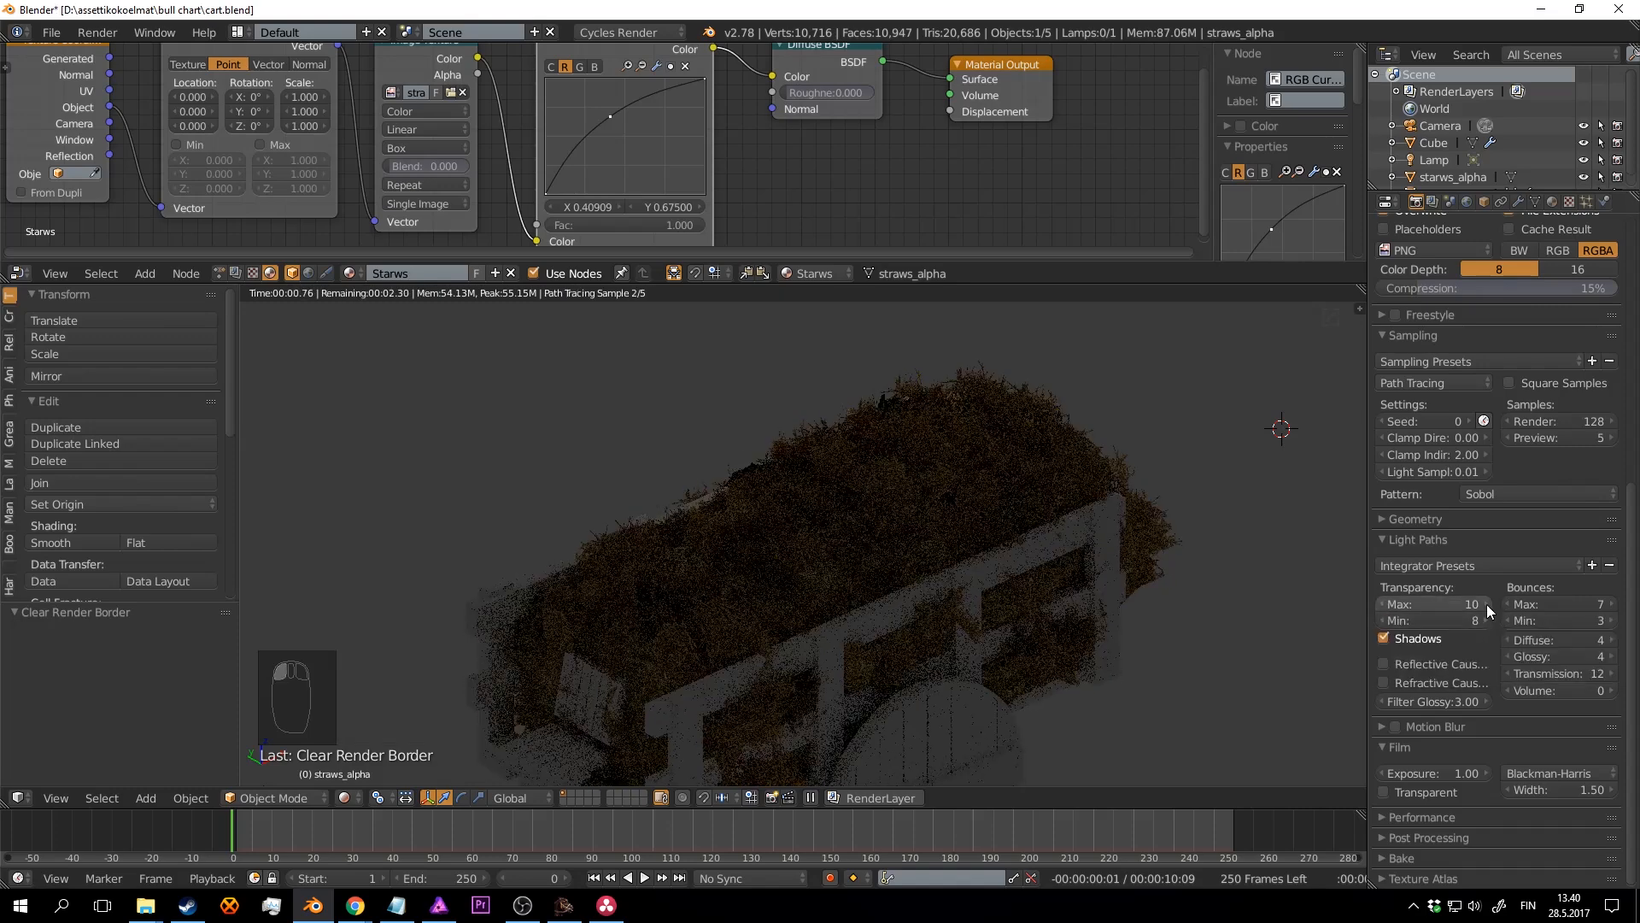
click(1487, 604)
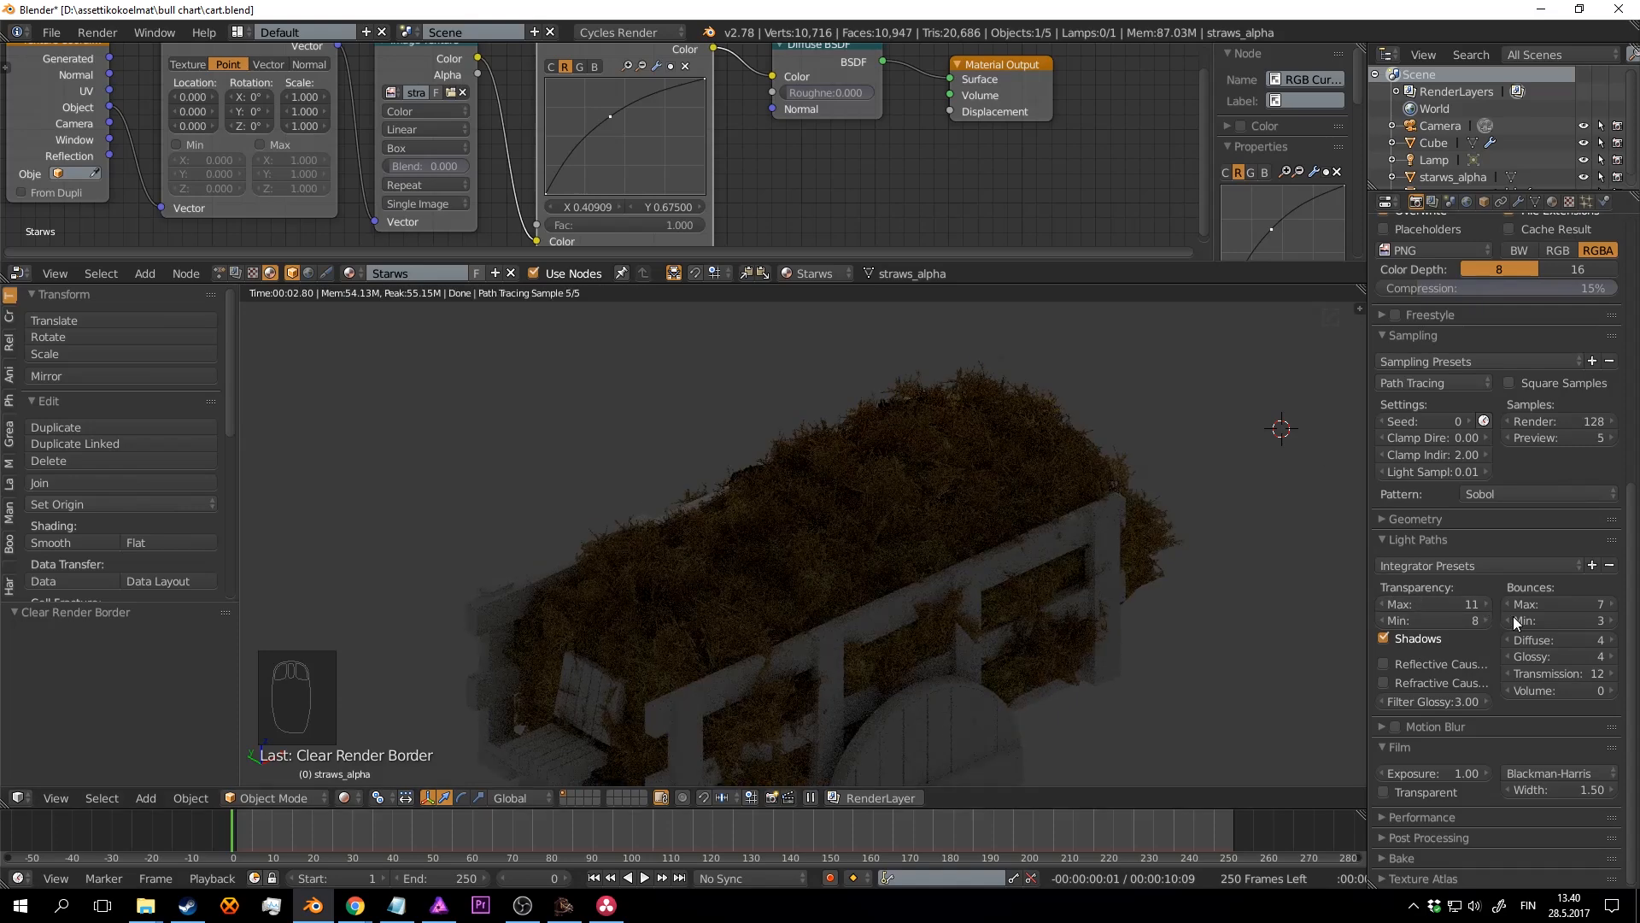
click(1490, 605)
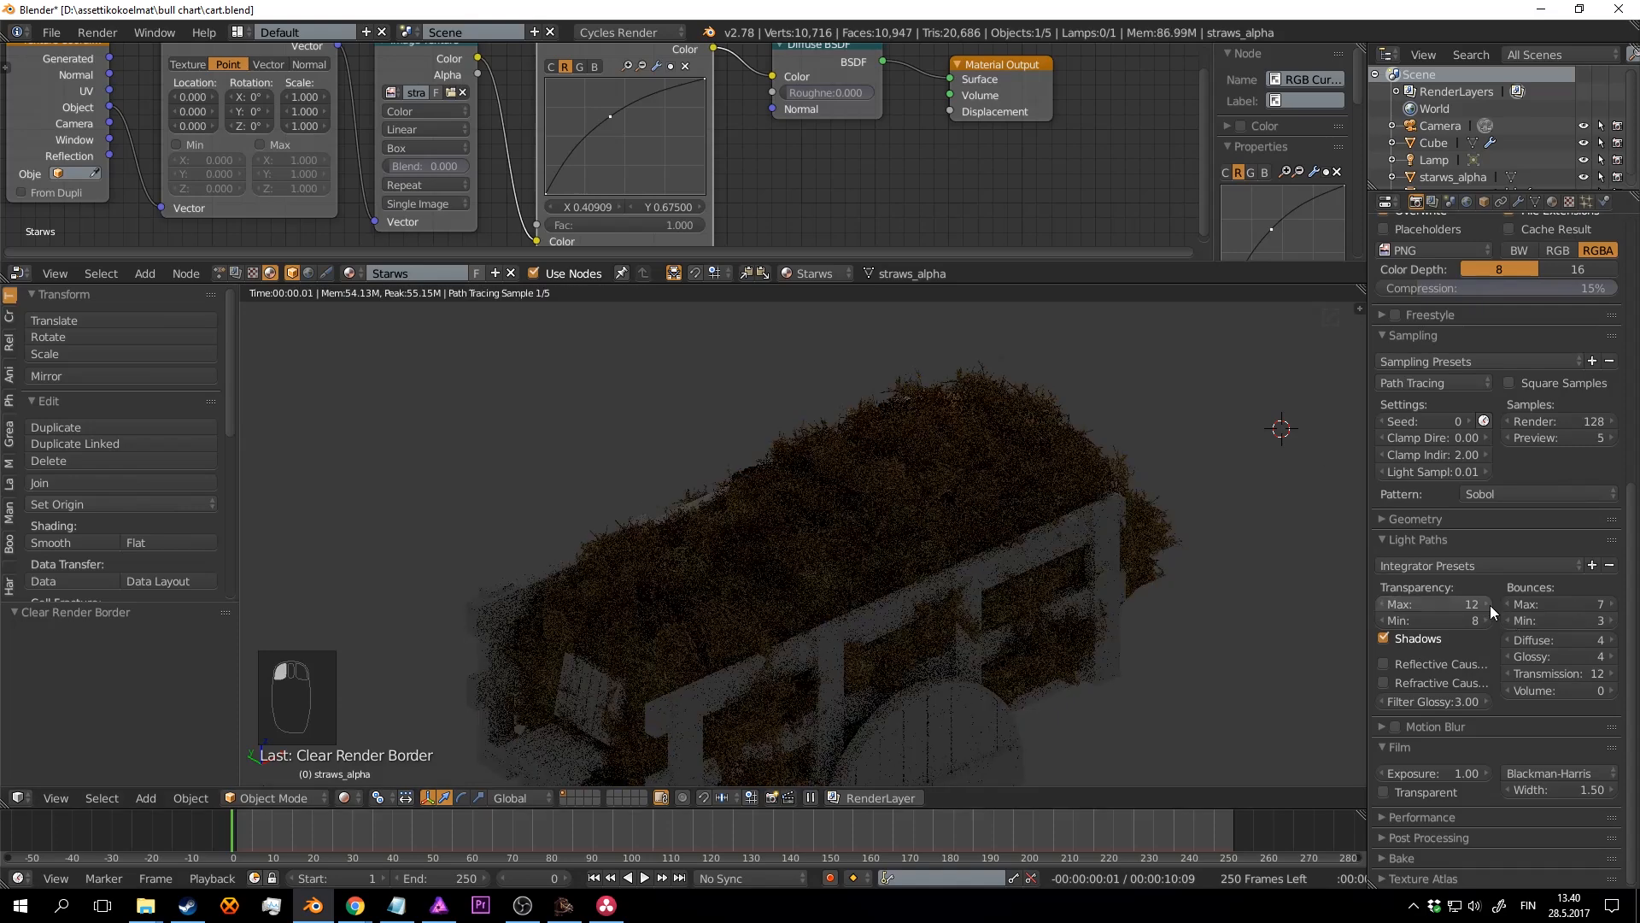
click(1490, 605)
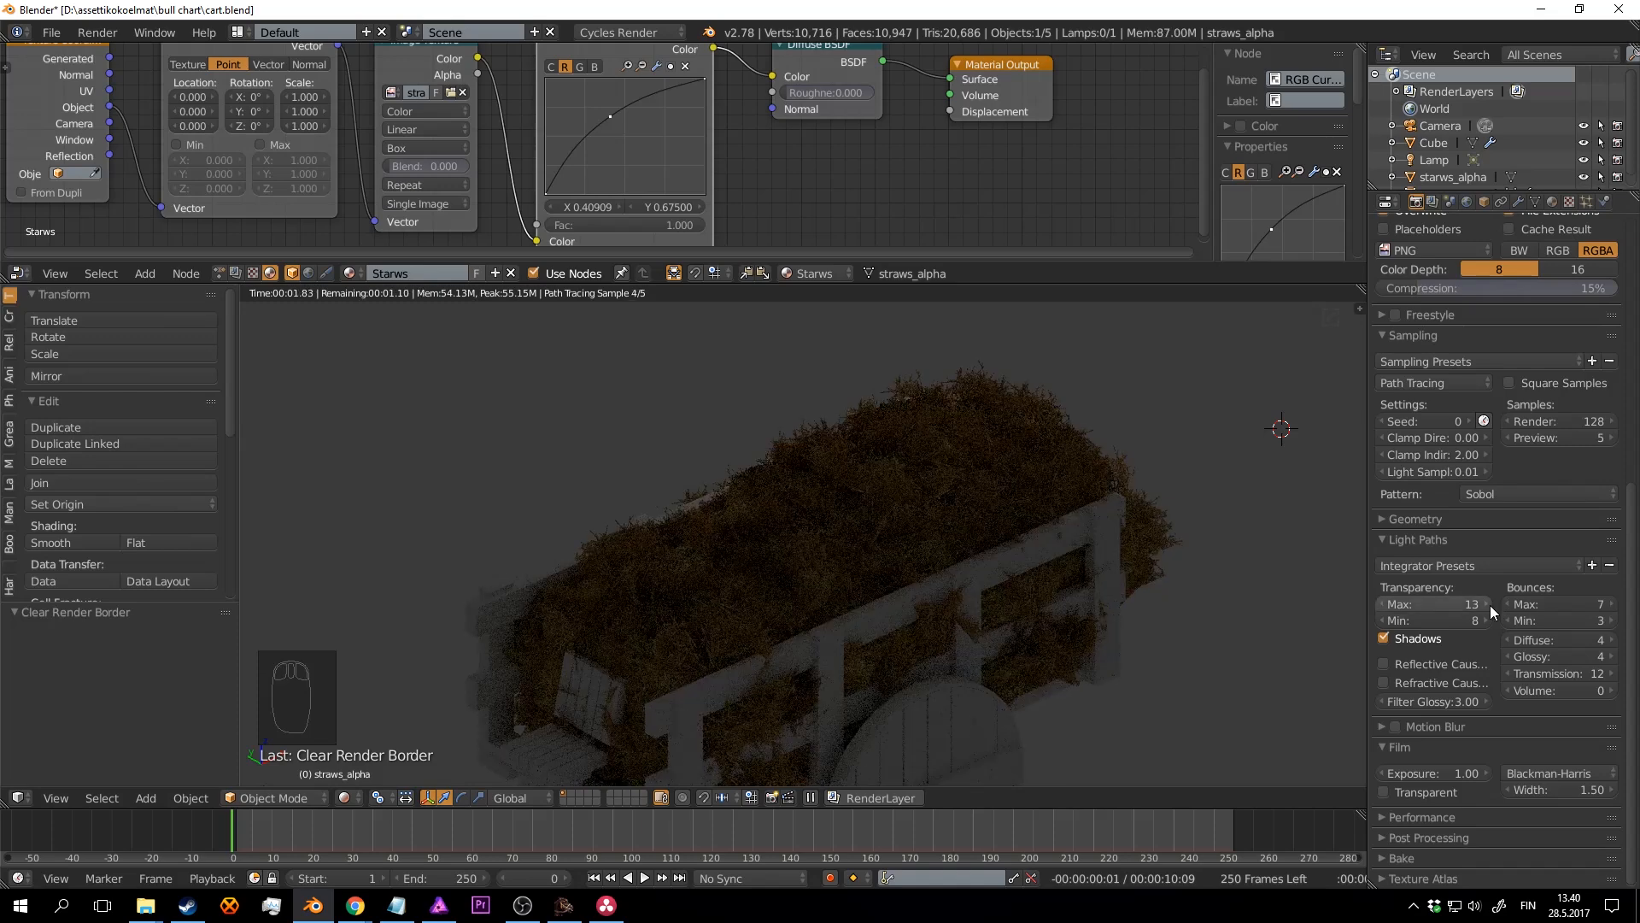
click(1489, 605)
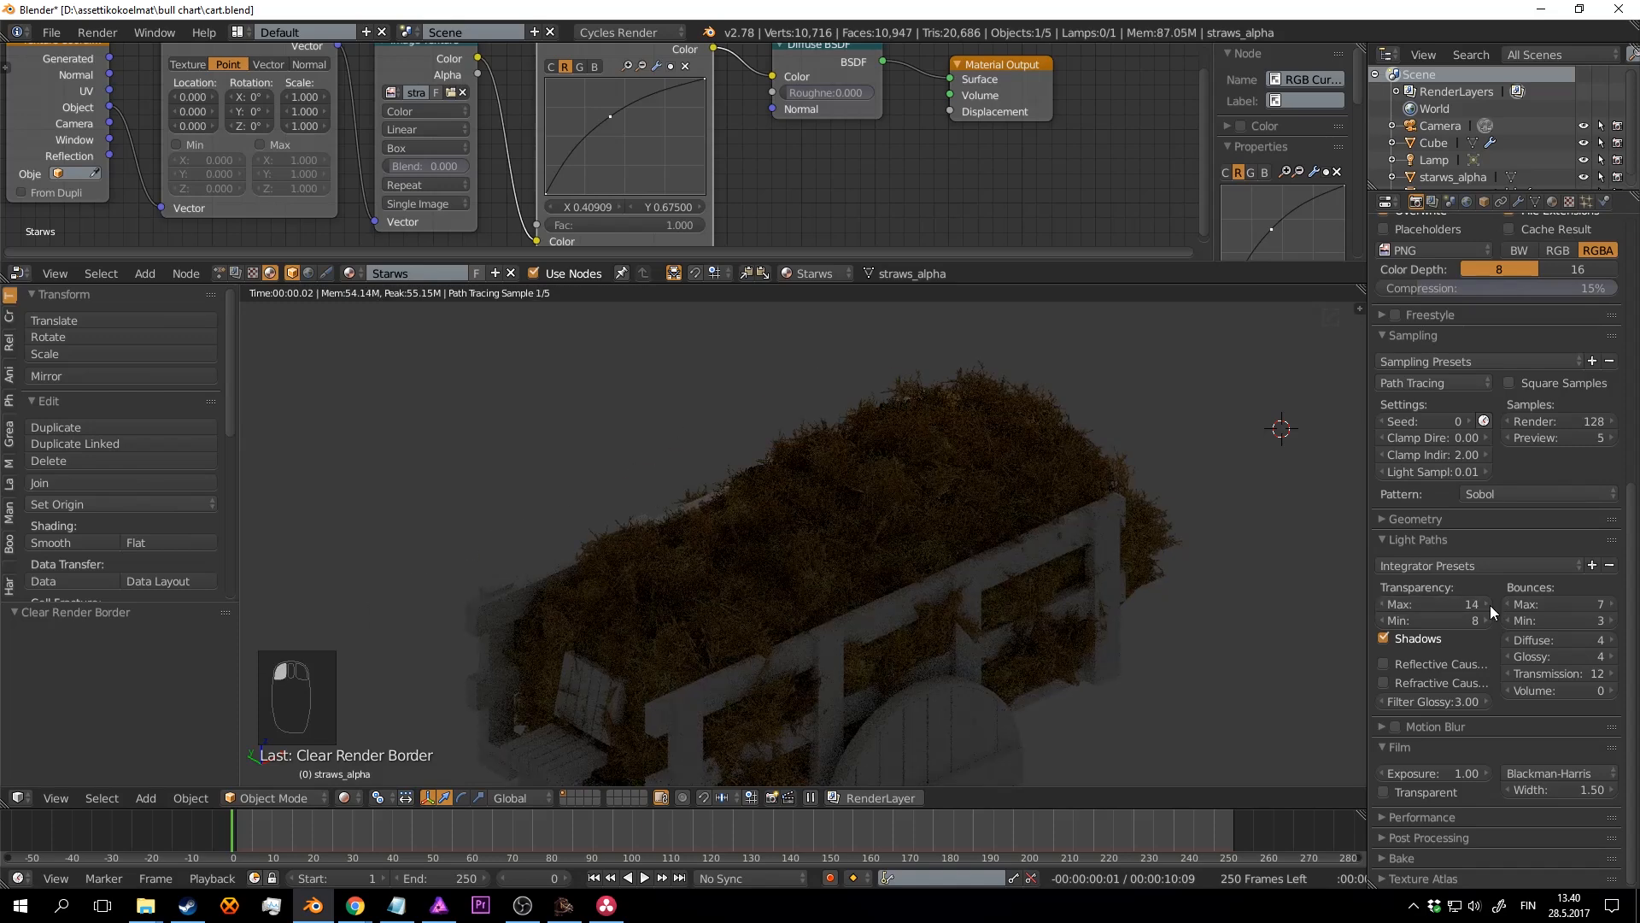
Step: Set the minimum transparency bounces to 1 and save the file
click(1473, 619)
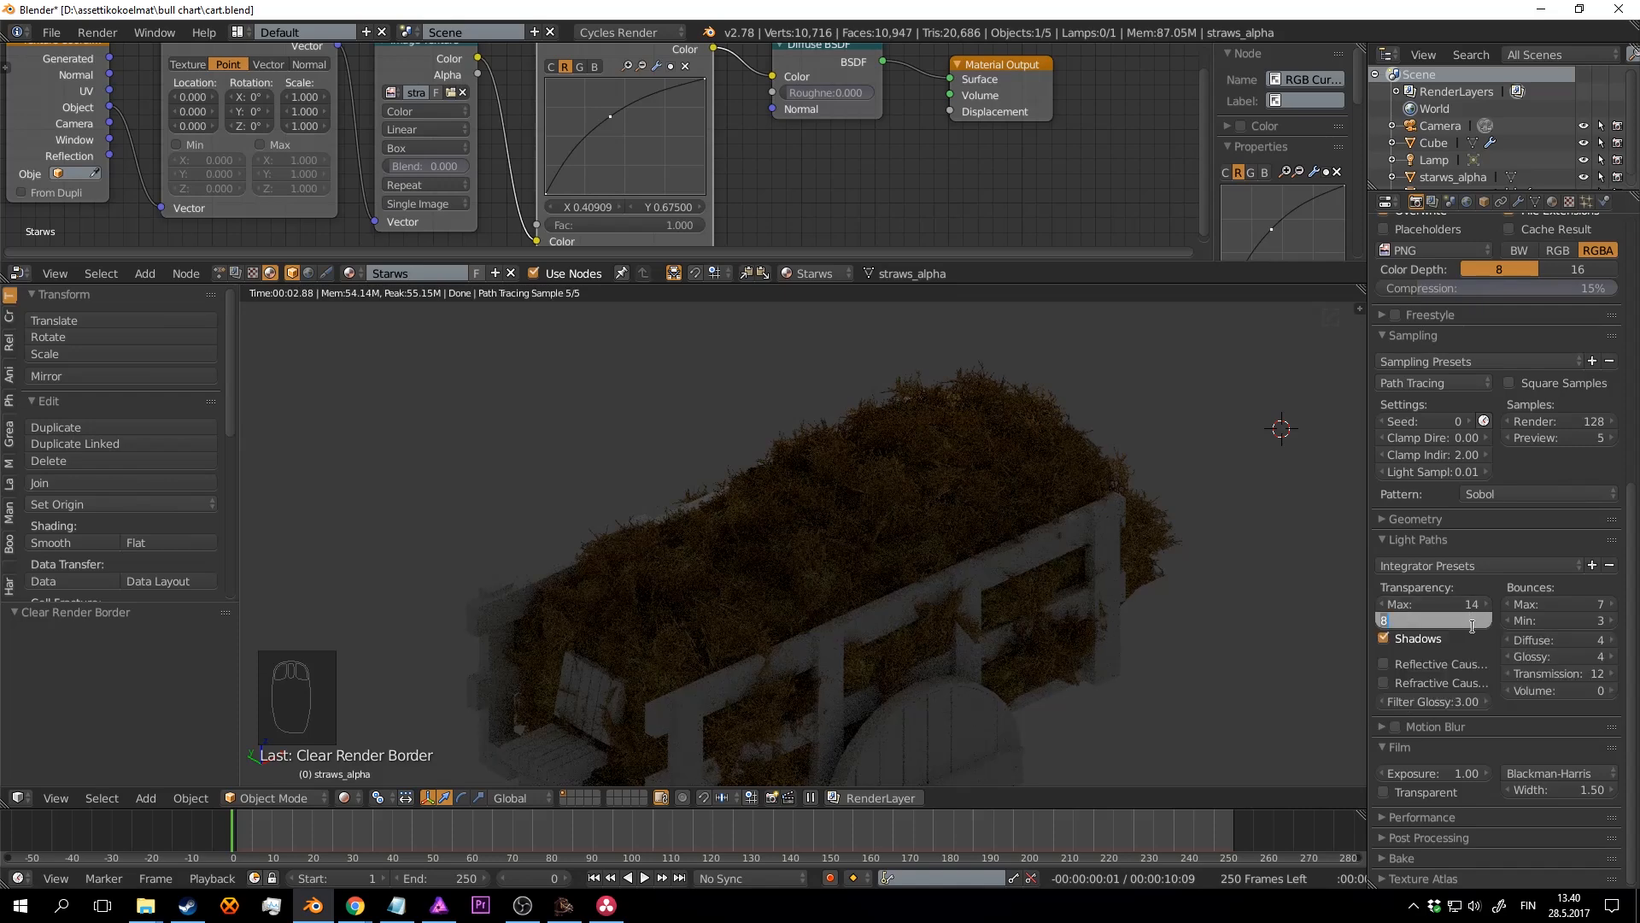
text(1)
key(Return)
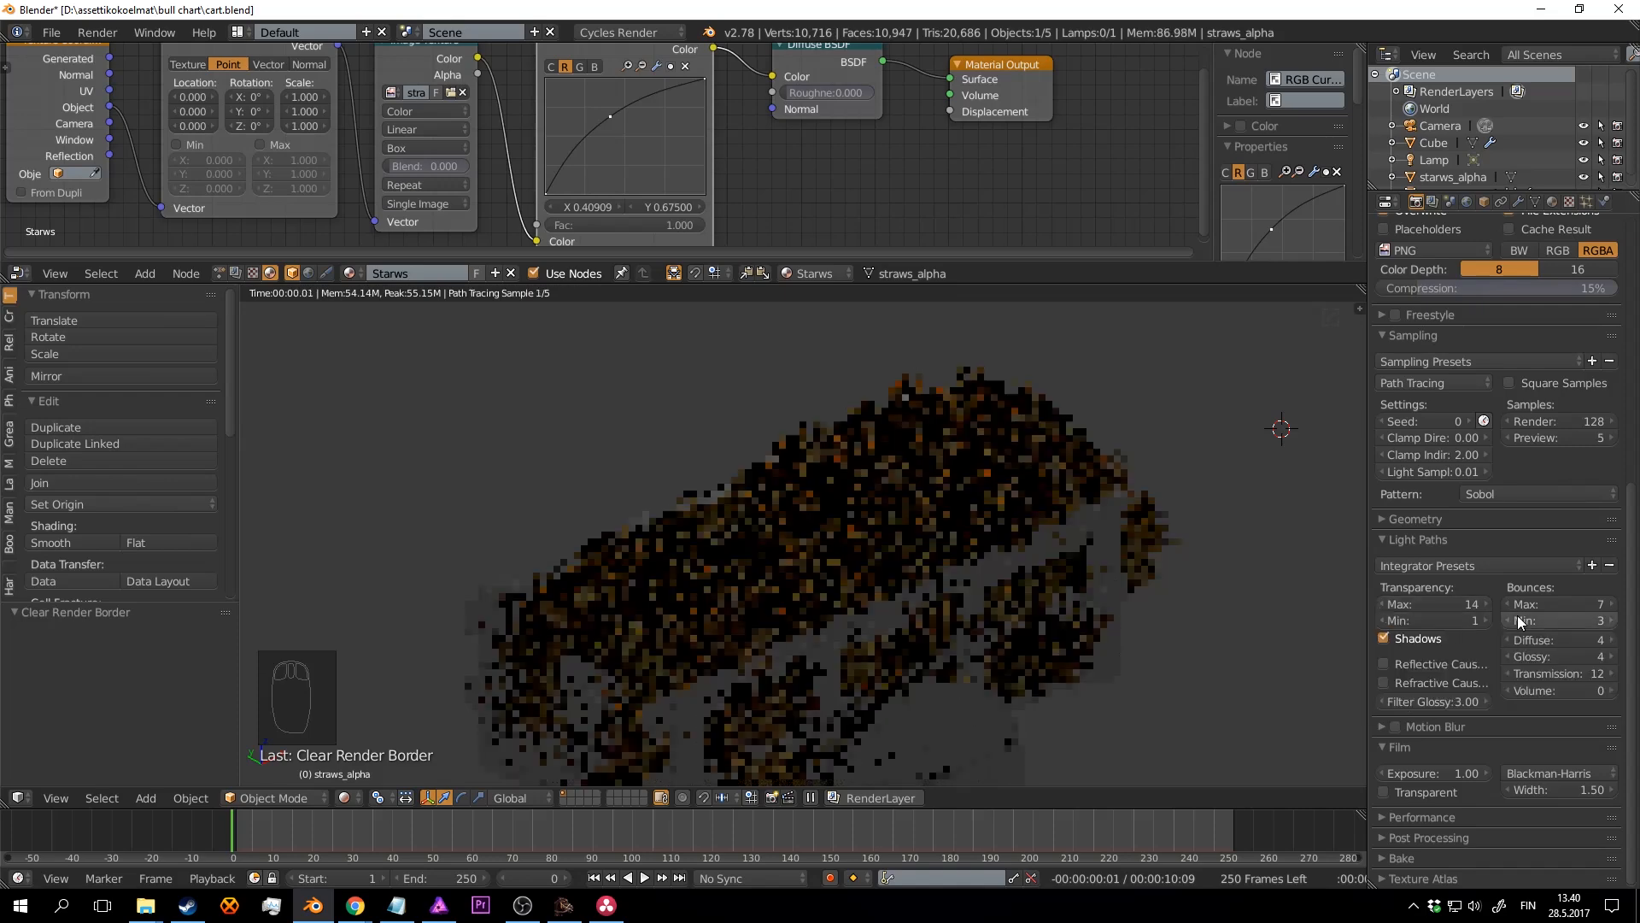
click(1160, 400)
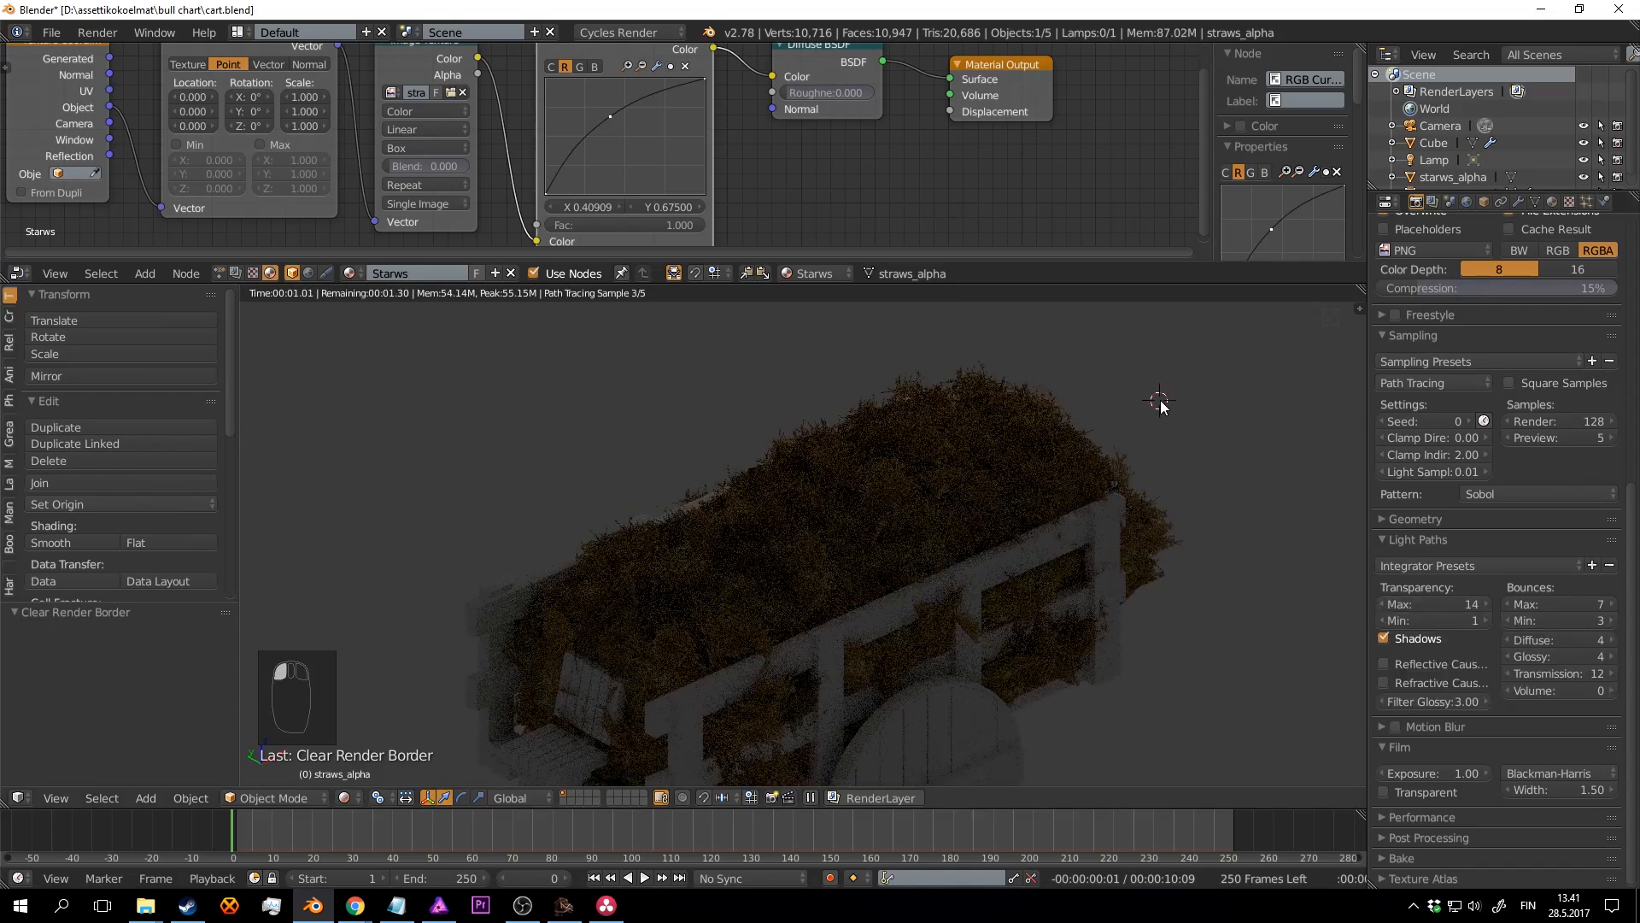
key(ctrl+s)
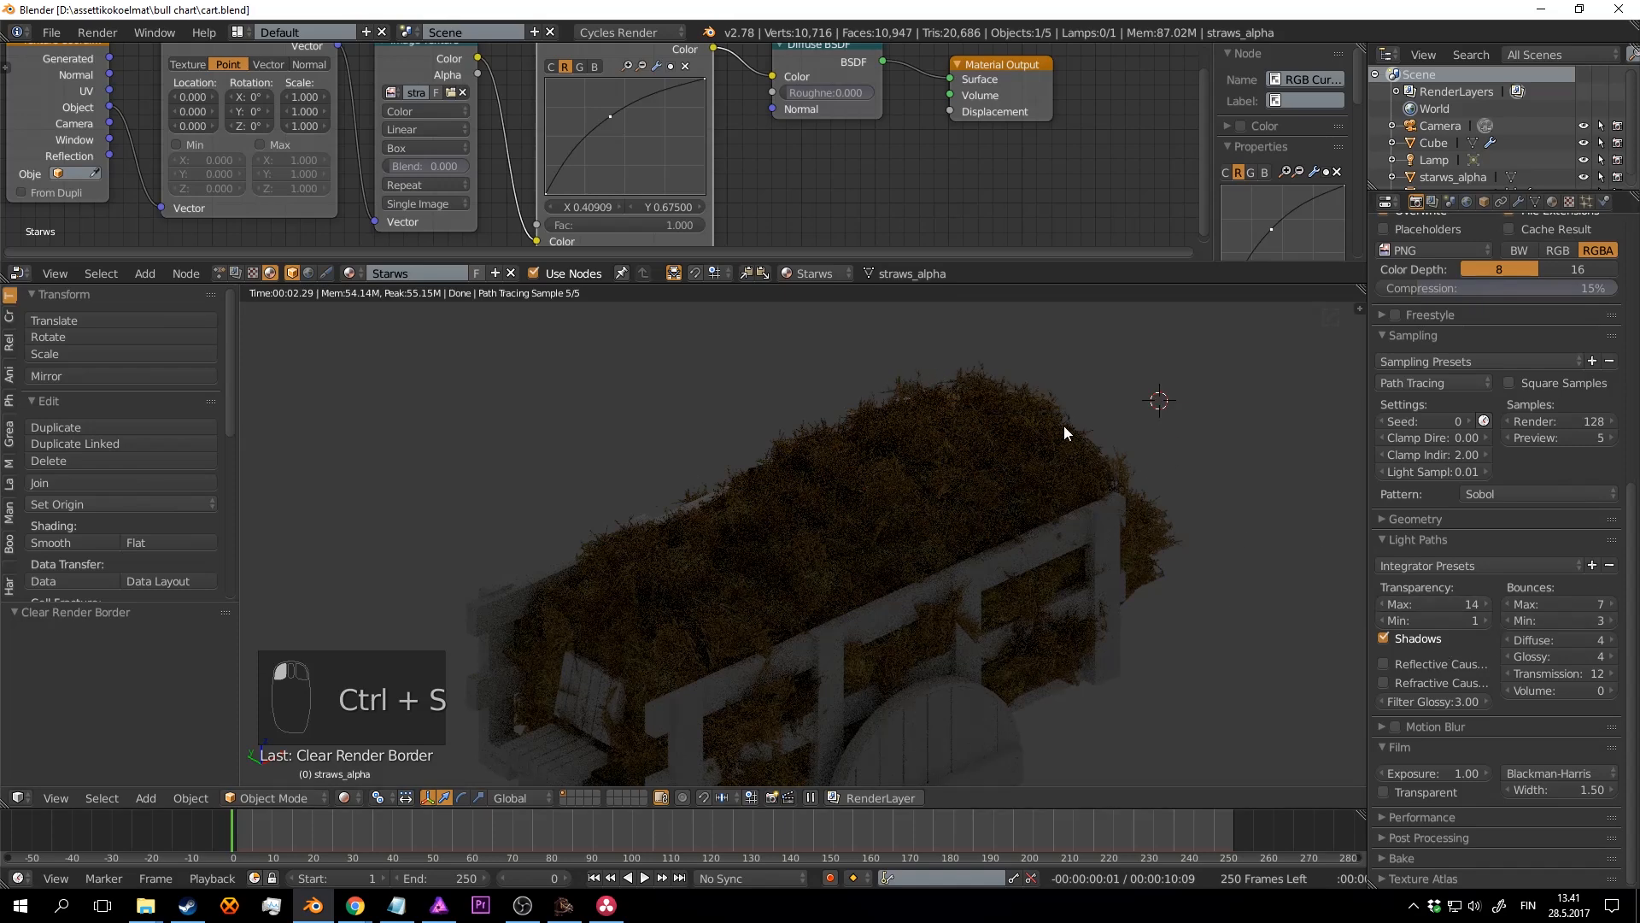
Step: Raise the maximum transparency bounces to 16 and save the file over the existing cart.blend
click(1486, 605)
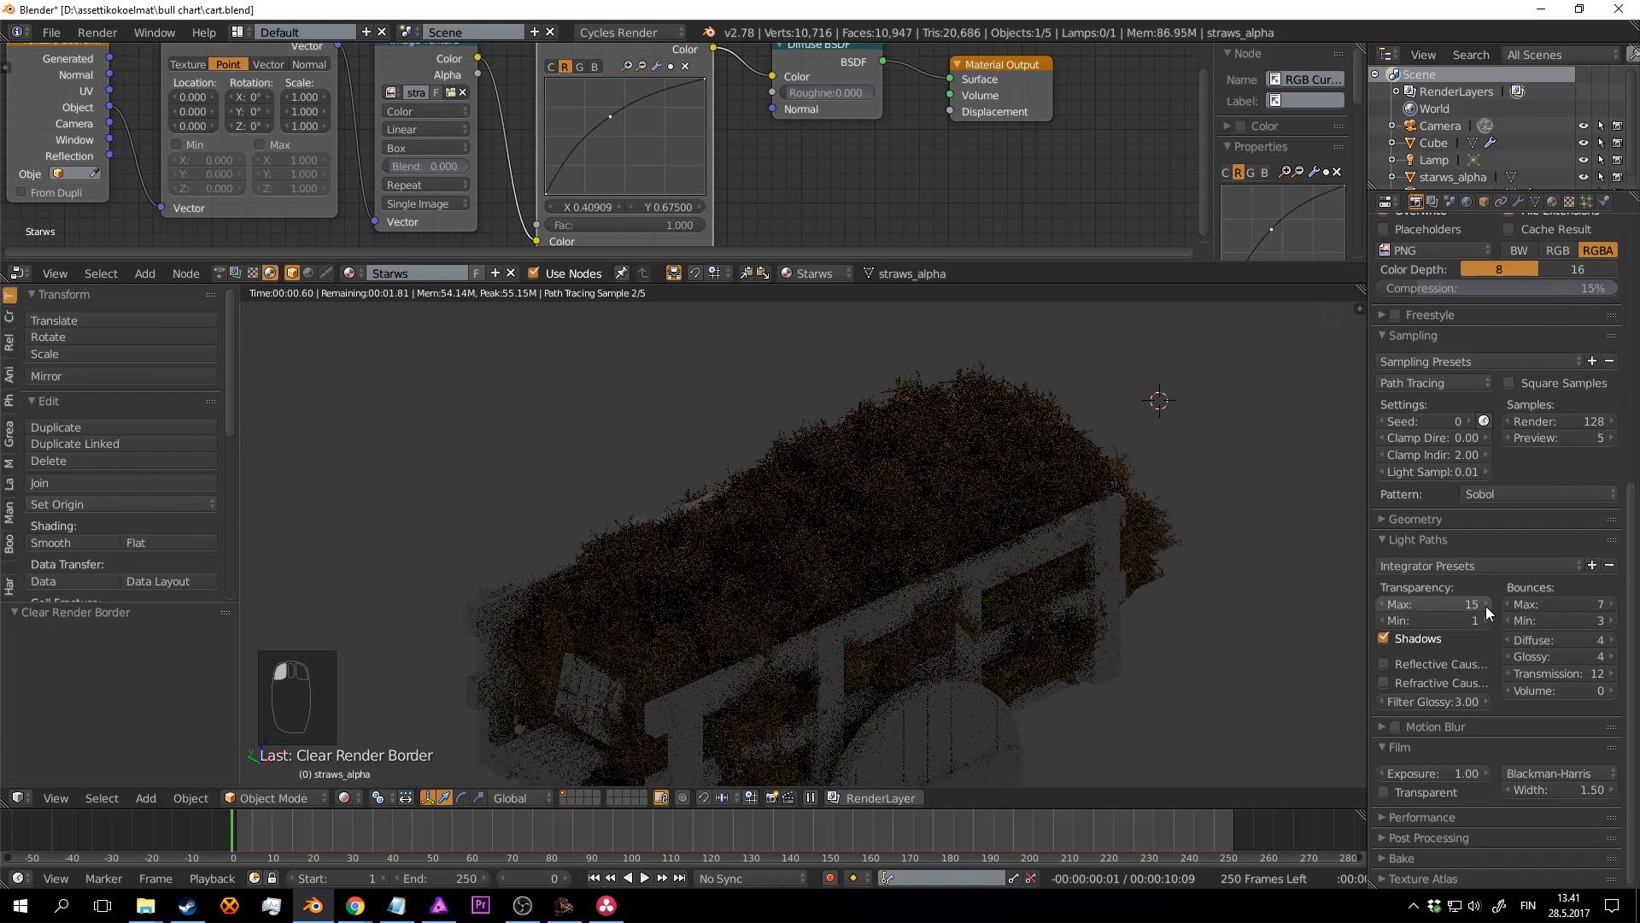
click(1487, 604)
key(ctrl+s)
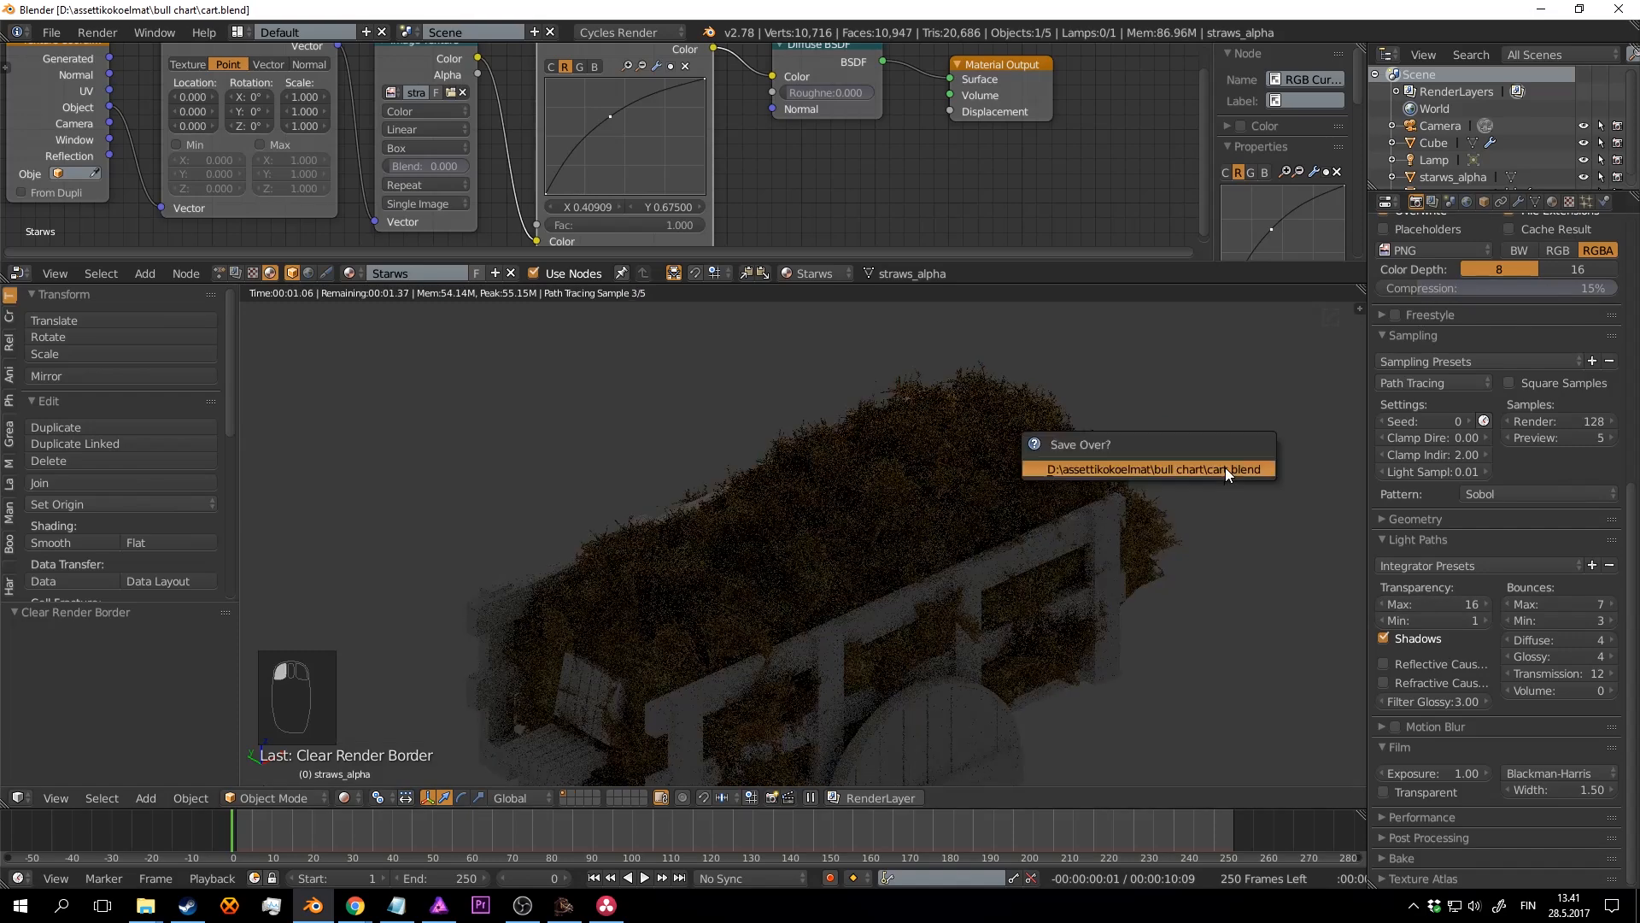
click(1225, 468)
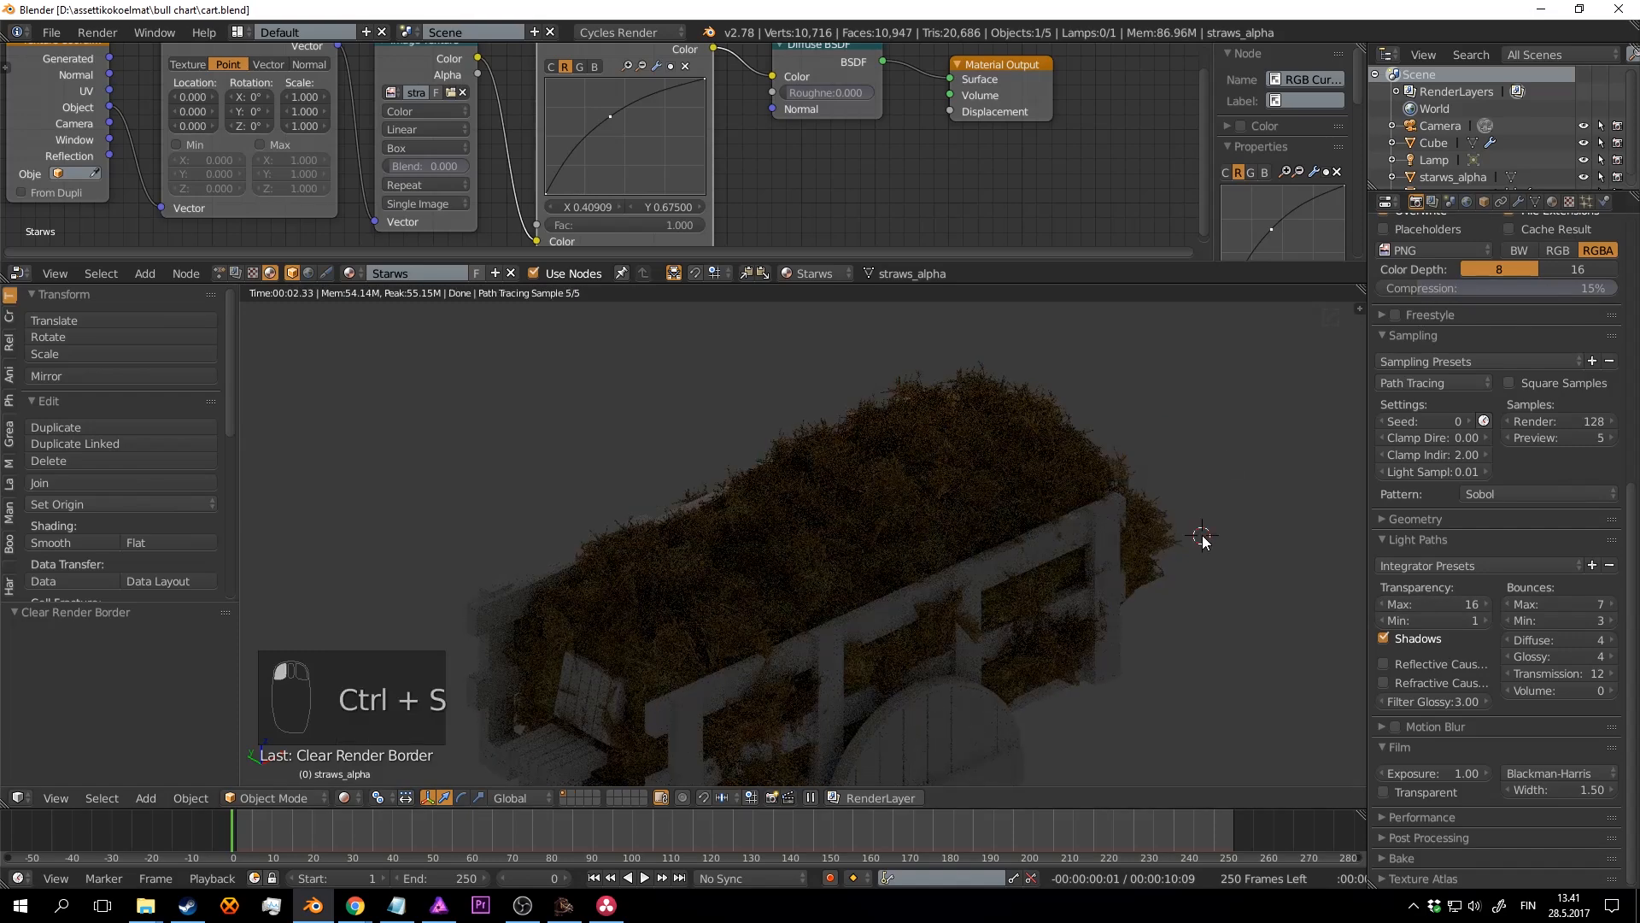
key(ctrl+s)
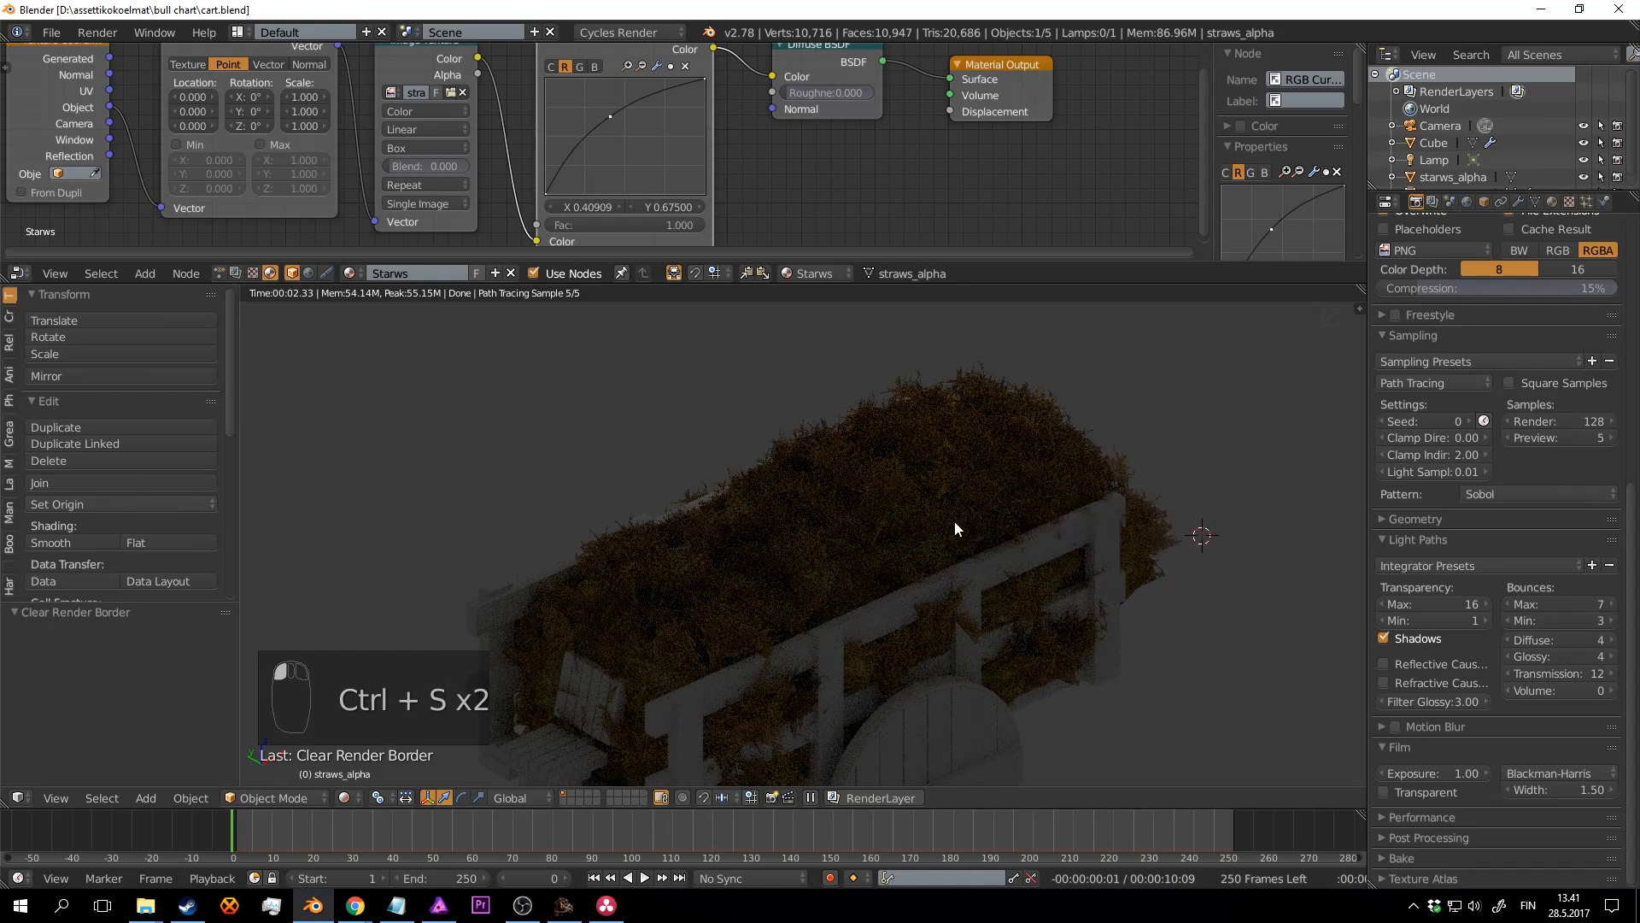
Step: Inspect the whole cart in the rendered preview from the side and save the file
middle_drag(931, 526, 1043, 509)
scroll(1020, 514, down, 3)
key(ctrl+s)
middle_drag(1099, 556, 1047, 497)
key(ctrl+s)
mouse_move(1017, 558)
middle_down()
mouse_move(899, 554)
mouse_move(1062, 541)
mouse_move(944, 542)
middle_up()
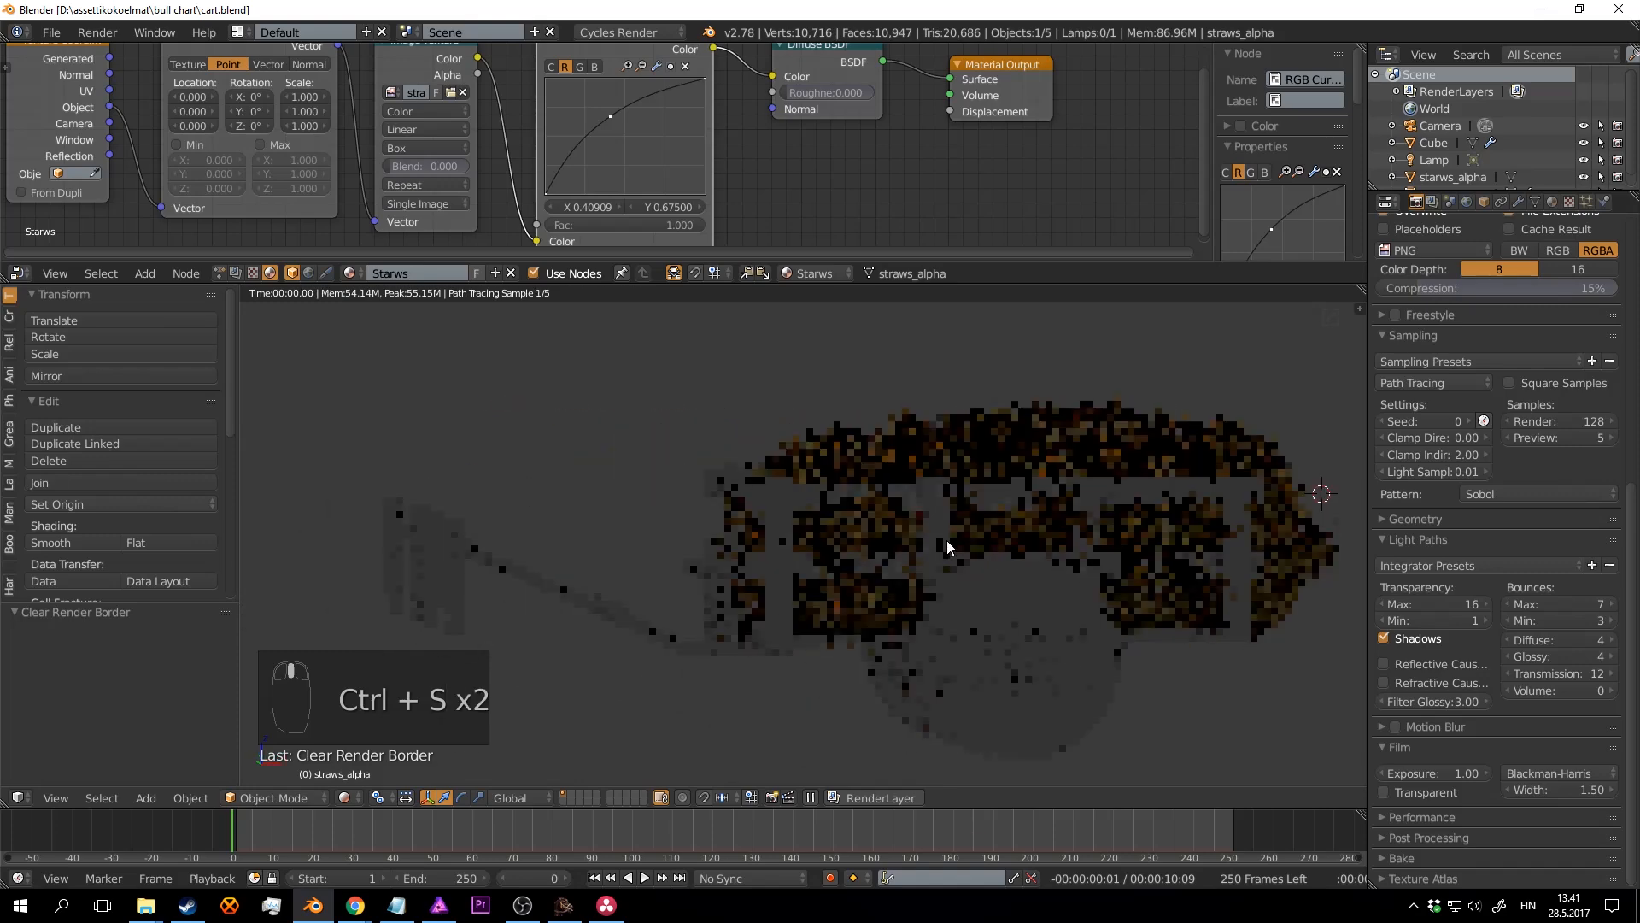
Step: Switch the viewport to solid shading, look over the straw planes on the cart and save the file
key(shift+z)
scroll(972, 535, up, 2)
shift+middle_drag(1090, 627, 909, 453)
key(a)
key(a)
key(a)
scroll(976, 535, down, 3)
key(a)
scroll(978, 494, down, 5)
scroll(854, 592, up, 4)
key(ctrl+s)
Step: Select the particle straw load on the cart, move it to layer 11 and save the file
click(854, 591)
scroll(875, 542, up, 4)
right_click(874, 542)
scroll(818, 556, down, 4)
scroll(931, 491, up, 2)
key(ctrl+s)
click(943, 505)
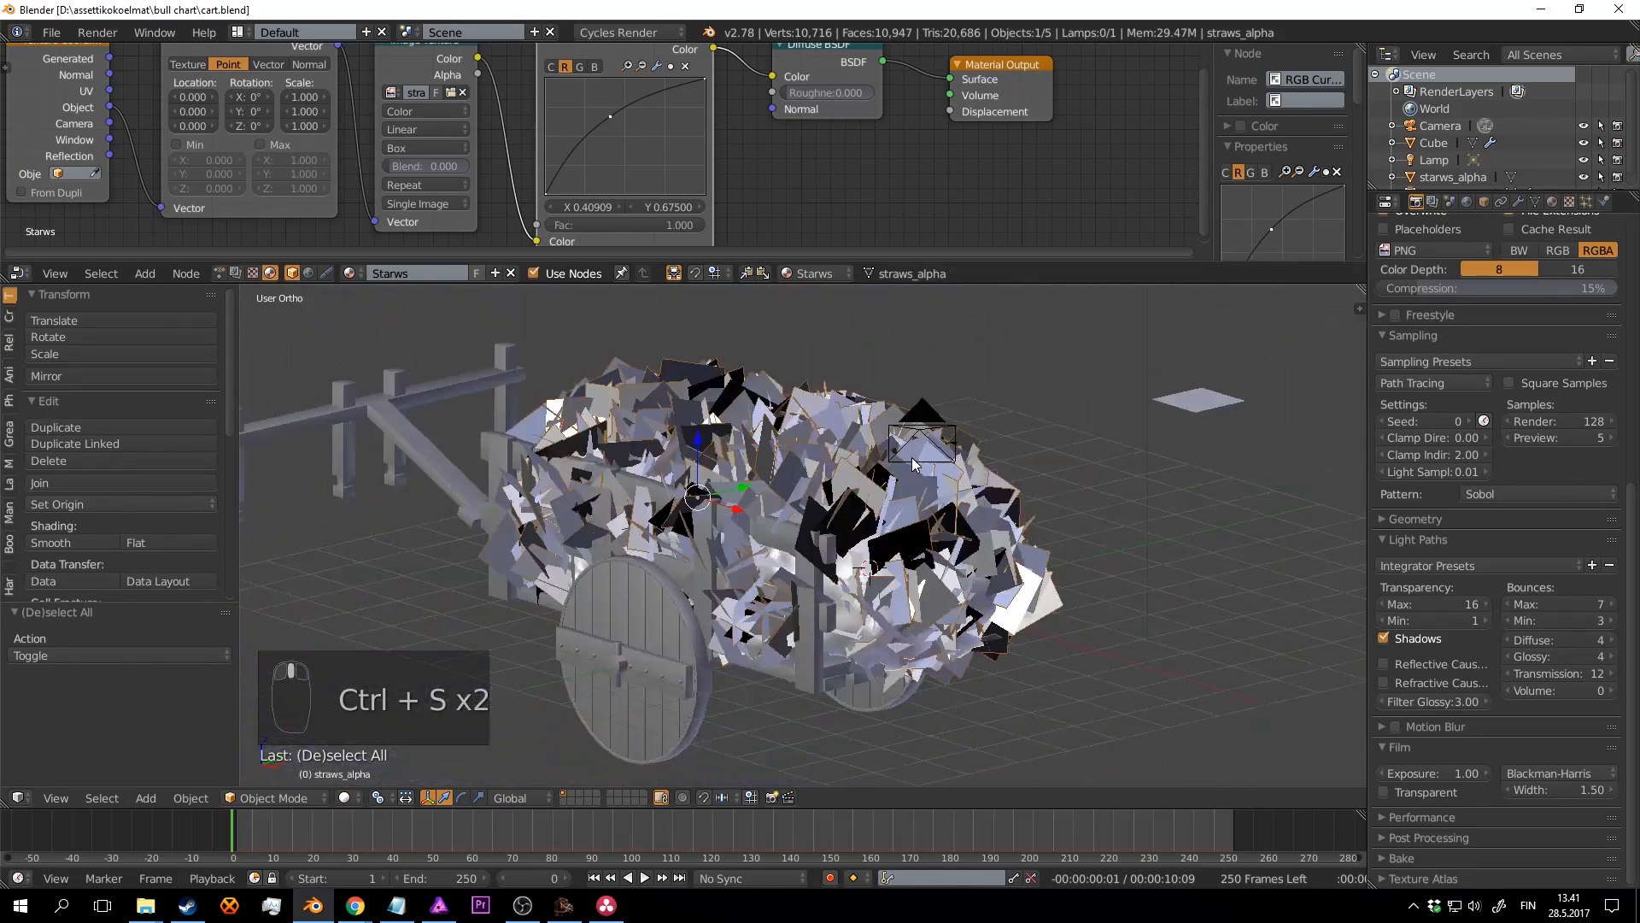
scroll(912, 446, up, 1)
key(m)
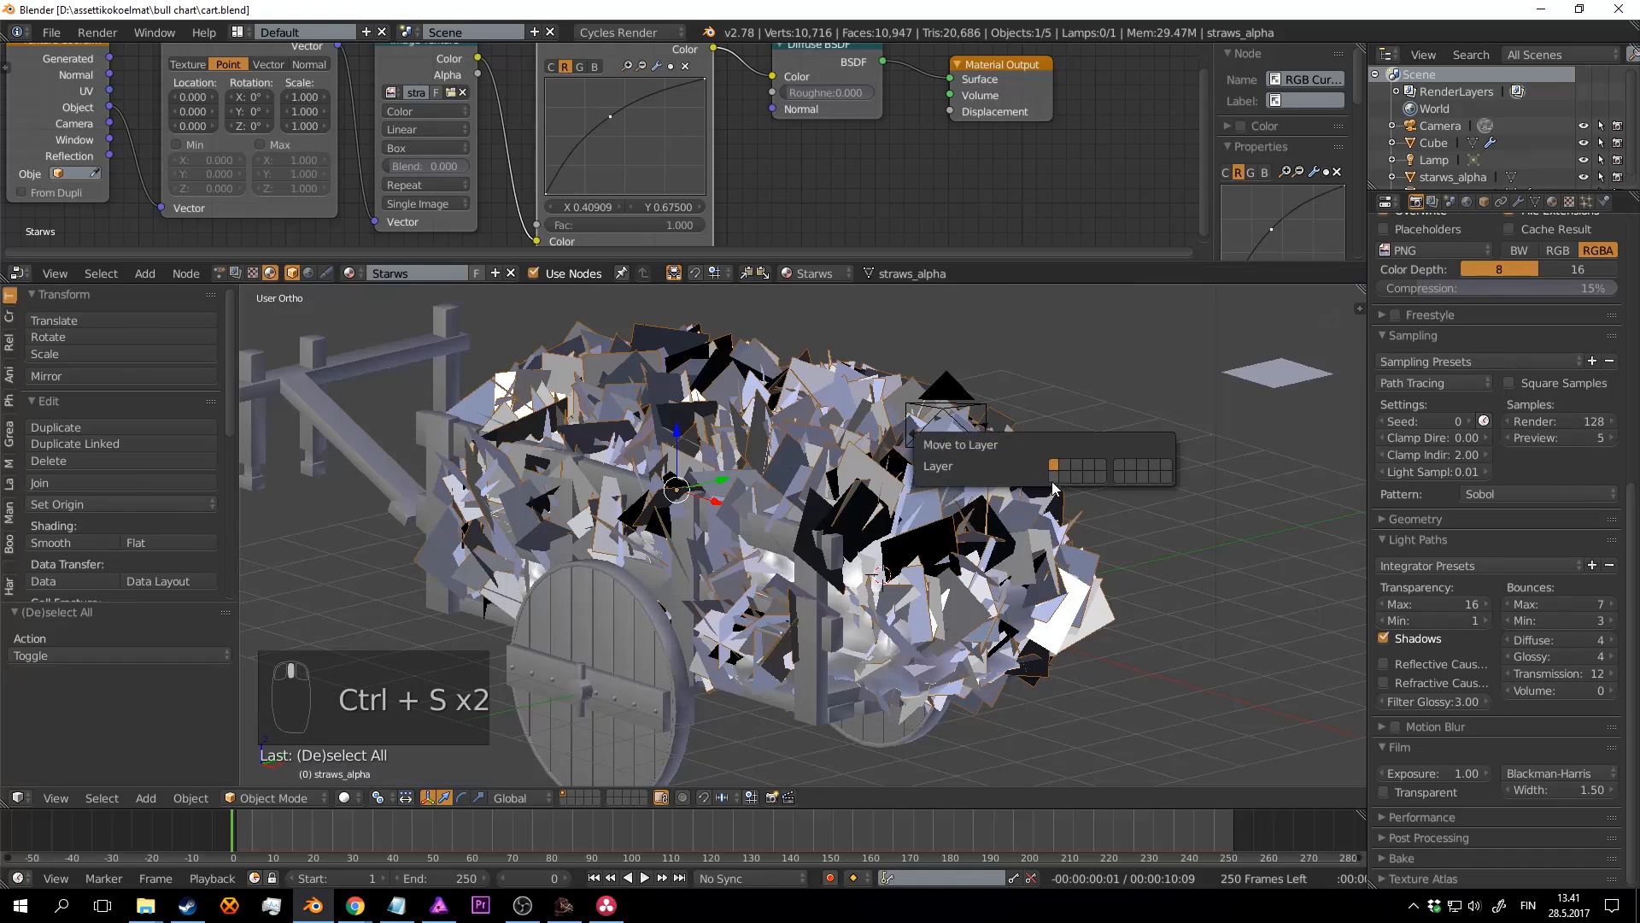
click(1055, 477)
middle_drag(752, 555, 911, 567)
key(ctrl+s)
scroll(979, 530, up, 3)
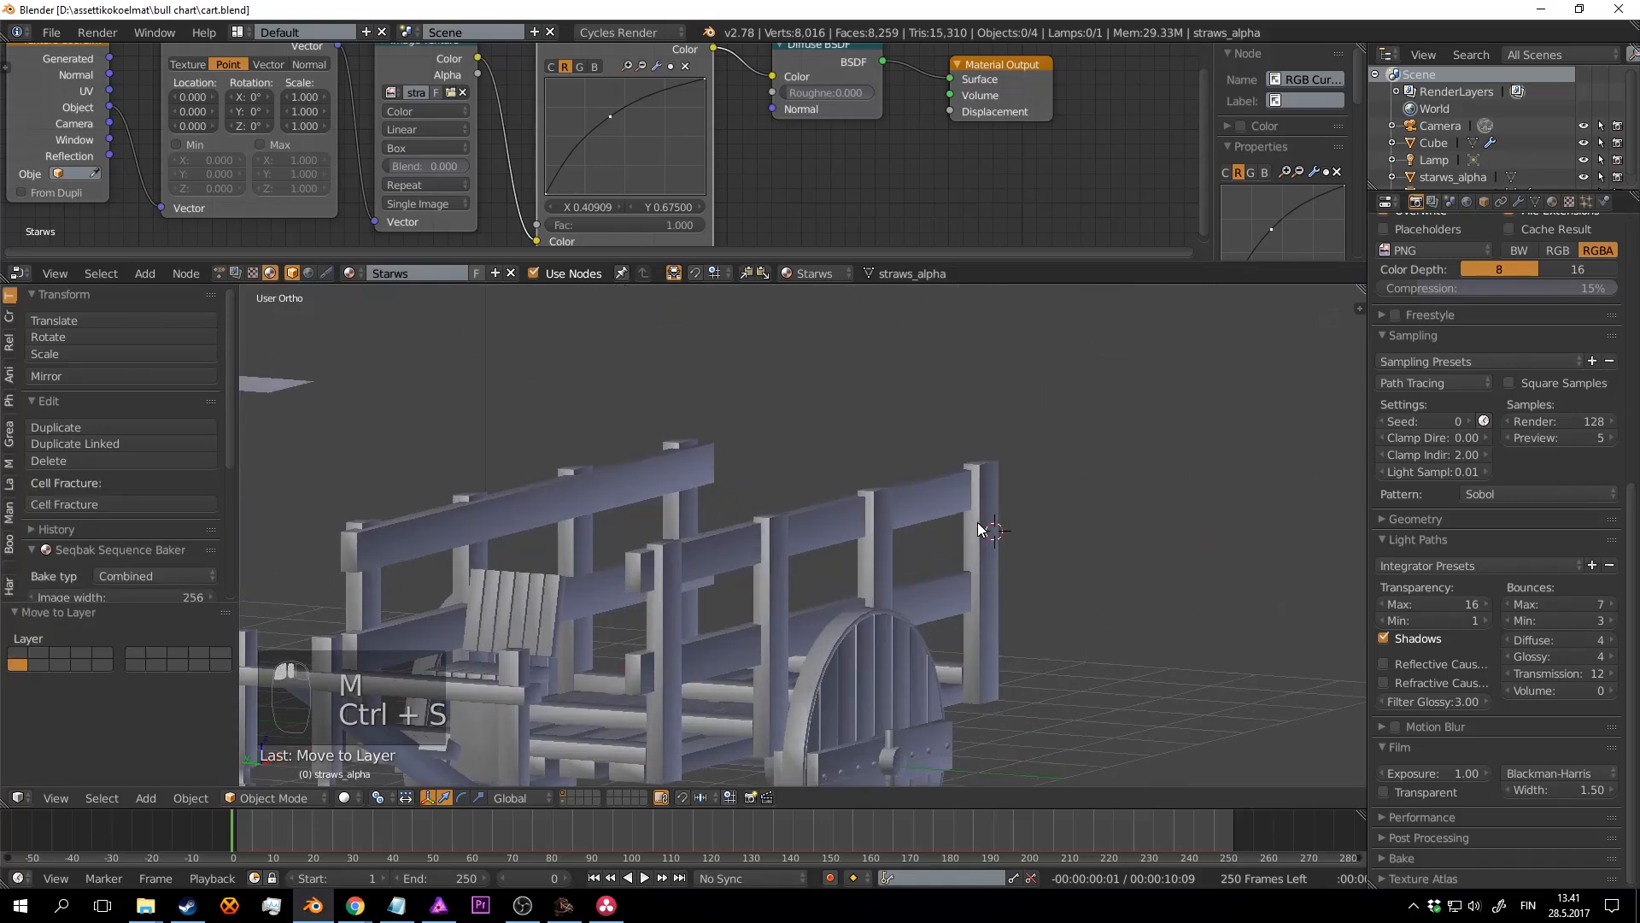
key(ctrl+s)
Step: Move the small straw texture plane floating above the cart to layer 11 and save the file
scroll(979, 529, down, 6)
right_click(812, 419)
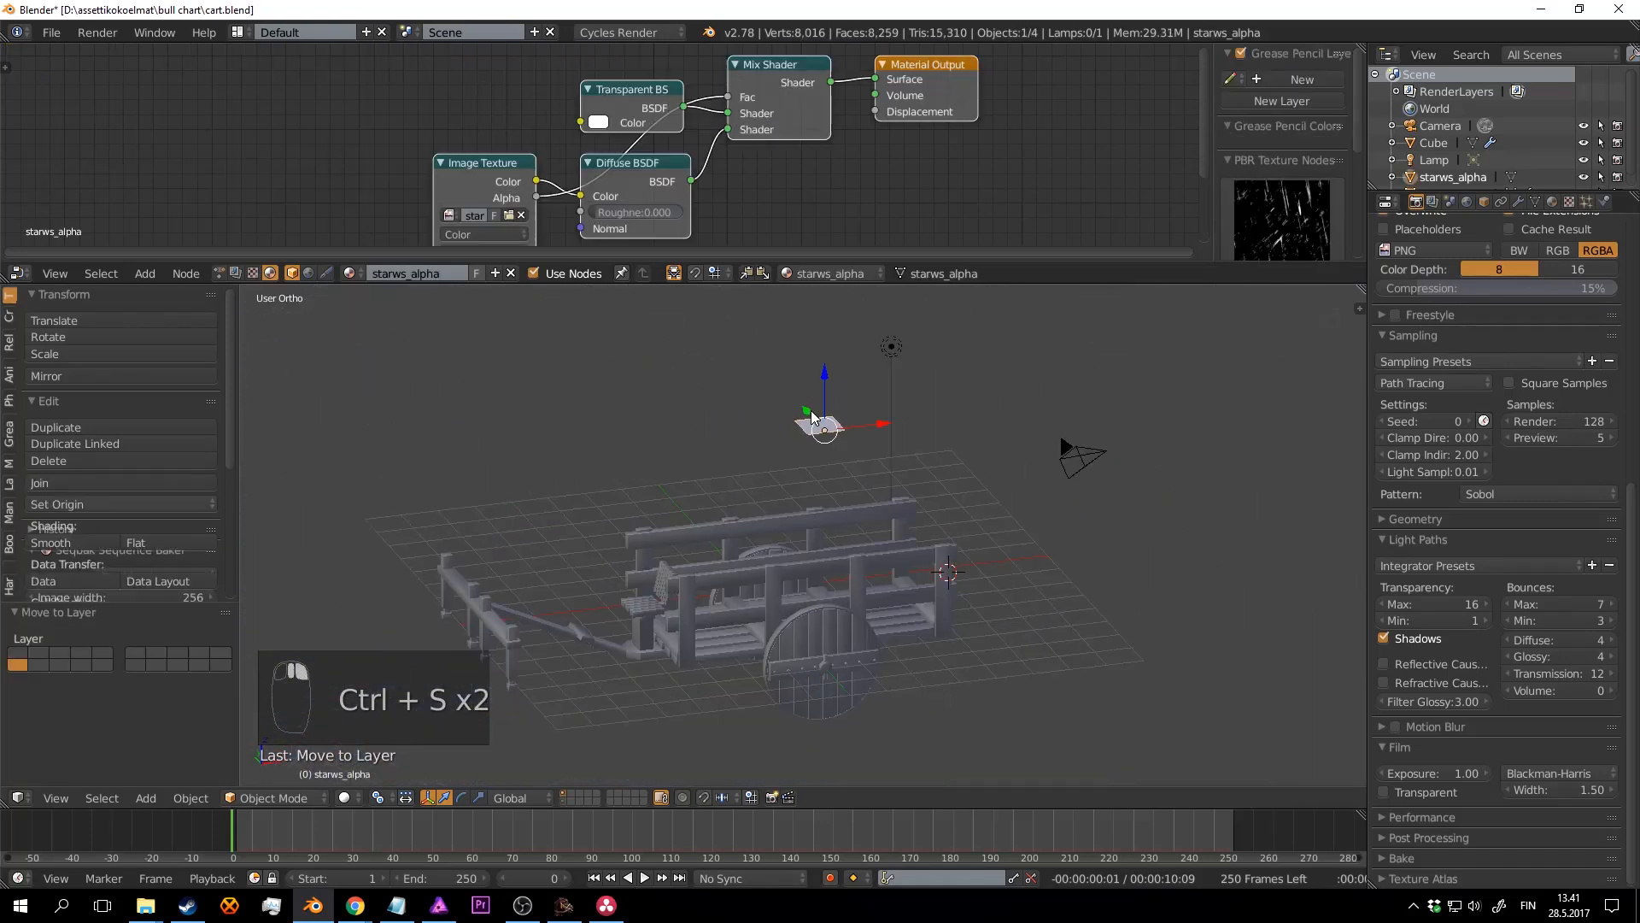
scroll(842, 479, up, 4)
key(m)
click(986, 512)
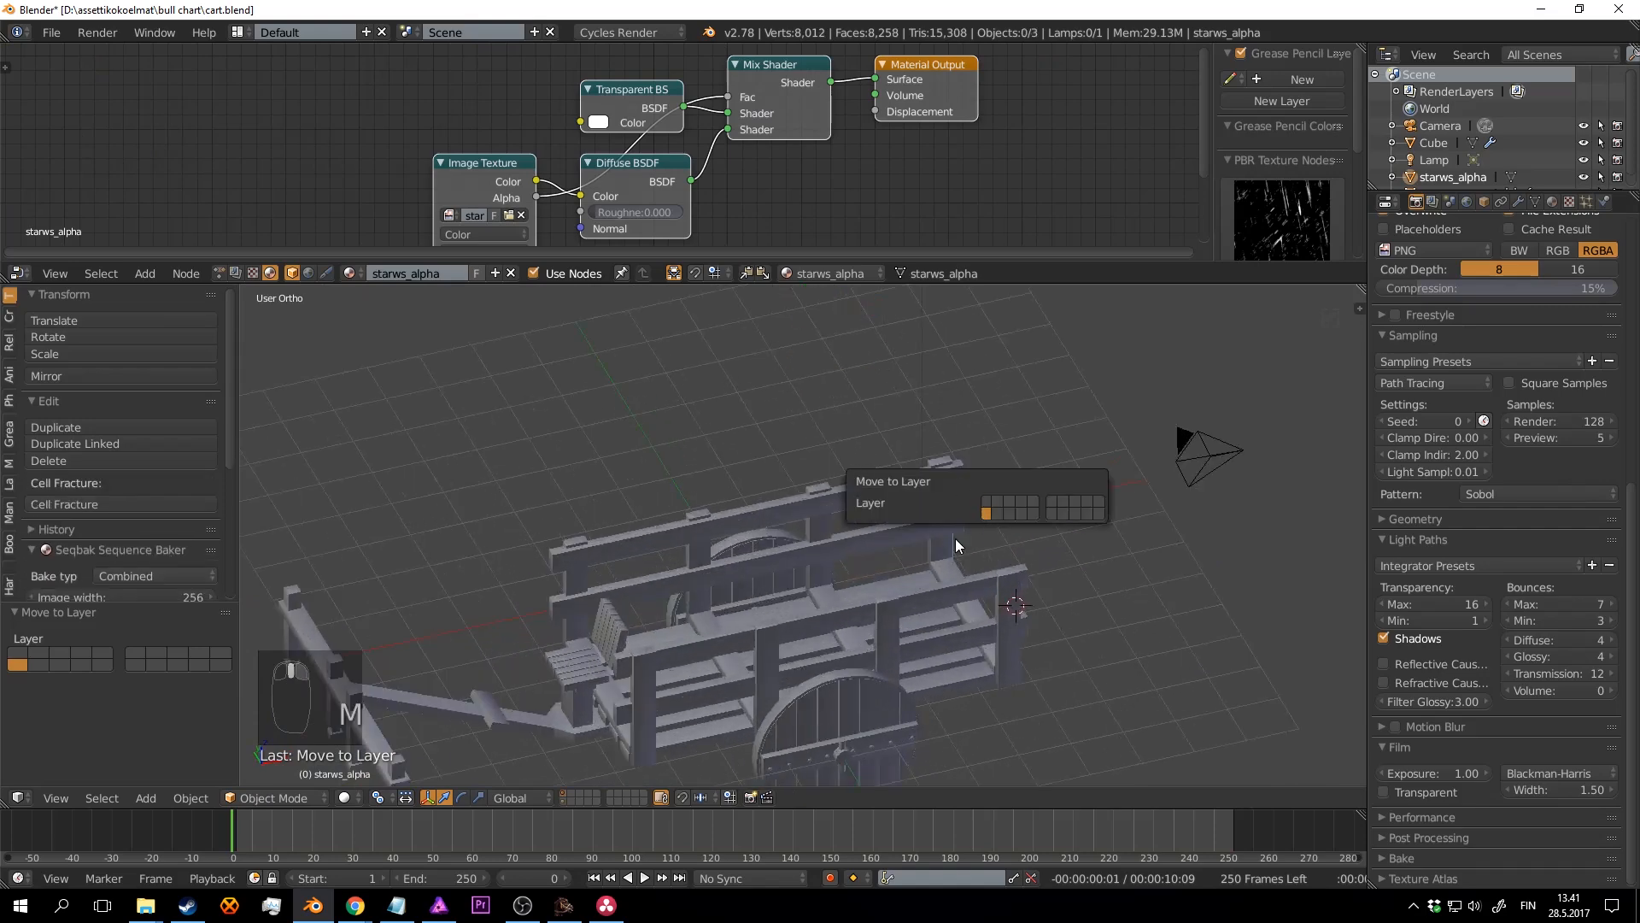
key(ctrl+s)
Step: Save the file, select the cart mesh and enter Edit Mode with the near wheel in view
click(1095, 622)
scroll(1032, 632, down, 3)
middle_drag(1032, 632, 1020, 449)
scroll(1022, 496, up, 3)
key(ctrl+s)
scroll(1020, 448, up, 3)
right_click(967, 383)
middle_drag(967, 382, 965, 579)
key(Tab)
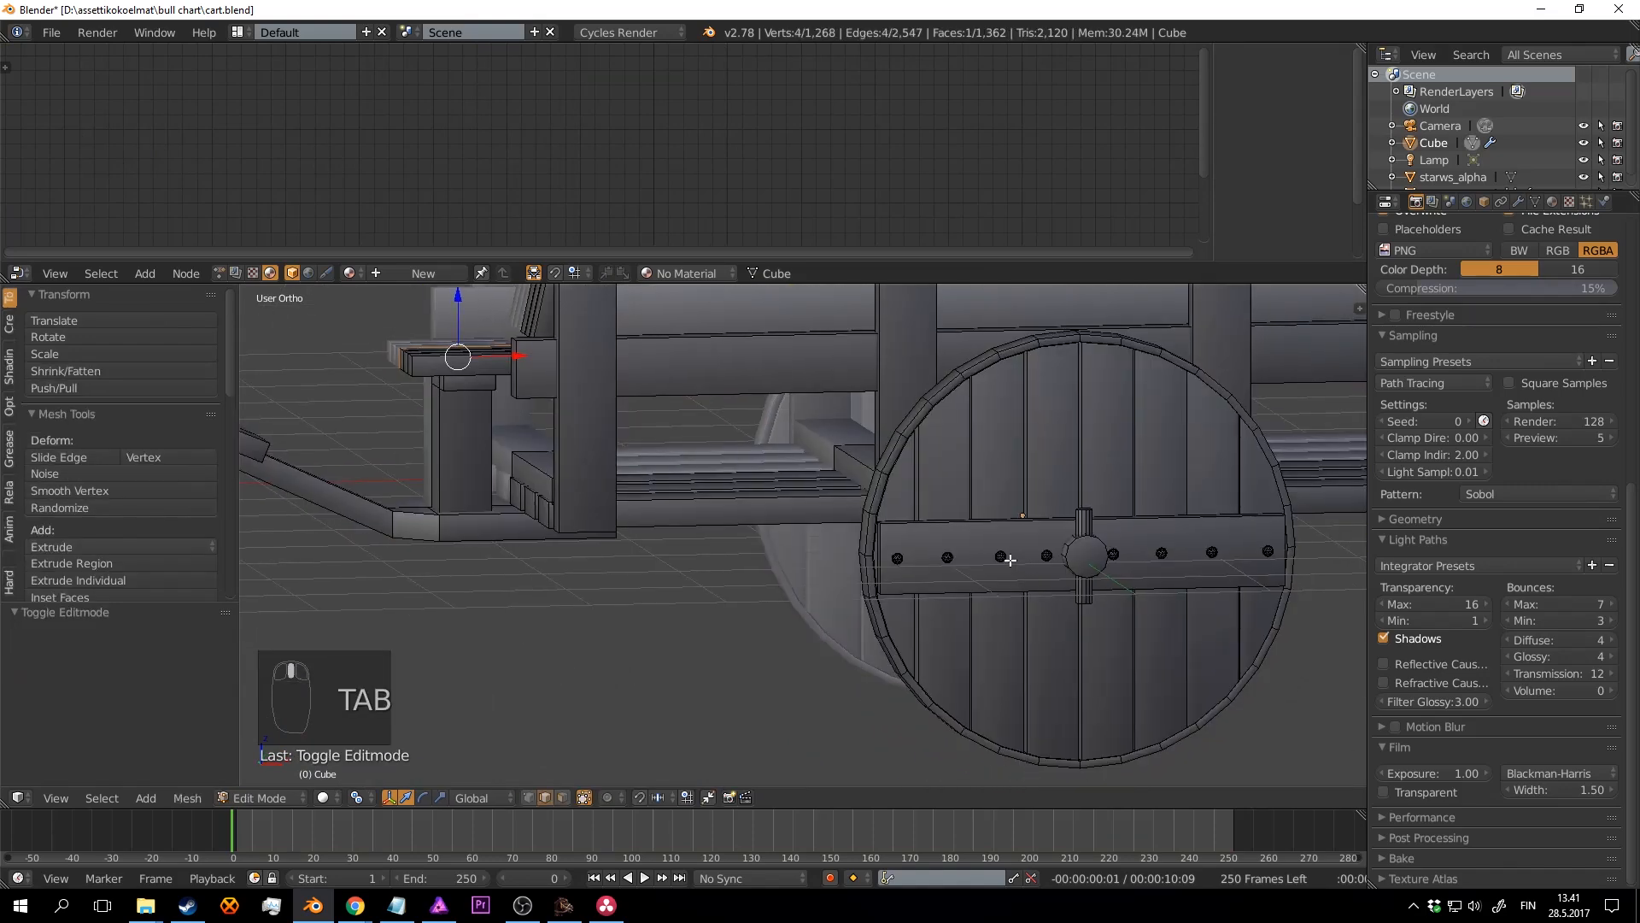
Step: Select one whole rivet on the wheel's cross brace, duplicate it and raise the copy 2.313 along Z
scroll(1010, 559, up, 4)
key(a)
key(a)
key(l)
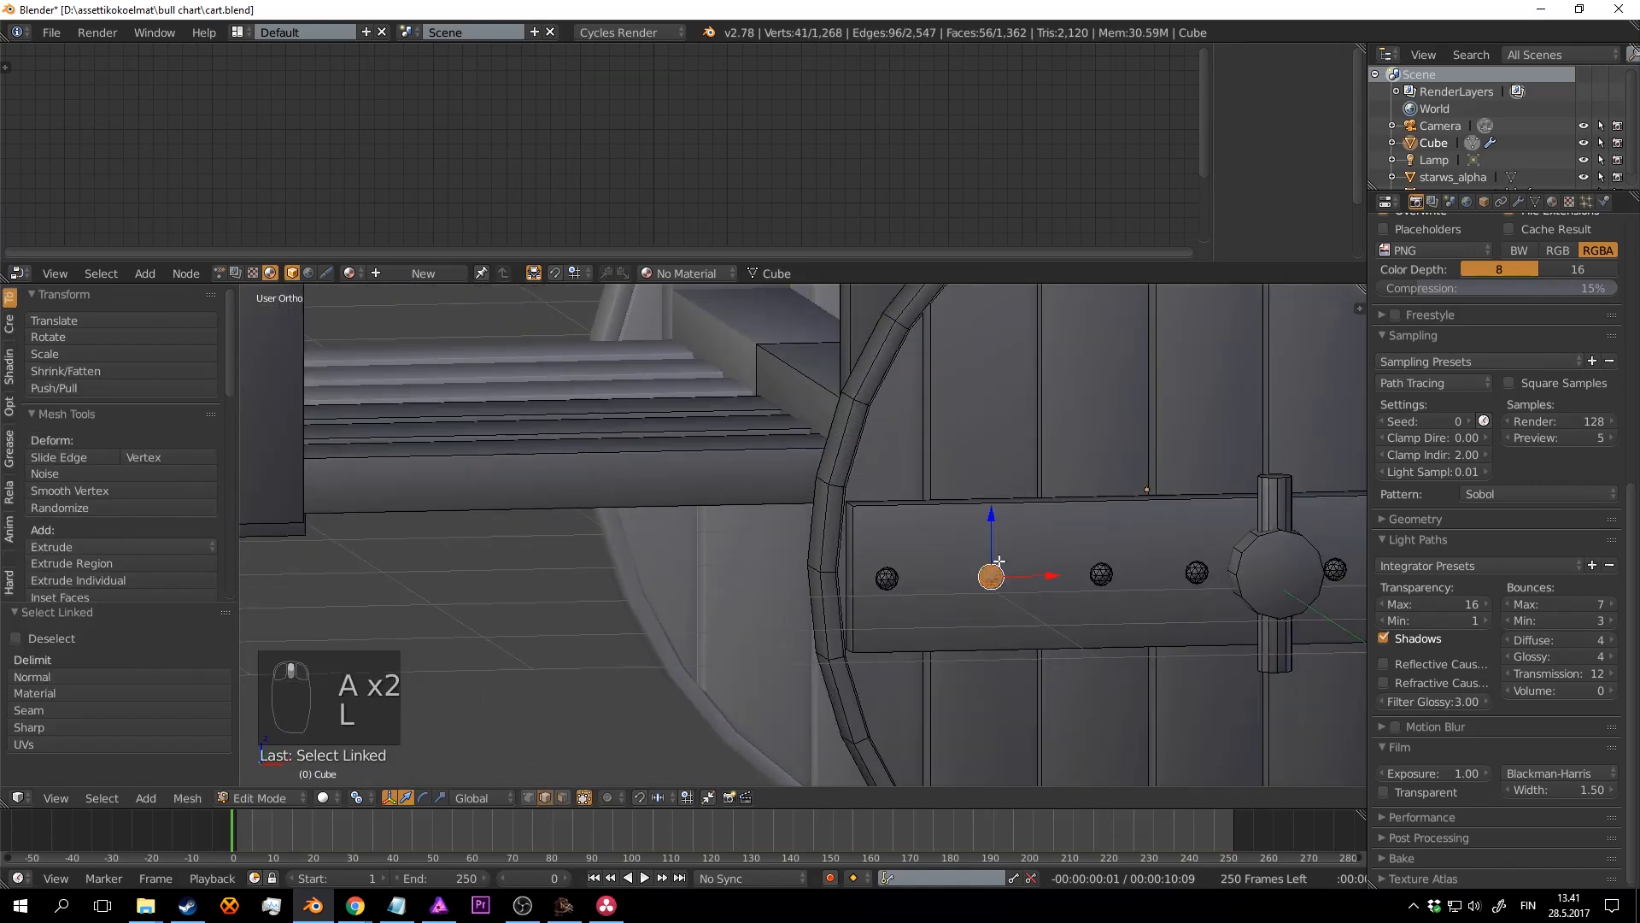
scroll(965, 574, down, 5)
key(shift+d)
right_click(927, 573)
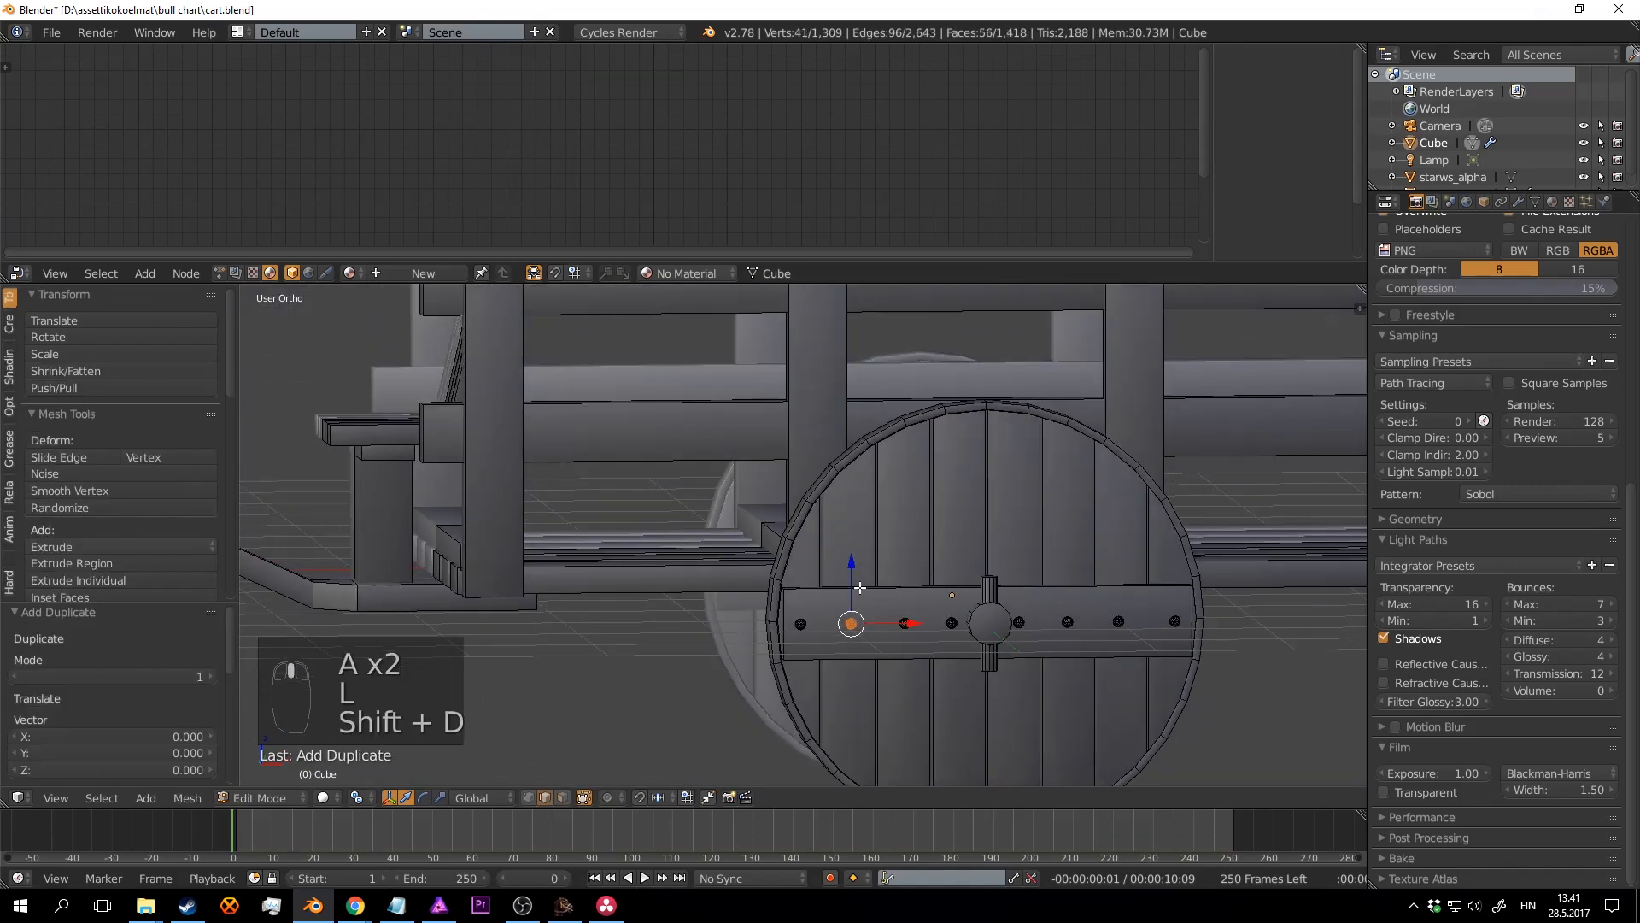
click(860, 584)
drag(848, 568, 849, 260)
Step: Move the rivet copy 0.640 along Y and -0.180 along X to the upper end of the second side post
shift+middle_drag(901, 479, 1109, 601)
drag(1076, 615, 1000, 572)
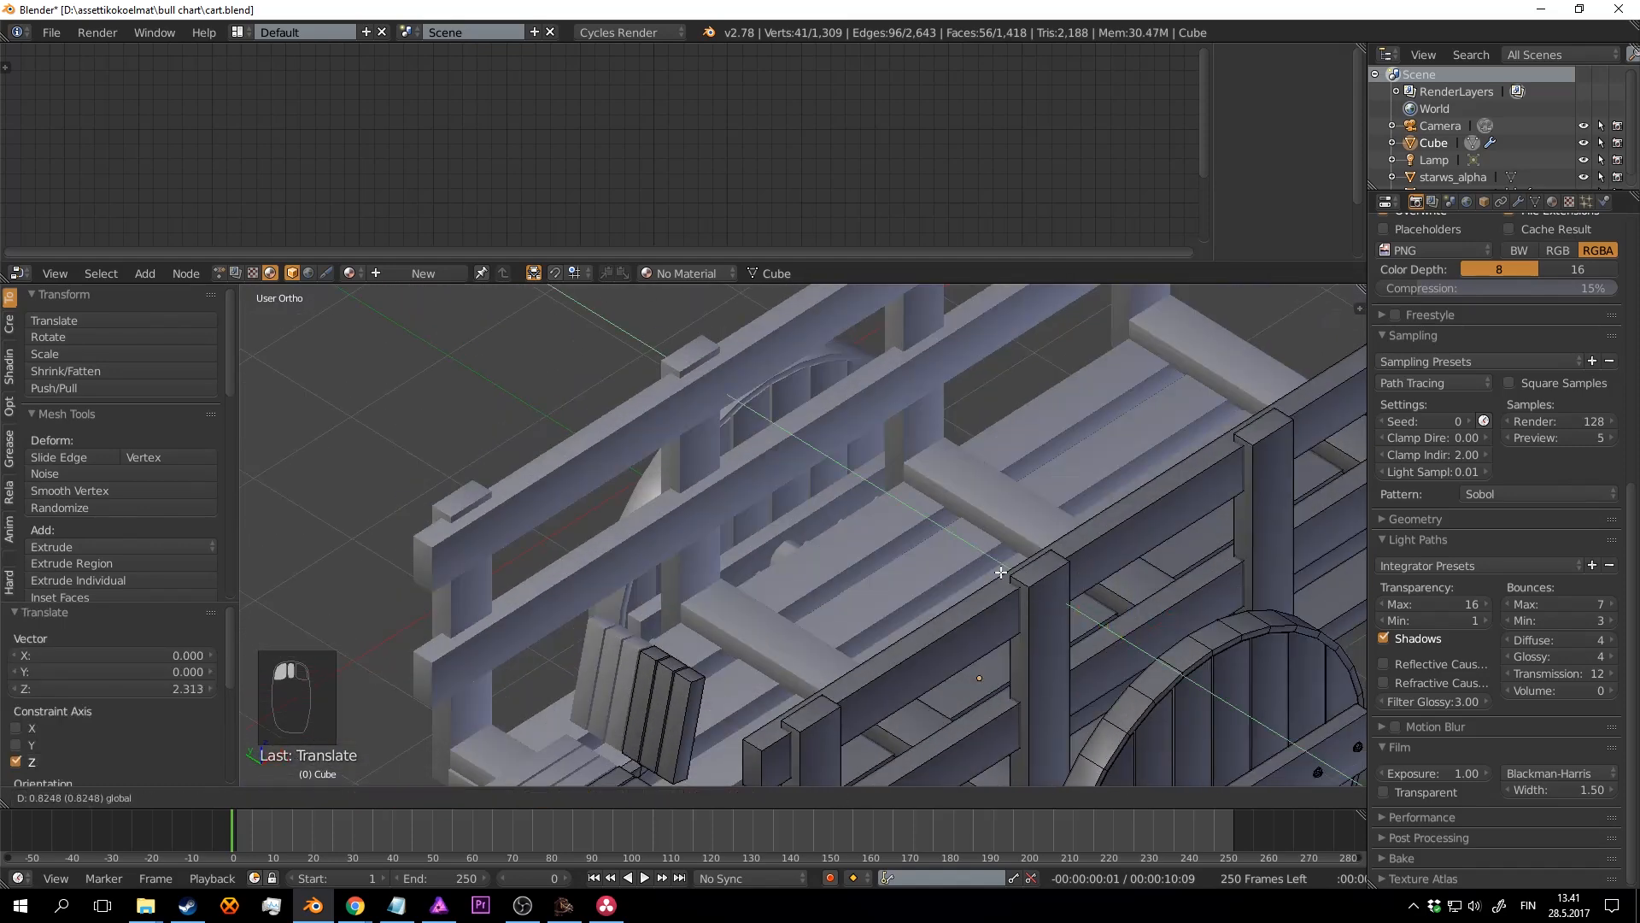
drag(1173, 652, 1176, 654)
middle_drag(1176, 655, 969, 636)
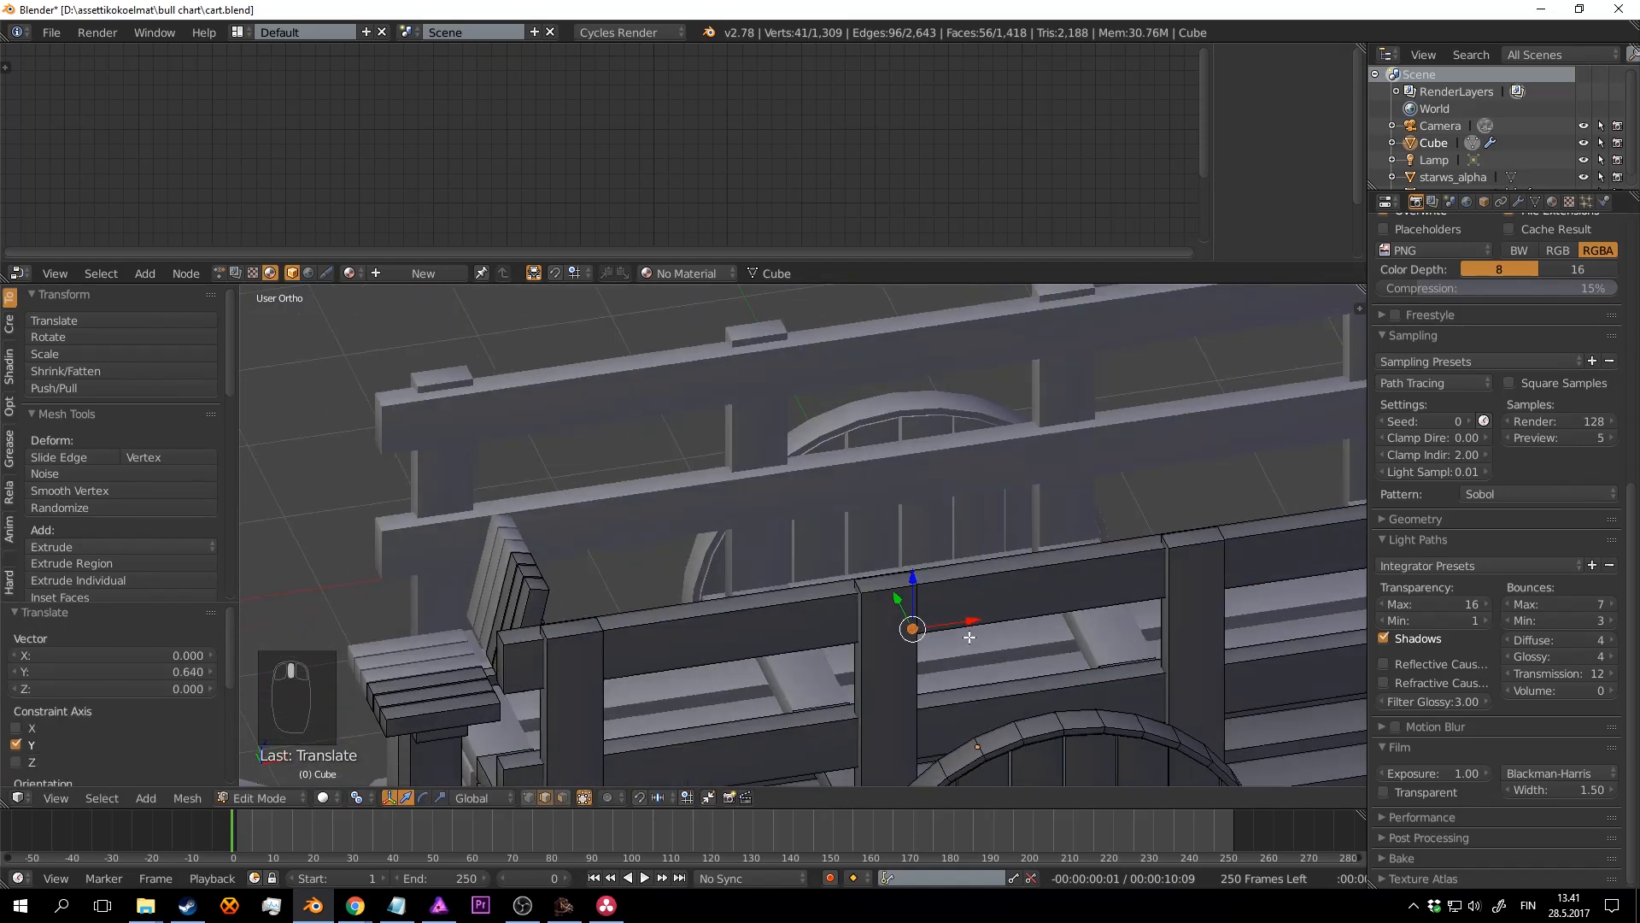
drag(953, 634, 920, 632)
drag(808, 652, 803, 652)
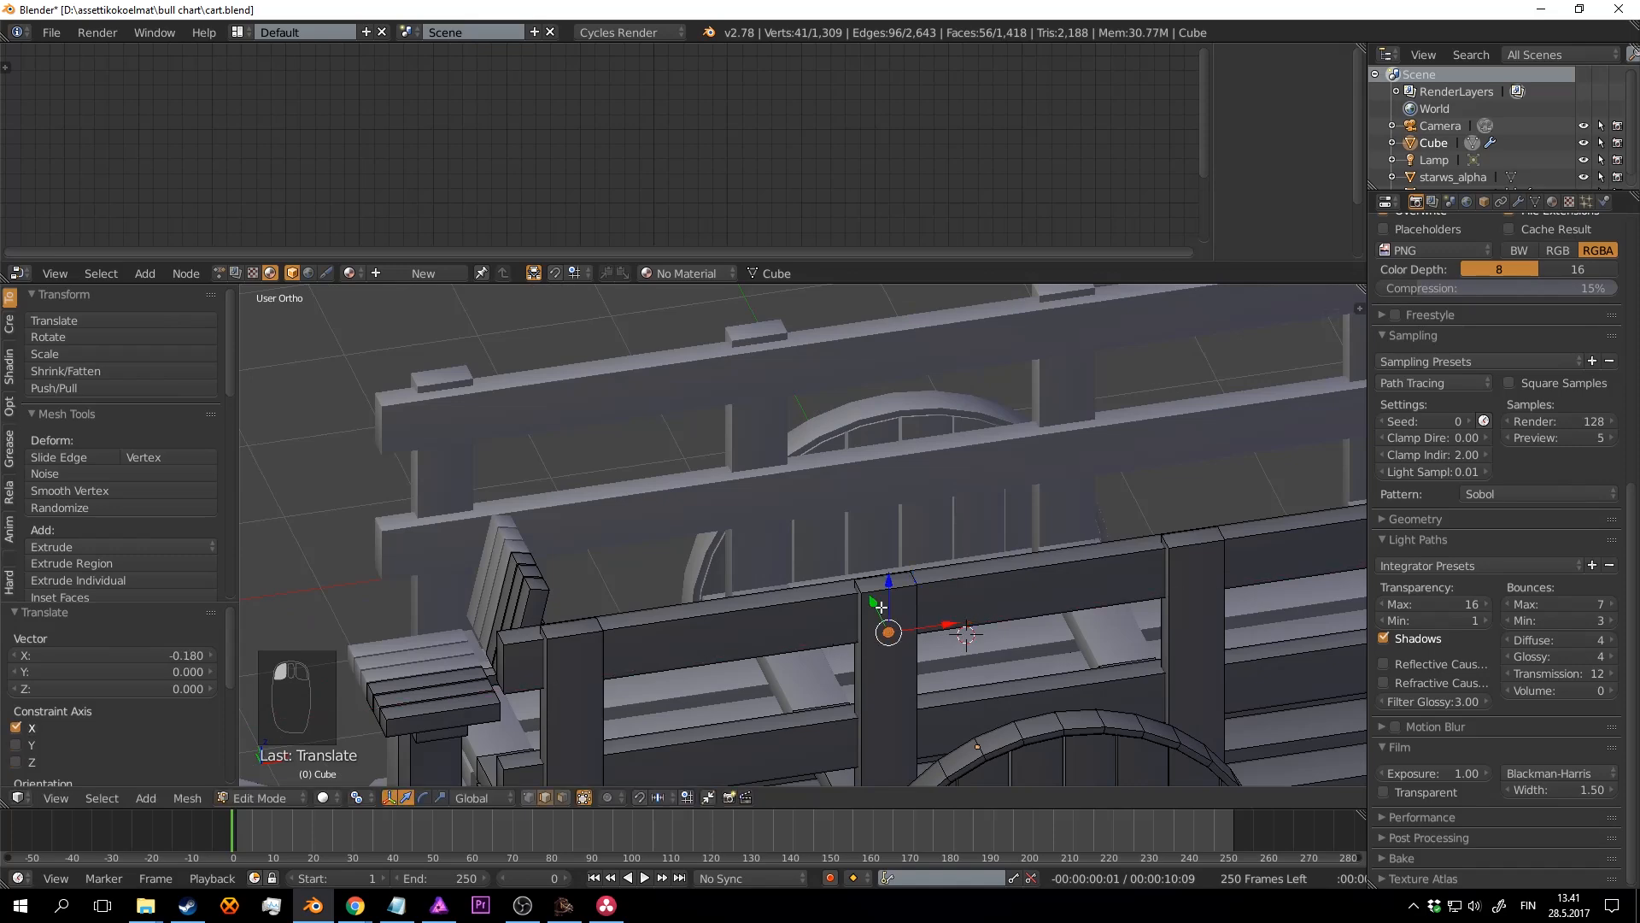
Step: Fine-tune the rivet's height, depth and sideways position so it sits on the side post's outer face
drag(888, 608, 892, 583)
drag(916, 514, 916, 492)
middle_drag(914, 542, 891, 458)
scroll(930, 531, up, 5)
drag(820, 370, 821, 394)
middle_drag(837, 513, 936, 534)
drag(1205, 543, 1111, 554)
middle_drag(1111, 554, 664, 527)
drag(687, 531, 605, 541)
Step: Duplicate the post's rivet and place the copy diagonally above it, raised along Z and shifted 0.178 along X
scroll(737, 555, down, 2)
middle_drag(740, 556, 740, 594)
shift+middle_drag(1127, 498, 888, 547)
scroll(888, 547, up, 1)
key(shift+d)
click(889, 547)
drag(788, 491, 802, 397)
drag(850, 463, 937, 467)
scroll(902, 491, down, 3)
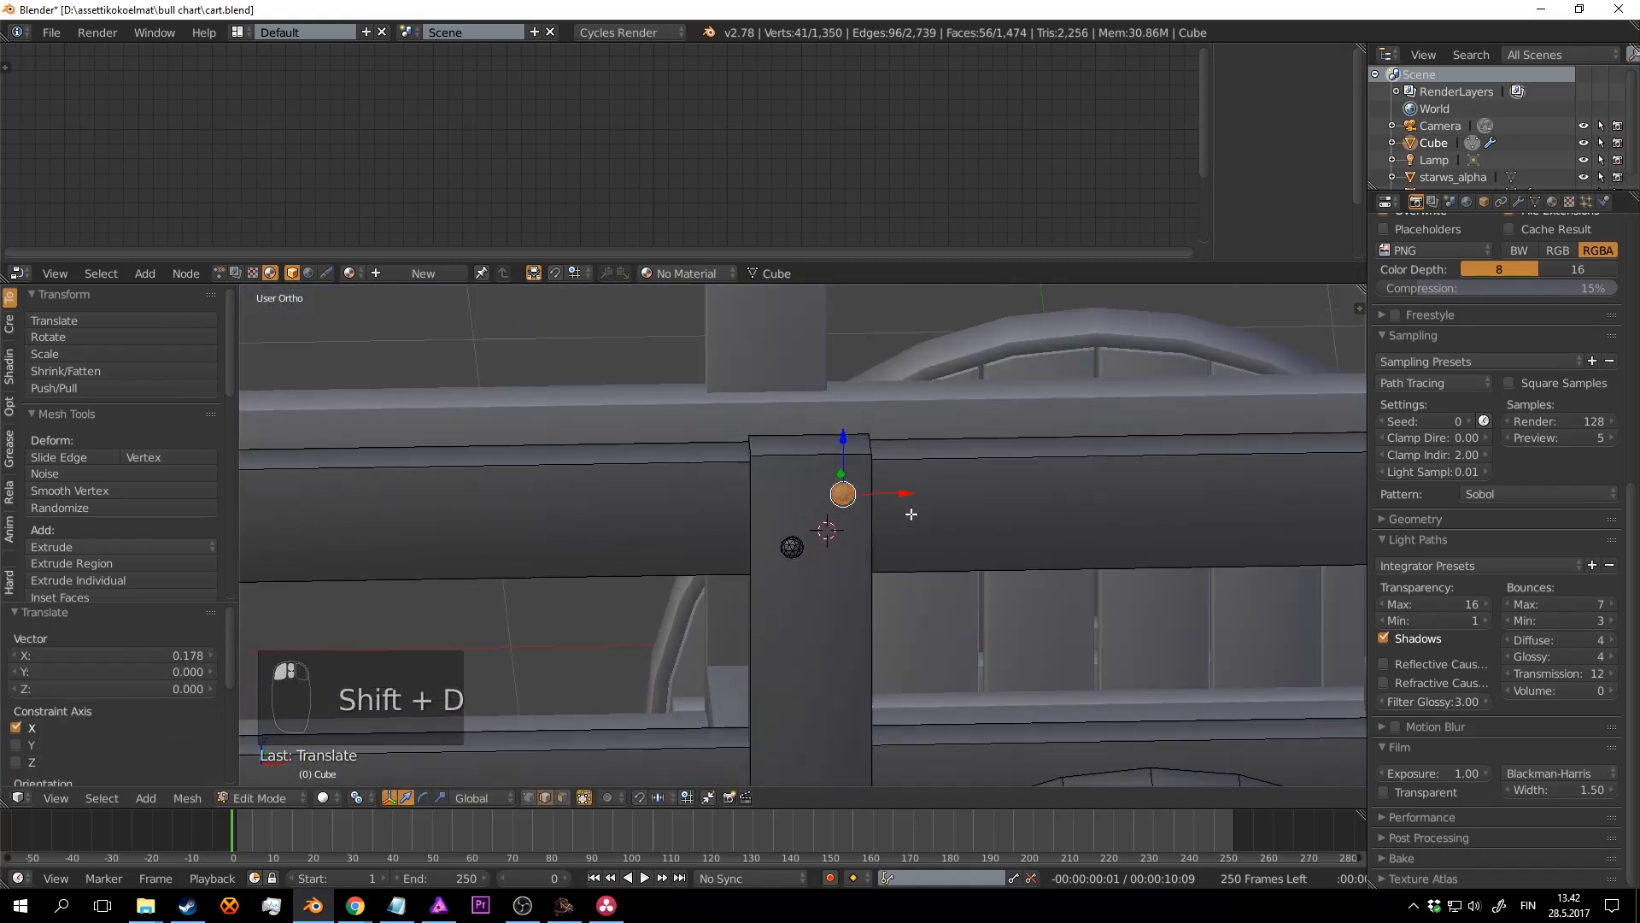
Step: Select both rivets on the post, duplicate the pair and move the copy 2.290 along X to the next post
scroll(854, 532, up, 1)
key(l)
scroll(778, 525, down, 3)
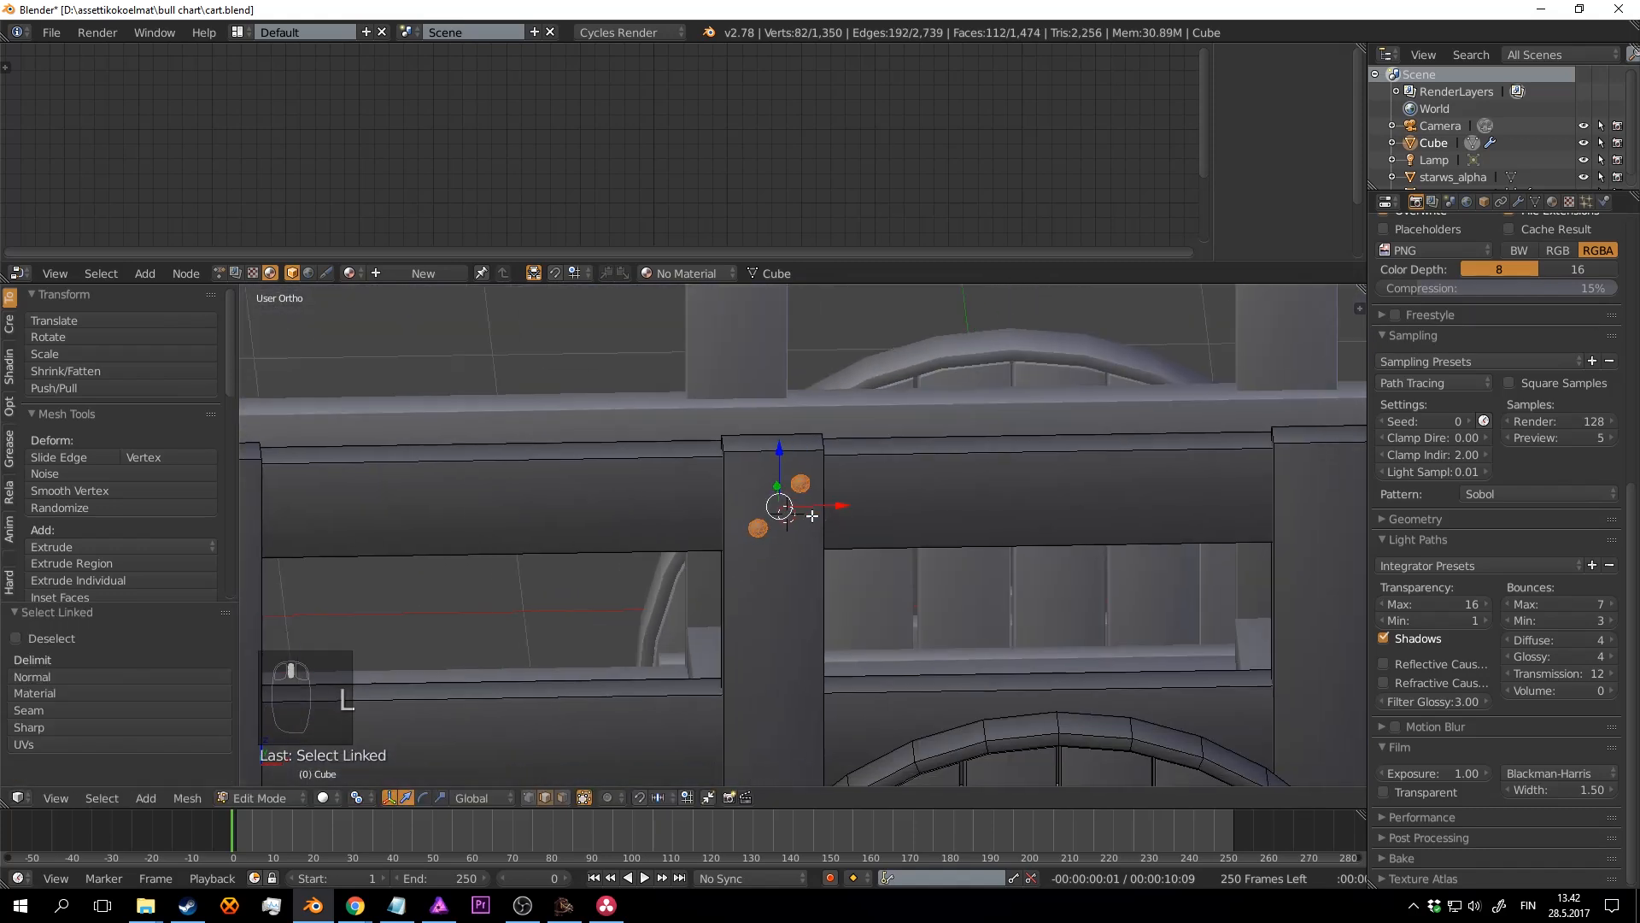
key(shift+d)
drag(837, 511, 1191, 501)
Step: Set the pivot point to Median Point and rotate the copied rivet pair slightly about the Y axis
scroll(970, 538, up, 6)
key(r)
key(y)
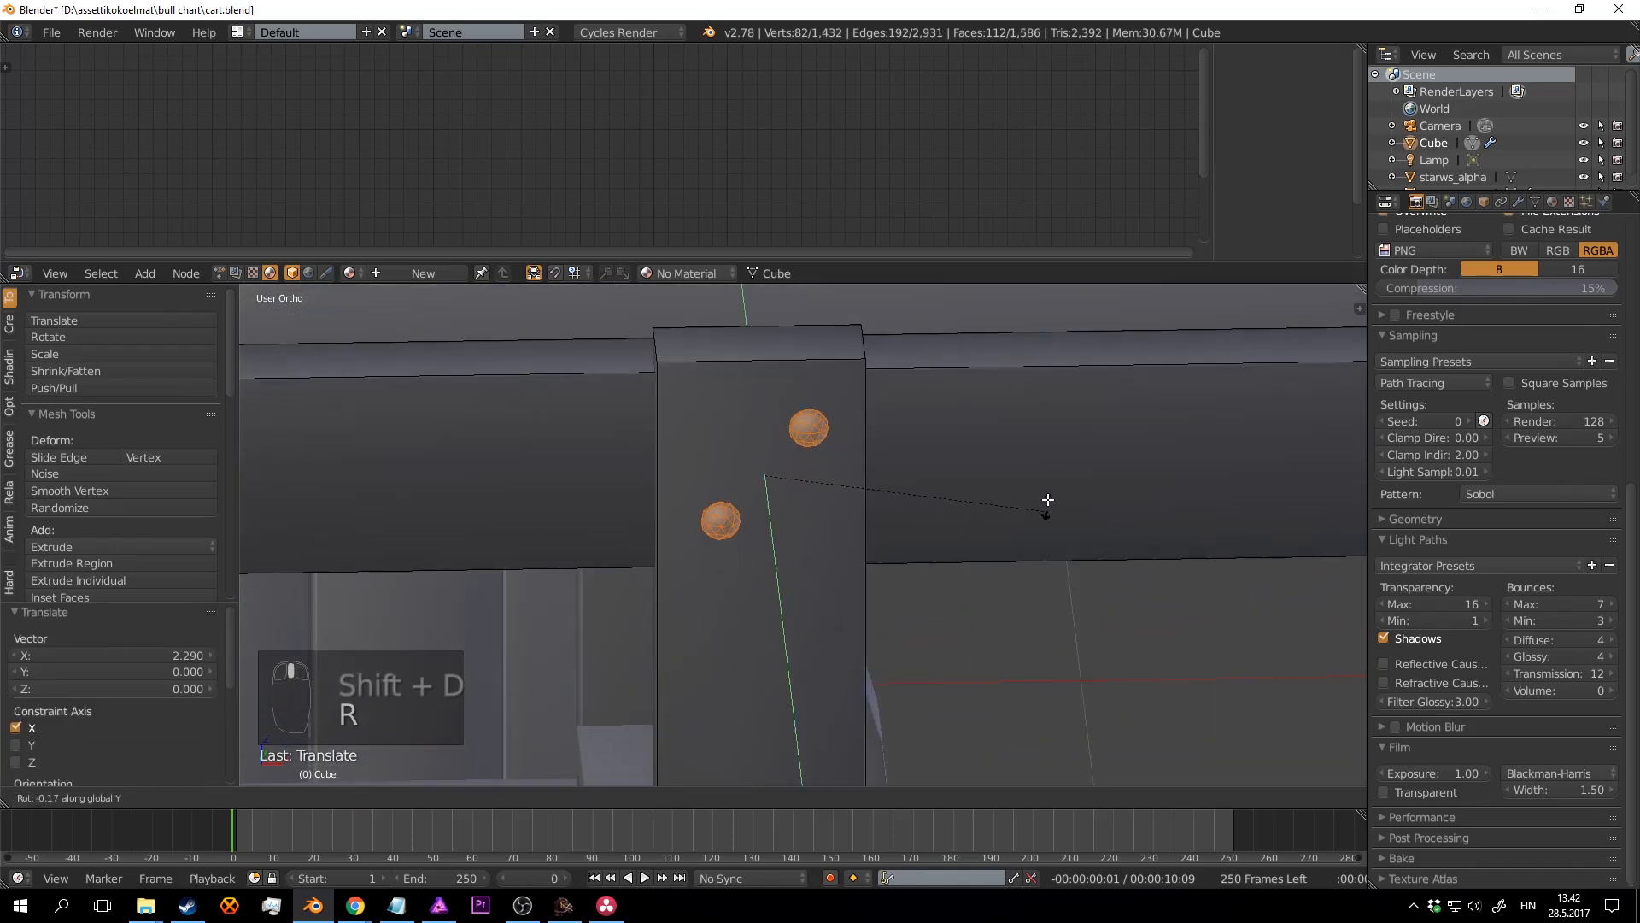
click(970, 384)
click(359, 797)
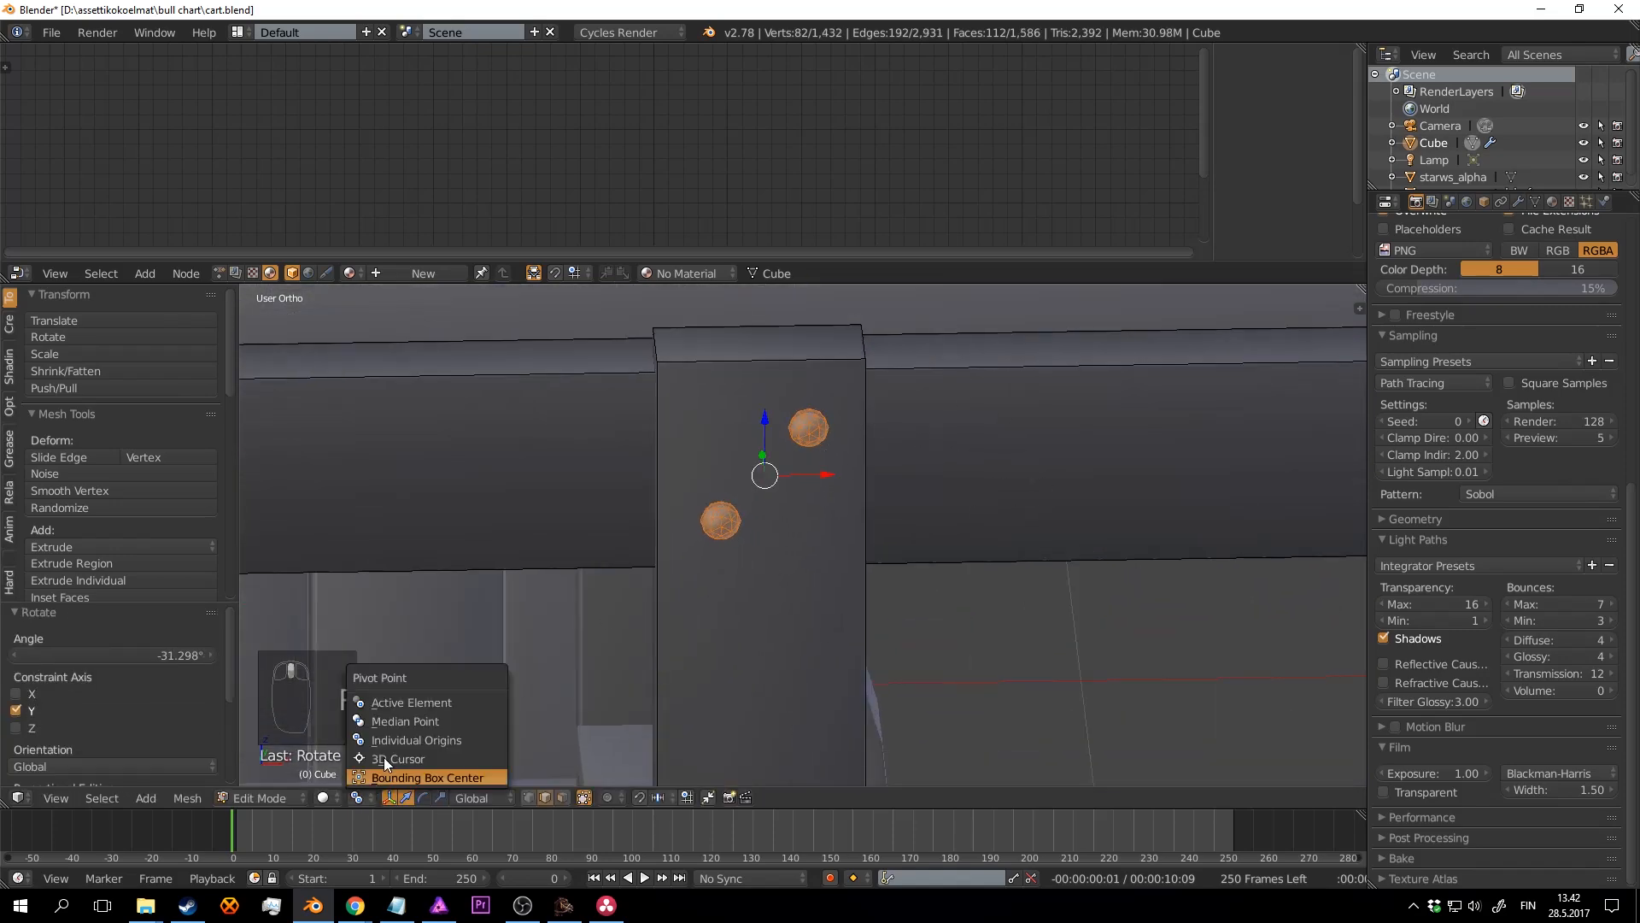
click(402, 719)
key(r)
key(y)
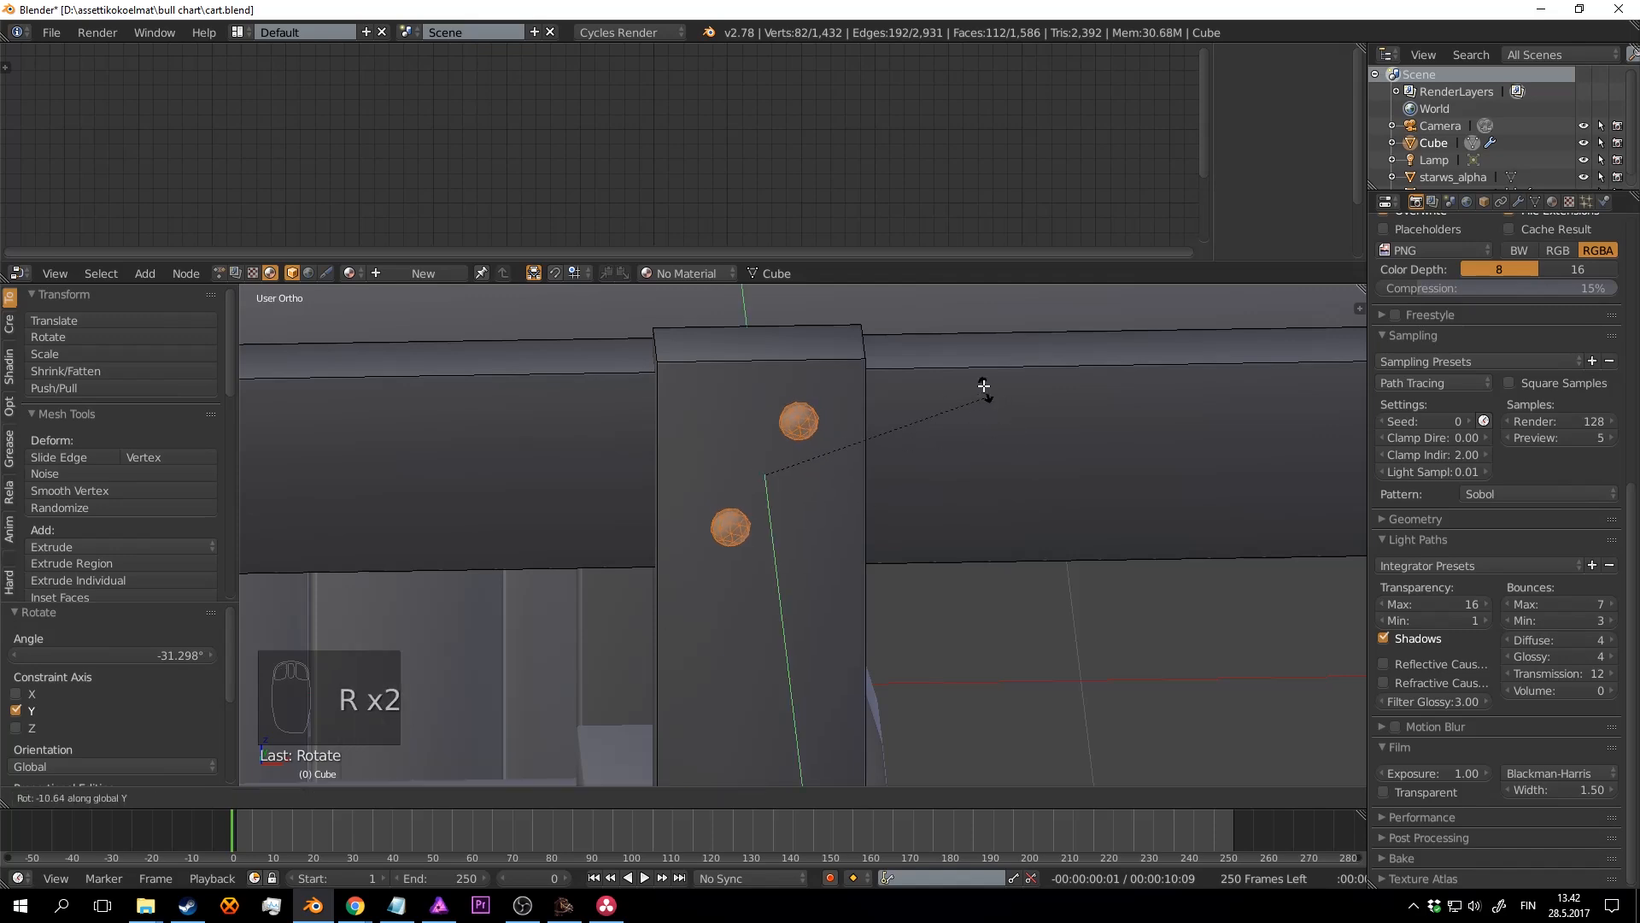
click(959, 410)
Step: Duplicate the rotated rivet pair and move the copy 2.351 along X onto the rear end post
scroll(936, 461, down, 10)
shift+middle_drag(857, 523, 772, 512)
scroll(772, 512, up, 4)
key(shift+d)
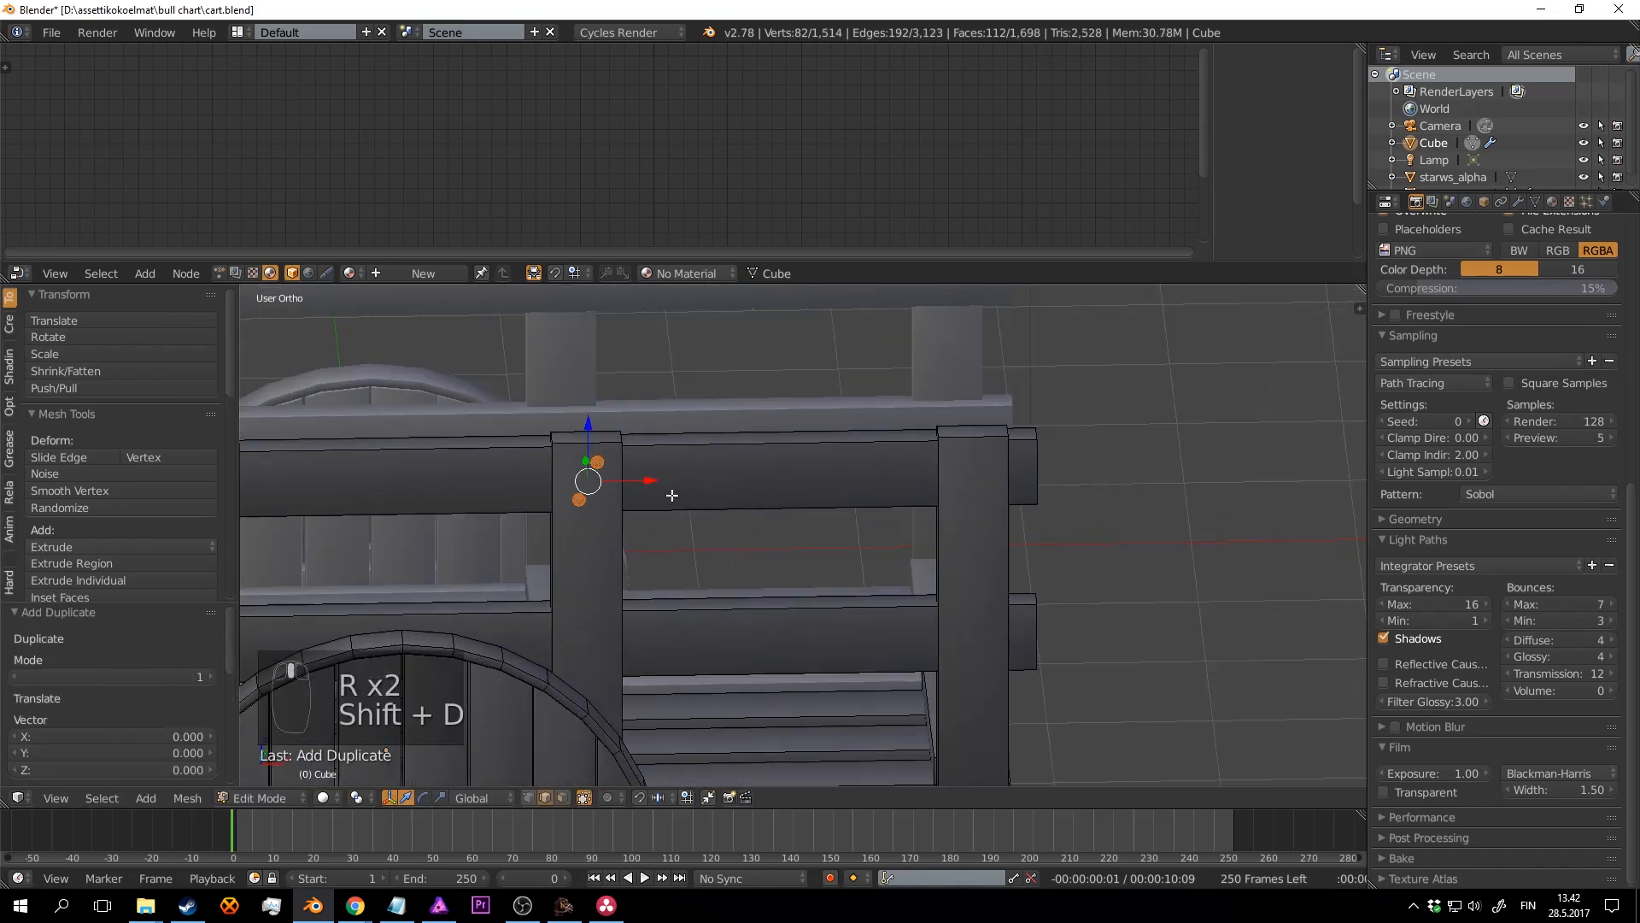
key(x)
click(1081, 478)
shift+middle_drag(1081, 478, 981, 464)
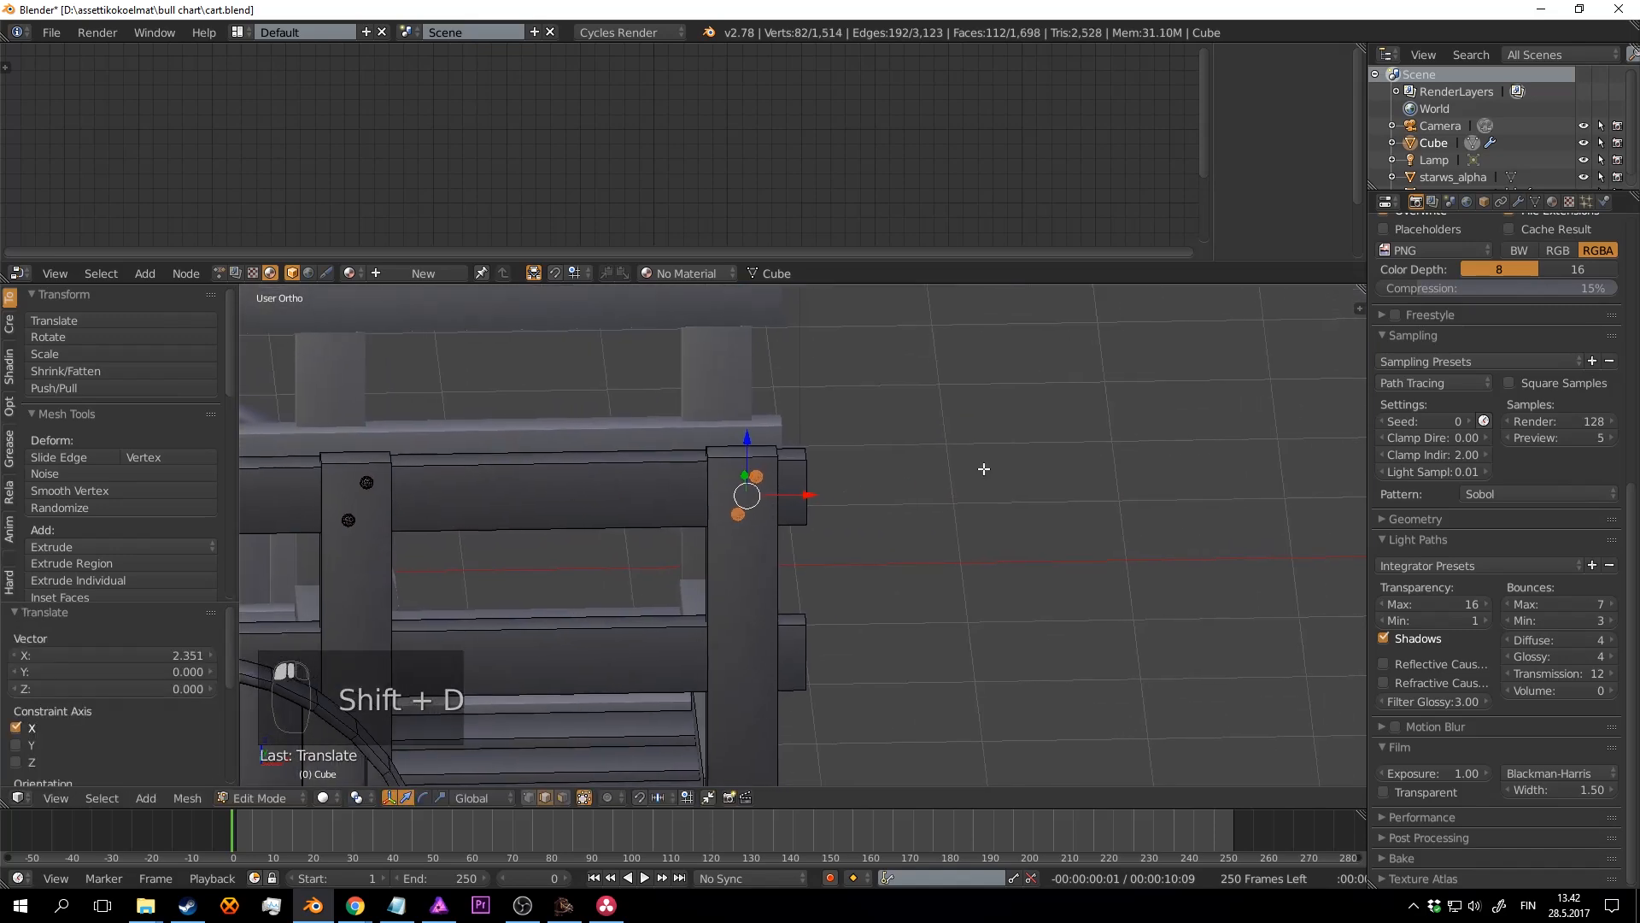
Step: Rotate the end post's rivet pair 52.203° about Y, shift it -0.020 along X and rotate it -23.858° about Y
key(r)
key(y)
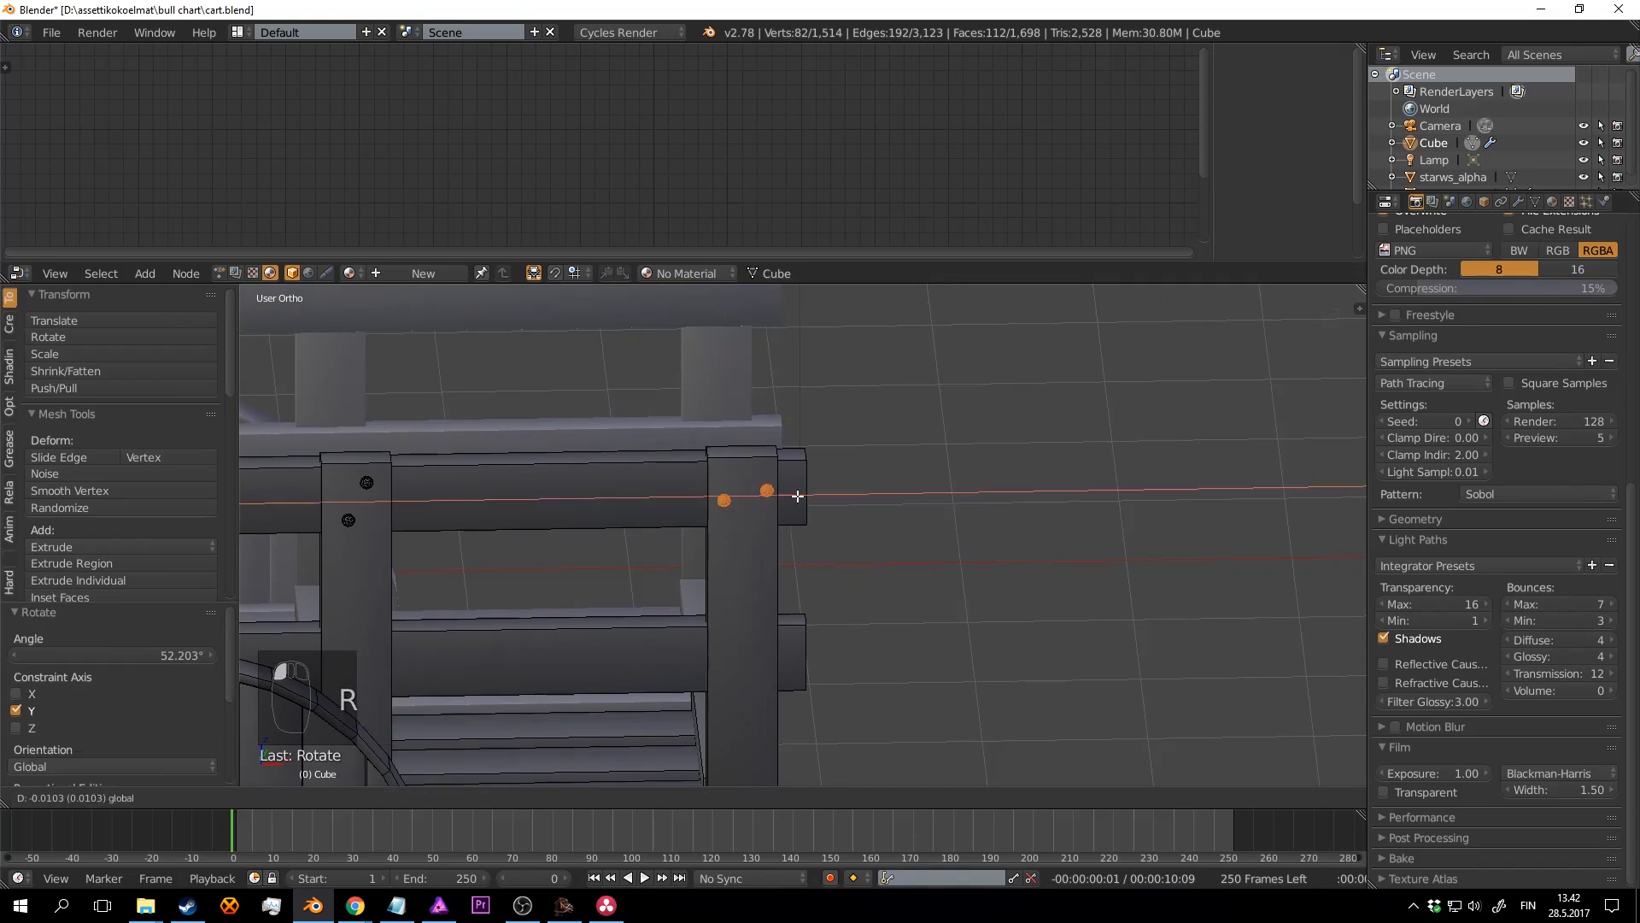
click(797, 495)
key(r)
key(r)
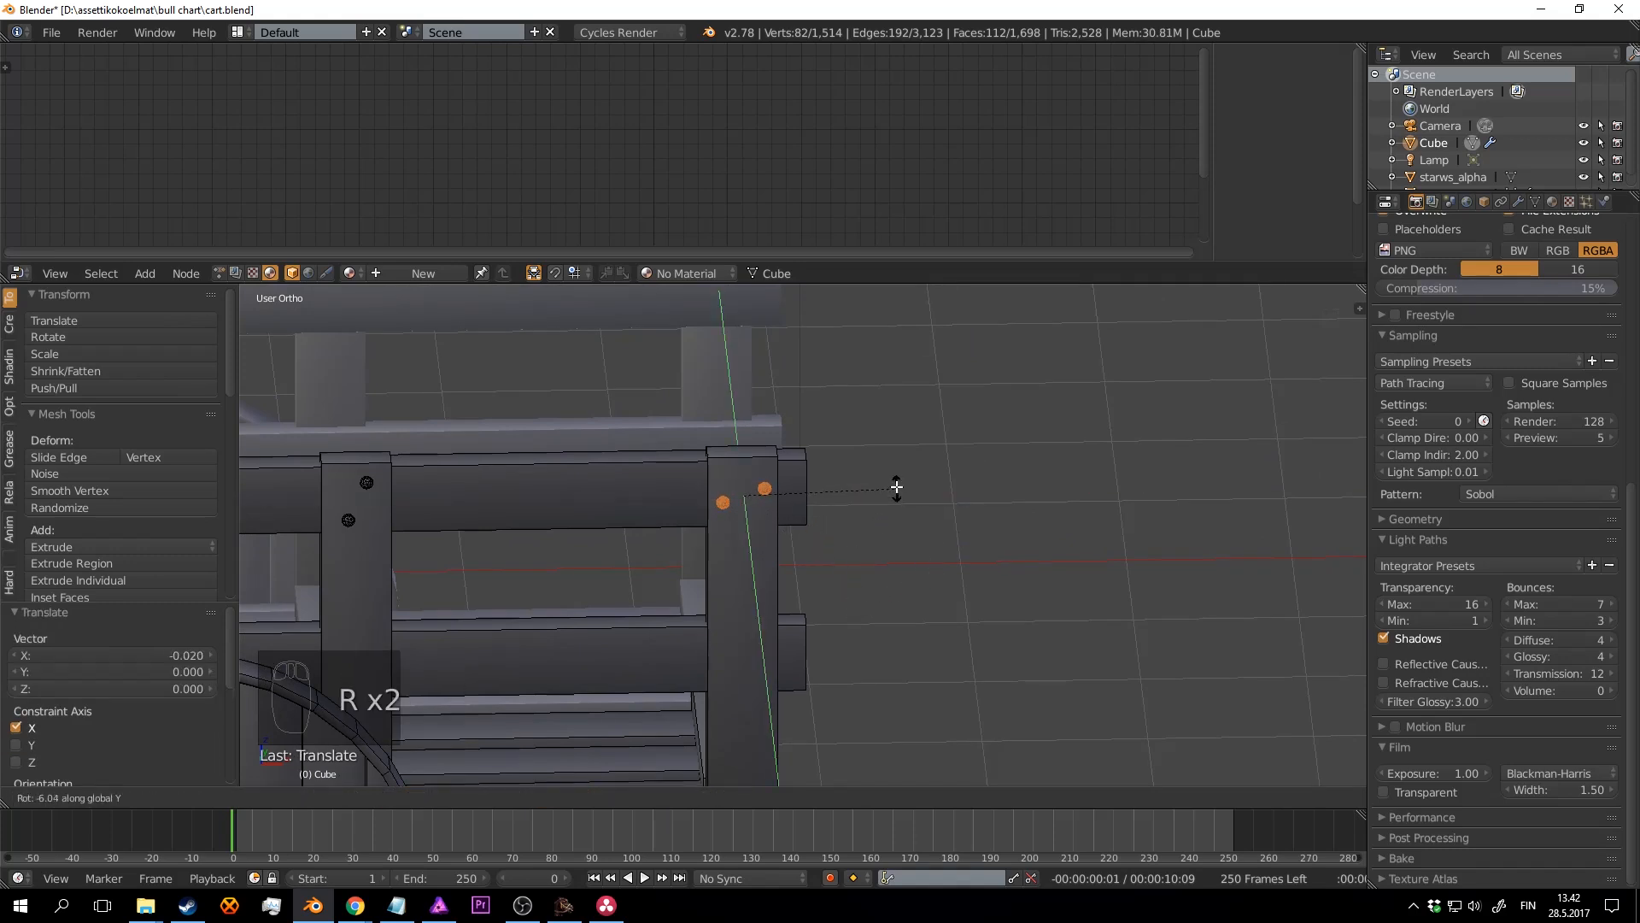
click(871, 450)
Step: Duplicate the end post's rivet pair, move the copy -7.005 along X onto the front post and rotate it -28.351° about Y
scroll(820, 478, down, 4)
shift+middle_drag(718, 511, 919, 481)
key(shift+d)
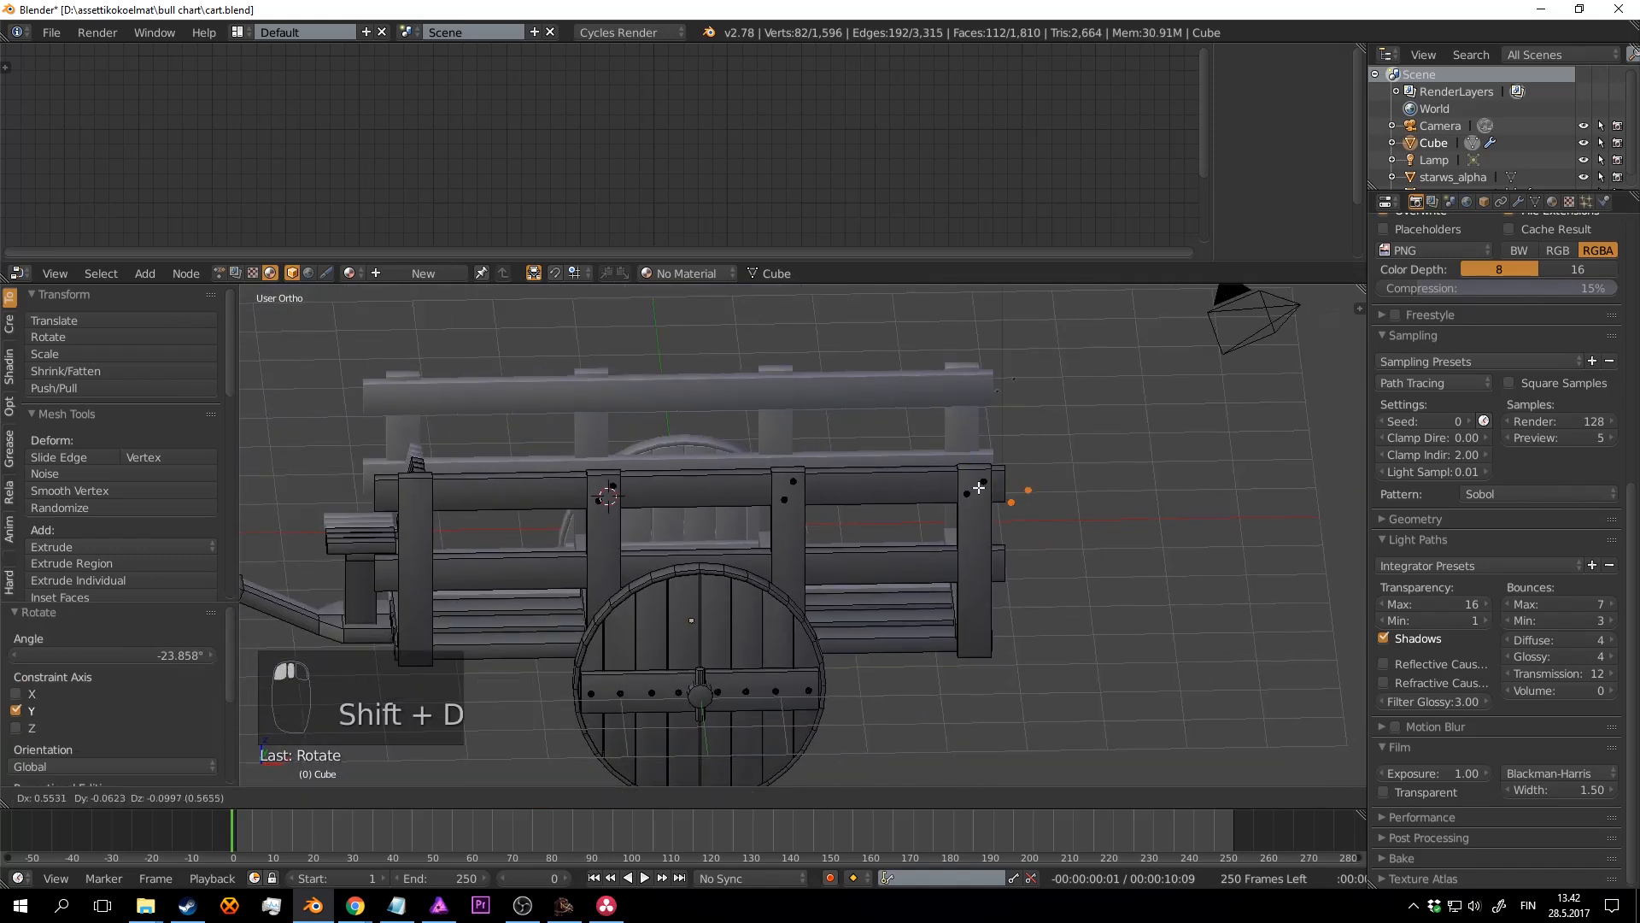
right_click(969, 485)
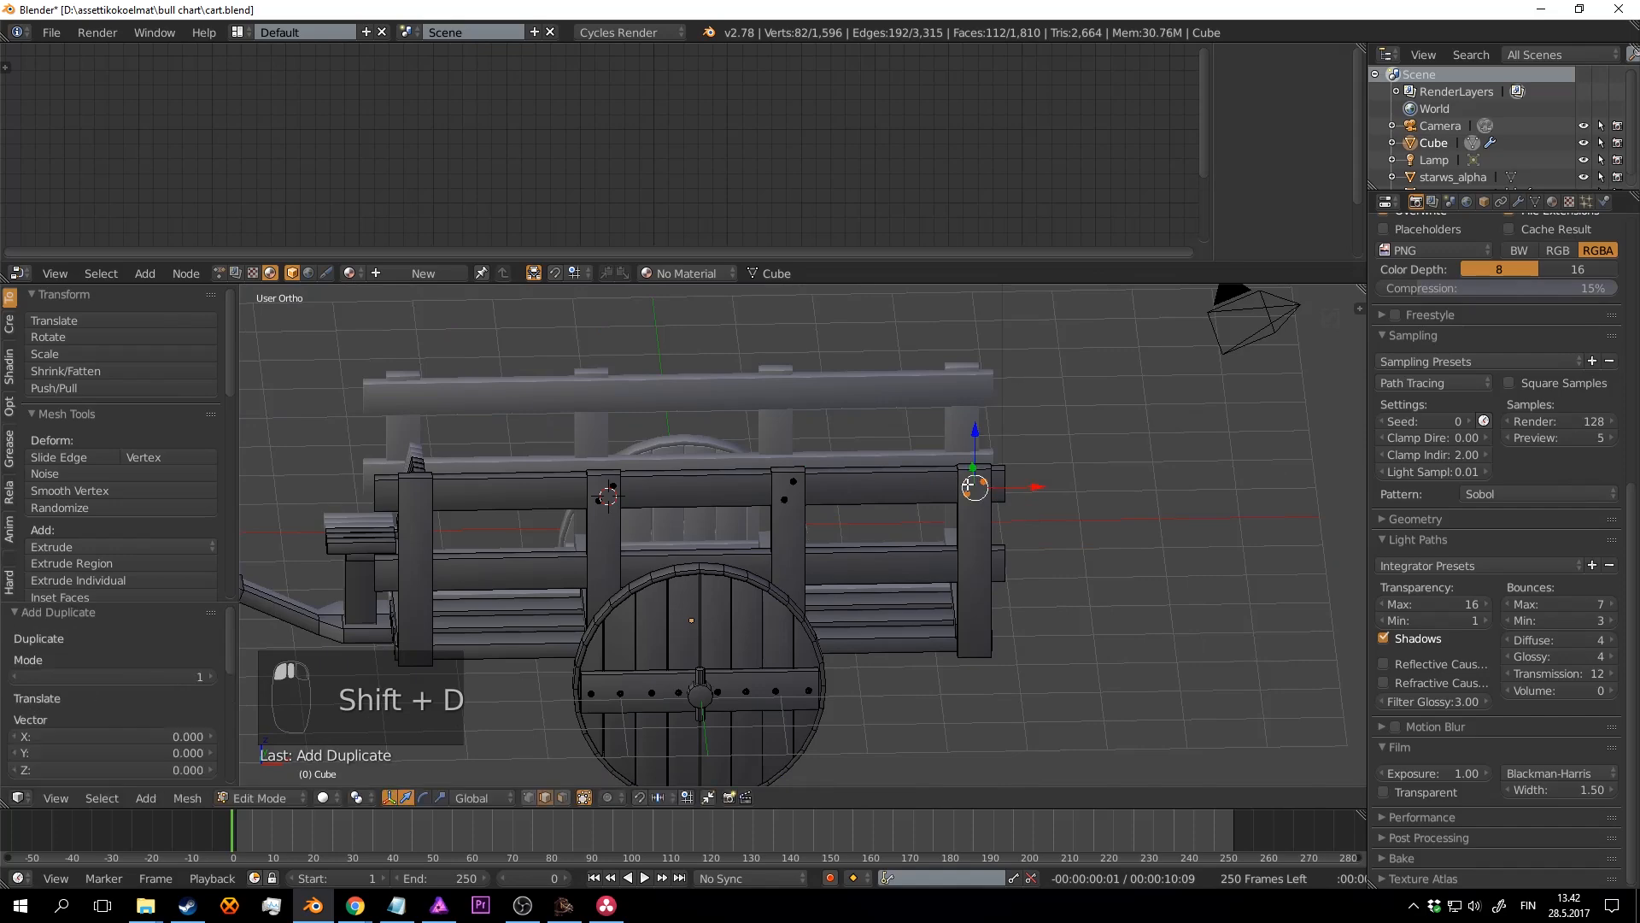
click(427, 514)
scroll(965, 407, up, 4)
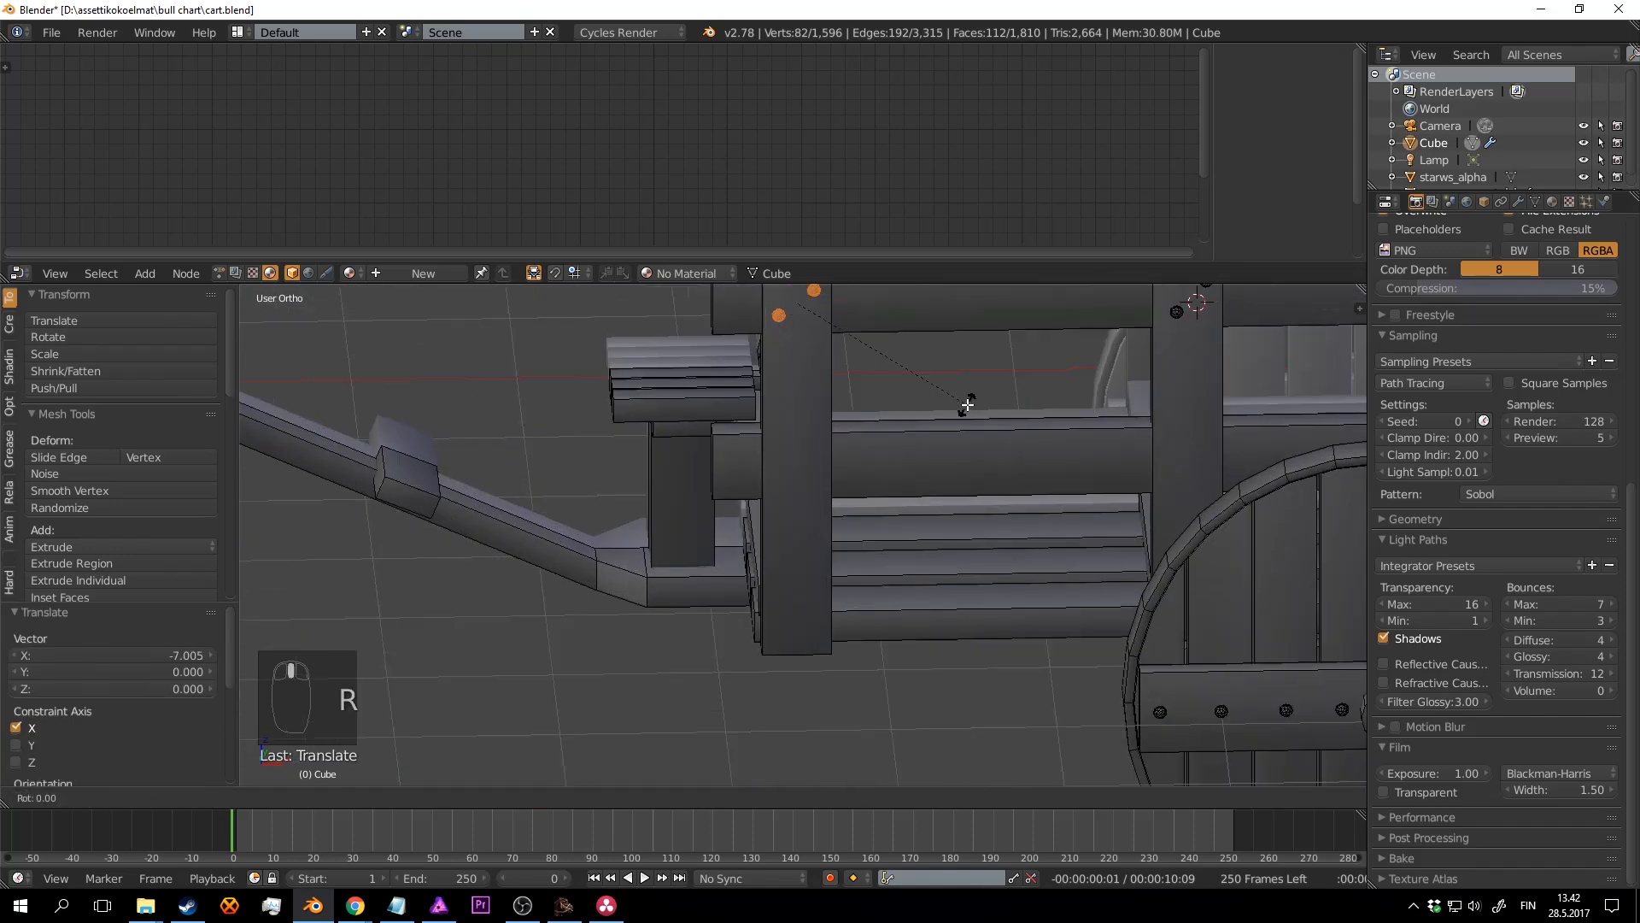
click(932, 338)
middle_drag(932, 339, 863, 421)
scroll(863, 380, up, 3)
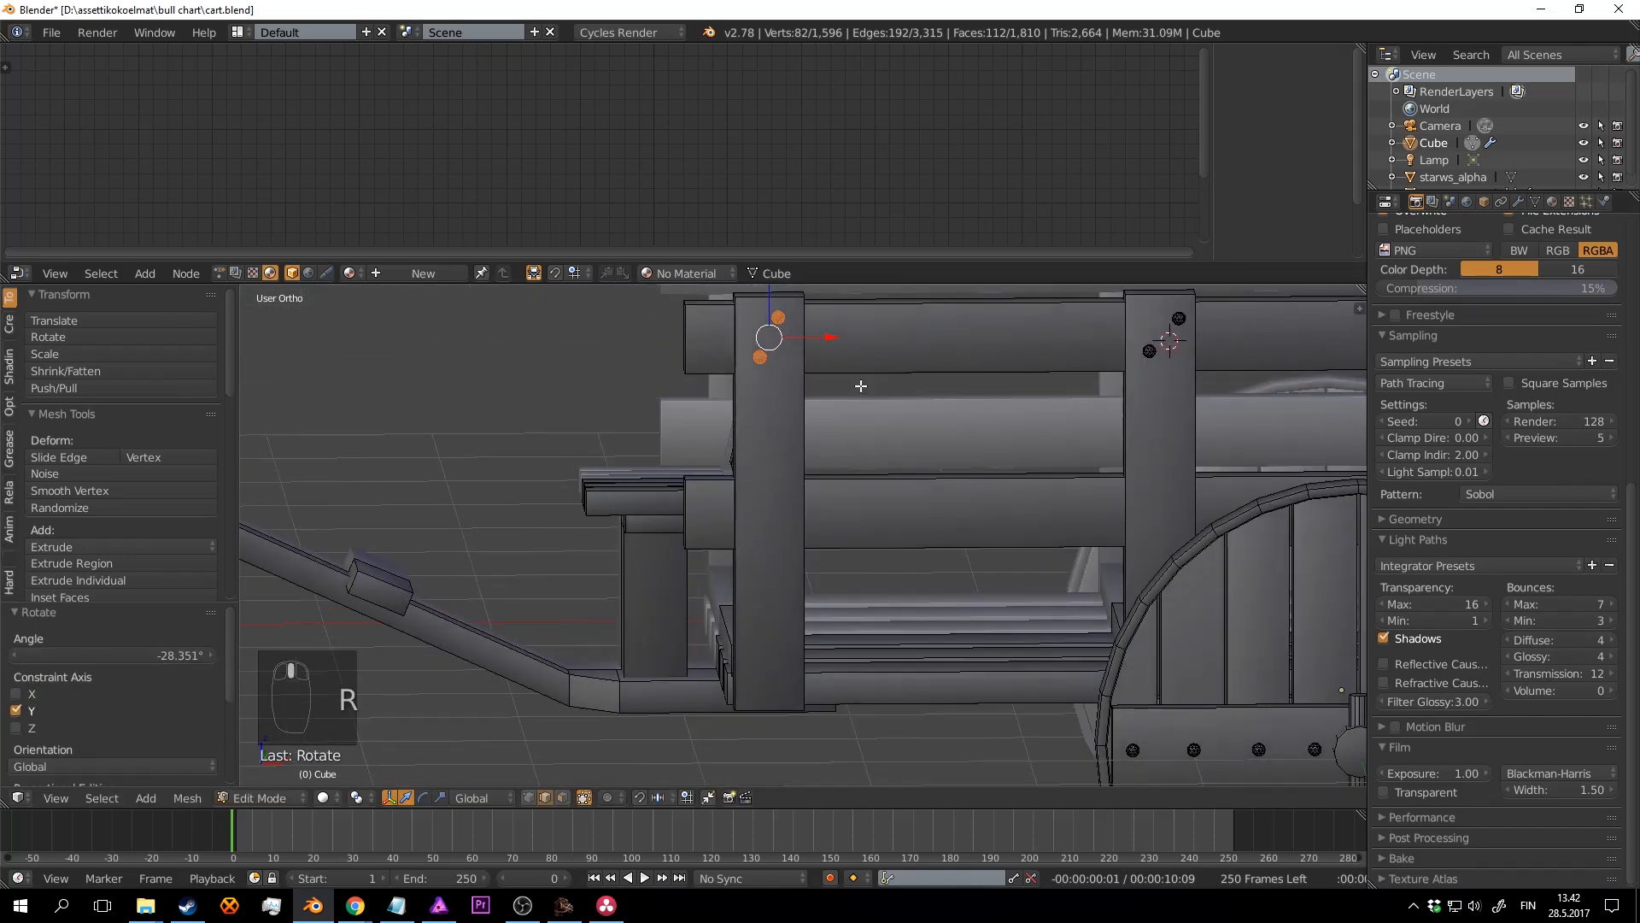
Step: Duplicate the front post's rivet pair and move the copy down along Z onto the lower rail
key(shift+d)
right_click(841, 365)
shift+middle_drag(825, 355, 826, 412)
drag(772, 323, 801, 459)
shift+middle_drag(801, 458, 657, 439)
Step: Duplicate the lower rivet pair along X onto the second post and again onto the third post
key(shift+d)
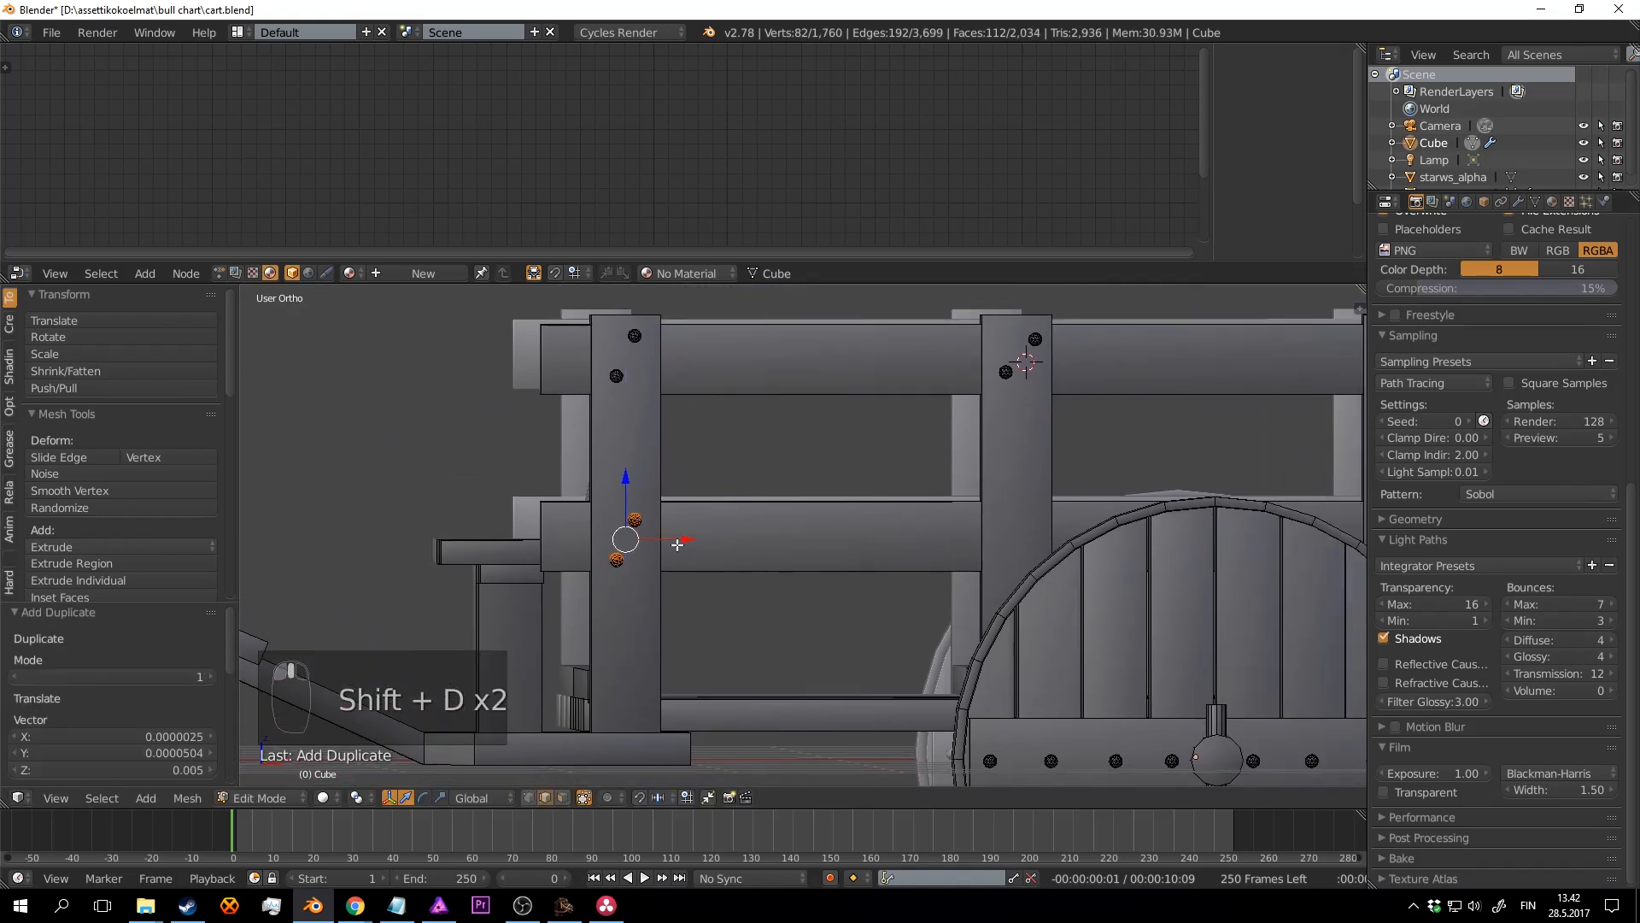
click(572, 510)
shift+middle_drag(1062, 537, 685, 592)
key(shift+d)
right_click(685, 592)
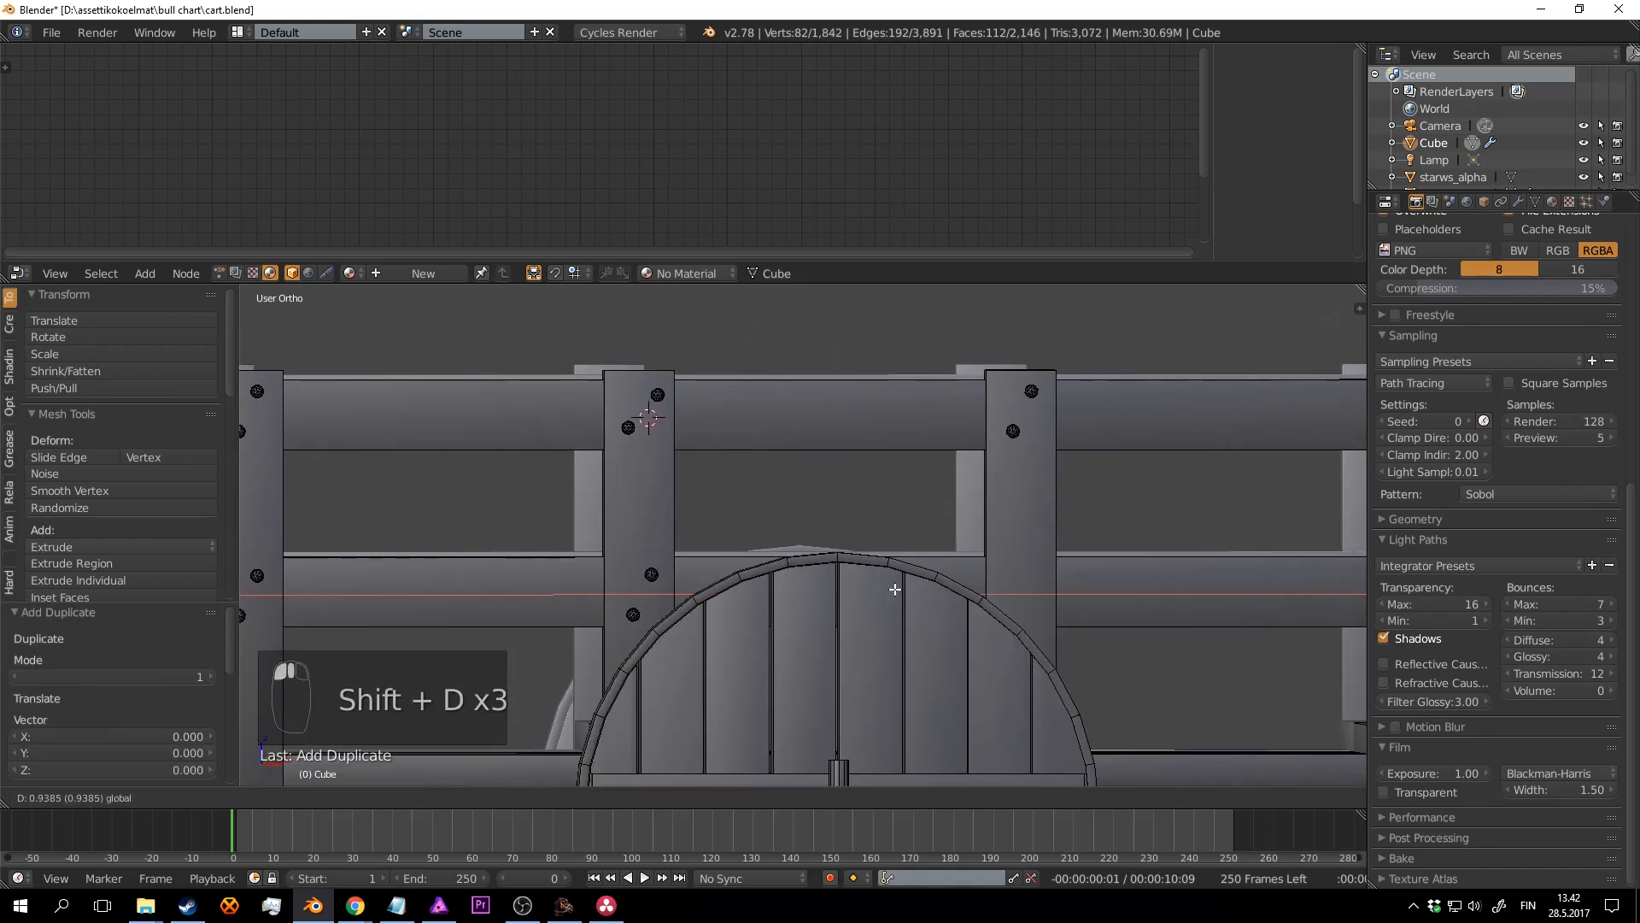
click(1056, 582)
Step: Rotate the third post's lower rivet pair -28.026° about the Y axis
shift+middle_drag(1056, 582, 741, 495)
key(r)
key(y)
click(1036, 456)
scroll(931, 508, down, 3)
scroll(741, 496, up, 1)
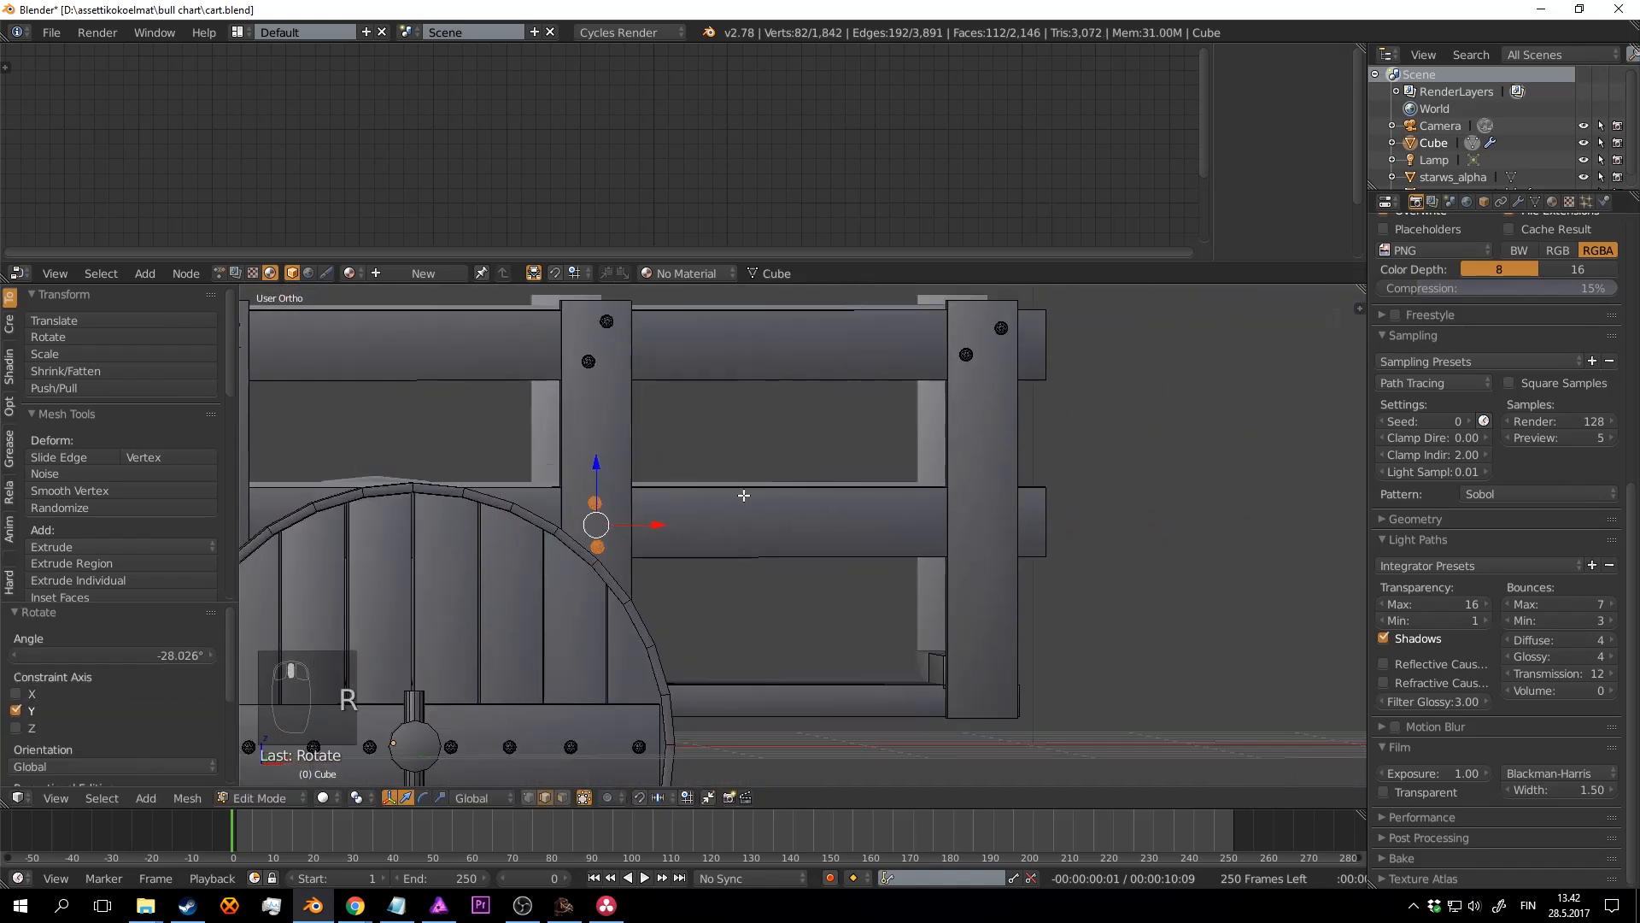
Step: Duplicate the lower rivet pair, move the copy along X onto the rear end post and rotate it
key(shift+d)
right_click(740, 497)
drag(649, 525, 1078, 521)
drag(816, 496, 1025, 522)
click(1084, 504)
Step: Leave Edit Mode, deselect everything and save the cart file
scroll(854, 513, down, 5)
shift+middle_drag(764, 505, 793, 586)
key(Tab)
key(a)
key(a)
key(ctrl+s)
Step: Examine the new rivets on the side posts up close and from a distance, and save the file again
click(935, 562)
scroll(854, 581, up, 4)
key(ctrl+s)
click(961, 505)
key(ctrl+s)
click(741, 552)
scroll(741, 551, down, 4)
scroll(736, 490, up, 4)
key(ctrl+s)
click(736, 490)
scroll(741, 480, up, 2)
scroll(793, 586, up, 2)
key(ctrl+s)
scroll(795, 581, down, 3)
scroll(840, 622, up, 3)
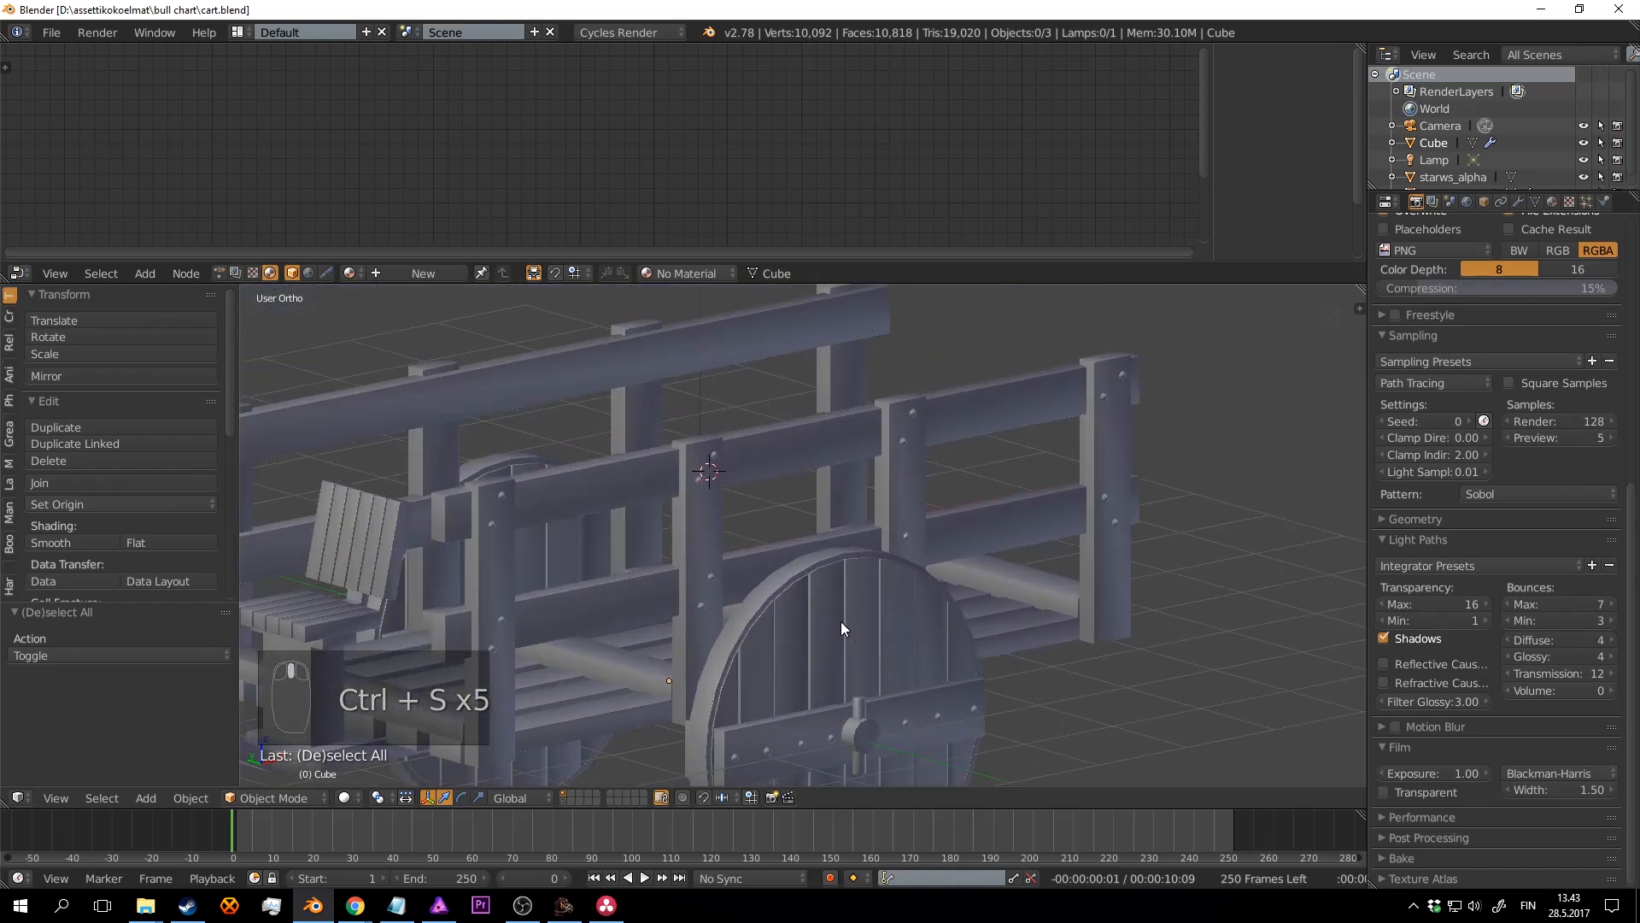
Step: Select the cart, give it a new material named wood and save the file
right_click(841, 622)
click(1553, 202)
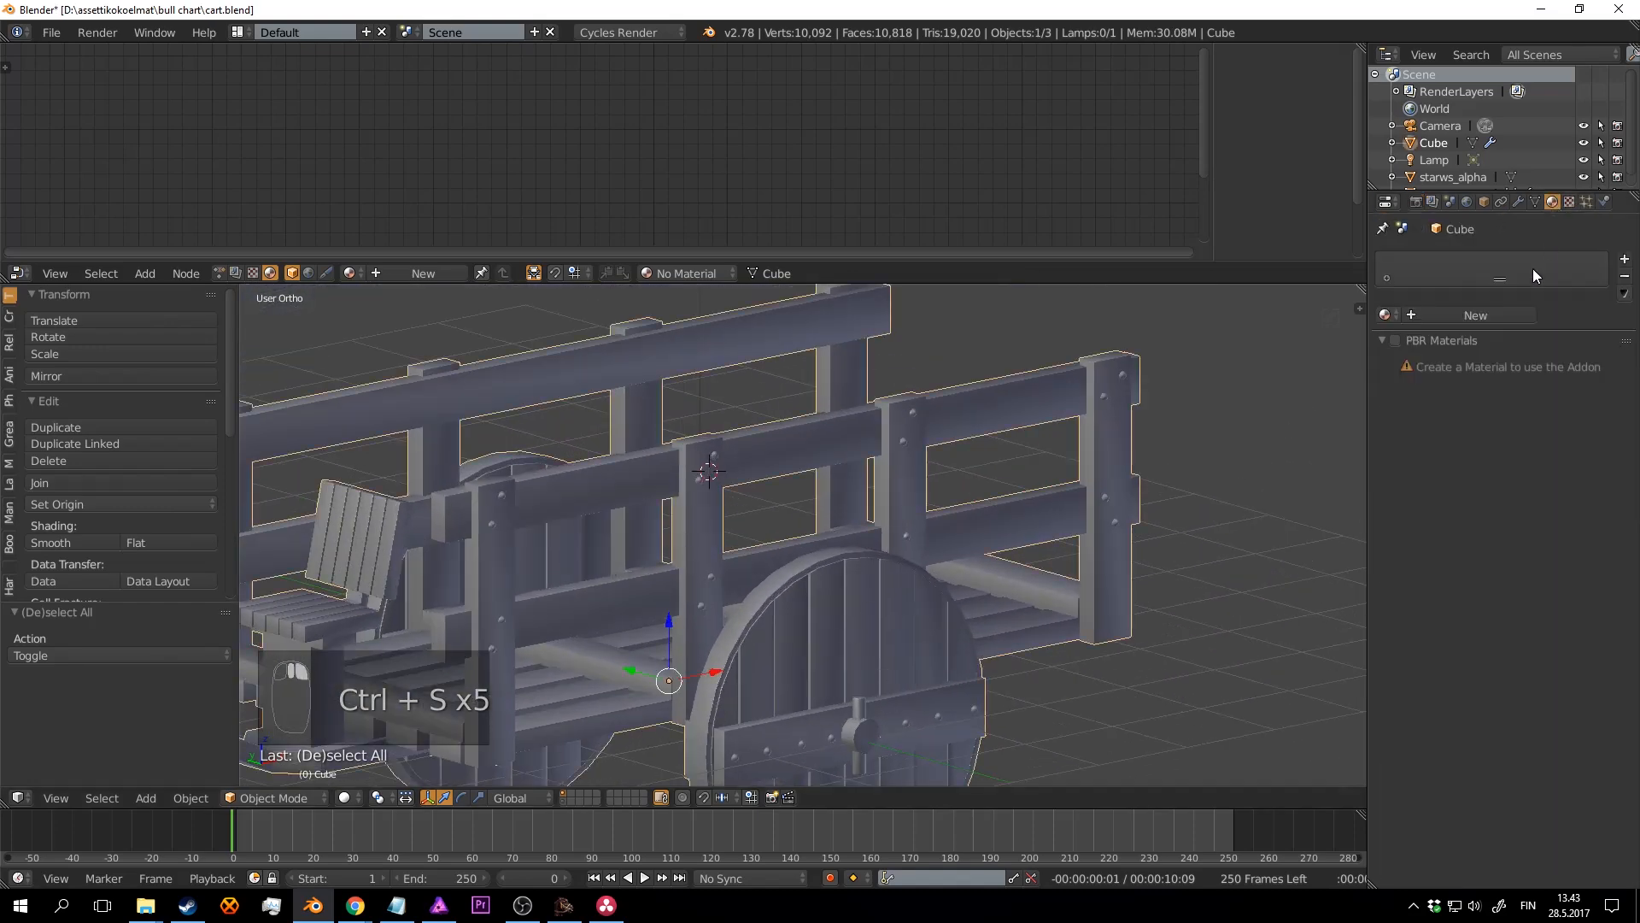
click(1486, 318)
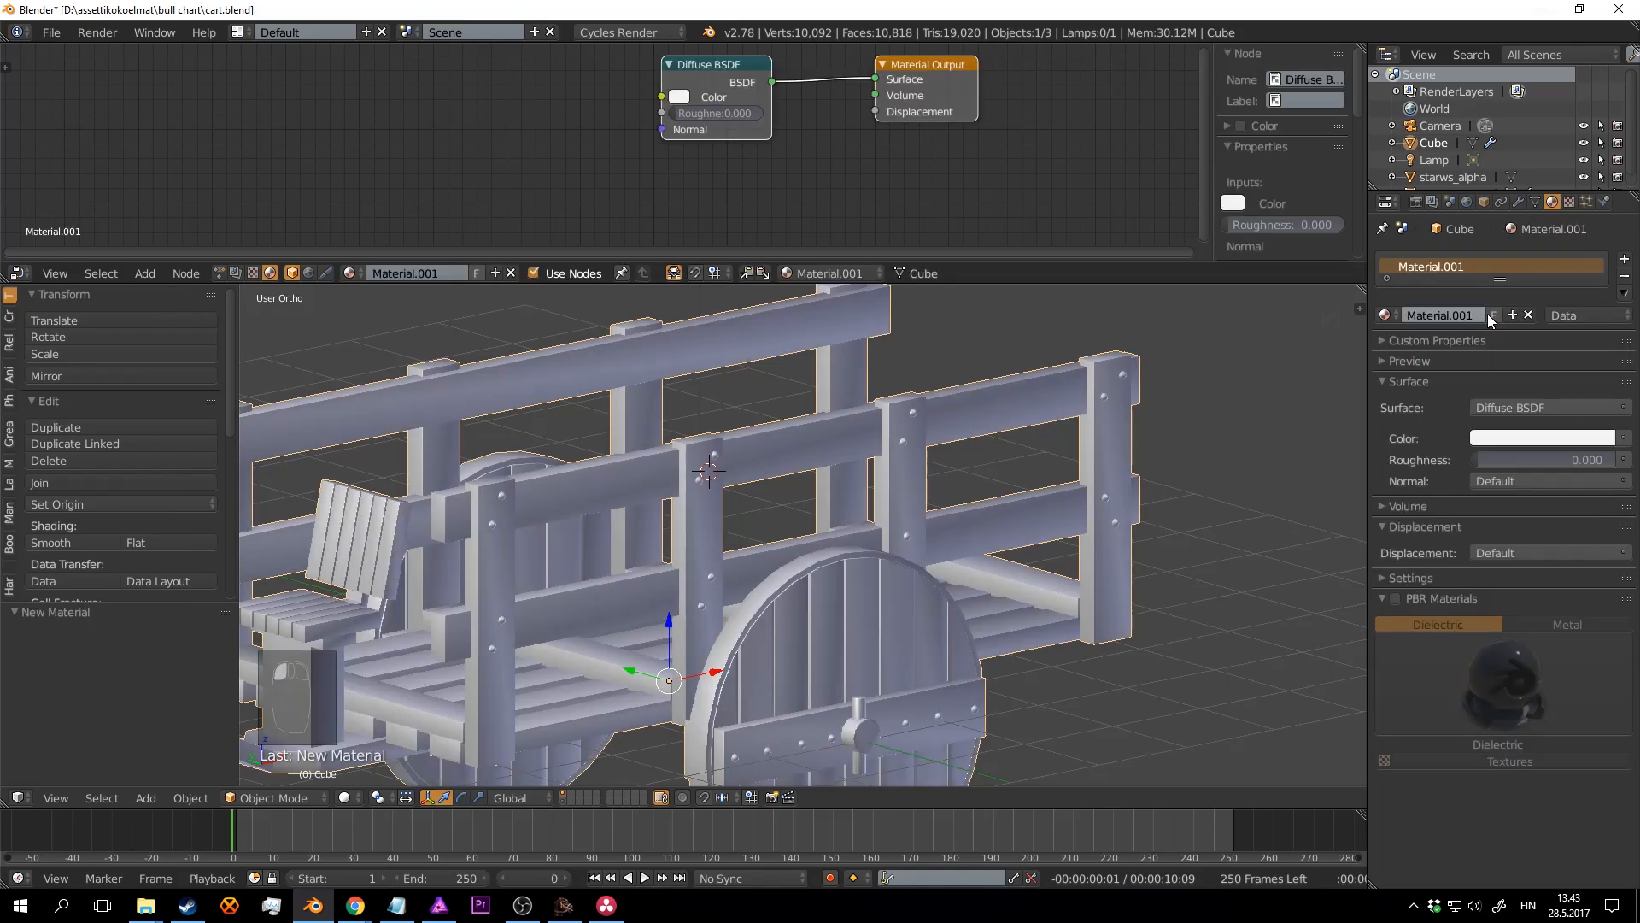
double_click(1456, 267)
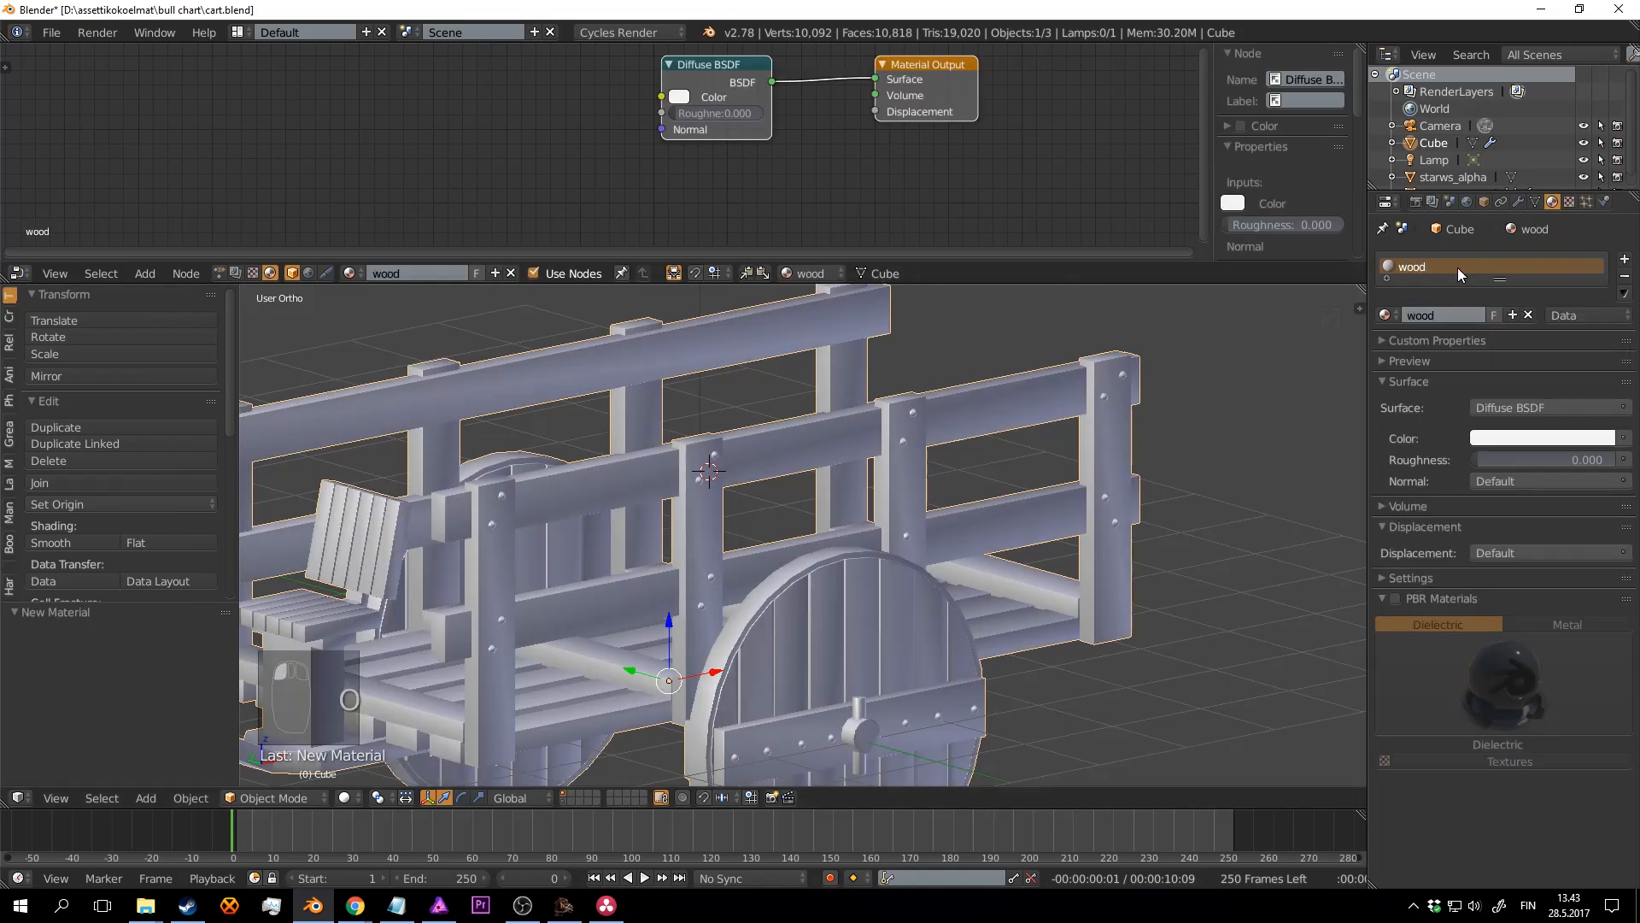
click(1155, 412)
key(ctrl+s)
click(1153, 411)
scroll(1061, 412, down, 4)
scroll(1061, 412, up, 3)
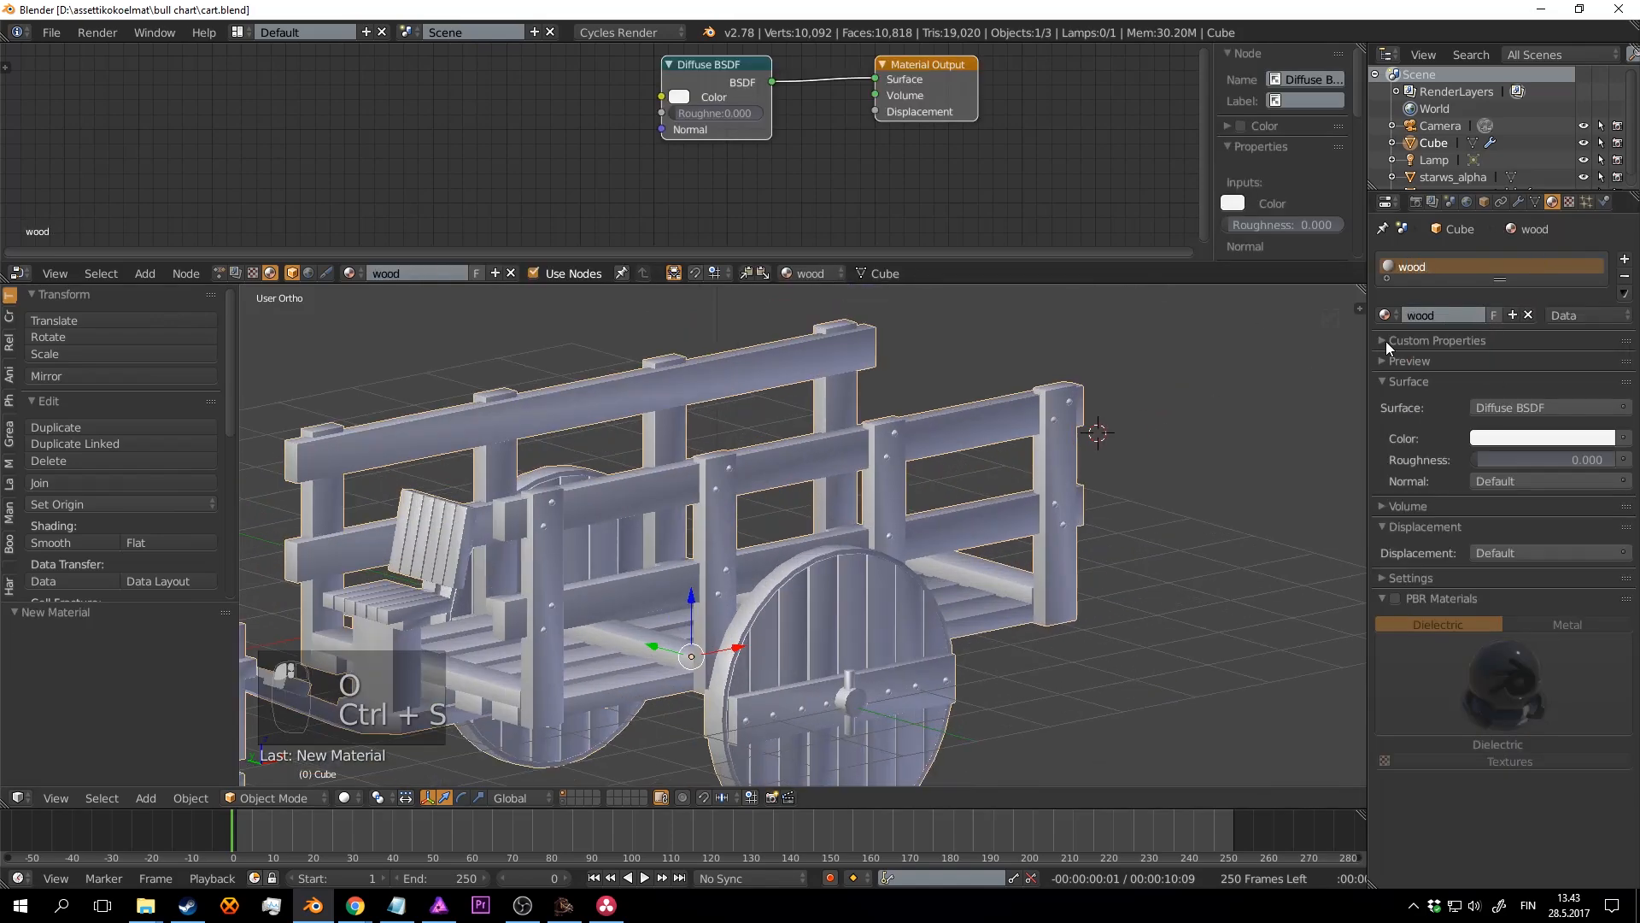
Step: Add a second material slot with a new material named metal, deselect the cart and save the file
click(1624, 259)
click(1477, 353)
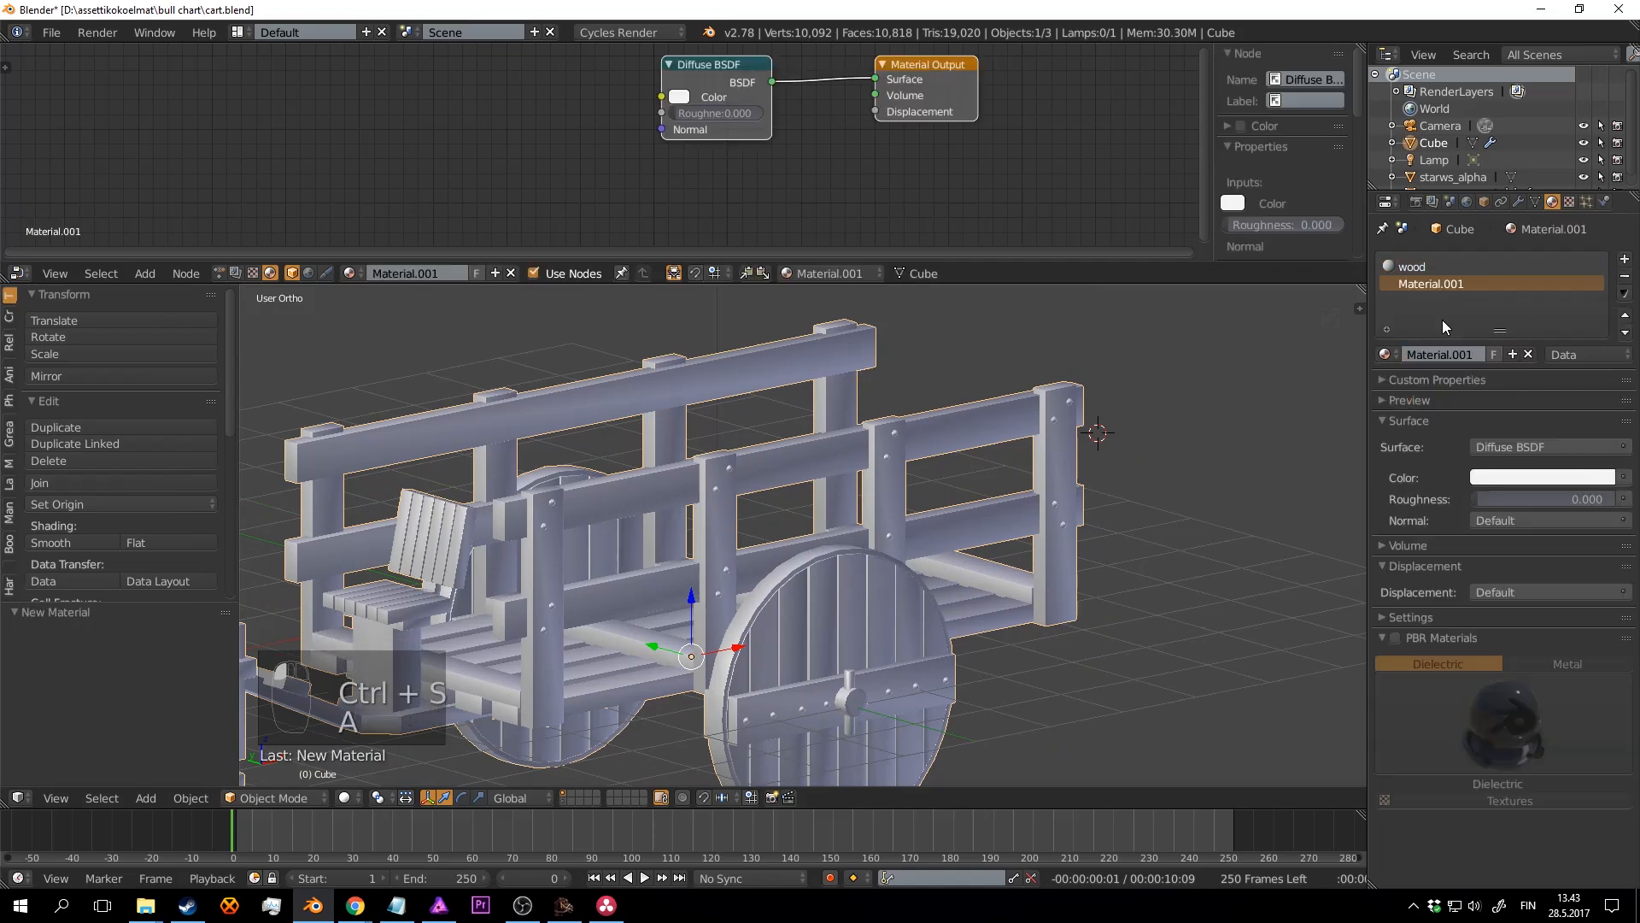
click(1427, 279)
text(metal)
key(Return)
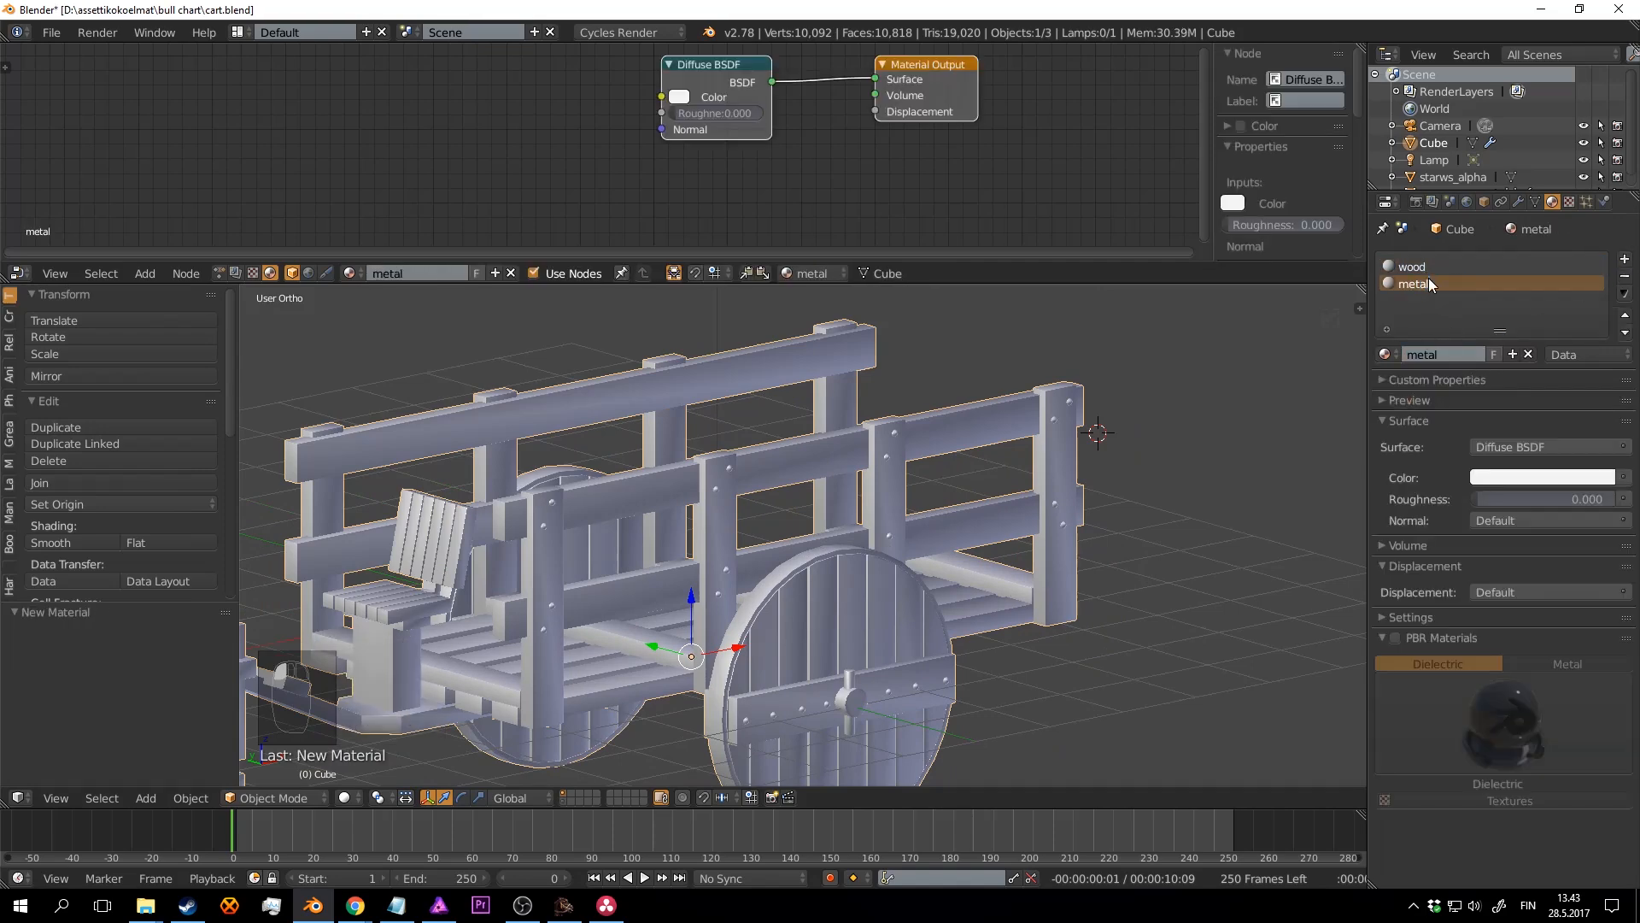
middle_drag(1090, 506, 890, 491)
key(a)
key(ctrl+s)
Step: Examine the rivets and side rails of the cart close up, and save the file again
click(1025, 542)
scroll(996, 510, up, 4)
scroll(974, 541, down, 2)
scroll(896, 509, up, 2)
scroll(921, 415, down, 3)
scroll(873, 576, up, 2)
key(Tab)
scroll(856, 560, up, 3)
scroll(851, 537, down, 4)
key(Tab)
key(ctrl+s)
click(849, 535)
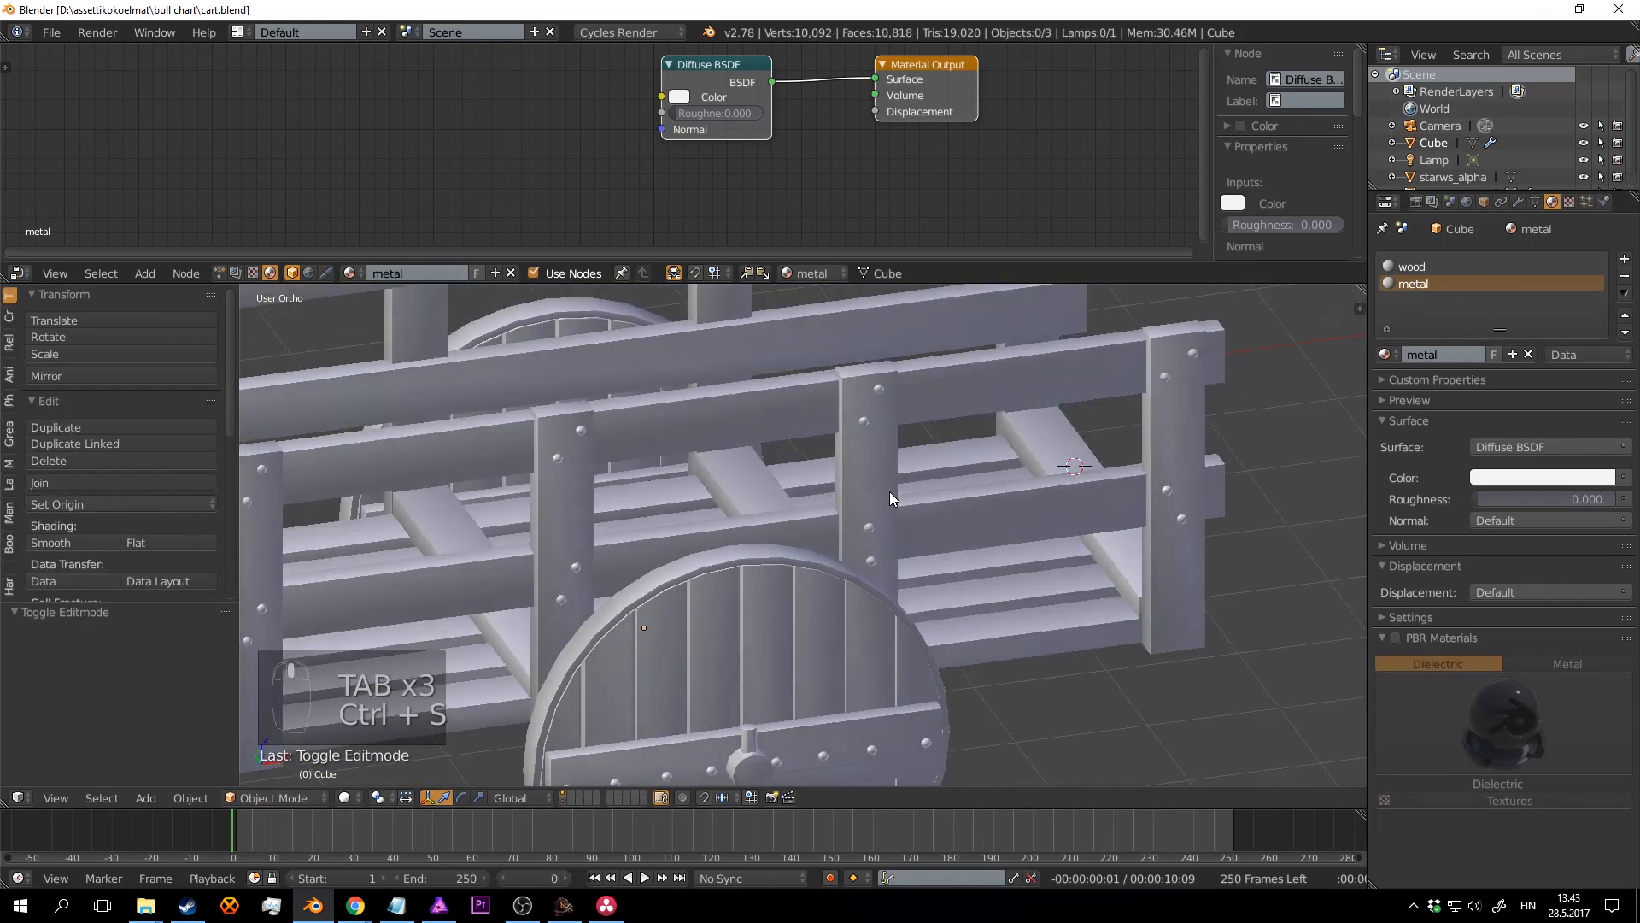
Step: Select the cart and set the wood material's viewport color to orange, RGB 0.800, 0.302, 0.066
right_click(887, 390)
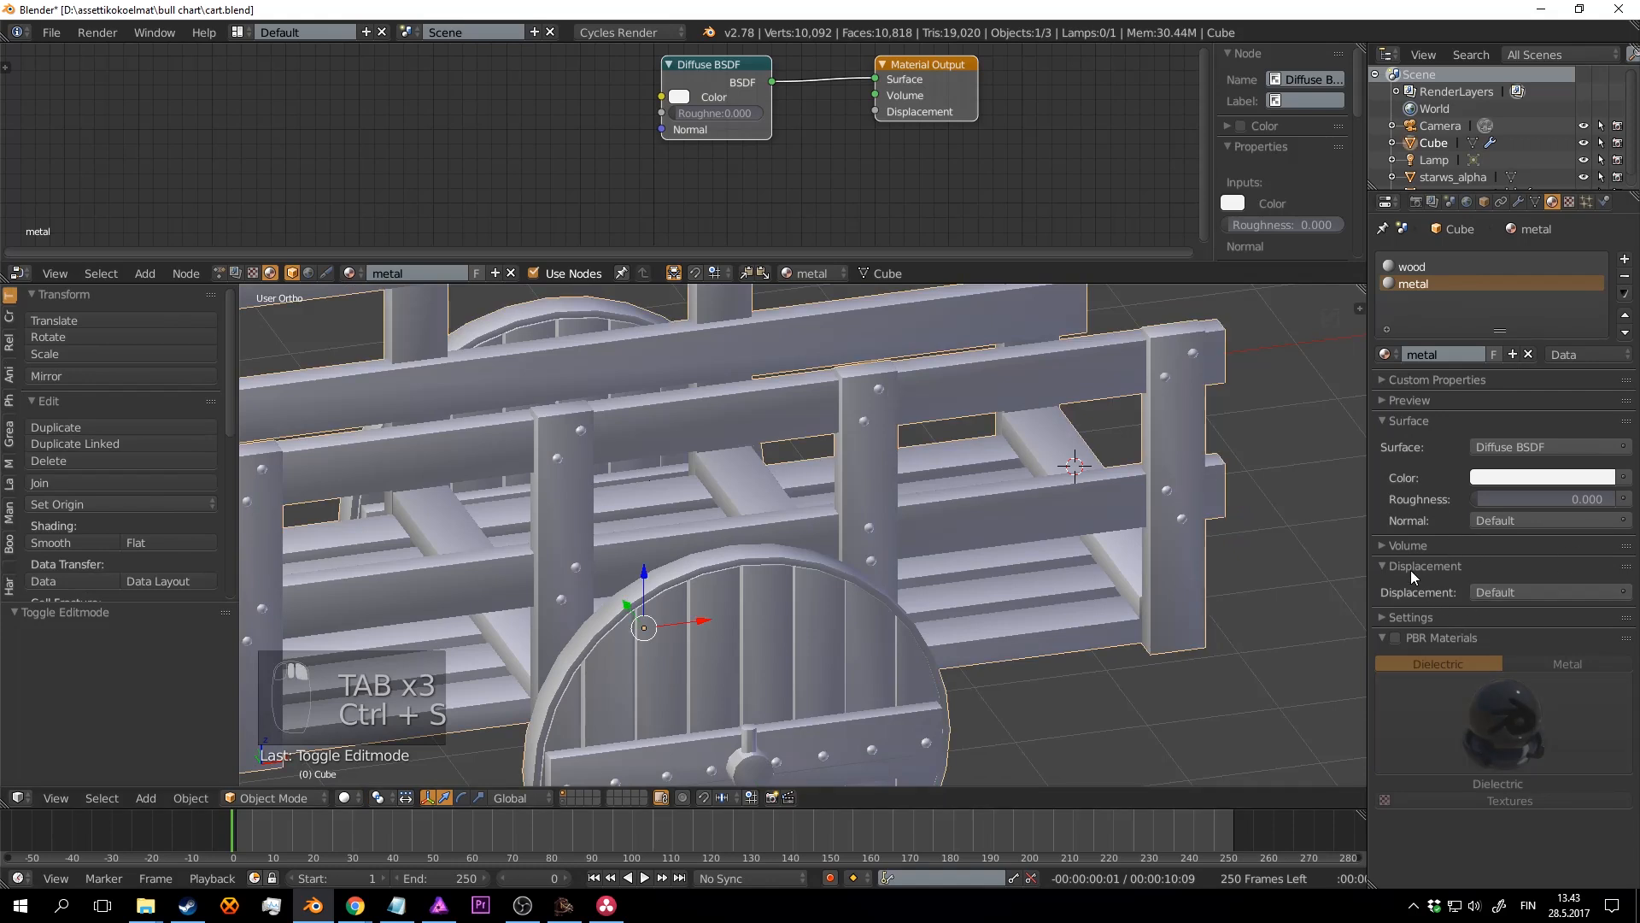
click(1428, 266)
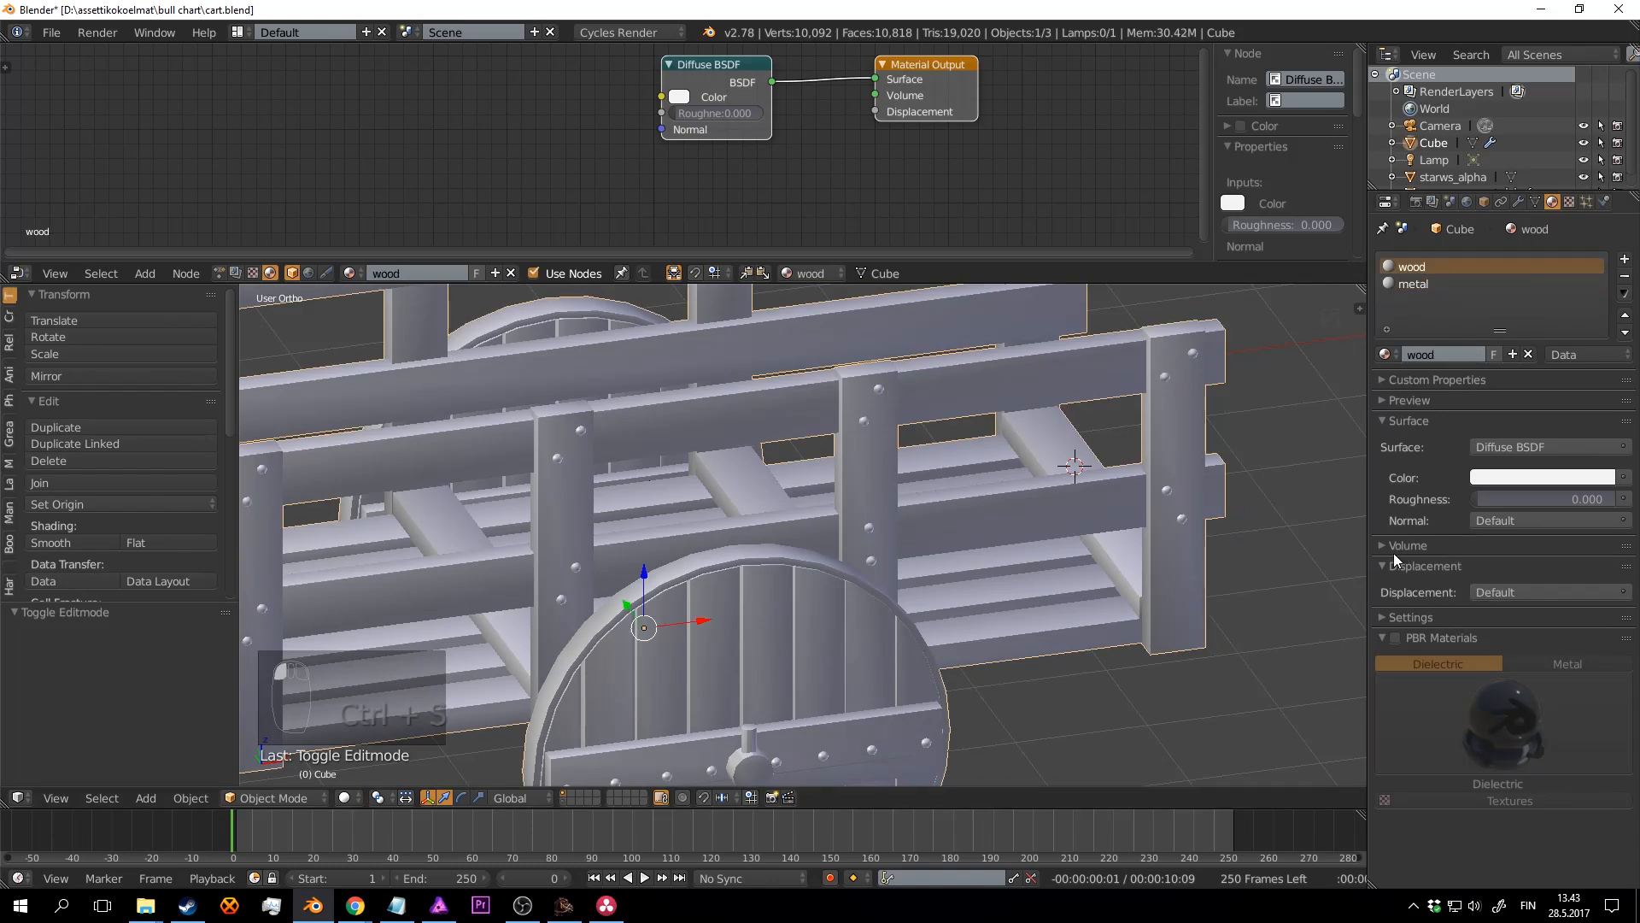
click(1401, 615)
scroll(1380, 617, down, 2)
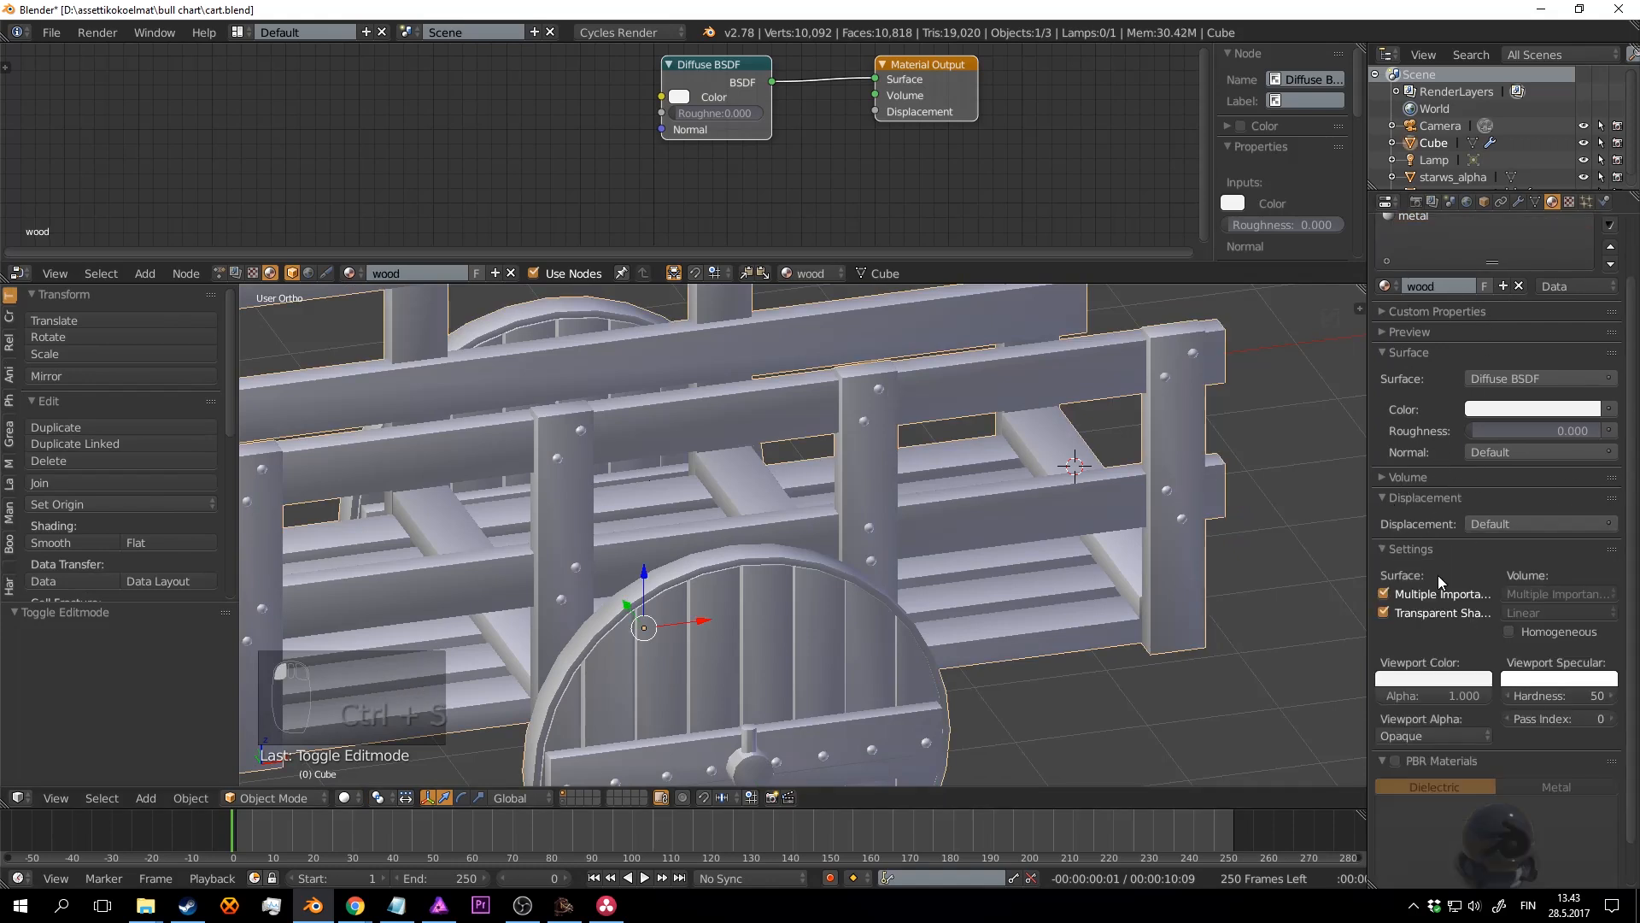
click(1436, 678)
drag(1431, 543, 1380, 550)
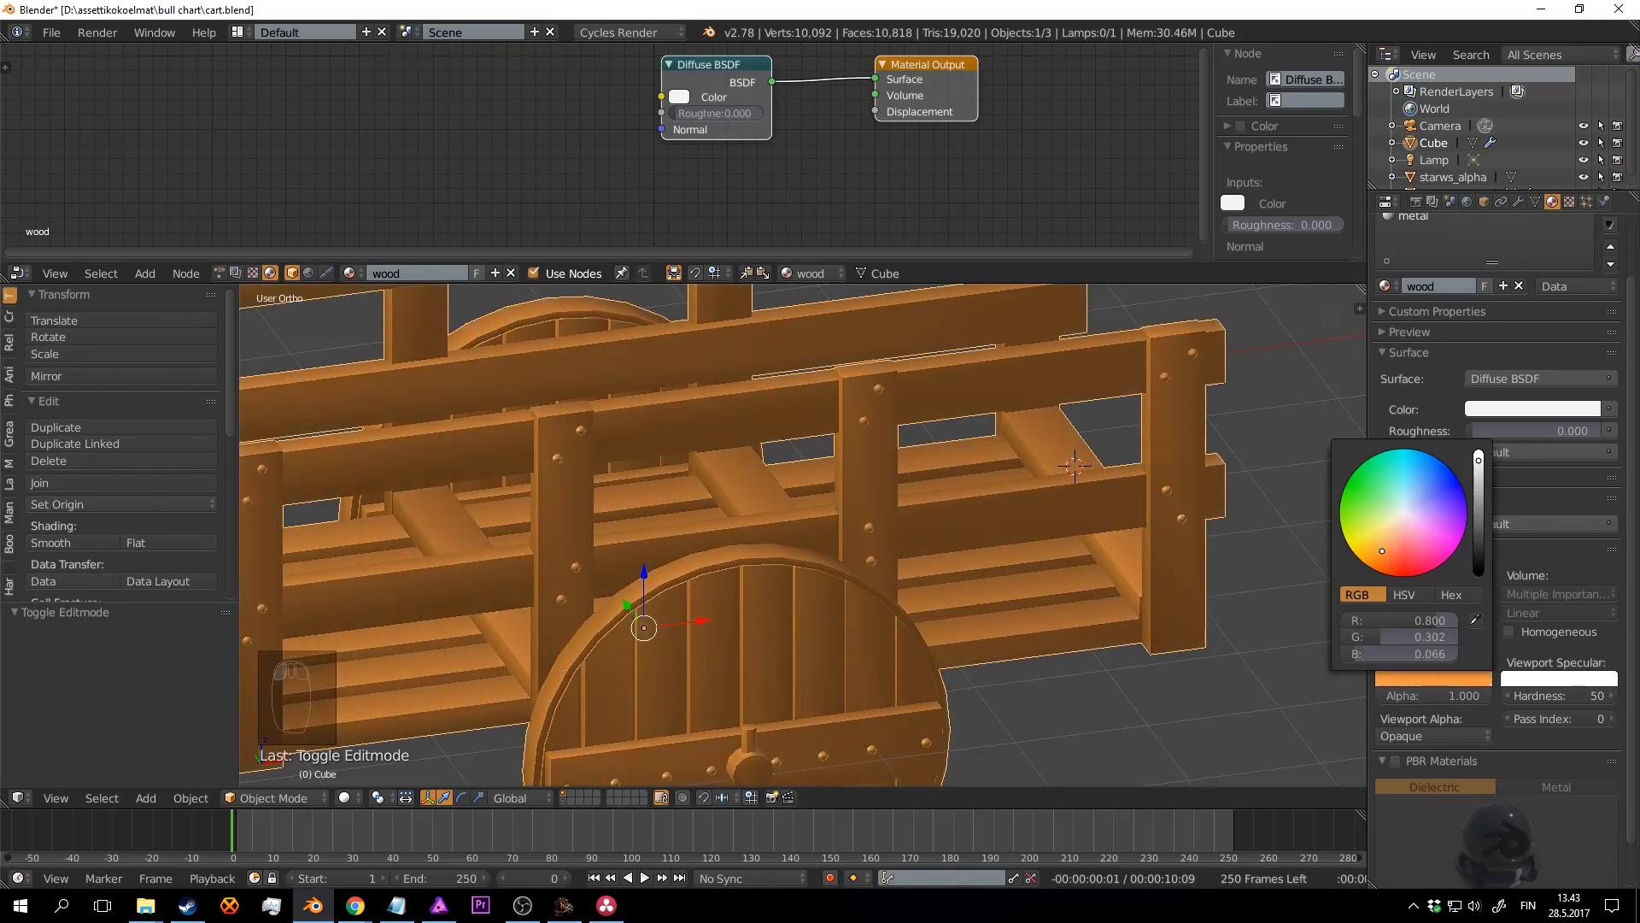
Step: Deselect the cart, check its wood color from several distances and save the file
mouse_move(1046, 496)
middle_down()
mouse_move(1012, 441)
mouse_move(1043, 489)
mouse_move(1155, 515)
mouse_move(1018, 526)
mouse_move(1037, 503)
mouse_move(1024, 517)
middle_up()
key(a)
key(ctrl+s)
click(1016, 439)
scroll(1033, 483, up, 1)
scroll(1031, 488, down, 5)
key(ctrl+s)
scroll(1018, 526, up, 3)
key(ctrl+s)
click(1018, 526)
scroll(1014, 525, up, 1)
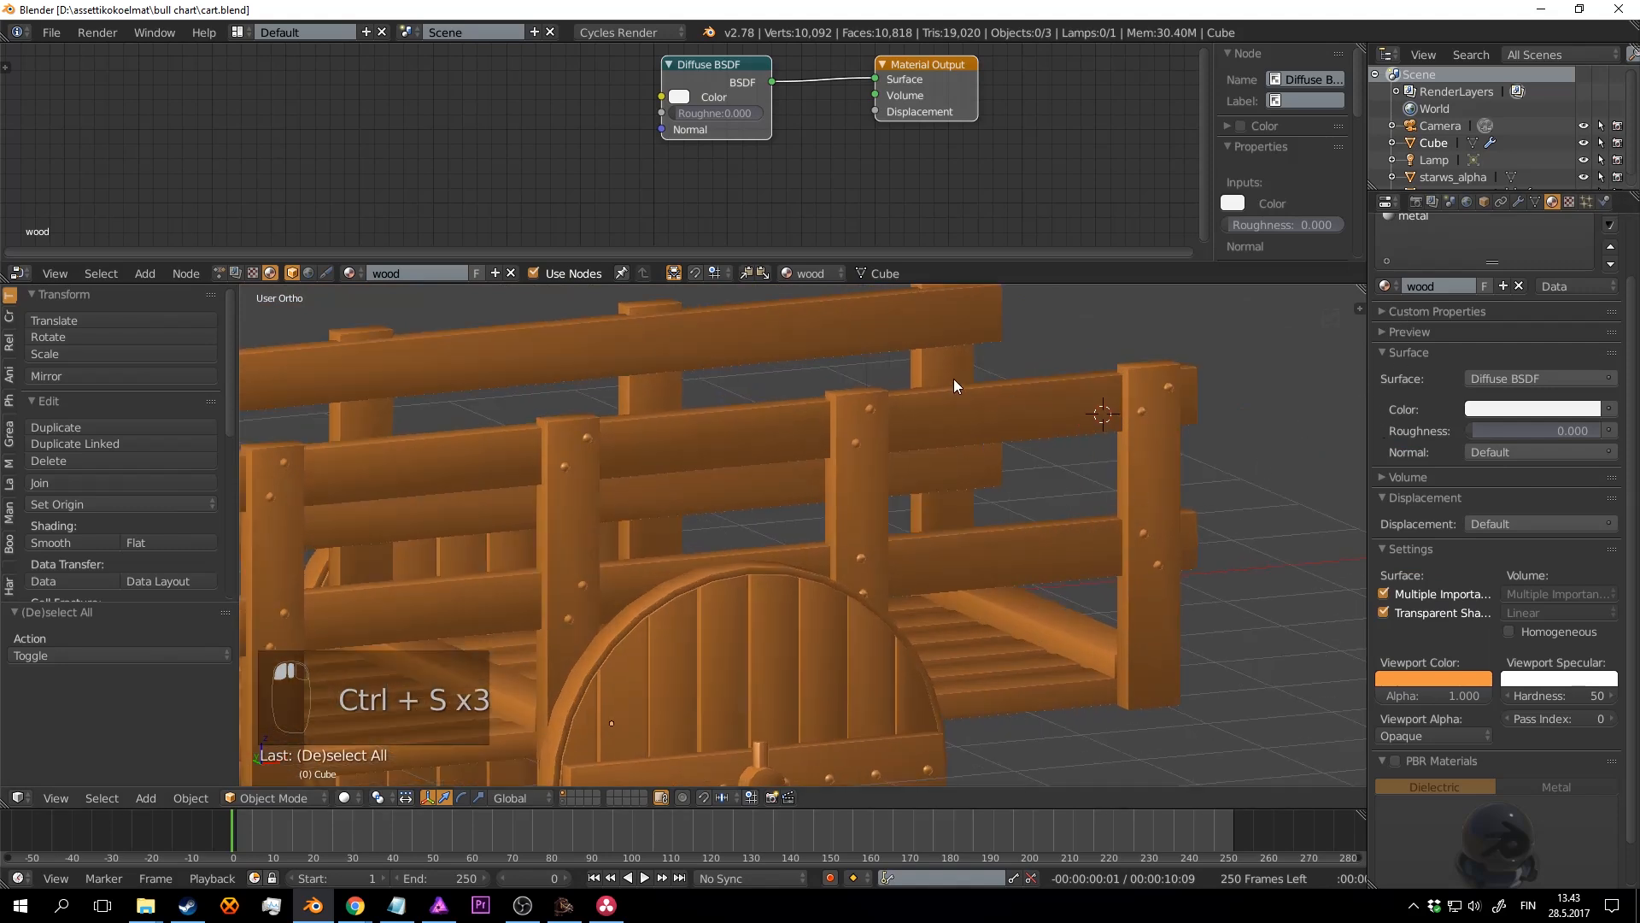
Step: Select the cart and set the metal material's viewport color to a dark brown
right_click(1122, 405)
key(ctrl+s)
scroll(1470, 320, up, 2)
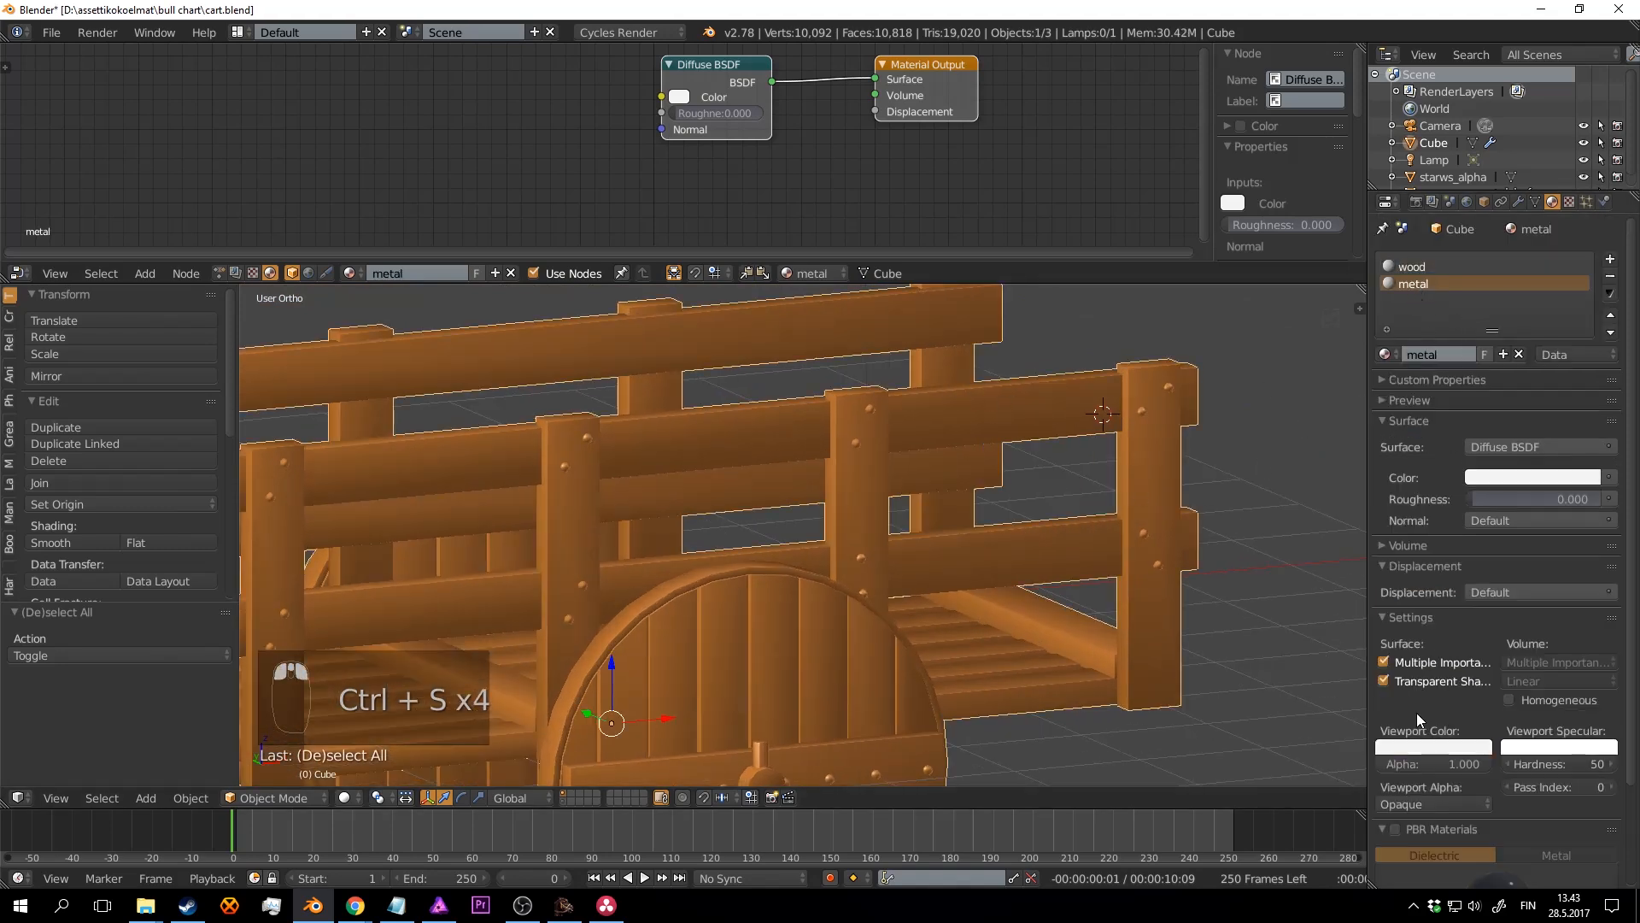
click(1427, 748)
drag(1427, 589, 1392, 608)
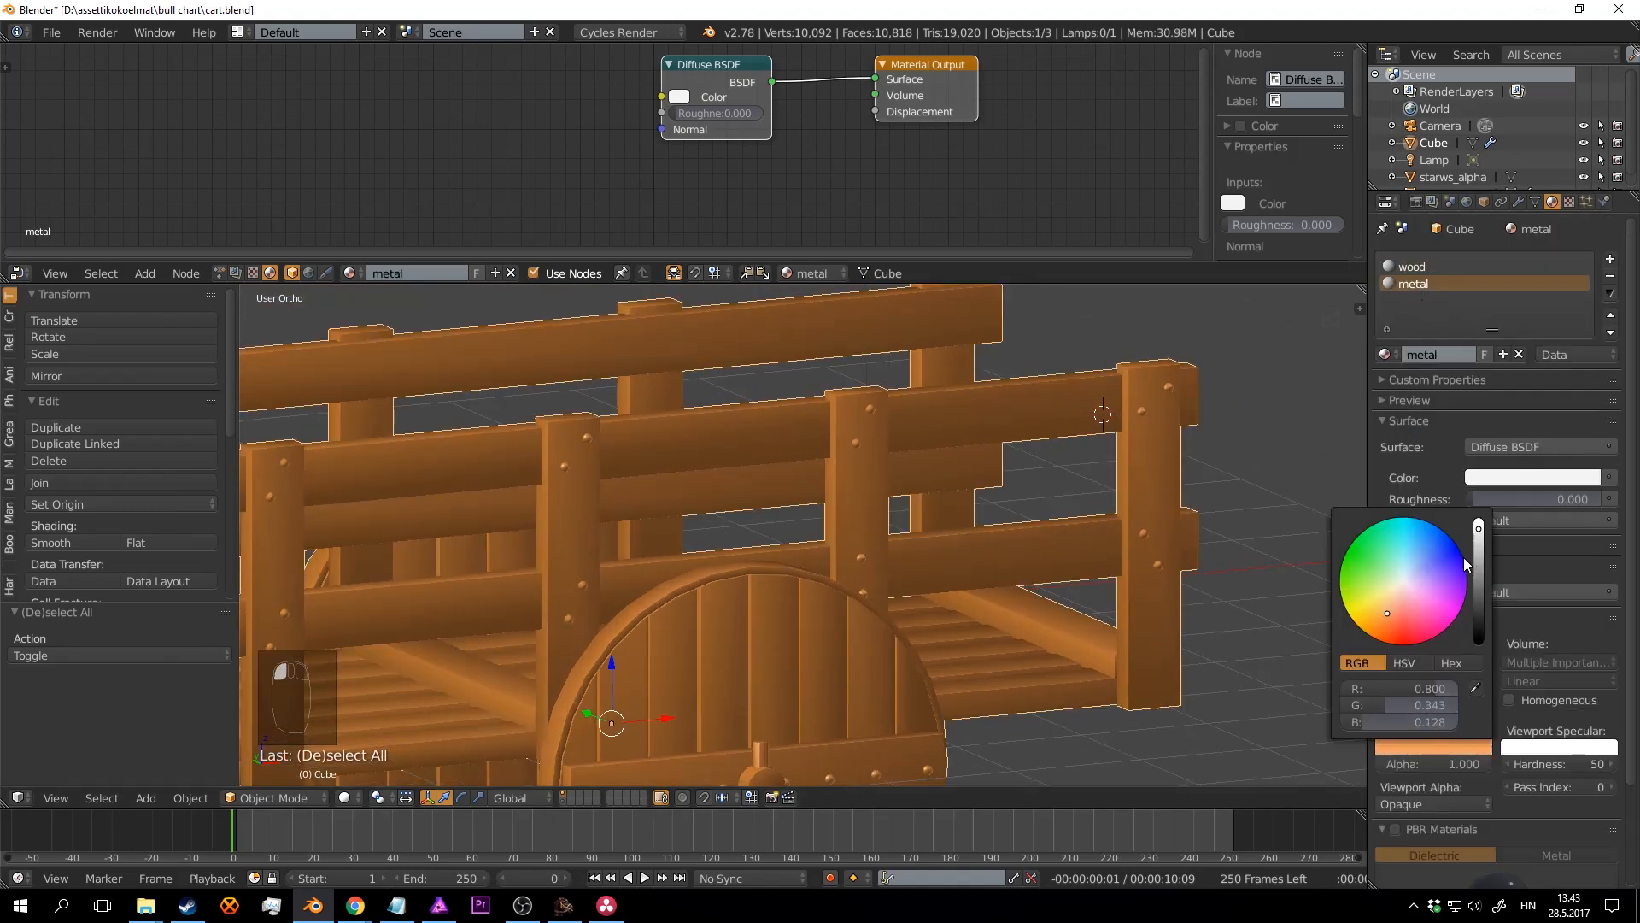
drag(1483, 545, 1479, 591)
Step: Deselect the cart, save the file and enter Edit Mode on the cart mesh
middle_drag(973, 483, 1050, 487)
key(a)
key(ctrl+s)
scroll(1052, 518, up, 2)
key(Tab)
scroll(1059, 487, up, 2)
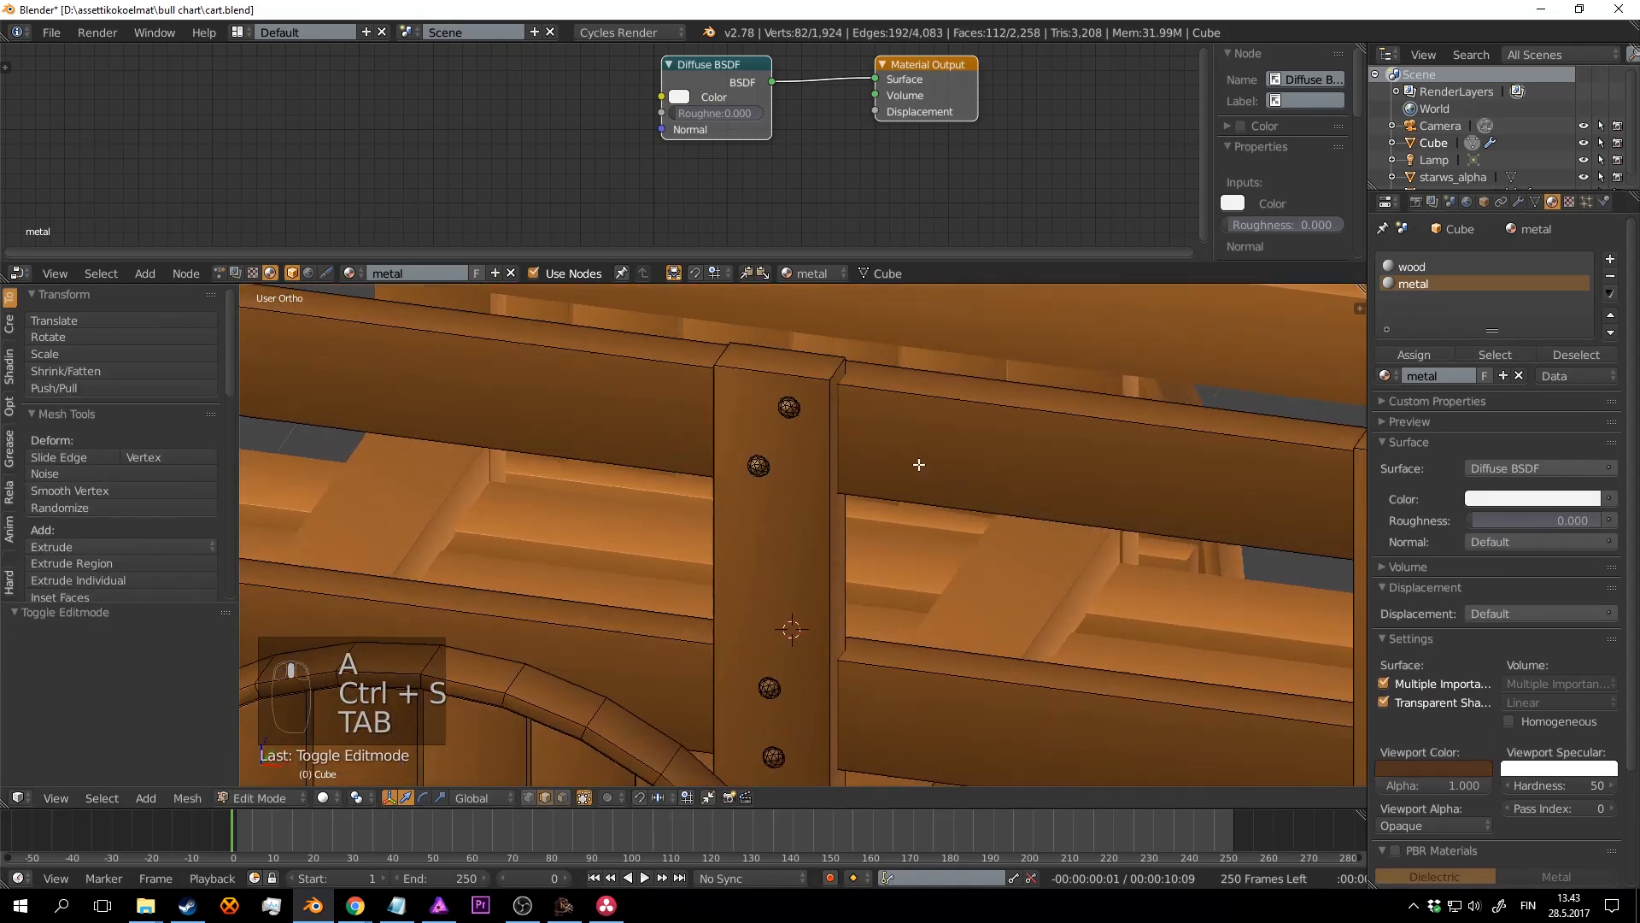
Step: Clear the mesh selection so that no geometry of the cart is selected
scroll(820, 469, down, 2)
key(a)
key(a)
key(a)
key(a)
middle_drag(806, 458, 904, 421)
key(a)
Step: Select the wheel rim and the lower rivets on the two rear side posts as linked geometry
scroll(841, 525, up, 3)
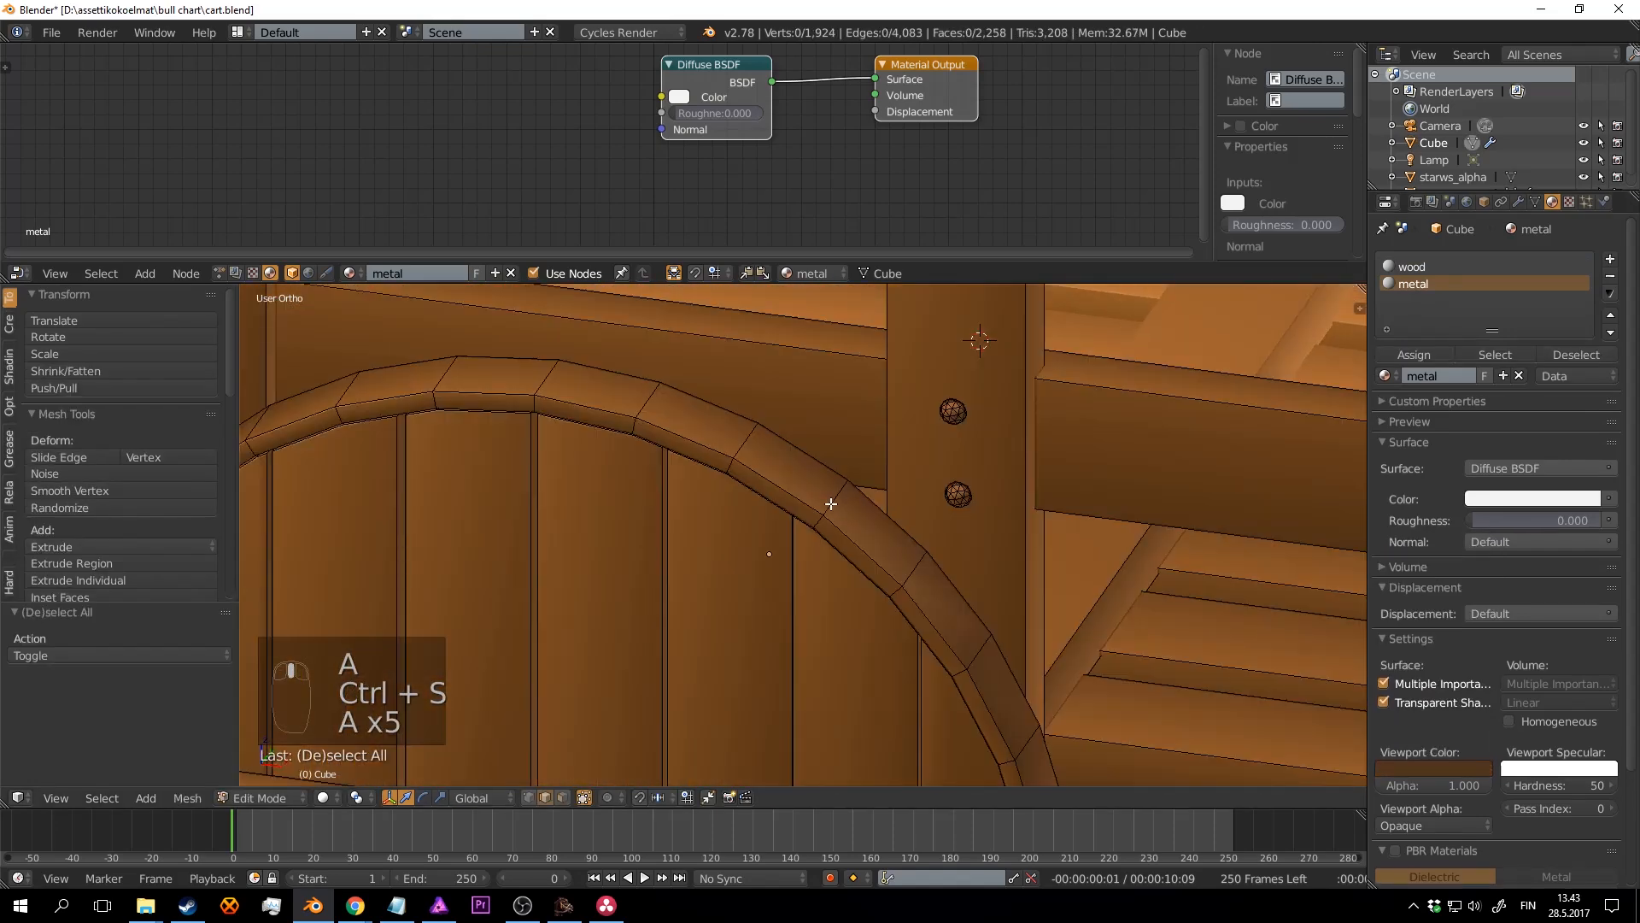
key(l)
scroll(835, 500, down, 2)
middle_drag(838, 498, 920, 444)
scroll(920, 444, up, 1)
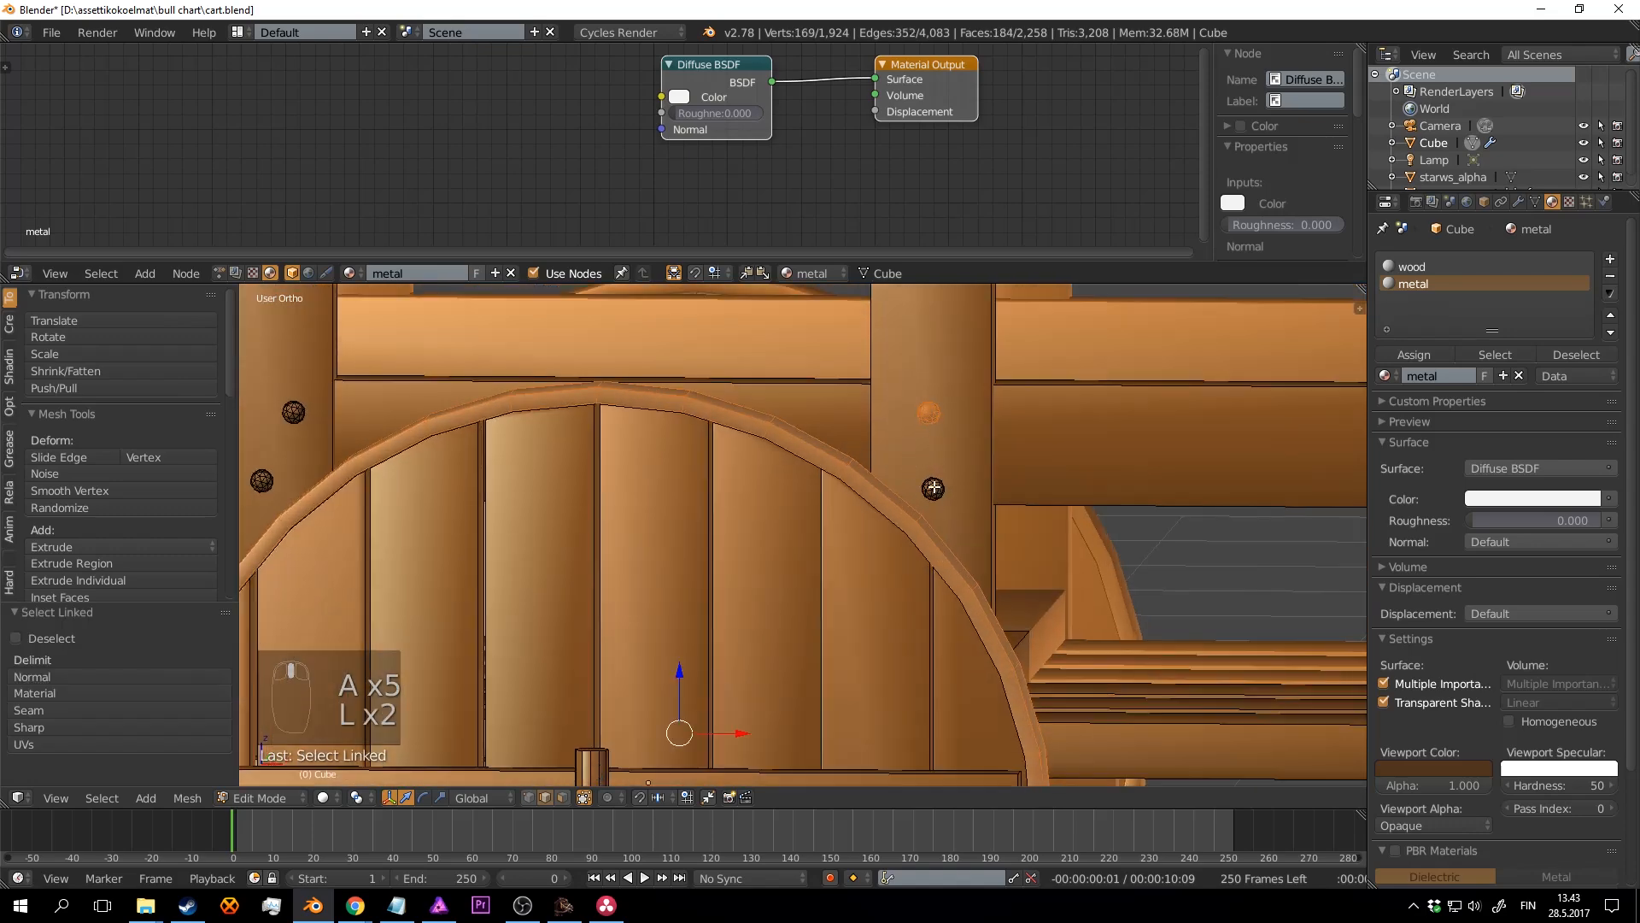
key(l)
scroll(937, 484, down, 4)
shift+middle_drag(1126, 487, 807, 474)
scroll(828, 478, up, 4)
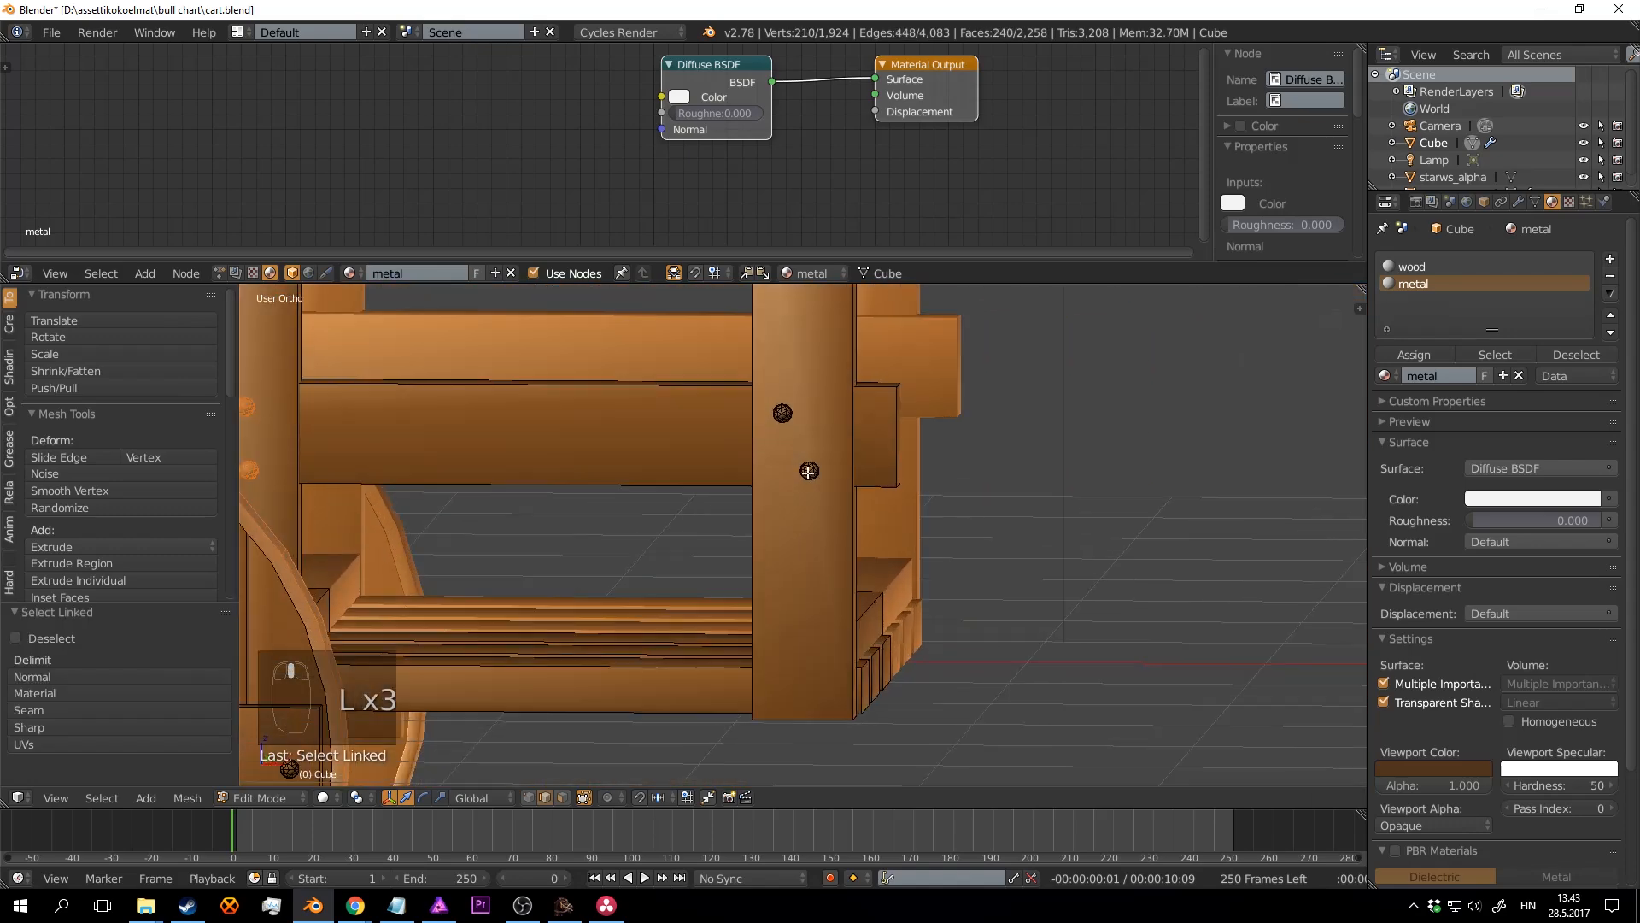
Step: Examine the side posts, wheel and rear corner of the cart for further metal parts
scroll(788, 416, down, 6)
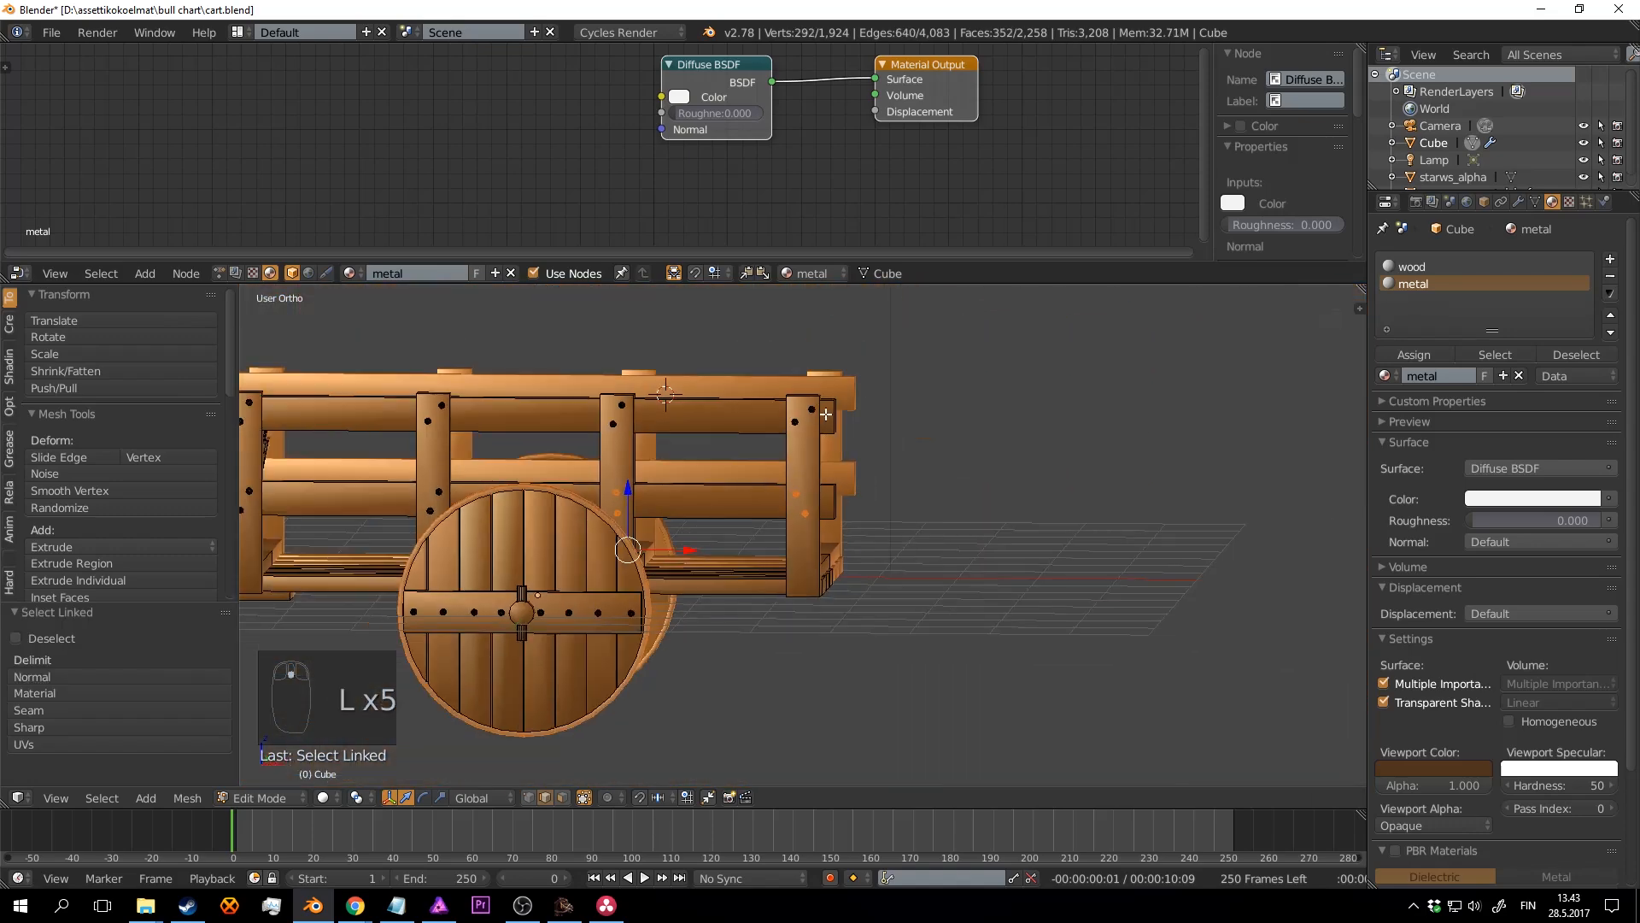
shift+middle_drag(803, 416, 1140, 456)
scroll(867, 465, up, 1)
scroll(955, 476, up, 1)
mouse_move(1141, 456)
shift+middle_down()
mouse_move(955, 476)
mouse_move(878, 428)
mouse_move(787, 487)
mouse_move(937, 458)
mouse_move(1144, 461)
shift+middle_up()
scroll(894, 475, up, 3)
scroll(893, 475, down, 4)
scroll(809, 444, up, 1)
shift+middle_drag(795, 607, 937, 423)
scroll(892, 445, up, 4)
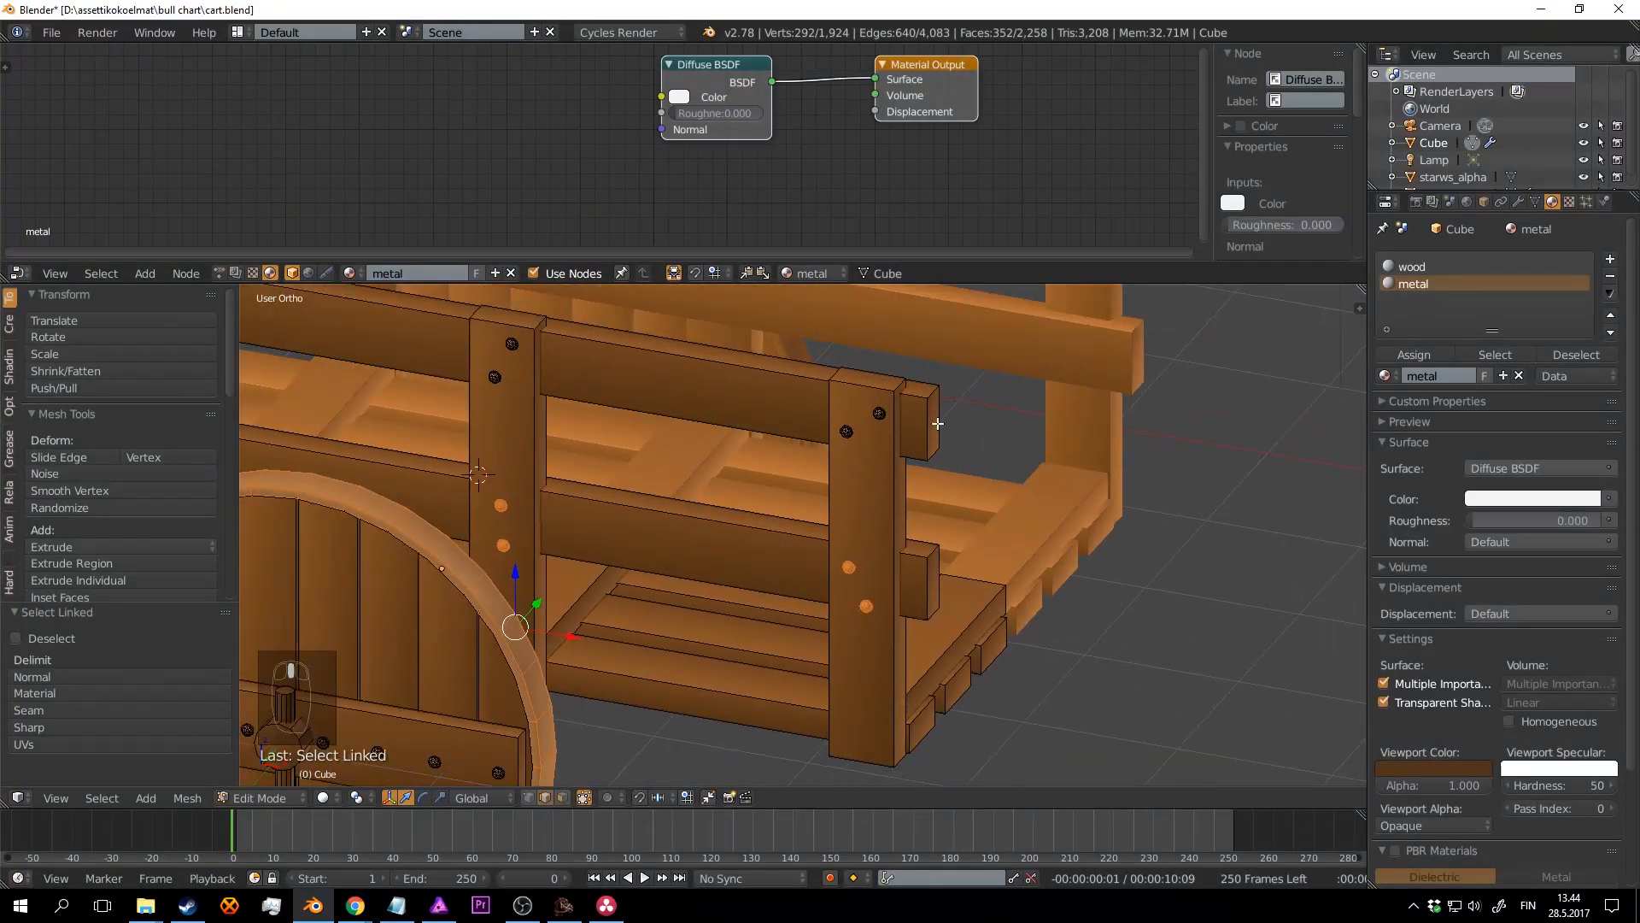
scroll(940, 445, down, 6)
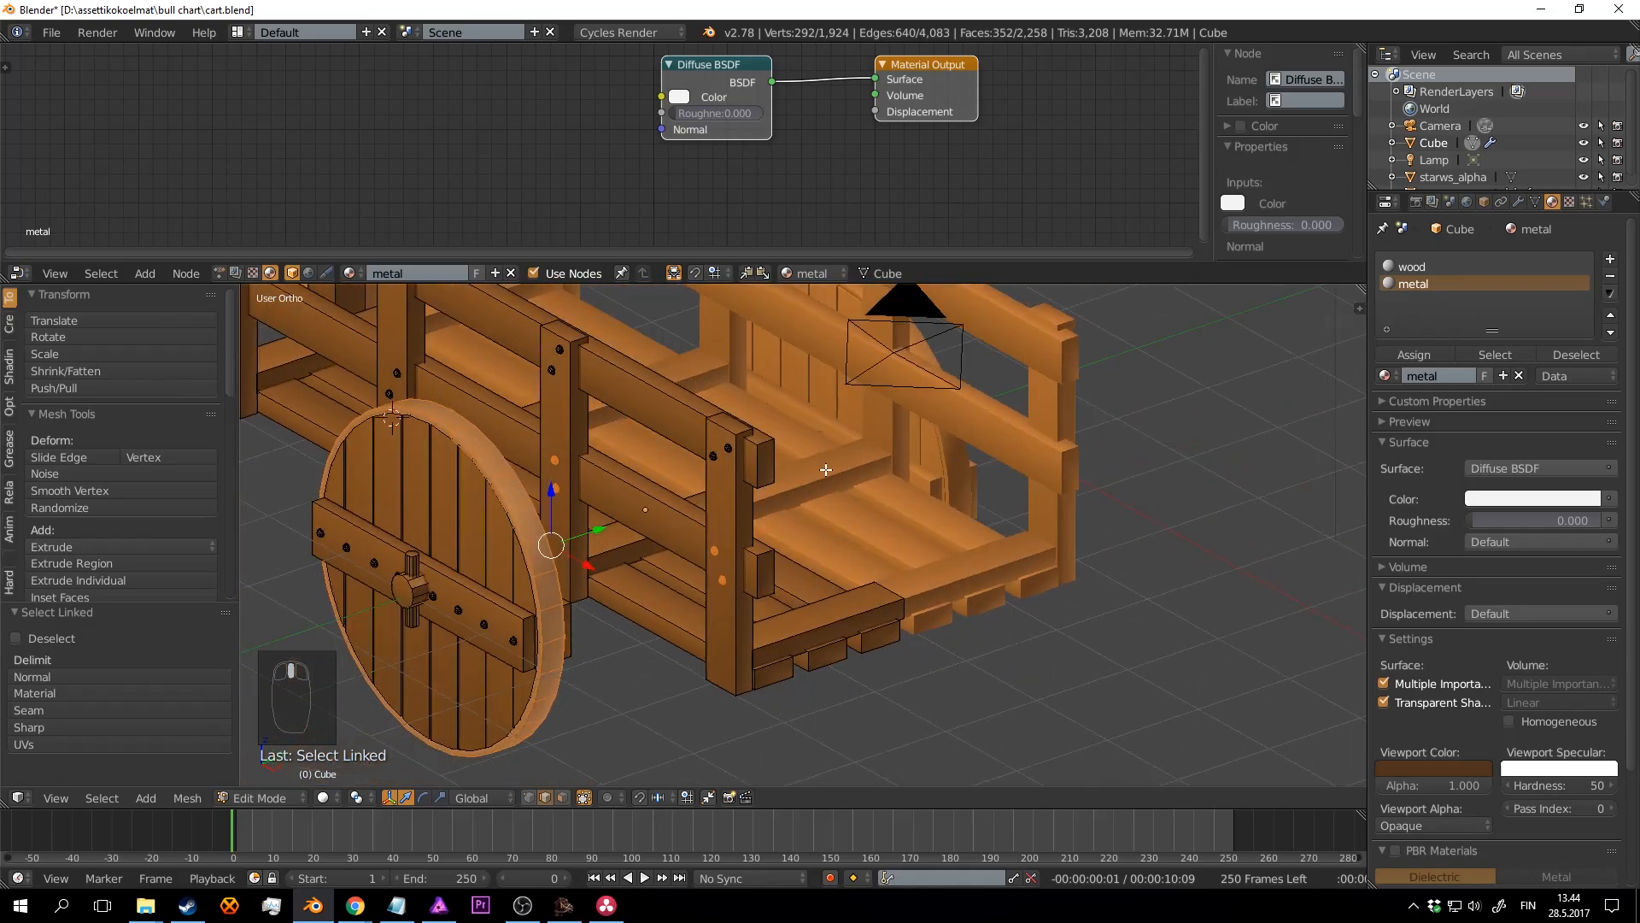
Step: Deselect all the mesh geometry and save the file
key(a)
middle_drag(854, 427, 779, 532)
scroll(779, 531, up, 2)
key(ctrl+s)
scroll(792, 544, up, 3)
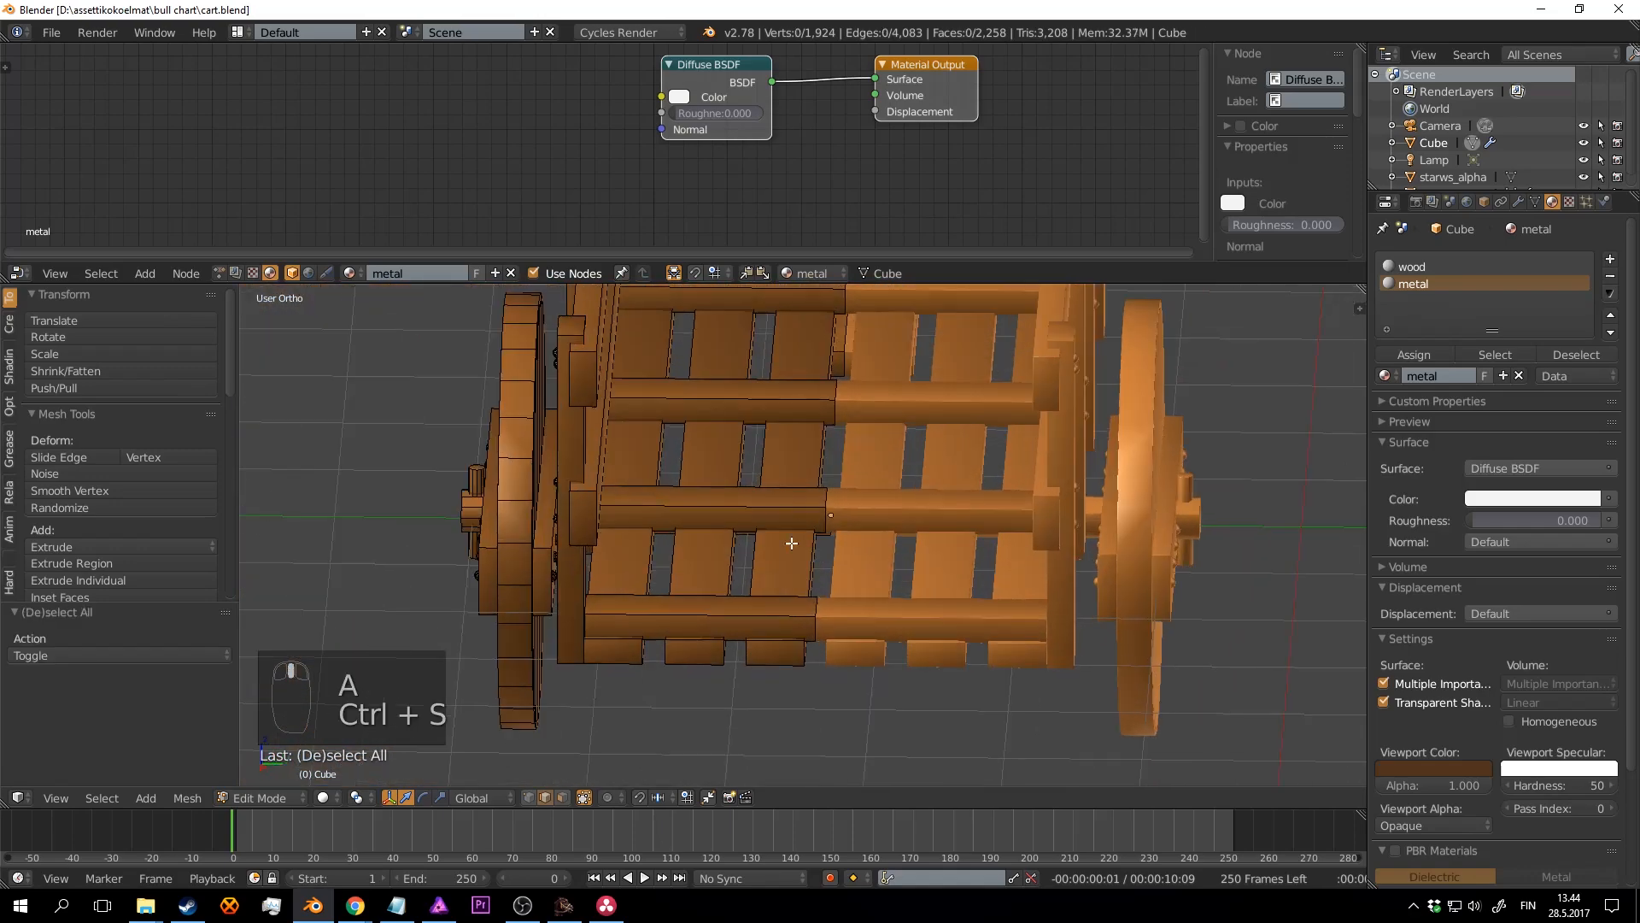
scroll(736, 618, down, 4)
middle_drag(737, 618, 929, 587)
scroll(816, 591, up, 1)
key(ctrl+s)
key(ctrl+s)
scroll(820, 588, down, 3)
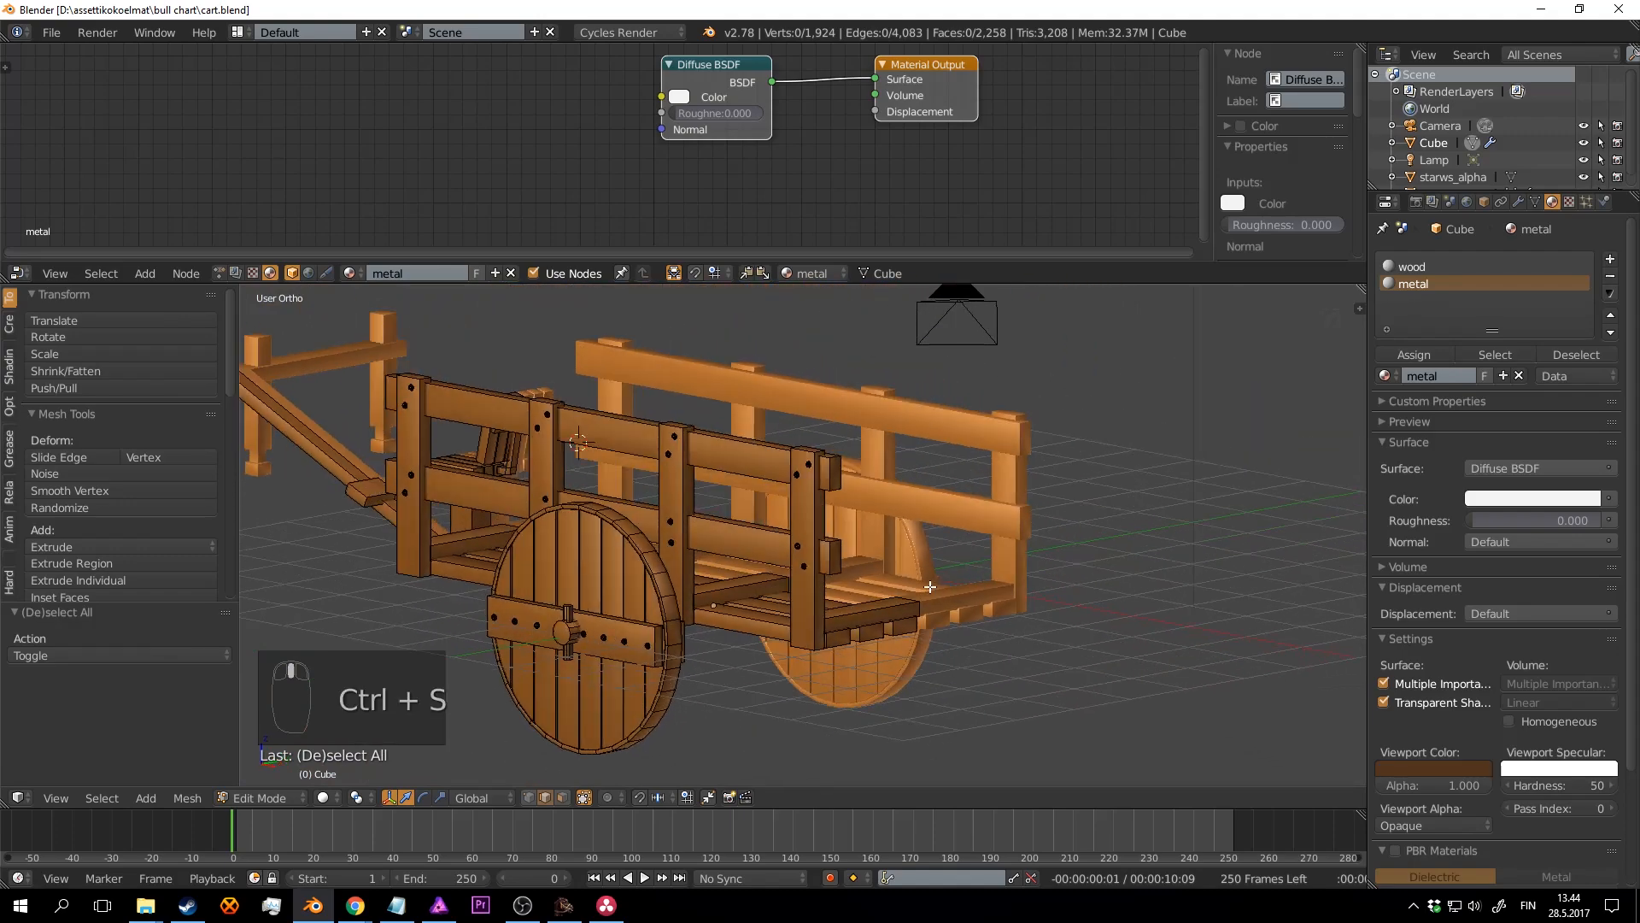
Step: In wireframe shading, circle-select the upper side rail, the lower floor boards and the middle planks of the wheel
middle_drag(753, 592, 882, 566)
scroll(899, 537, up, 2)
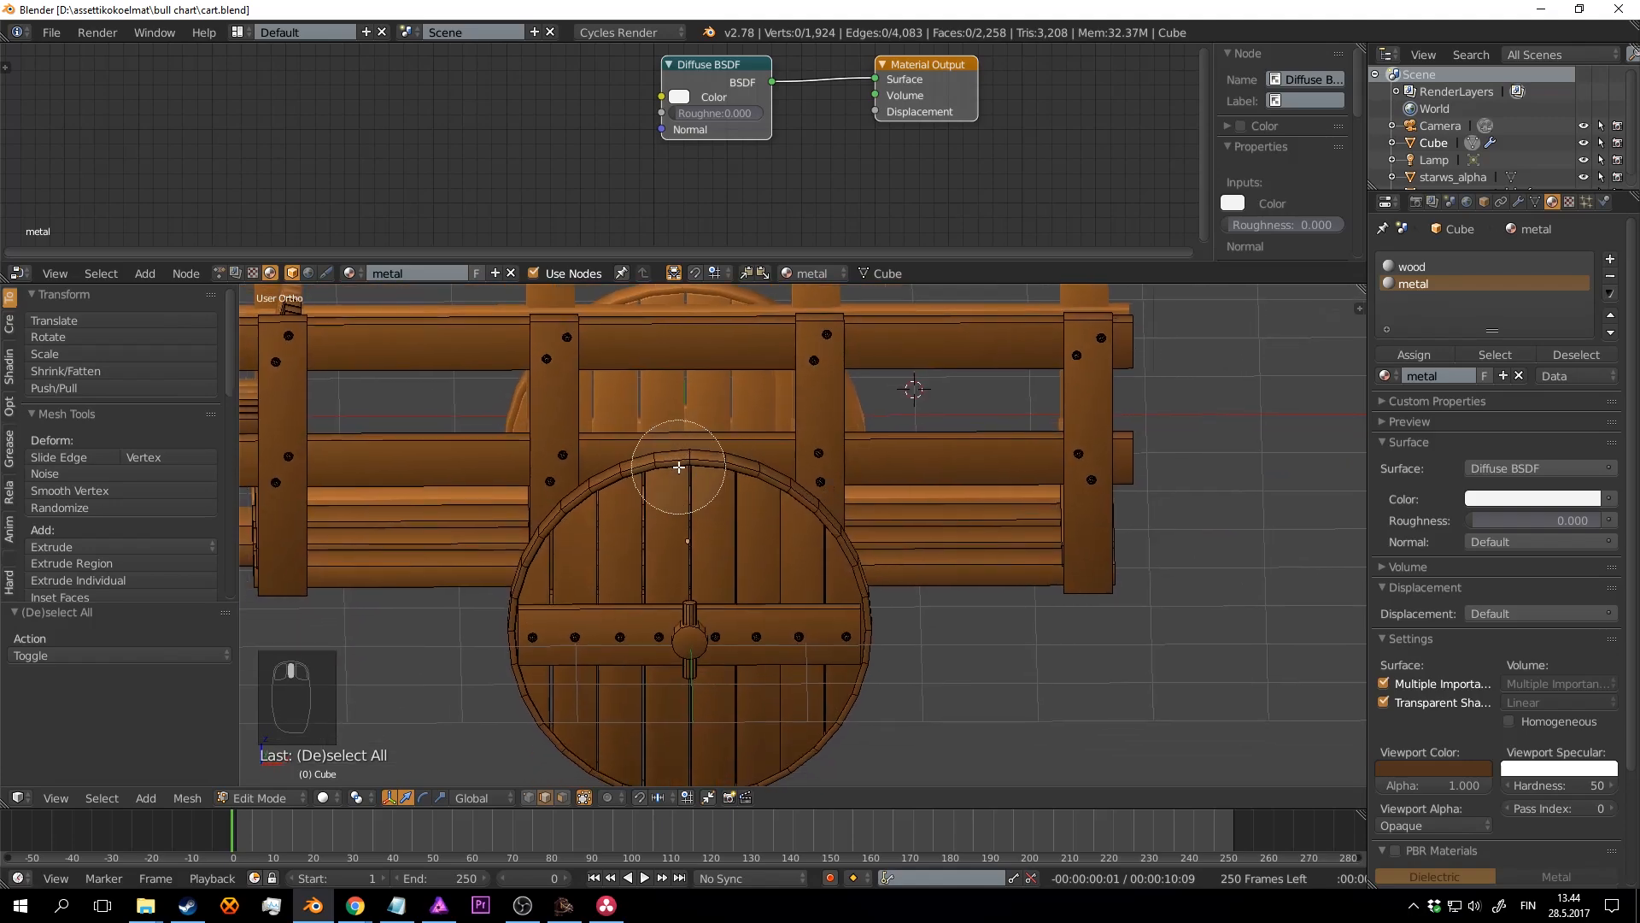
key(z)
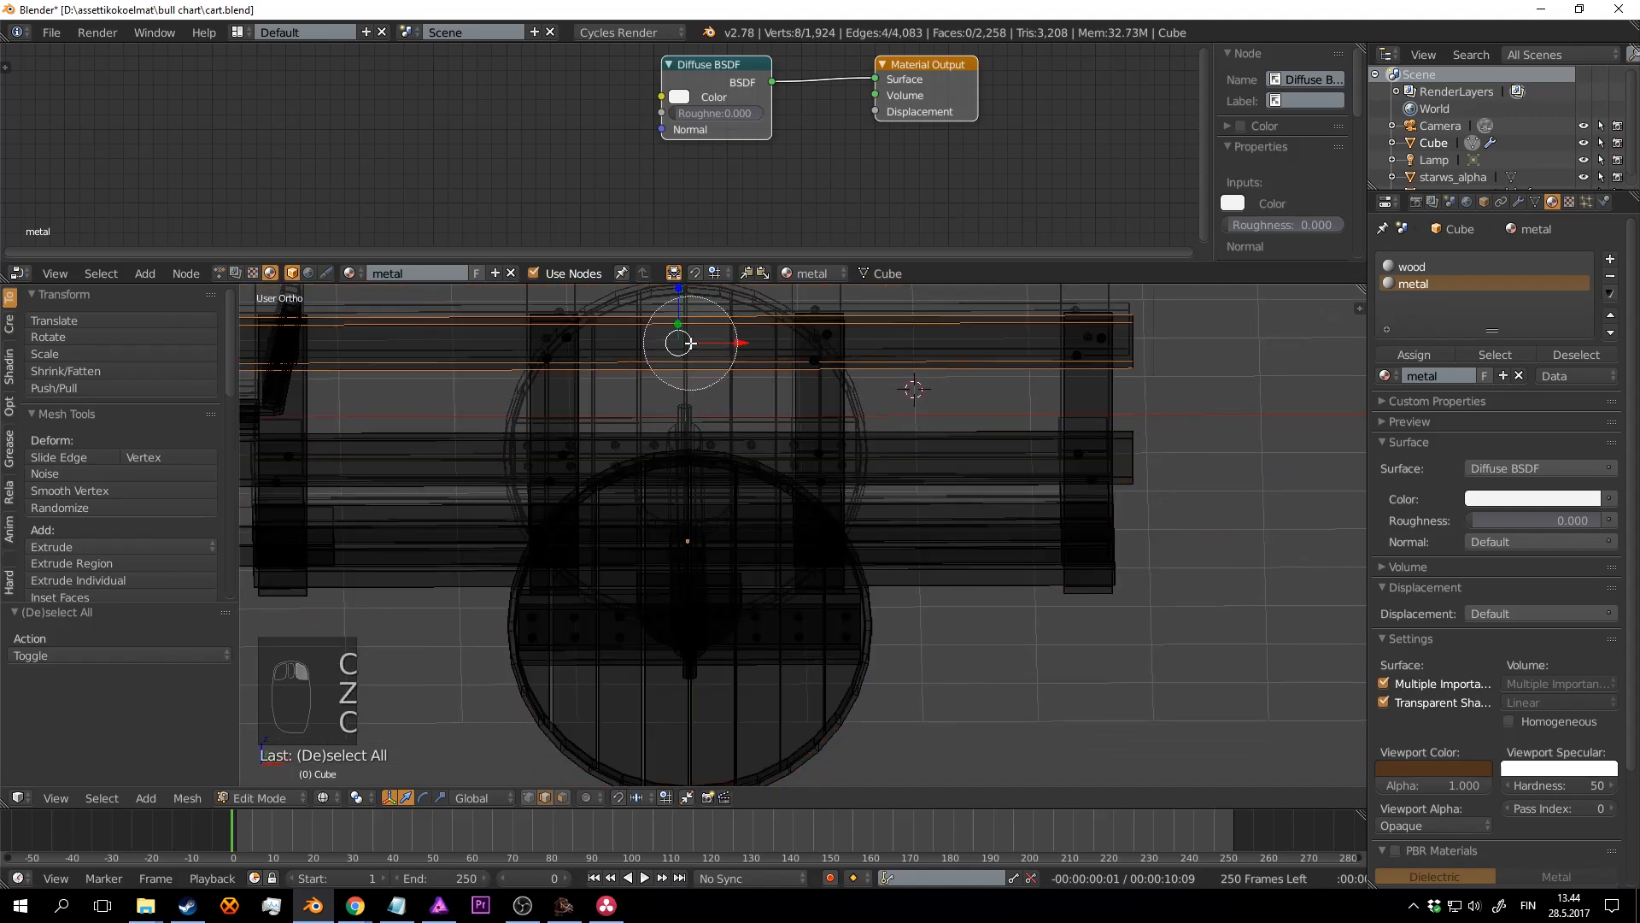
middle_drag(765, 517, 712, 521)
key(c)
drag(689, 520, 671, 515)
right_click(670, 514)
scroll(669, 512, down, 3)
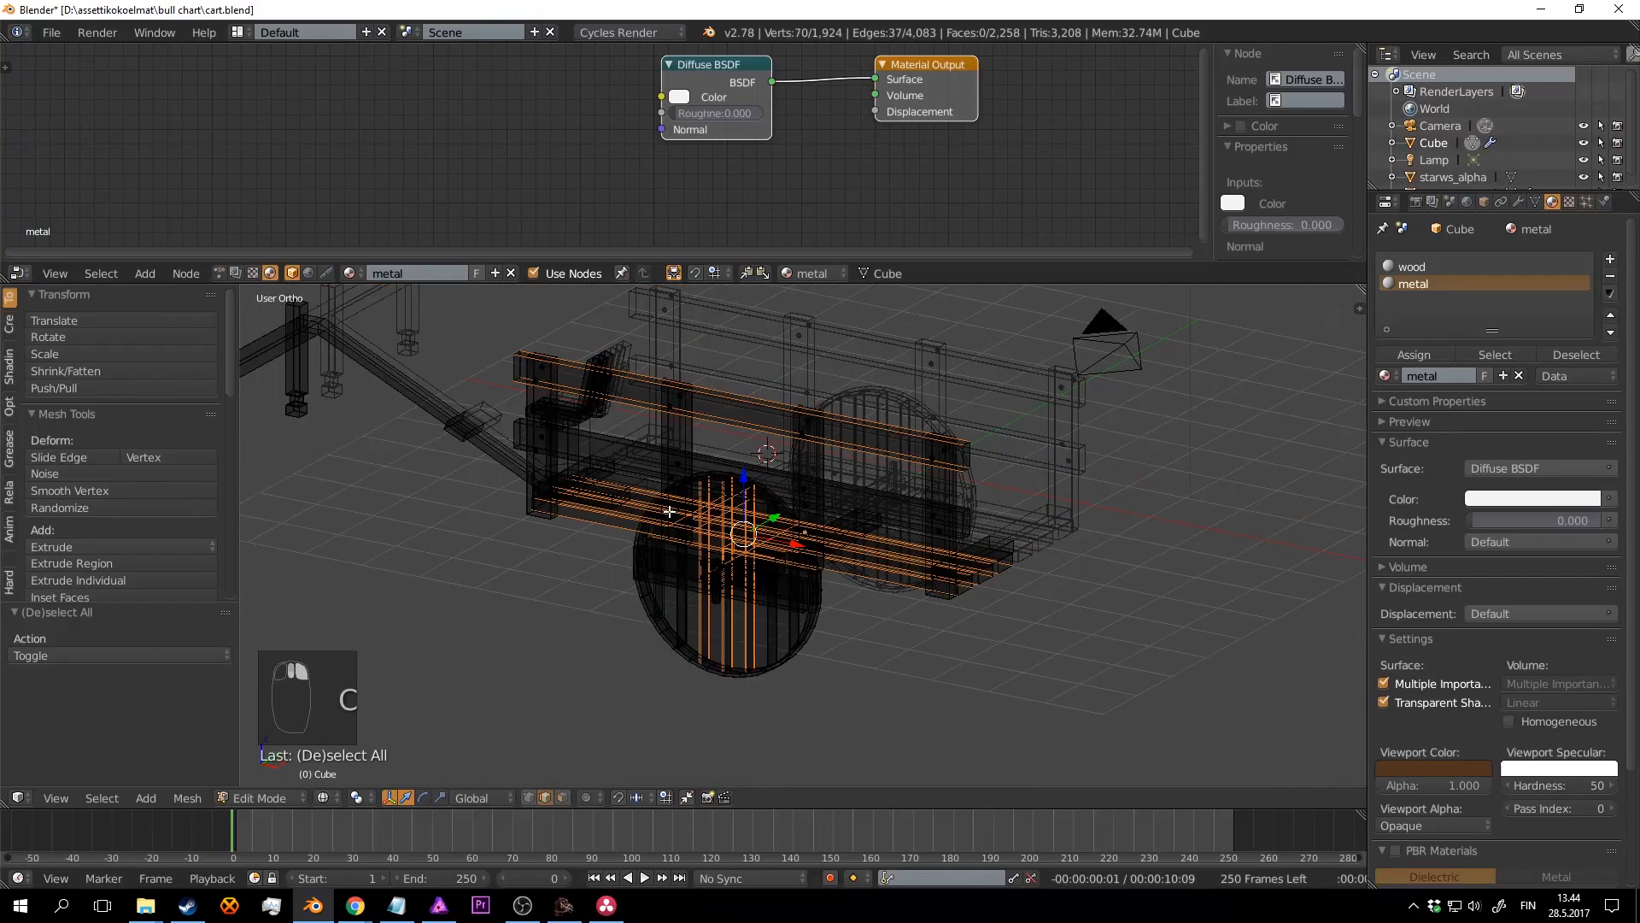
Step: Extend the wireframe selection with more wheel planks and an edge of the rear side post
scroll(689, 536, up, 3)
middle_drag(660, 517, 837, 491)
scroll(831, 490, up, 3)
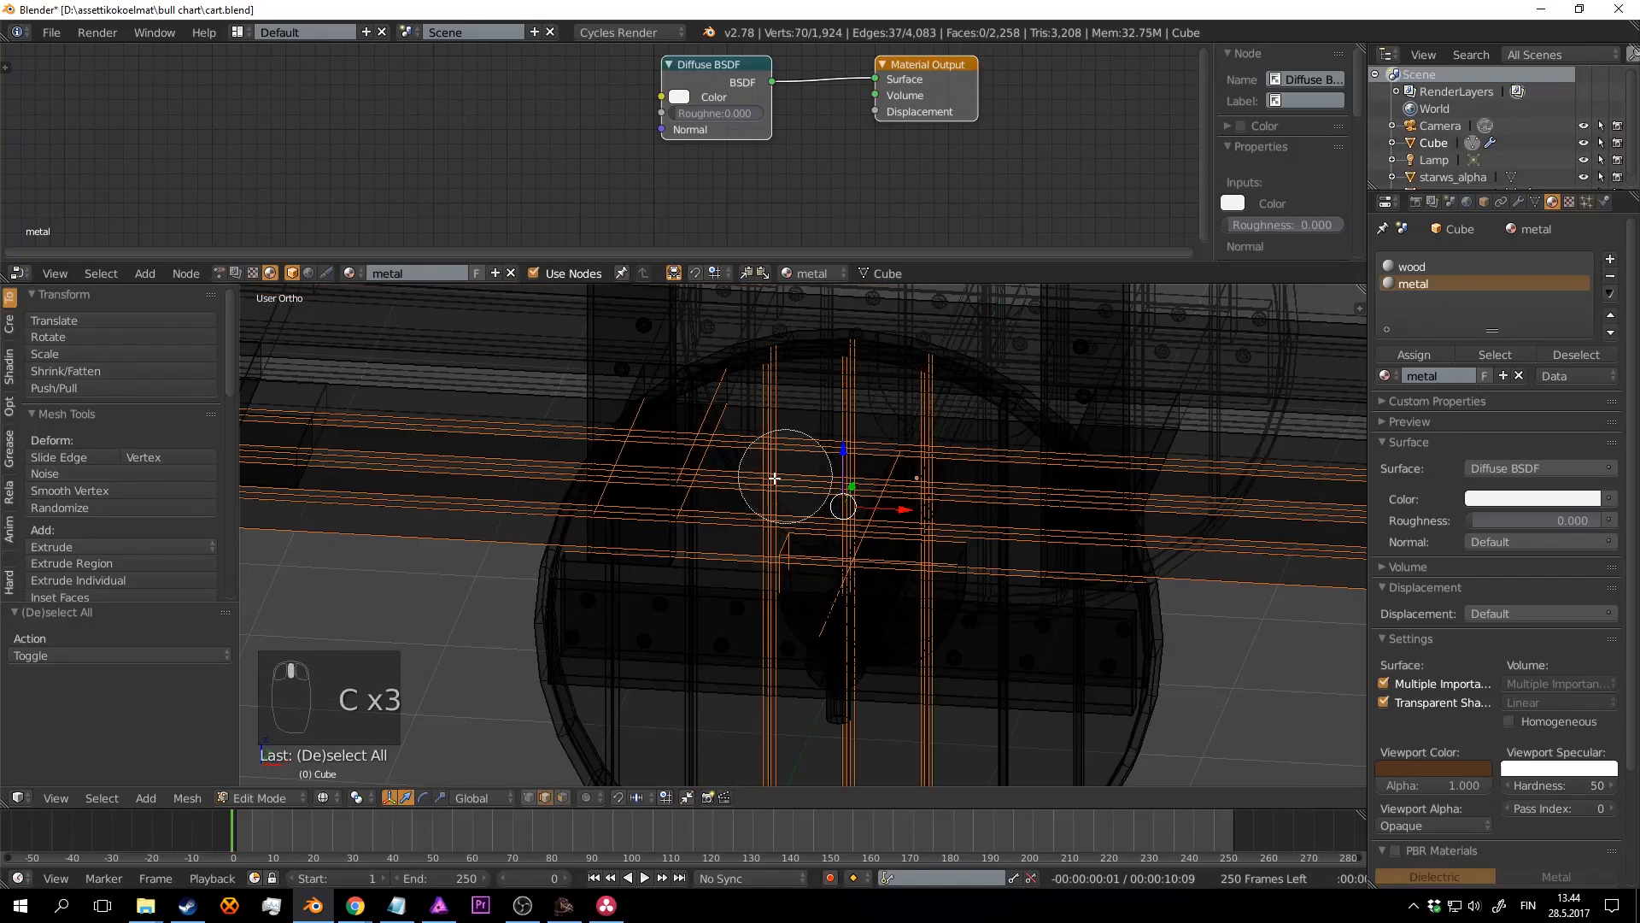
right_click(652, 525)
scroll(736, 531, down, 3)
shift+middle_drag(904, 532, 582, 497)
scroll(583, 497, up, 2)
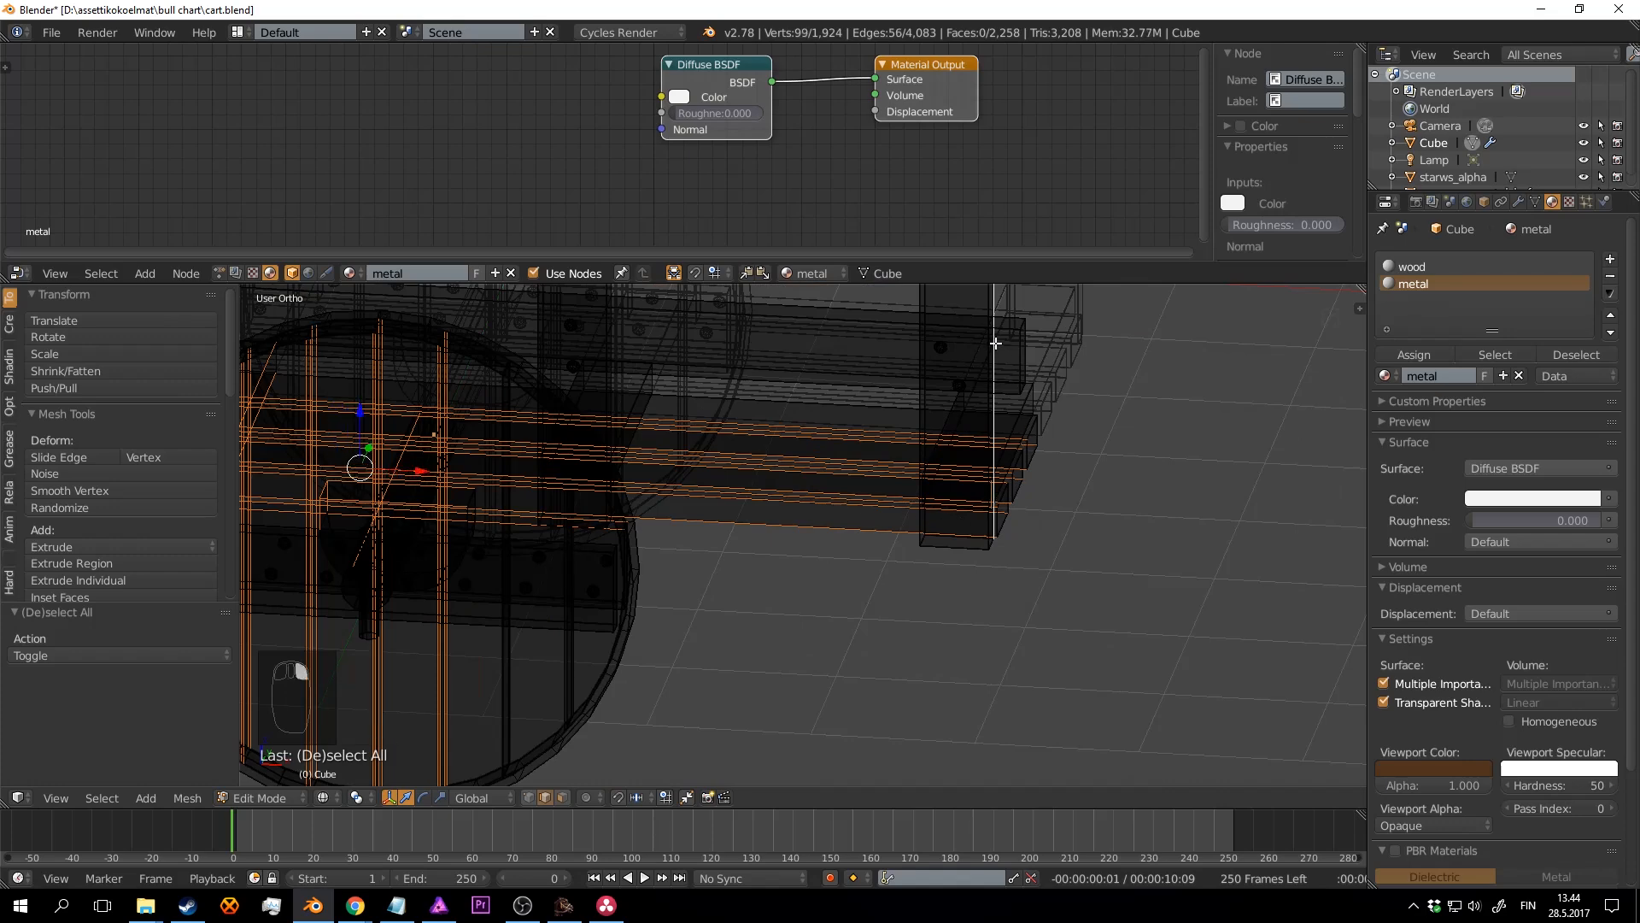
Step: Return to solid shading and add the wheel hub and the drawbar's short crosspiece to the selection
scroll(1038, 393, down, 2)
key(z)
middle_drag(1054, 414, 918, 428)
scroll(892, 416, down, 2)
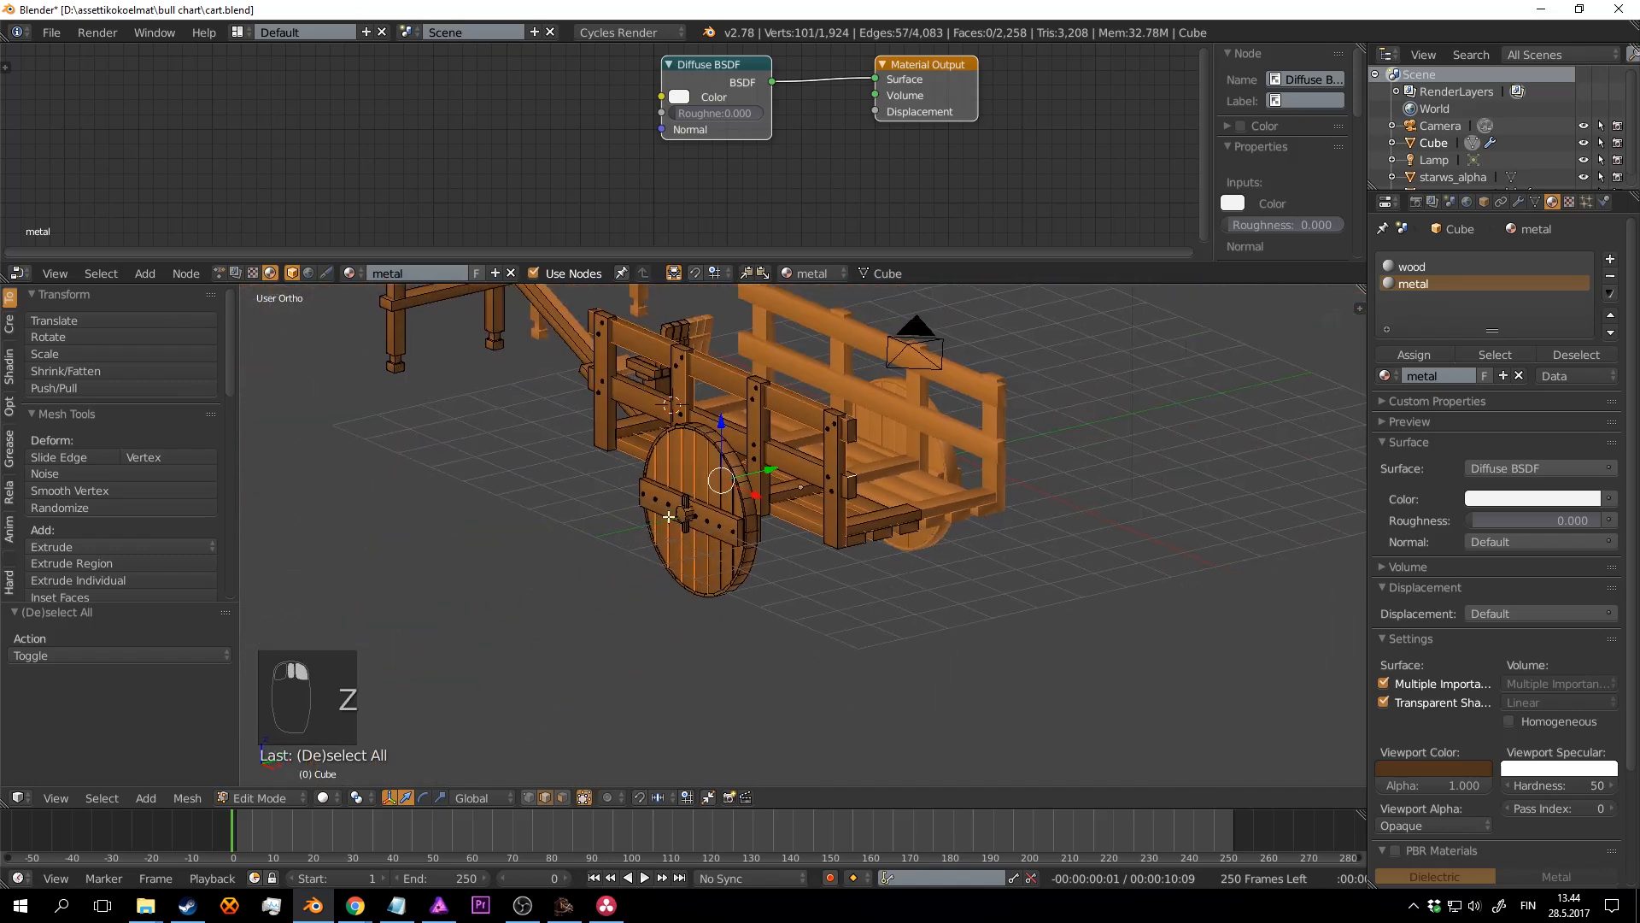
scroll(877, 548, up, 4)
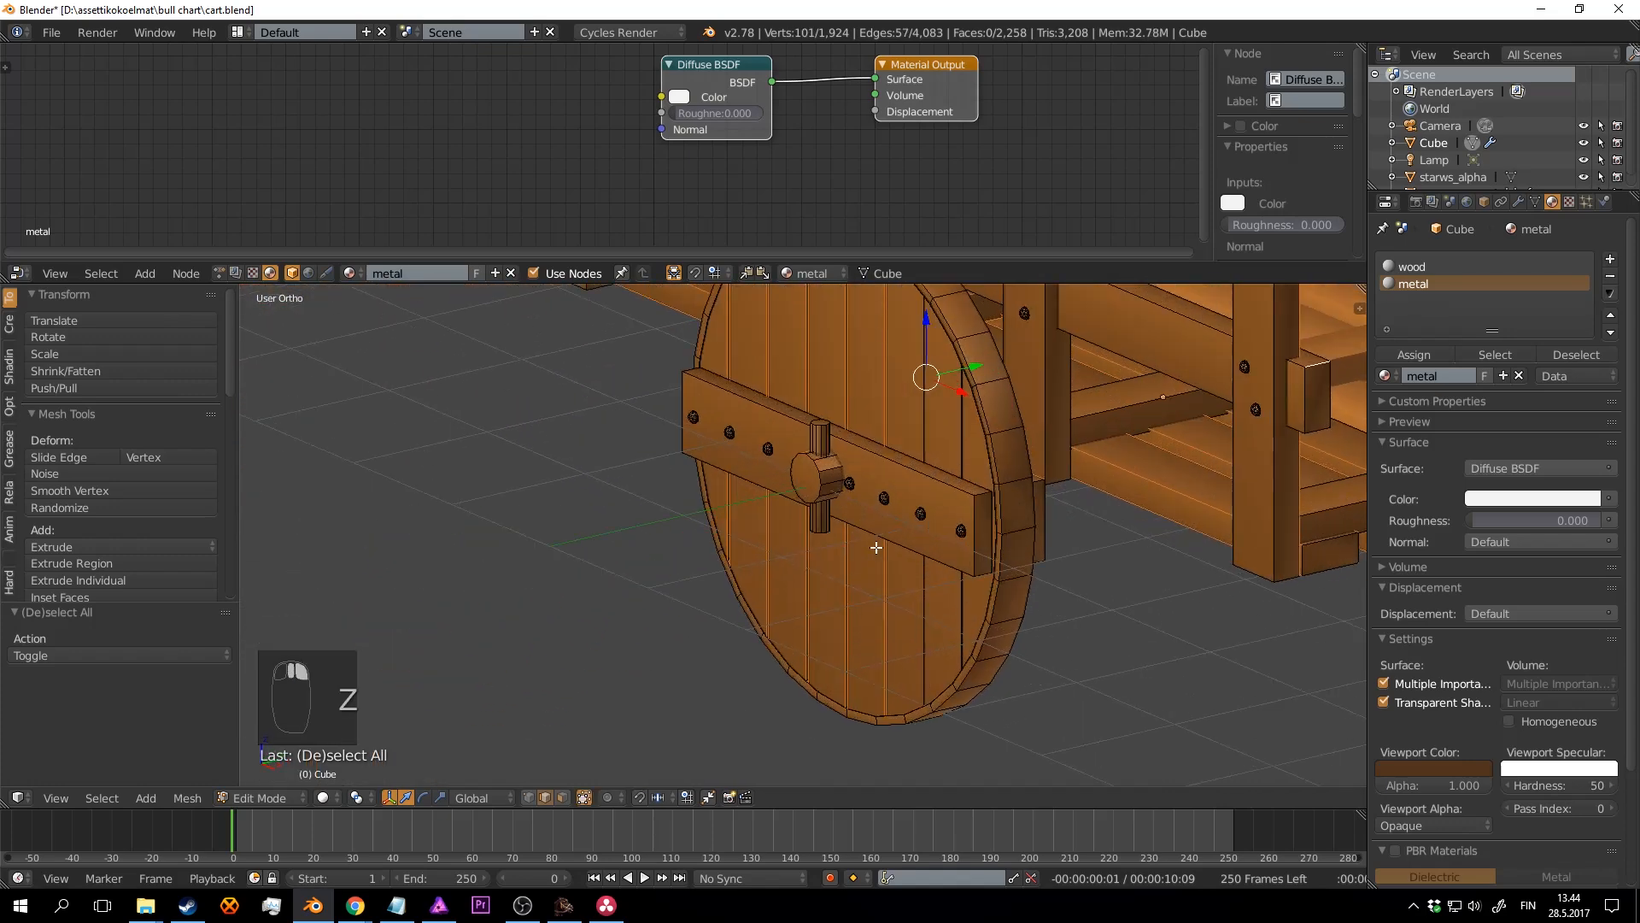
shift+right_click(825, 468)
scroll(826, 468, down, 2)
middle_drag(825, 468, 846, 649)
scroll(939, 447, up, 3)
drag(671, 617, 633, 629)
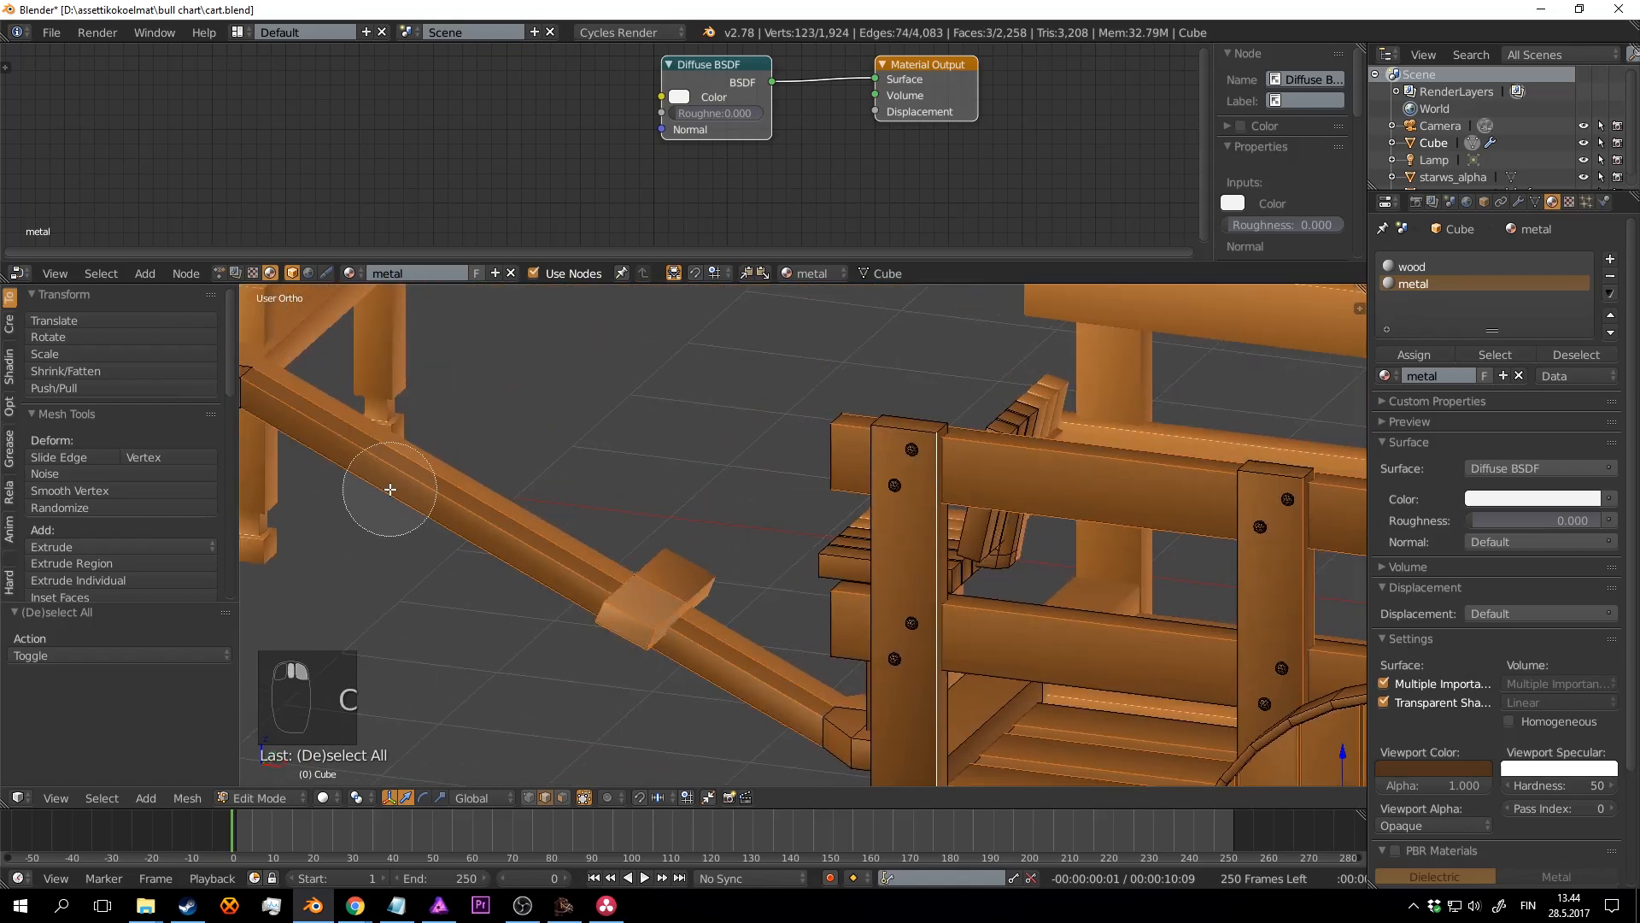
Step: Circle-select further wooden parts around the drawbar, seat and front side post of the cart
right_click(389, 489)
scroll(498, 550, down, 4)
shift+middle_drag(498, 549, 625, 590)
key(c)
drag(624, 580, 644, 472)
shift+middle_drag(888, 559, 718, 606)
key(c)
drag(497, 622, 436, 657)
shift+middle_drag(463, 625, 498, 547)
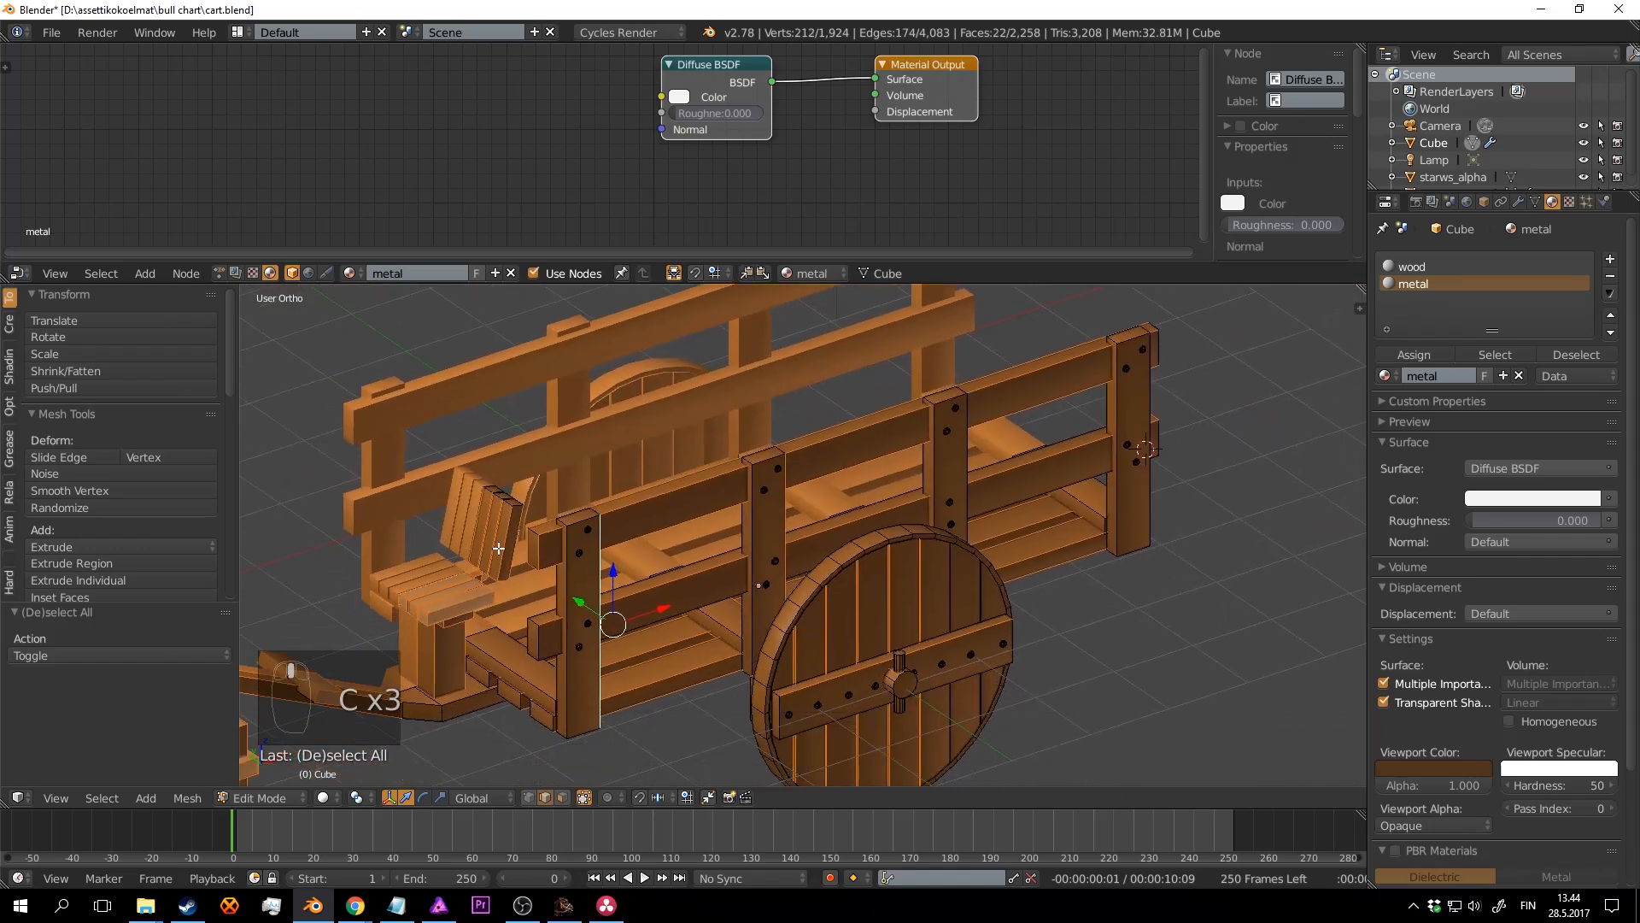
Step: Grow the selection repeatedly until it spreads across the connected wooden parts
key(ctrl+KP_Add)
key(ctrl+KP_Add)
key(ctrl+KP_Add)
key(ctrl+KP_Add)
key(ctrl+KP_Add)
key(ctrl+KP_Add)
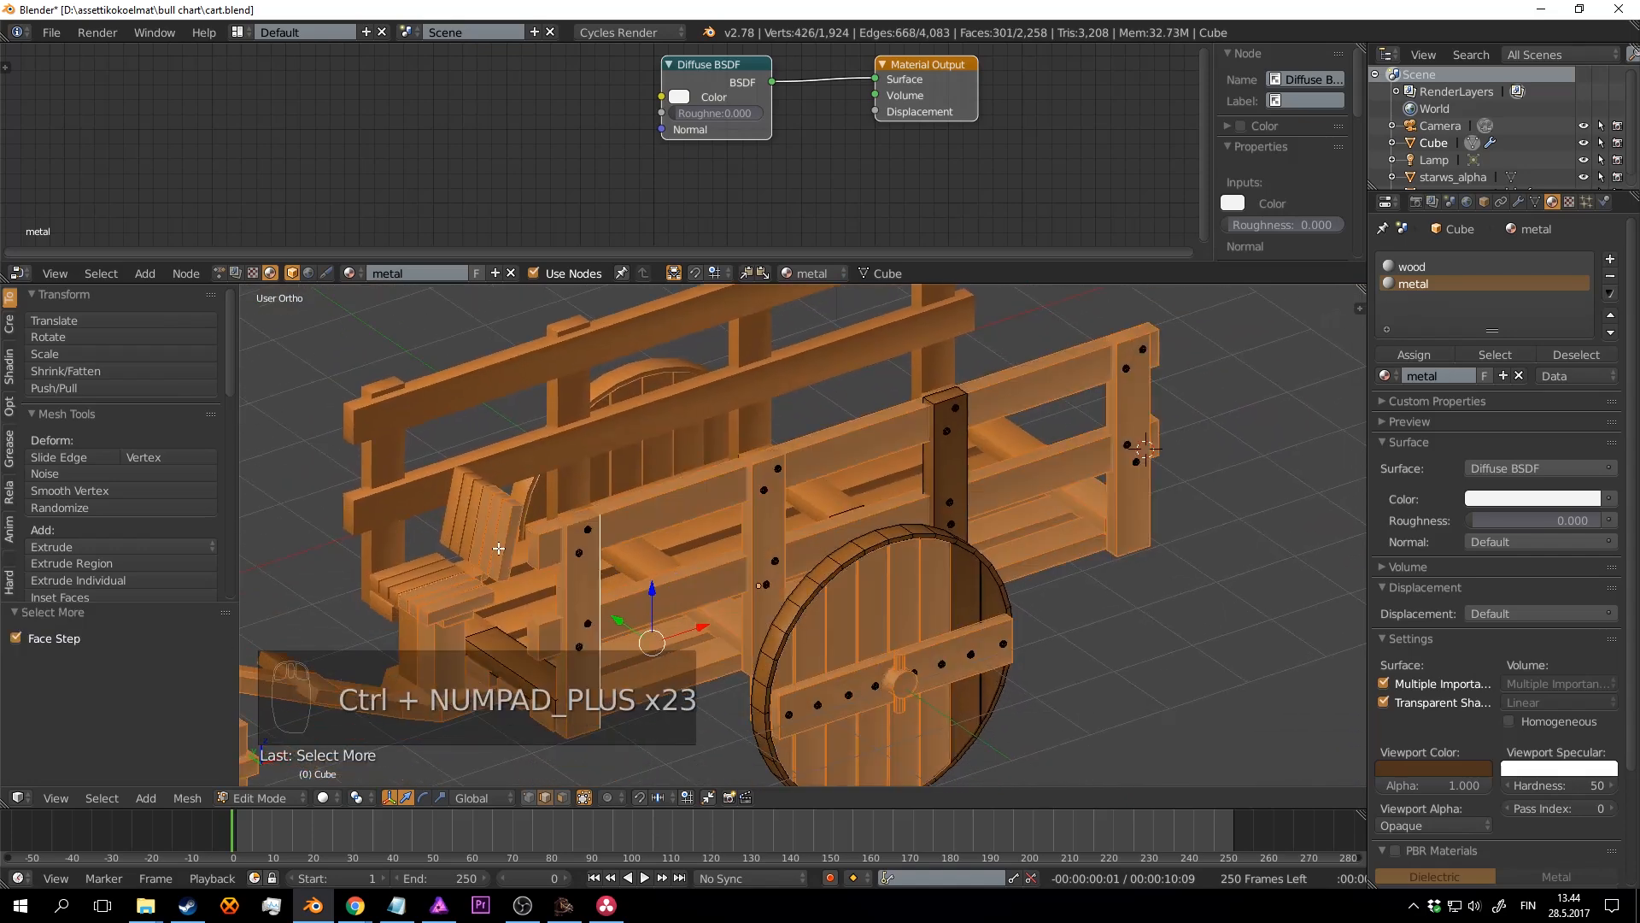
Step: Add the unselected wheel plank, side post and front crossbeam, growing the selection over each whole part
middle_drag(1047, 540, 885, 538)
shift+middle_drag(1194, 556, 868, 363)
scroll(868, 362, up, 5)
shift+middle_drag(710, 333, 792, 471)
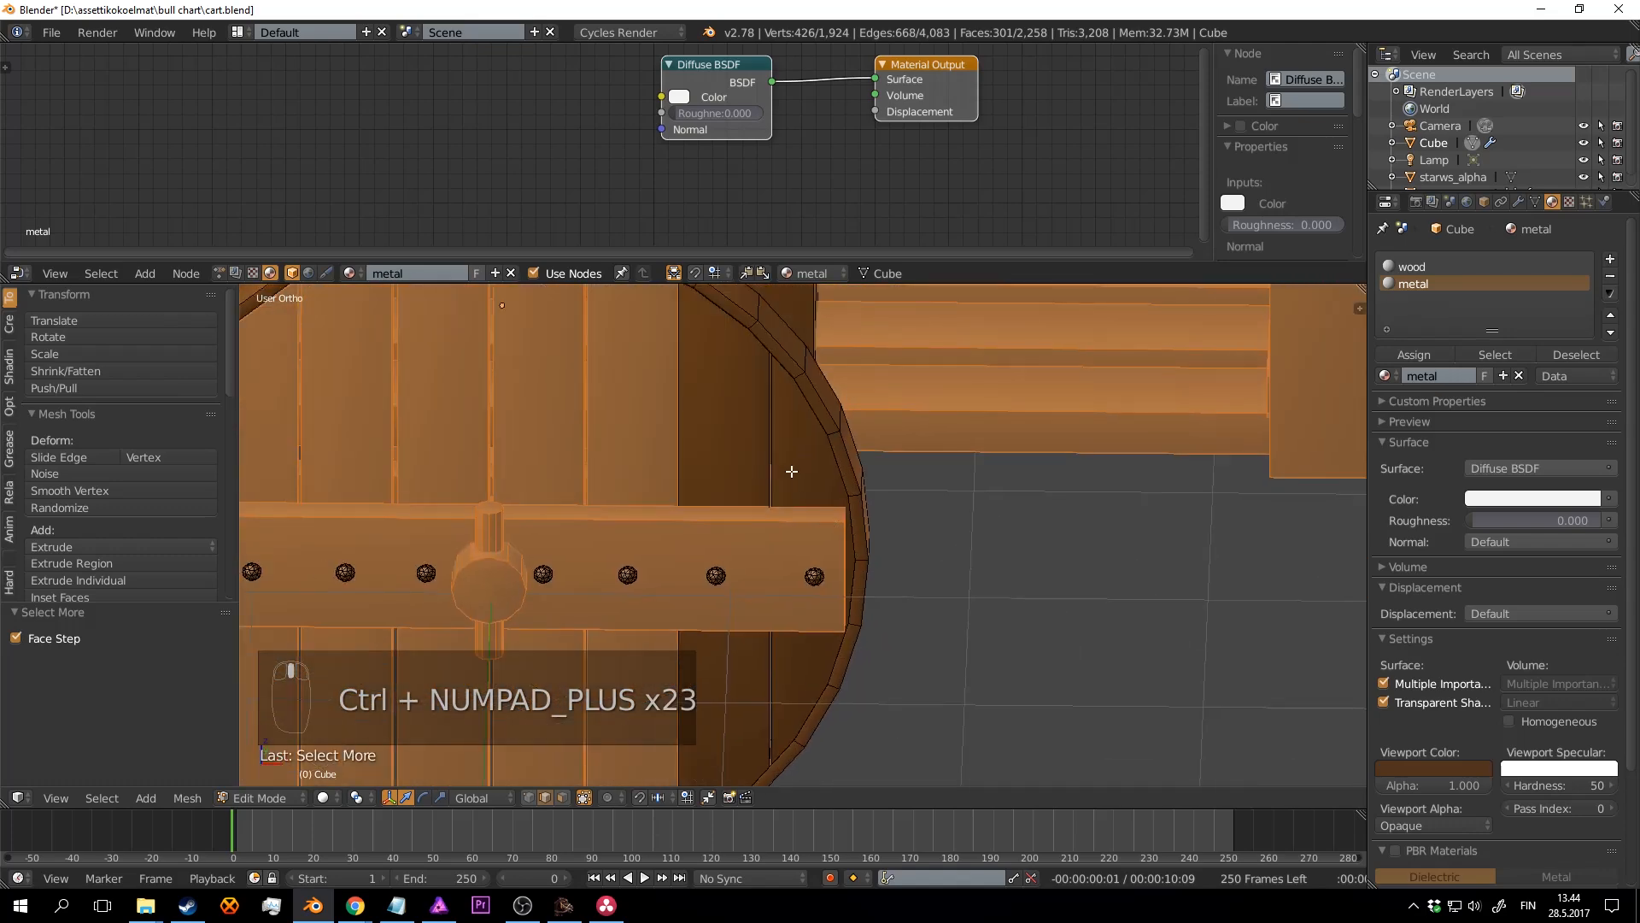
shift+right_click(702, 417)
scroll(733, 402, down, 9)
middle_drag(732, 402, 687, 448)
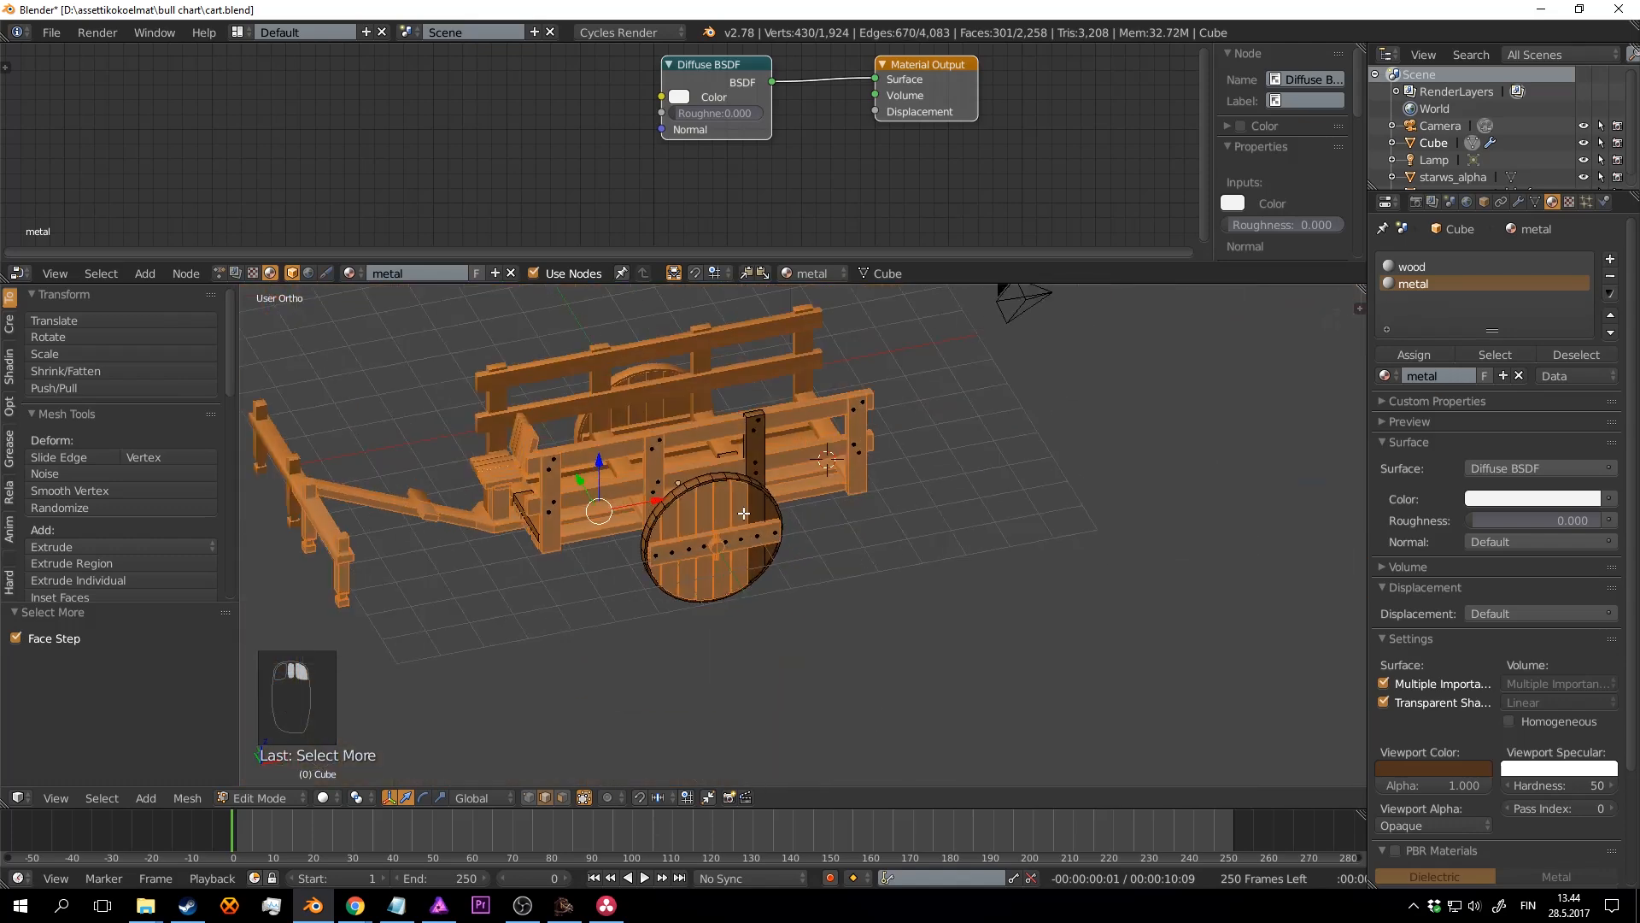
scroll(598, 453, up, 3)
middle_drag(590, 453, 889, 511)
shift+right_click(649, 453)
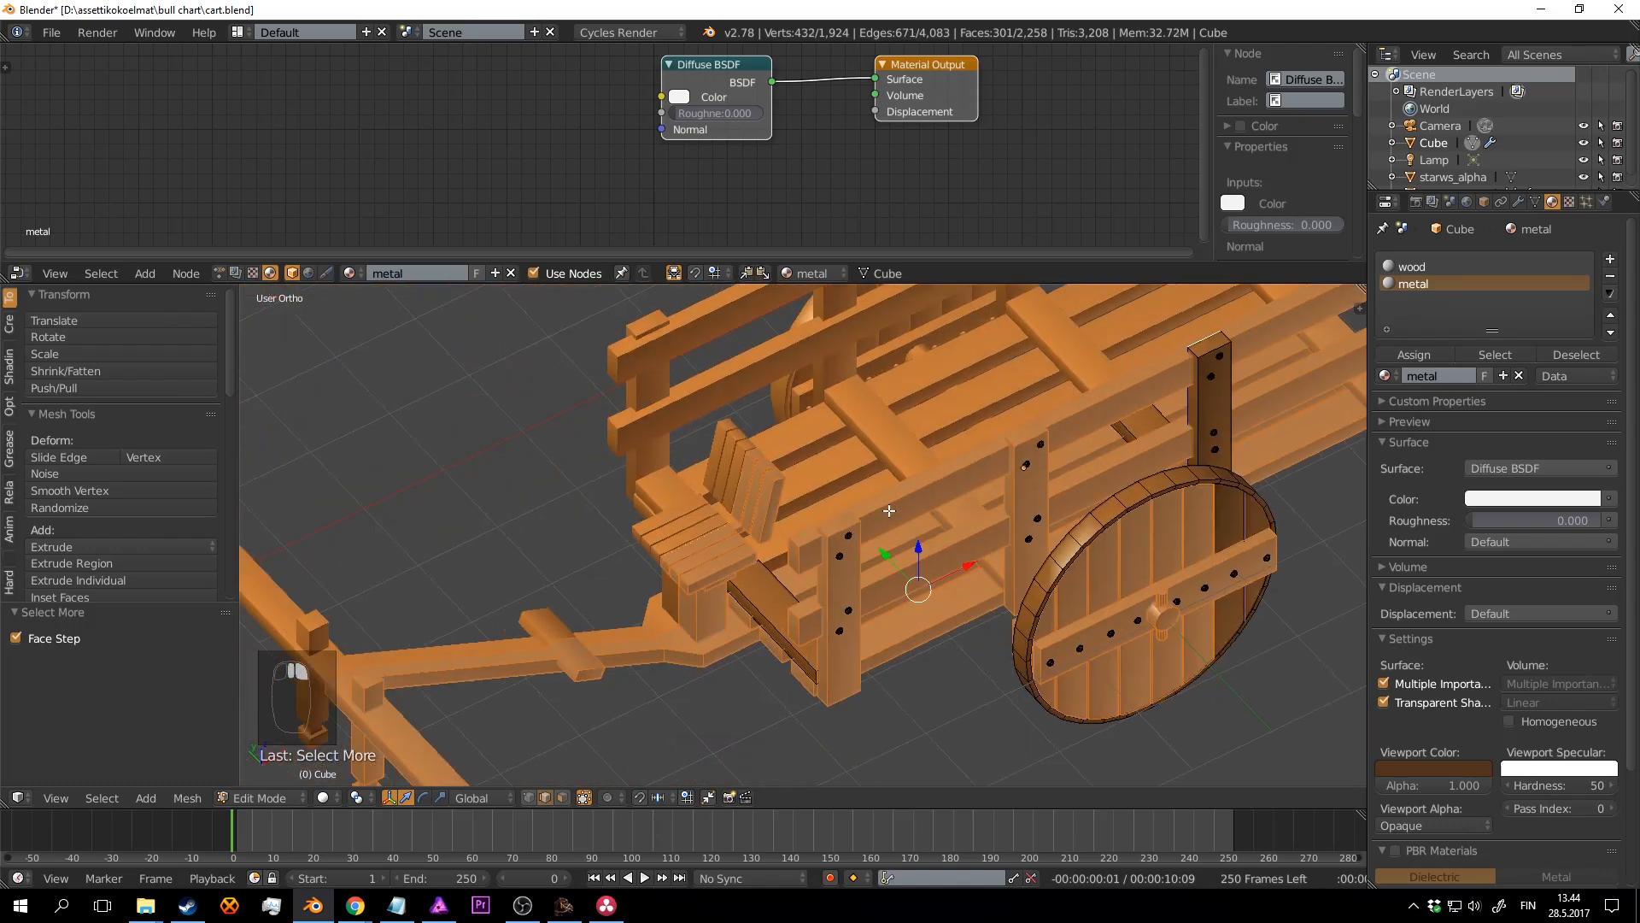
key(ctrl+KP_Add)
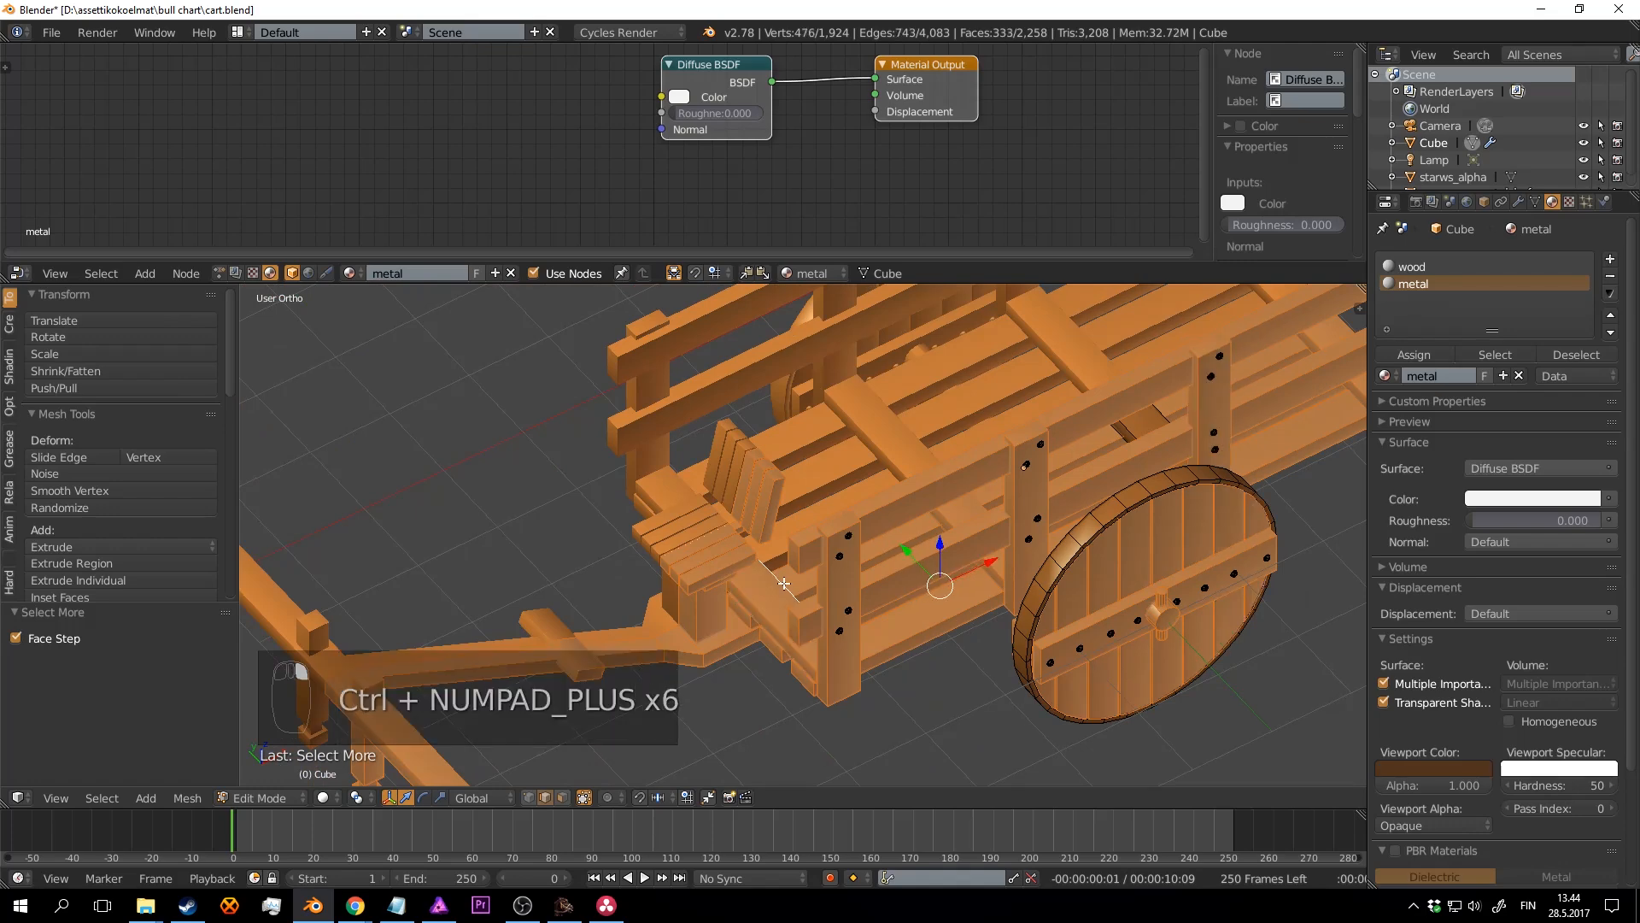
Step: Invert the selection to the rivets and wheel rim, assign them the metal material, and return to Object Mode
scroll(794, 586, down, 2)
middle_drag(922, 494, 849, 402)
scroll(914, 495, up, 3)
shift+middle_drag(1059, 510, 984, 561)
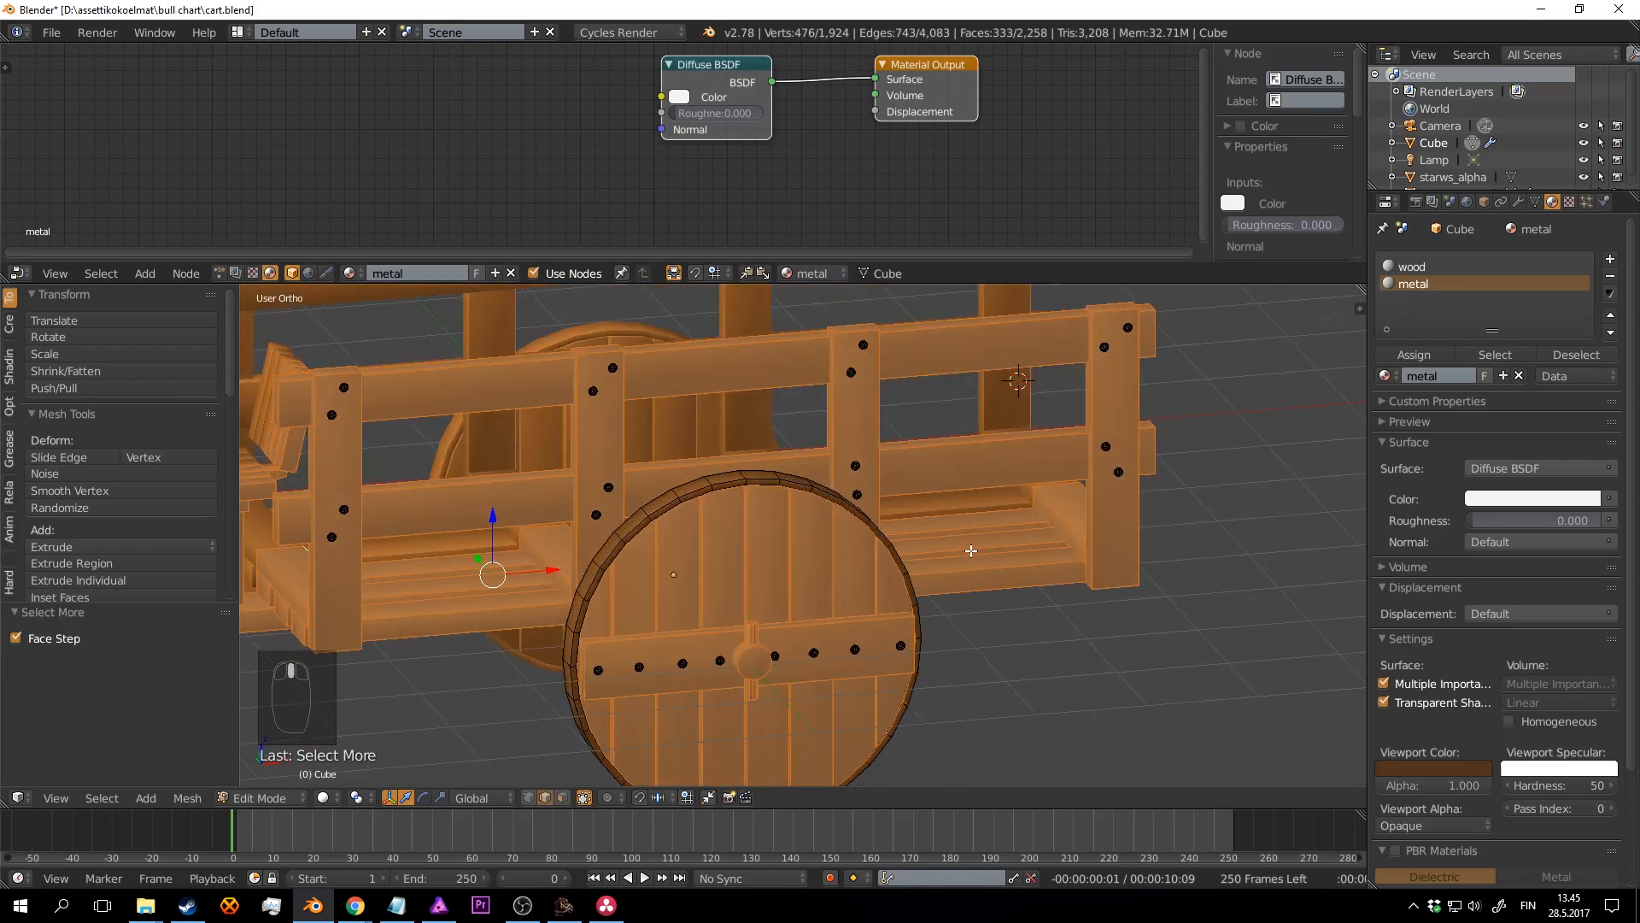
key(ctrl+i)
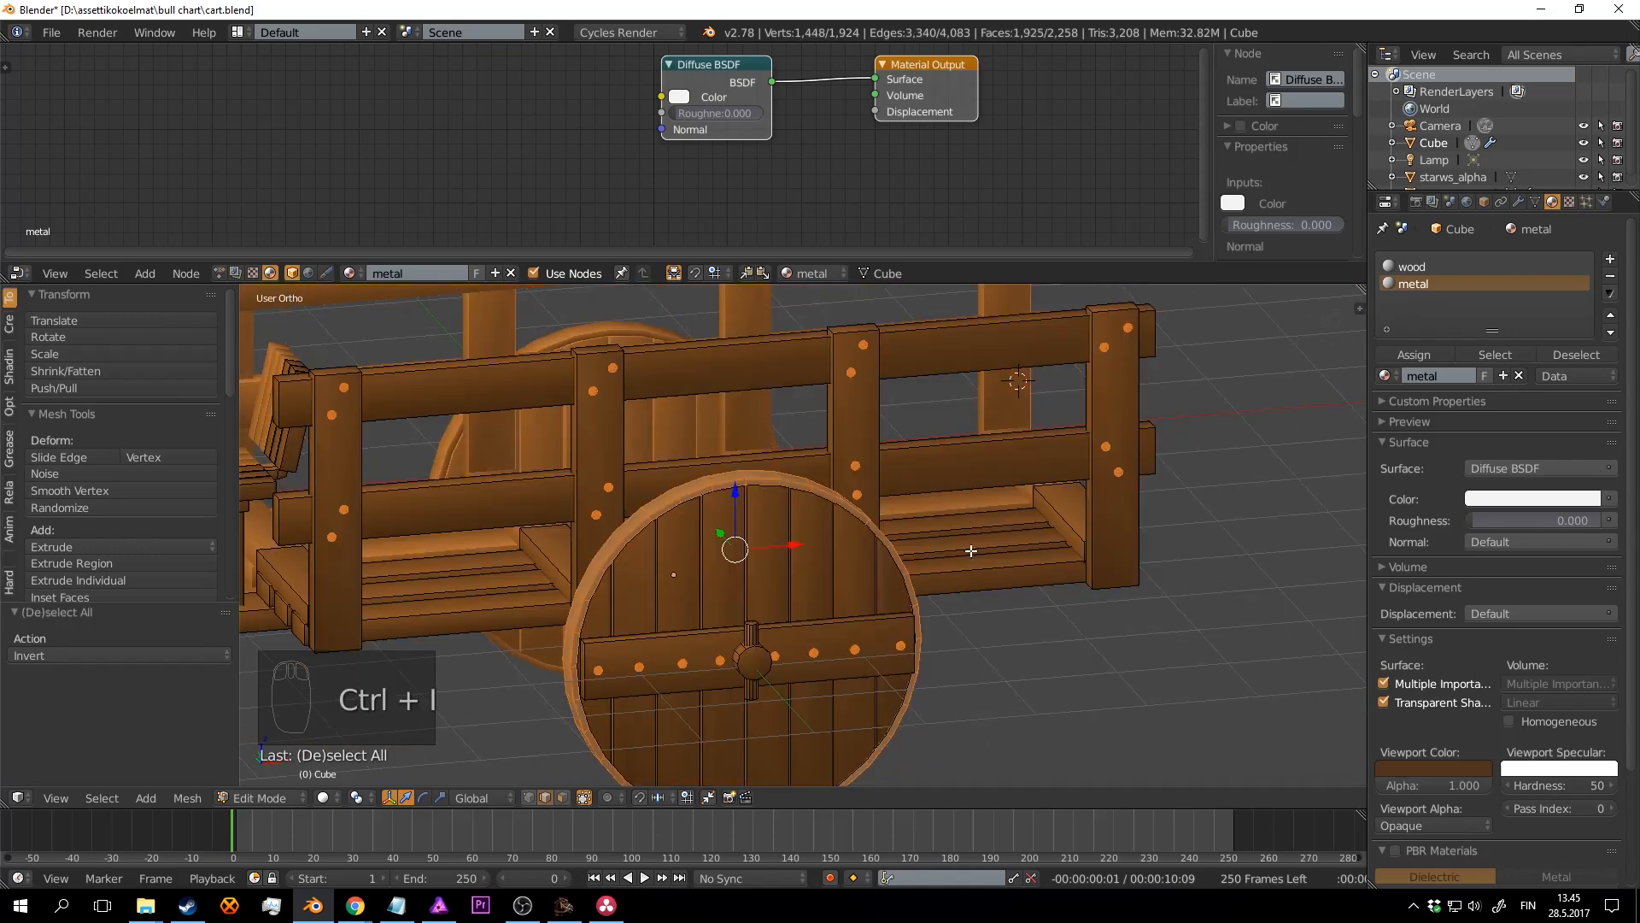
click(1426, 354)
scroll(1071, 545, down, 5)
key(Tab)
scroll(988, 541, up, 3)
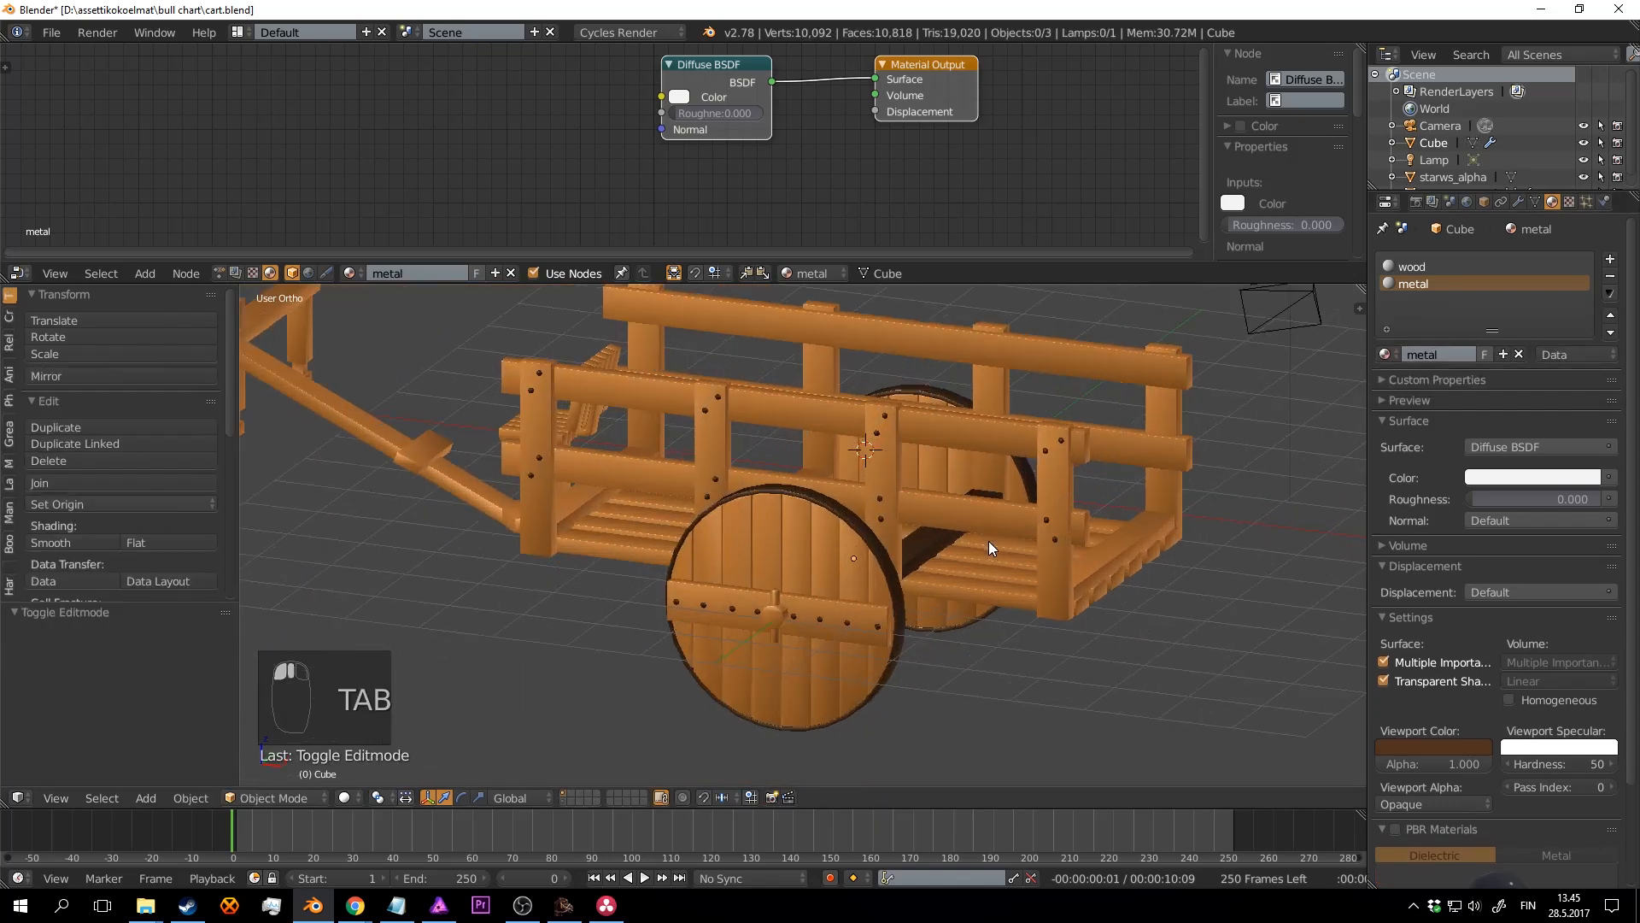
Step: Deselect all objects in the scene and save the file
key(a)
key(a)
key(a)
key(a)
key(ctrl+s)
scroll(1078, 551, up, 4)
key(ctrl+s)
scroll(1078, 549, down, 5)
middle_drag(1078, 549, 975, 539)
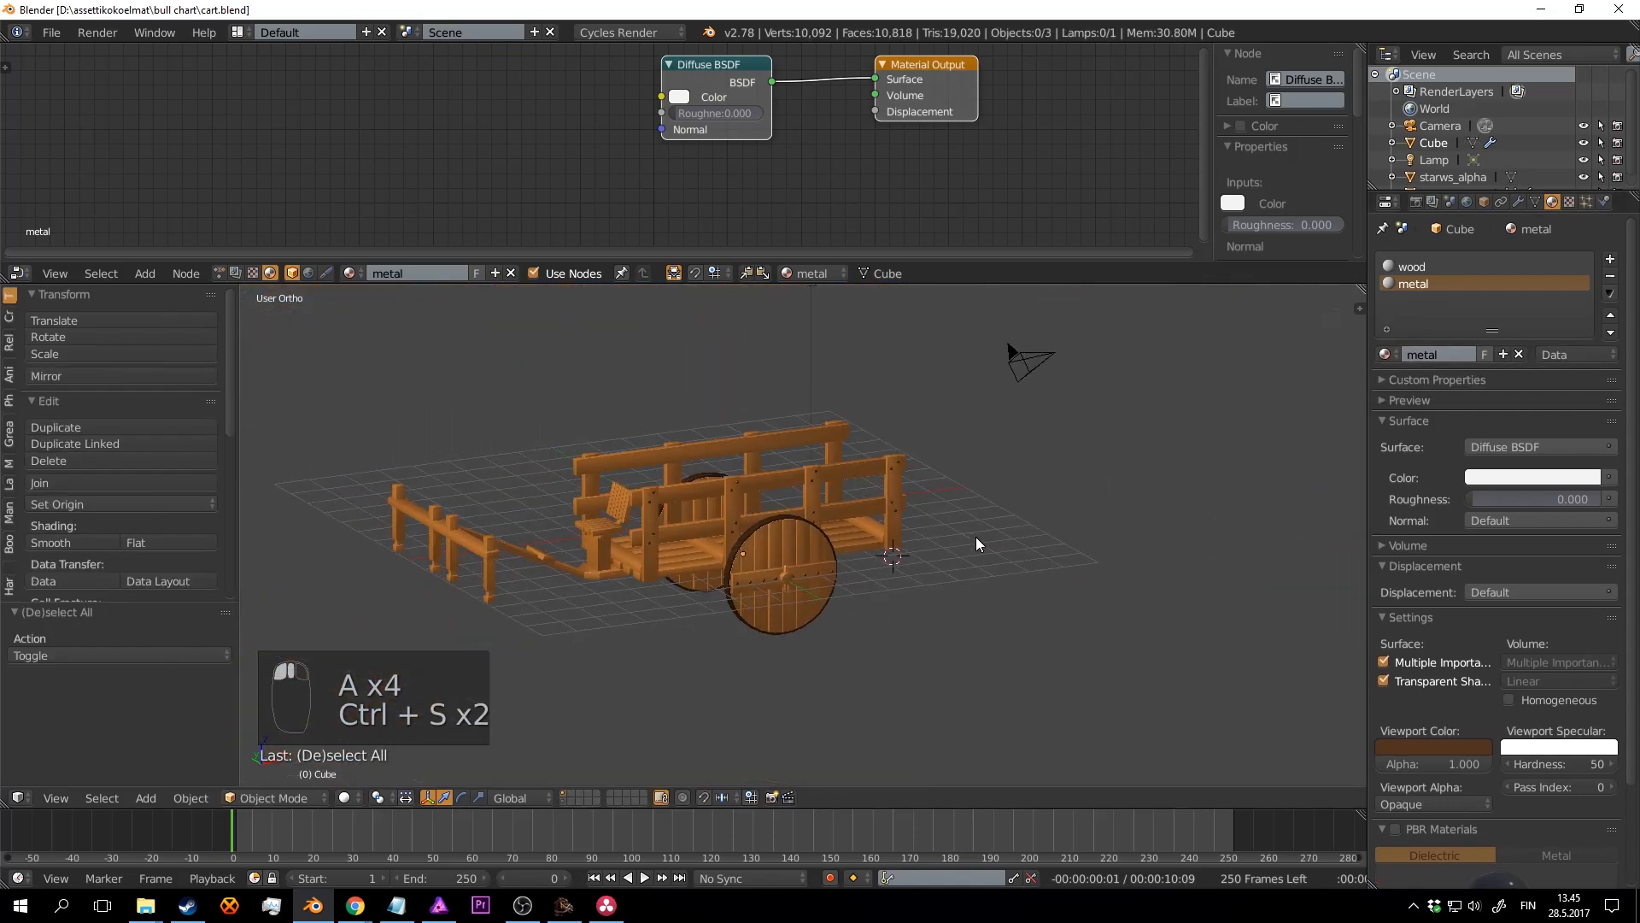
Step: Inspect the cart up close from several angles for wrongly assigned materials, saving the file along the way
scroll(975, 536, up, 6)
shift+middle_drag(956, 445, 779, 489)
key(ctrl+s)
scroll(807, 420, up, 2)
scroll(783, 497, up, 1)
scroll(731, 473, up, 1)
shift+middle_drag(700, 435, 977, 525)
scroll(733, 466, down, 4)
scroll(735, 487, up, 4)
scroll(751, 508, down, 6)
key(ctrl+s)
click(935, 572)
scroll(951, 561, down, 3)
scroll(817, 607, up, 3)
scroll(1099, 453, up, 4)
scroll(1032, 526, up, 4)
key(ctrl+s)
click(1001, 588)
scroll(1064, 489, down, 5)
key(ctrl+s)
click(1015, 557)
scroll(1059, 555, down, 4)
scroll(951, 576, up, 4)
key(ctrl+s)
click(984, 521)
key(ctrl+s)
scroll(987, 519, down, 4)
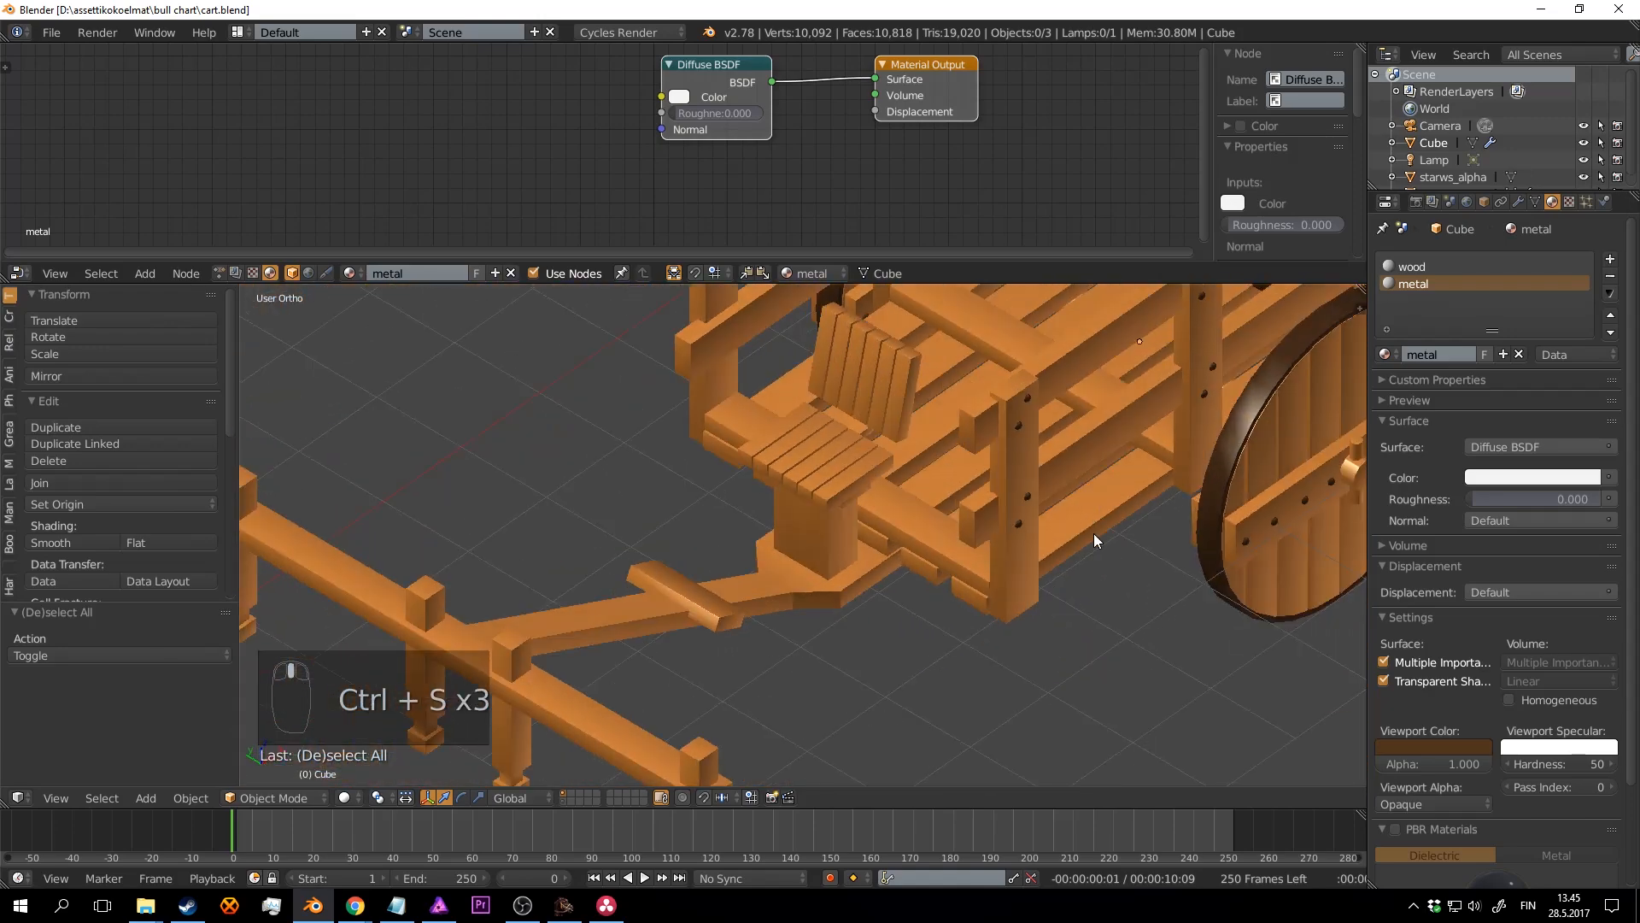
Step: Select the dark crossbeam of the cart bed as linked geometry and assign it the wood material
middle_drag(1094, 533, 916, 578)
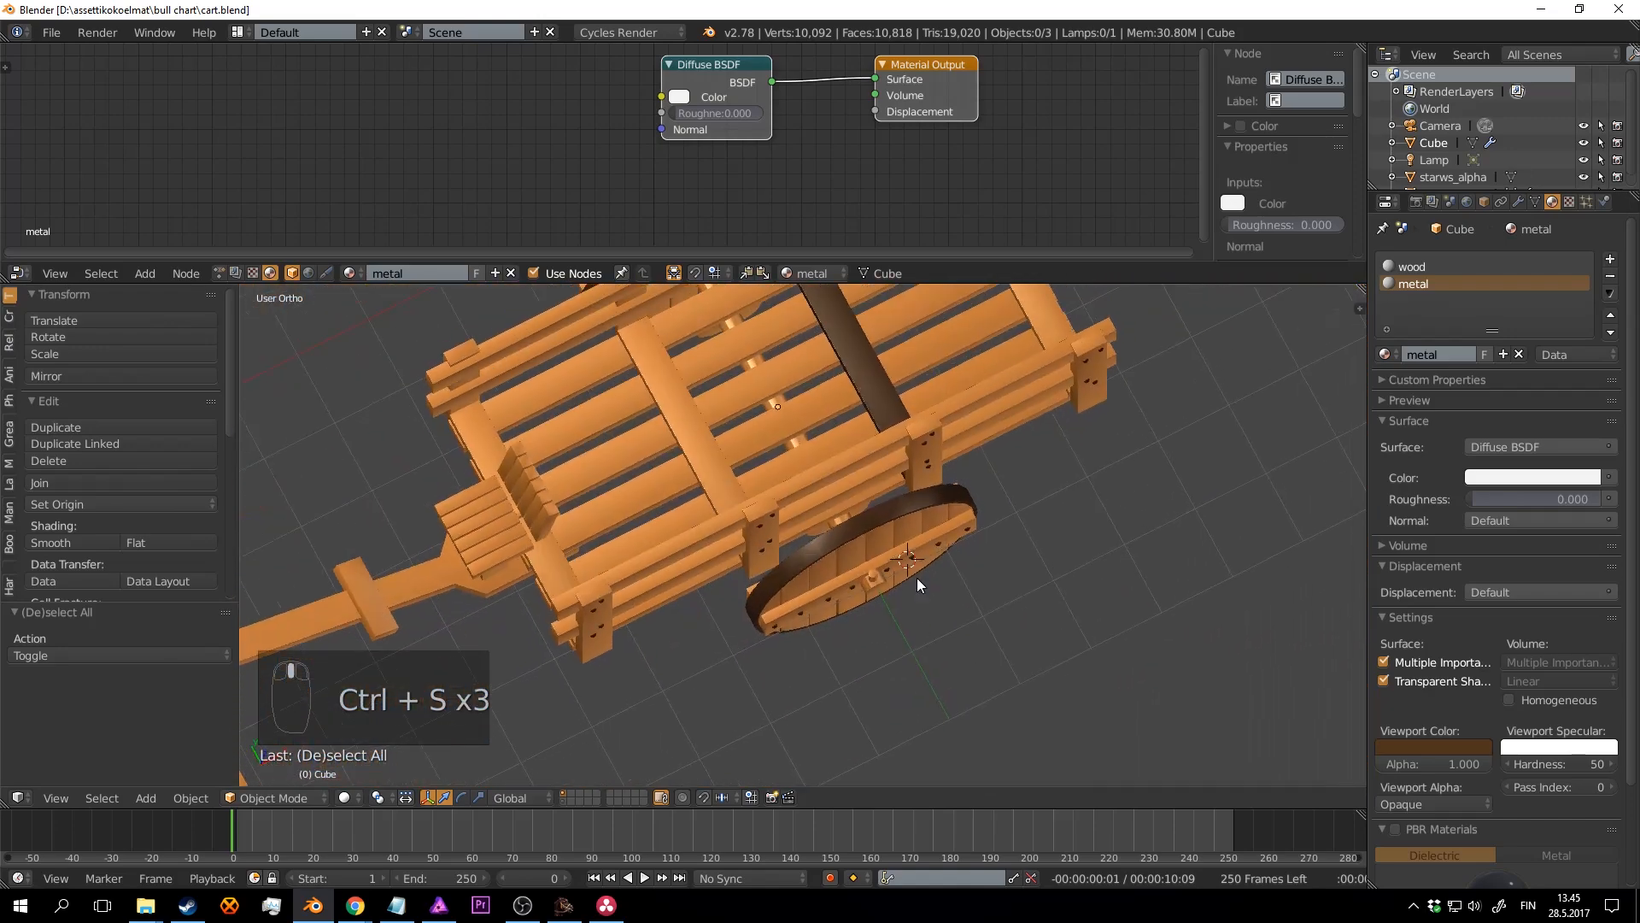
scroll(916, 577, up, 4)
key(Tab)
key(a)
key(a)
key(l)
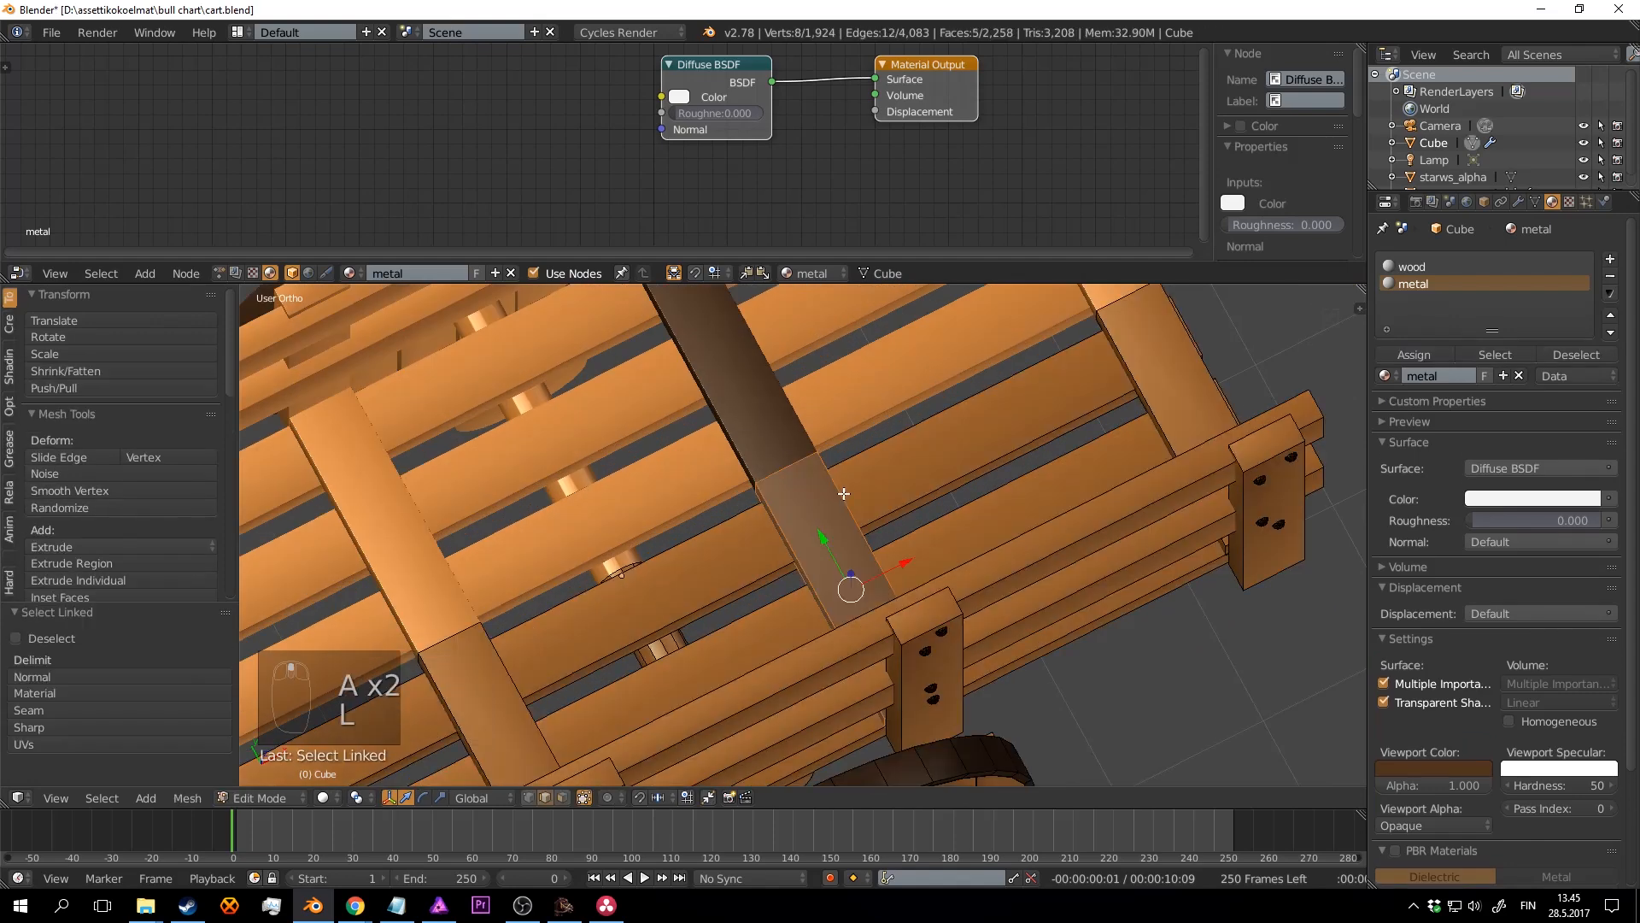
key(ctrl+KP_Add)
key(ctrl+KP_Add)
key(ctrl+KP_Add)
key(ctrl+KP_Add)
key(ctrl+KP_Add)
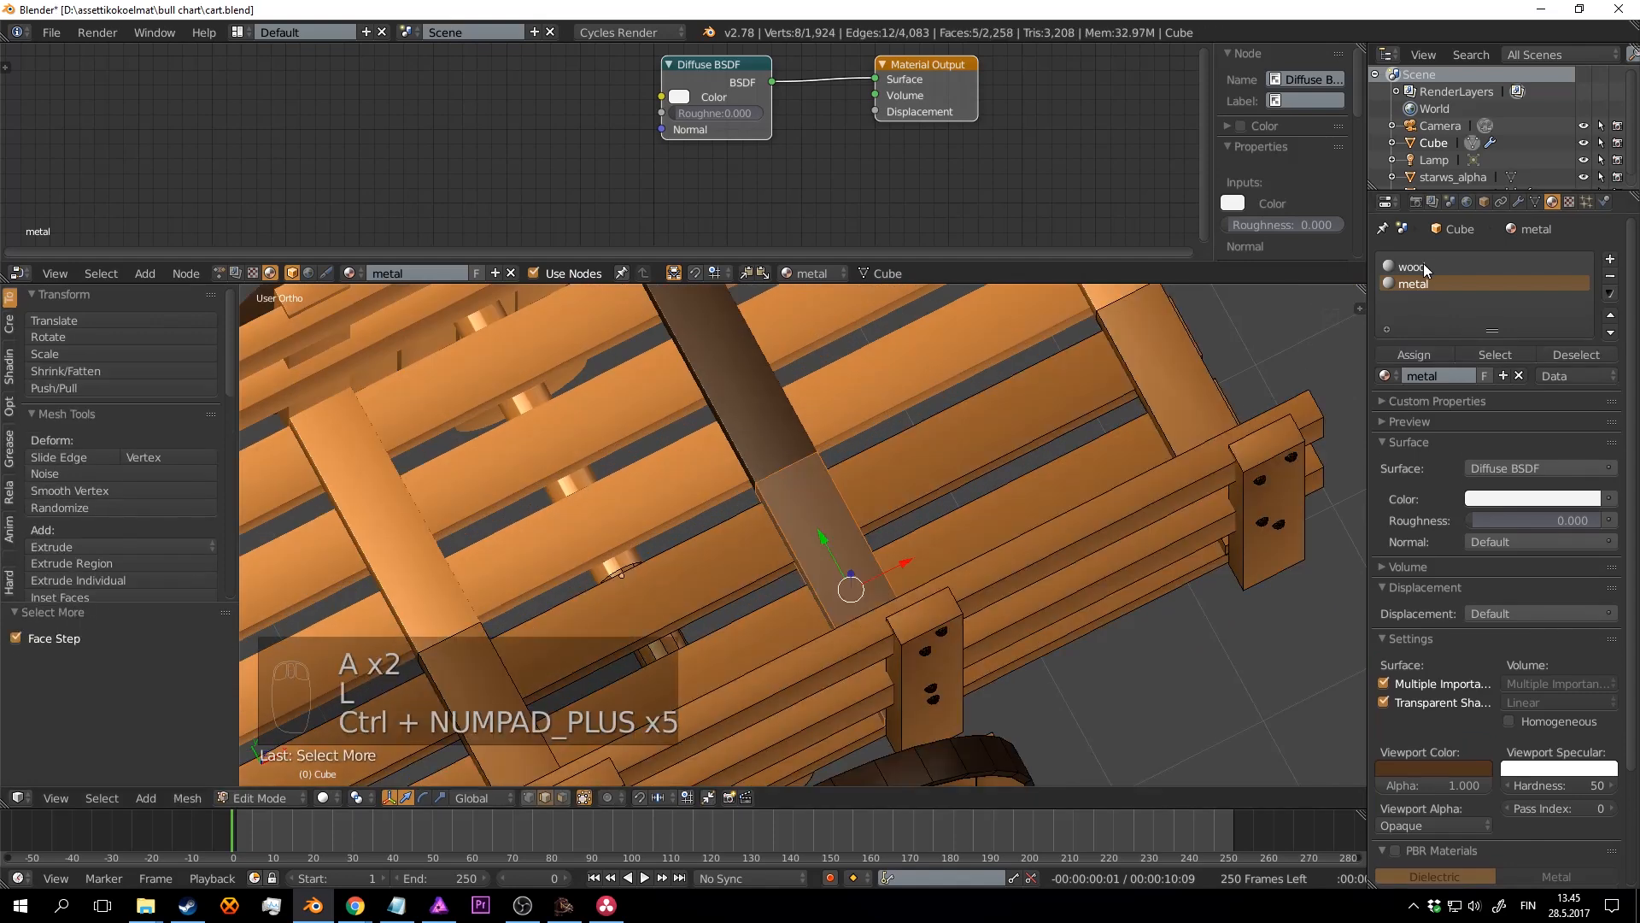
click(1410, 353)
key(Tab)
Step: Clear the object selection in Object Mode and save the corrected cart
scroll(945, 505, down, 4)
key(a)
key(a)
key(a)
key(a)
key(a)
key(a)
key(a)
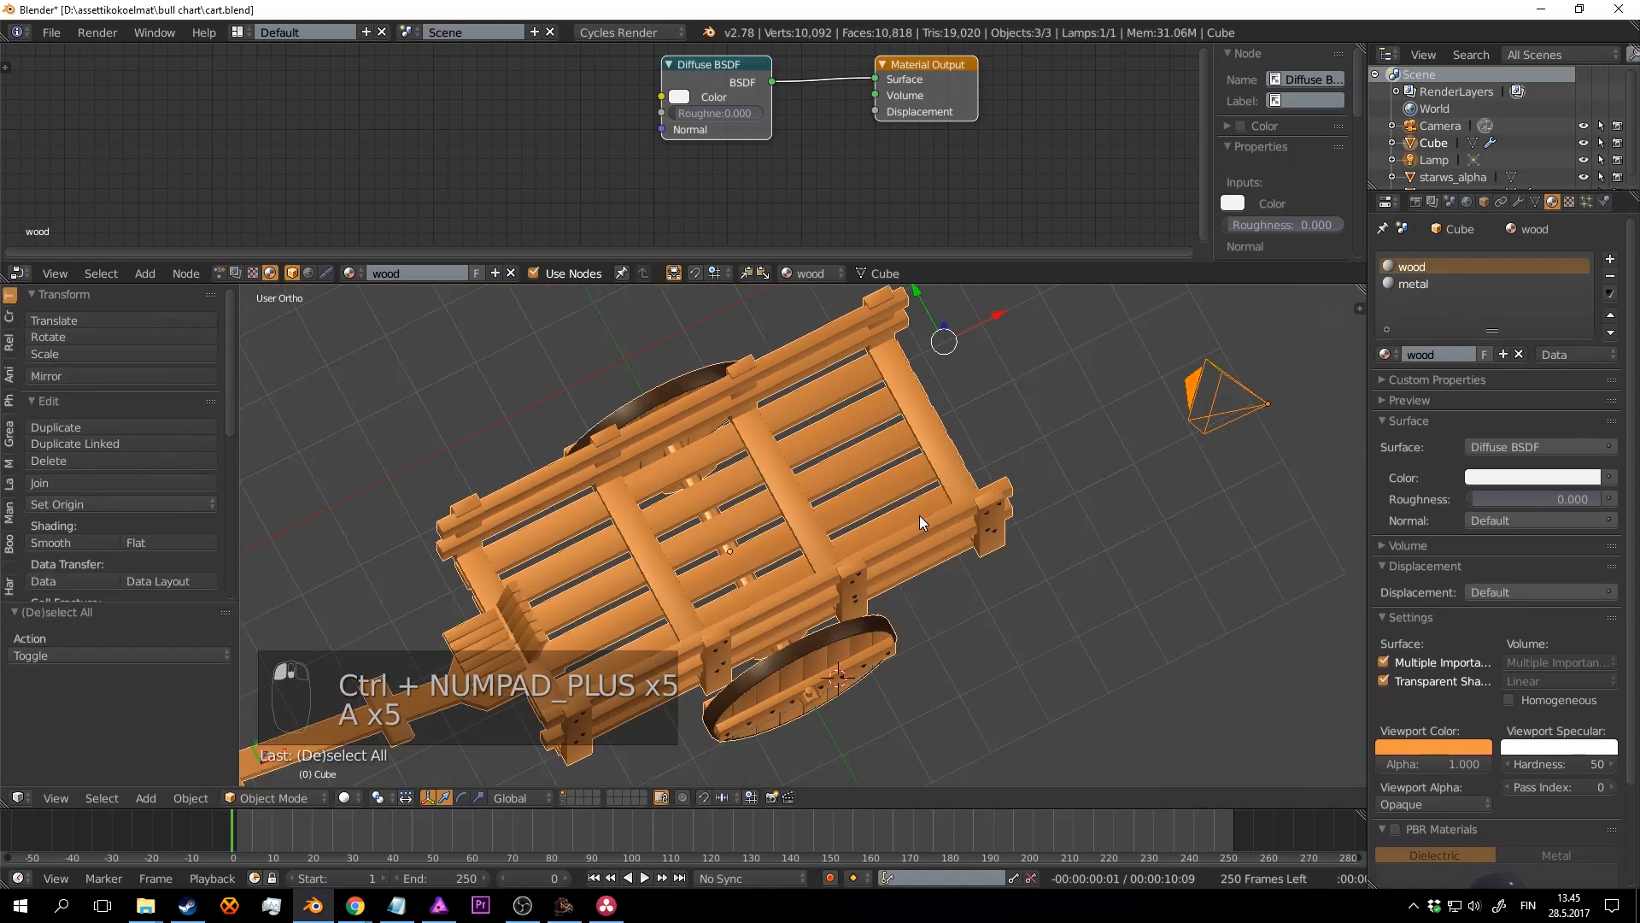
key(ctrl+s)
middle_drag(852, 614, 1068, 461)
key(ctrl+s)
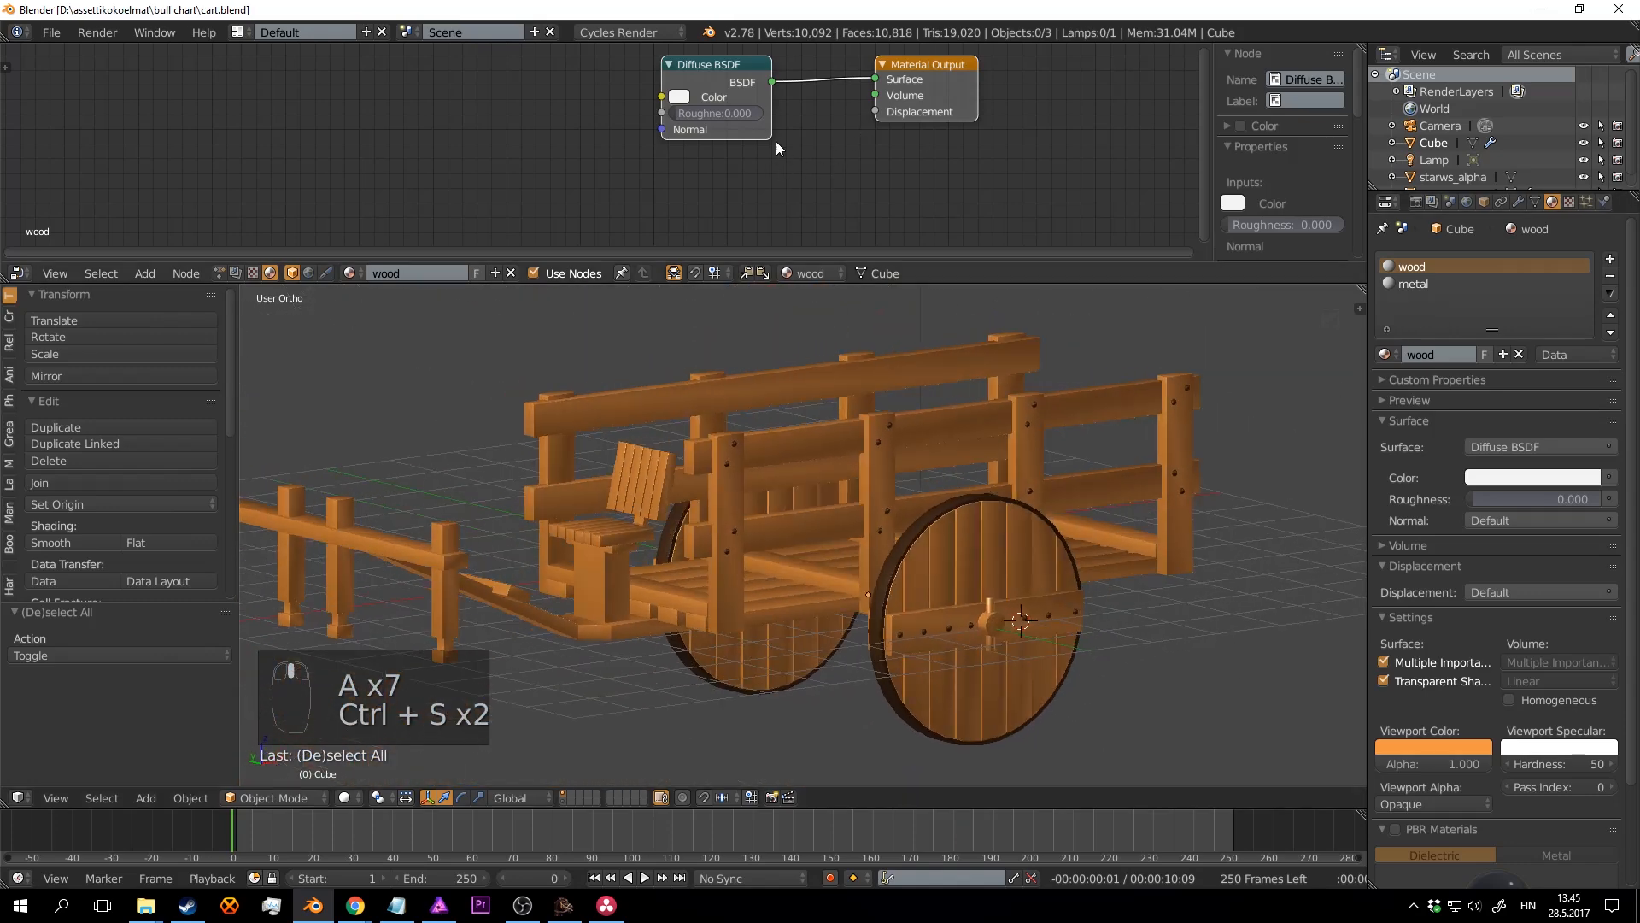
Step: Copy the wood and metal viewport colours to the Diffuse BSDF colour of each material, and save the file
scroll(776, 145, up, 2)
click(719, 142)
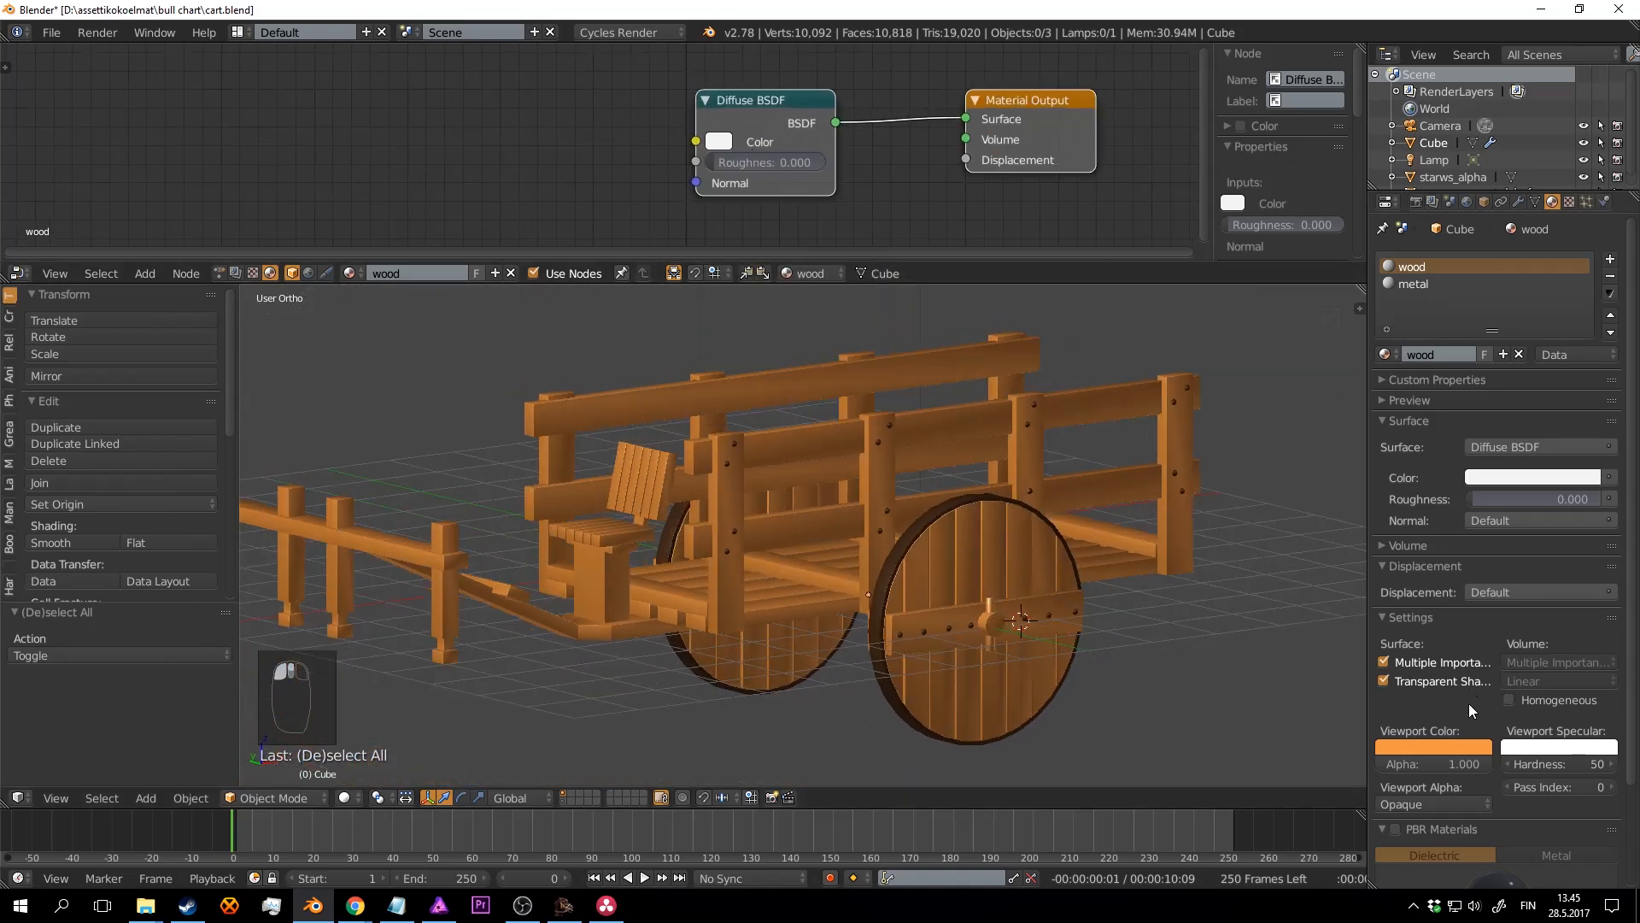
middle_drag(975, 194, 679, 194)
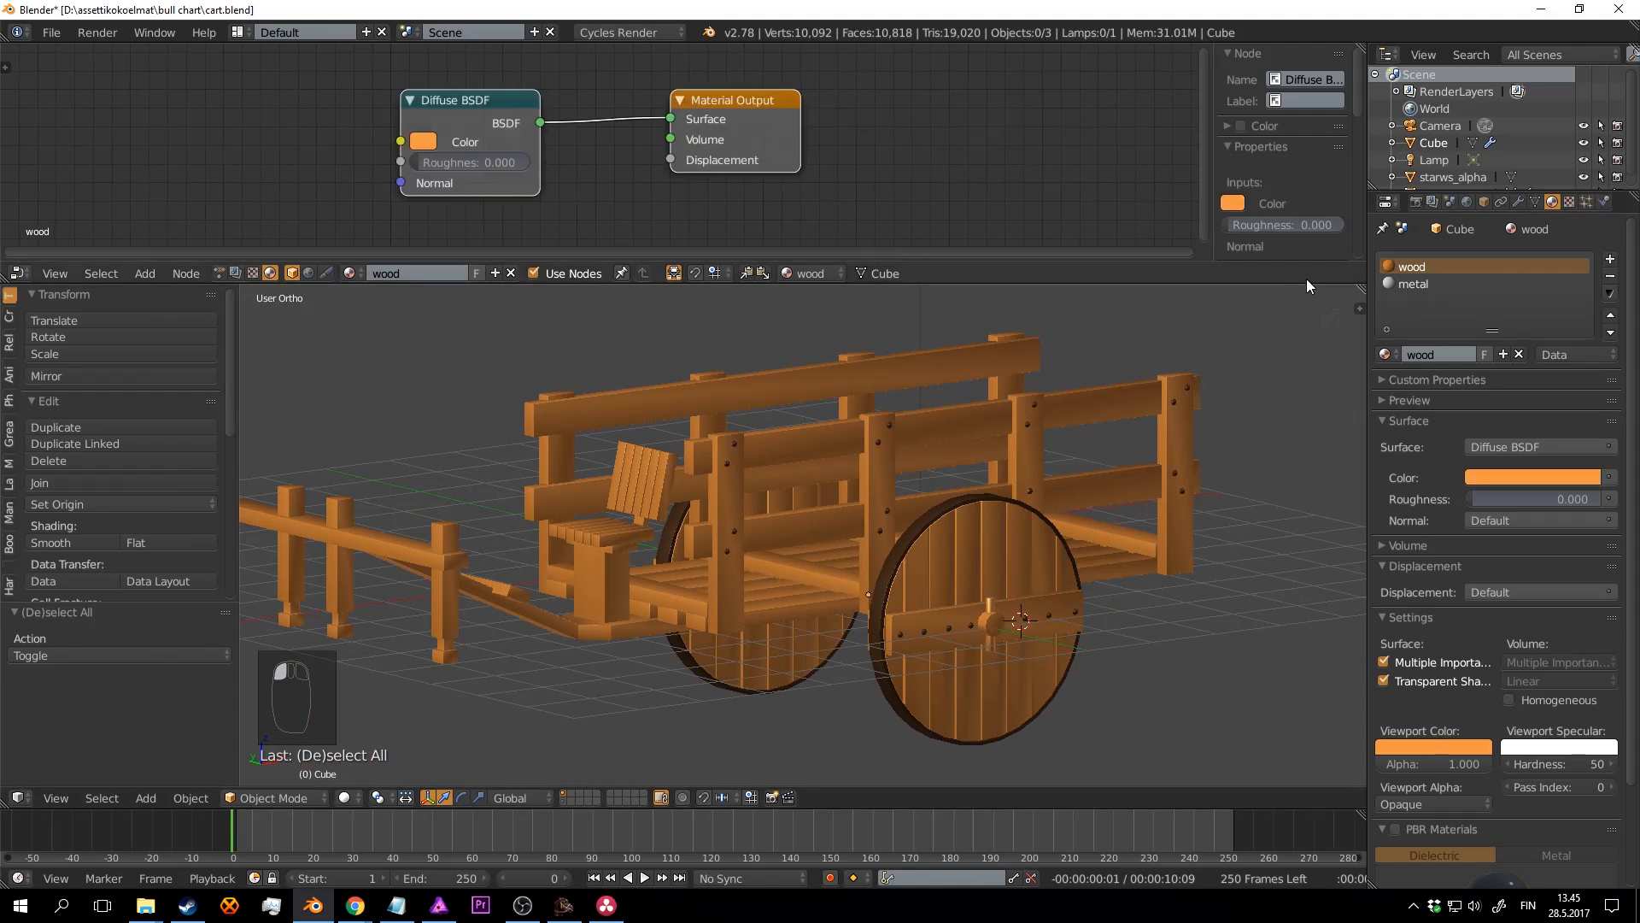
click(1396, 283)
drag(1422, 752, 423, 141)
key(ctrl+s)
Step: Switch the viewport to rendered shading, check the cart from another angle and save the file
scroll(905, 455, down, 3)
key(shift+z)
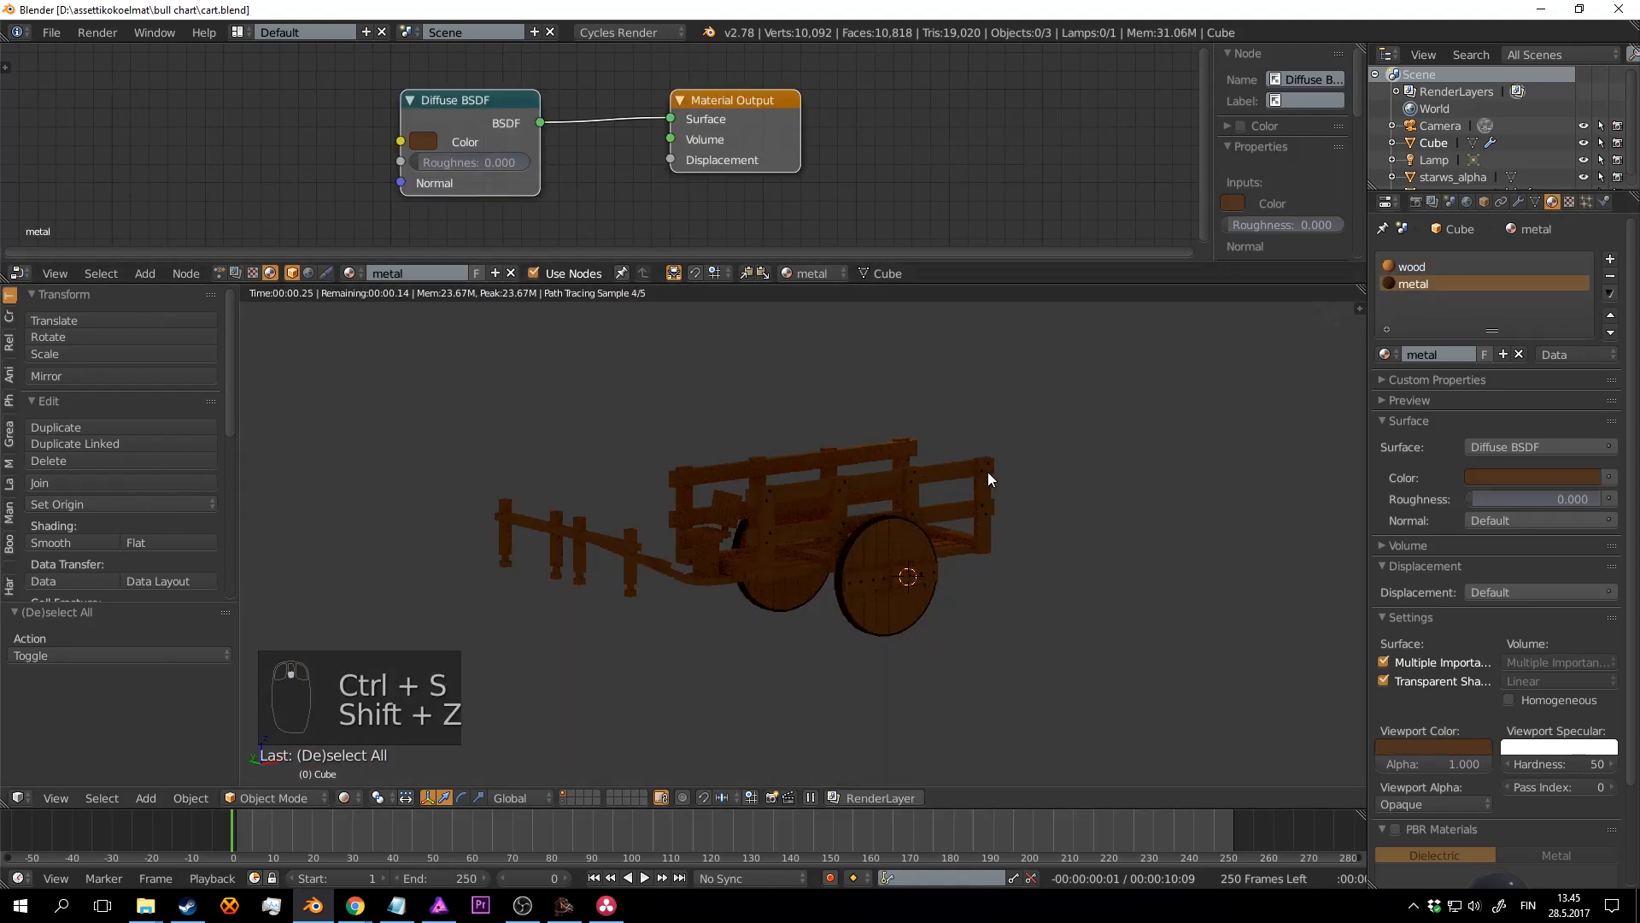
mouse_move(988, 471)
middle_down()
mouse_move(1026, 545)
mouse_move(1109, 537)
middle_up()
key(ctrl+s)
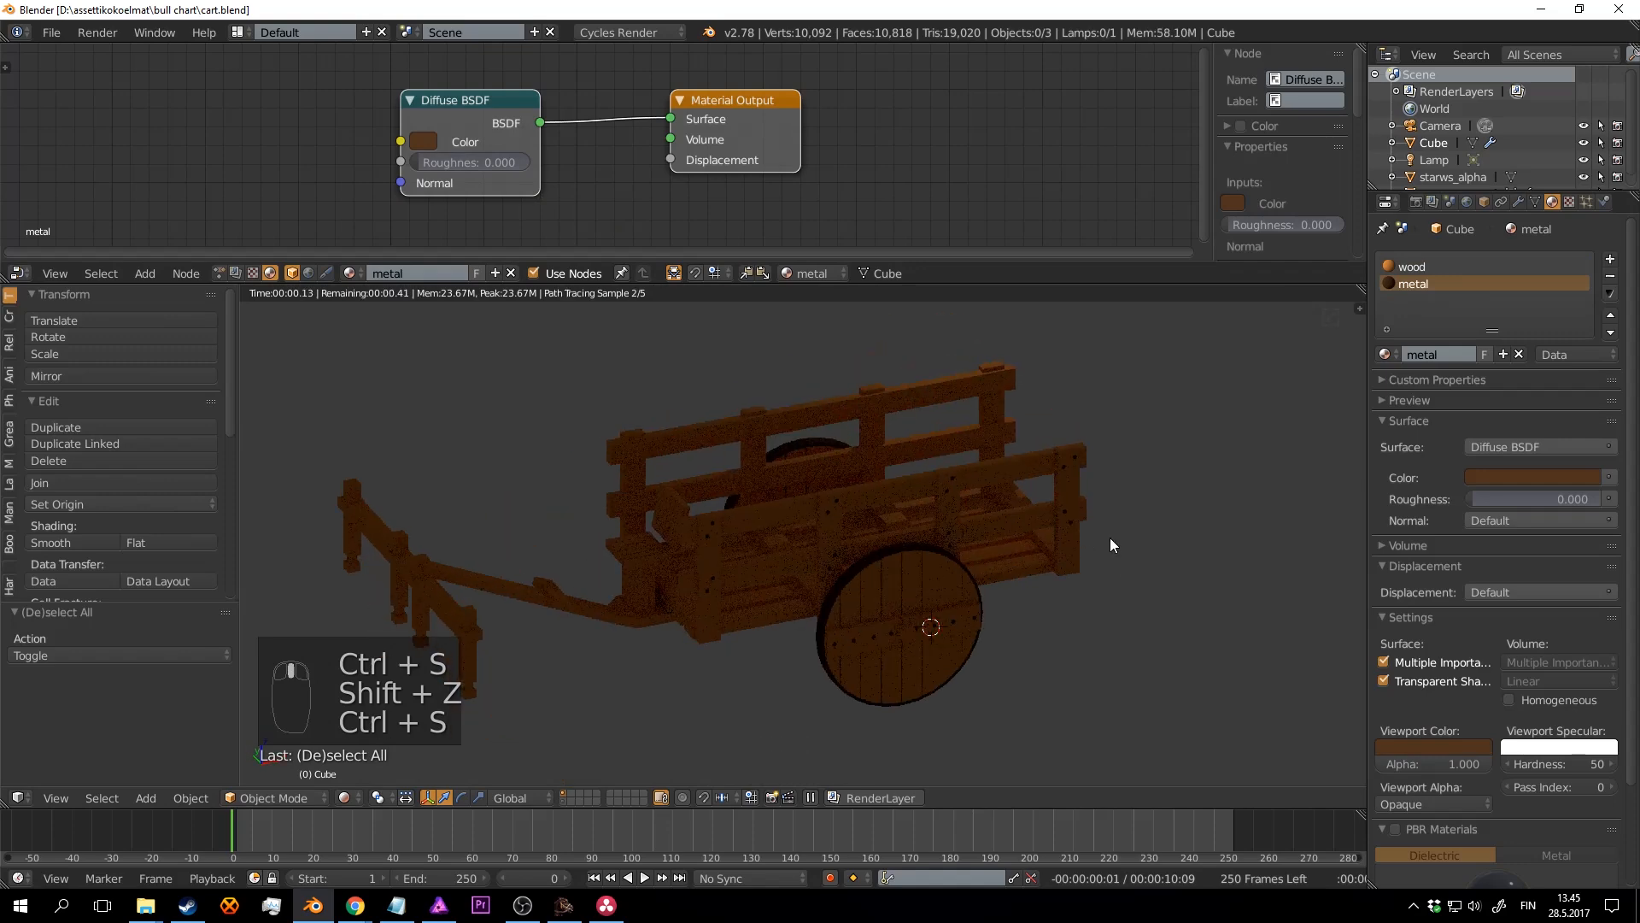
key(ctrl+s)
click(1098, 540)
click(1102, 538)
middle_drag(878, 511, 926, 500)
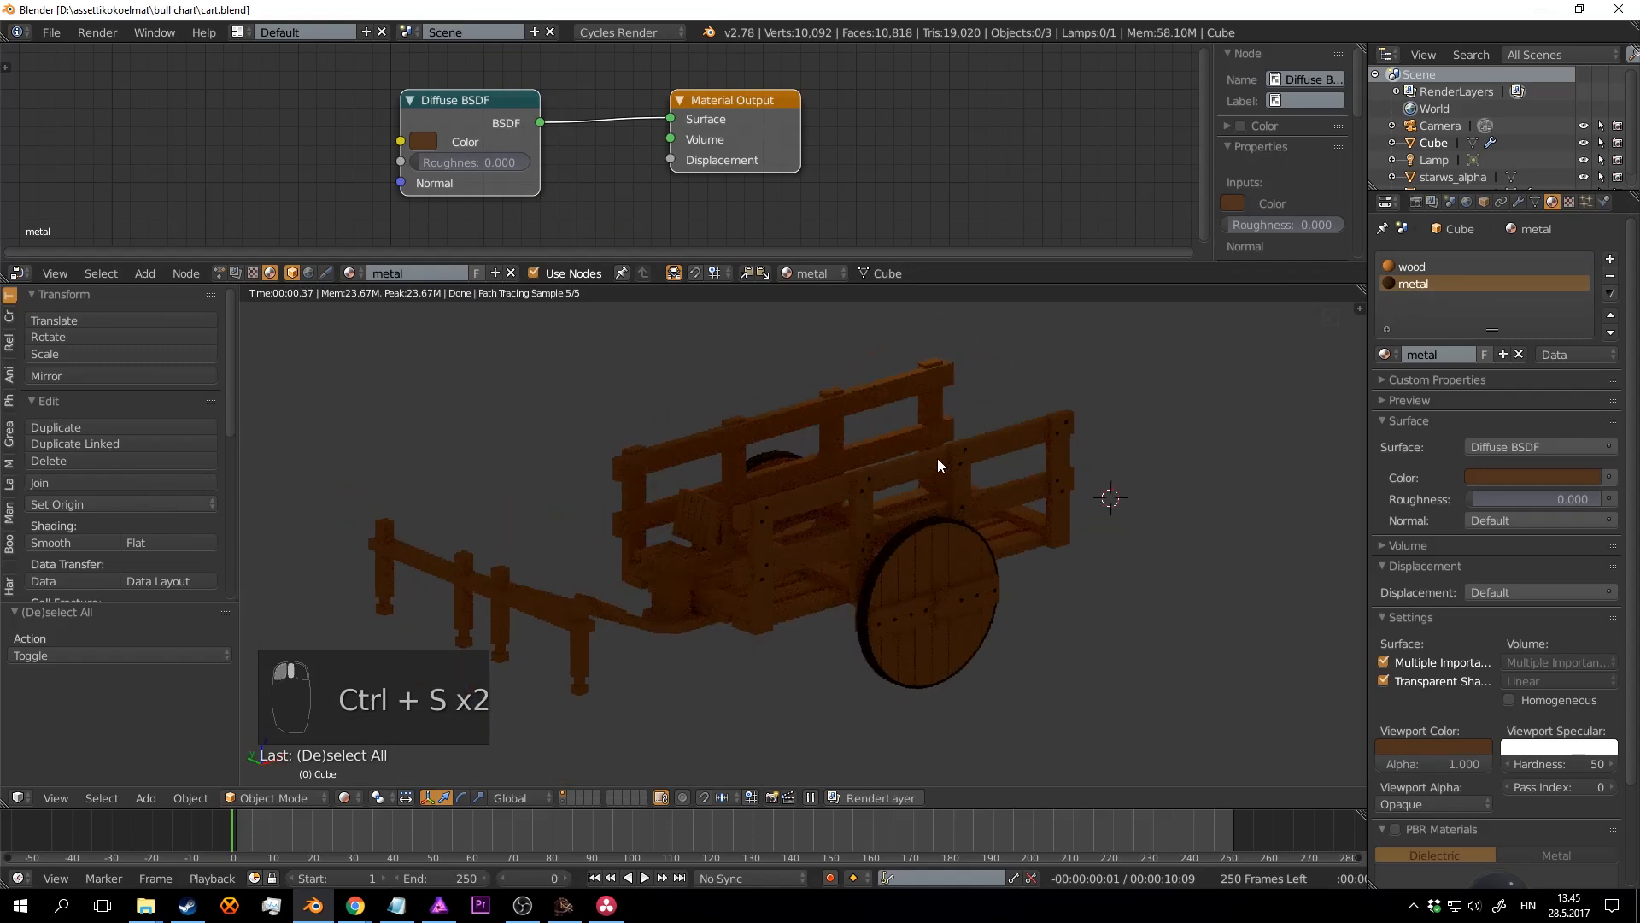
Step: Space the Diffuse BSDF and Material Output nodes further apart in both the metal and wood materials
drag(728, 97, 866, 90)
middle_drag(609, 80, 789, 87)
key(ctrl+s)
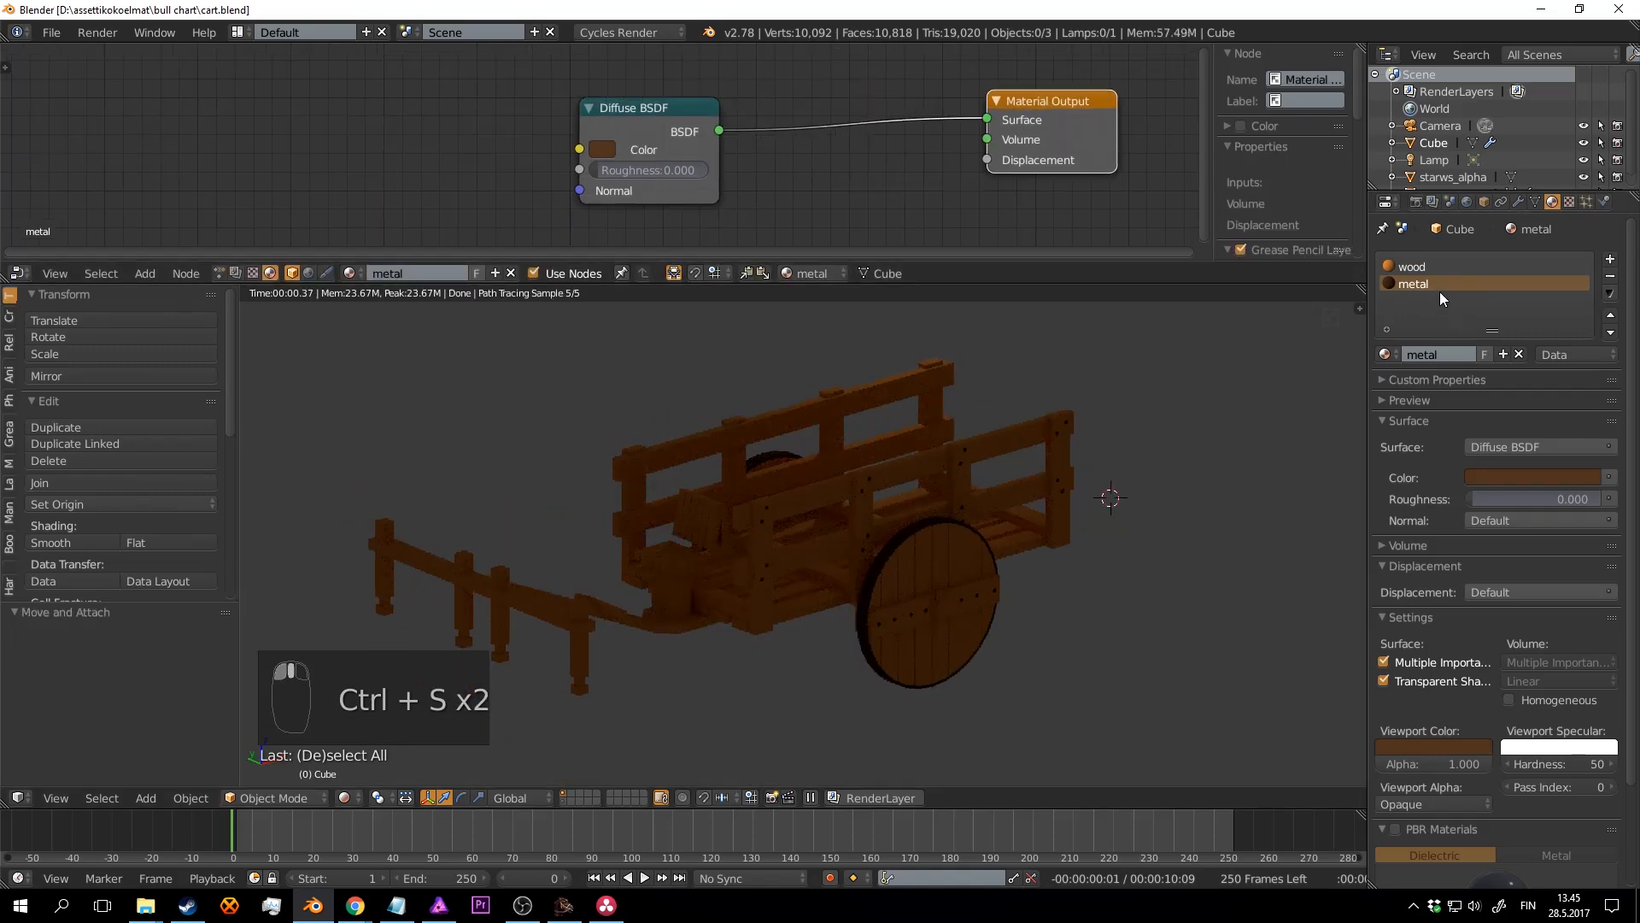
click(1416, 267)
drag(669, 118, 525, 88)
middle_drag(625, 135, 860, 130)
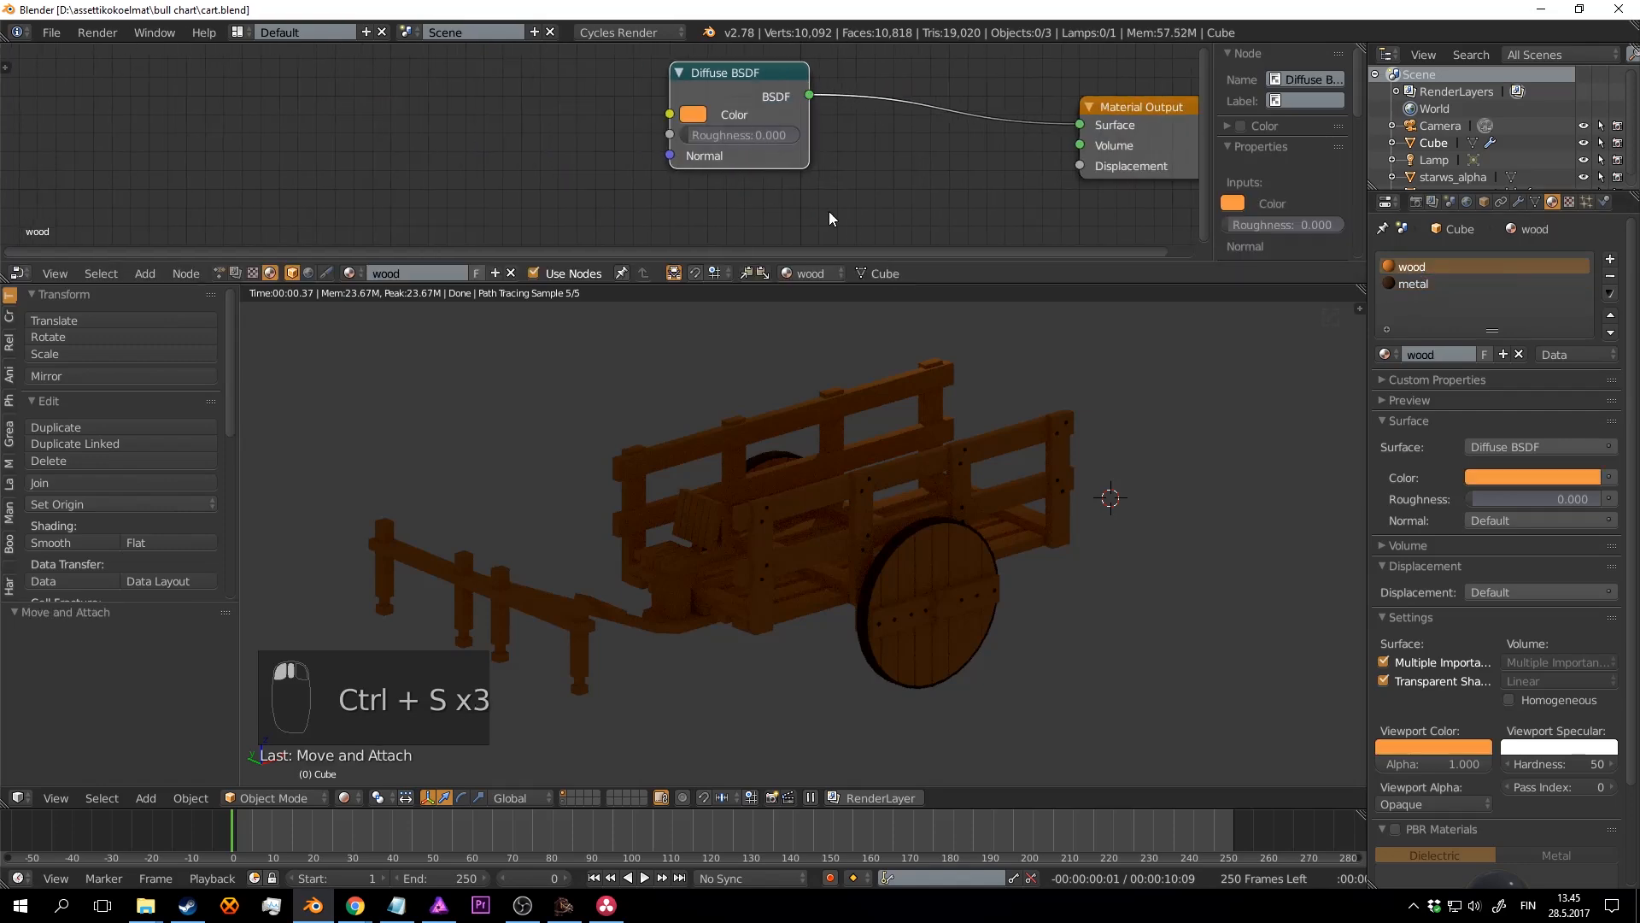
Step: Enlarge the node editor area, centre the wood nodes in it and save the file
drag(879, 285, 879, 499)
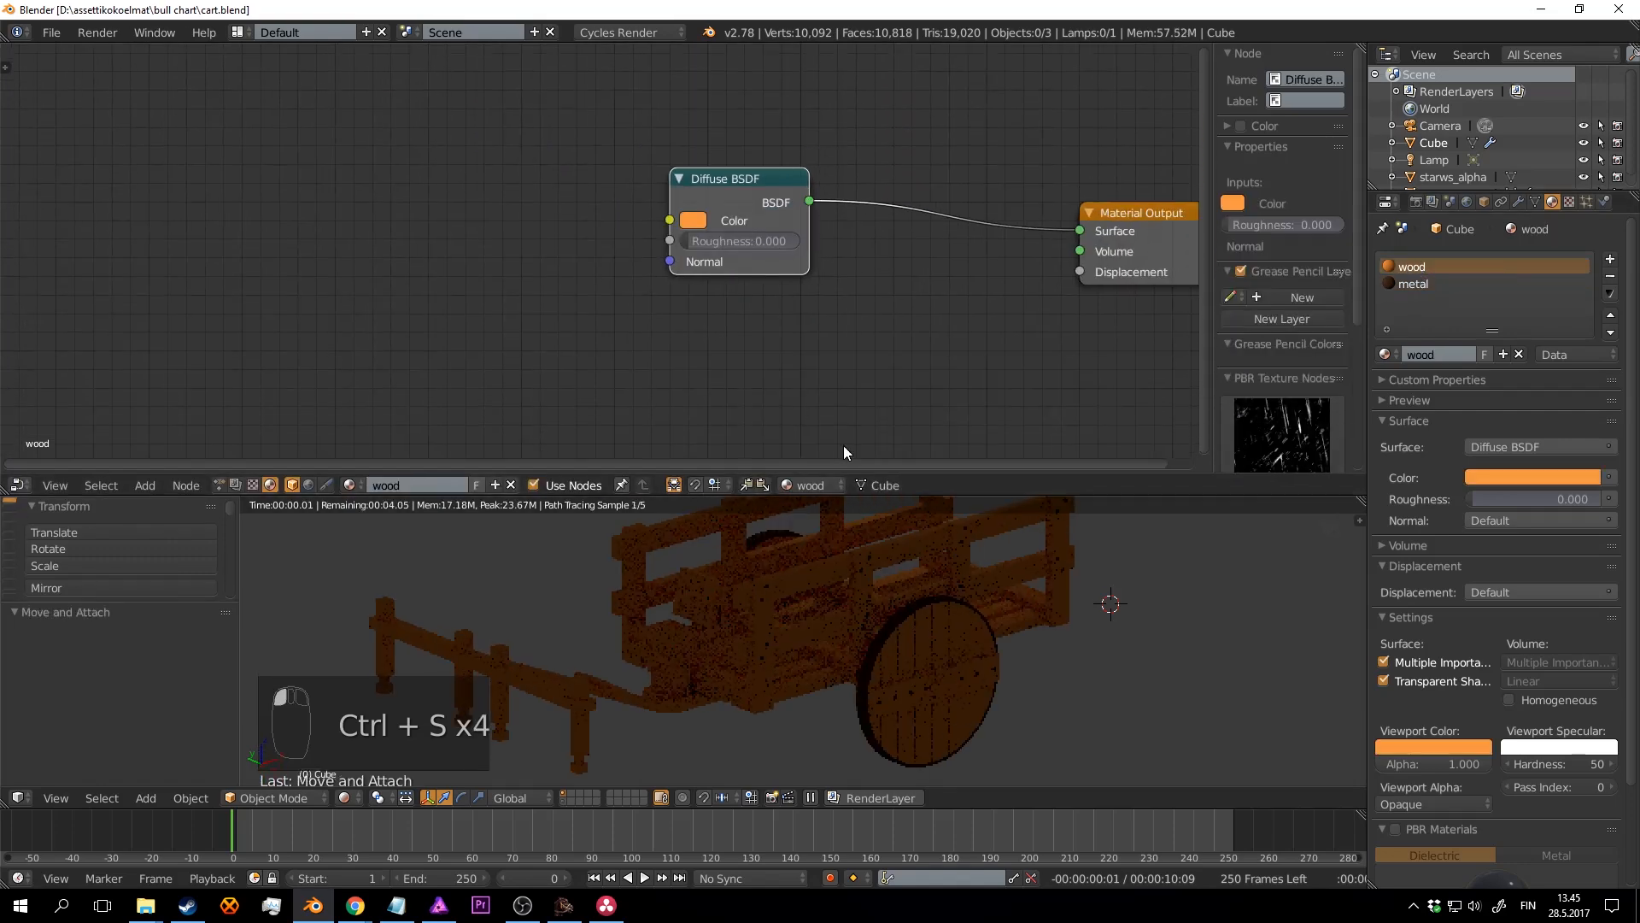
middle_drag(755, 361, 795, 351)
key(ctrl+s)
click(784, 352)
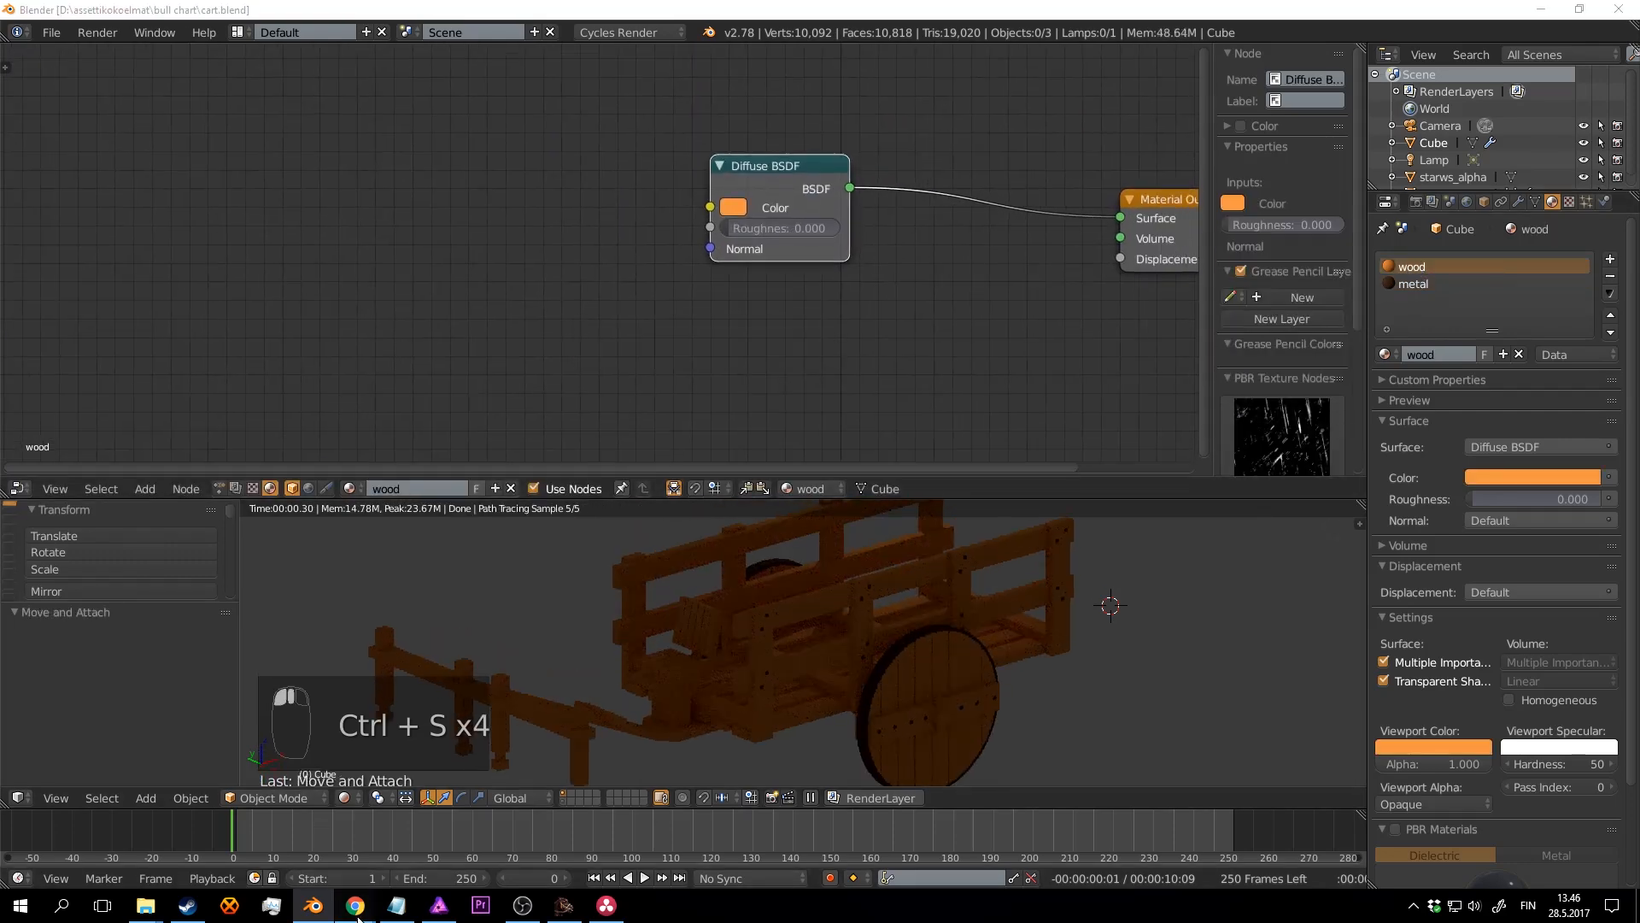
Step: Switch to the Chrome browser, search Pixabay for "wood" and browse the results for a usable wood texture
click(445, 846)
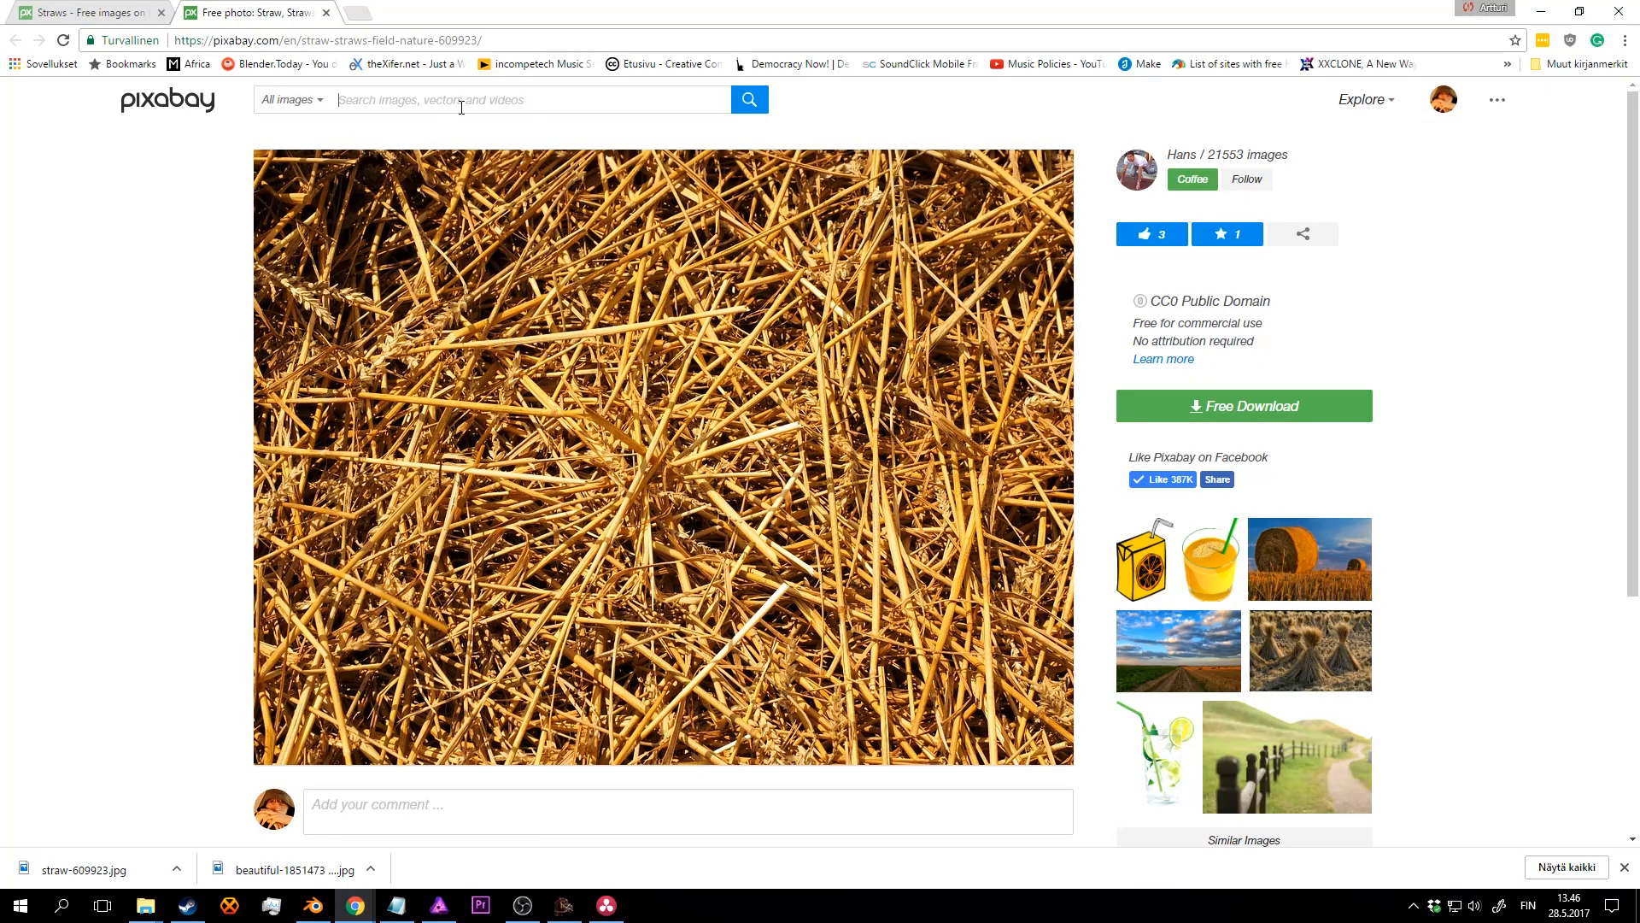
text(wood)
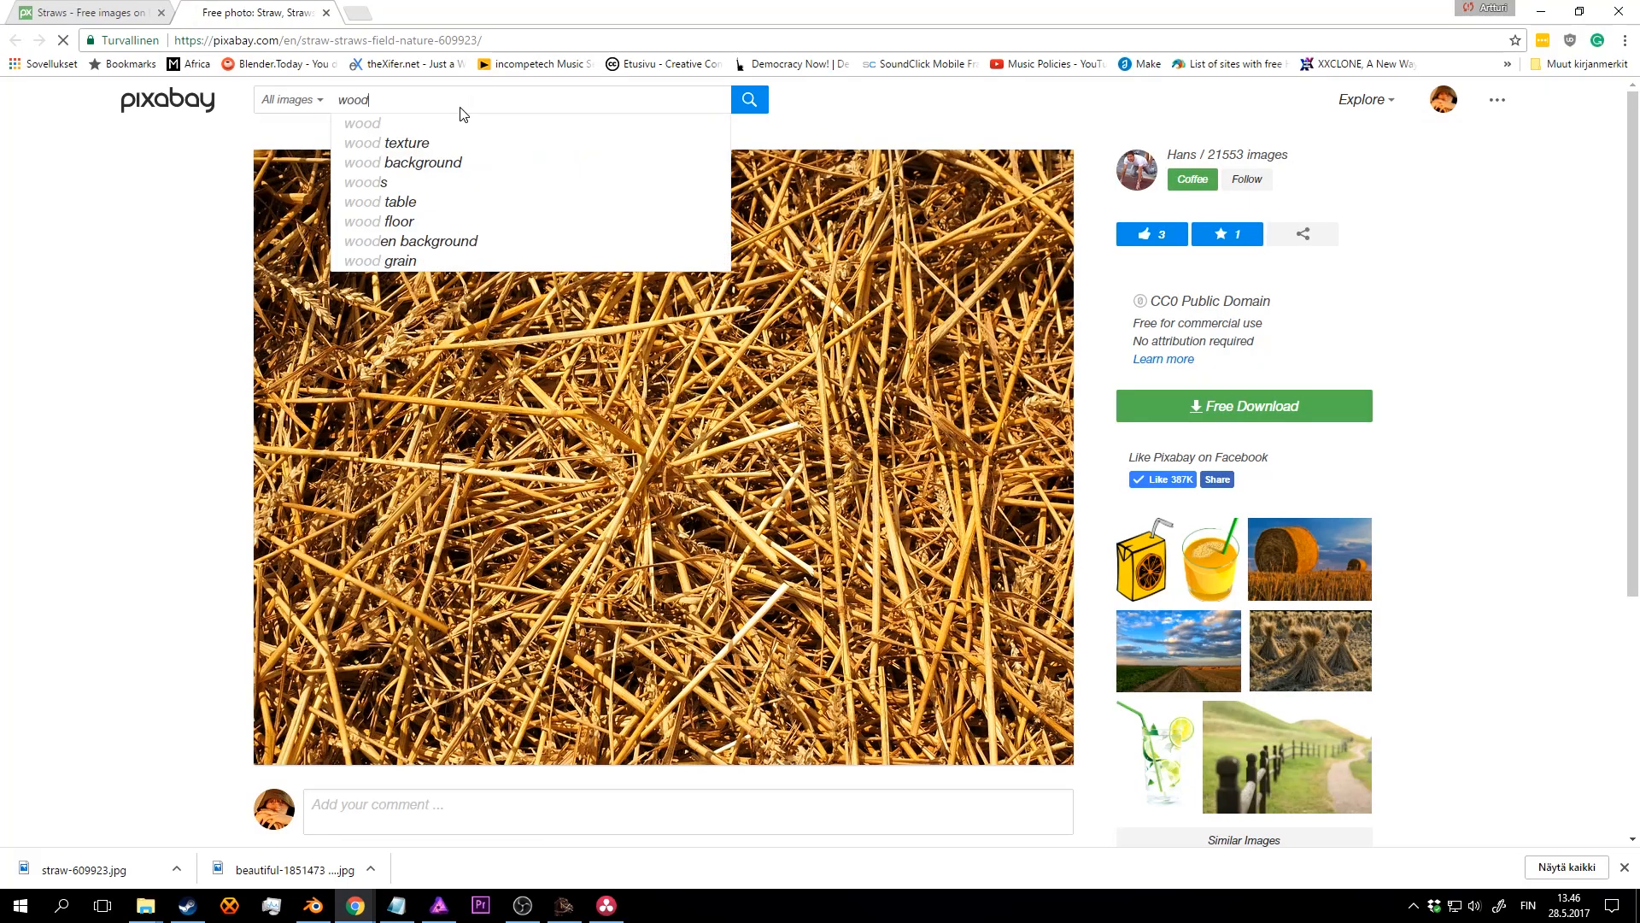
key(Return)
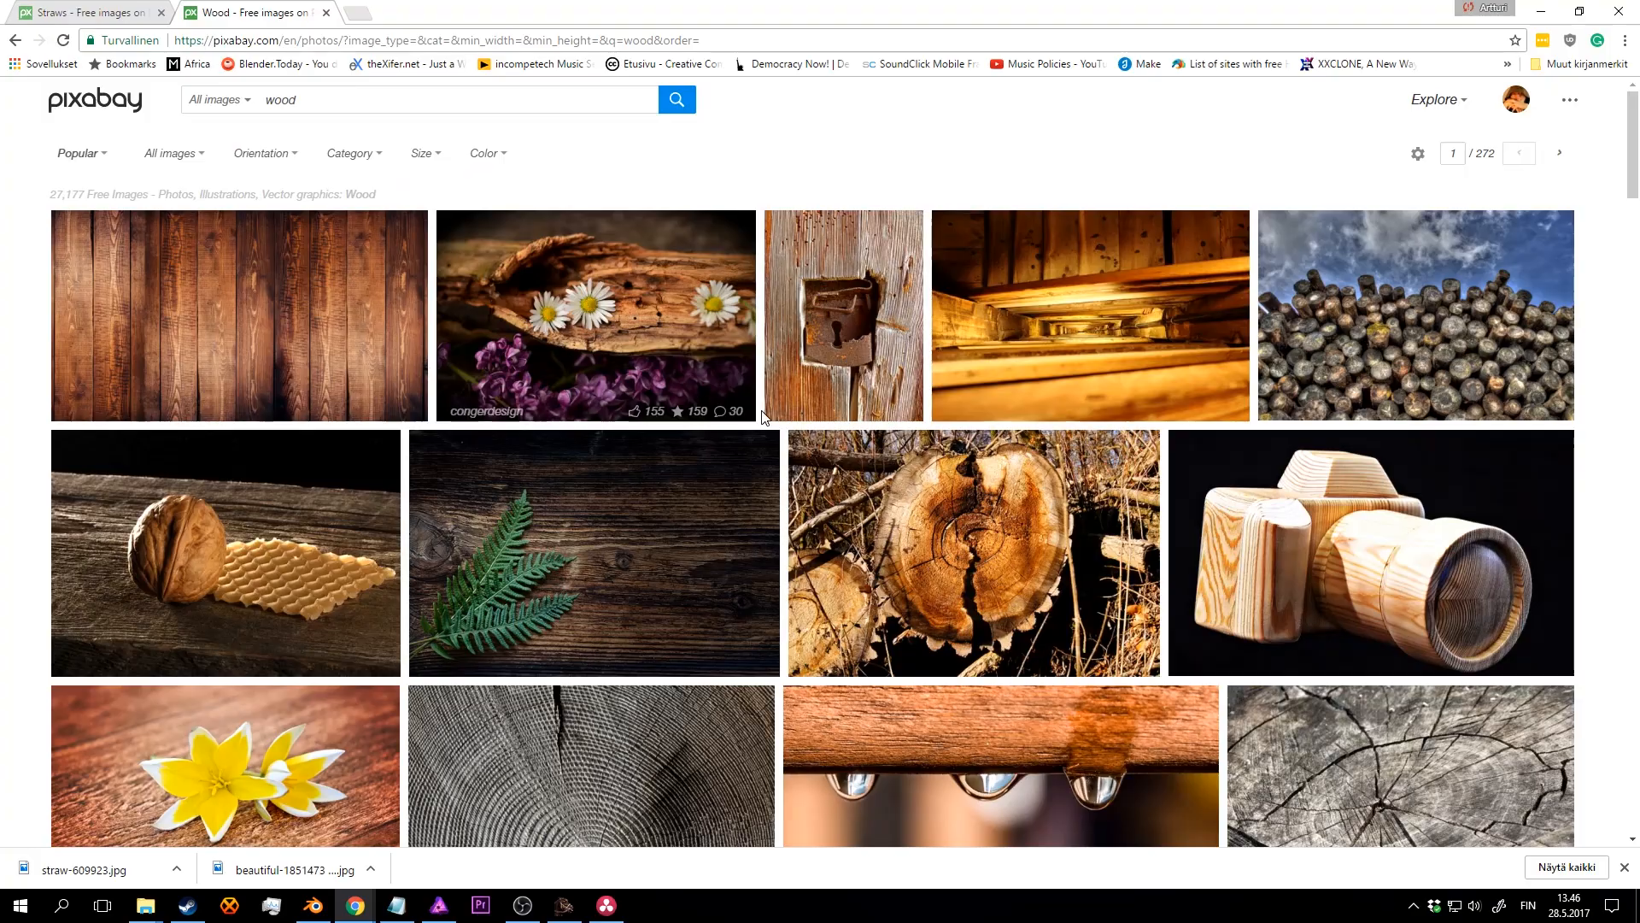
scroll(807, 454, down, 6)
scroll(807, 454, down, 15)
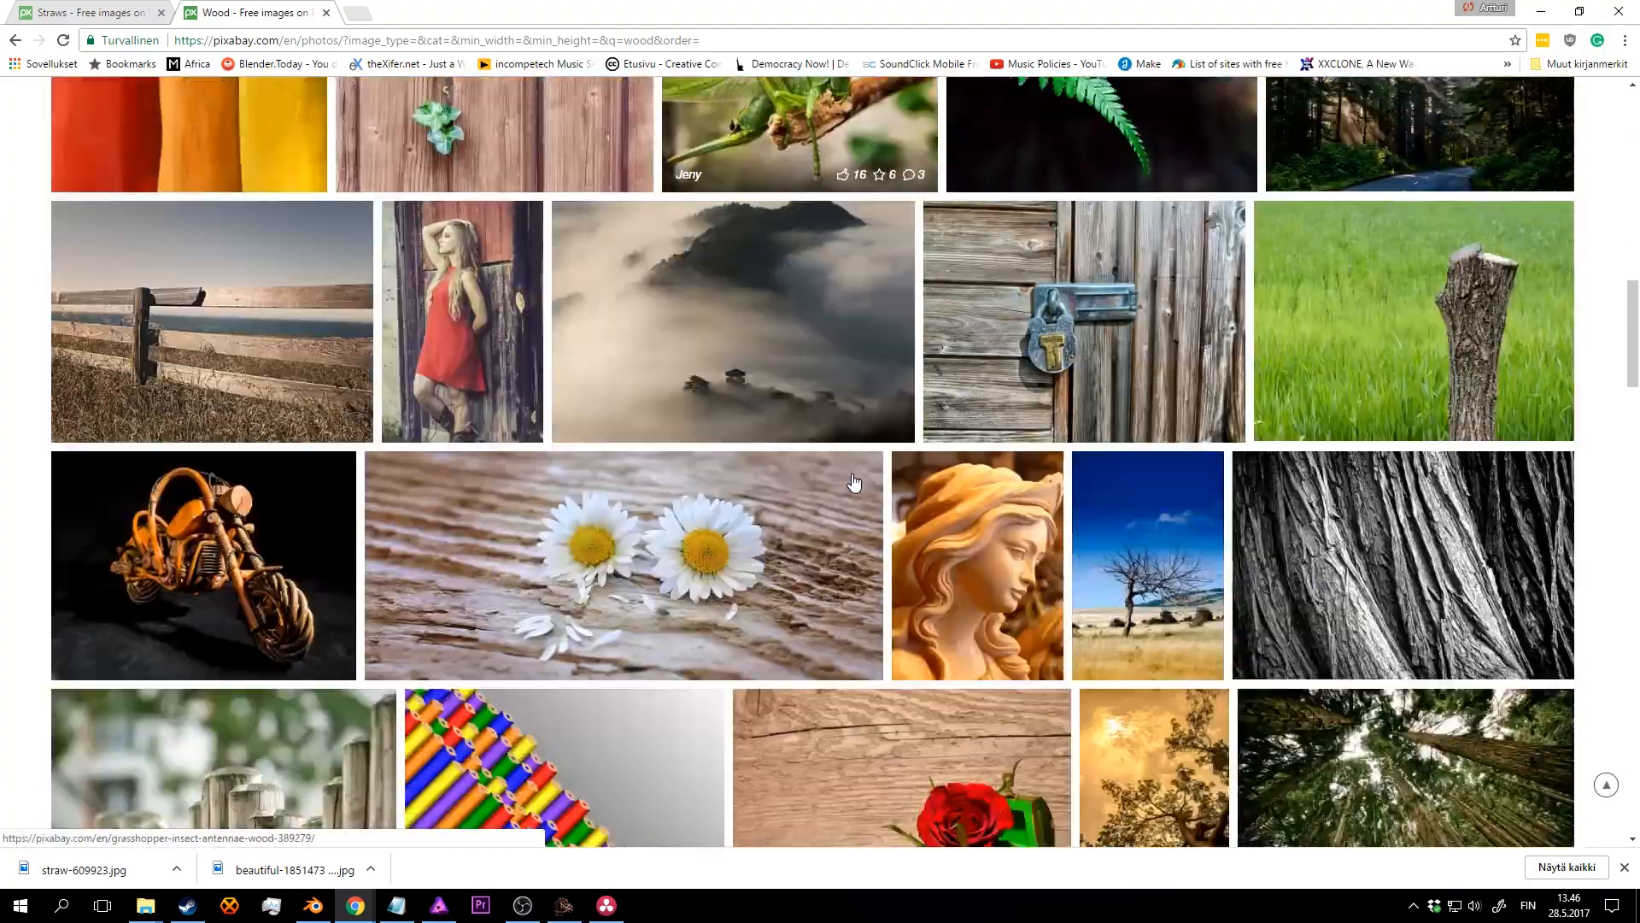
scroll(878, 543, up, 10)
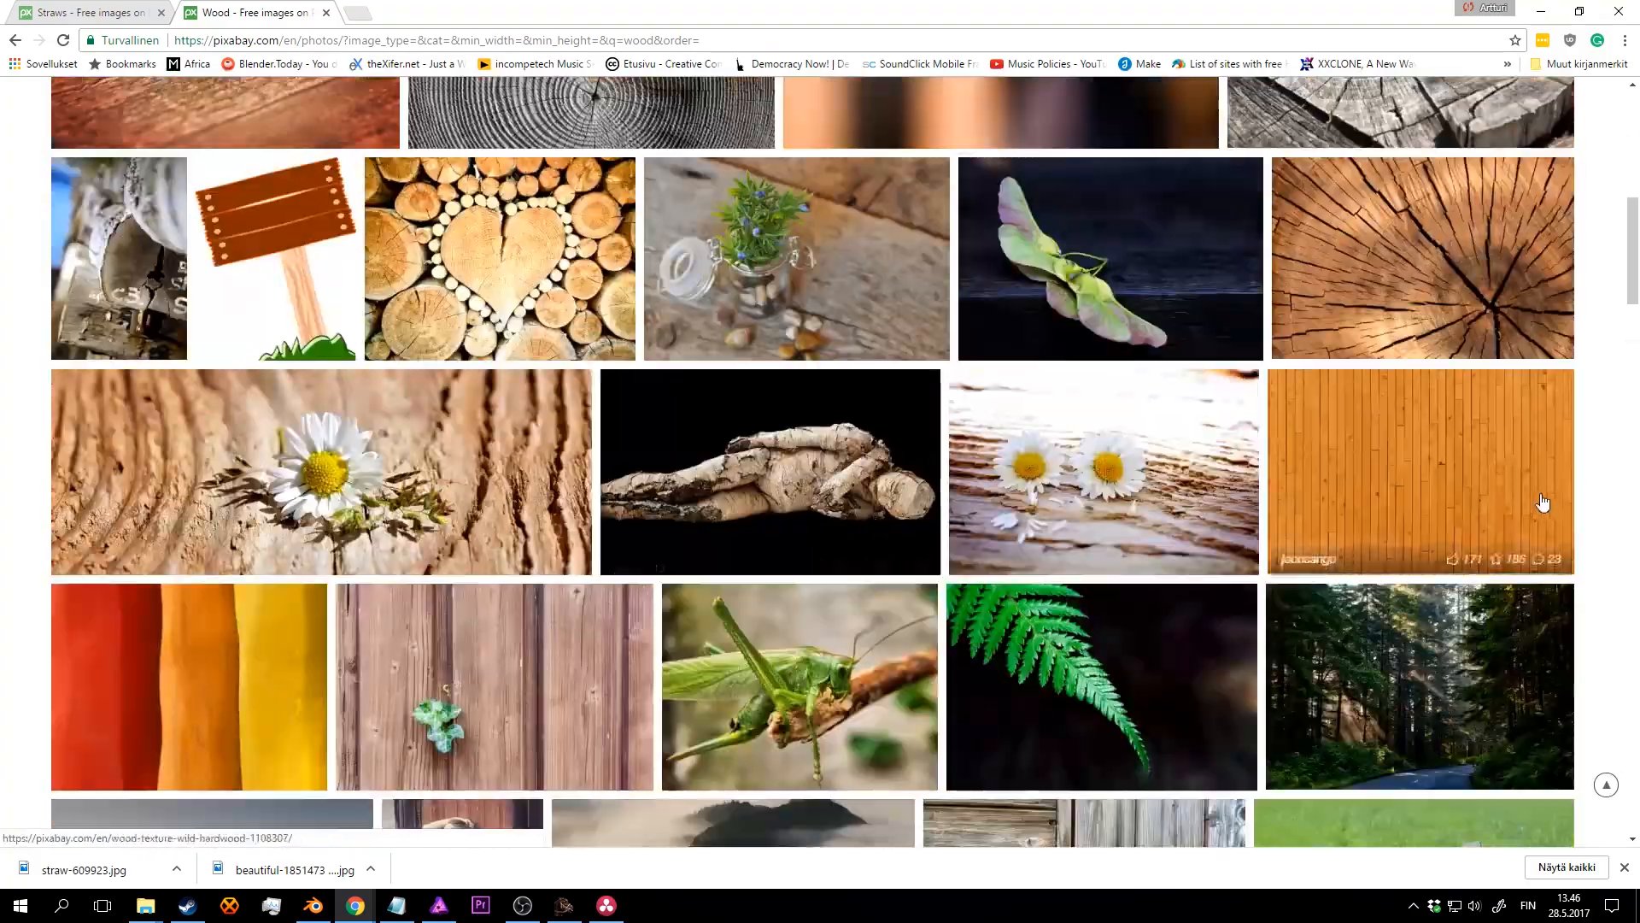
Step: Open the orange vertical wood plank photo in a separate tab, inspect it and close it again
middle_click(1416, 462)
click(427, 14)
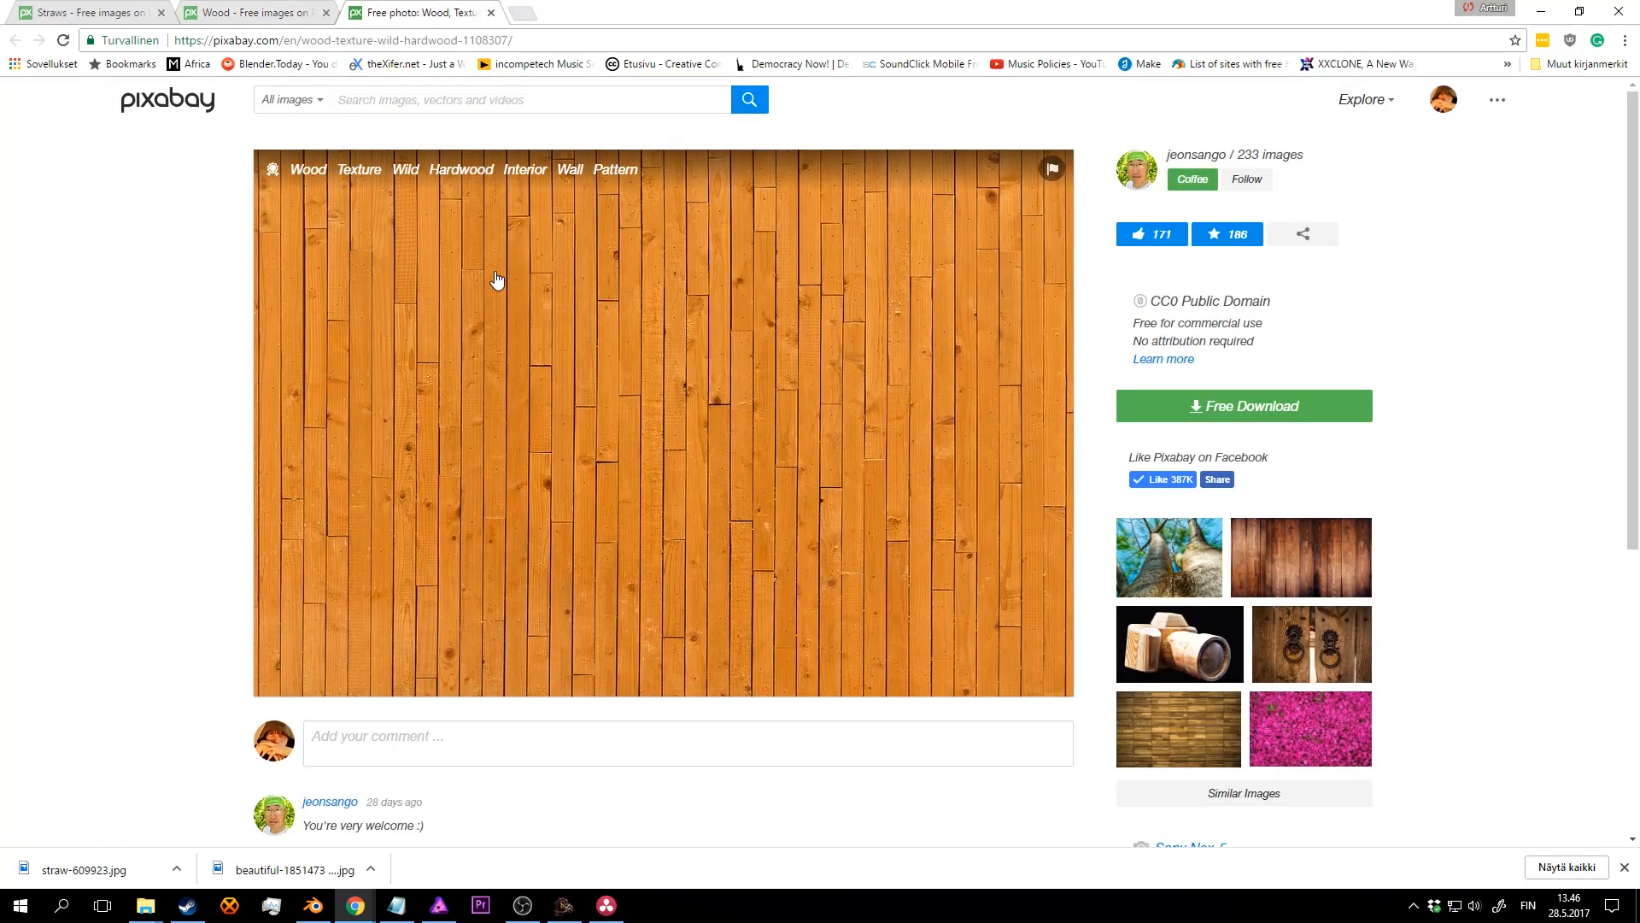
key(ctrl+w)
Step: Look through the wood image results from the first page on to page 3 for a suitable plank texture
scroll(636, 405, down, 12)
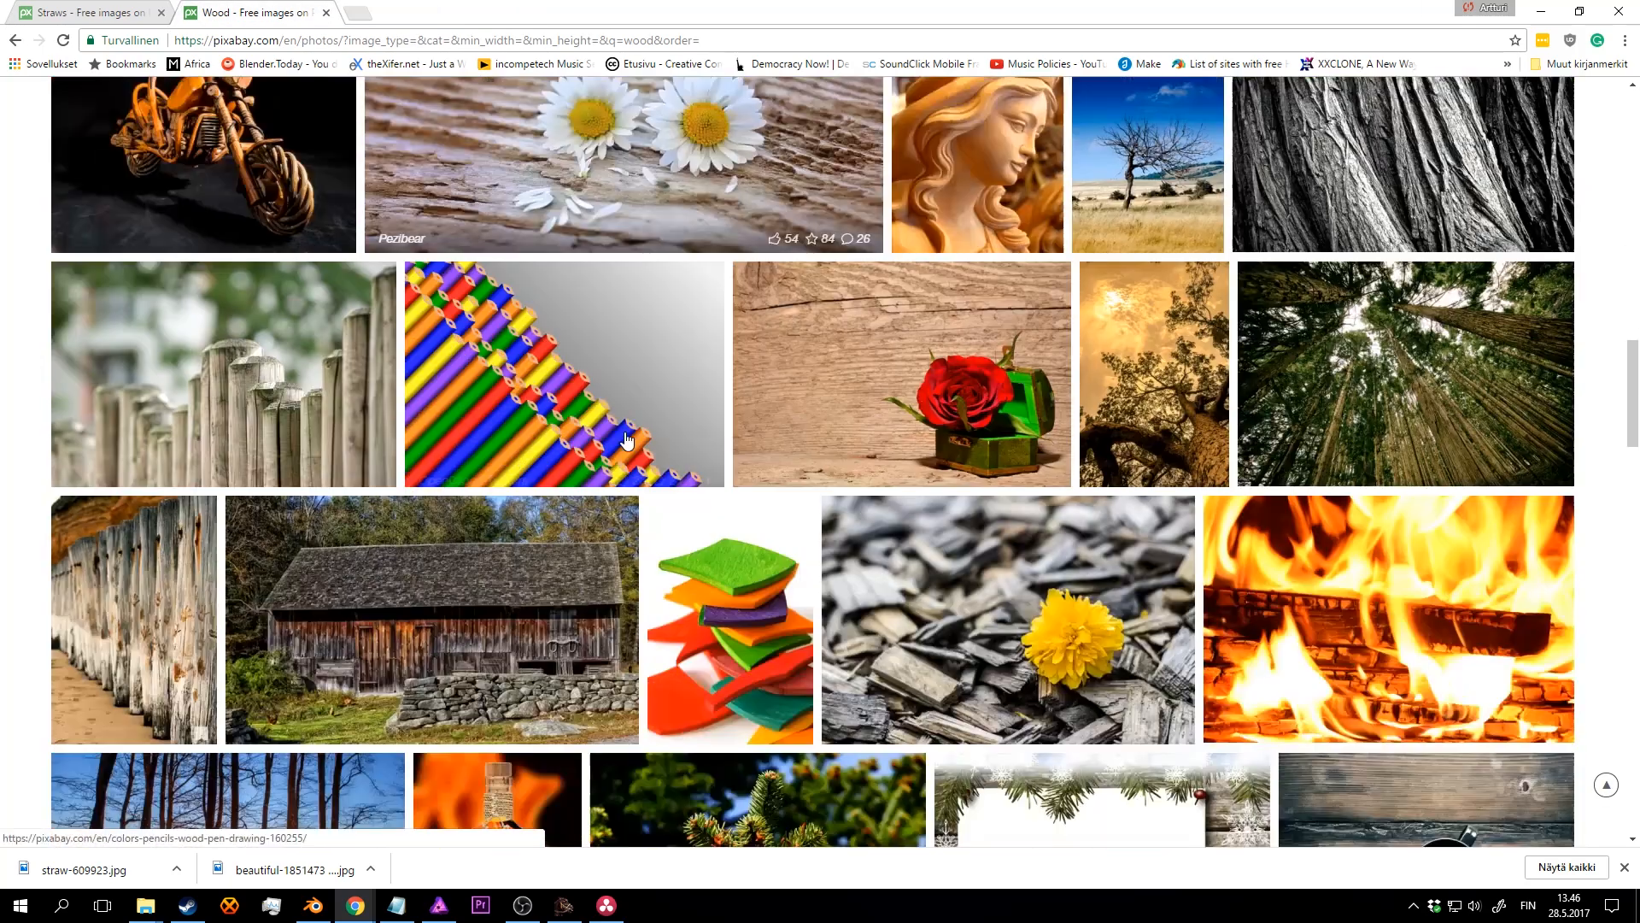
scroll(539, 392, down, 1)
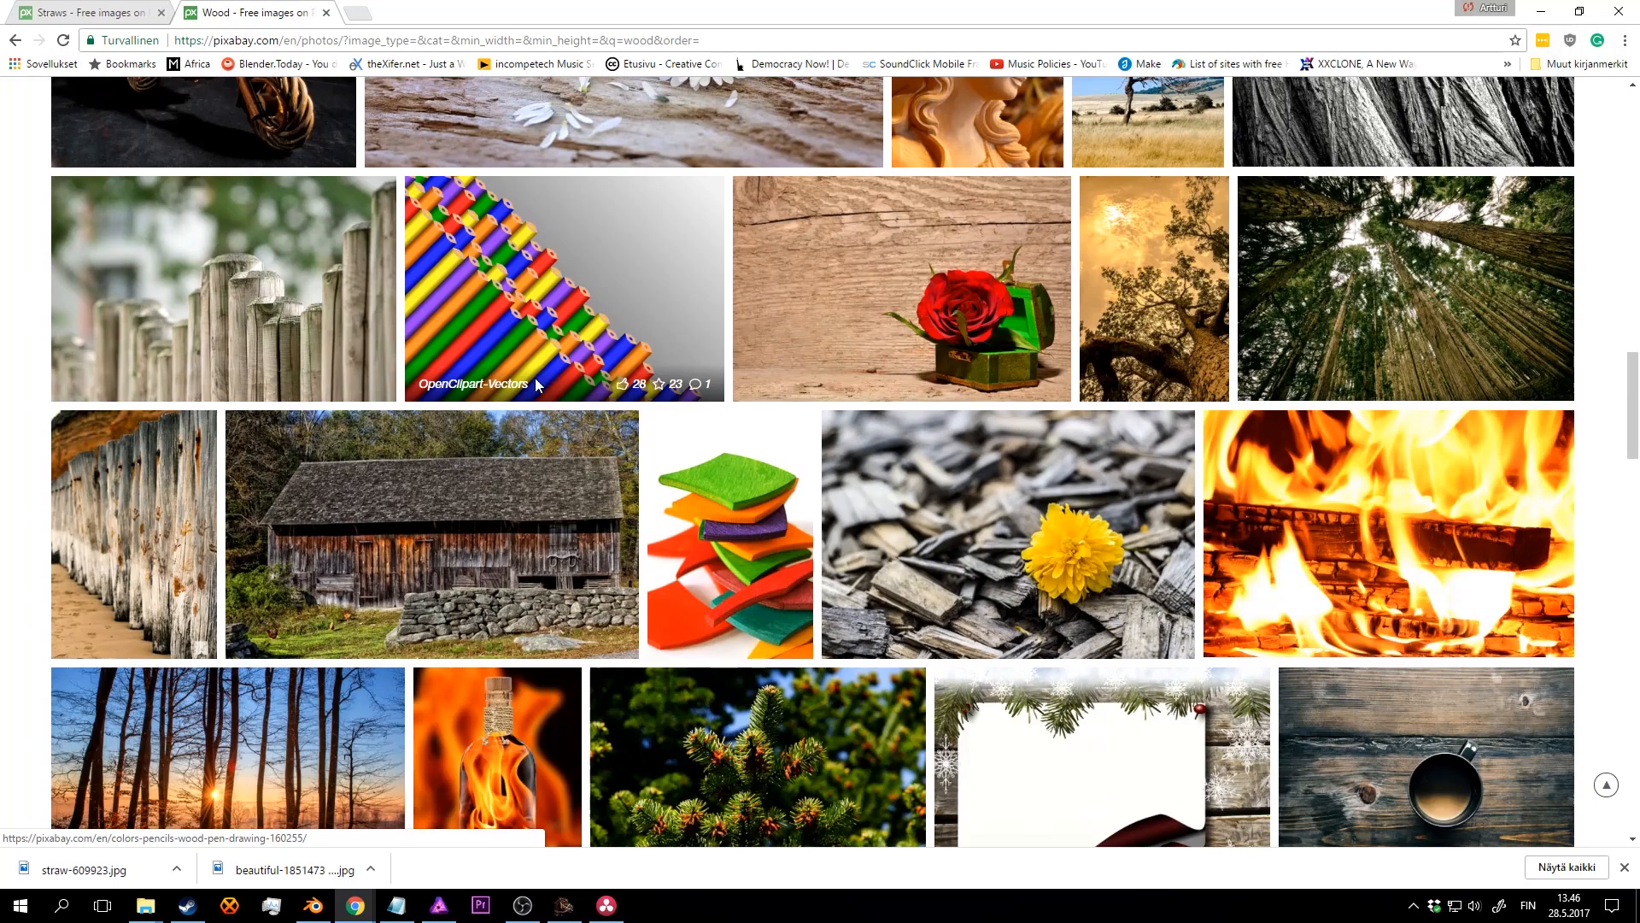
scroll(859, 248, down, 5)
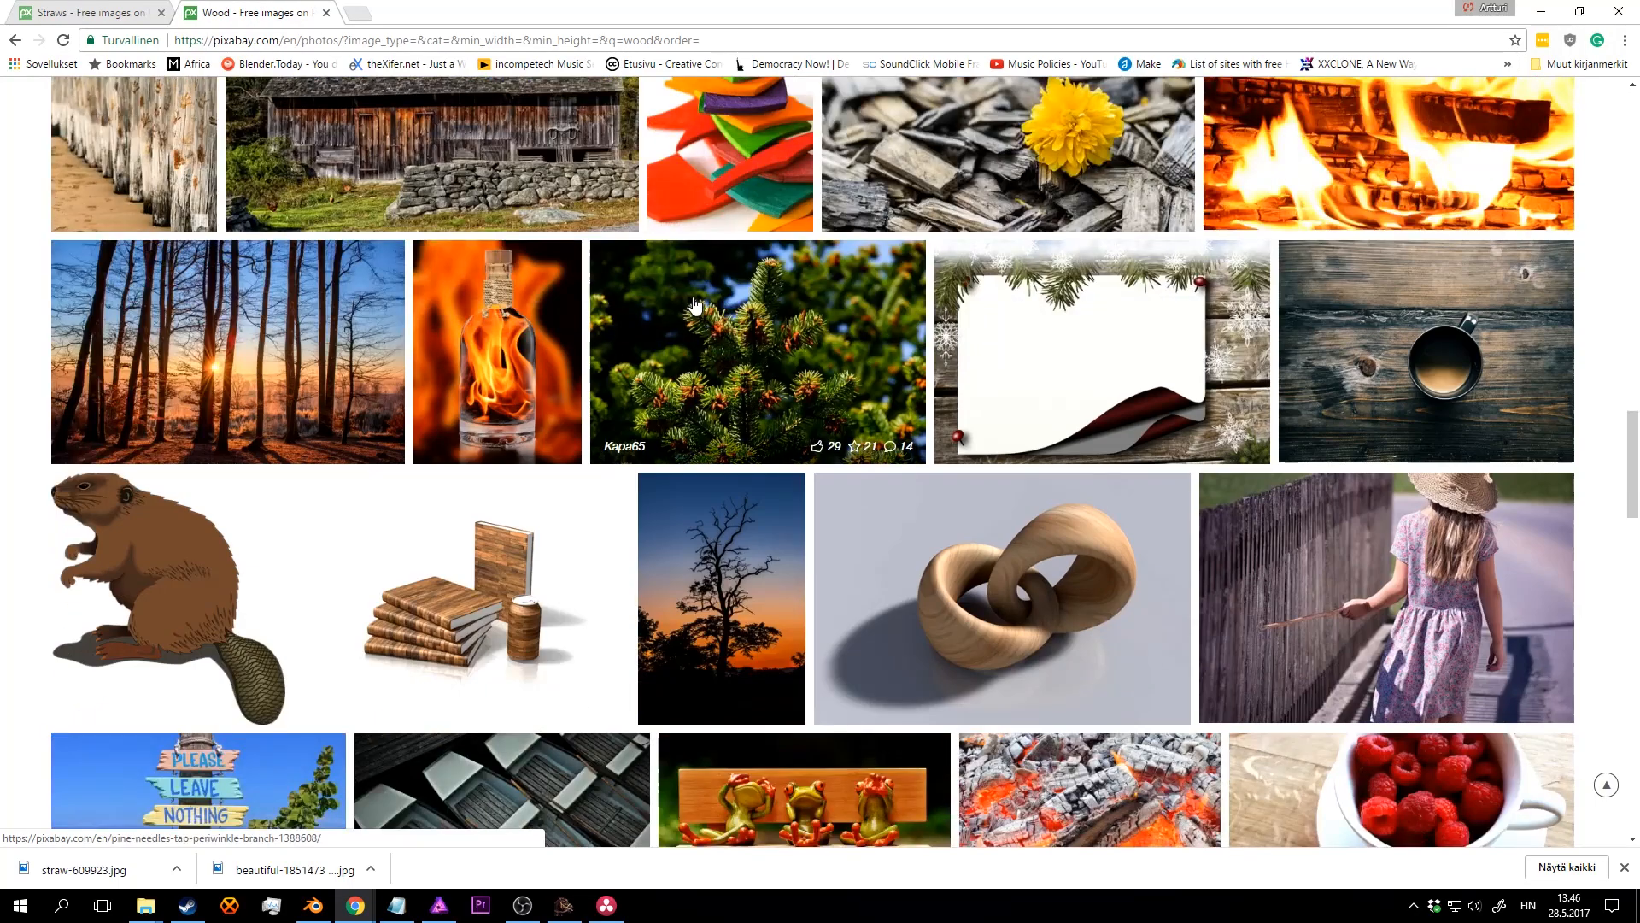
scroll(688, 321, down, 5)
scroll(740, 365, down, 6)
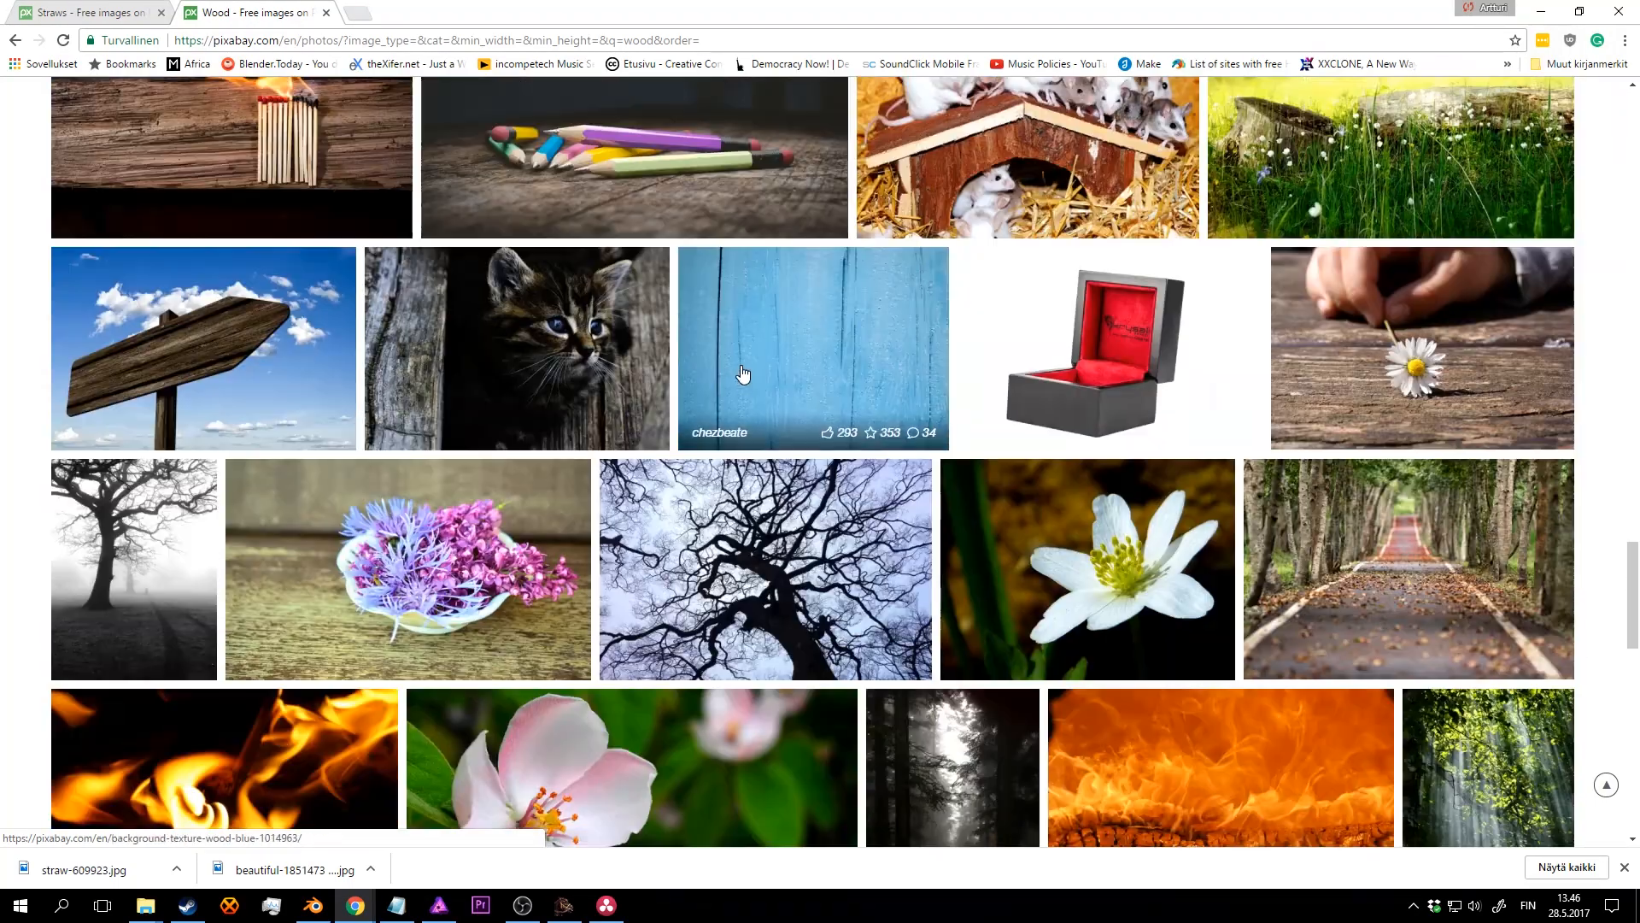
scroll(791, 419, down, 16)
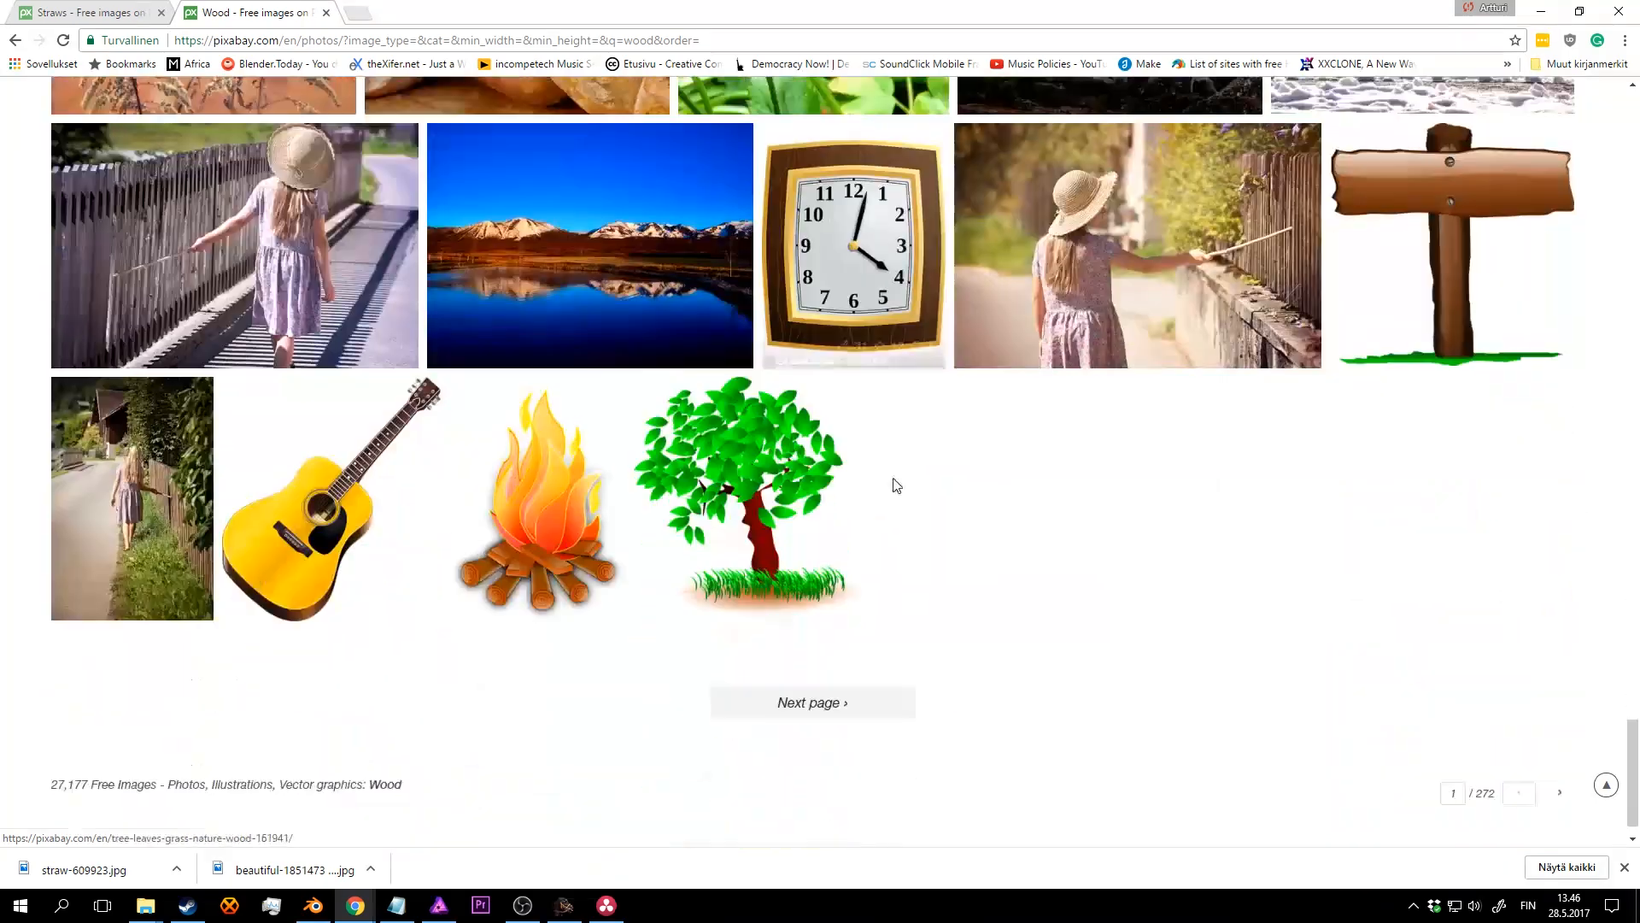
click(849, 711)
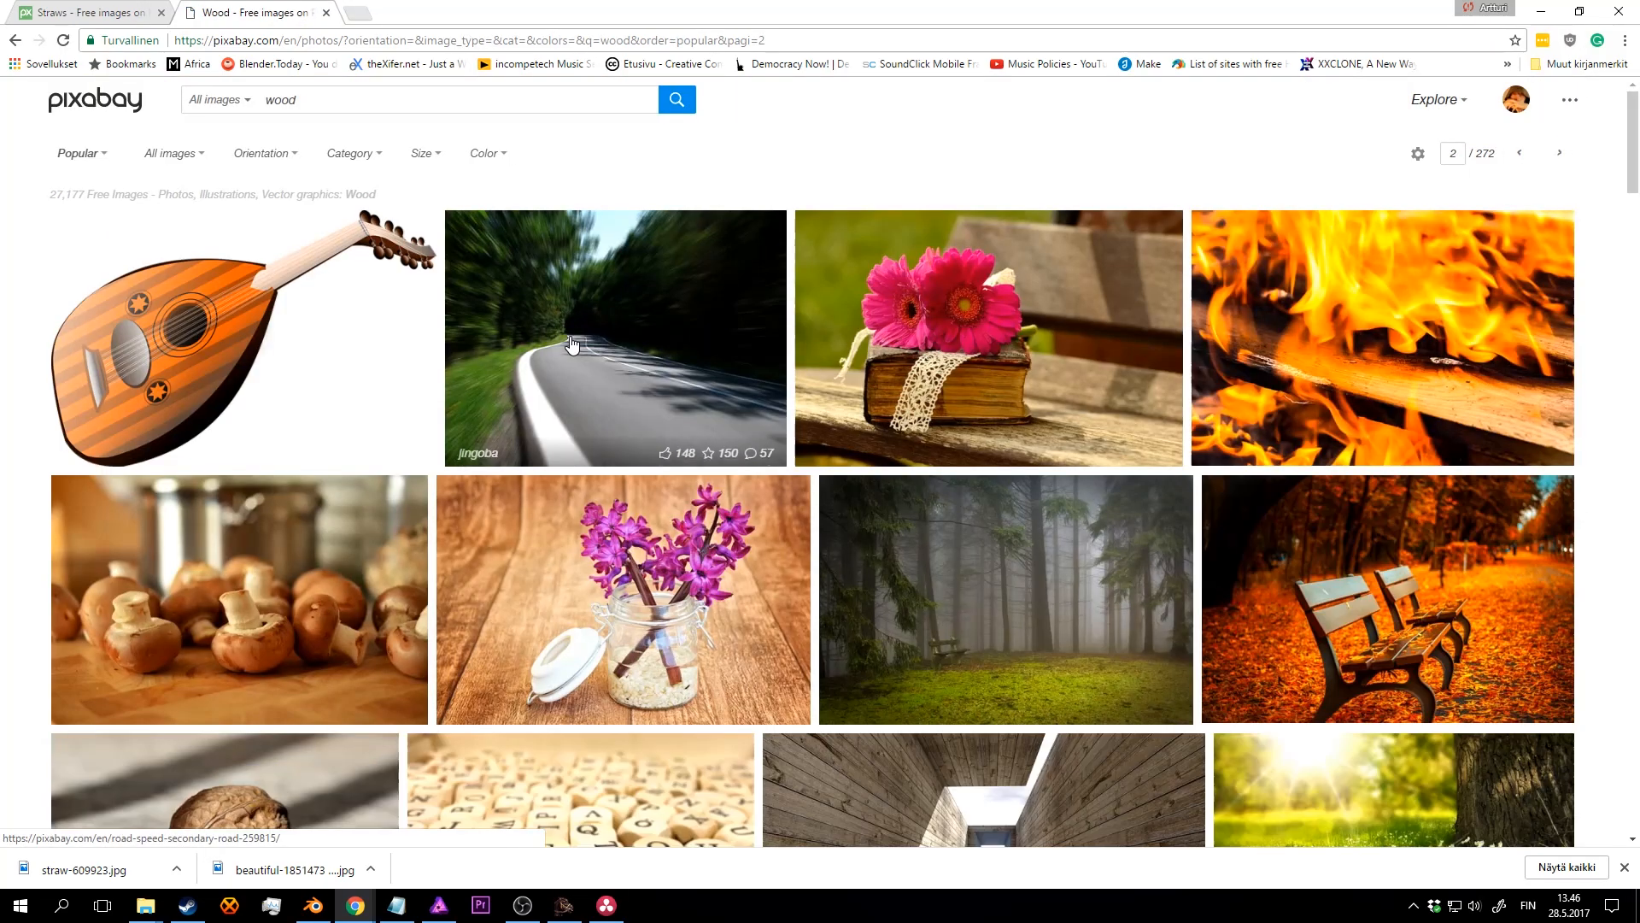
scroll(814, 478, down, 4)
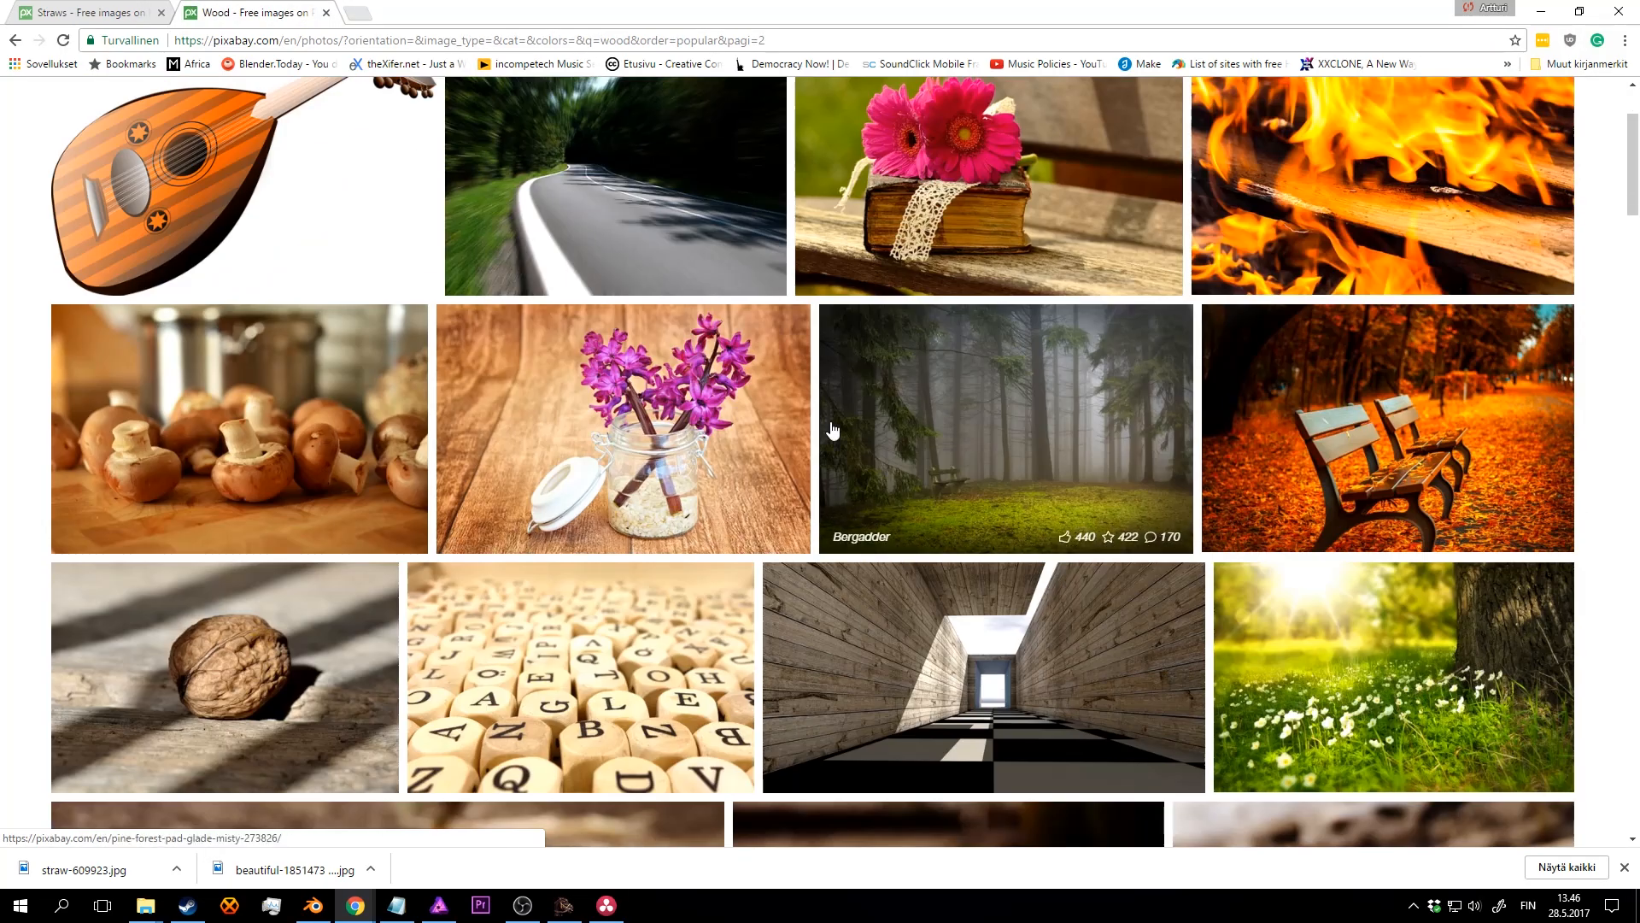
scroll(816, 397, down, 17)
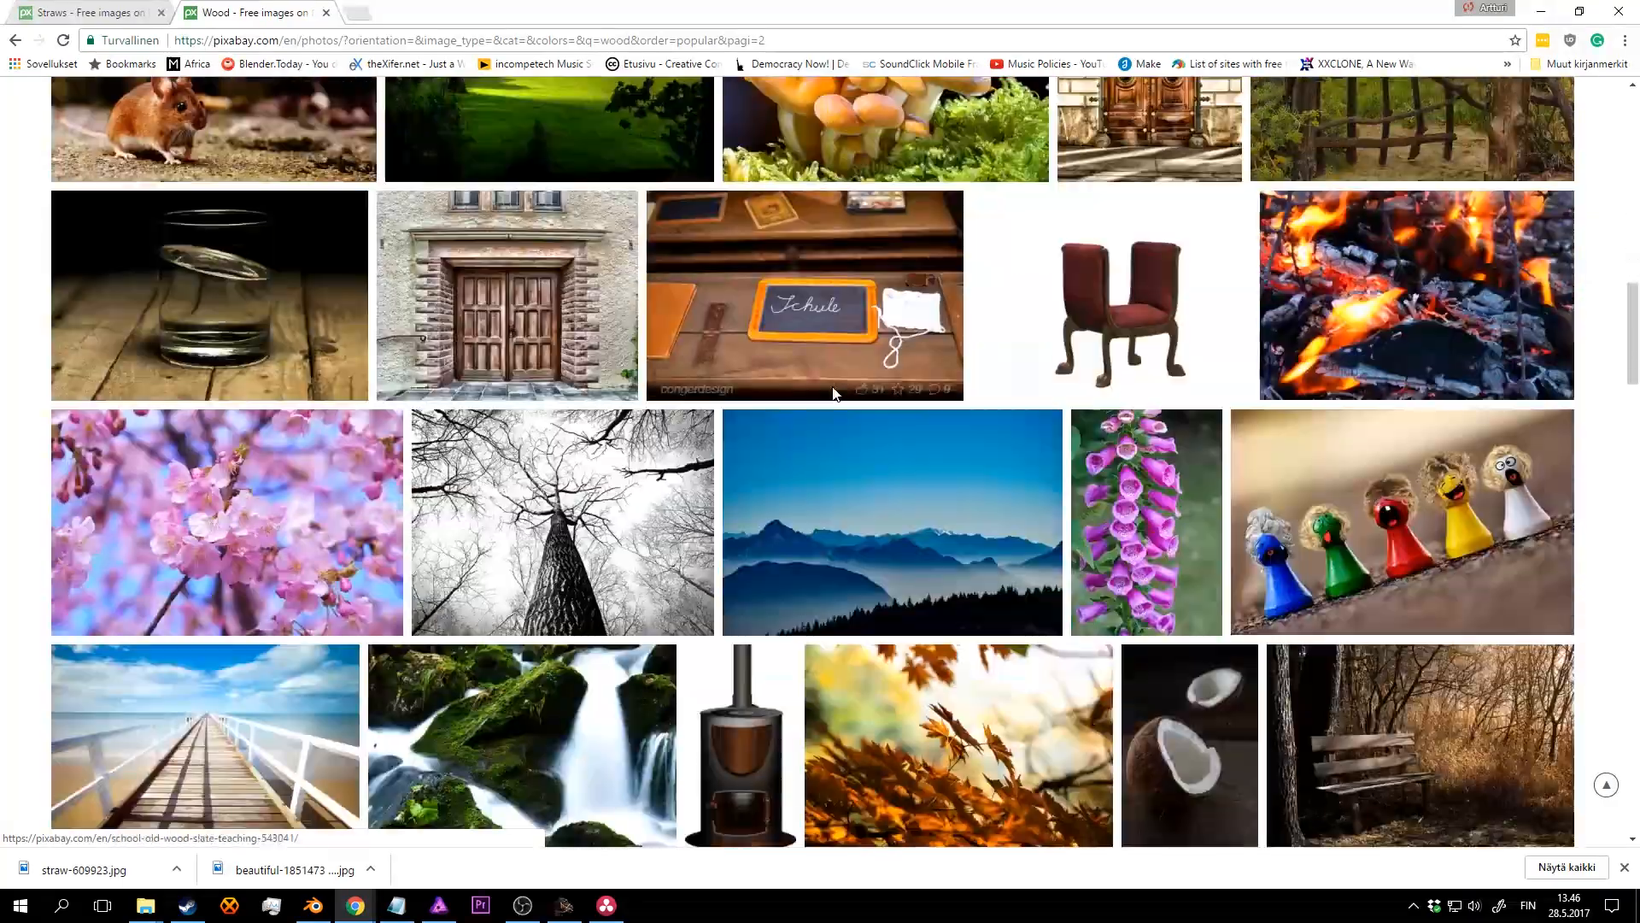
scroll(825, 400, down, 16)
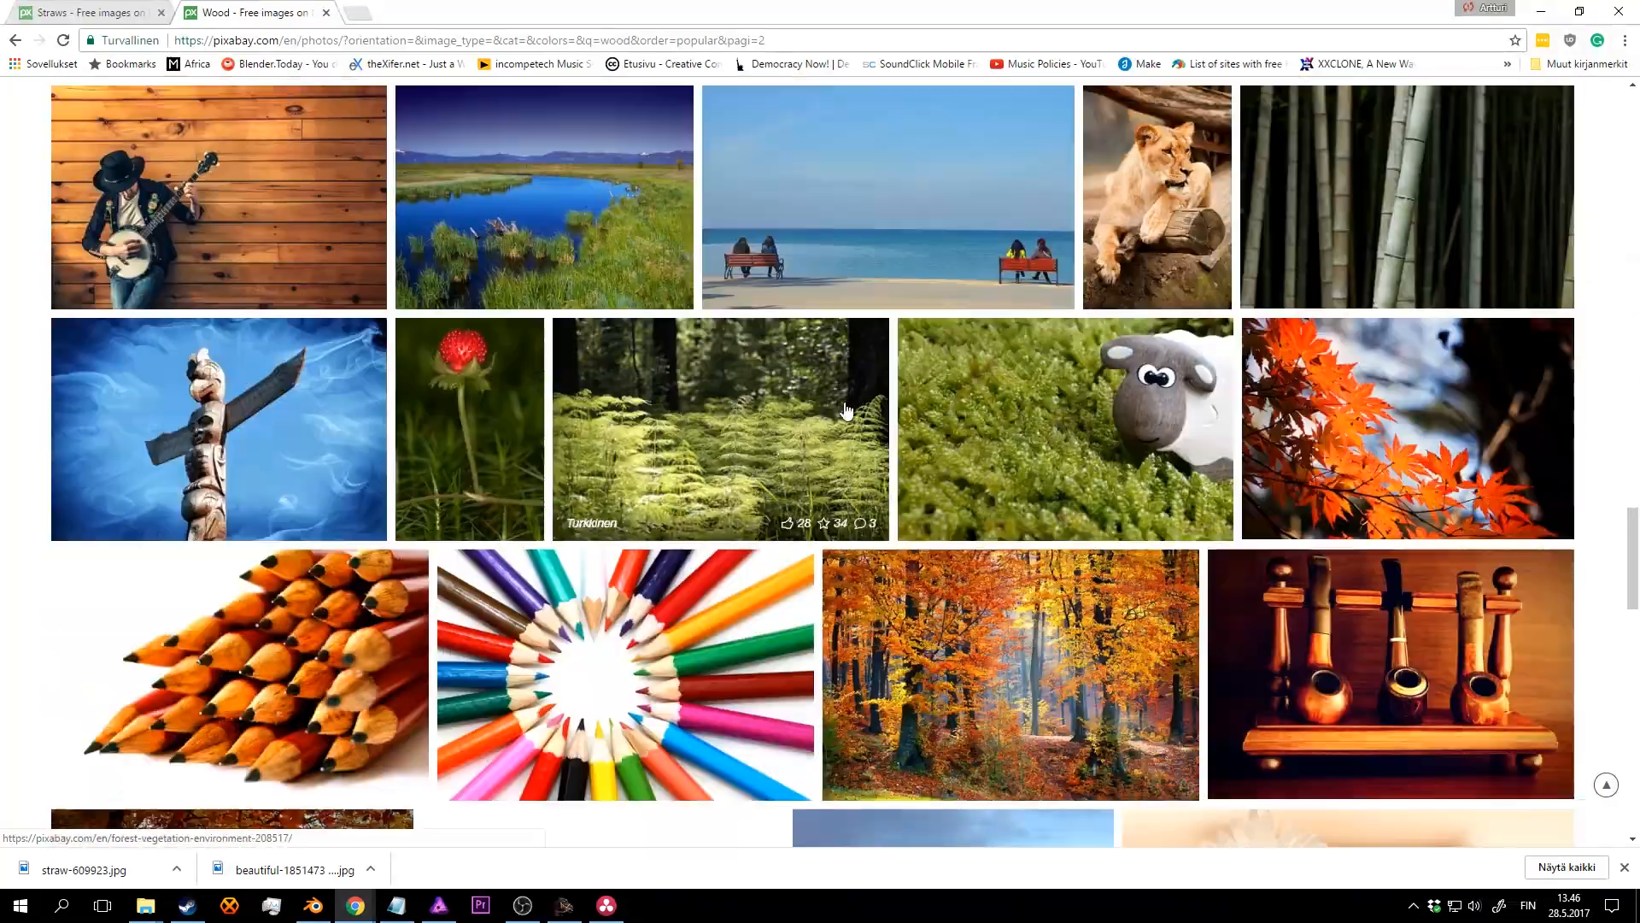
scroll(833, 410, down, 20)
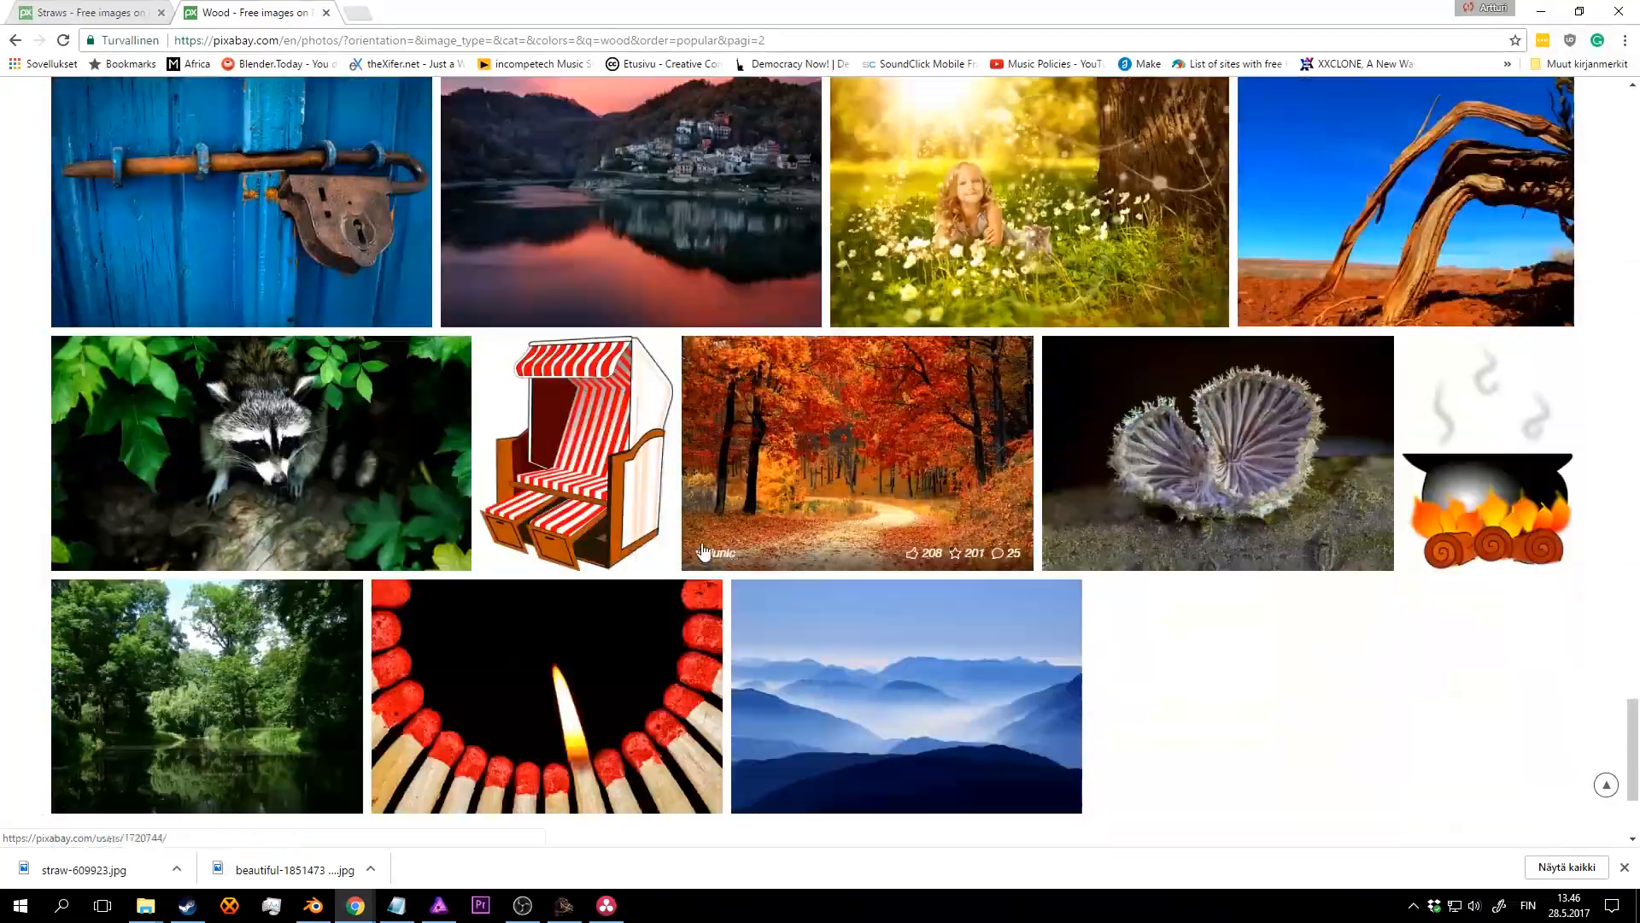
scroll(702, 550, down, 3)
click(820, 663)
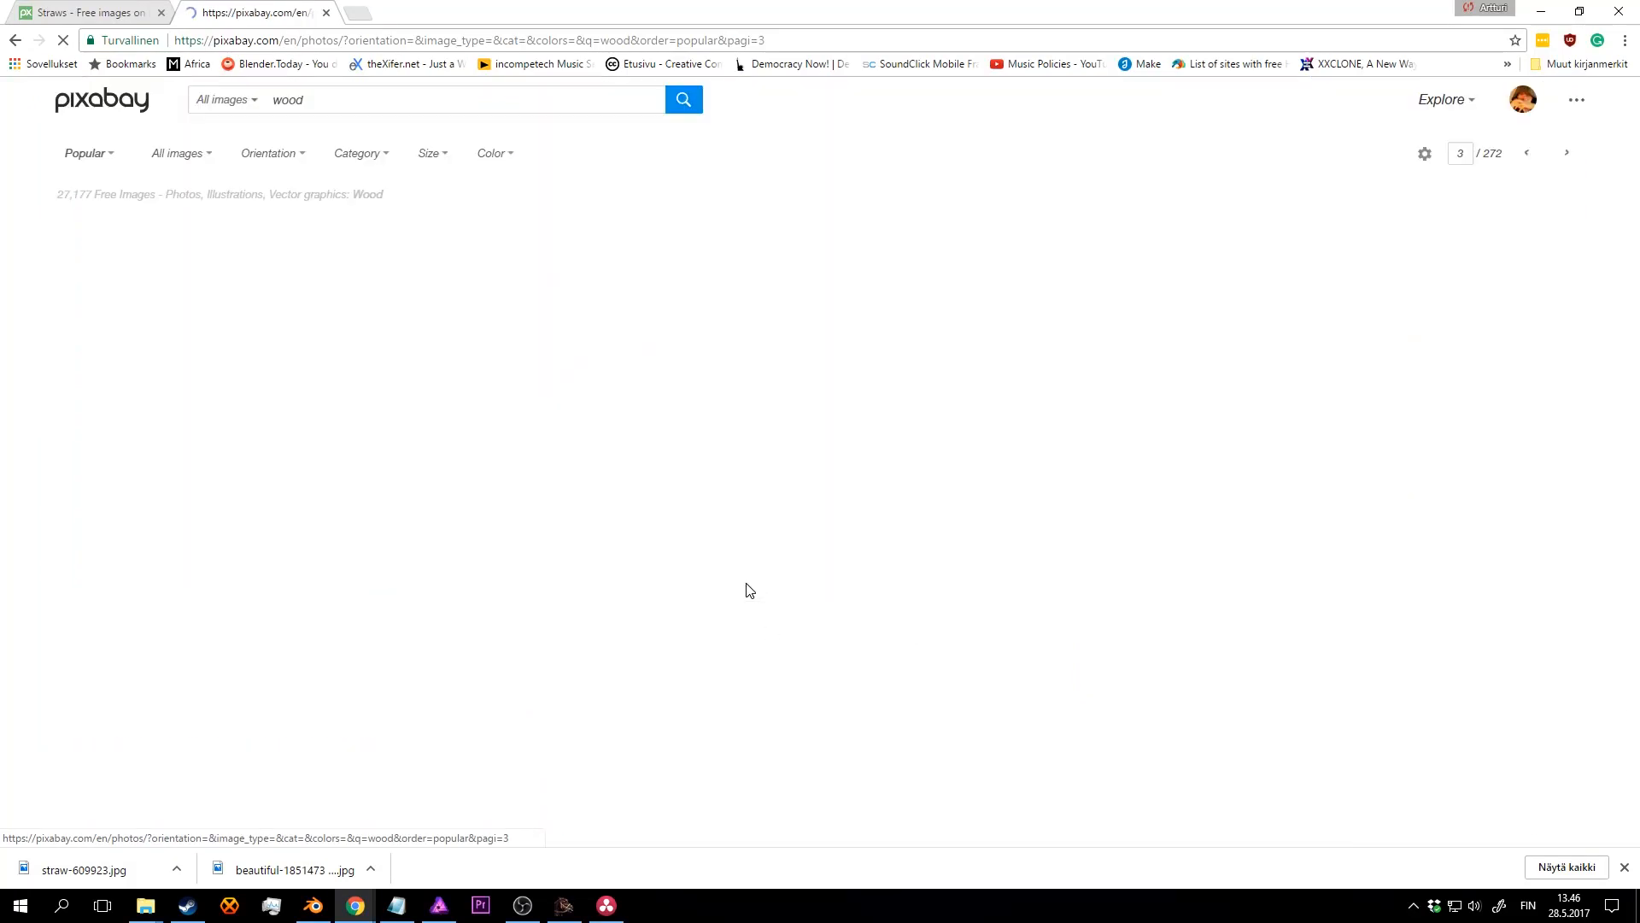
Step: Refine the image search to "wood texture"
click(346, 100)
text(texture)
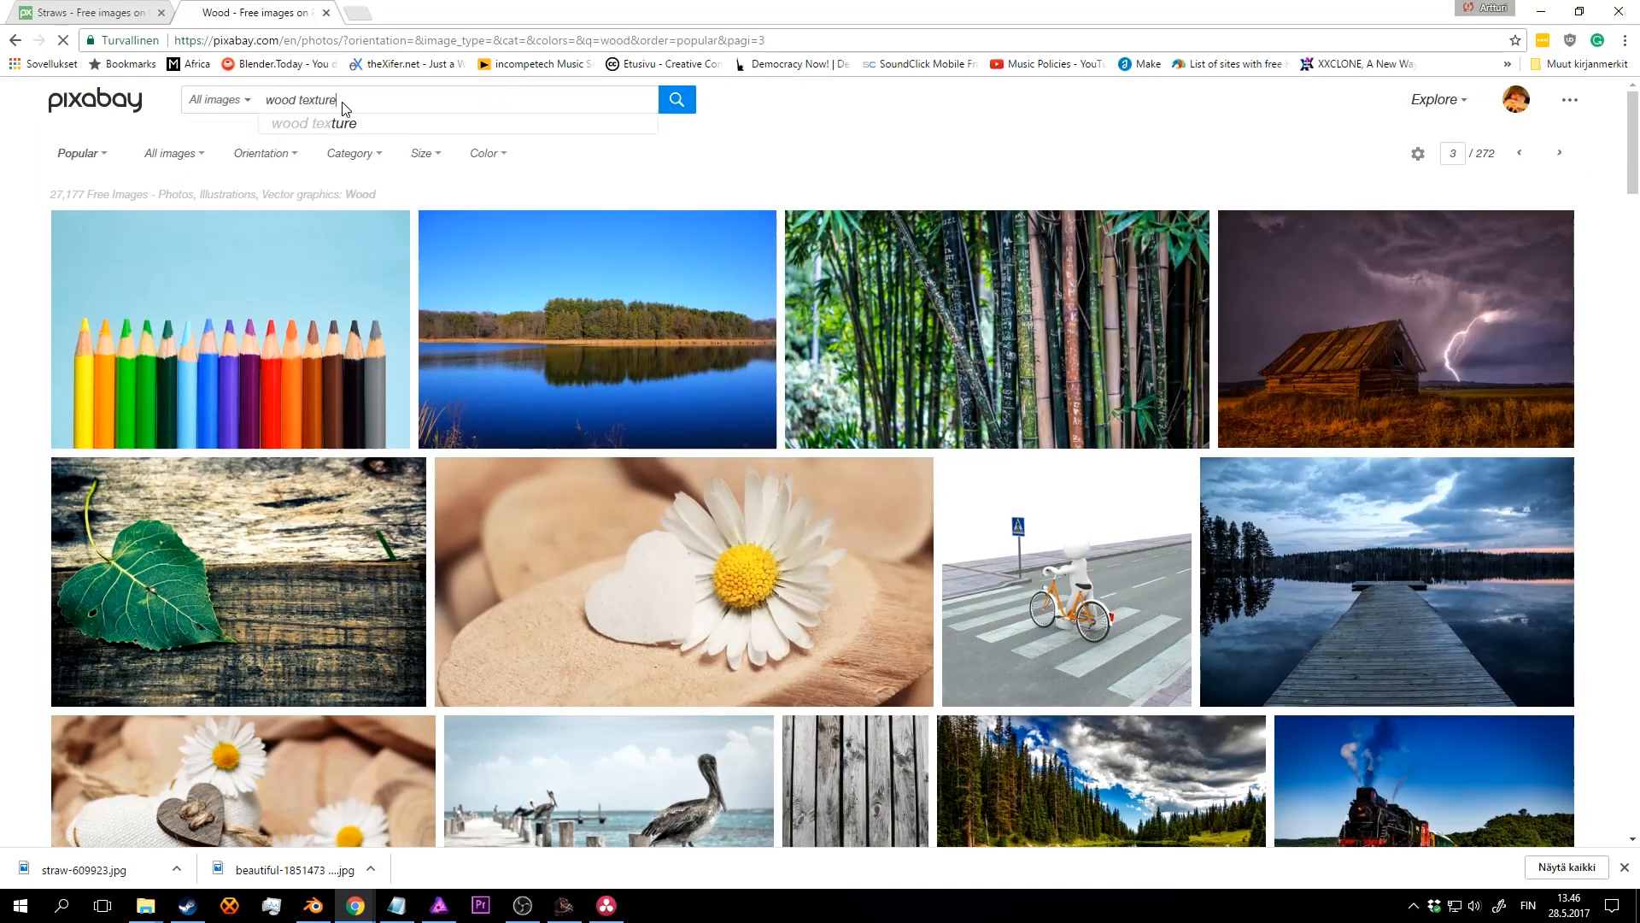
key(Return)
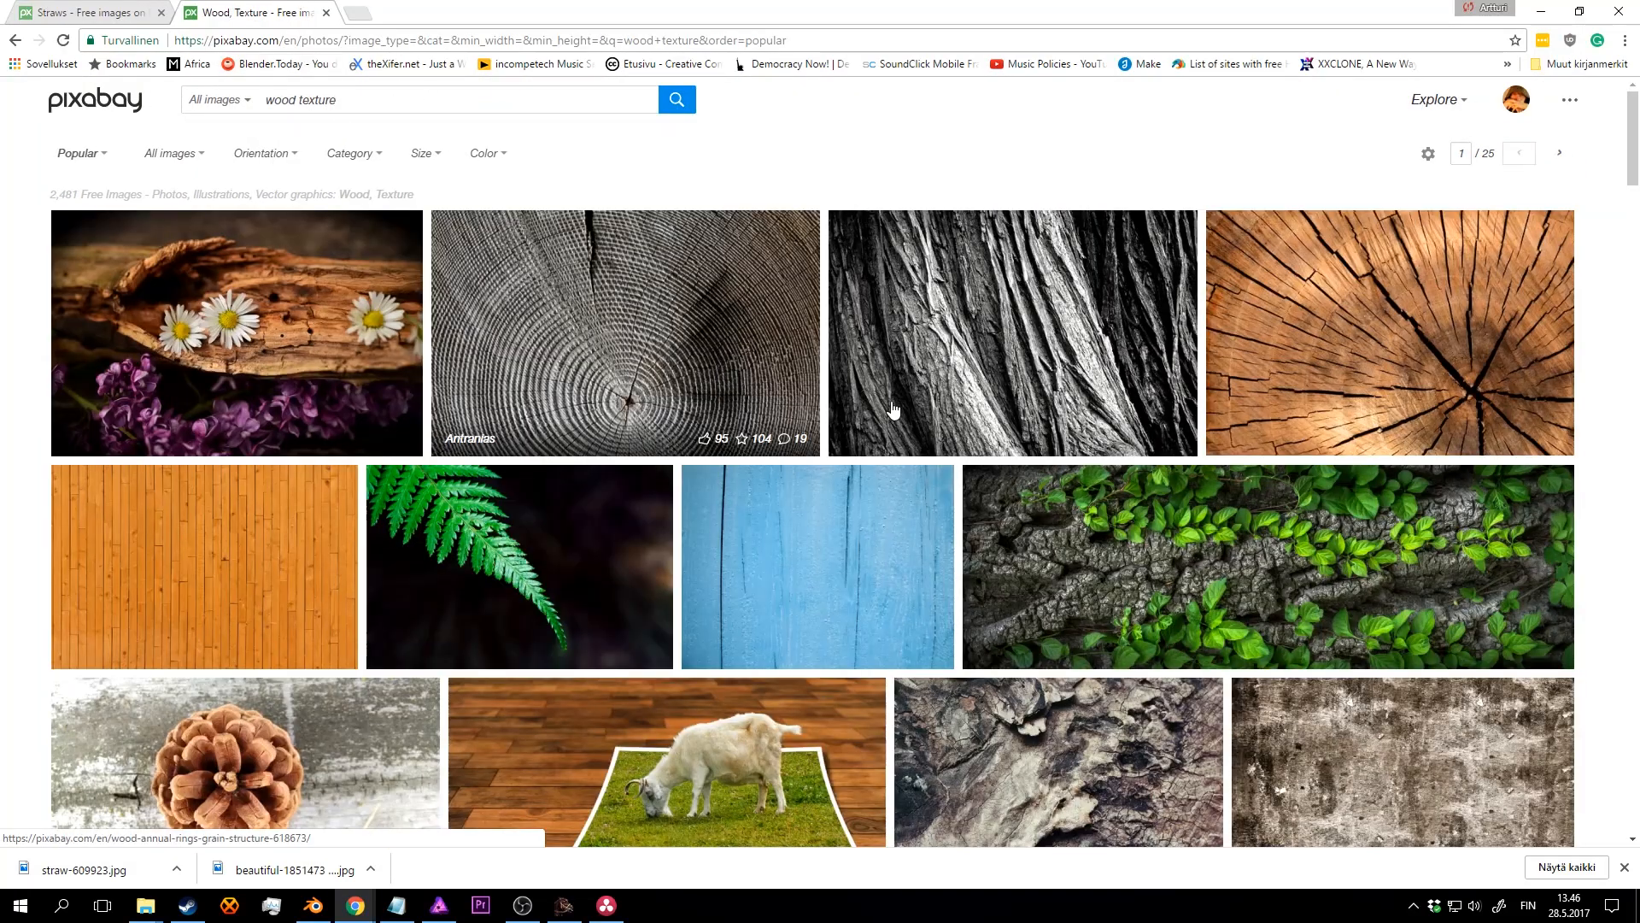
Step: Find the dark brown photo of horizontal wood boards among the results and open it in a separate tab
scroll(1038, 324, down, 3)
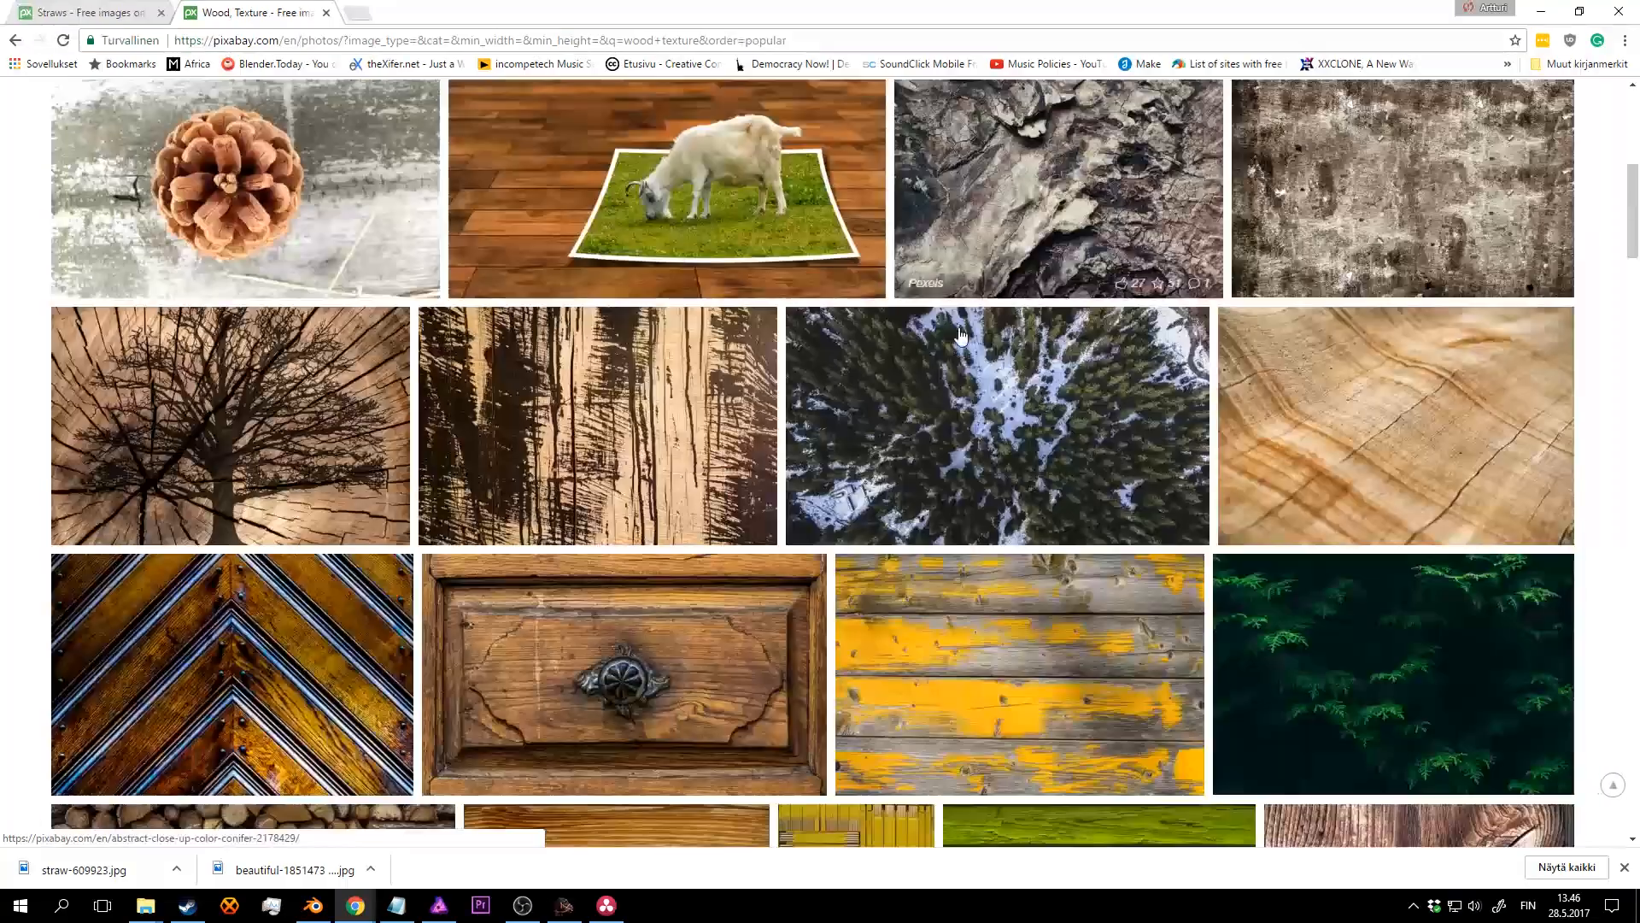
scroll(982, 376, down, 4)
scroll(902, 401, down, 5)
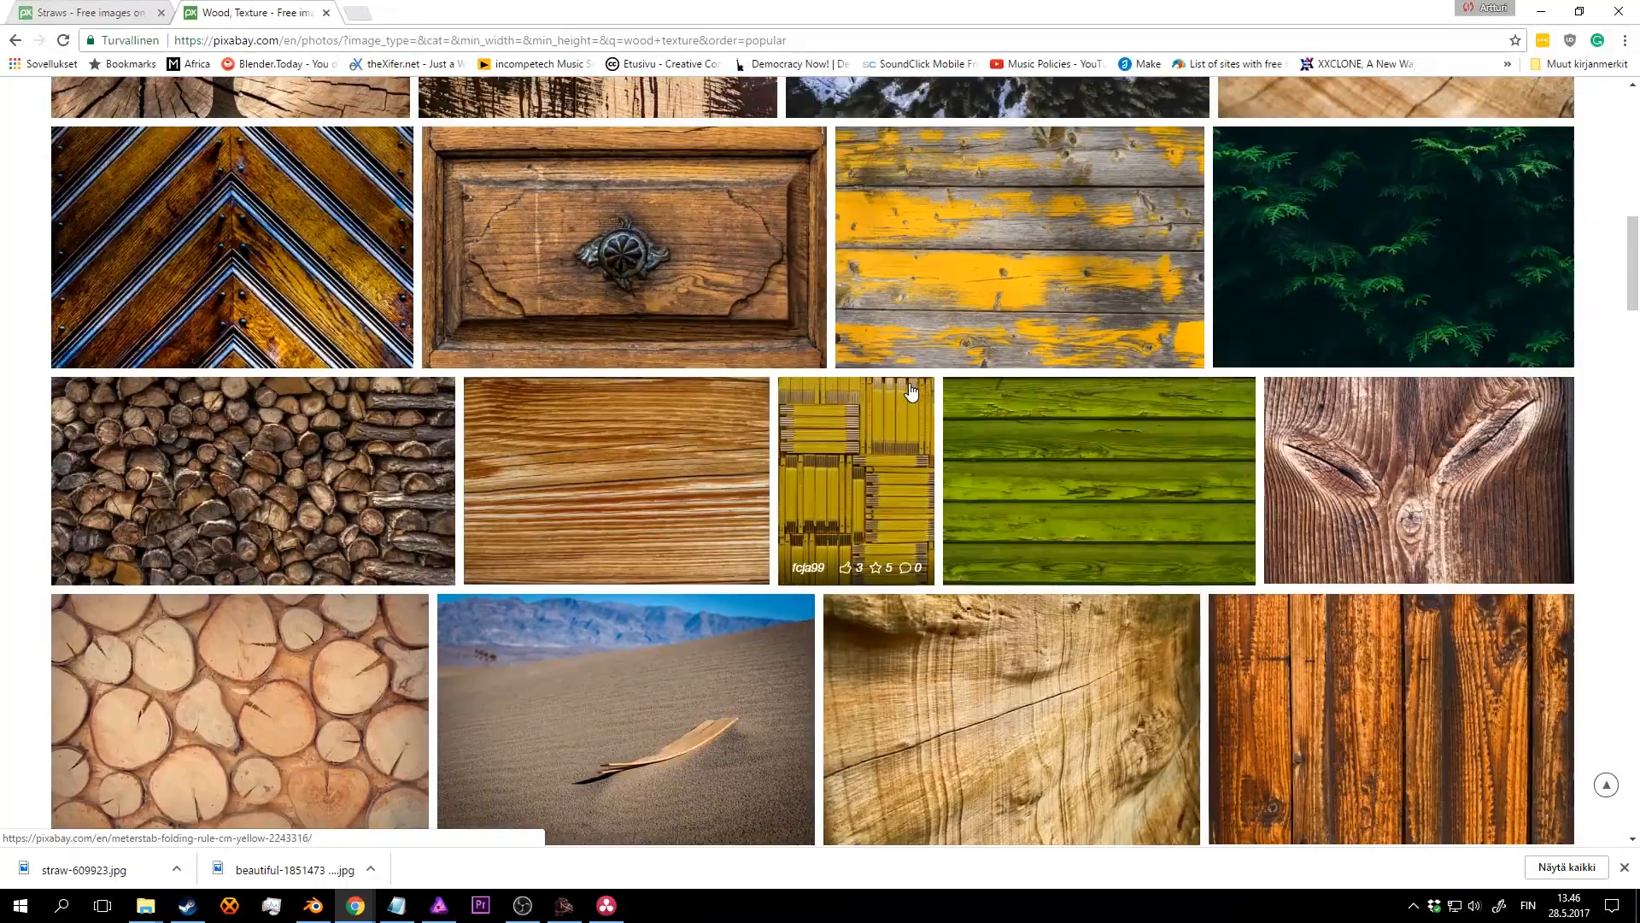
scroll(914, 395, up, 4)
scroll(983, 359, down, 4)
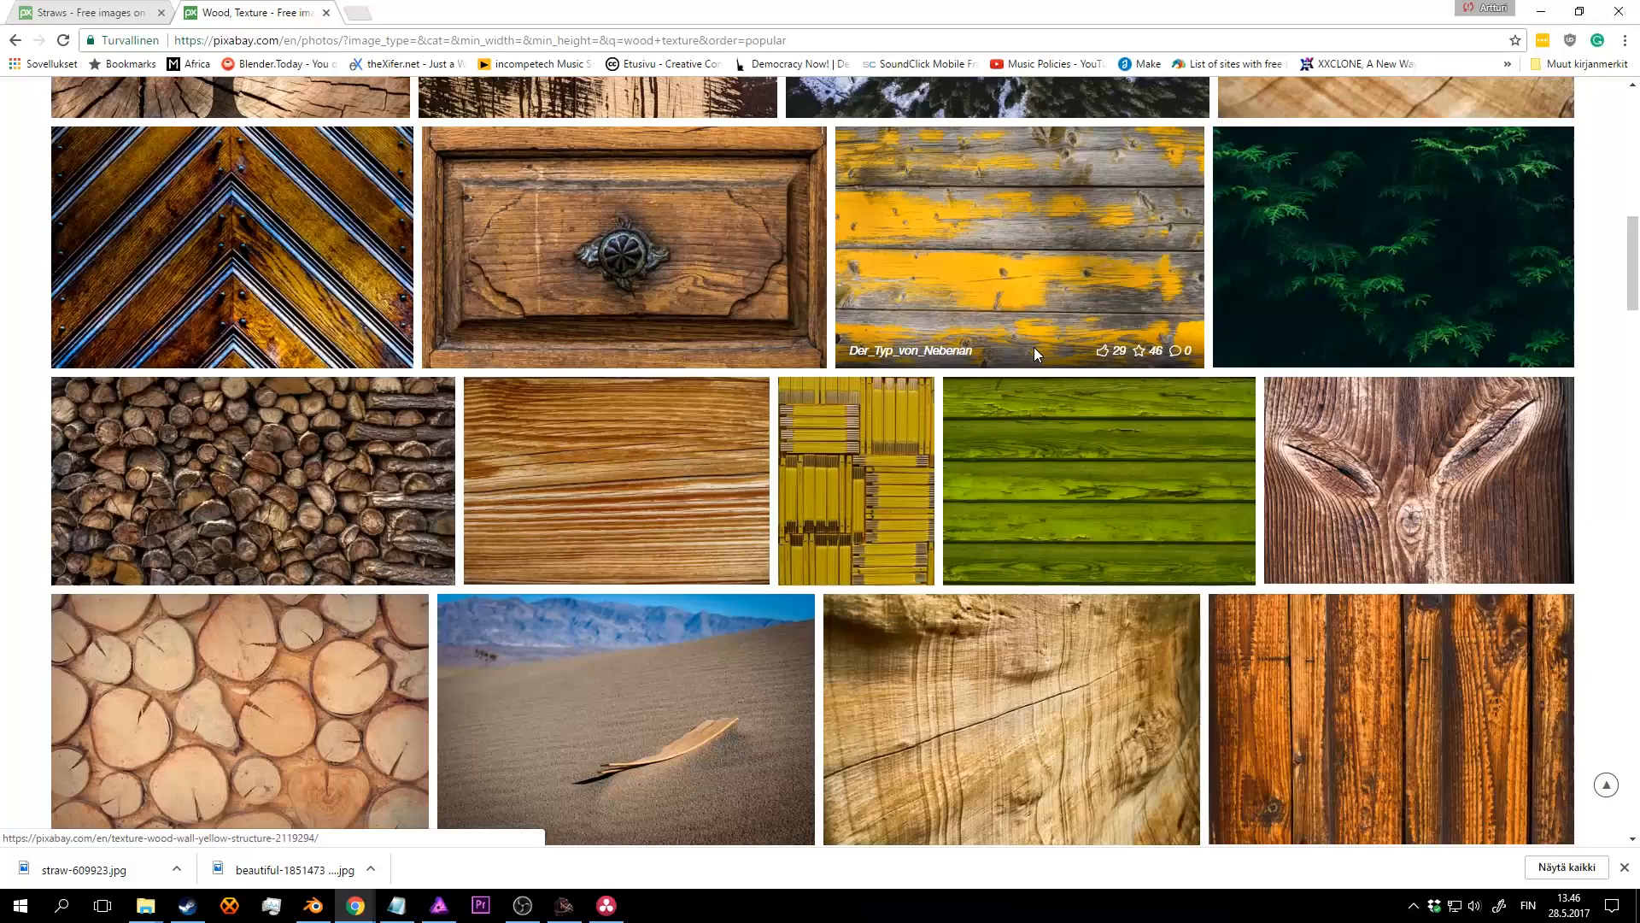
scroll(820, 376, down, 4)
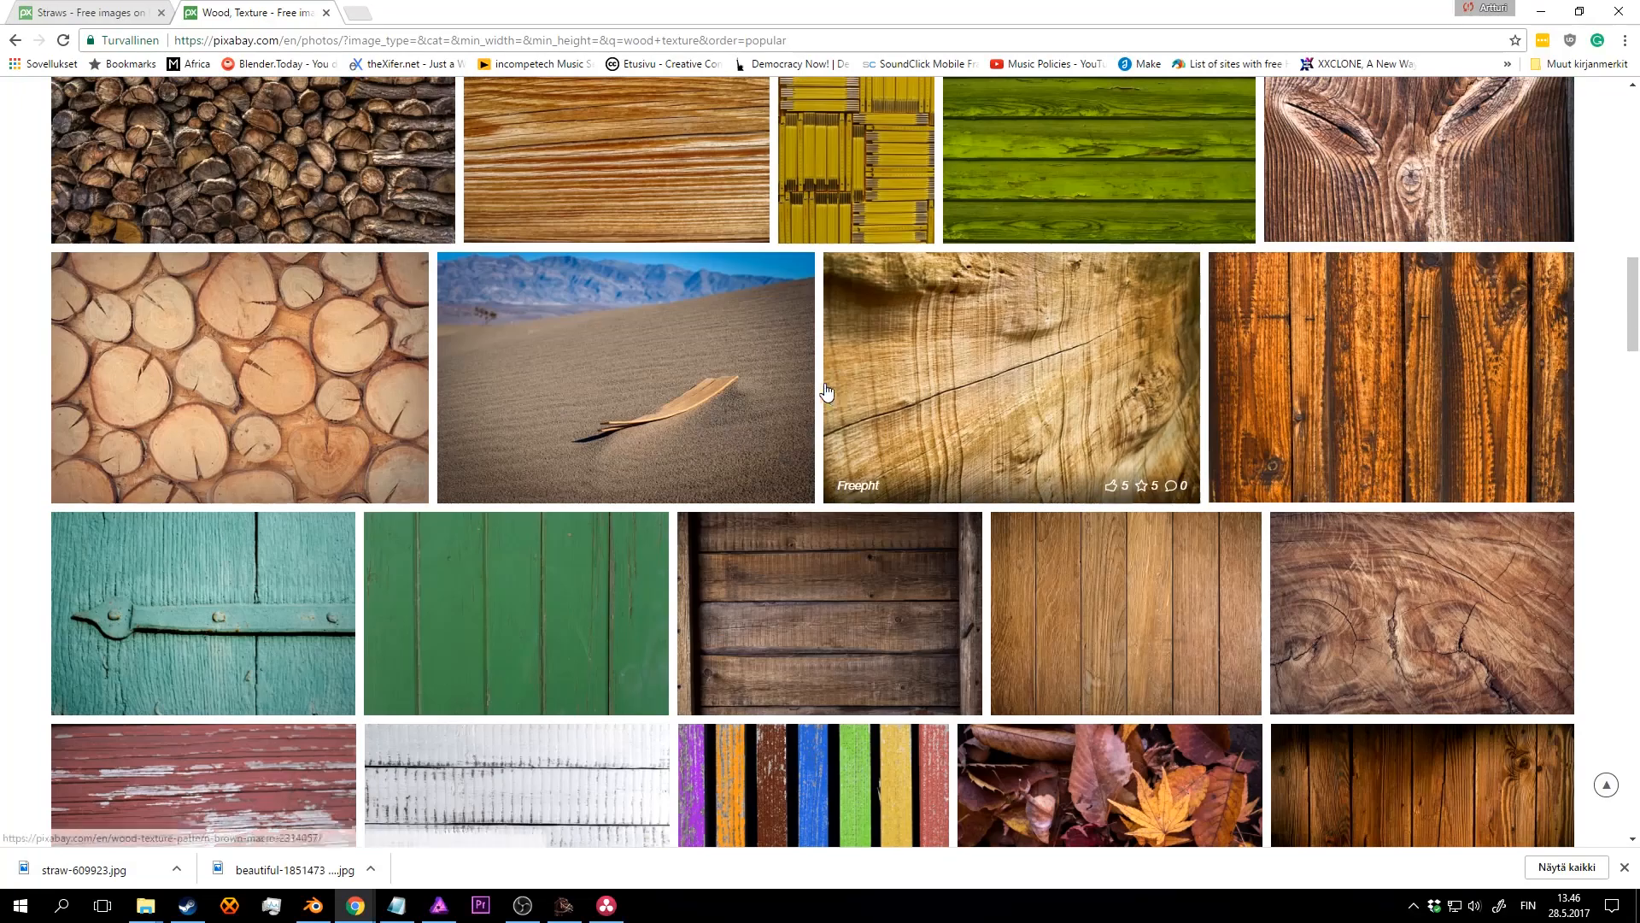
scroll(648, 401, up, 3)
scroll(651, 358, down, 1)
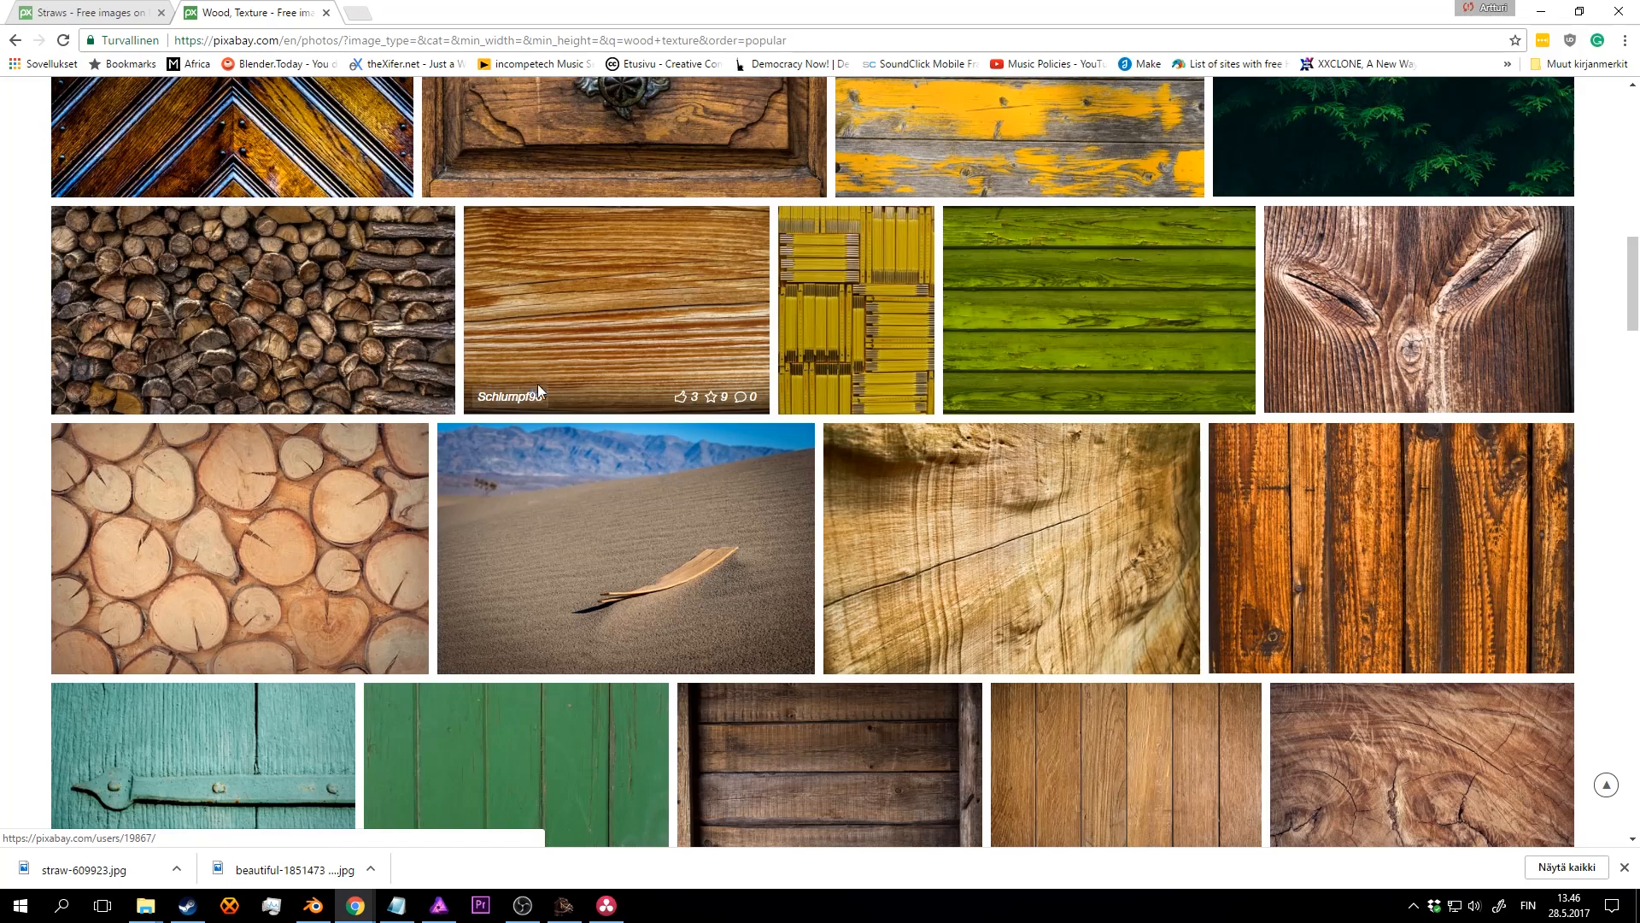
scroll(536, 383, down, 12)
scroll(547, 388, down, 2)
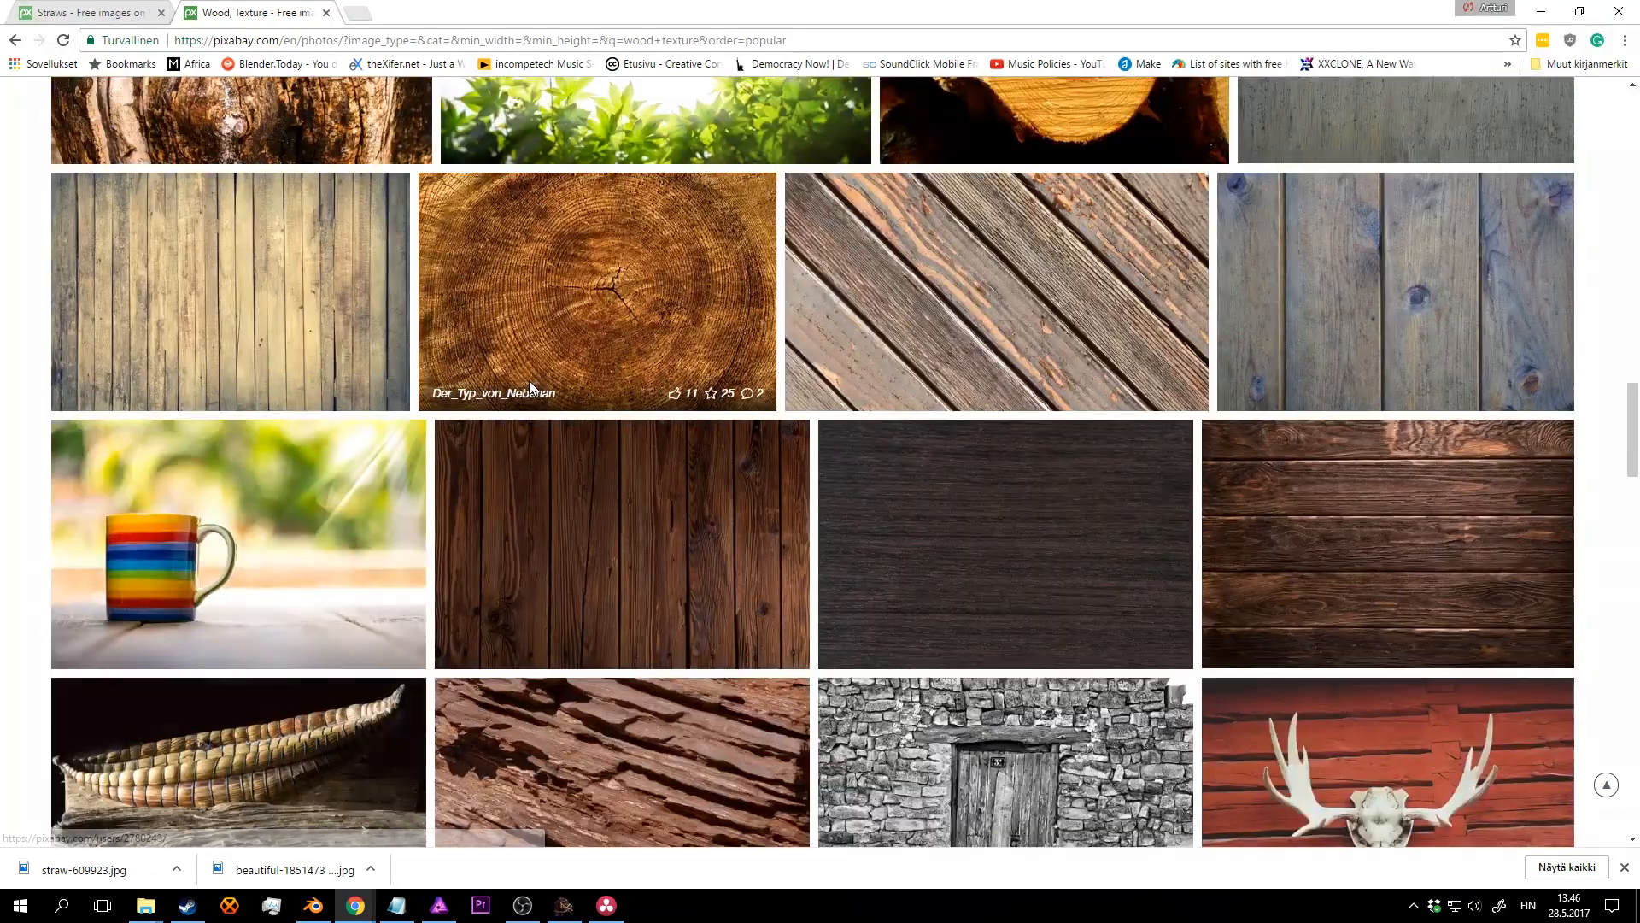
scroll(553, 393, down, 2)
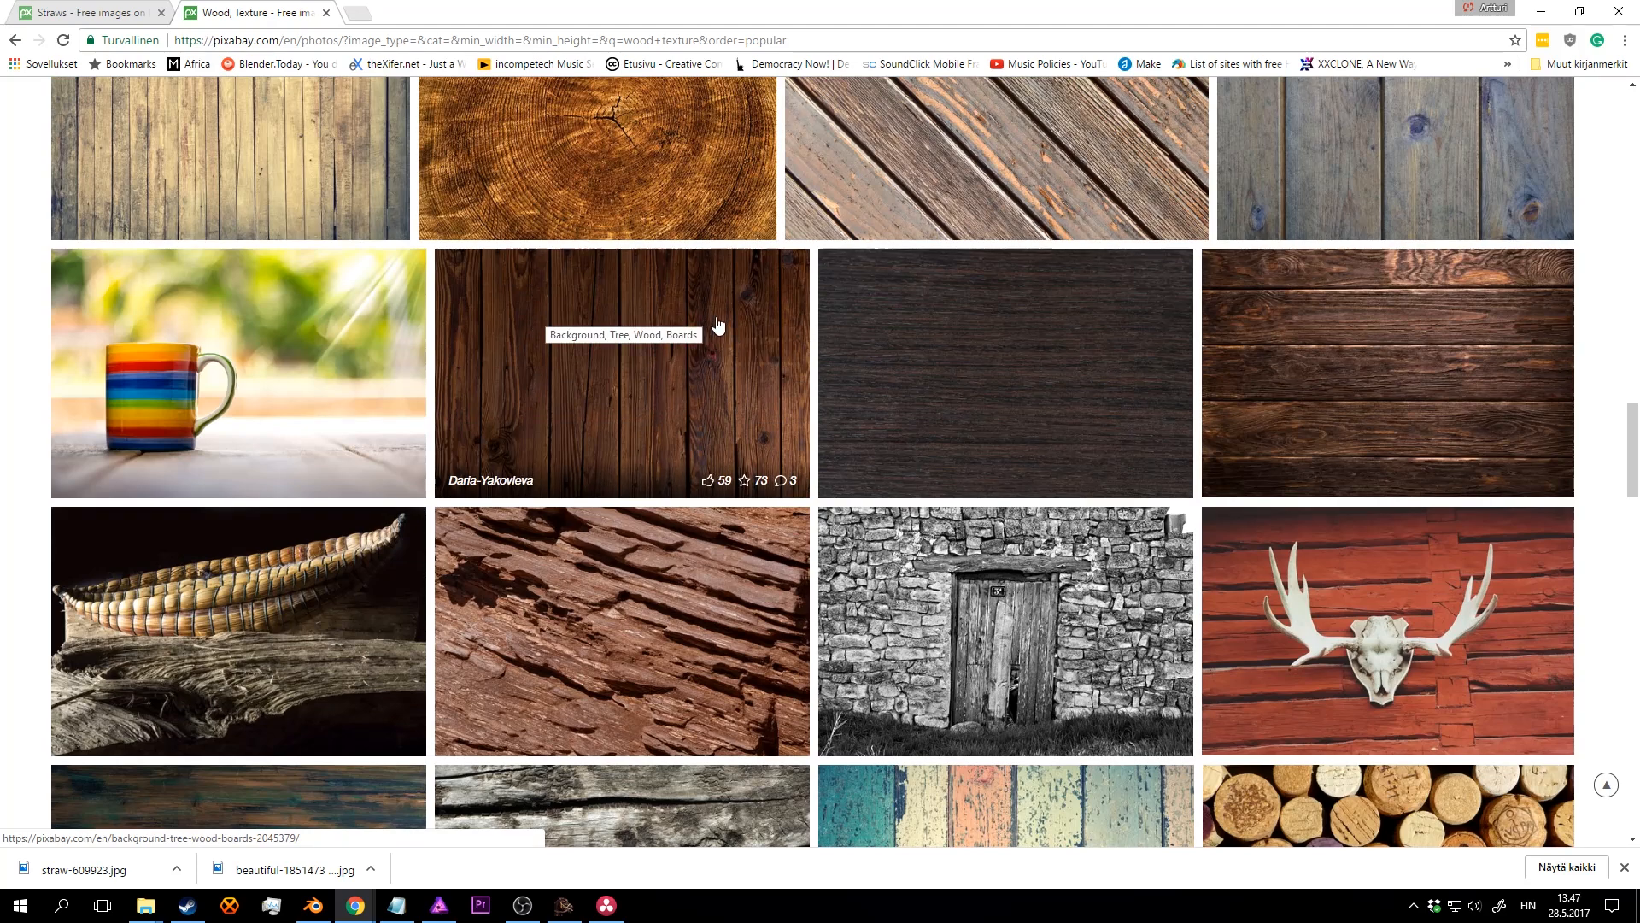
middle_click(1425, 368)
Step: Look through the rest of the first page of wood texture results for alternative textures
scroll(675, 357, down, 9)
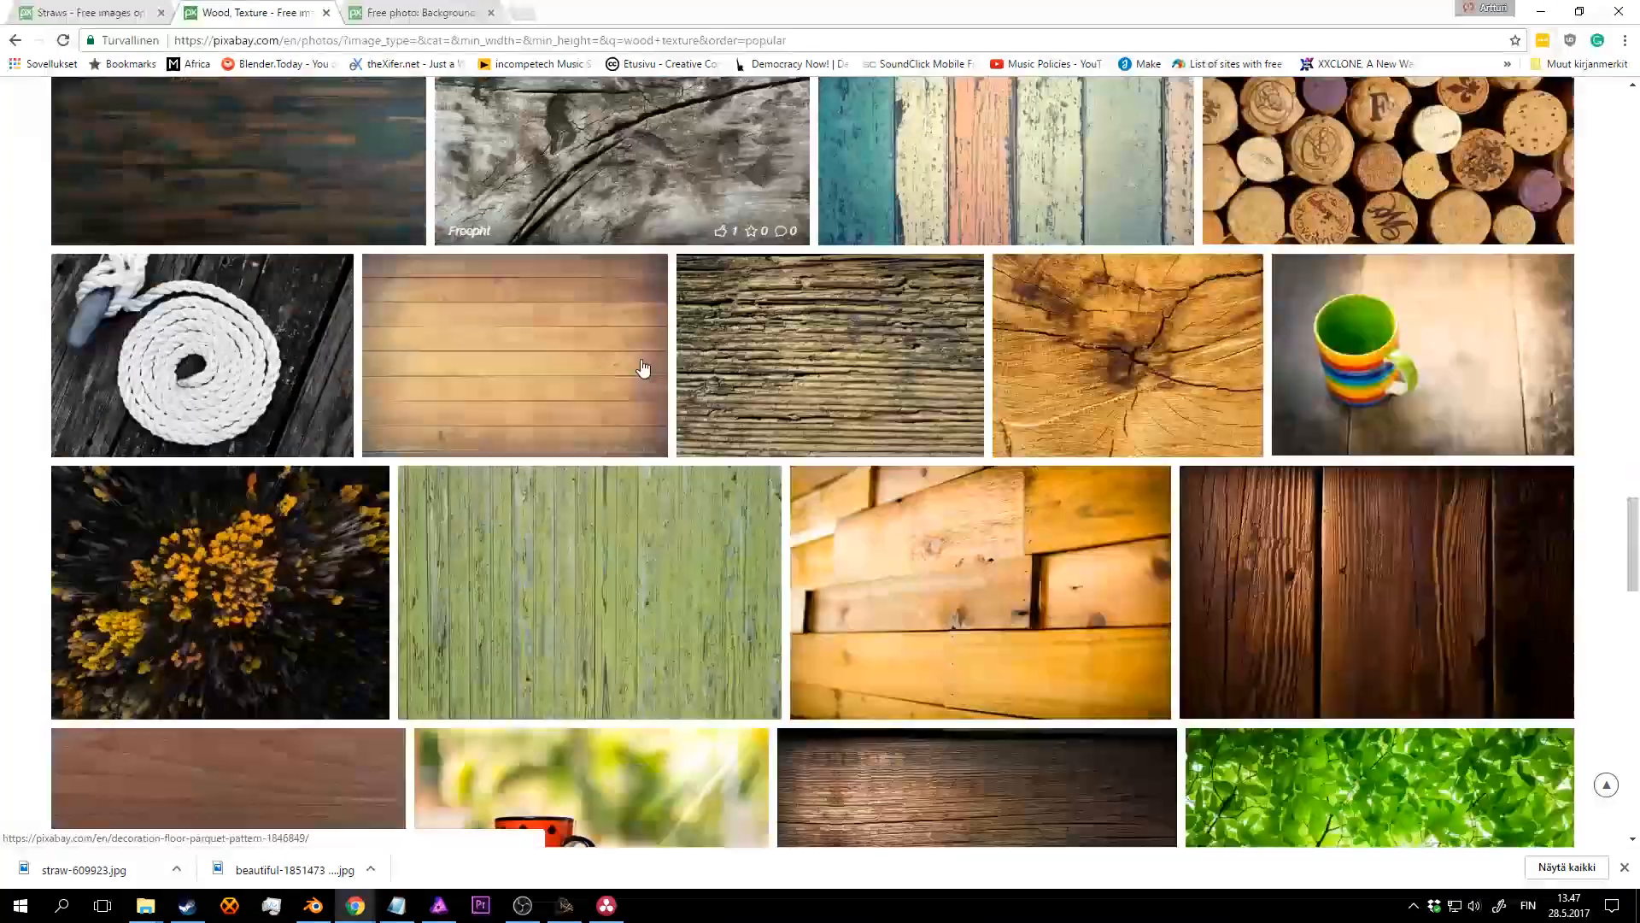
scroll(643, 368, down, 6)
scroll(652, 410, down, 5)
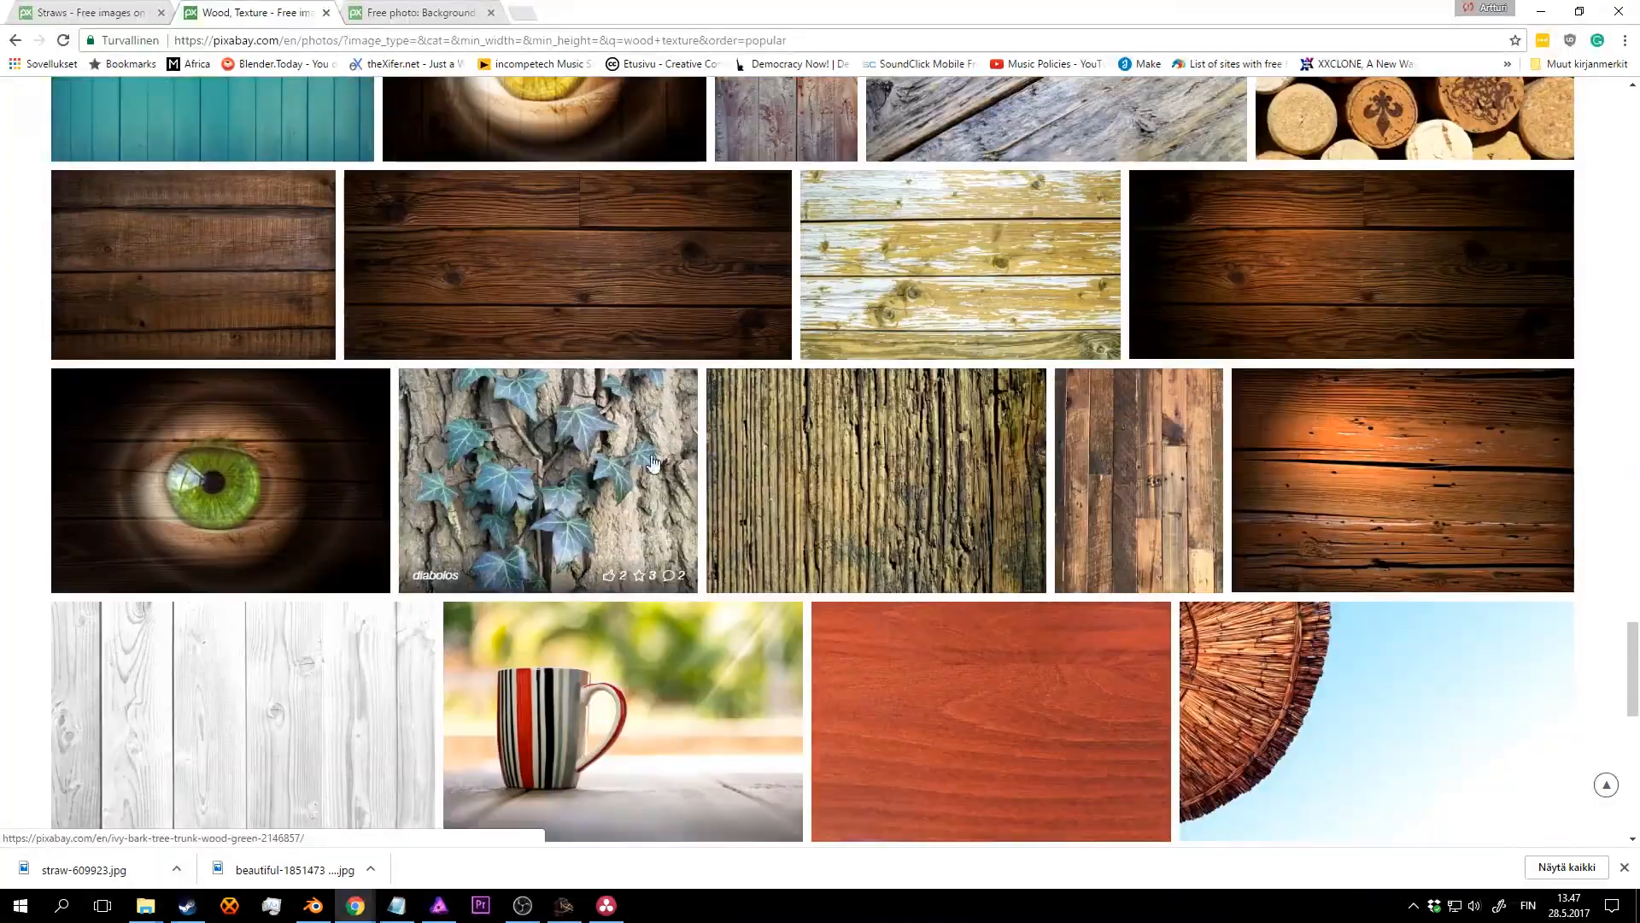
scroll(651, 461, up, 4)
scroll(654, 419, down, 15)
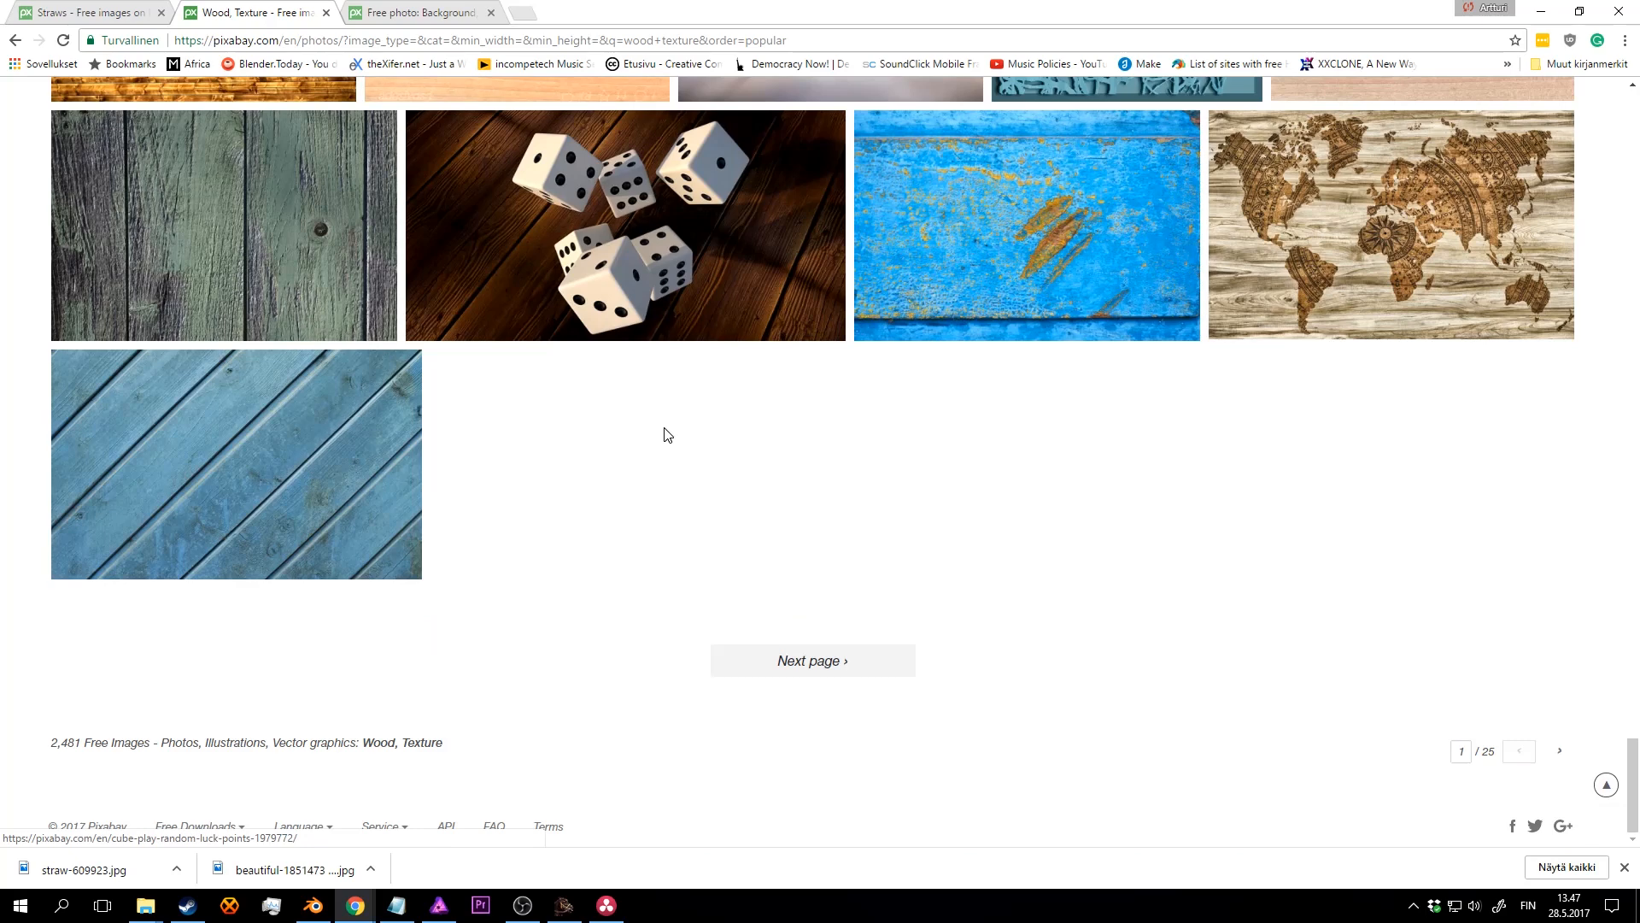
Step: Download the opened dark wood boards photo as a JPG at 5356×3571
click(433, 8)
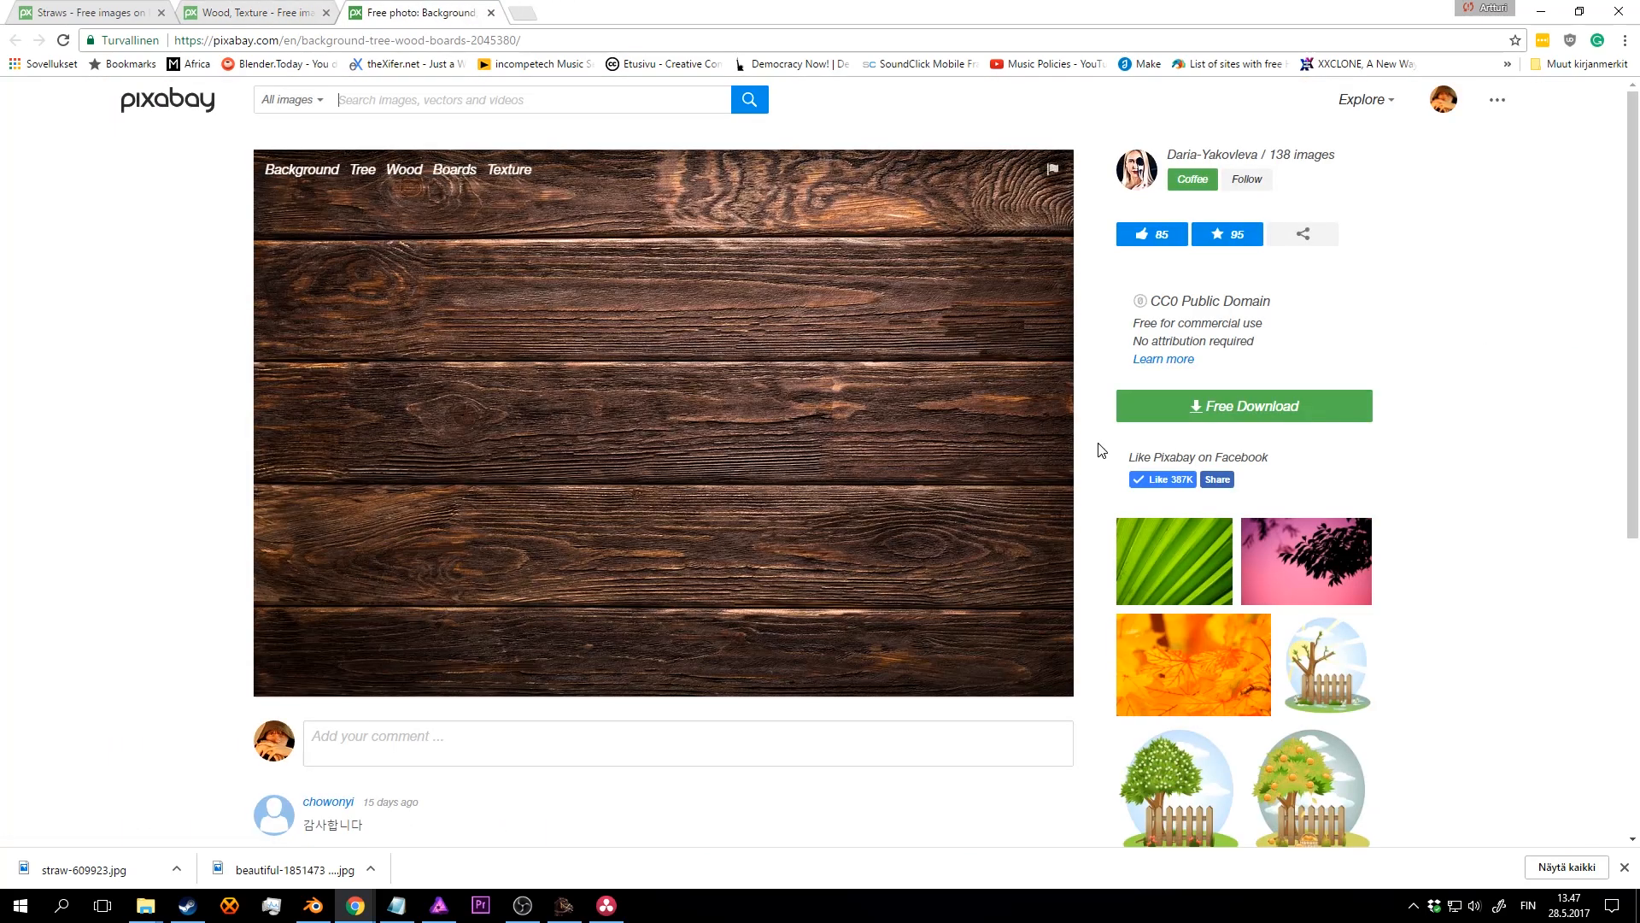
click(1232, 412)
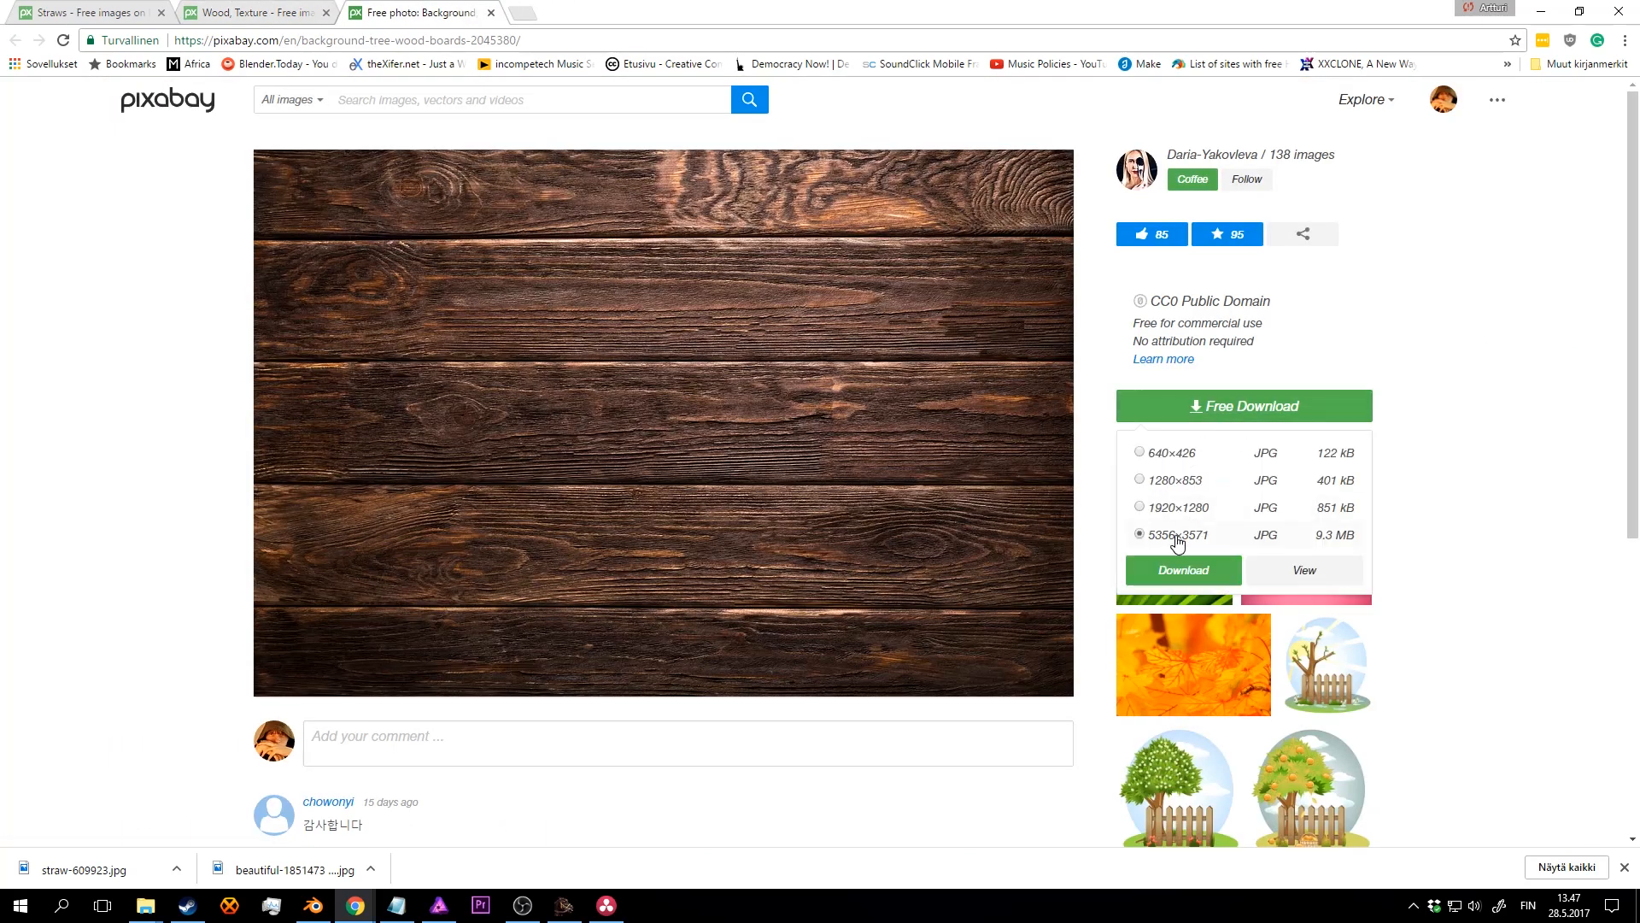
click(1171, 572)
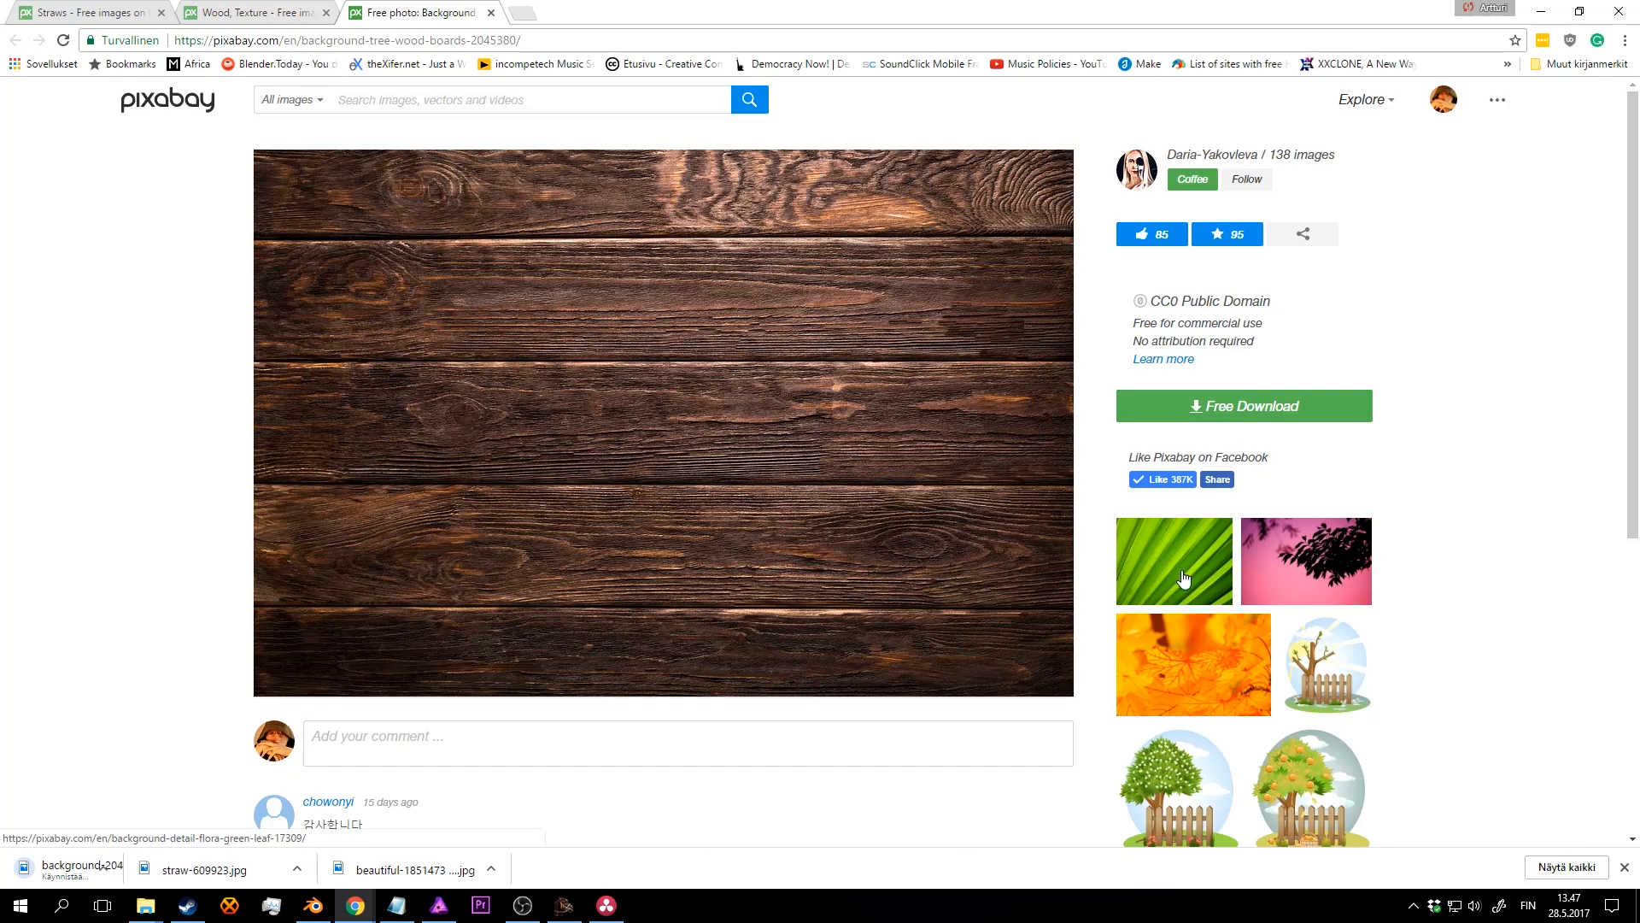
Step: Show the downloaded background-2045380.jpg in its folder and open it in Affinity Photo
click(177, 867)
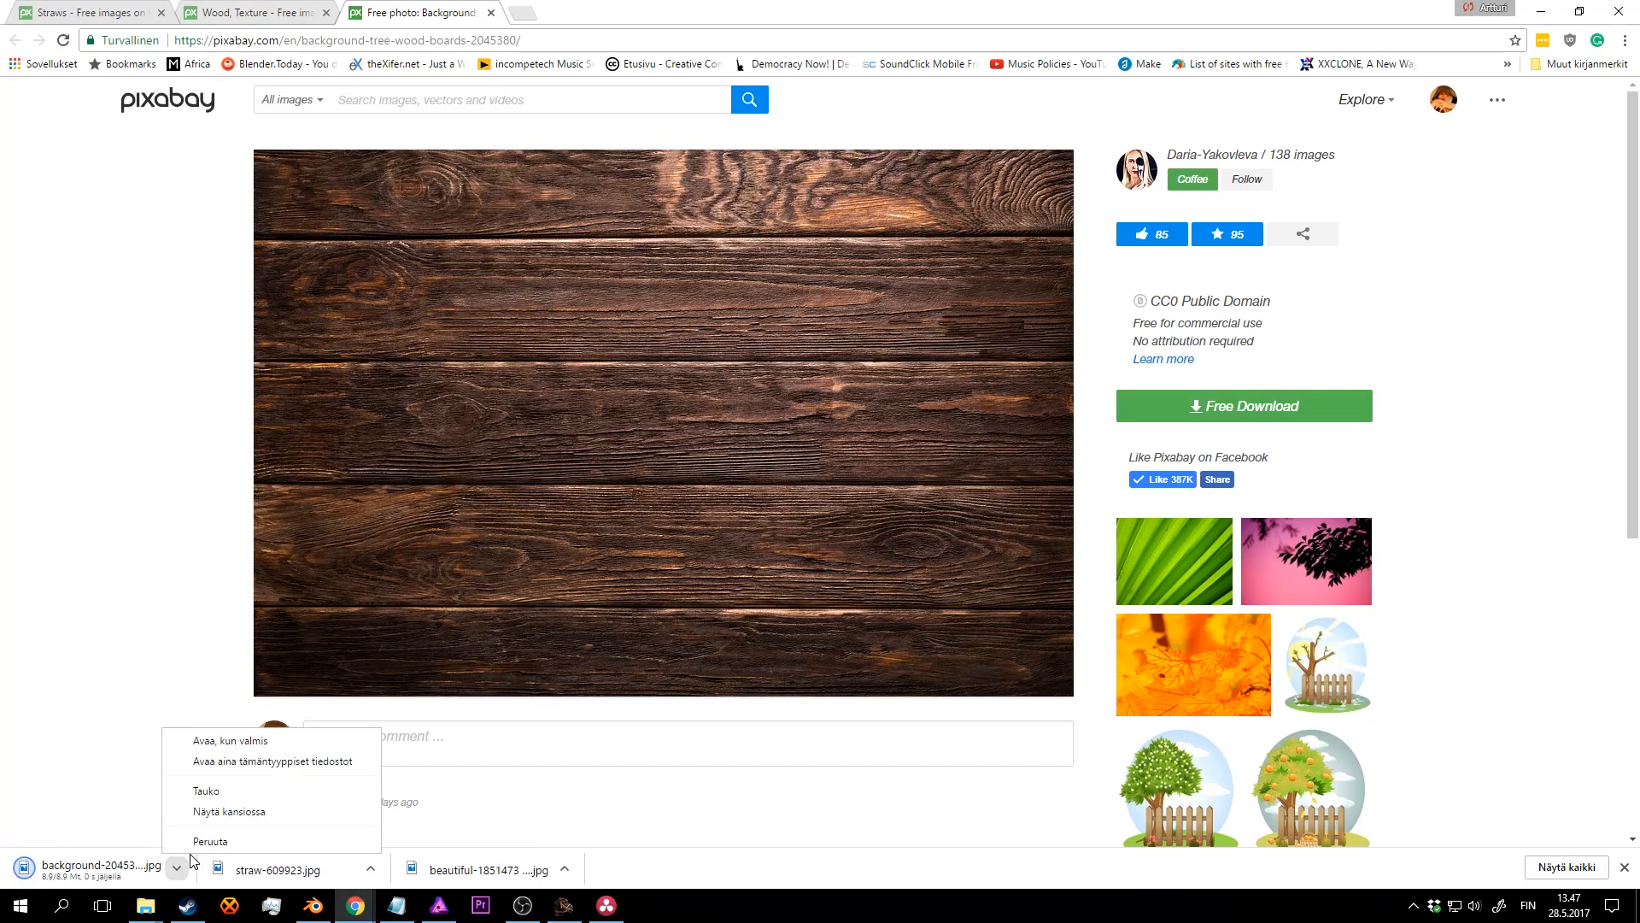
click(229, 810)
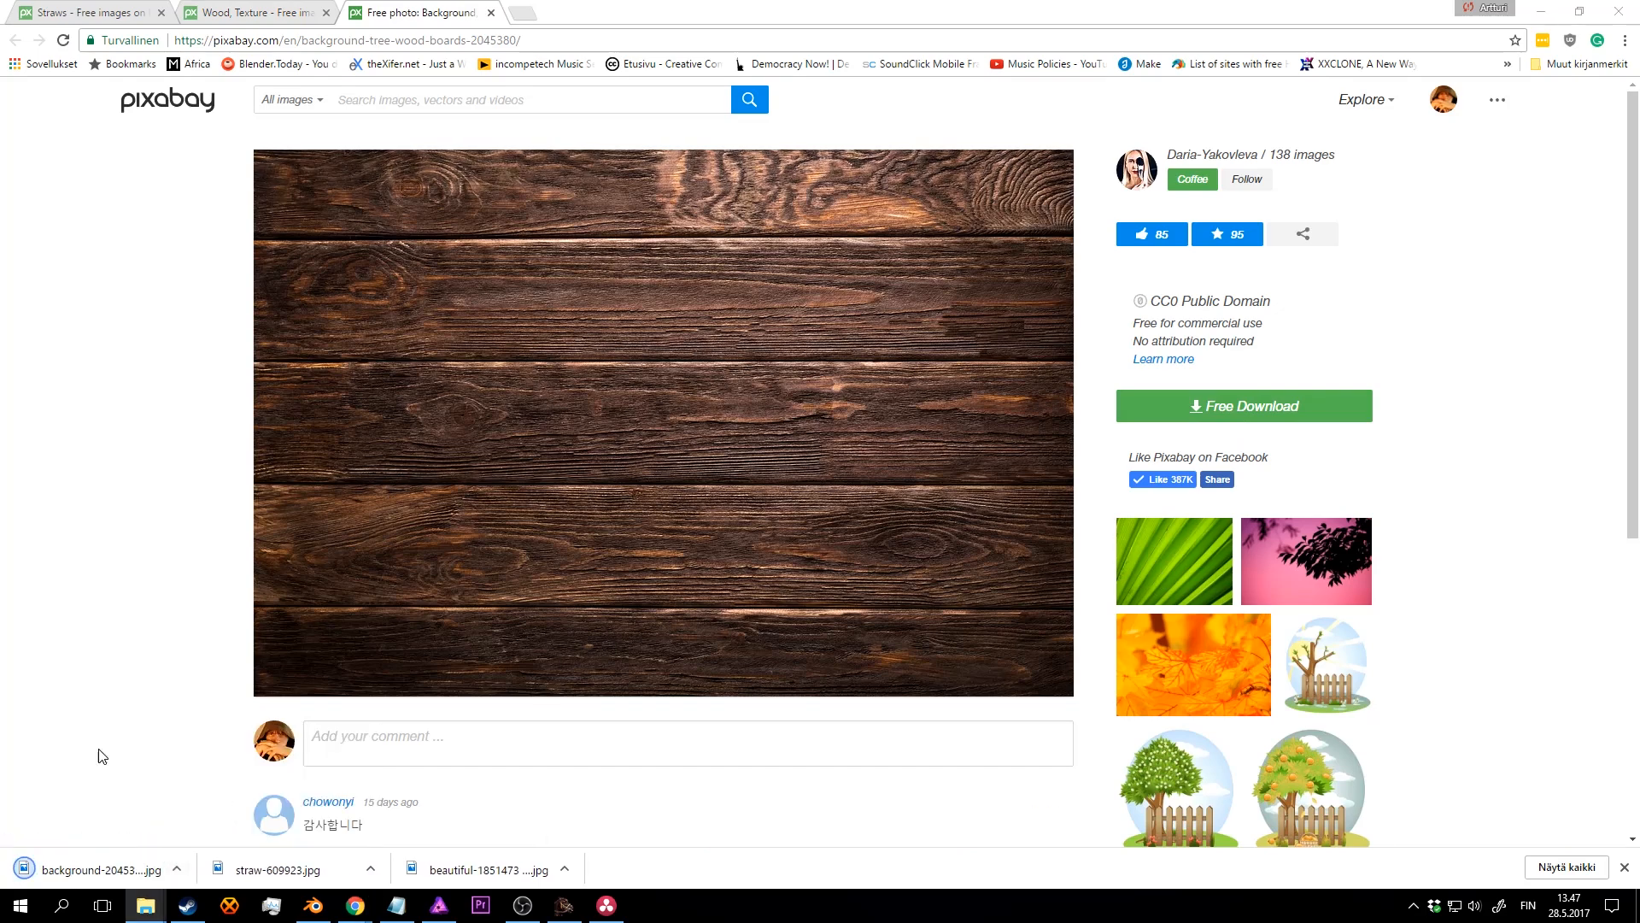
click(439, 904)
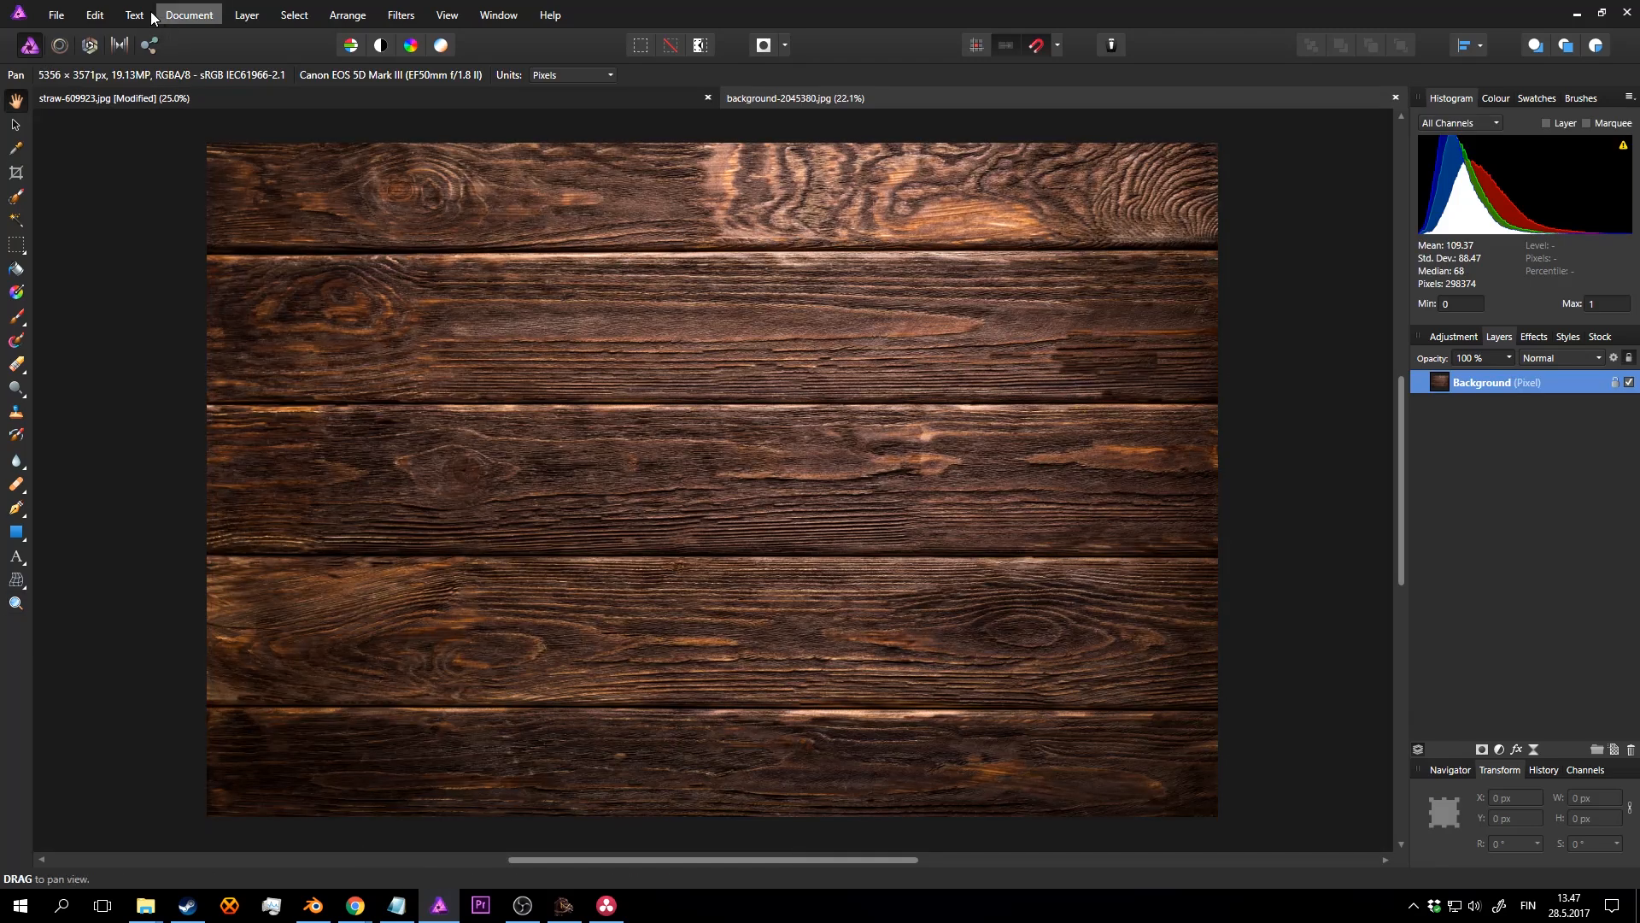
Step: Rotate the wood boards document 90° clockwise so the boards run vertically
click(189, 15)
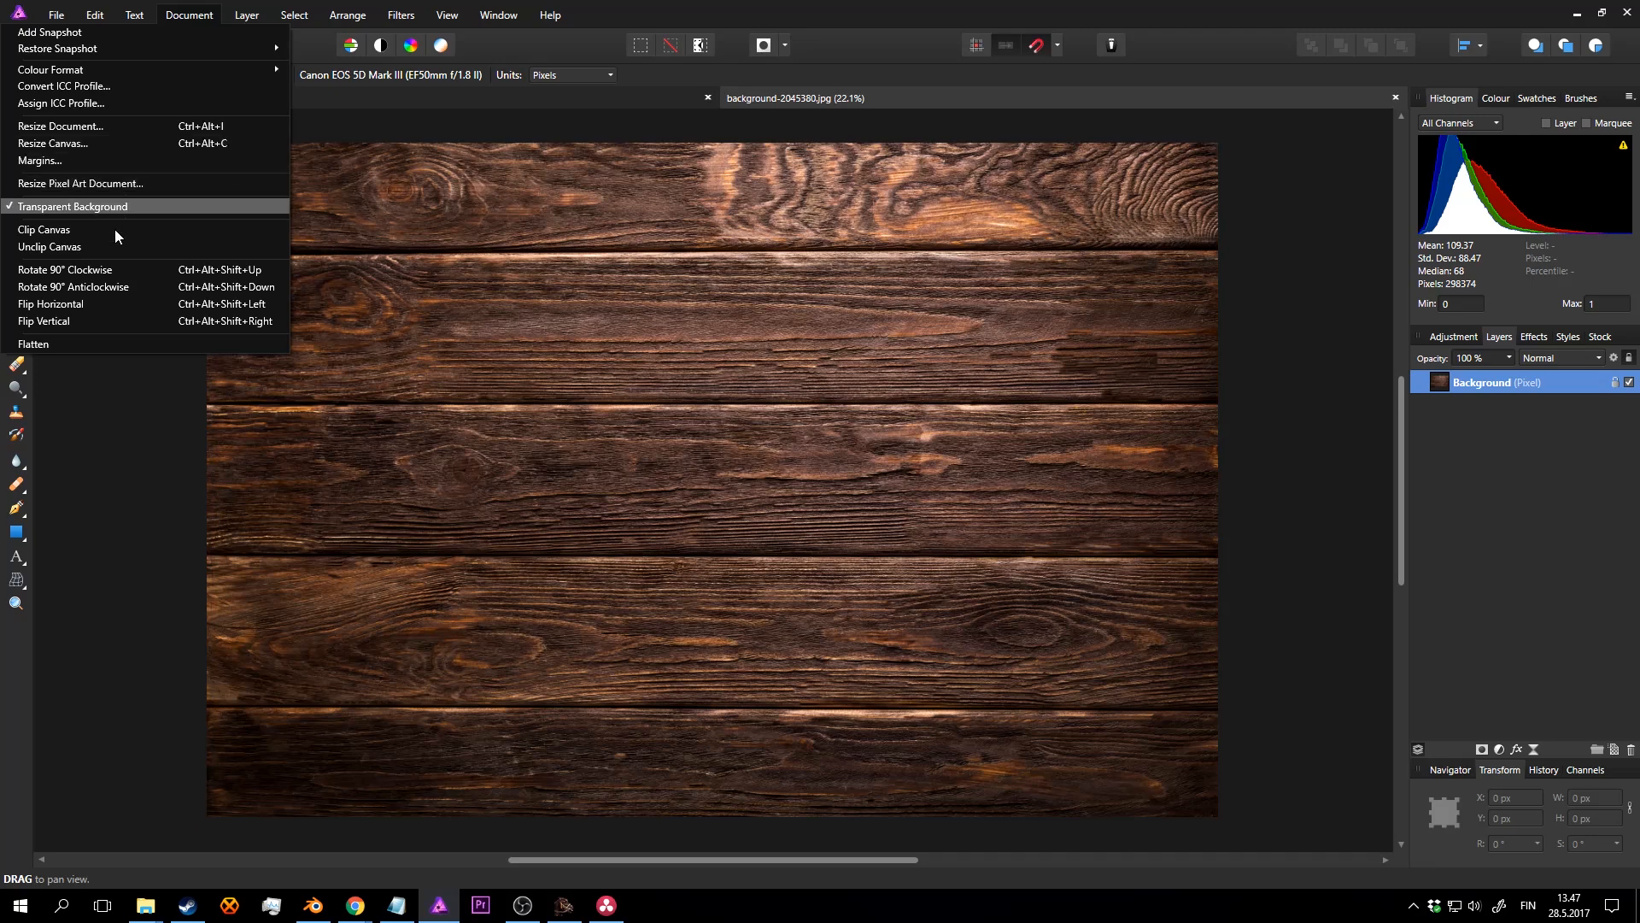
click(114, 270)
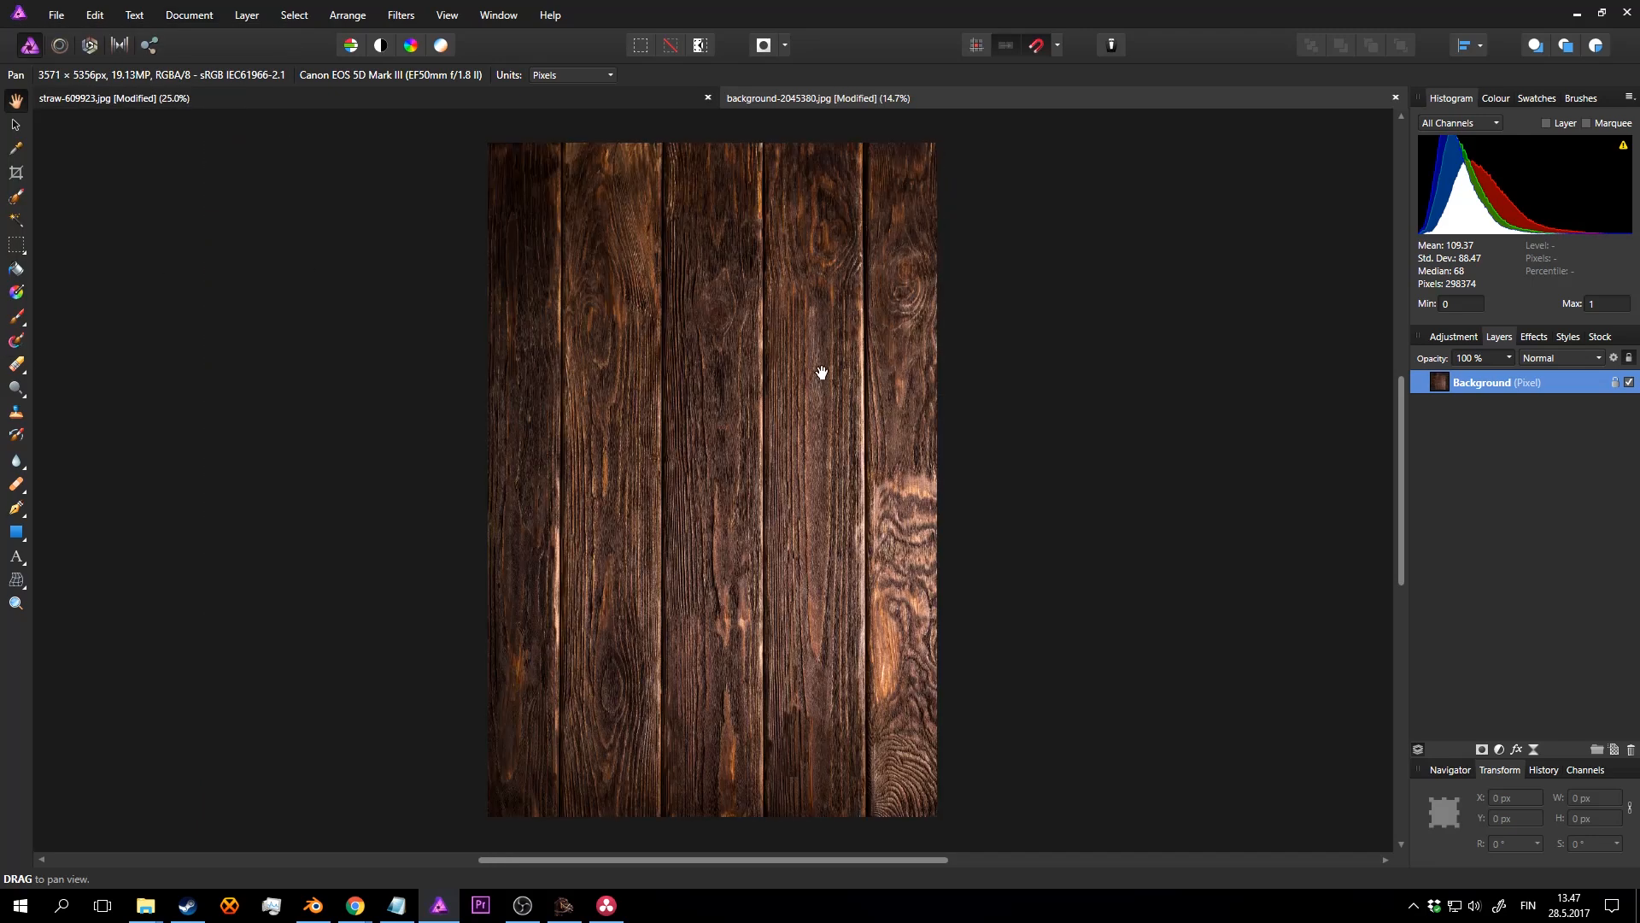
Step: Crop the wood boards image to a centred square using a custom ratio of 1024 × 1024
key(c)
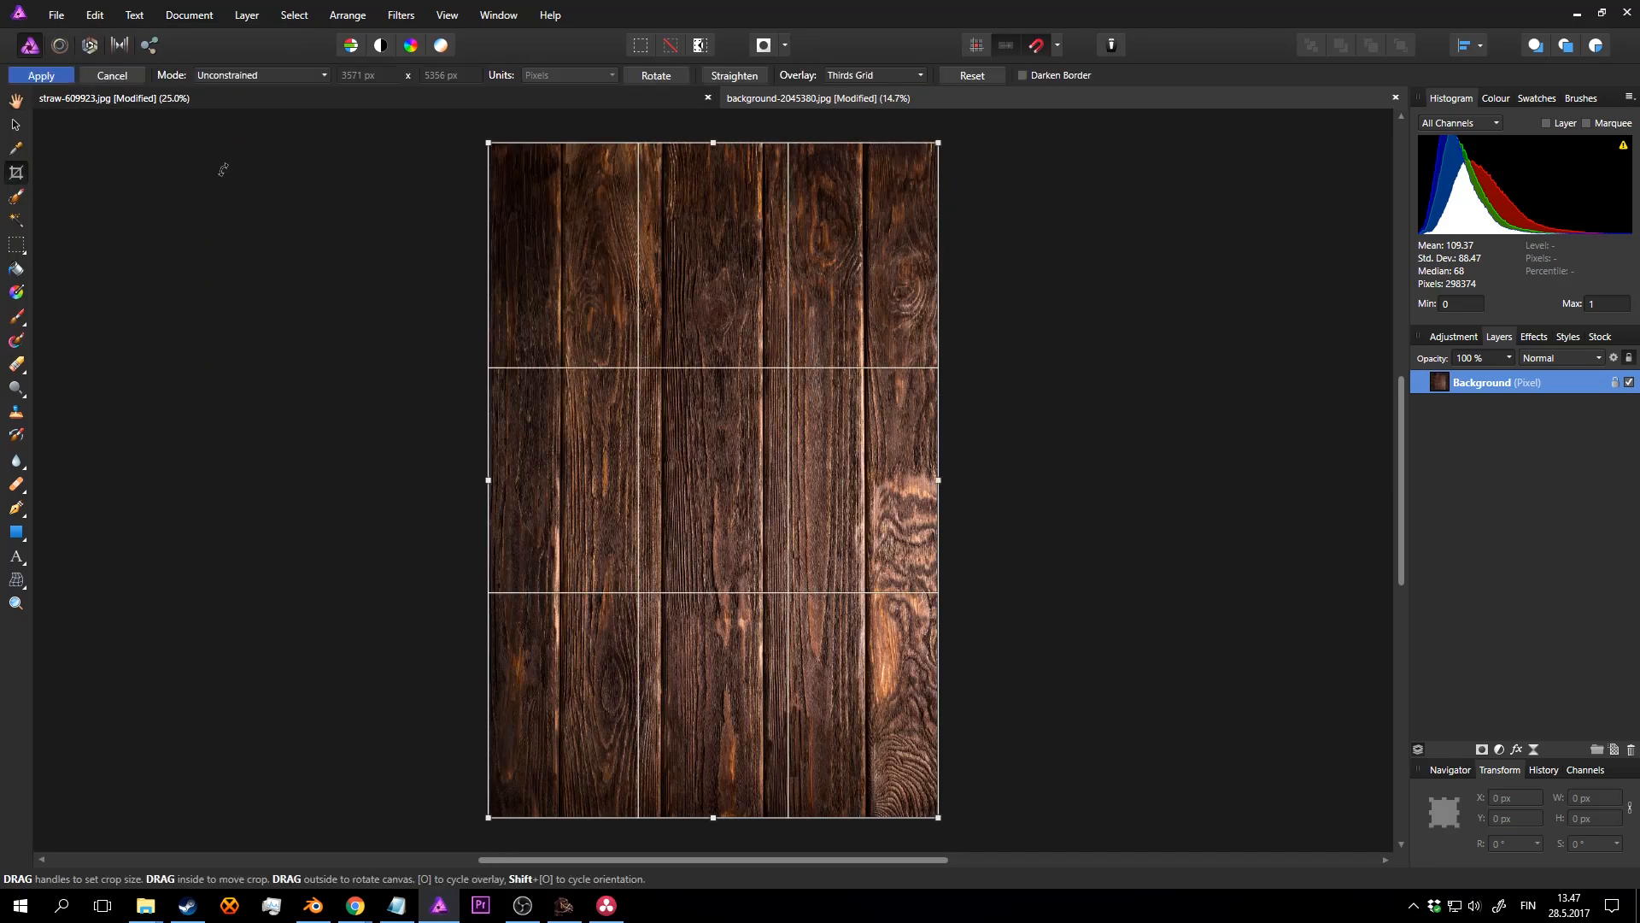
click(287, 76)
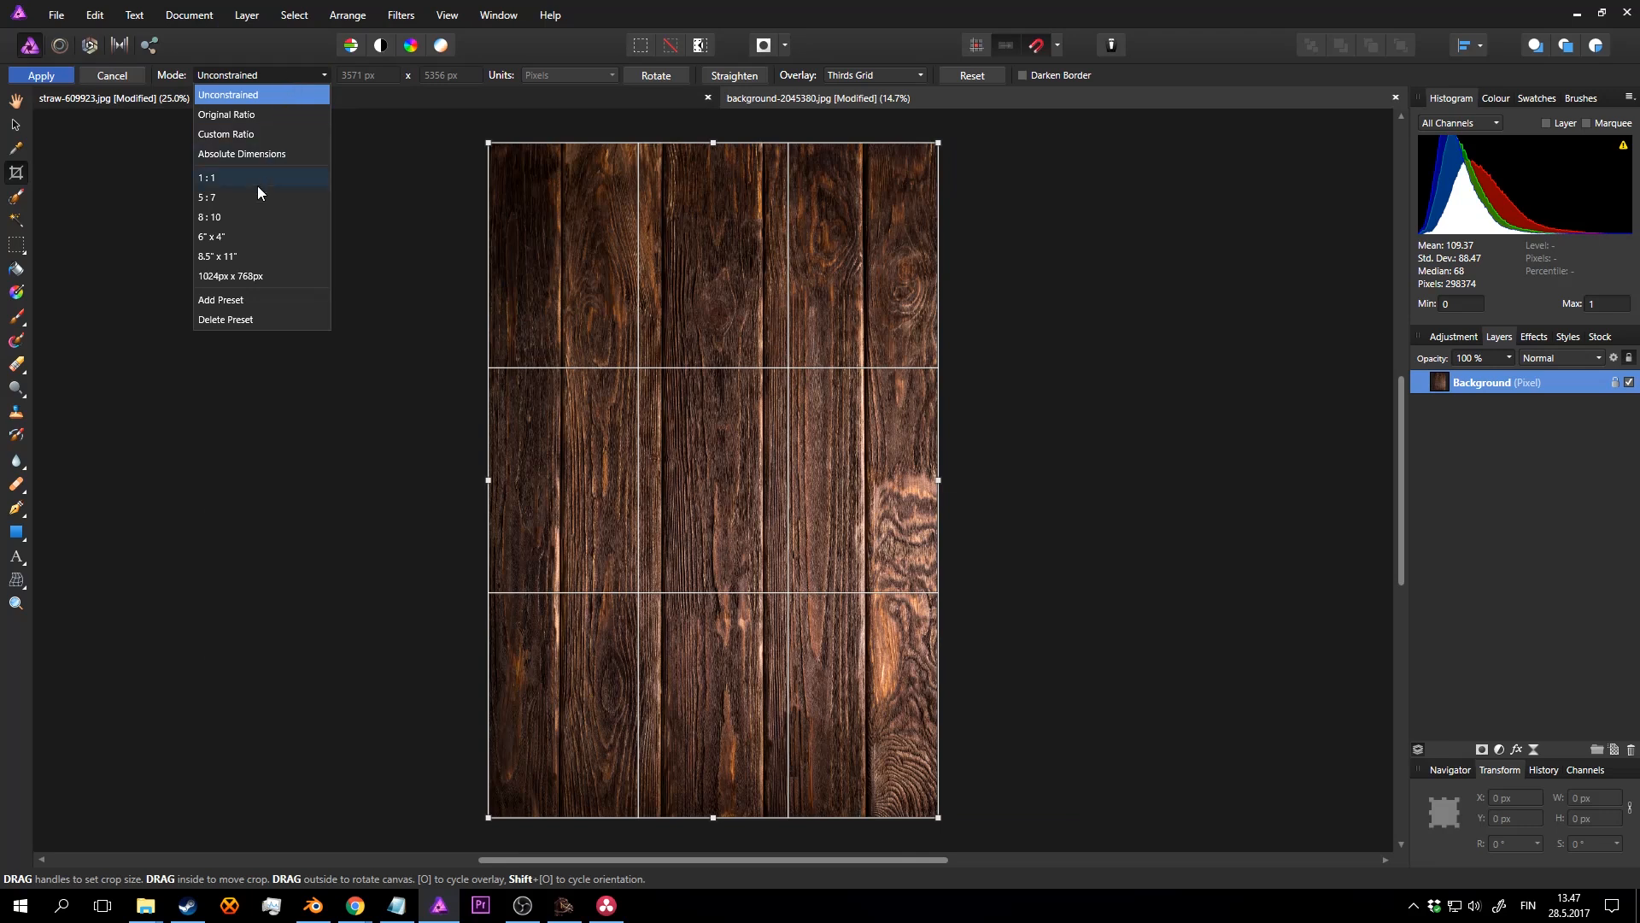
click(258, 133)
click(380, 77)
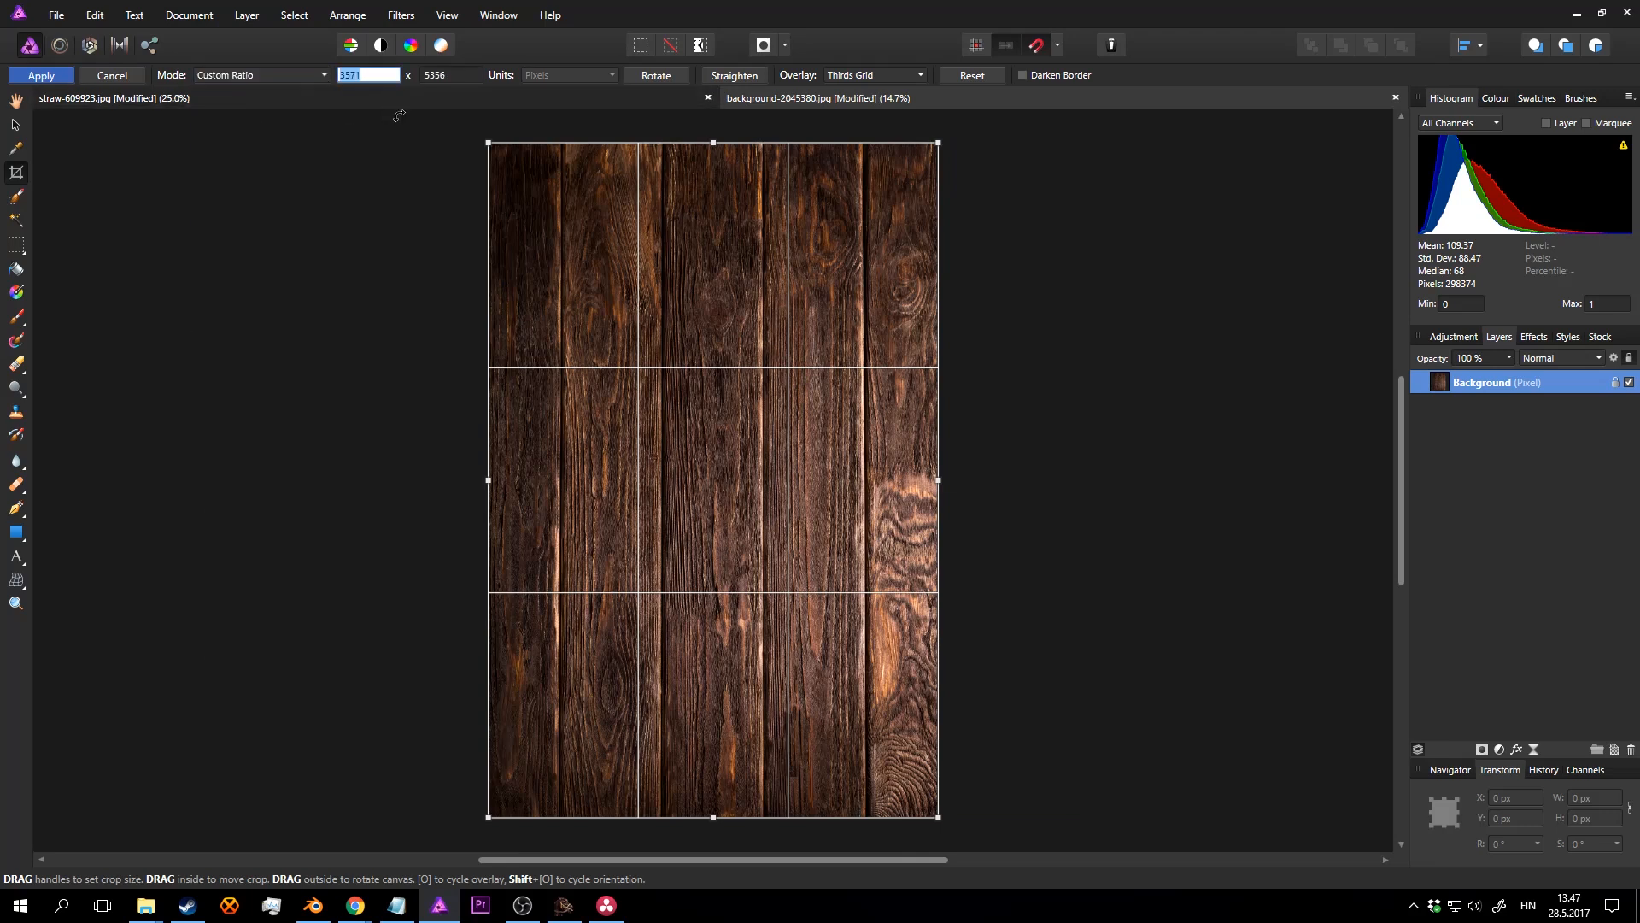
text(11024)
key(Tab)
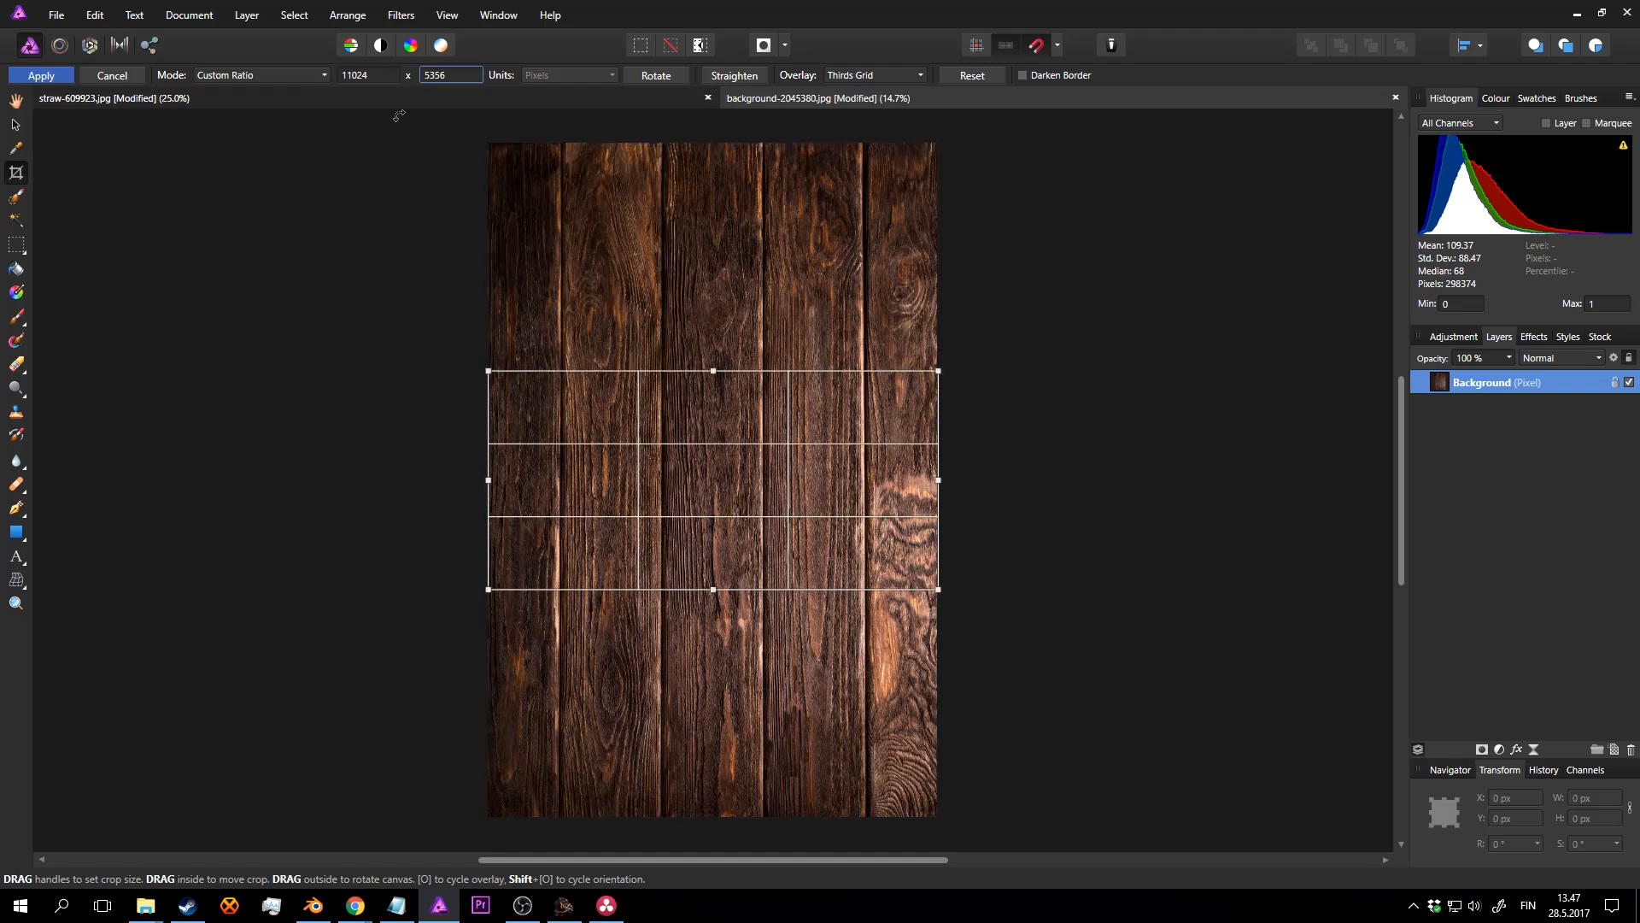
text(1024)
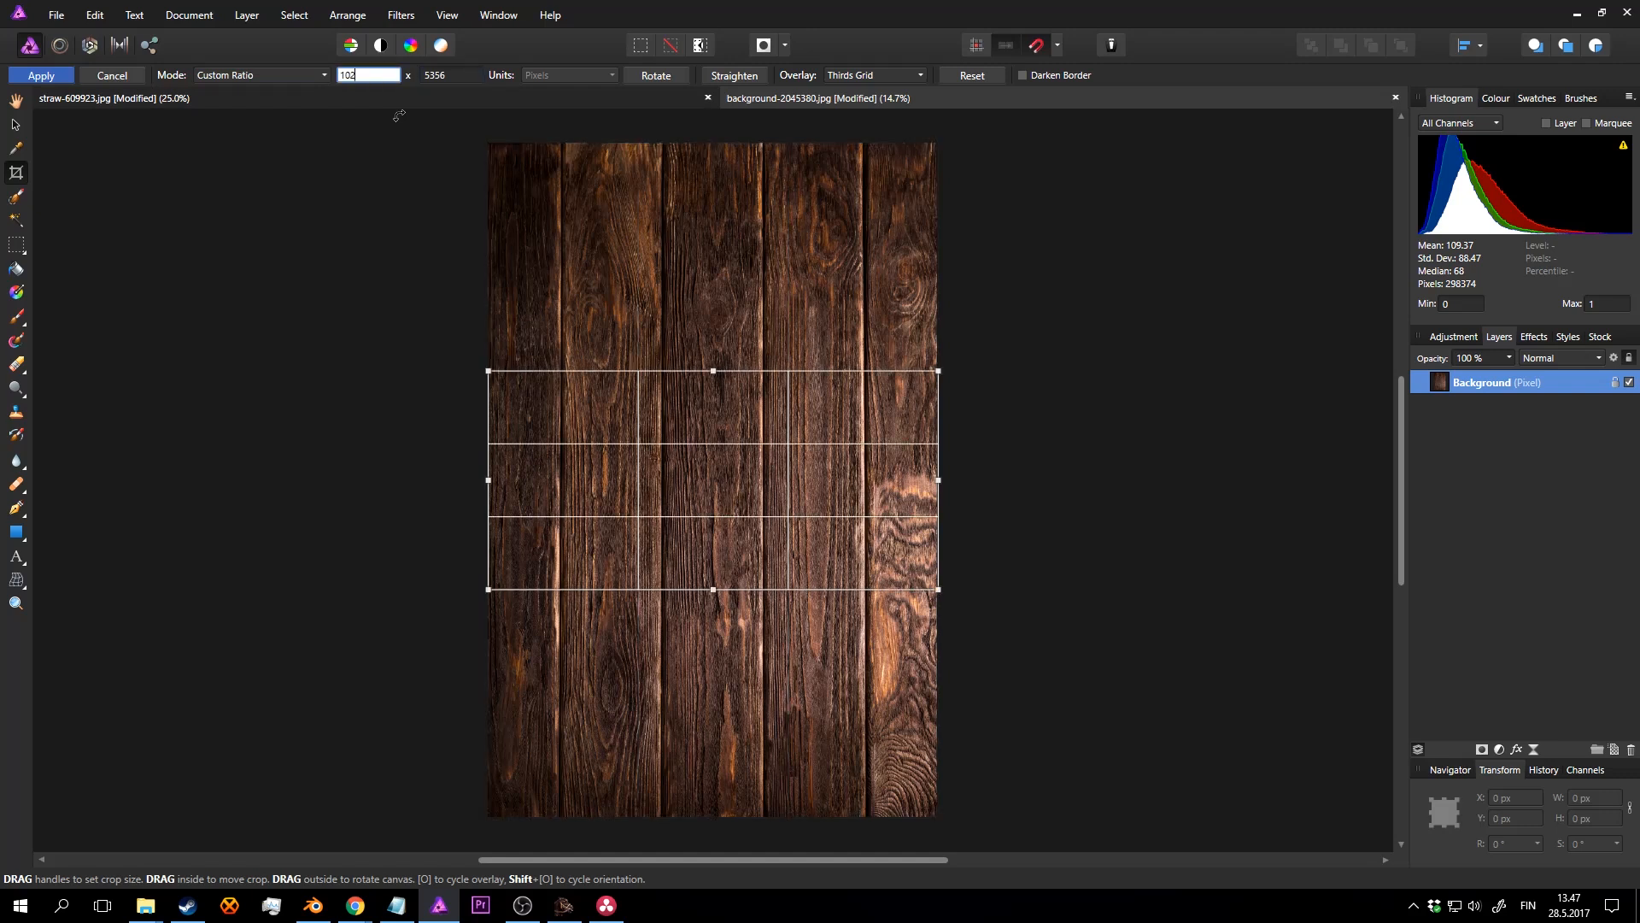
key(Tab)
text(1)
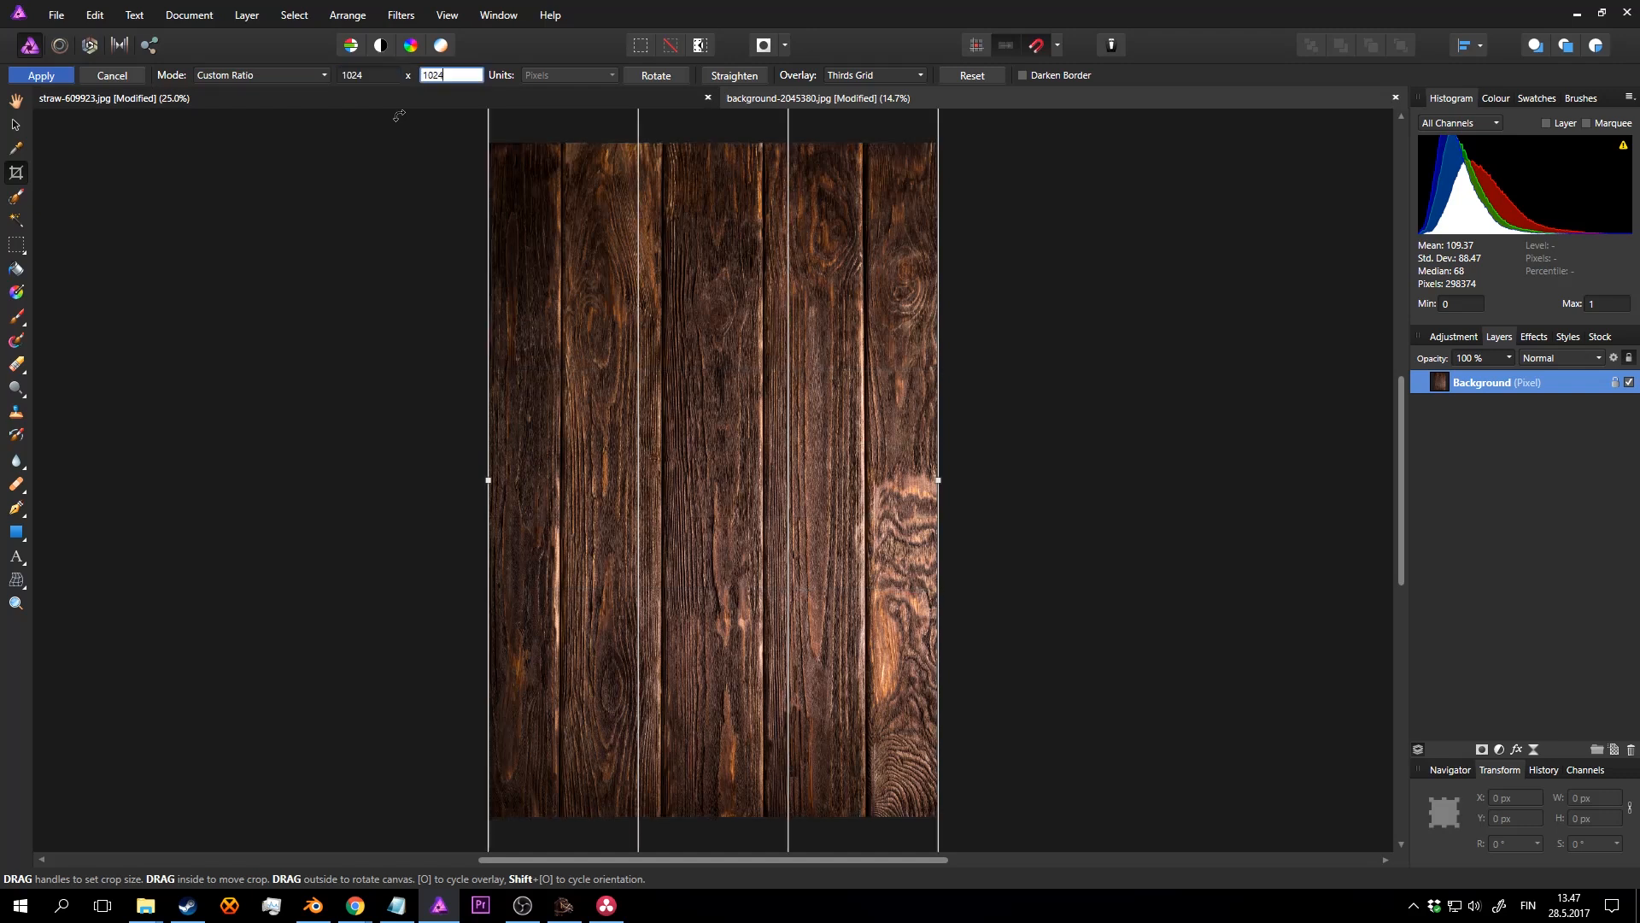
key(Tab)
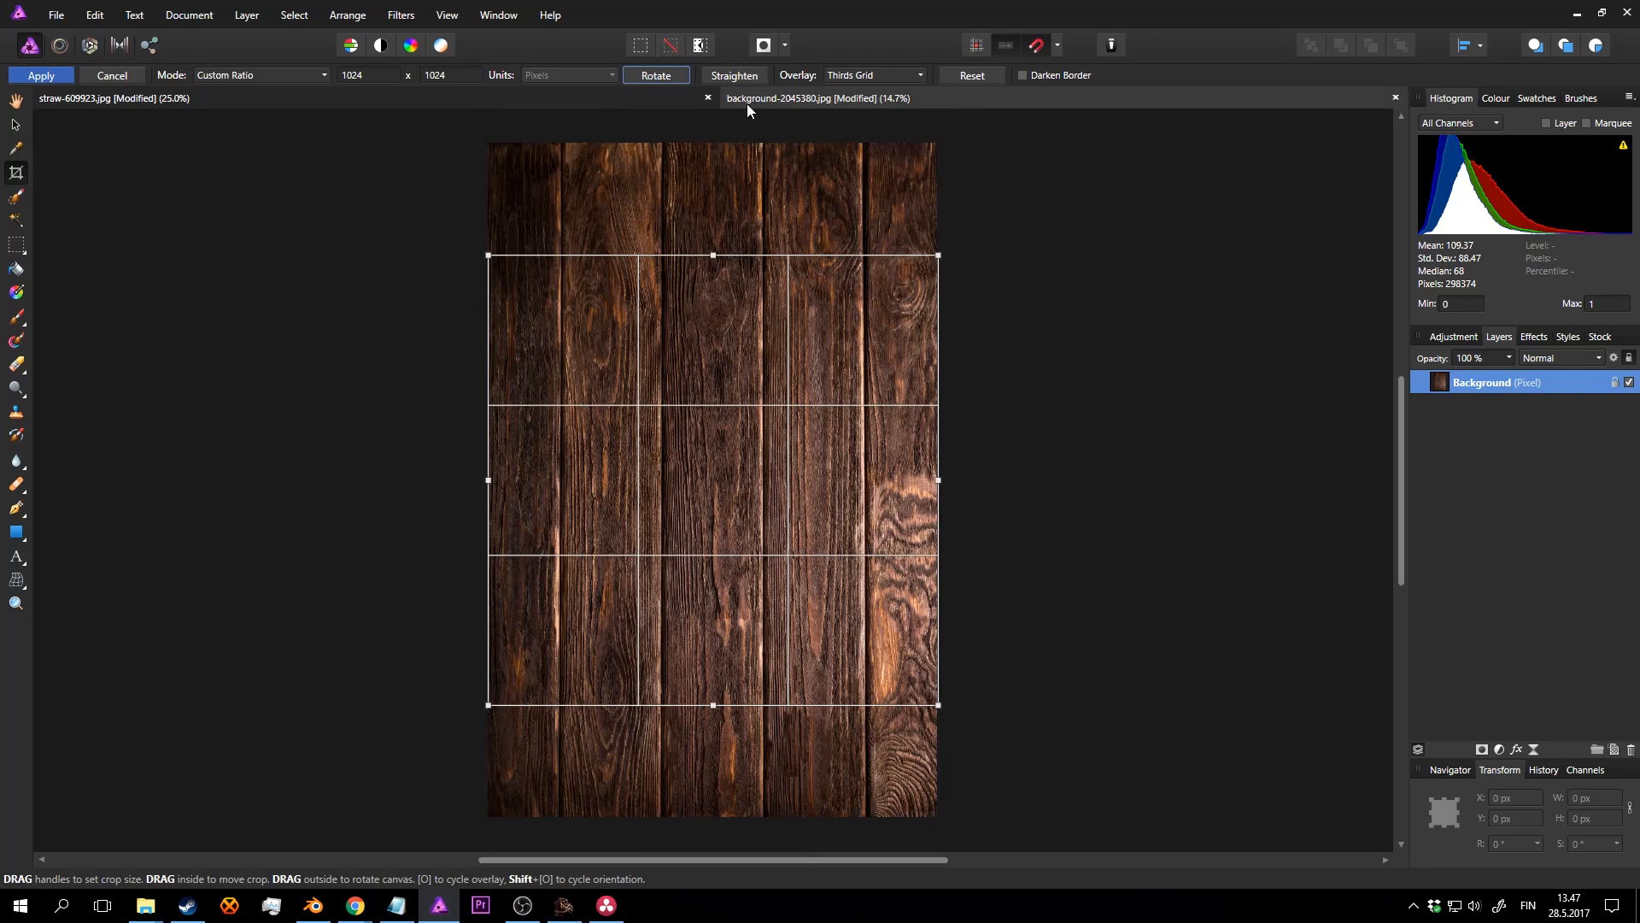
key(h)
key(c)
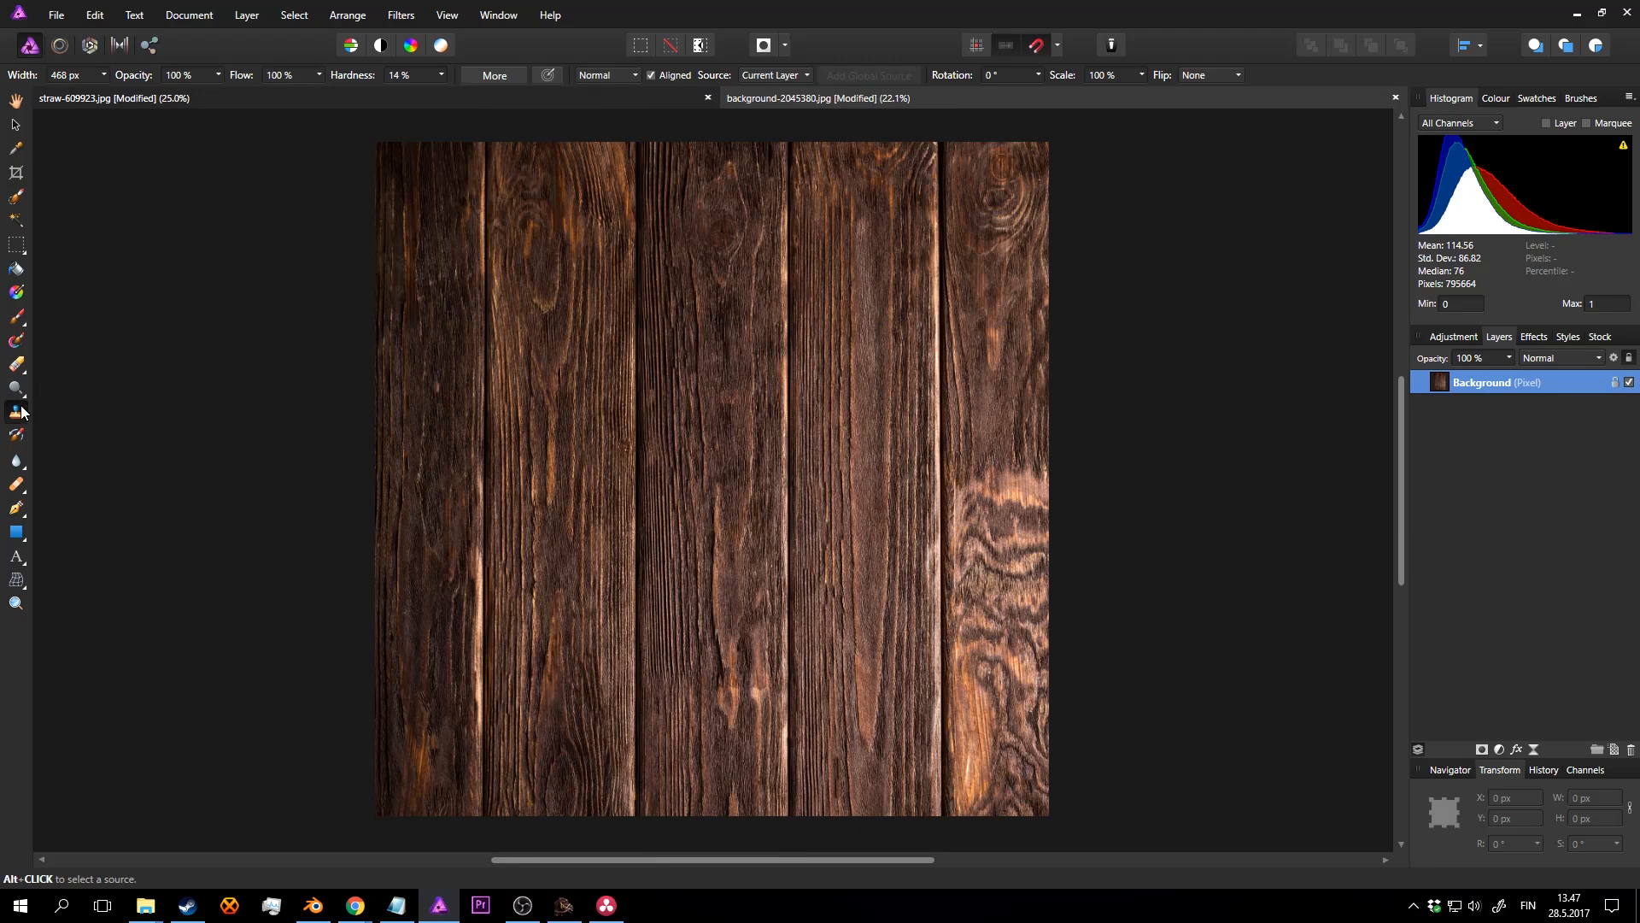
Step: Clone wood grain from the rightmost board over the upper half of the gap between the second and third boards
alt+click(634, 349)
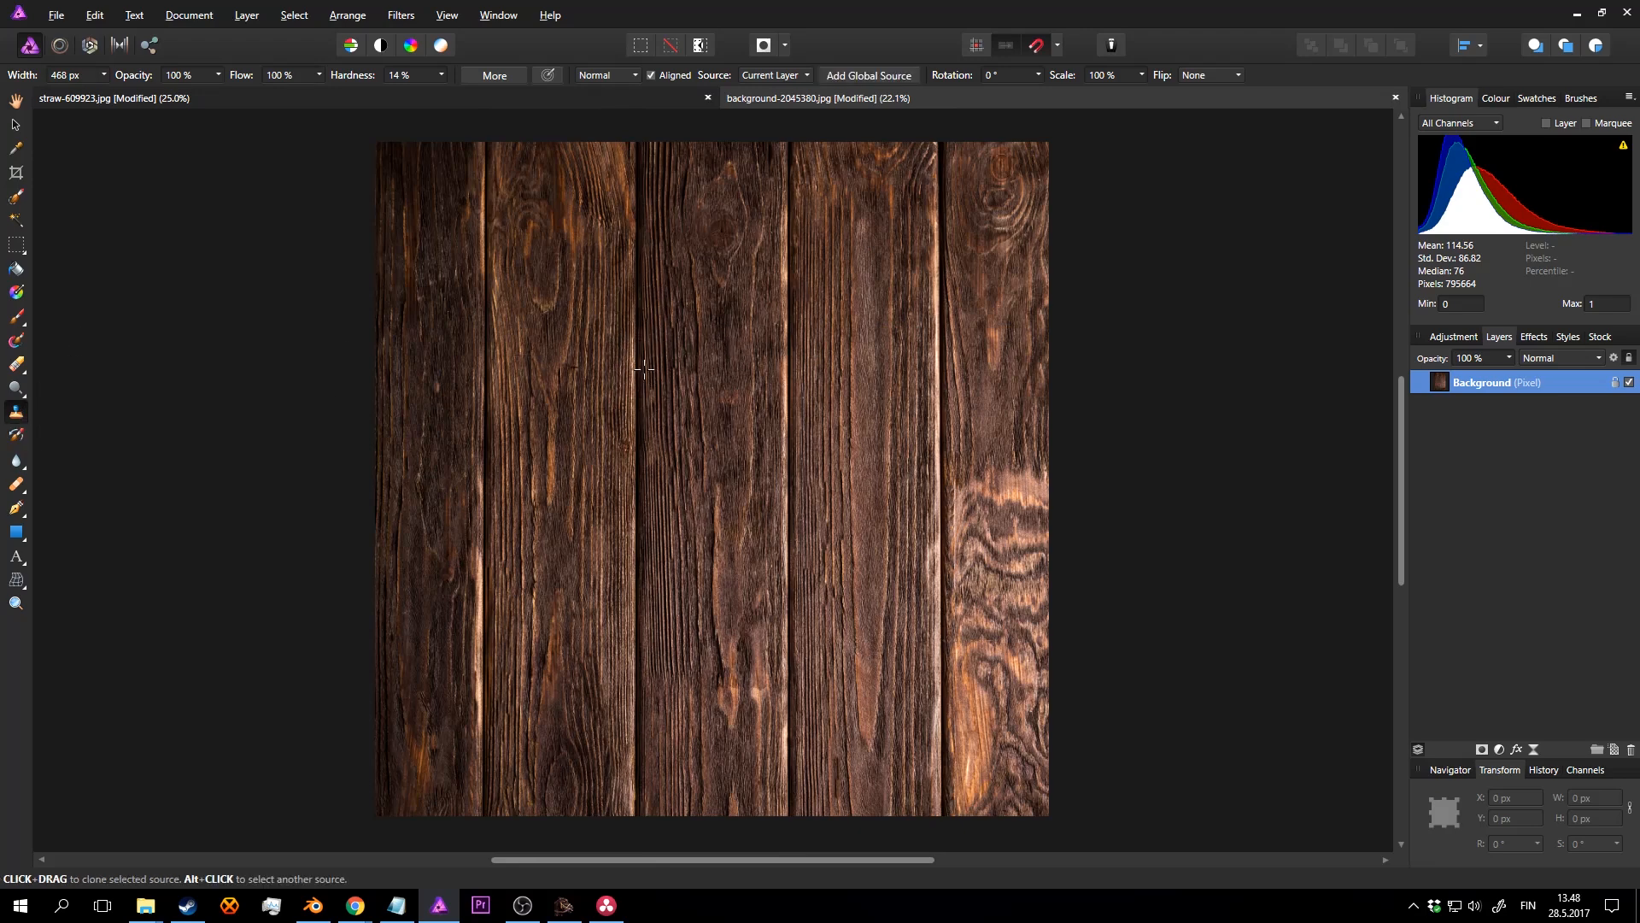
alt+click(644, 369)
mouse_move(634, 364)
mouse_down()
mouse_move(633, 282)
mouse_move(635, 384)
mouse_up()
alt+click(1034, 375)
mouse_move(637, 380)
mouse_down()
mouse_move(632, 231)
mouse_move(652, 336)
mouse_move(645, 467)
mouse_up()
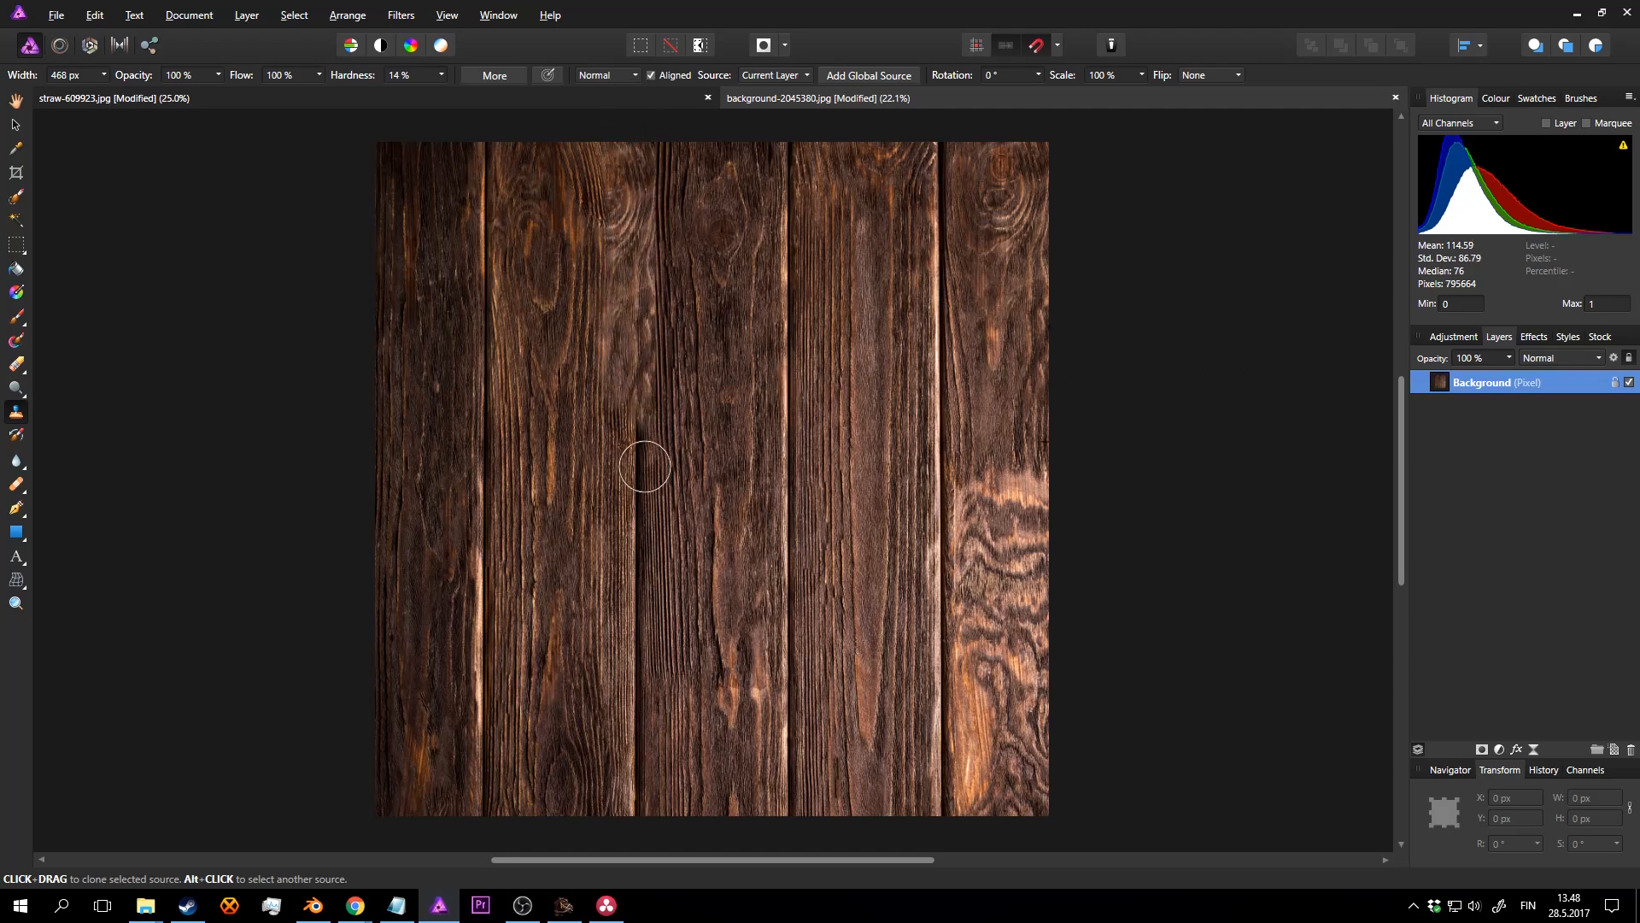
alt+click(766, 466)
mouse_move(629, 451)
mouse_down()
mouse_move(641, 502)
mouse_move(636, 430)
mouse_move(640, 445)
mouse_up()
key(ctrl+z)
drag(632, 435, 633, 488)
key(ctrl+z)
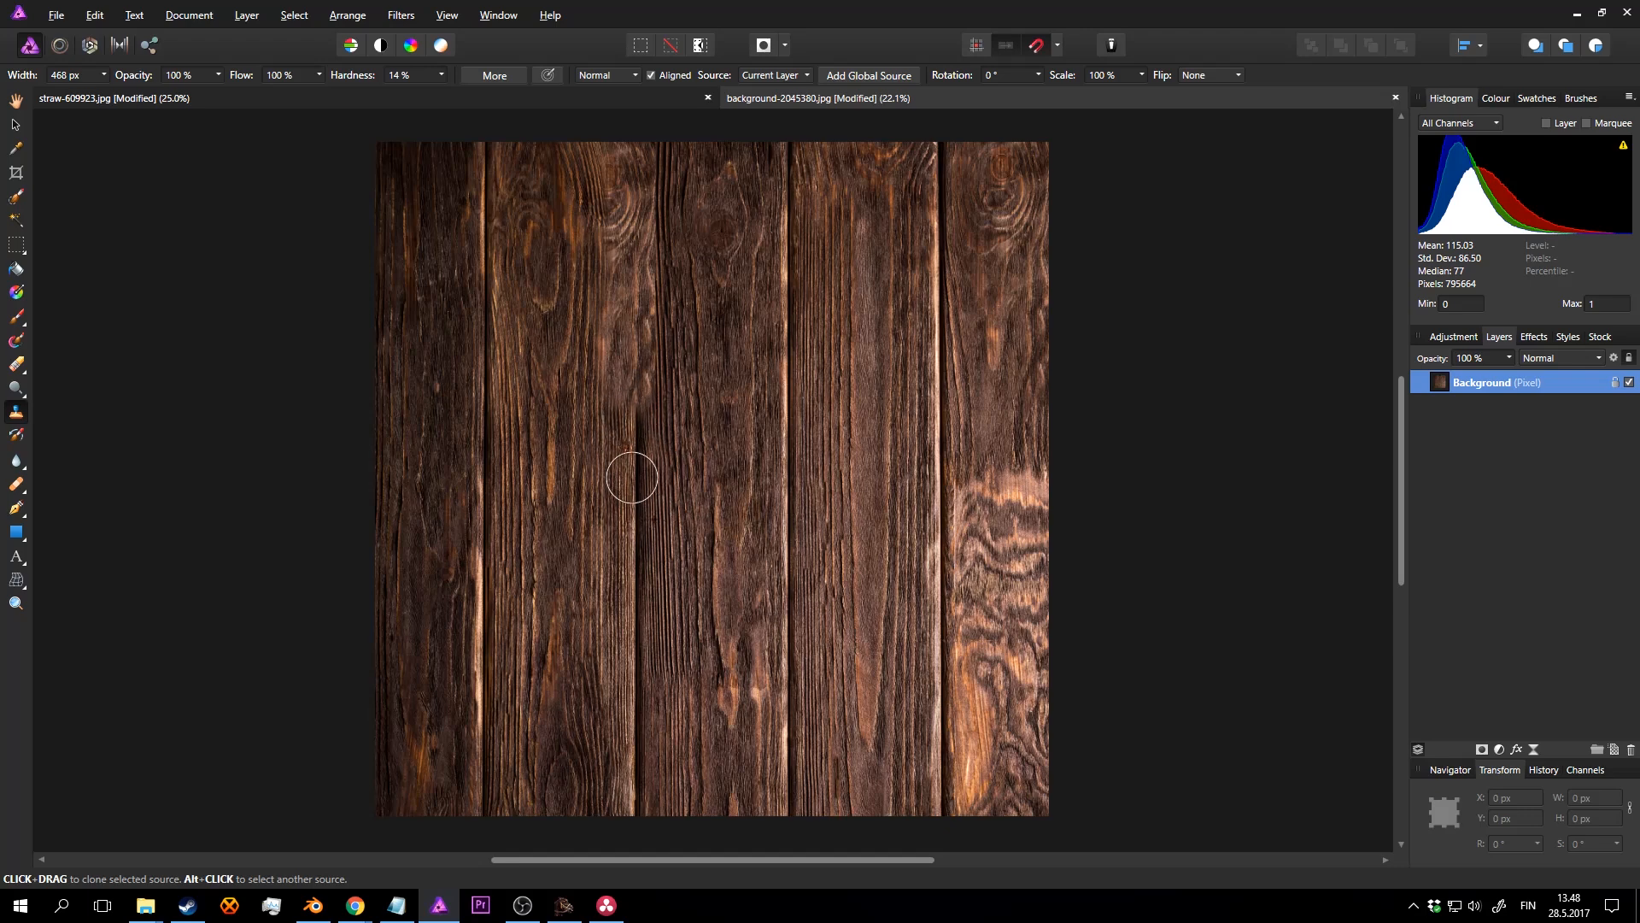
drag(631, 407, 626, 527)
key(ctrl+z)
drag(623, 442, 637, 547)
key(ctrl+z)
drag(641, 481, 619, 439)
key(ctrl+z)
key(ctrl+z)
Step: Clone wood grain down over the rest of the gap between the second and third boards and over both gaps further right
mouse_move(649, 481)
mouse_down()
mouse_move(626, 458)
mouse_move(630, 842)
mouse_up()
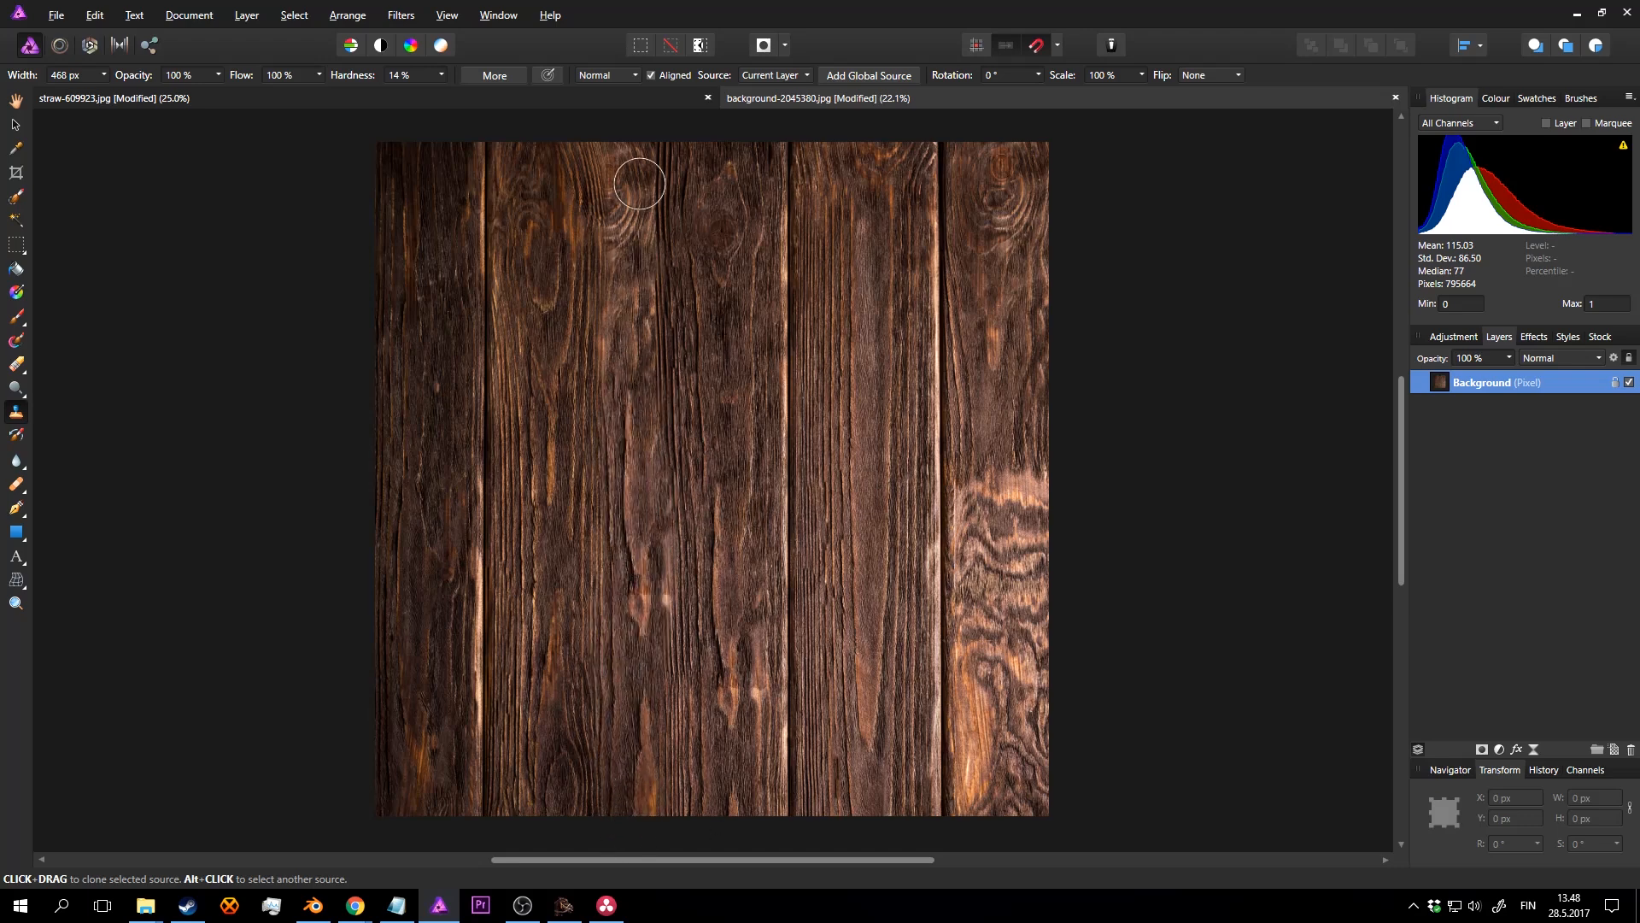
drag(637, 176, 637, 227)
mouse_move(734, 226)
mouse_down()
mouse_move(786, 128)
mouse_move(771, 636)
mouse_move(780, 513)
mouse_move(787, 853)
mouse_up()
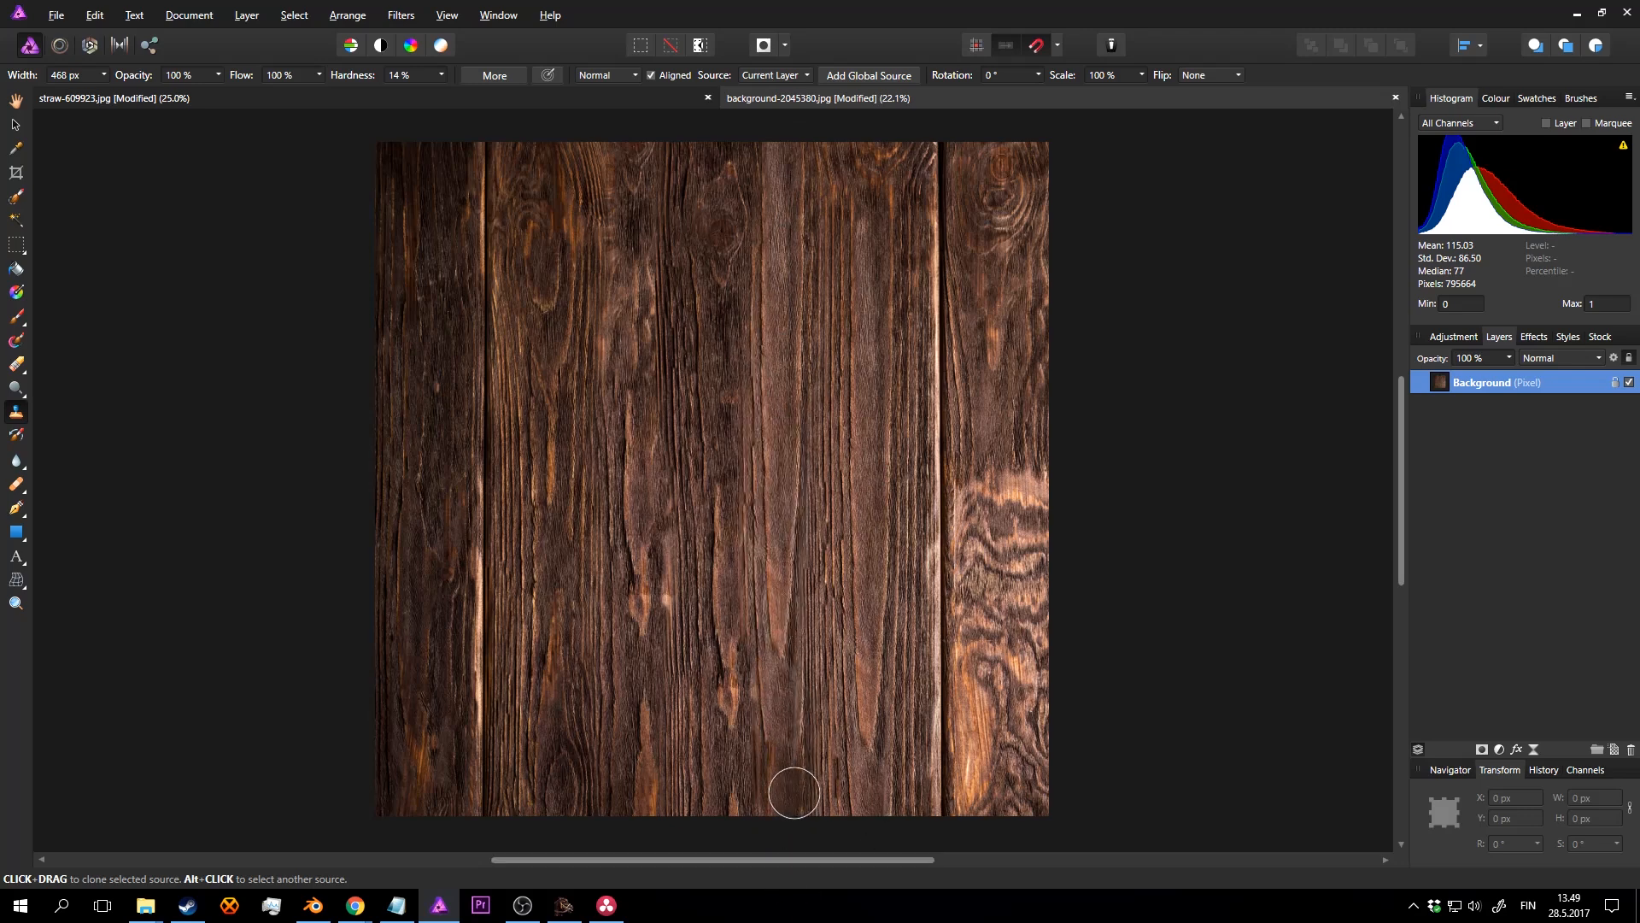
mouse_move(948, 269)
mouse_down()
mouse_move(945, 146)
mouse_move(918, 651)
mouse_move(942, 851)
mouse_up()
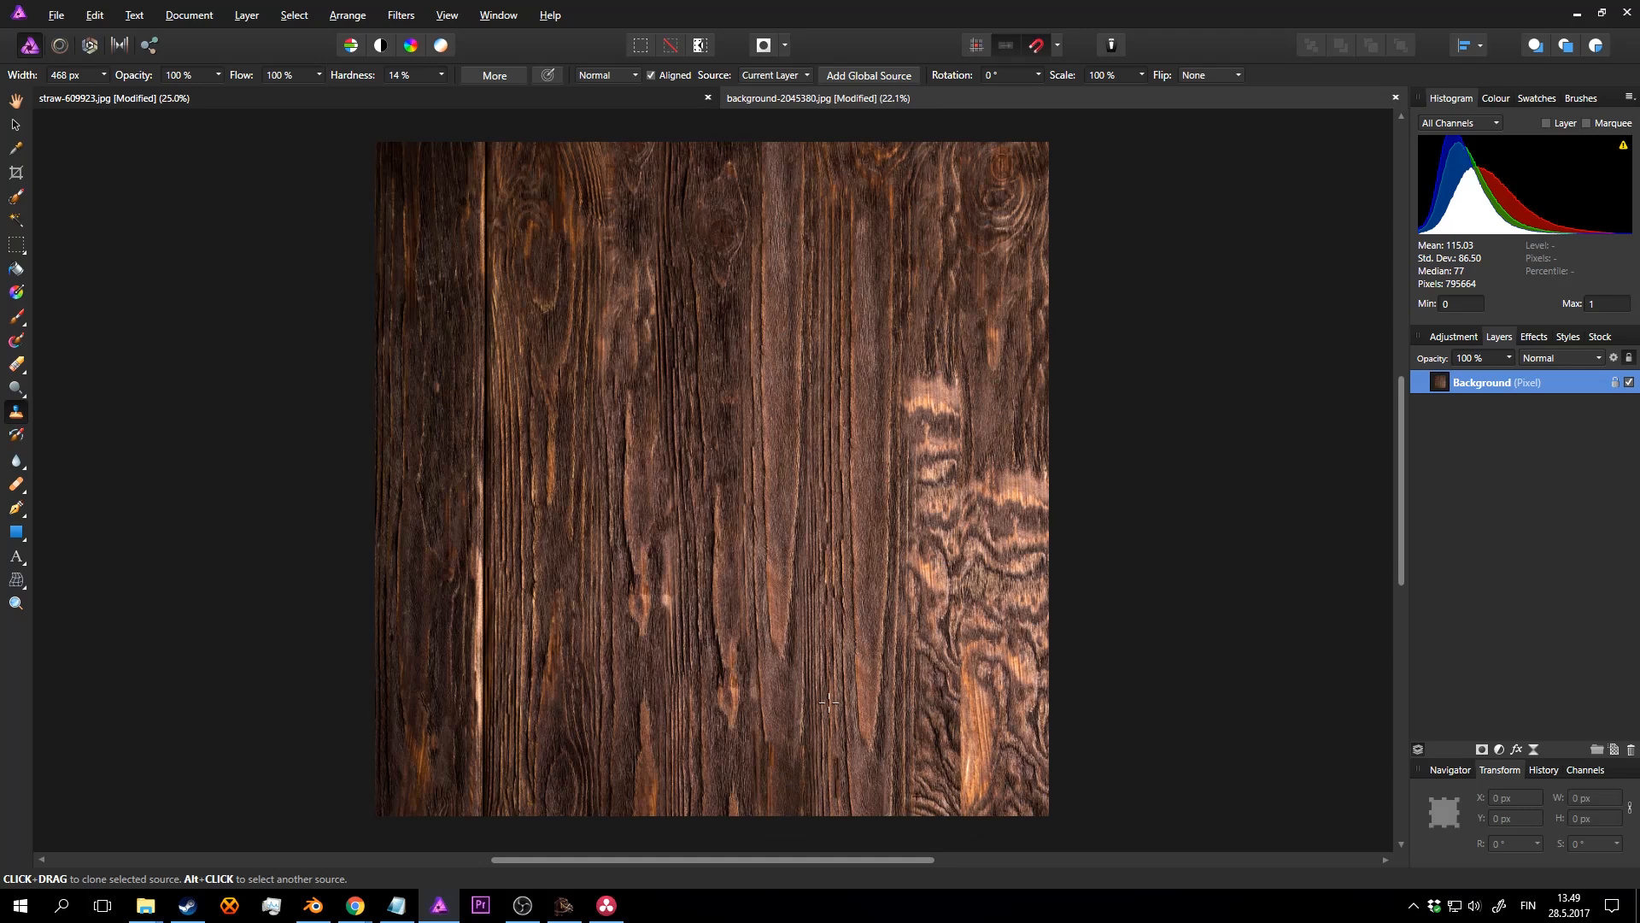
Step: Clone plainer grain into the wavy patch on the rightmost board and cover the gap between the first two boards
alt+click(948, 713)
mouse_move(930, 699)
mouse_down()
mouse_move(961, 760)
mouse_move(961, 410)
mouse_up()
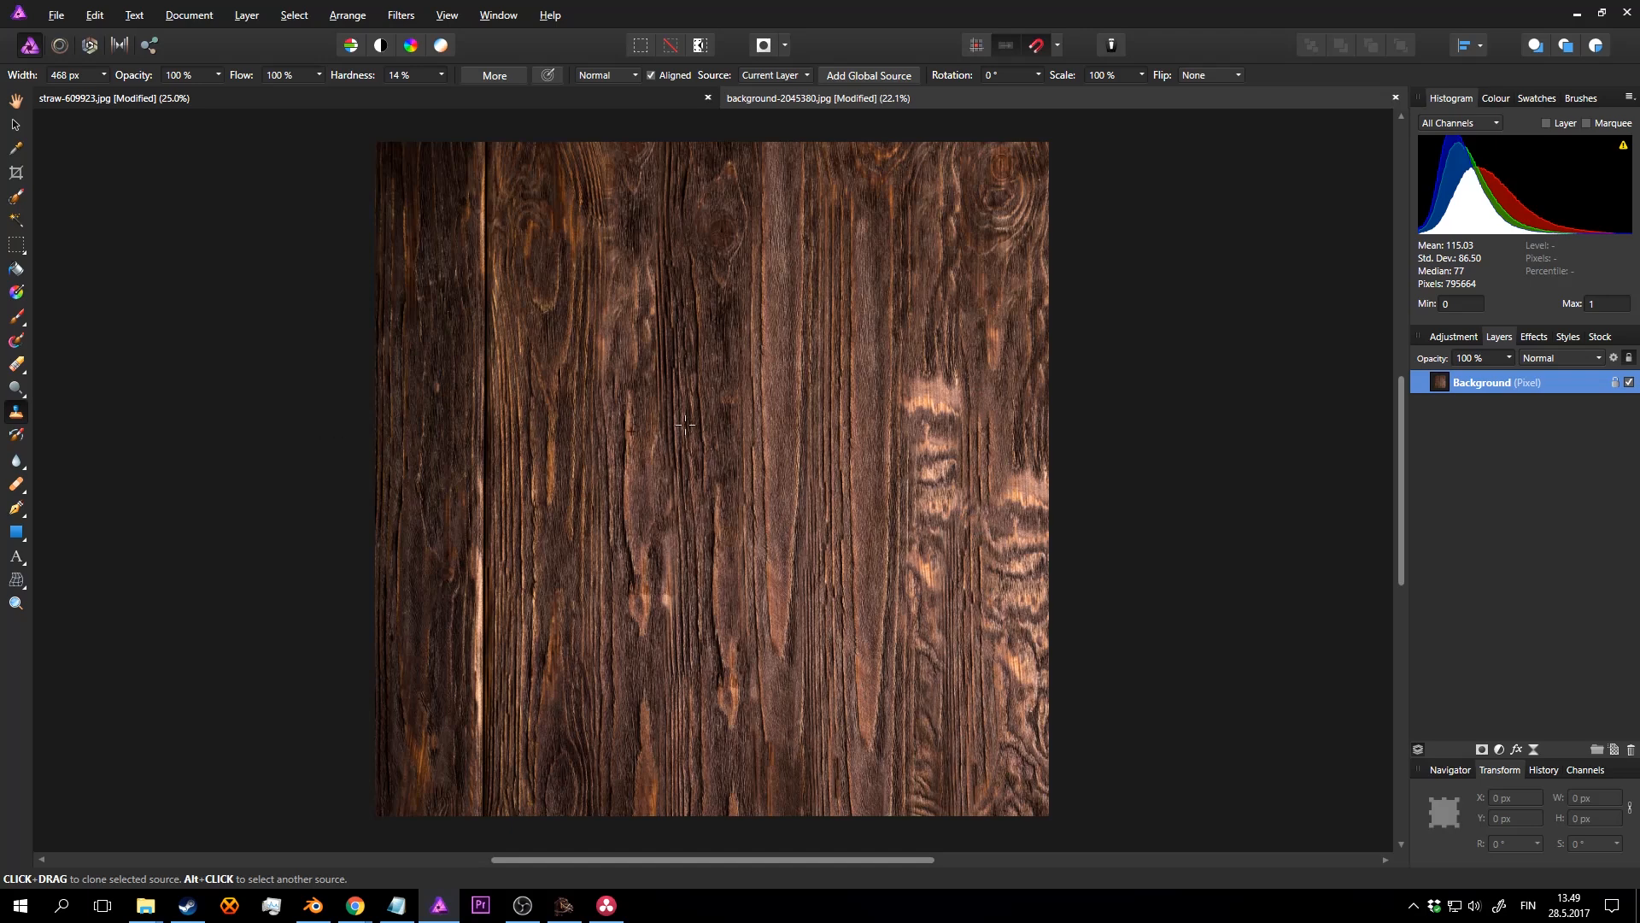
mouse_move(508, 427)
mouse_down()
mouse_move(490, 395)
mouse_move(493, 107)
mouse_move(476, 732)
mouse_move(501, 888)
mouse_move(491, 752)
mouse_up()
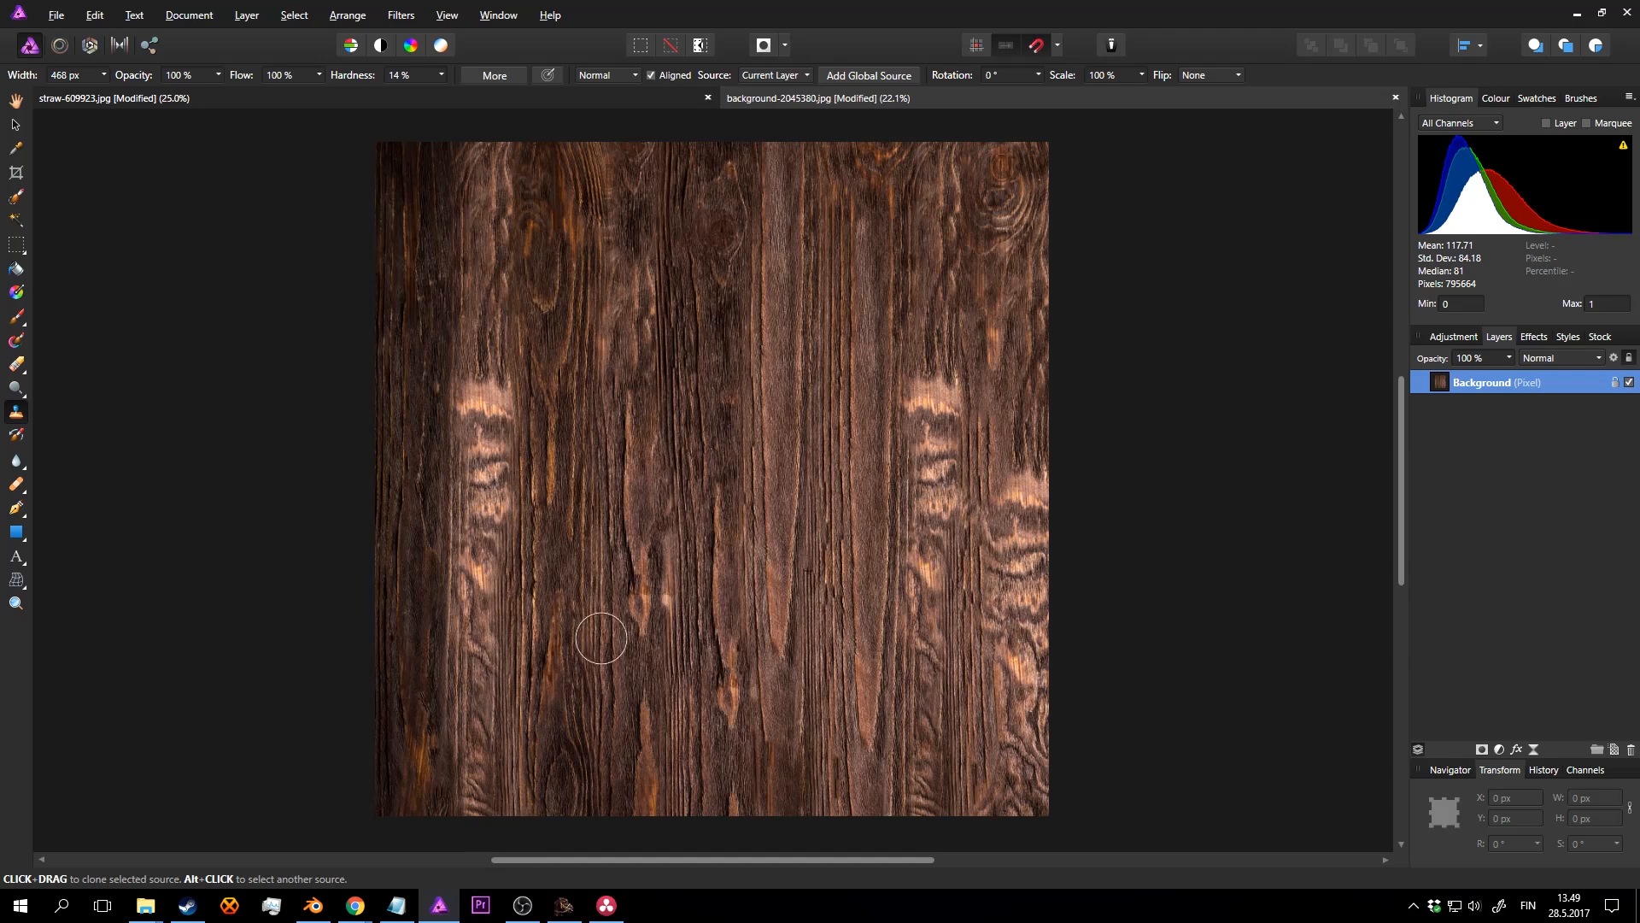
mouse_move(504, 612)
mouse_down()
mouse_move(494, 759)
mouse_move(528, 422)
mouse_move(508, 139)
mouse_move(447, 552)
mouse_up()
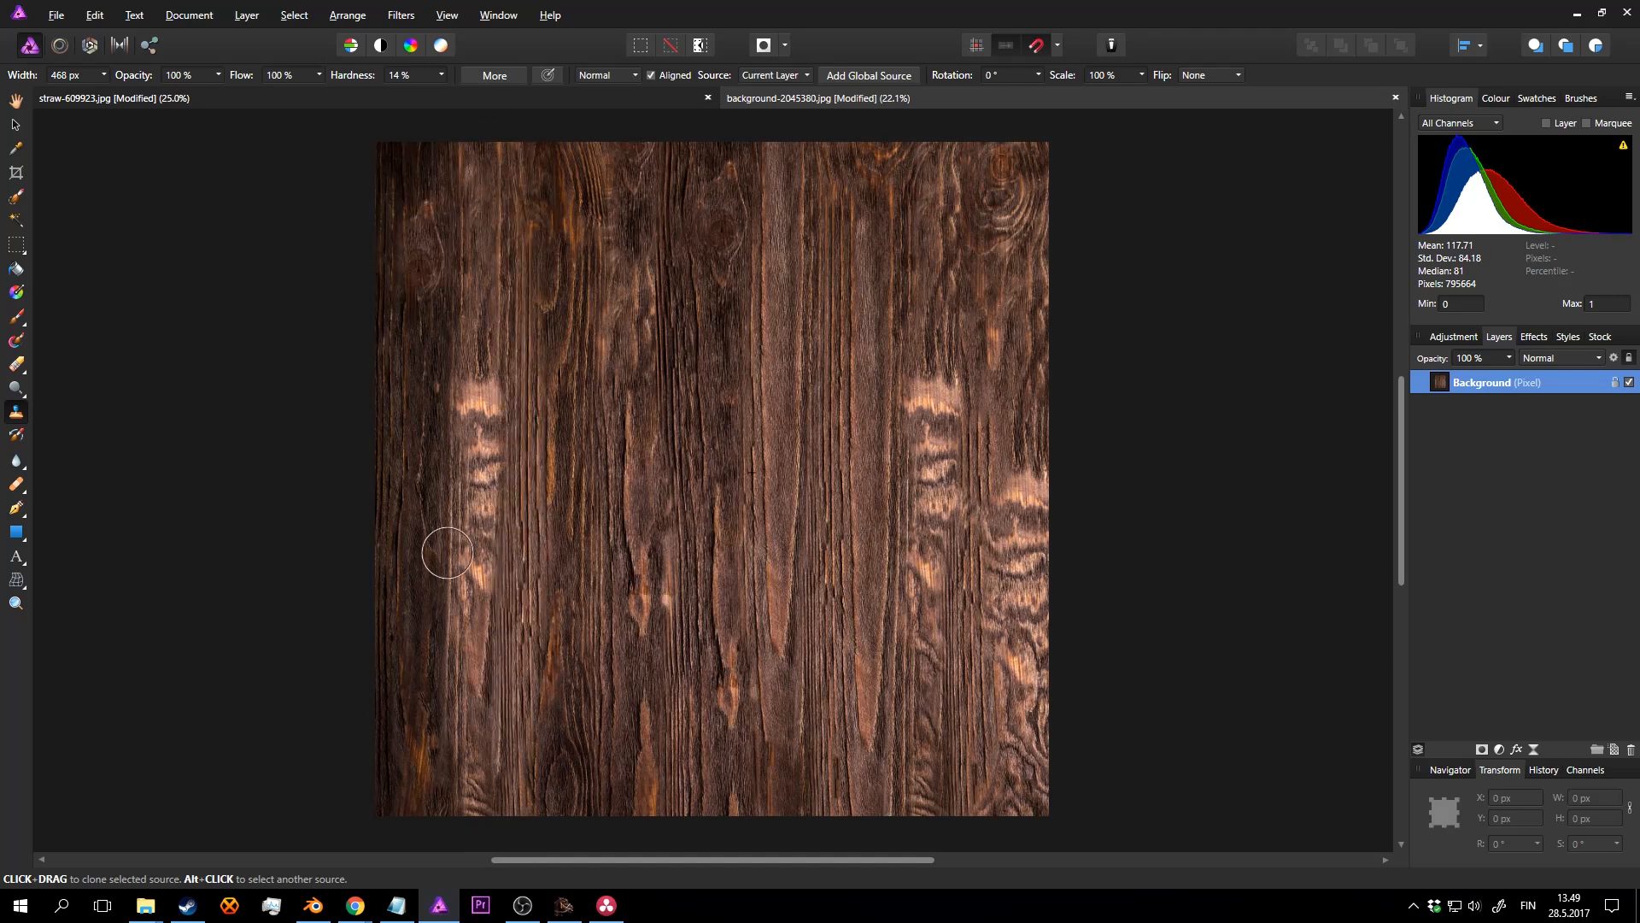
Step: Examine the retouched wood grain up close and as a whole
key(z)
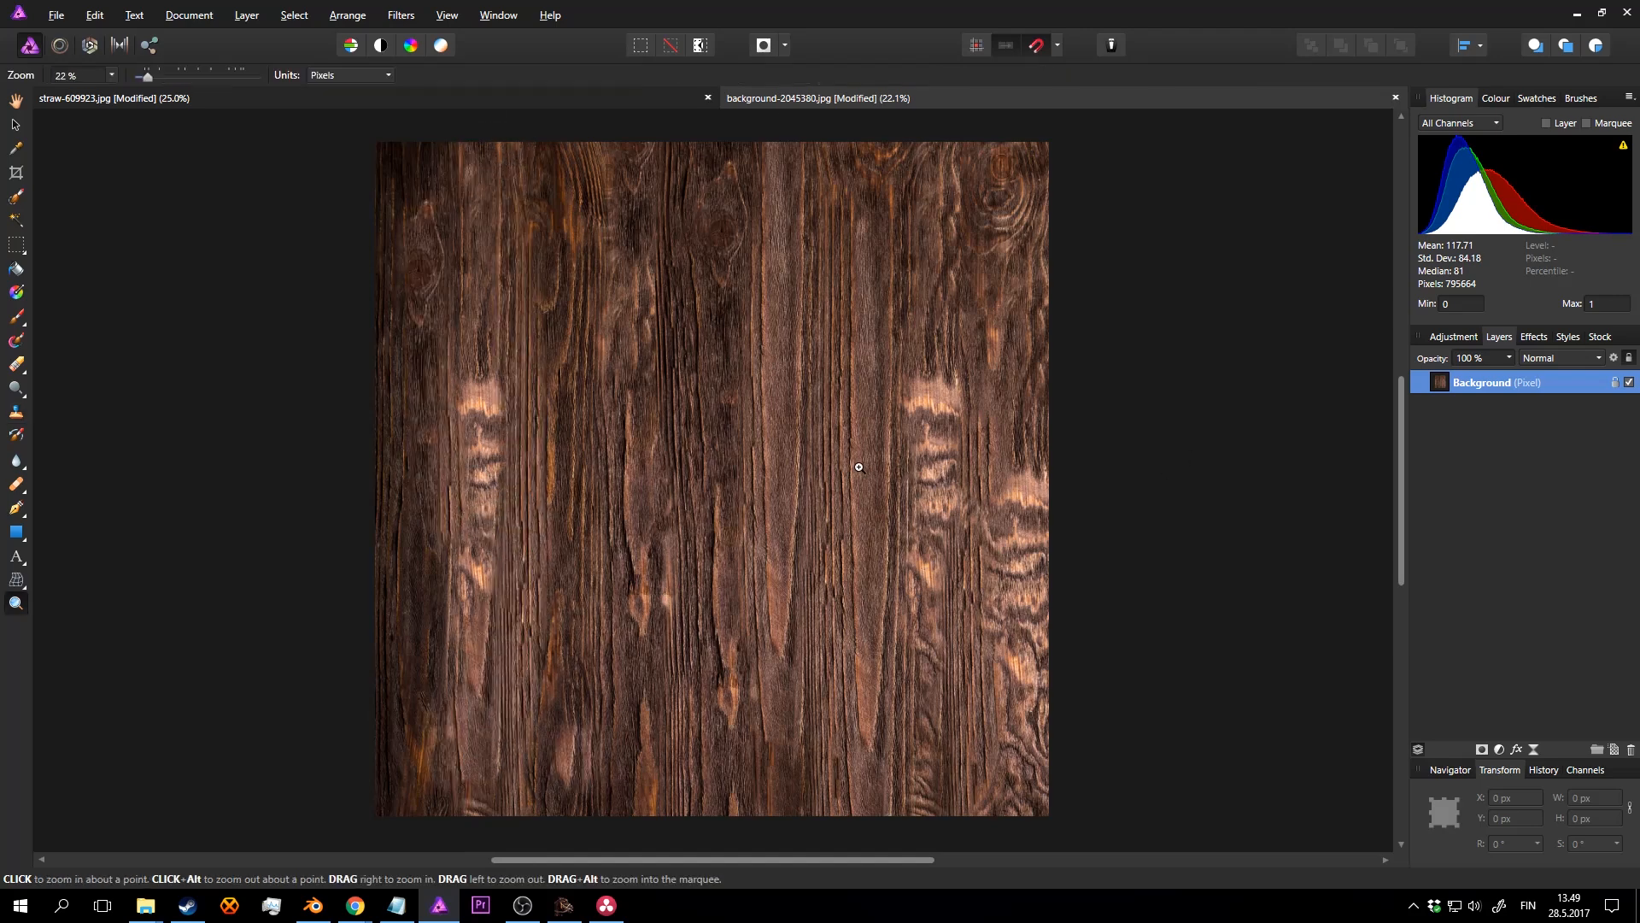
scroll(856, 466, up, 1)
scroll(823, 444, down, 2)
scroll(807, 446, up, 4)
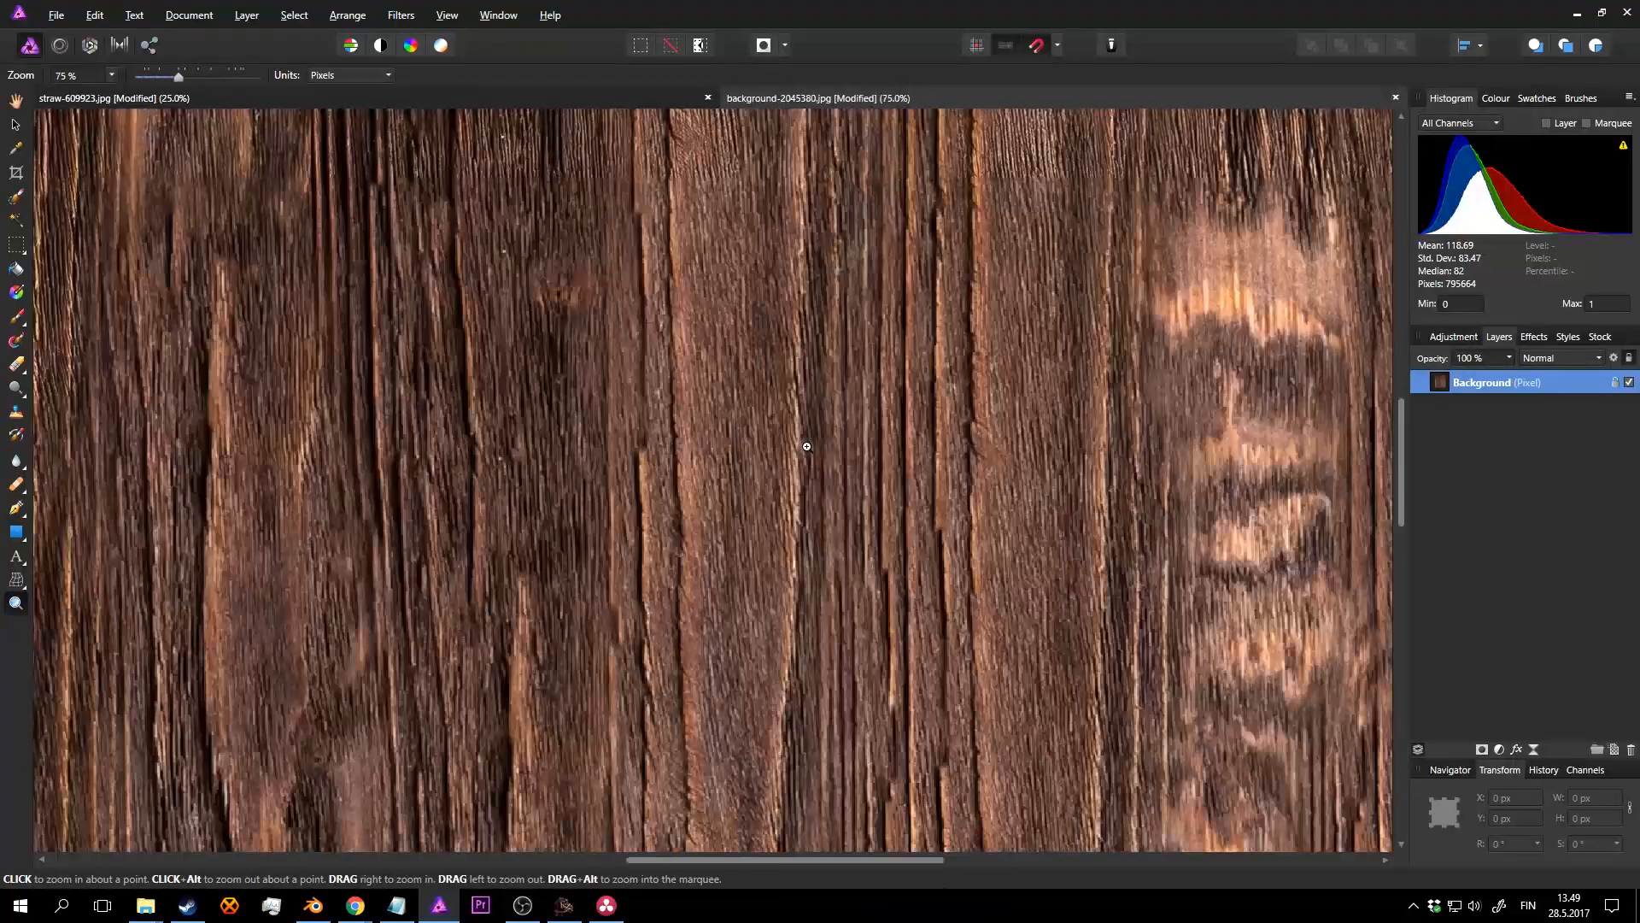
scroll(807, 446, down, 4)
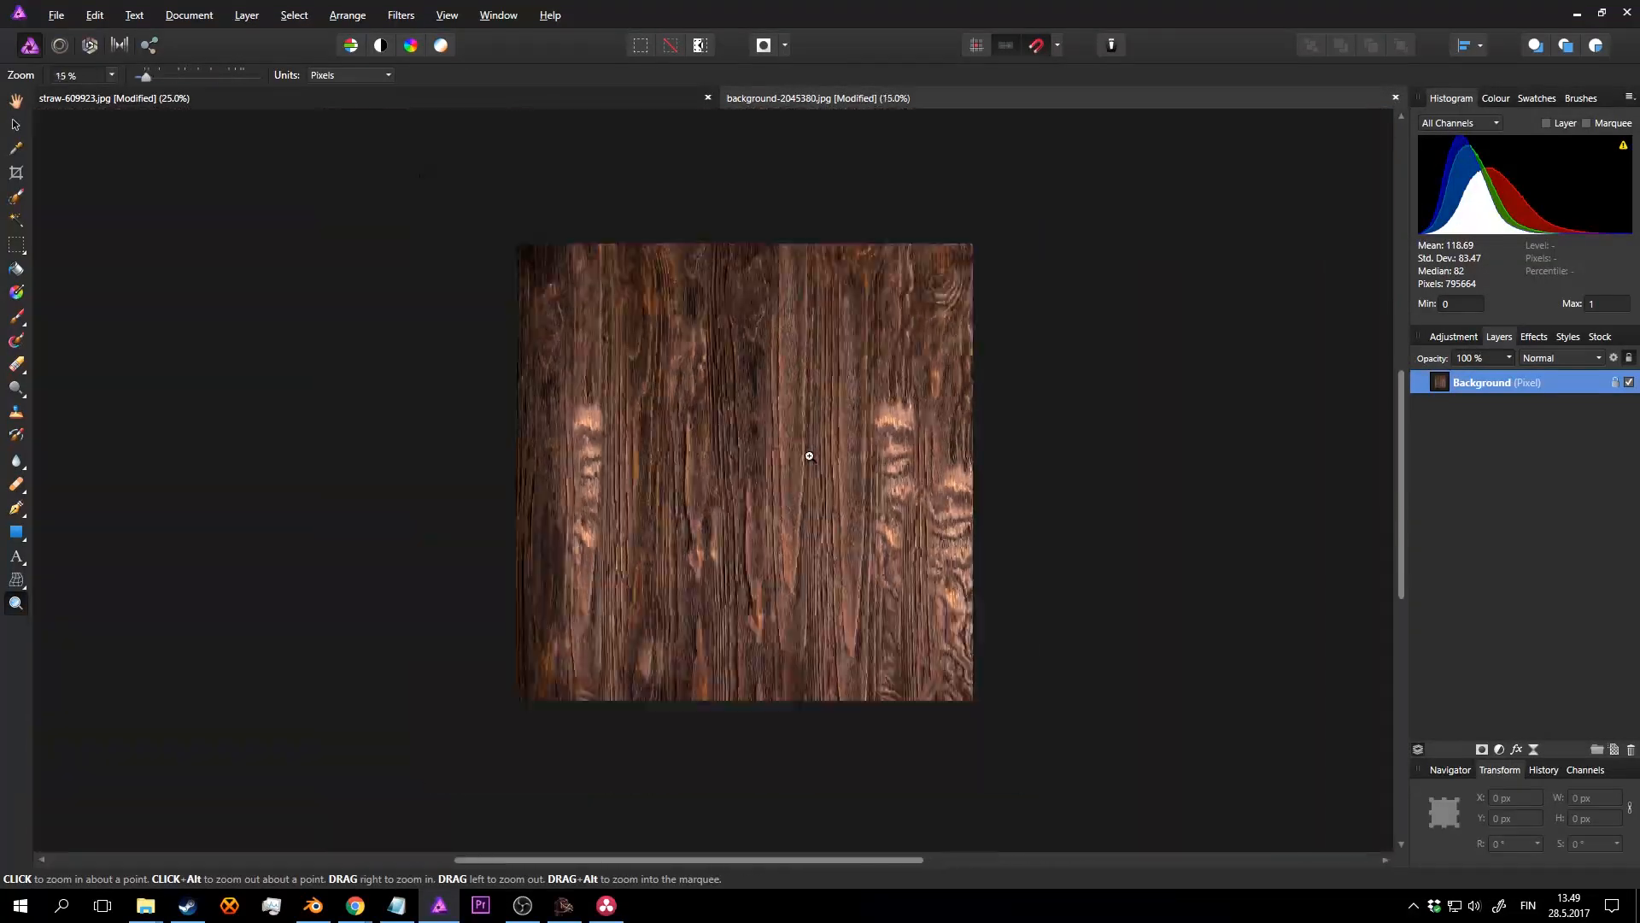
scroll(803, 448, up, 1)
middle_drag(737, 333, 740, 373)
middle_drag(370, 247, 377, 187)
Step: Offset the texture with the Affine filter by 31% in X and 74% in Y, using the Wrap extend mode
click(401, 14)
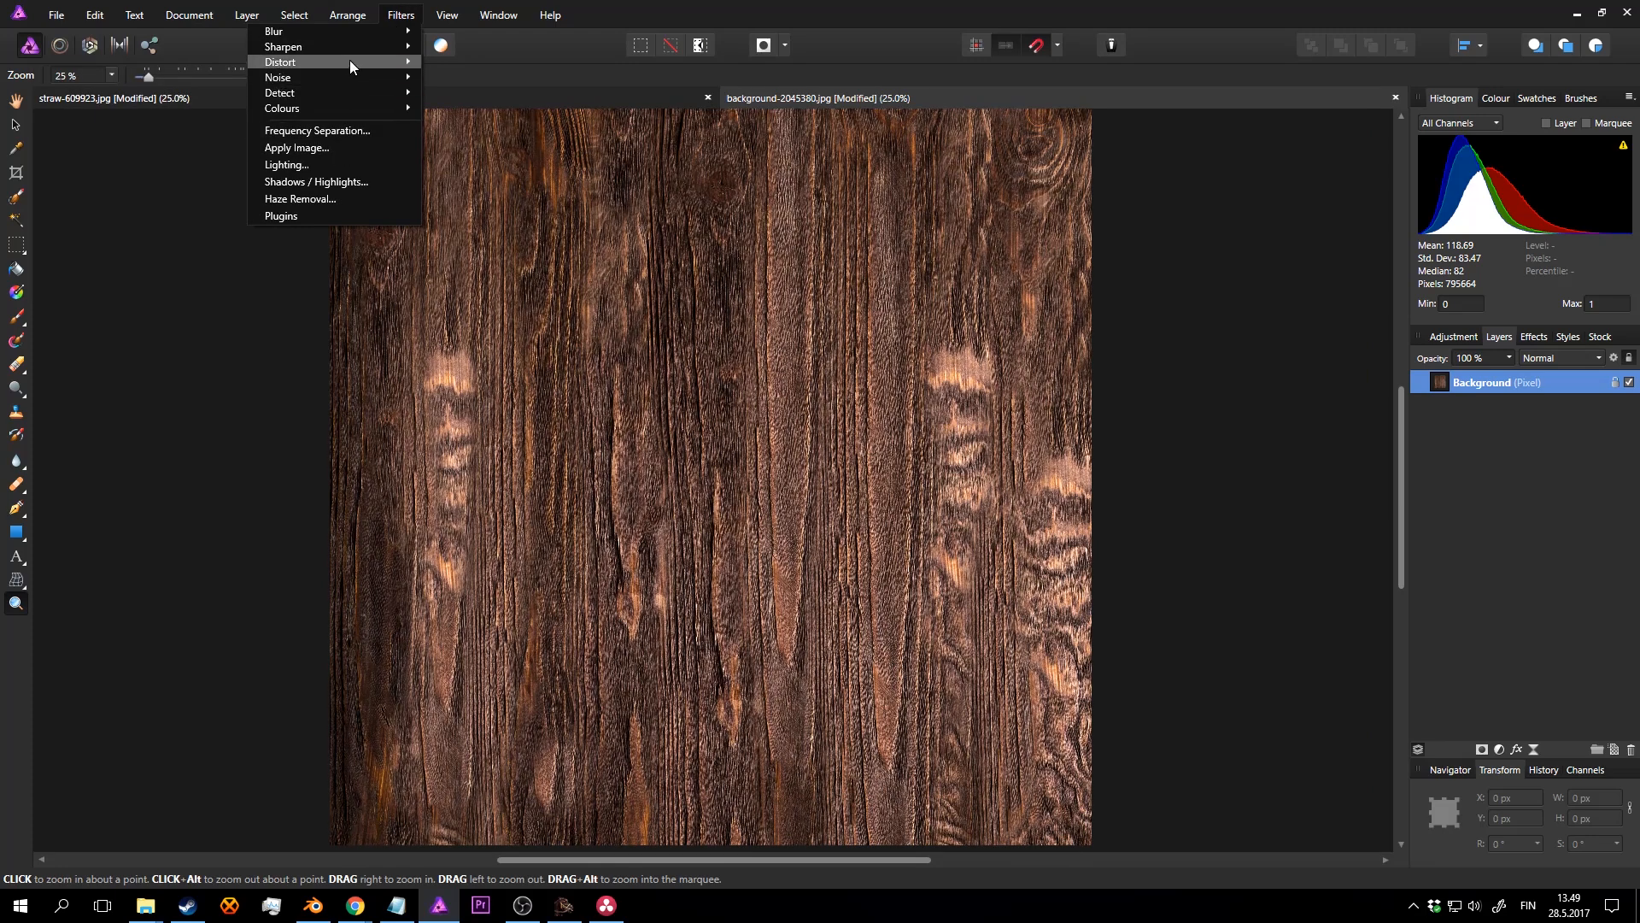
mouse_move(352, 61)
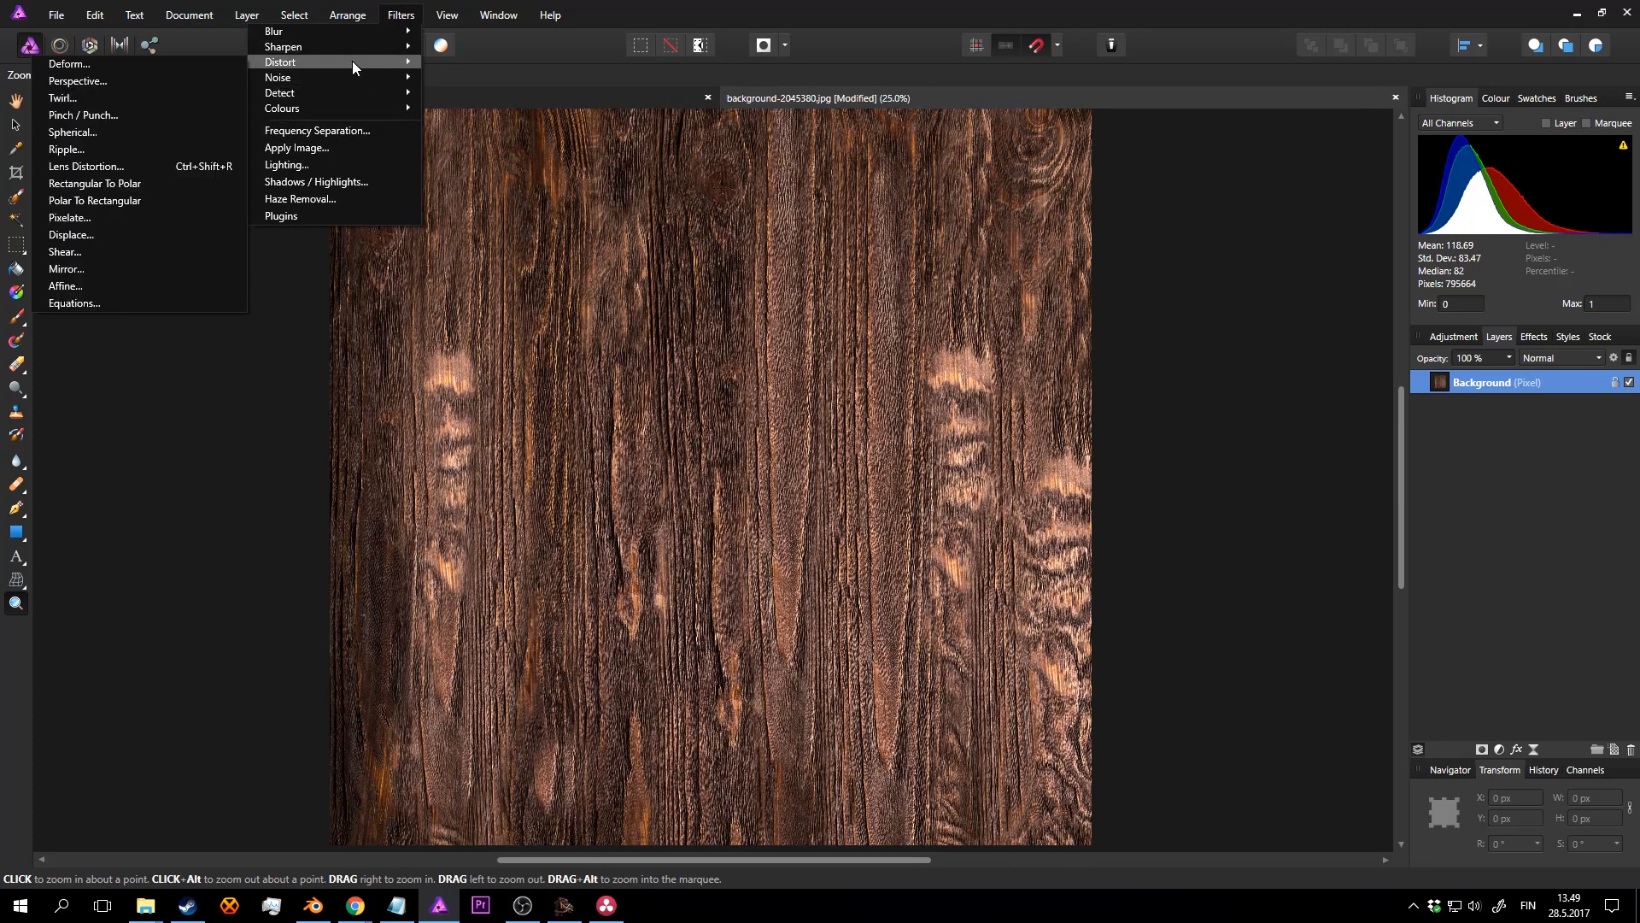
click(141, 285)
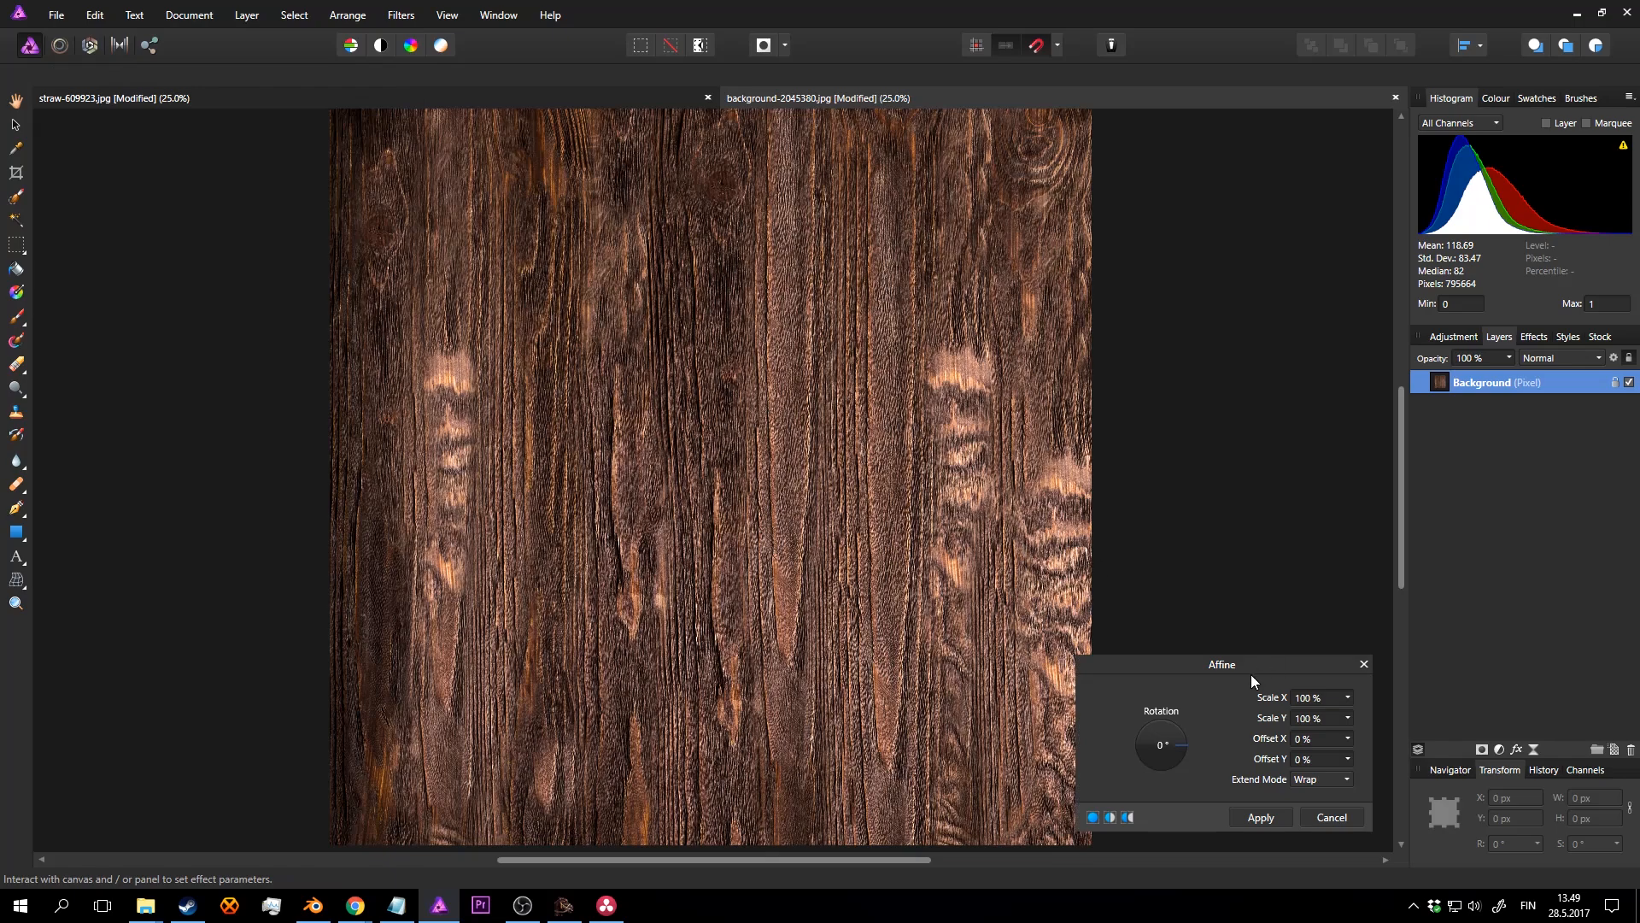
click(1320, 739)
scroll(1325, 725, up, 4)
scroll(1329, 725, up, 15)
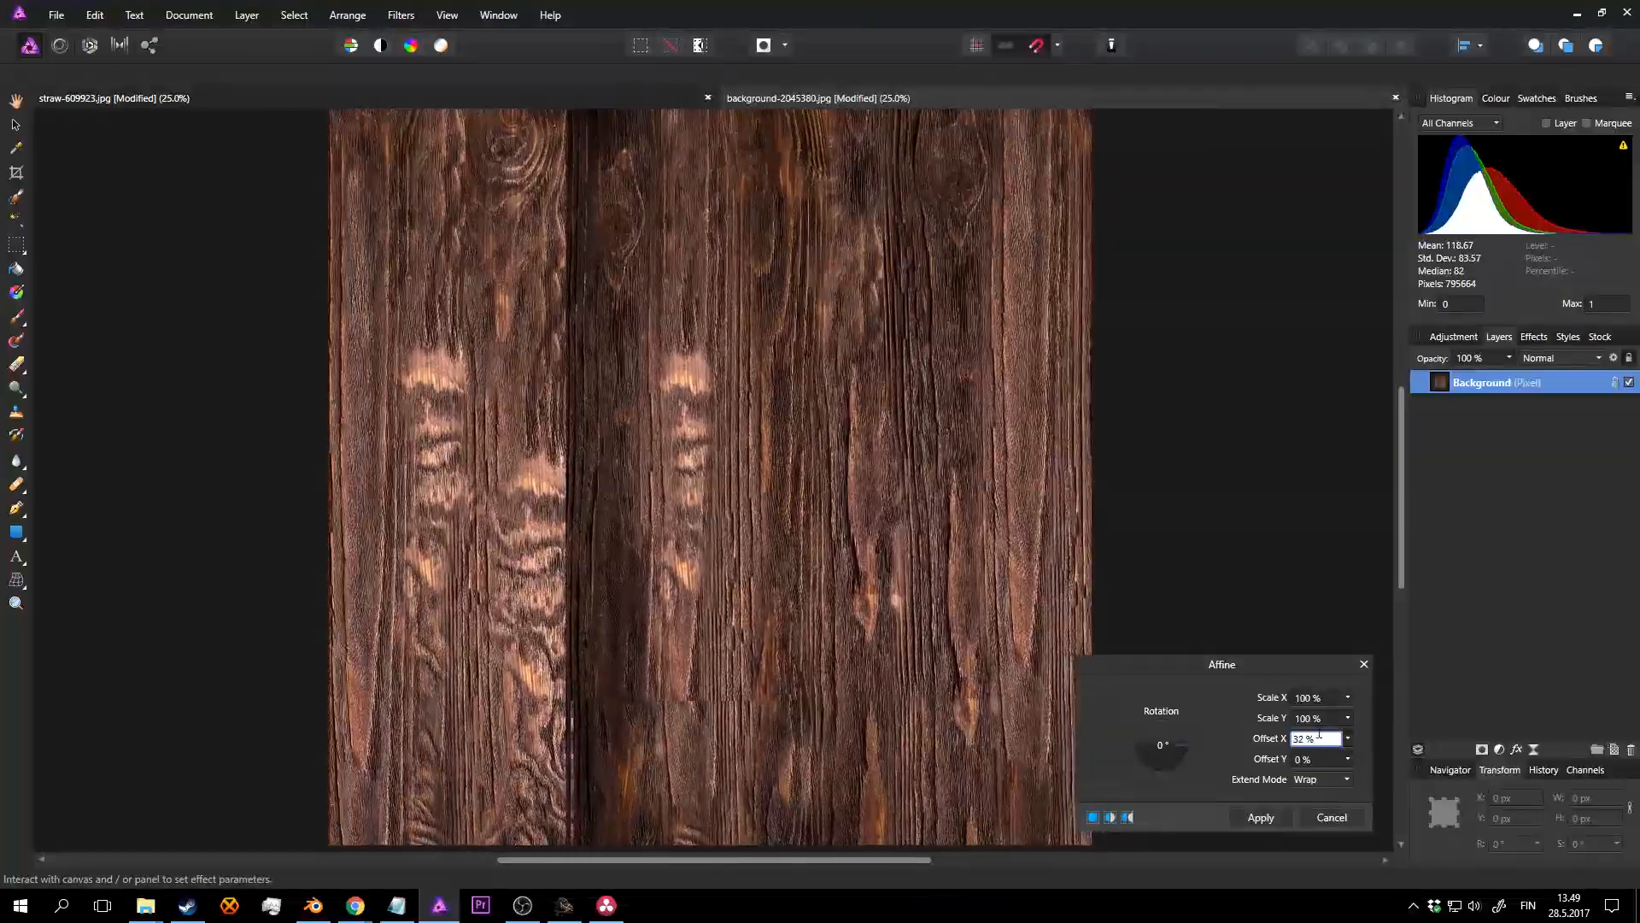
click(1323, 759)
scroll(1321, 758, up, 20)
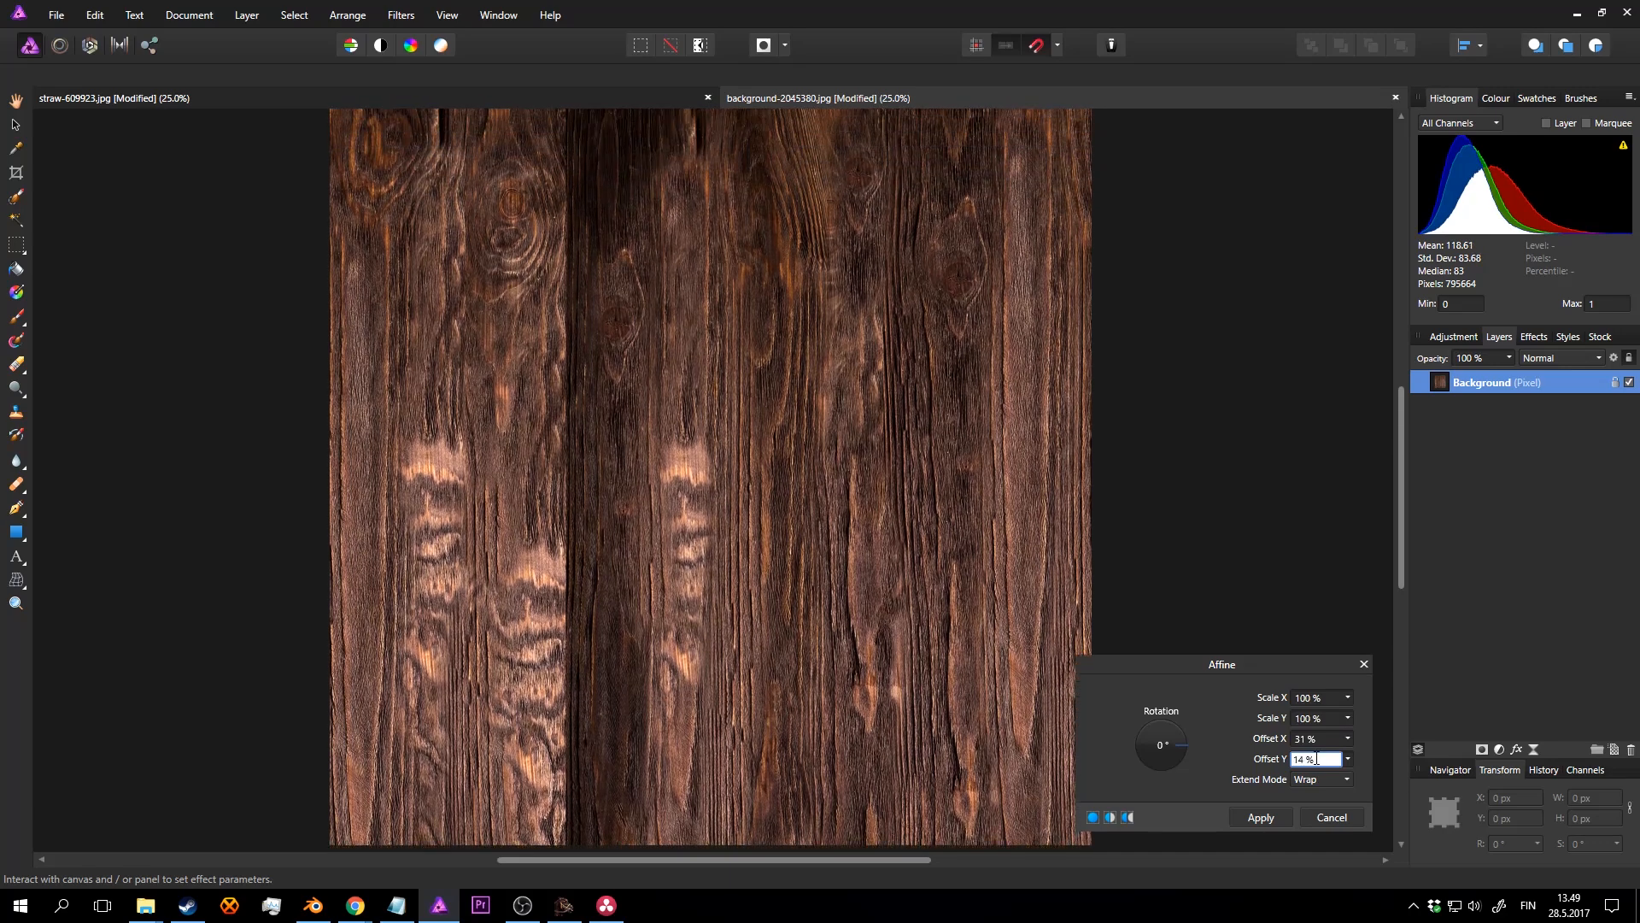
scroll(1313, 755, up, 20)
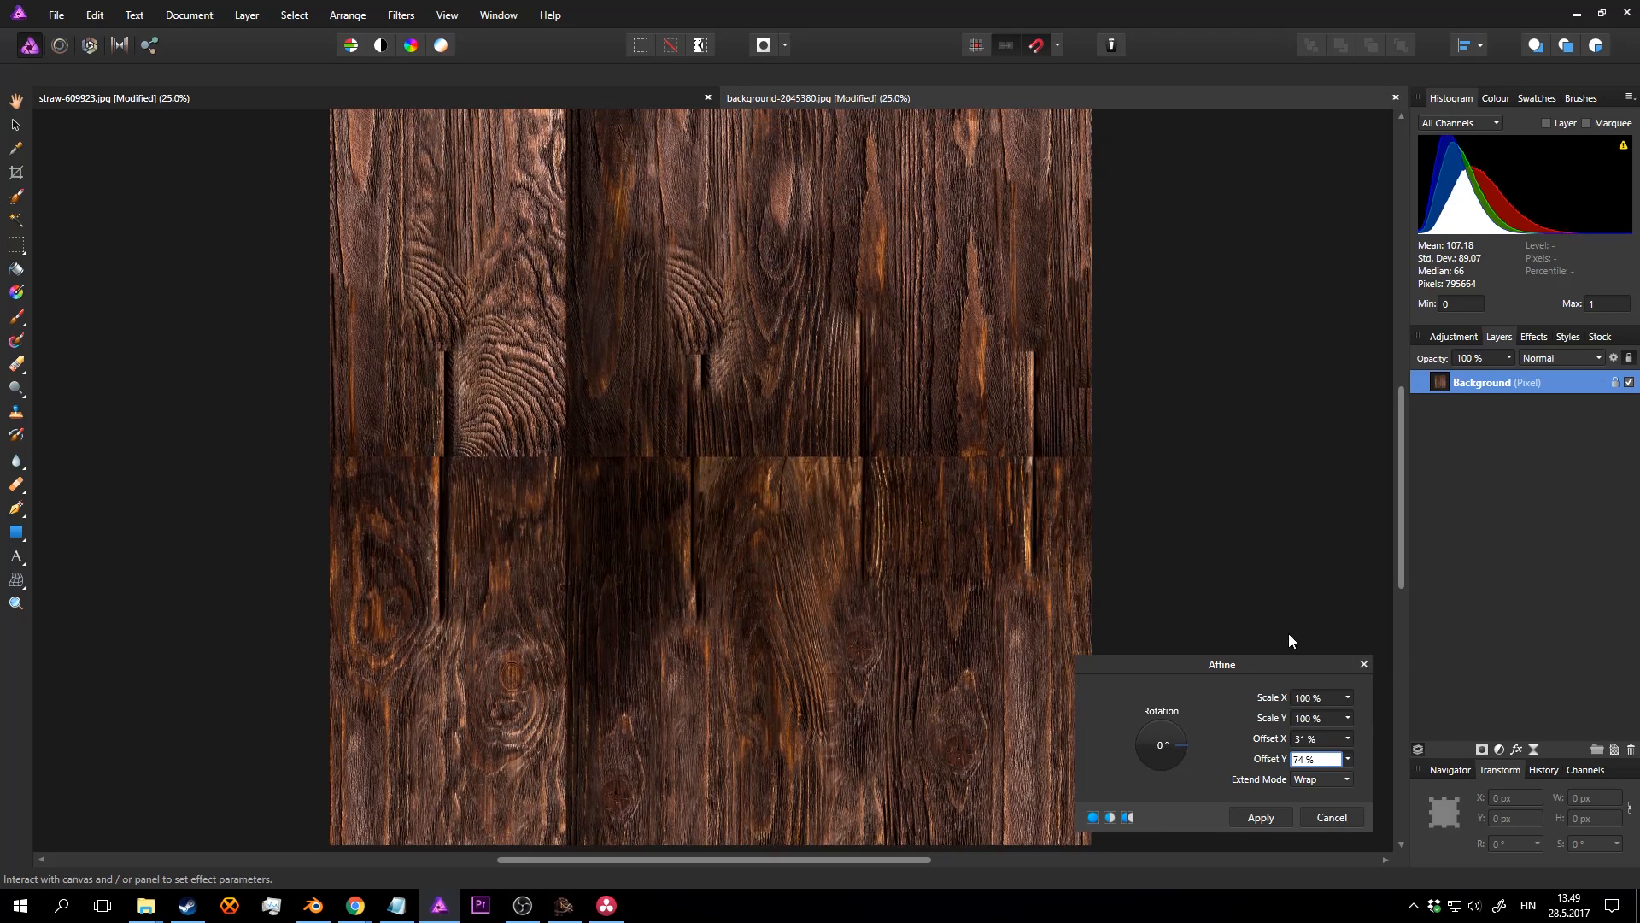
click(1273, 818)
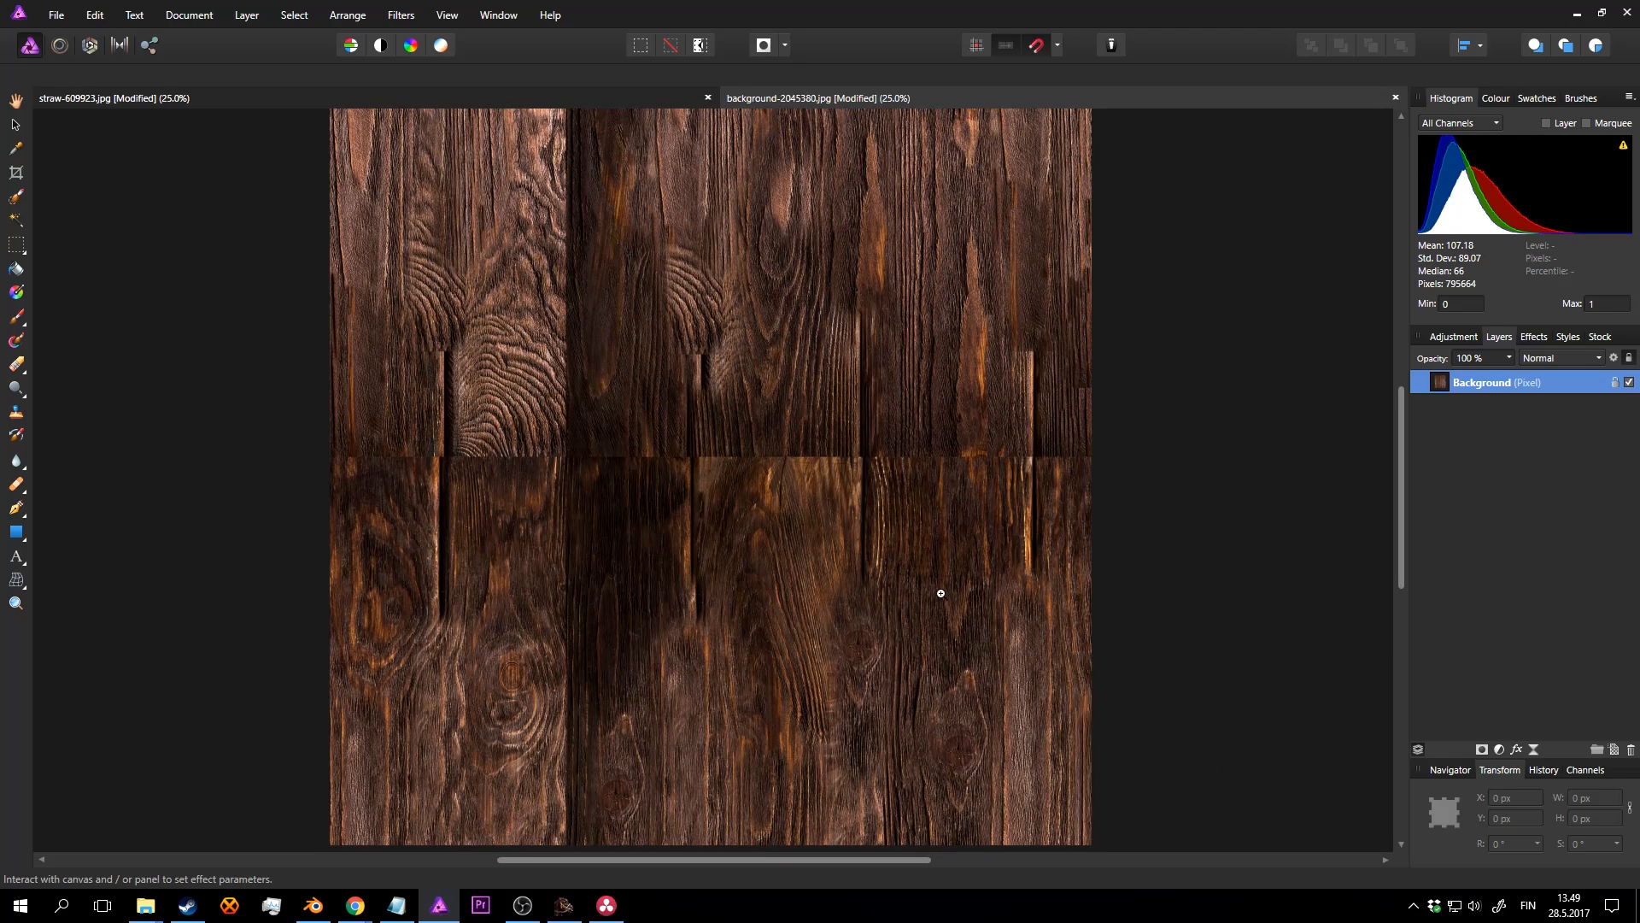
Step: Try to clone wood grain over the horizontal seam in the middle of the offset texture
middle_drag(808, 503, 825, 472)
key(s)
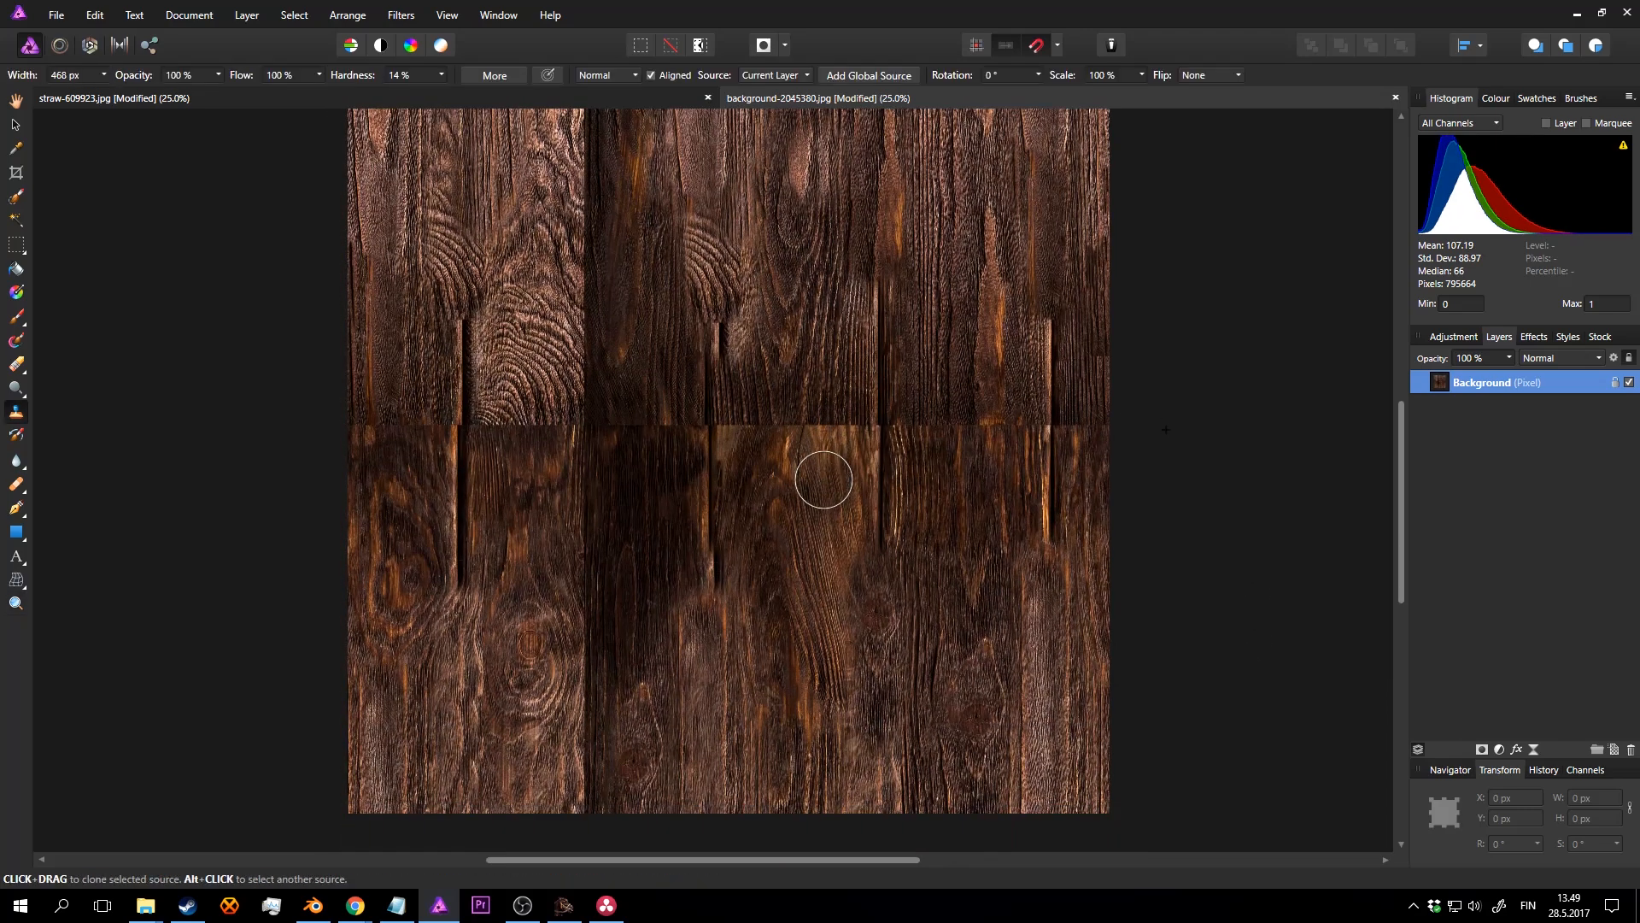
alt+click(762, 448)
mouse_move(761, 436)
mouse_down()
mouse_move(732, 429)
mouse_move(820, 429)
mouse_up()
key(ctrl+z)
click(775, 586)
key(ctrl+z)
drag(762, 436, 824, 421)
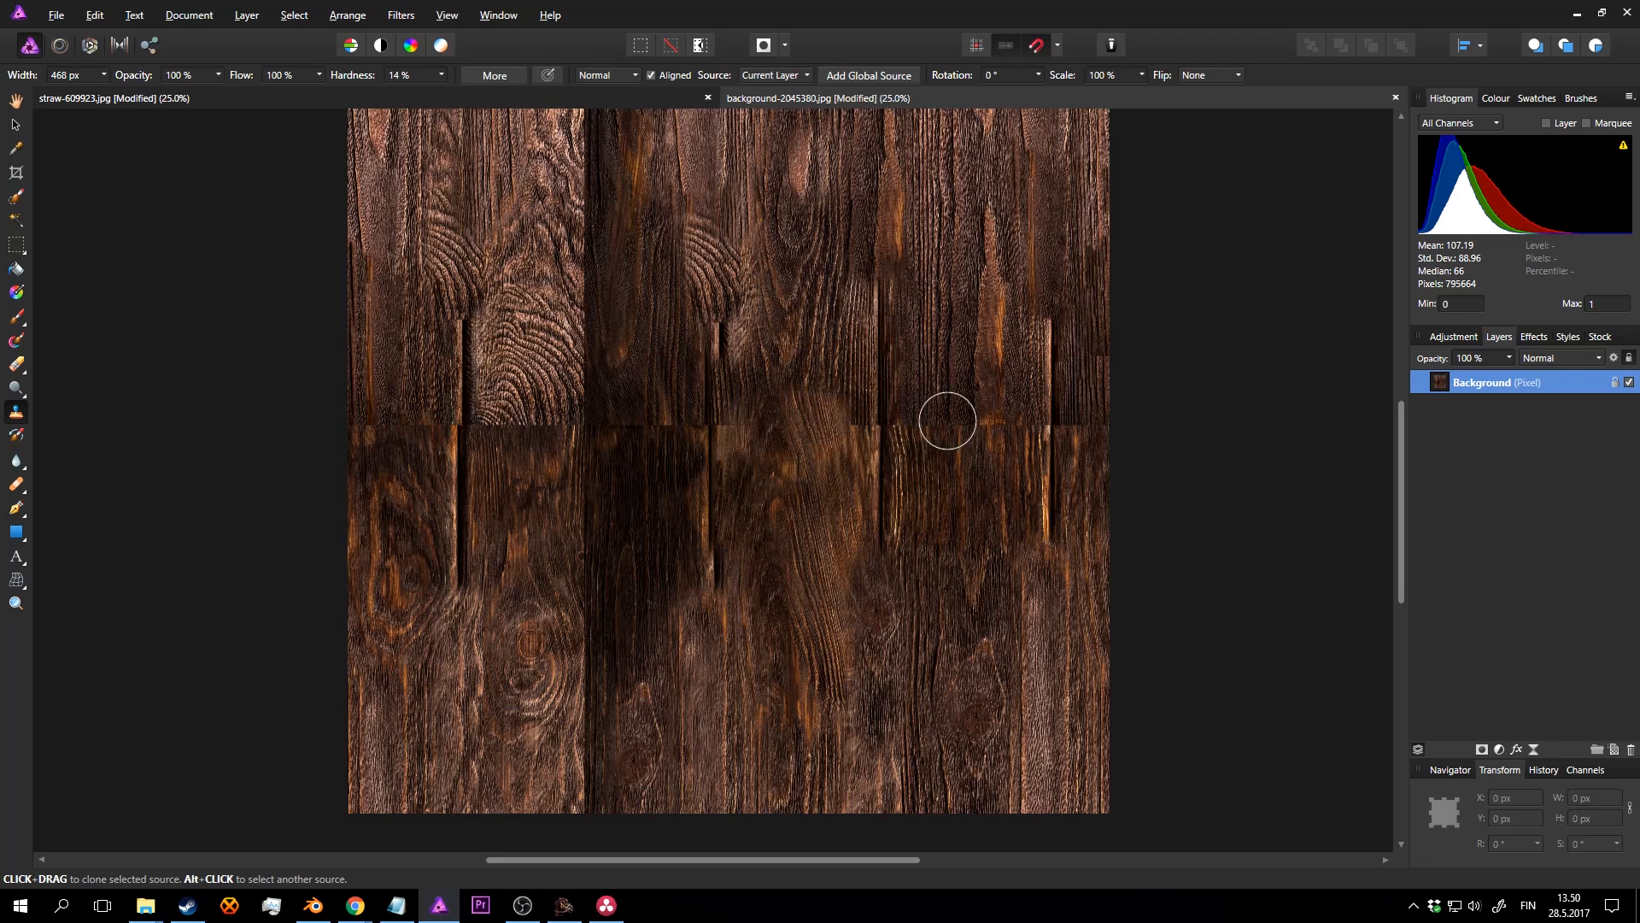
drag(947, 420, 887, 421)
key(ctrl+z)
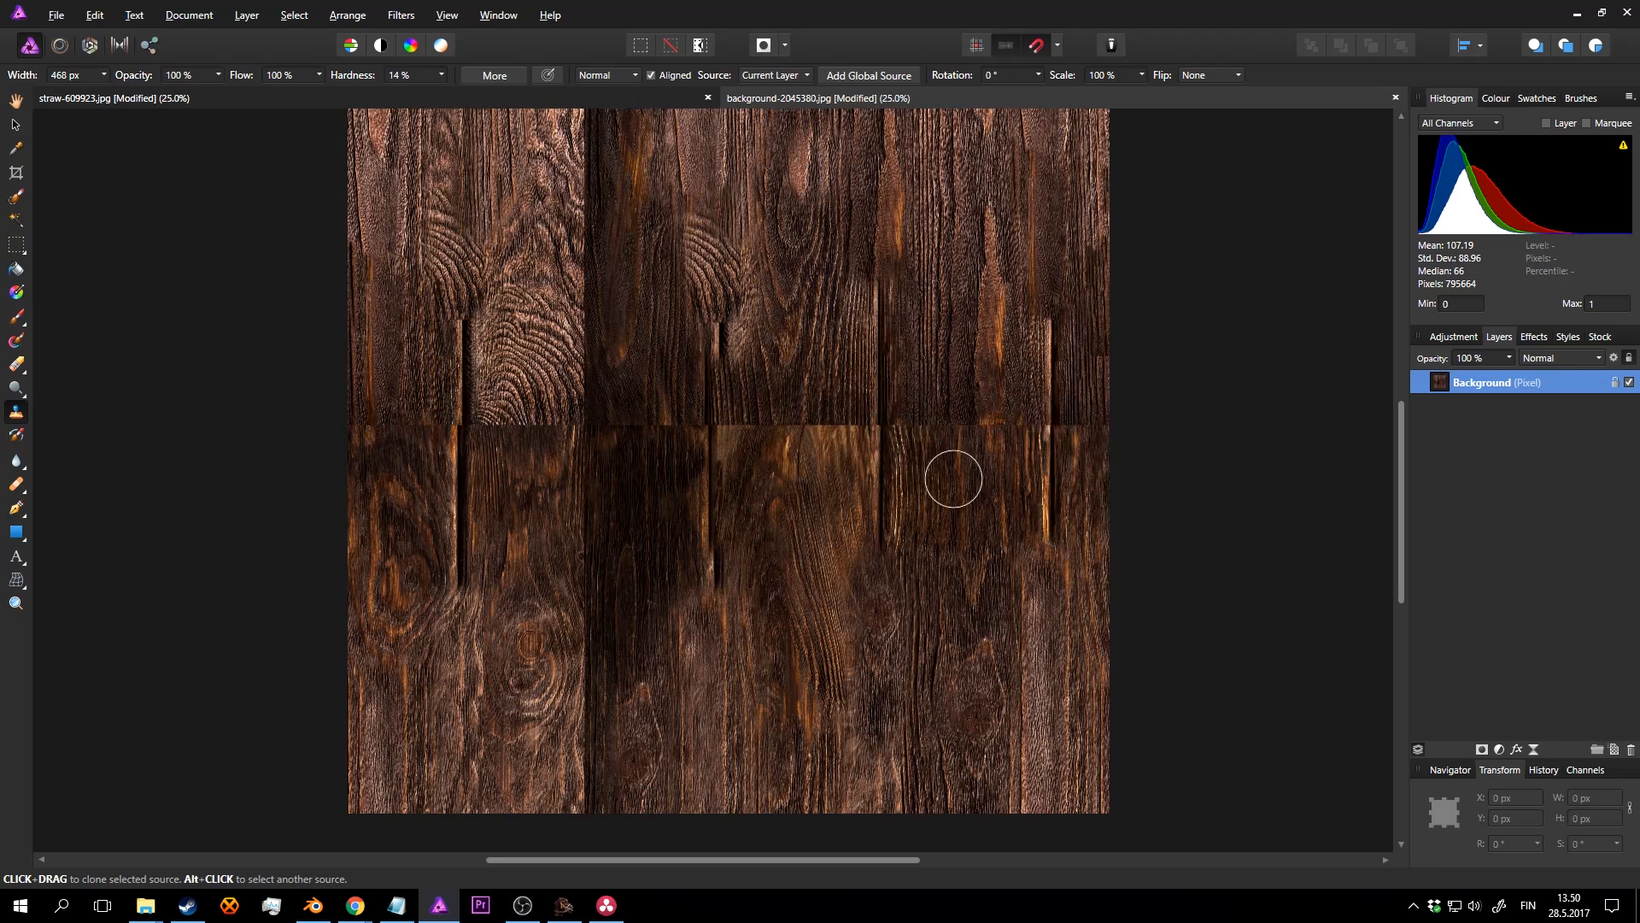
Step: Undo the seam cloning and the Affine offset, and reapply an unconstrained crop at the full 3571 × 3571 px
key(ctrl+z)
key(z)
scroll(940, 394, down, 1)
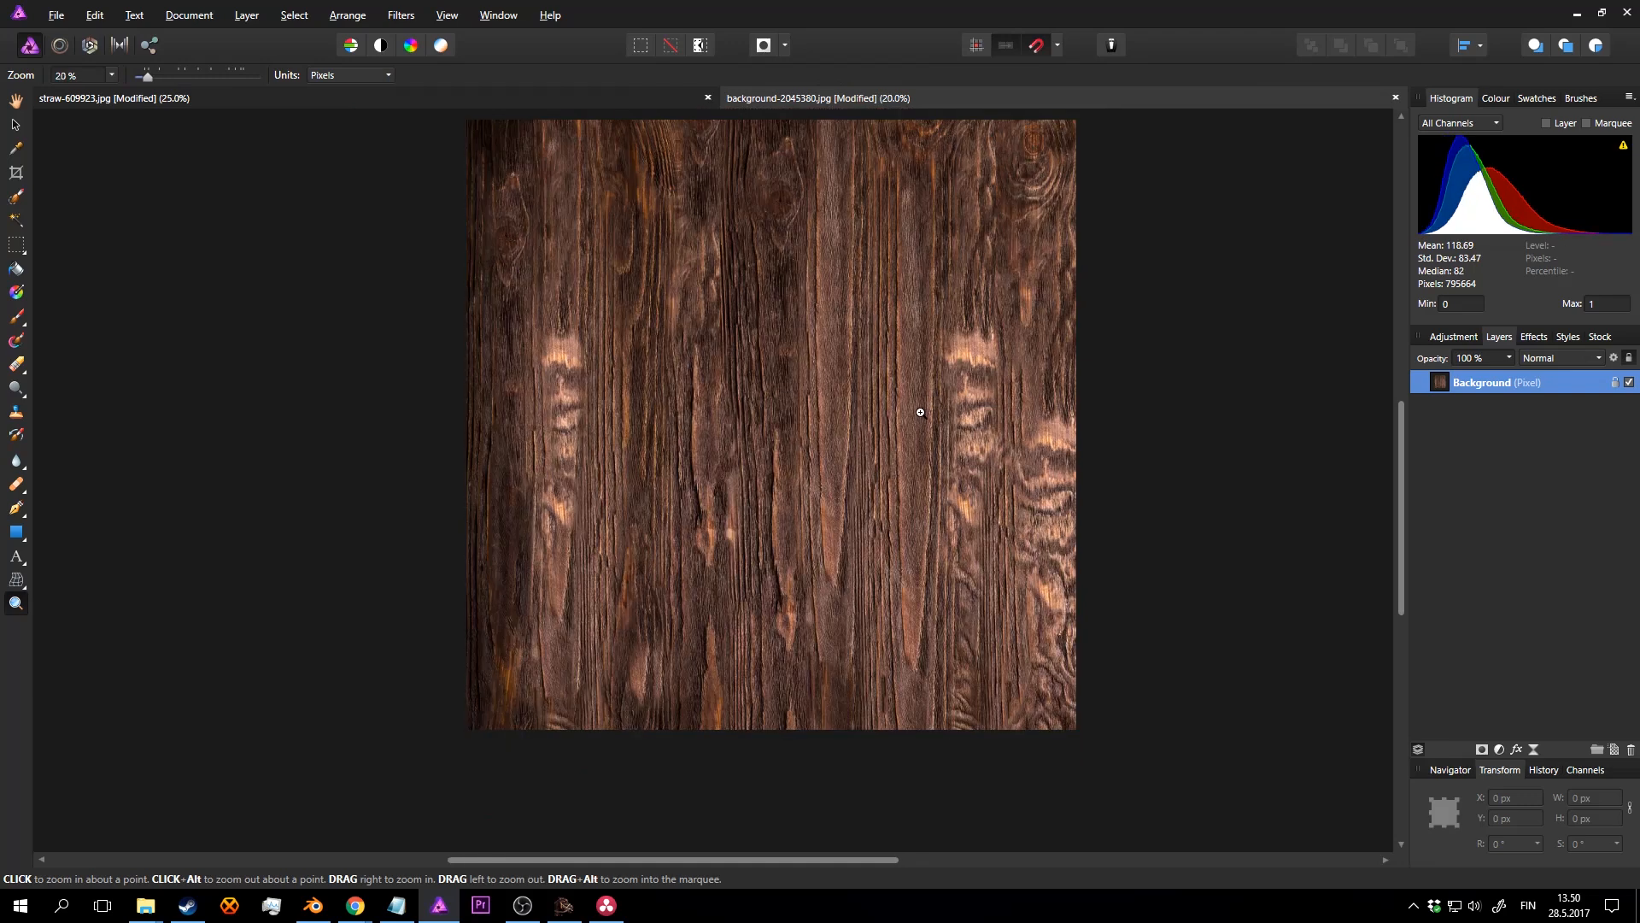
key(c)
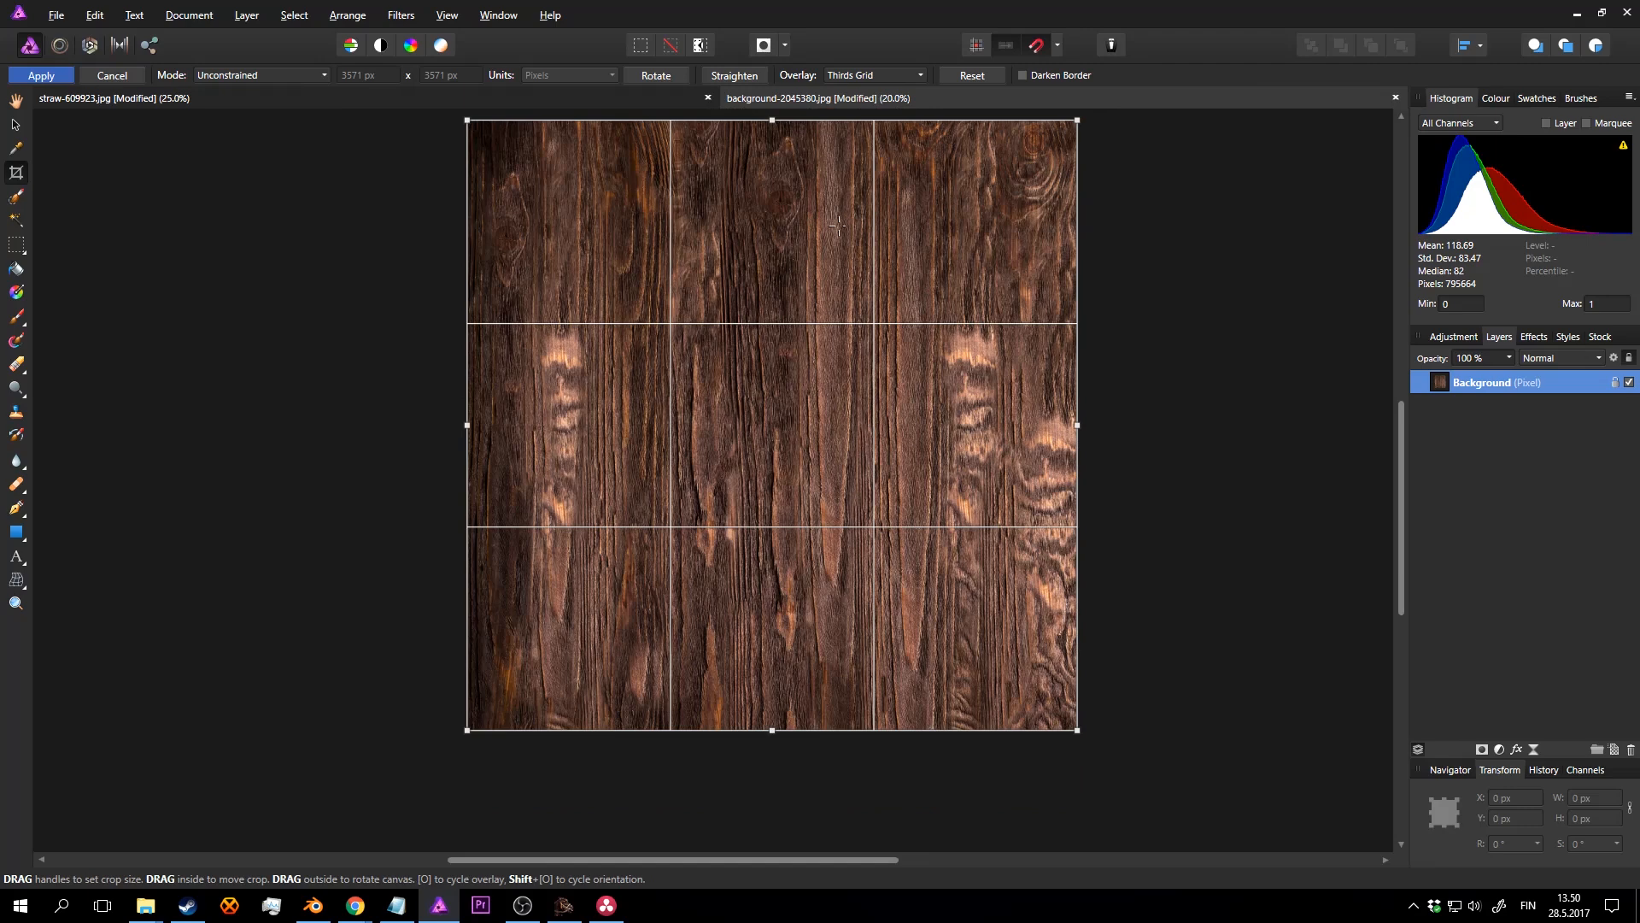
key(Return)
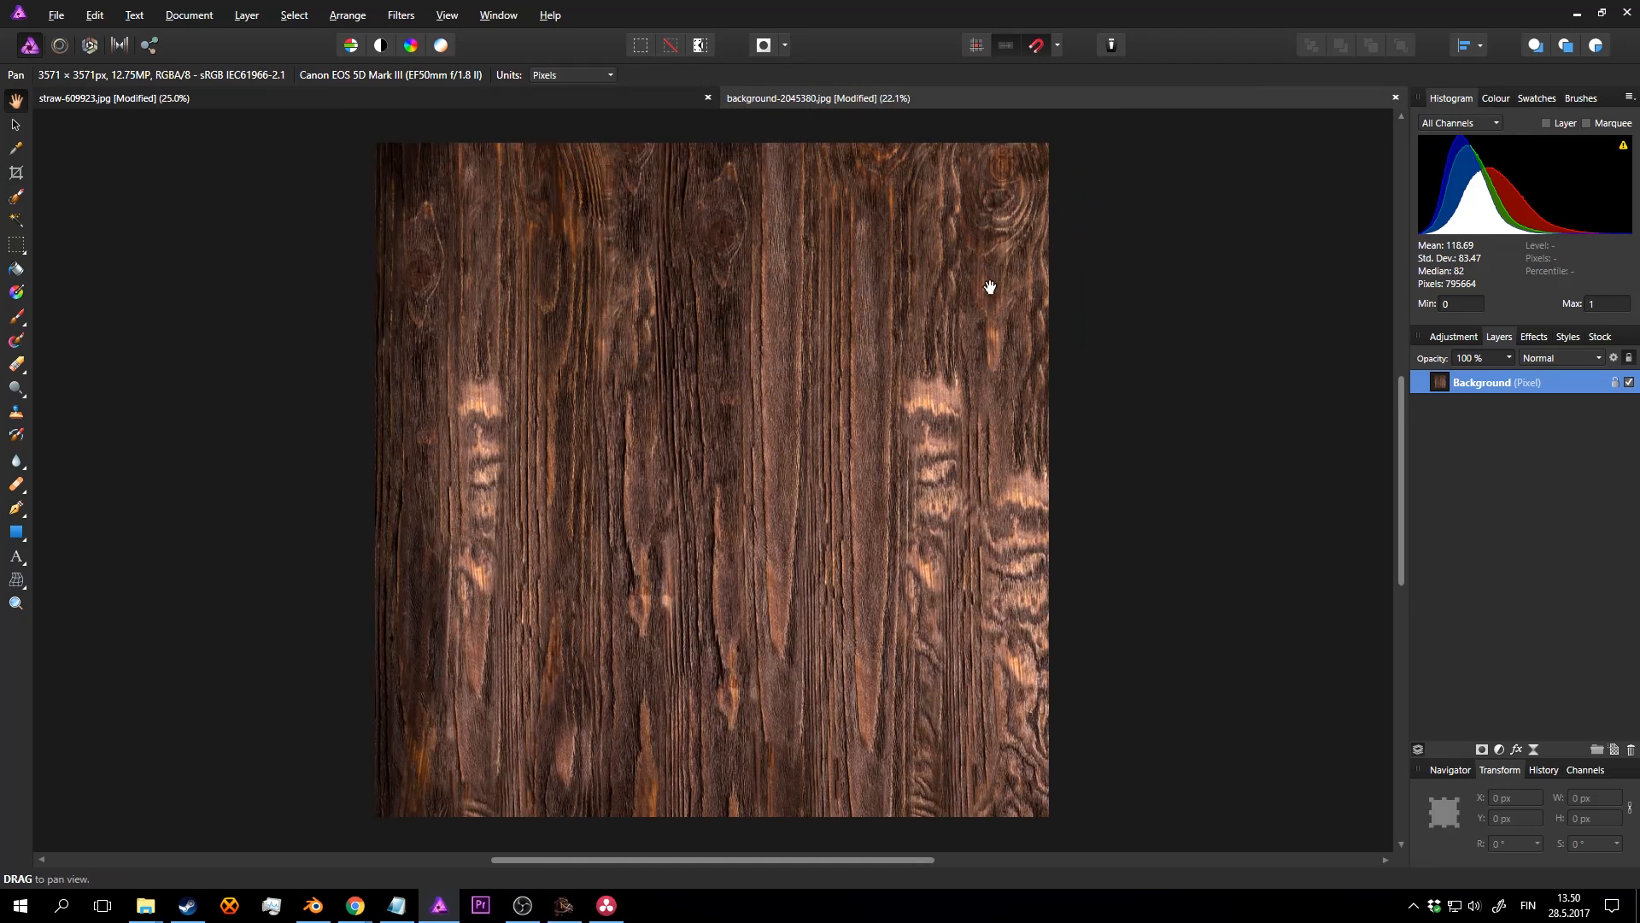
Step: Unlock the Background layer, try moving it vertically on the canvas, and undo the move
key(v)
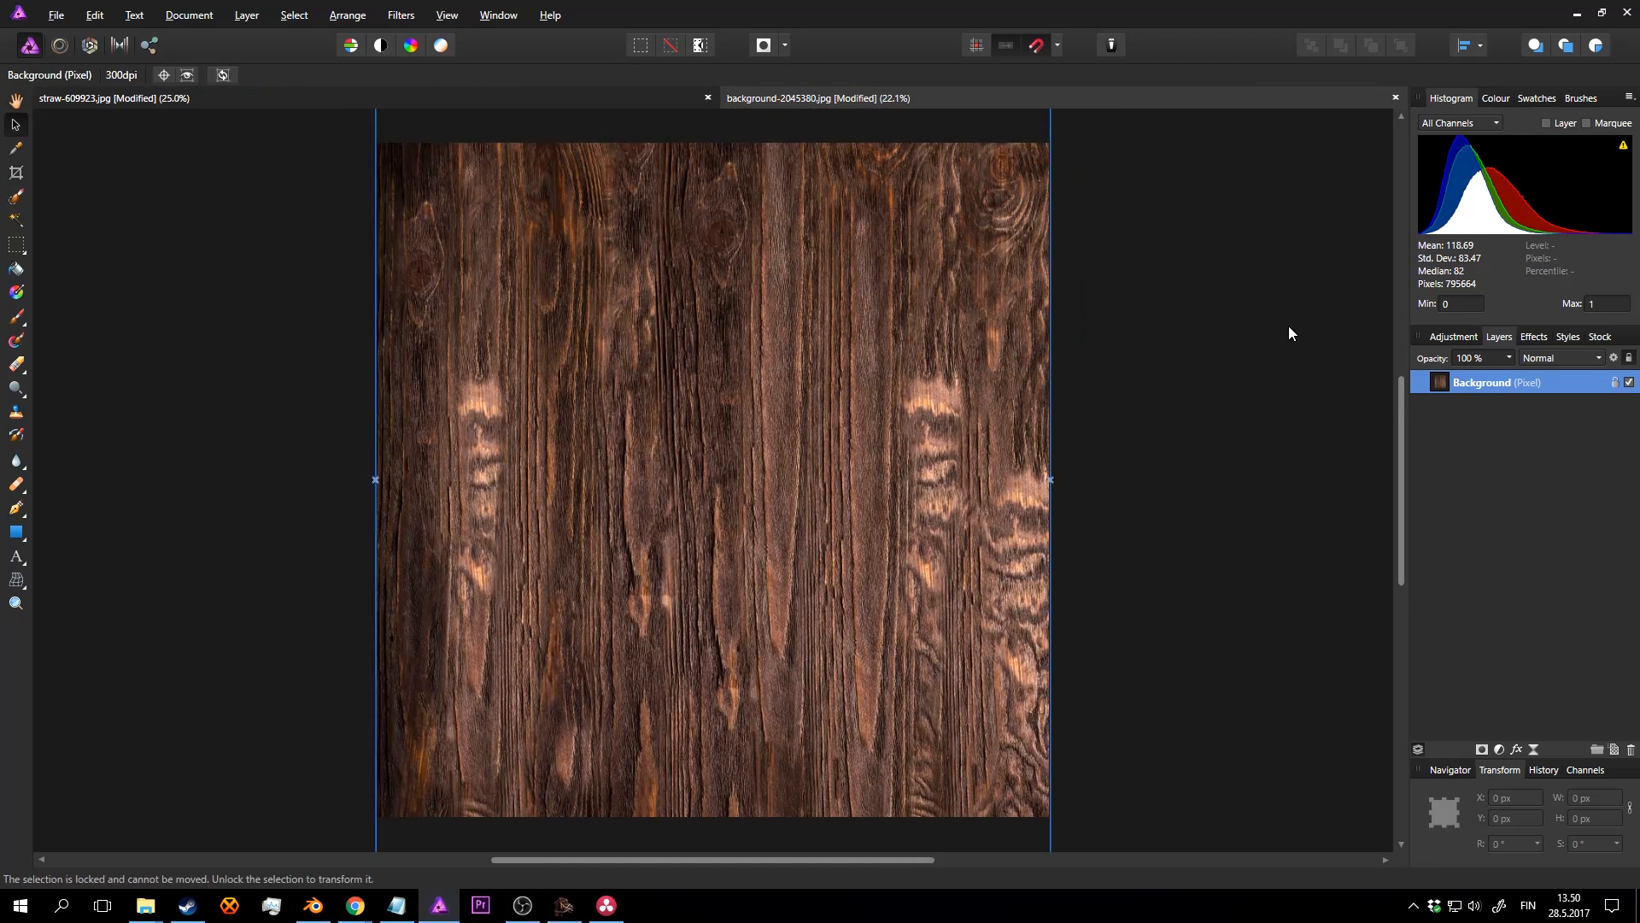
click(1627, 383)
click(1628, 383)
double_click(1585, 385)
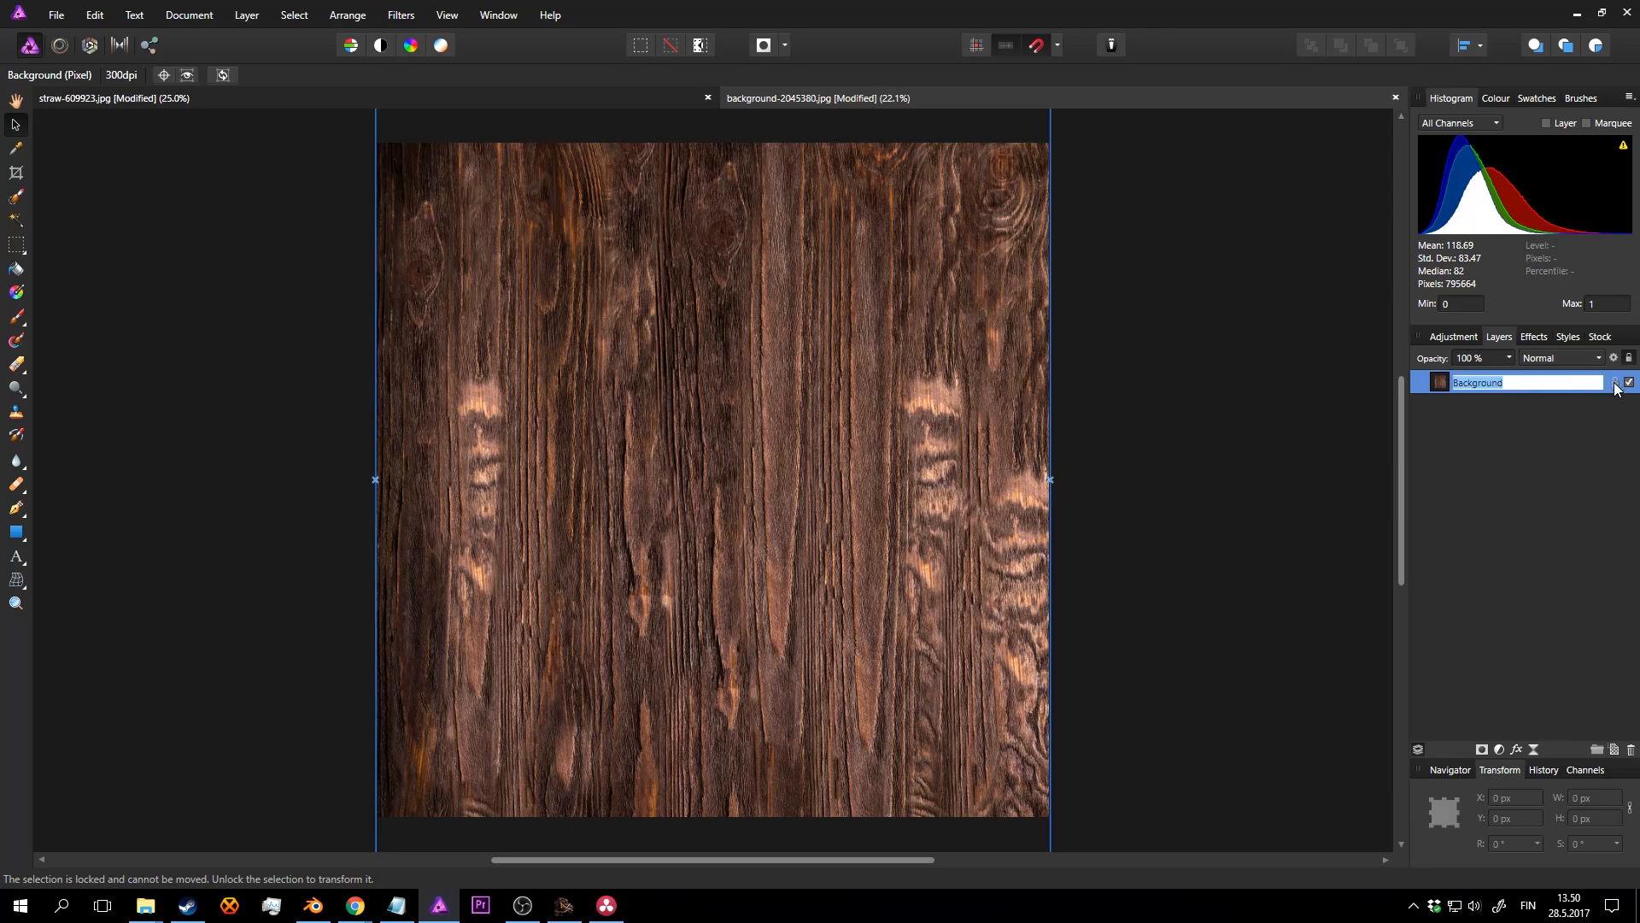
click(1594, 435)
drag(607, 287, 616, 528)
key(ctrl+z)
key(z)
key(c)
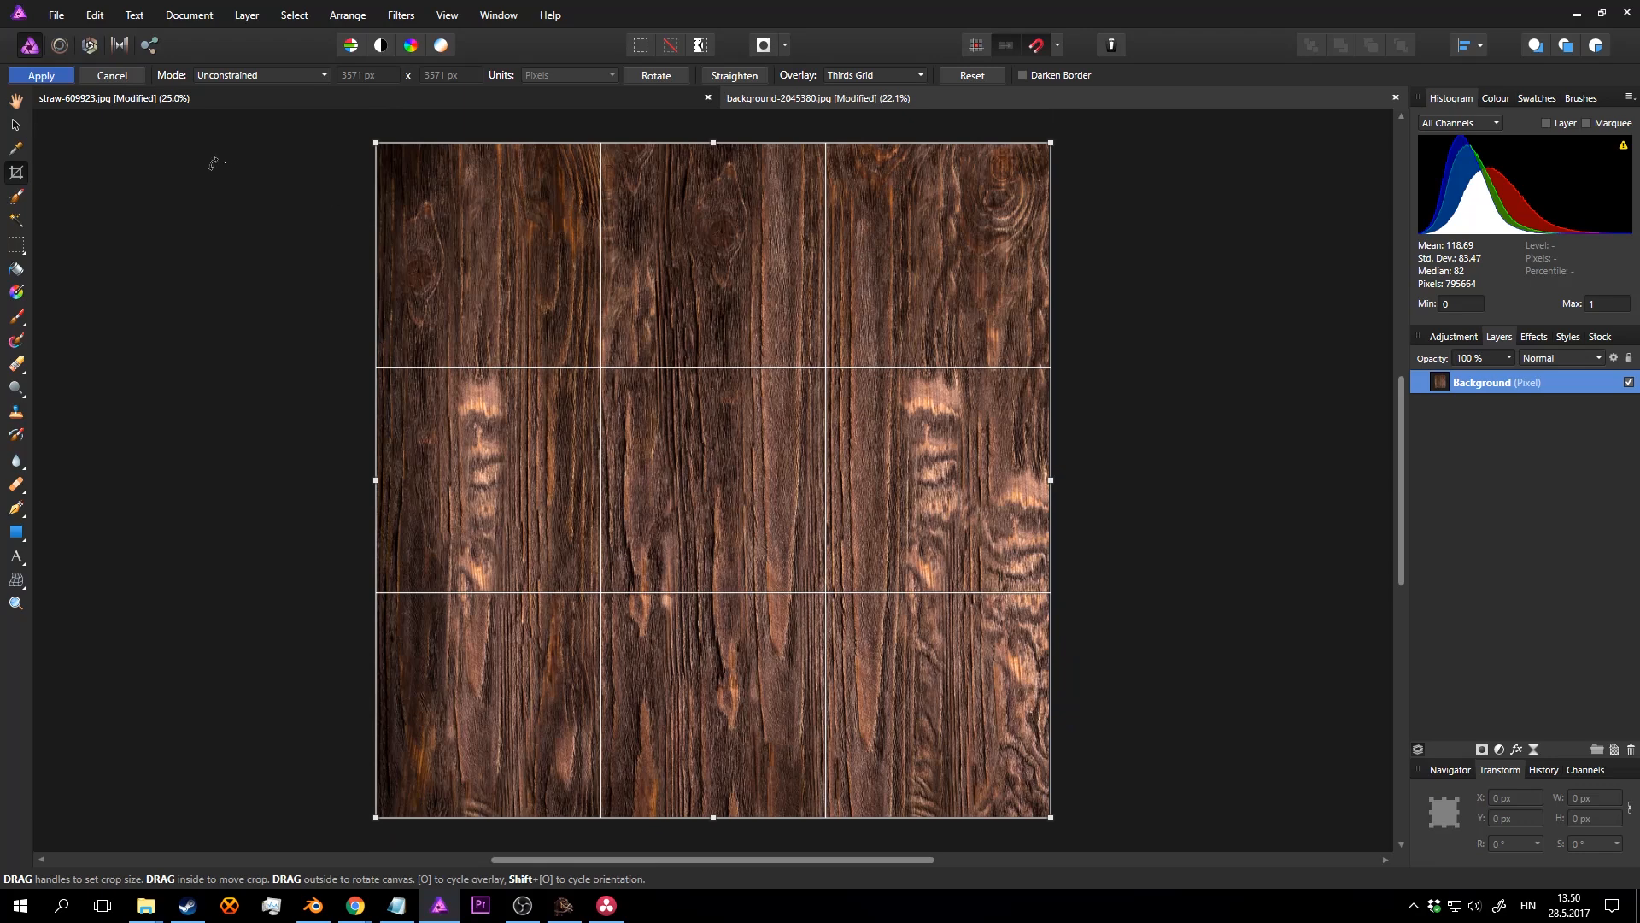
click(265, 77)
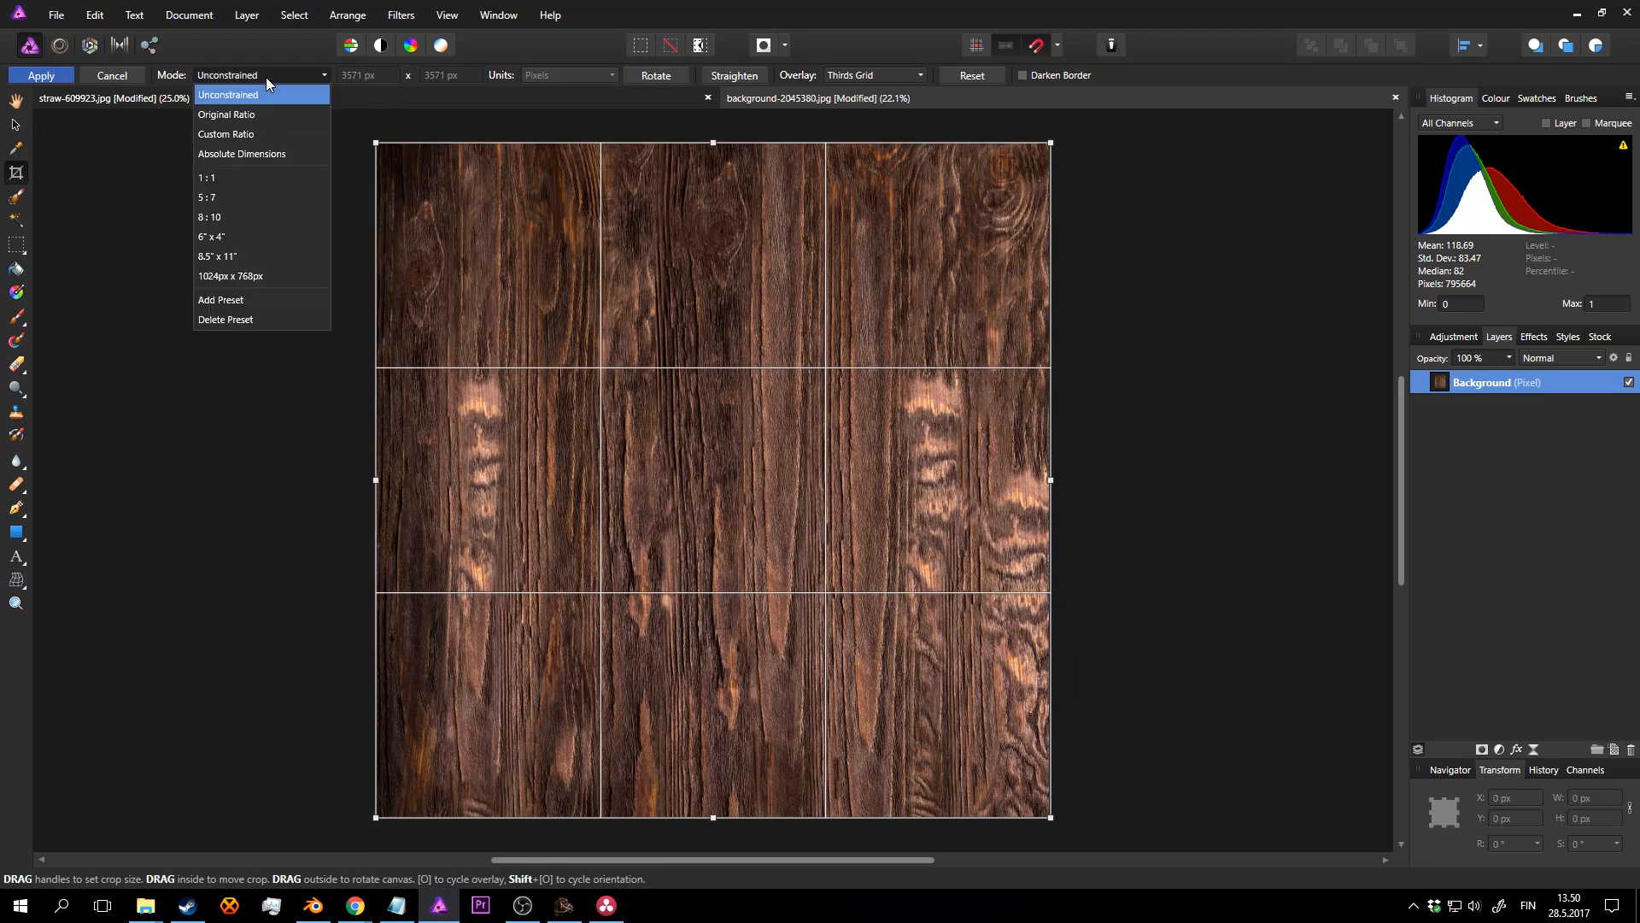
click(265, 77)
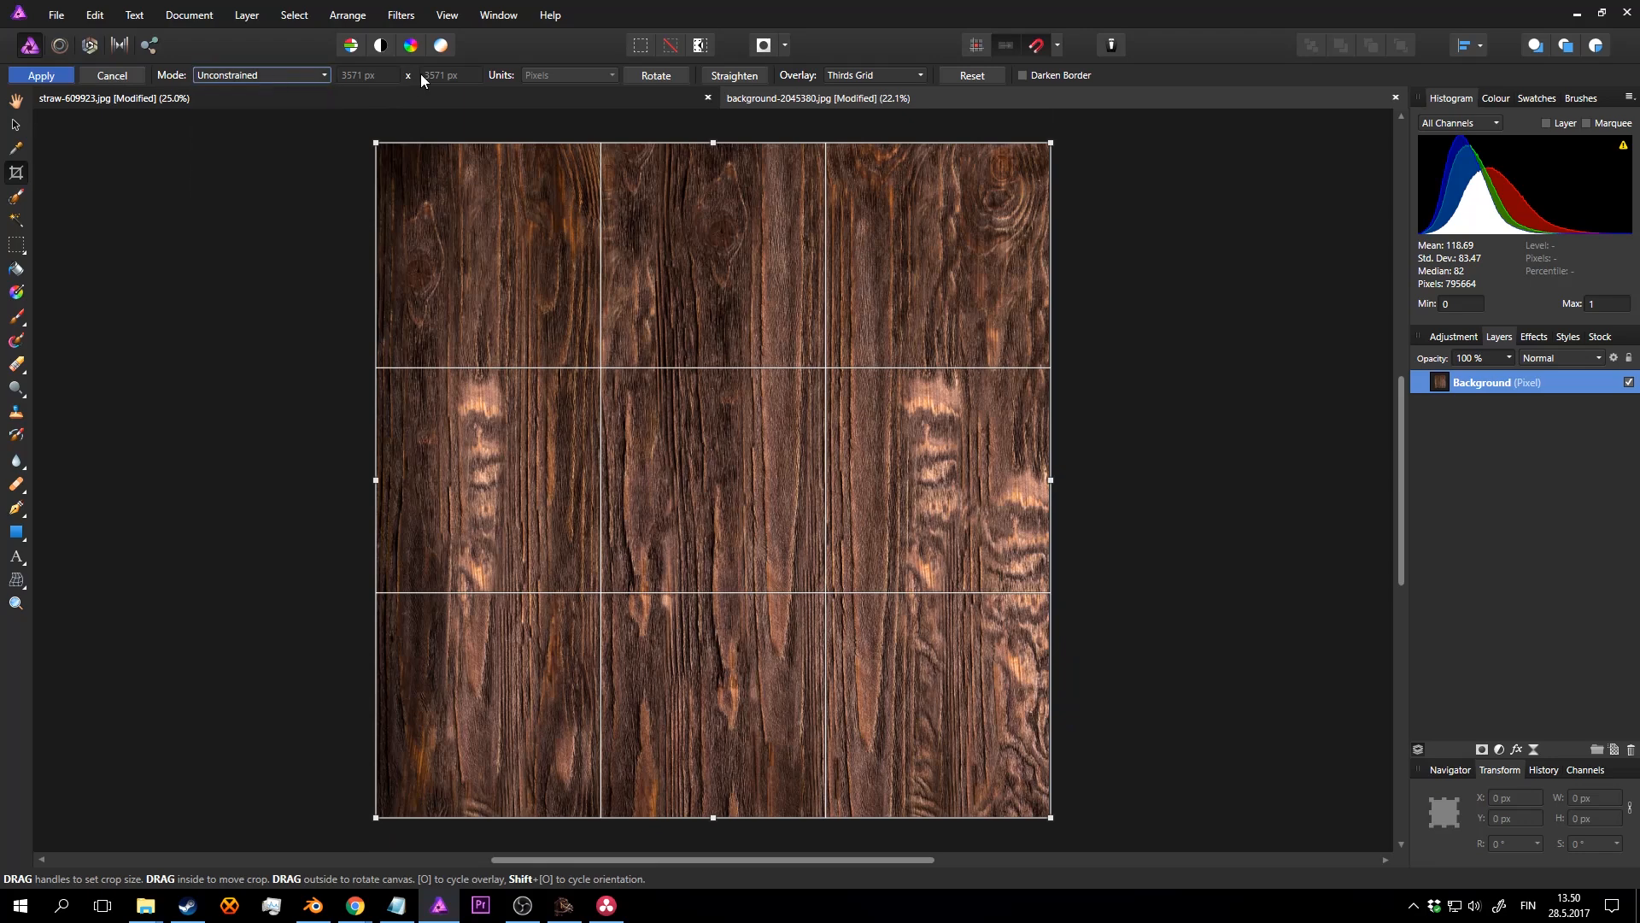
click(749, 76)
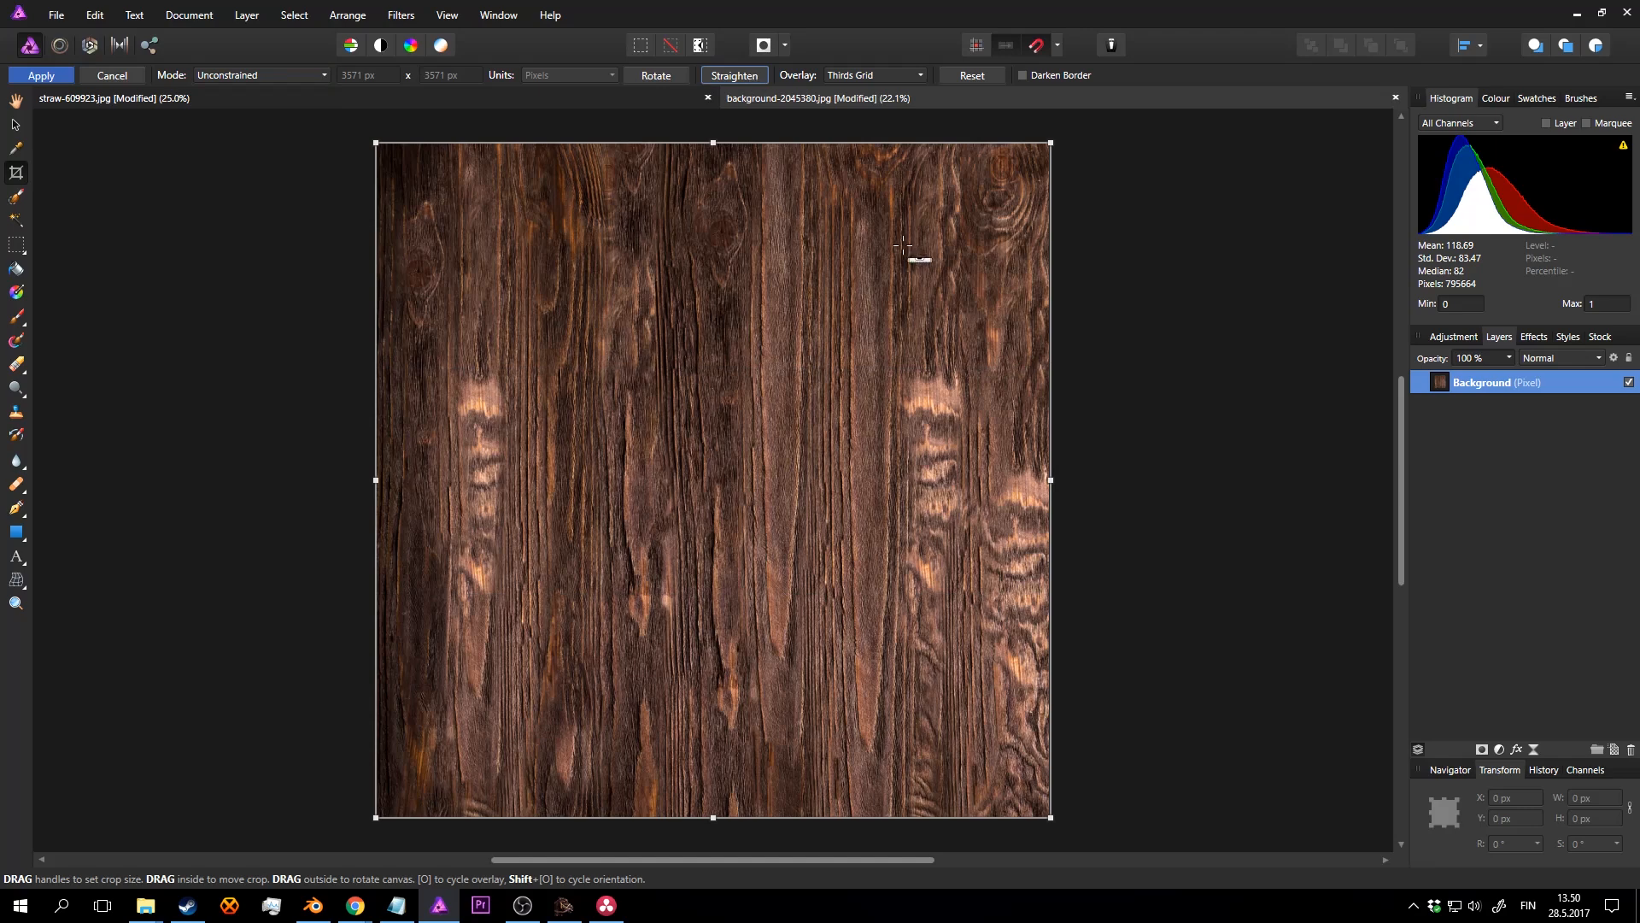
key(h)
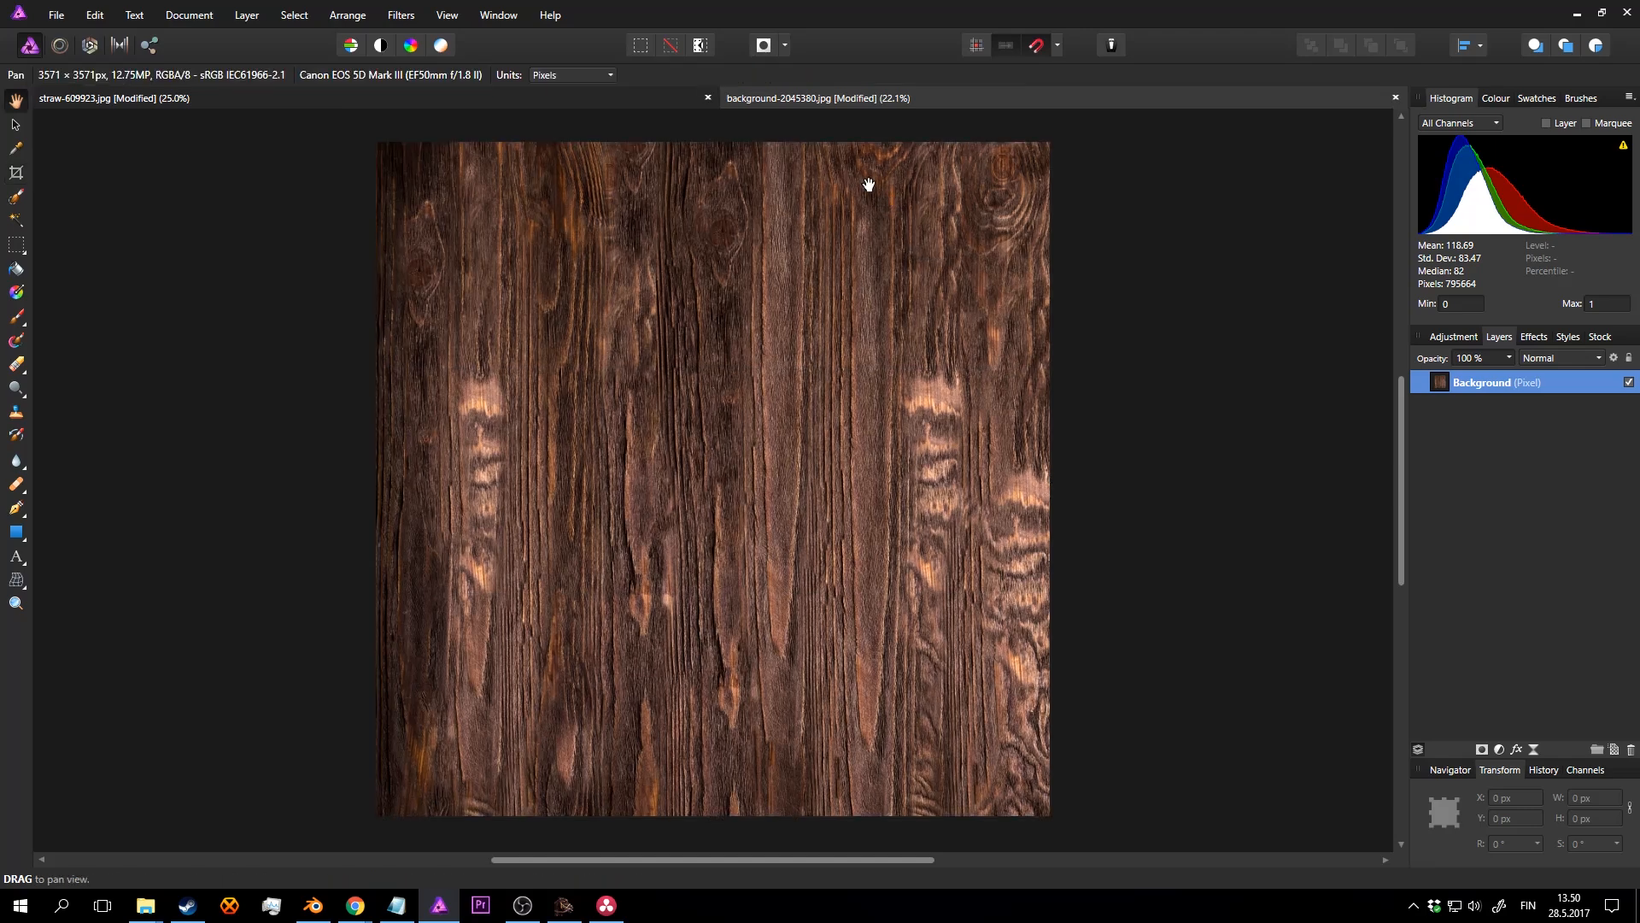
key(v)
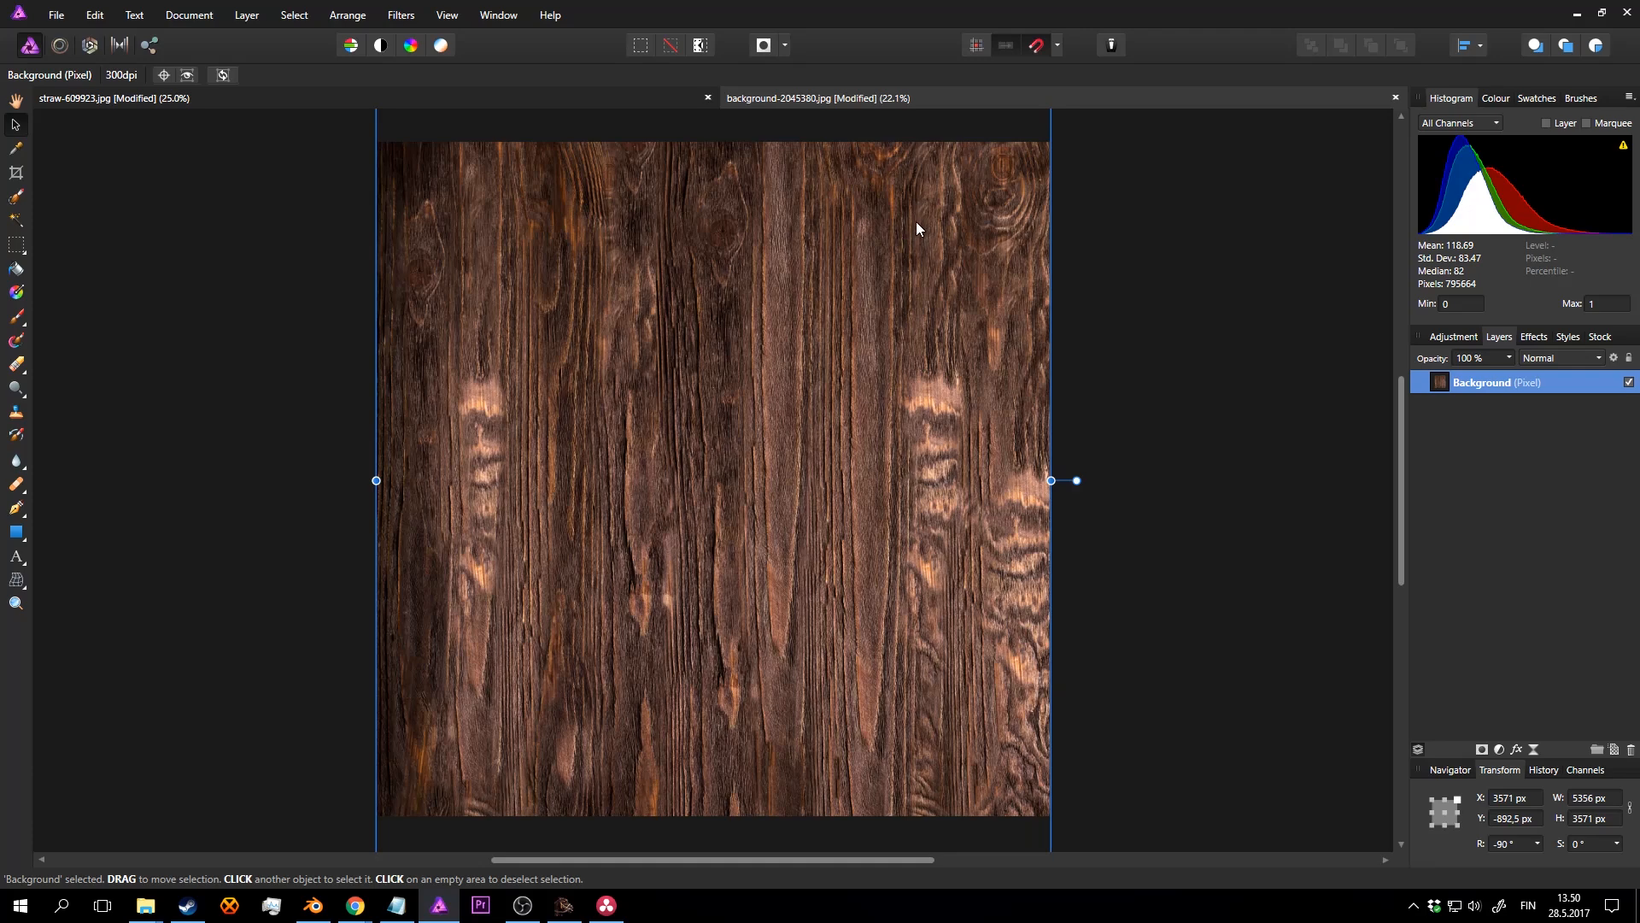
key(c)
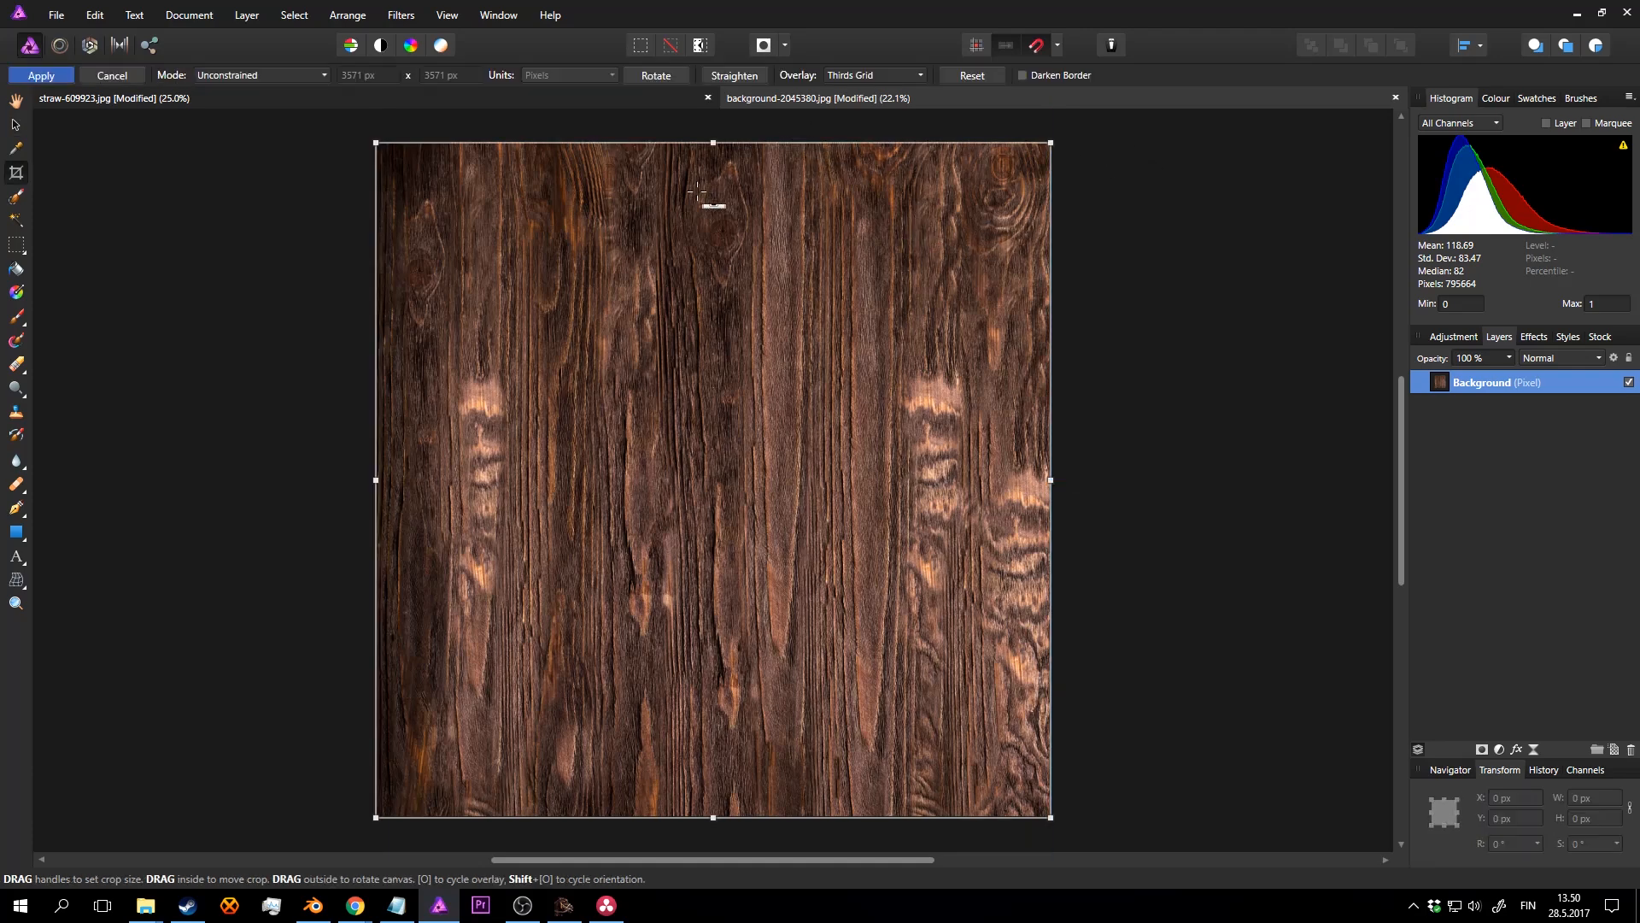
click(523, 905)
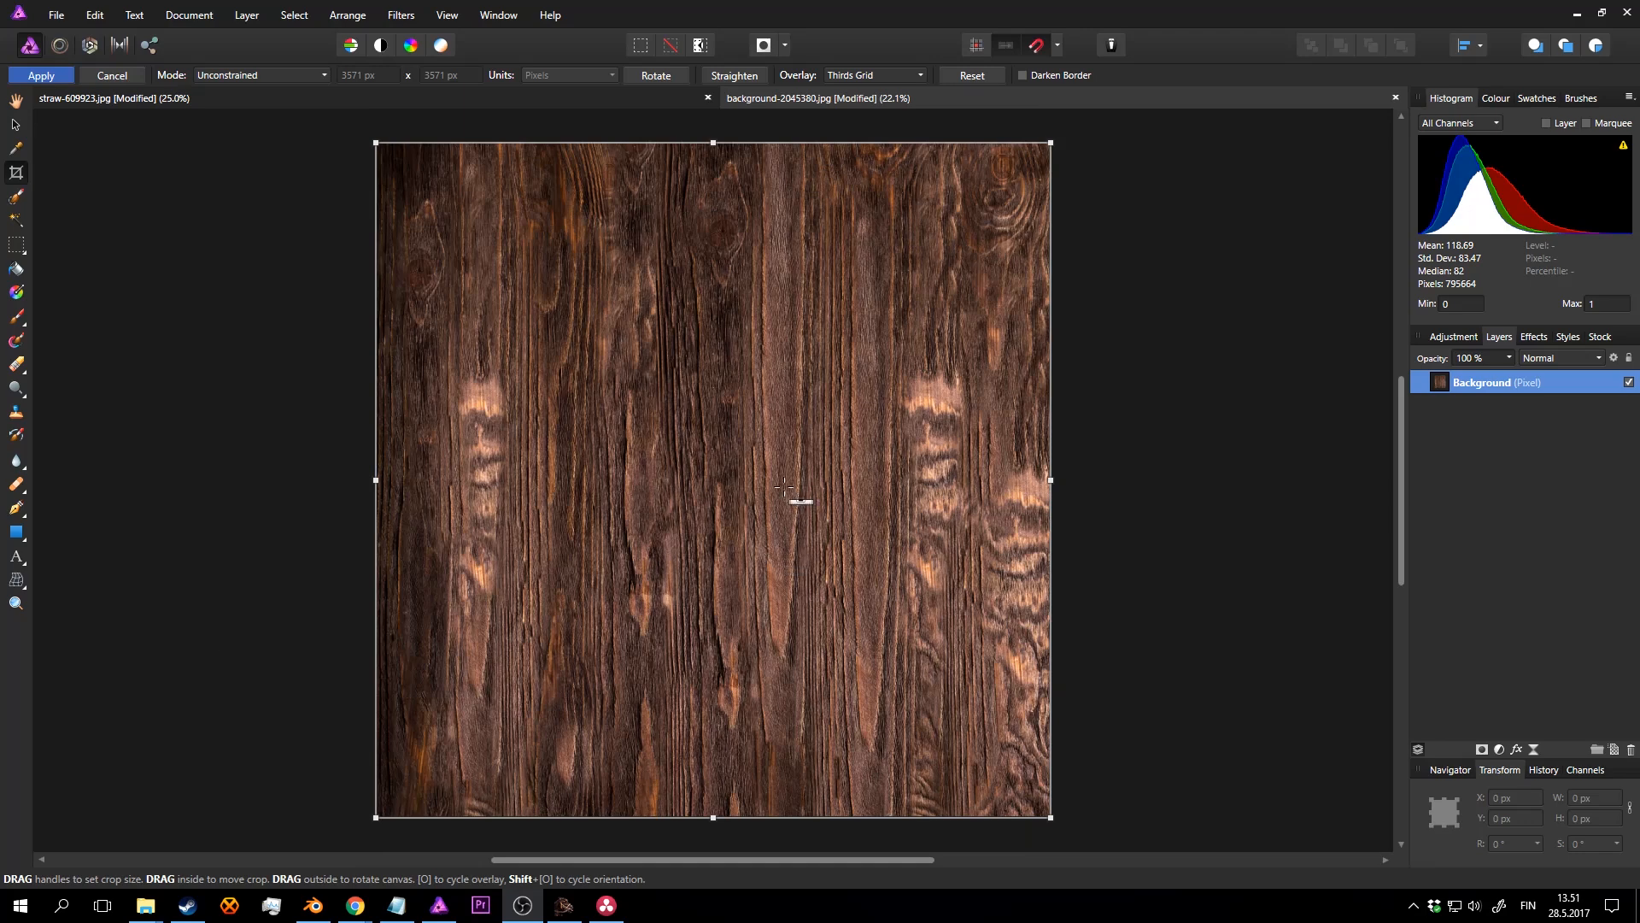
click(846, 418)
key(Escape)
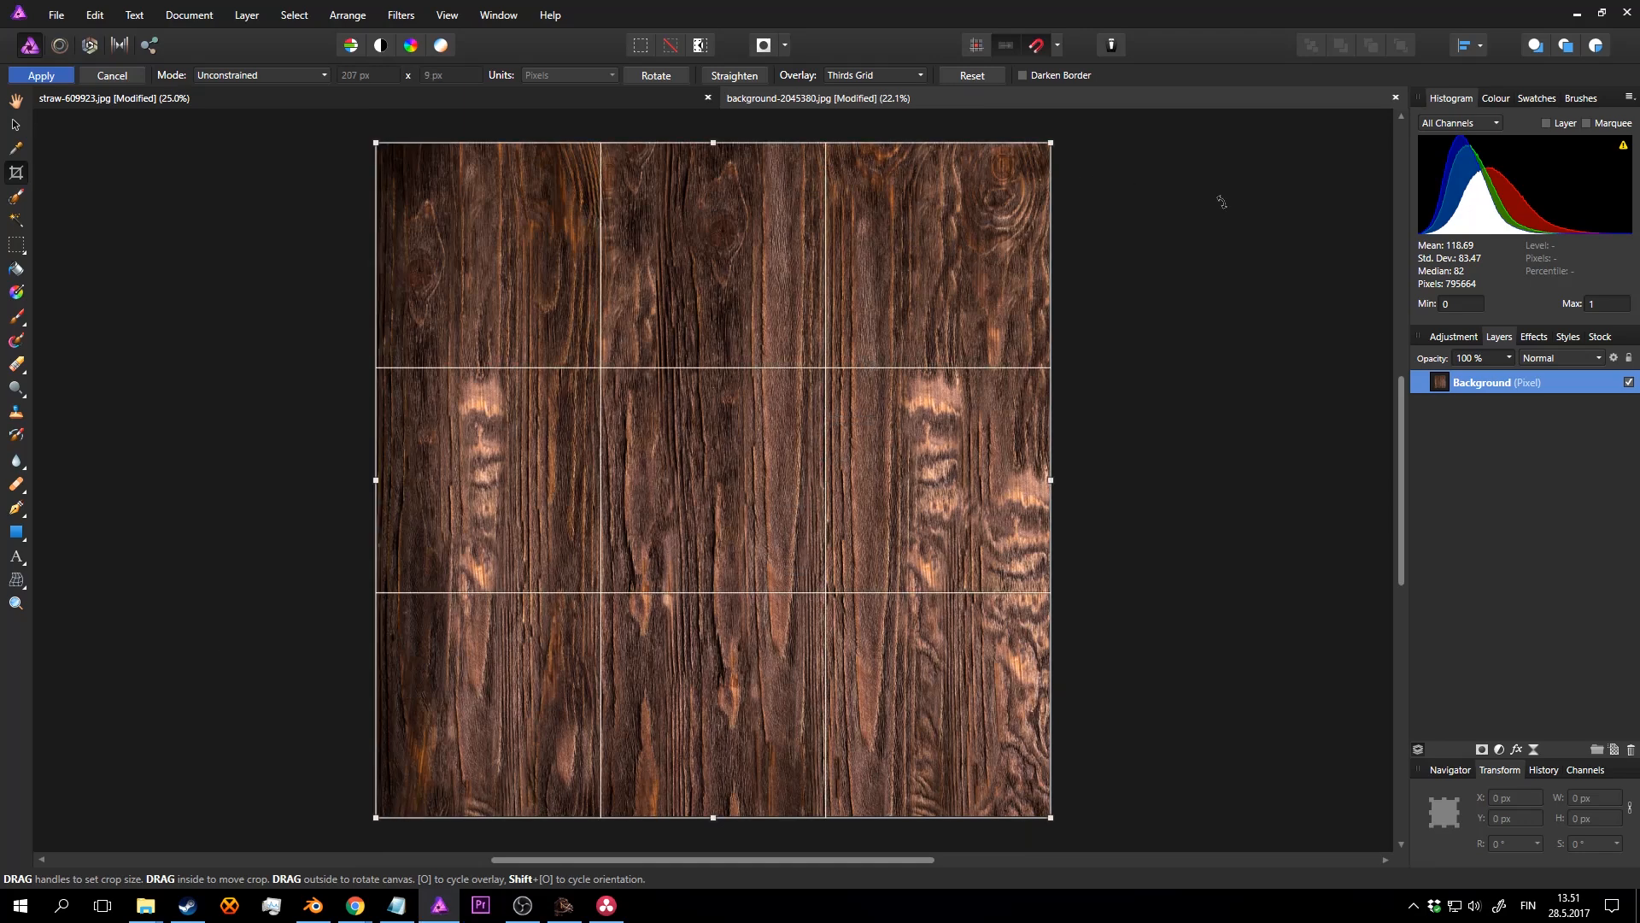
Step: Rasterise the Background layer, test moving it on the canvas, and undo the move
right_click(1503, 382)
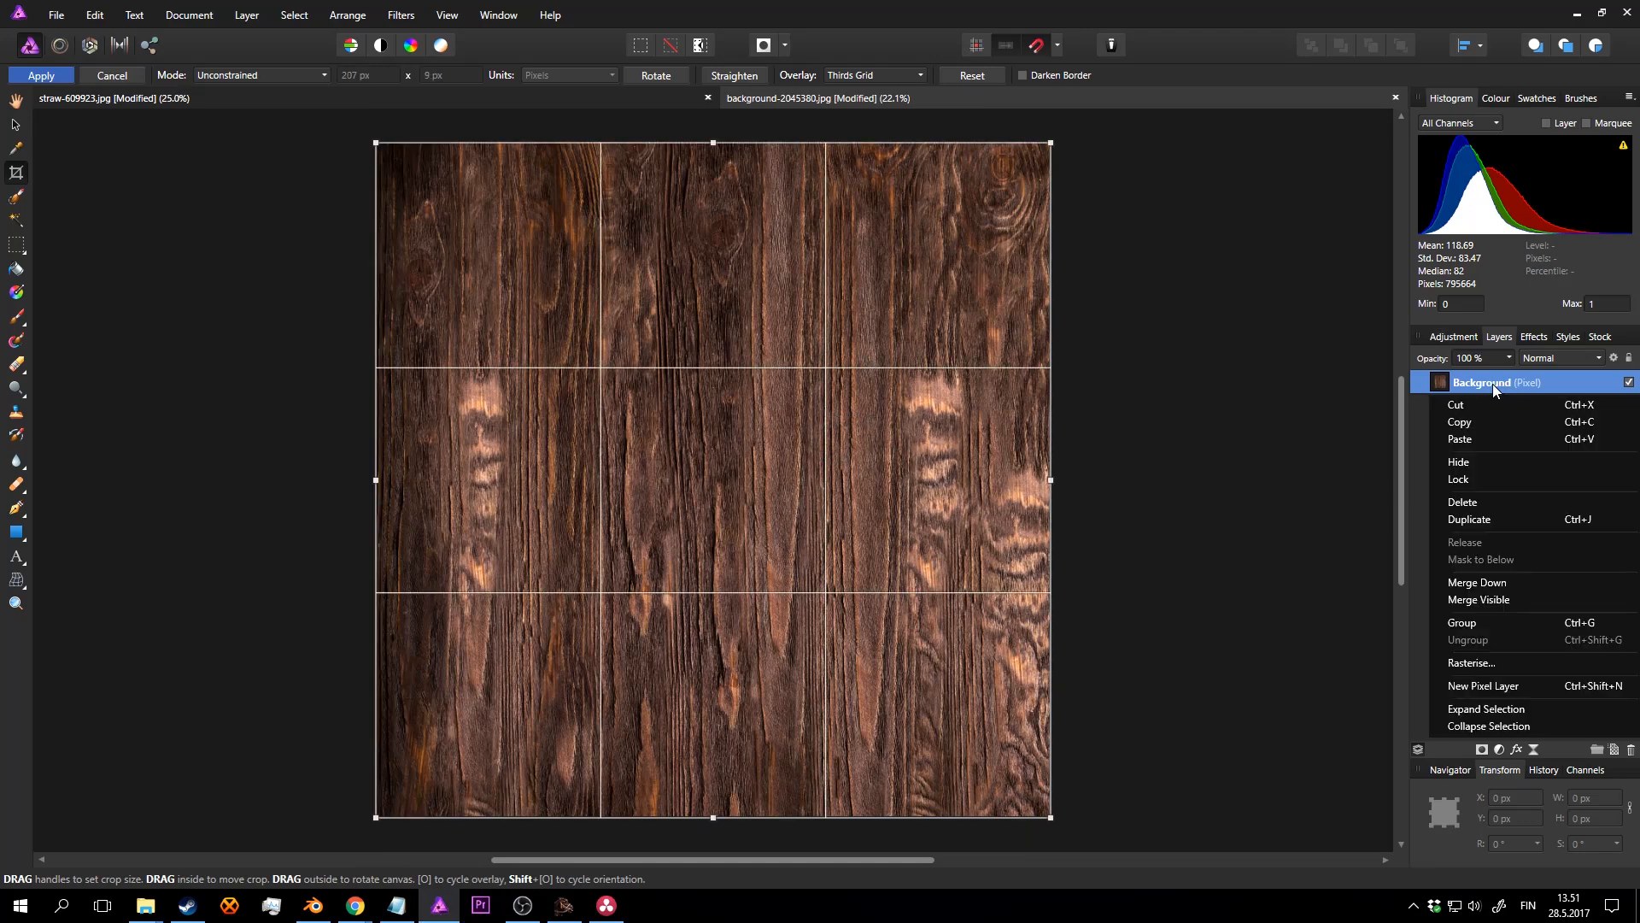
click(1498, 663)
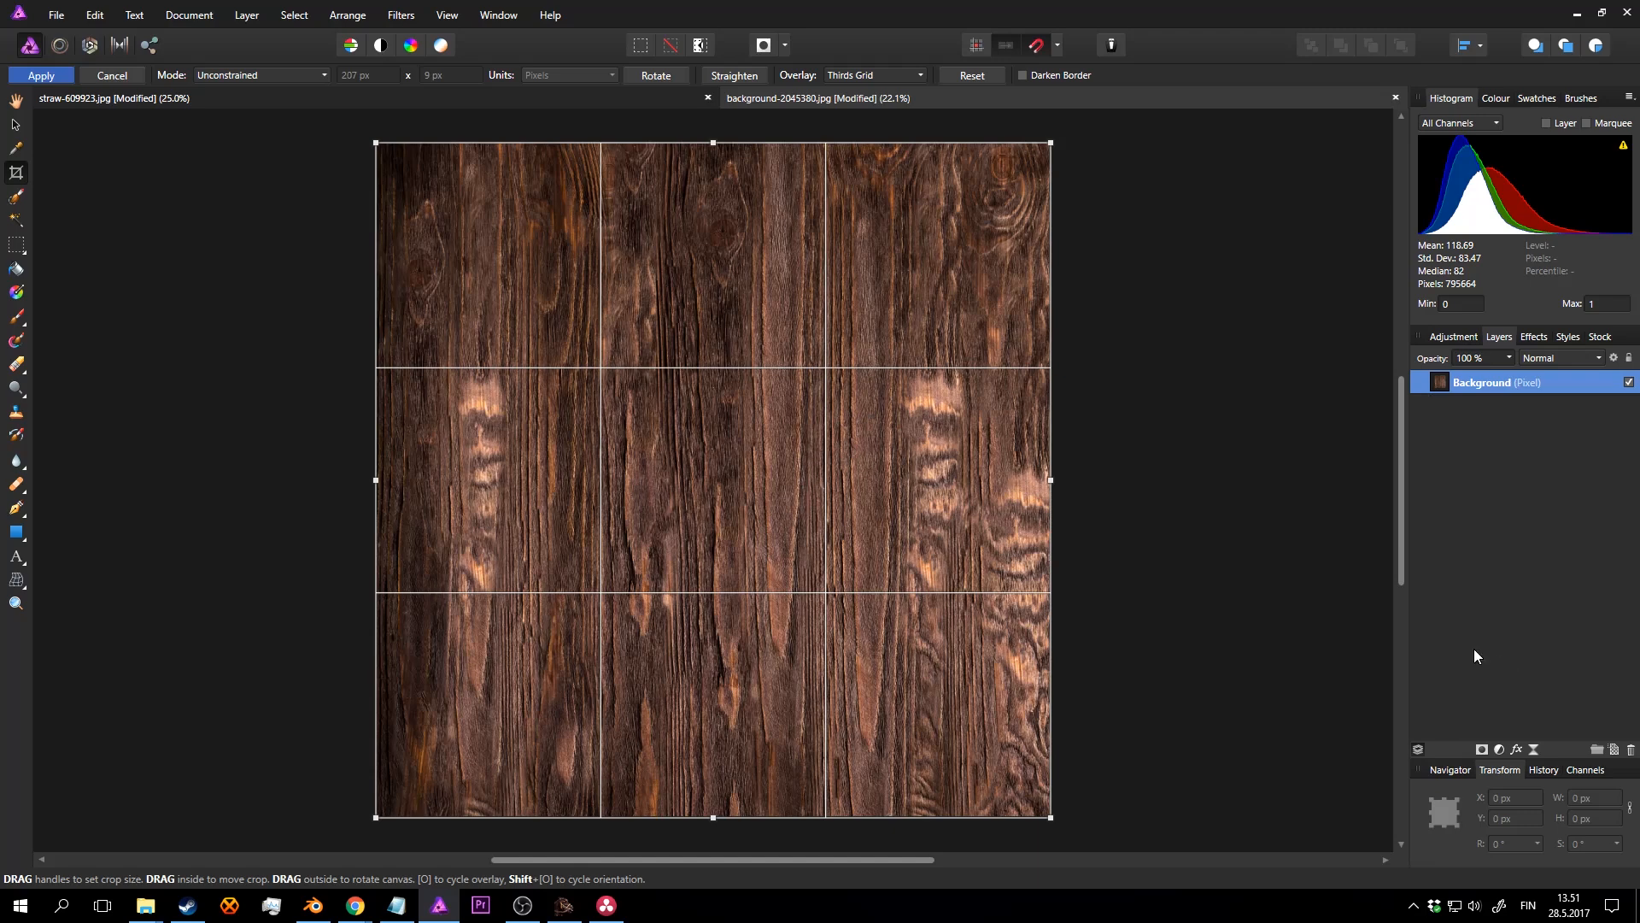
key(z)
key(v)
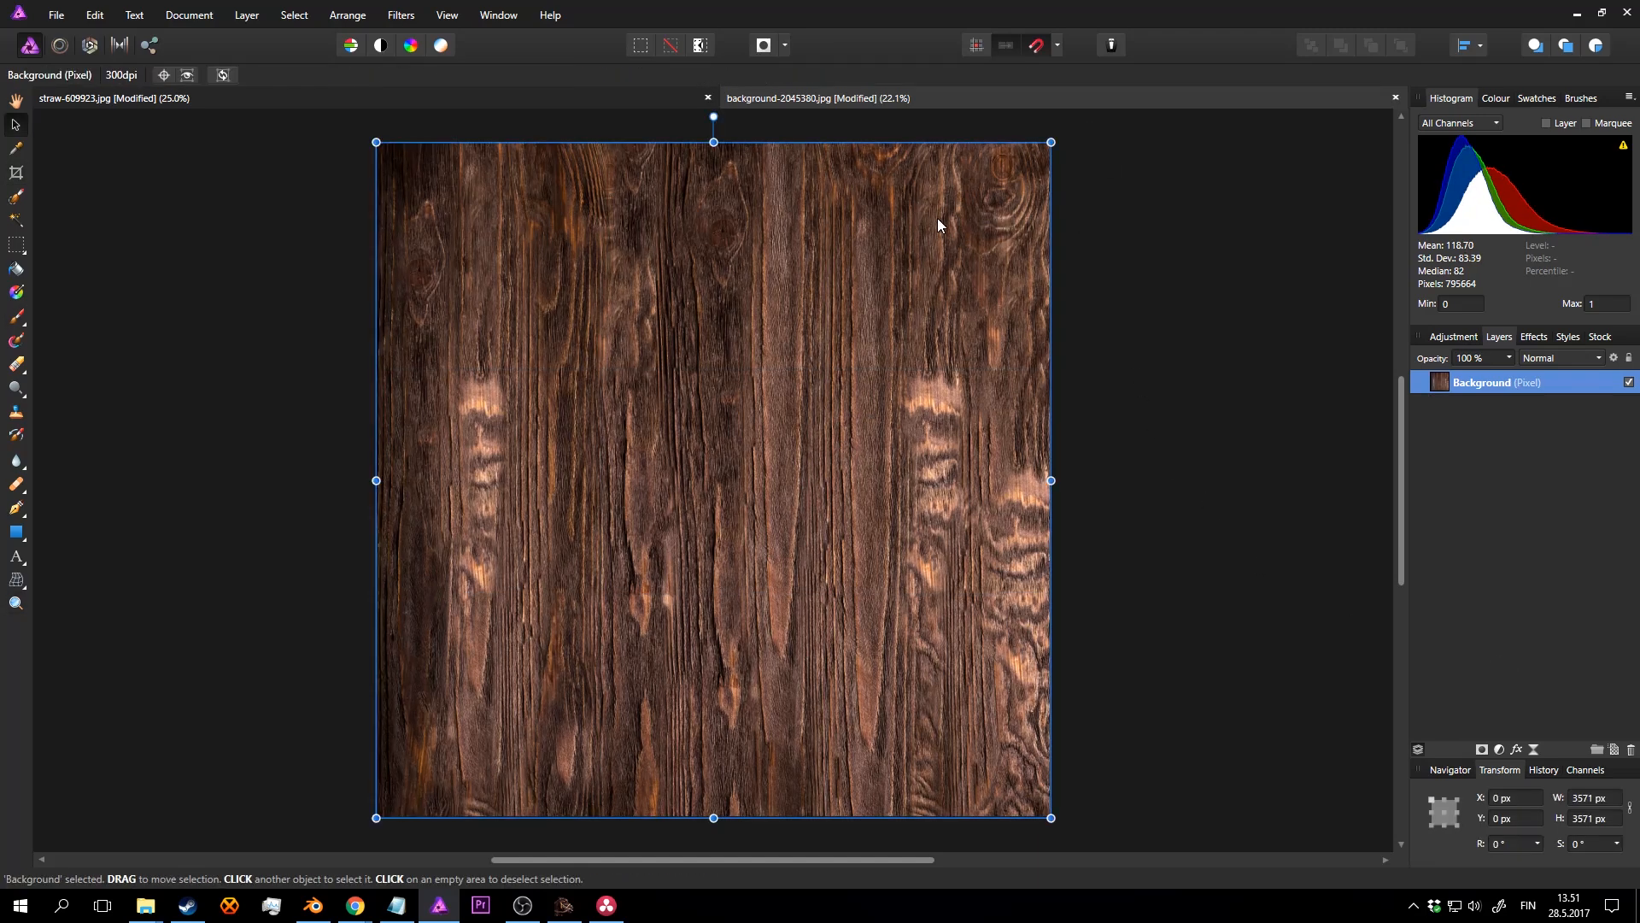
drag(936, 217, 920, 340)
key(ctrl+z)
key(z)
click(941, 349)
alt+click(941, 350)
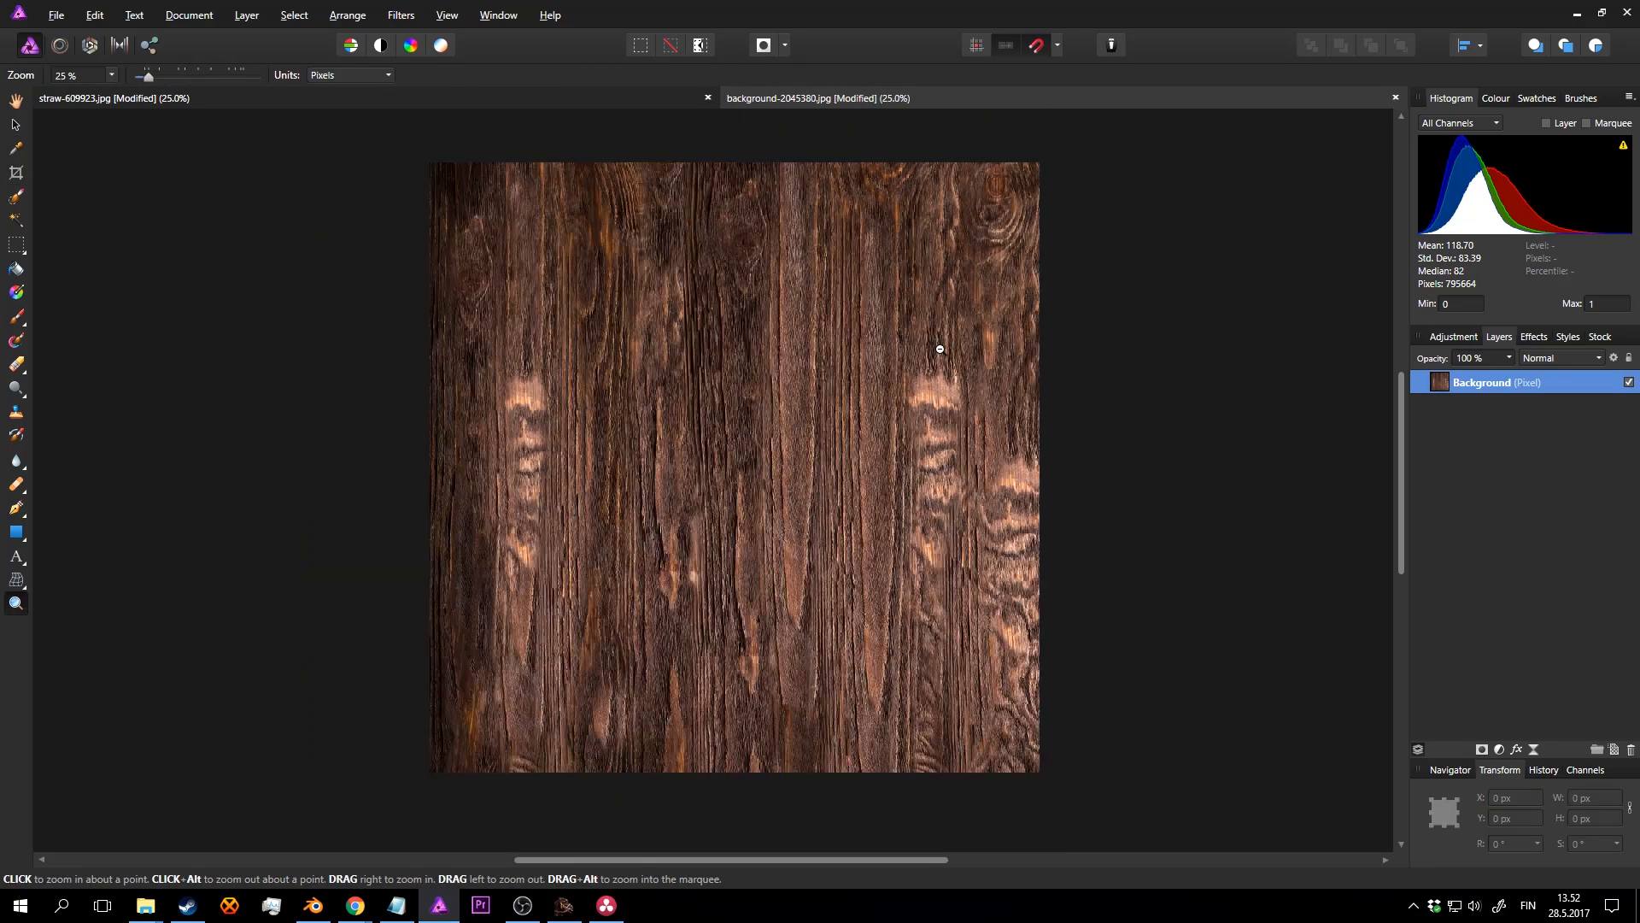
click(863, 379)
mouse_move(847, 398)
mouse_down()
mouse_move(865, 356)
mouse_move(861, 426)
mouse_up()
alt+click(843, 400)
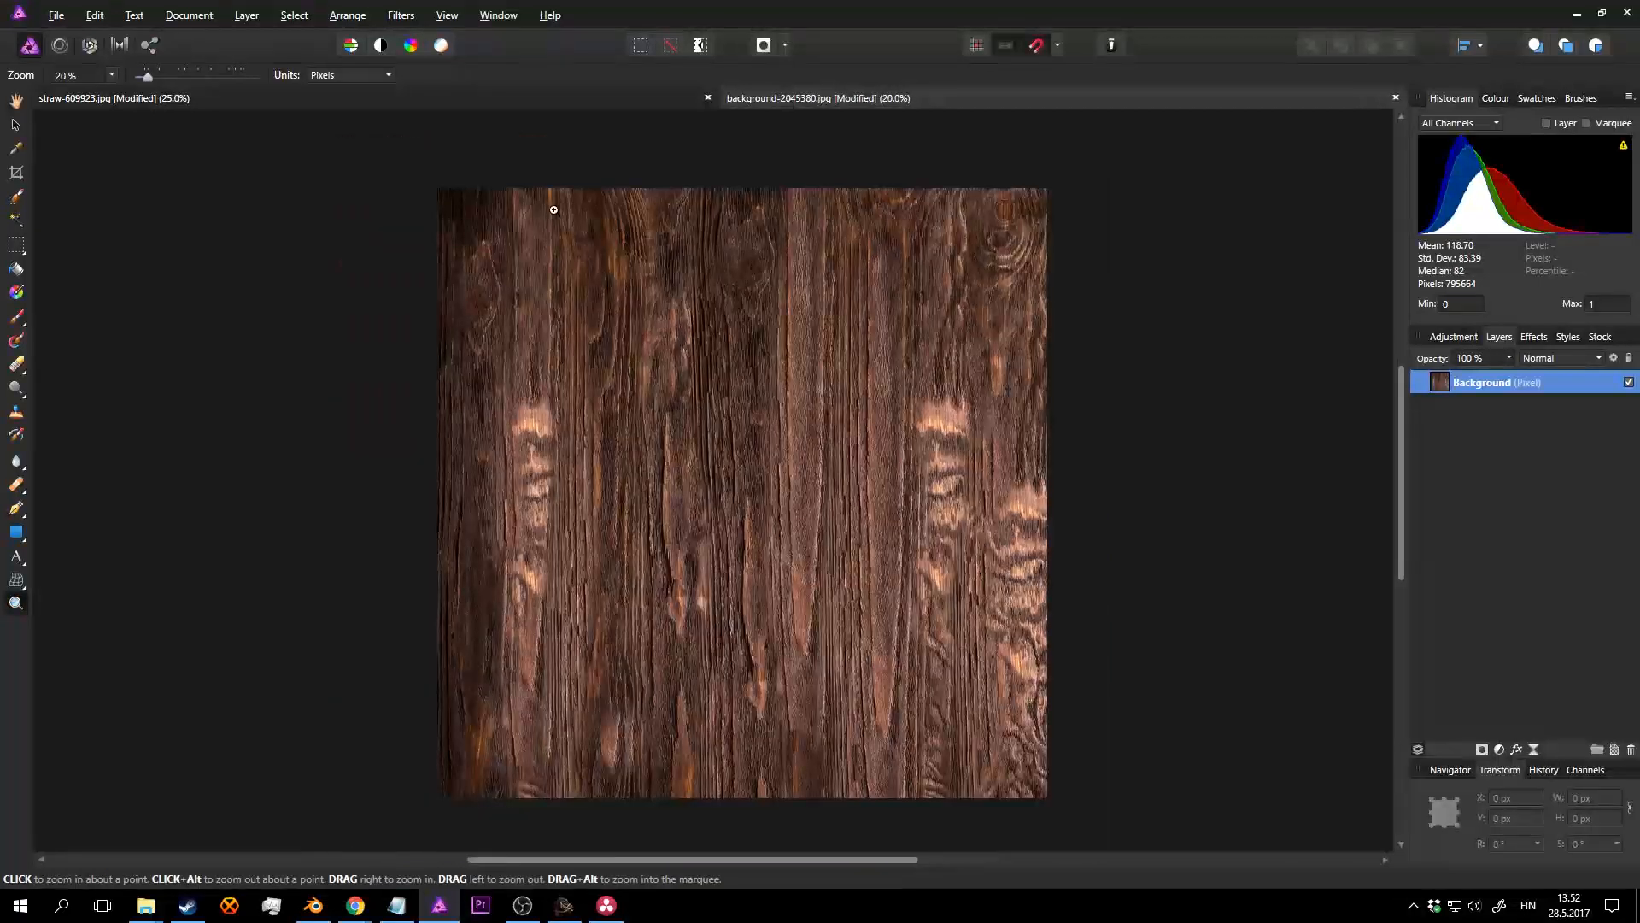
click(398, 15)
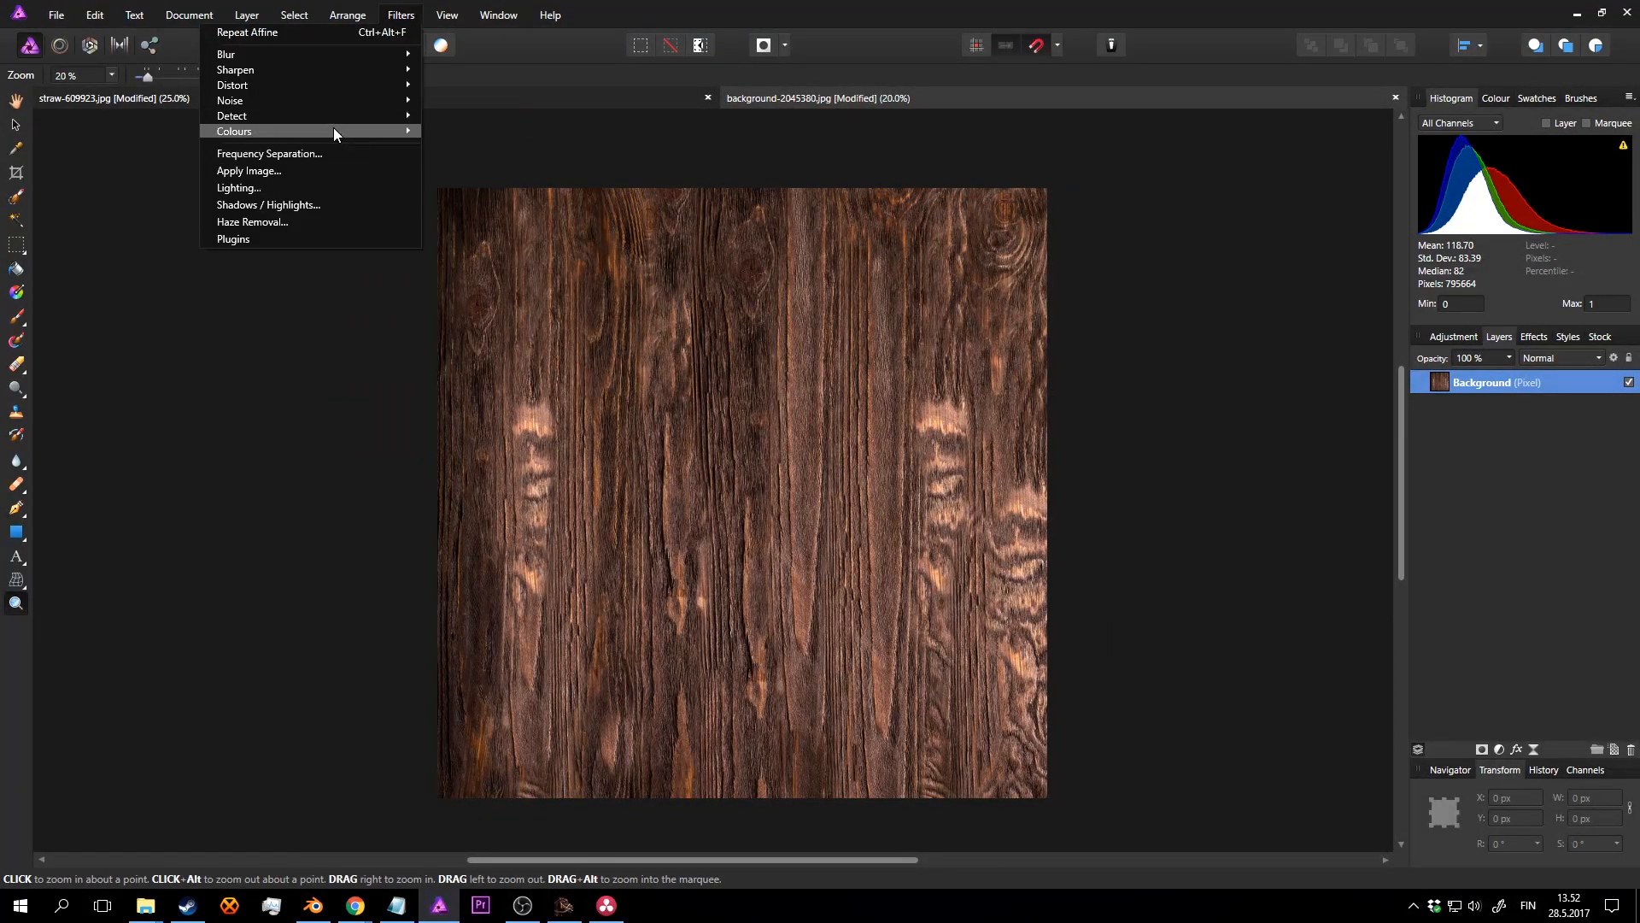
mouse_move(336, 85)
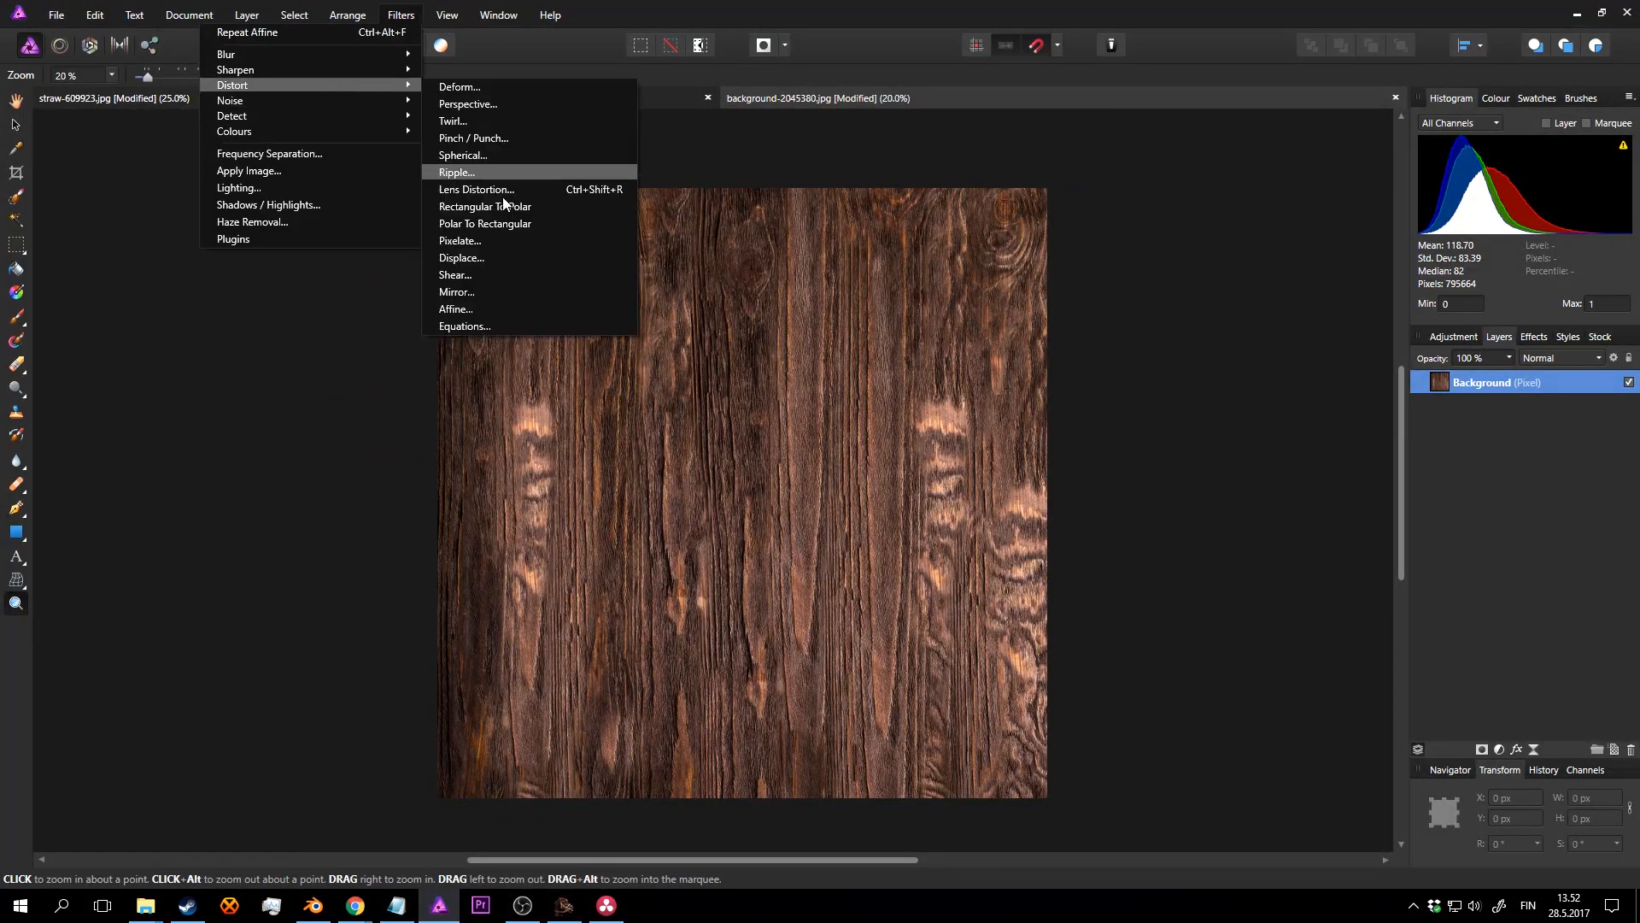
click(494, 308)
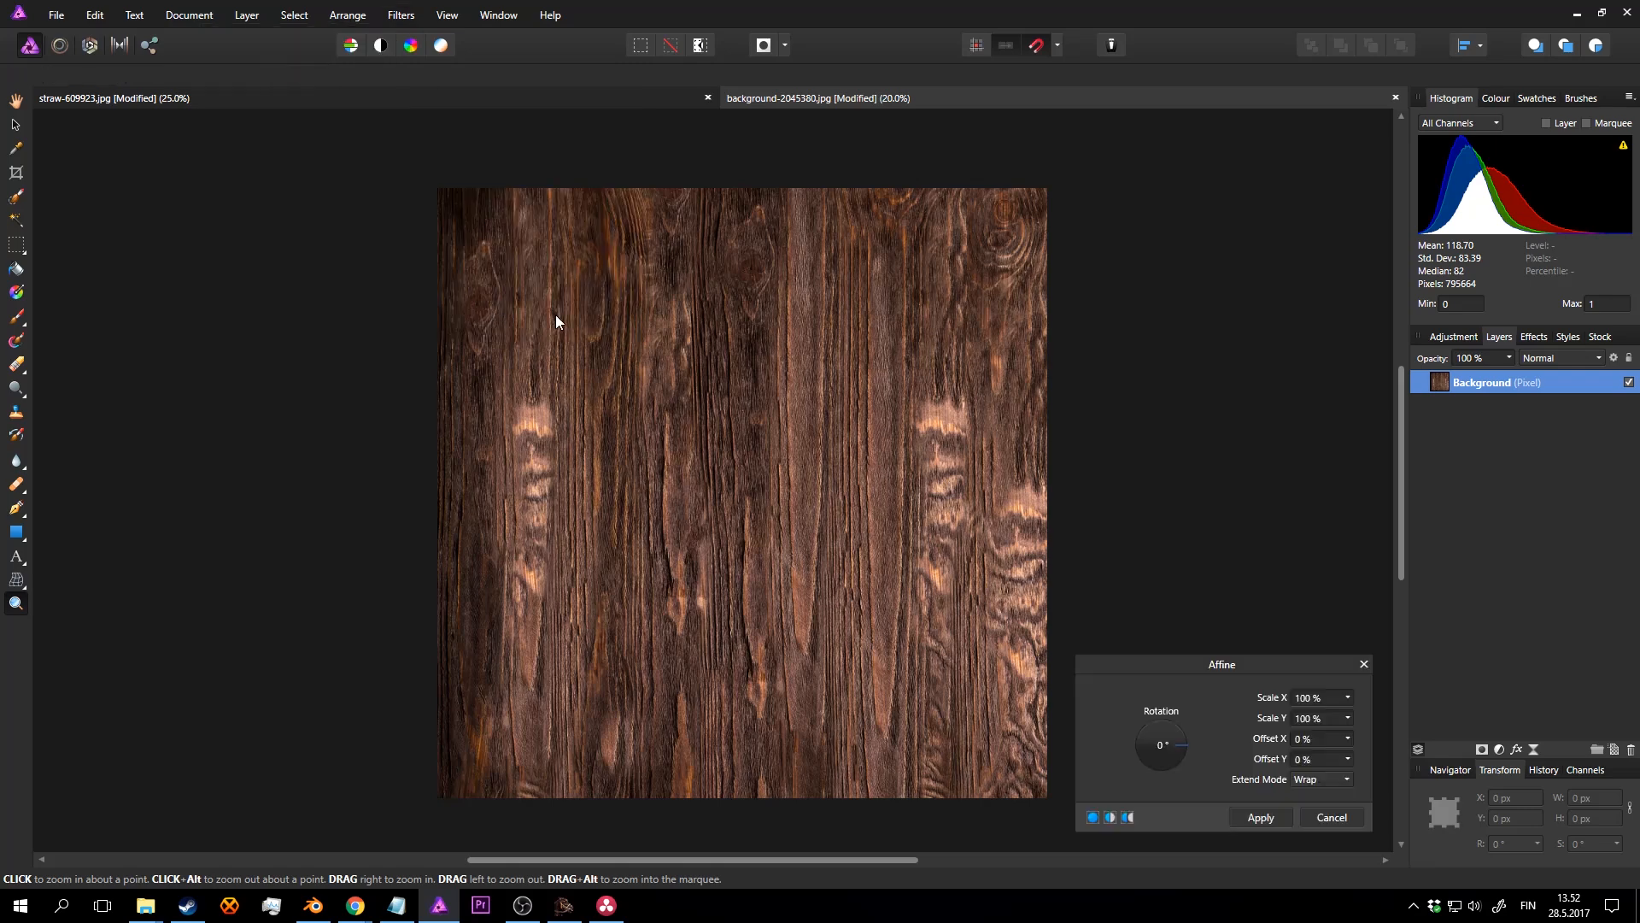
click(1312, 738)
key(Up)
key(Up)
key(Up)
key(Up)
key(Up)
key(Up)
key(Up)
key(Up)
key(Up)
key(Up)
key(Up)
key(Up)
key(Up)
key(Up)
key(Up)
key(Up)
key(Up)
key(Up)
key(Up)
key(Up)
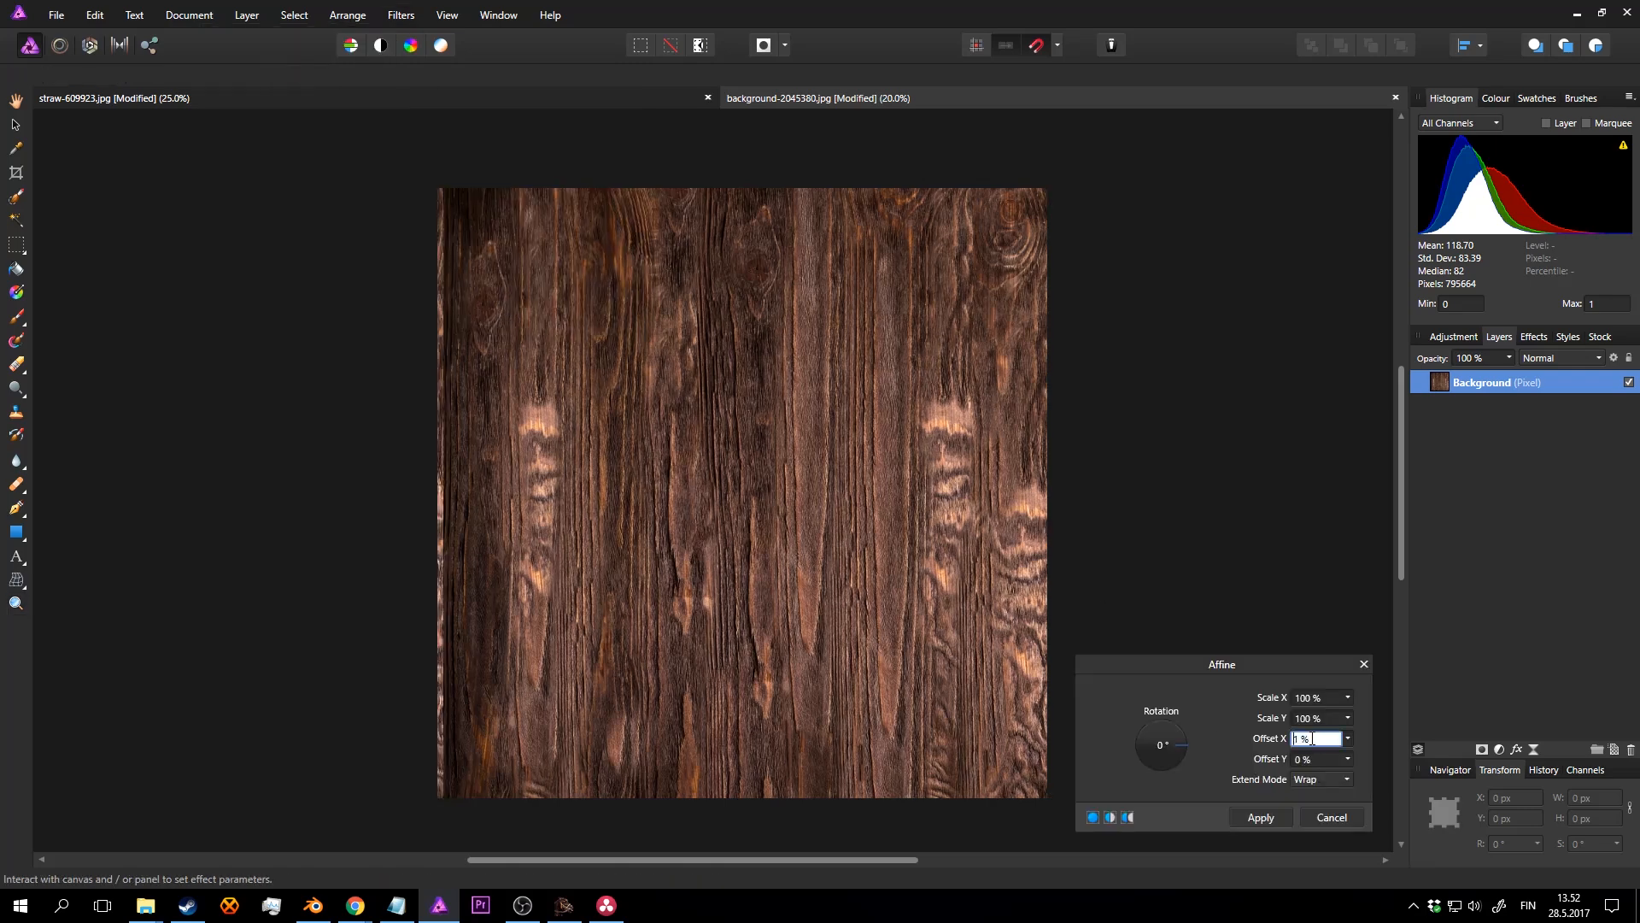
click(1320, 758)
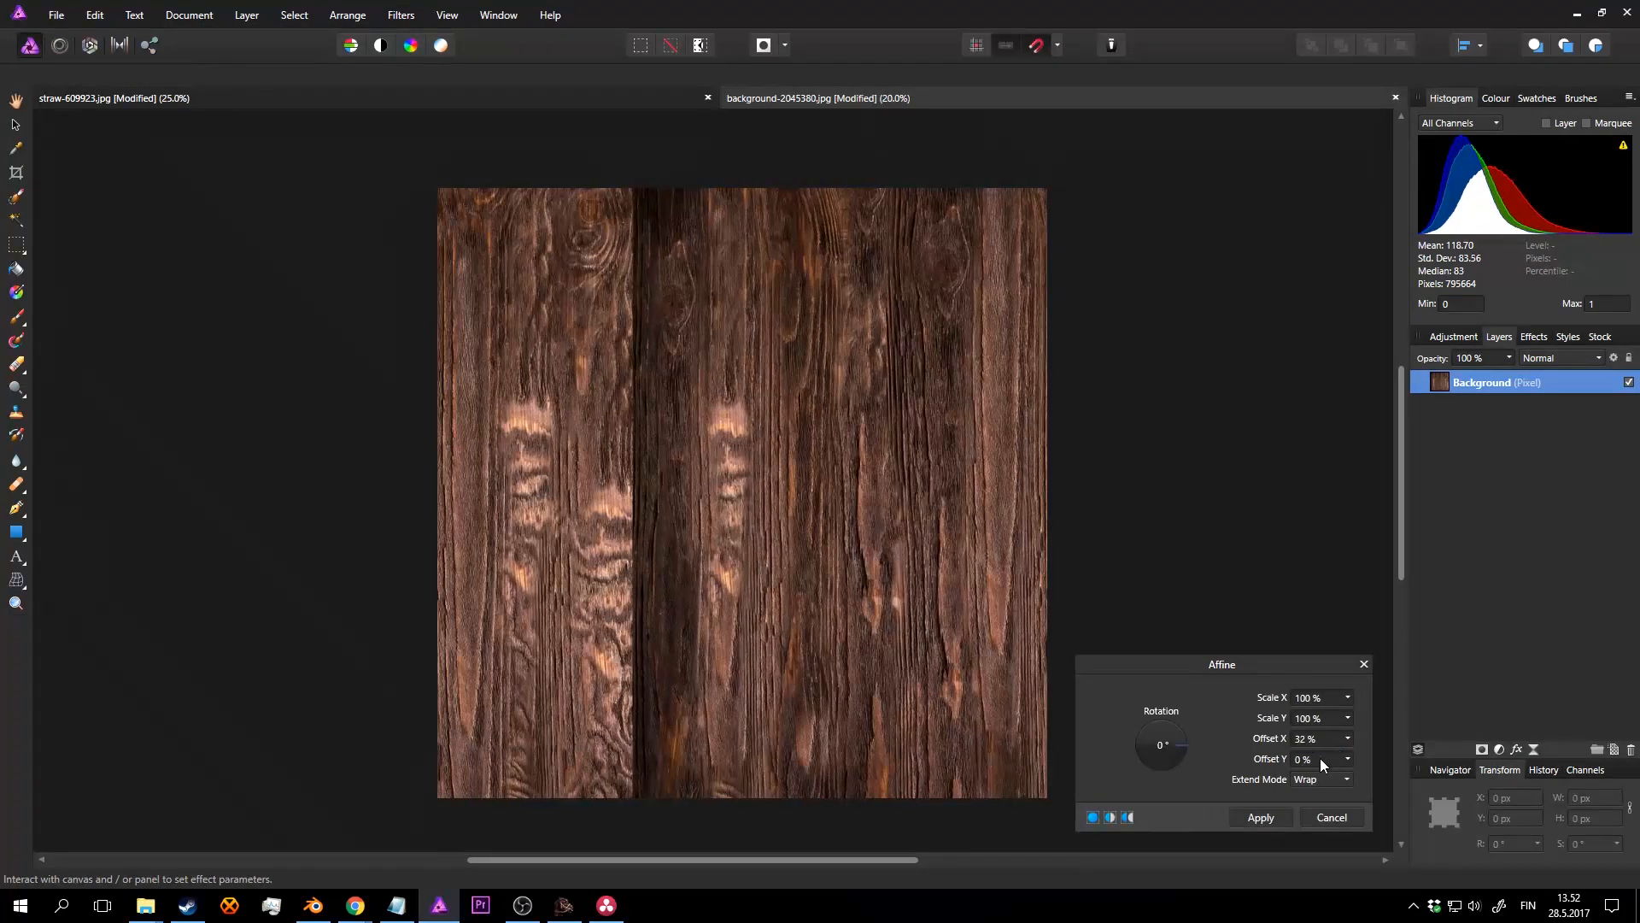
key(Up)
key(Up)
key(Up)
key(Up)
key(Up)
key(Up)
key(Up)
key(Up)
key(Up)
key(Up)
key(Up)
key(Up)
key(Up)
key(Up)
key(Up)
key(Up)
key(Up)
key(Up)
key(Up)
key(Up)
key(Up)
key(Up)
key(Up)
key(Up)
key(Up)
key(Up)
key(Up)
key(Up)
key(Up)
key(Up)
key(Up)
key(Up)
key(Up)
key(Up)
key(Up)
key(Up)
key(Up)
key(Up)
key(Up)
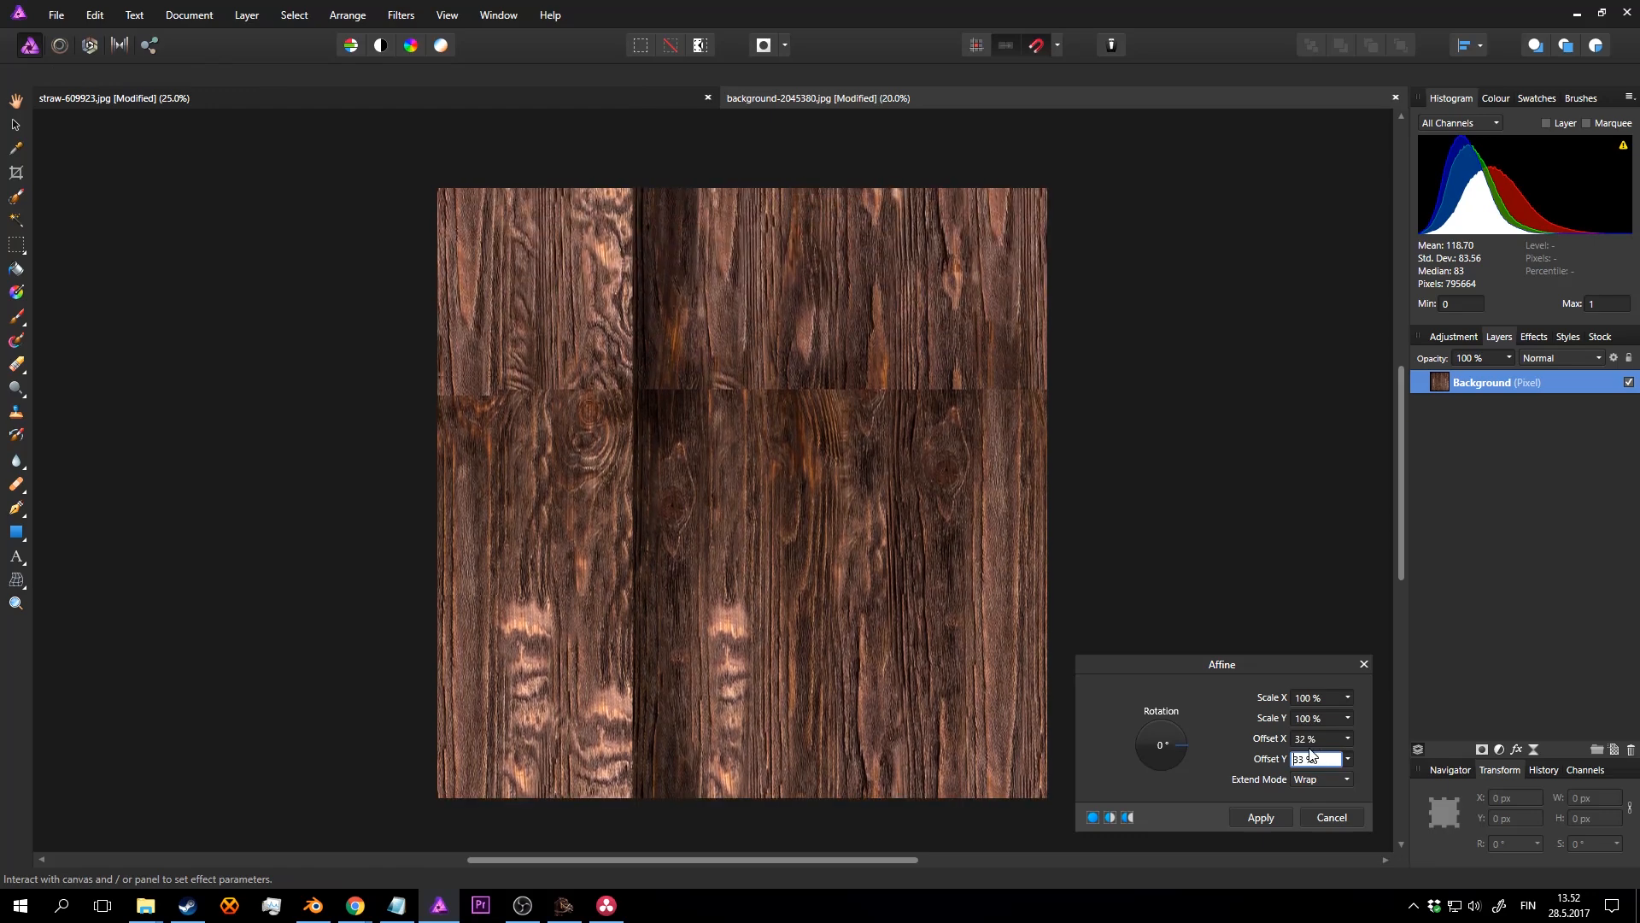
click(1312, 738)
key(Up)
key(Up)
key(Up)
key(Up)
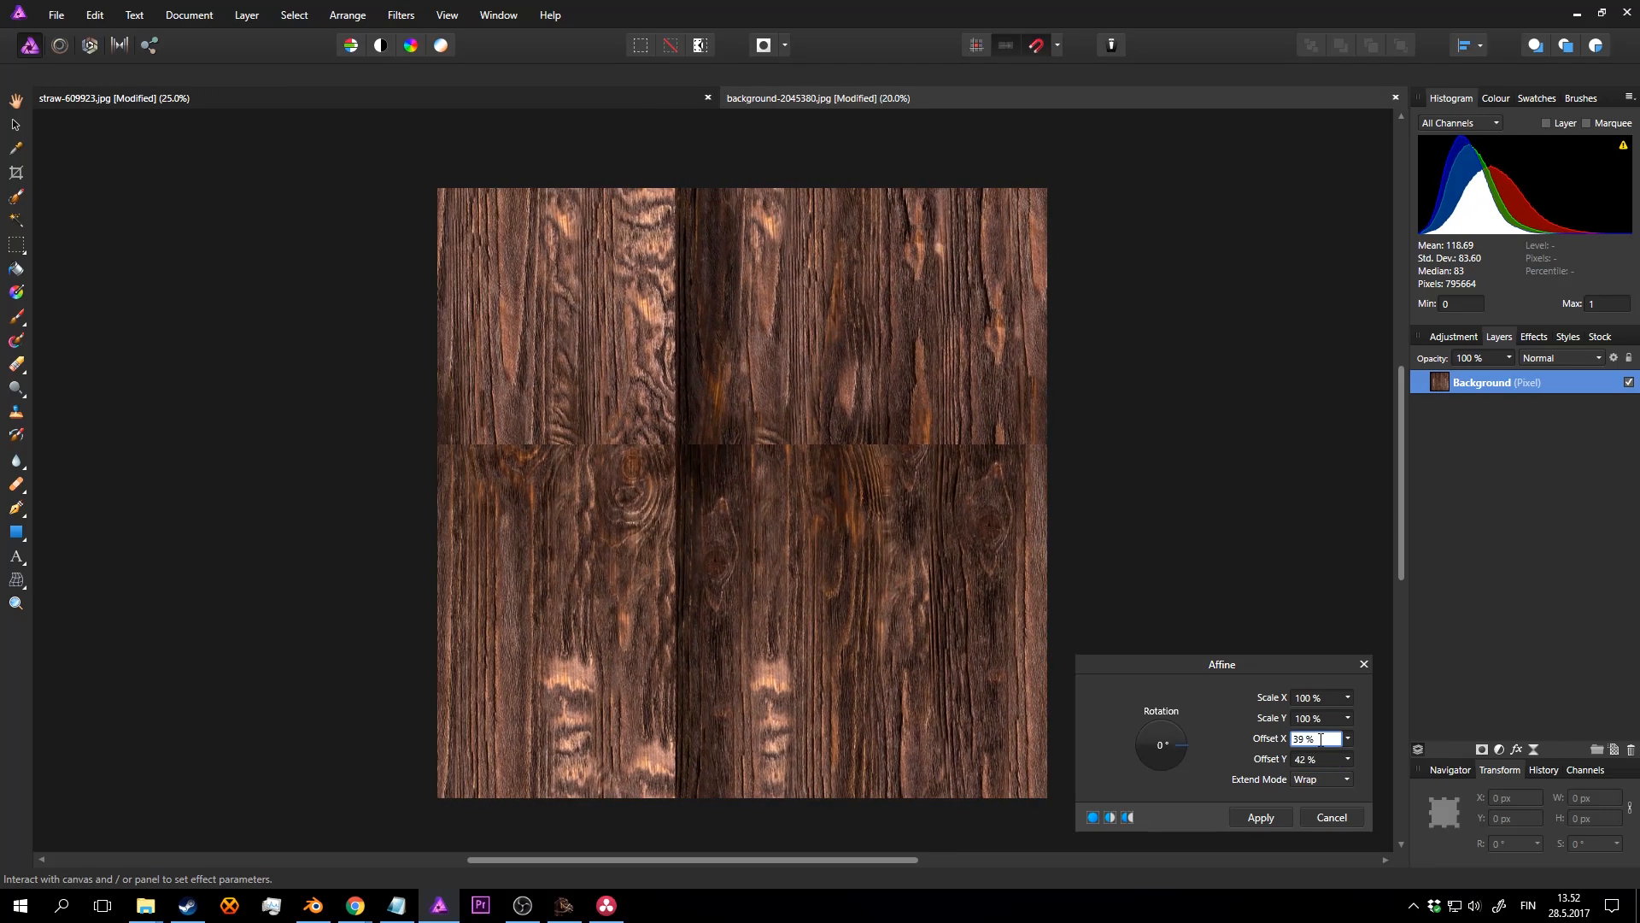
click(1364, 664)
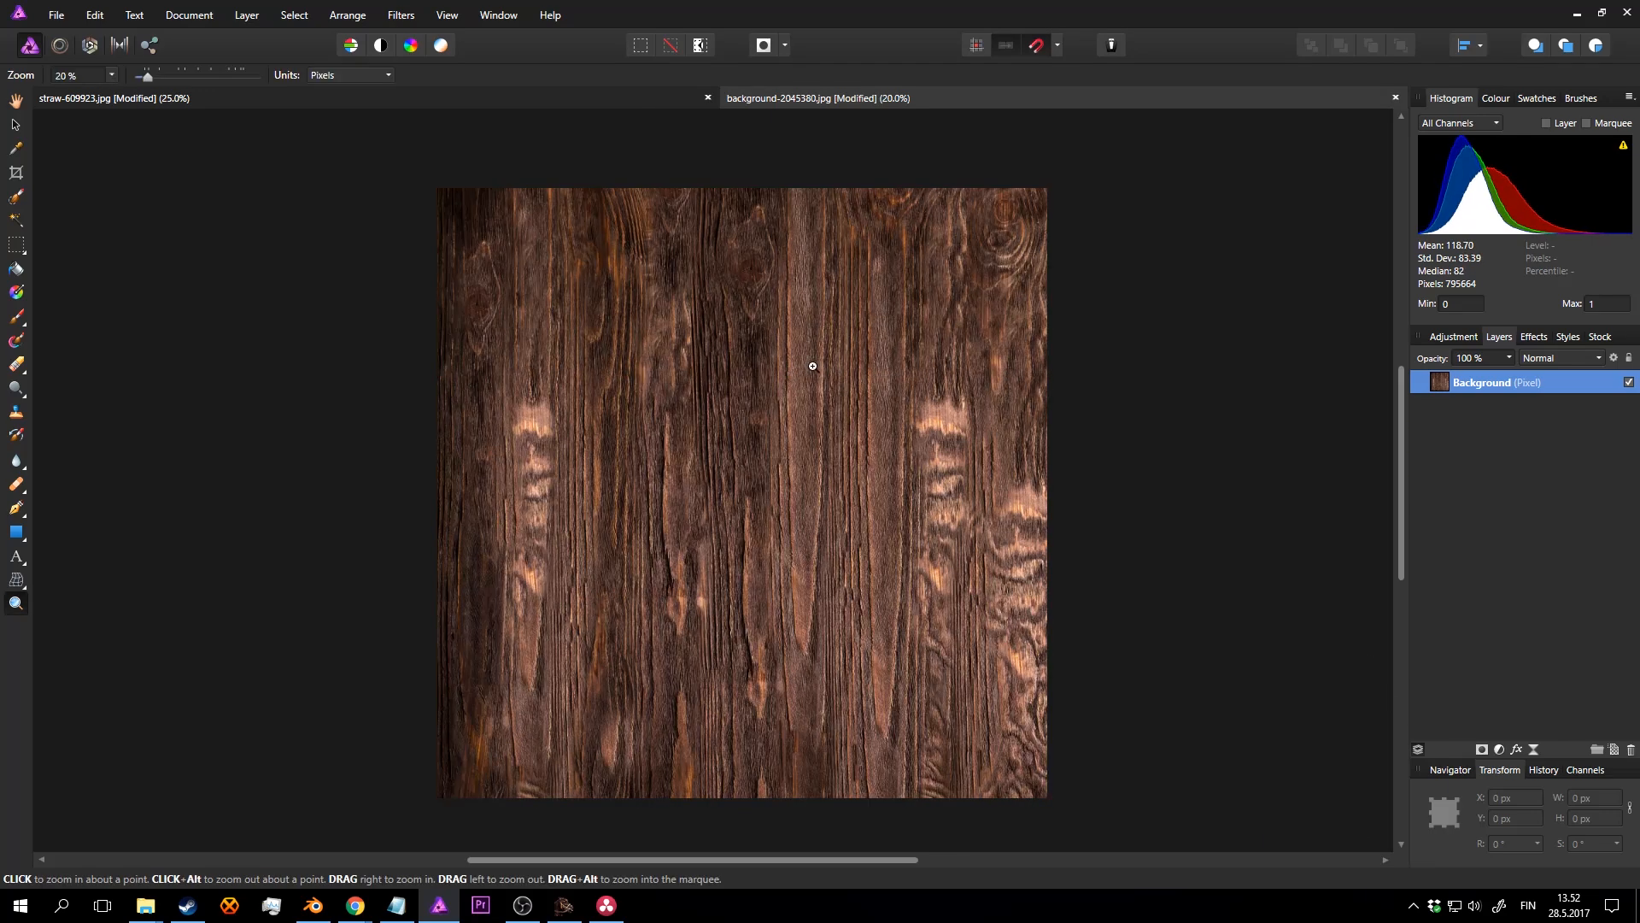
Step: Offset the texture with the Affine filter by 41% in X and 42% in Y, using the Wrap extend mode
click(410, 19)
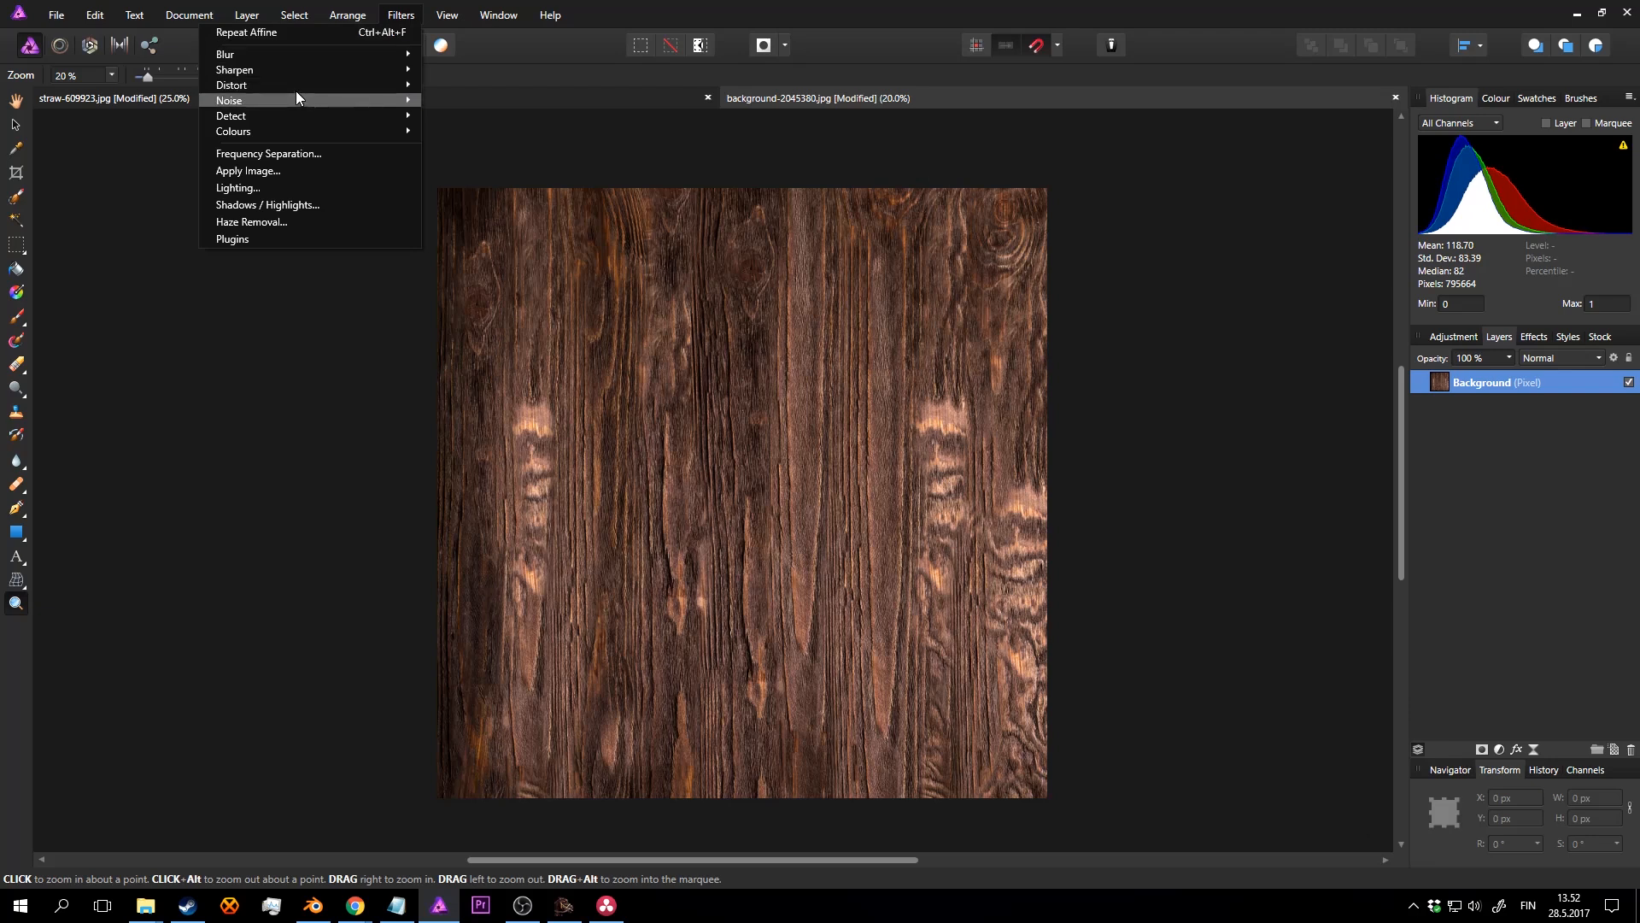
mouse_move(296, 86)
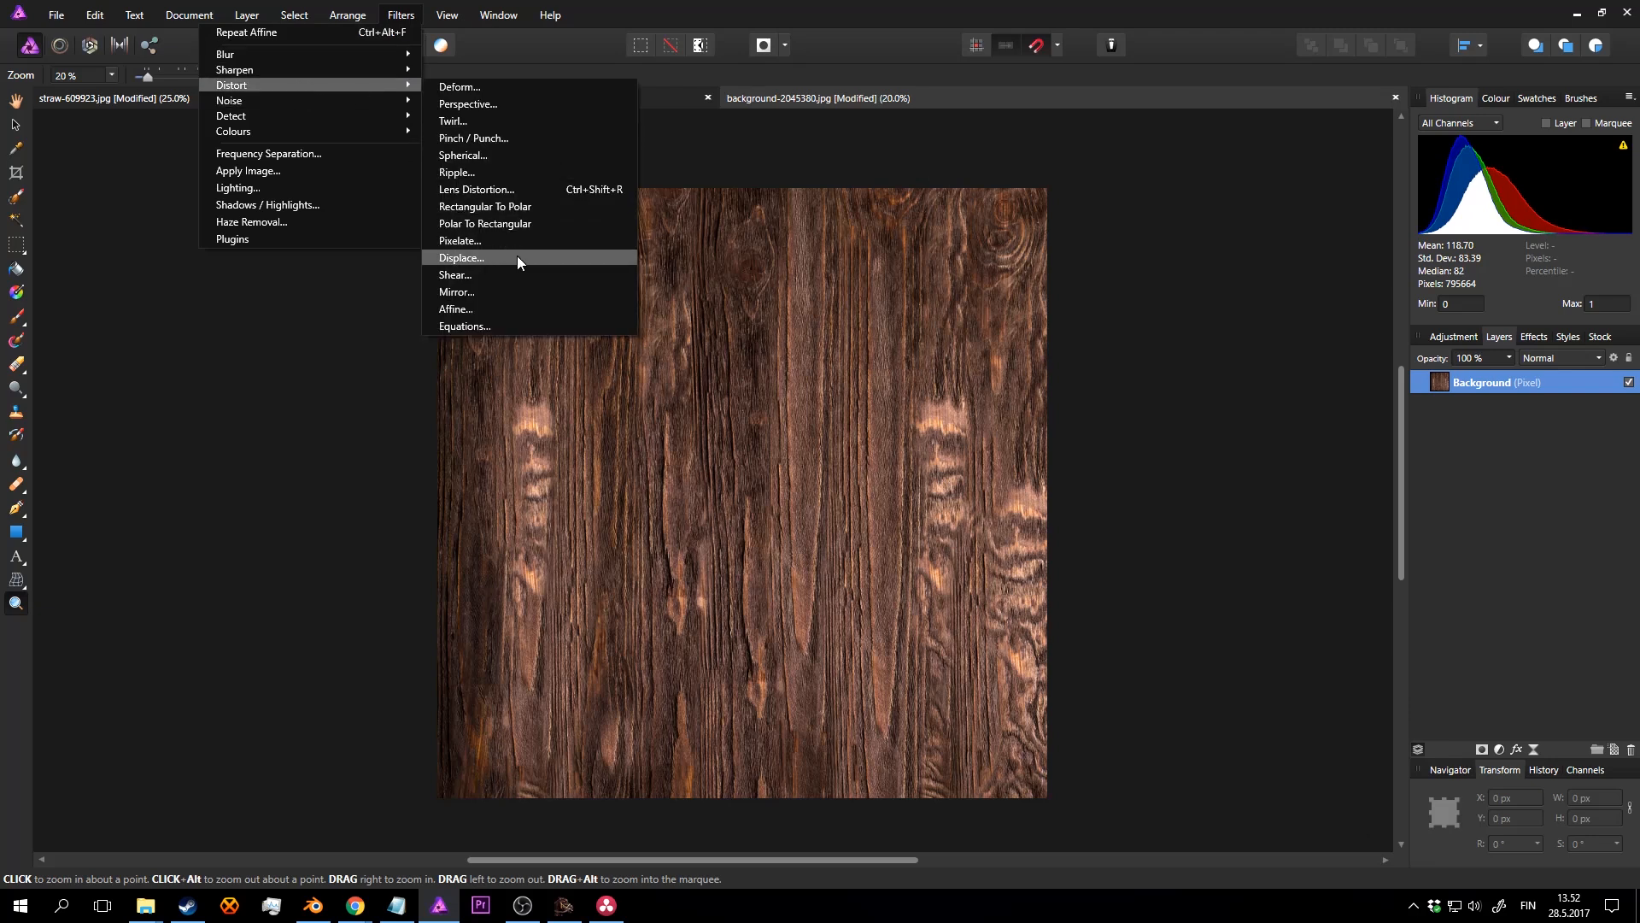
click(504, 305)
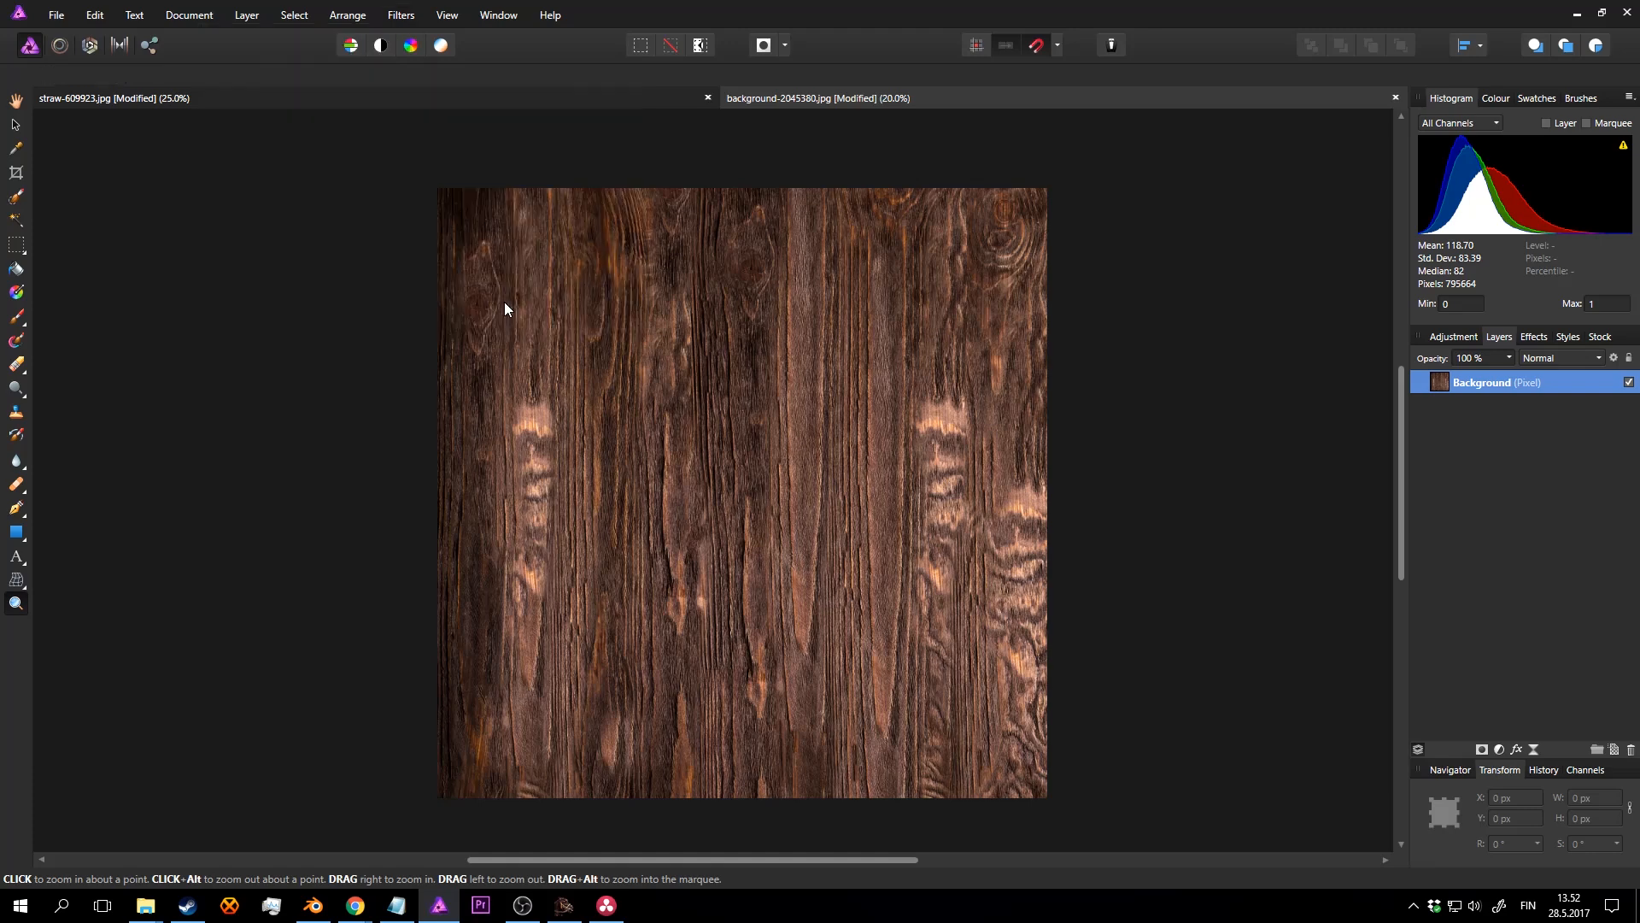
drag(1254, 741, 1331, 758)
drag(1271, 759, 1311, 775)
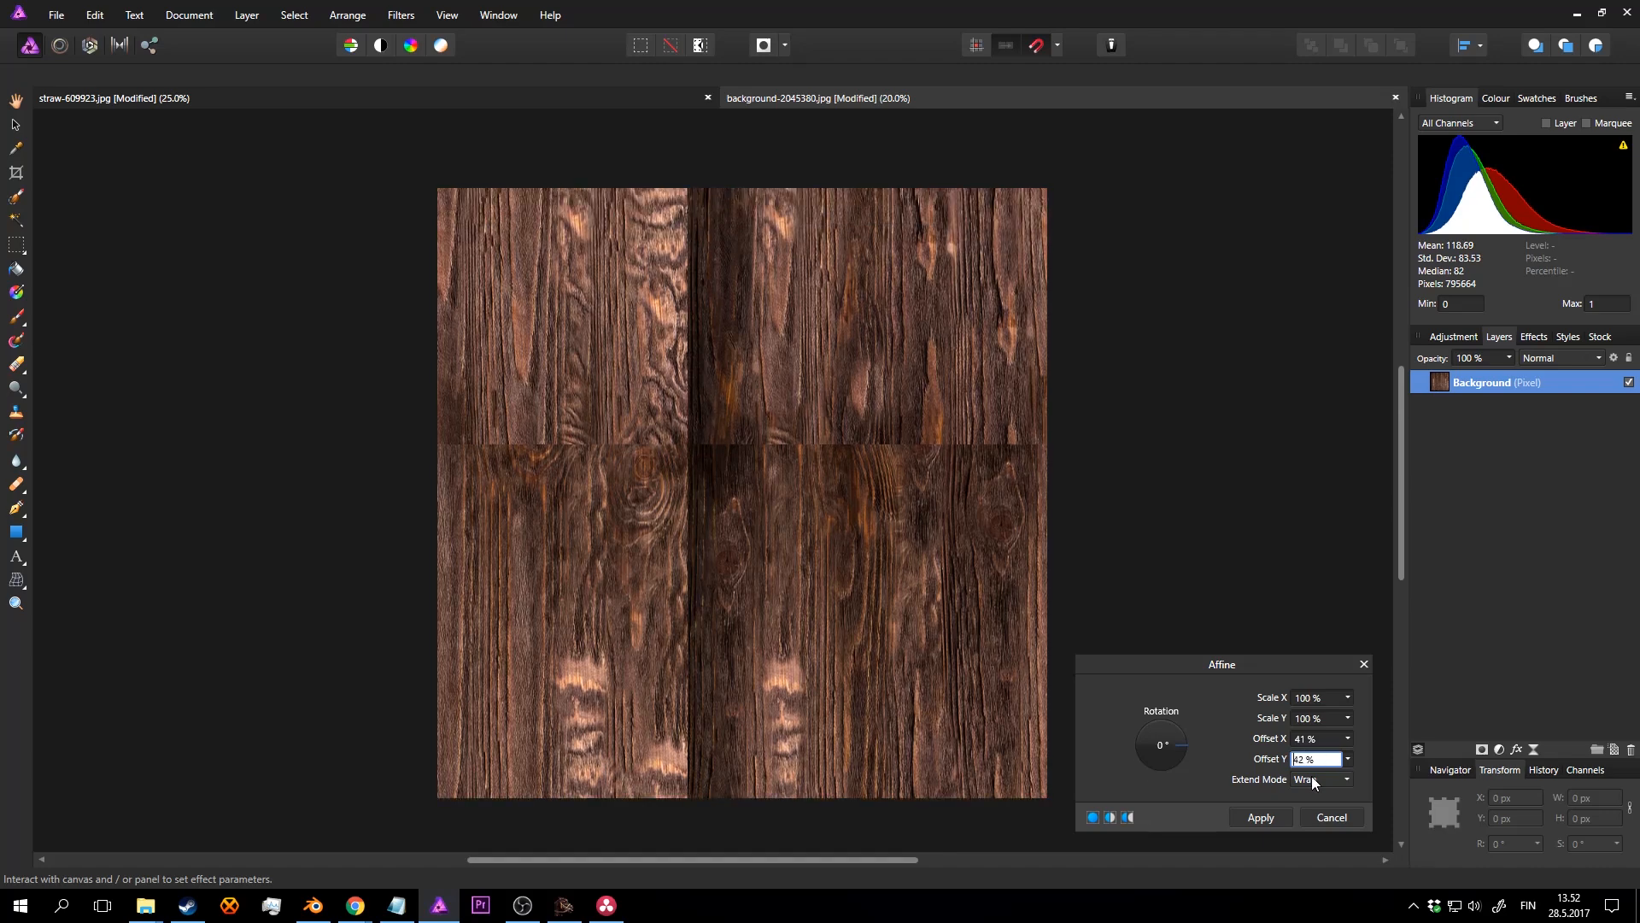
click(1263, 818)
Step: Try to clone wood grain over the right part of the horizontal seam from two different sources, undoing each attempt
click(796, 486)
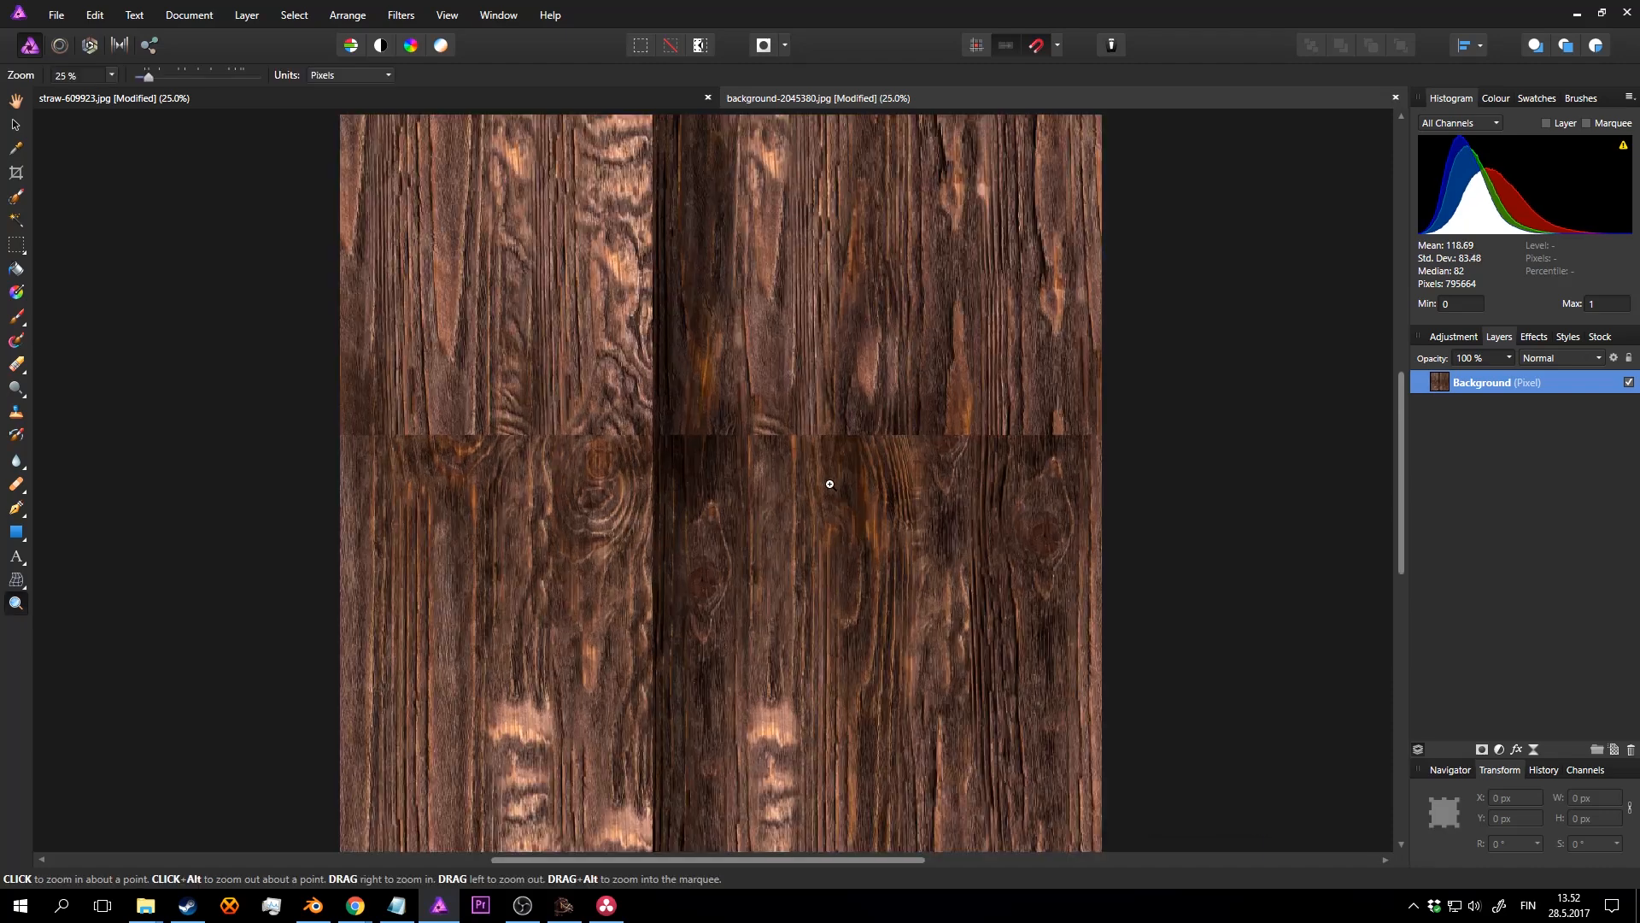
key(s)
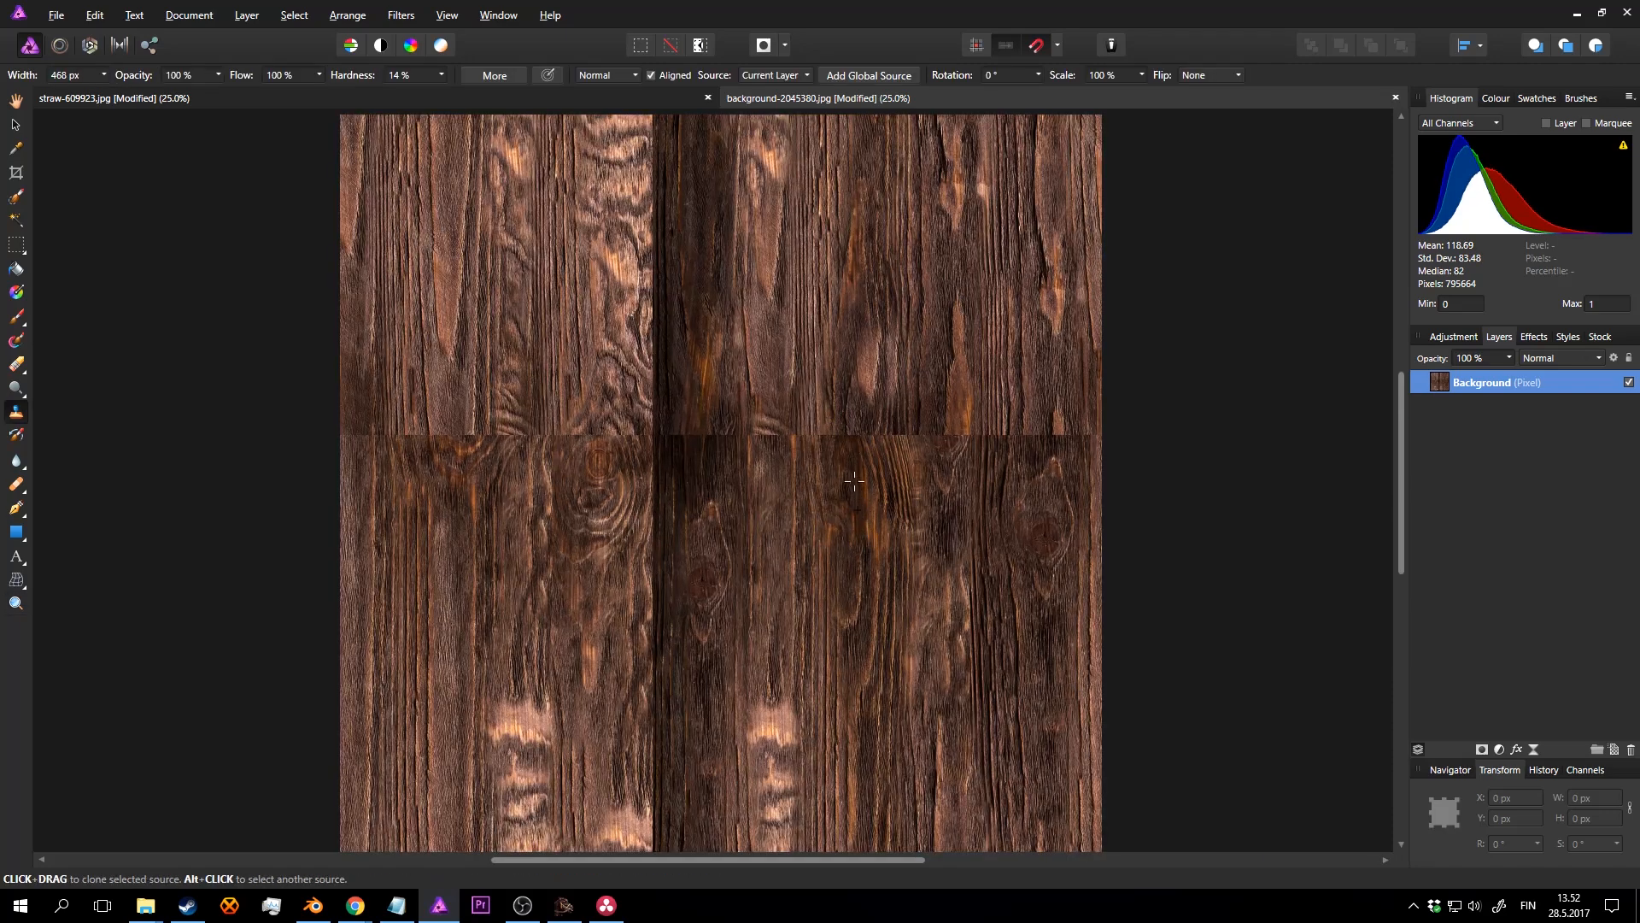
alt+click(865, 342)
mouse_move(856, 418)
mouse_down()
mouse_move(974, 439)
mouse_move(1133, 432)
mouse_move(894, 442)
mouse_up()
key(ctrl+z)
alt+click(849, 803)
drag(926, 438, 1057, 431)
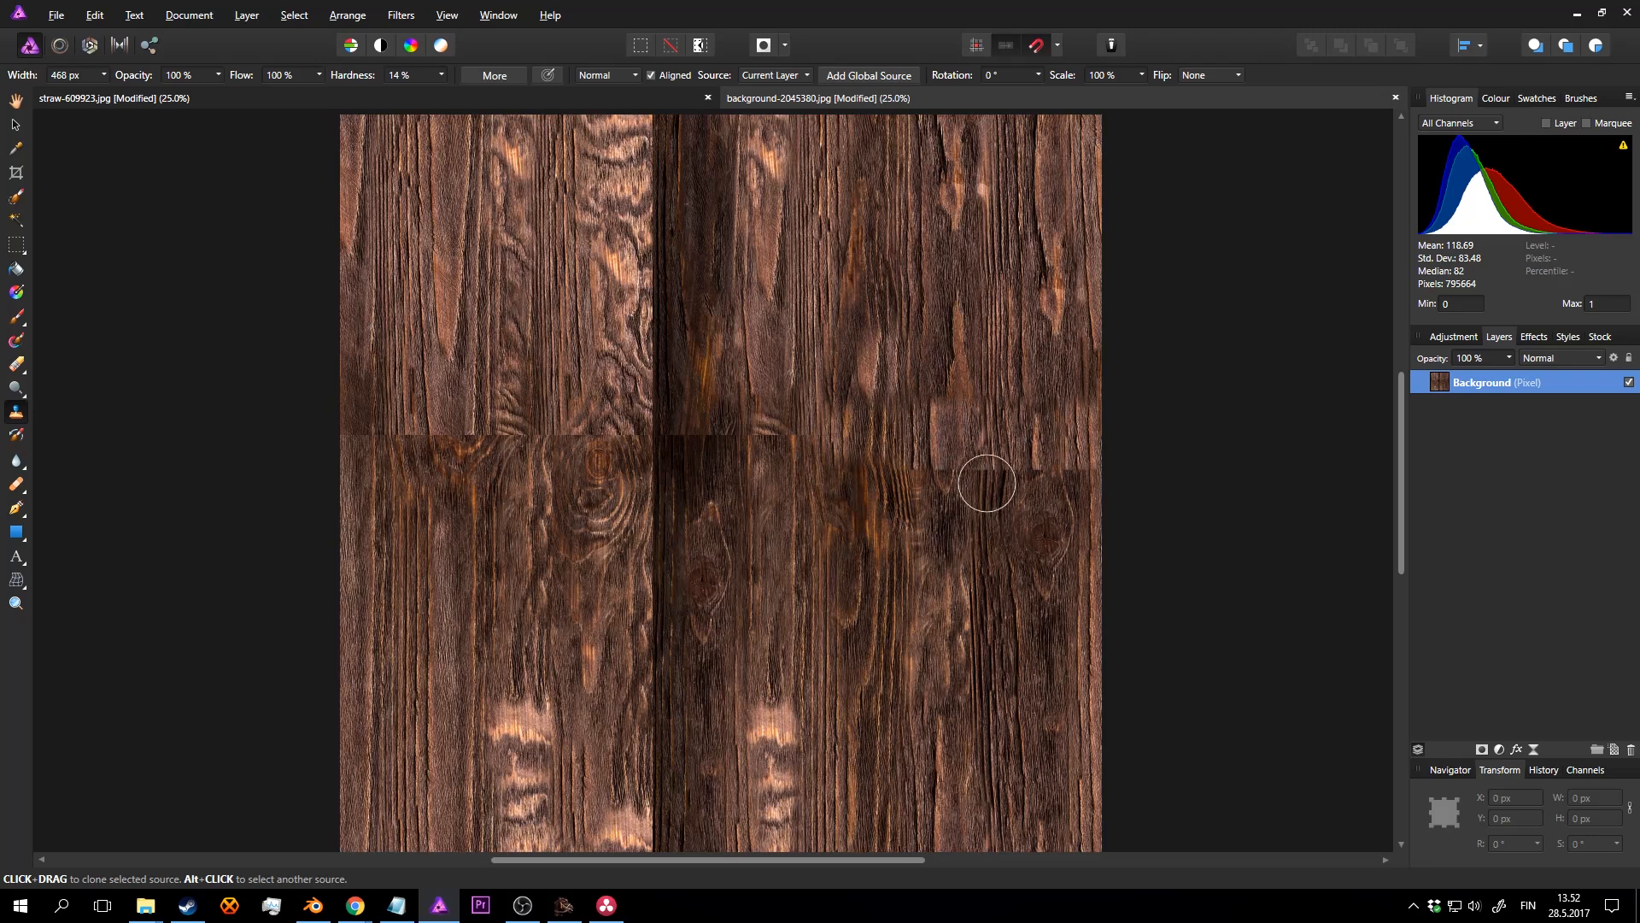
key(ctrl+z)
Step: Clone wood grain over the right half of the horizontal seam and the middle stretch of the vertical seam
middle_drag(921, 480, 925, 417)
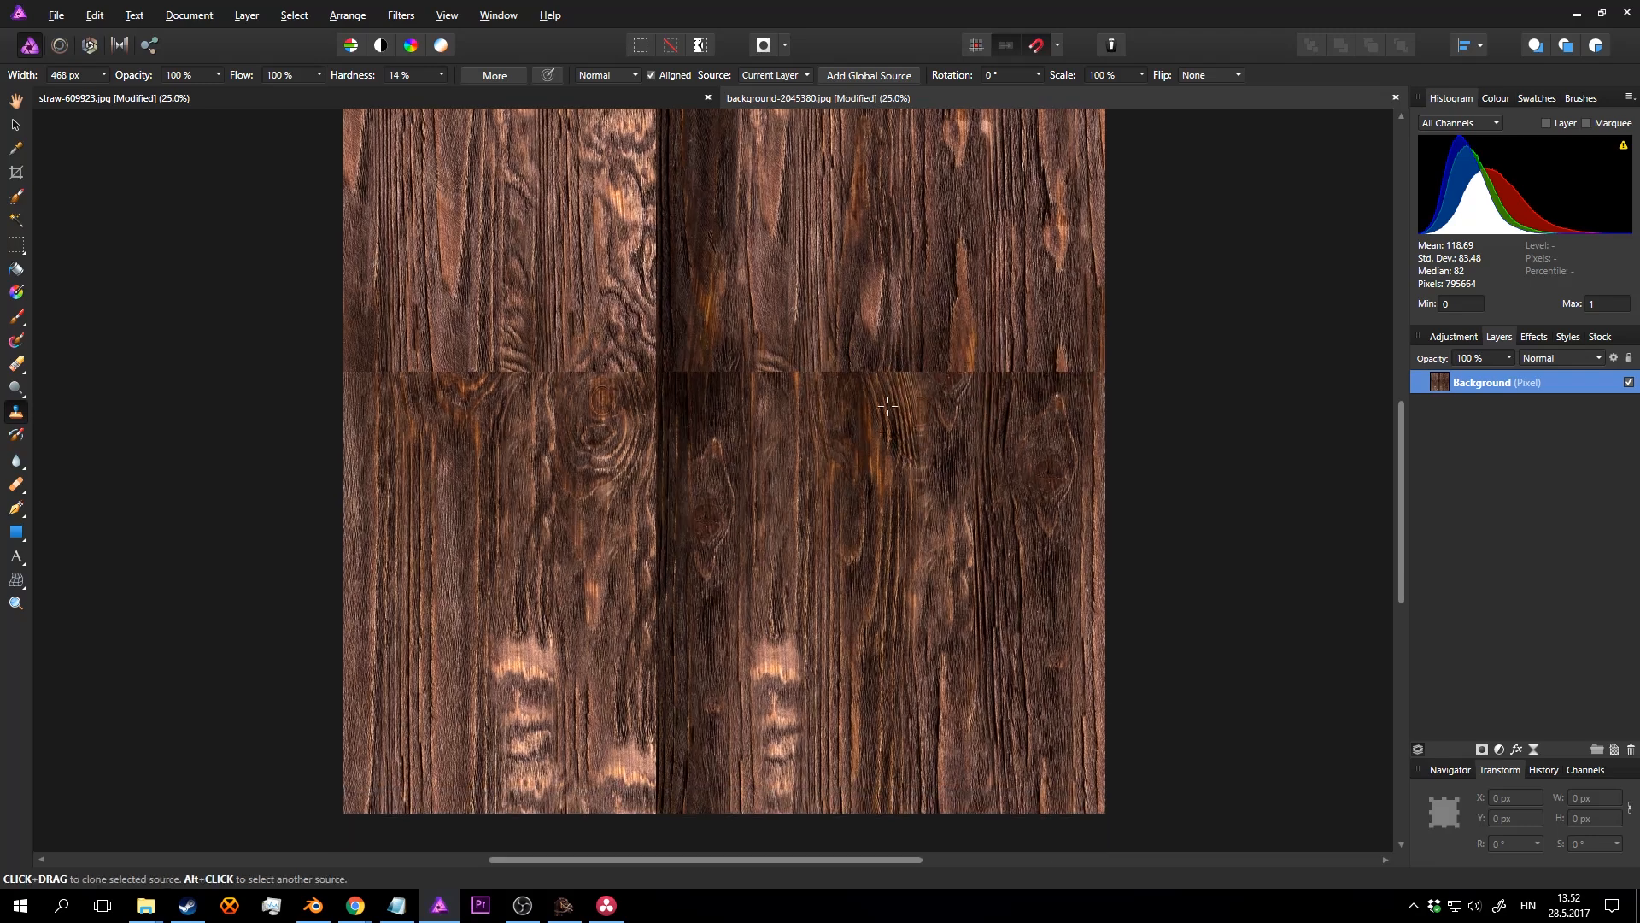
mouse_move(876, 385)
mouse_down()
mouse_move(1011, 370)
mouse_move(747, 368)
mouse_move(677, 384)
mouse_move(721, 354)
mouse_up()
middle_drag(719, 357, 710, 413)
mouse_move(700, 425)
mouse_down()
mouse_move(652, 256)
mouse_move(657, 282)
mouse_up()
Step: Clone wood grain over the upper part of the vertical seam and the left half of the horizontal seam
middle_drag(658, 282, 696, 396)
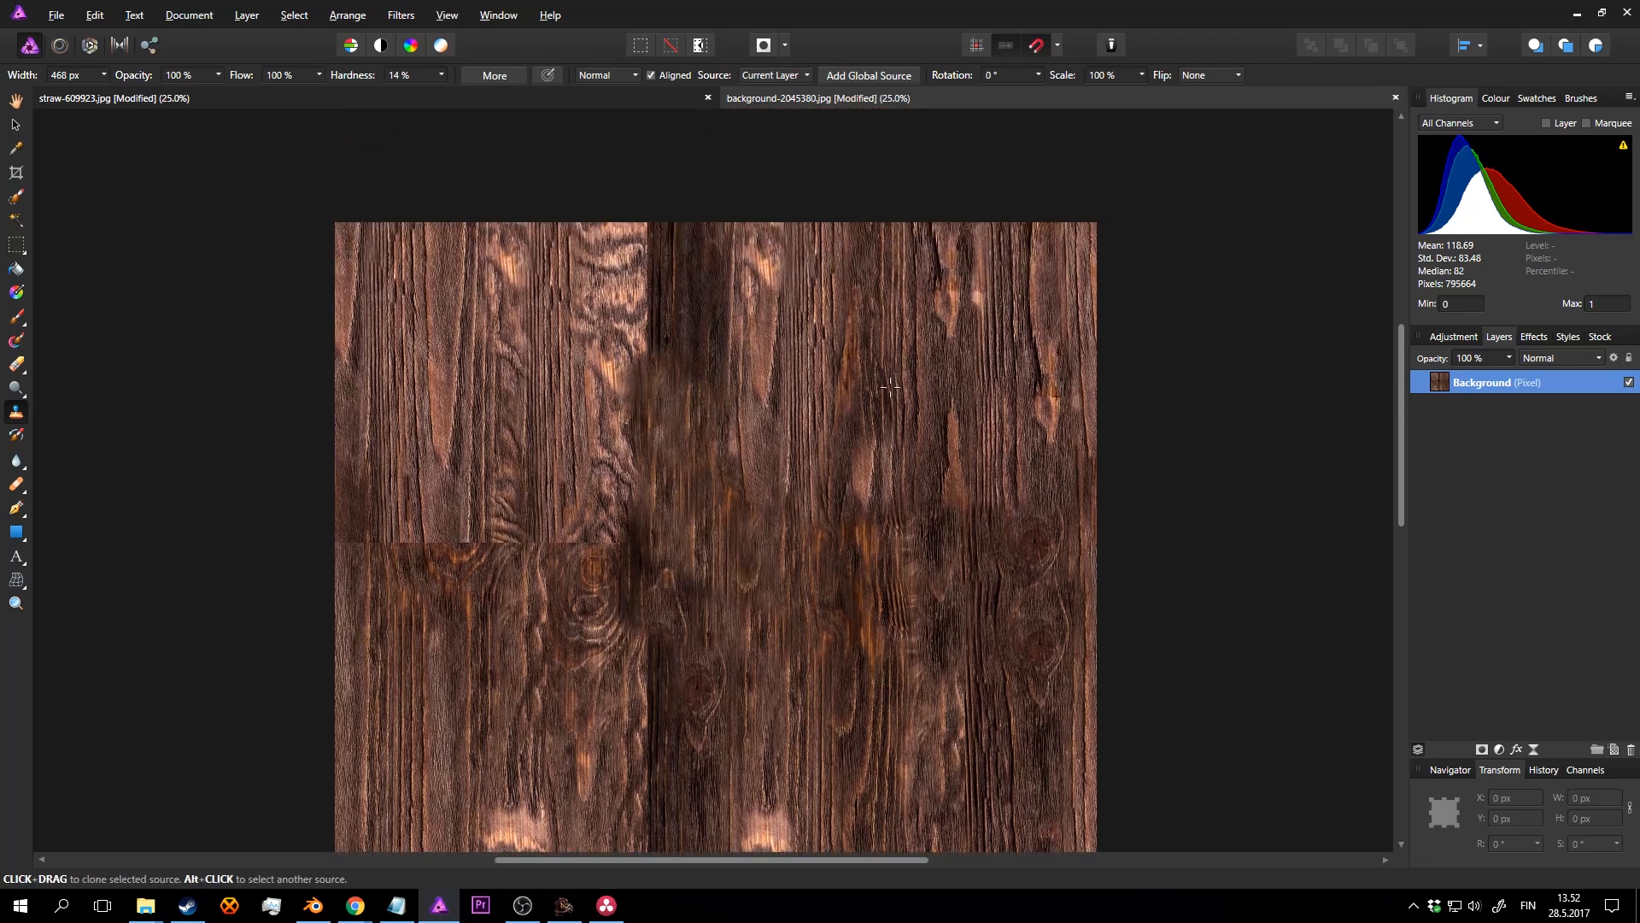
mouse_move(674, 427)
mouse_down()
mouse_move(652, 377)
mouse_move(644, 227)
mouse_move(670, 265)
mouse_move(689, 374)
mouse_up()
alt+click(785, 392)
middle_drag(636, 433, 623, 323)
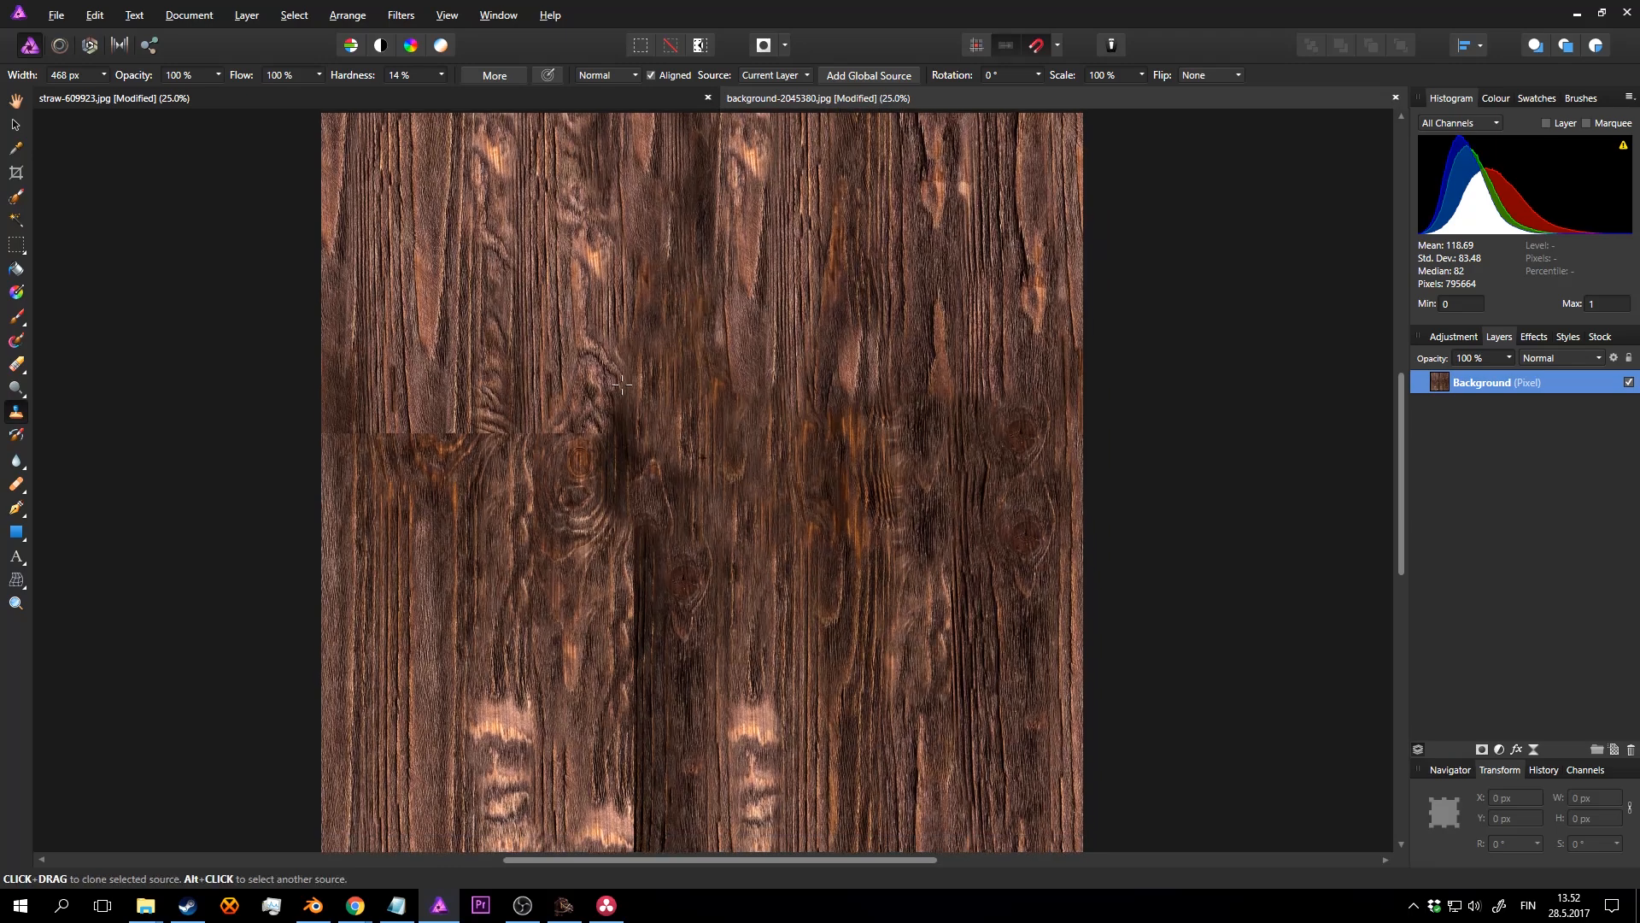
mouse_move(610, 381)
mouse_down()
mouse_move(633, 417)
mouse_move(476, 439)
mouse_move(508, 398)
mouse_move(326, 425)
mouse_move(447, 461)
mouse_move(465, 440)
mouse_up()
alt+click(581, 469)
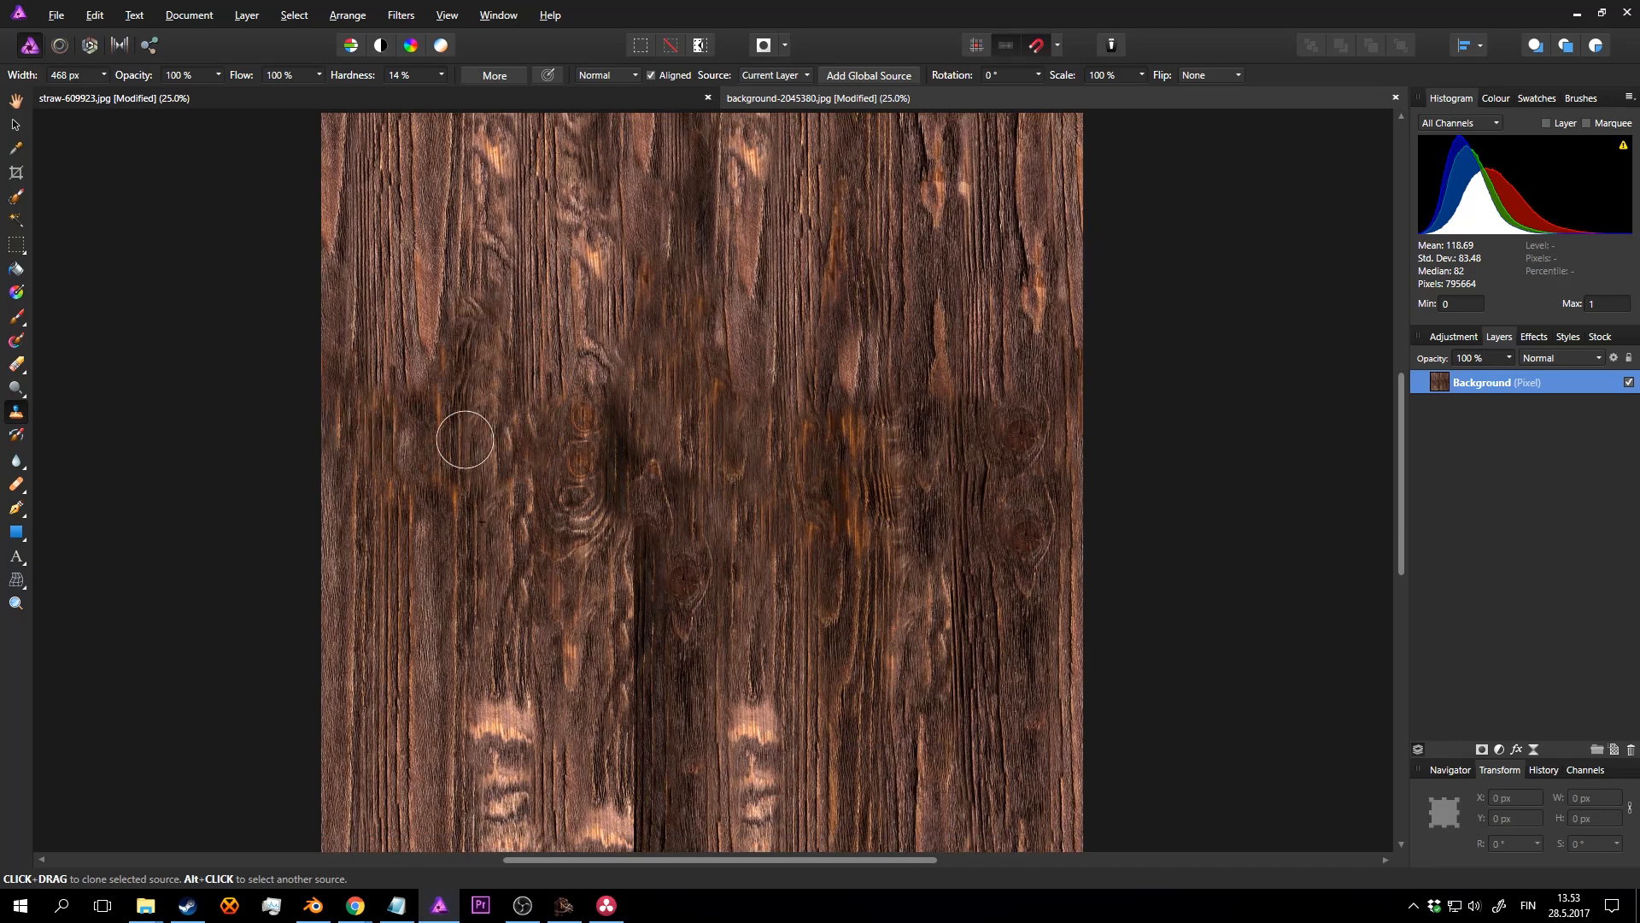
Step: Try to clone wood grain down the lower part of the vertical seam from two sources, undoing the strokes
mouse_move(574, 462)
mouse_down()
mouse_move(640, 579)
mouse_move(505, 539)
mouse_up()
mouse_move(624, 566)
mouse_down()
mouse_move(633, 542)
mouse_move(640, 721)
mouse_up()
scroll(641, 721, down, 3)
drag(640, 483, 642, 663)
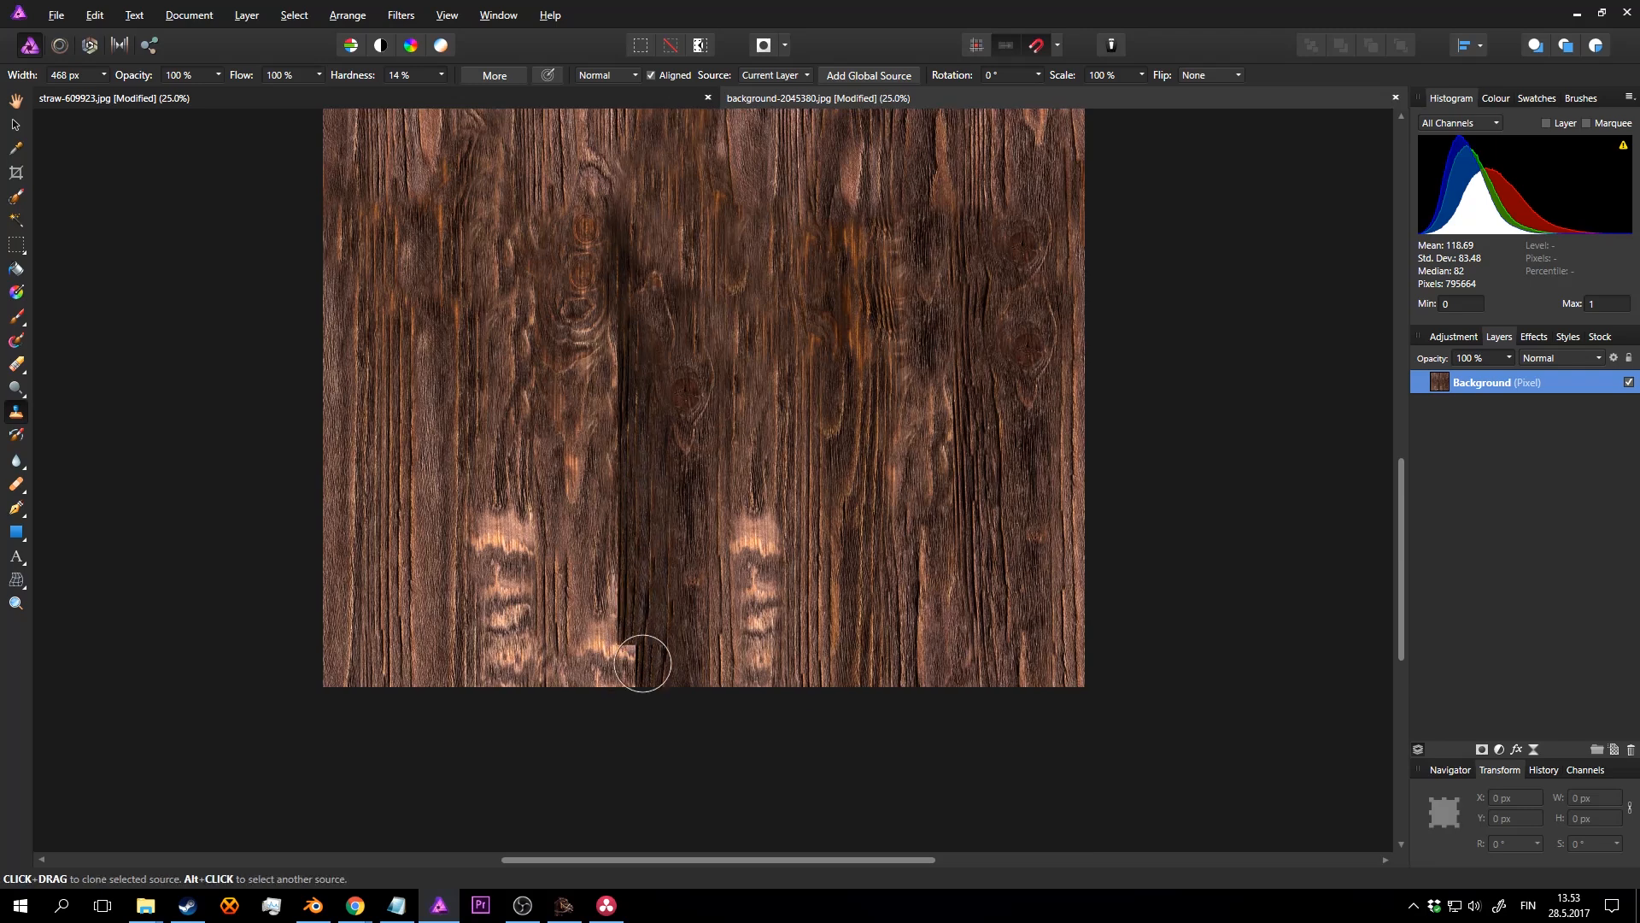
alt+click(589, 424)
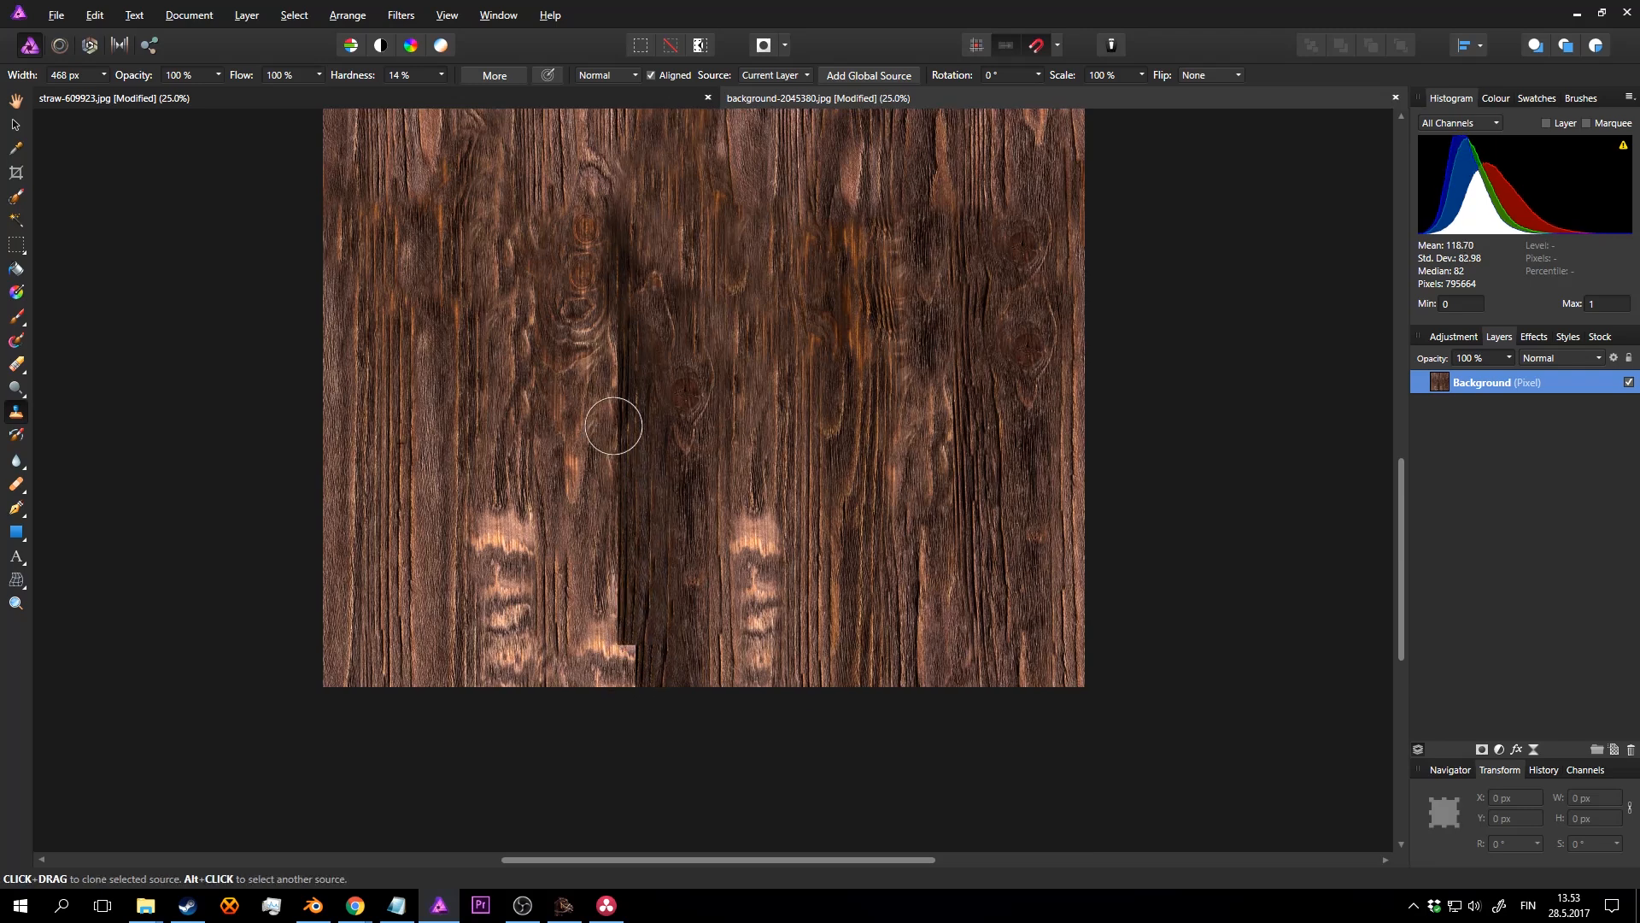
mouse_move(613, 292)
mouse_down()
mouse_move(637, 443)
mouse_move(686, 430)
mouse_up()
key(ctrl+z)
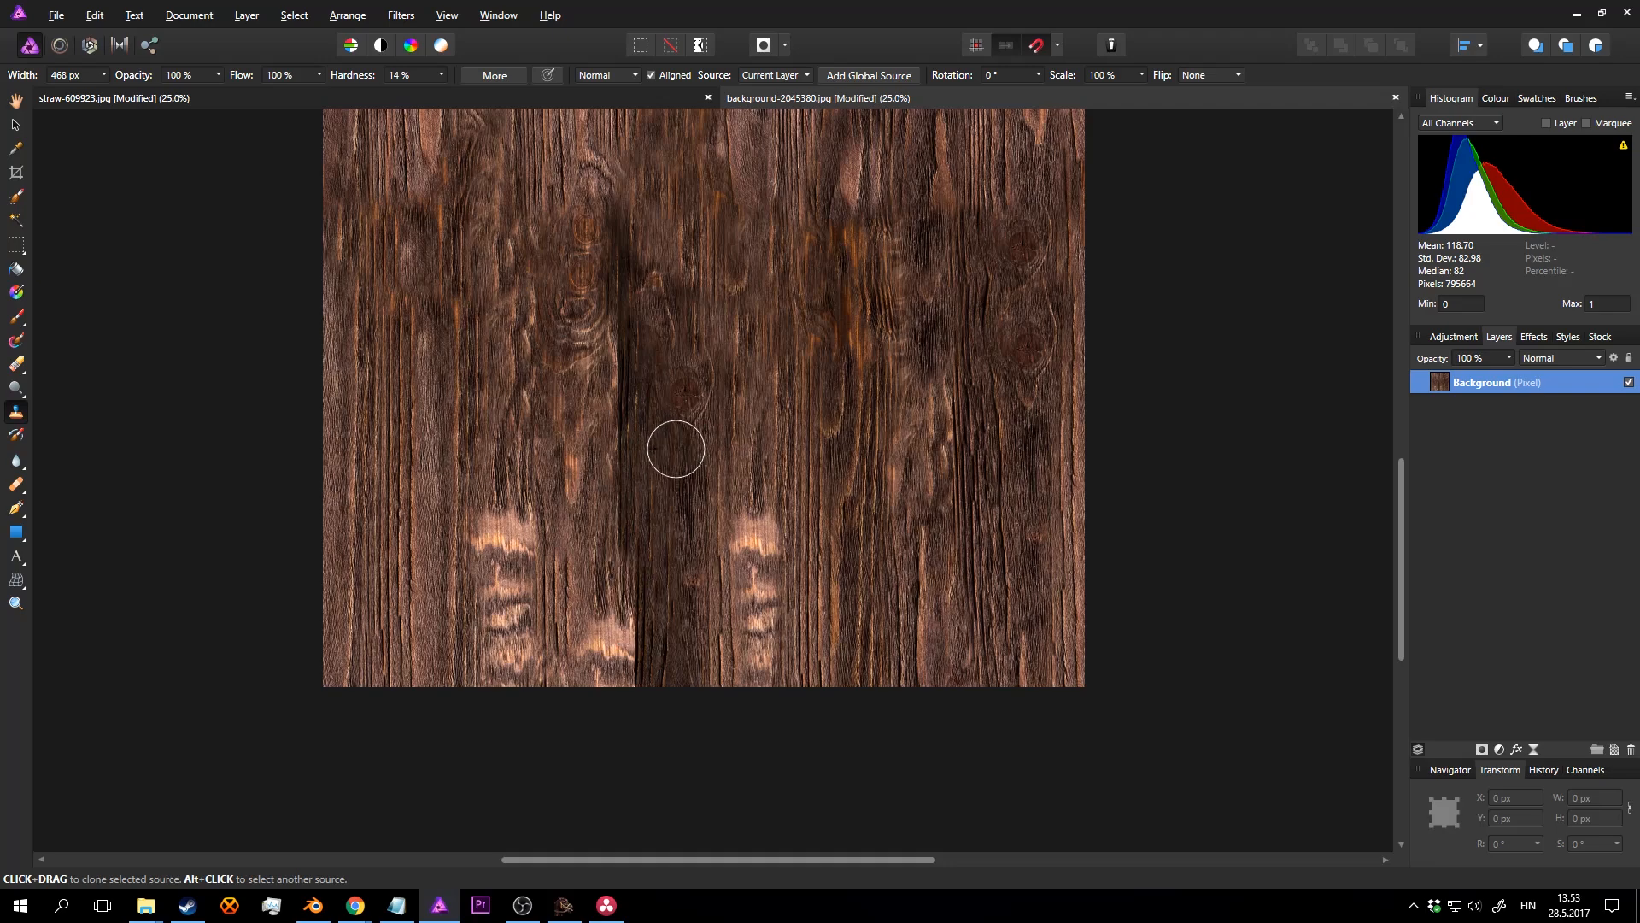
key(ctrl+z)
Step: Clone wood grain over the short stretch of the vertical seam just below the central knot
key(z)
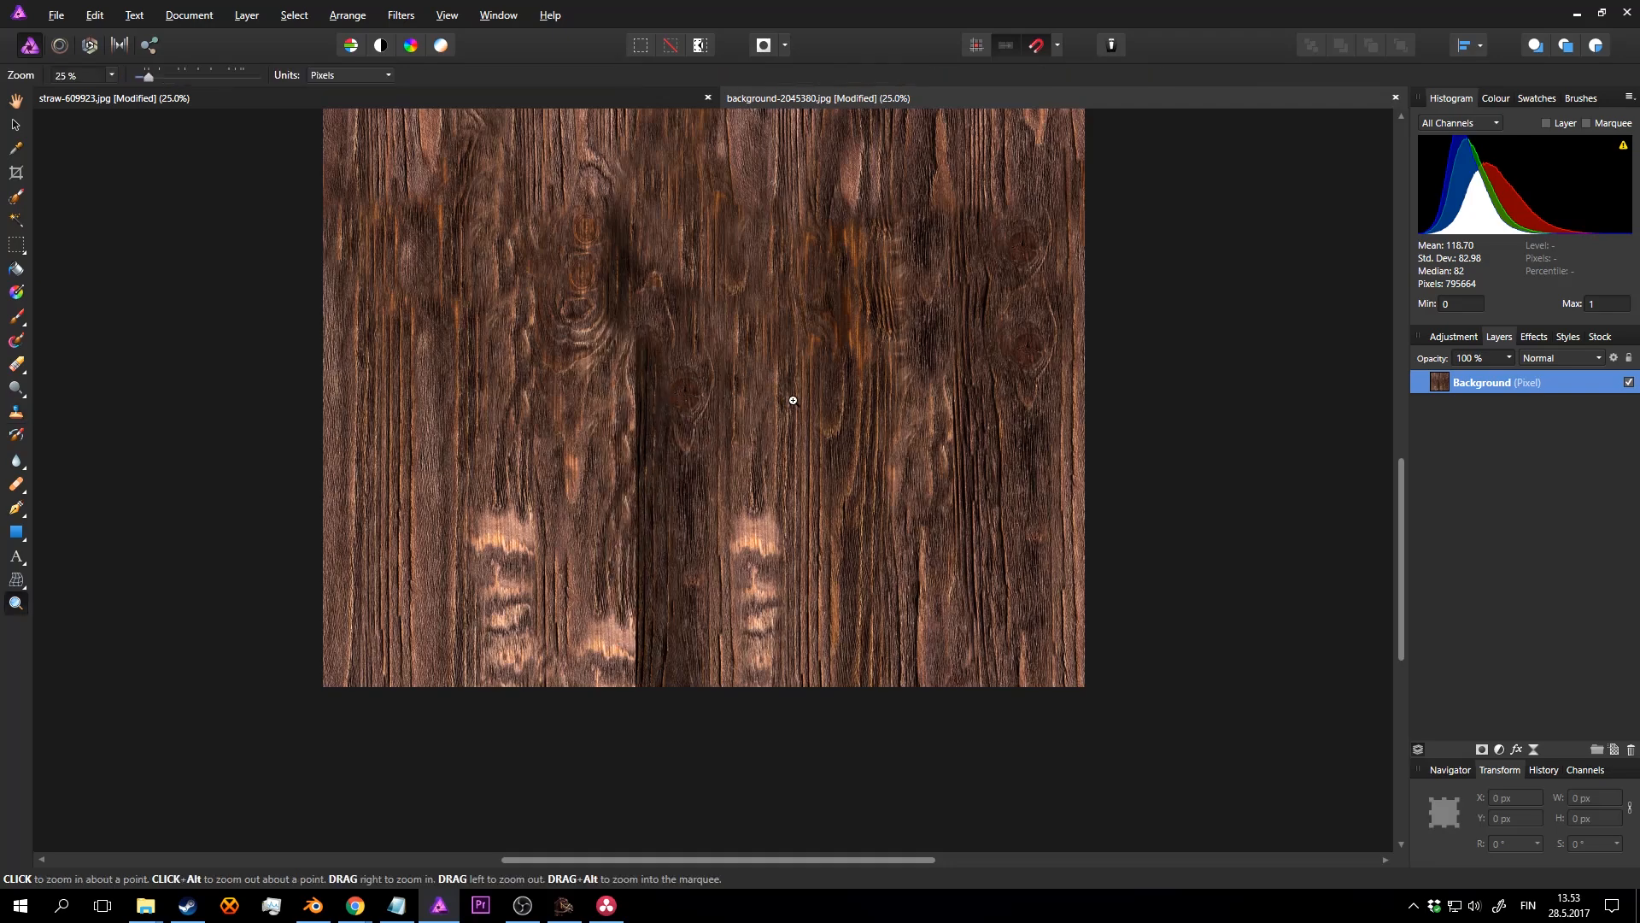
key(alt)
key(s)
click(820, 412)
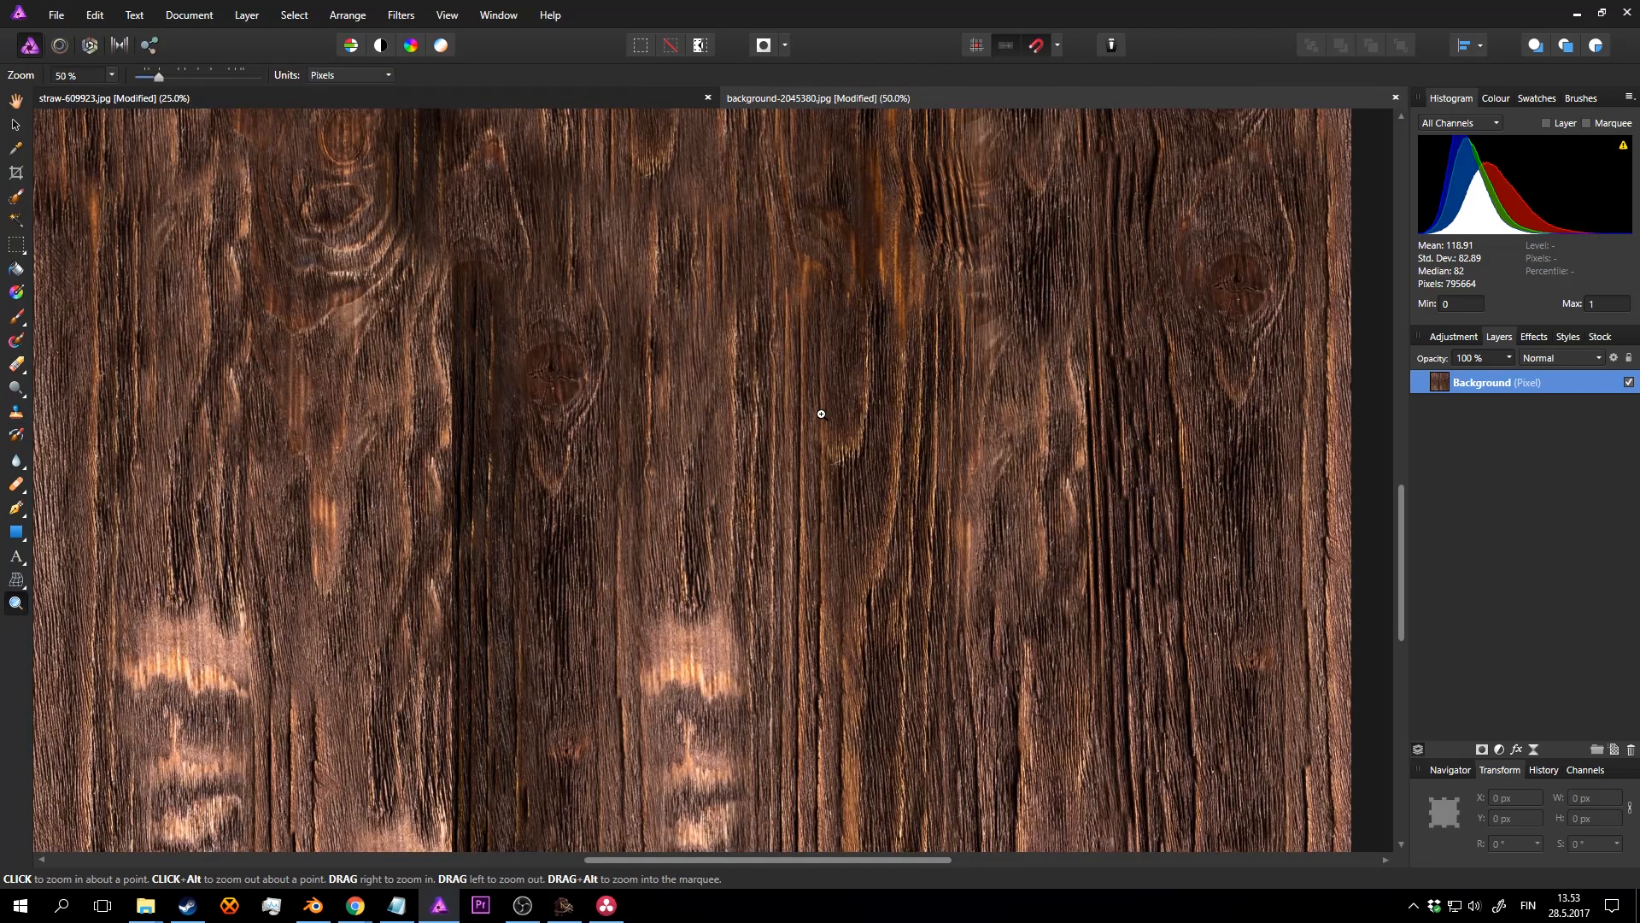
alt+click(818, 423)
key(s)
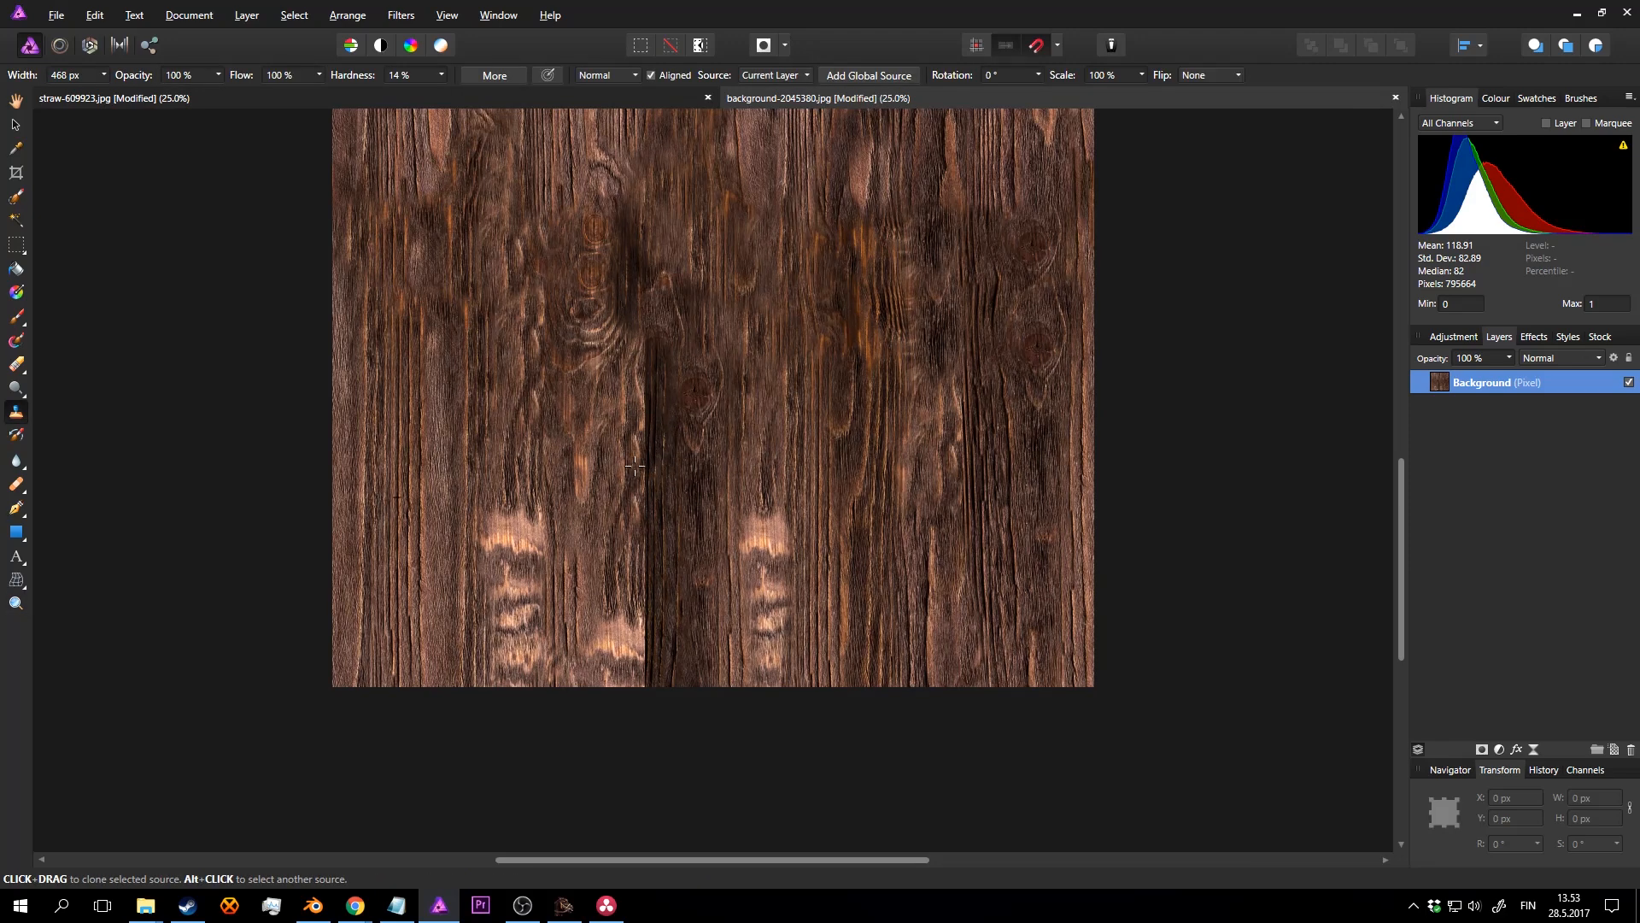
drag(635, 403, 636, 462)
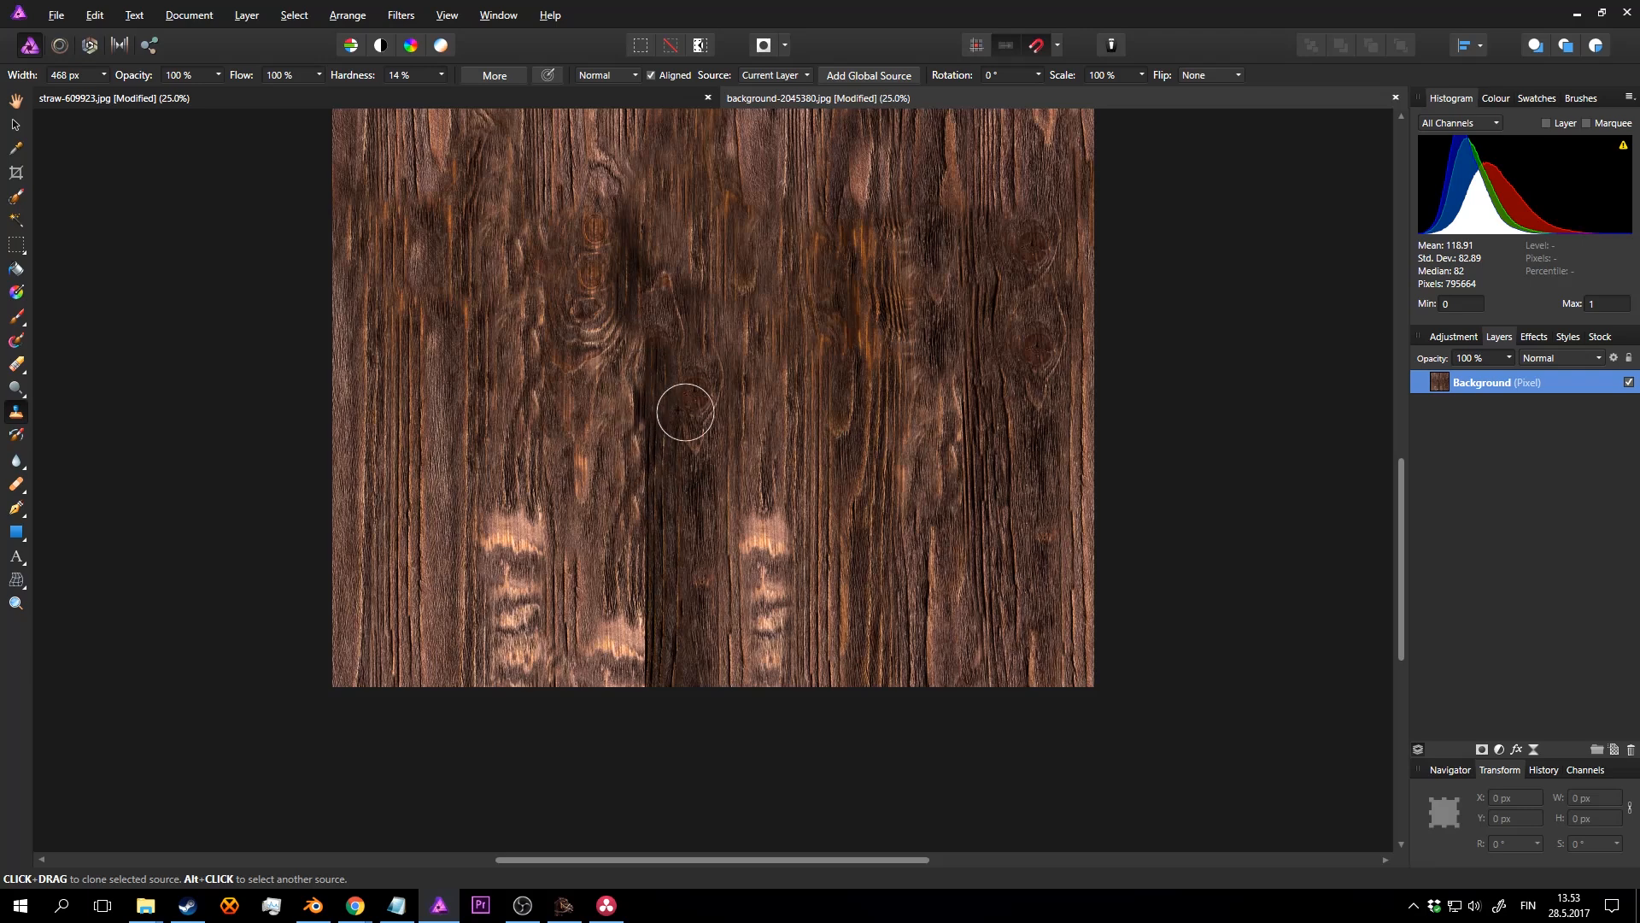
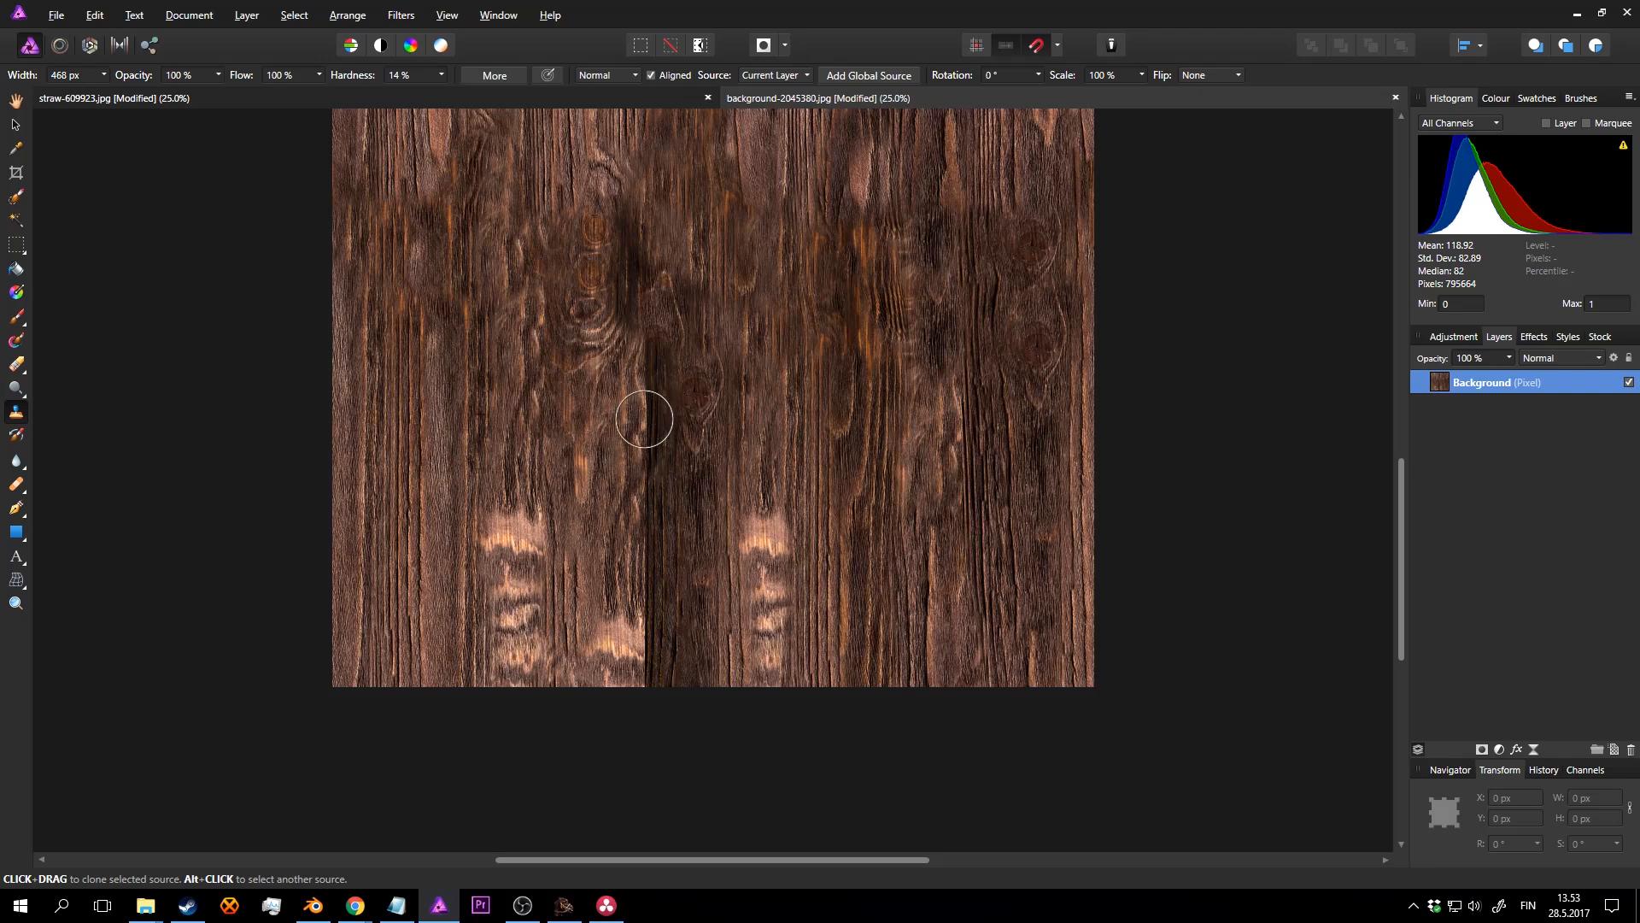
drag(648, 409, 642, 482)
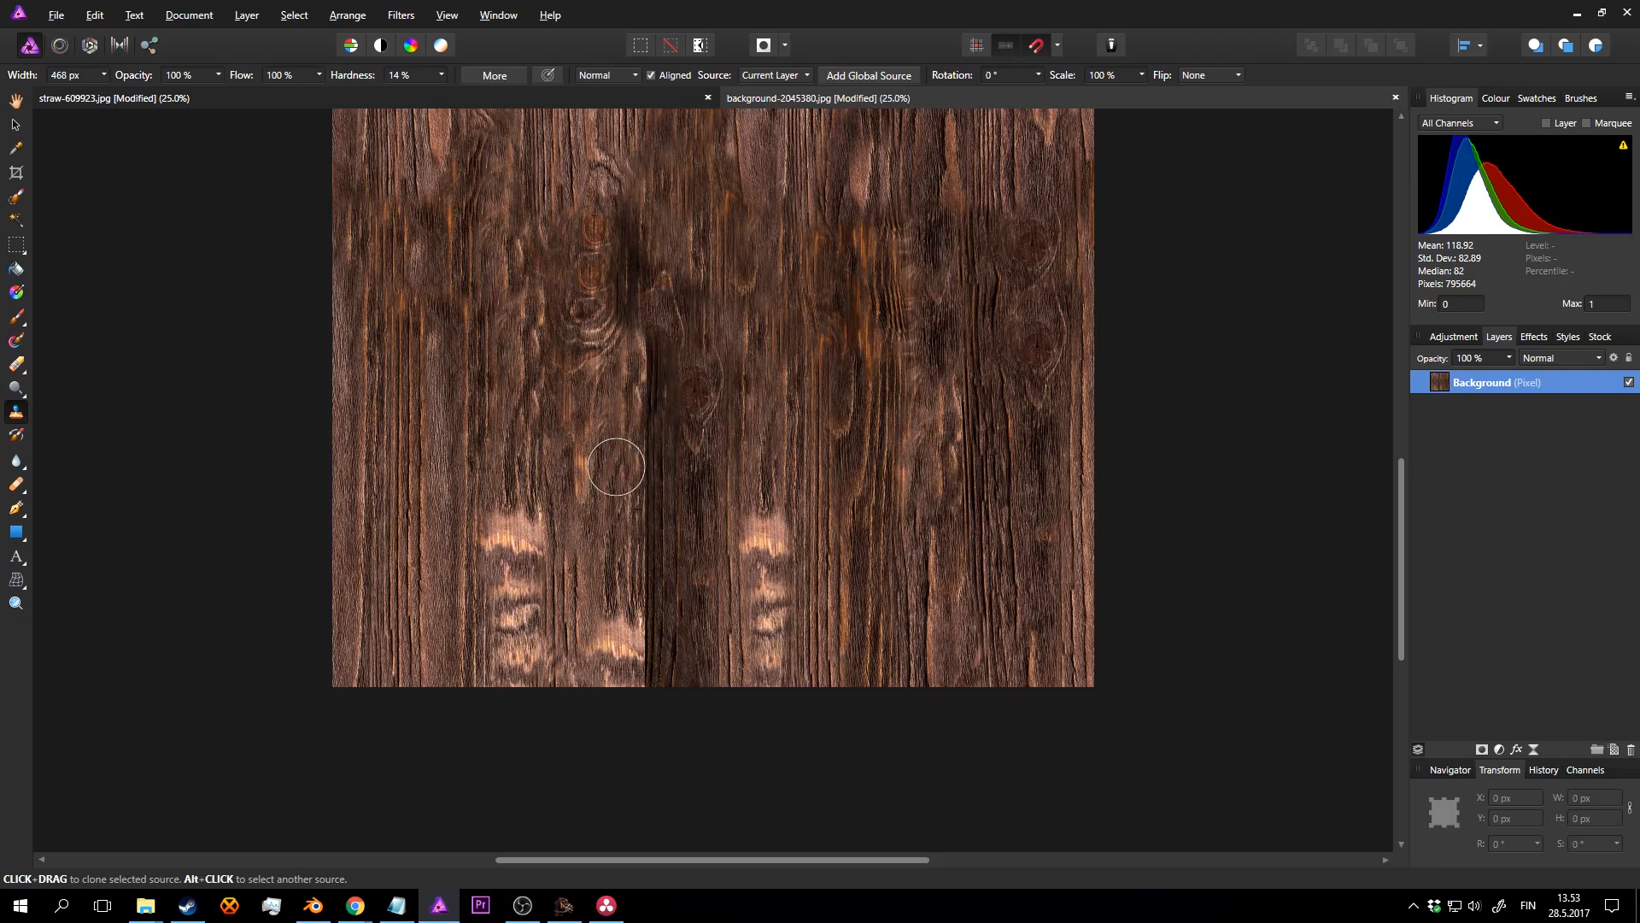
Step: Clone wood grain from the planks beside it over the rest of the vertical seam down to the image's lower edge
key(z)
mouse_move(512, 467)
alt+mouse_down()
mouse_move(625, 483)
mouse_move(656, 461)
alt+mouse_up()
scroll(665, 458, down, 9)
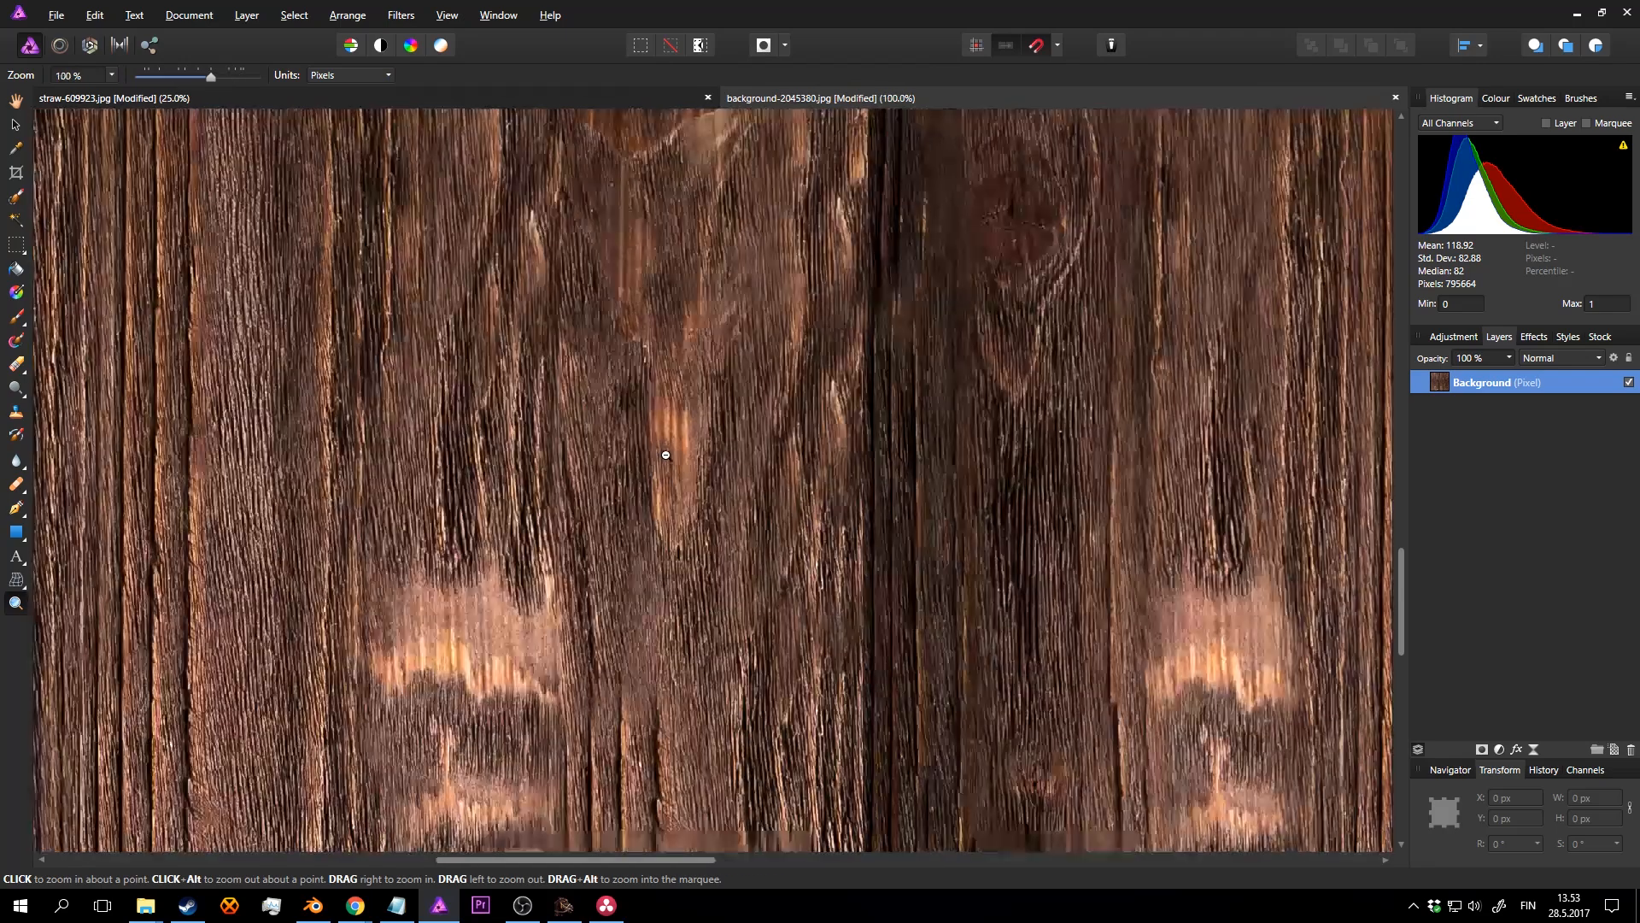
scroll(695, 458, up, 1)
key(s)
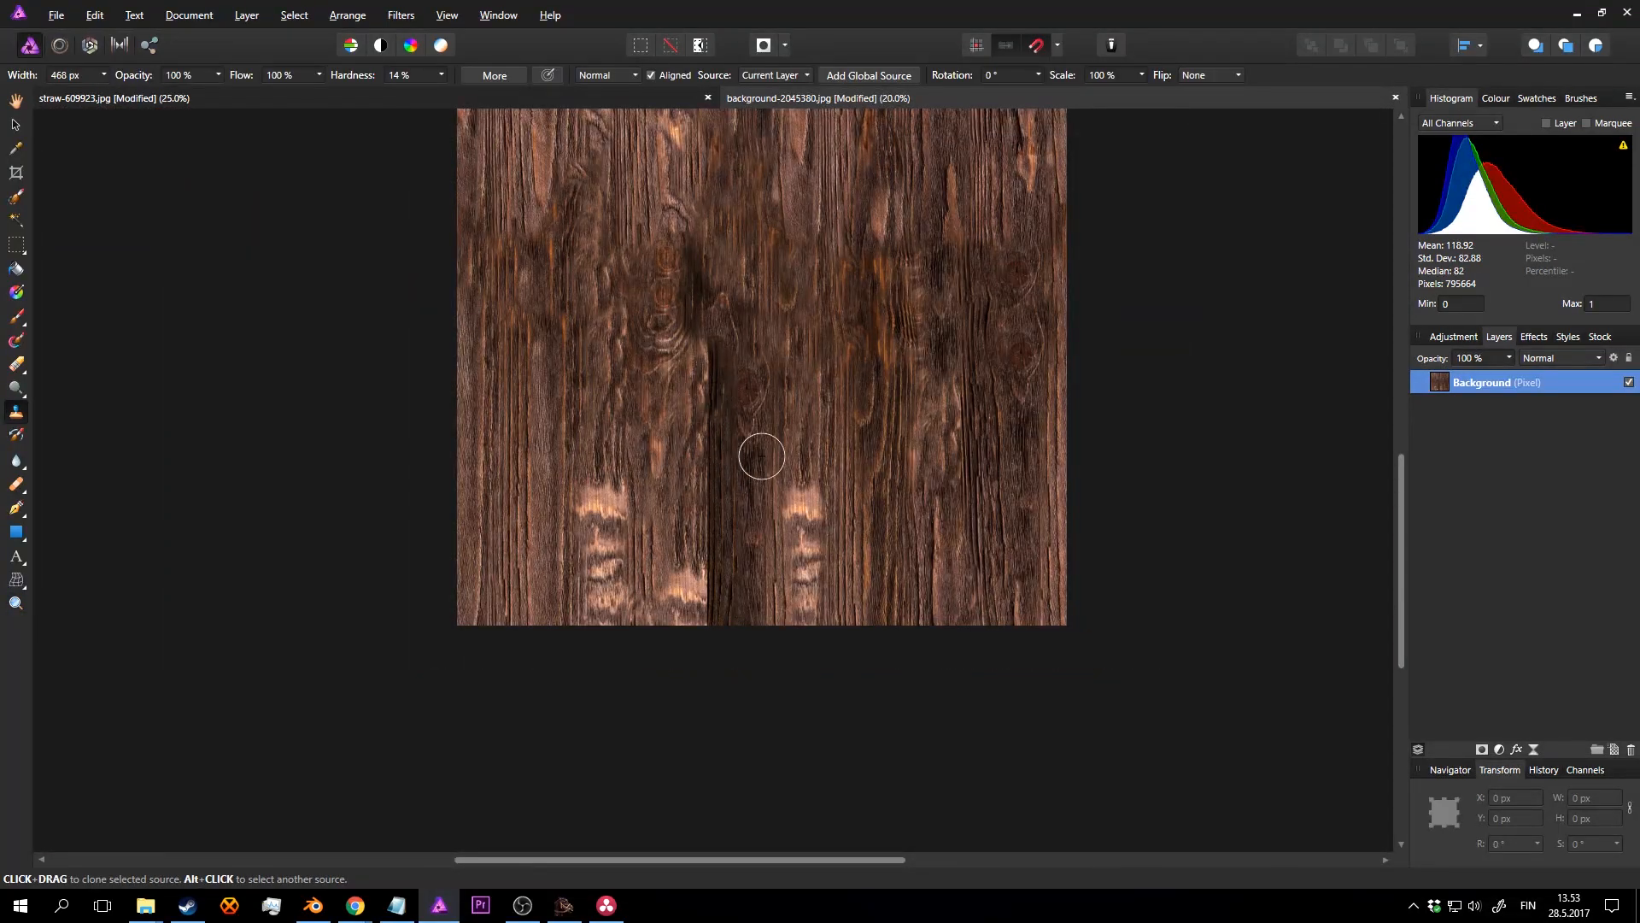
scroll(756, 453, up, 1)
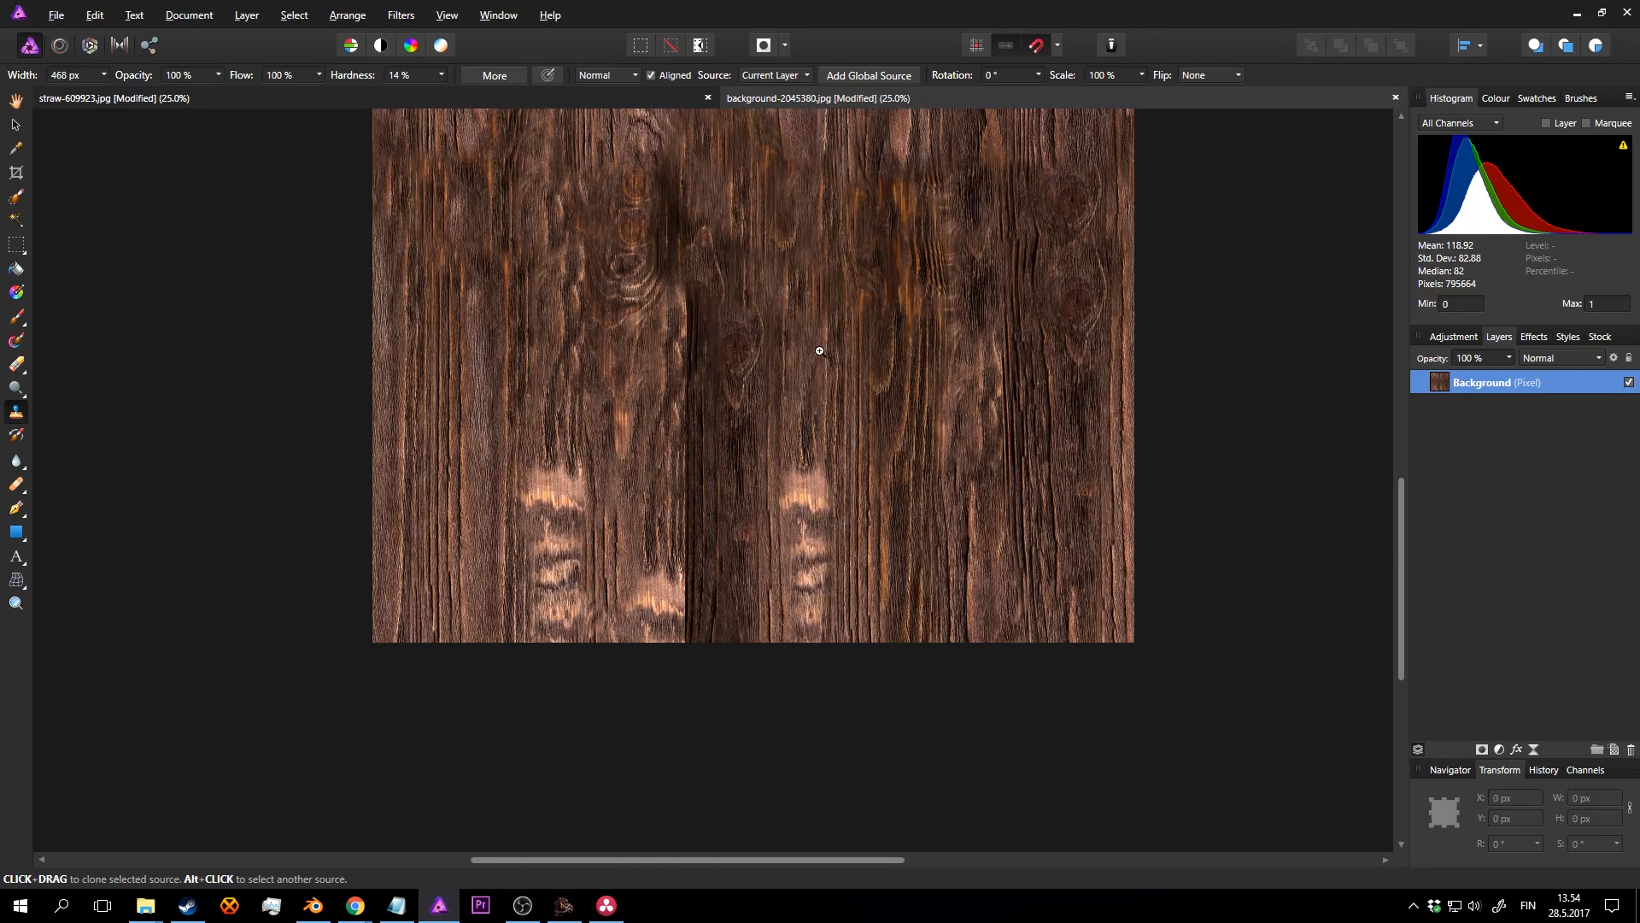
drag(821, 348, 728, 457)
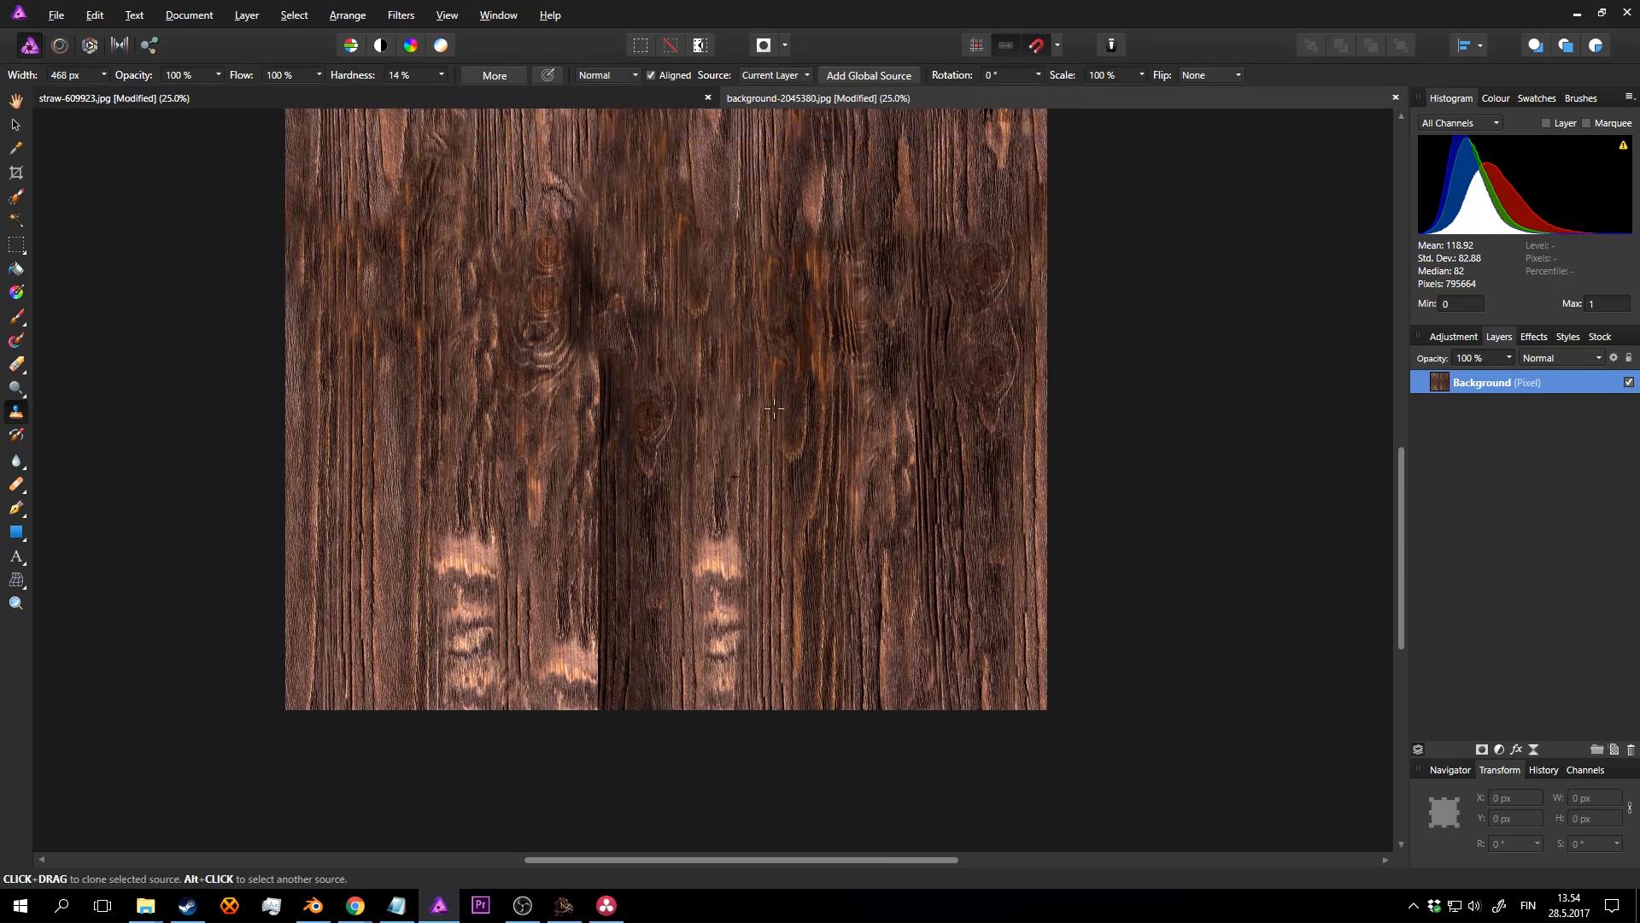
drag(618, 418, 597, 374)
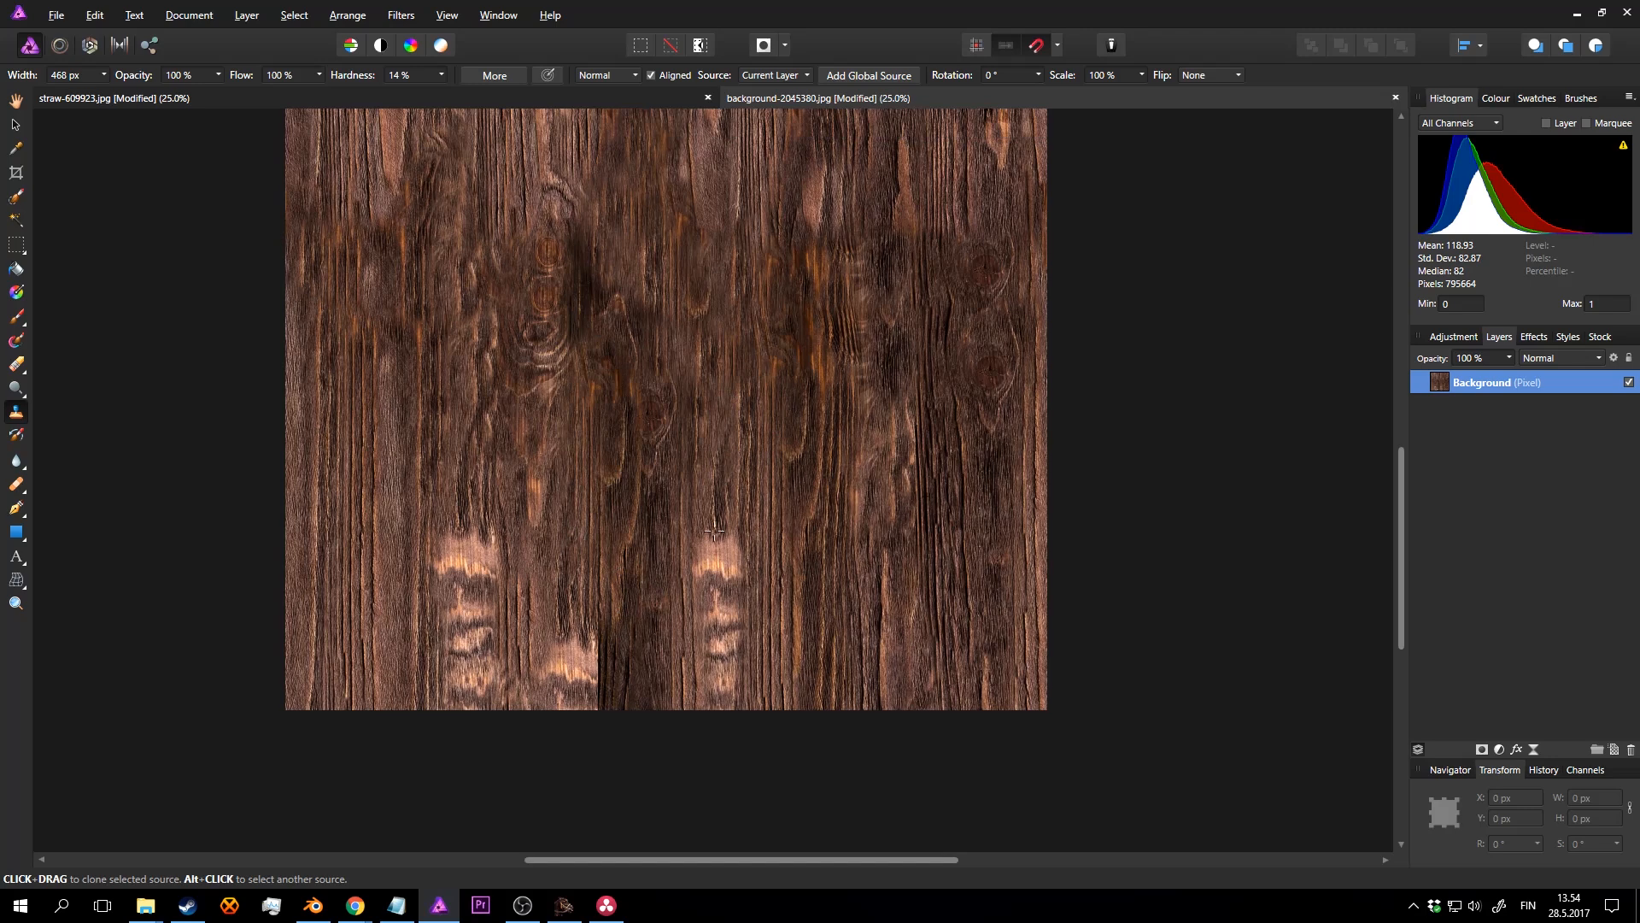
mouse_move(627, 598)
mouse_down()
mouse_move(586, 666)
mouse_move(659, 538)
mouse_move(664, 578)
mouse_move(642, 628)
mouse_move(581, 449)
mouse_up()
alt+click(762, 511)
middle_drag(712, 325, 680, 444)
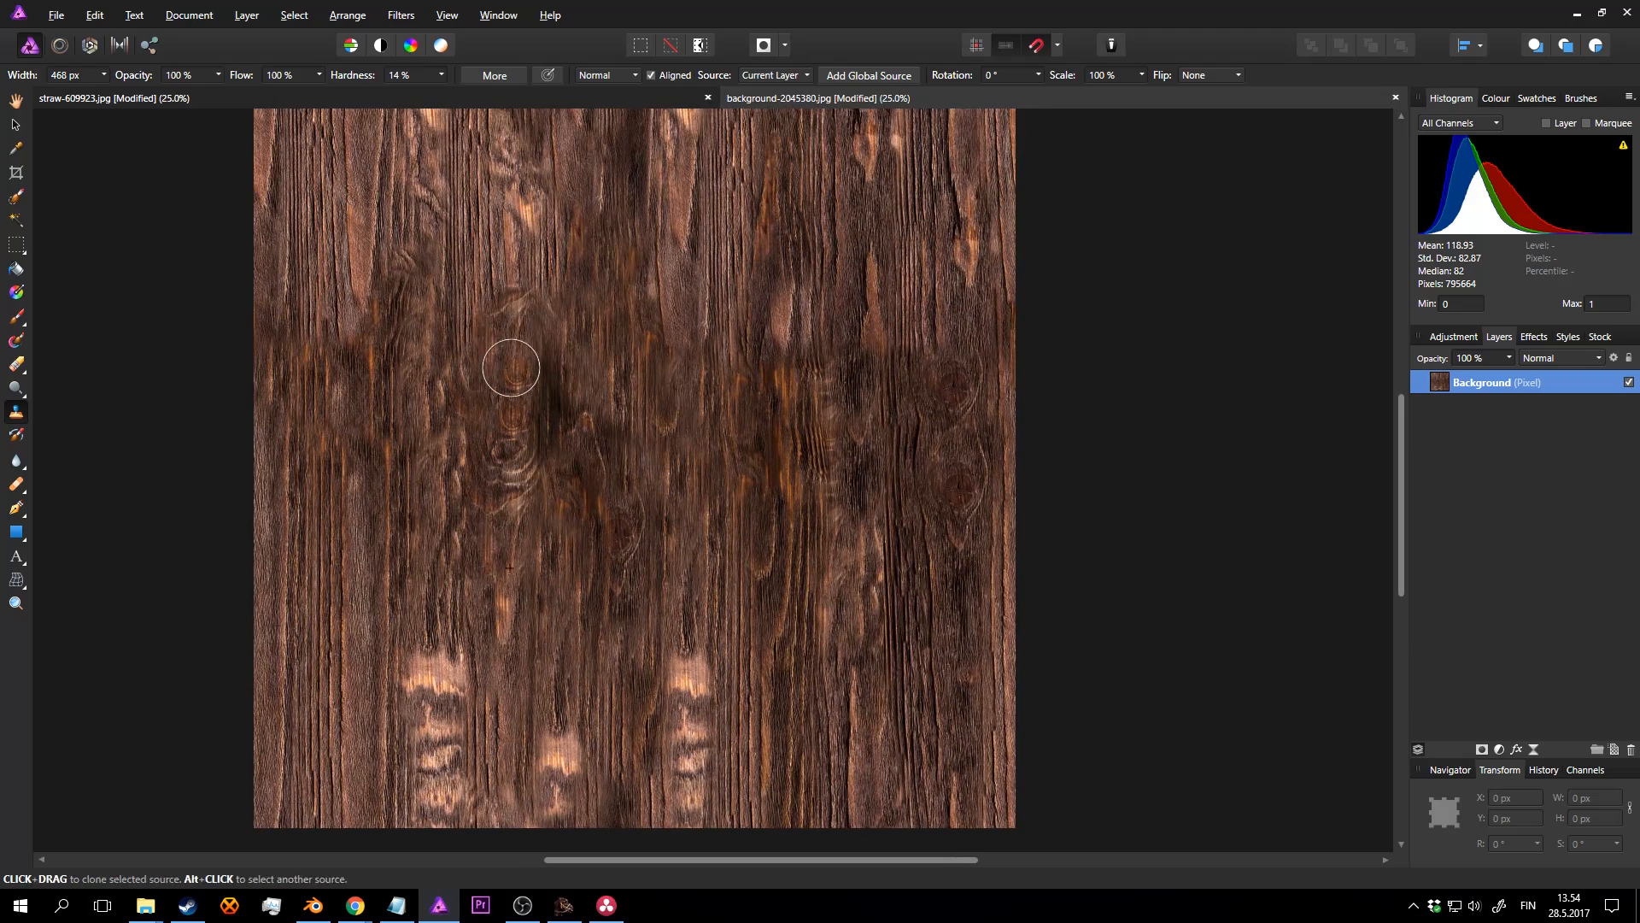
Step: Blend the right half of the horizontal seam with cloned grain from two nearby sources
scroll(615, 334, up, 2)
alt+click(728, 413)
mouse_move(732, 426)
mouse_down()
mouse_move(732, 575)
mouse_move(816, 411)
mouse_move(835, 436)
mouse_move(823, 567)
mouse_up()
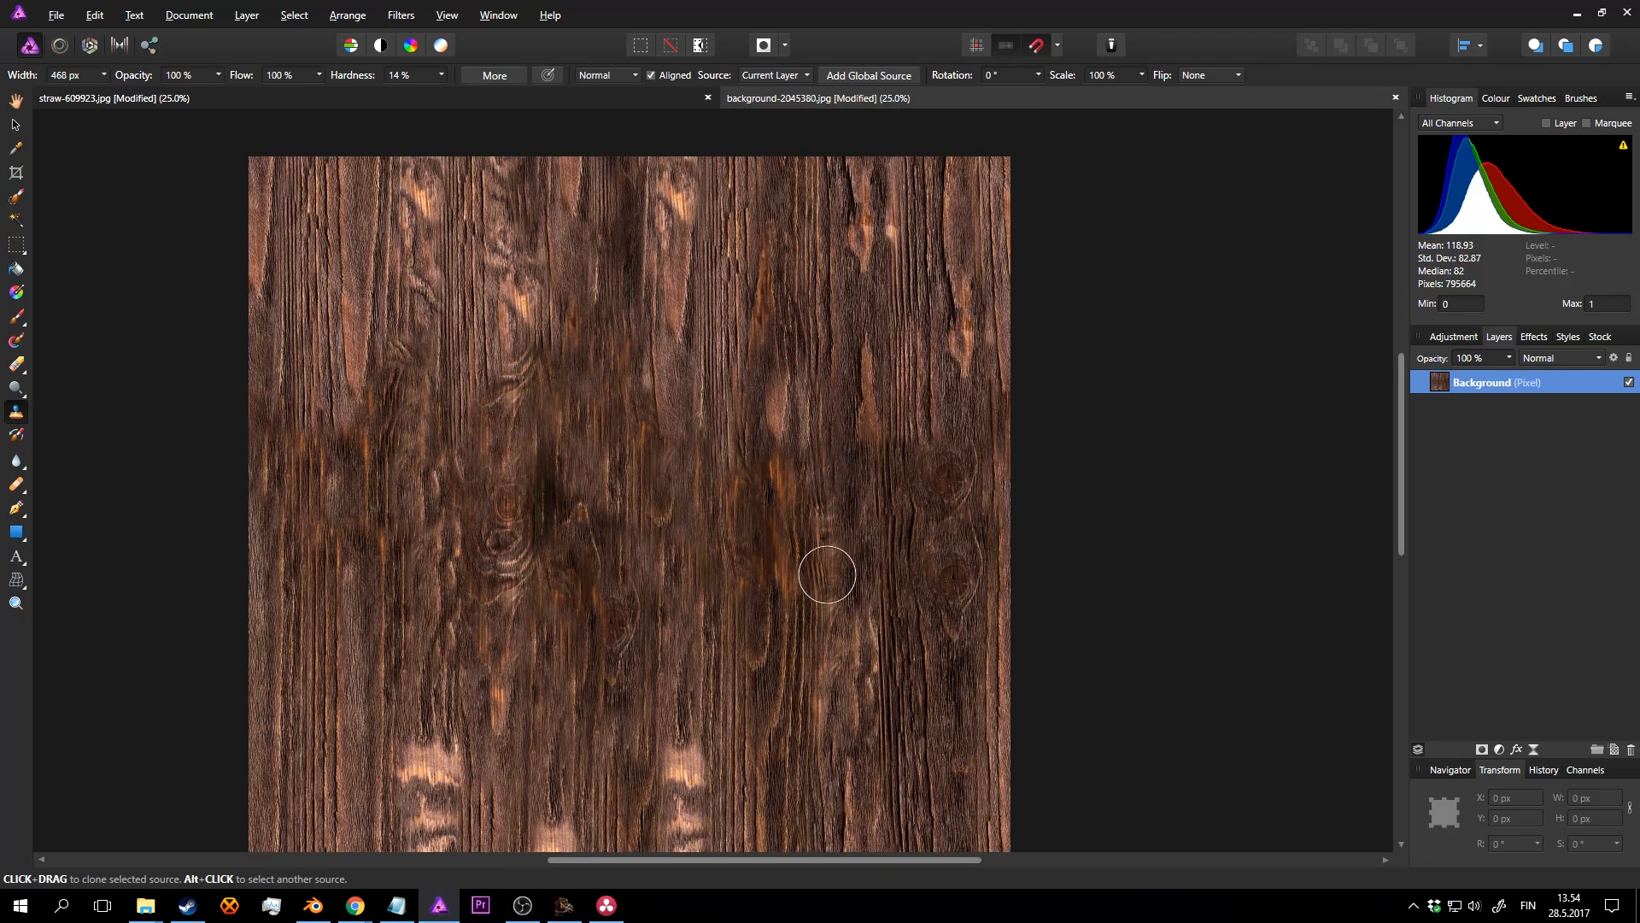
alt+click(865, 545)
drag(869, 421, 861, 661)
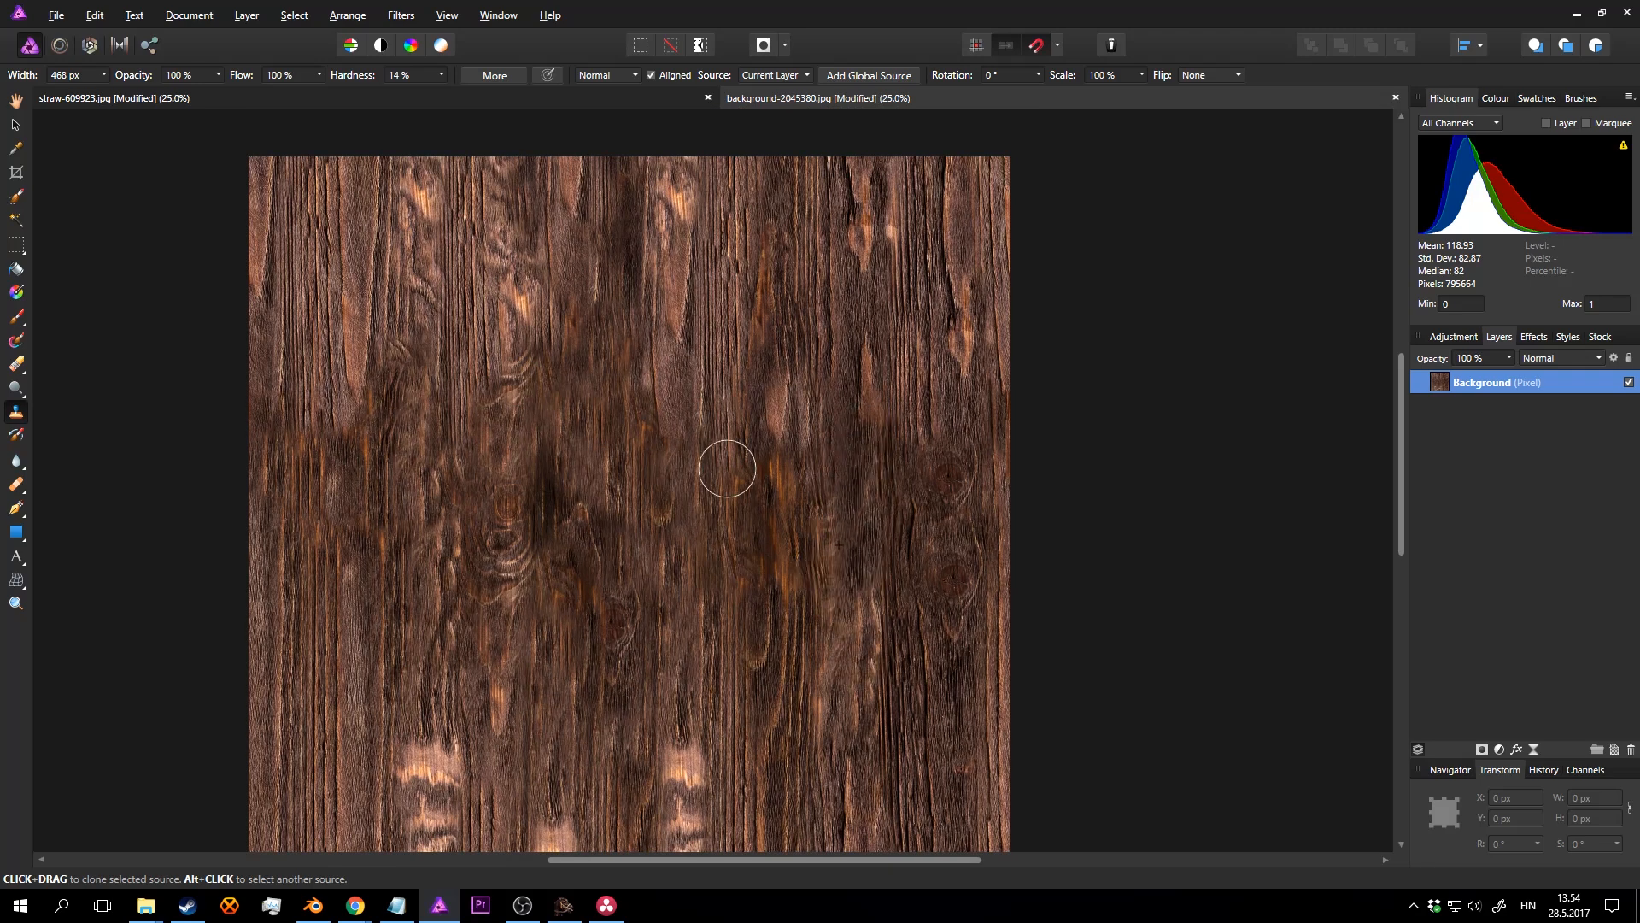
Step: Clone lighter wood grain from the upper planks over the ringed knot left of the image centre
mouse_move(550, 463)
mouse_down()
mouse_move(560, 370)
mouse_move(511, 429)
mouse_move(456, 600)
mouse_up()
alt+click(463, 302)
drag(475, 438, 480, 639)
drag(526, 413, 527, 527)
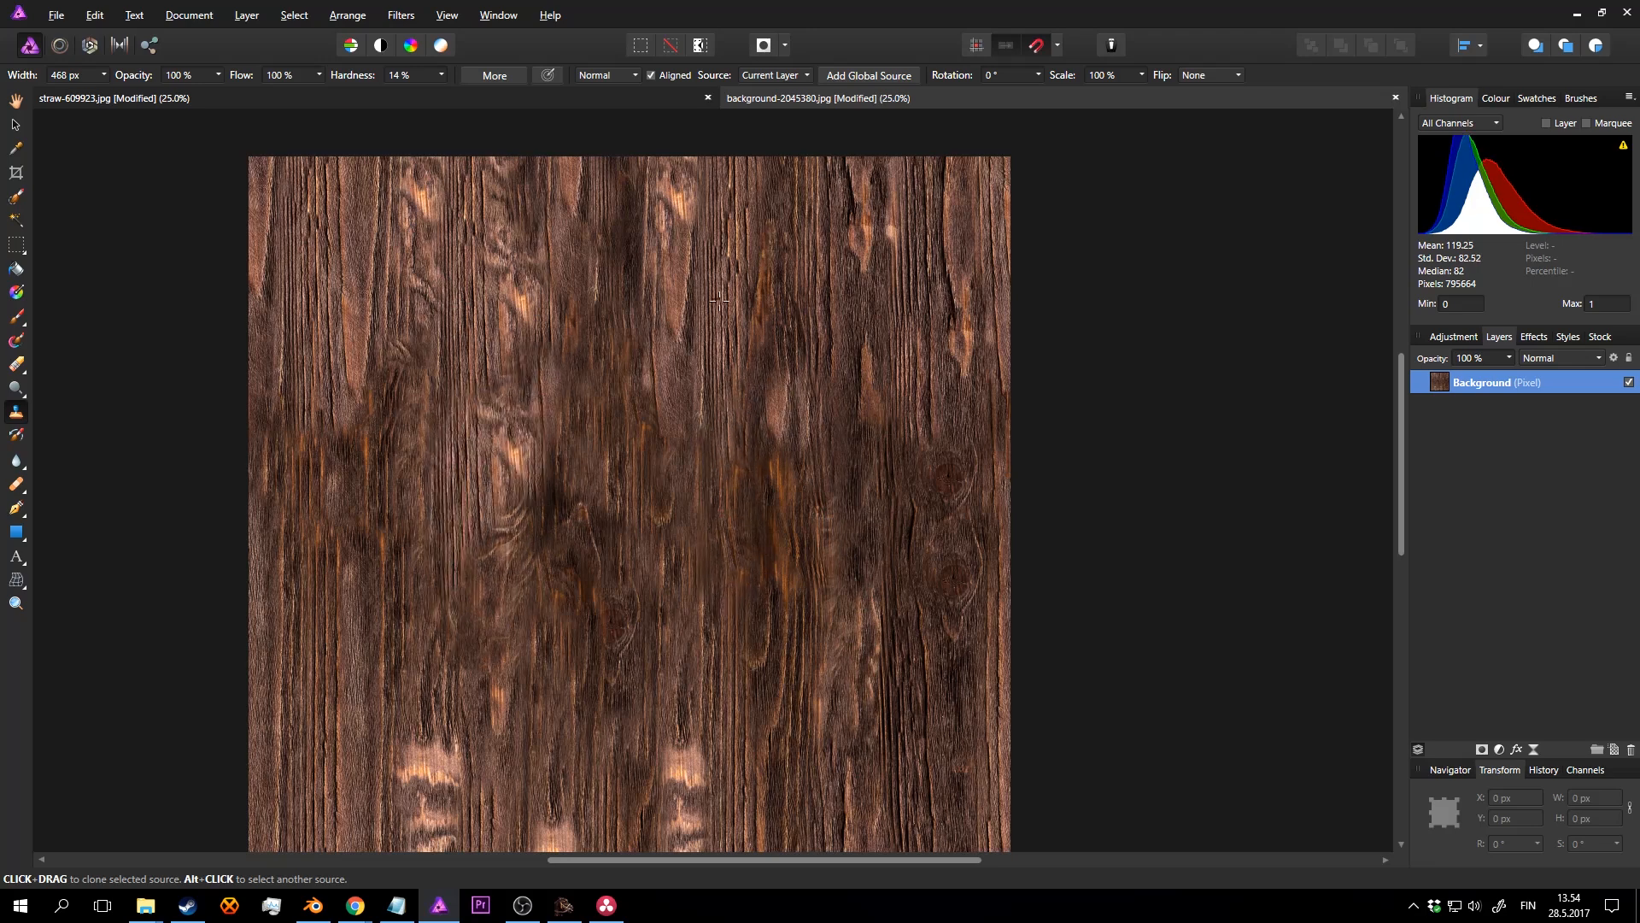
Step: Clone wood grain down over the orange-stained planks right of centre and the area below them
mouse_move(713, 385)
mouse_down()
mouse_move(721, 572)
mouse_move(798, 443)
mouse_move(748, 545)
mouse_up()
drag(731, 634, 718, 725)
middle_drag(702, 695, 743, 476)
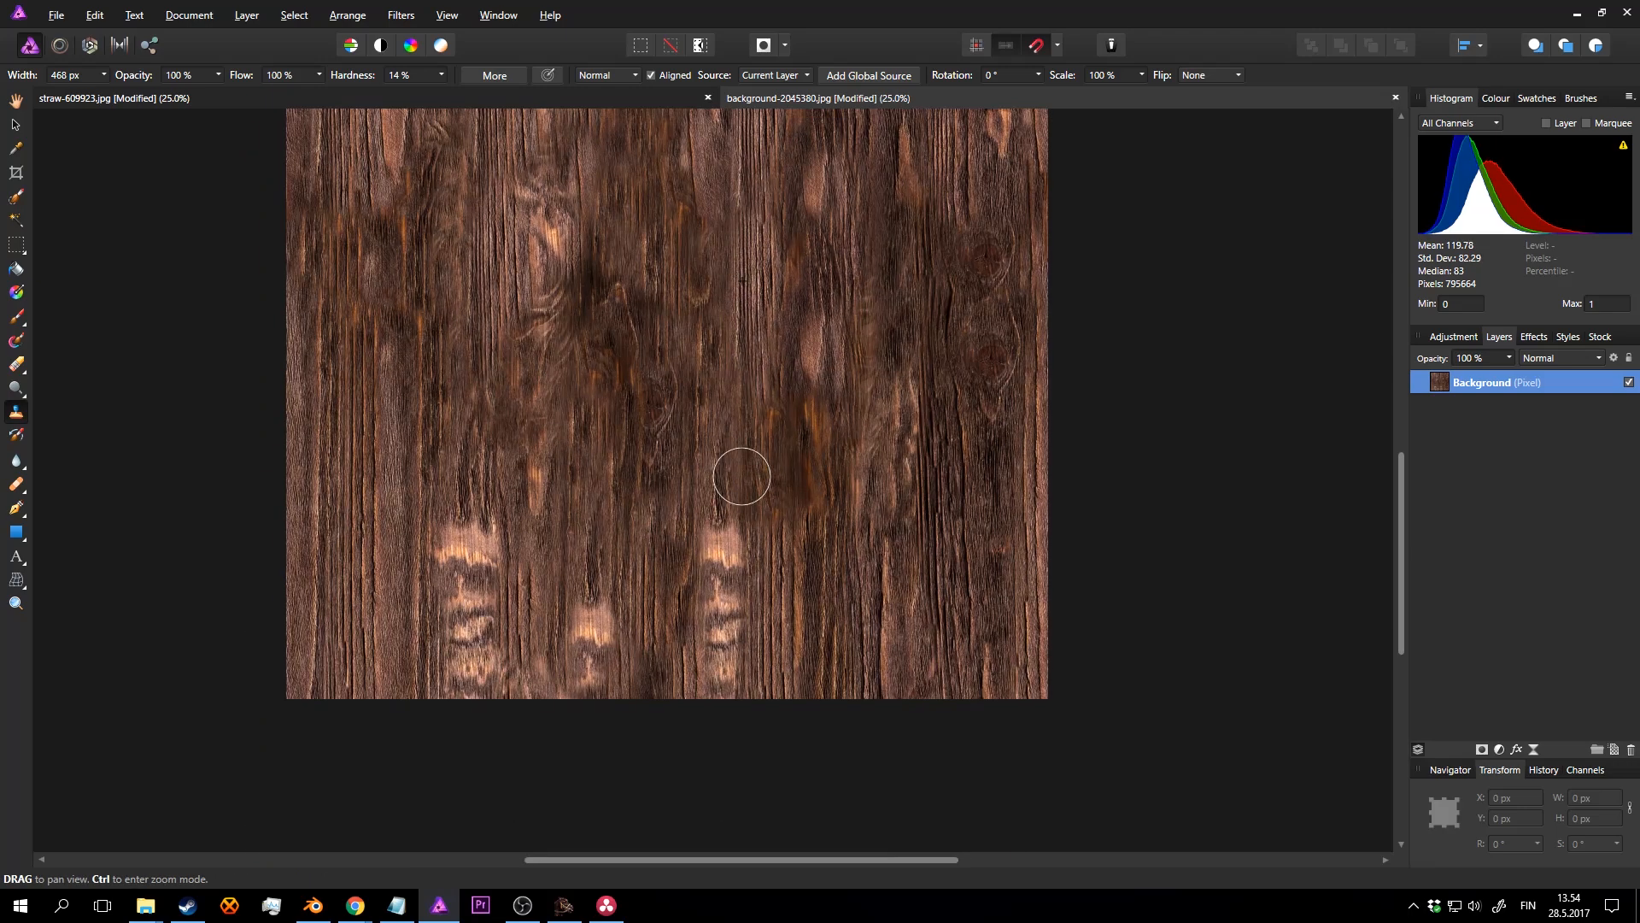
alt+click(738, 410)
drag(733, 568, 706, 494)
middle_drag(647, 396, 646, 548)
Step: Check the whole texture for repeated marks and clone plain grain over the bright patch in the upper left
key(z)
alt+click(655, 422)
alt+click(656, 423)
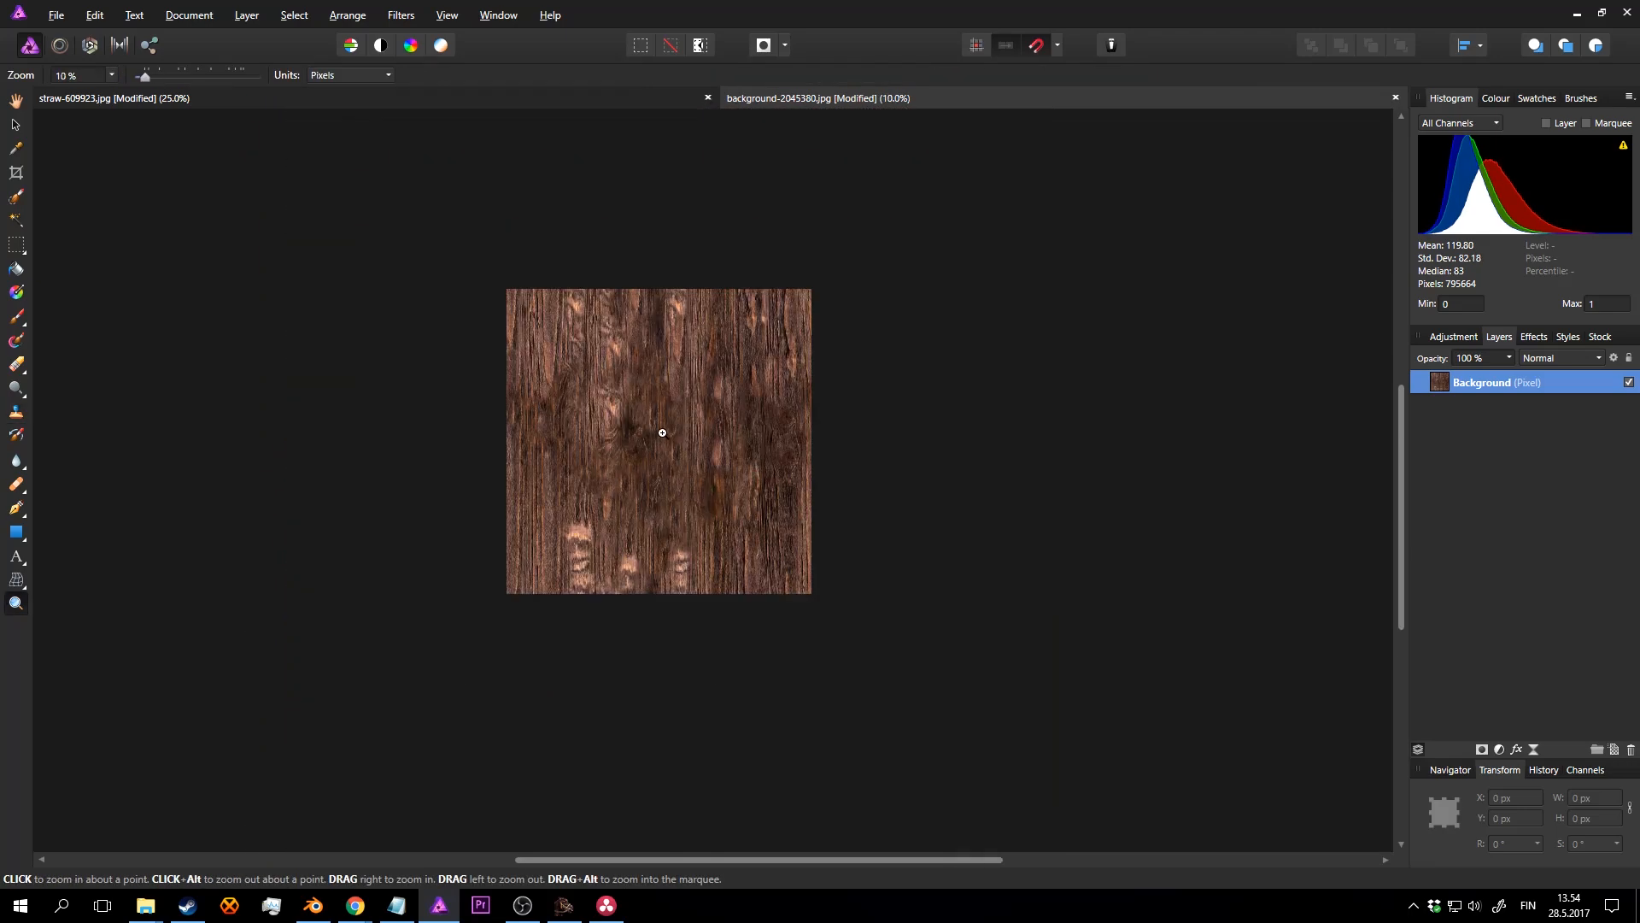
click(764, 462)
click(763, 464)
mouse_move(620, 424)
middle_down()
mouse_move(660, 458)
mouse_move(678, 374)
mouse_move(659, 384)
mouse_move(672, 413)
mouse_move(597, 370)
mouse_move(652, 329)
middle_up()
key(s)
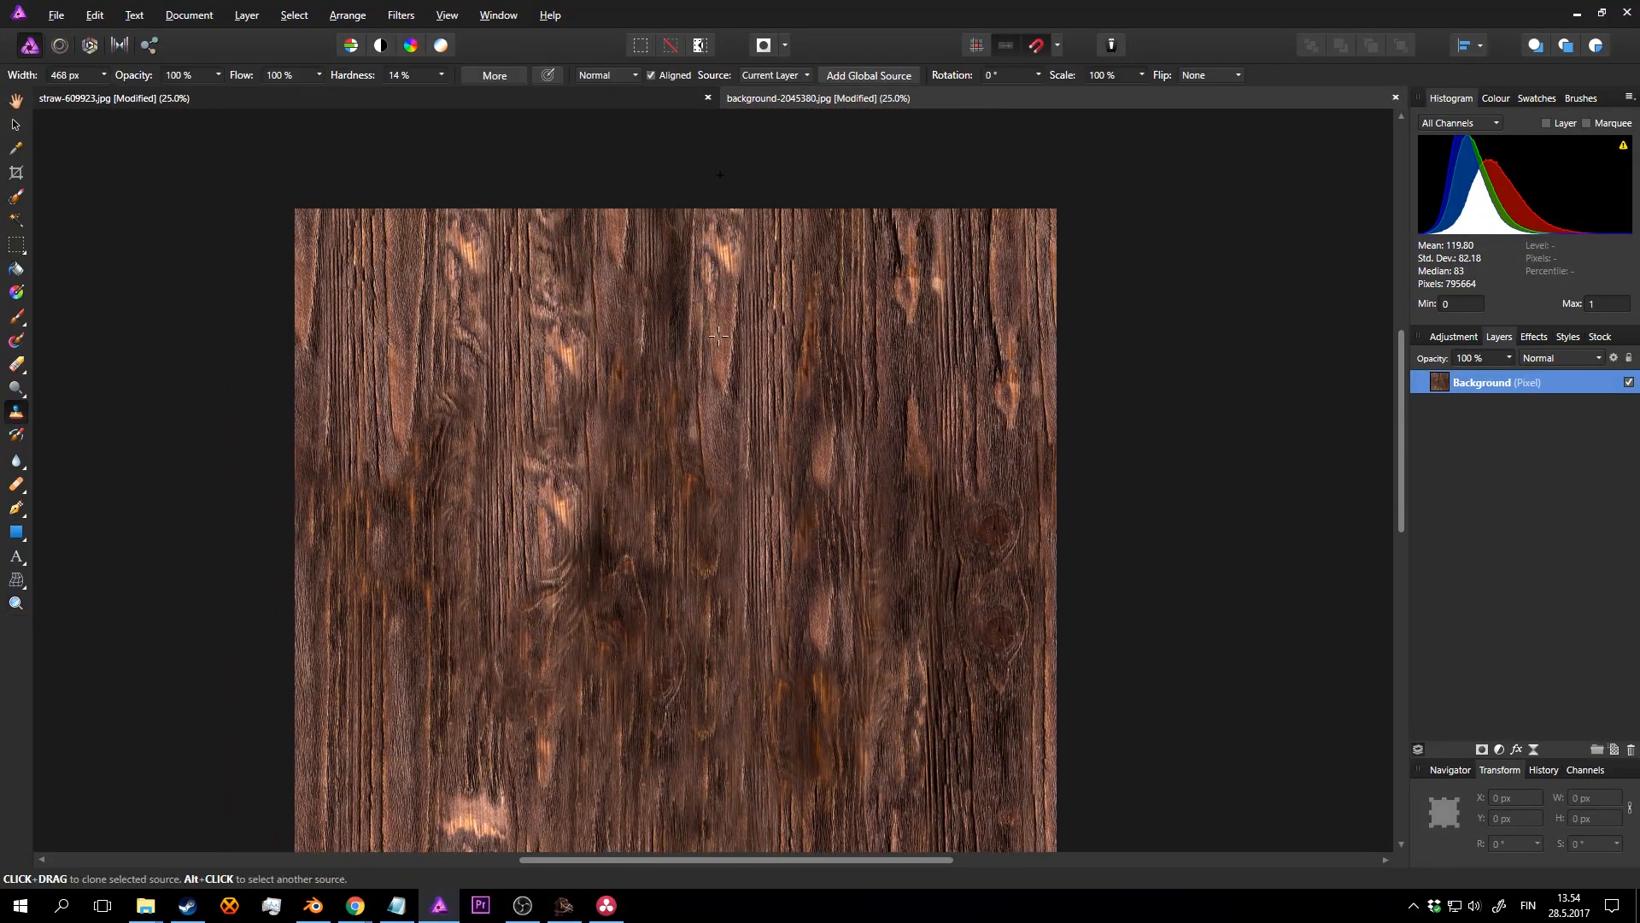
mouse_move(559, 340)
mouse_down()
mouse_move(558, 360)
mouse_move(535, 309)
mouse_up()
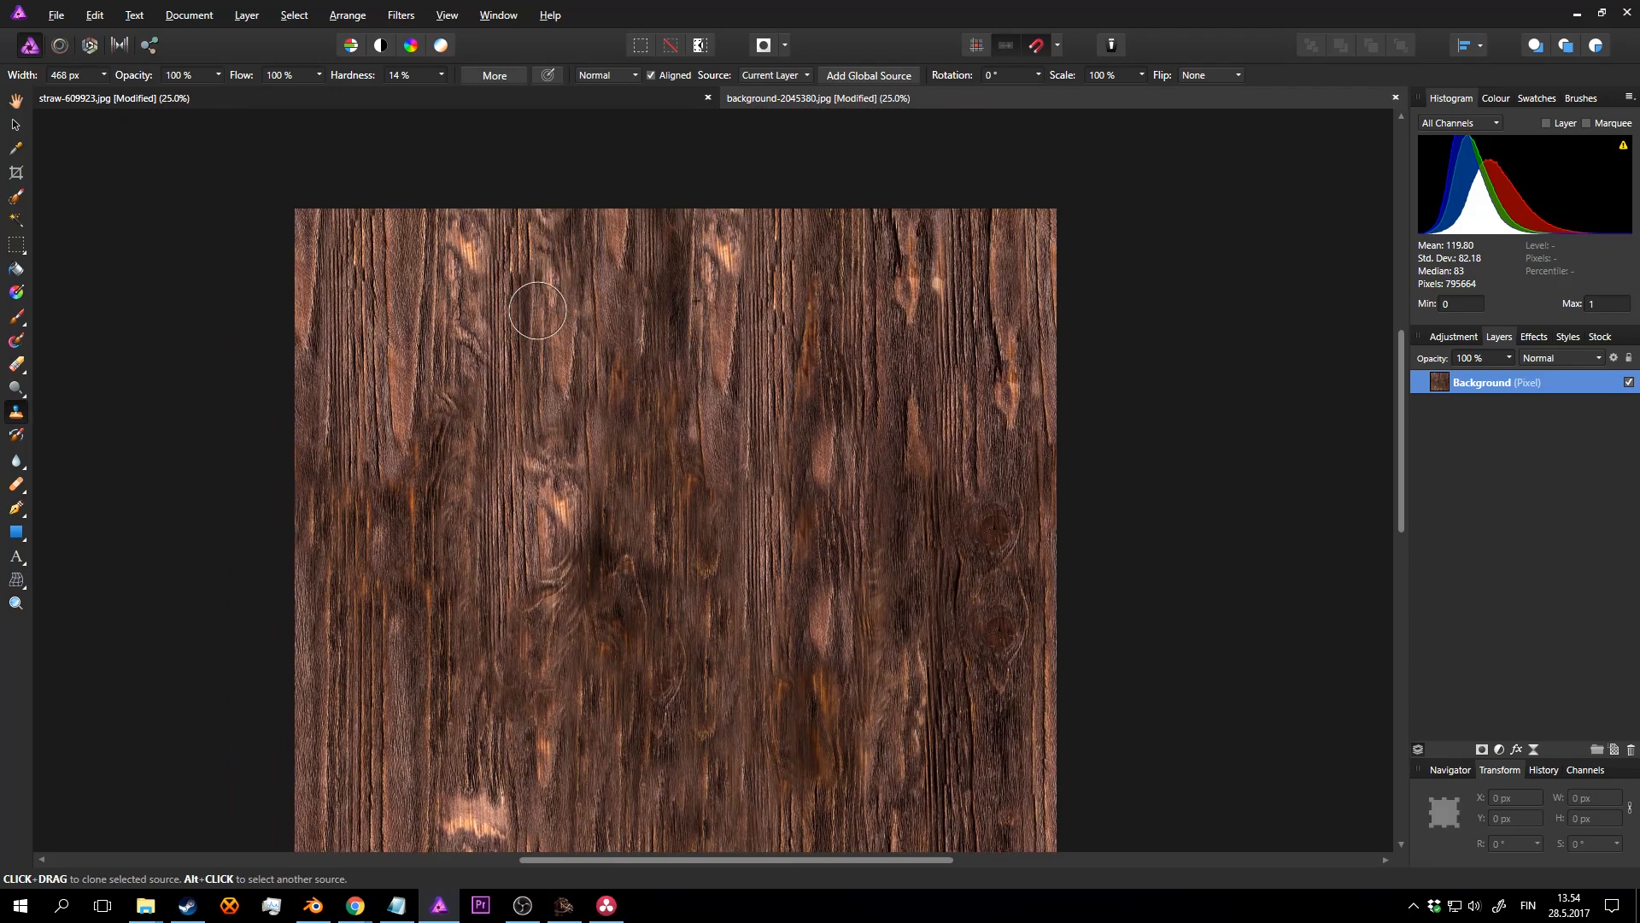
Step: Repeat the last Affine offset filter on the texture to expose any remaining seams
key(z)
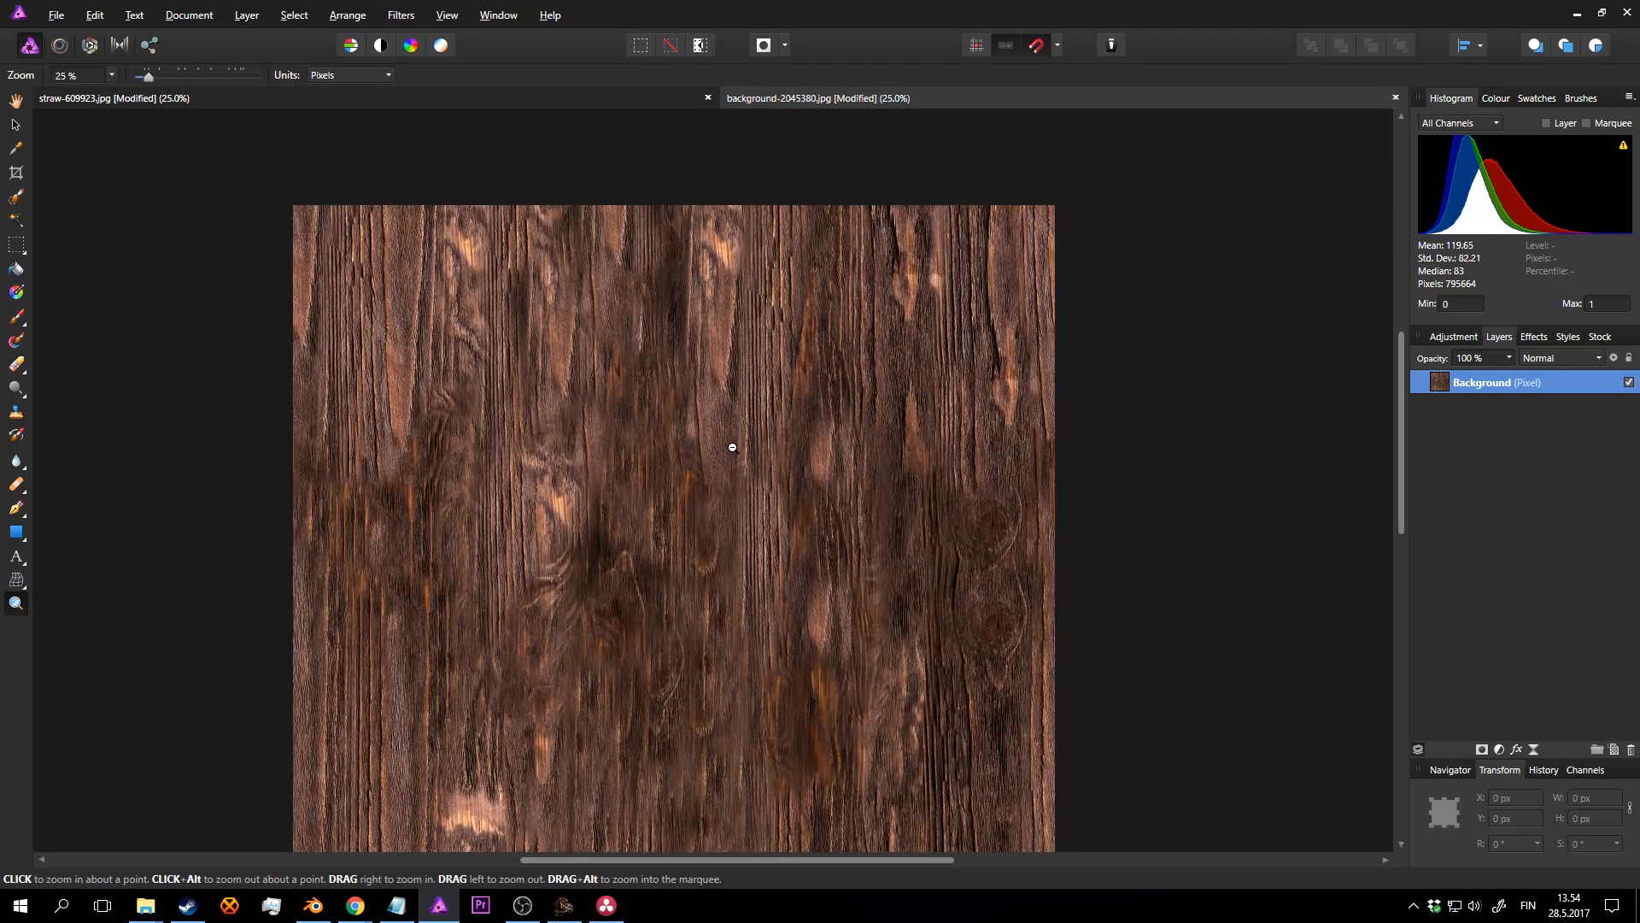
key(ctrl+f)
middle_drag(745, 463, 701, 369)
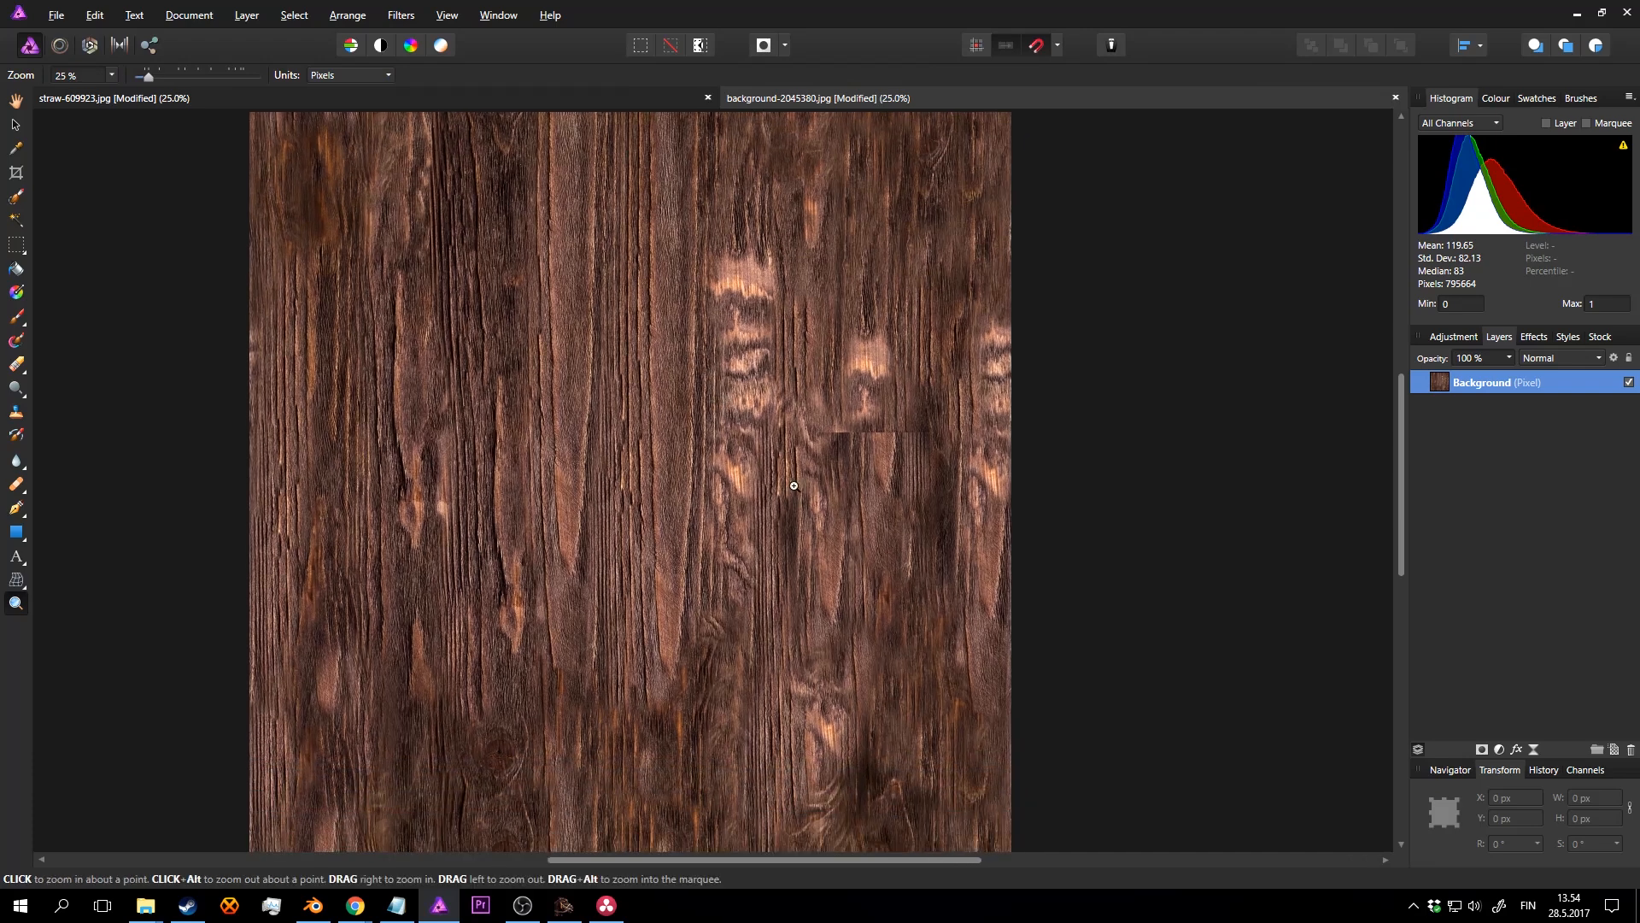
middle_drag(792, 482, 716, 470)
Step: Clone wood grain over the short horizontal seam left beneath the light patch right of centre
key(s)
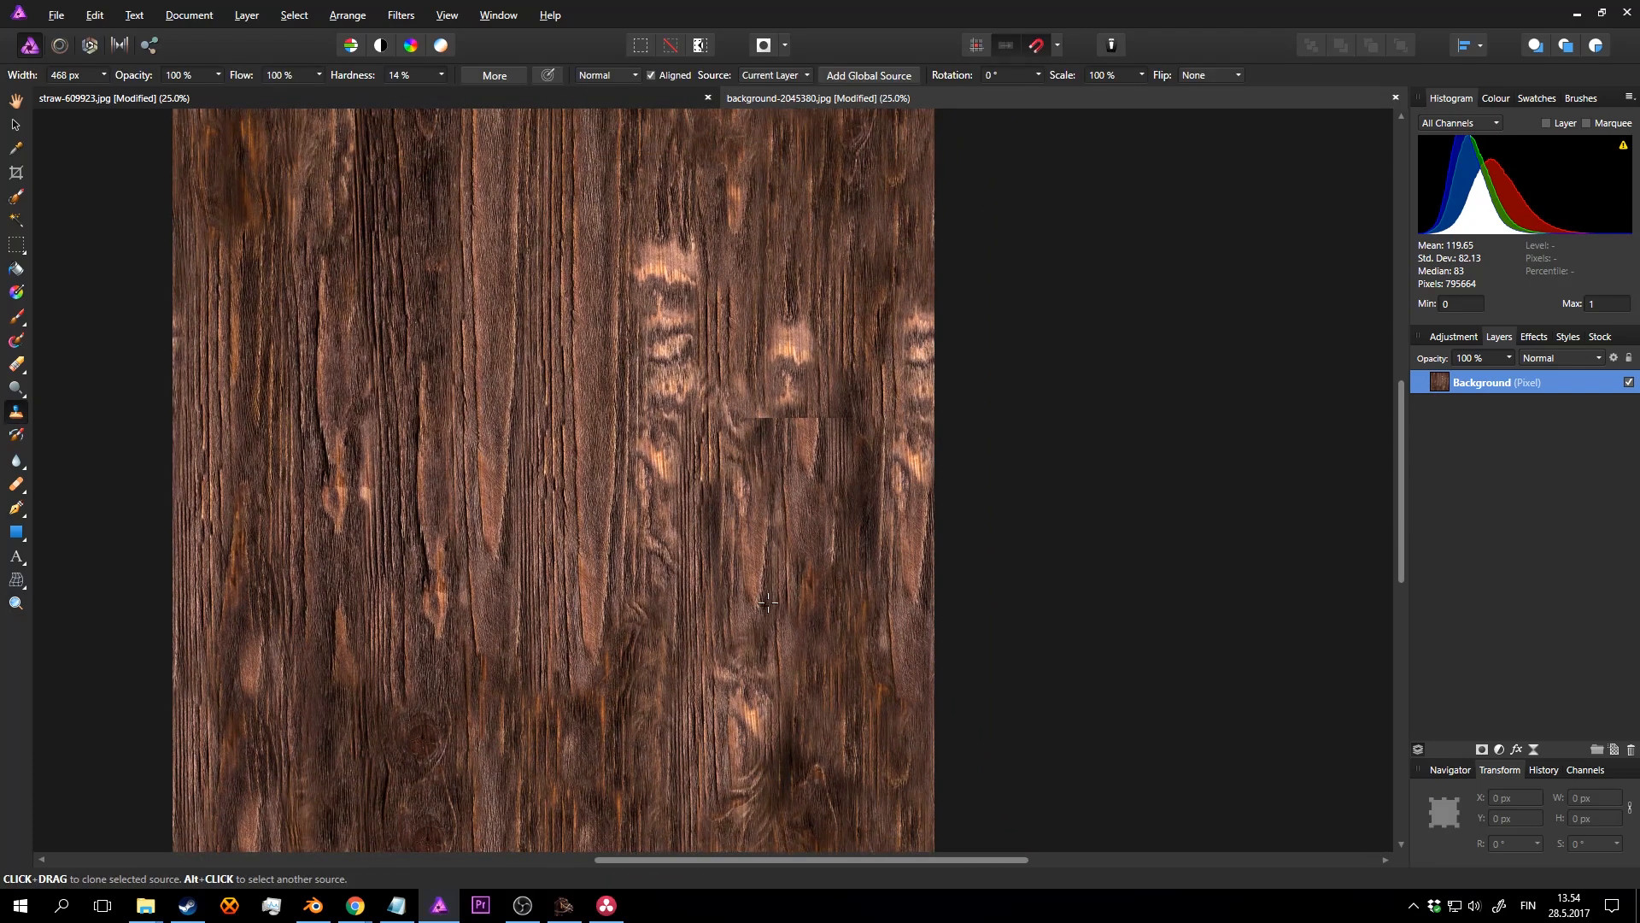
mouse_move(789, 416)
mouse_down()
mouse_move(805, 337)
mouse_move(768, 420)
mouse_move(770, 514)
mouse_up()
mouse_move(755, 526)
middle_down()
mouse_move(806, 325)
mouse_move(872, 392)
mouse_move(864, 571)
mouse_move(756, 370)
mouse_move(771, 406)
middle_up()
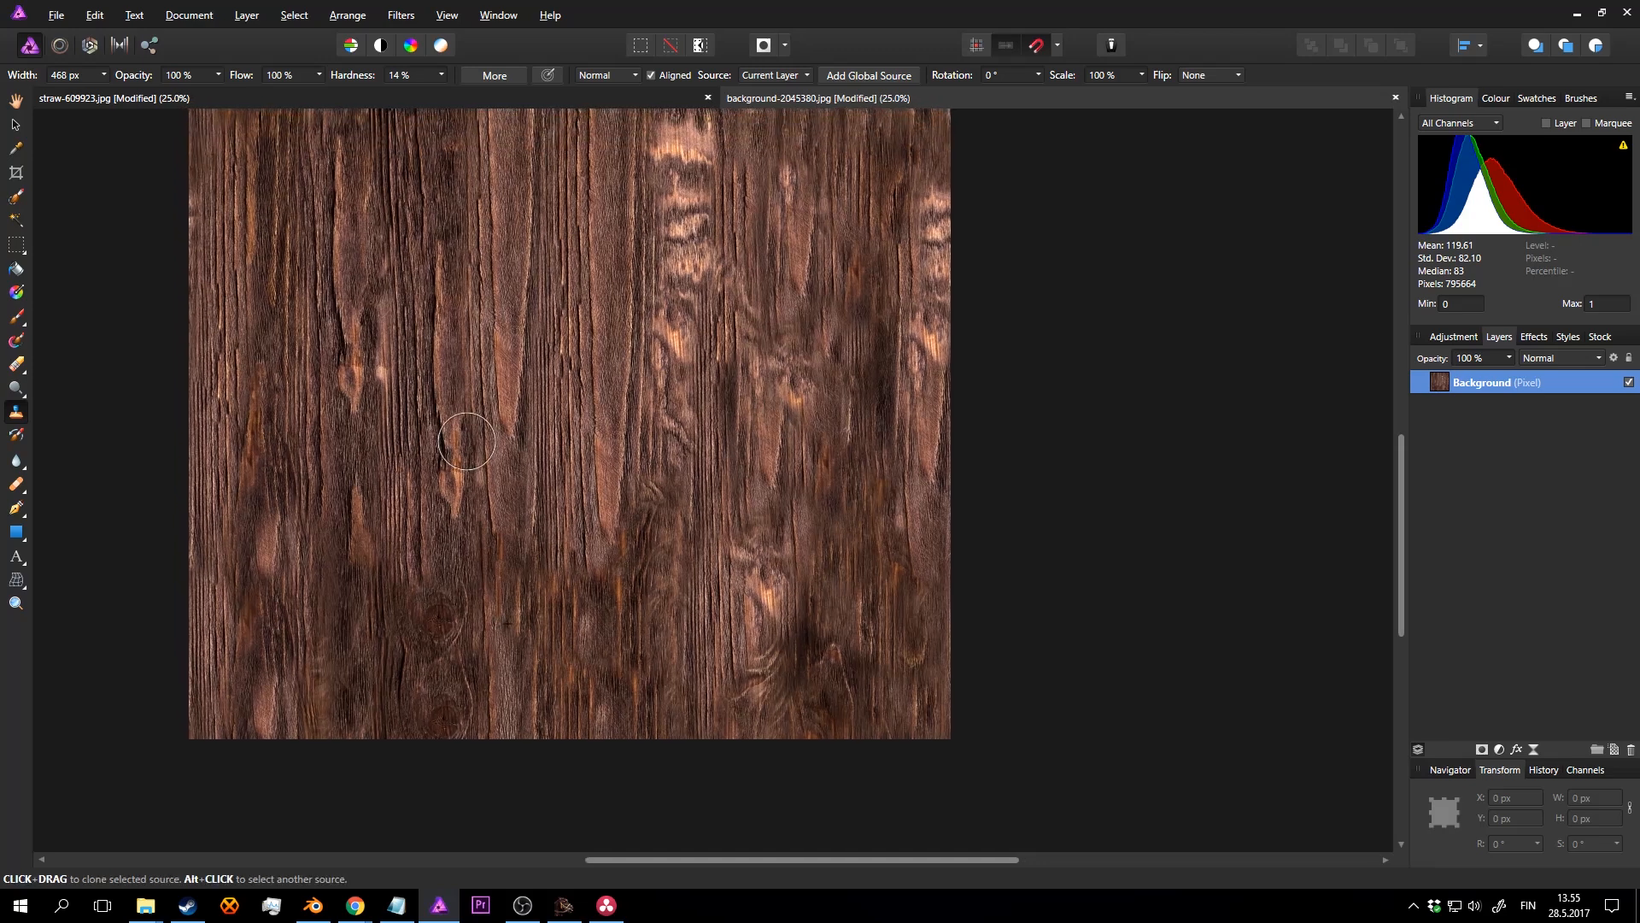
Step: Try to clone plain grain over the small light knots in the left planks, undoing the stroke
alt+click(538, 431)
mouse_move(376, 389)
mouse_down()
mouse_move(367, 338)
mouse_move(367, 369)
mouse_up()
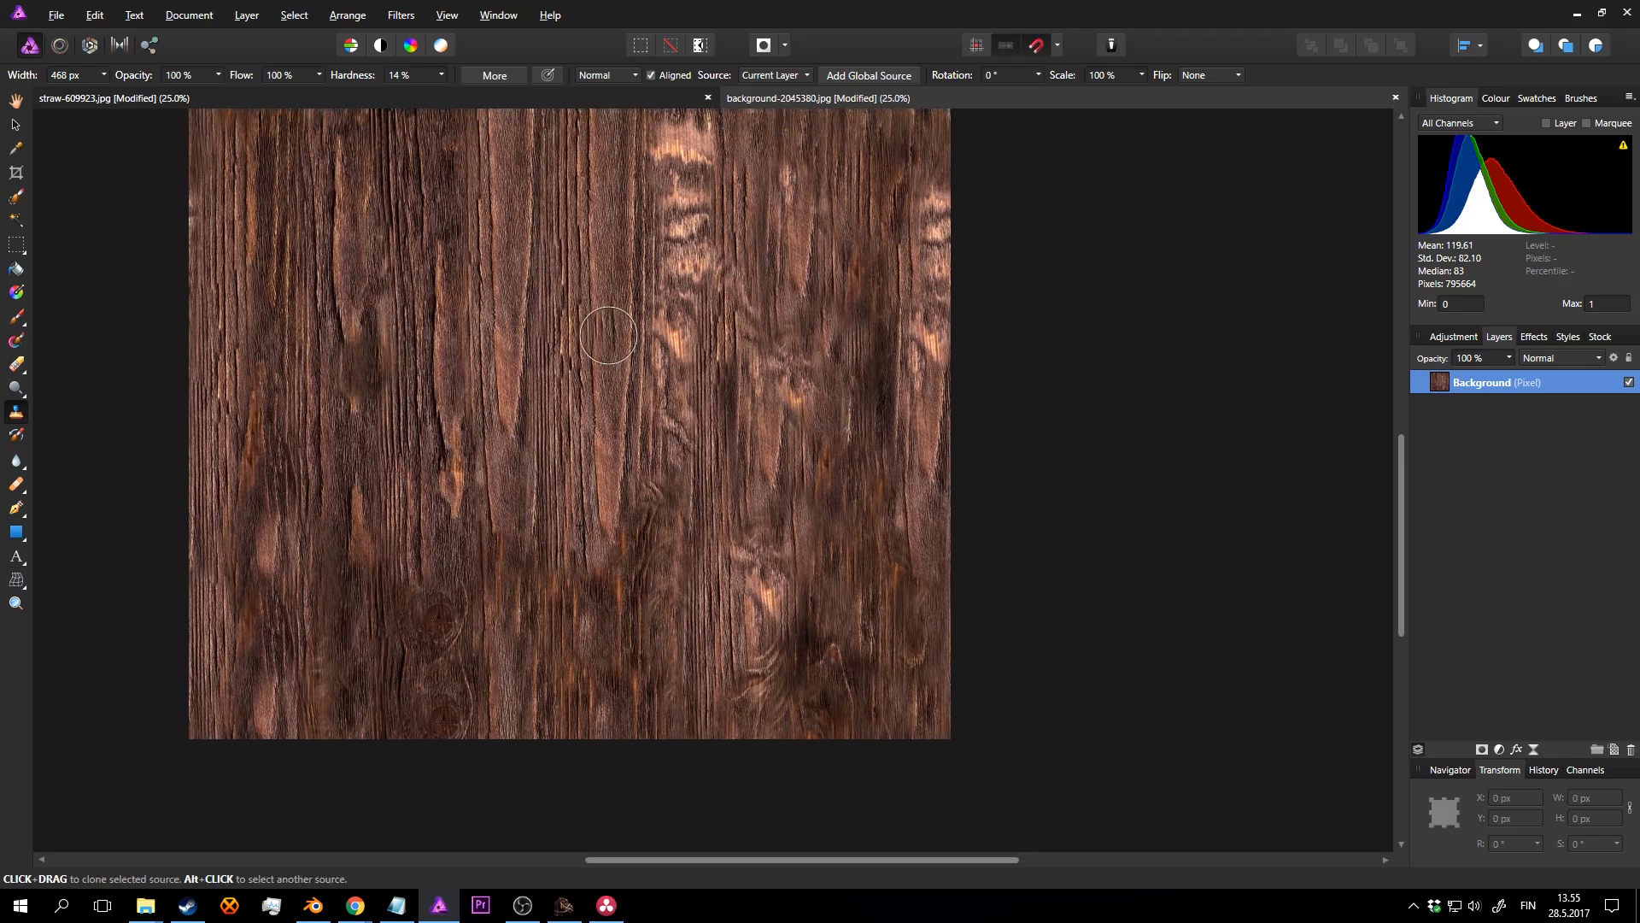
key(ctrl+z)
Step: Clone grain from the dark plank just above and to the right over the small light knots in the left planks
alt+click(438, 243)
drag(354, 389, 359, 307)
mouse_move(624, 382)
middle_down()
mouse_move(505, 484)
mouse_move(603, 602)
mouse_move(604, 446)
middle_up()
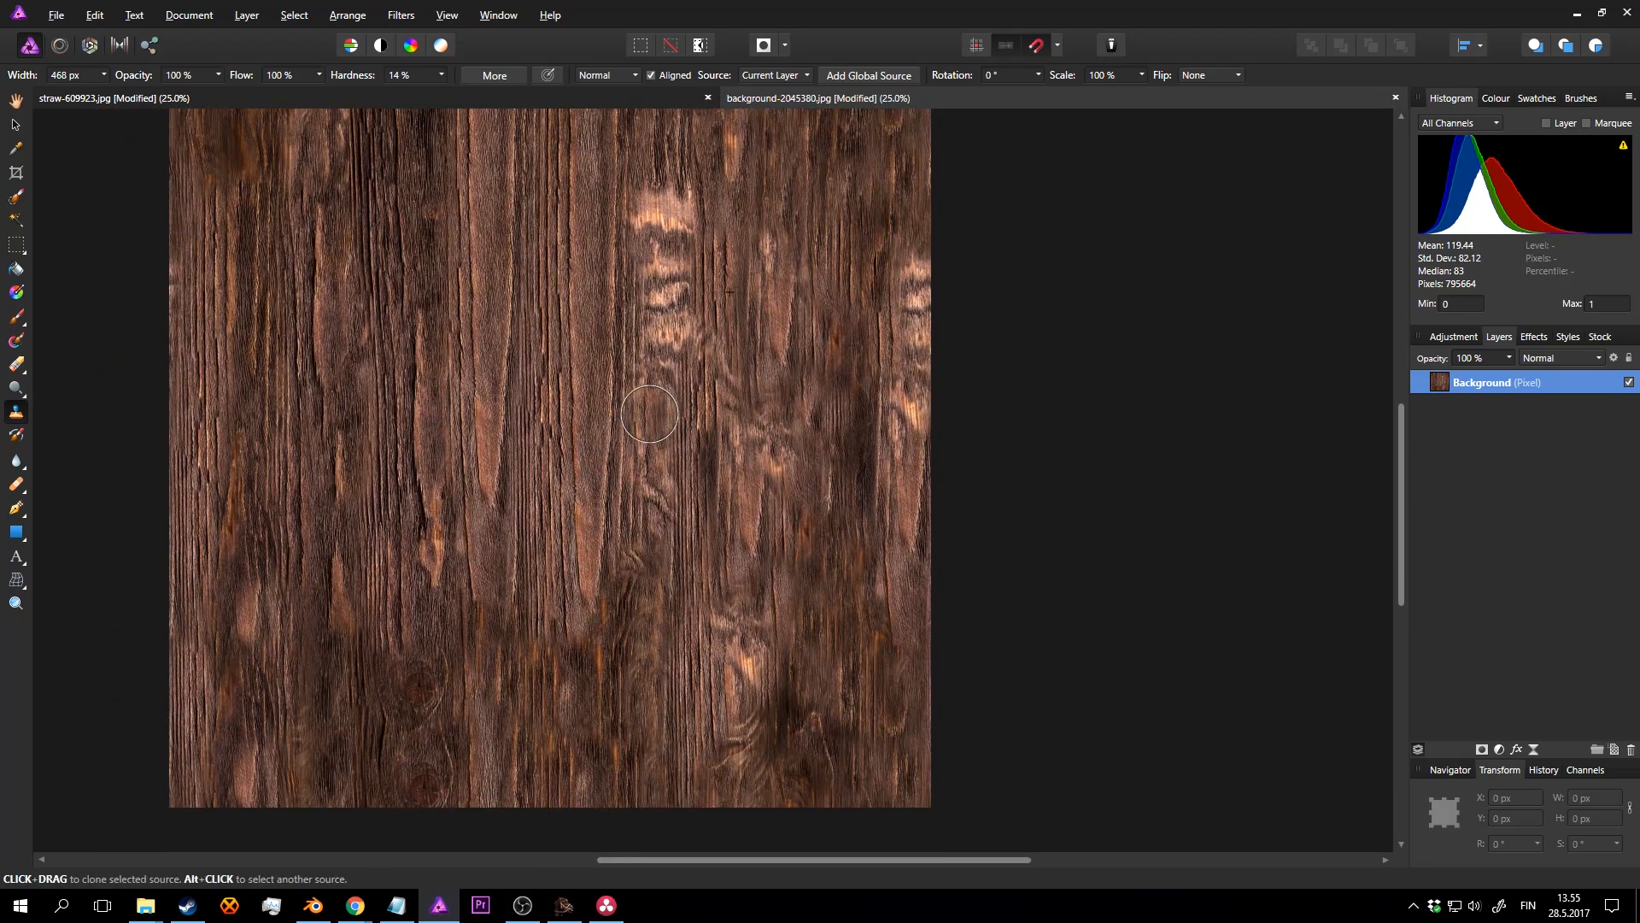
Step: Export the whole document as PNG-24 into the wood folder inside tekstuureita, and switch to Blender
key(ctrl+alt+shift+s)
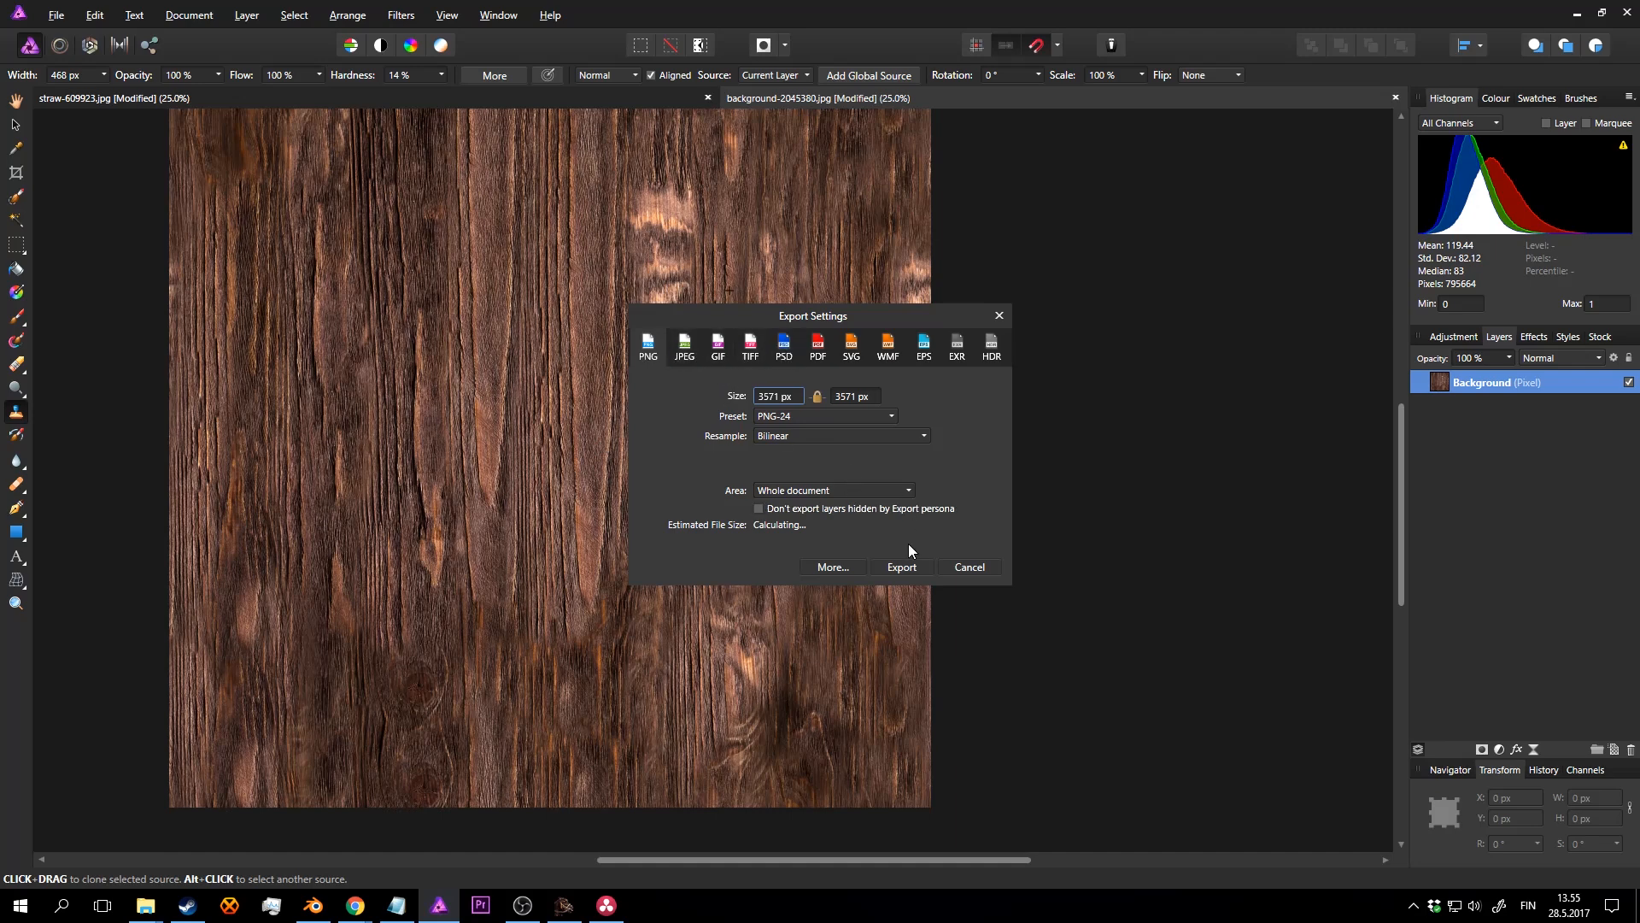
click(898, 568)
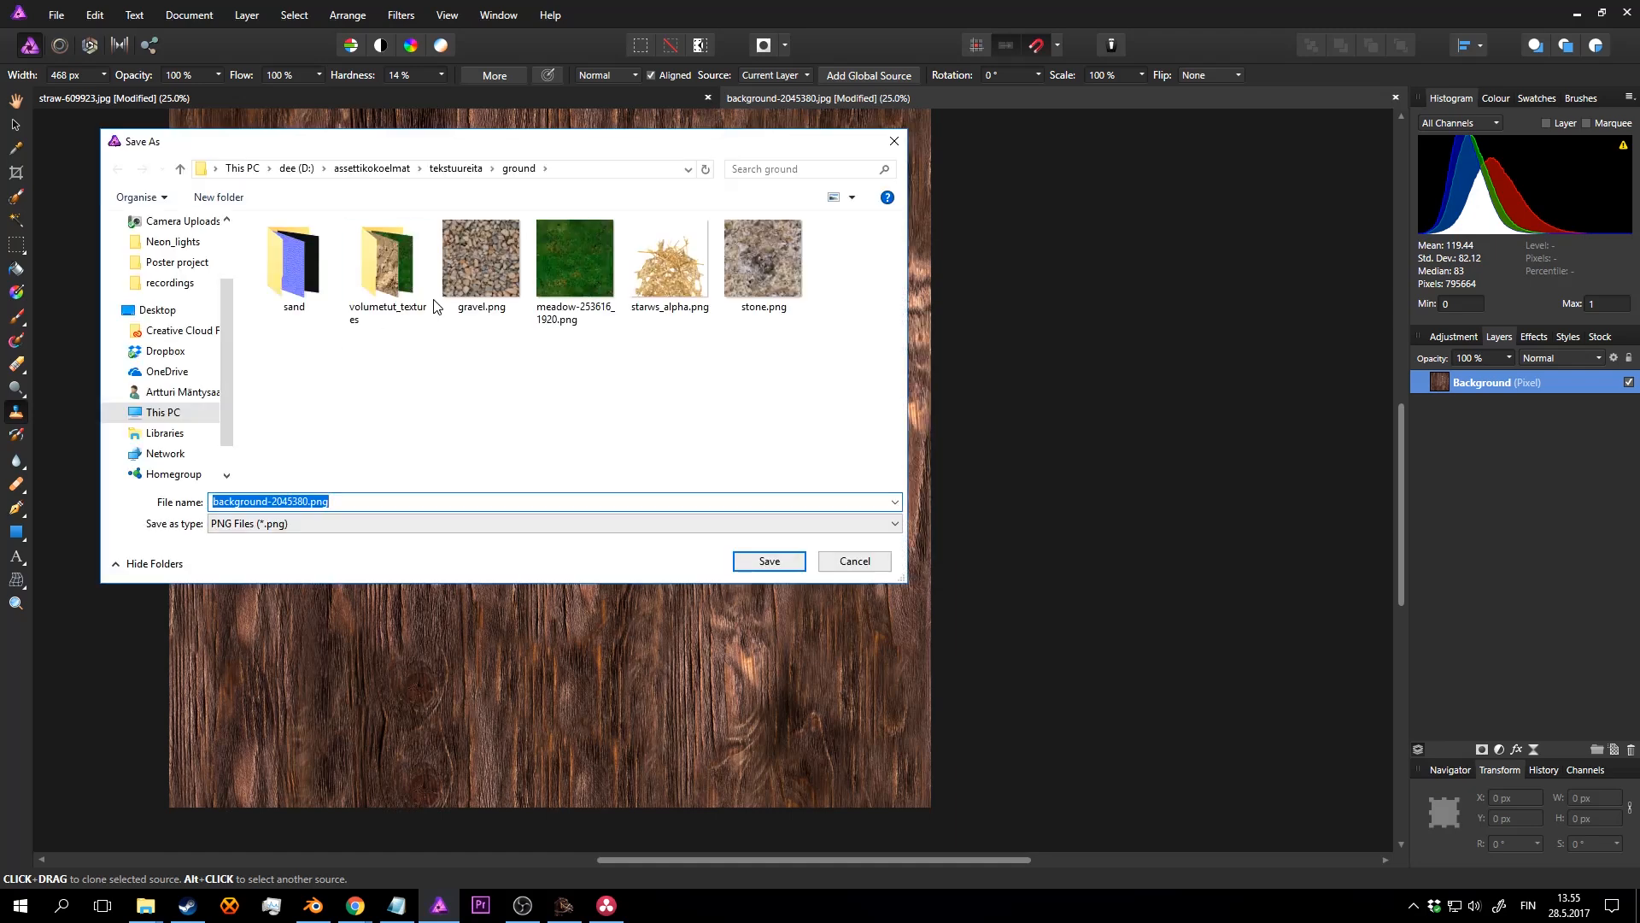
click(472, 169)
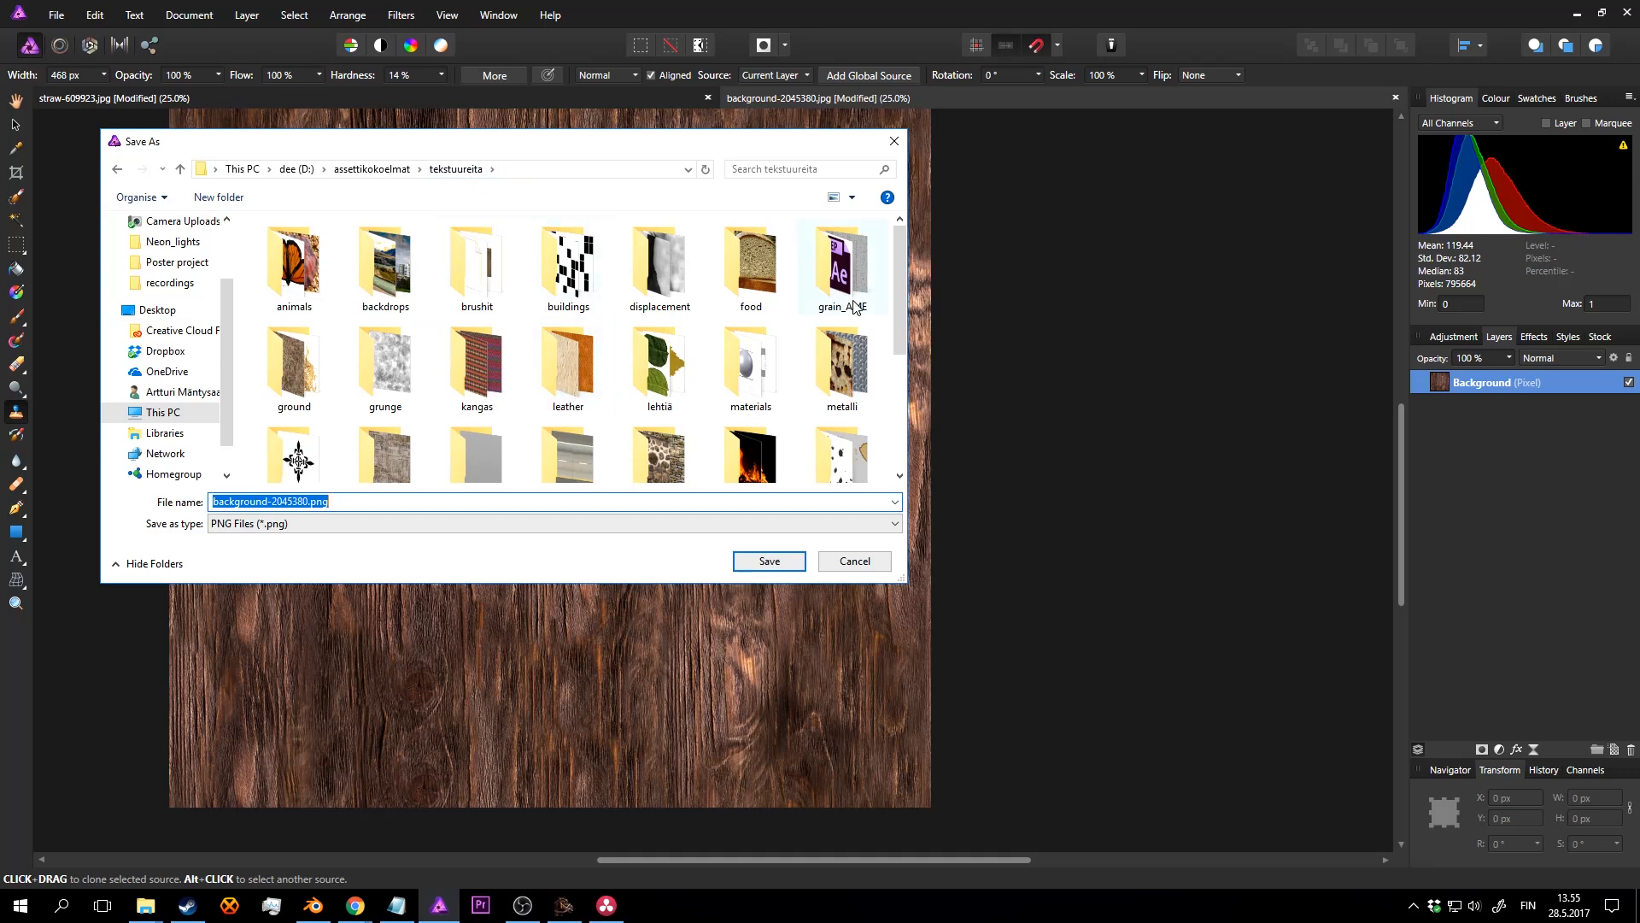
drag(897, 239, 897, 323)
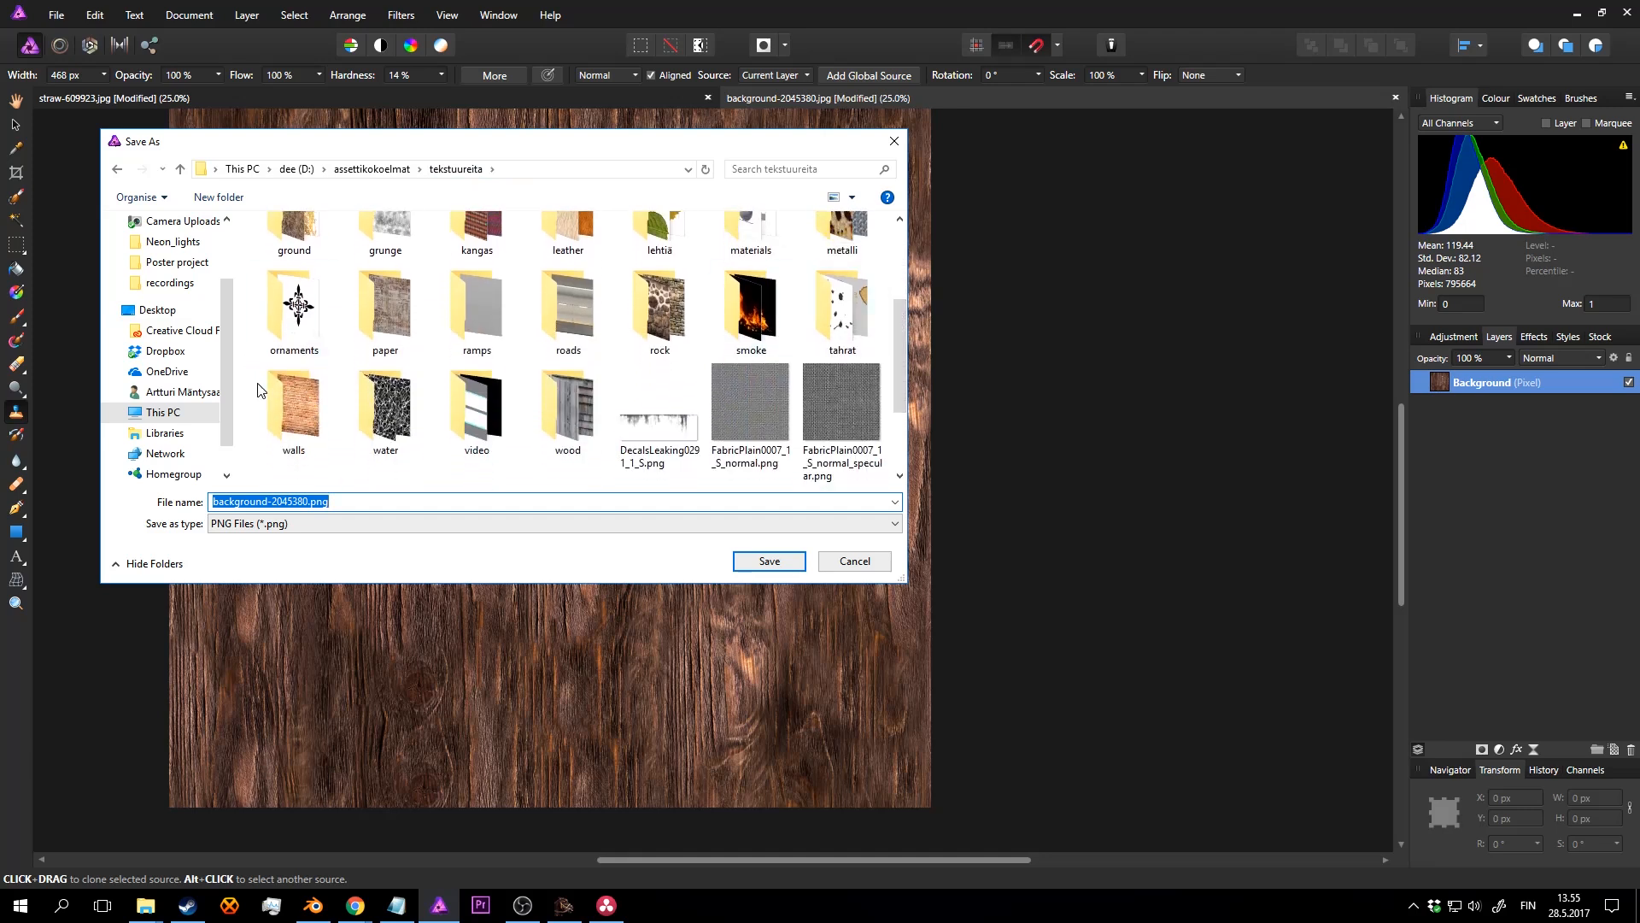
double_click(558, 413)
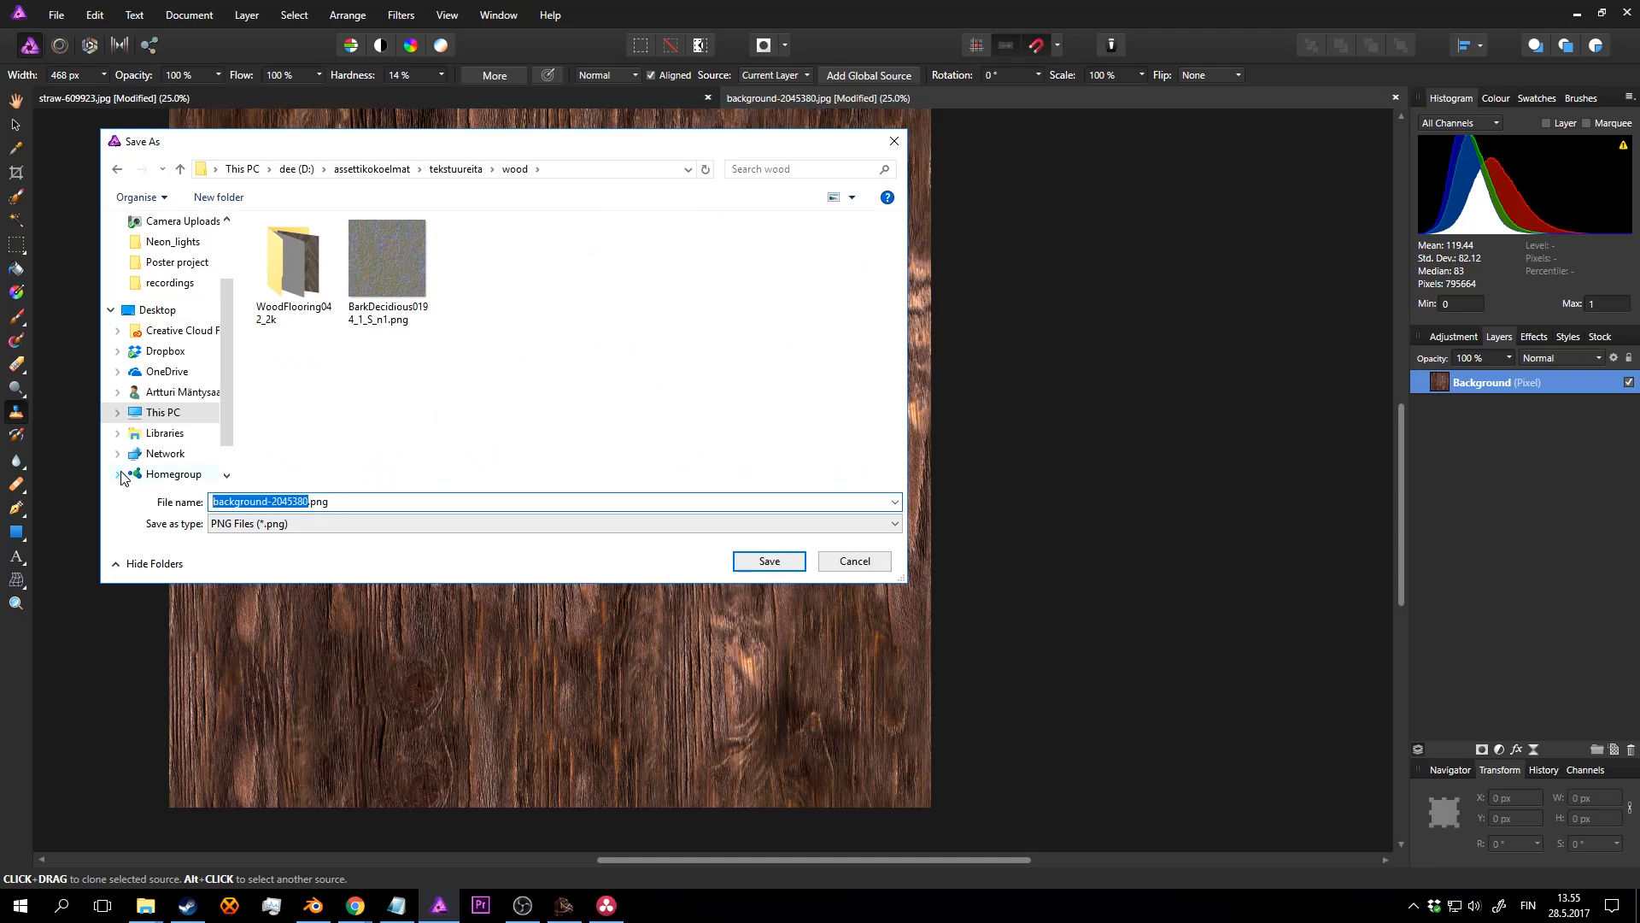
key(Return)
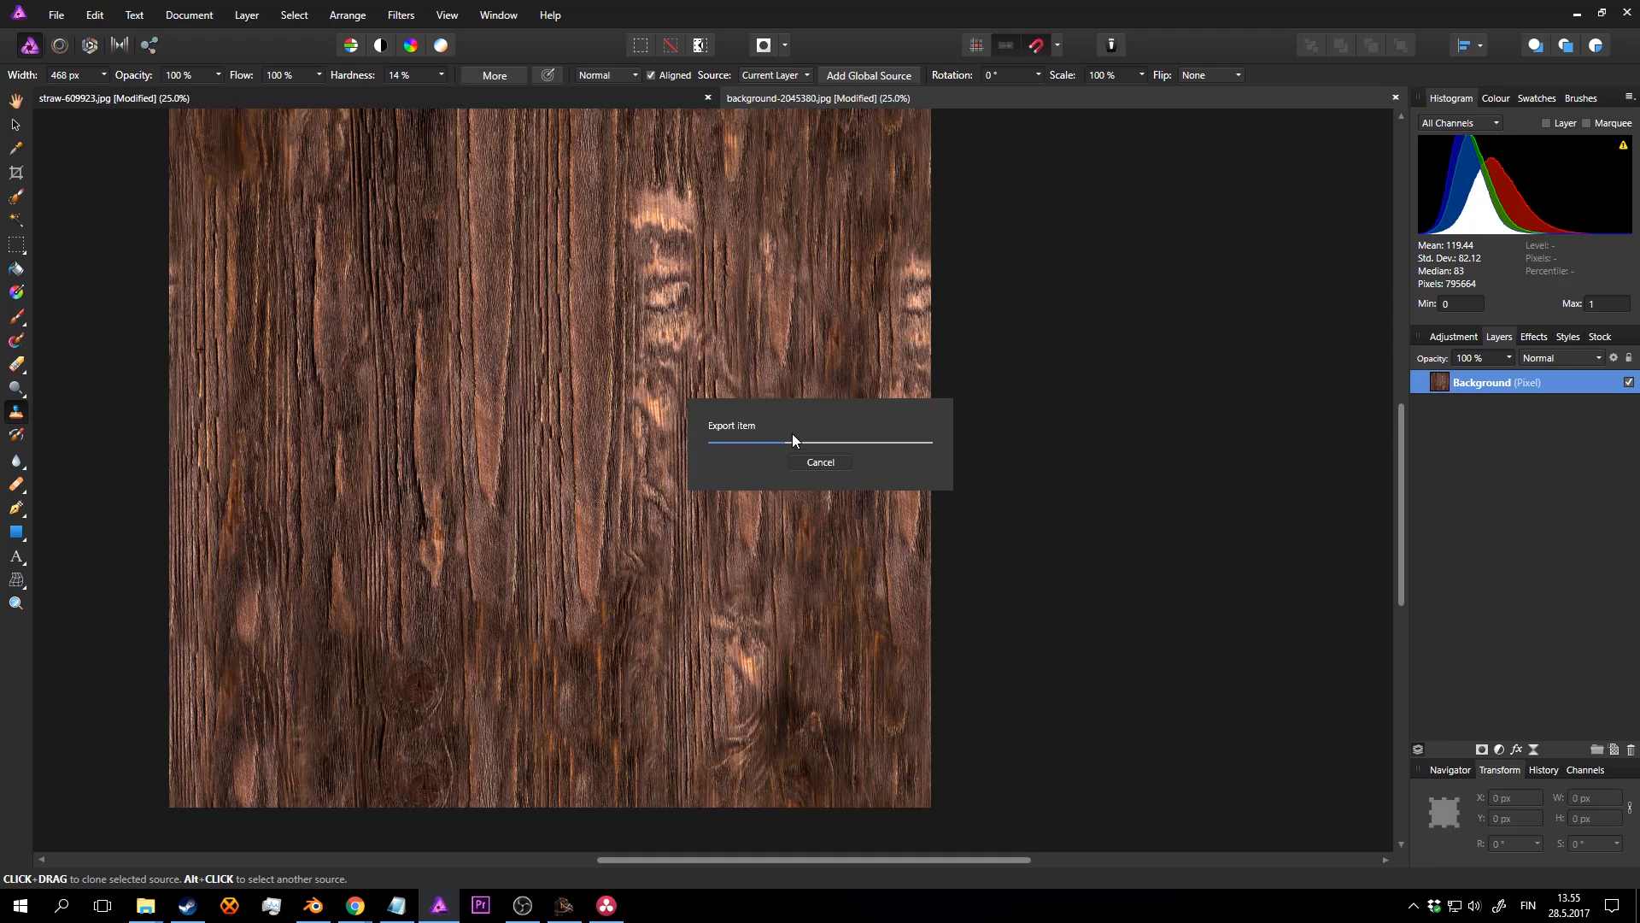
click(314, 907)
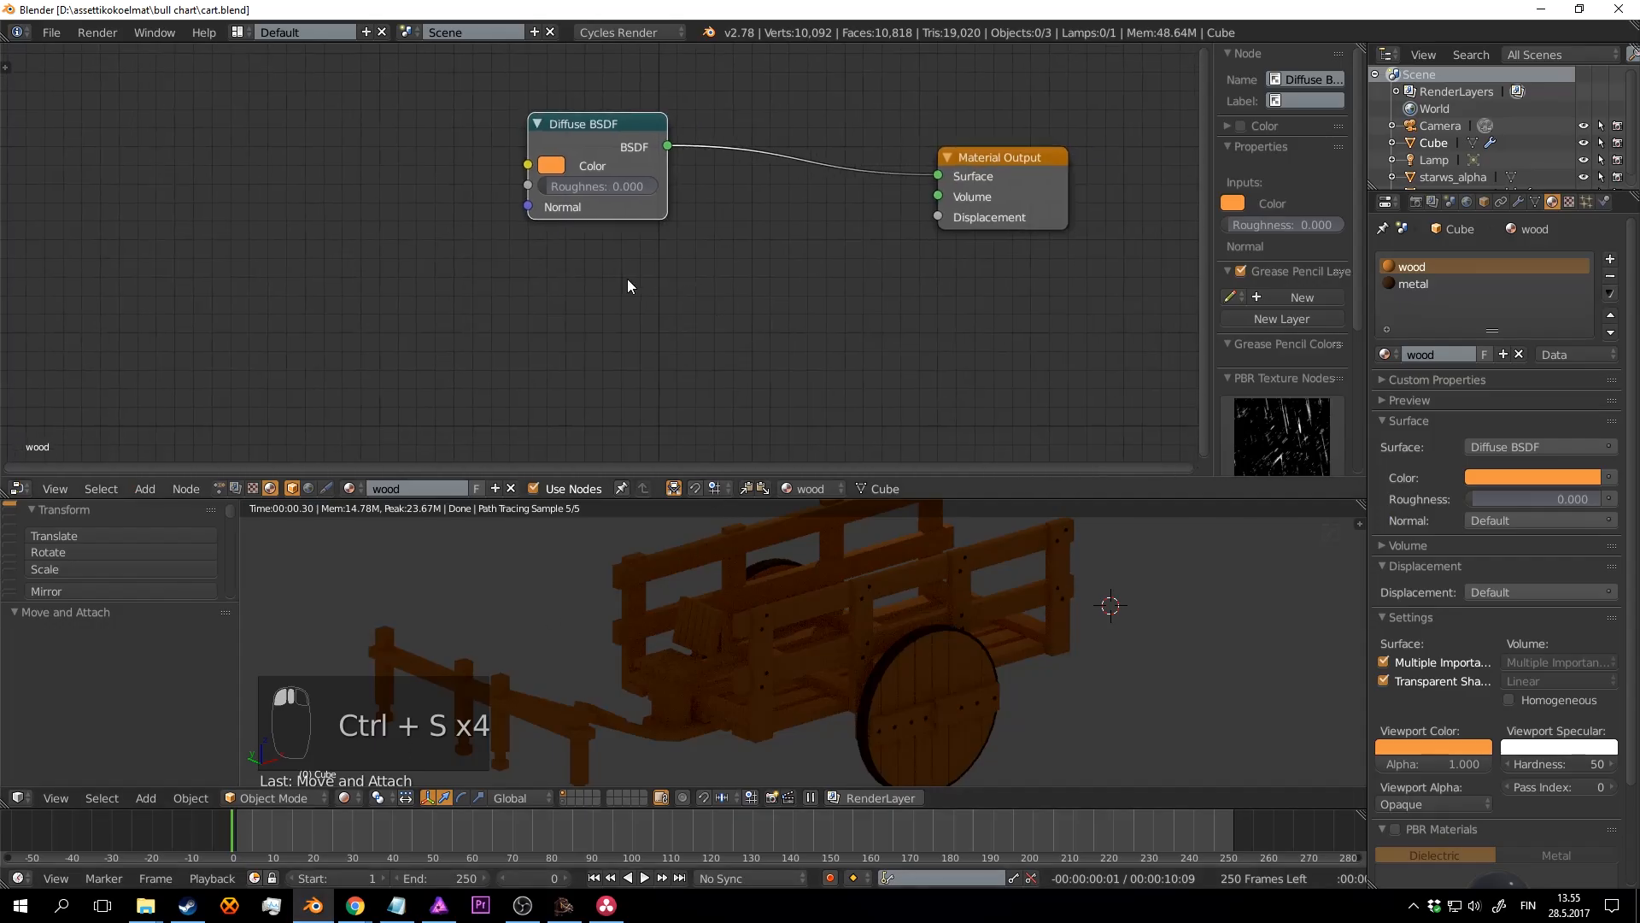
Step: Add an Image Texture node to the wood material, below and to the left of the Diffuse BSDF
scroll(627, 286, up, 1)
middle_drag(552, 284, 749, 258)
key(shift+a)
click(587, 231)
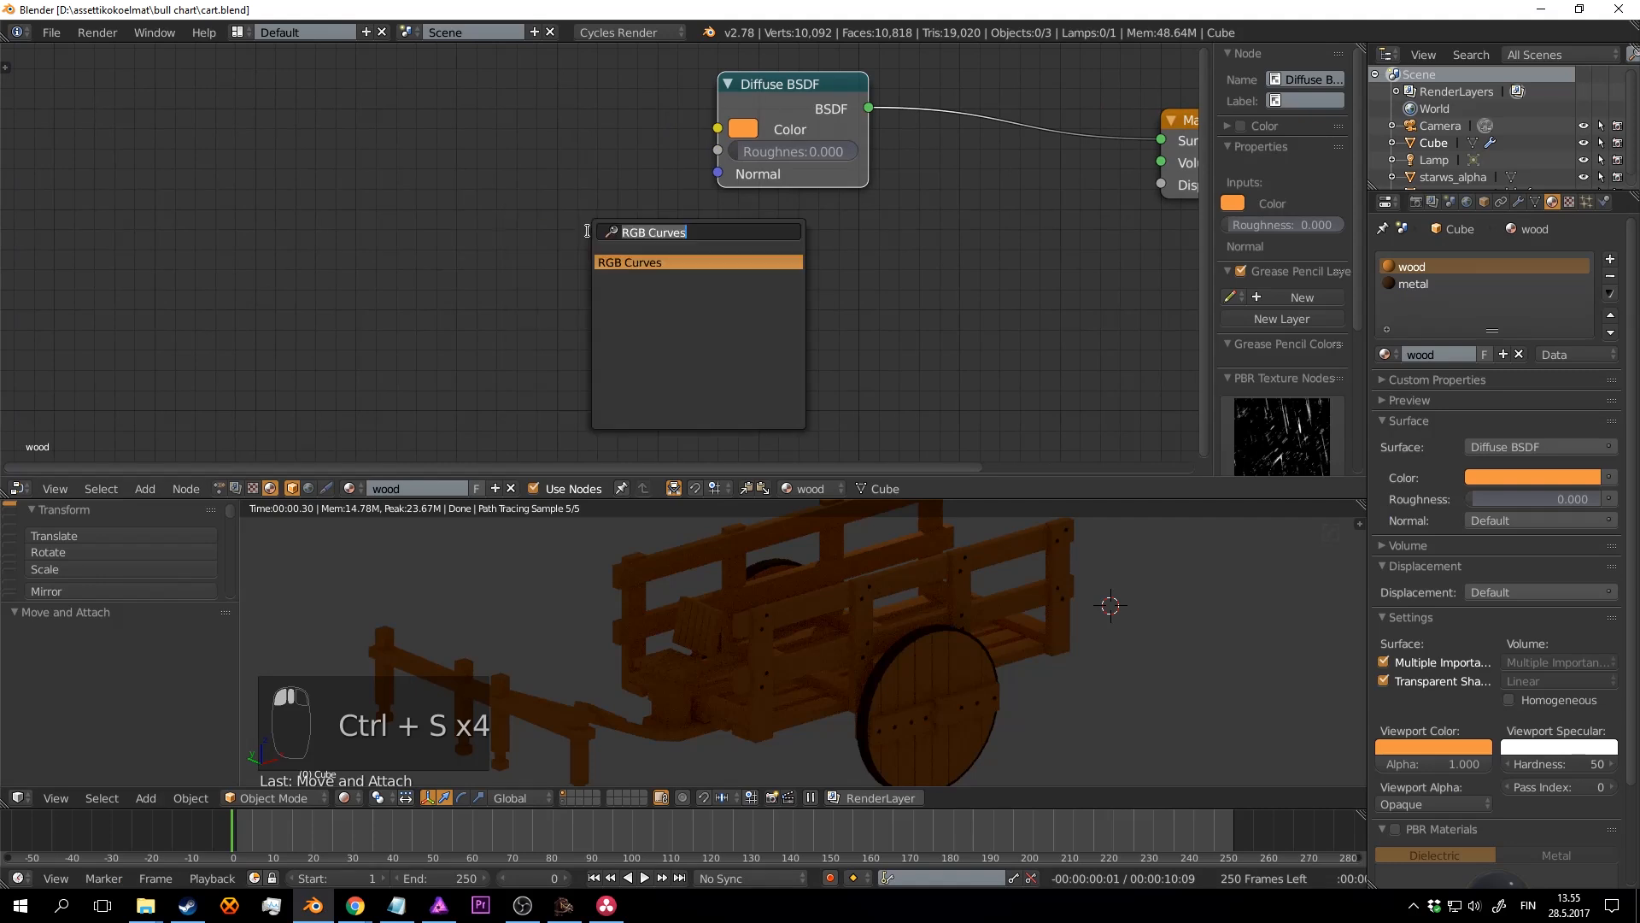
text(i)
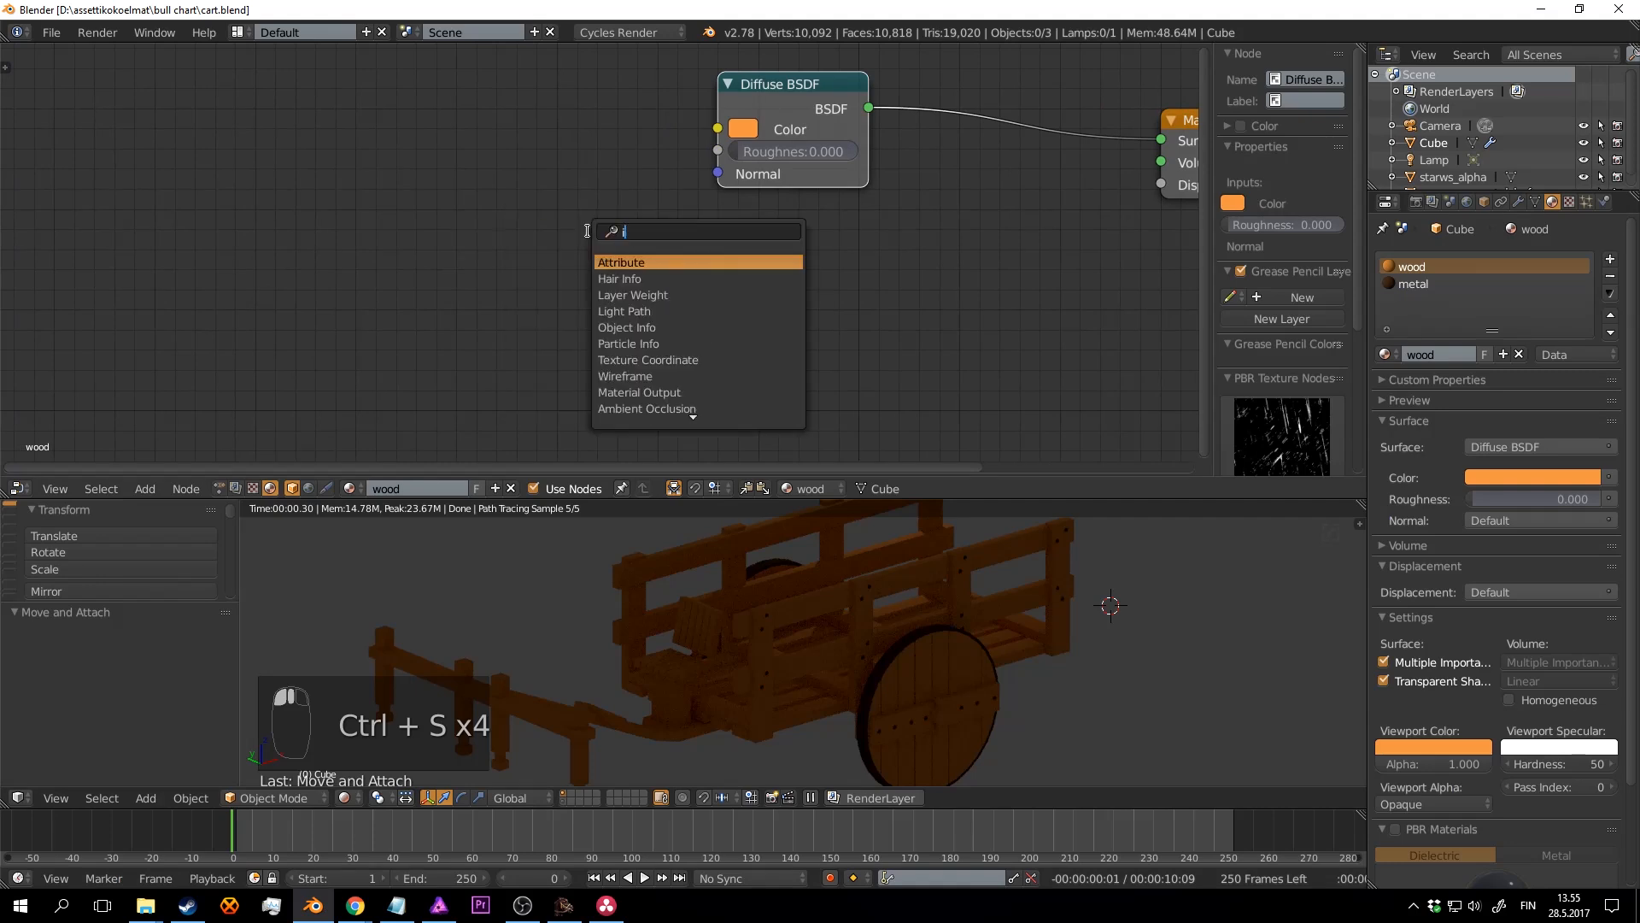
text(mage)
key(Return)
click(346, 181)
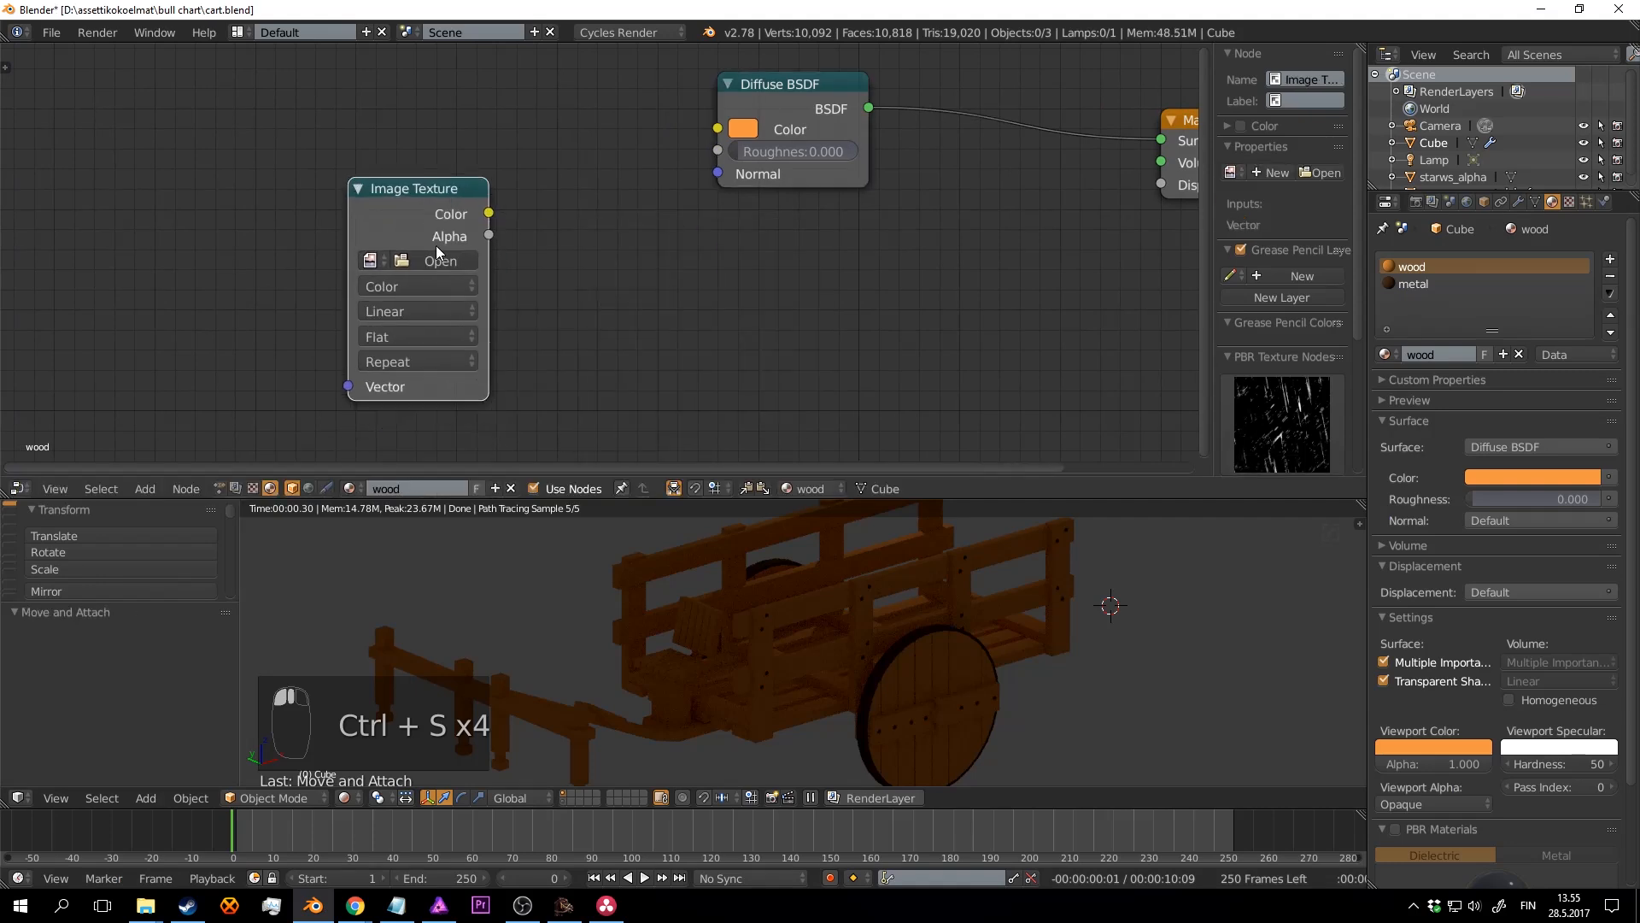
Step: Load old_wood.png from the tekstuureita wood folder into the Image Texture and link its Color to the Diffuse BSDF's Color
click(442, 265)
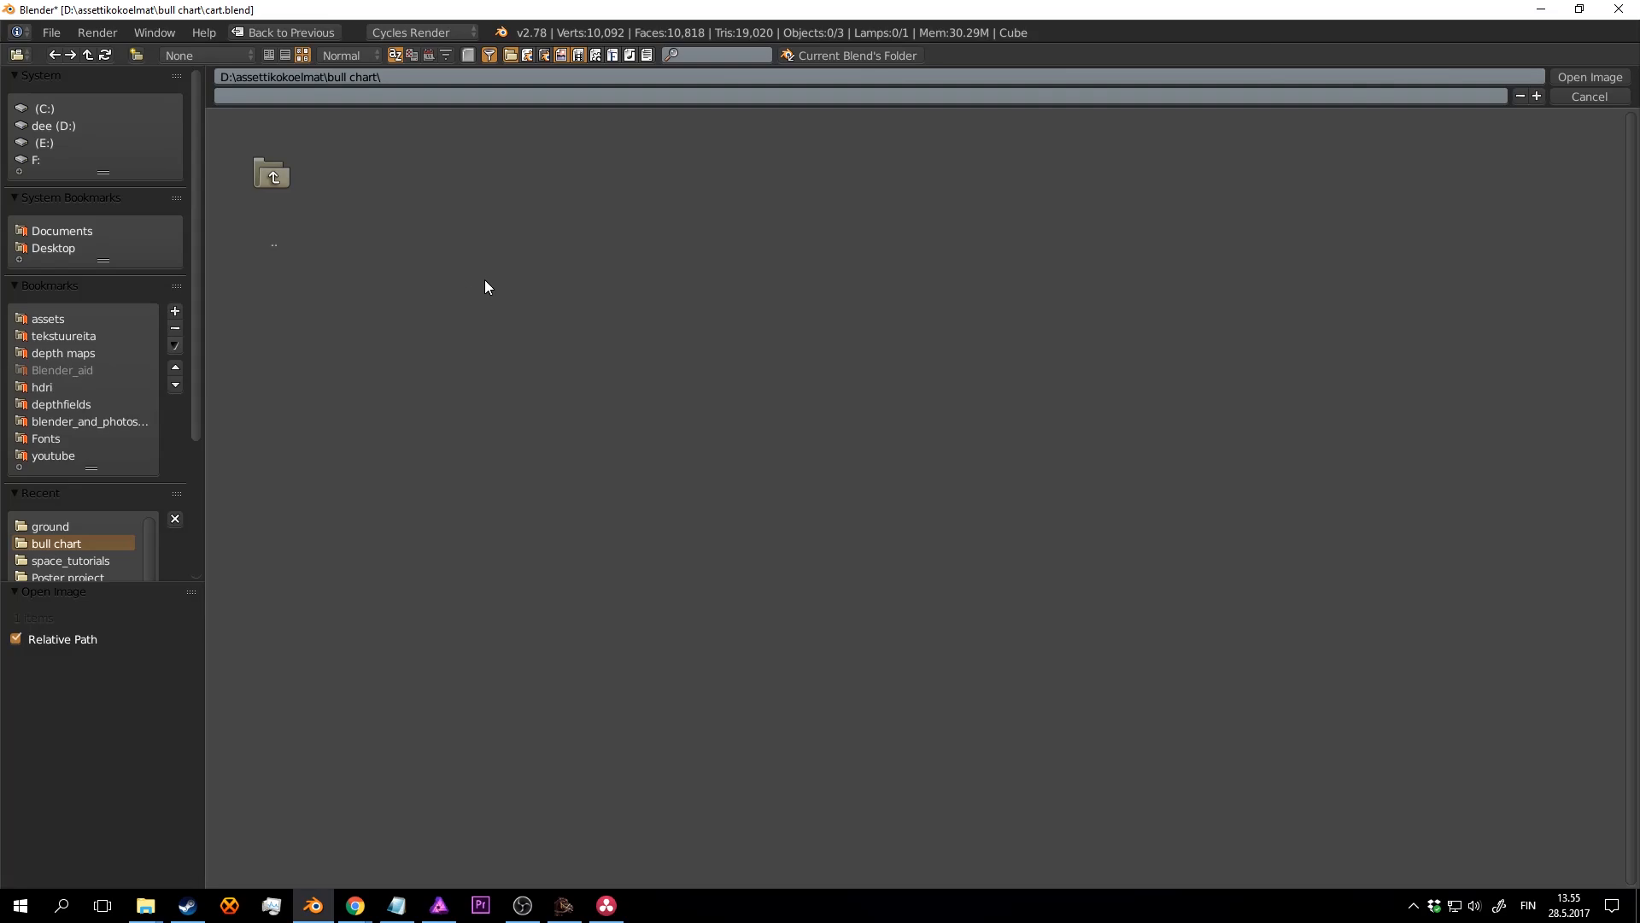
click(72, 334)
click(822, 454)
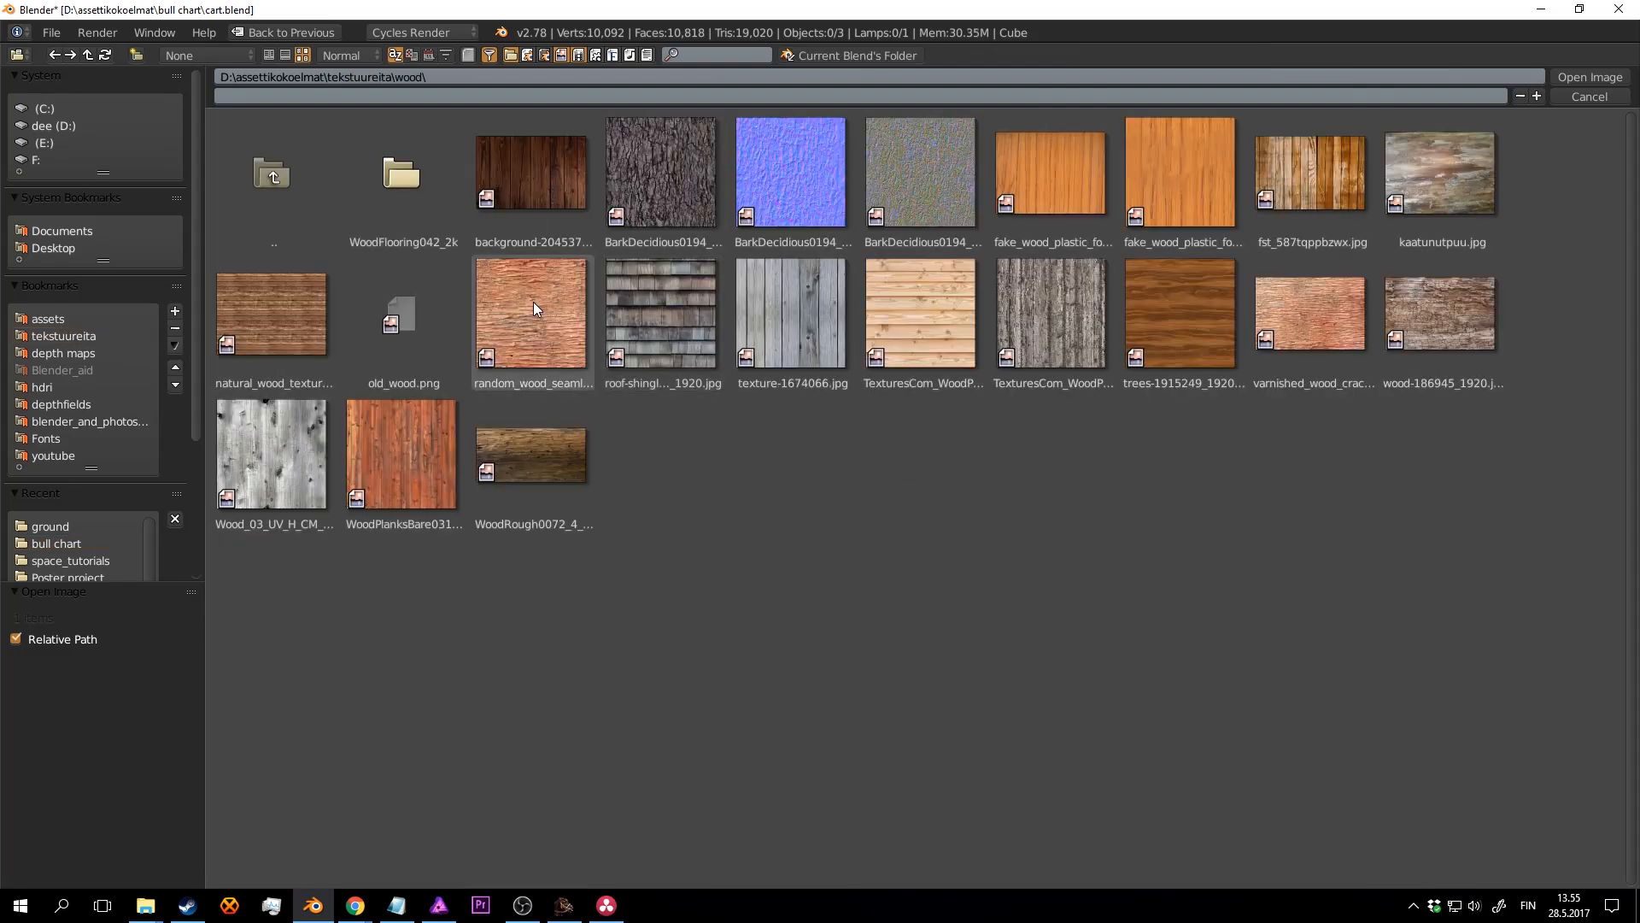
click(419, 319)
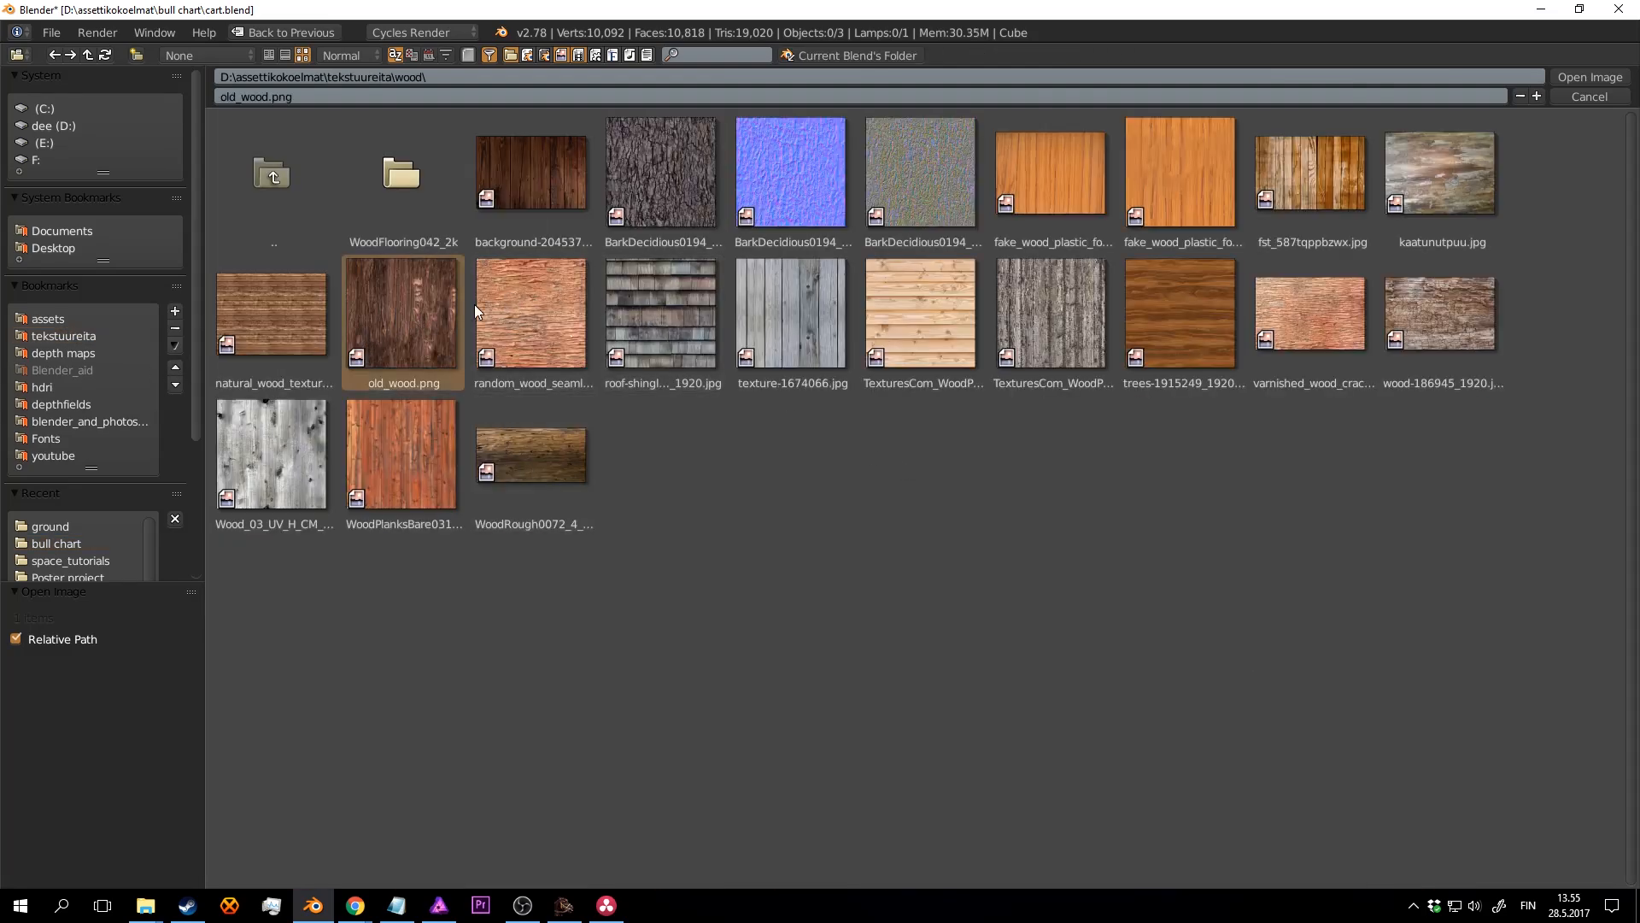
double_click(411, 307)
drag(489, 212, 632, 167)
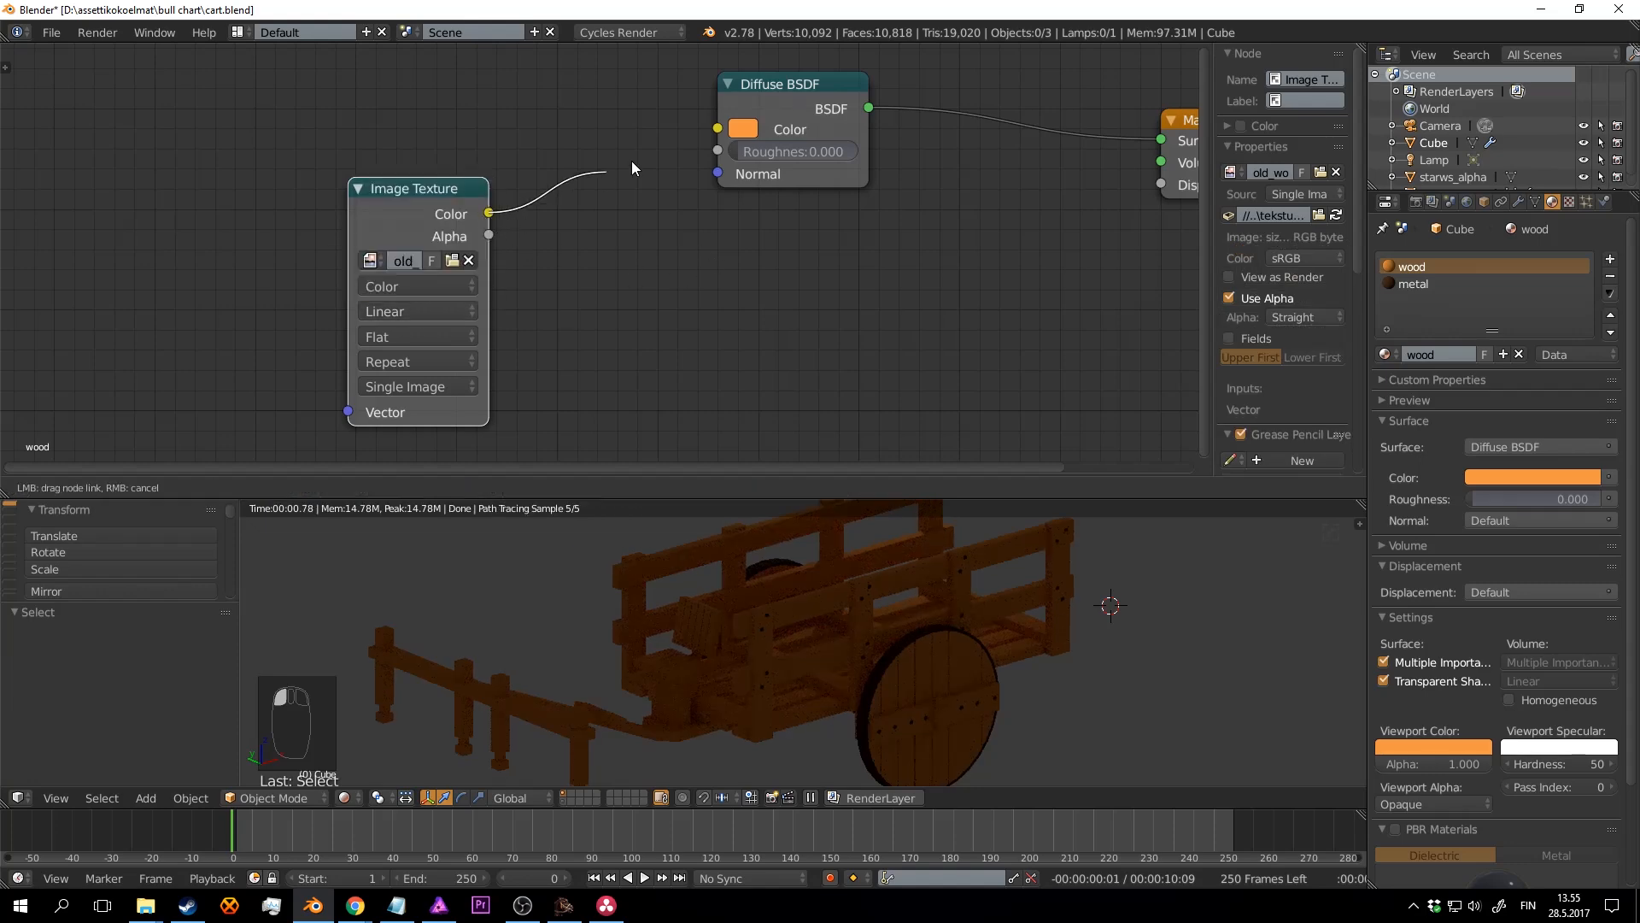
drag(739, 135, 738, 133)
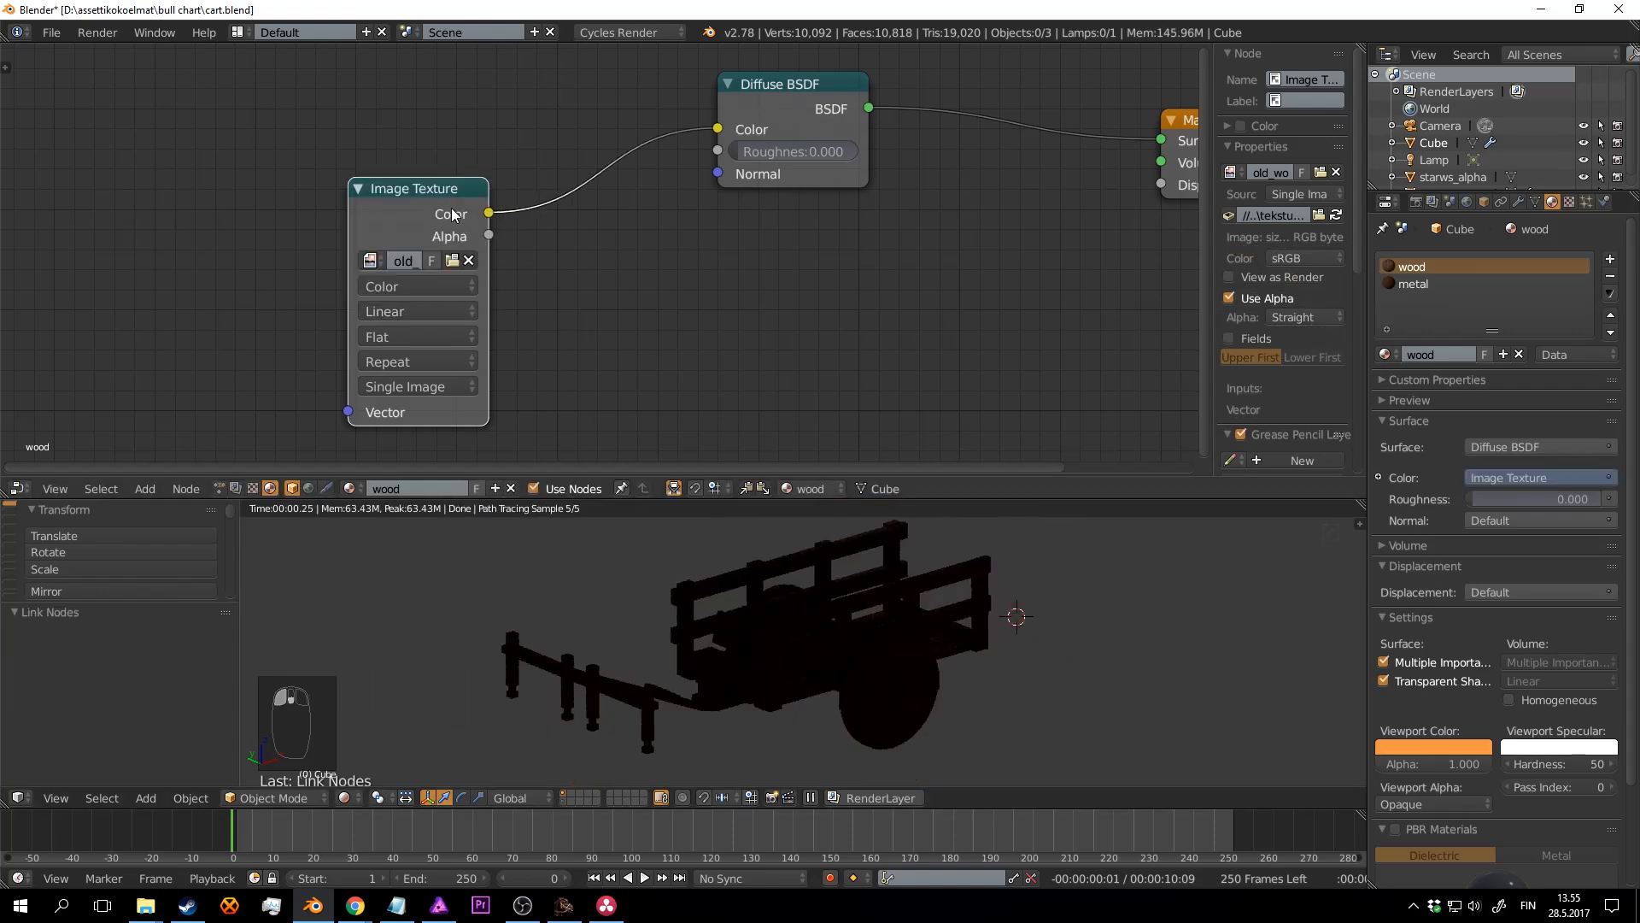
Step: Add Texture Coordinate and Mapping nodes to the Image Texture, drive the mapping with Object coordinates, and save the file
key(ctrl+t)
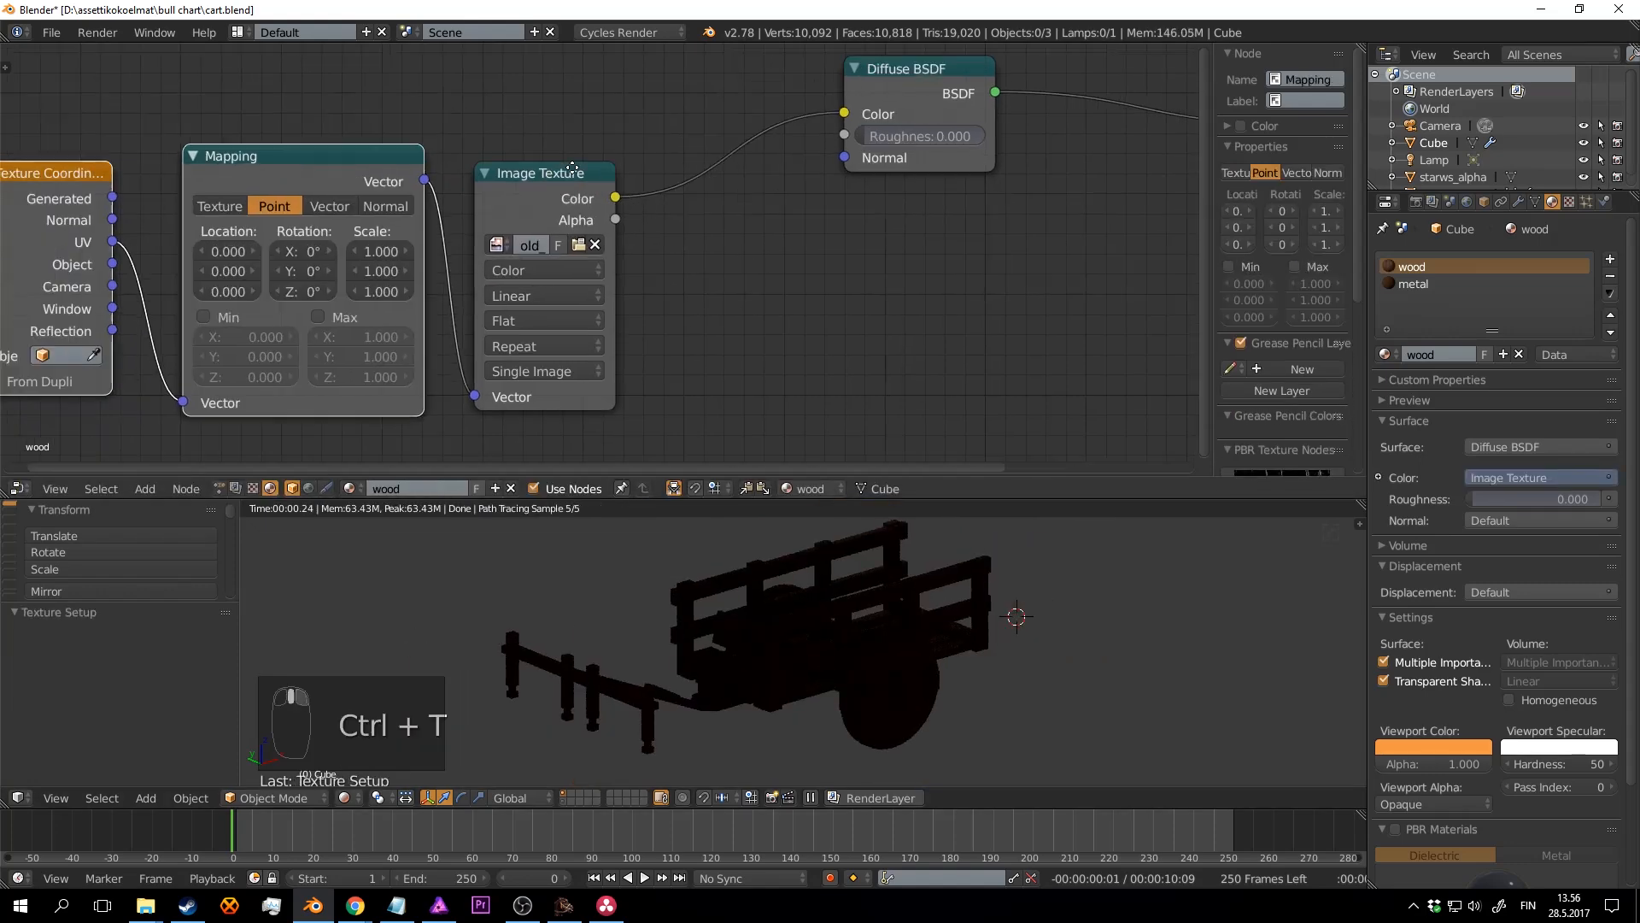
drag(329, 224, 405, 374)
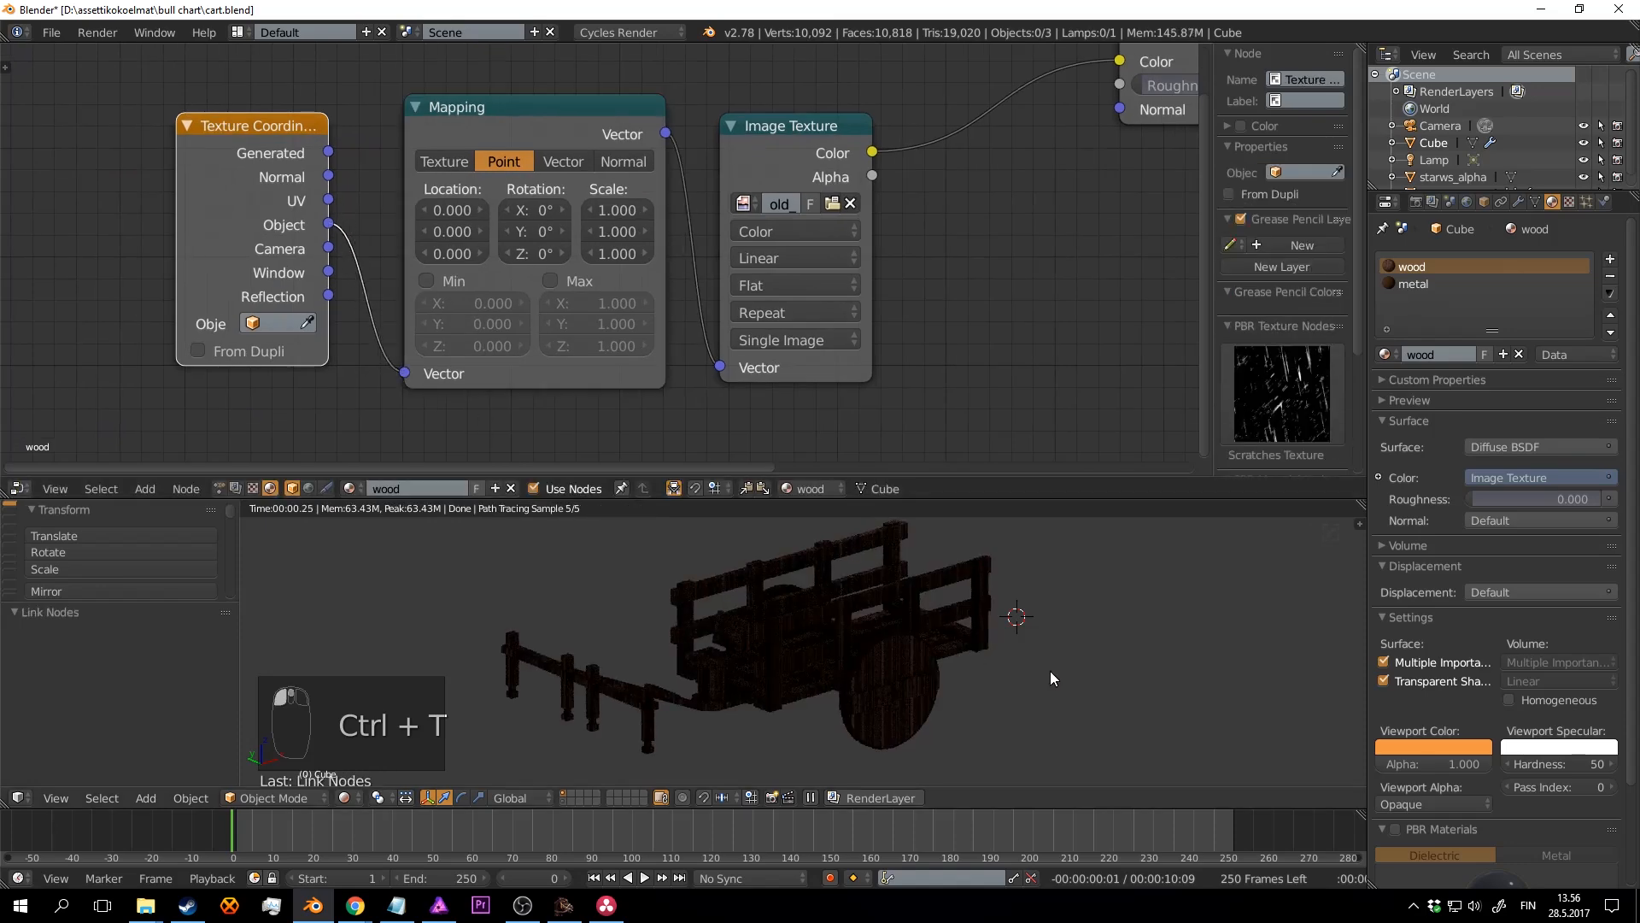
key(ctrl+s)
key(ctrl+s)
middle_drag(981, 641, 946, 659)
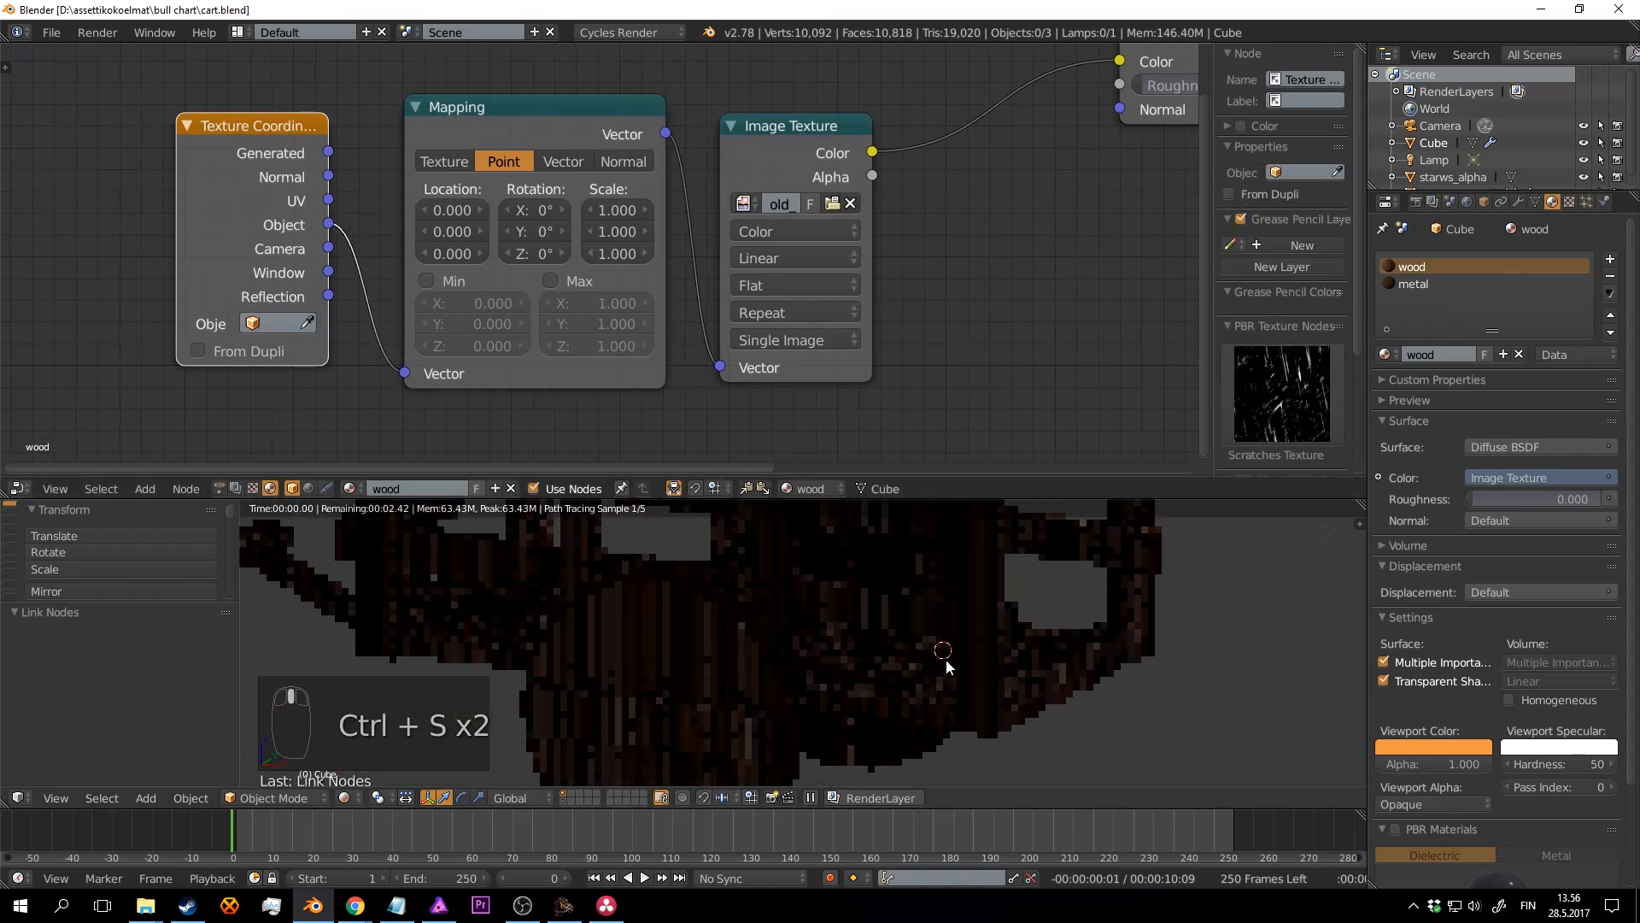
key(ctrl+s)
Step: Set the Image Texture node's projection to Box and save the file
scroll(721, 316, up, 1)
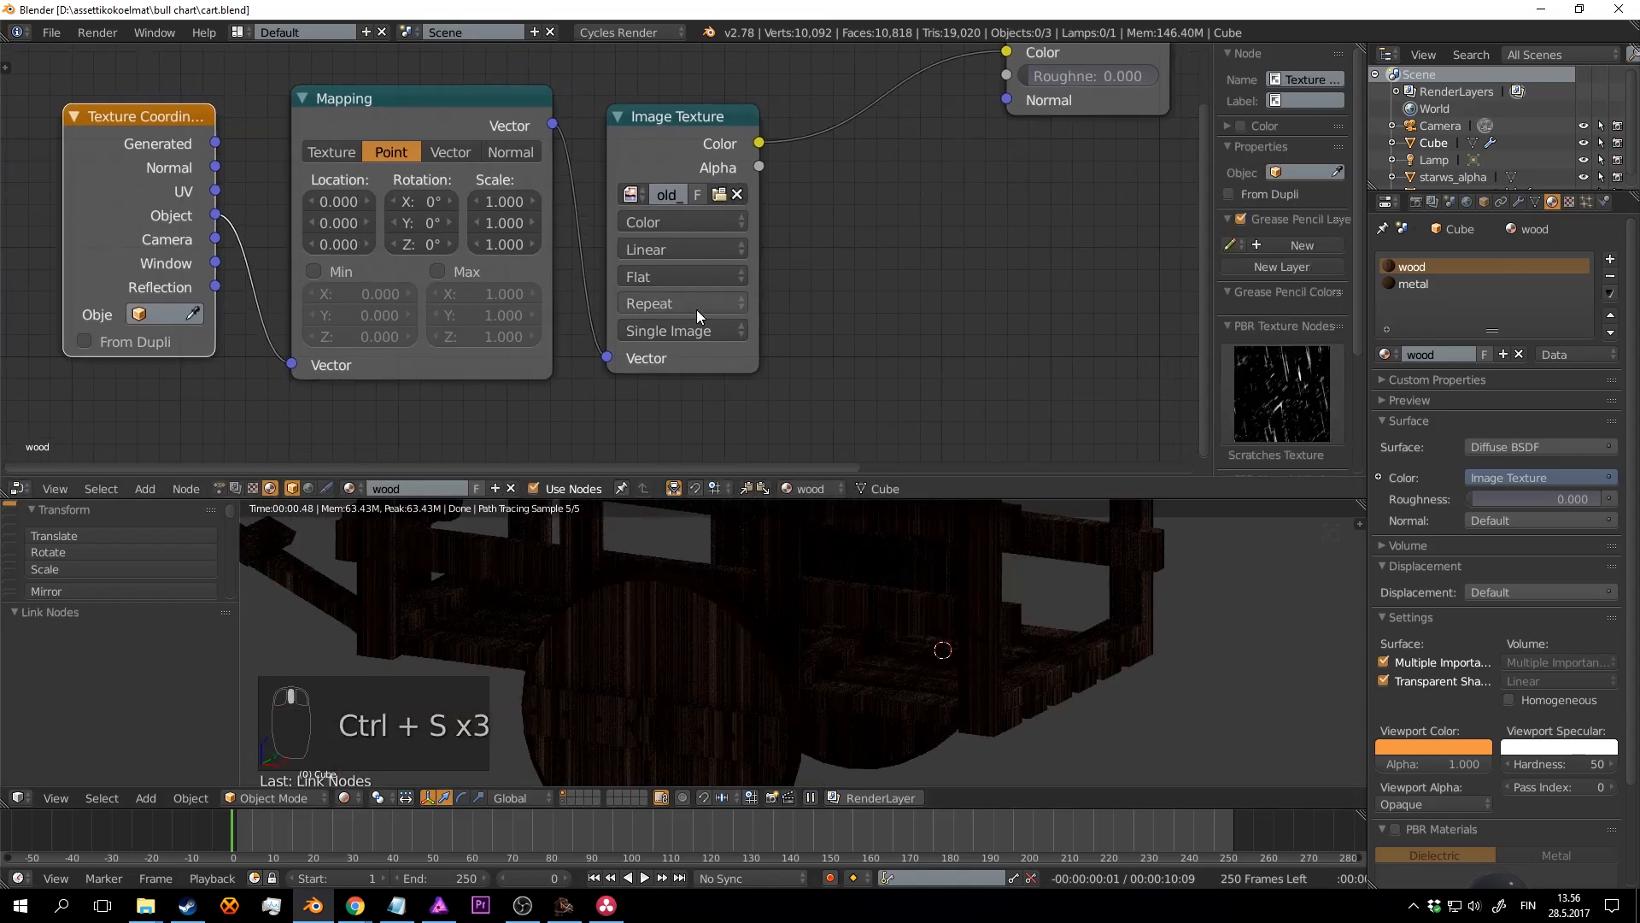
click(659, 269)
click(664, 232)
key(ctrl+s)
click(940, 326)
middle_drag(926, 331, 864, 300)
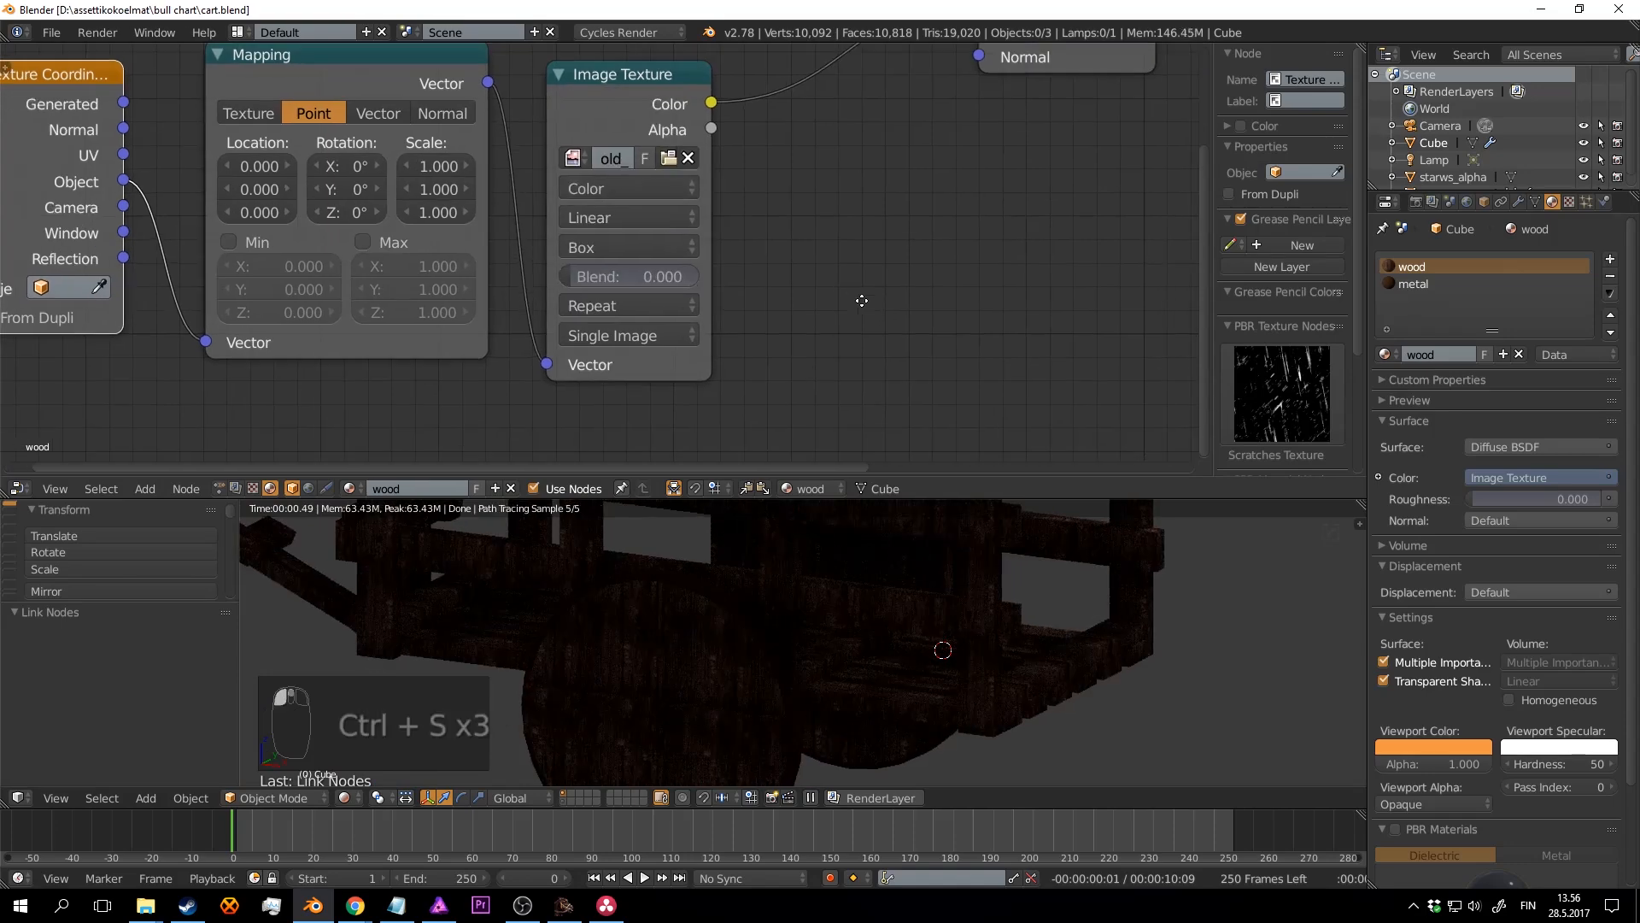
Step: Set the box projection's blend to 0.109, check the wood on the cart, and save the file
scroll(861, 299, up, 3)
drag(636, 289, 656, 289)
key(ctrl+s)
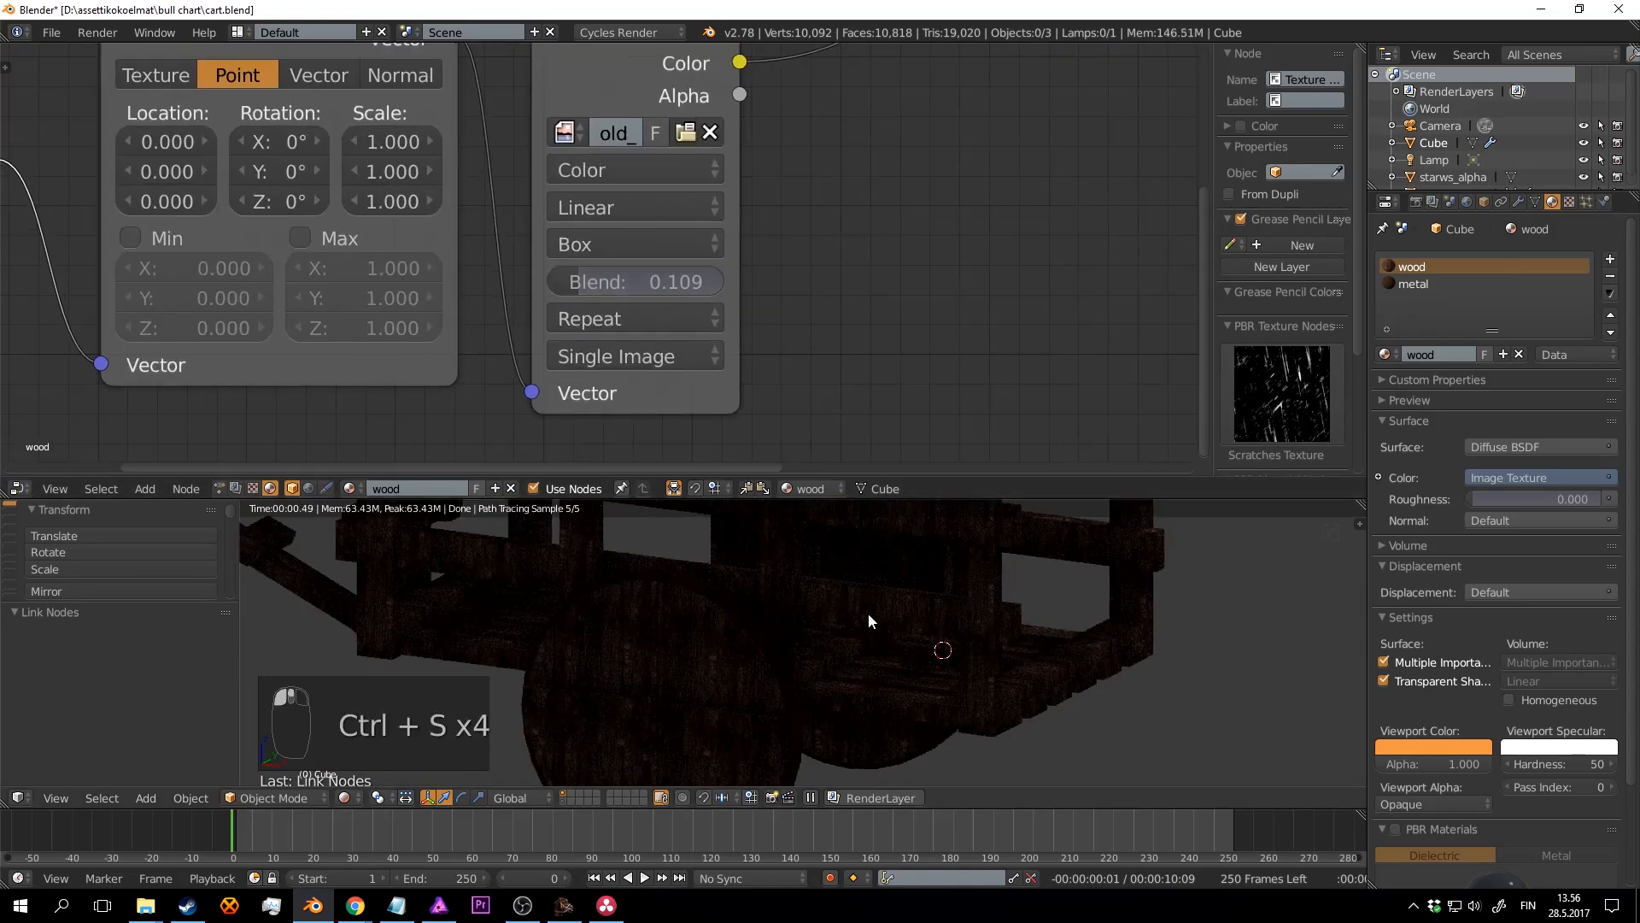
key(ctrl+s)
mouse_move(946, 632)
middle_down()
mouse_move(1015, 639)
mouse_move(937, 632)
mouse_move(889, 601)
mouse_move(948, 584)
mouse_move(914, 598)
middle_up()
scroll(924, 593, up, 5)
key(ctrl+s)
click(919, 593)
key(ctrl+s)
click(914, 598)
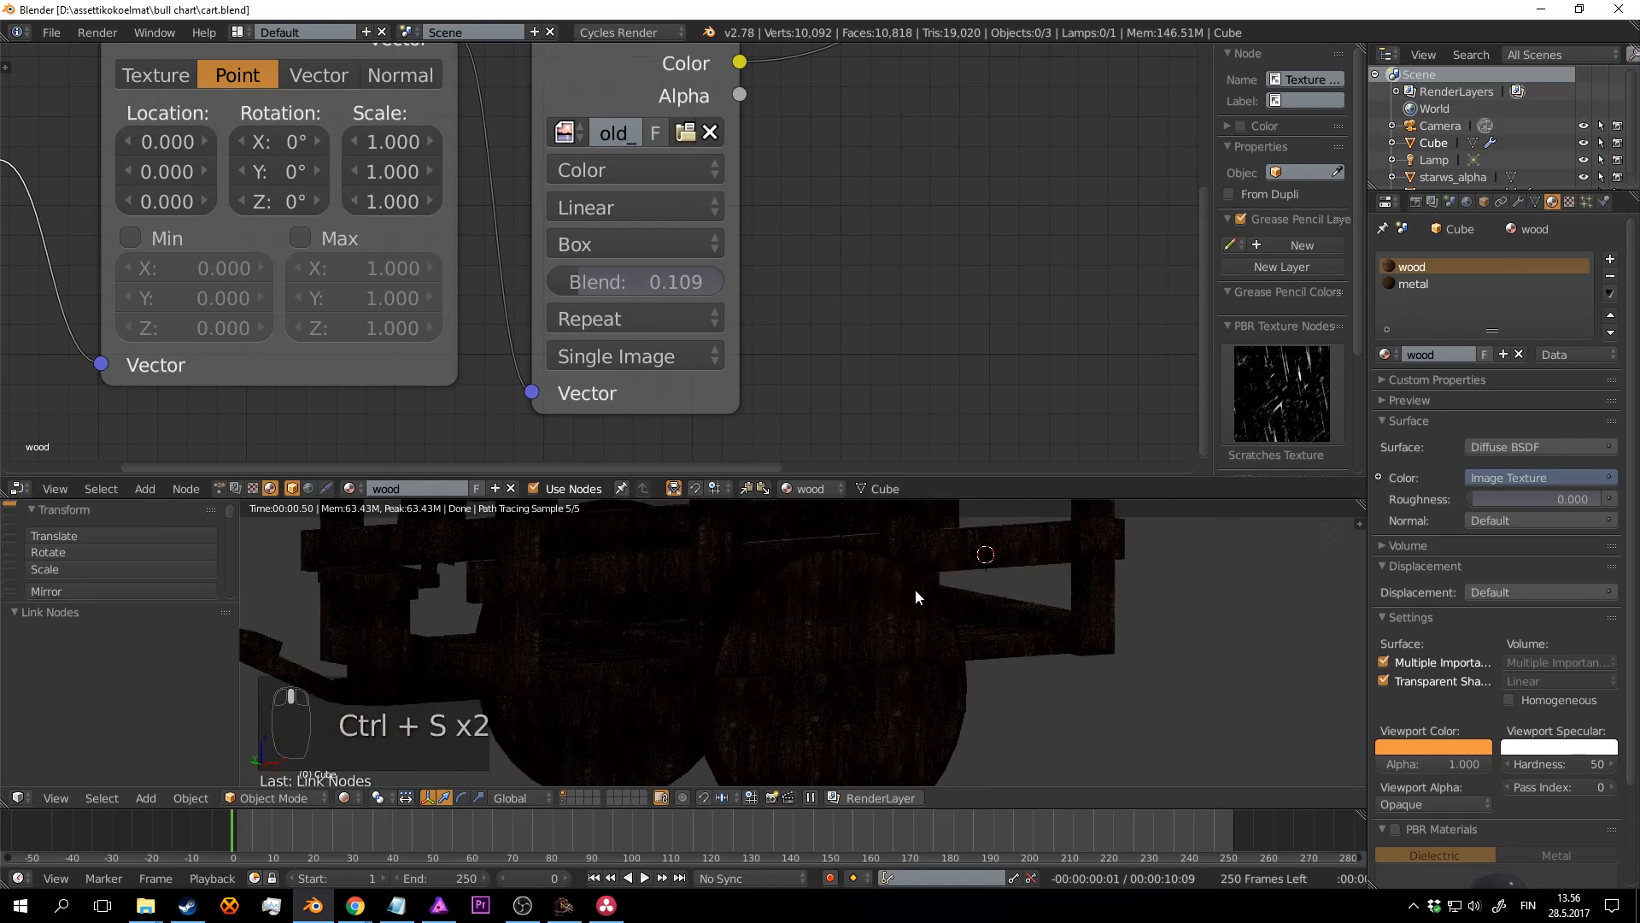
Step: Add a Glossy BSDF node directly below the Diffuse BSDF
scroll(918, 555, down, 4)
middle_drag(912, 312, 527, 439)
scroll(547, 419, down, 5)
middle_drag(854, 294, 782, 307)
scroll(695, 286, down, 2)
scroll(692, 290, up, 3)
scroll(751, 298, up, 2)
scroll(684, 284, up, 1)
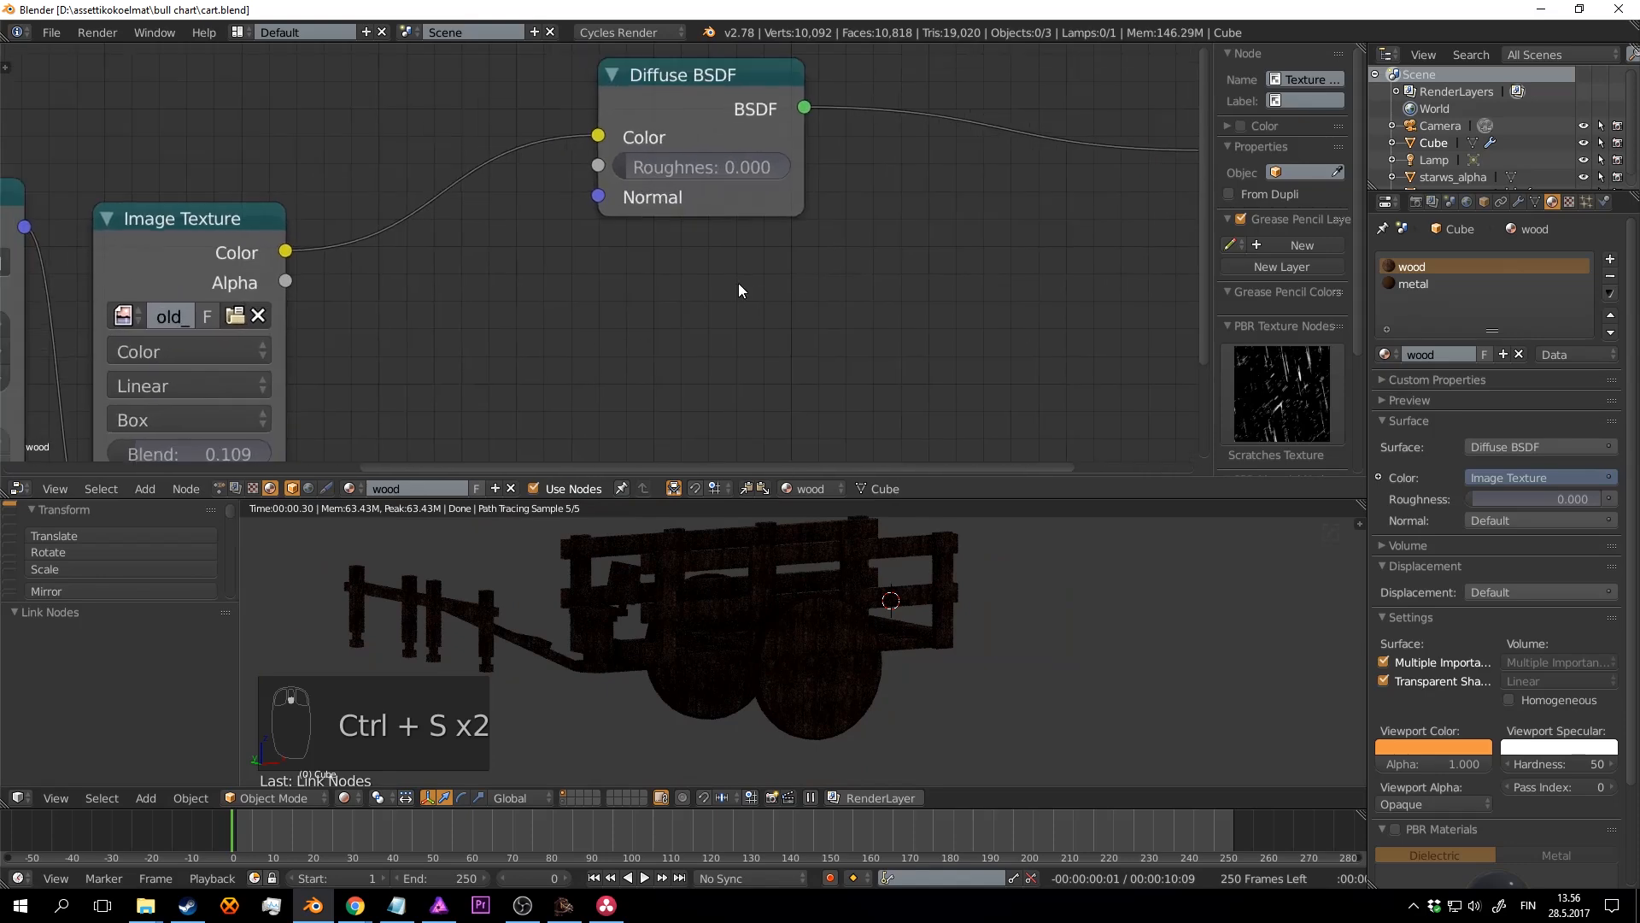
key(shift+a)
click(738, 285)
text(glo)
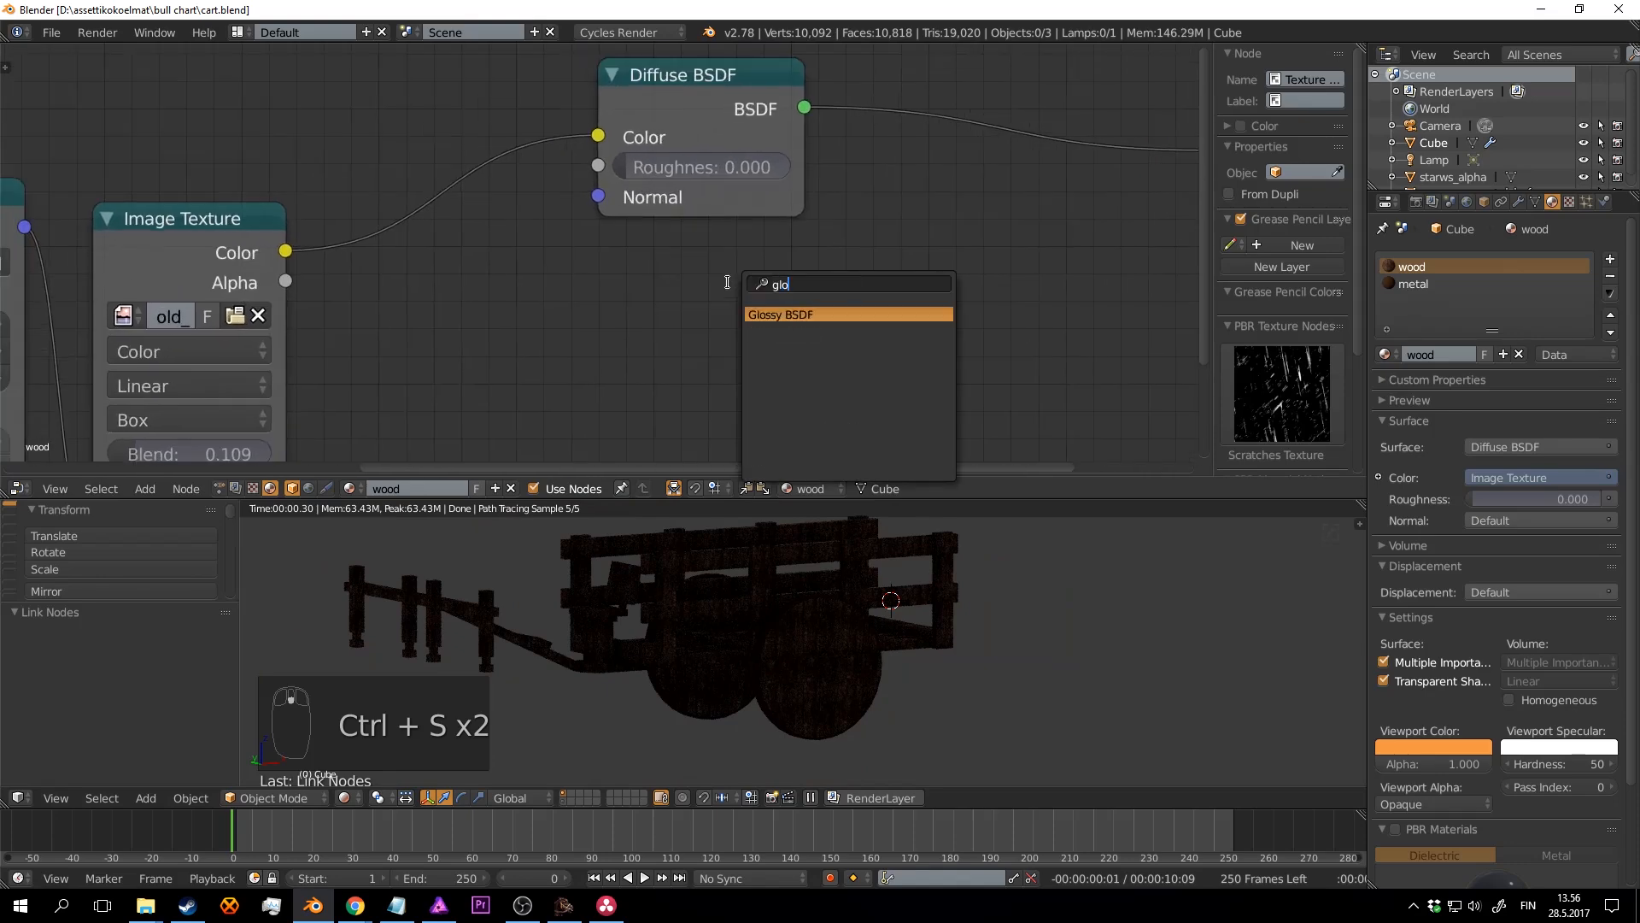
click(828, 318)
click(606, 236)
Step: Combine the Diffuse and Glossy BSDFs with a Mix Shader, and space the Mix Shader and Material Output farther right
ctrl+shift+right_drag(677, 262, 664, 189)
scroll(963, 241, down, 1)
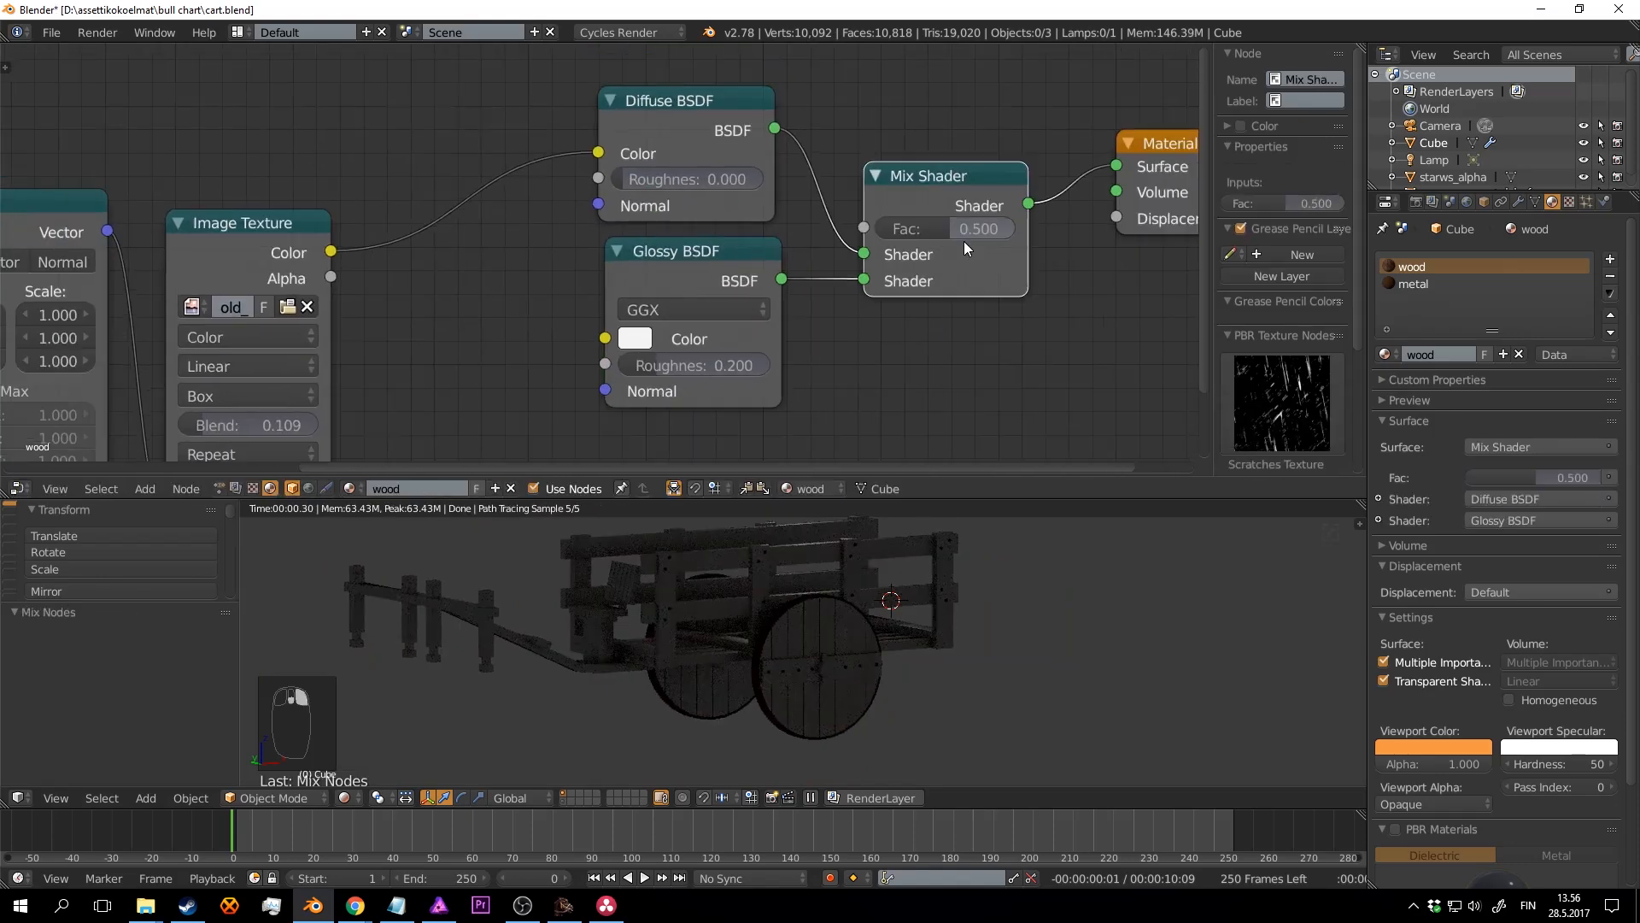
middle_drag(944, 240, 717, 253)
key(ctrl+s)
click(712, 251)
drag(969, 154, 1045, 158)
drag(738, 182, 848, 161)
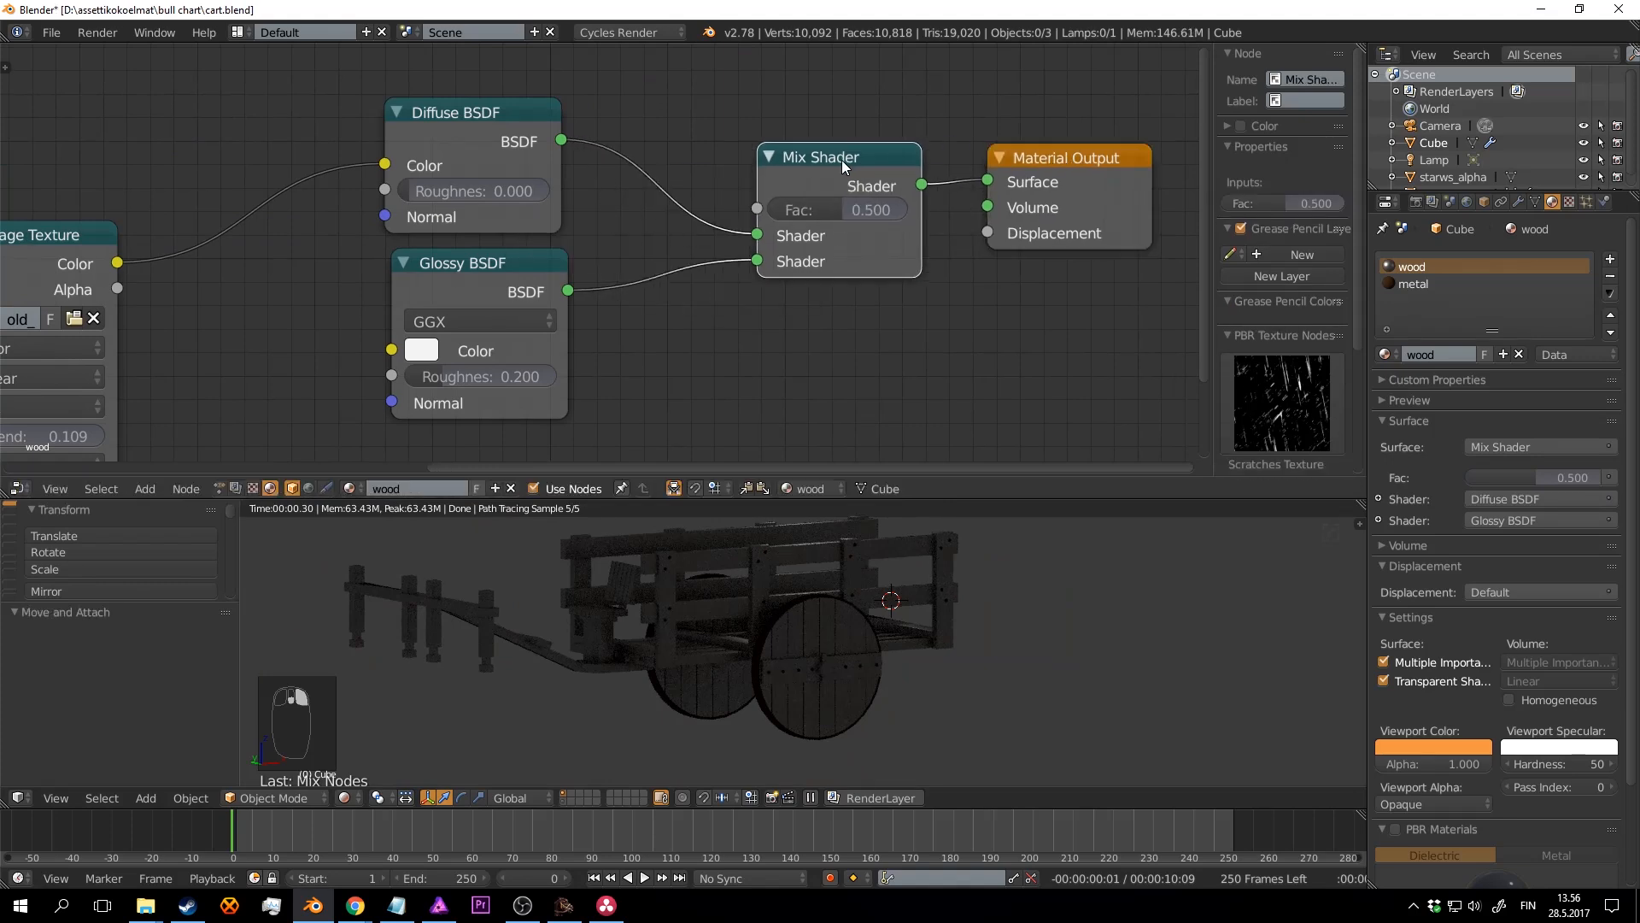
Step: Add a Fresnel node above the Diffuse BSDF, link its Fac to the Mix Shader's Fac, and save the file
middle_drag(740, 138, 798, 223)
key(shift+a)
click(798, 223)
text(fre)
click(820, 254)
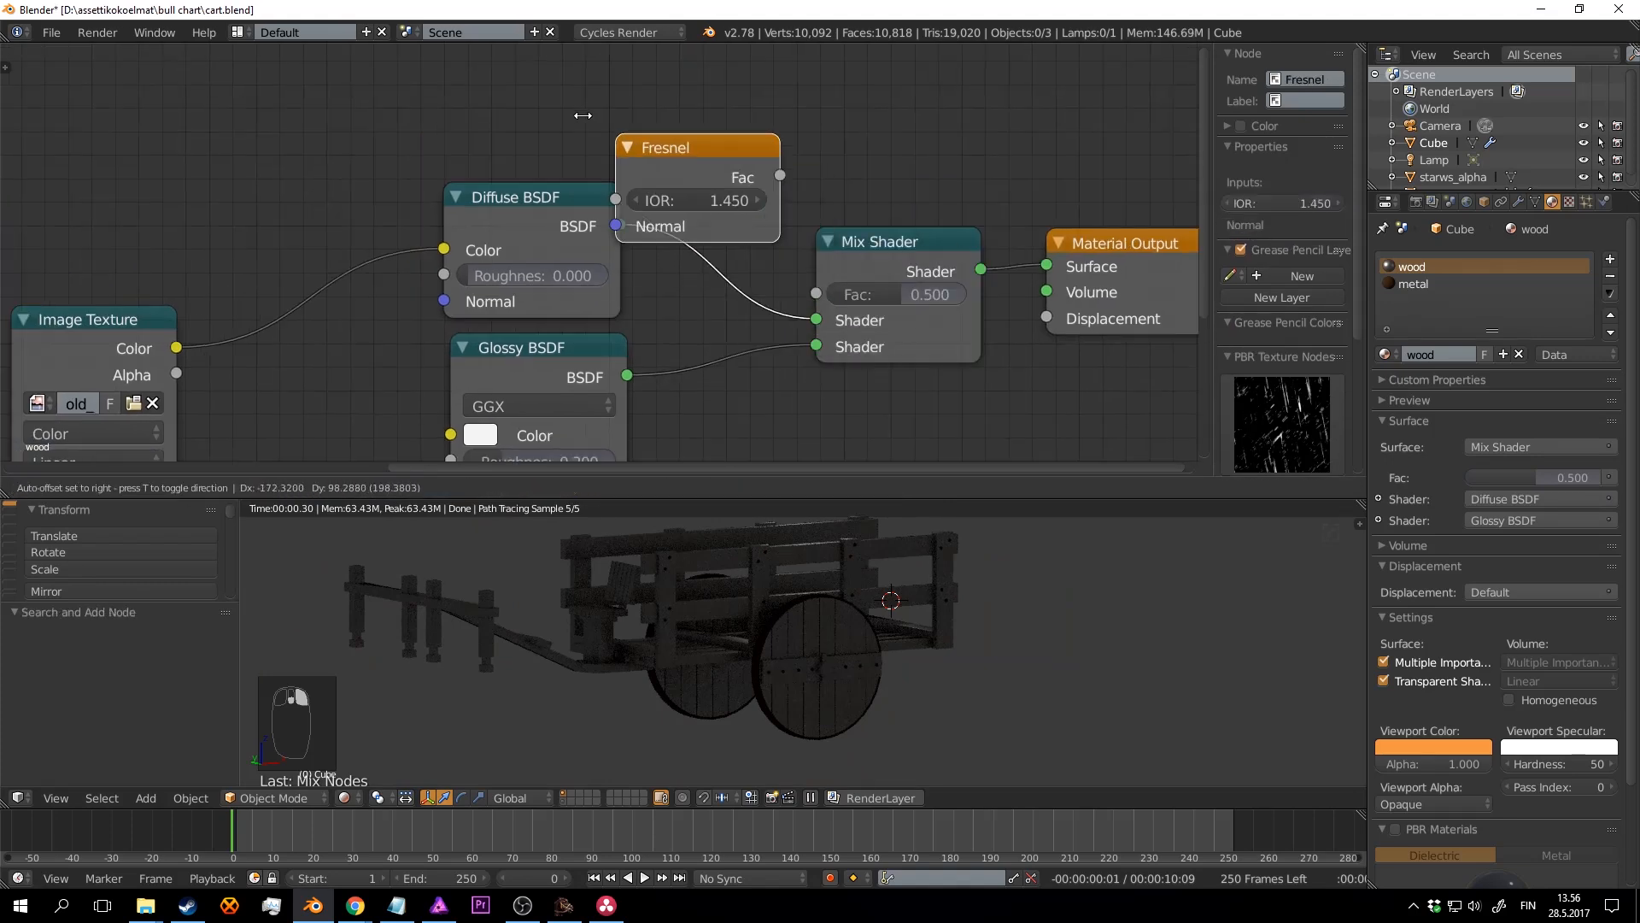
click(462, 93)
drag(604, 102, 750, 254)
drag(828, 294, 817, 294)
key(ctrl+s)
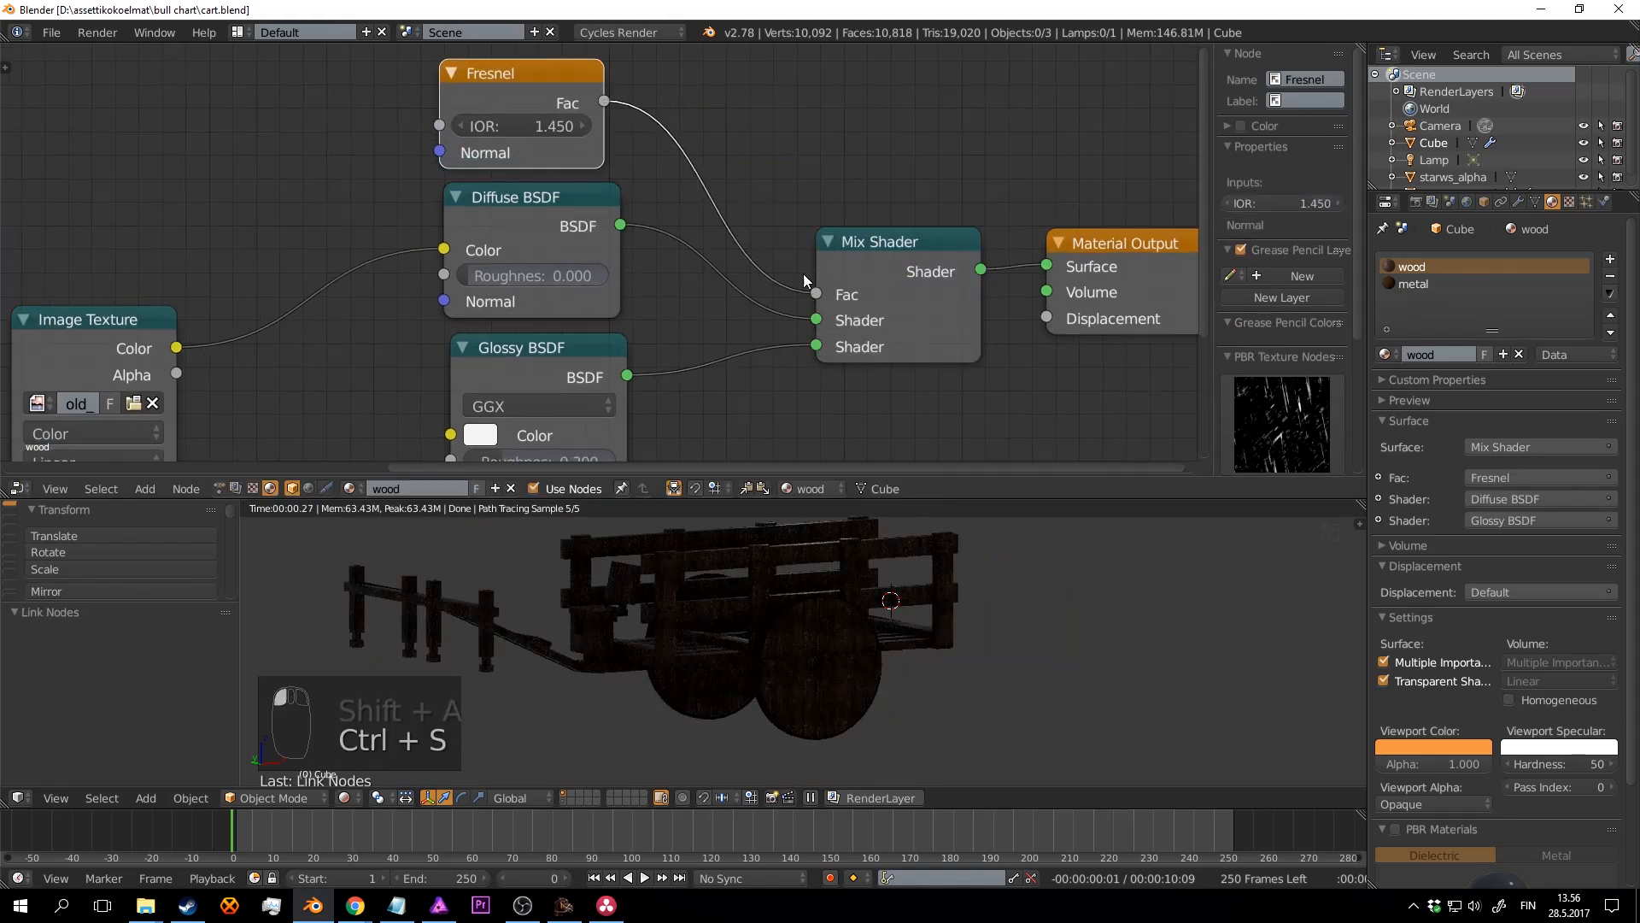
Step: Set the Fresnel IOR to 1.56, inspect the cart's rendered wood, and save the file
scroll(957, 598, up, 4)
key(ctrl+s)
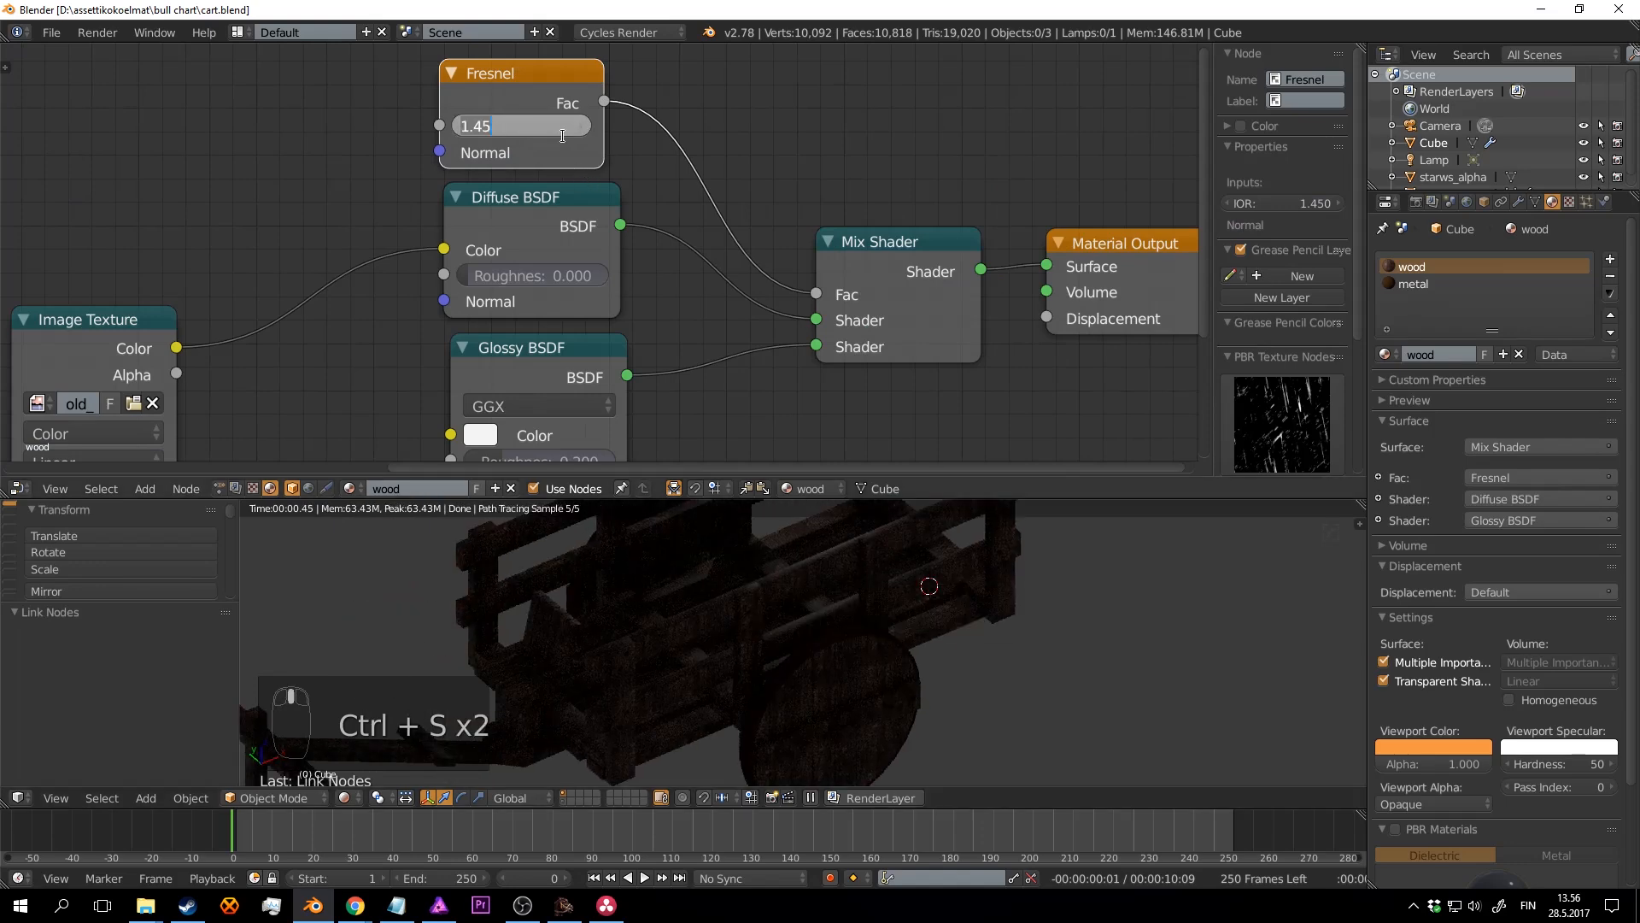
key(Return)
click(563, 123)
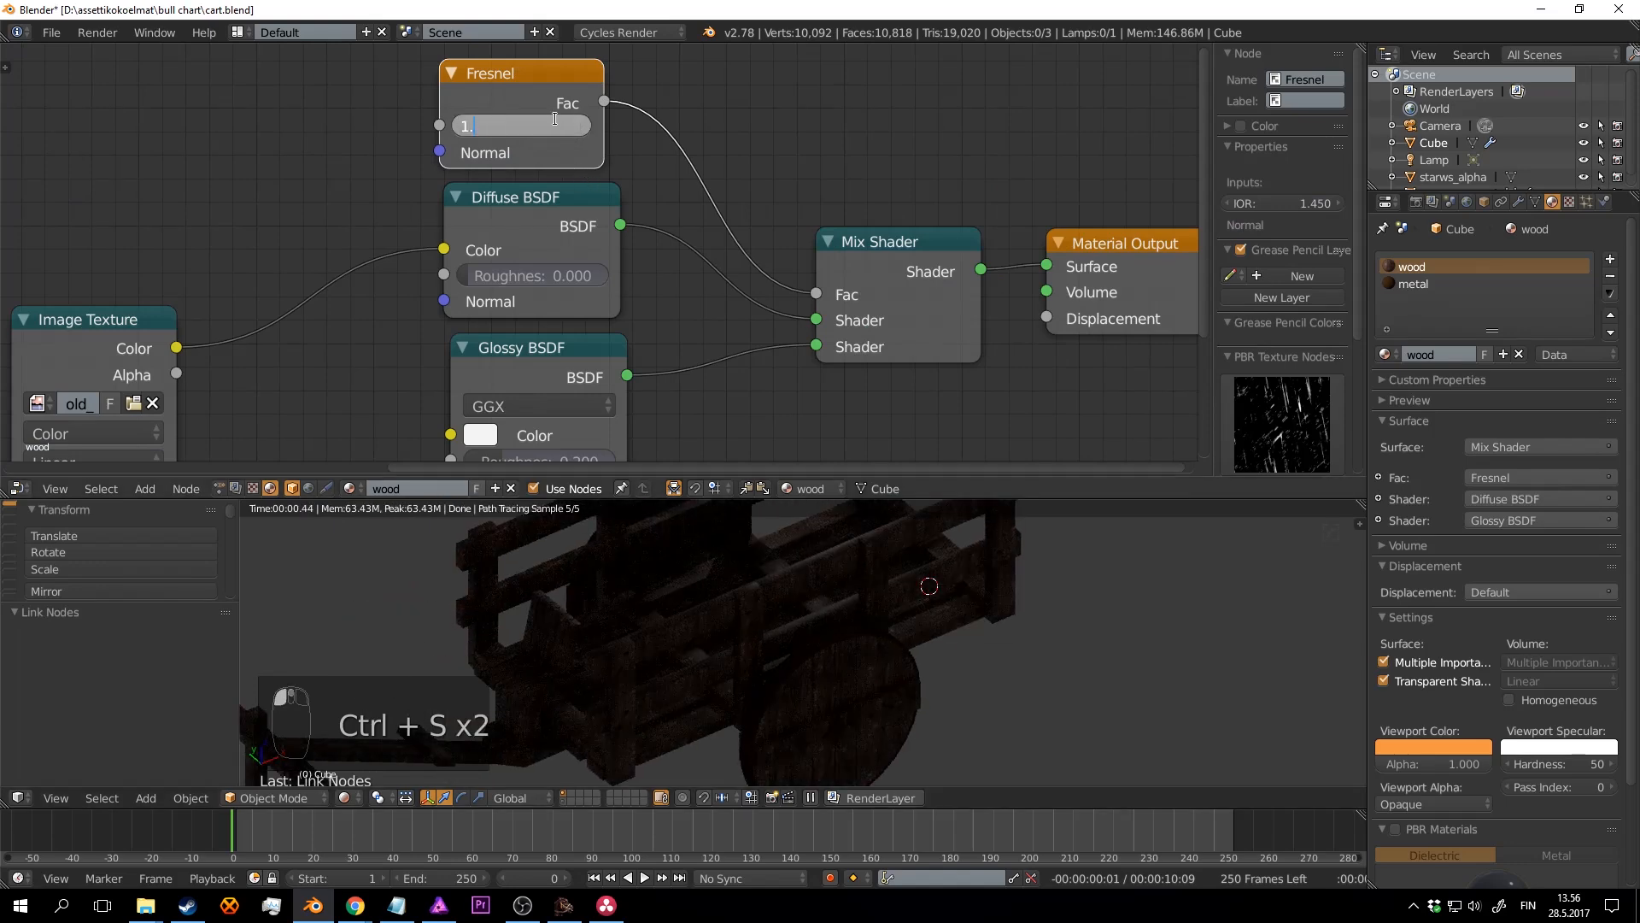
key(Return)
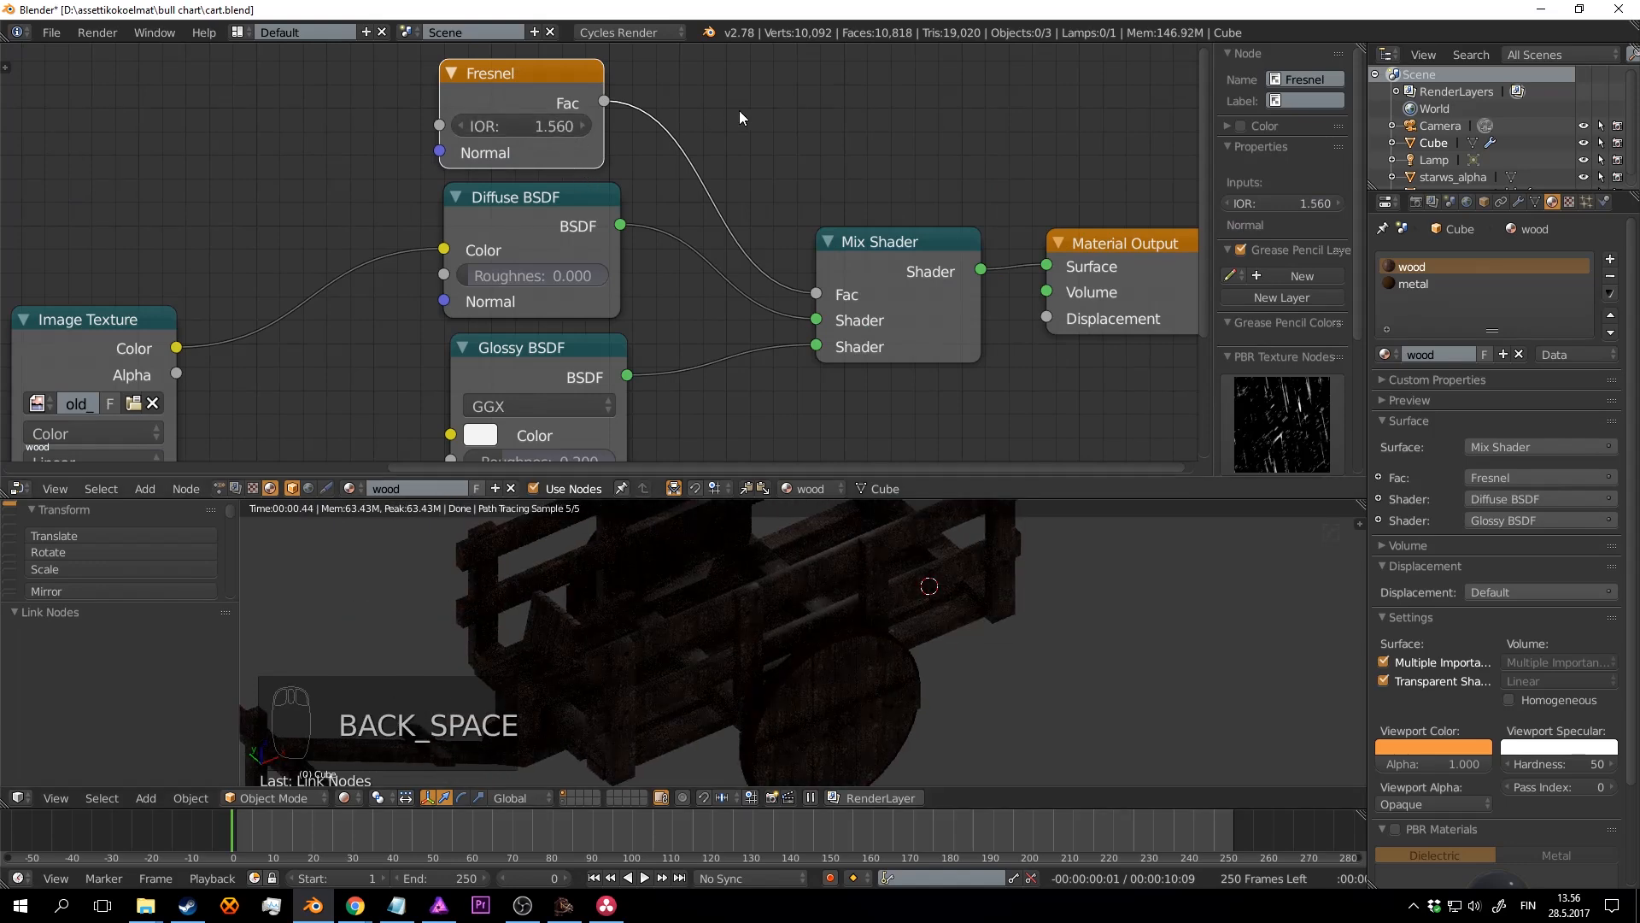
key(ctrl+s)
click(743, 111)
middle_drag(889, 671, 943, 568)
key(ctrl+s)
key(ctrl+s)
key(ctrl+s)
middle_drag(639, 285, 649, 179)
middle_drag(736, 500, 746, 621)
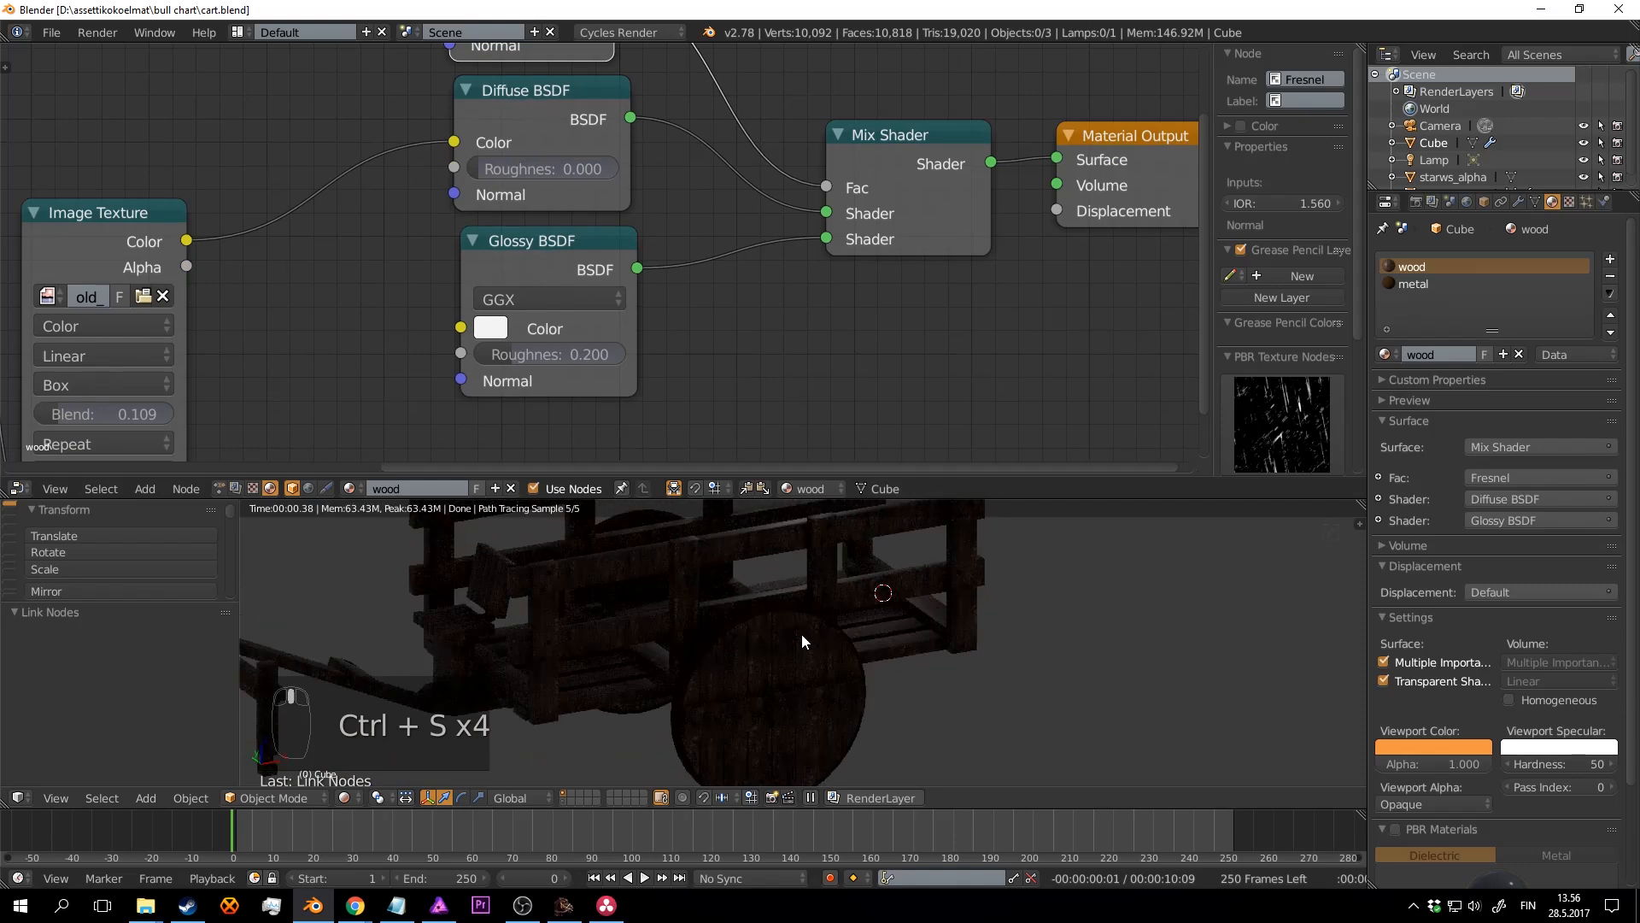
Step: Switch the viewport to solid shading, select only the lamp above the cart, and save the file
key(shift+z)
scroll(787, 618, down, 6)
key(ctrl+s)
key(a)
middle_drag(838, 640, 756, 615)
key(ctrl+s)
click(755, 608)
scroll(755, 608, up, 2)
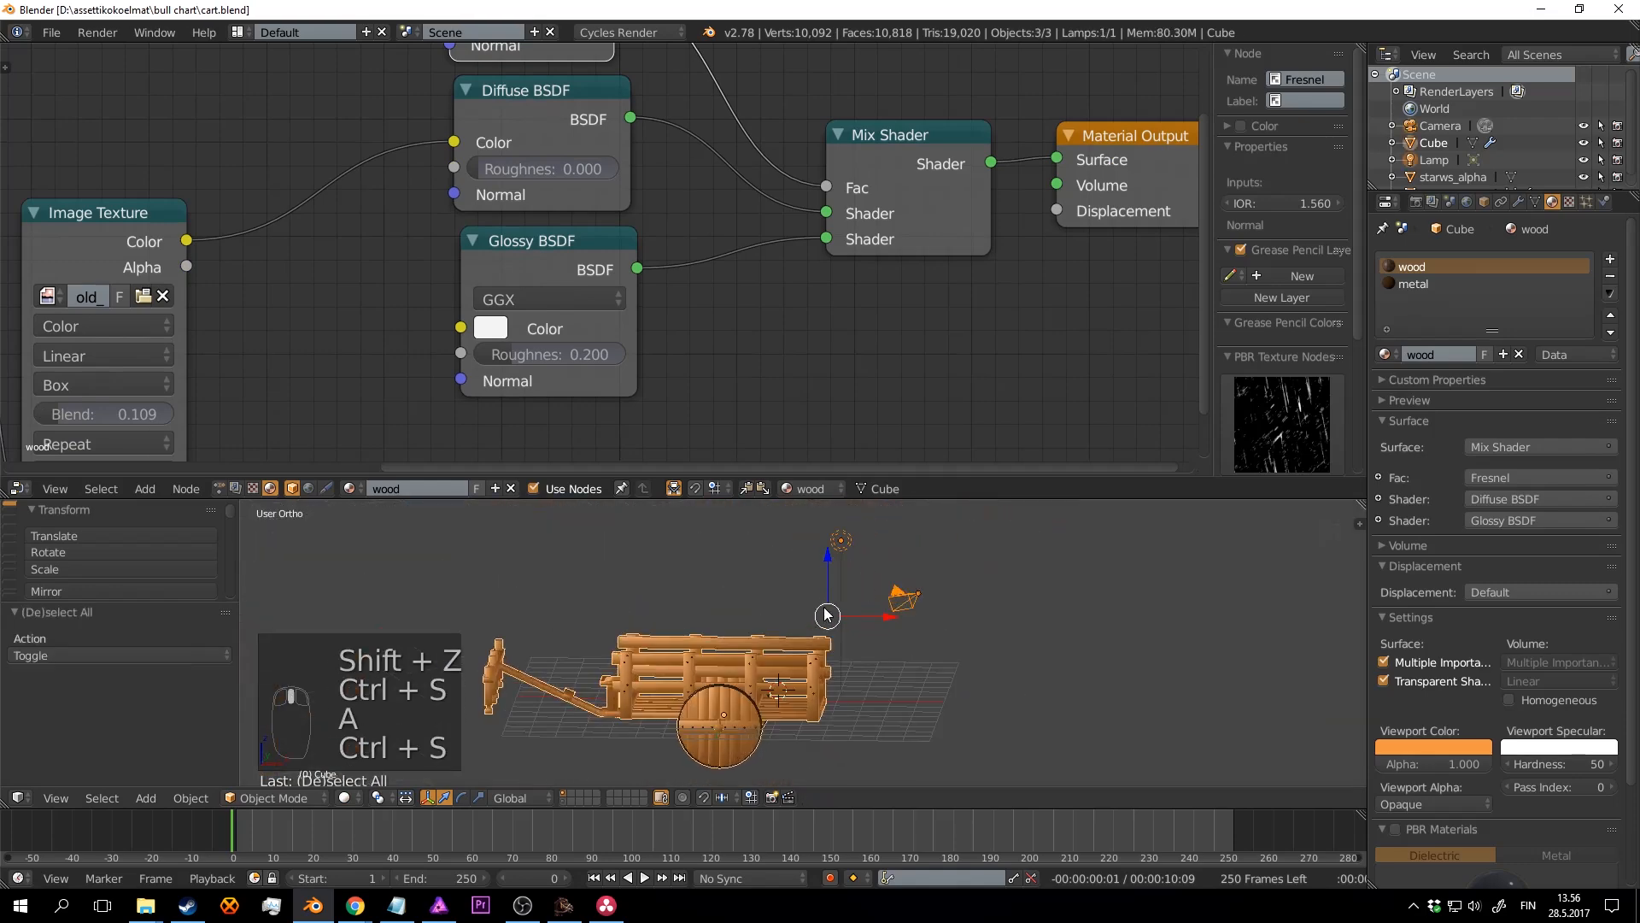
key(a)
key(ctrl+s)
right_click(885, 540)
middle_drag(922, 581, 813, 576)
scroll(814, 577, up, 2)
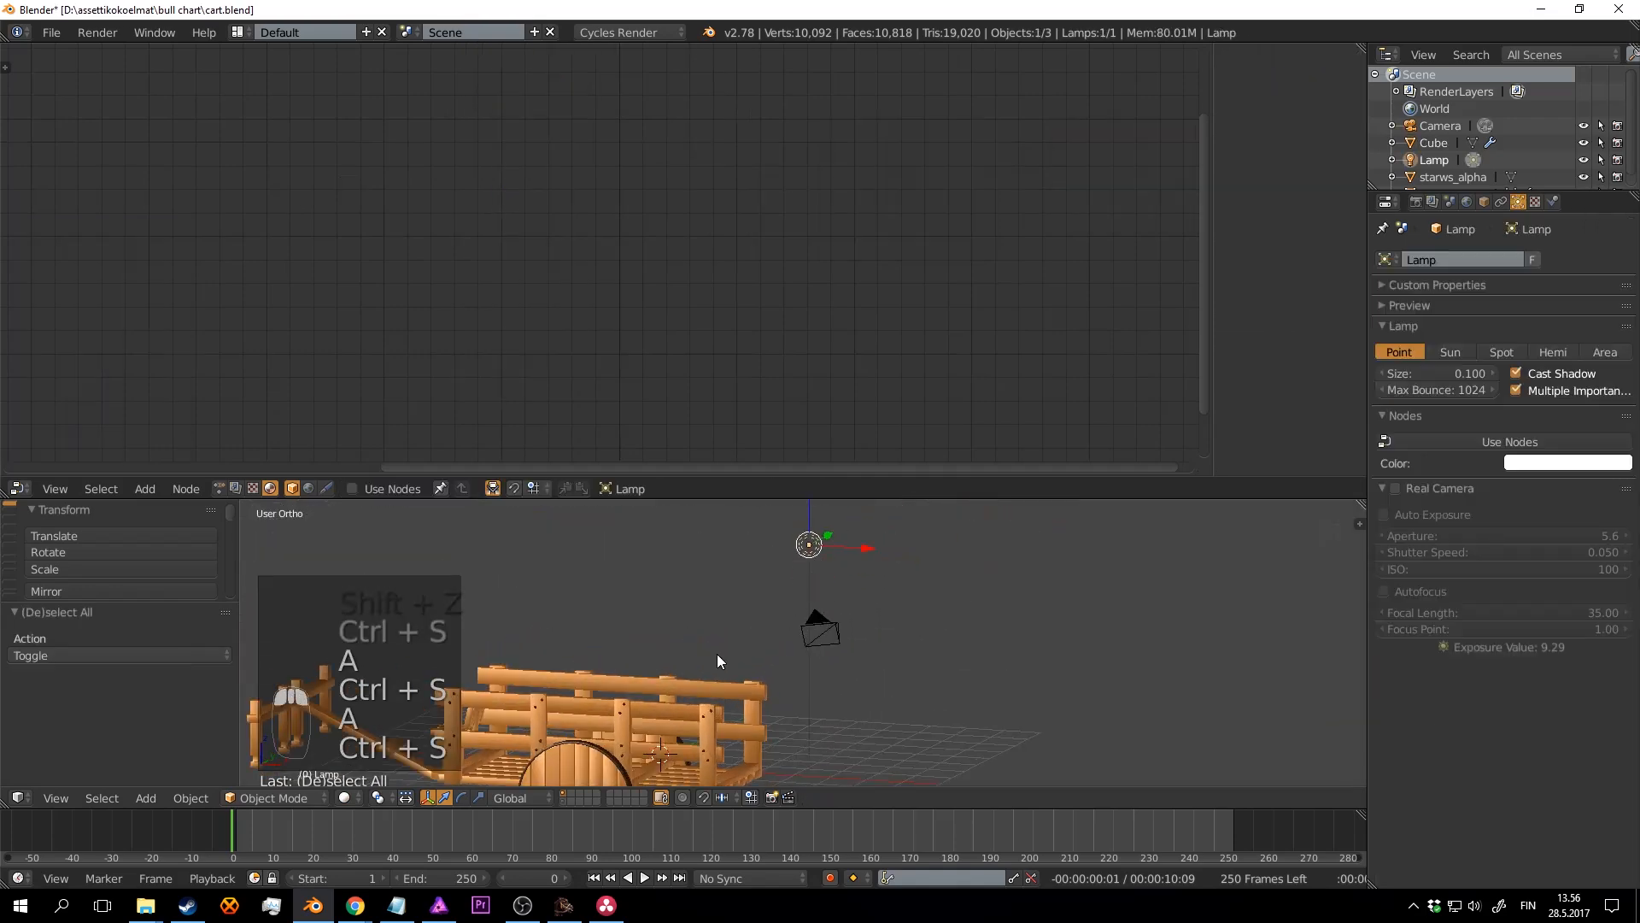
middle_drag(716, 653, 737, 613)
key(ctrl+s)
click(763, 591)
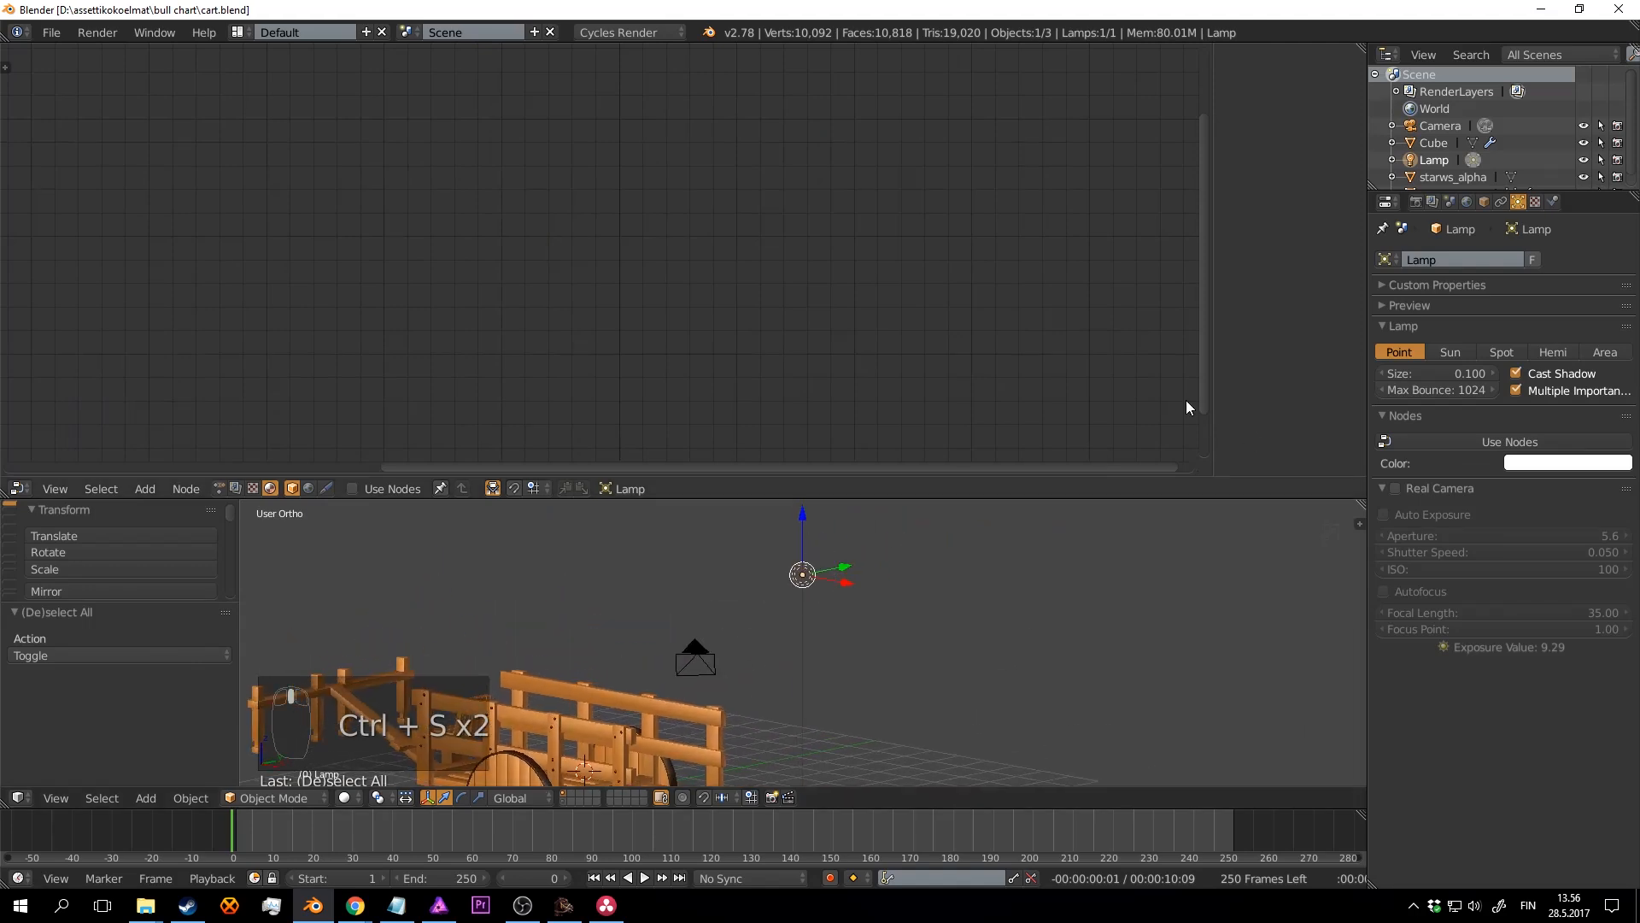
Step: Change the lamp type to Sun and rotate it about 25.6° around the Z axis
click(1452, 352)
mouse_move(1078, 620)
middle_down()
mouse_move(792, 635)
mouse_move(839, 636)
mouse_move(848, 670)
mouse_move(874, 565)
middle_up()
key(r)
key(z)
click(883, 612)
Step: Return the viewport to rendered shading, inspect the sunlit cart, and save over cart.blend
scroll(846, 627, down, 4)
middle_drag(874, 566, 892, 536)
scroll(895, 537, up, 3)
key(shift+z)
key(ctrl+s)
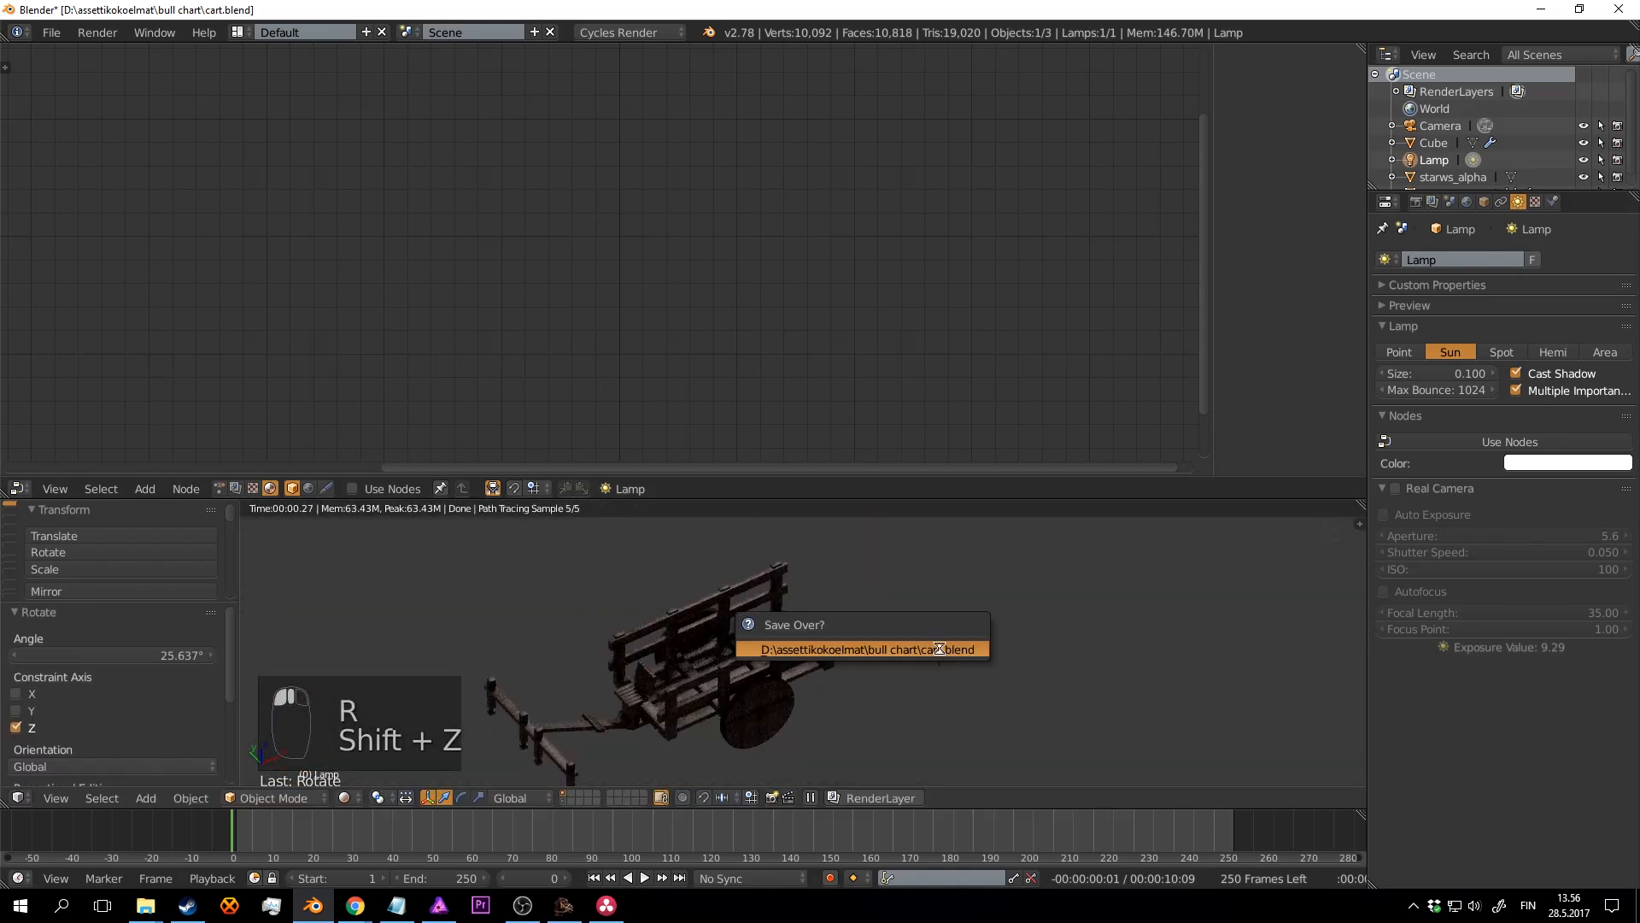
click(937, 647)
scroll(858, 644, up, 2)
scroll(863, 589, up, 2)
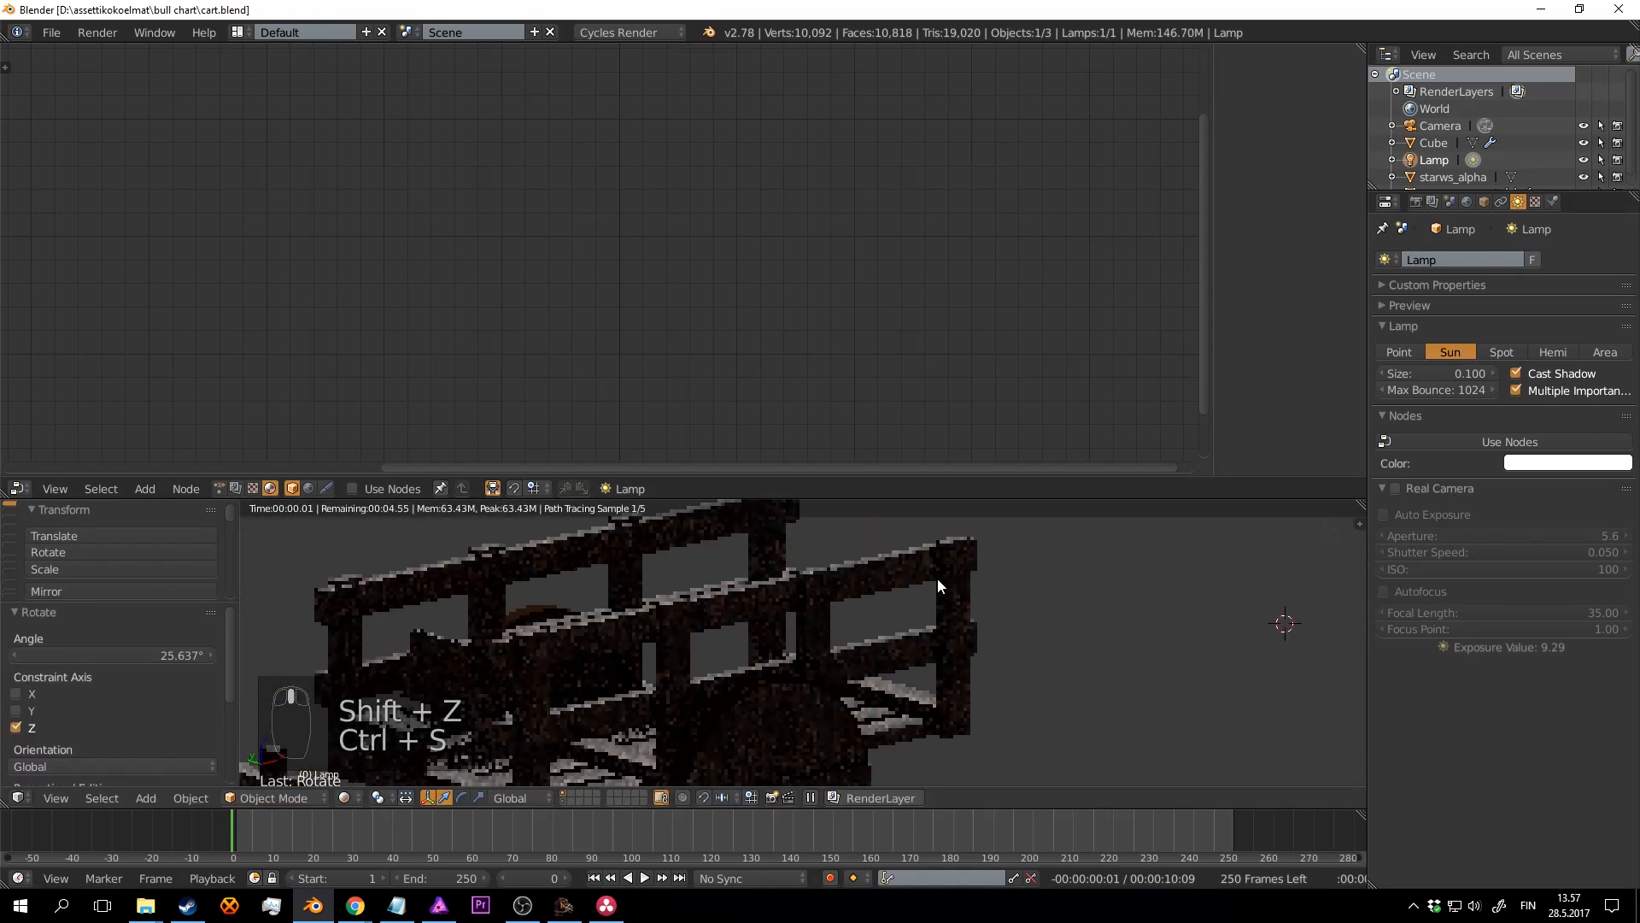
key(ctrl+s)
scroll(925, 605, up, 3)
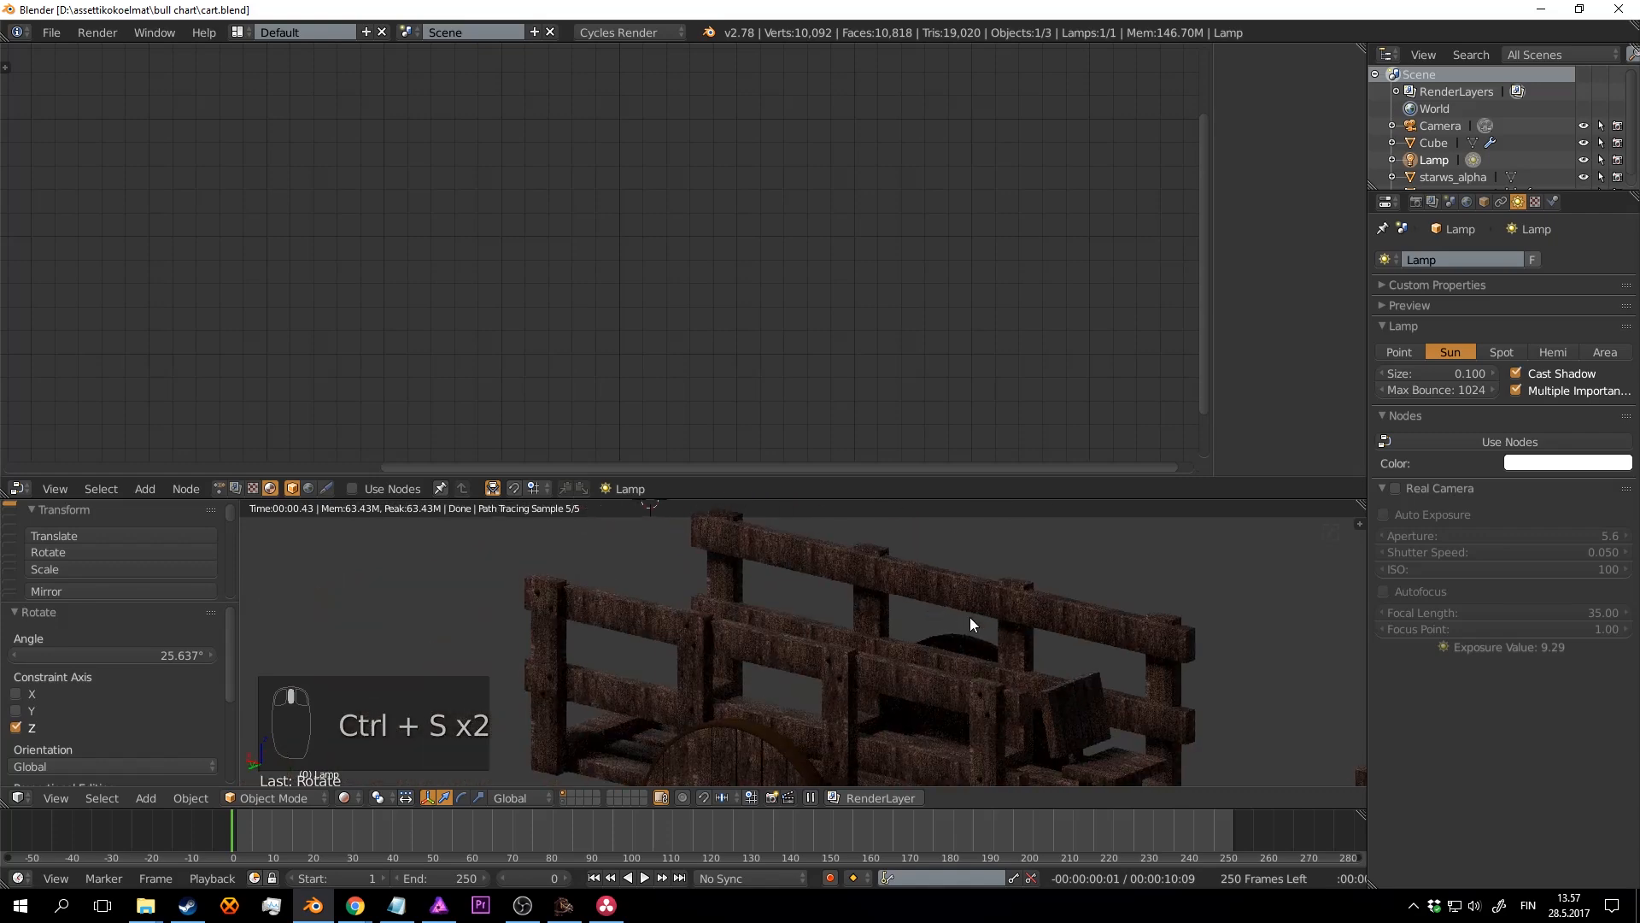
scroll(970, 617, down, 2)
key(ctrl+s)
click(897, 601)
scroll(878, 648, up, 1)
Step: Select the cart, save the file, and move the wood material's Image Texture node up level with the Diffuse BSDF
right_click(844, 657)
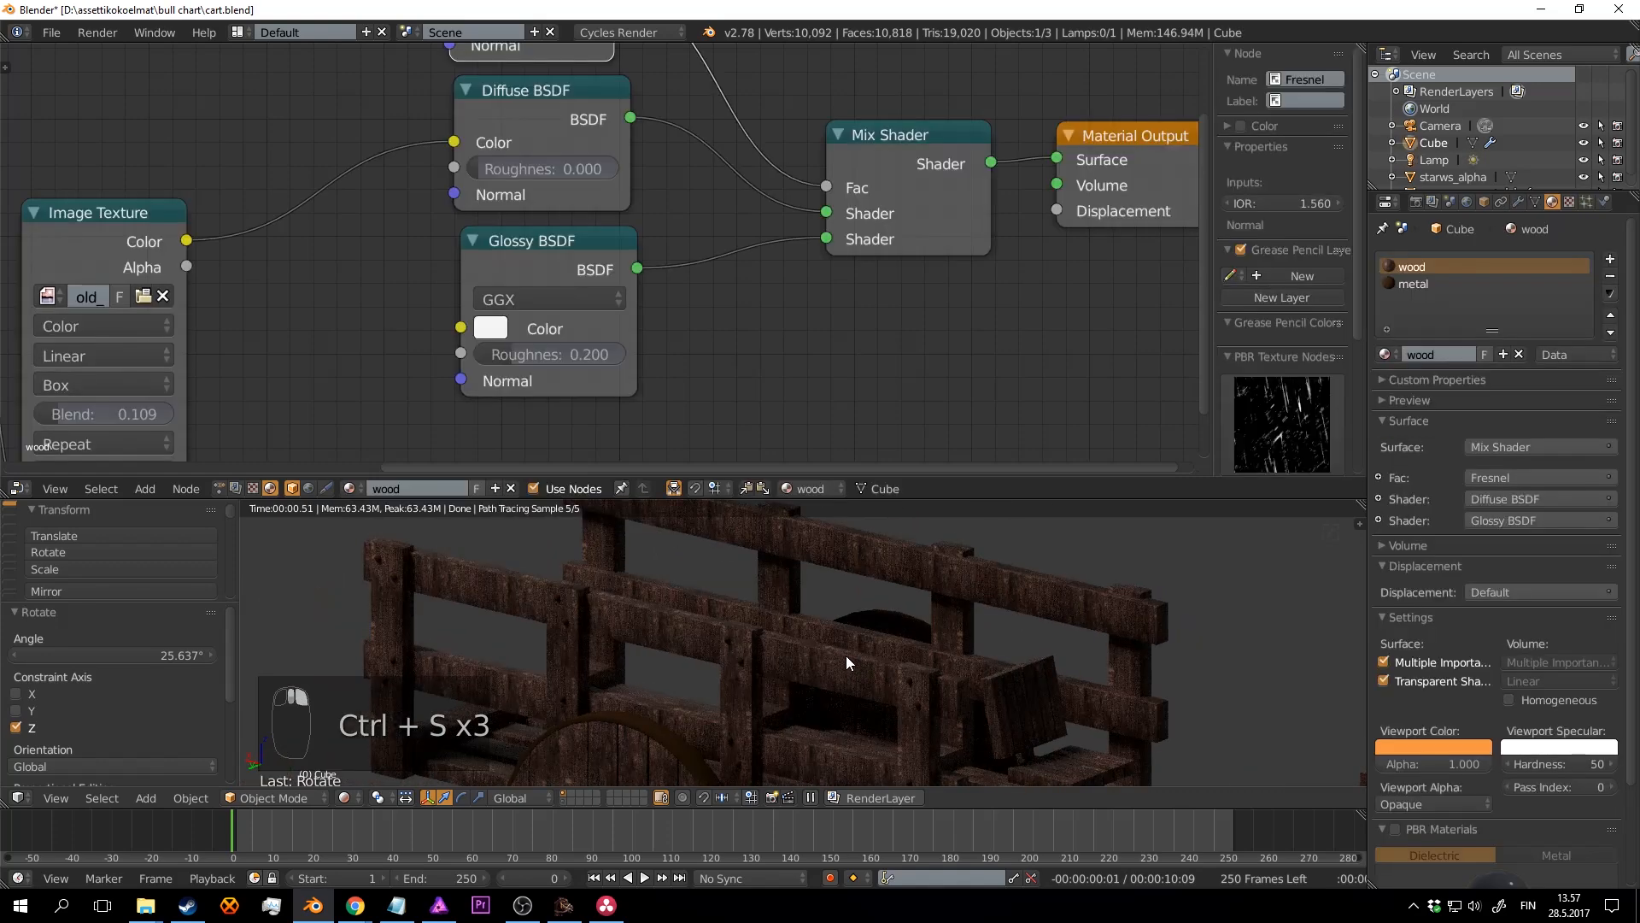
key(ctrl+s)
click(676, 217)
middle_drag(791, 246, 621, 270)
scroll(667, 218, down, 3)
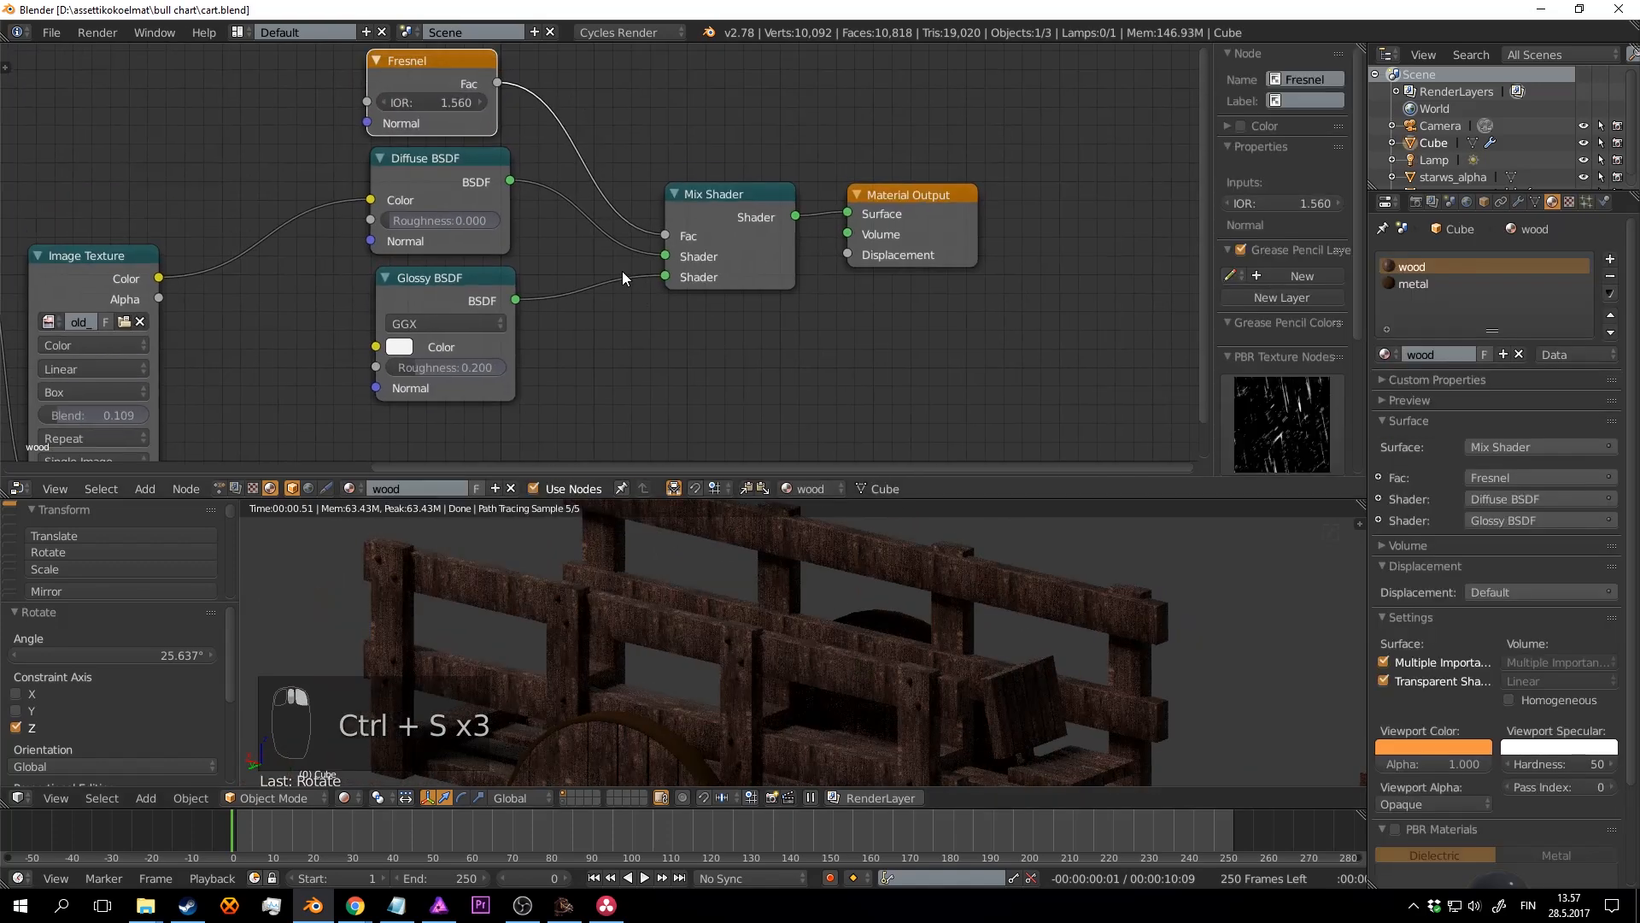
middle_drag(434, 216, 601, 248)
middle_drag(335, 273, 480, 214)
drag(427, 236, 403, 176)
Step: Insert a Hue/Saturation node between the wood material's Image Texture and Diffuse BSDF nodes, and save the file
middle_drag(632, 304, 562, 349)
key(shift+a)
click(557, 335)
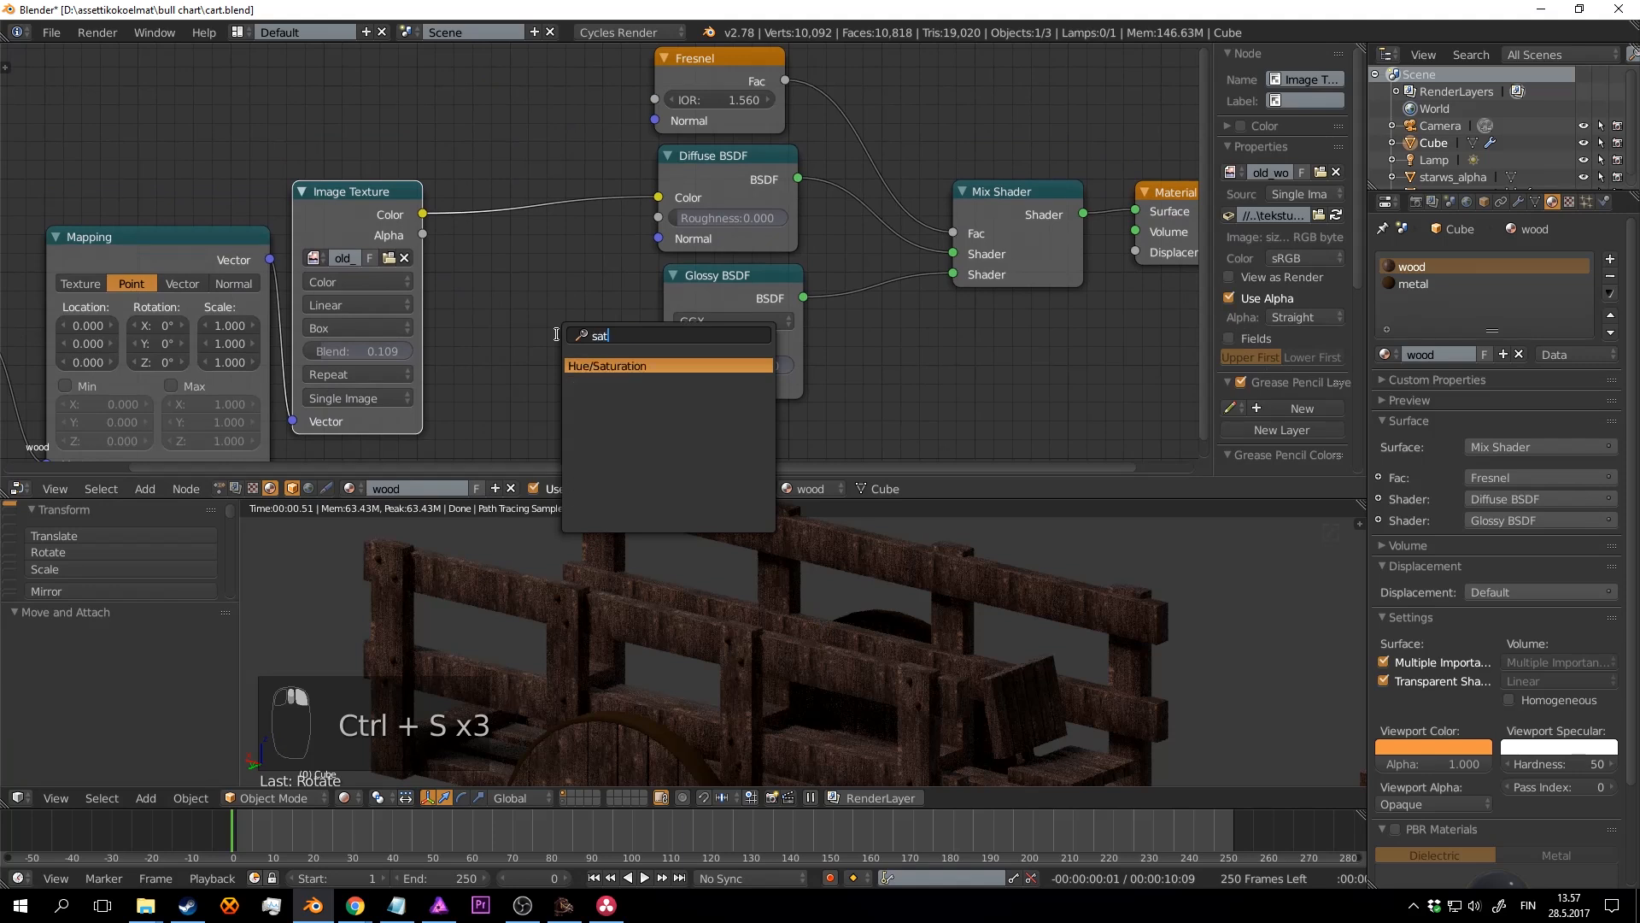
click(604, 366)
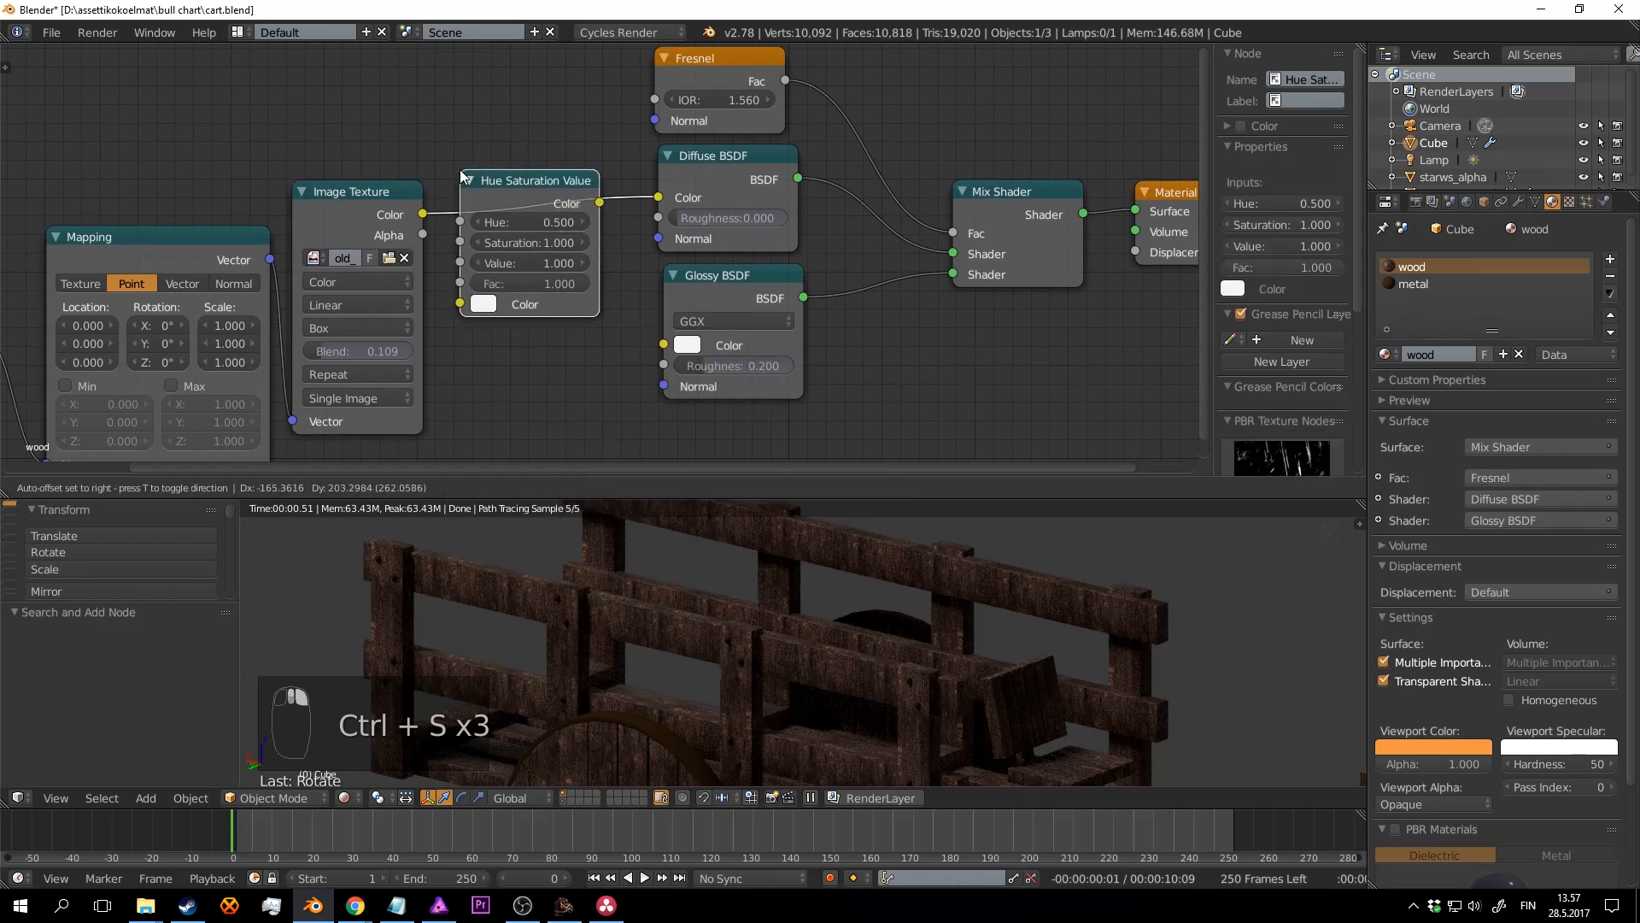
click(480, 154)
middle_drag(709, 349, 588, 335)
key(ctrl+s)
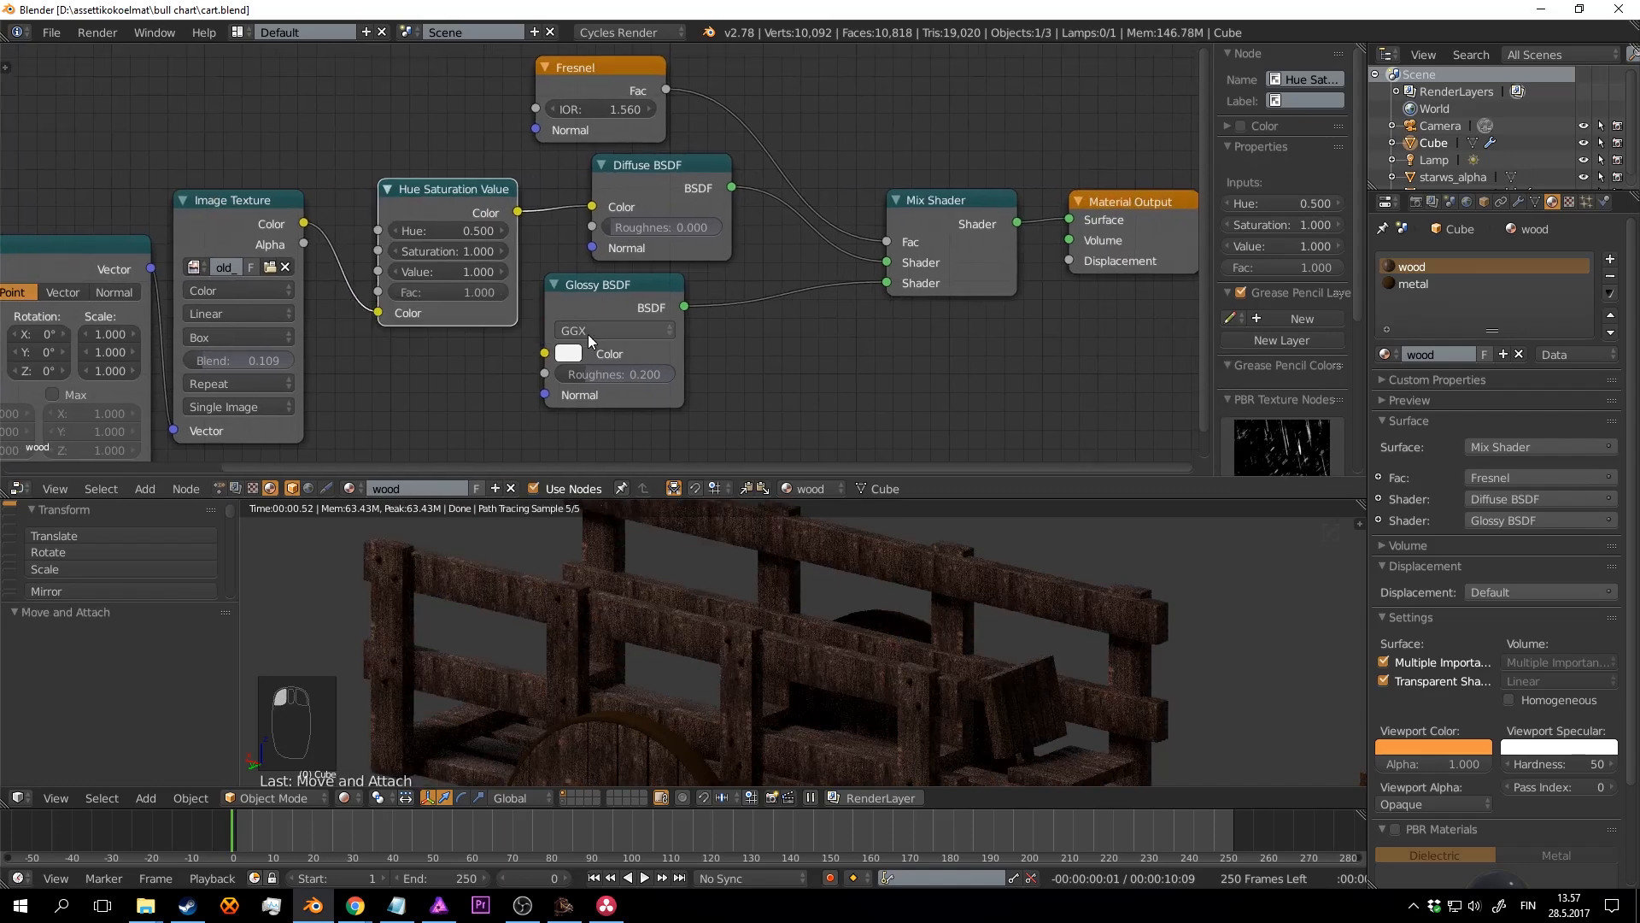
Step: Set the Hue Saturation Value node's Saturation to 0.6
scroll(519, 296, up, 2)
click(345, 248)
click(346, 248)
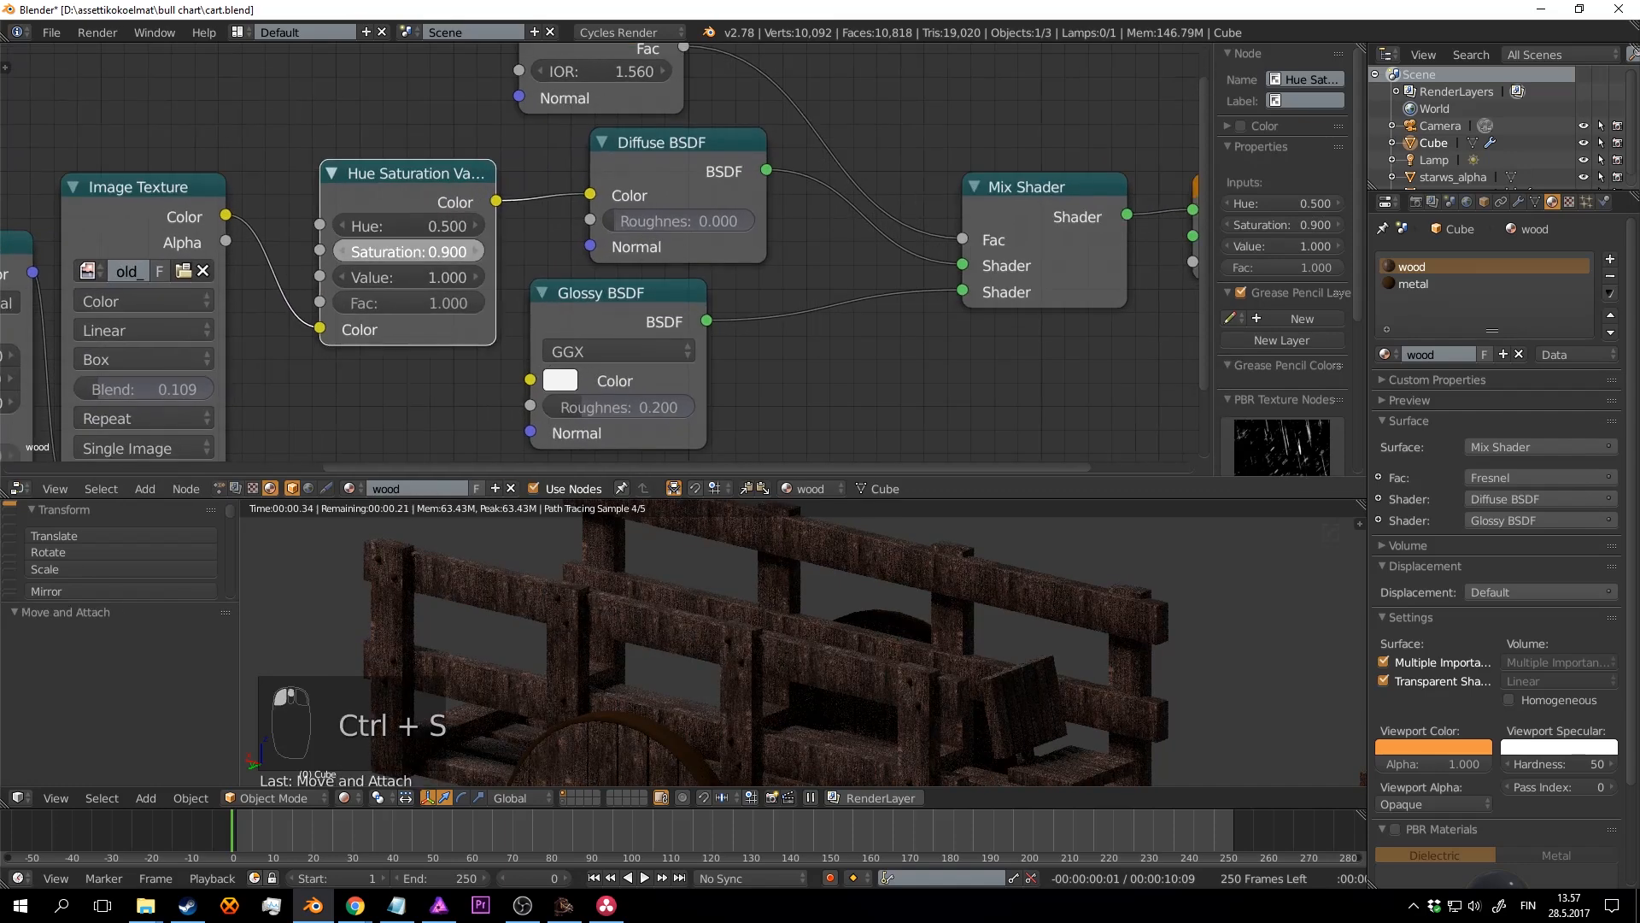
click(345, 248)
click(345, 249)
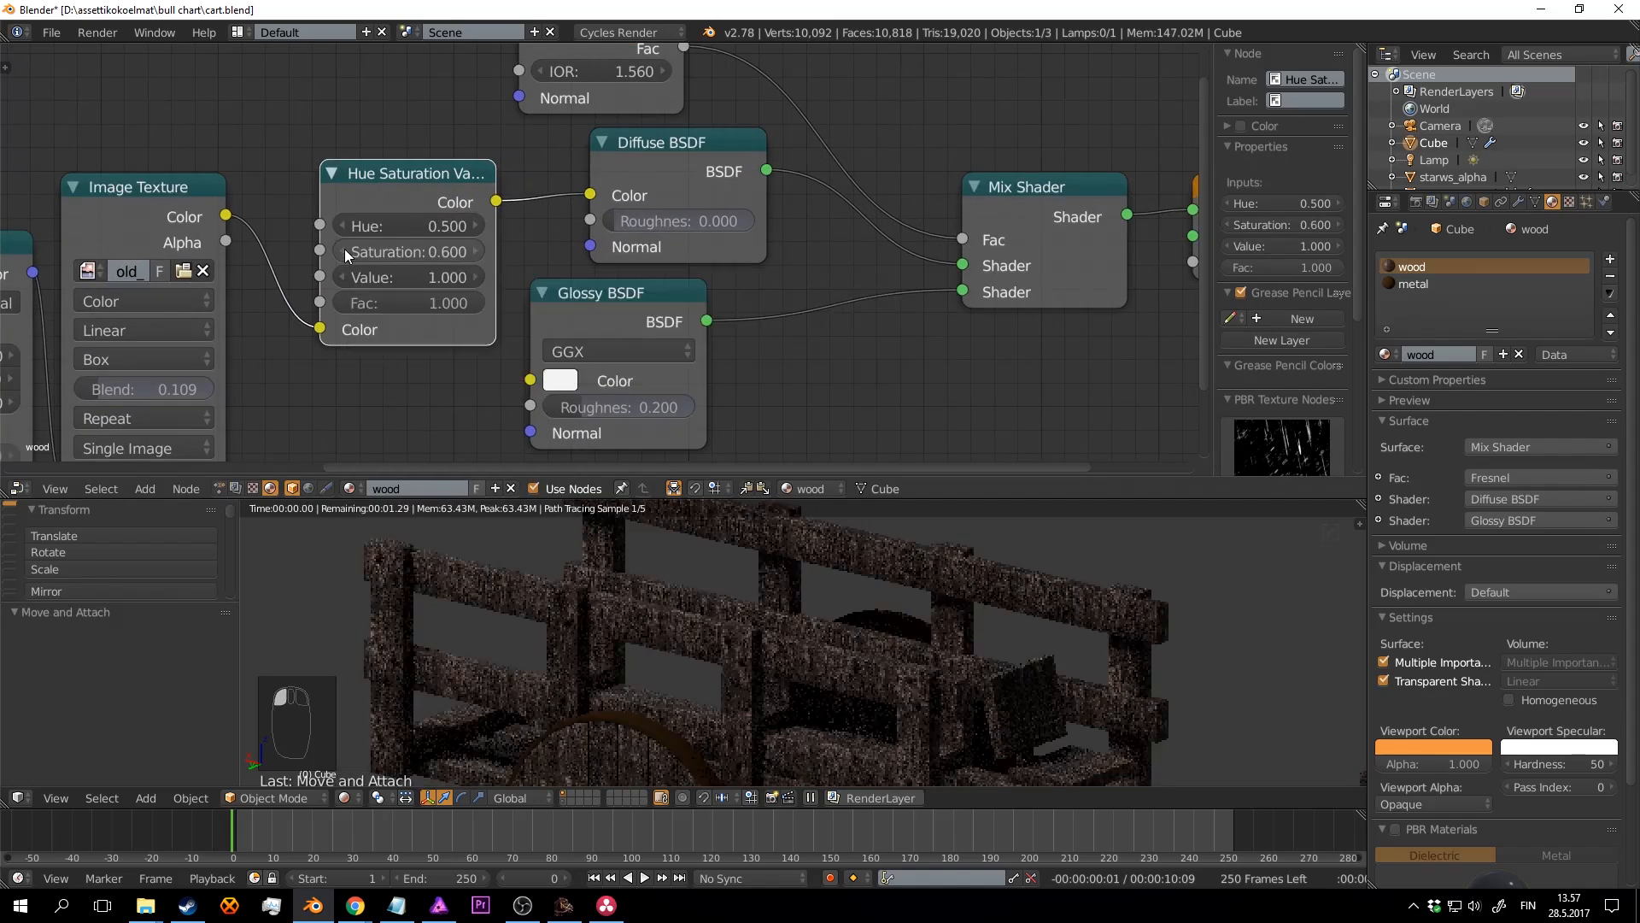
Step: Brighten the wood by setting the Hue Saturation Value node's Value to 1.7, and save the file
click(475, 275)
click(475, 275)
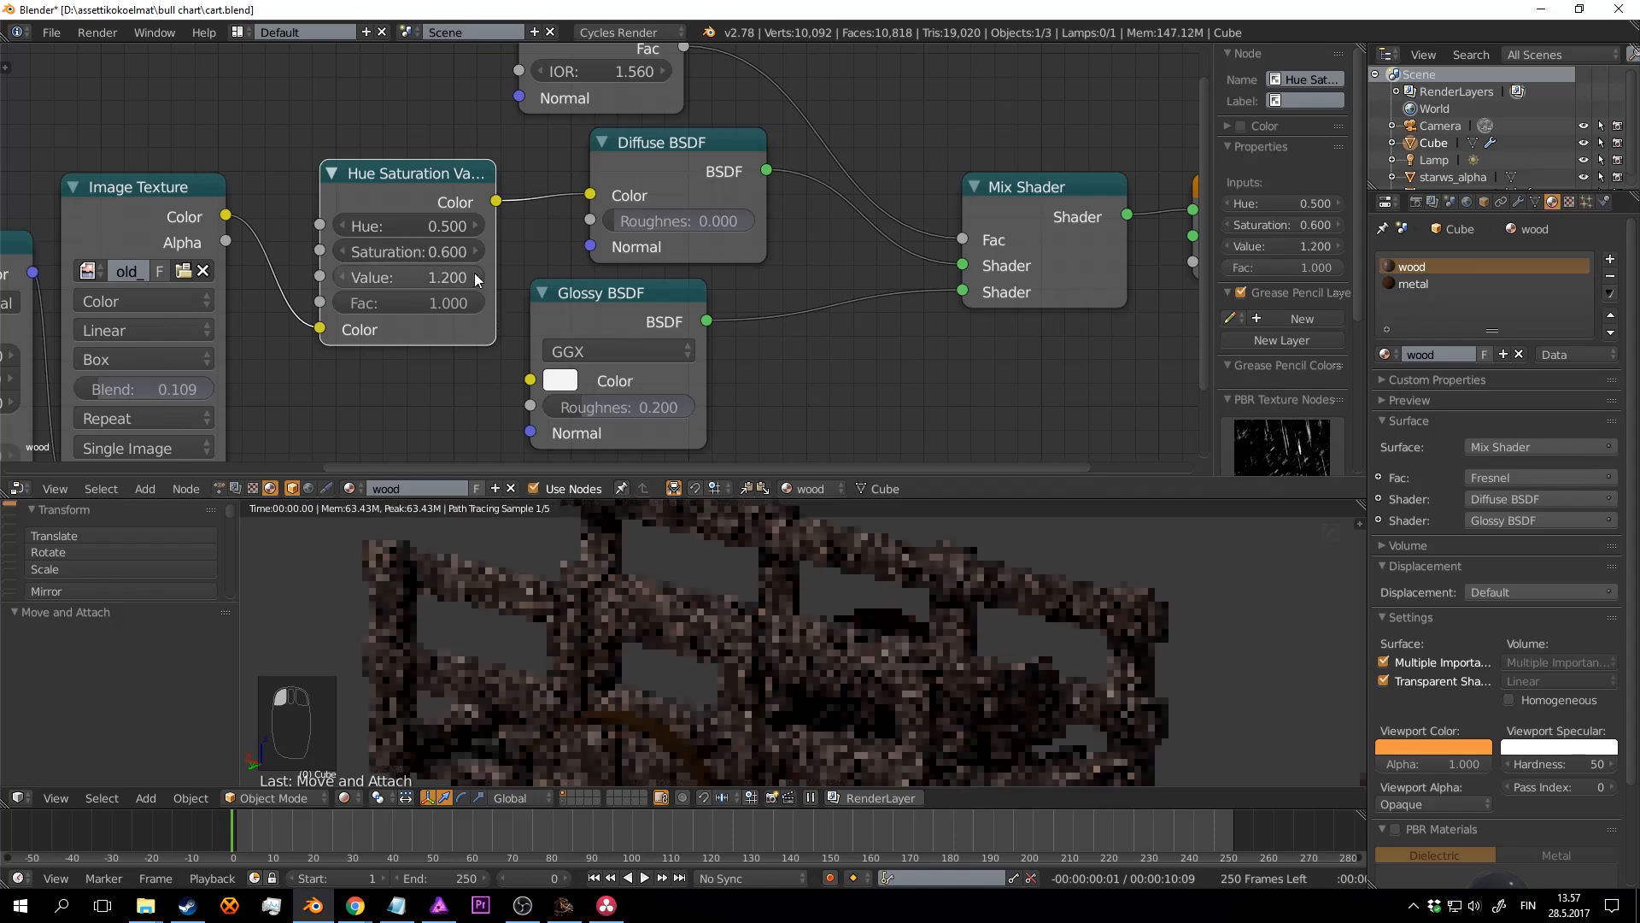
drag(475, 275, 555, 275)
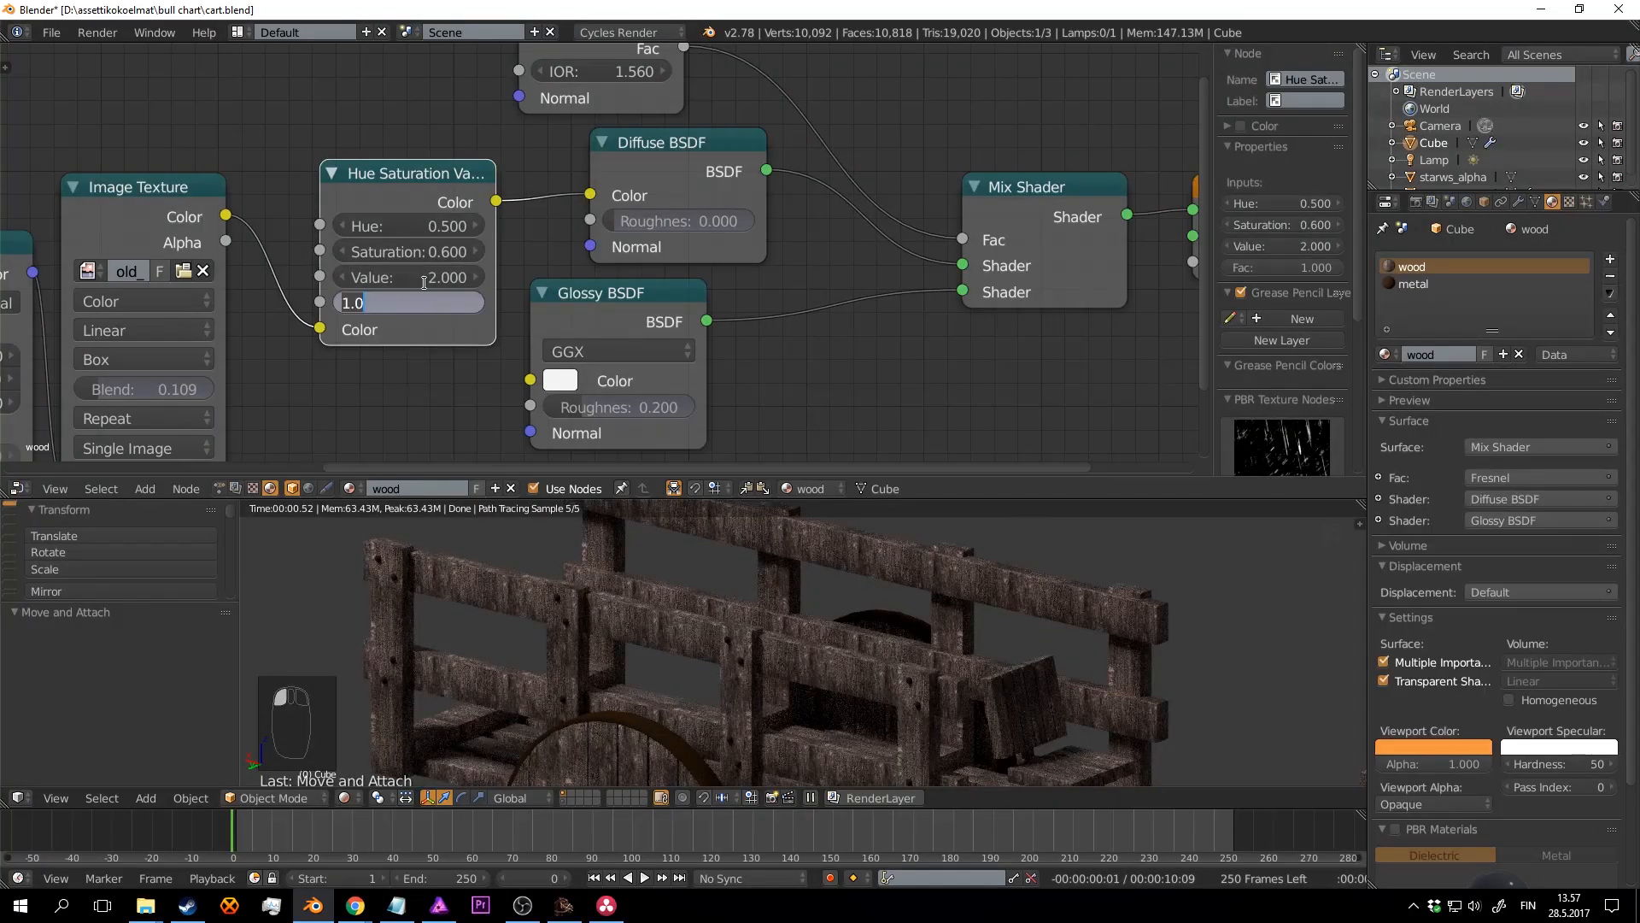
key(Return)
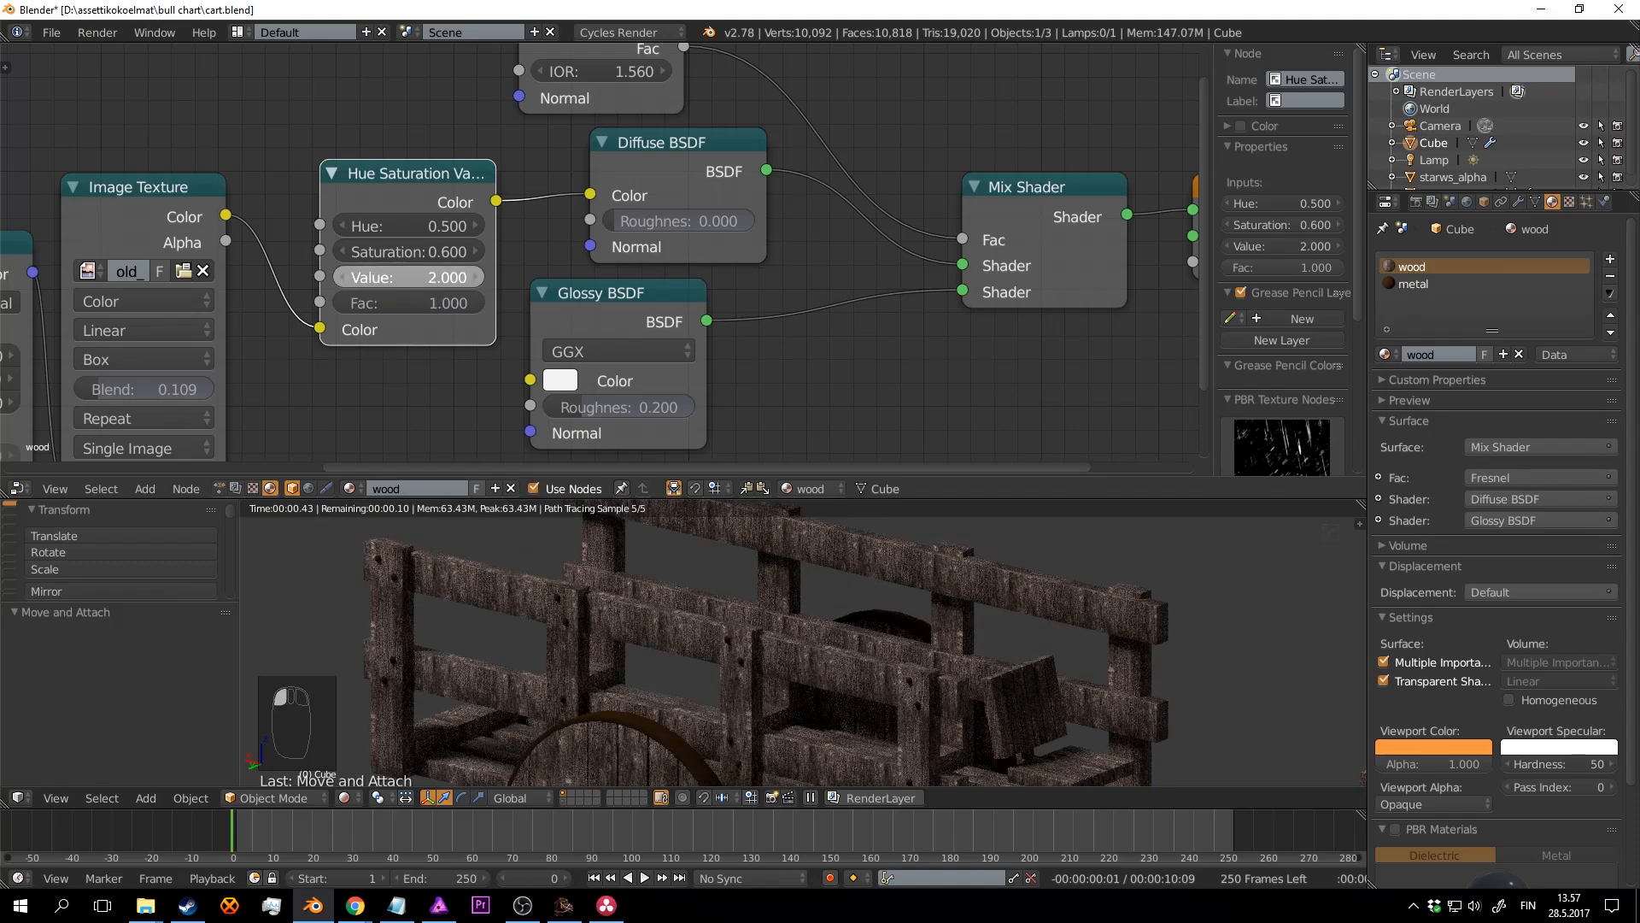
mouse_move(427, 277)
mouse_down()
mouse_move(405, 277)
mouse_move(426, 277)
mouse_up()
key(ctrl+s)
click(849, 622)
middle_drag(854, 624, 889, 638)
key(ctrl+s)
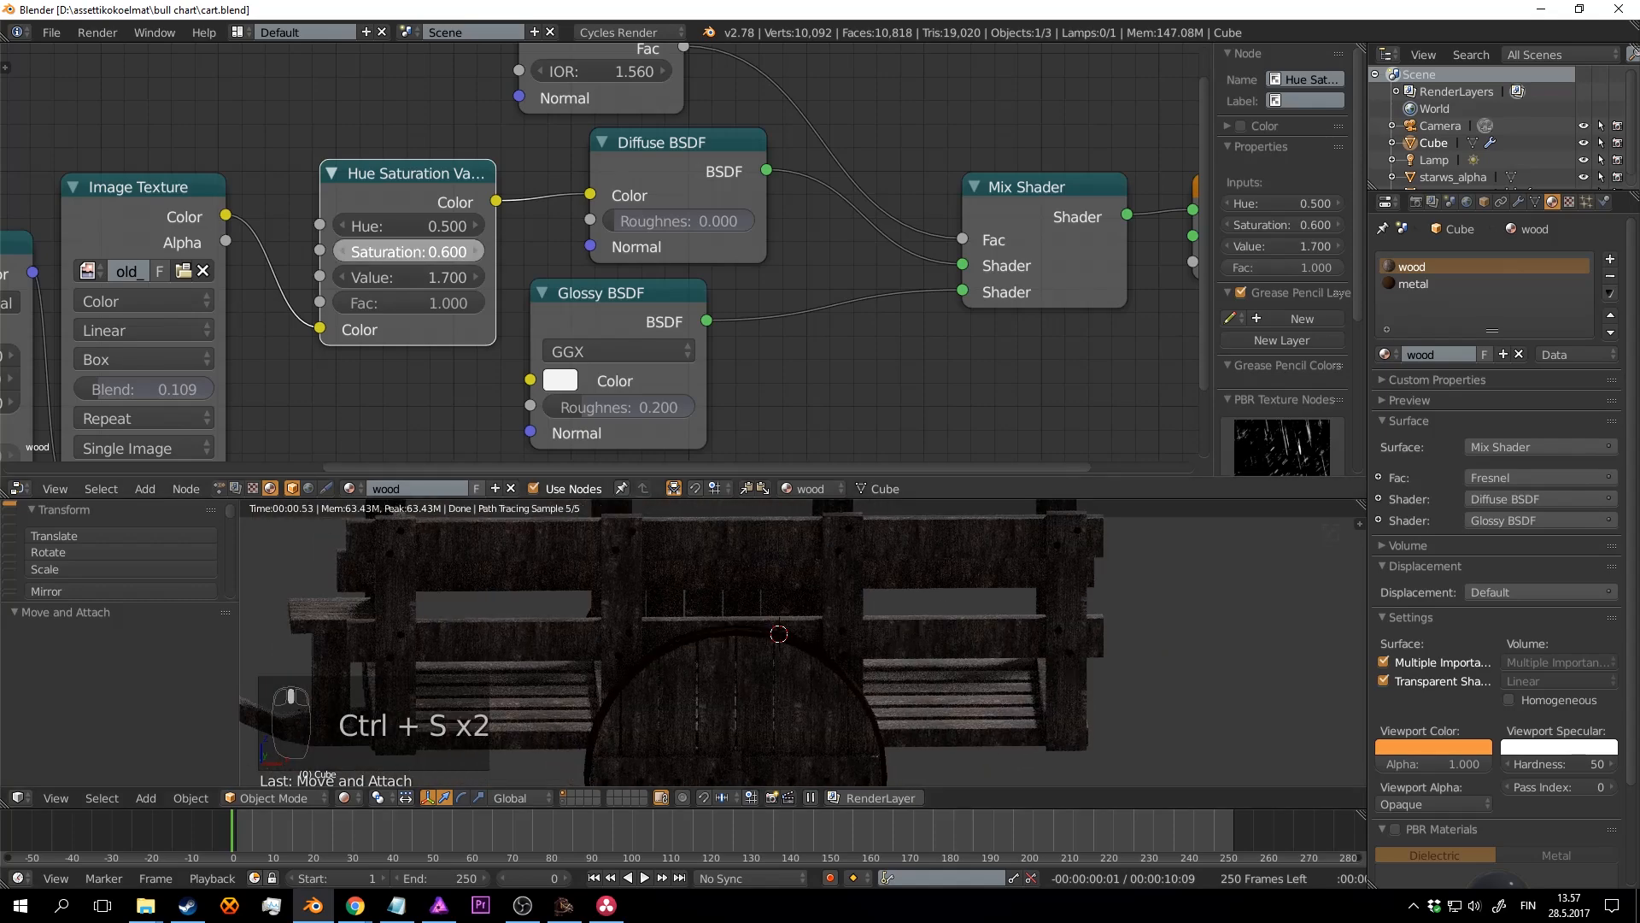
Step: Try a Saturation of 0 on the Hue Saturation Value node, check the cart from another angle, and save over cart.blend
drag(449, 250, 376, 250)
middle_drag(557, 557, 828, 565)
key(ctrl+s)
click(827, 565)
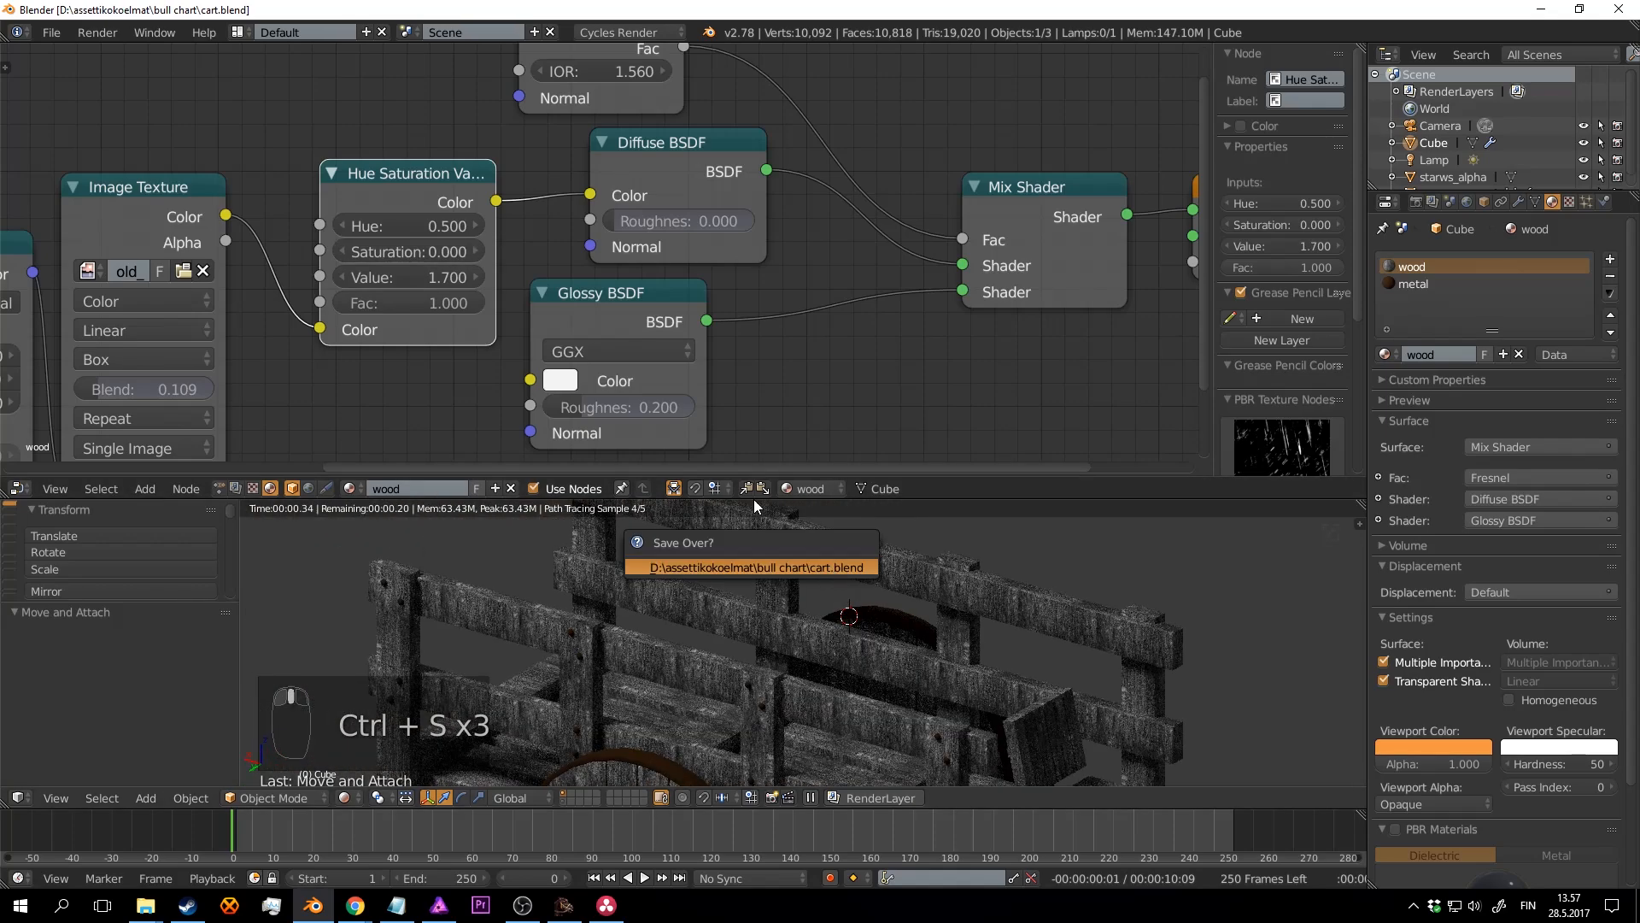
Step: Set the Hue Saturation Value node's Saturation to 0.7 and save over cart.blend
click(478, 251)
click(478, 251)
click(479, 251)
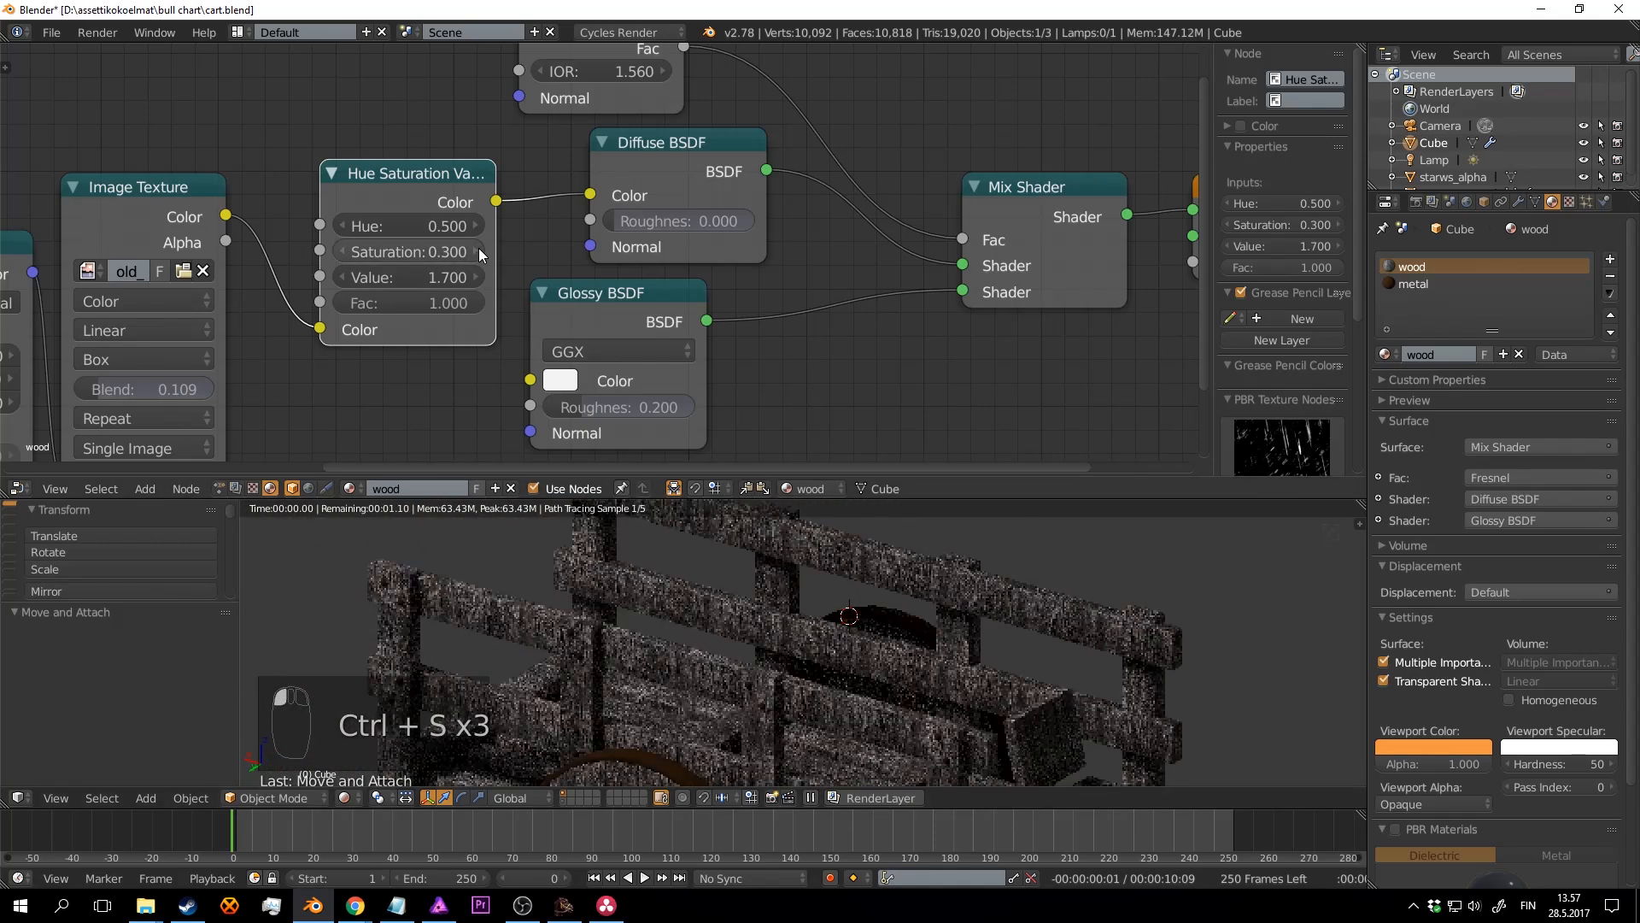
click(479, 251)
click(478, 251)
click(478, 251)
click(479, 251)
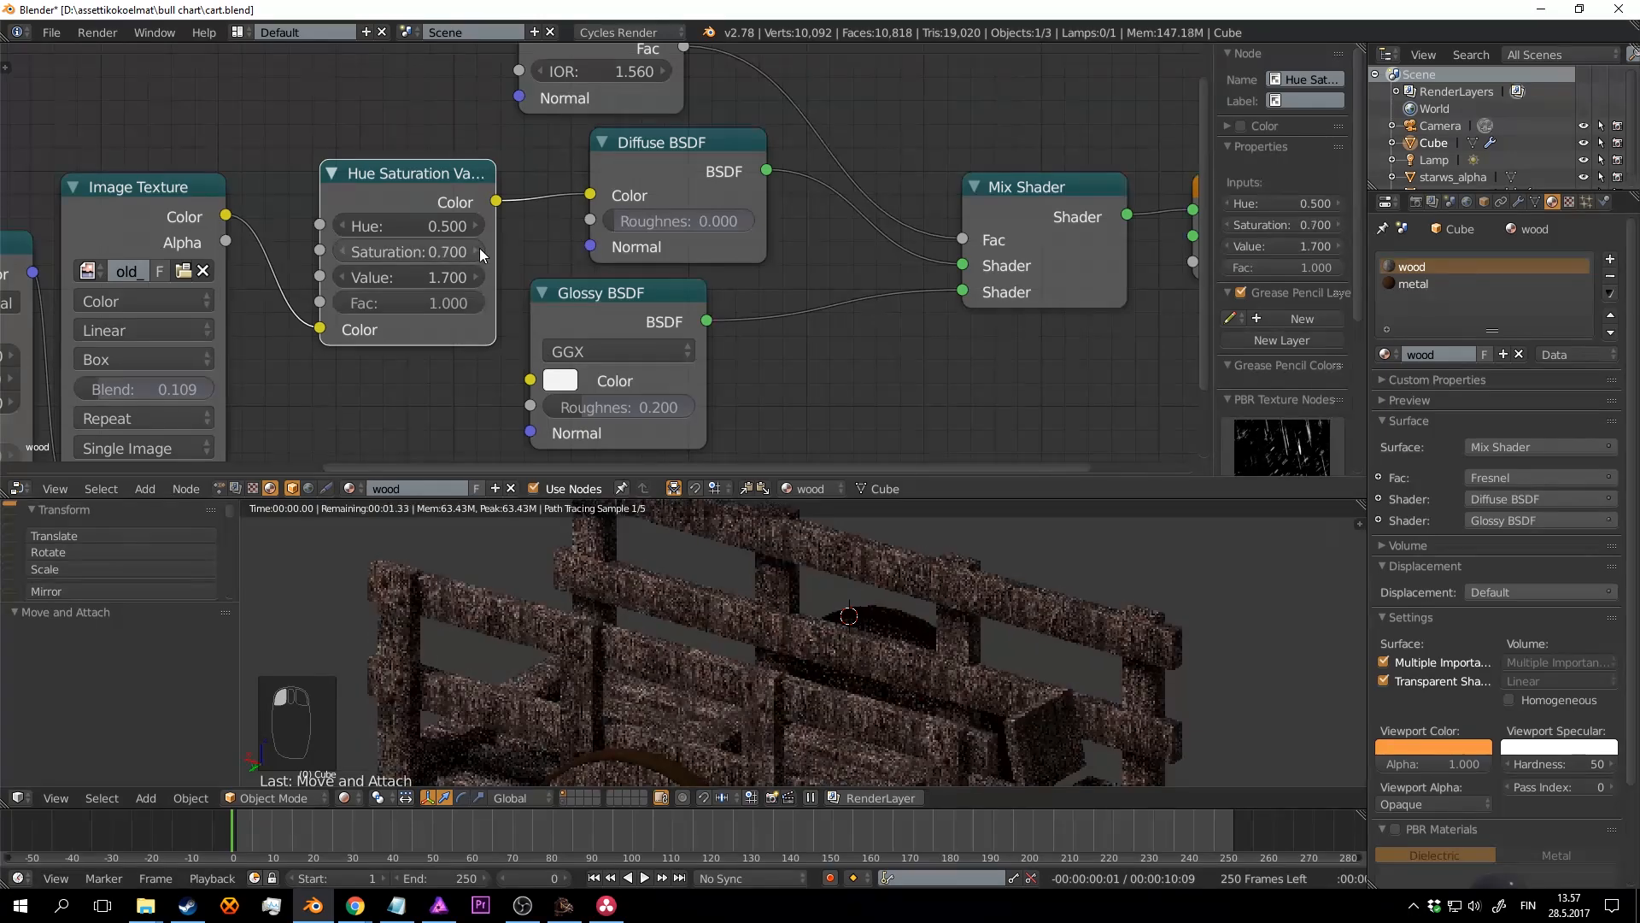
key(ctrl+s)
click(375, 248)
Step: Collapse the Hue Saturation Value node, shift the output, Mix Shader, Diffuse, Fresnel and Glossy nodes away from it, and save the file
click(333, 174)
scroll(916, 245, down, 4)
middle_drag(1110, 223, 803, 253)
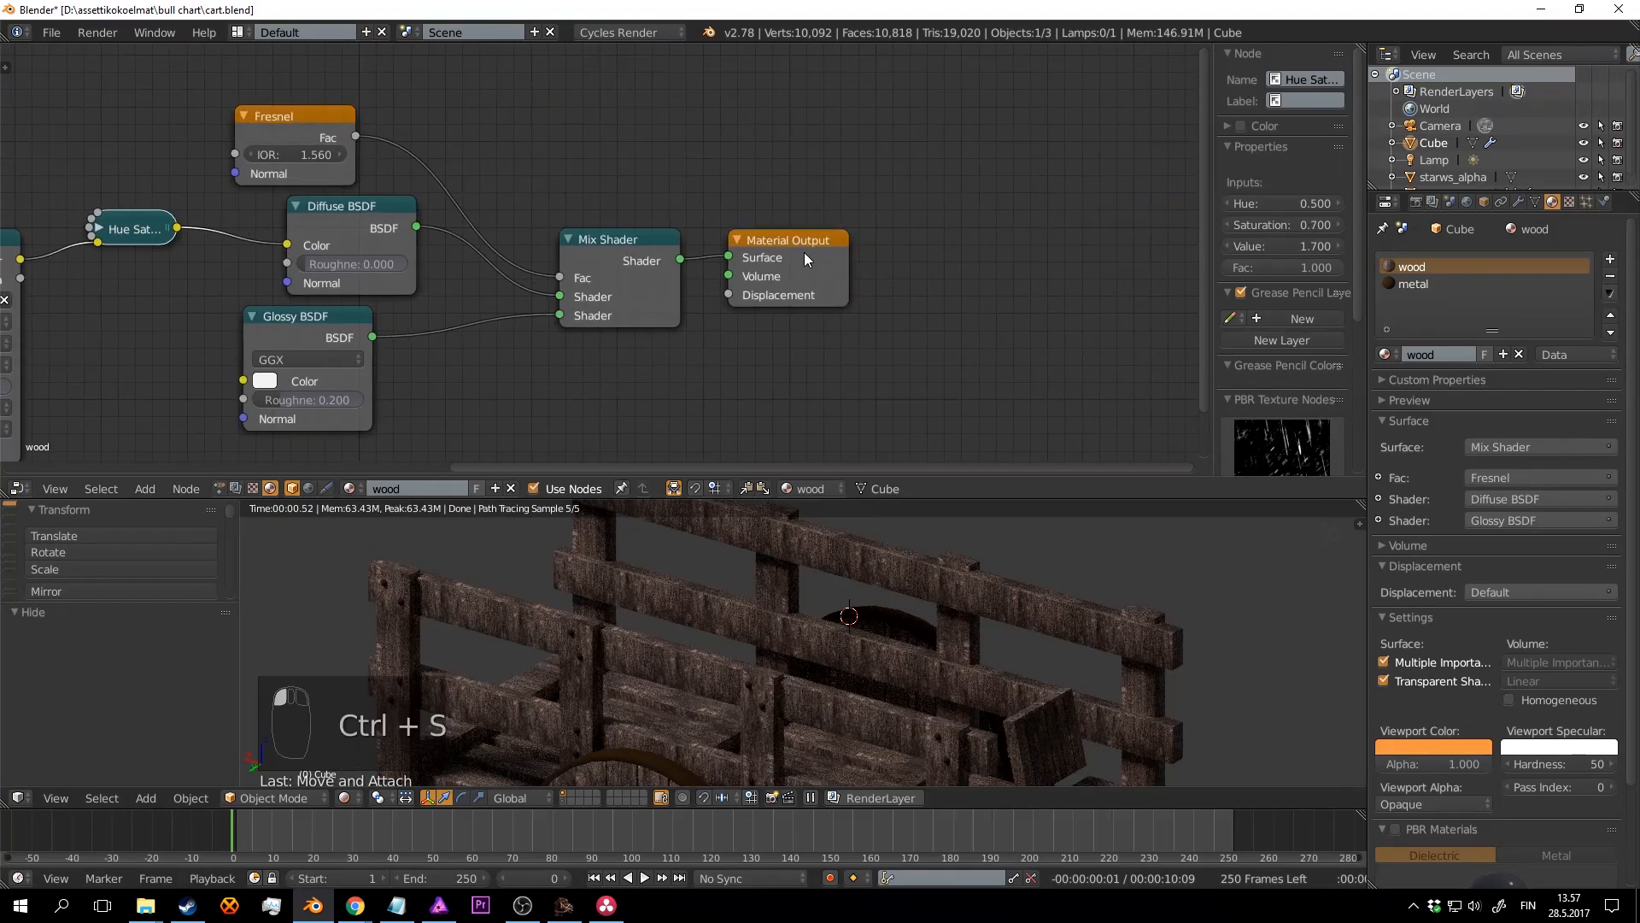
drag(803, 253, 1083, 215)
drag(604, 245, 968, 205)
drag(397, 208, 679, 195)
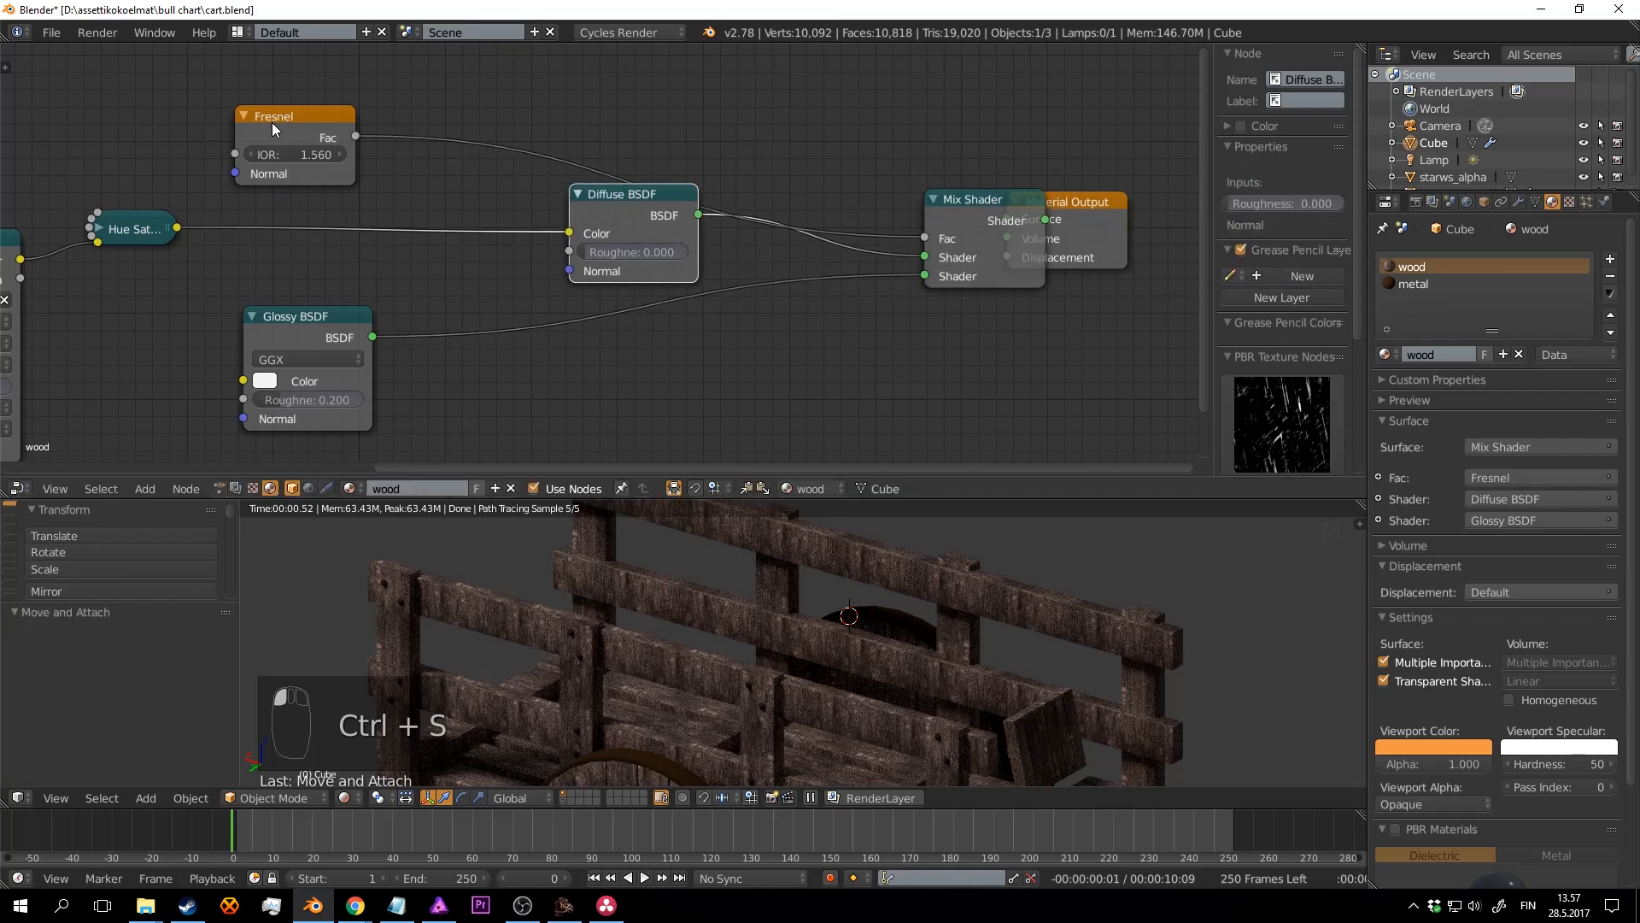
drag(272, 121, 631, 94)
drag(290, 326, 643, 326)
key(ctrl+s)
click(499, 330)
Step: Insert an RGB Curves node between the Hue Saturation Value and Diffuse BSDF nodes
middle_drag(317, 303, 464, 311)
scroll(464, 337, up, 2)
key(shift+a)
click(449, 310)
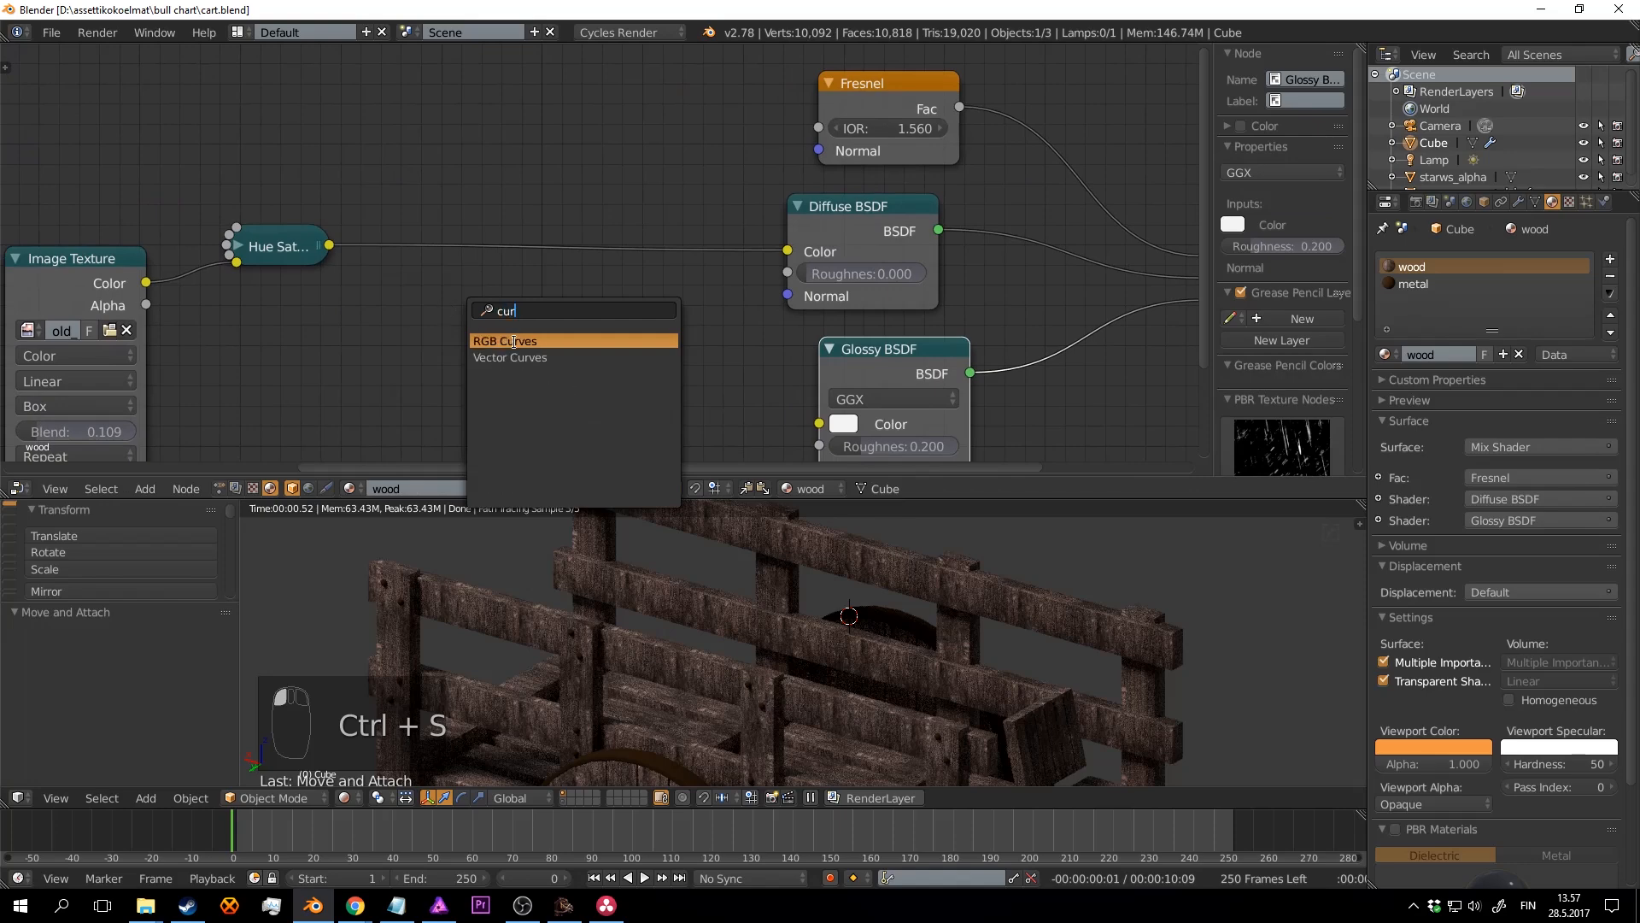
click(513, 341)
click(510, 191)
middle_drag(667, 261, 610, 192)
Step: Brighten the RGB Curves midtones with two raised points, the lower at about X 0.30, Y 0.39, and save over cart.blend
scroll(610, 192, up, 2)
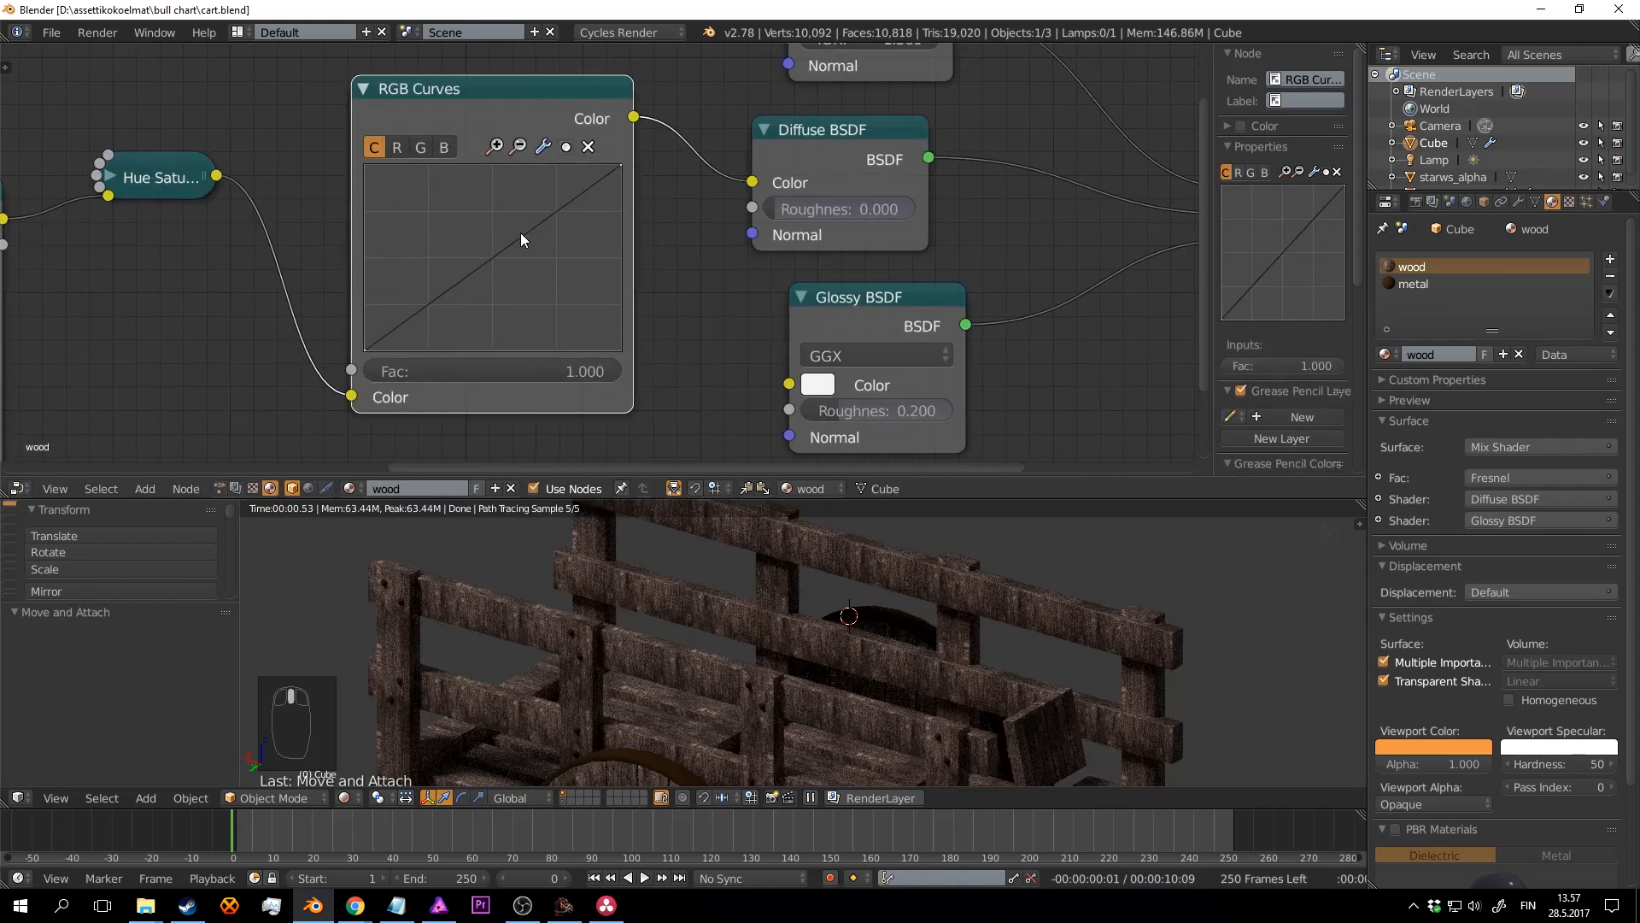
drag(537, 225, 511, 195)
key(ctrl+s)
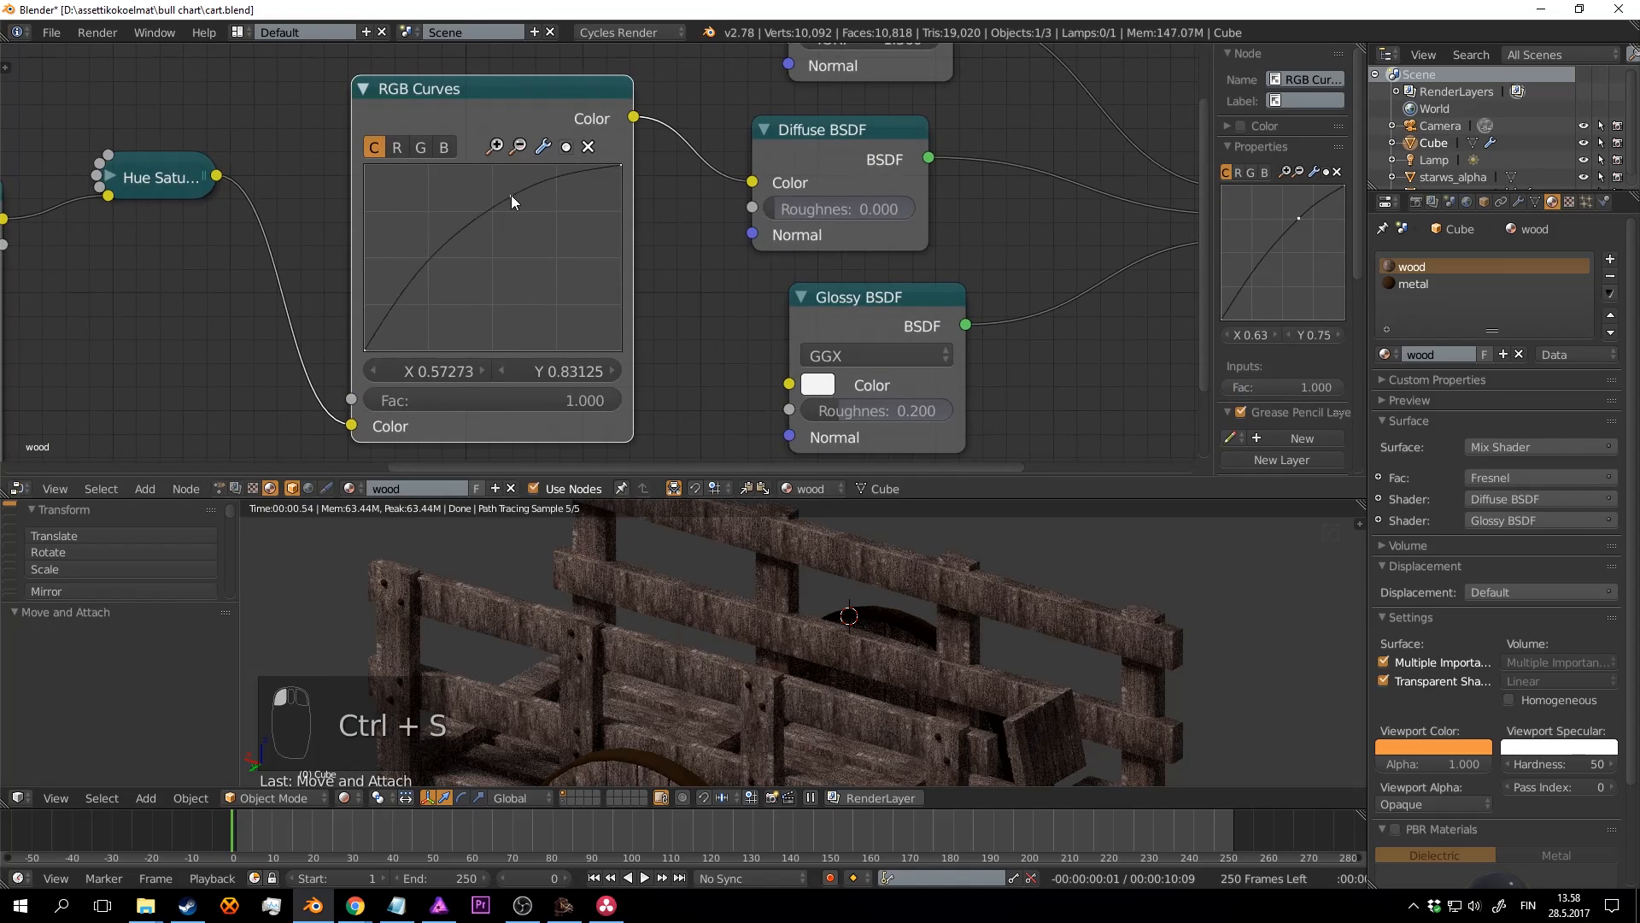
mouse_move(444, 256)
mouse_down()
mouse_move(443, 293)
mouse_move(443, 277)
mouse_up()
middle_drag(781, 632, 797, 671)
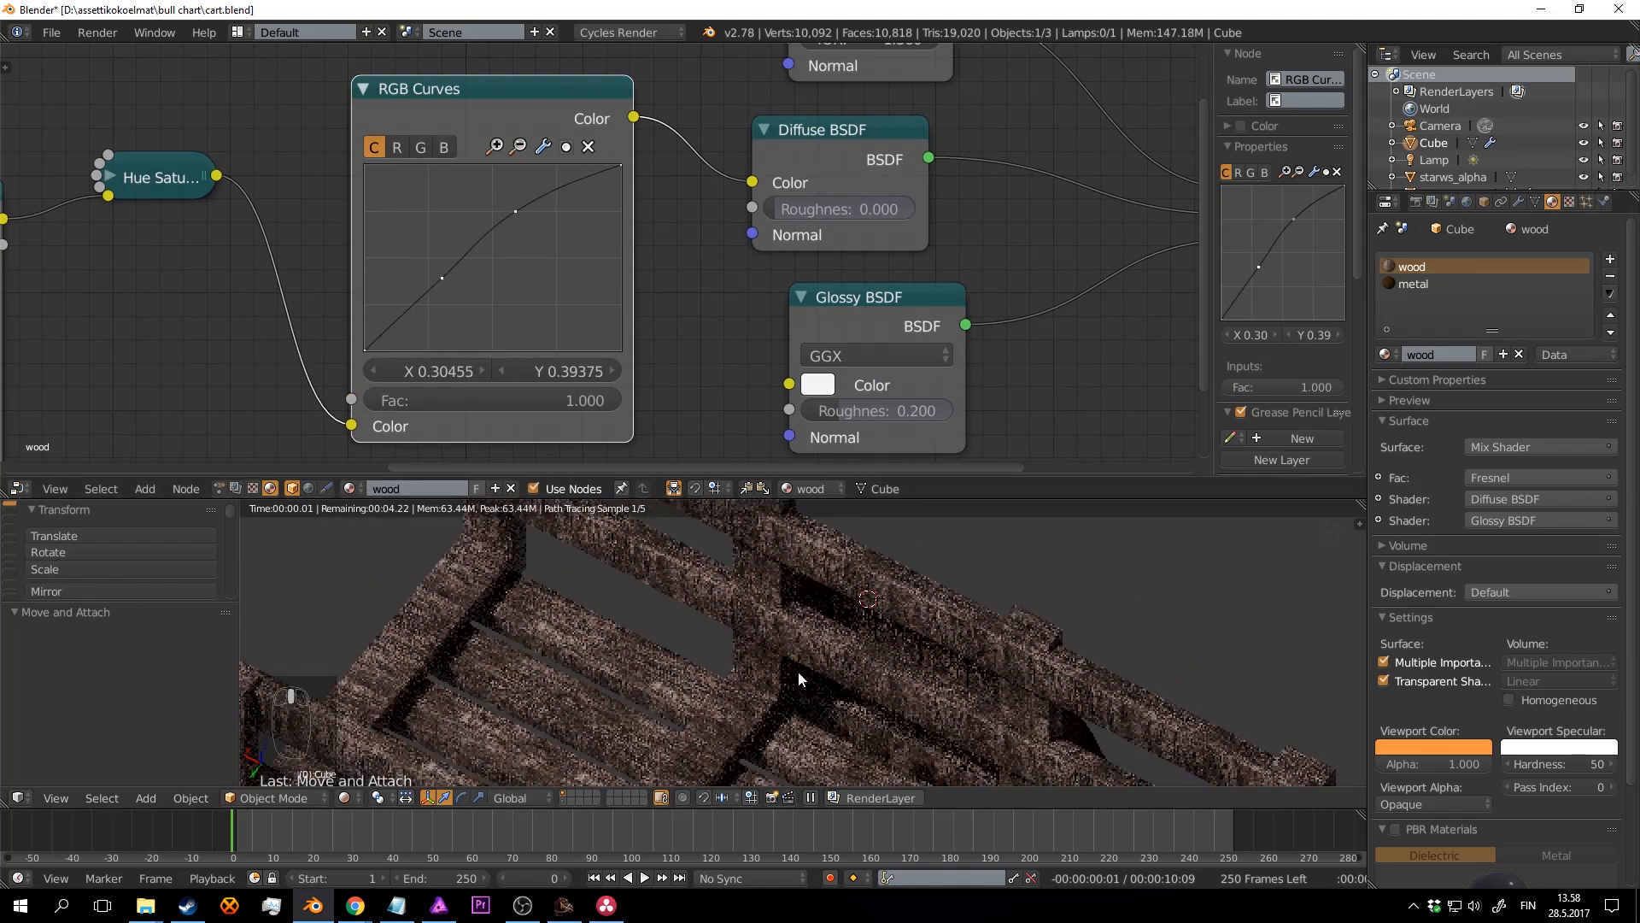
key(ctrl+s)
scroll(797, 664, down, 4)
key(ctrl+s)
click(799, 648)
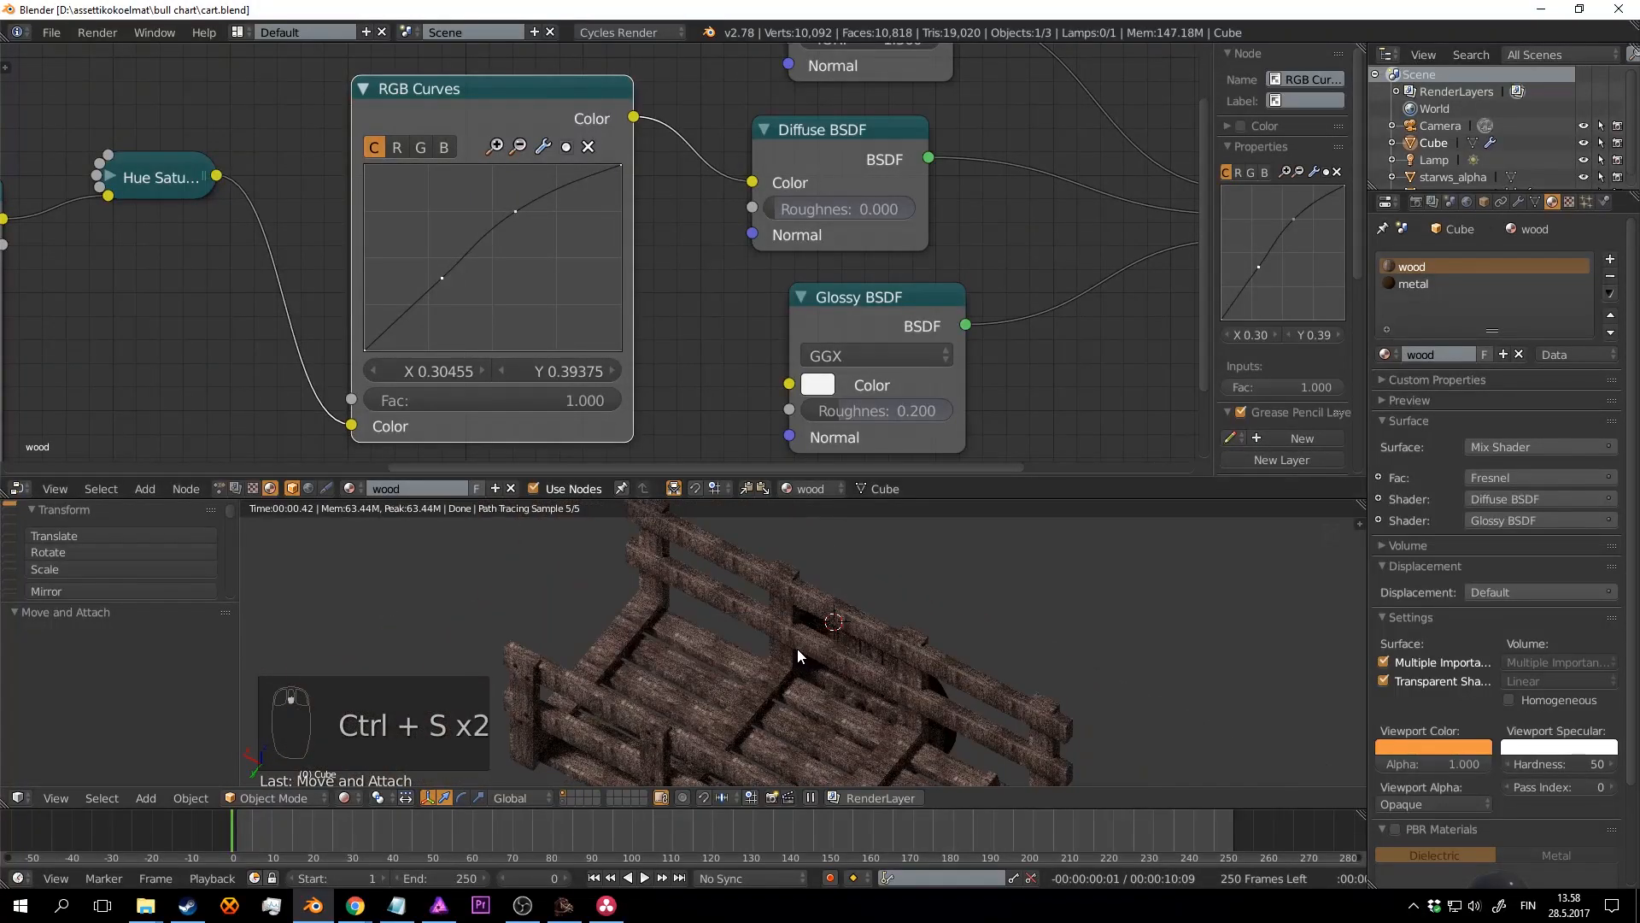
Step: Inspect the brightened wood on the whole cart and up close from several angles, saving over cart.blend
scroll(797, 648, down, 3)
middle_drag(767, 687, 972, 634)
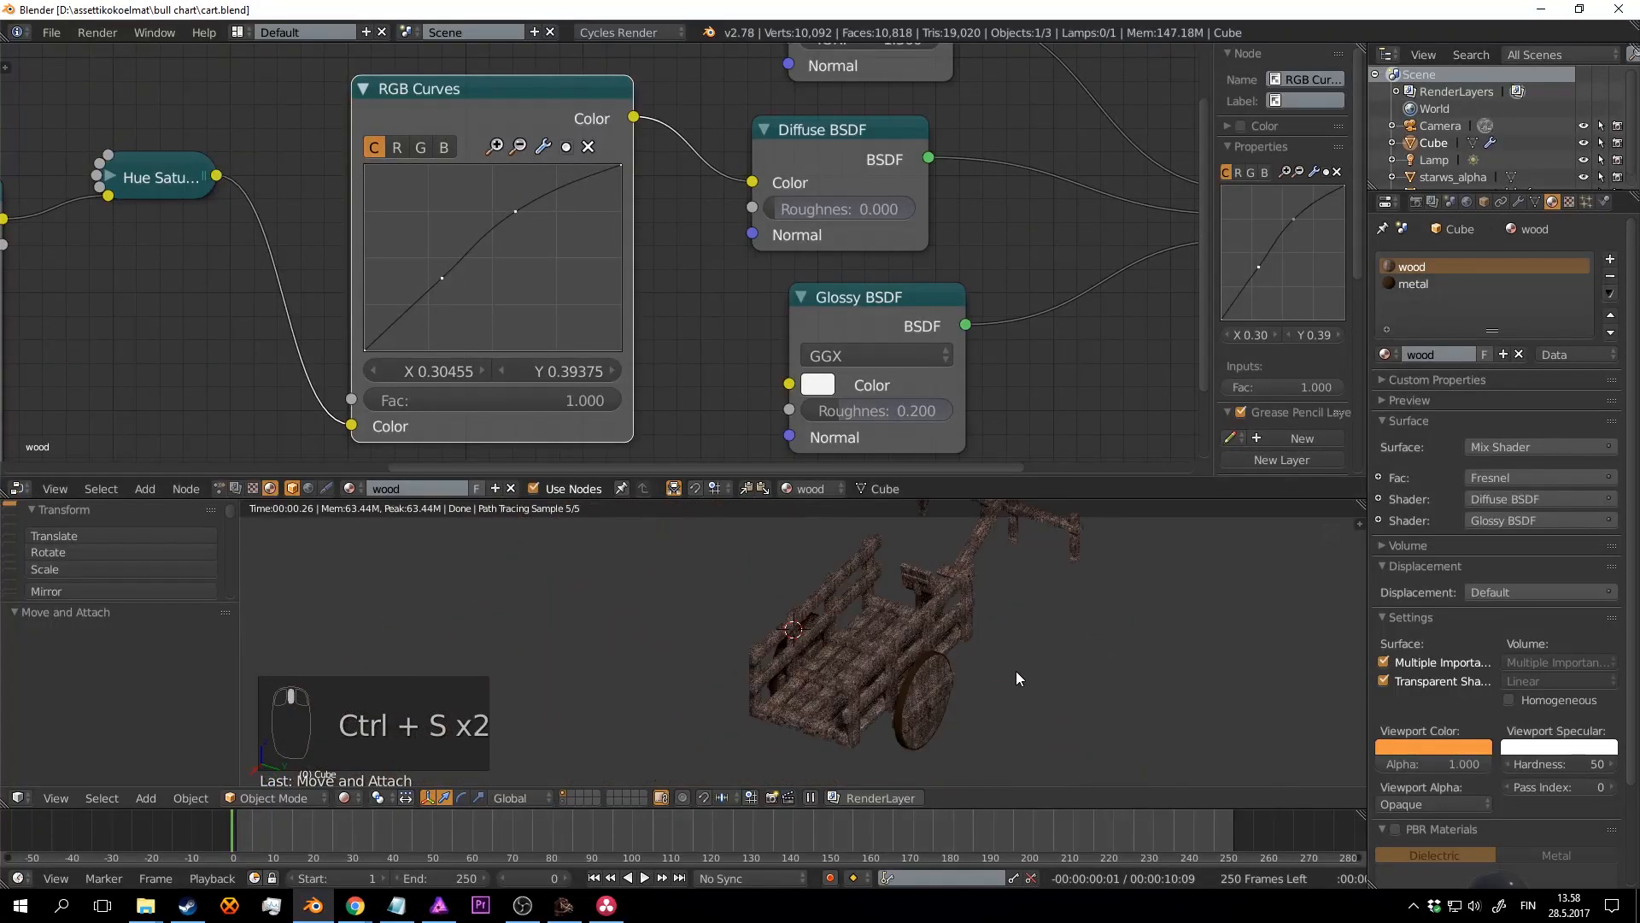
scroll(965, 644, up, 5)
key(ctrl+s)
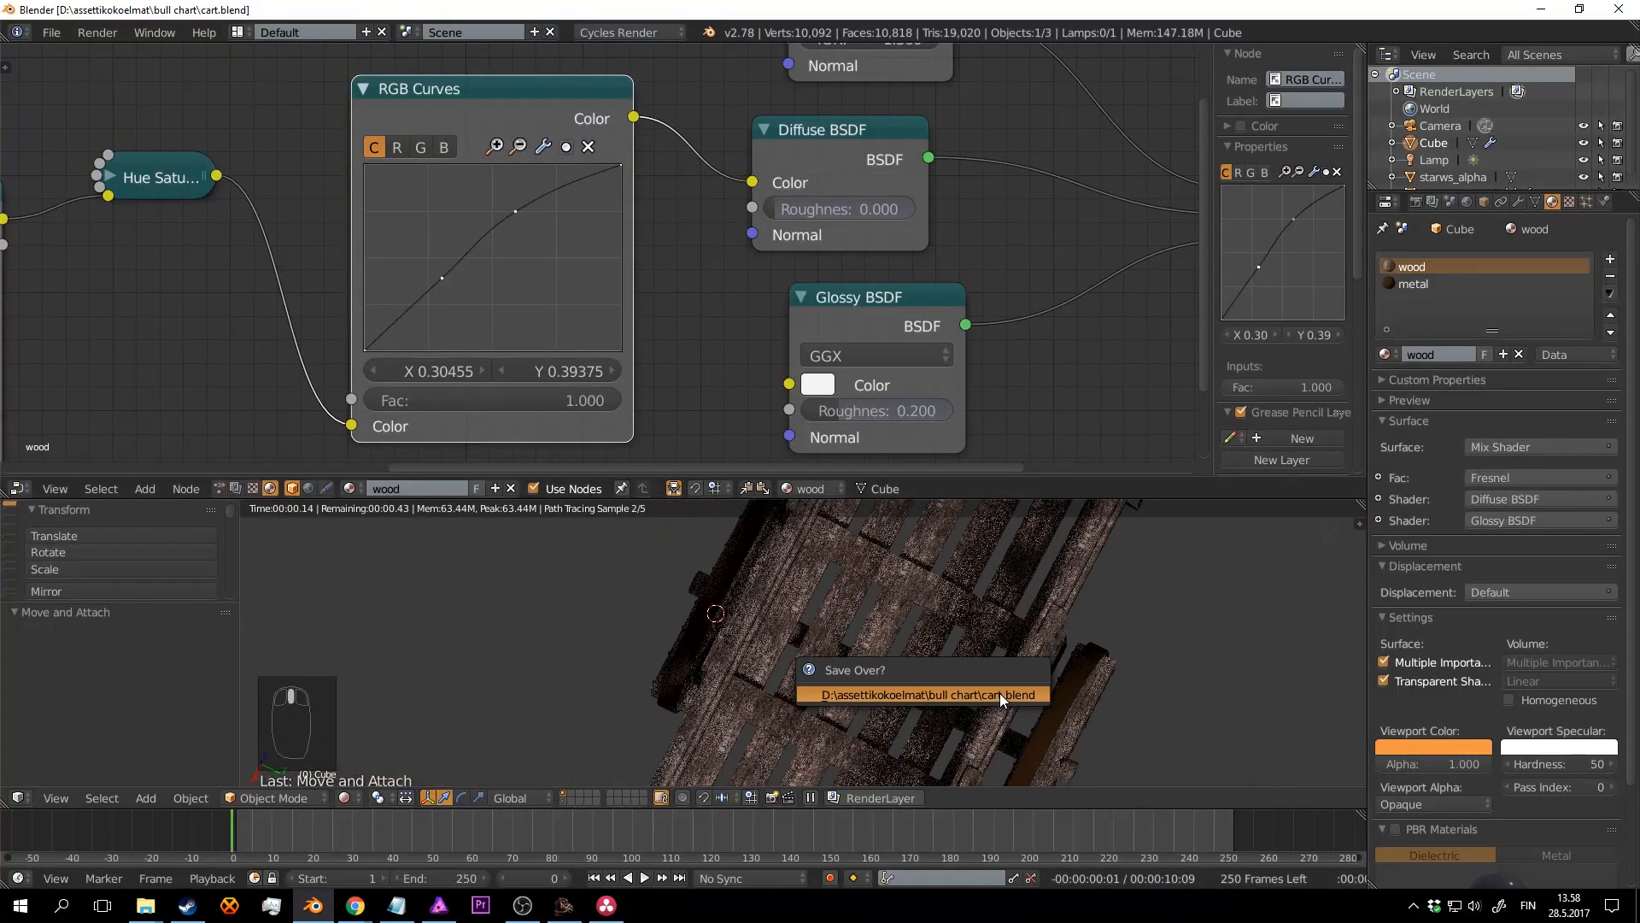
click(1000, 694)
mouse_move(898, 632)
middle_down()
mouse_move(868, 592)
mouse_move(921, 607)
mouse_move(944, 648)
mouse_move(914, 651)
mouse_move(879, 618)
mouse_move(849, 637)
mouse_move(875, 615)
middle_up()
scroll(879, 618, up, 3)
key(ctrl+s)
click(897, 625)
key(ctrl+s)
click(878, 615)
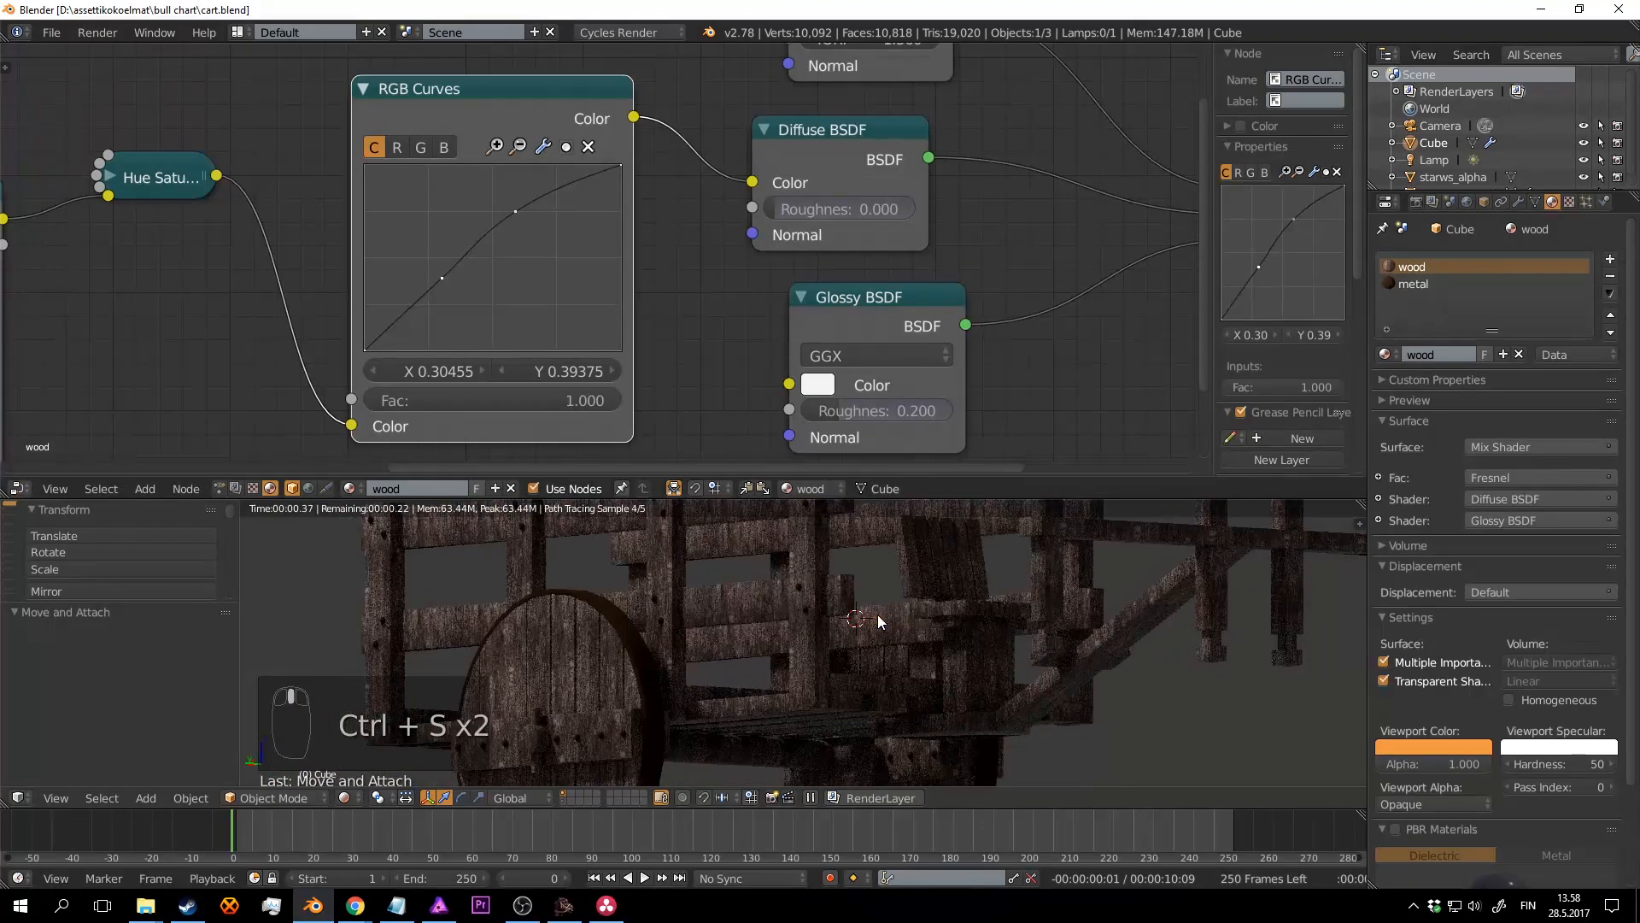
Step: Collapse the RGB Curves node, line it up between the Hue Saturation Value and Diffuse BSDF nodes, and save over cart.blend
scroll(496, 258, down, 2)
middle_drag(487, 249, 659, 313)
scroll(597, 247, up, 1)
click(572, 188)
scroll(667, 217, down, 1)
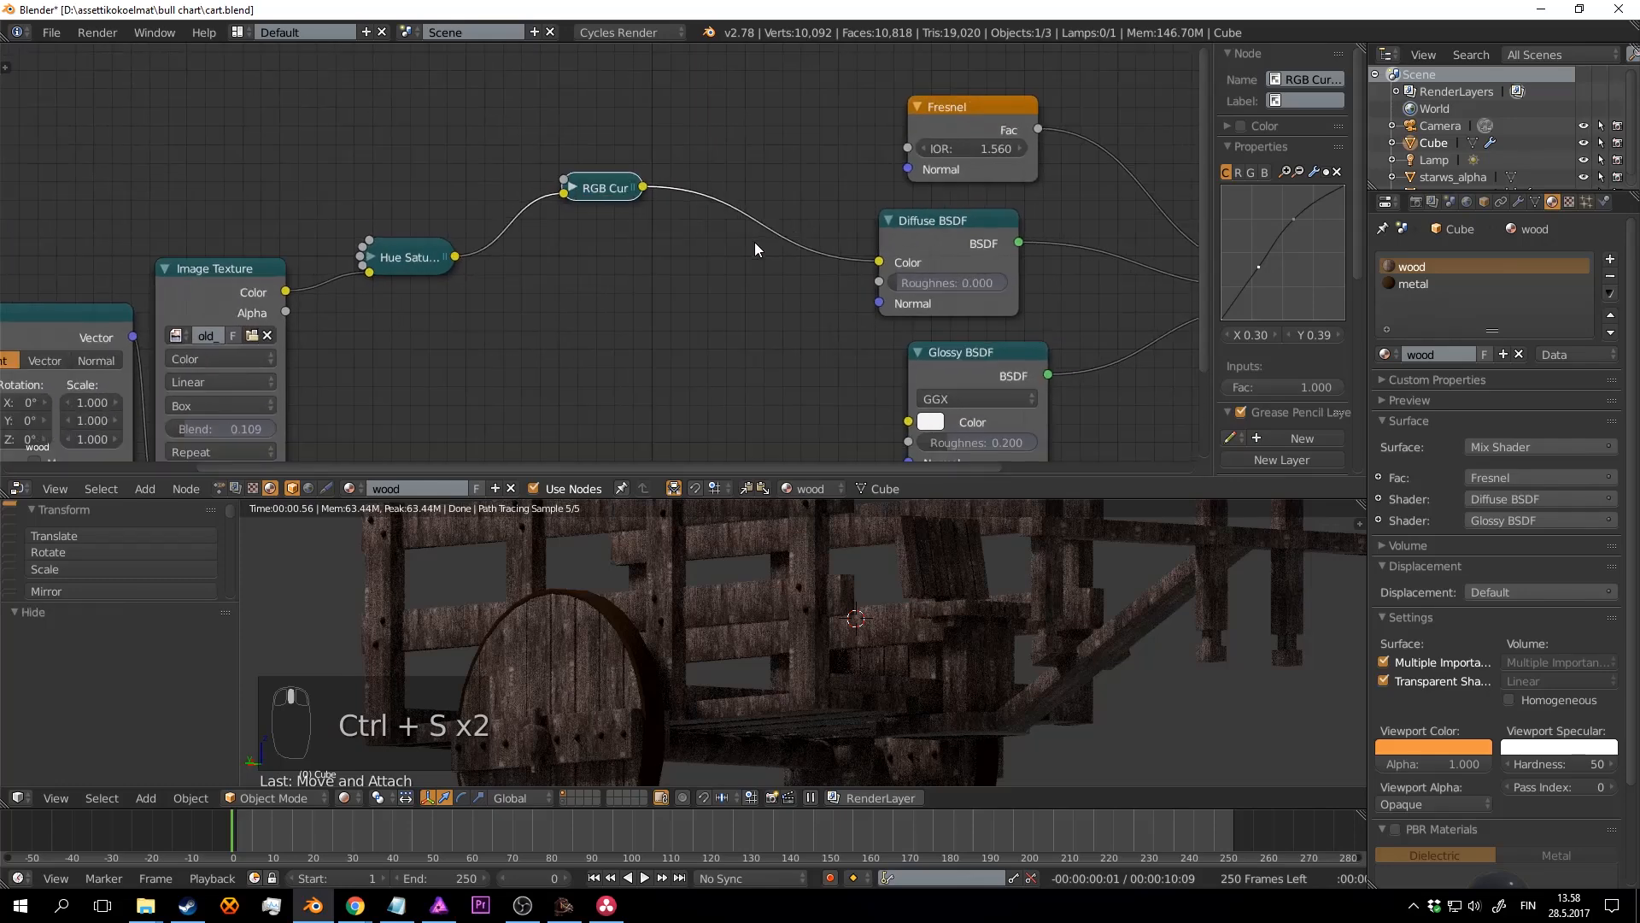
drag(613, 189, 643, 283)
middle_drag(776, 268, 651, 263)
scroll(942, 257, down, 3)
key(ctrl+s)
click(942, 257)
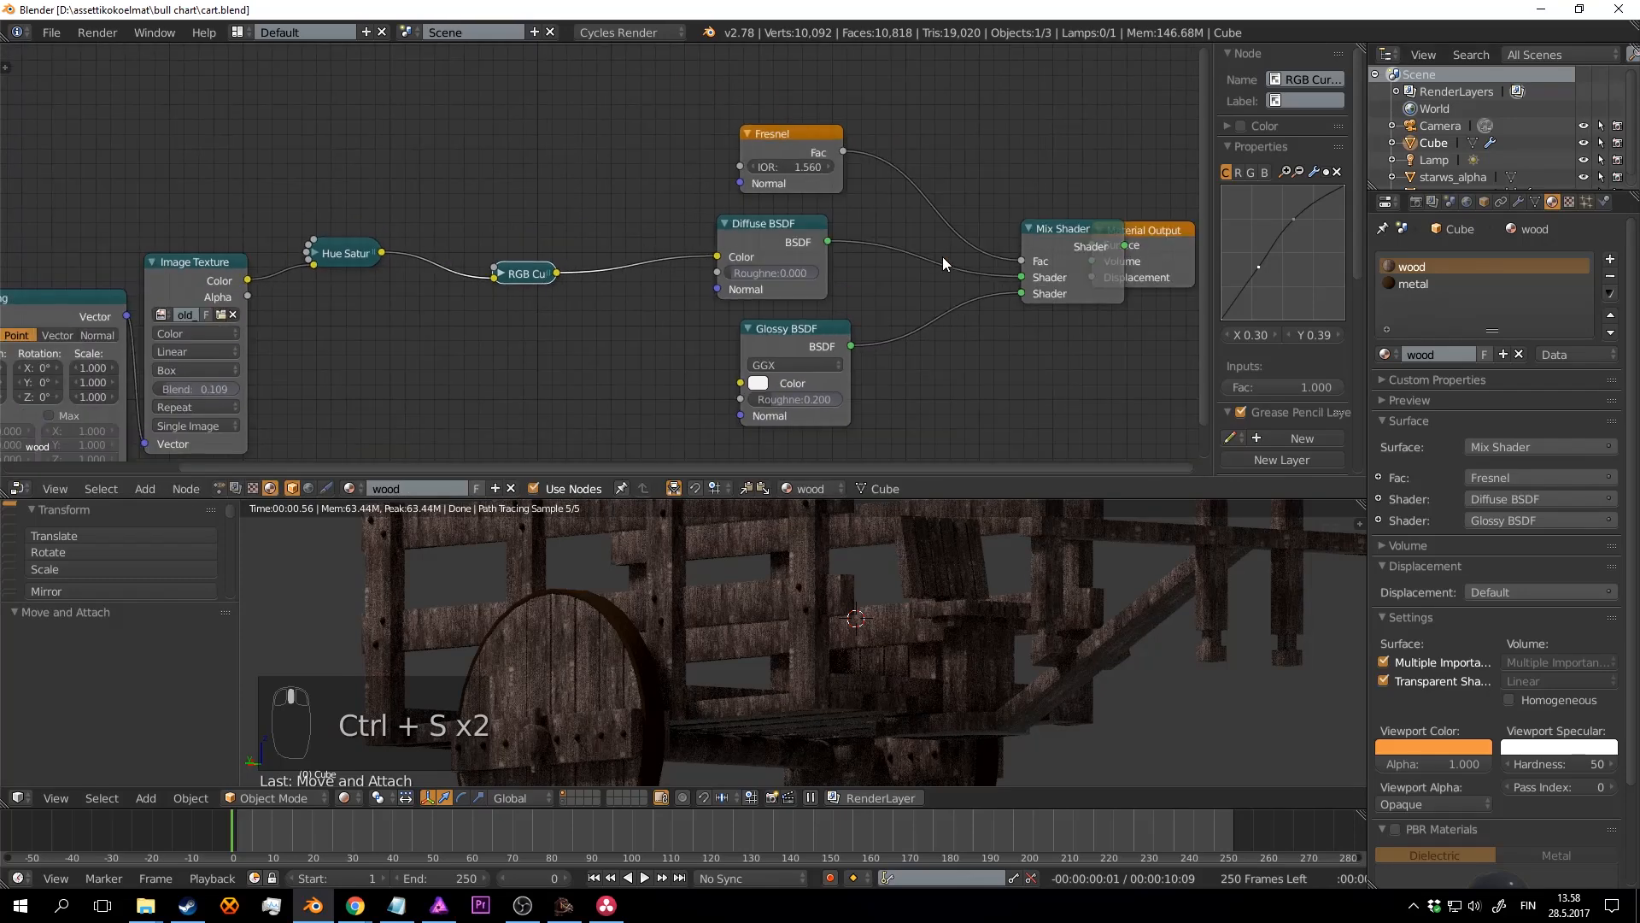
middle_drag(897, 611, 941, 639)
key(ctrl+s)
click(941, 640)
scroll(937, 628, down, 3)
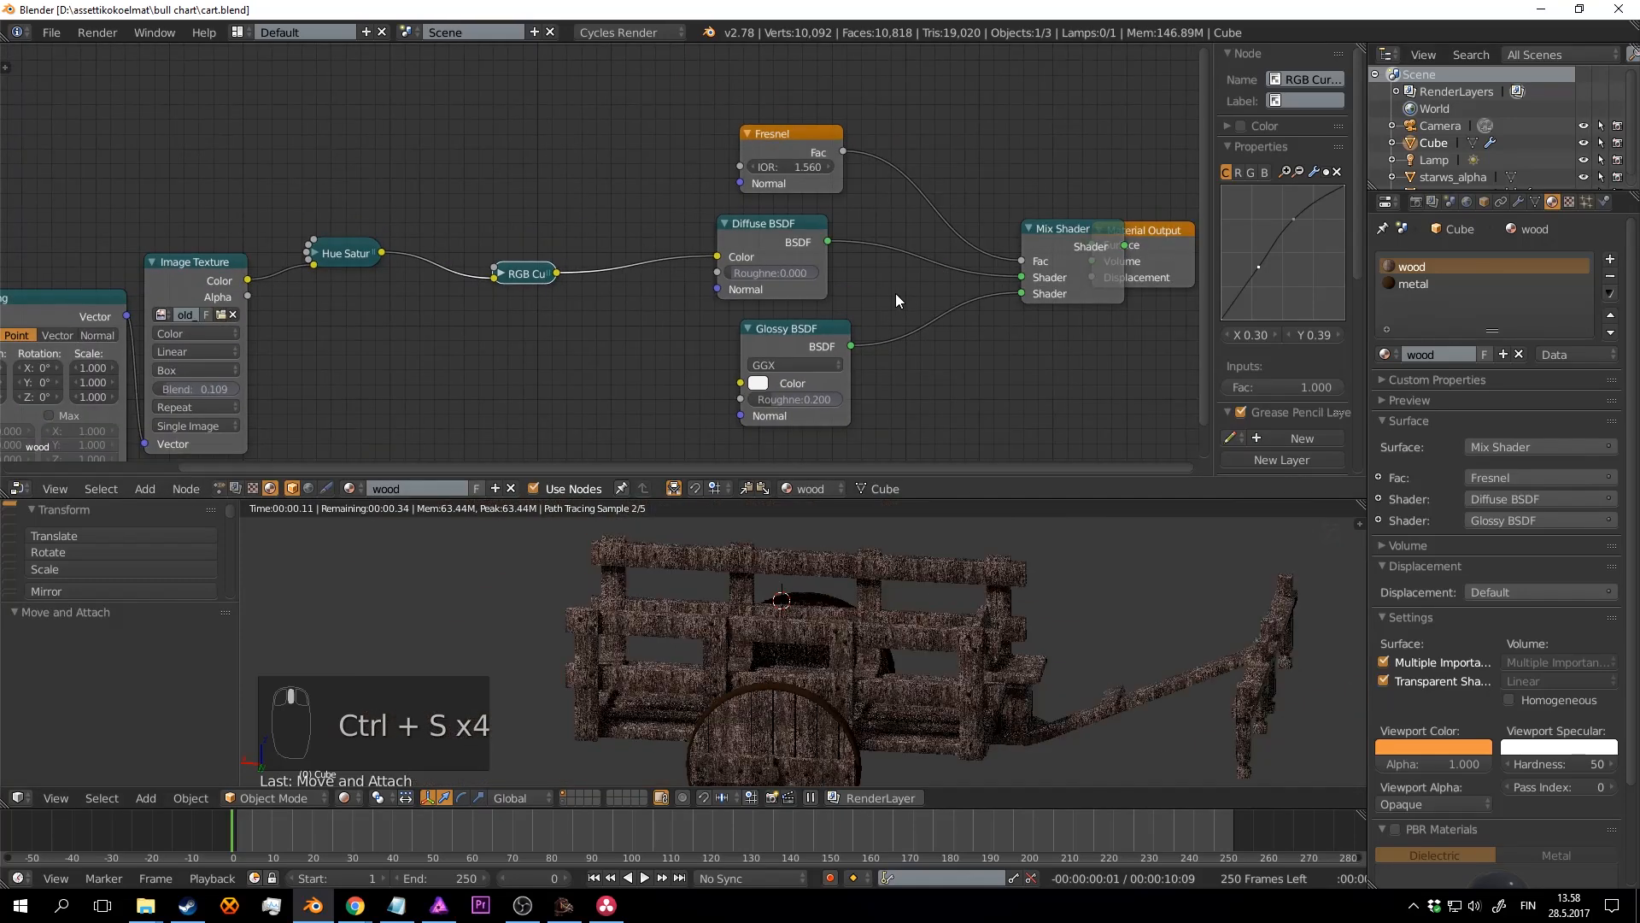
Step: Move the Fresnel node up and insert a MixRGB node between the RGB Curves and Diffuse BSDF nodes
scroll(889, 286, up, 3)
middle_drag(884, 284, 837, 350)
drag(736, 173, 799, 62)
middle_drag(367, 127, 533, 137)
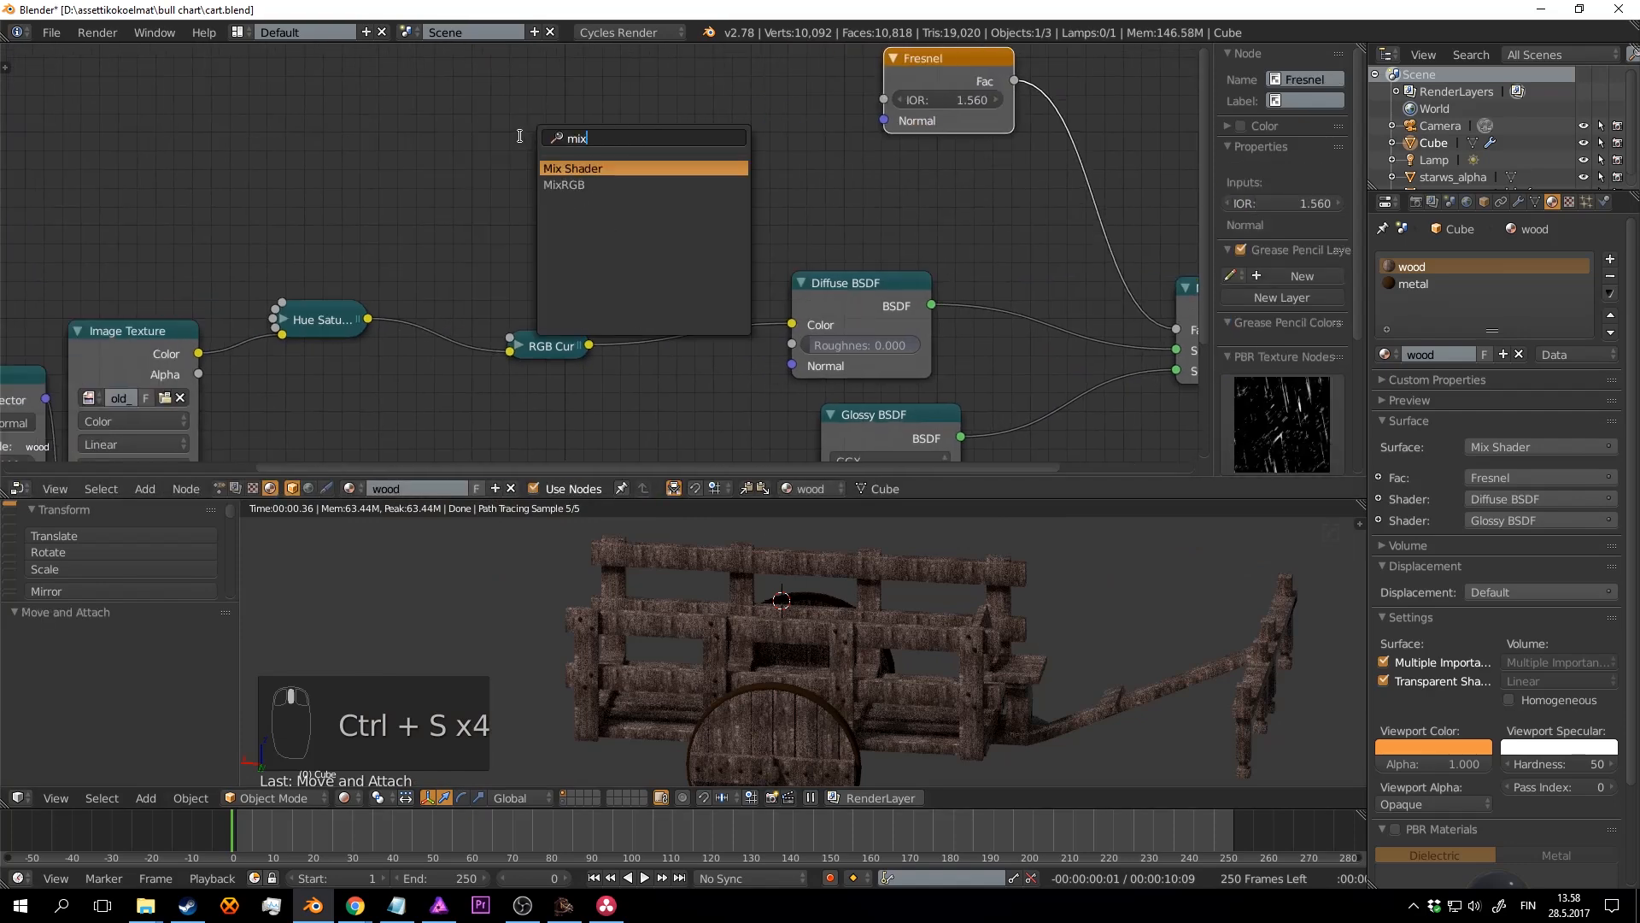
click(574, 181)
click(636, 217)
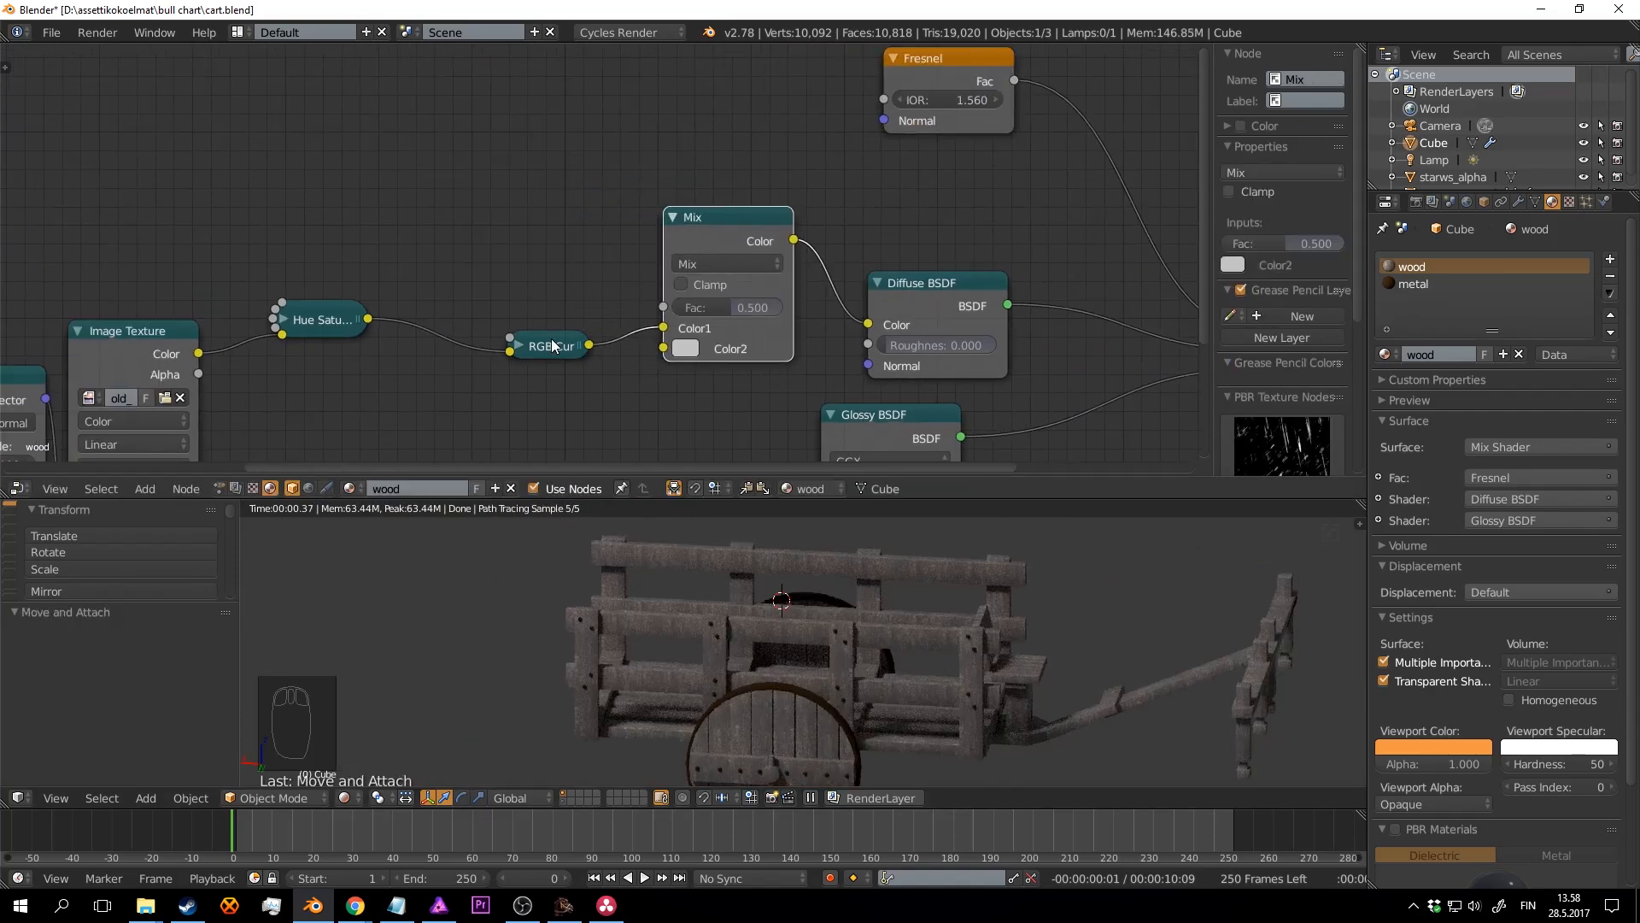
Step: Duplicate the RGB Curves node below the original, feed it the Image Texture color, and connect its output to the Mix node's Color2
drag(549, 346, 533, 278)
middle_drag(533, 277, 556, 208)
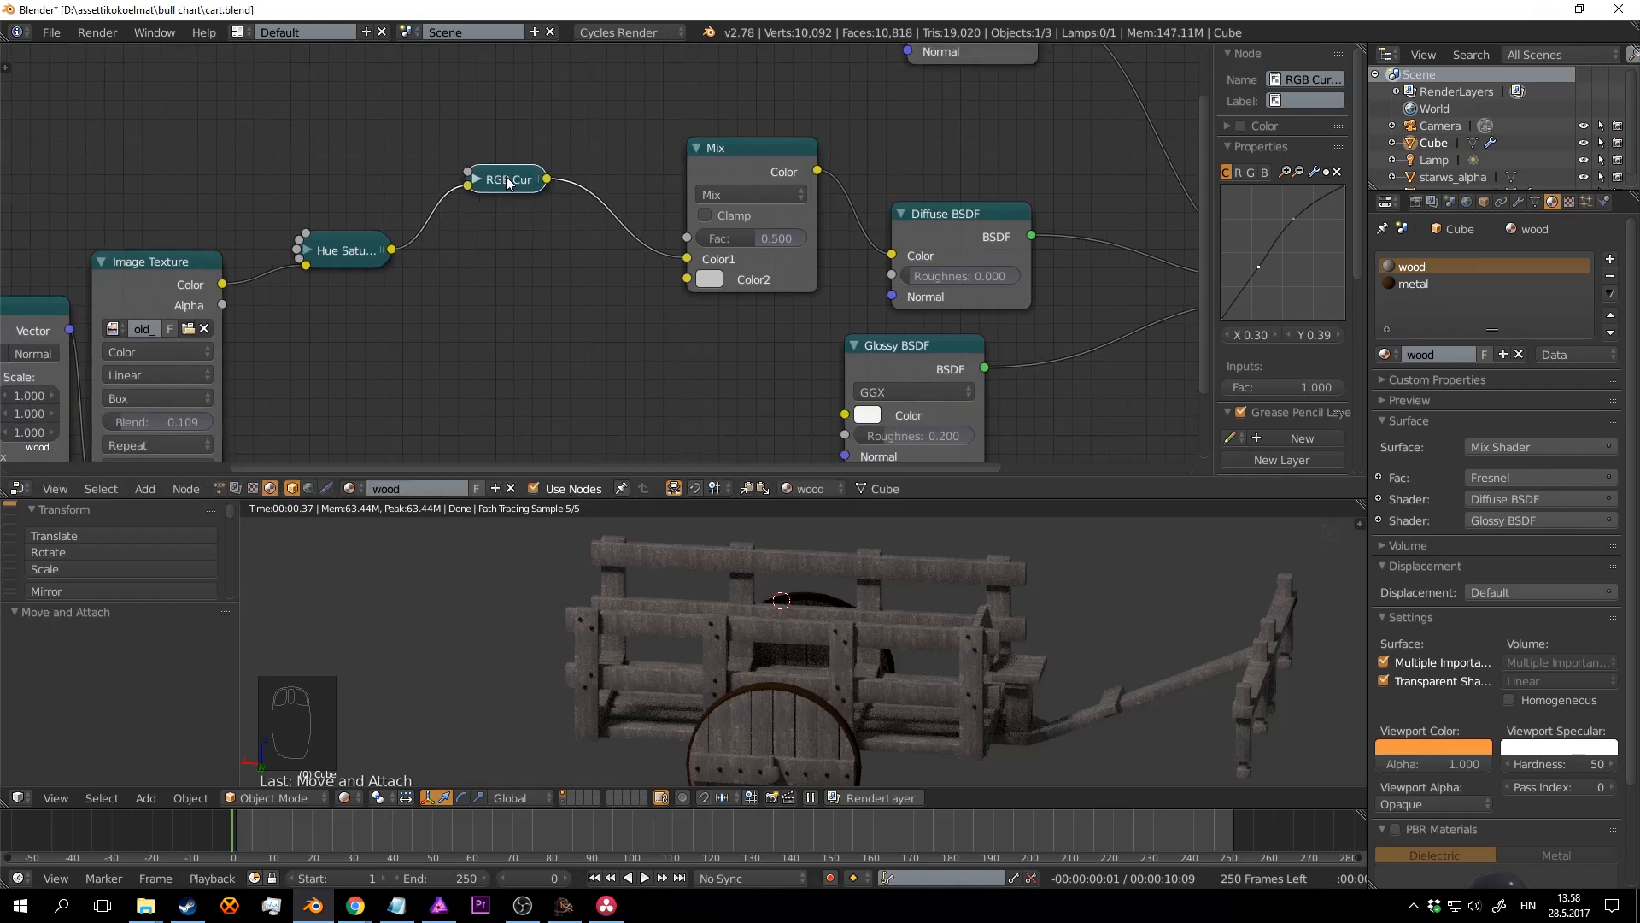
key(shift+d)
click(510, 322)
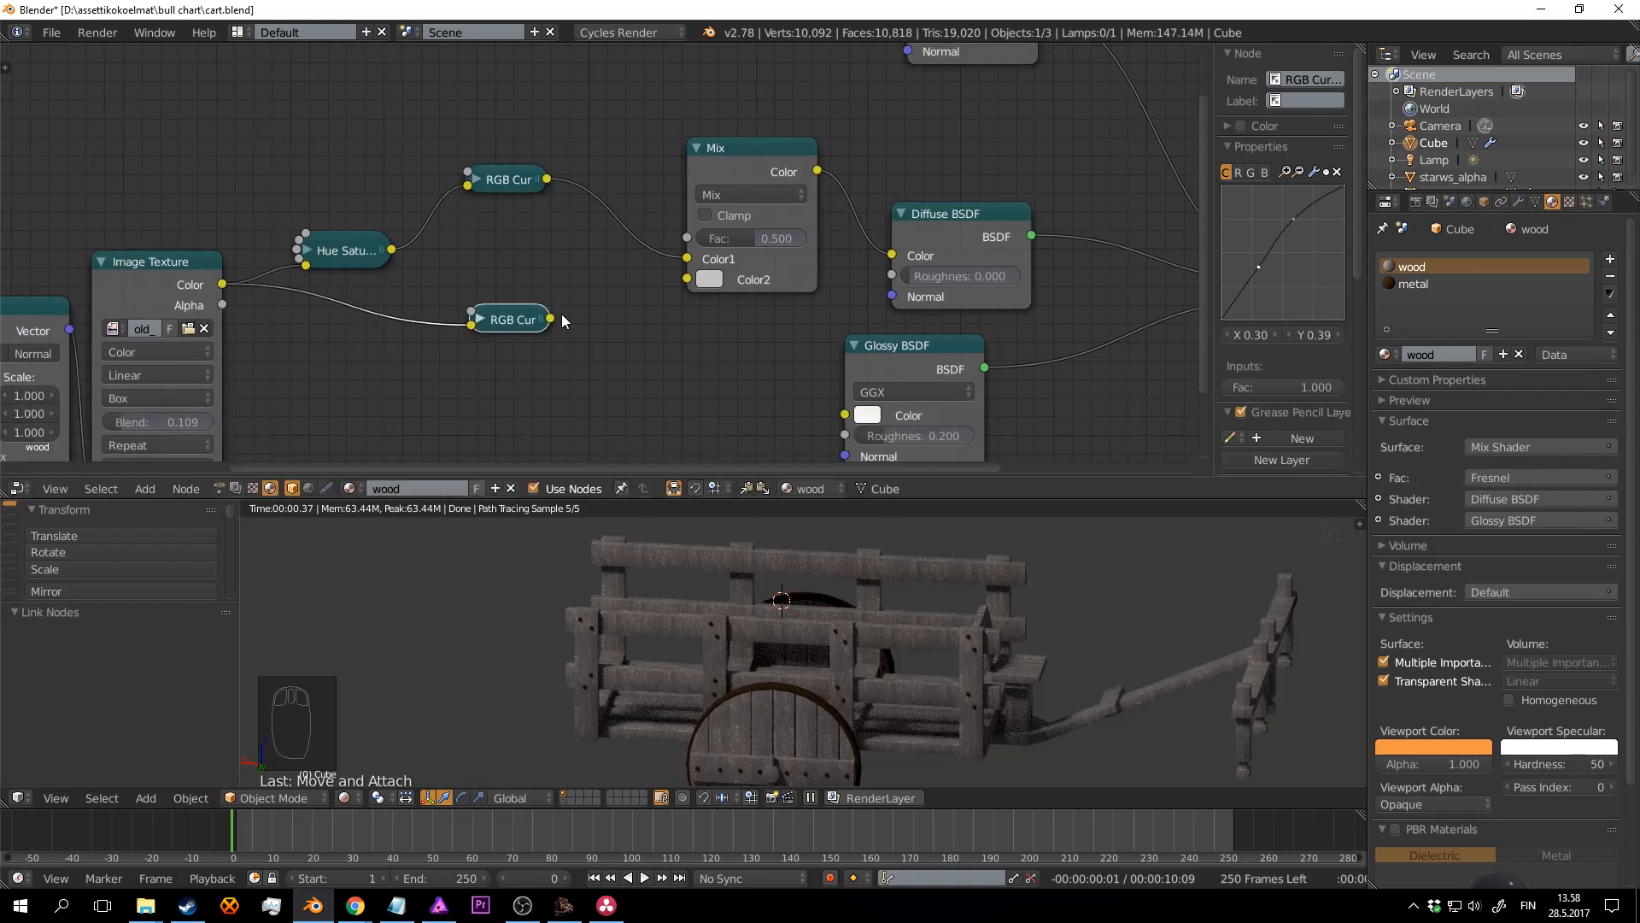
drag(659, 290, 685, 282)
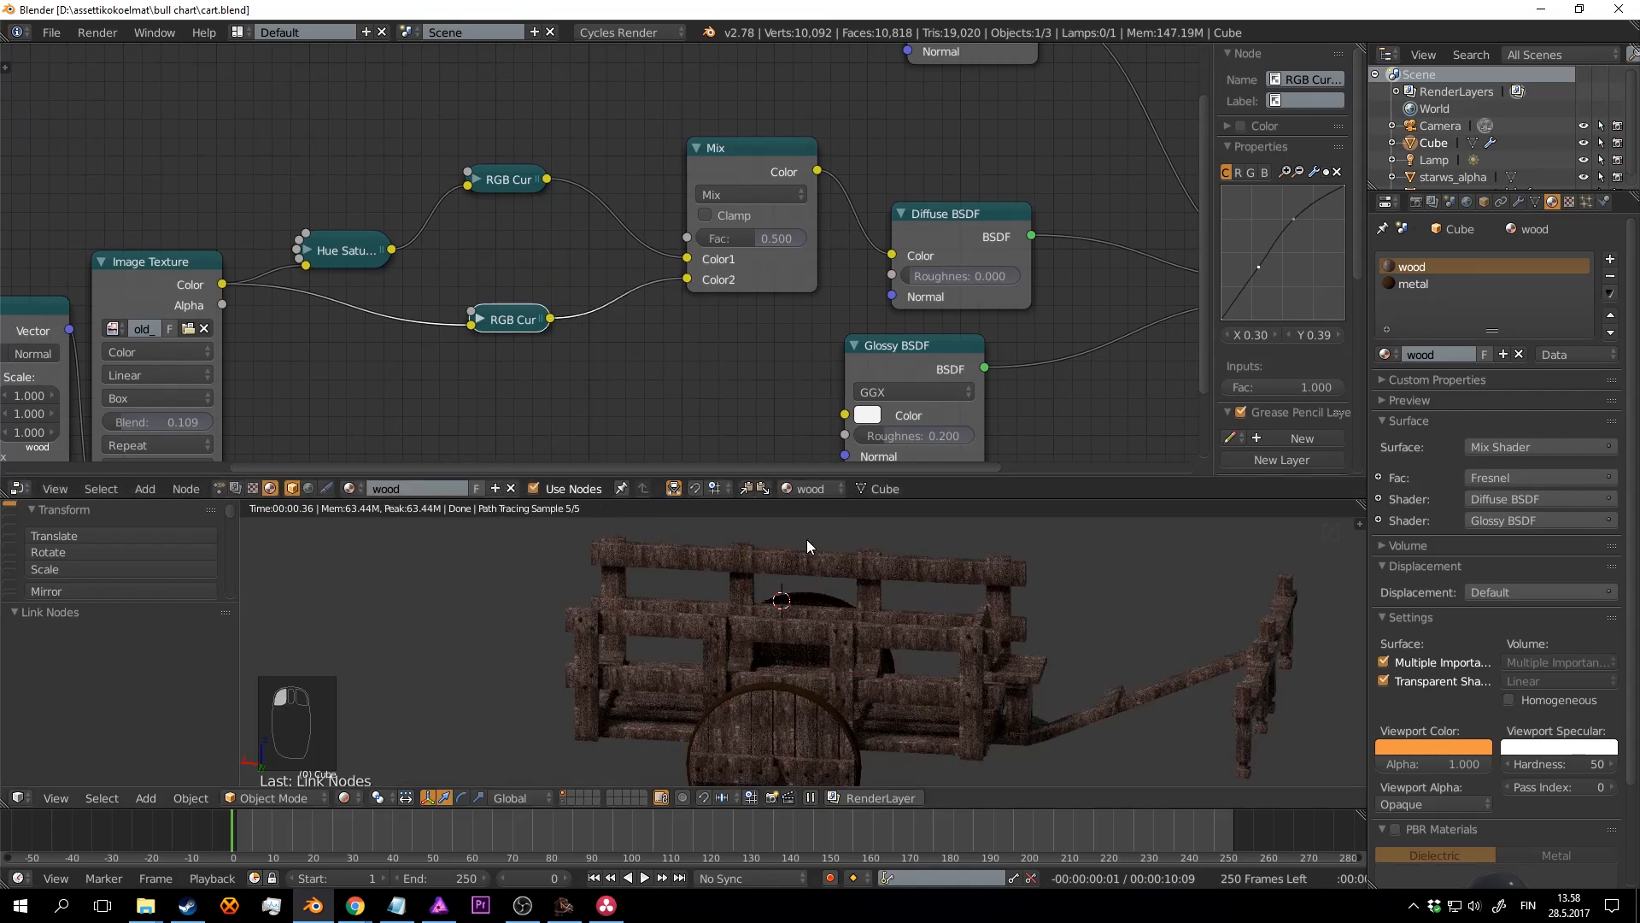
Step: Expand the duplicated RGB Curves node and darken its curve by lowering both points, the lower to about X 0.40, Y 0.17
scroll(570, 366, up, 5)
middle_drag(454, 350, 628, 290)
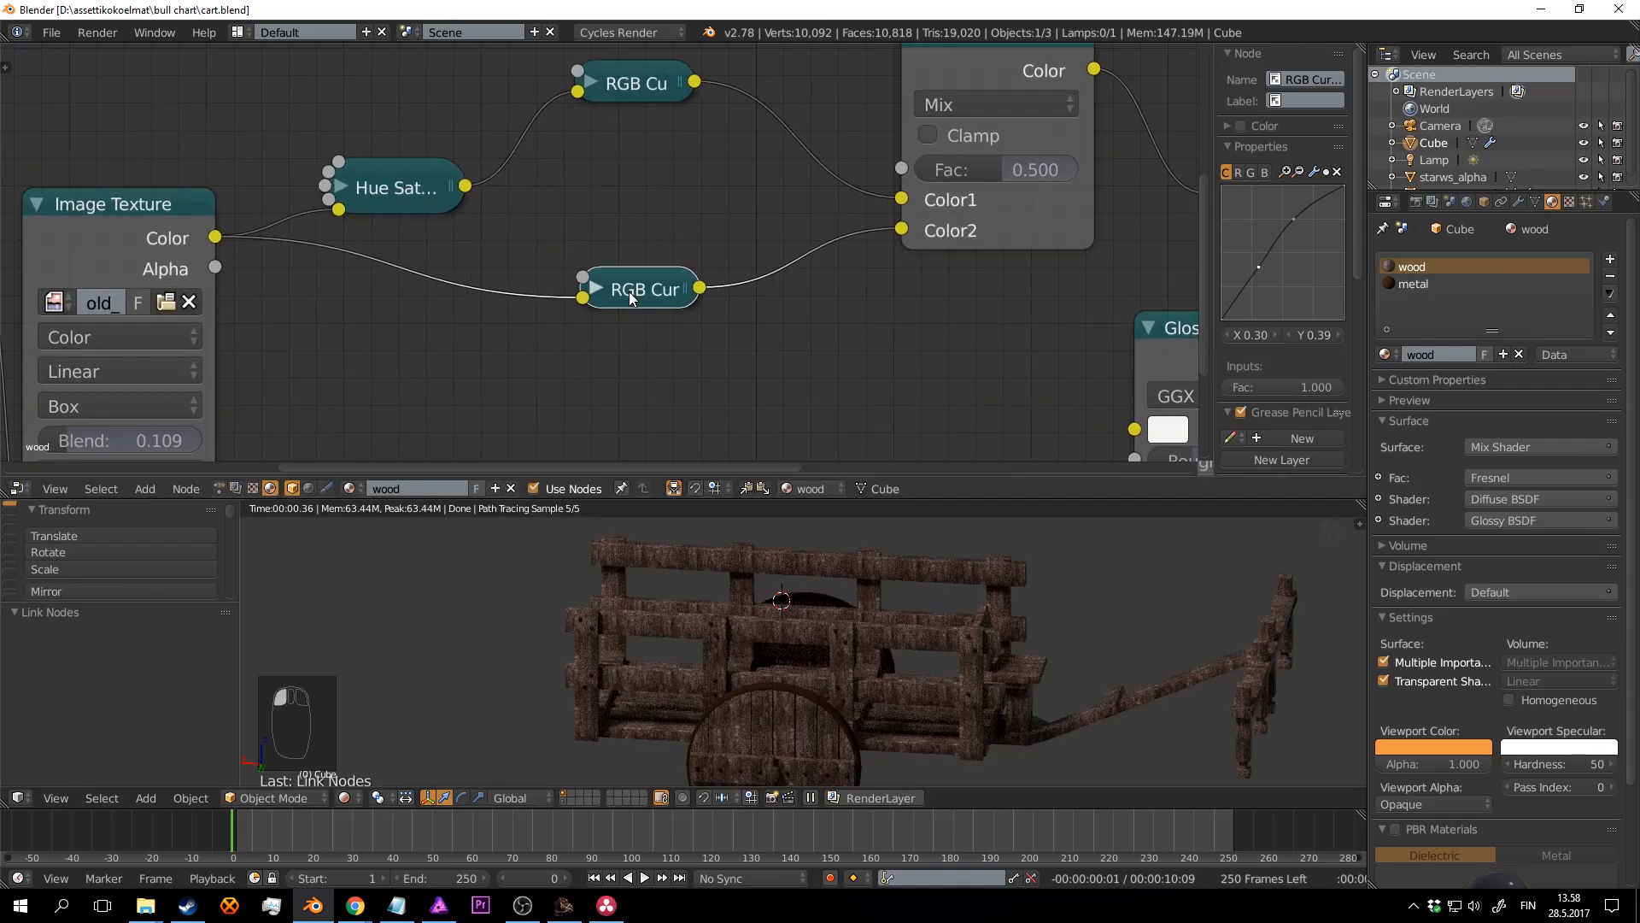
click(597, 290)
middle_drag(792, 441, 745, 299)
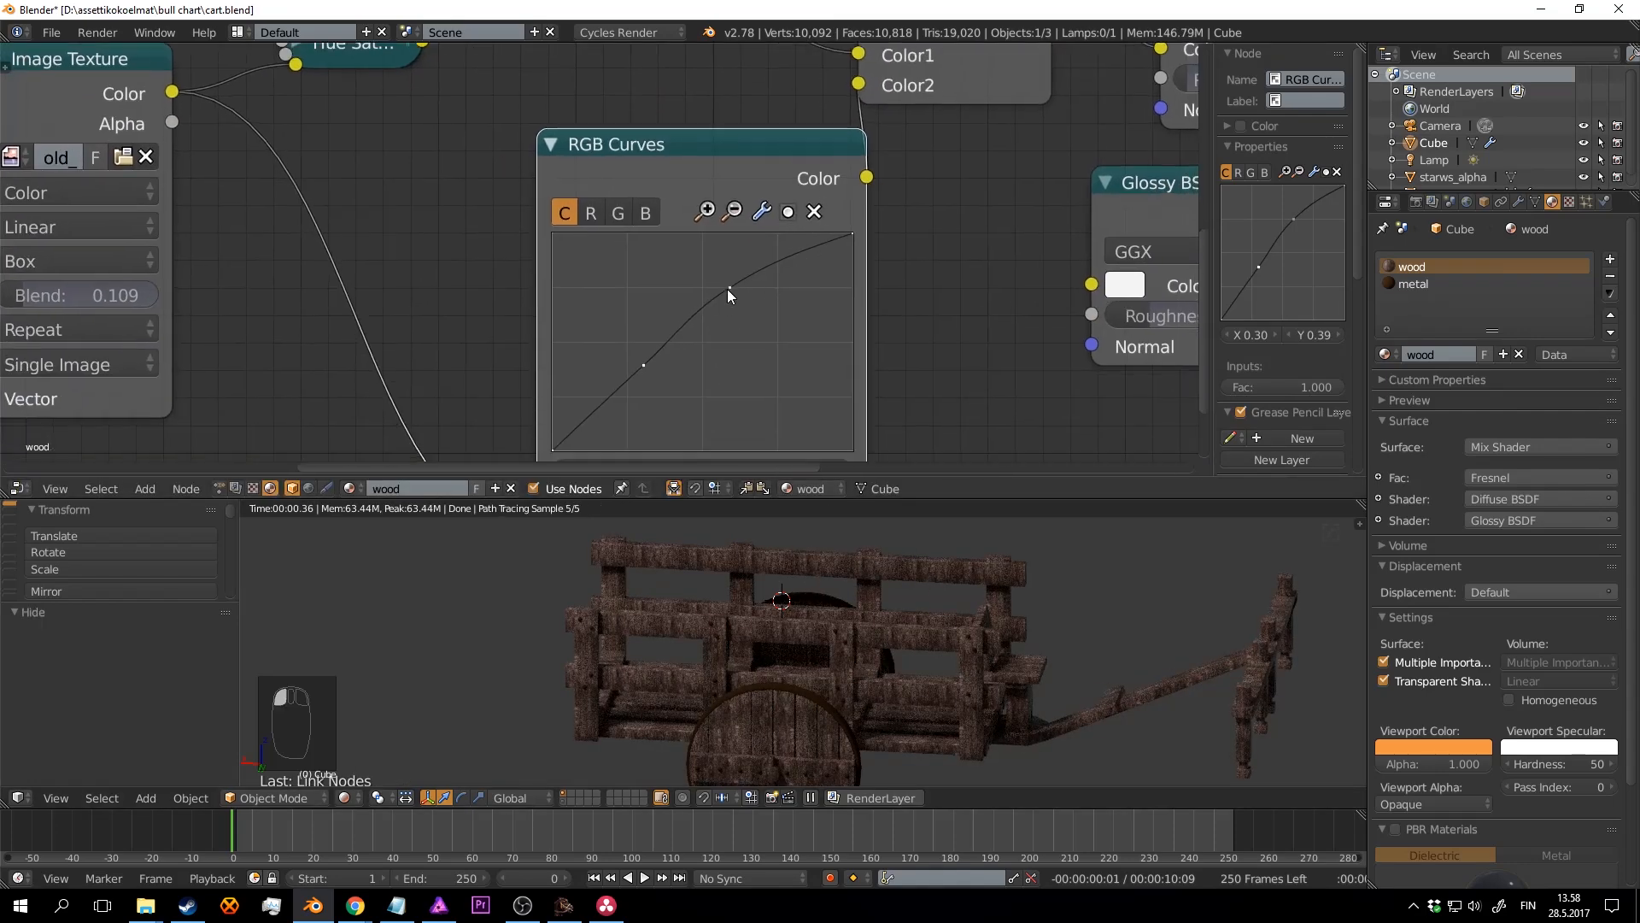
drag(726, 288, 768, 335)
drag(646, 365, 675, 412)
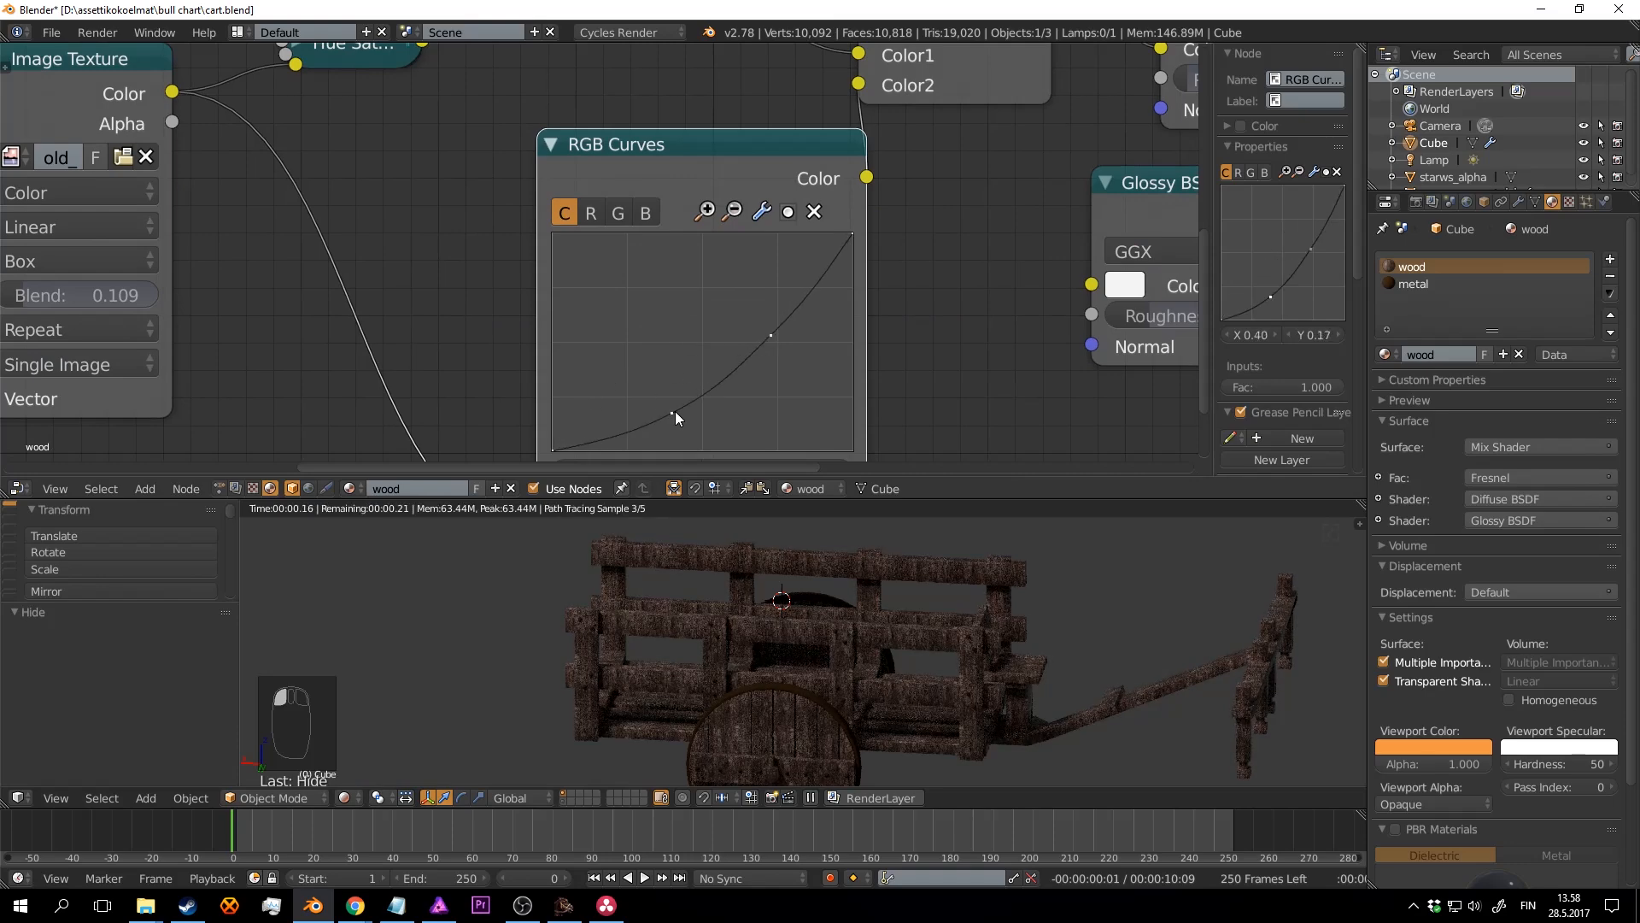
key(ctrl+s)
Step: Move the Mix node up, save the file, and align the upper RGB Curves node with the Hue Saturation Value node
scroll(727, 342, down, 4)
drag(761, 227, 766, 177)
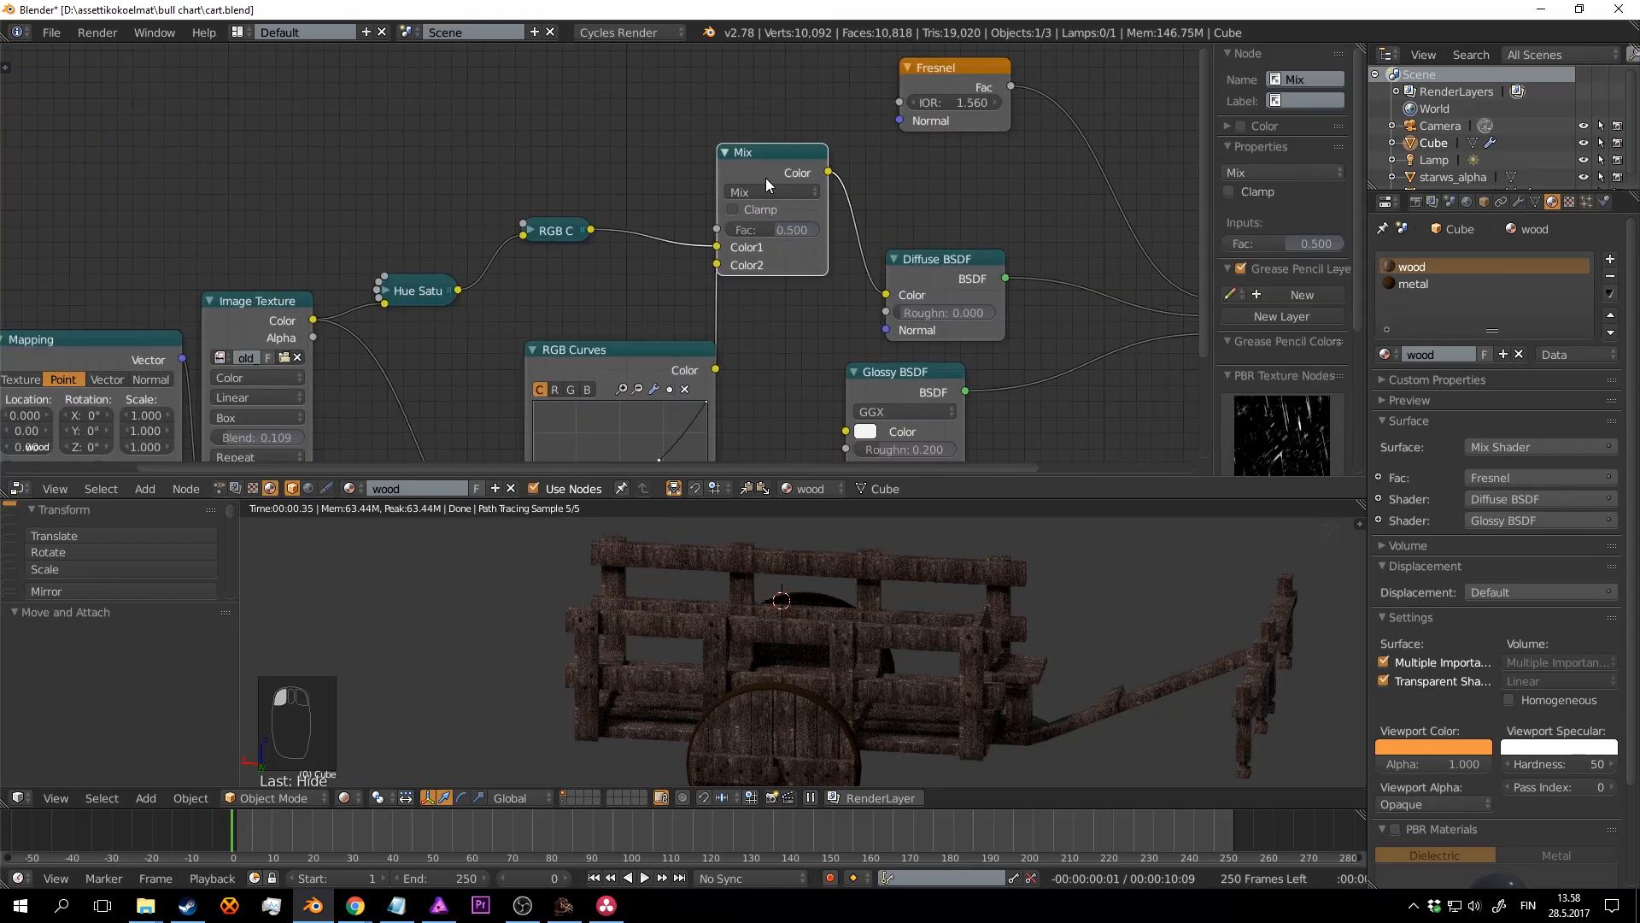
key(ctrl+s)
click(766, 178)
scroll(697, 176, up, 2)
middle_drag(695, 175, 782, 270)
drag(637, 330, 646, 391)
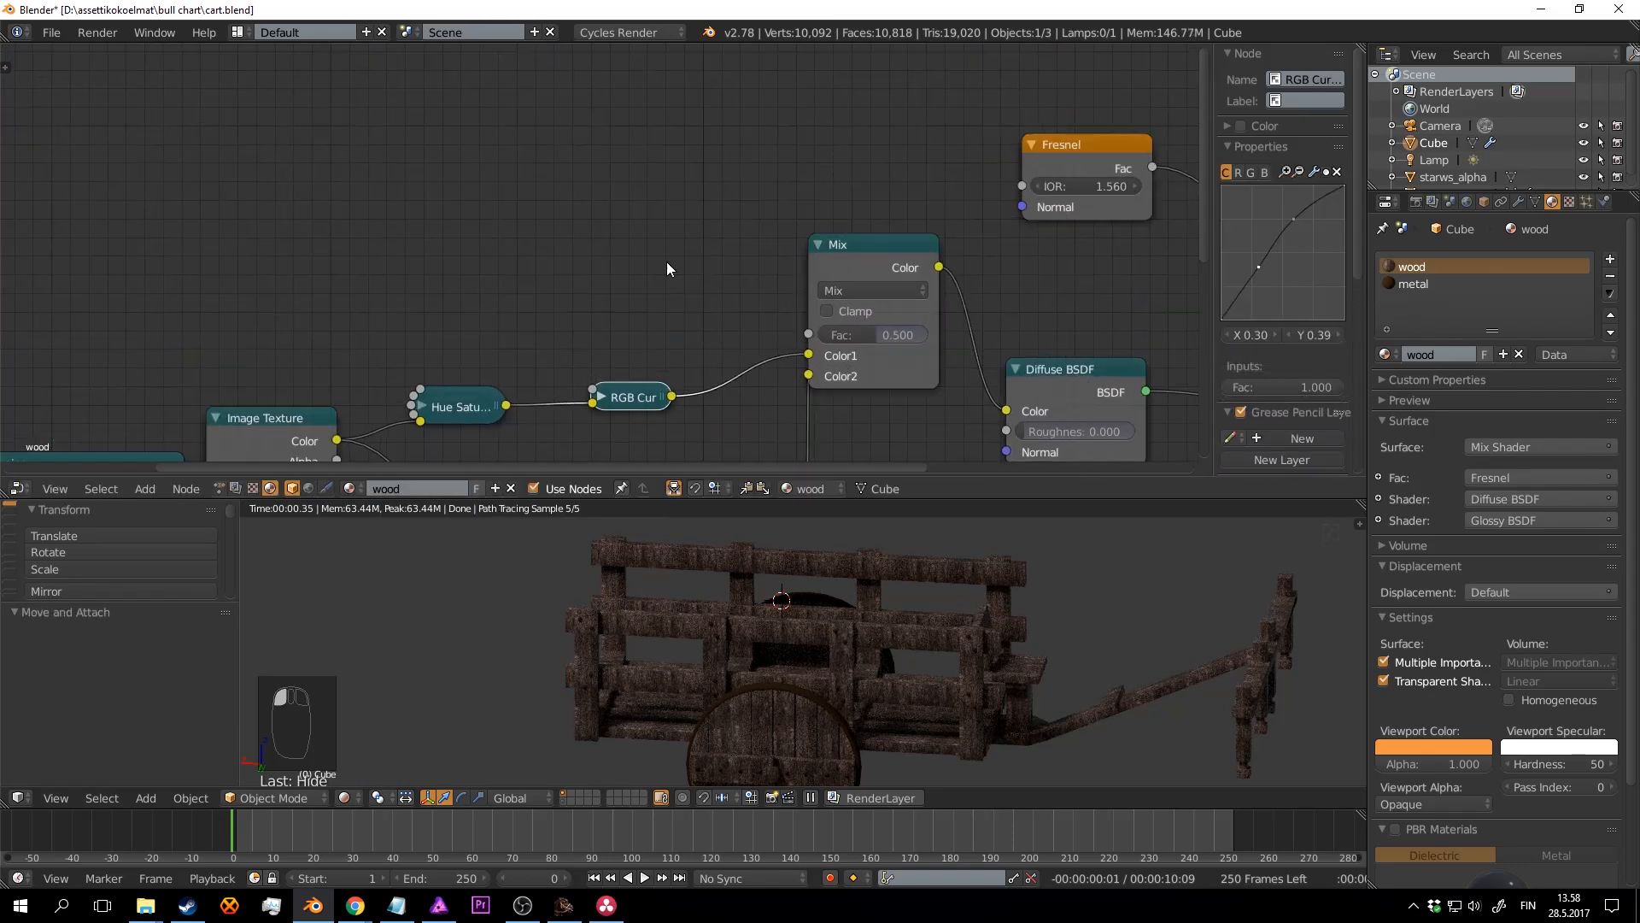
Step: Add a Noise Texture node, connect its Fac output to the Mix node's Fac input, save the file, and inspect the cart closer
scroll(667, 261, up, 1)
middle_drag(667, 262, 693, 256)
key(shift+a)
click(693, 256)
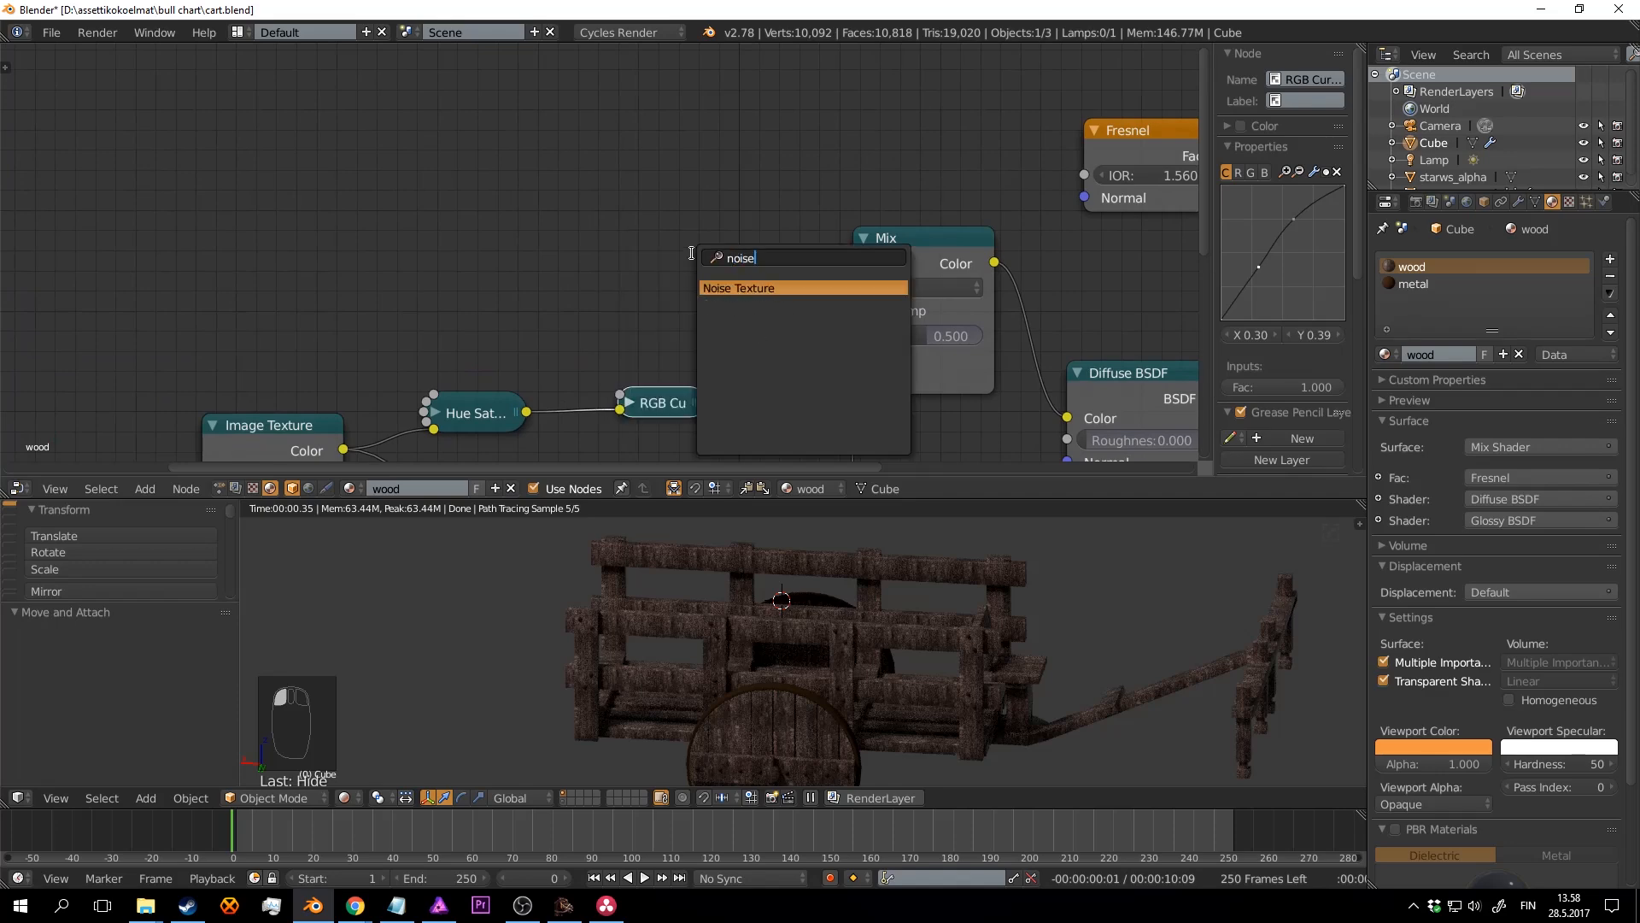
click(747, 289)
click(589, 175)
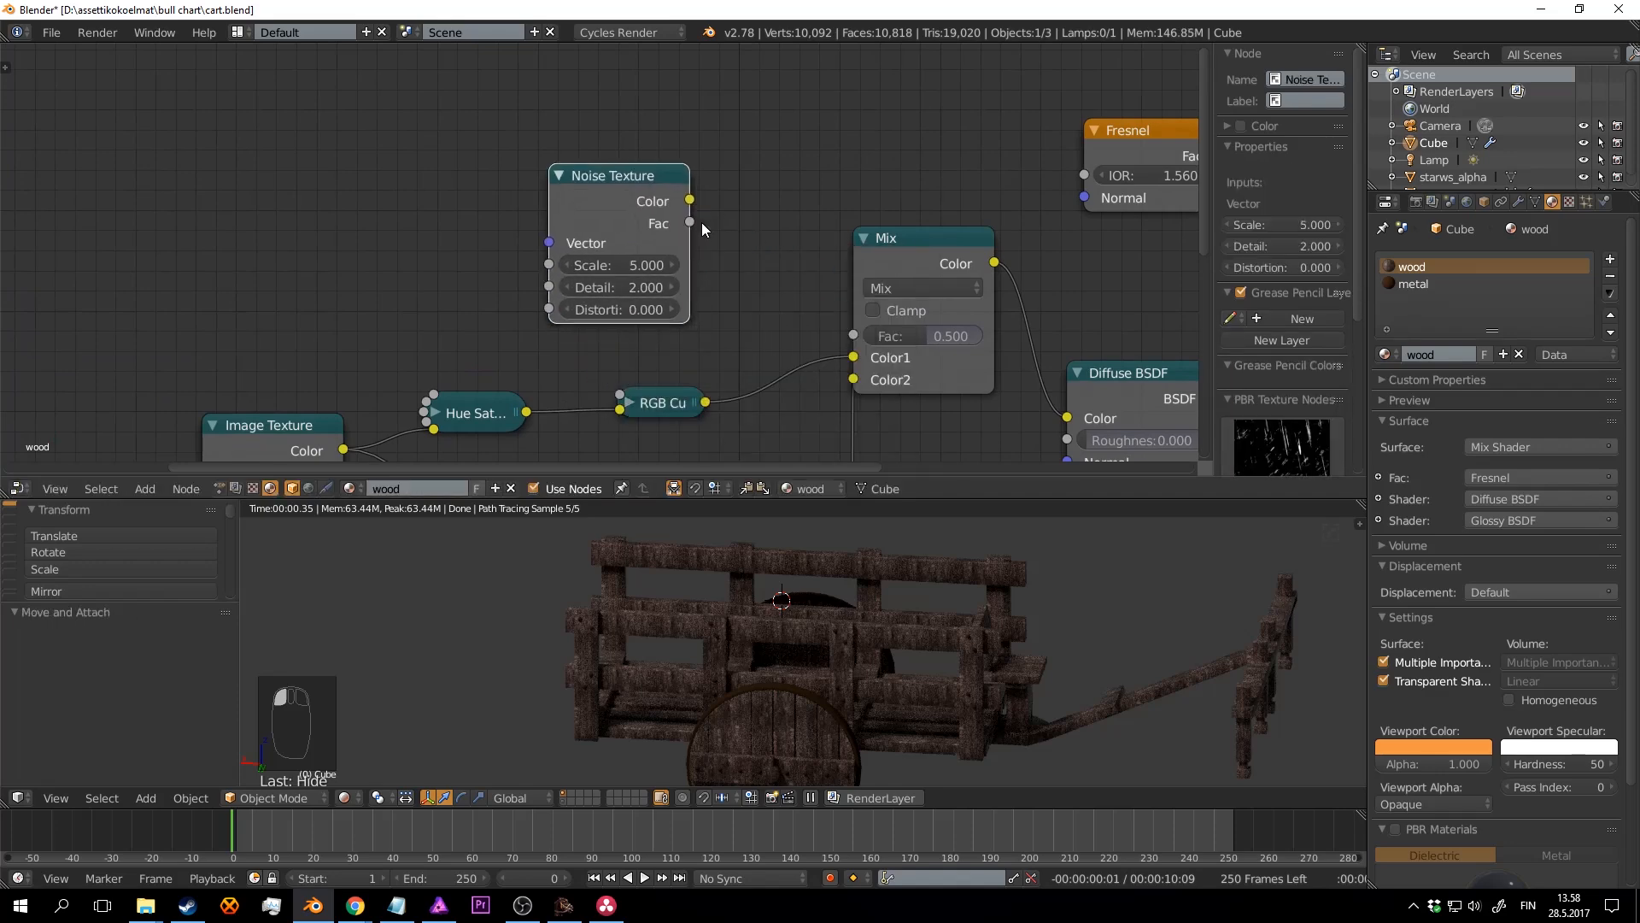
drag(815, 320, 854, 334)
key(ctrl+s)
key(ctrl+s)
scroll(972, 596, up, 3)
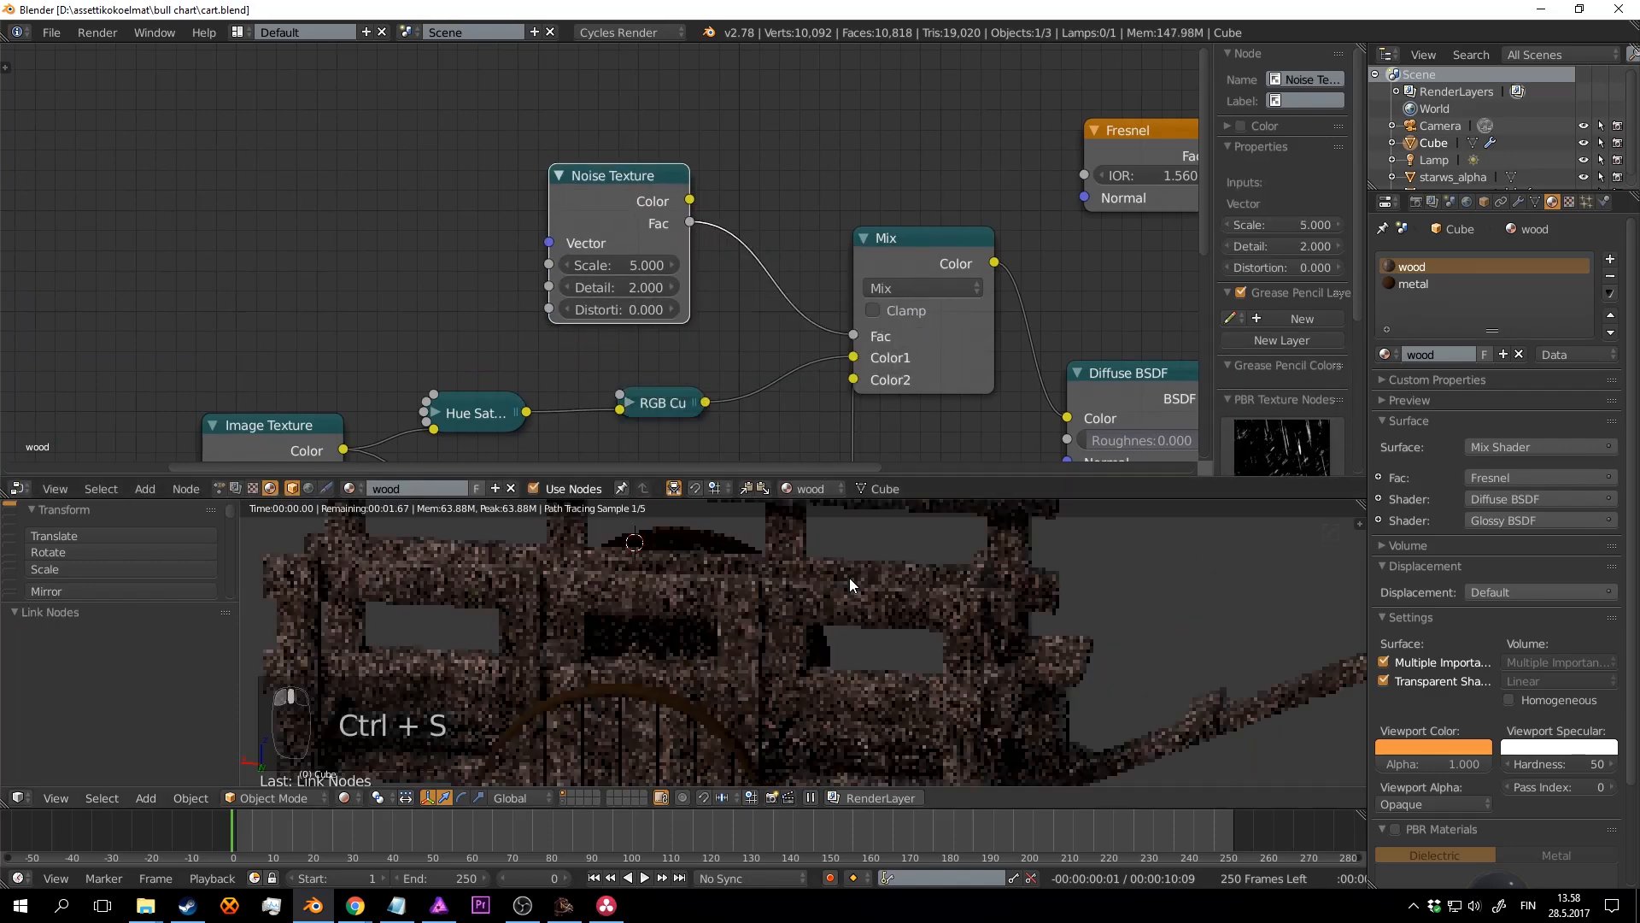
middle_drag(867, 615, 977, 648)
click(978, 648)
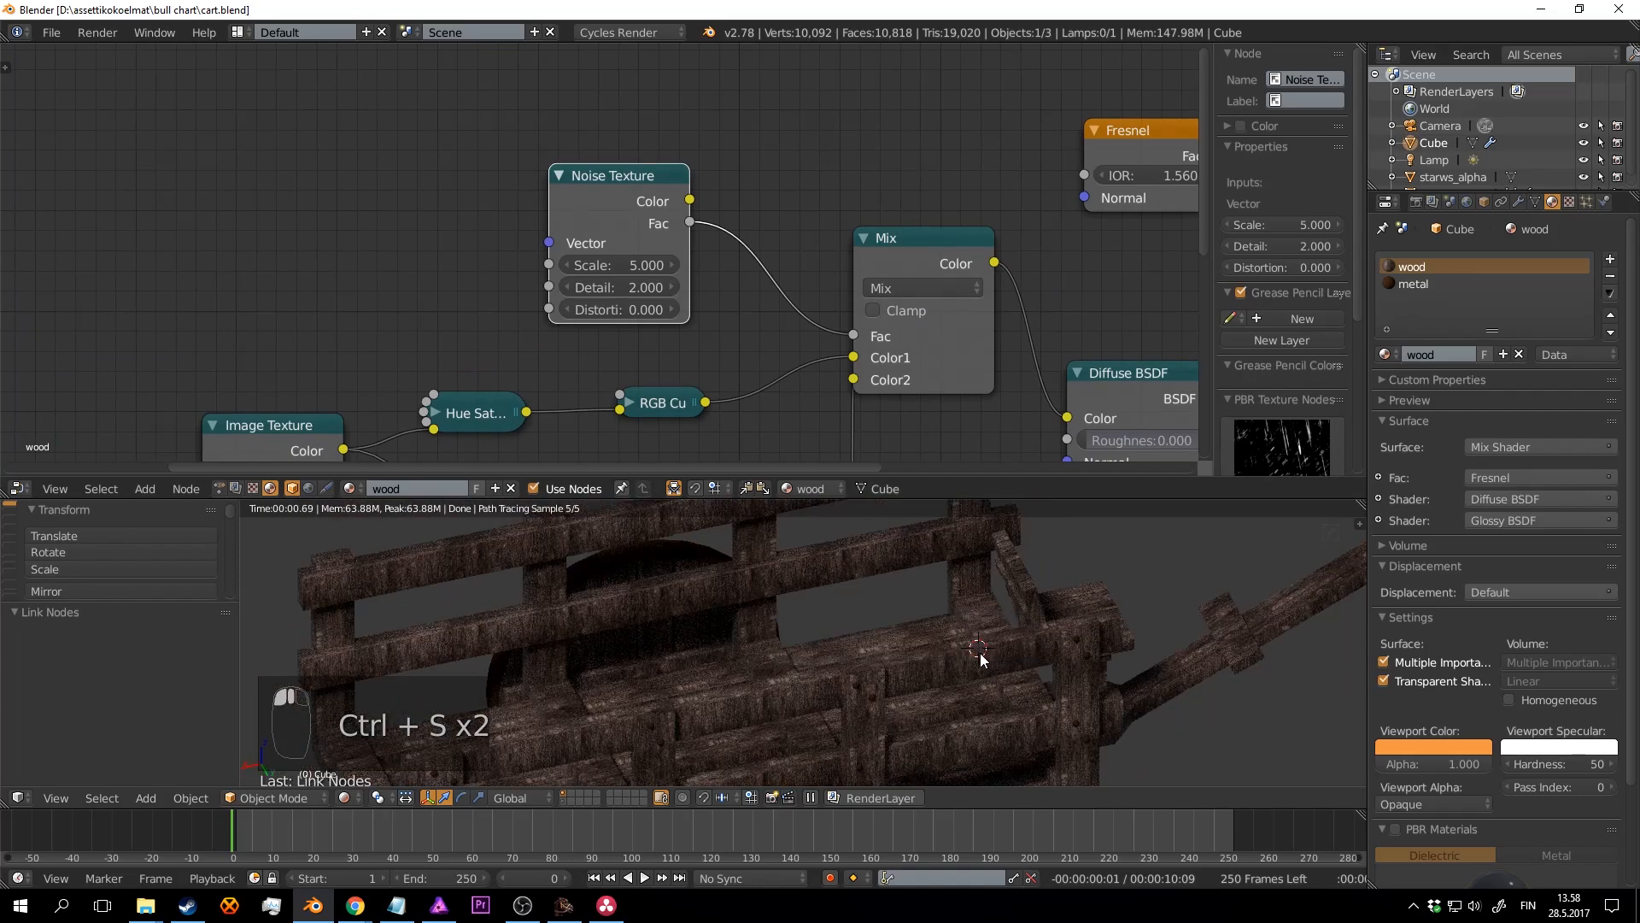
Step: Duplicate the collapsed RGB Curves node, insert it between the Noise Texture and Mix nodes, and move the Noise Texture away to make room
middle_drag(789, 299, 713, 275)
scroll(638, 284, down, 2)
click(590, 346)
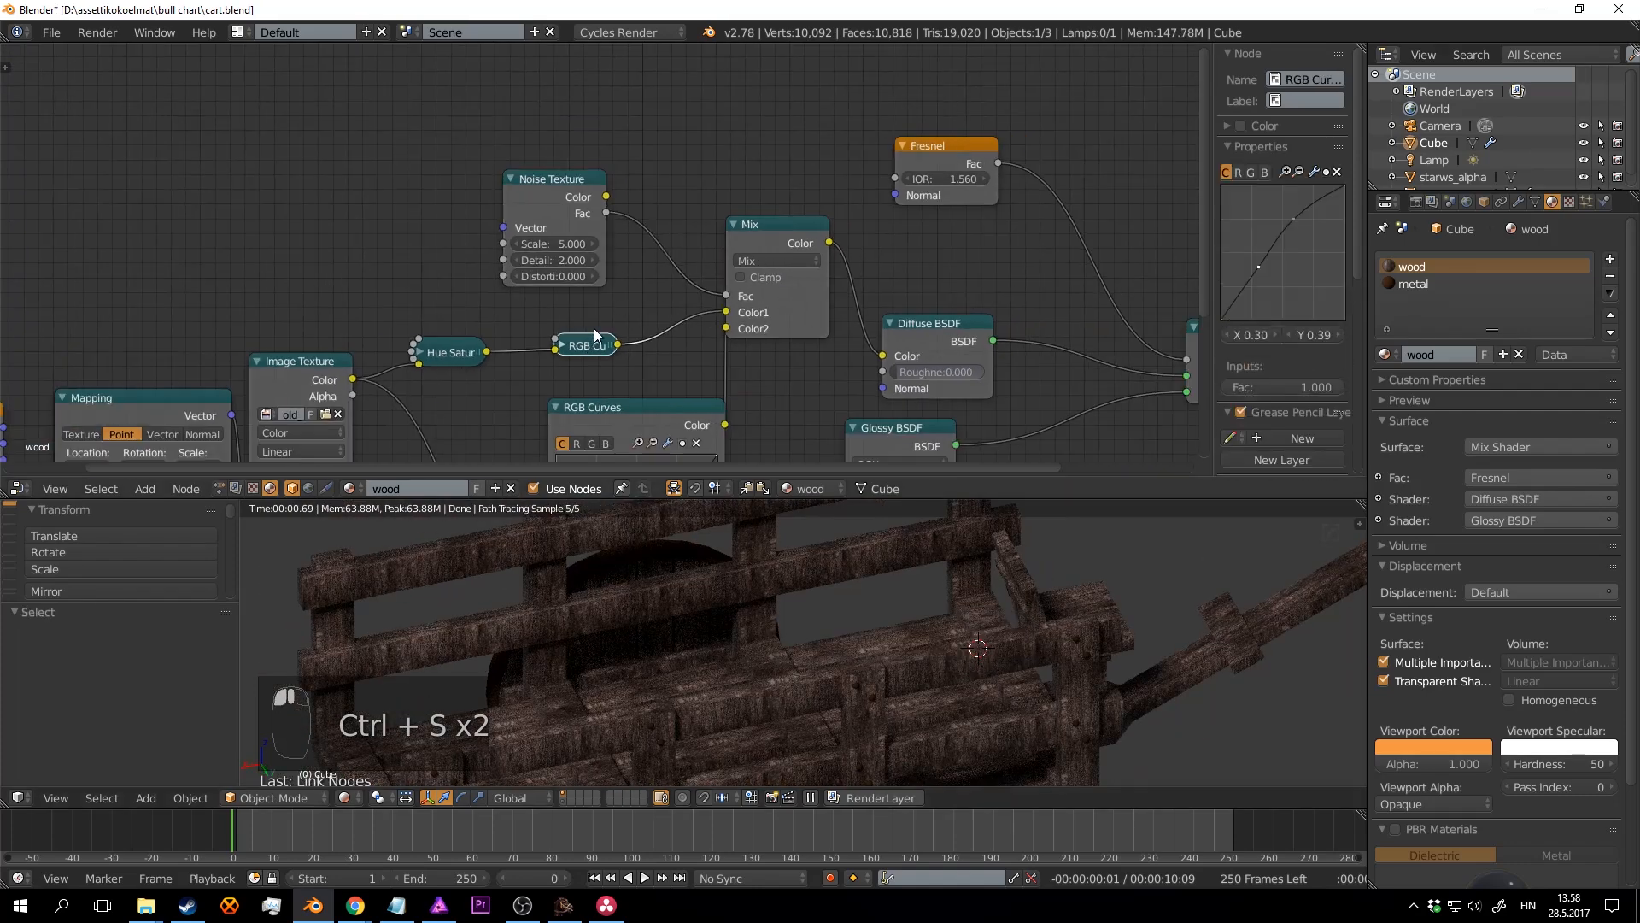
key(shift+d)
click(664, 210)
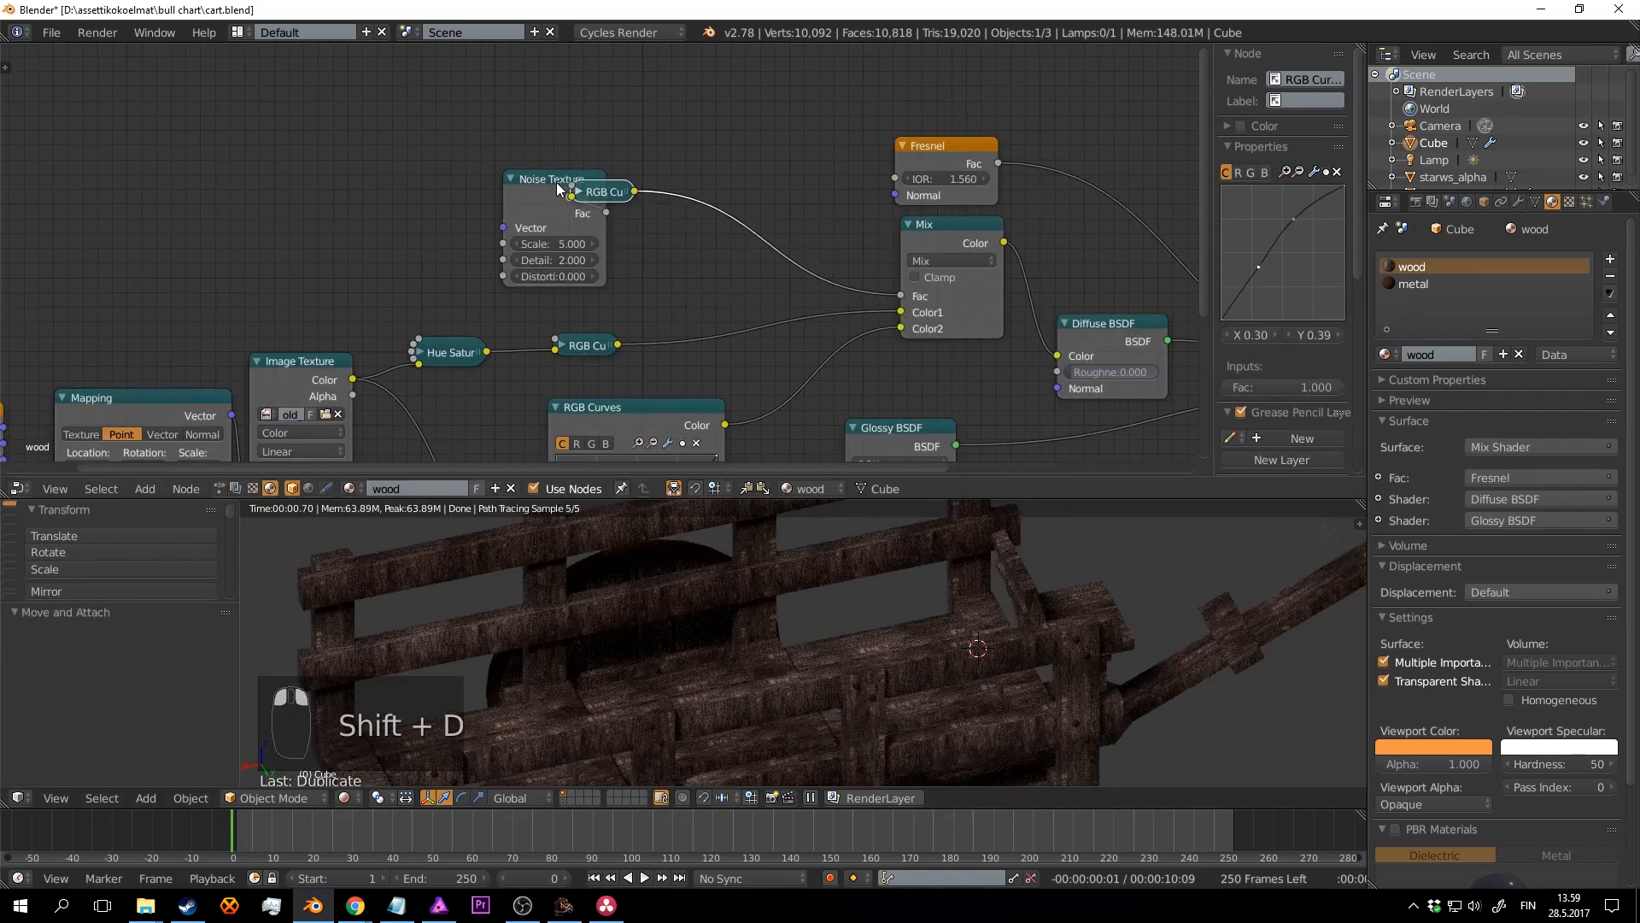
drag(607, 187, 741, 205)
drag(505, 177, 399, 106)
Step: Expand the inserted RGB Curves node, steepen its curve with the lower point at about X 0.35, Y 0.29, and set the noise Scale to 15.9
click(736, 213)
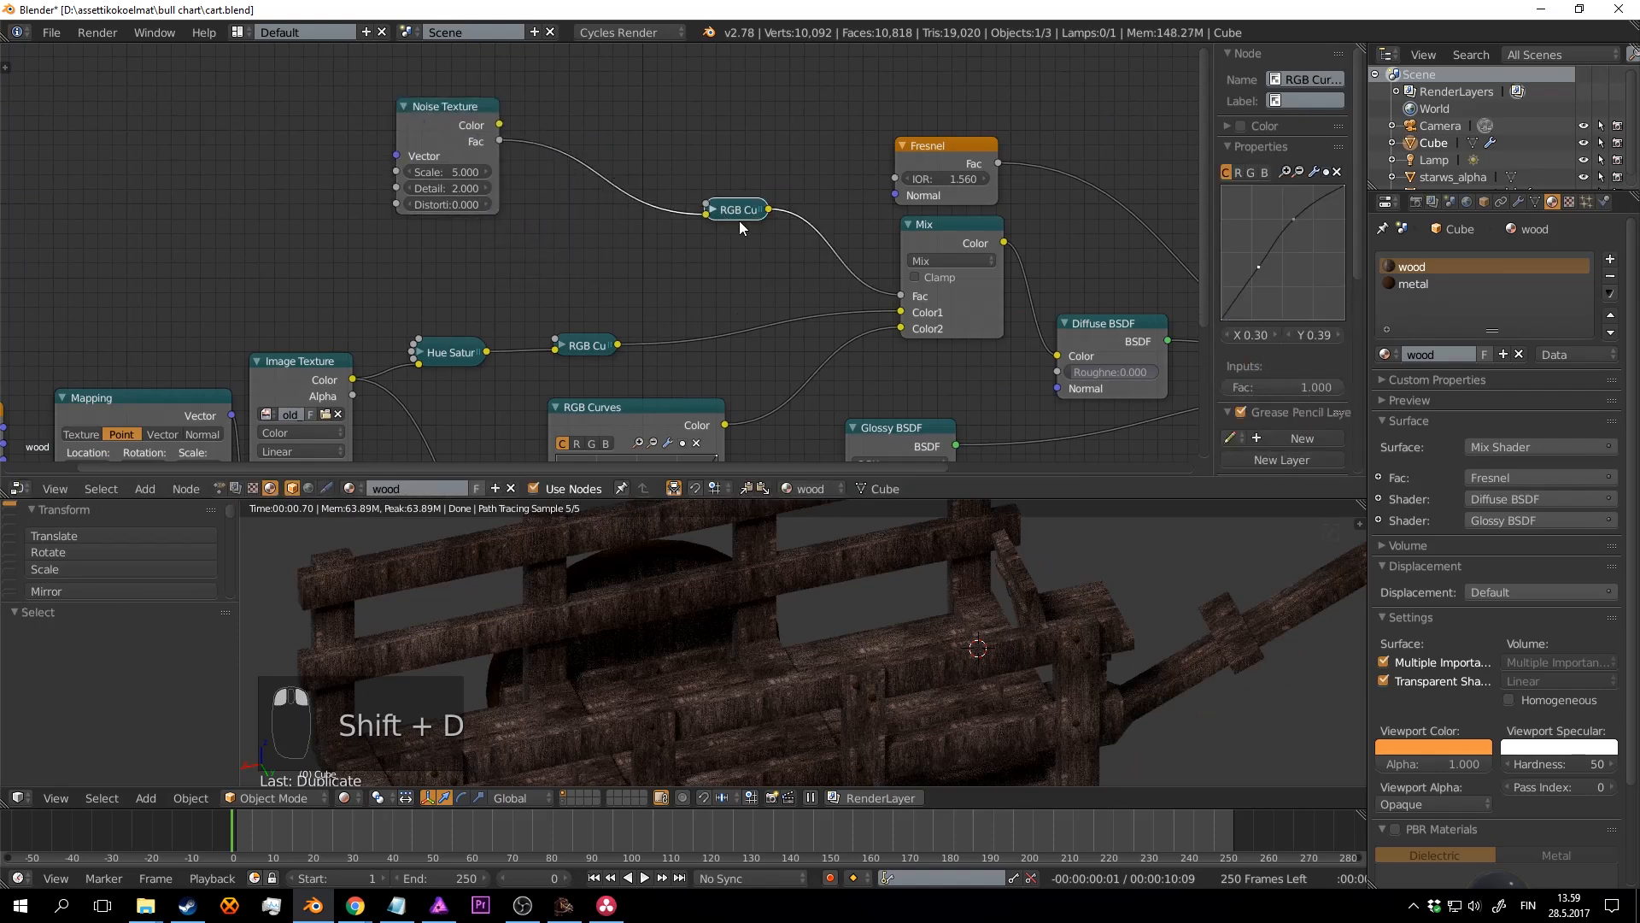
key(h)
drag(714, 203, 689, 118)
scroll(775, 215, up, 2)
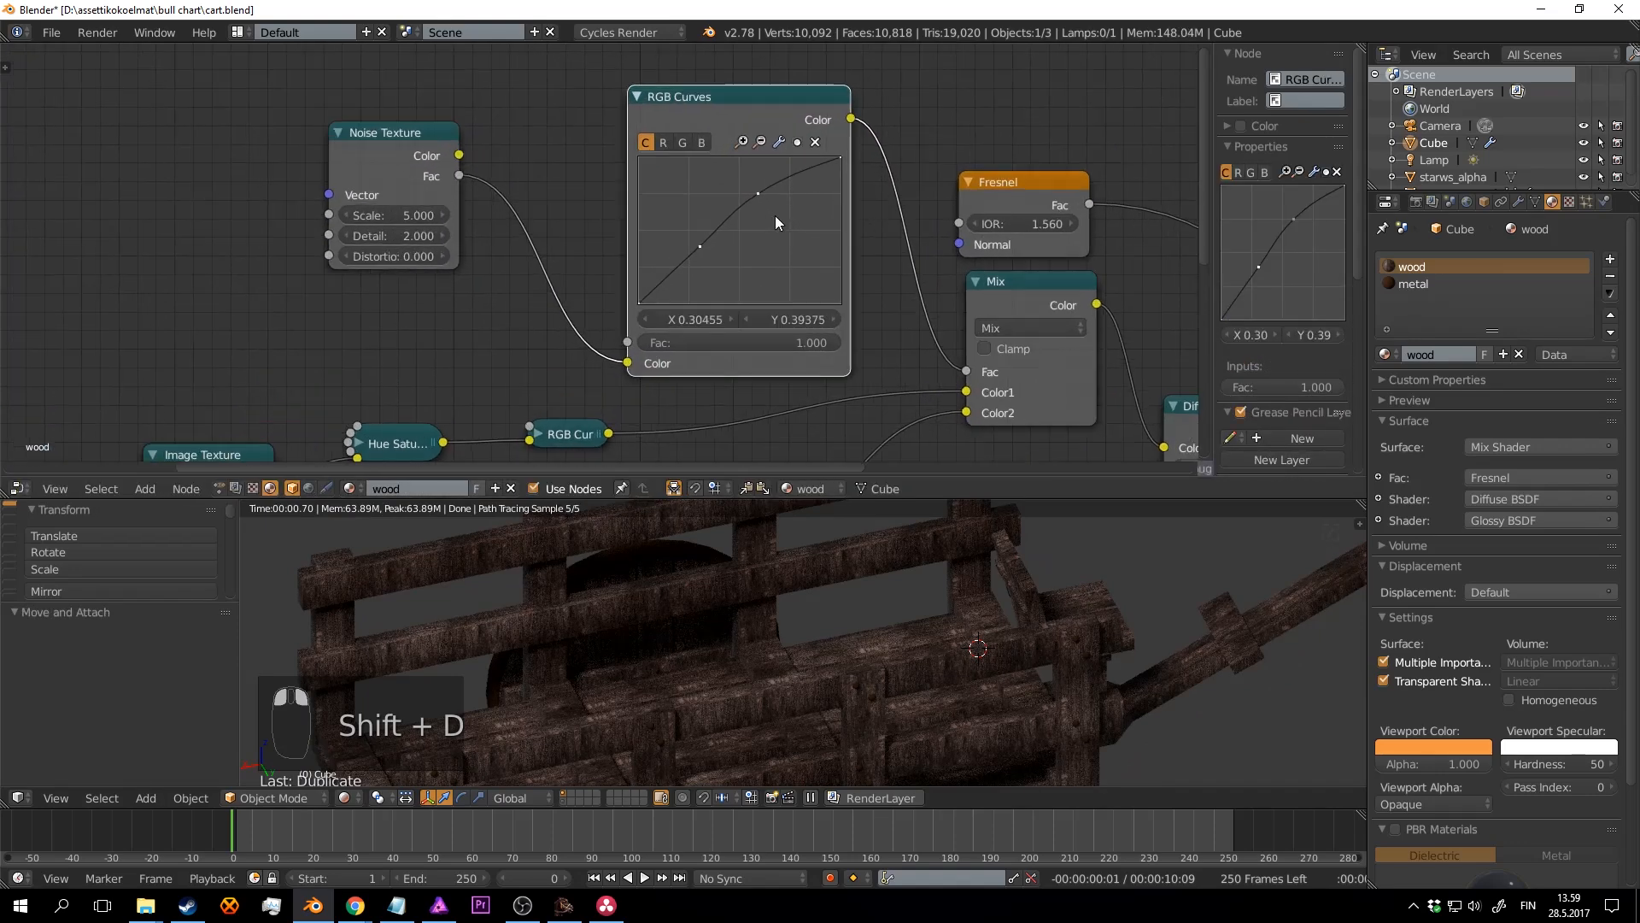
drag(761, 197, 743, 182)
drag(710, 254, 722, 272)
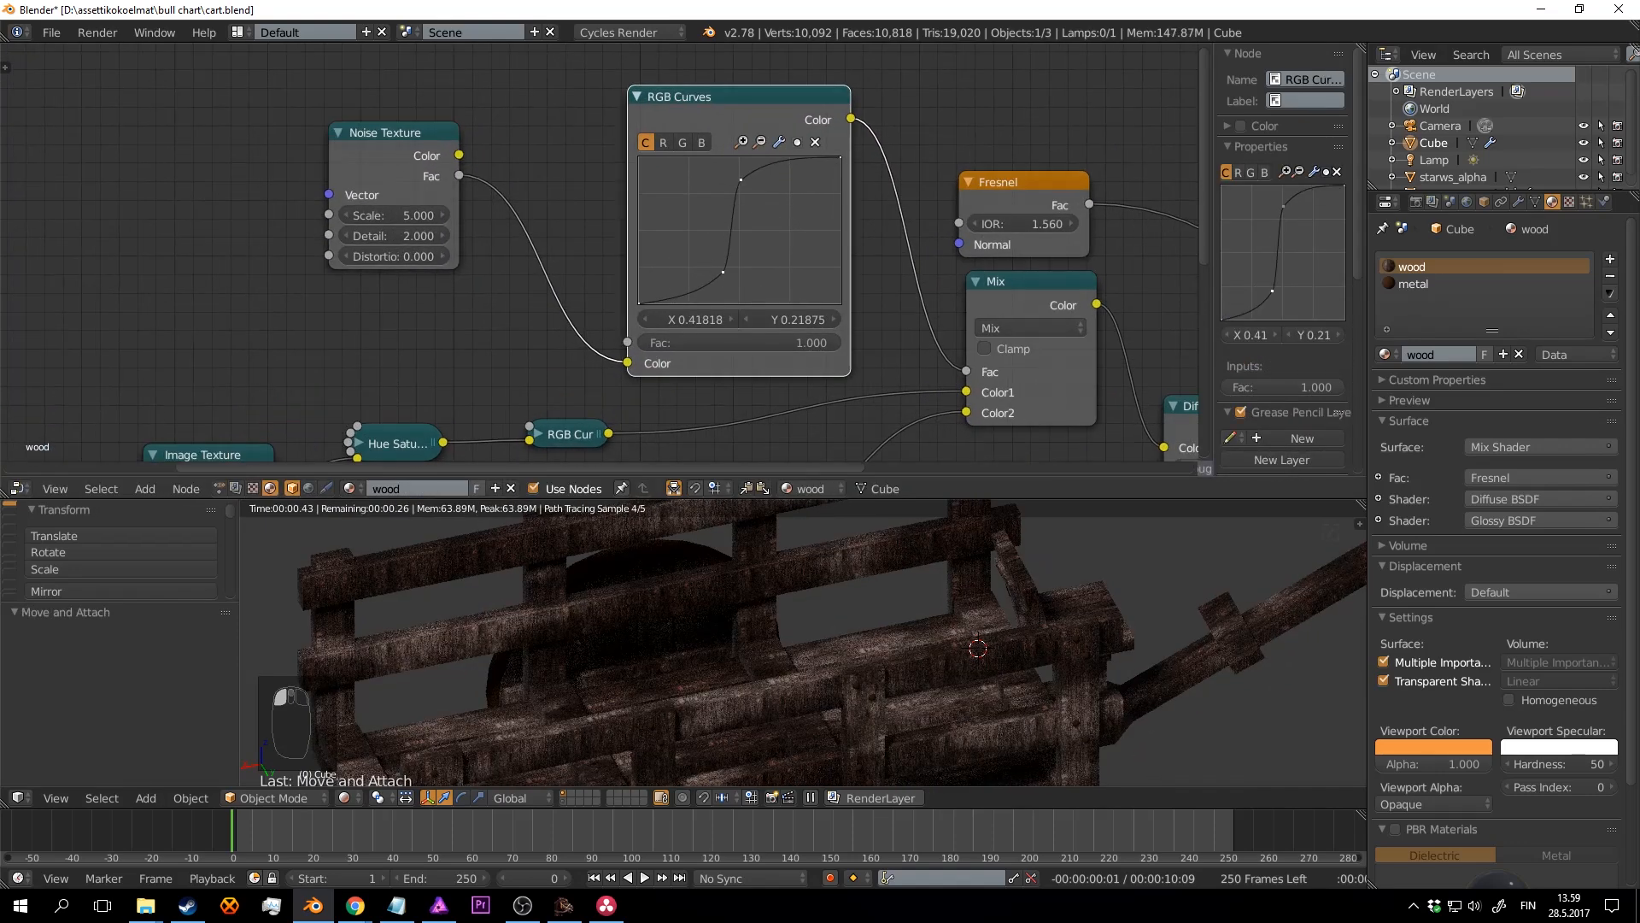
drag(422, 218, 474, 218)
key(ctrl+s)
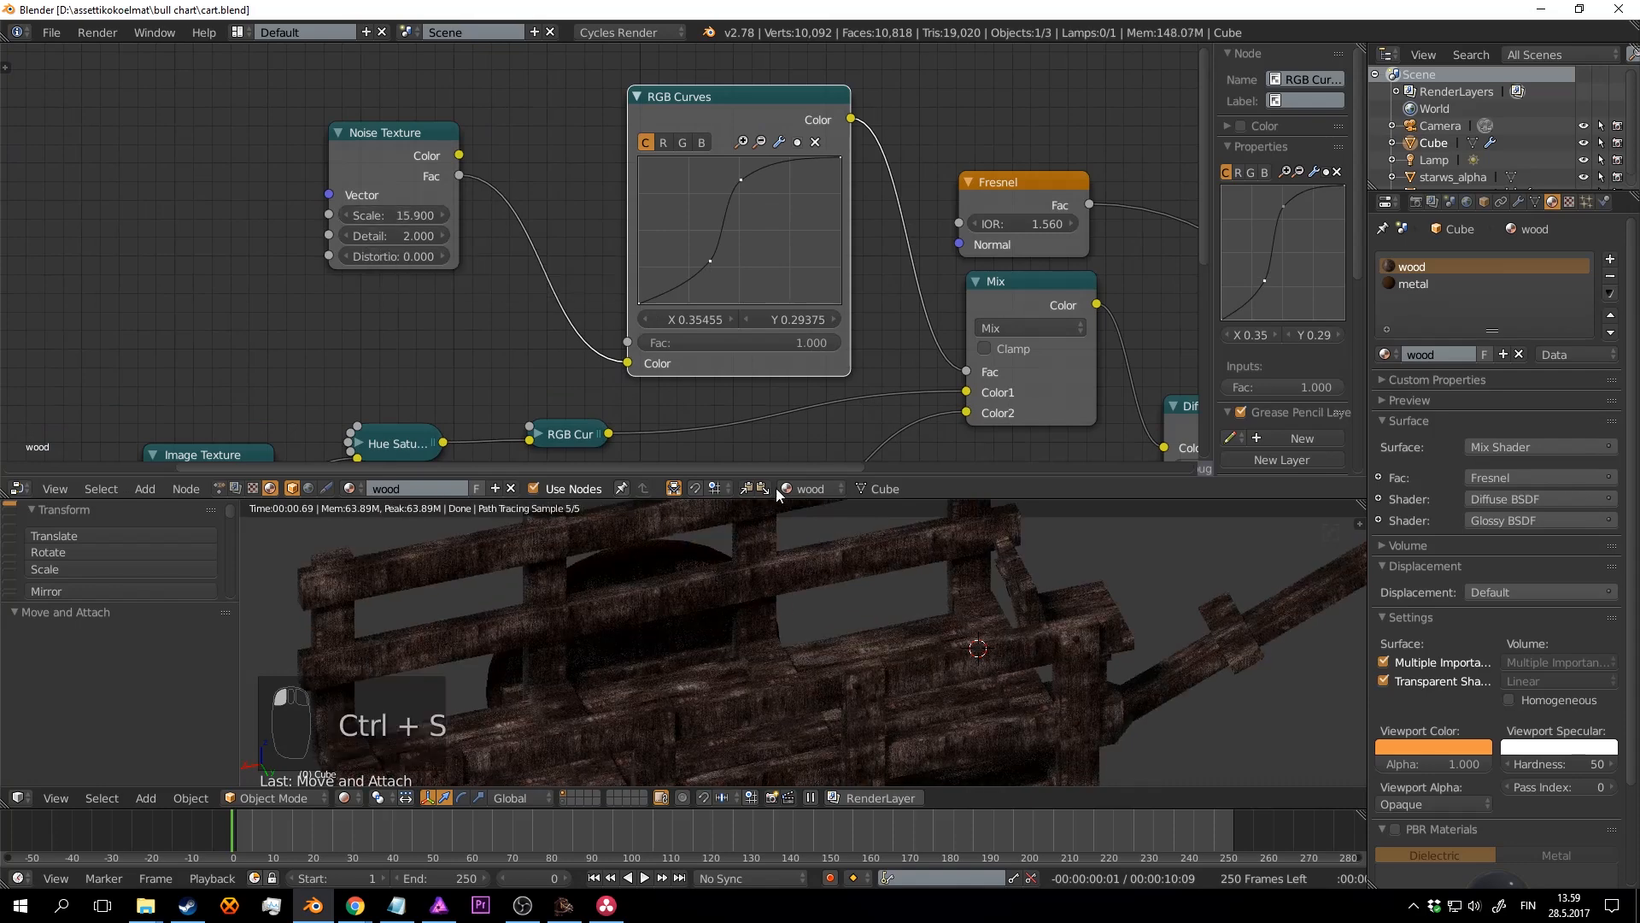
Step: Preview the noise RGB Curves output through an emission viewer, connect Mapping's Vector output to the Noise Texture's Vector input, and save
ctrl+shift+click(771, 96)
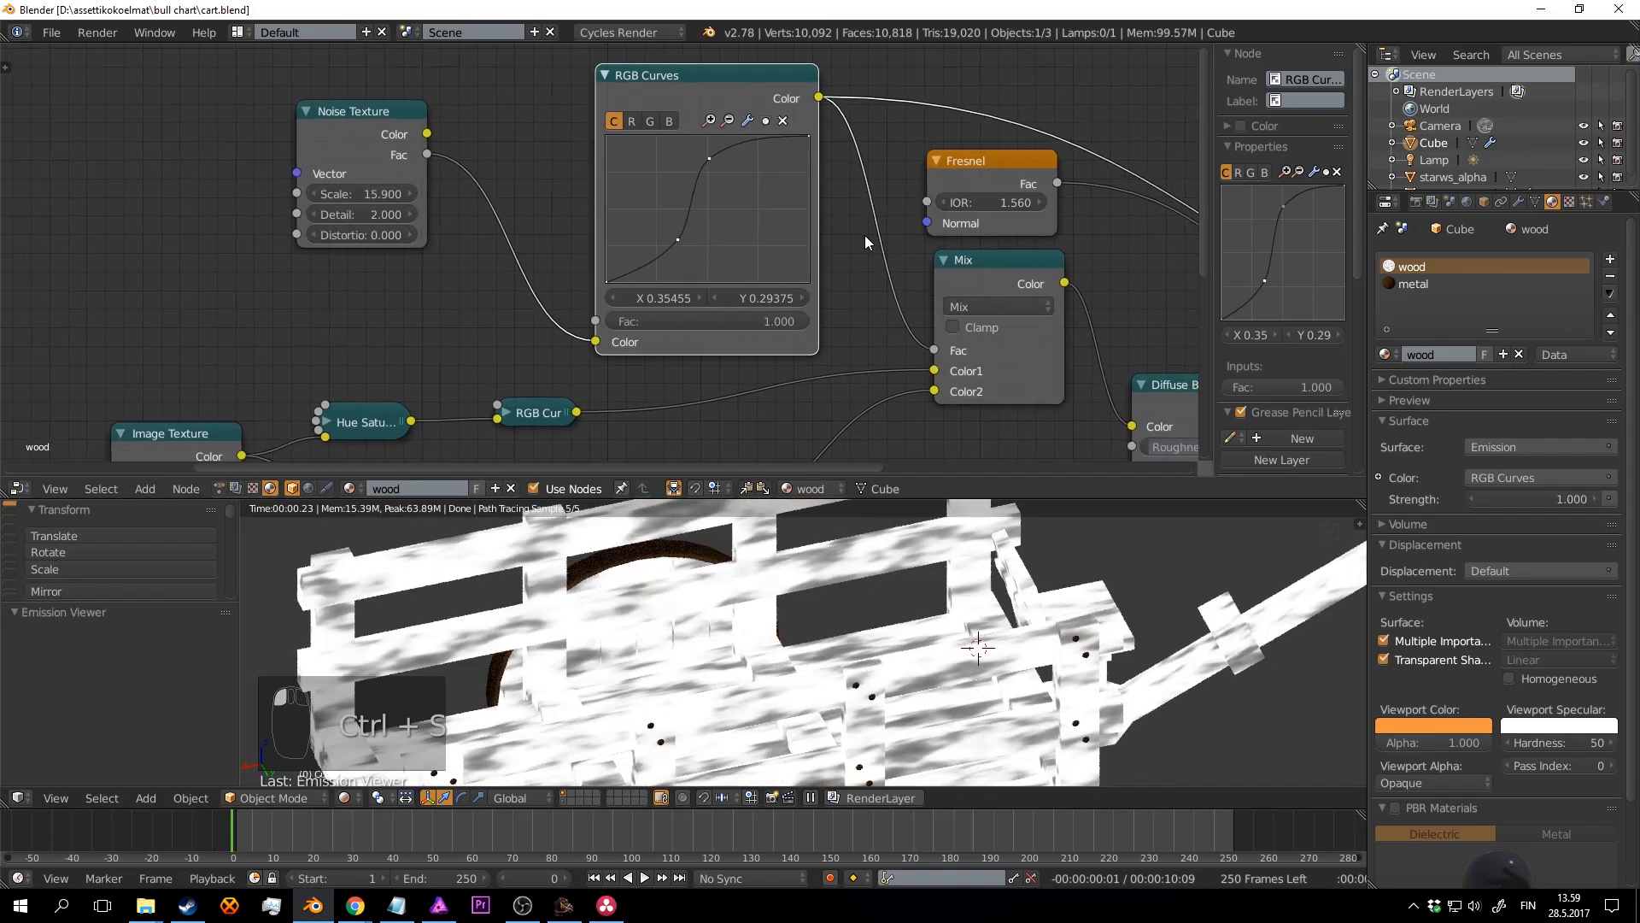
click(391, 118)
scroll(295, 243, down, 6)
middle_drag(304, 254, 594, 129)
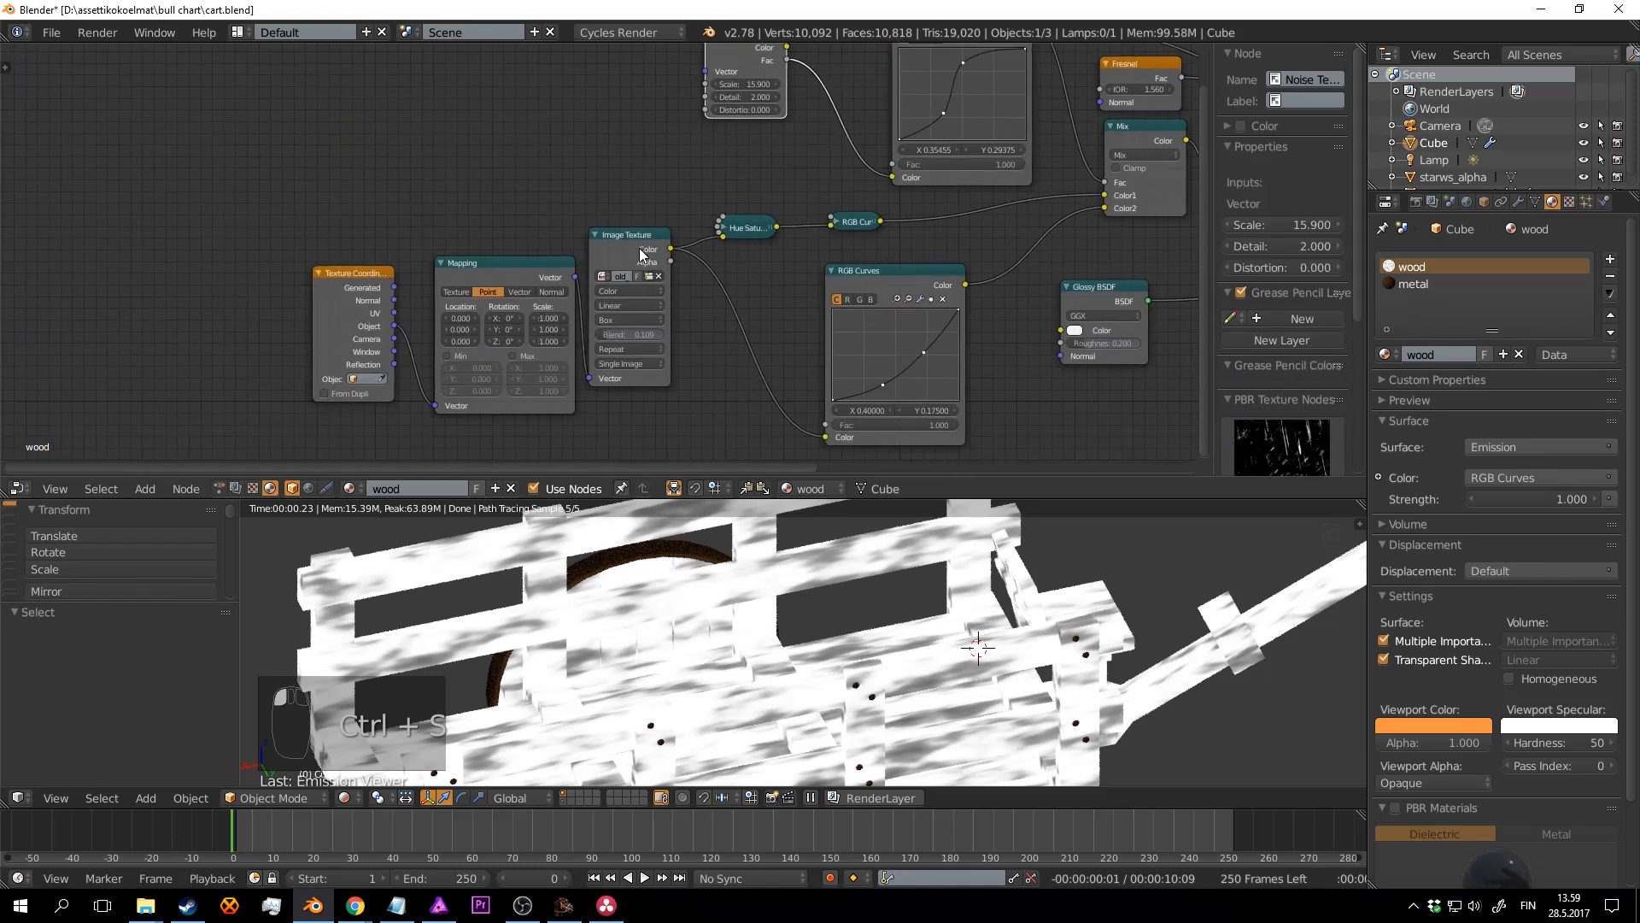
key(g)
right_click(589, 250)
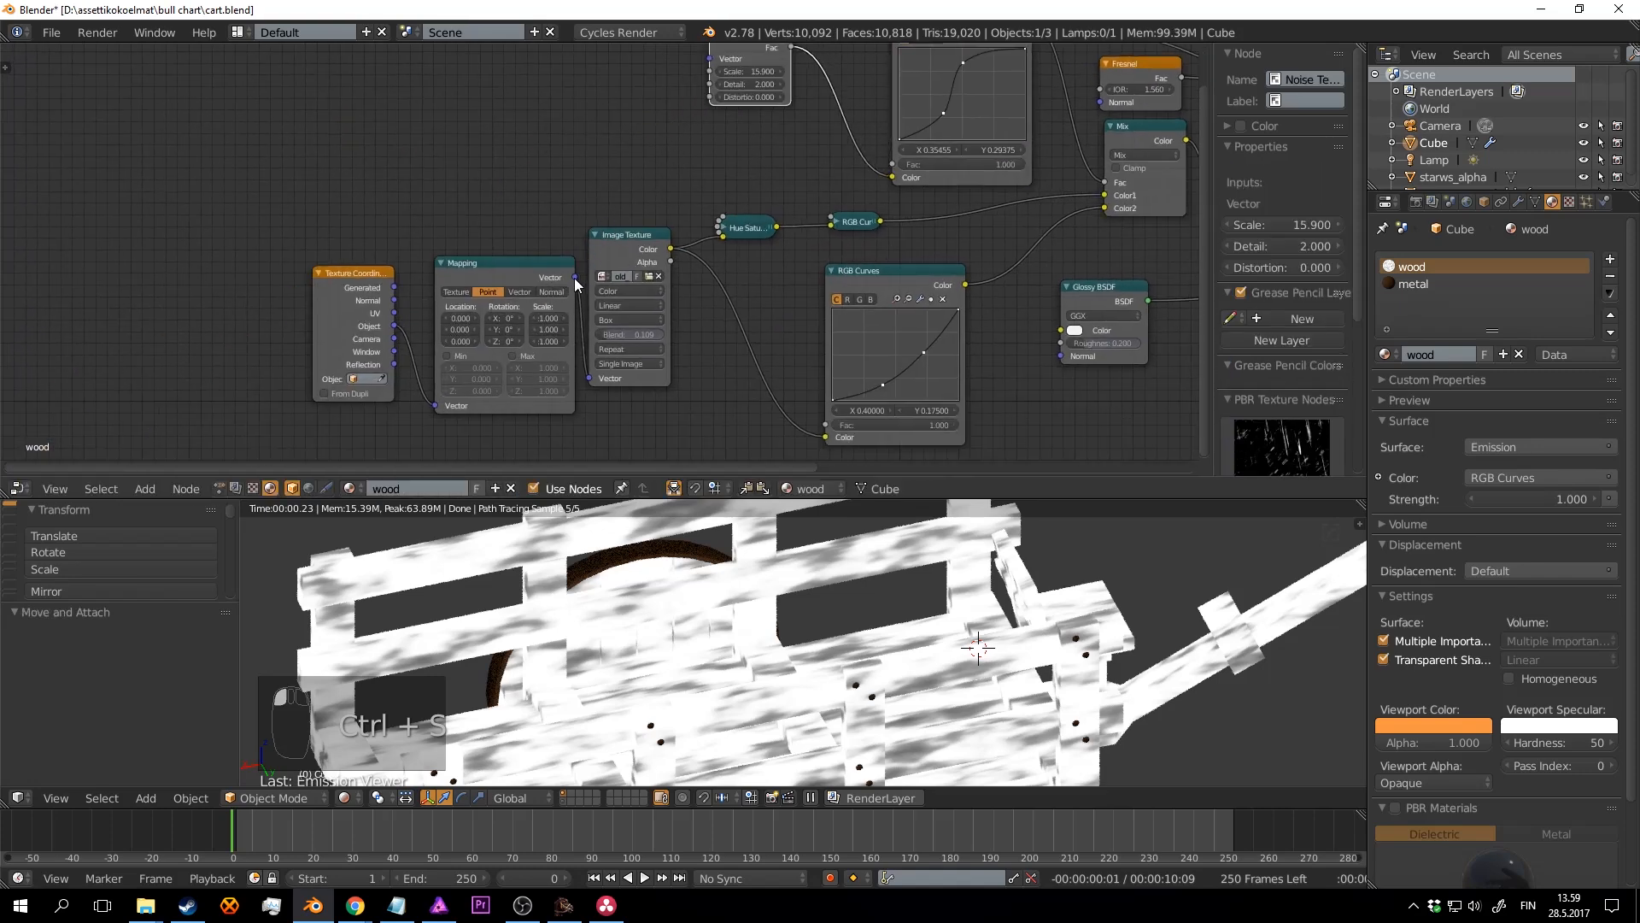
drag(574, 277, 708, 79)
middle_drag(965, 168, 680, 319)
scroll(680, 320, up, 5)
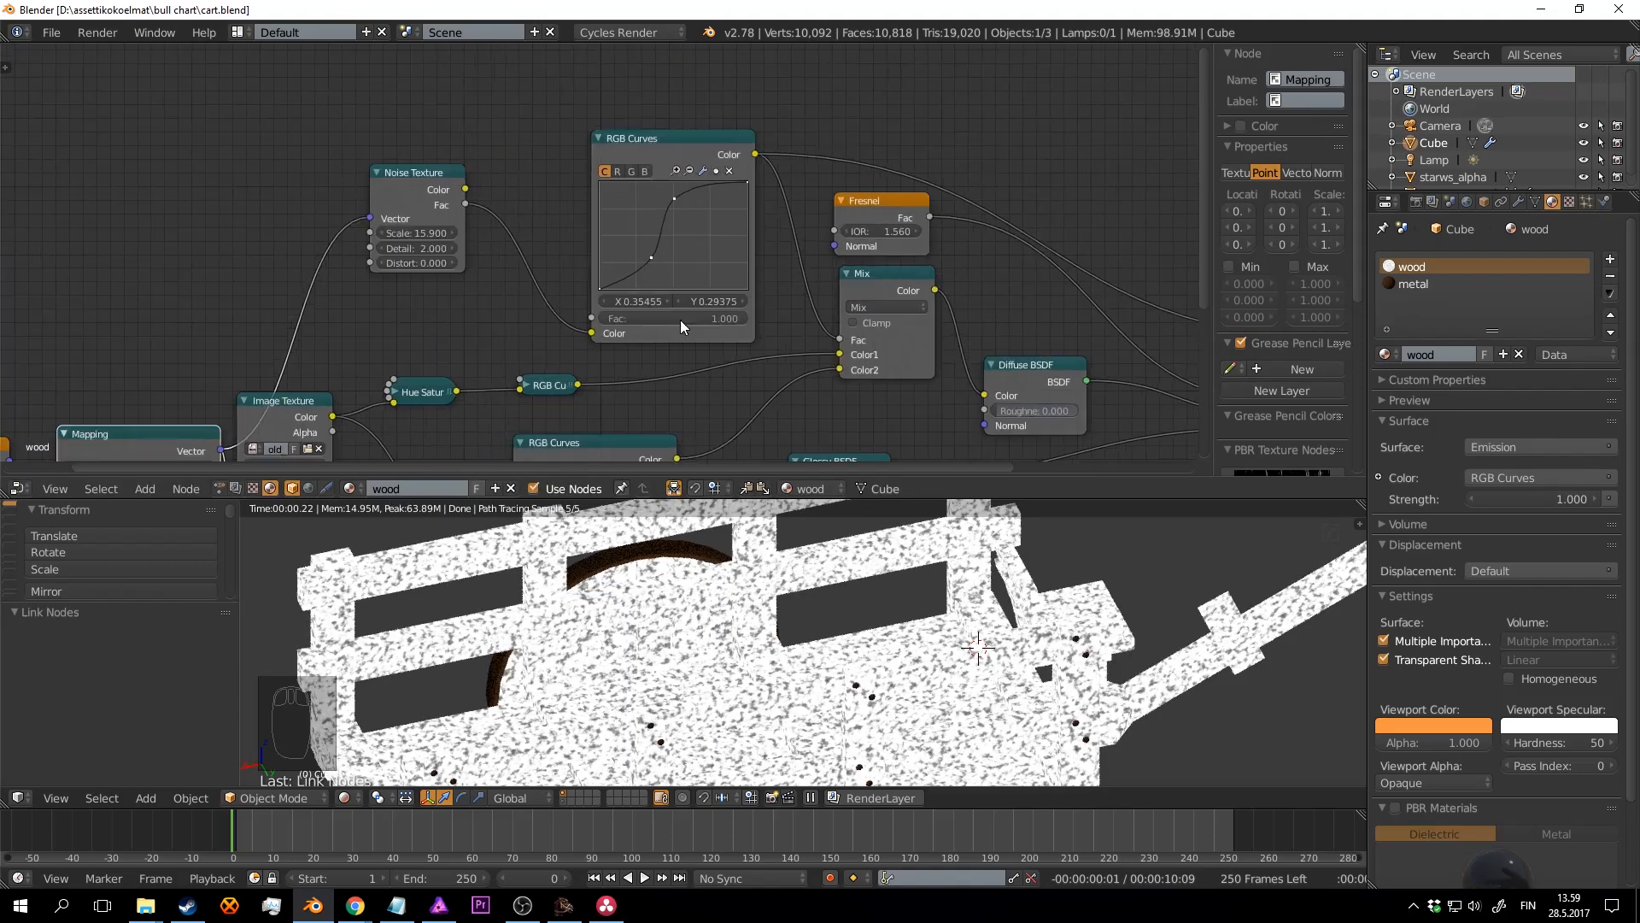
key(ctrl+s)
click(680, 320)
Step: Set the Noise Texture's Scale to -1.1 and save the file
scroll(513, 249, up, 2)
middle_drag(464, 229, 651, 206)
scroll(555, 196, up, 1)
drag(556, 196, 436, 198)
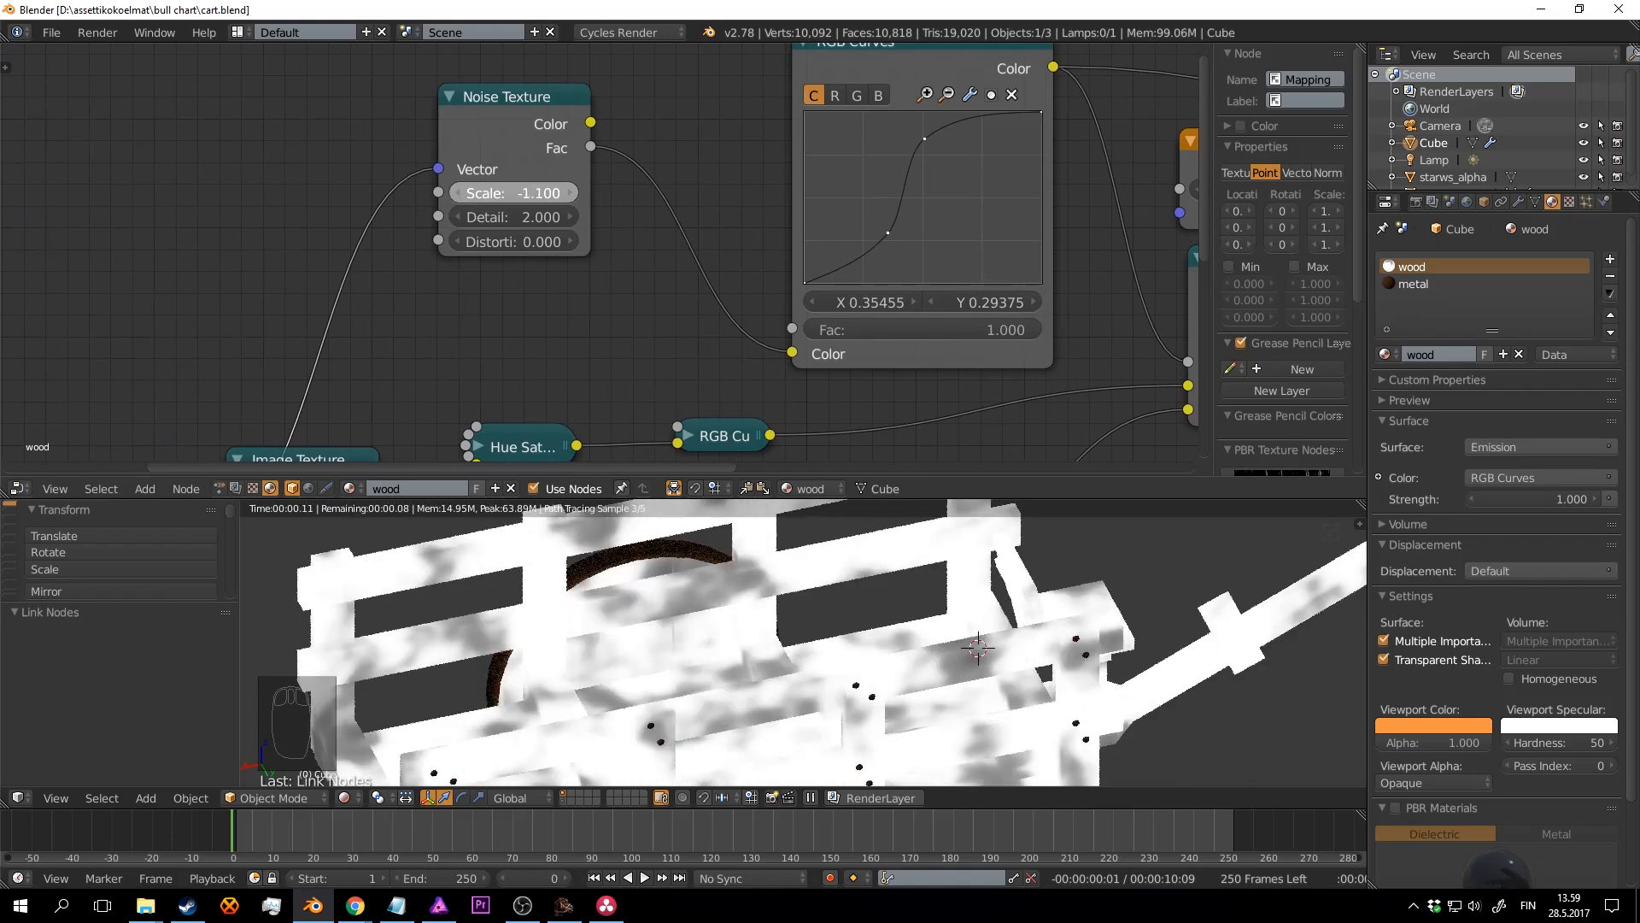
key(ctrl+s)
click(818, 240)
Step: Steepen the noise RGB Curves further by raising the upper point and lowering the lower one to about X 0.45, Y 0.11
scroll(926, 154, up, 2)
middle_drag(926, 154, 768, 216)
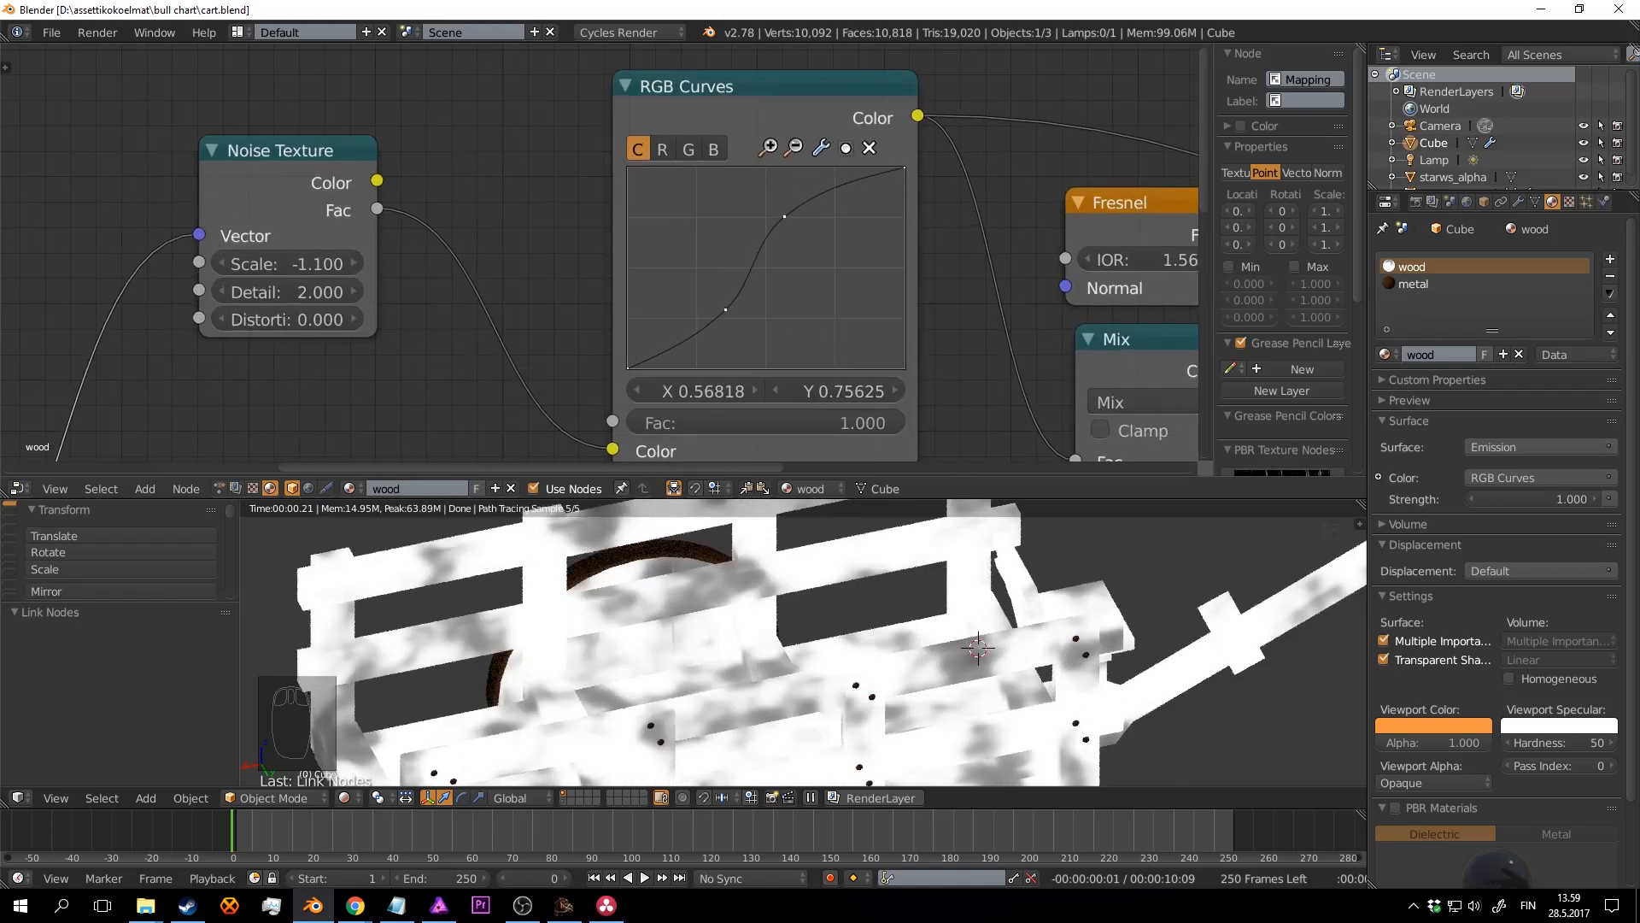
mouse_move(784, 216)
mouse_down()
mouse_move(786, 230)
mouse_move(778, 201)
mouse_up()
drag(726, 309, 751, 347)
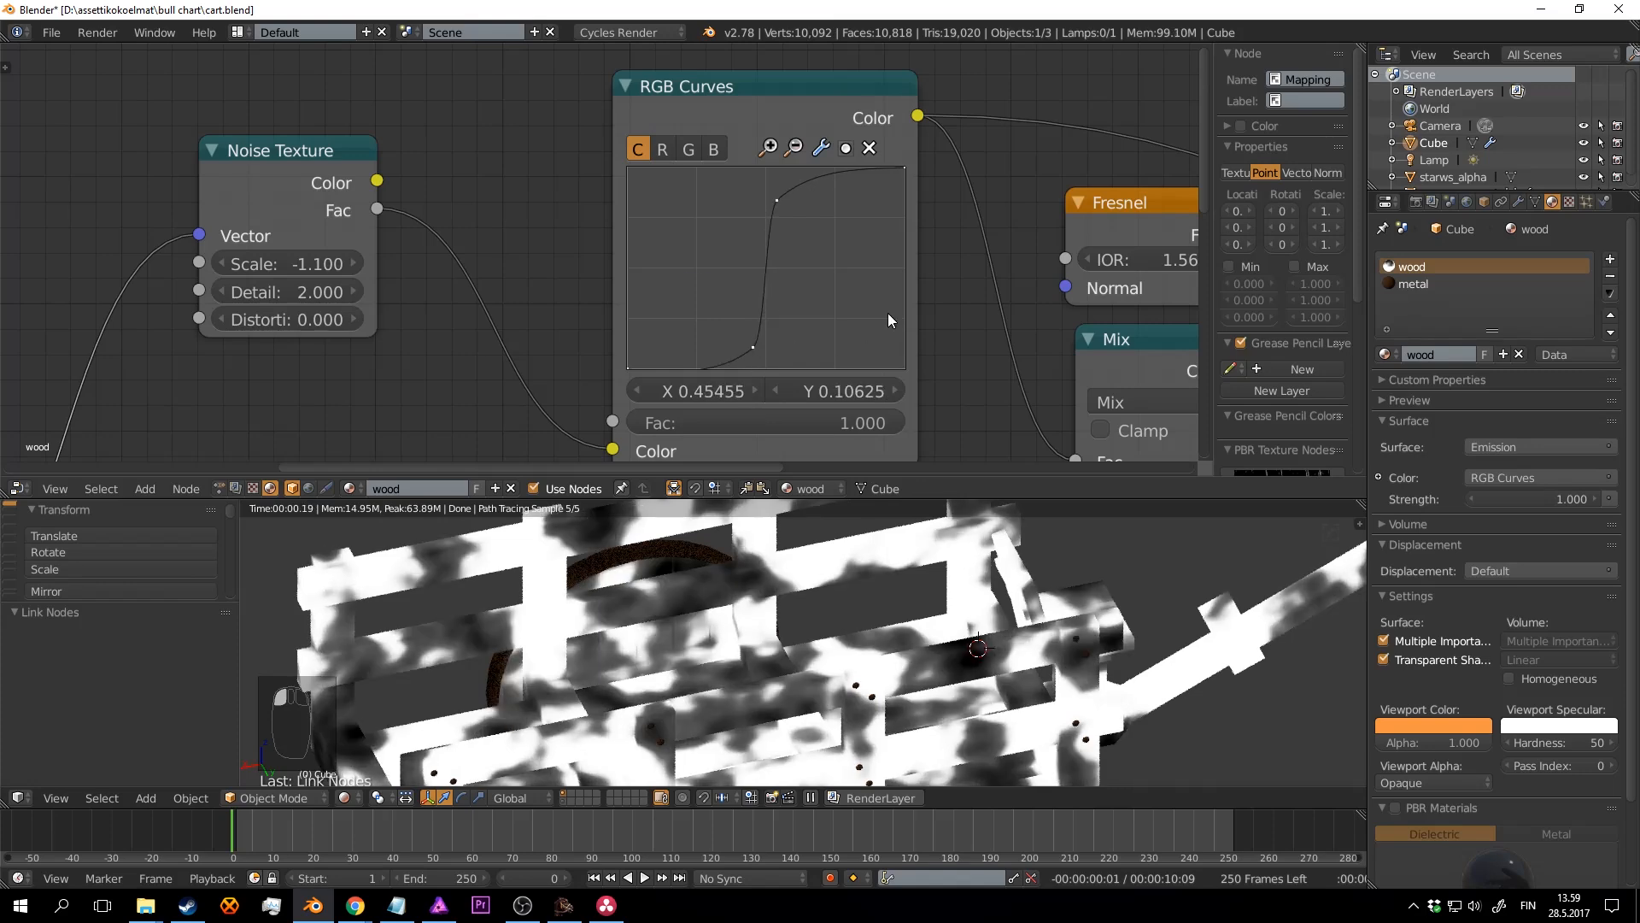
Step: Restore the Mix Shader as the material's output in place of the emission viewer and save the file
scroll(888, 313, down, 9)
middle_drag(1066, 320, 639, 147)
scroll(639, 147, up, 1)
ctrl+shift+click(888, 222)
key(ctrl+s)
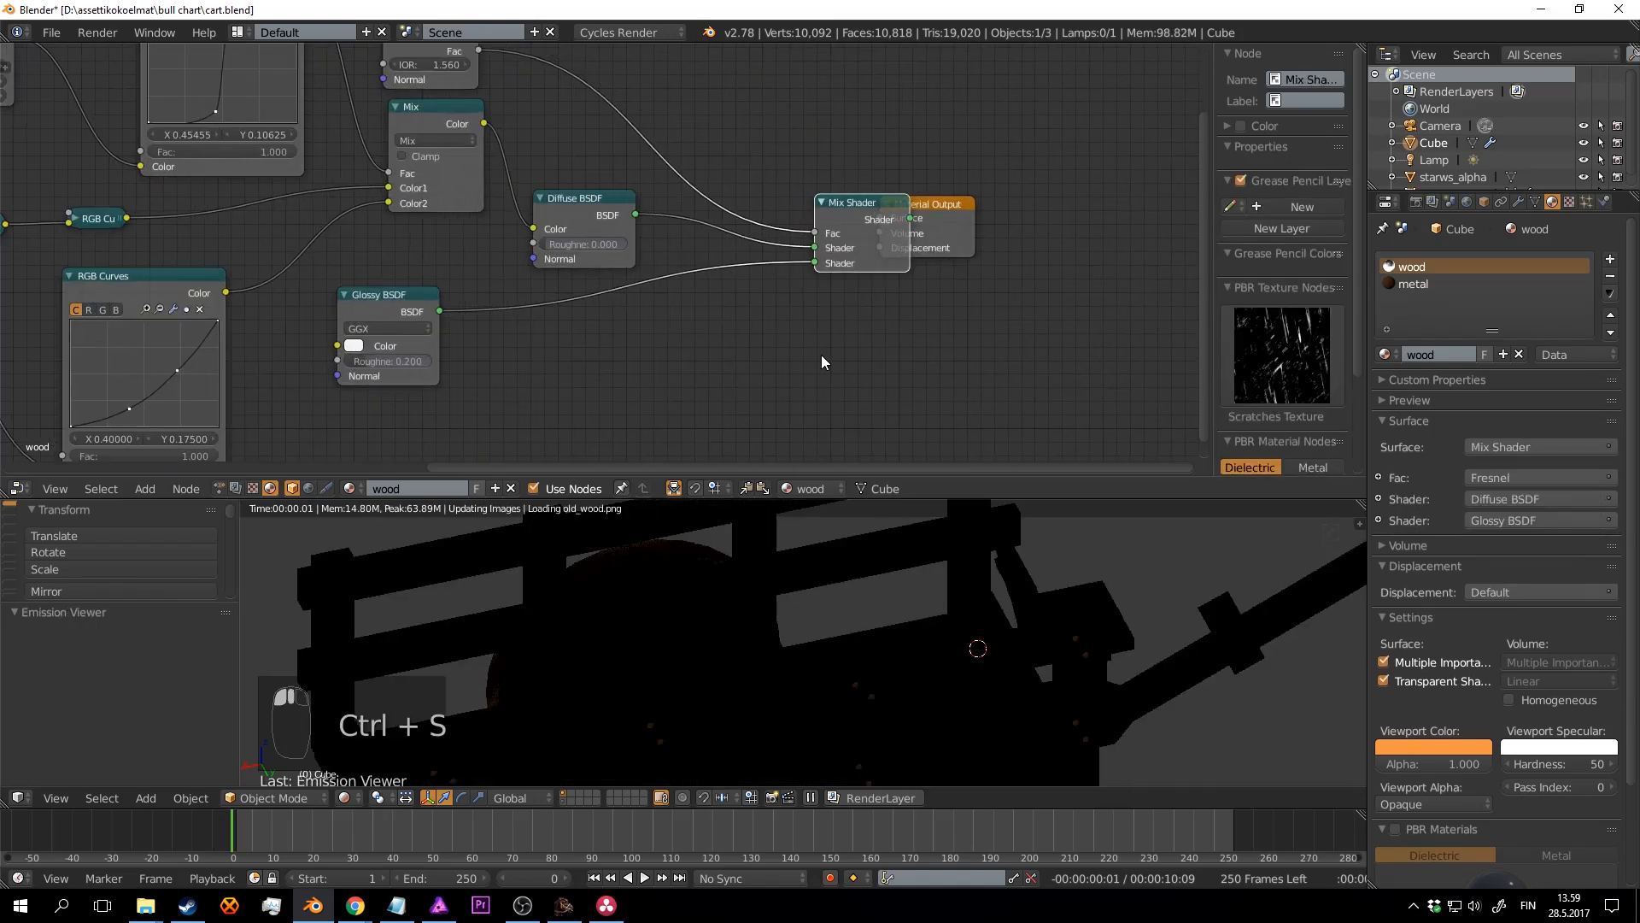
key(ctrl+s)
Step: Brighten the RGB Curves feeding Color2 by raising both points, the lower to about X 0.38, Y 0.37, and save over cart.blend
middle_drag(618, 320, 874, 229)
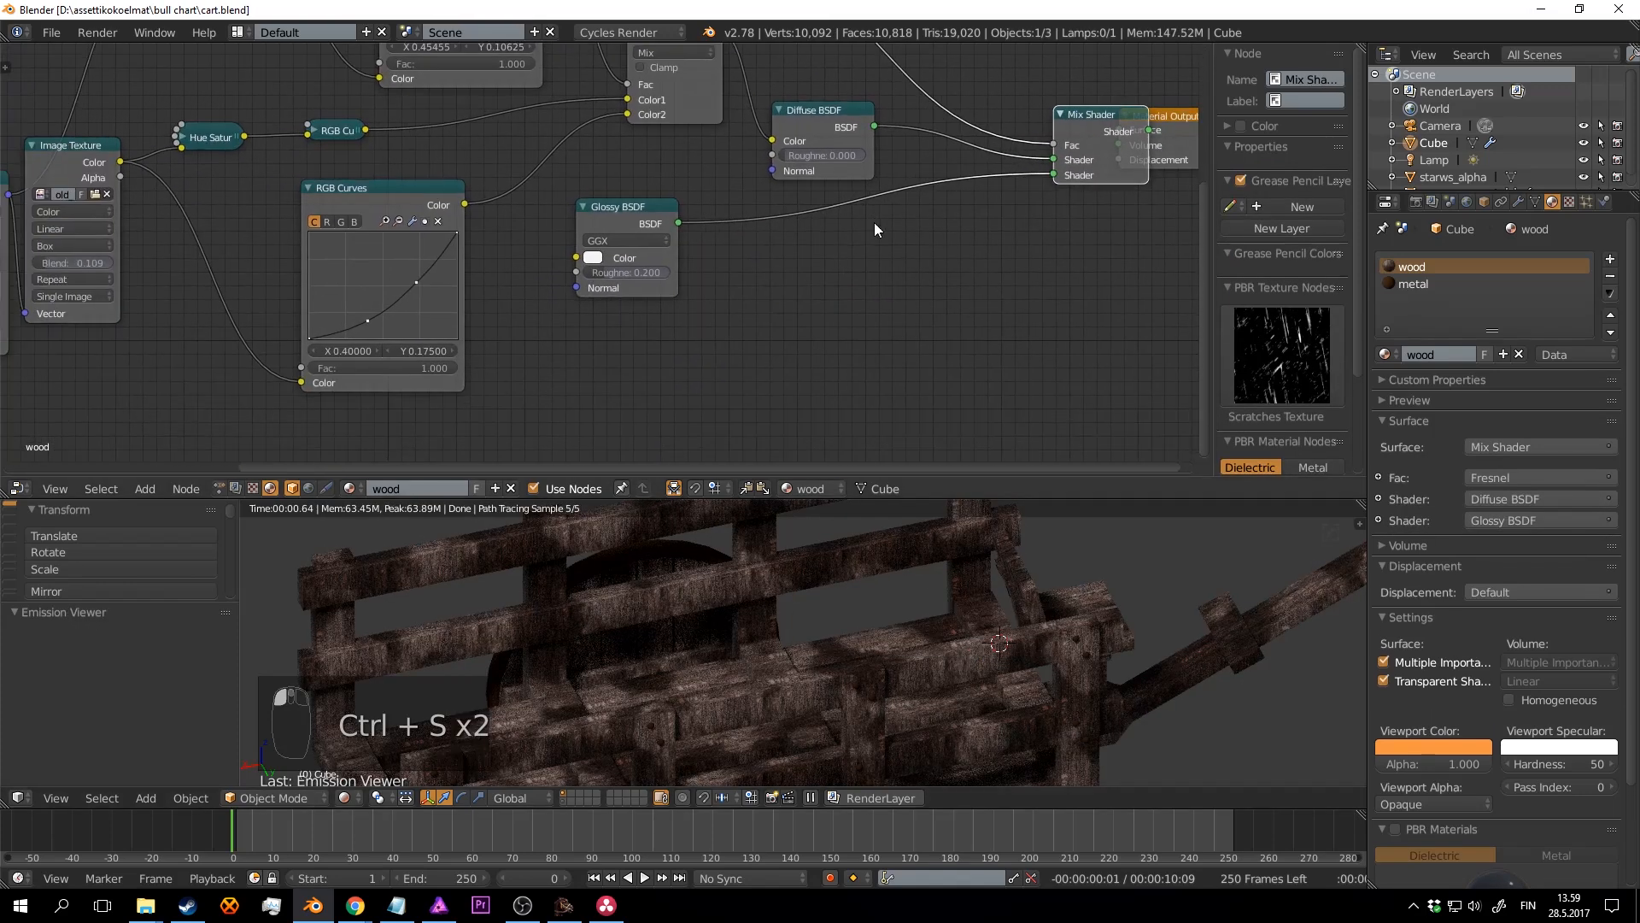
middle_drag(733, 314, 883, 268)
scroll(883, 268, up, 2)
middle_drag(605, 260, 752, 307)
scroll(752, 308, up, 4)
drag(676, 348, 673, 330)
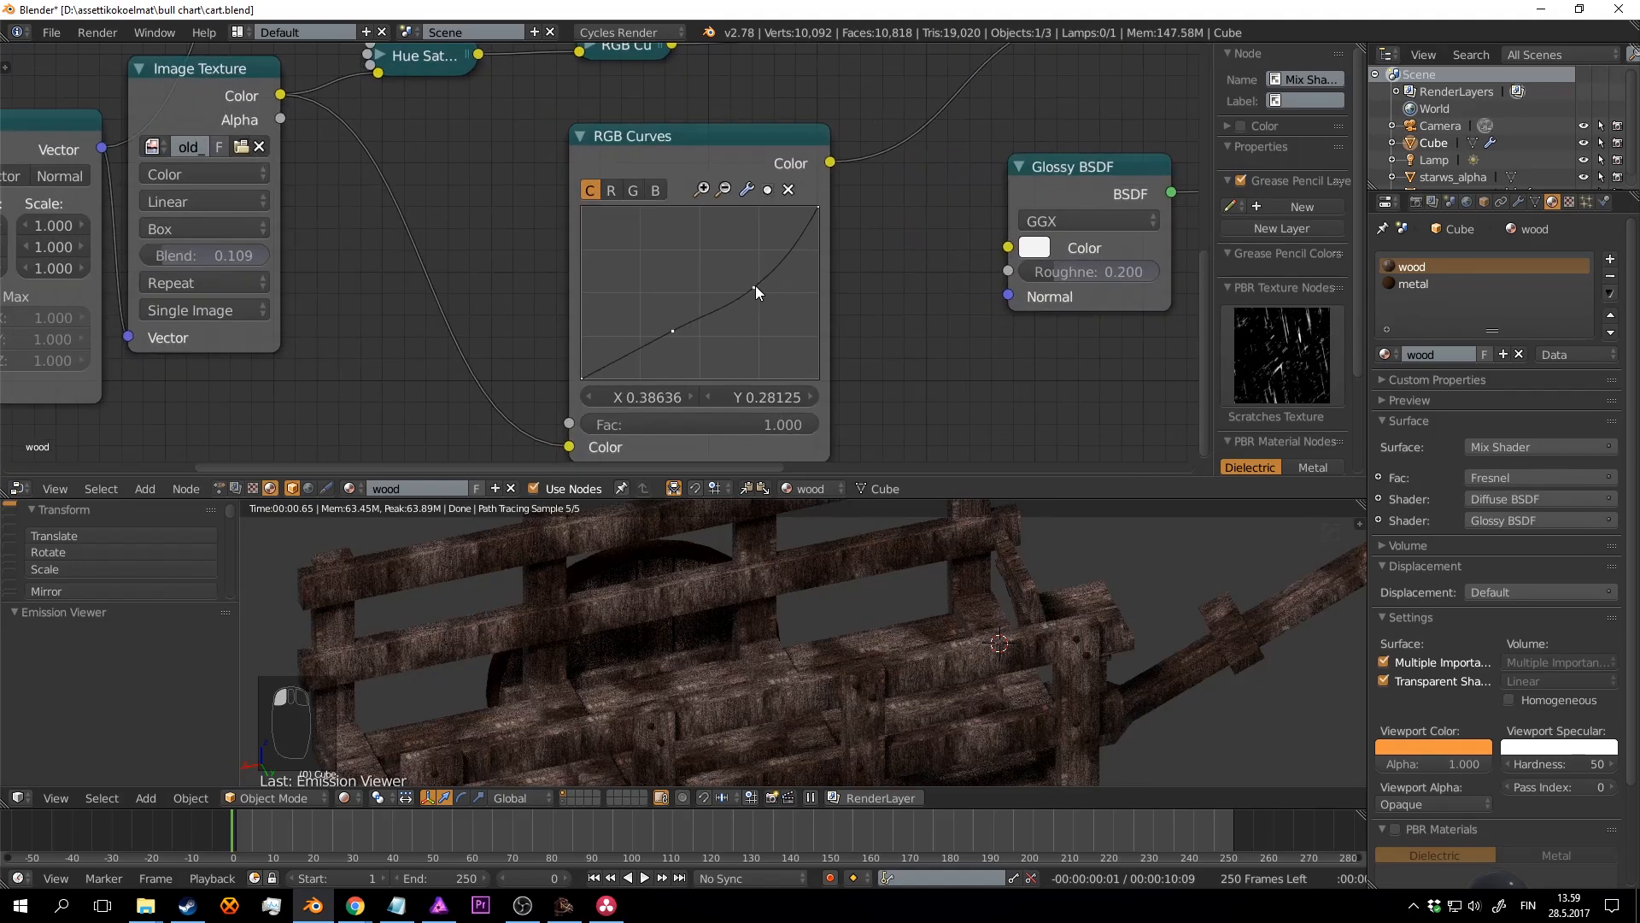
drag(755, 292, 748, 273)
scroll(761, 275, down, 2)
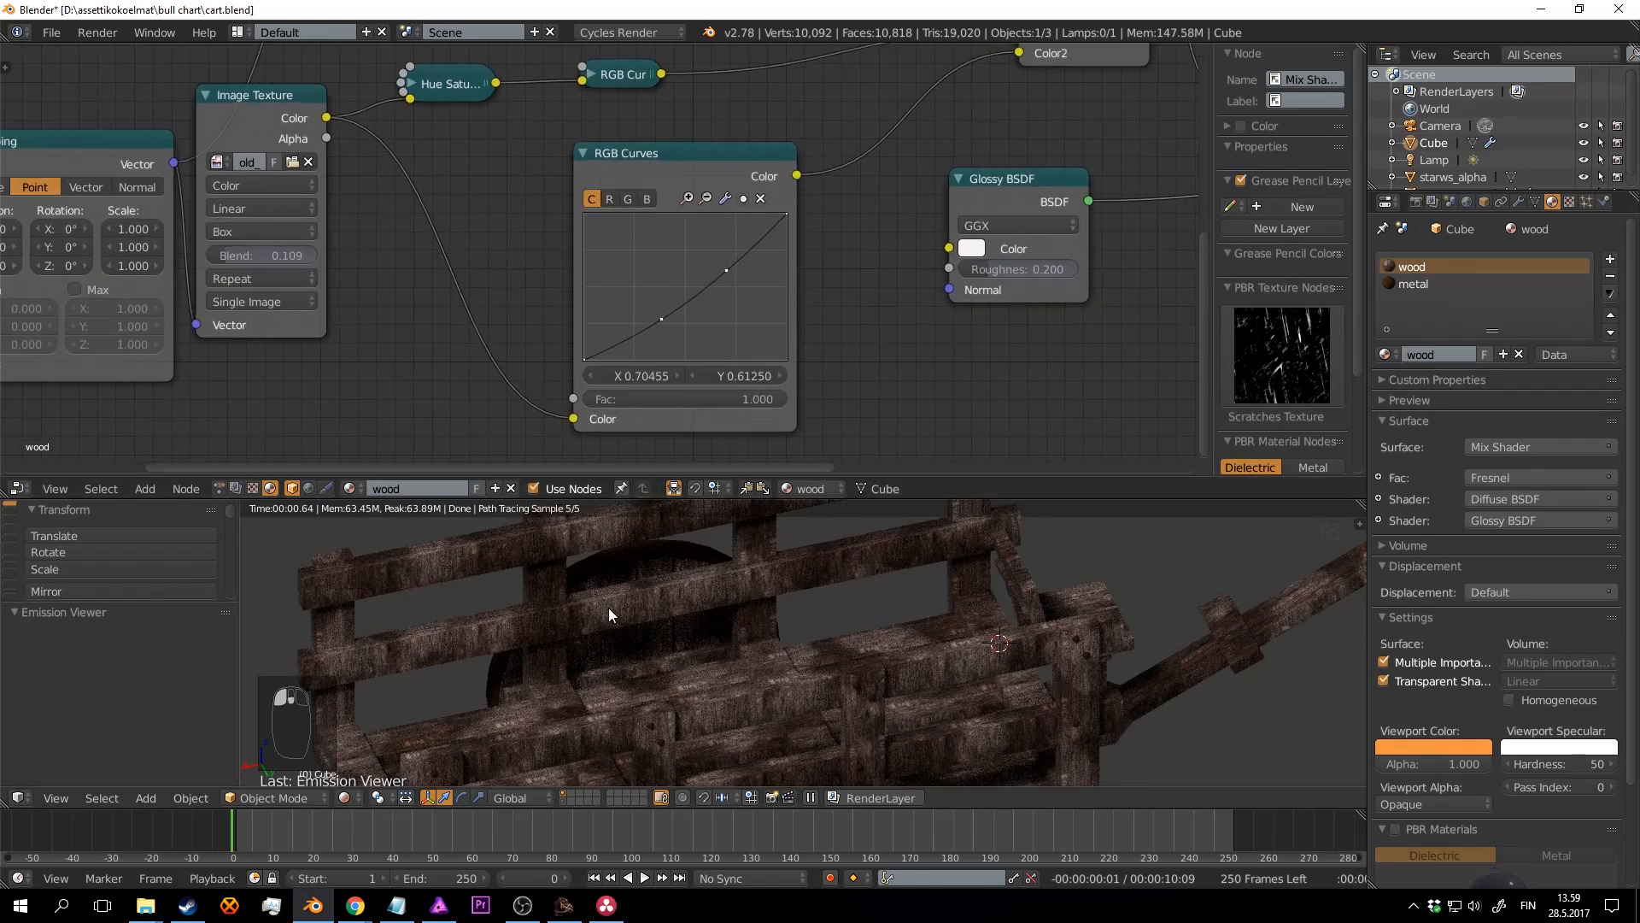
scroll(715, 316, up, 1)
drag(679, 336, 665, 313)
key(ctrl+s)
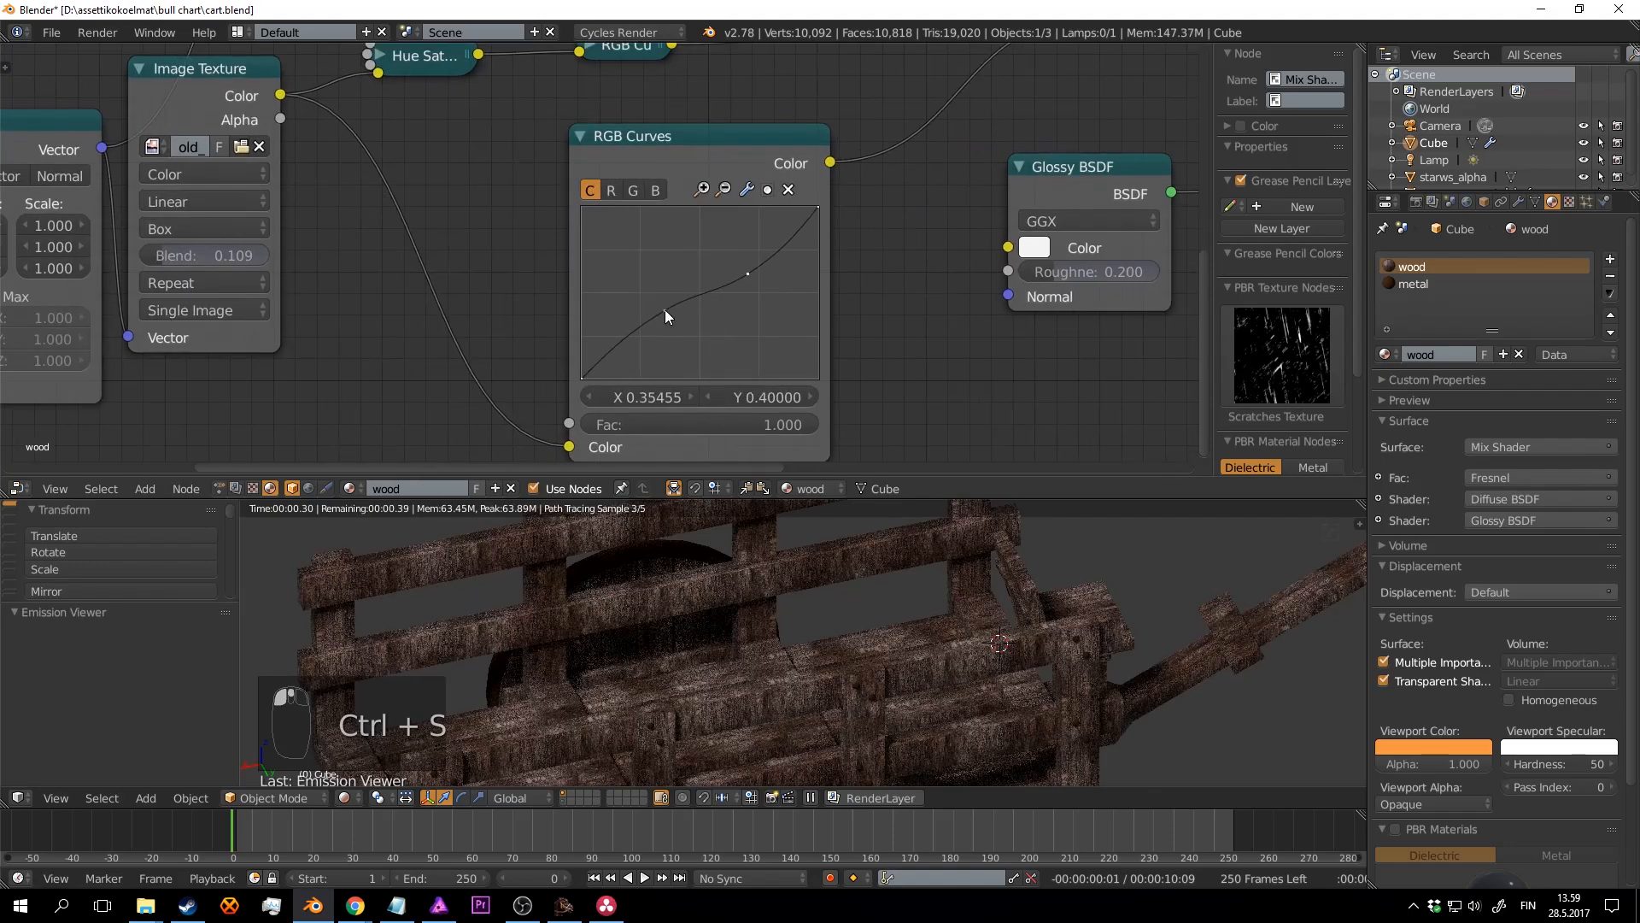
drag(747, 273, 748, 260)
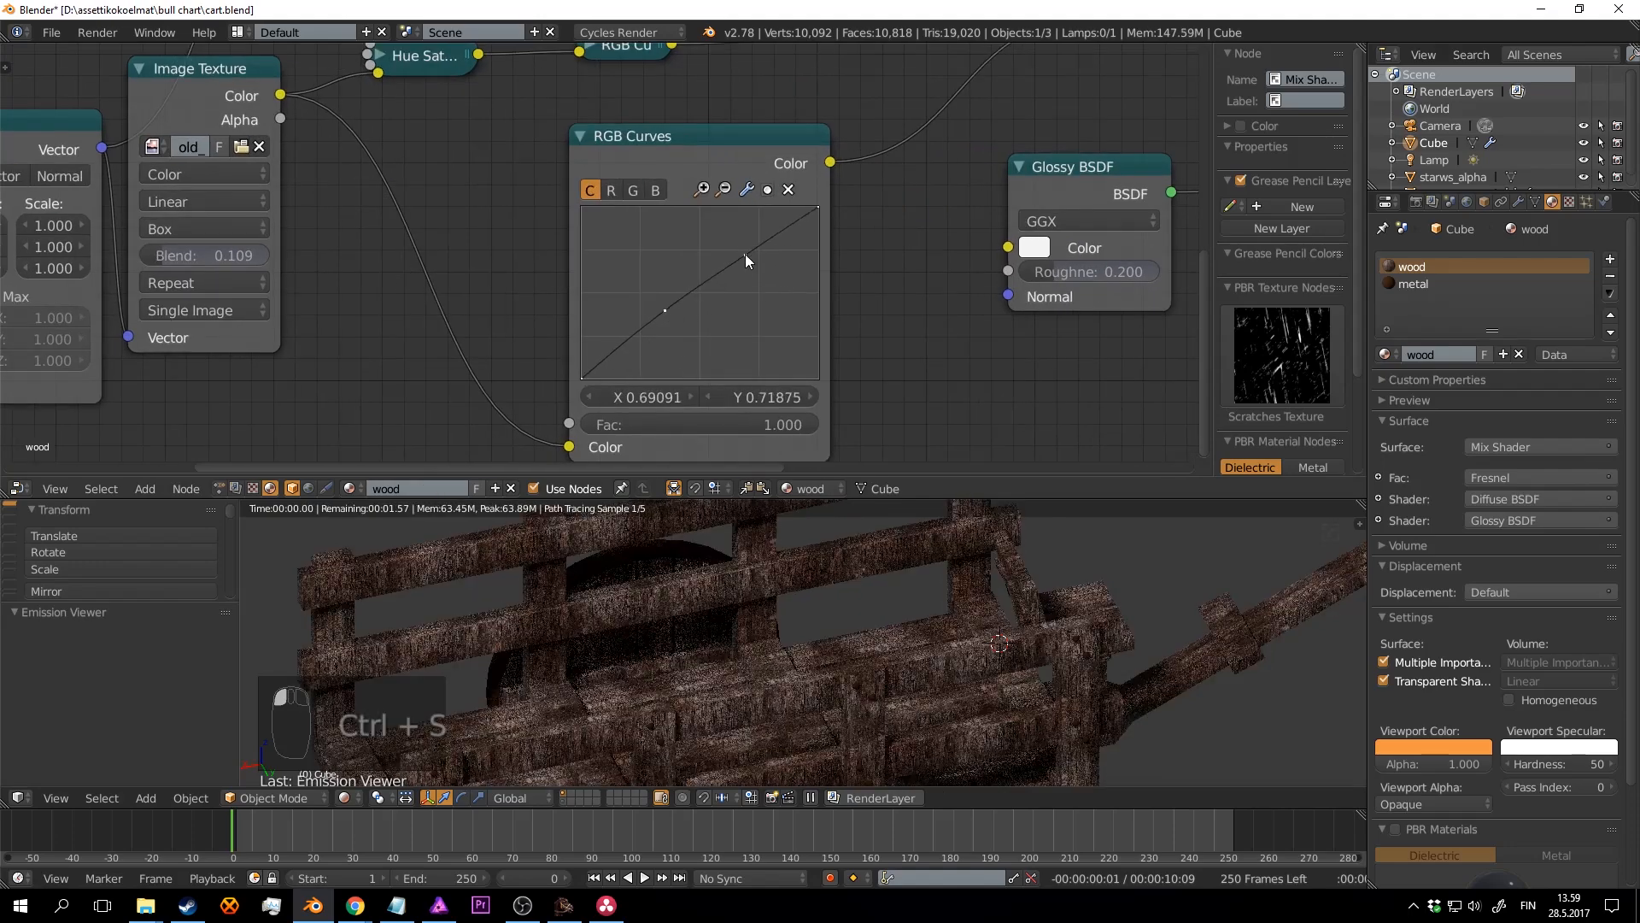
drag(665, 314, 671, 318)
key(ctrl+s)
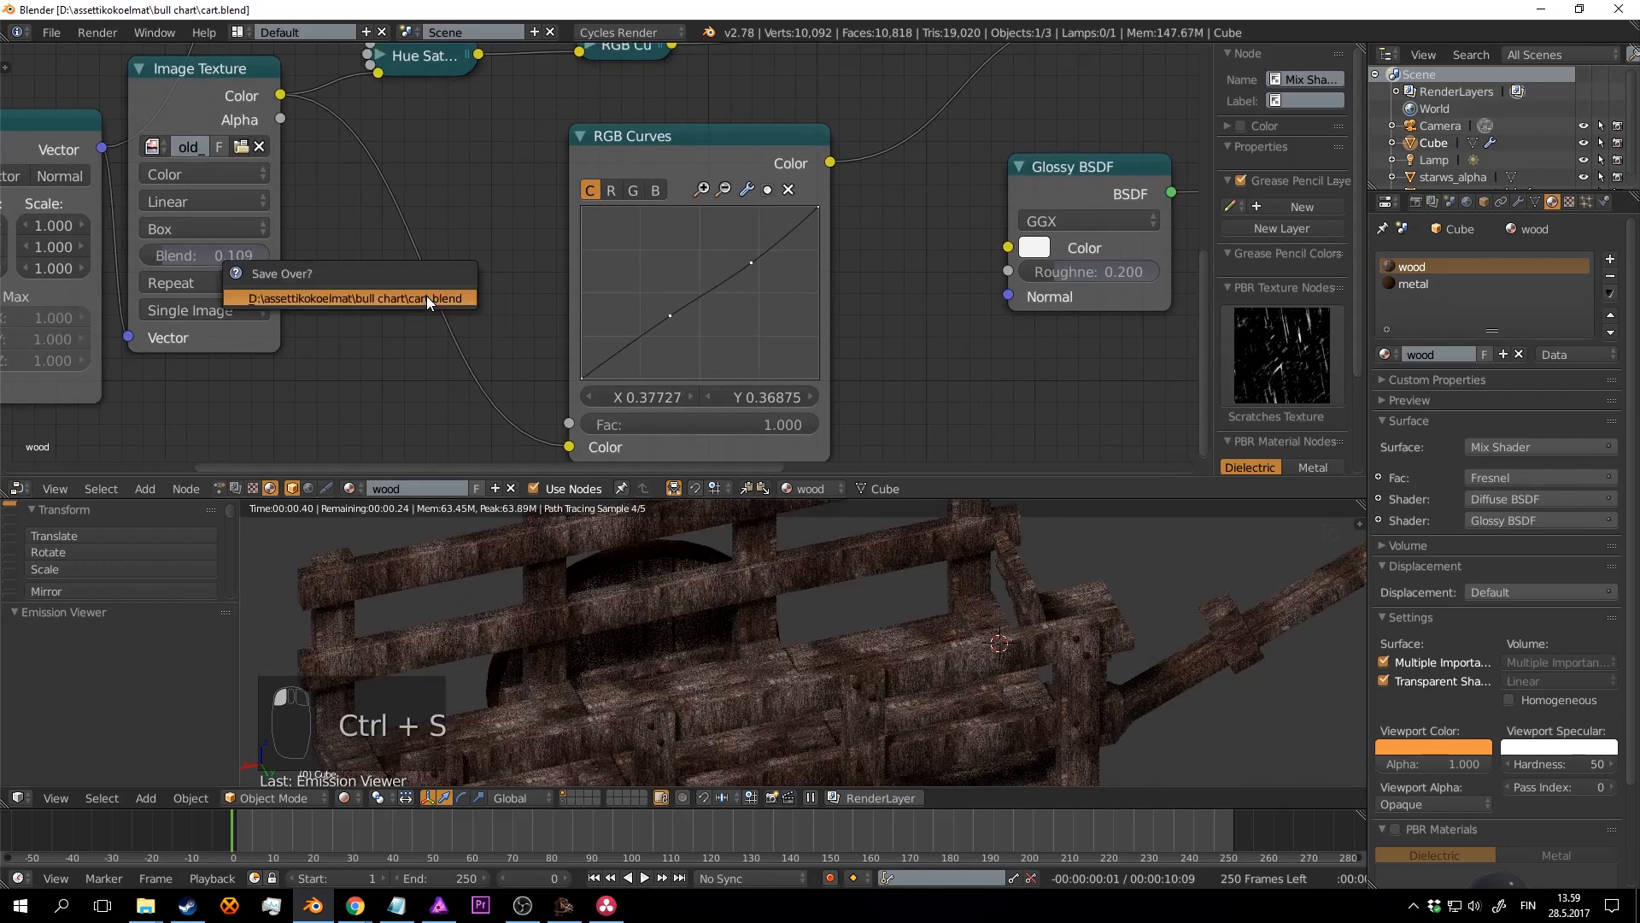
click(427, 296)
Step: Rearrange the Texture Coordinate, Mapping and Image Texture nodes with more space between them
scroll(430, 271, down, 7)
drag(393, 181, 487, 256)
middle_drag(379, 258, 494, 229)
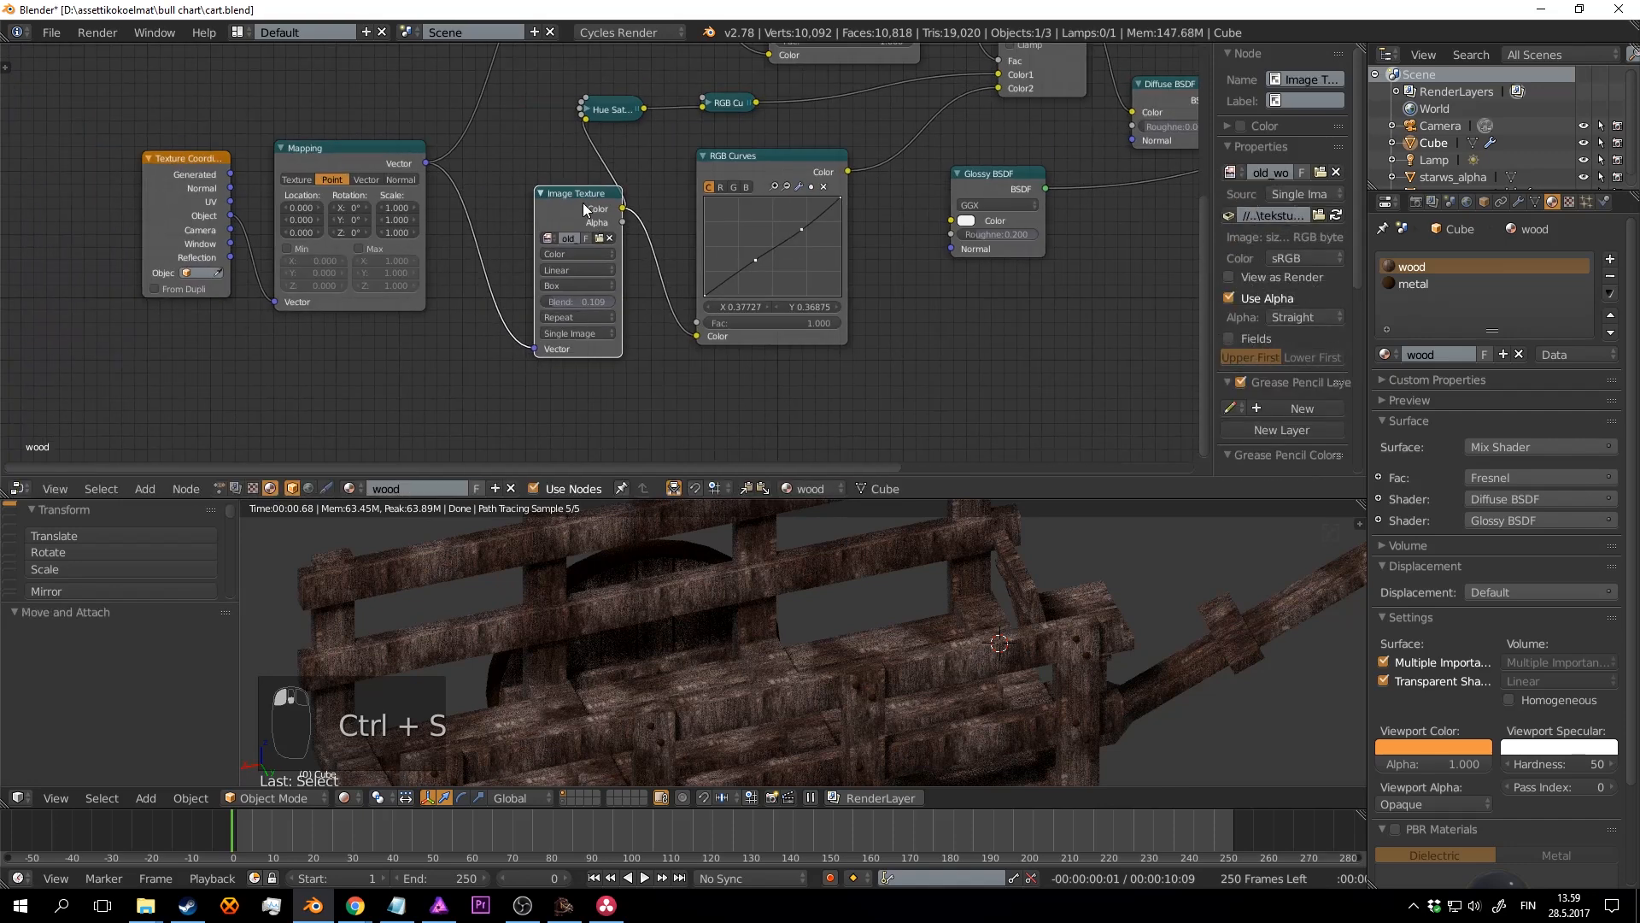
drag(582, 202, 516, 131)
middle_drag(516, 151, 572, 132)
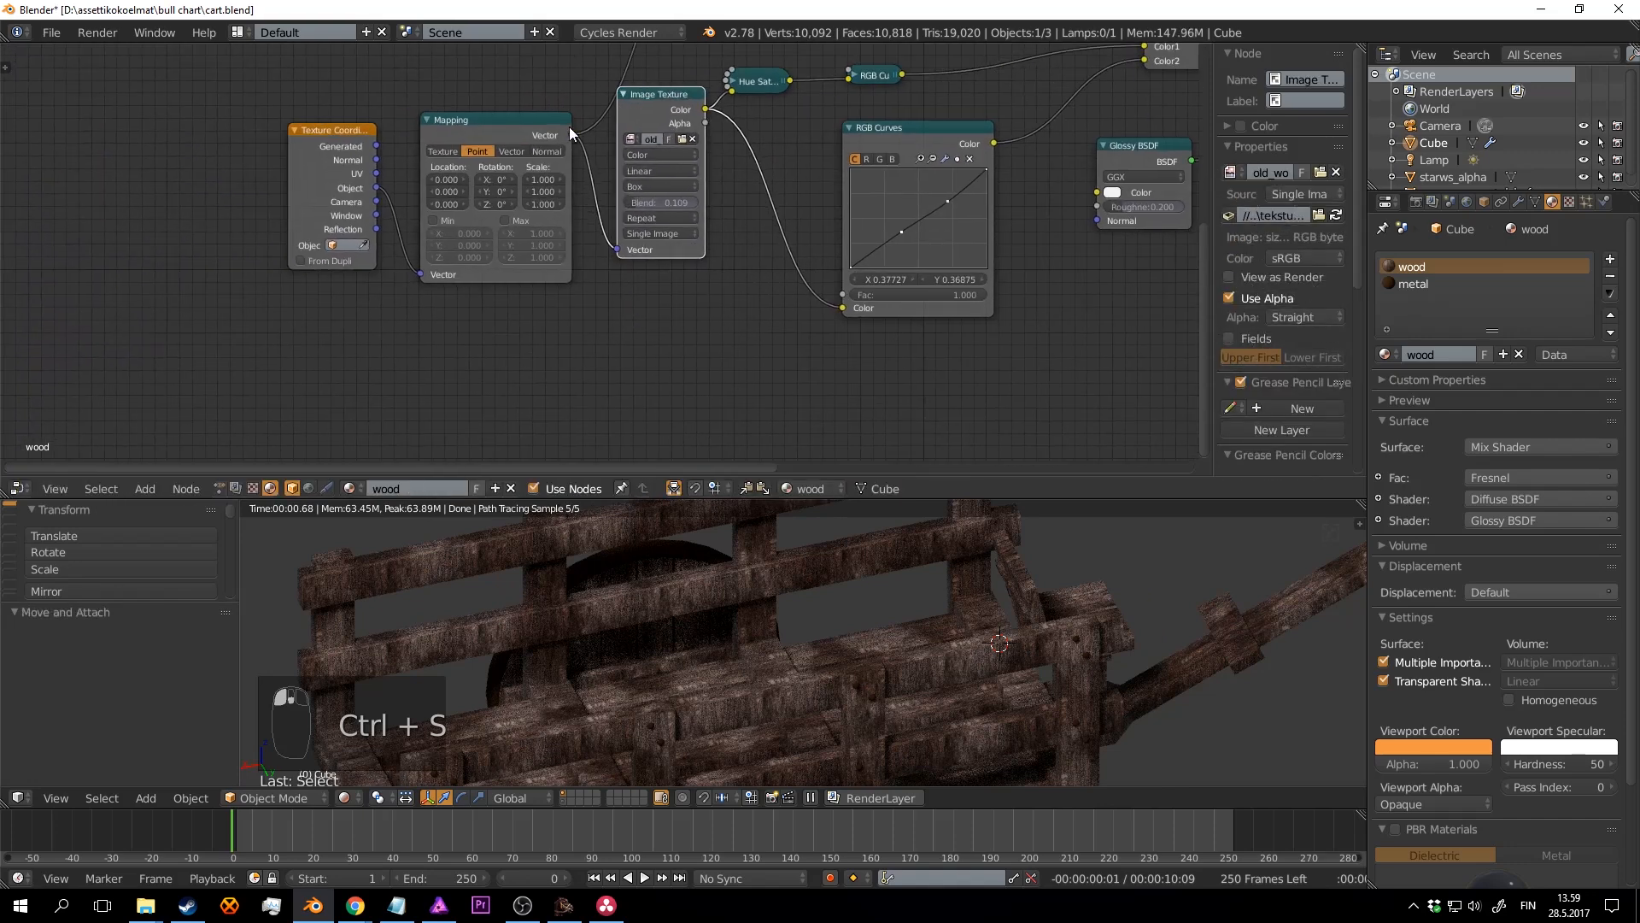
drag(359, 159, 259, 113)
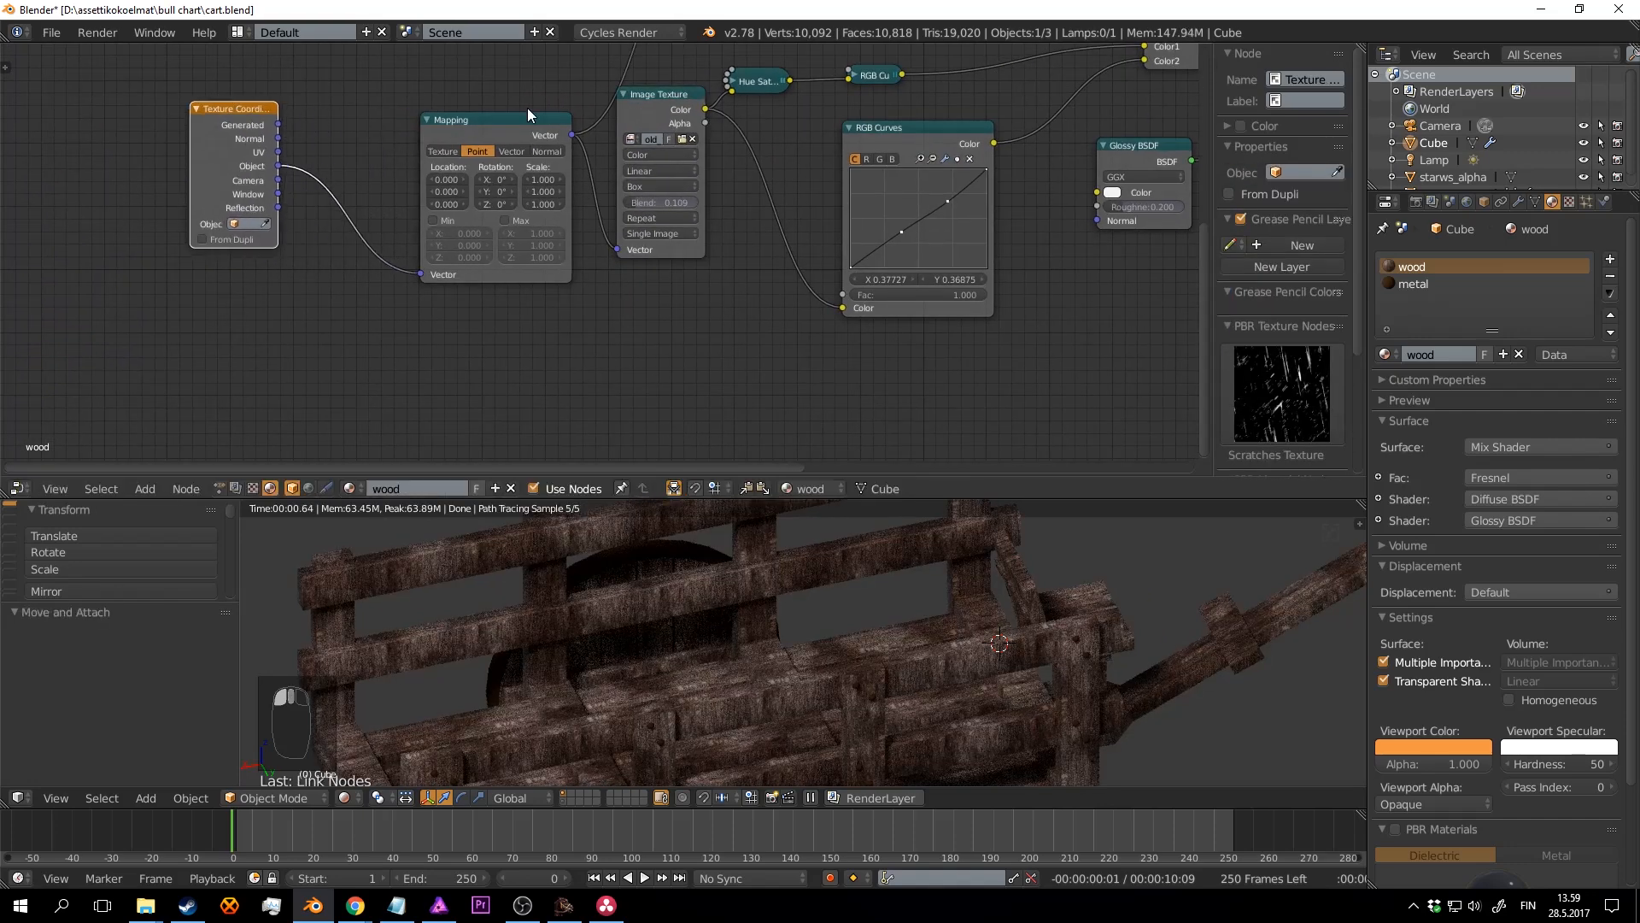
drag(526, 120, 459, 116)
drag(655, 96, 644, 105)
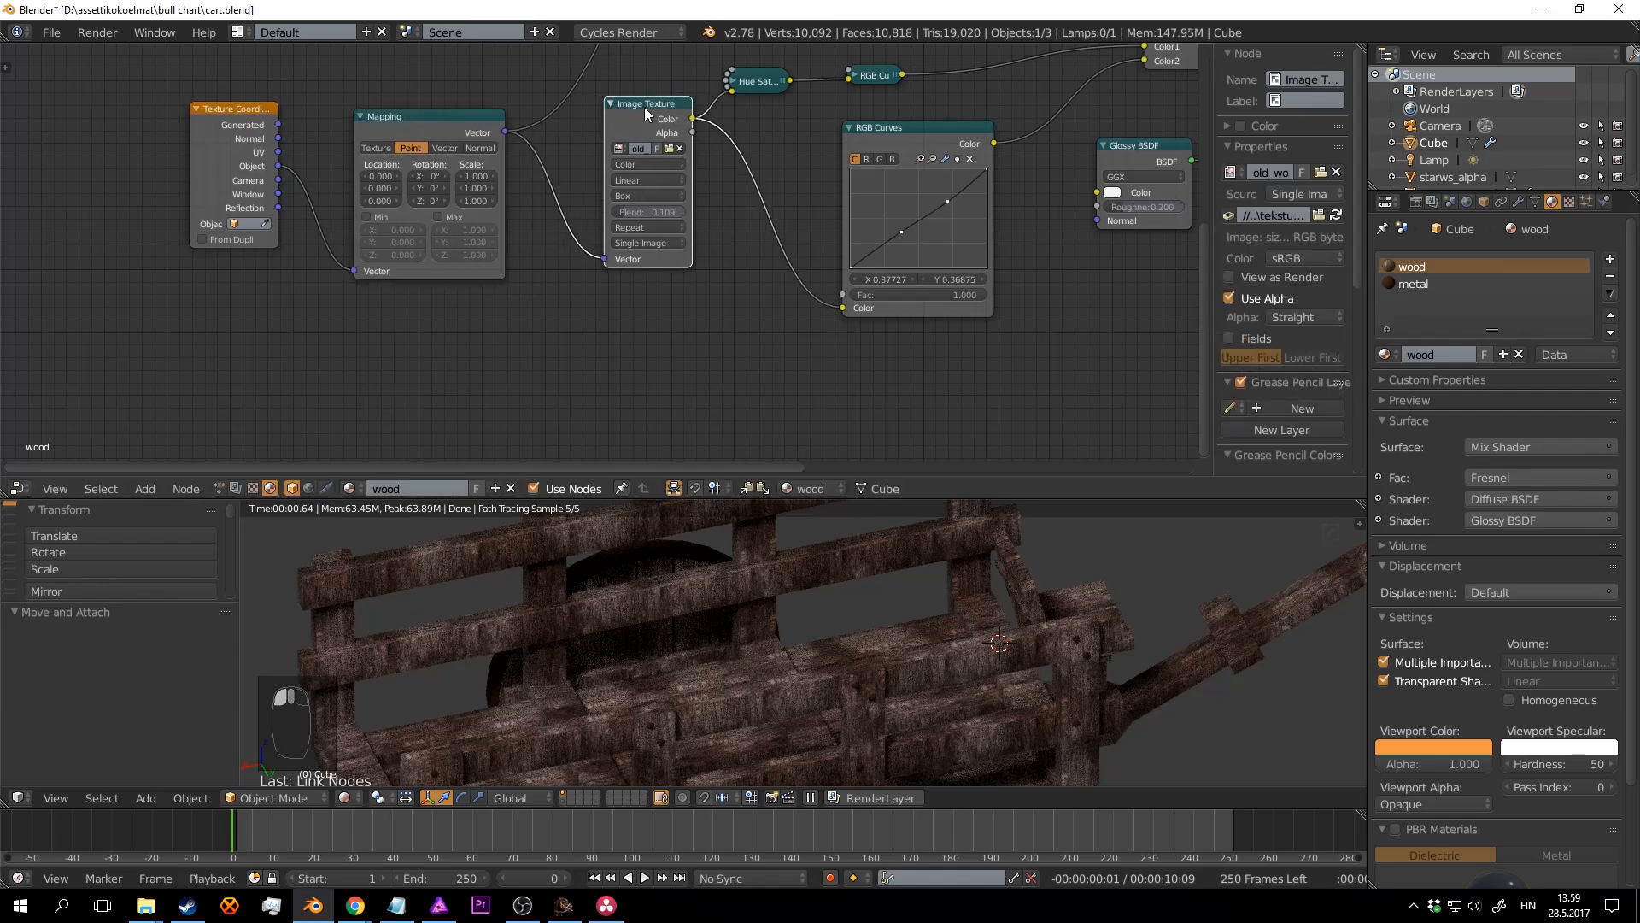
Step: Duplicate the Image Texture node below the original and connect the Texture Coordinate's Object output to the copy's Vector input
key(shift+d)
click(683, 336)
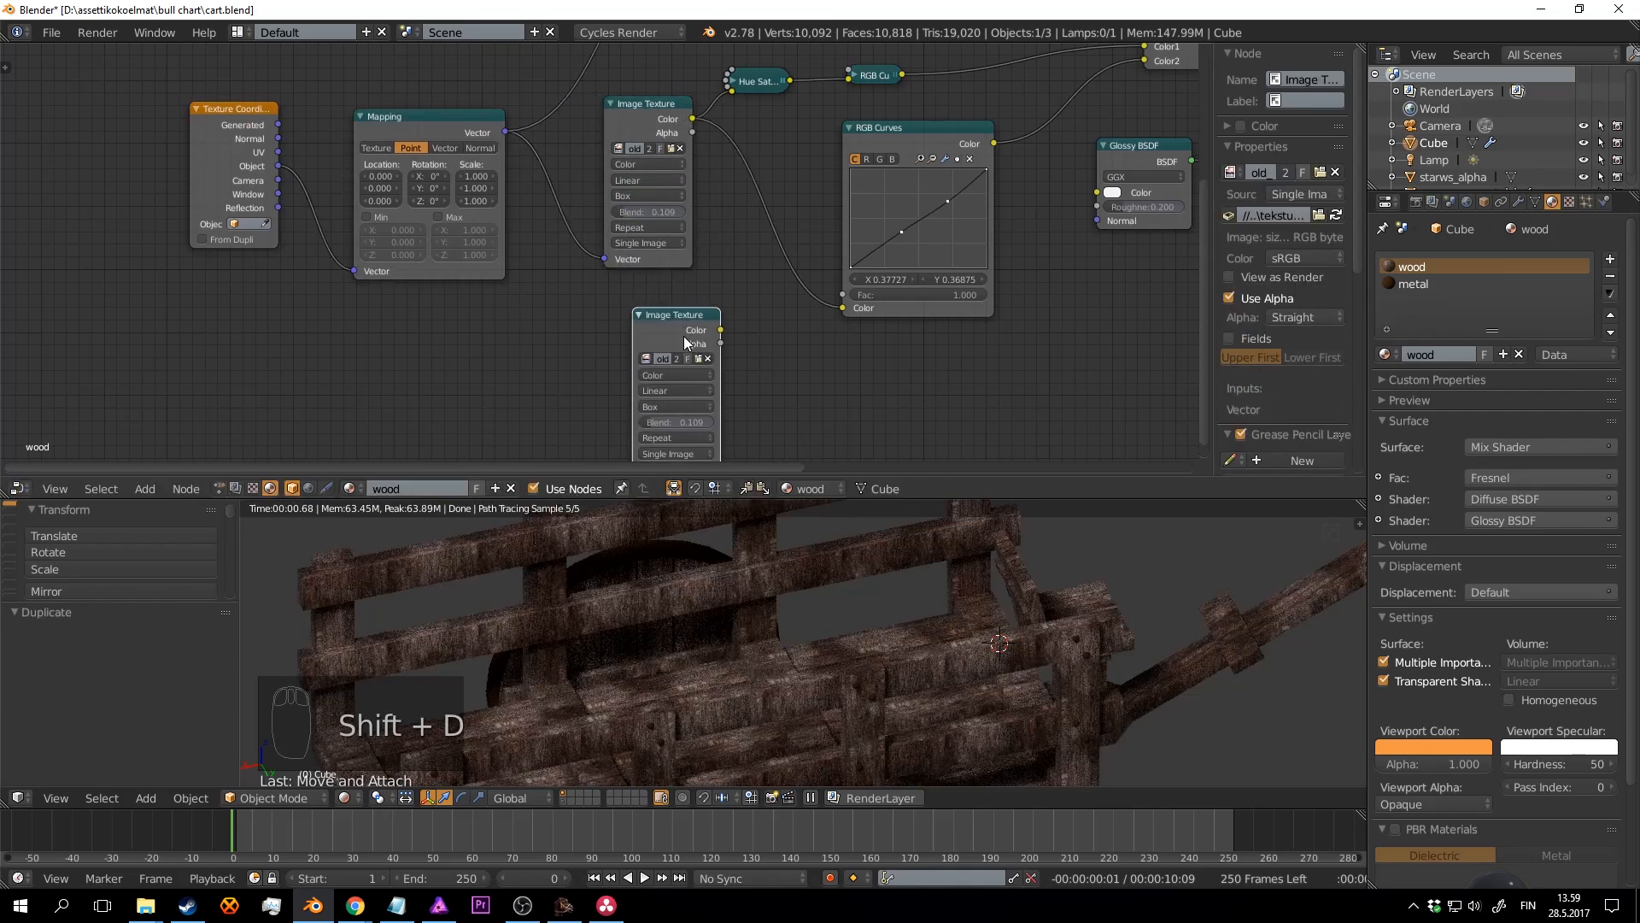
middle_drag(683, 336, 721, 221)
drag(385, 169, 428, 236)
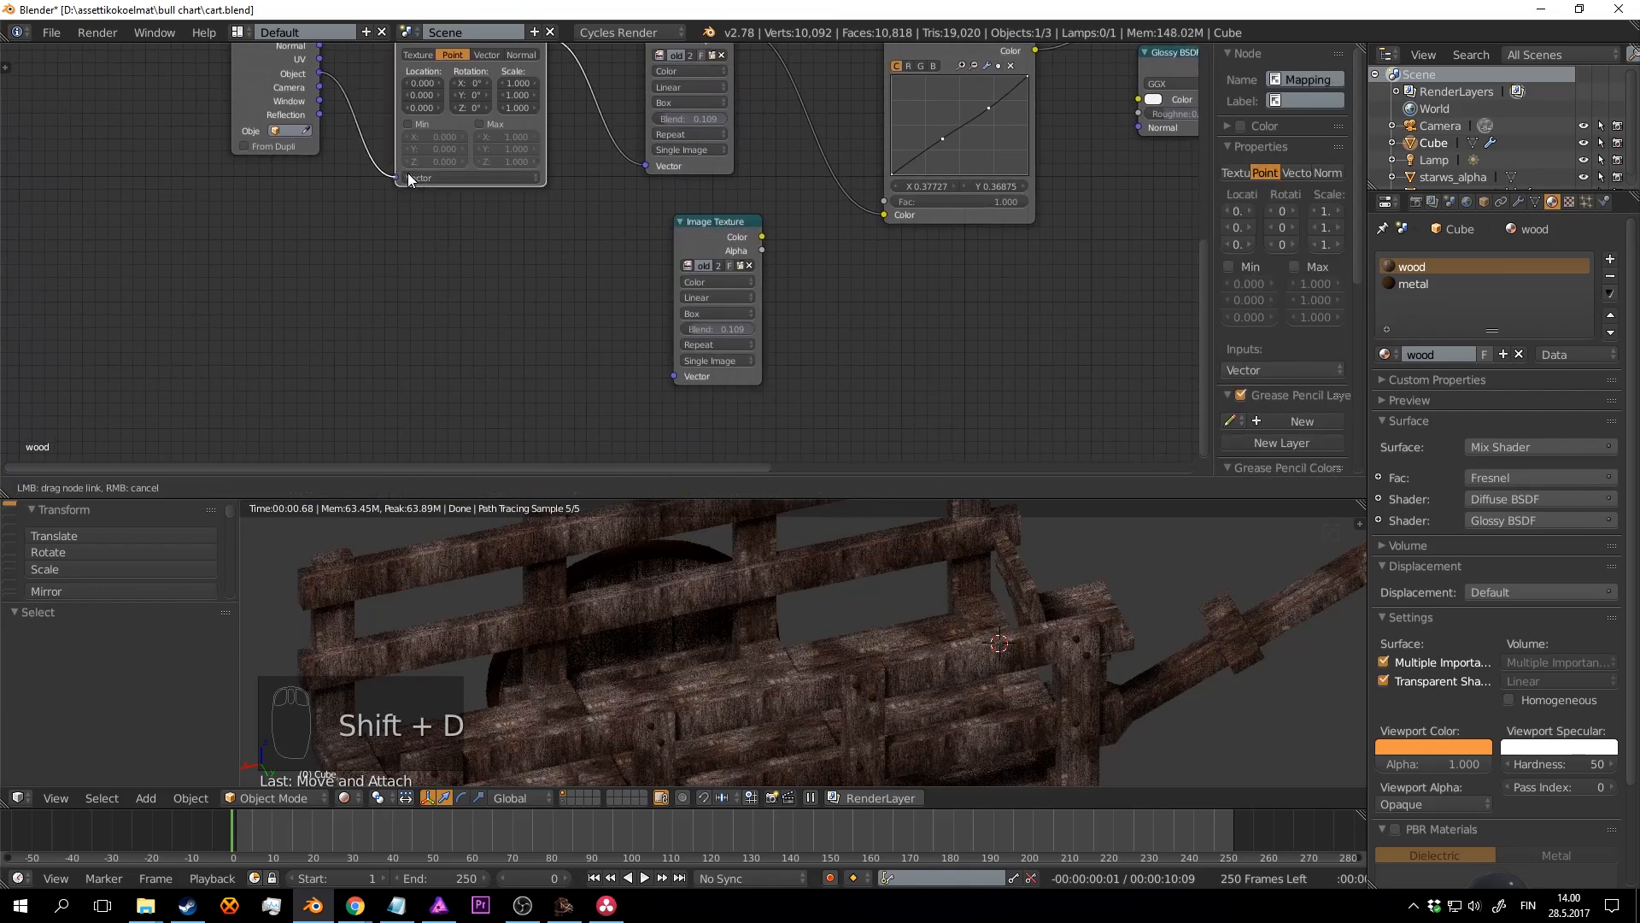
drag(407, 173, 409, 176)
middle_drag(408, 176, 441, 233)
drag(355, 131, 431, 234)
drag(354, 131, 382, 177)
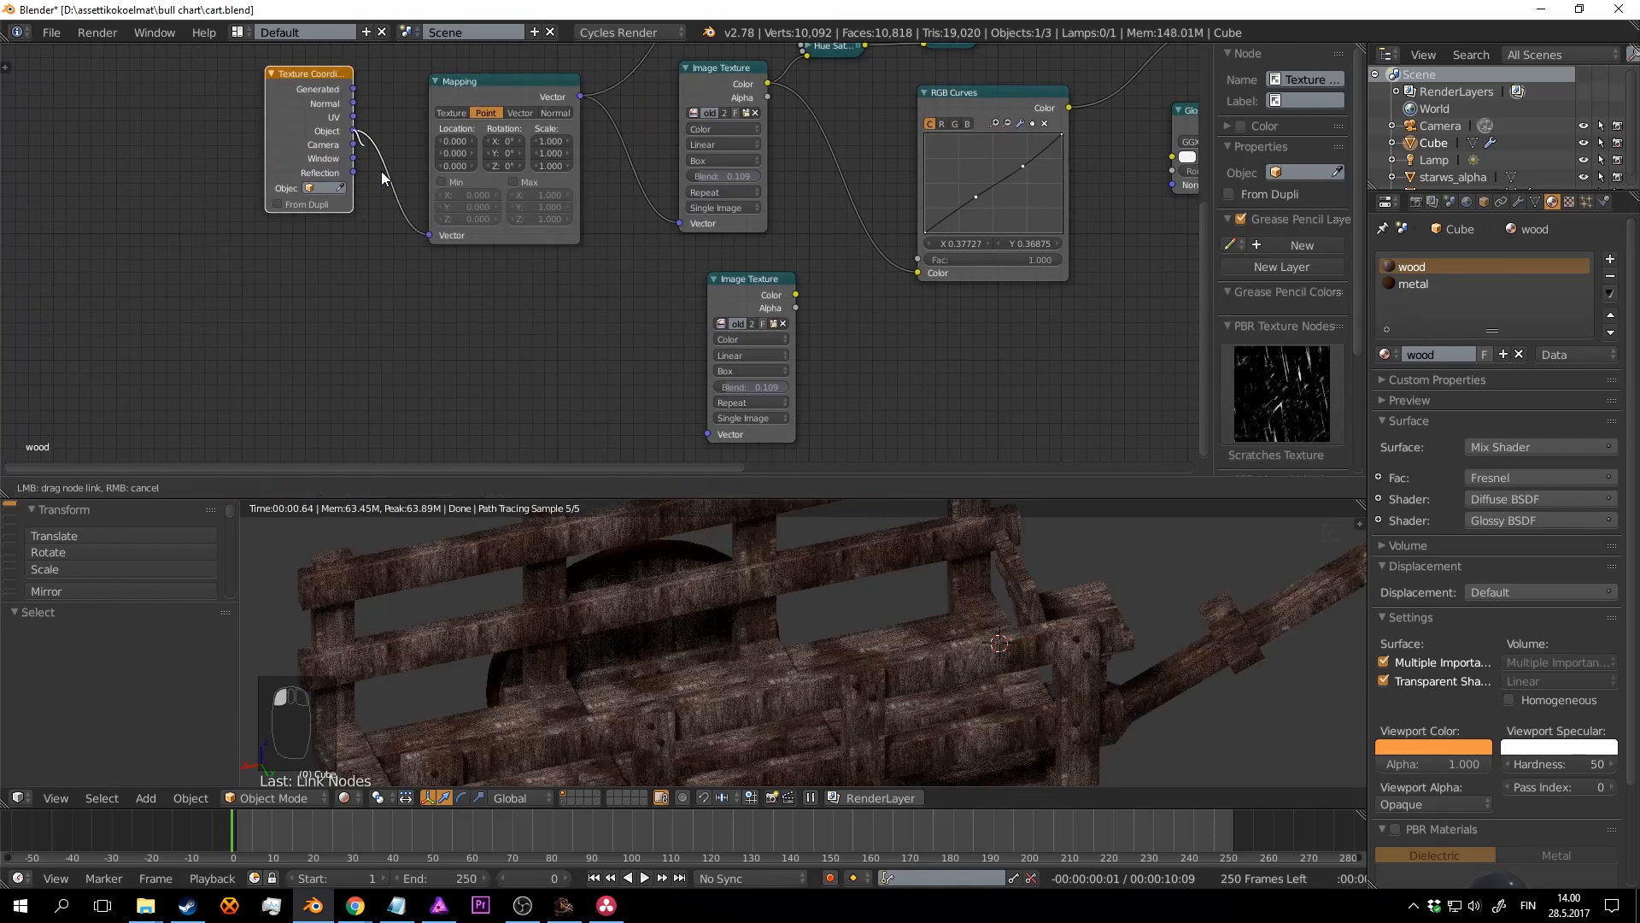
drag(693, 438, 695, 437)
Step: Duplicate the Mapping node and insert the copy between the Texture Coordinate and the second Image Texture
right_click(520, 137)
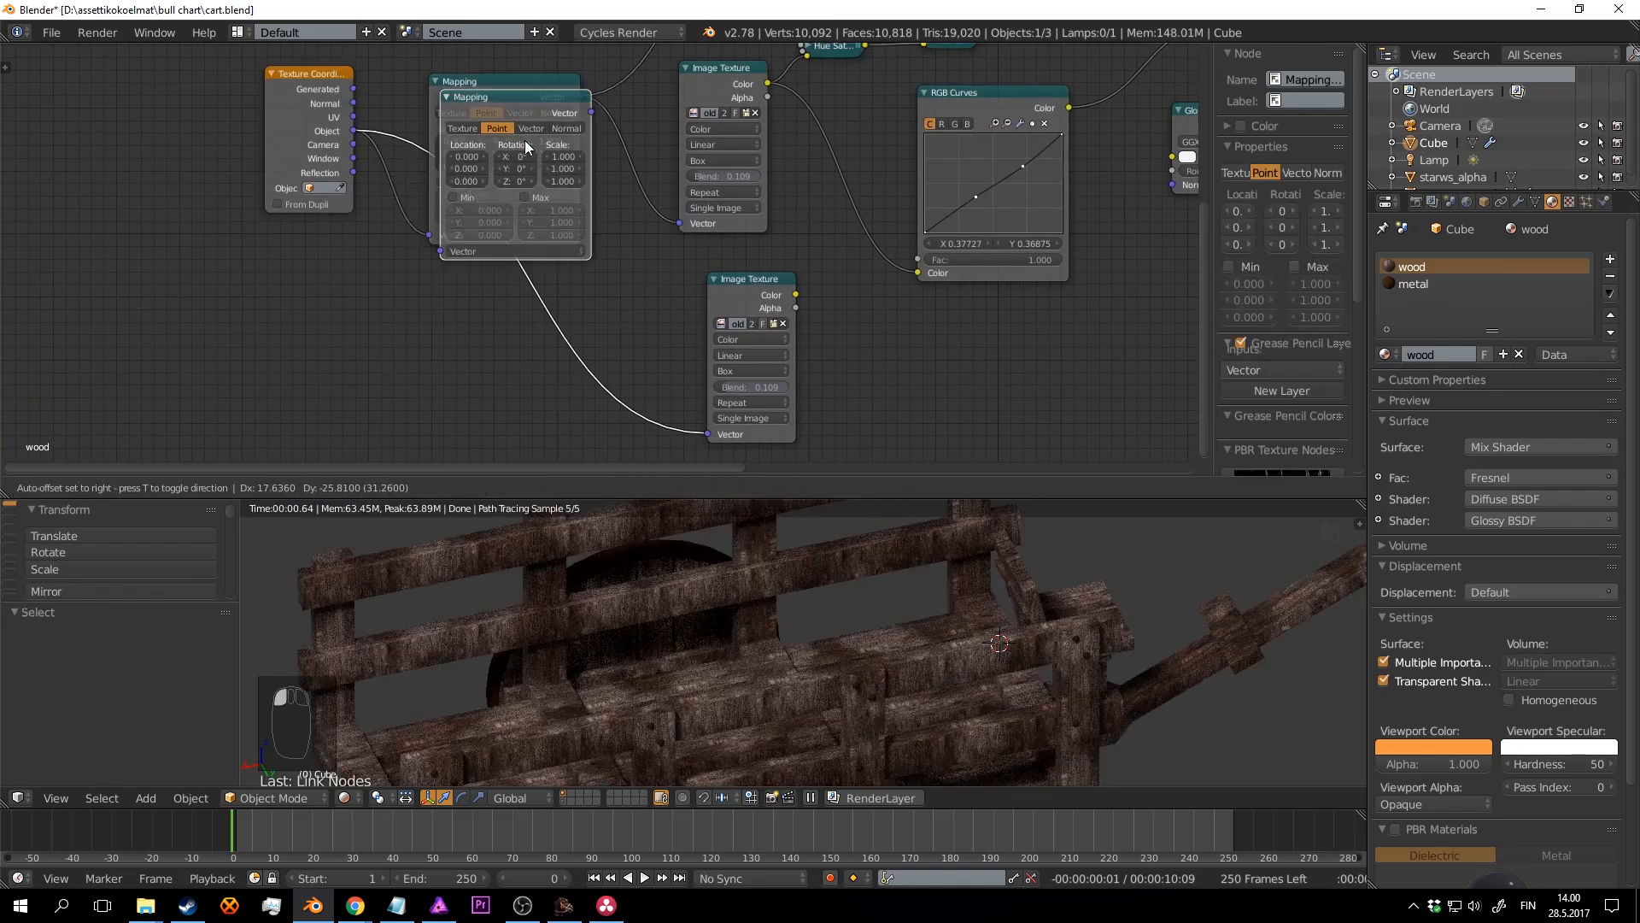
key(shift+d)
click(572, 280)
scroll(724, 311, up, 1)
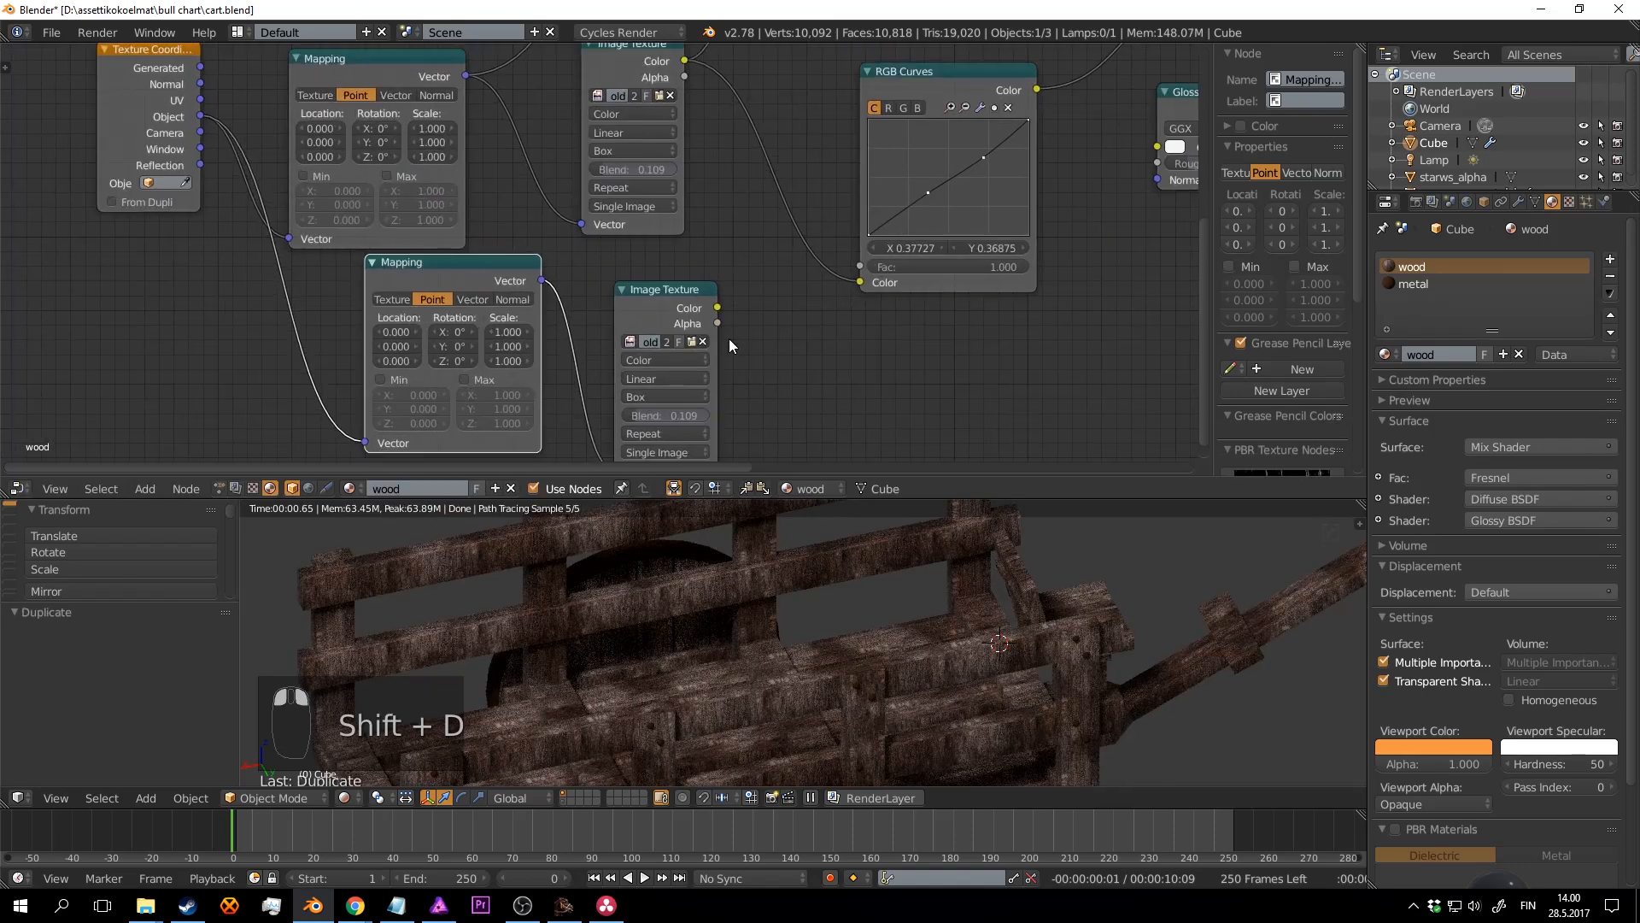
Step: Connect the second Image Texture's Color output to the Color input of the lower RGB Curves node
middle_drag(803, 314, 651, 331)
scroll(592, 341, down, 3)
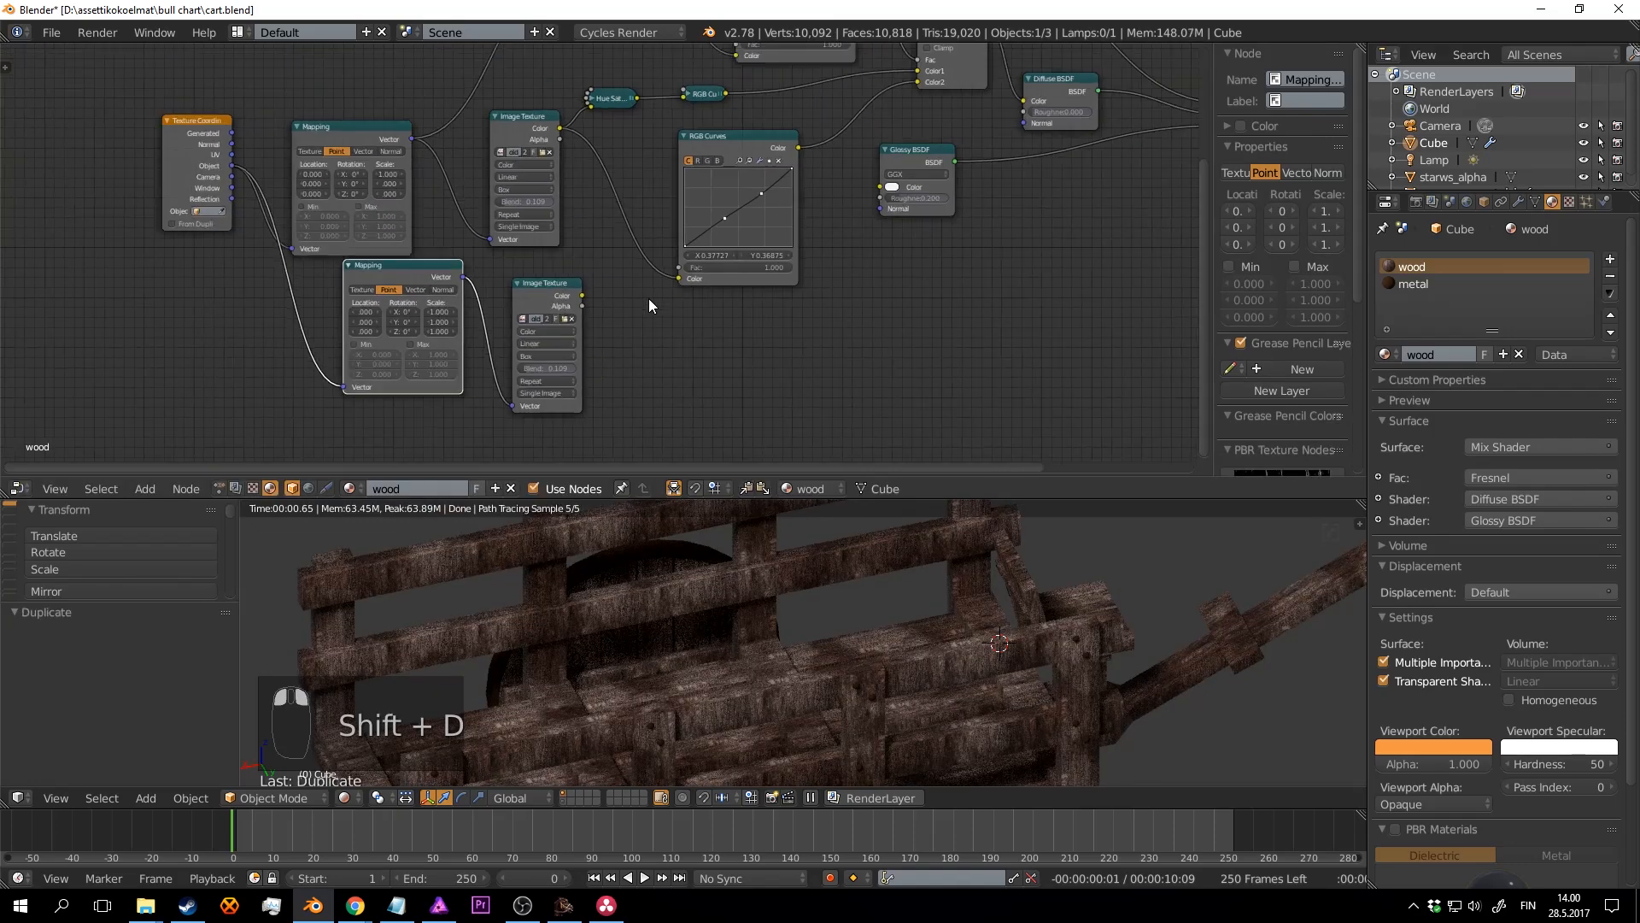
scroll(576, 301, up, 2)
drag(575, 312, 707, 288)
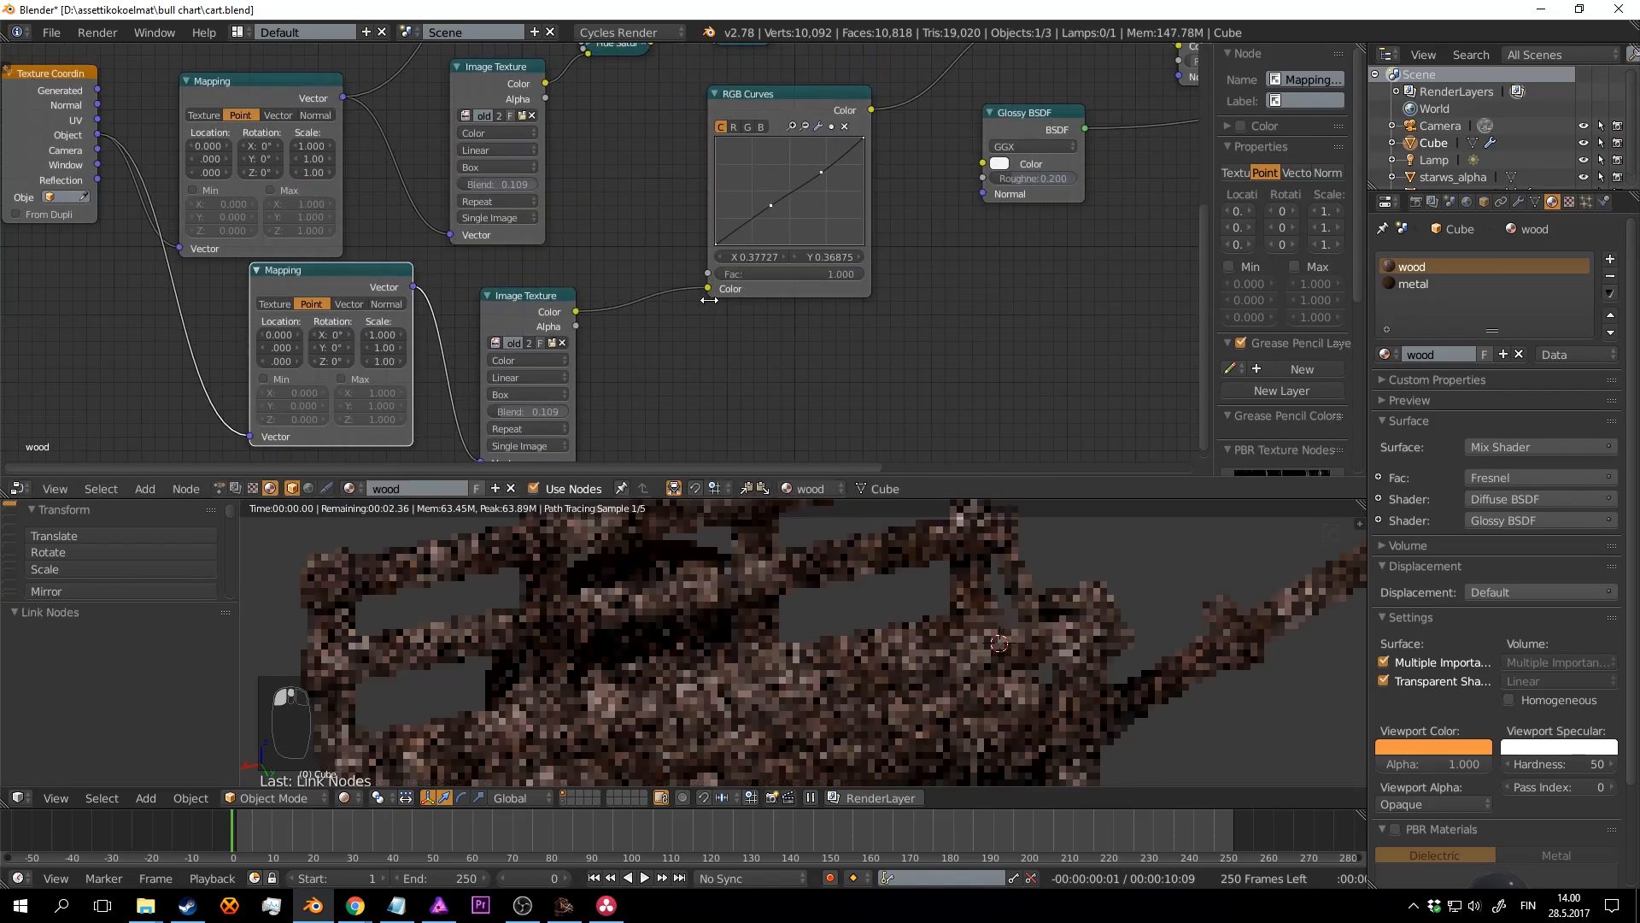
Step: Set the lower Mapping node's Location to X 21.6 and Z 14.8, and save the file
key(ctrl+s)
click(691, 346)
middle_drag(692, 346, 788, 228)
scroll(555, 394, down, 1)
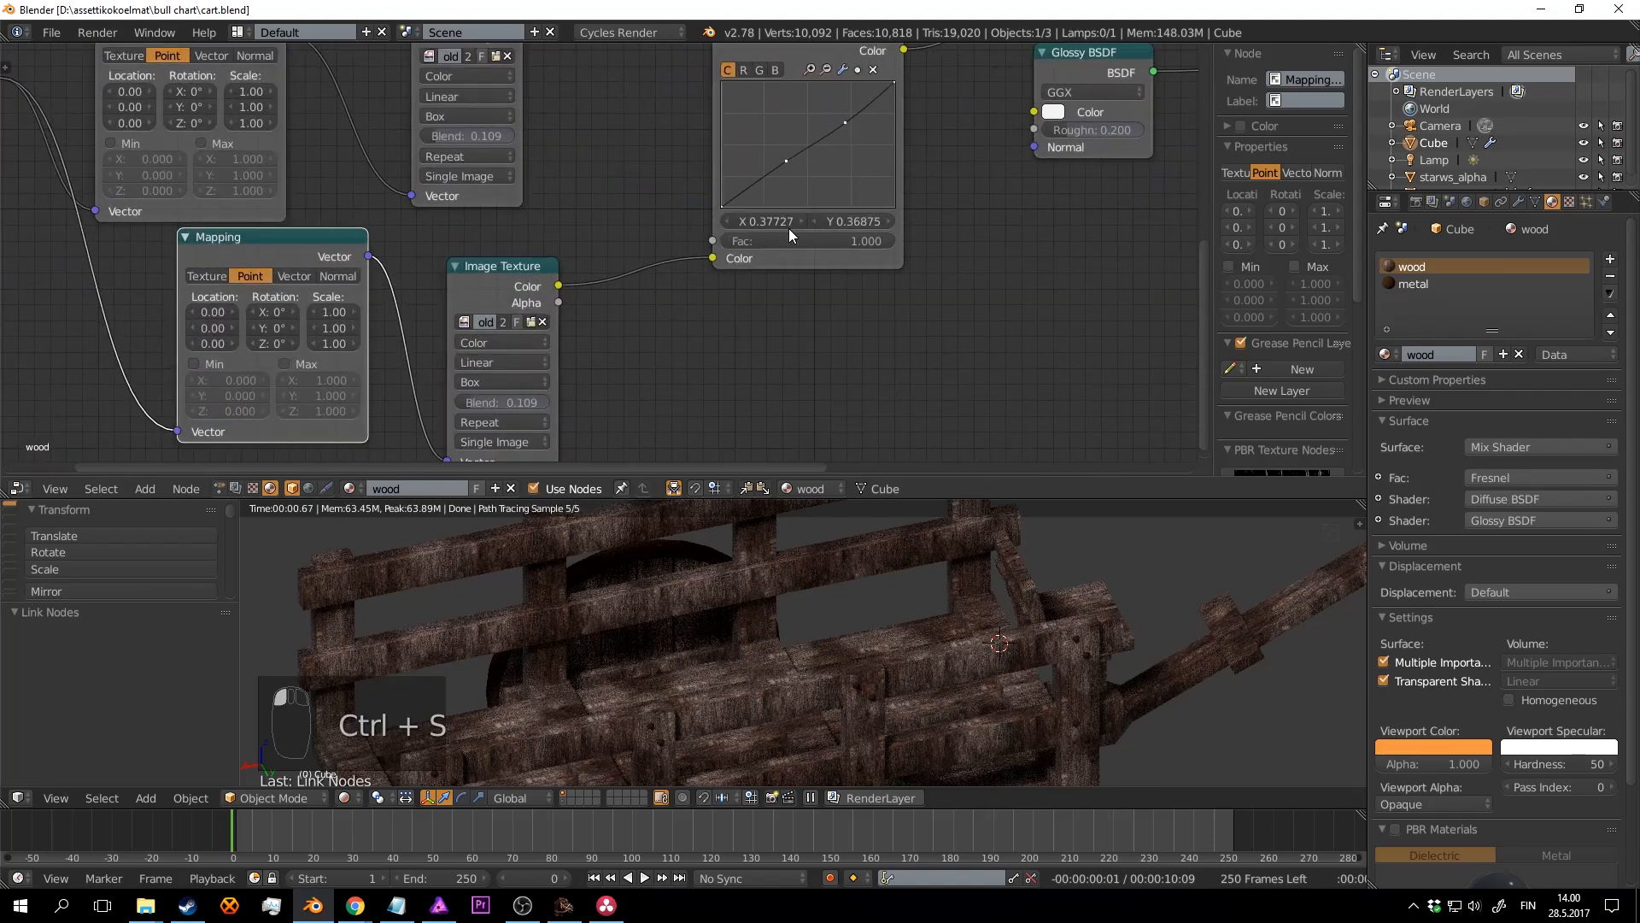
click(787, 228)
scroll(592, 268, up, 3)
drag(475, 246, 669, 238)
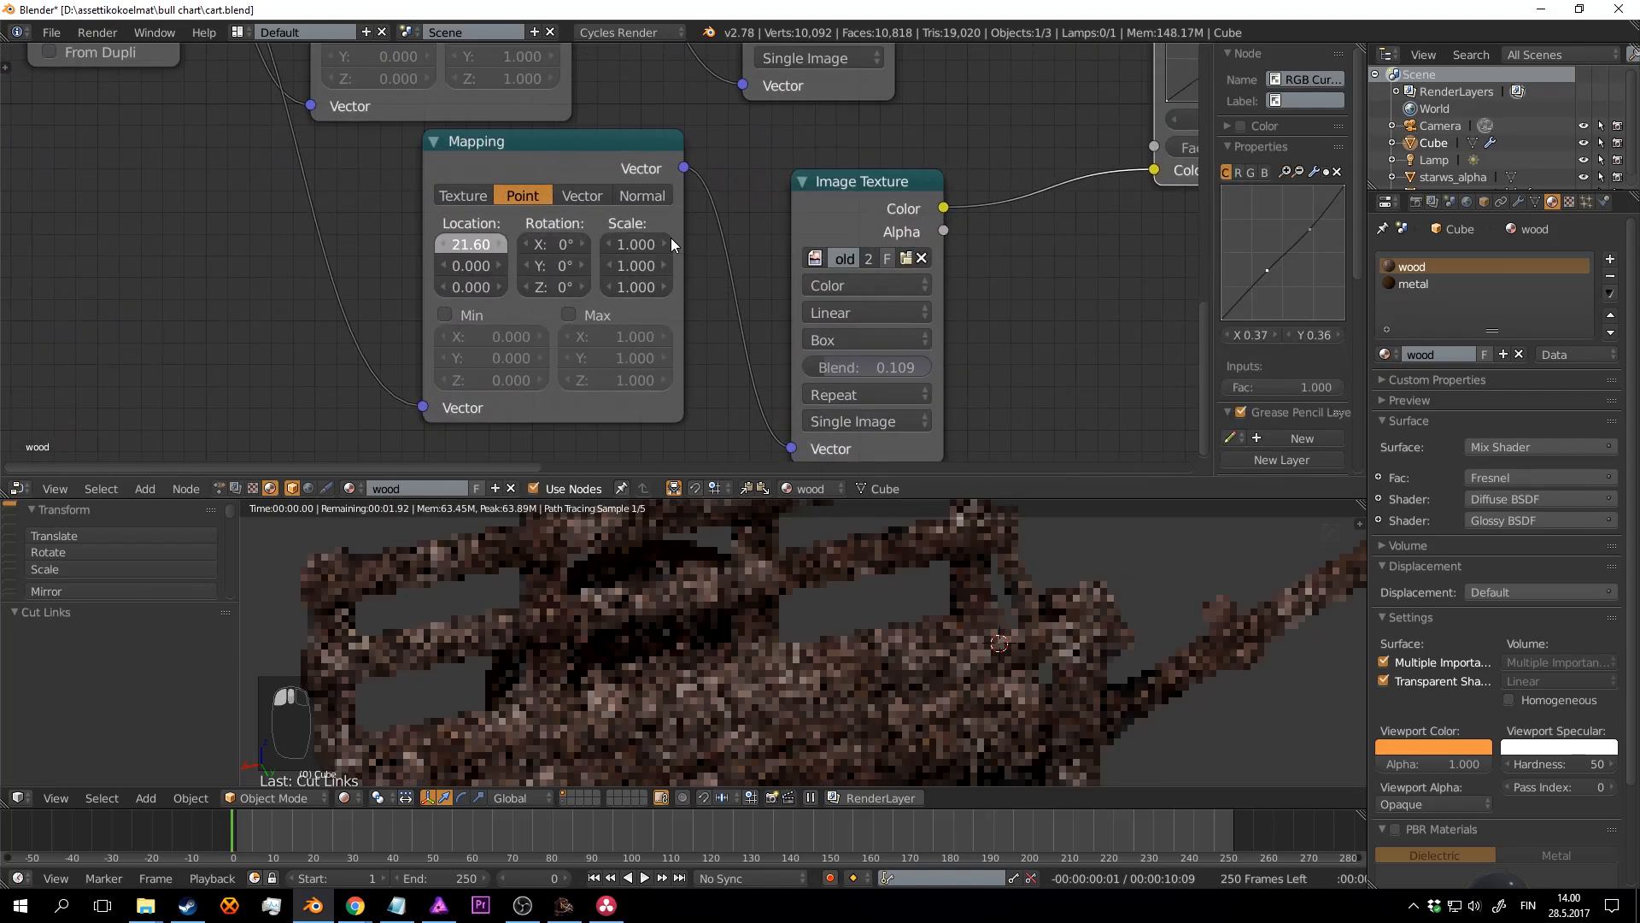
drag(505, 289, 1048, 288)
key(ctrl+s)
key(ctrl+s)
middle_drag(1068, 296, 706, 345)
click(873, 330)
scroll(873, 331, down, 4)
key(ctrl+s)
click(790, 345)
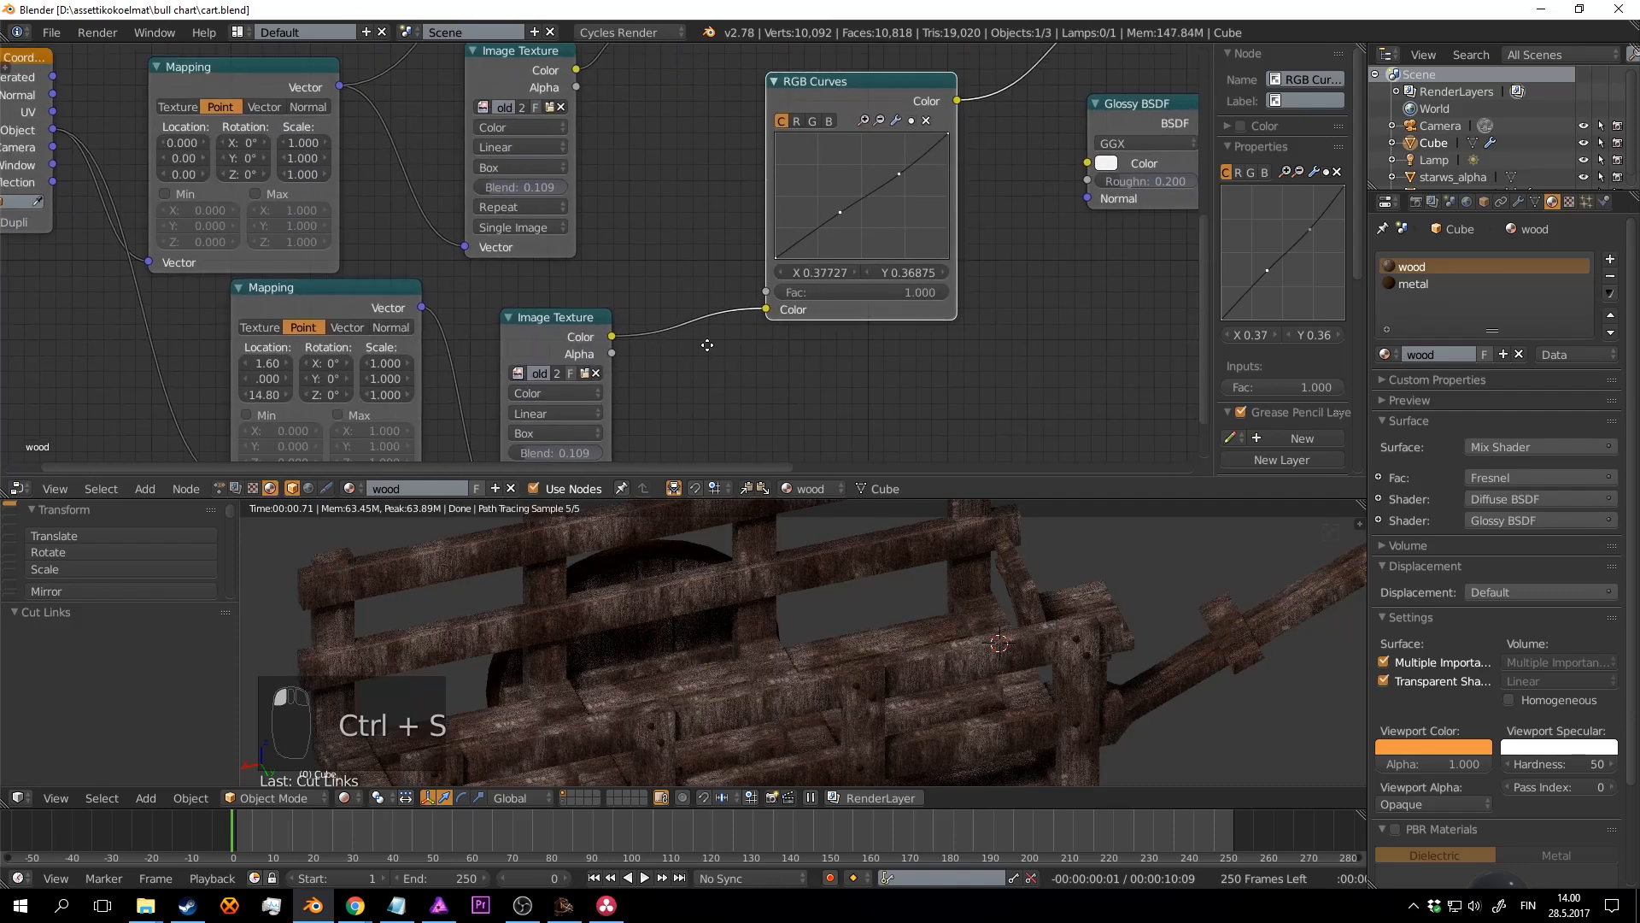
scroll(703, 347, up, 3)
key(ctrl+s)
click(704, 347)
Step: Duplicate the Hue Saturation node, insert the copy between the second Image Texture and the lower RGB Curves node, and save the file
scroll(691, 307, down, 4)
scroll(681, 270, up, 3)
middle_drag(815, 224, 705, 271)
middle_drag(584, 266, 618, 222)
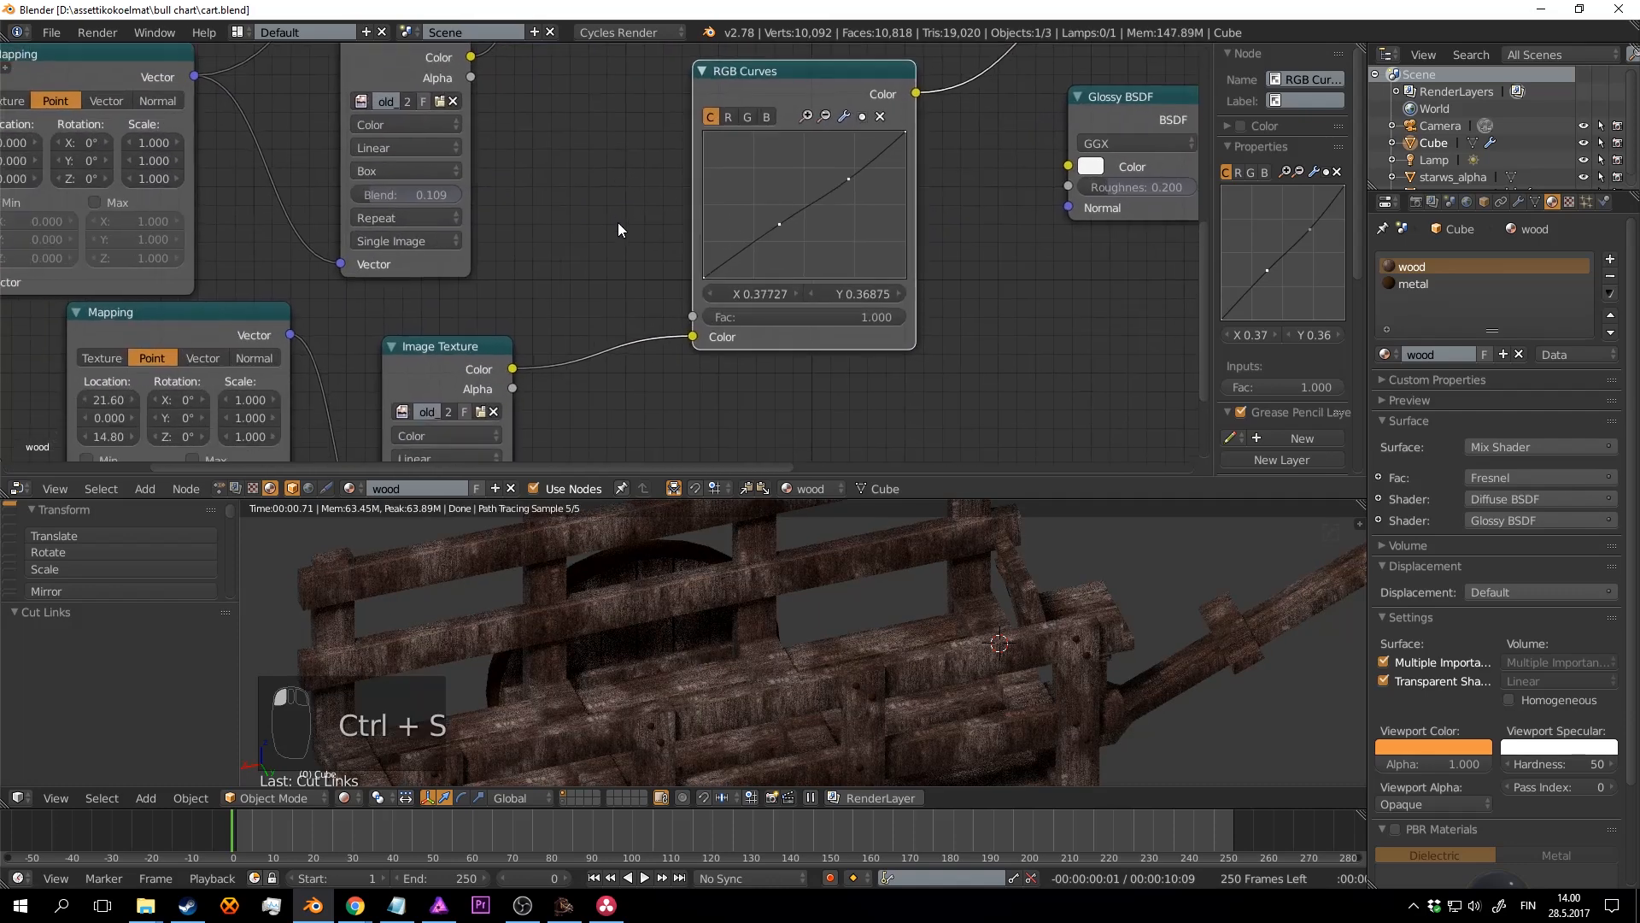
scroll(618, 222, down, 4)
drag(755, 120, 810, 109)
scroll(669, 140, up, 1)
middle_drag(669, 140, 769, 185)
click(687, 104)
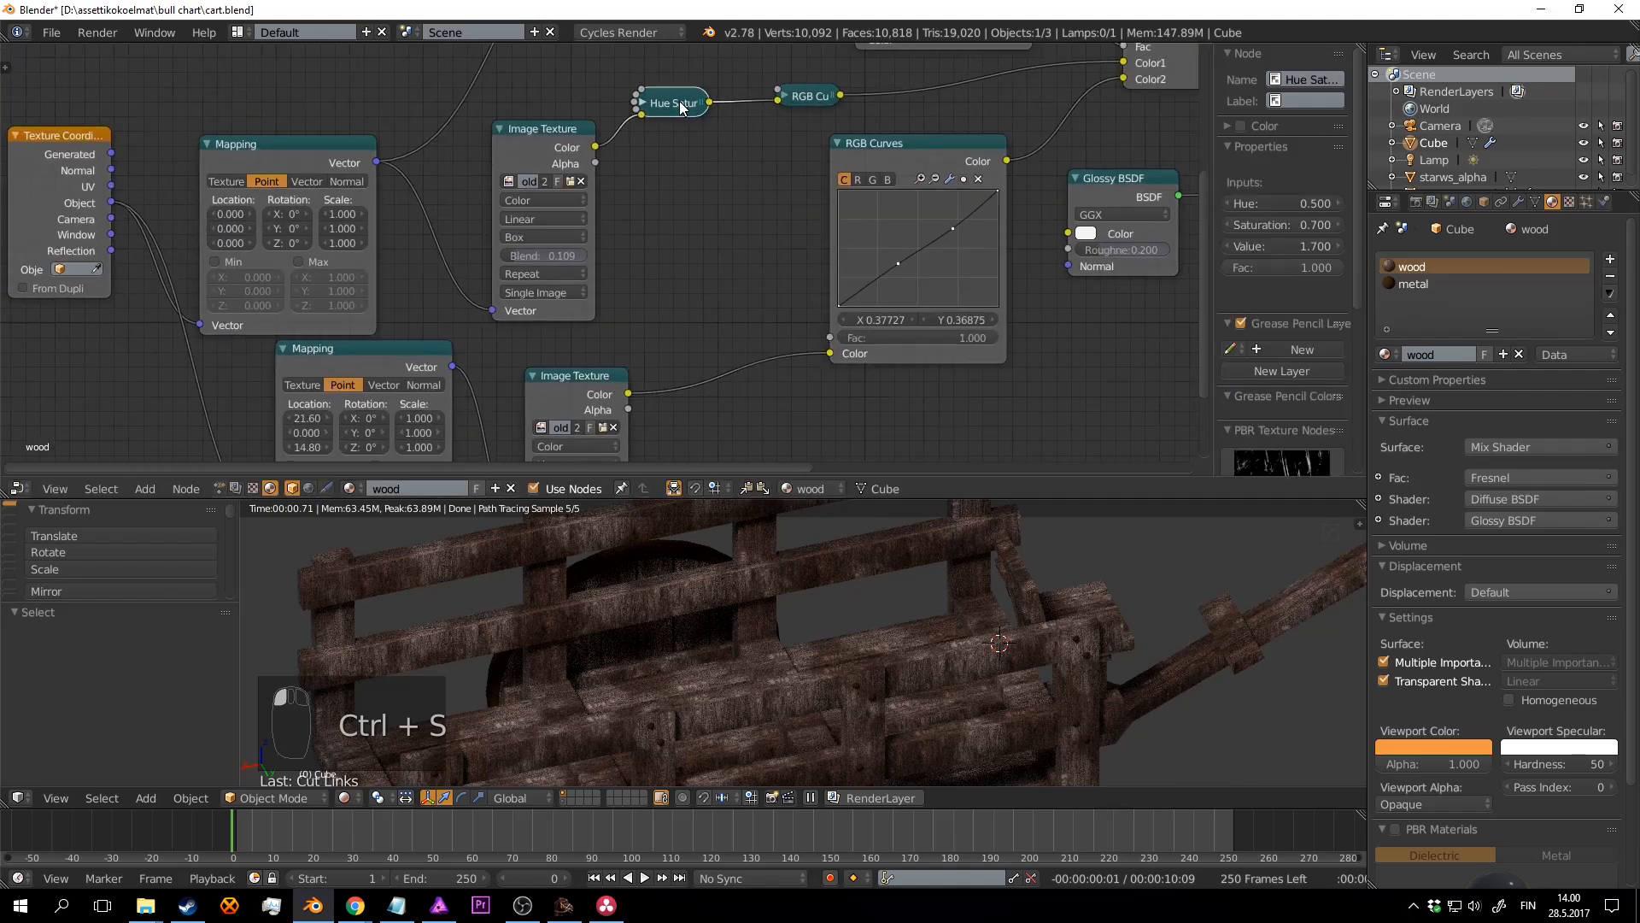
key(shift+d)
click(746, 369)
middle_drag(833, 398, 744, 349)
key(ctrl+s)
click(751, 348)
middle_drag(869, 329, 682, 368)
scroll(682, 367, up, 2)
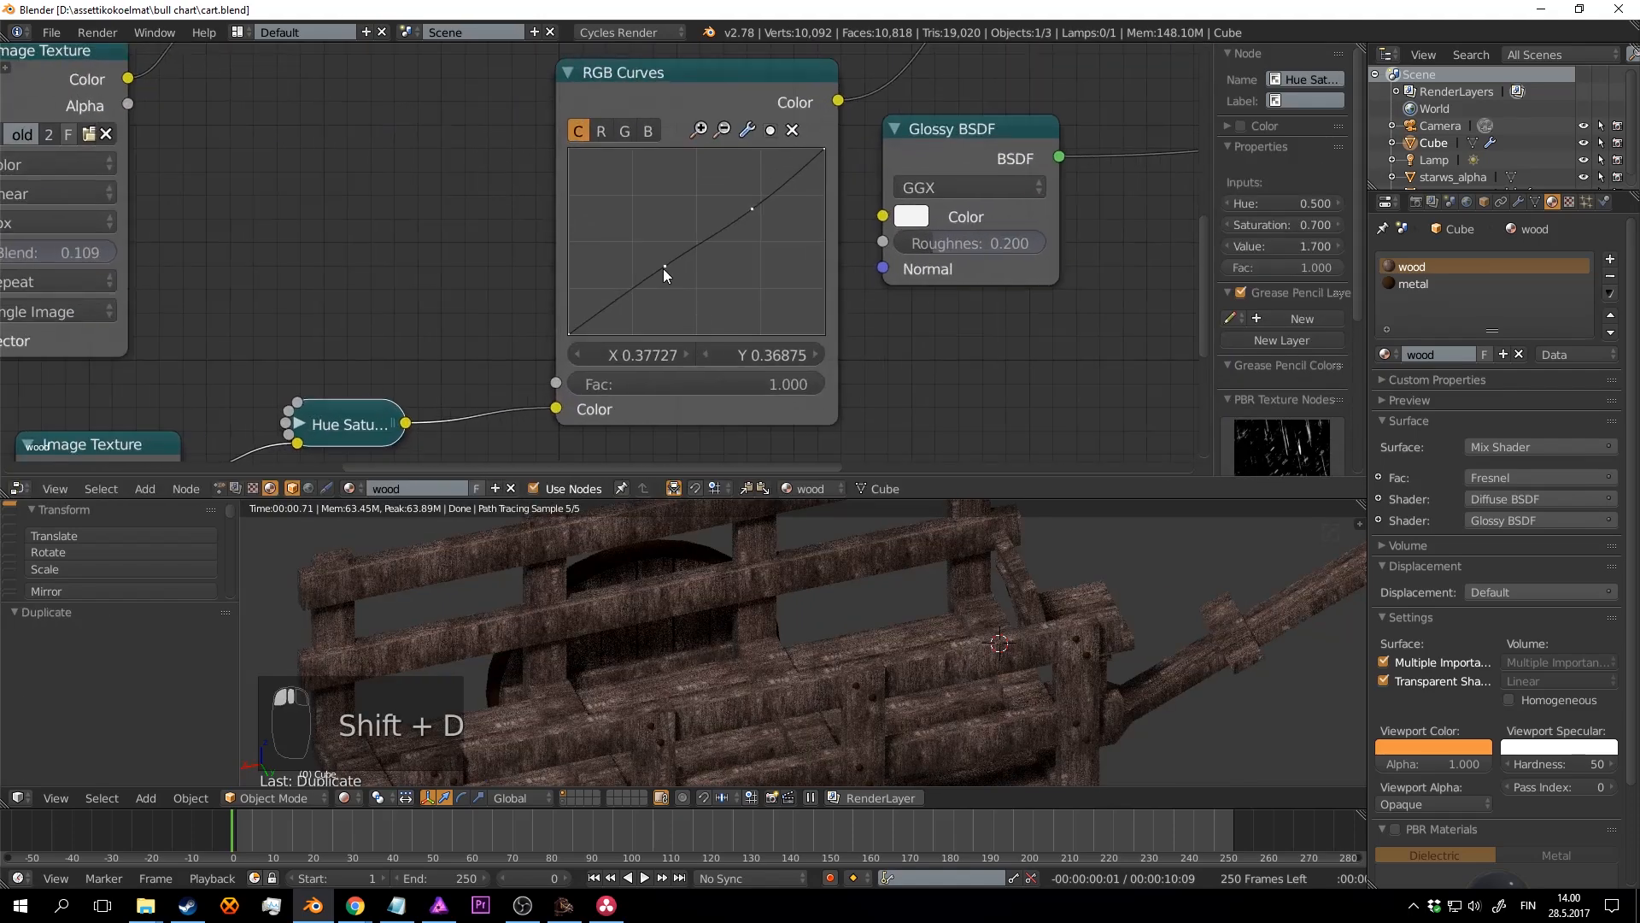
Step: Move the lower RGB Curves node's dark control point to X 0.41818, Y 0.26875 and save the file
key(ctrl+s)
drag(663, 268, 675, 285)
key(ctrl+s)
click(675, 285)
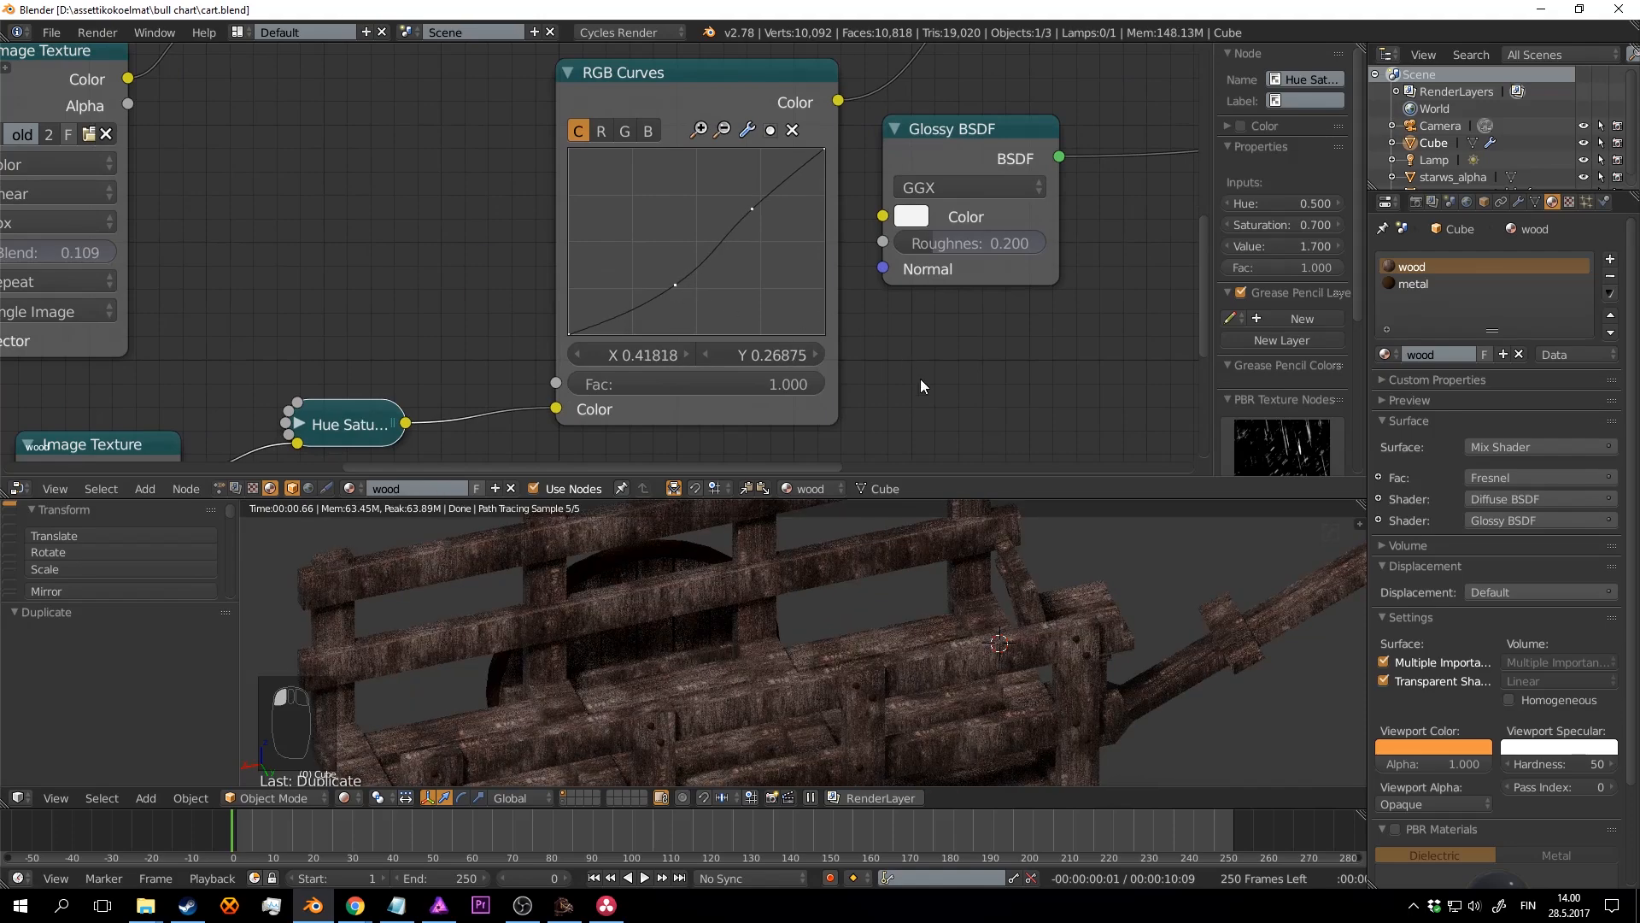
Step: Examine the rendered wood on the cart's wheel and rails up close, saving the file
middle_drag(1054, 627, 999, 532)
scroll(907, 618, down, 1)
key(ctrl+s)
scroll(907, 625, up, 2)
key(ctrl+s)
scroll(999, 532, up, 3)
key(ctrl+s)
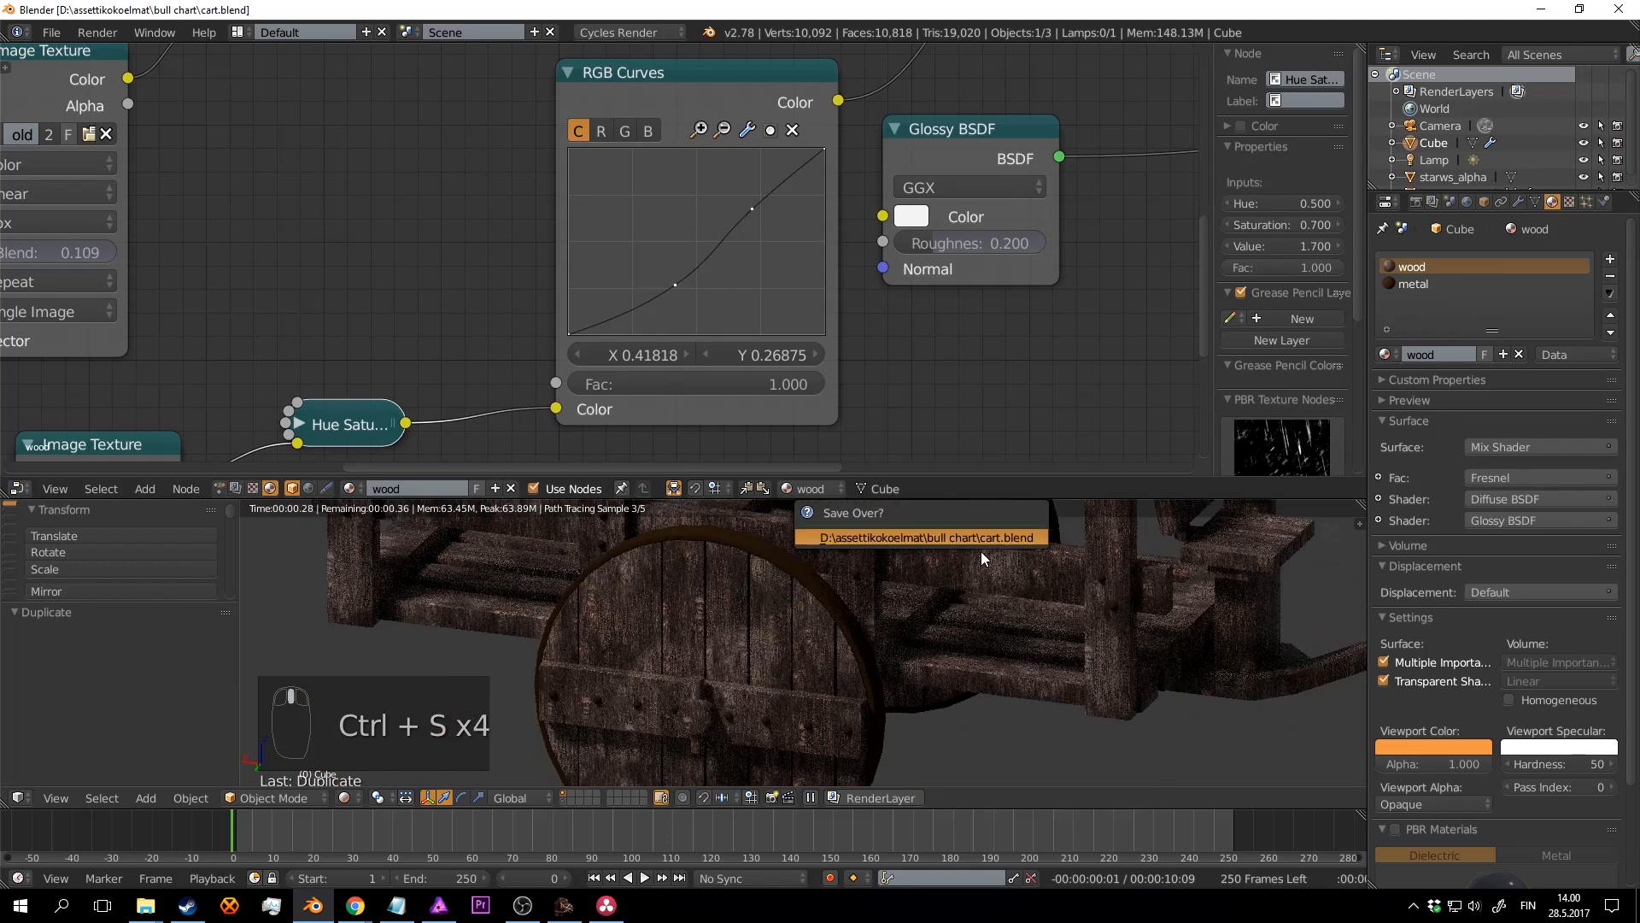
mouse_move(874, 602)
middle_down()
mouse_move(967, 571)
mouse_move(911, 639)
mouse_move(980, 659)
middle_up()
scroll(965, 567, down, 3)
Step: Return the viewport to solid shading, deselect everything and save the file
key(shift+z)
scroll(911, 639, up, 3)
key(a)
key(ctrl+s)
scroll(911, 613, down, 5)
middle_drag(910, 613, 867, 554)
key(ctrl+s)
scroll(880, 664, up, 2)
key(ctrl+s)
click(880, 610)
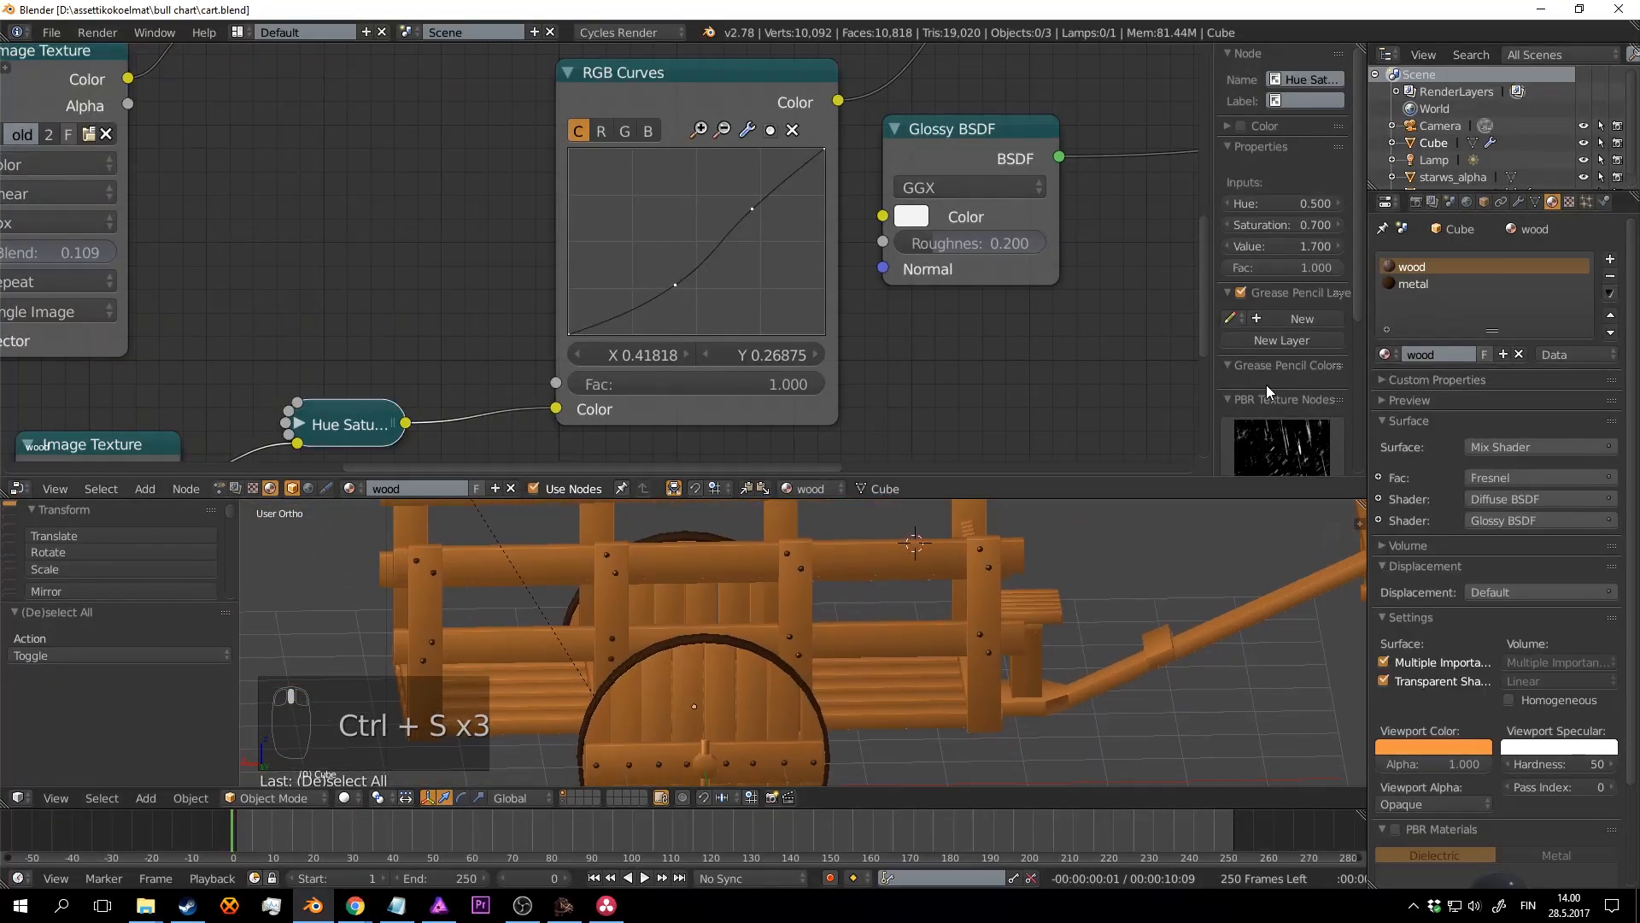
Step: Select the cart again and open the node setup of its metal material
right_click(832, 542)
key(ctrl+s)
key(Home)
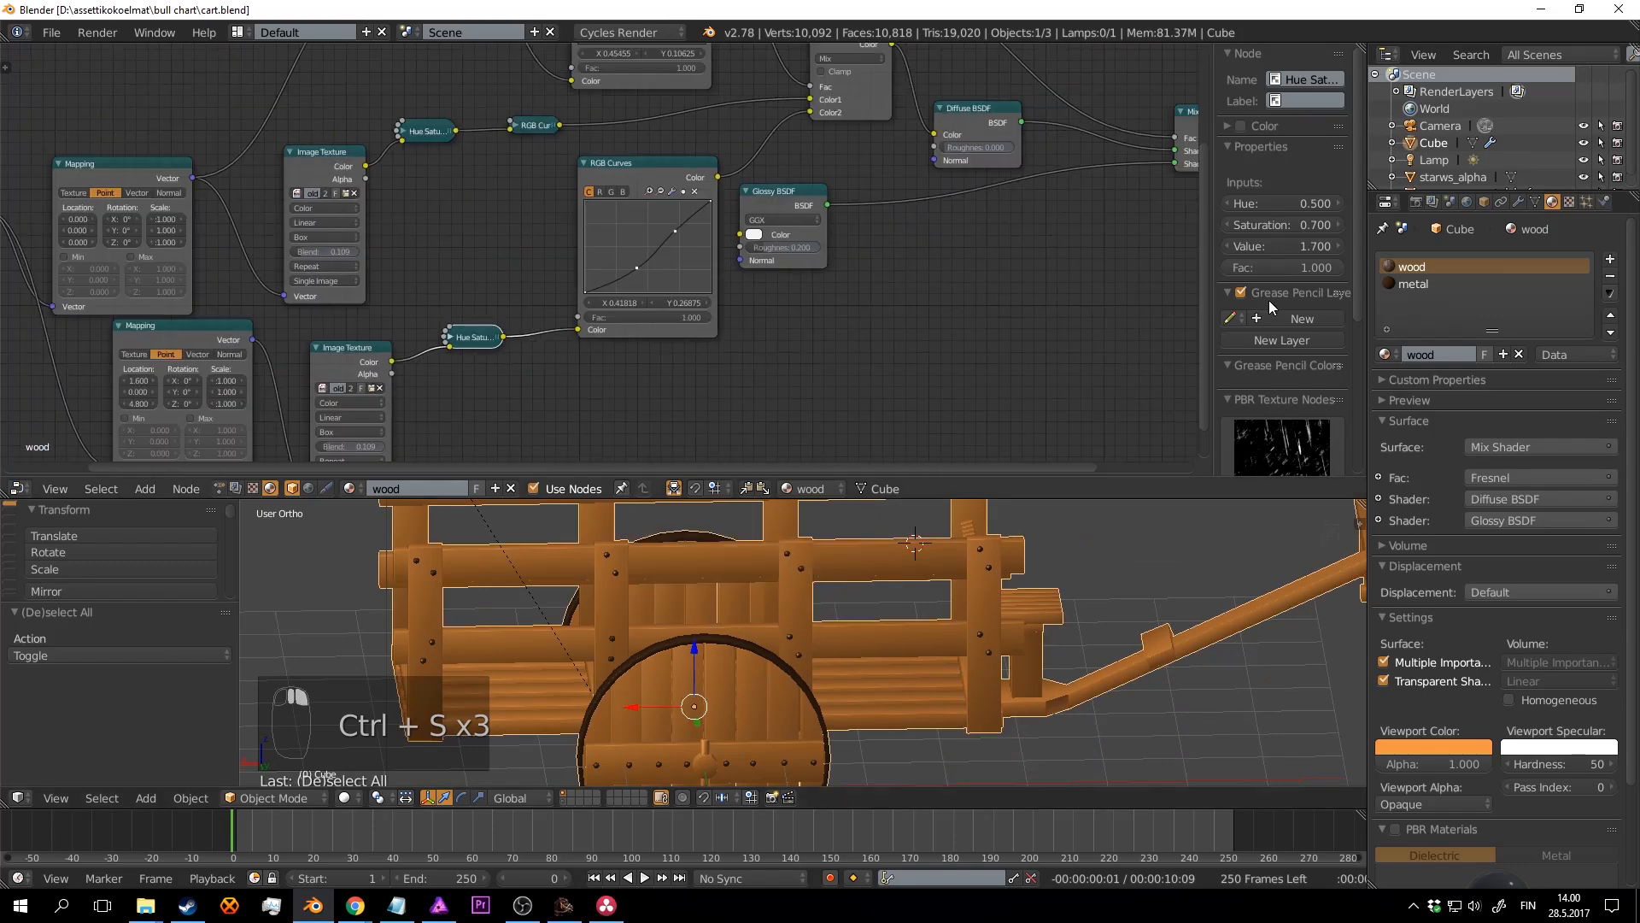
click(1433, 287)
scroll(1022, 294, down, 2)
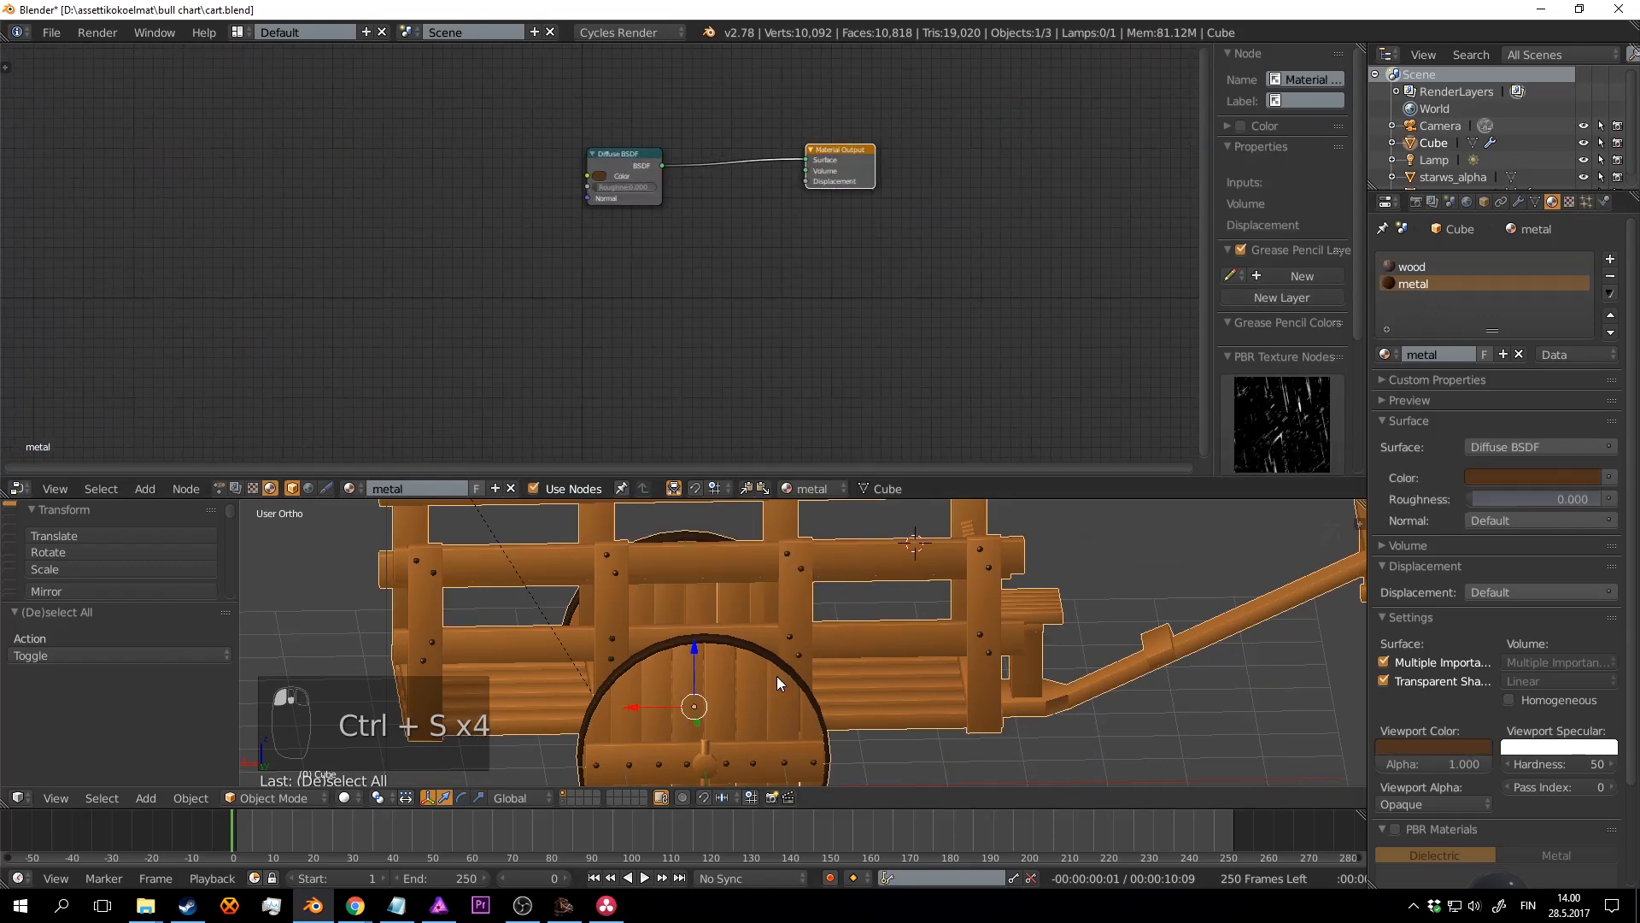
Step: Set a render border over the upper part of the wheel's metal rim and switch the viewport to rendered shading
shift+middle_drag(793, 623, 803, 561)
scroll(807, 546, up, 3)
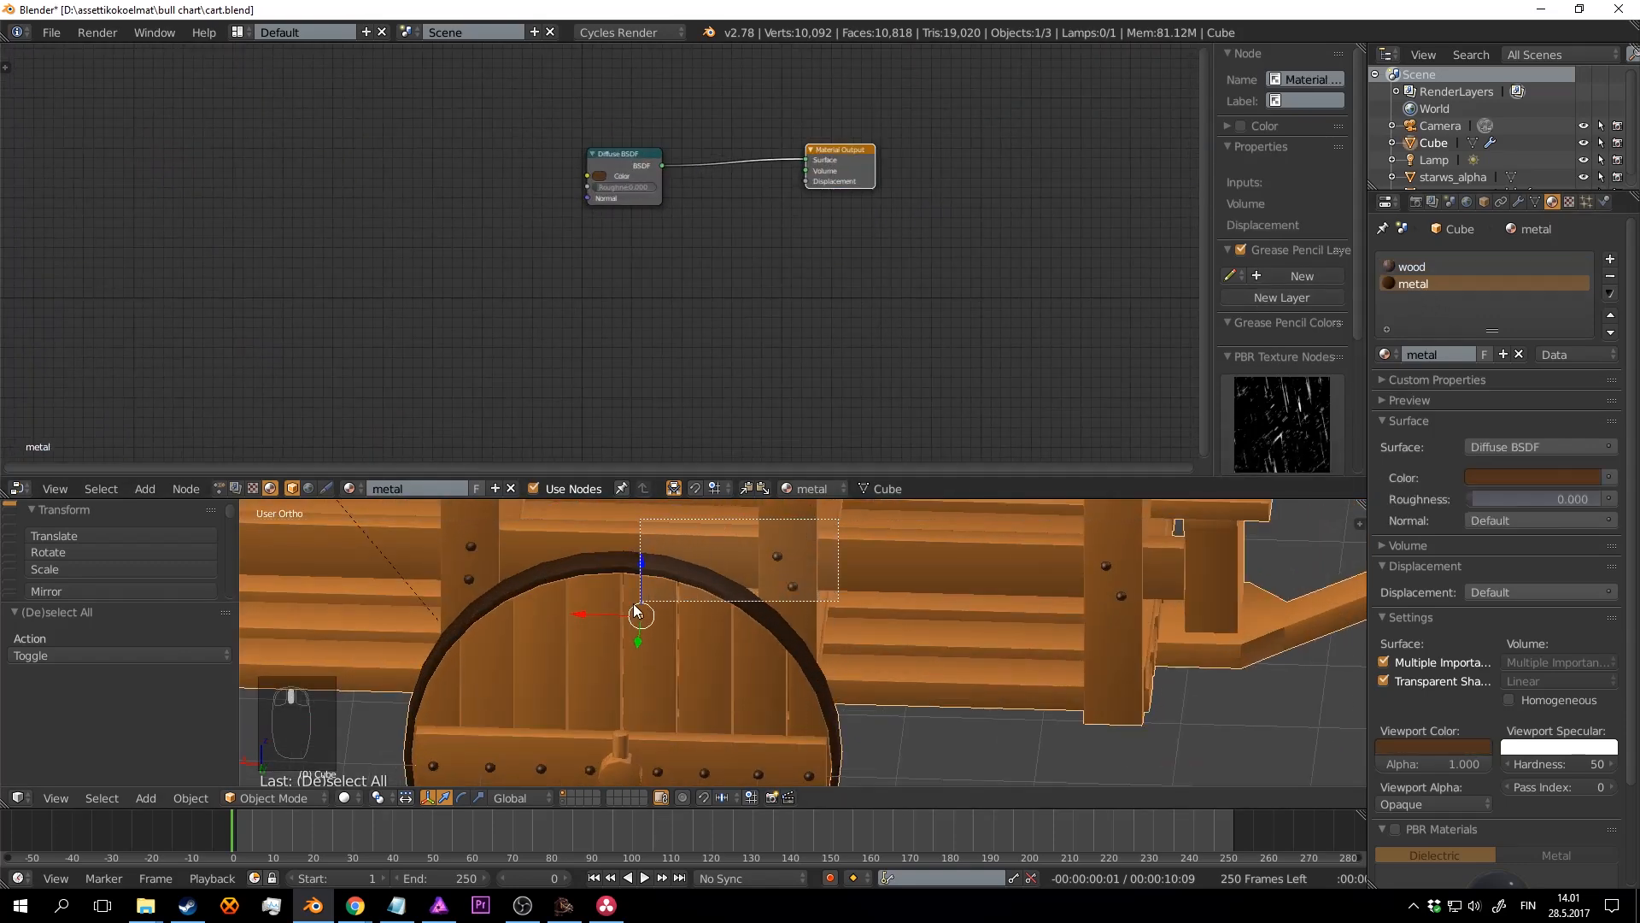
drag(634, 605, 610, 621)
mouse_move(874, 537)
shift+middle_down()
mouse_move(875, 561)
mouse_move(880, 537)
mouse_move(900, 550)
mouse_move(870, 560)
shift+middle_up()
key(ctrl+s)
key(shift+z)
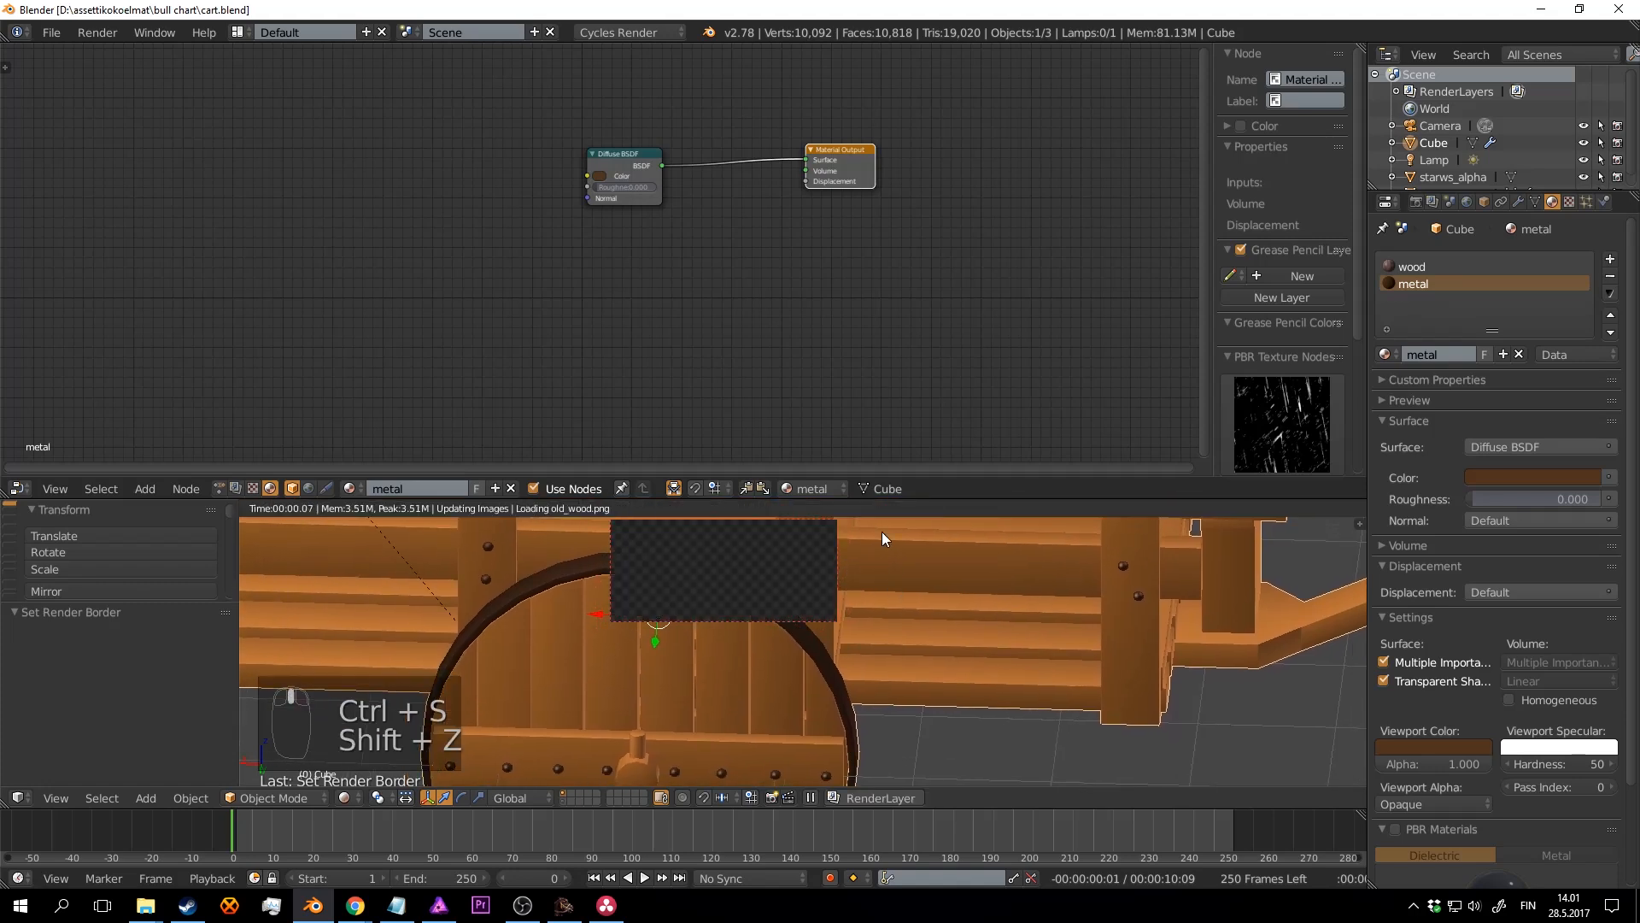
Step: Add a Glossy BSDF to the metal material and combine it with the Diffuse BSDF through a Mix Shader
middle_drag(770, 312, 731, 318)
key(ctrl+s)
scroll(683, 295, up, 3)
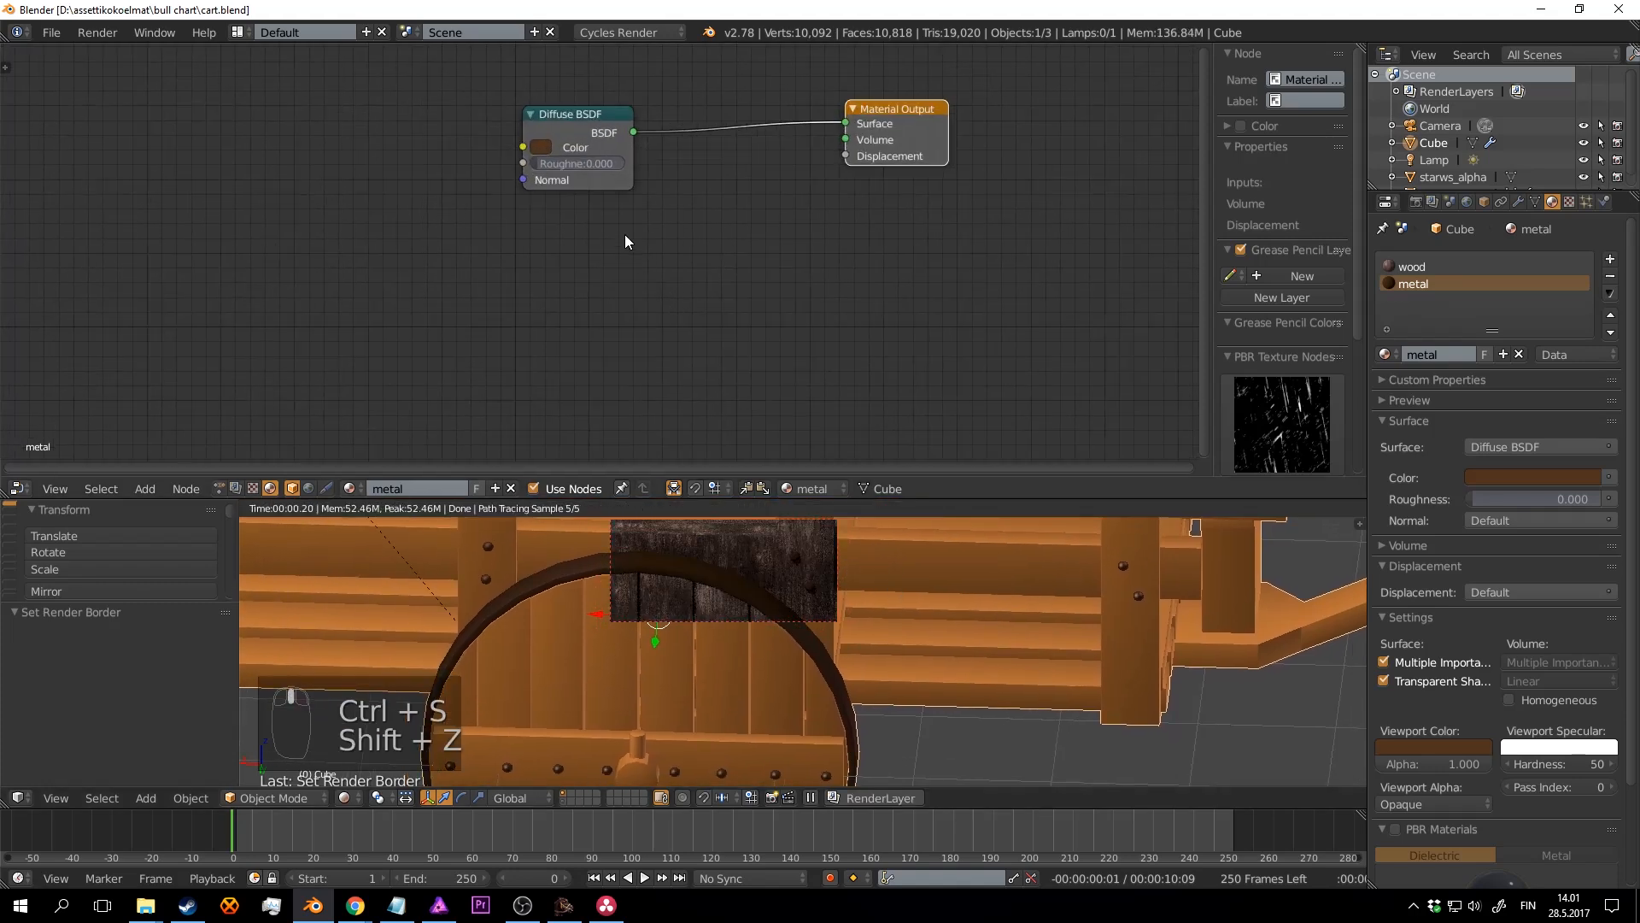
key(shift+a)
click(644, 291)
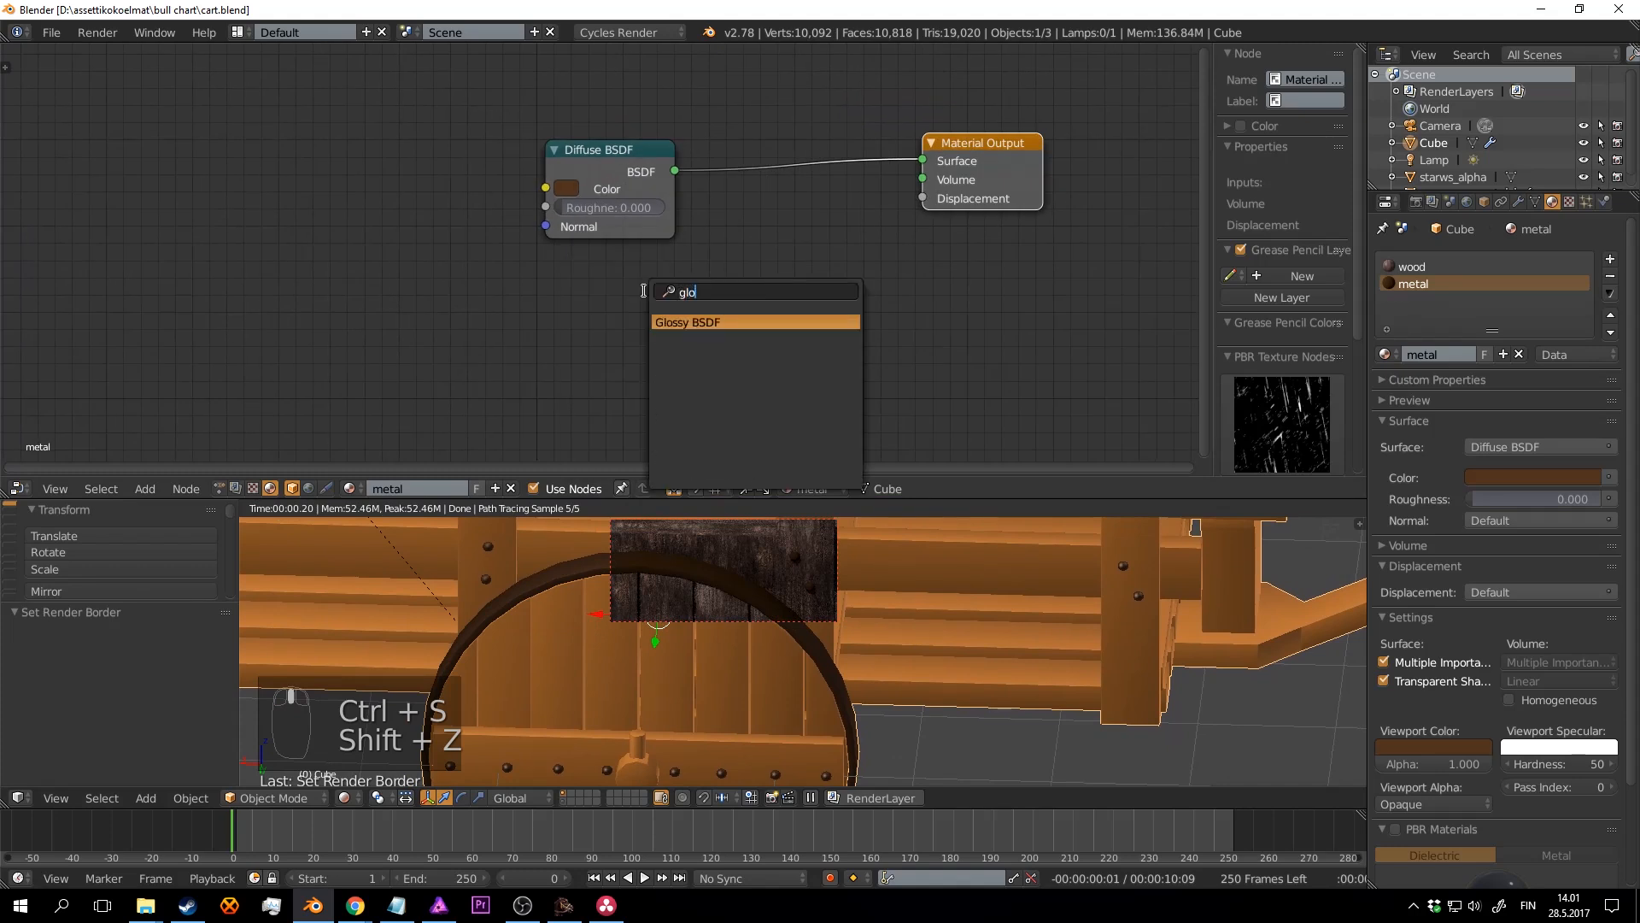
click(683, 321)
click(564, 274)
ctrl+shift+right_drag(580, 277, 608, 193)
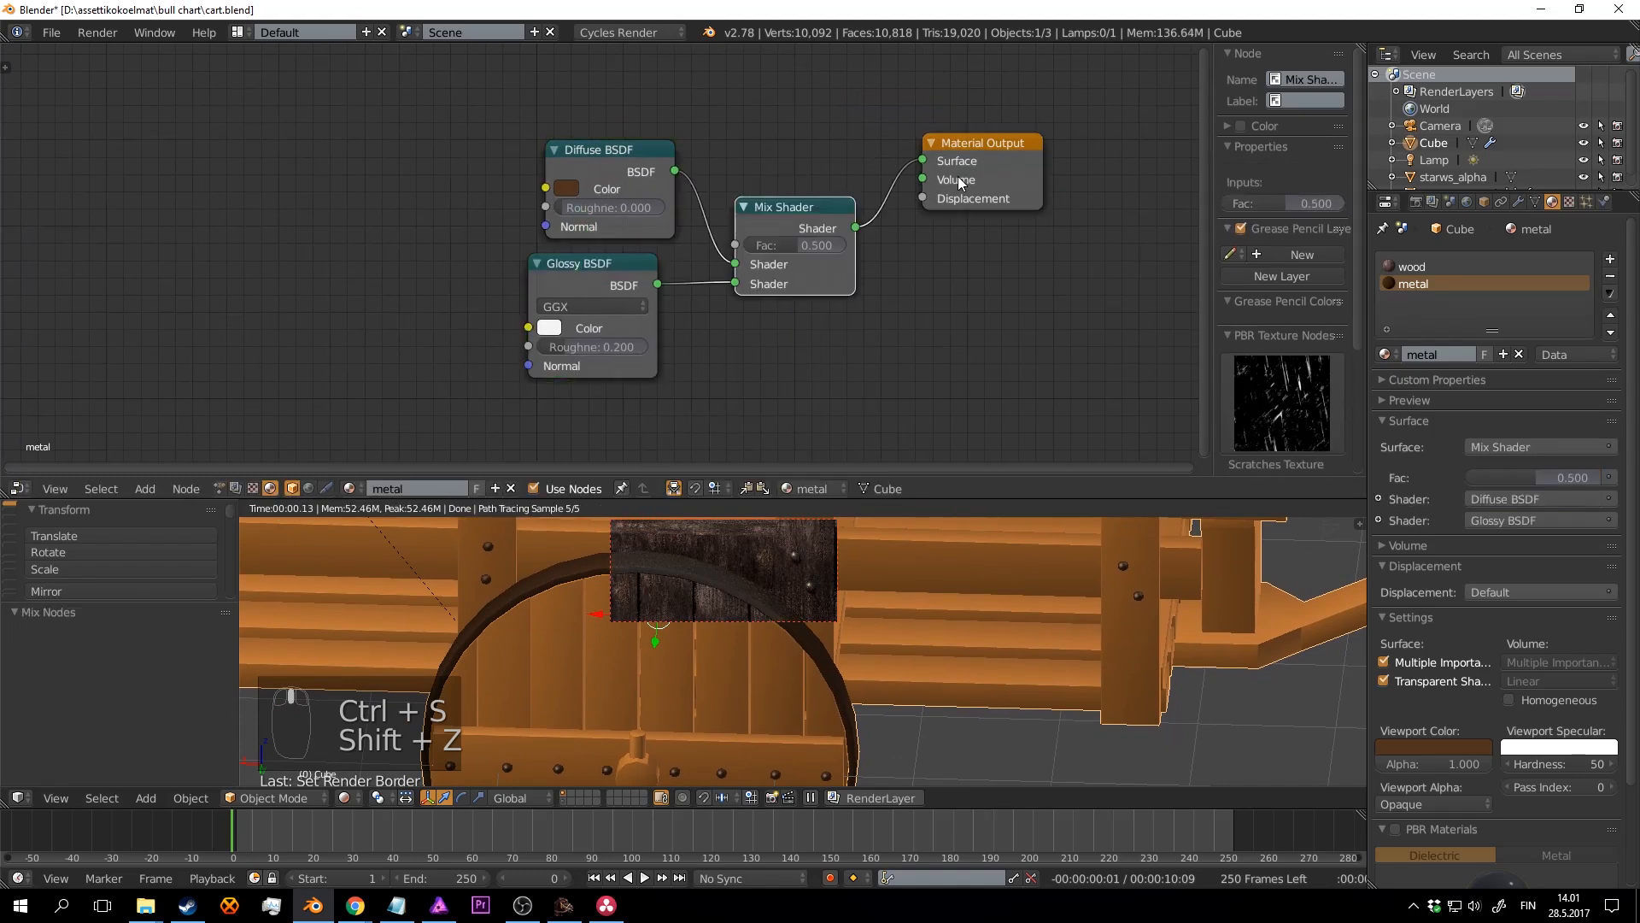
Step: Spread out the Material Output, Mix Shader and Diffuse BSDF nodes and save the file
right_drag(974, 149, 1034, 135)
right_drag(794, 234, 830, 182)
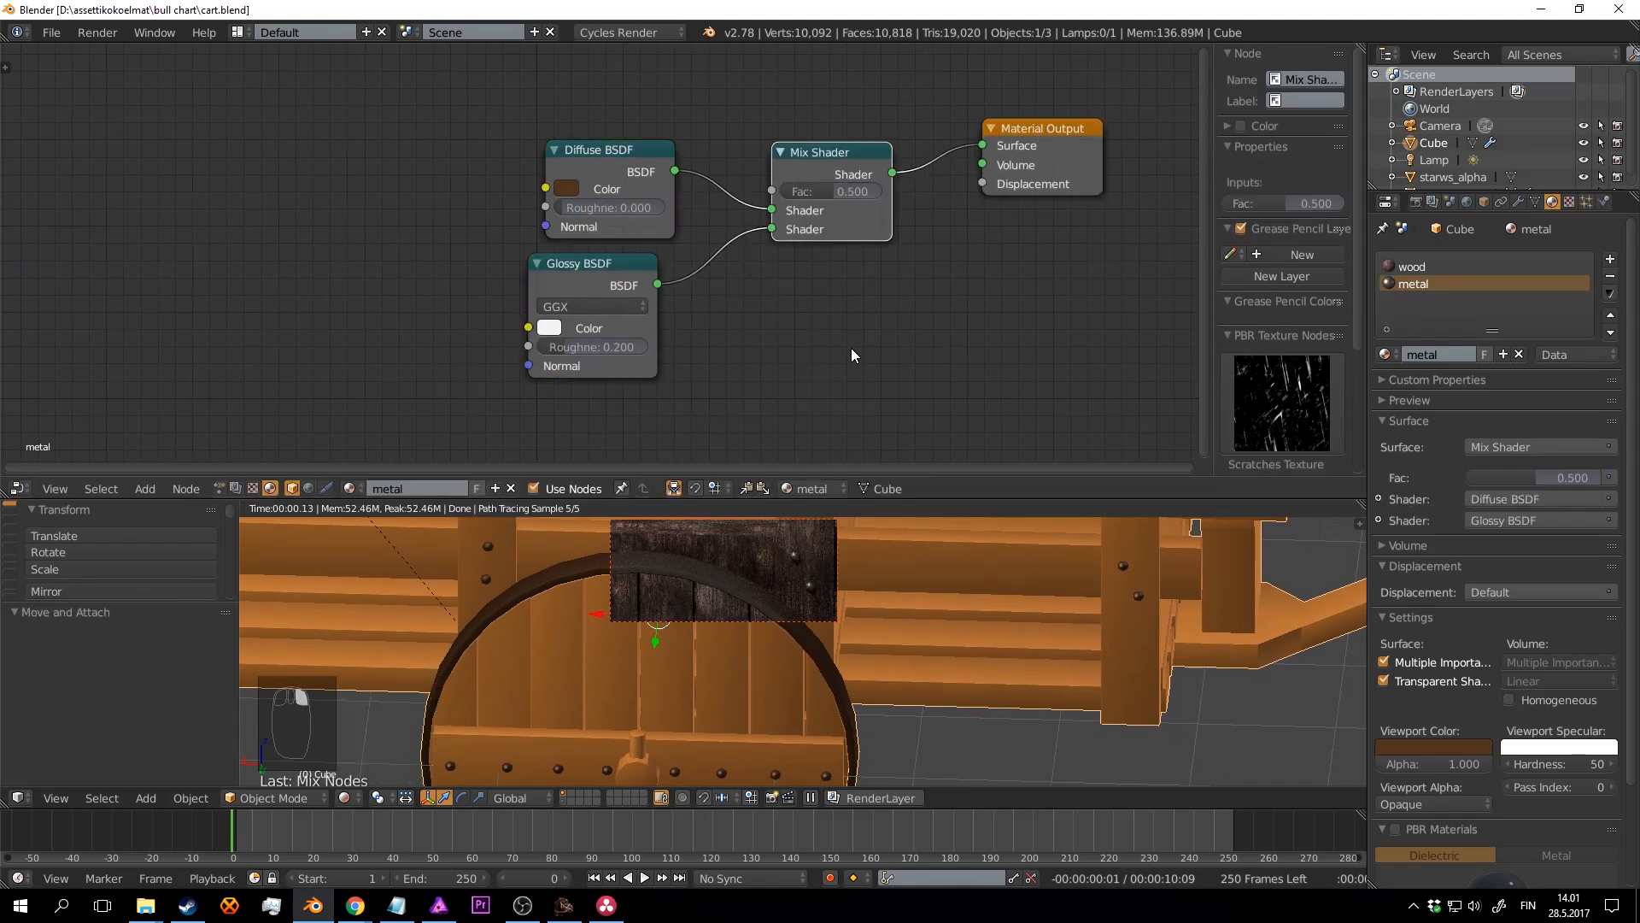
scroll(842, 359, up, 3)
key(ctrl+s)
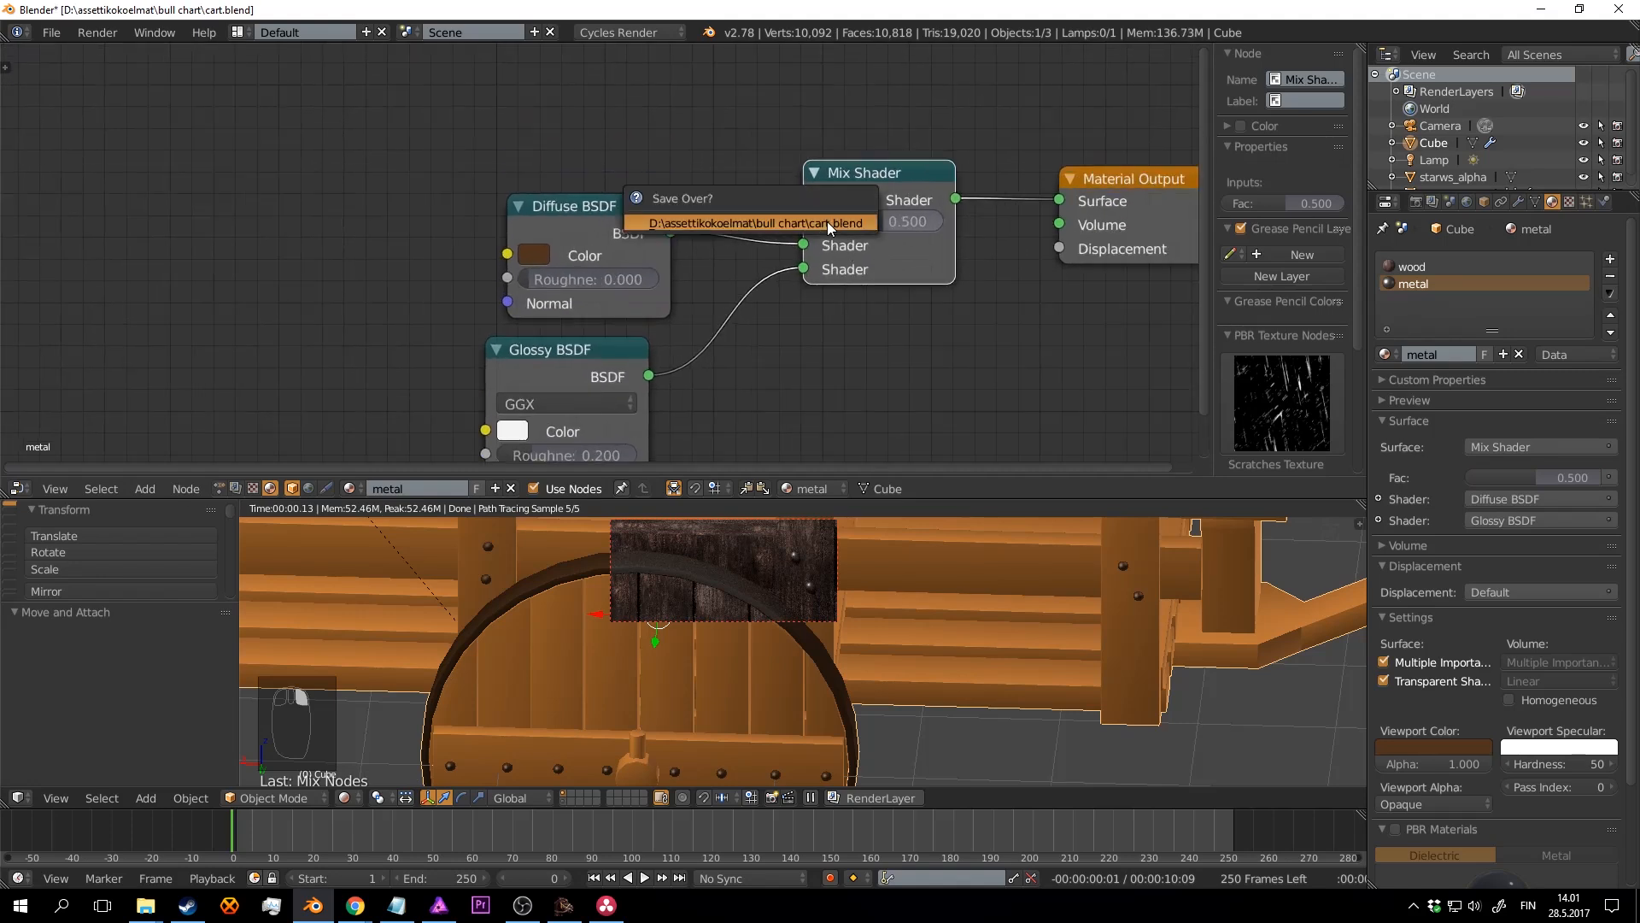
right_drag(604, 215, 534, 209)
middle_drag(607, 203, 641, 256)
right_drag(856, 228, 862, 222)
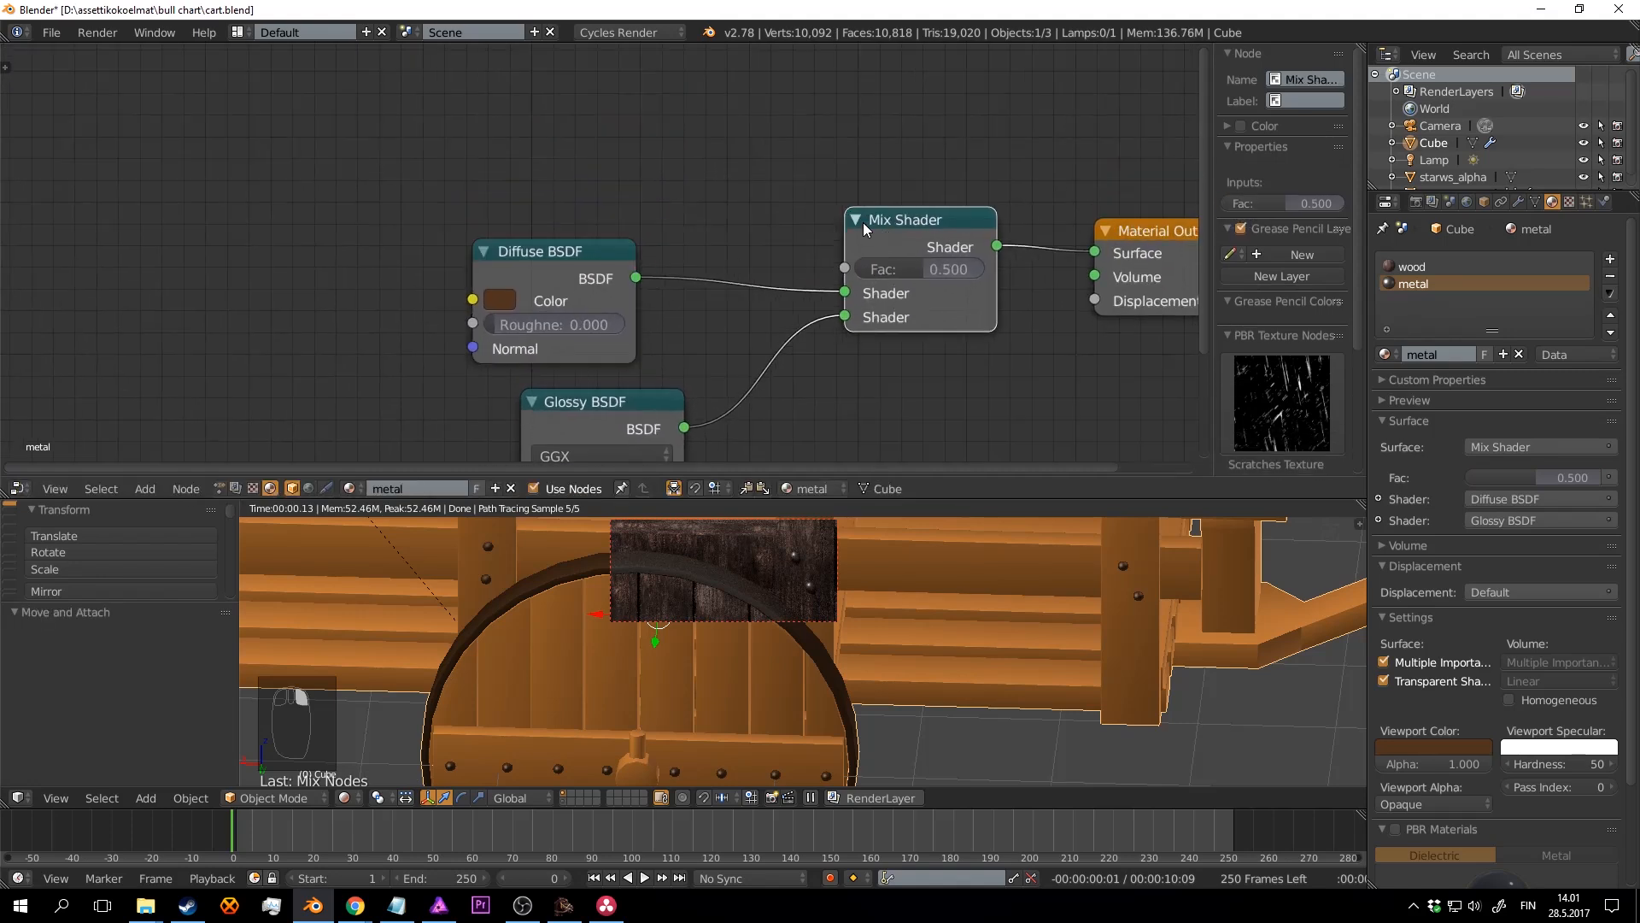
Step: Add a Fresnel node and connect its Fac output to the Mix Shader's Fac input
middle_drag(736, 181, 771, 215)
key(space)
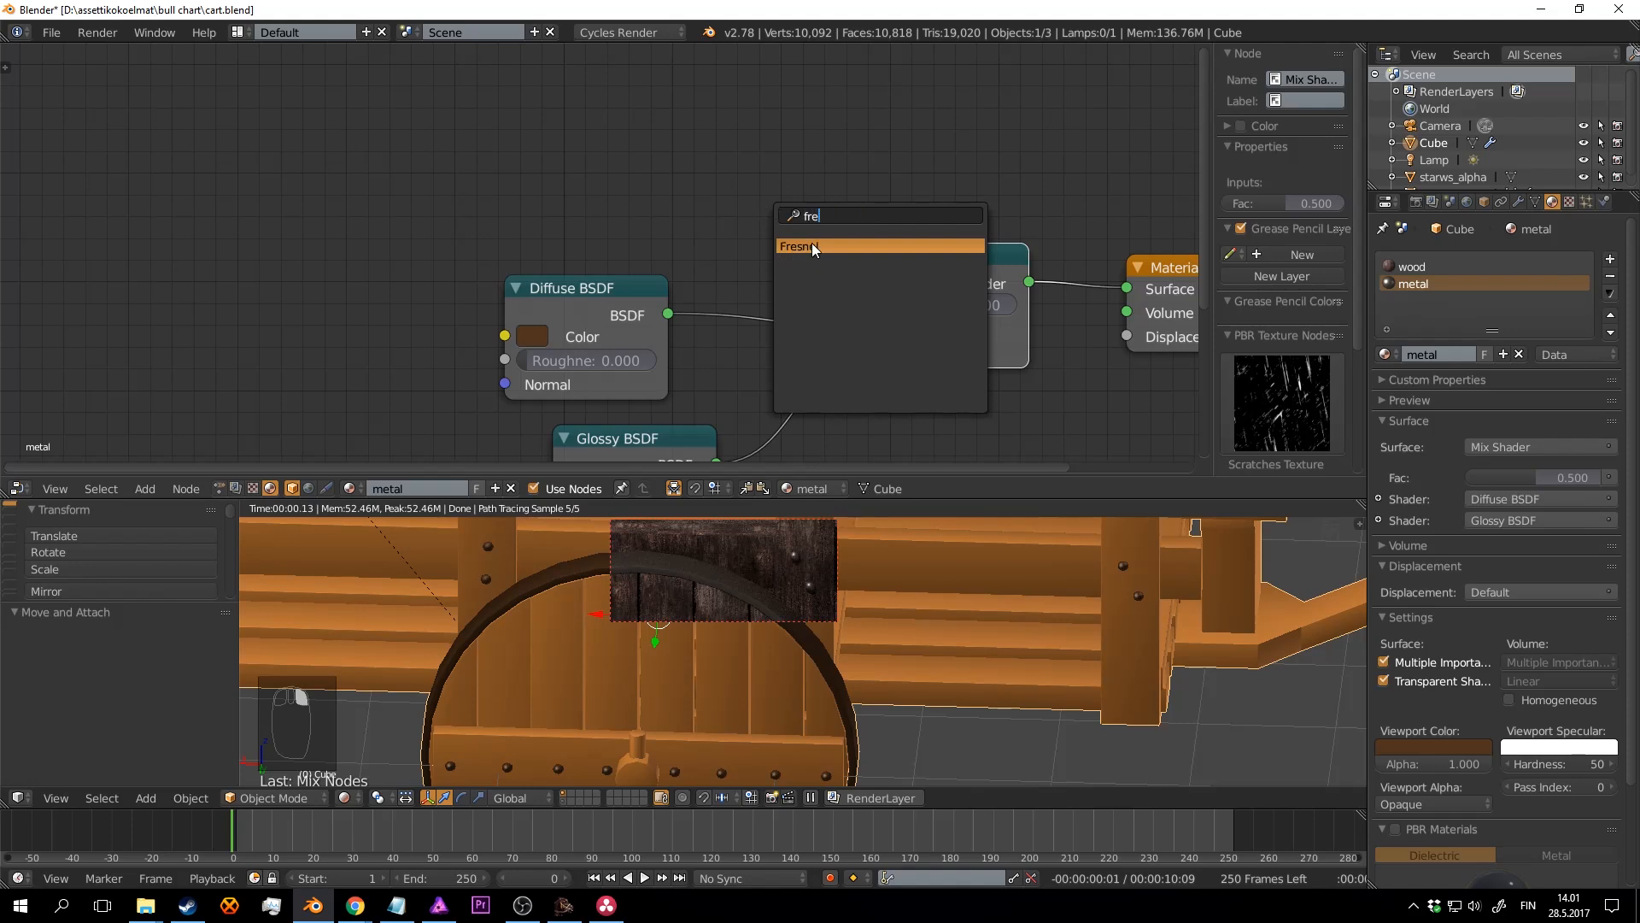
text(fre)
click(812, 246)
click(701, 245)
drag(629, 158, 877, 304)
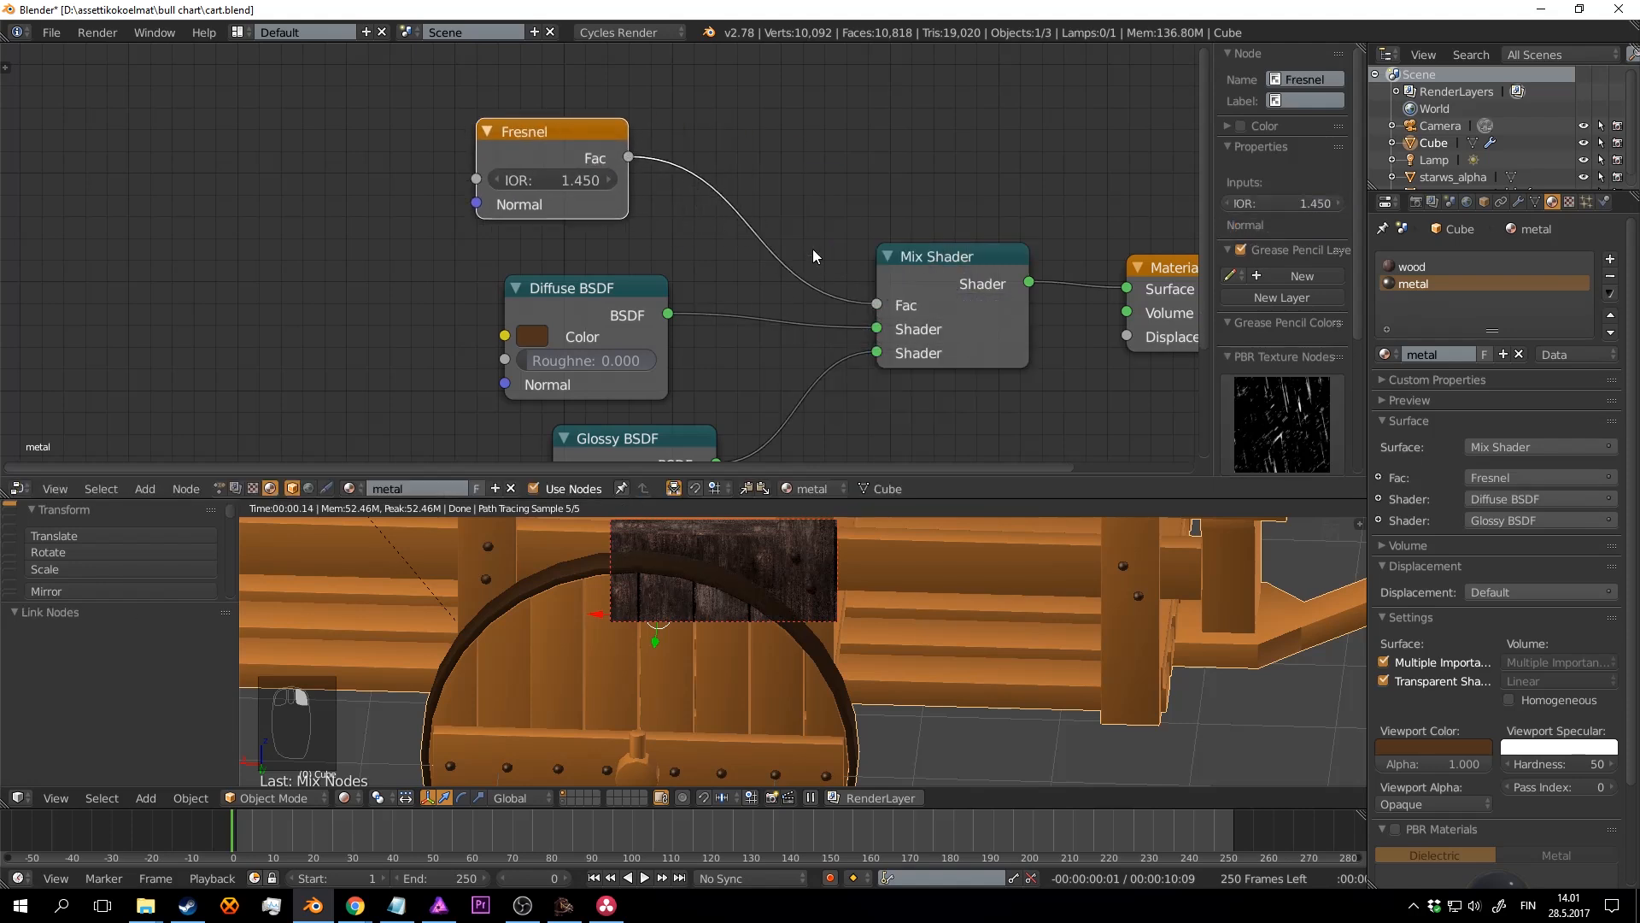
Step: Set the Fresnel IOR to 1.95, save the file and view the metal rim from another angle
drag(578, 181, 649, 182)
key(ctrl+s)
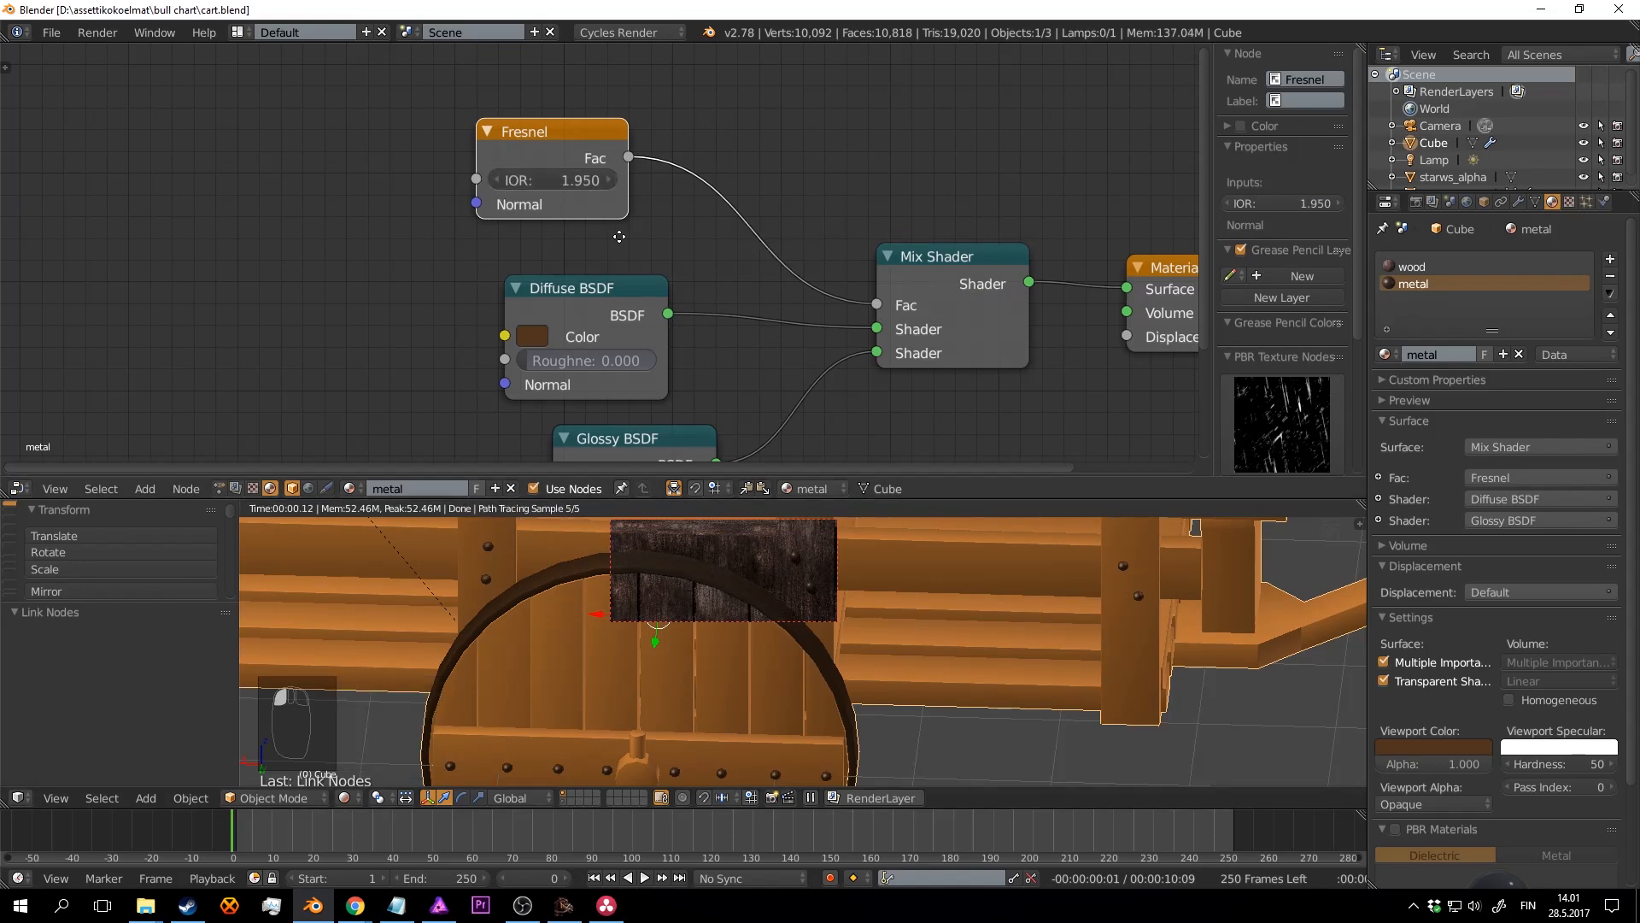
middle_drag(618, 237, 621, 228)
key(ctrl+s)
mouse_move(853, 548)
middle_down()
mouse_move(943, 634)
mouse_move(844, 567)
middle_up()
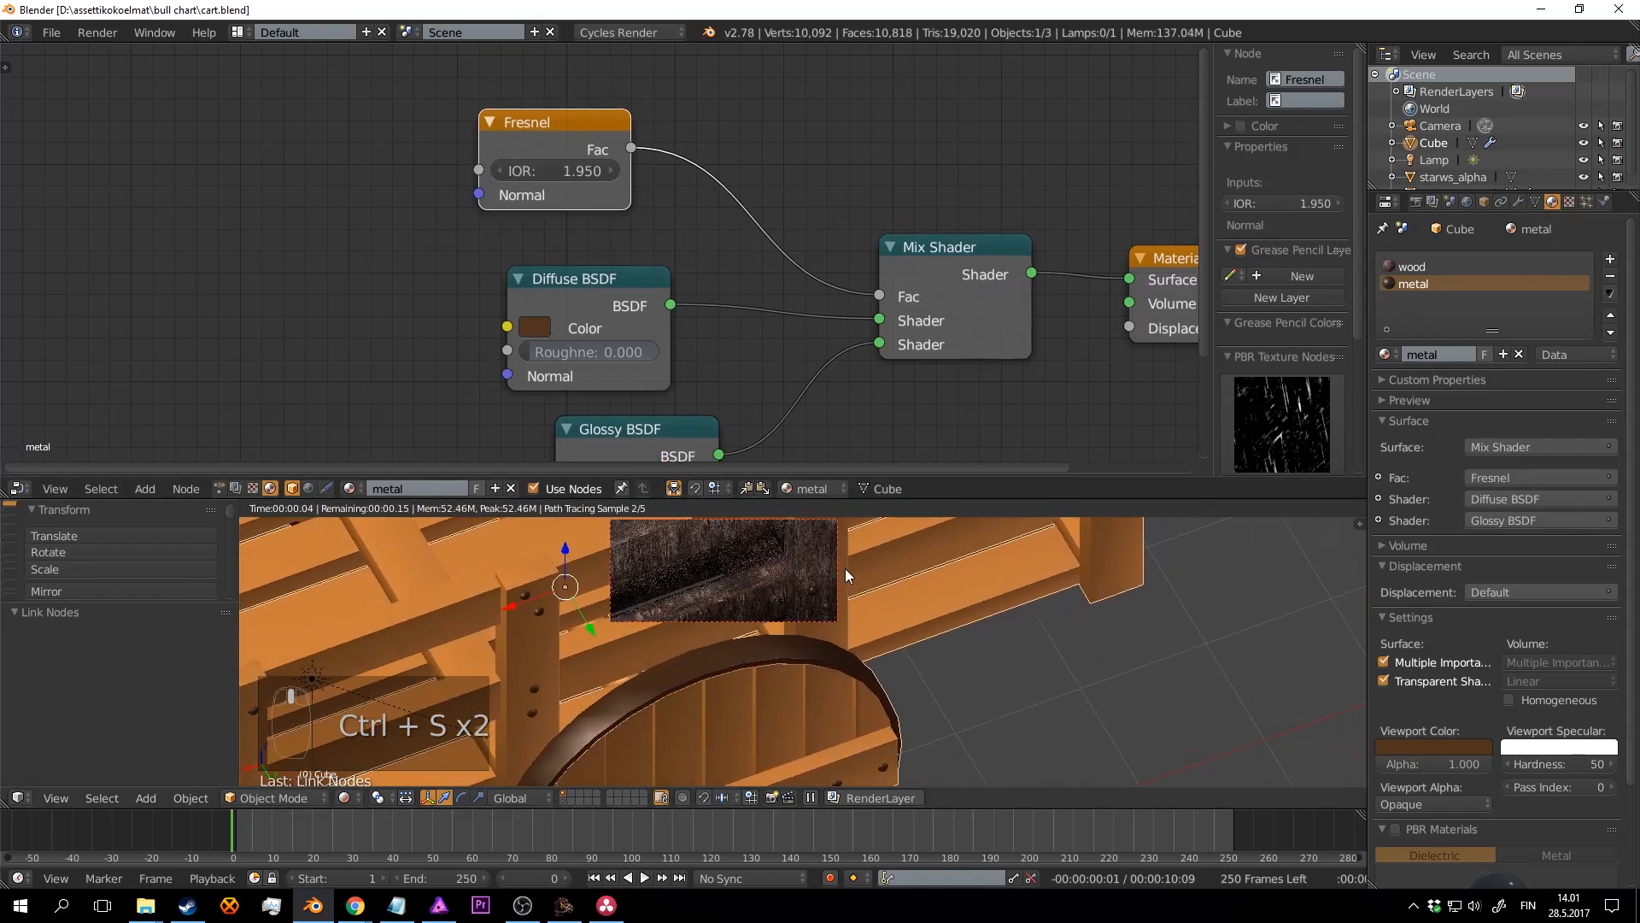
shift+middle_drag(898, 616, 889, 567)
Step: Reposition the two BSDF nodes, add a Noise Texture and connect its Color output to the Diffuse BSDF's Color input
middle_drag(433, 255, 585, 141)
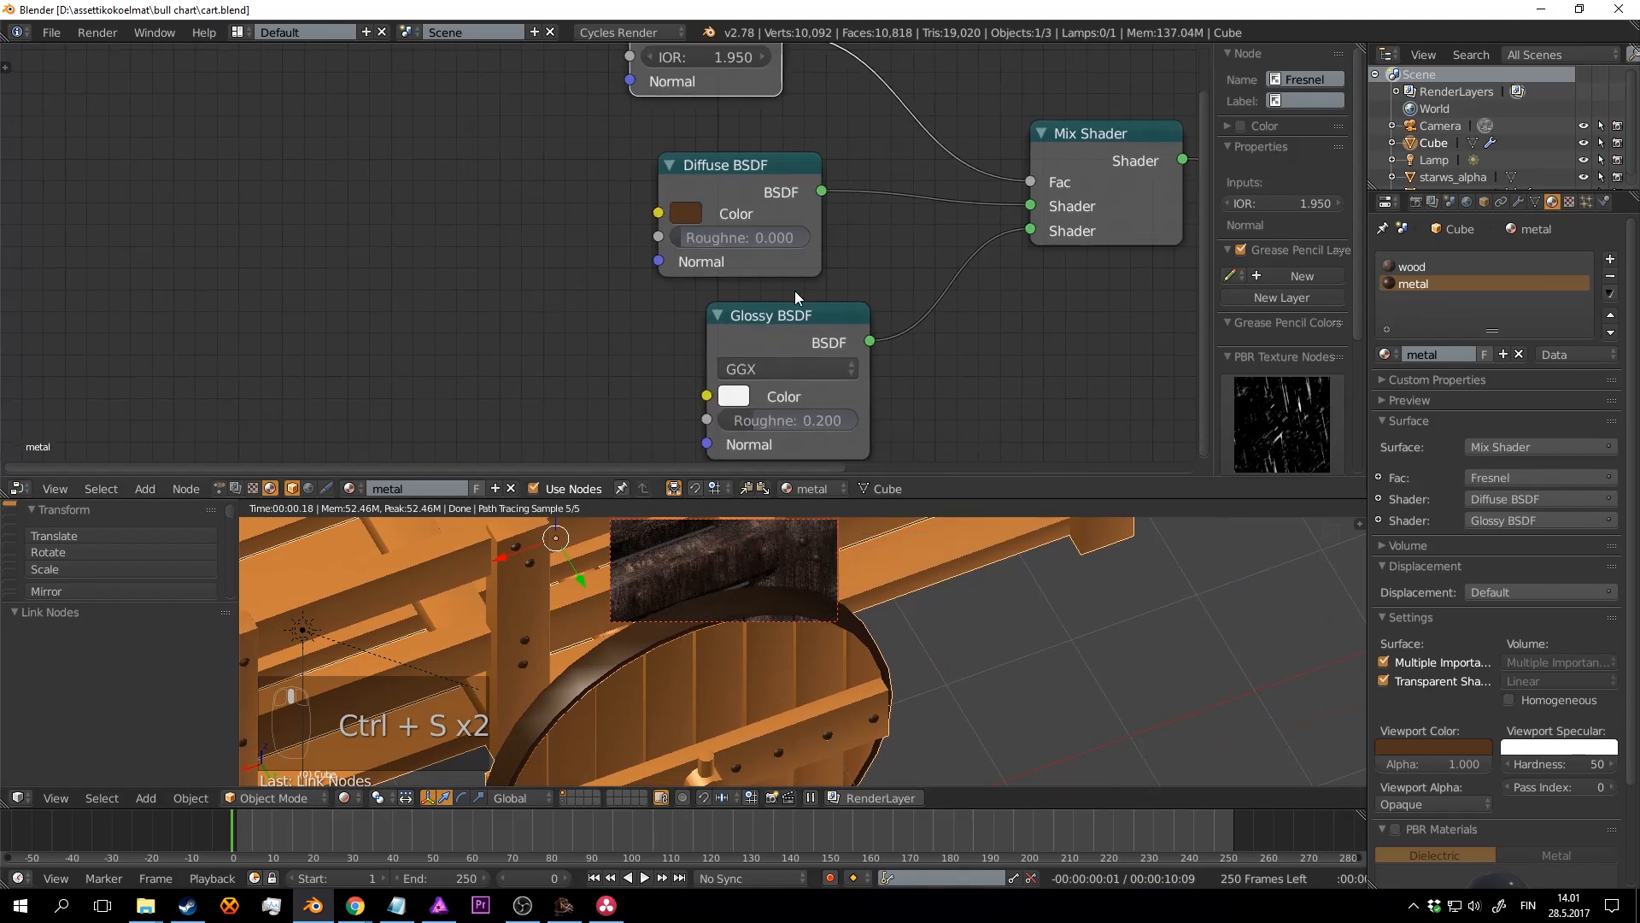
drag(805, 324, 752, 341)
drag(730, 156, 692, 160)
middle_drag(458, 188, 581, 166)
key(shift+a)
click(578, 164)
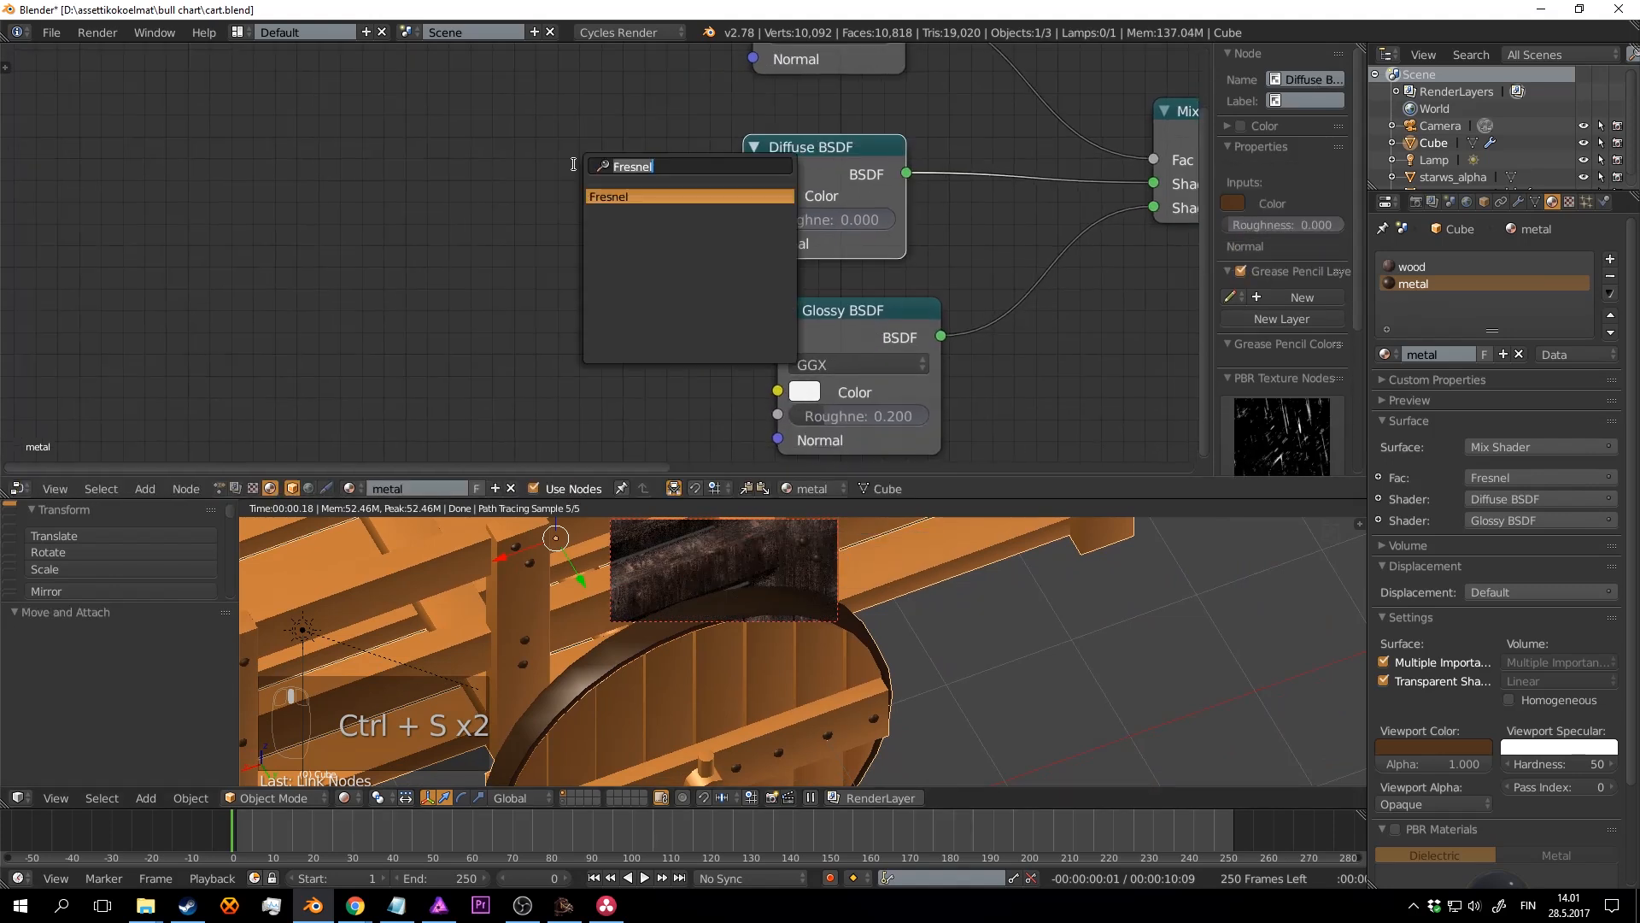
click(614, 193)
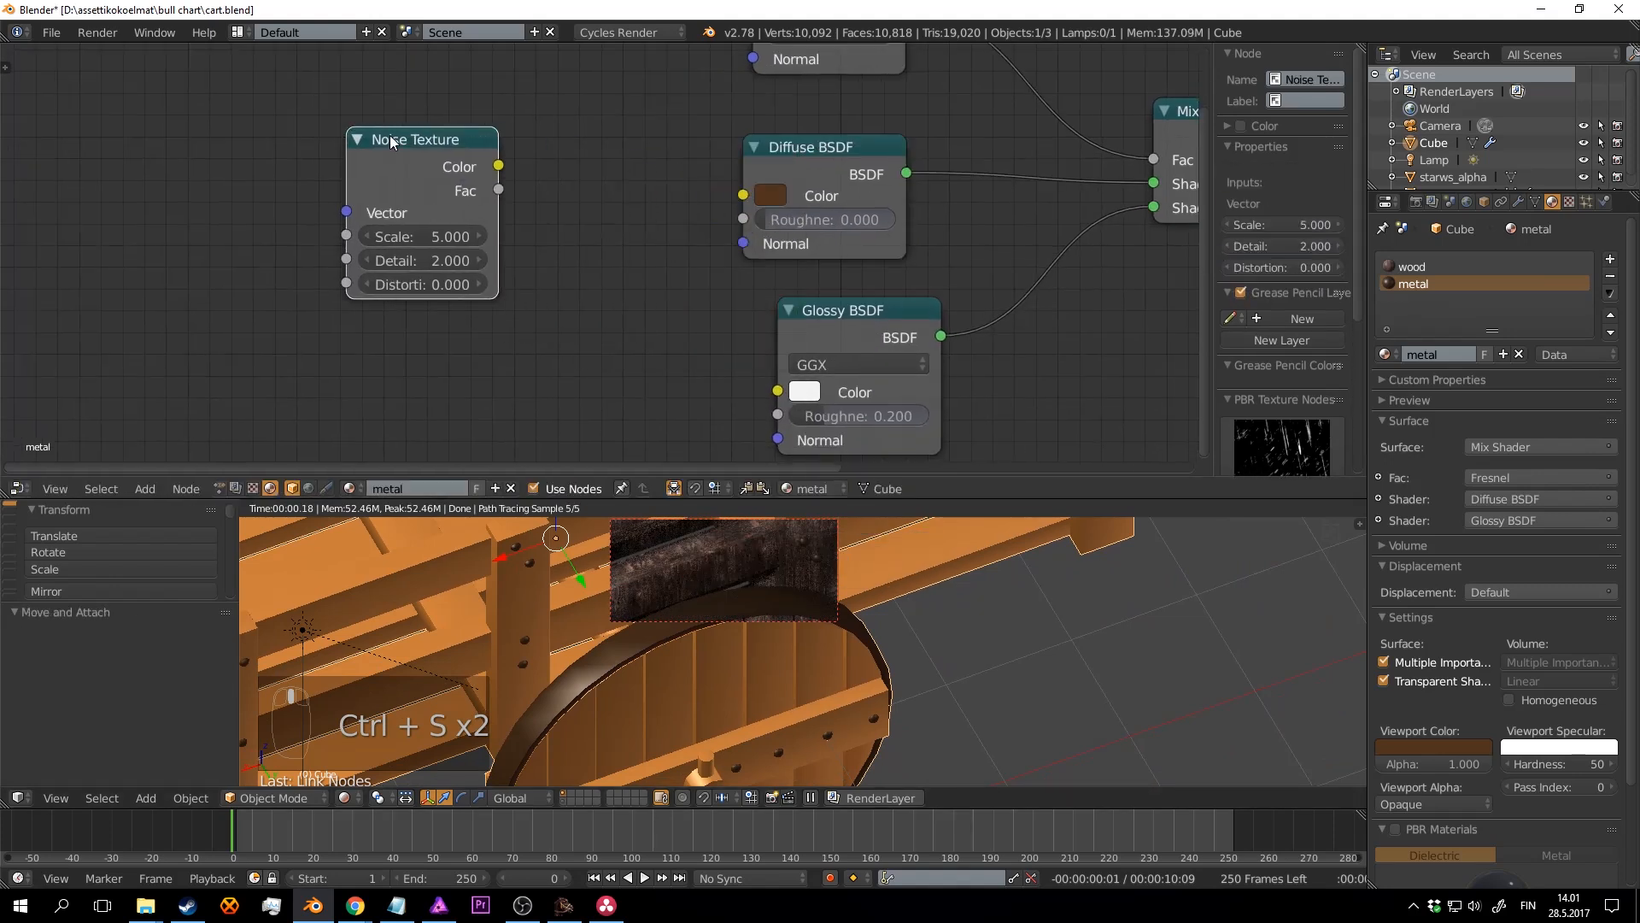
drag(503, 166, 742, 194)
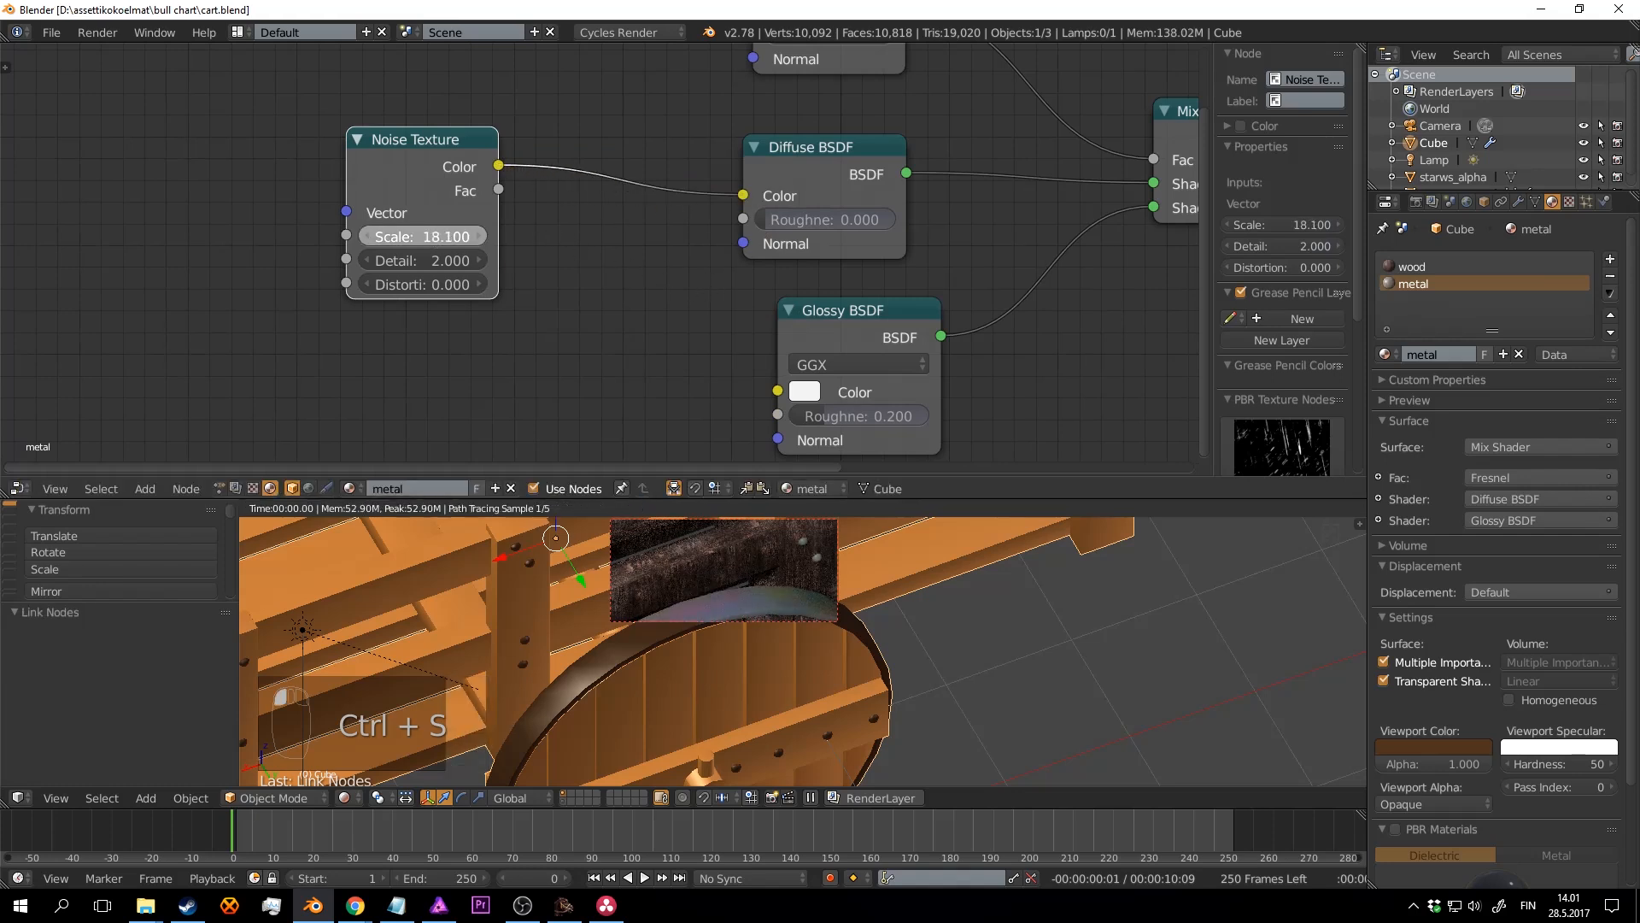
Step: Drive the Diffuse color from the noise's Fac output instead, set Detail to 16 and Scale to 47.8, and save the file
drag(498, 189, 743, 195)
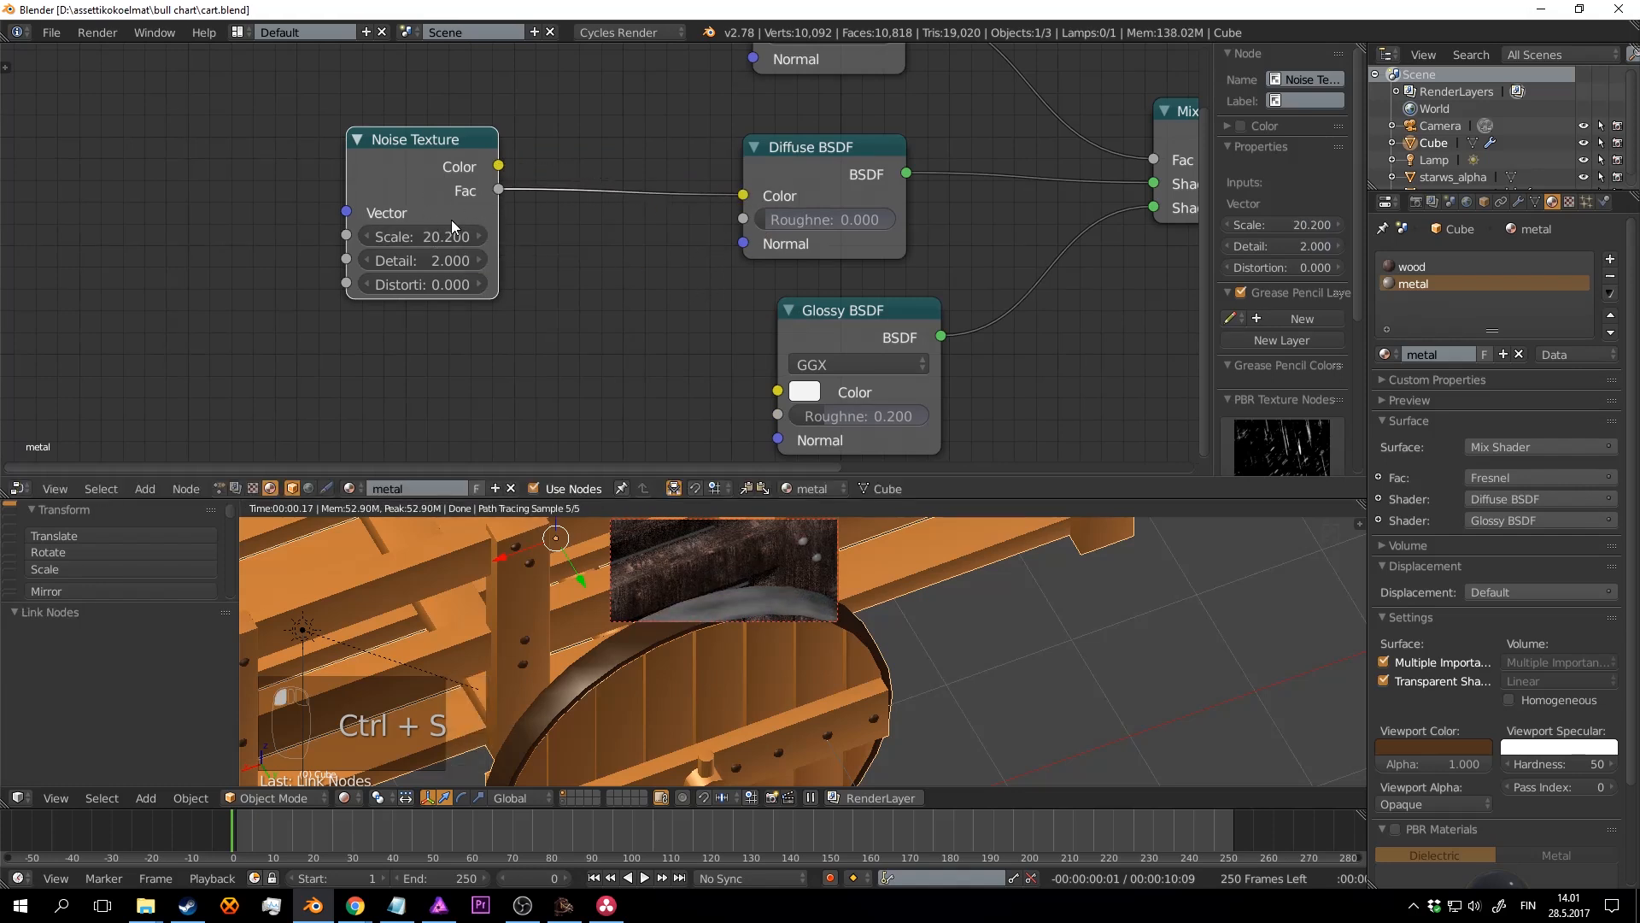
drag(447, 258, 556, 257)
key(ctrl+s)
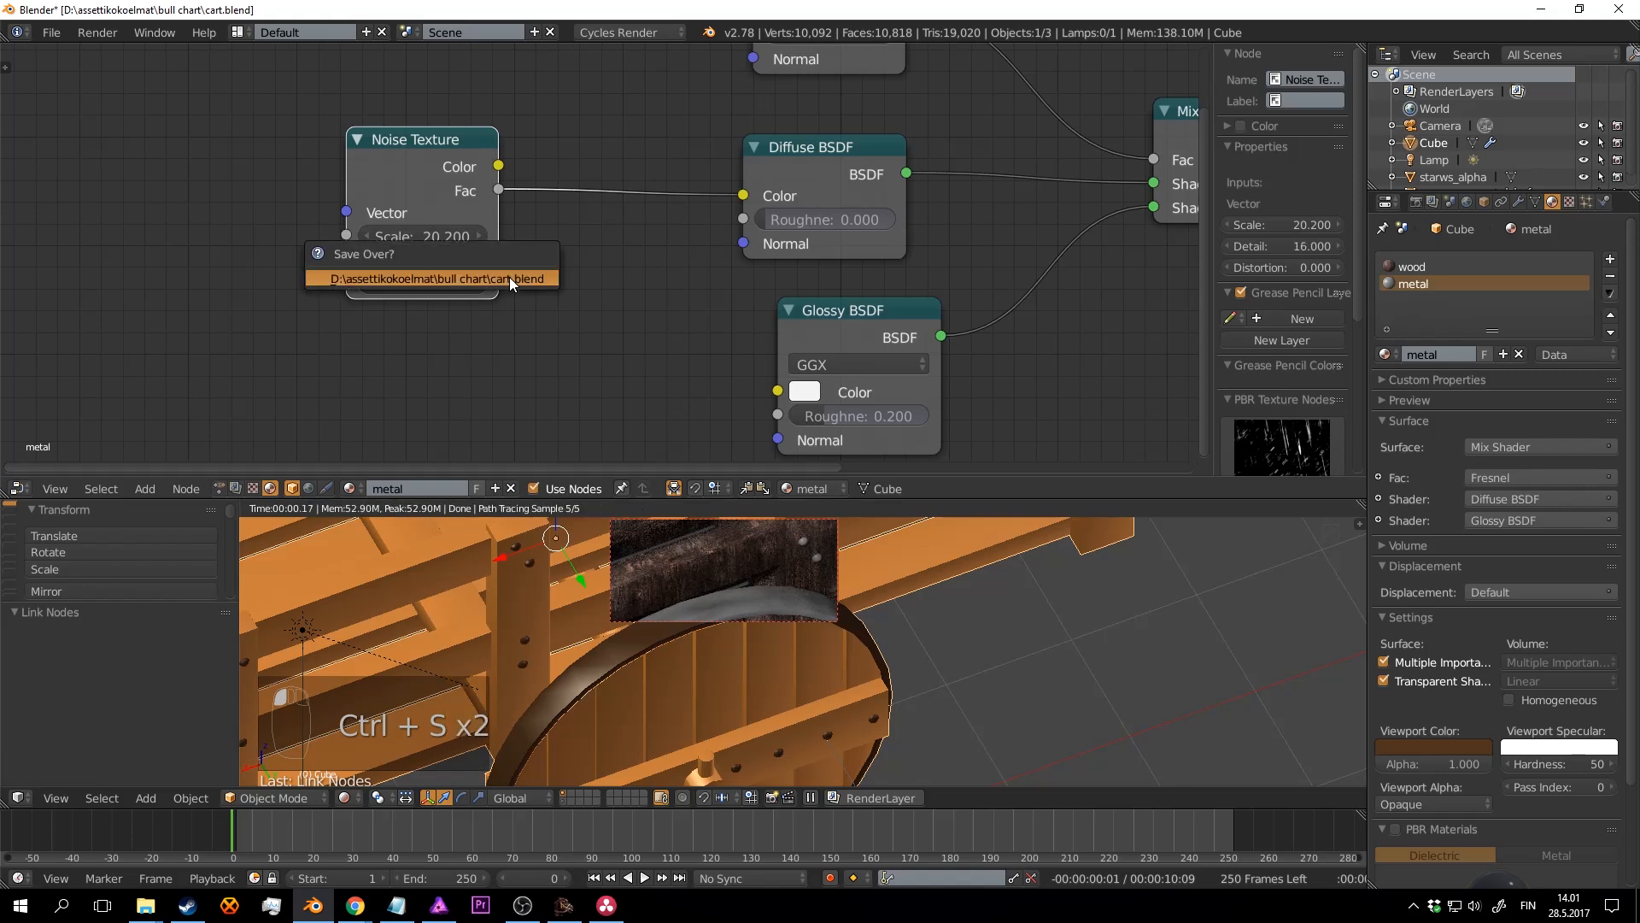
click(509, 277)
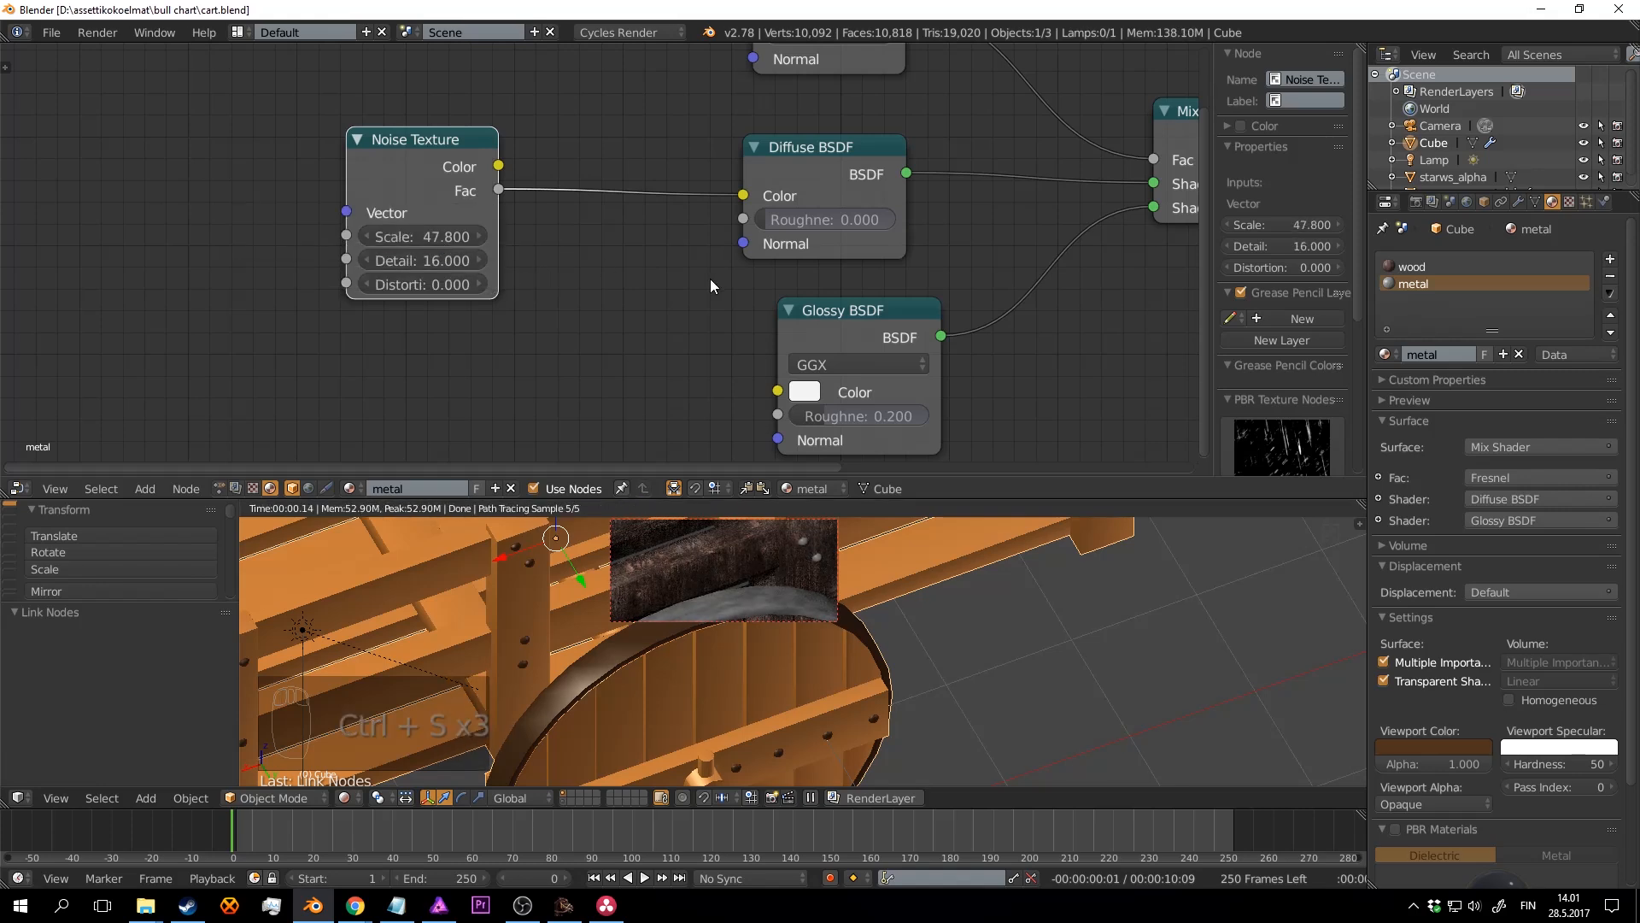
Step: Move the Noise Texture away from the Diffuse BSDF and place a duplicate of it before the original
middle_drag(555, 262, 743, 240)
drag(626, 160, 530, 114)
middle_drag(519, 145, 611, 169)
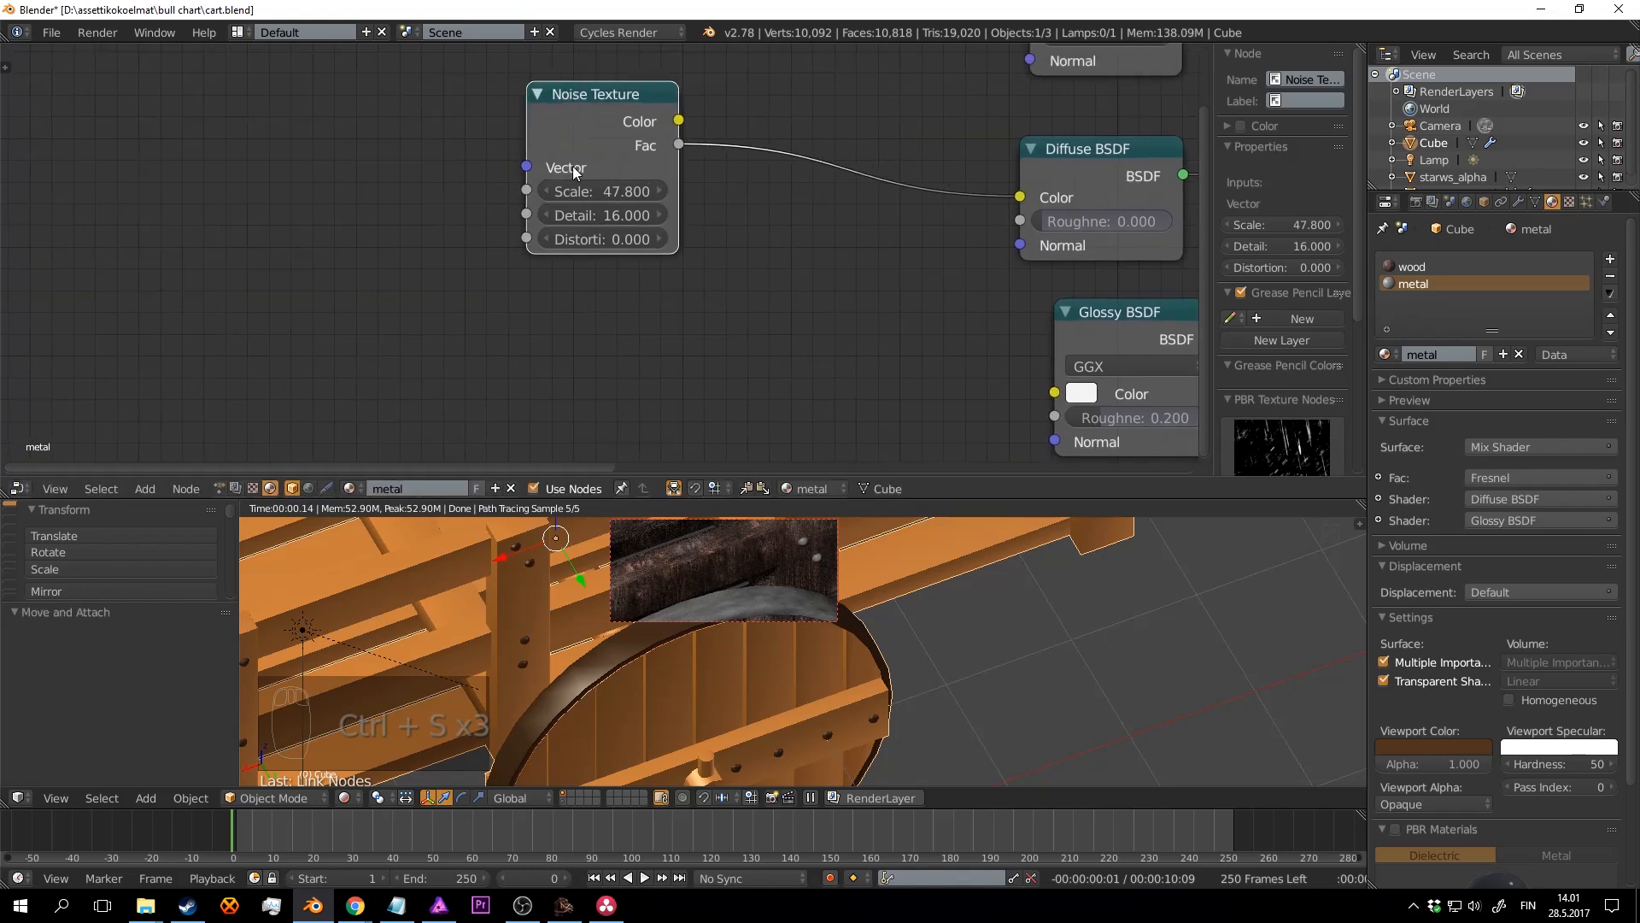
middle_drag(393, 174, 521, 182)
key(shift+a)
click(526, 177)
click(703, 98)
key(shift+d)
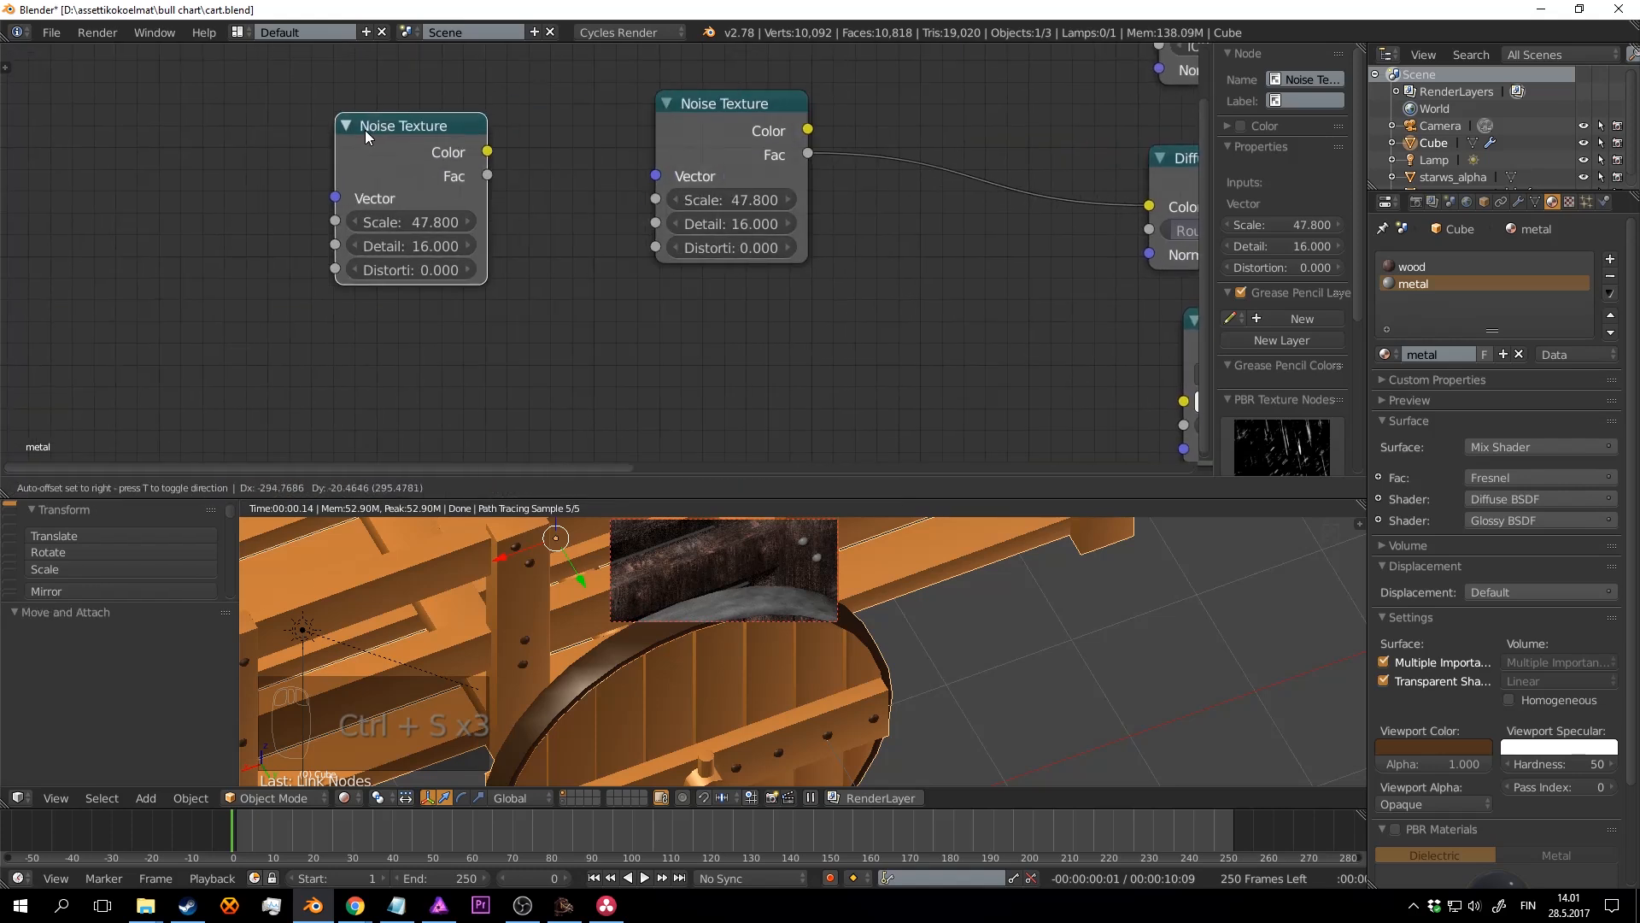
click(350, 136)
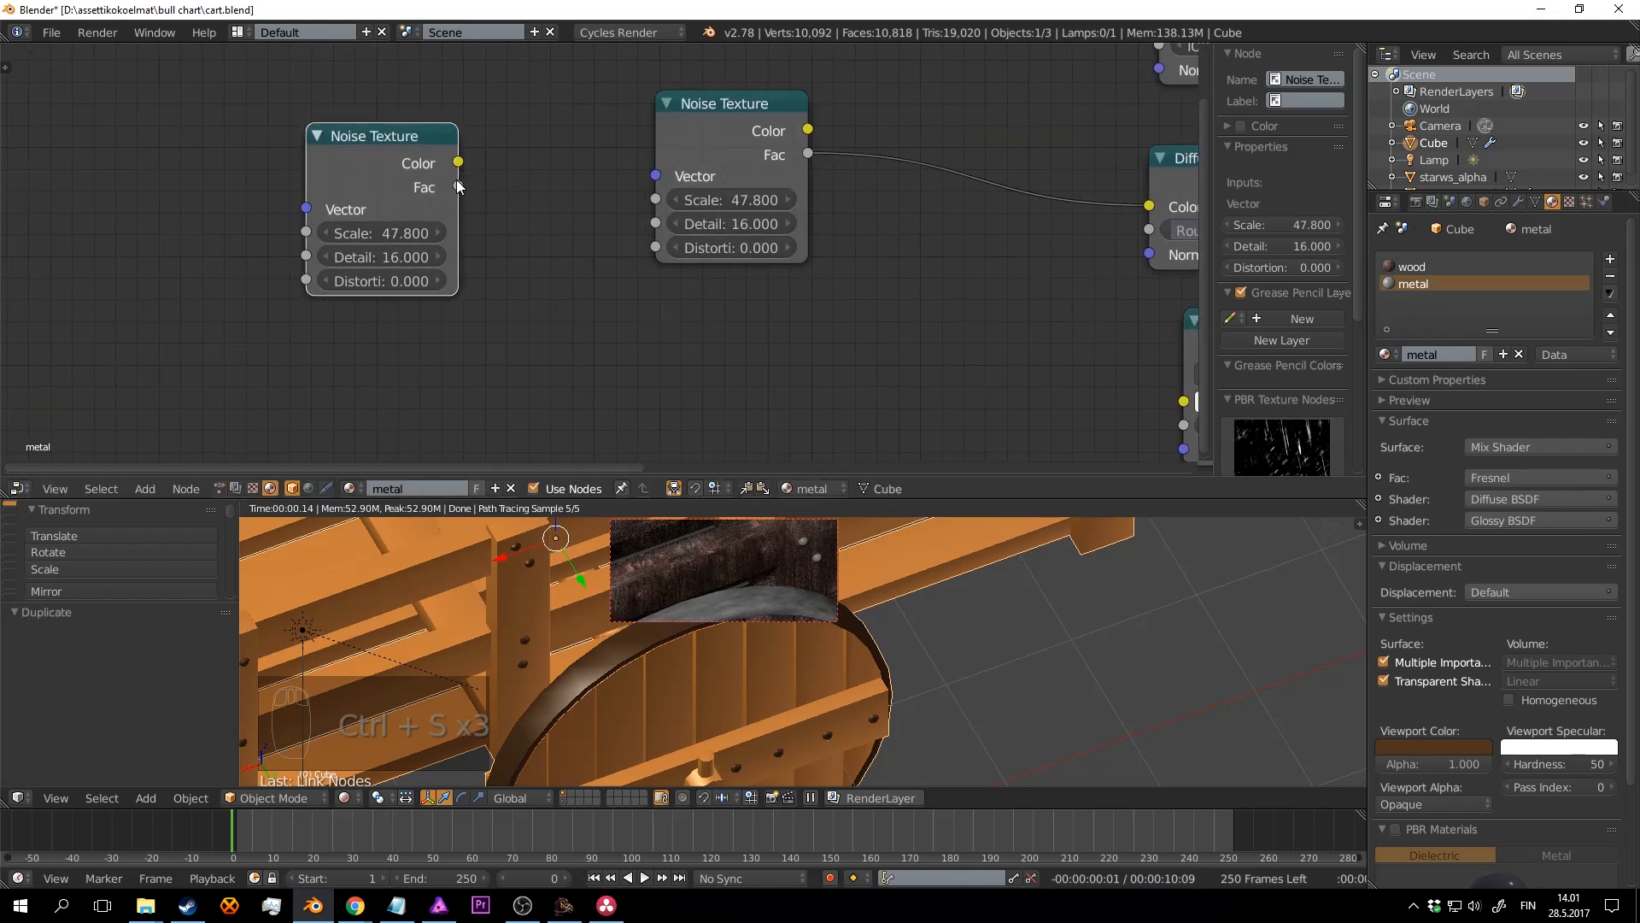
Step: Connect the duplicate noise's Fac output to the original Noise Texture's Scale input, save the file and check the metal rim up close
drag(461, 168, 486, 195)
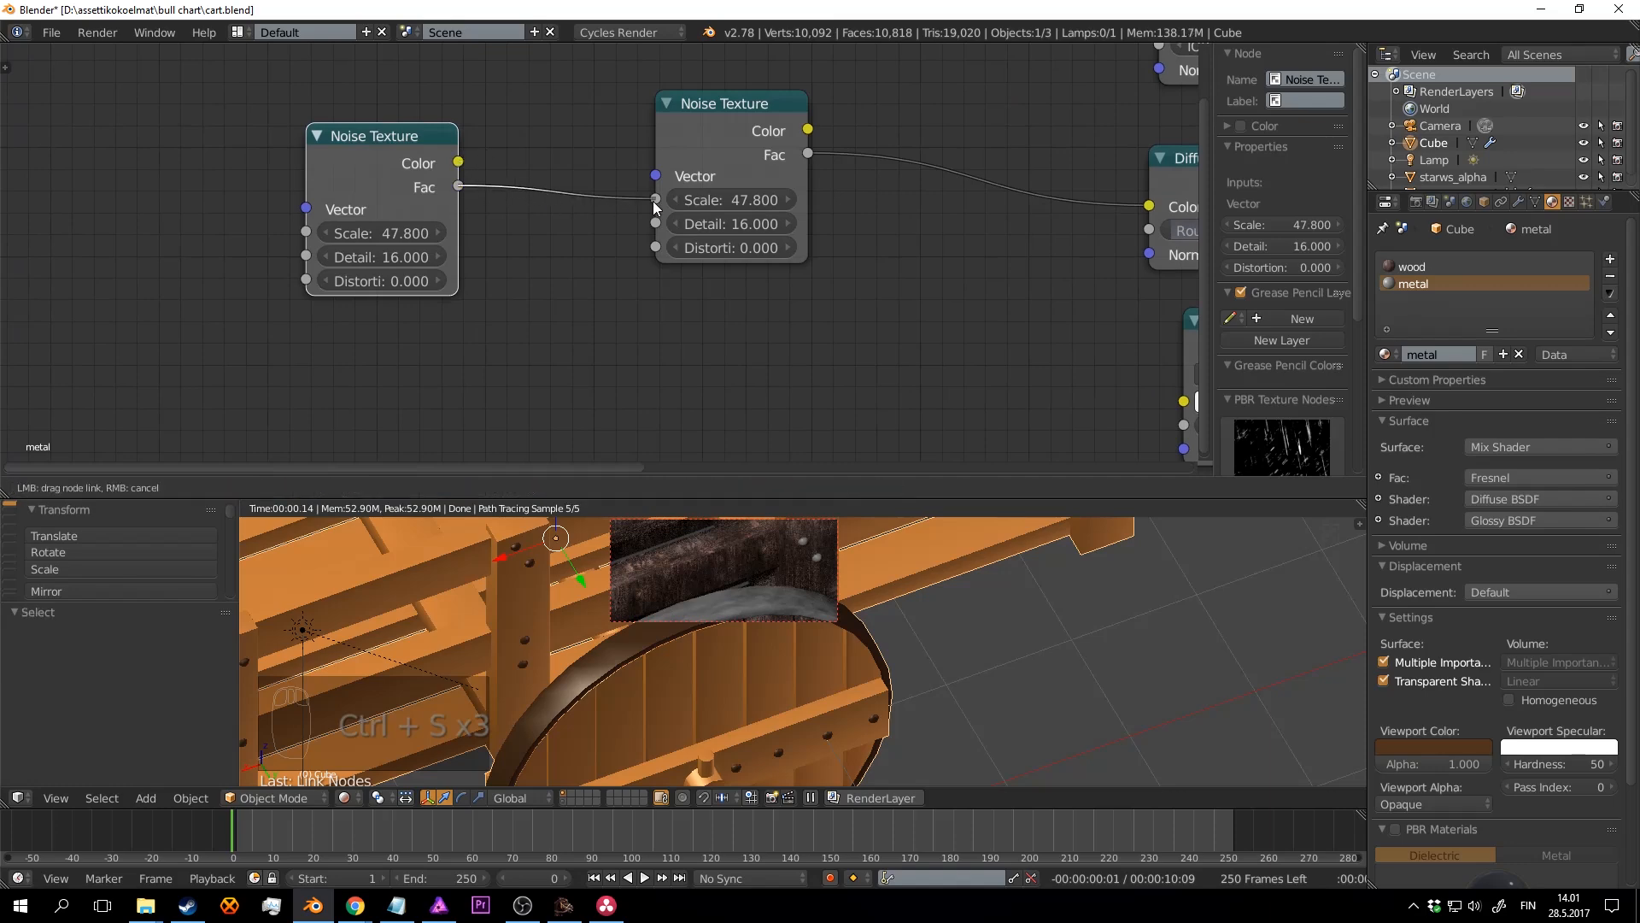
drag(653, 202, 655, 203)
key(ctrl+s)
click(801, 335)
middle_drag(916, 598, 880, 594)
scroll(887, 554, up, 2)
scroll(884, 553, up, 1)
key(ctrl+s)
click(880, 578)
middle_drag(671, 313, 630, 308)
scroll(775, 312, down, 3)
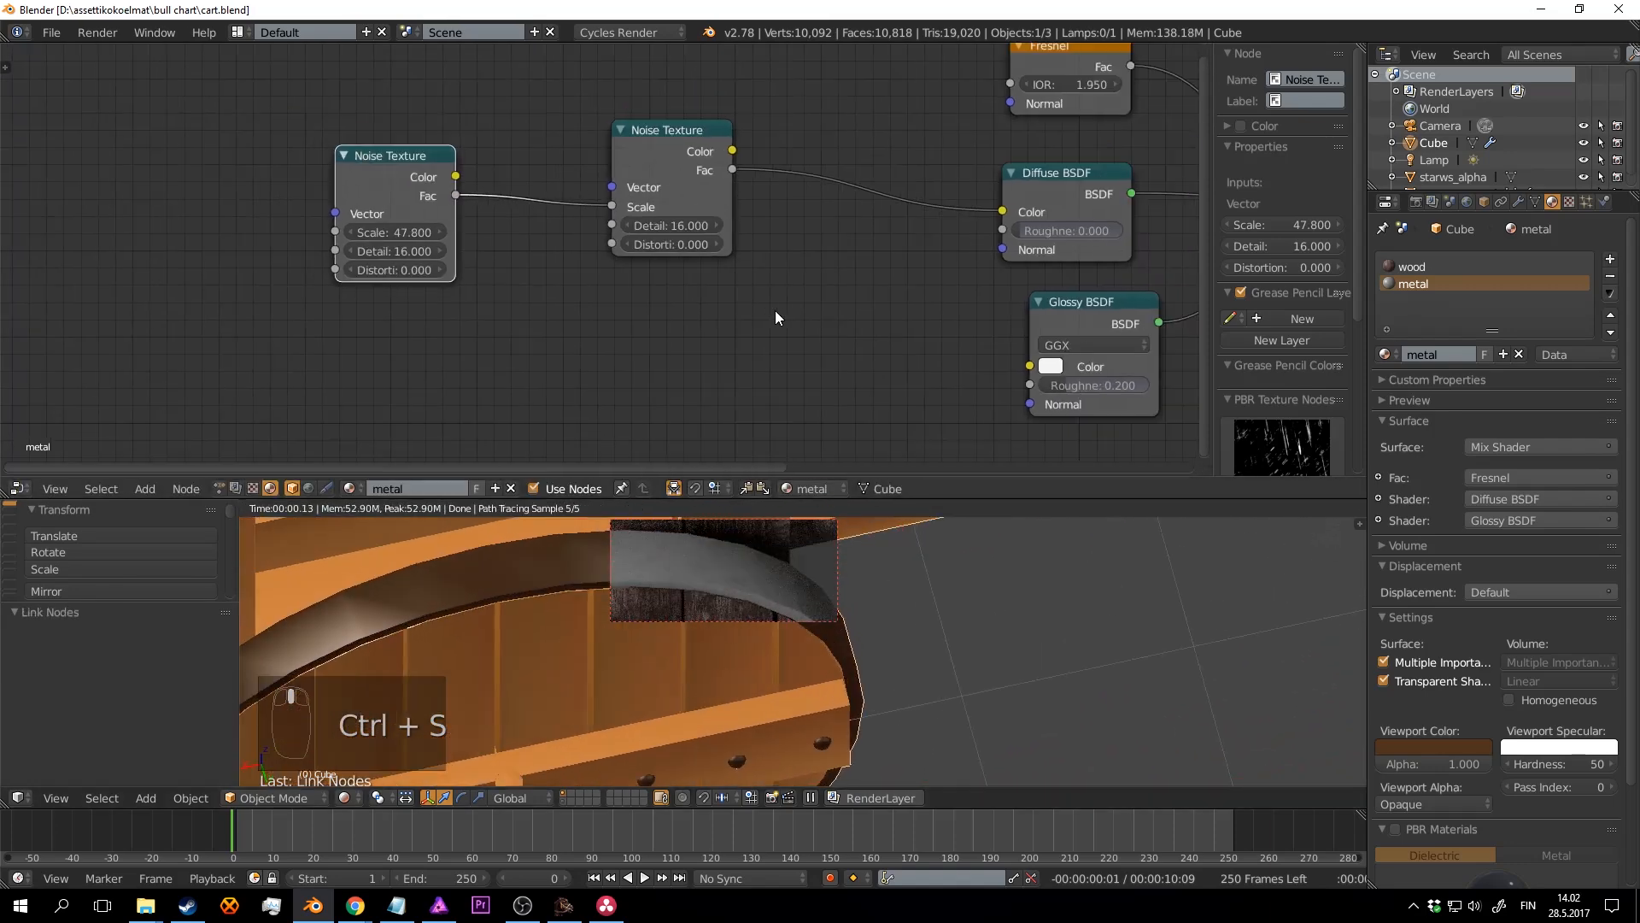
Step: Insert a ColorRamp between the two Noise Textures, with the black stop at 0.377 and the white stop at 0.818
scroll(611, 313, up, 2)
key(space)
text(ram)
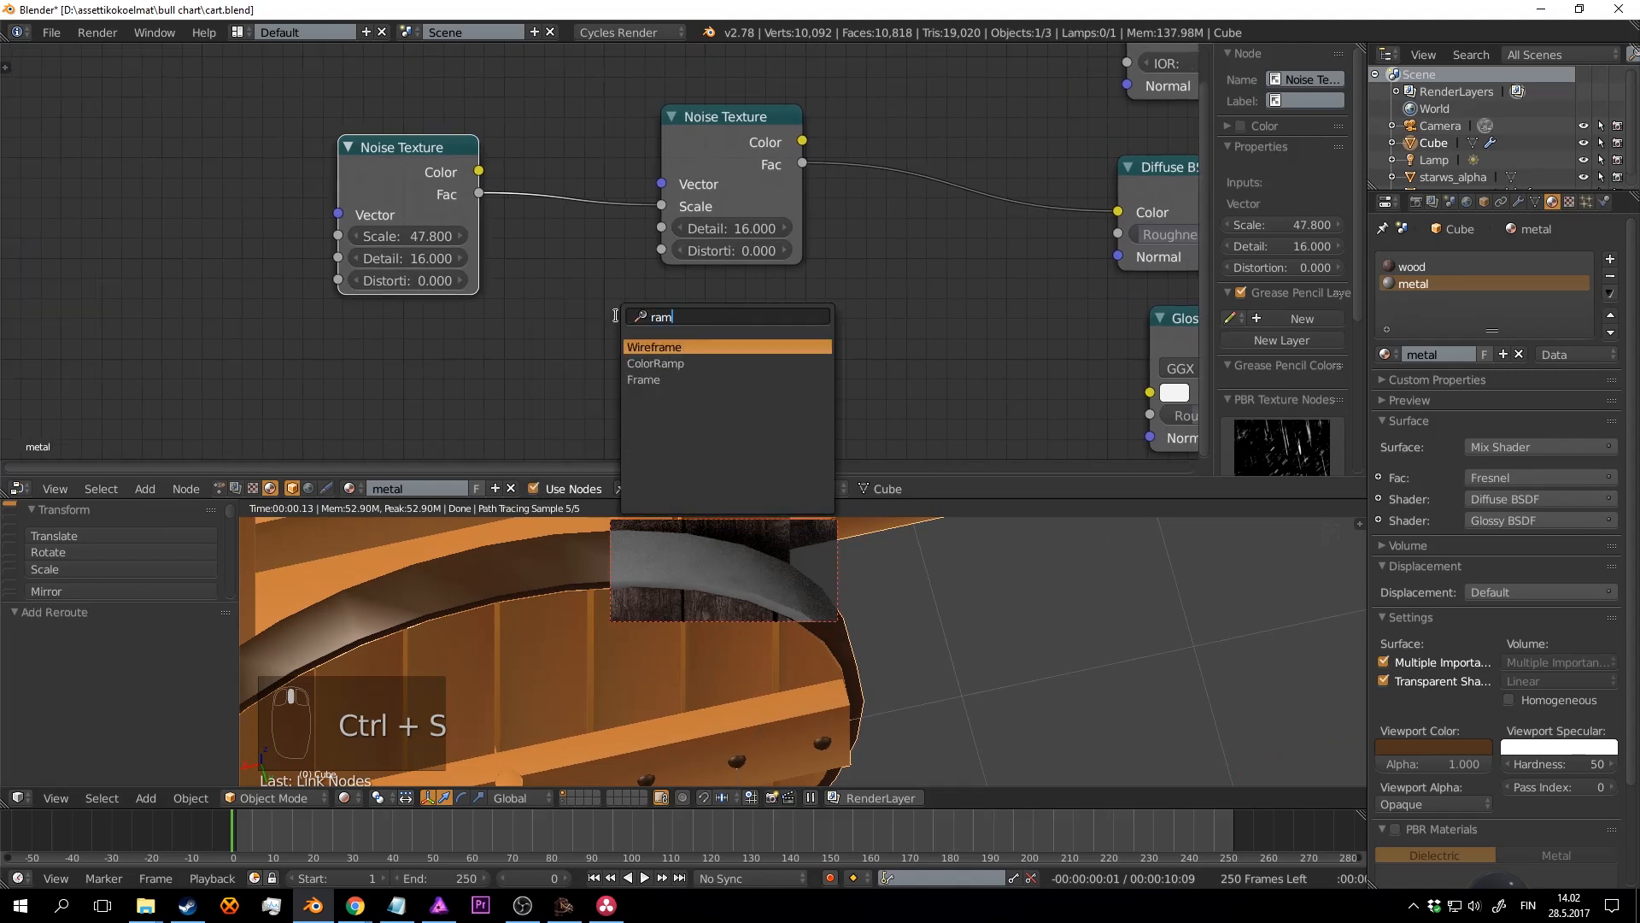
click(653, 363)
click(591, 295)
drag(571, 295, 670, 300)
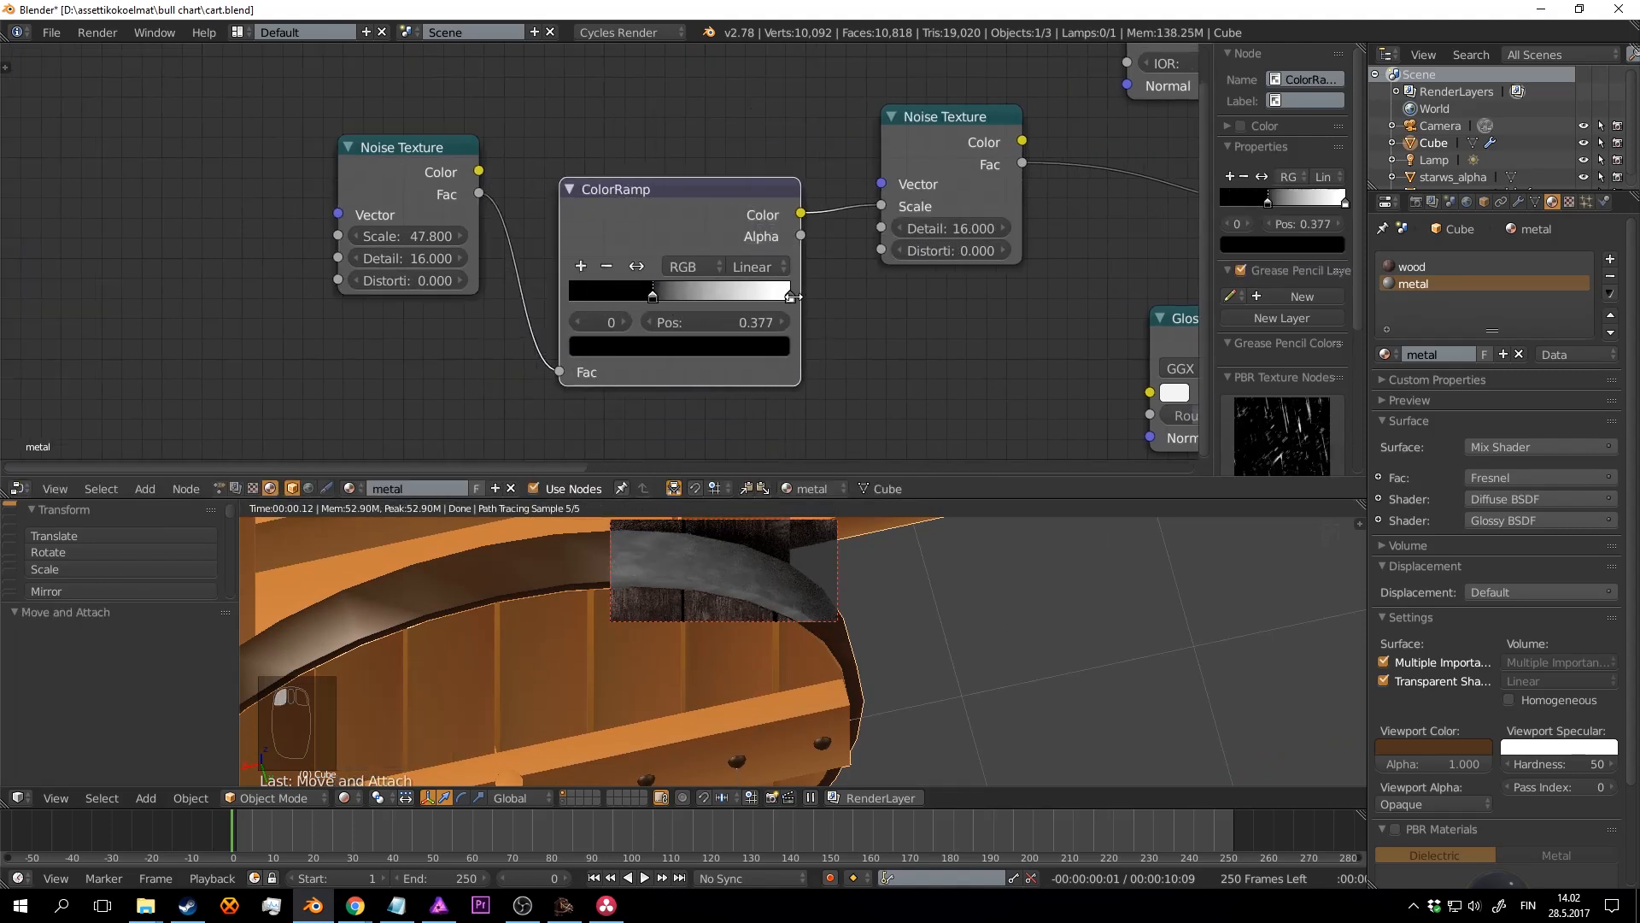
drag(800, 295, 716, 300)
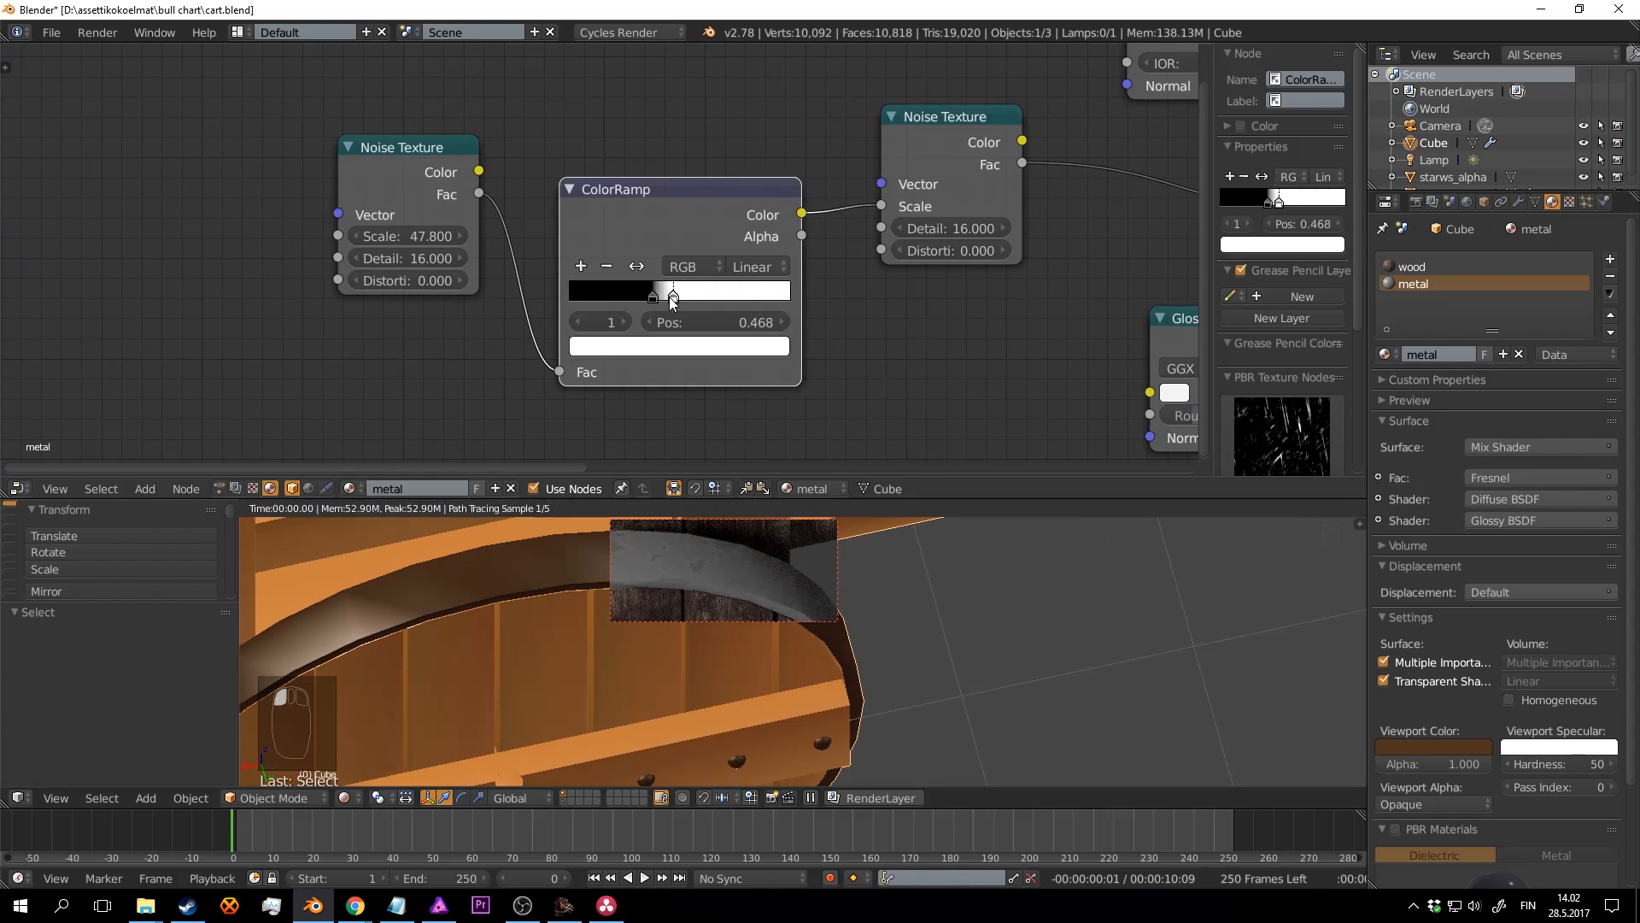
Step: Duplicate the ColorRamp onto the link between the second Noise Texture and the Diffuse BSDF, set its white stop to 0.764 and save
middle_drag(922, 294, 612, 316)
scroll(612, 316, down, 1)
key(shift+d)
click(927, 191)
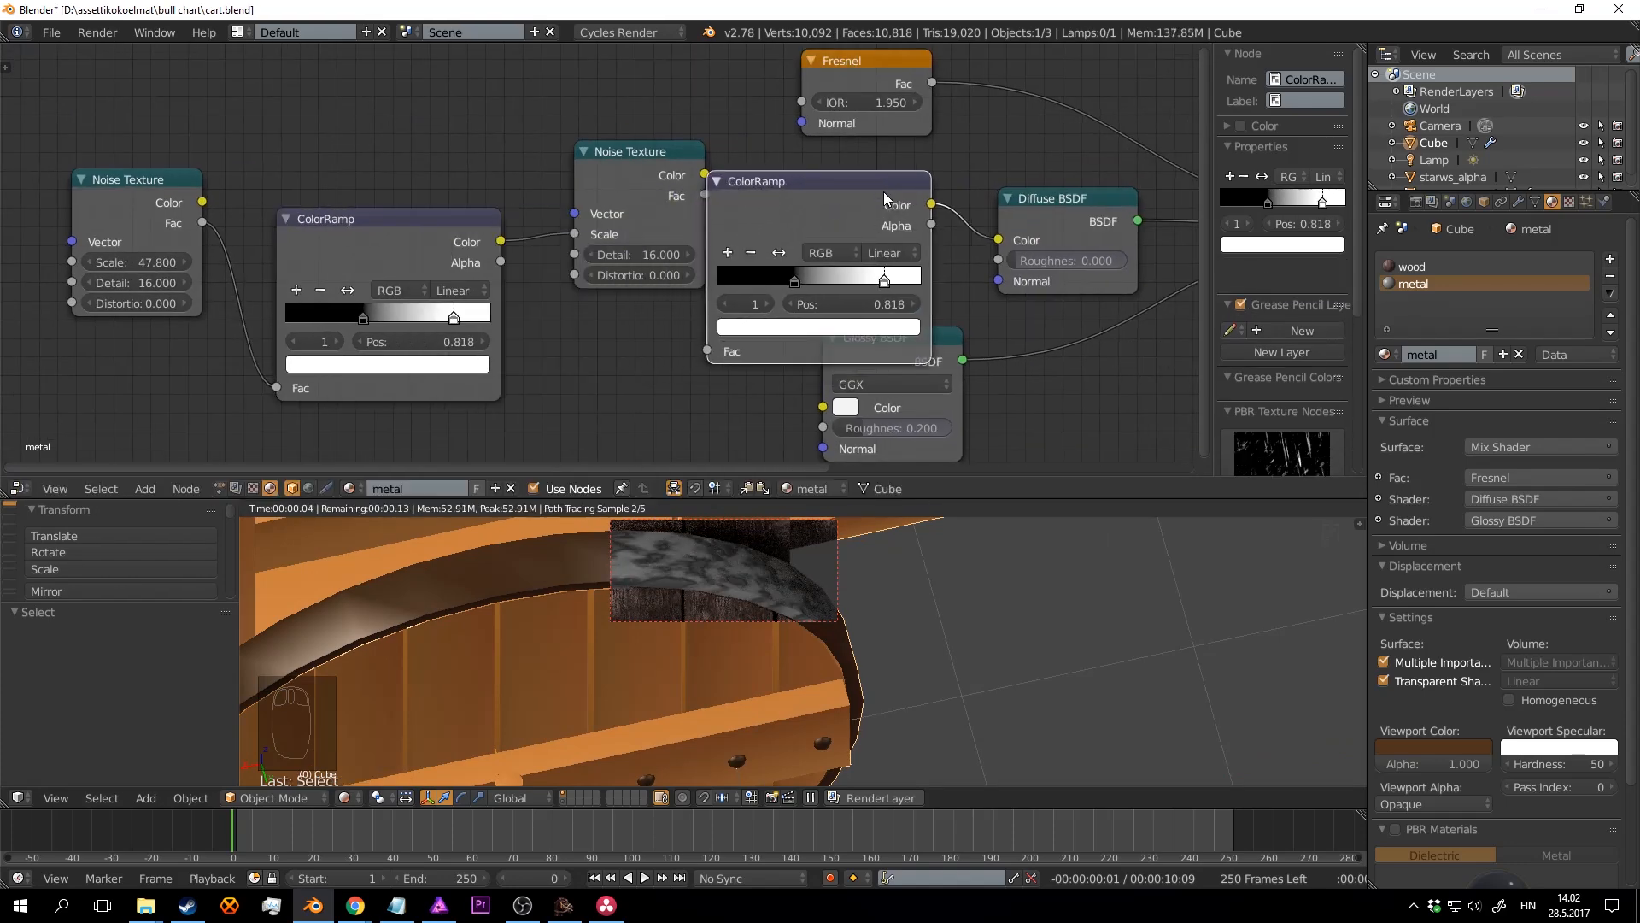
middle_drag(892, 219, 612, 223)
scroll(612, 223, up, 1)
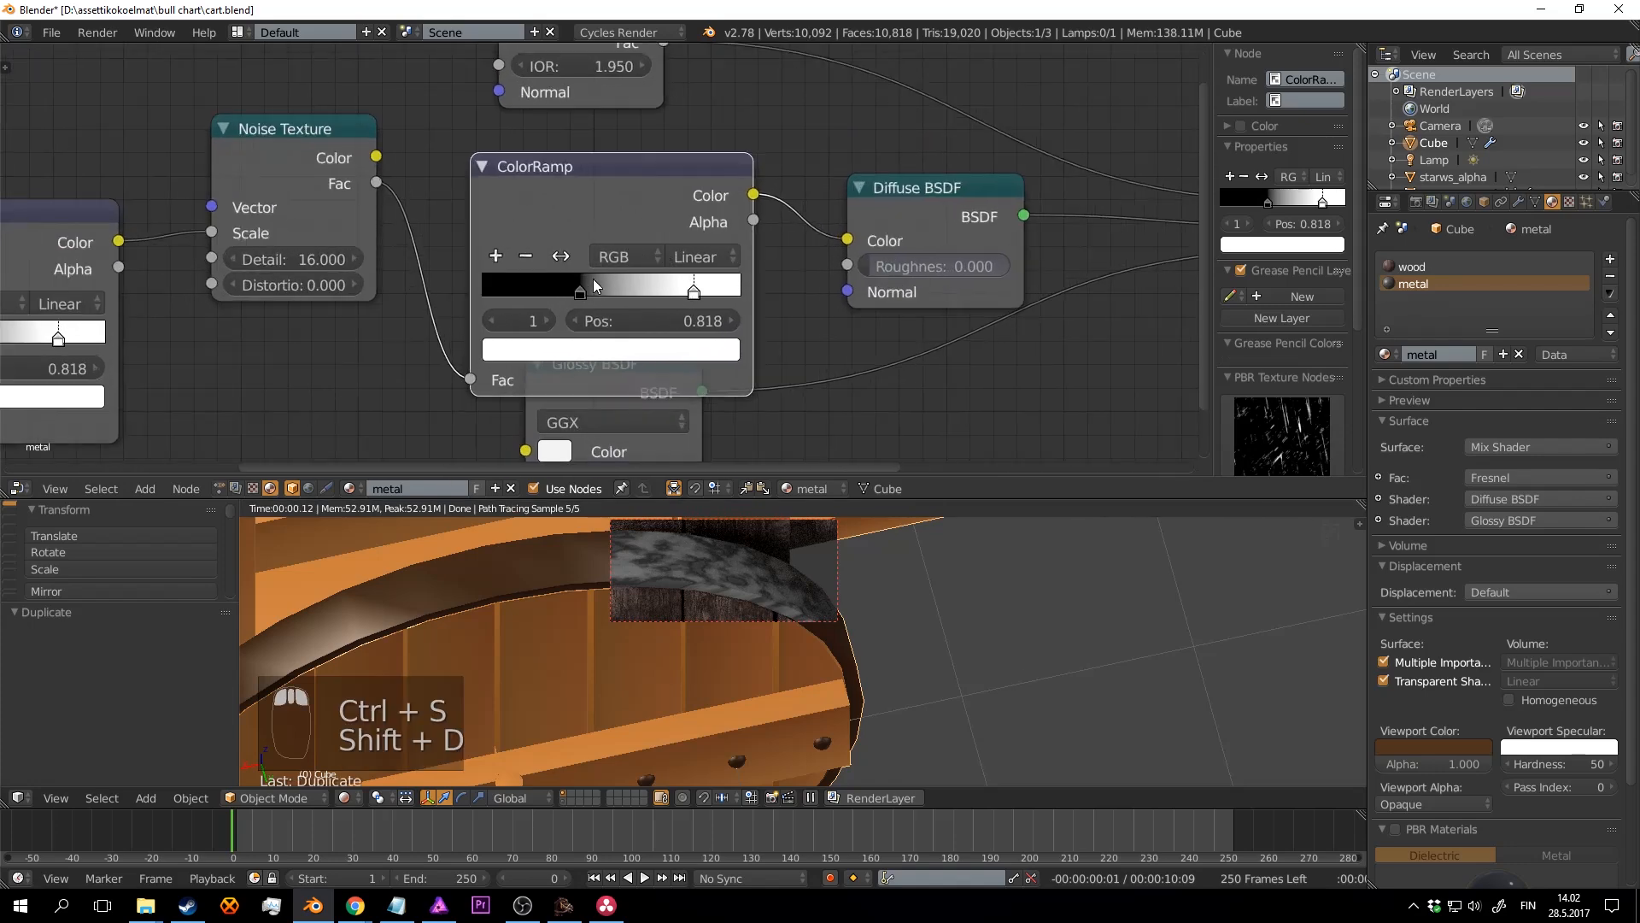
drag(597, 285, 670, 292)
middle_drag(297, 292, 674, 253)
key(ctrl+s)
click(674, 254)
Step: Set the first ColorRamp's black stop to 0.282, reroute its Color output from the second Noise Texture's Scale to its Vector input, and save
middle_drag(562, 269, 657, 269)
drag(417, 303, 393, 303)
key(ctrl+s)
drag(590, 204, 684, 168)
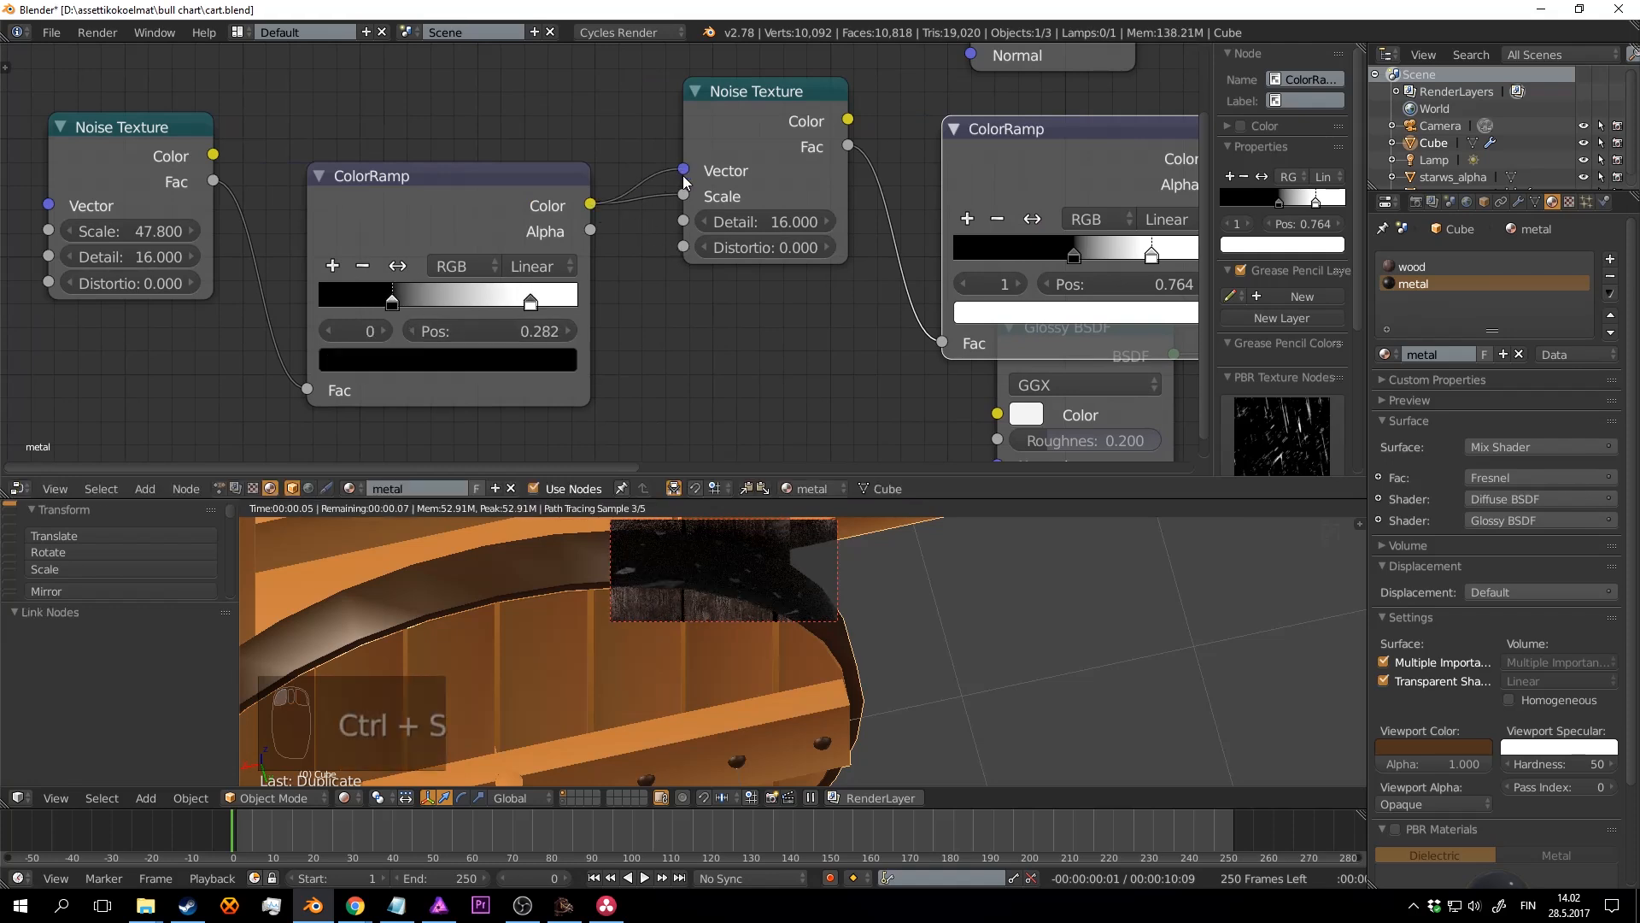
ctrl+right_drag(649, 175, 656, 228)
scroll(849, 587, up, 5)
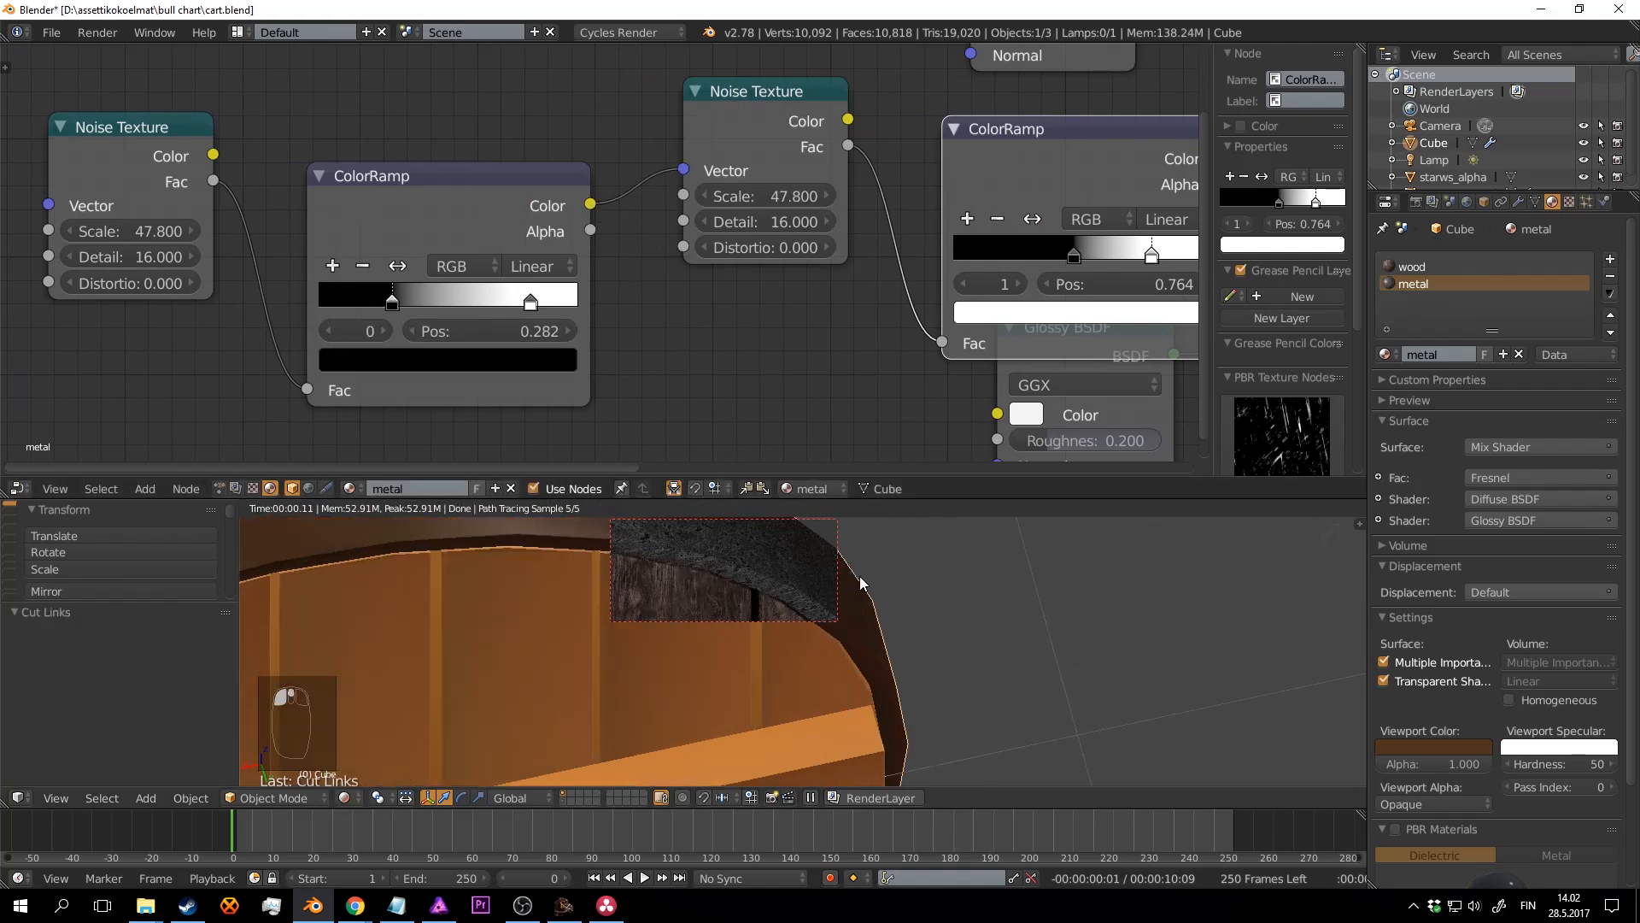
key(ctrl+s)
scroll(943, 608, up, 3)
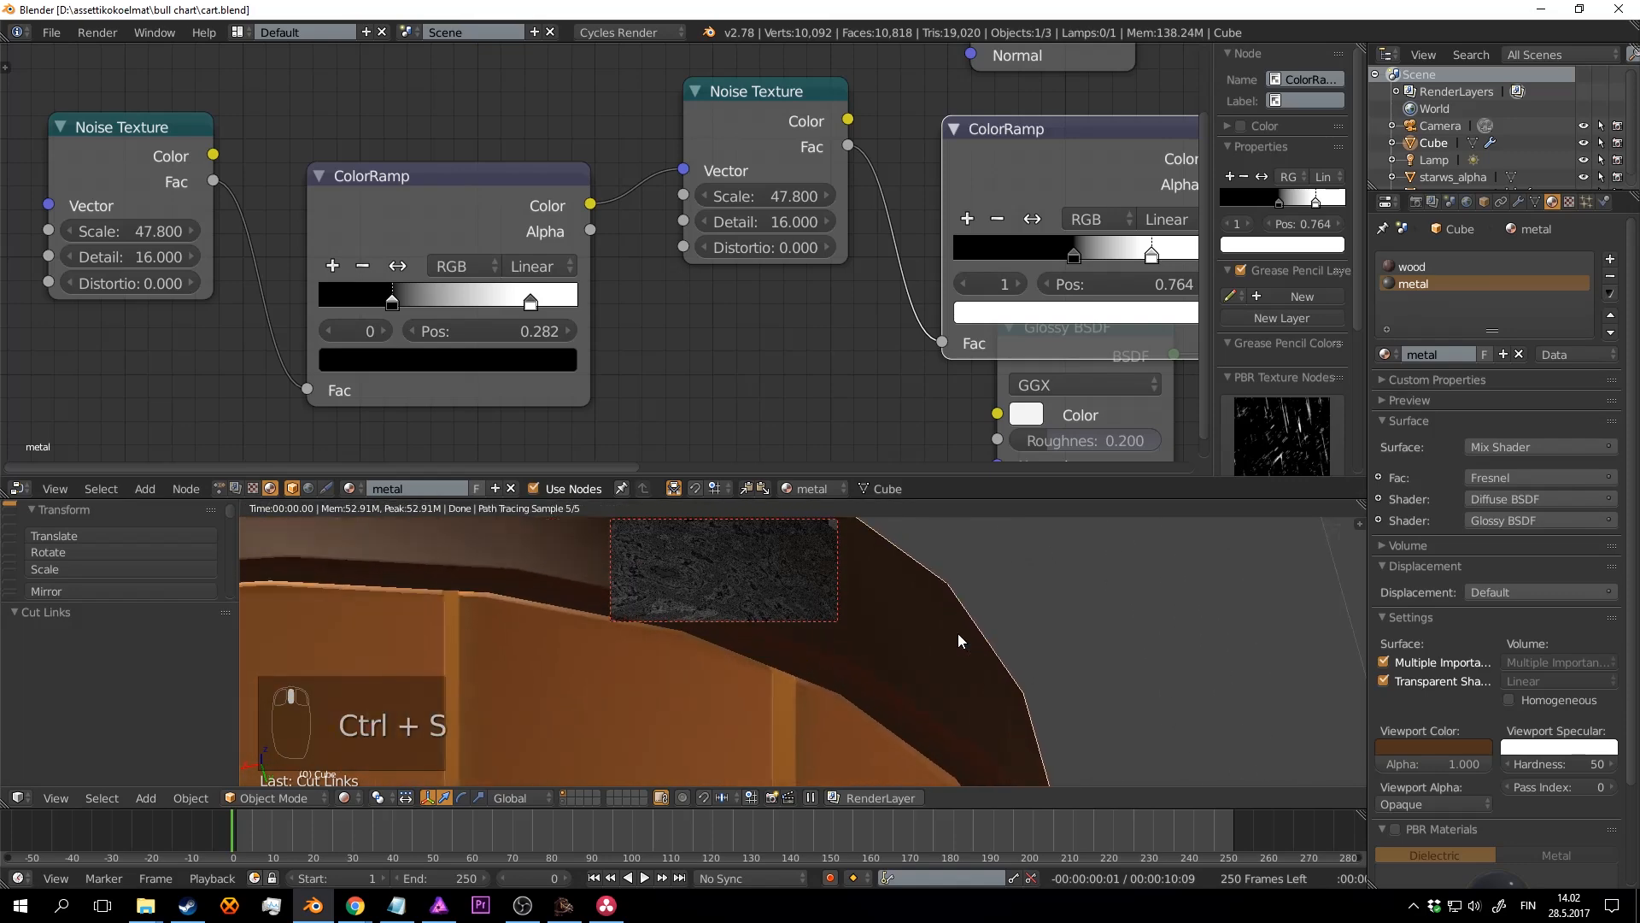
scroll(683, 342, up, 2)
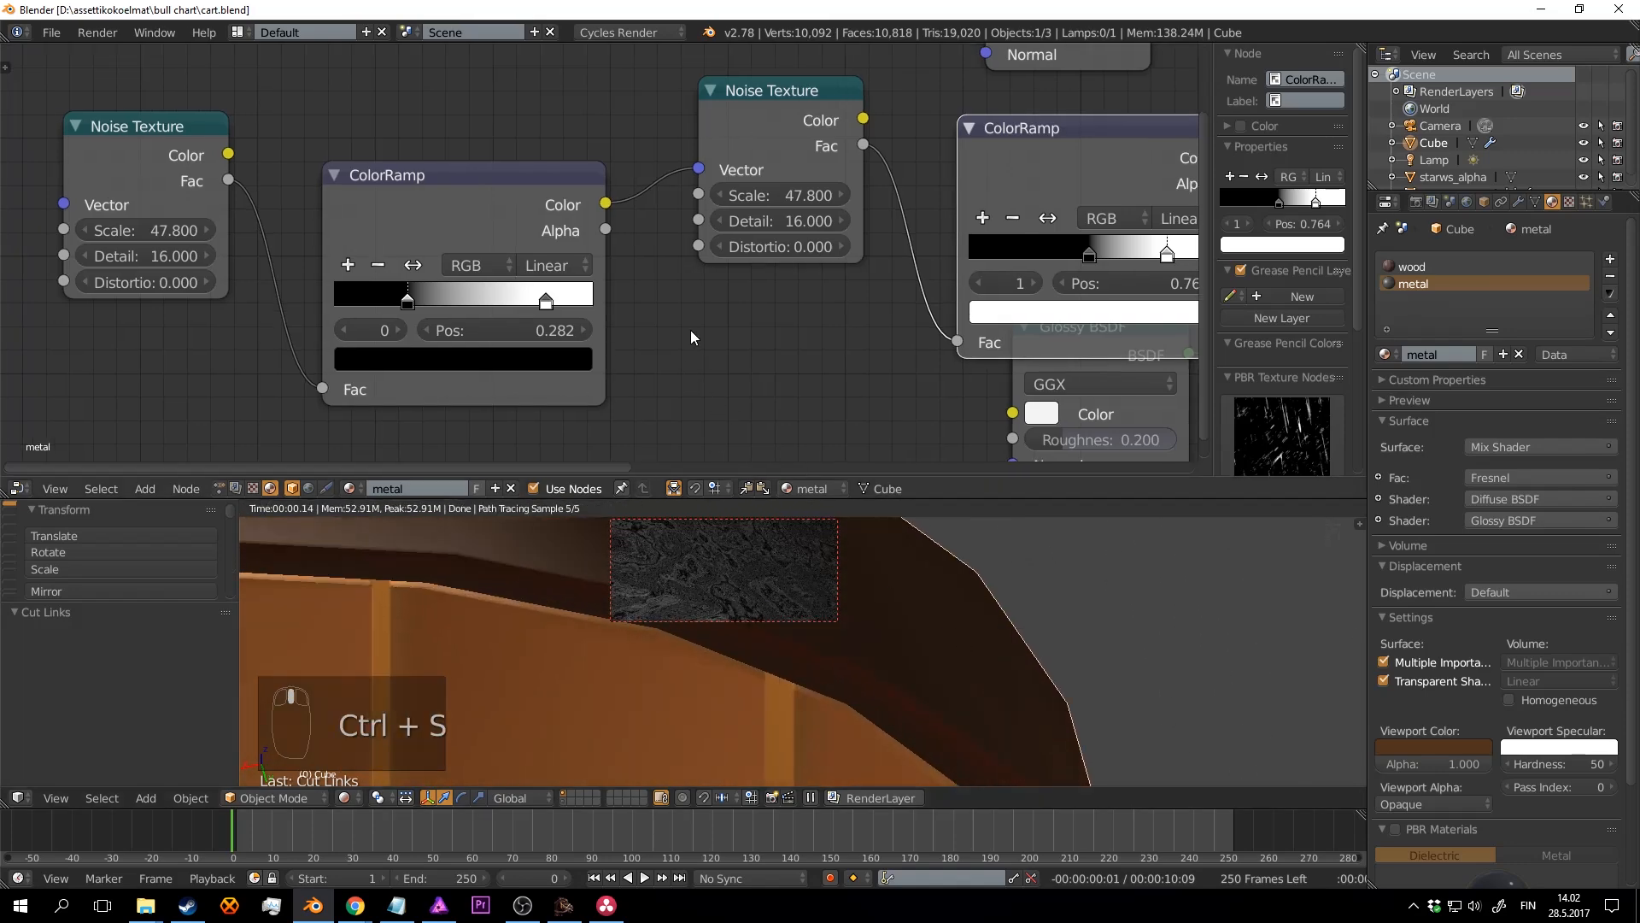
Step: Shift the first ColorRamp's white stop slightly further out, set its black stop to 0.382 and save the file
key(ctrl+s)
mouse_move(540, 305)
mouse_down()
mouse_move(586, 306)
mouse_move(521, 306)
mouse_move(554, 308)
mouse_up()
mouse_move(374, 305)
mouse_down()
mouse_move(310, 306)
mouse_move(405, 305)
mouse_up()
key(ctrl+s)
Step: Set the black stop to 0.495 on the ColorRamp feeding the Diffuse BSDF and save the file
scroll(535, 308, down, 4)
middle_drag(965, 276, 551, 282)
scroll(551, 282, up, 2)
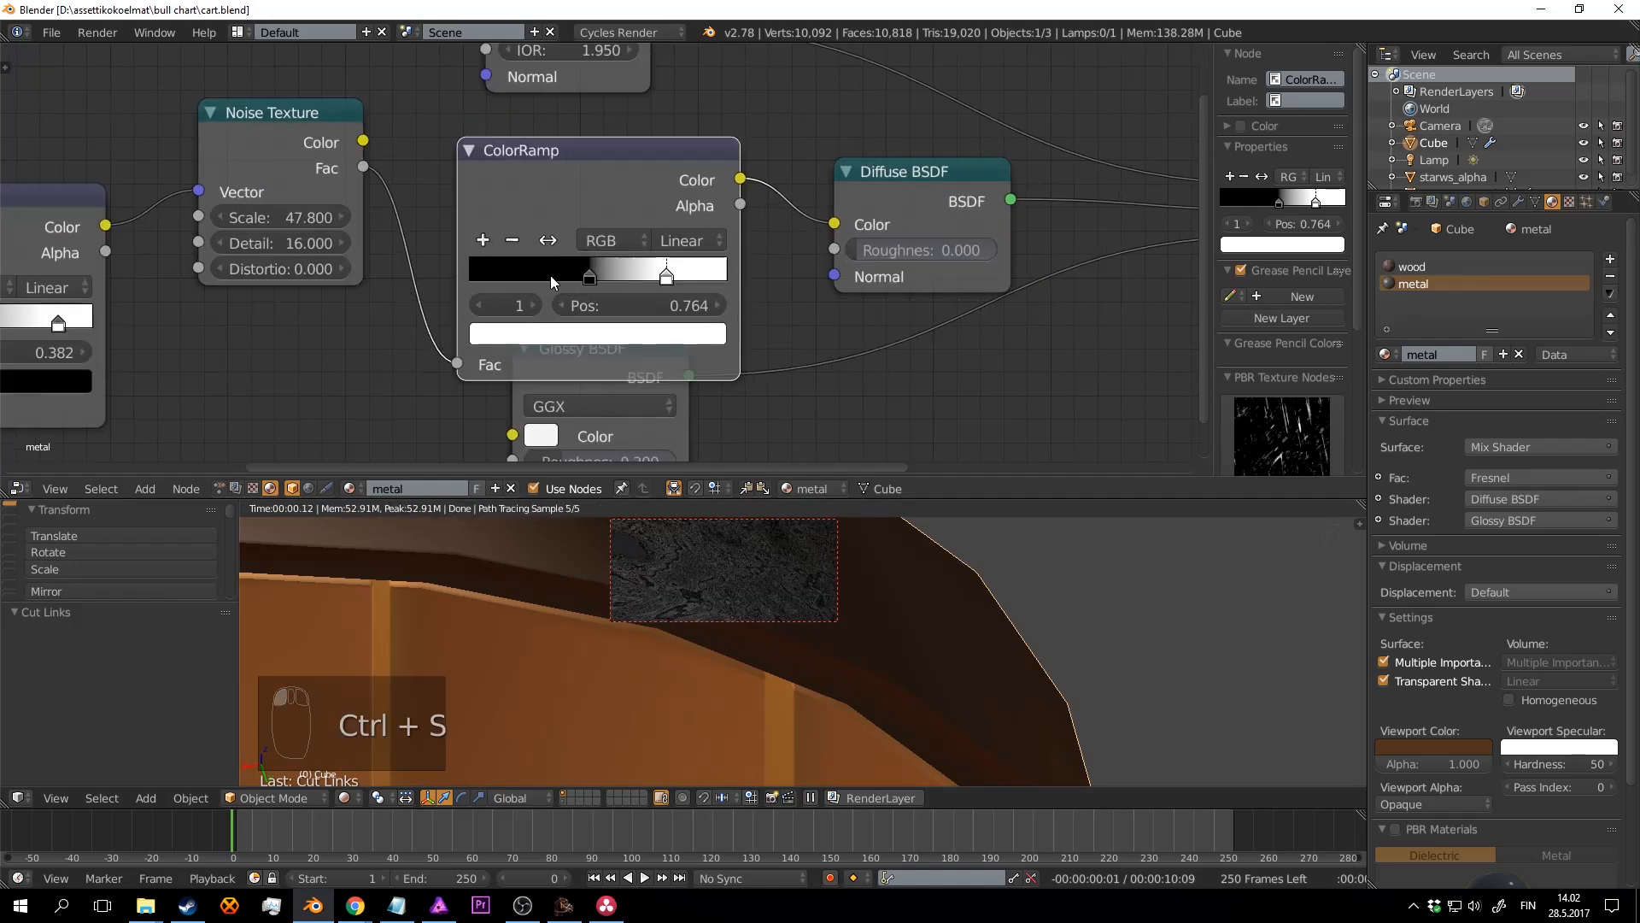
mouse_move(588, 276)
mouse_down()
mouse_move(538, 272)
mouse_move(688, 277)
mouse_move(542, 272)
mouse_move(657, 272)
mouse_move(597, 274)
mouse_up()
middle_drag(962, 631, 939, 615)
key(ctrl+s)
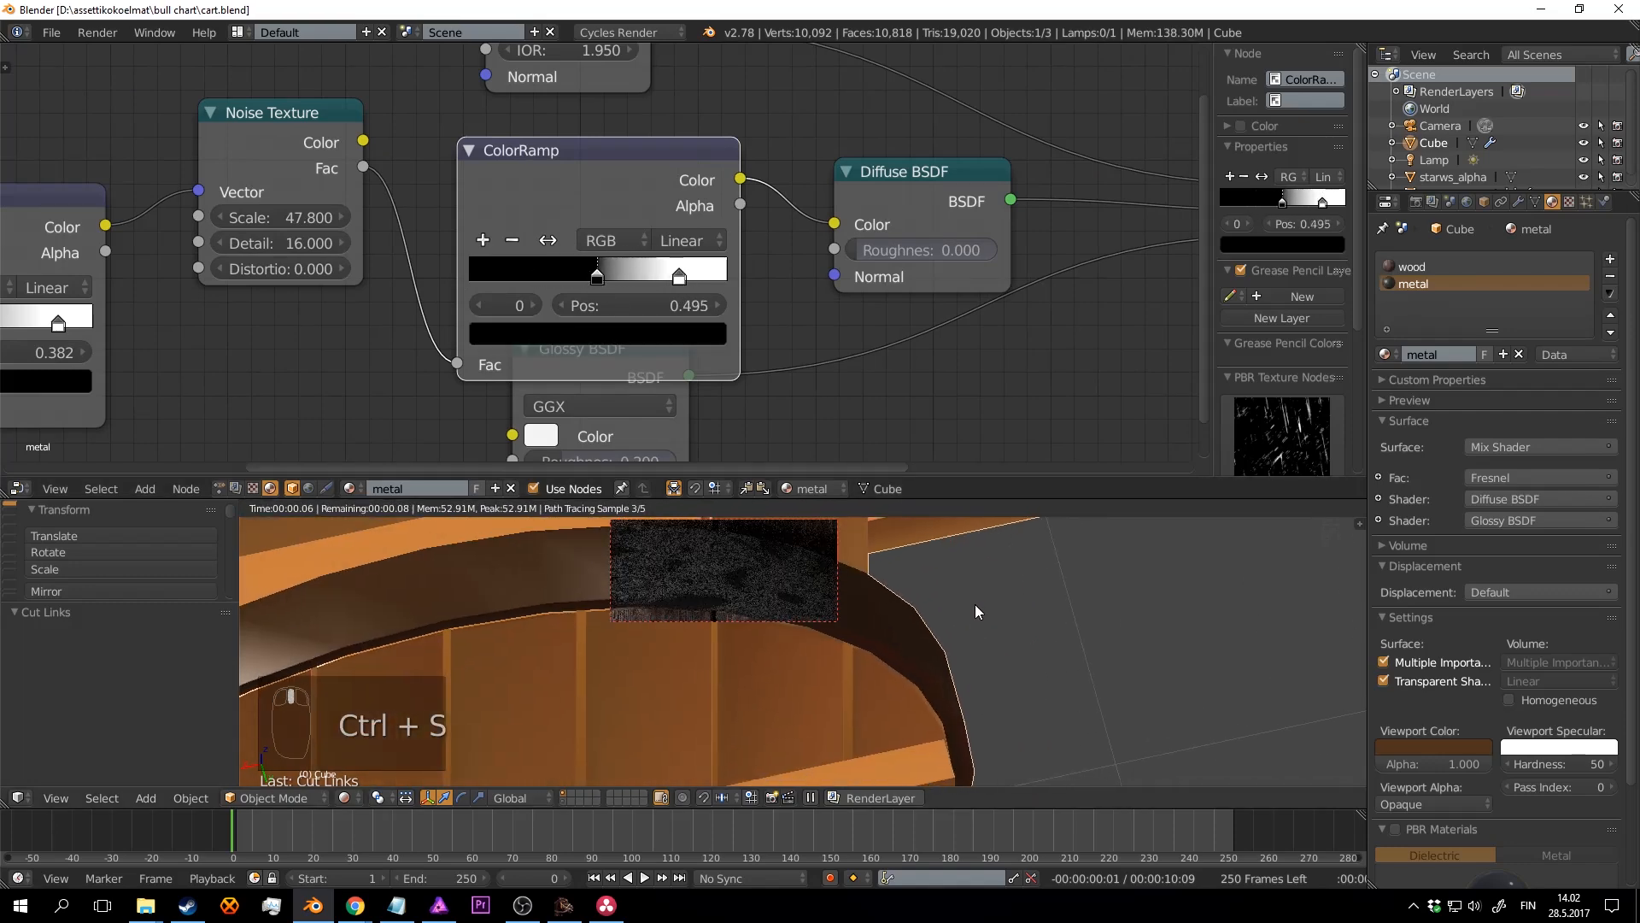
Step: Collapse the second ColorRamp, place it beside the second Noise Texture and move the Glossy BSDF further down
click(469, 152)
drag(527, 156, 493, 198)
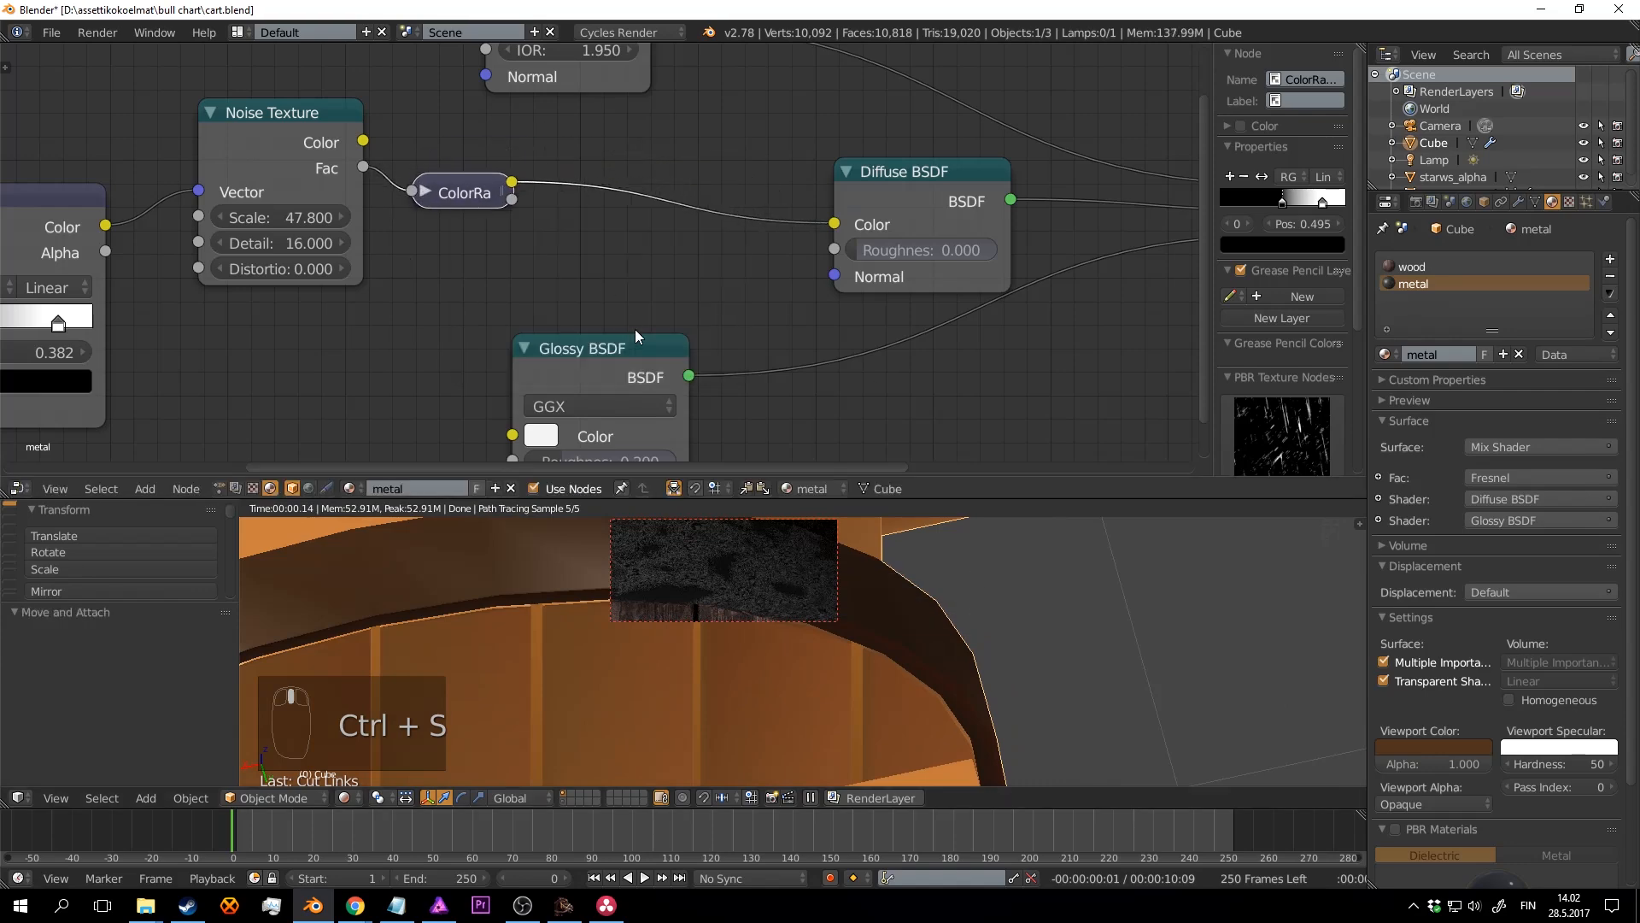
middle_drag(627, 315, 573, 317)
drag(562, 349, 599, 417)
scroll(238, 236, down, 2)
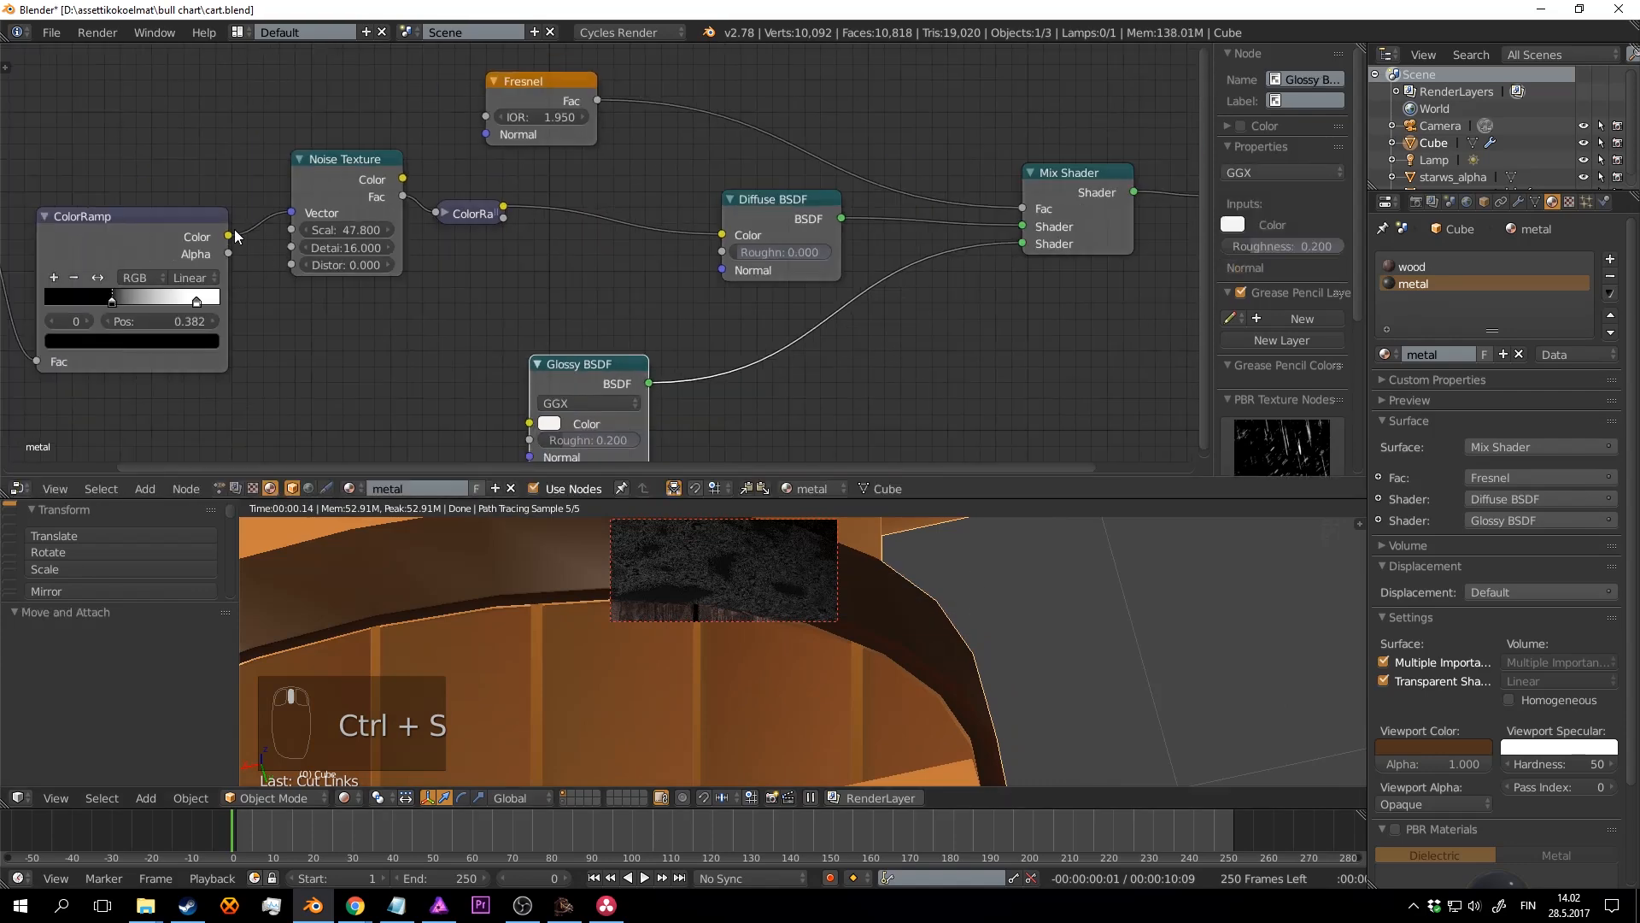
Step: Duplicate the first ColorRamp onto the link before the Diffuse BSDF, with its black stop moved to 0.000 and recolored dark rusty brown
click(145, 214)
key(shift+d)
click(691, 215)
scroll(548, 269, up, 1)
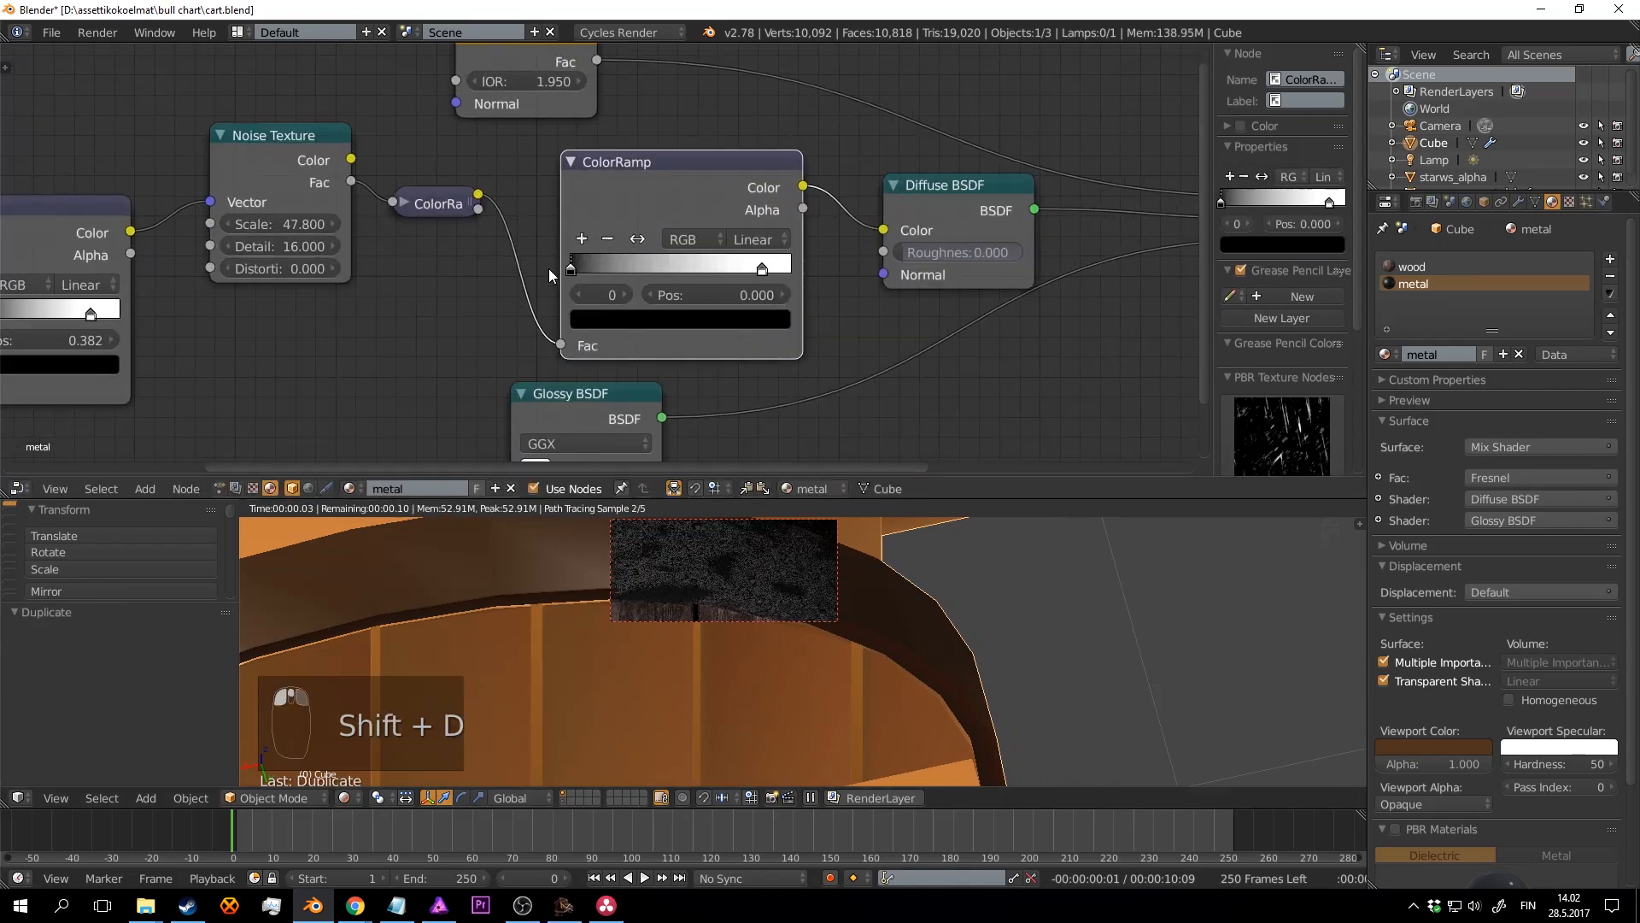
click(608, 319)
drag(745, 403, 744, 449)
click(623, 481)
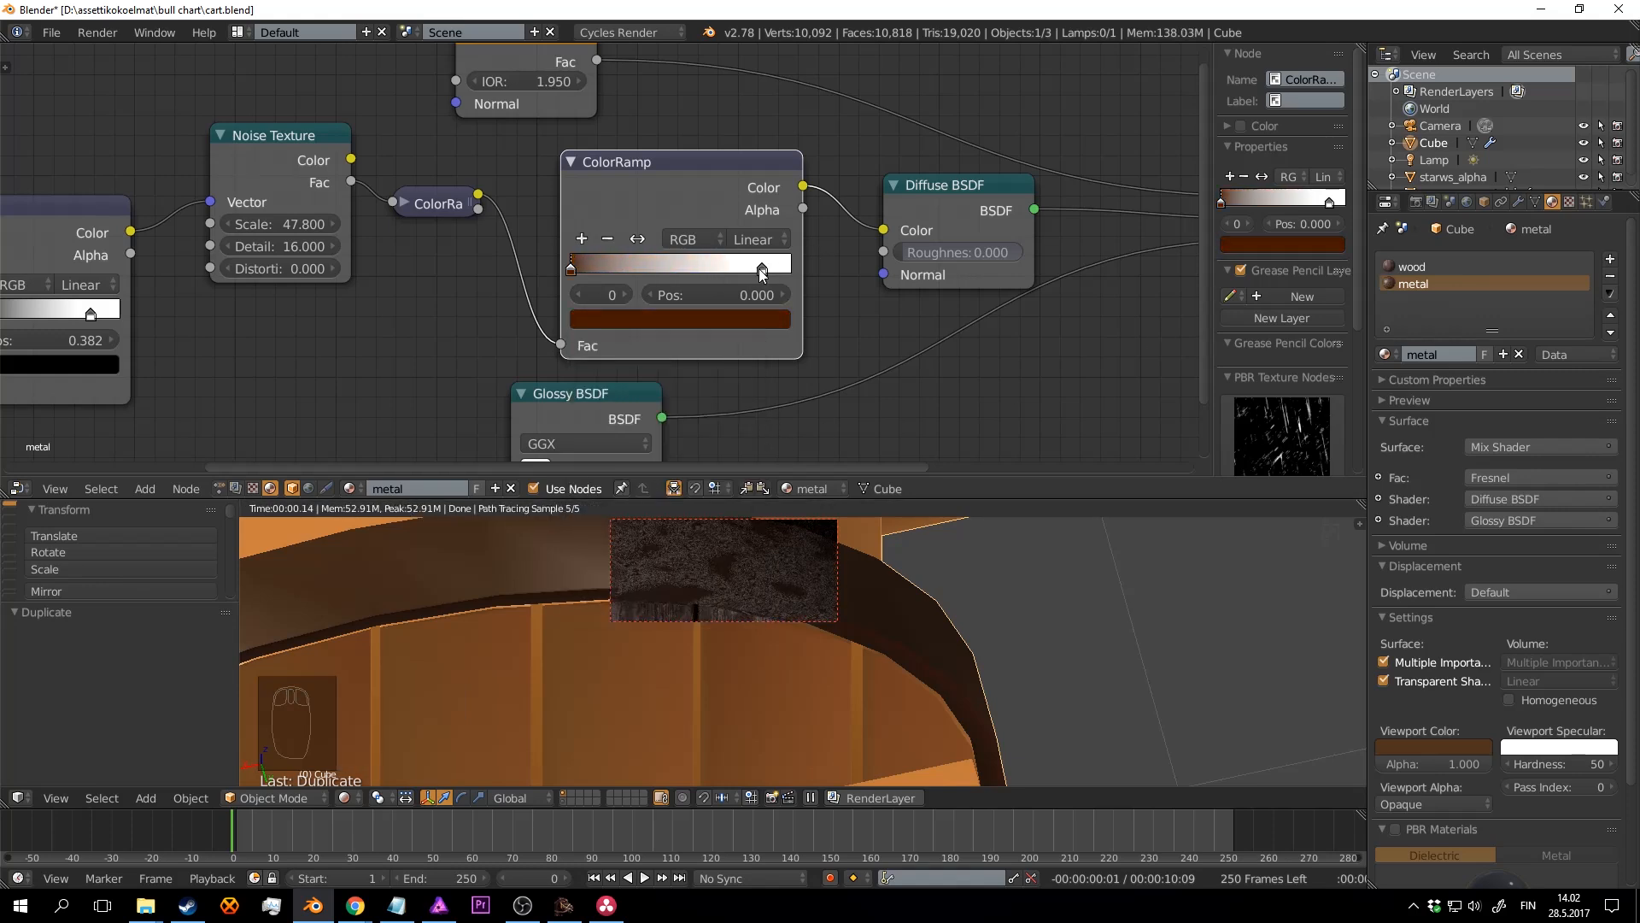
Step: Move the new ColorRamp's white stop to 1.000, recolor it light grey, save the file and check the metal on the cart
drag(762, 269, 791, 270)
click(765, 321)
mouse_move(744, 373)
mouse_down()
mouse_move(744, 410)
mouse_move(744, 389)
mouse_up()
key(ctrl+s)
click(1031, 600)
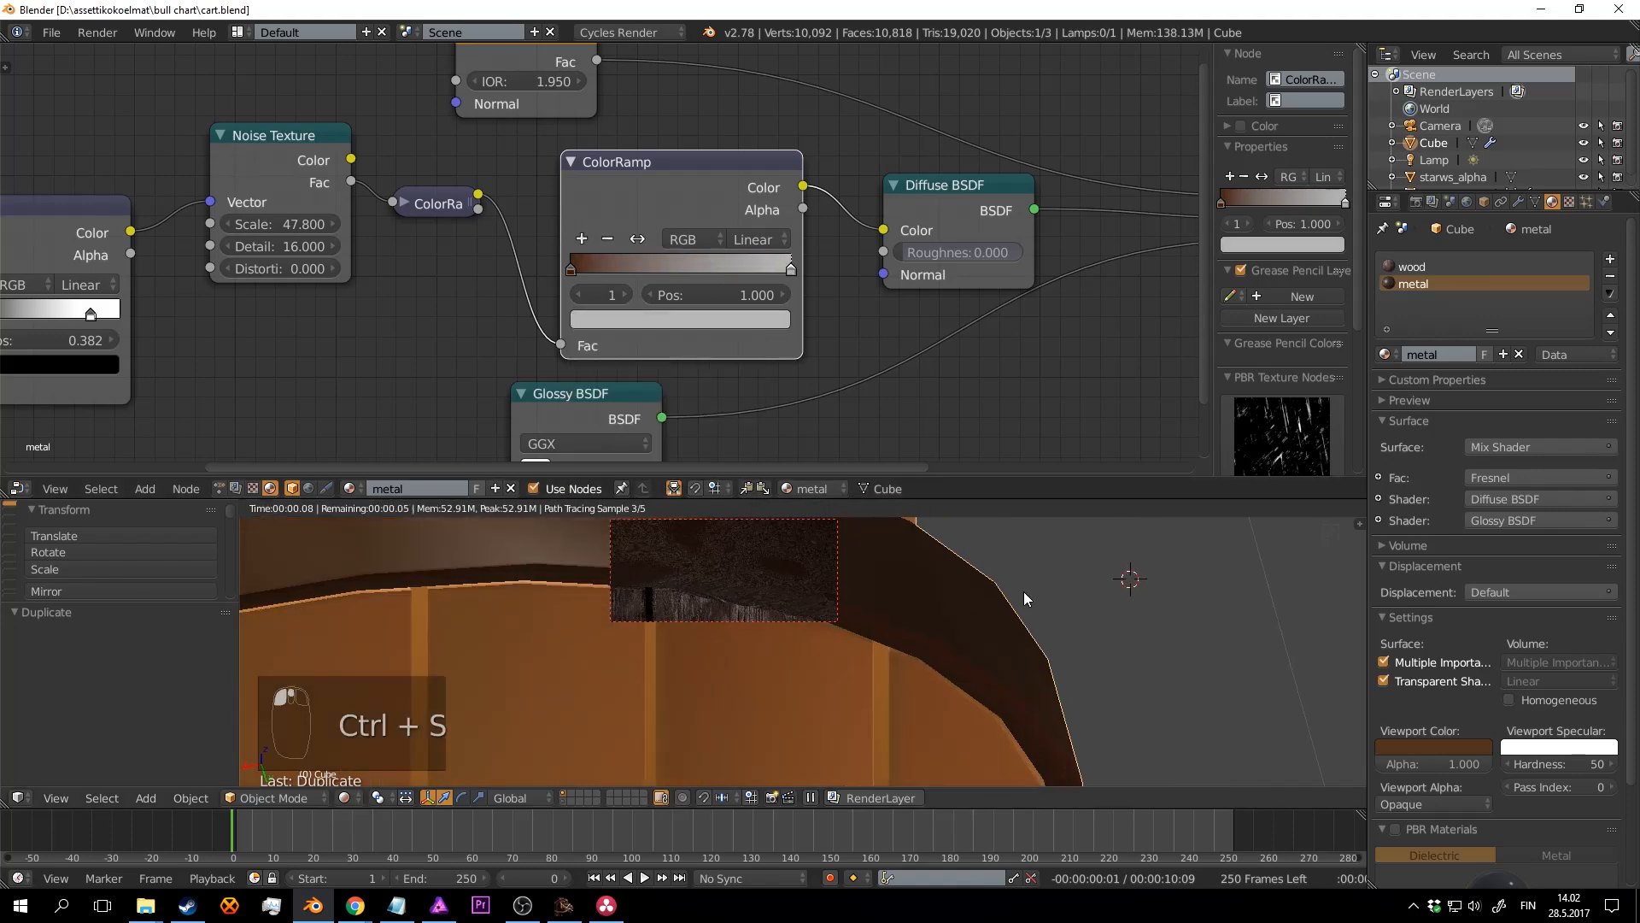
scroll(990, 618, down, 8)
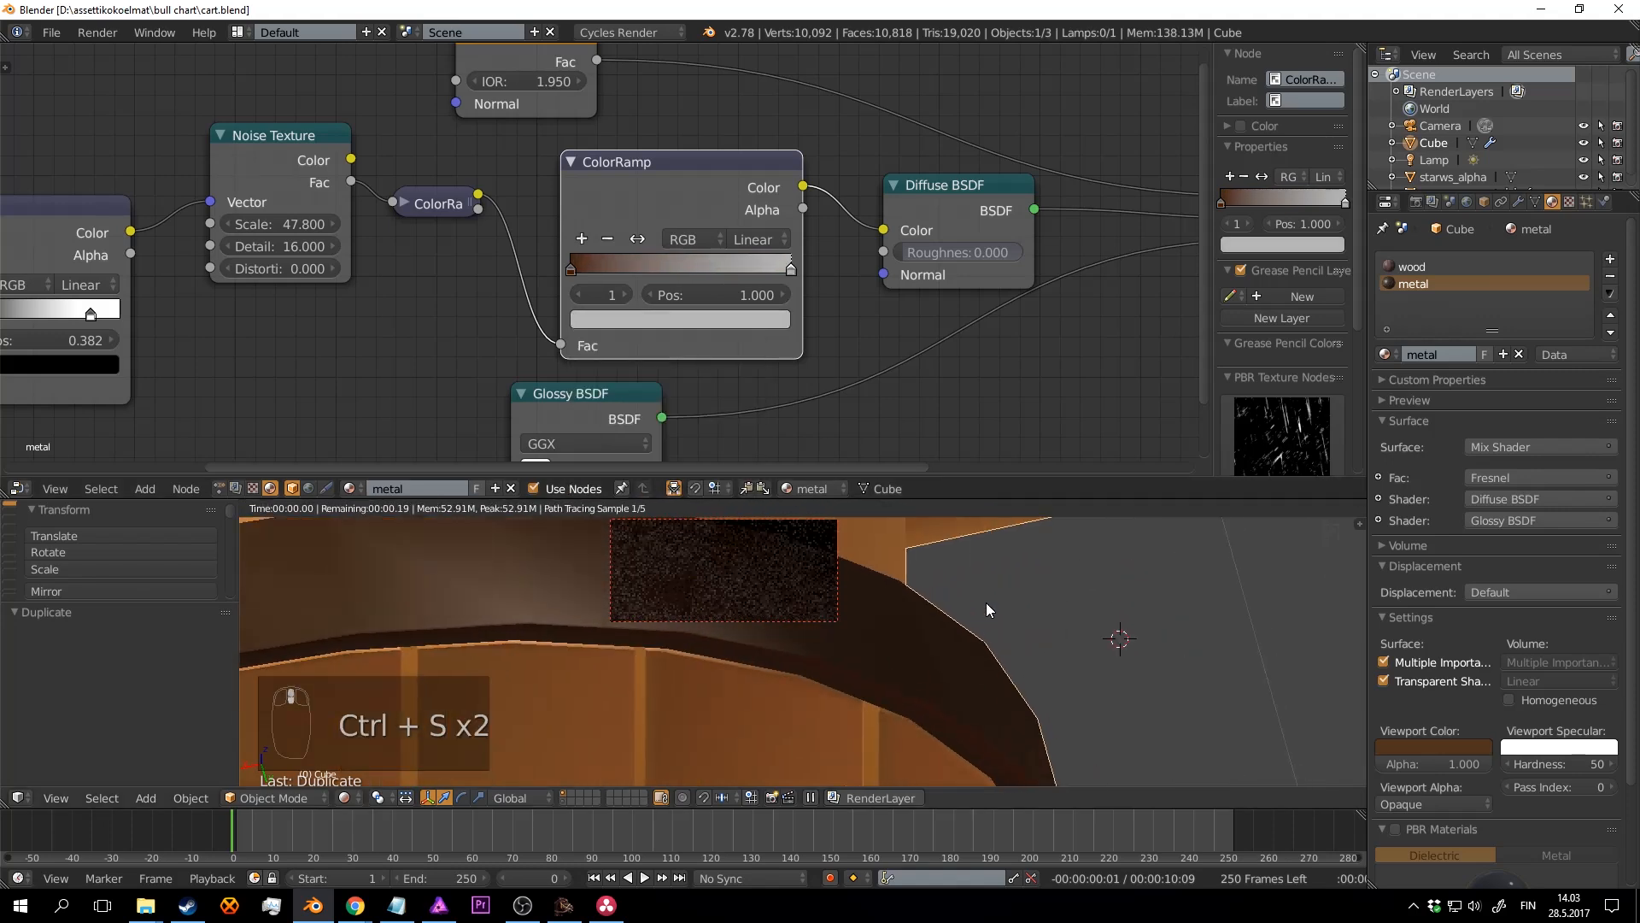
middle_drag(985, 602, 892, 642)
scroll(887, 651, up, 6)
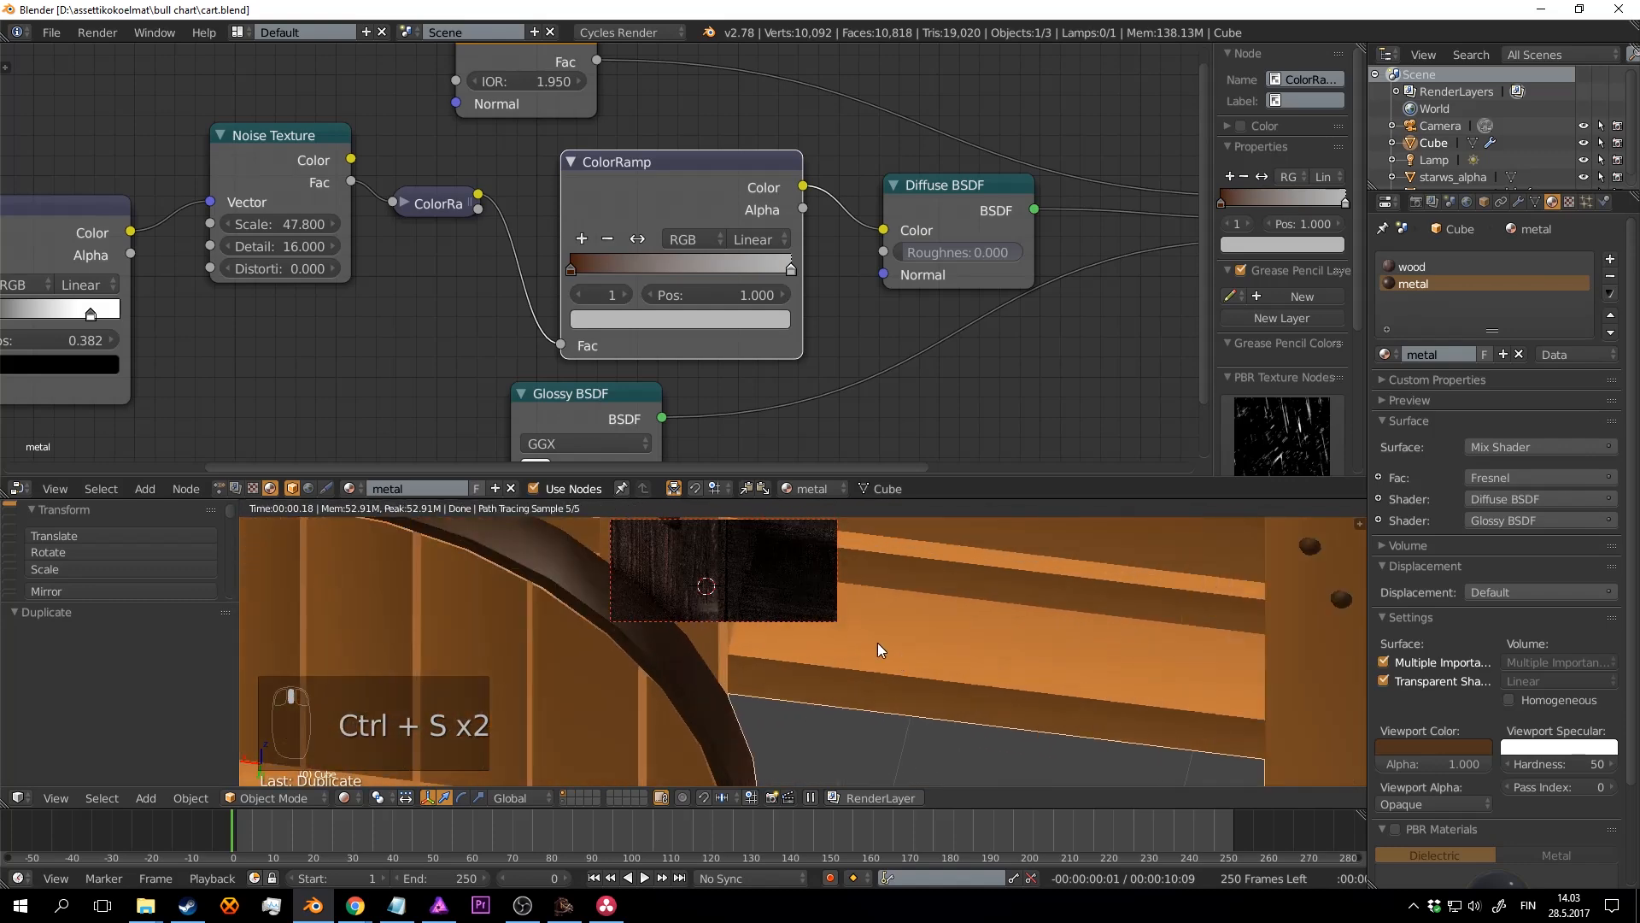
scroll(723, 353, down, 2)
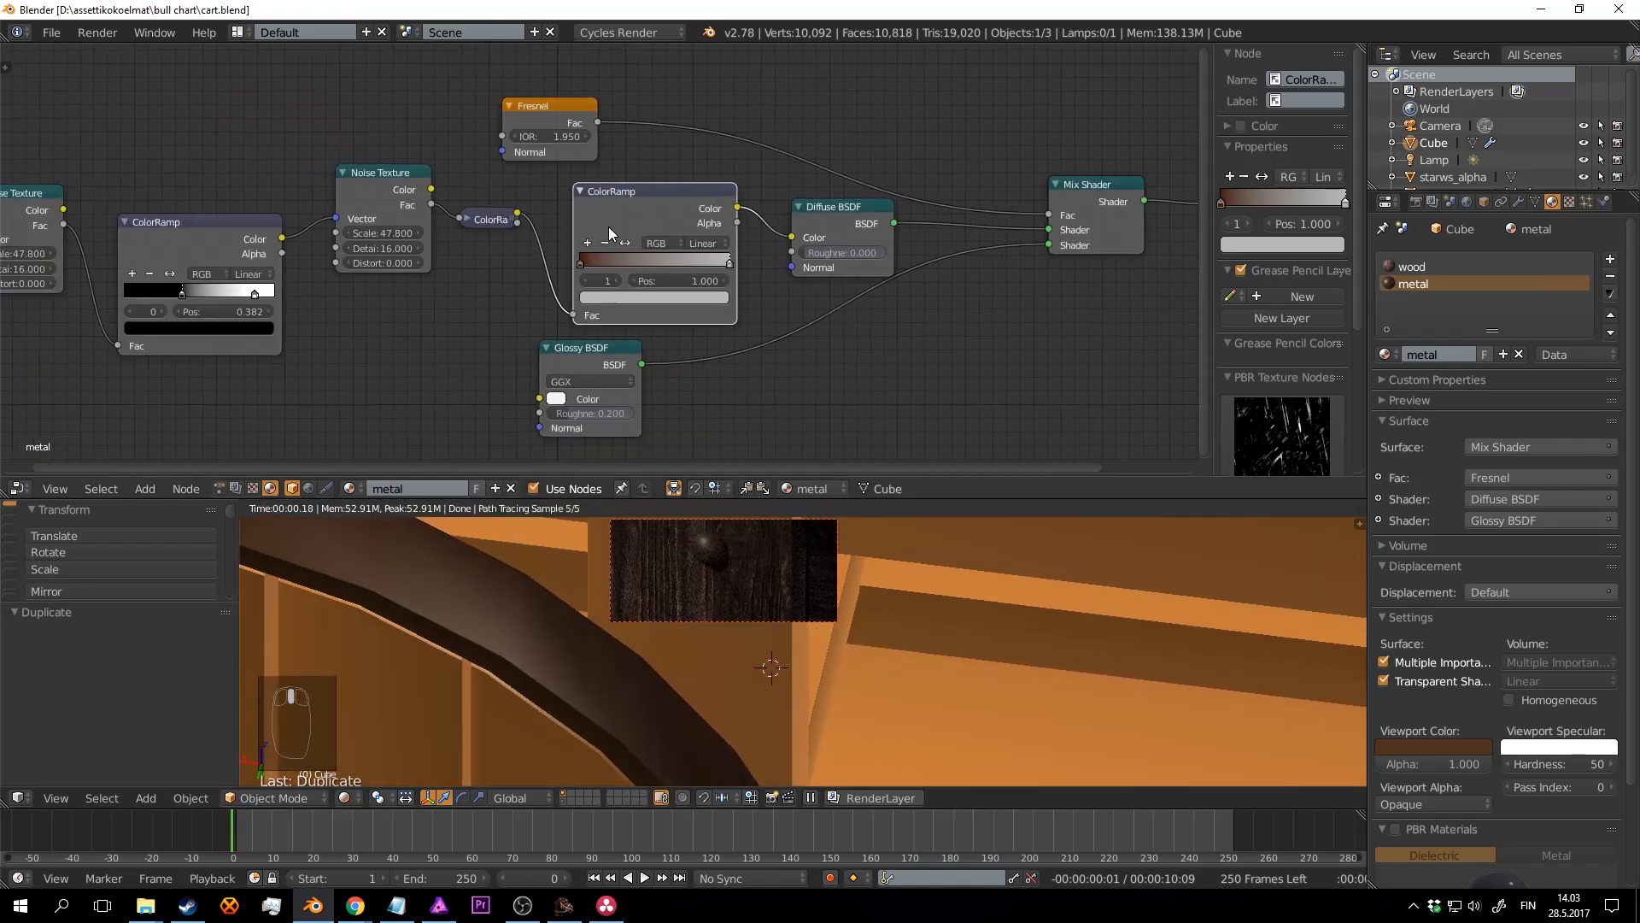
Step: Collapse the brown-to-grey ColorRamp and move the Glossy BSDF beneath the Diffuse BSDF
click(581, 191)
middle_drag(581, 194, 545, 210)
scroll(596, 410, up, 1)
drag(543, 418, 803, 381)
scroll(598, 342, up, 1)
click(649, 318)
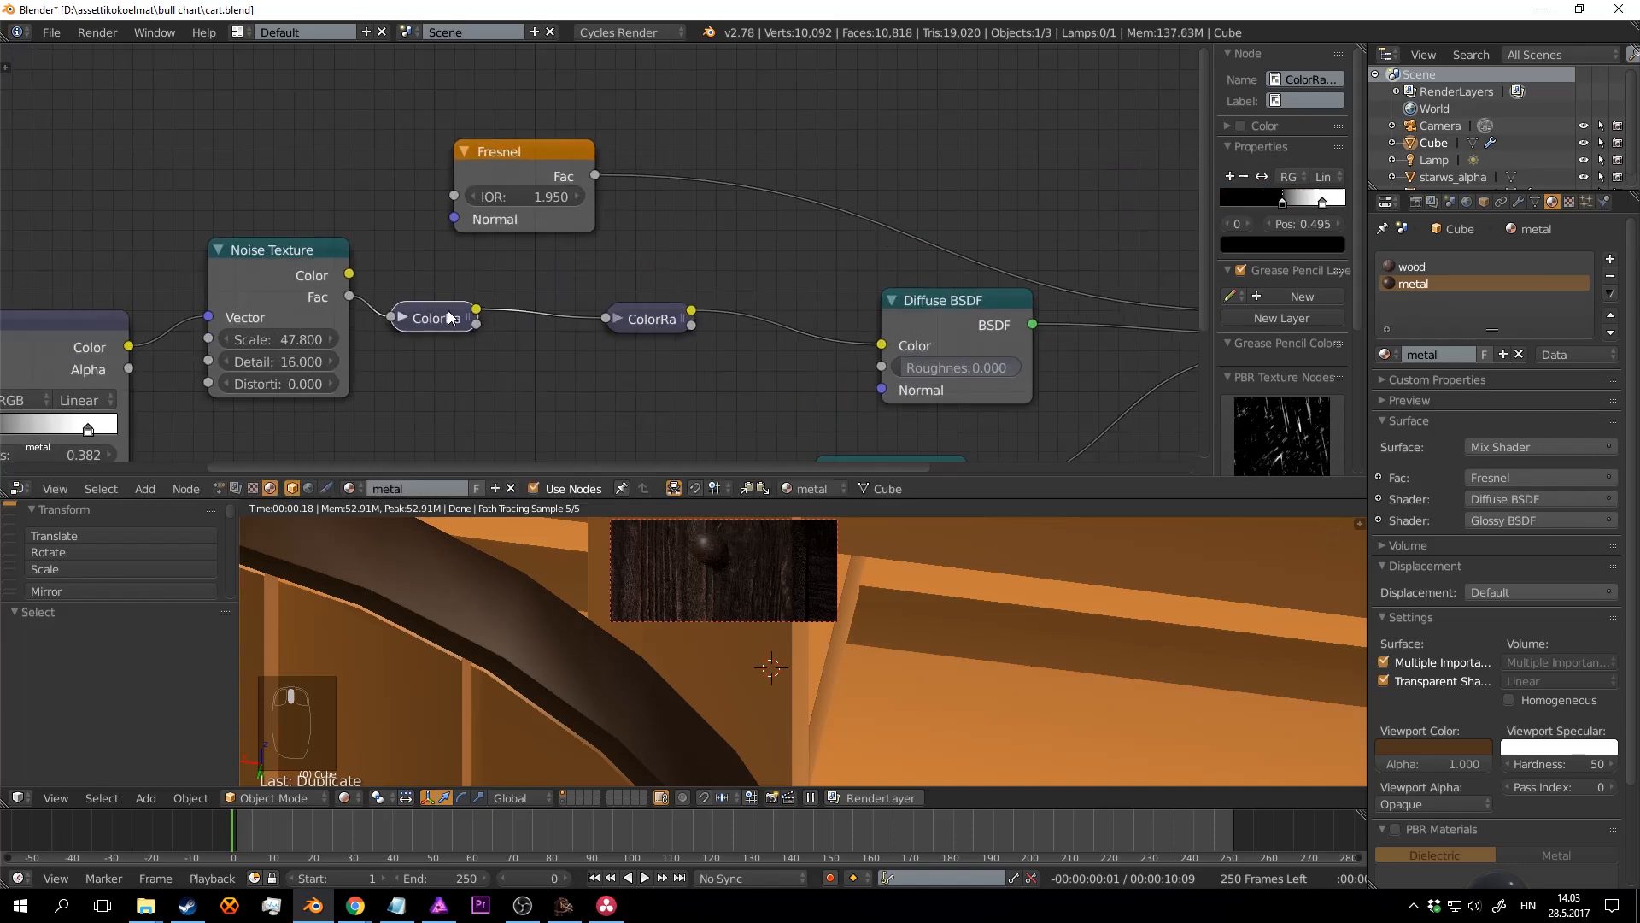
Step: Preview the collapsed black-and-white ColorRamp with the Emission Viewer and move that node slightly lower
ctrl+shift+click(472, 326)
scroll(642, 311, up, 2)
scroll(639, 311, down, 3)
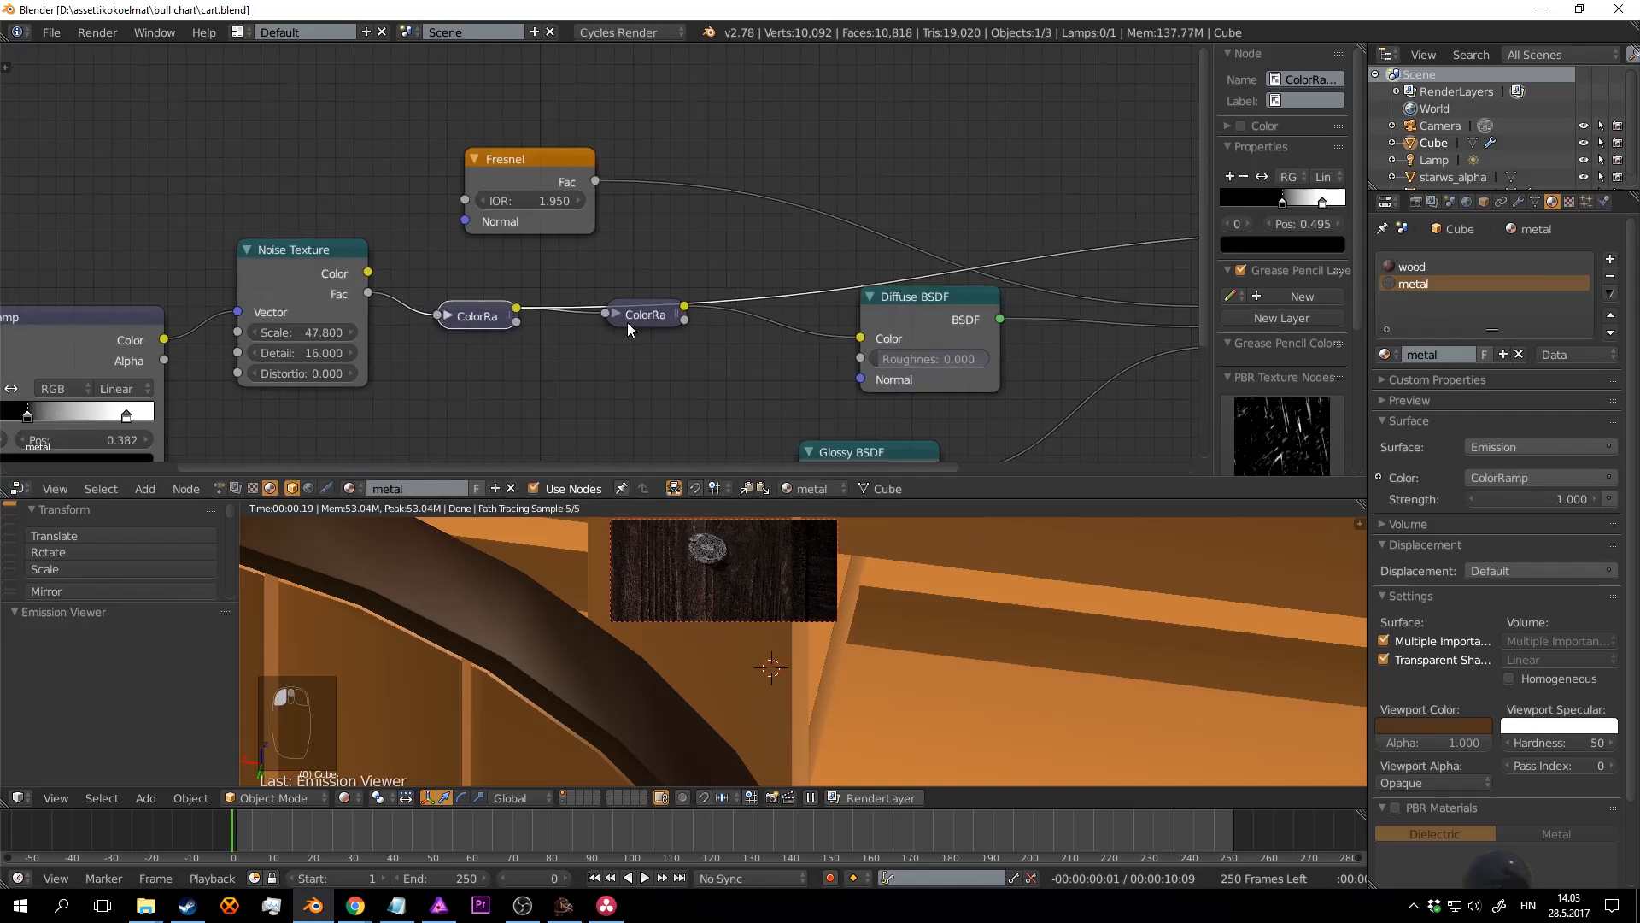
click(496, 315)
drag(495, 321, 507, 351)
Step: Move the Fresnel node closer to the Mix Shader and insert a MixRGB node between its Fac output and the Mix Shader's Fac
middle_drag(990, 302, 777, 256)
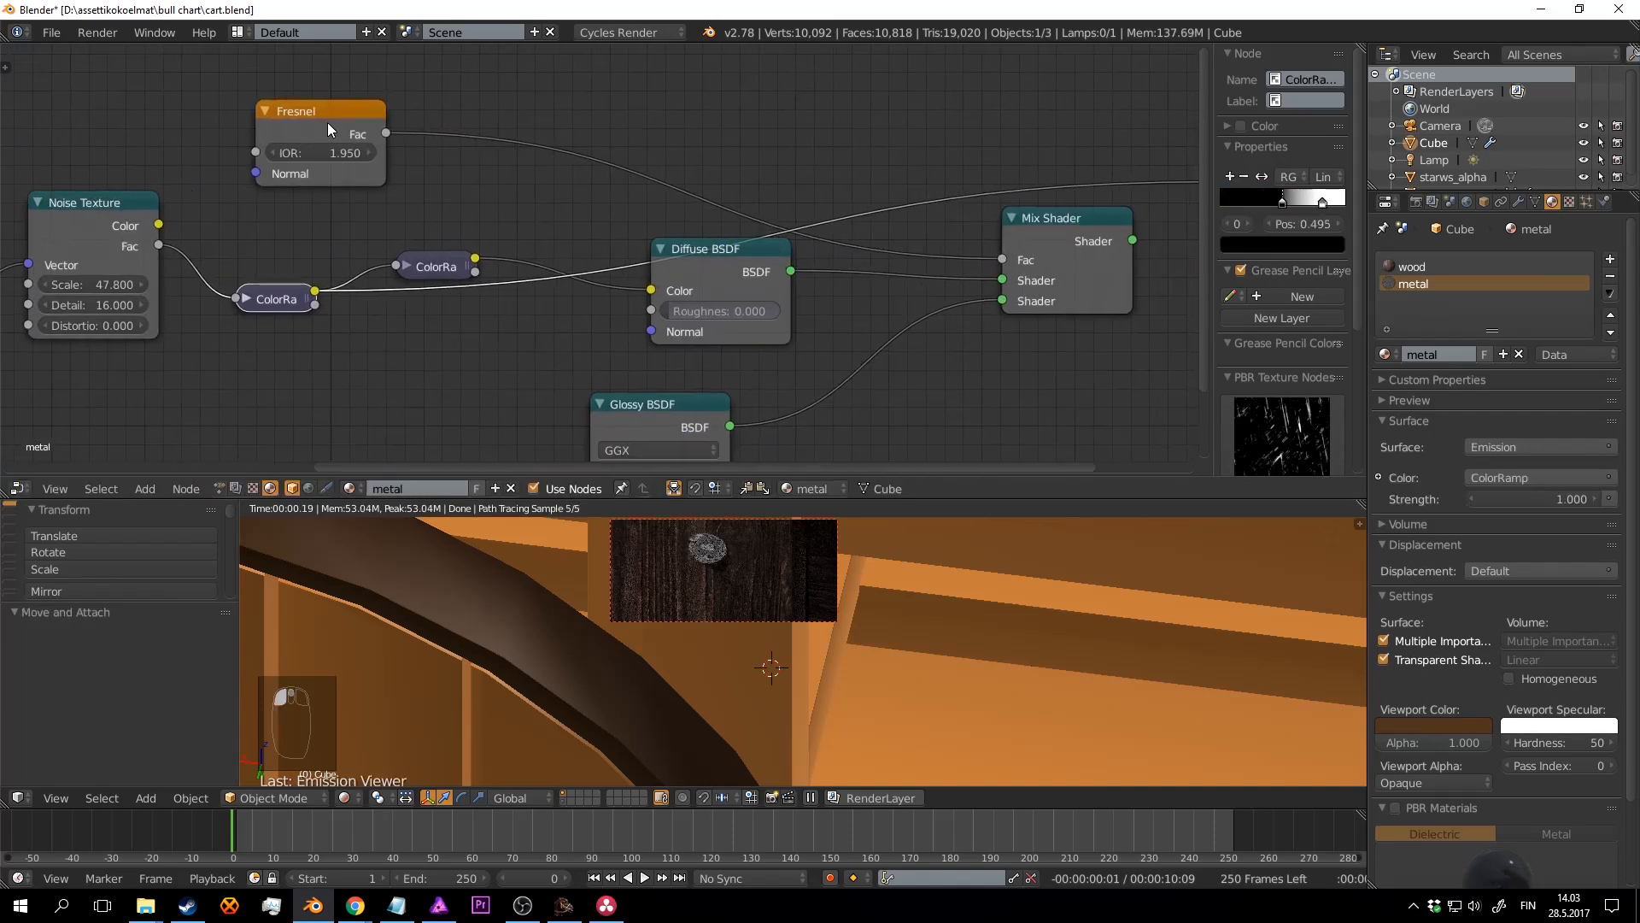
drag(329, 120, 695, 89)
scroll(702, 152, up, 1)
key(space)
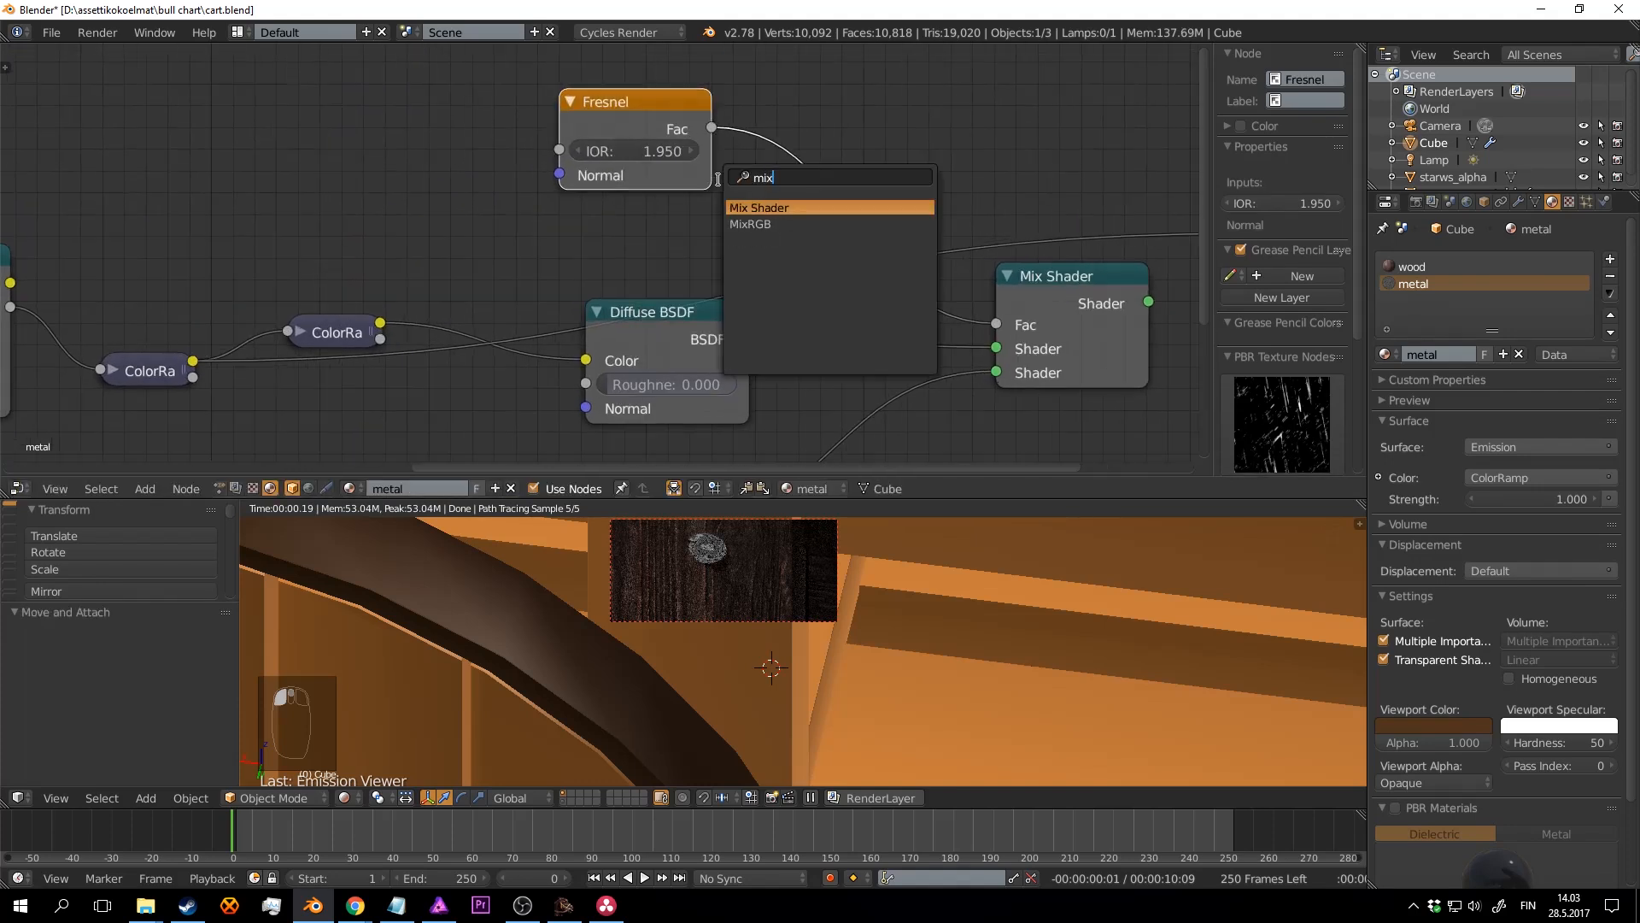
click(771, 224)
click(820, 101)
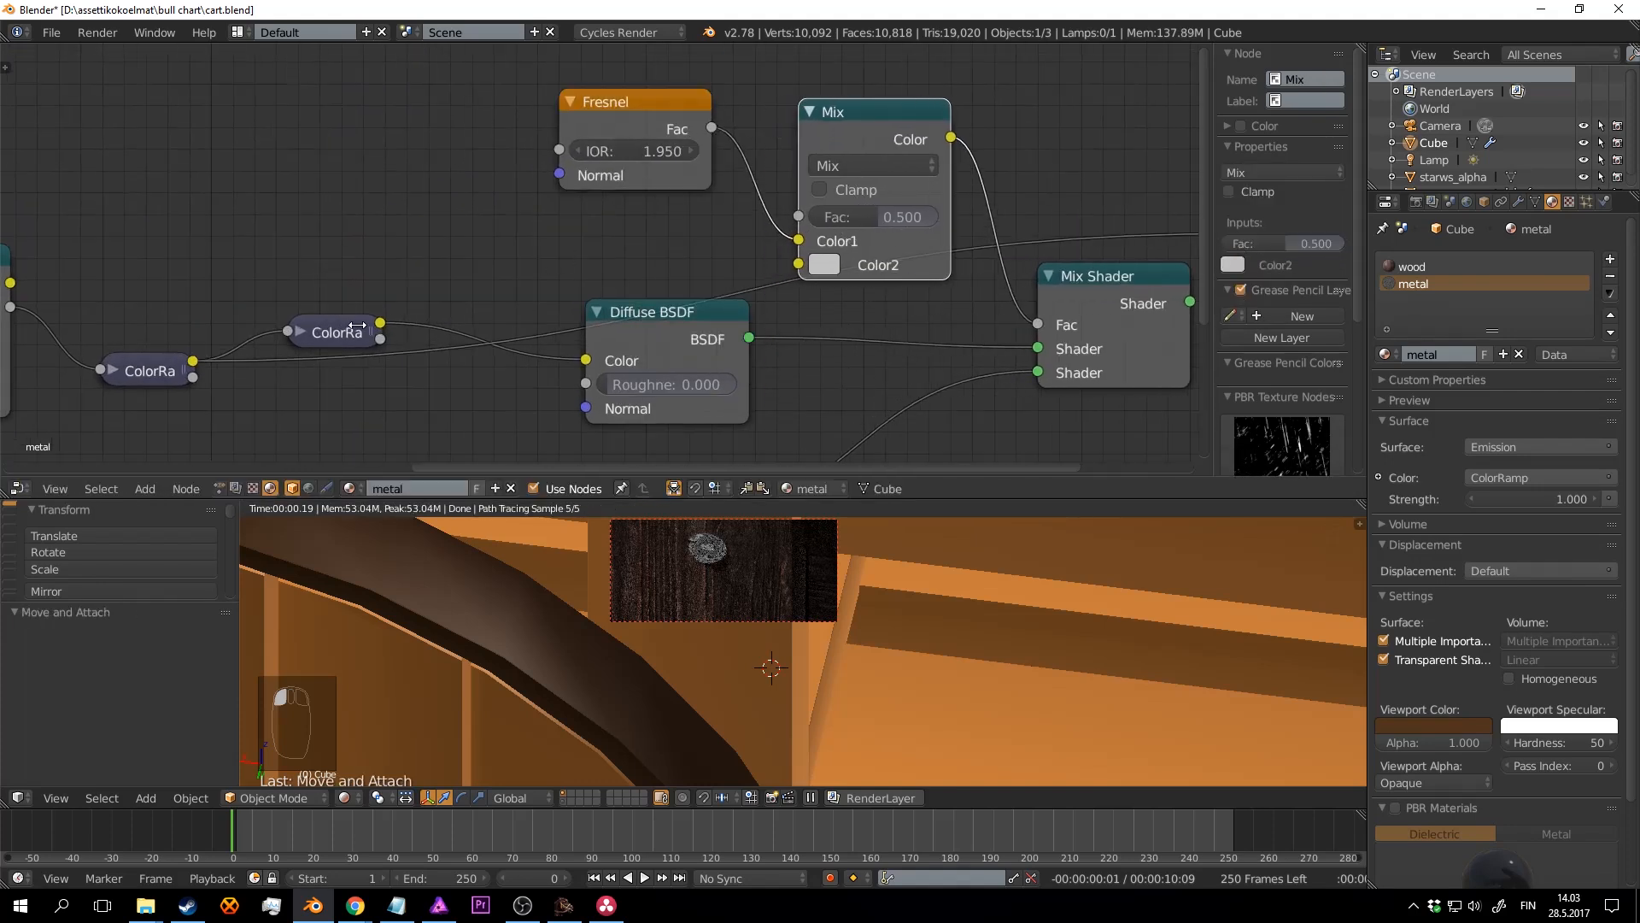
Step: Connect the collapsed black-and-white ColorRamp's Color output to the Mix node's Color2, reconnect the Mix Shader to the Material Output, and save
drag(195, 362, 677, 275)
drag(795, 266, 798, 265)
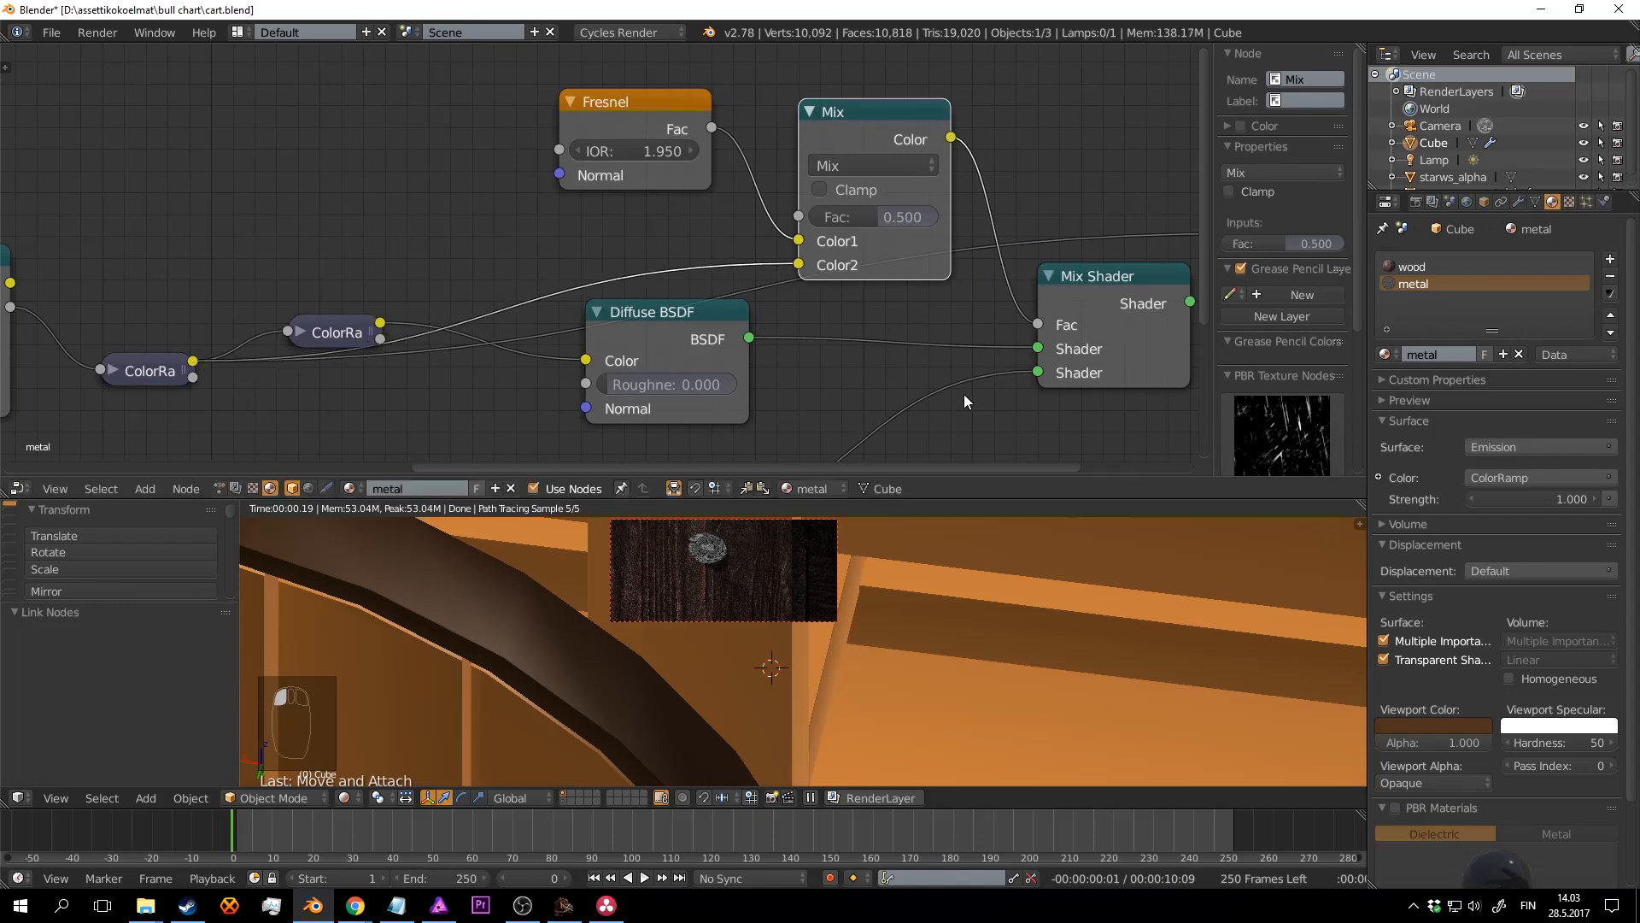
middle_drag(1024, 309, 551, 252)
ctrl+shift+click(701, 292)
key(ctrl+s)
key(ctrl+s)
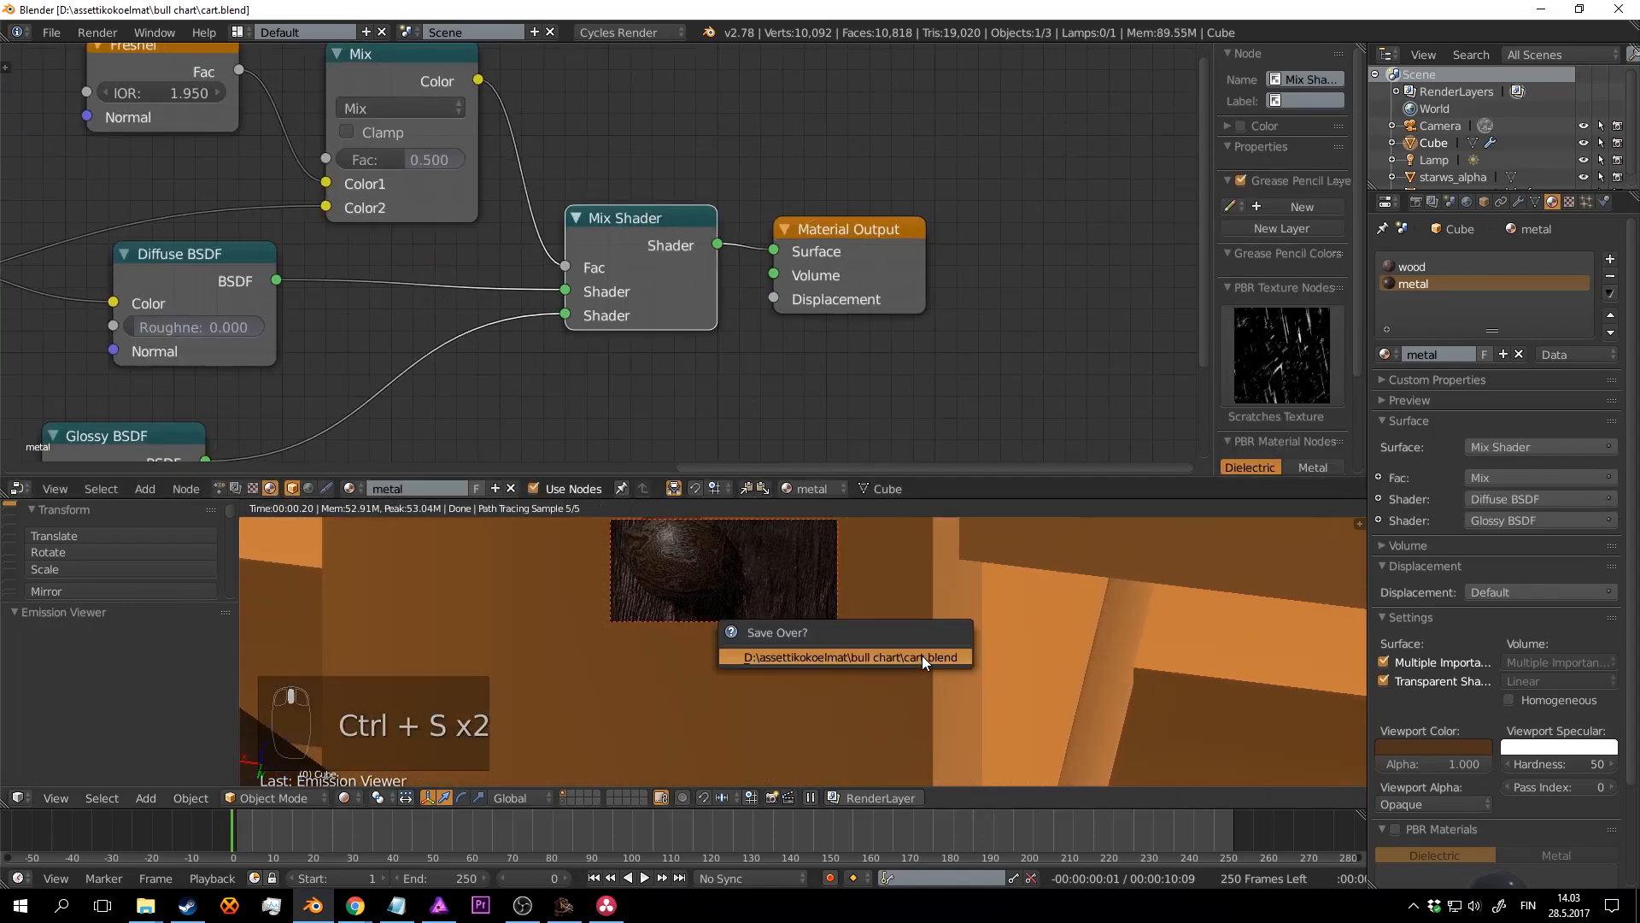
Step: Reposition the Mix Shader, preview the Mix node's color with the Emission Viewer and save the file
drag(562, 221, 584, 189)
scroll(584, 190, down, 3)
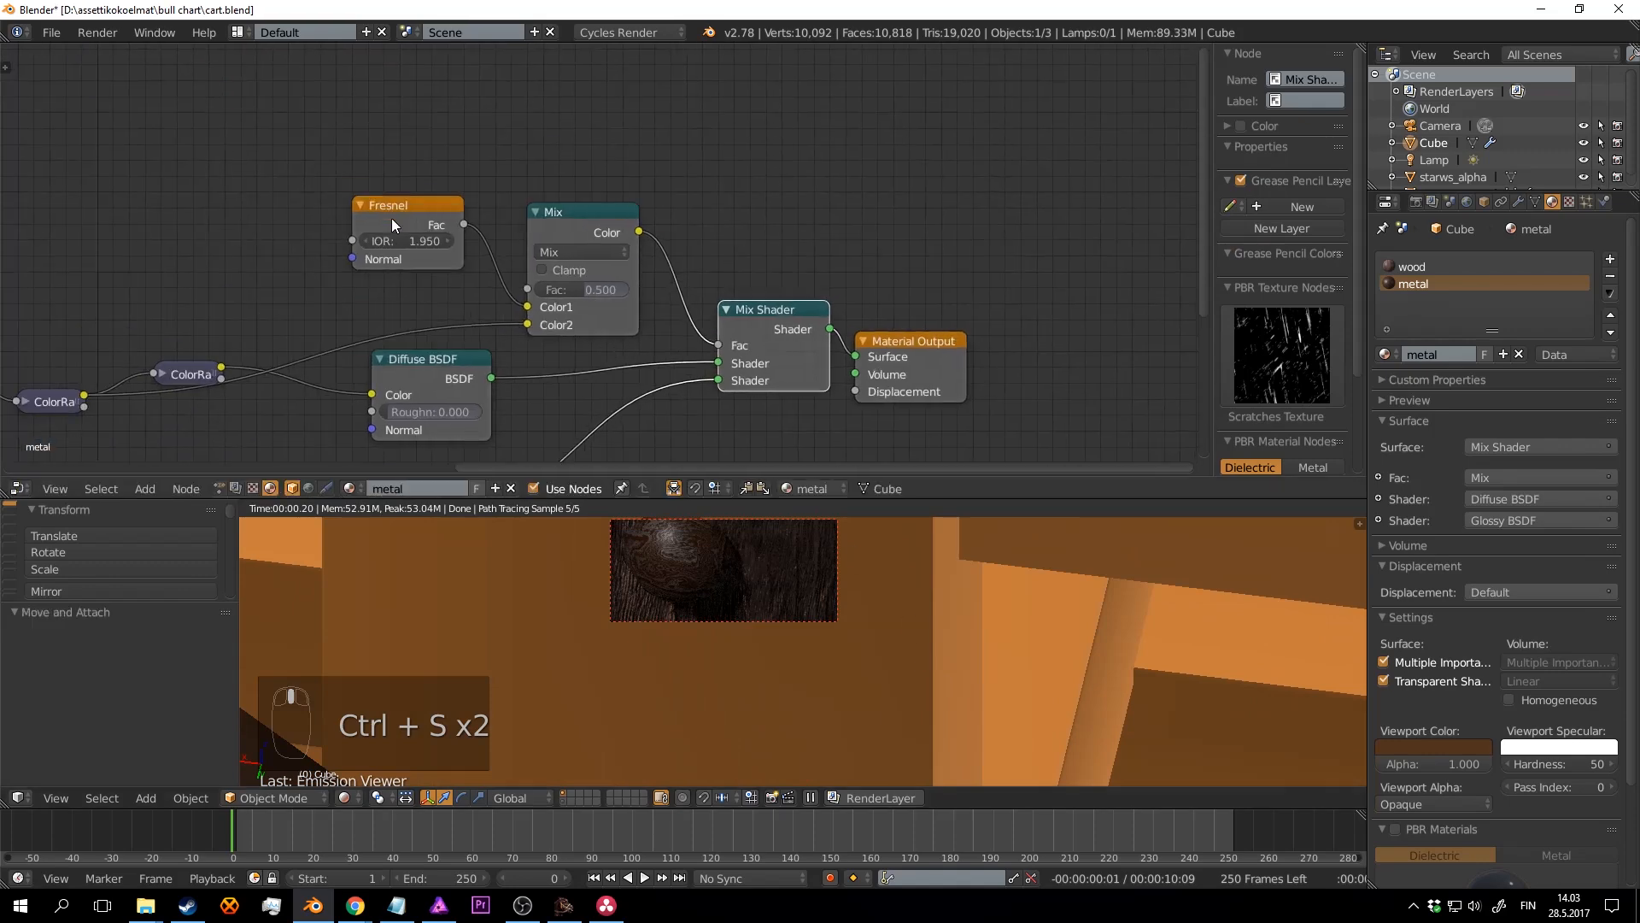
ctrl+shift+click(608, 218)
key(ctrl+s)
click(832, 410)
middle_drag(683, 309, 832, 301)
scroll(832, 300, up, 2)
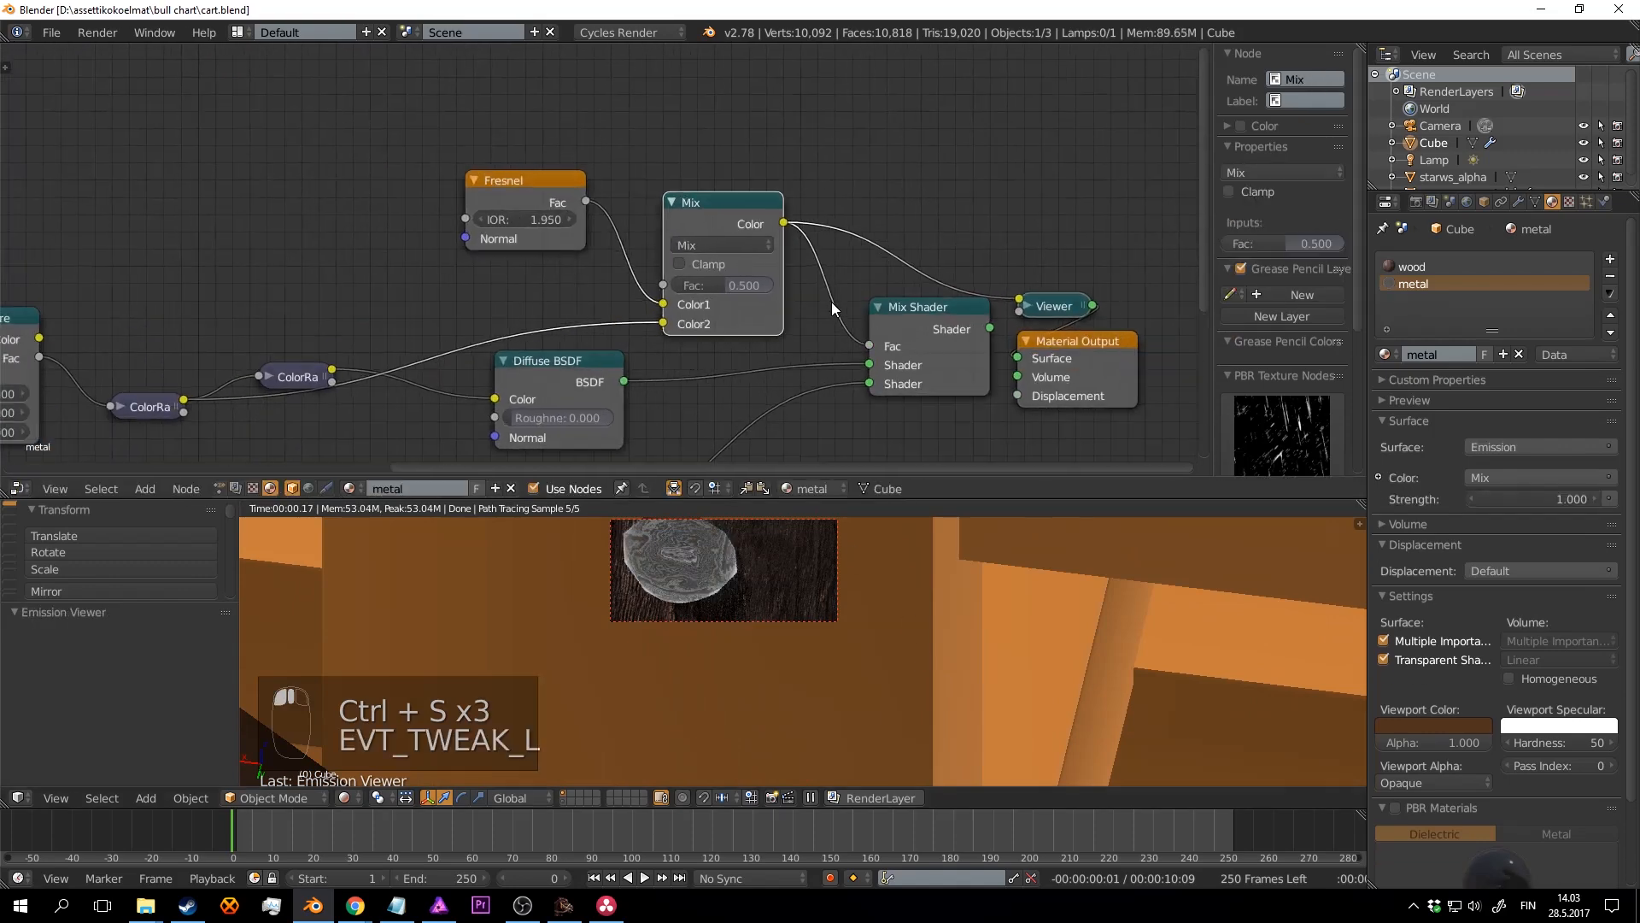
Step: Move the Mix and Fresnel nodes higher, place the brown-to-grey ColorRamp below the links, and save the file
drag(712, 193, 704, 121)
drag(501, 167, 487, 98)
middle_drag(533, 174, 604, 143)
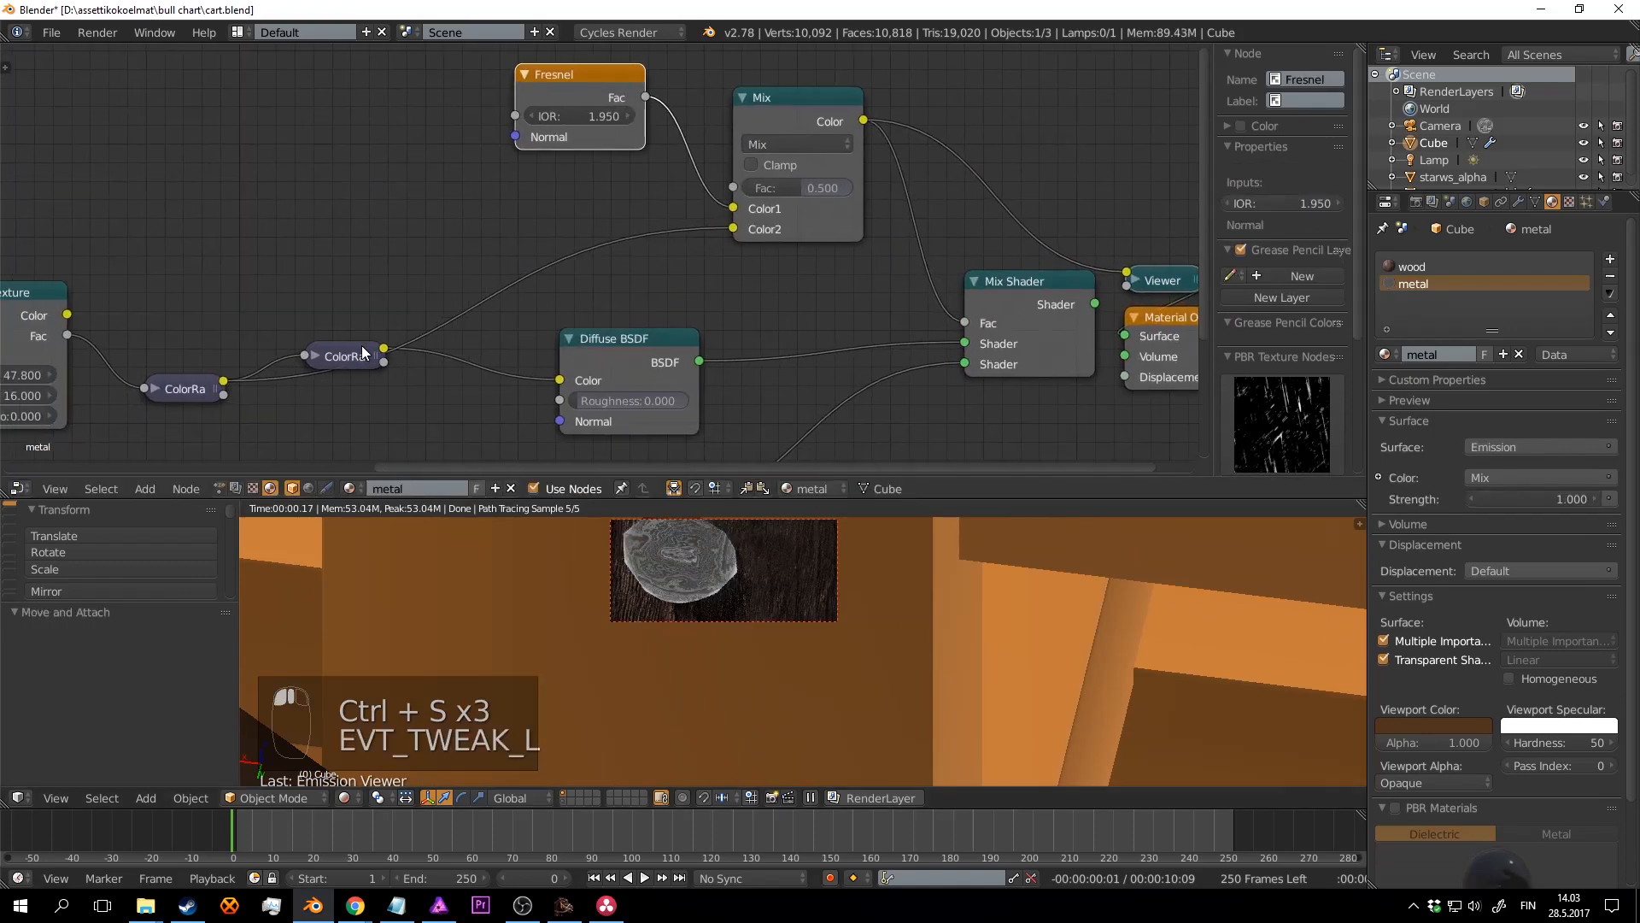
drag(347, 356, 360, 431)
key(ctrl+s)
click(767, 555)
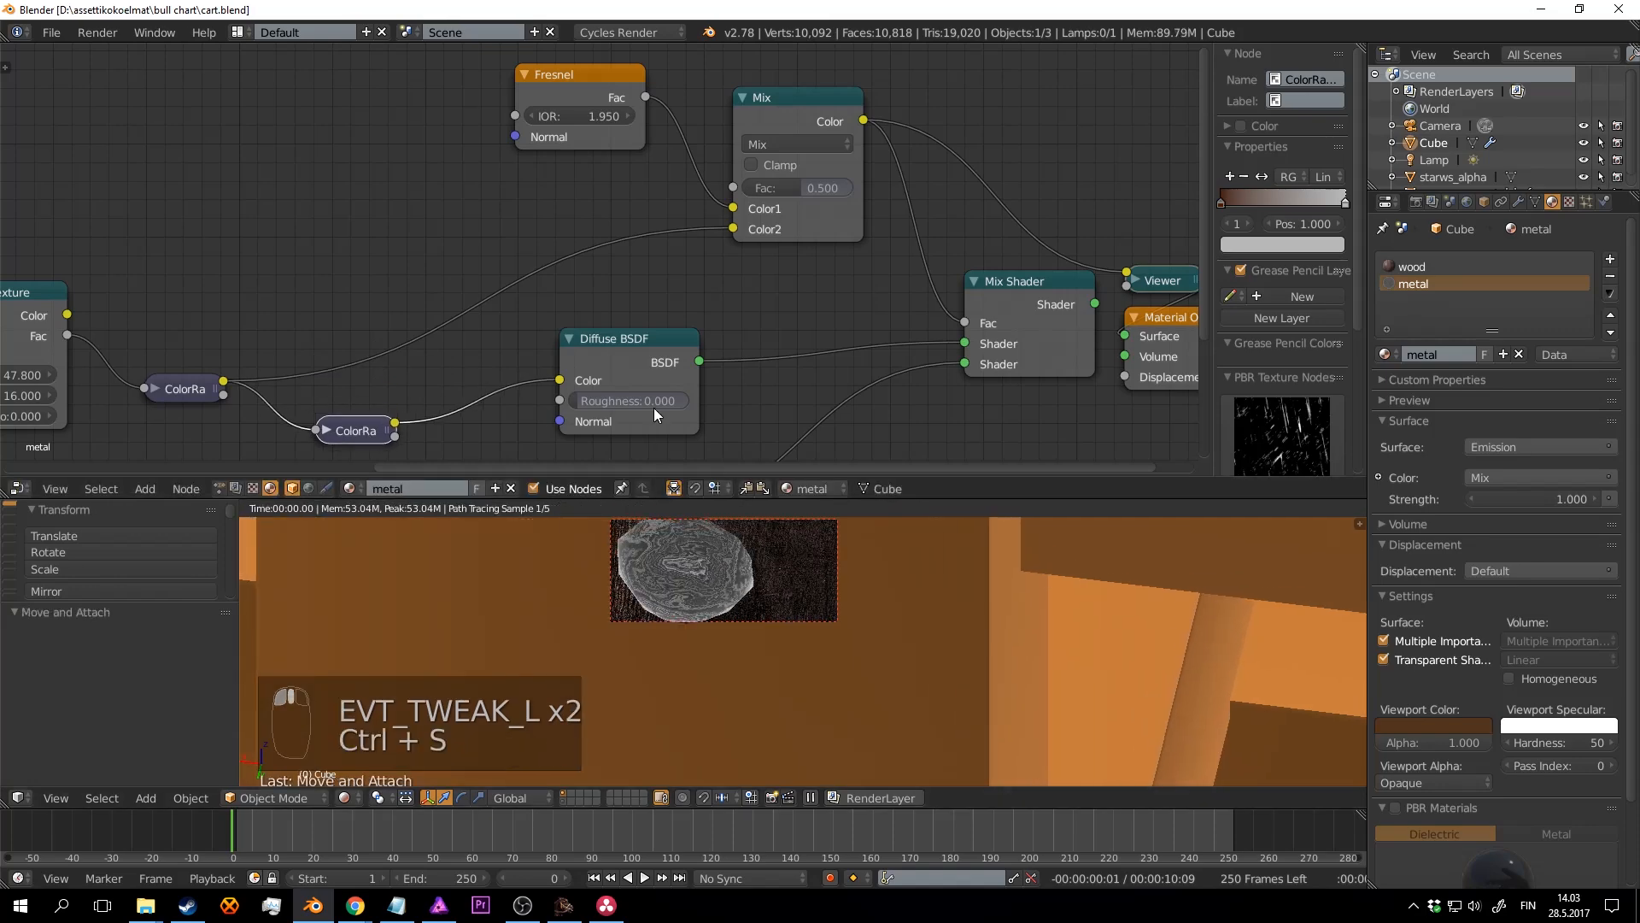
Step: Duplicate the first ColorRamp onto the link between the collapsed black-and-white ColorRamp and the Mix node's Color2, and save the file
middle_drag(413, 326, 731, 249)
click(215, 270)
key(shift+d)
click(809, 115)
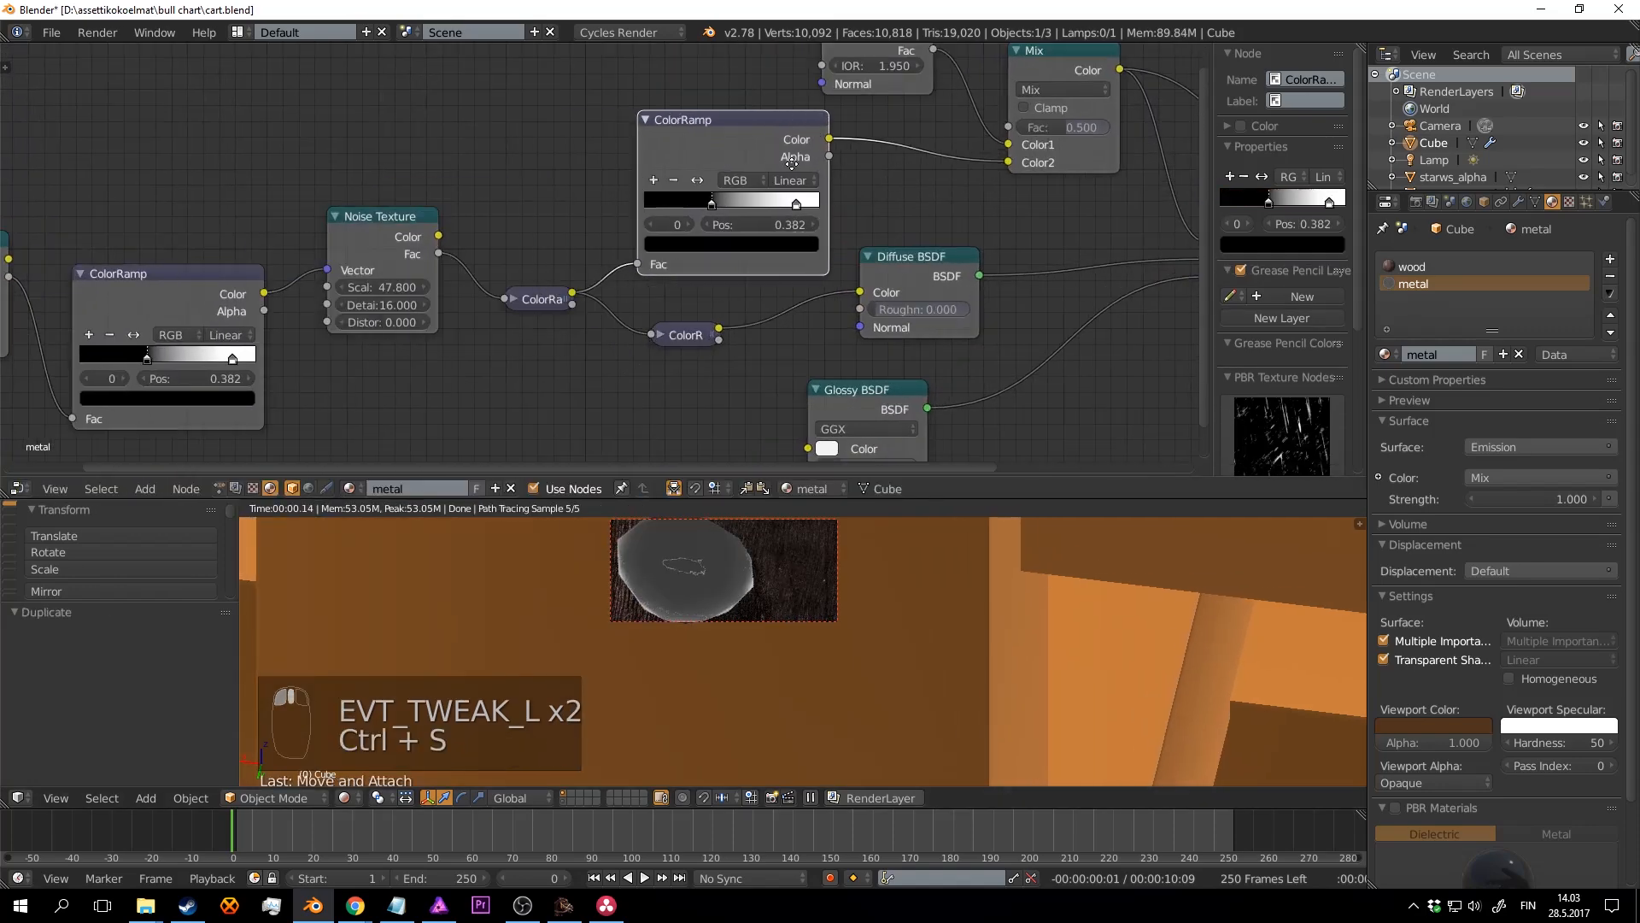
middle_drag(811, 174, 658, 195)
scroll(659, 195, up, 2)
key(ctrl+s)
click(658, 195)
Step: Move the duplicated ColorRamp's black stop to 0.000 and its white stop to 1.000, and darken the white stop to mid grey
drag(542, 231, 419, 229)
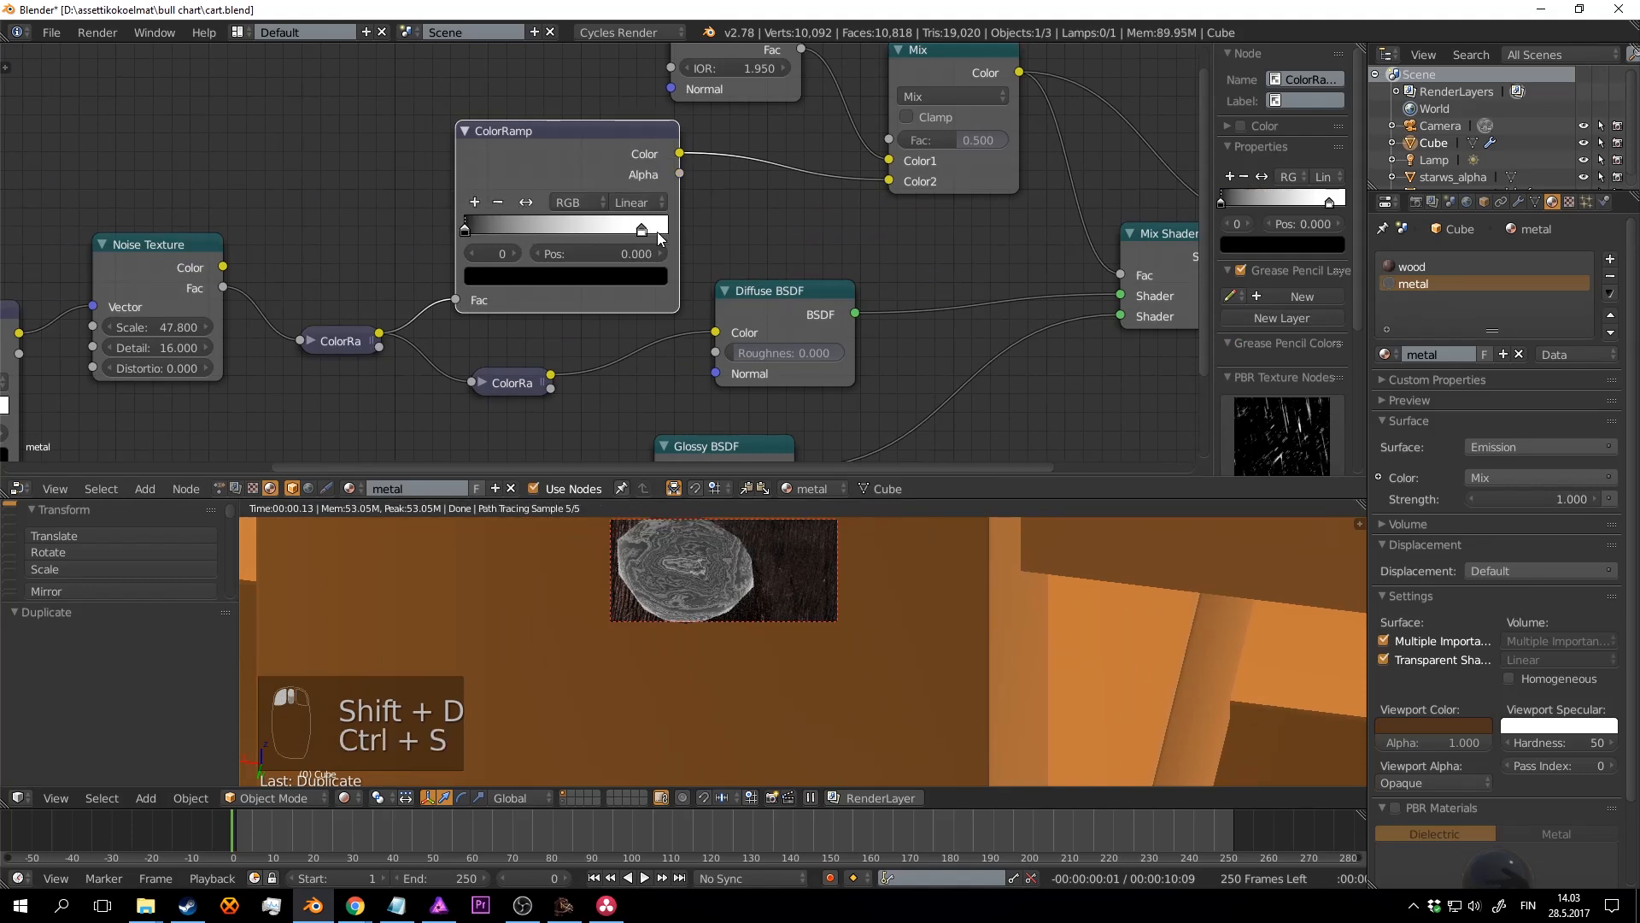
drag(657, 234, 685, 228)
click(639, 276)
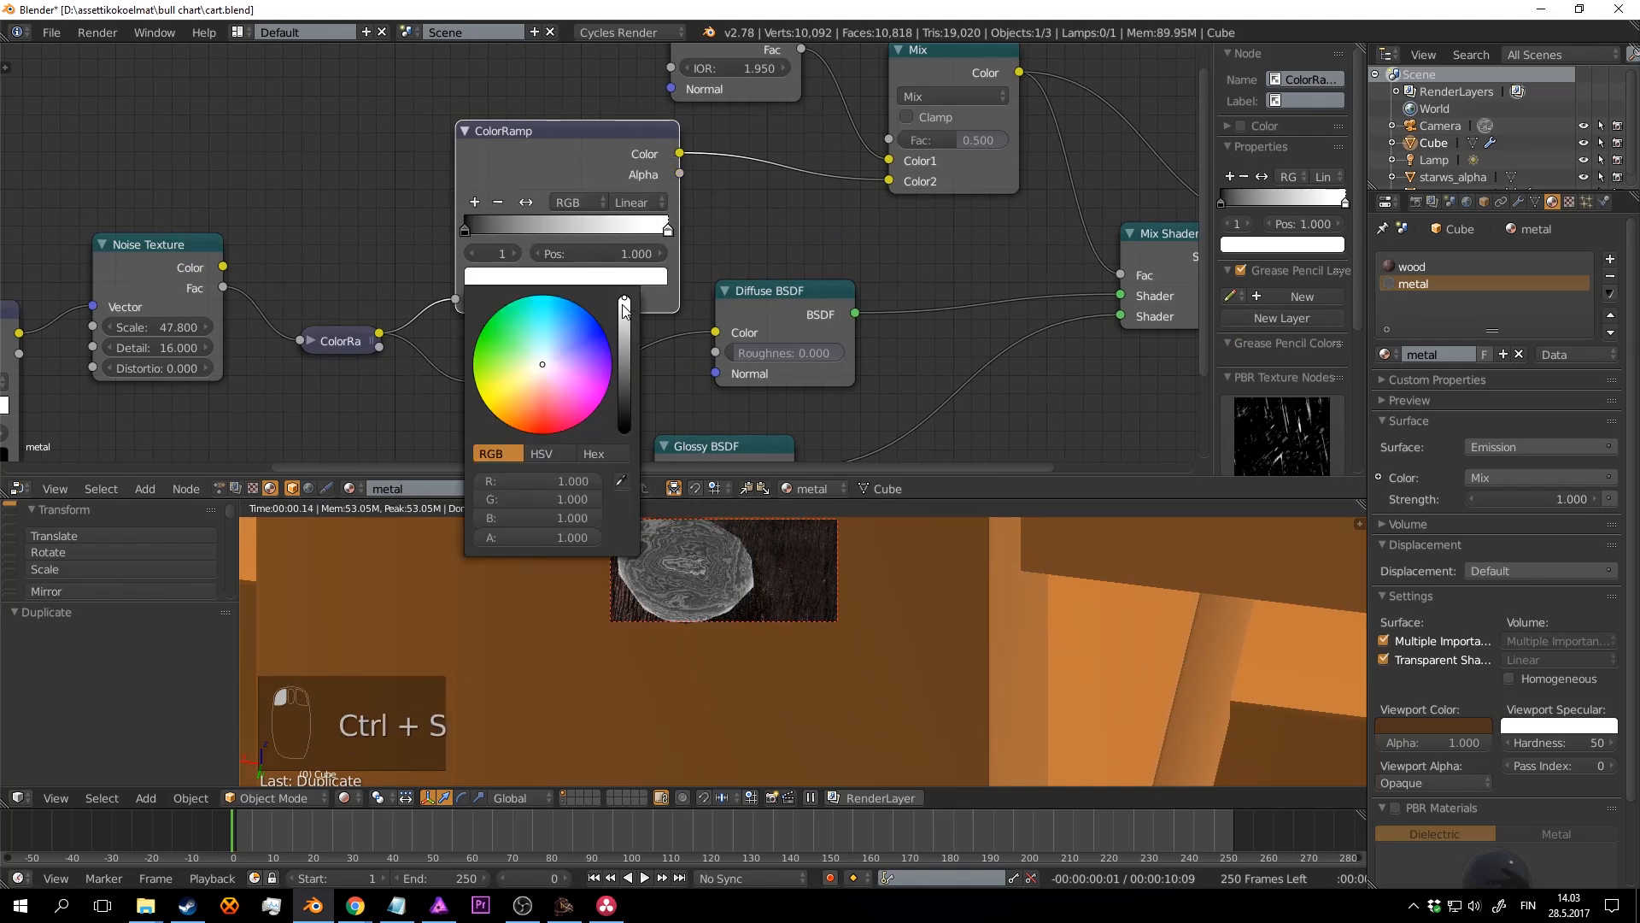
drag(624, 304, 624, 369)
Step: Try the Screen blend type on the Mix node, then switch it to Multiply with a Fac of 0.918
scroll(956, 176, up, 2)
middle_drag(956, 176, 777, 230)
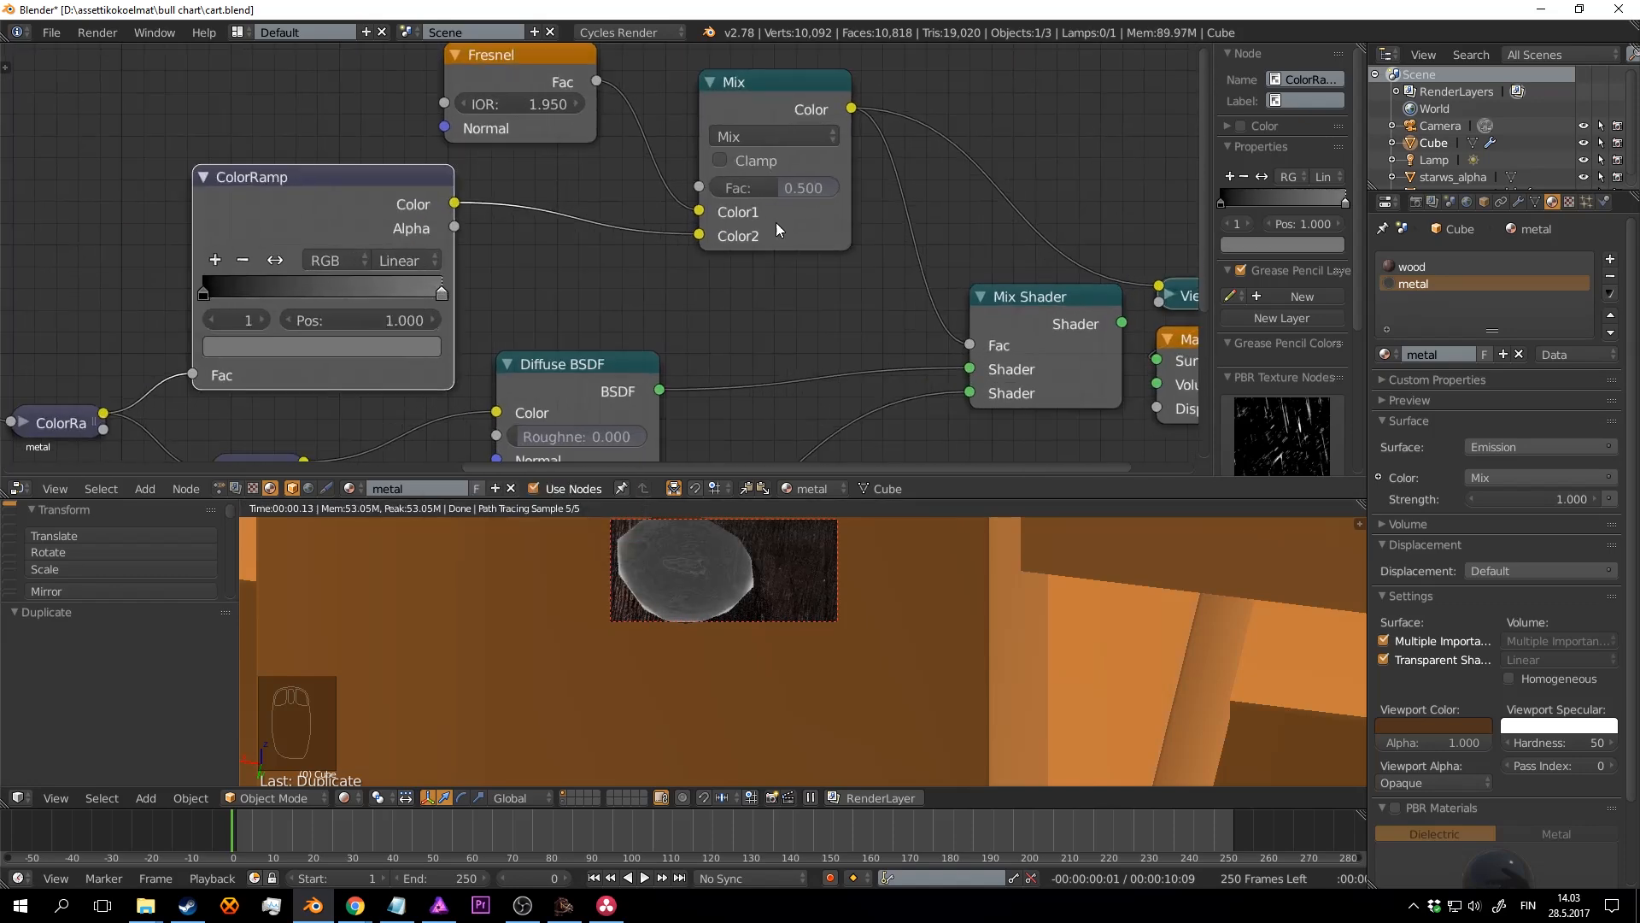
click(779, 136)
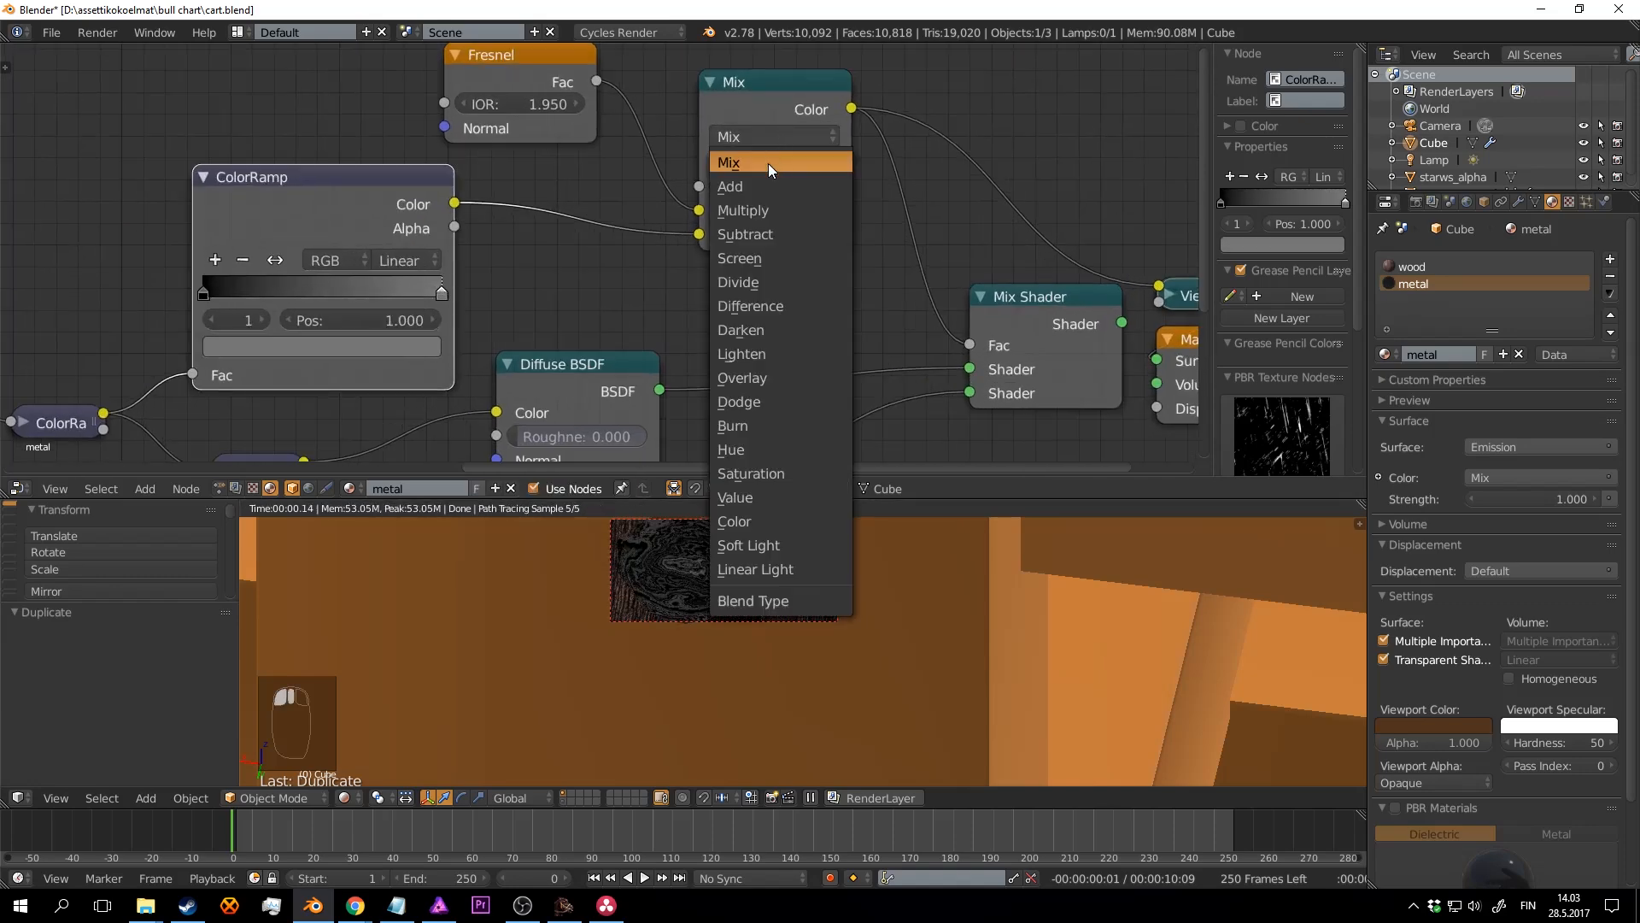
click(757, 259)
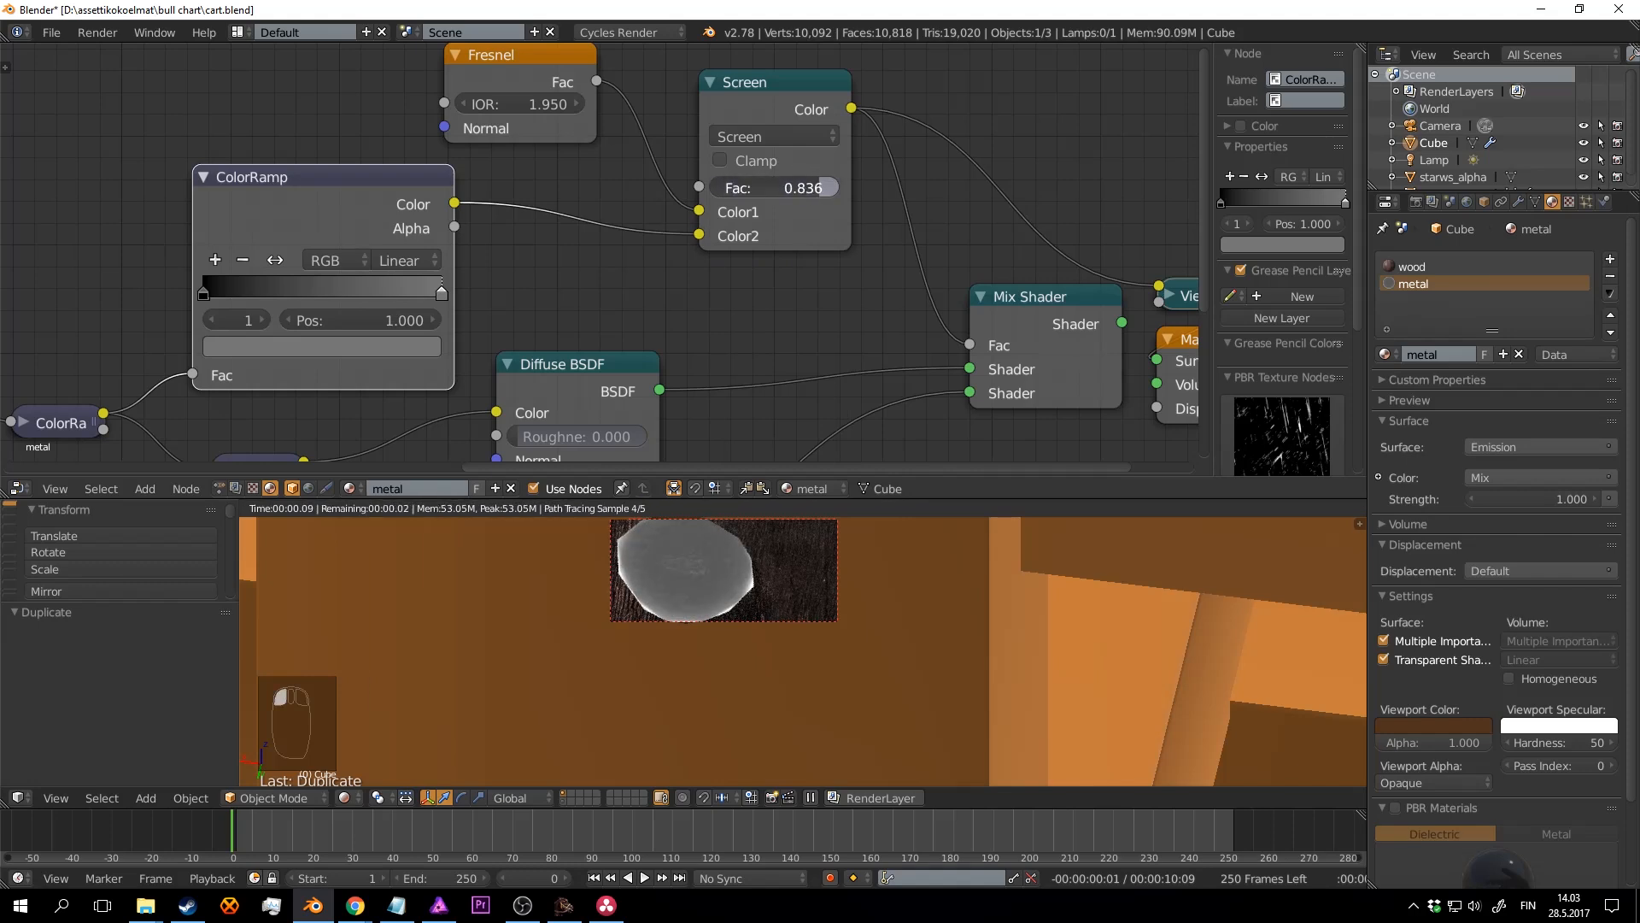
click(748, 138)
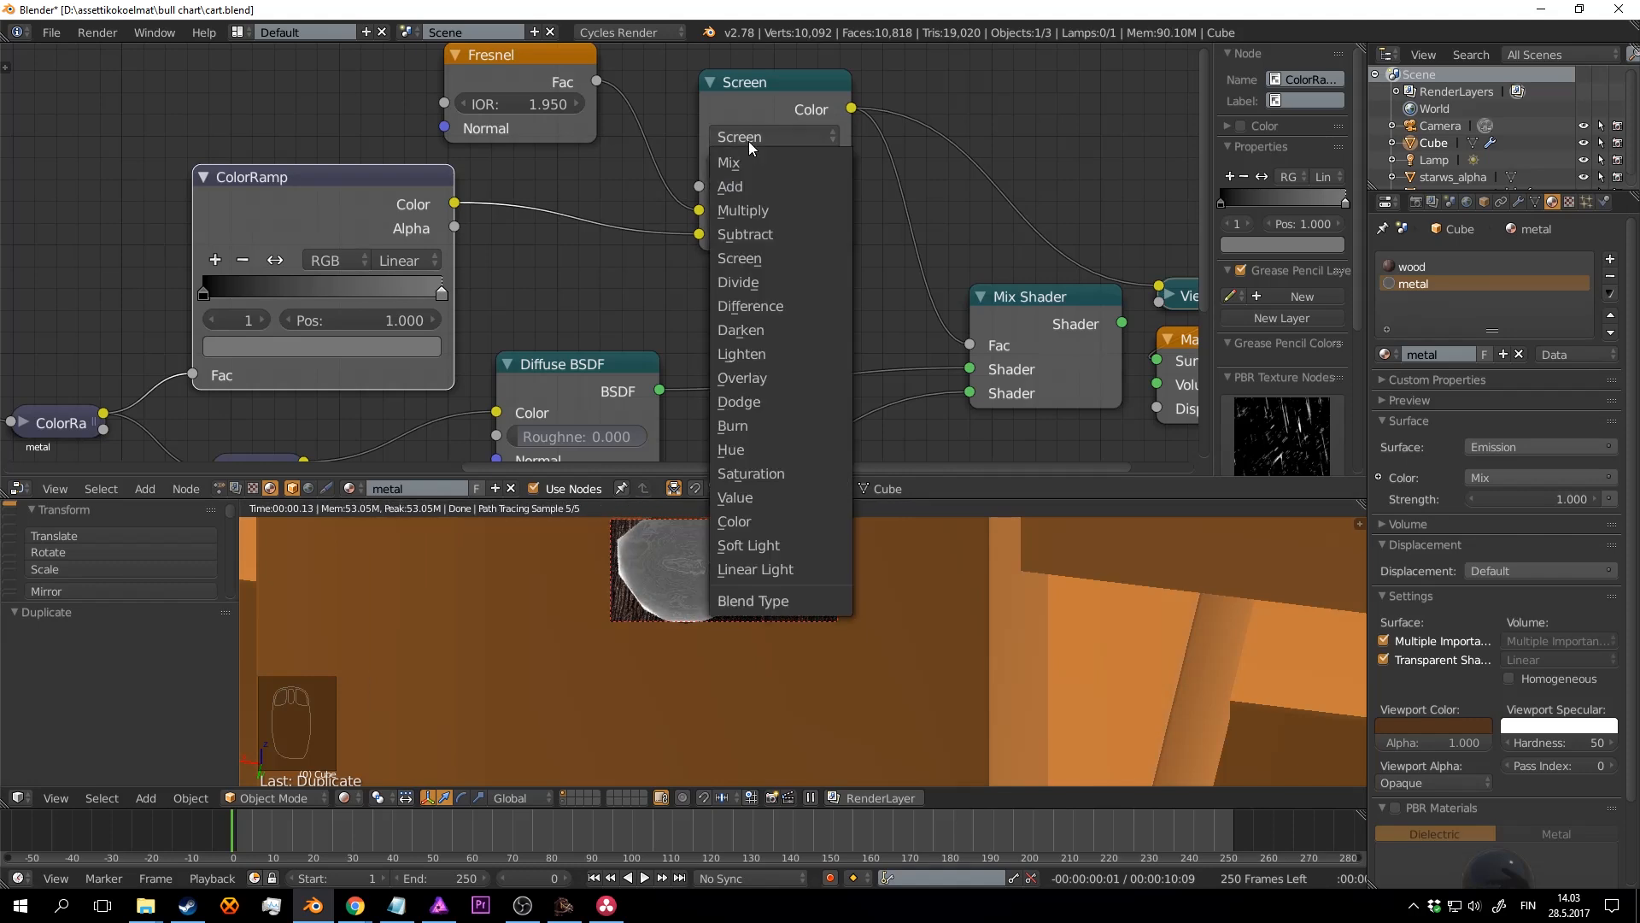
click(757, 212)
mouse_move(802, 188)
mouse_down()
mouse_move(748, 188)
mouse_move(786, 188)
mouse_up()
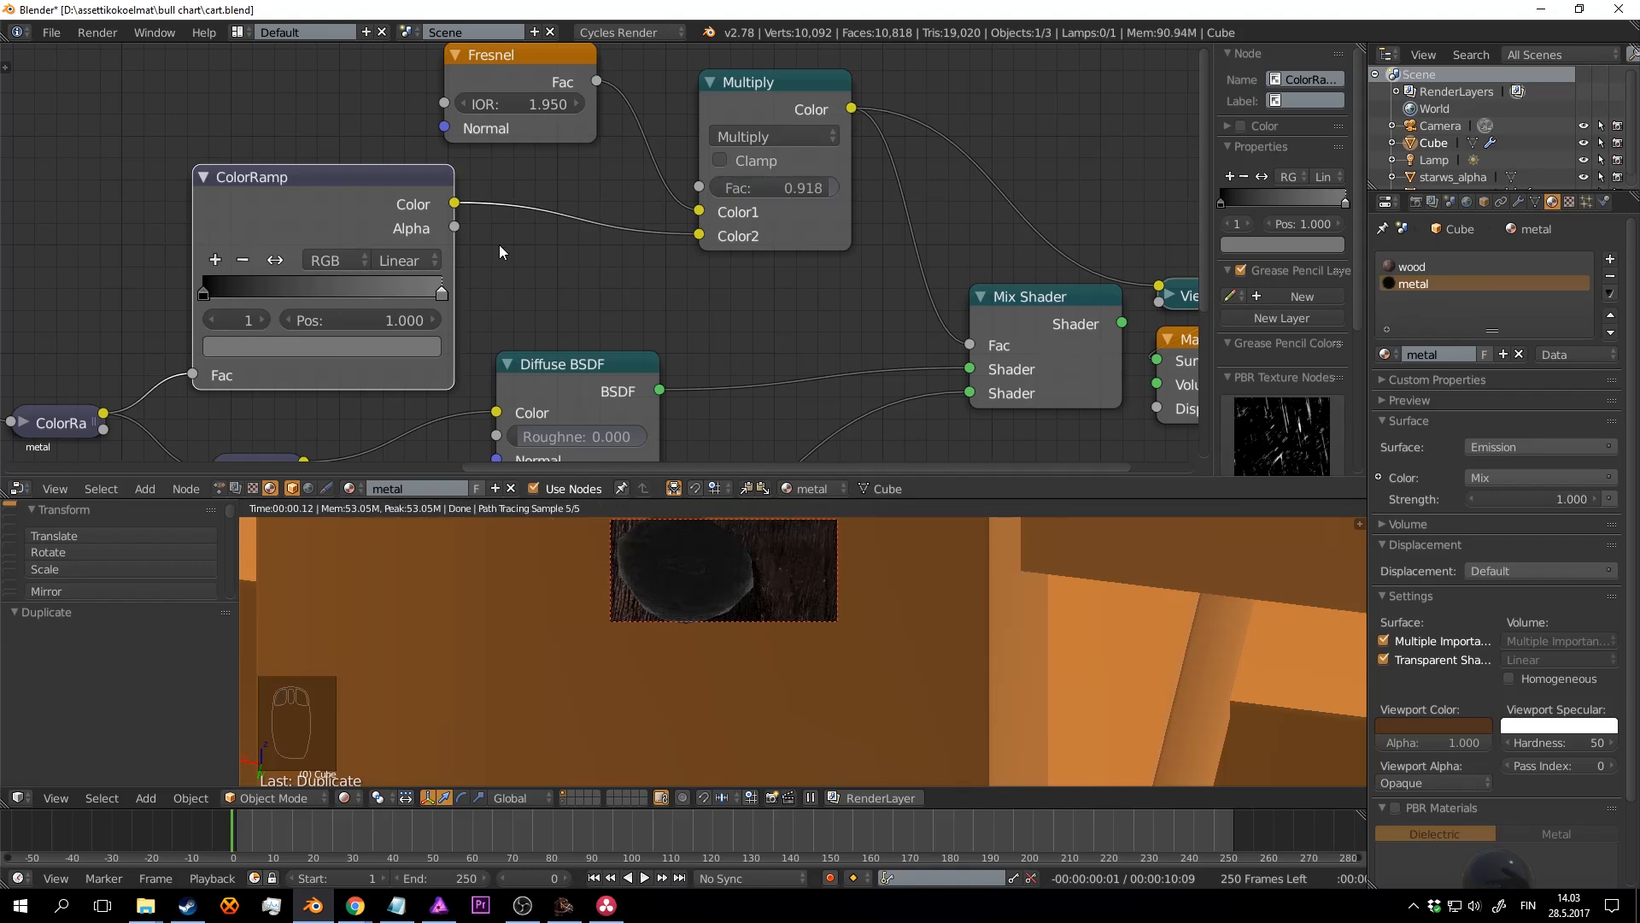
Step: Move the ColorRamp's grey stop to 0.814, preview the Mix Shader with the Emission Viewer and save the file
drag(442, 295, 405, 287)
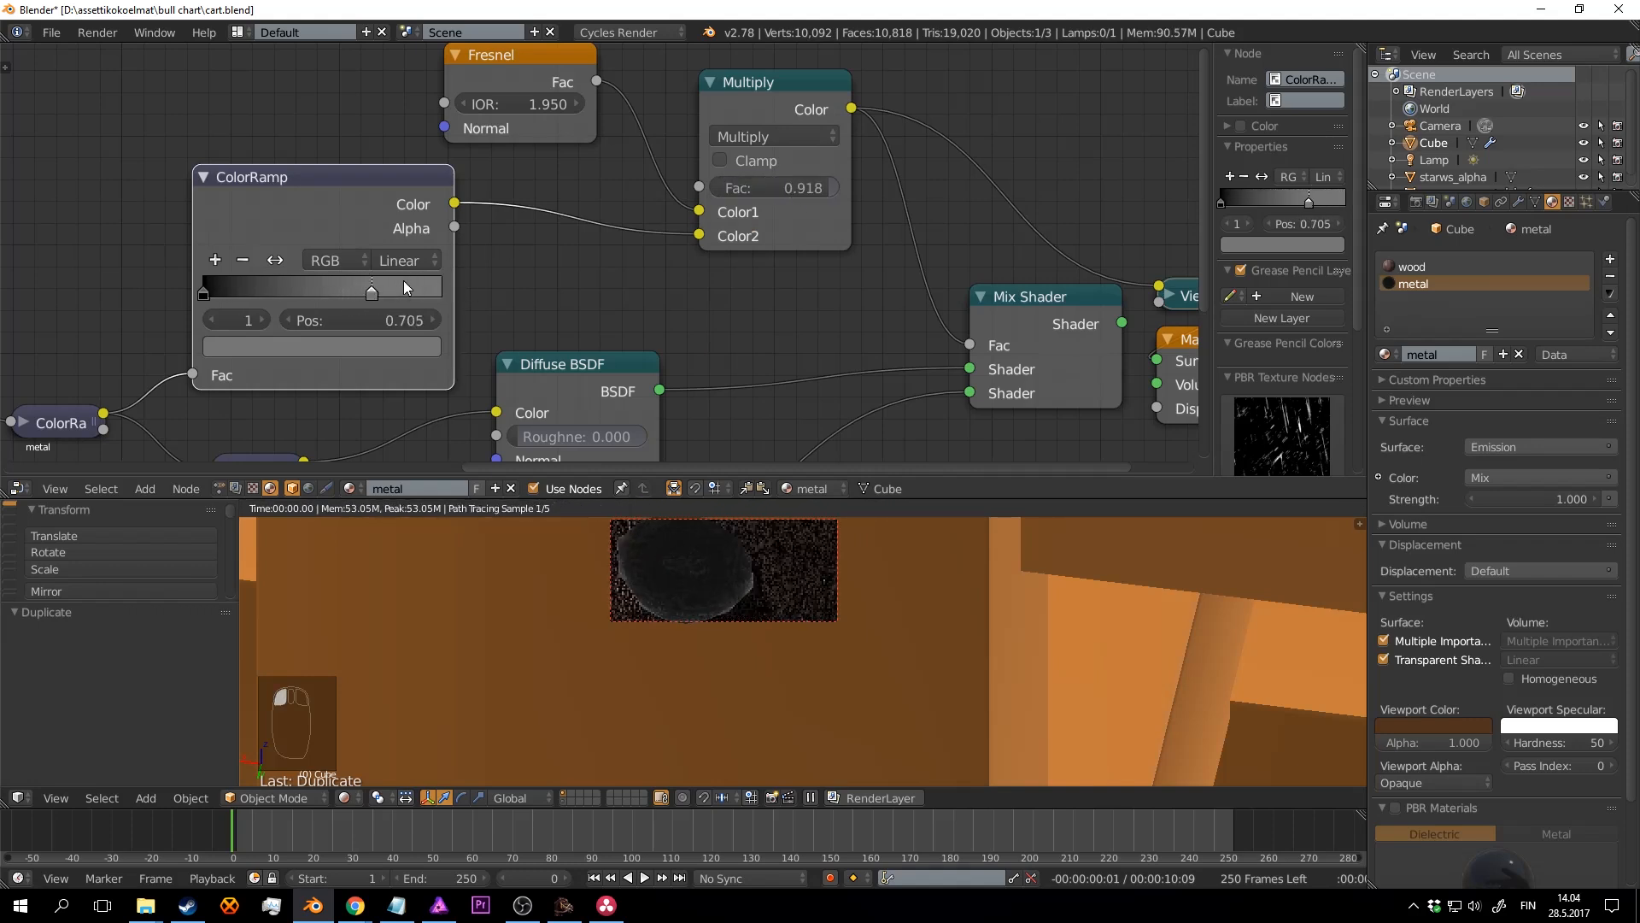
scroll(891, 279, down, 3)
middle_drag(959, 297, 787, 281)
ctrl+shift+click(787, 281)
key(ctrl+s)
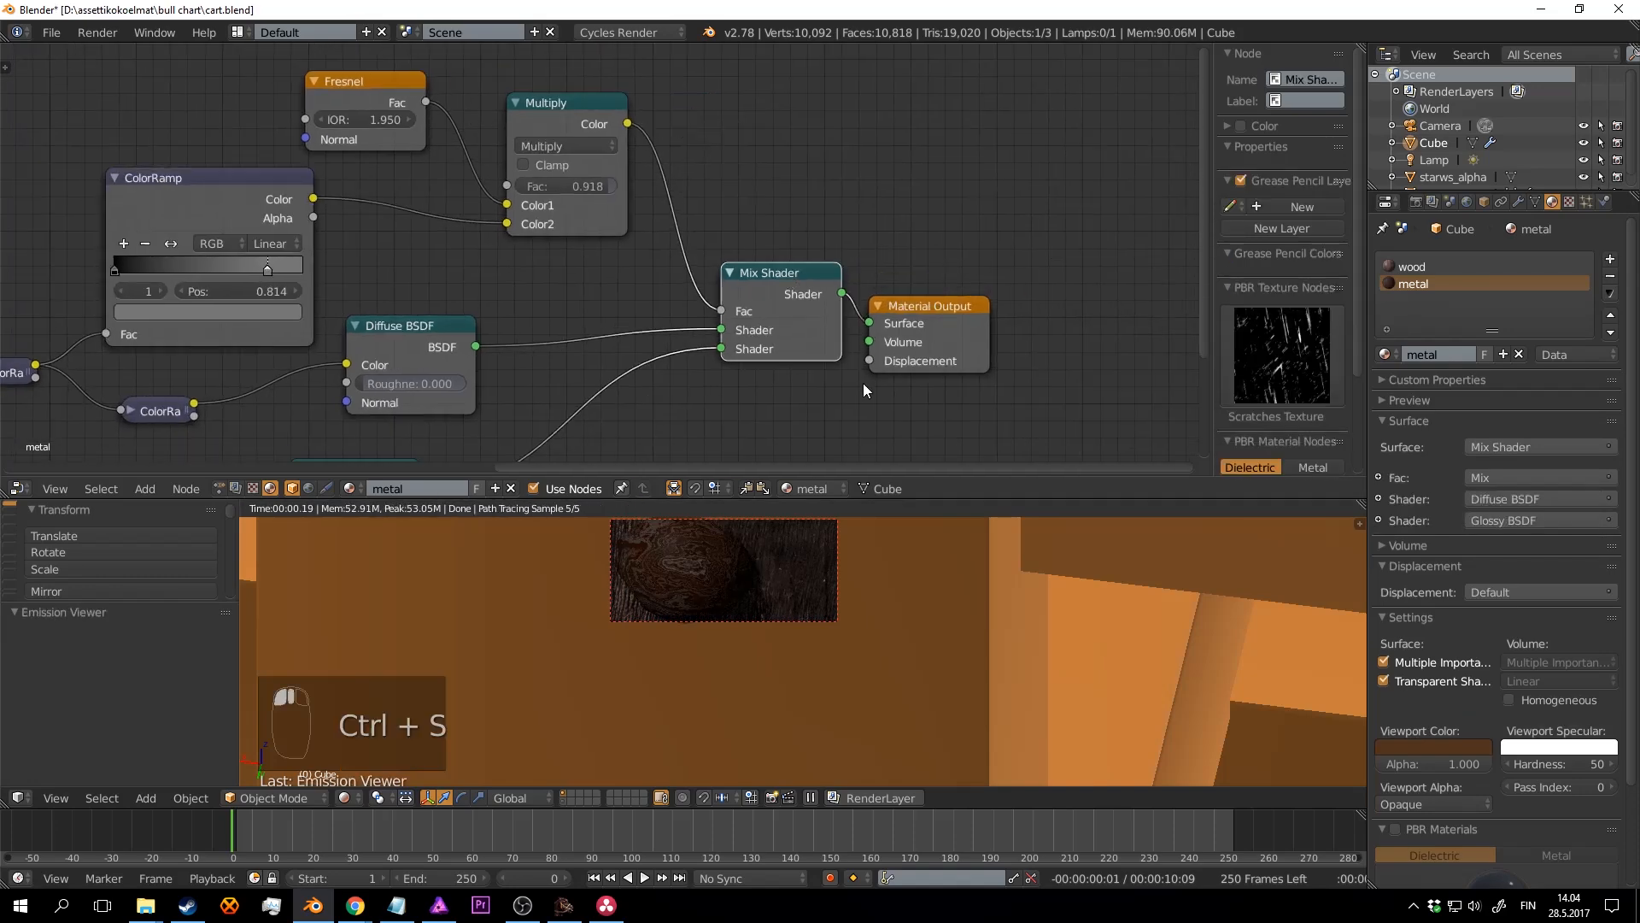
Step: Set the Multiply node's Fac to 0.527
click(862, 382)
middle_drag(604, 253, 780, 254)
scroll(664, 295, up, 4)
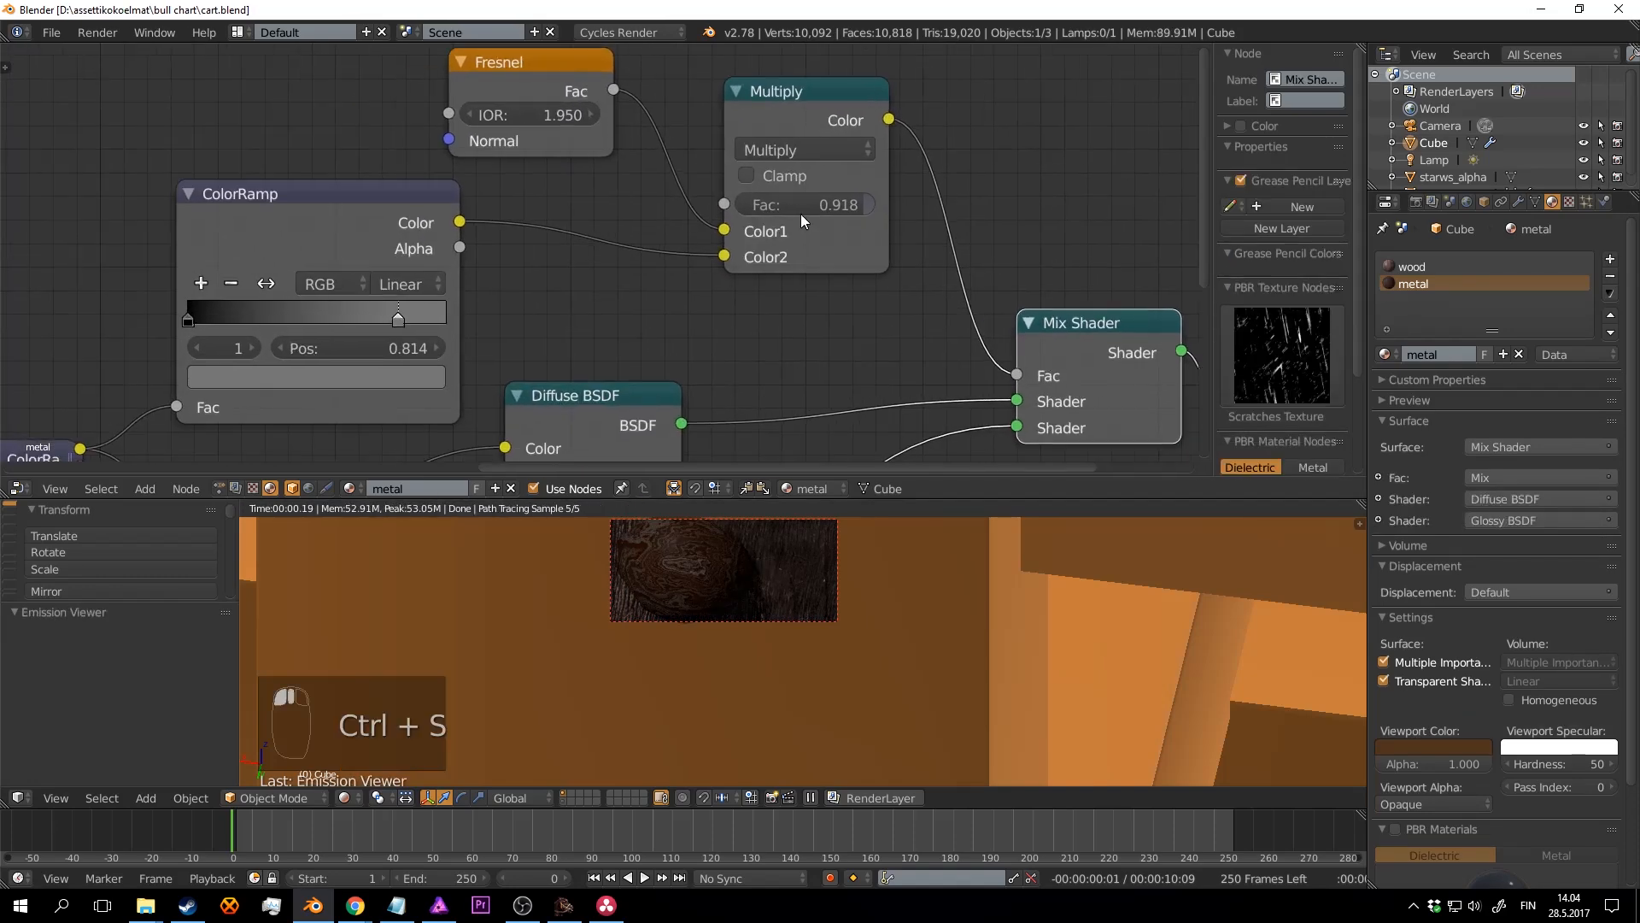
drag(861, 205, 736, 205)
drag(867, 205, 808, 205)
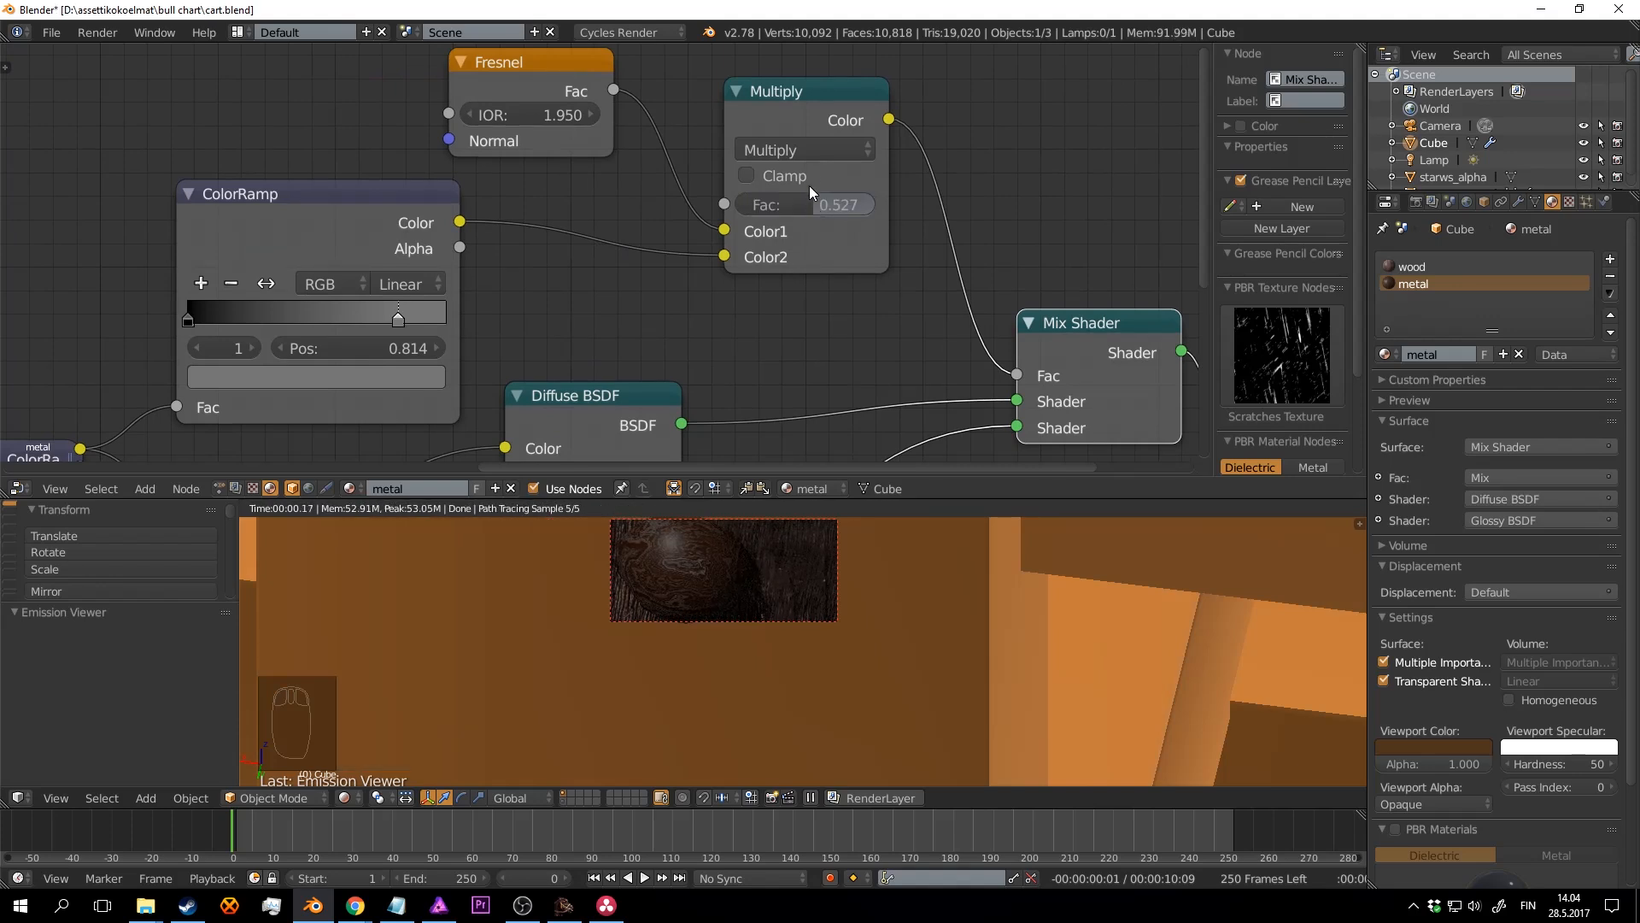
Step: Preview the Multiply node with the Emission Viewer, save the file, and set the ColorRamp's black stop to 0.000 and grey stop to 1.000
ctrl+shift+click(808, 96)
key(ctrl+s)
click(672, 236)
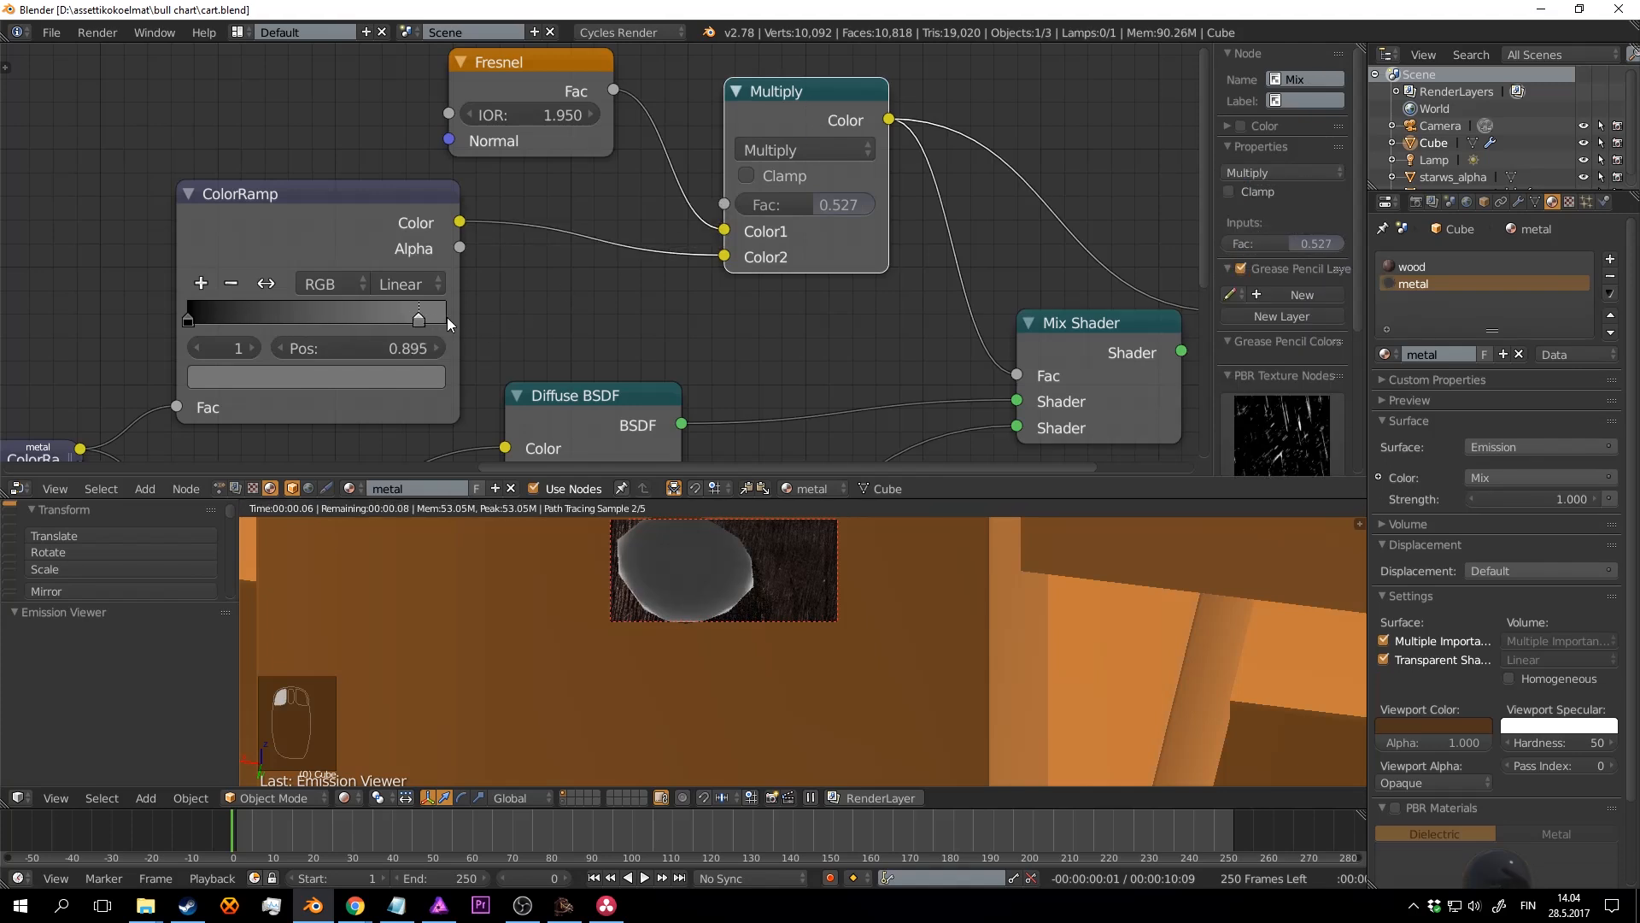
click(448, 316)
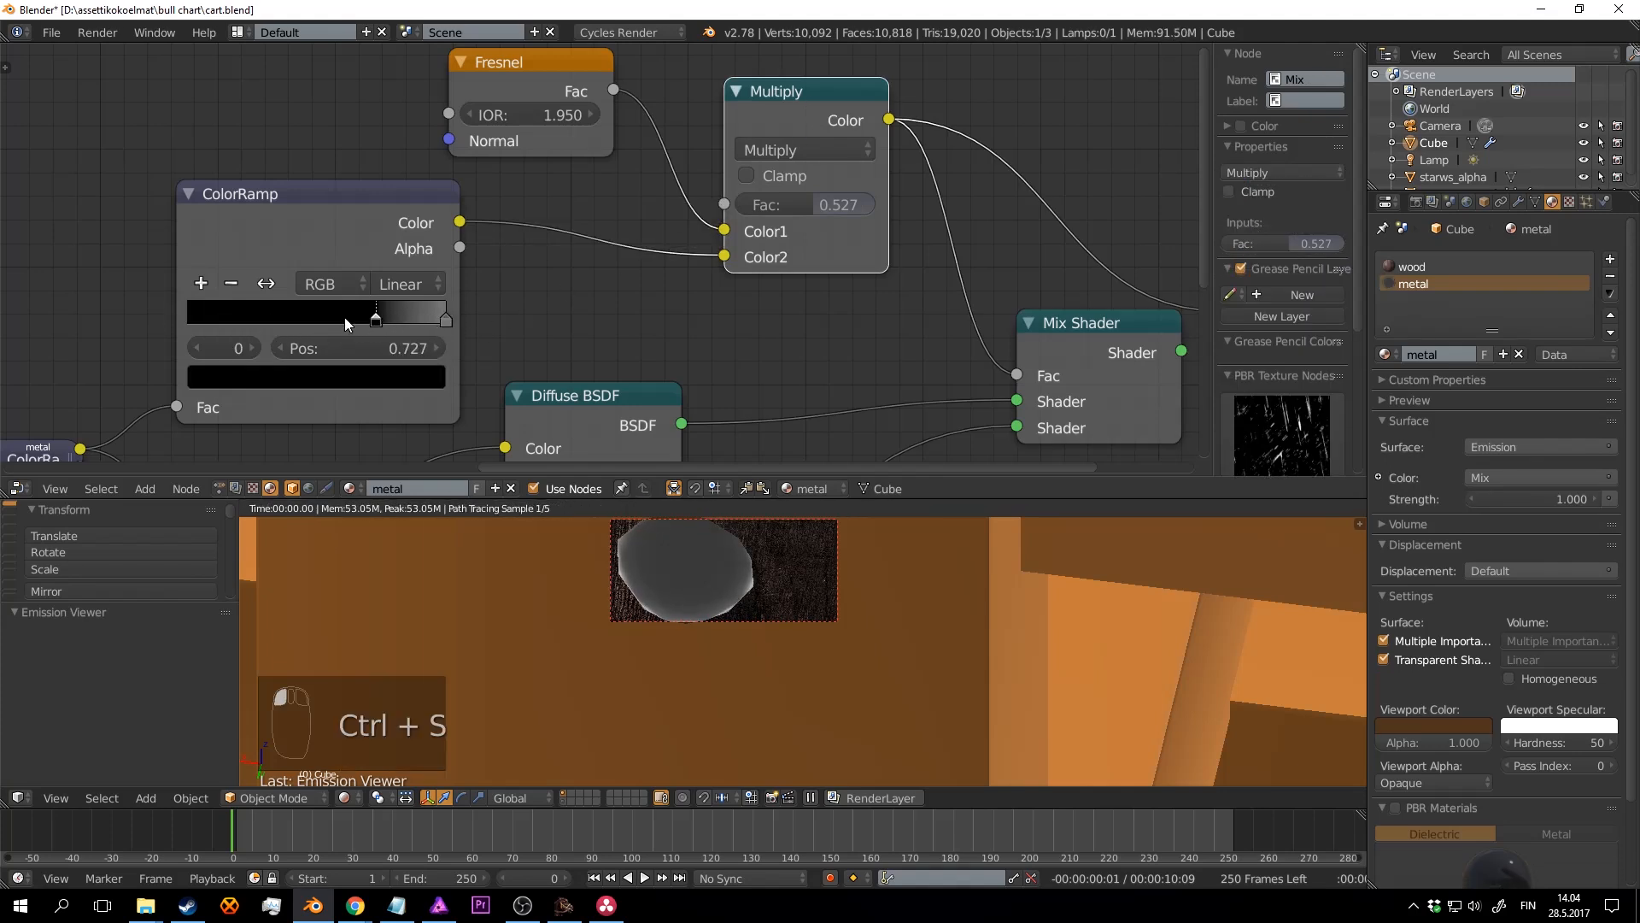
Step: Set the Multiply node's Fac to 1.000 and brighten the ColorRamp's grey stop to pure white
drag(810, 203, 863, 204)
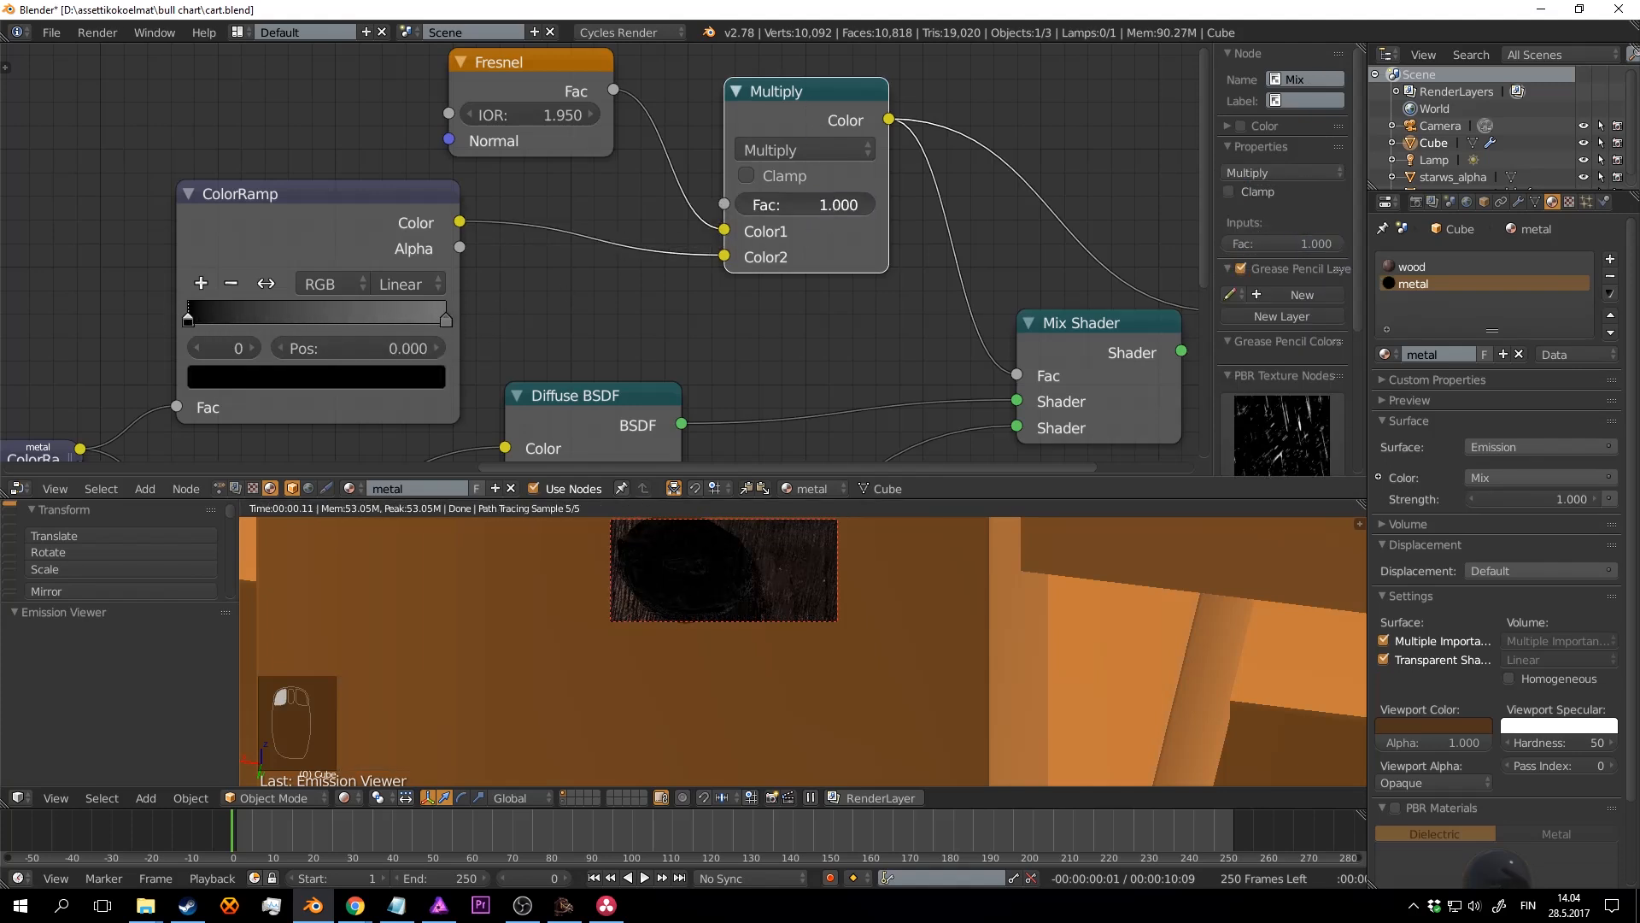
click(441, 316)
click(416, 377)
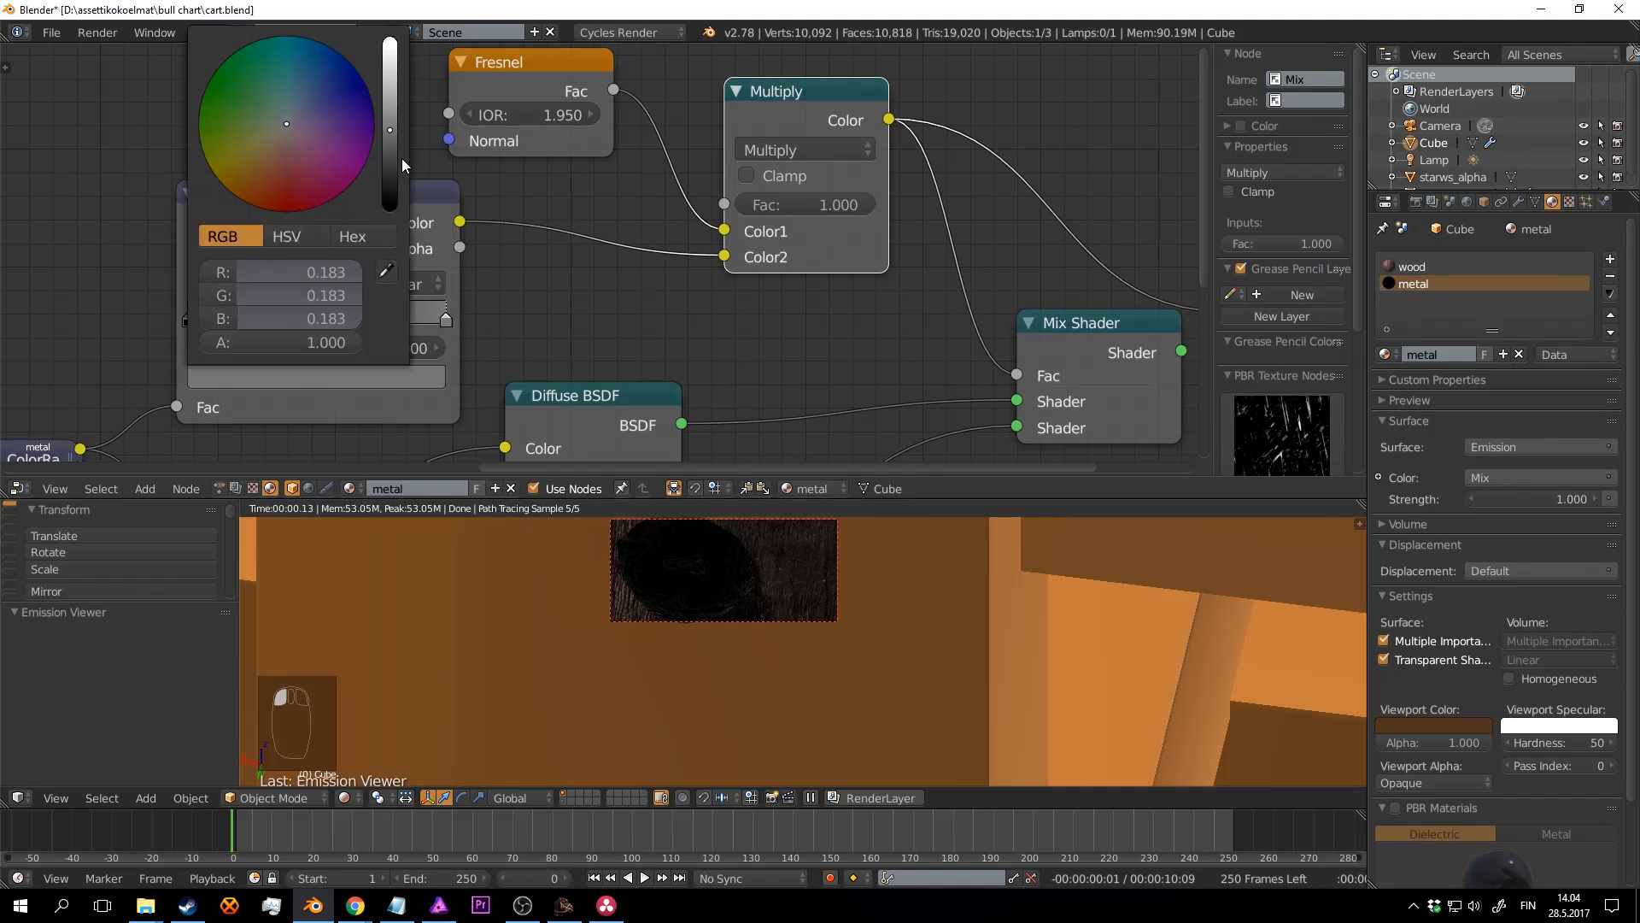
drag(391, 157, 391, 38)
Step: Change the Multiply node's blend type to Screen and set its Fac to 0.327
mouse_move(867, 203)
mouse_down()
mouse_move(807, 203)
mouse_move(842, 204)
mouse_up()
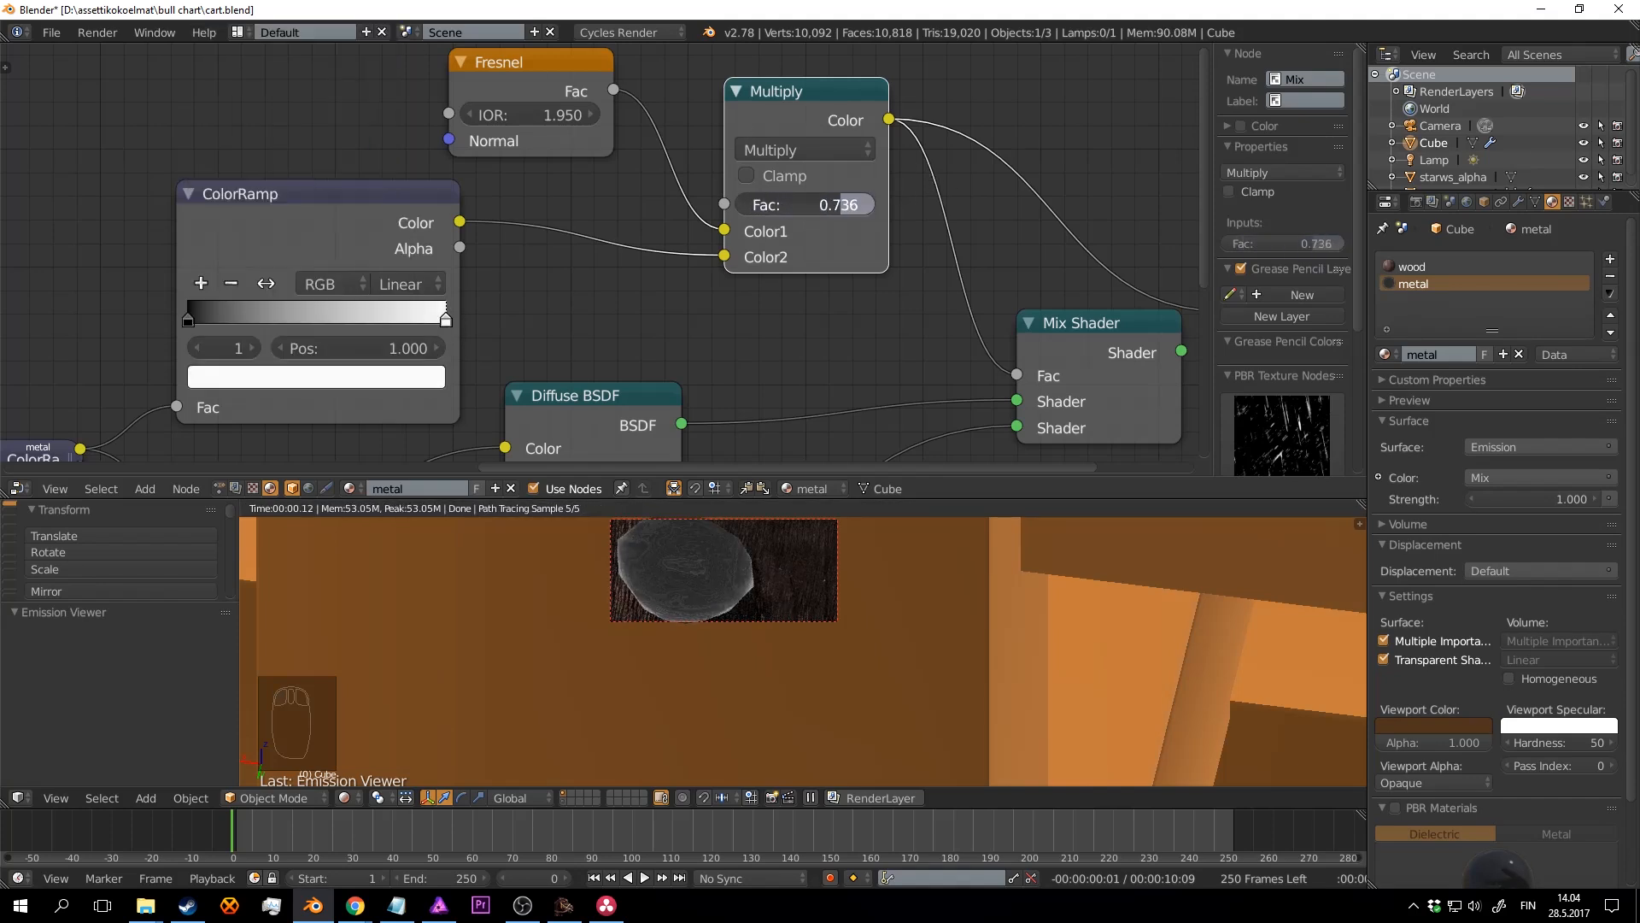
click(832, 162)
click(785, 279)
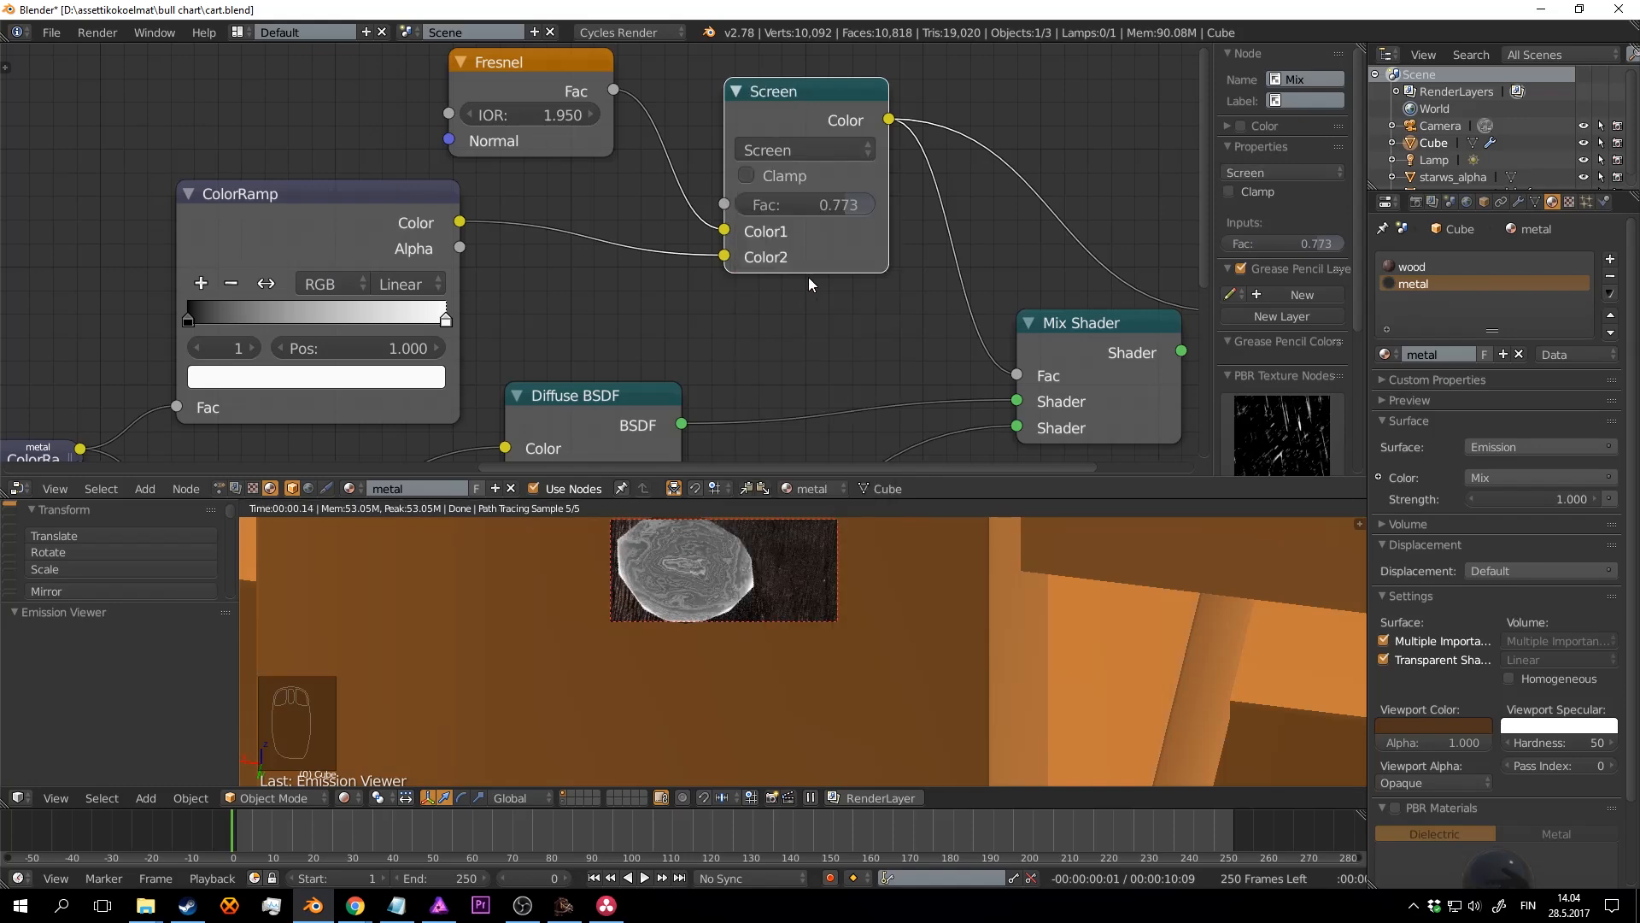
drag(821, 212, 712, 212)
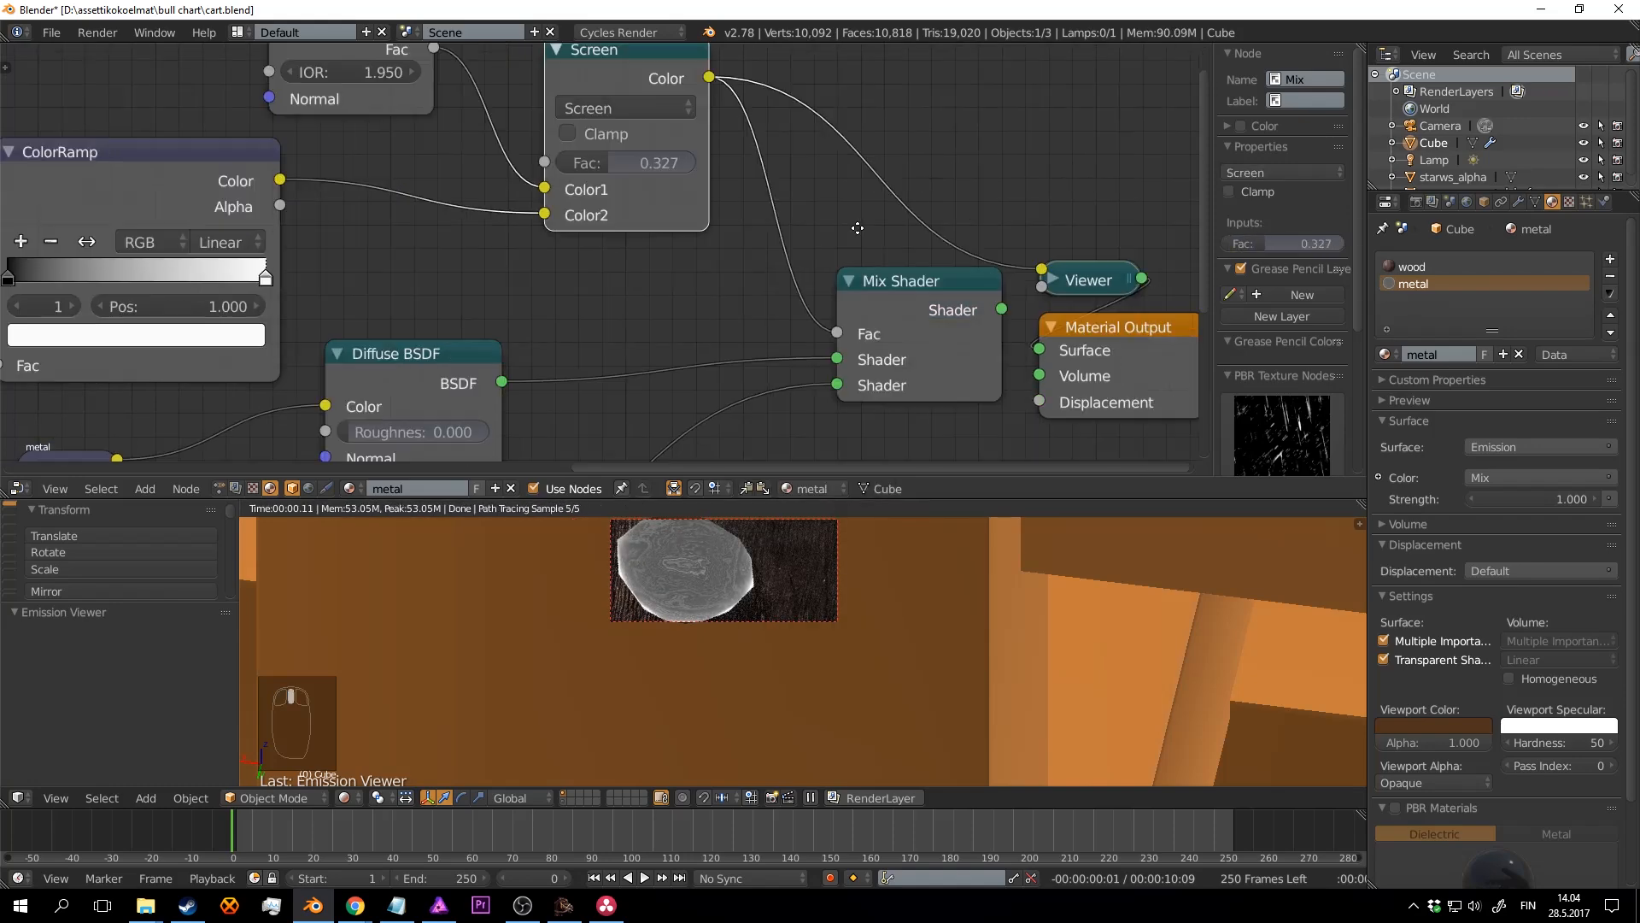
Step: Preview the Mix Shader with the Emission Viewer, examine the metal bolt in the rendered region and save the file
ctrl+shift+click(847, 270)
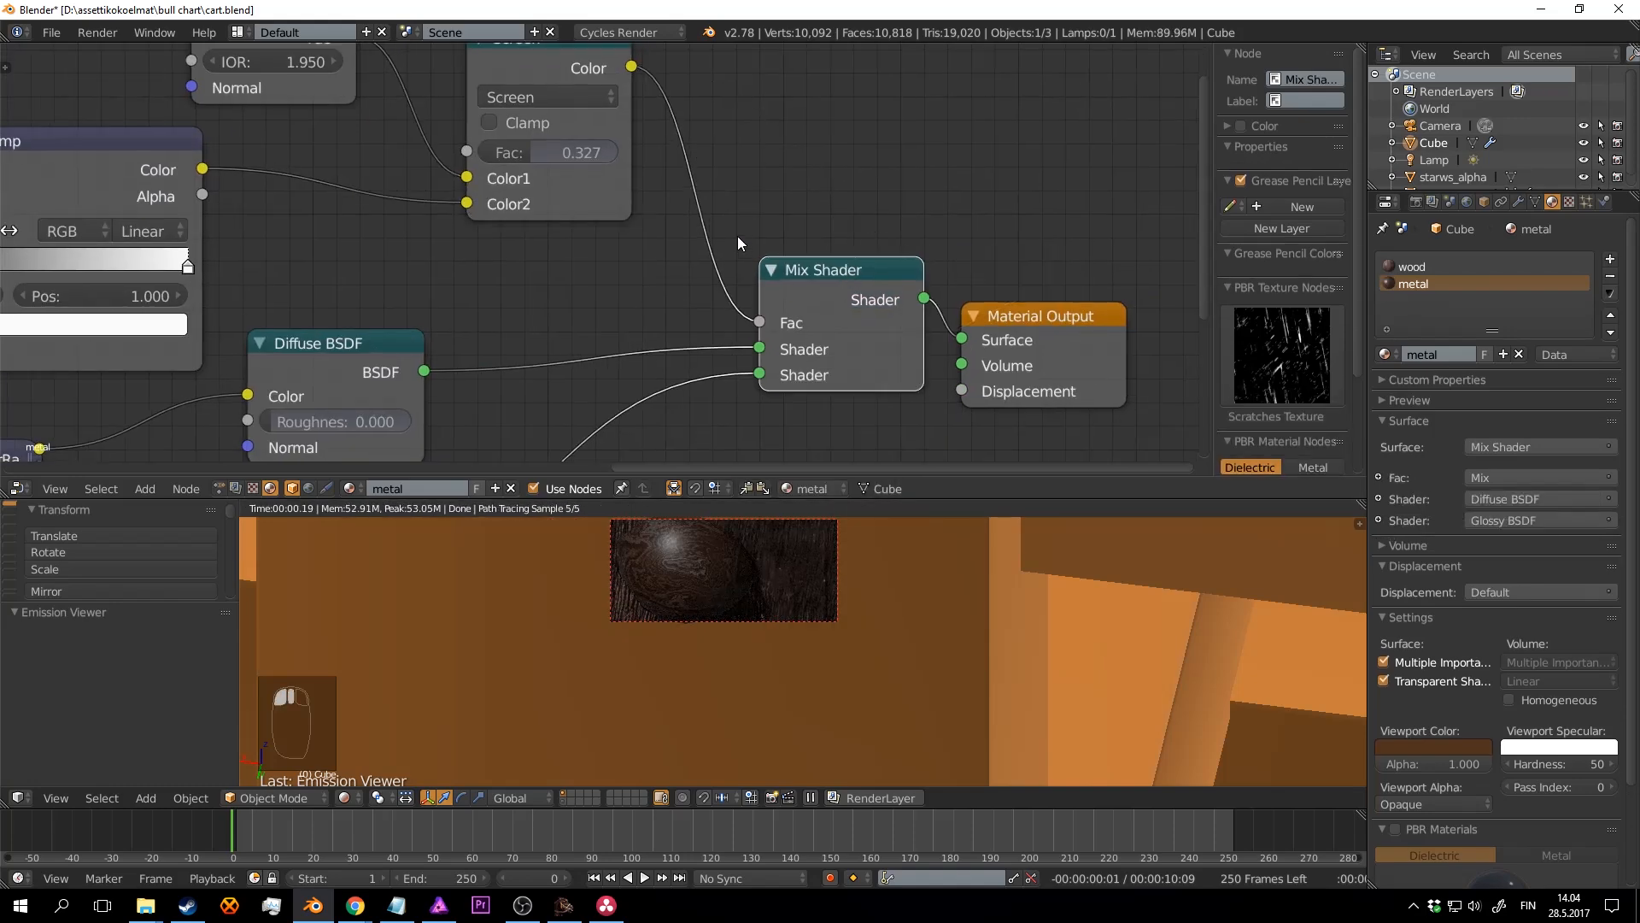
key(ctrl+s)
middle_drag(786, 538, 859, 590)
scroll(861, 592, down, 4)
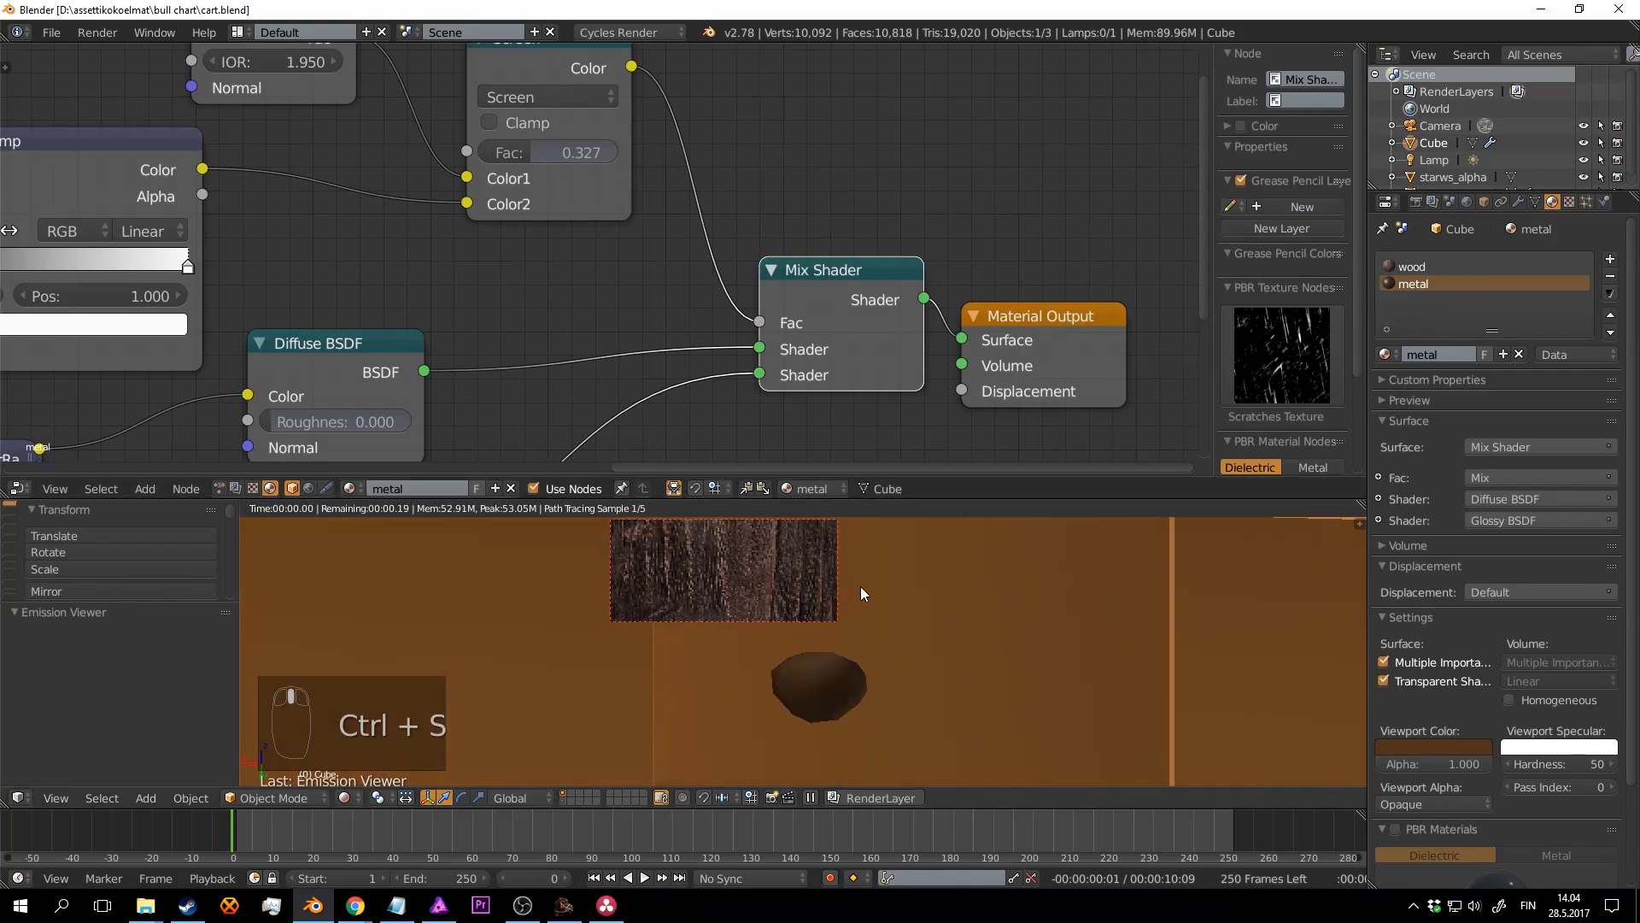
key(ctrl+s)
scroll(796, 715, up, 3)
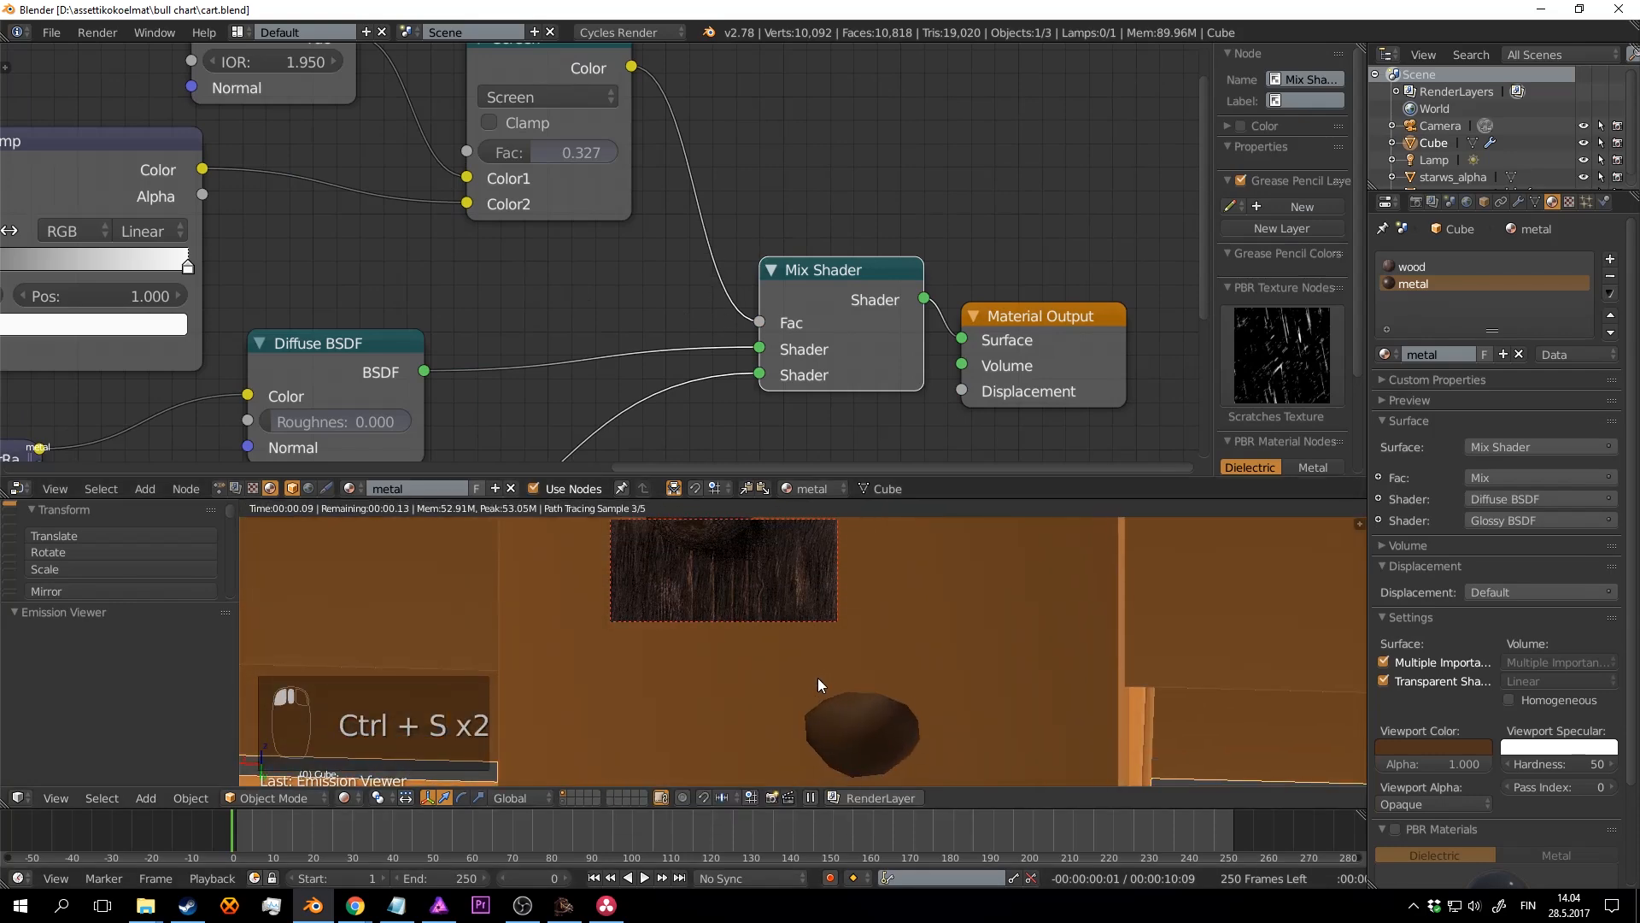
scroll(458, 249, down, 1)
scroll(458, 250, down, 3)
key(ctrl+s)
scroll(847, 629, down, 4)
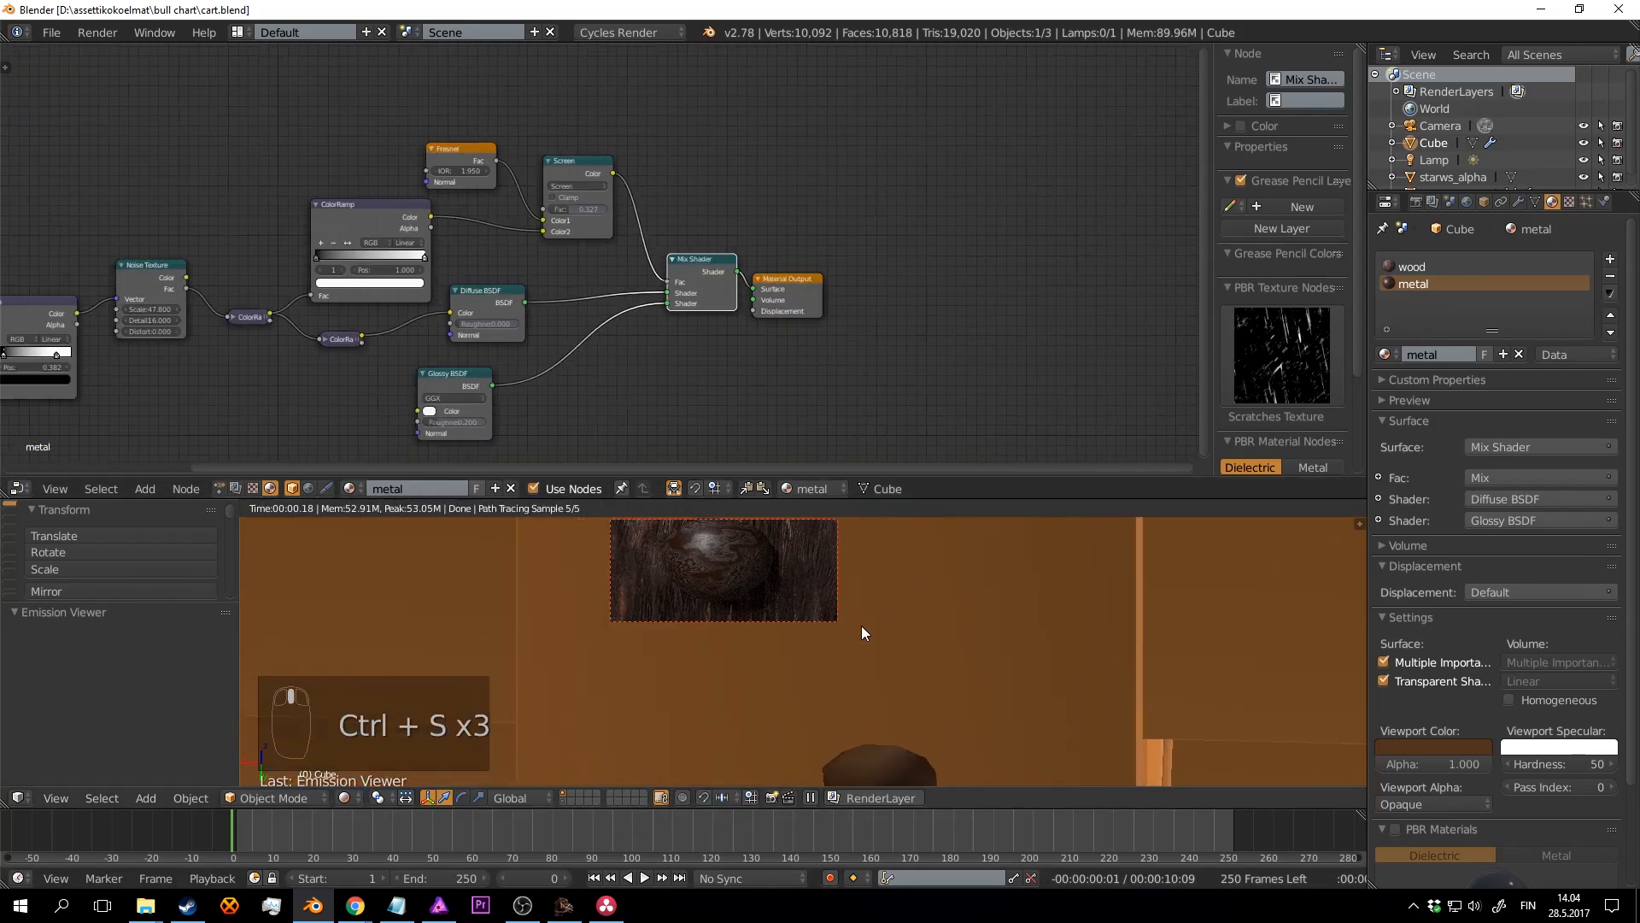
Step: Examine the rusty metal on the wheel's rim in the rendered region and save the file
scroll(862, 618, down, 5)
scroll(893, 582, up, 2)
shift+middle_drag(858, 726, 1062, 634)
key(ctrl+s)
click(961, 606)
scroll(955, 600, up, 3)
mouse_move(955, 600)
shift+middle_down()
mouse_move(997, 674)
mouse_move(968, 614)
shift+middle_up()
scroll(993, 660, up, 2)
key(ctrl+s)
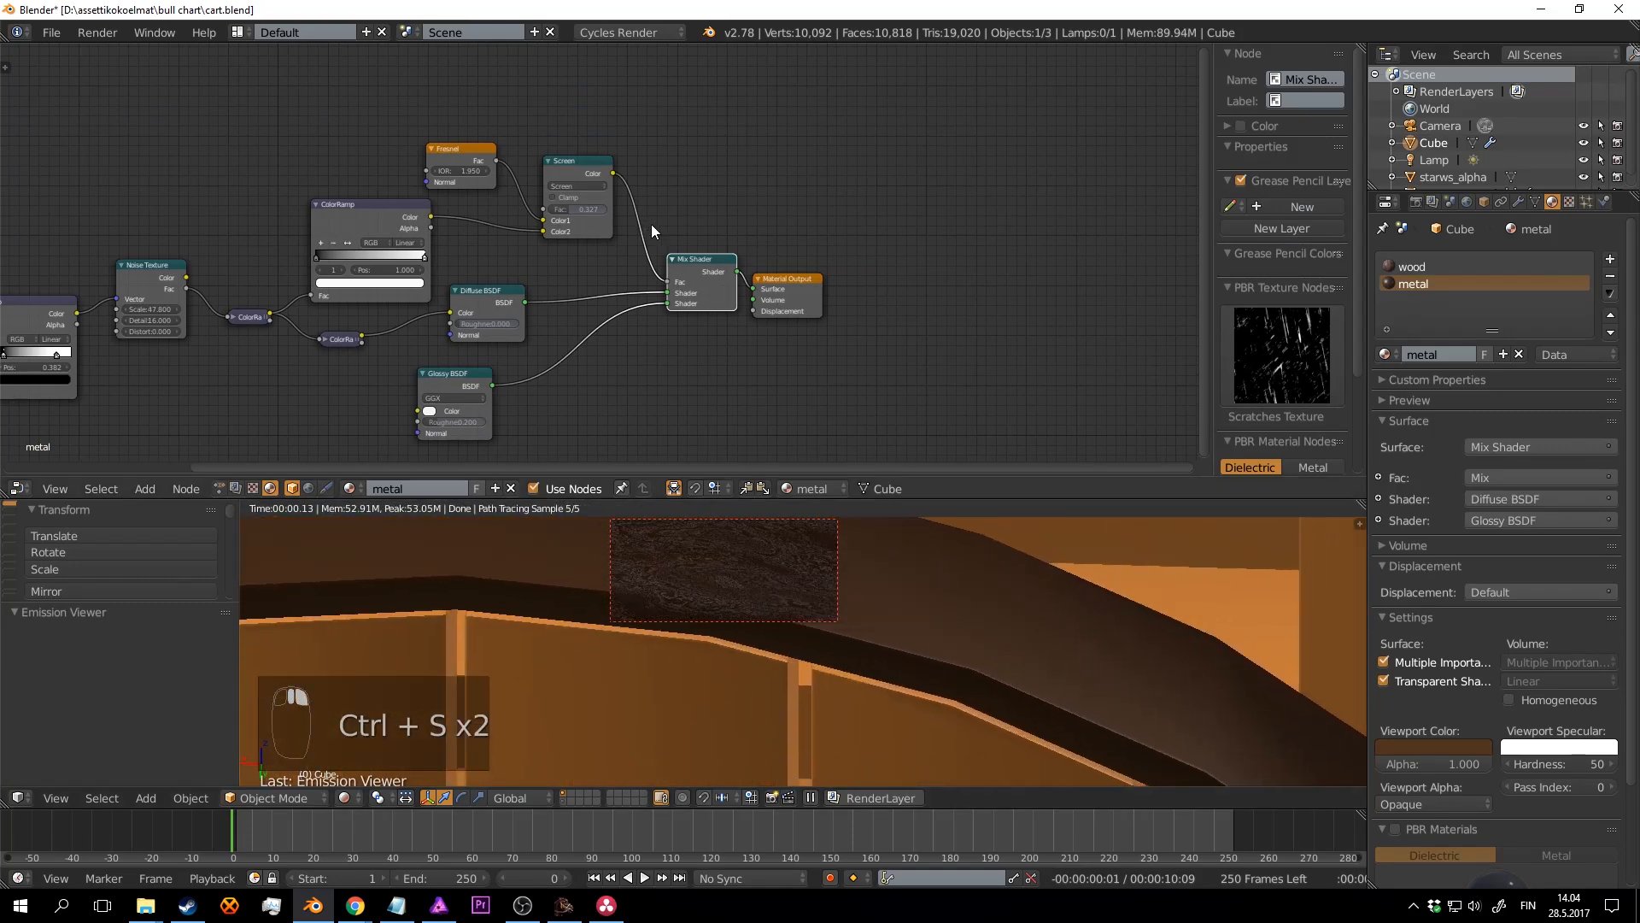
Step: Move the Material Output farther from the Mix Shader and place the Screen node higher above the chain
scroll(646, 264, down, 3)
middle_drag(626, 341, 639, 301)
scroll(637, 301, up, 3)
drag(832, 208, 1006, 189)
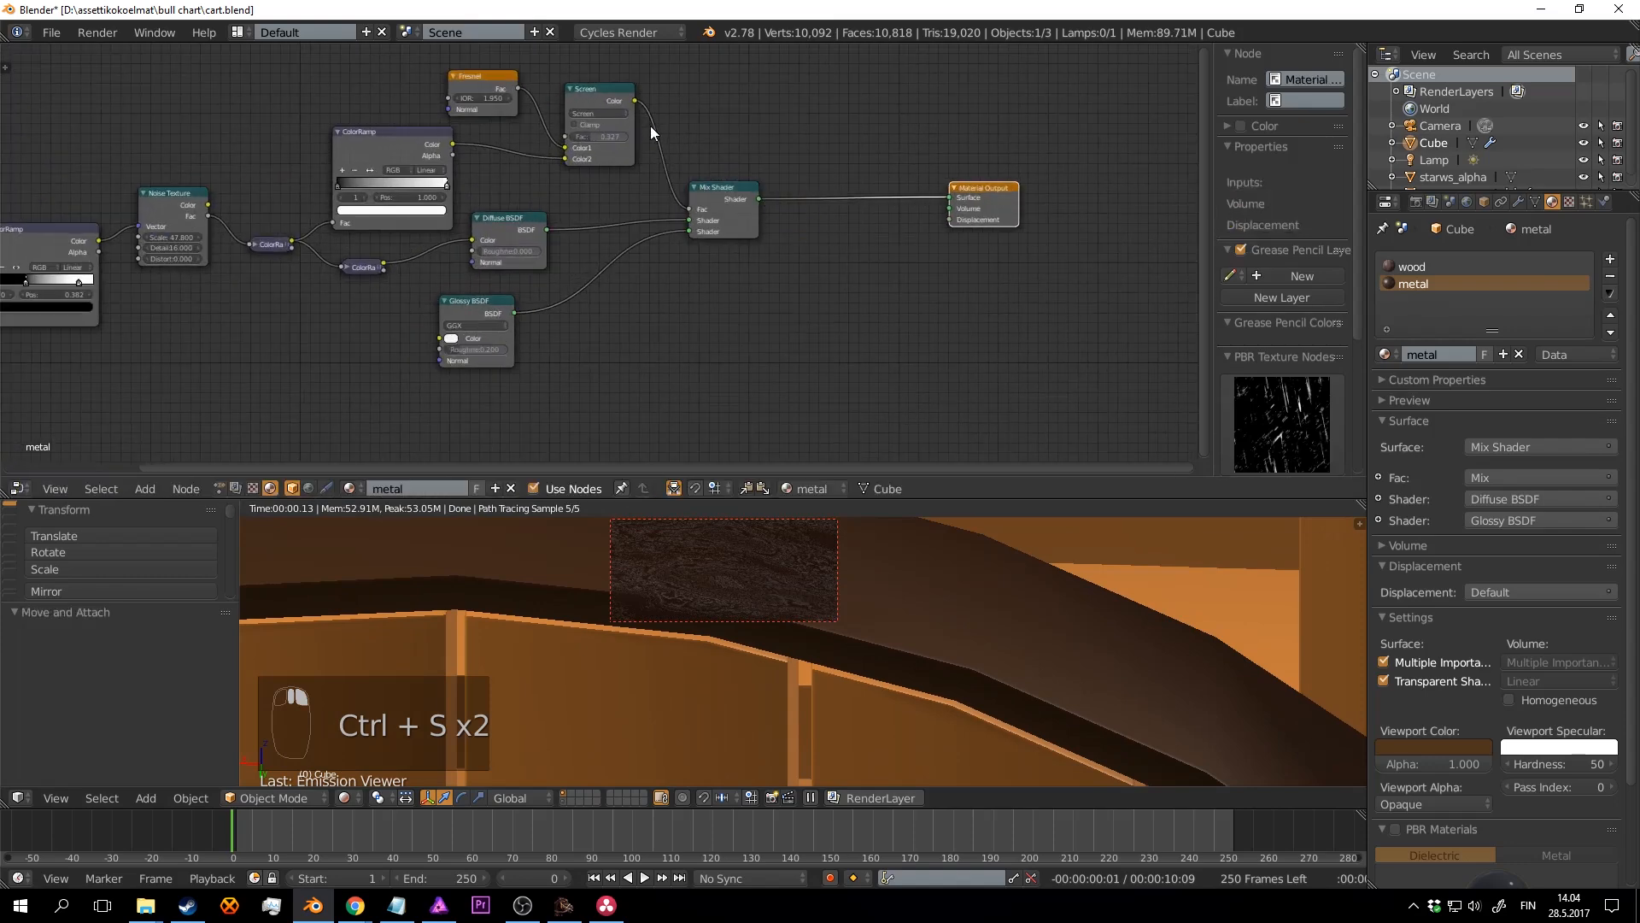
drag(594, 91, 652, 65)
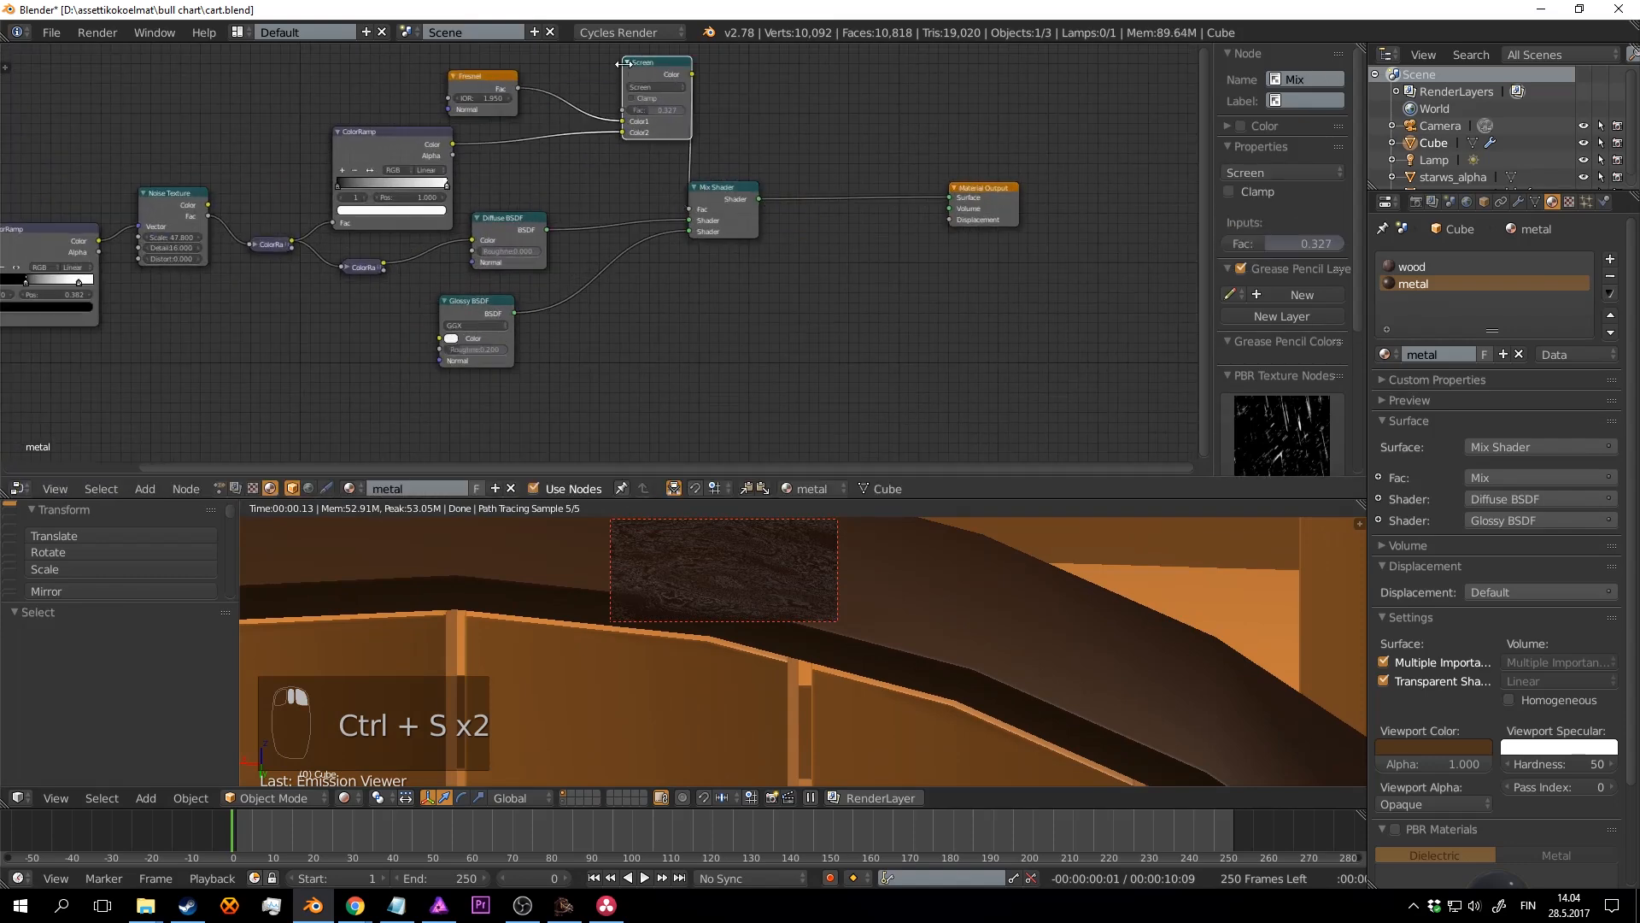
Step: Collapse the Screen and Fresnel nodes and position them above the ColorRamp
click(625, 63)
middle_drag(603, 104, 711, 166)
click(561, 137)
drag(580, 139, 619, 86)
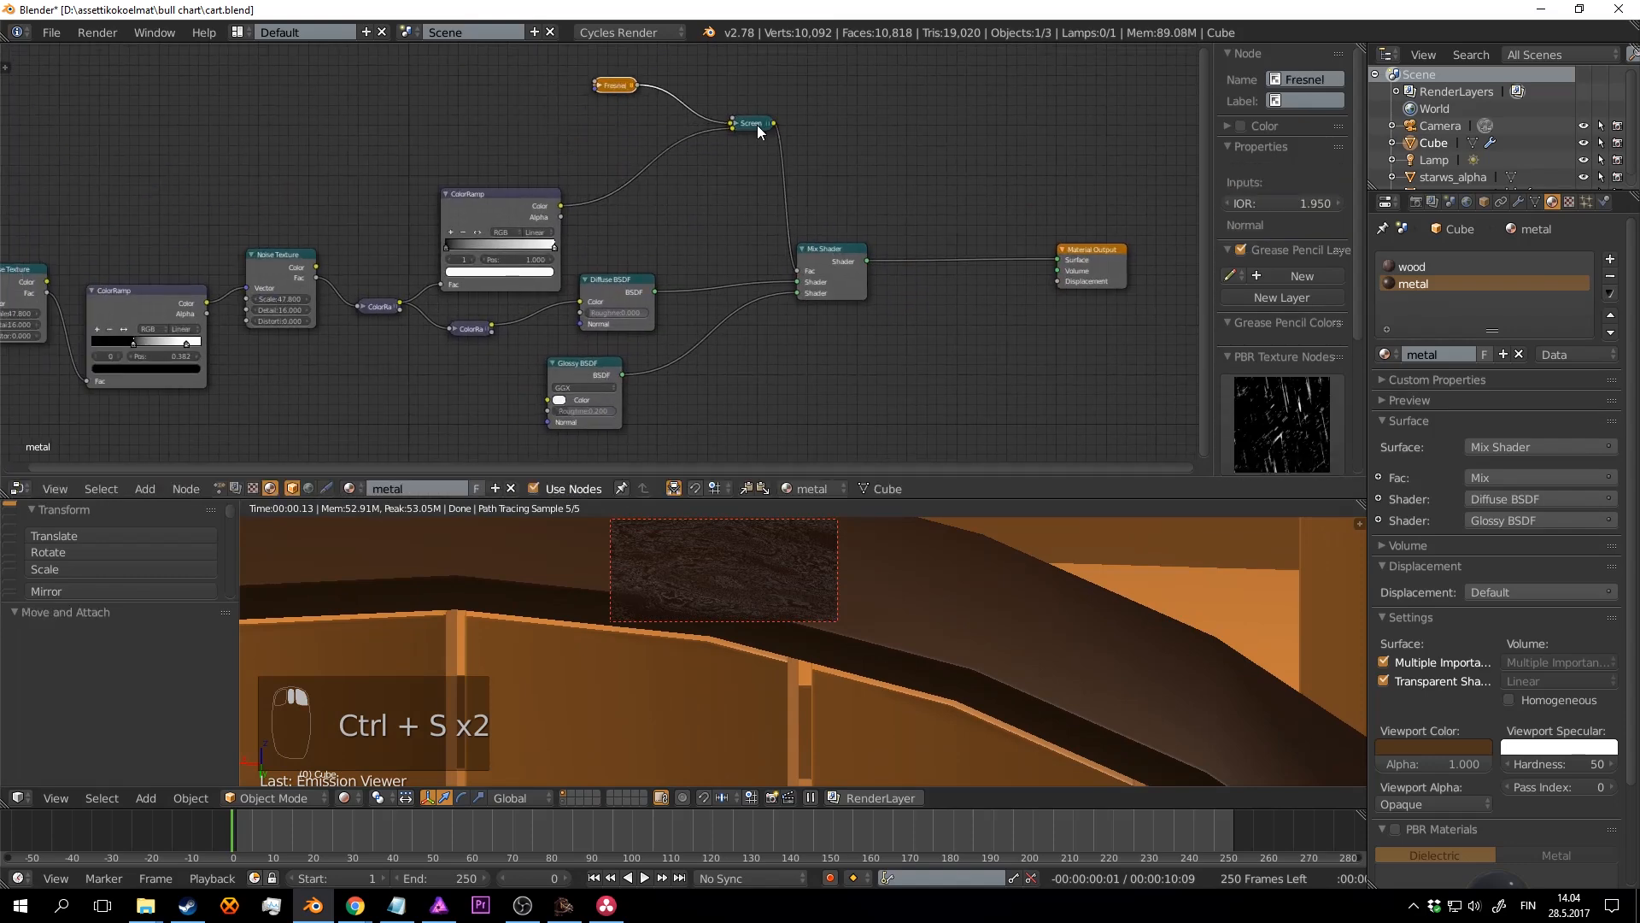
right_drag(759, 133, 698, 127)
Step: Spread out the Diffuse BSDF and both ColorRamps after the noise, and place the Glossy BSDF directly beneath the Diffuse BSDF
scroll(632, 297, up, 2)
right_drag(630, 291, 697, 284)
right_drag(487, 197, 594, 72)
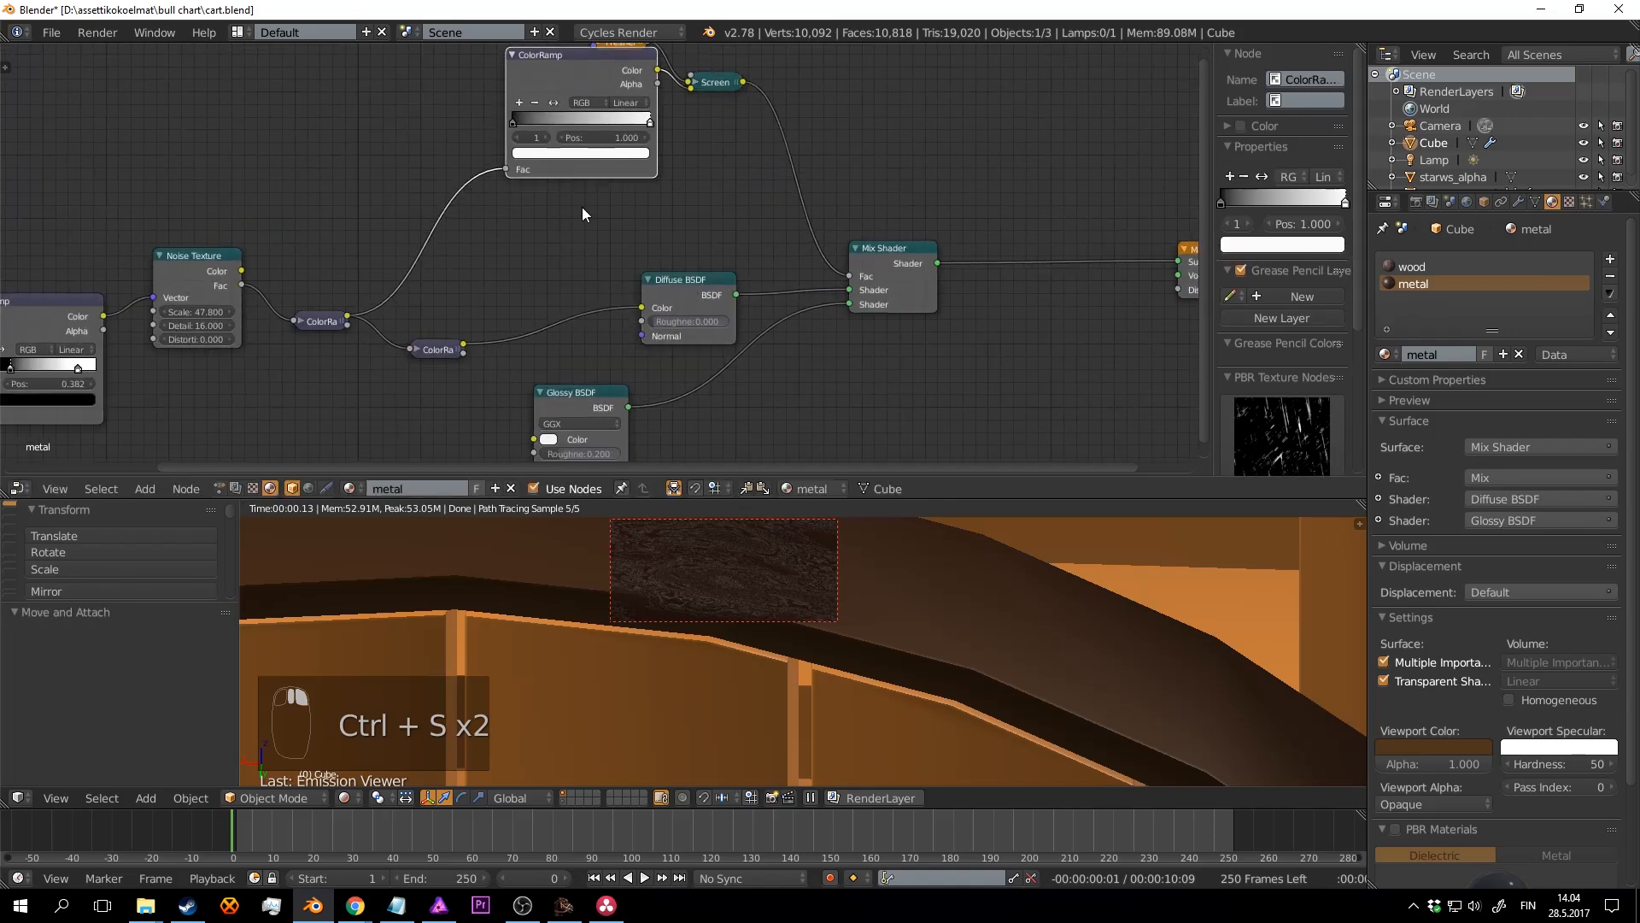
right_drag(448, 343, 469, 278)
right_drag(574, 395, 683, 367)
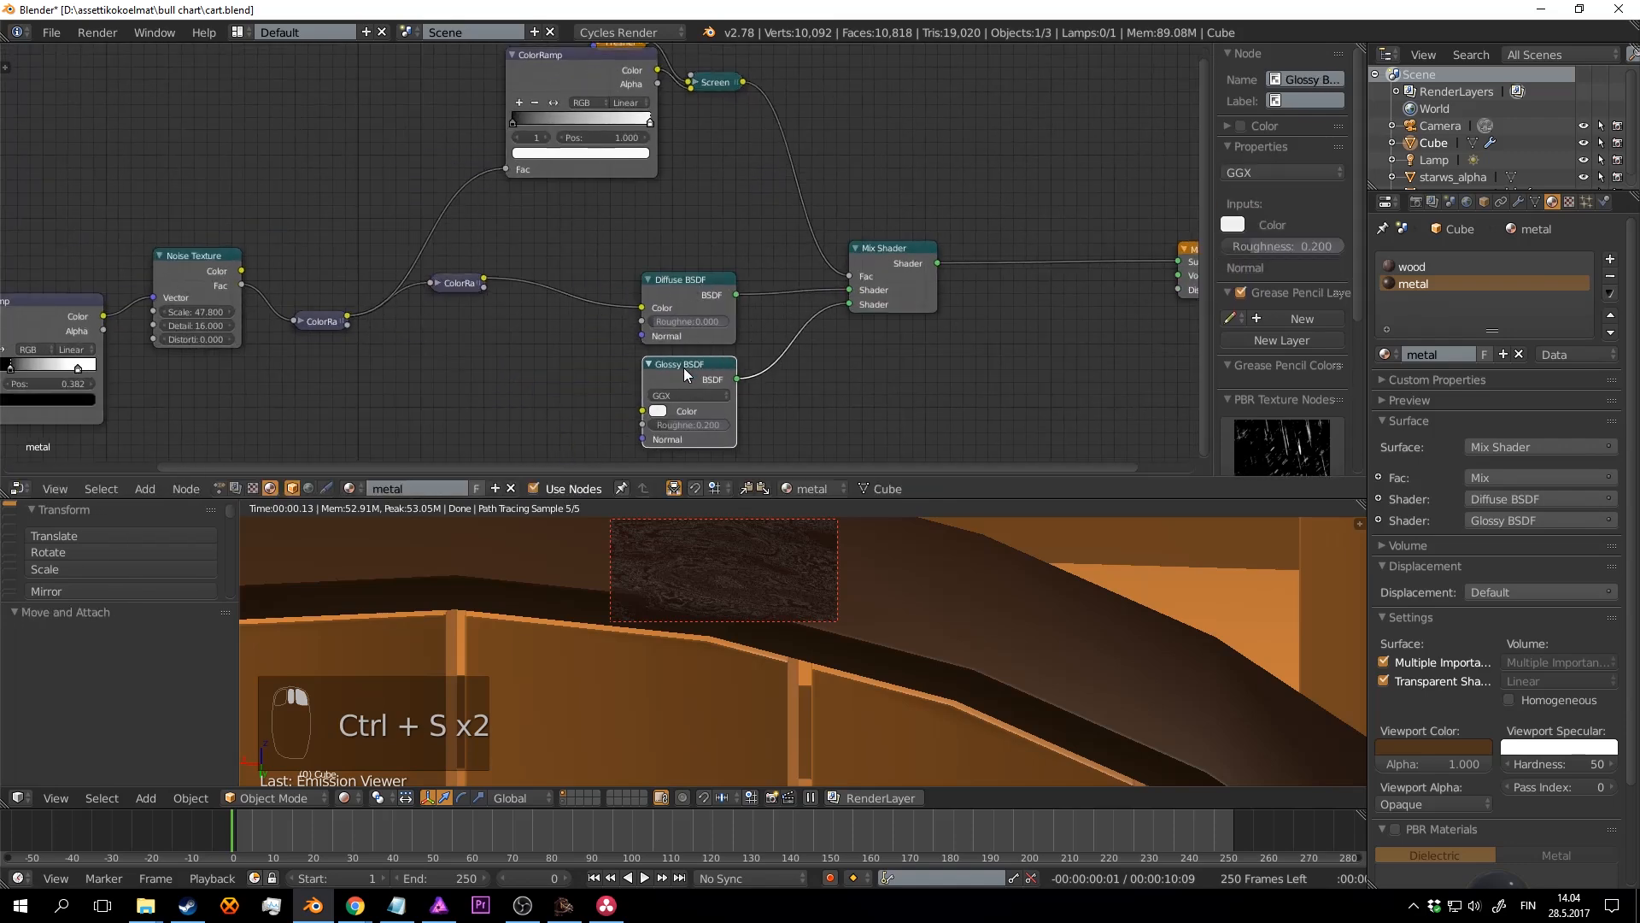
Step: Add a Bump node before the shaders and connect its Normal output to the Diffuse and Glossy BSDF Normal inputs
middle_drag(509, 375, 619, 303)
key(shift+a)
click(618, 301)
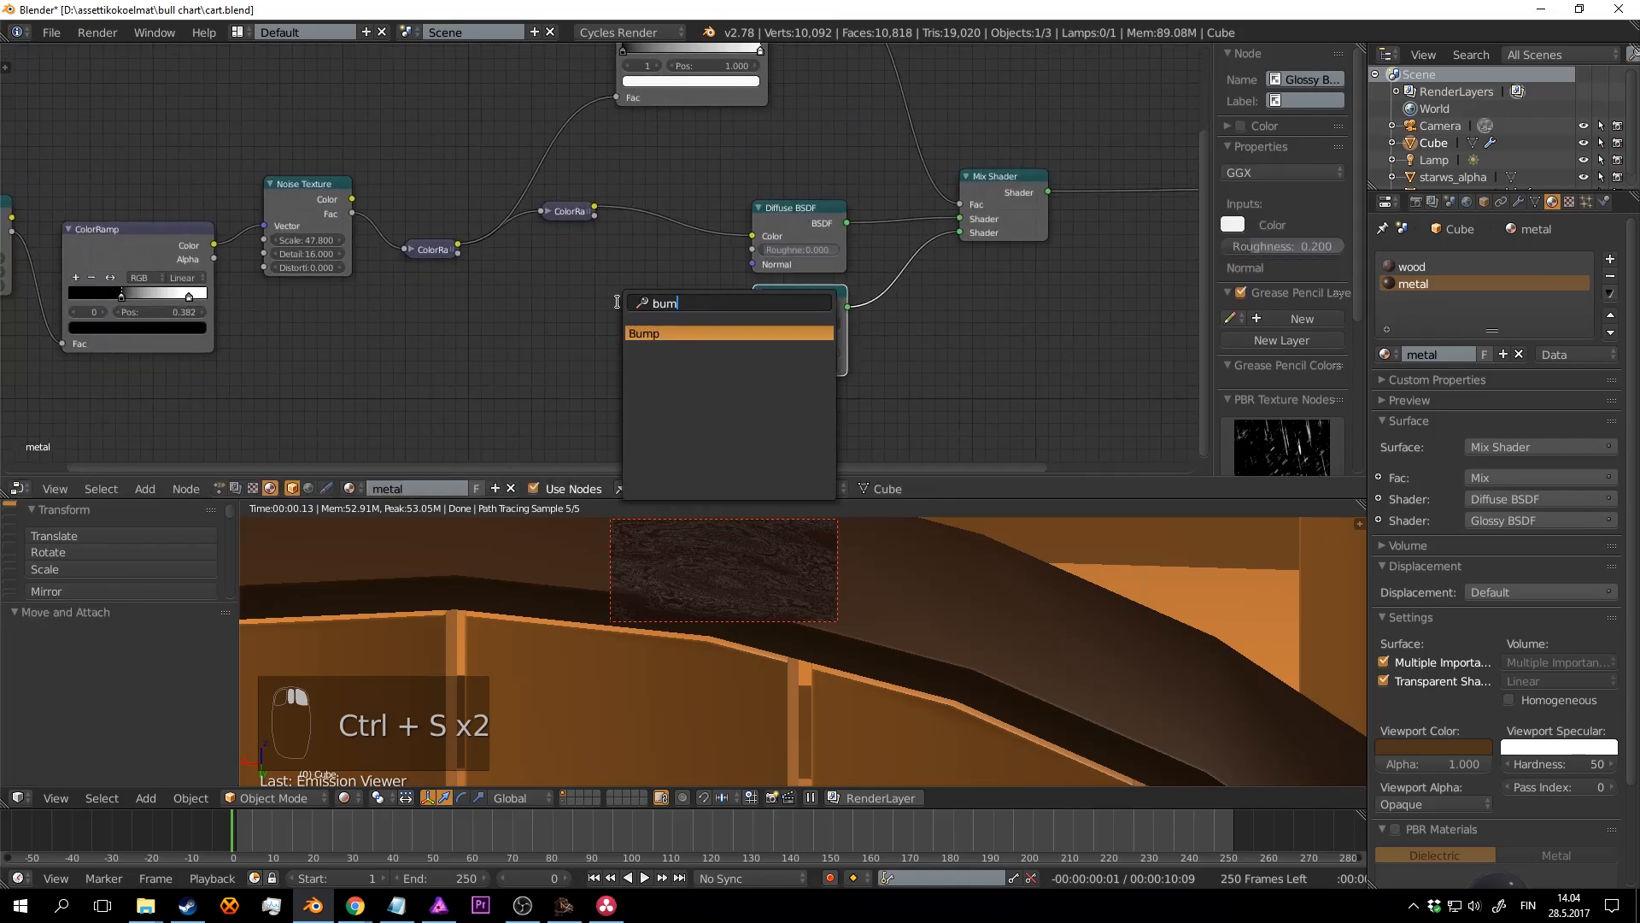
key(Return)
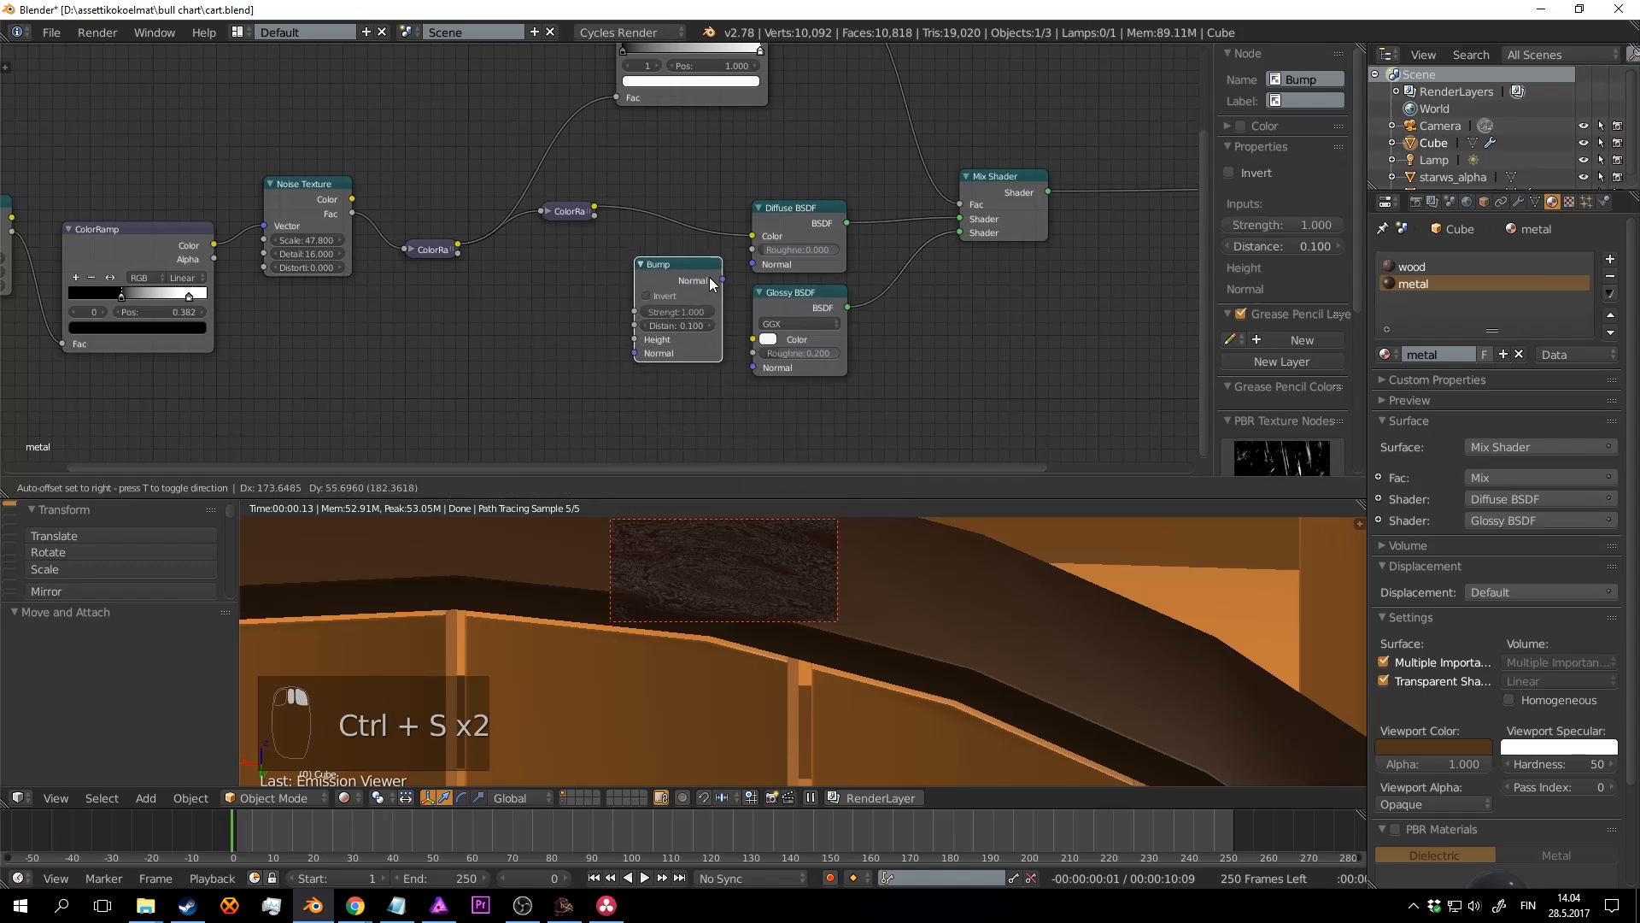
drag(637, 302, 755, 367)
Step: Connect the collapsed black-and-white ColorRamp's Color to the Bump node's Height and save the file
scroll(483, 299, up, 3)
middle_drag(484, 299, 563, 281)
drag(503, 225, 618, 373)
key(ctrl+s)
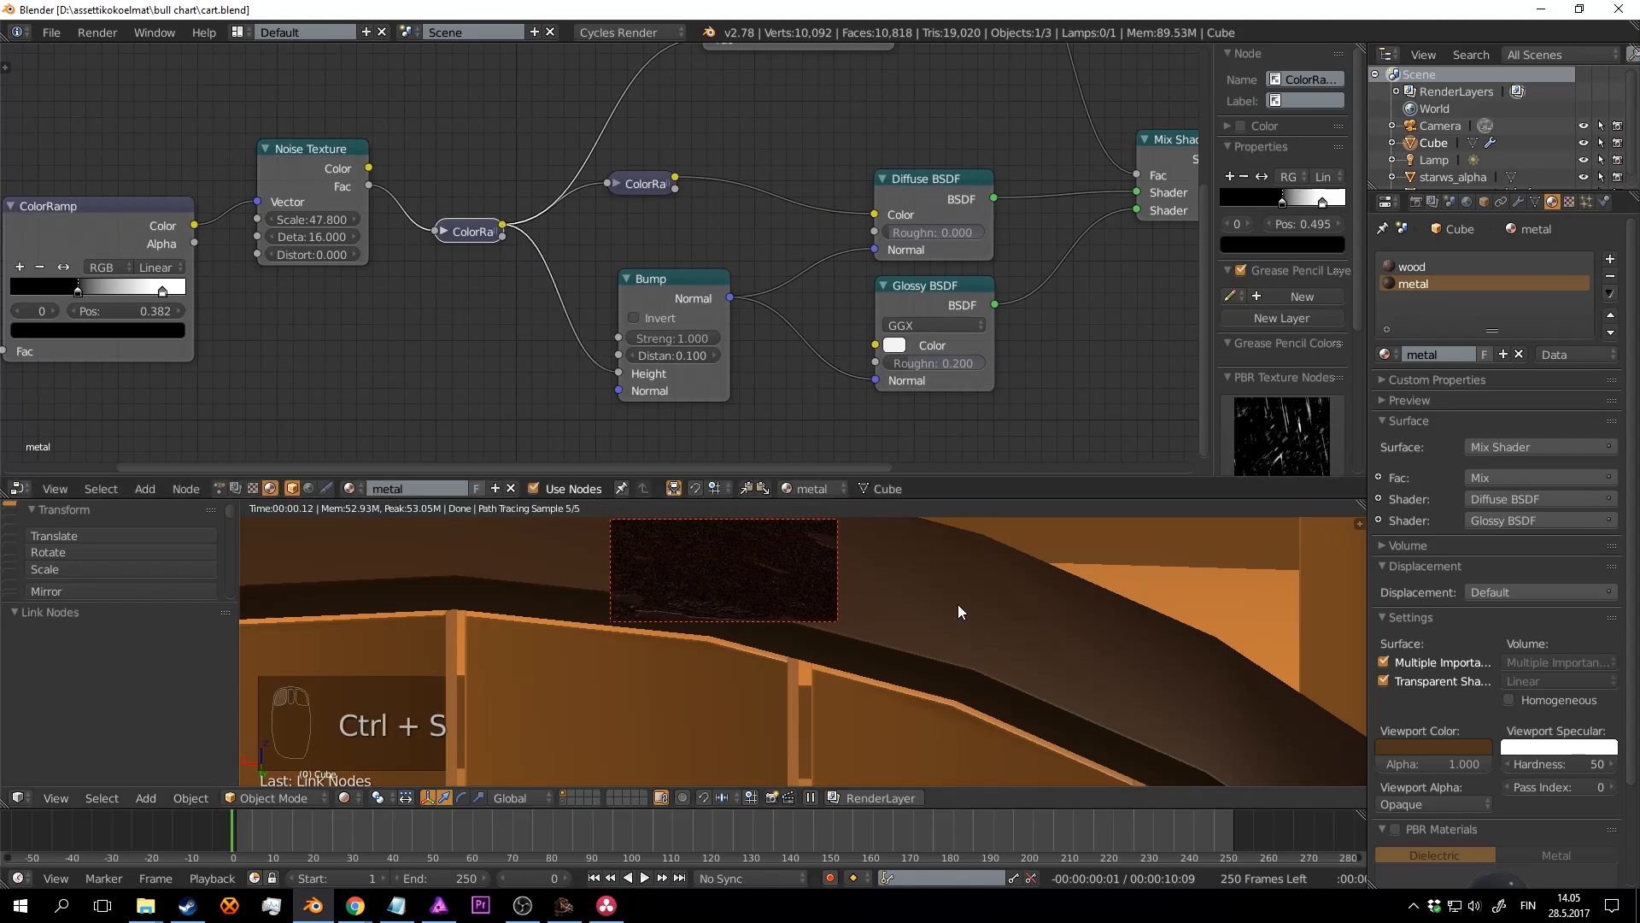
Step: Enable Invert on the Bump node and save the file
mouse_move(925, 598)
middle_down()
mouse_move(955, 567)
mouse_move(863, 552)
mouse_move(965, 619)
mouse_move(827, 602)
mouse_move(943, 567)
mouse_move(917, 578)
mouse_move(941, 585)
middle_up()
click(633, 318)
key(ctrl+s)
key(ctrl+s)
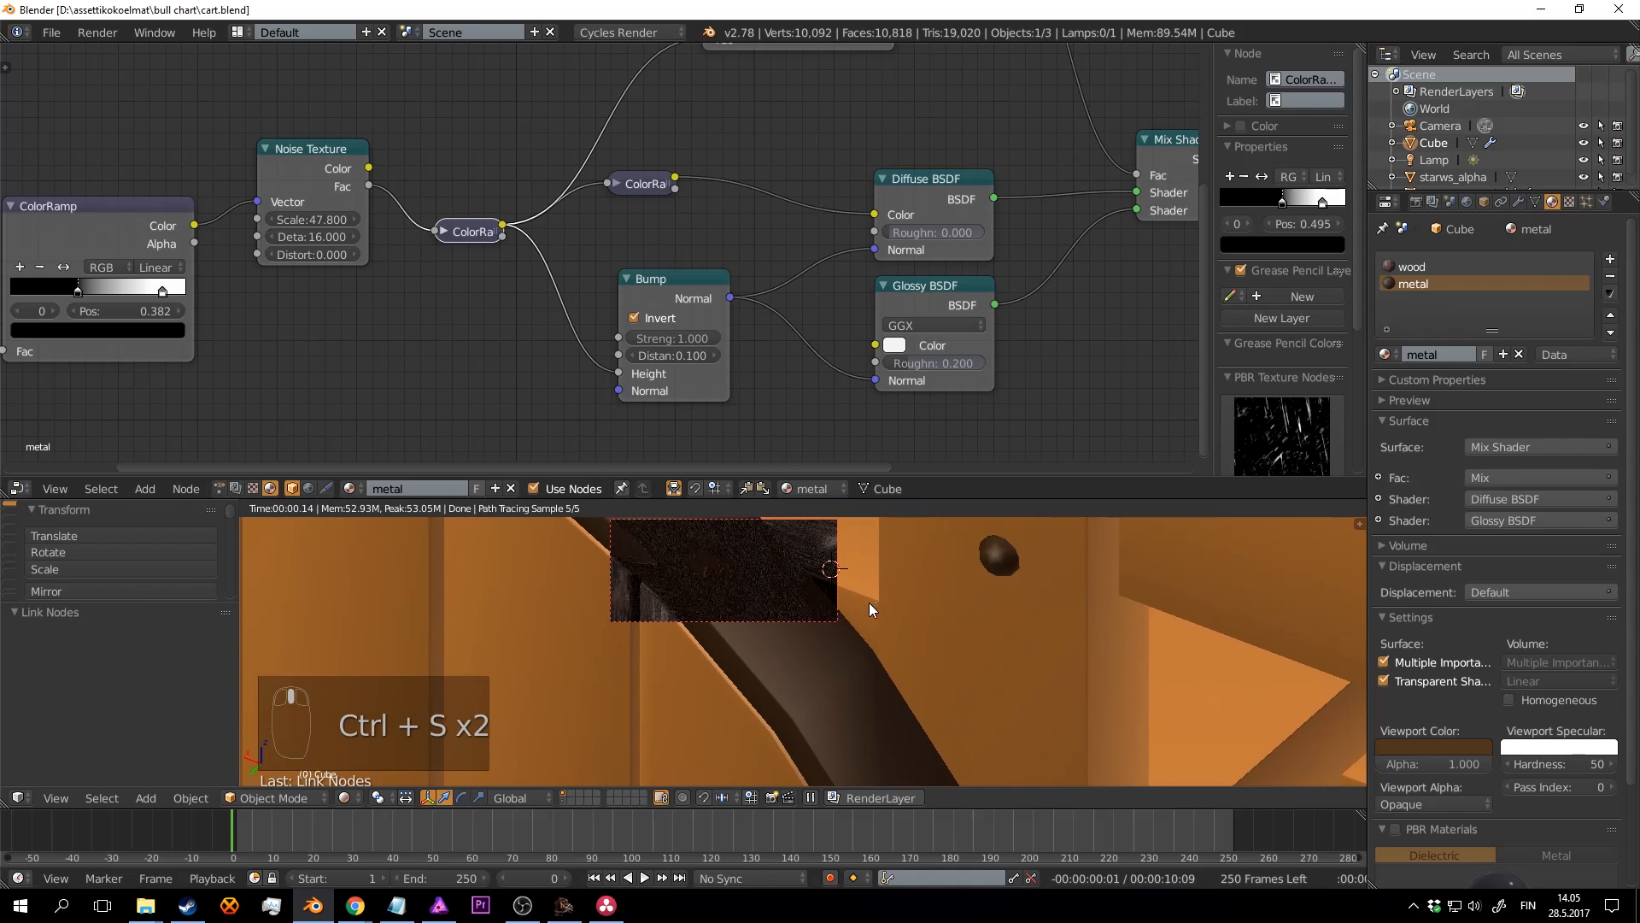
Step: Reduce the Bump node's Strength to 0.473, check the wheel's metal rim, adjust the Strength to 0.509 and save the file
middle_drag(869, 602, 910, 545)
scroll(792, 398, up, 4)
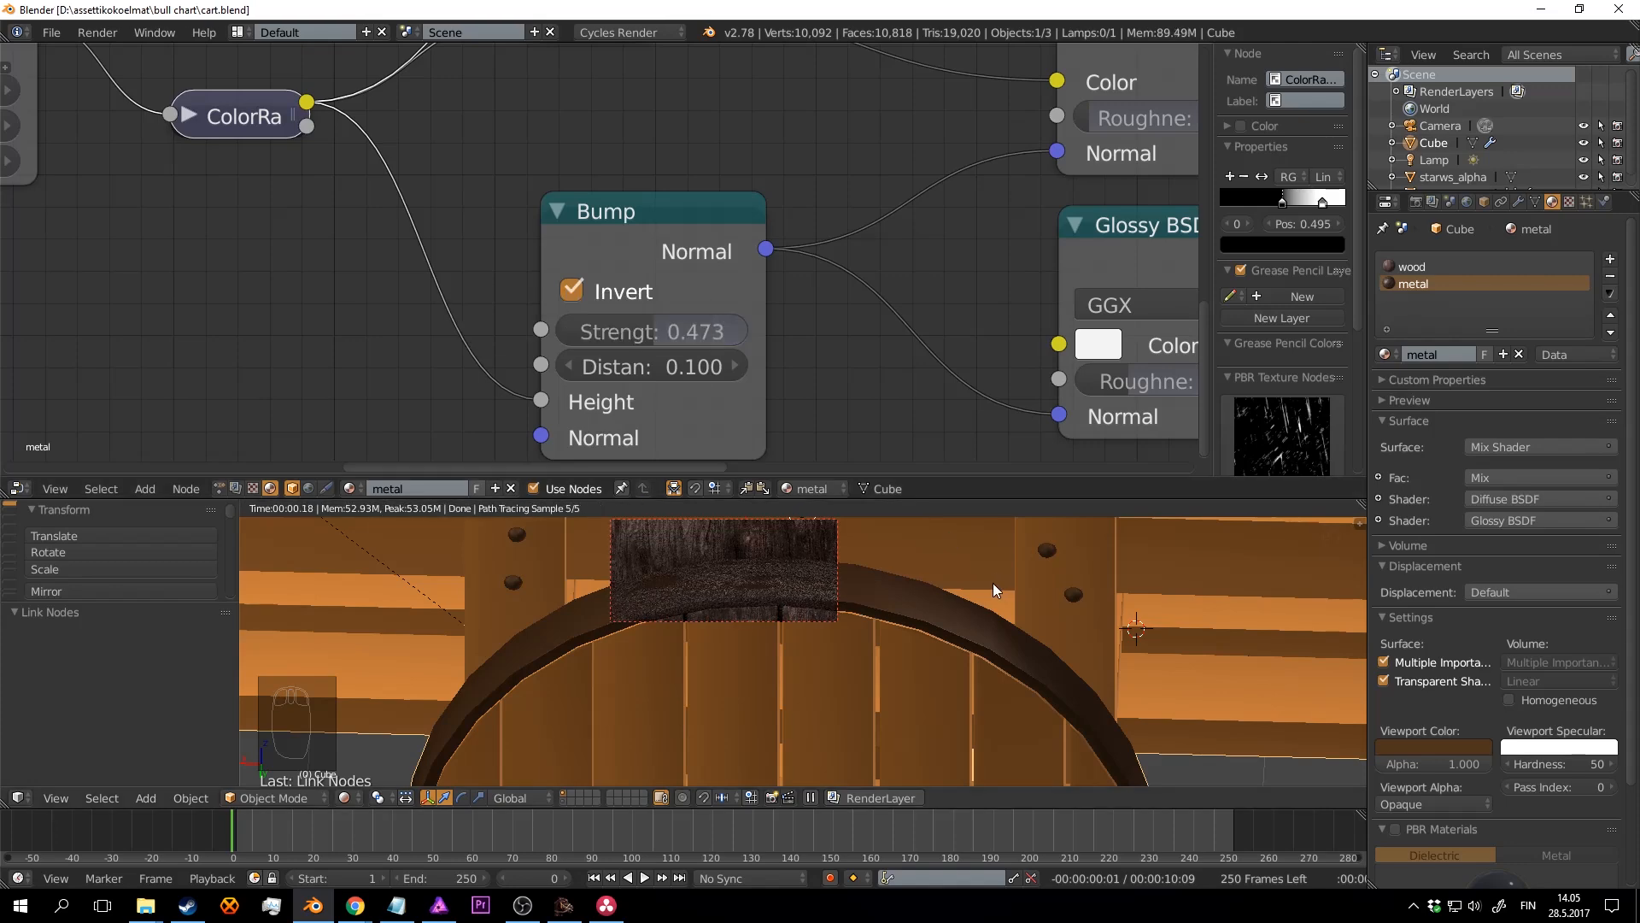
key(ctrl+s)
middle_drag(992, 582, 946, 627)
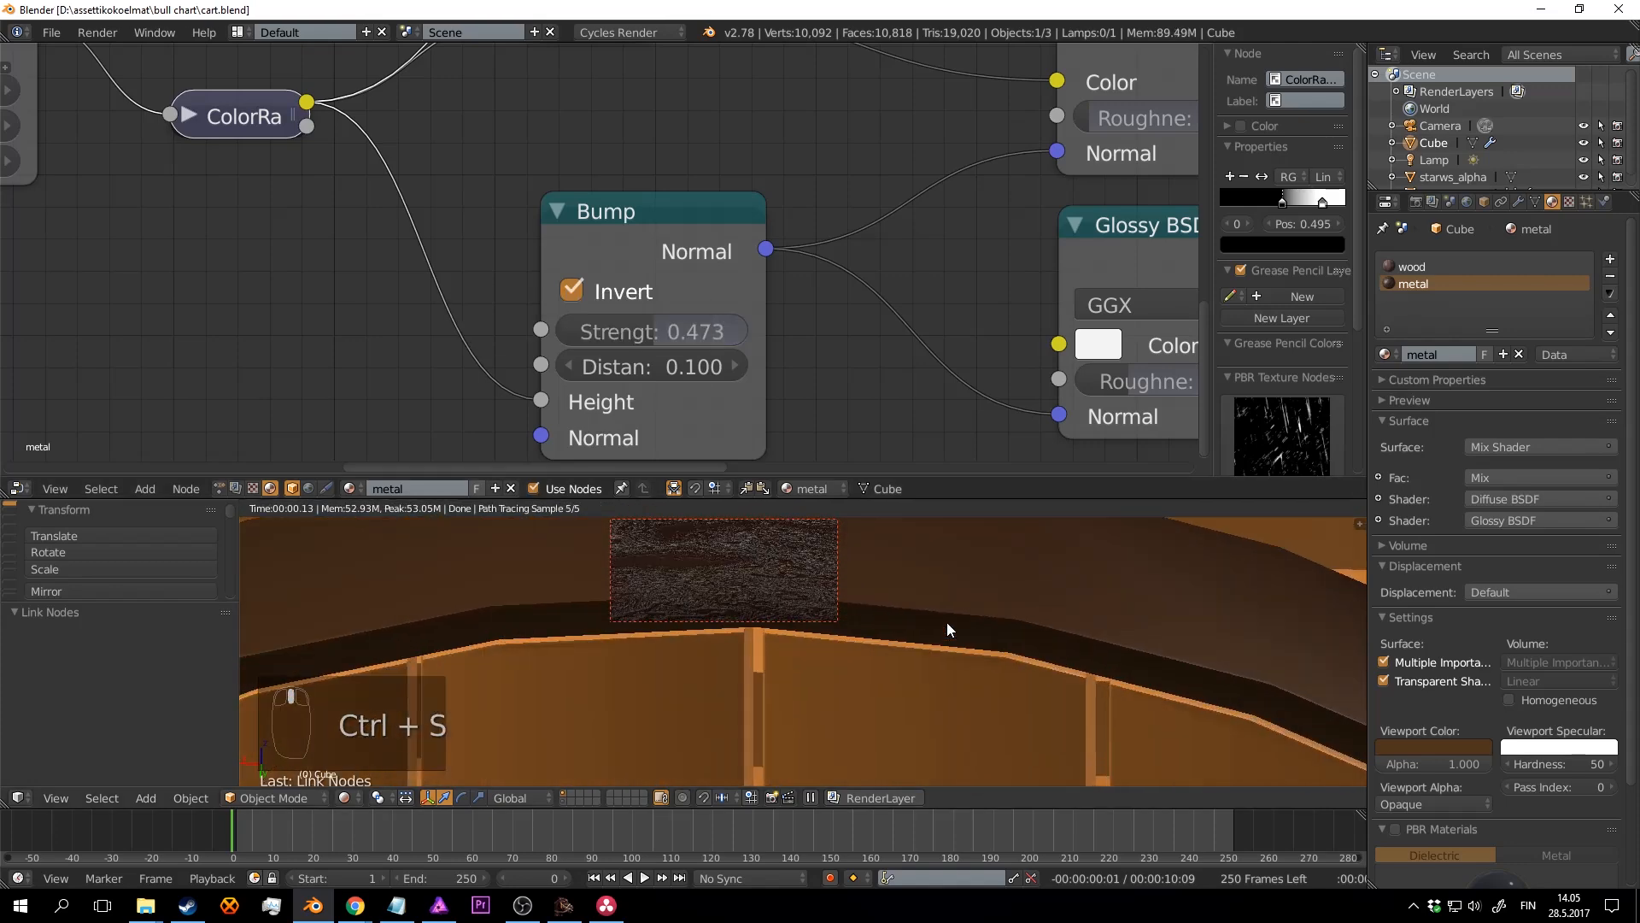
key(ctrl+s)
mouse_move(683, 331)
mouse_down()
mouse_move(747, 331)
mouse_move(589, 331)
mouse_move(660, 331)
mouse_up()
scroll(906, 593, down, 8)
key(ctrl+s)
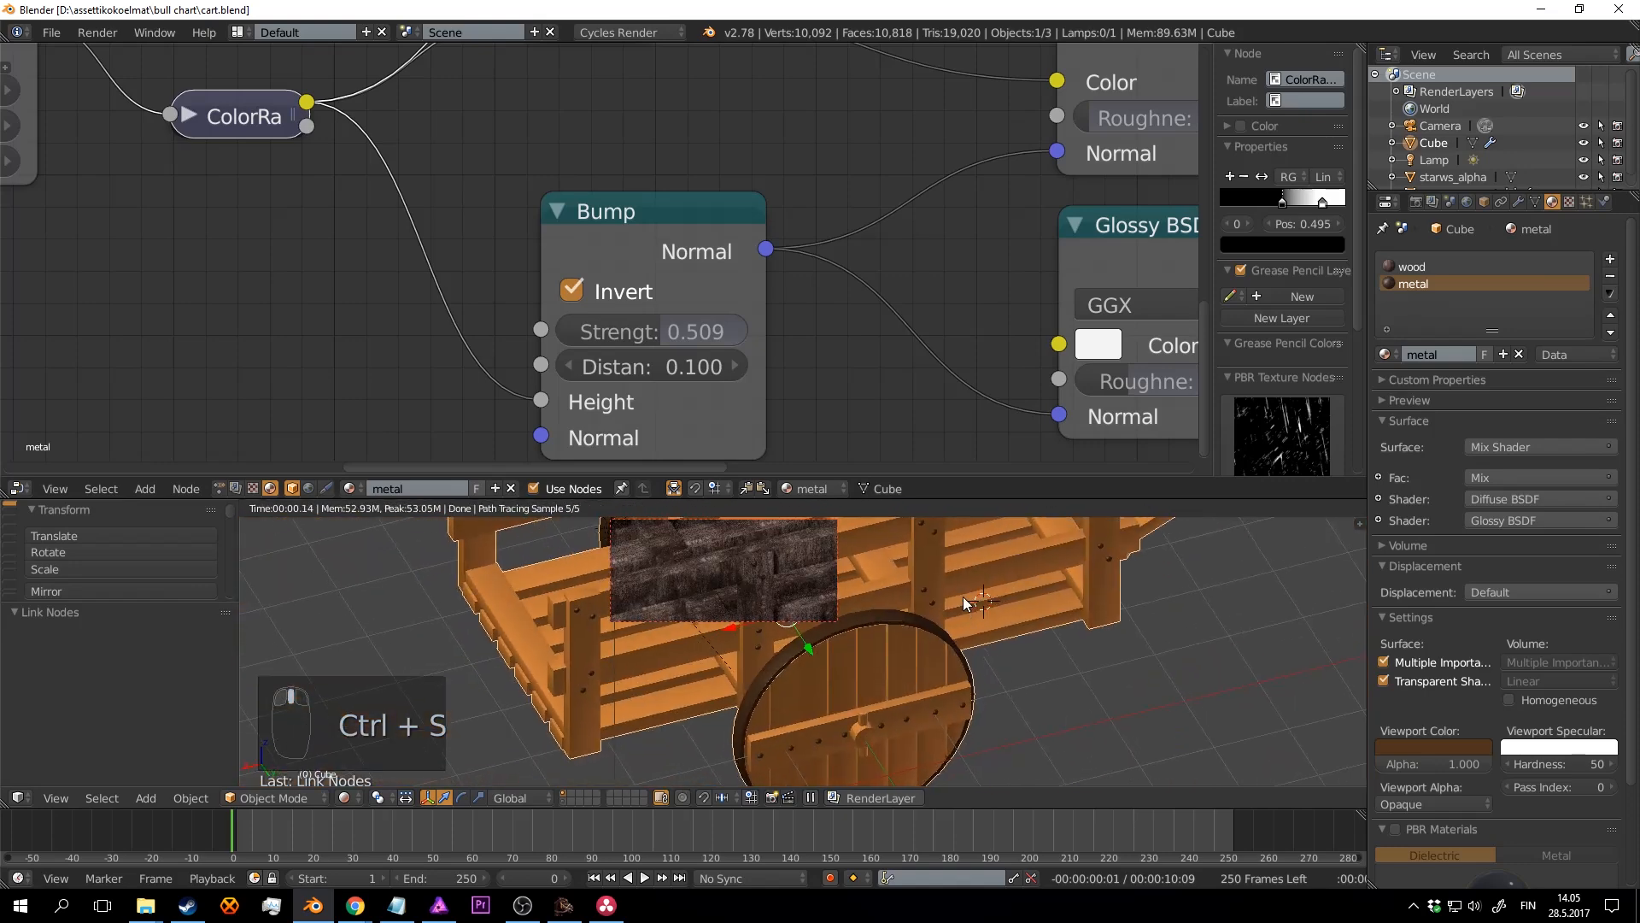
Step: Clear the render border so the whole cart renders in the viewport, and save the file
key(ctrl+alt+b)
middle_drag(1010, 634, 1053, 607)
key(ctrl+s)
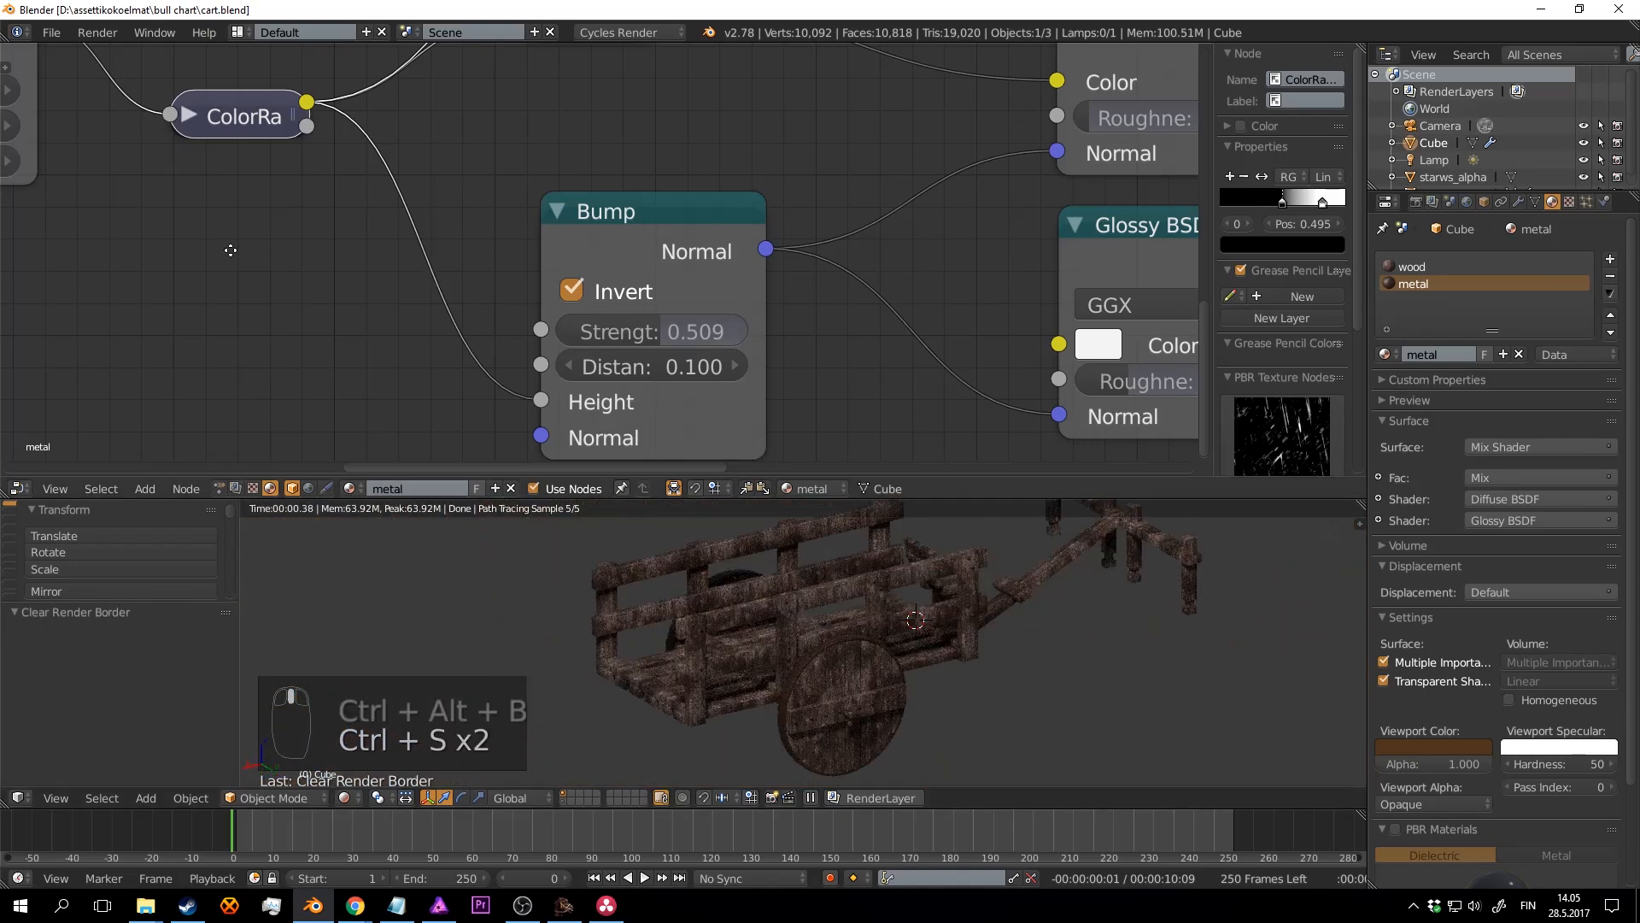
scroll(576, 294, up, 2)
middle_drag(231, 250, 598, 346)
scroll(632, 267, down, 9)
scroll(601, 313, up, 4)
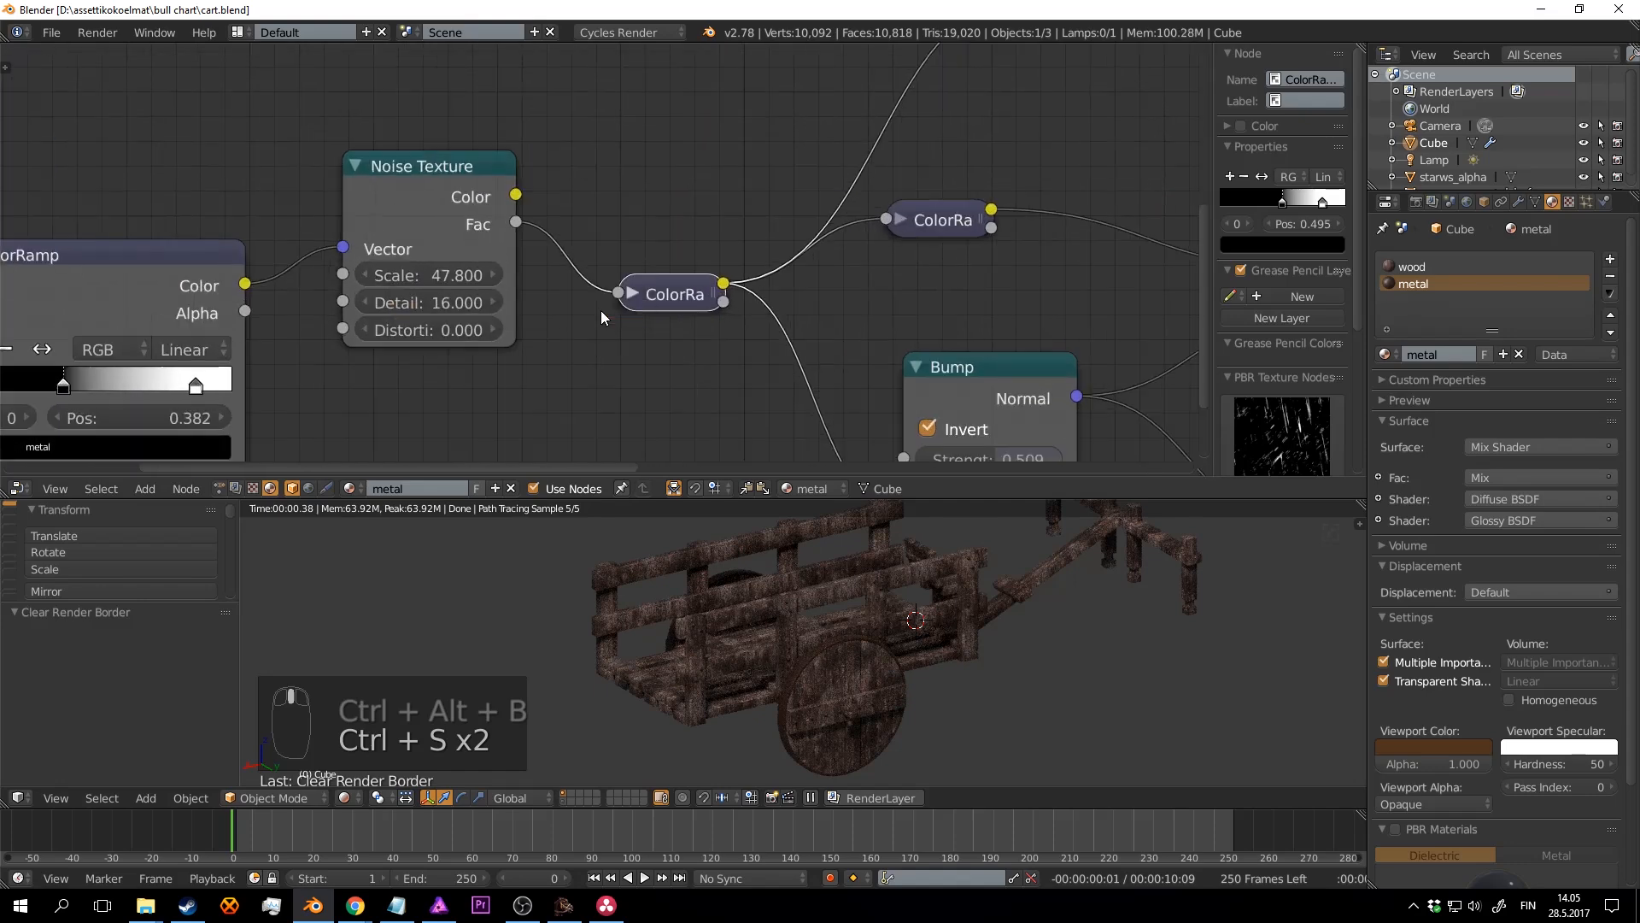
Step: Expand the ColorRamp feeding the Diffuse BSDF, change its first stop at position 0.000 to a dark, desaturated brown and save
scroll(601, 312, up, 3)
middle_drag(908, 251, 687, 250)
click(760, 202)
middle_drag(851, 208, 654, 152)
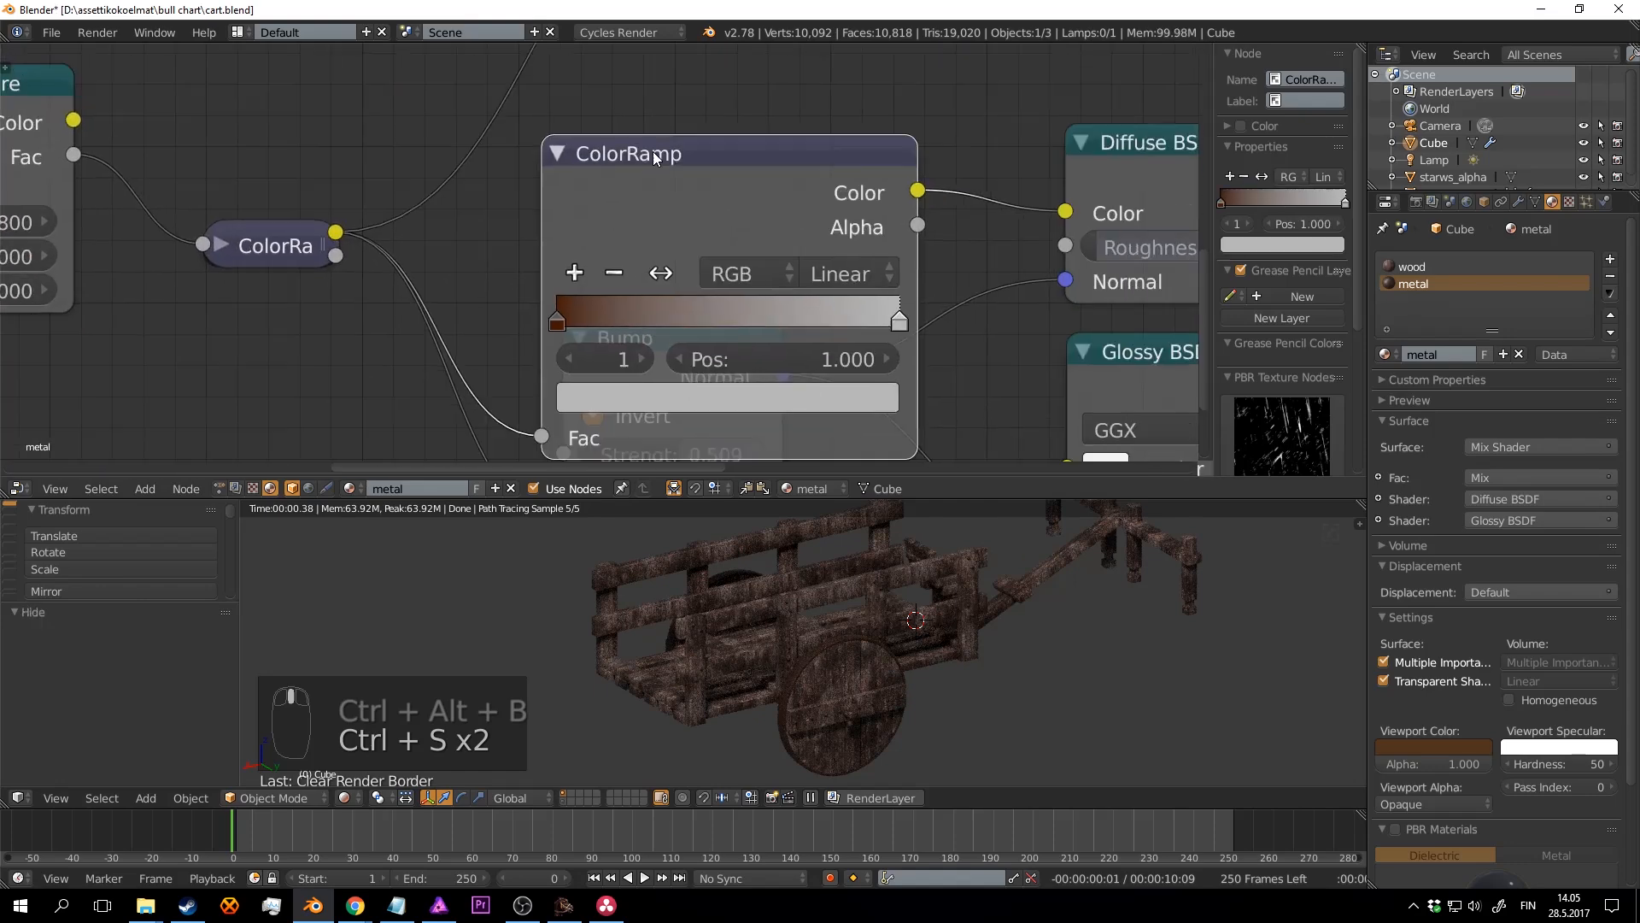
scroll(598, 240, up, 1)
key(ctrl+s)
mouse_move(545, 313)
mouse_down()
mouse_move(556, 322)
mouse_move(519, 324)
mouse_up()
click(639, 423)
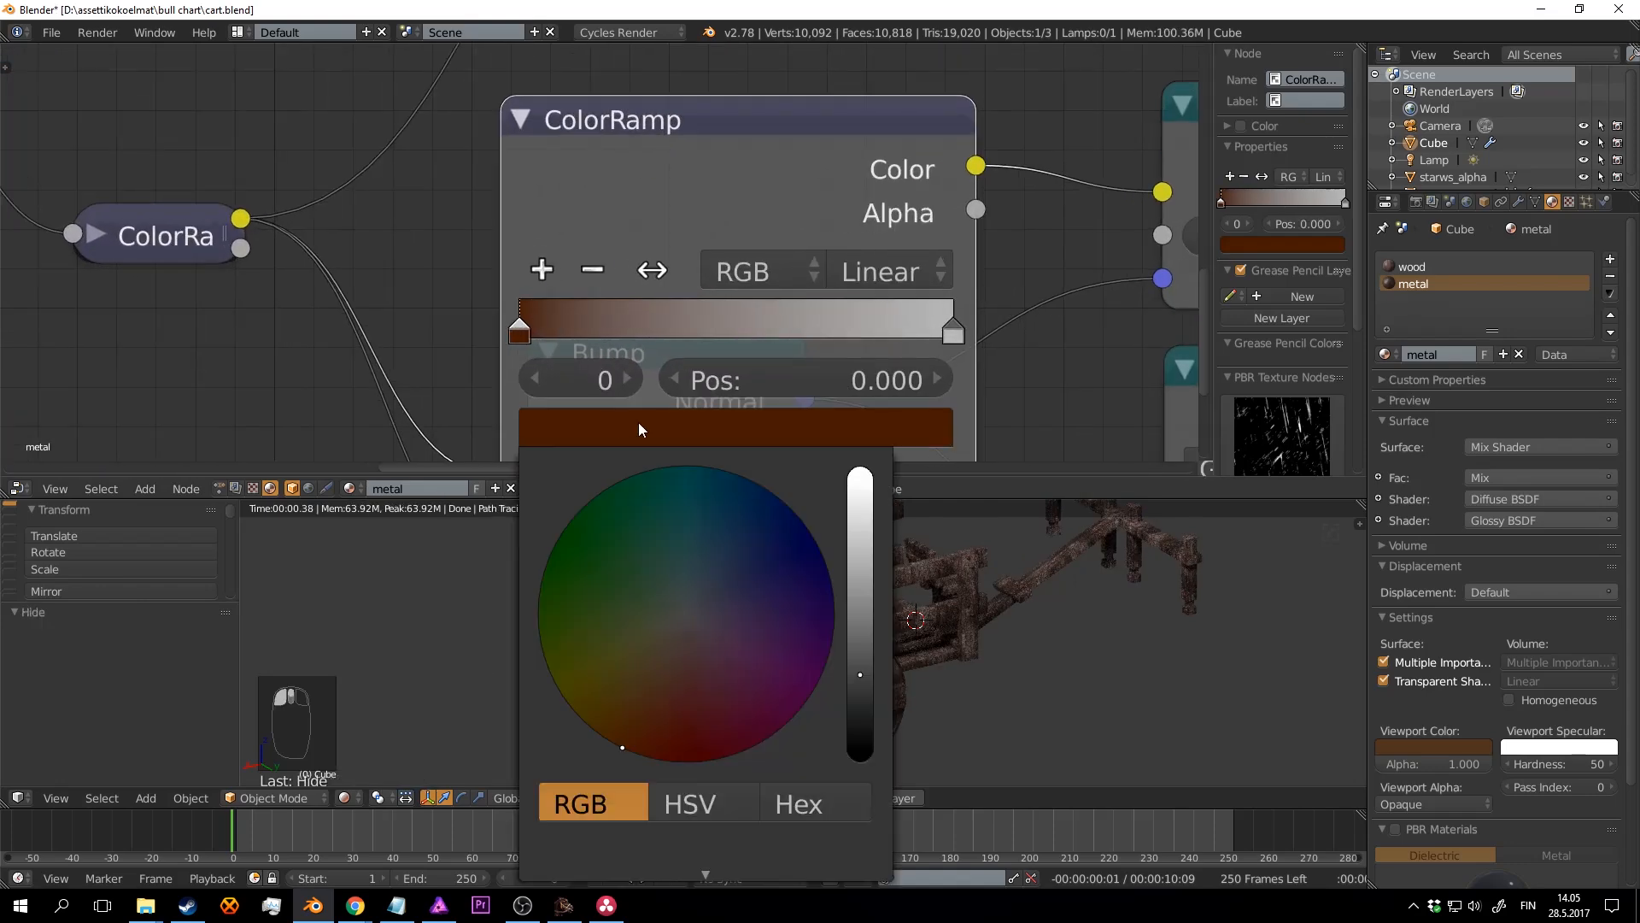
drag(635, 720, 666, 639)
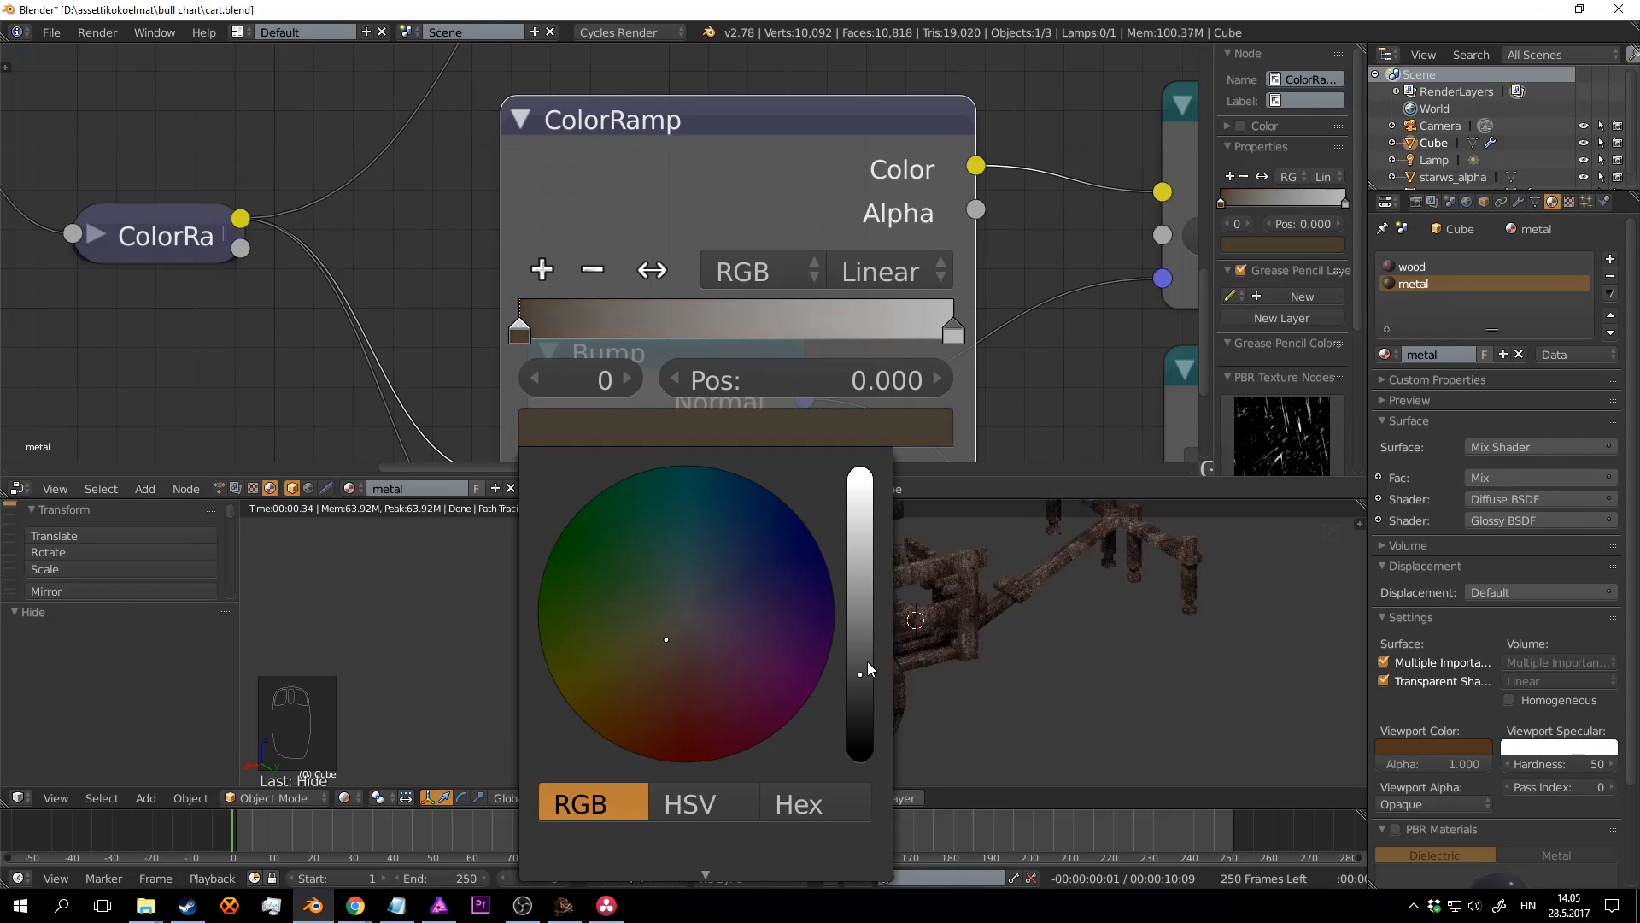
drag(869, 668, 865, 709)
key(ctrl+s)
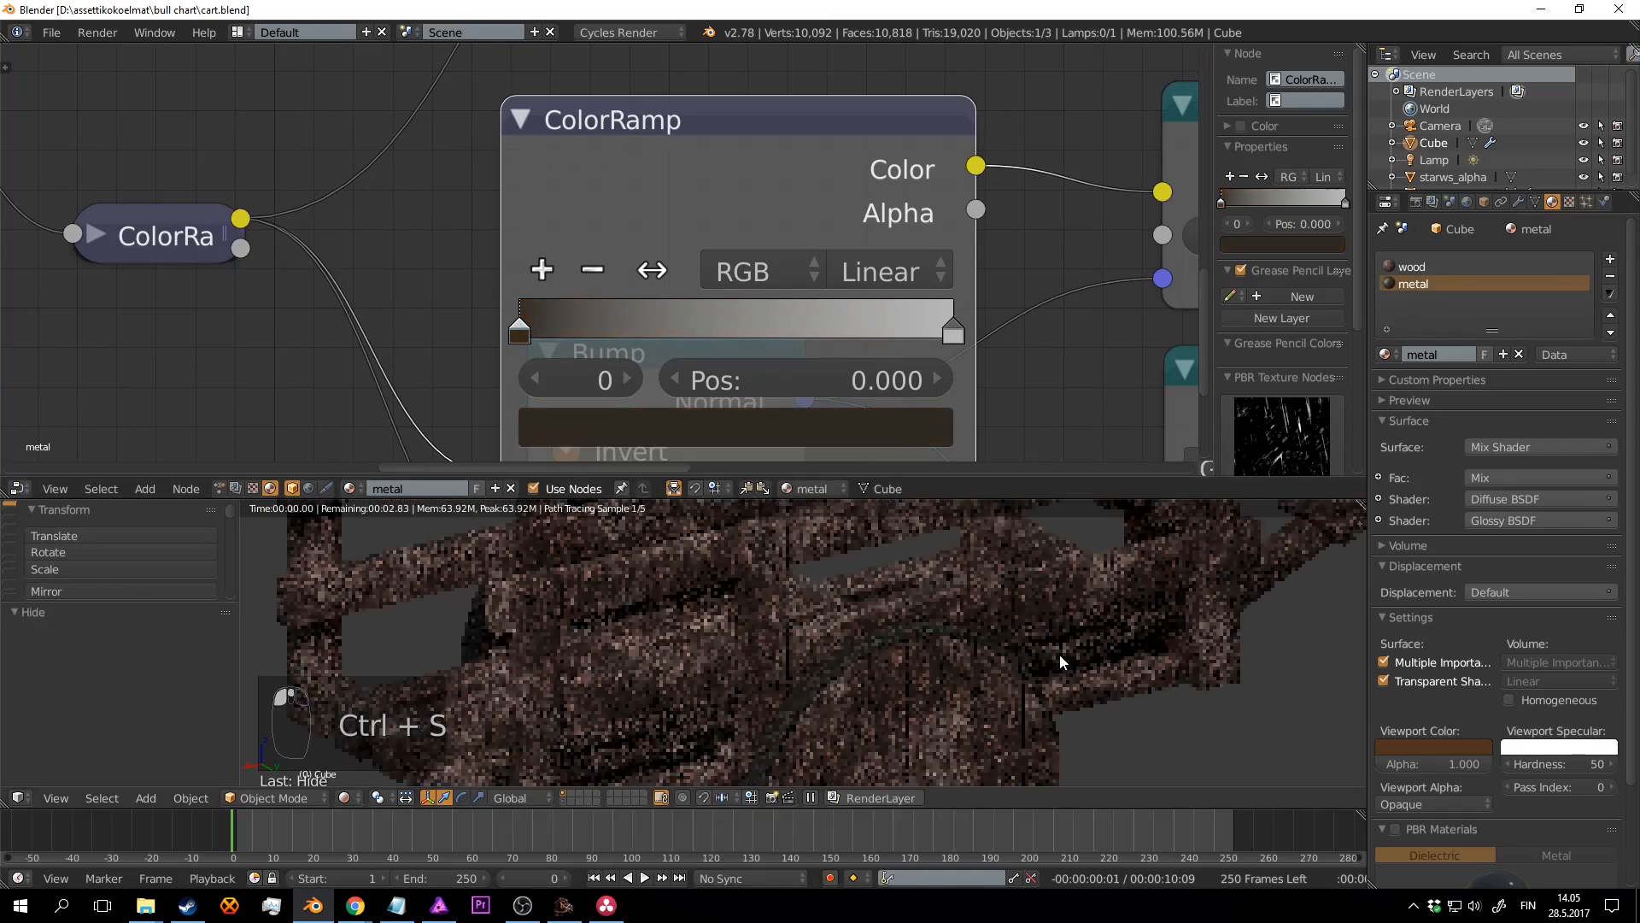
Step: Inspect the recoloured metal rim of the wheel up close, check the whole cart in the render and save the file
key(ctrl+s)
click(1040, 637)
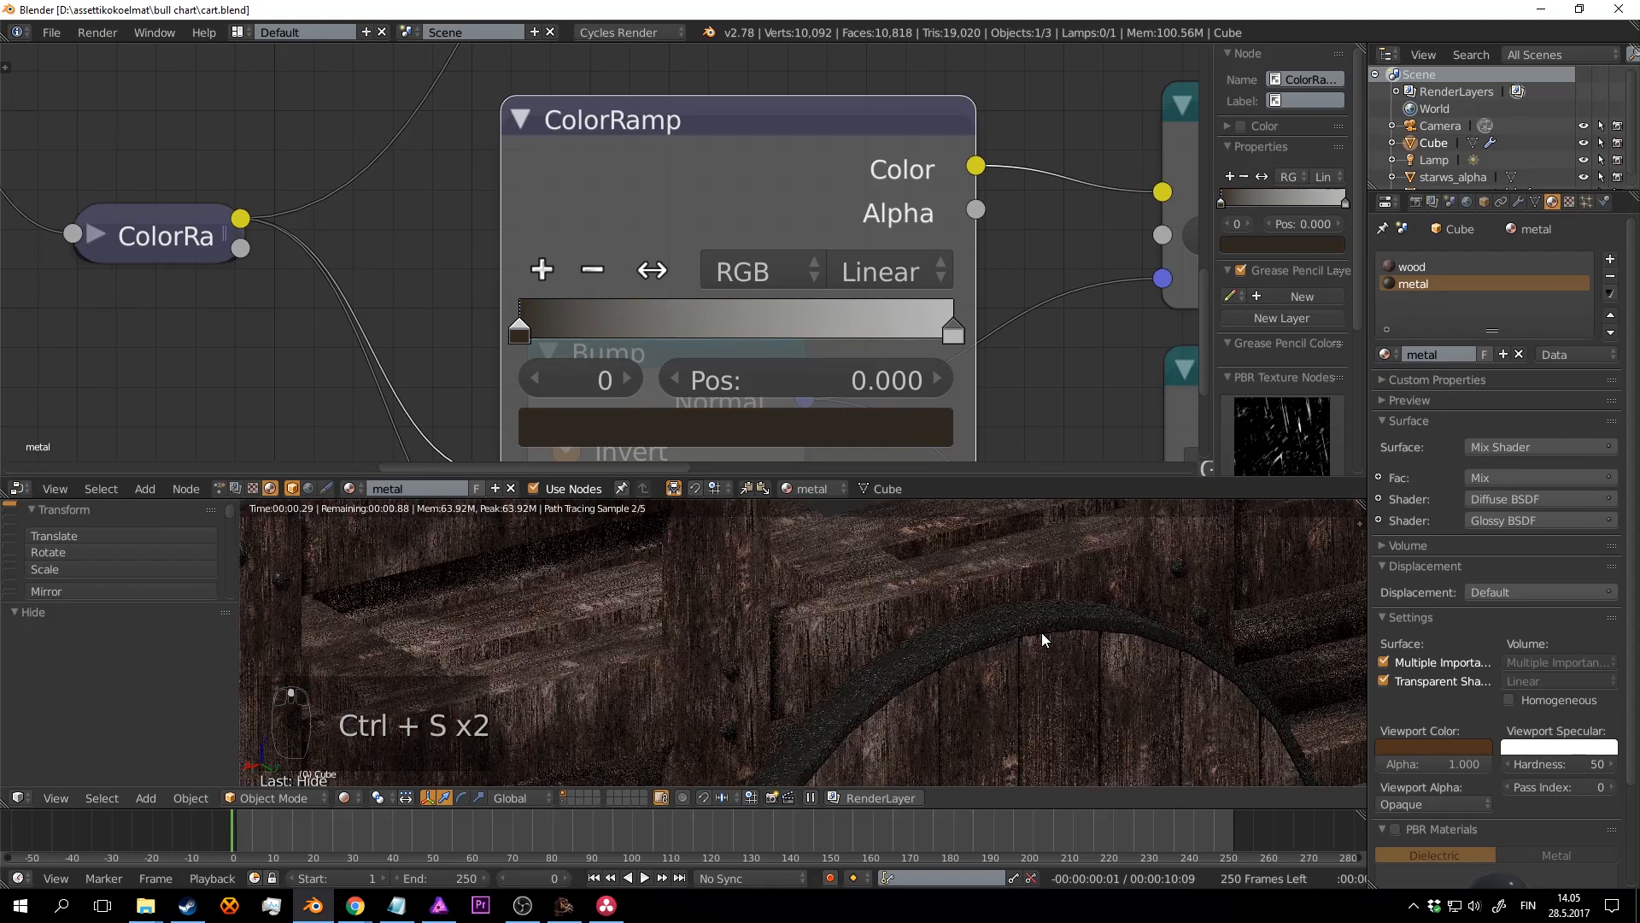
key(ctrl+s)
click(907, 631)
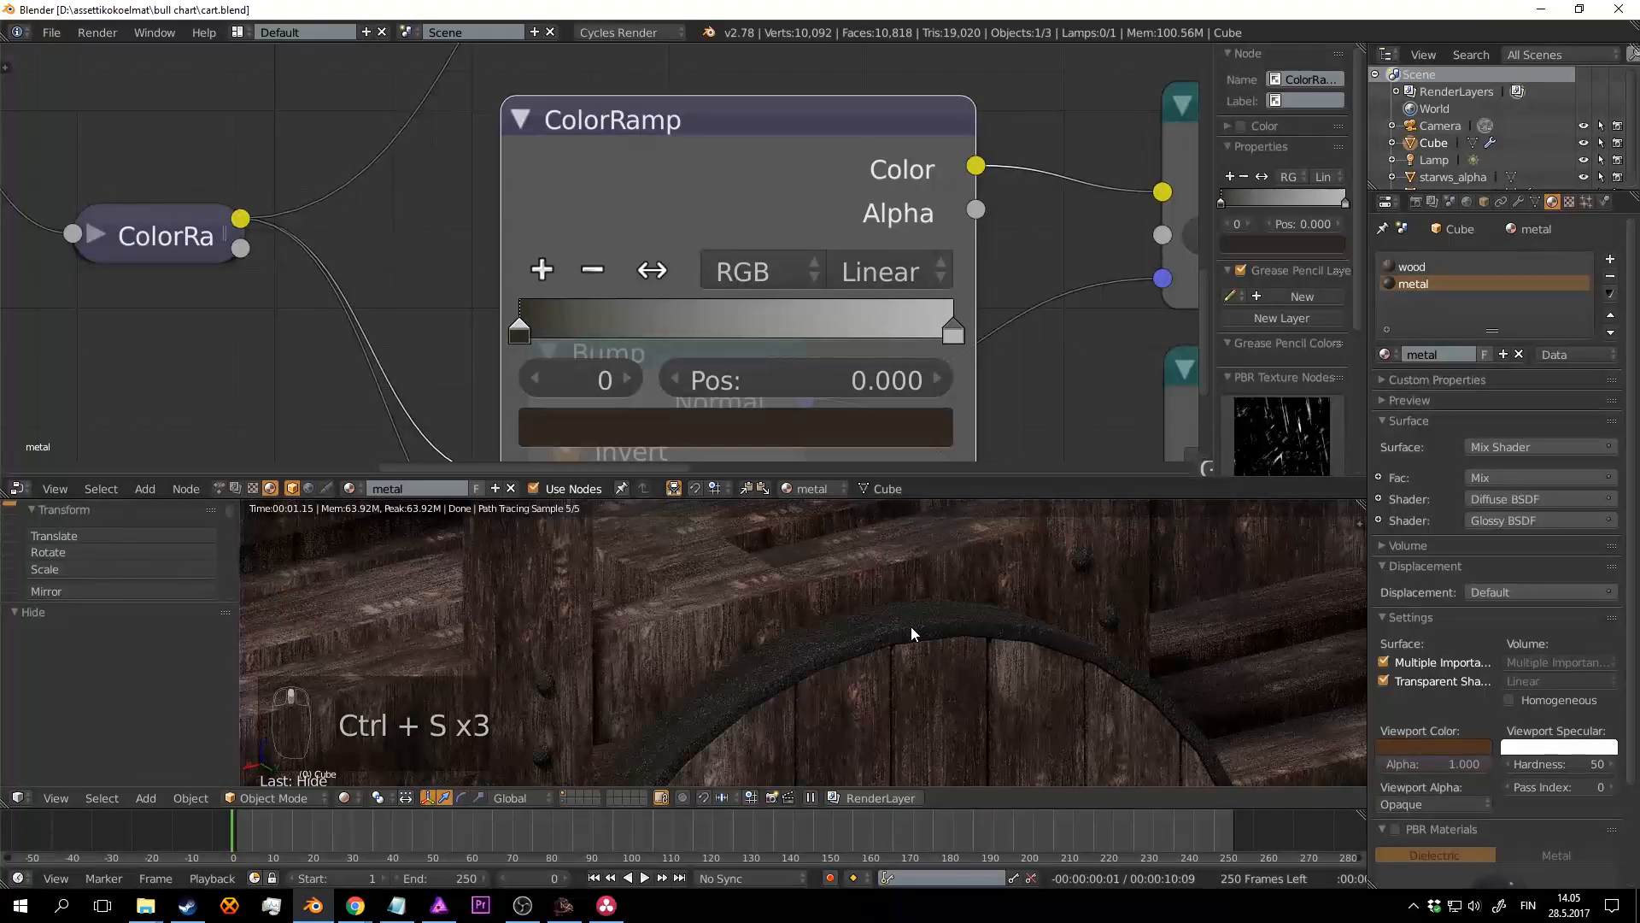
scroll(908, 615, down, 10)
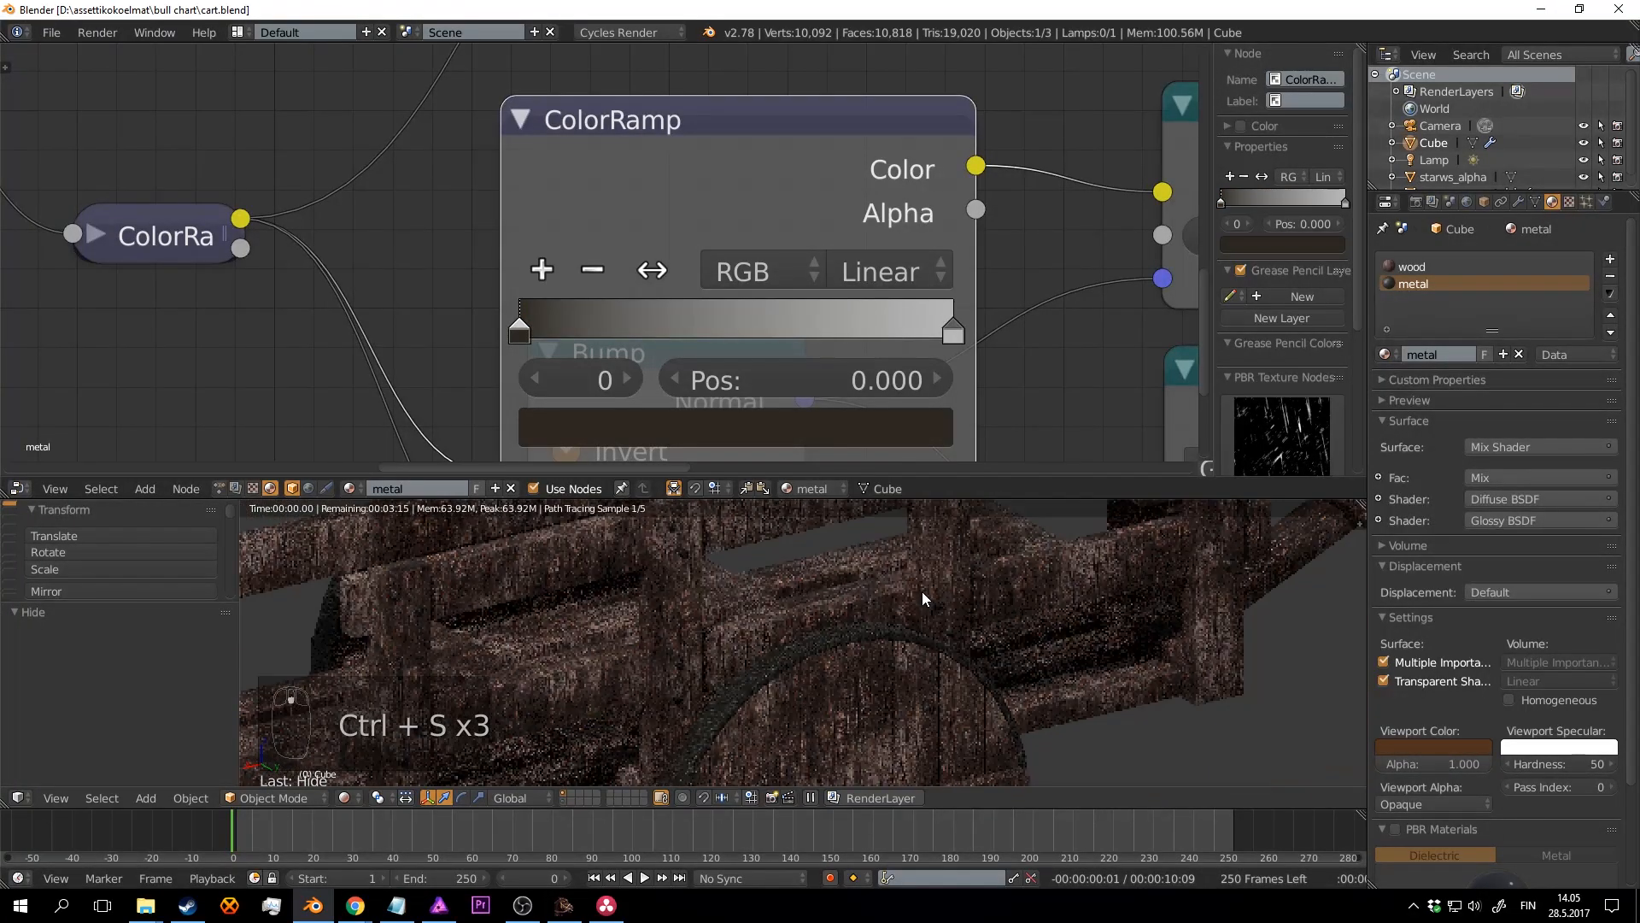
middle_drag(858, 570, 798, 566)
scroll(798, 566, up, 2)
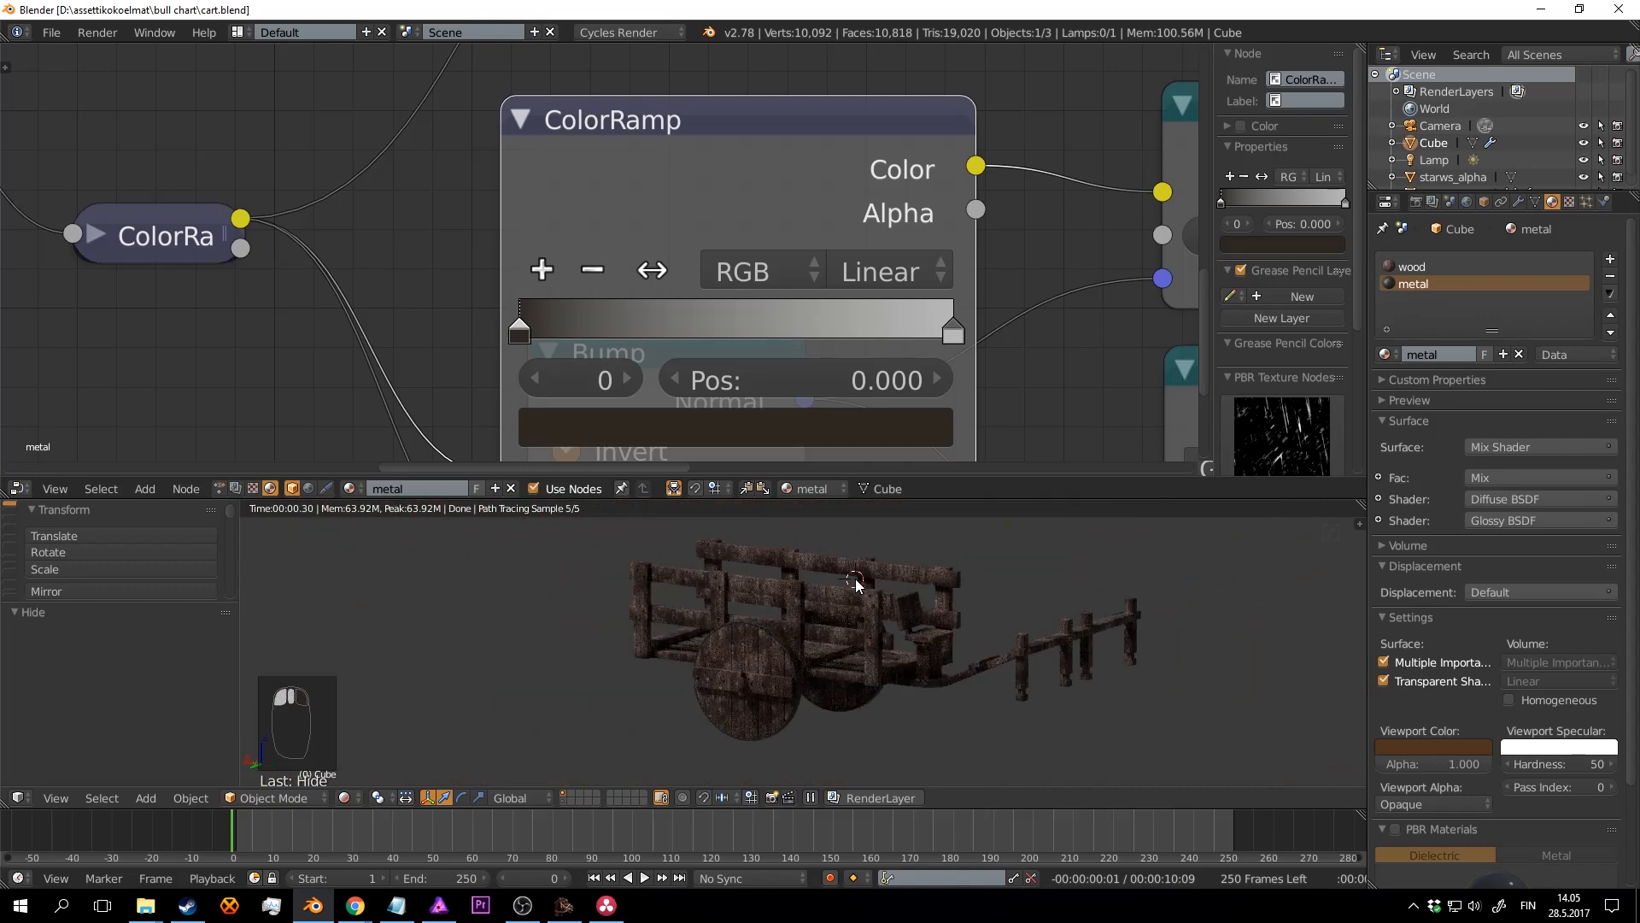
key(ctrl+s)
click(857, 580)
middle_drag(945, 576, 987, 569)
Step: Show the hay layer together with the cart, enlarge the rendered 3D viewport and save the file
click(560, 801)
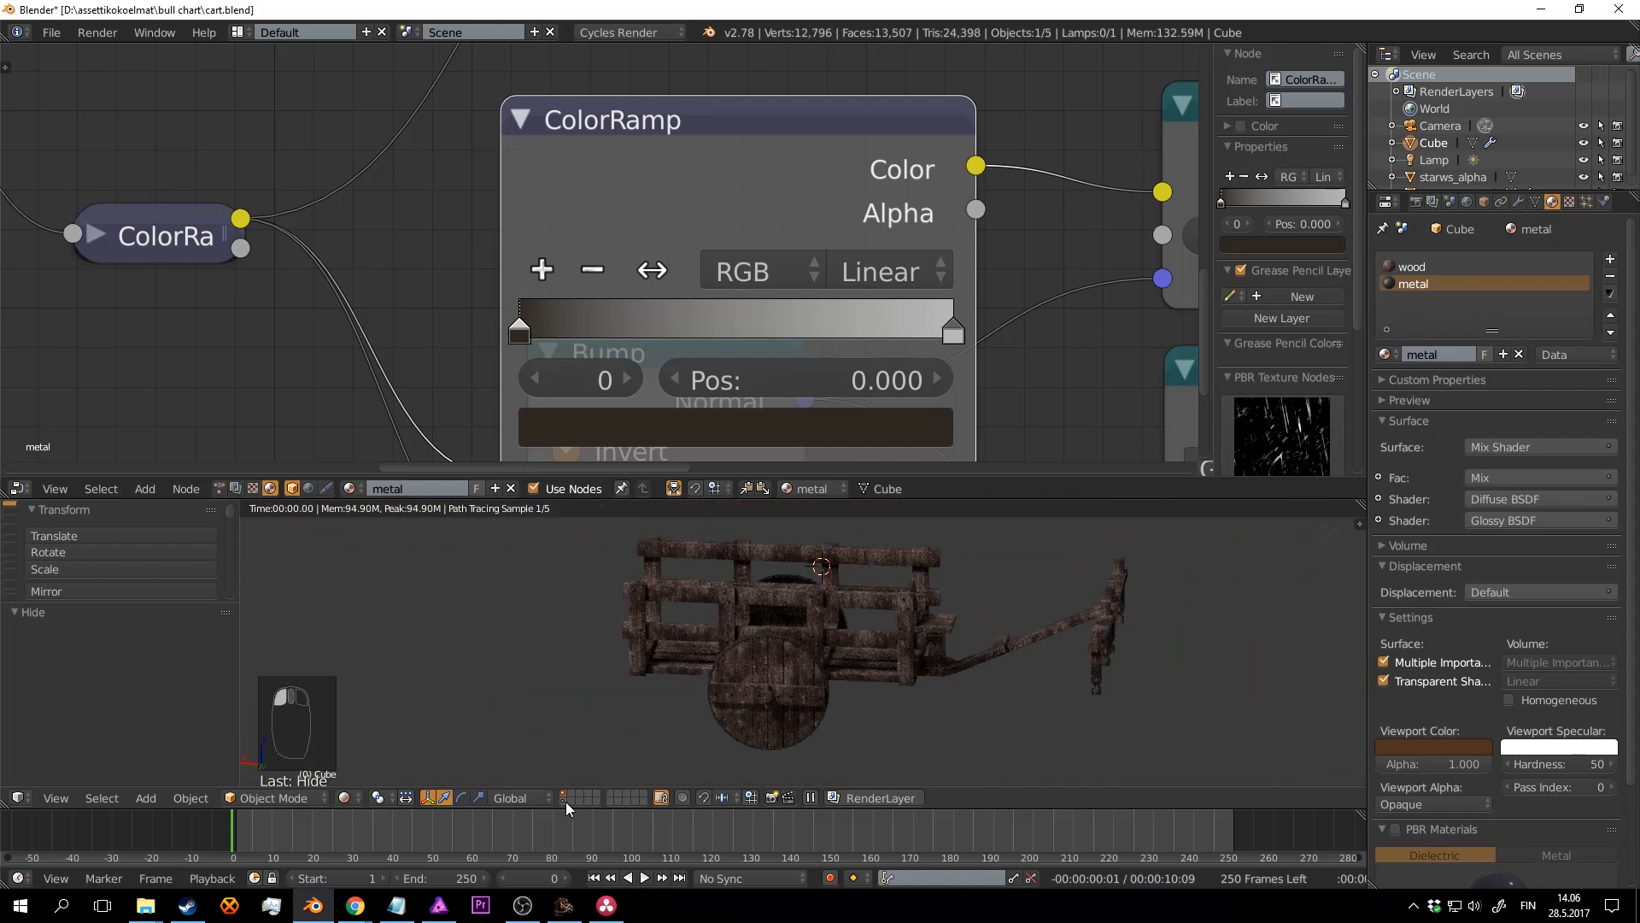
middle_drag(1027, 670, 994, 643)
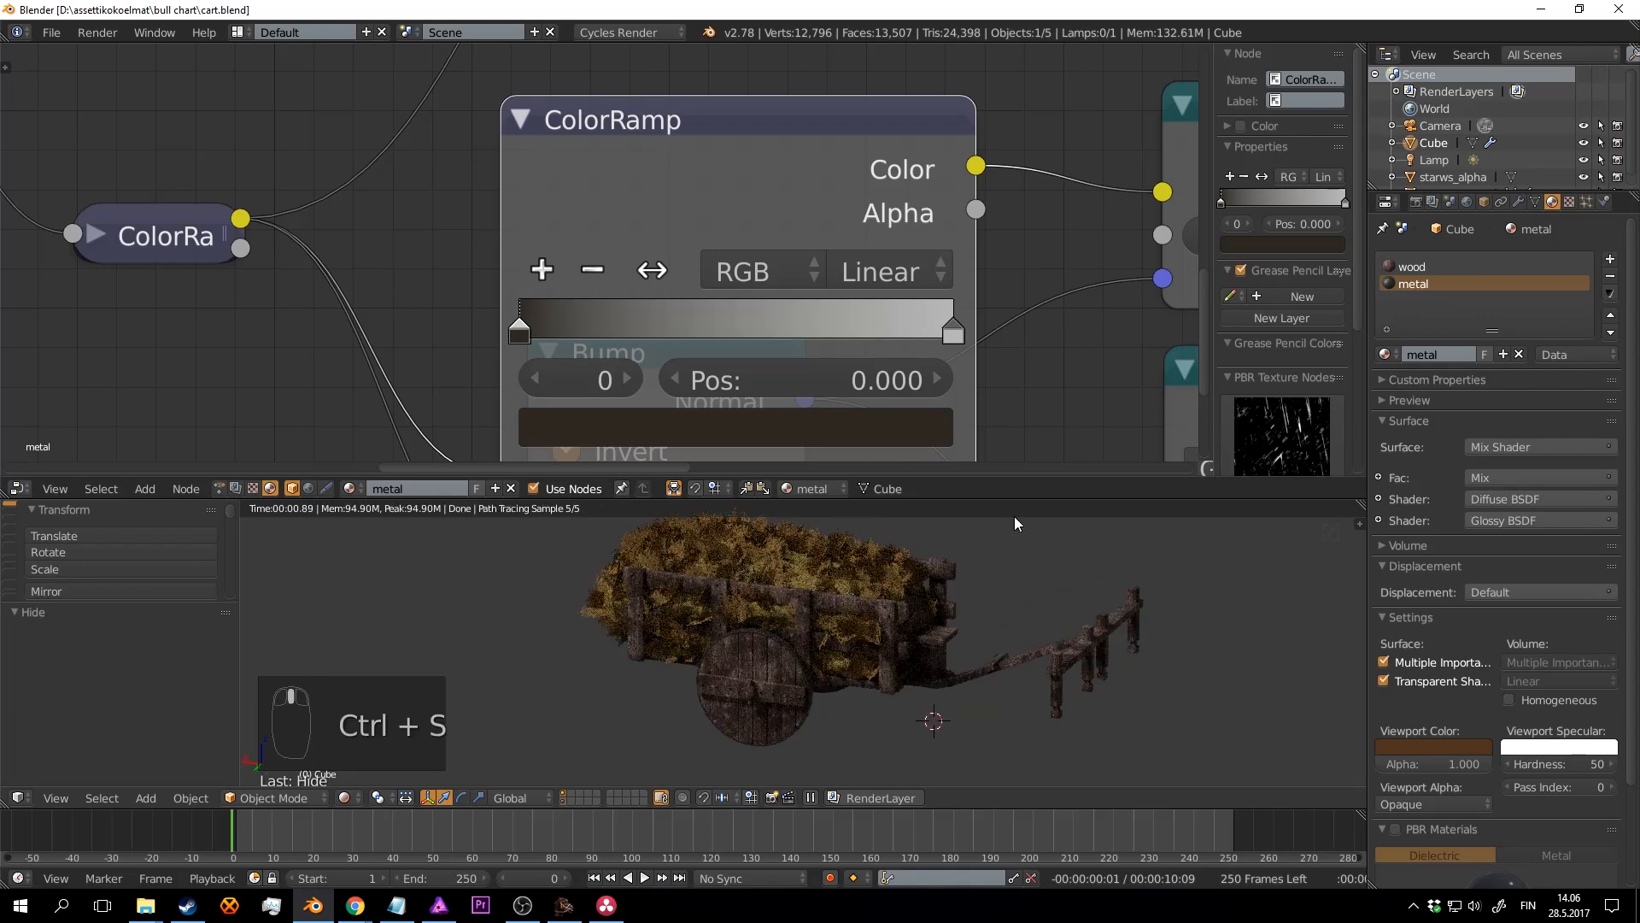
drag(1017, 499, 1030, 213)
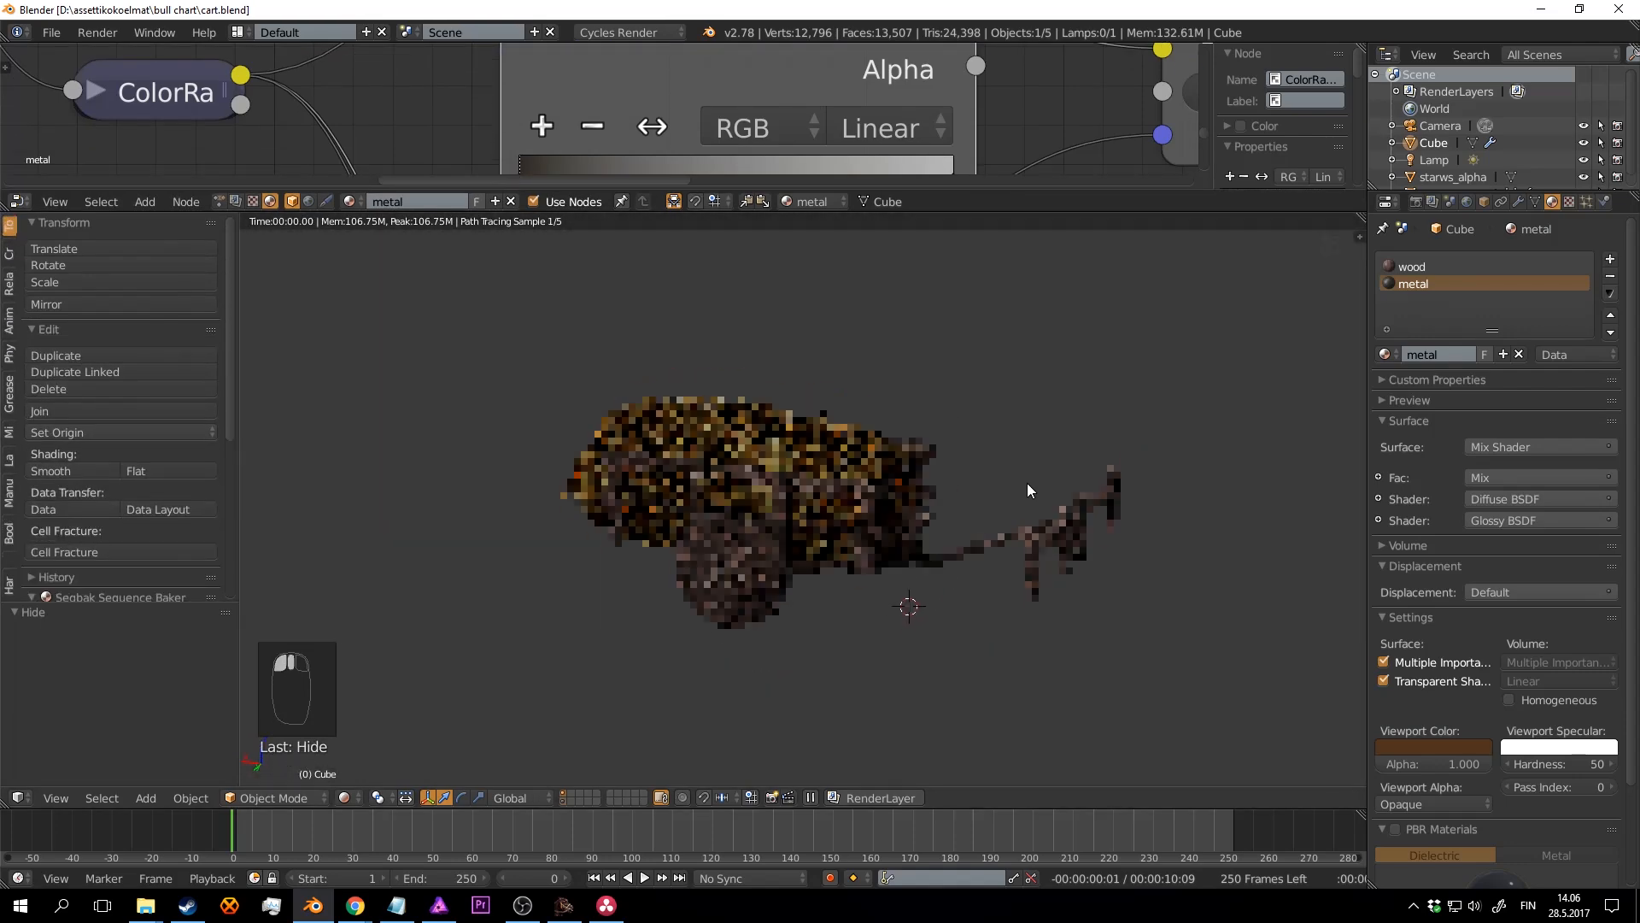
scroll(1023, 487, up, 3)
key(ctrl+s)
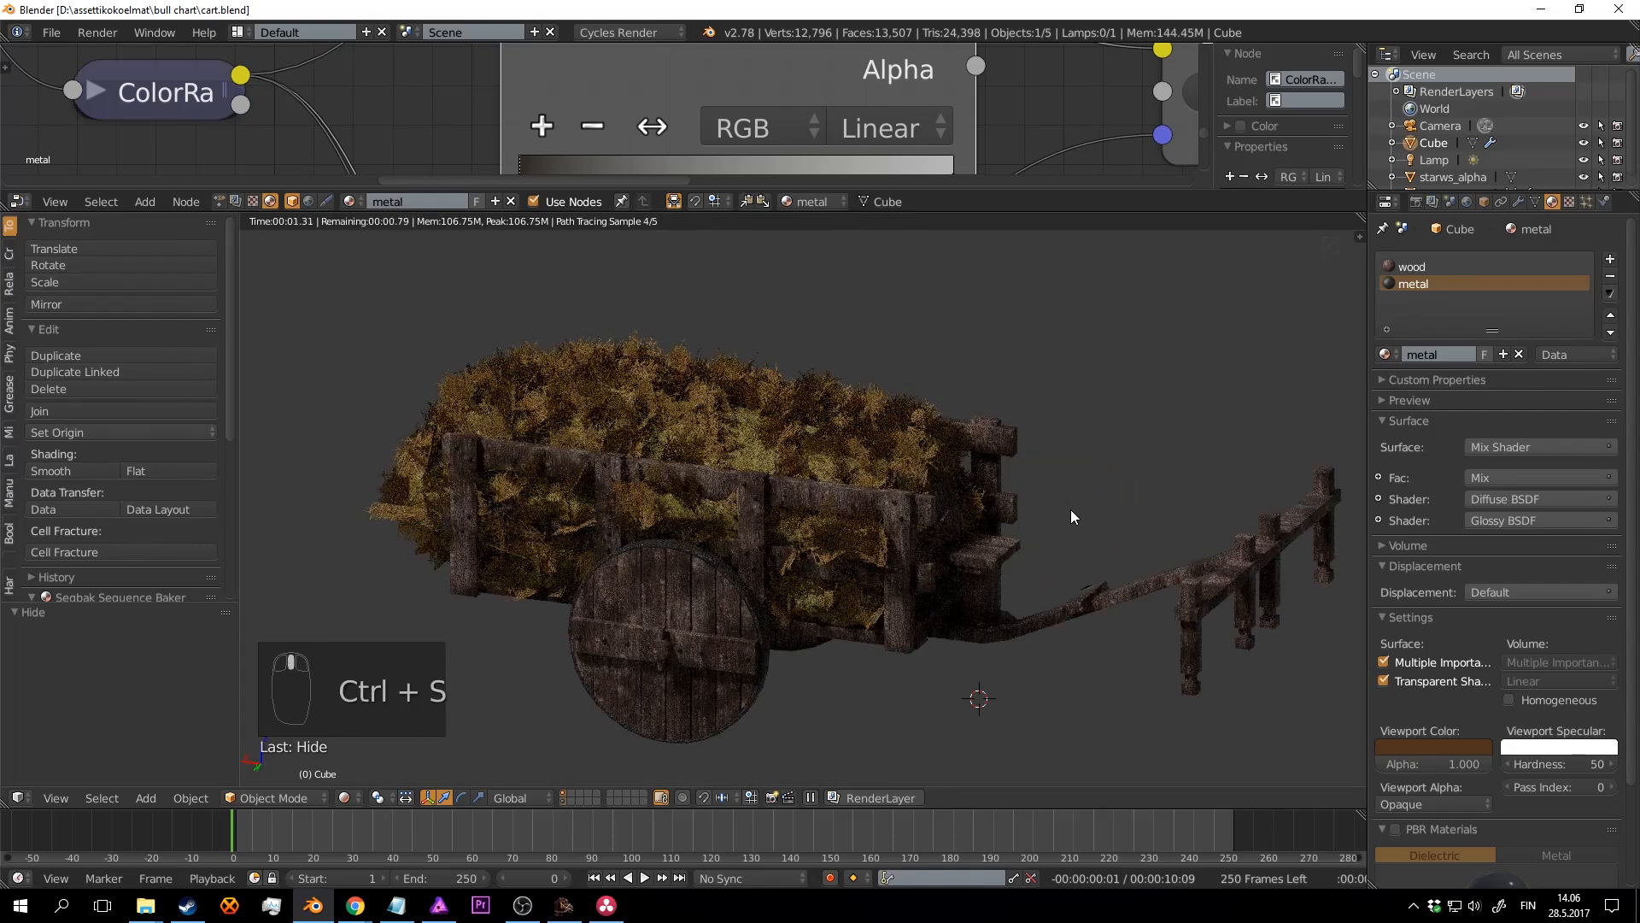
Step: Examine the rendered hay-filled cart from the front, the side and at an angle, and save the file
middle_drag(1071, 515, 980, 502)
key(ctrl+s)
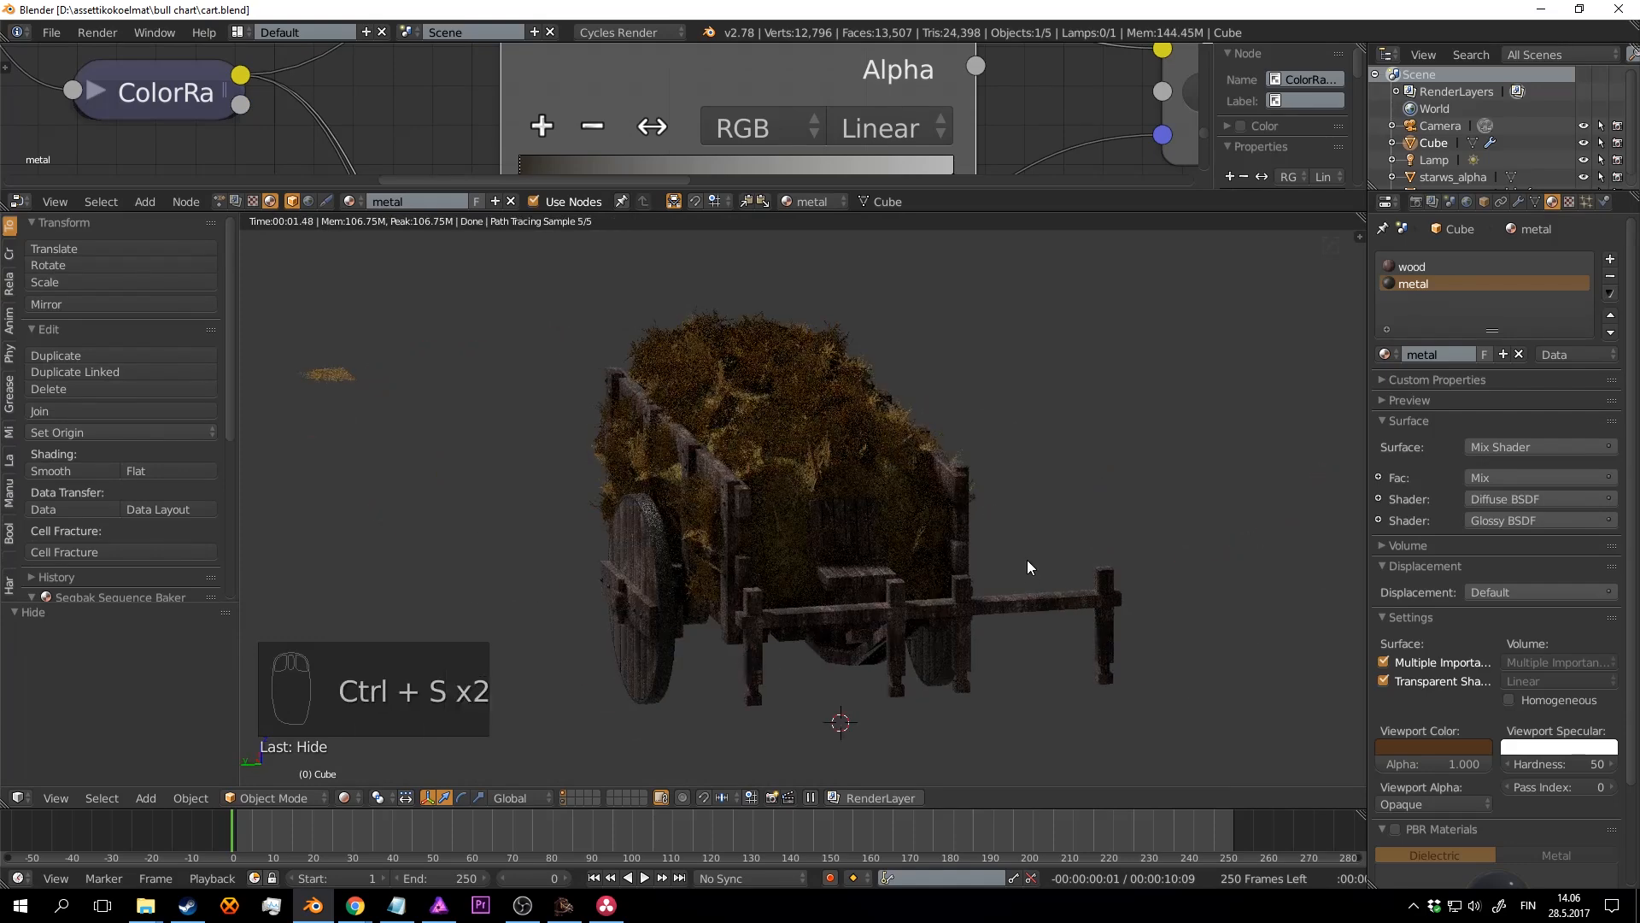
middle_drag(1027, 560, 827, 542)
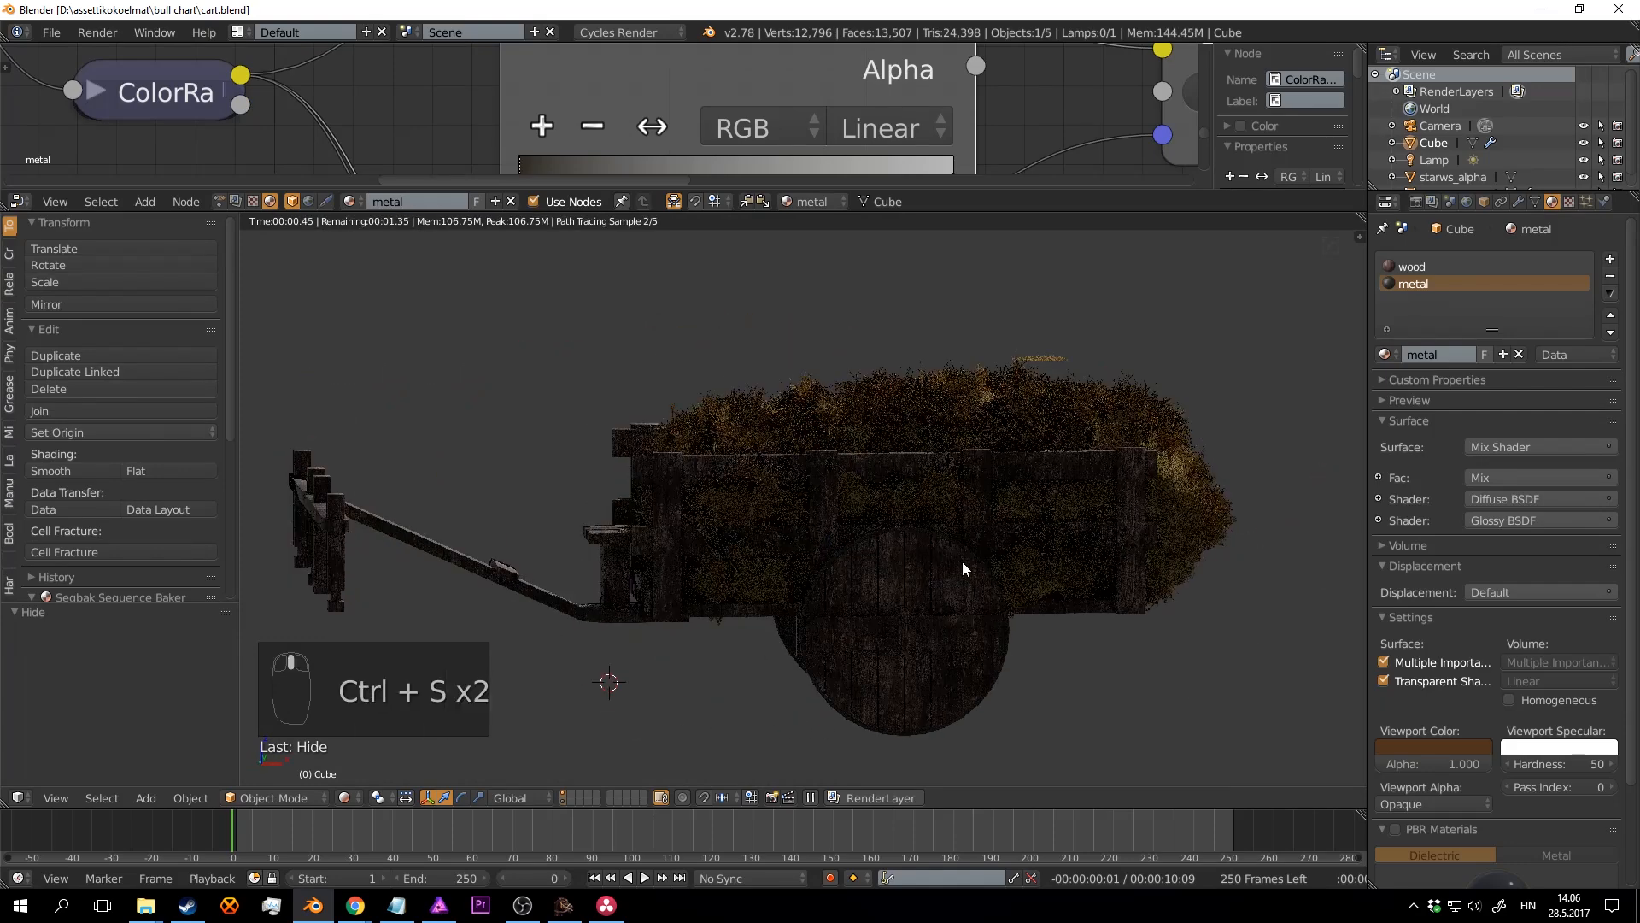
middle_drag(962, 567, 900, 525)
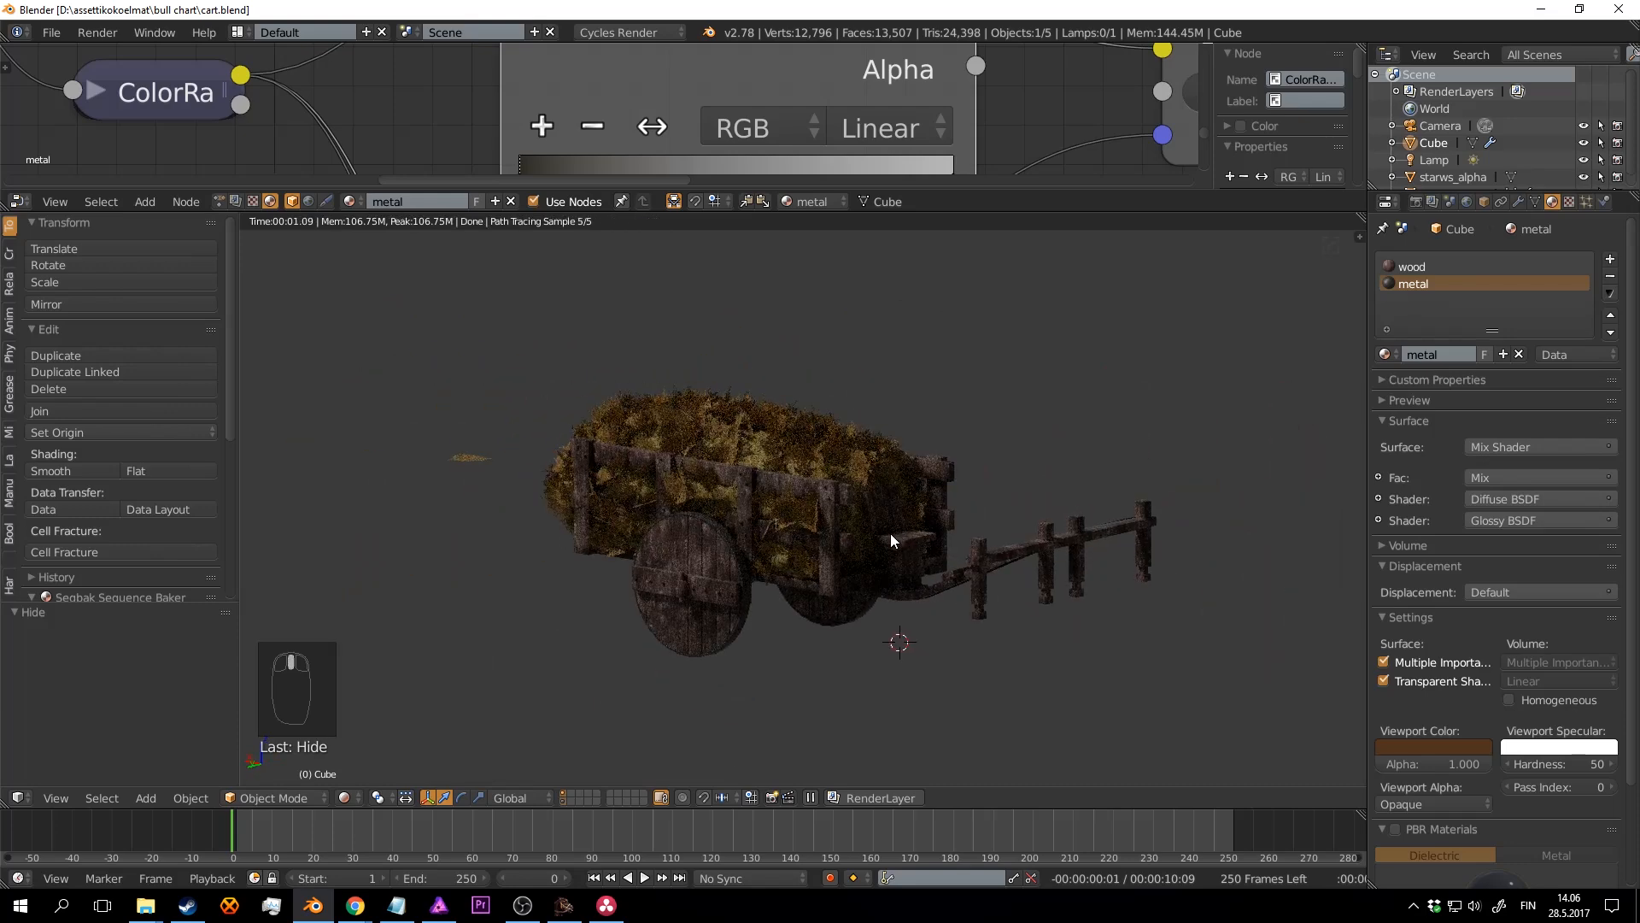
middle_drag(850, 546, 870, 576)
key(ctrl+s)
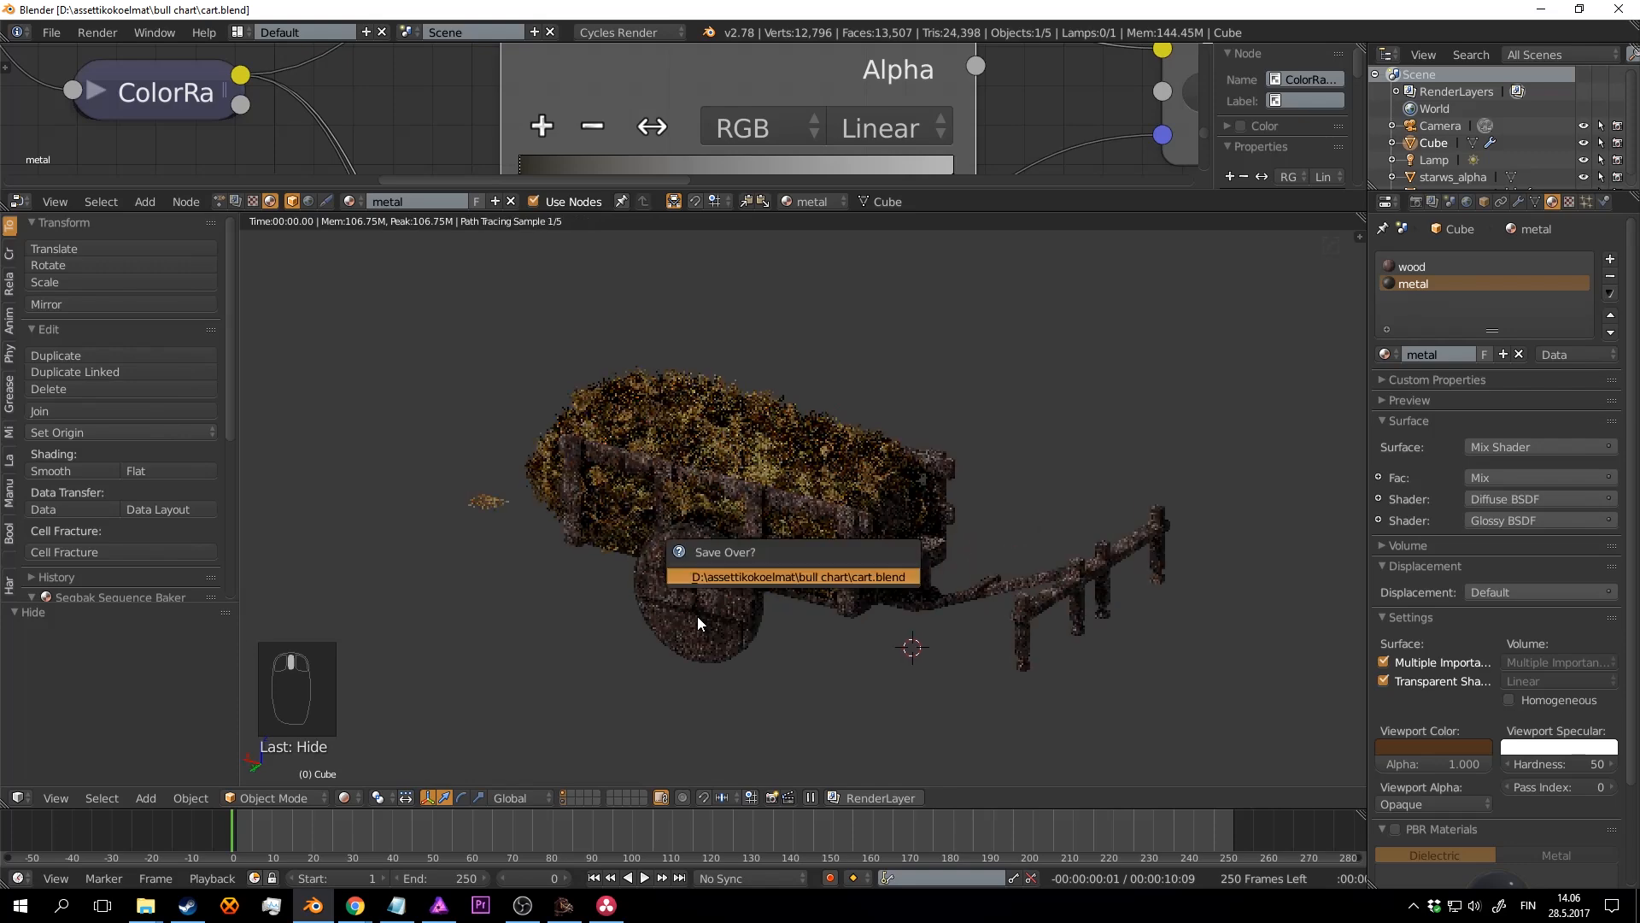
key(Return)
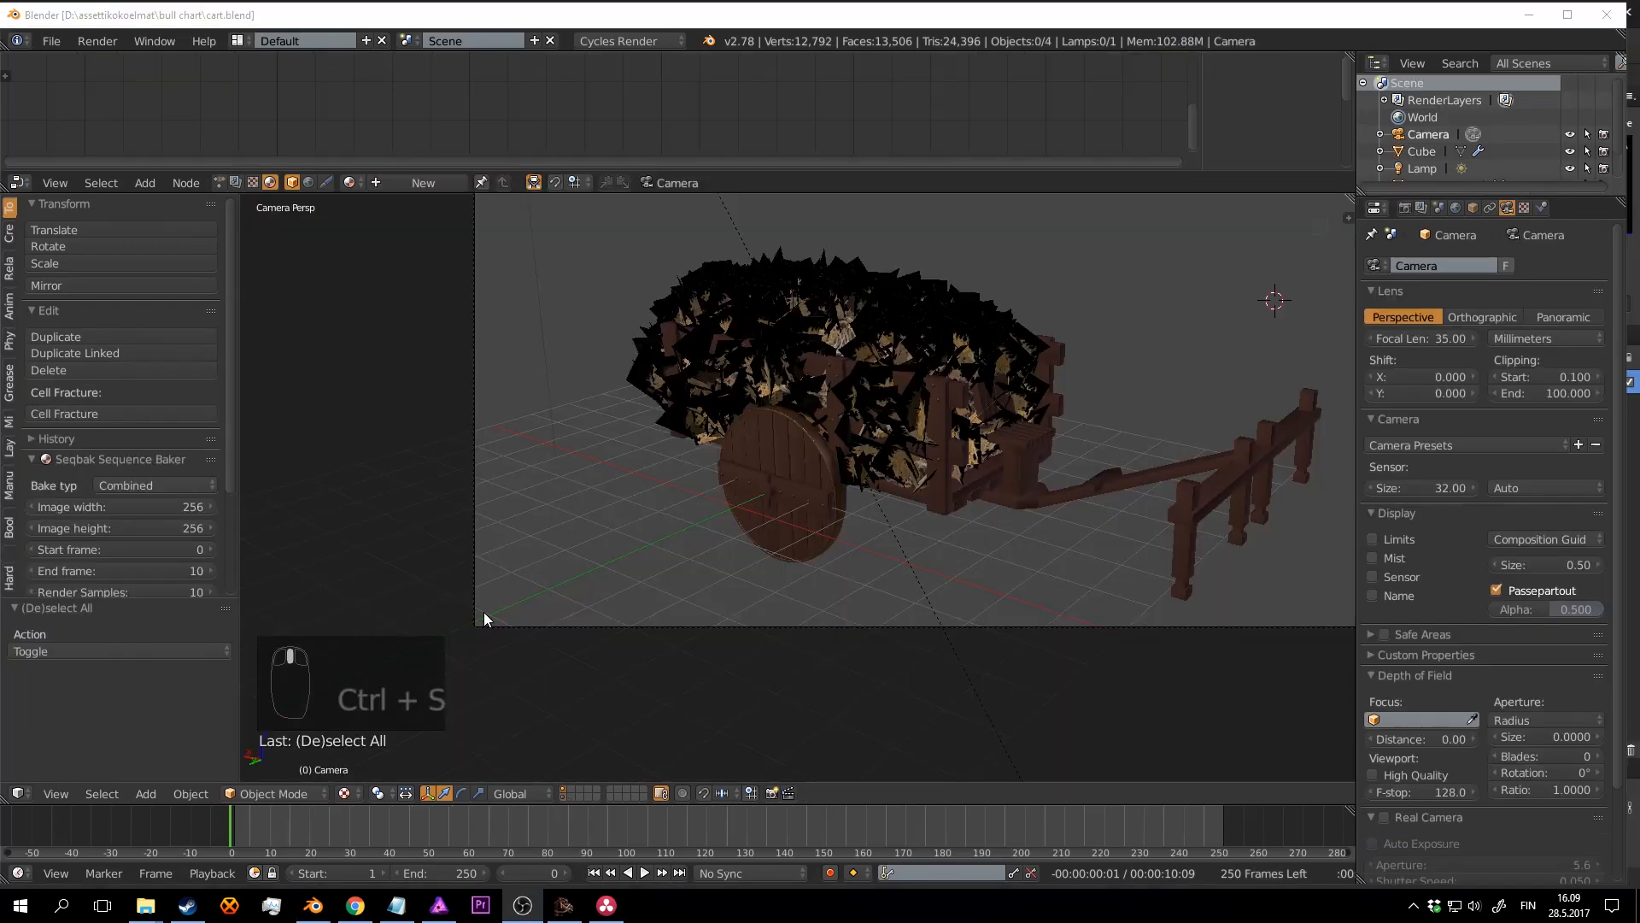
Step: Select the sun lamp, rotate it by about -5.1 degrees and save the file
middle_drag(764, 453, 803, 473)
right_click(612, 304)
key(ctrl+s)
middle_drag(820, 395, 841, 449)
key(r)
click(777, 580)
key(ctrl+s)
click(781, 577)
Step: Select the cart body and hide the hay by showing only the cart's layer, saving the file
middle_drag(619, 249, 880, 555)
key(ctrl+s)
scroll(871, 499, up, 4)
right_click(889, 519)
middle_drag(956, 465, 567, 784)
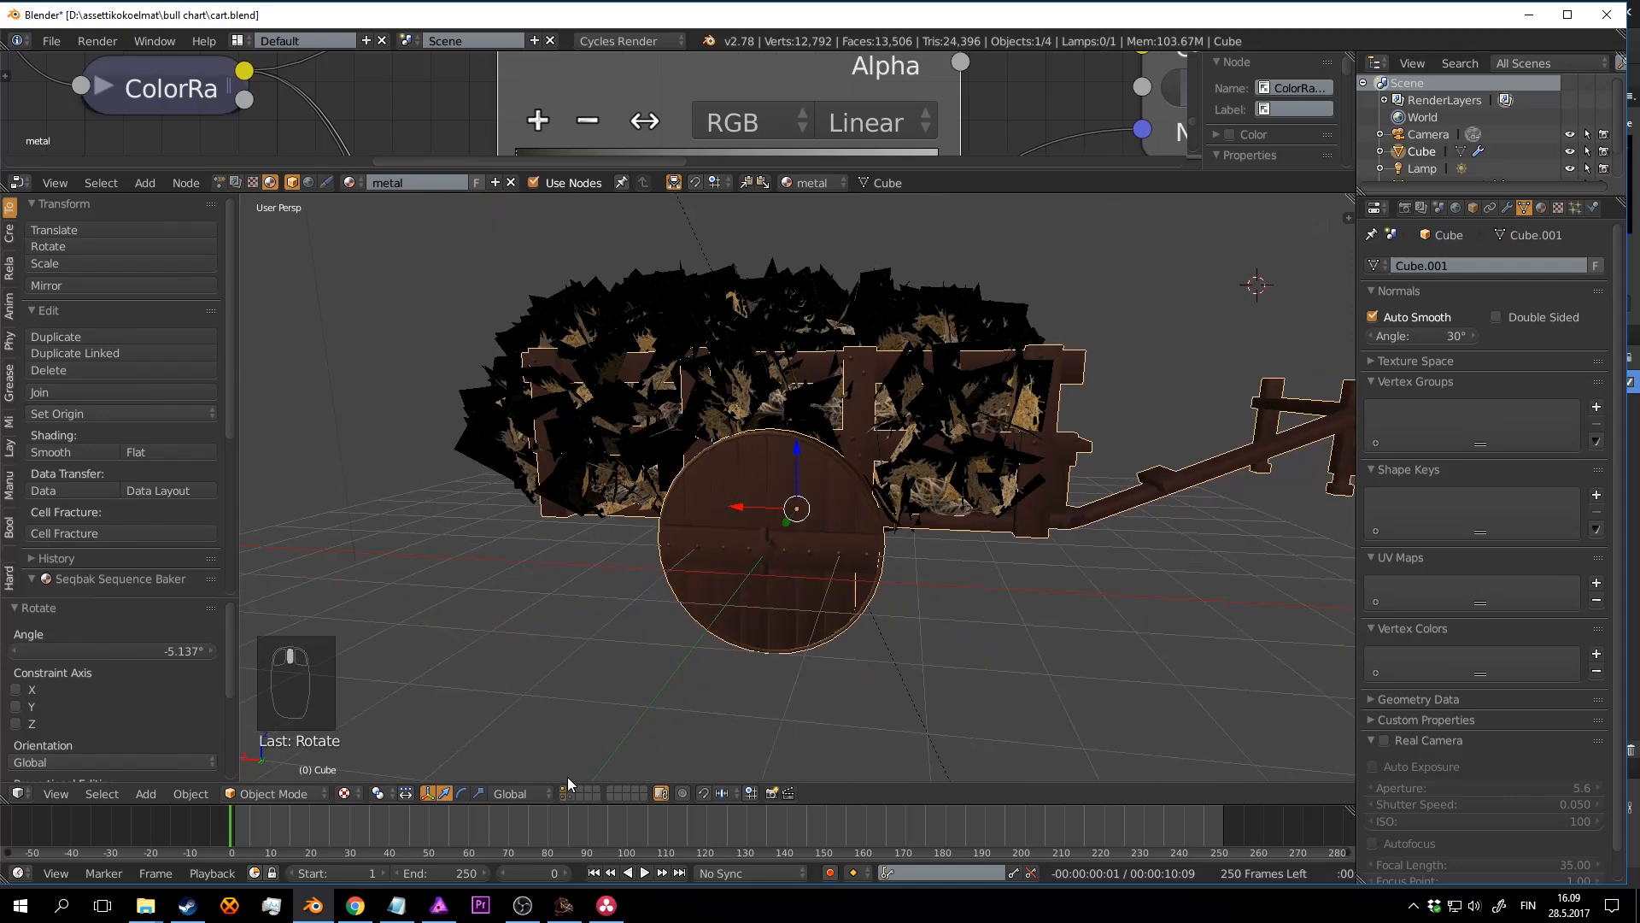
click(564, 787)
Step: Enter Edit Mode on the cart, clear the selection and select the linked geometry of the near wheel's rim
scroll(878, 531, up, 2)
middle_drag(879, 531, 856, 408)
scroll(866, 560, up, 2)
key(Tab)
scroll(1121, 547, down, 4)
key(Tab)
key(Tab)
scroll(856, 408, up, 3)
middle_drag(801, 389, 772, 434)
scroll(724, 418, up, 1)
key(l)
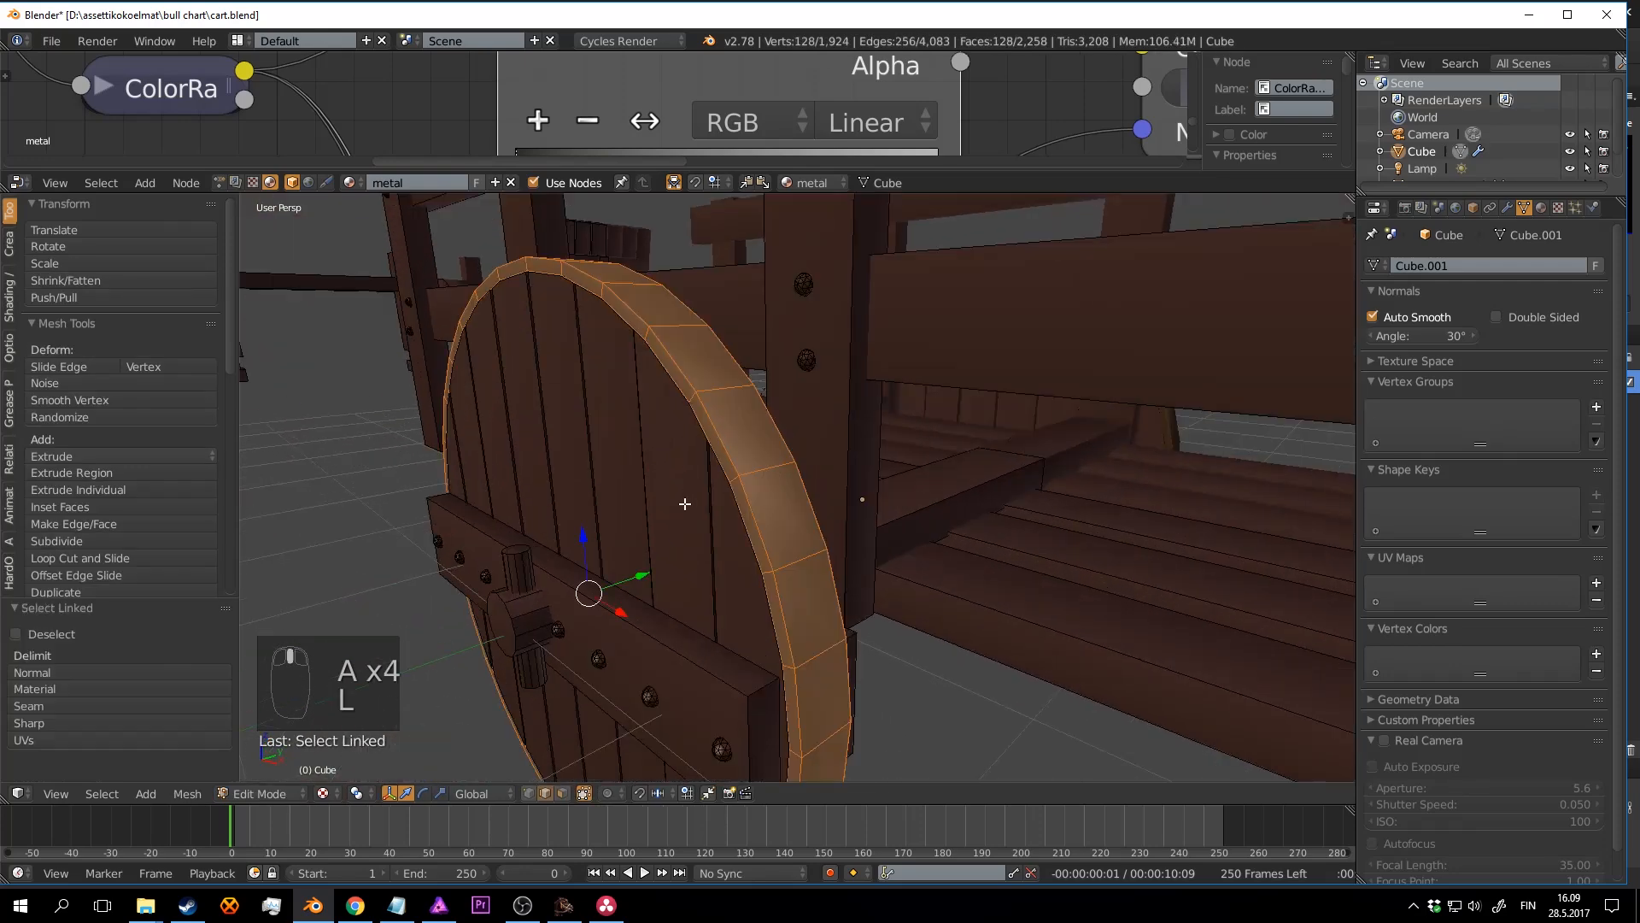
Step: Add the wheel's planks, crossbar, hub, pins and all its bolts to the selection as linked geometry
key(l)
key(l)
key(l)
key(l)
key(l)
key(l)
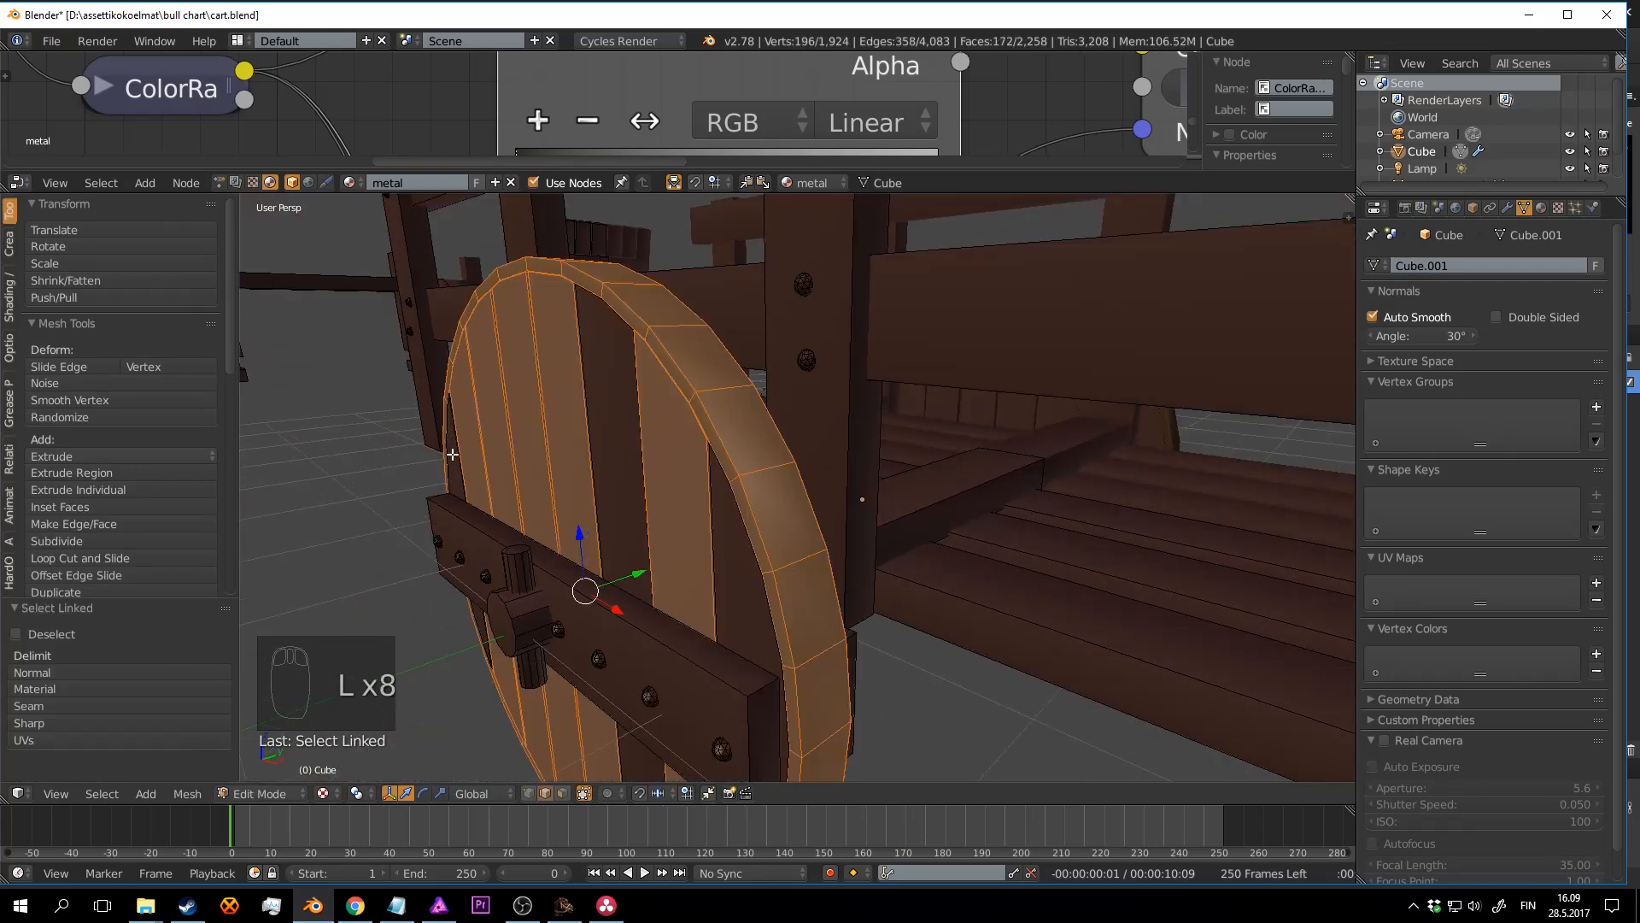
key(l)
key(l)
key(l)
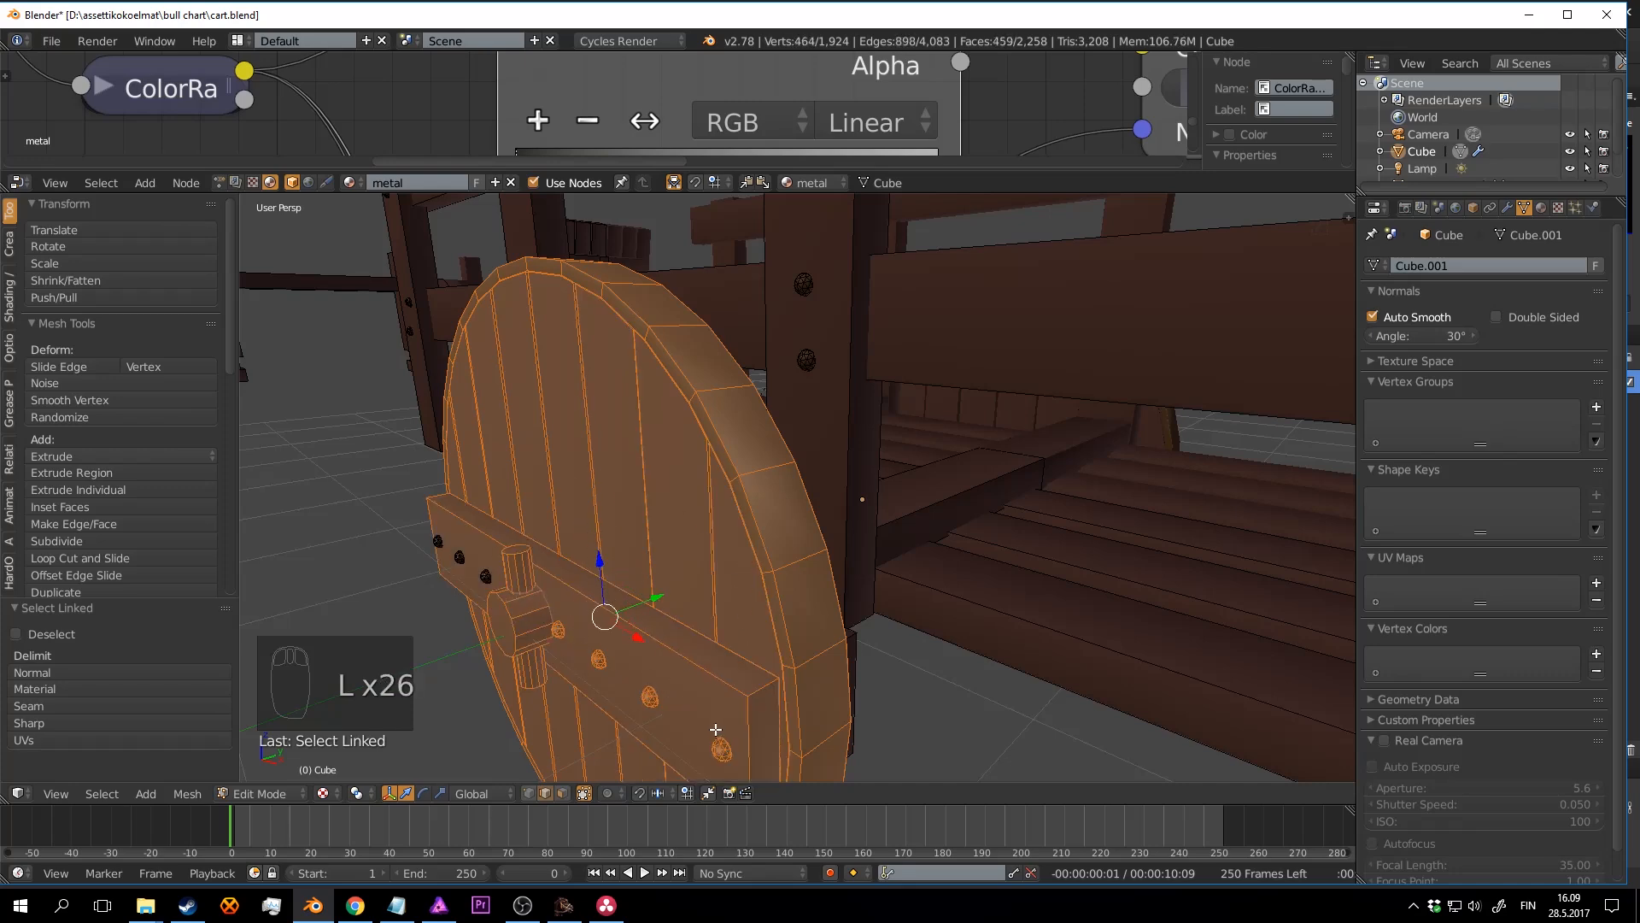
middle_drag(592, 563, 641, 466)
middle_drag(618, 335, 969, 501)
key(l)
key(l)
key(l)
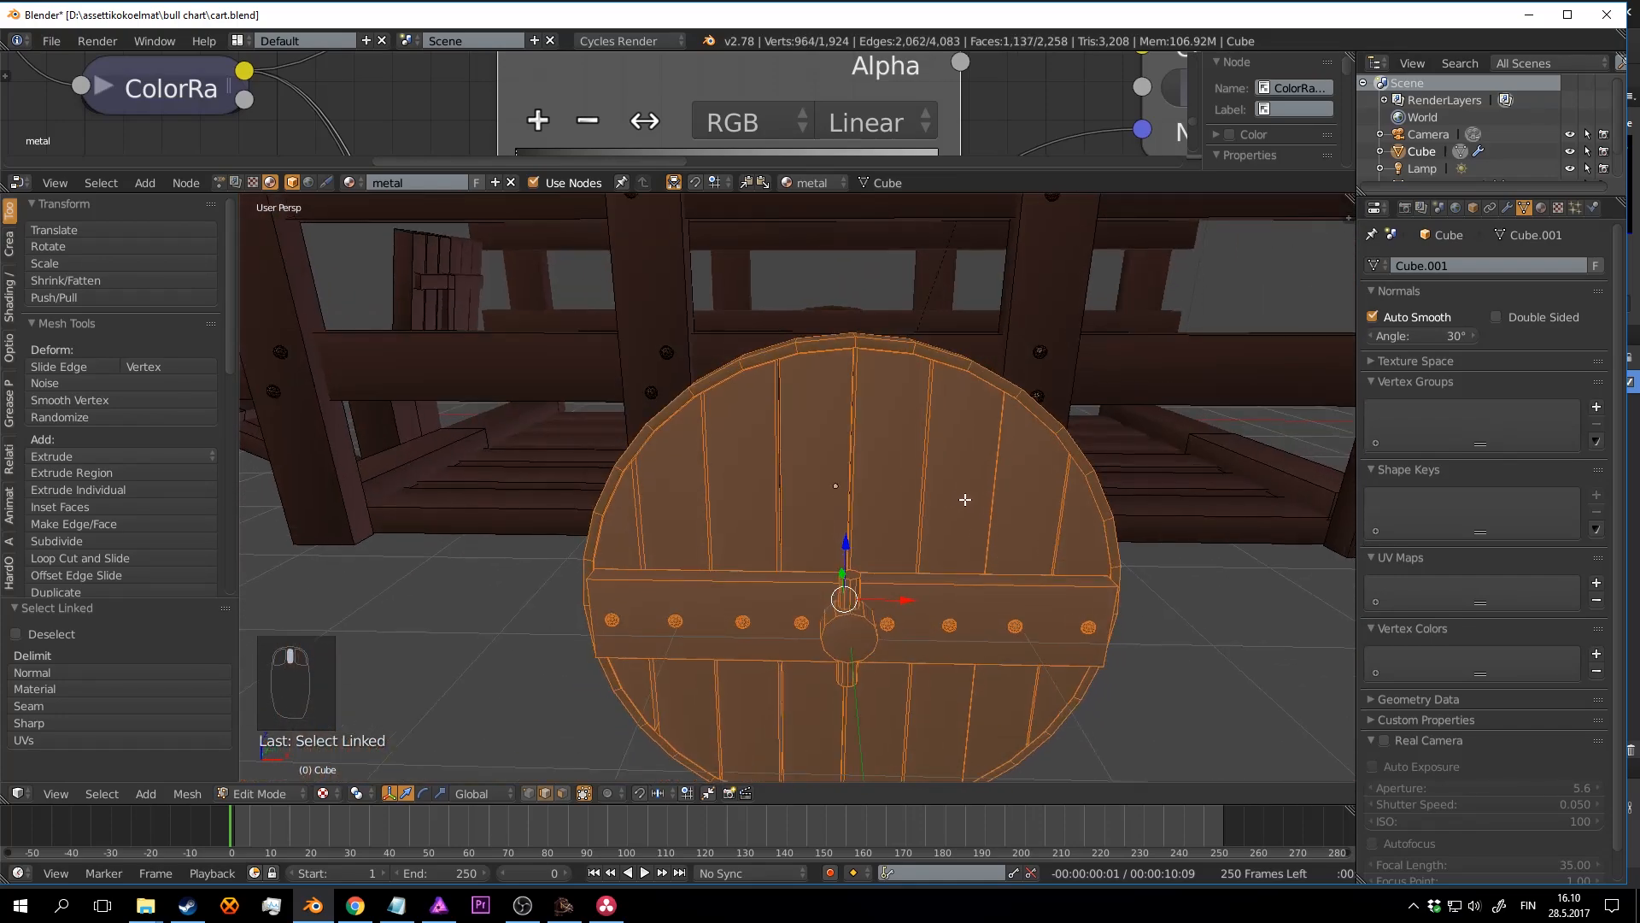
Step: Separate the selected wheel geometry into its own object, save the file and return to Object Mode
key(p)
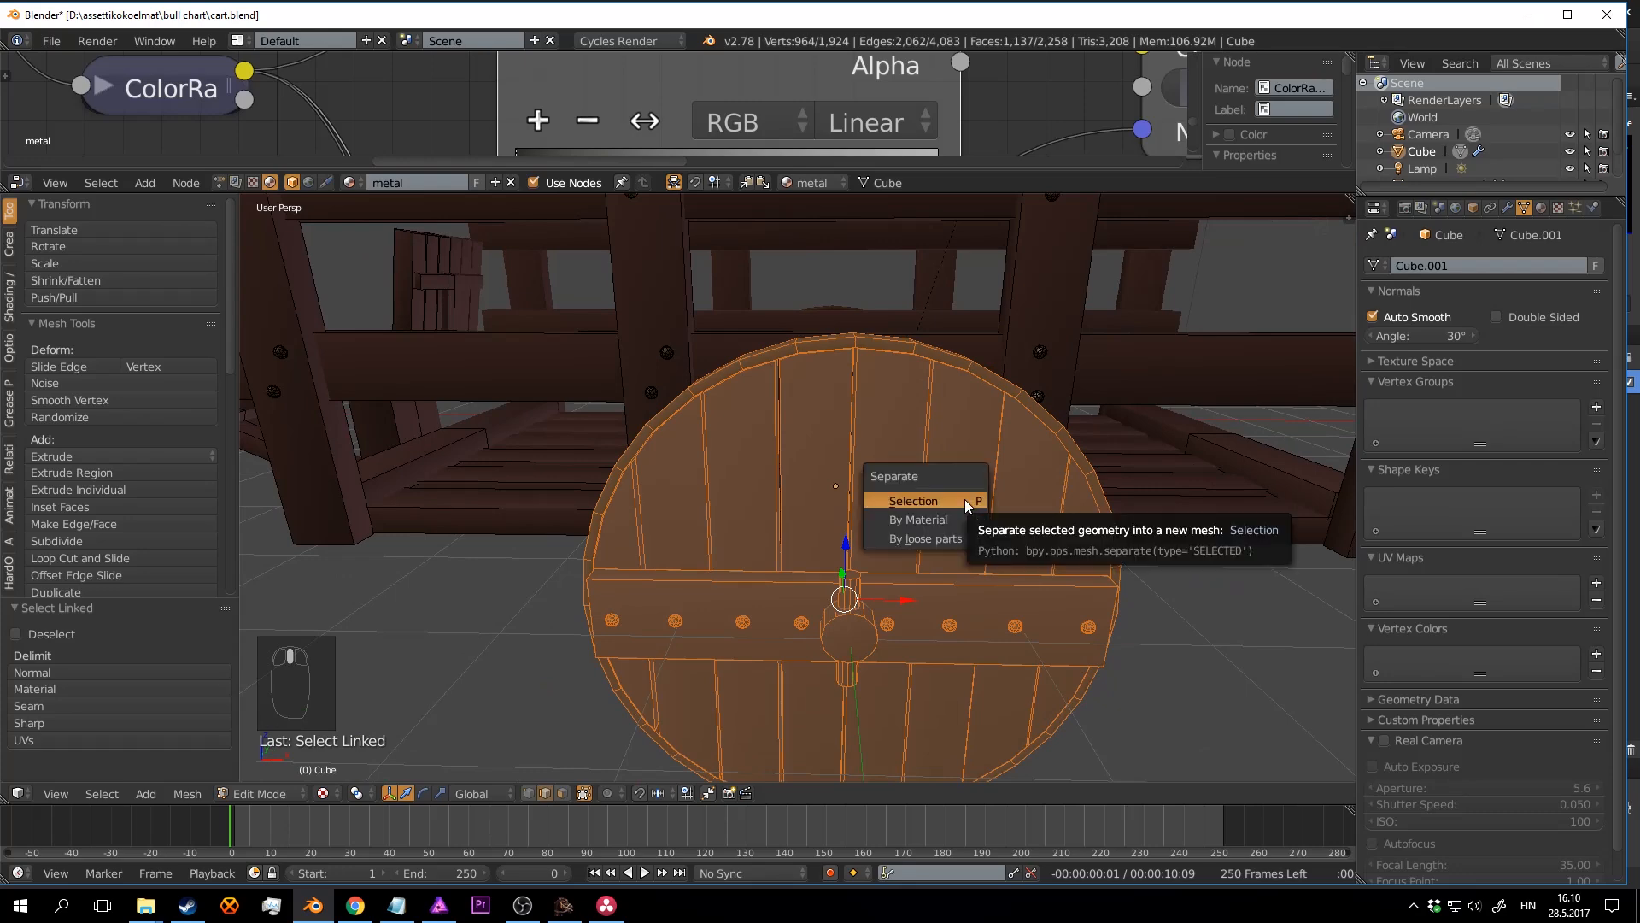
click(965, 504)
scroll(944, 497, down, 5)
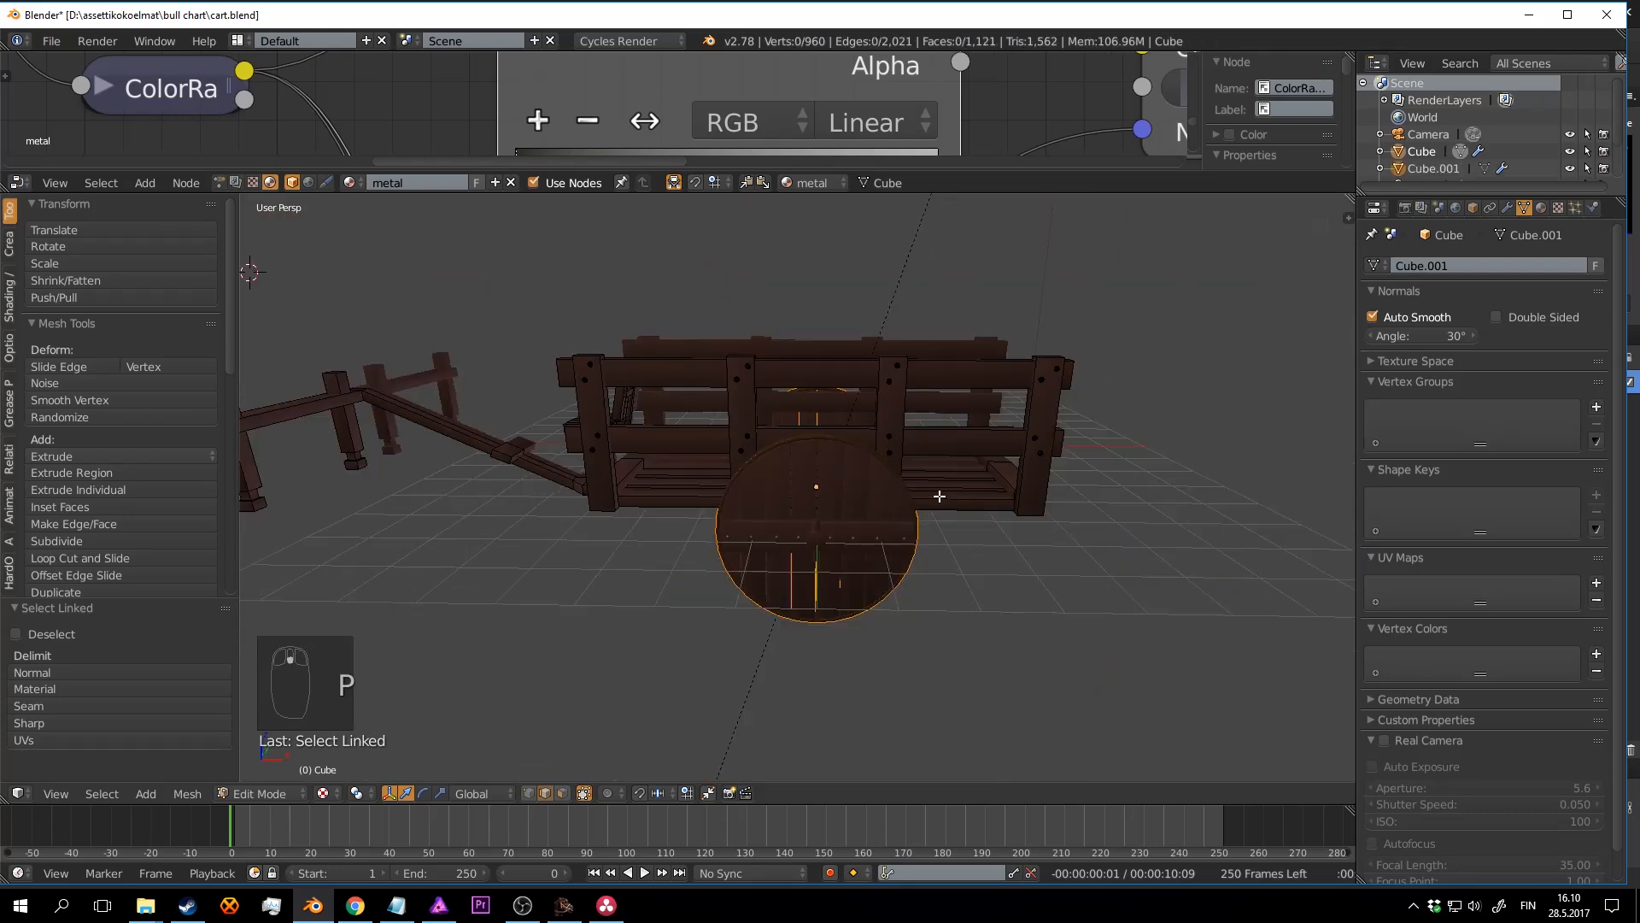
key(a)
middle_drag(938, 495, 1042, 550)
scroll(1021, 518, up, 1)
key(ctrl+s)
key(a)
right_click(981, 493)
scroll(981, 494, down, 2)
scroll(923, 489, up, 2)
key(a)
key(Tab)
Step: Select the separated wheel, rotate it around the global Y axis so its planks run diagonally, deselect and save the file
right_click(931, 499)
scroll(1042, 550, down, 3)
scroll(1043, 550, up, 2)
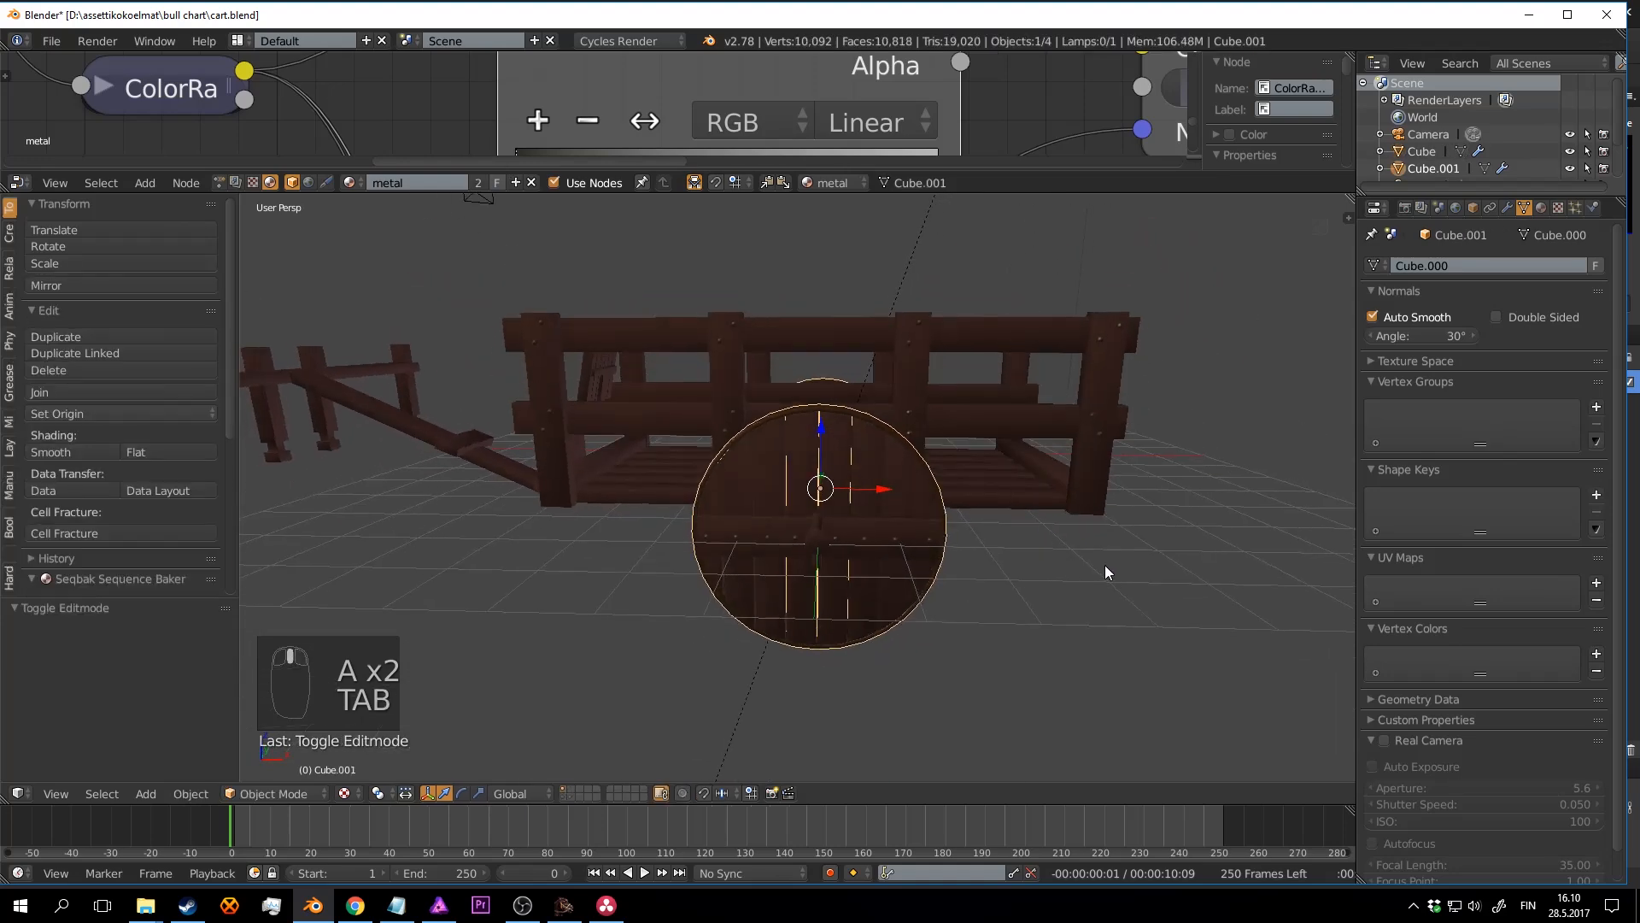
key(r)
key(y)
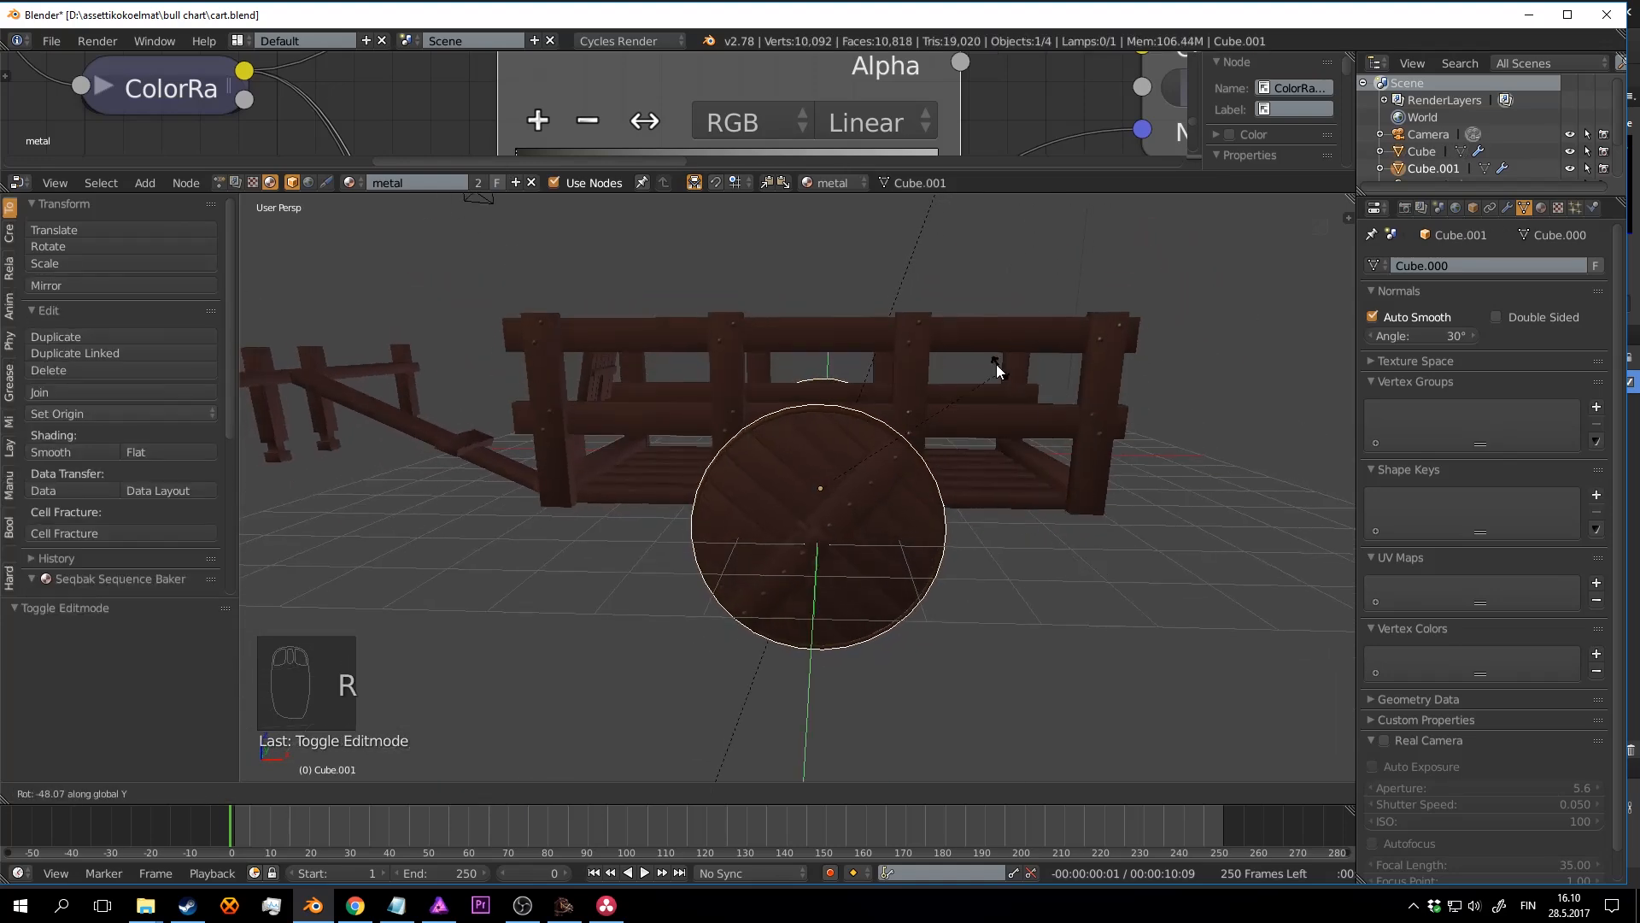
click(904, 561)
key(a)
key(ctrl+s)
Step: Check the rotated wheel, show the hay layer alongside the cart layer again and save the file
middle_drag(904, 560, 849, 520)
key(ctrl+s)
key(ctrl+s)
key(ctrl+s)
key(ctrl+s)
click(825, 456)
key(ctrl+s)
scroll(785, 524, up, 3)
shift+click(561, 796)
key(ctrl+s)
scroll(803, 488, down, 4)
Step: Deselect all objects, save the file and preview the cart with the rotated wheel in rendered shading
key(a)
key(a)
key(a)
key(a)
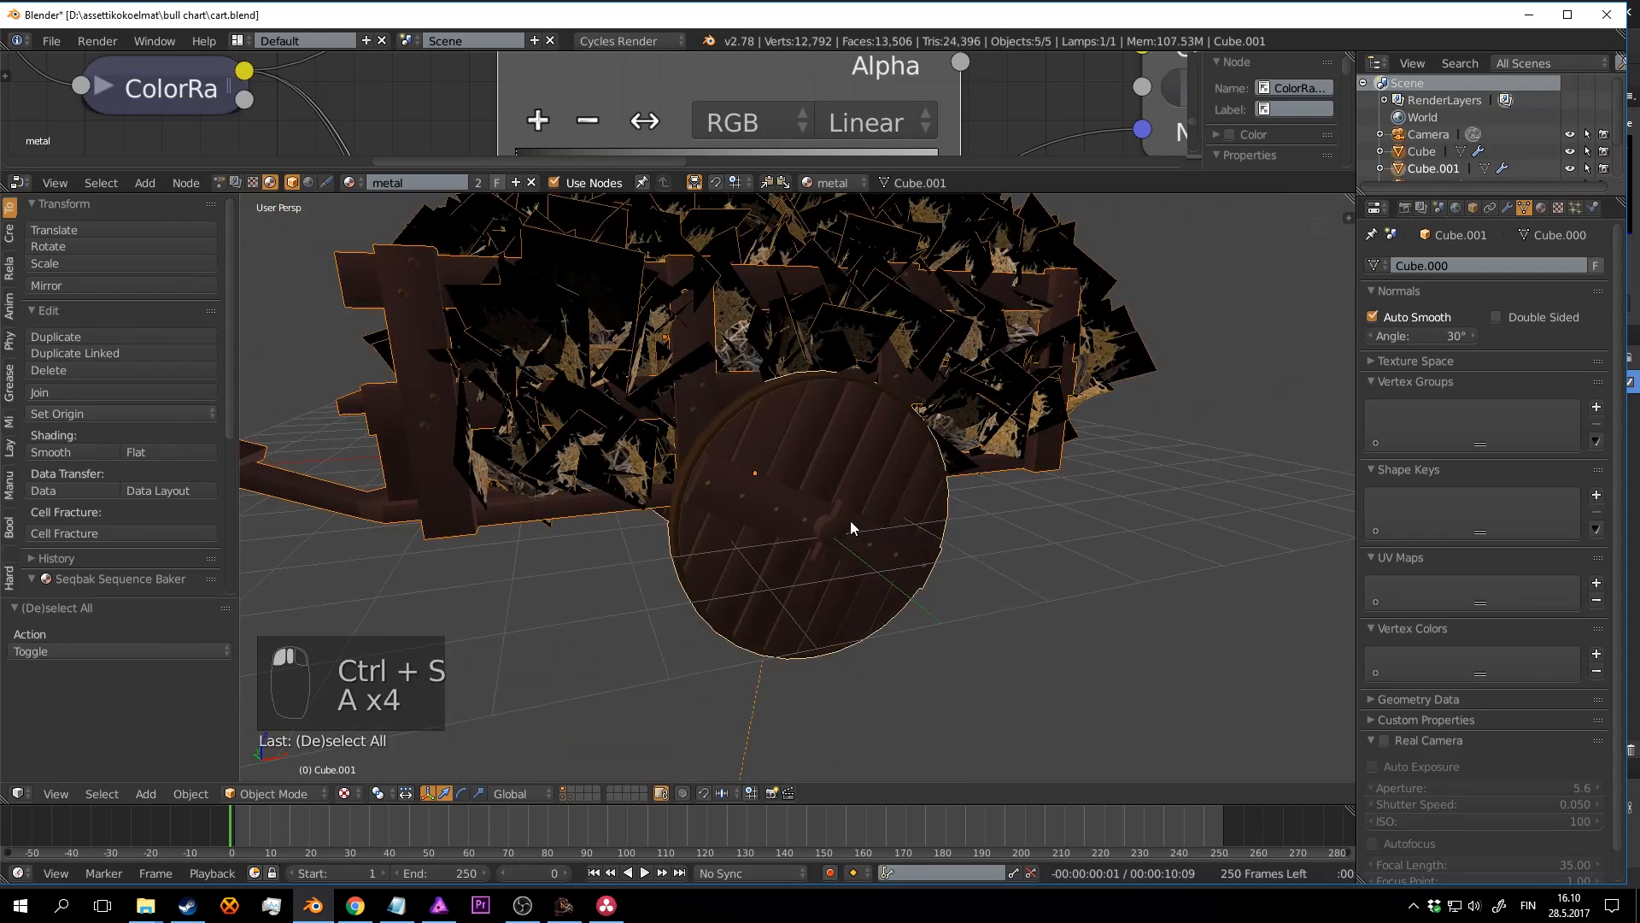
key(a)
key(a)
scroll(855, 504, down, 3)
key(ctrl+s)
key(shift+z)
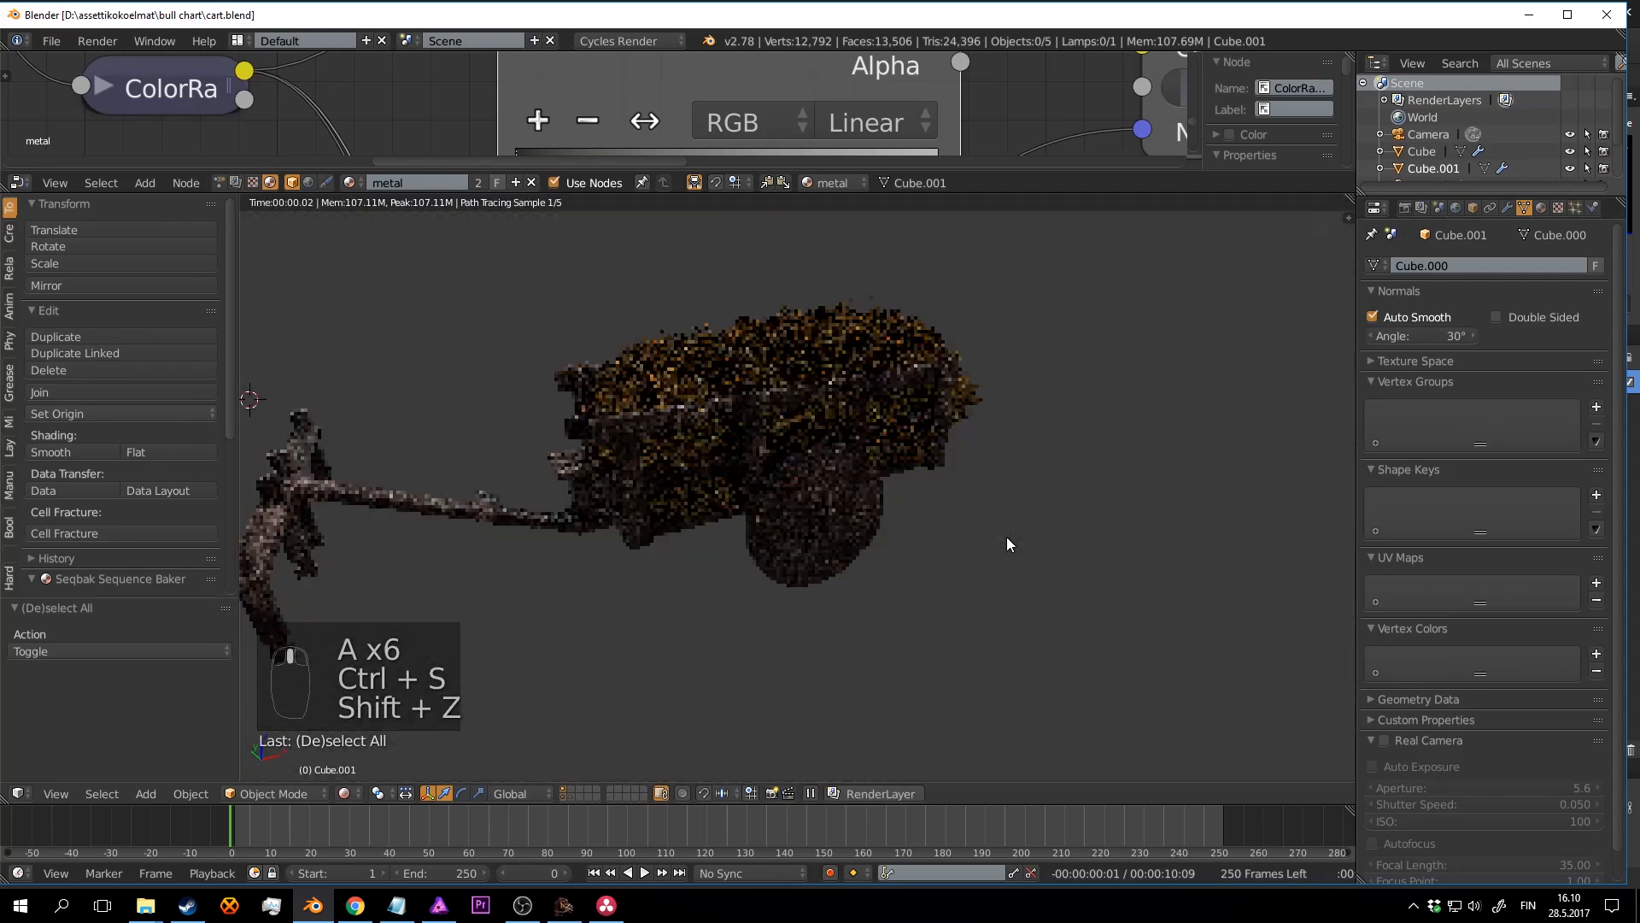
Step: Return to solid shading, select the sun lamp, set its emission Strength to 5.000 and save the file
key(shift+z)
scroll(1012, 530, down, 3)
middle_drag(1011, 531, 874, 498)
right_click(920, 260)
key(ctrl+s)
shift+middle_drag(922, 288, 993, 372)
scroll(878, 326, up, 2)
key(ctrl+s)
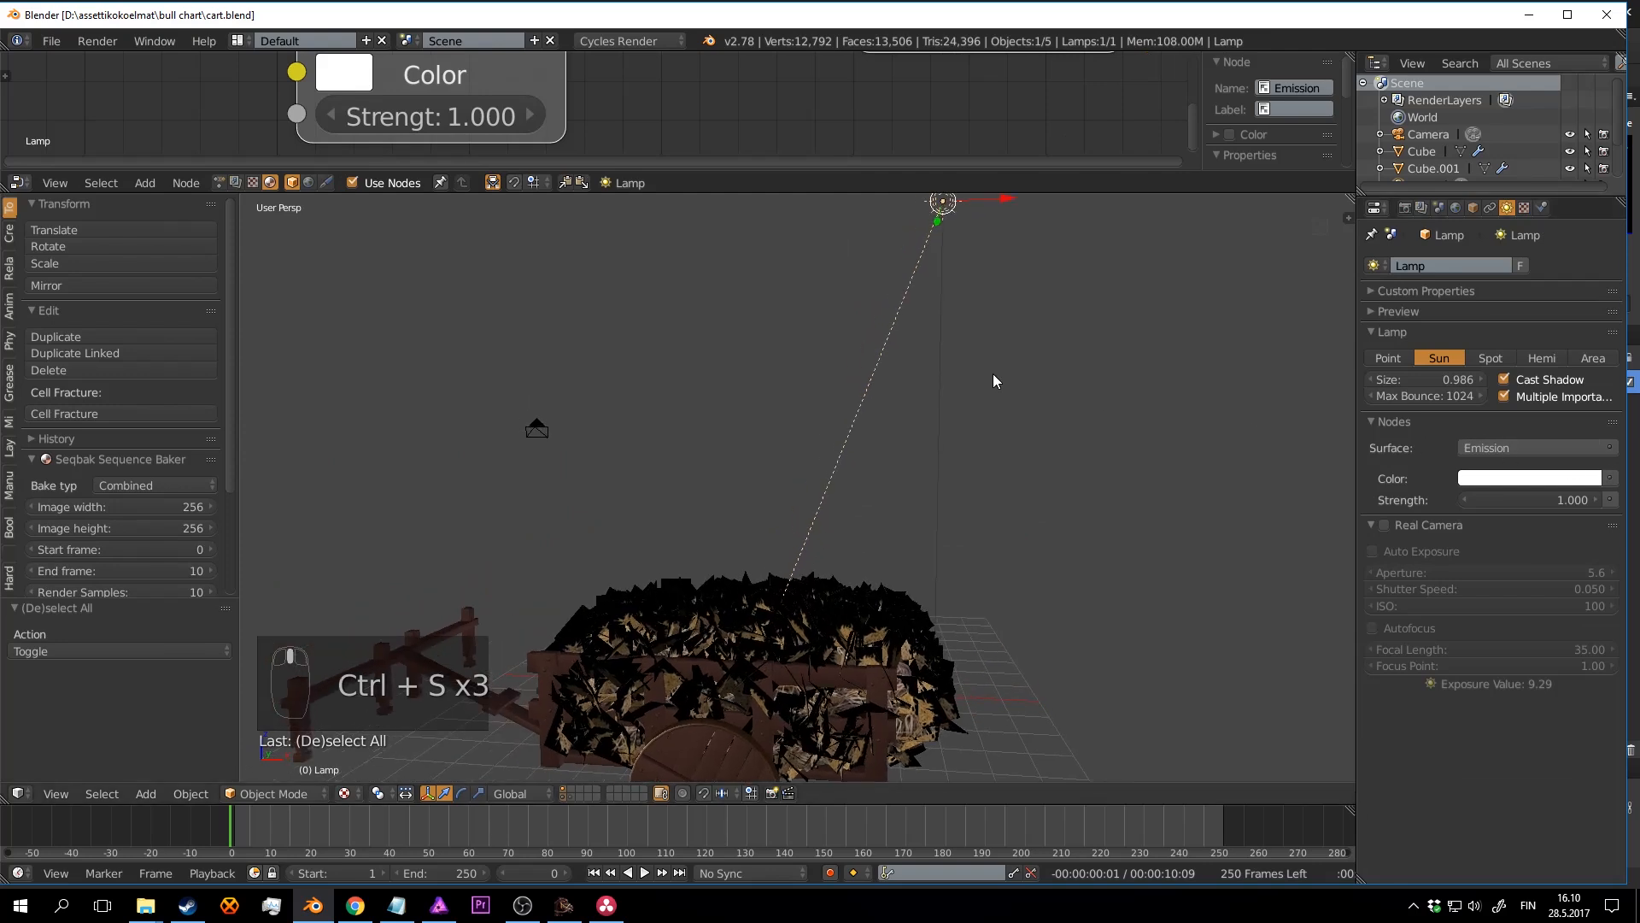
click(1553, 499)
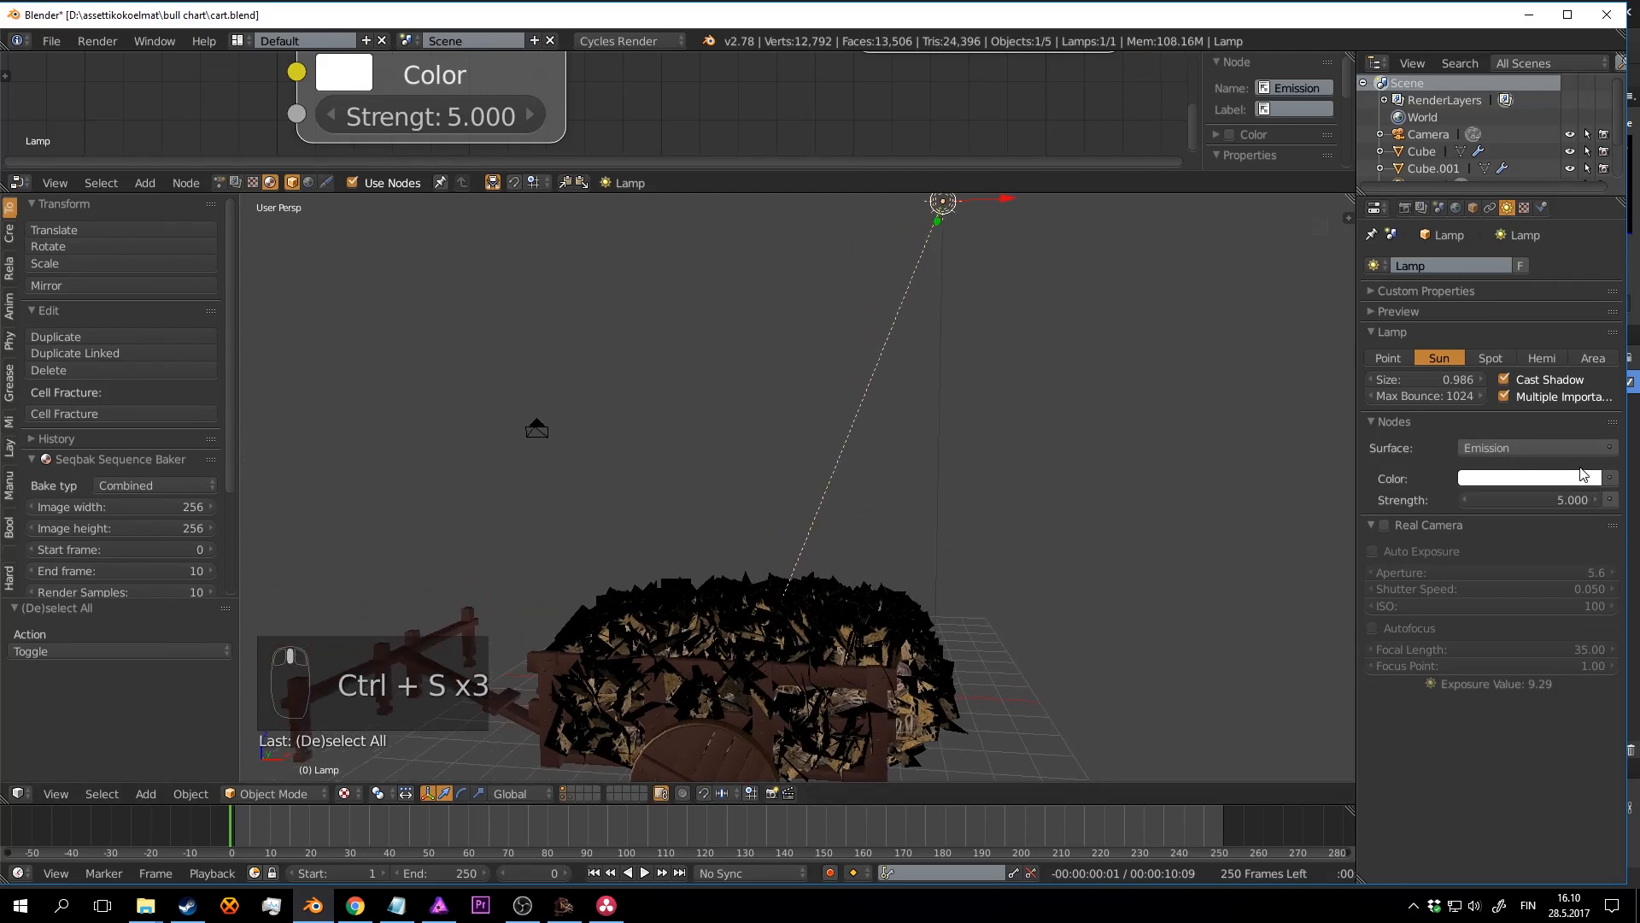
key(ctrl+s)
Step: Switch the viewport to rendered shading, view the hay cart through the camera and save the file
scroll(1090, 536, down, 2)
shift+middle_drag(902, 560, 1001, 454)
scroll(1001, 455, up, 2)
key(shift+z)
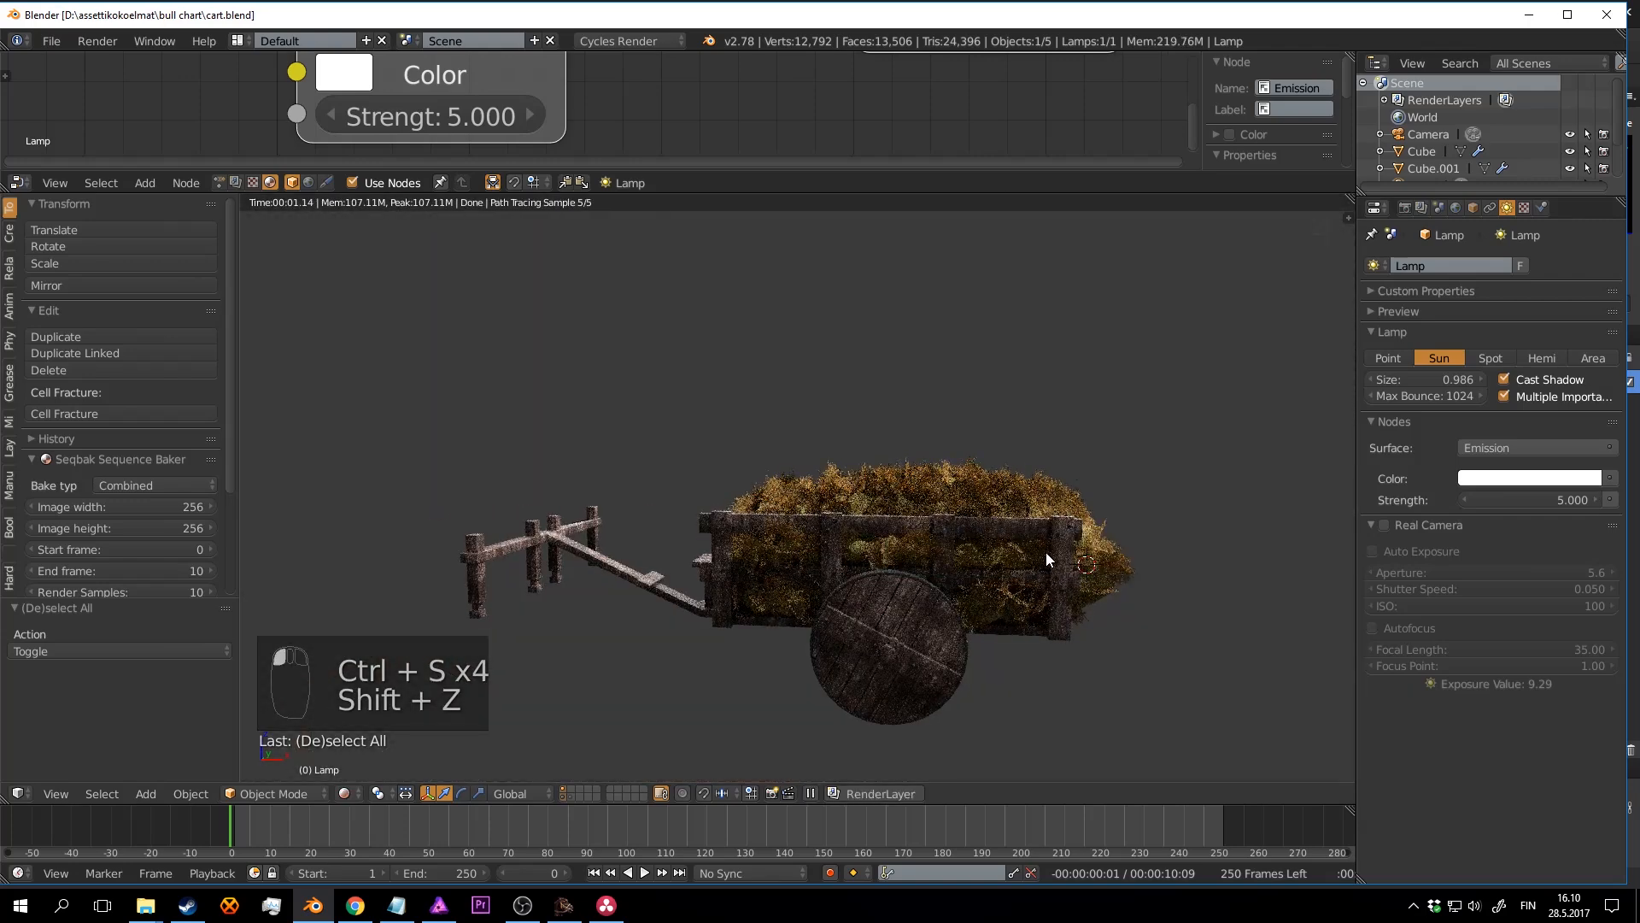
key(ctrl+s)
key(KP_0)
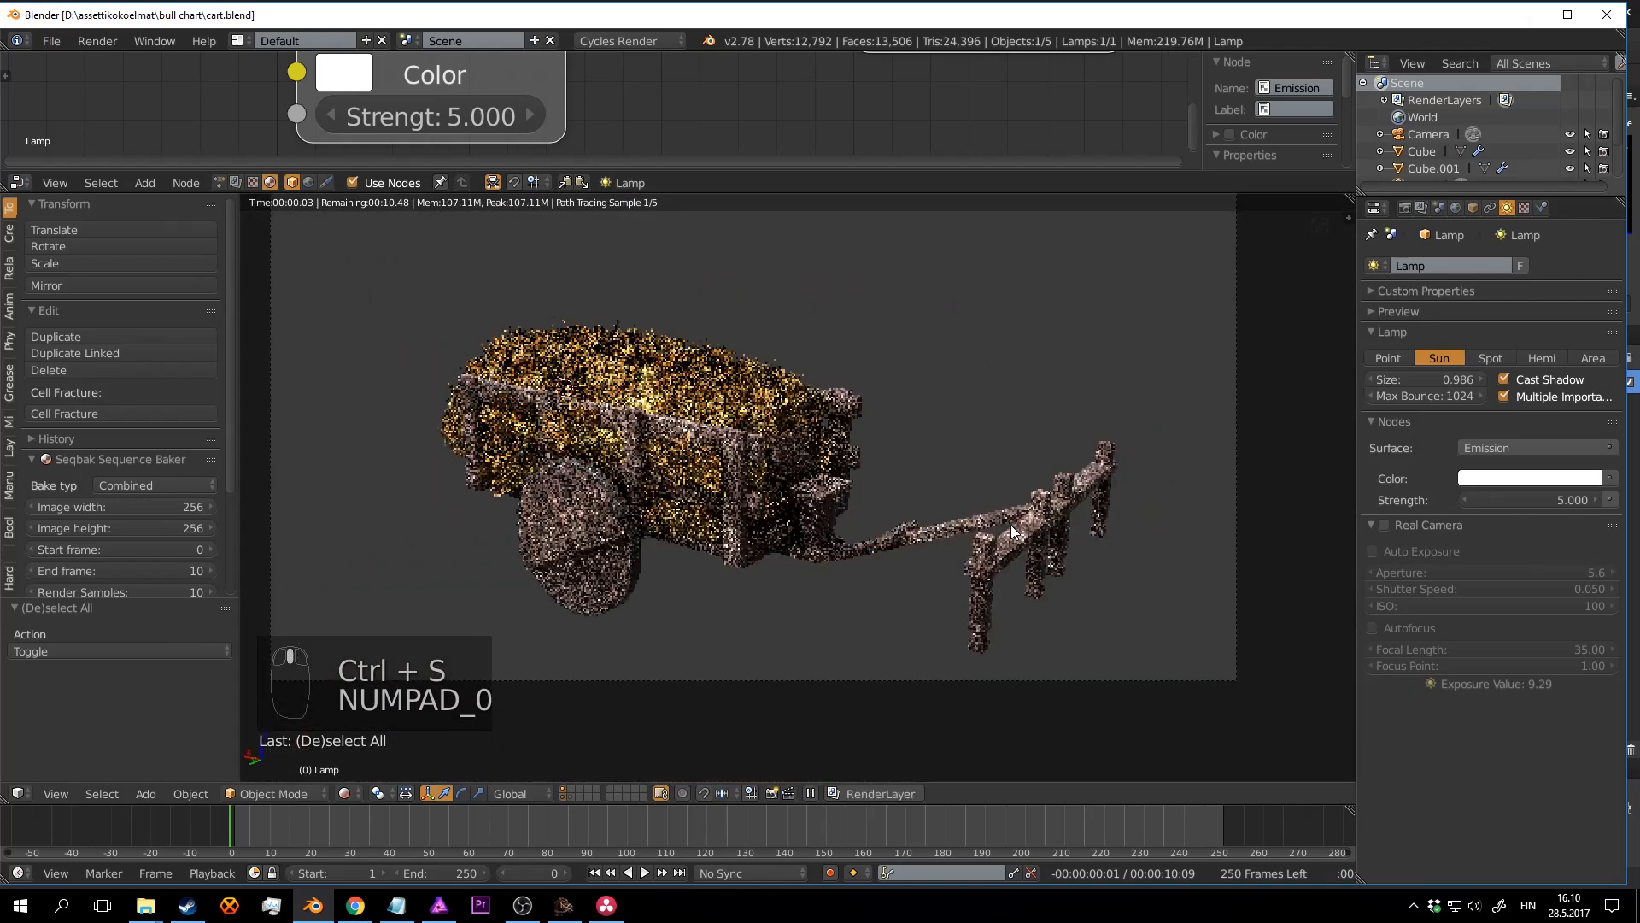
key(ctrl+s)
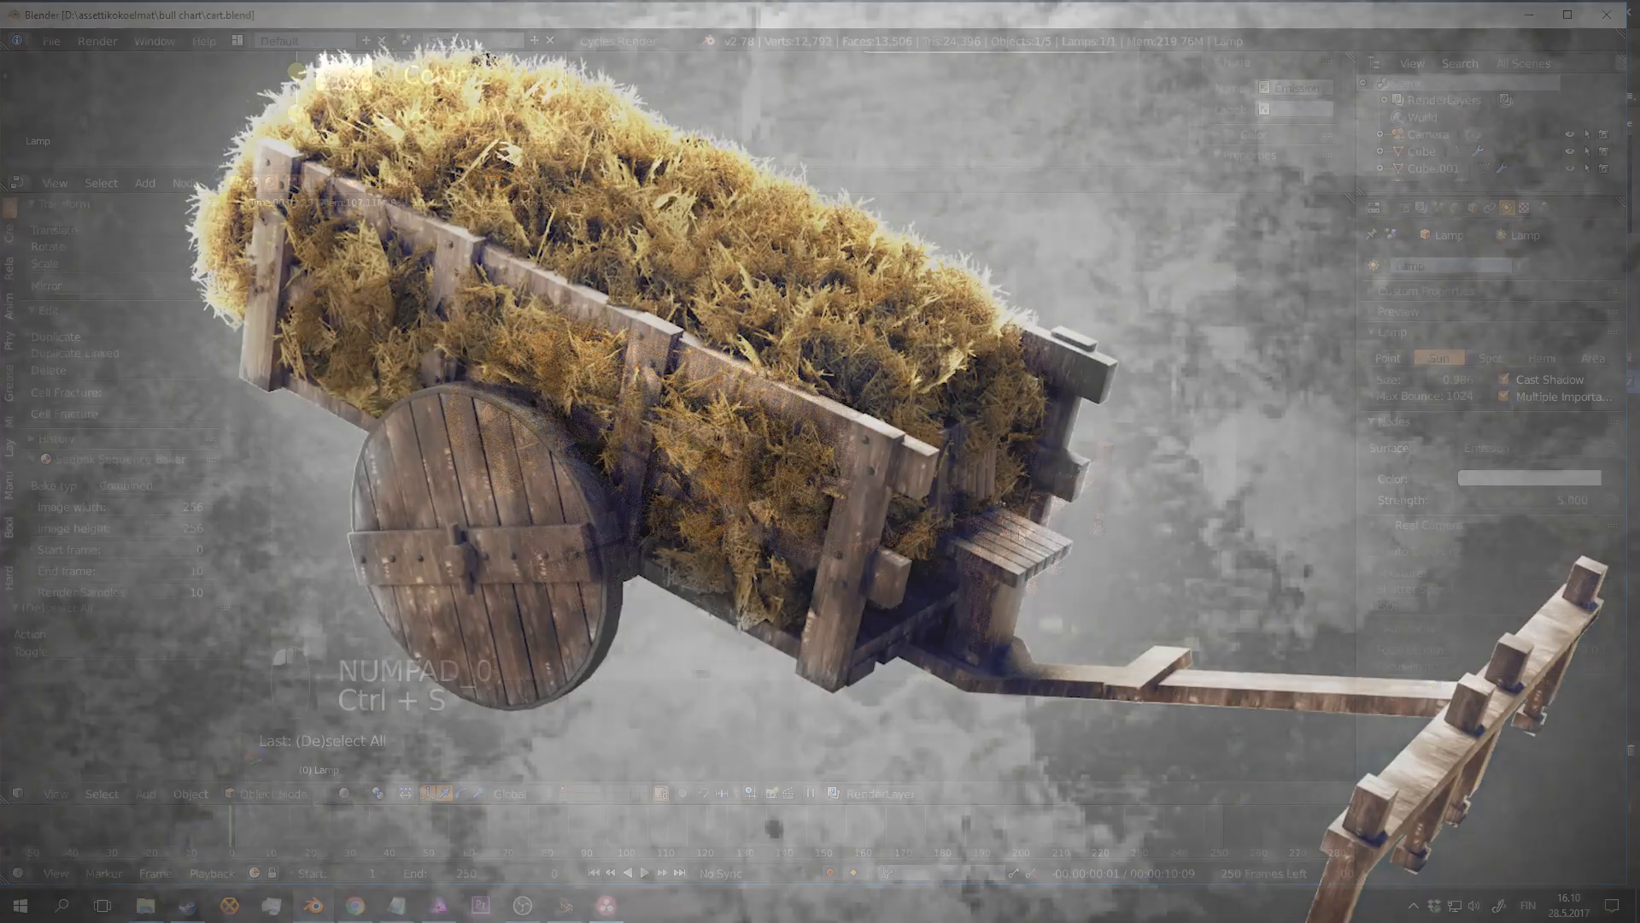